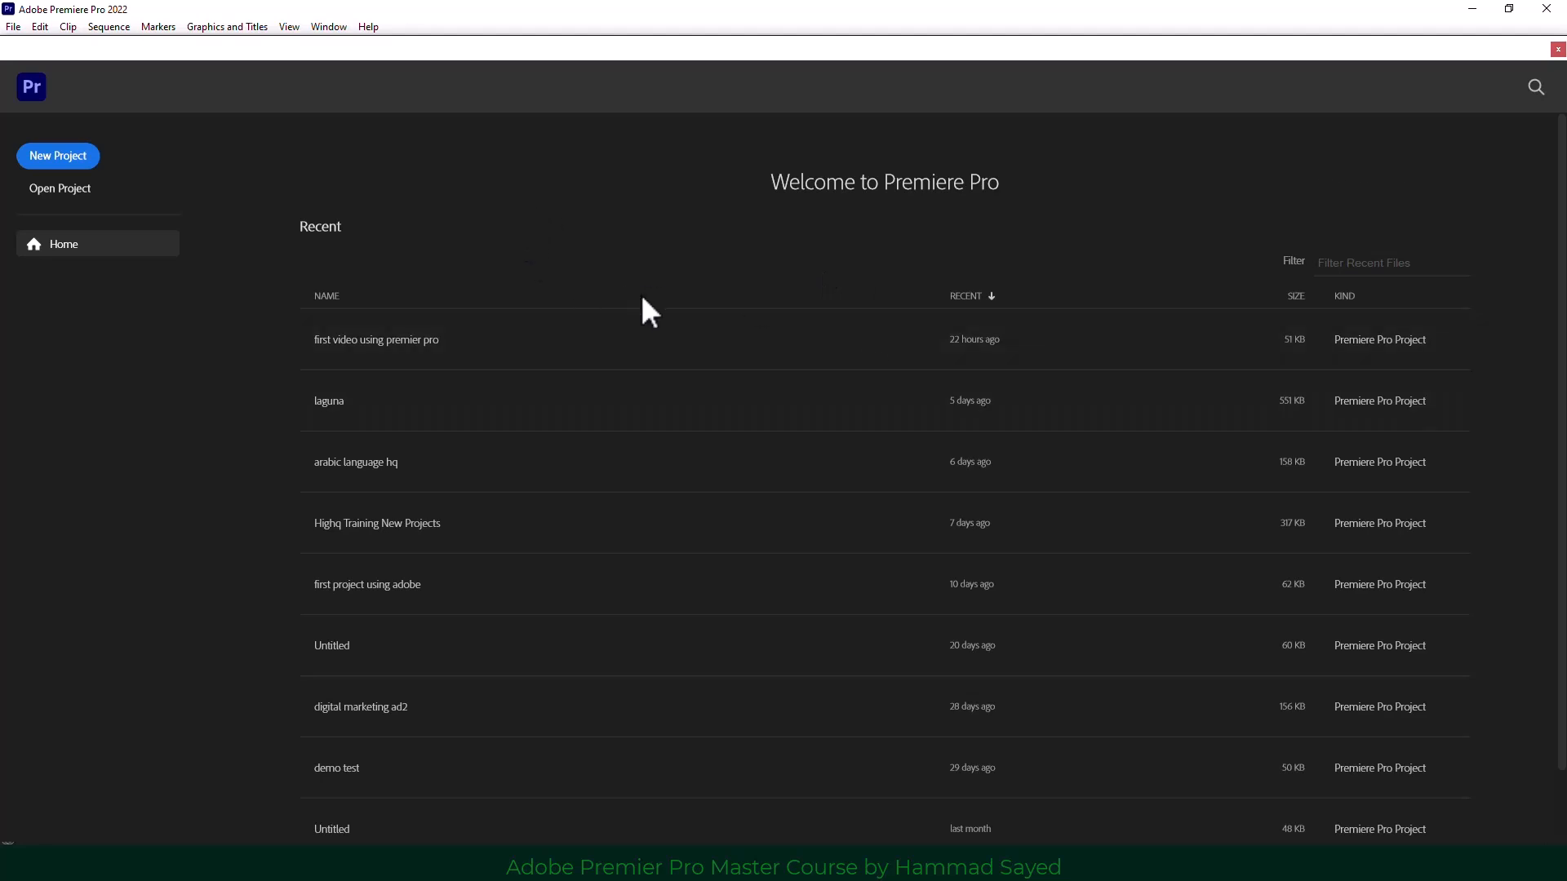
# Create a new project from the Home screen, reaching the Import screen for project 'Untitled'.
pyautogui.scroll(-1, 643, 298)
pyautogui.scroll(1, 728, 527)
pyautogui.click(57, 157)
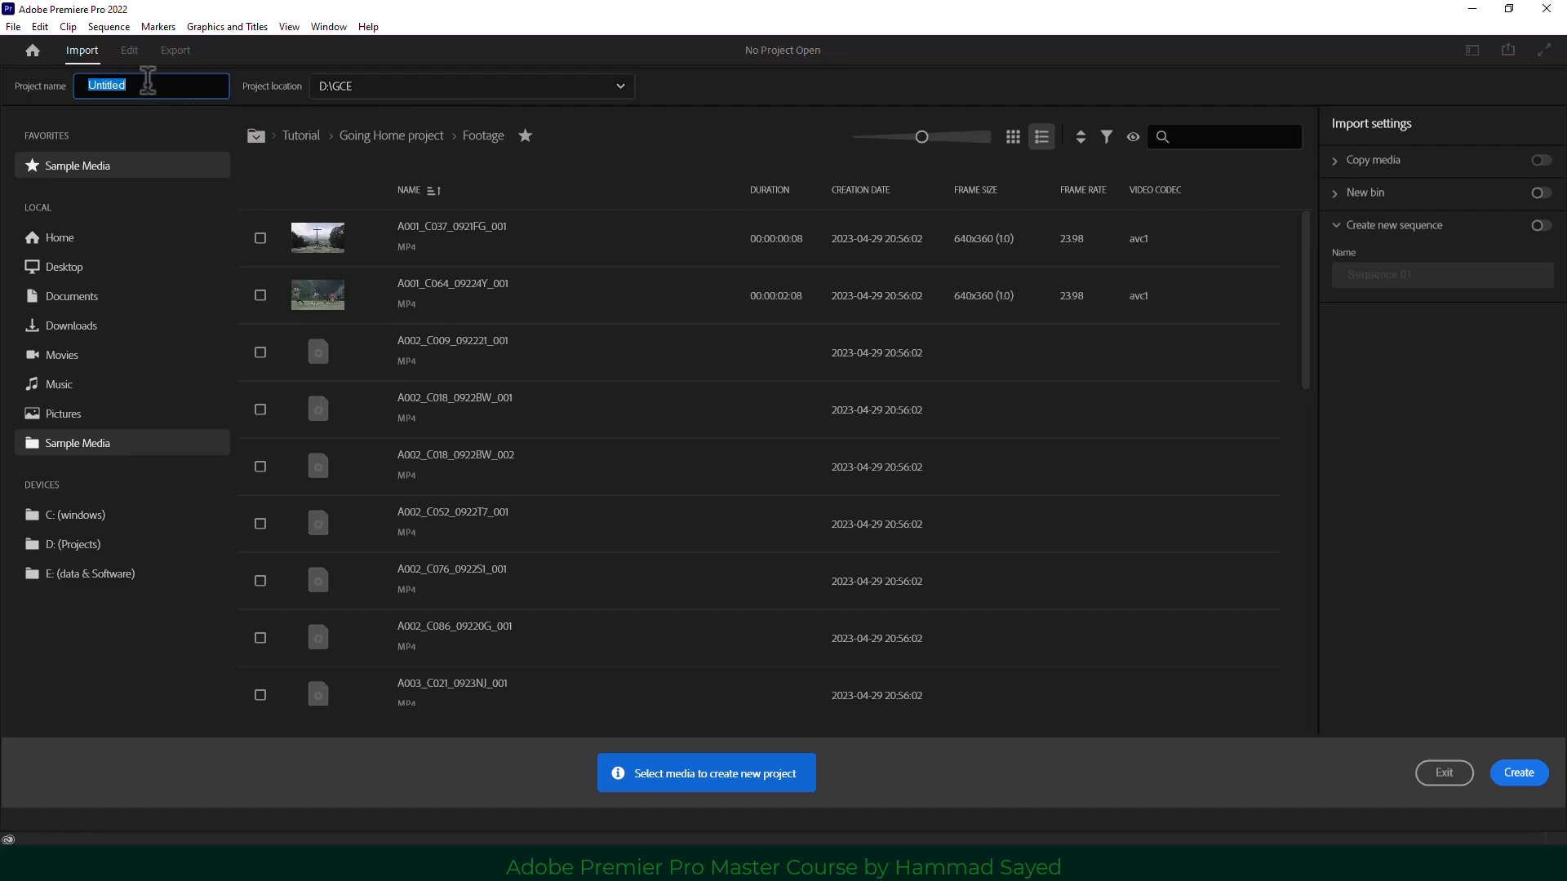
# Rename the project from Untitled to 'first premier'.
pyautogui.moveTo(148, 82); pyautogui.dragTo(42, 79)
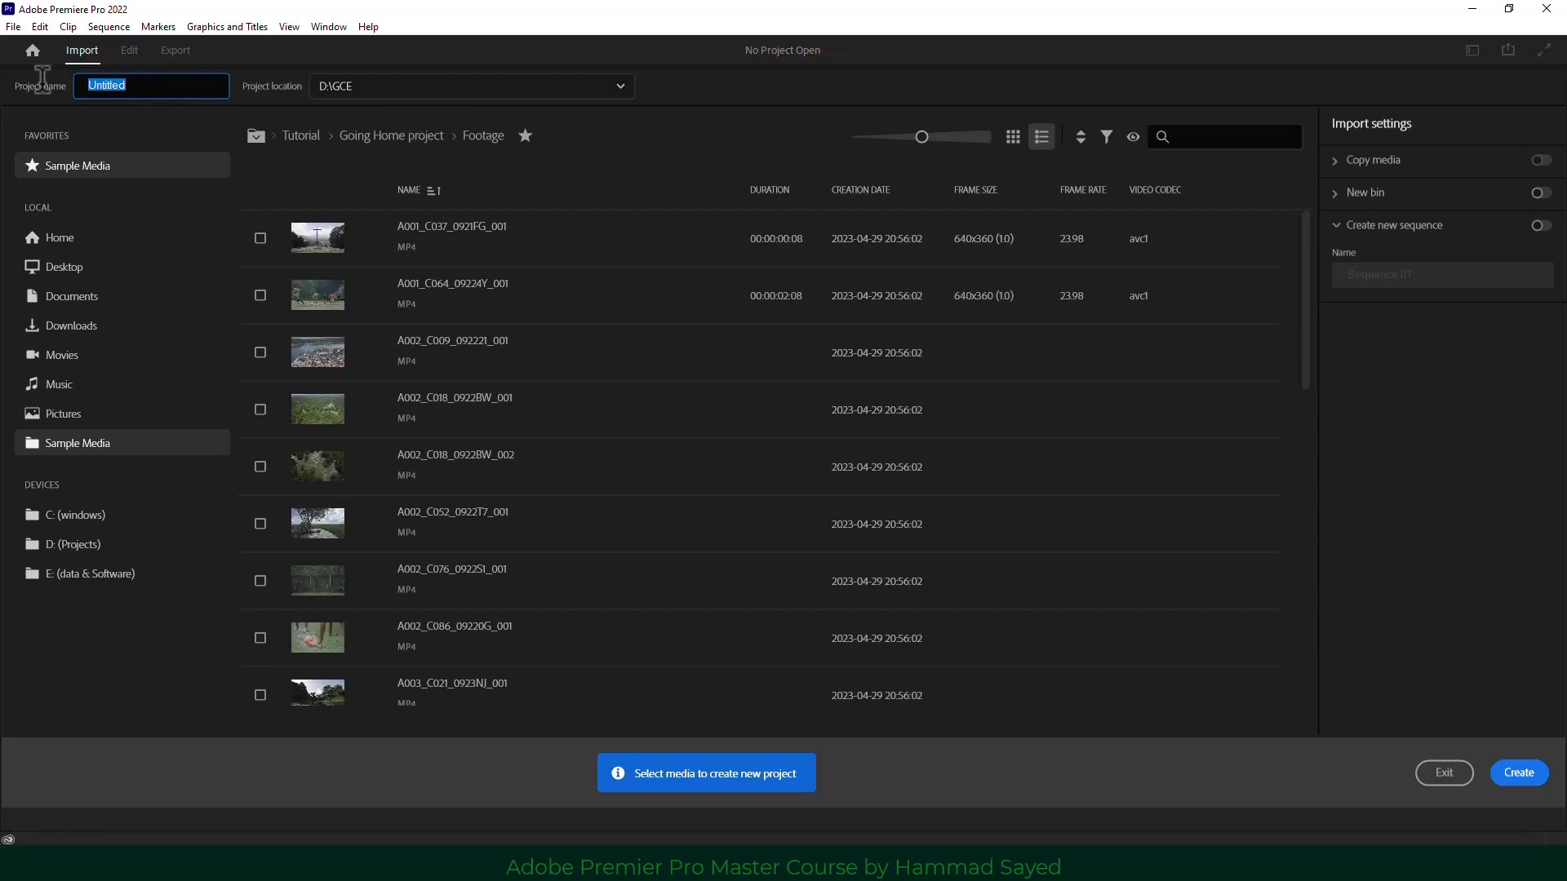
pyautogui.press('BackSpace')
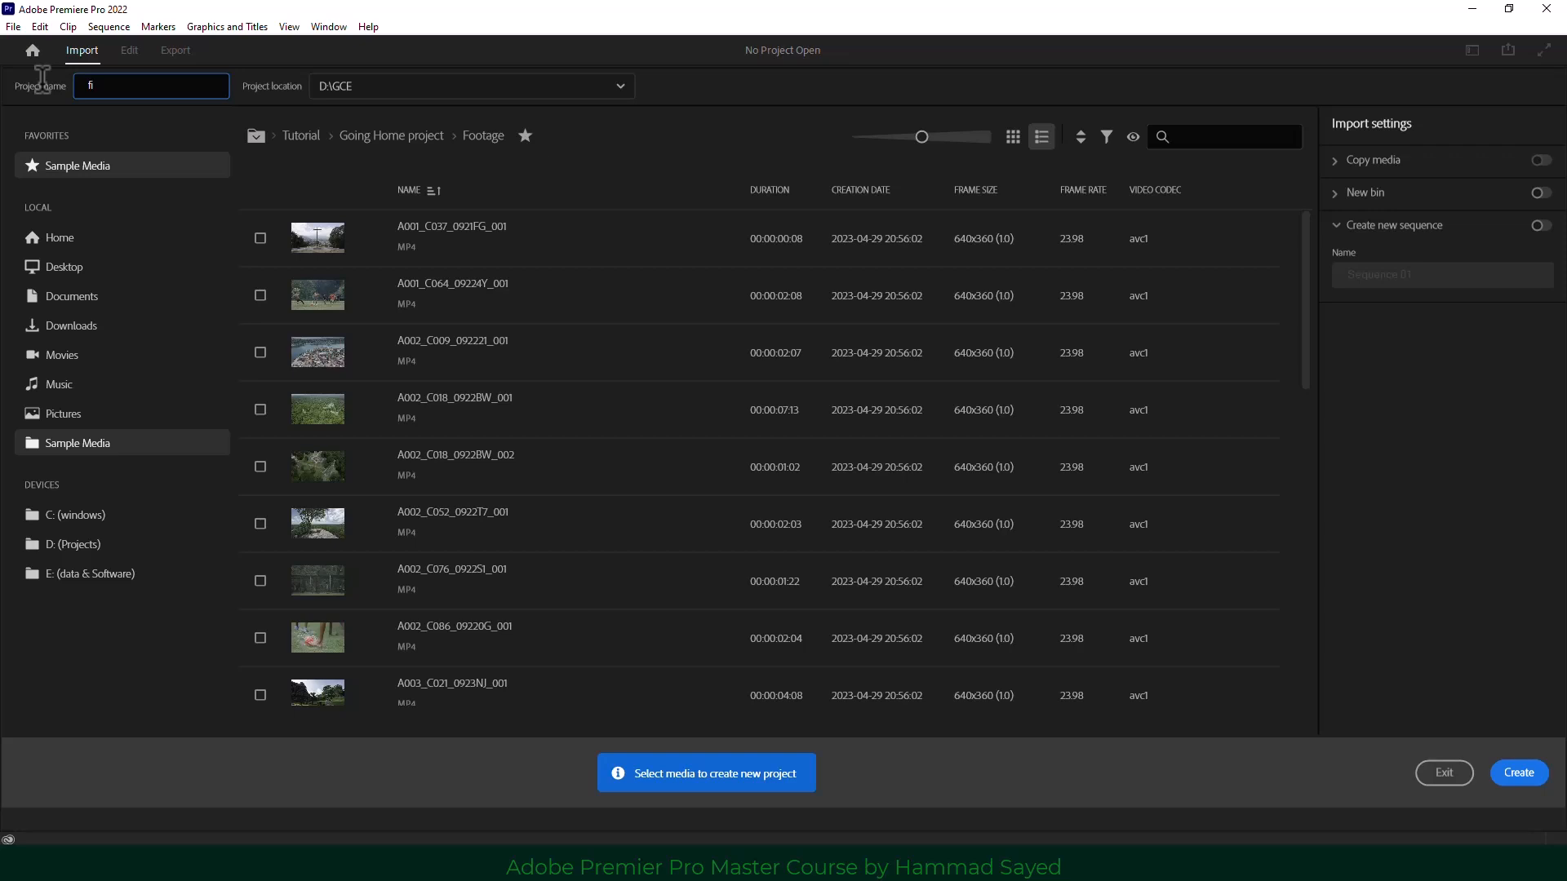
pyautogui.write('first premier')
# Review the project location options and keep it at D:\GCE, cancelling the folder browse.
pyautogui.click(499, 88)
pyautogui.click(499, 88)
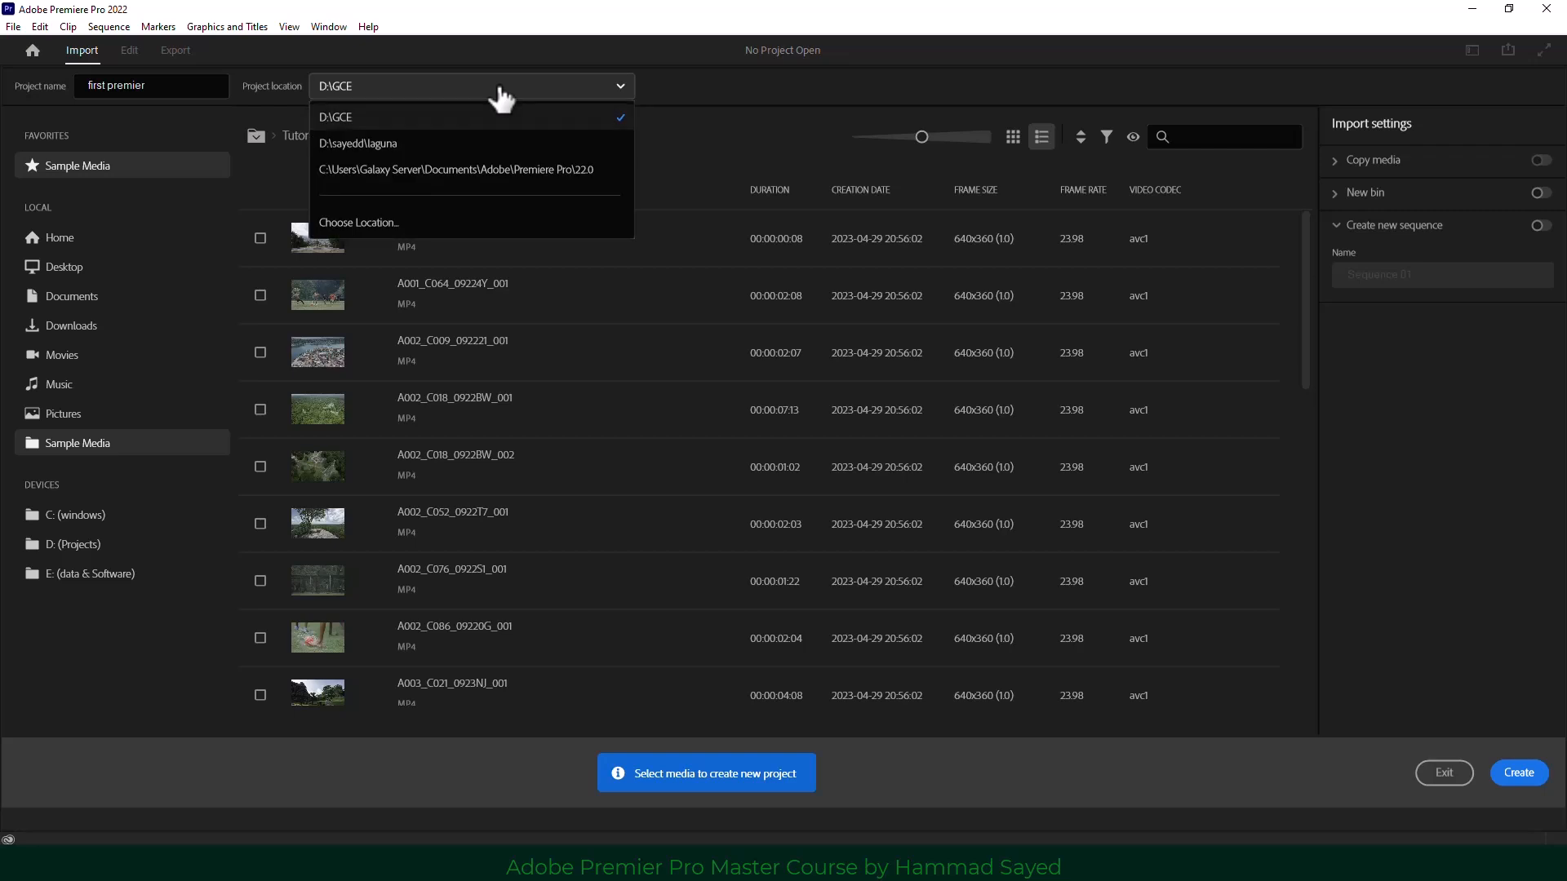
pyautogui.click(443, 96)
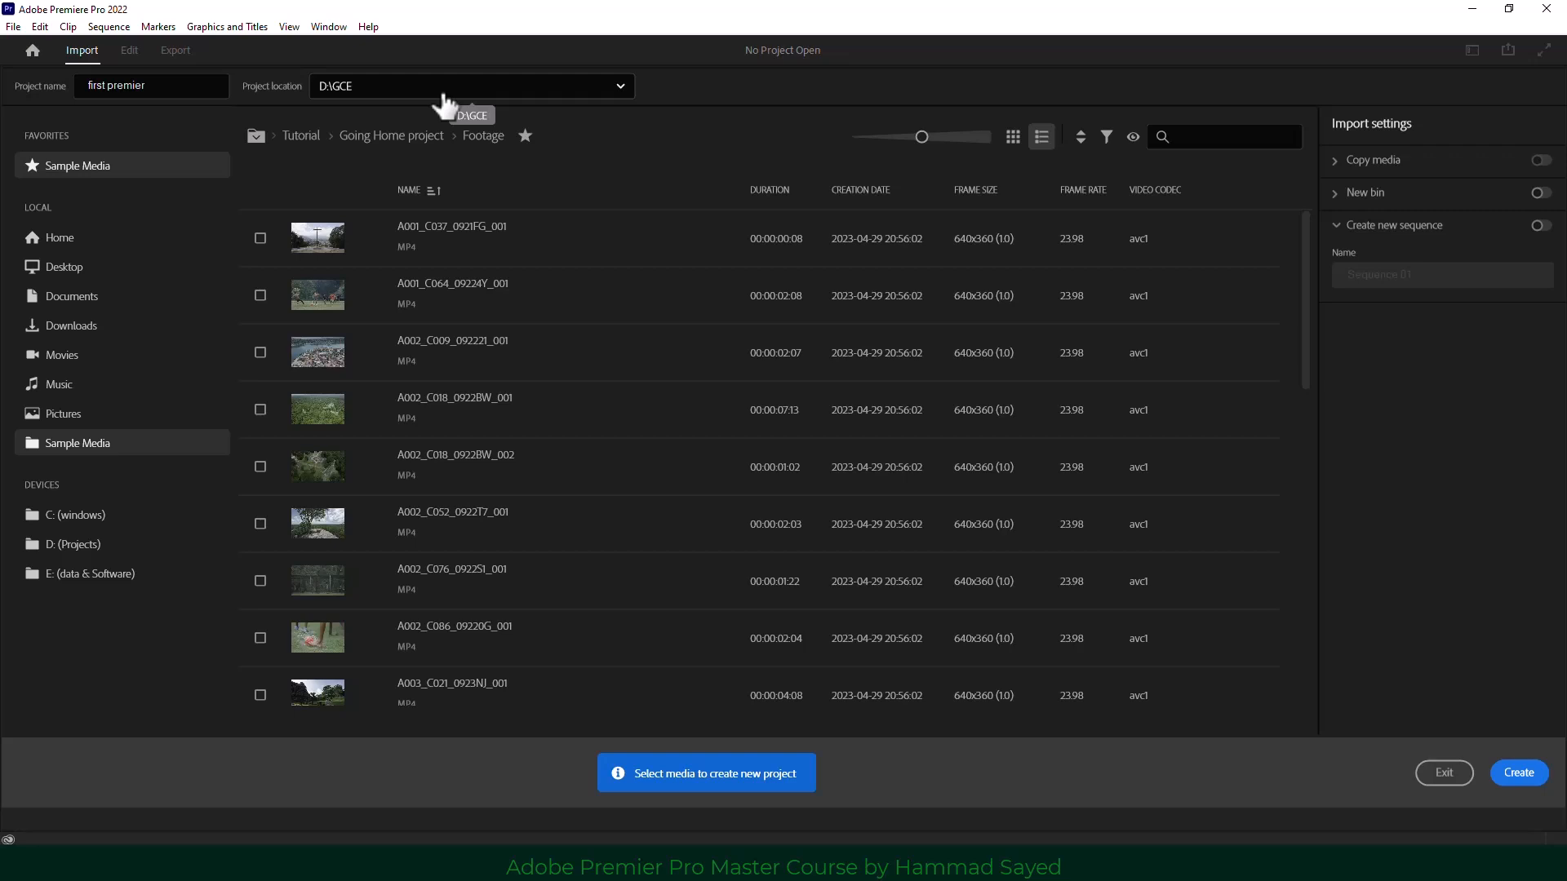
pyautogui.click(445, 96)
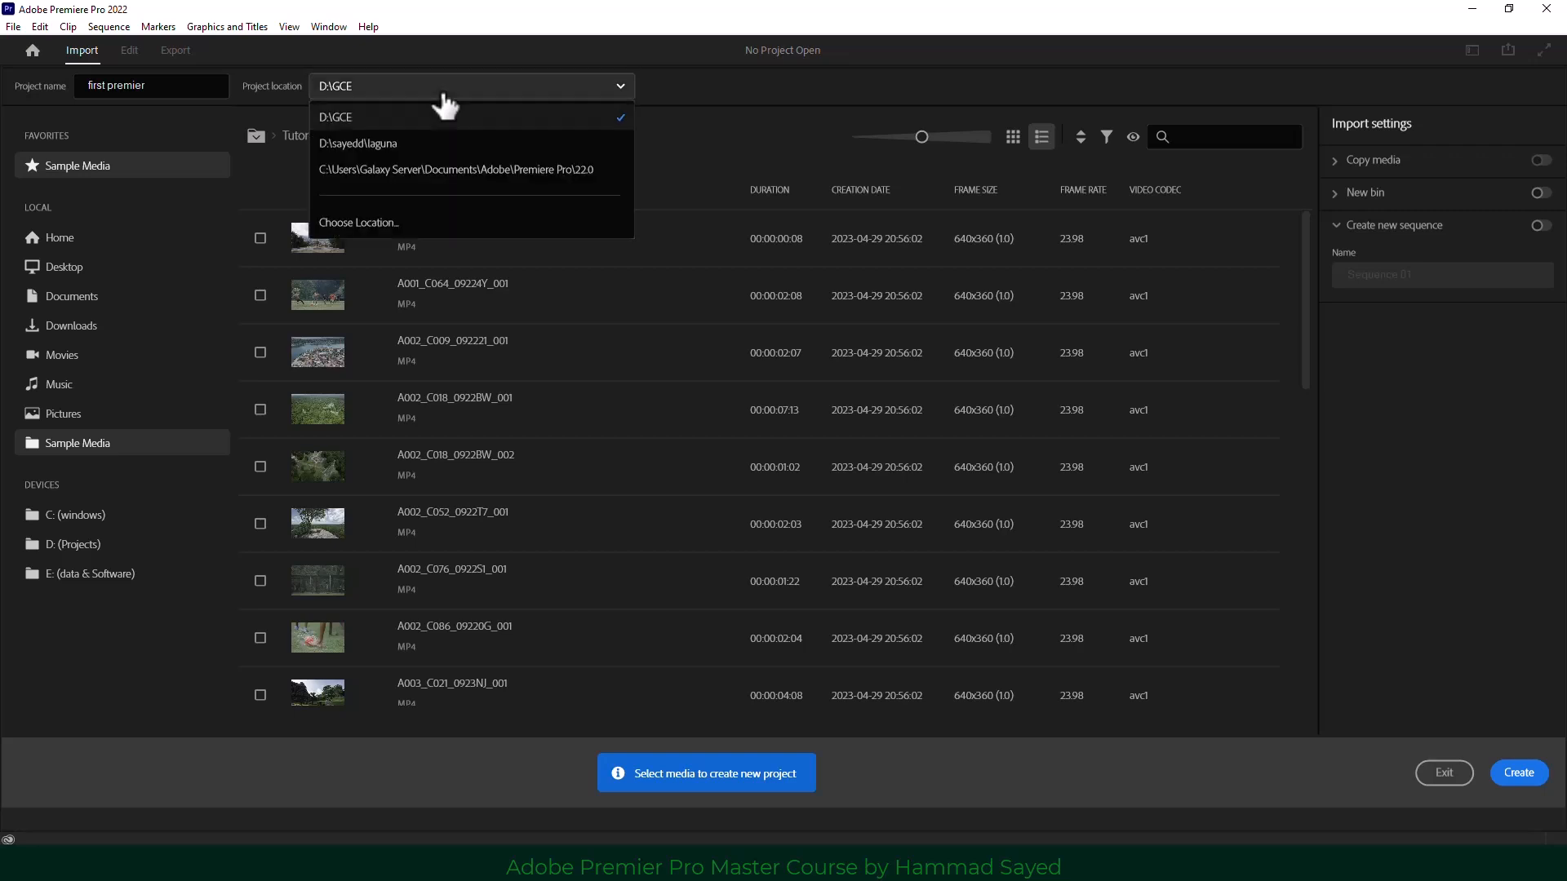
pyautogui.click(695, 104)
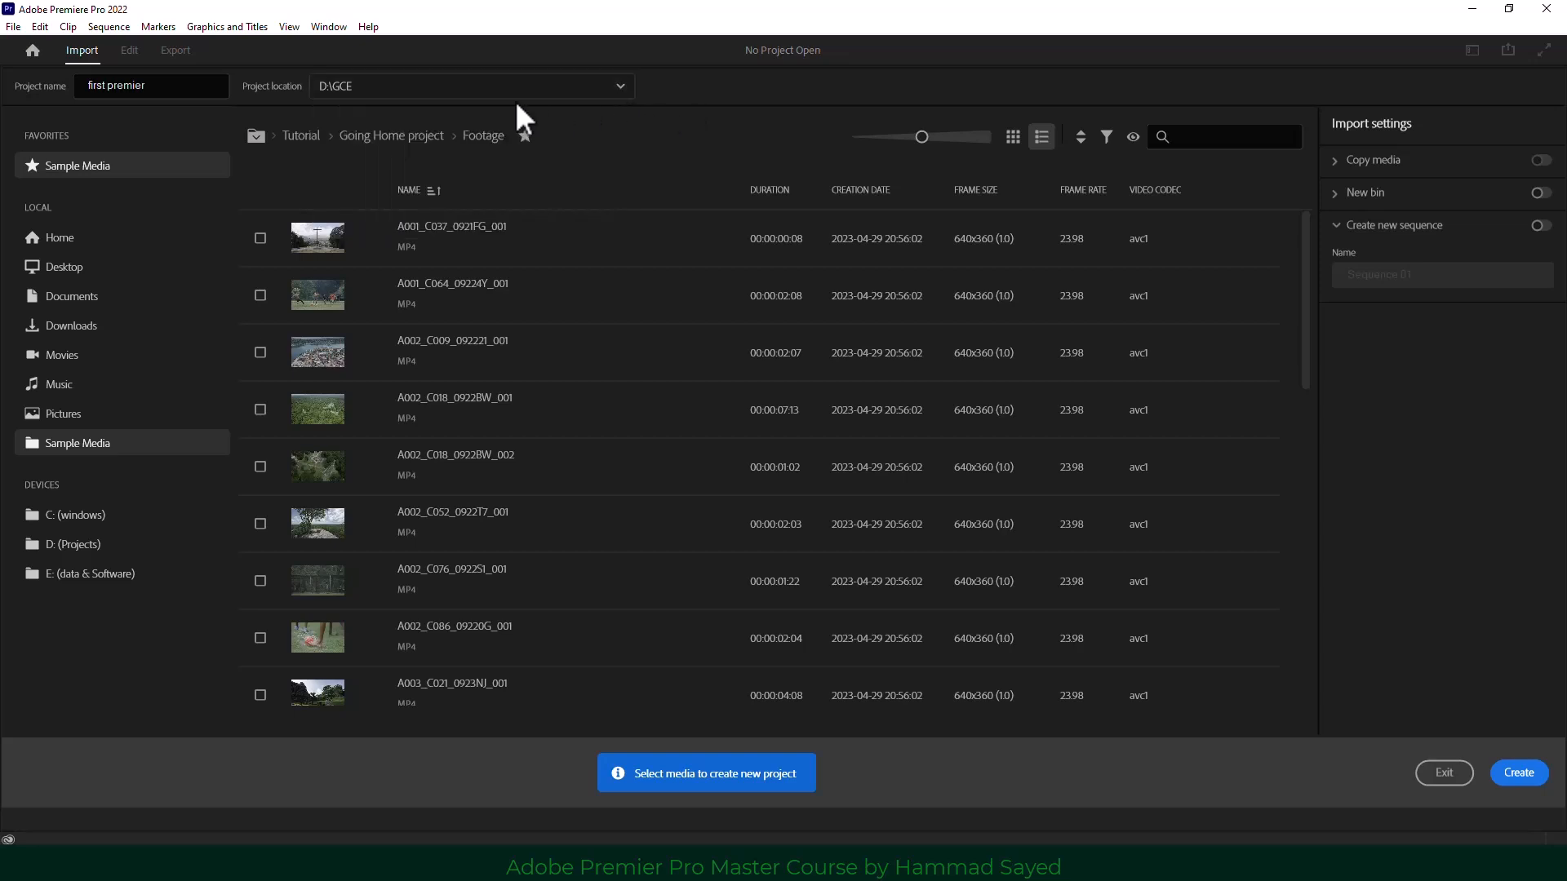
pyautogui.click(412, 103)
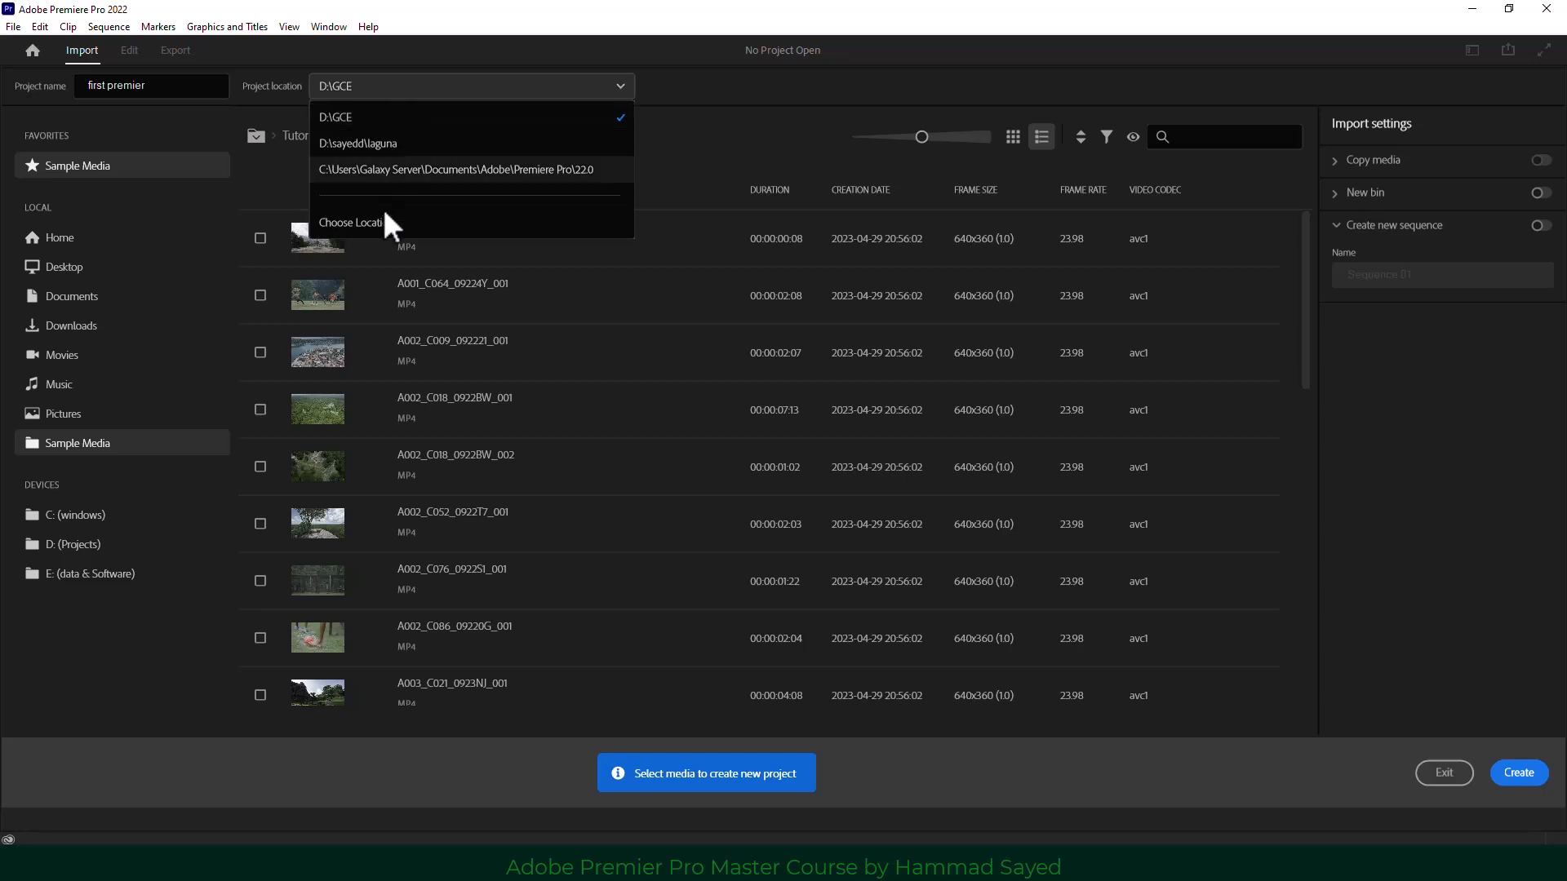
pyautogui.click(390, 229)
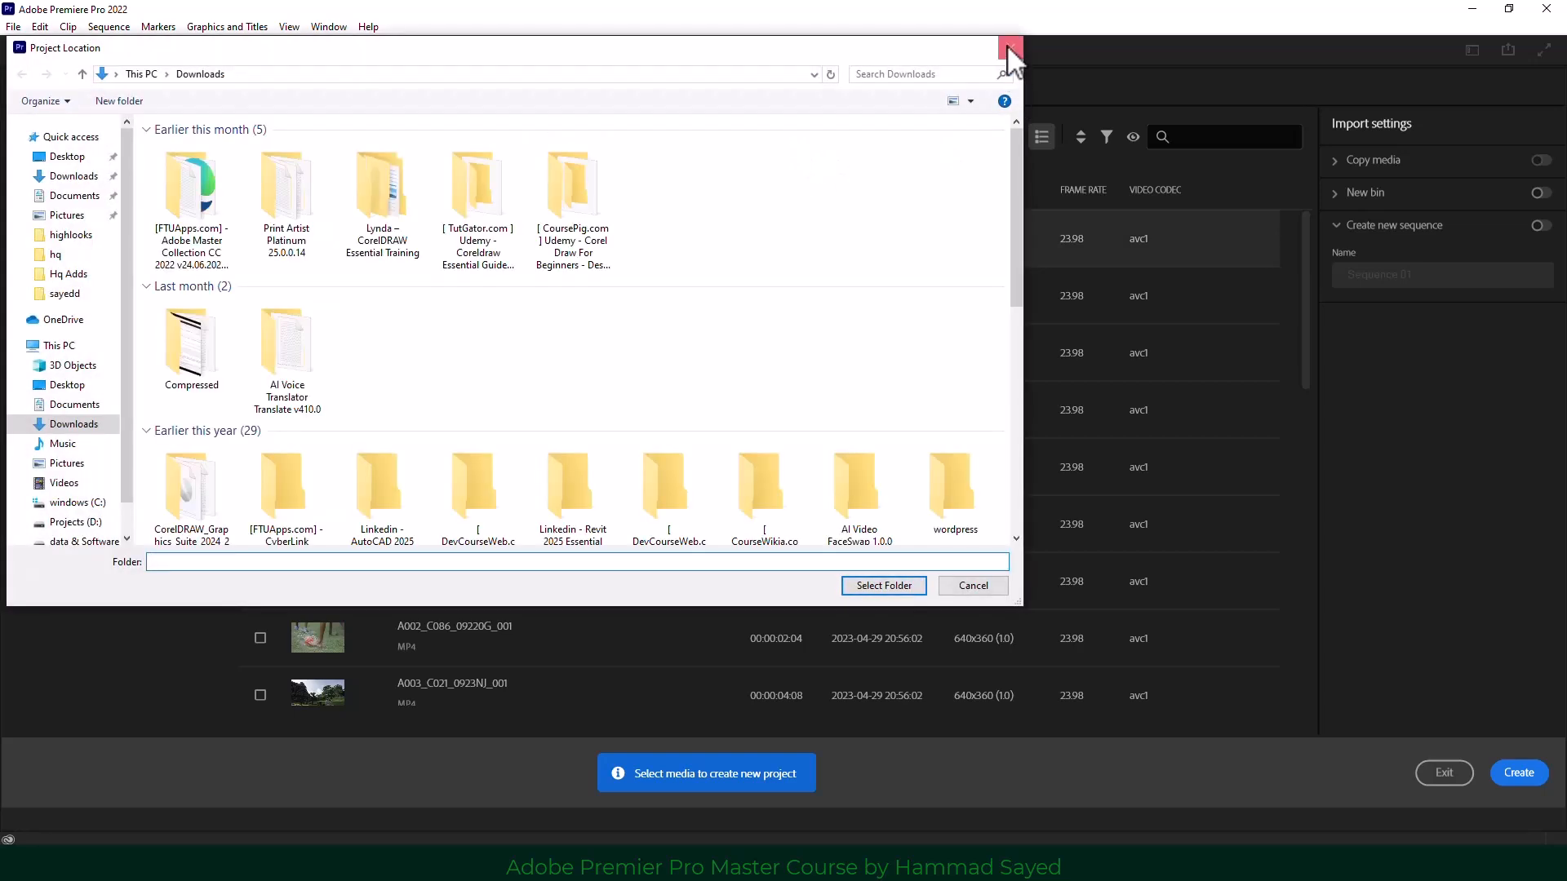
pyautogui.click(1010, 50)
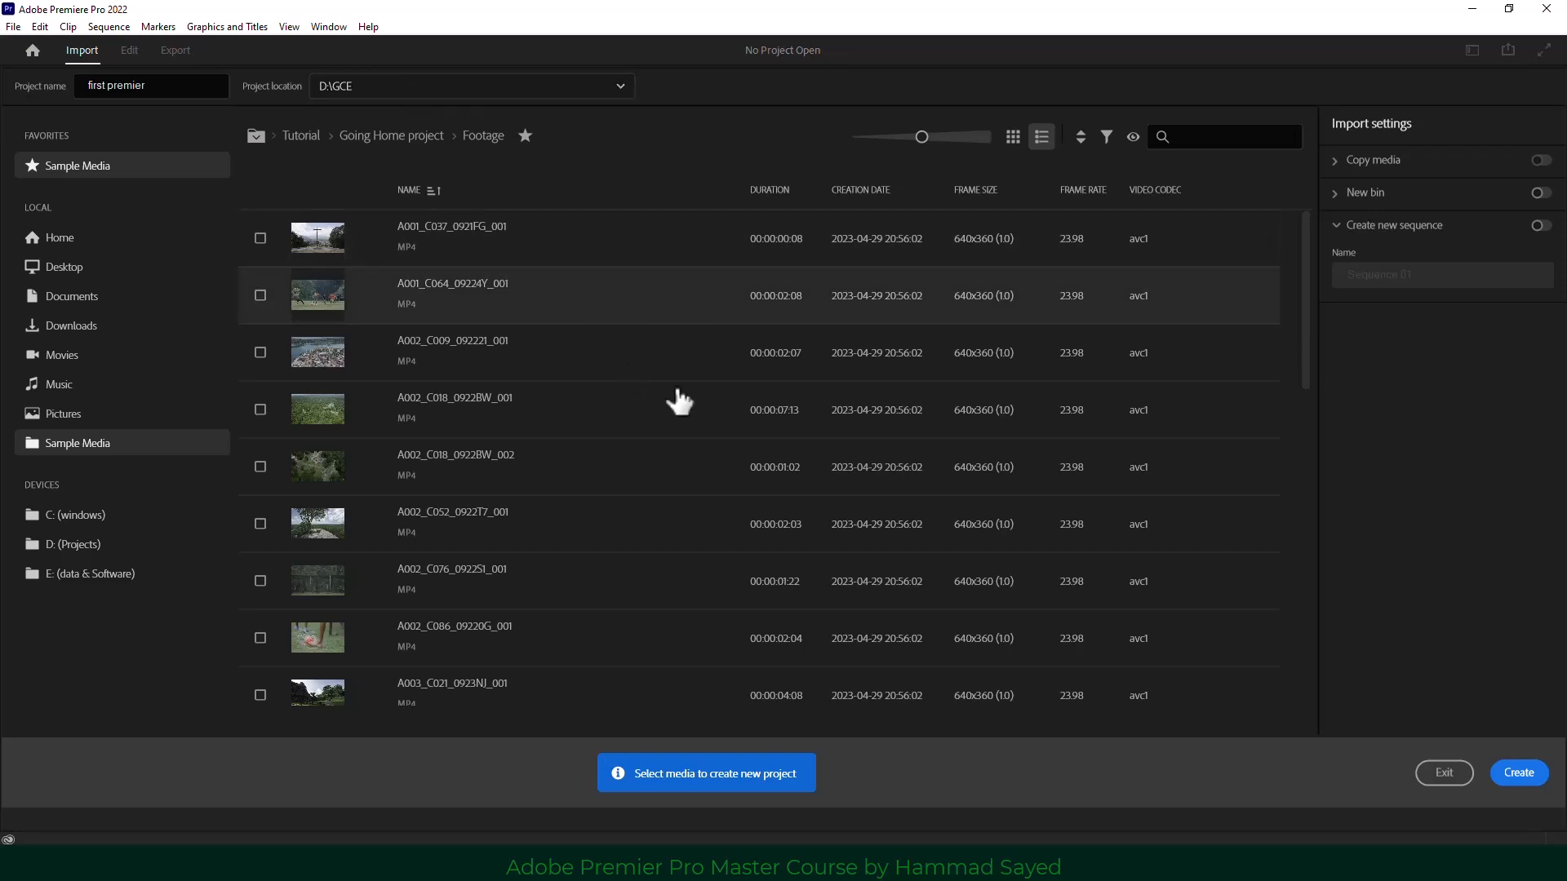
# In grid view, tick A001_C037_0921FG_001, A001_C064_09224Y_001 and A002_C009_092221_001, then return to list view.
pyautogui.scroll(-5, 677, 393)
pyautogui.scroll(5, 682, 400)
pyautogui.click(1013, 137)
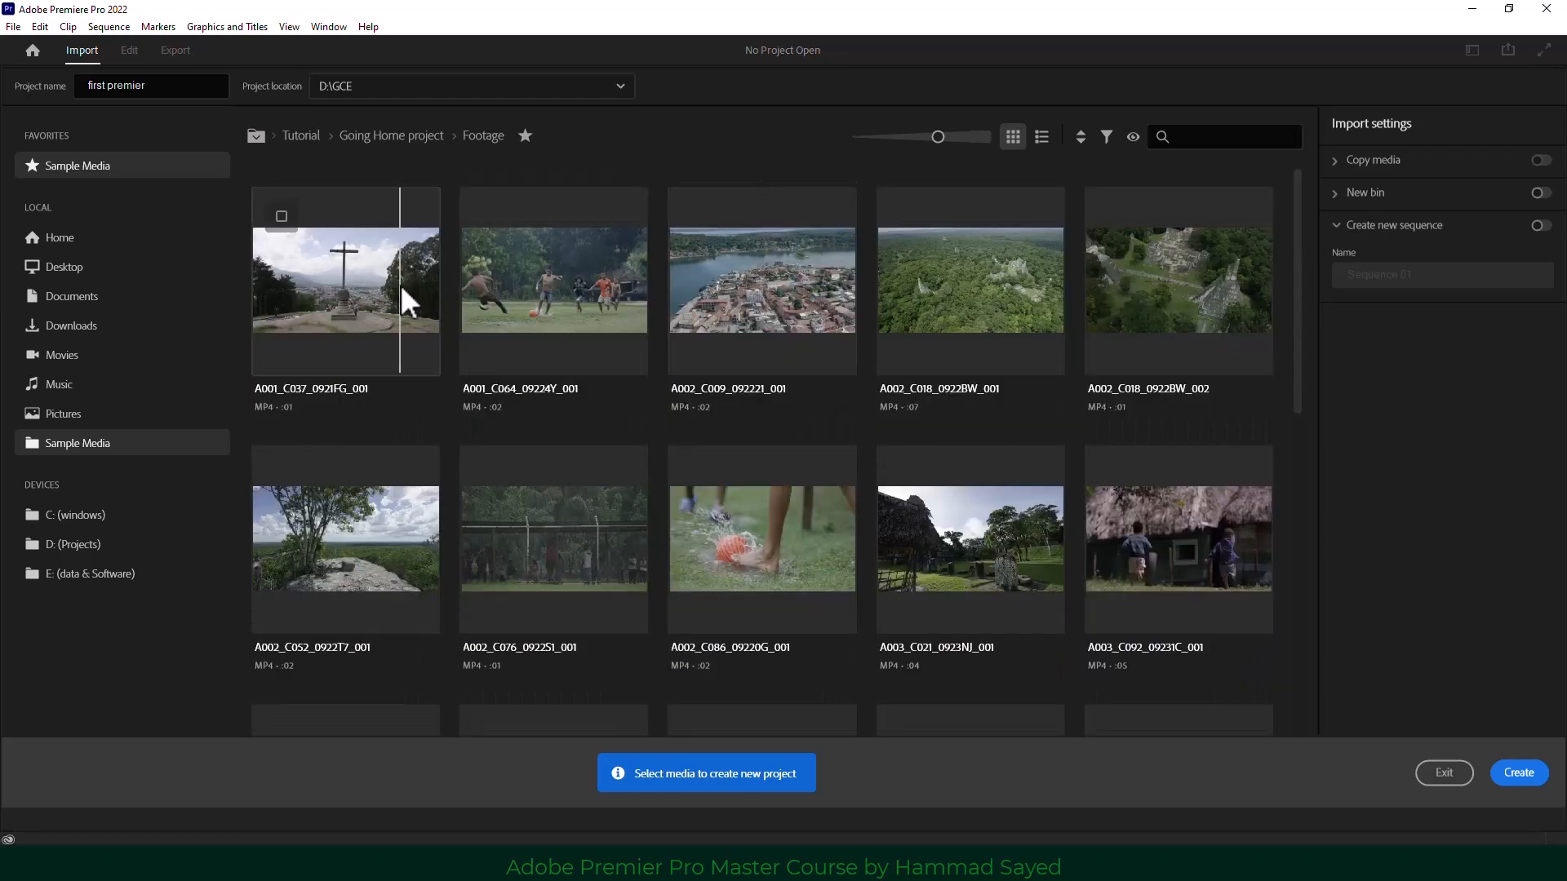
pyautogui.click(400, 287)
pyautogui.click(539, 283)
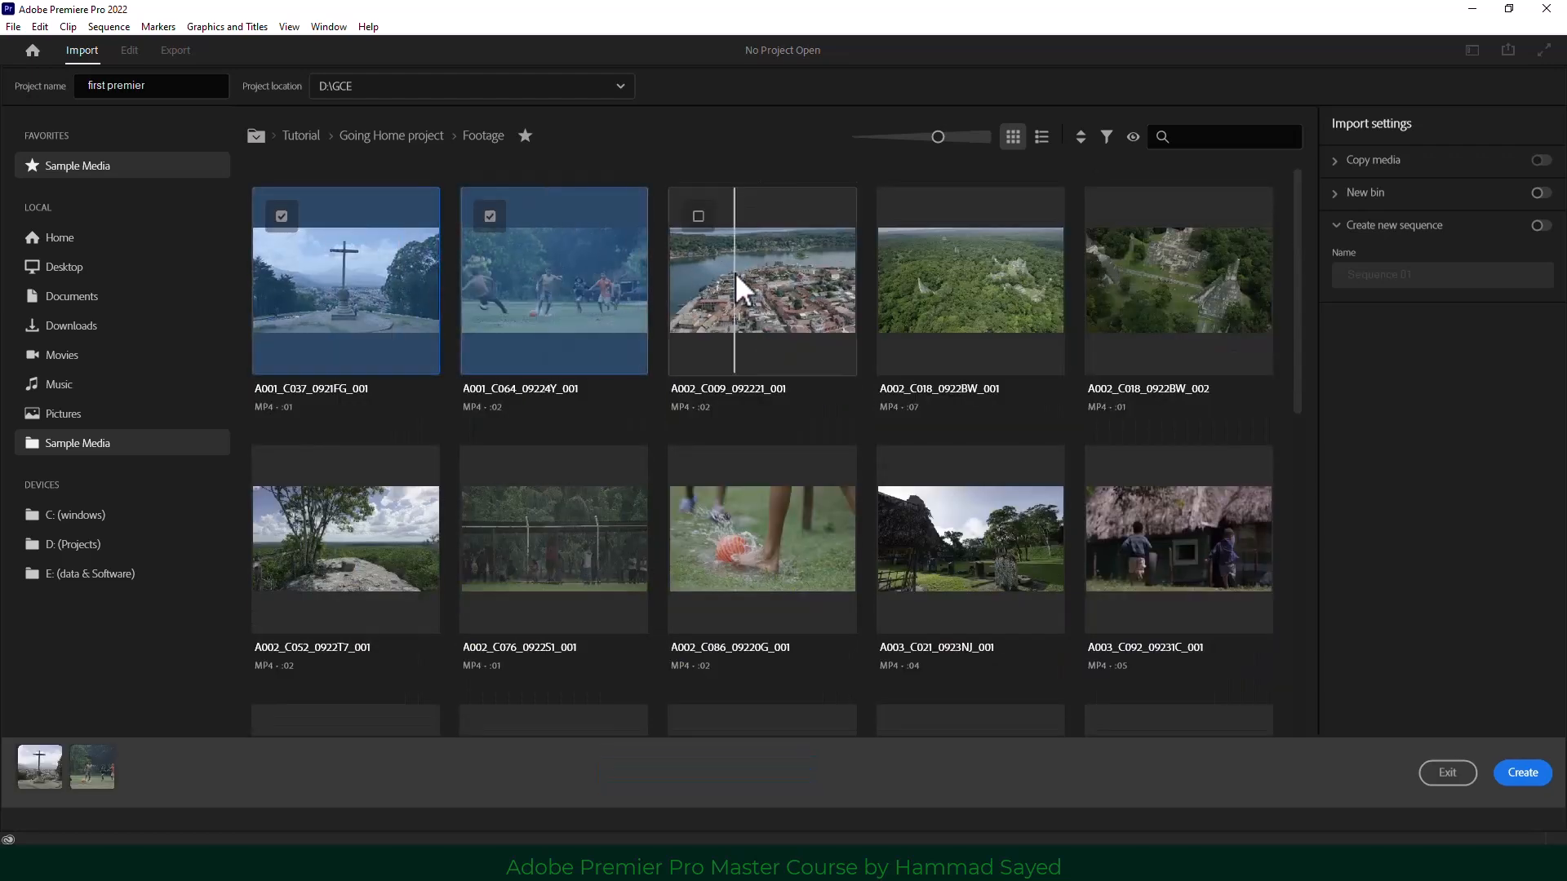
pyautogui.click(729, 322)
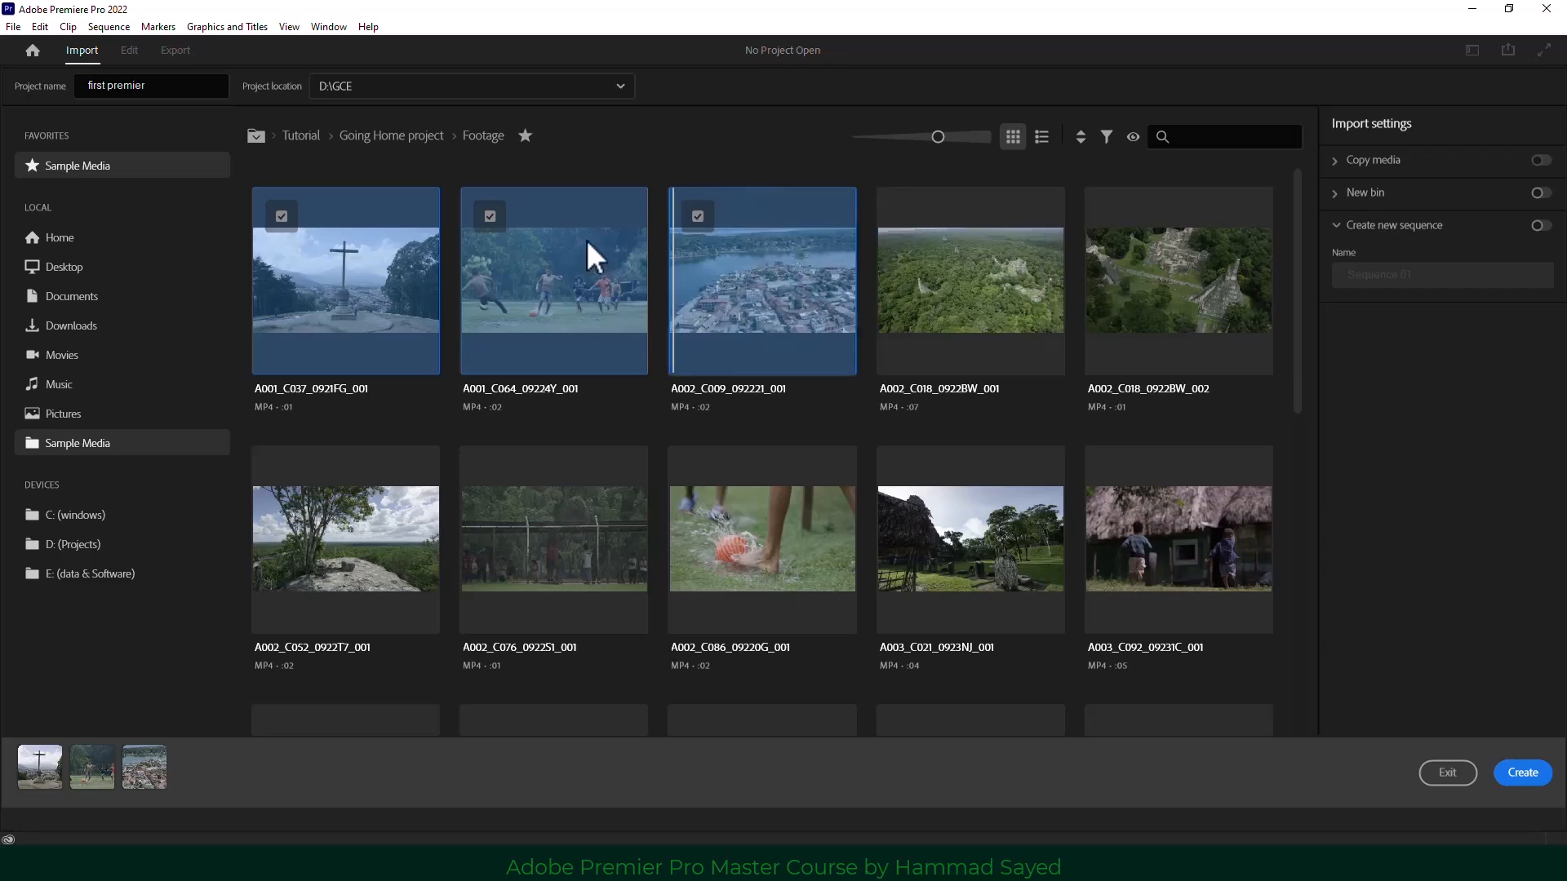
pyautogui.click(1041, 137)
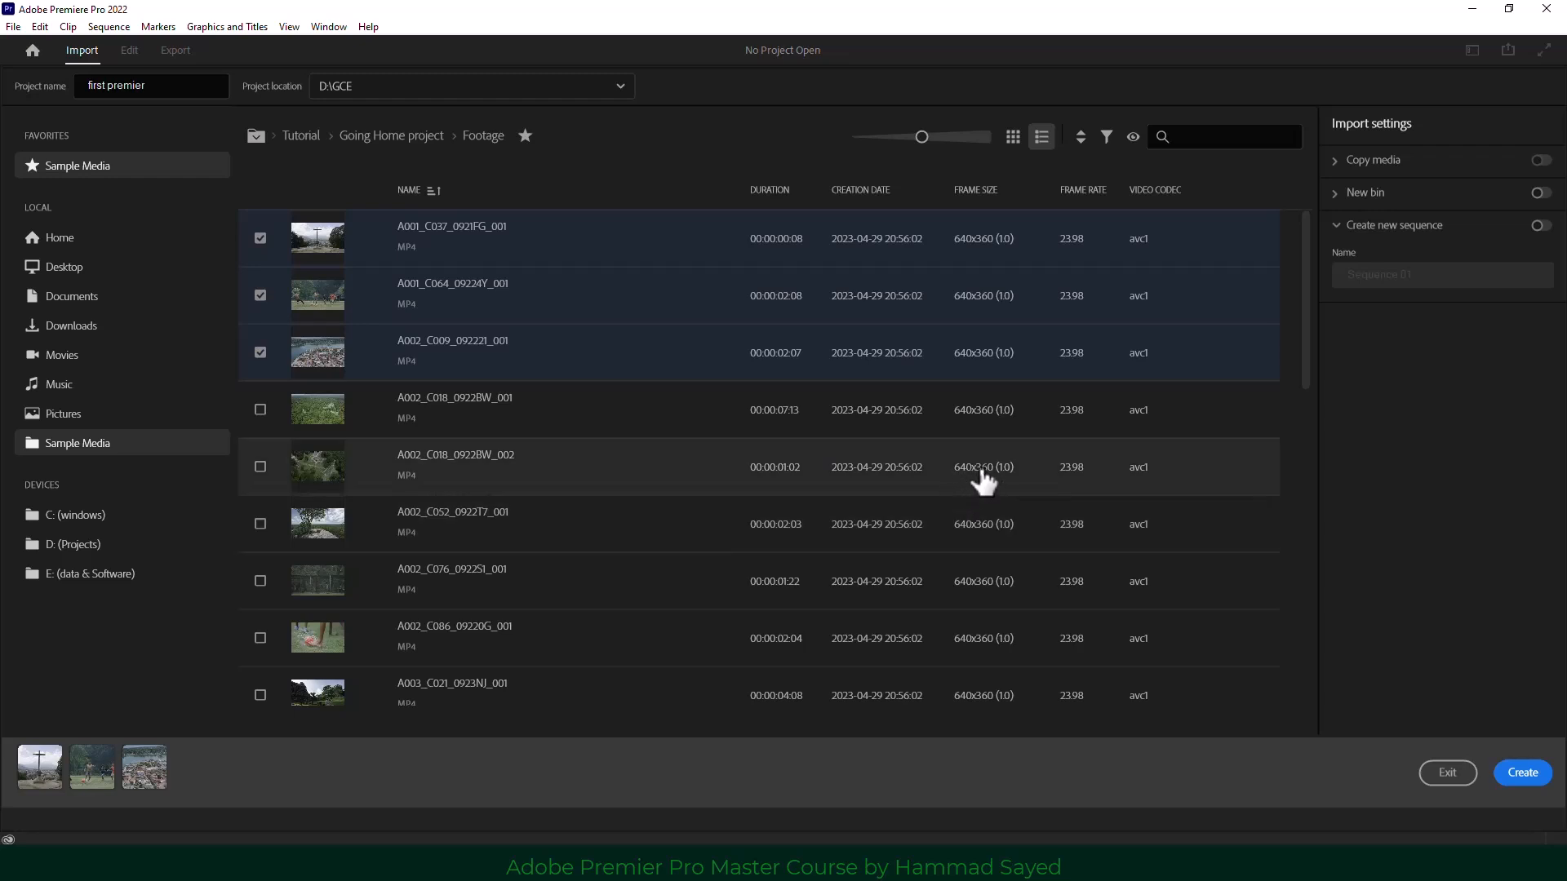
pyautogui.scroll(-5, 979, 473)
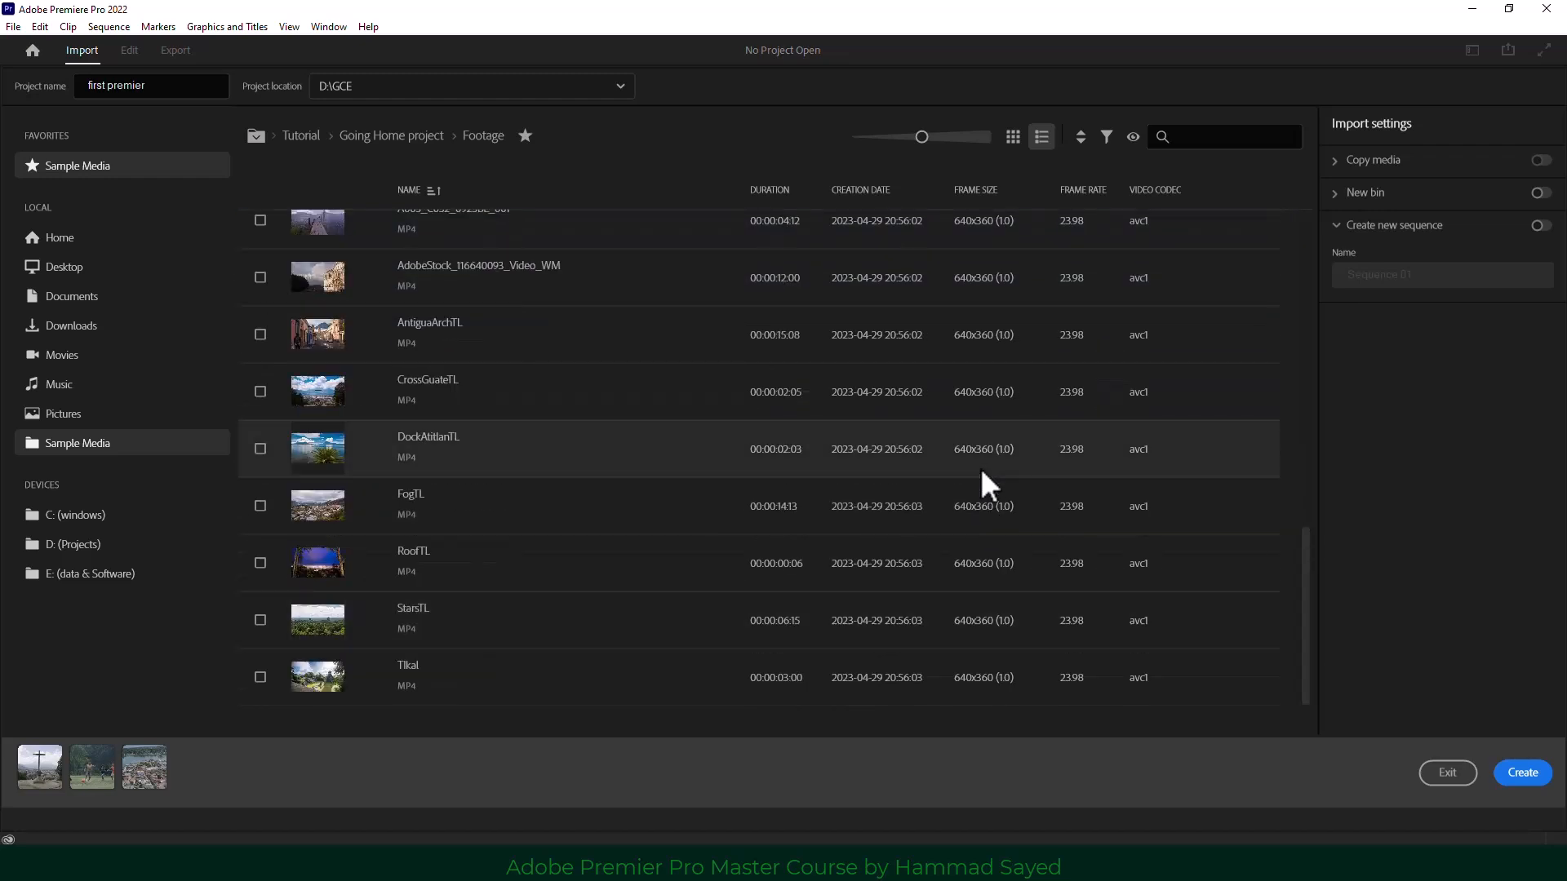
pyautogui.scroll(5, 982, 471)
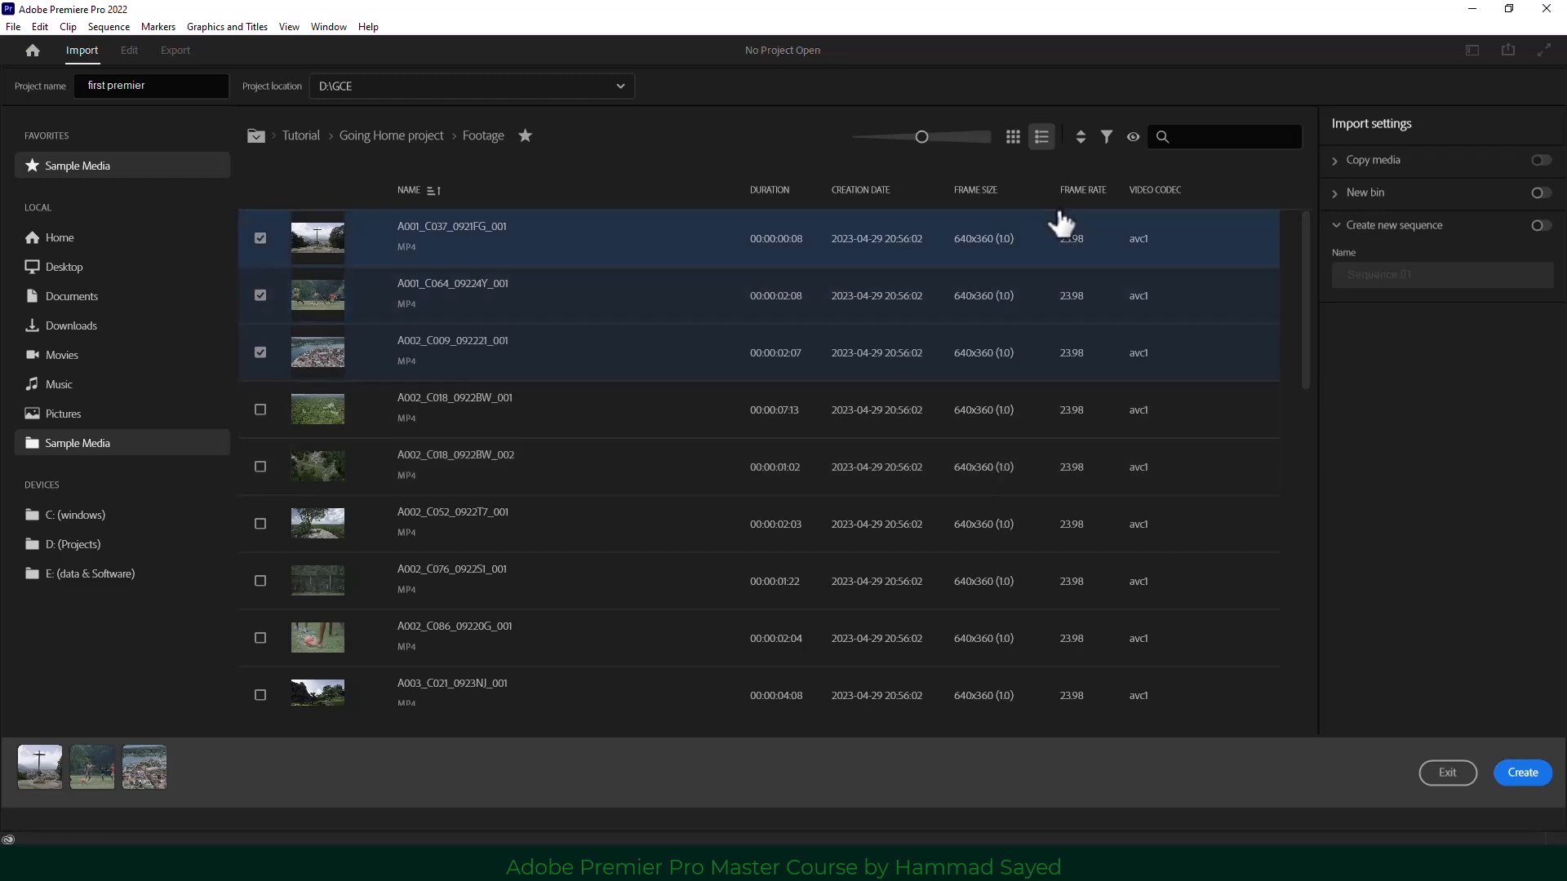
pyautogui.click(1081, 140)
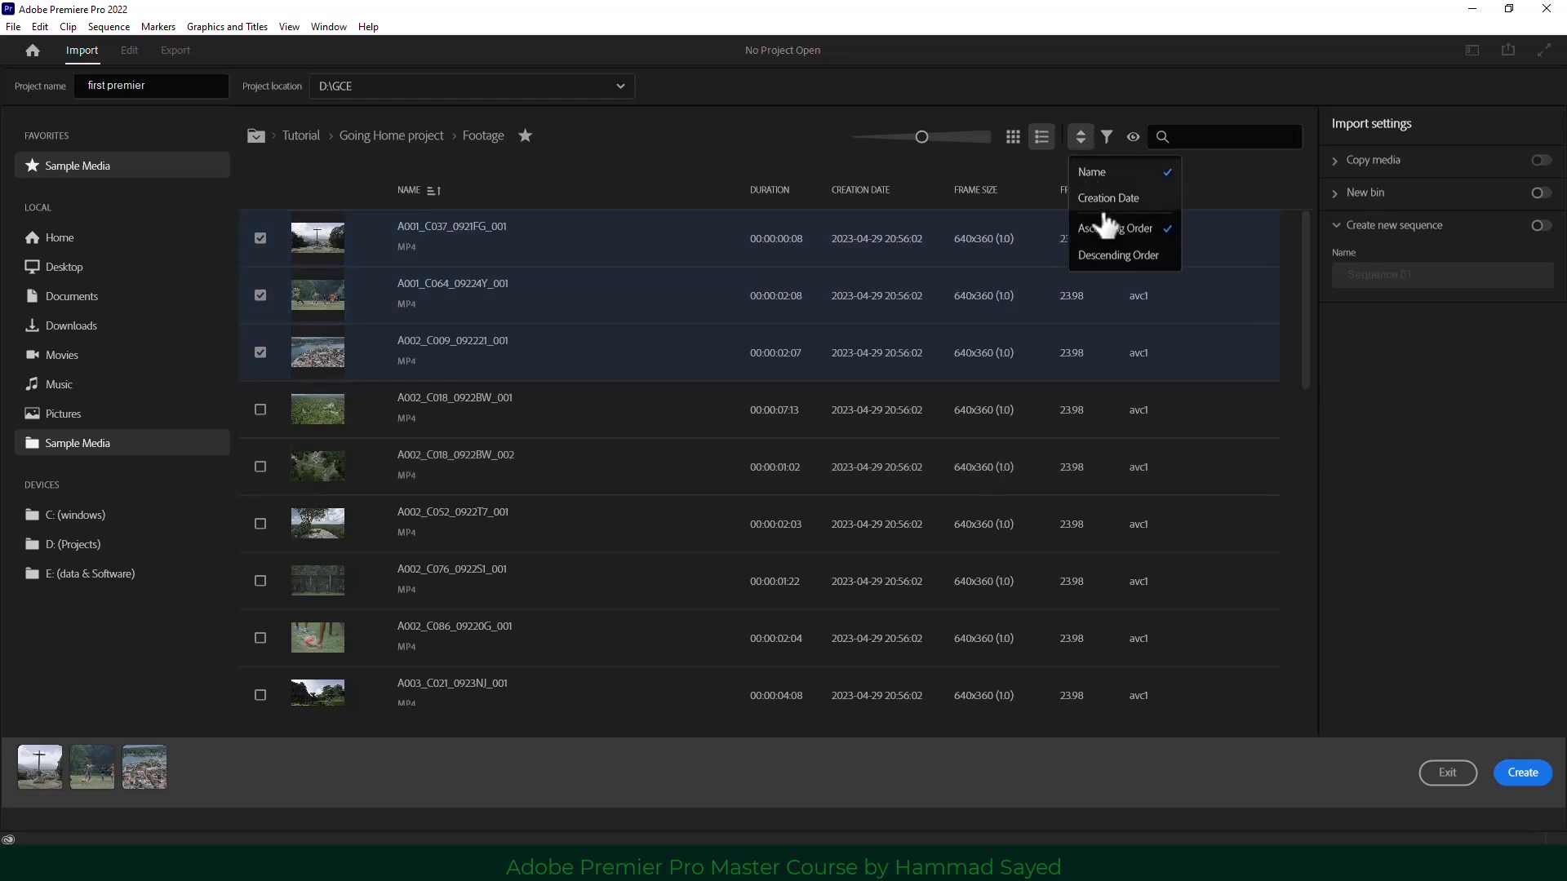
pyautogui.click(1107, 139)
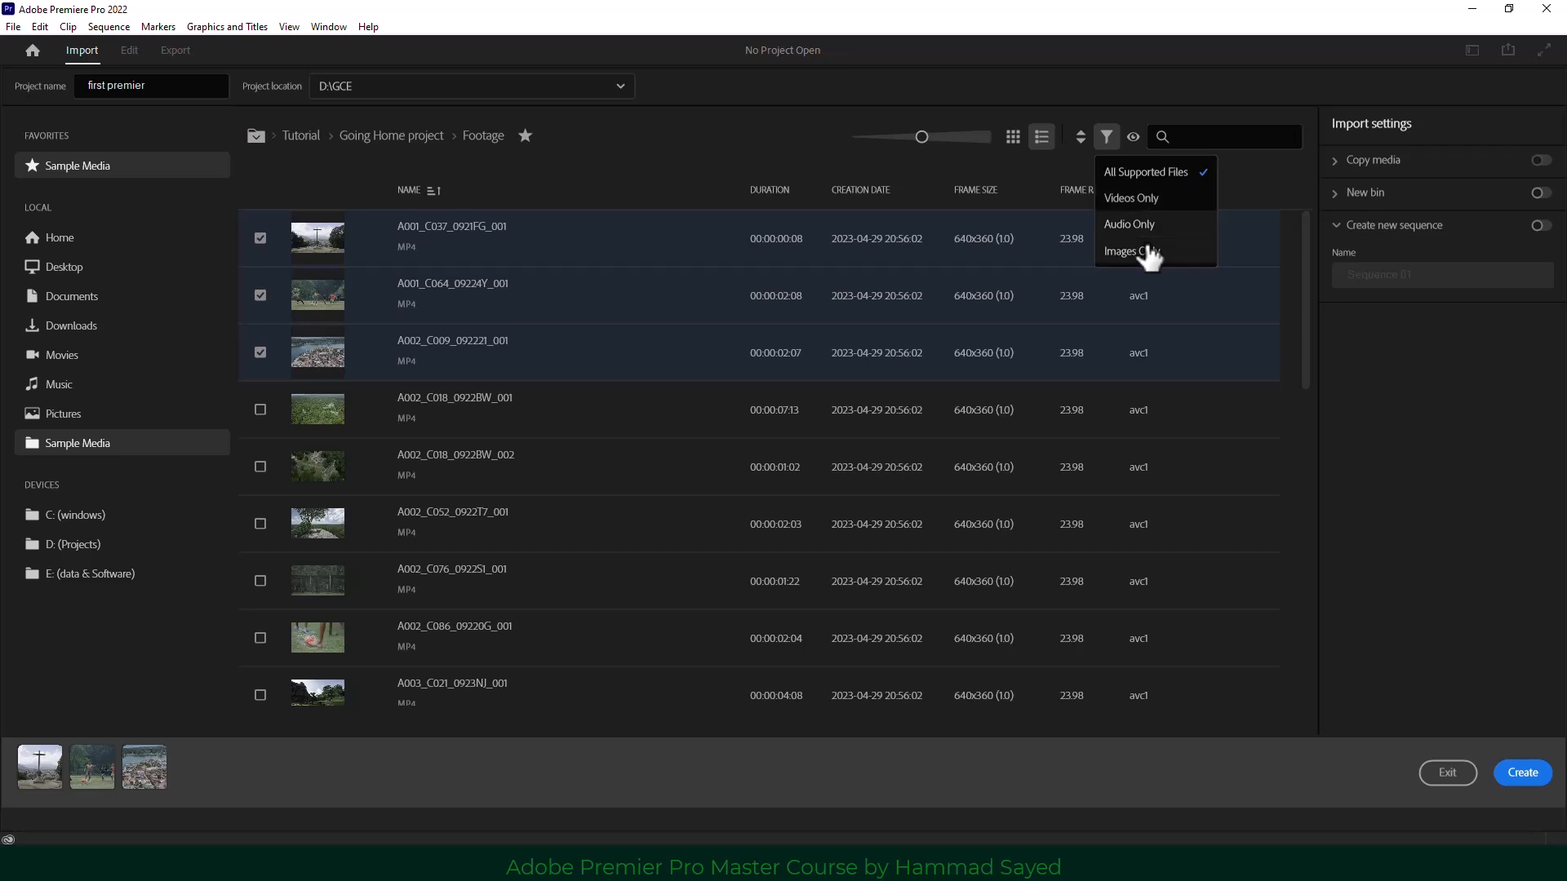
pyautogui.click(275, 173)
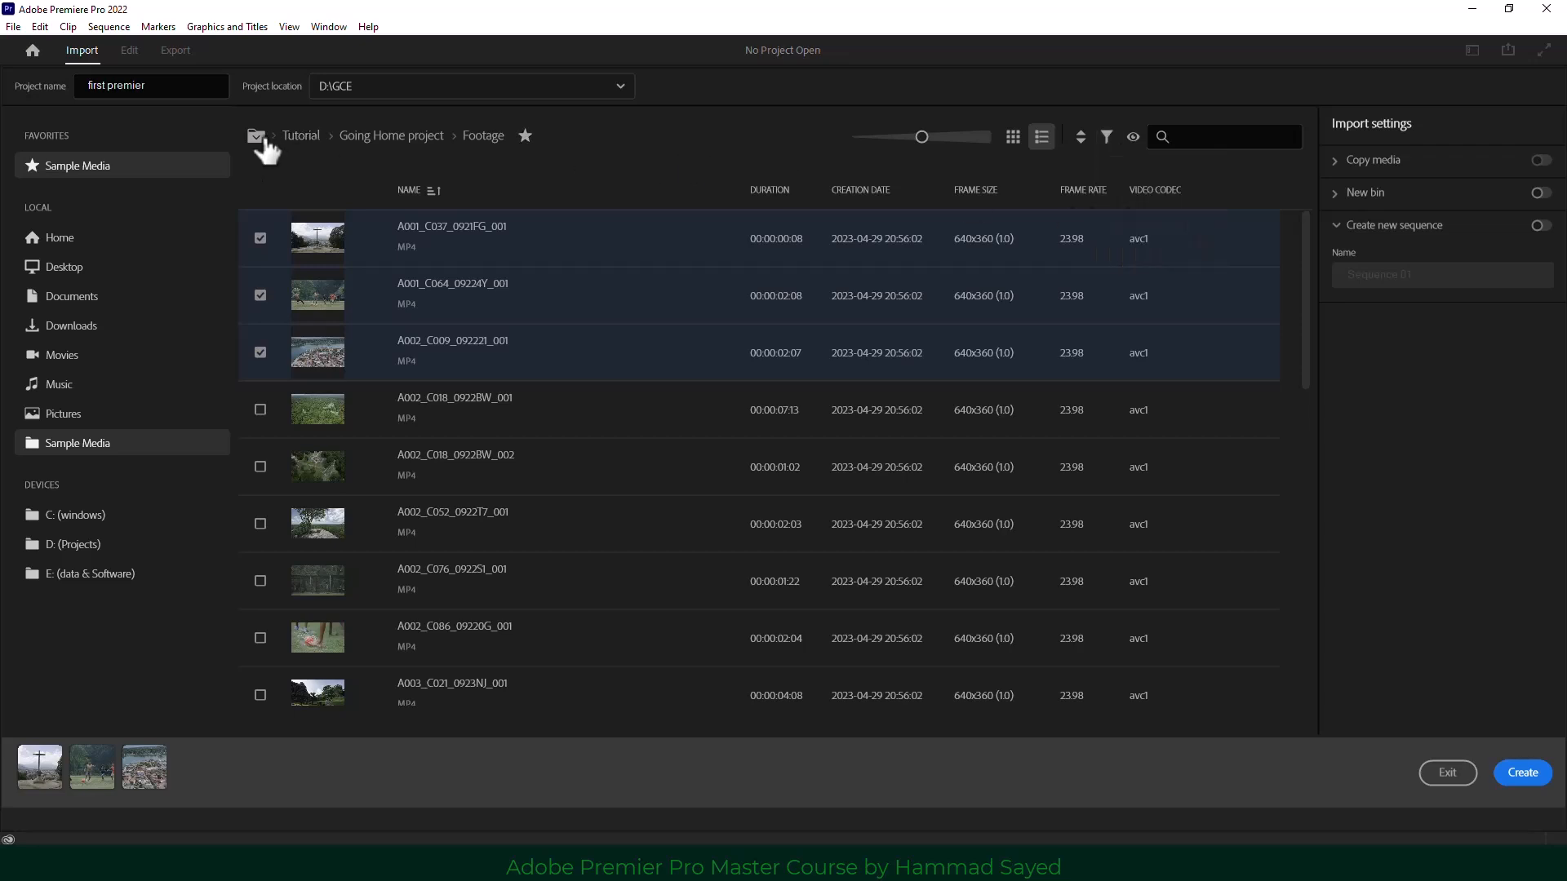
pyautogui.click(260, 138)
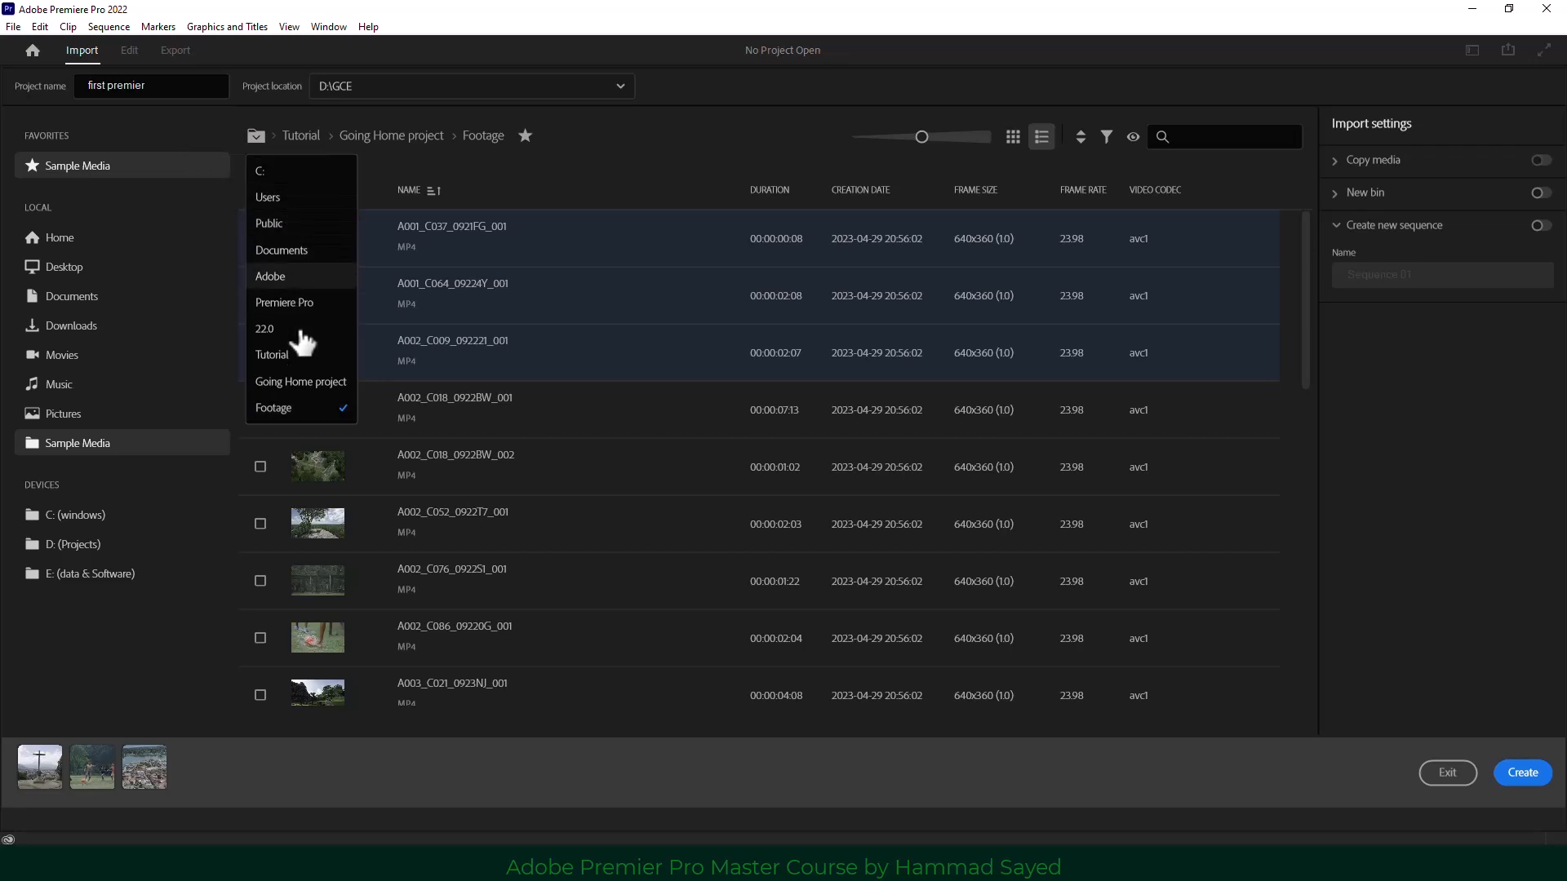
pyautogui.click(599, 148)
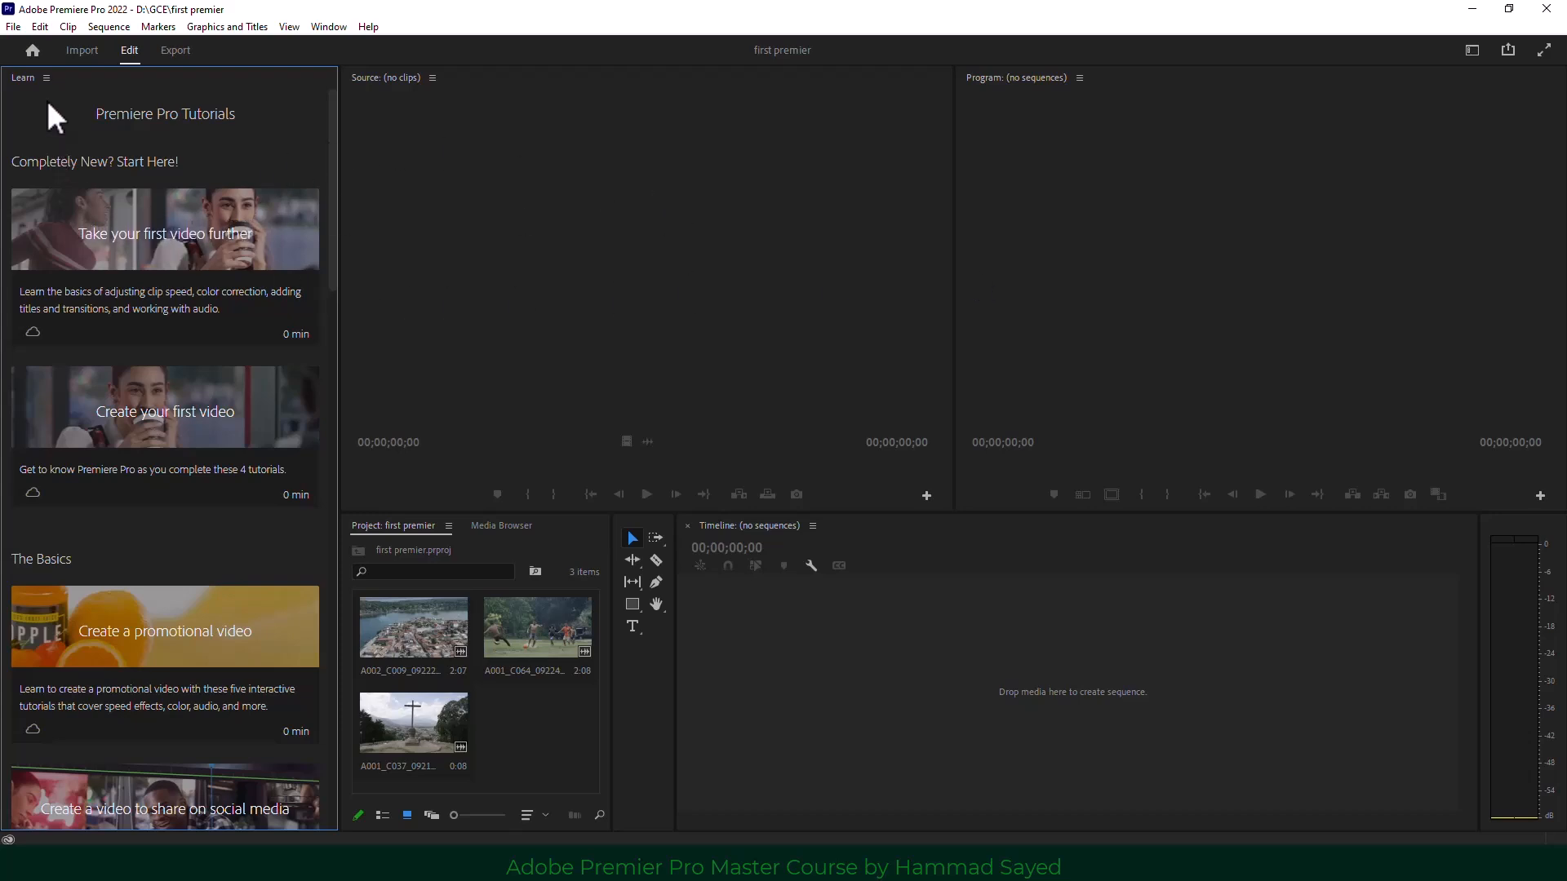
# In the Edit workspace, browse the Learn panel and alternate focus between the Source and Program monitors.
pyautogui.scroll(-5, 149, 331)
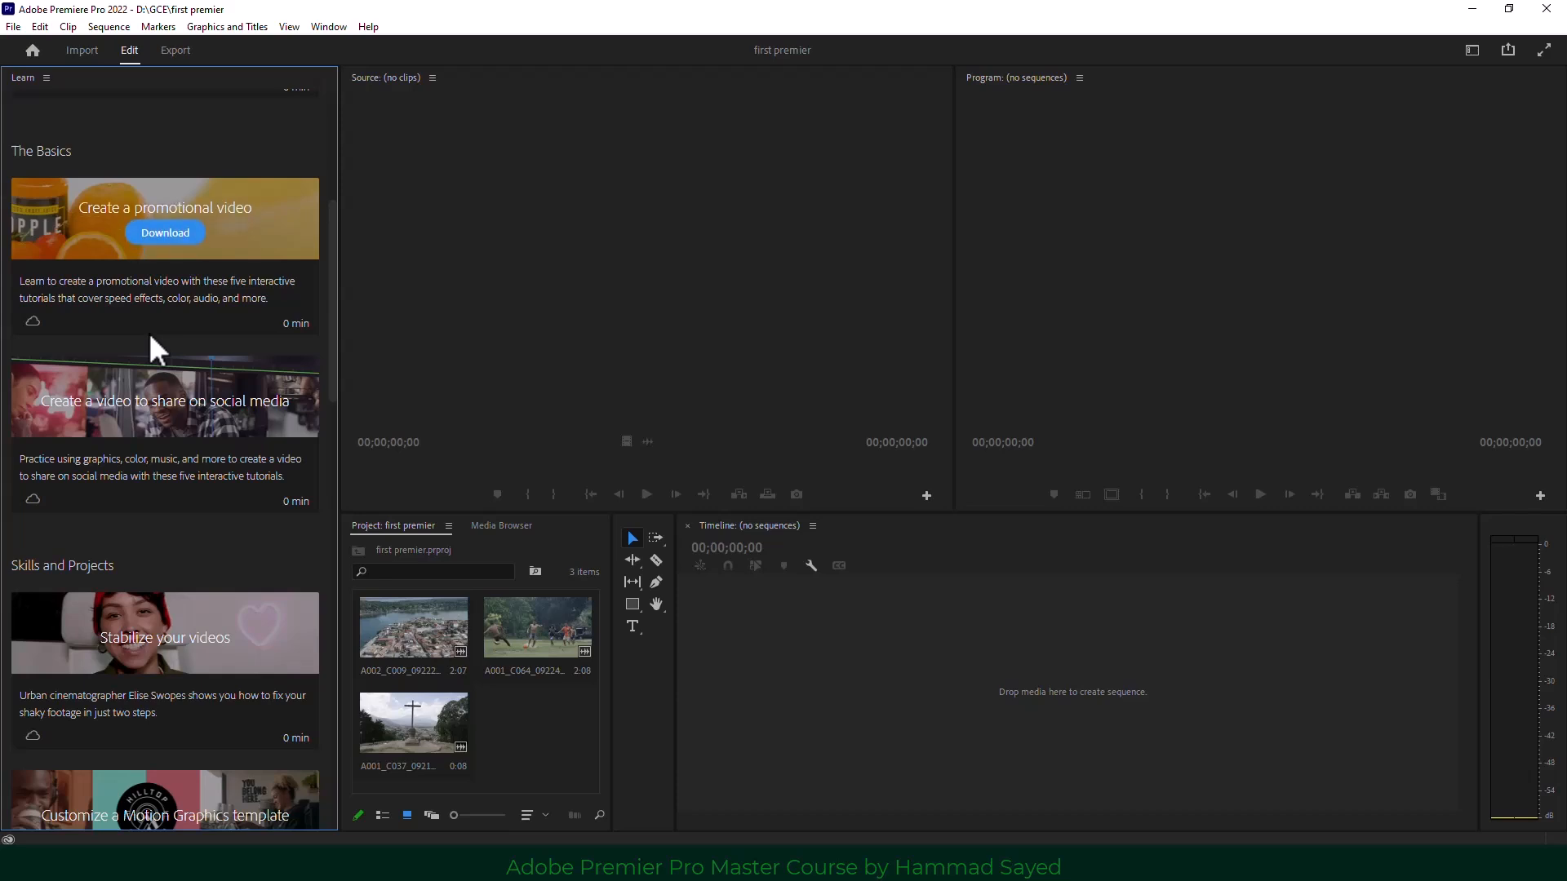
pyautogui.scroll(-5, 148, 332)
pyautogui.scroll(5, 167, 441)
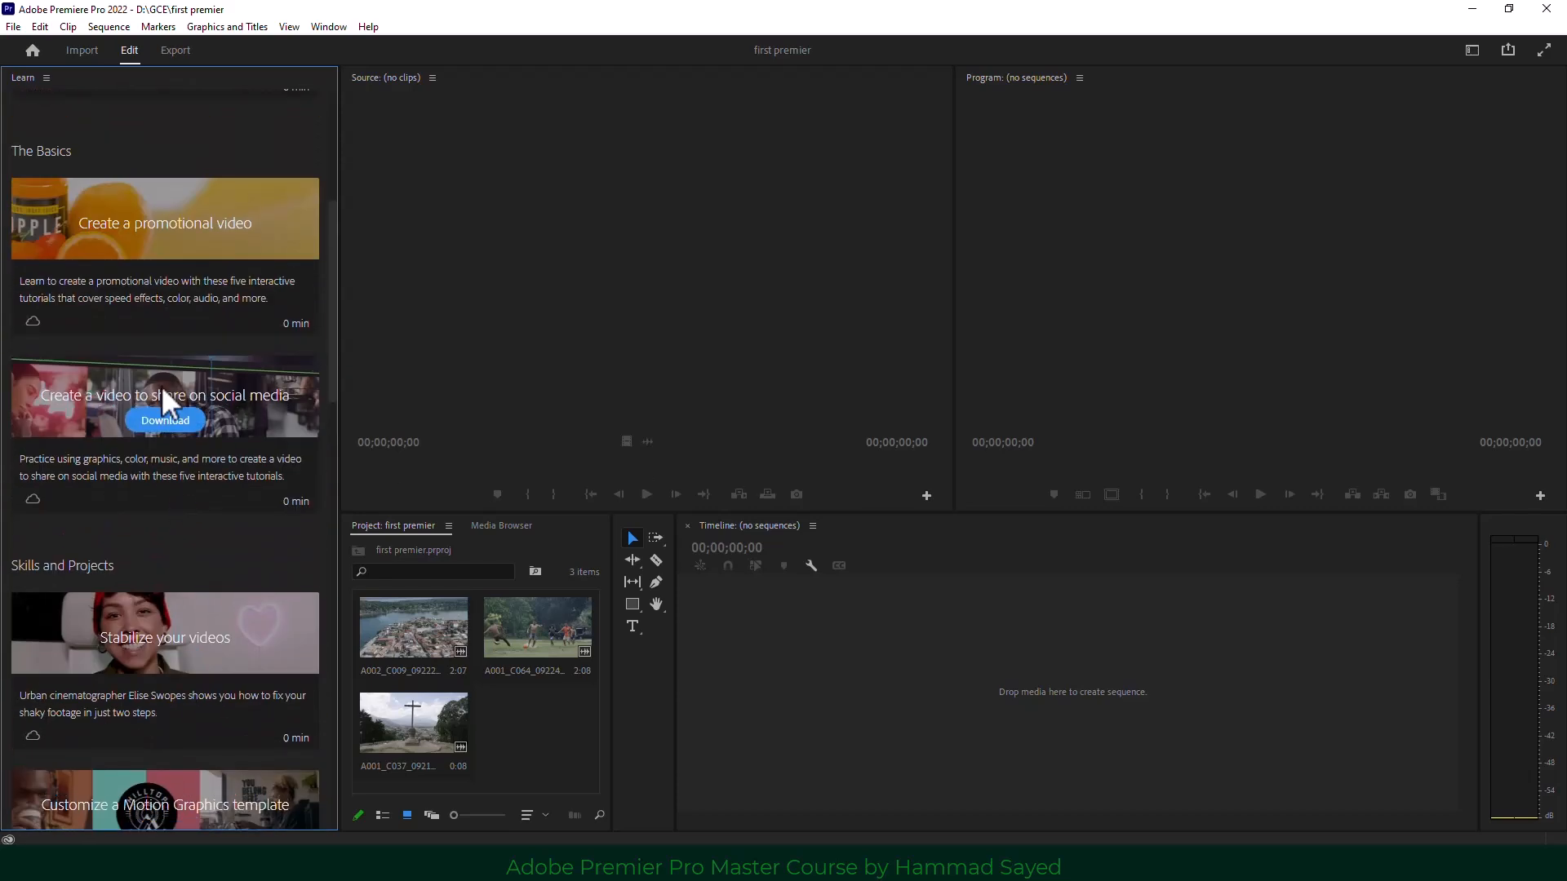
pyautogui.click(587, 229)
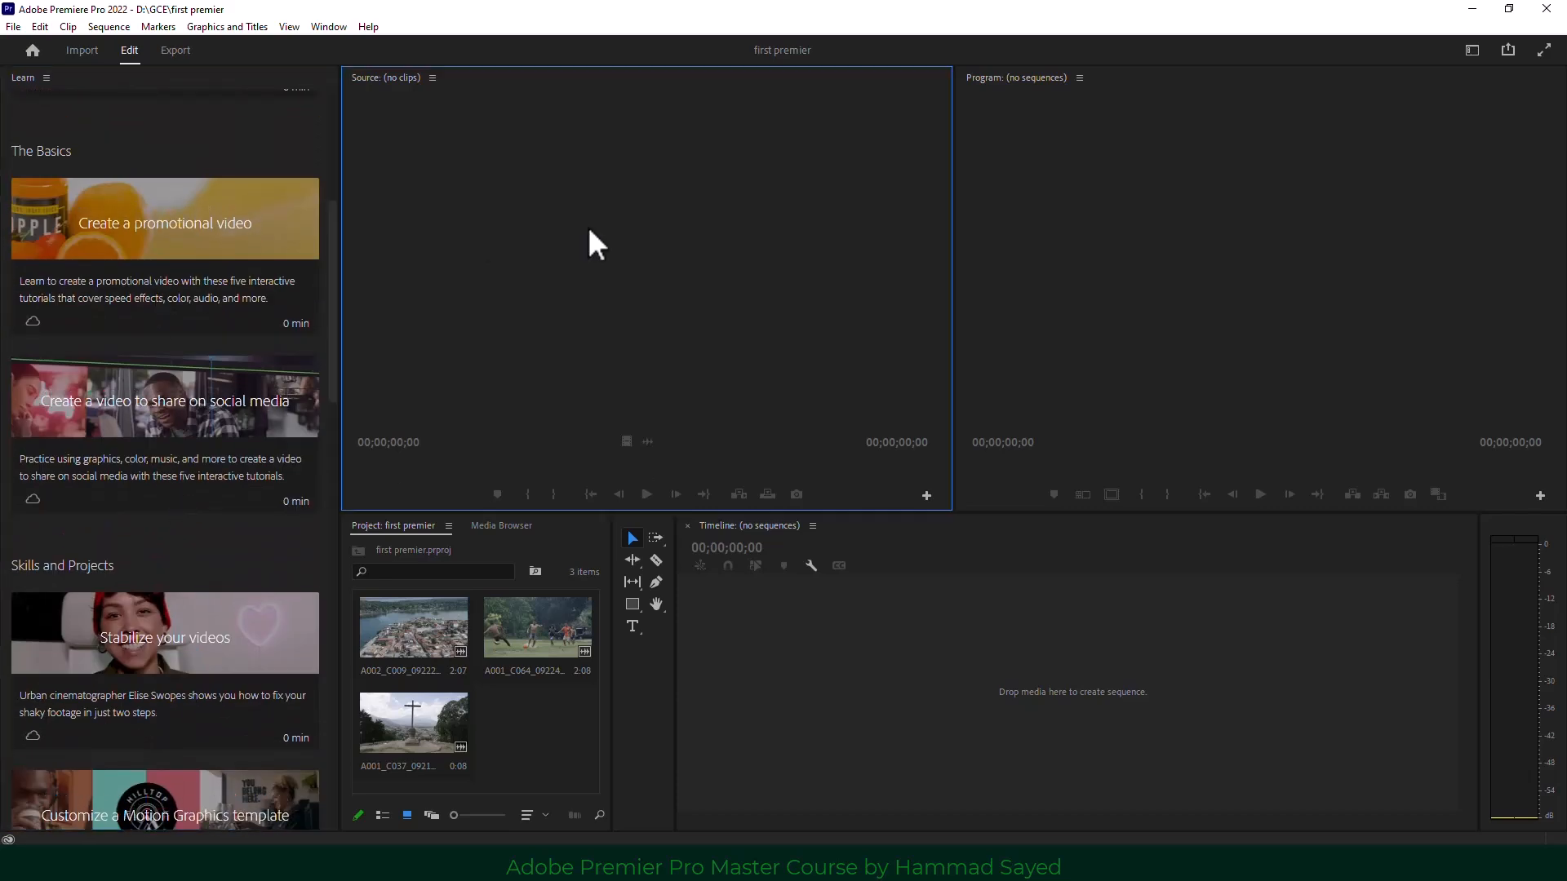
pyautogui.click(1270, 271)
pyautogui.click(610, 283)
pyautogui.click(1134, 179)
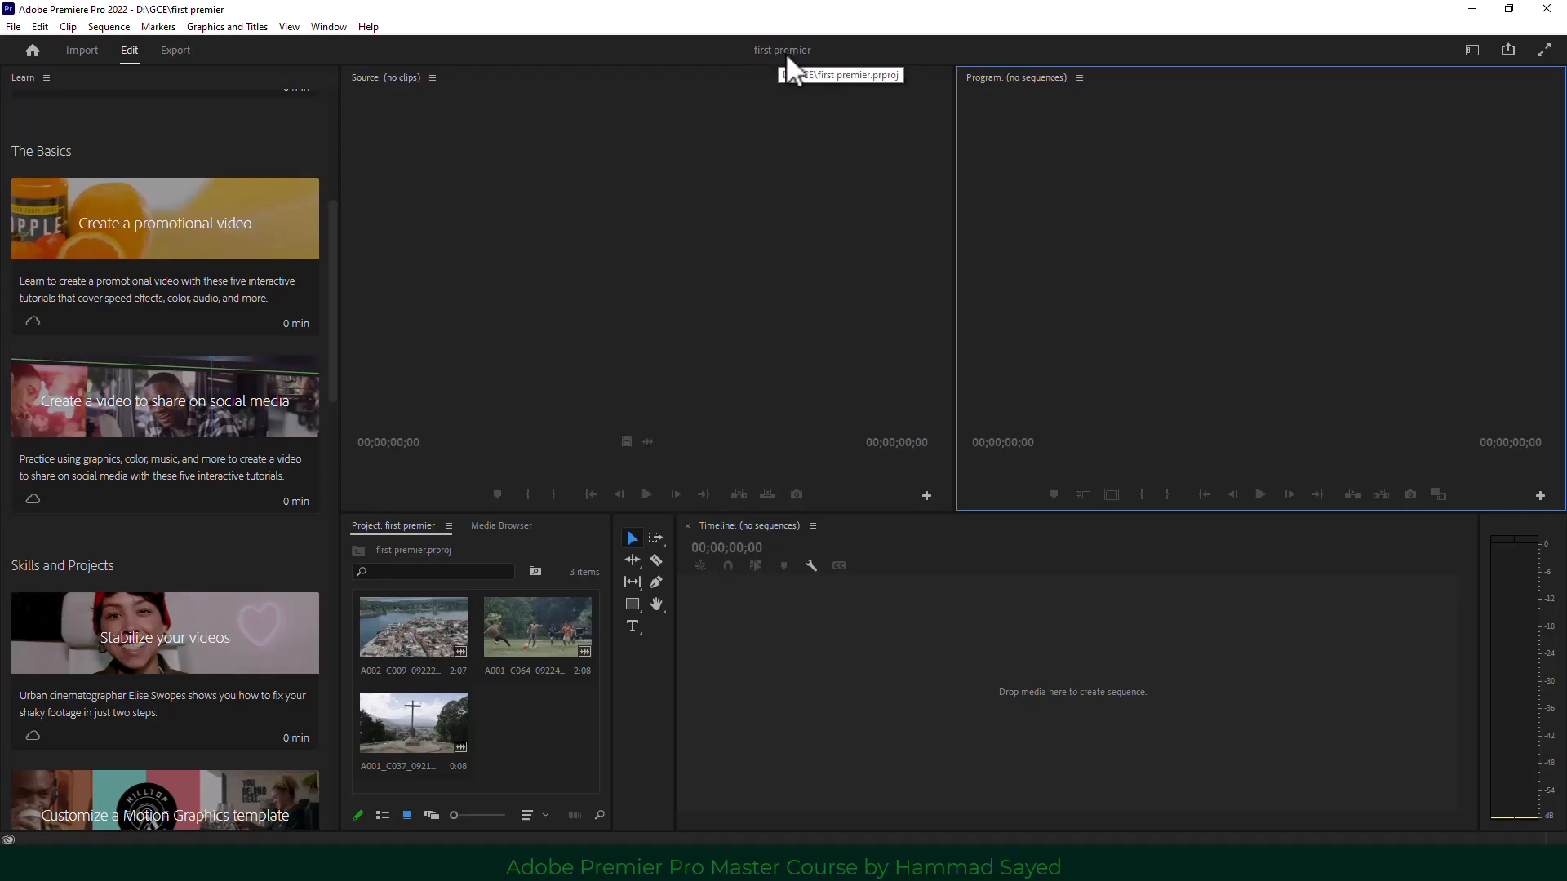
pyautogui.click(34, 54)
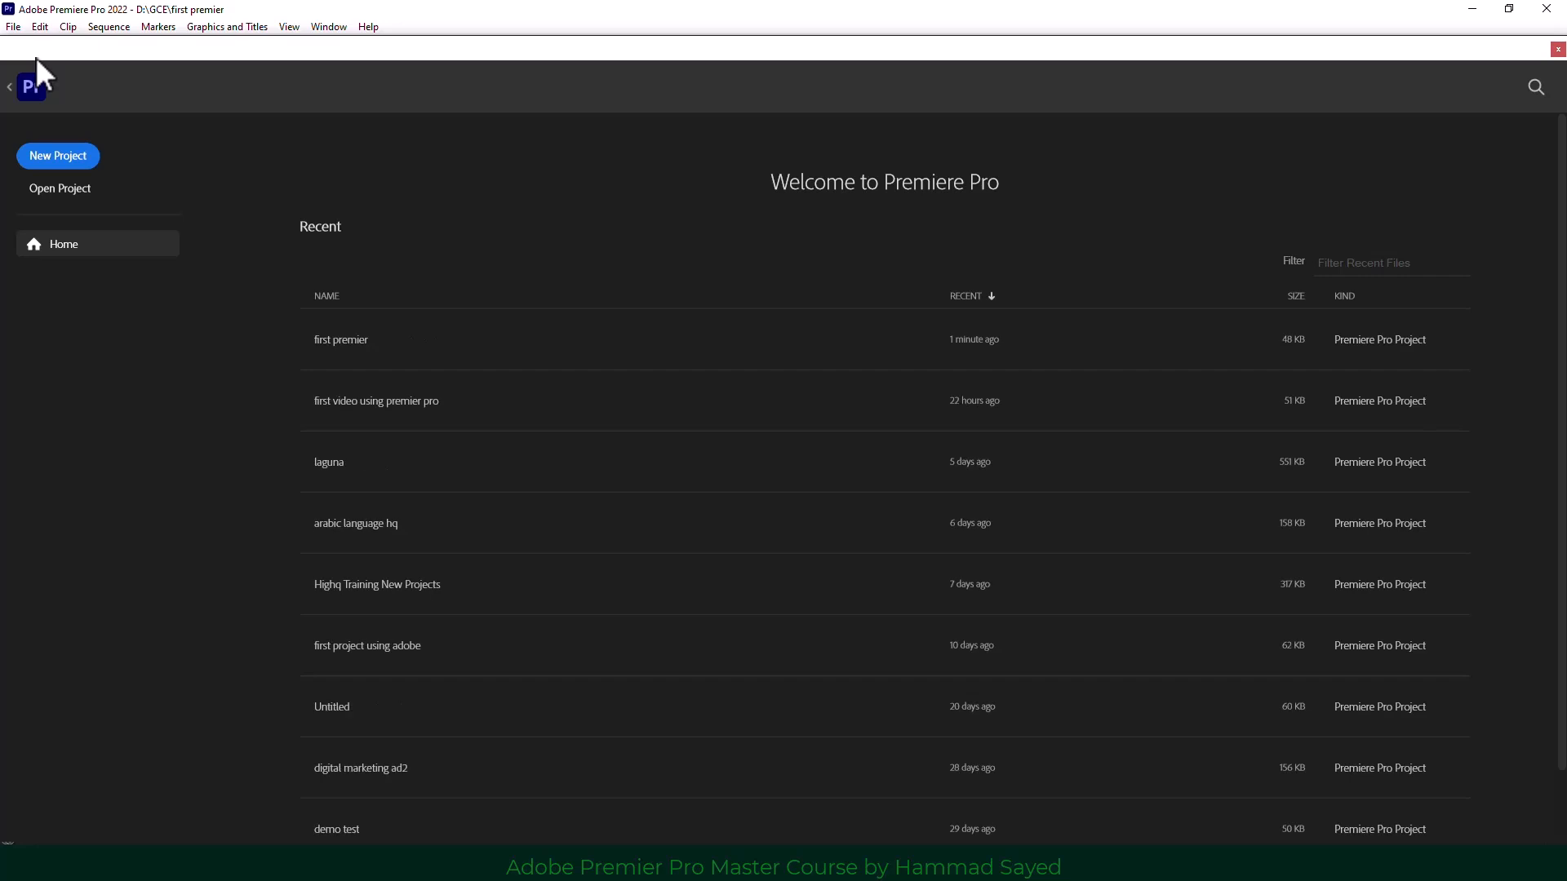
pyautogui.click(32, 92)
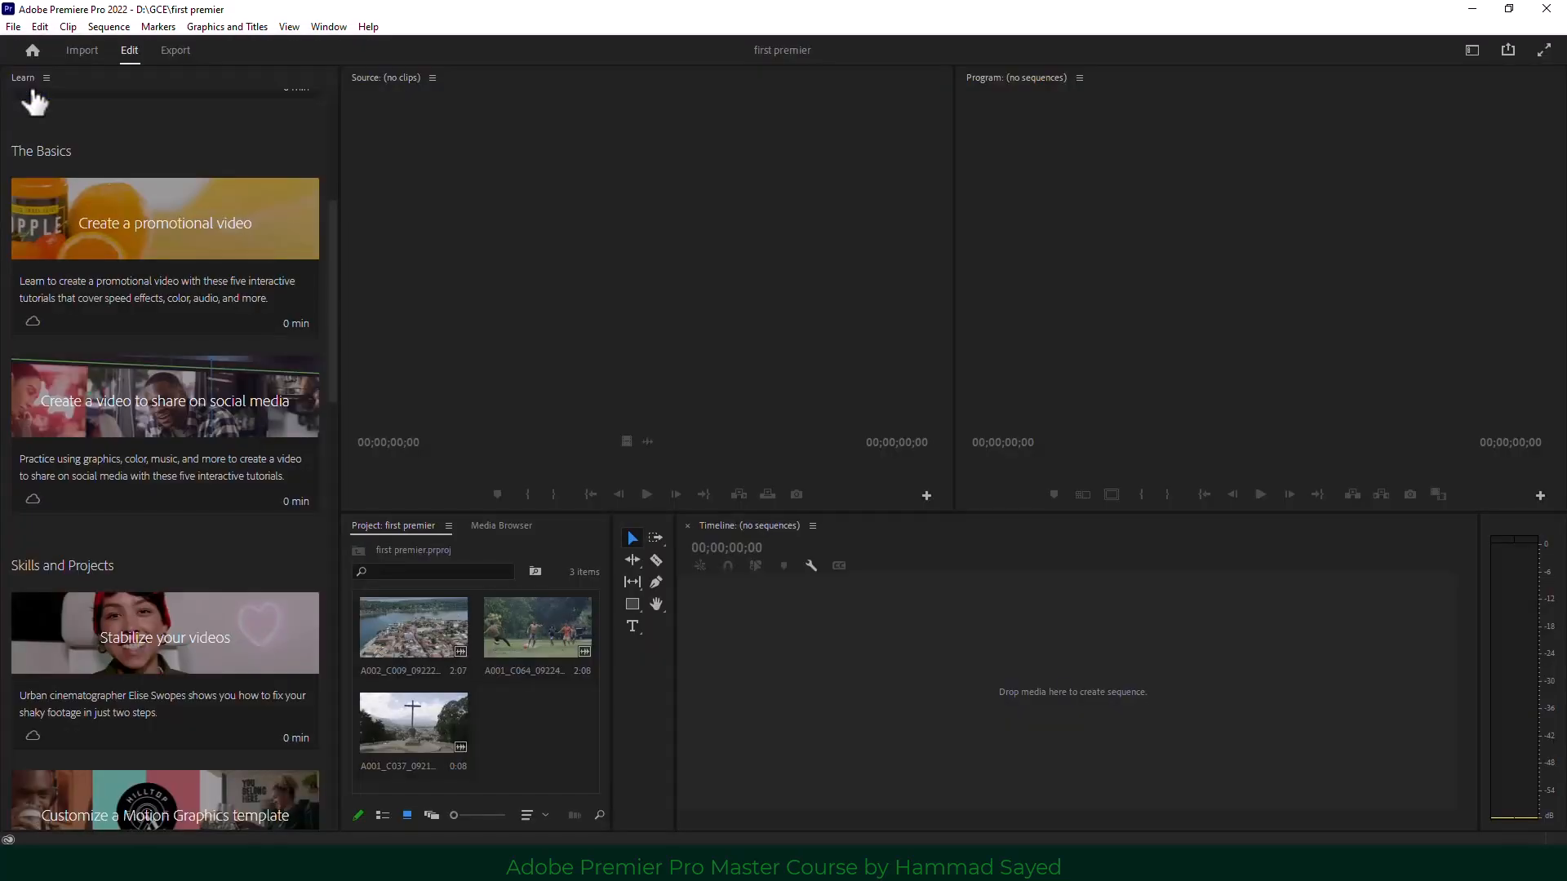
pyautogui.click(90, 52)
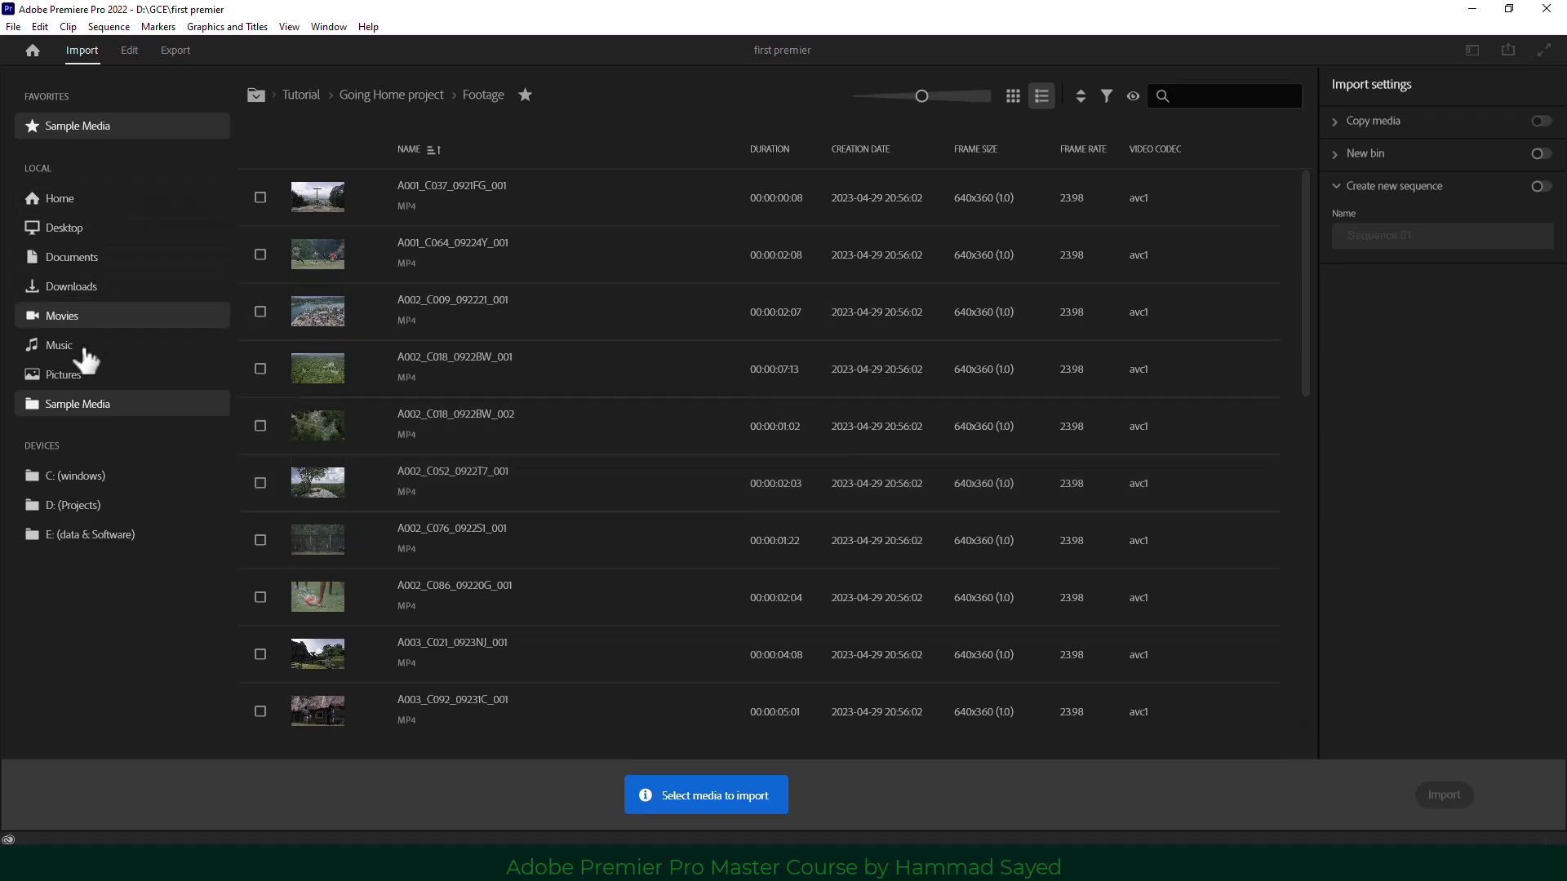
pyautogui.click(134, 49)
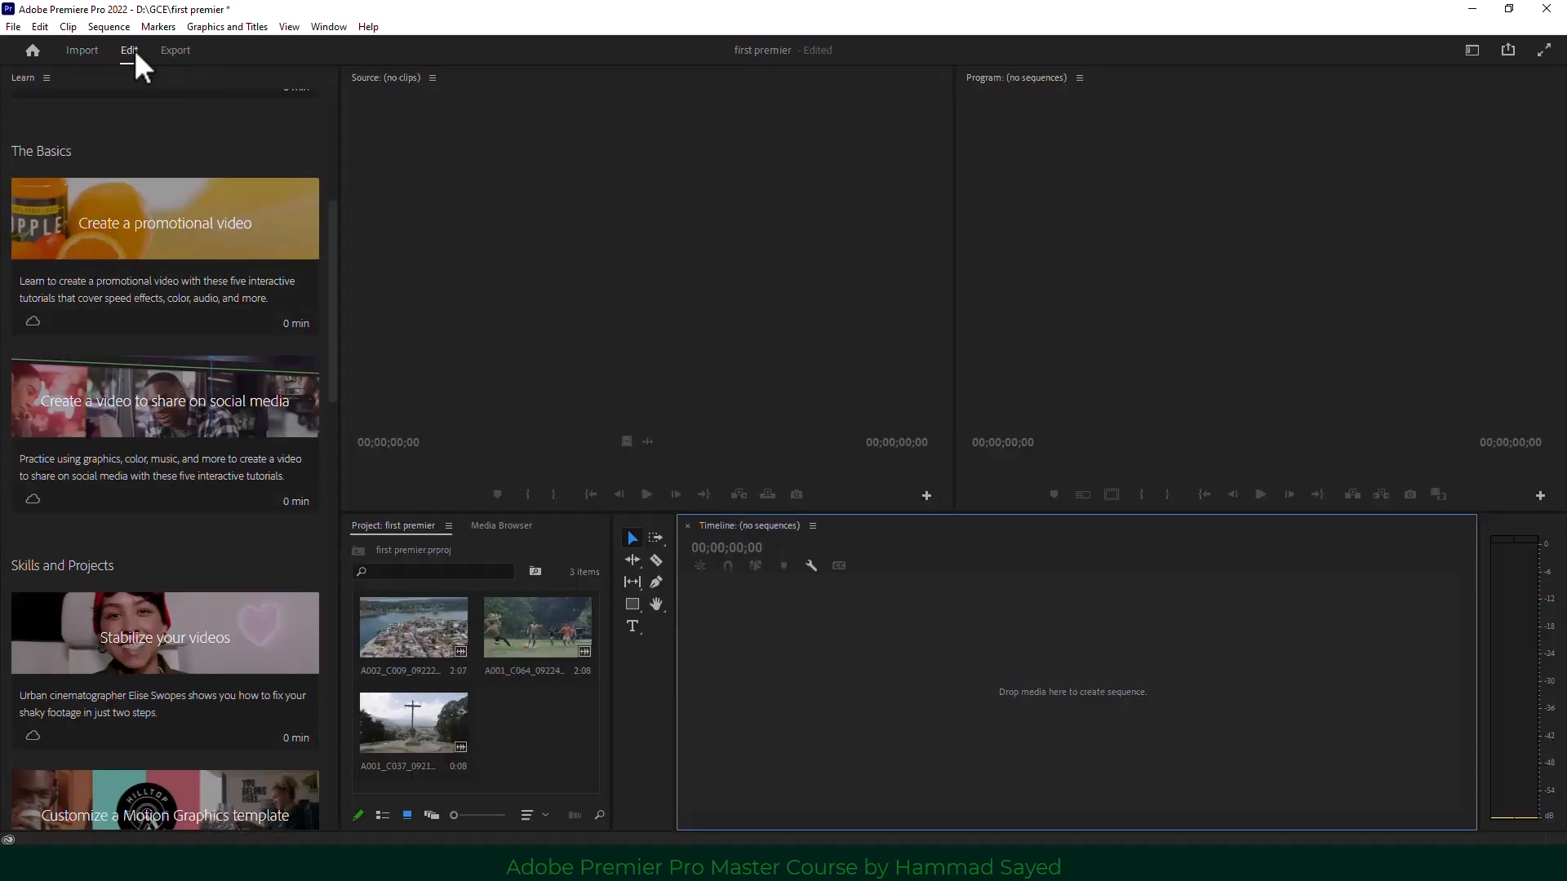
pyautogui.click(173, 51)
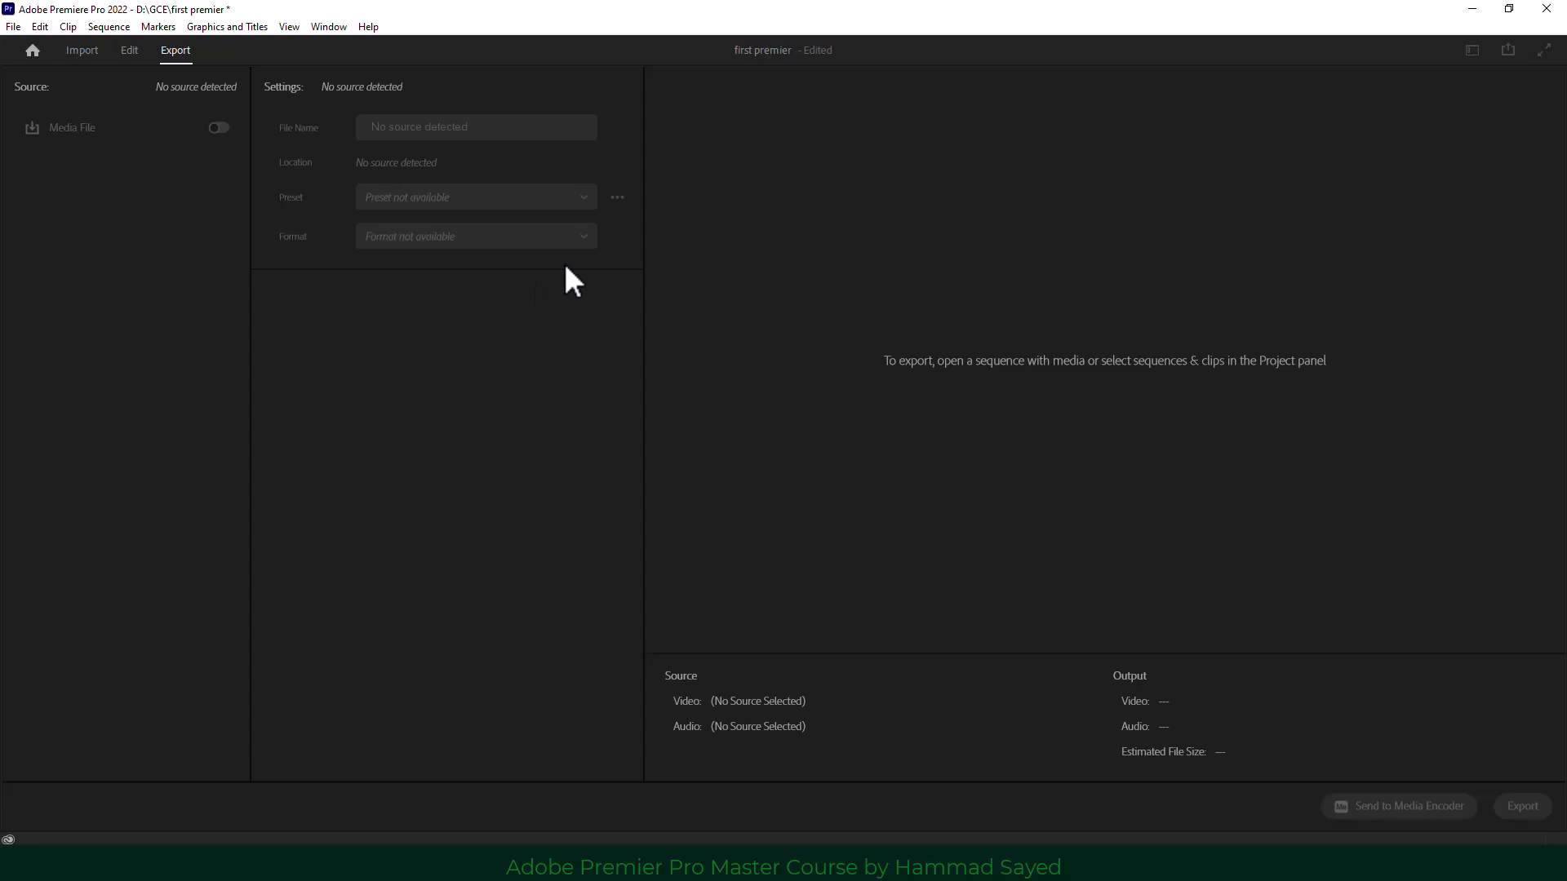
pyautogui.click(129, 57)
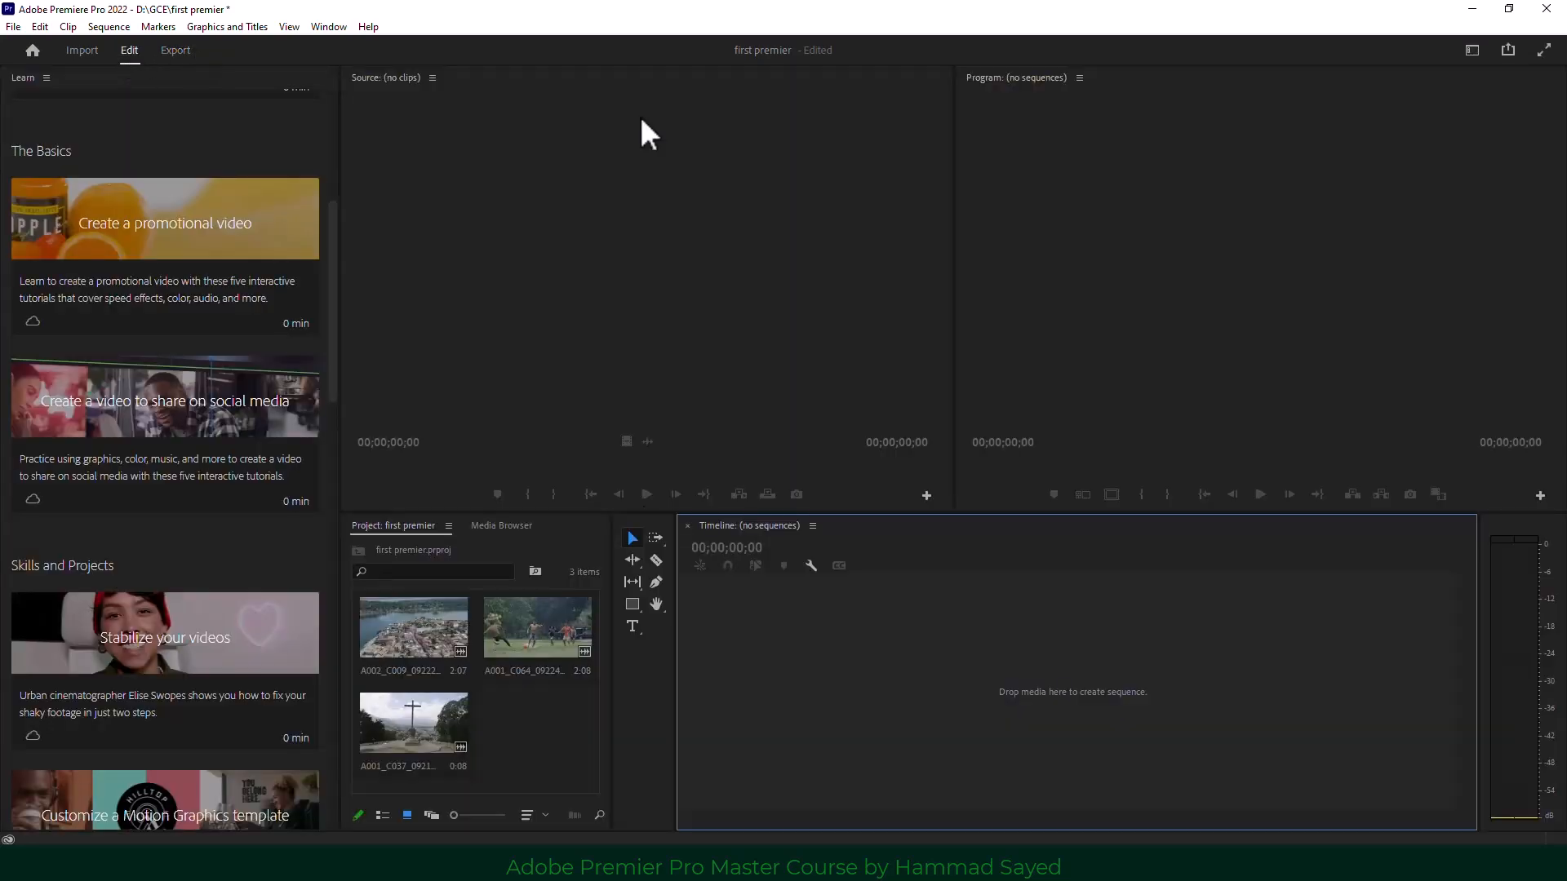
pyautogui.click(555, 341)
pyautogui.click(1144, 313)
pyautogui.click(634, 283)
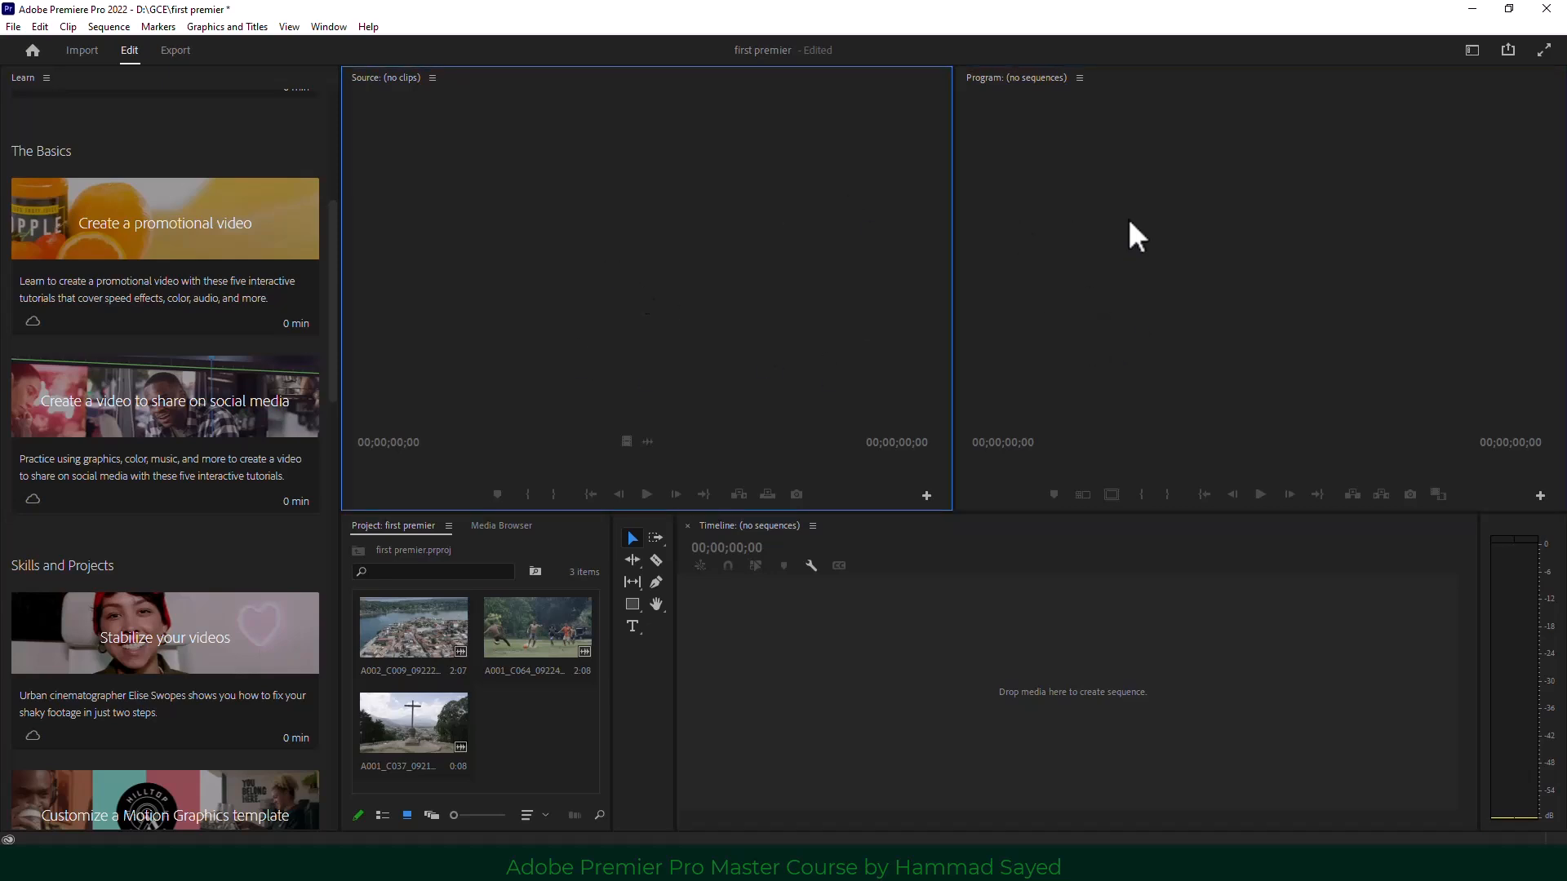
pyautogui.click(1129, 223)
pyautogui.click(696, 213)
pyautogui.click(545, 733)
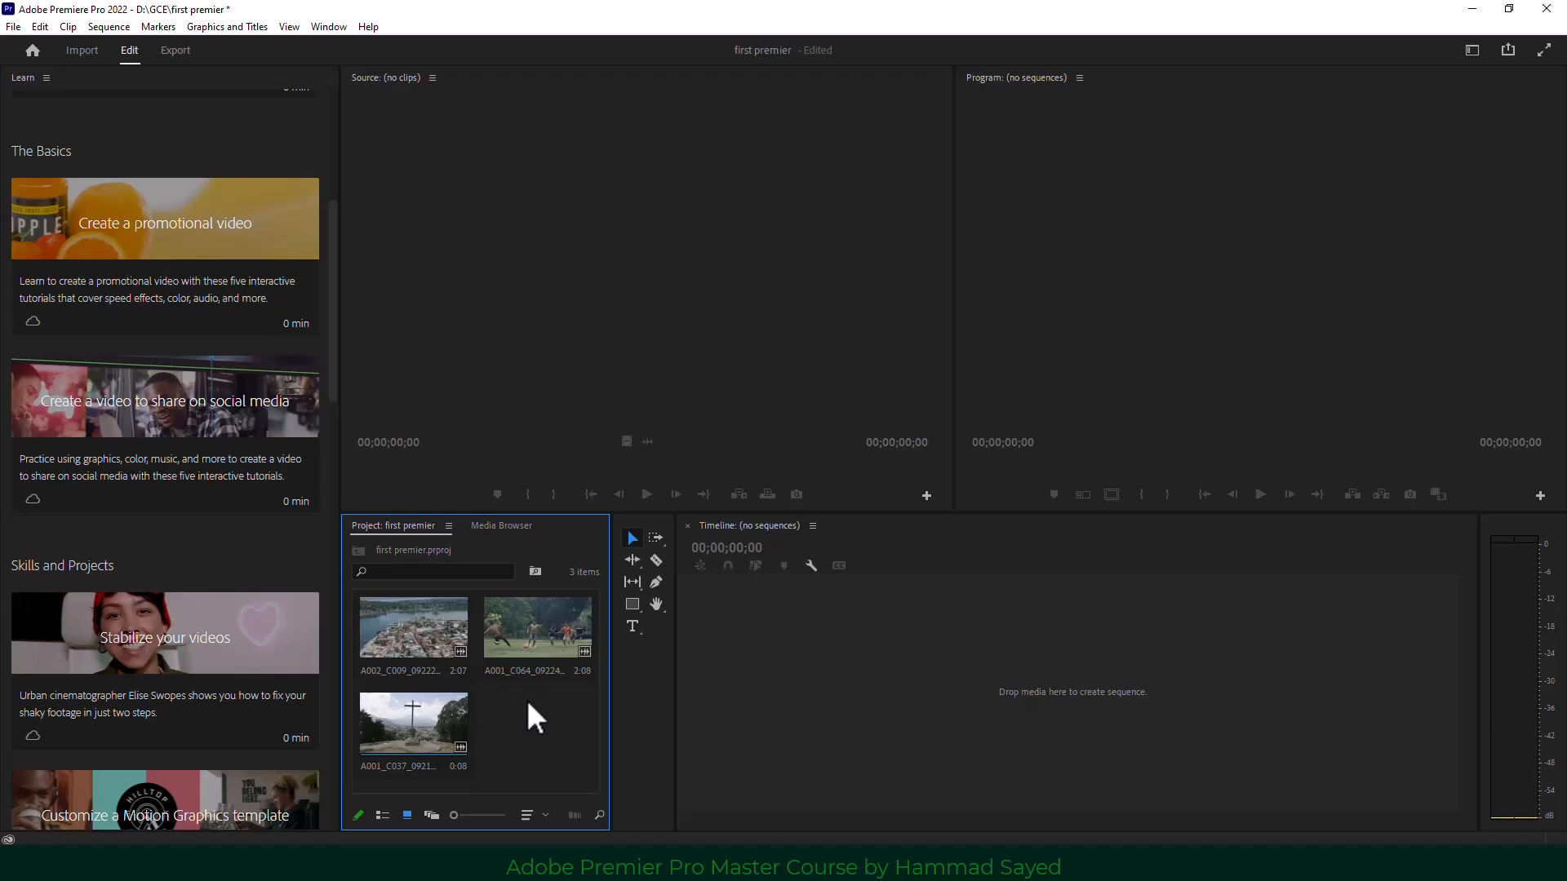
pyautogui.click(633, 696)
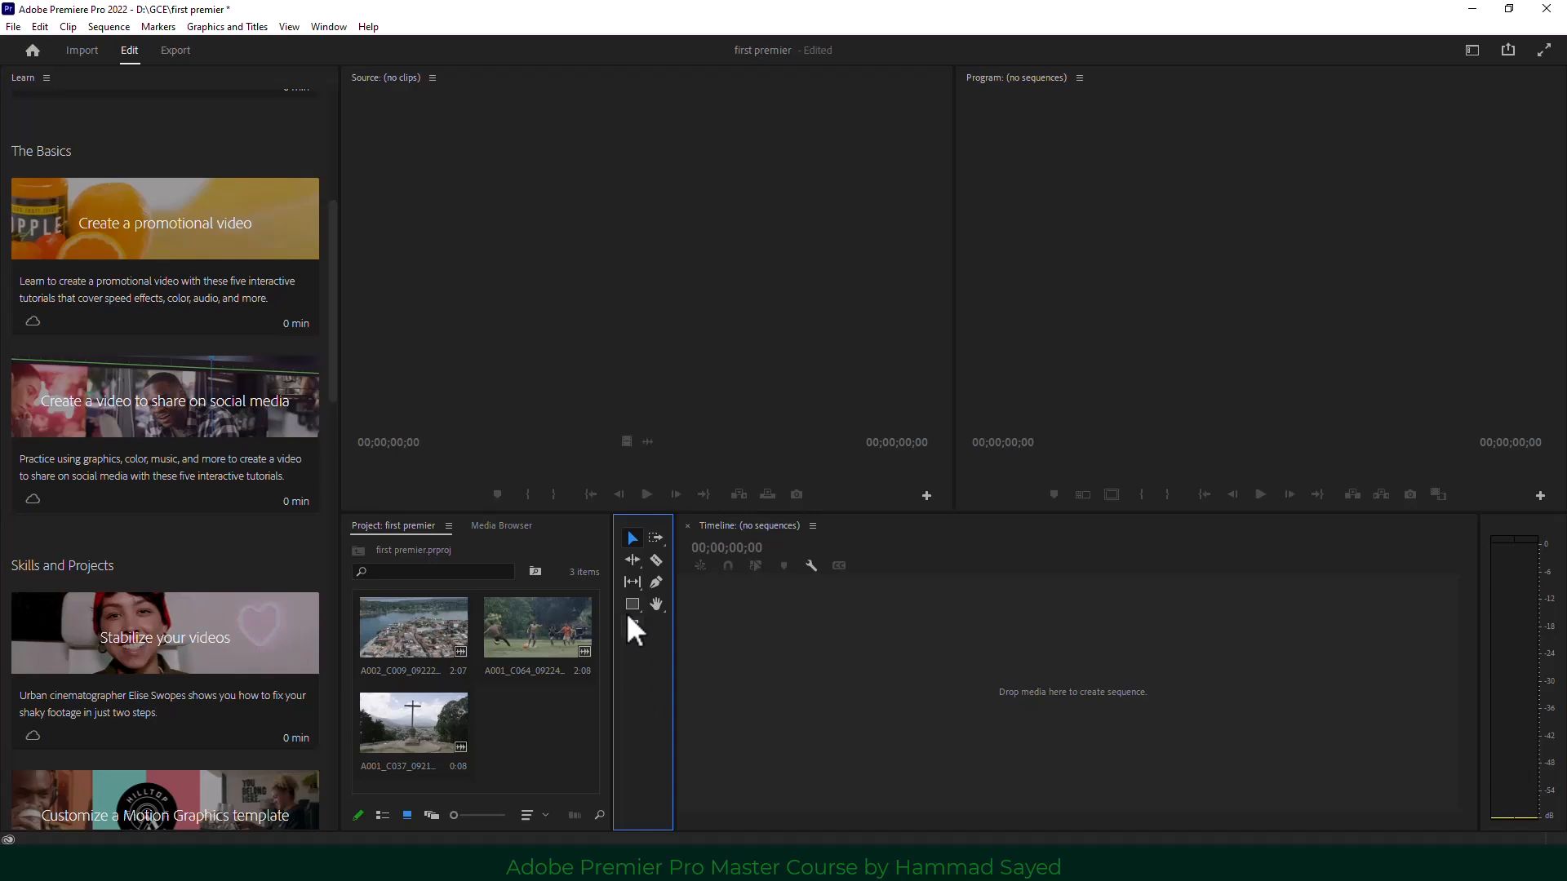
pyautogui.click(891, 645)
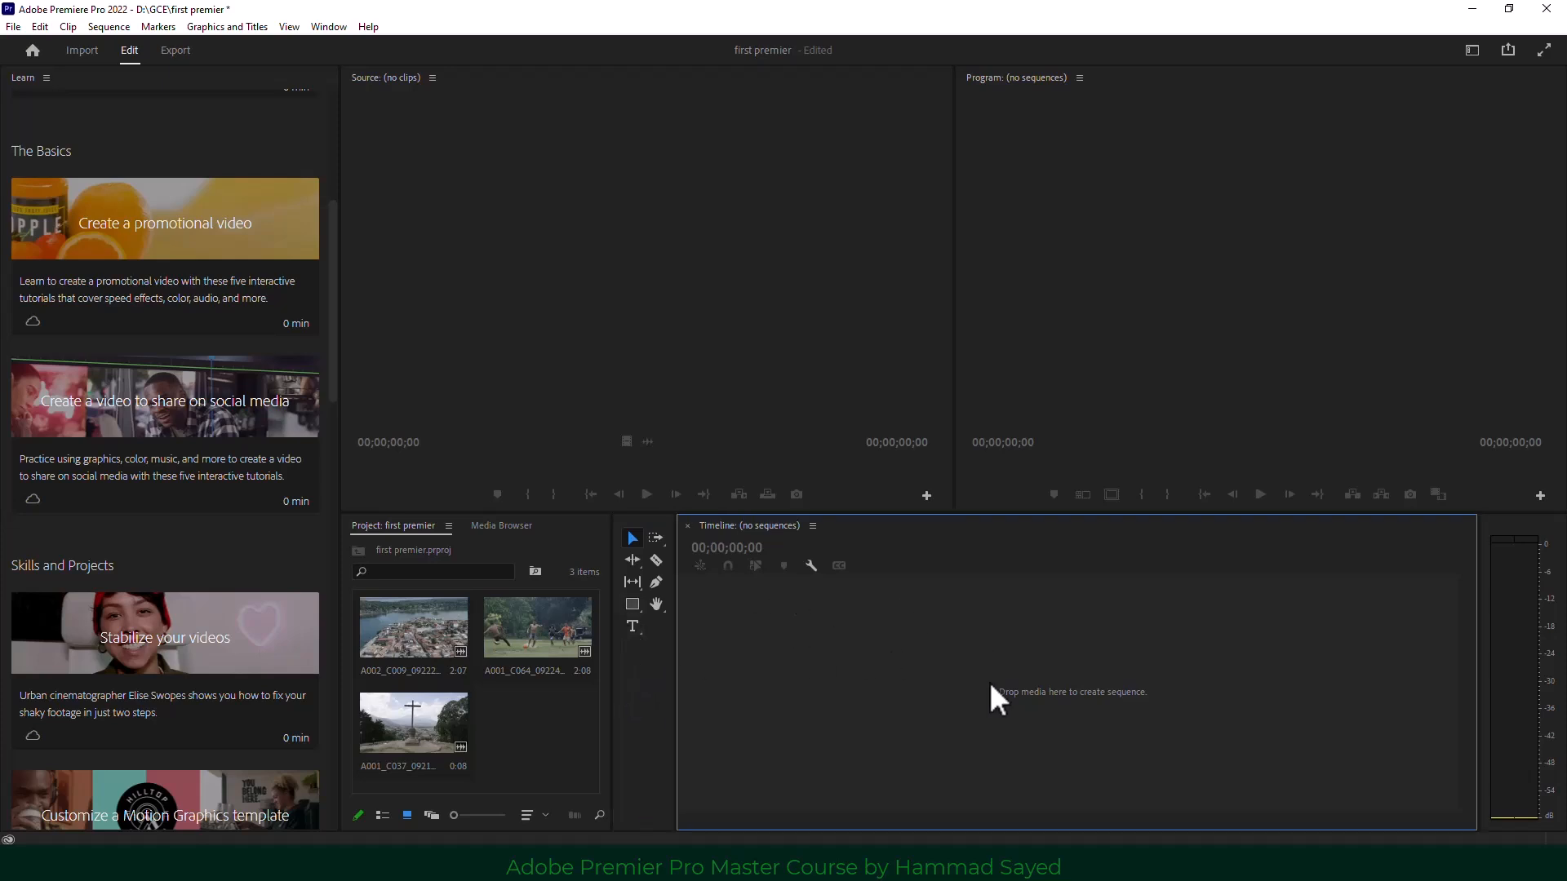
pyautogui.click(1068, 384)
pyautogui.click(990, 622)
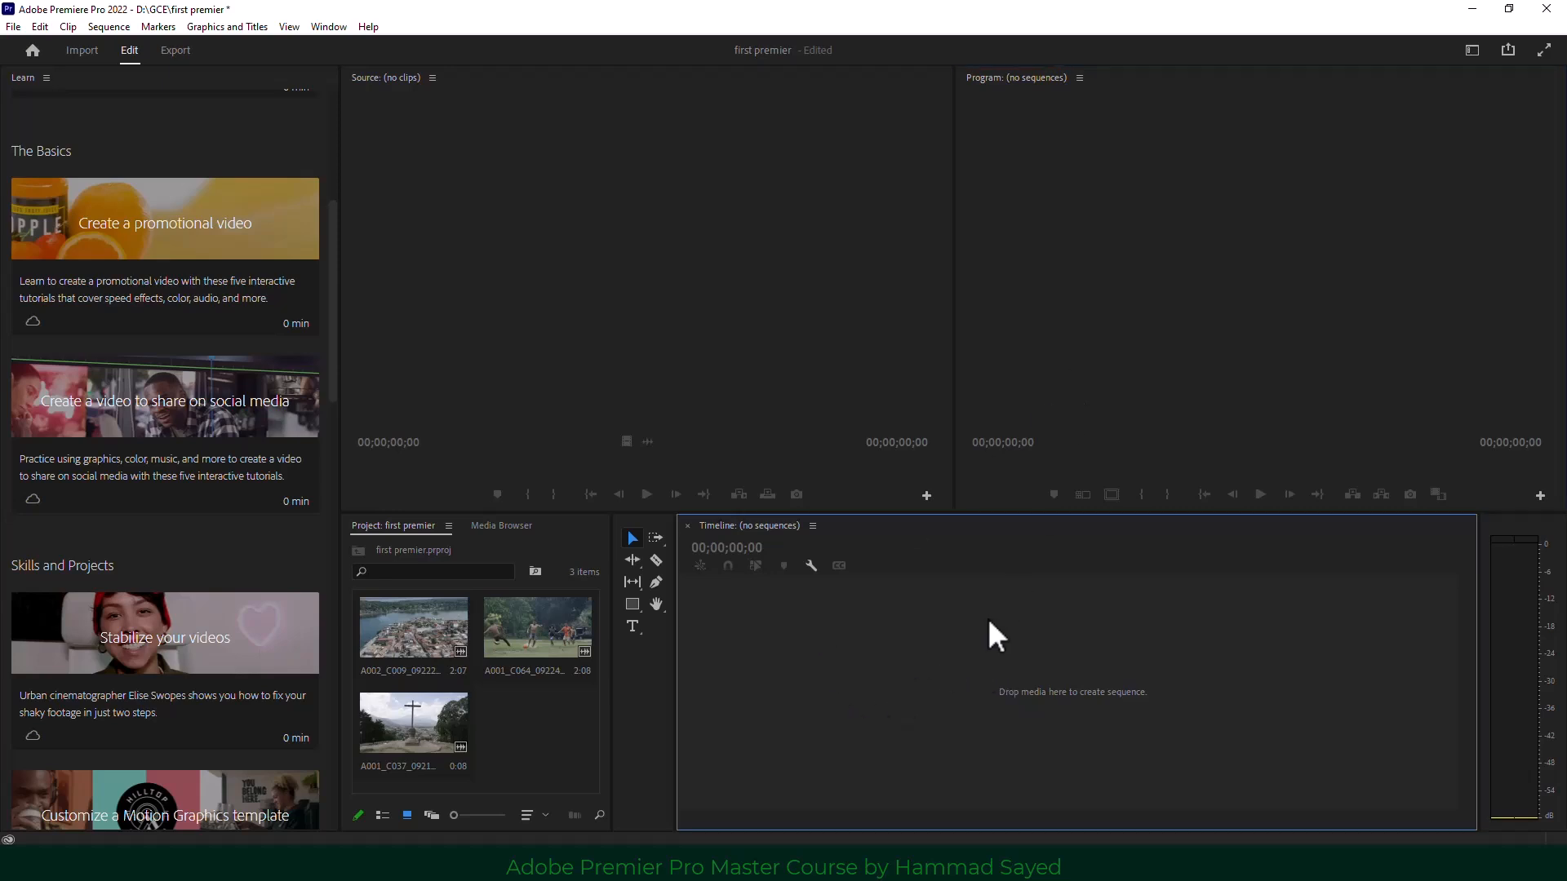
pyautogui.click(509, 272)
pyautogui.click(516, 727)
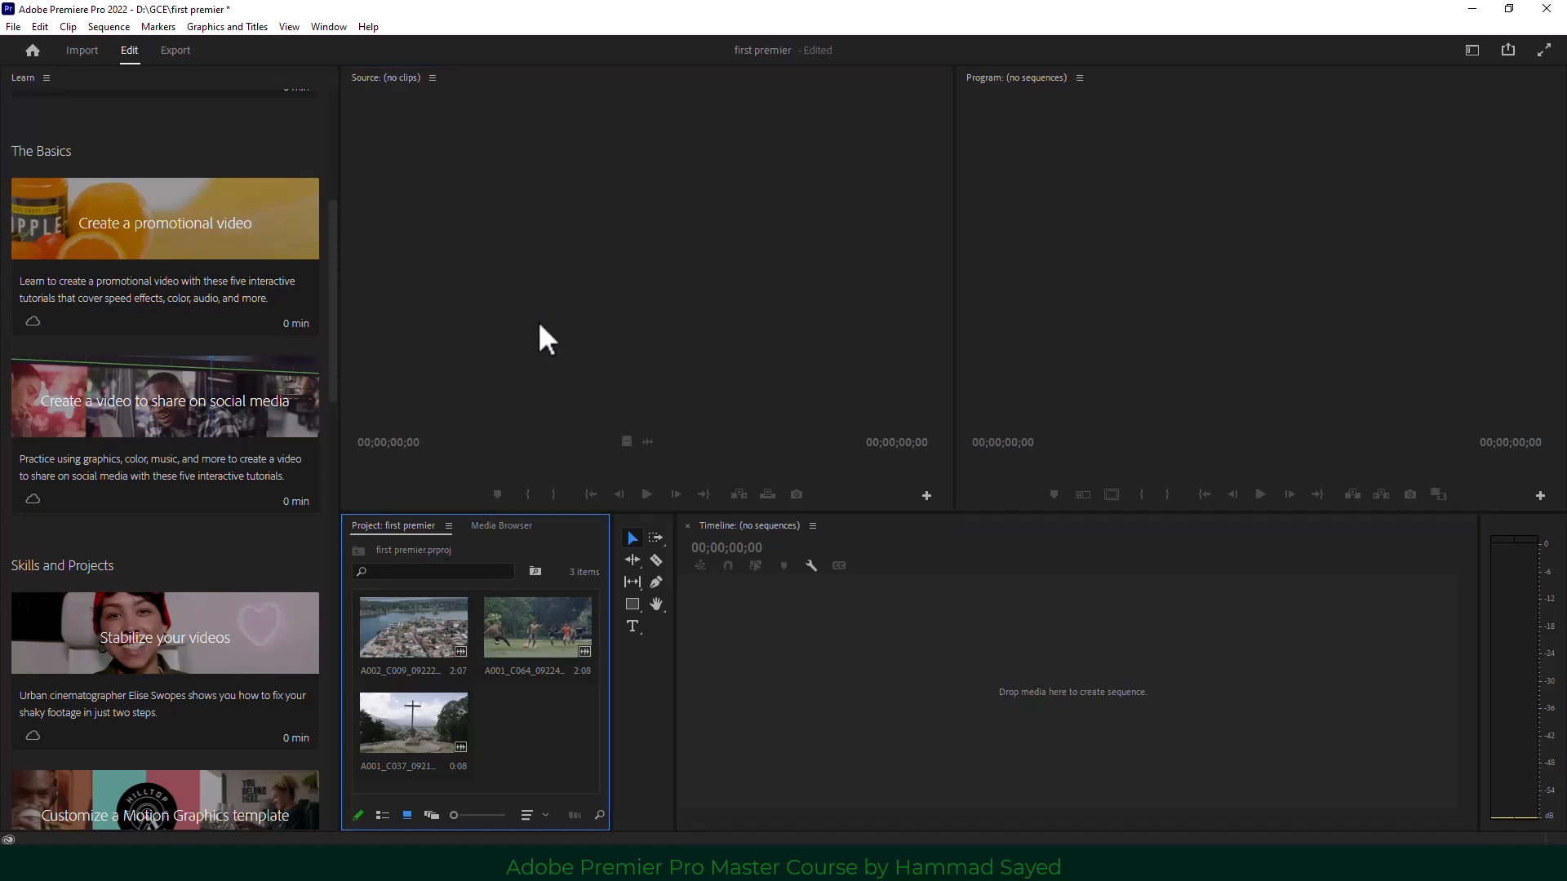
pyautogui.click(542, 339)
pyautogui.click(538, 716)
pyautogui.click(593, 372)
pyautogui.click(550, 727)
# Load the aerial town clip, then the football clip, into the Source Monitor.
pyautogui.doubleClick(398, 628)
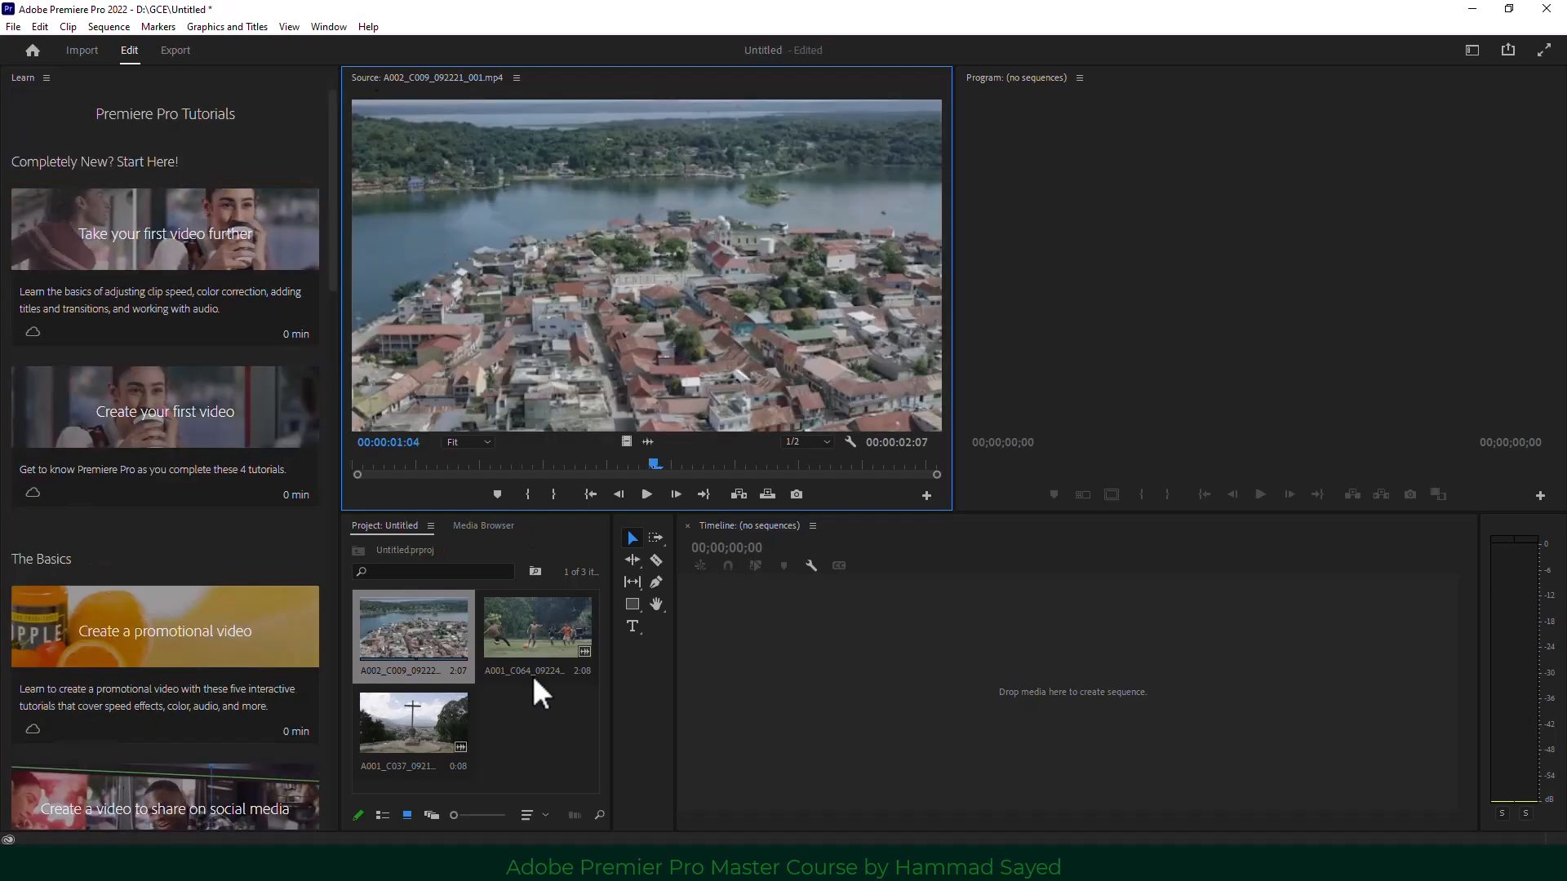
pyautogui.click(540, 712)
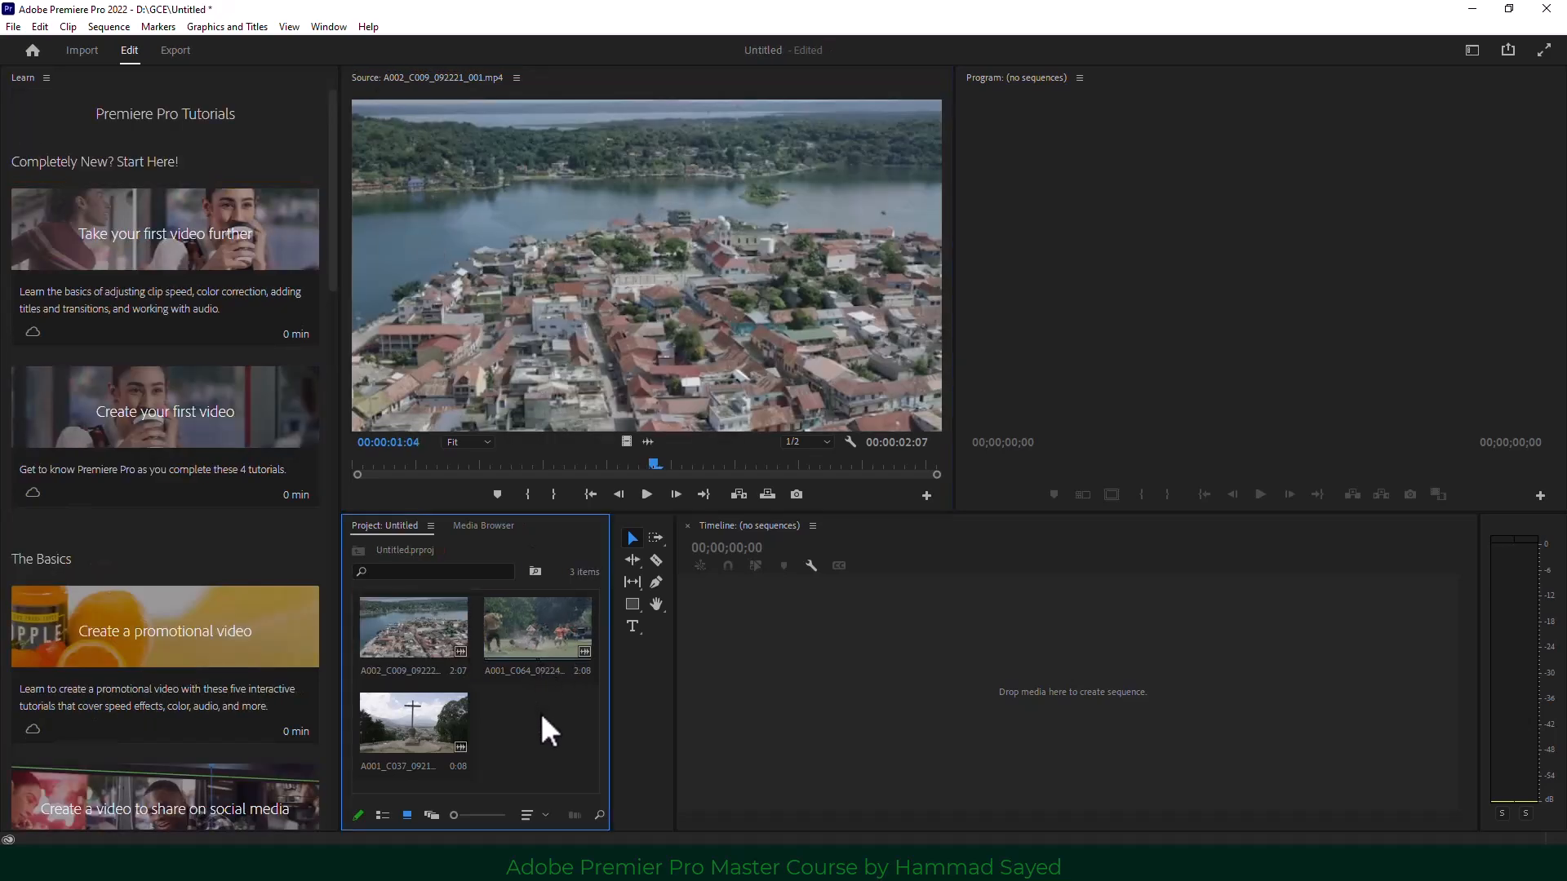
pyautogui.doubleClick(527, 625)
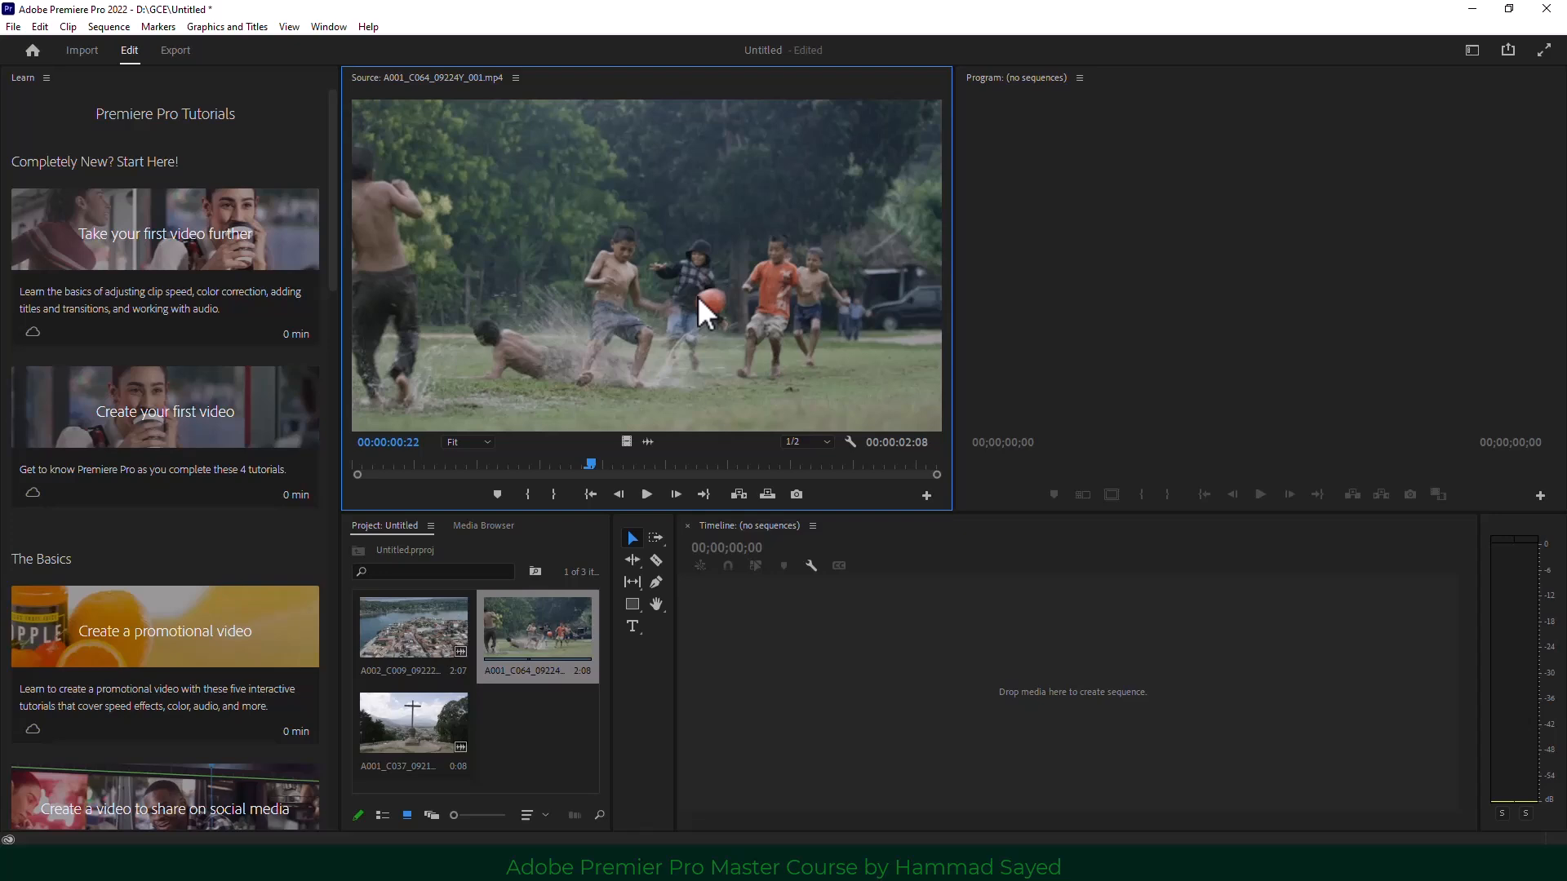
pyautogui.click(1154, 293)
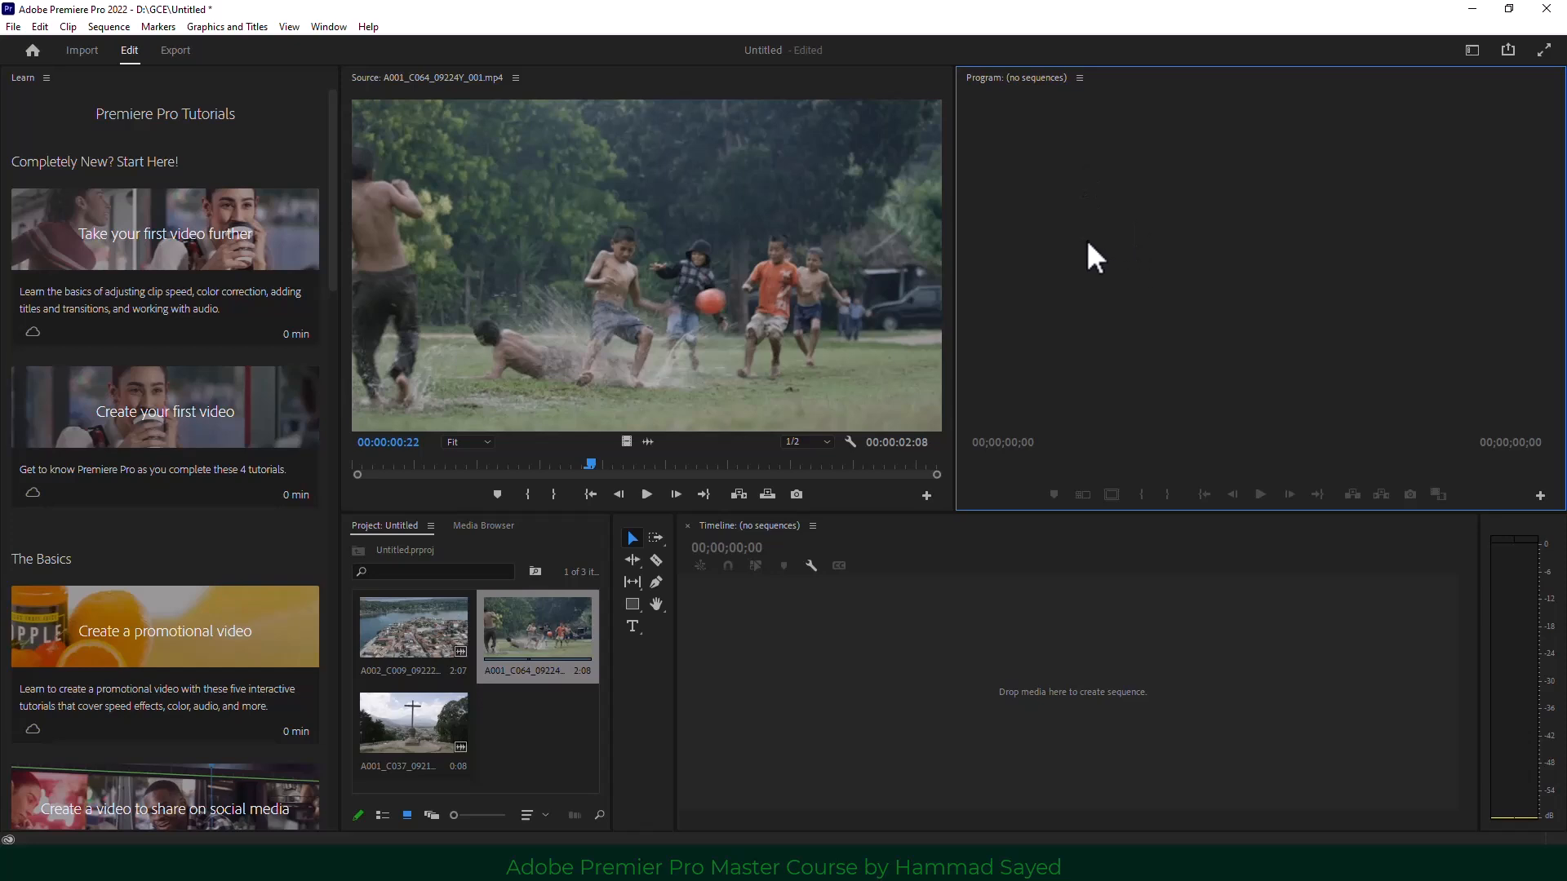
pyautogui.click(850, 739)
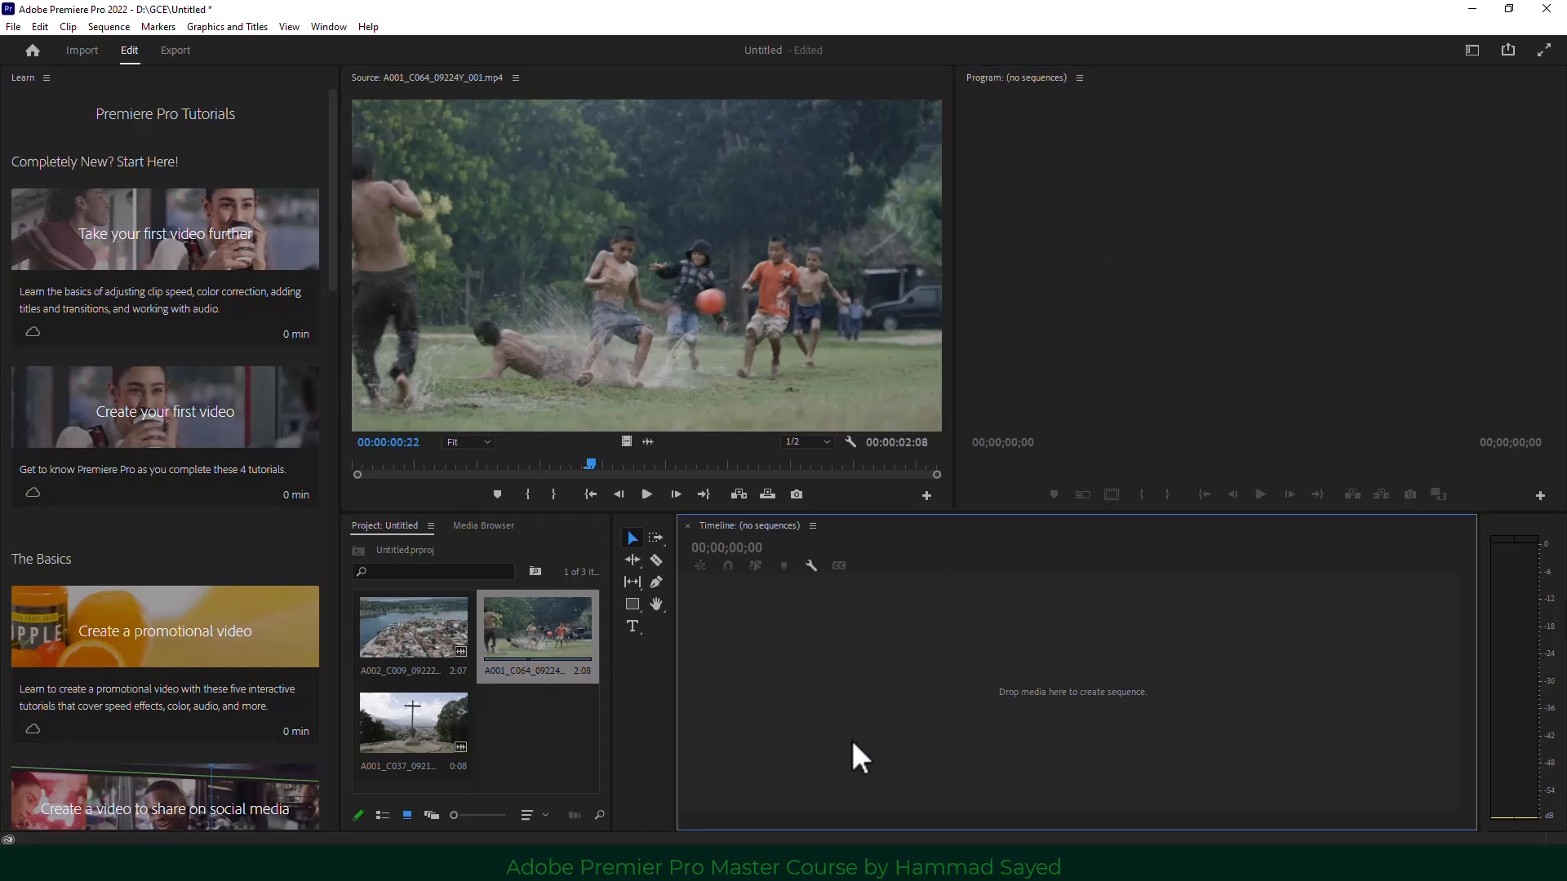
pyautogui.click(1126, 308)
pyautogui.click(1009, 540)
pyautogui.click(1113, 349)
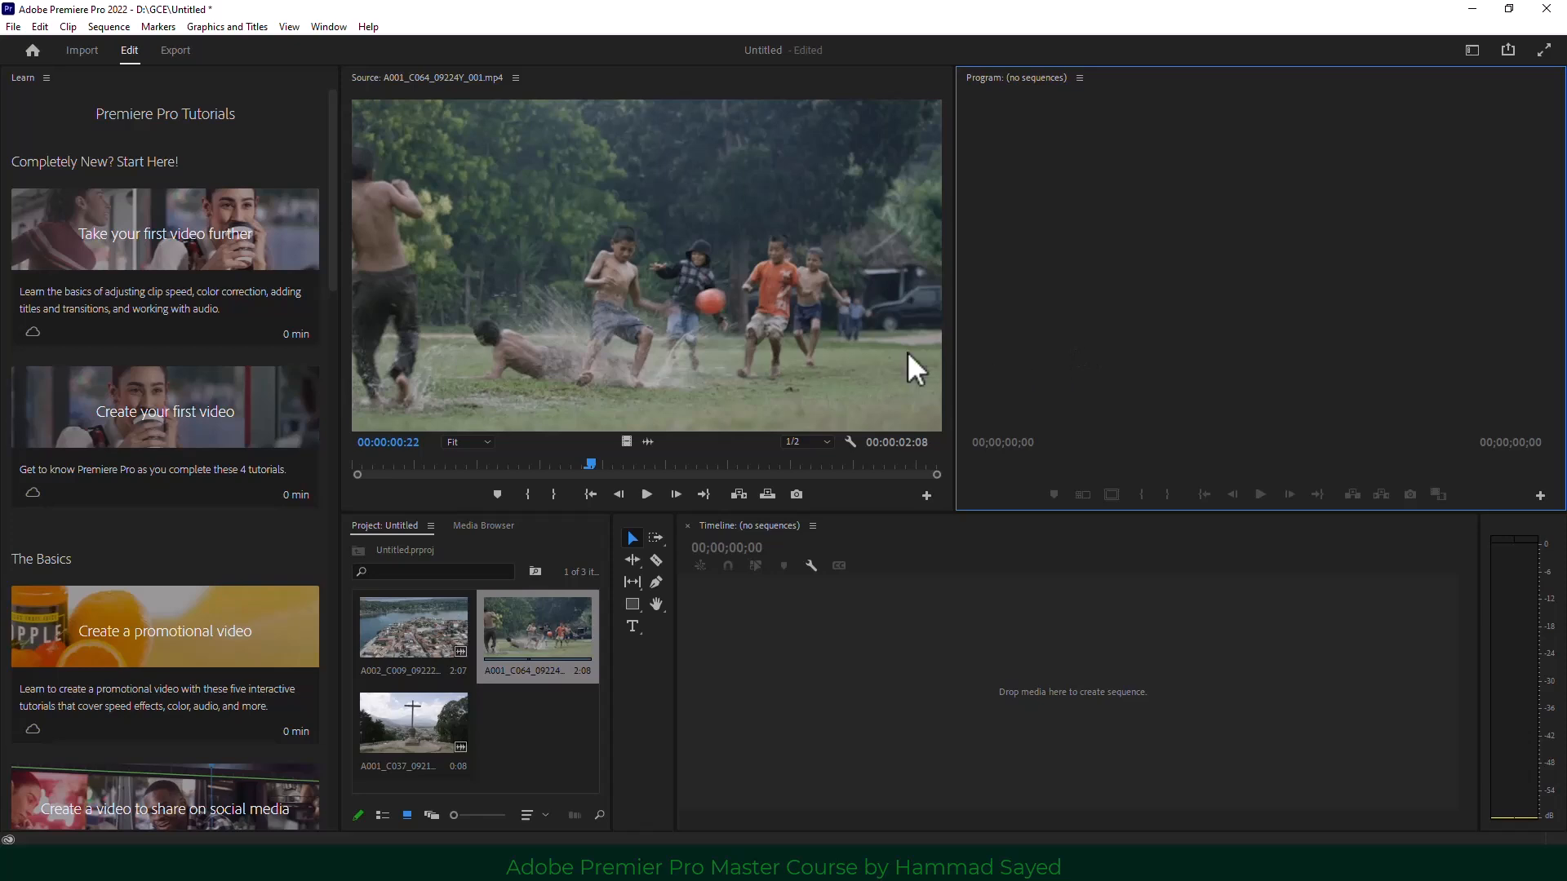
pyautogui.doubleClick(400, 633)
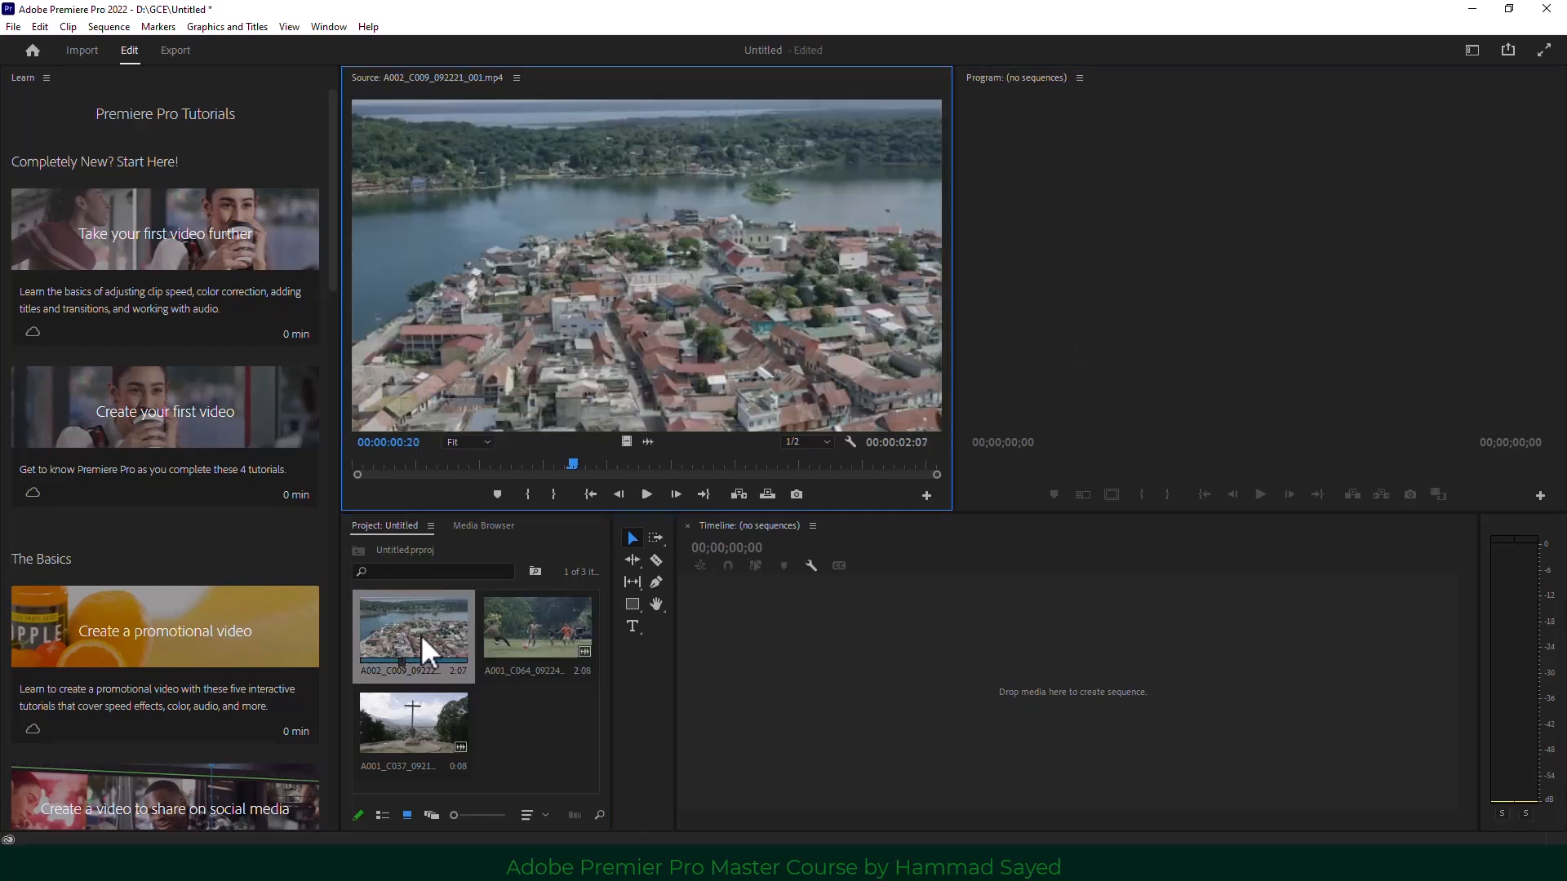
pyautogui.doubleClick(506, 625)
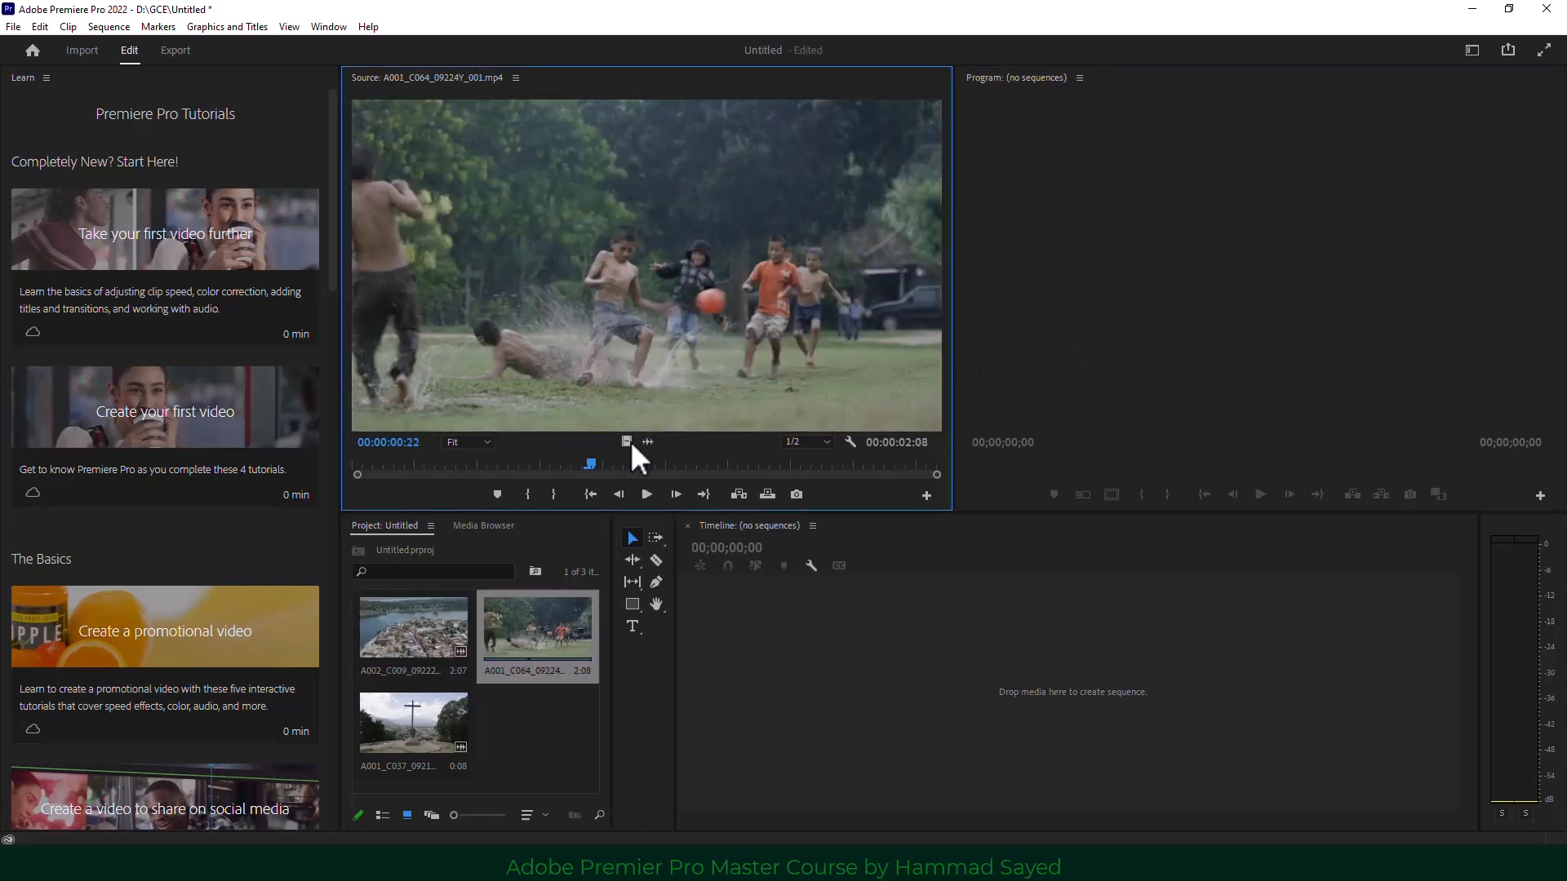
# Play and scrub the football clip, switching playback resolution to Full then 1/2, ending at 00:00:00:23.
pyautogui.click(647, 494)
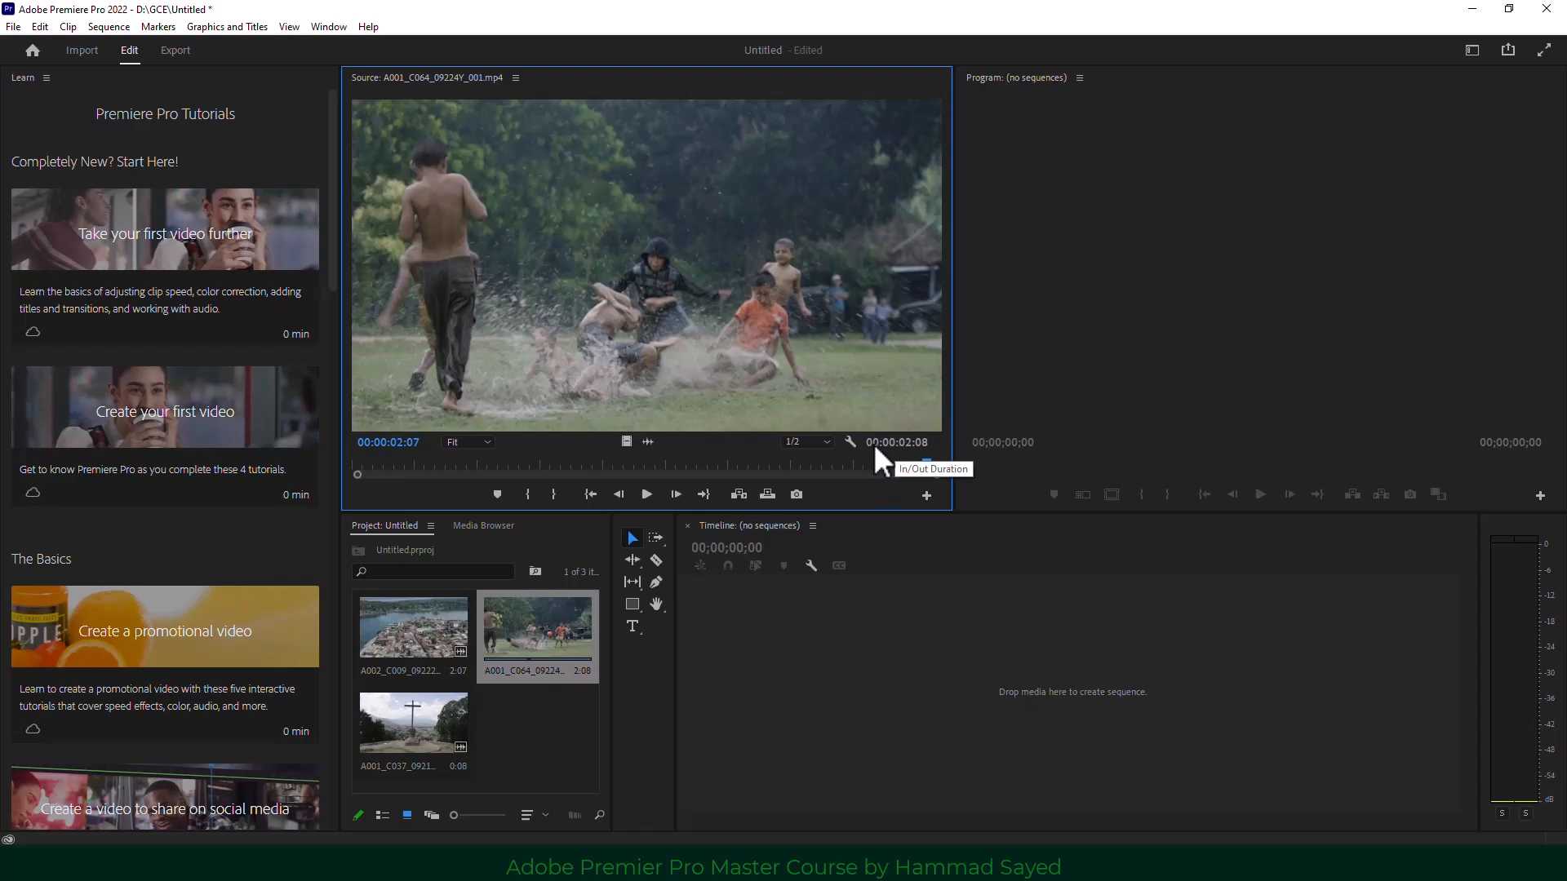
pyautogui.moveTo(925, 464); pyautogui.dragTo(479, 465)
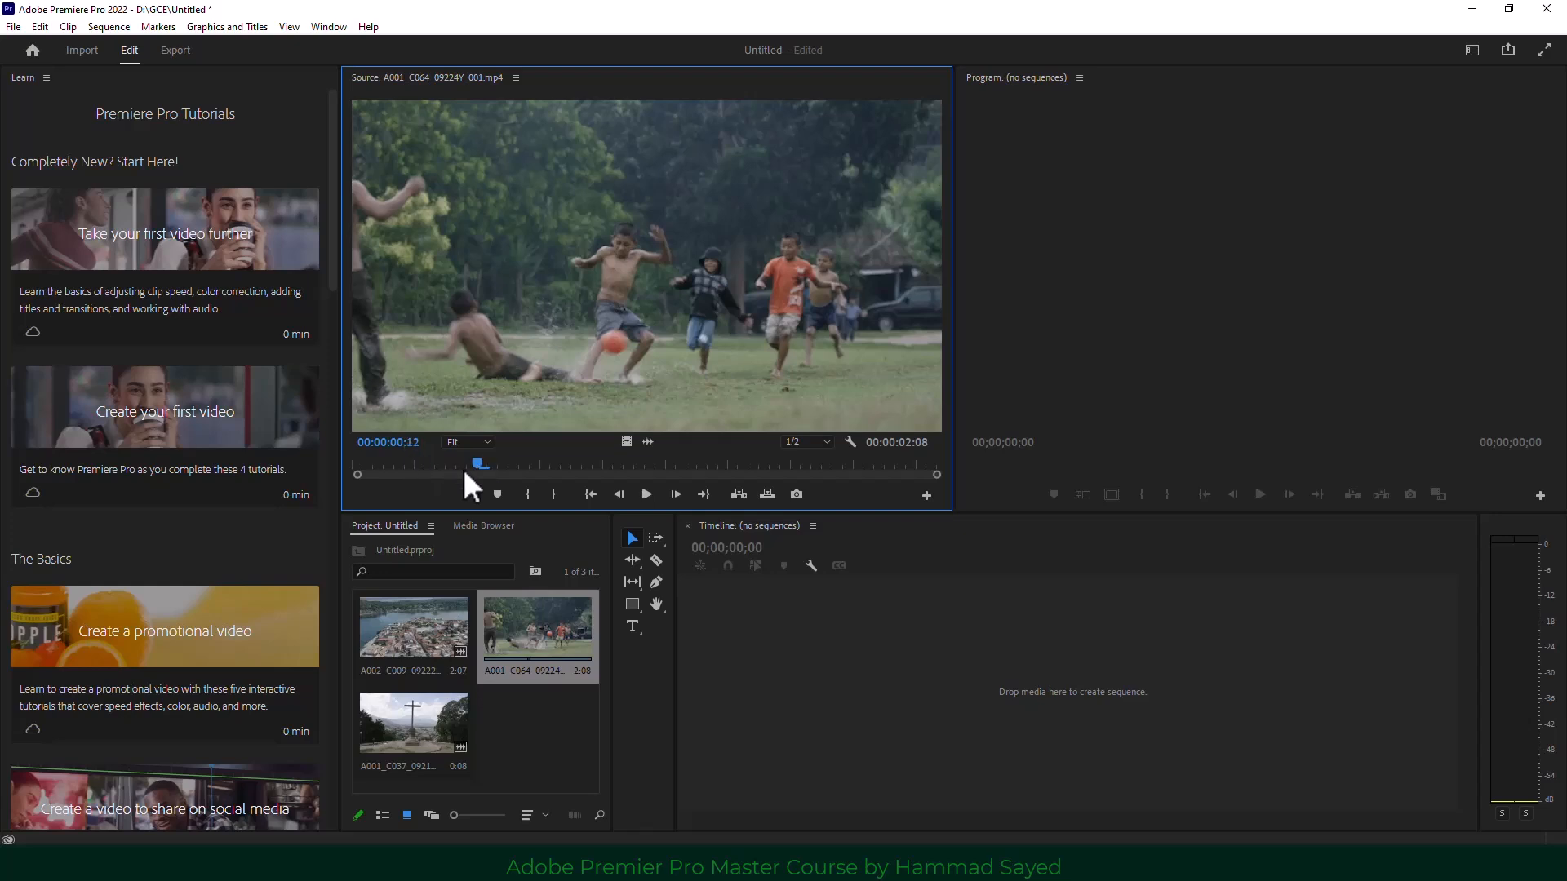
pyautogui.moveTo(480, 465); pyautogui.dragTo(445, 469)
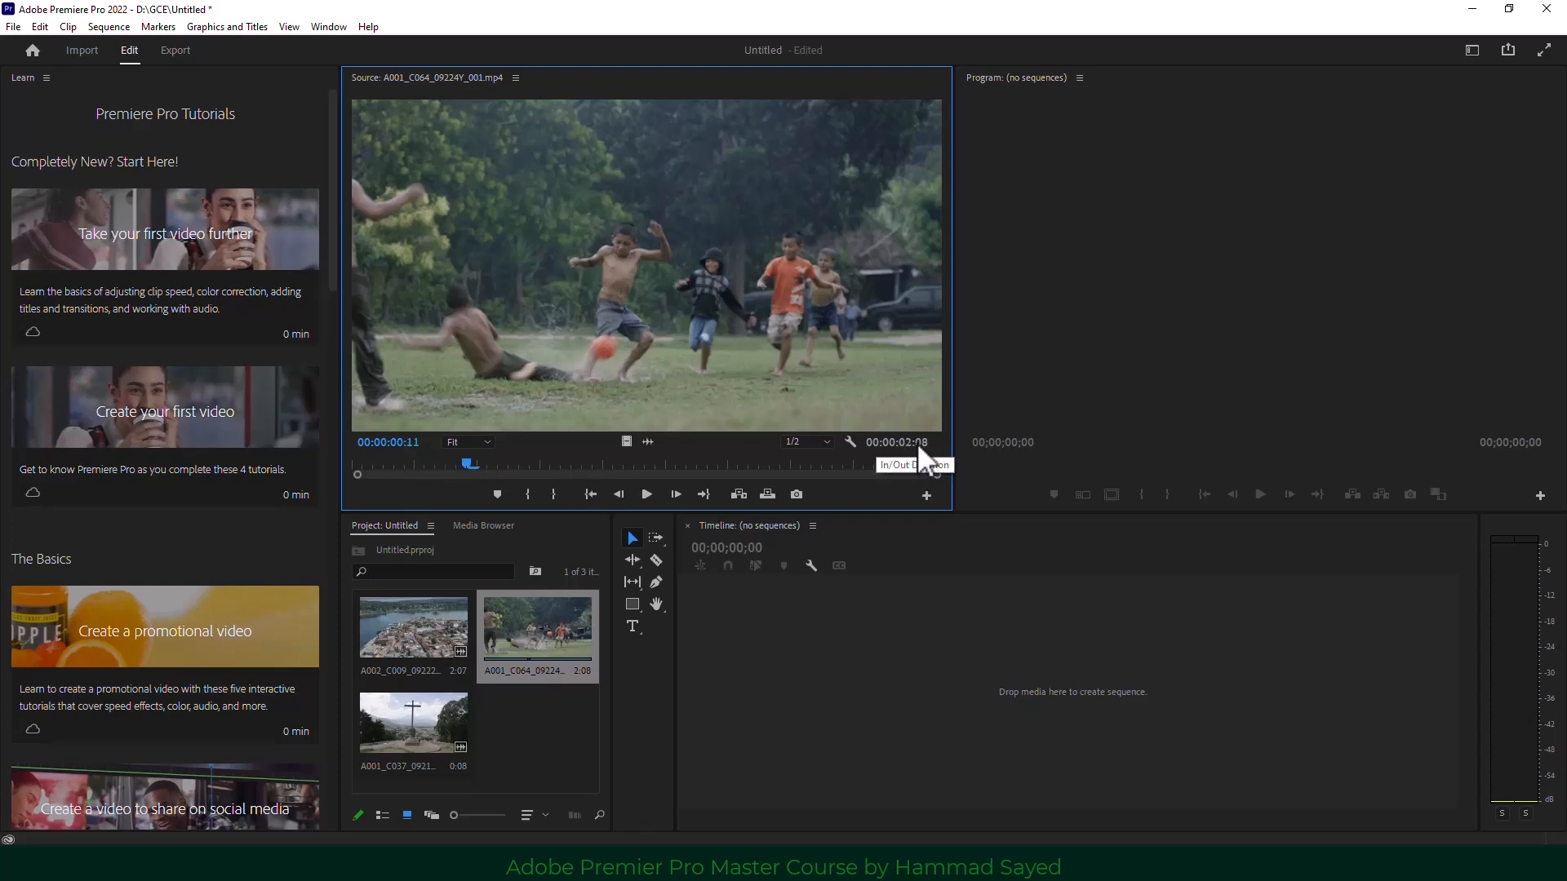
pyautogui.click(811, 441)
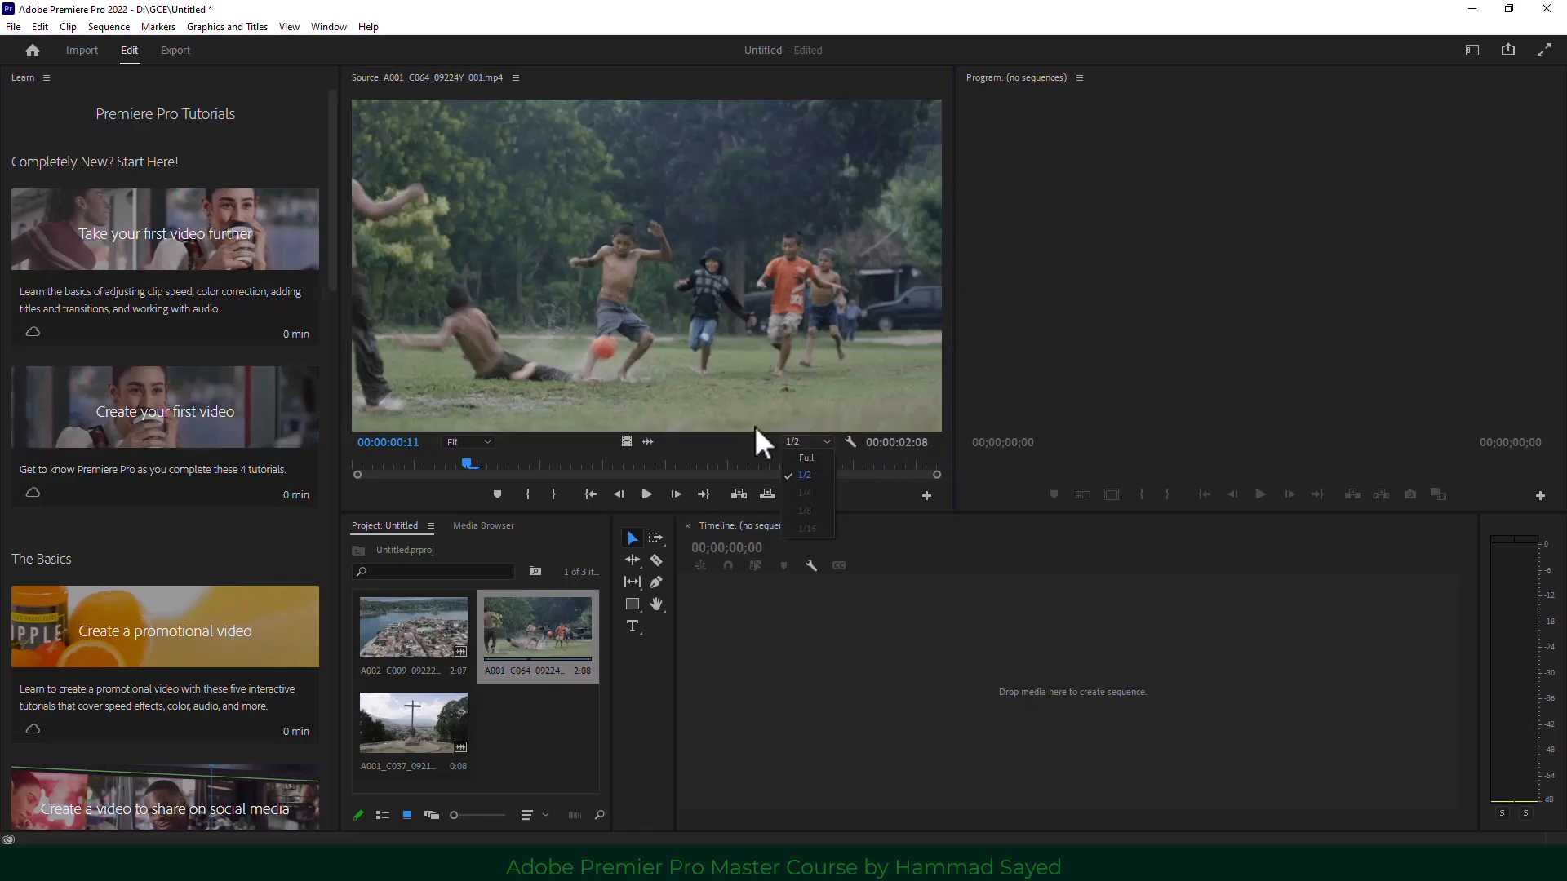
pyautogui.click(799, 461)
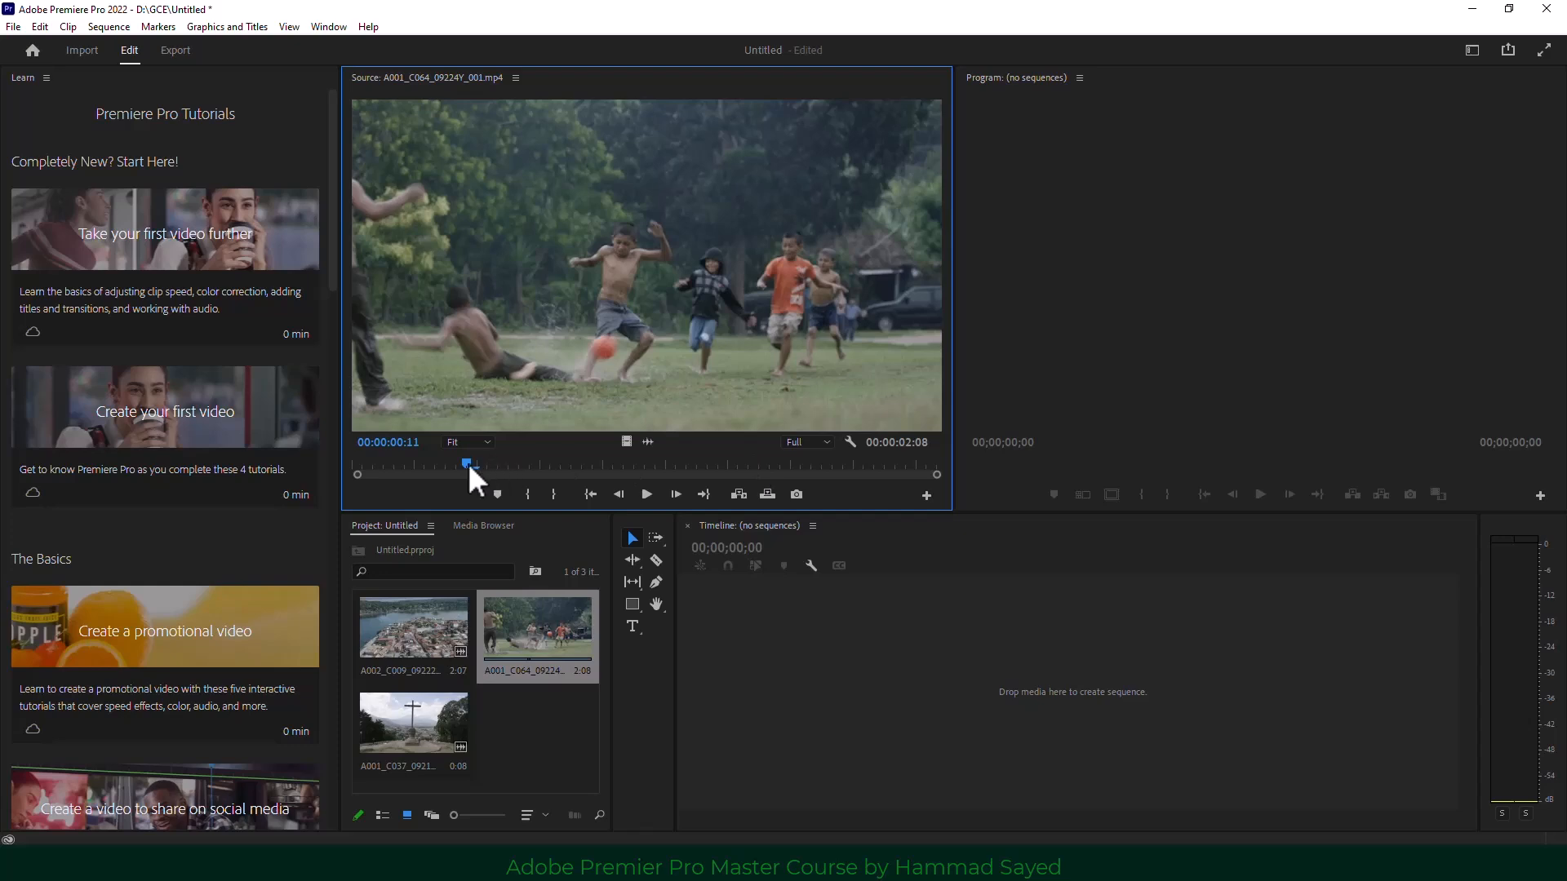
pyautogui.moveTo(468, 463); pyautogui.dragTo(639, 465)
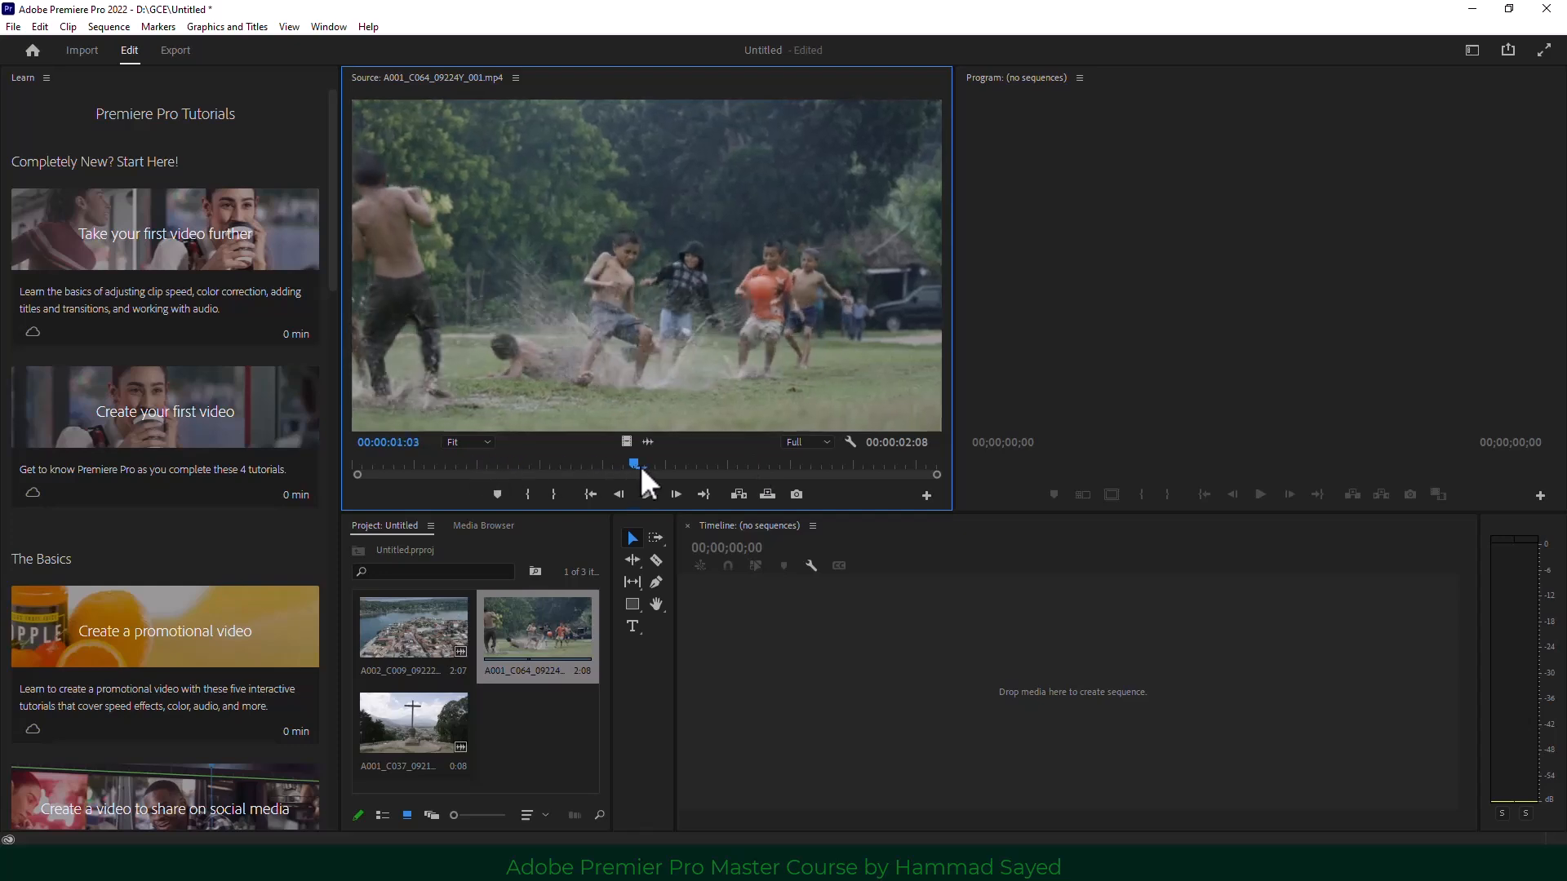
pyautogui.click(823, 445)
pyautogui.click(807, 475)
pyautogui.moveTo(633, 467); pyautogui.dragTo(587, 467)
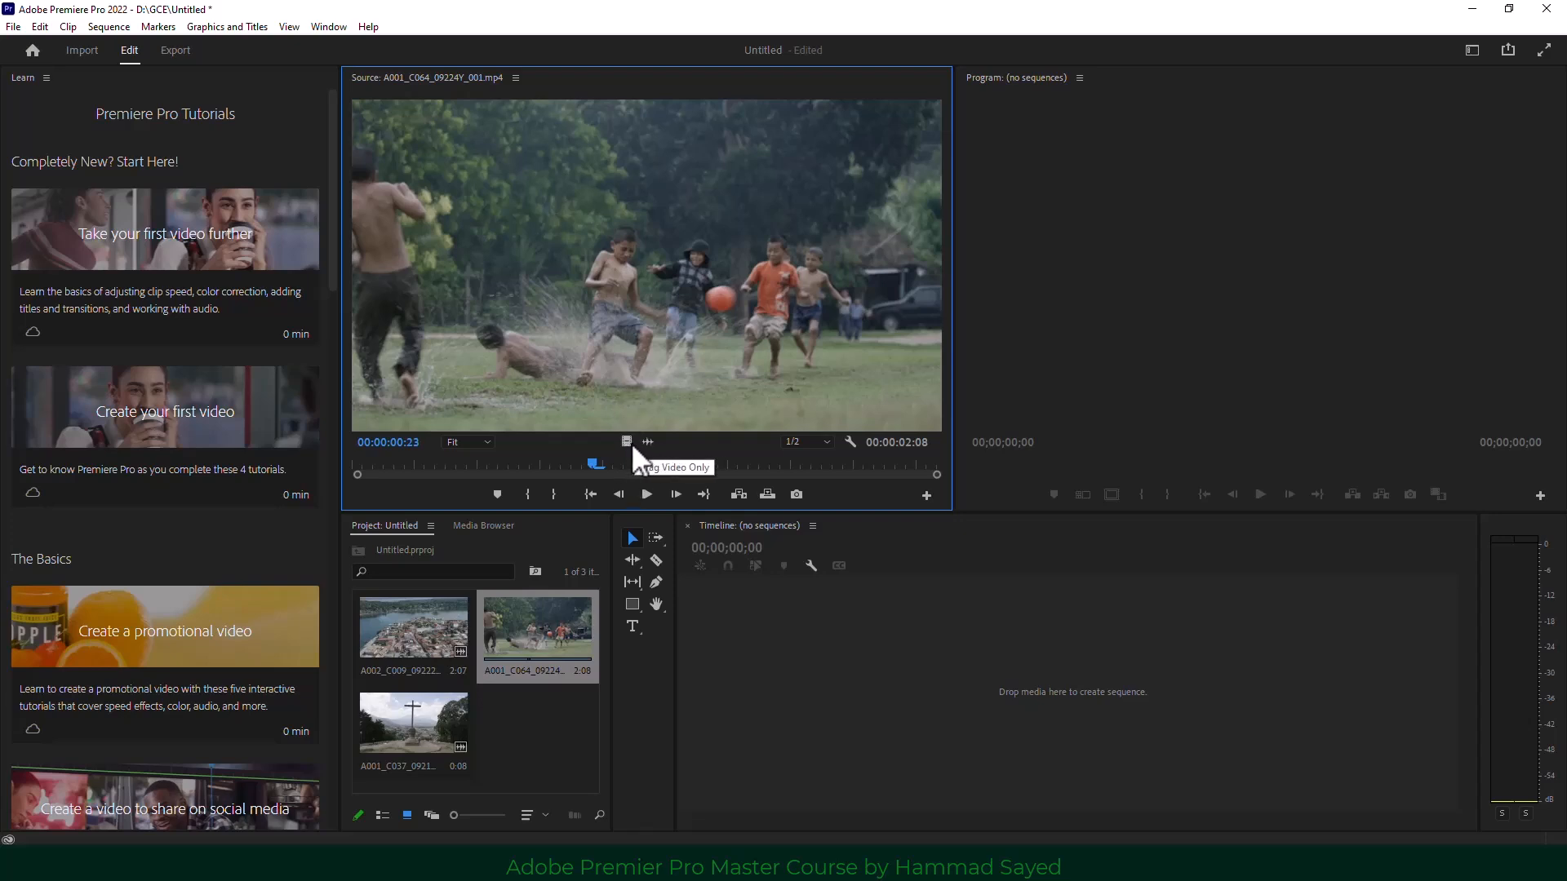
pyautogui.doubleClick(399, 633)
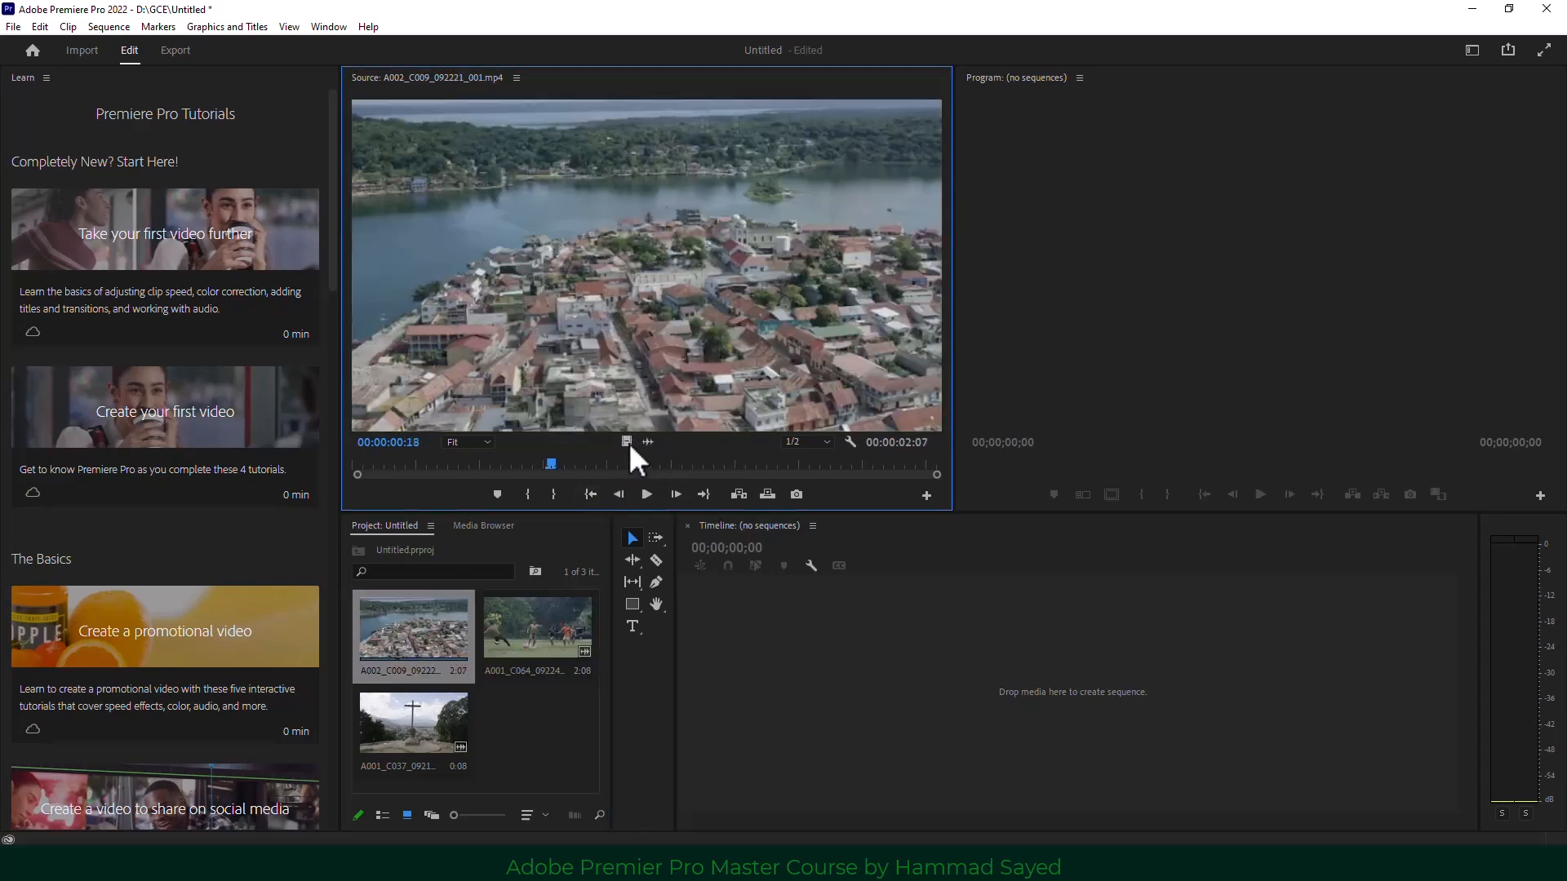
pyautogui.doubleClick(435, 729)
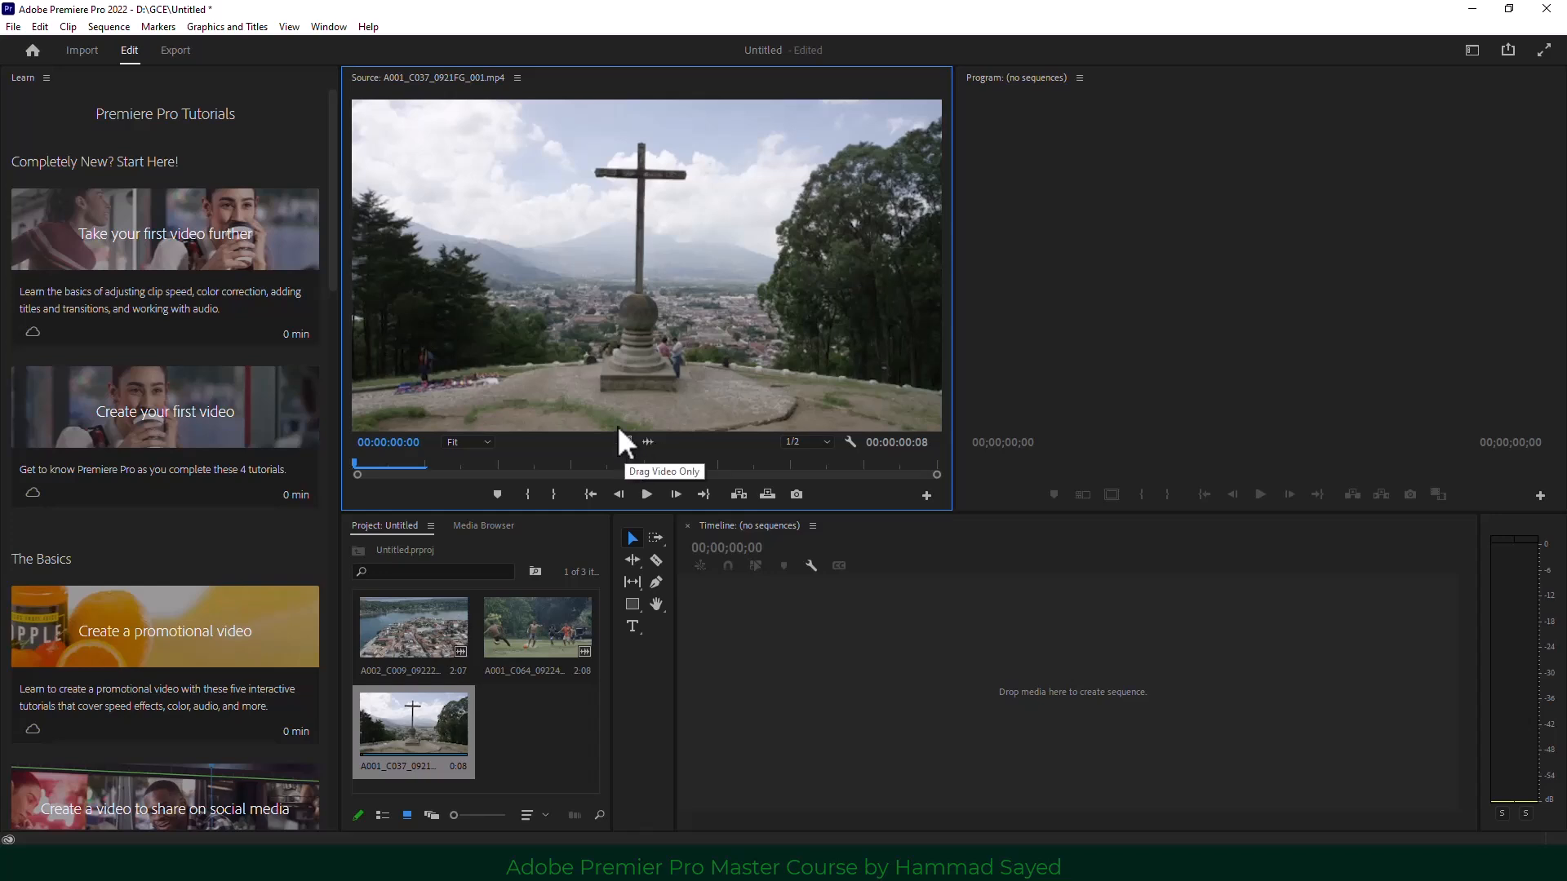
pyautogui.click(516, 78)
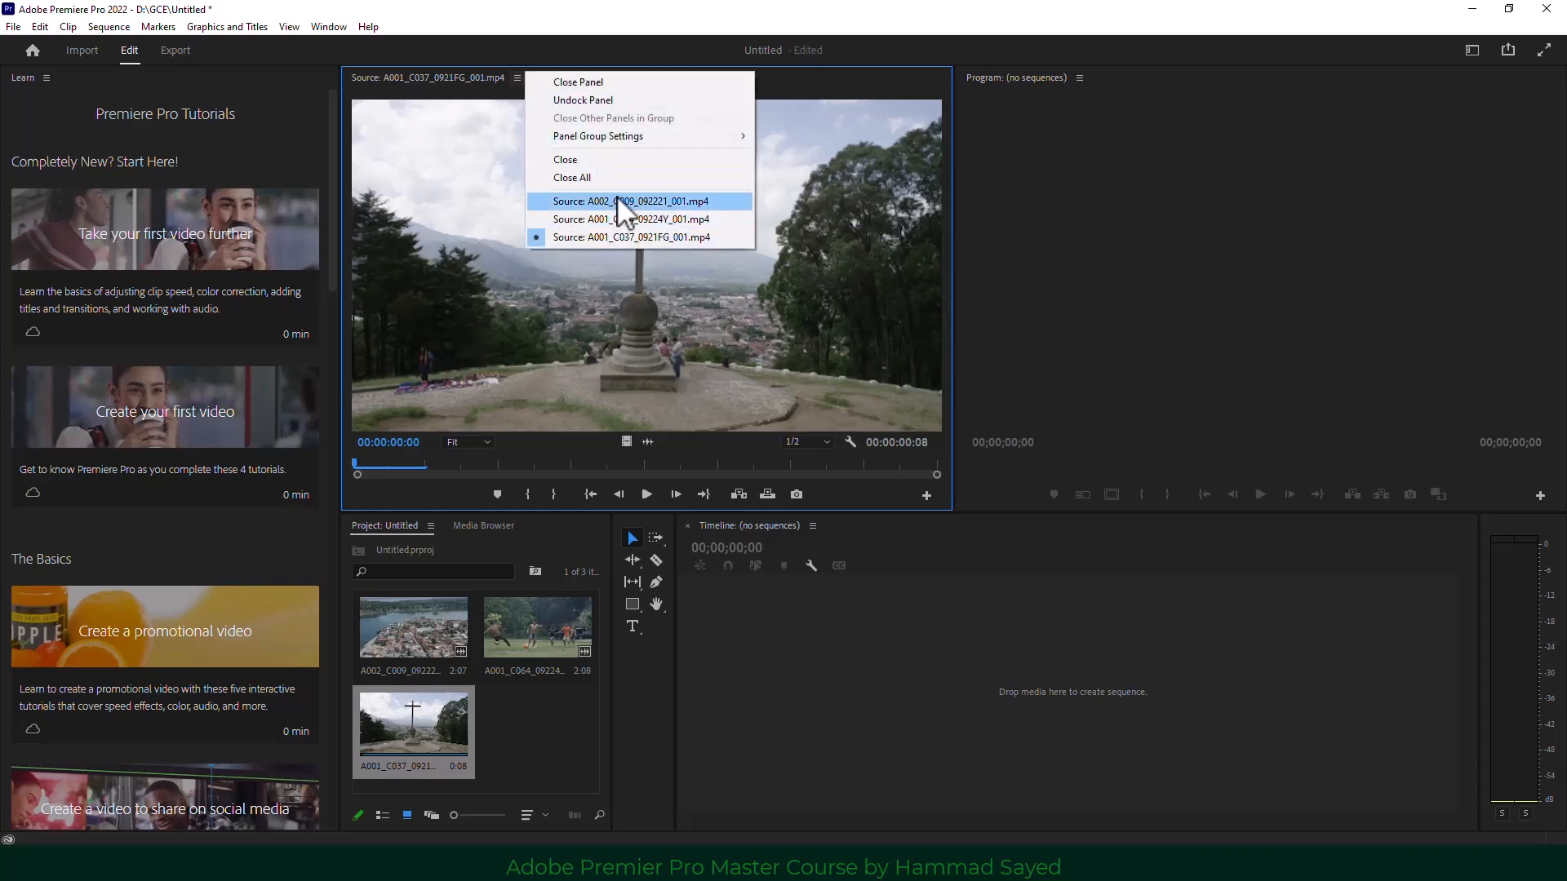
pyautogui.click(619, 201)
pyautogui.click(516, 78)
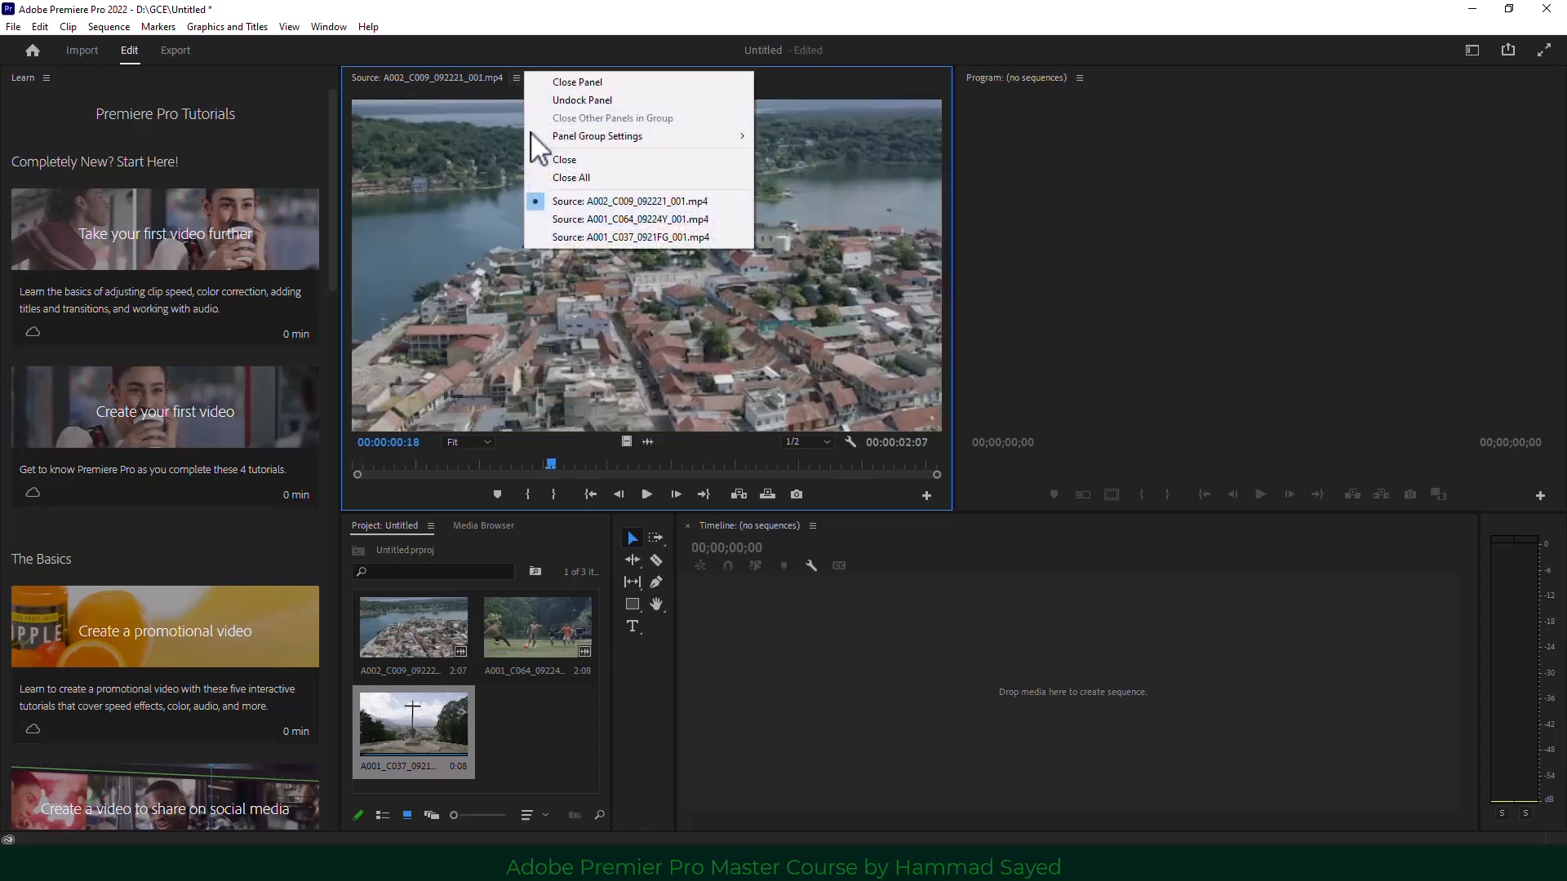
pyautogui.click(603, 219)
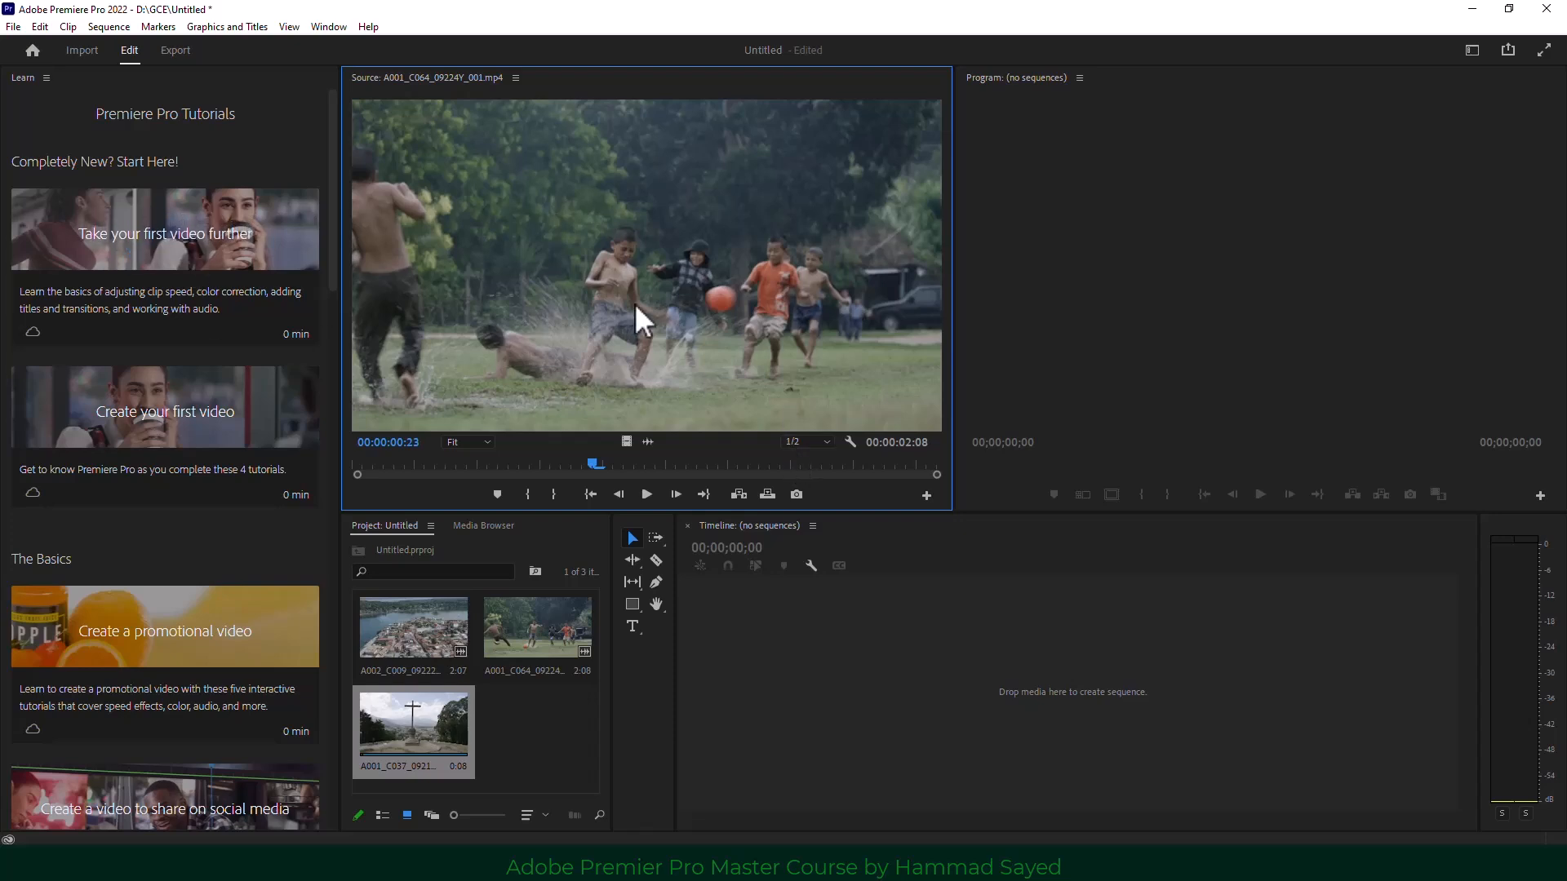
# Switch to the Editing workspace via Window > Workspaces.
pyautogui.click(327, 27)
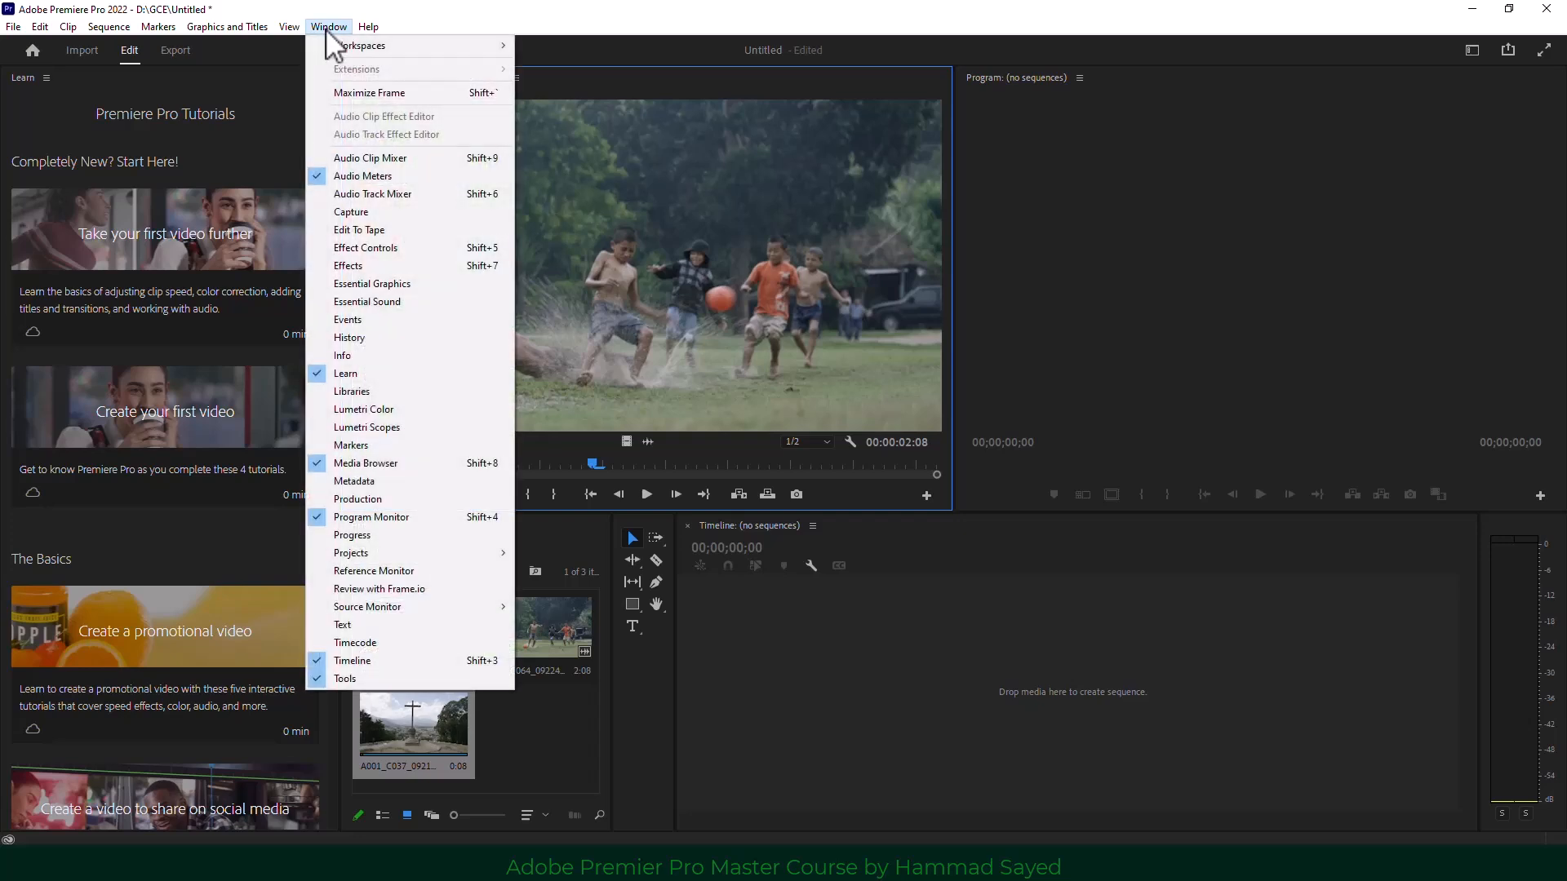
pyautogui.moveTo(461, 46)
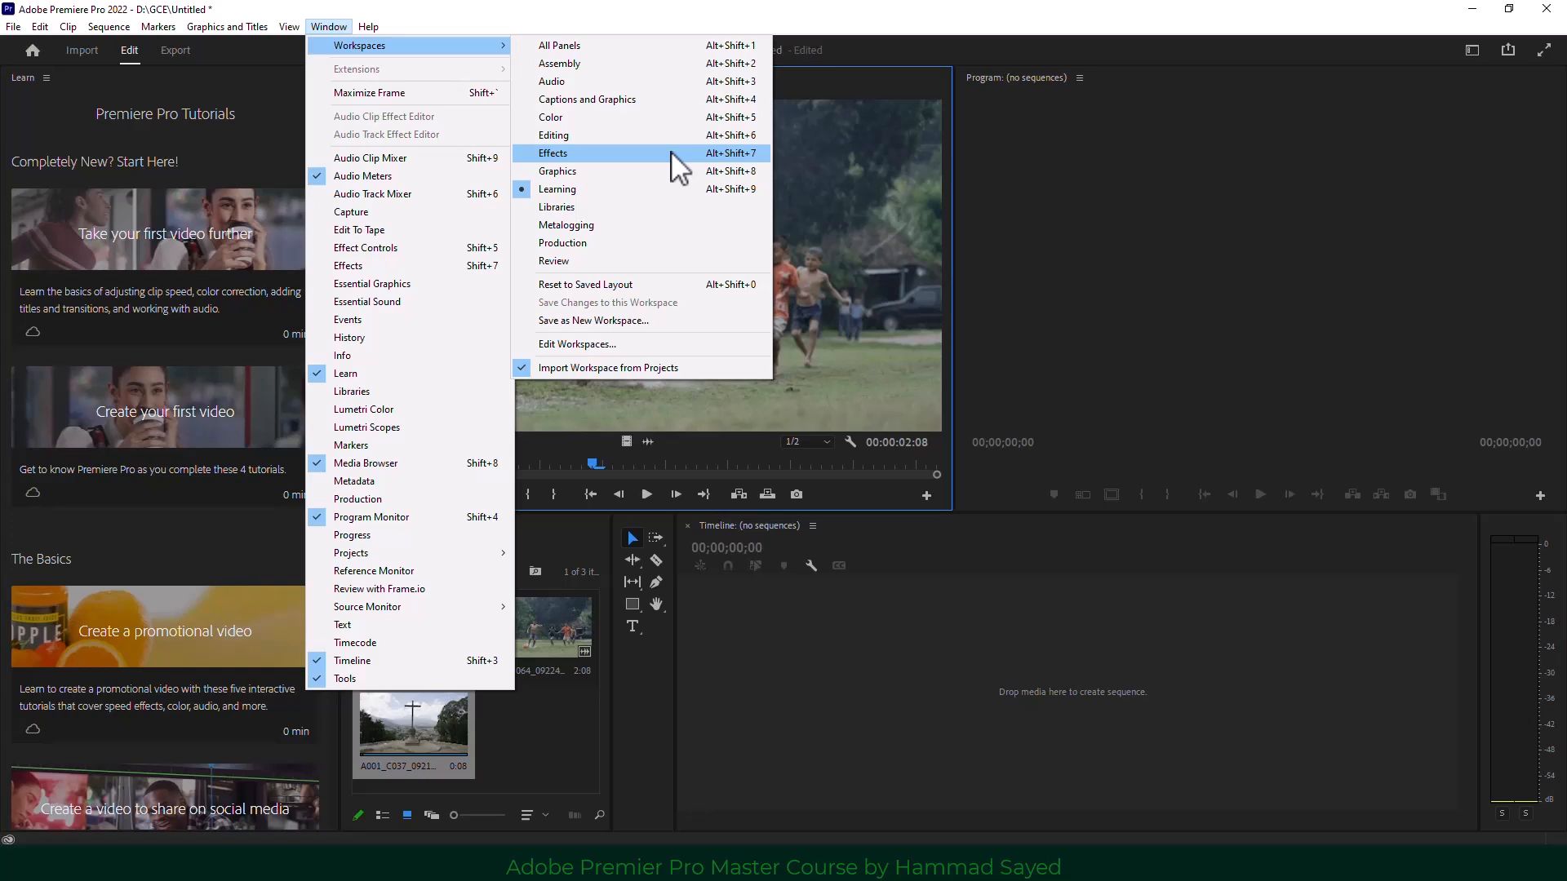
pyautogui.click(617, 135)
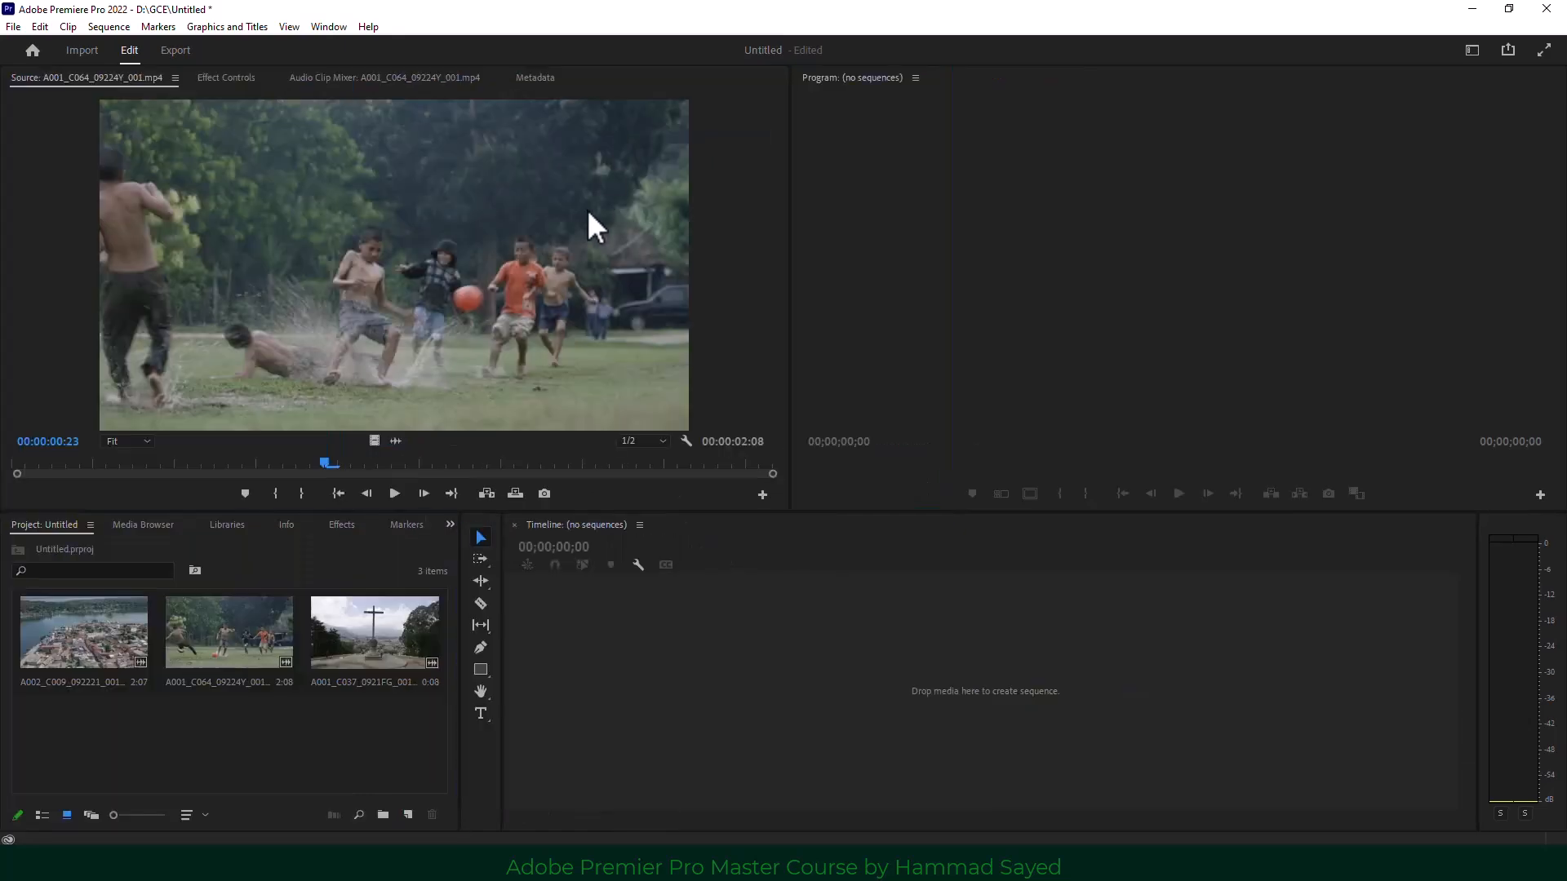
# Reset the Editing workspace to its saved layout.
pyautogui.click(322, 27)
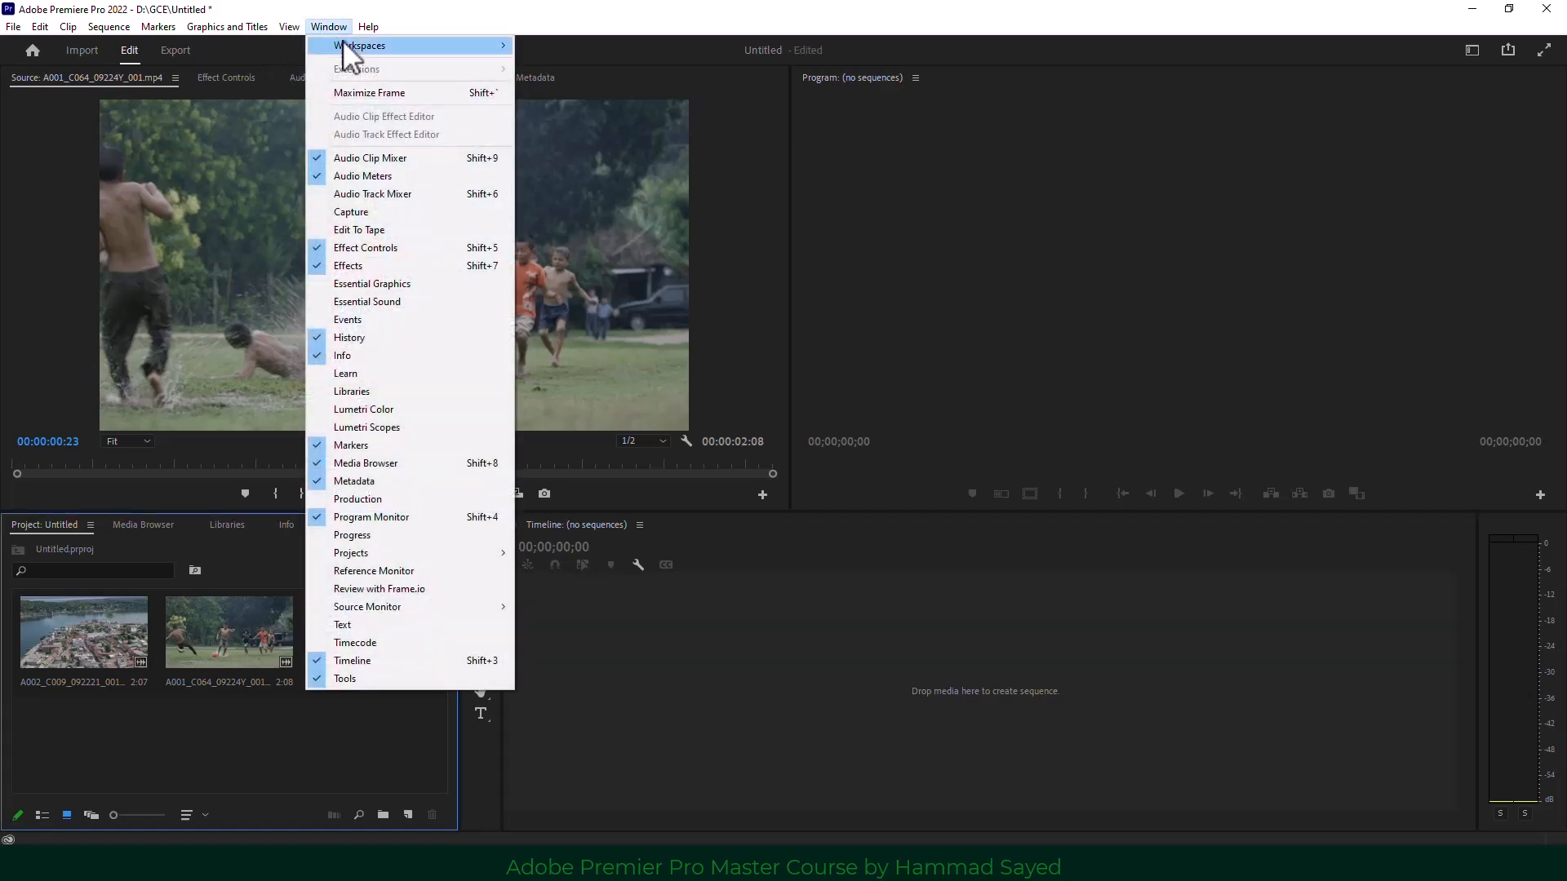
pyautogui.moveTo(377, 47)
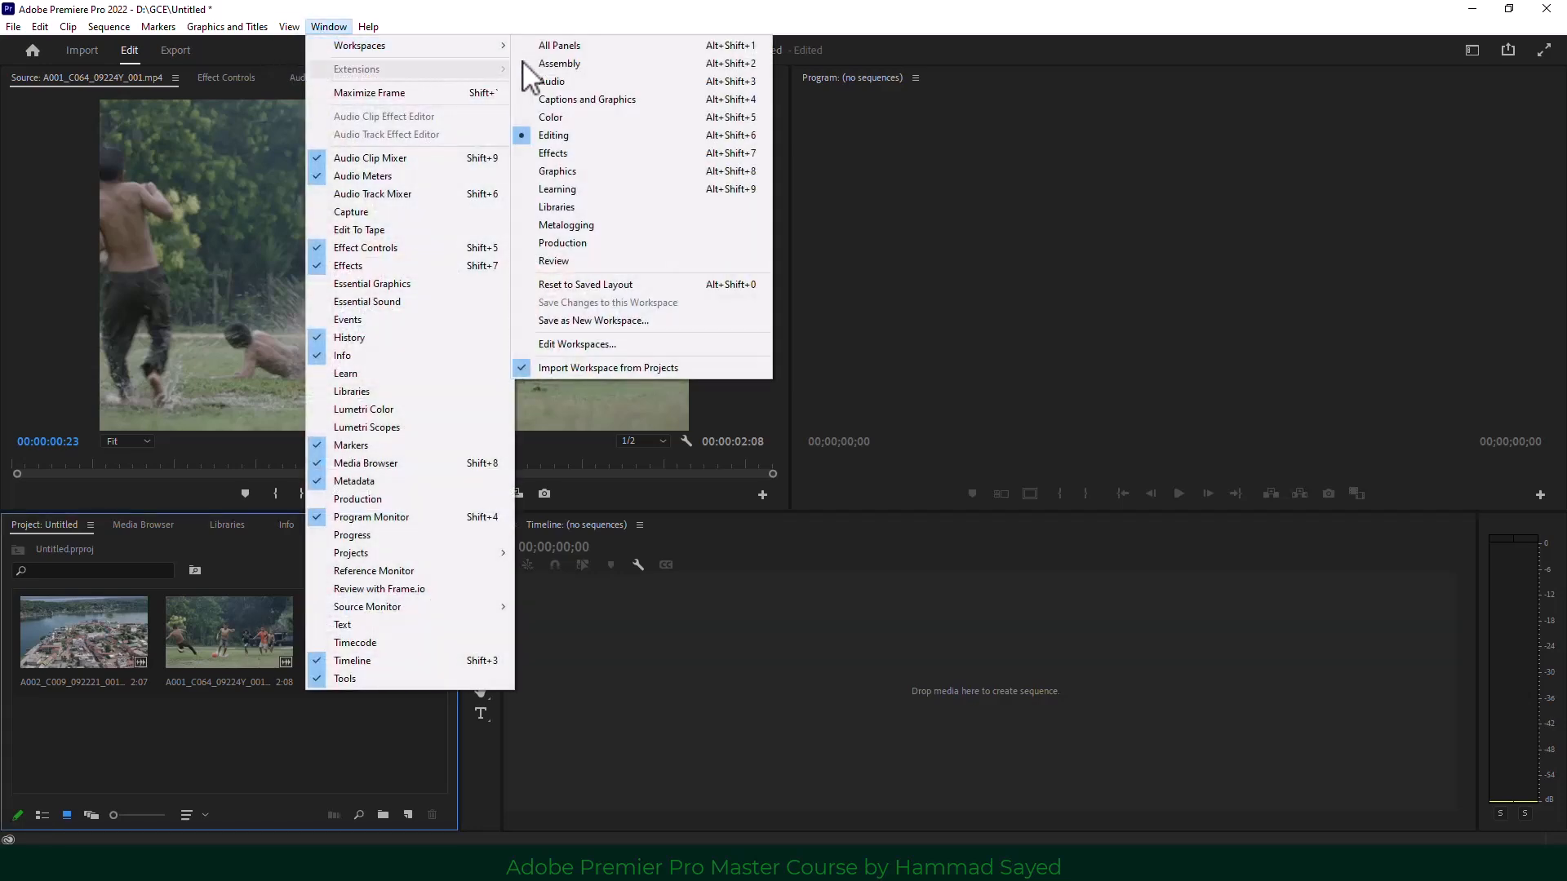
pyautogui.click(627, 285)
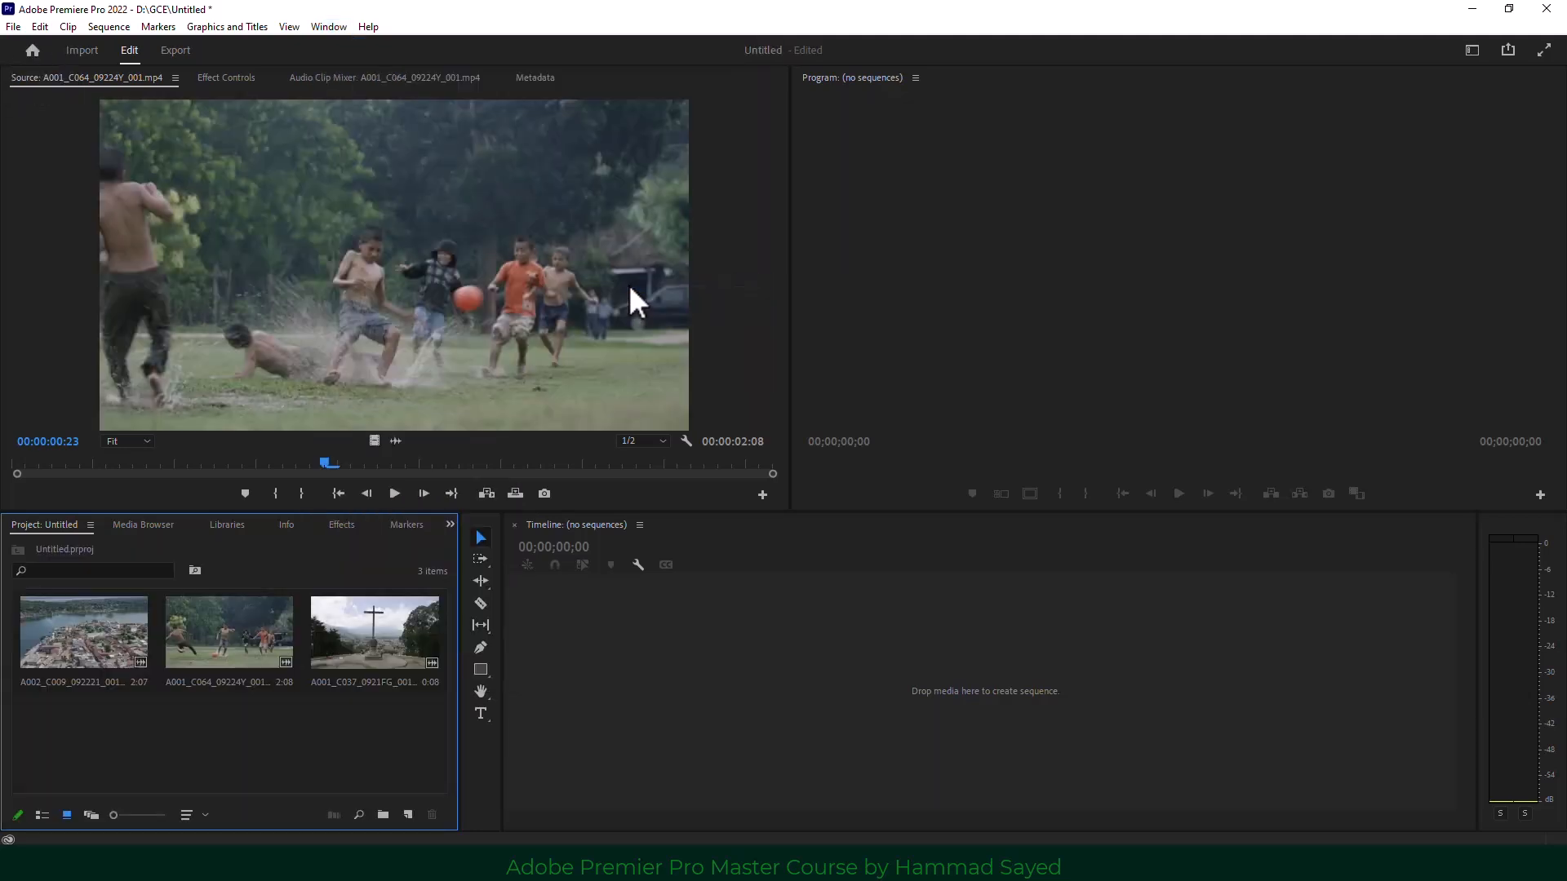
# Show the clips as a list and drag the panel dividers to widen the project bin and timeline.
pyautogui.click(1201, 322)
pyautogui.click(579, 300)
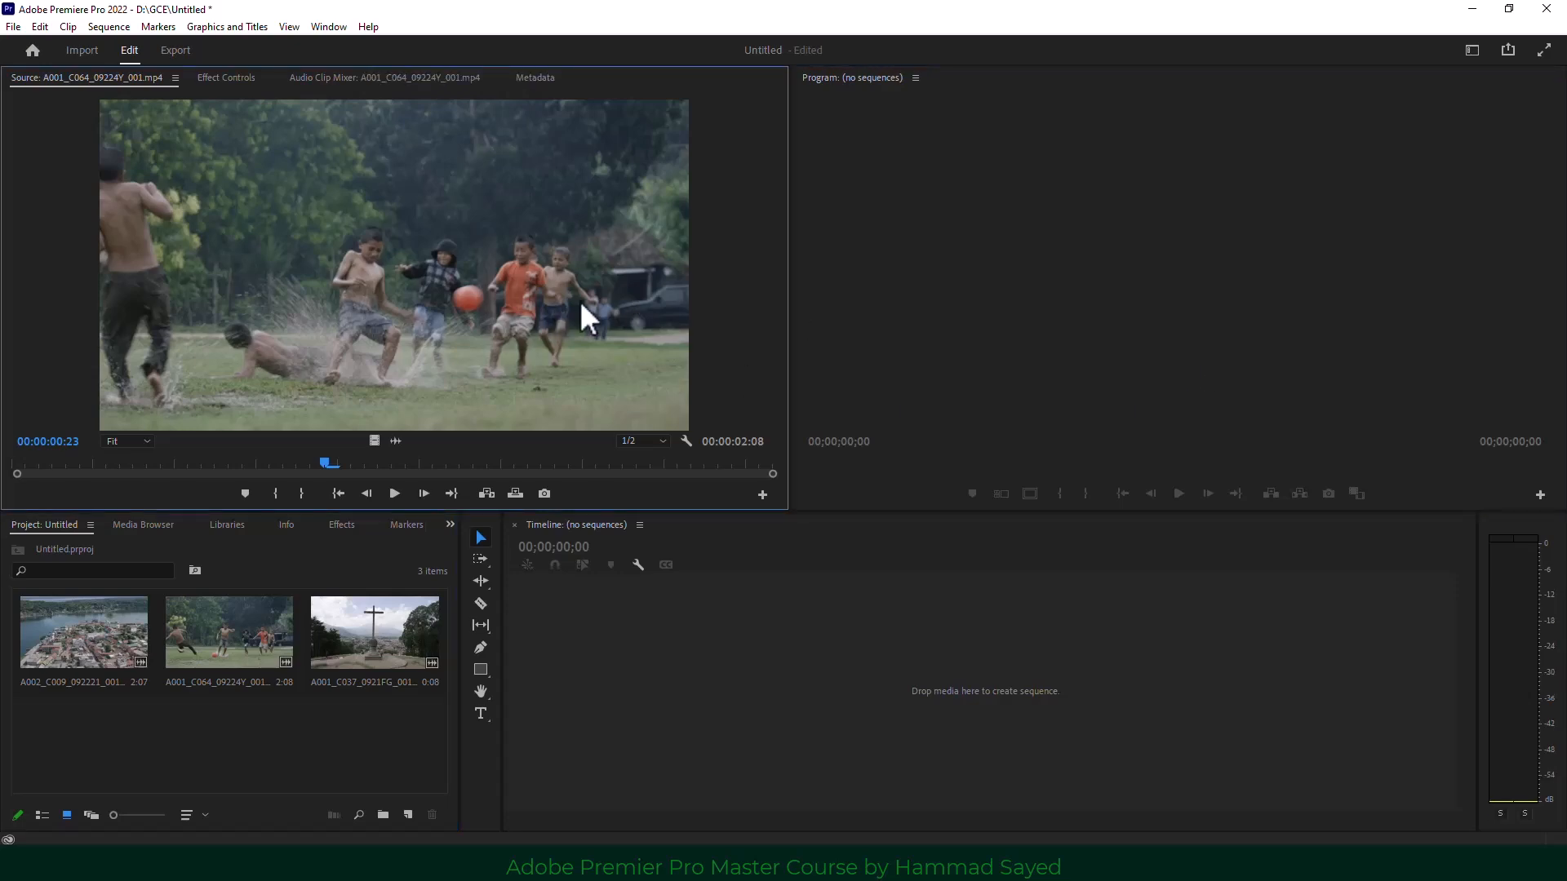
pyautogui.click(216, 644)
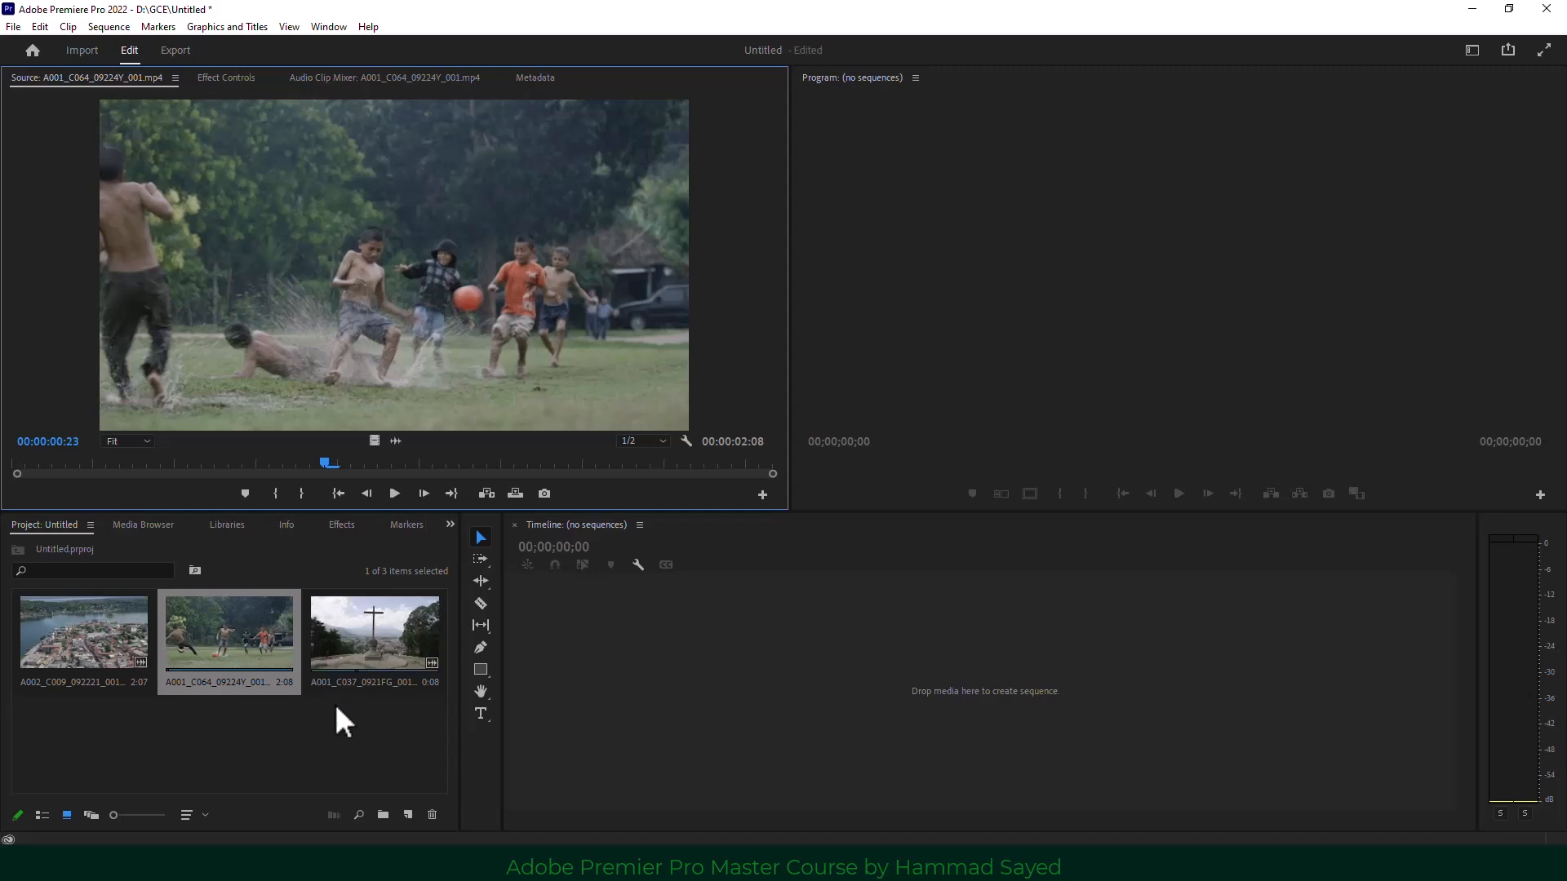
pyautogui.click(206, 700)
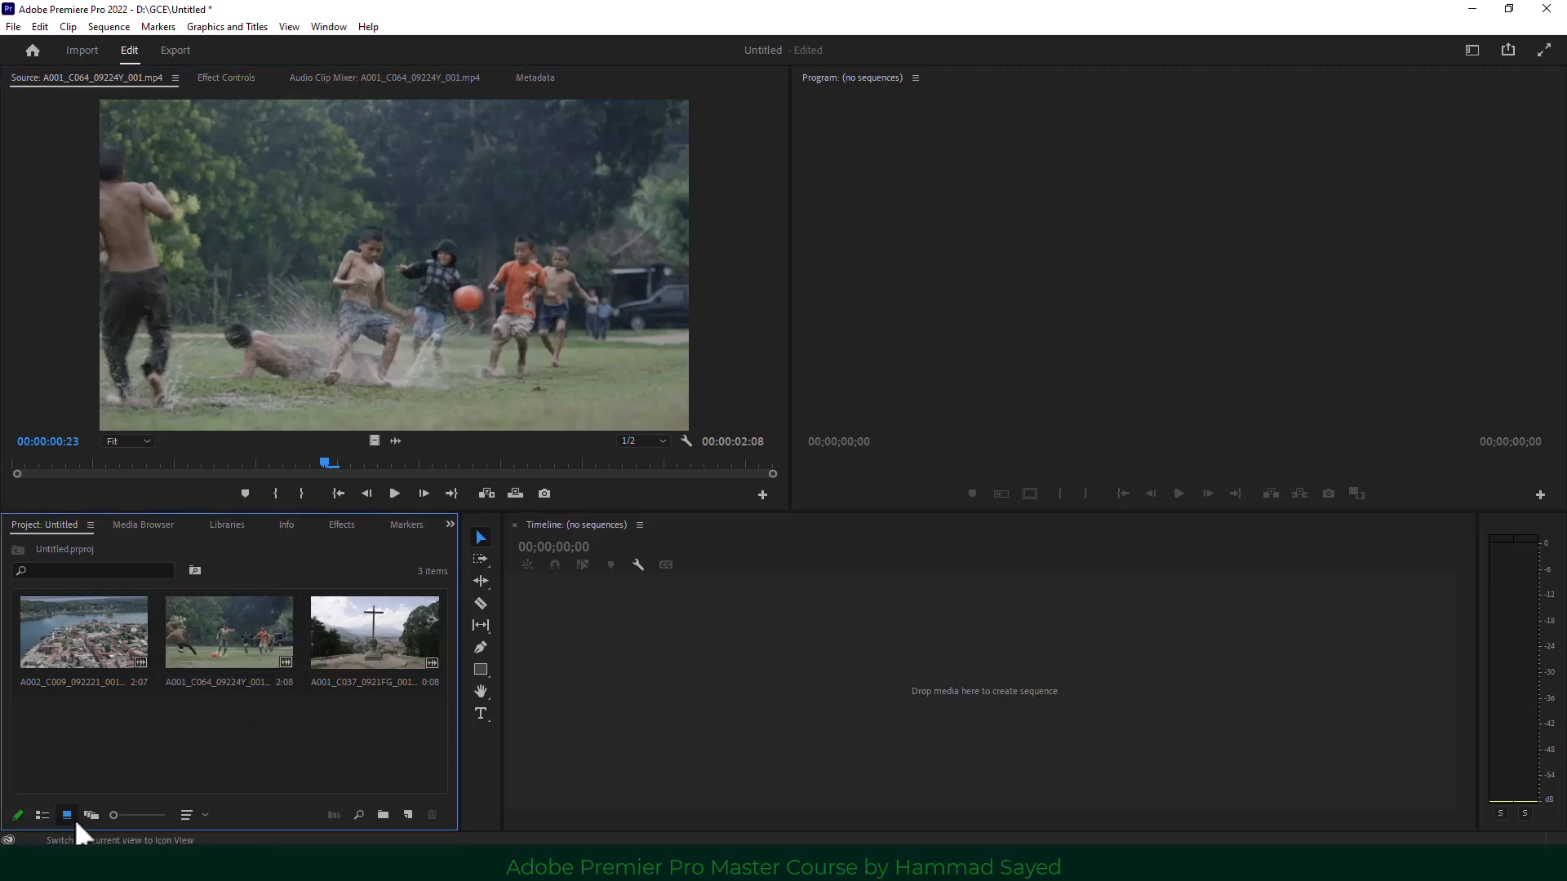
pyautogui.click(42, 816)
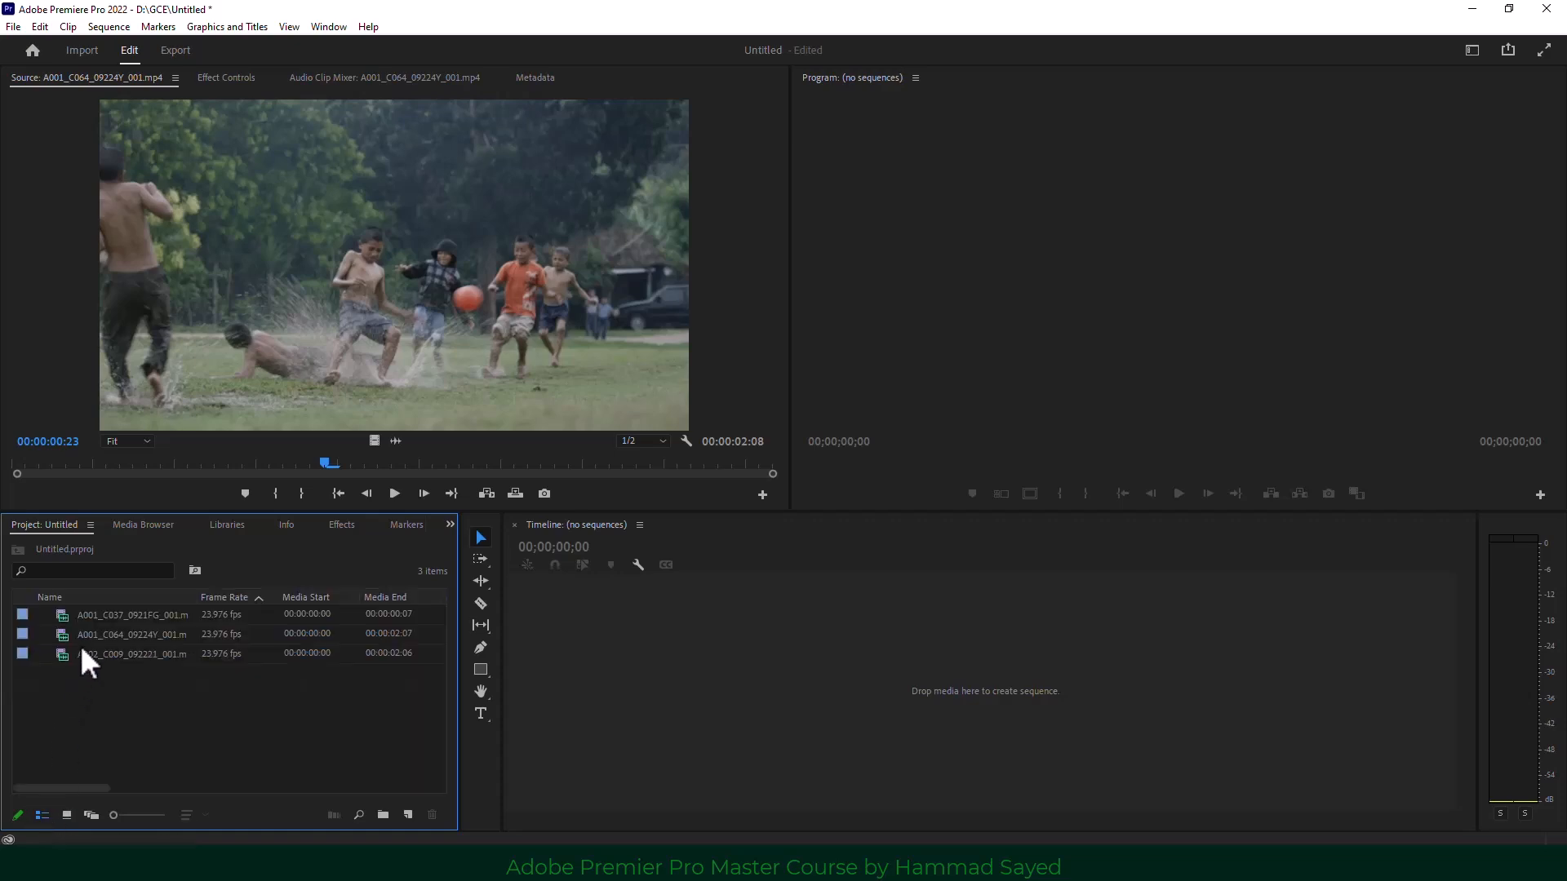
pyautogui.moveTo(459, 716); pyautogui.dragTo(299, 723)
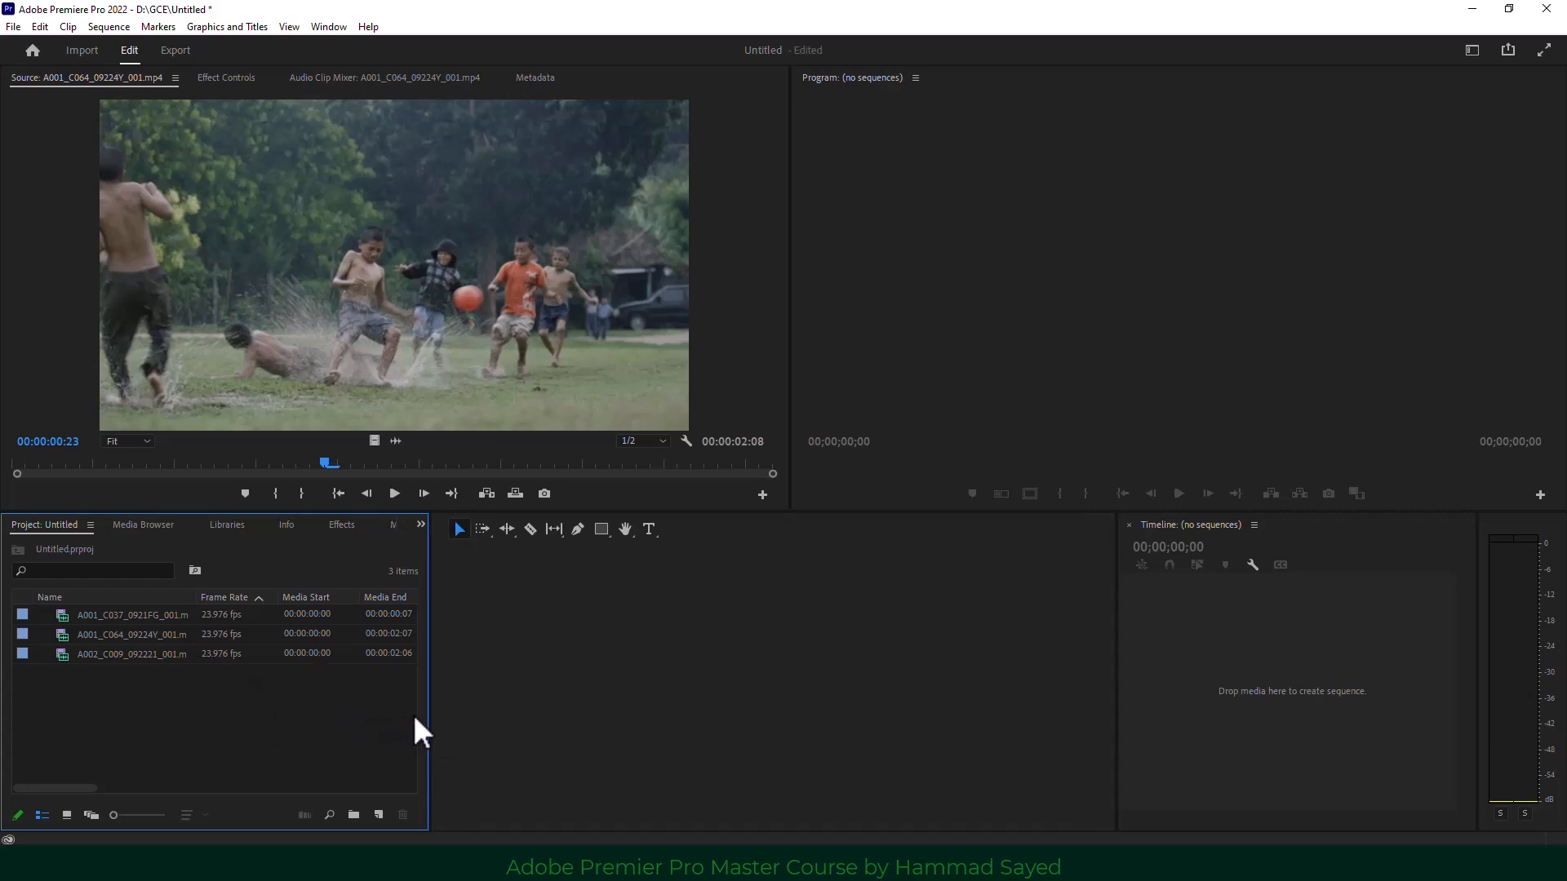
pyautogui.moveTo(1116, 723); pyautogui.dragTo(492, 724)
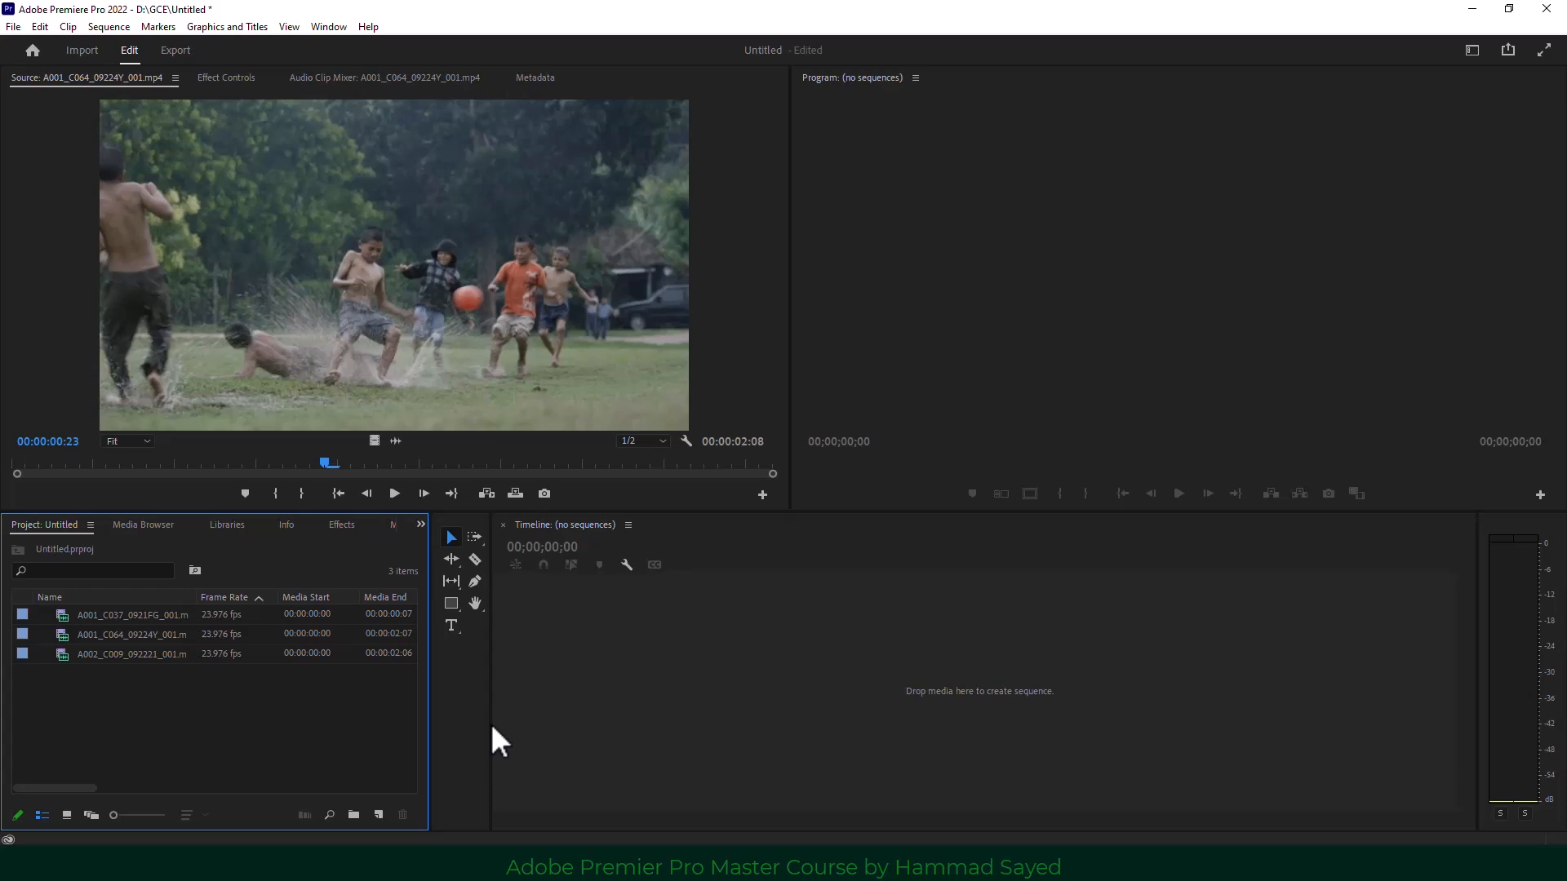
# Return the clips to thumbnail view and enlarge the thumbnails with the zoom slider.
pyautogui.click(67, 813)
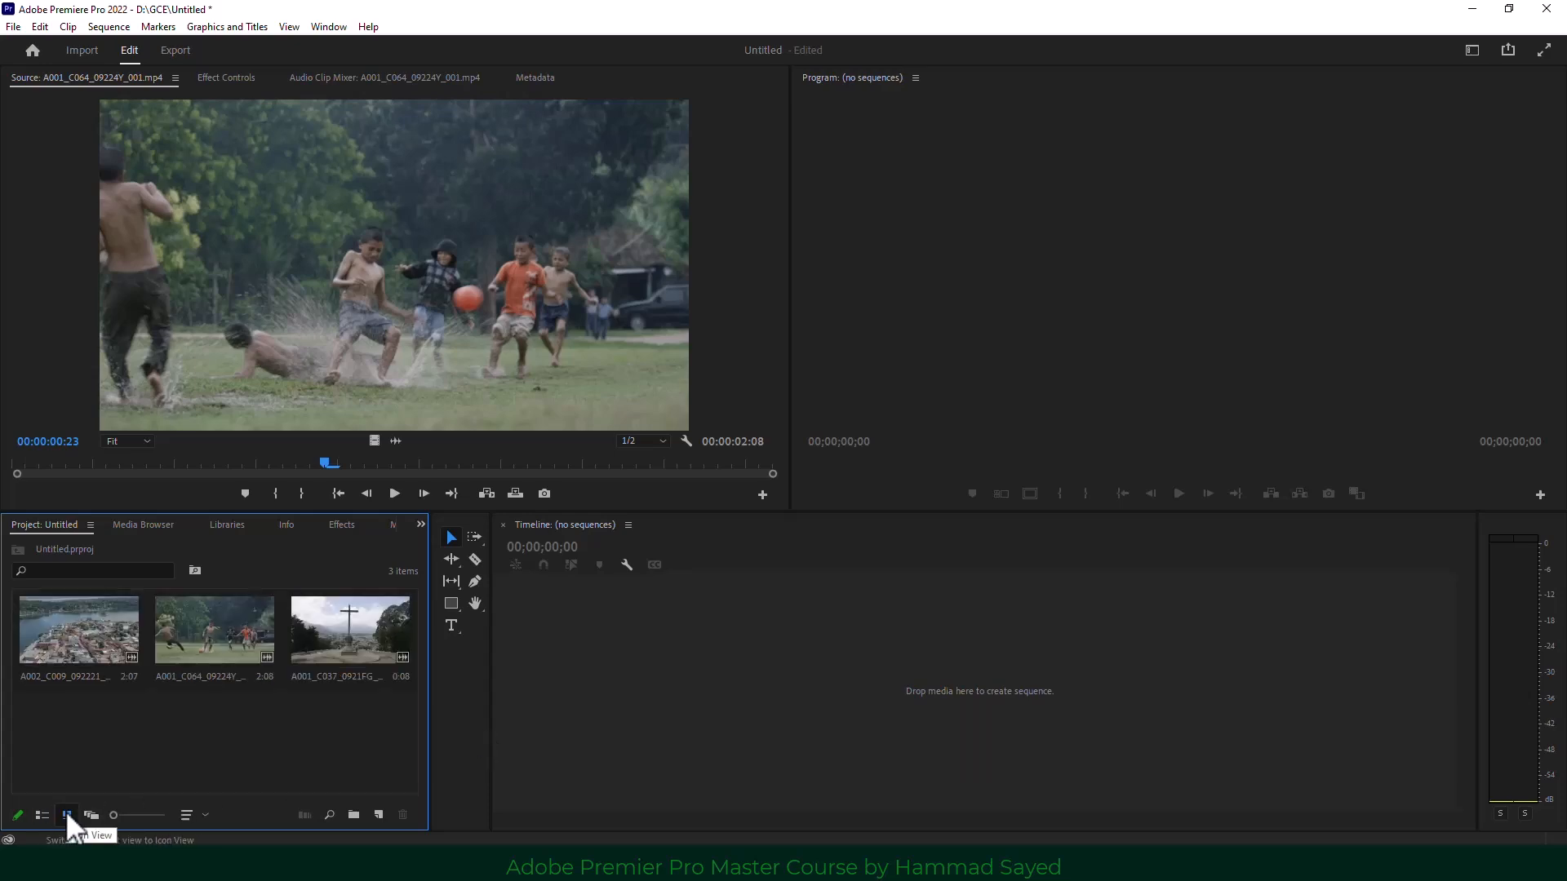
pyautogui.click(42, 813)
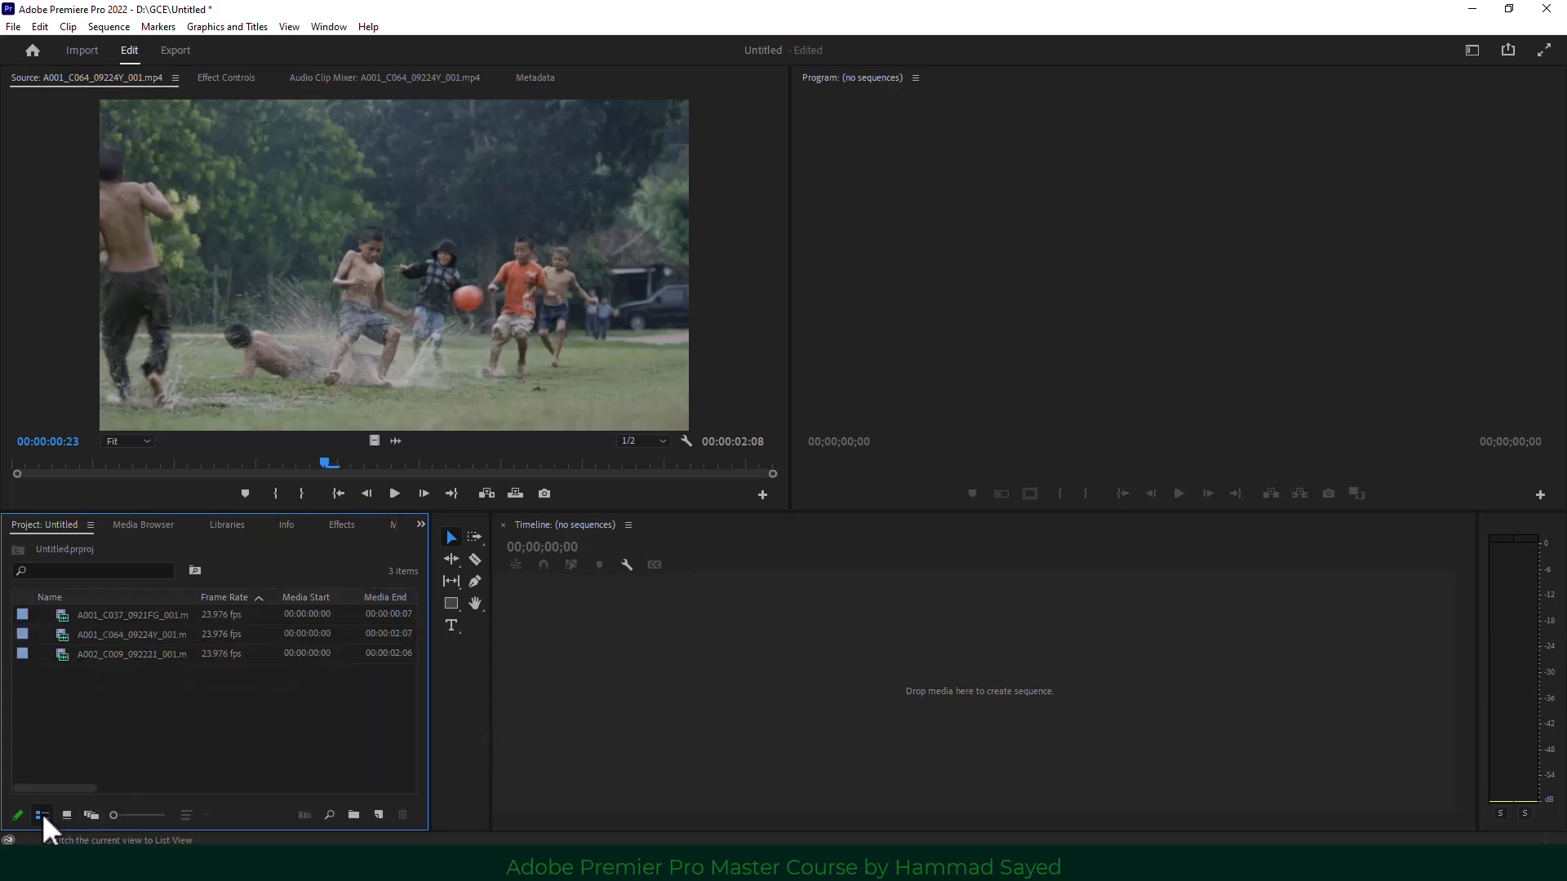
pyautogui.click(67, 814)
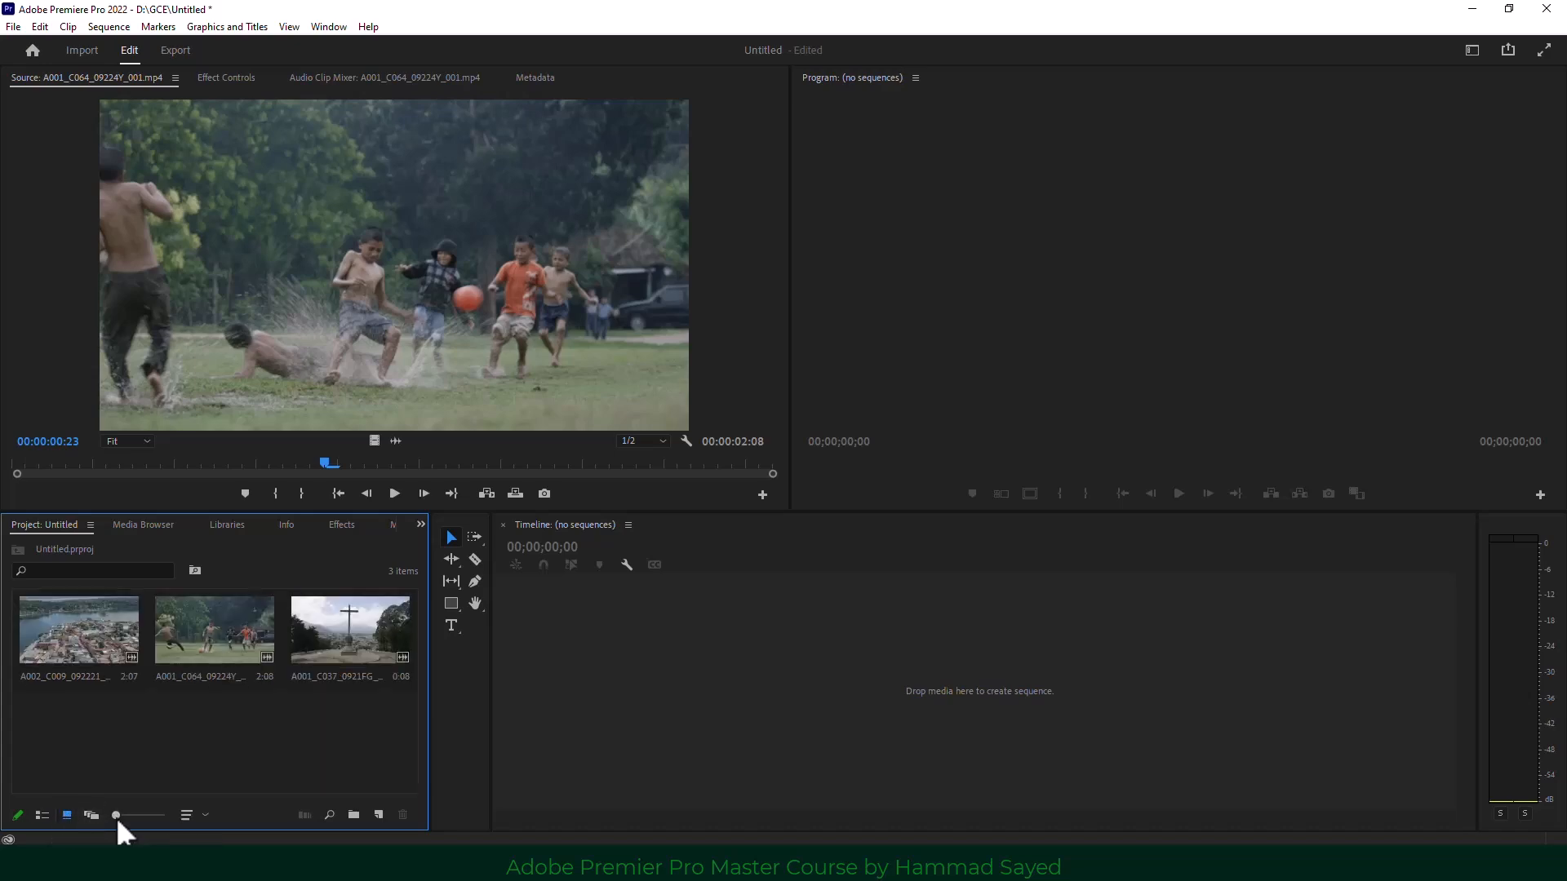
pyautogui.moveTo(116, 816); pyautogui.dragTo(139, 816)
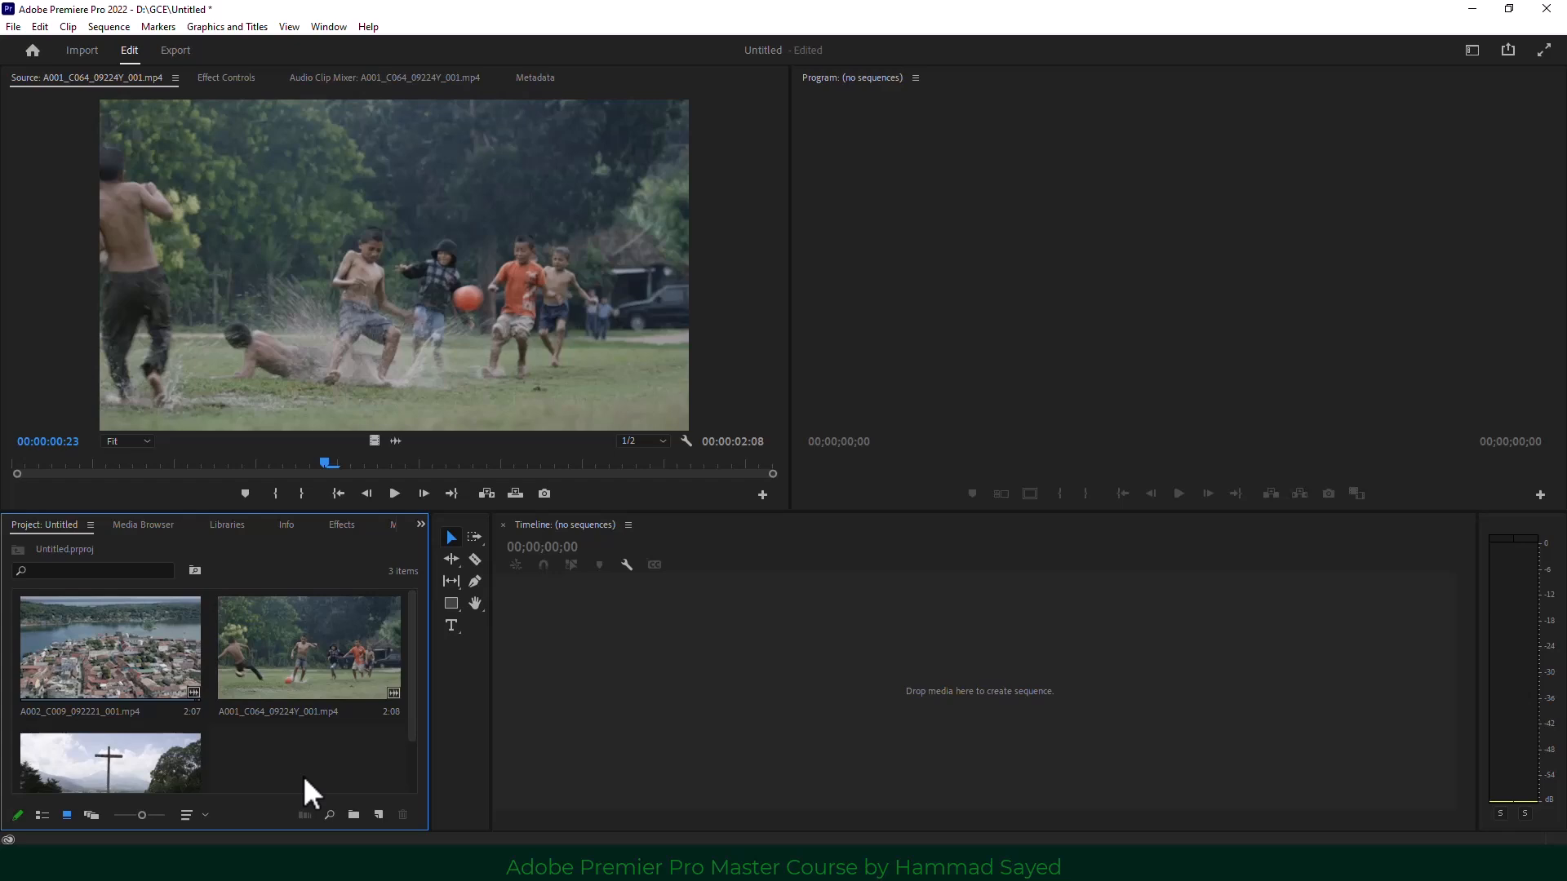
# Use ` to maximize and restore the Project panel and Program monitor, leaving the Project panel maximized.
pyautogui.press('`')
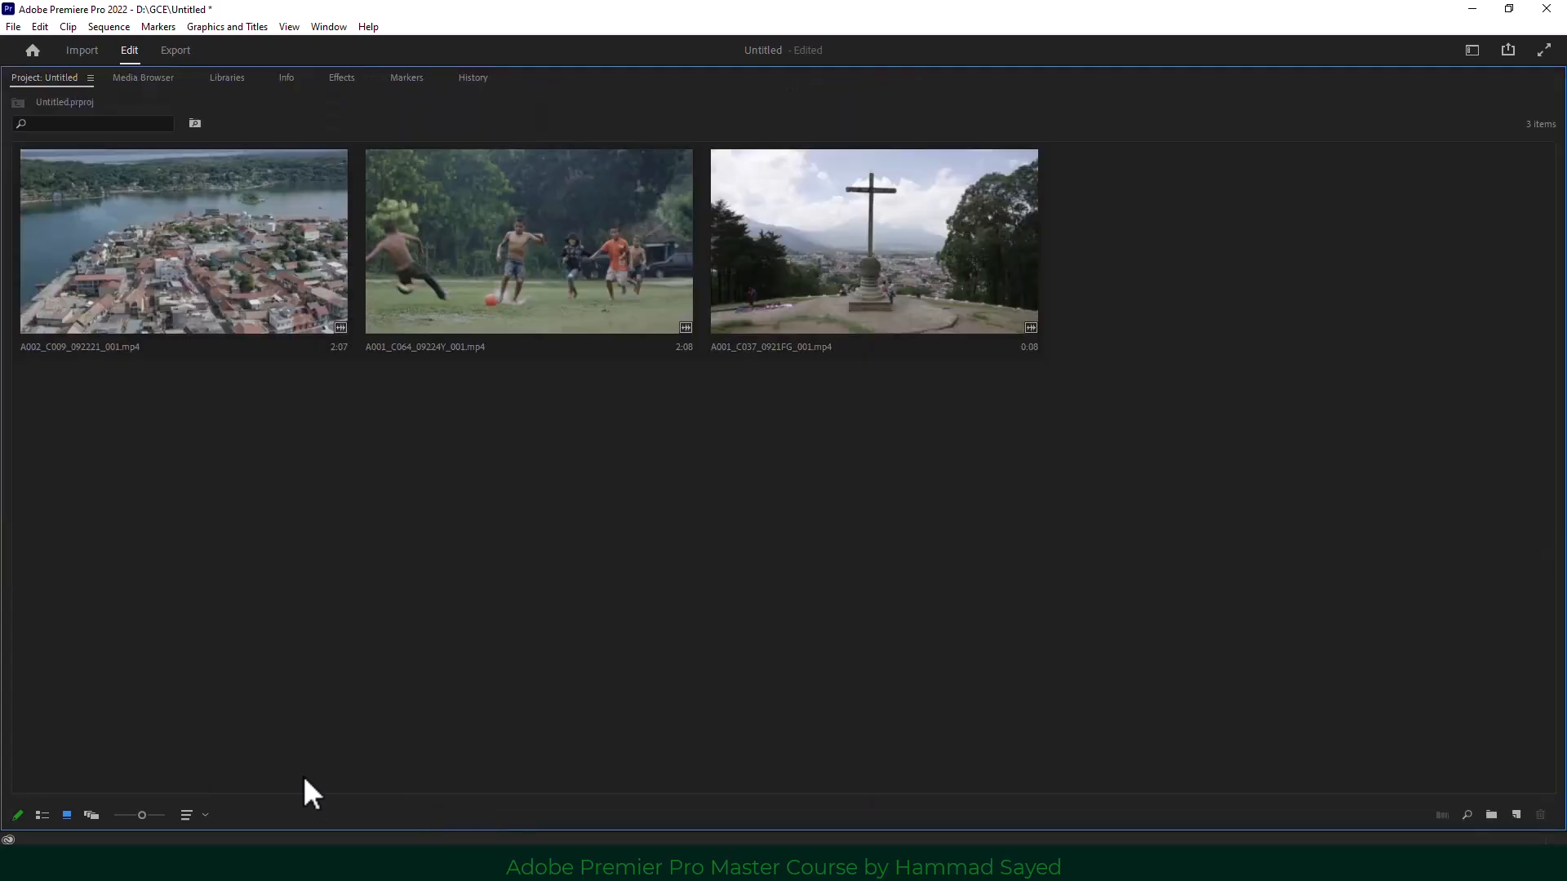
pyautogui.press('`')
pyautogui.press('`')
pyautogui.press('`')
pyautogui.press('`')
pyautogui.press('`')
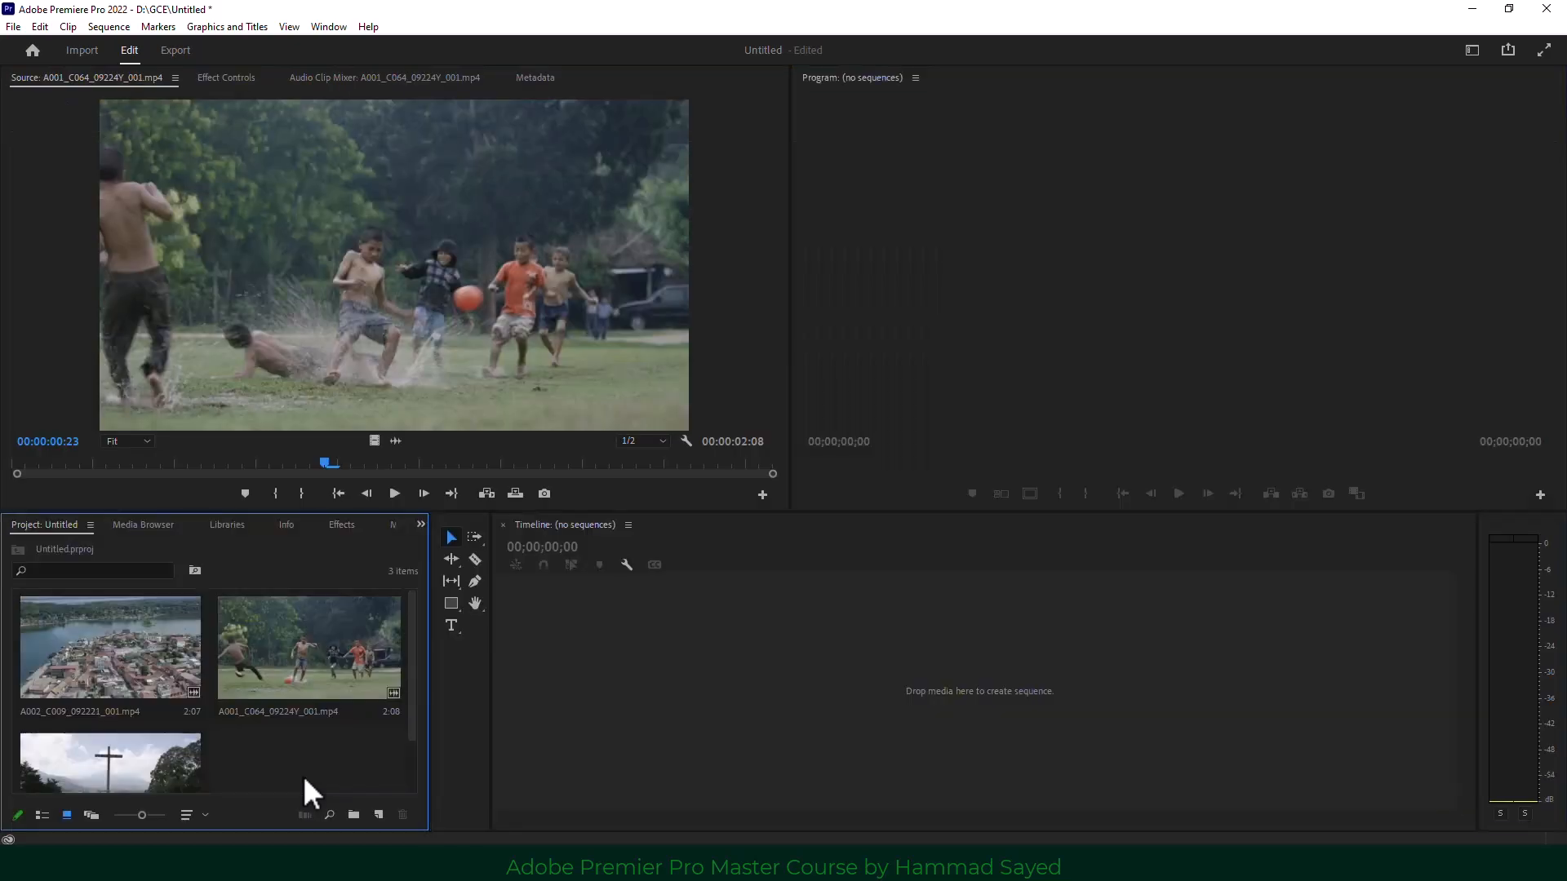
pyautogui.click(969, 320)
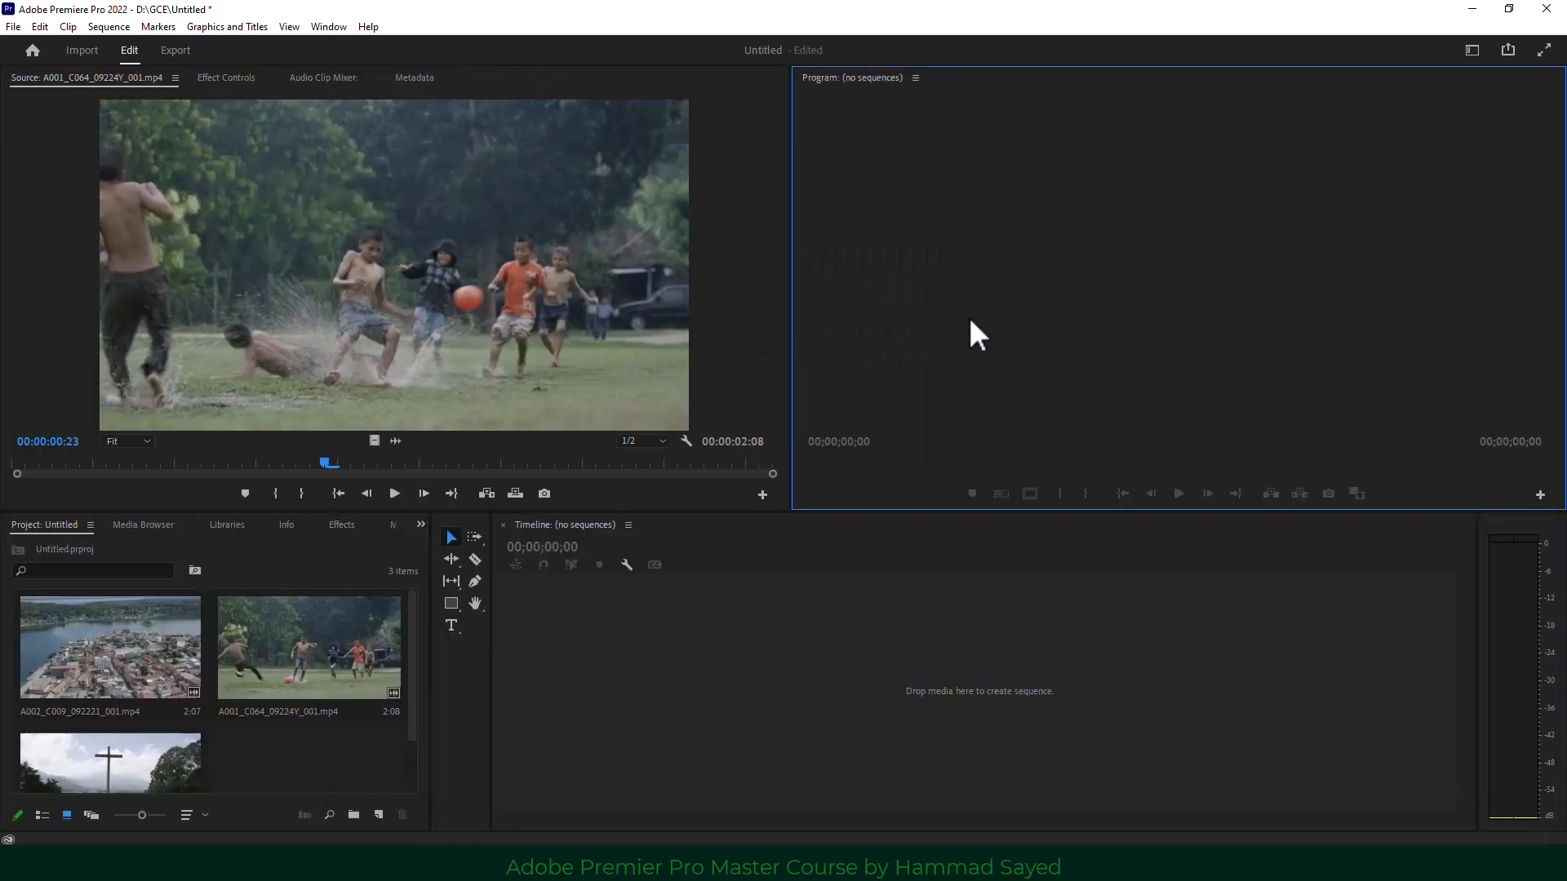
pyautogui.press('`')
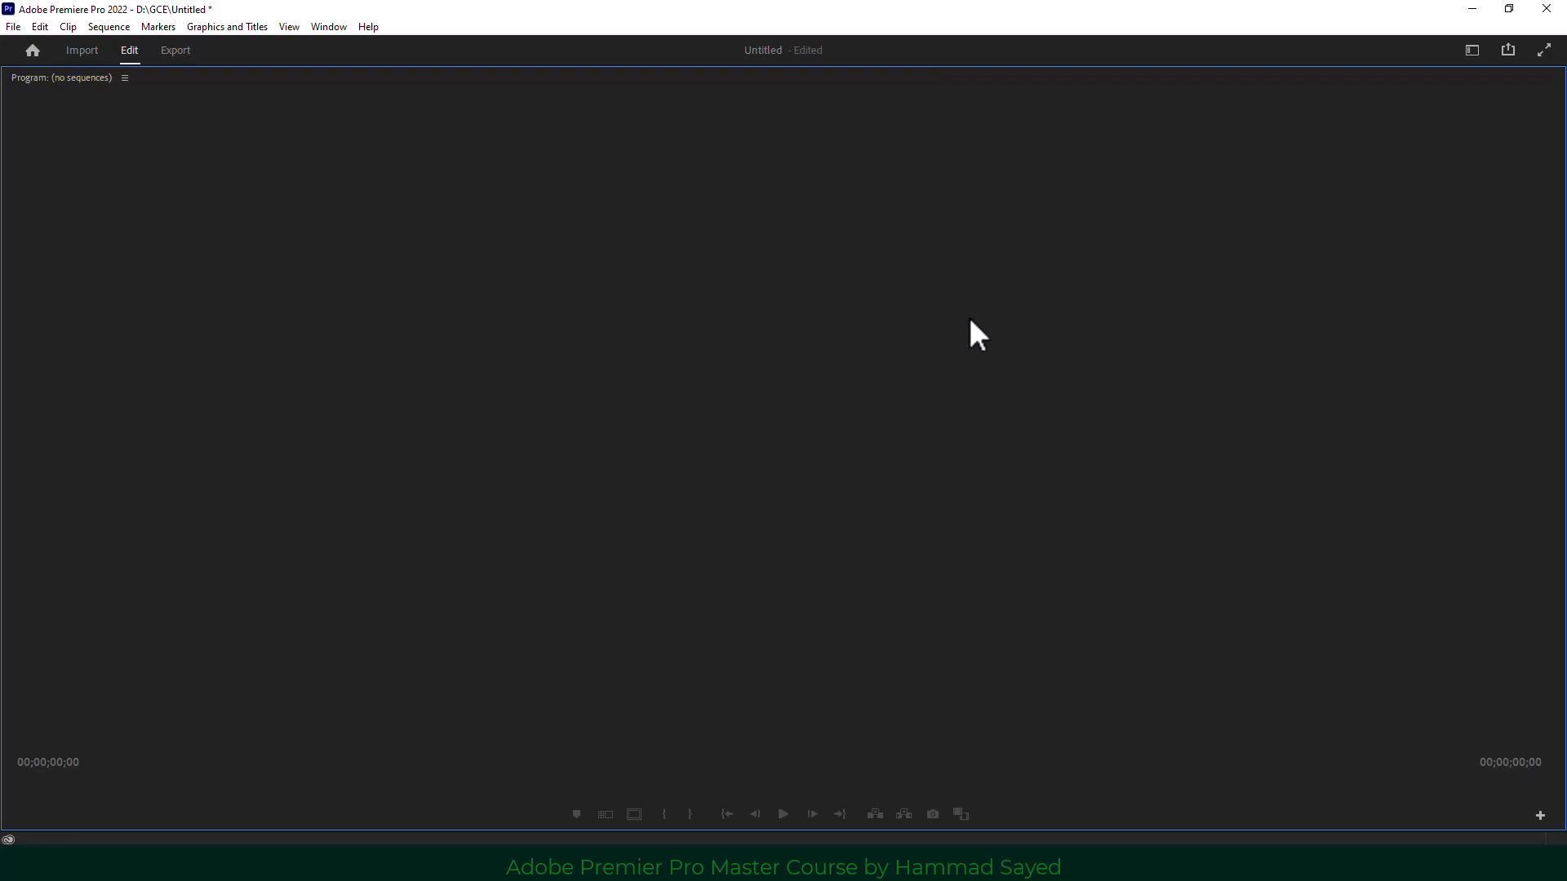
pyautogui.press('`')
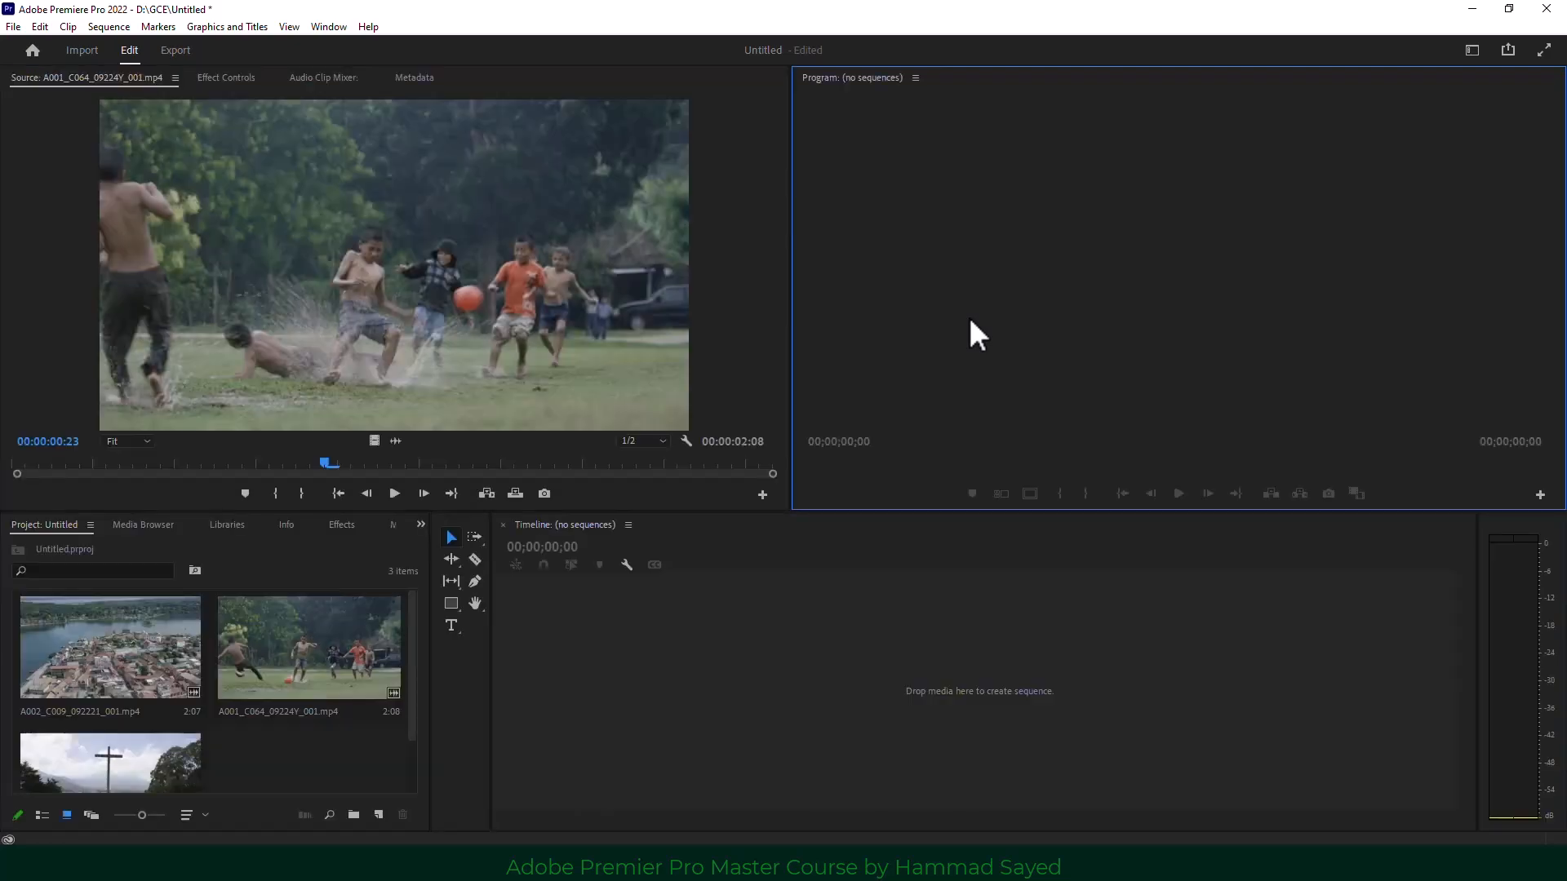
pyautogui.click(317, 755)
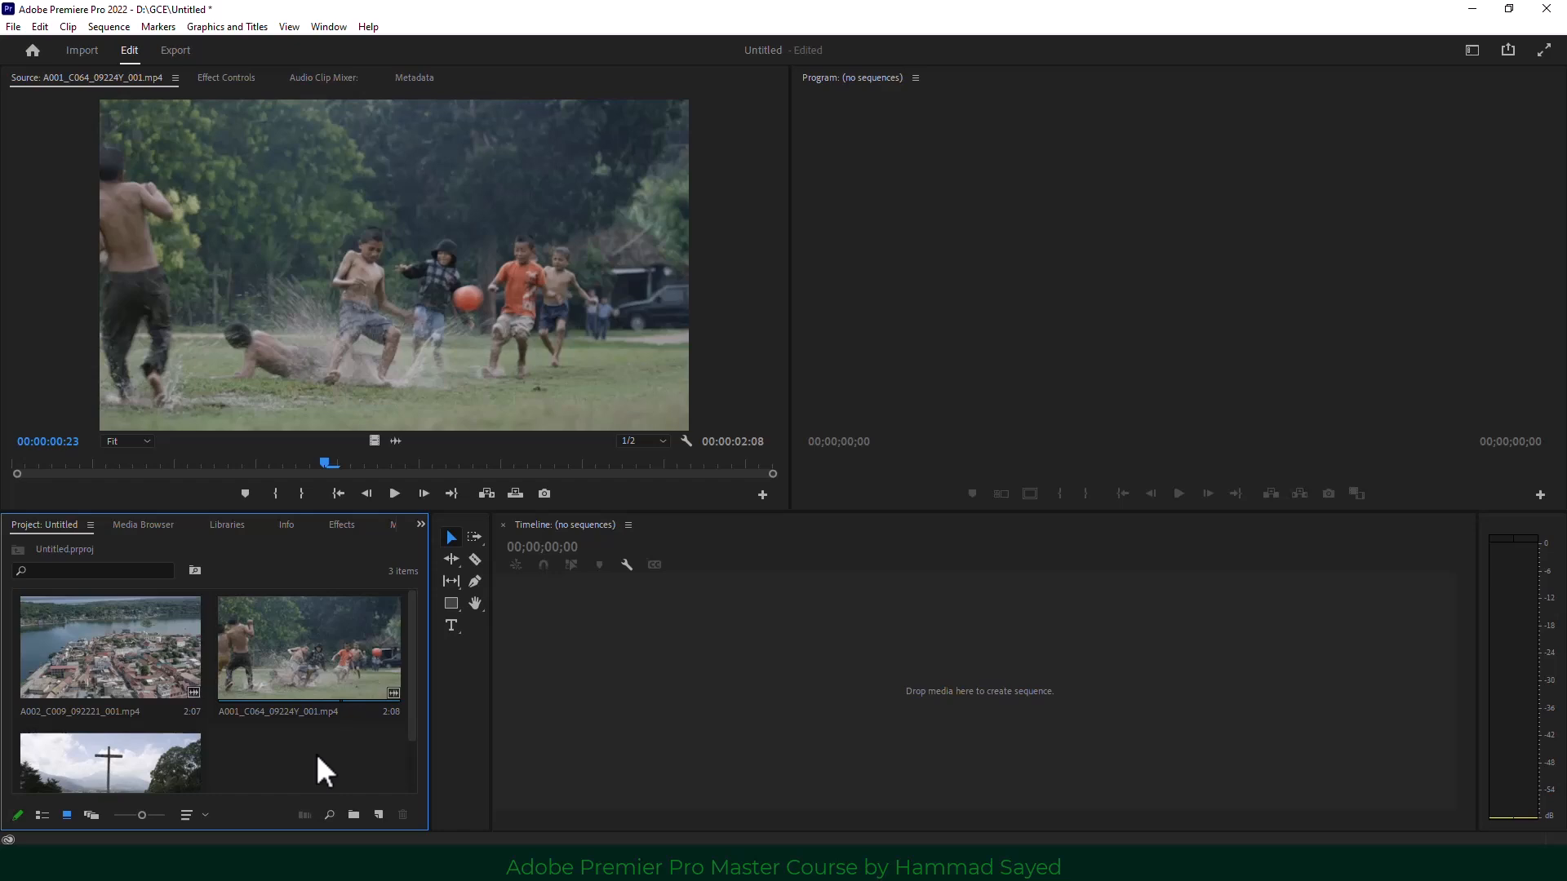
pyautogui.press('`')
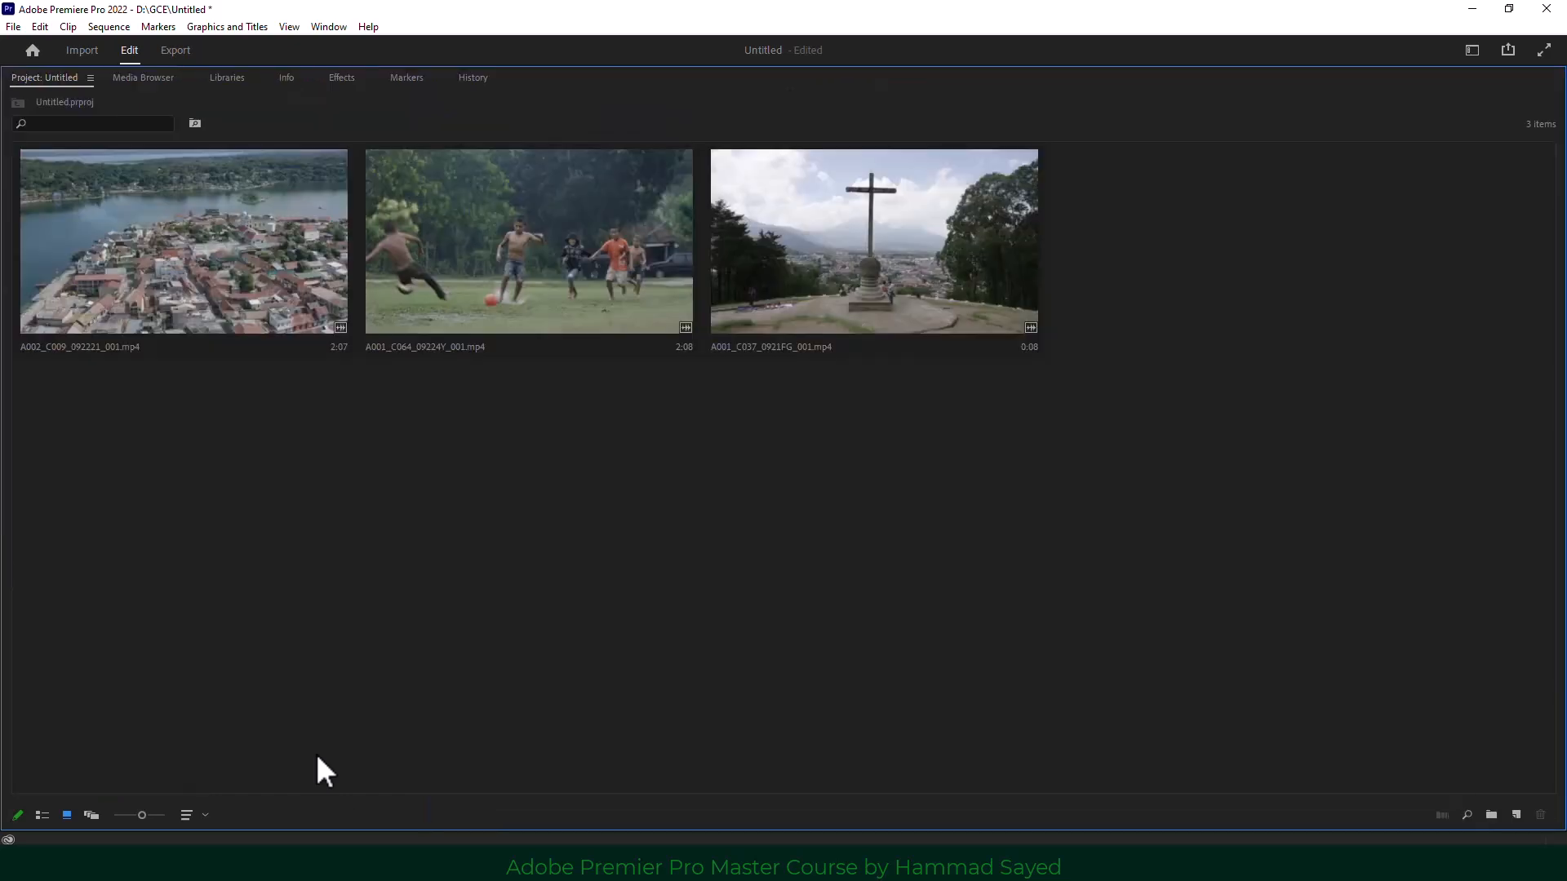
# In list view, hide the Tape Name column via Metadata Display, then restore the normal layout with `.
pyautogui.click(39, 815)
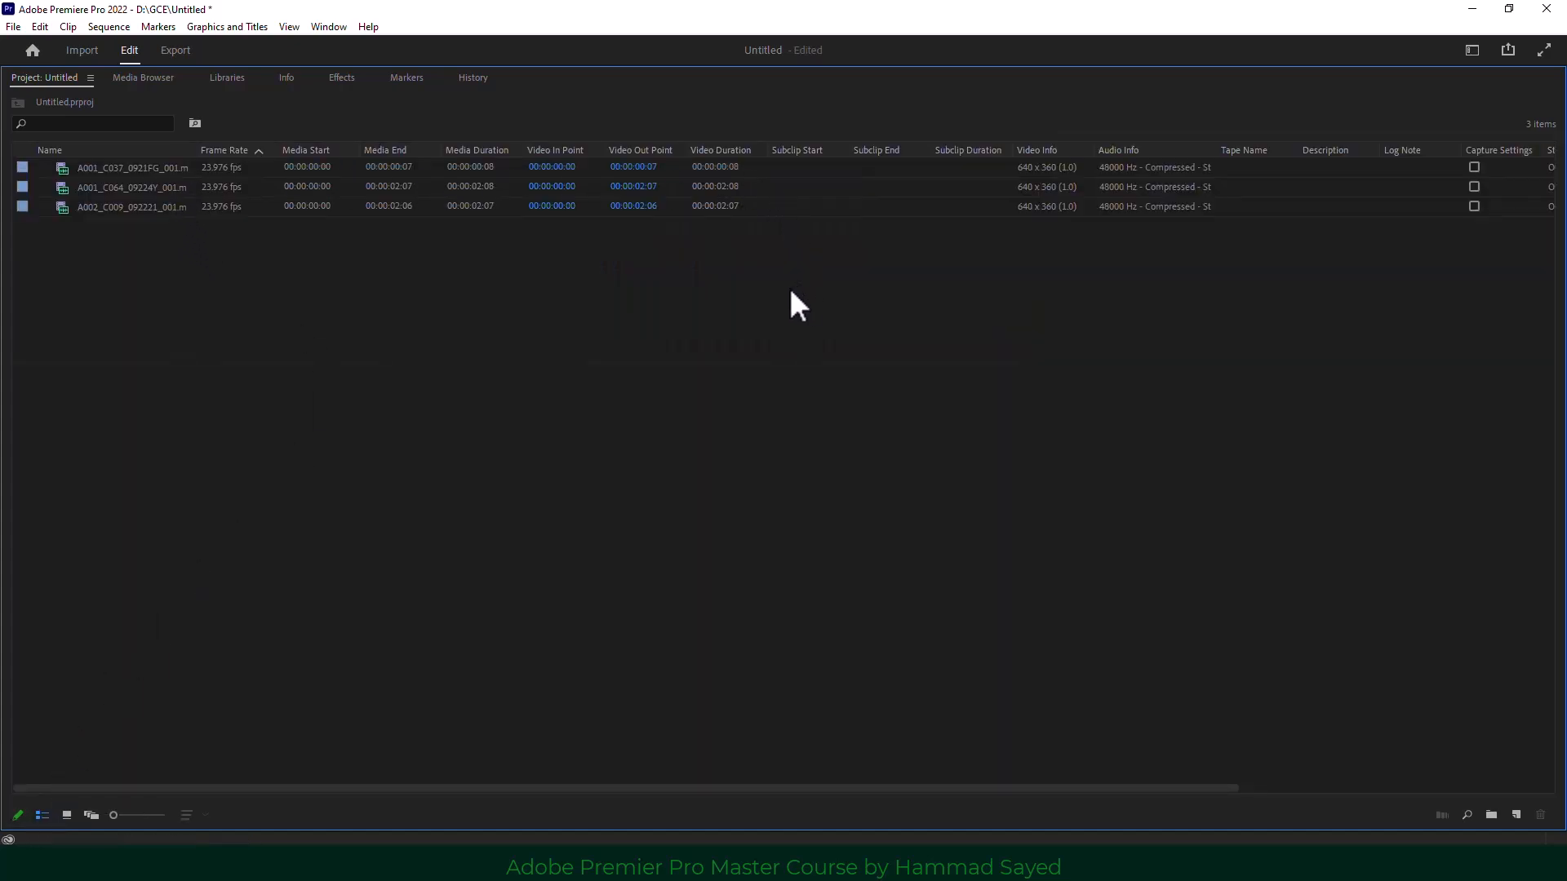
pyautogui.rightClick(476, 151)
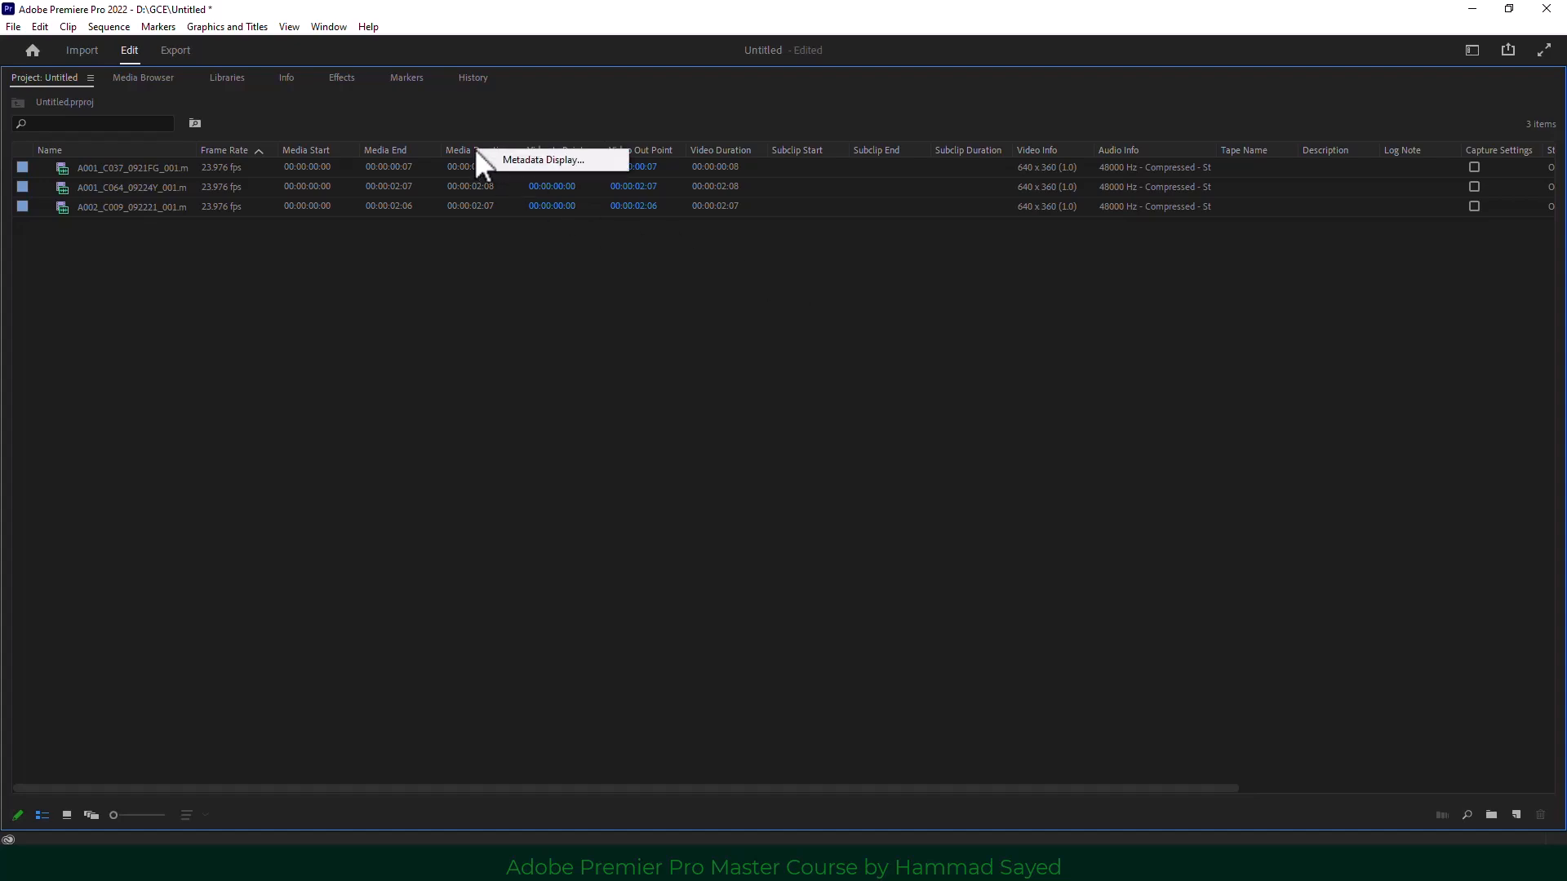
pyautogui.click(536, 160)
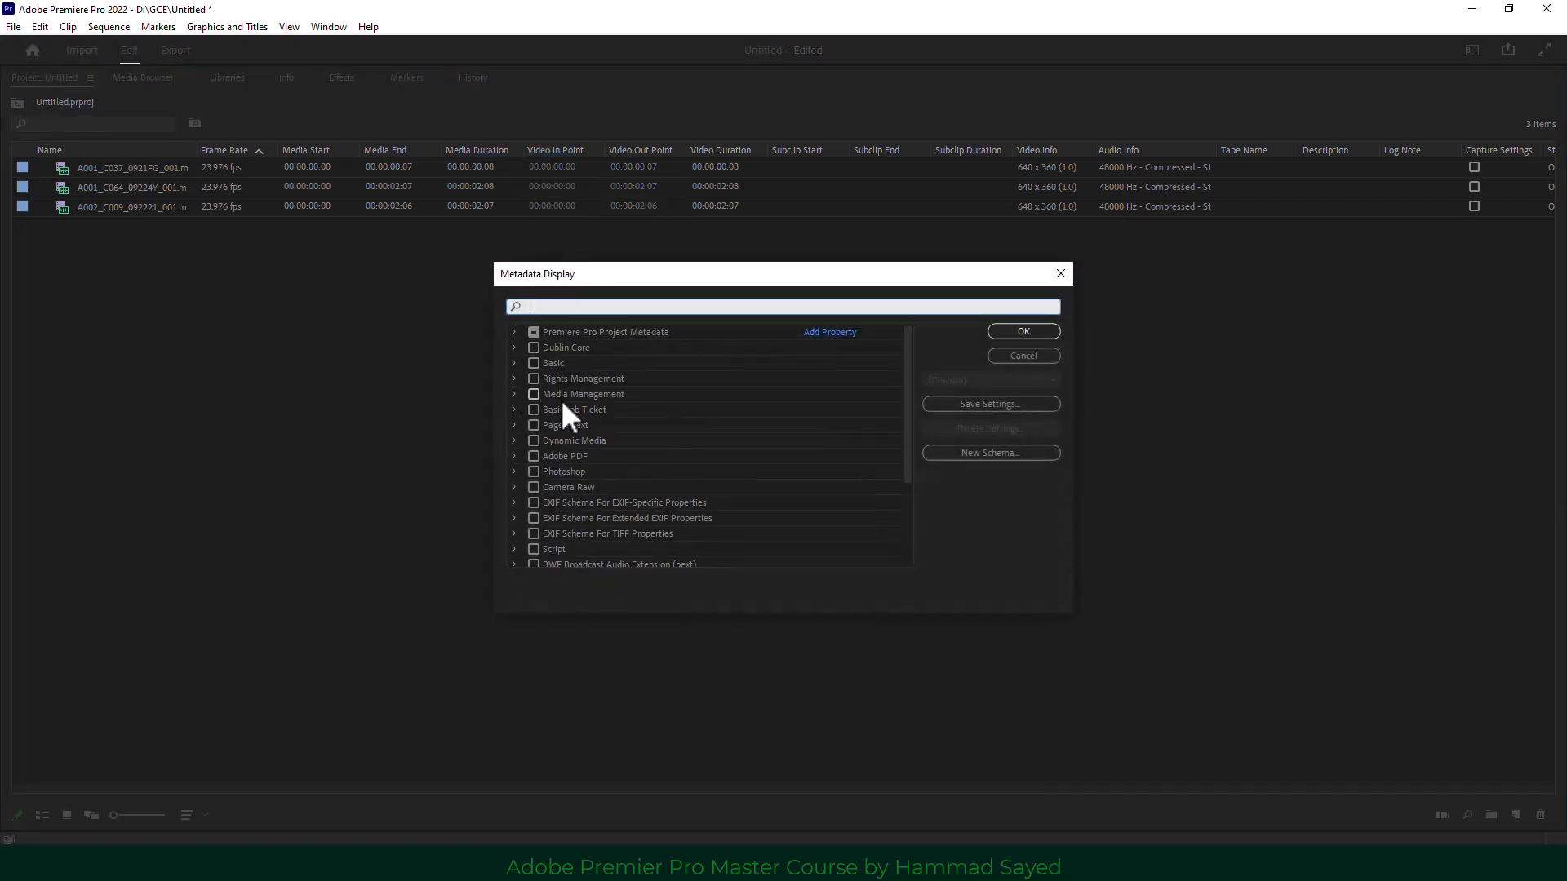
pyautogui.scroll(-3, 610, 446)
pyautogui.scroll(3, 610, 446)
pyautogui.click(518, 333)
pyautogui.scroll(-3, 571, 481)
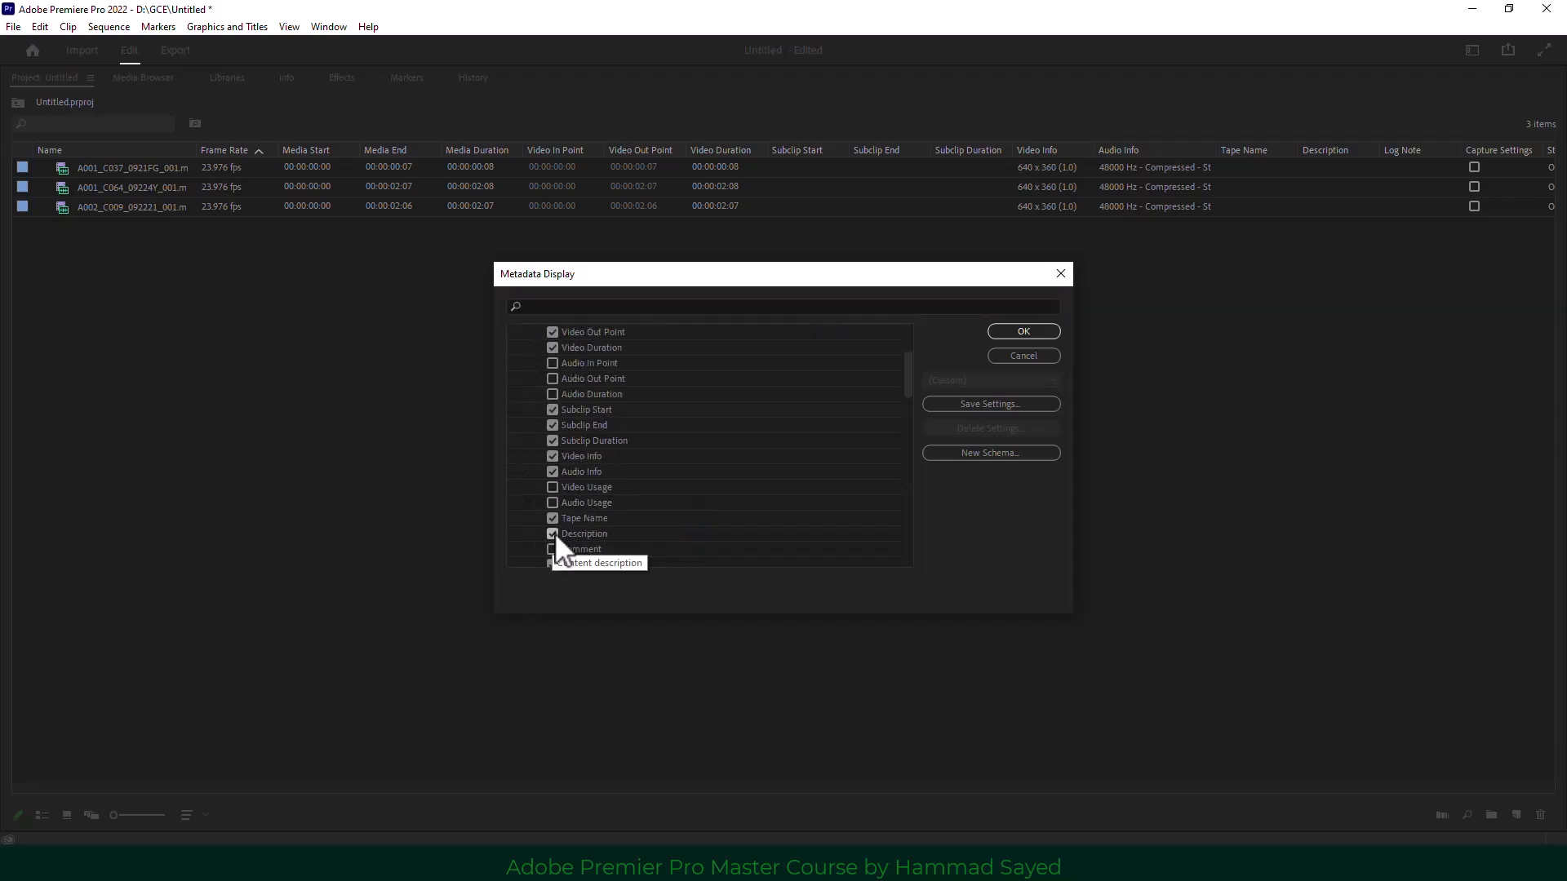
pyautogui.click(553, 519)
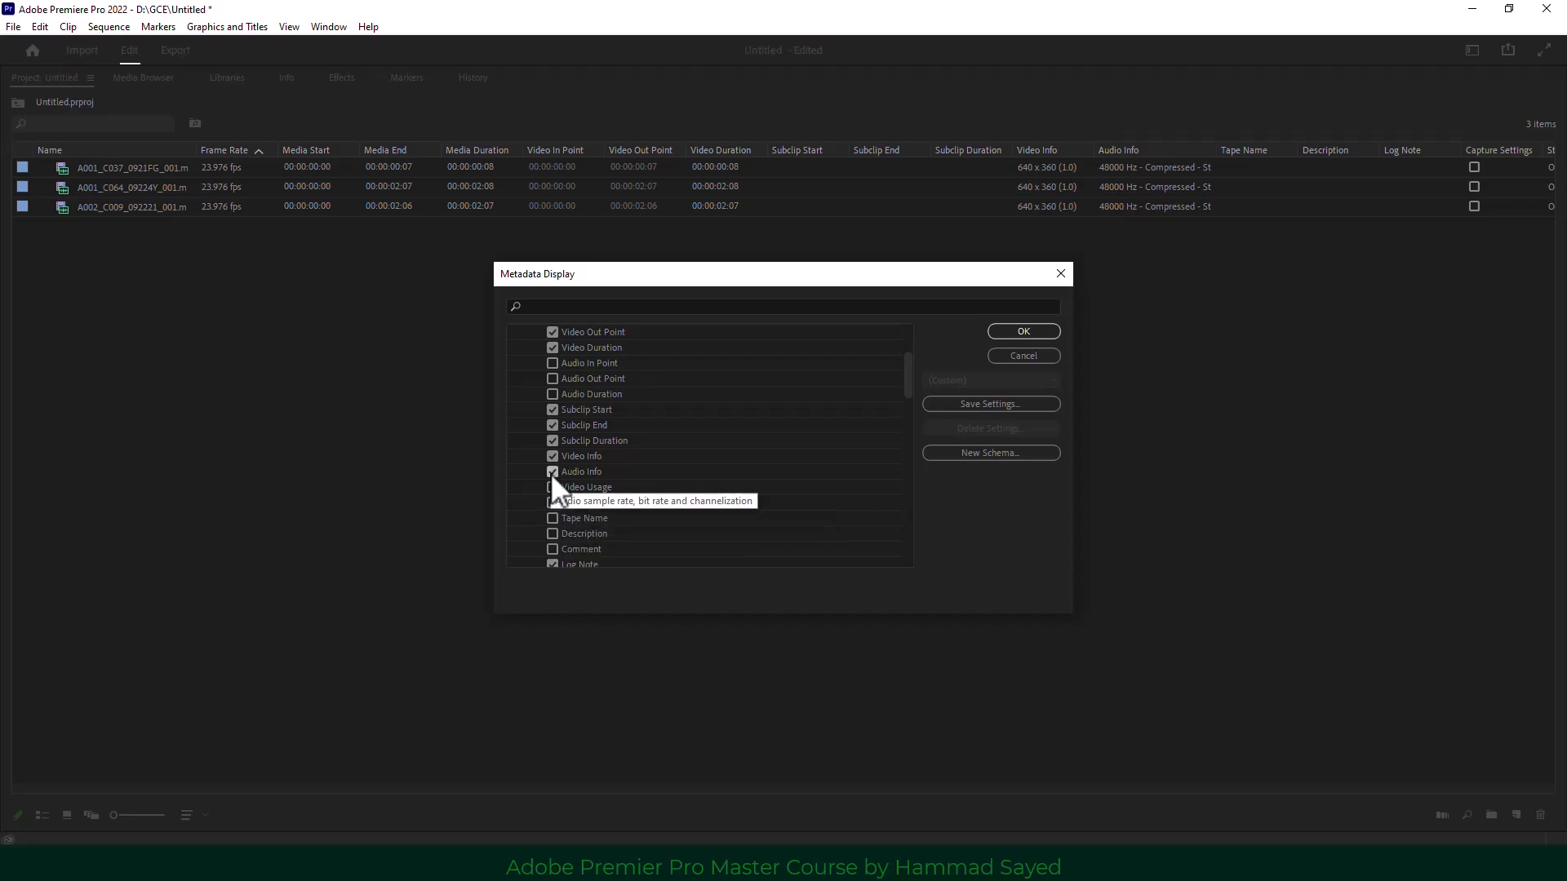
pyautogui.scroll(3, 642, 490)
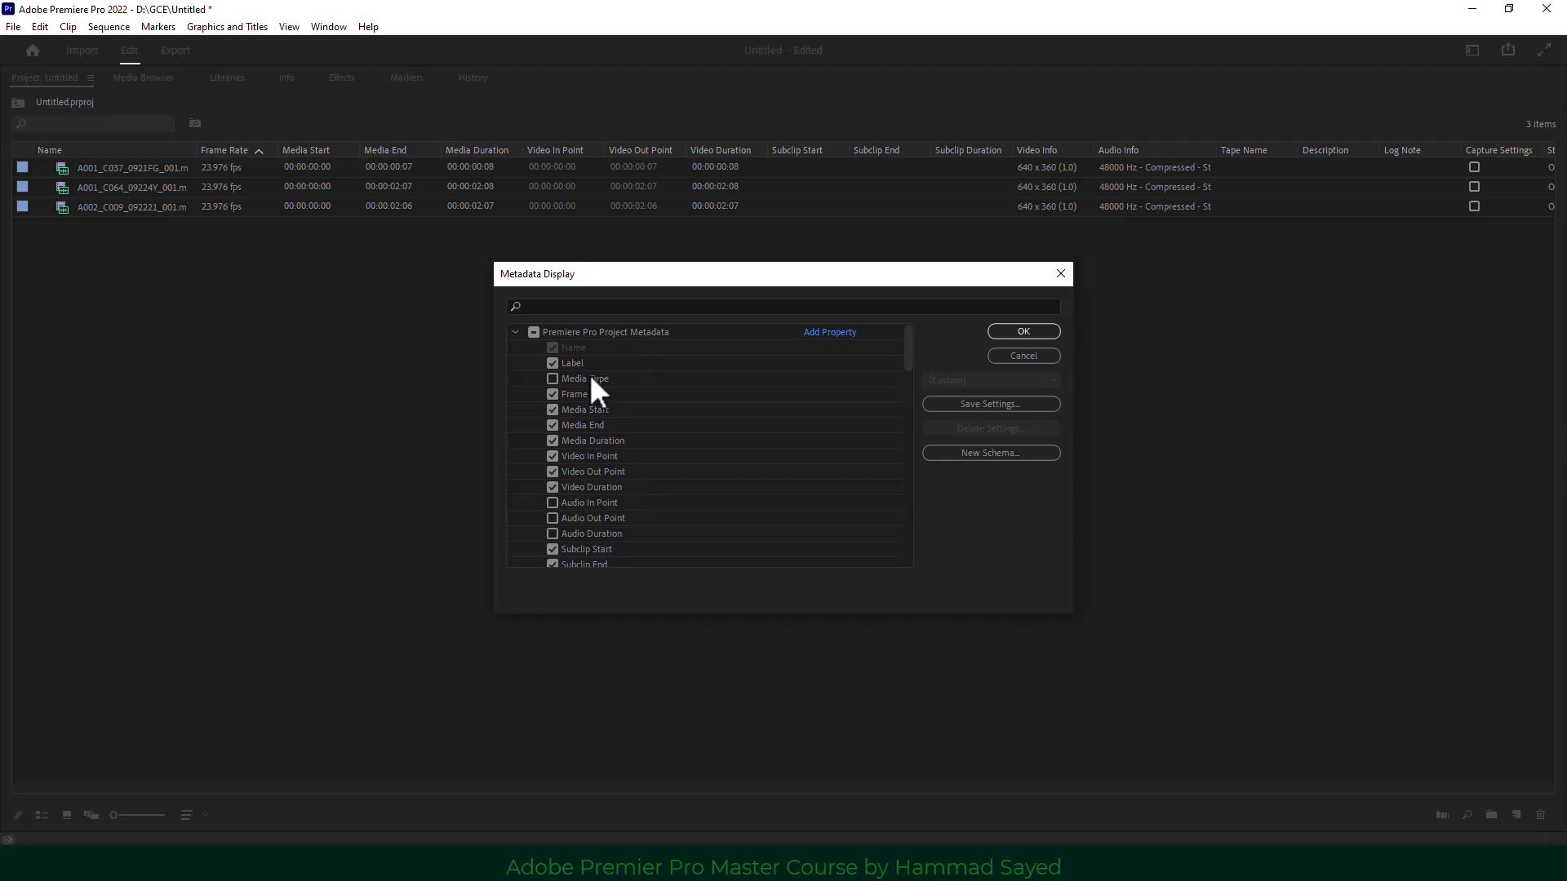
pyautogui.click(1023, 332)
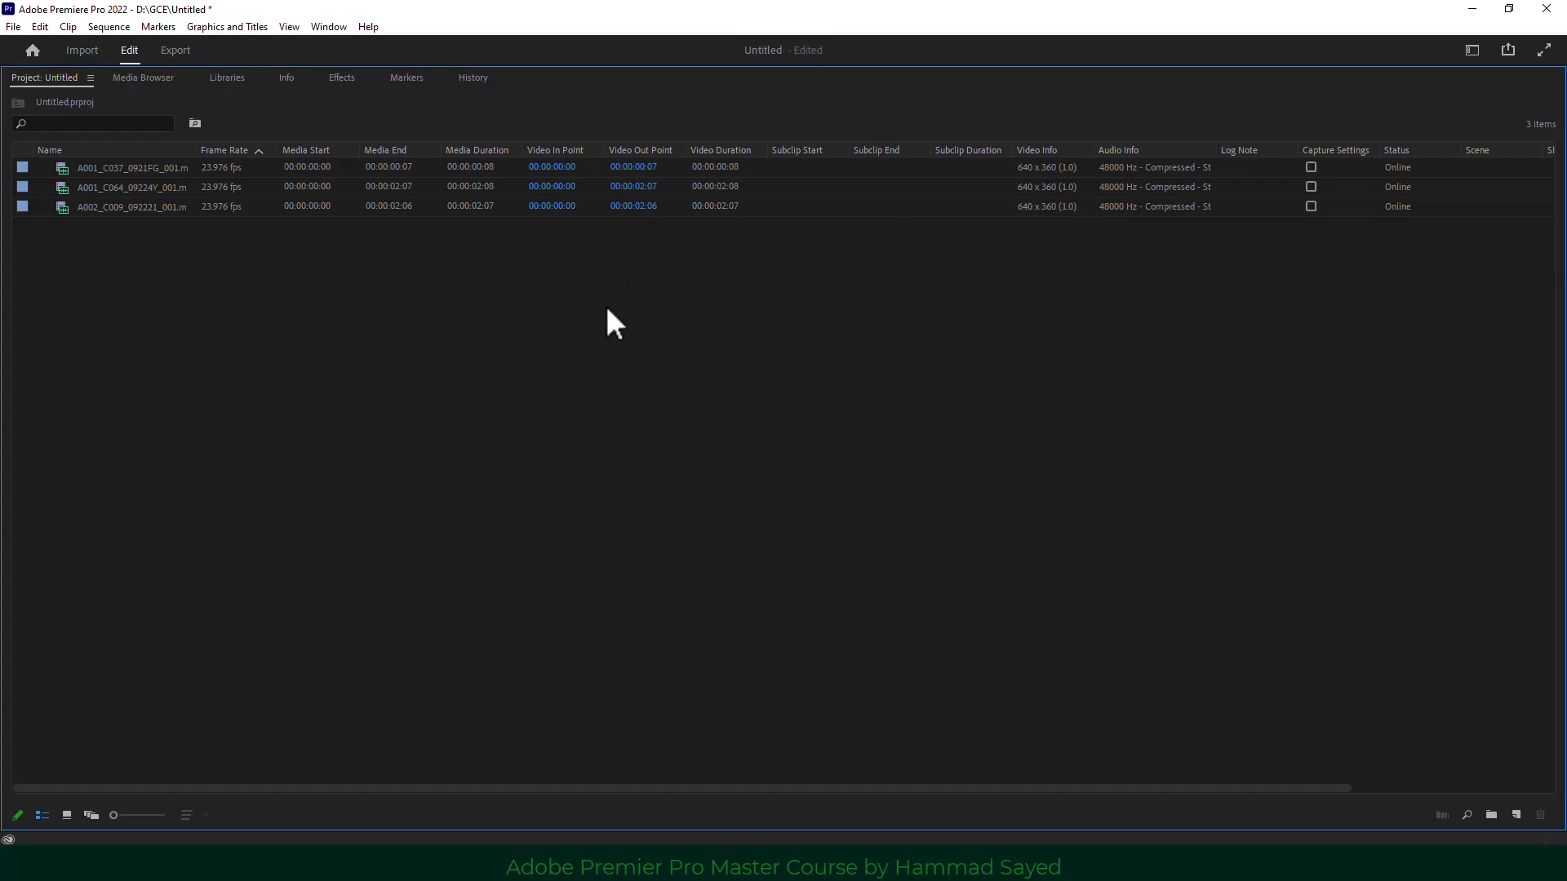
pyautogui.press('`')
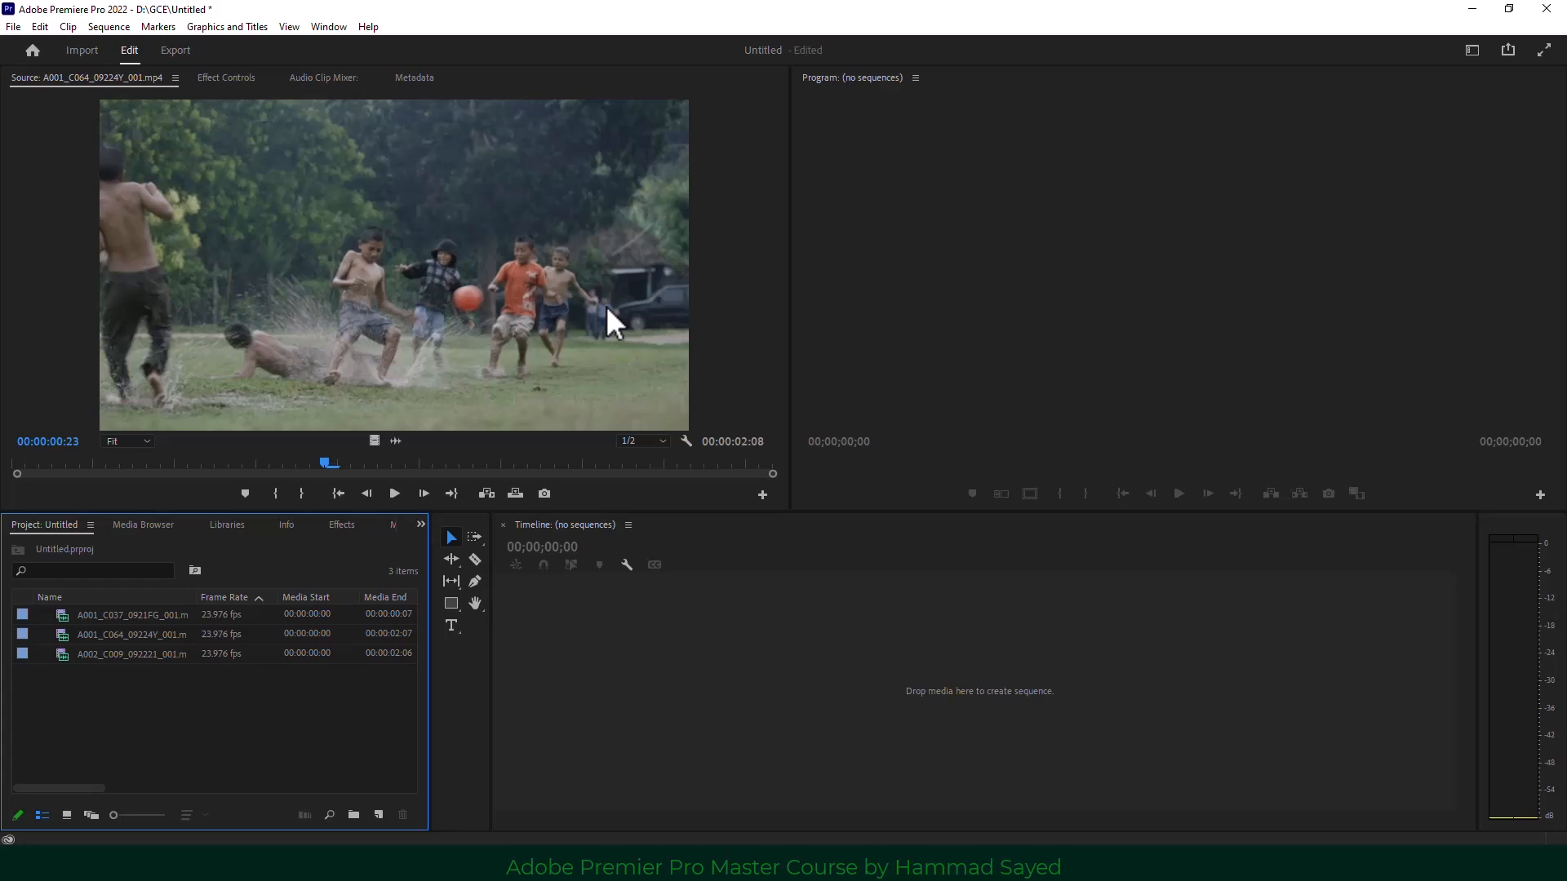
# Shrink the clip thumbnails so all three fit in one row, then dismiss the New Item list.
pyautogui.click(65, 815)
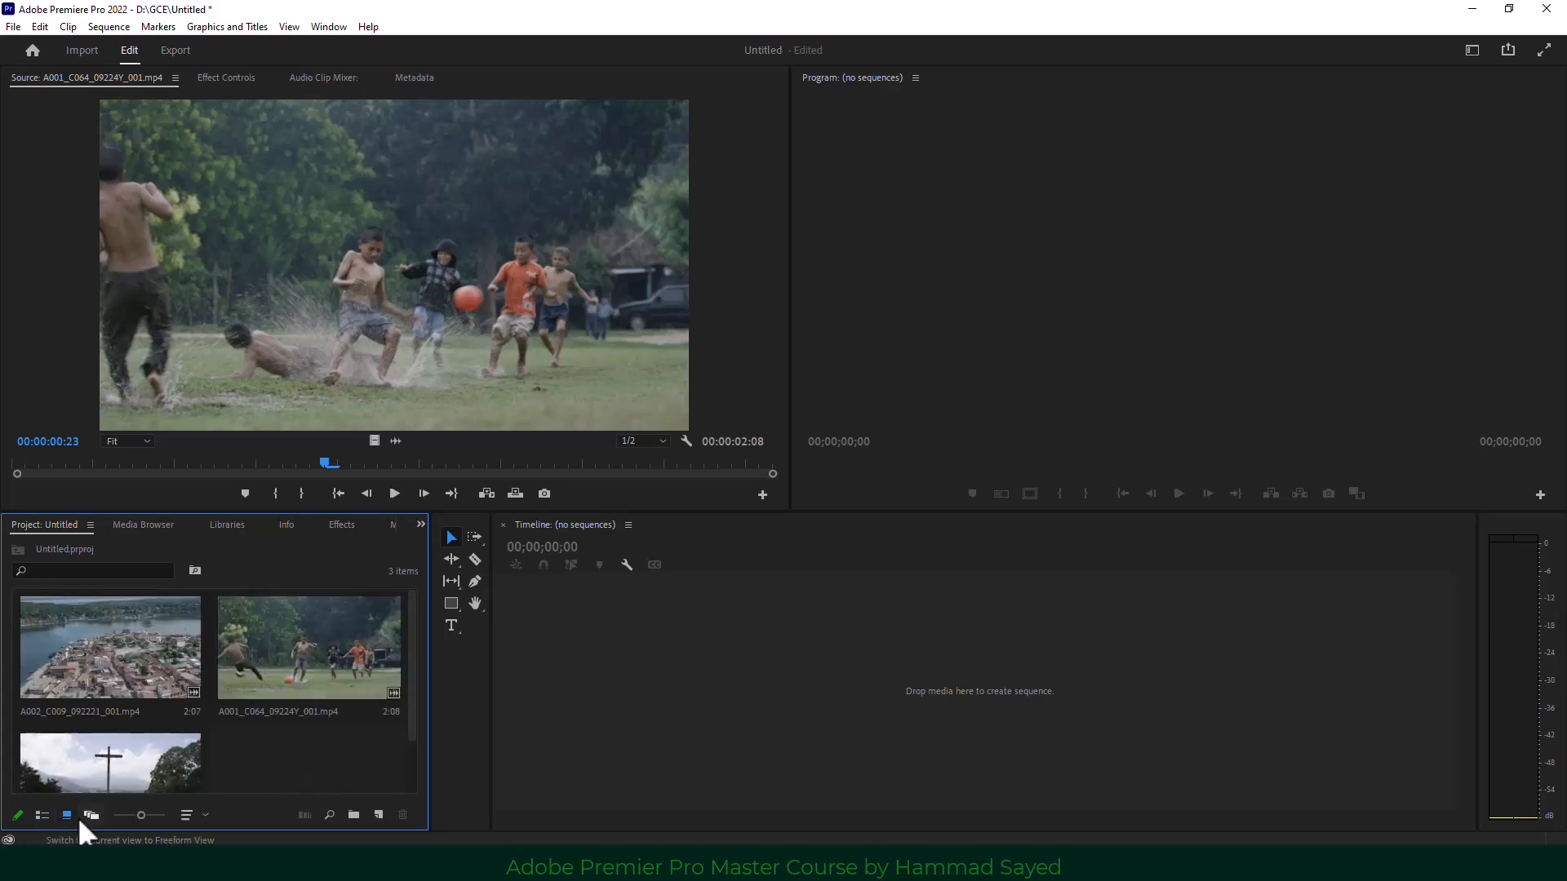
pyautogui.click(113, 815)
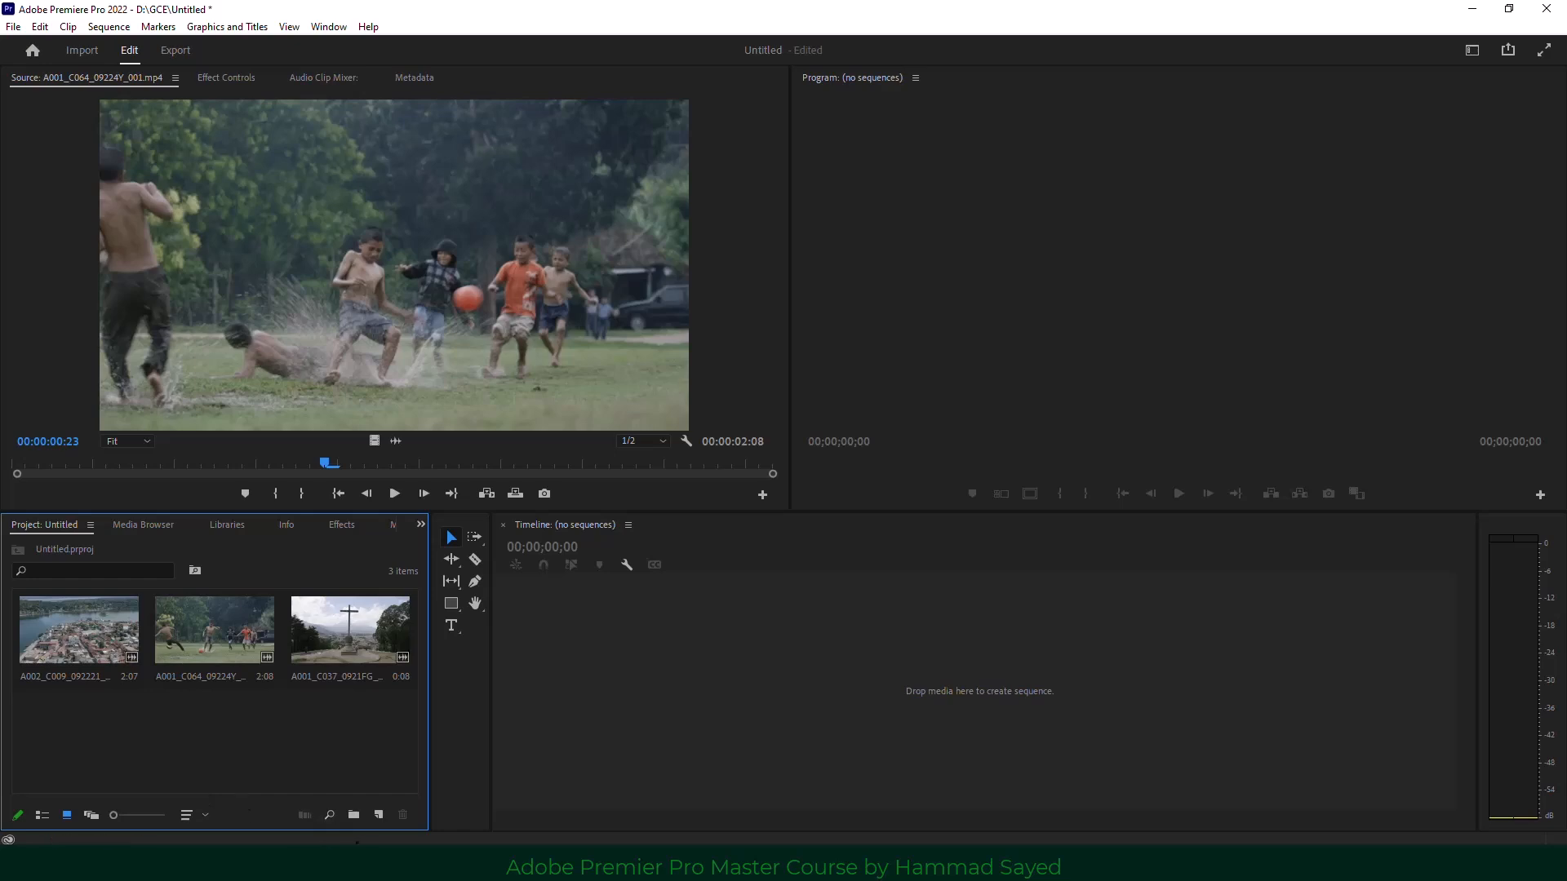
pyautogui.click(379, 815)
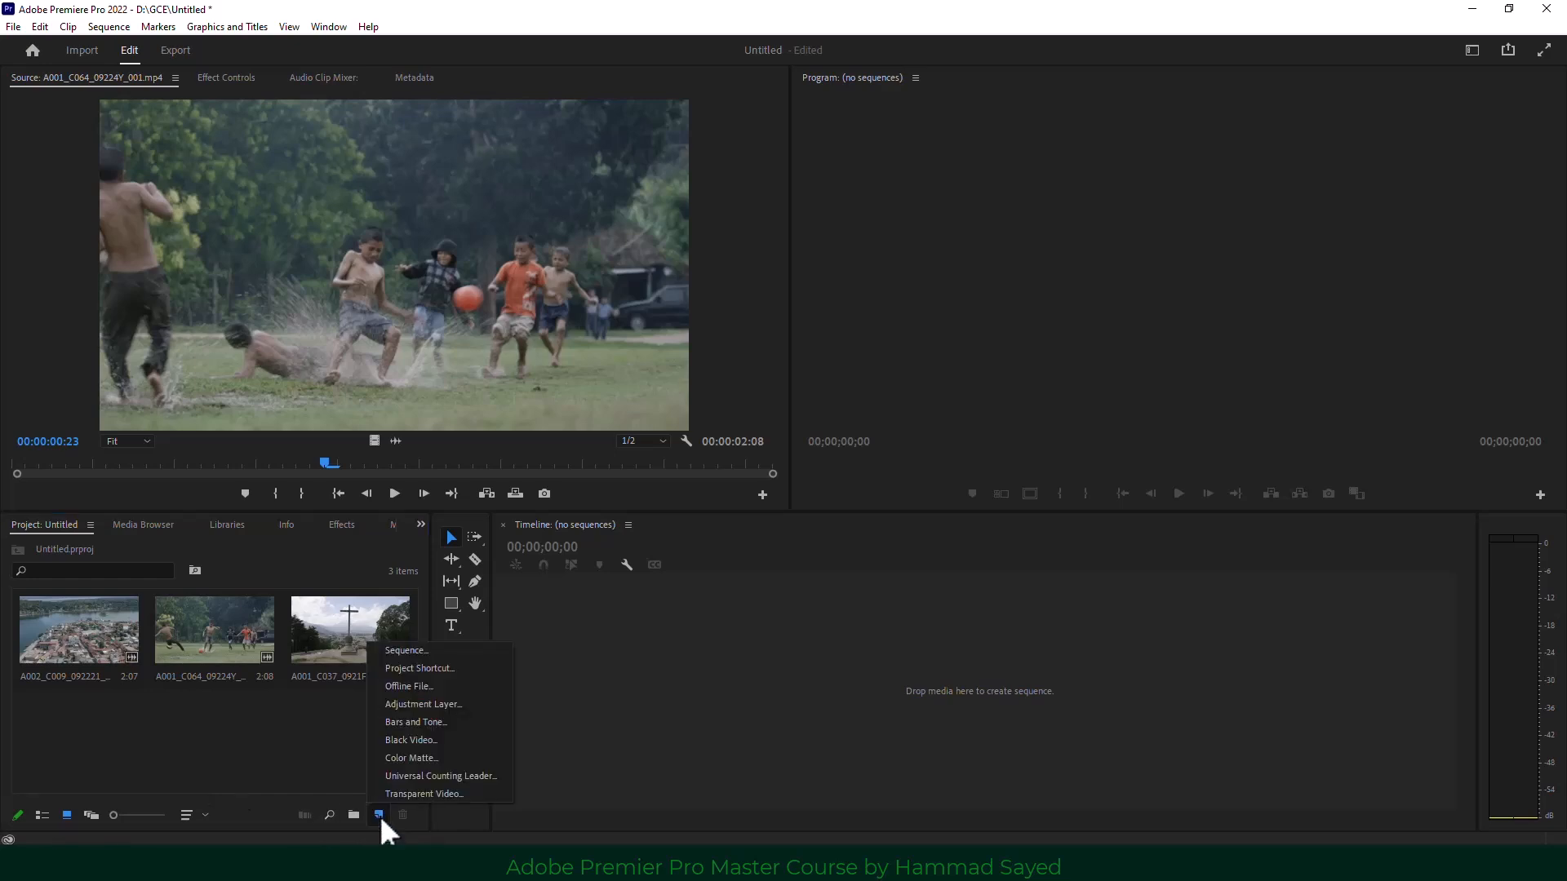
pyautogui.click(323, 790)
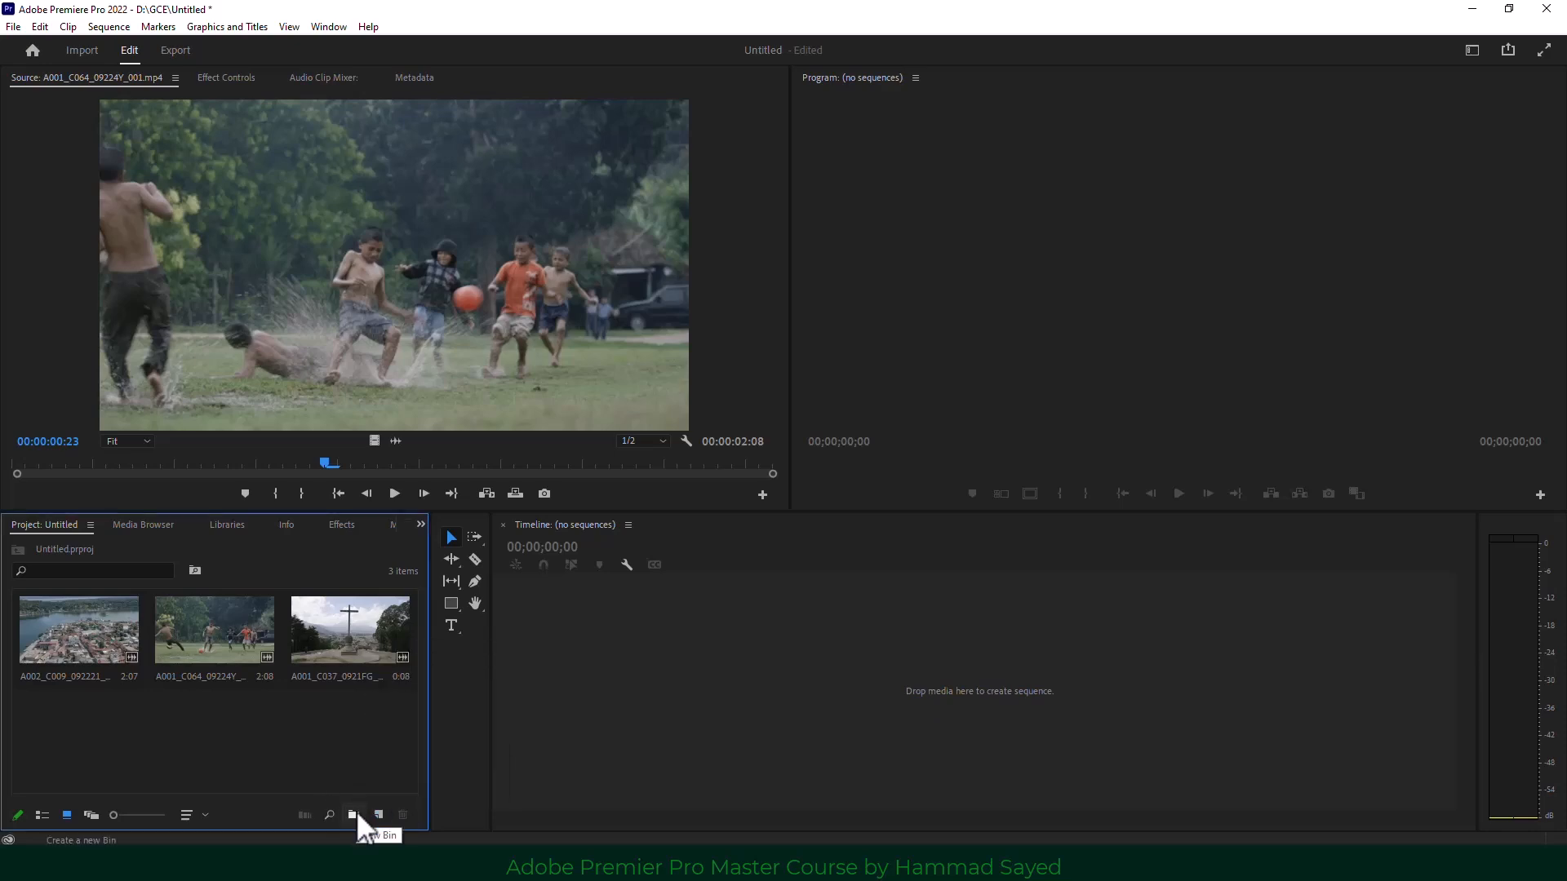
# Open and cancel the Import dialog, then bring up the File menu.
pyautogui.doubleClick(273, 741)
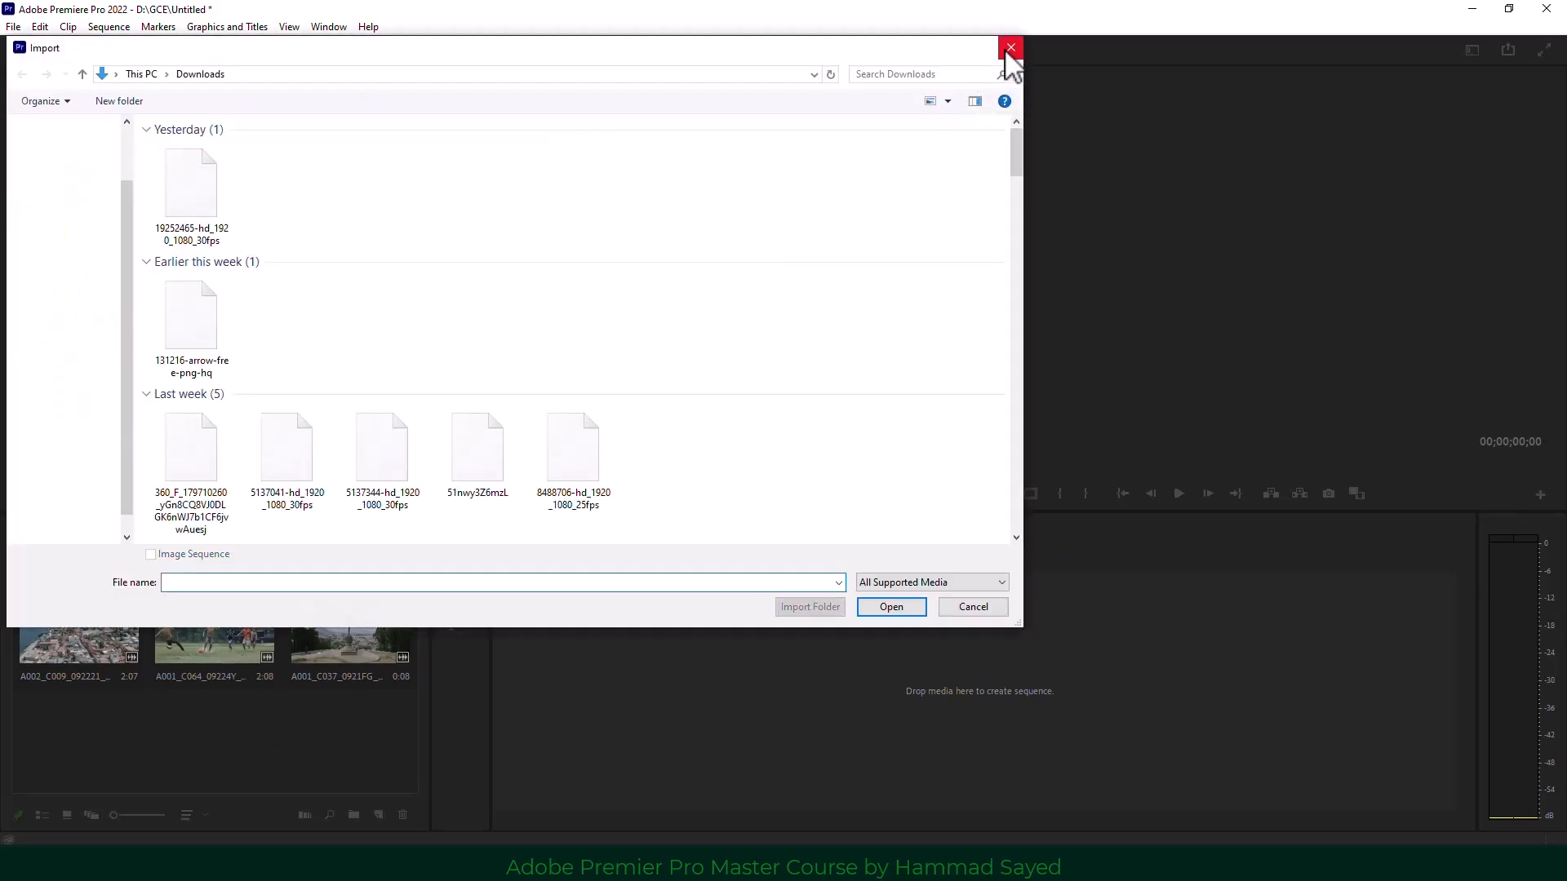
pyautogui.click(1011, 47)
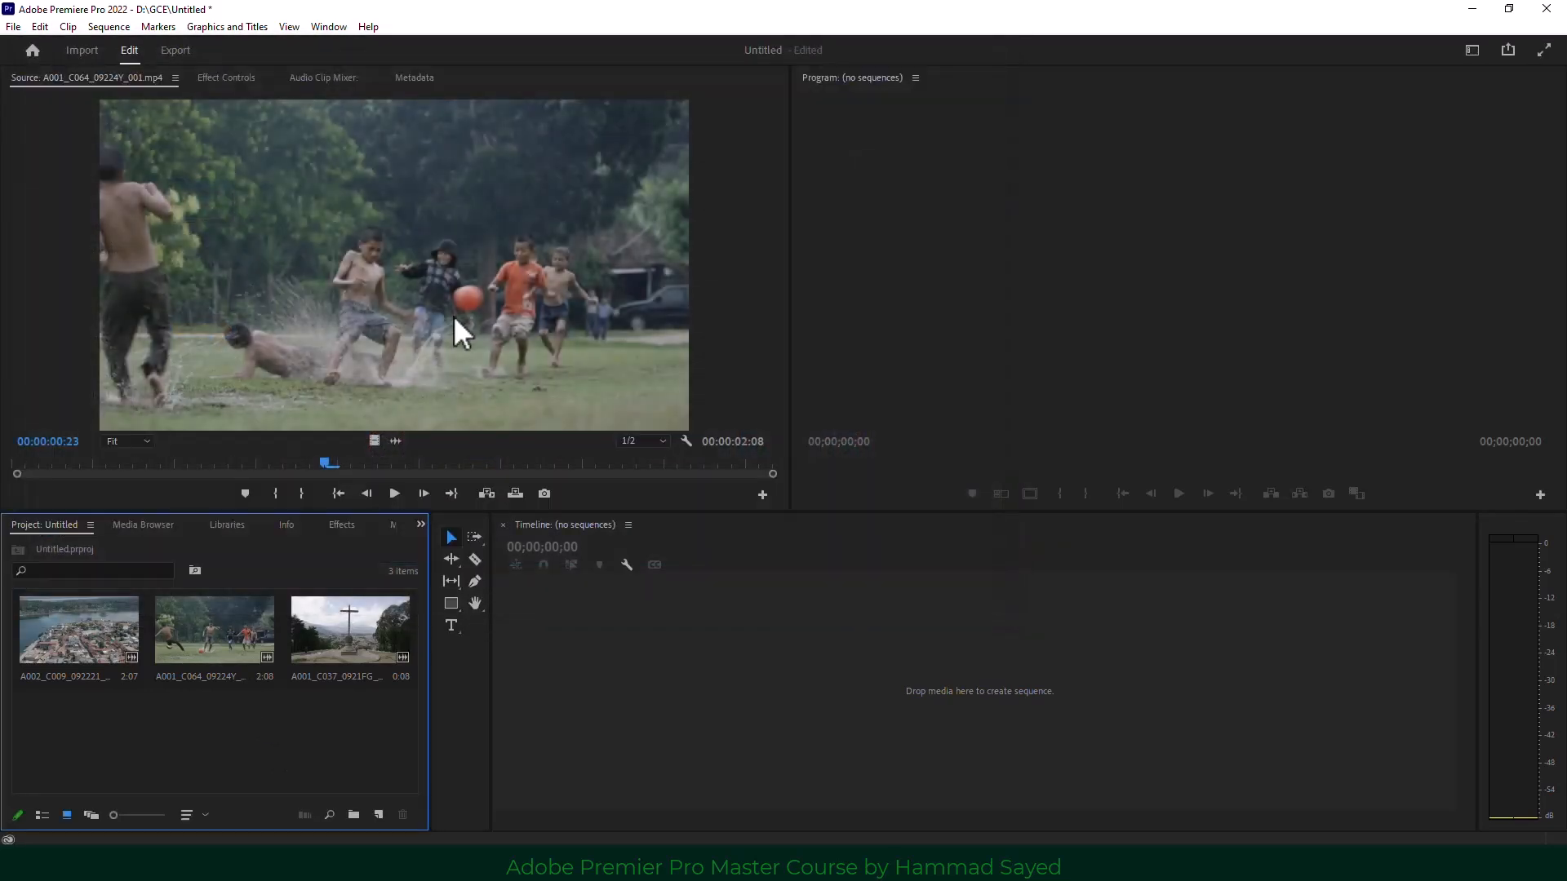
pyautogui.click(13, 26)
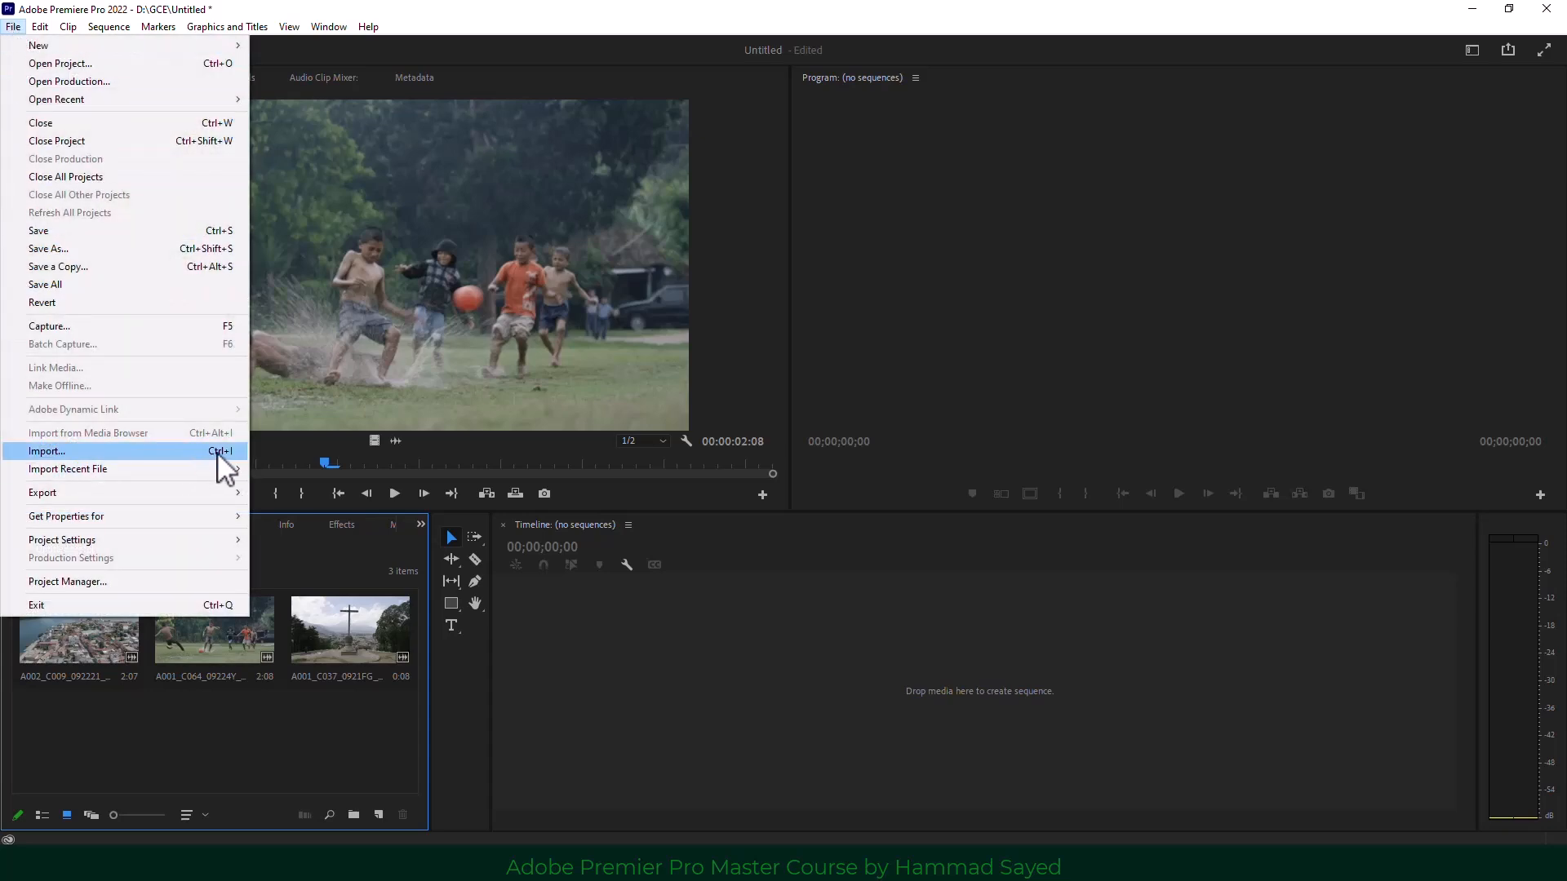
# Import the first five clips, starting with 1409899, from the Desktop premier folder.
pyautogui.click(217, 452)
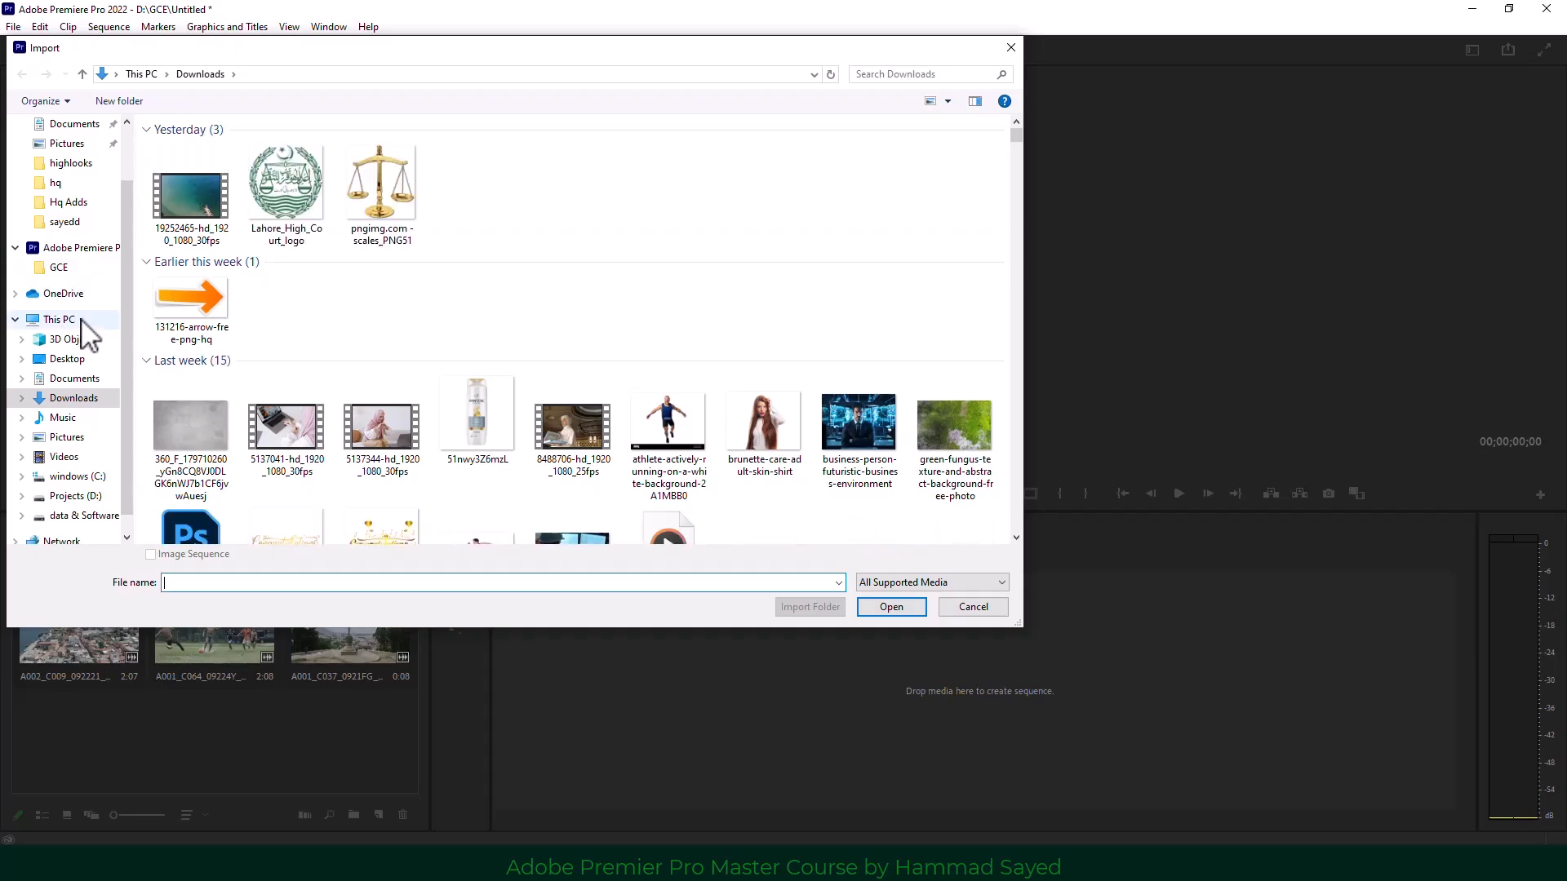
pyautogui.click(80, 320)
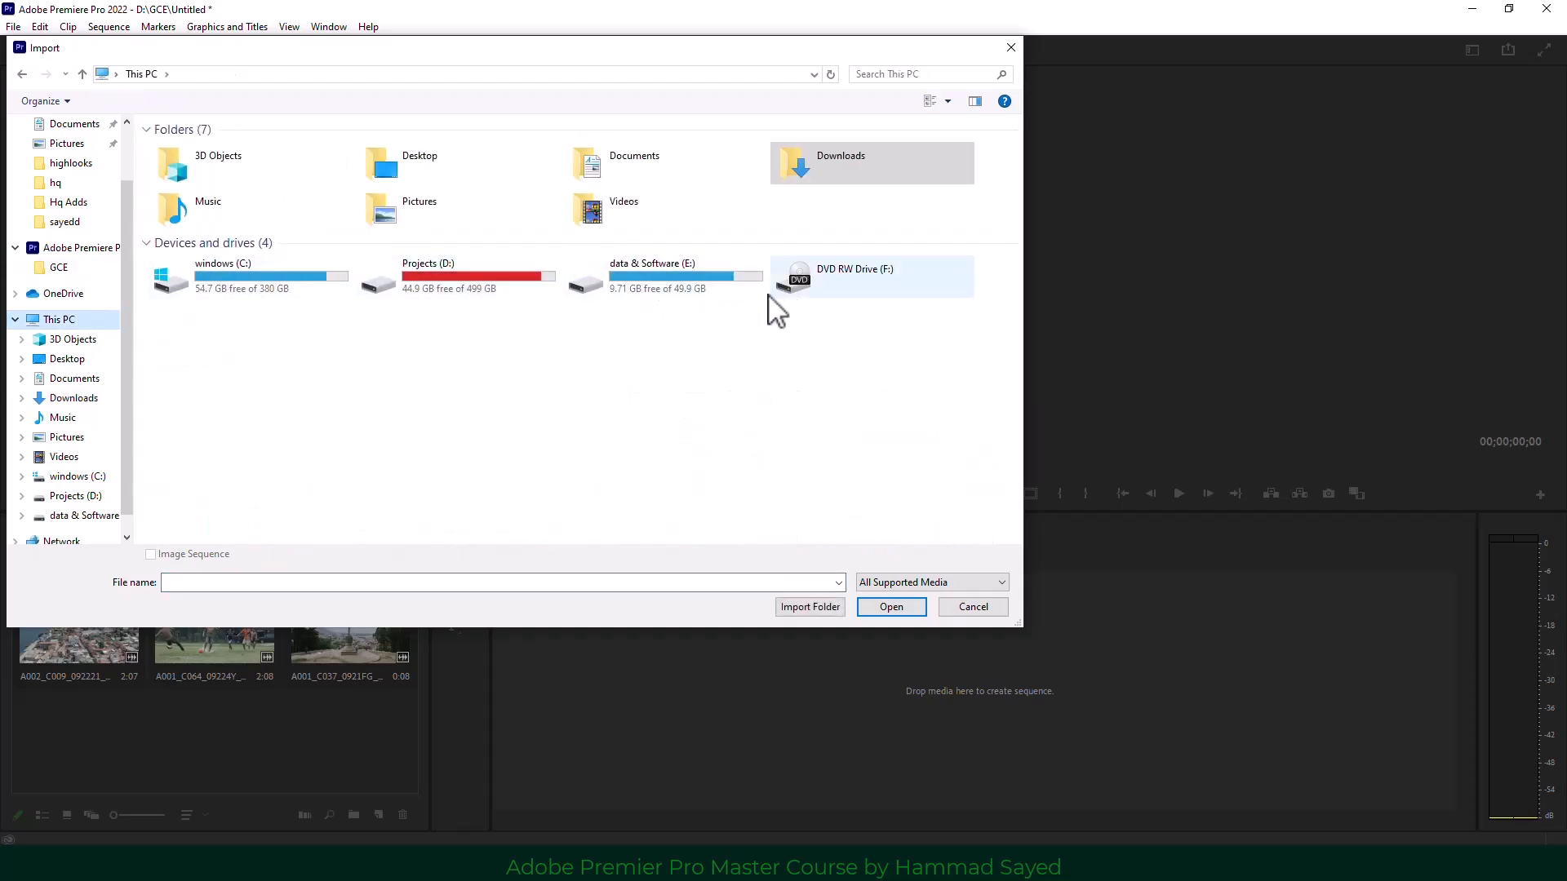
pyautogui.doubleClick(418, 175)
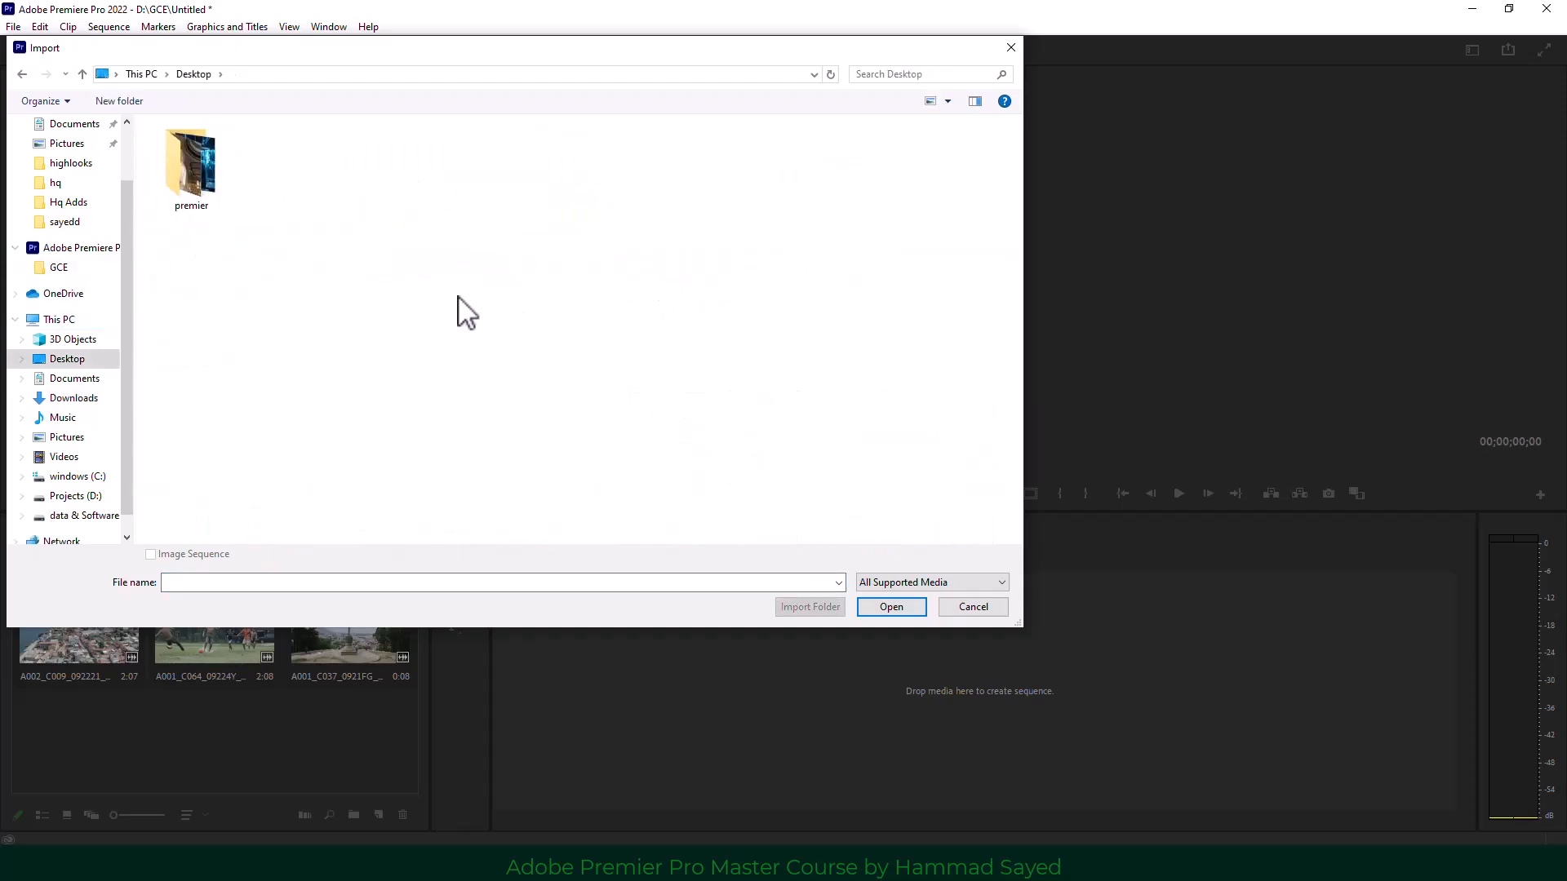
pyautogui.doubleClick(199, 200)
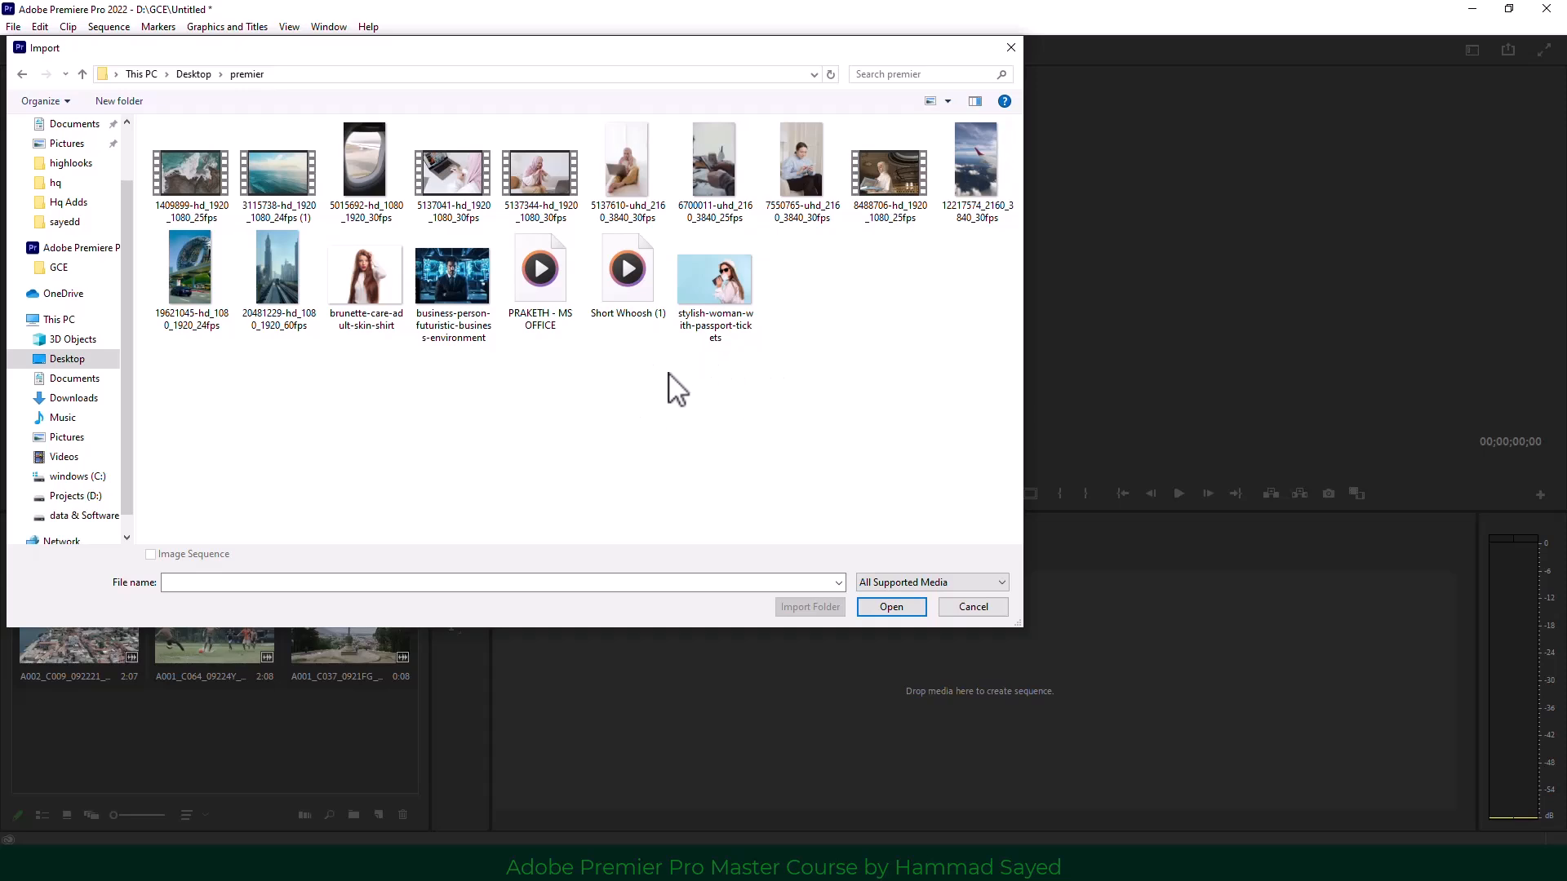
pyautogui.click(181, 198)
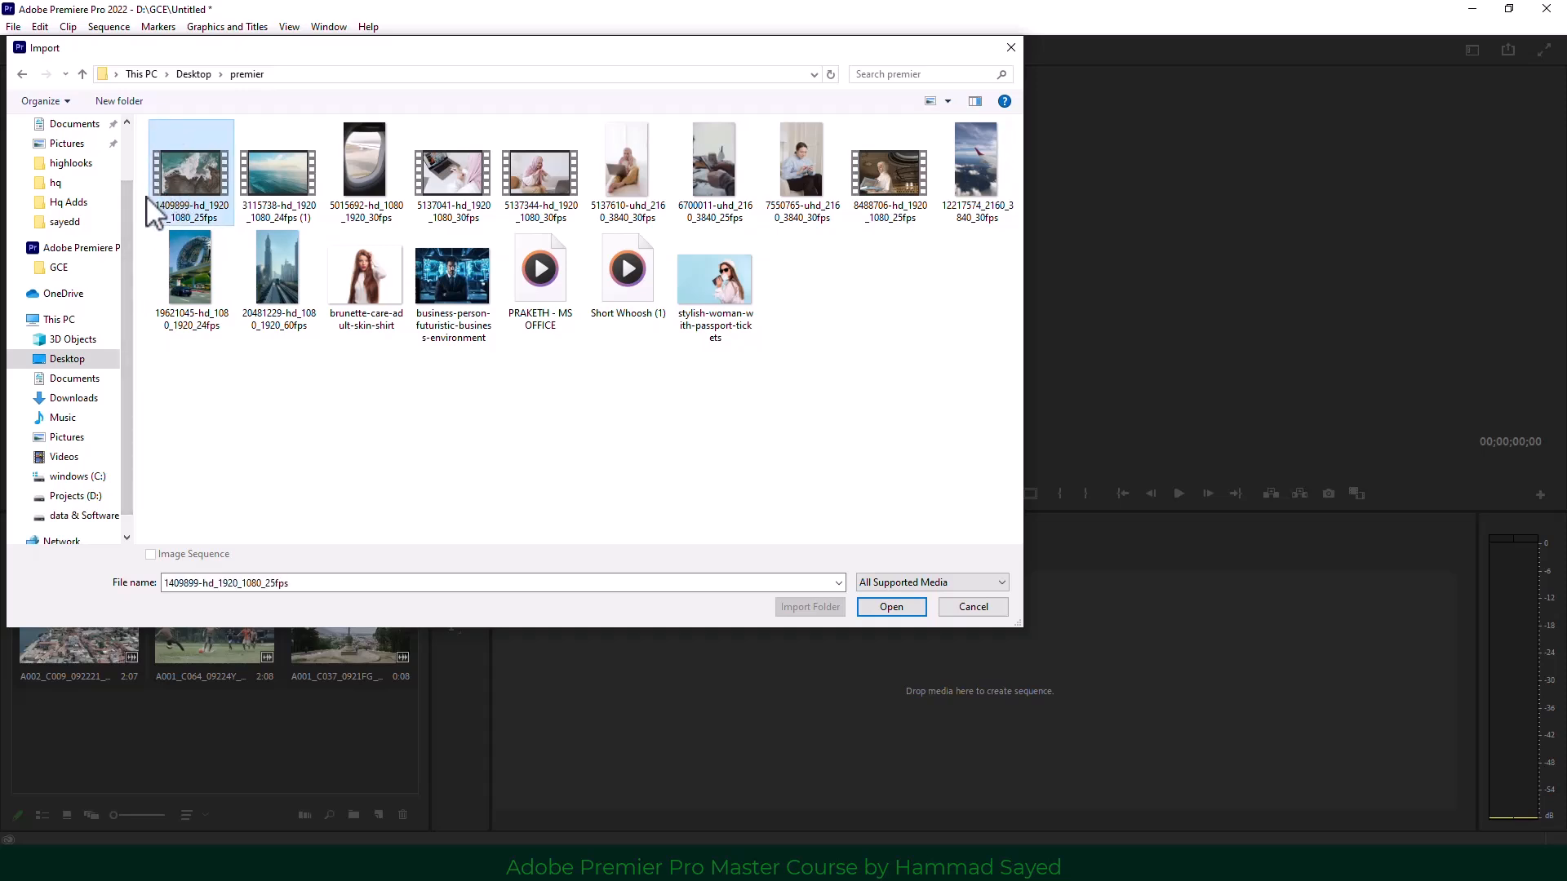
pyautogui.moveTo(142, 209); pyautogui.dragTo(550, 170)
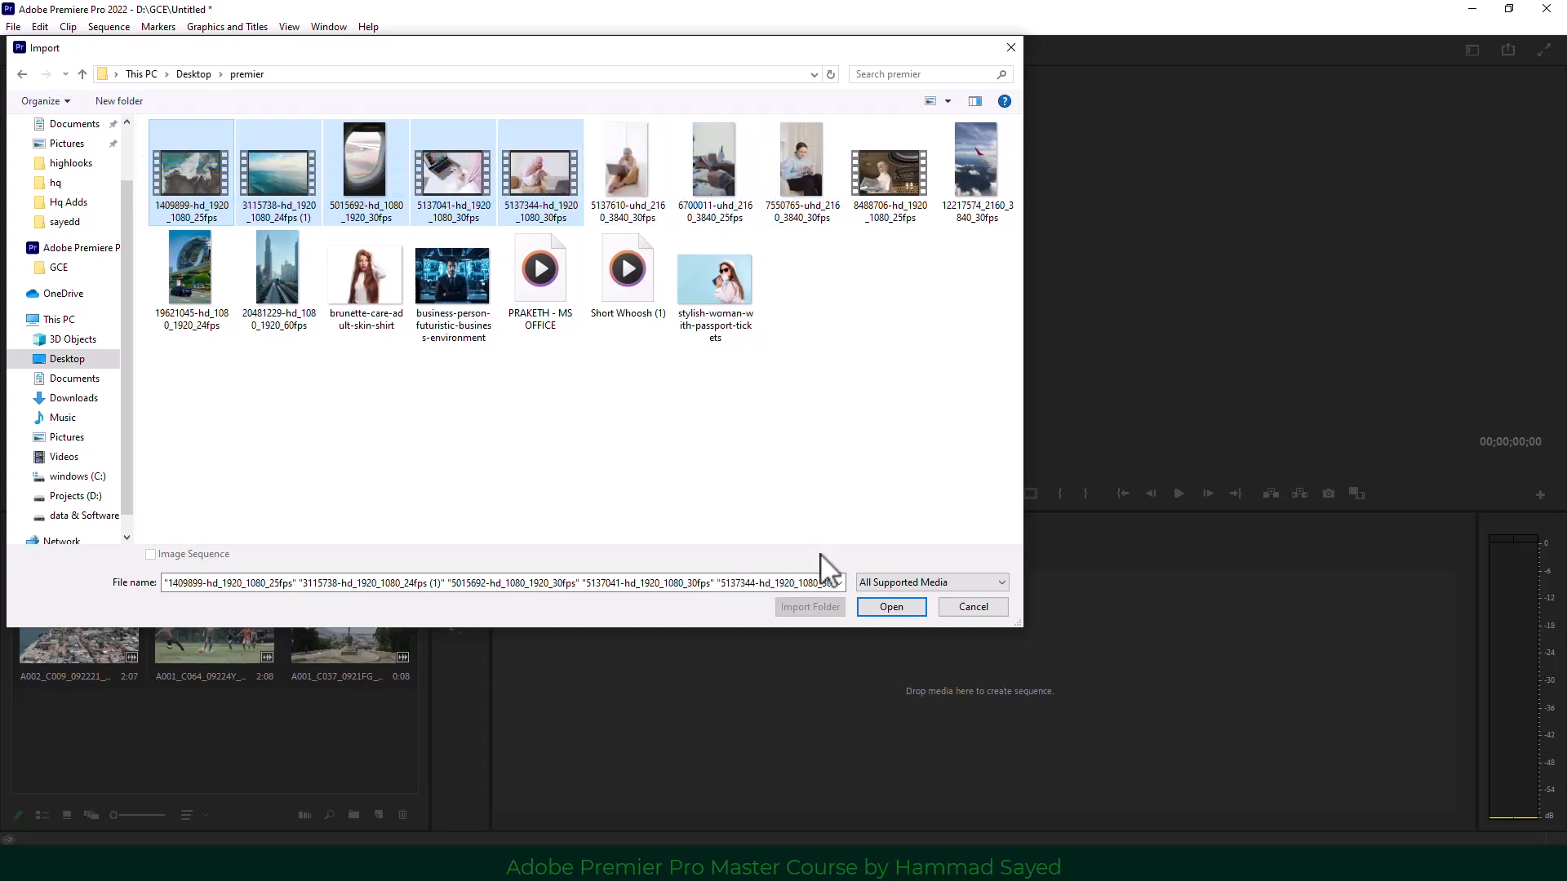
pyautogui.click(883, 602)
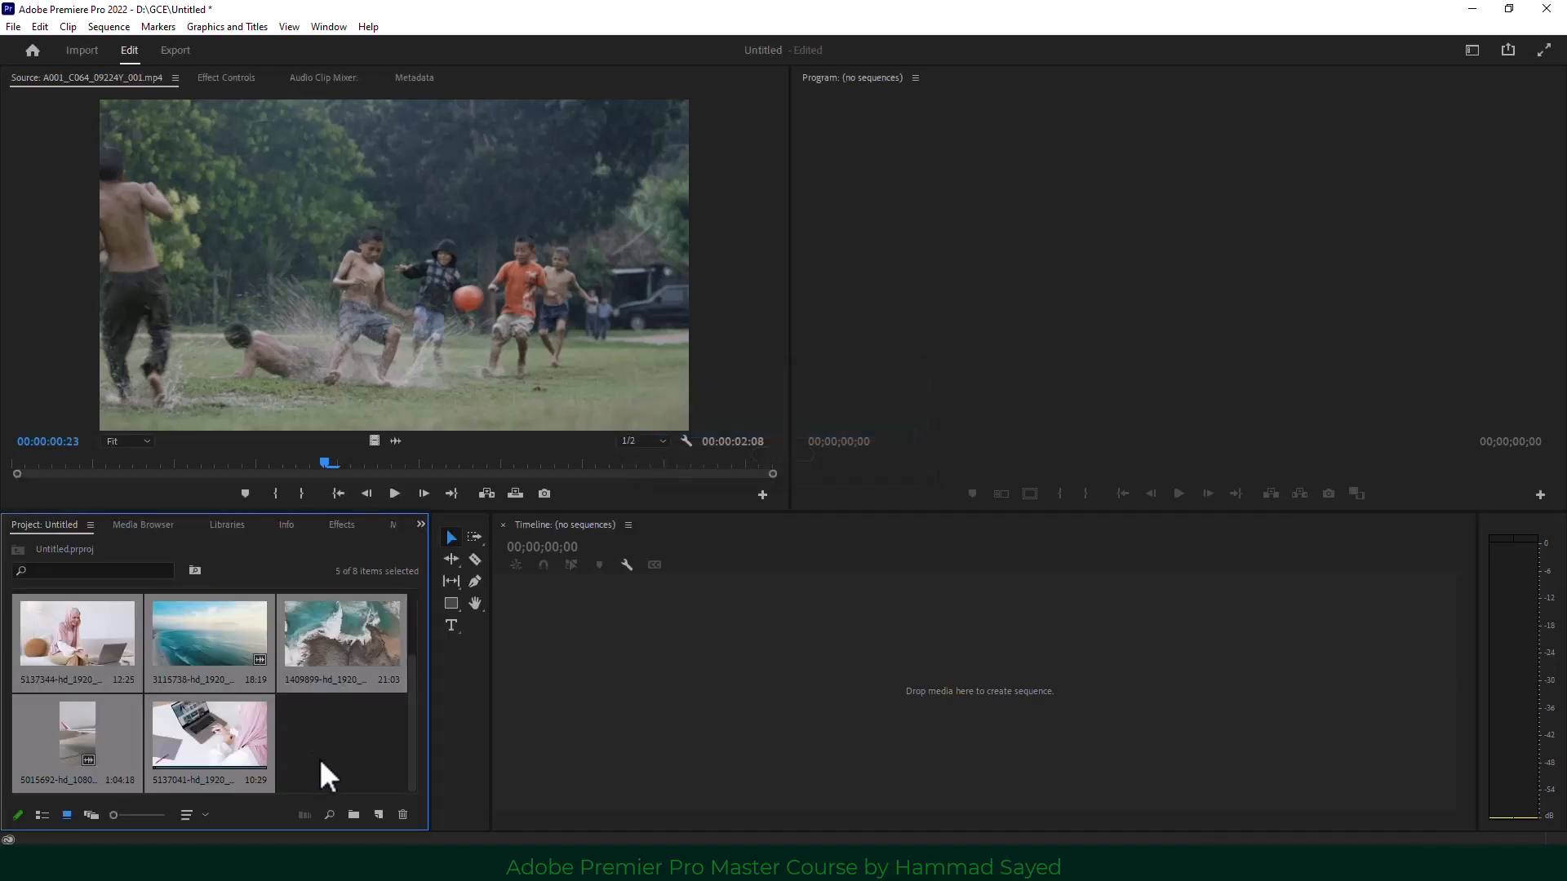
pyautogui.click(58, 733)
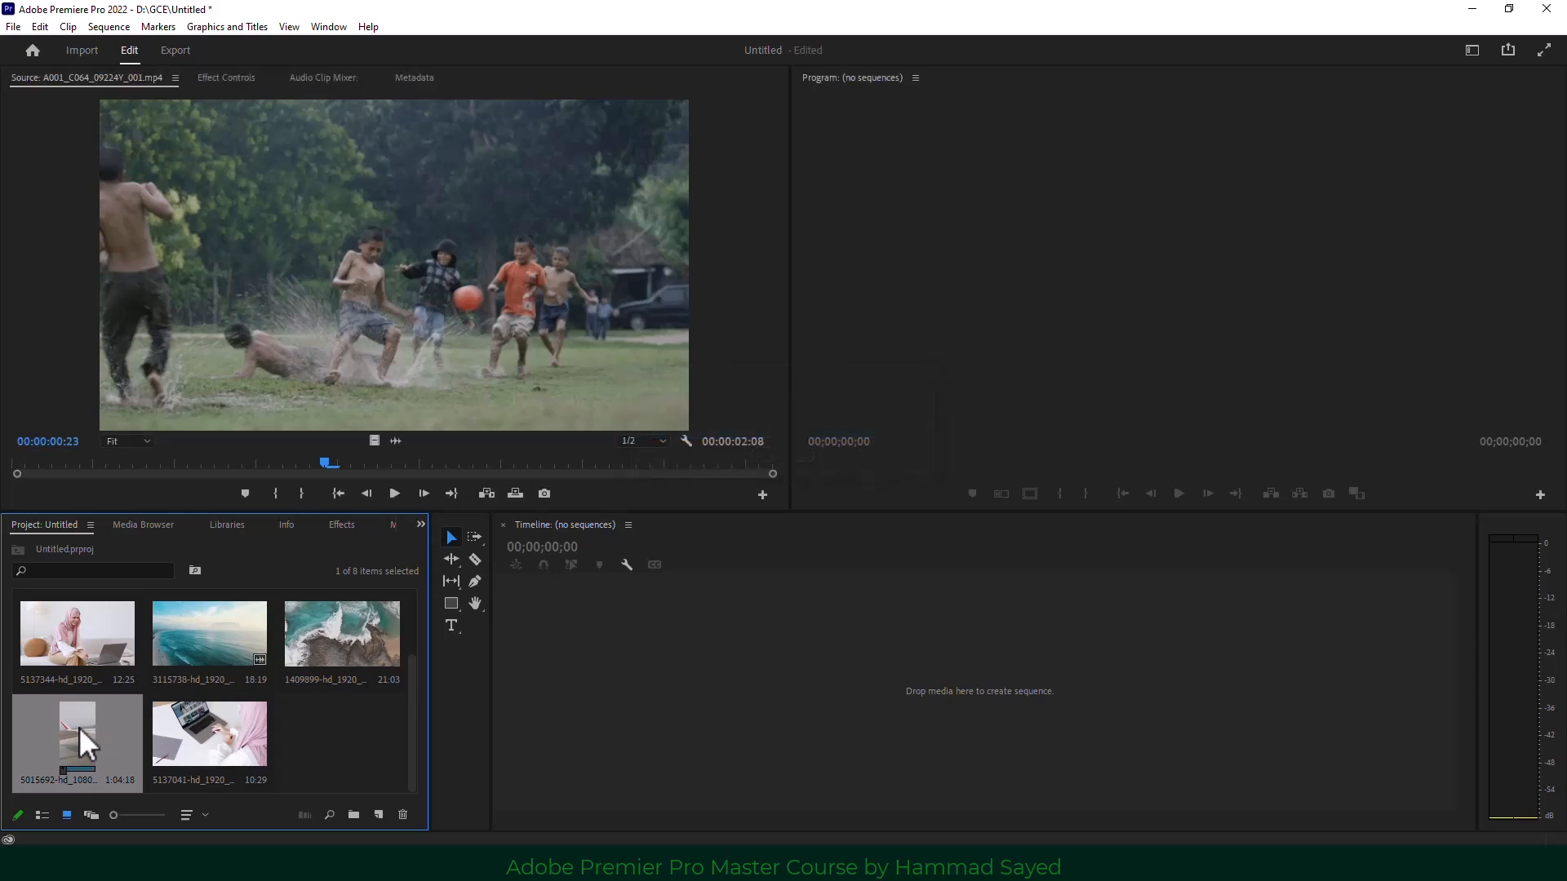
pyautogui.rightClick(80, 727)
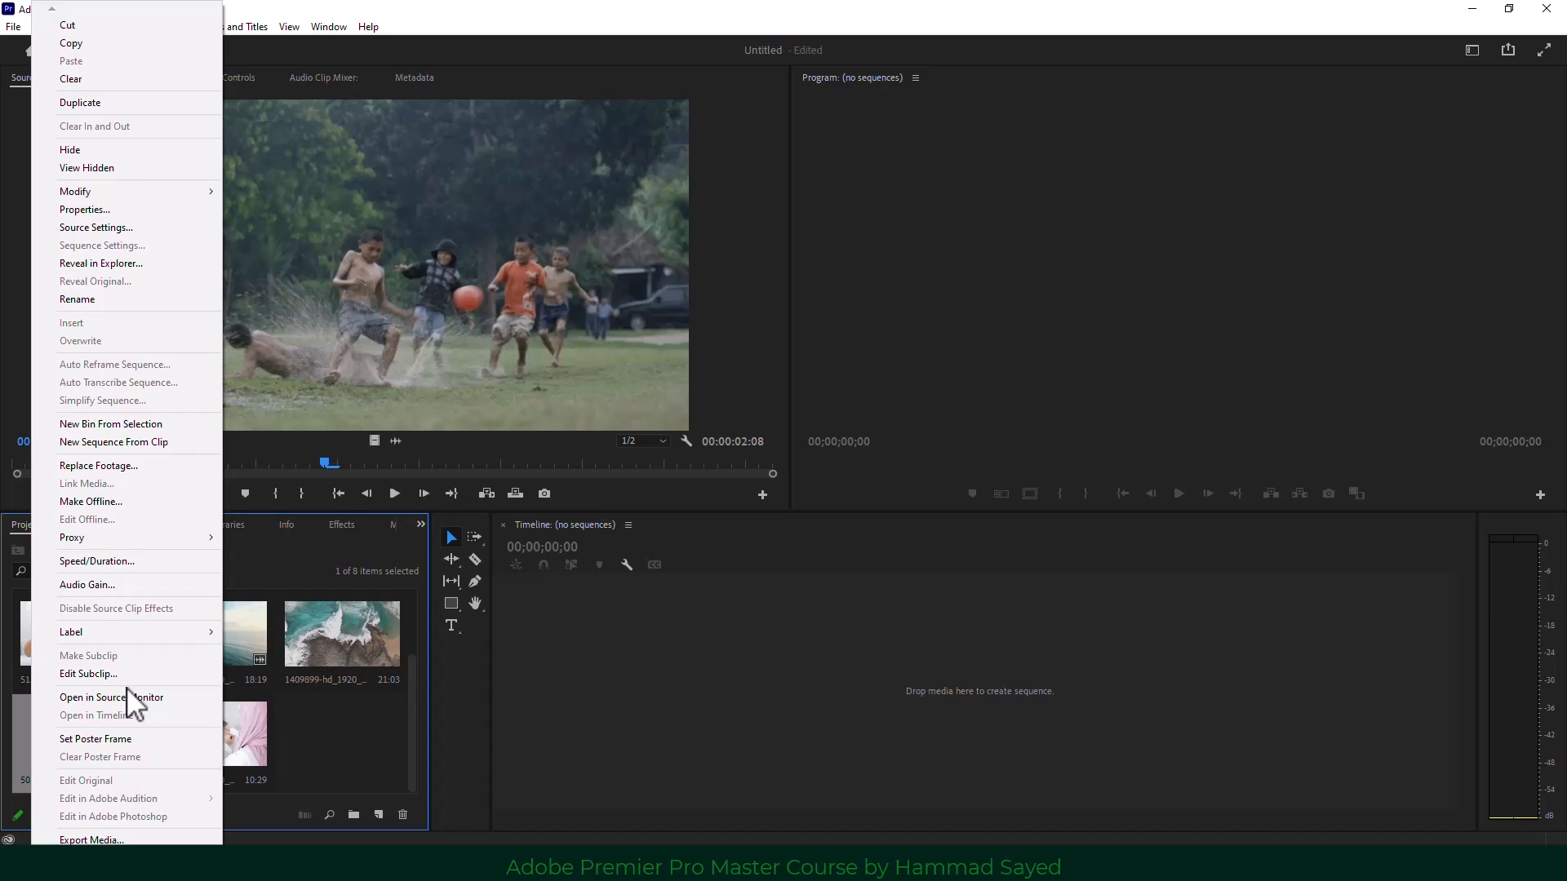
pyautogui.click(120, 209)
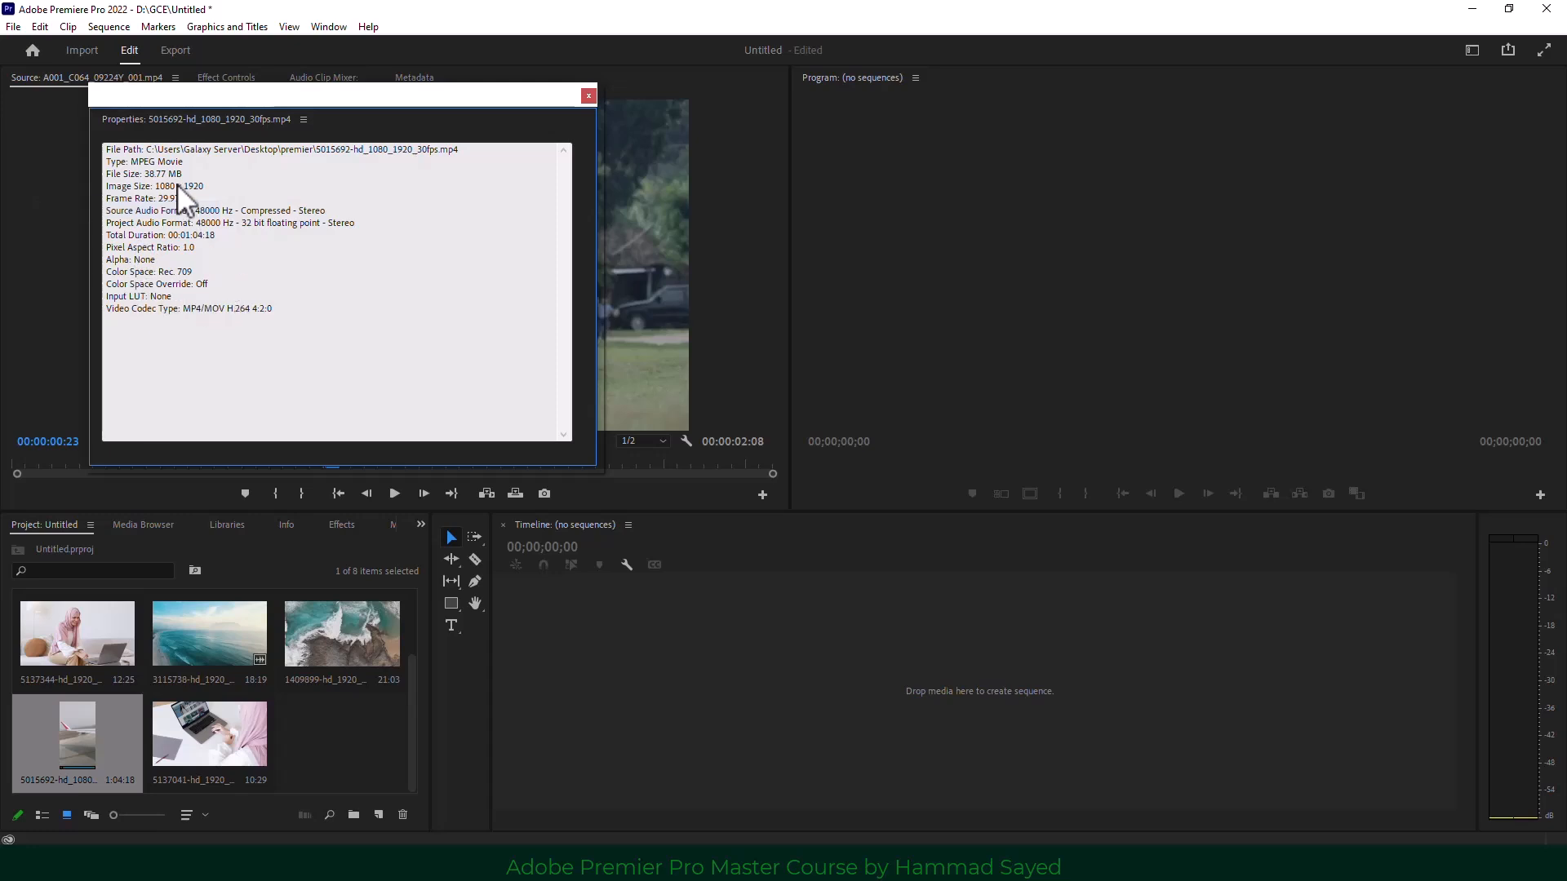
pyautogui.moveTo(150, 177); pyautogui.dragTo(204, 186)
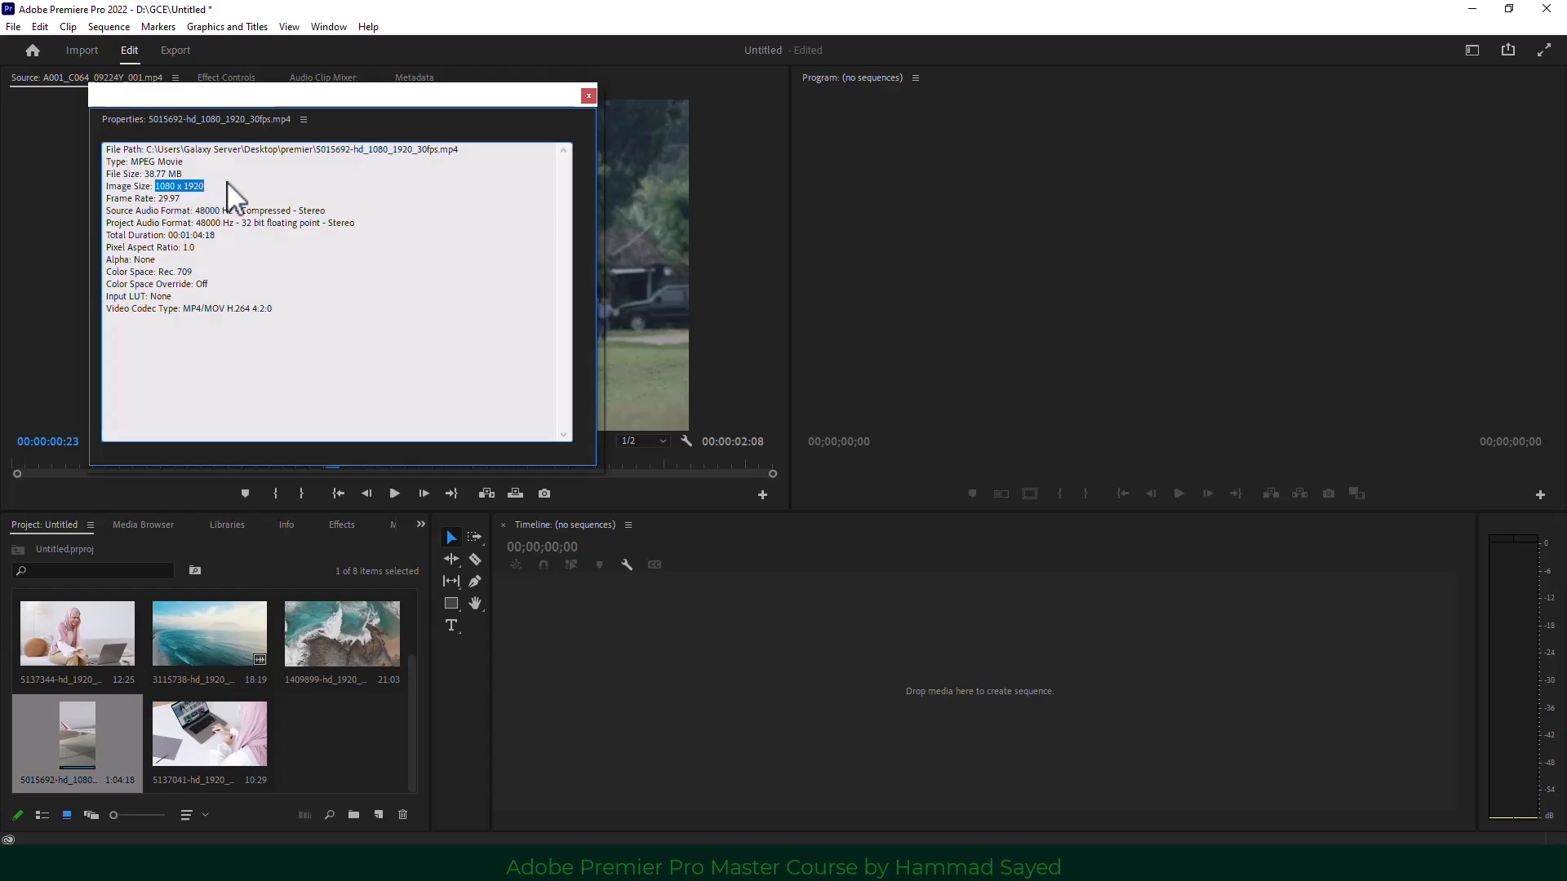
pyautogui.click(261, 261)
pyautogui.click(589, 96)
pyautogui.click(320, 739)
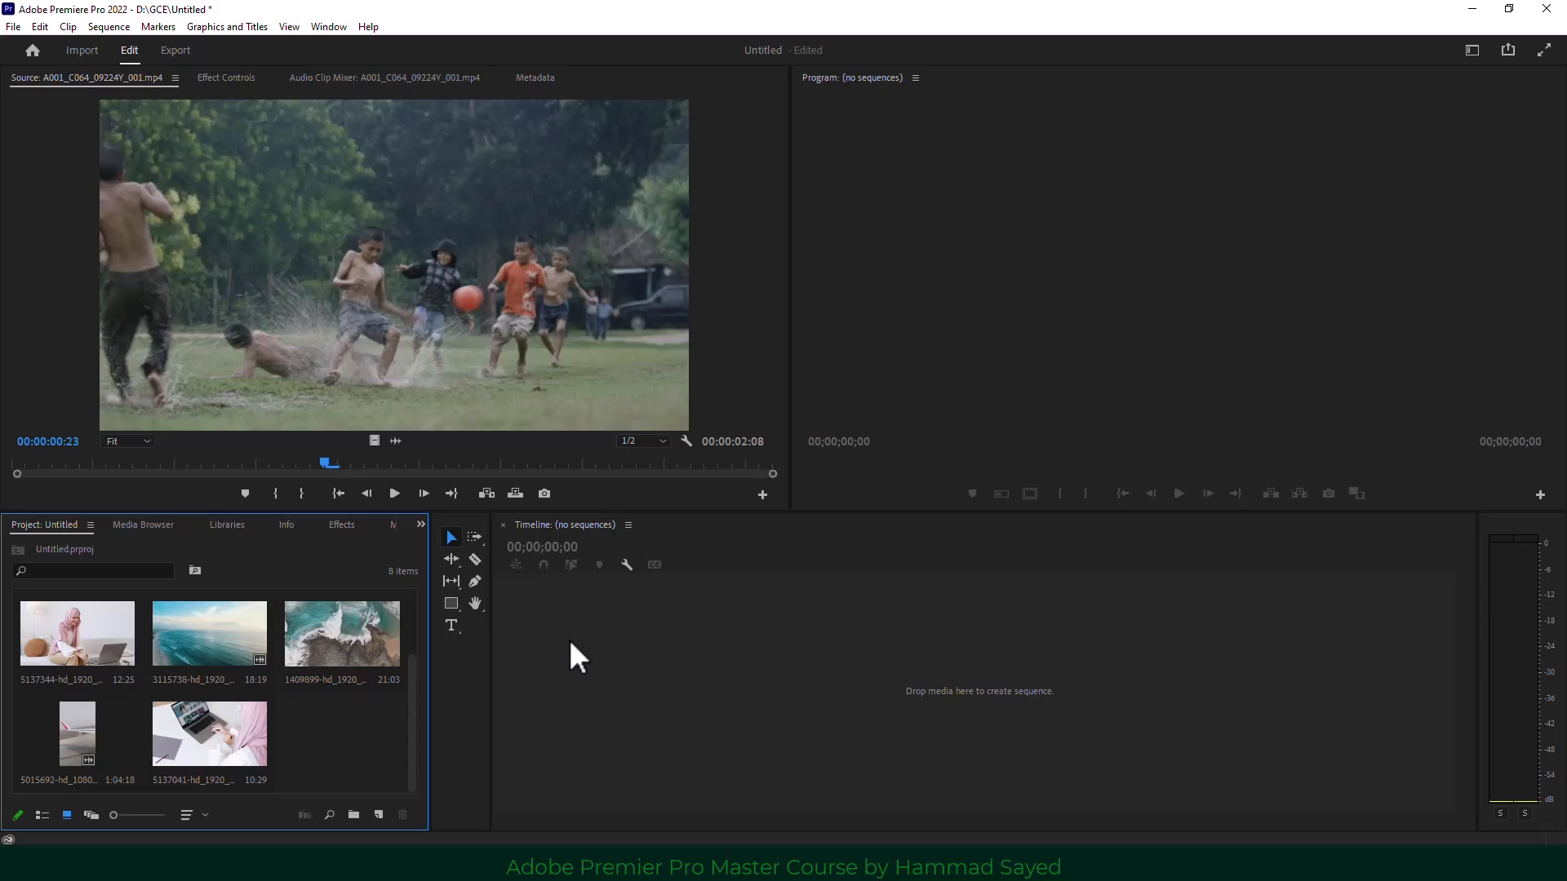
pyautogui.click(646, 654)
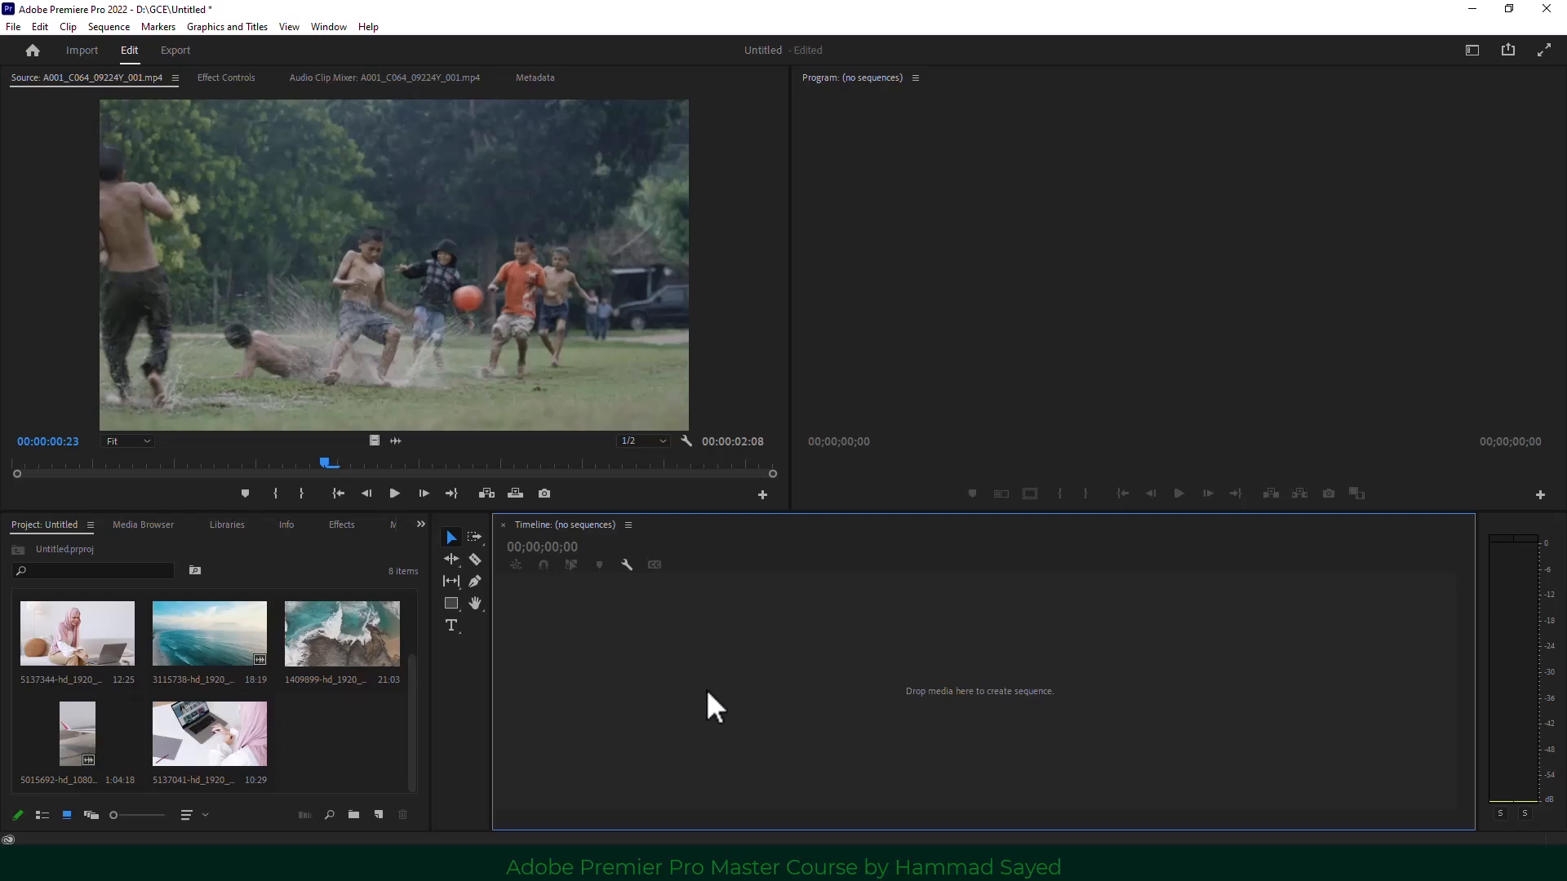
pyautogui.click(298, 643)
pyautogui.scroll(2, 245, 686)
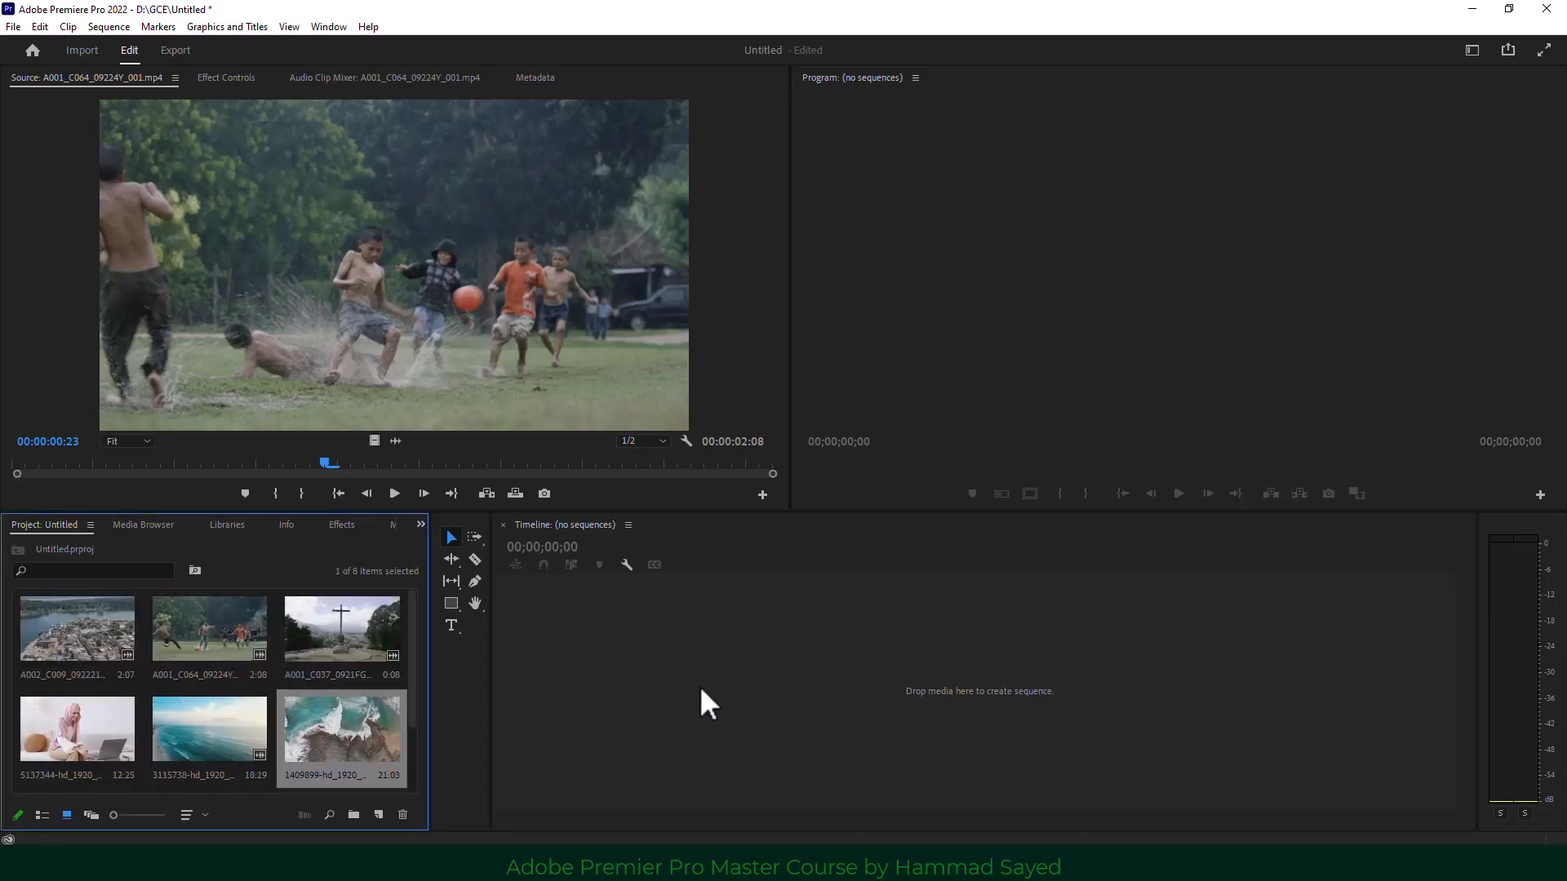
pyautogui.scroll(-2, 222, 703)
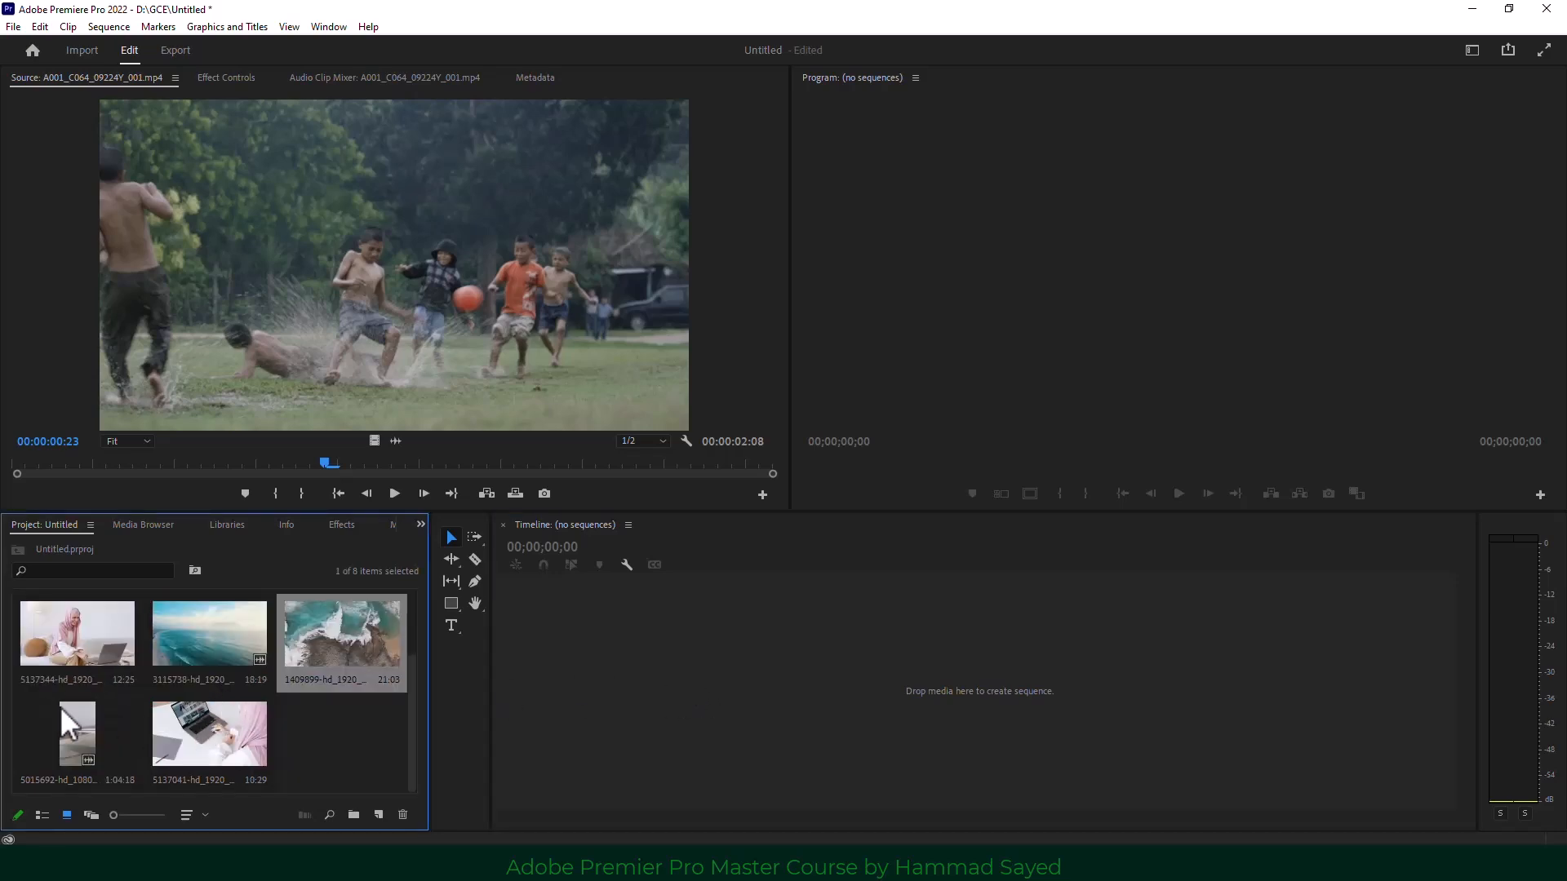
pyautogui.click(62, 627)
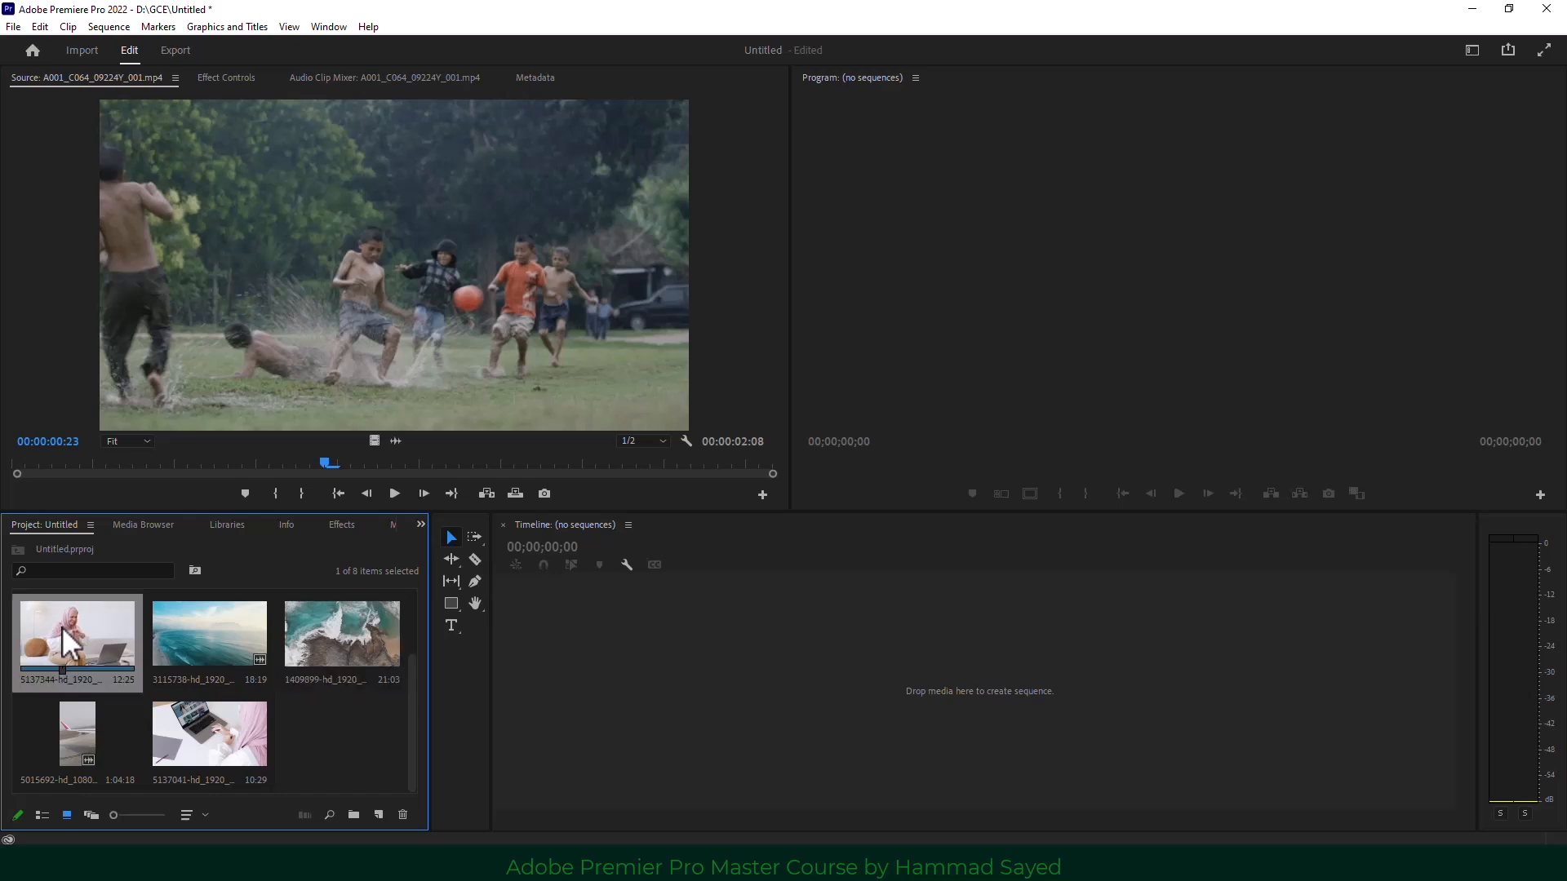
pyautogui.rightClick(62, 627)
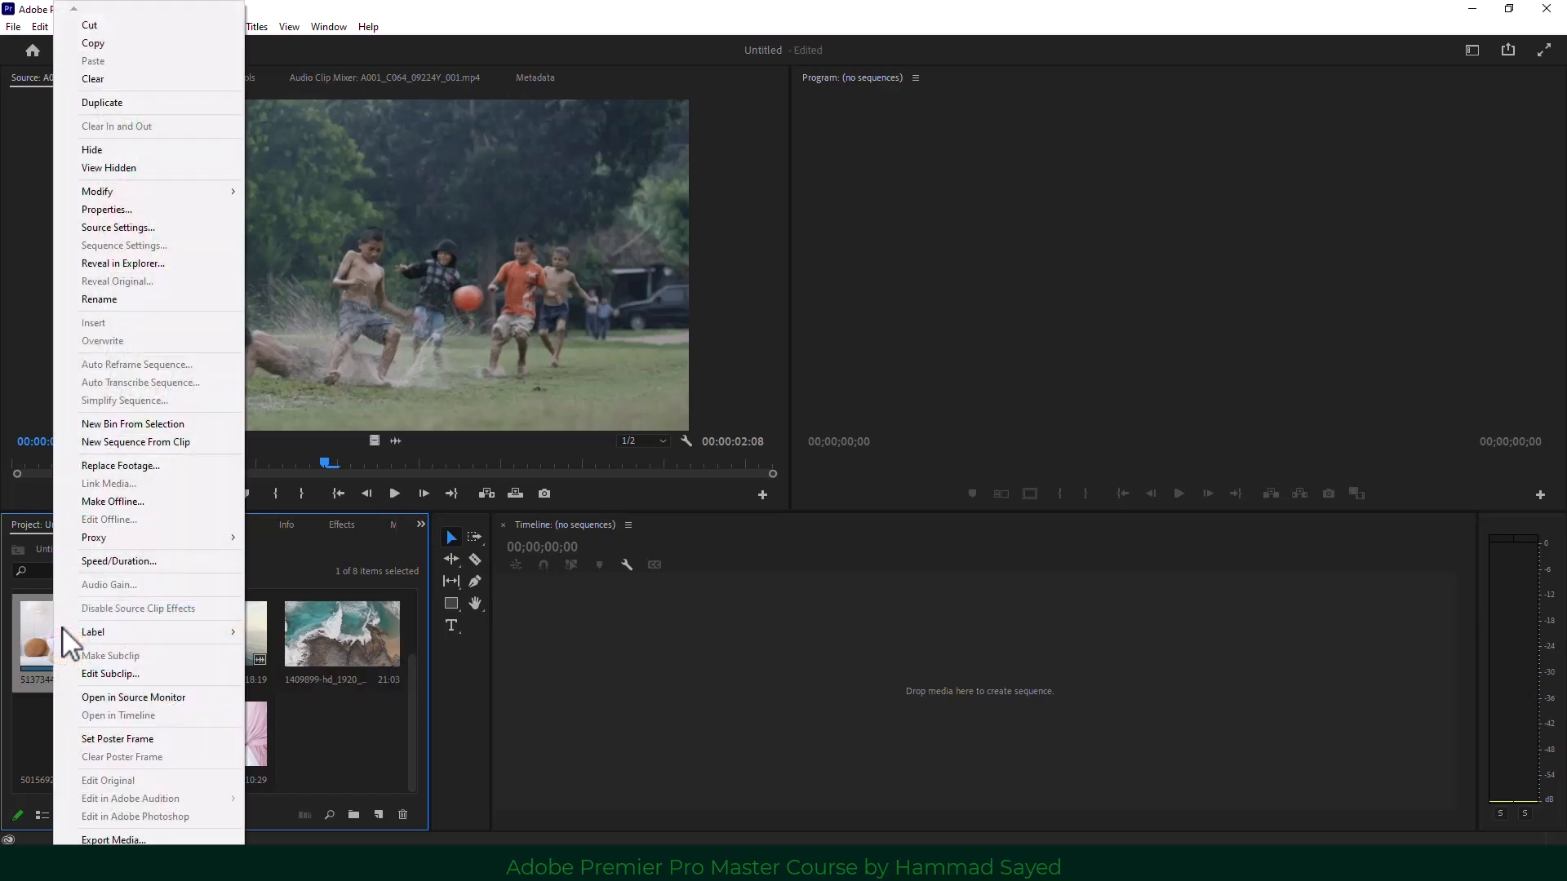
pyautogui.click(145, 213)
pyautogui.moveTo(156, 186); pyautogui.dragTo(218, 187)
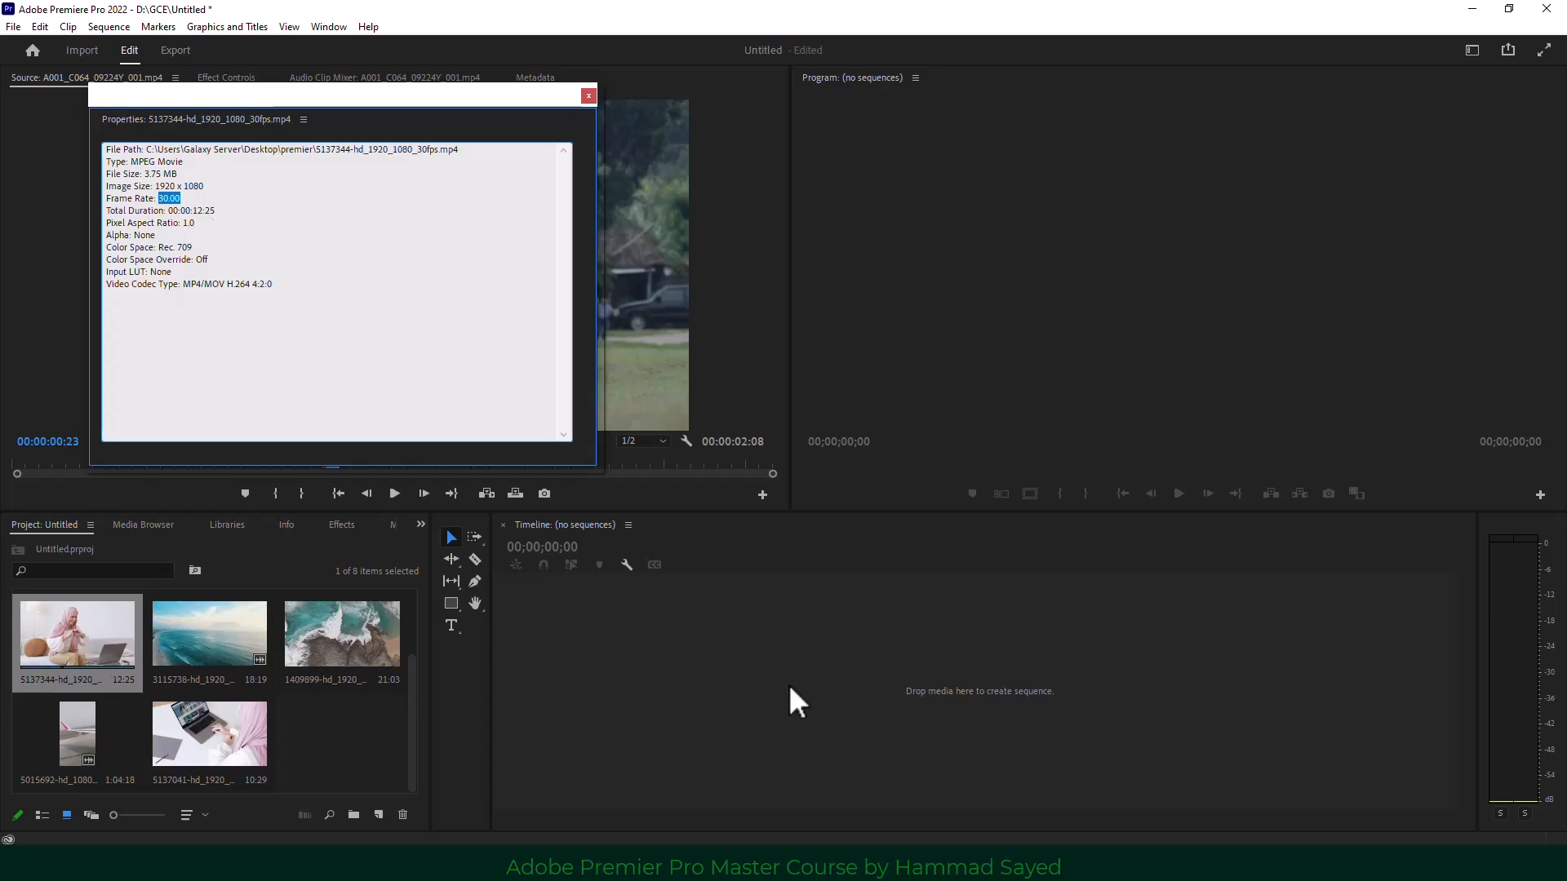
pyautogui.click(589, 97)
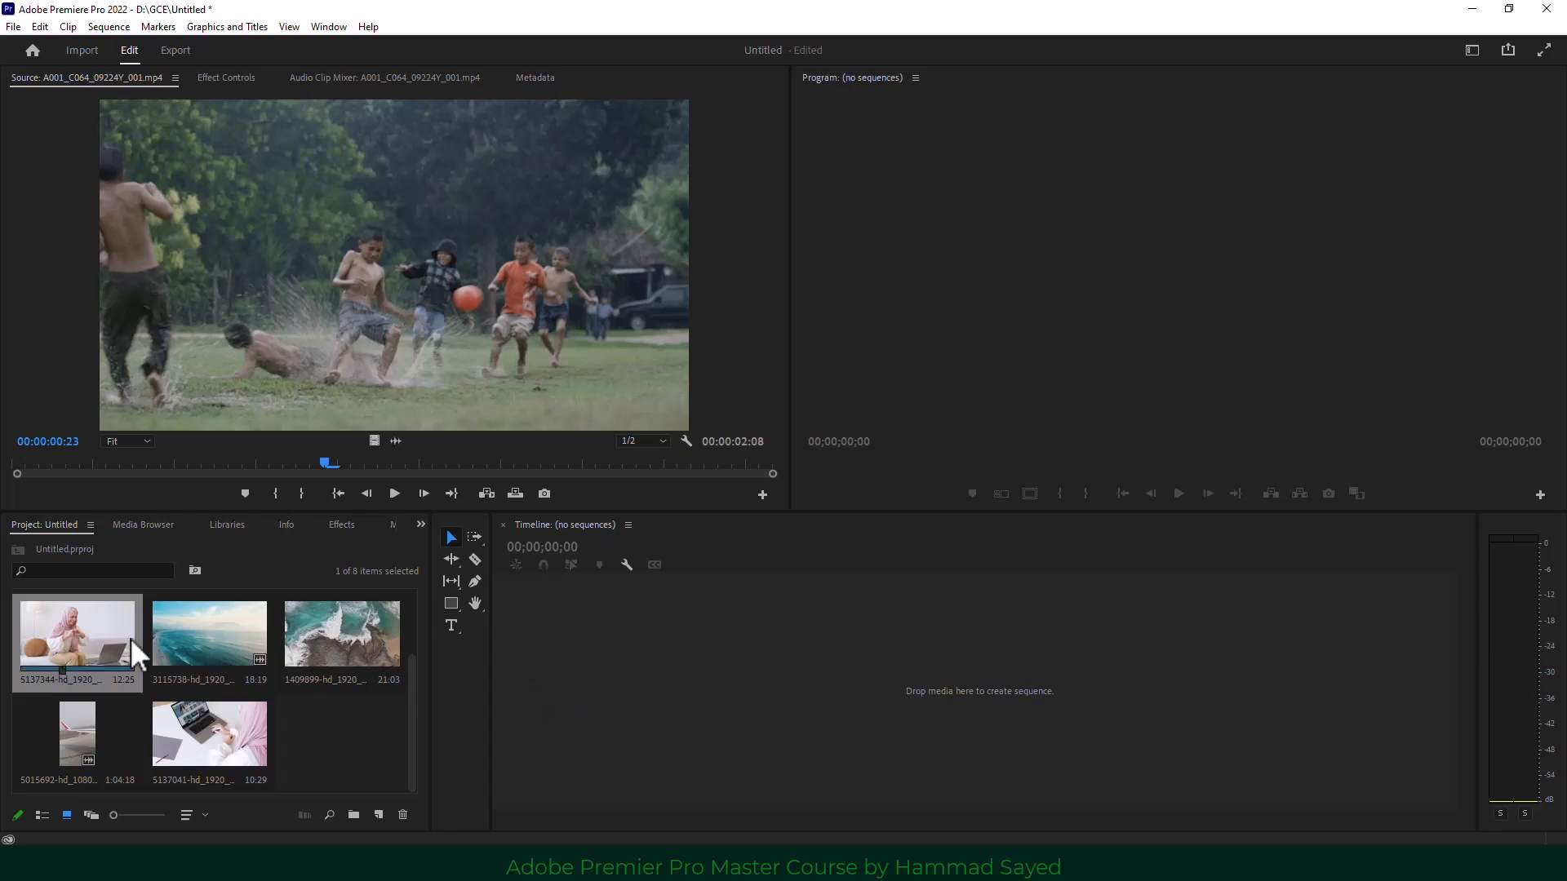
pyautogui.click(86, 638)
# Create a sequence from clip 5137344 and list project items in List View with large icons.
pyautogui.moveTo(376, 642); pyautogui.dragTo(638, 641)
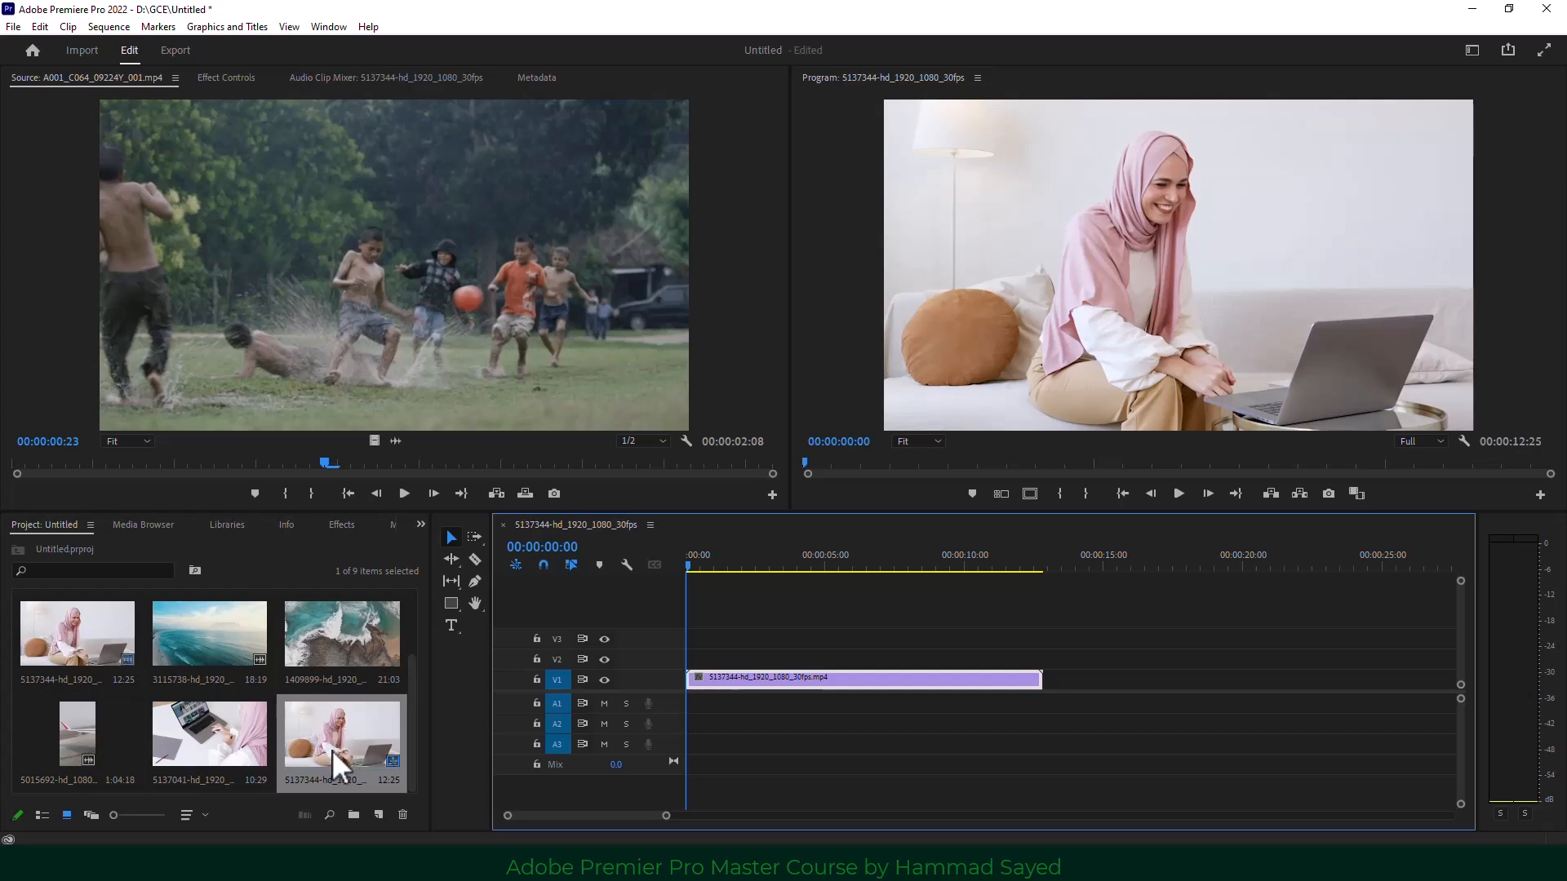
pyautogui.moveTo(129, 661)
pyautogui.click(42, 814)
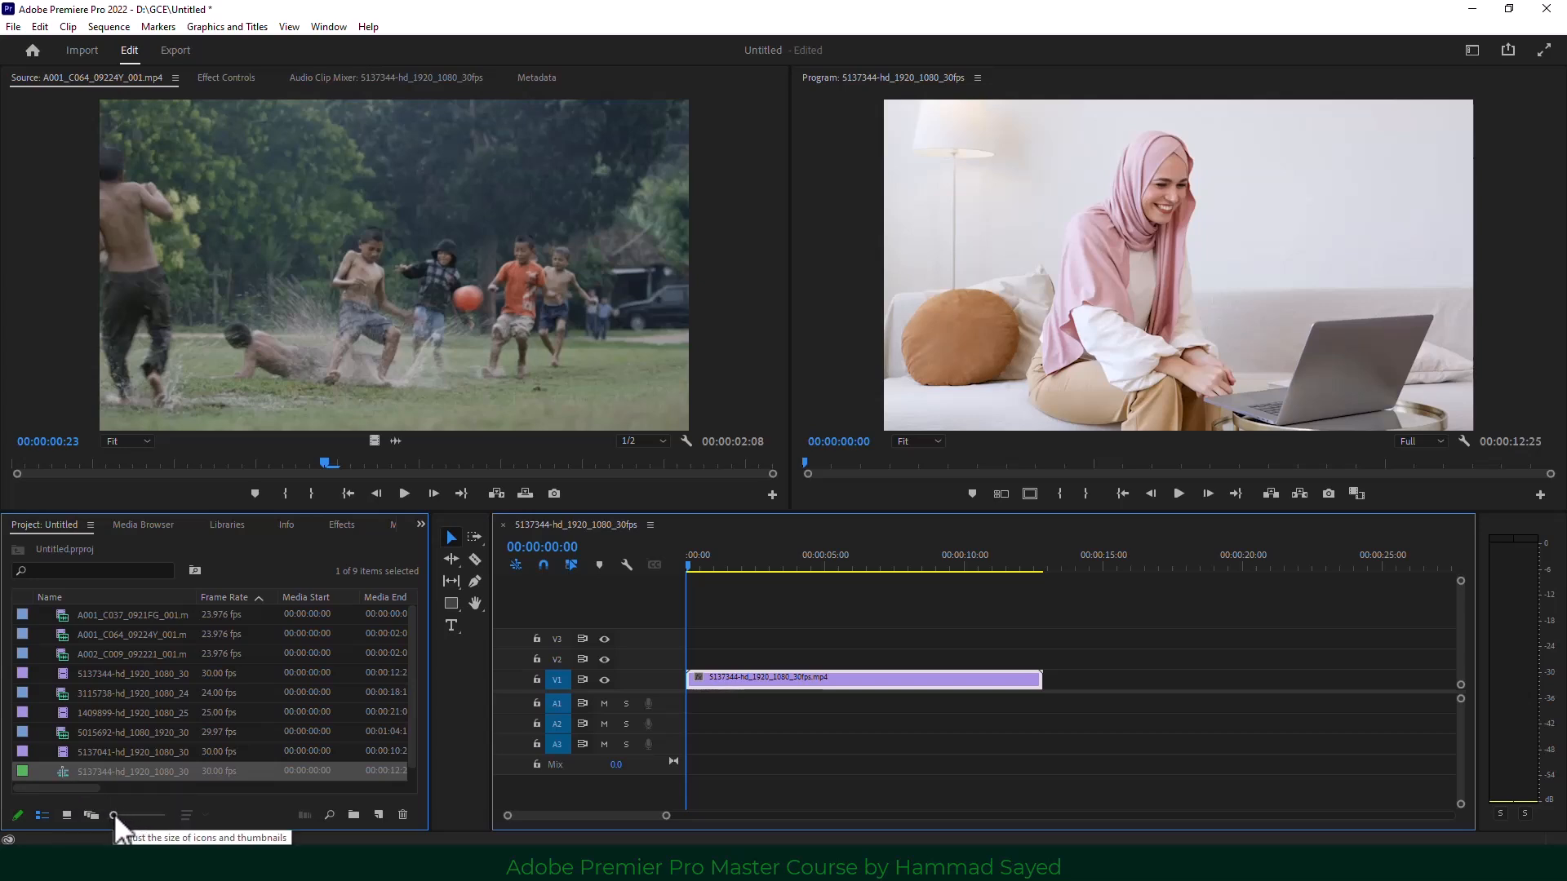
pyautogui.moveTo(114, 814); pyautogui.dragTo(199, 810)
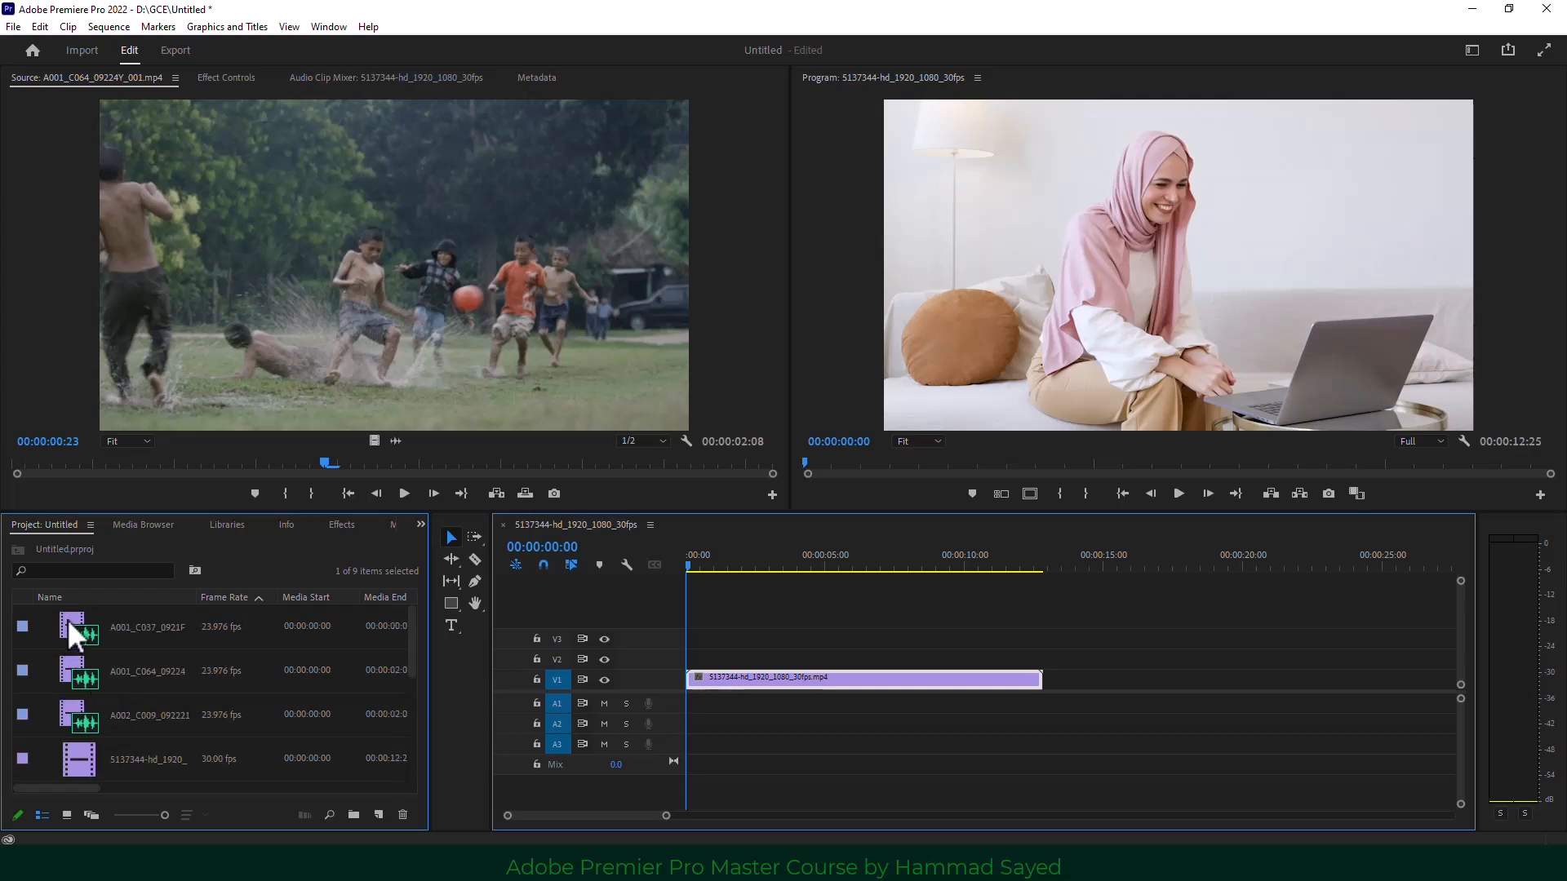
# Close the 5137344 sequence's timeline.
pyautogui.scroll(-3, 96, 702)
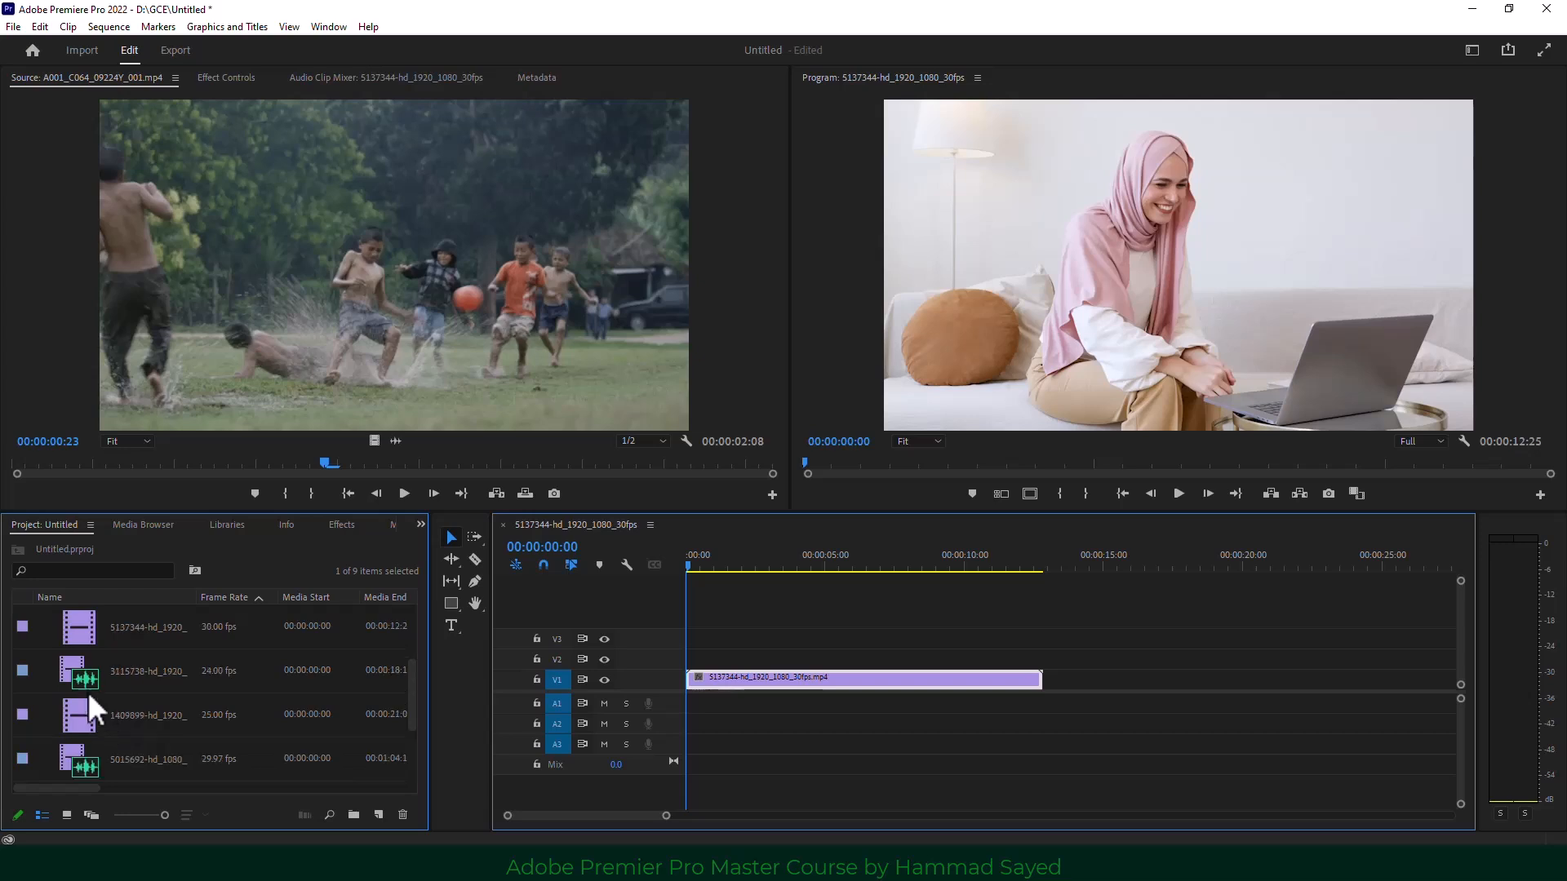
pyautogui.scroll(-2, 85, 637)
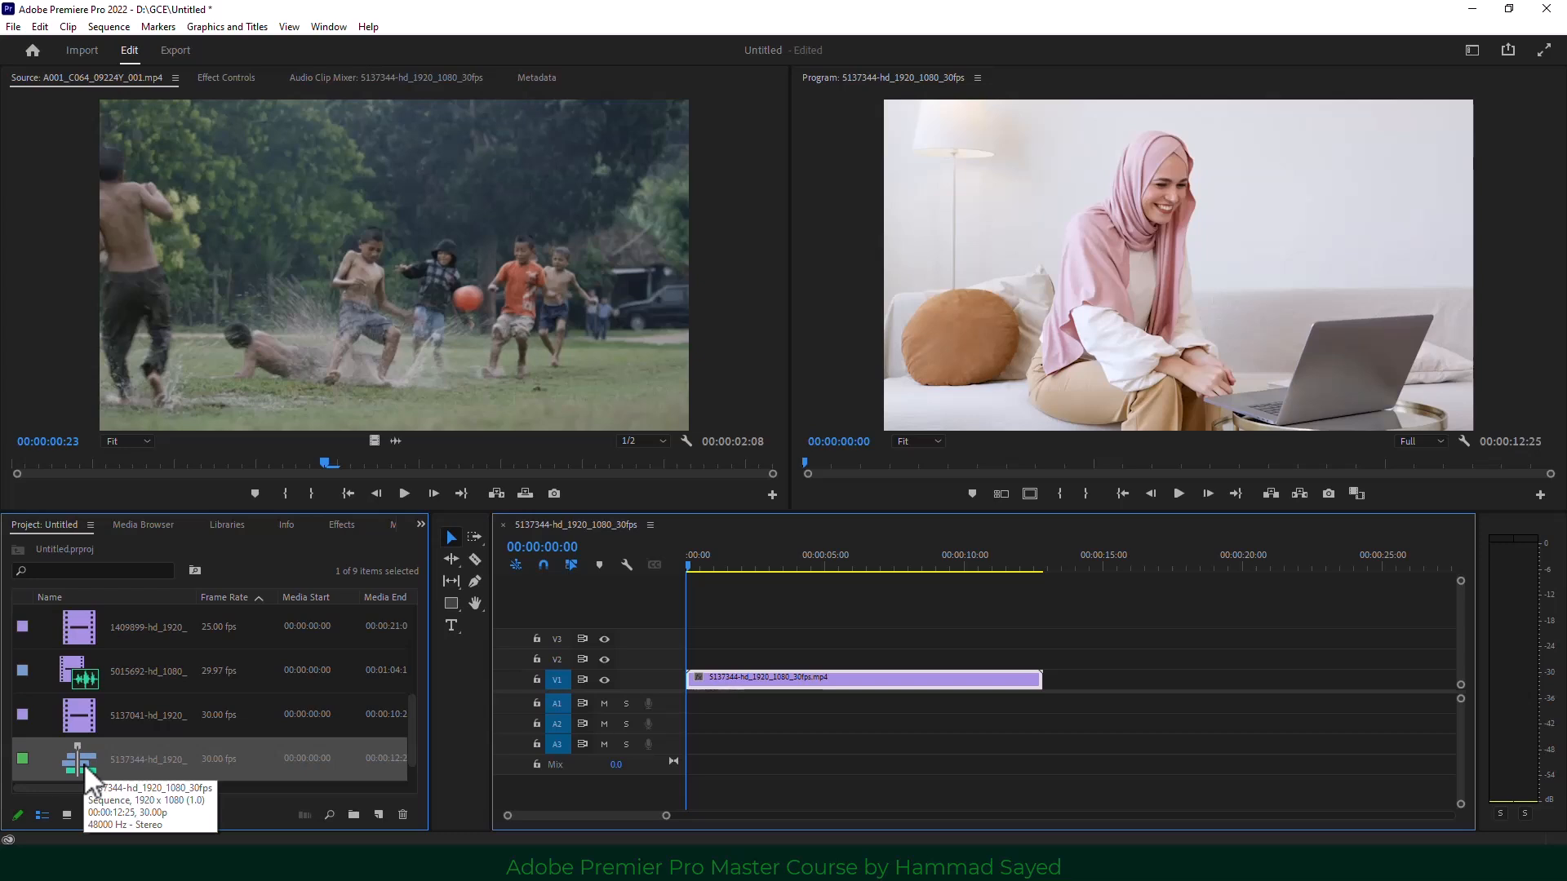
pyautogui.click(501, 526)
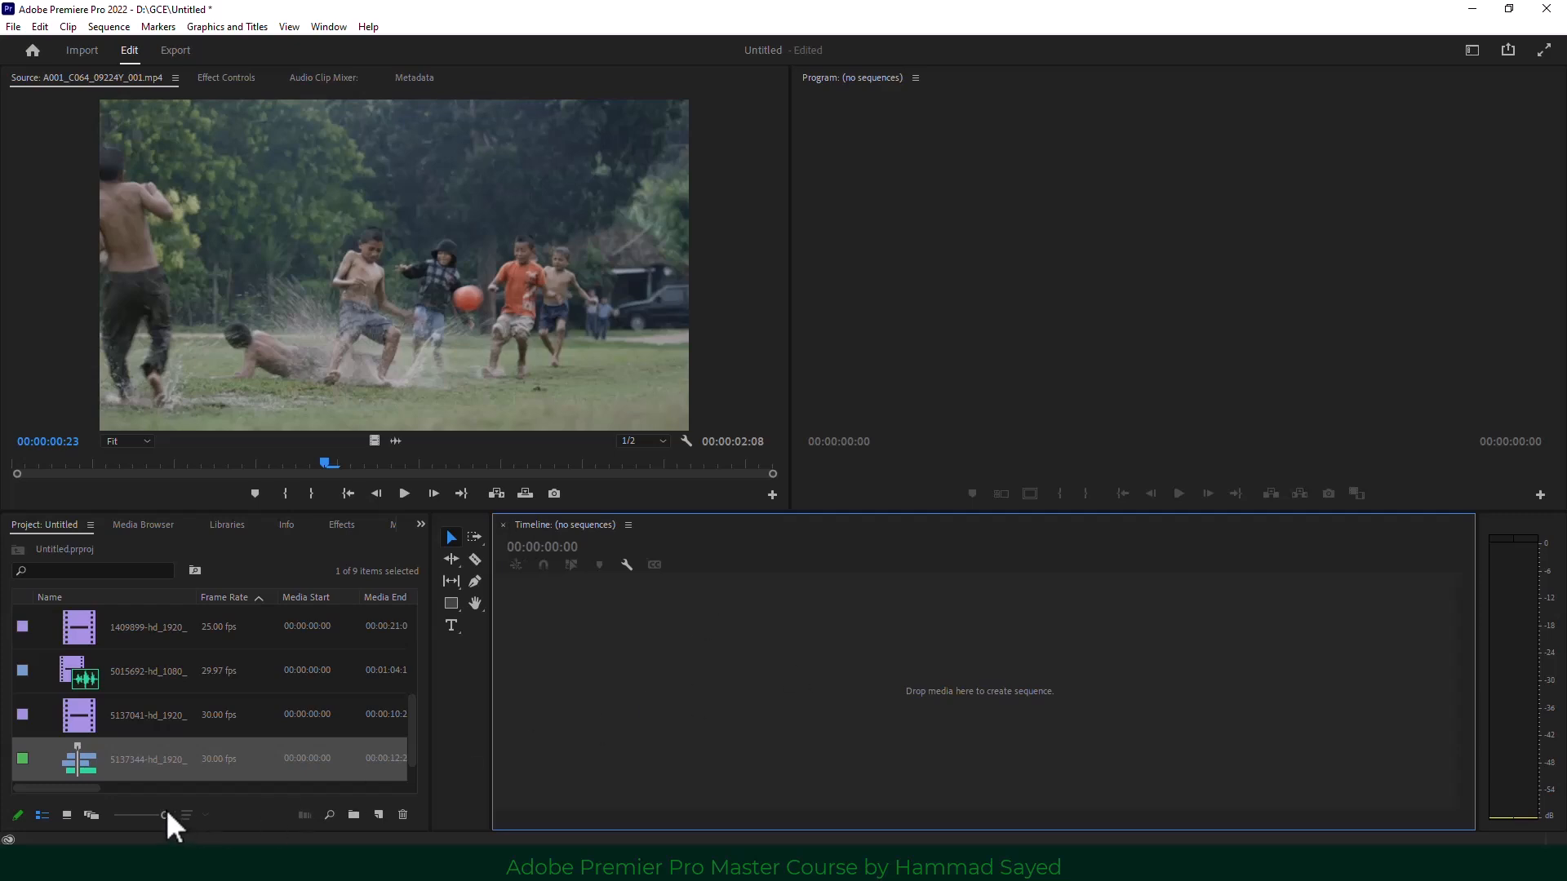
# Reopen the 5137344 sequence in the Timeline with the playhead at 00:00:05:02.
pyautogui.click(140, 757)
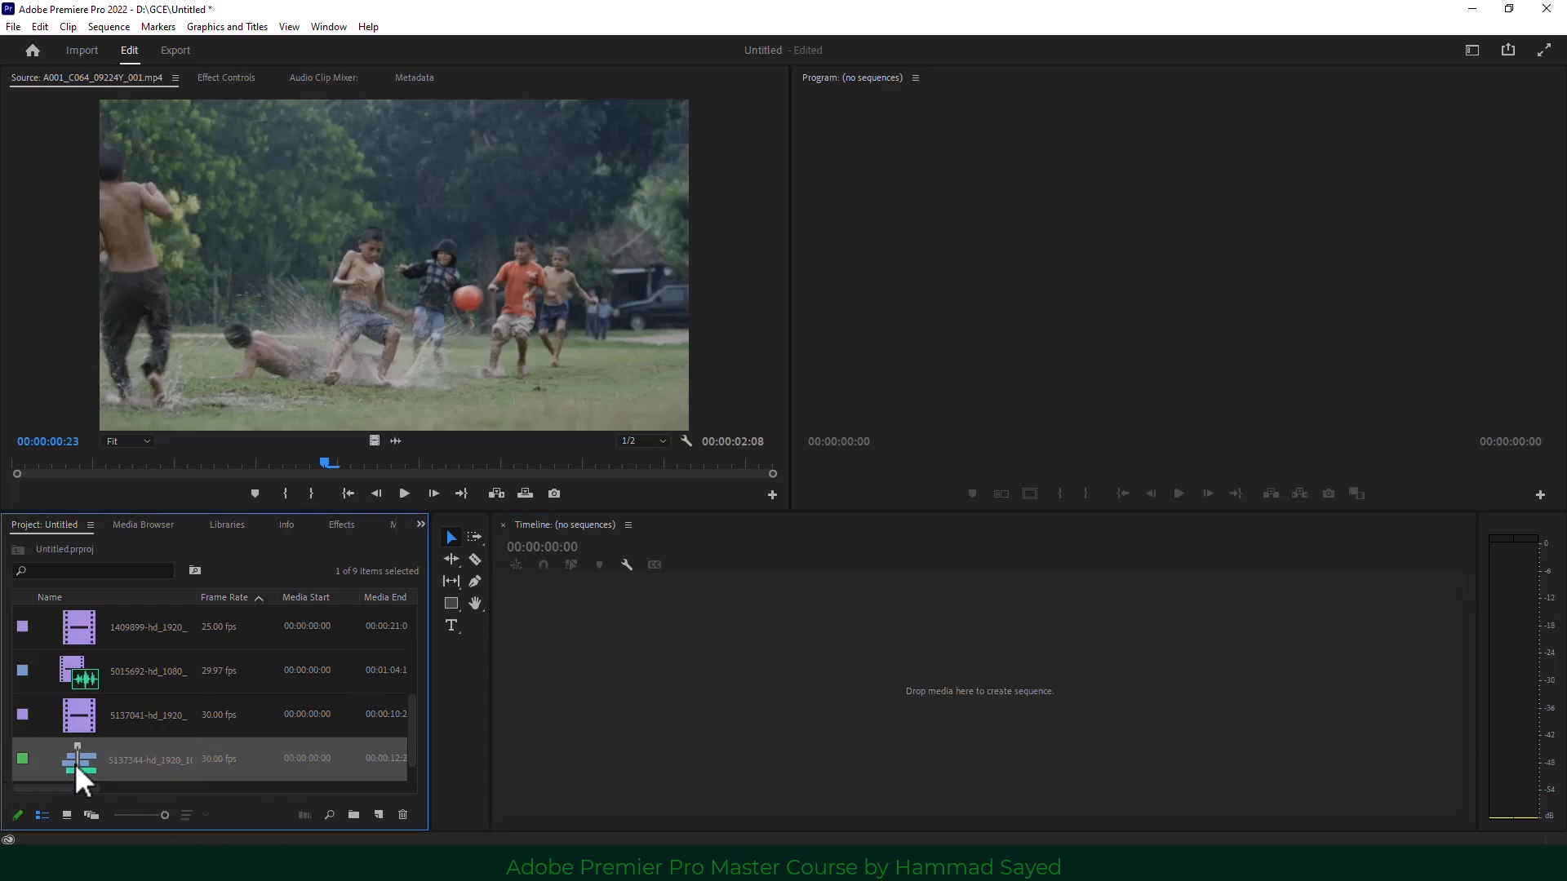
pyautogui.moveTo(76, 762); pyautogui.dragTo(745, 677)
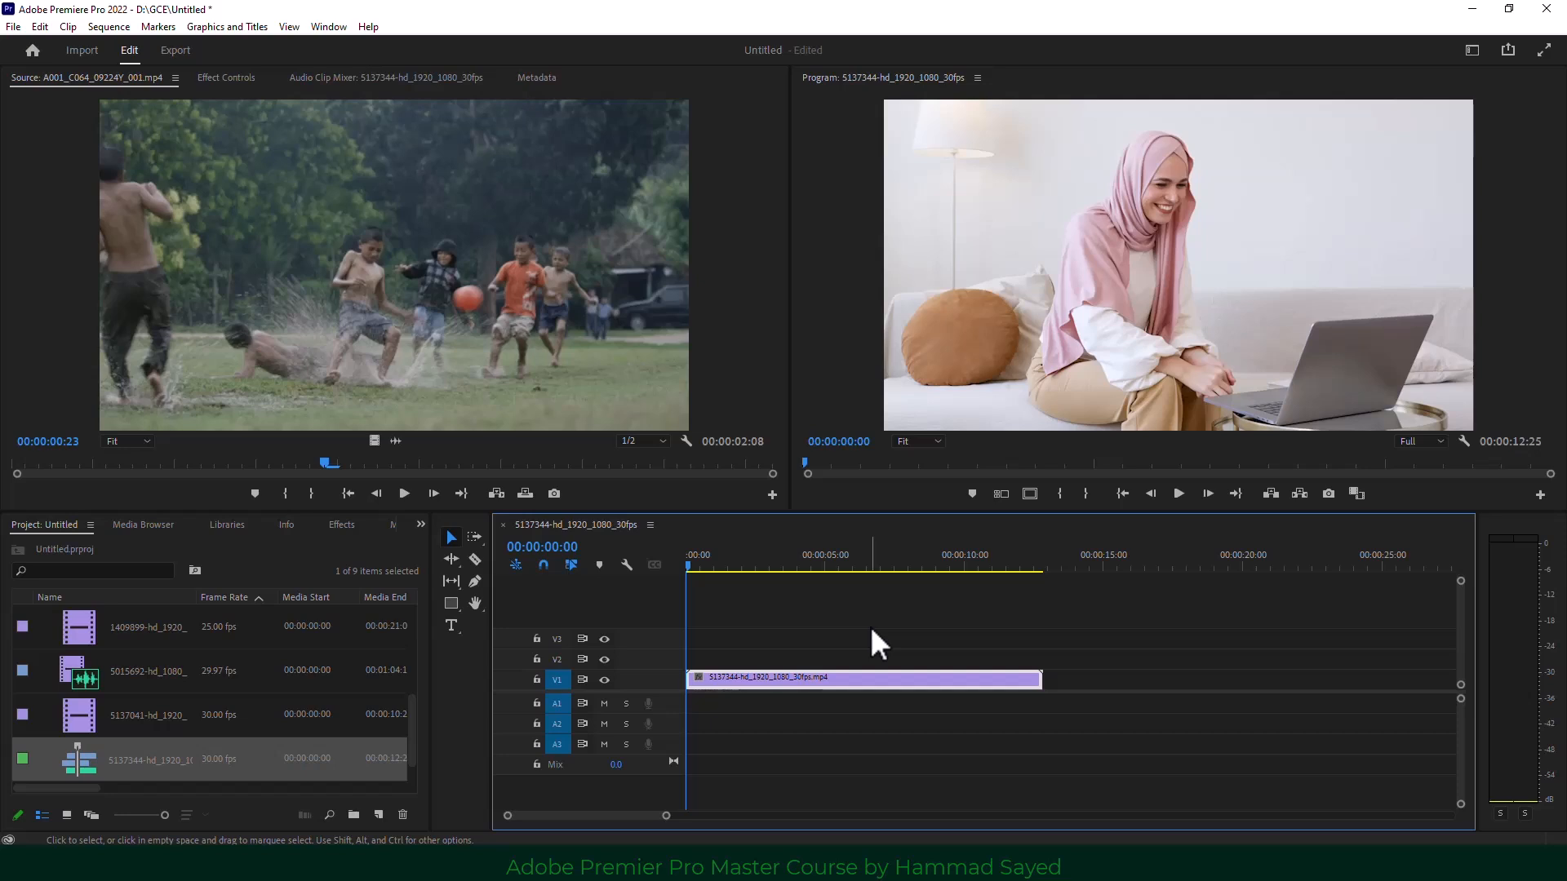
pyautogui.moveTo(798, 556); pyautogui.dragTo(829, 559)
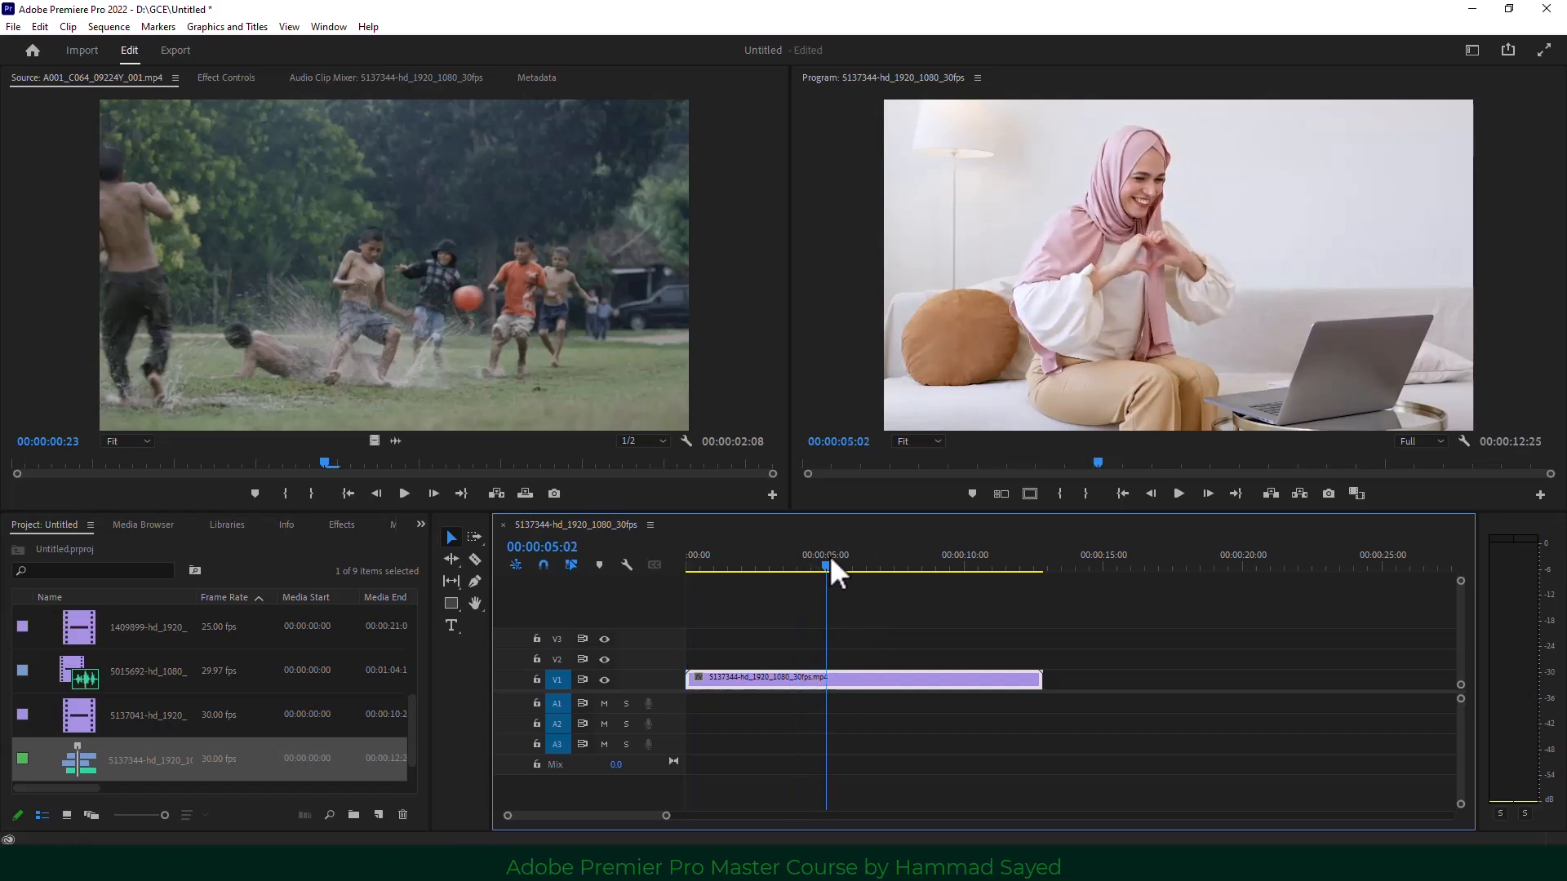
# Bring up Sequence Settings, showing 1920x1080 at 30 fps, and move the window aside.
pyautogui.click(162, 766)
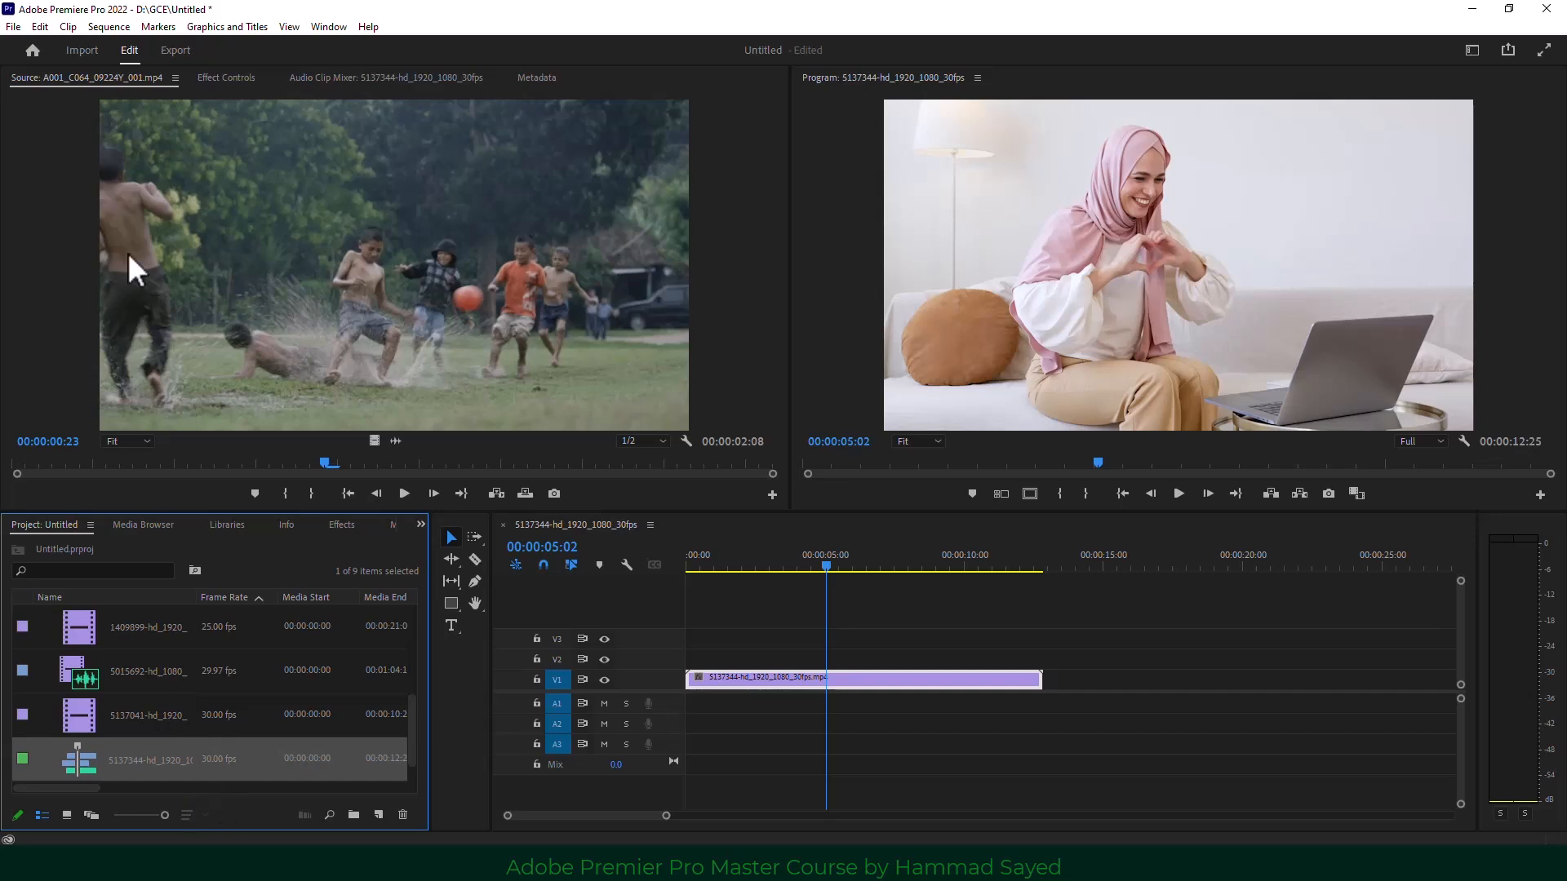
pyautogui.click(111, 23)
pyautogui.click(146, 44)
pyautogui.moveTo(741, 113); pyautogui.dragTo(613, 106)
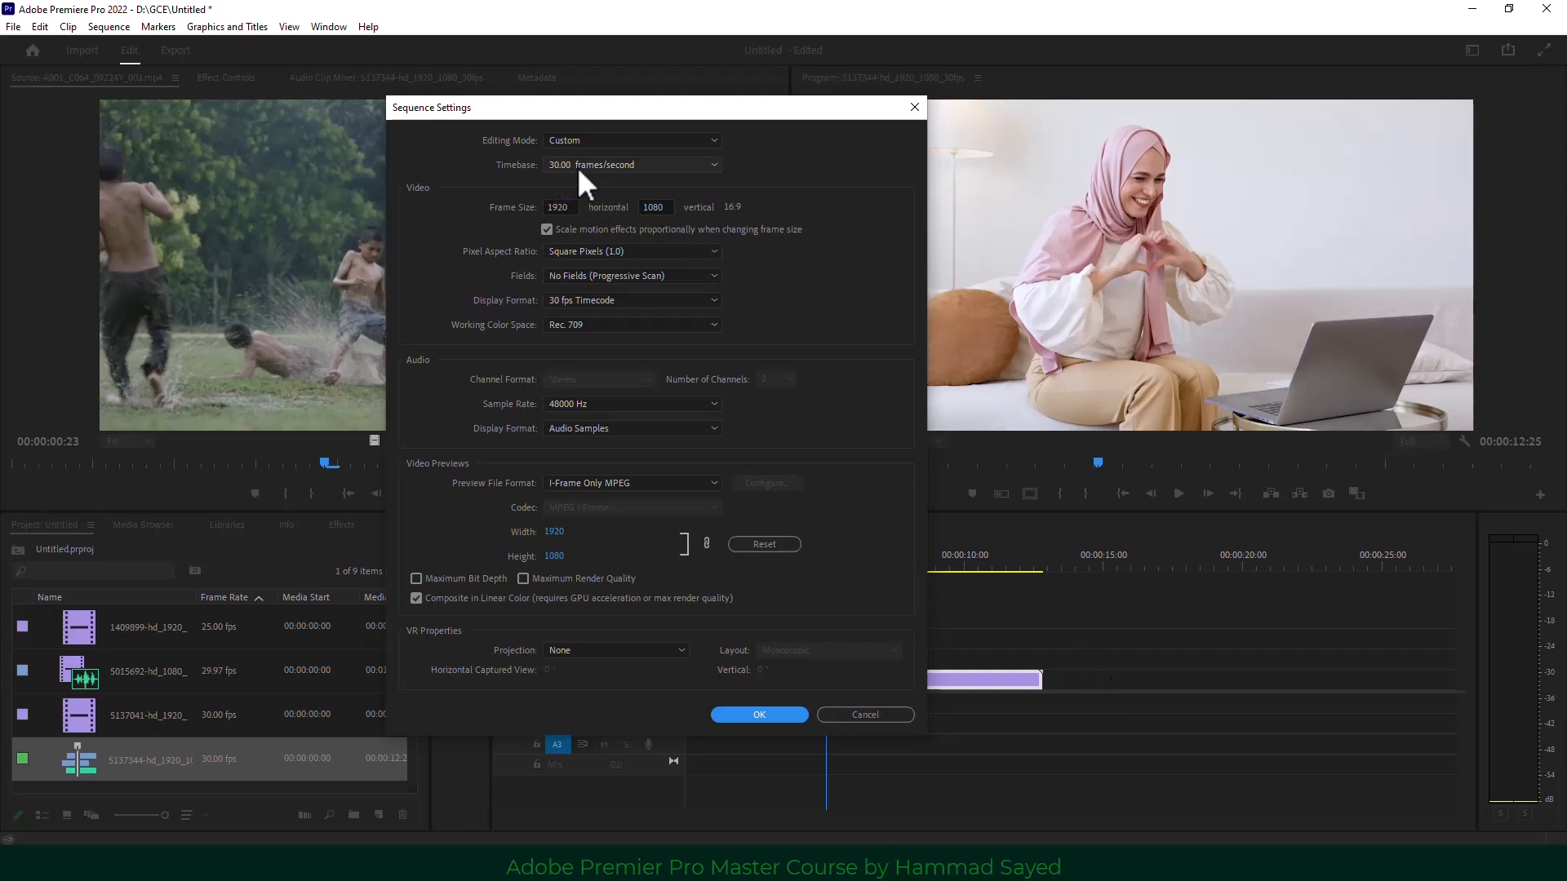
# Check the 1920 by 1080 frame size fields and accept the sequence settings unchanged.
pyautogui.click(561, 208)
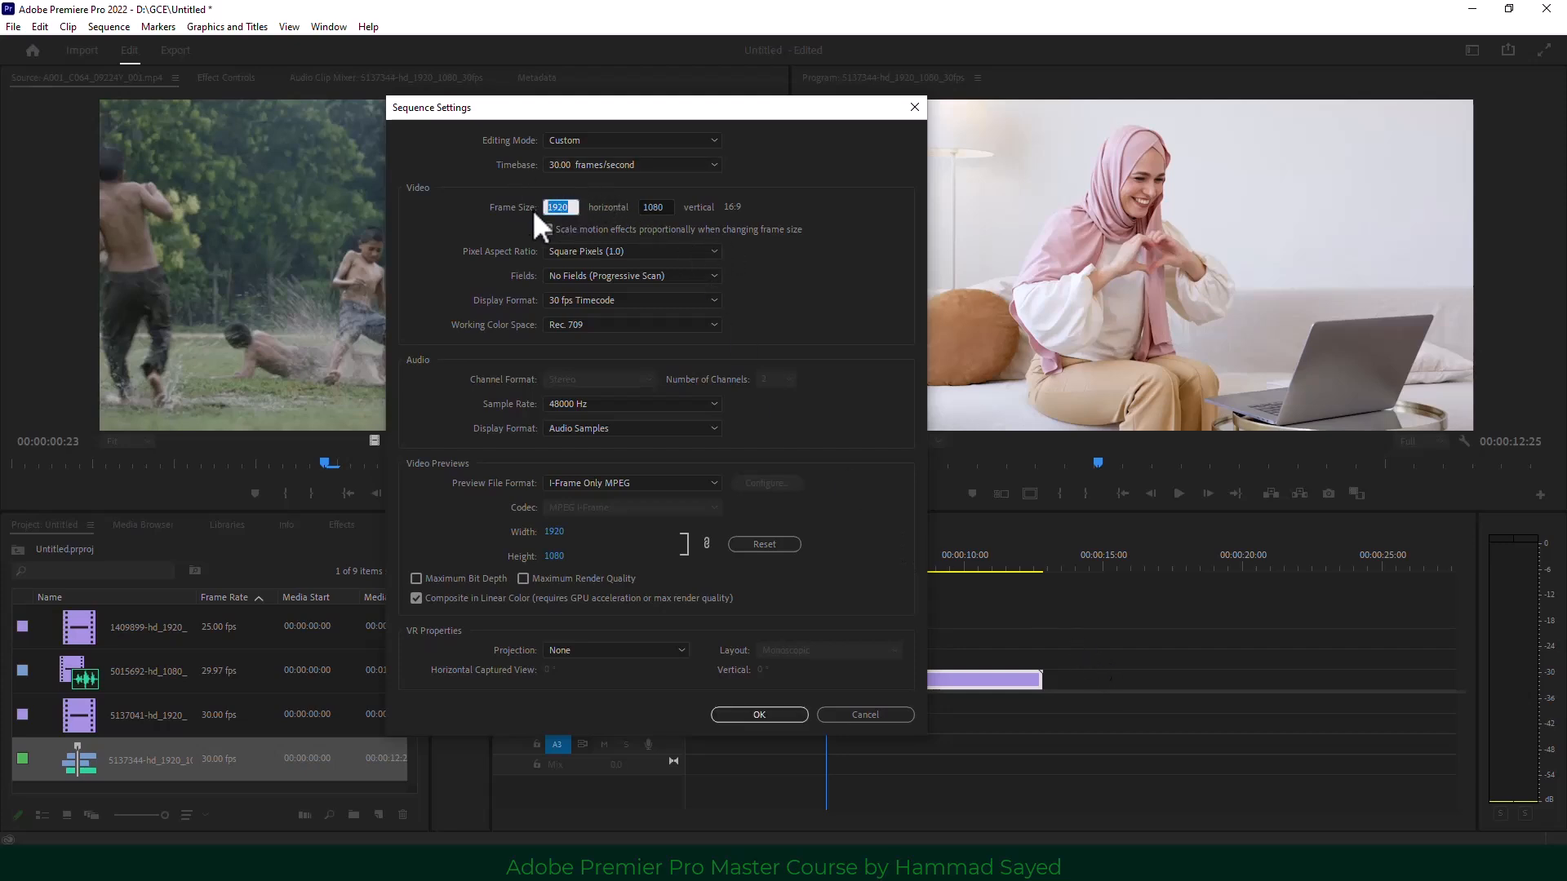
pyautogui.click(663, 207)
pyautogui.click(760, 715)
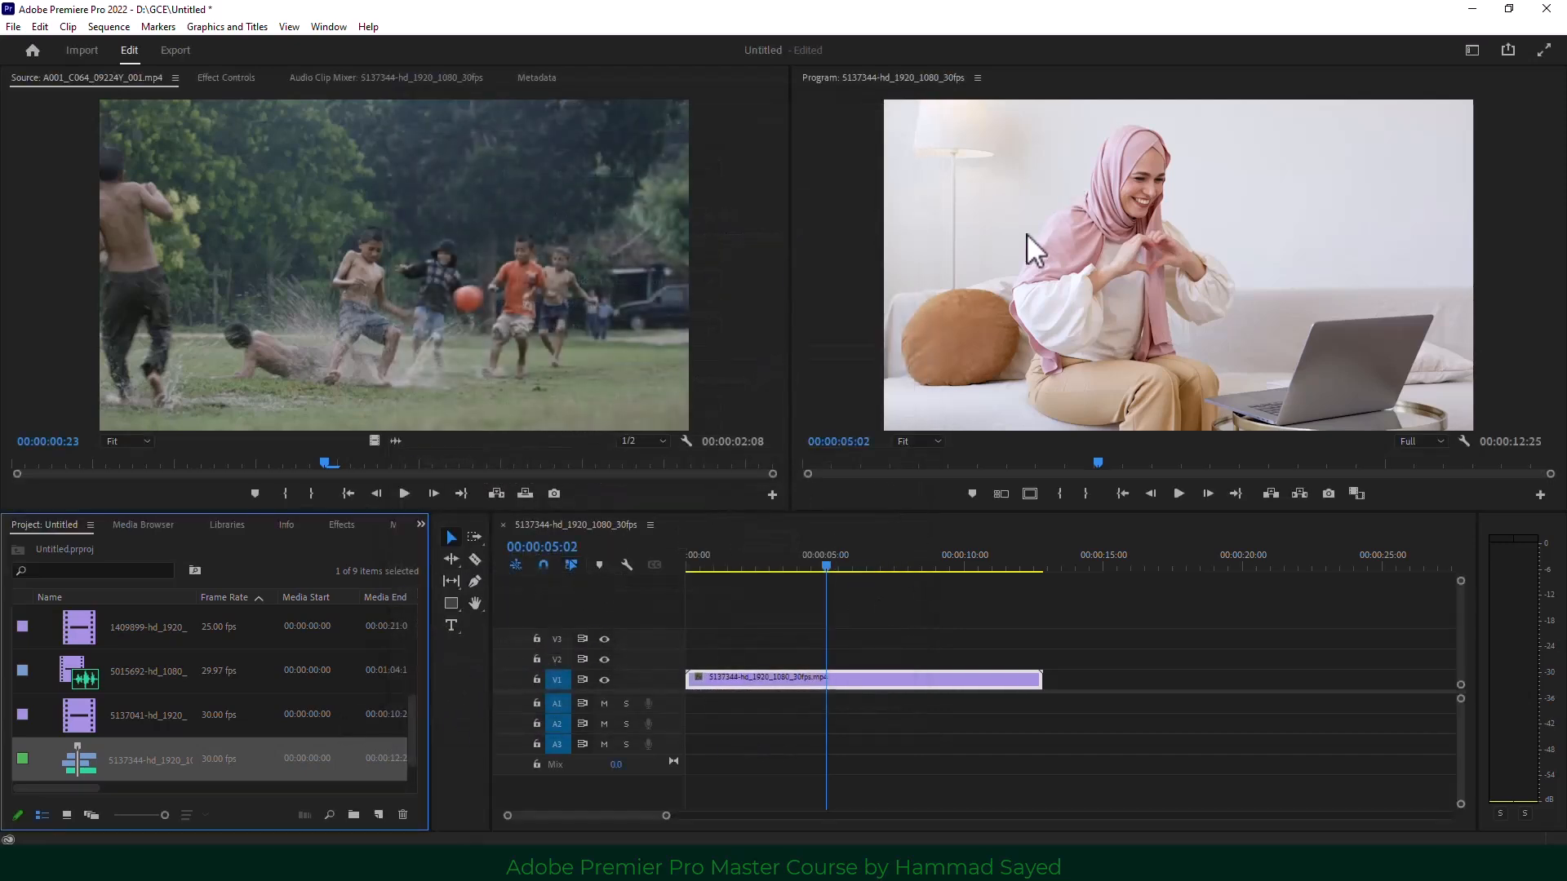
# In Icon View, place clip 3115738 on V2 above the 5137344 clip, audio on A1.
pyautogui.click(65, 814)
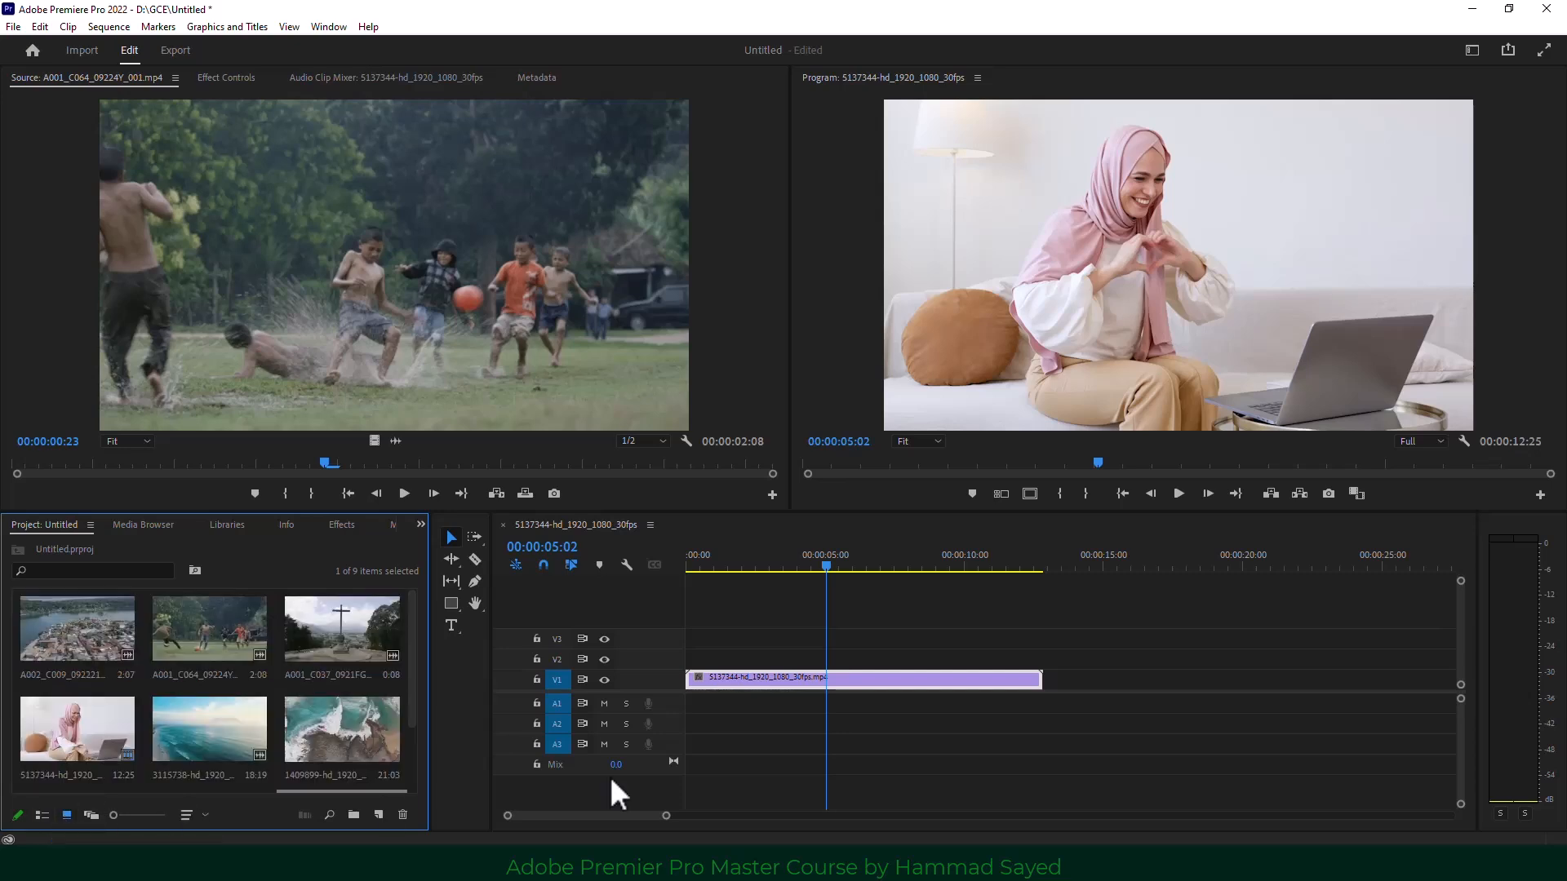
pyautogui.moveTo(174, 745); pyautogui.dragTo(737, 671)
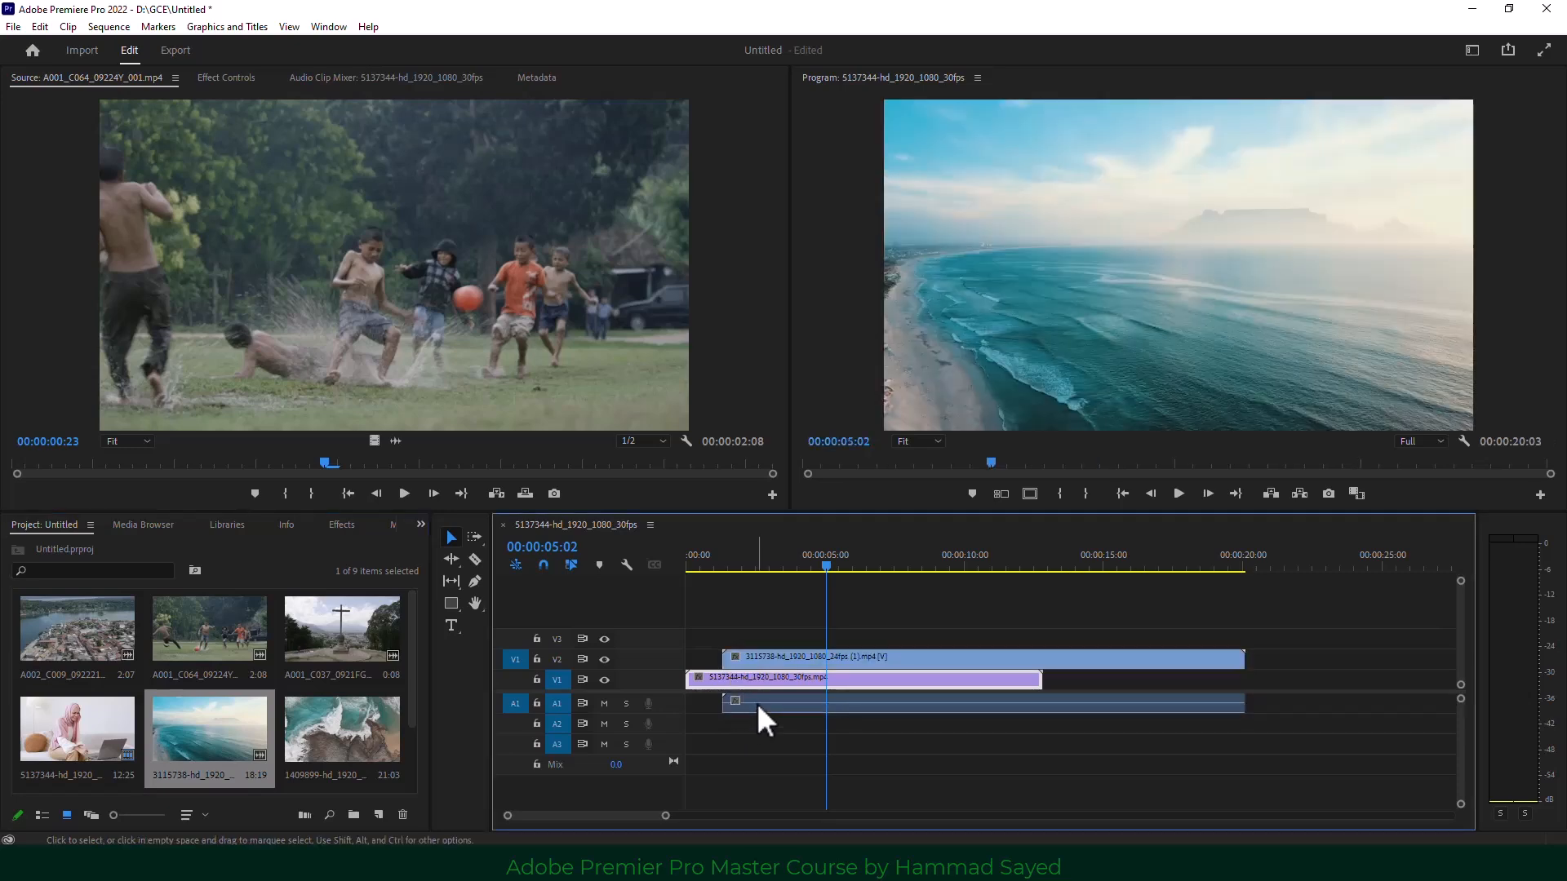
pyautogui.click(761, 659)
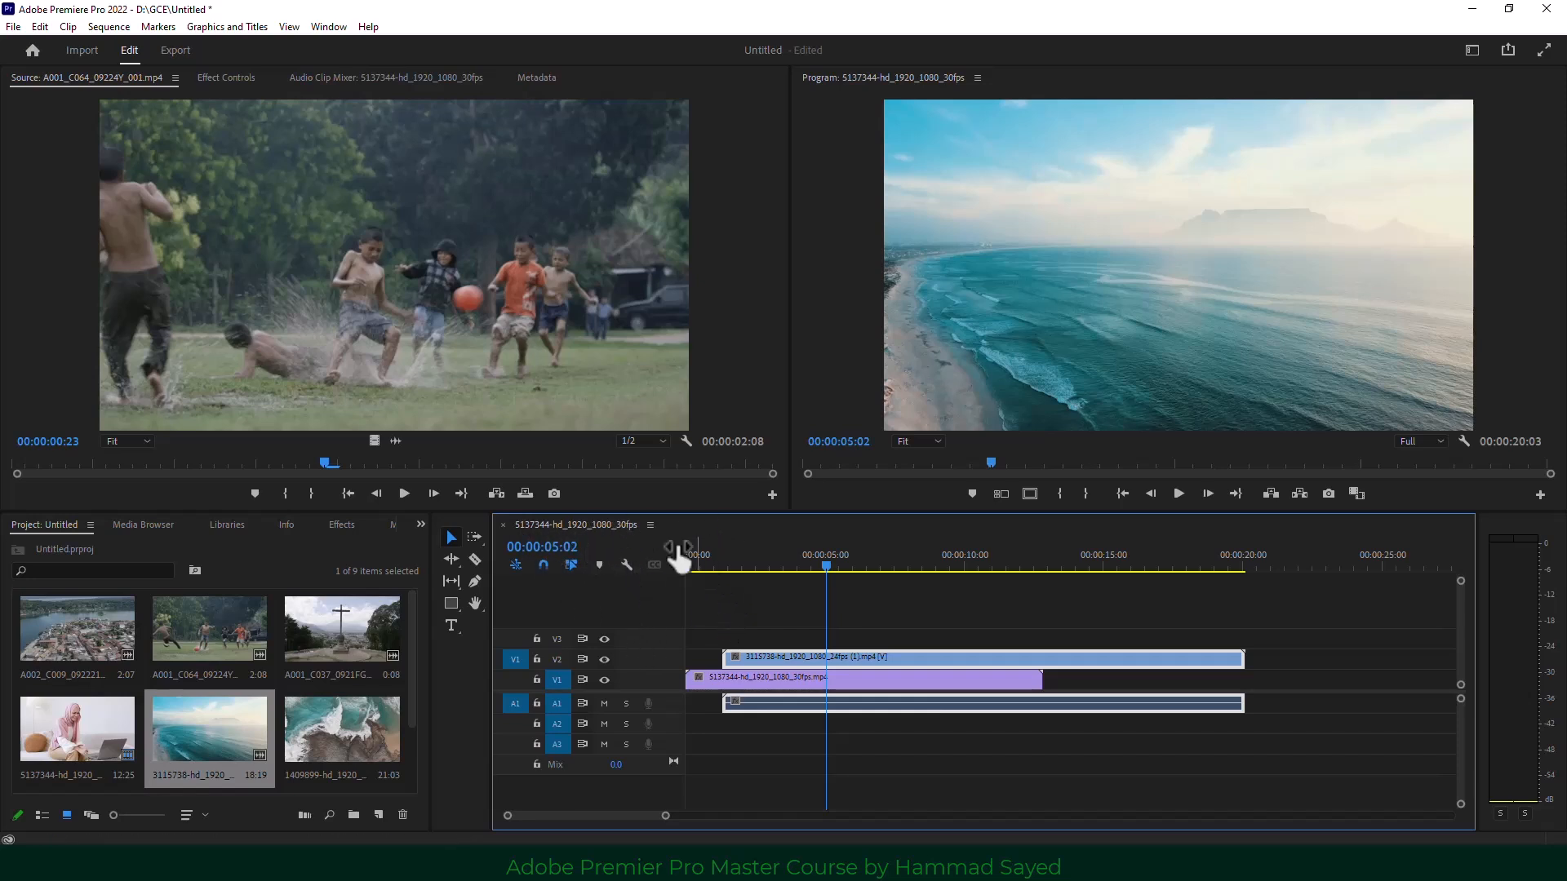
pyautogui.click(723, 749)
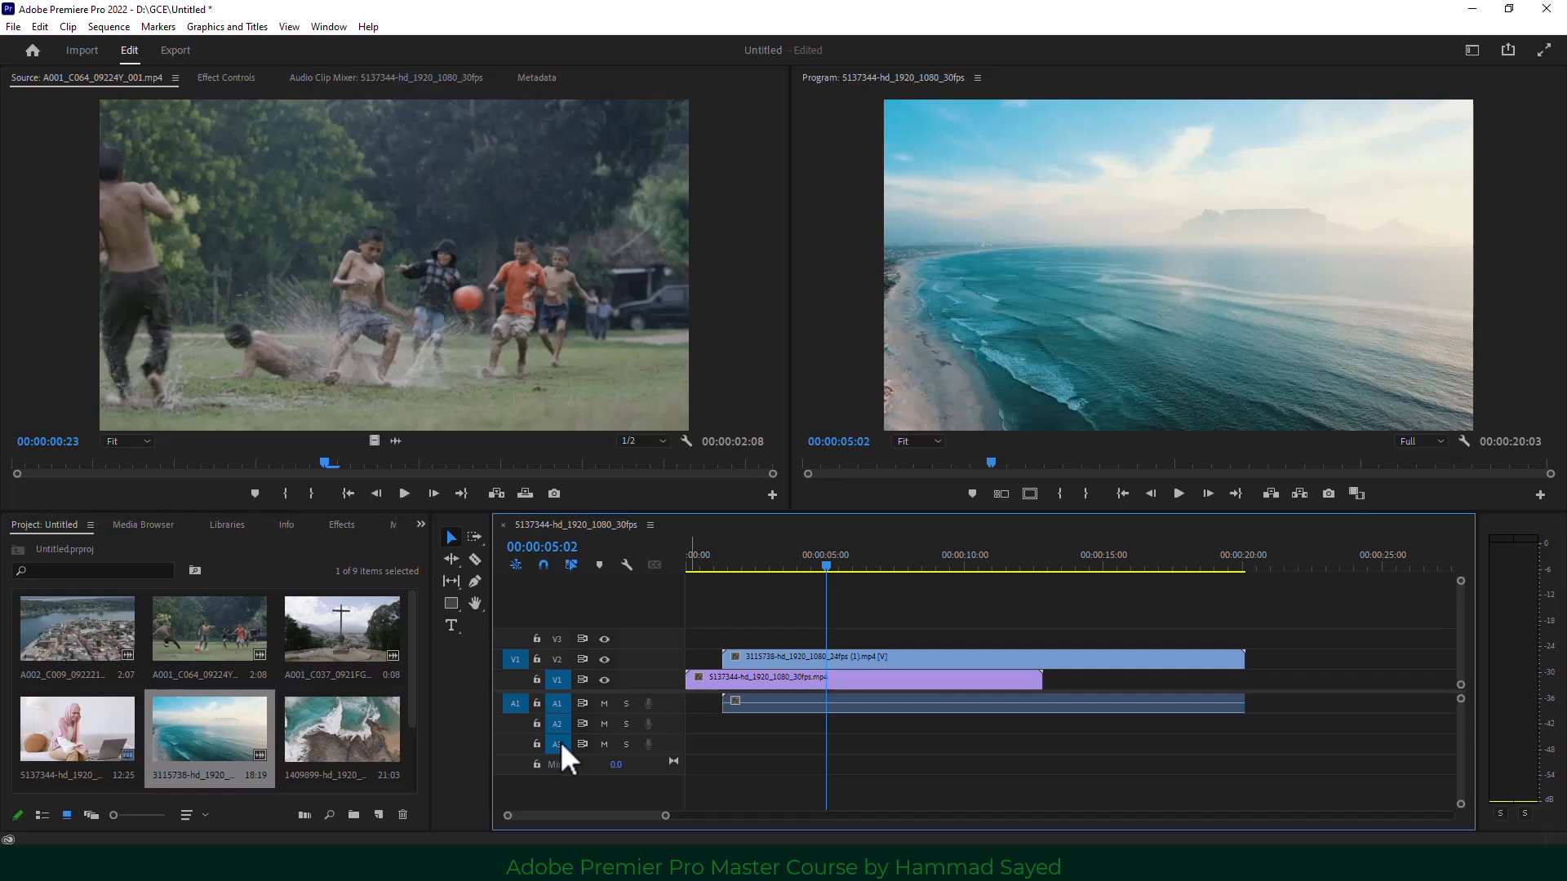
pyautogui.rightClick(571, 599)
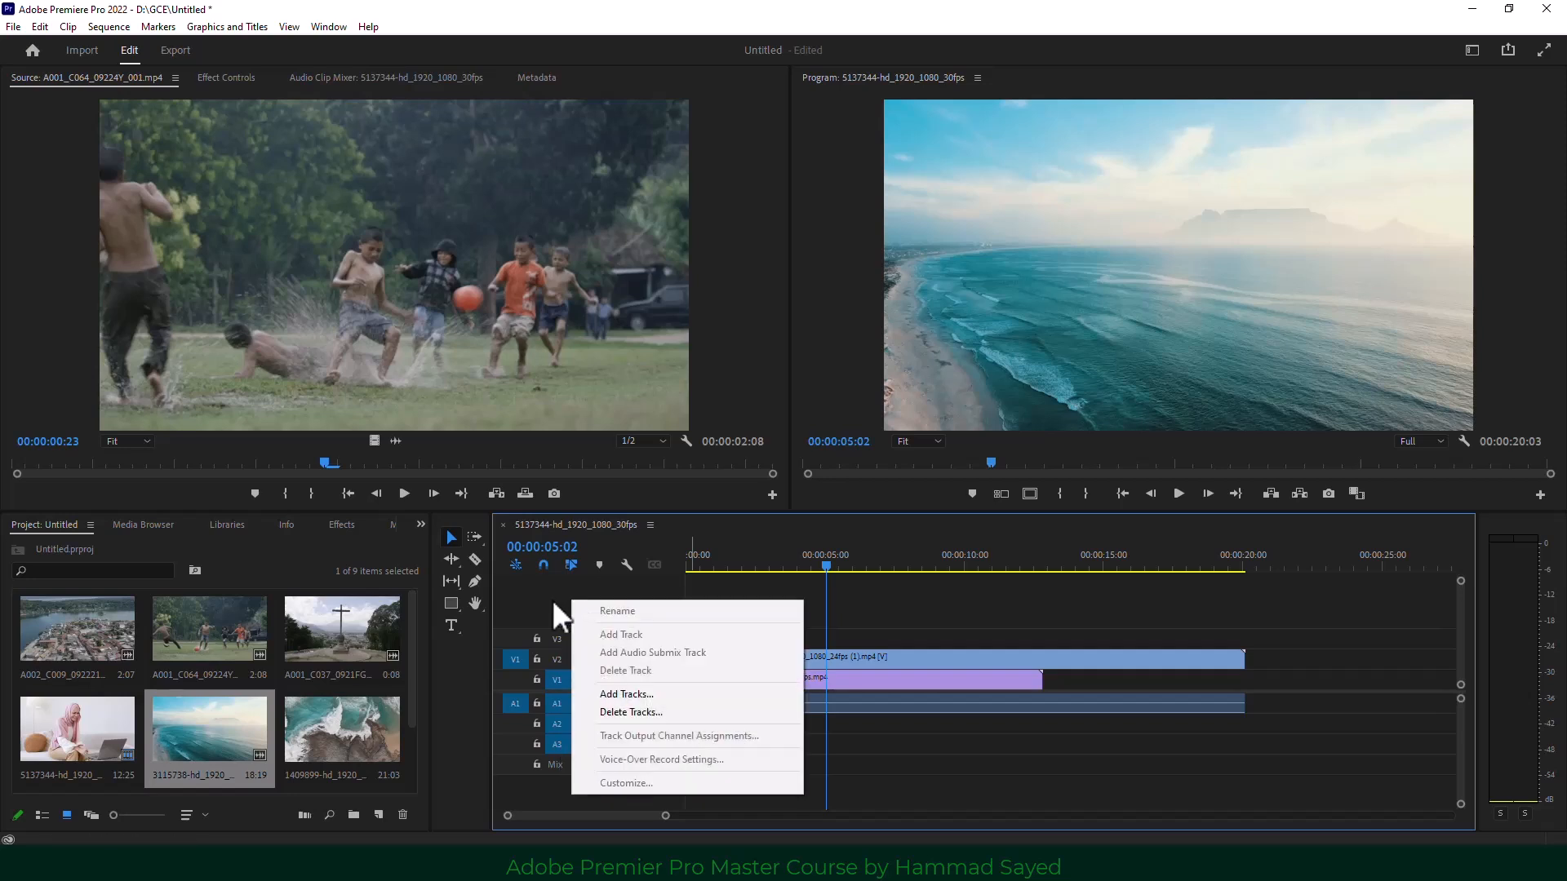
# Add one video and one audio track to the sequence, creating V4 and A4.
pyautogui.click(661, 694)
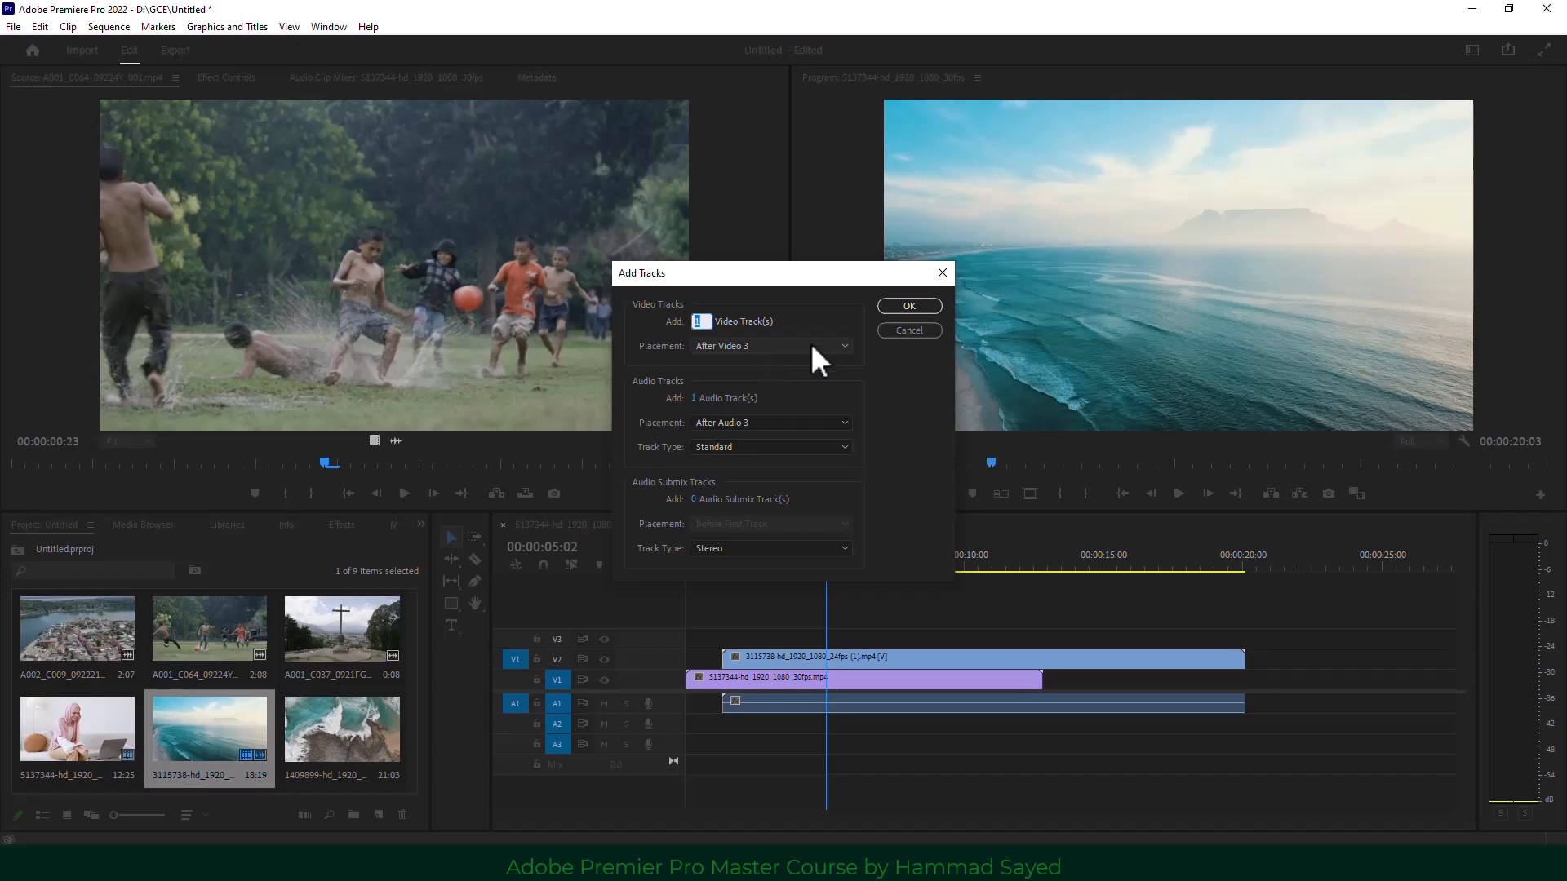
pyautogui.click(909, 307)
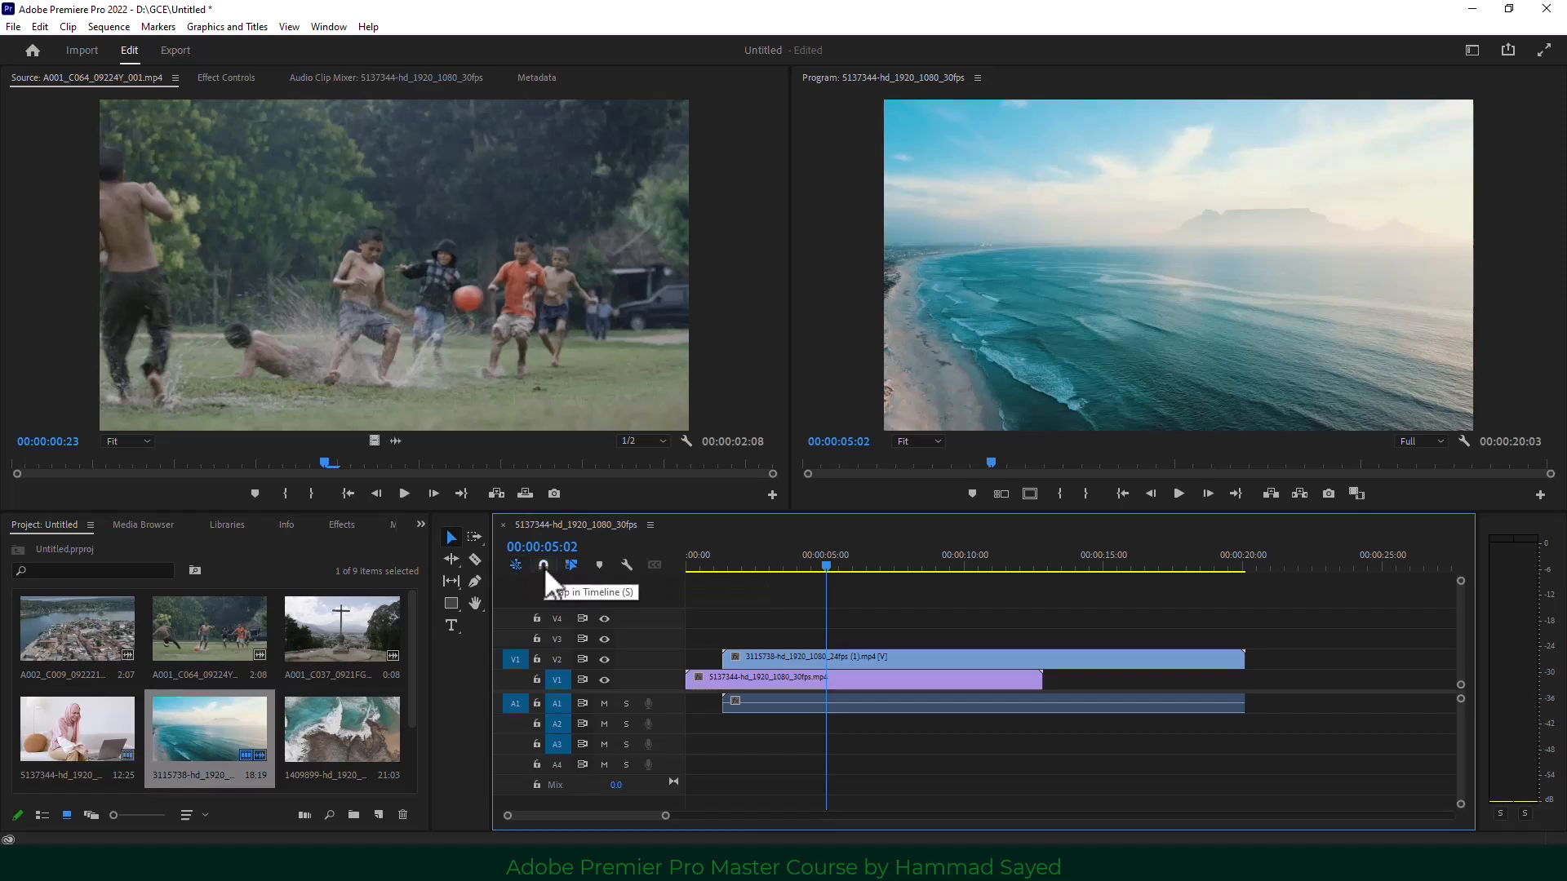
# Enable snapping and move the beach clip from V1 onto V3, overlapping the 5137344 clip.
pyautogui.moveTo(968, 652); pyautogui.dragTo(1277, 688)
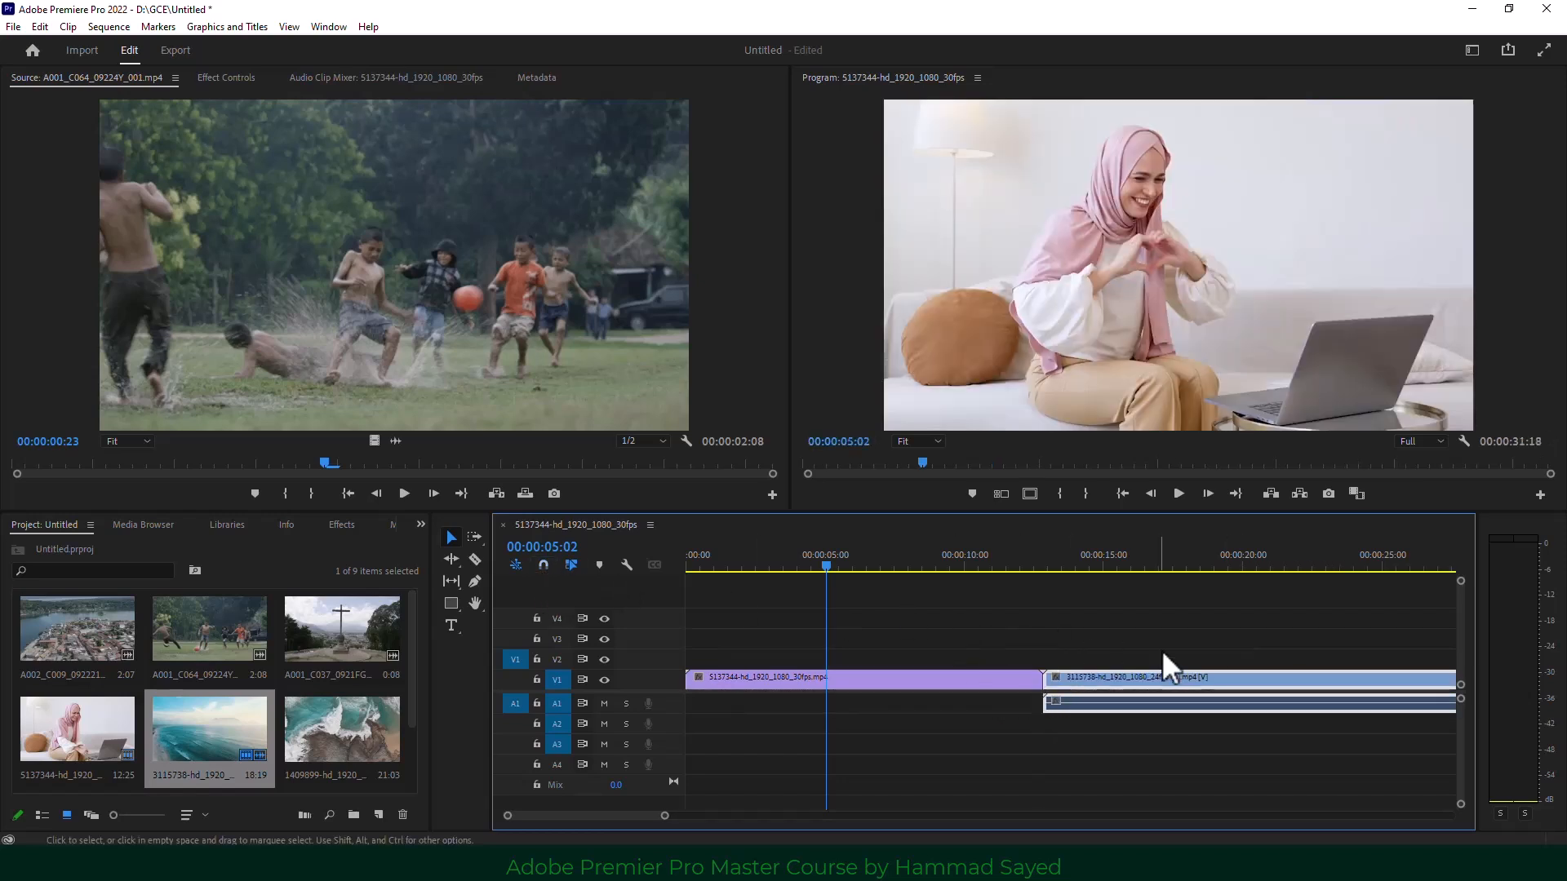
pyautogui.moveTo(1150, 679); pyautogui.dragTo(1182, 708)
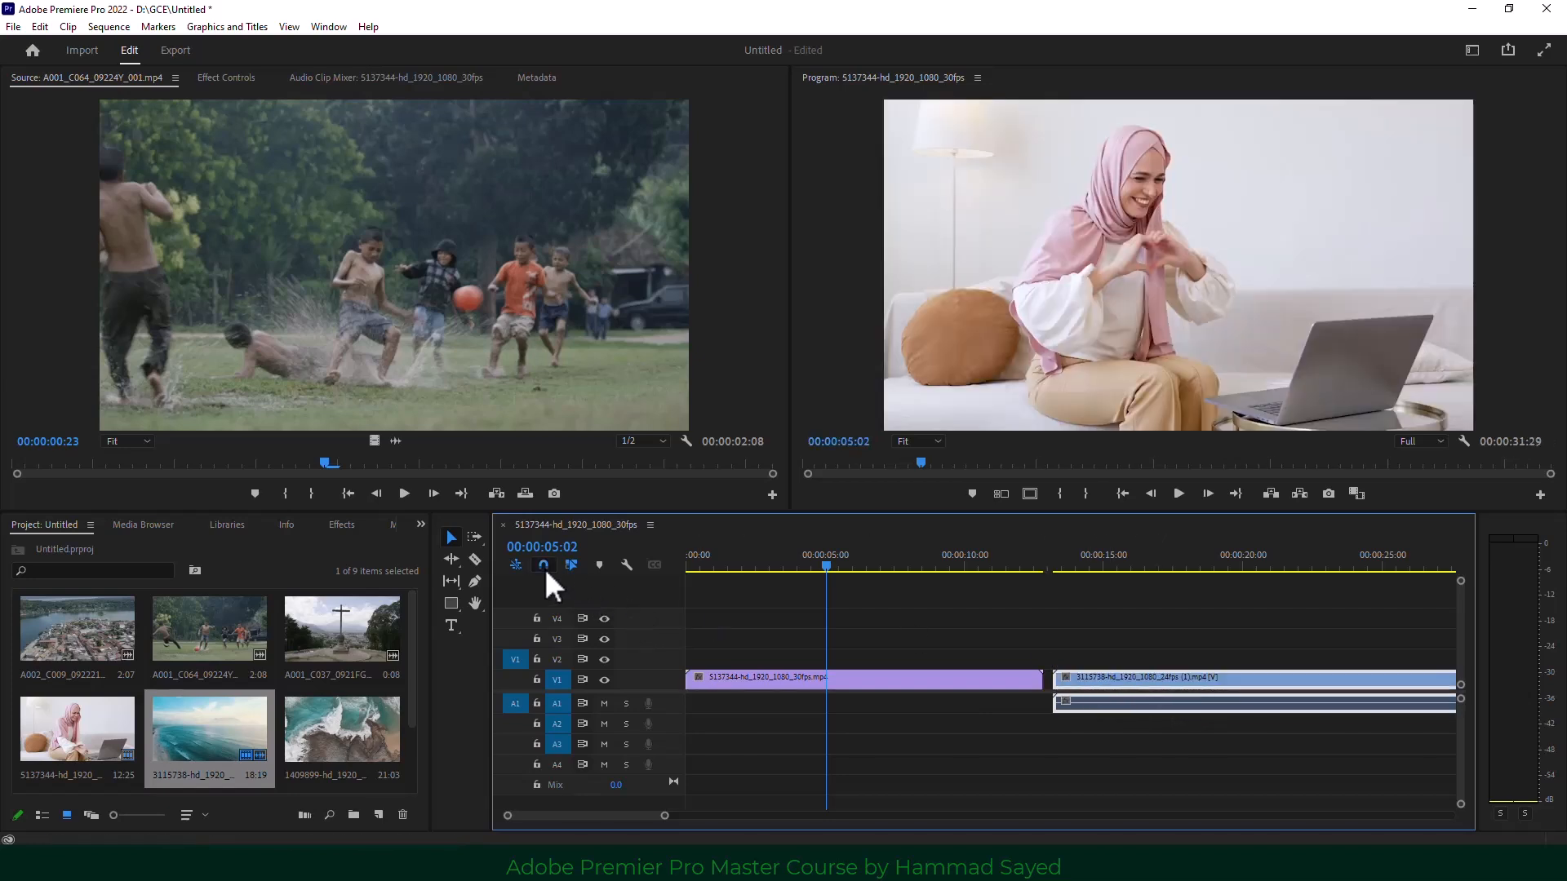
pyautogui.click(545, 566)
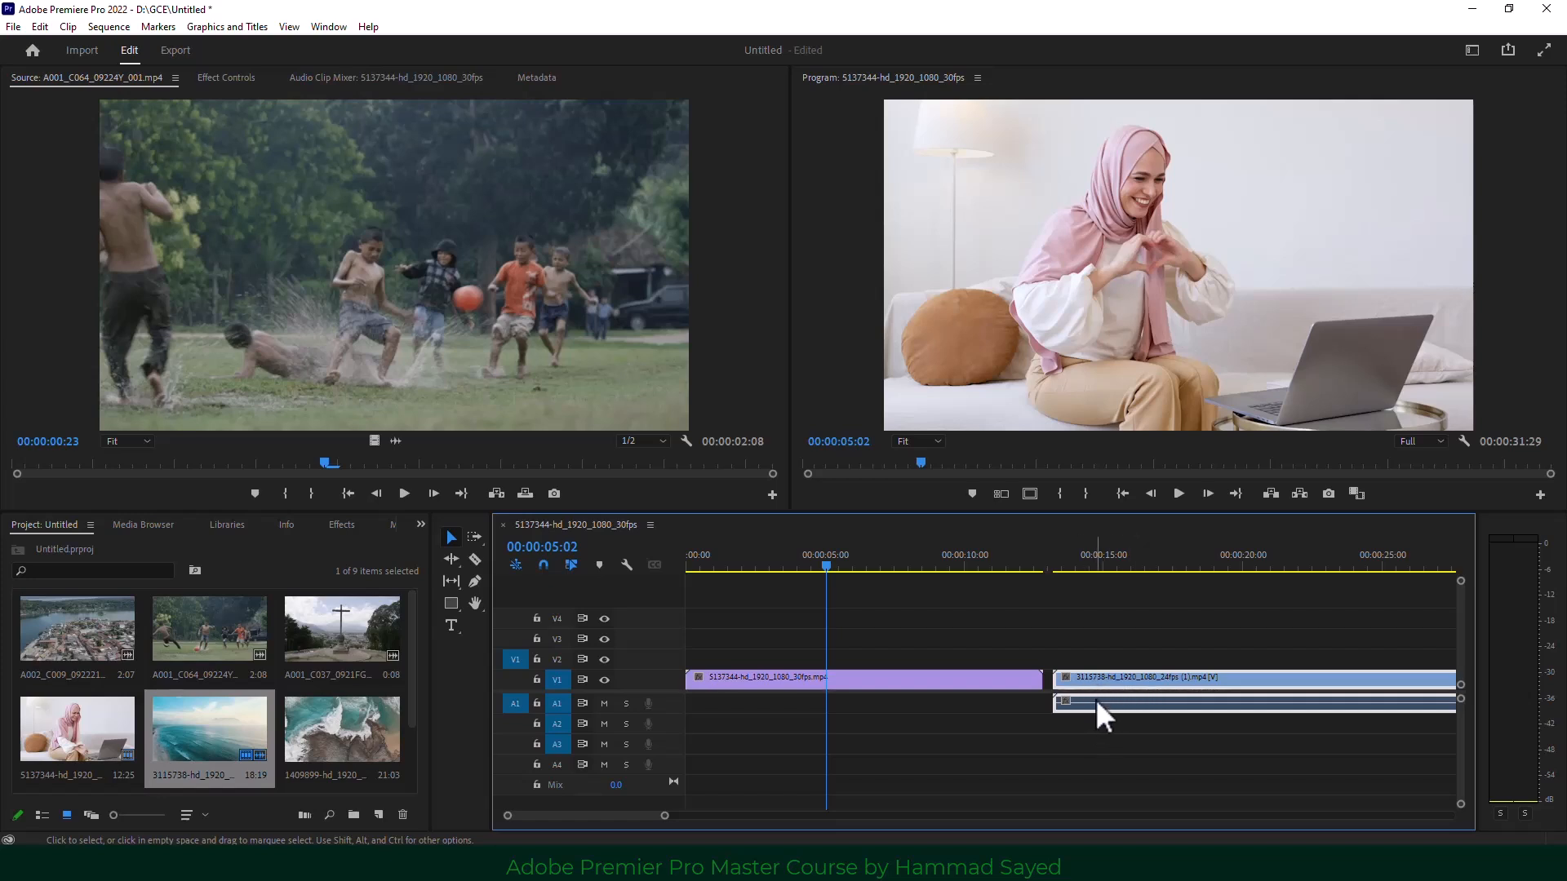
pyautogui.moveTo(1104, 676); pyautogui.dragTo(841, 636)
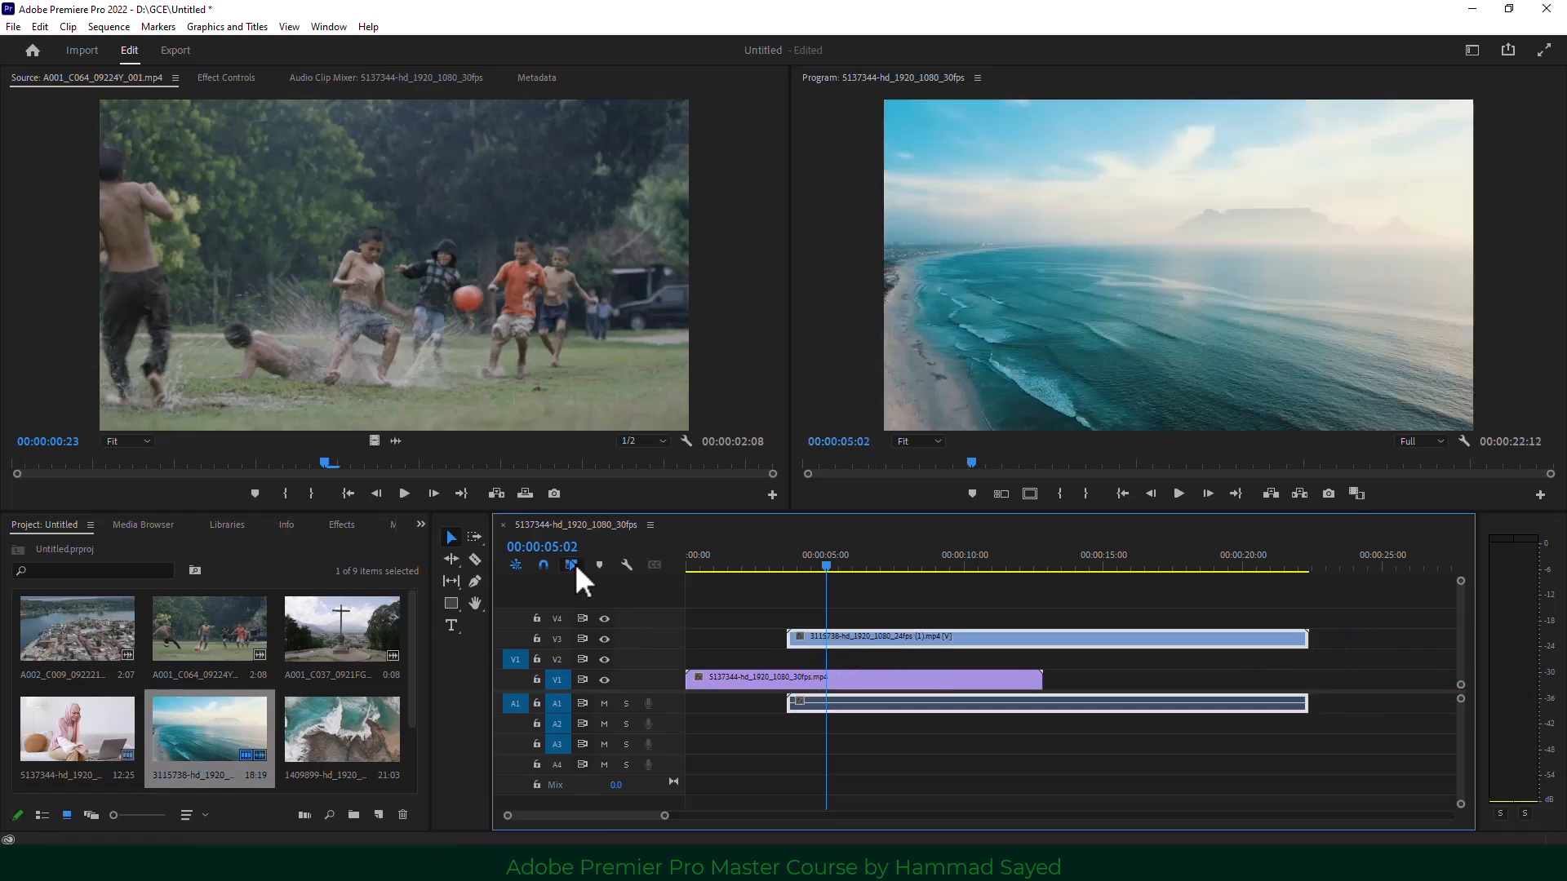
# Disable Linked Selection and slide the V3 beach video back and forth, returning it to its start.
pyautogui.click(576, 568)
pyautogui.click(877, 643)
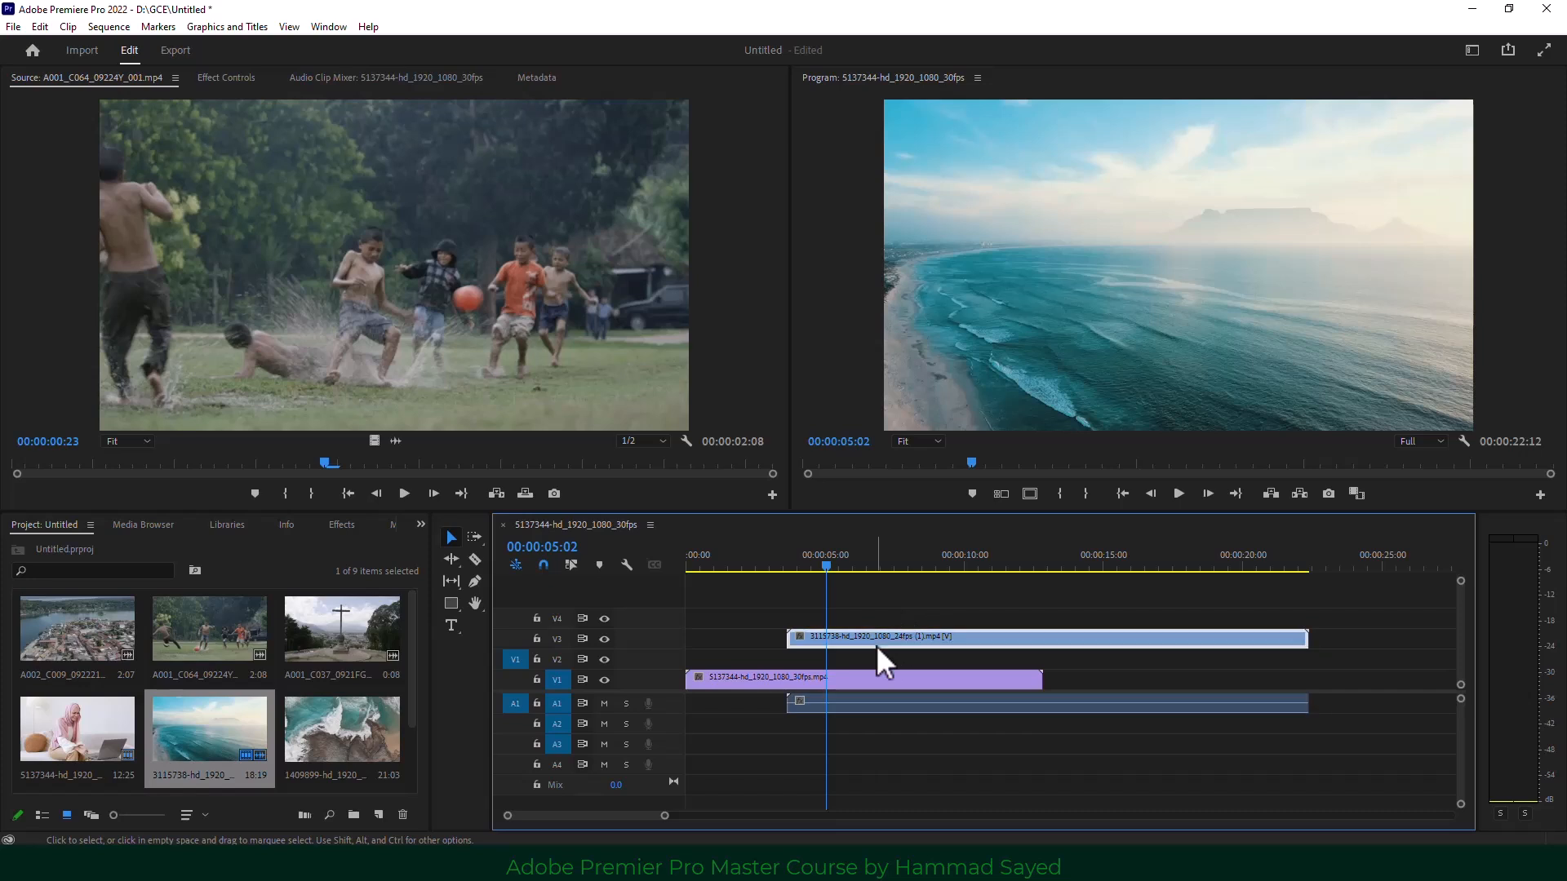
pyautogui.moveTo(877, 645); pyautogui.dragTo(975, 643)
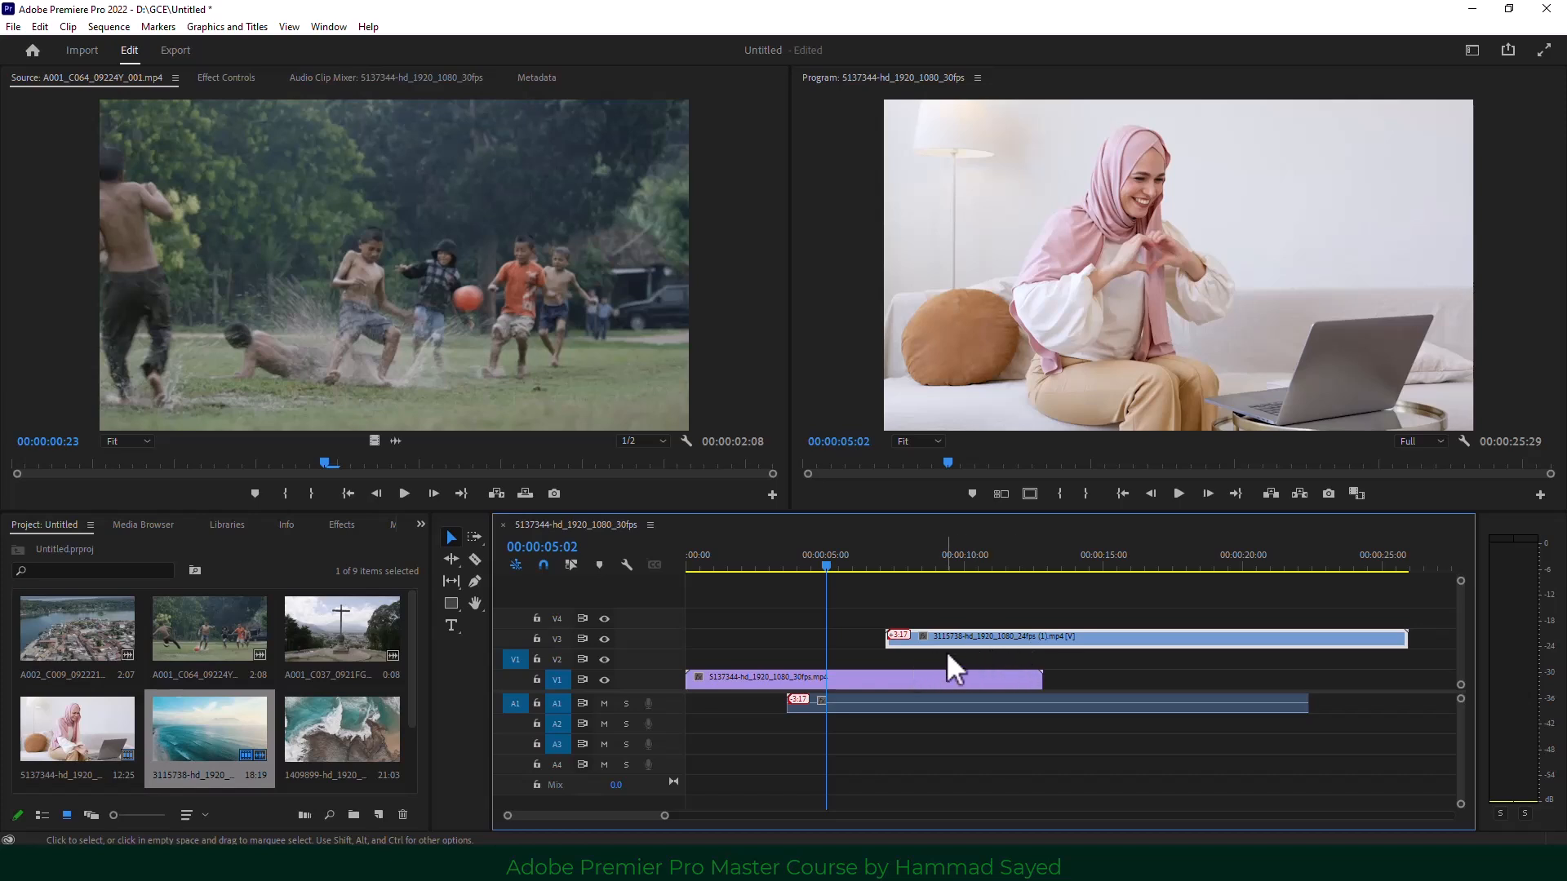
pyautogui.moveTo(956, 635); pyautogui.dragTo(829, 639)
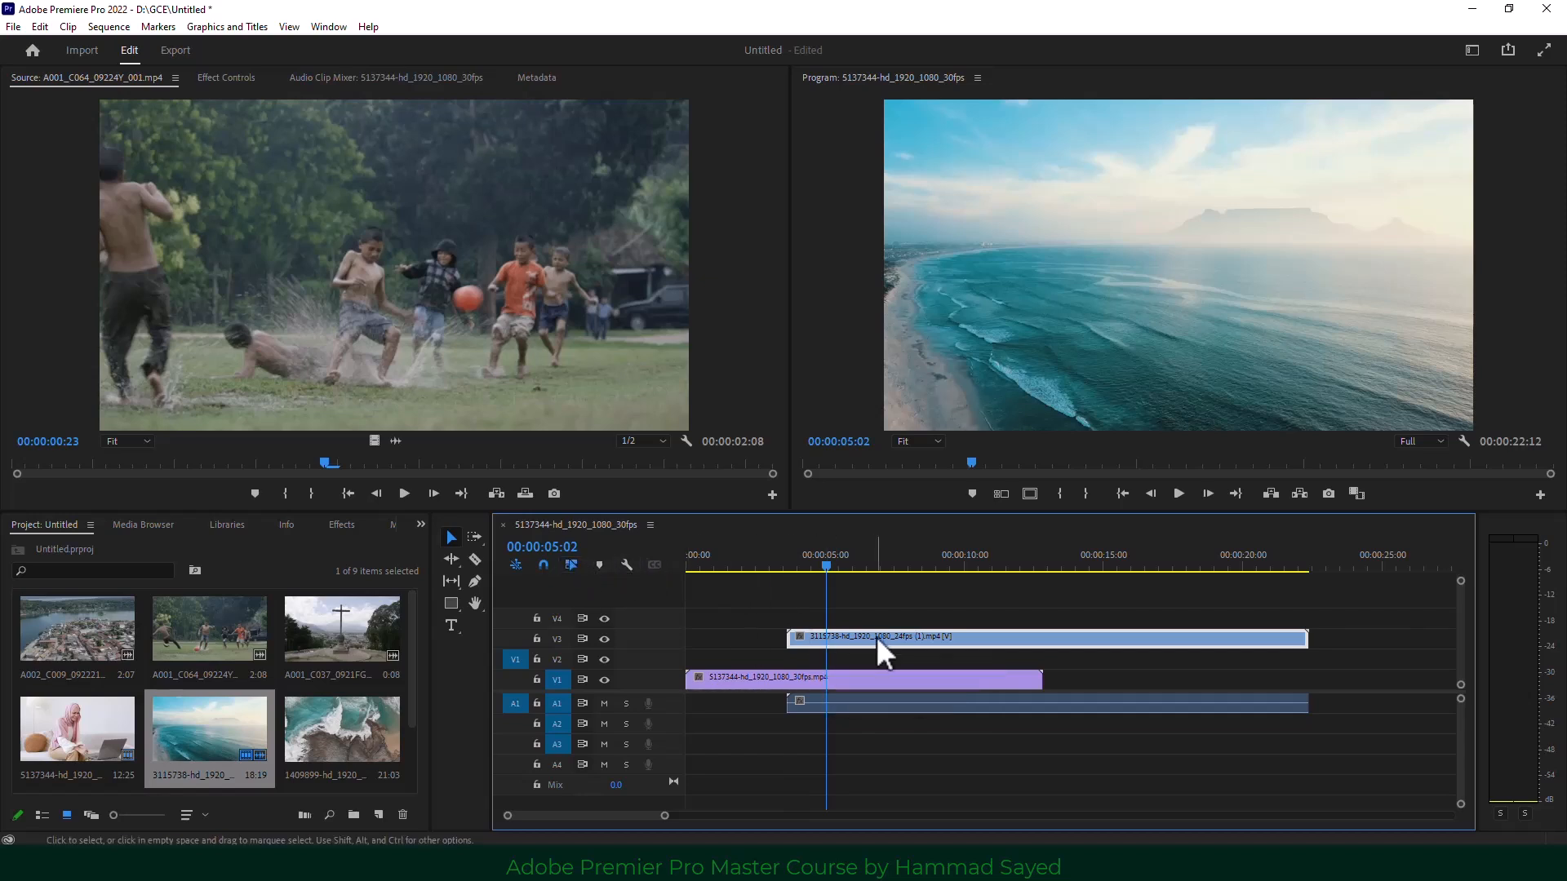
pyautogui.moveTo(876, 636)
pyautogui.mouseDown()
pyautogui.moveTo(950, 640)
pyautogui.moveTo(859, 639)
pyautogui.moveTo(940, 641)
pyautogui.moveTo(882, 643)
pyautogui.mouseUp()
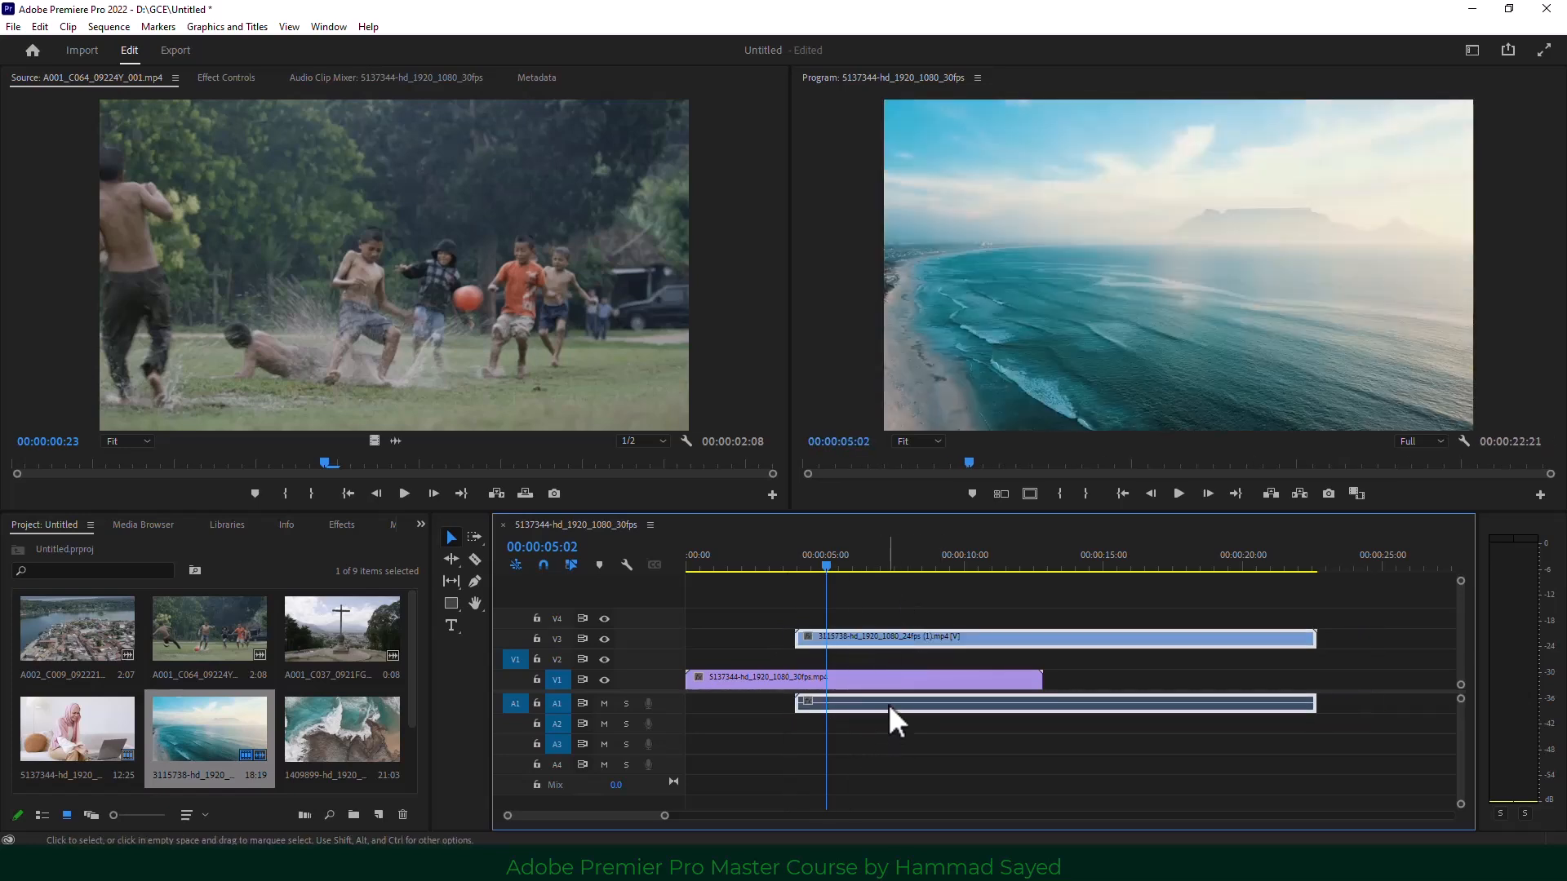
# Unlink the beach clip and delete its audio from A1.
pyautogui.rightClick(870, 639)
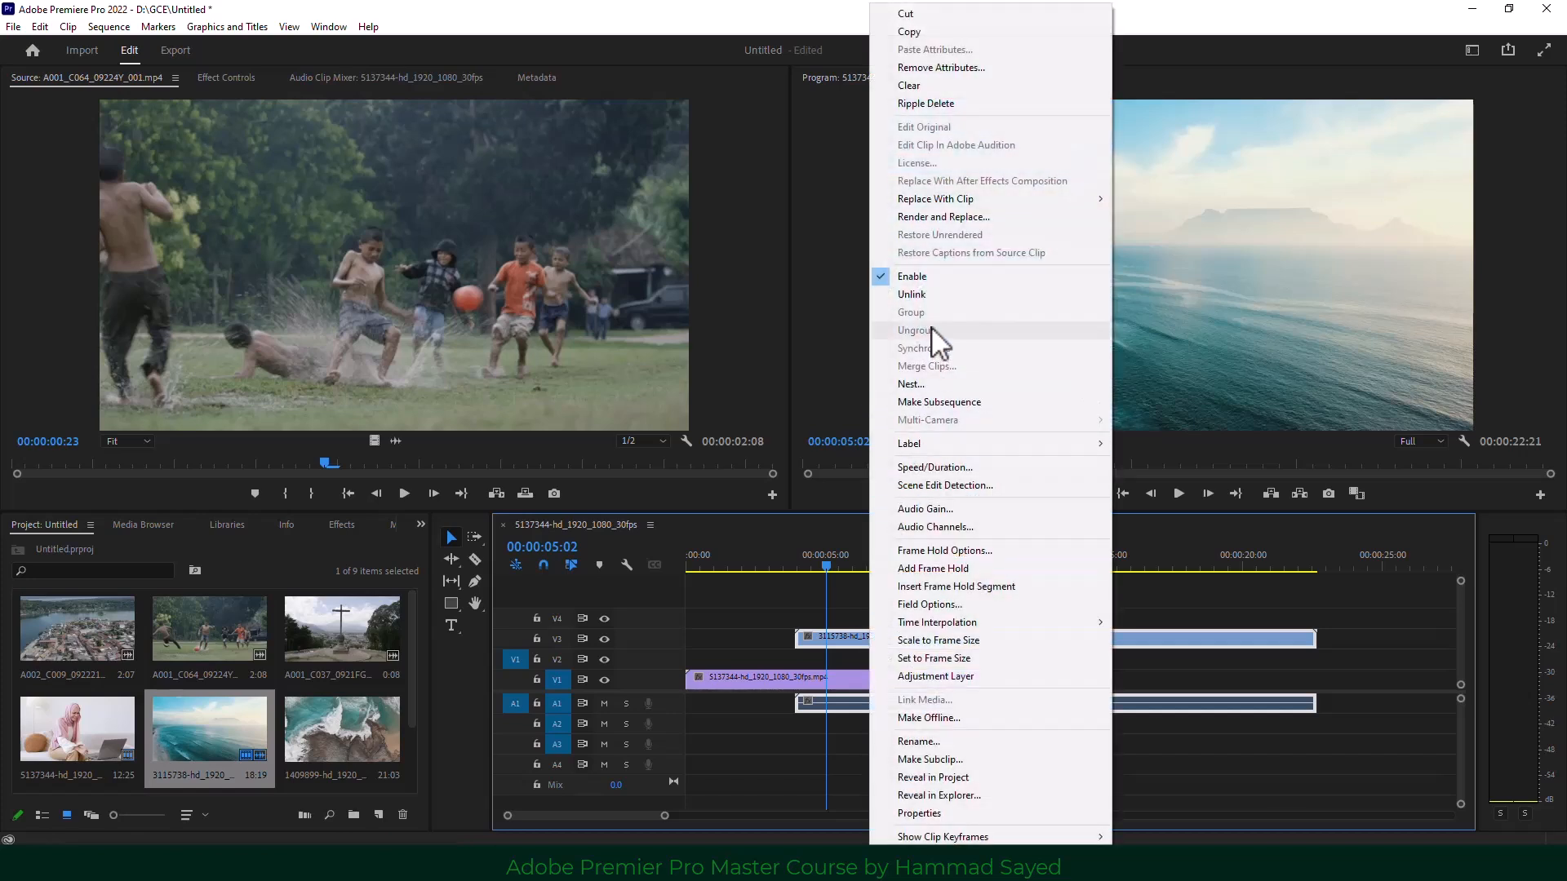
pyautogui.click(931, 295)
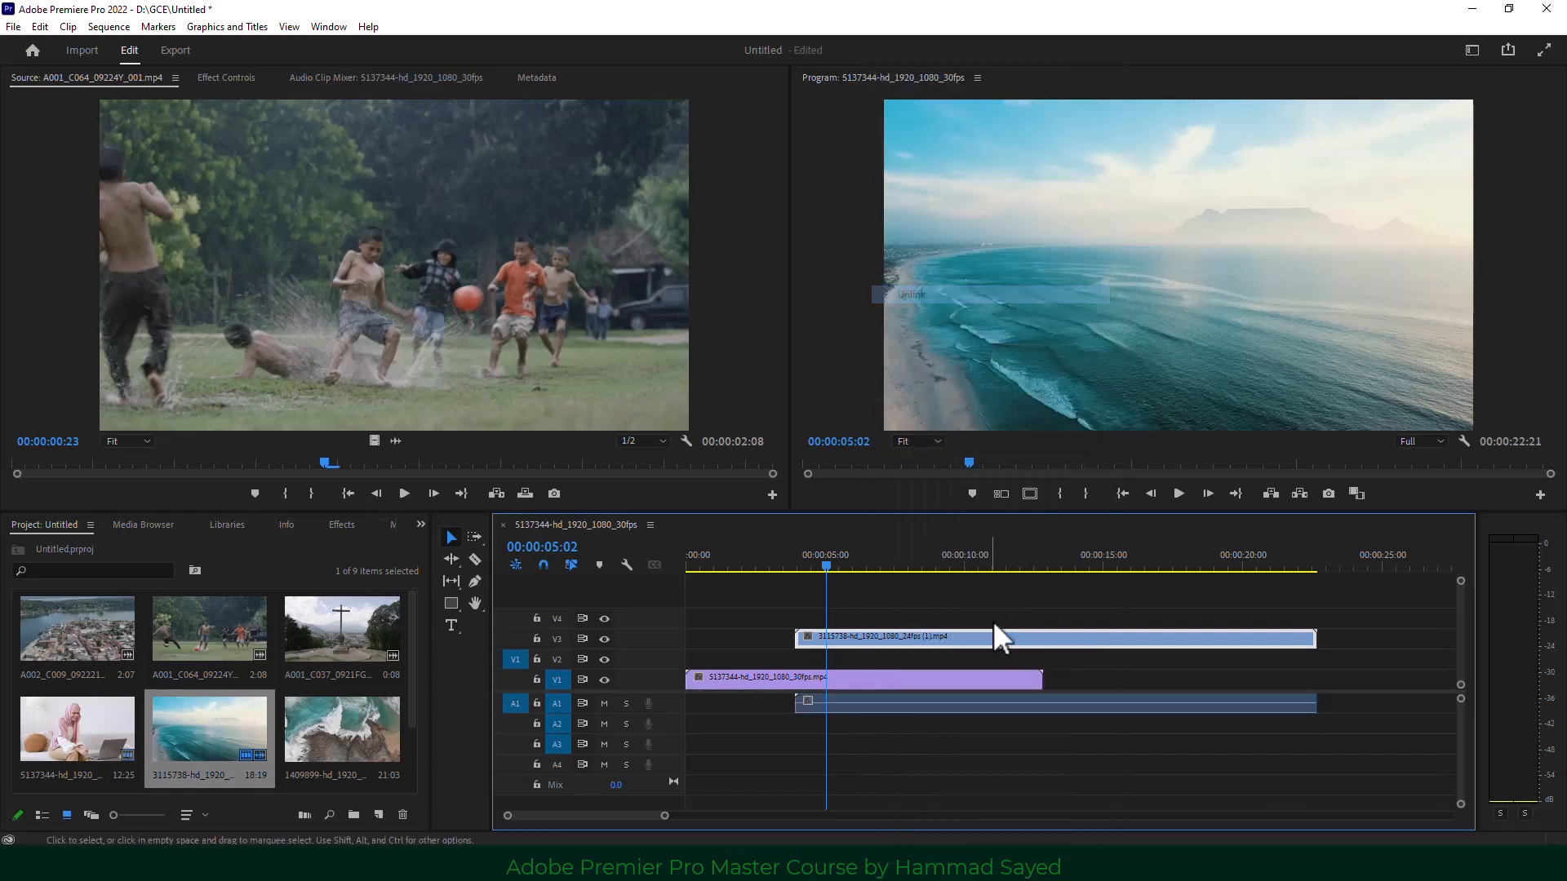
pyautogui.click(1072, 710)
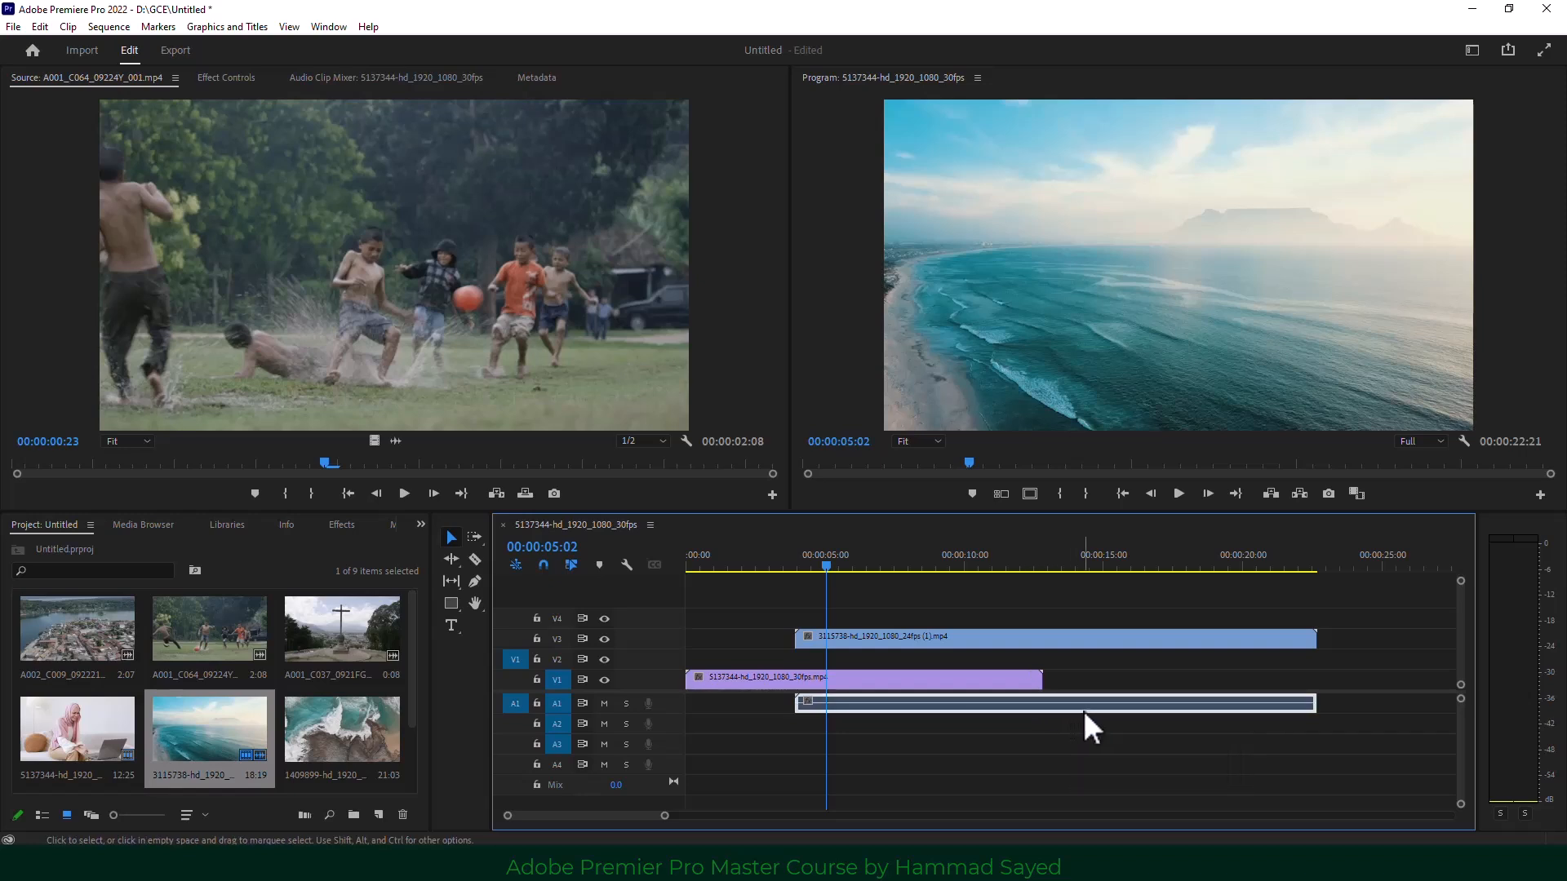
pyautogui.press('Delete')
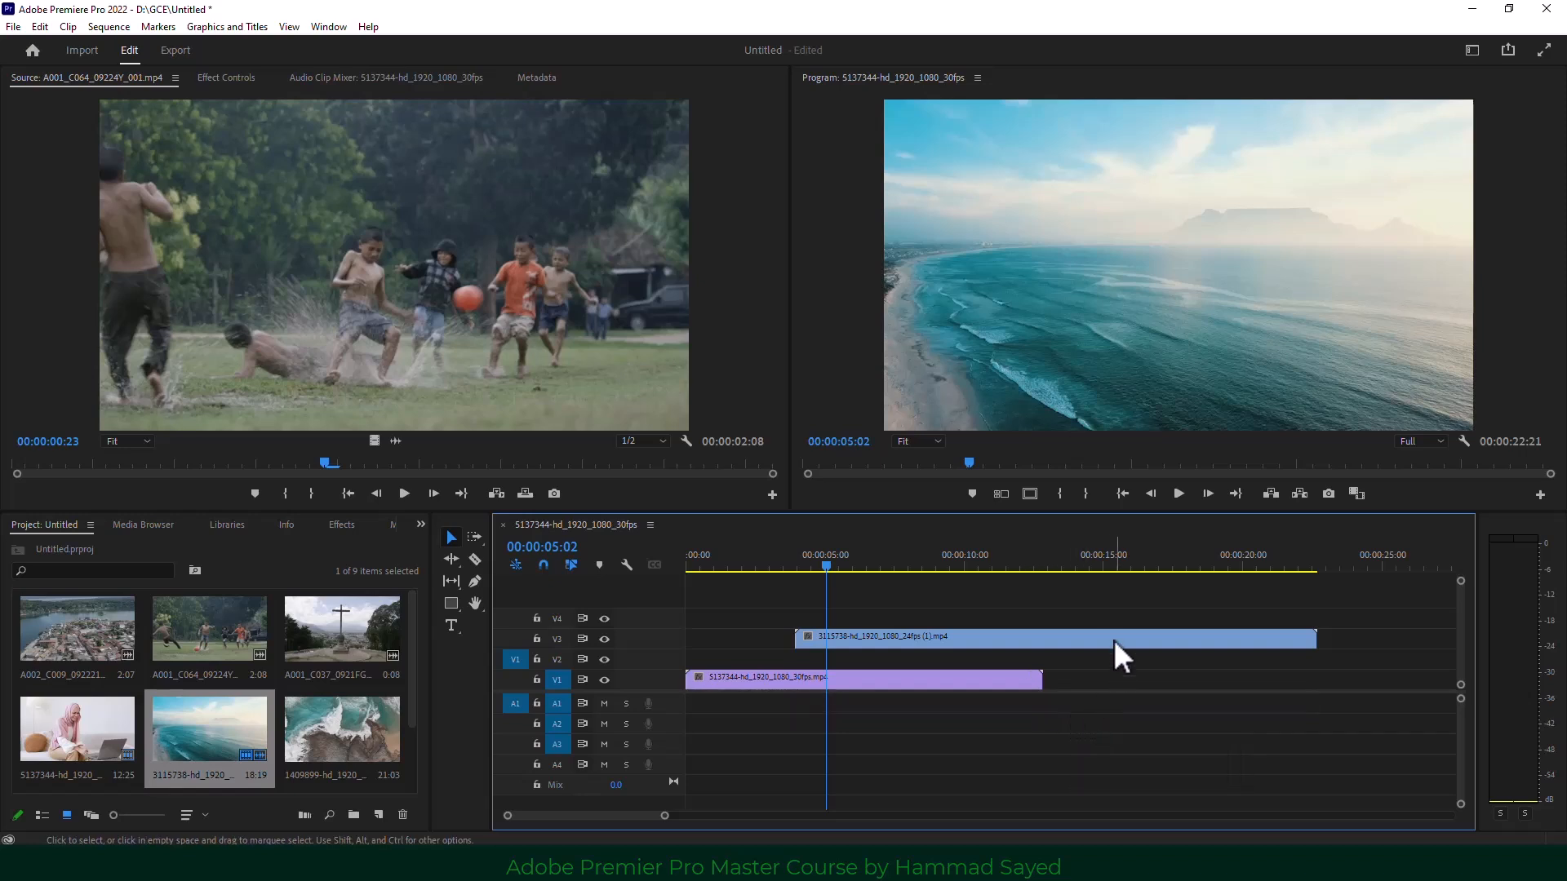
# Delete the beach video on V3 and the 5137344 clip on V1.
pyautogui.click(993, 639)
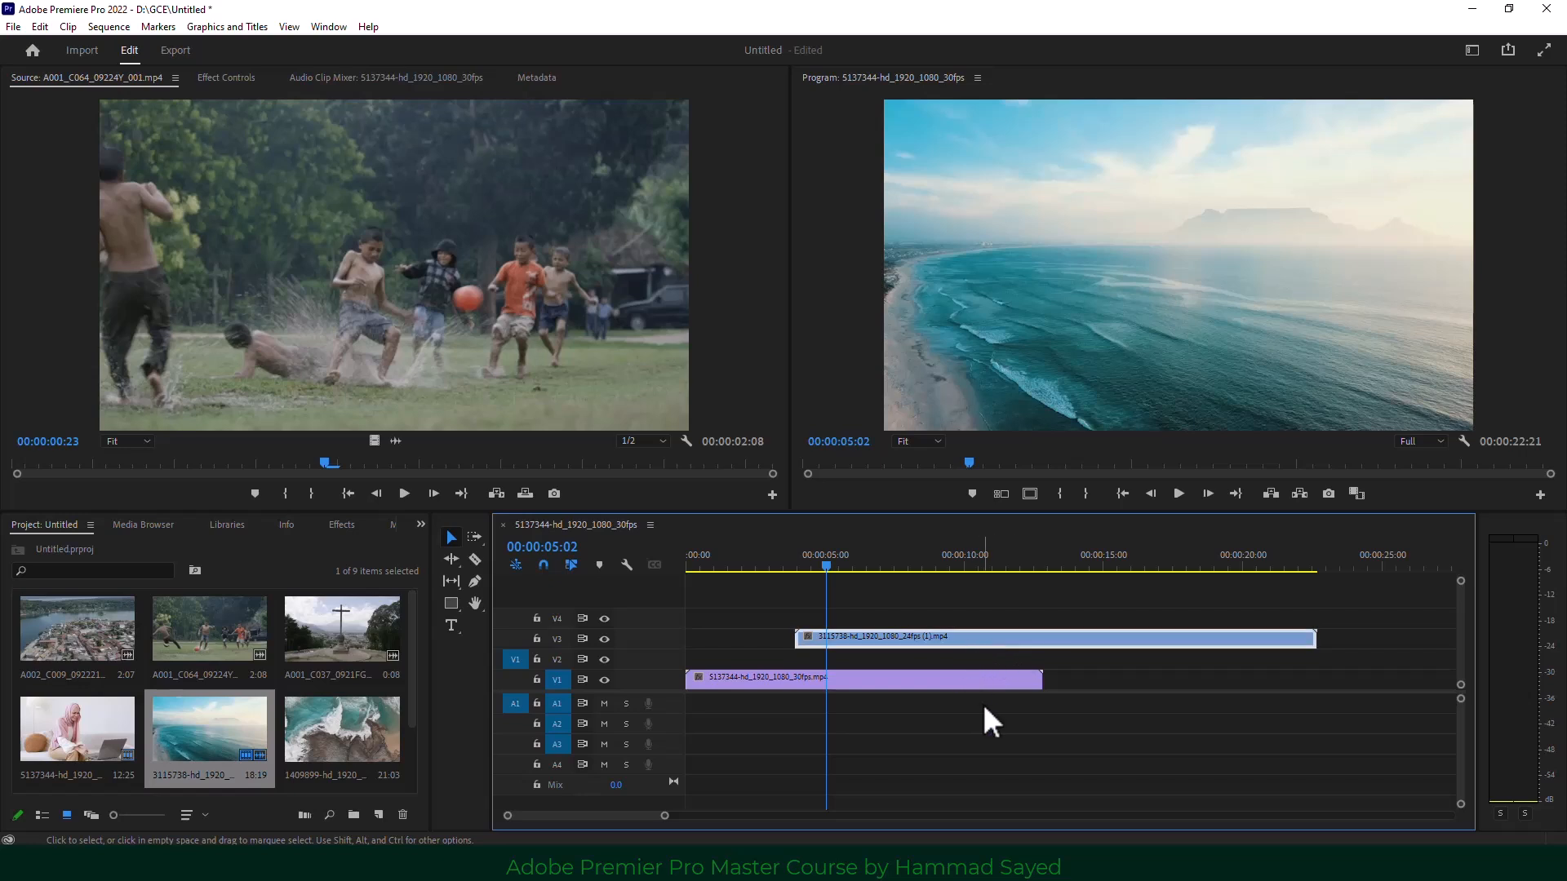
pyautogui.press('Delete')
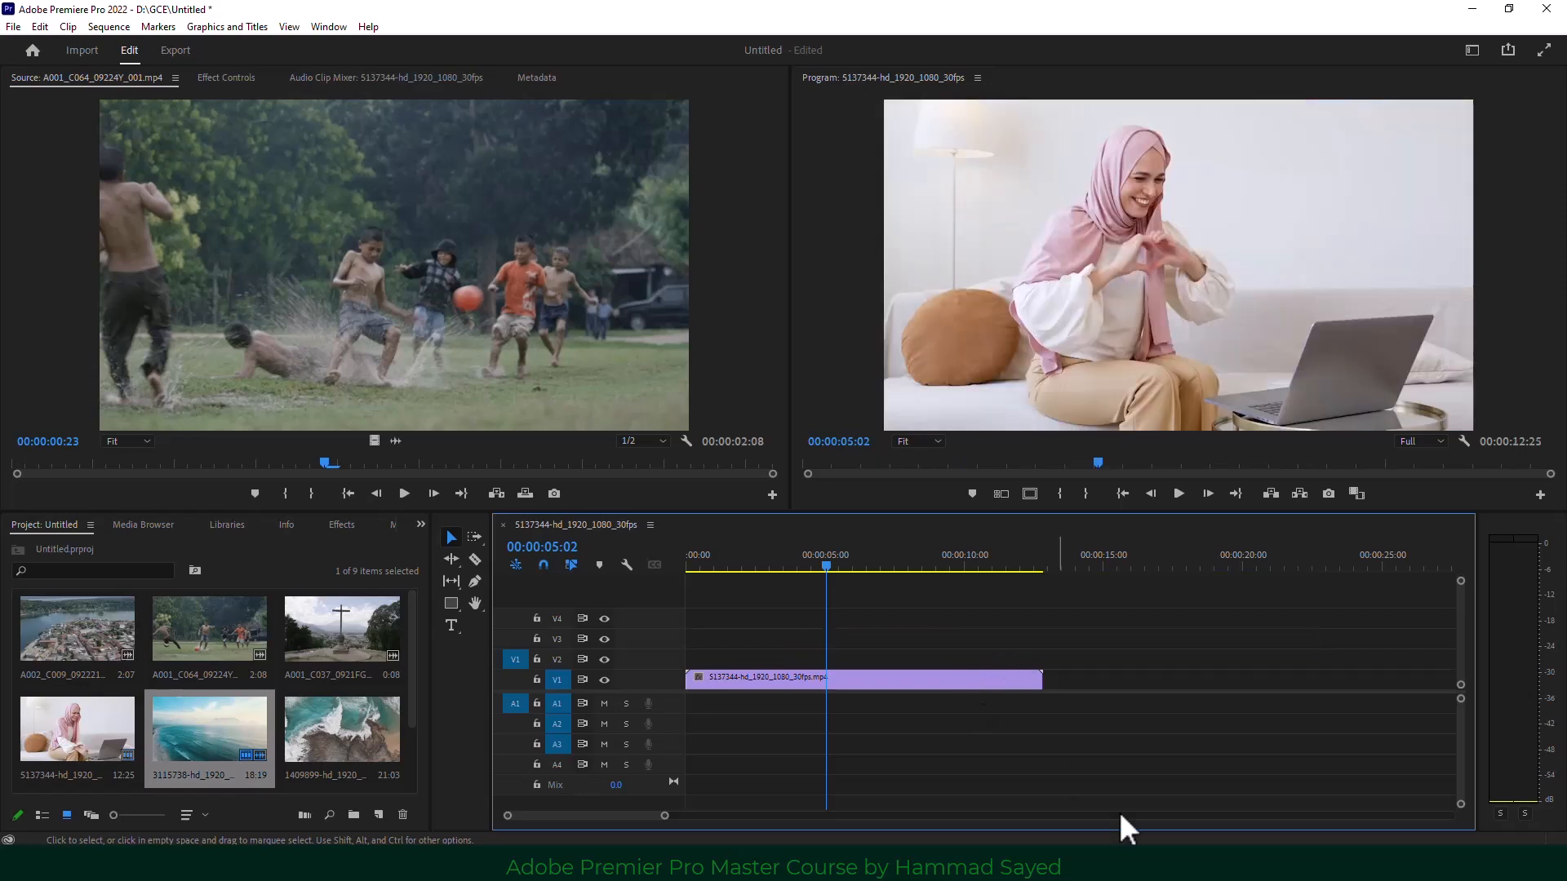
pyautogui.click(896, 676)
pyautogui.press('Delete')
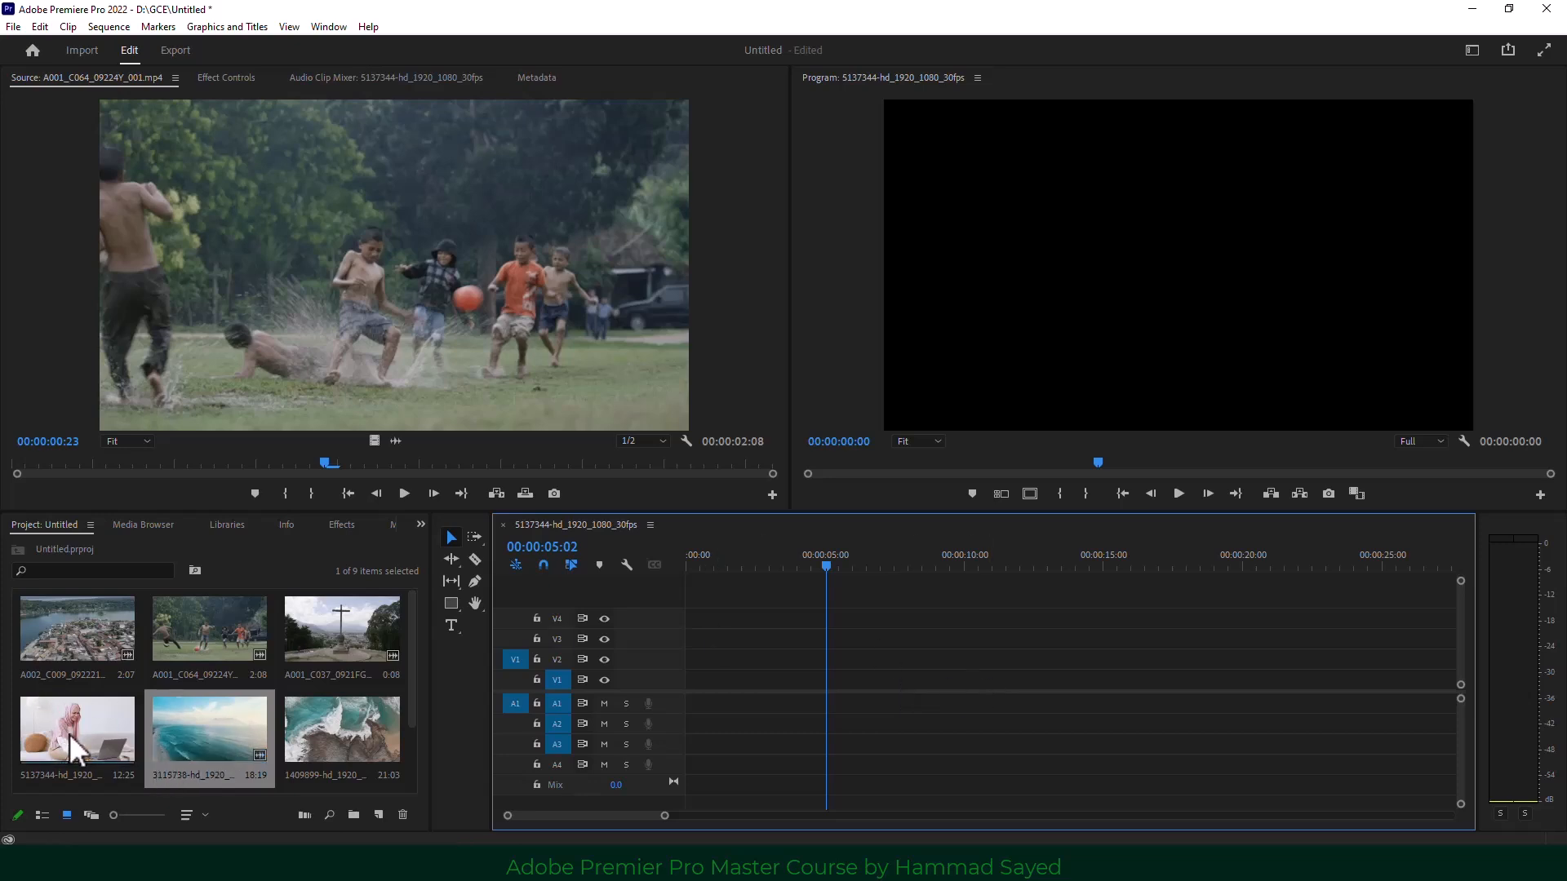
# Place 5137344 on V1 followed directly by 3115738, then zoom the timeline out.
pyautogui.moveTo(65, 726); pyautogui.dragTo(688, 690)
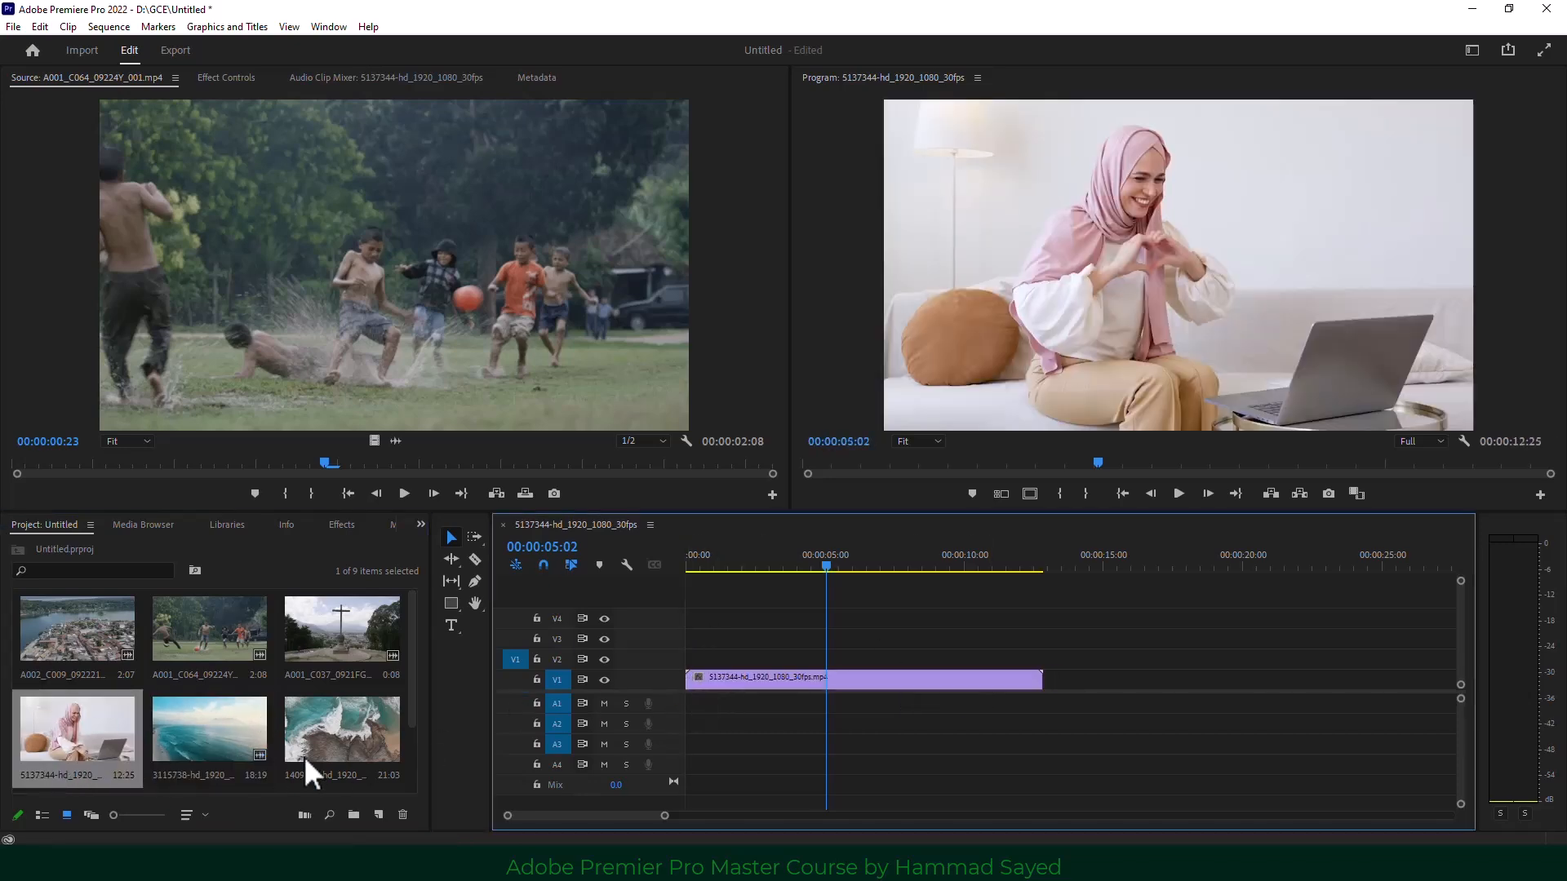
pyautogui.moveTo(192, 745); pyautogui.dragTo(1065, 685)
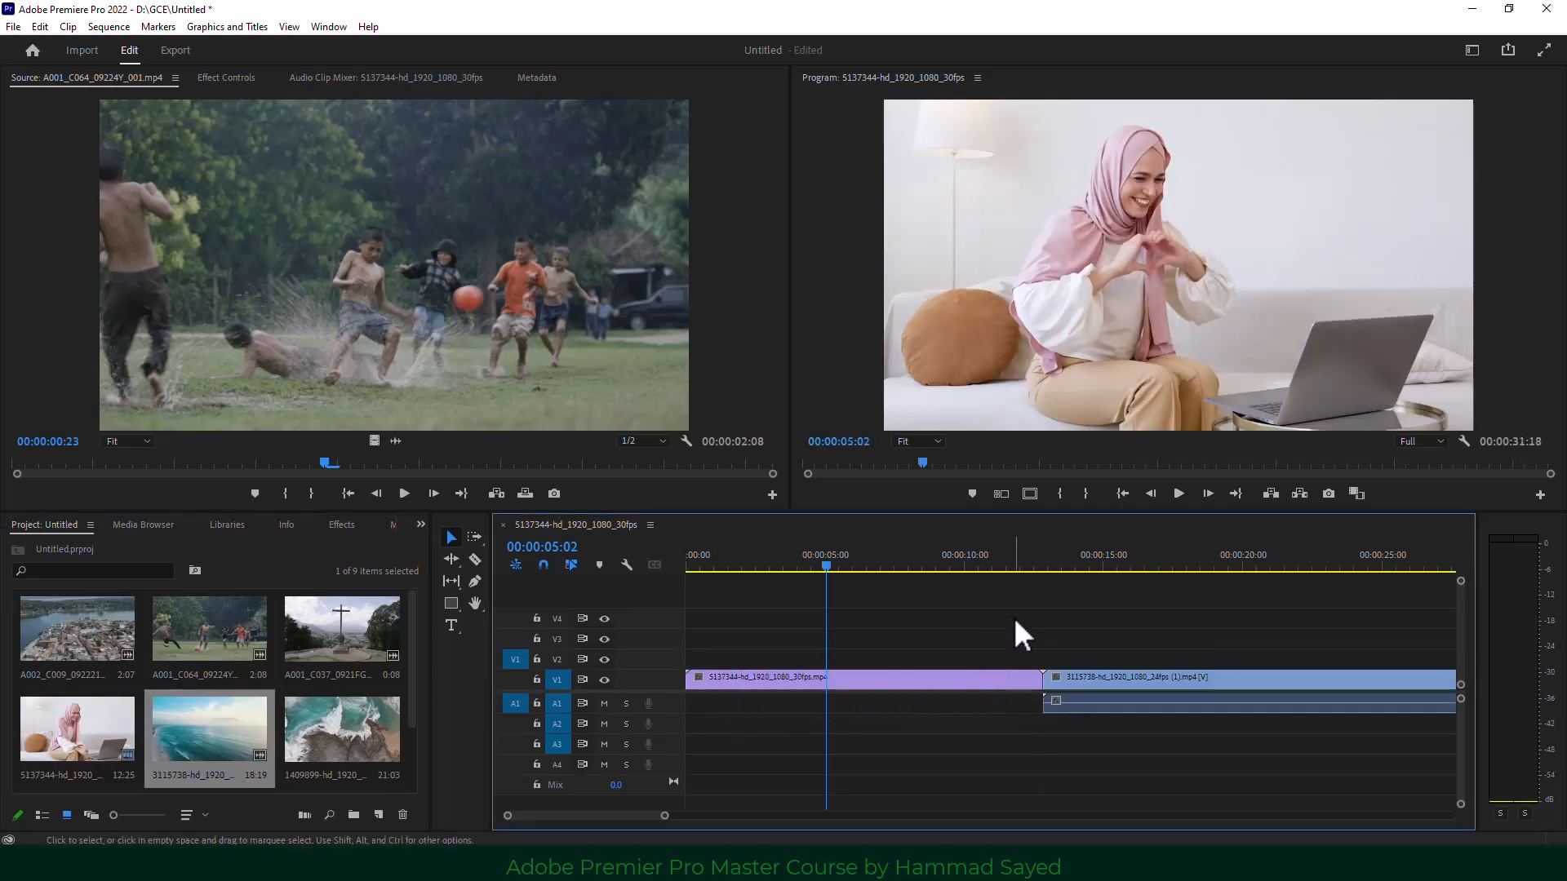
pyautogui.moveTo(663, 815); pyautogui.dragTo(860, 815)
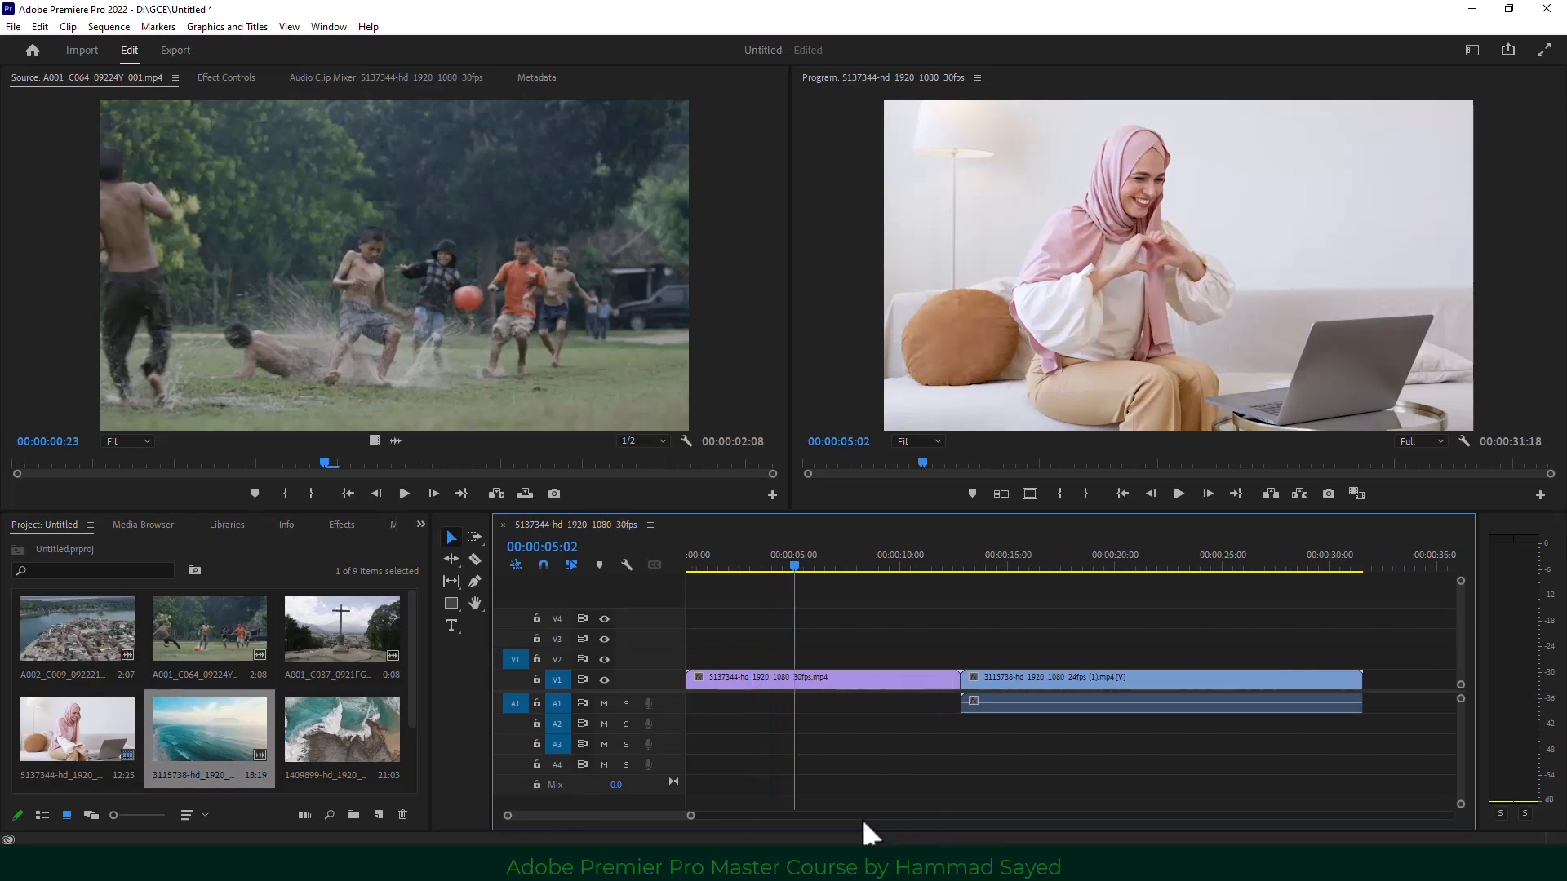
# Scrub through both clips to the sequence end and set Program playback resolution to 1/2.
pyautogui.click(811, 570)
pyautogui.moveTo(813, 570); pyautogui.dragTo(1091, 581)
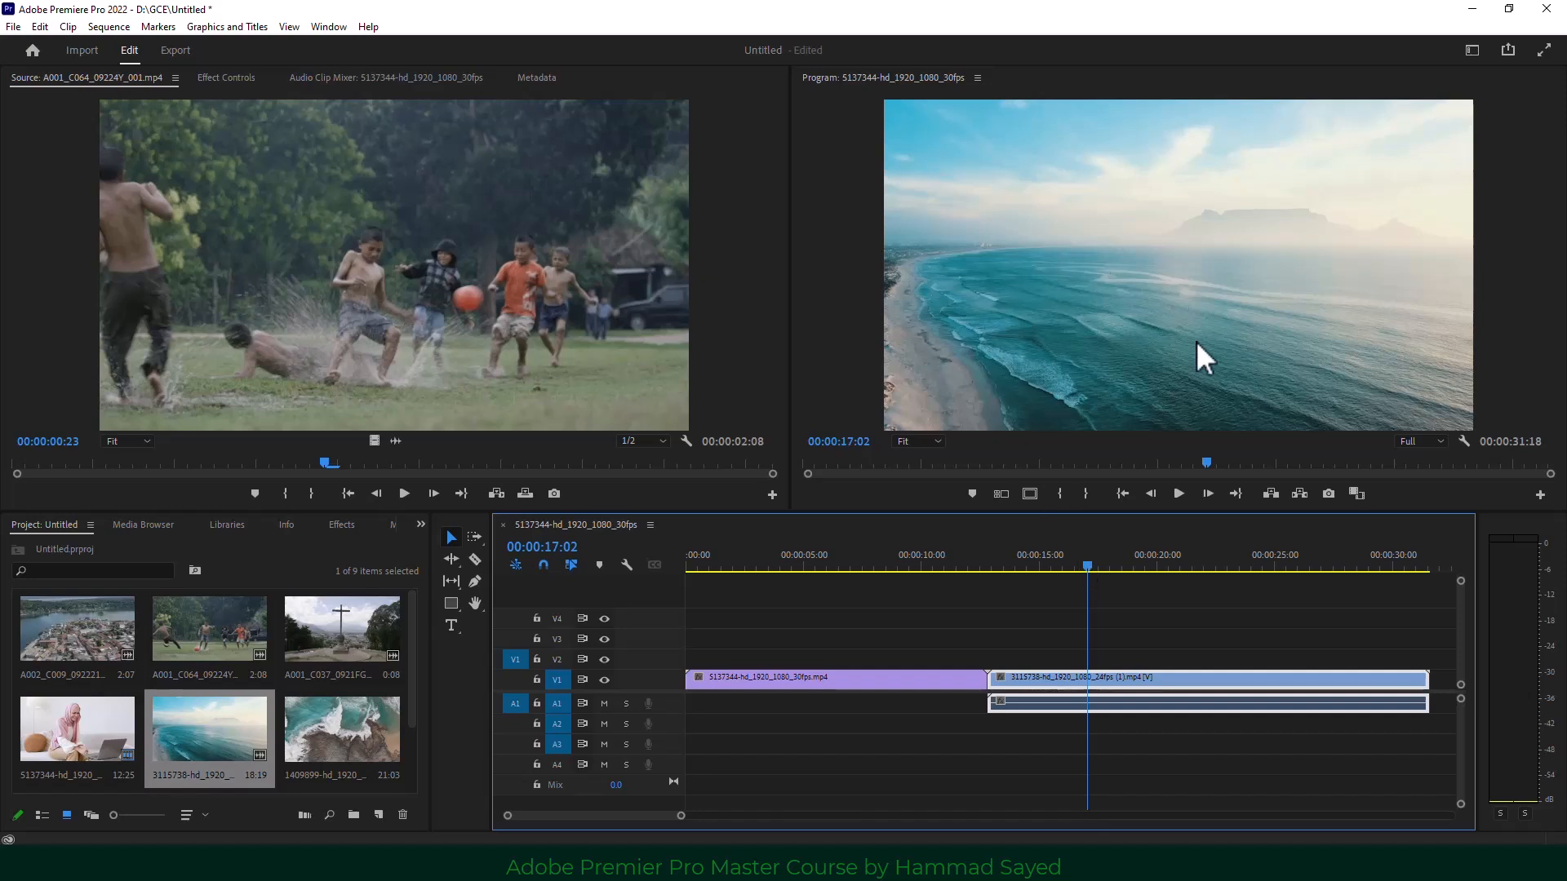
pyautogui.moveTo(1084, 564); pyautogui.dragTo(1066, 563)
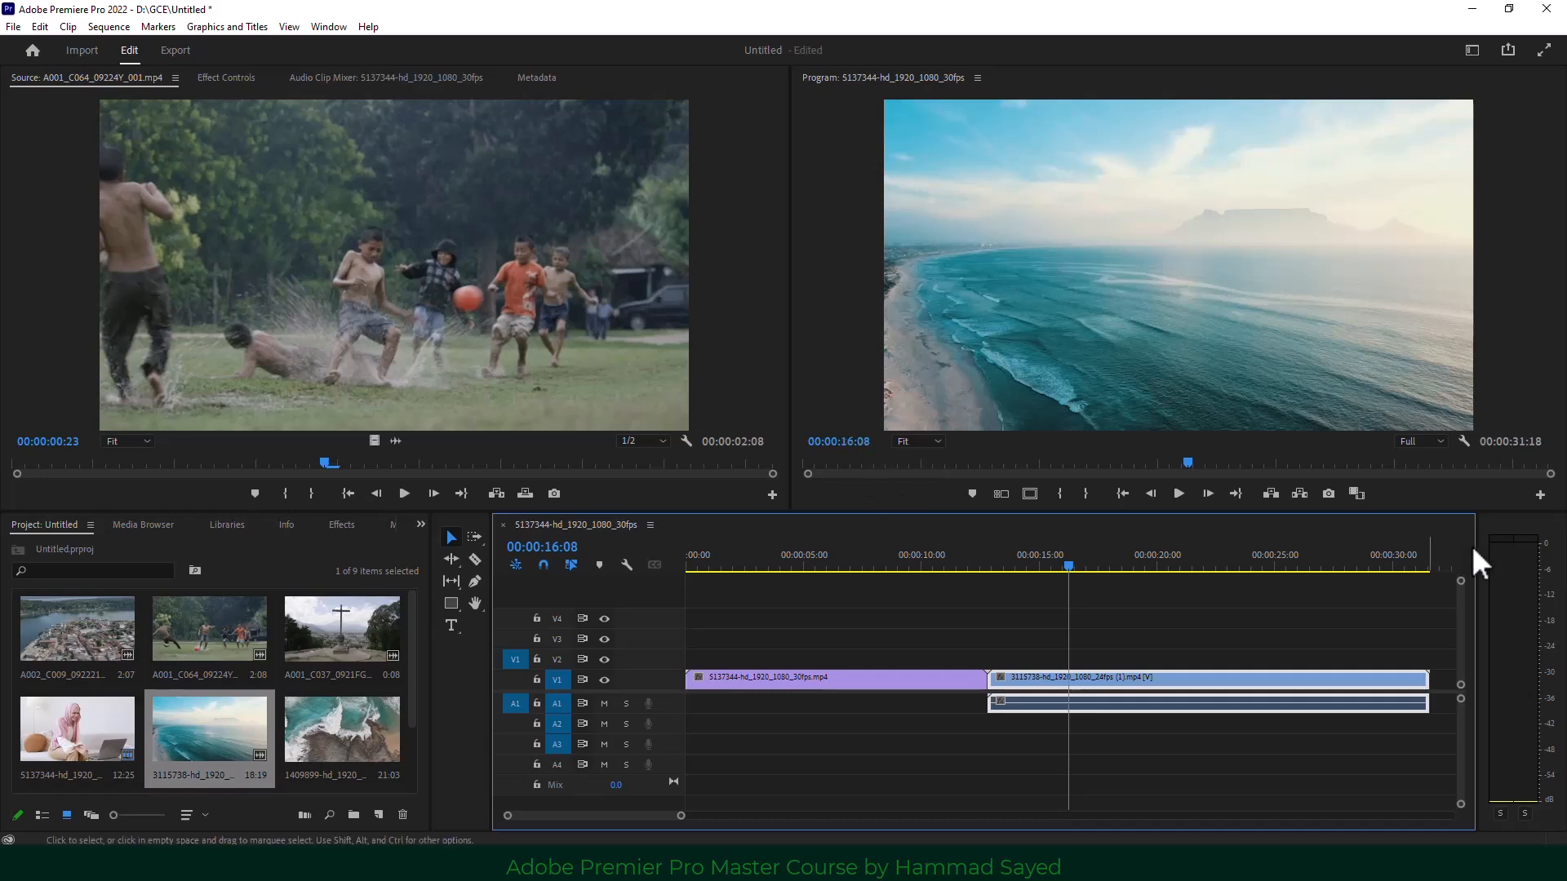
pyautogui.moveTo(1076, 562); pyautogui.dragTo(1387, 566)
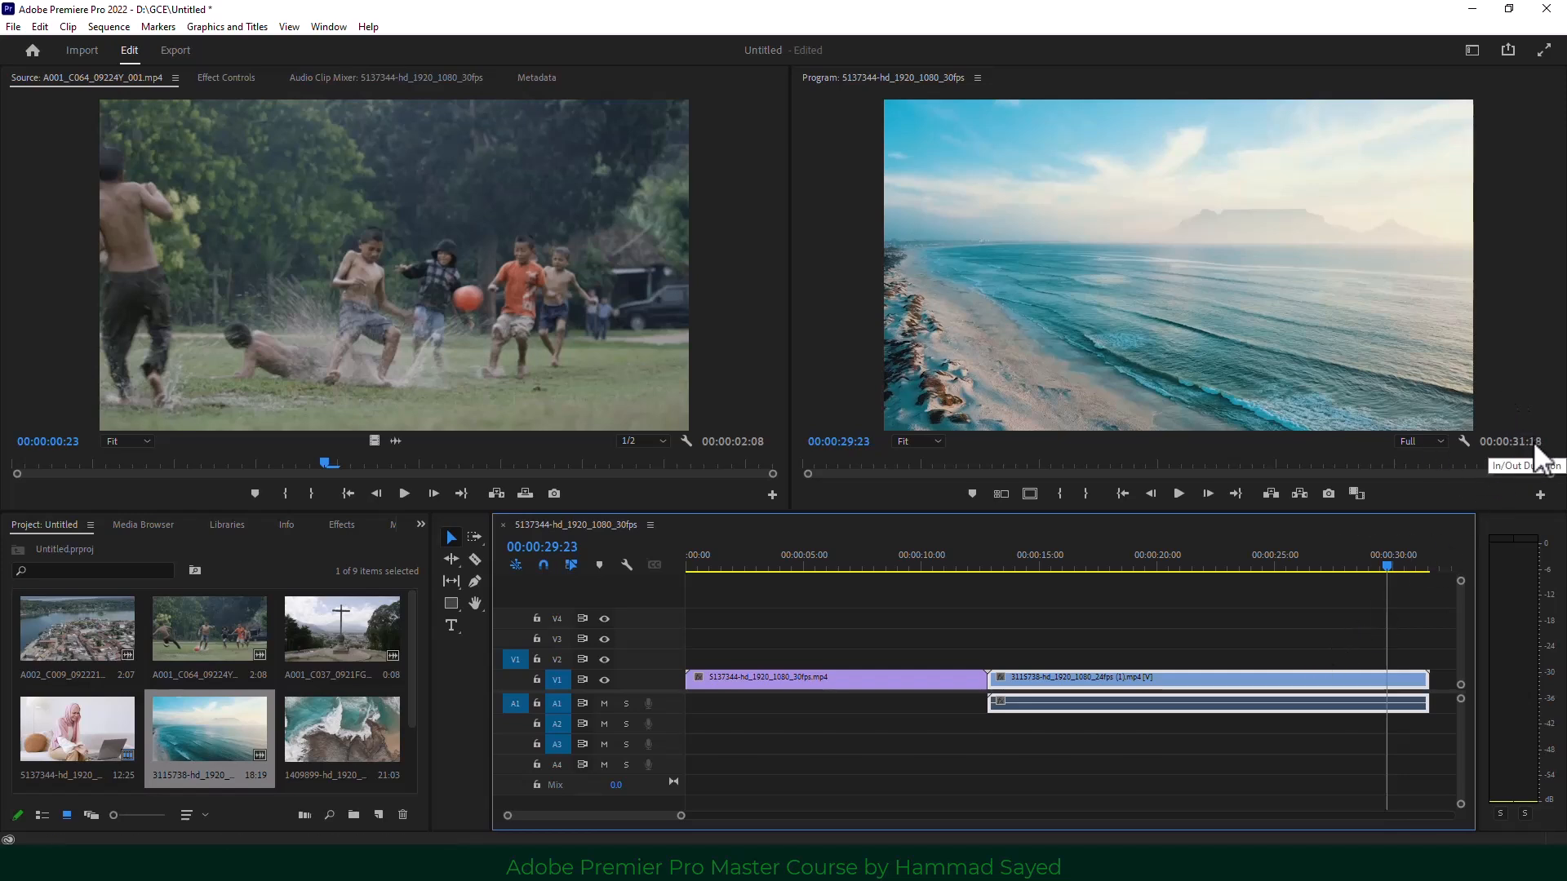
pyautogui.click(1422, 444)
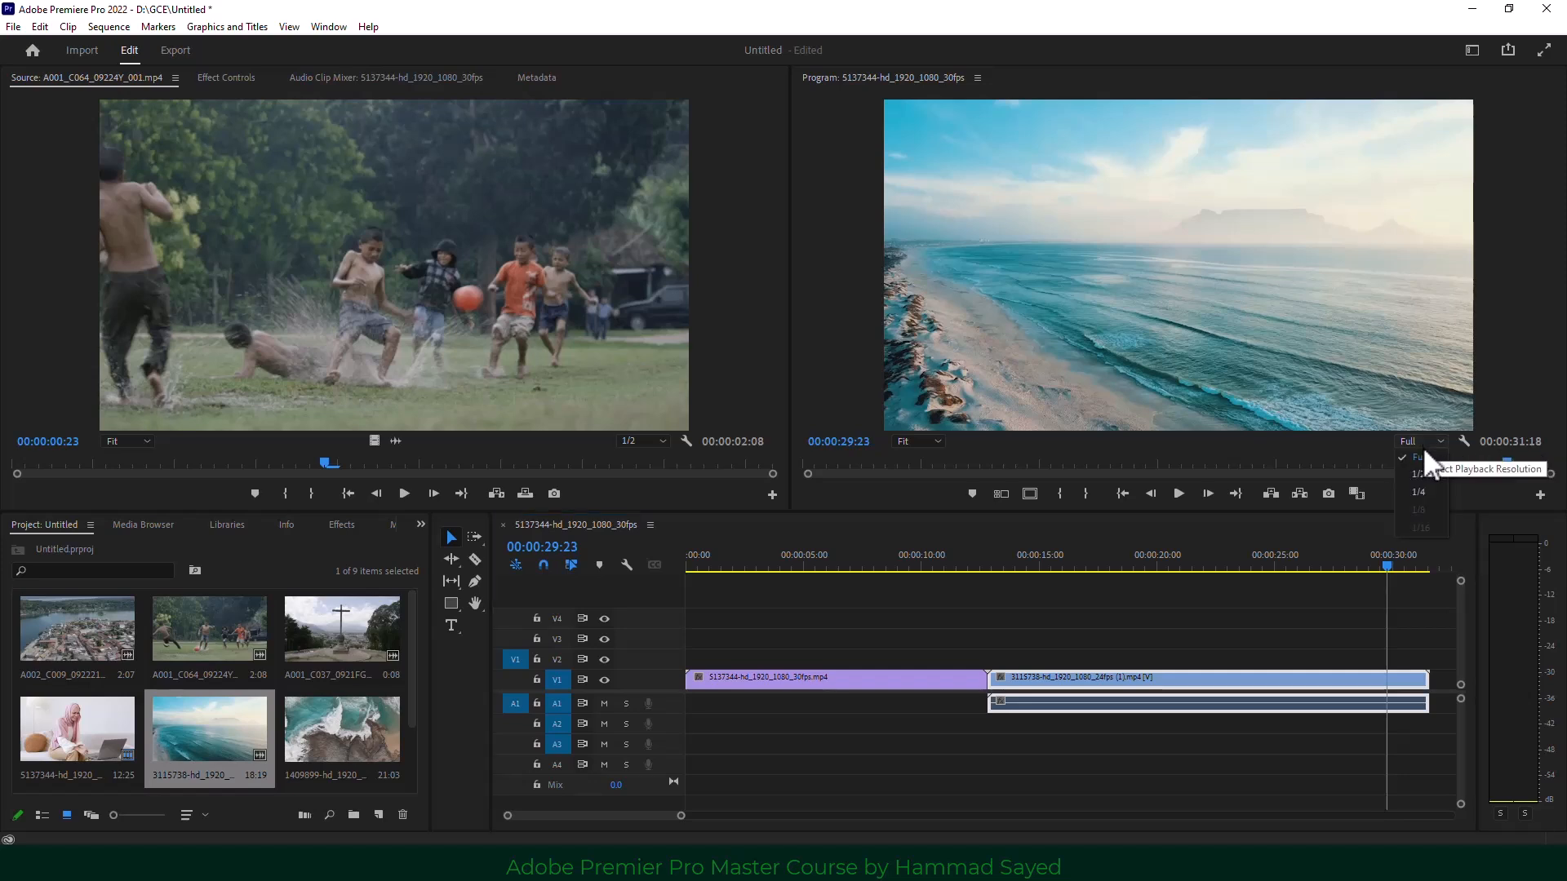
pyautogui.click(1417, 473)
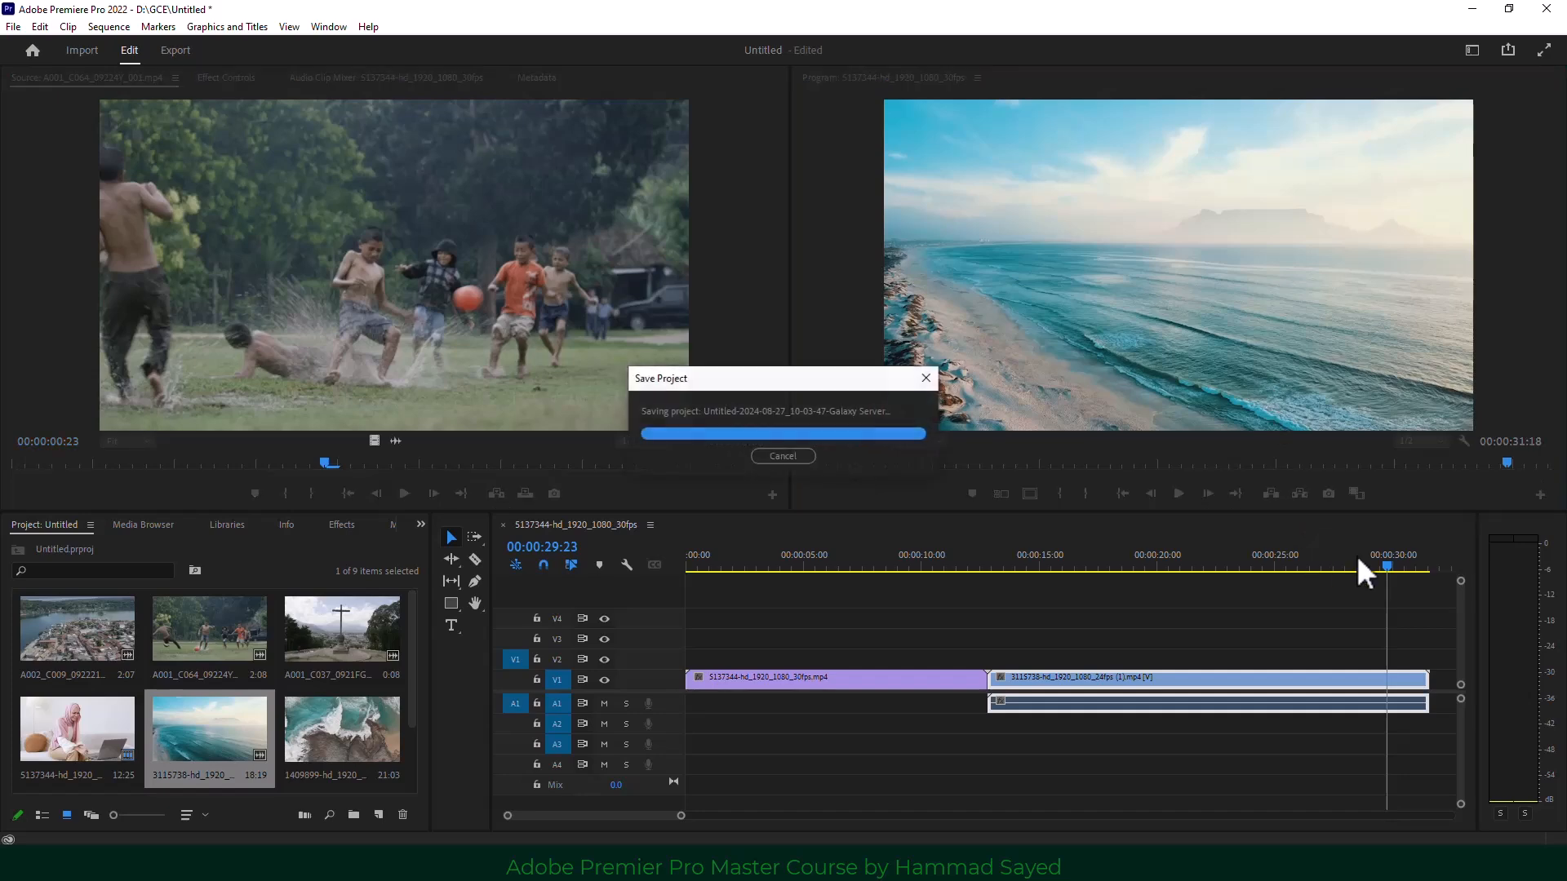
# Return the playhead to 00:00:16:14 and marquee-select the beach clip's video and audio.
pyautogui.moveTo(1391, 565); pyautogui.dragTo(1071, 637)
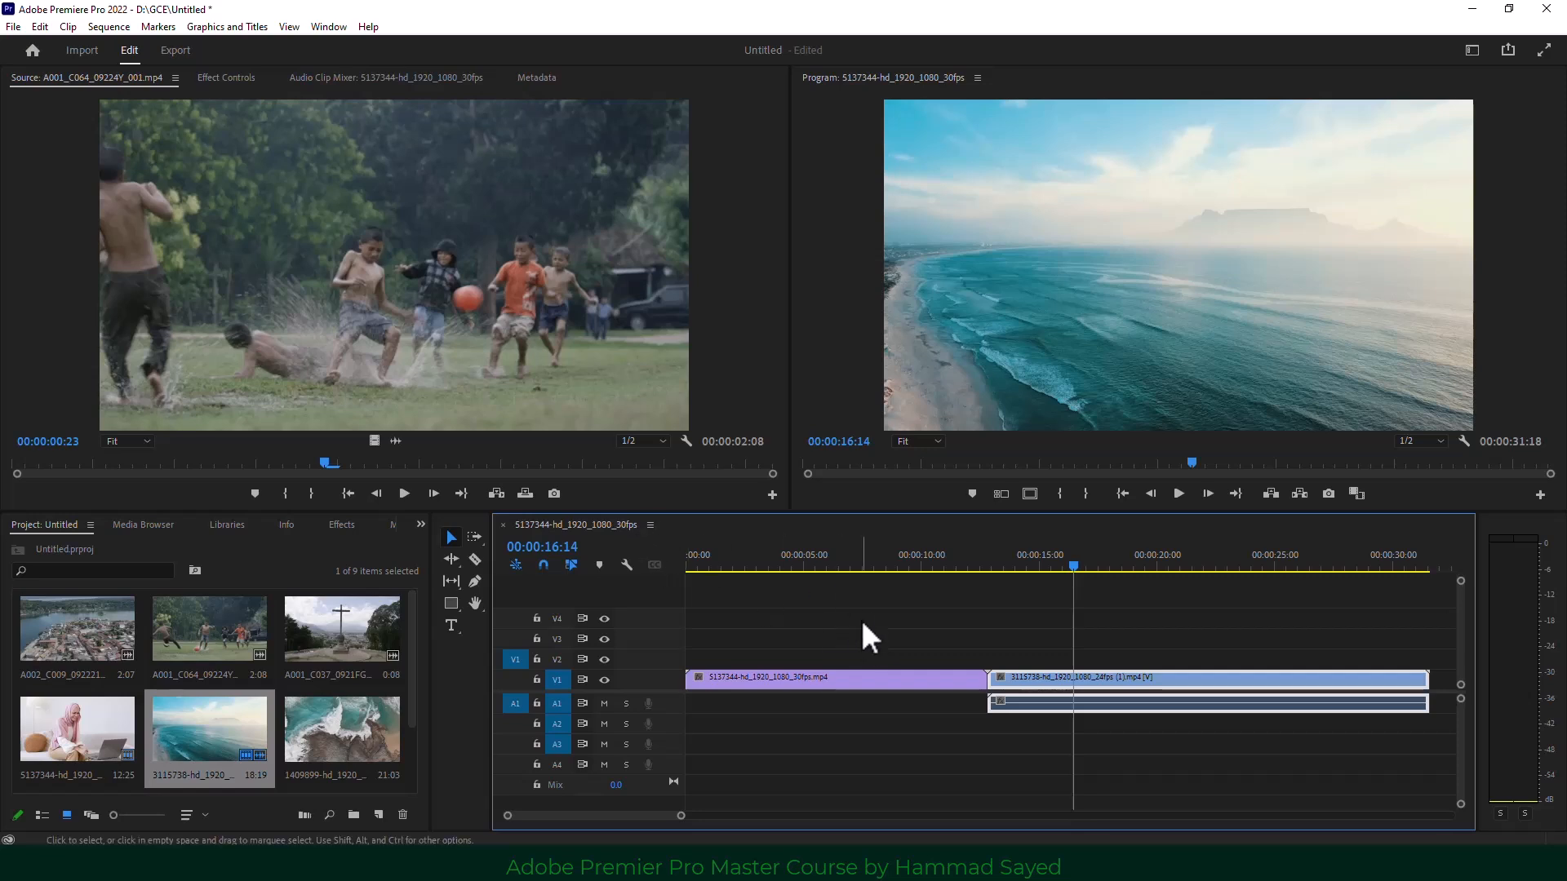
pyautogui.click(1289, 608)
pyautogui.moveTo(1288, 605); pyautogui.dragTo(919, 752)
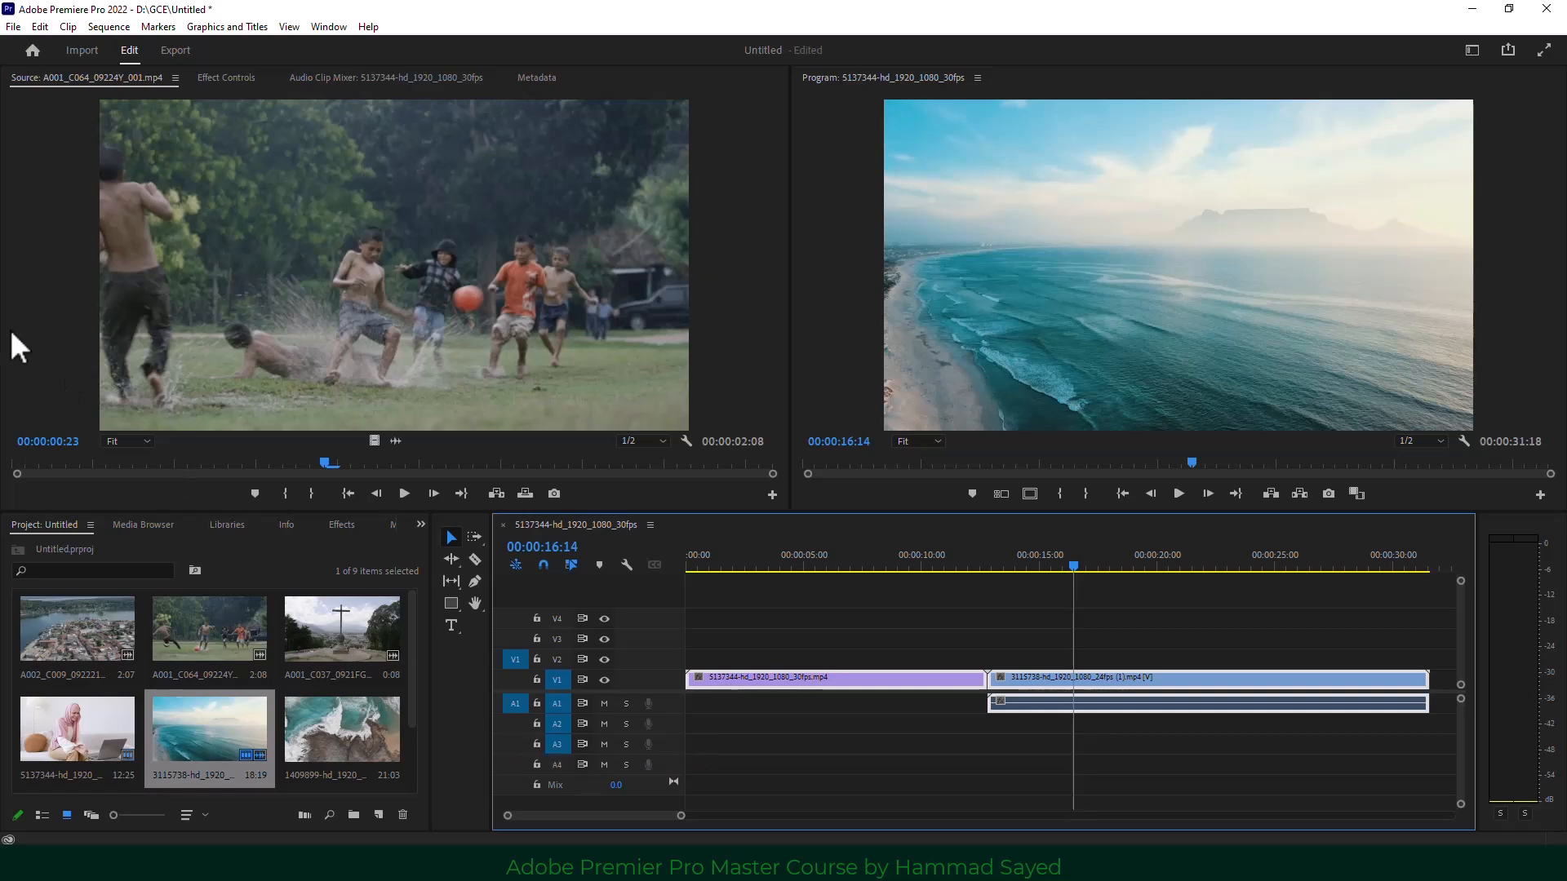
# Open File > New > Sequence and expand the ARRI > 1080p preset folders.
pyautogui.click(12, 22)
pyautogui.moveTo(47, 45)
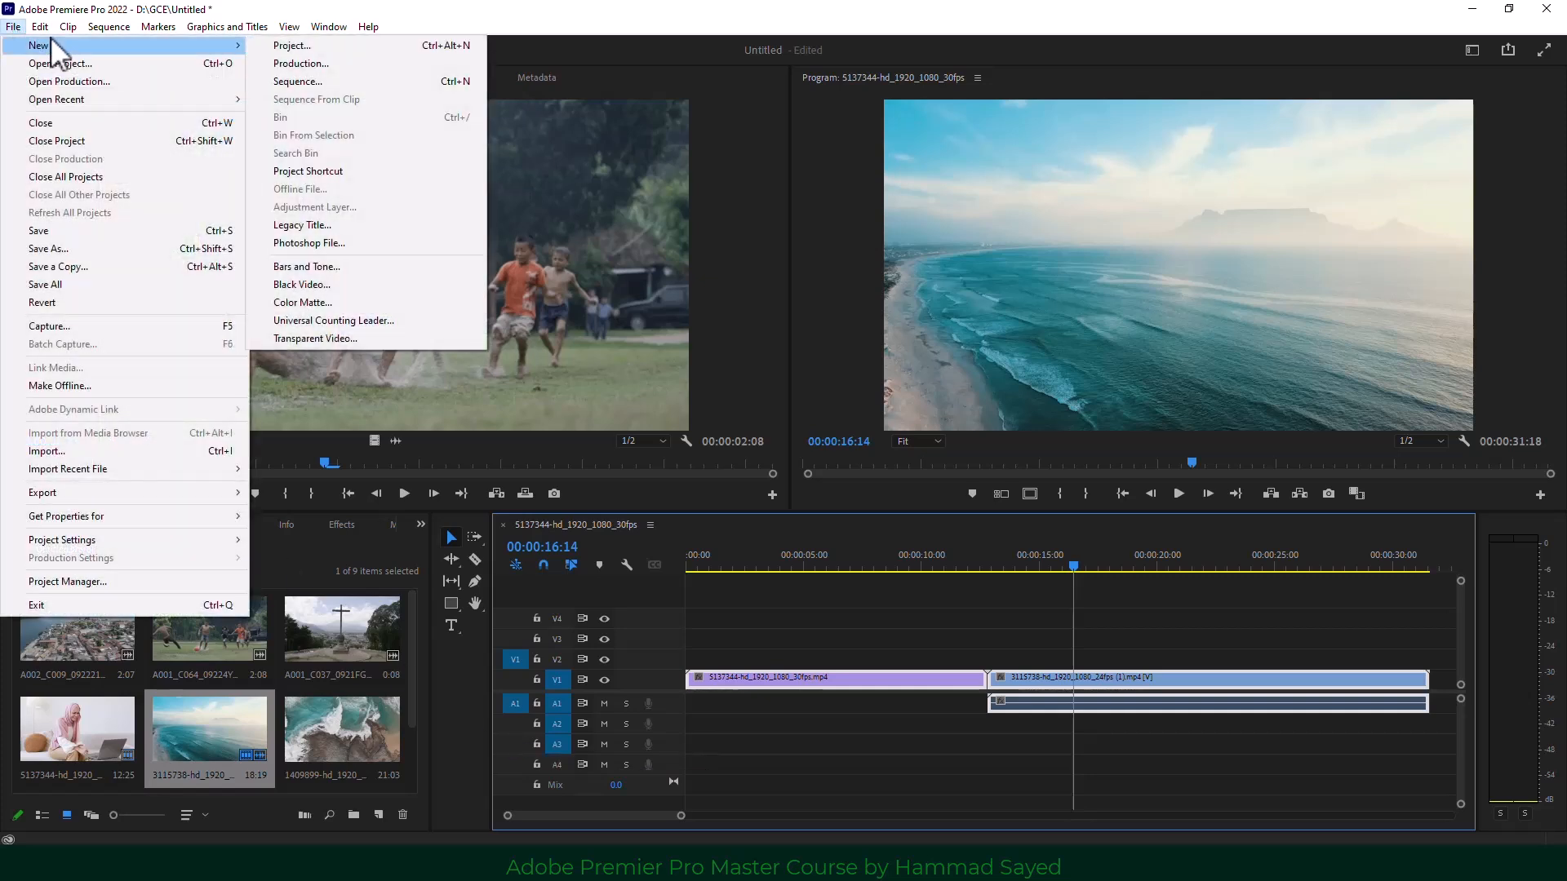
pyautogui.click(333, 81)
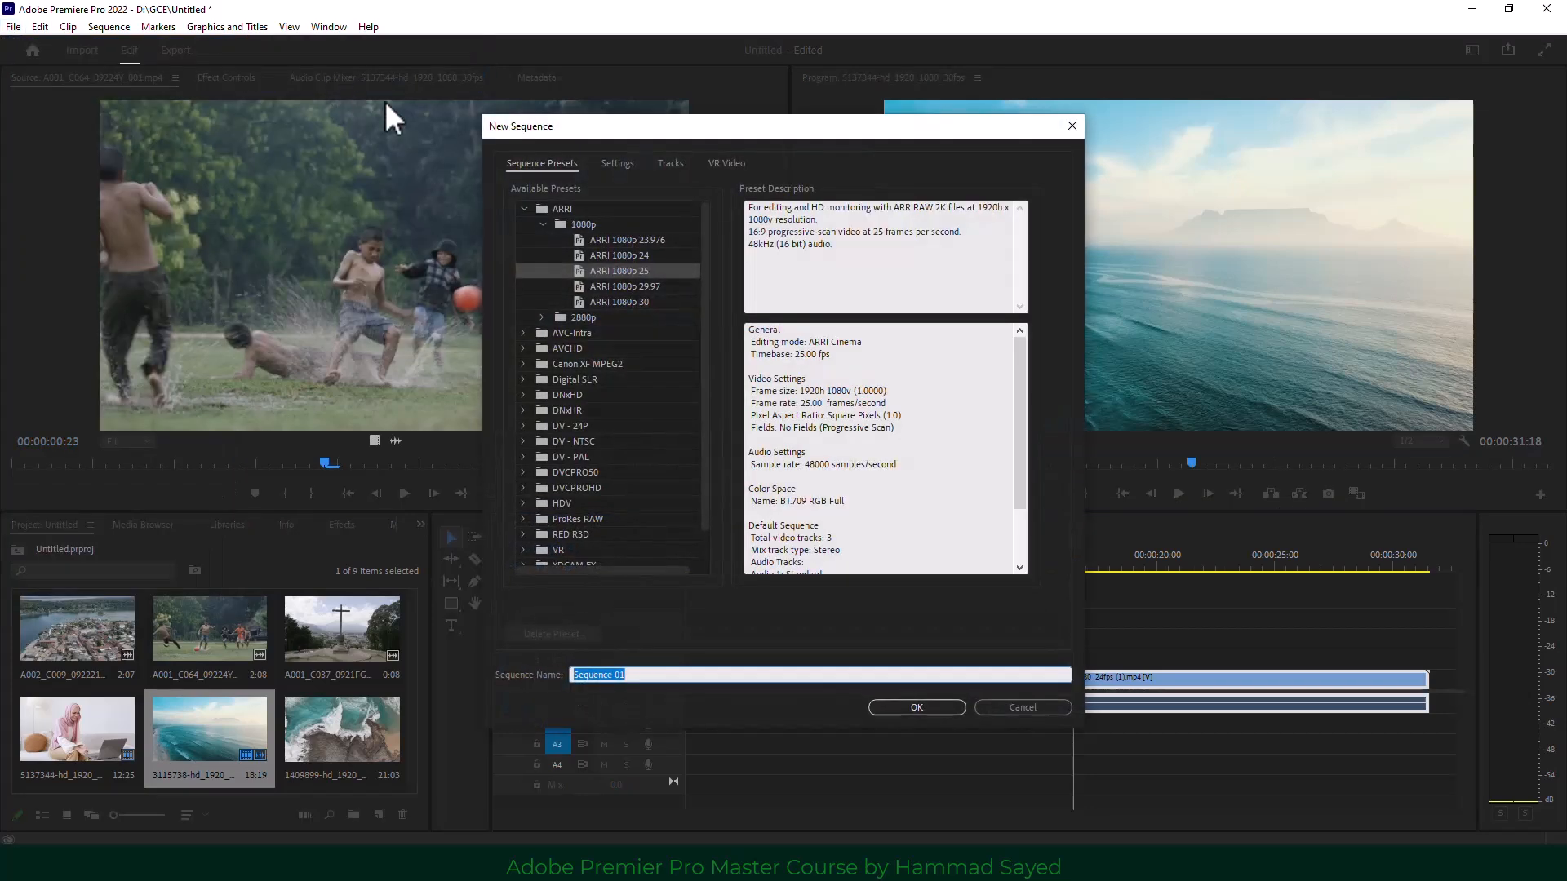
pyautogui.moveTo(558, 131); pyautogui.dragTo(355, 132)
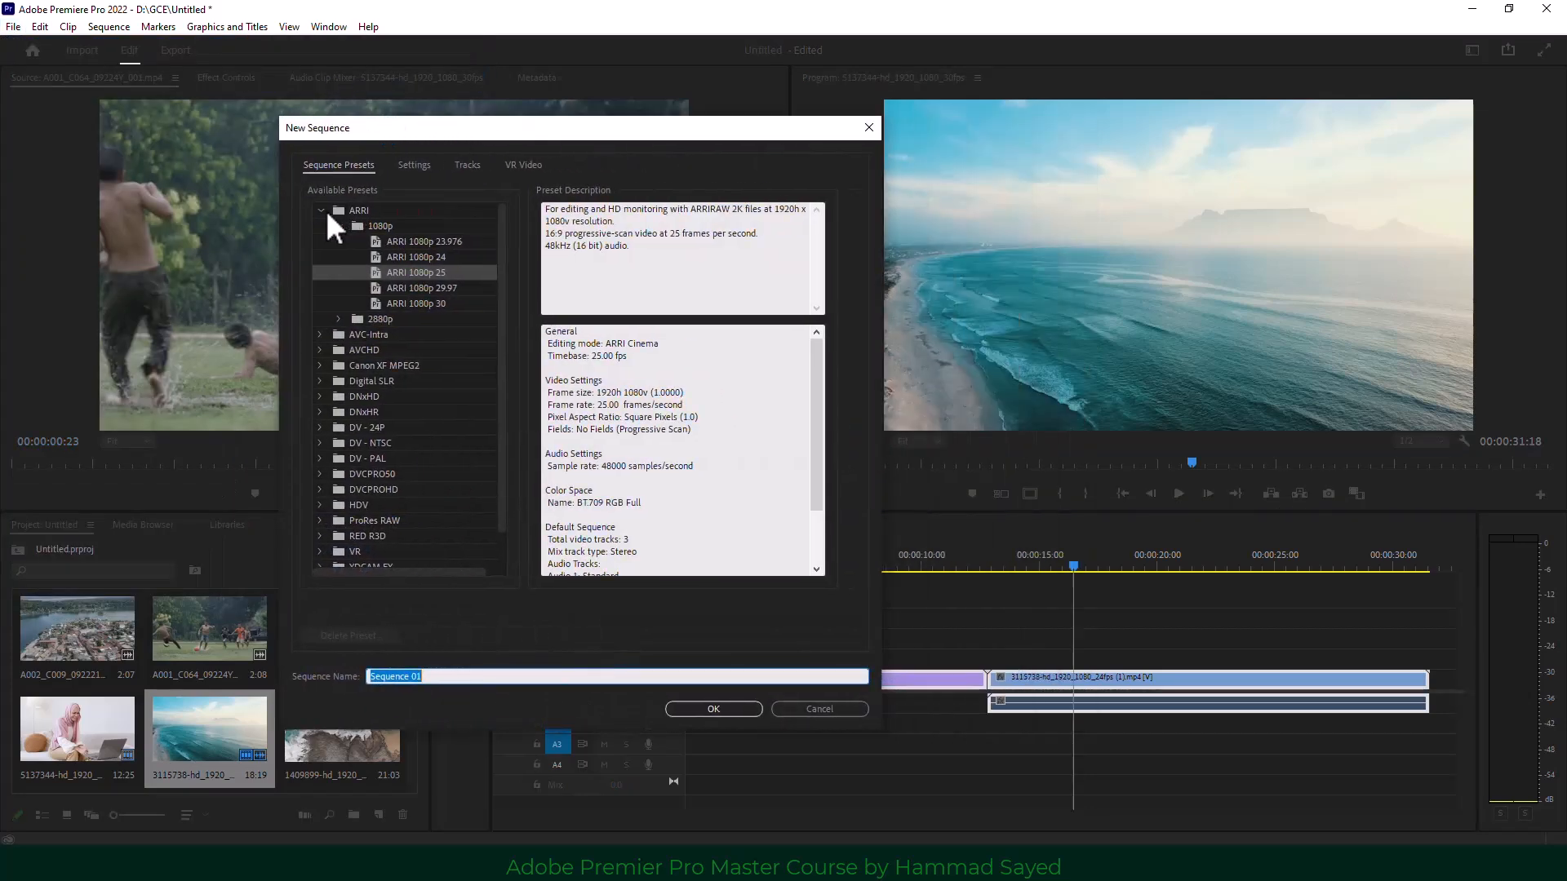
pyautogui.click(321, 210)
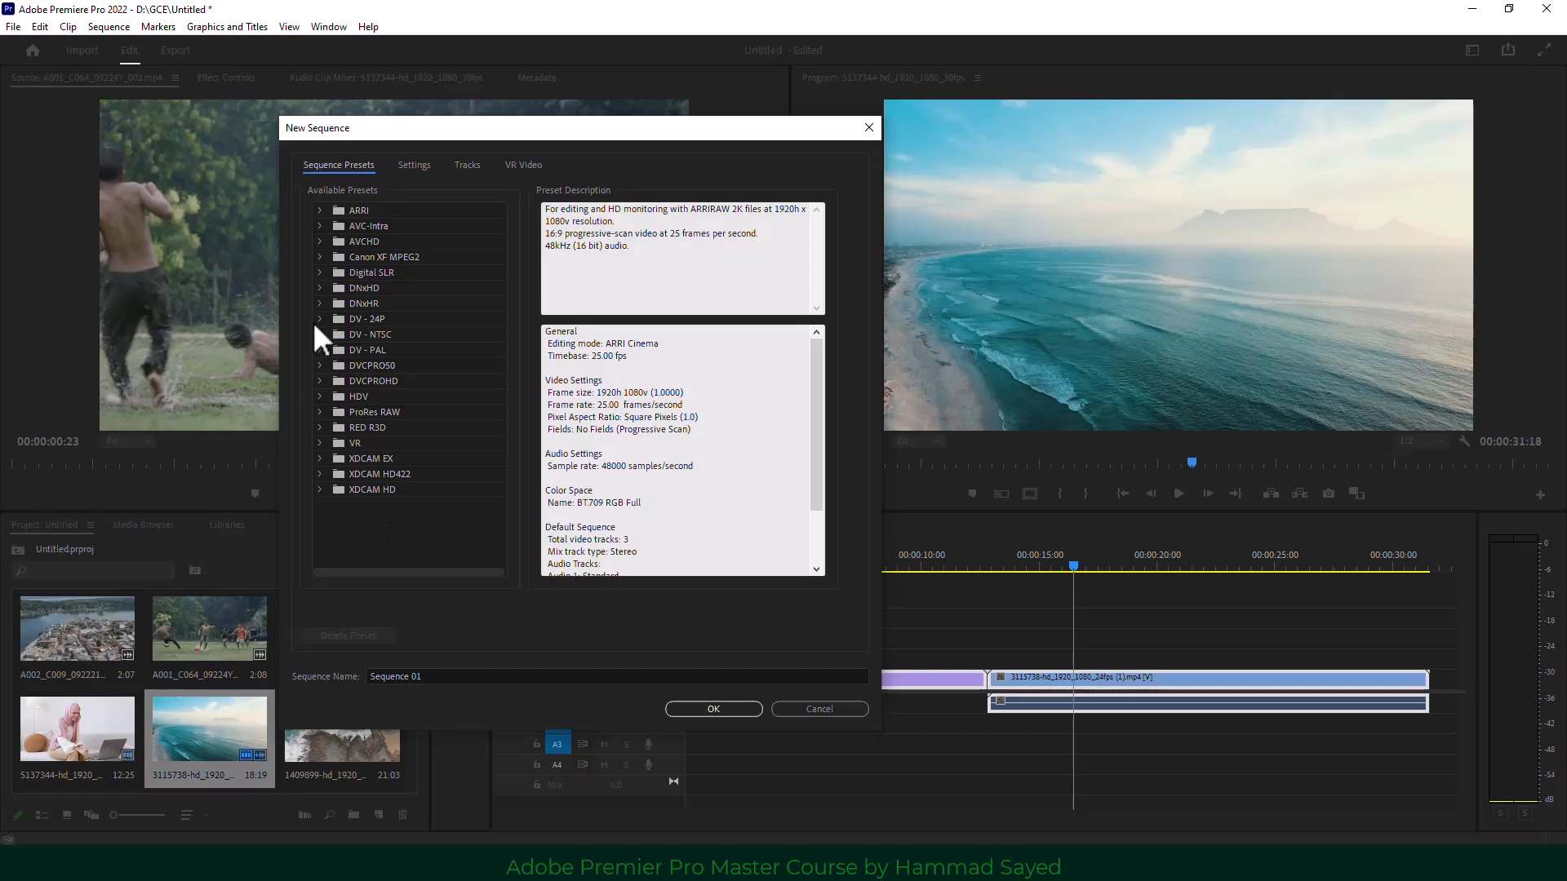
pyautogui.click(321, 210)
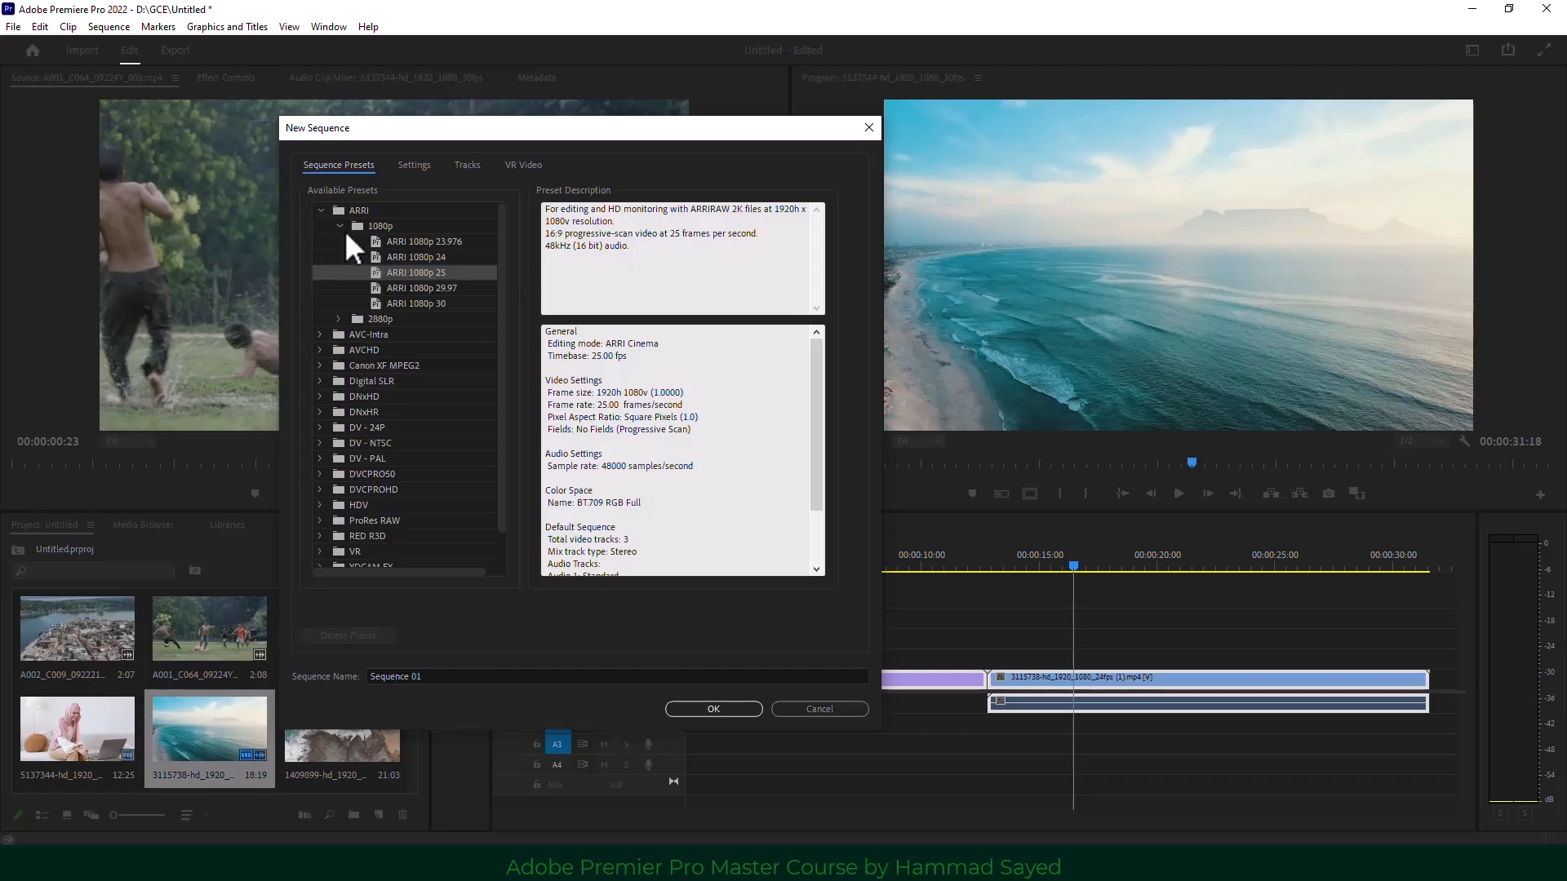
pyautogui.click(340, 224)
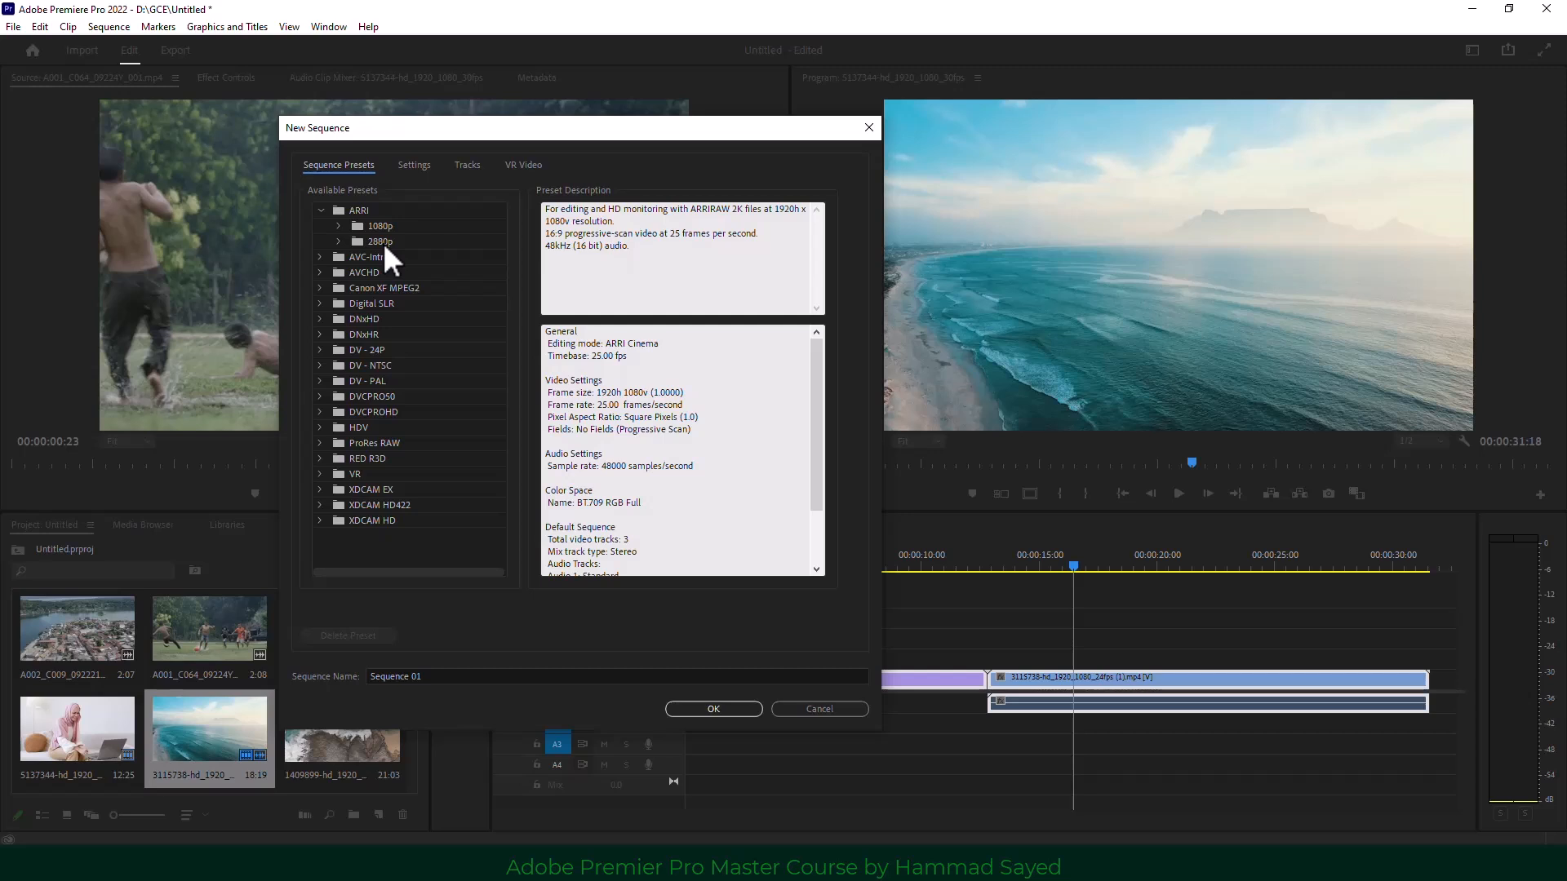
pyautogui.click(337, 225)
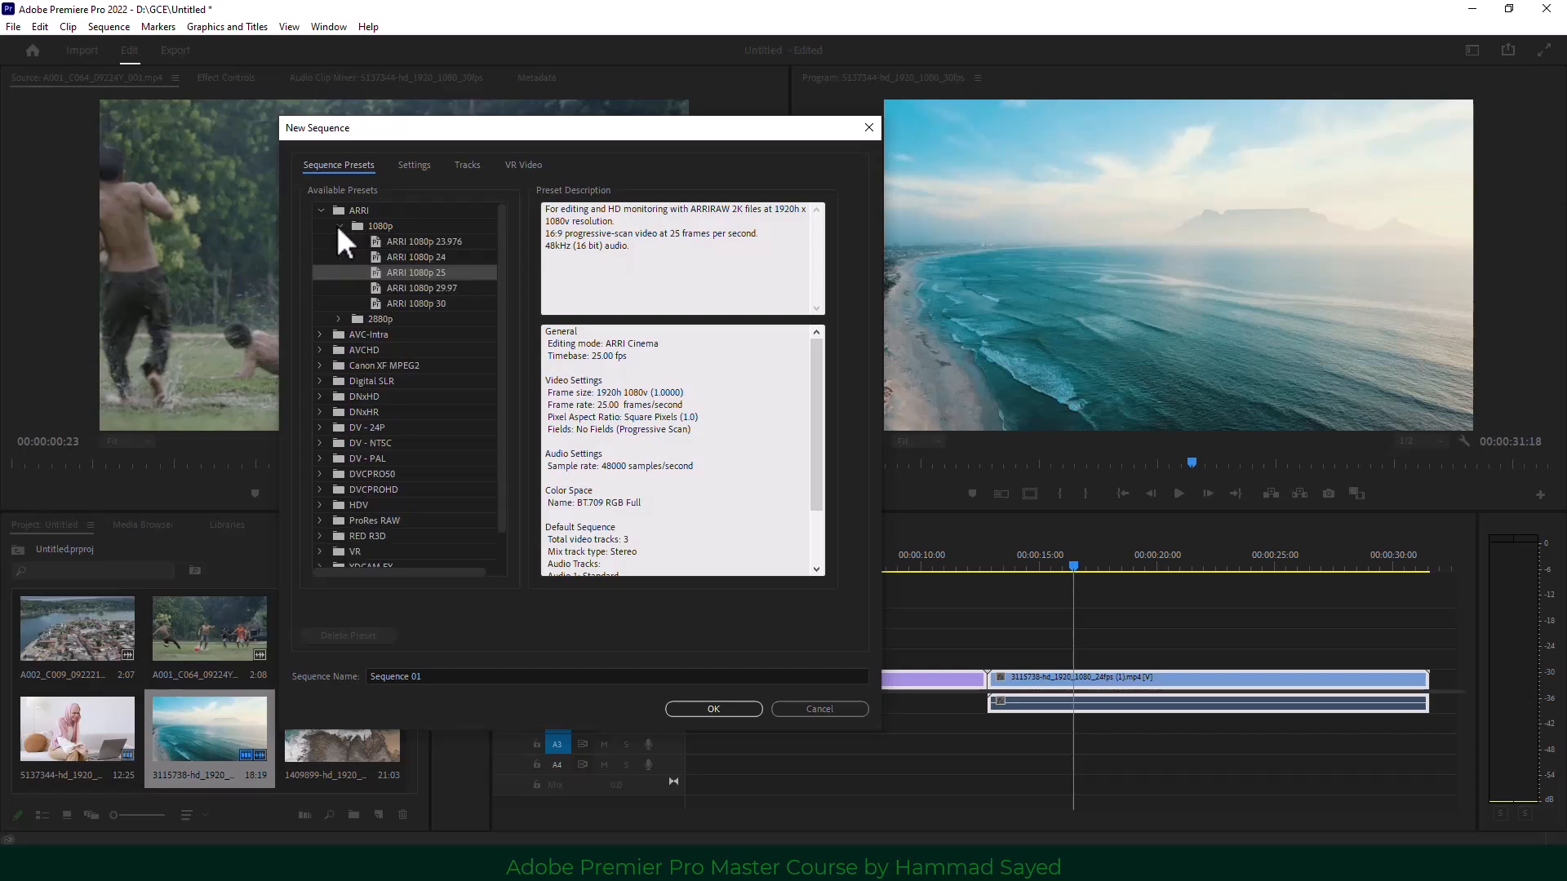
# Step through the ARRI 1080p frame rates and select the ARRI 1080p 30 preset.
pyautogui.click(453, 241)
pyautogui.click(443, 257)
pyautogui.click(445, 272)
pyautogui.click(448, 288)
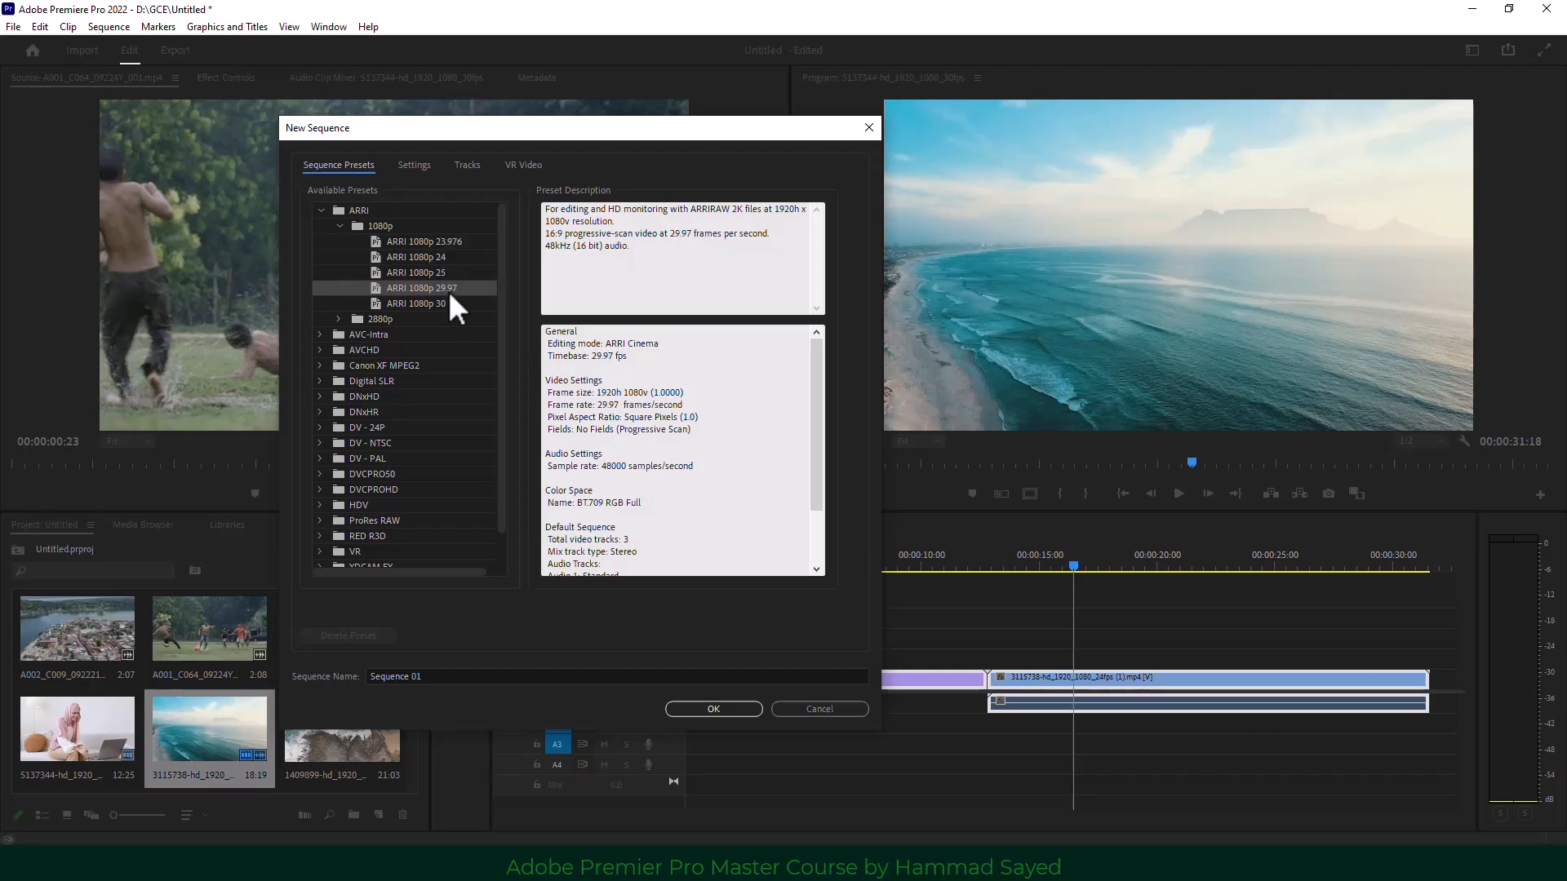
pyautogui.click(445, 303)
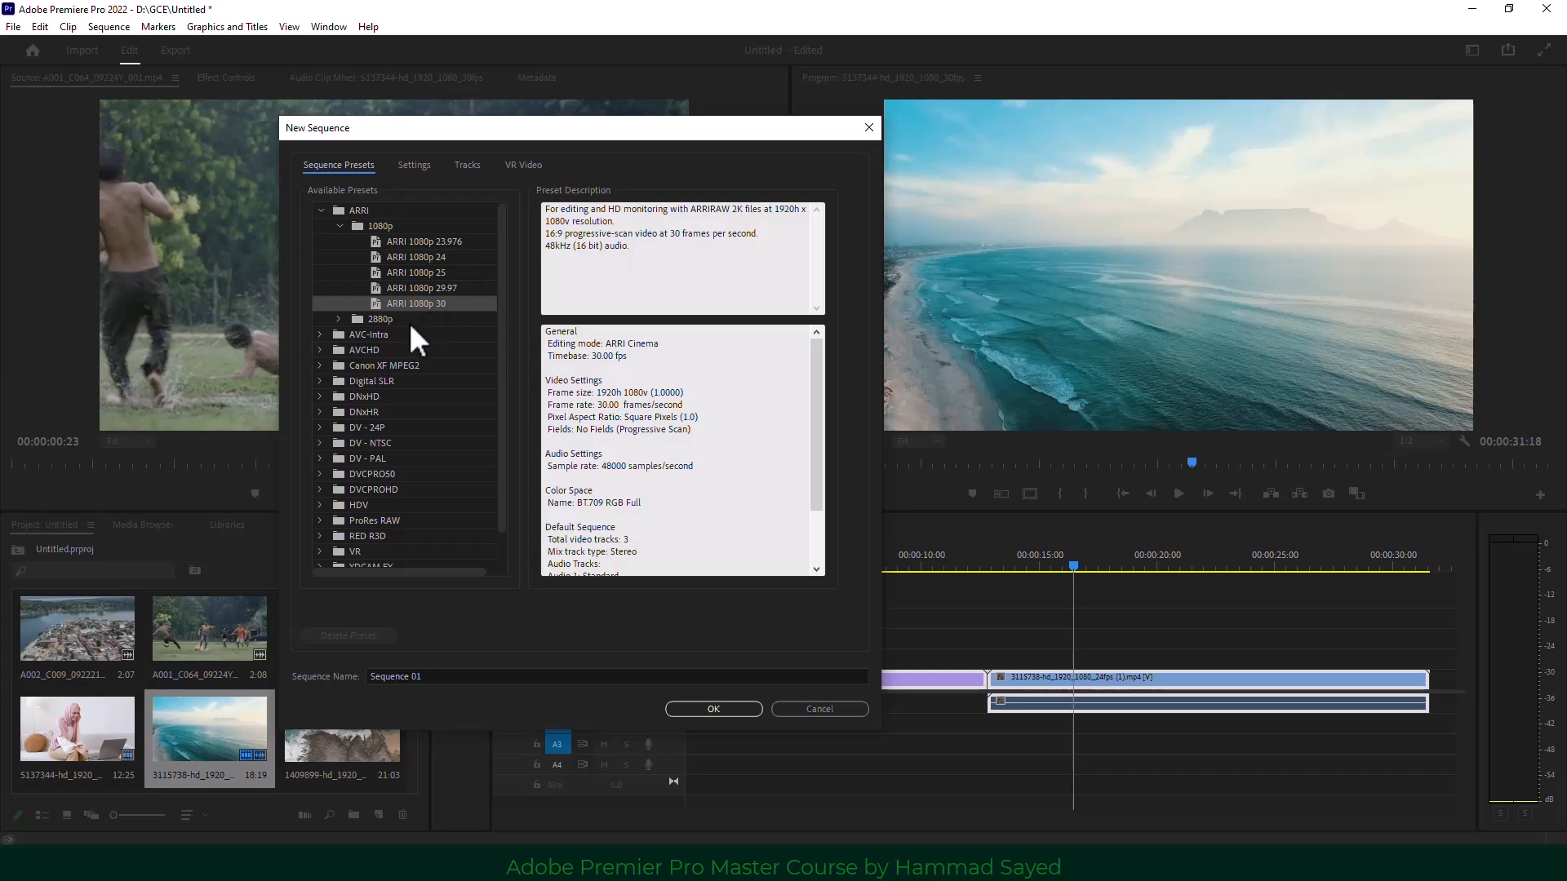
pyautogui.click(339, 320)
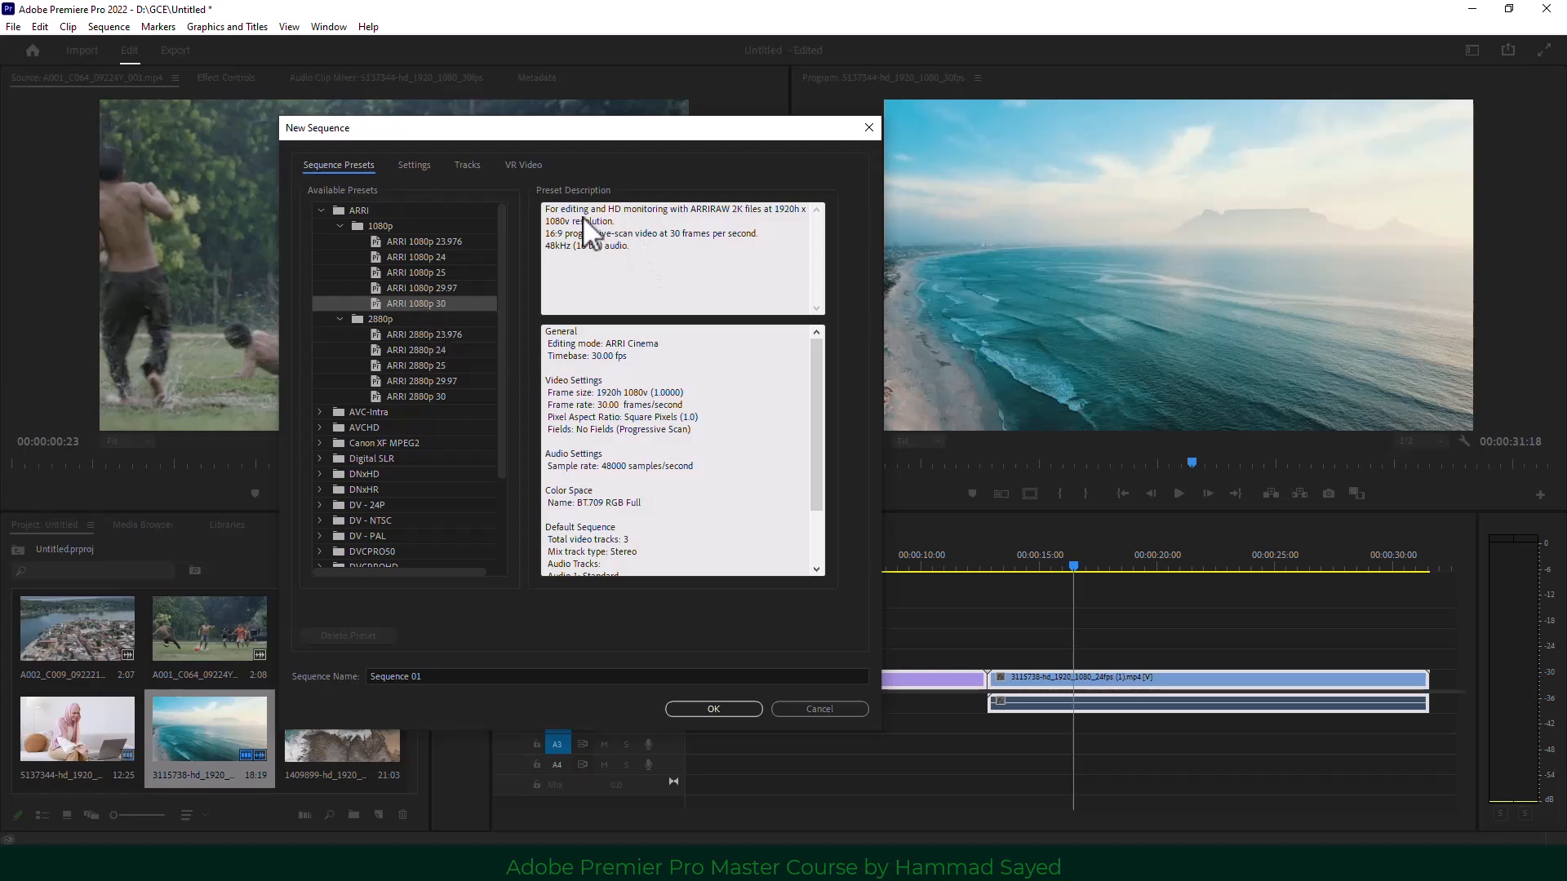
# Review the preset description: resolution, ARRI Cinema editing mode, frame size and frame rate.
pyautogui.moveTo(583, 219); pyautogui.dragTo(623, 210)
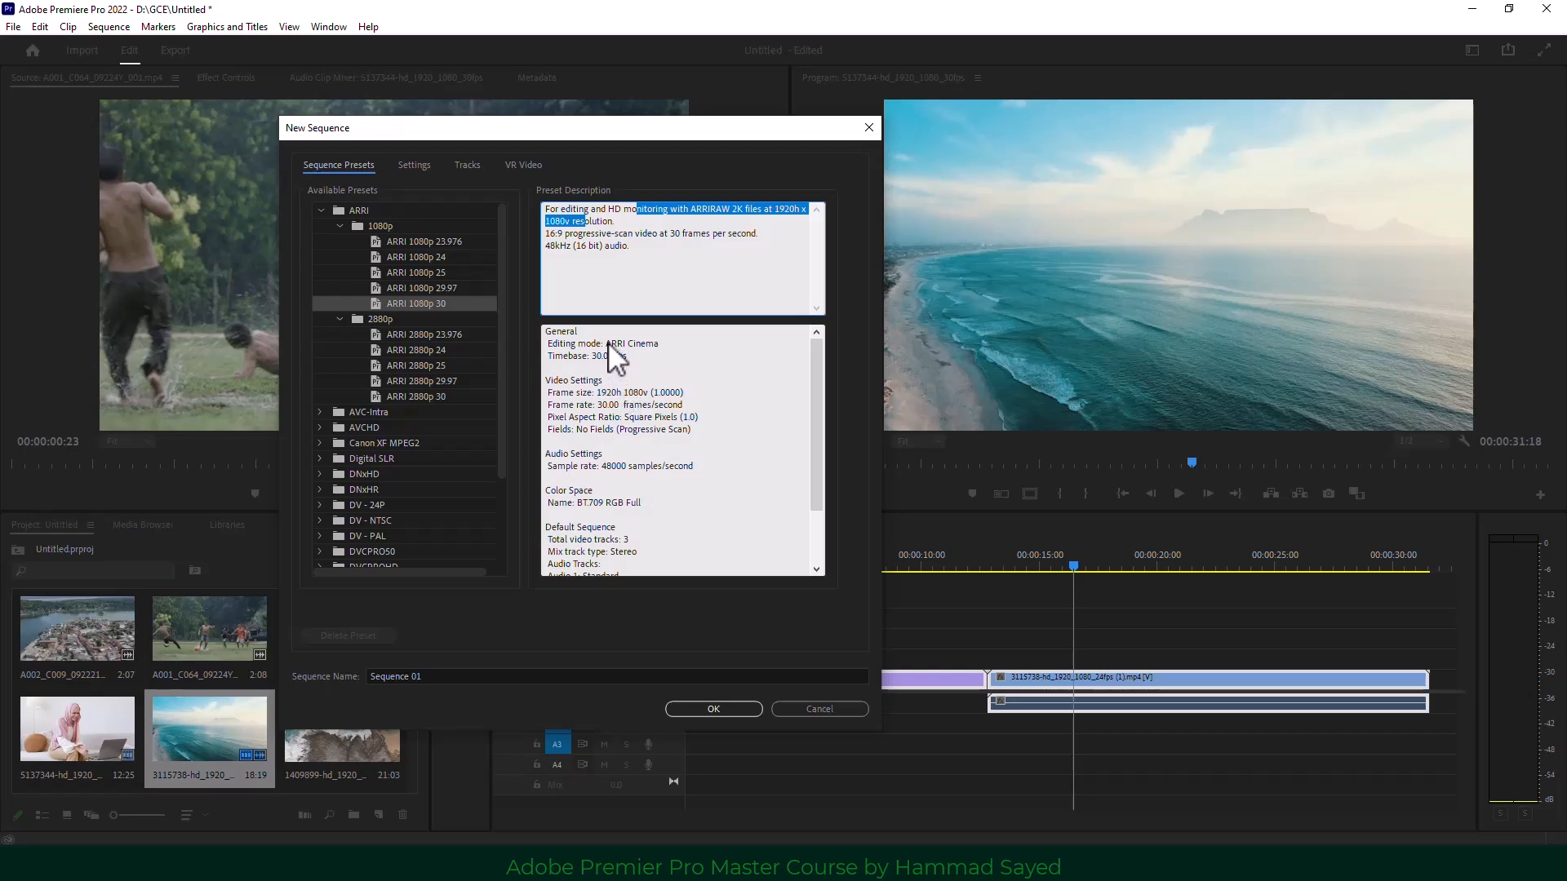
pyautogui.moveTo(605, 344); pyautogui.dragTo(698, 393)
pyautogui.moveTo(597, 405); pyautogui.dragTo(615, 408)
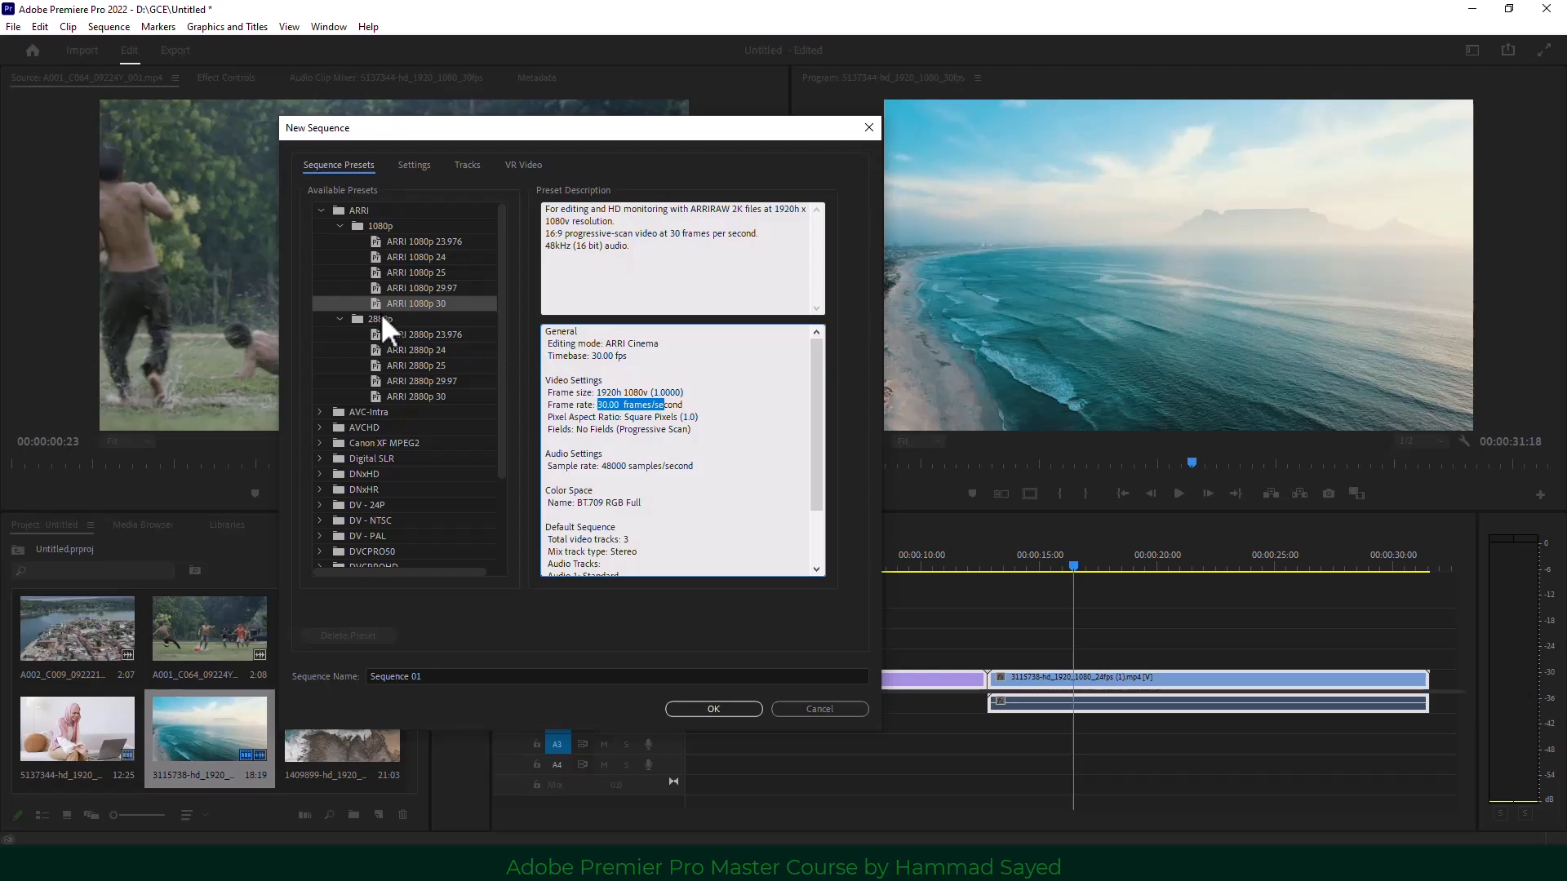
# Set the frame size to 1080×1920, name the sequence 'story', and create it.
pyautogui.click(414, 167)
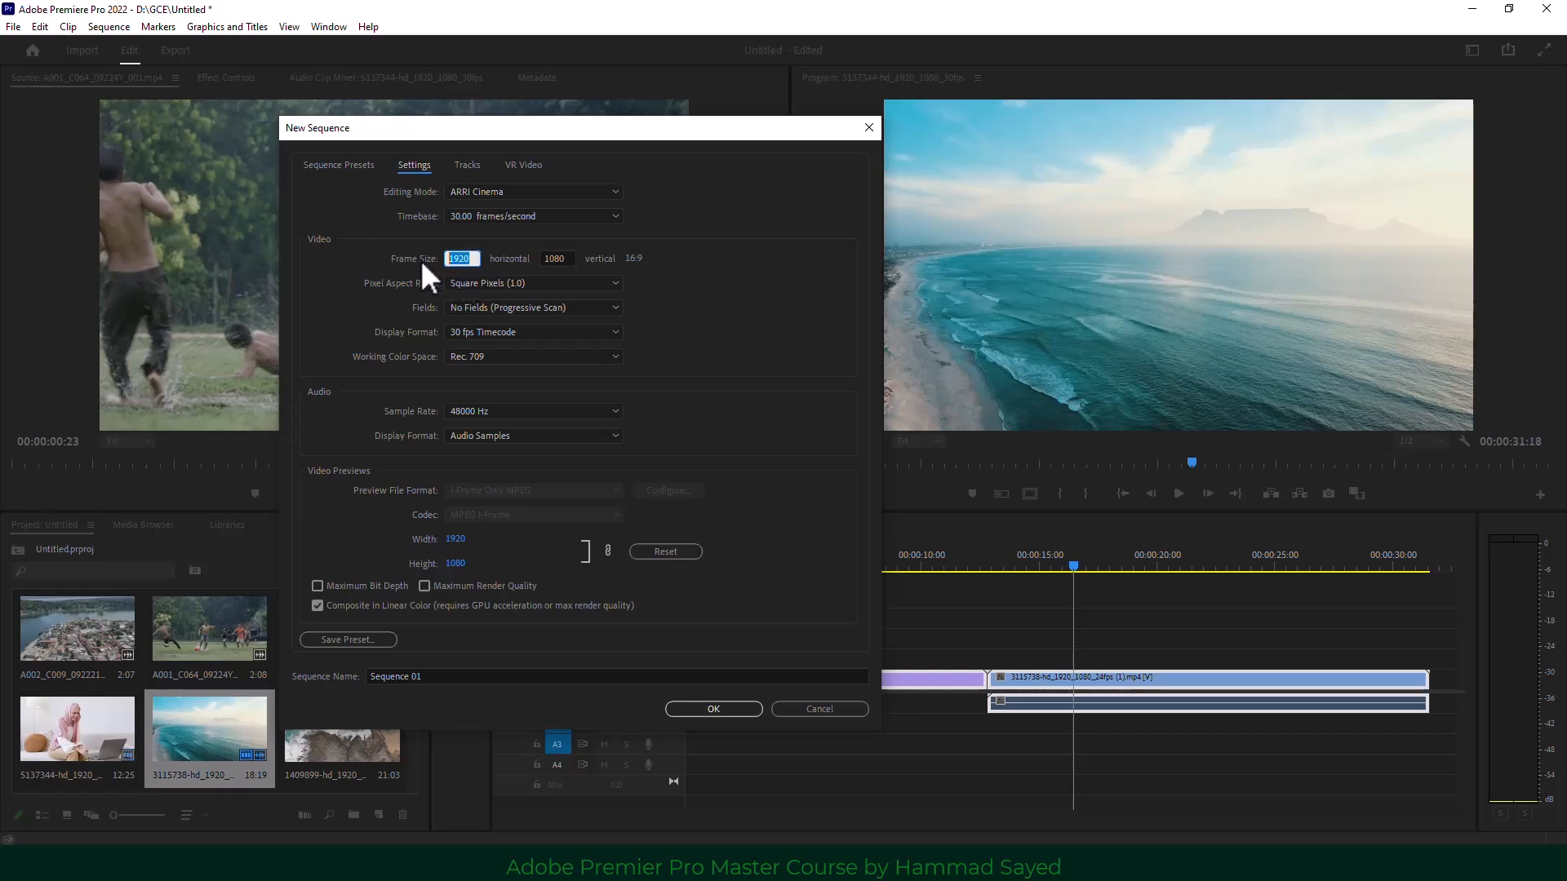
pyautogui.write('10')
pyautogui.click(568, 258)
pyautogui.write('1920')
pyautogui.click(460, 259)
pyautogui.click(433, 683)
pyautogui.write('s')
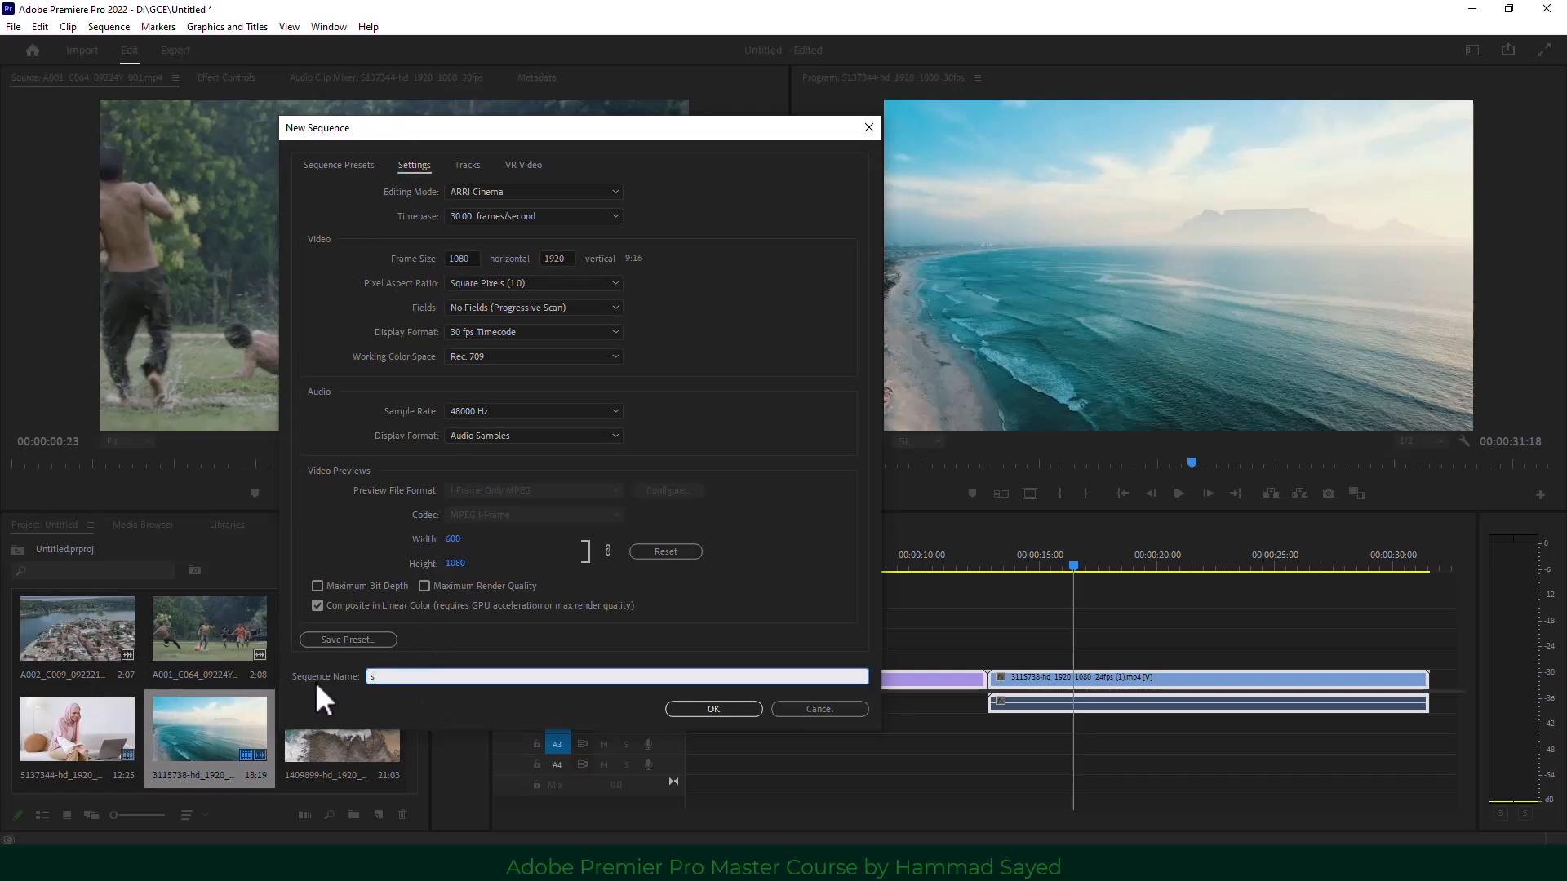
pyautogui.write('tory')
pyautogui.click(714, 704)
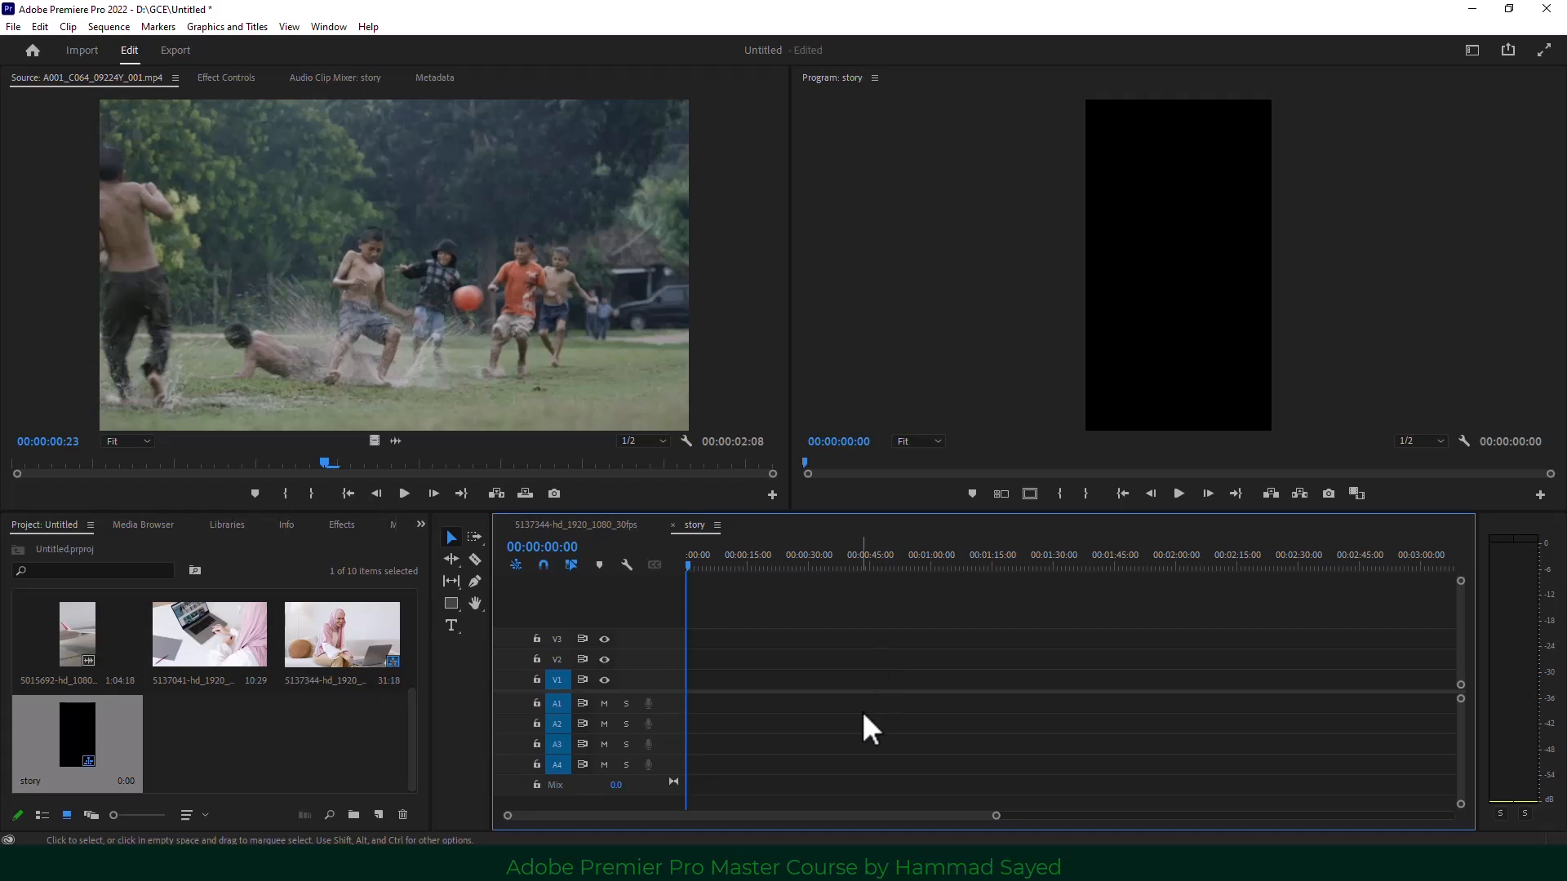
# Compare the story and 5137344 timelines, then close the landscape 5137344 sequence.
pyautogui.click(575, 525)
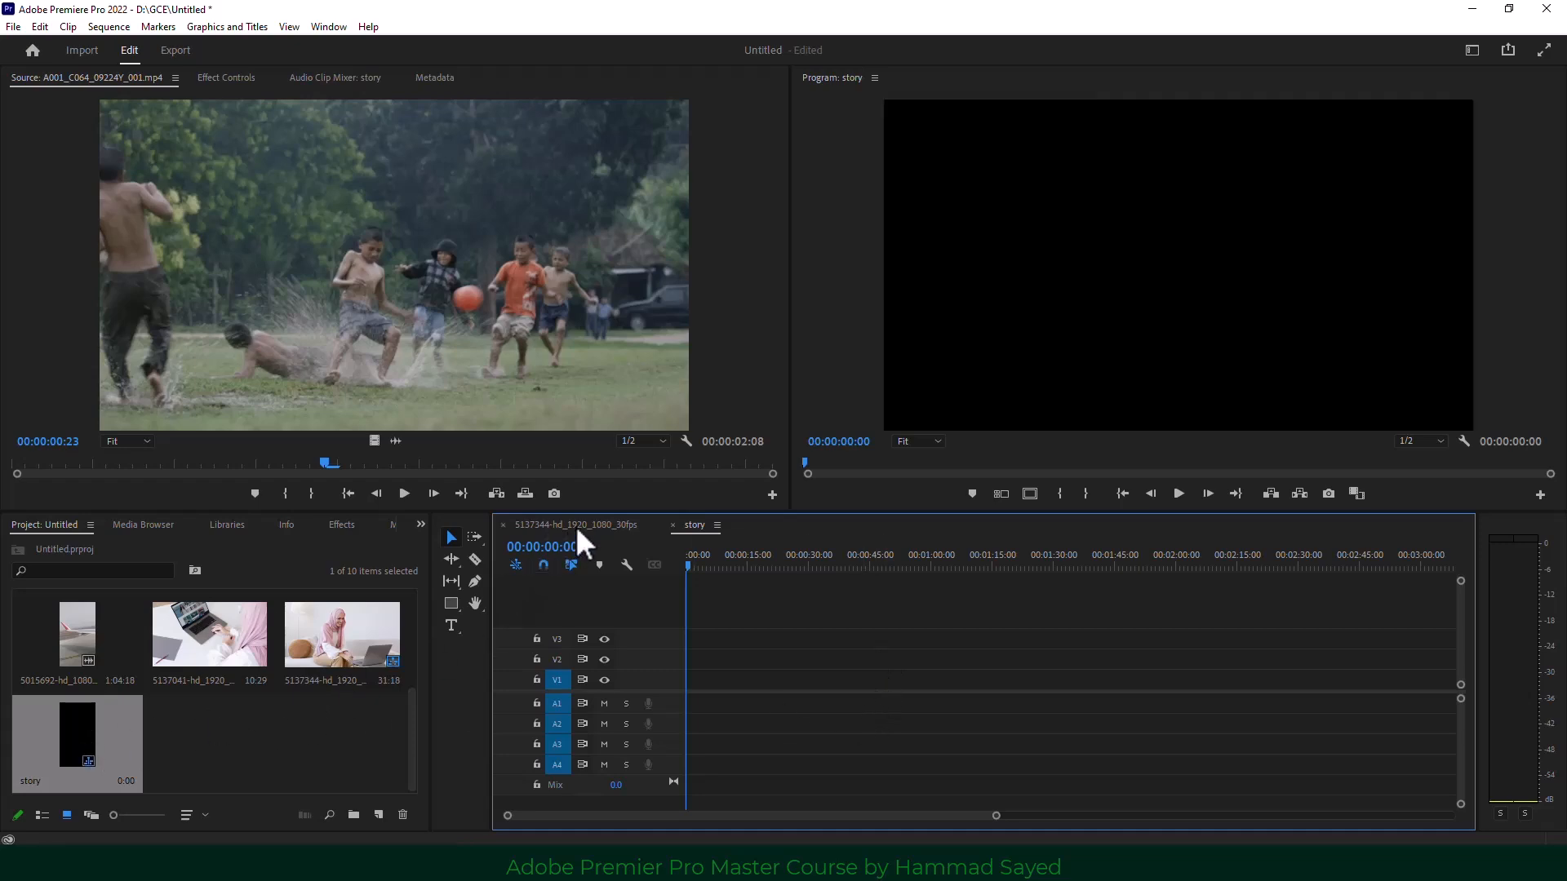
pyautogui.click(687, 522)
pyautogui.click(586, 528)
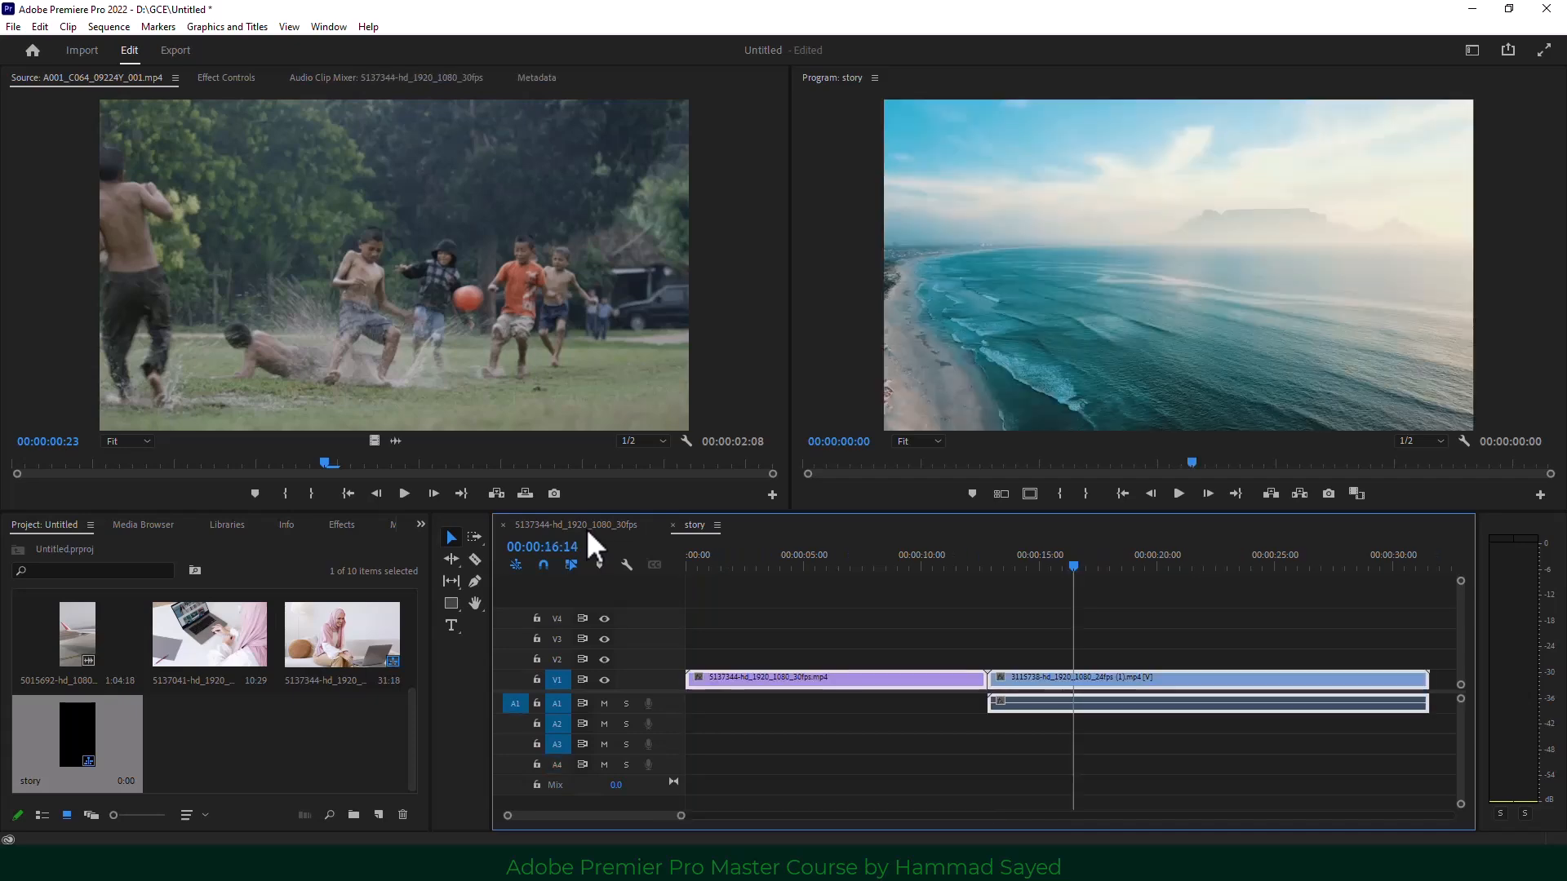
pyautogui.click(694, 525)
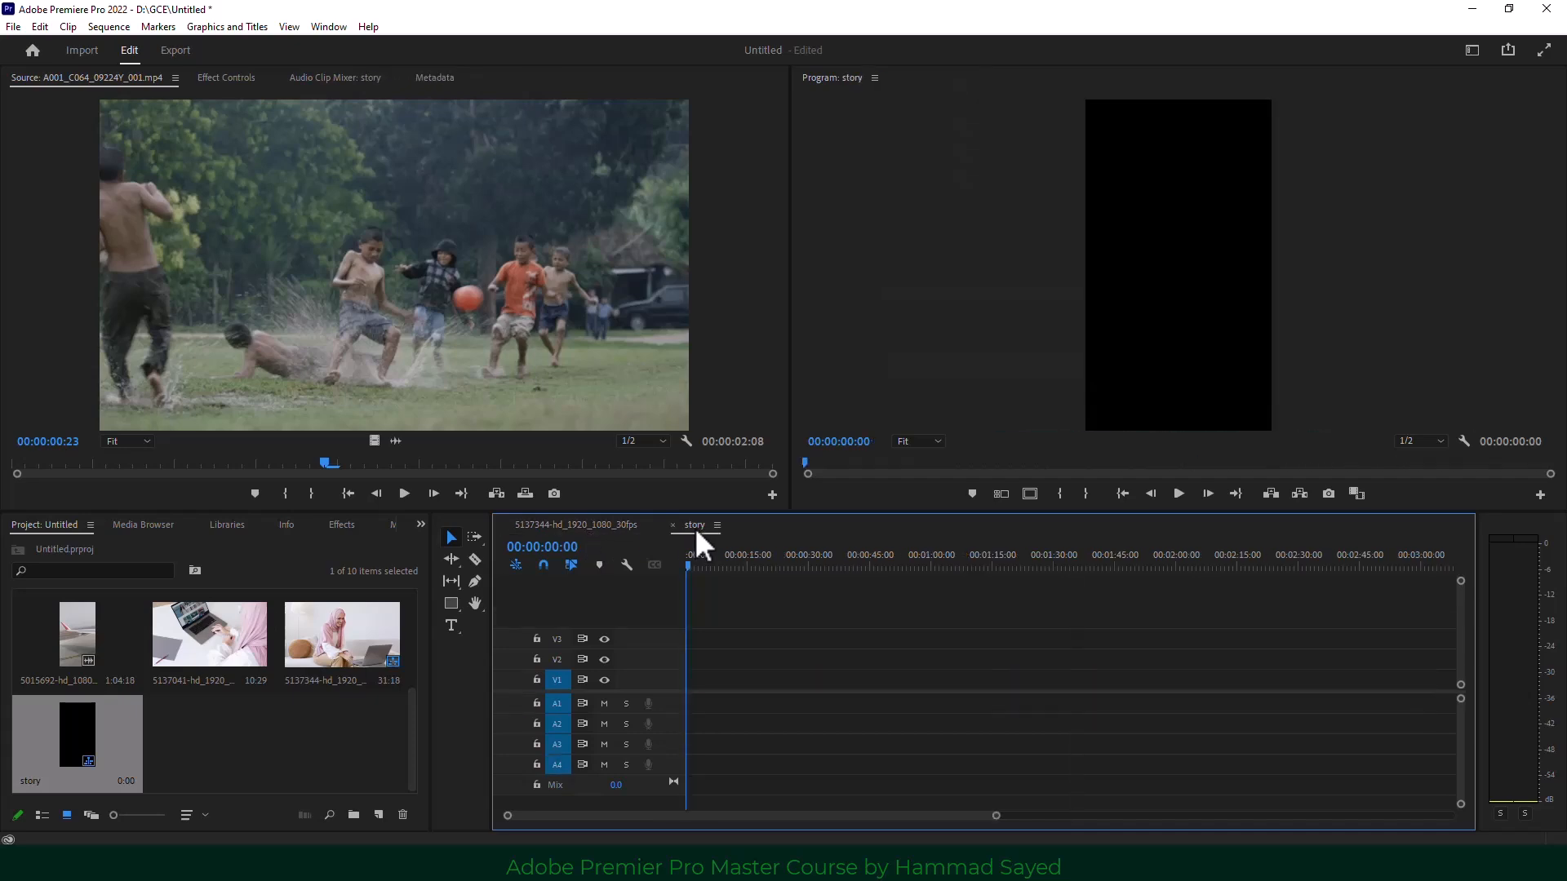
pyautogui.click(584, 527)
pyautogui.click(503, 525)
pyautogui.click(14, 26)
# Reopen the New Sequence dialog and view the ARRI 1080p 30 preset's settings.
pyautogui.moveTo(26, 43)
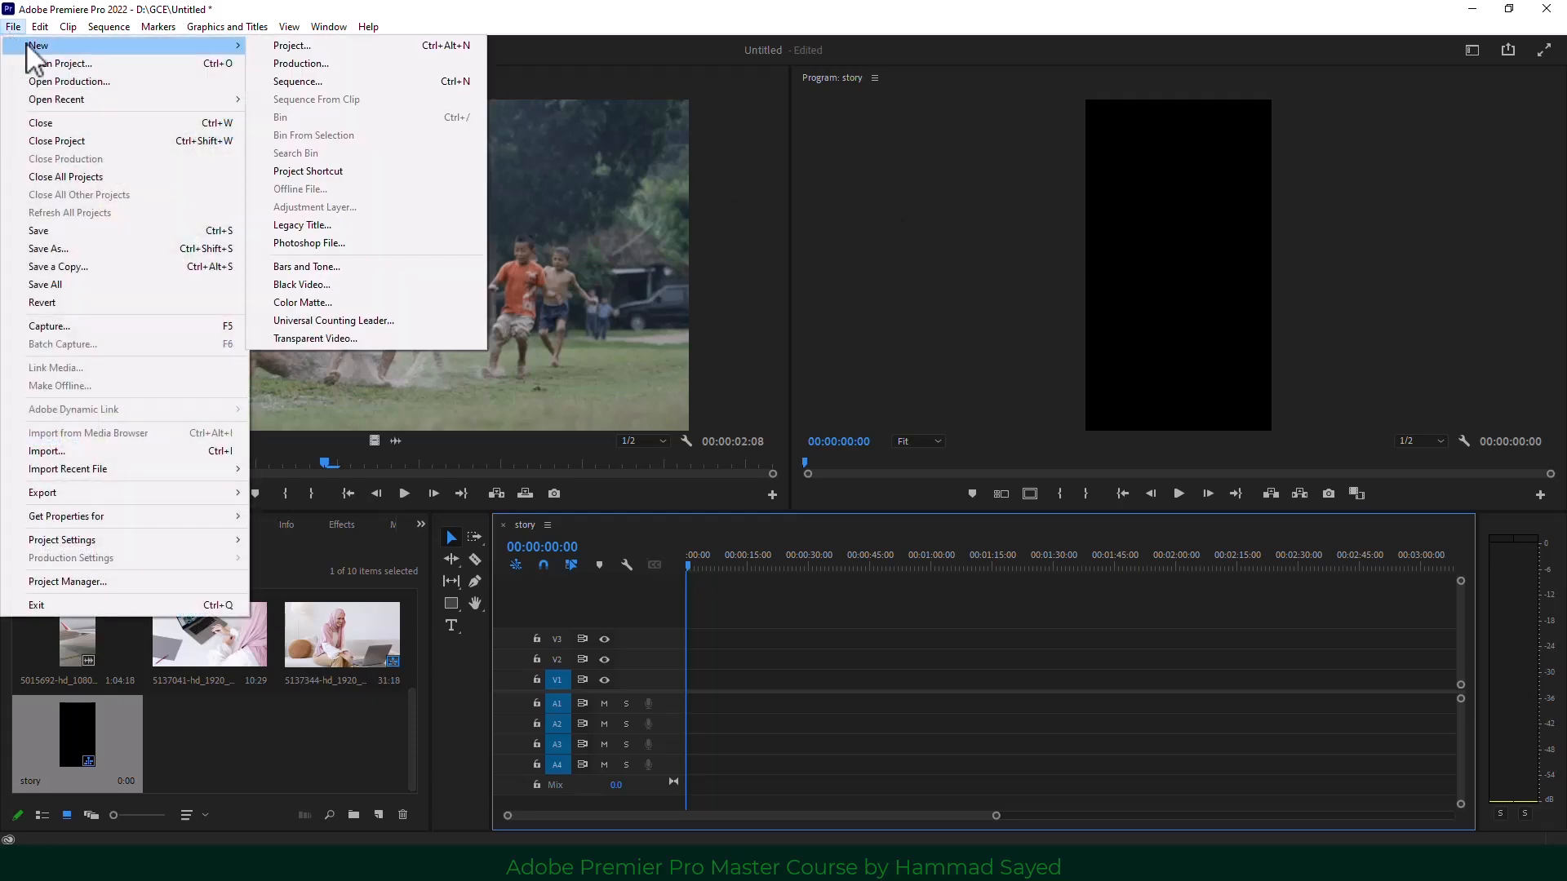
pyautogui.click(356, 82)
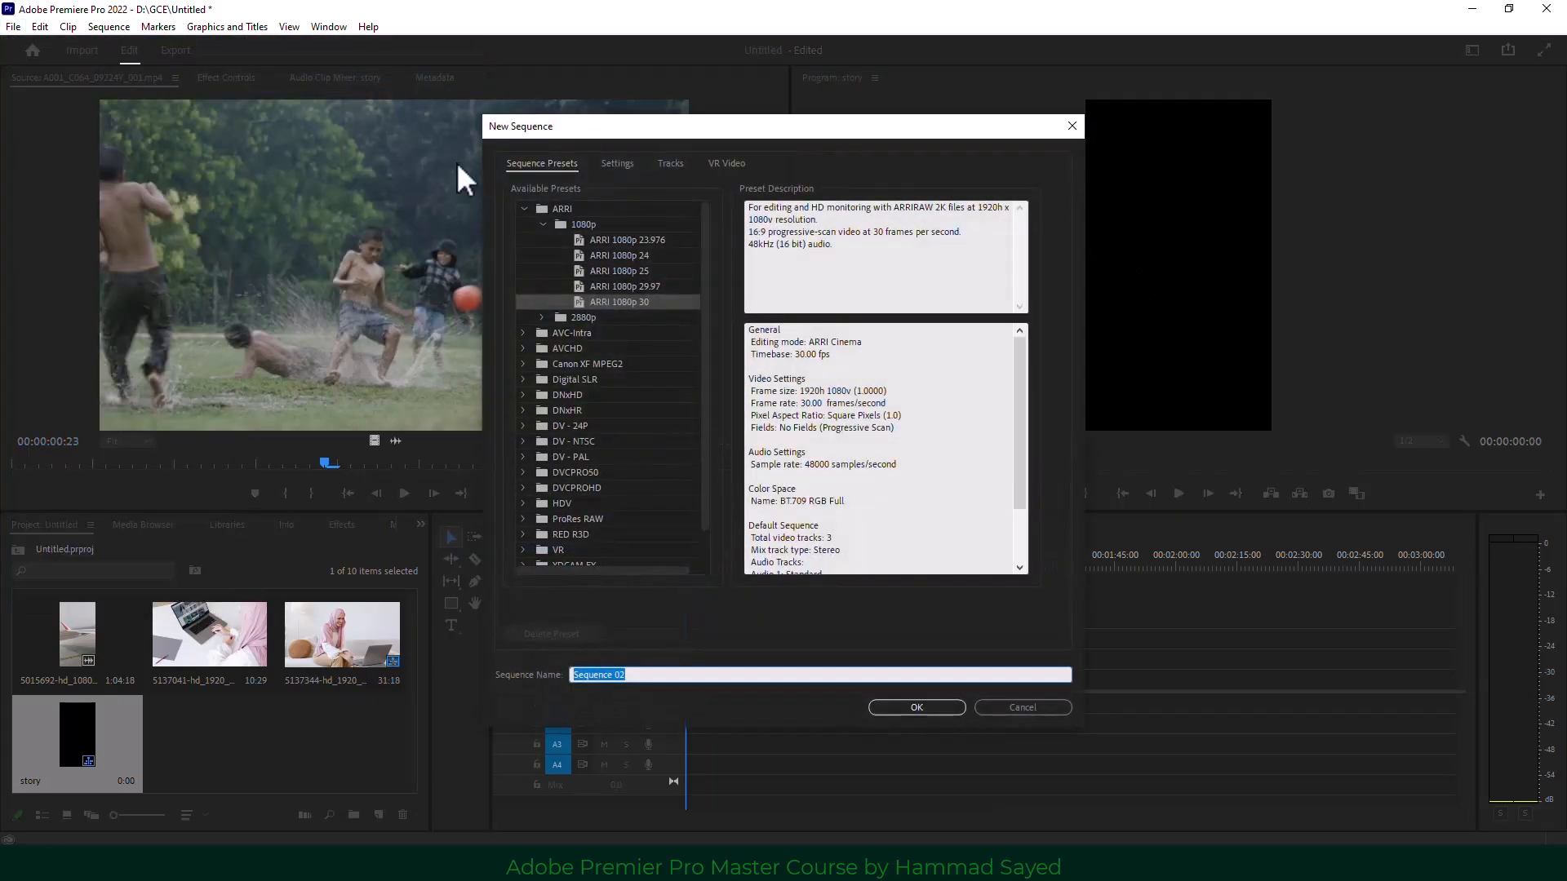
pyautogui.click(561, 208)
pyautogui.click(580, 225)
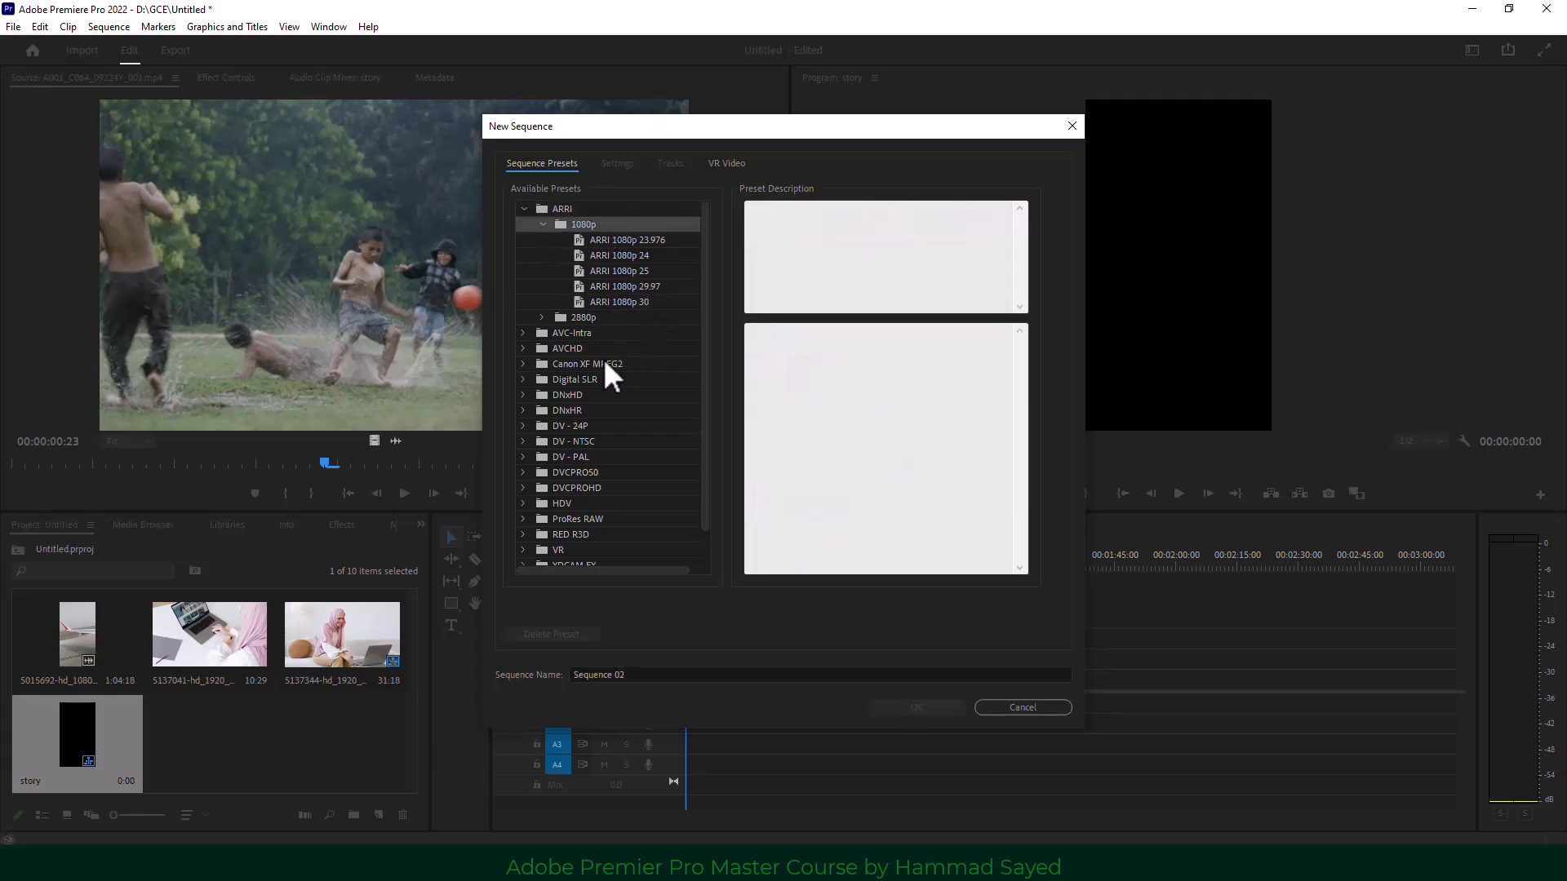
pyautogui.click(591, 331)
pyautogui.click(595, 303)
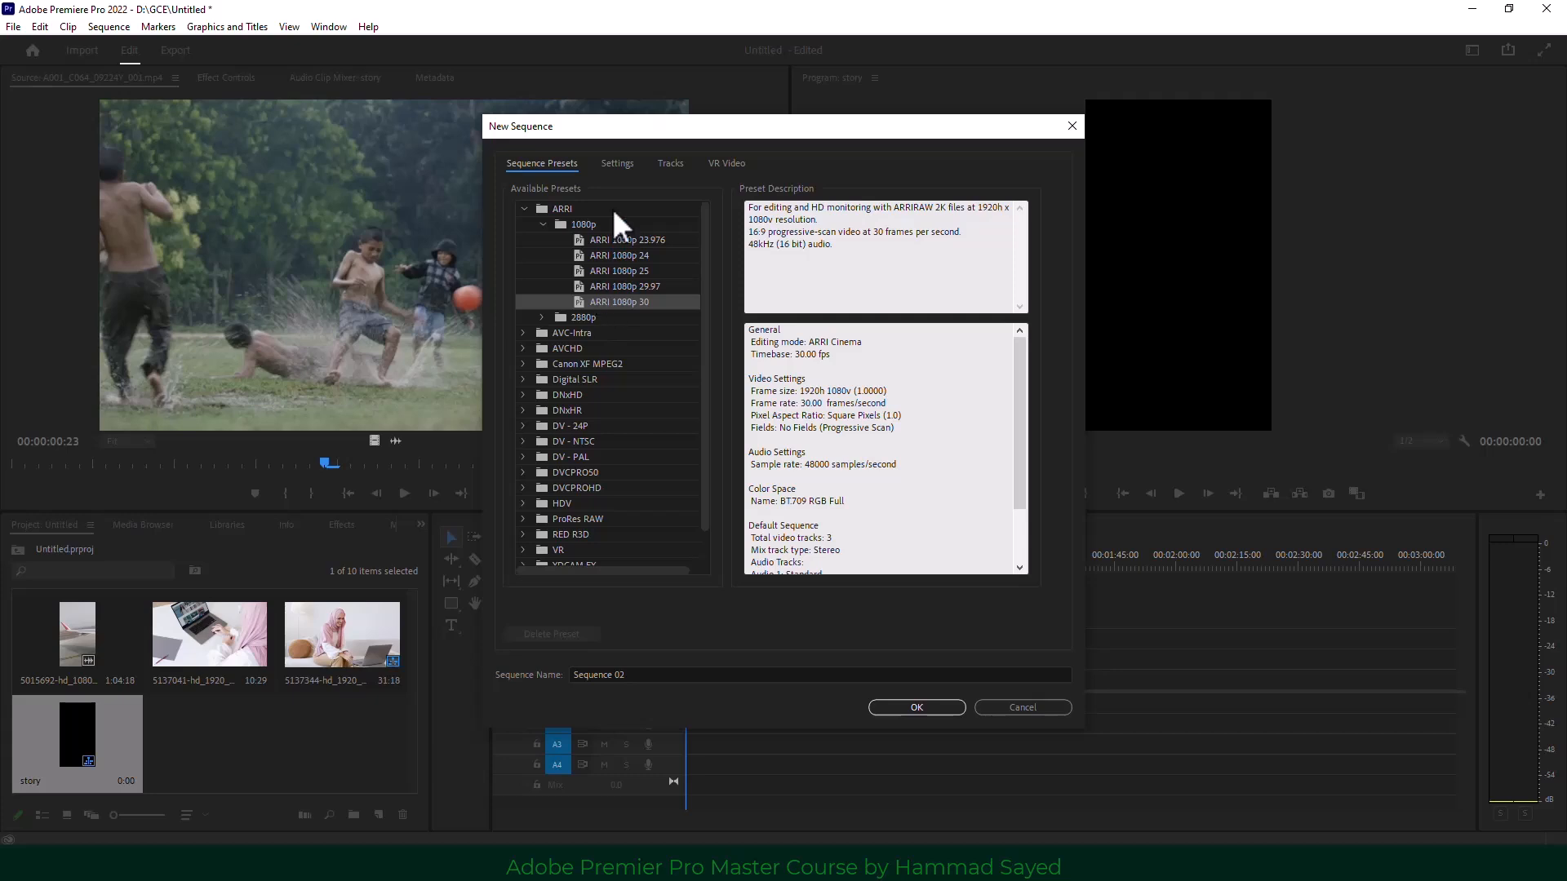
pyautogui.click(619, 163)
# Switch the editing mode to Custom with width 1080 and Square Pixels aspect.
pyautogui.click(742, 190)
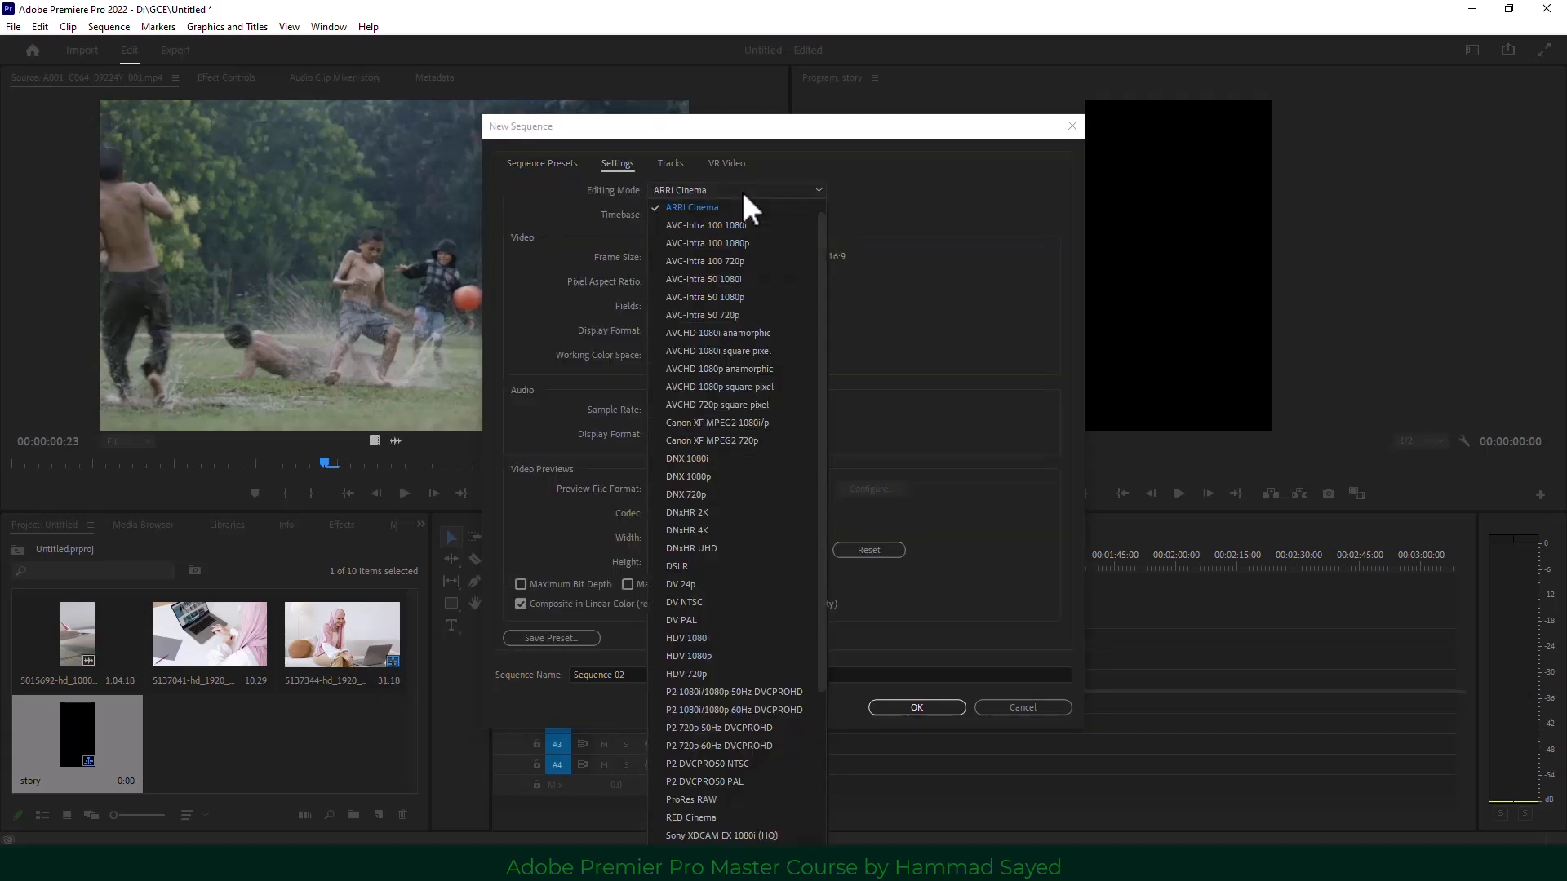
pyautogui.scroll(1, 726, 348)
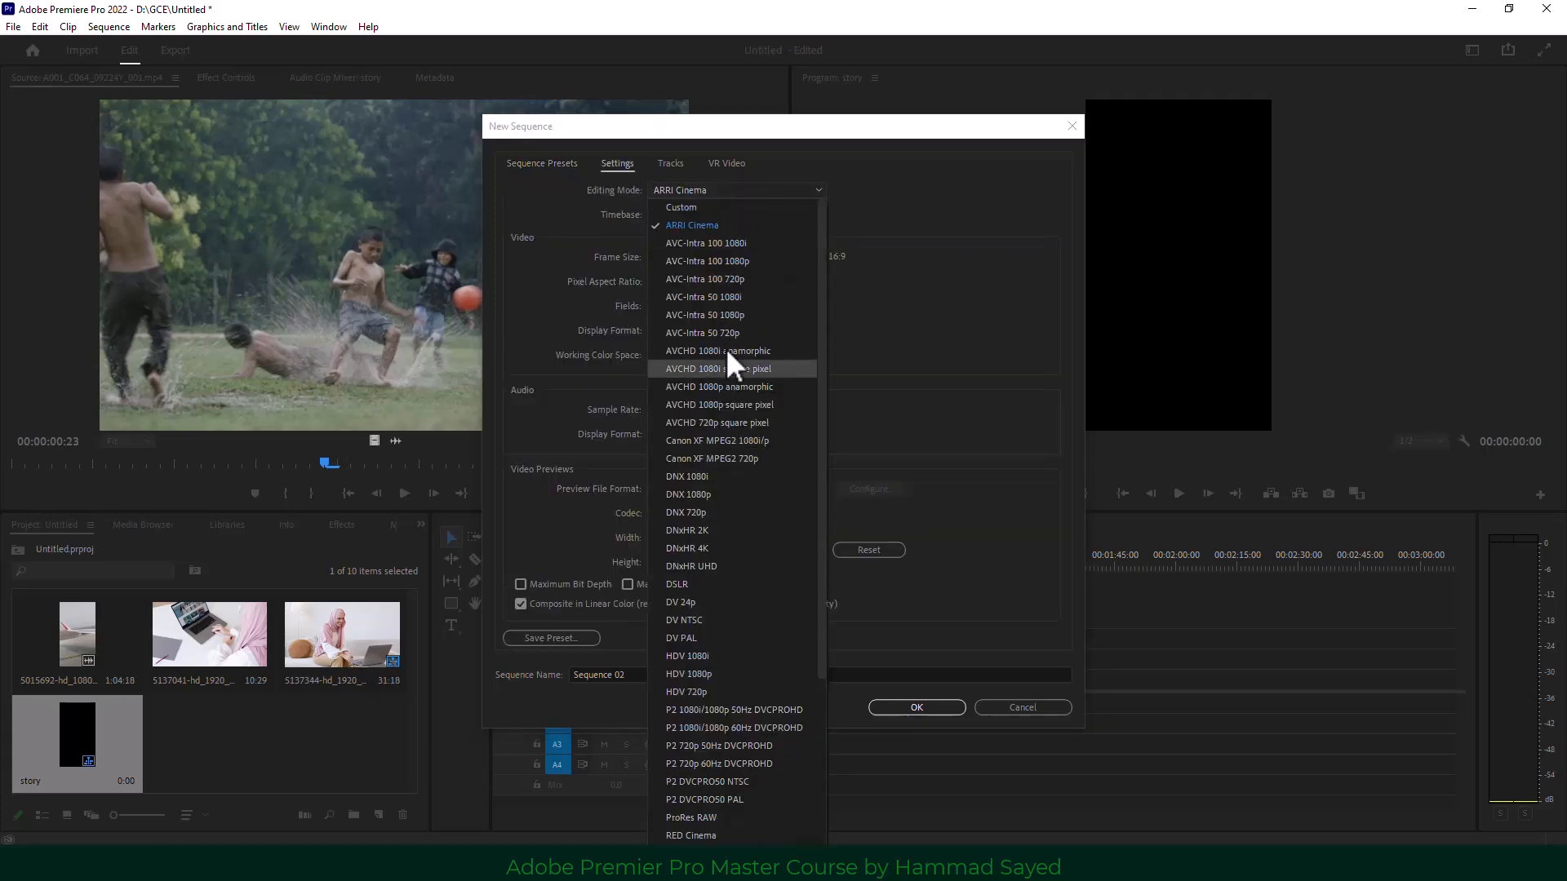
pyautogui.click(708, 207)
pyautogui.click(659, 257)
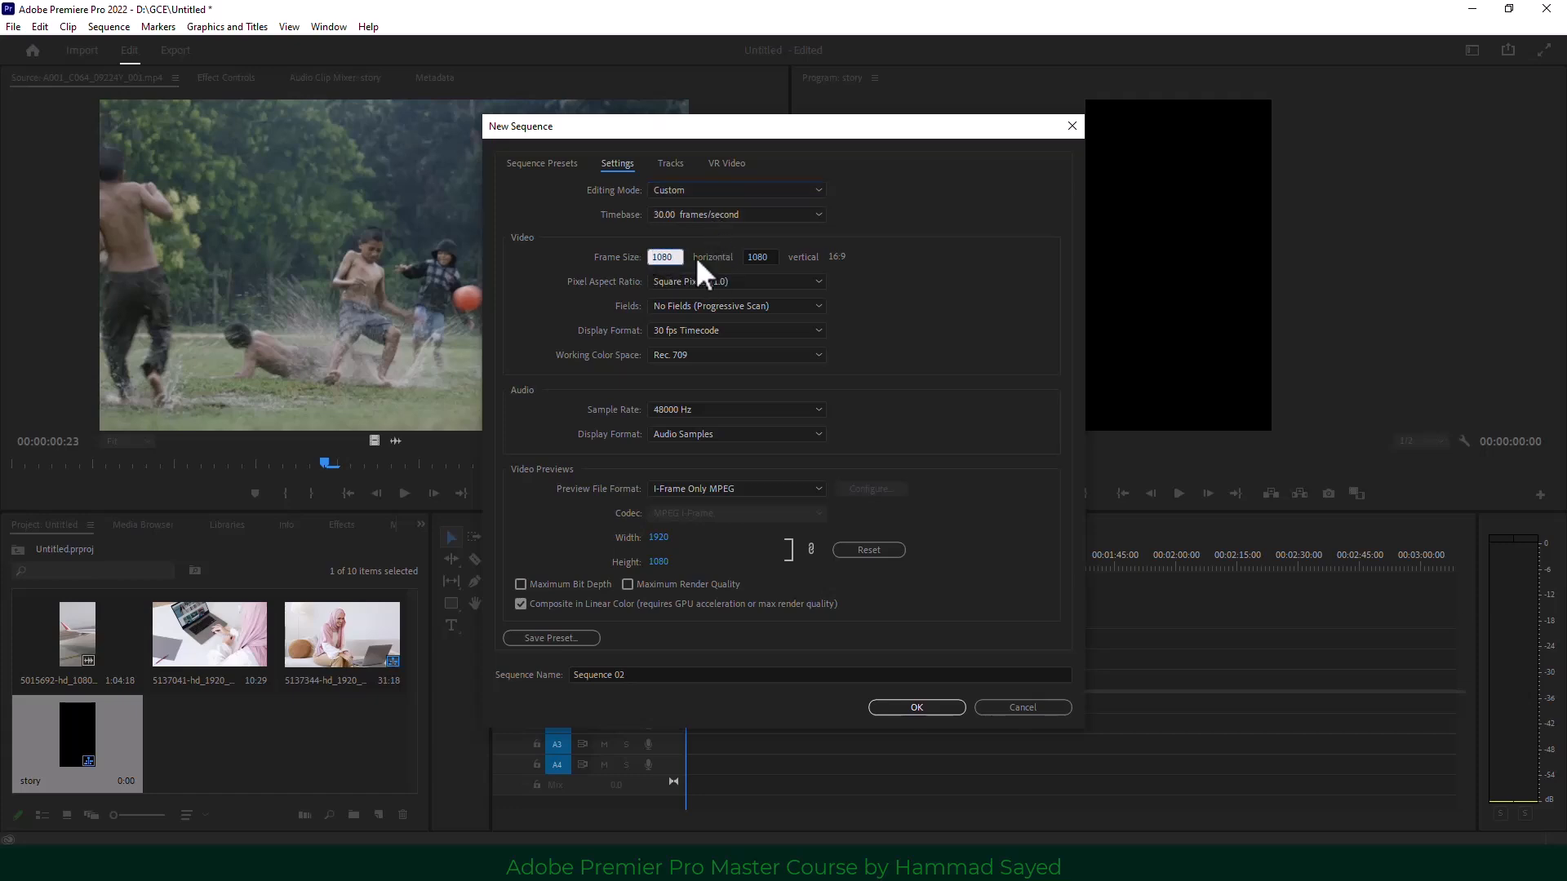
pyautogui.click(765, 257)
pyautogui.click(752, 281)
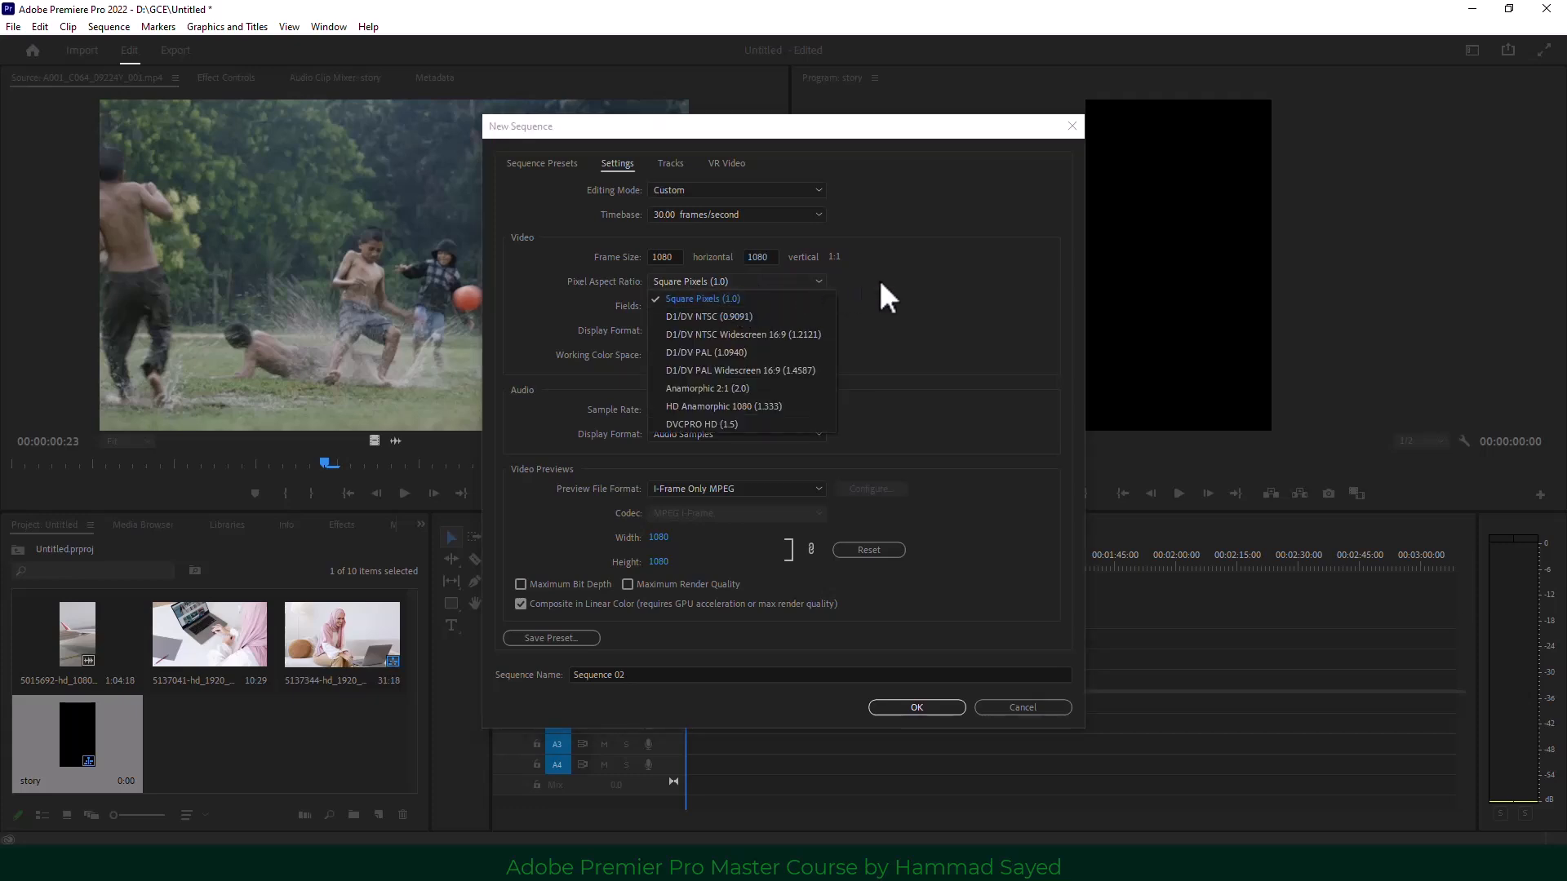
pyautogui.click(755, 300)
# Review display format, Rec. 709 color space and field options, then return to Sequence Presets.
pyautogui.click(726, 330)
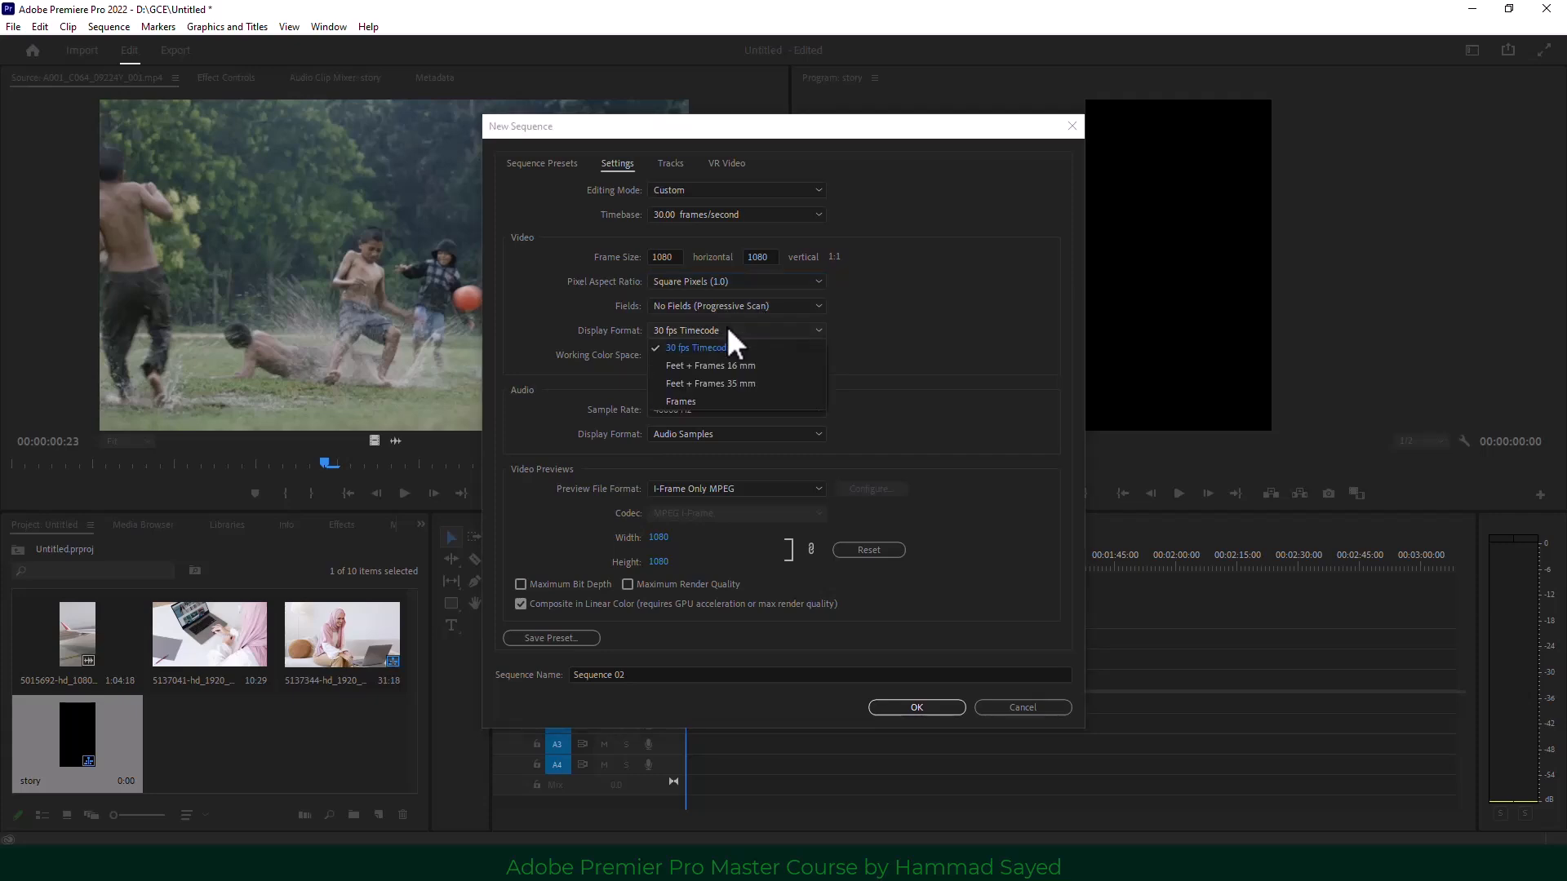
pyautogui.click(726, 330)
pyautogui.click(722, 354)
pyautogui.click(721, 354)
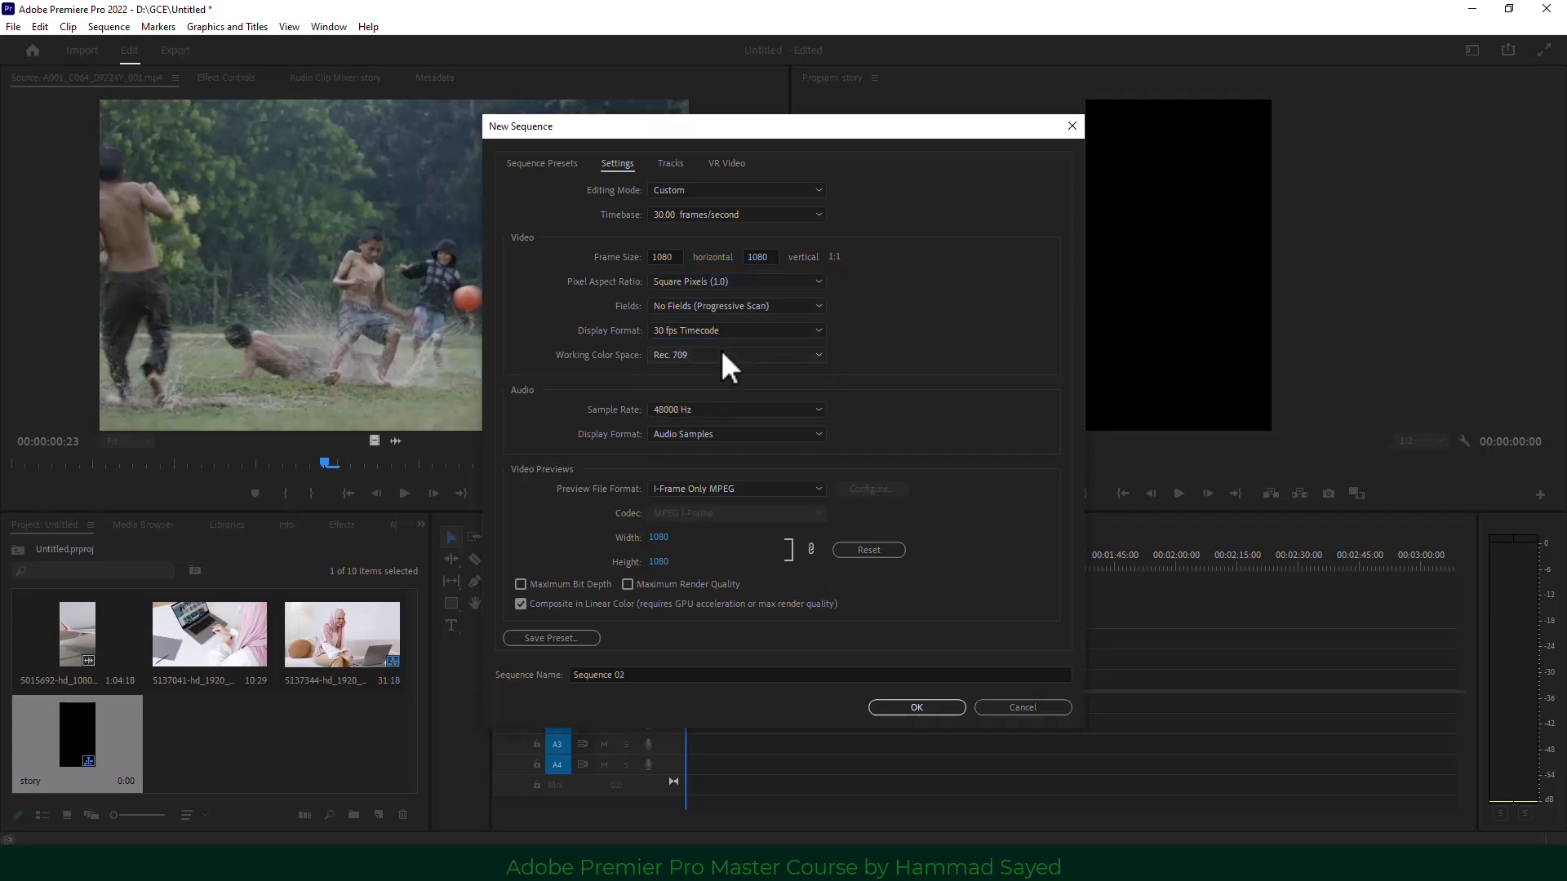
pyautogui.click(697, 306)
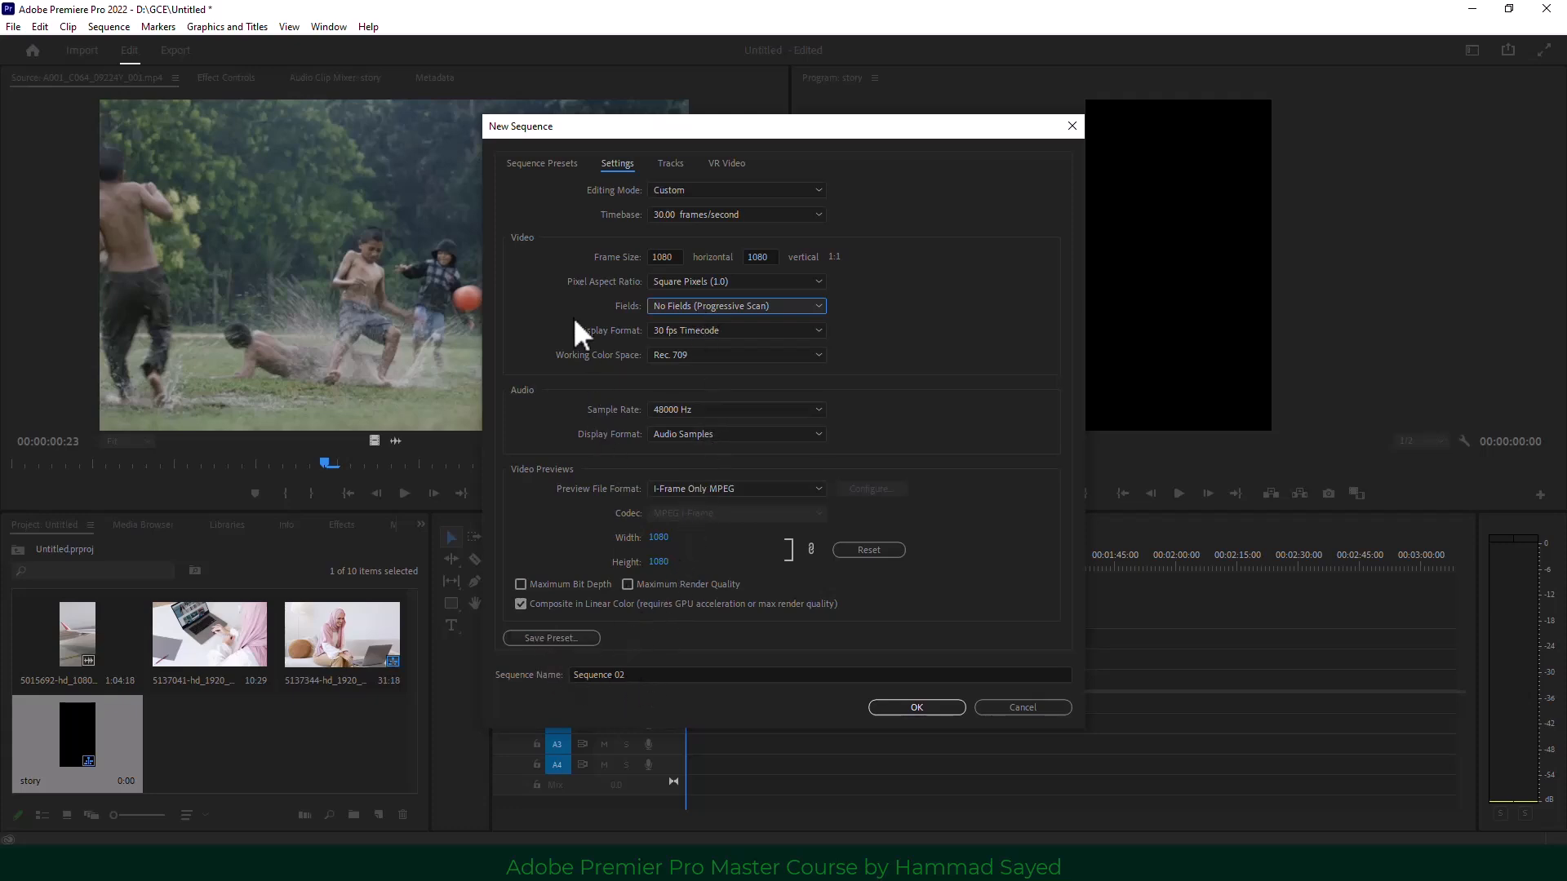
pyautogui.click(547, 165)
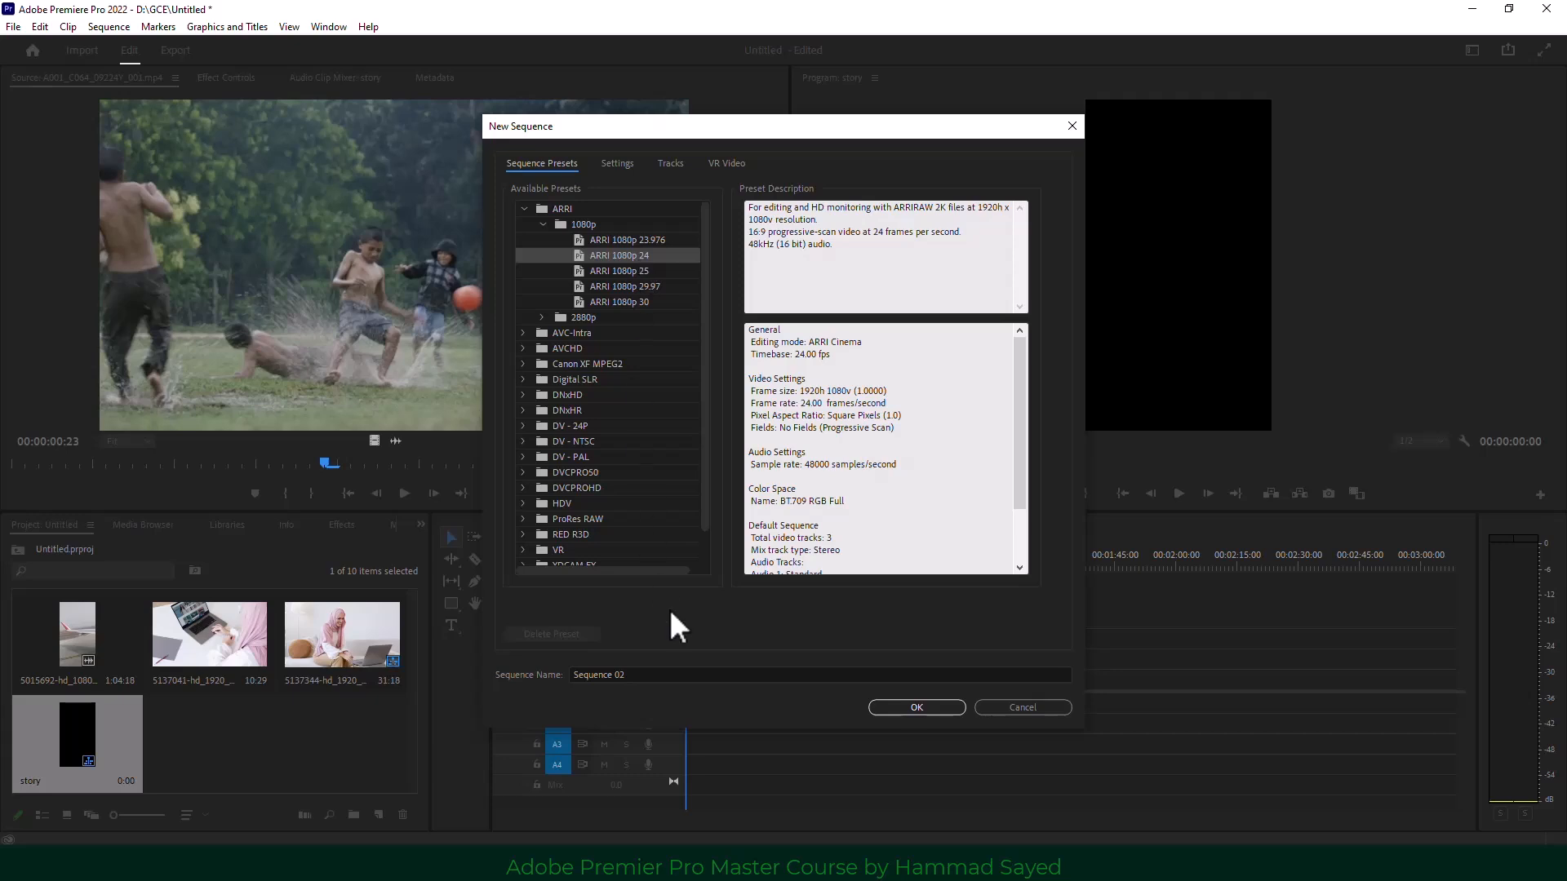
# Cancel the second new sequence and open the Pexels videos section.
pyautogui.click(1029, 707)
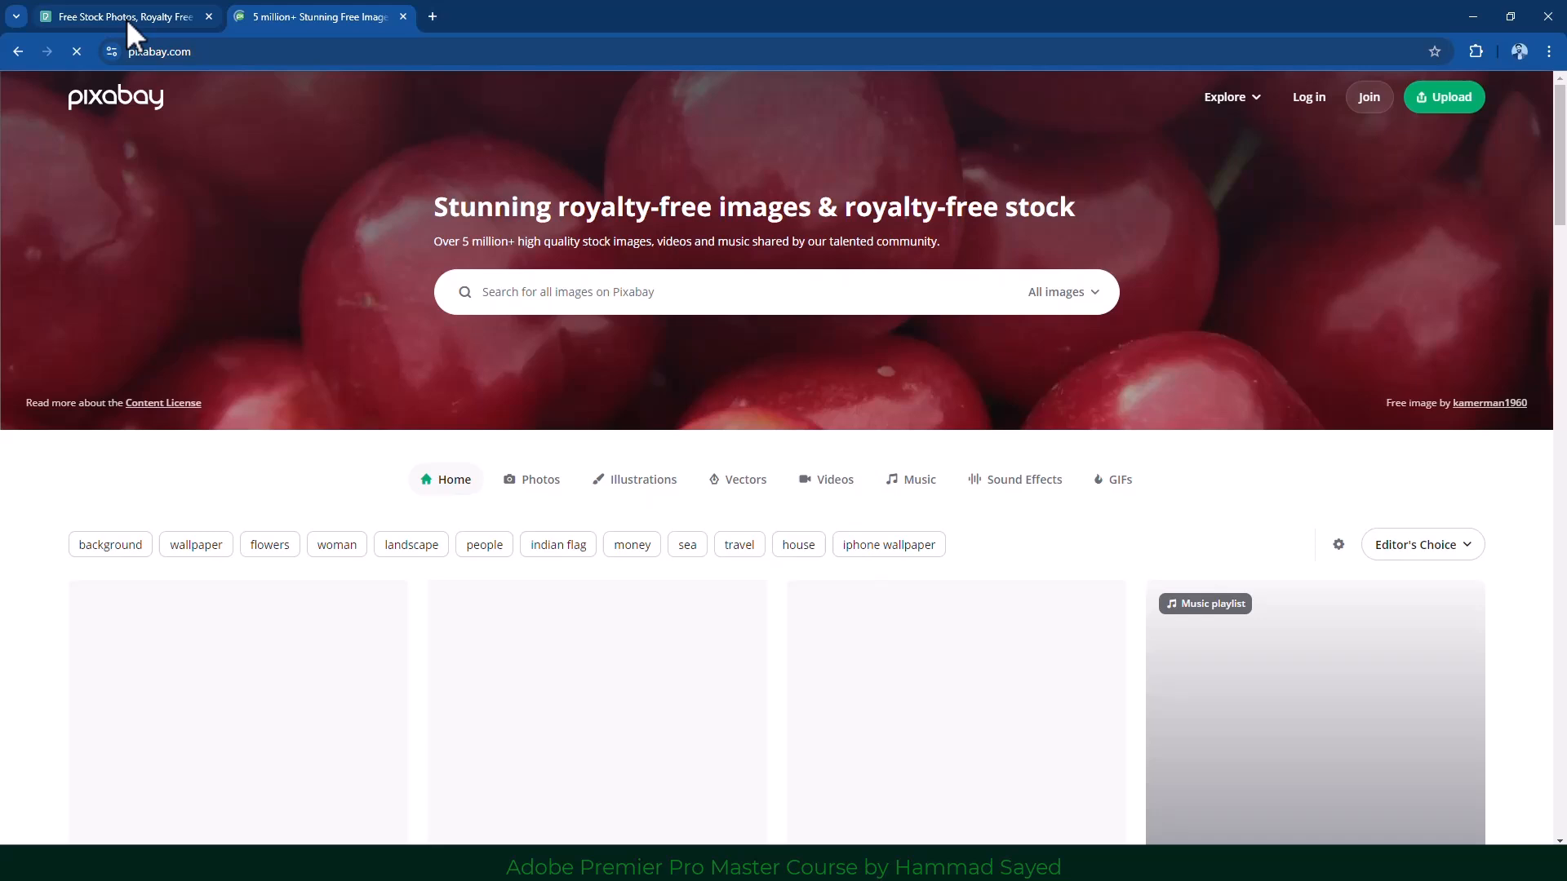
pyautogui.click(125, 18)
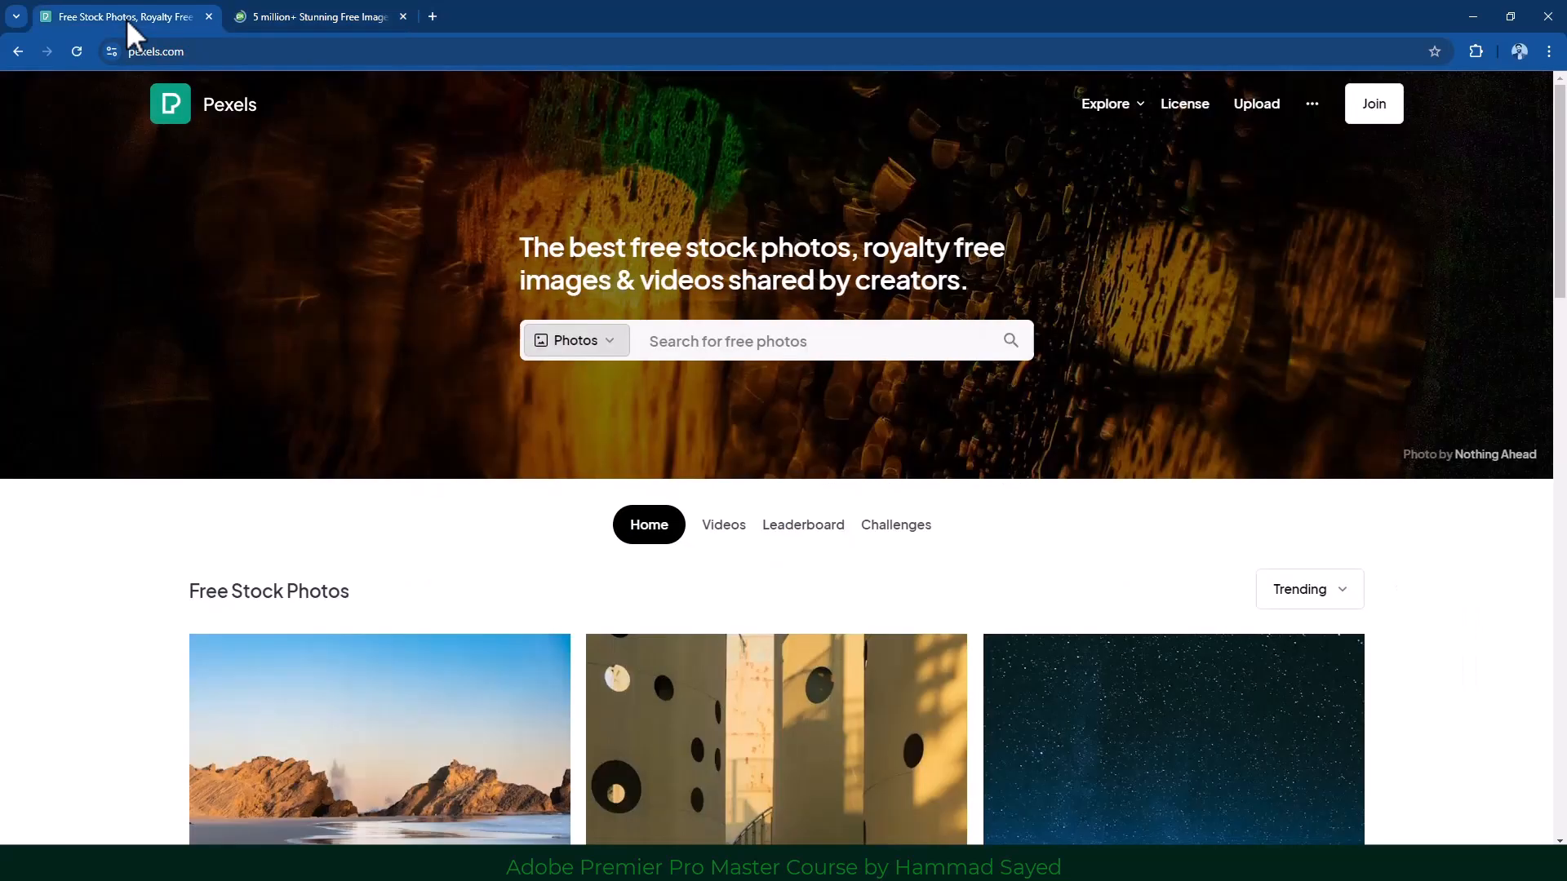
pyautogui.click(730, 528)
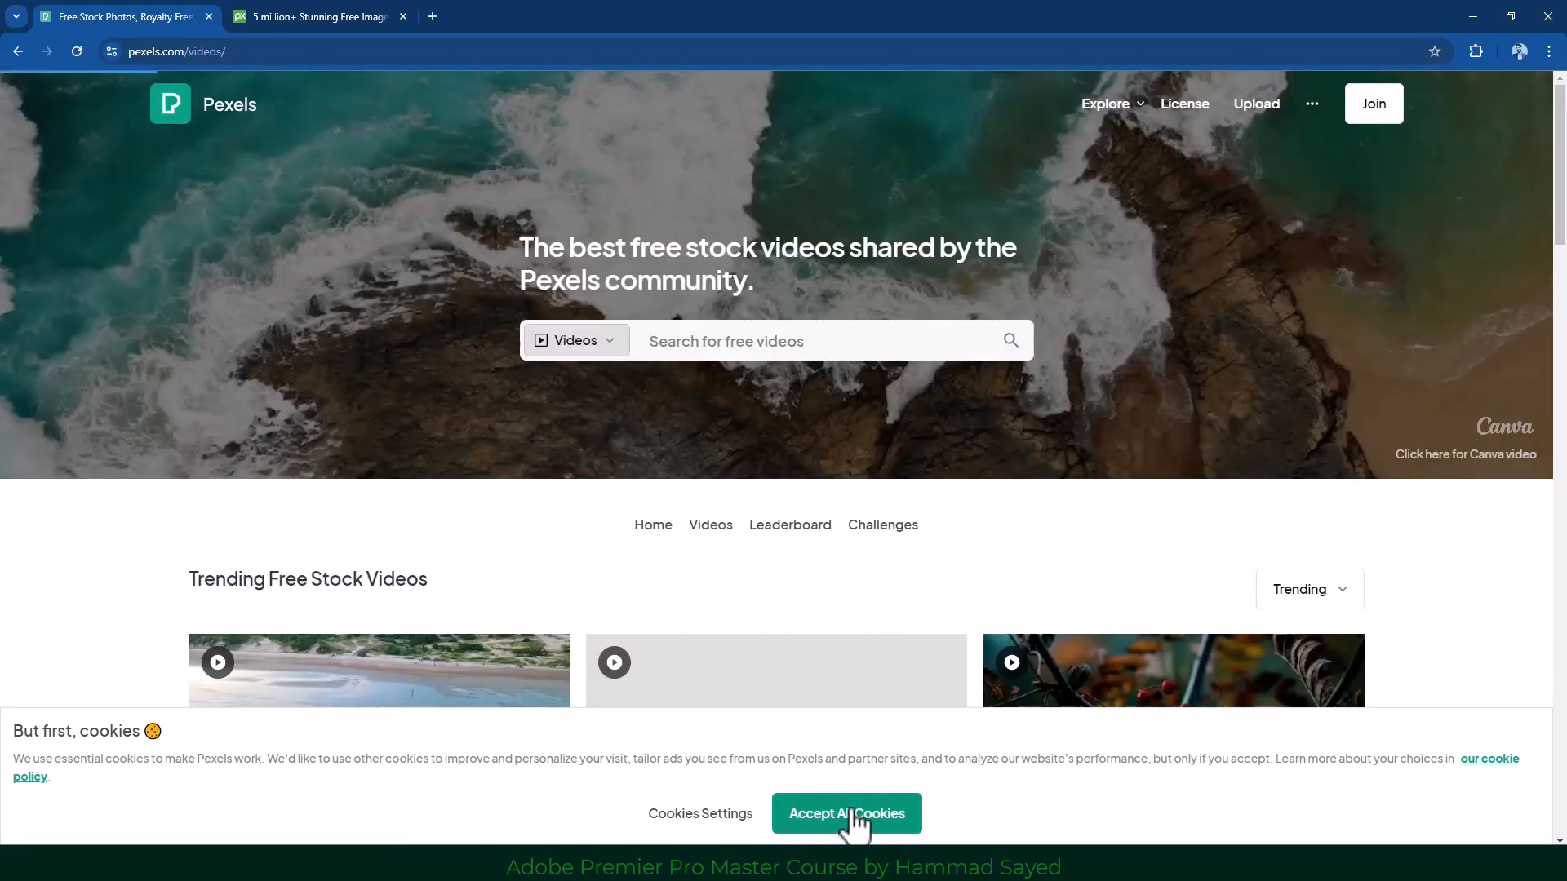
# Accept all cookies and open the aerial beach-and-river video from Trending.
pyautogui.click(853, 814)
pyautogui.scroll(-7, 710, 375)
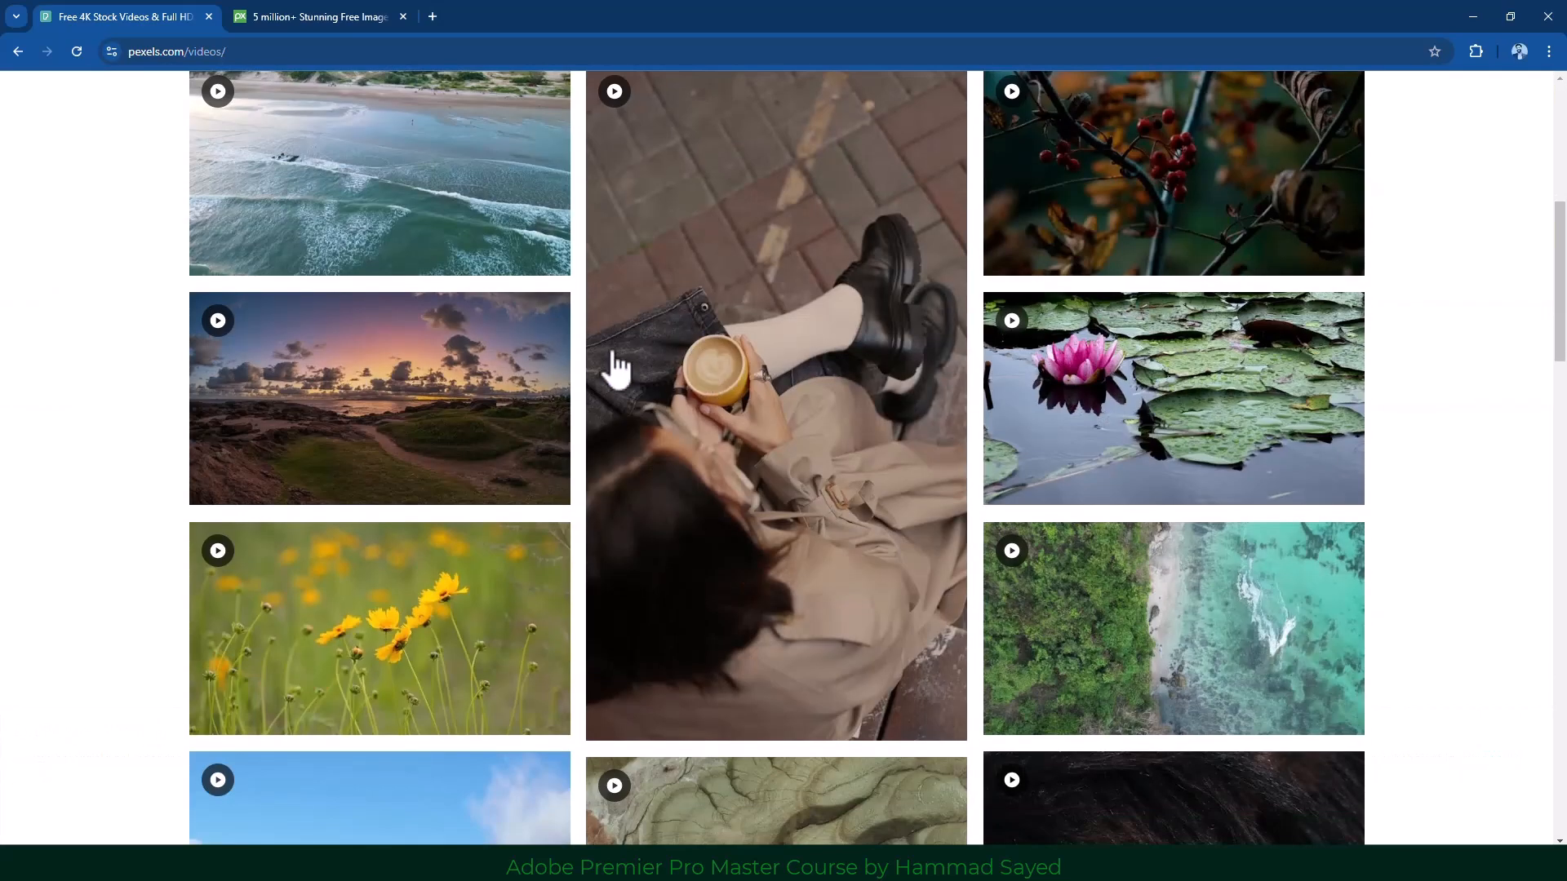
pyautogui.scroll(2, 618, 369)
pyautogui.click(421, 326)
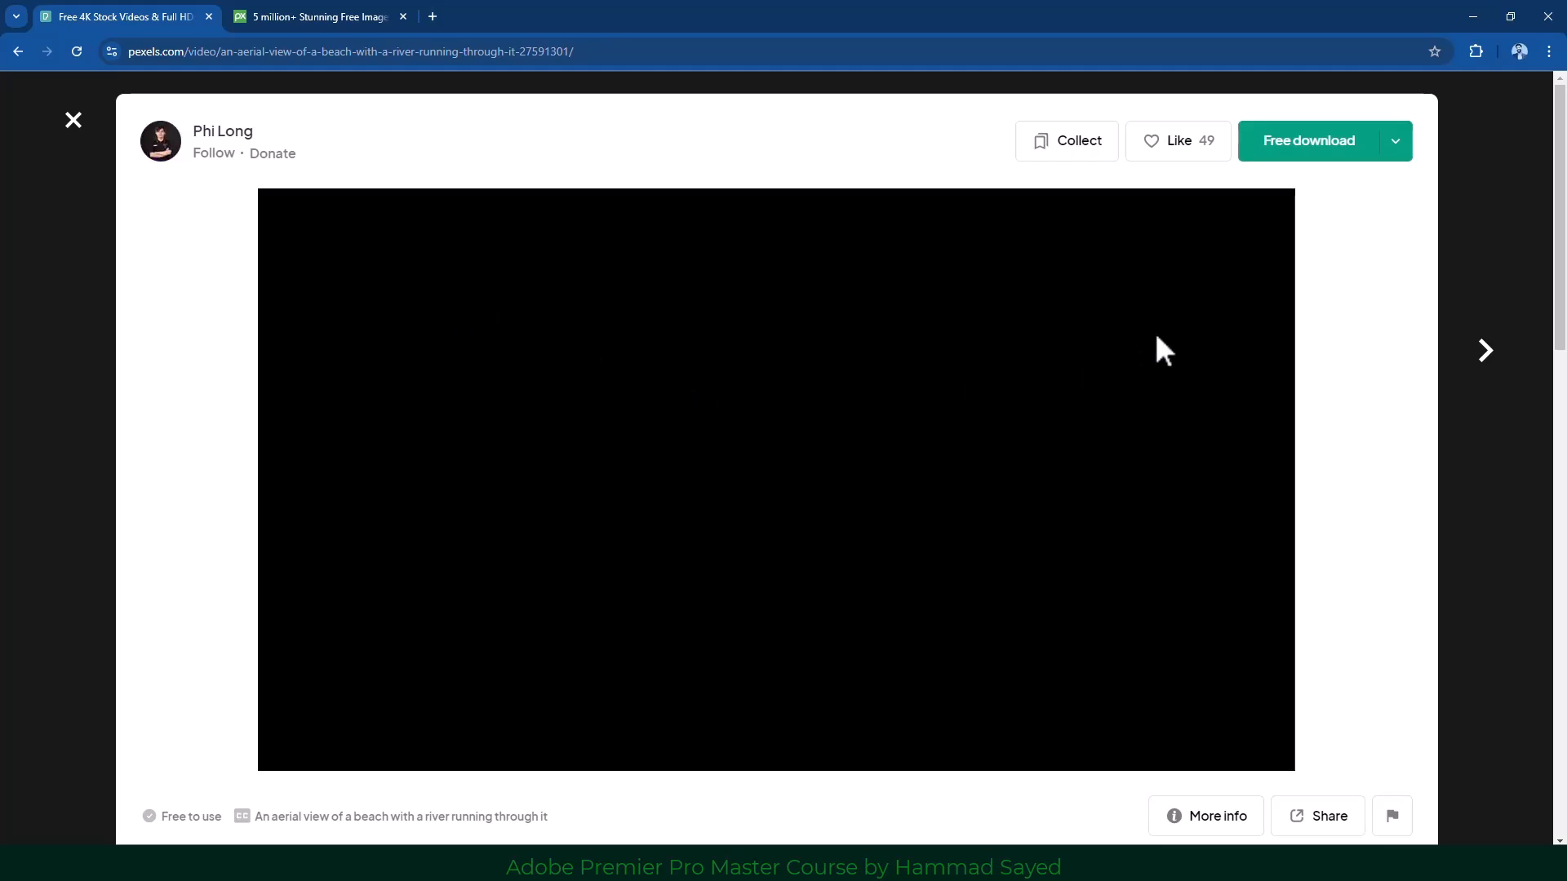
# Check the video's More info details showing 3840×2160, then close them.
pyautogui.scroll(-2, 912, 400)
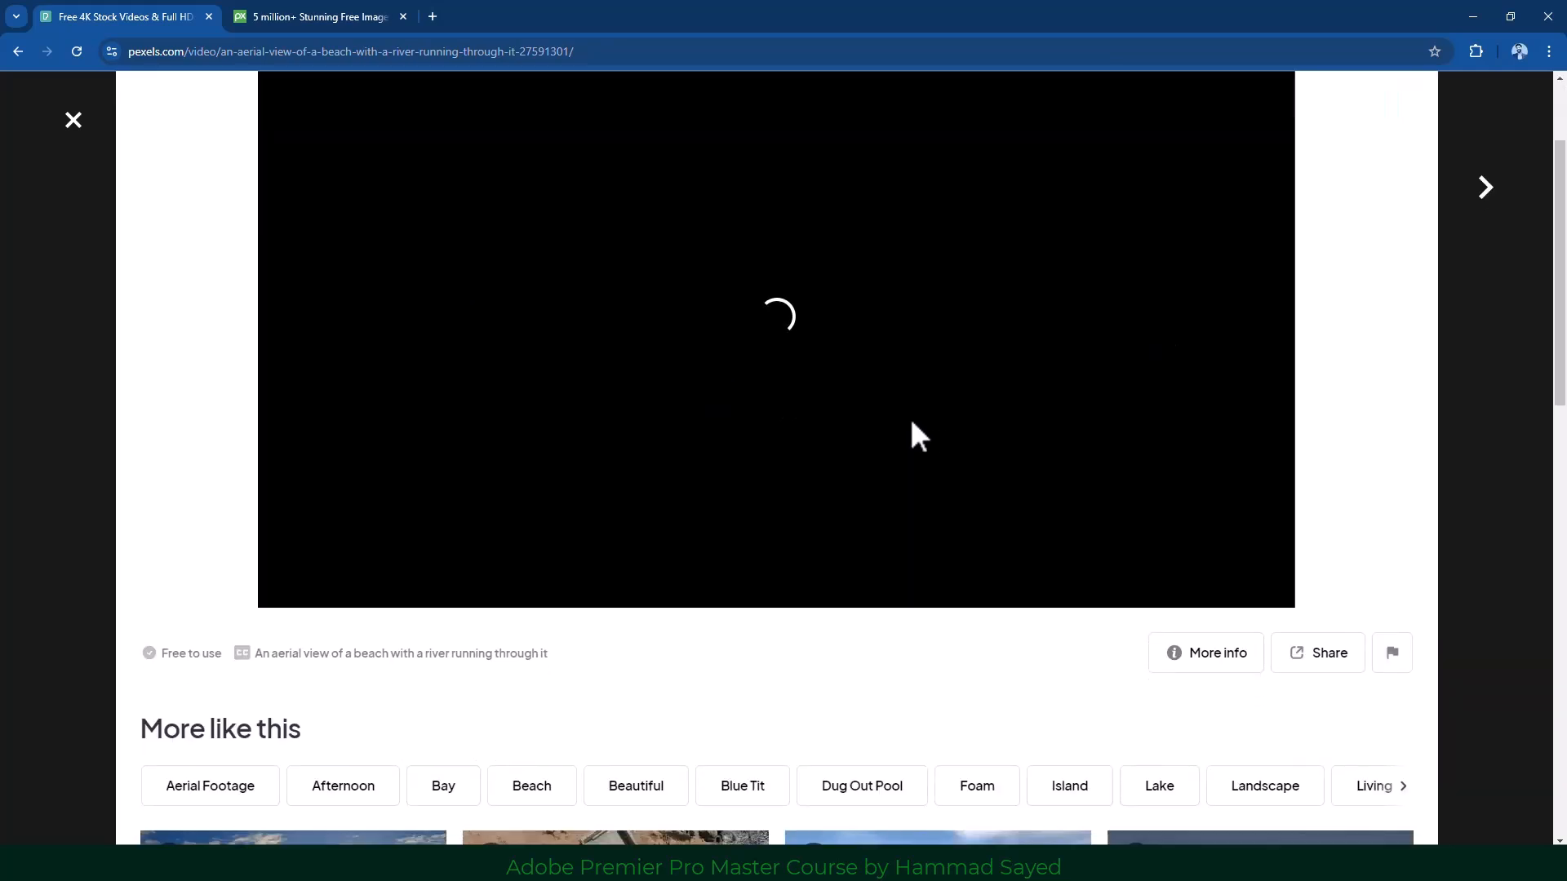
pyautogui.click(1205, 663)
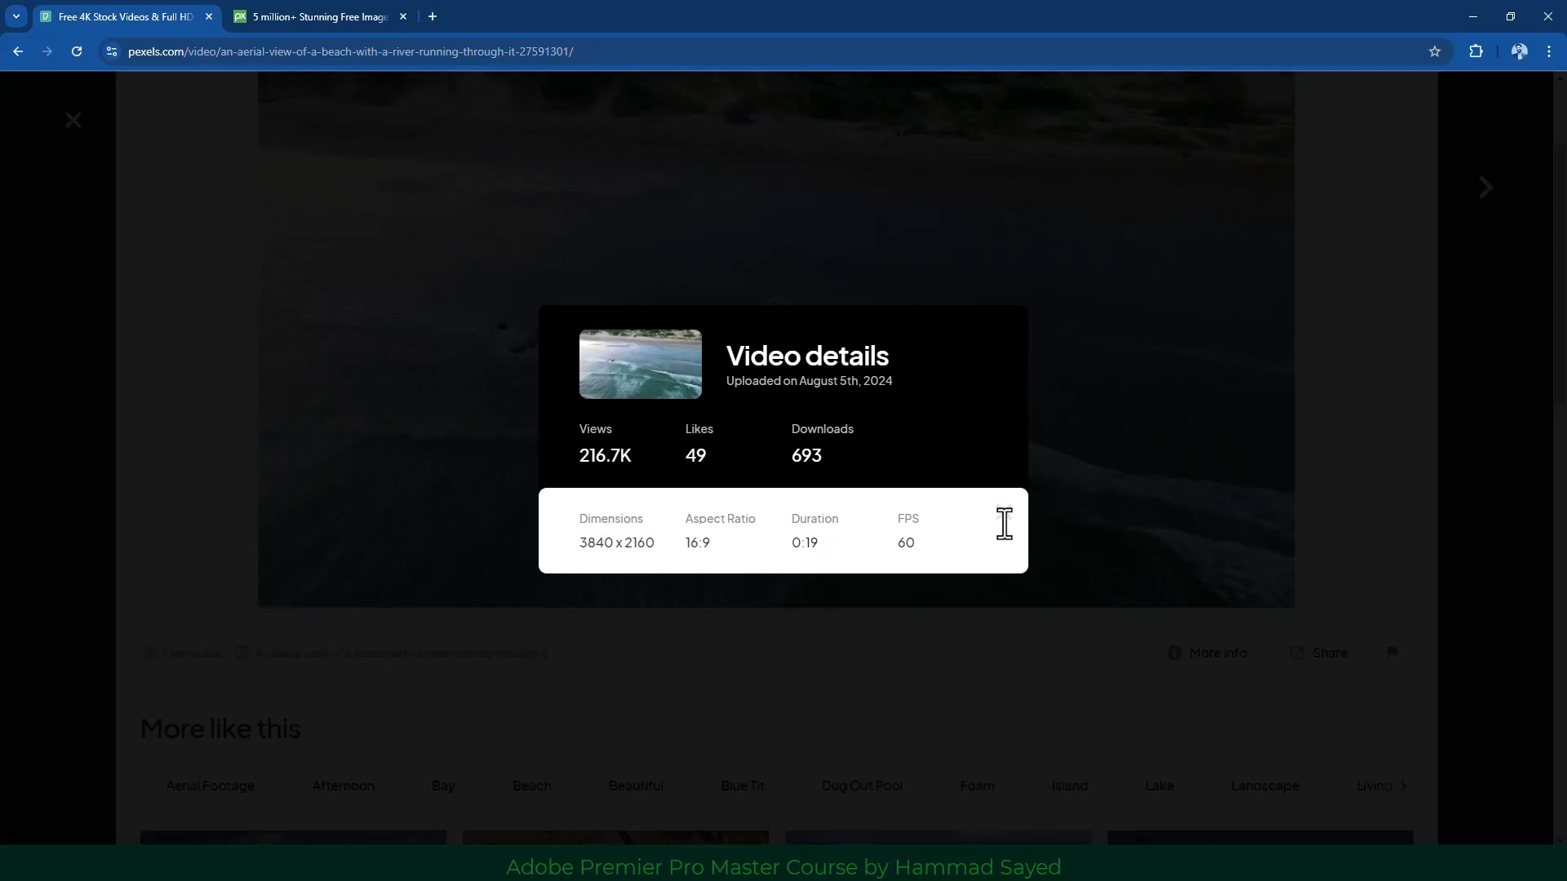
pyautogui.click(1004, 515)
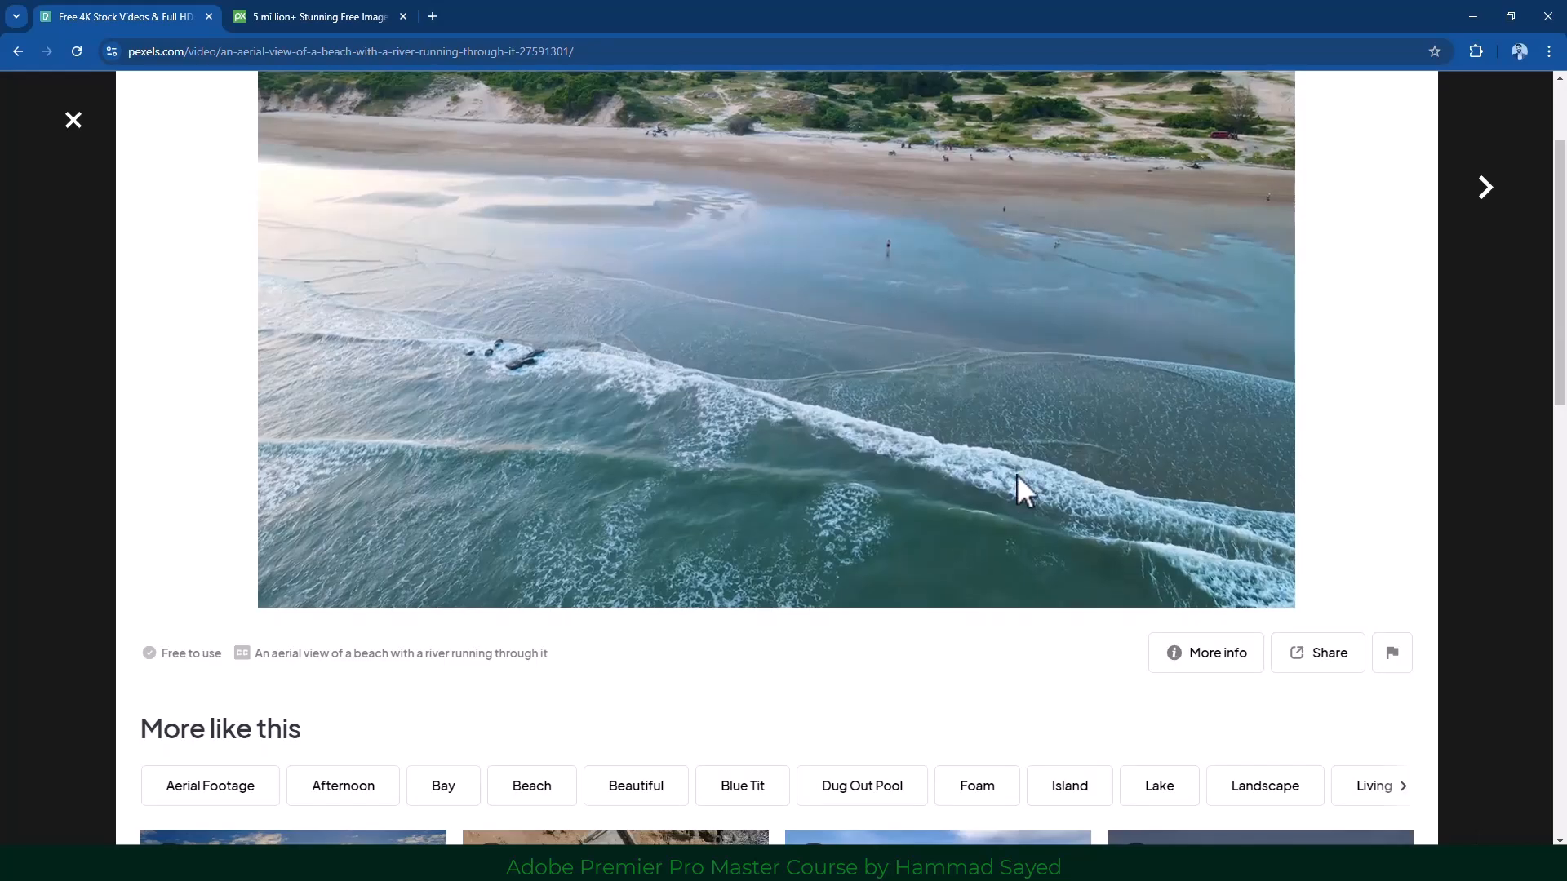
pyautogui.scroll(2, 1016, 472)
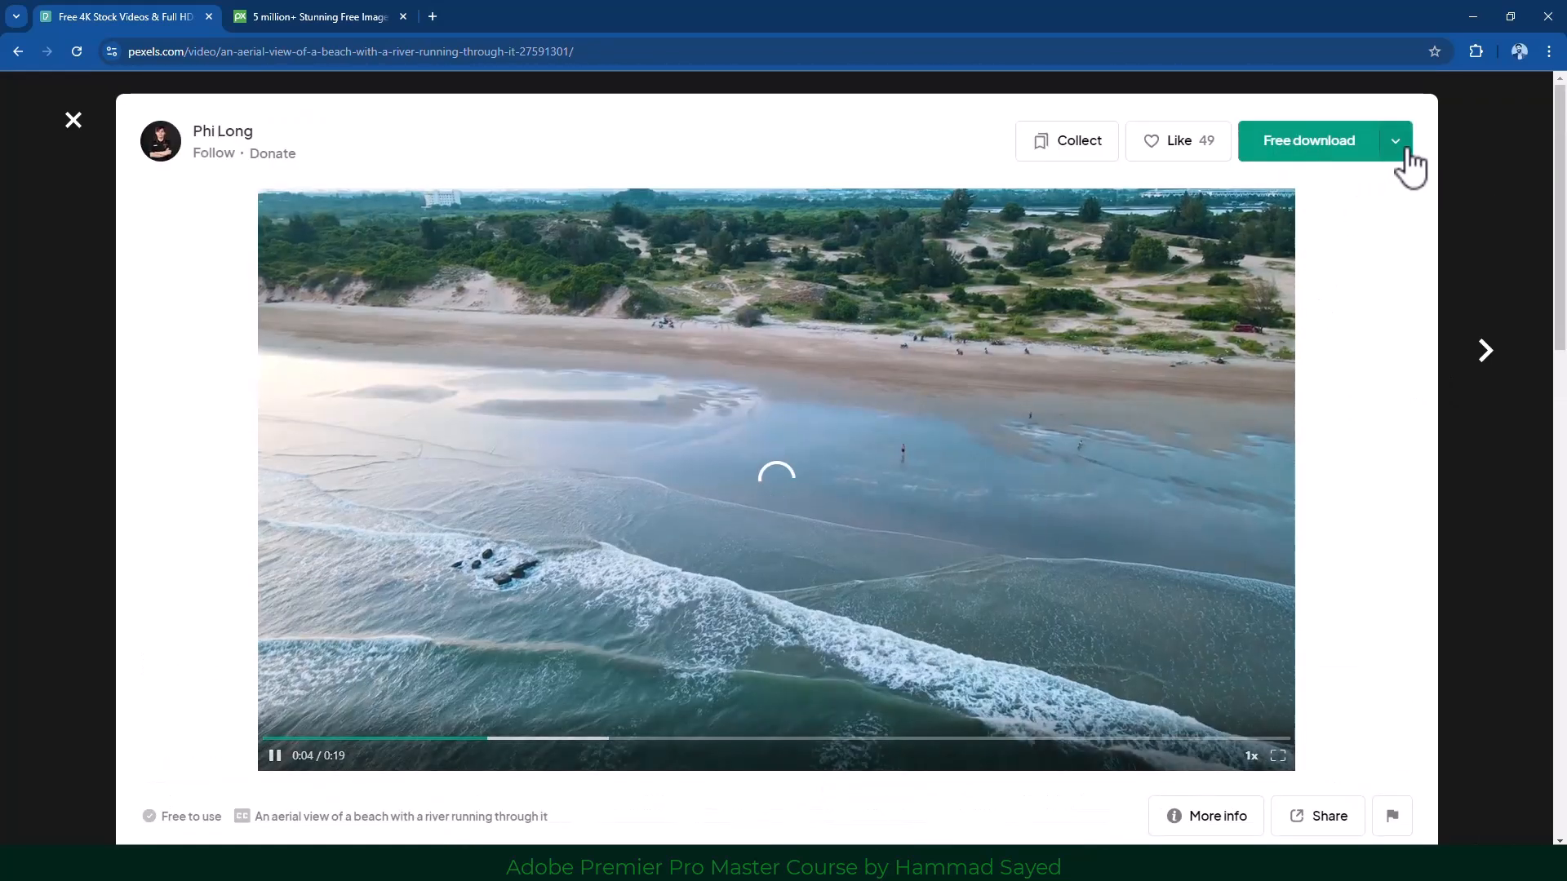
# Download the video at Full HD 1920×1080 and dismiss the thank-you popup.
pyautogui.click(1405, 152)
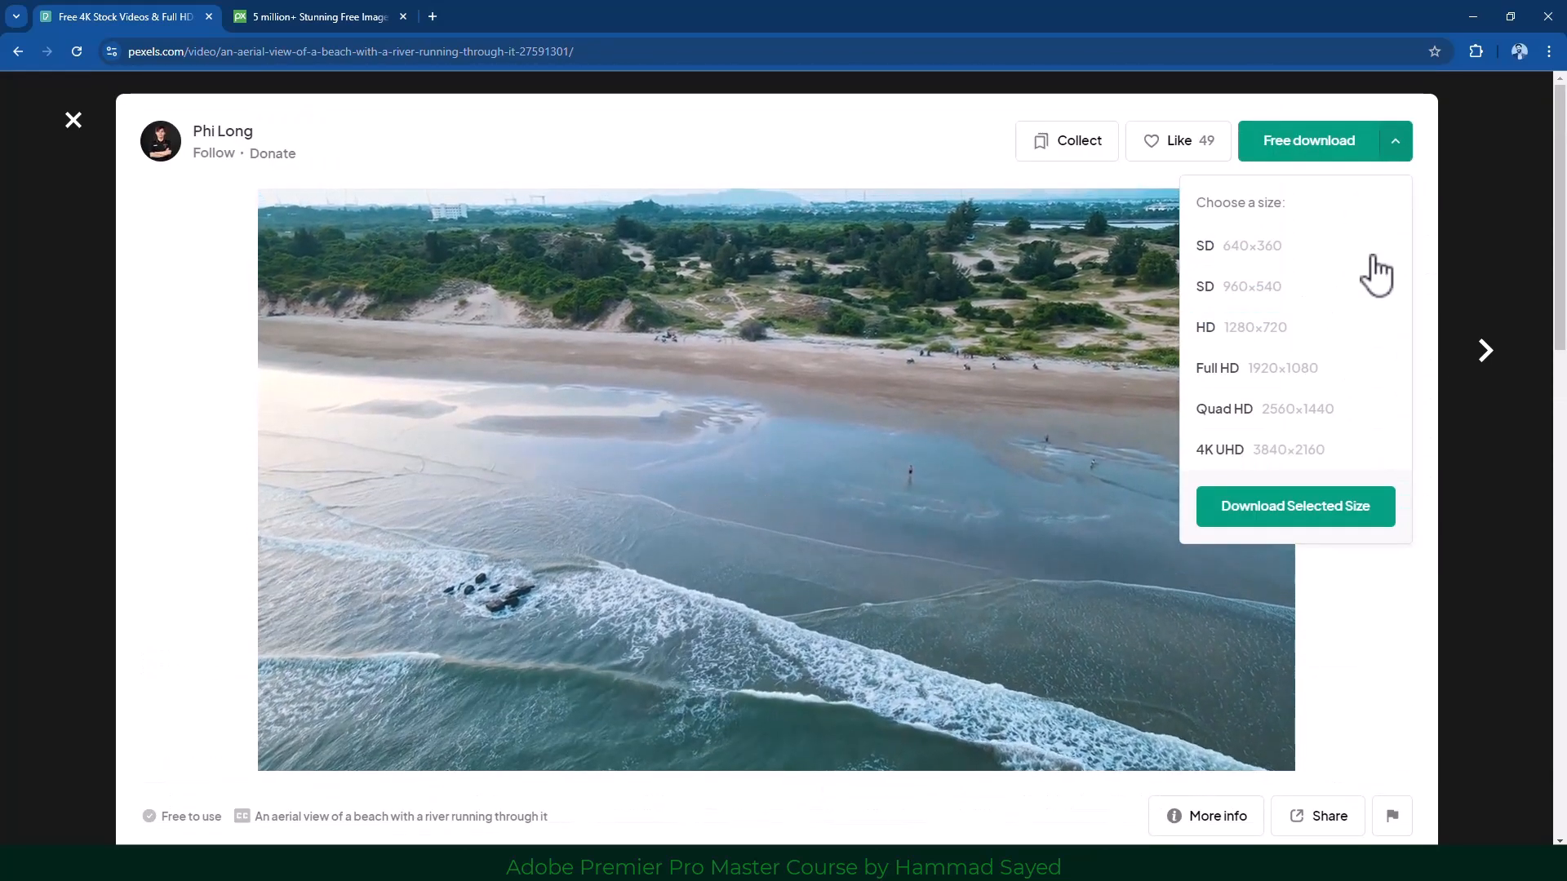
pyautogui.click(1326, 377)
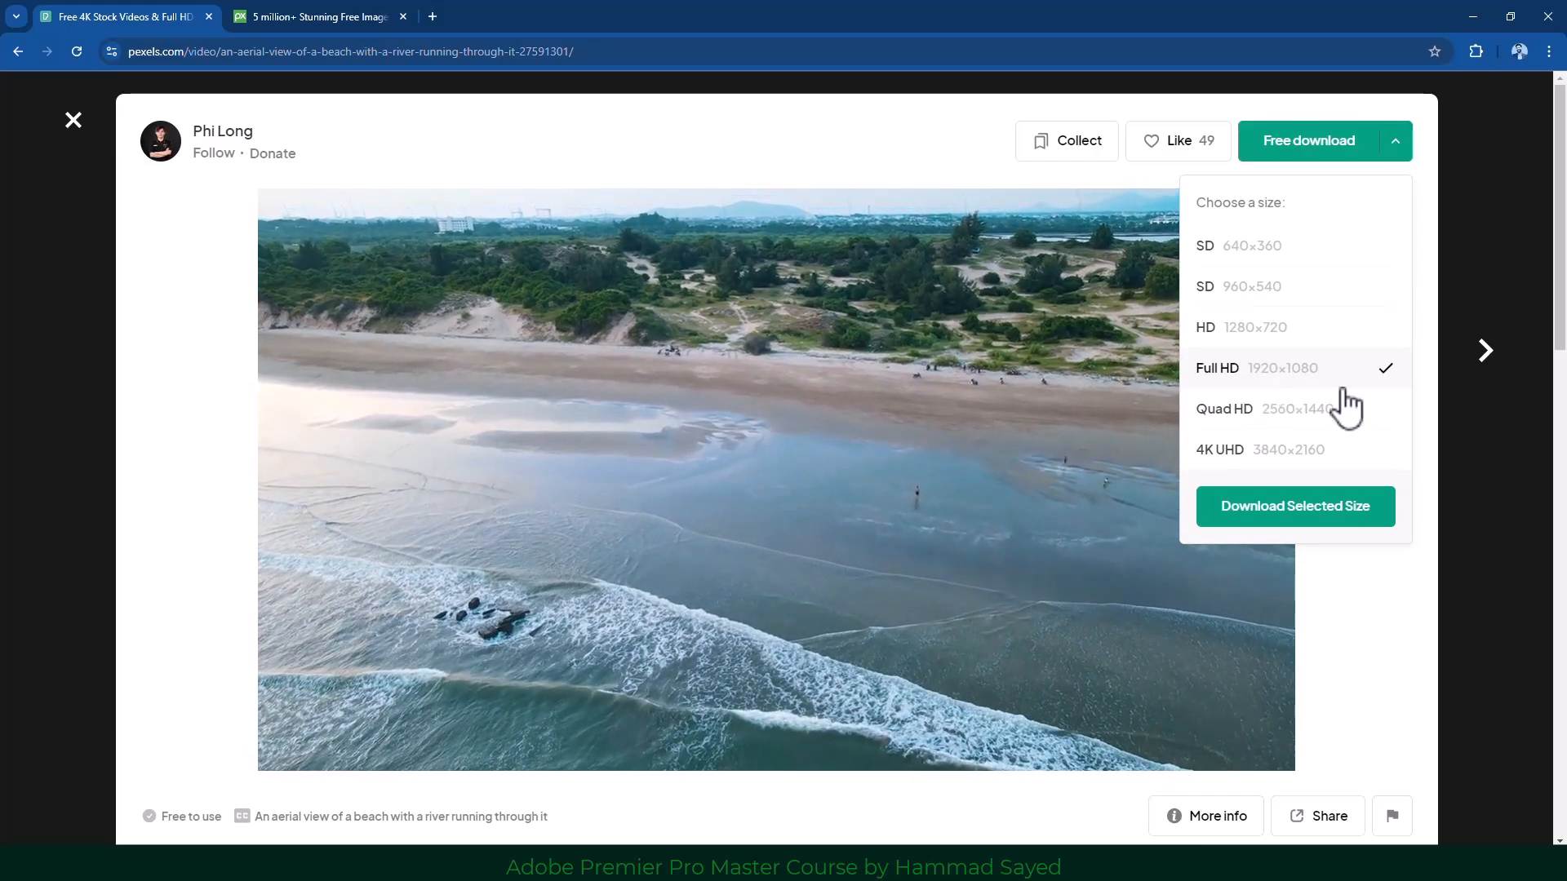
pyautogui.click(1289, 528)
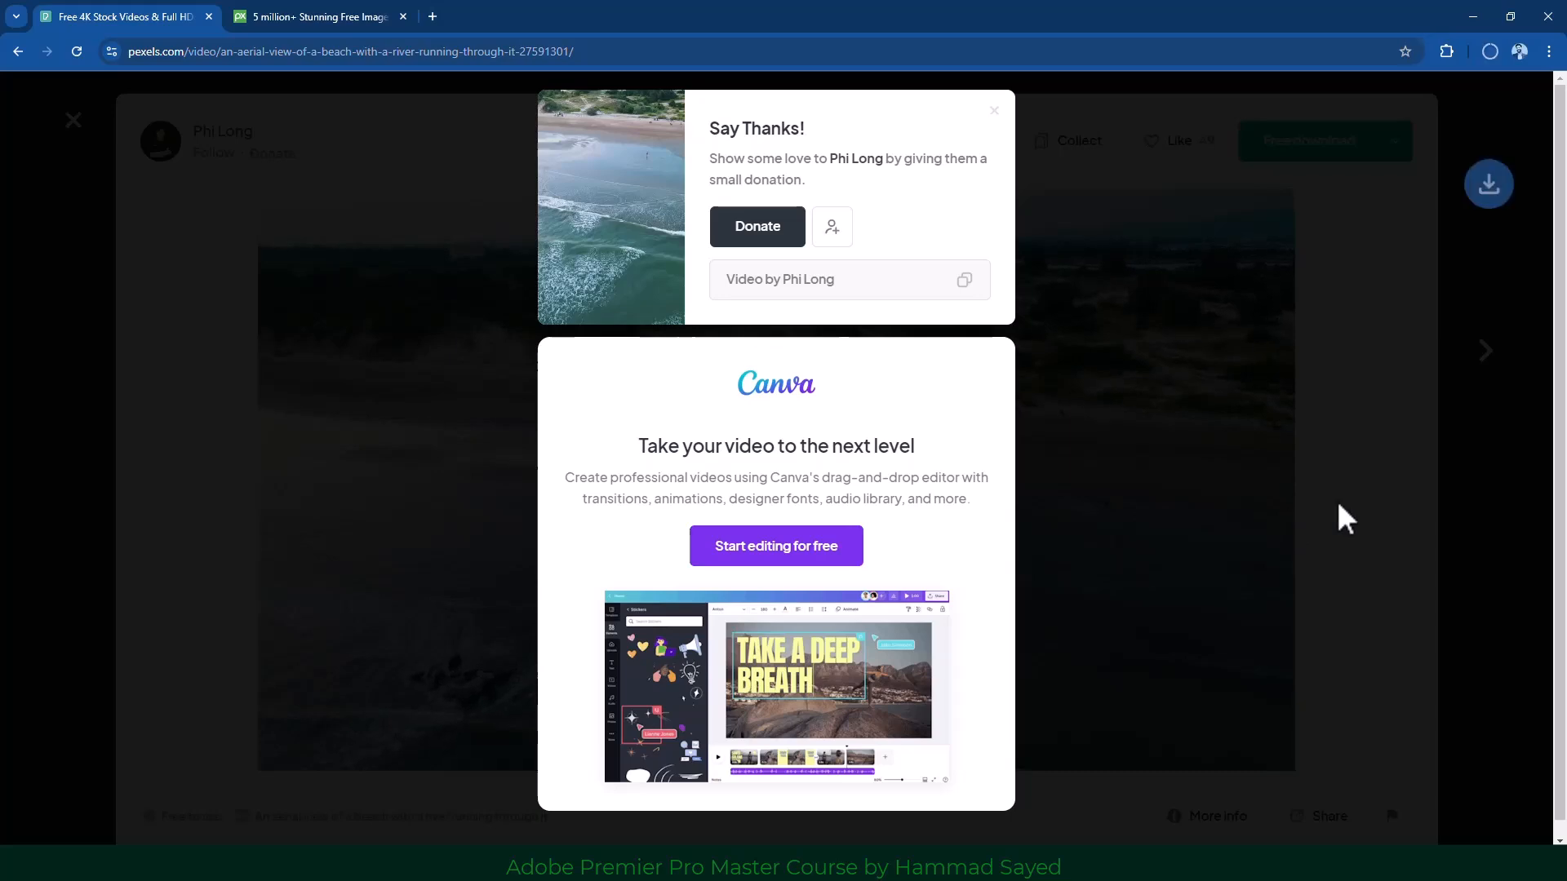
pyautogui.click(1112, 354)
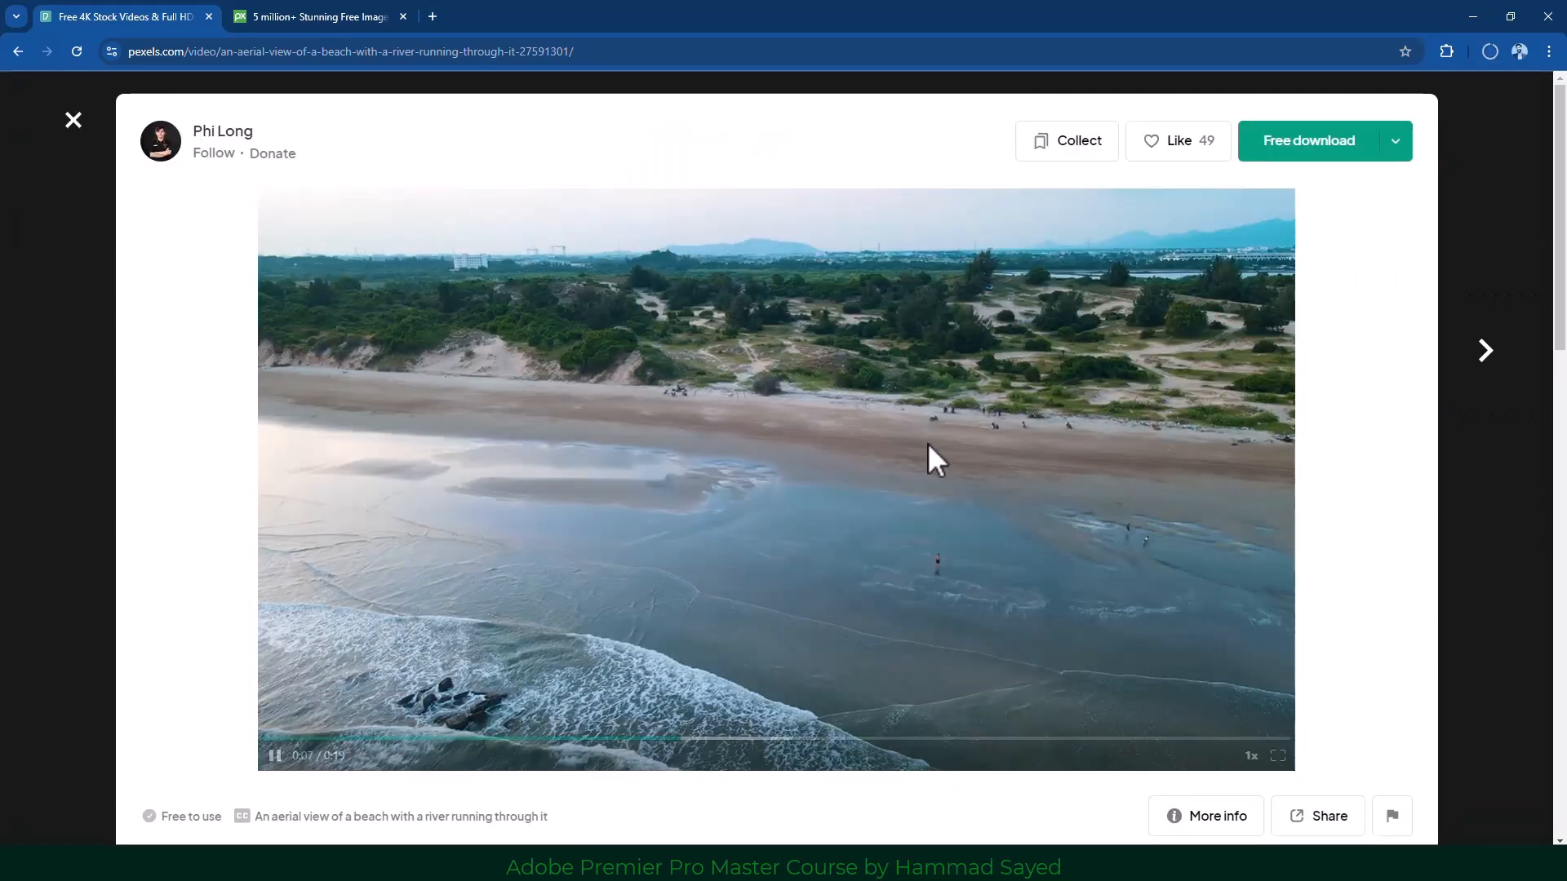
pyautogui.scroll(-6, 930, 461)
pyautogui.scroll(-3, 855, 554)
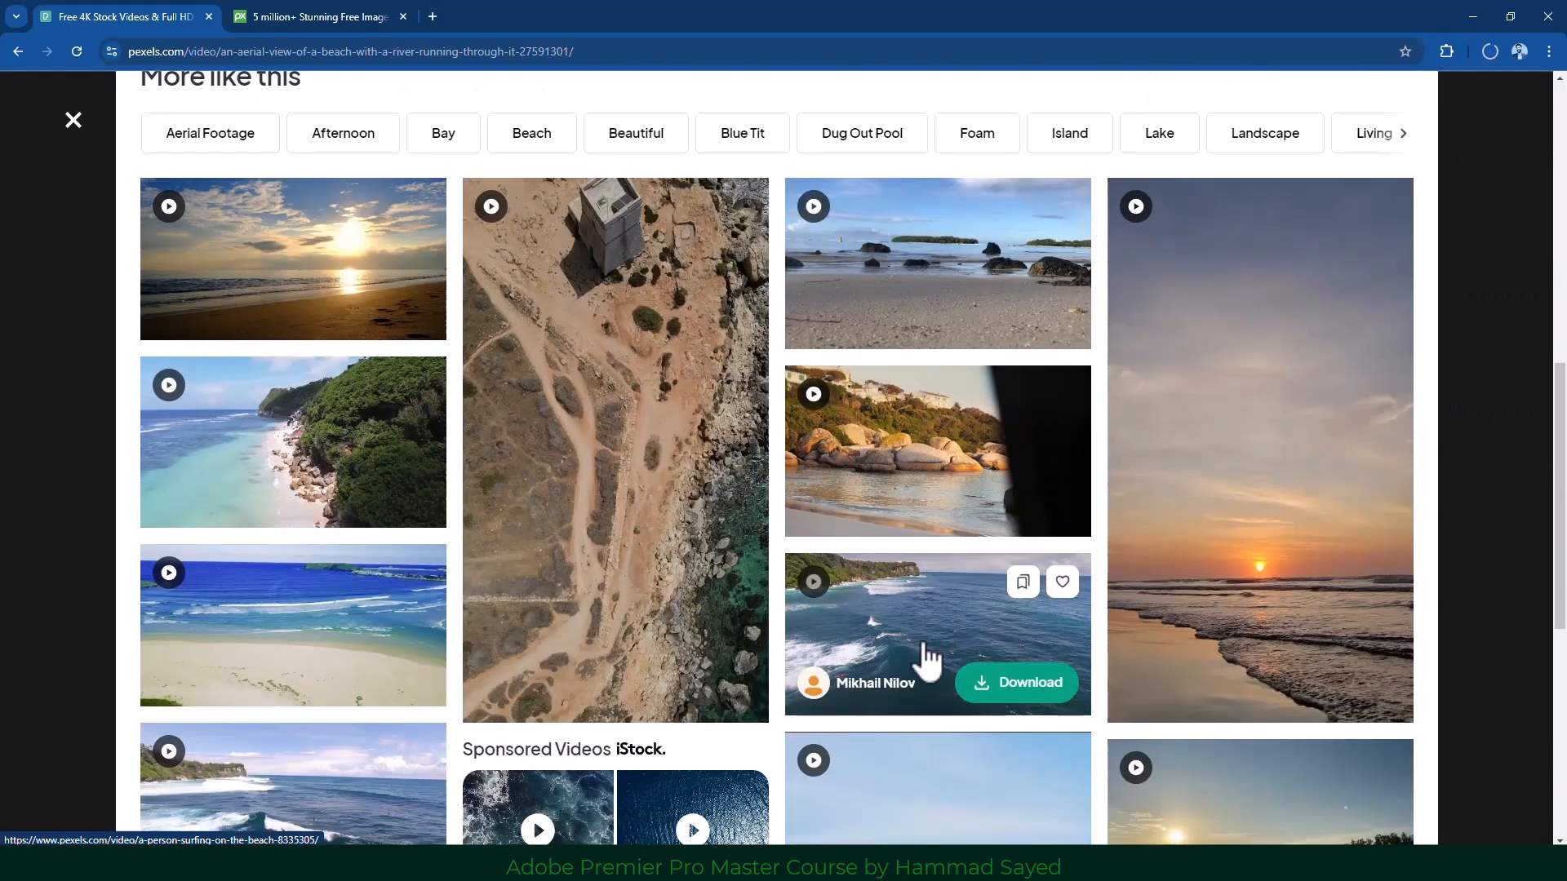
# Open the Aerial View of Coastline video and choose the Full HD 1080×1920 size.
pyautogui.click(663, 430)
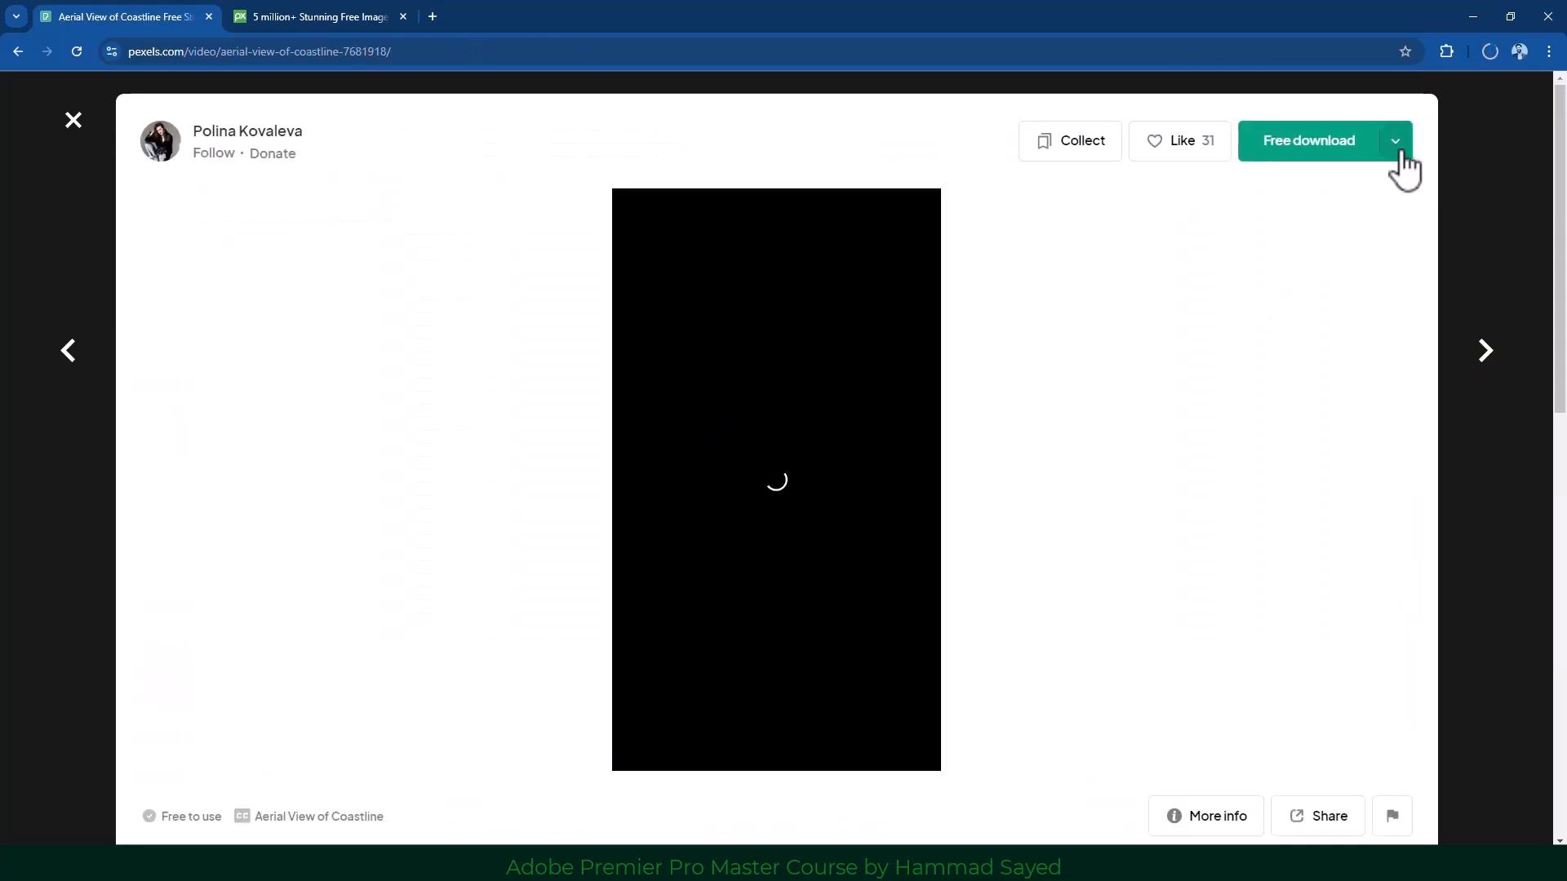
pyautogui.click(1396, 149)
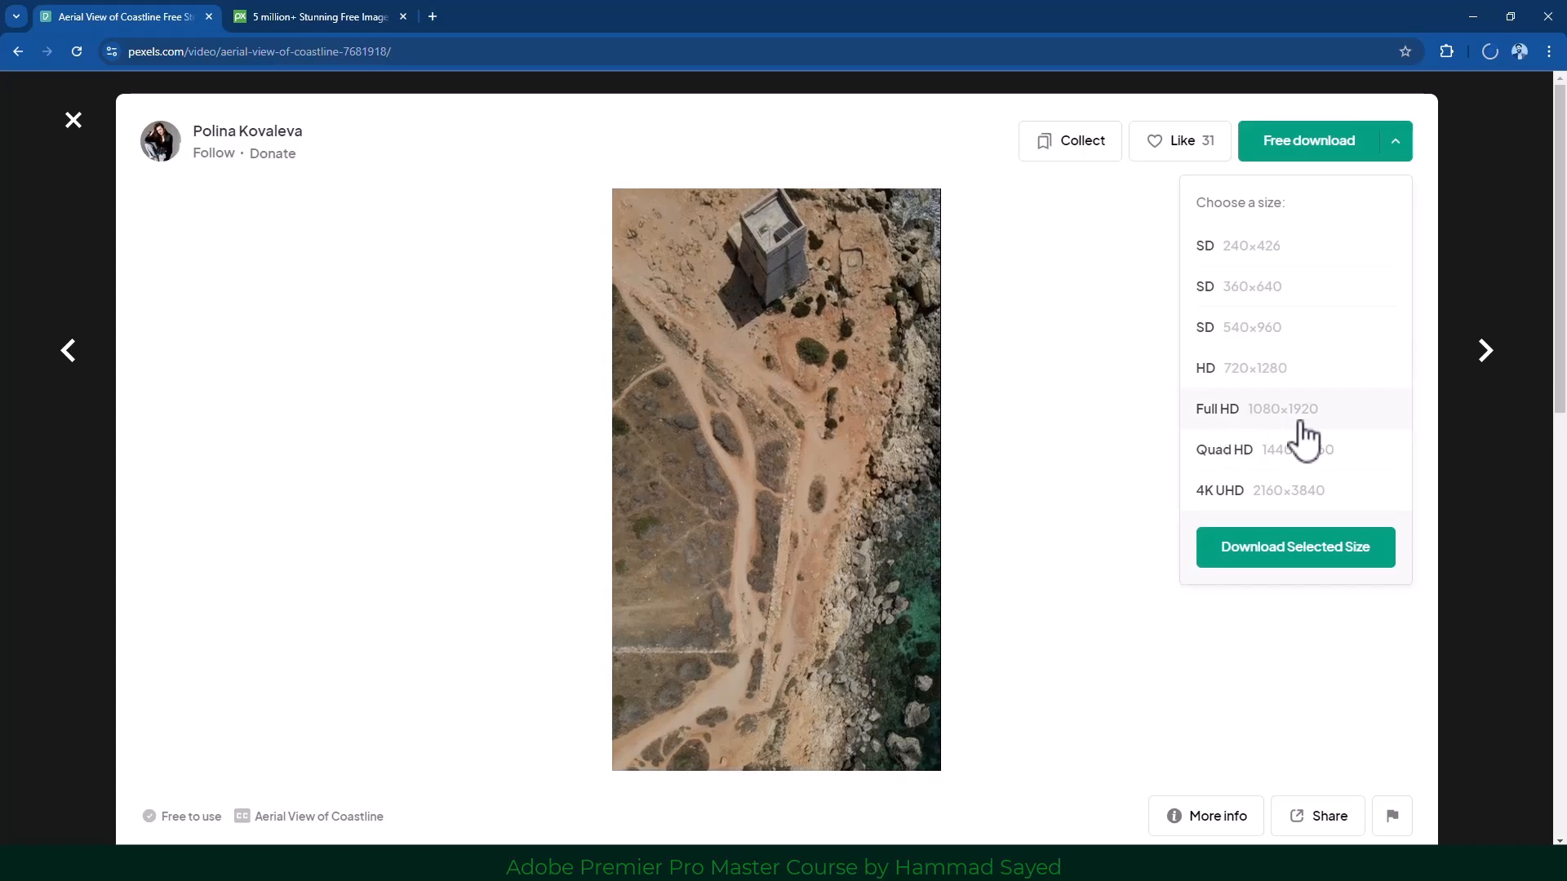
pyautogui.click(1287, 410)
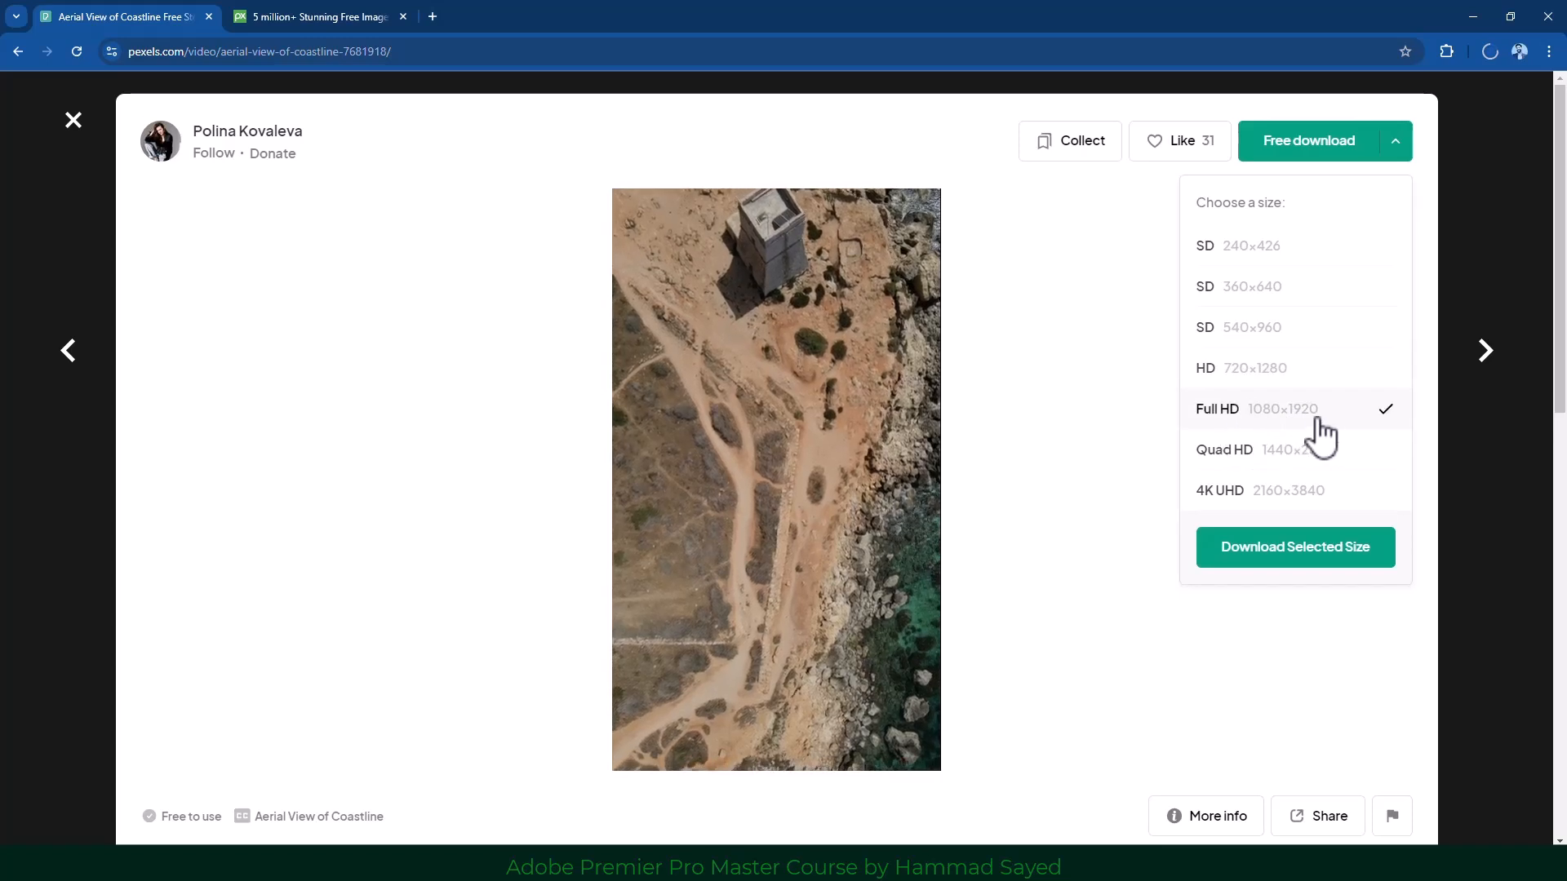
# Confirm its dimensions in More info, start the free download, and switch to Pixabay.
pyautogui.click(1206, 819)
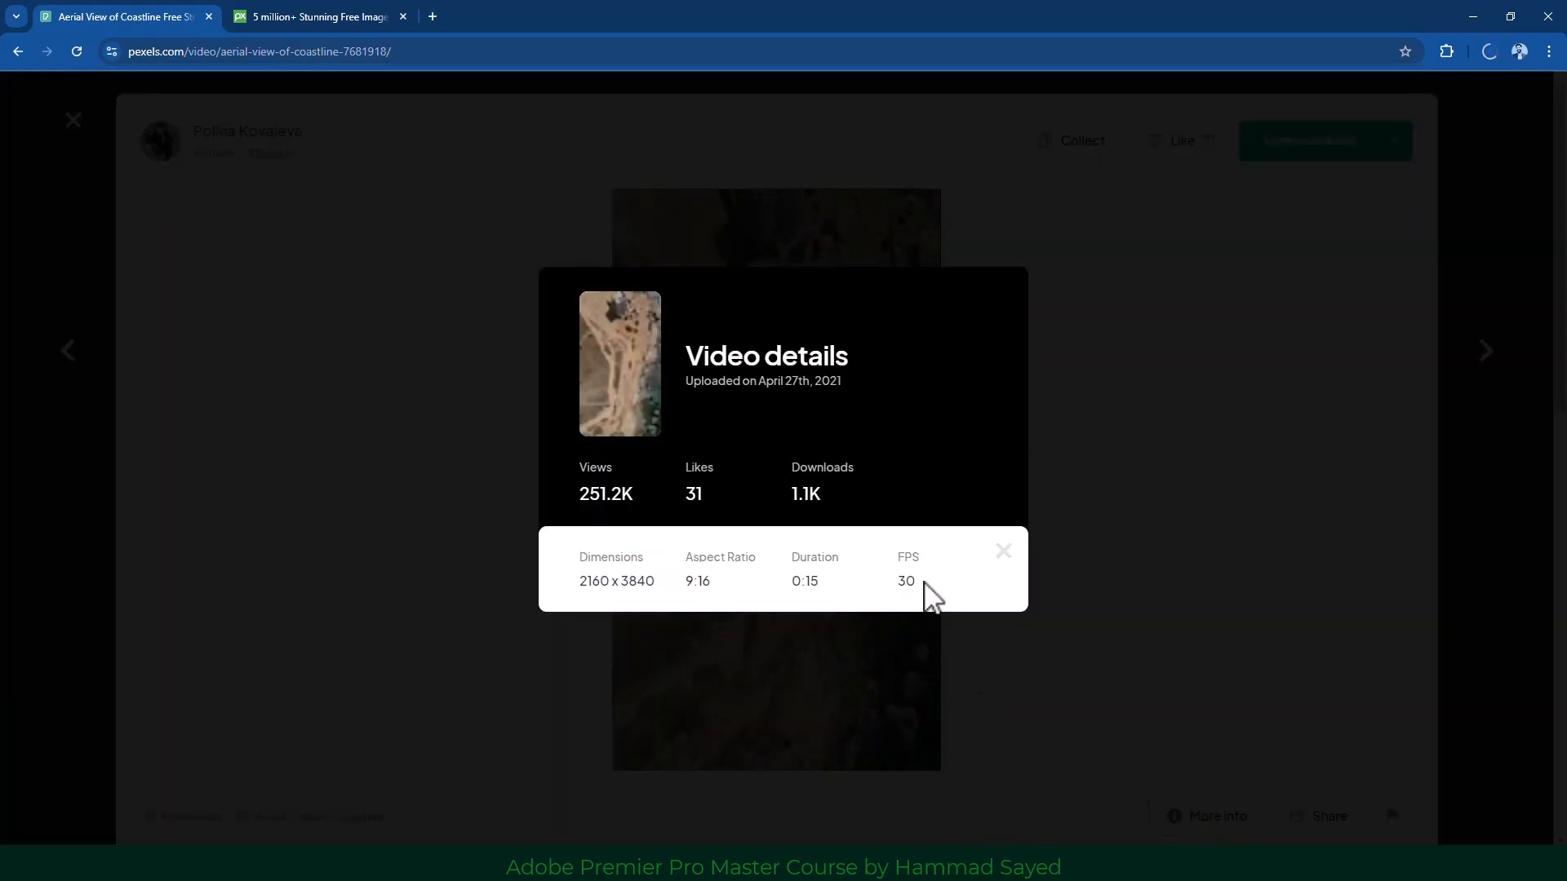
pyautogui.click(1006, 555)
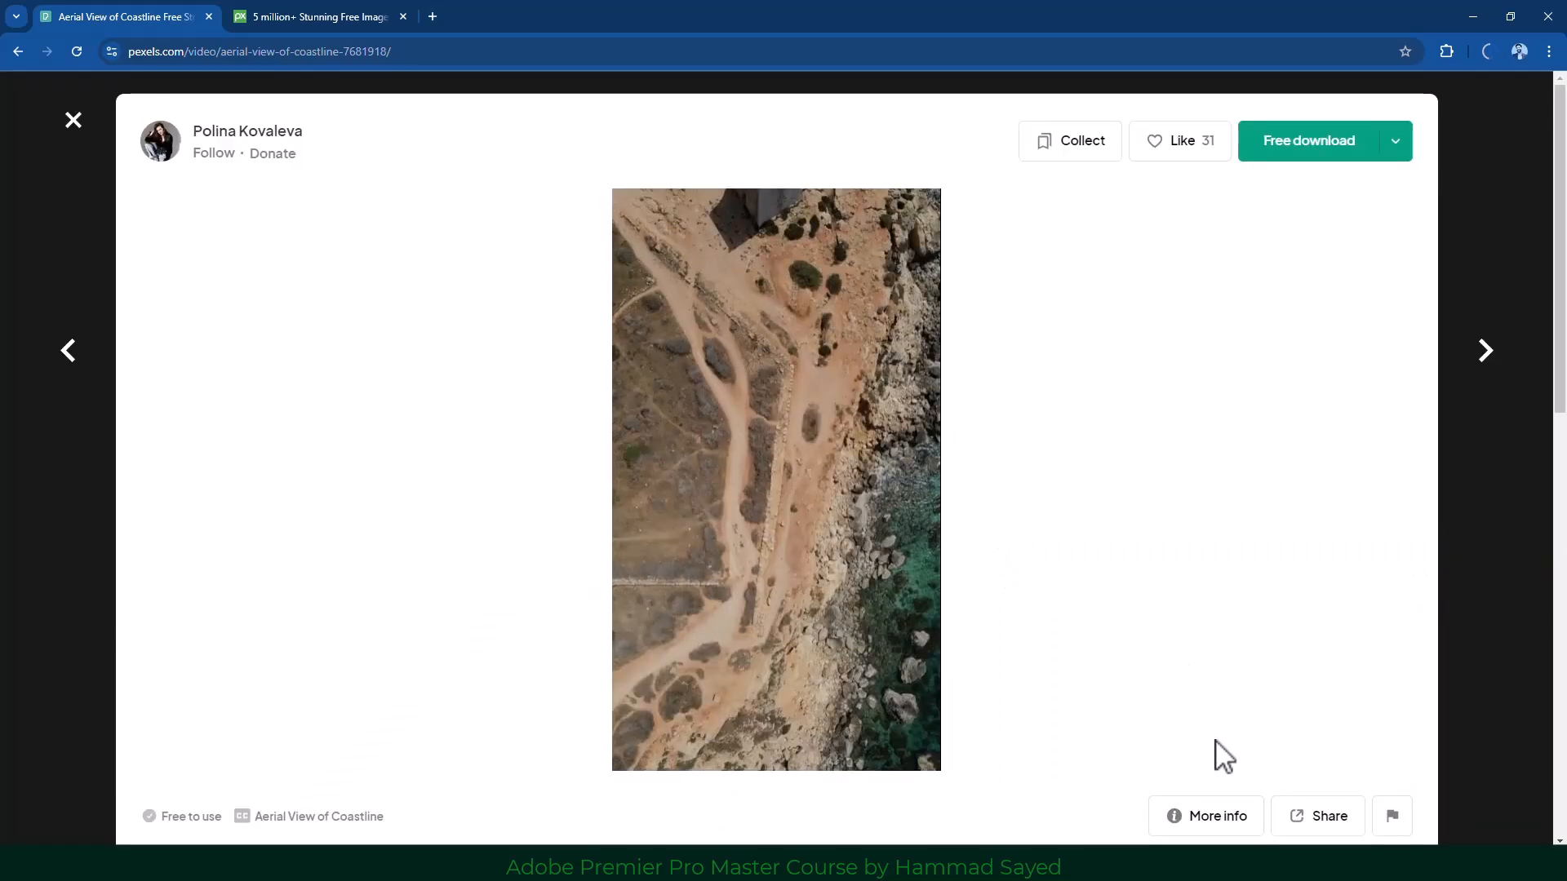
pyautogui.click(1317, 155)
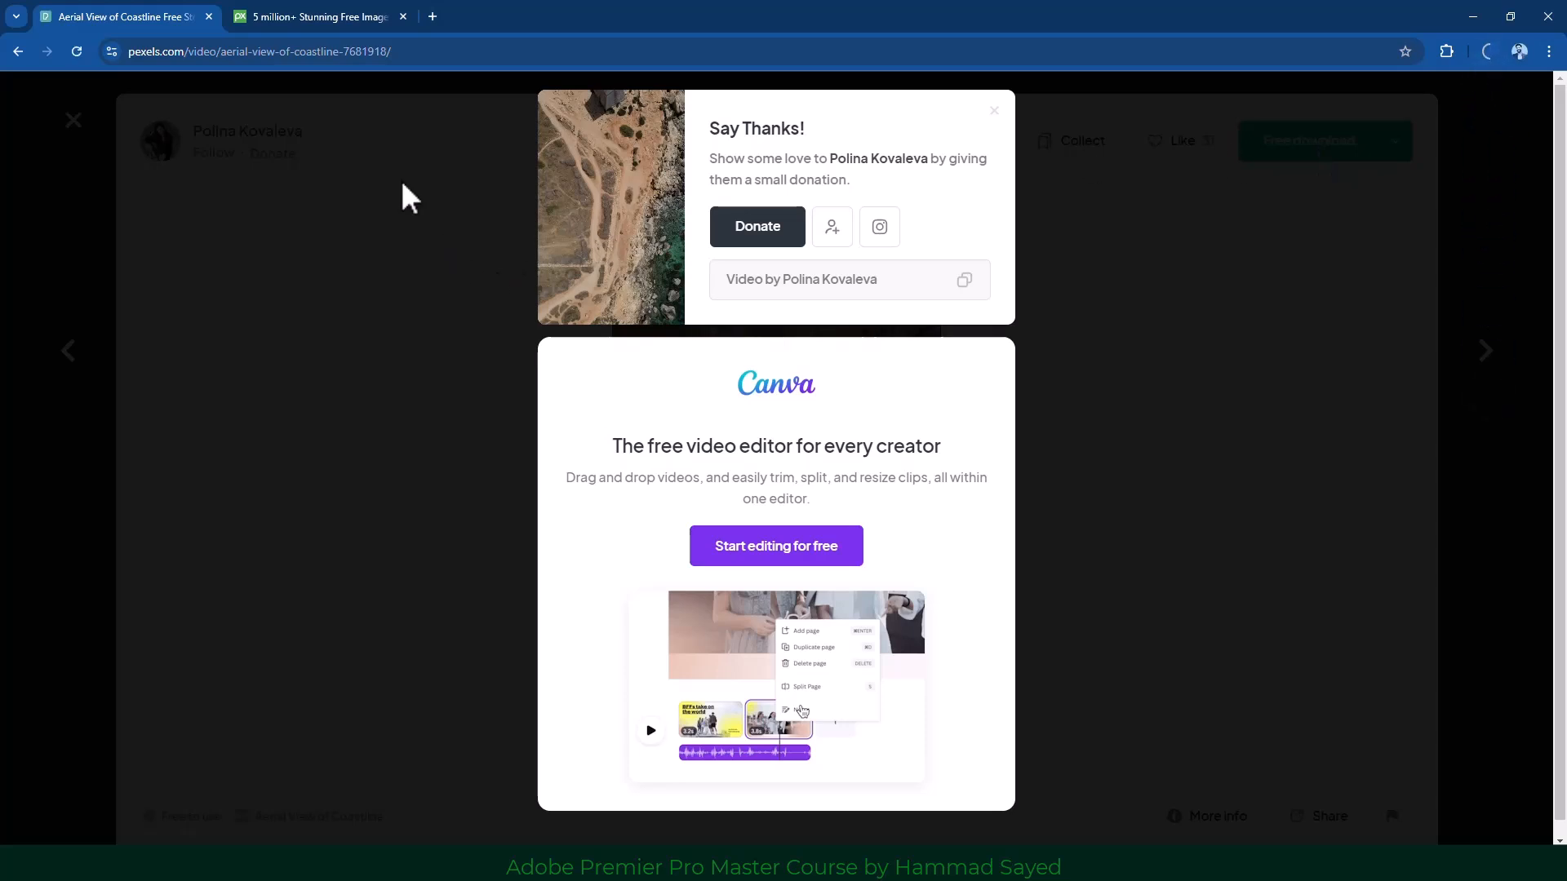
pyautogui.click(310, 16)
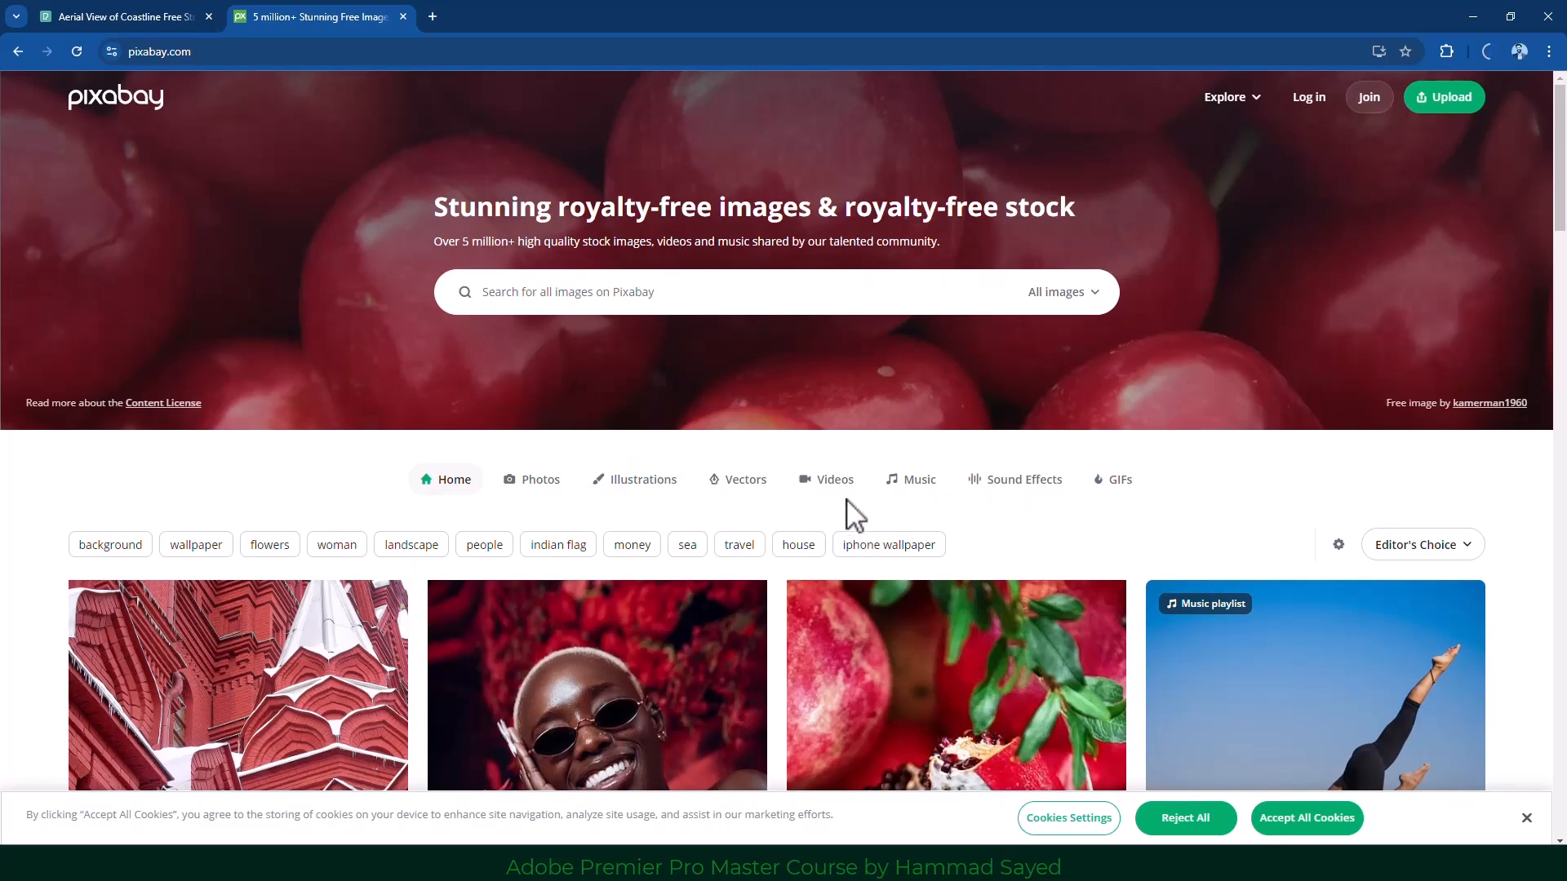
# From Pixabay Music, download 'Nightfall / Future Bass Music' and close the Say thanks dialog.
pyautogui.click(909, 489)
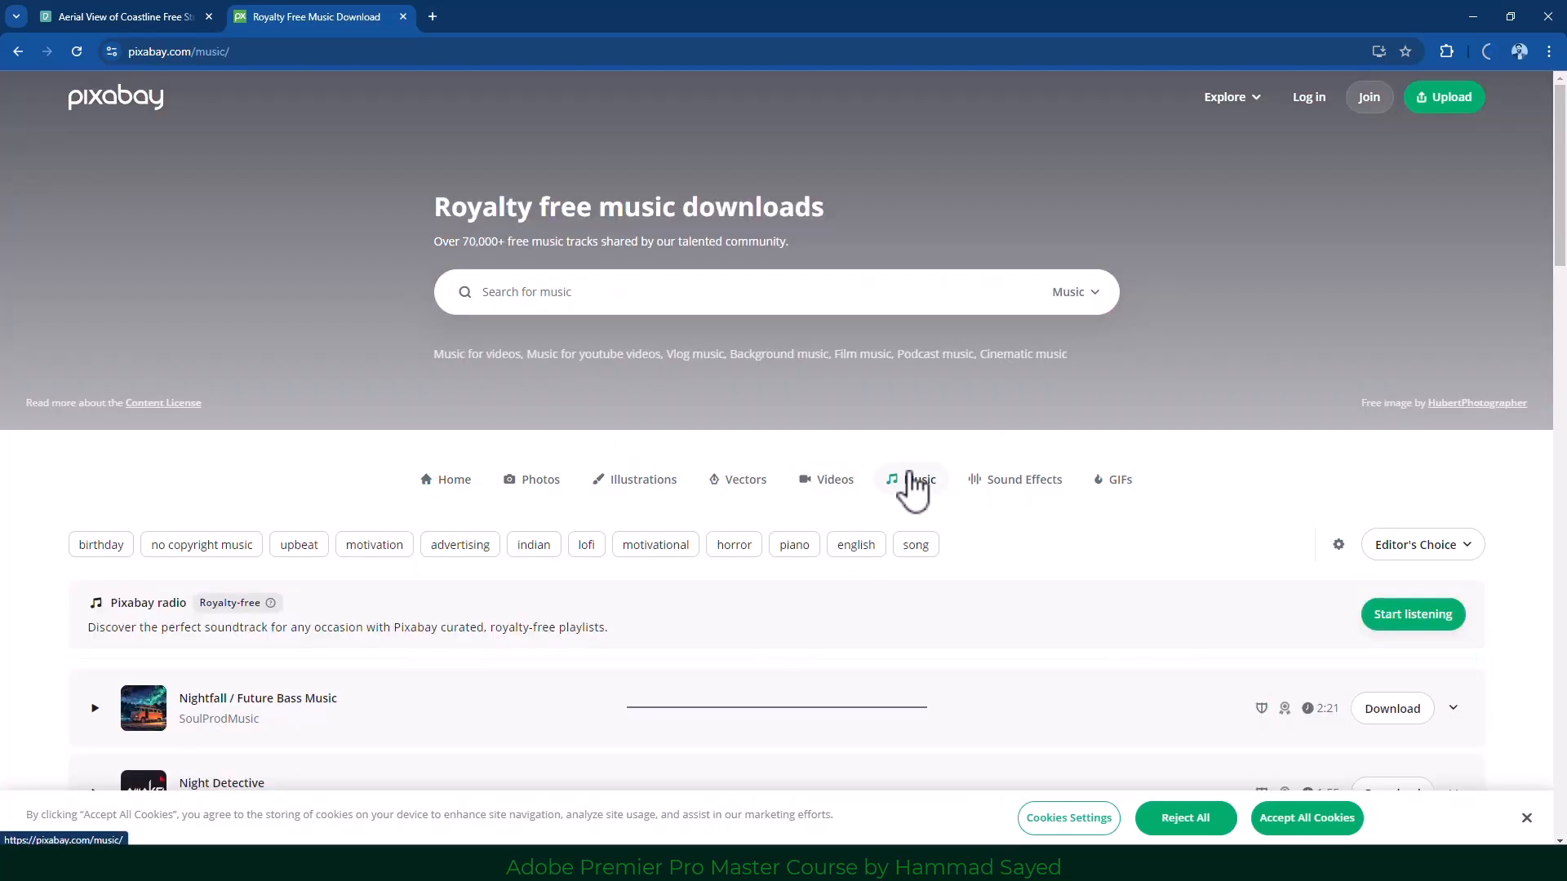
pyautogui.scroll(-3, 898, 506)
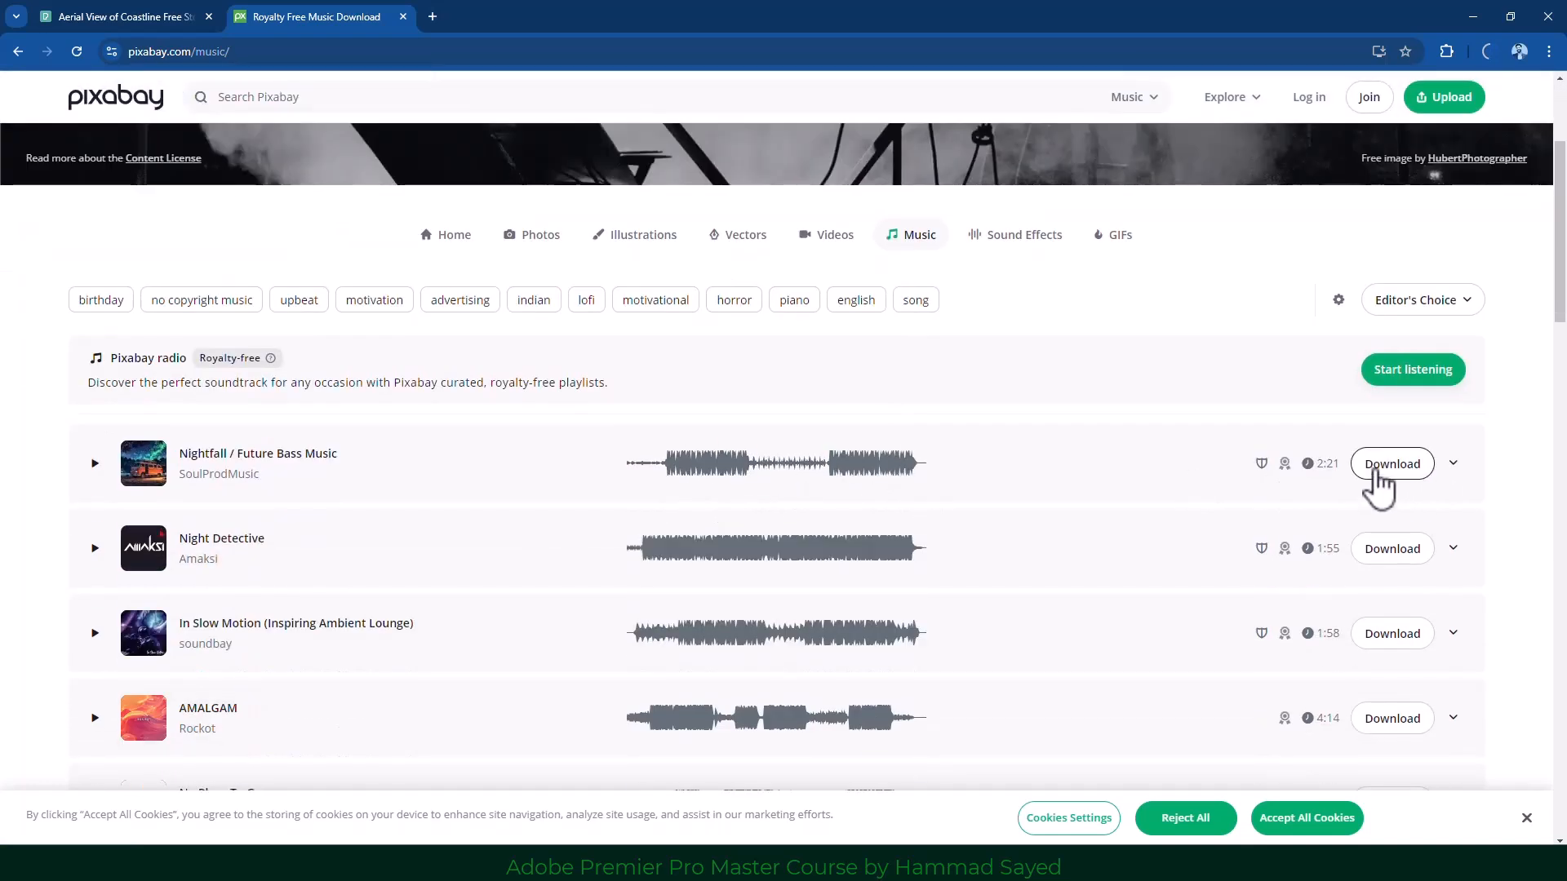
pyautogui.click(1378, 465)
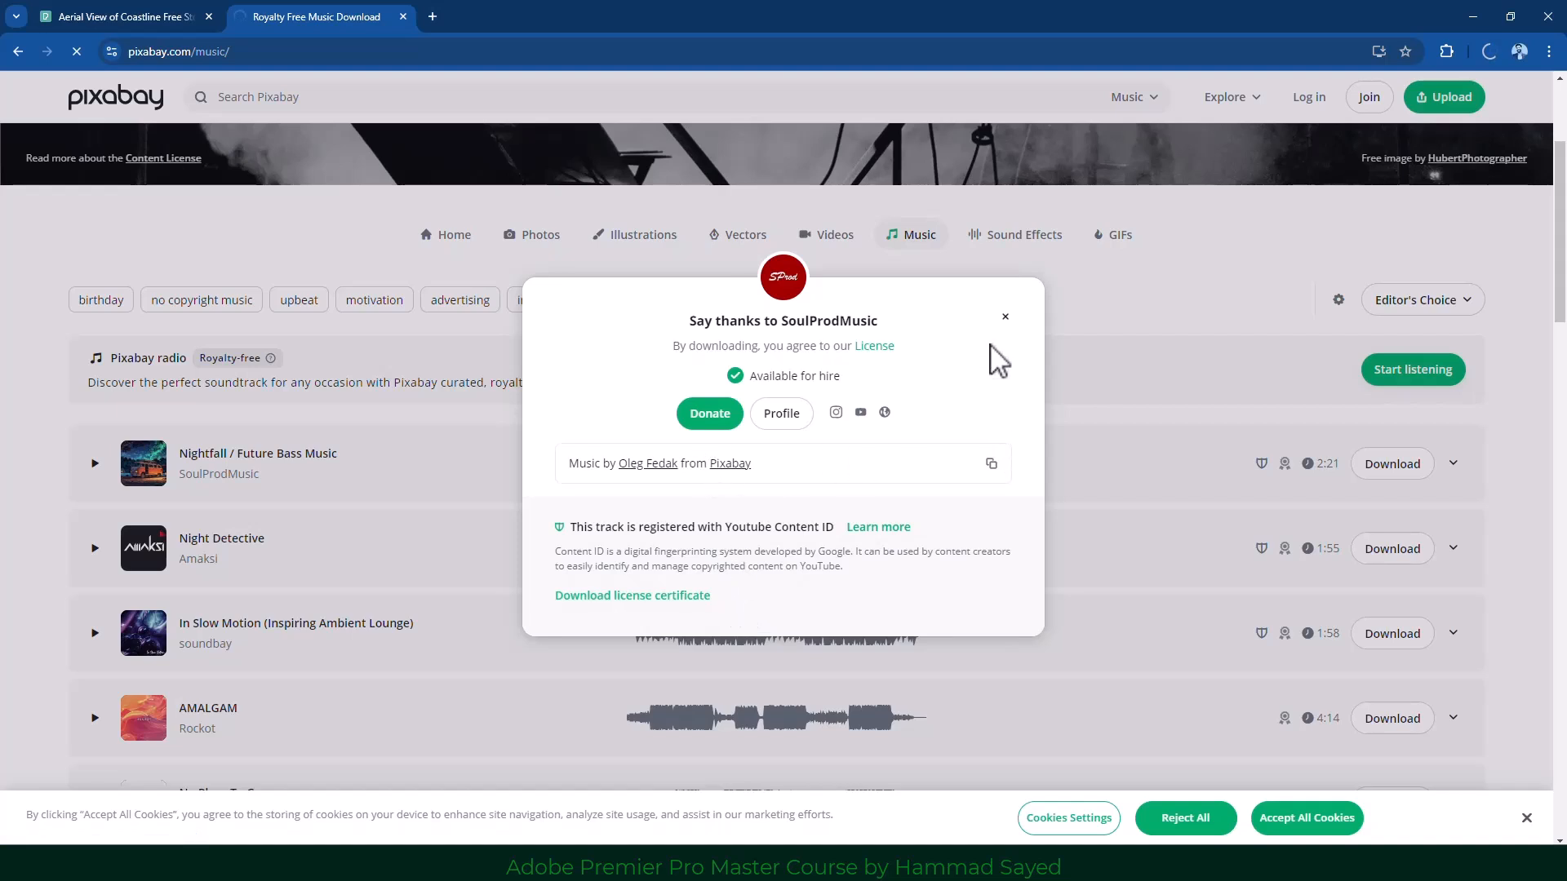
pyautogui.click(1005, 318)
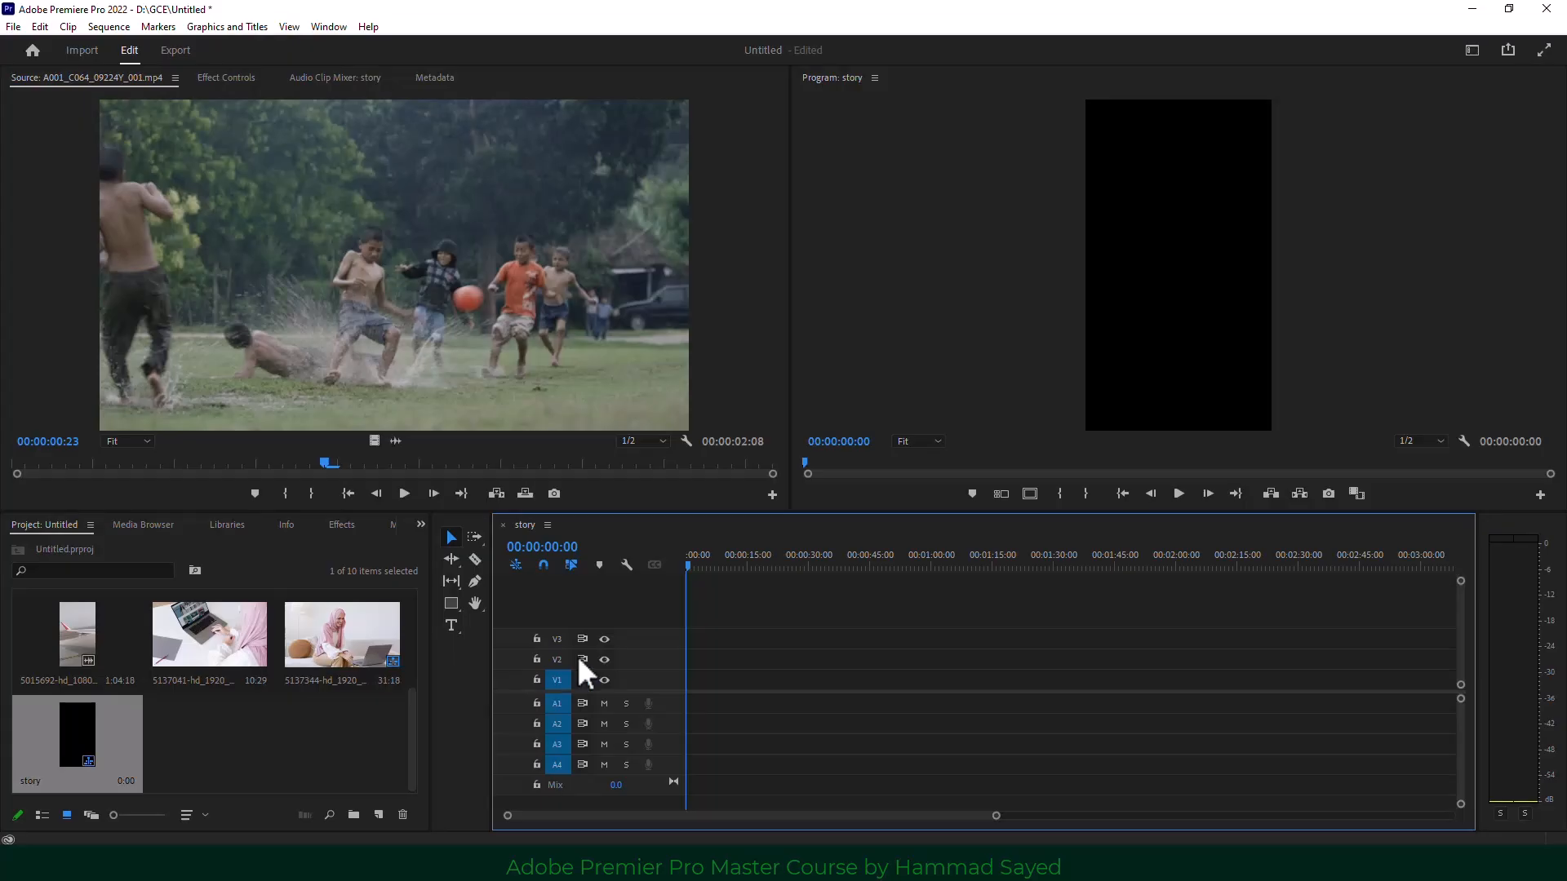
# Drag clip 5137041 onto V1 of the story timeline and nudge the Clip Mismatch Warning left.
pyautogui.click(306, 747)
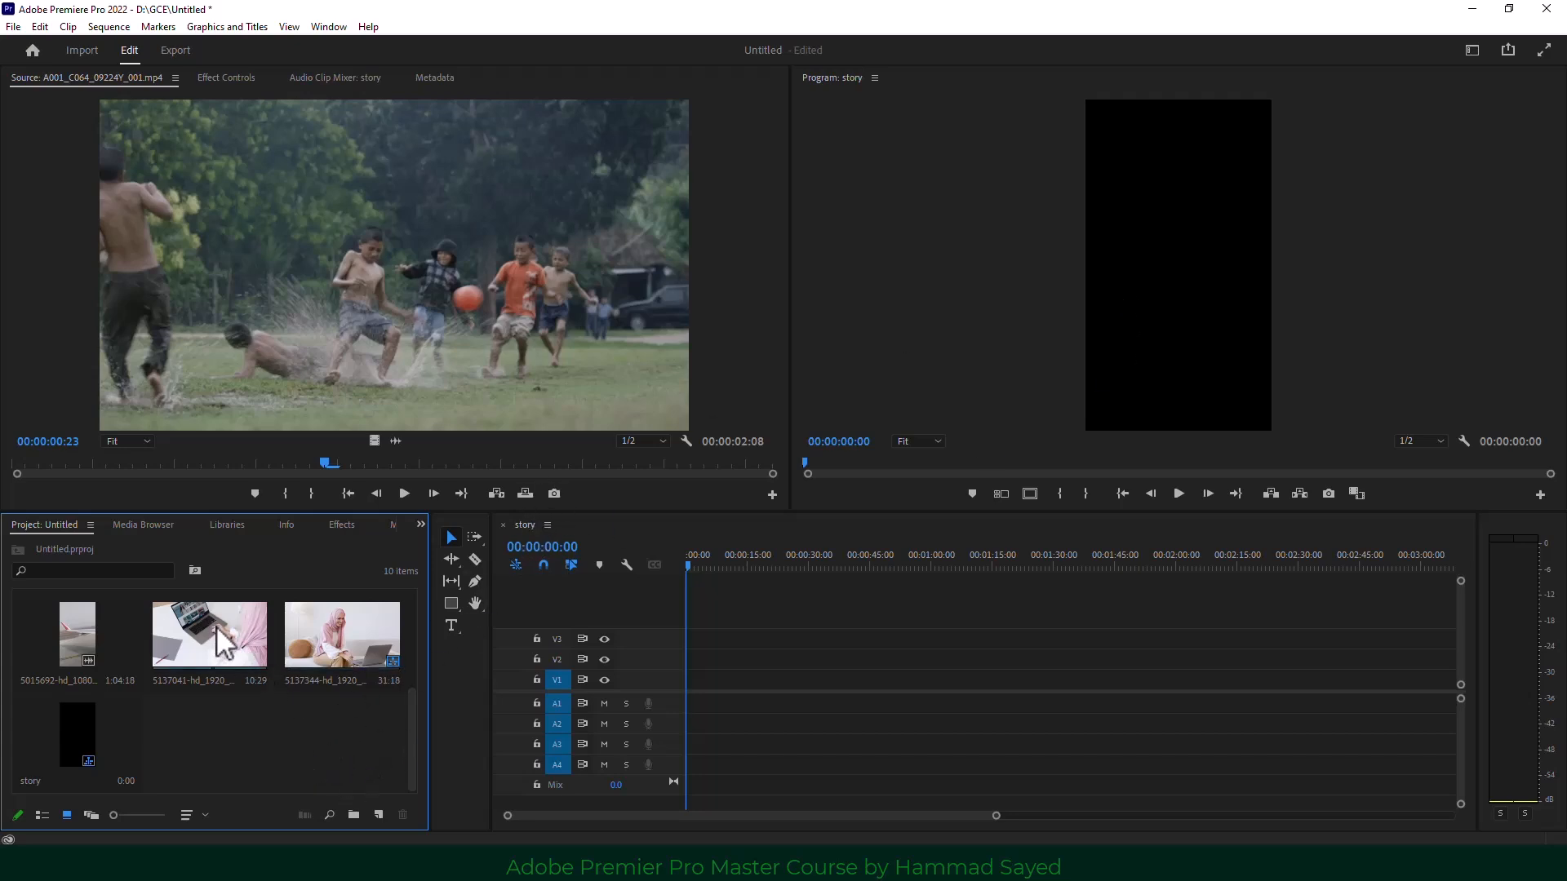
pyautogui.moveTo(232, 636); pyautogui.dragTo(682, 681)
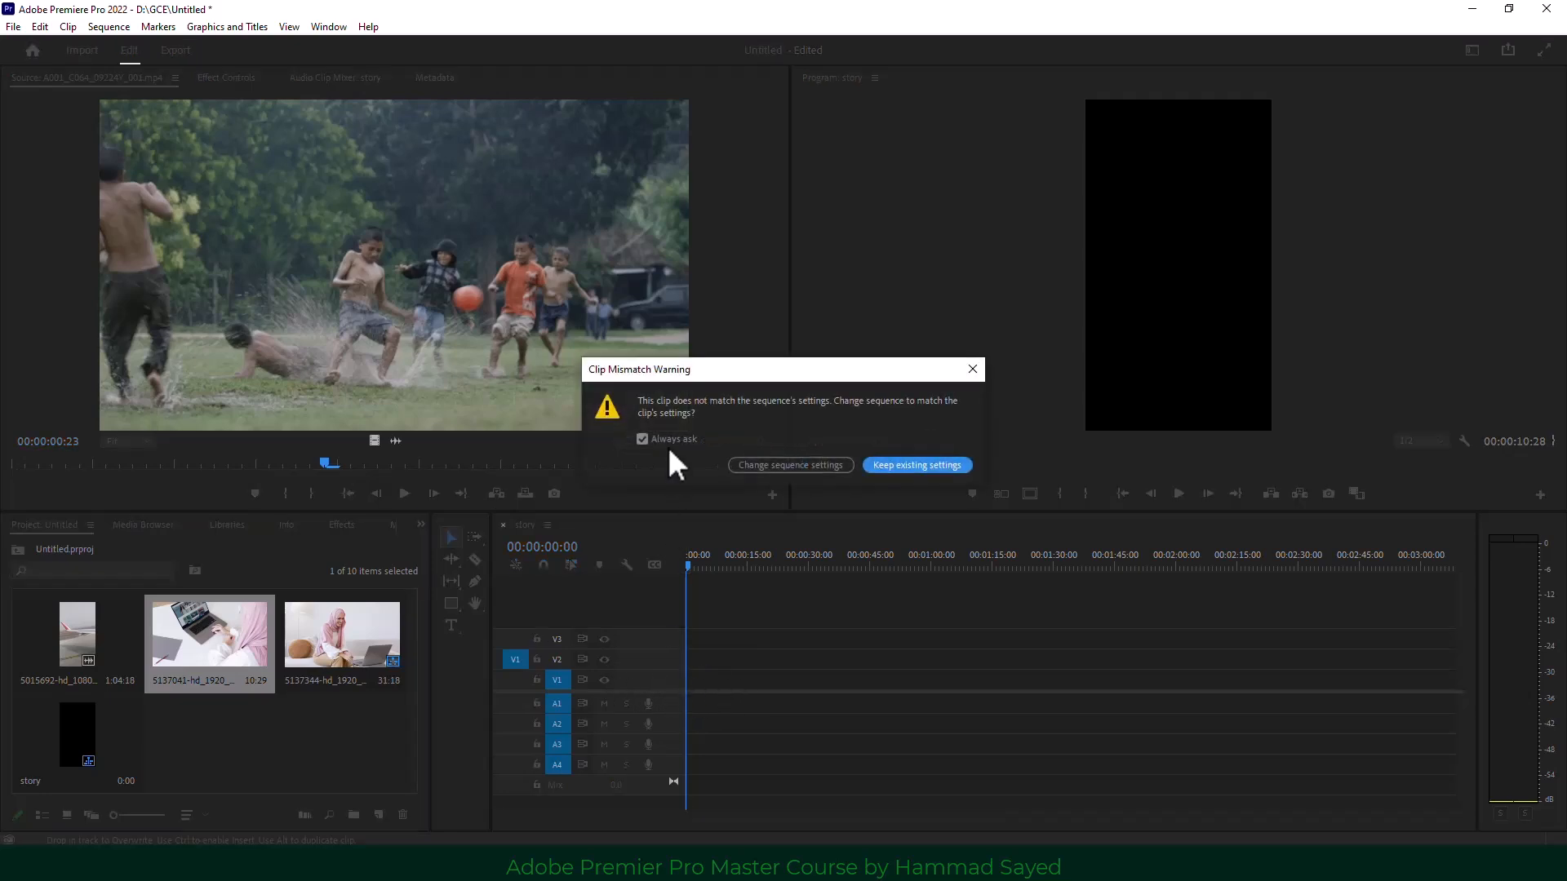
pyautogui.moveTo(748, 372); pyautogui.dragTo(717, 372)
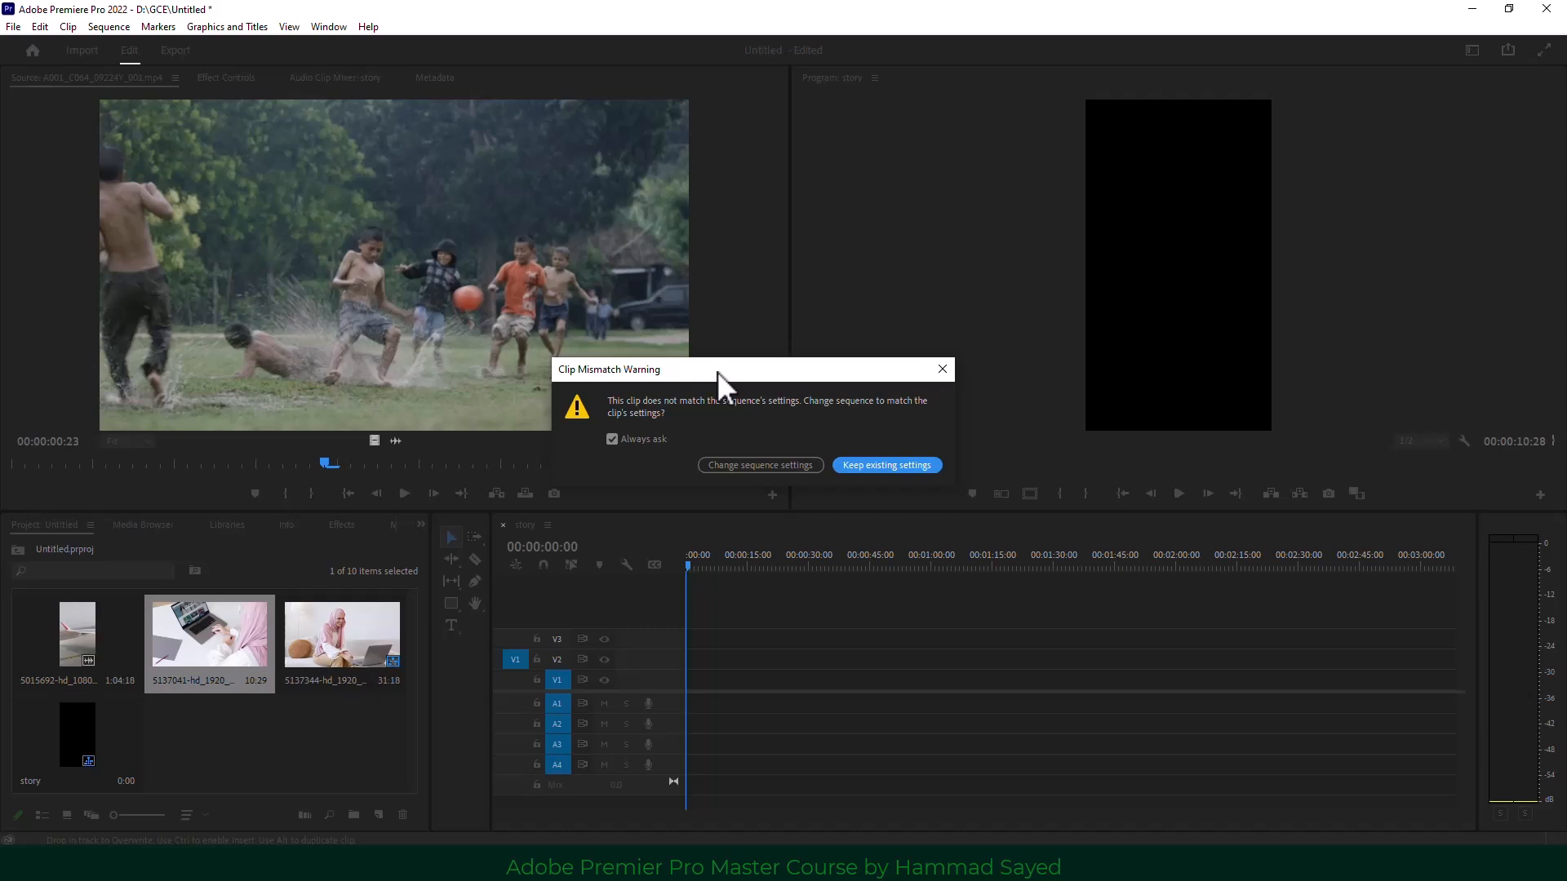
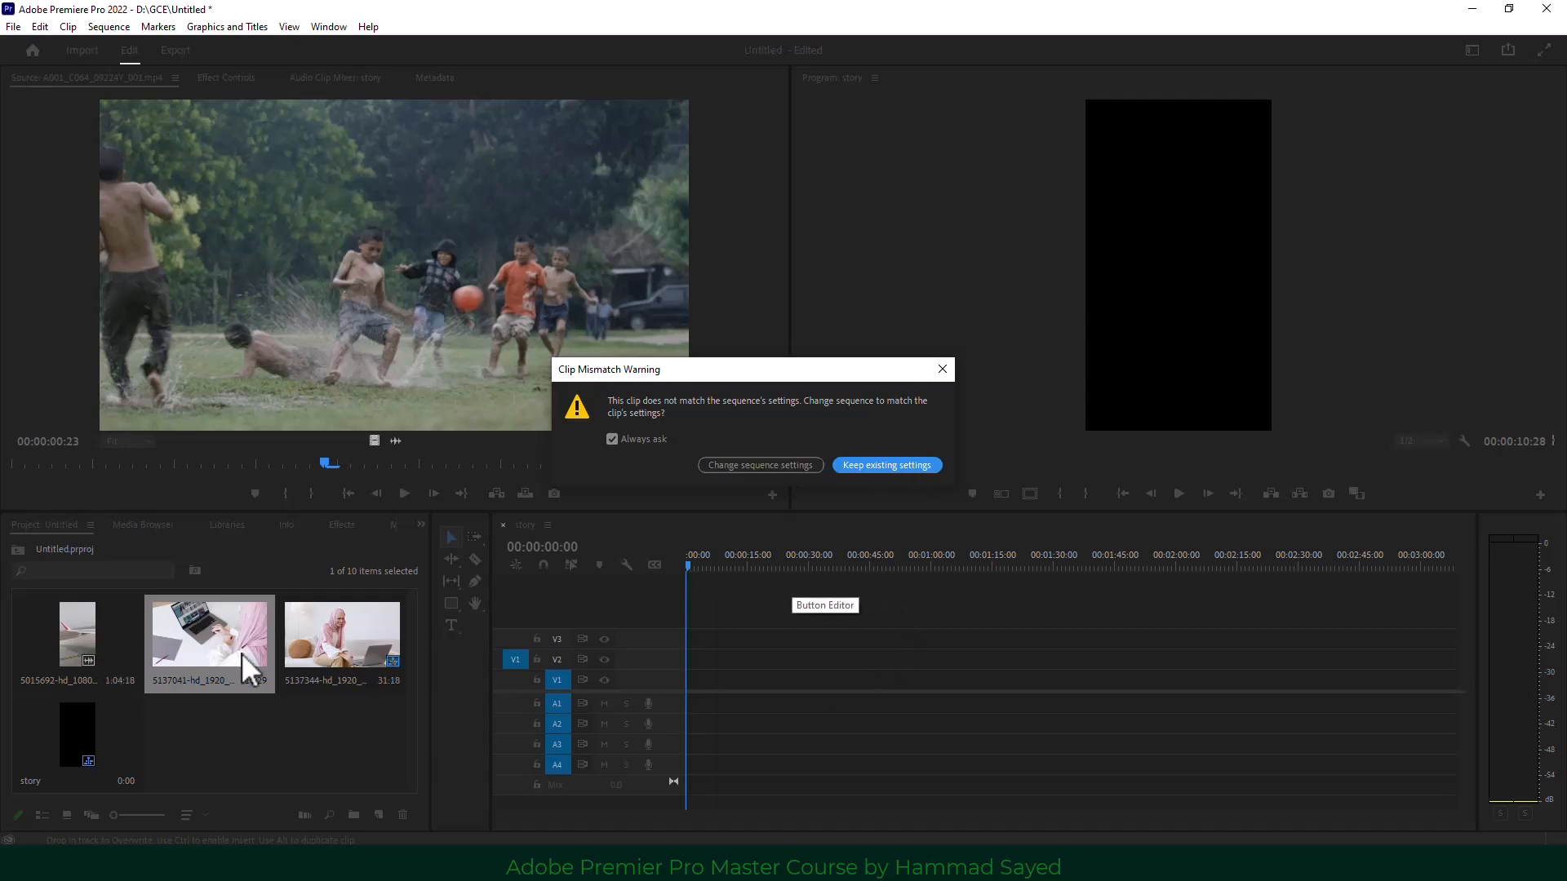
# Keep the story sequence's existing settings for clip 5137041 on V1 and save the project.
pyautogui.click(902, 463)
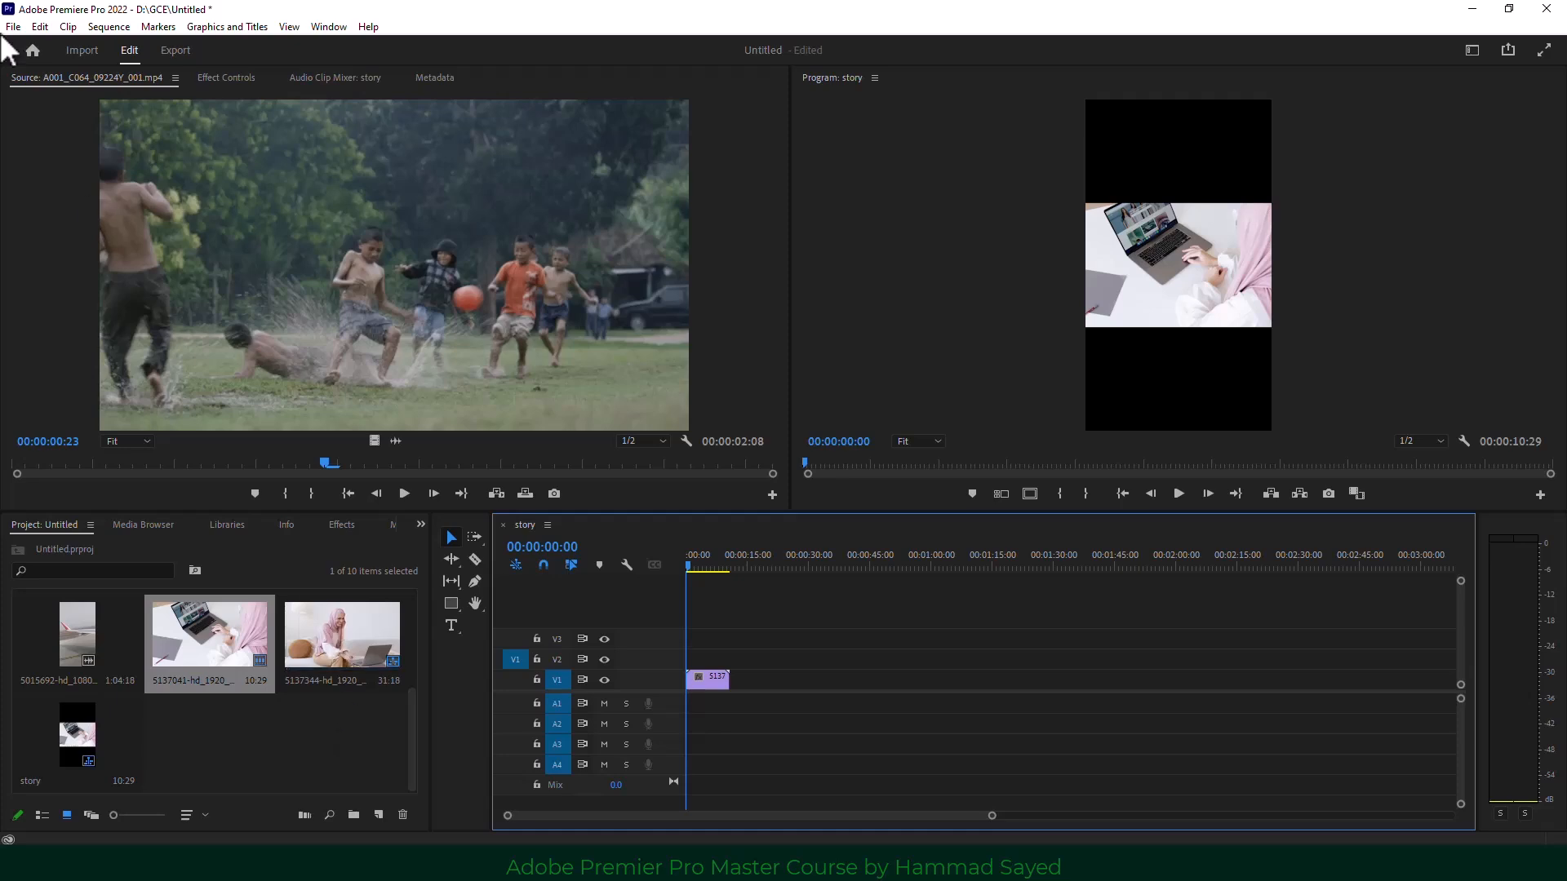
pyautogui.click(341, 732)
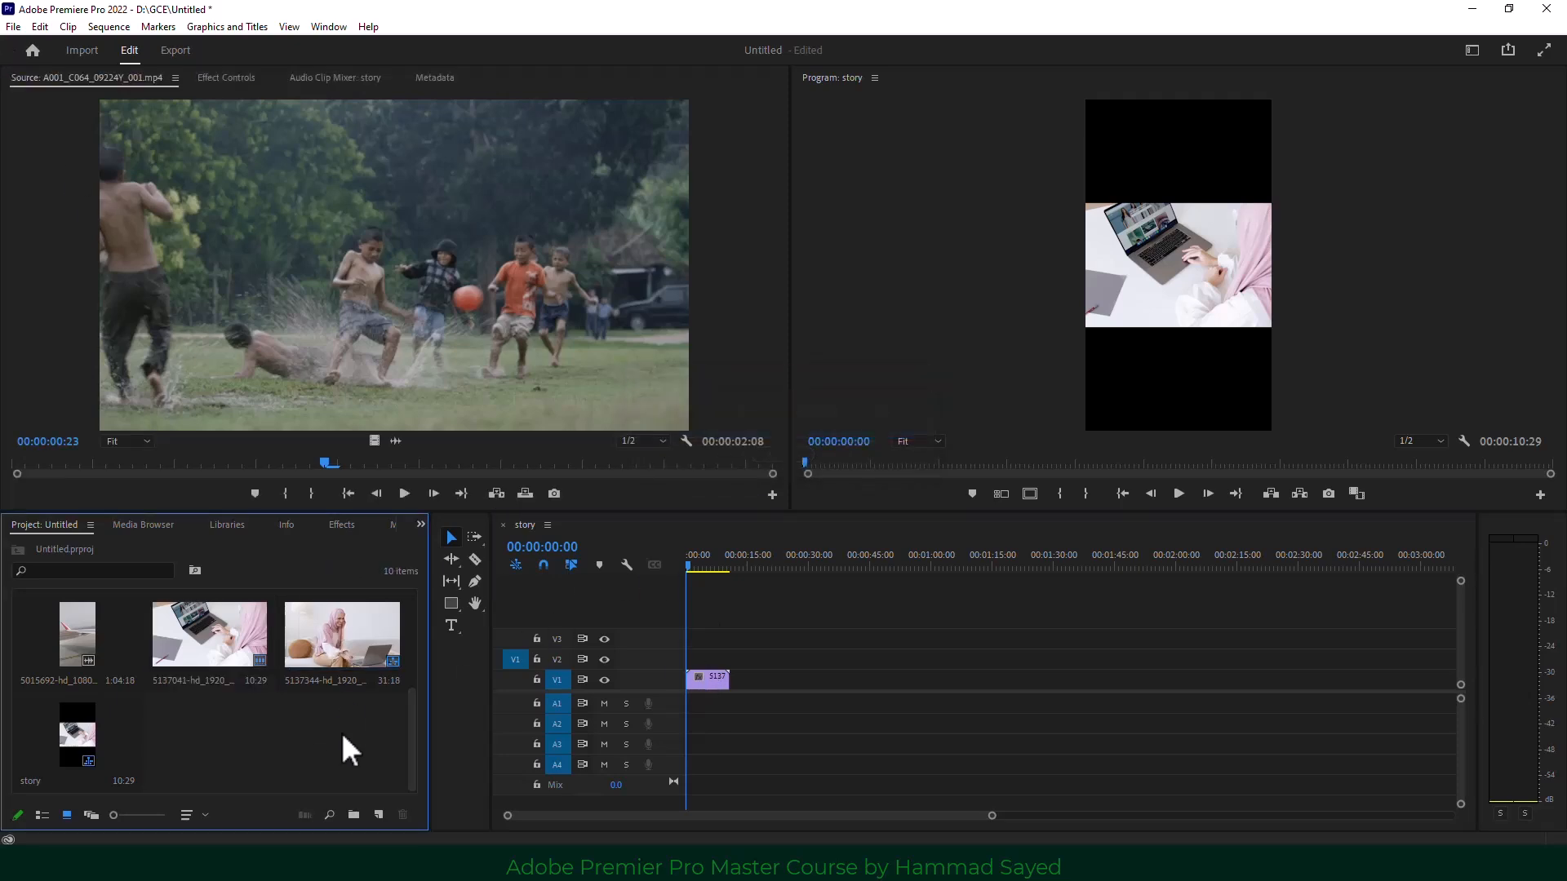
# Open the 5137344 sequence and delete both of its clips.
pyautogui.click(340, 636)
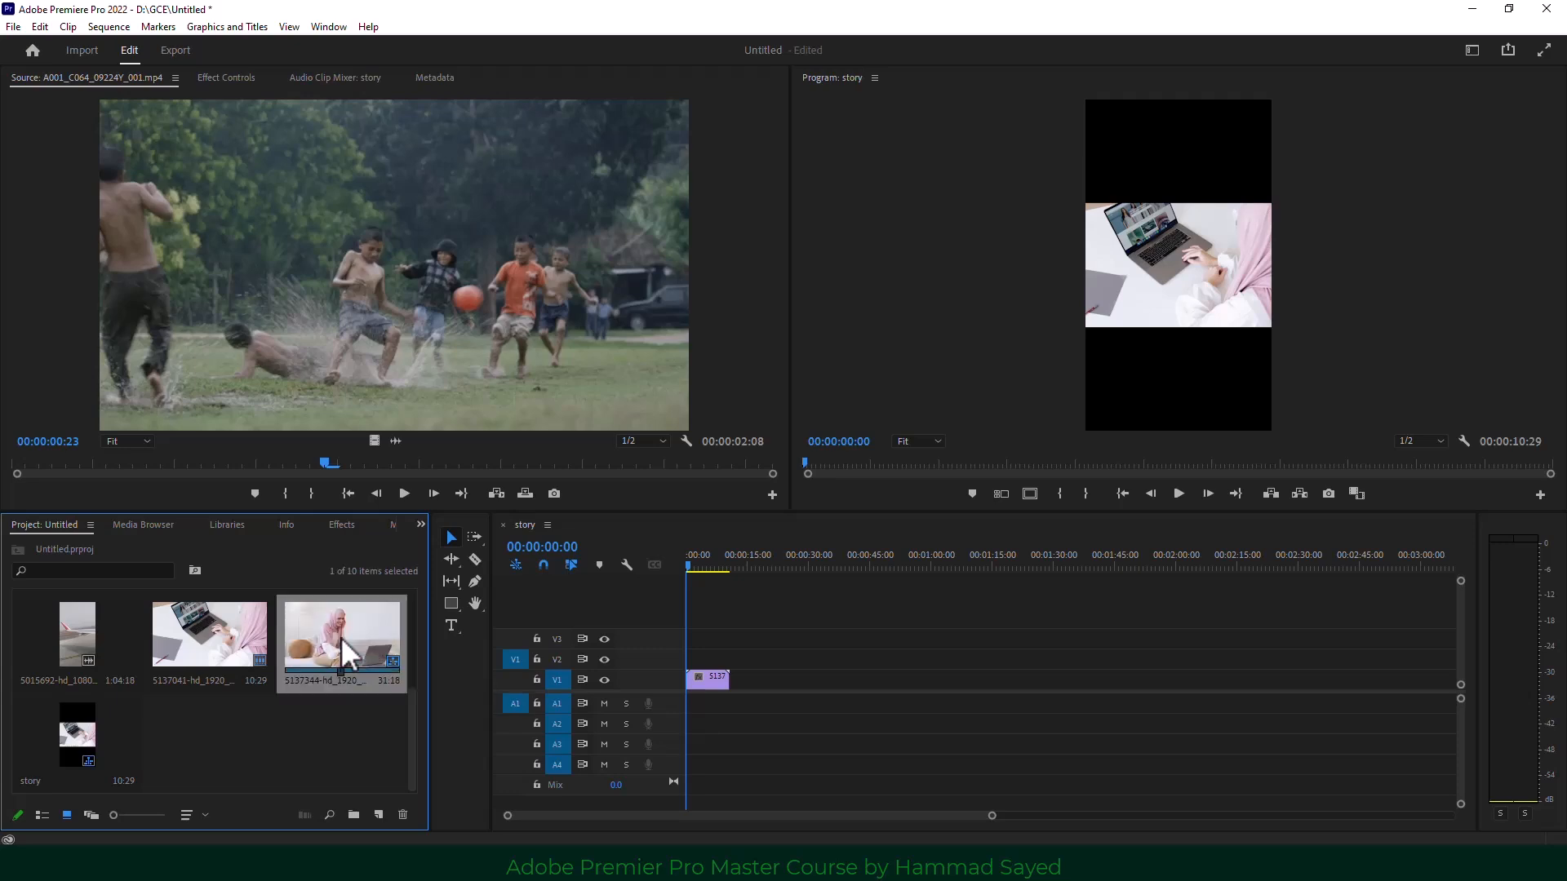
pyautogui.doubleClick(340, 637)
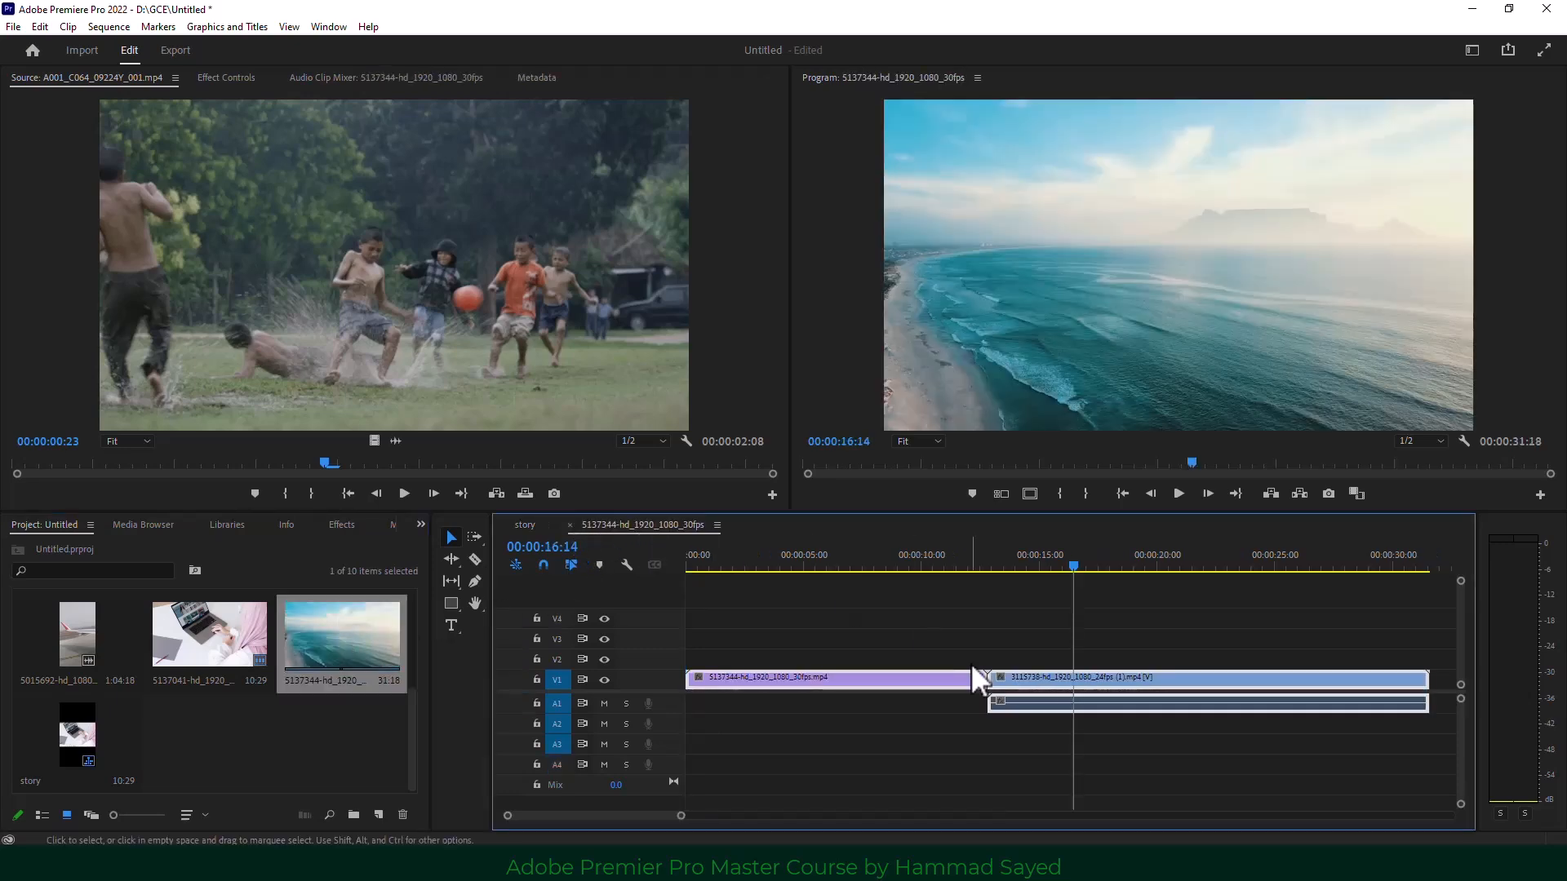
pyautogui.moveTo(972, 666); pyautogui.dragTo(986, 665)
pyautogui.press('Delete')
# Bring up the Import dialog on the Downloads folder.
pyautogui.click(256, 740)
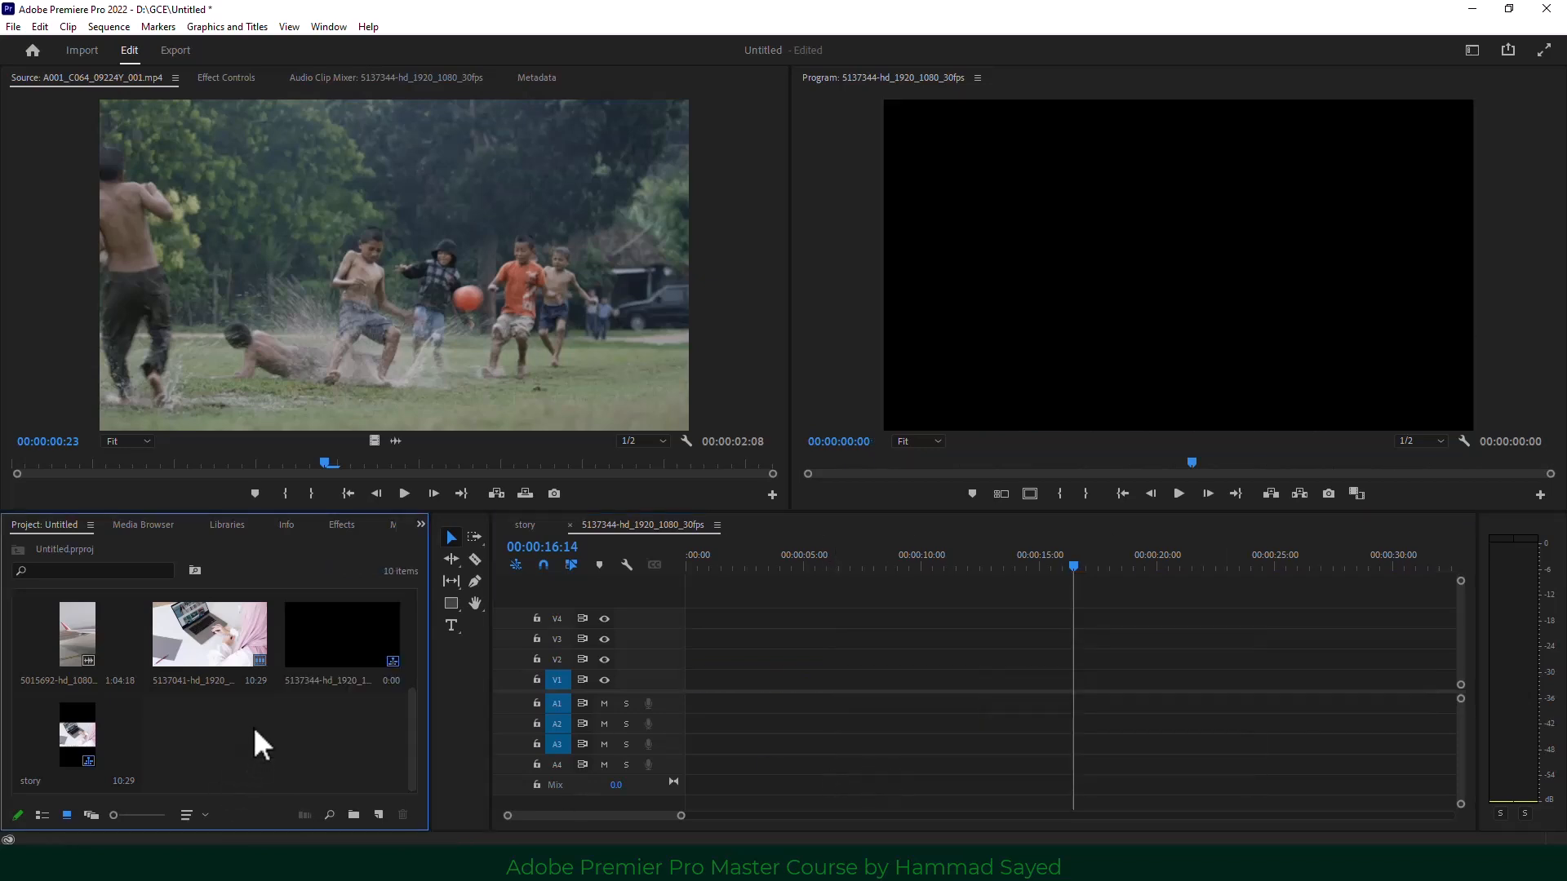
pyautogui.doubleClick(267, 740)
pyautogui.click(90, 176)
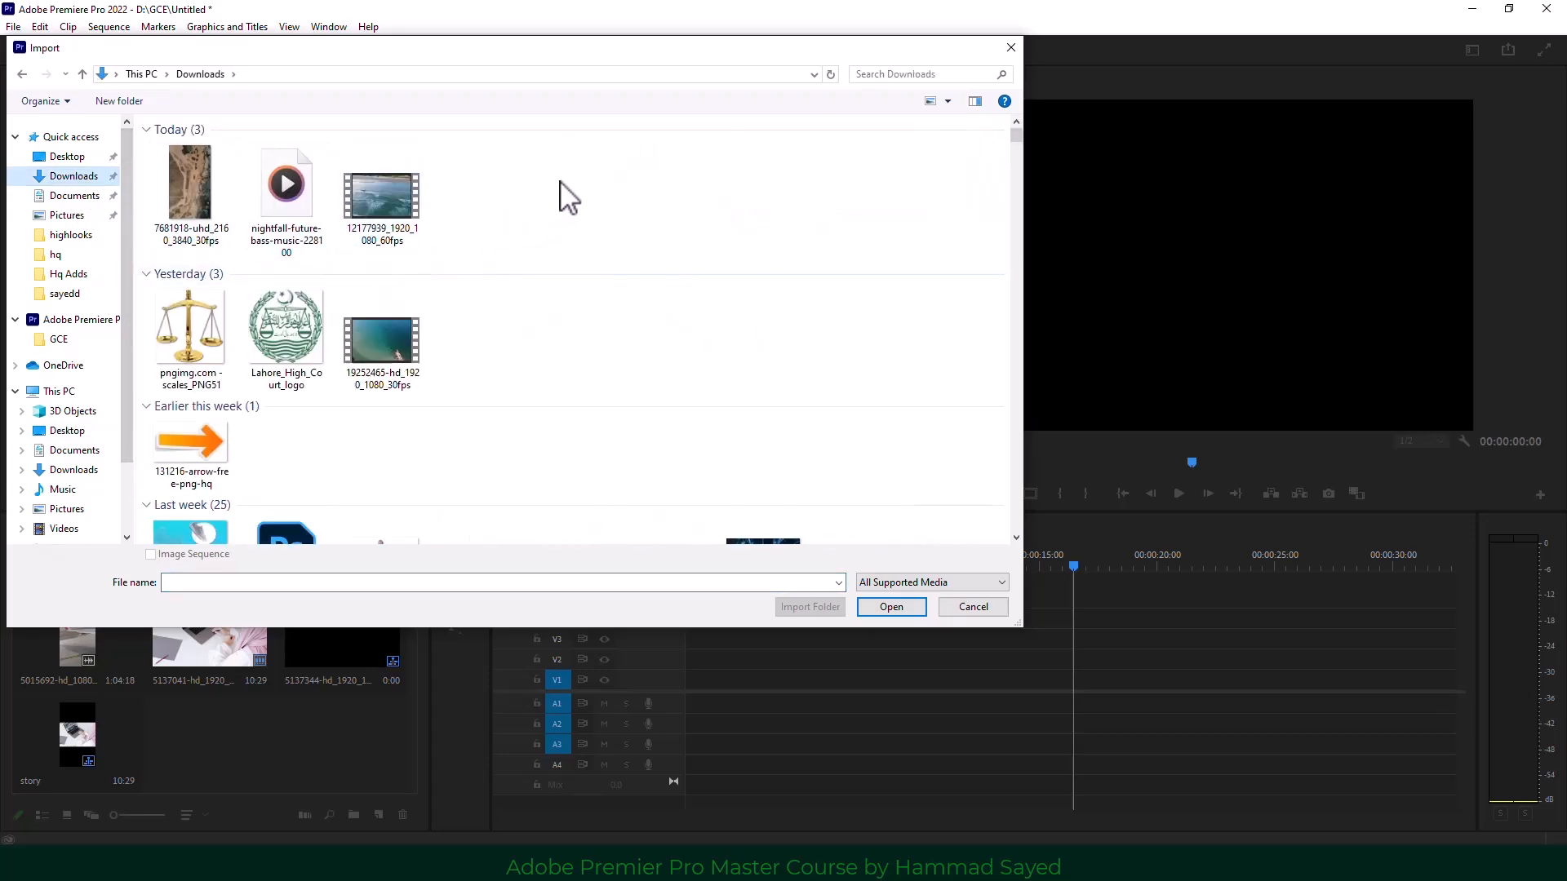
# Import today's nightfall-future-bass-music-228100, 12177939 and 7681918 files from Downloads.
pyautogui.moveTo(543, 169); pyautogui.dragTo(192, 245)
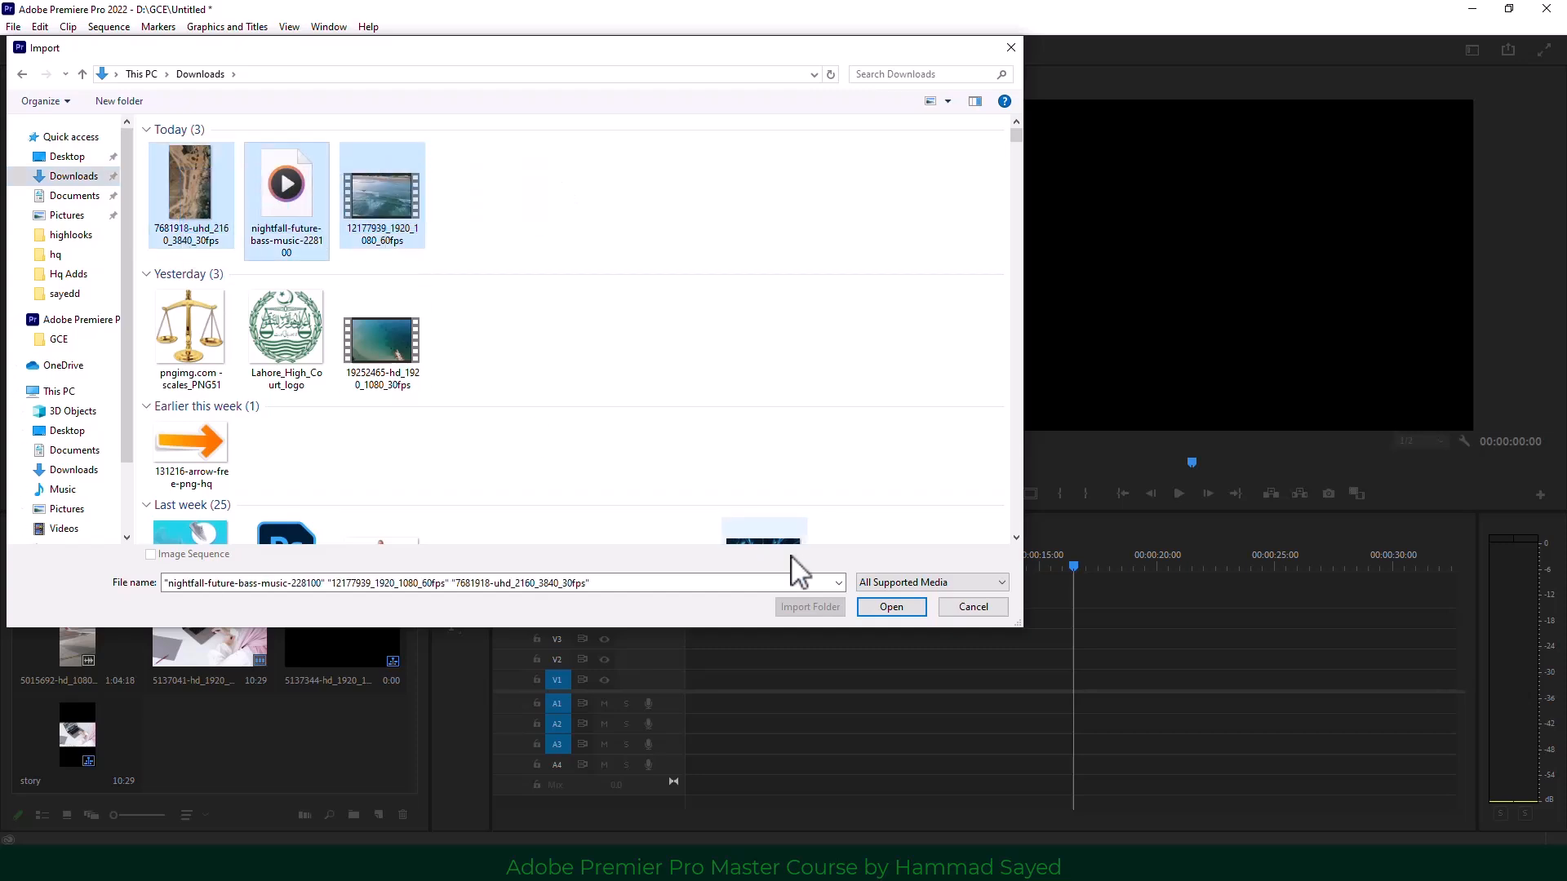
pyautogui.click(891, 607)
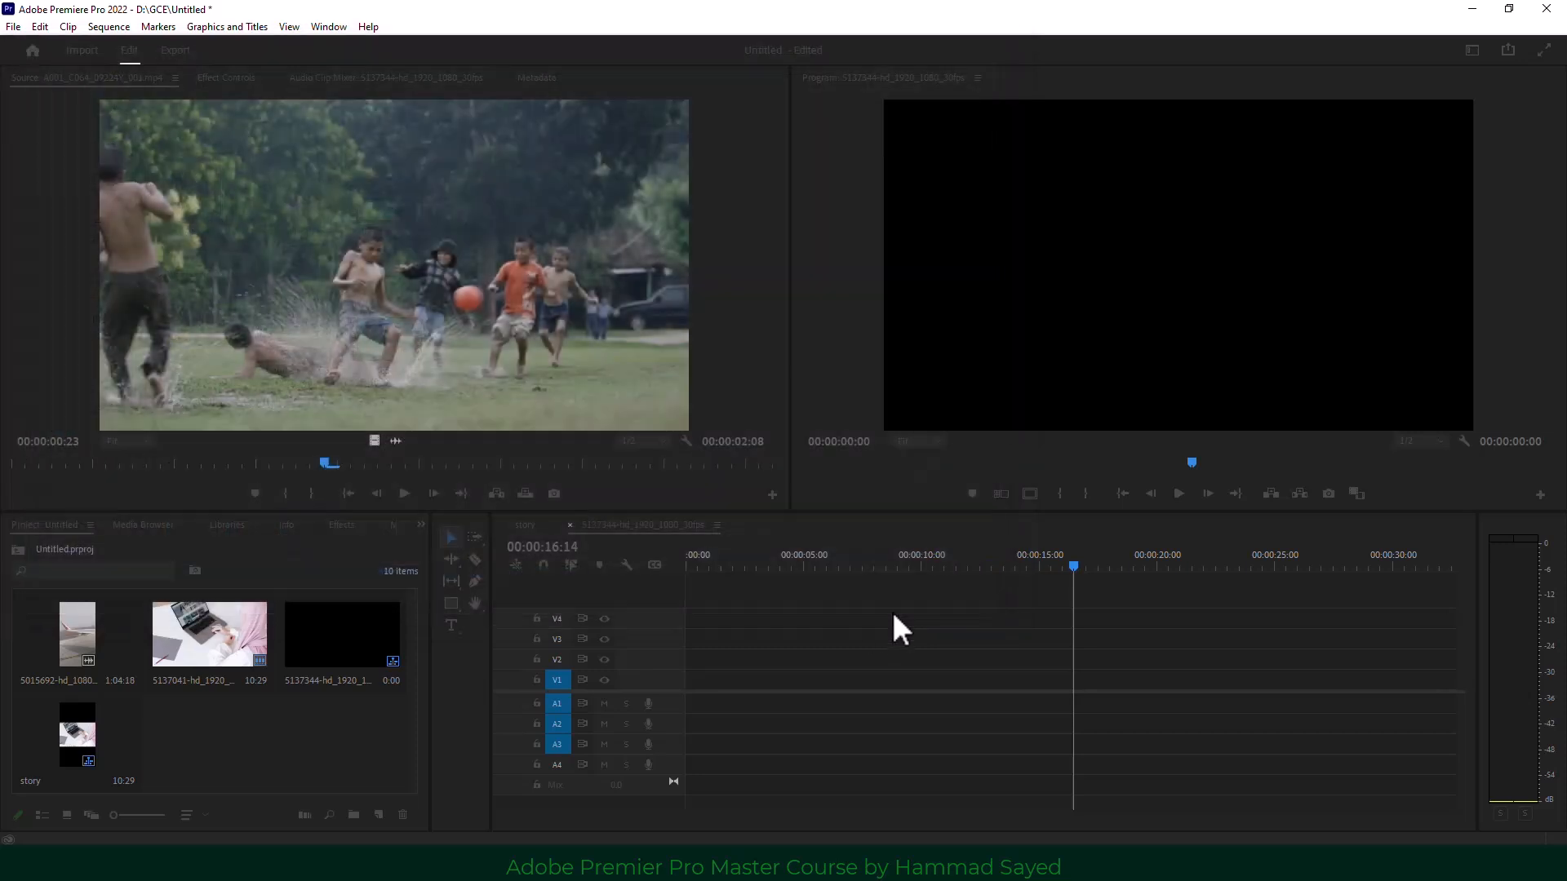
pyautogui.click(304, 751)
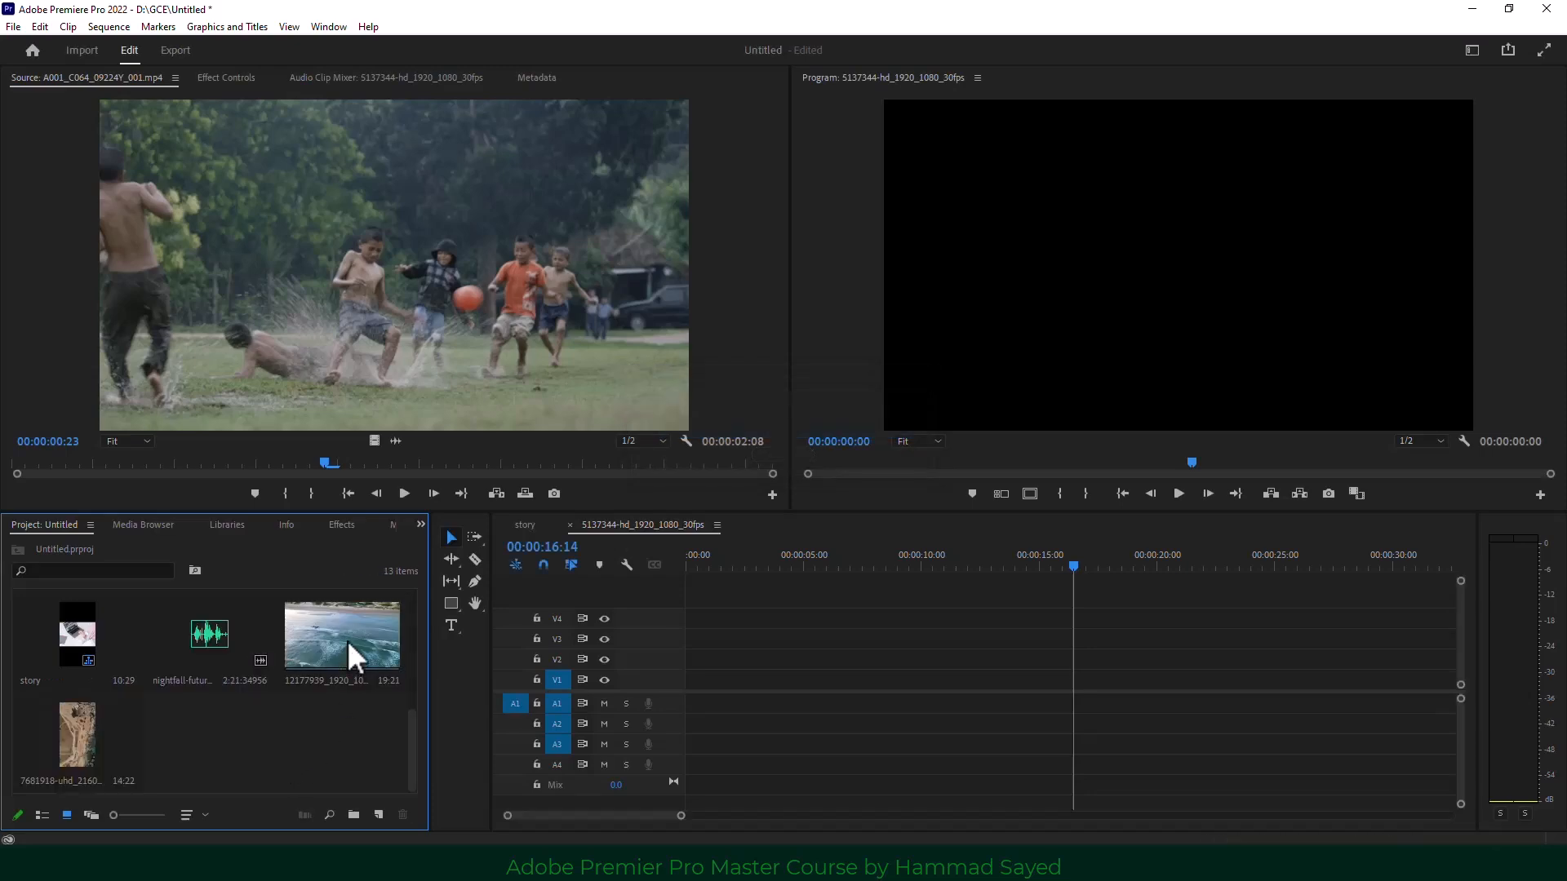
pyautogui.moveTo(346, 640); pyautogui.dragTo(653, 685)
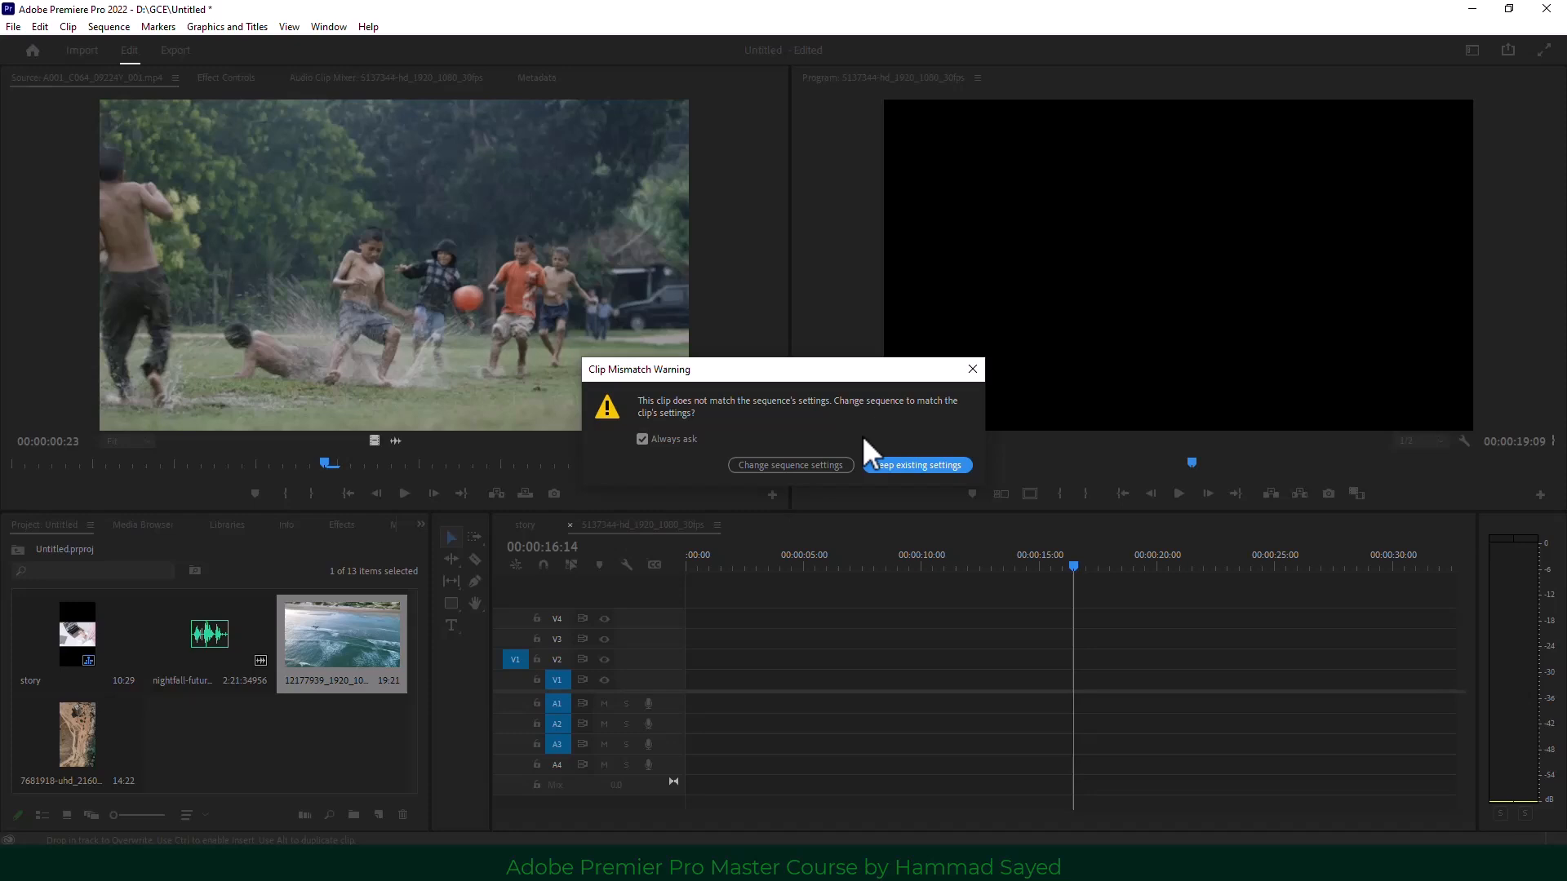
pyautogui.click(973, 369)
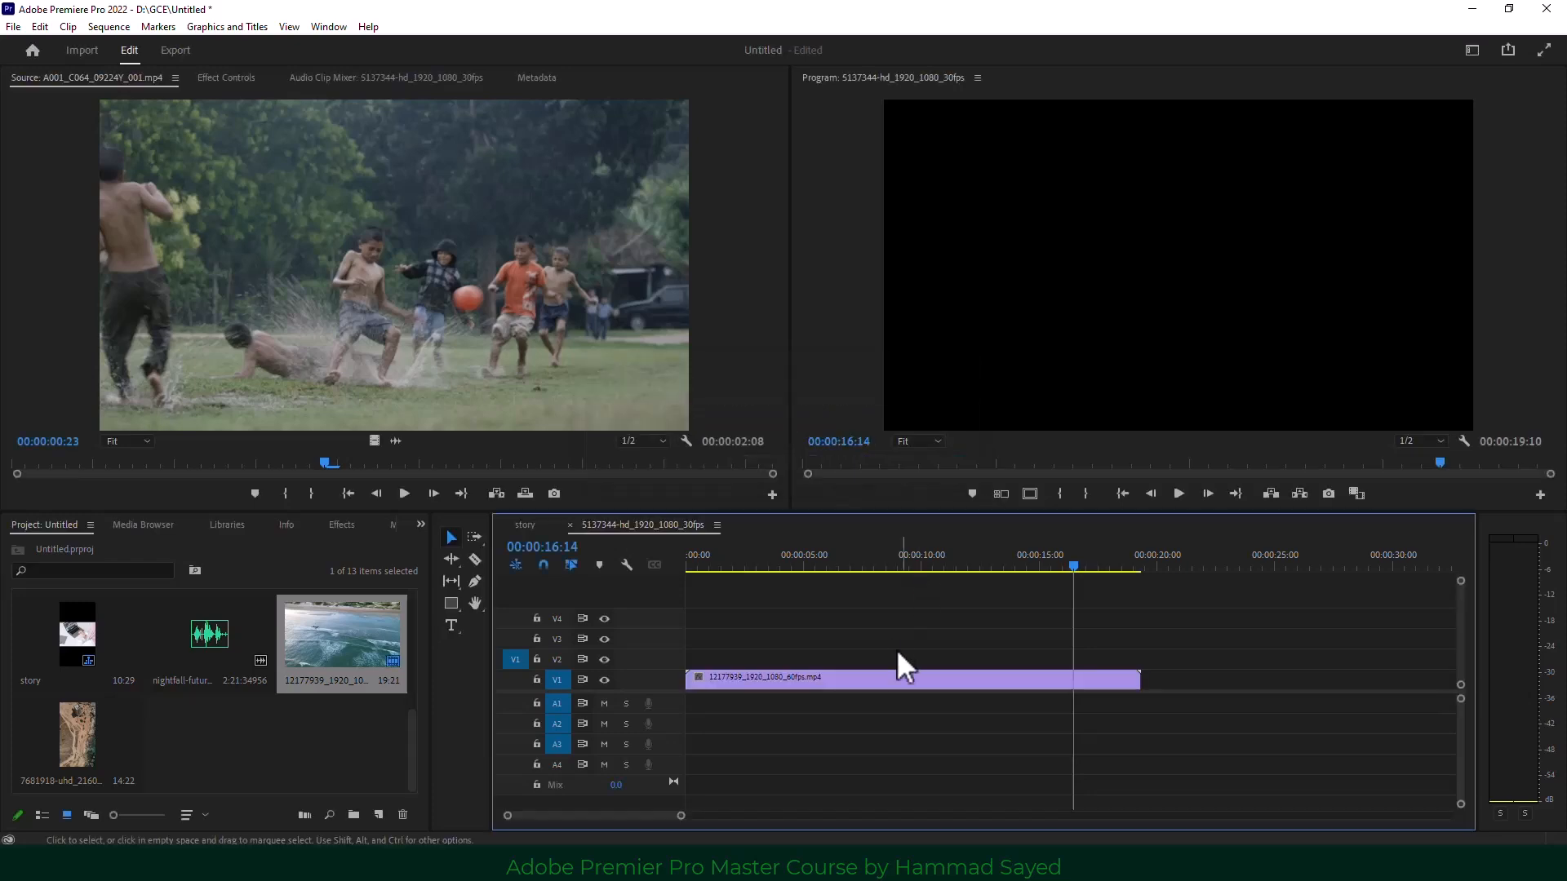
pyautogui.hotkey('ctrl', 'z')
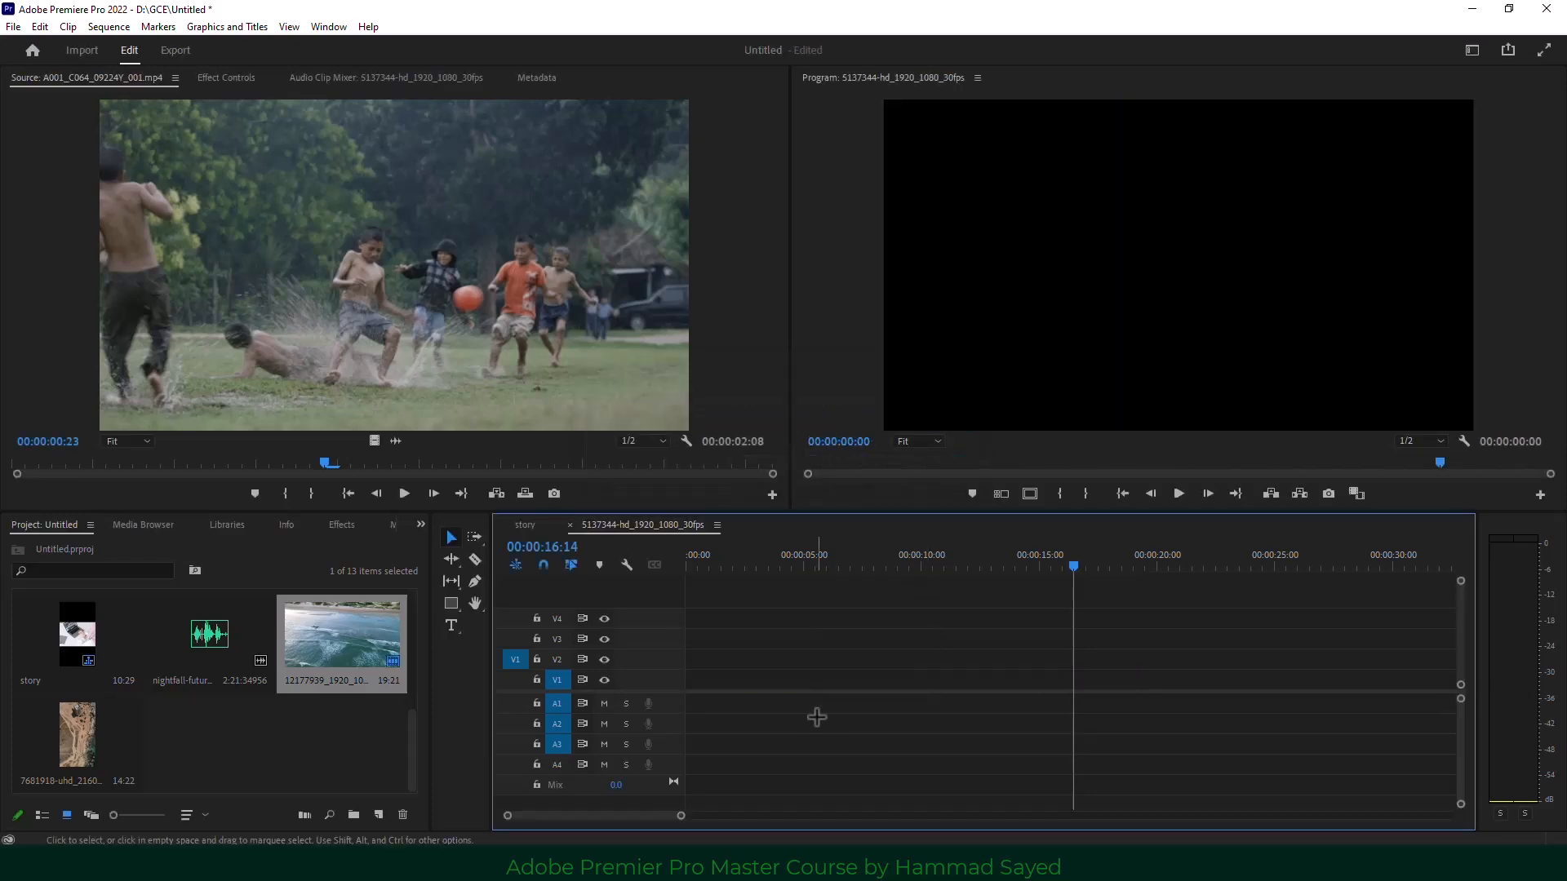
pyautogui.rightClick(328, 640)
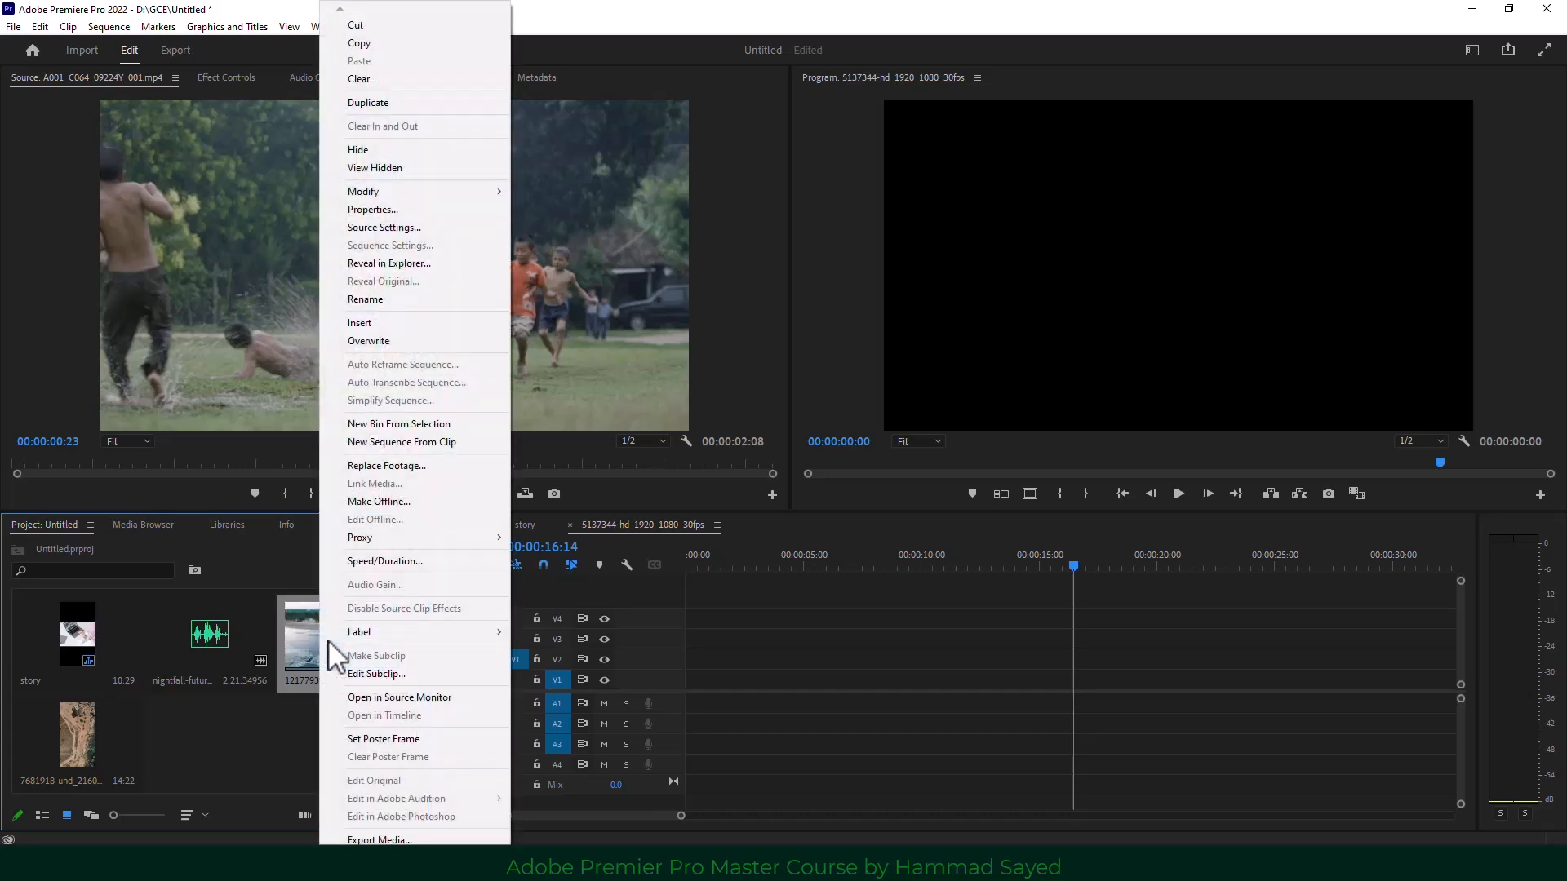
pyautogui.click(382, 209)
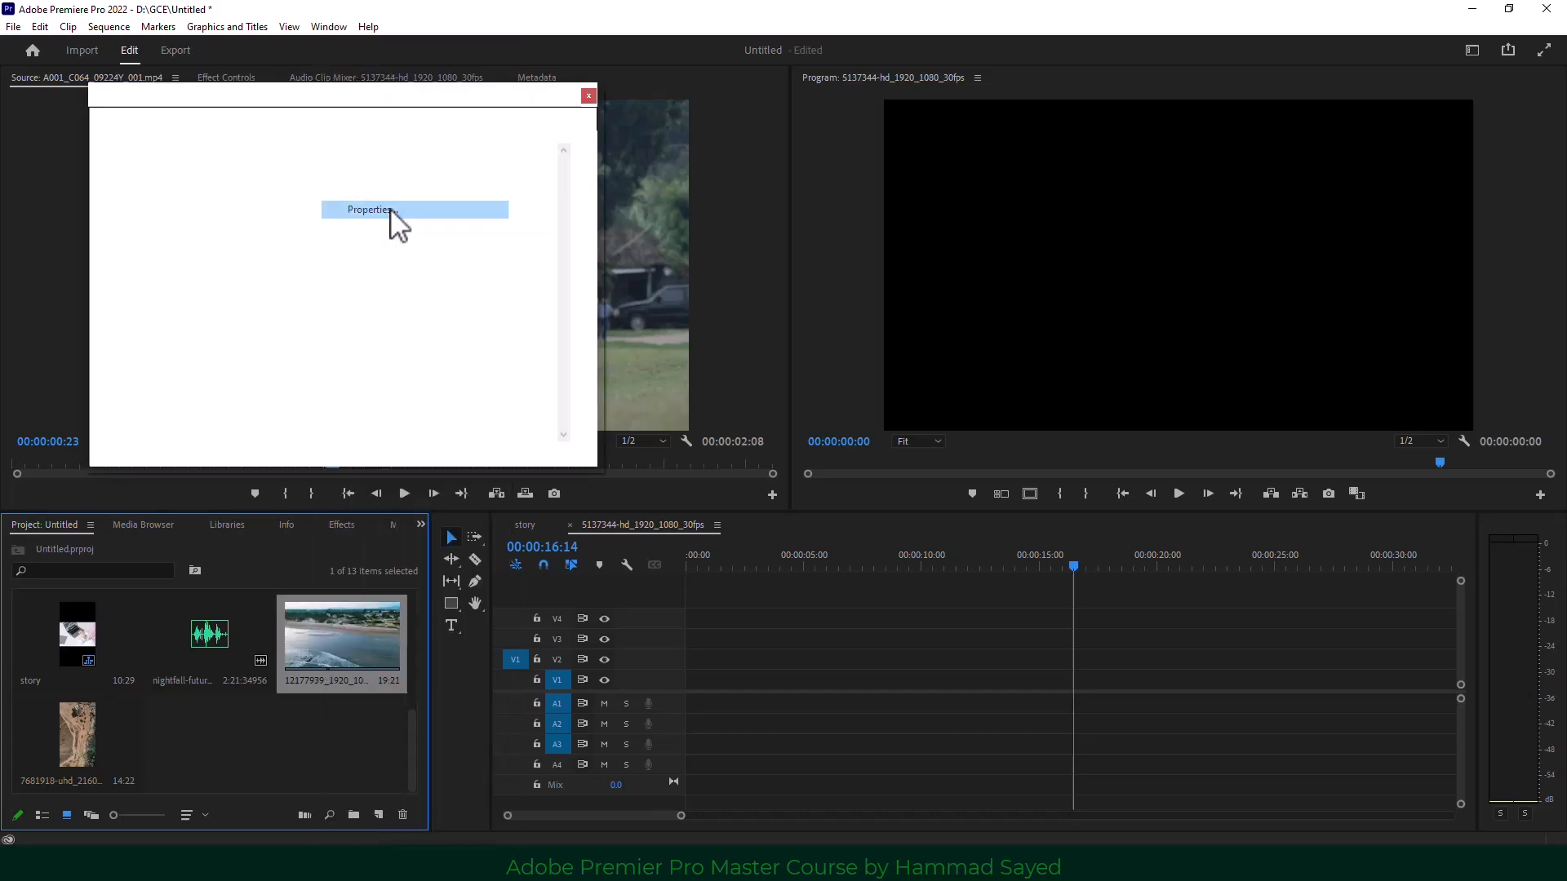
pyautogui.doubleClick(160, 199)
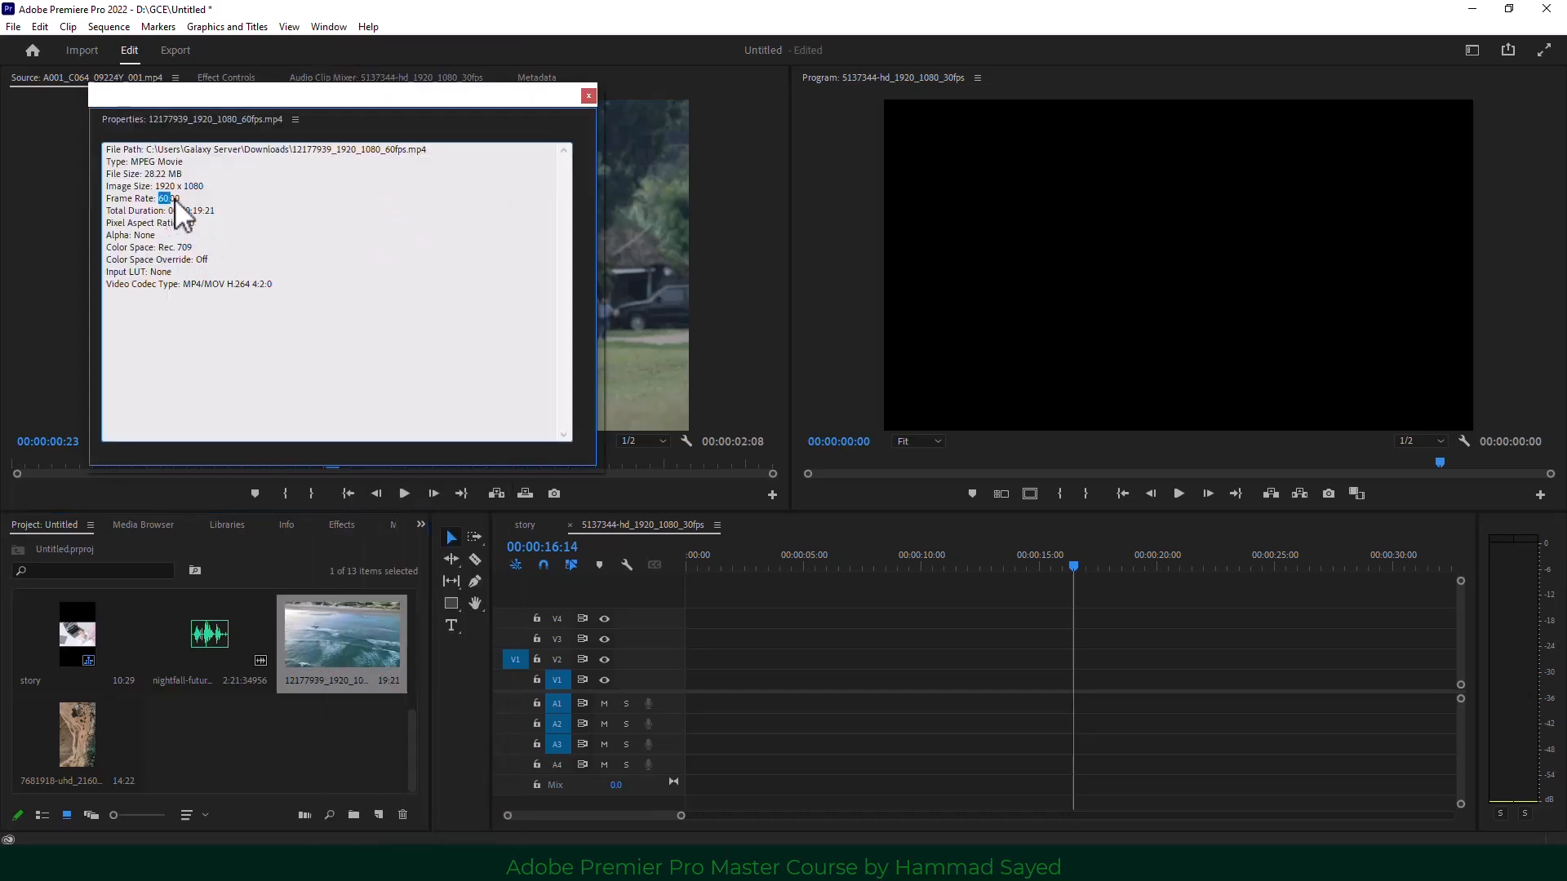
pyautogui.moveTo(155, 187); pyautogui.dragTo(217, 192)
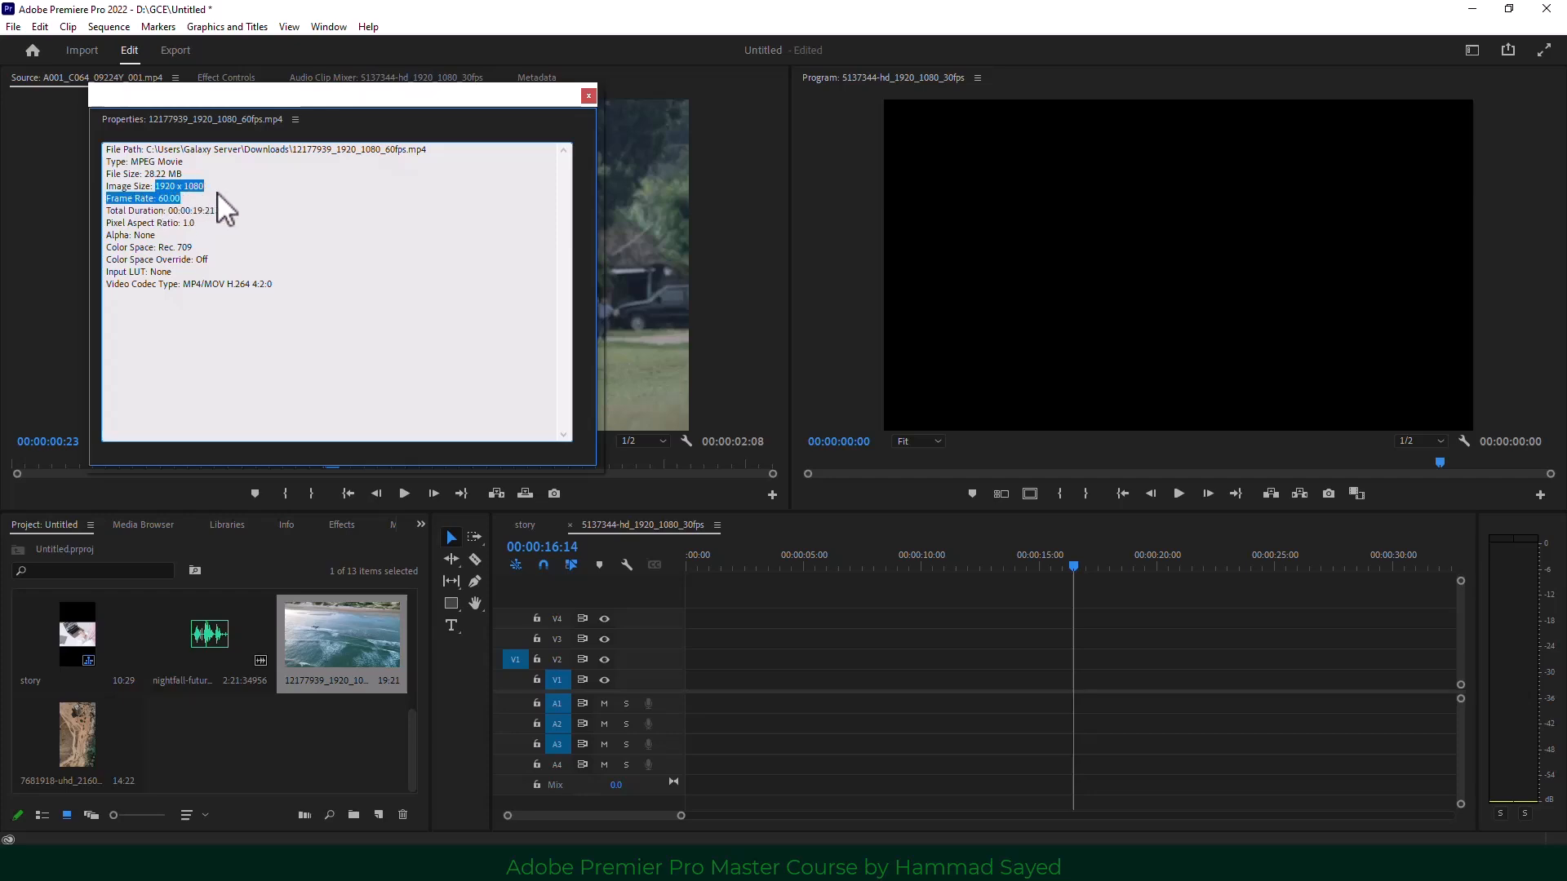
pyautogui.click(584, 97)
pyautogui.click(105, 26)
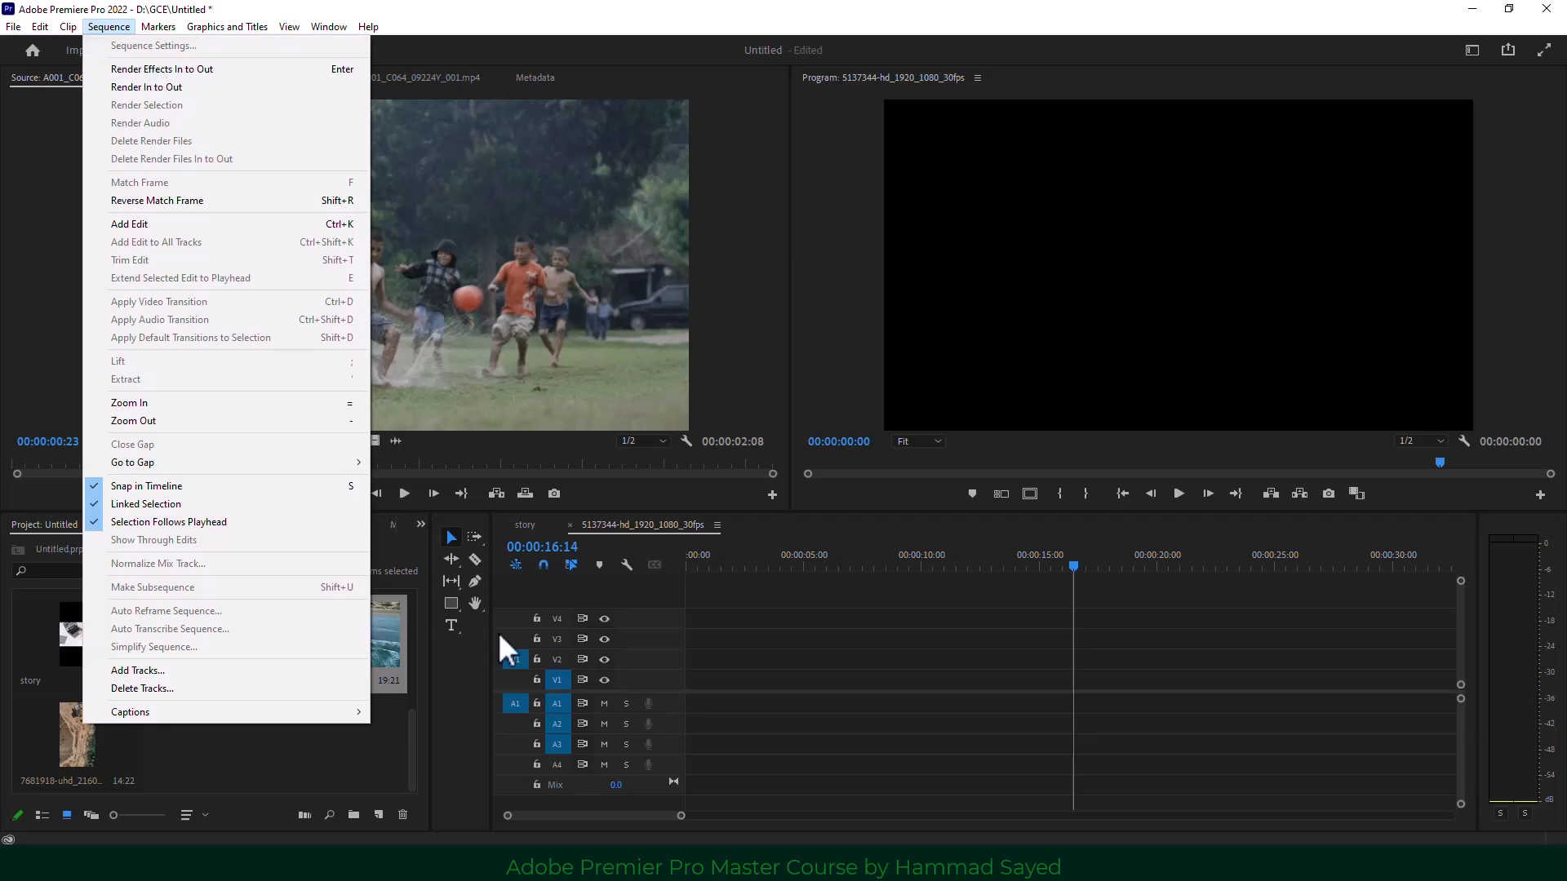
# Inspect the 5137344 sequence's Sequence Settings and close them unchanged.
pyautogui.click(349, 769)
pyautogui.click(341, 641)
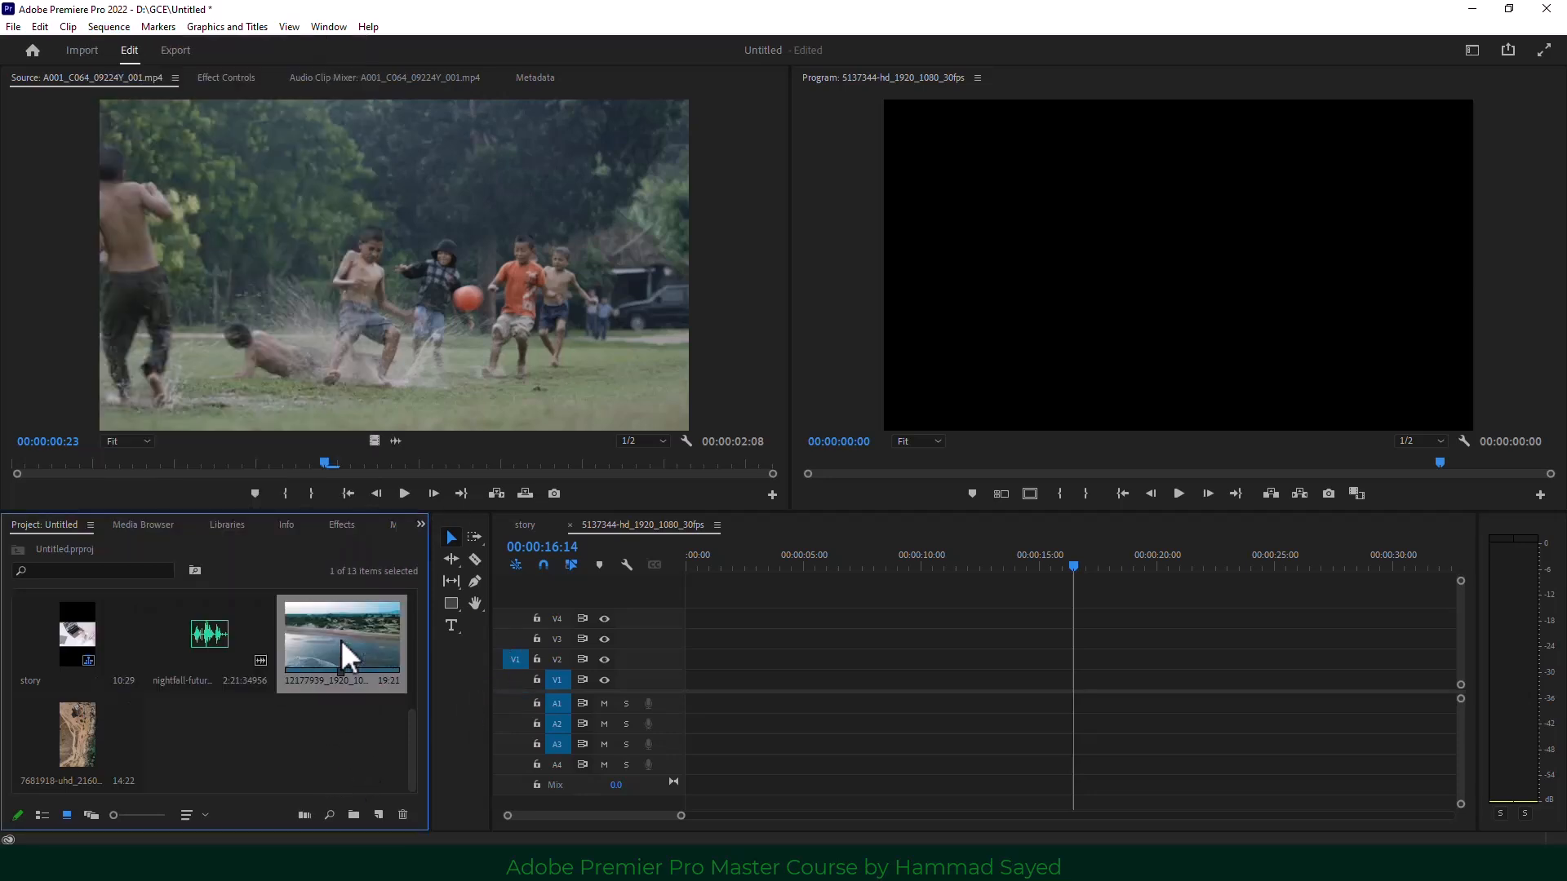
pyautogui.click(160, 722)
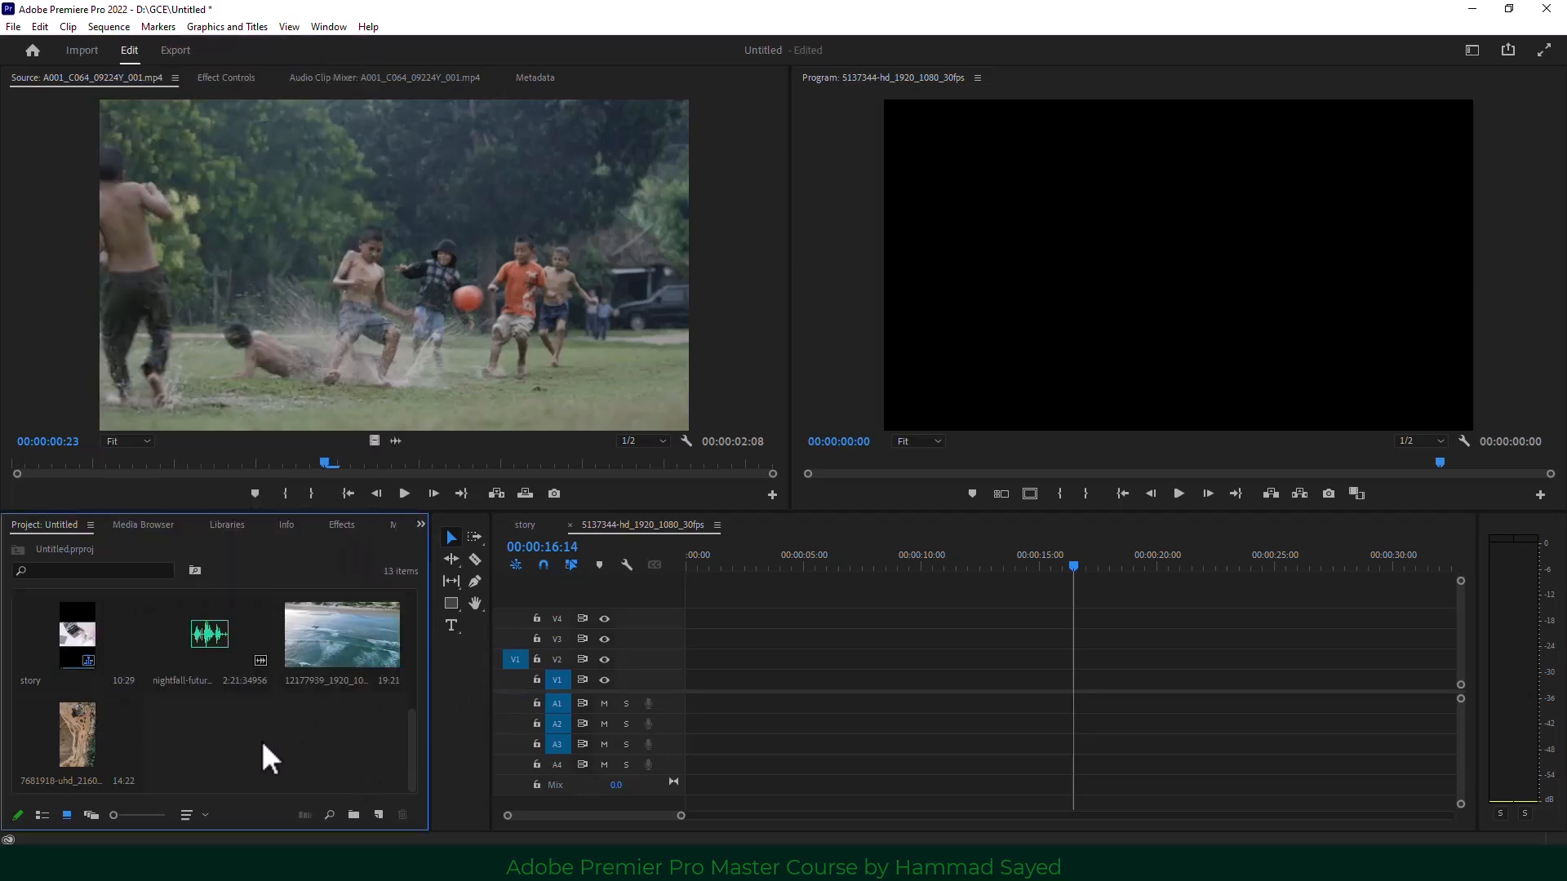
pyautogui.scroll(2, 340, 727)
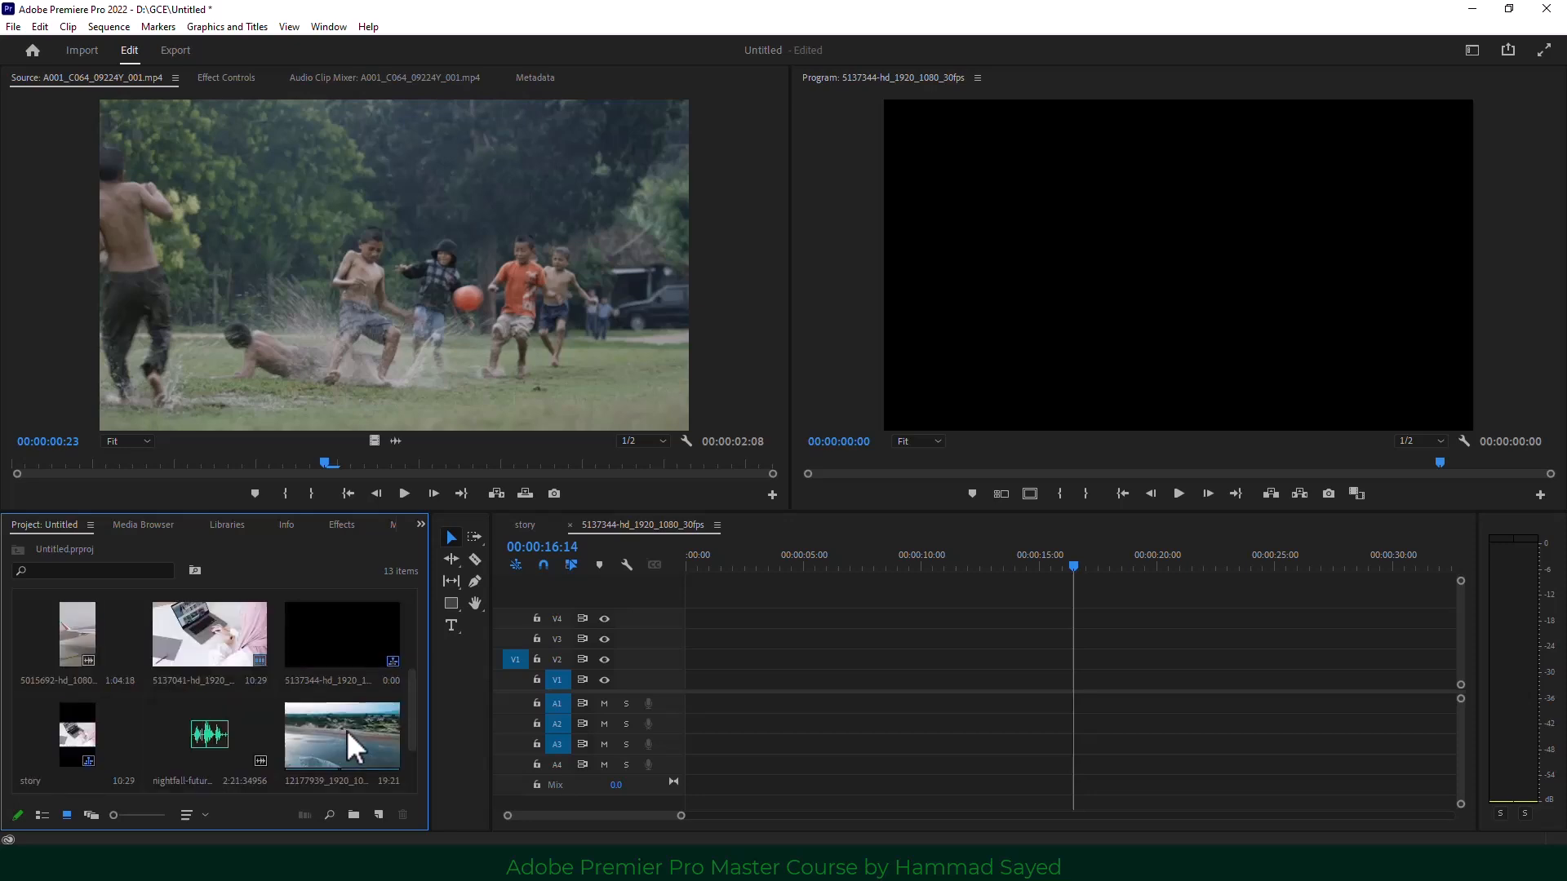
pyautogui.click(359, 653)
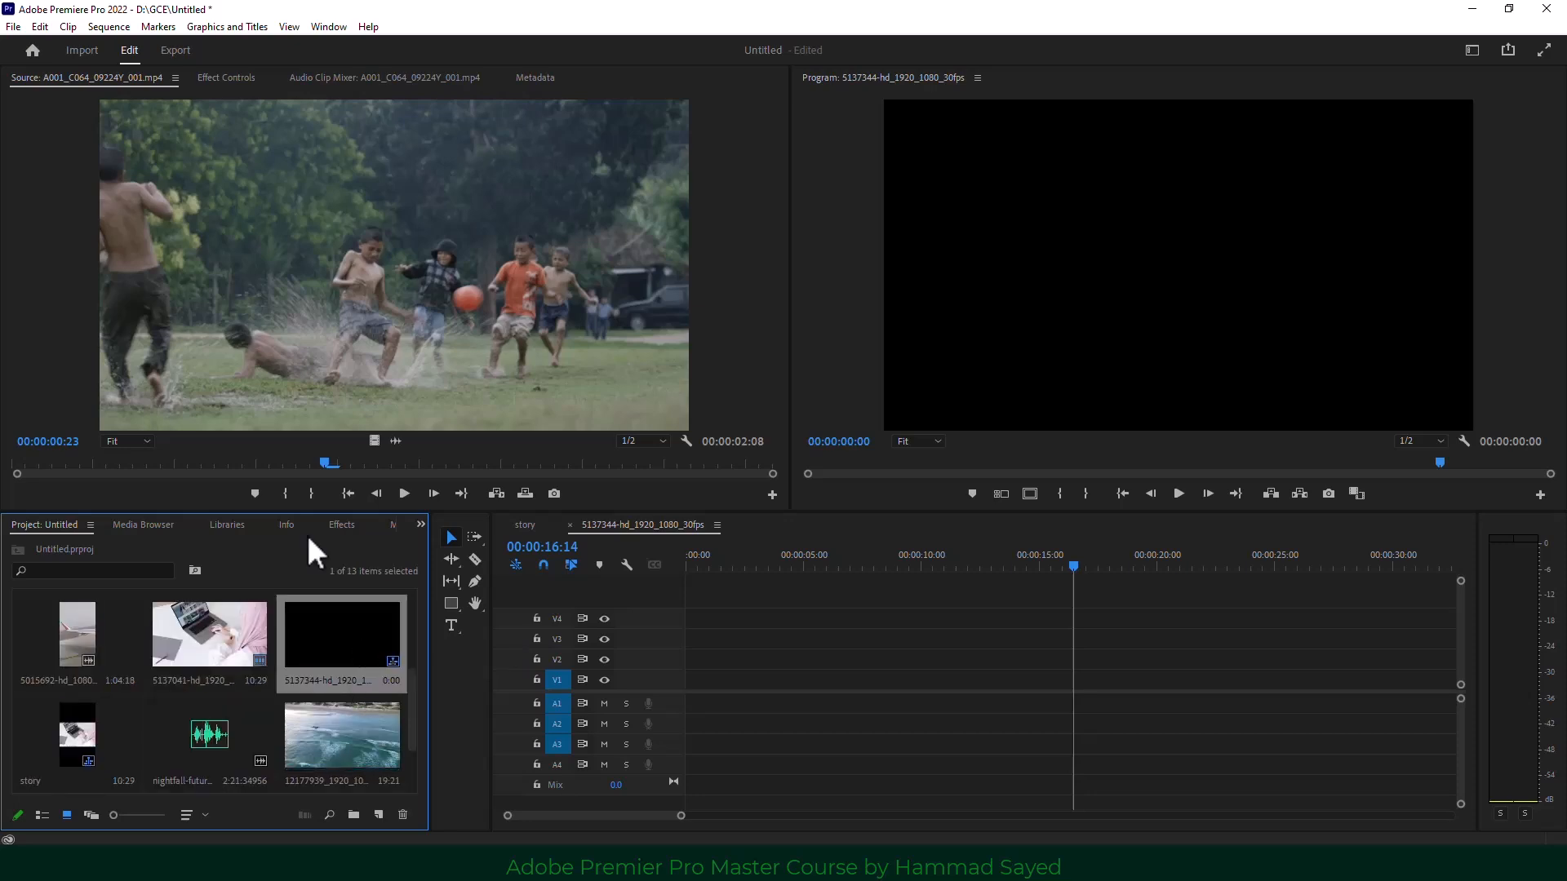
pyautogui.click(108, 26)
pyautogui.click(139, 44)
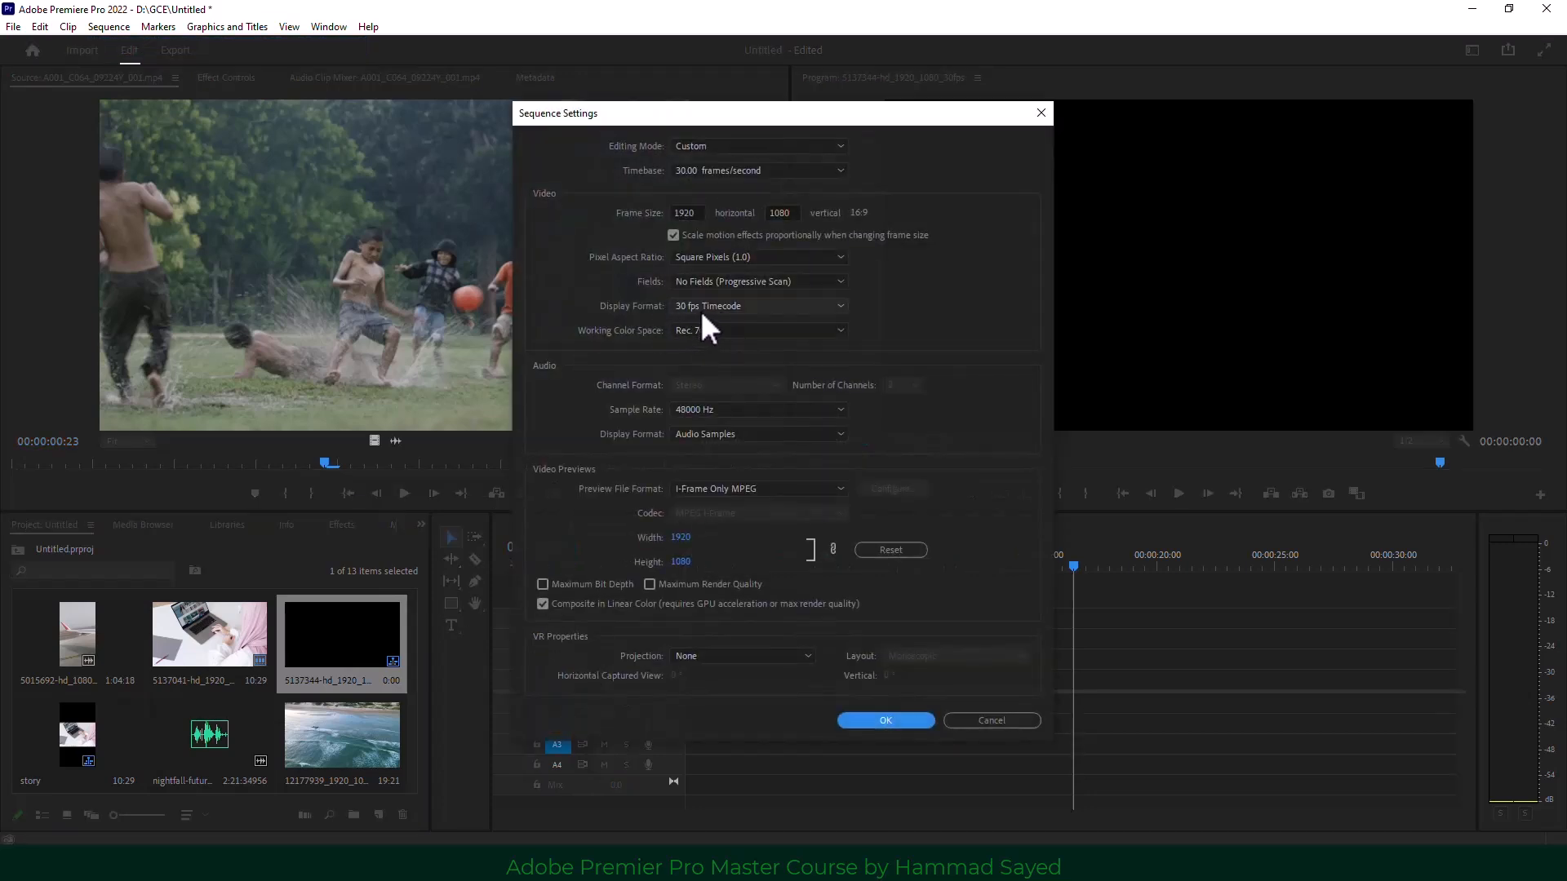
pyautogui.click(997, 721)
# Put the 12177939 beach clip on V1, changing the sequence to its settings, and scrub to 07:11.
pyautogui.moveTo(346, 741); pyautogui.dragTo(690, 695)
pyautogui.click(910, 464)
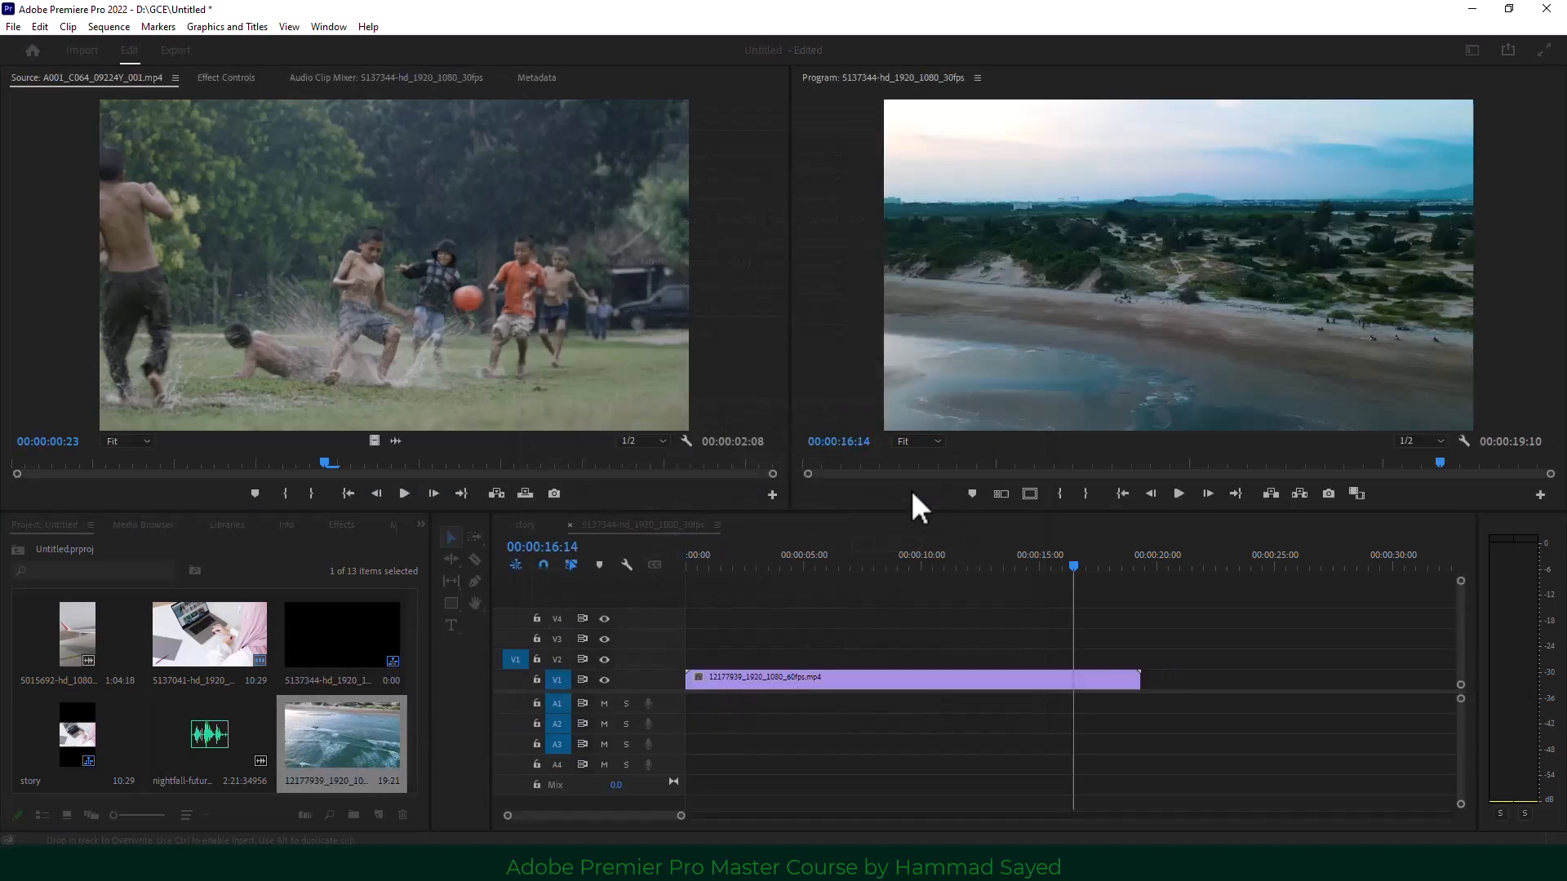
pyautogui.moveTo(1003, 563); pyautogui.dragTo(861, 560)
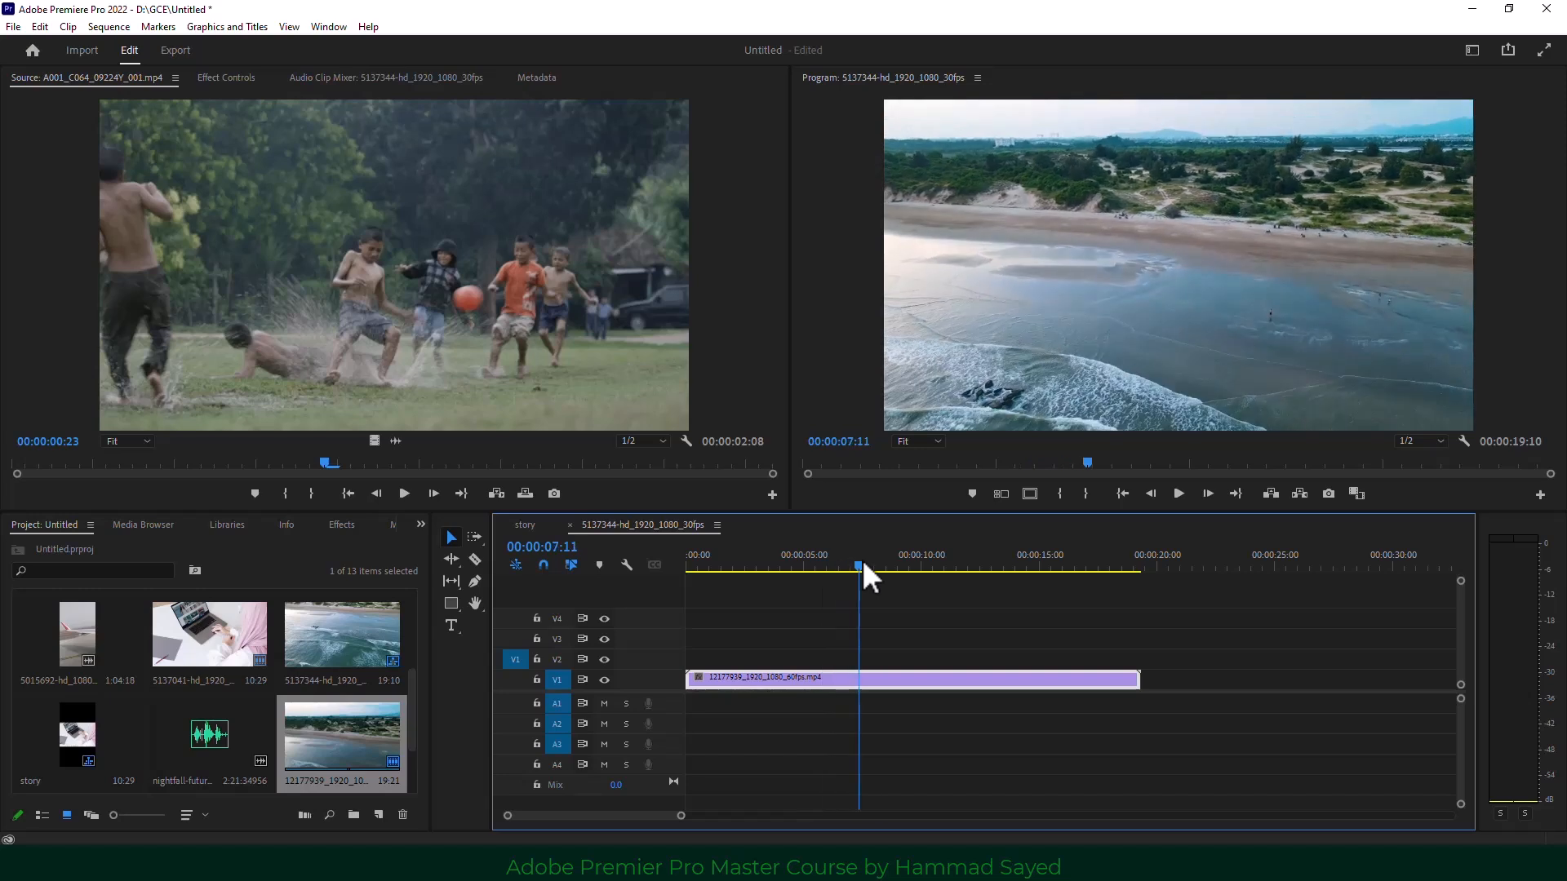
# Load the 1409899 rocky-shore clip into the Source Monitor and preview it.
pyautogui.scroll(-1, 233, 771)
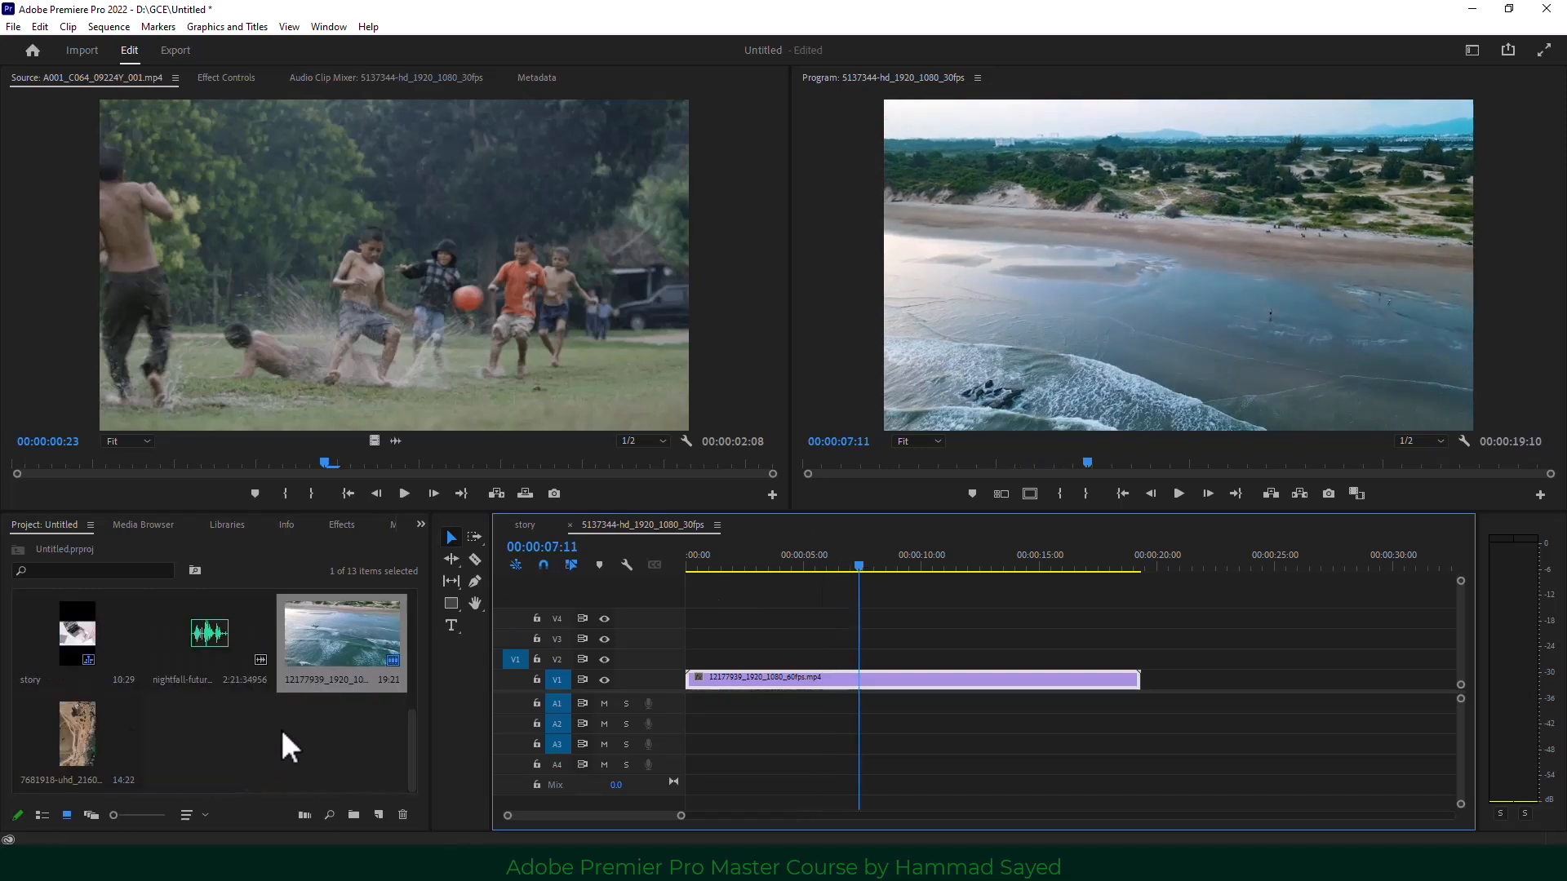
pyautogui.scroll(1, 285, 730)
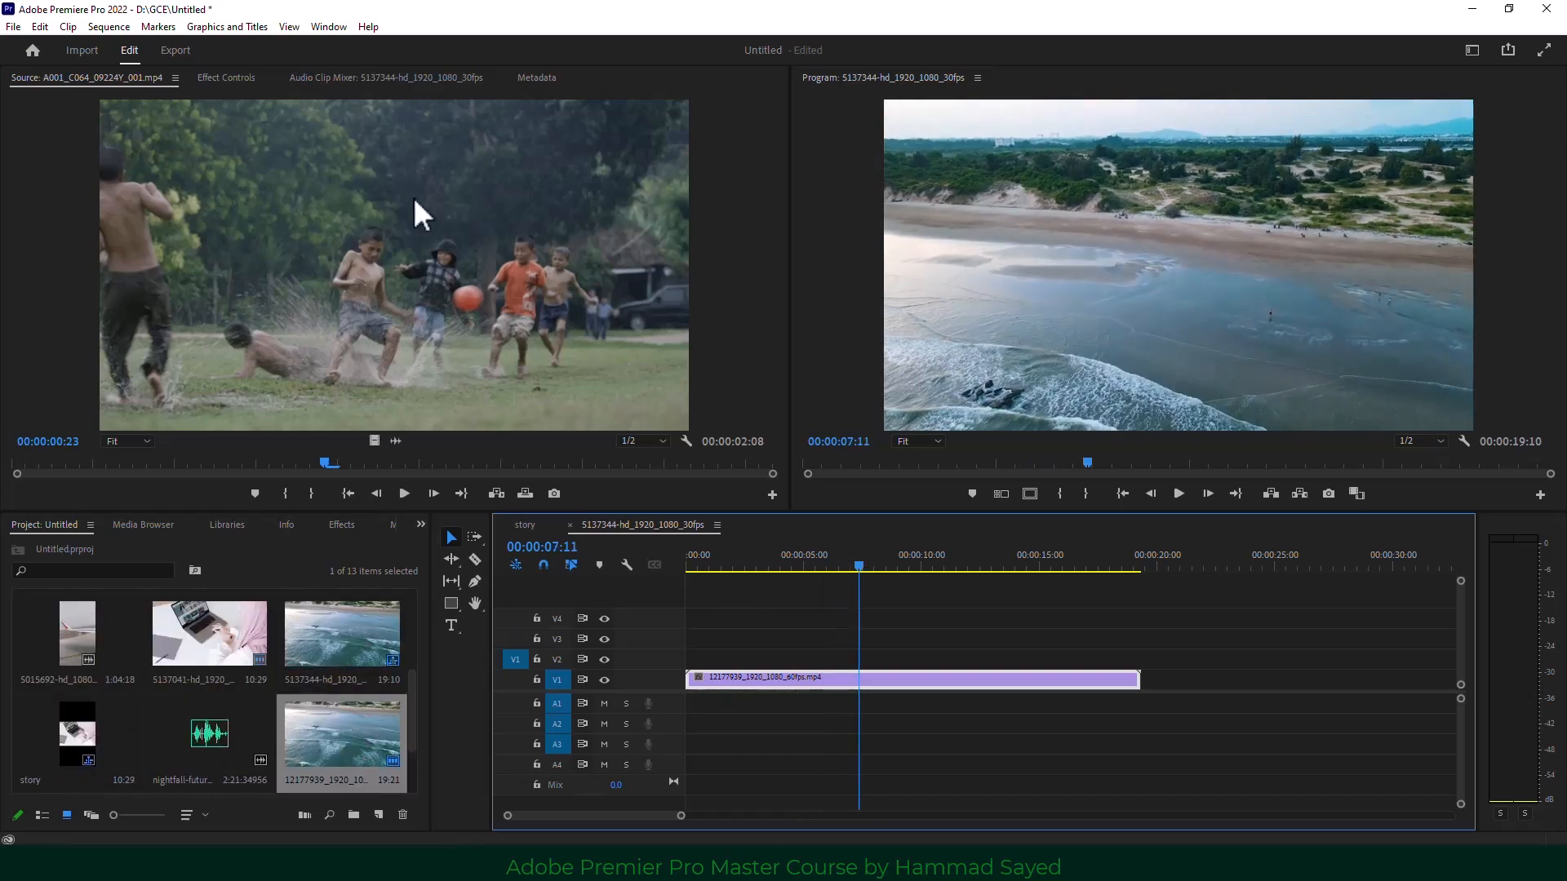
pyautogui.scroll(2, 327, 677)
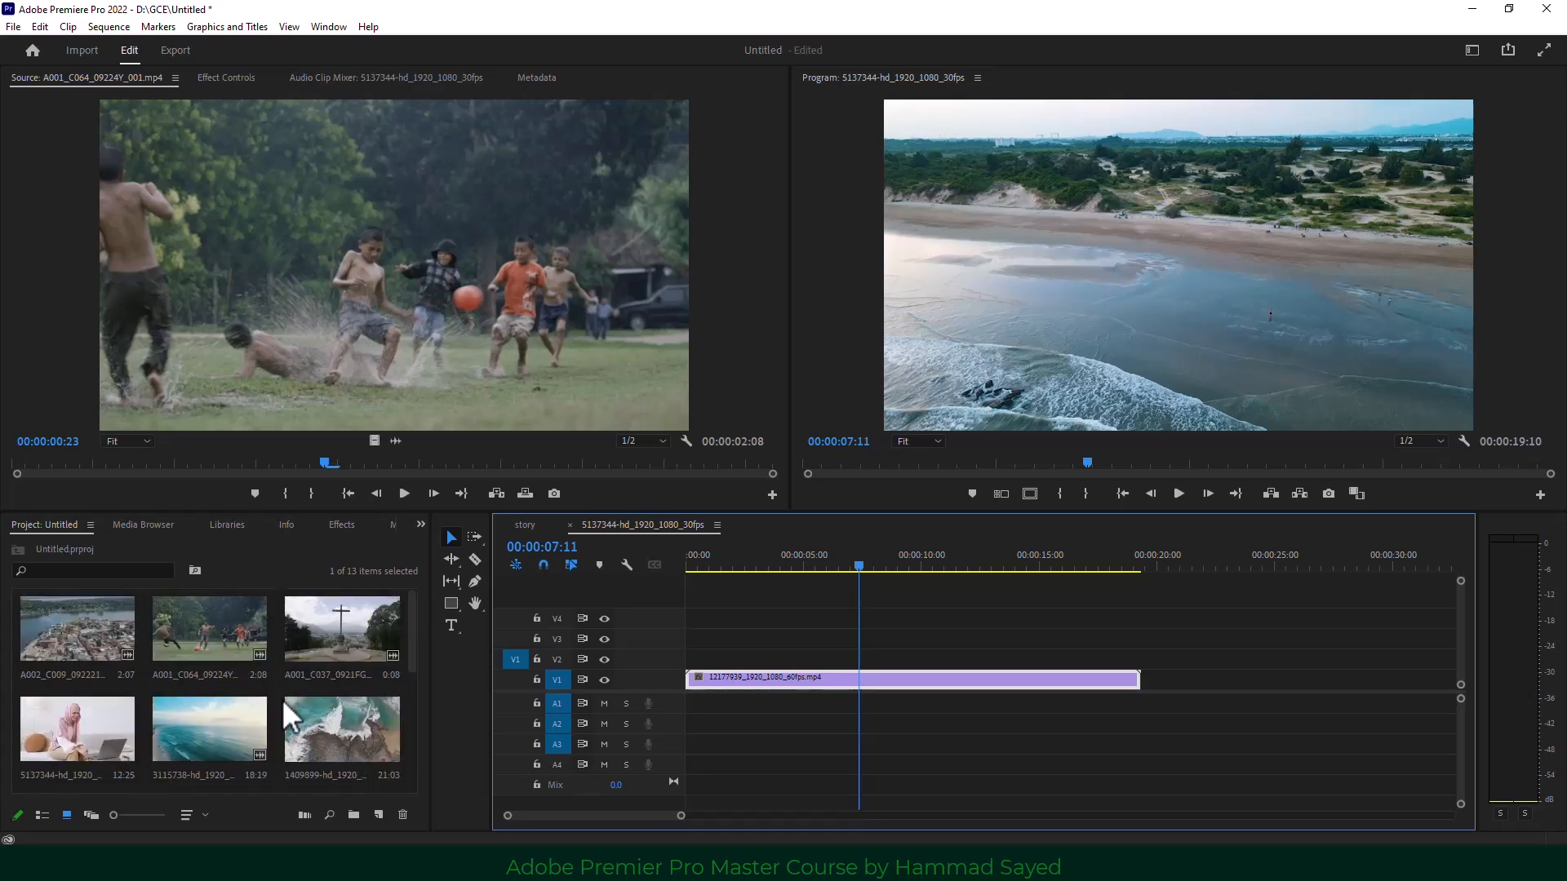
pyautogui.doubleClick(330, 728)
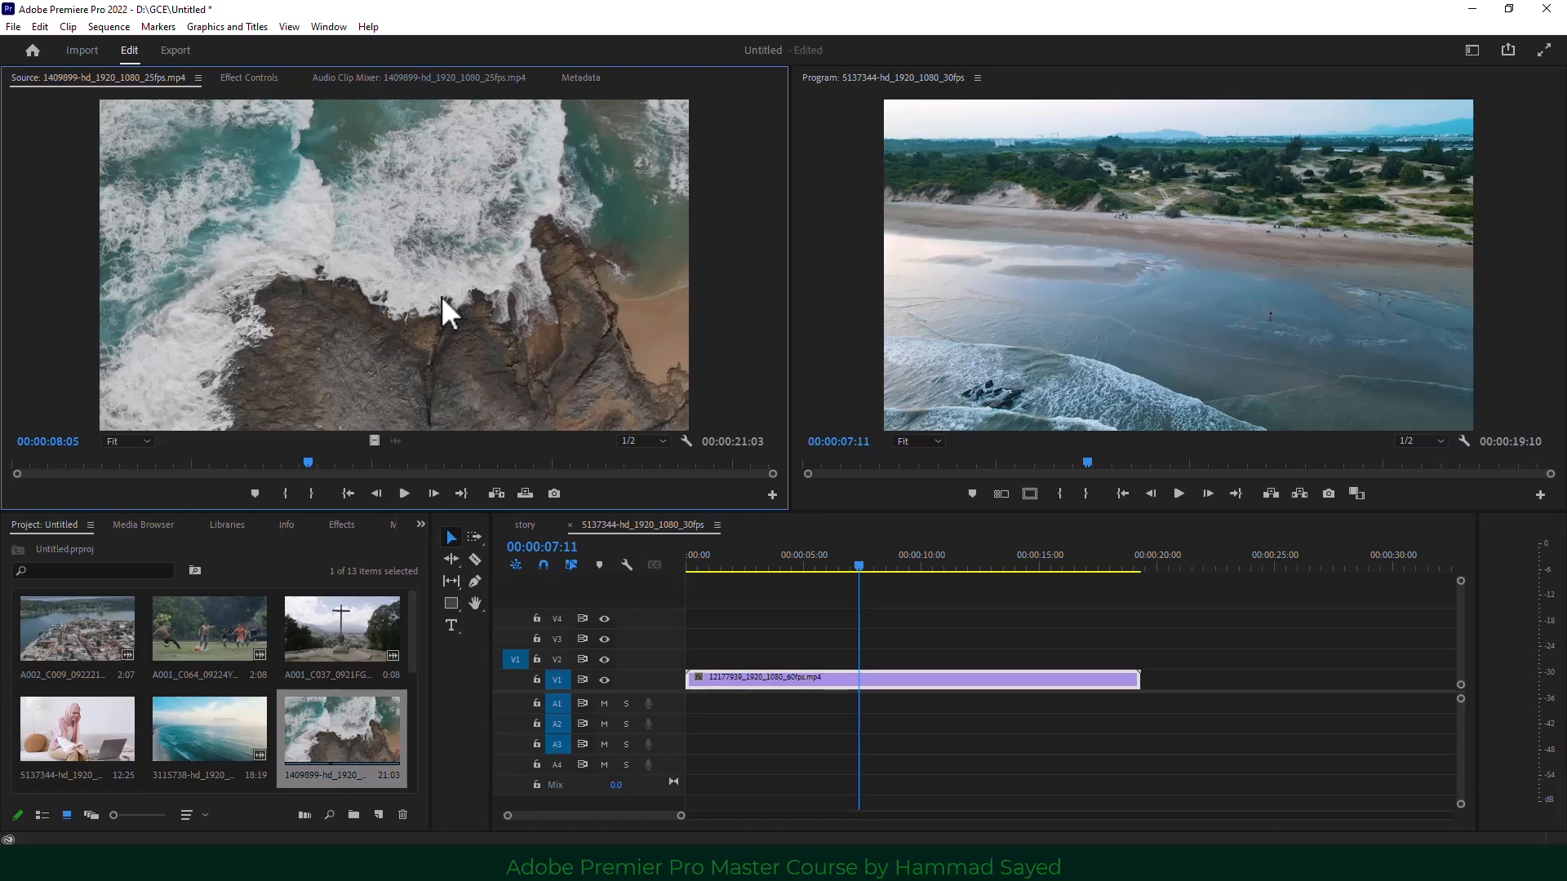
pyautogui.click(403, 493)
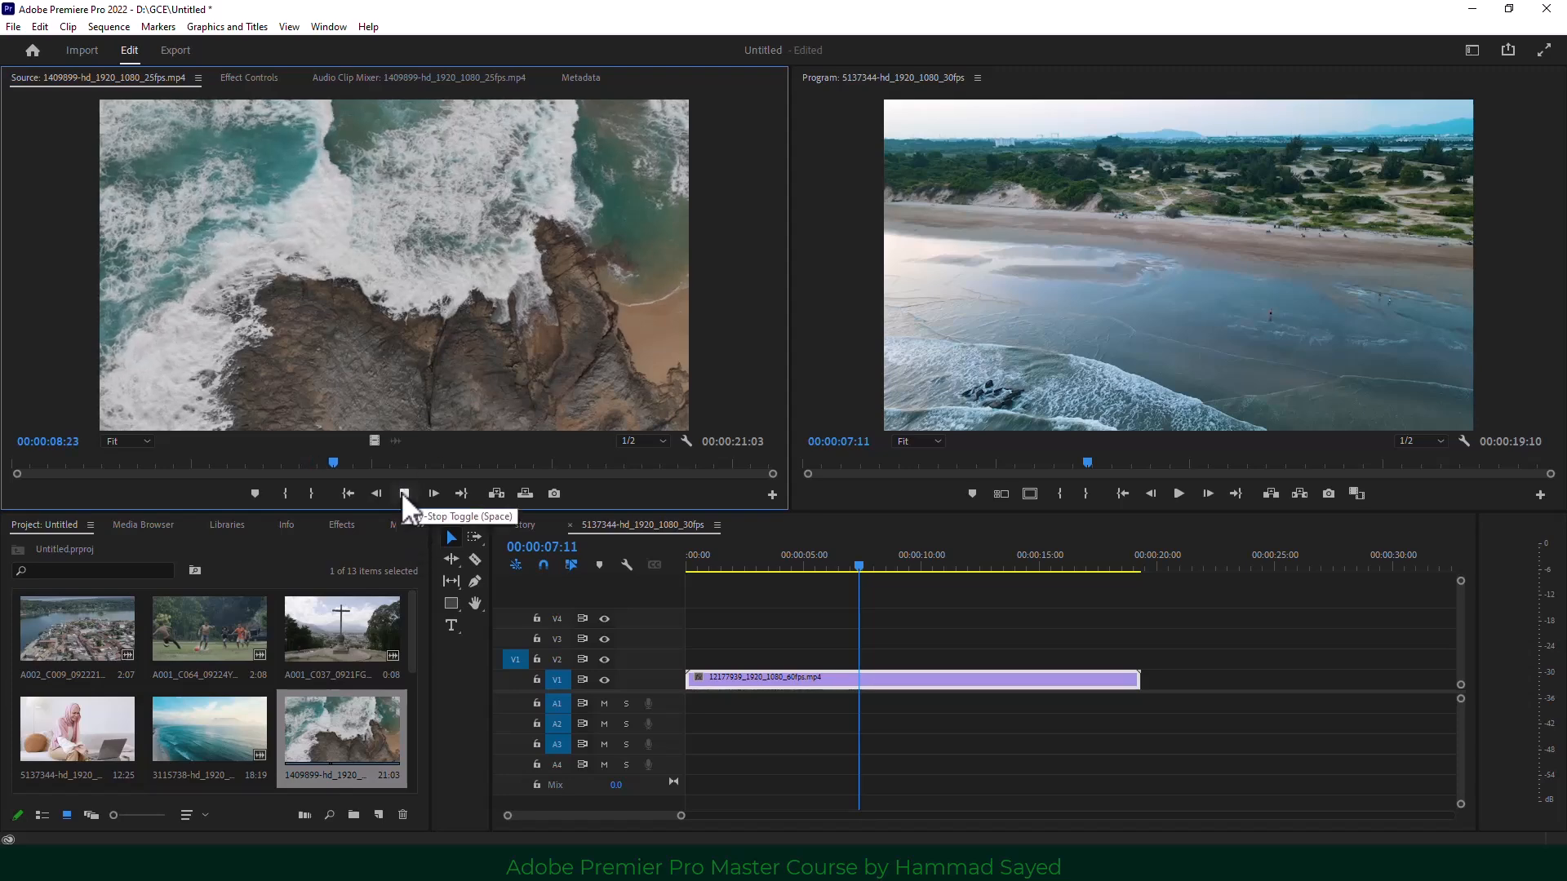
# Stop playback and delete the 12177939 clip from V1.
pyautogui.click(403, 492)
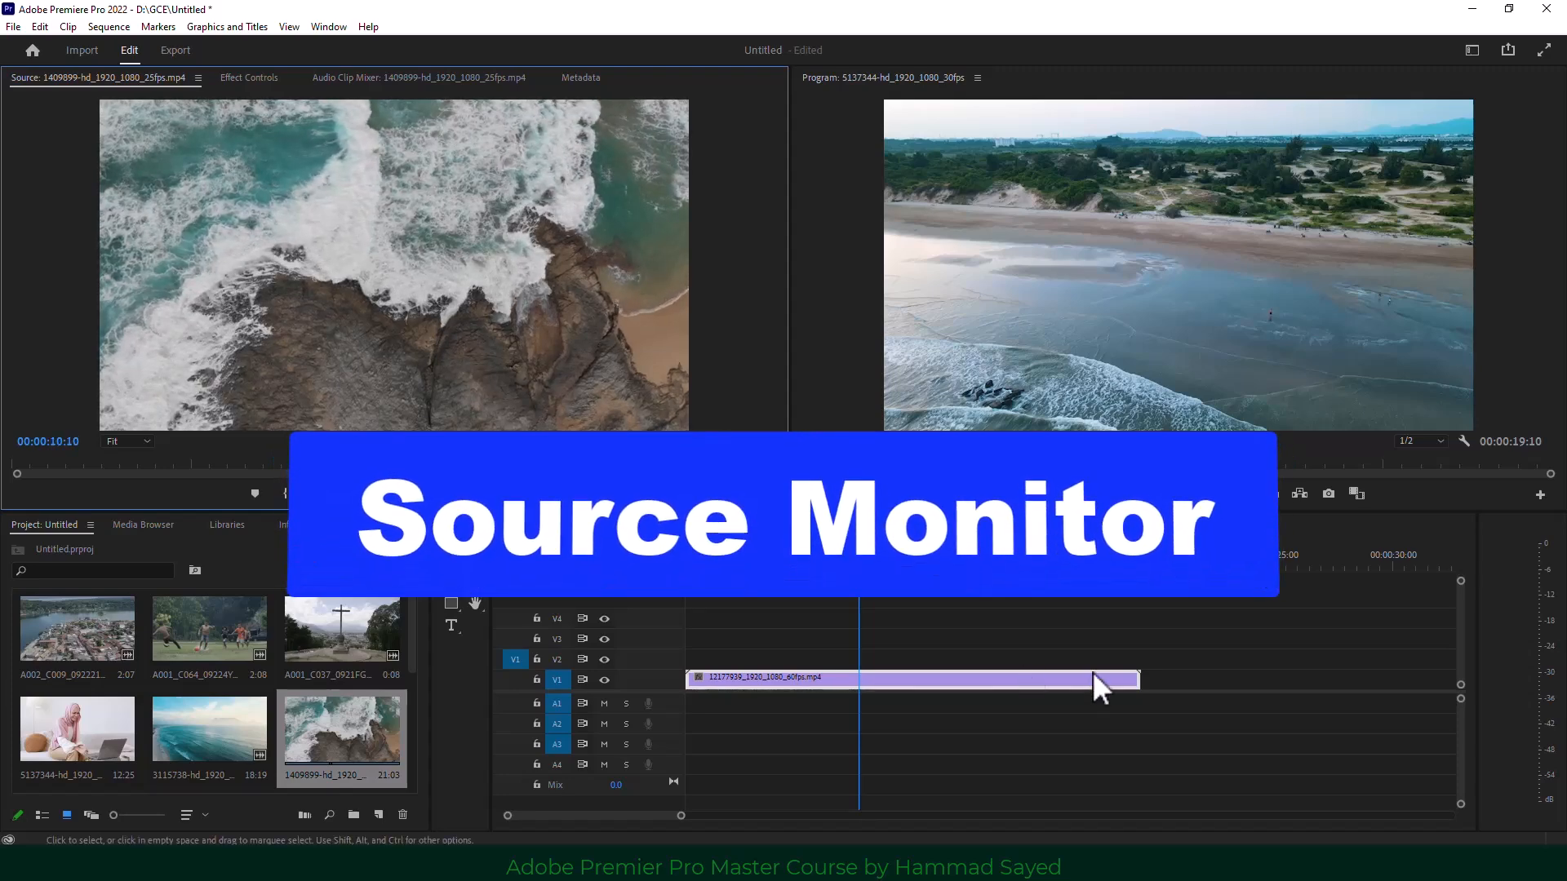
pyautogui.moveTo(1082, 638); pyautogui.dragTo(906, 741)
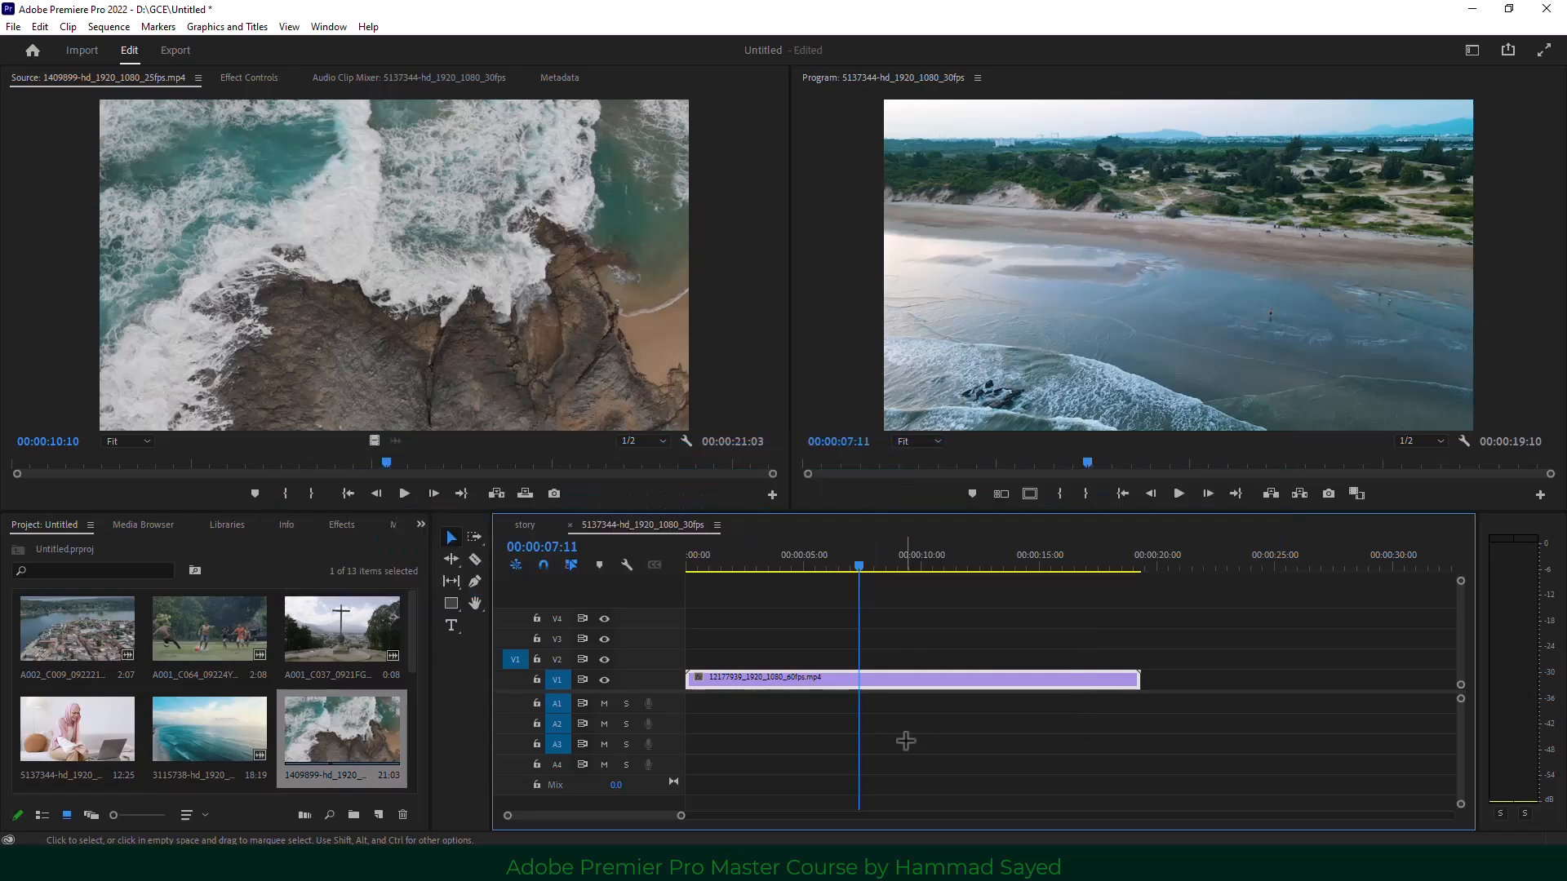
pyautogui.press('Delete')
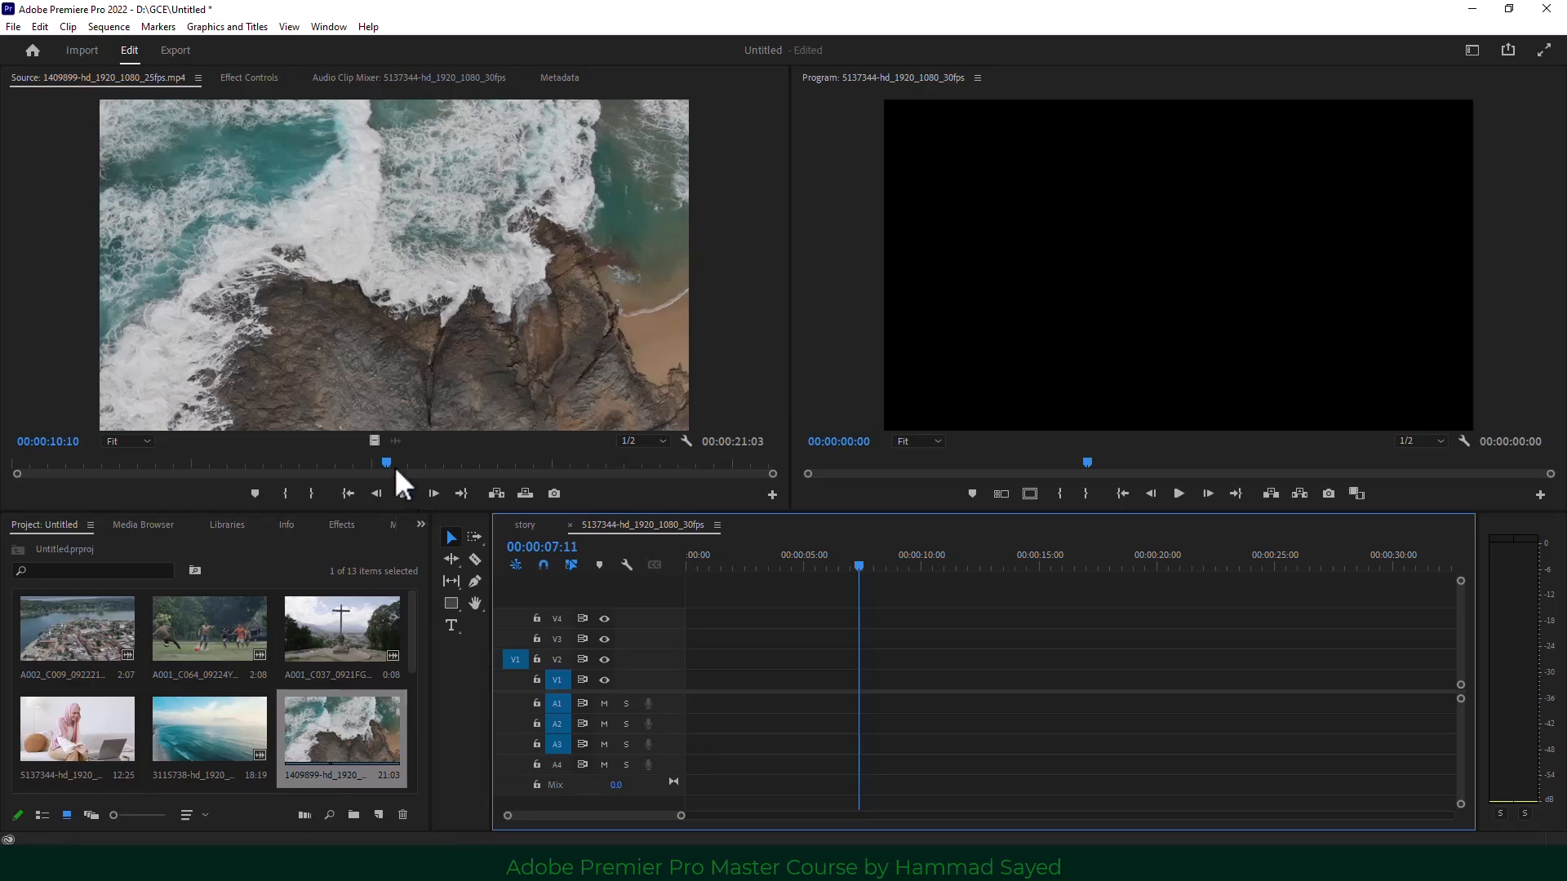
# Mark In at 00:00:05:19 and Out near 00:00:10:05 on the rocky-shore clip.
pyautogui.moveTo(394, 467); pyautogui.dragTo(216, 473)
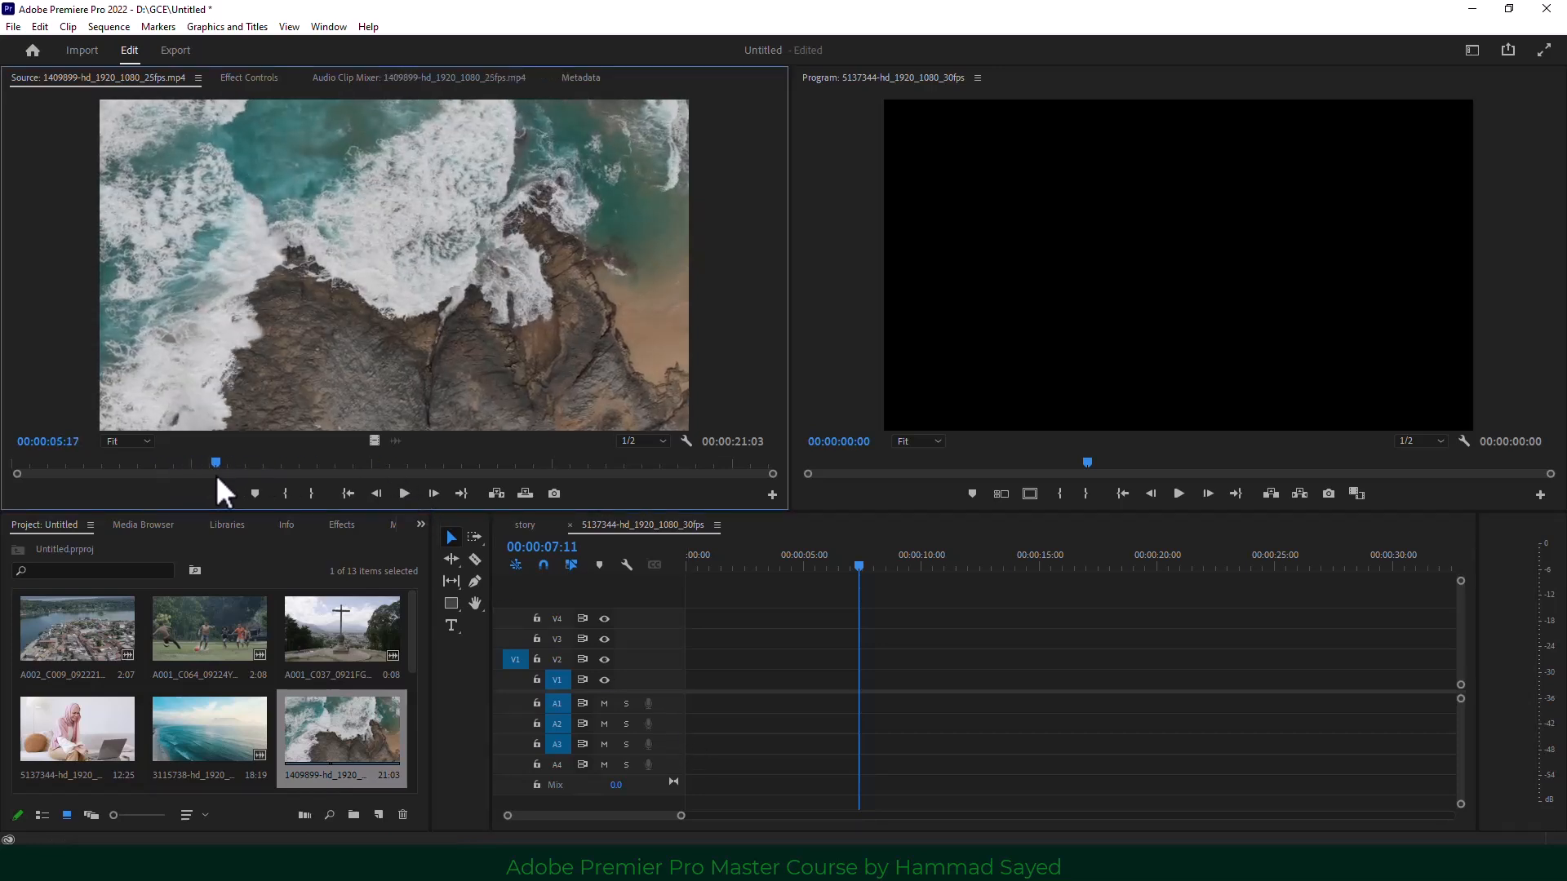
pyautogui.click(285, 494)
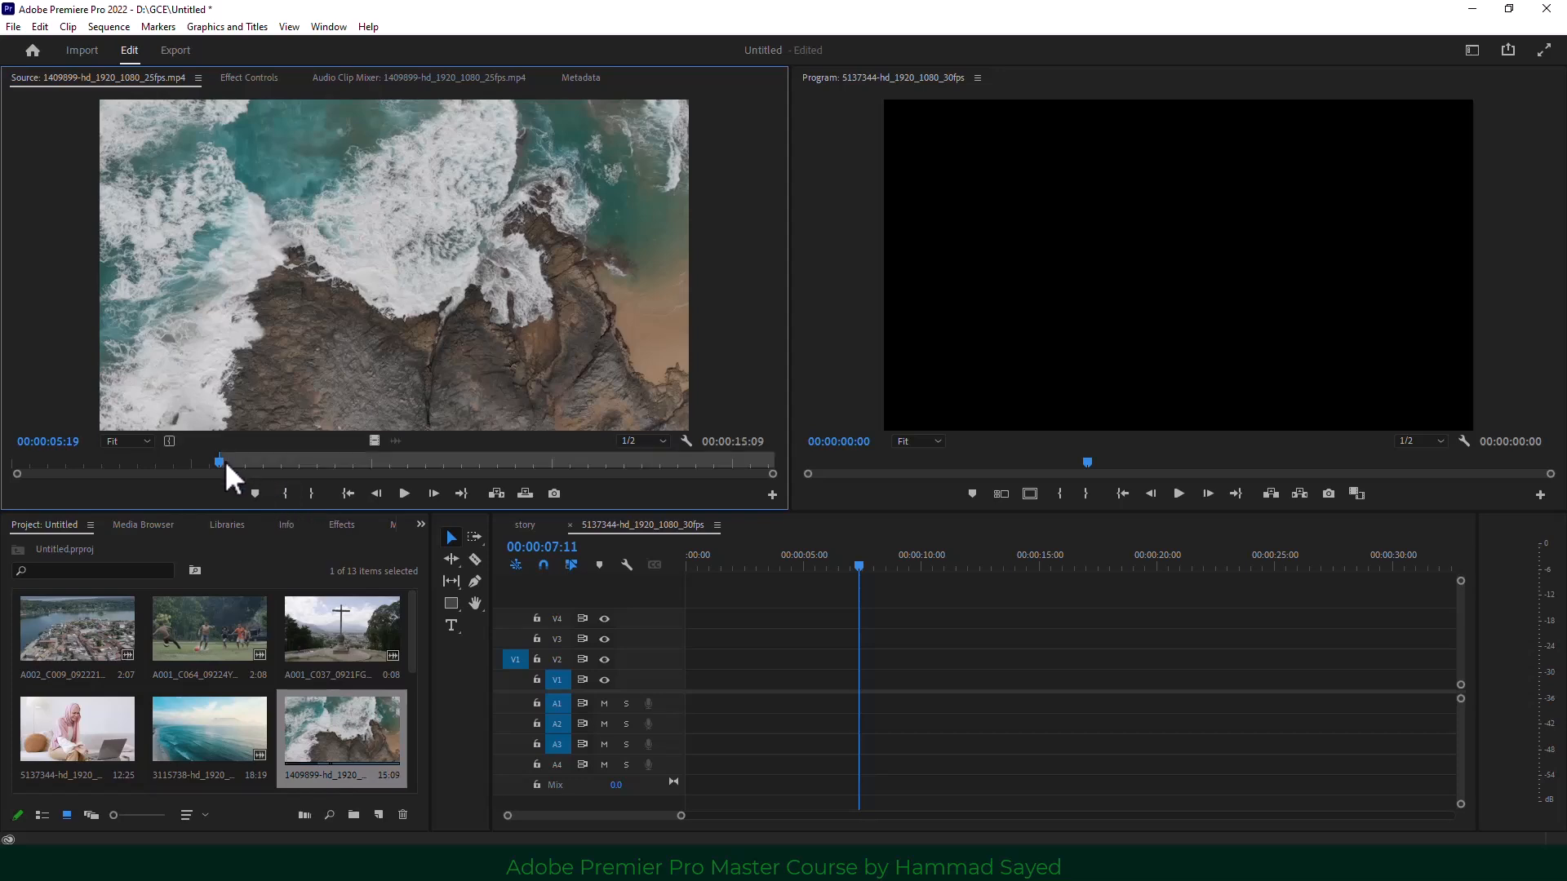
pyautogui.moveTo(222, 459); pyautogui.dragTo(376, 463)
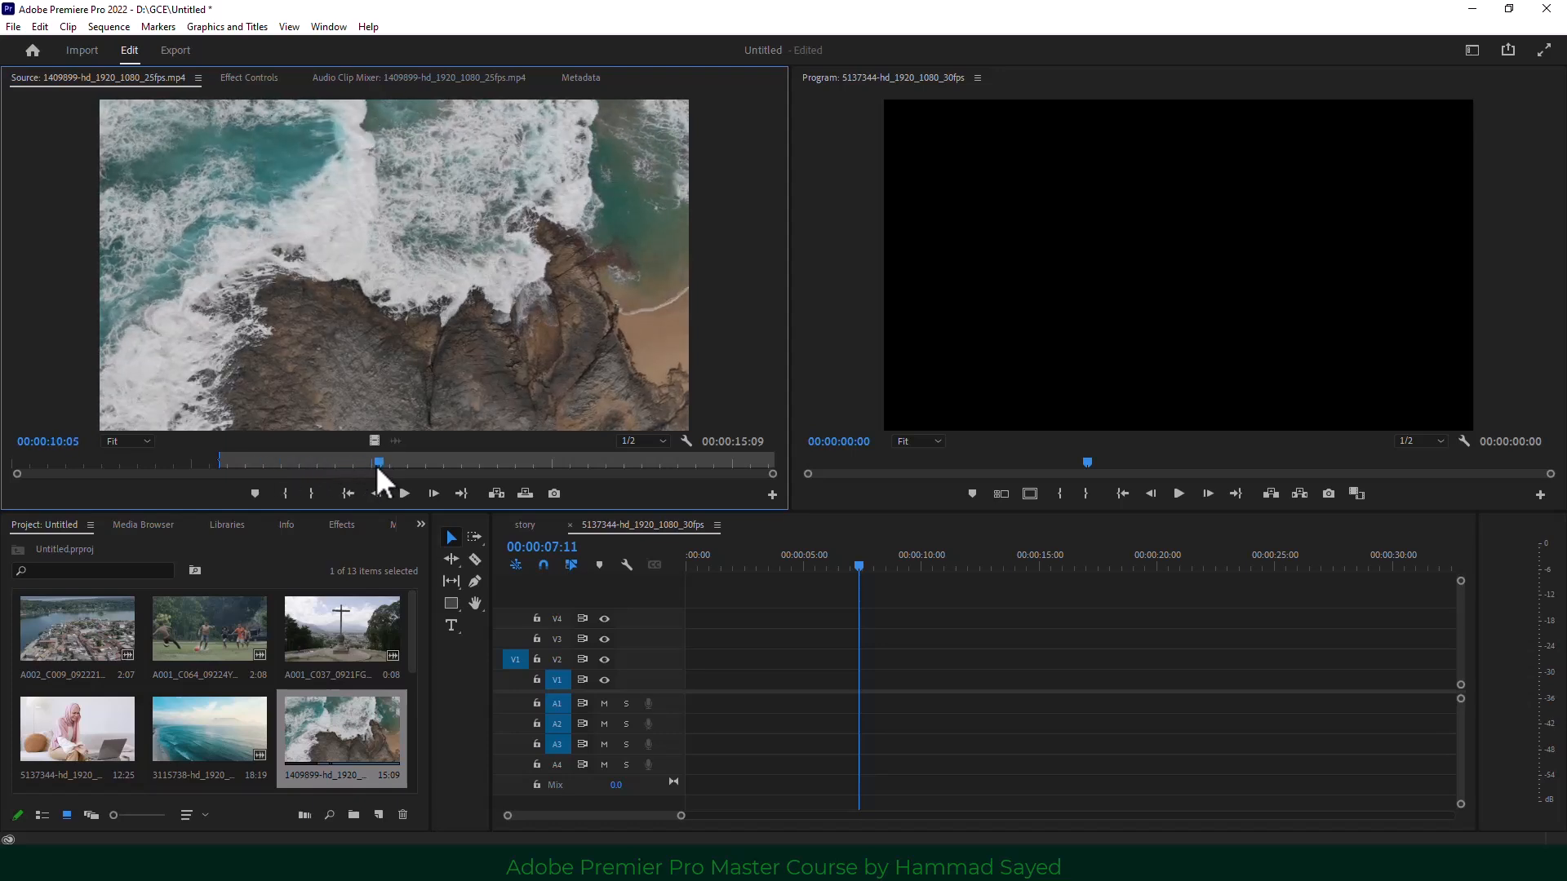
pyautogui.click(310, 496)
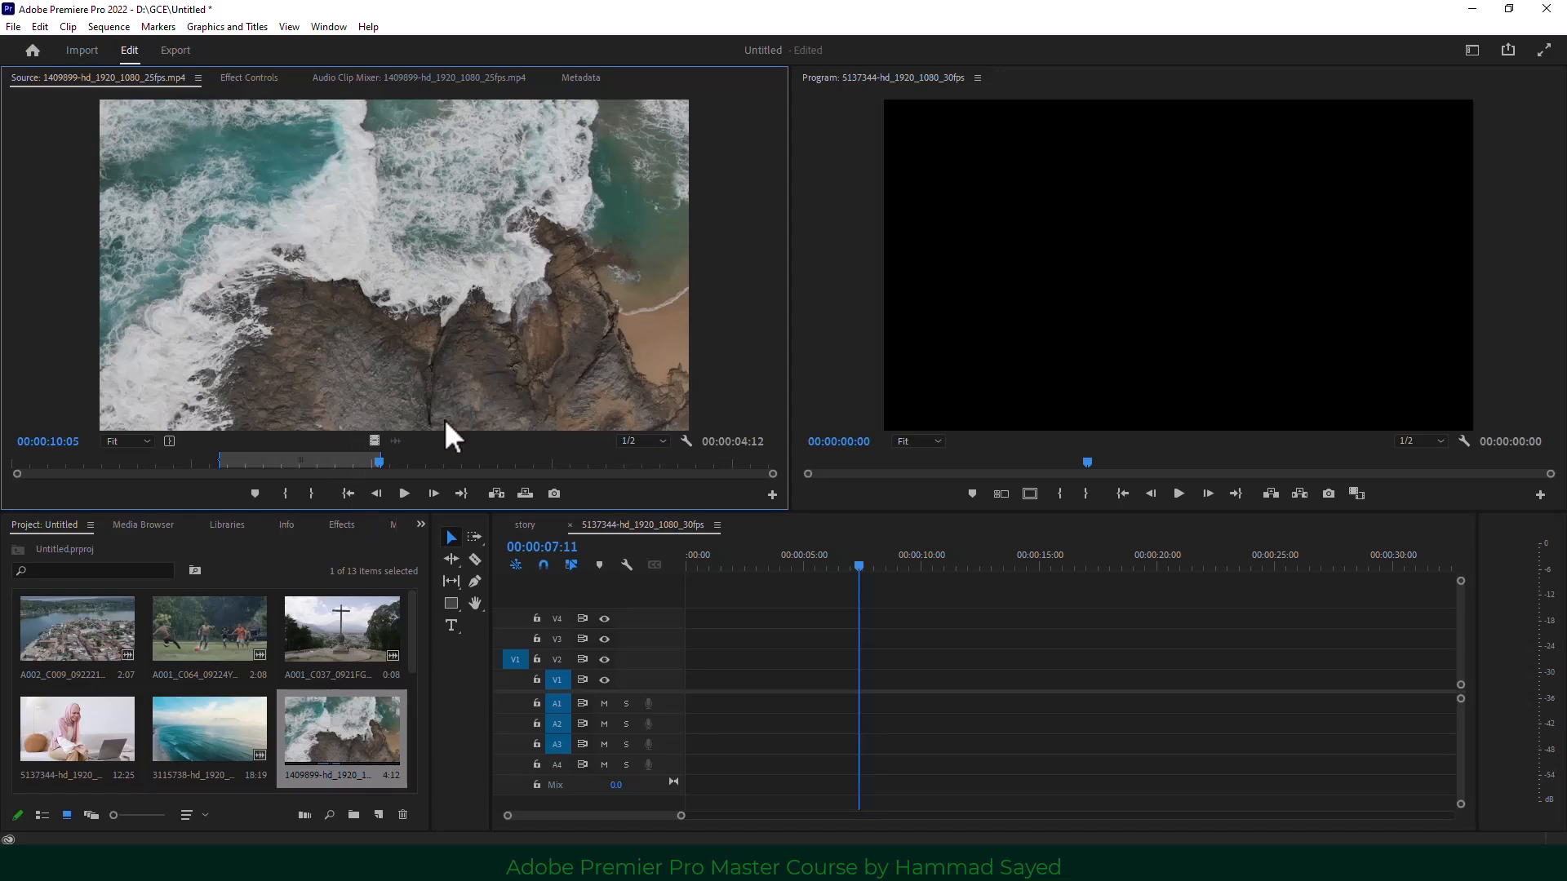
# Drop the marked waves range onto V1 with existing settings kept, then add a second copy after it.
pyautogui.moveTo(413, 219); pyautogui.dragTo(700, 694)
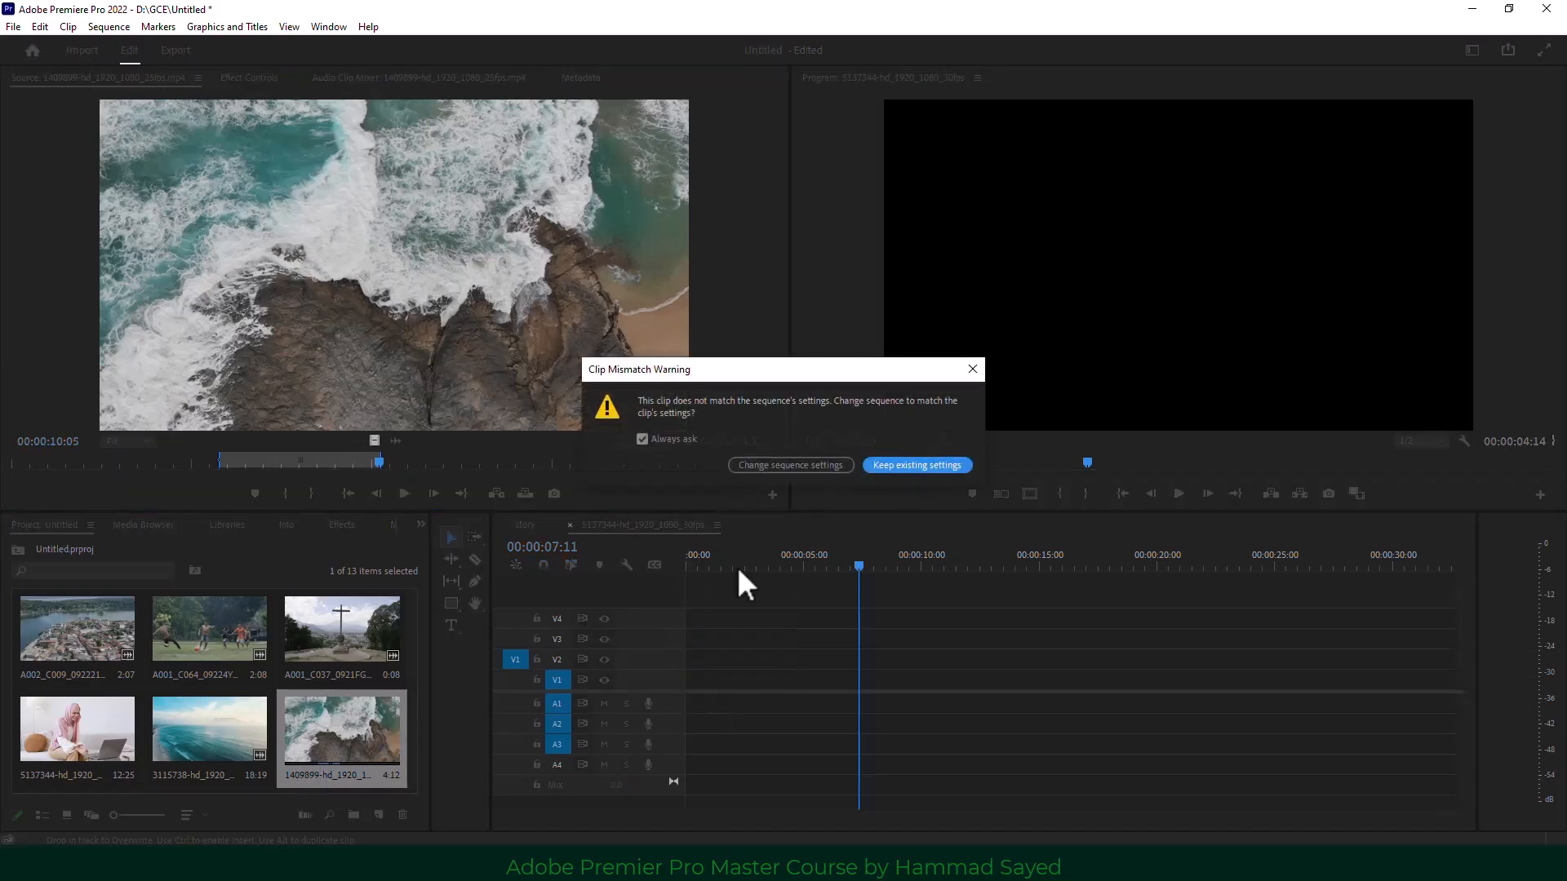
pyautogui.click(914, 465)
pyautogui.moveTo(369, 727); pyautogui.dragTo(850, 745)
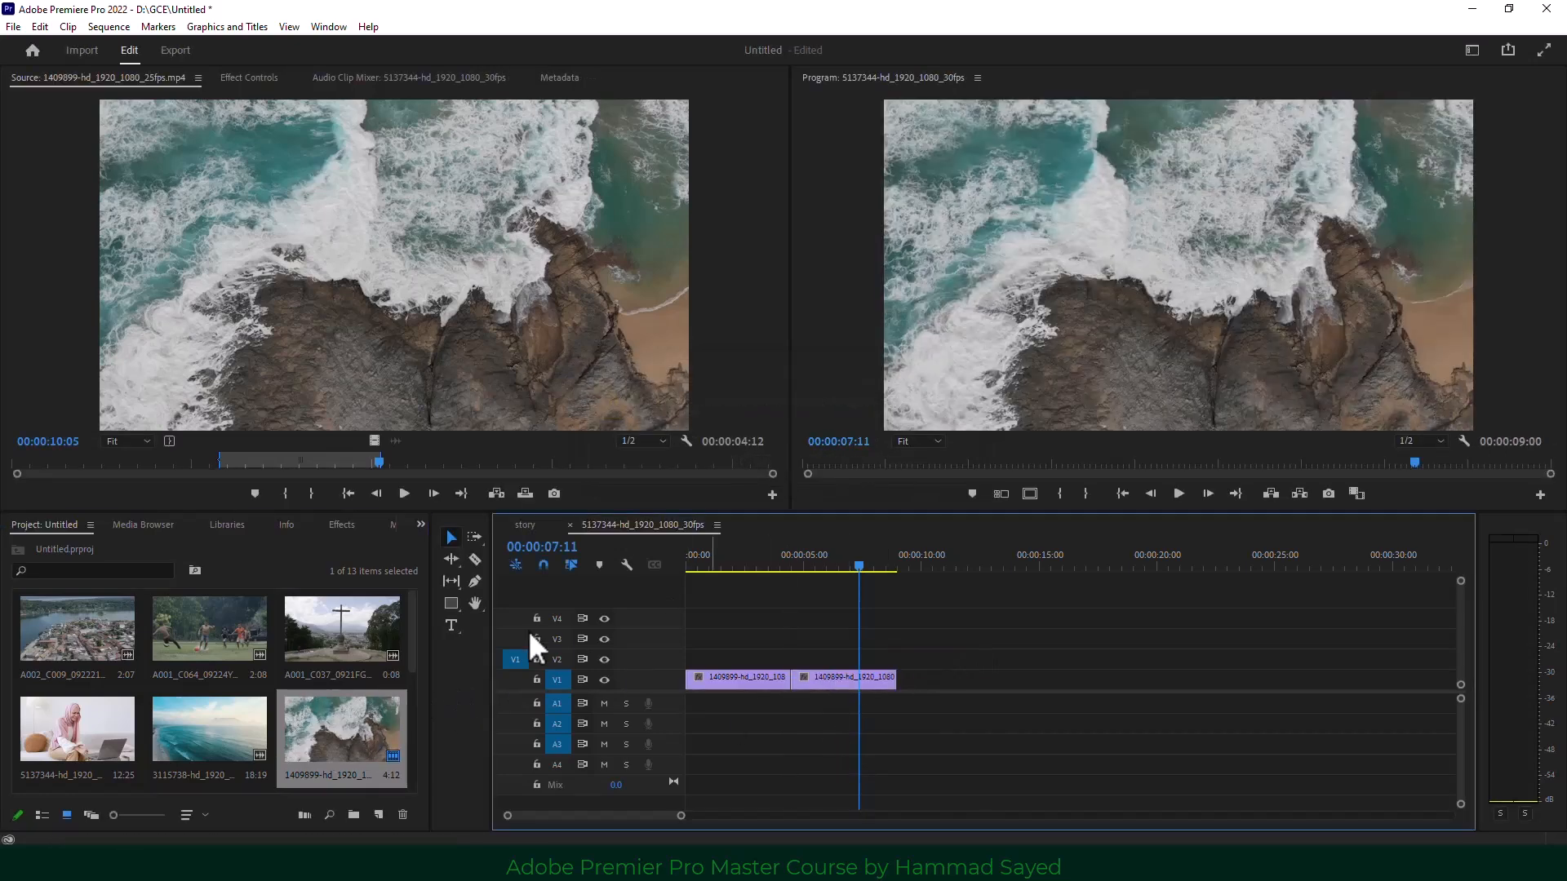
# Clear the source In/Out marks and return the source playhead to 07:07.
pyautogui.click(418, 297)
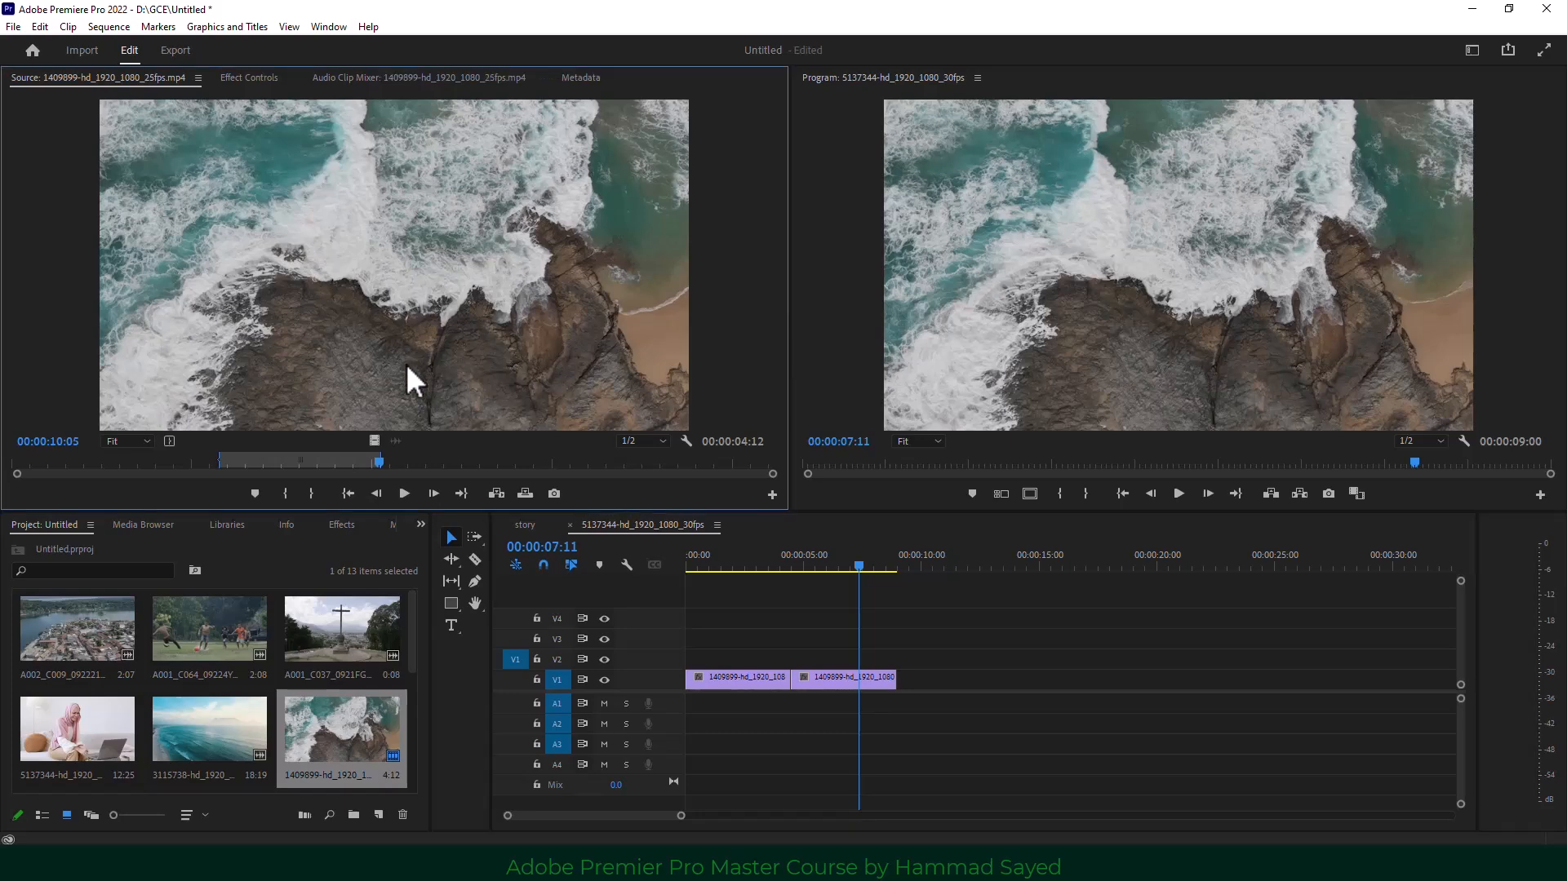
pyautogui.rightClick(326, 462)
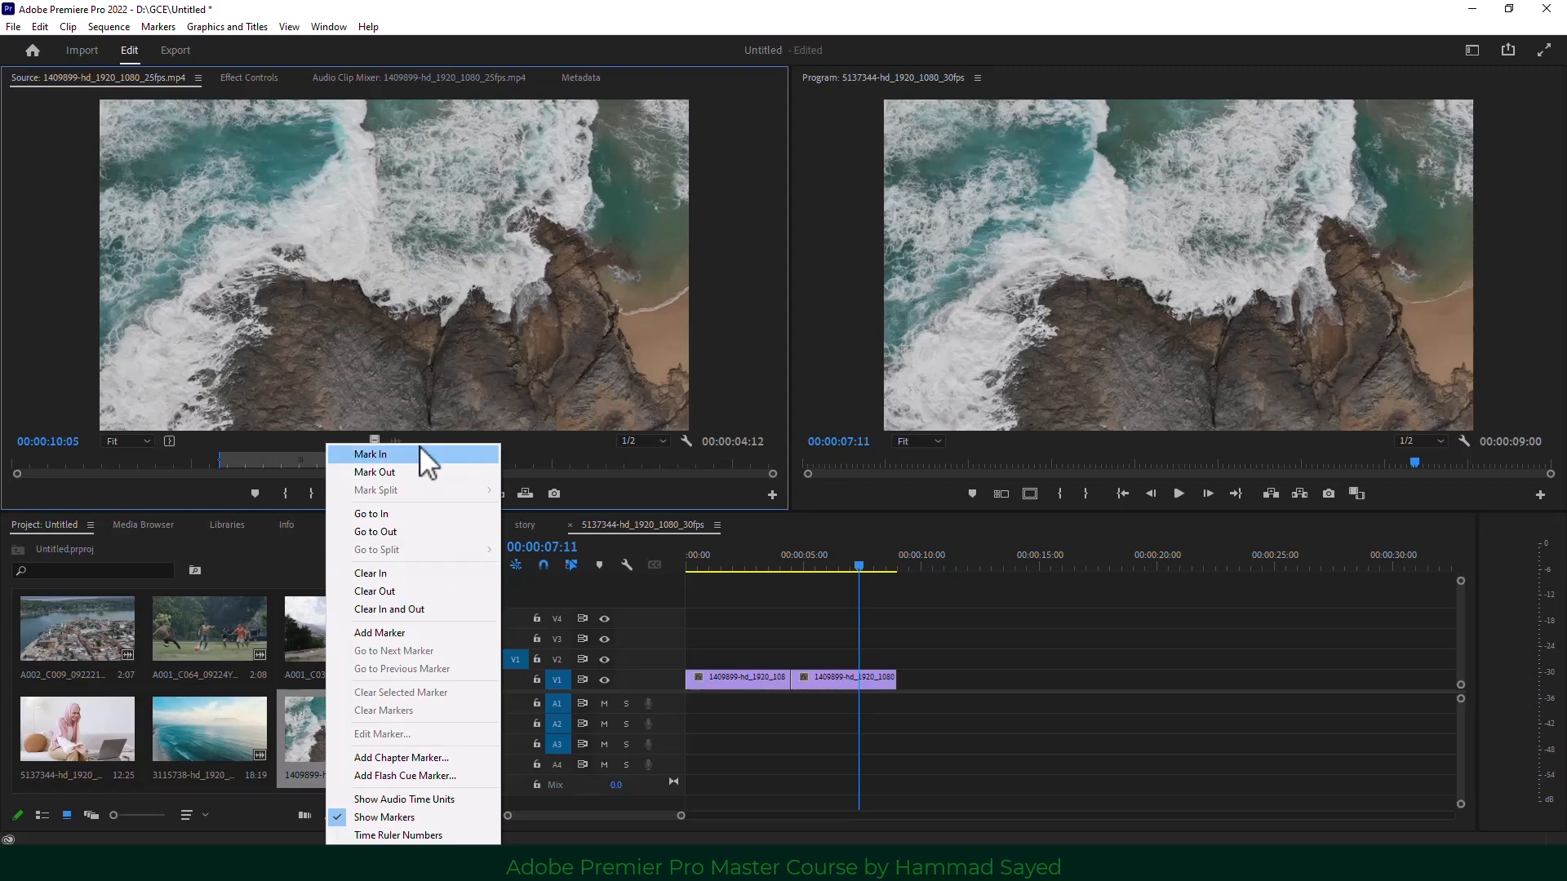
pyautogui.click(449, 608)
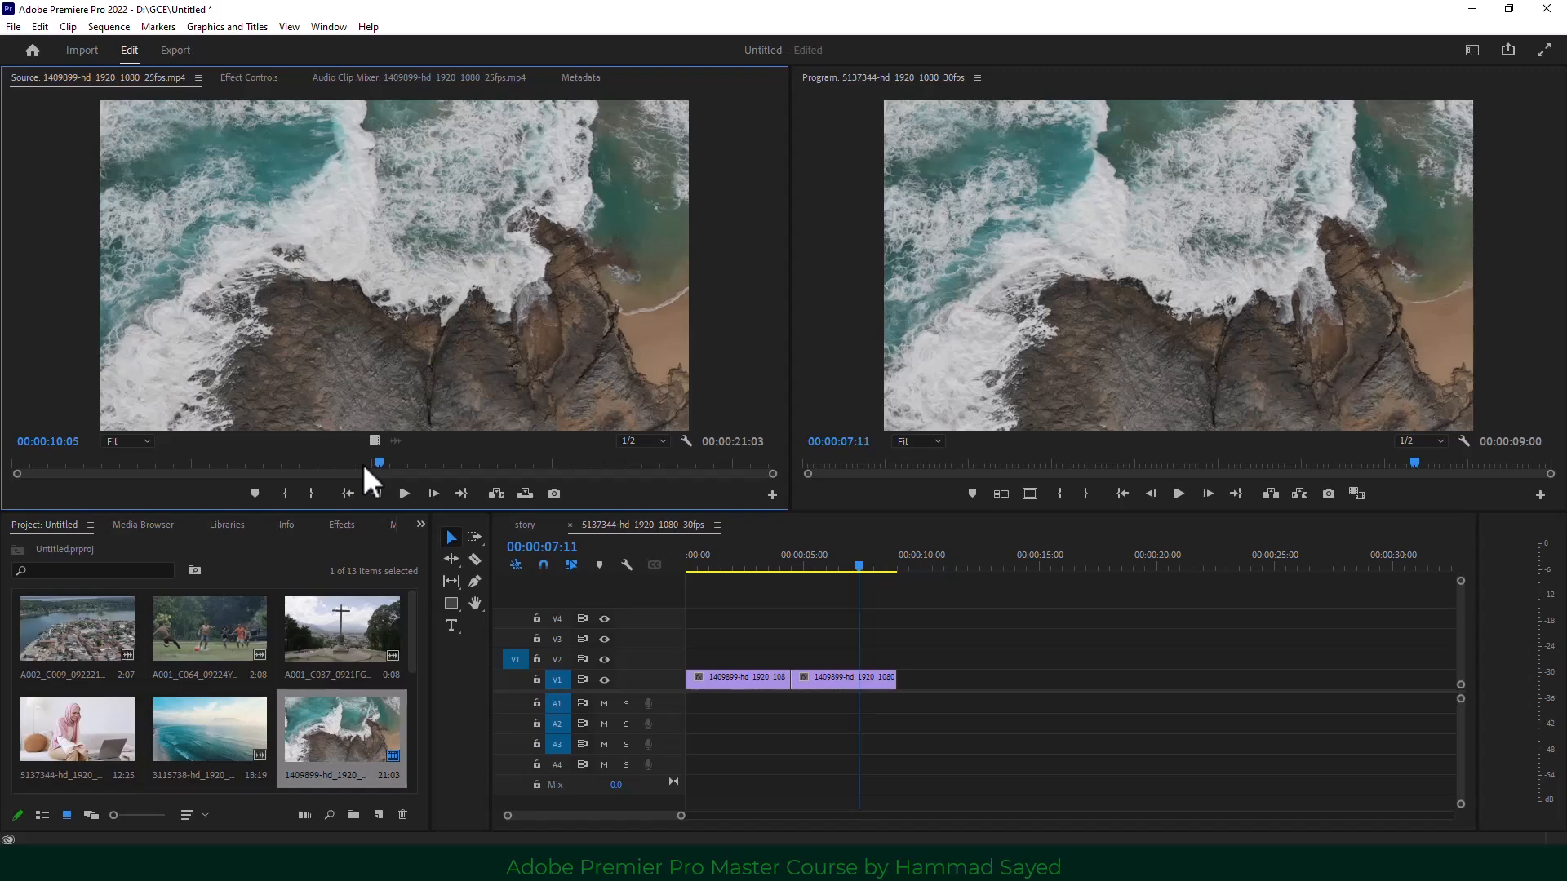
pyautogui.moveTo(362, 464); pyautogui.dragTo(276, 472)
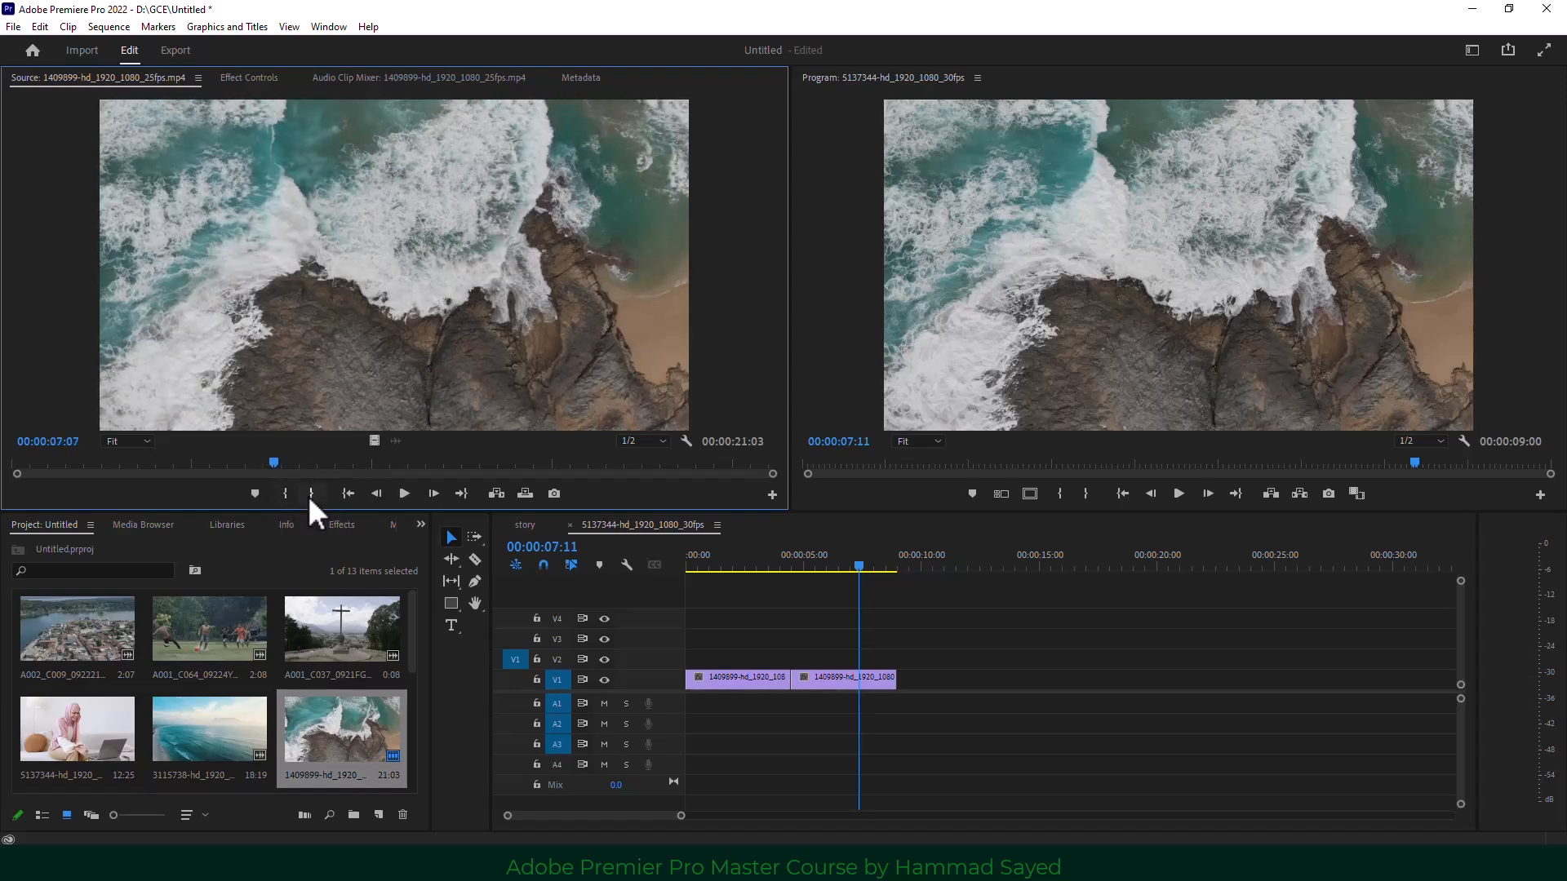
# Mark the source range 04:21 to 11:18 and append it after the clips on V1.
pyautogui.click(169, 26)
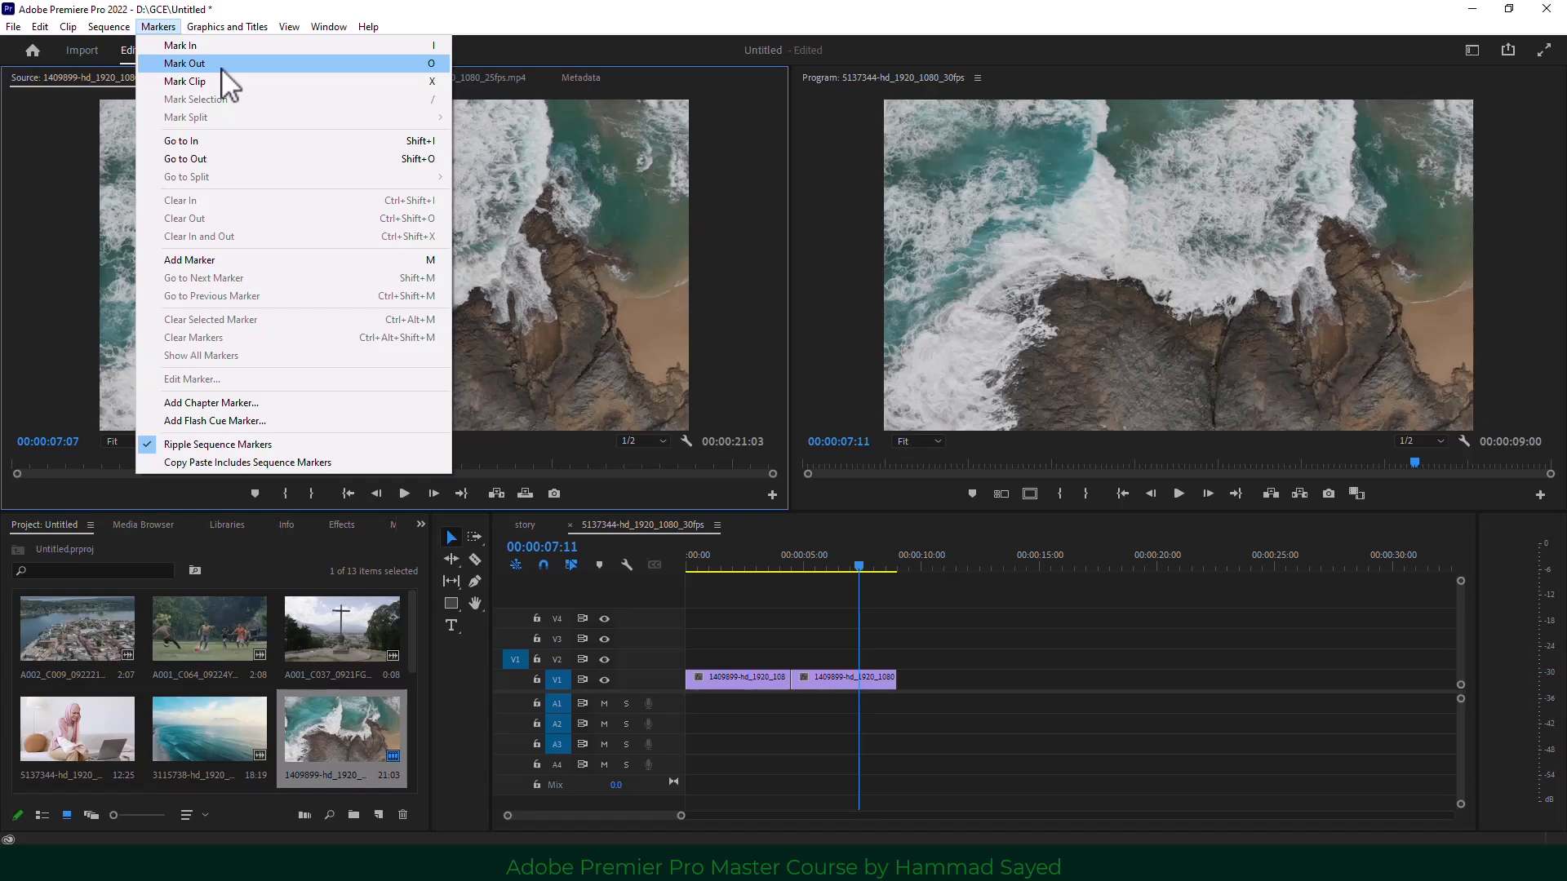
pyautogui.click(482, 420)
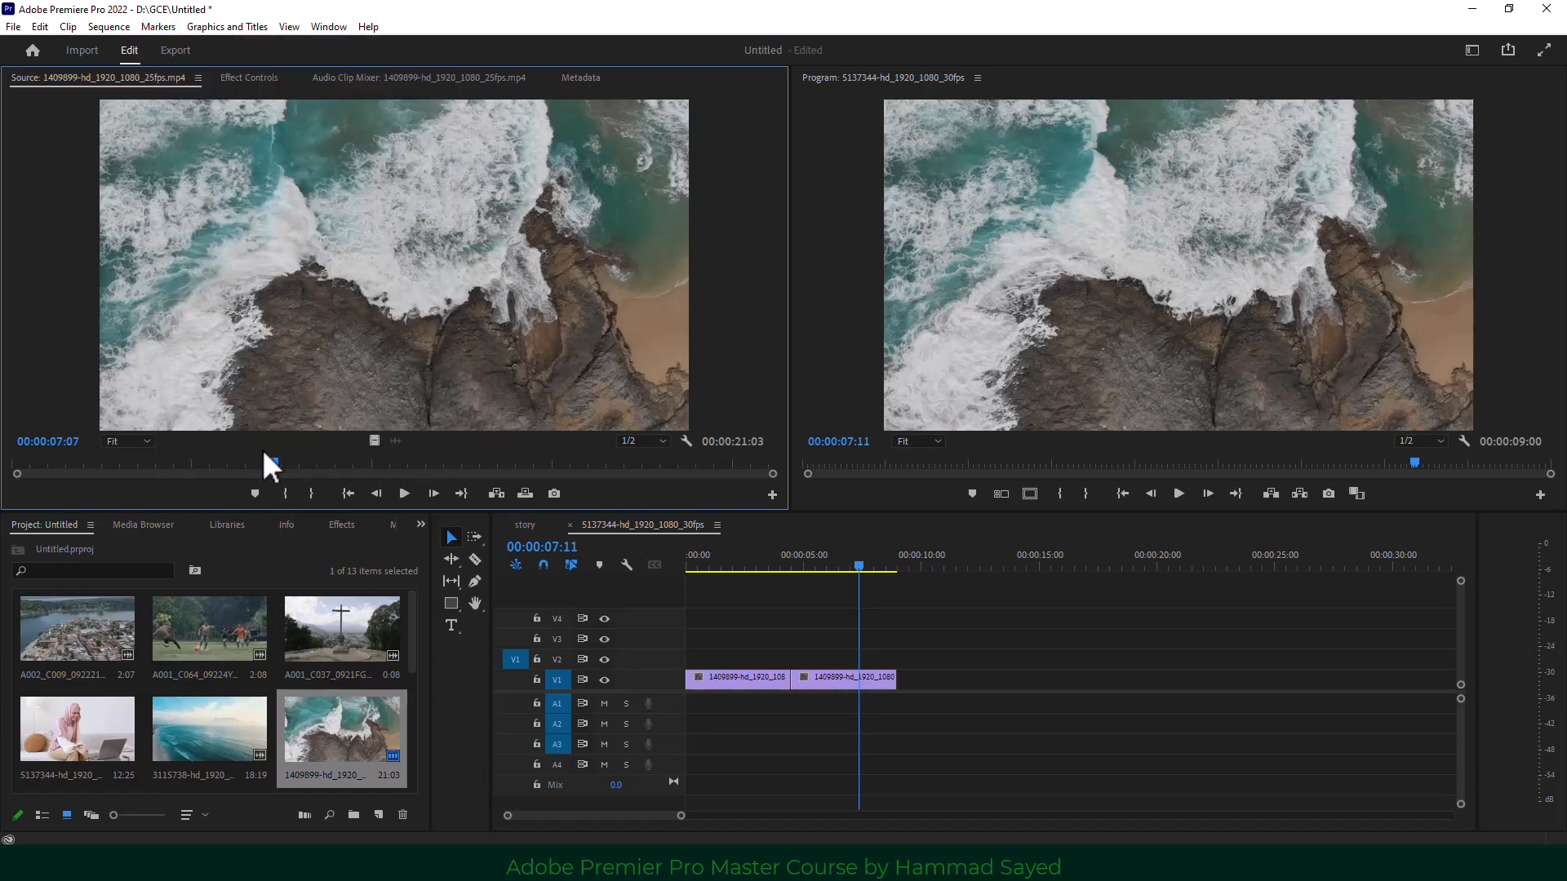
pyautogui.moveTo(269, 463)
pyautogui.mouseDown()
pyautogui.moveTo(186, 462)
pyautogui.moveTo(433, 463)
pyautogui.mouseUp()
pyautogui.click(285, 493)
pyautogui.click(311, 493)
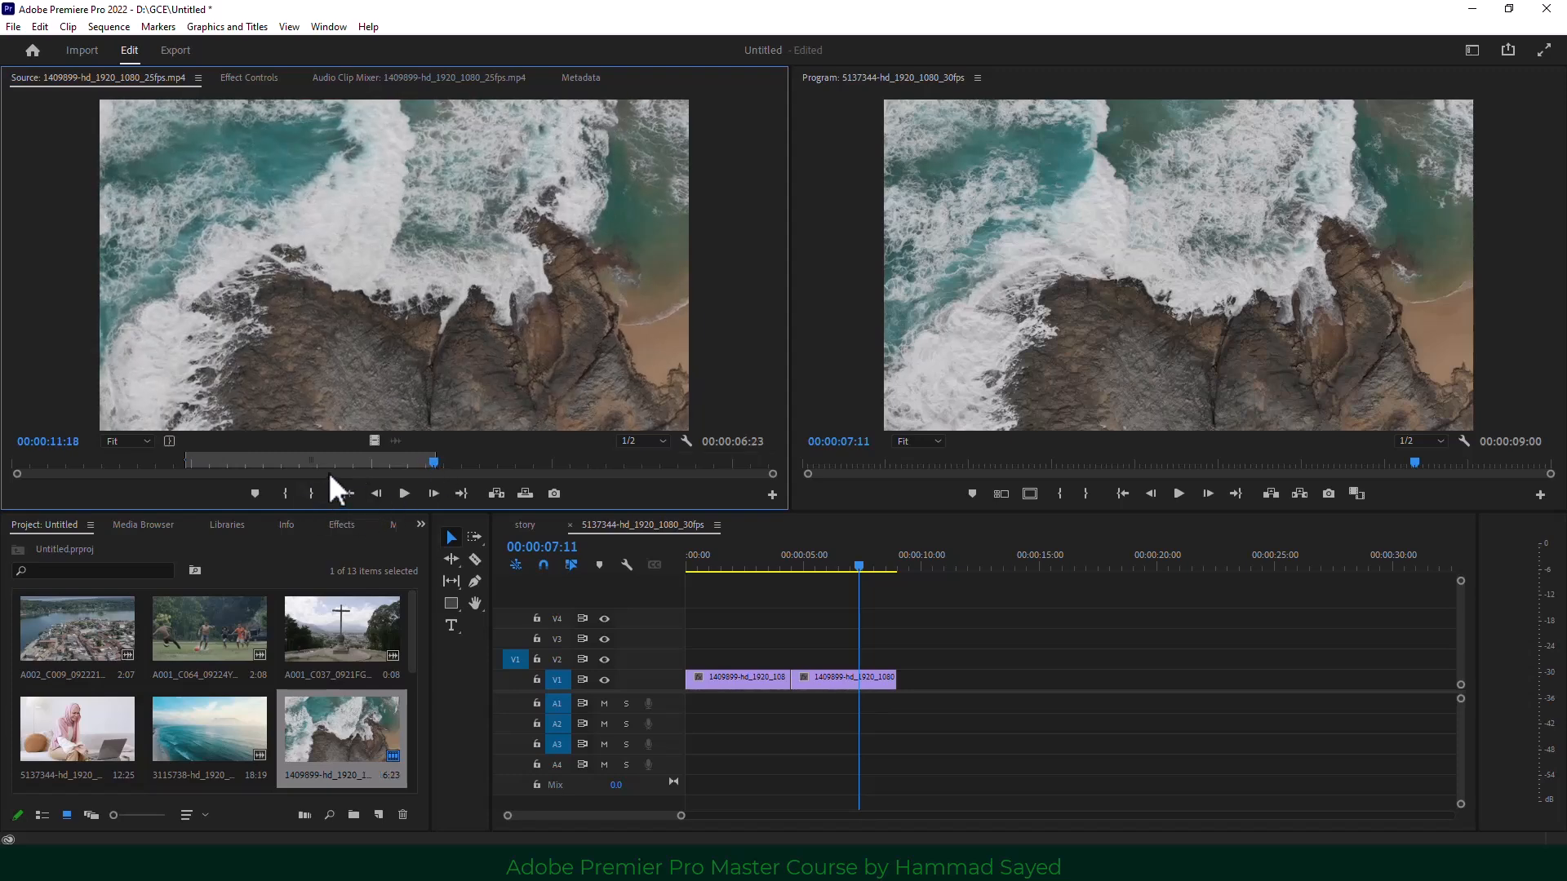
pyautogui.moveTo(359, 389); pyautogui.dragTo(917, 701)
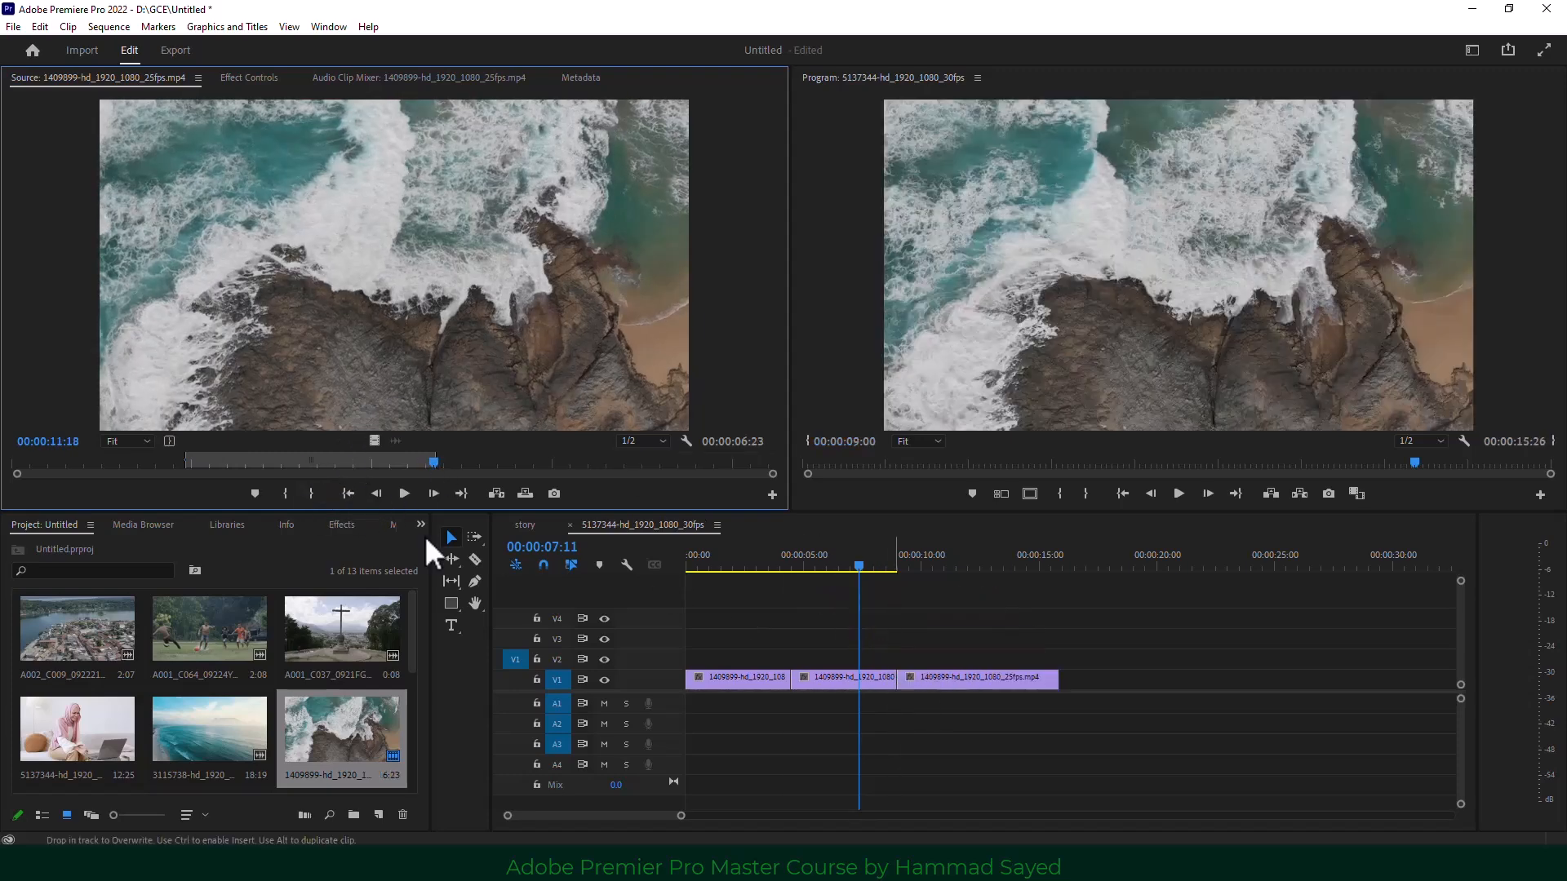
# Mark the source range 14:05 to 17:18 and append it to the end of V1.
pyautogui.click(524, 461)
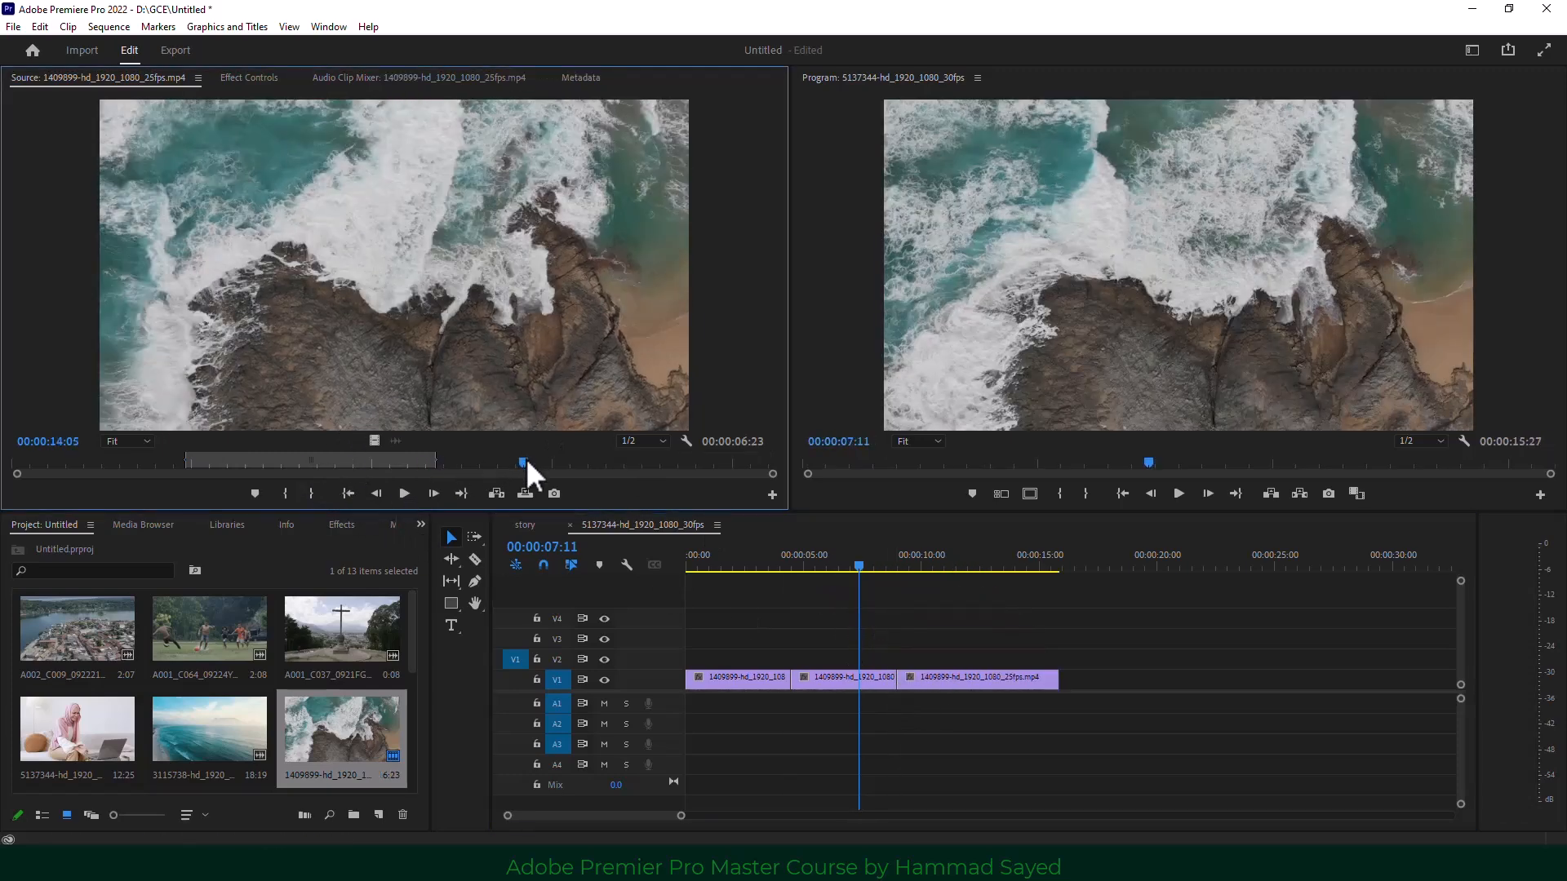
pyautogui.click(285, 493)
pyautogui.moveTo(536, 463); pyautogui.dragTo(650, 462)
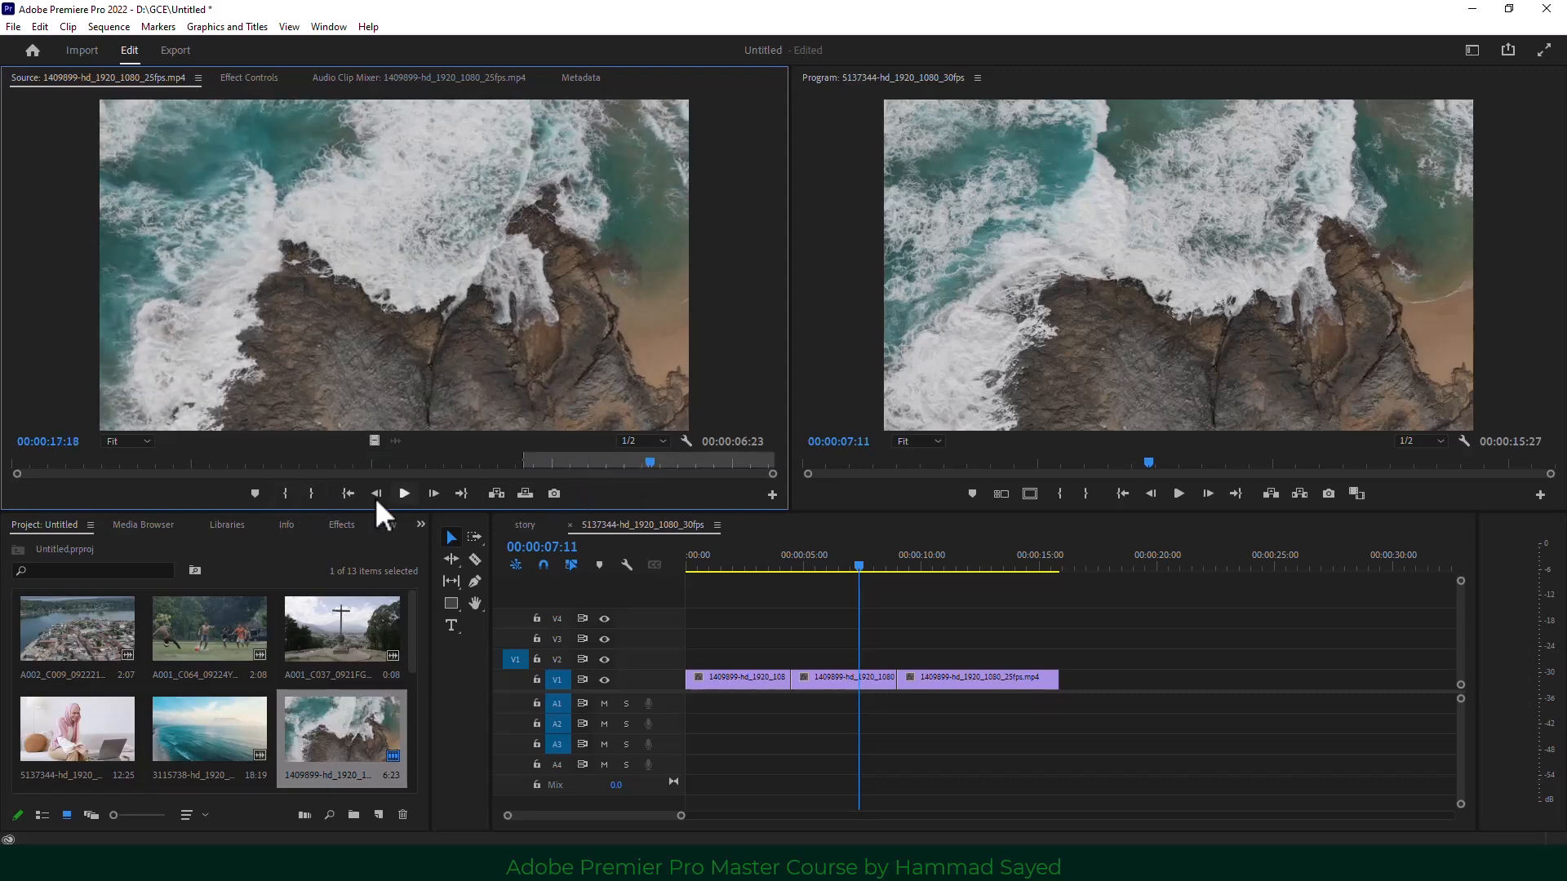
pyautogui.click(312, 494)
pyautogui.moveTo(359, 384); pyautogui.dragTo(1050, 683)
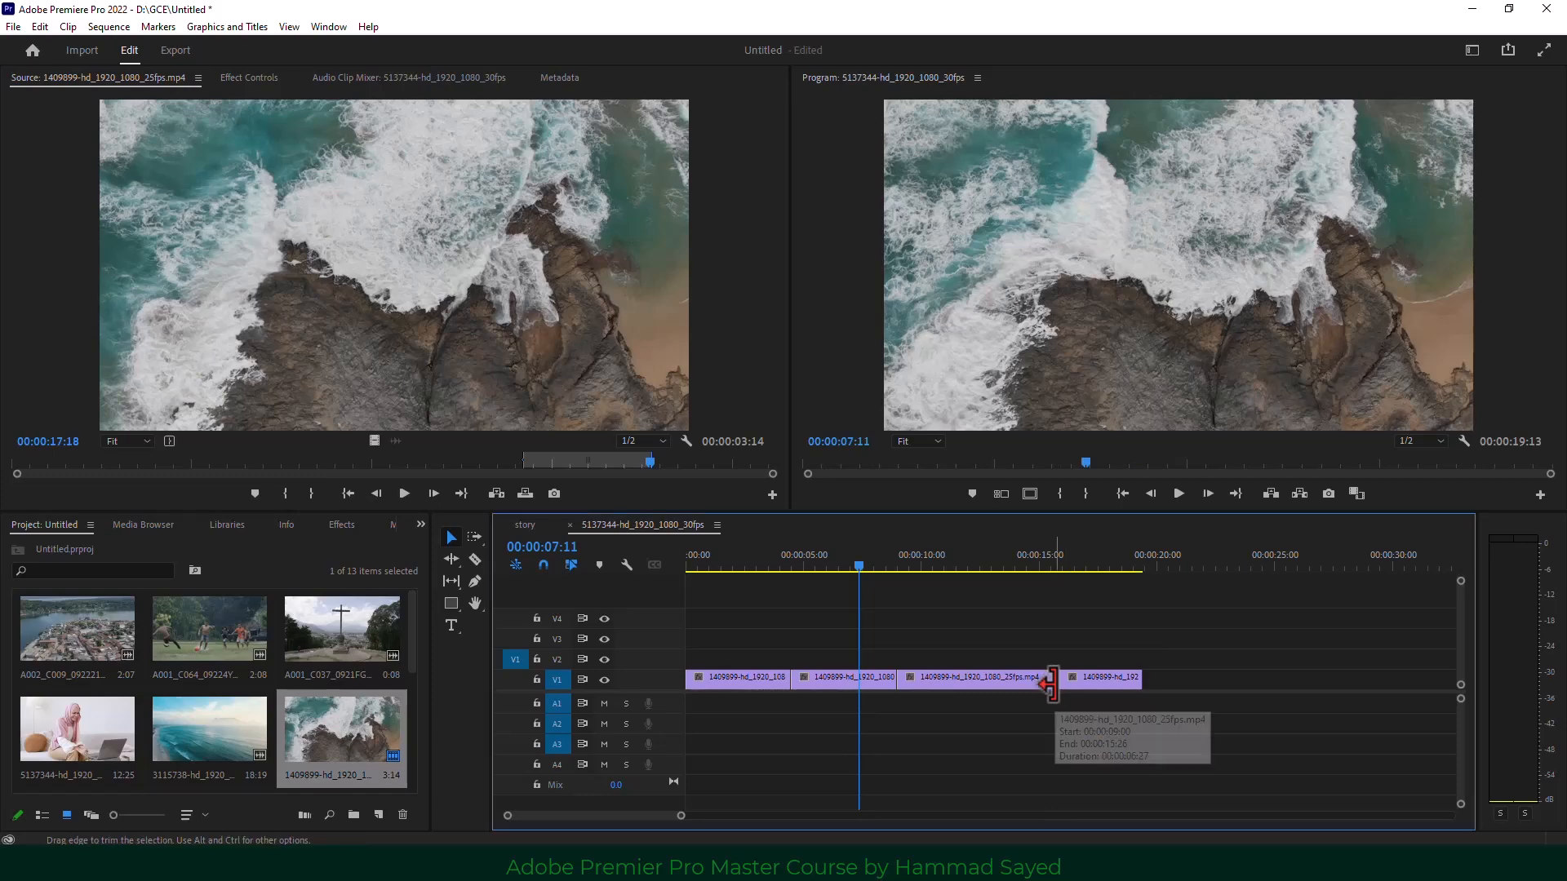
# Mark a new source range from 06:08 to 08:17 and play it from its In point.
pyautogui.moveTo(229, 473); pyautogui.dragTo(326, 464)
pyautogui.click(285, 493)
pyautogui.click(310, 494)
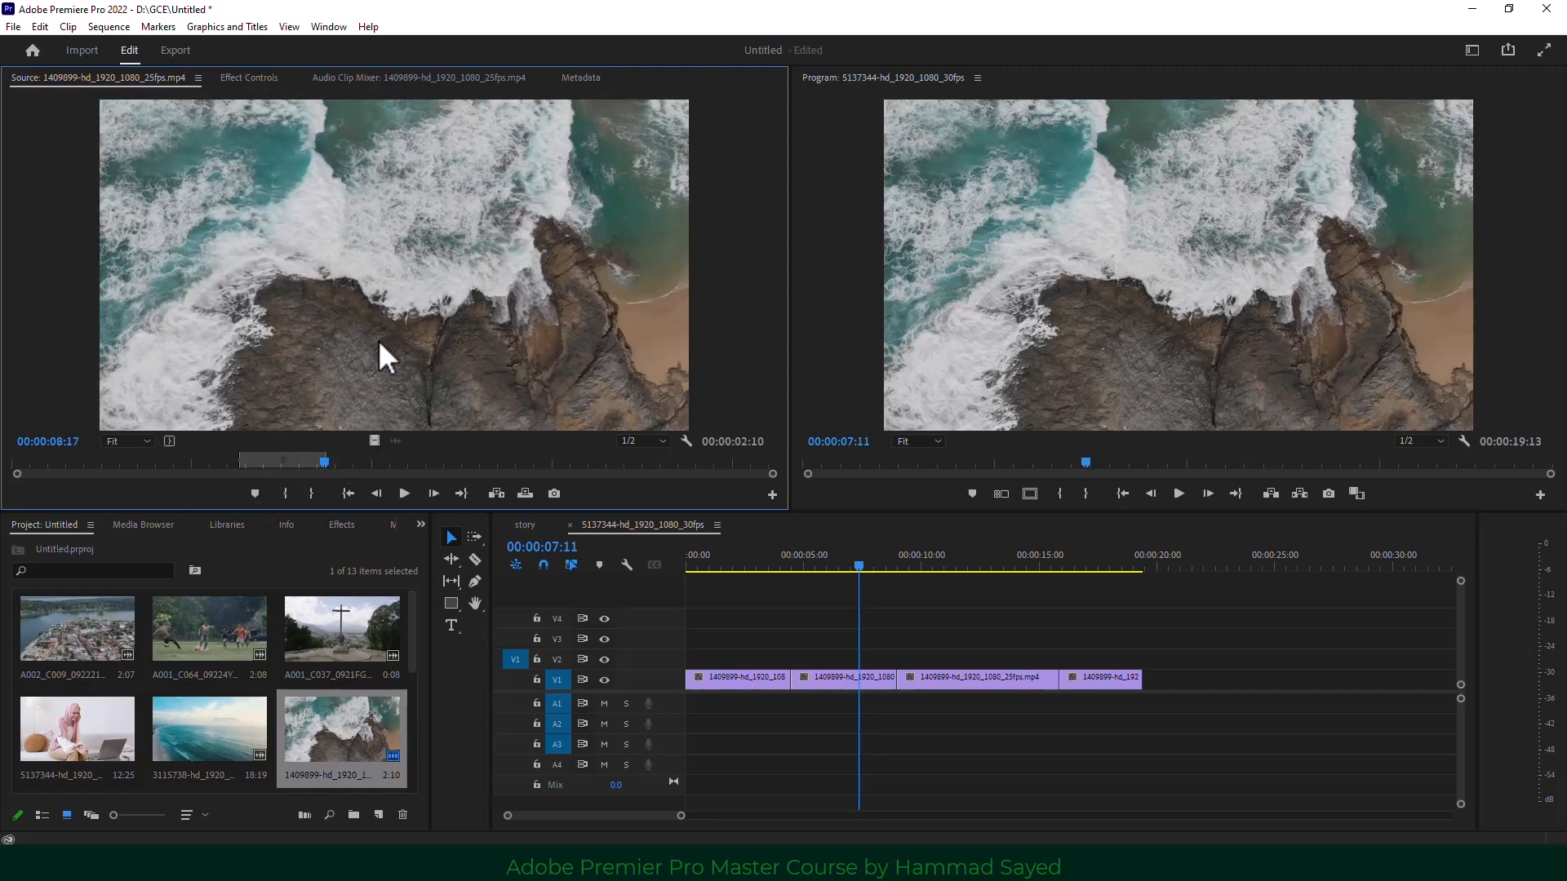
pyautogui.press('space')
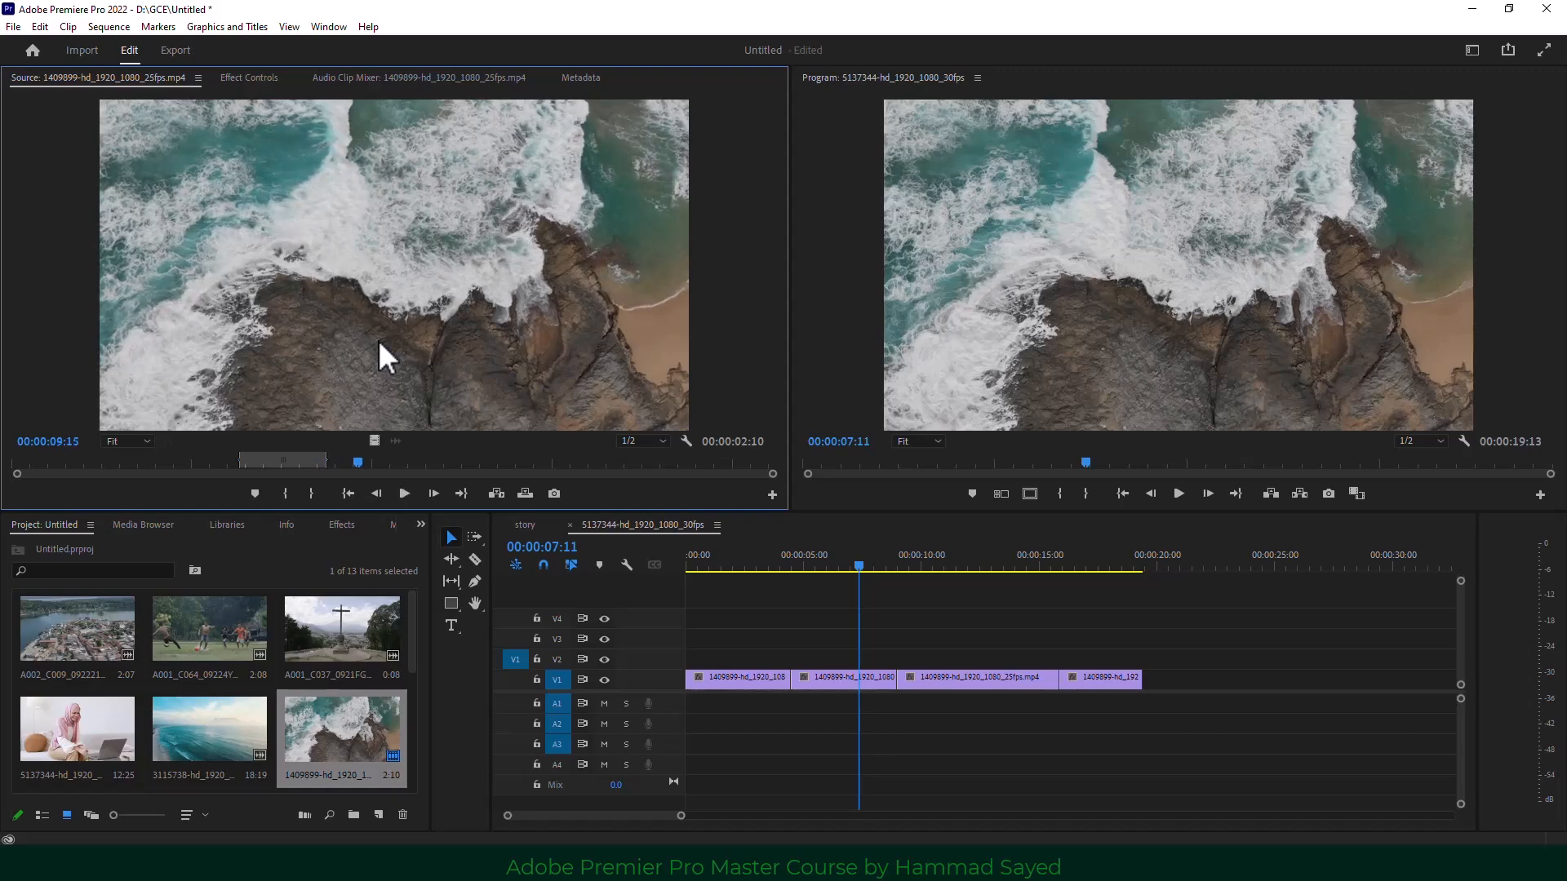
pyautogui.click(334, 501)
pyautogui.press('space')
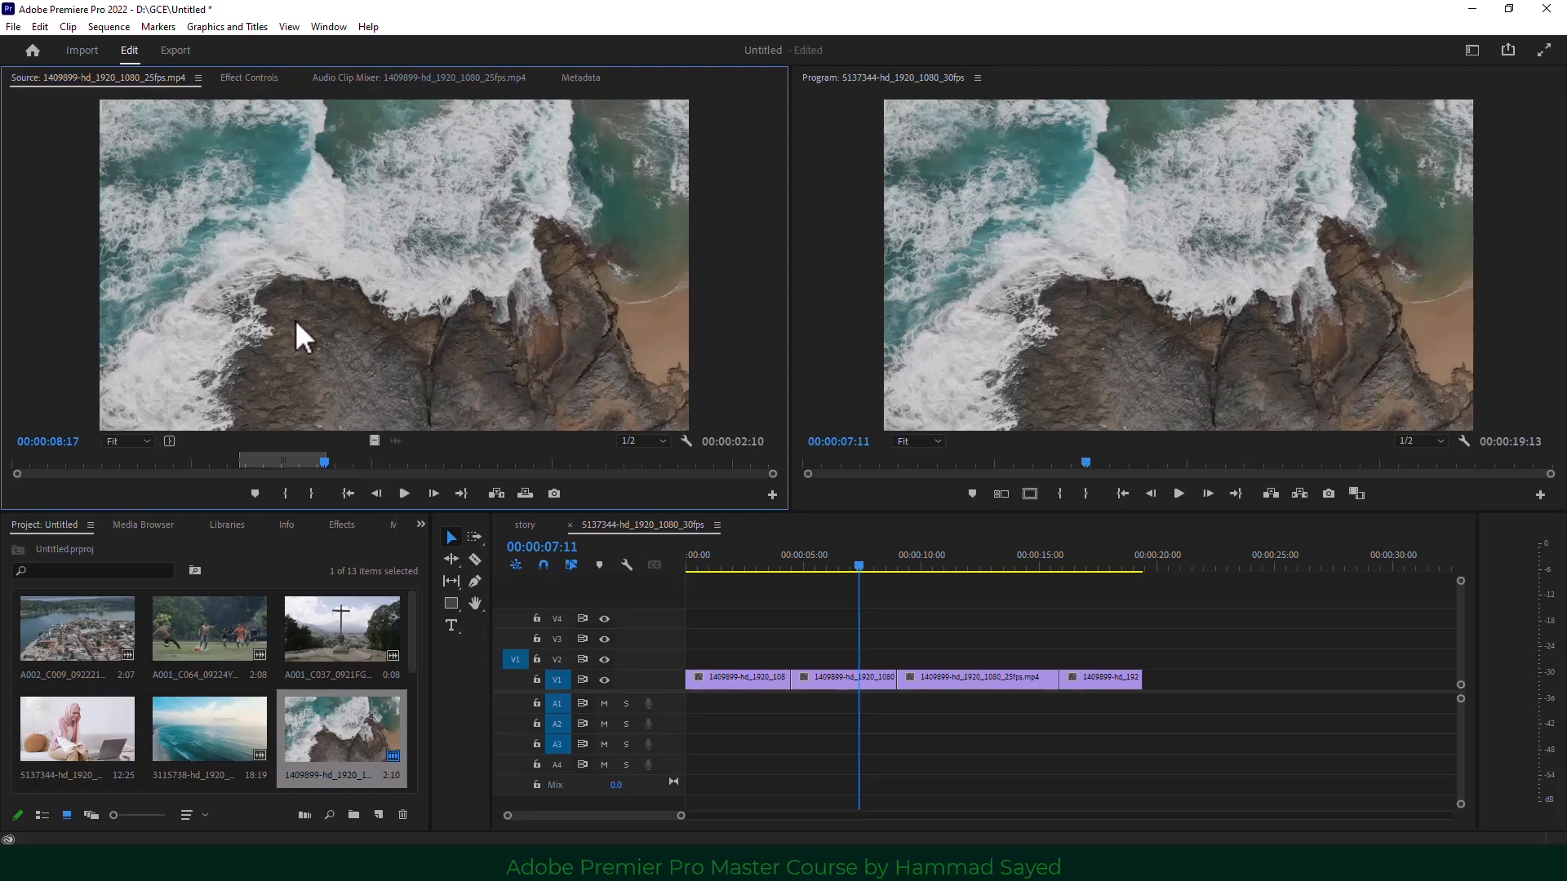
# Make subclip 1409899-hd_1920_1080_25fps.mp4.Subclip001 from the 2:10 range, leaving trims unrestricted.
pyautogui.click(69, 26)
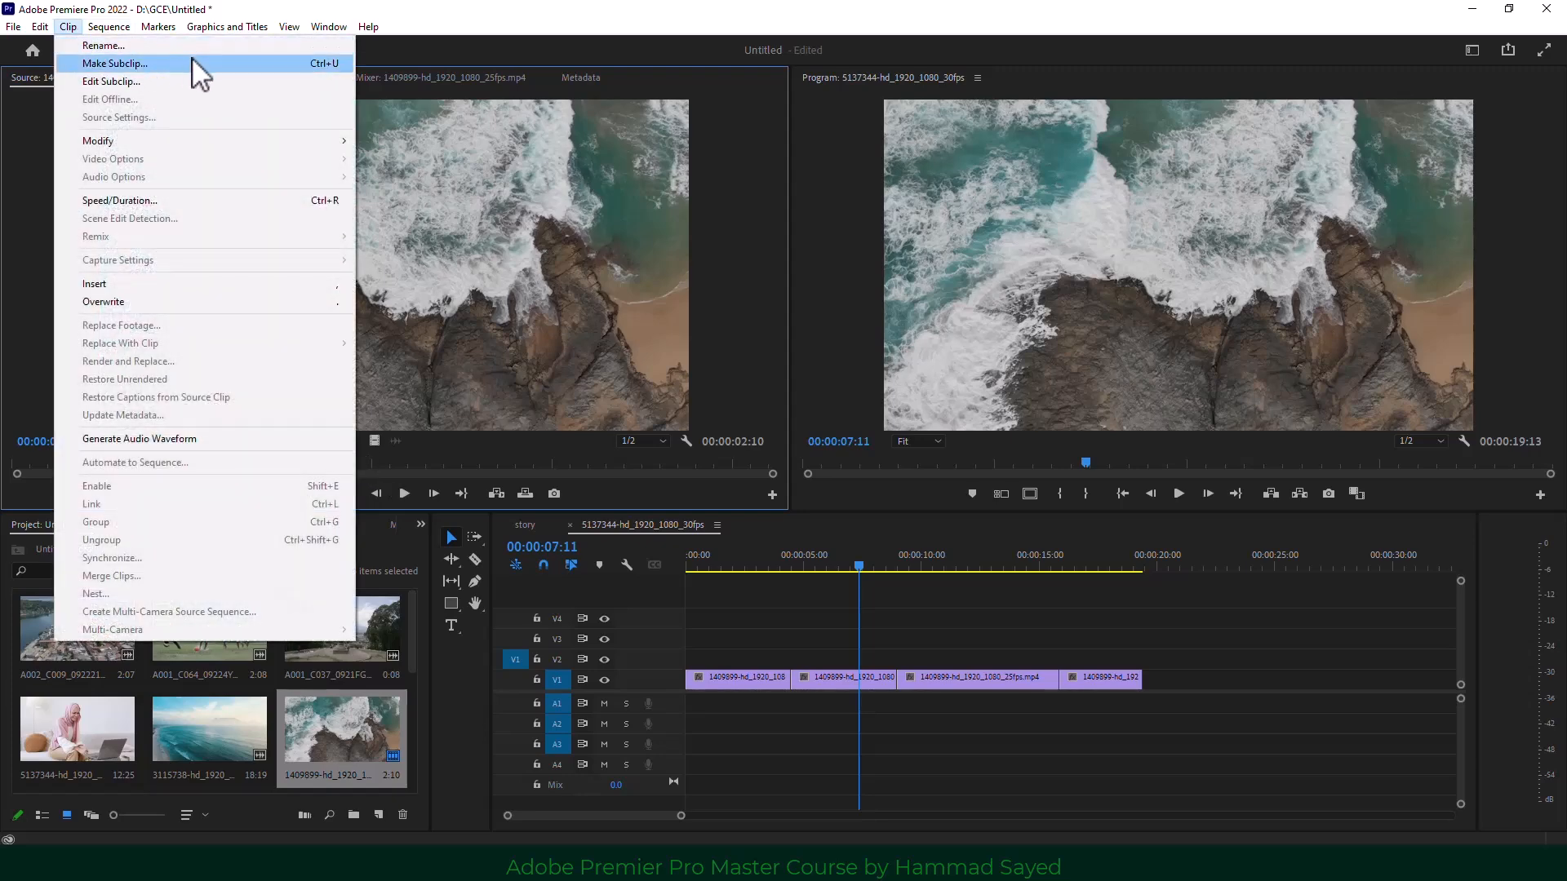
pyautogui.click(329, 65)
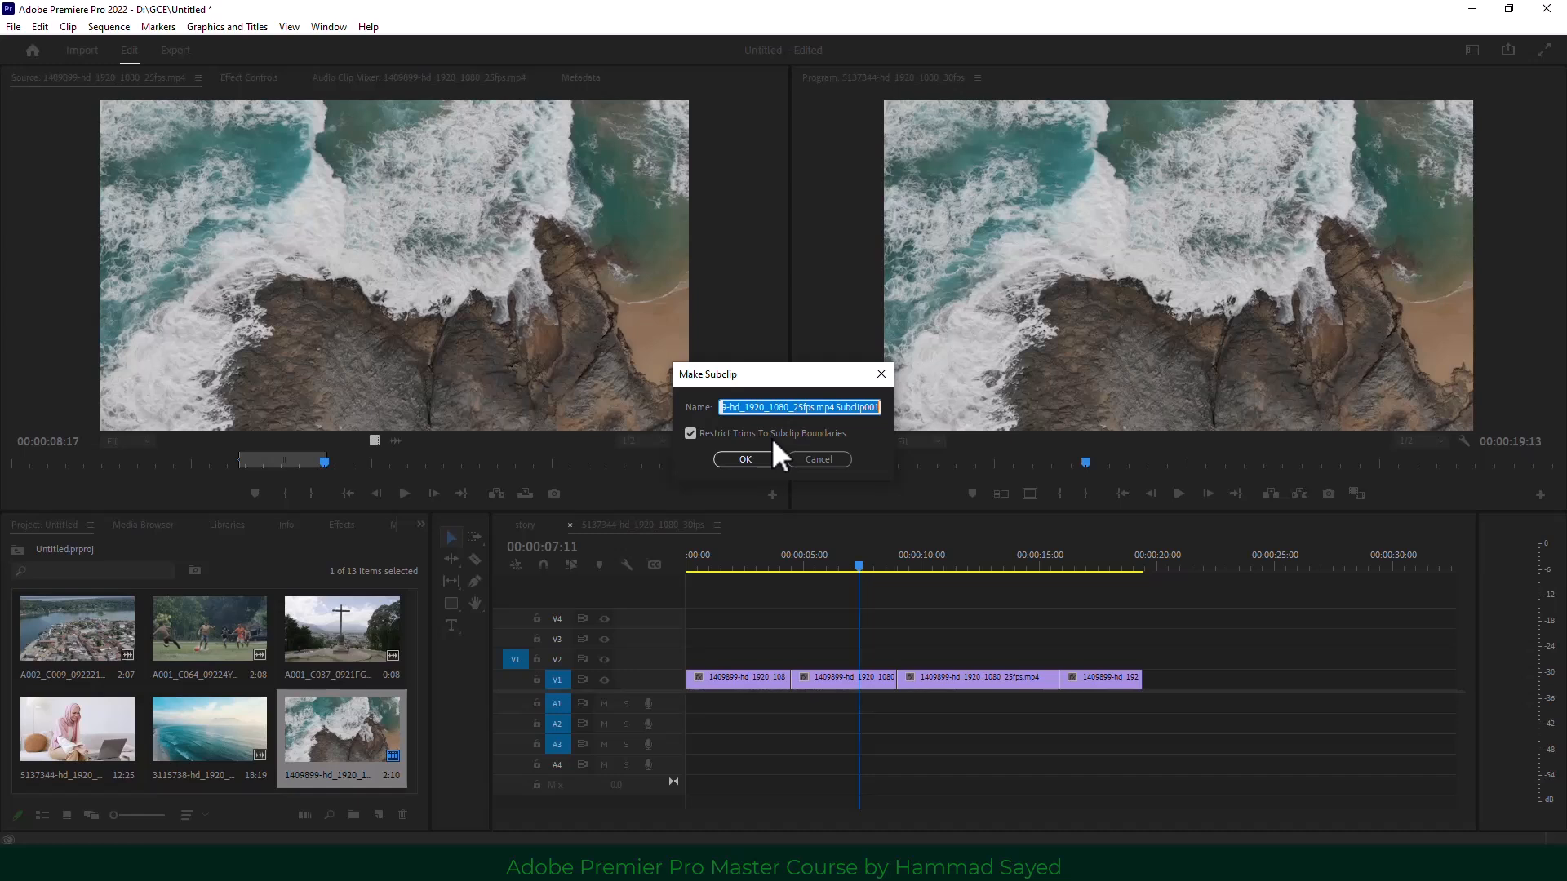
pyautogui.click(692, 434)
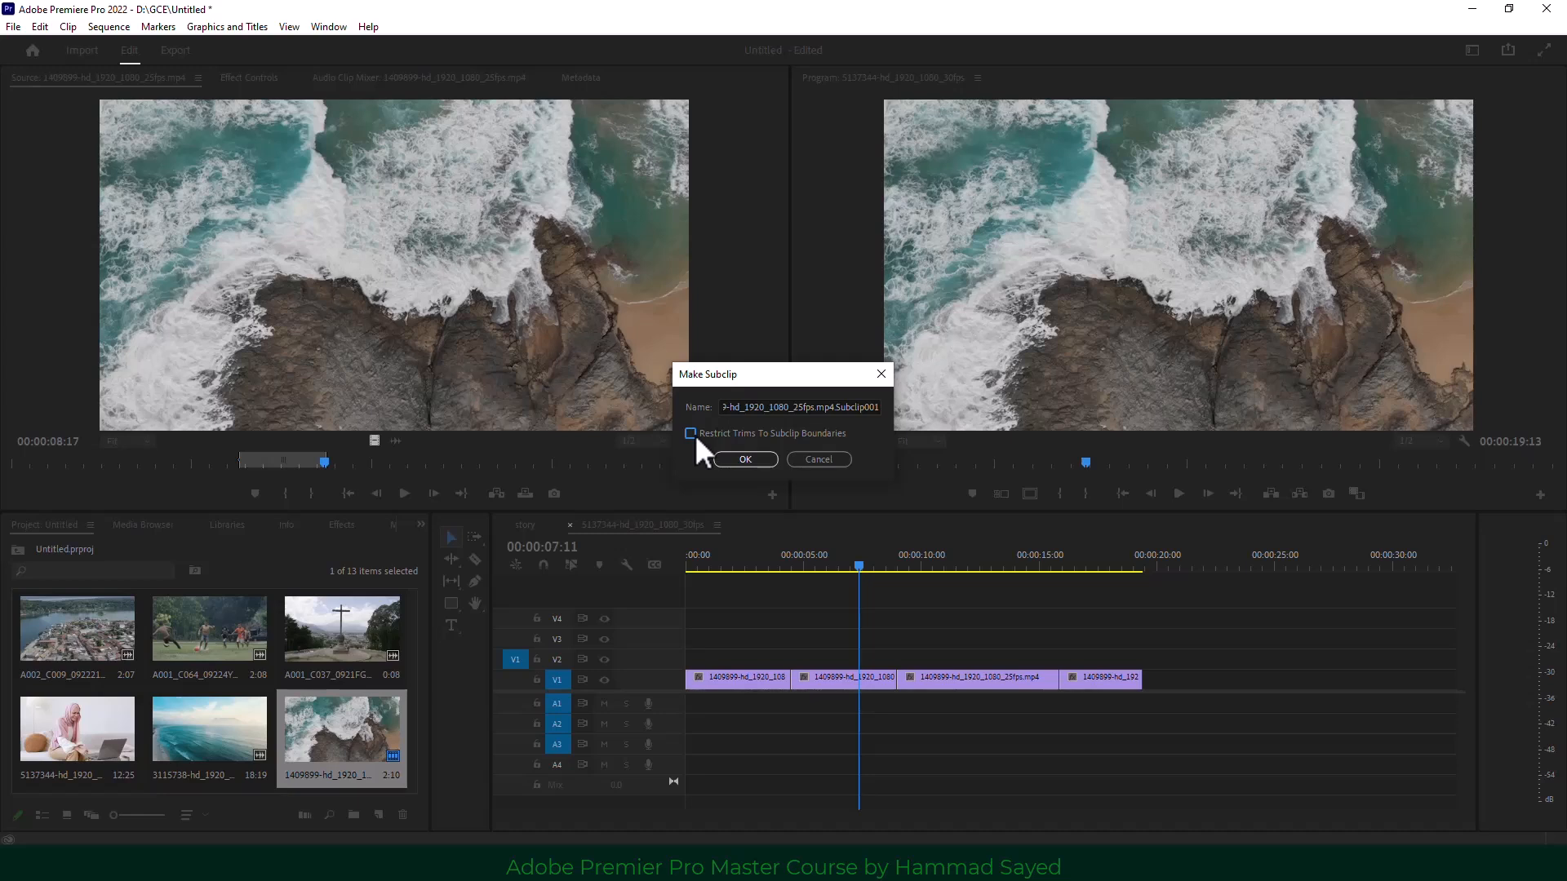
pyautogui.click(745, 460)
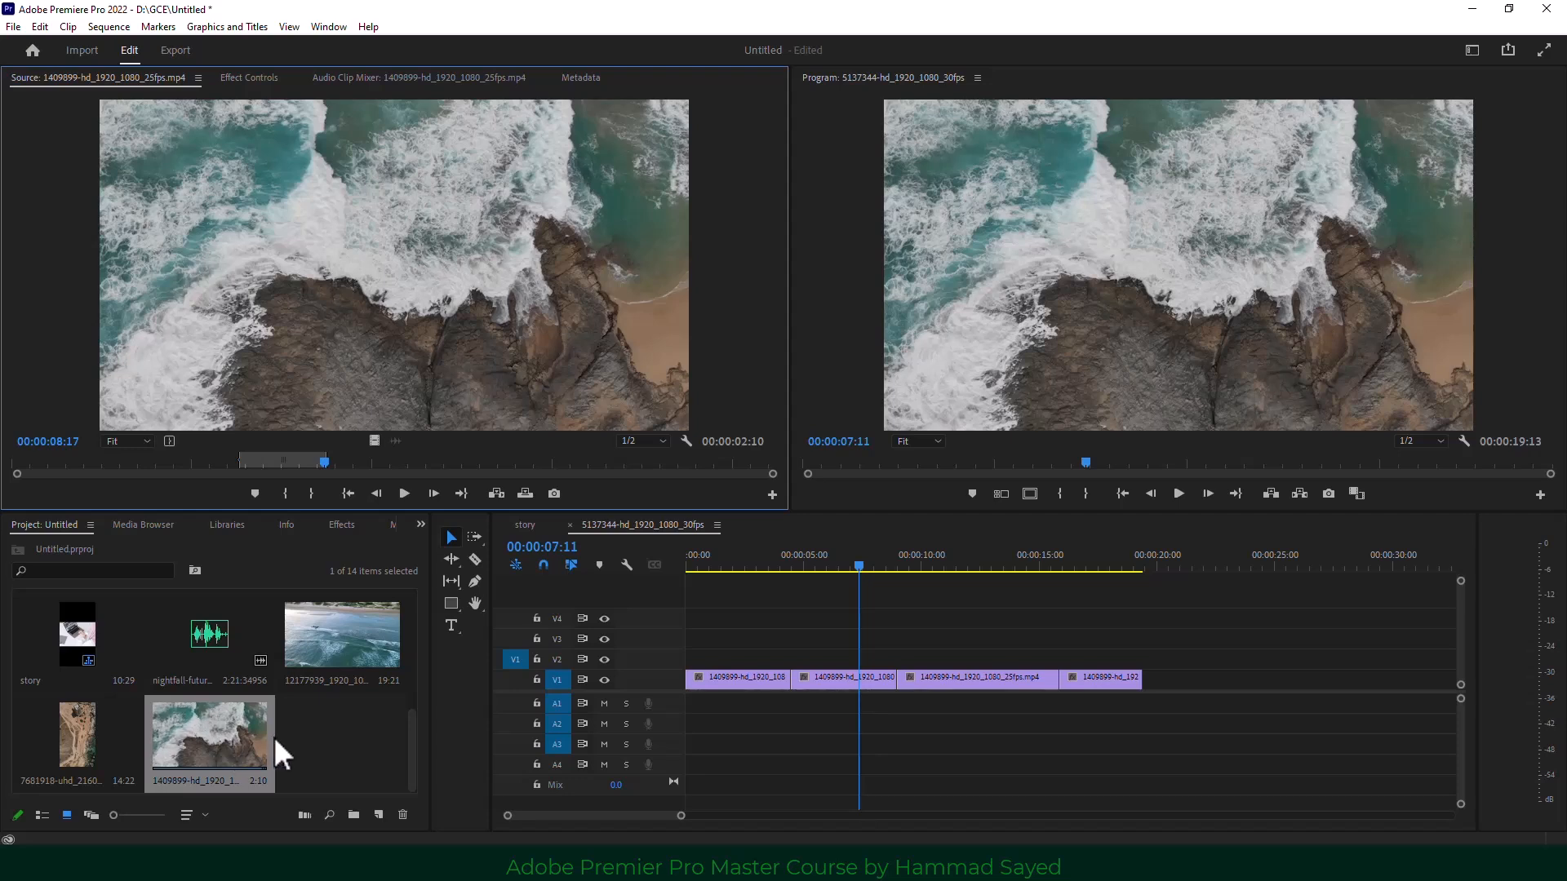
pyautogui.scroll(1, 276, 734)
# Delete the 5137344 sequence and drop the 1409899 clip onto the story sequence.
pyautogui.click(334, 645)
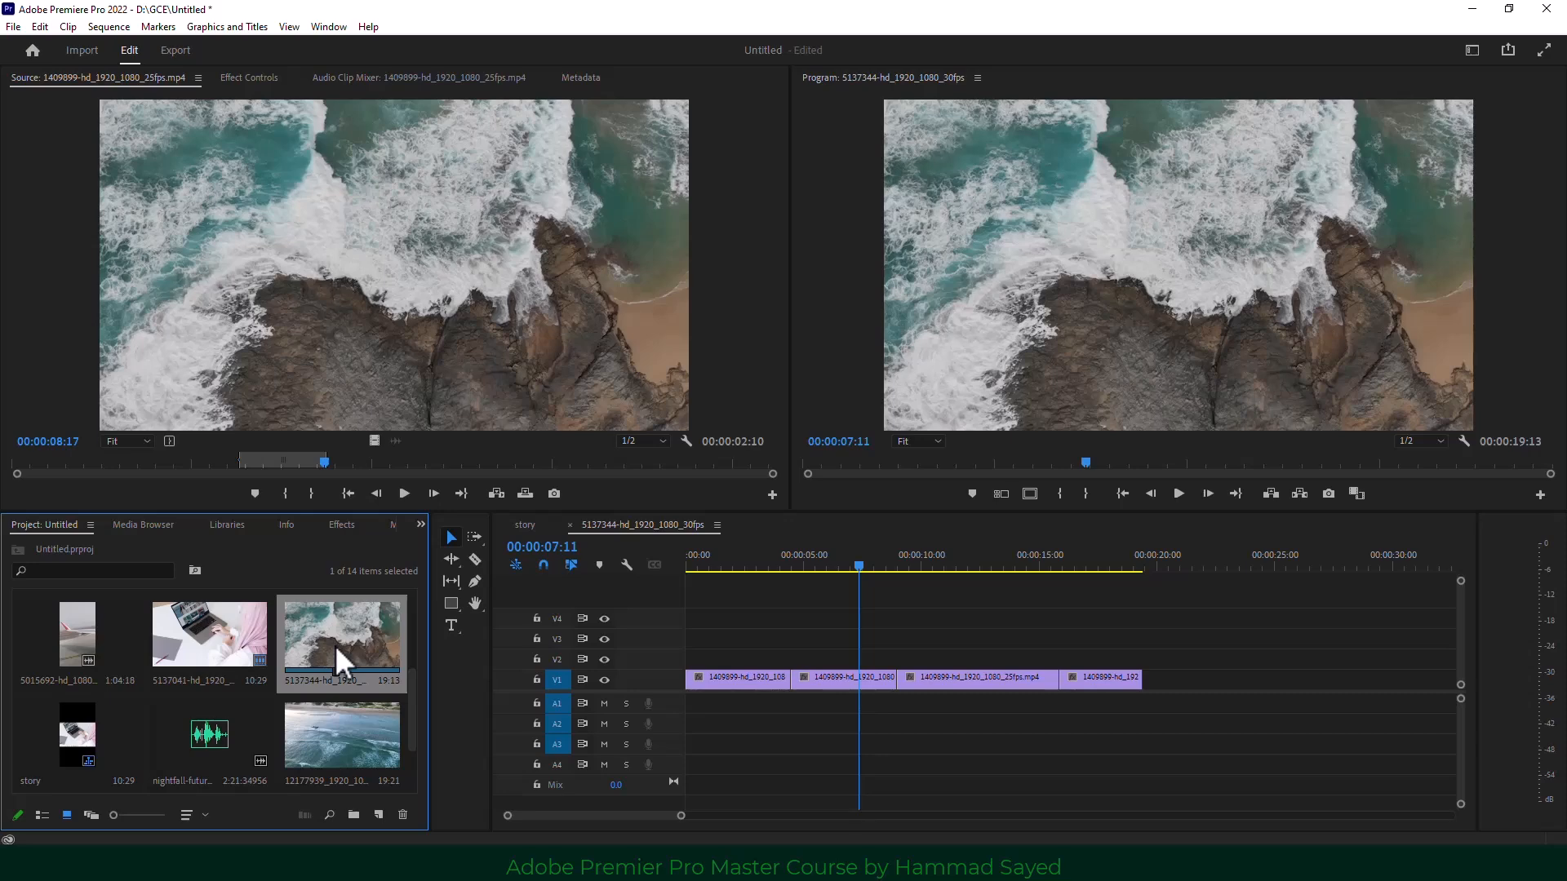
pyautogui.press('Delete')
pyautogui.scroll(-1, 203, 731)
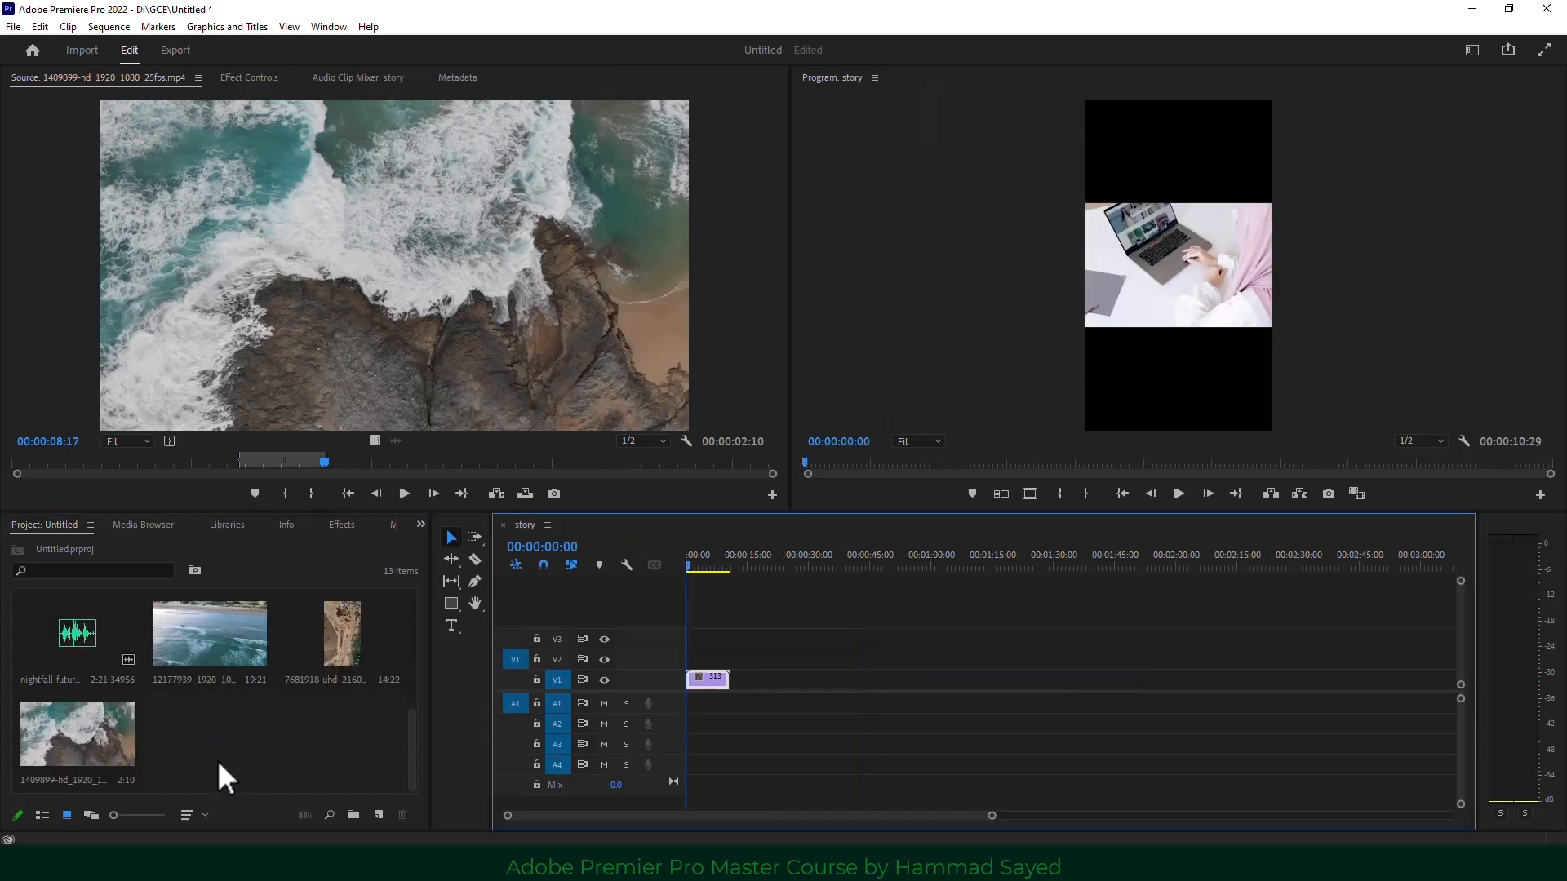
pyautogui.moveTo(56, 739); pyautogui.dragTo(731, 688)
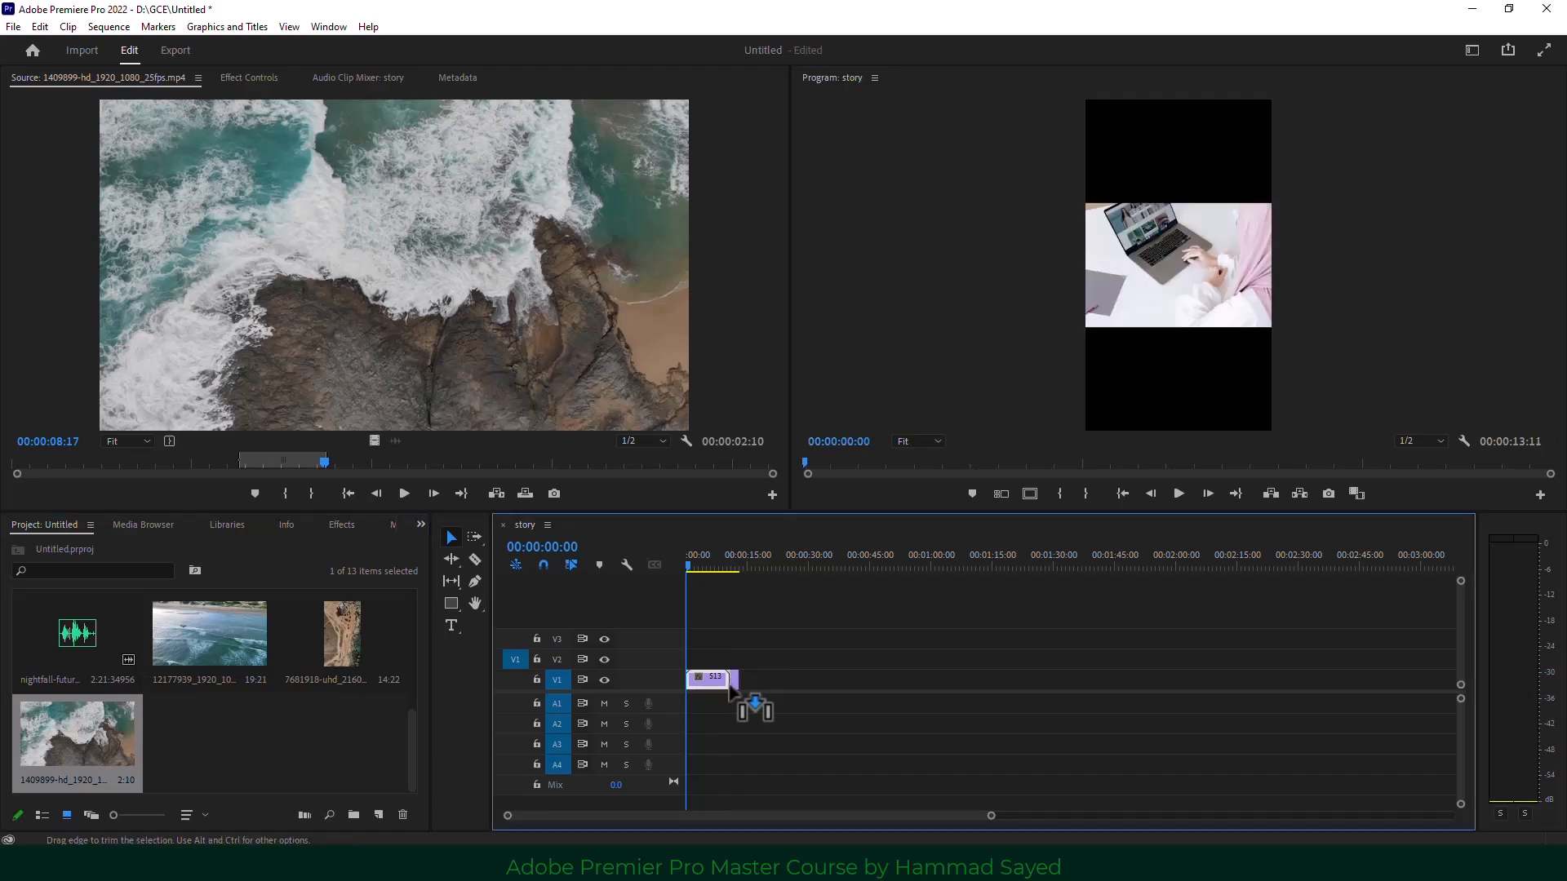
pyautogui.scroll(2, 286, 722)
pyautogui.scroll(-2, 355, 669)
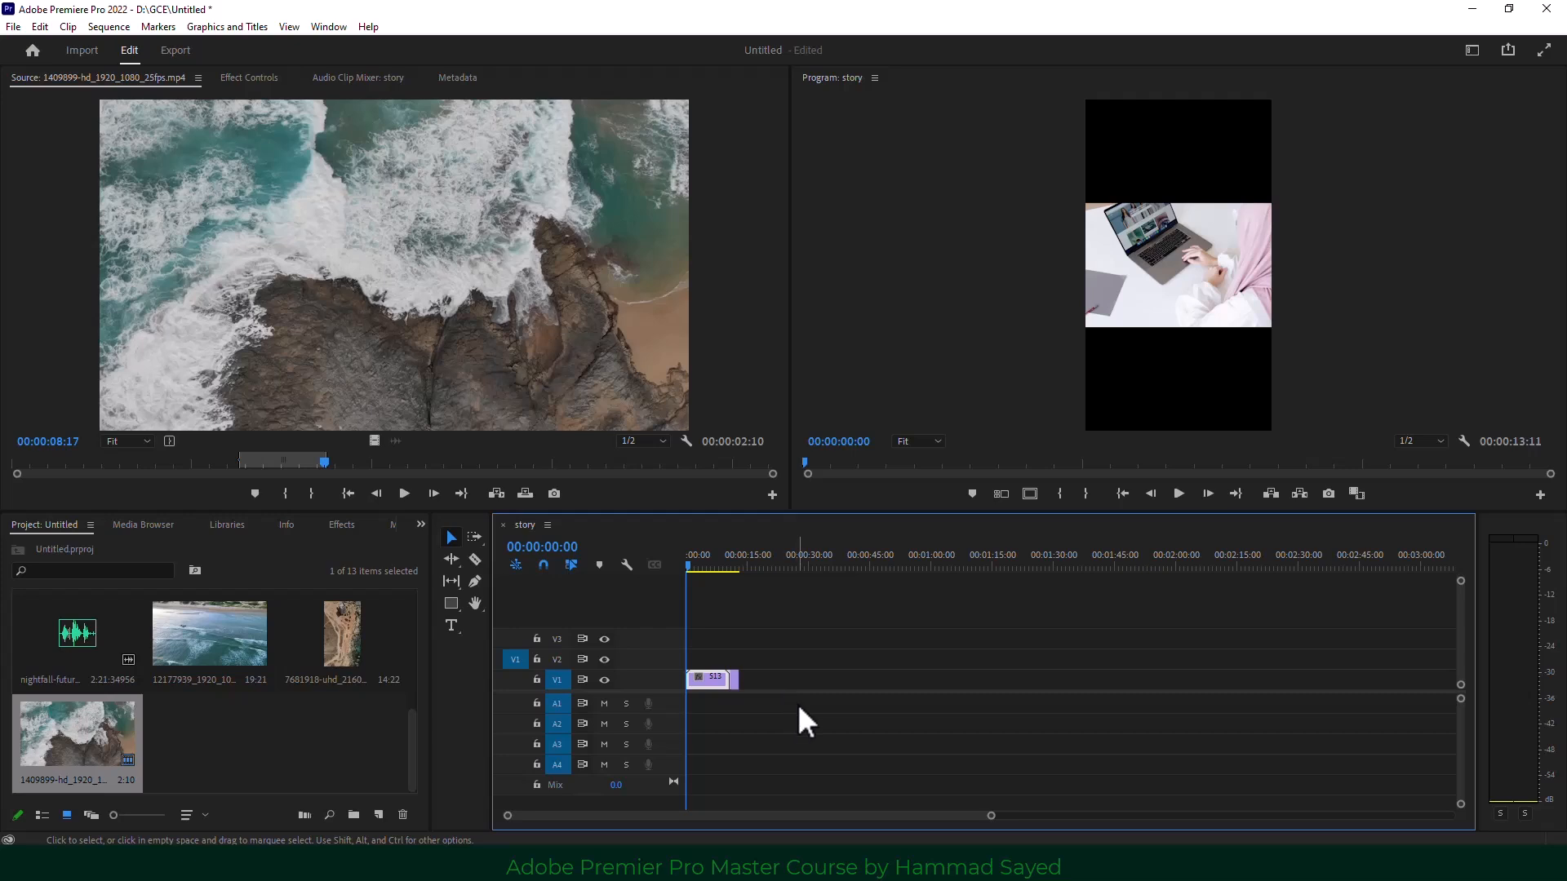
# Undo those three edits and reopen the 5137344 sequence with its four rocky-shore clips.
pyautogui.hotkey('ctrl', 'z')
pyautogui.hotkey('ctrl', 'z')
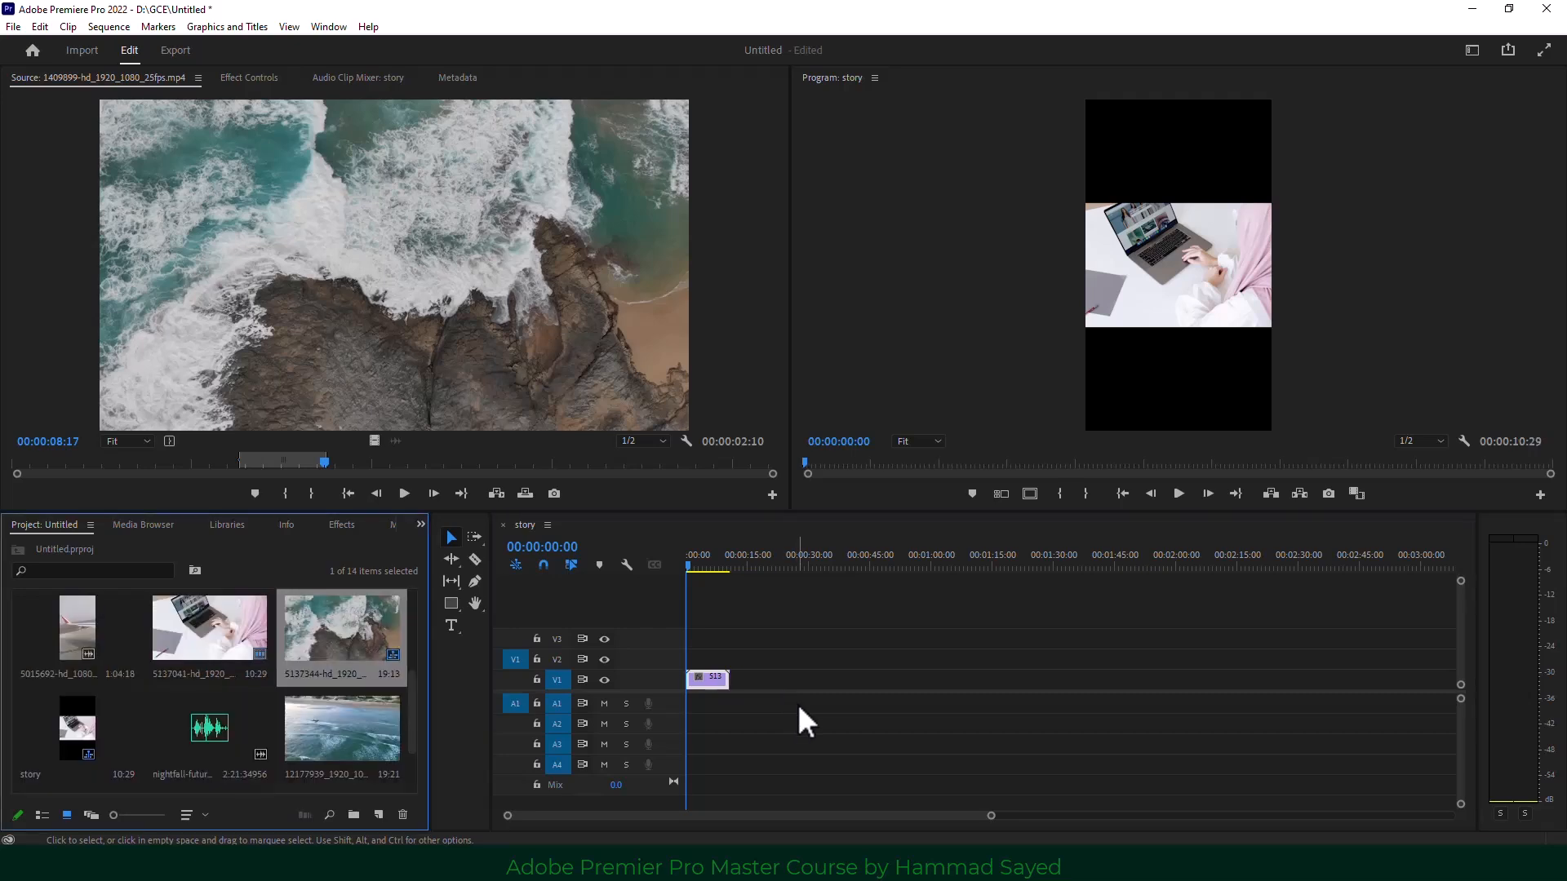
pyautogui.hotkey('ctrl', 'z')
pyautogui.hotkey('ctrl', 'z')
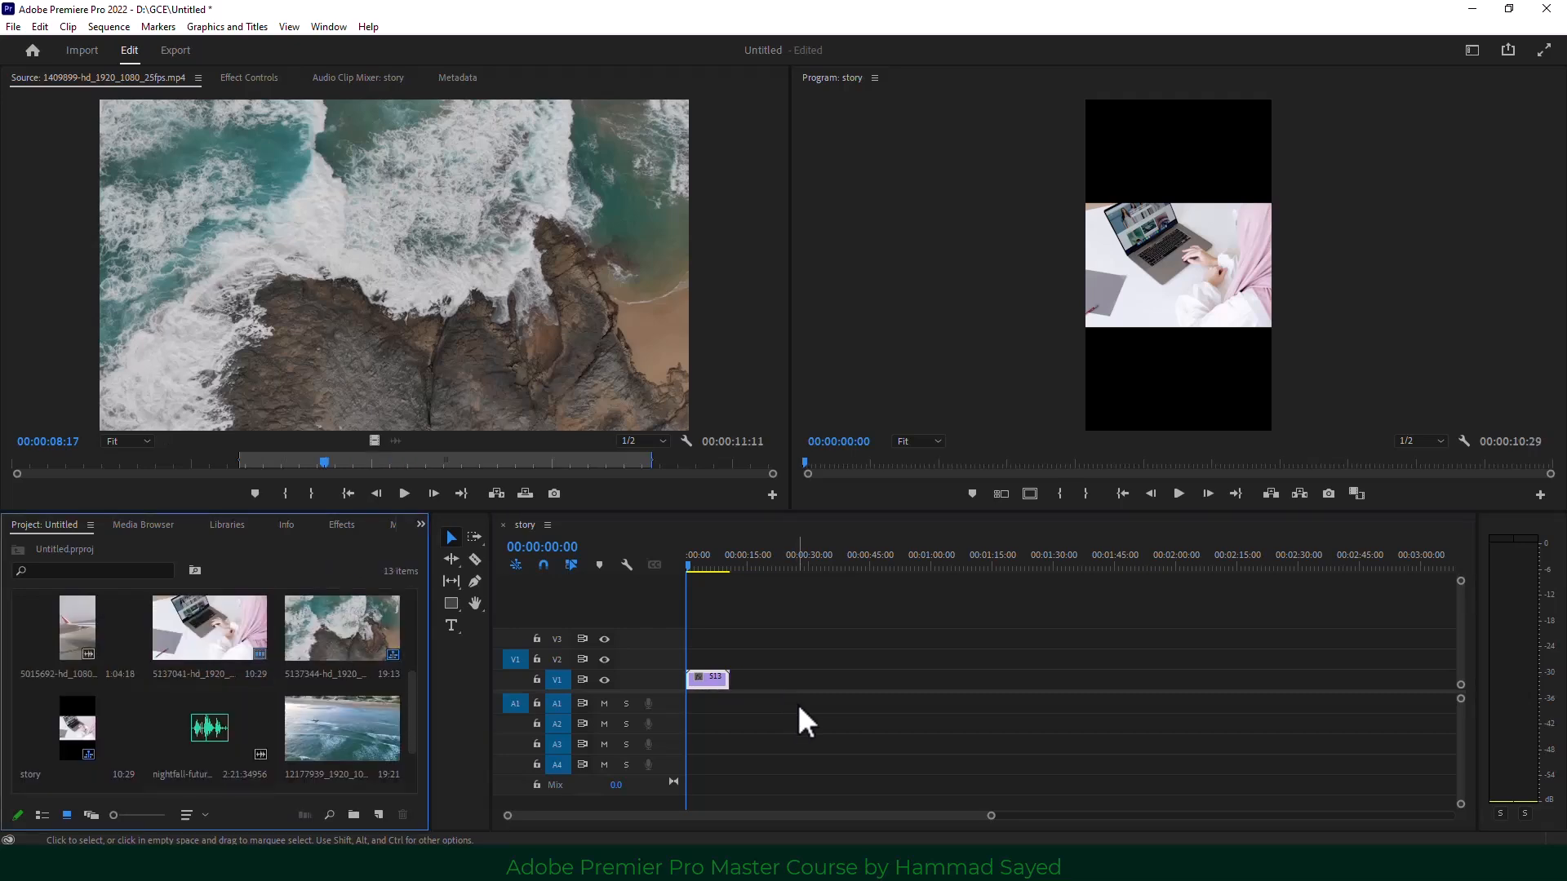
pyautogui.hotkey('ctrl', 'z')
pyautogui.click(337, 628)
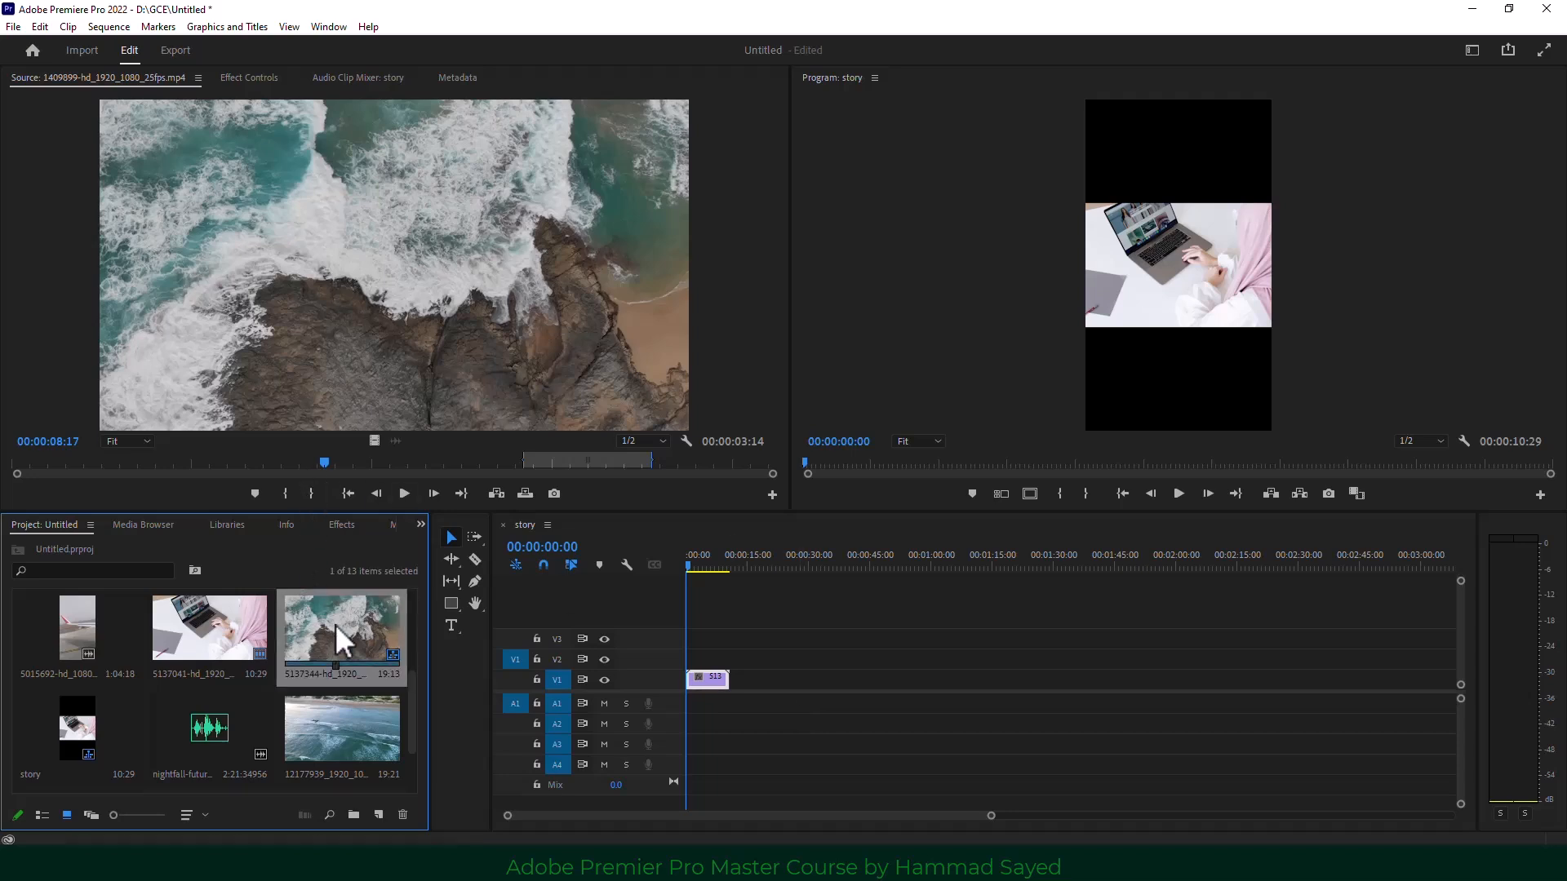
pyautogui.doubleClick(339, 641)
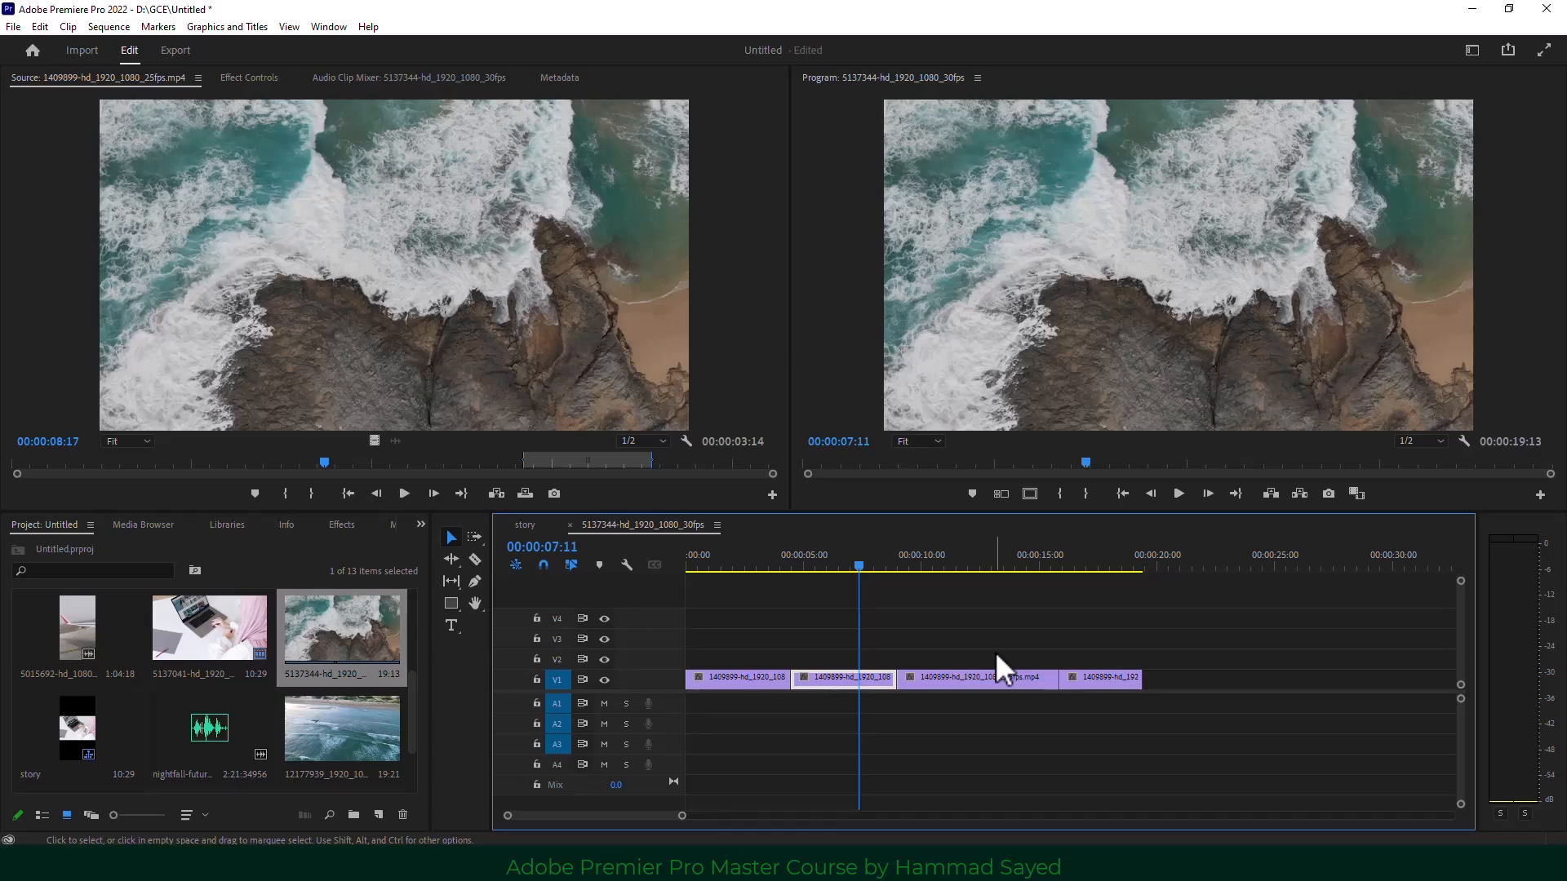
# Overlay laptop clip 5137041 on V2, add the nightfall music on A2, and heighten A2.
pyautogui.moveTo(227, 645); pyautogui.dragTo(709, 659)
pyautogui.moveTo(737, 562); pyautogui.dragTo(773, 561)
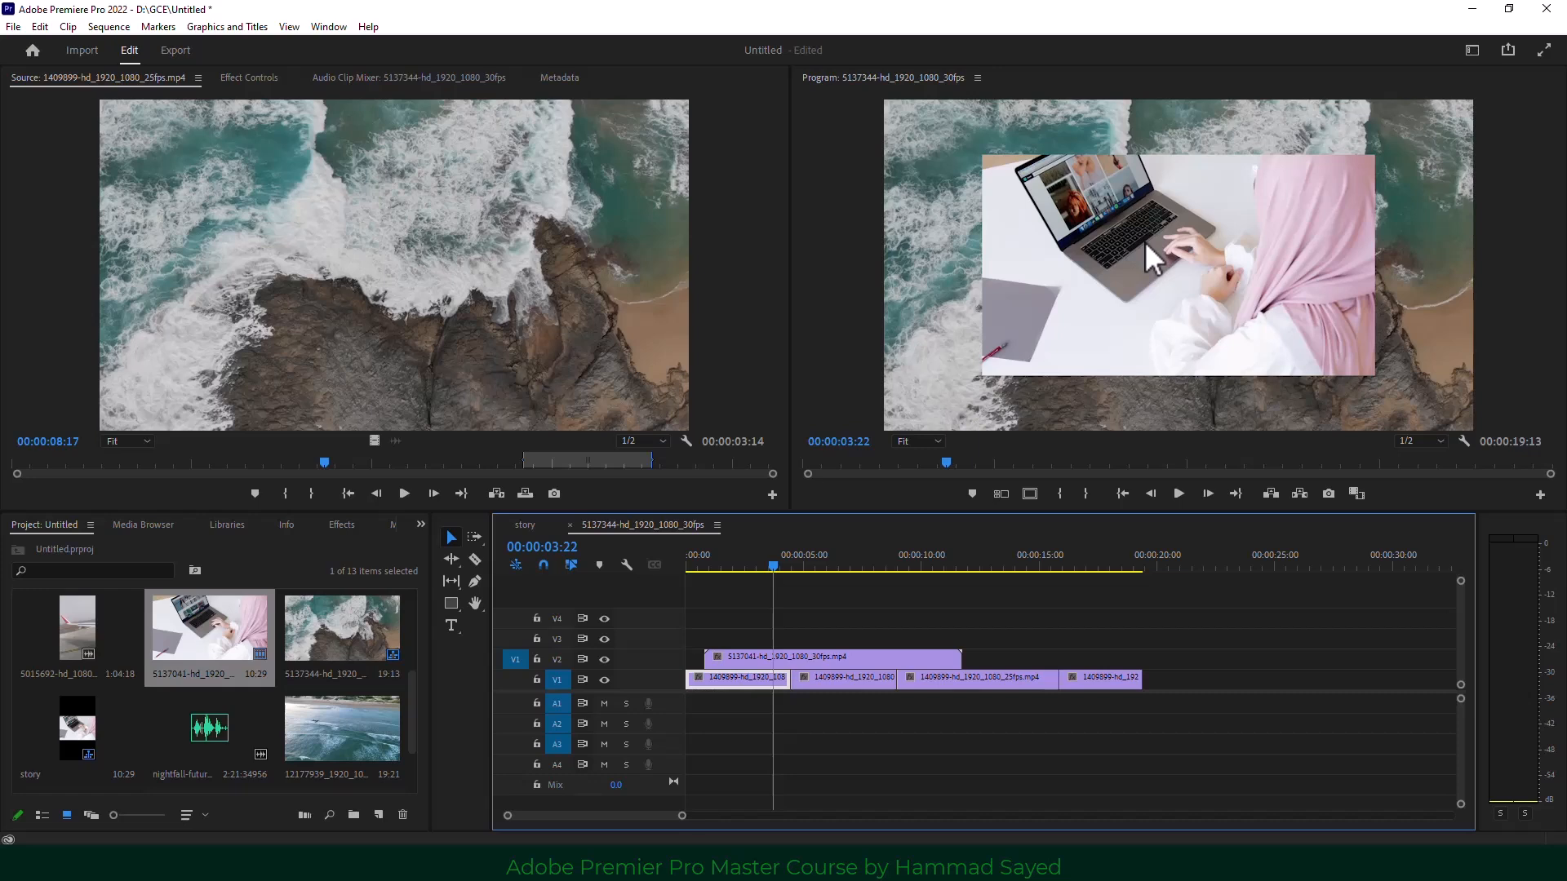
pyautogui.scroll(-1, 208, 751)
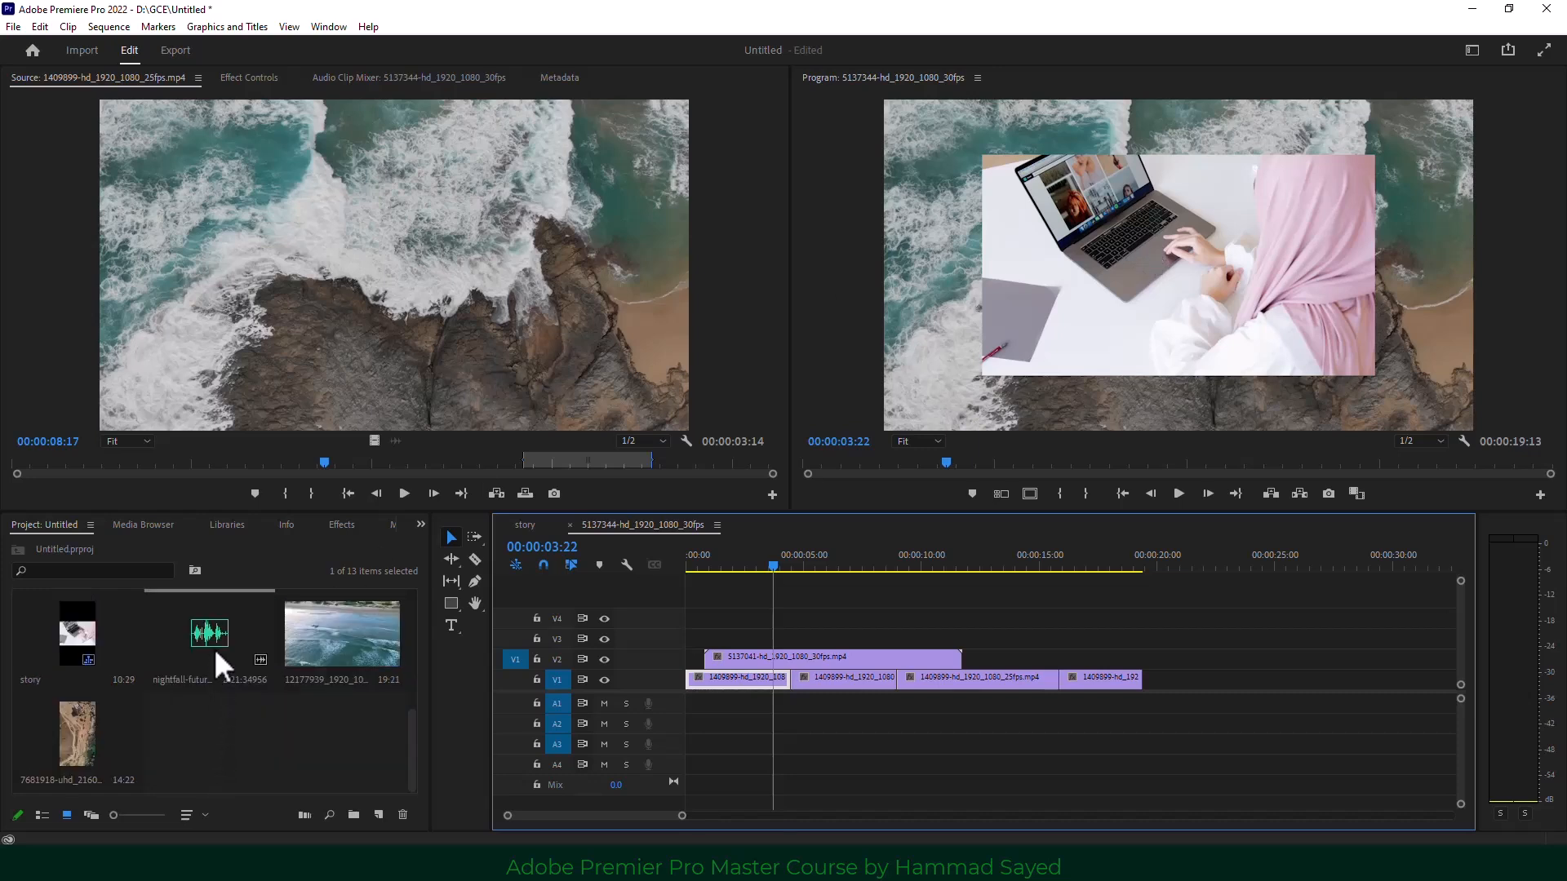
pyautogui.moveTo(214, 648)
pyautogui.mouseDown()
pyautogui.moveTo(654, 716)
pyautogui.moveTo(767, 757)
pyautogui.moveTo(739, 717)
pyautogui.moveTo(702, 747)
pyautogui.moveTo(742, 763)
pyautogui.moveTo(888, 628)
pyautogui.moveTo(812, 604)
pyautogui.moveTo(751, 689)
pyautogui.moveTo(700, 693)
pyautogui.moveTo(684, 722)
pyautogui.mouseUp()
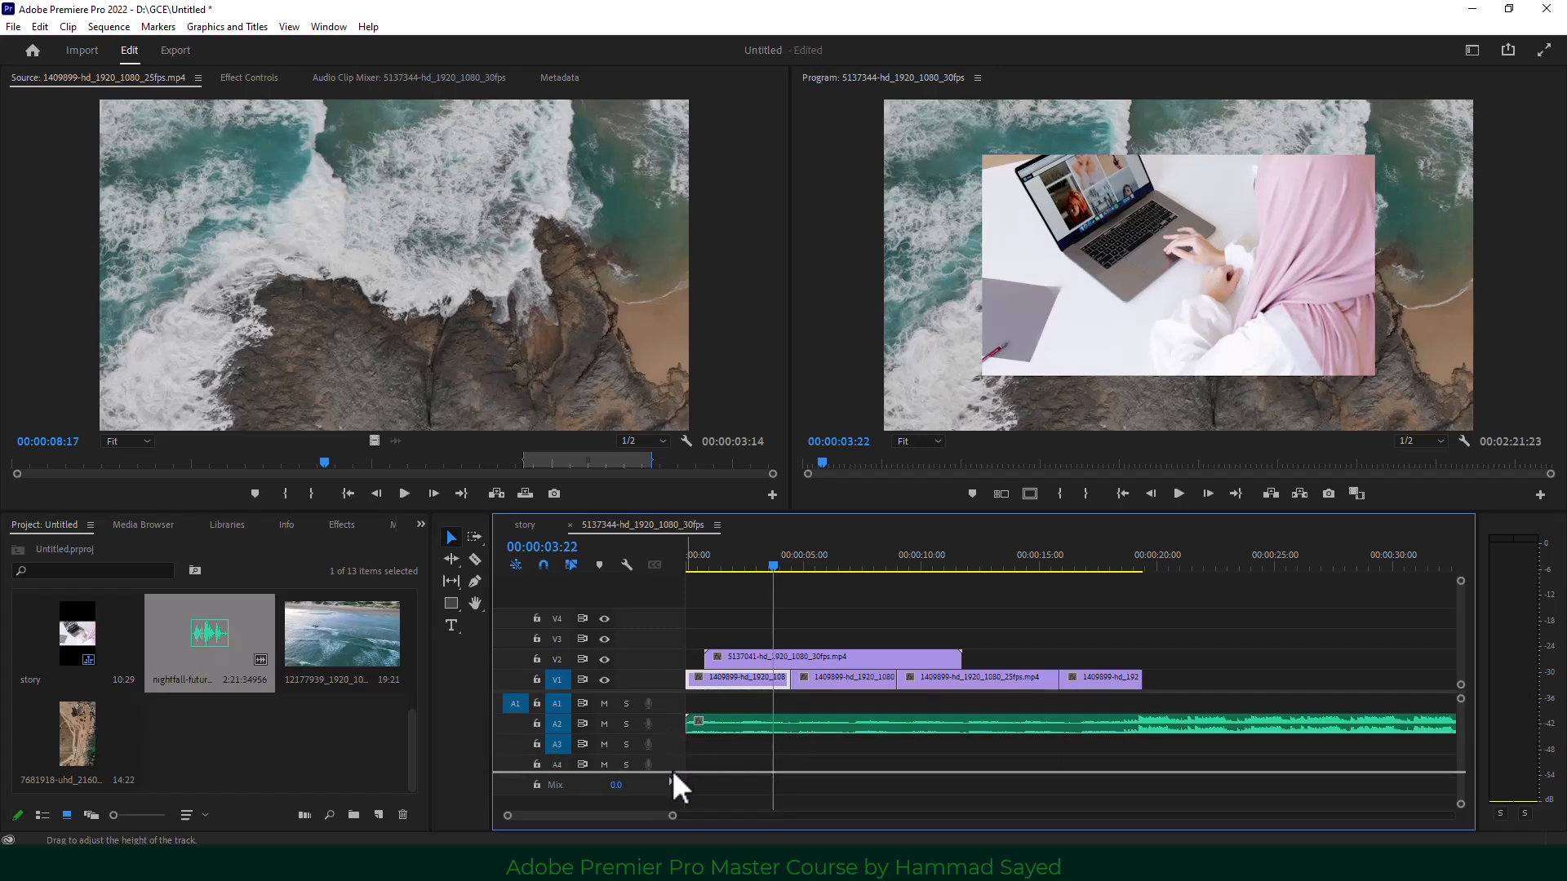
pyautogui.moveTo(673, 770); pyautogui.dragTo(673, 772)
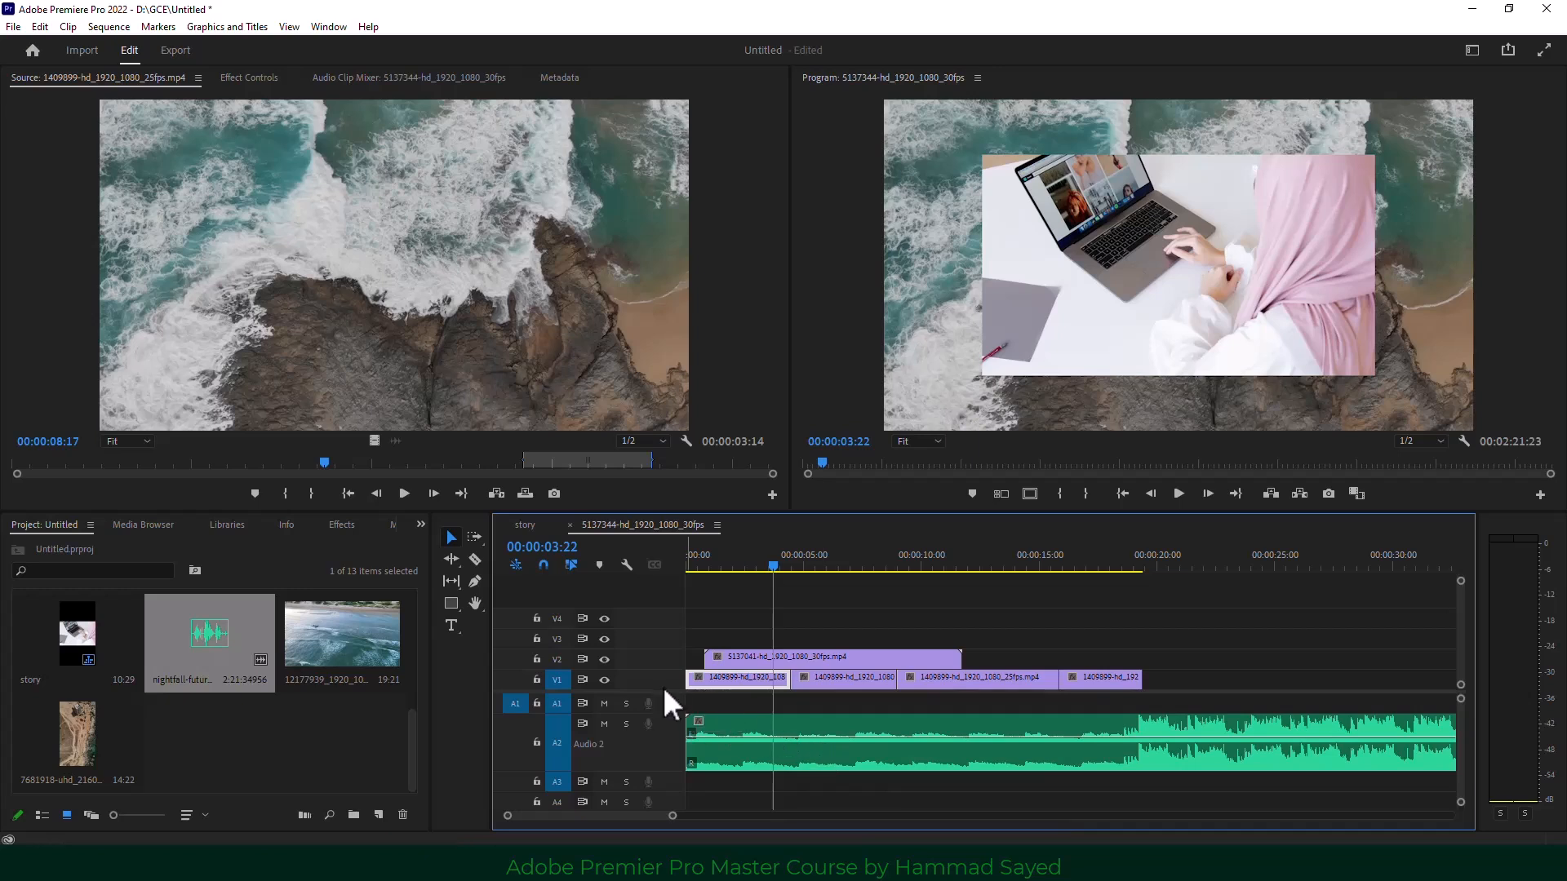
# Expand the V1 and V2 video tracks so the clips show picture thumbnails.
pyautogui.moveTo(678, 669); pyautogui.dragTo(679, 635)
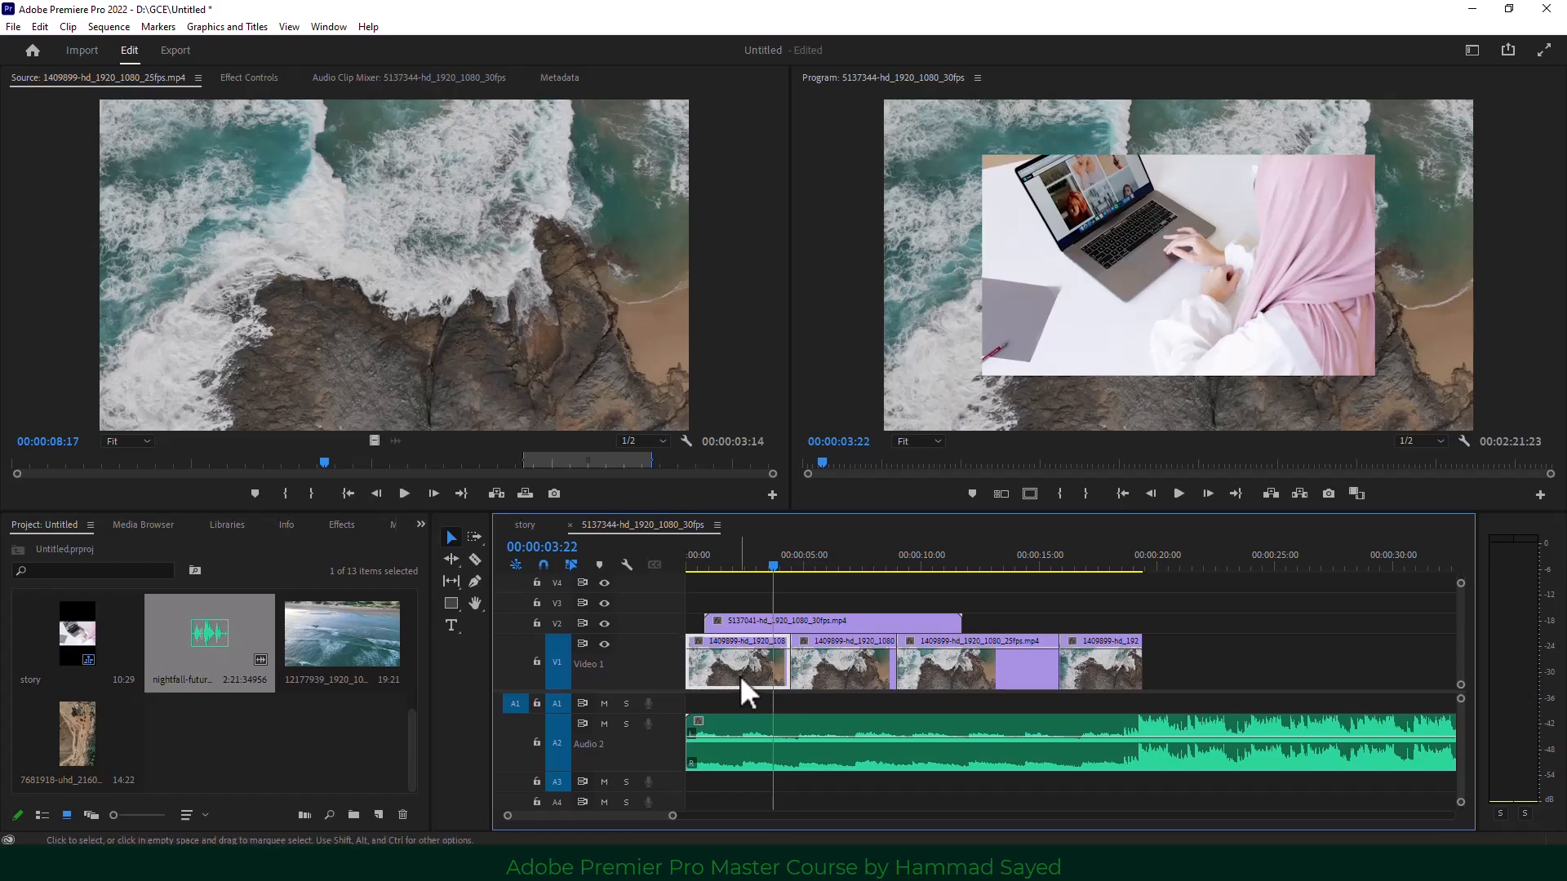
pyautogui.moveTo(740, 674)
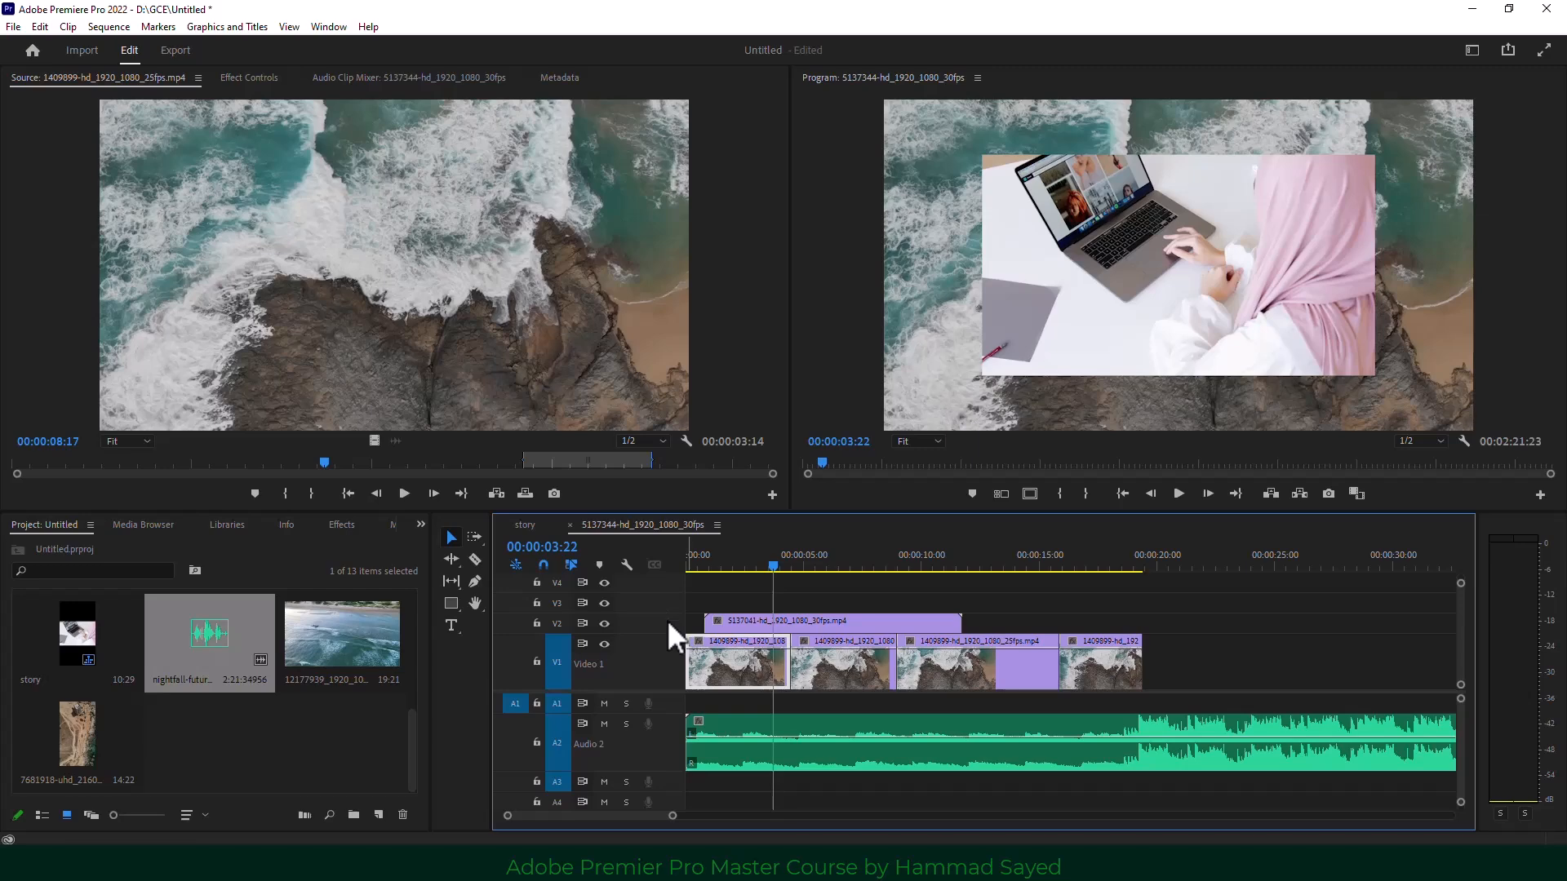
pyautogui.moveTo(772, 566); pyautogui.dragTo(937, 563)
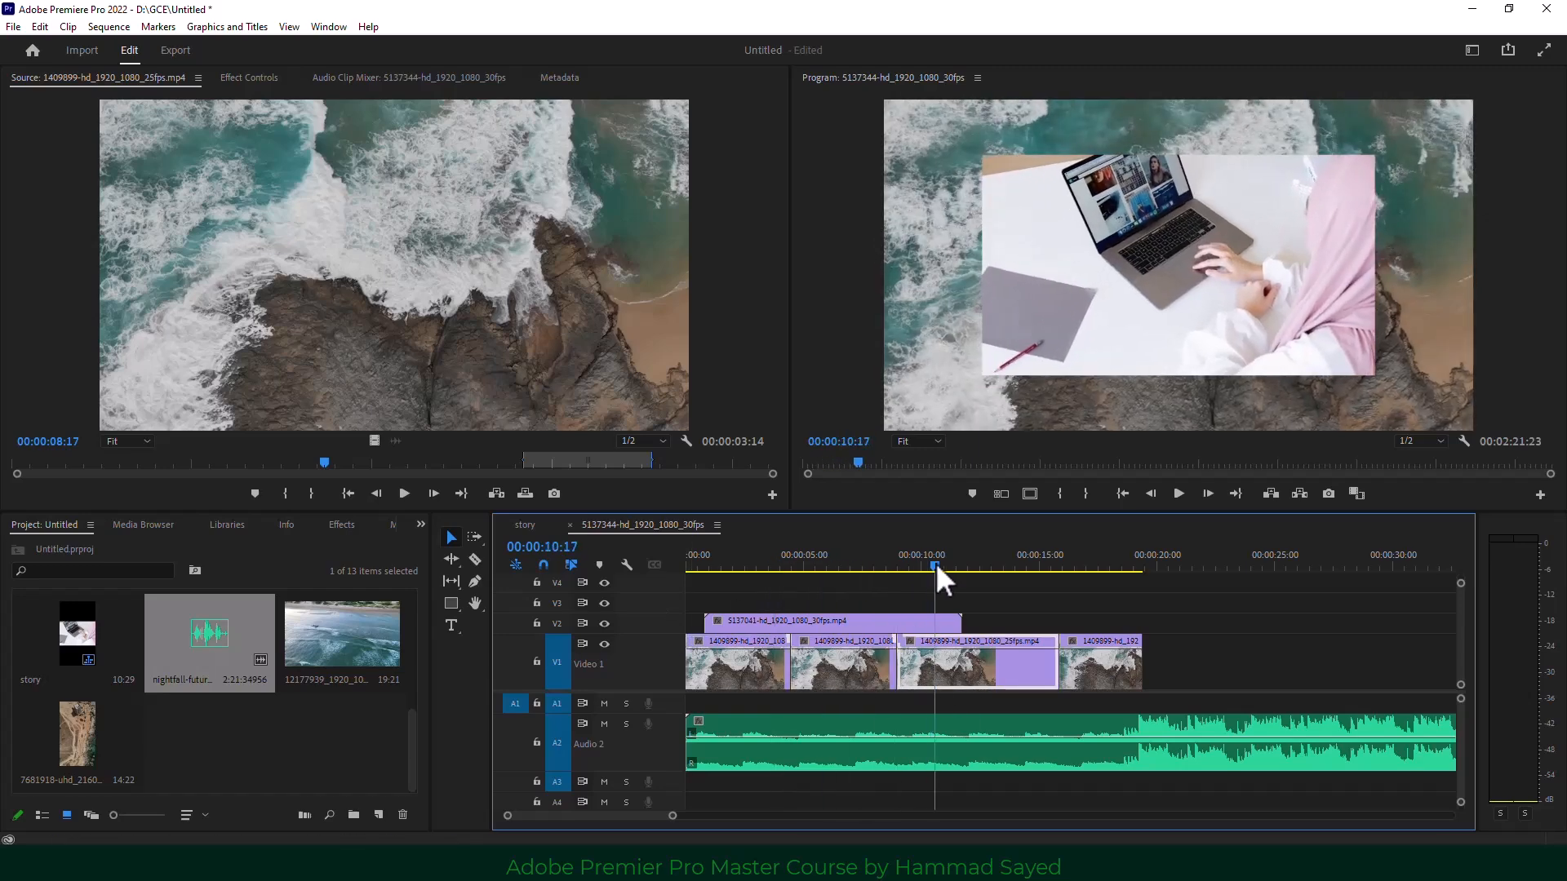
pyautogui.click(849, 619)
pyautogui.moveTo(653, 614); pyautogui.dragTo(656, 604)
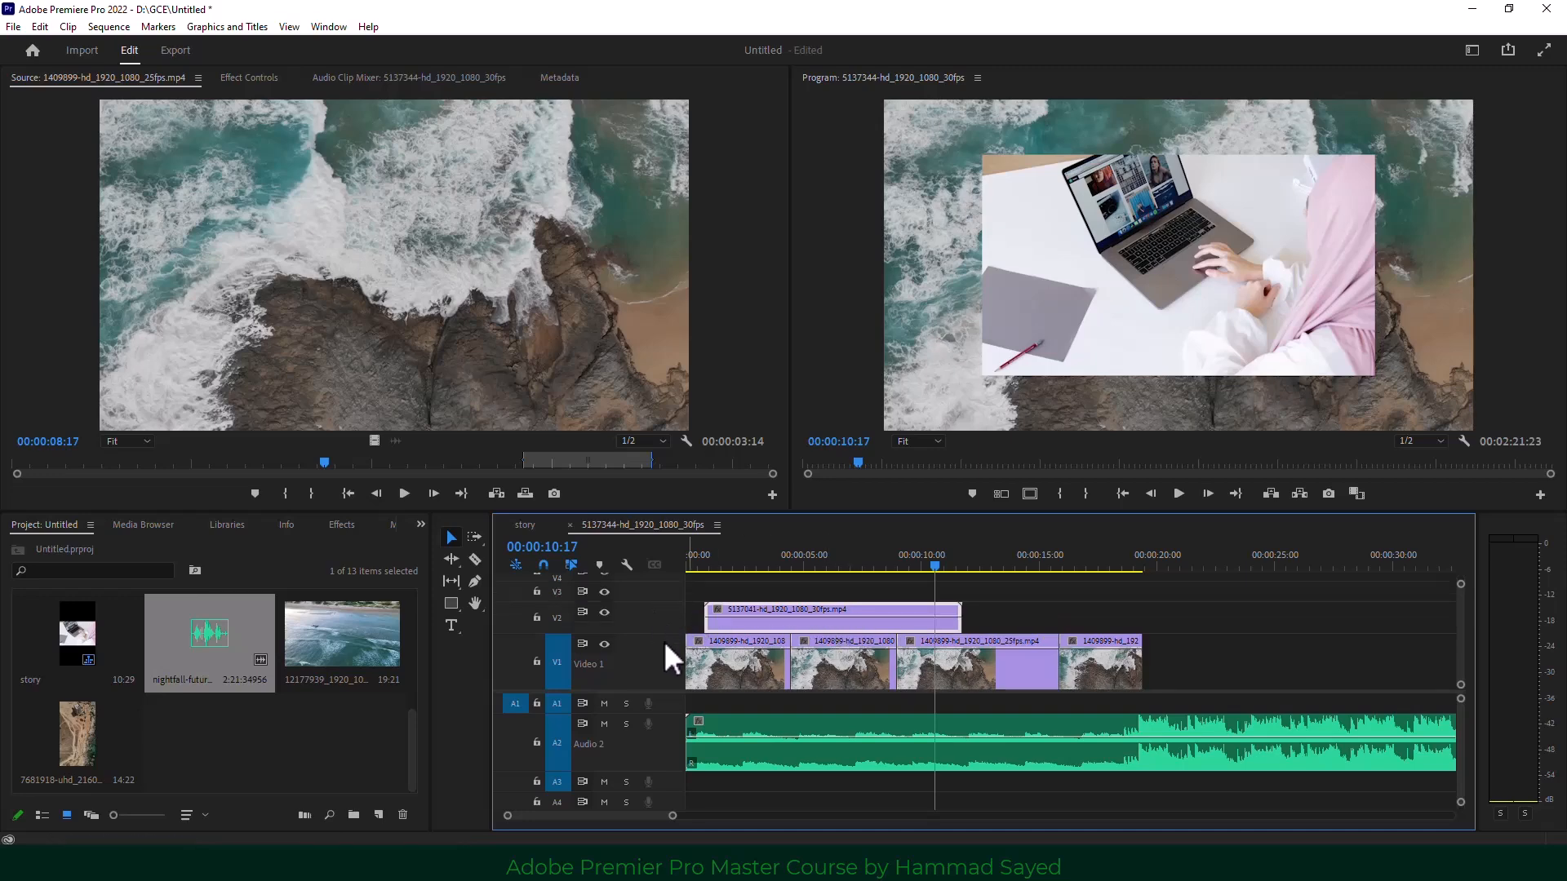
# Scroll through the timeline and park the playhead at 00:00:09:00 to review the clips.
pyautogui.hscroll(3, 663, 640)
pyautogui.hscroll(4, 1052, 660)
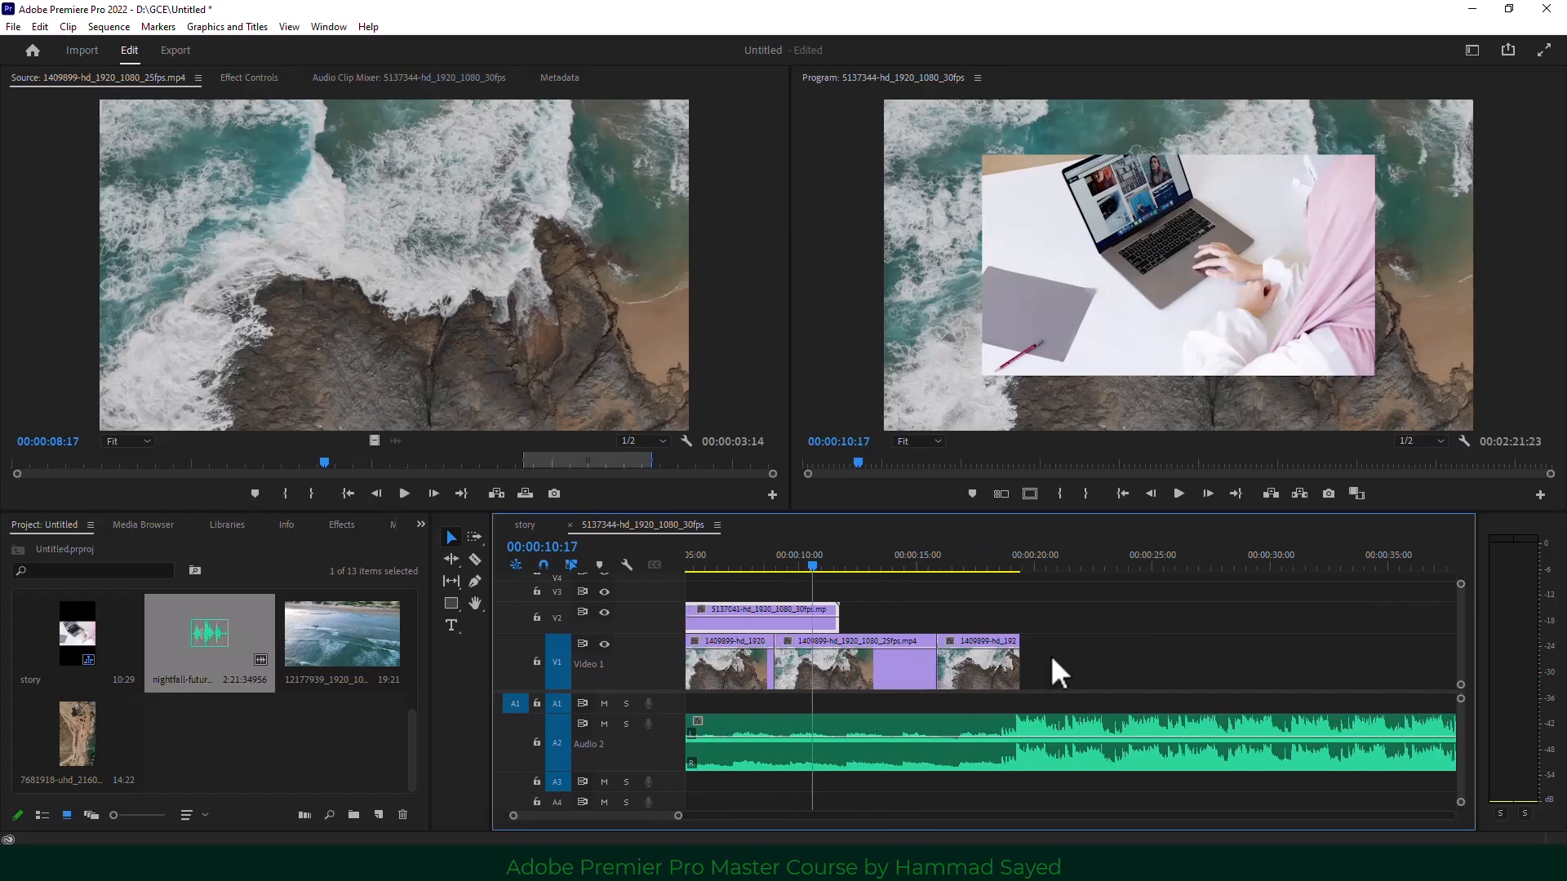
pyautogui.hscroll(-6, 1052, 659)
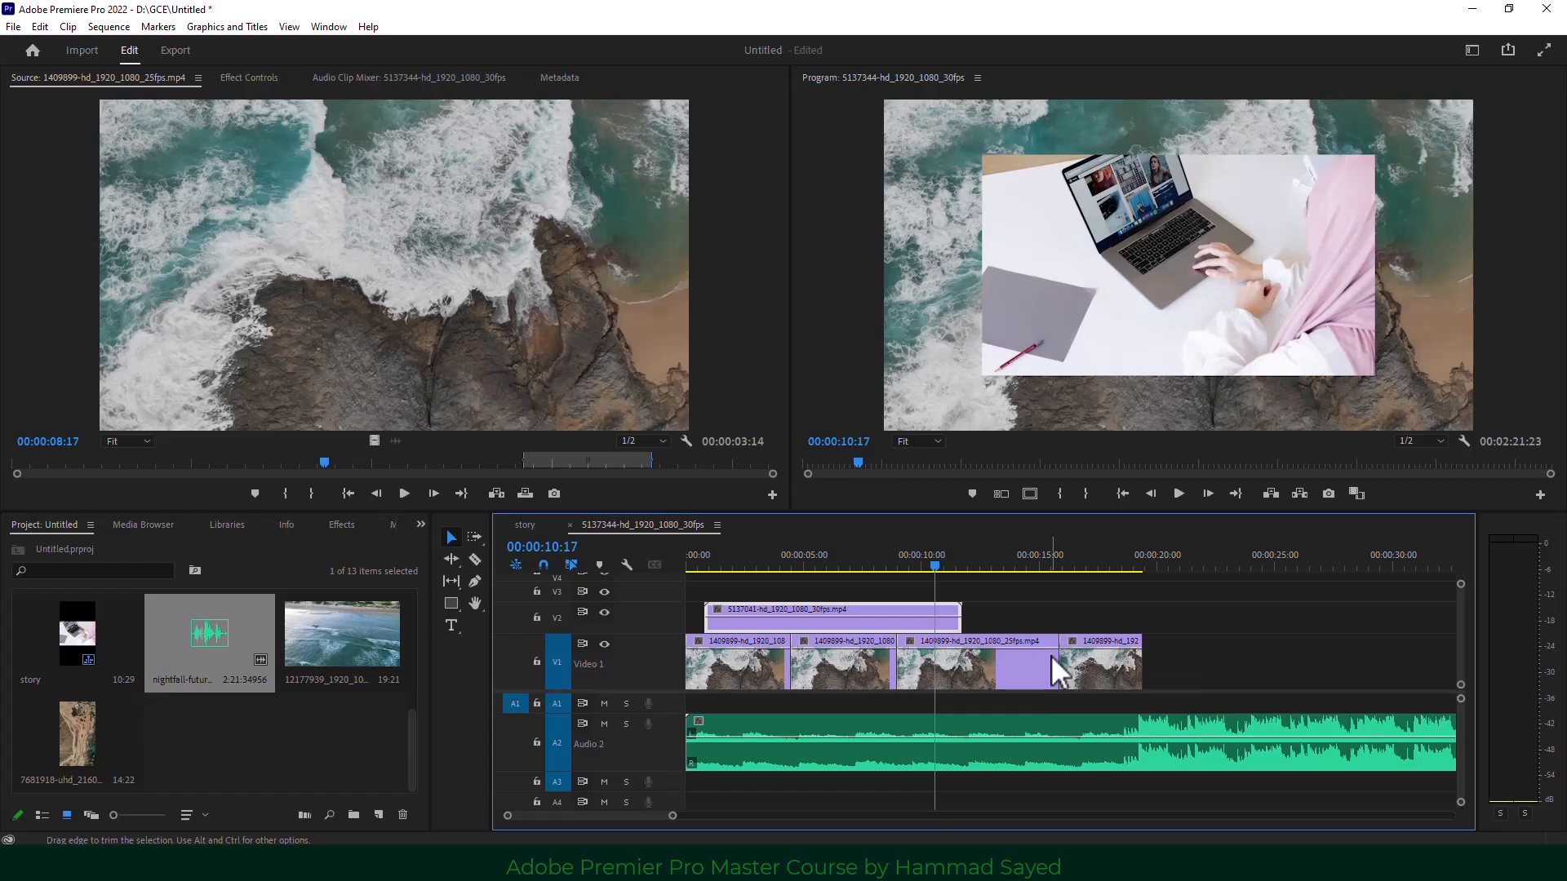
pyautogui.hscroll(5, 989, 641)
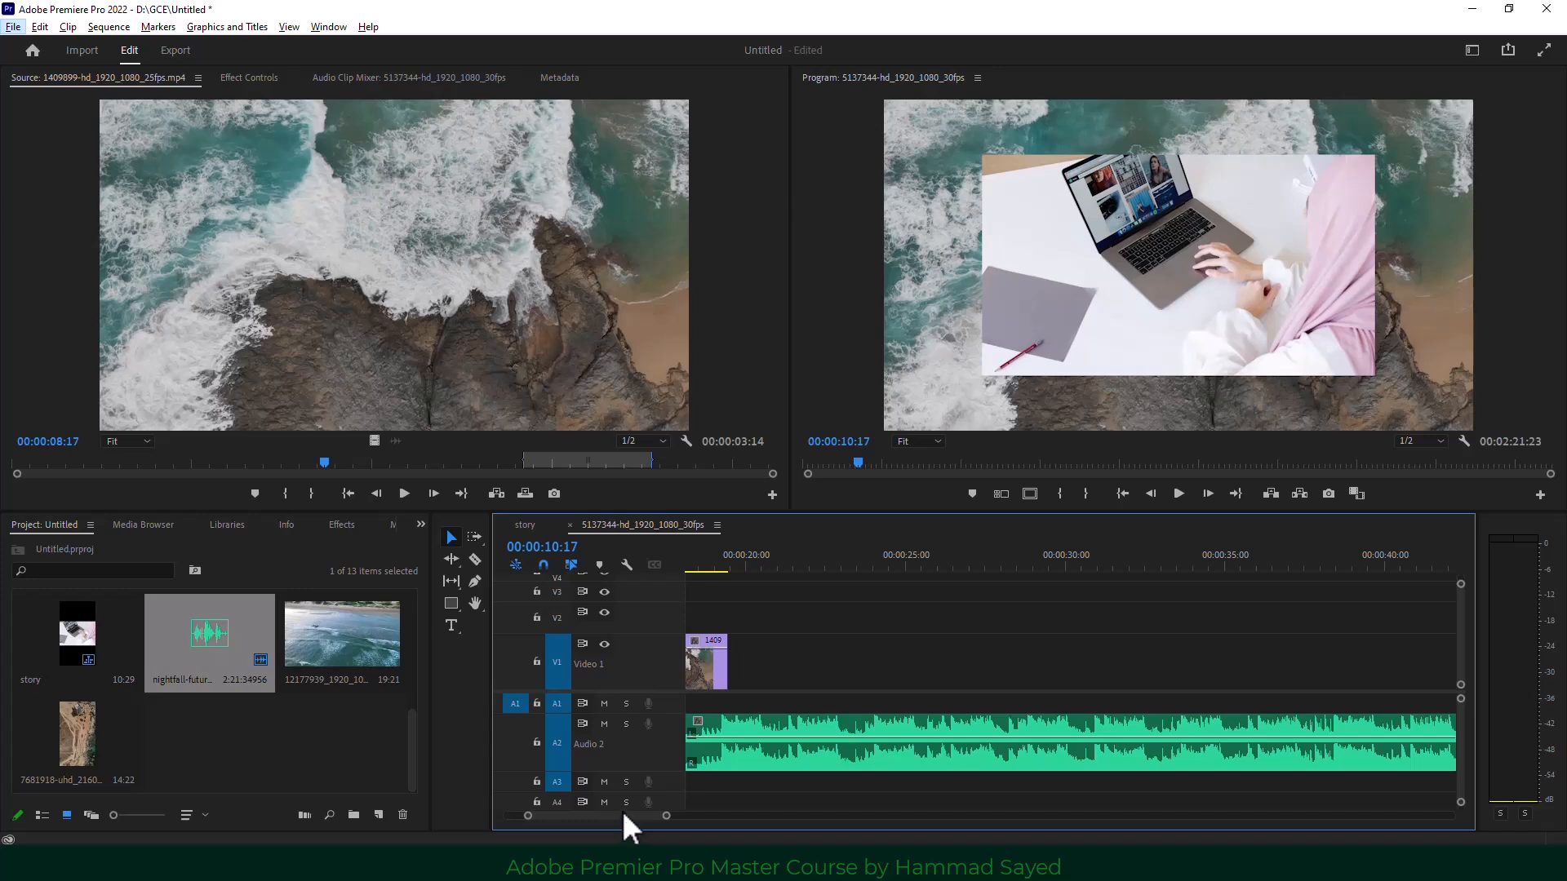
pyautogui.moveTo(622, 813); pyautogui.dragTo(667, 814)
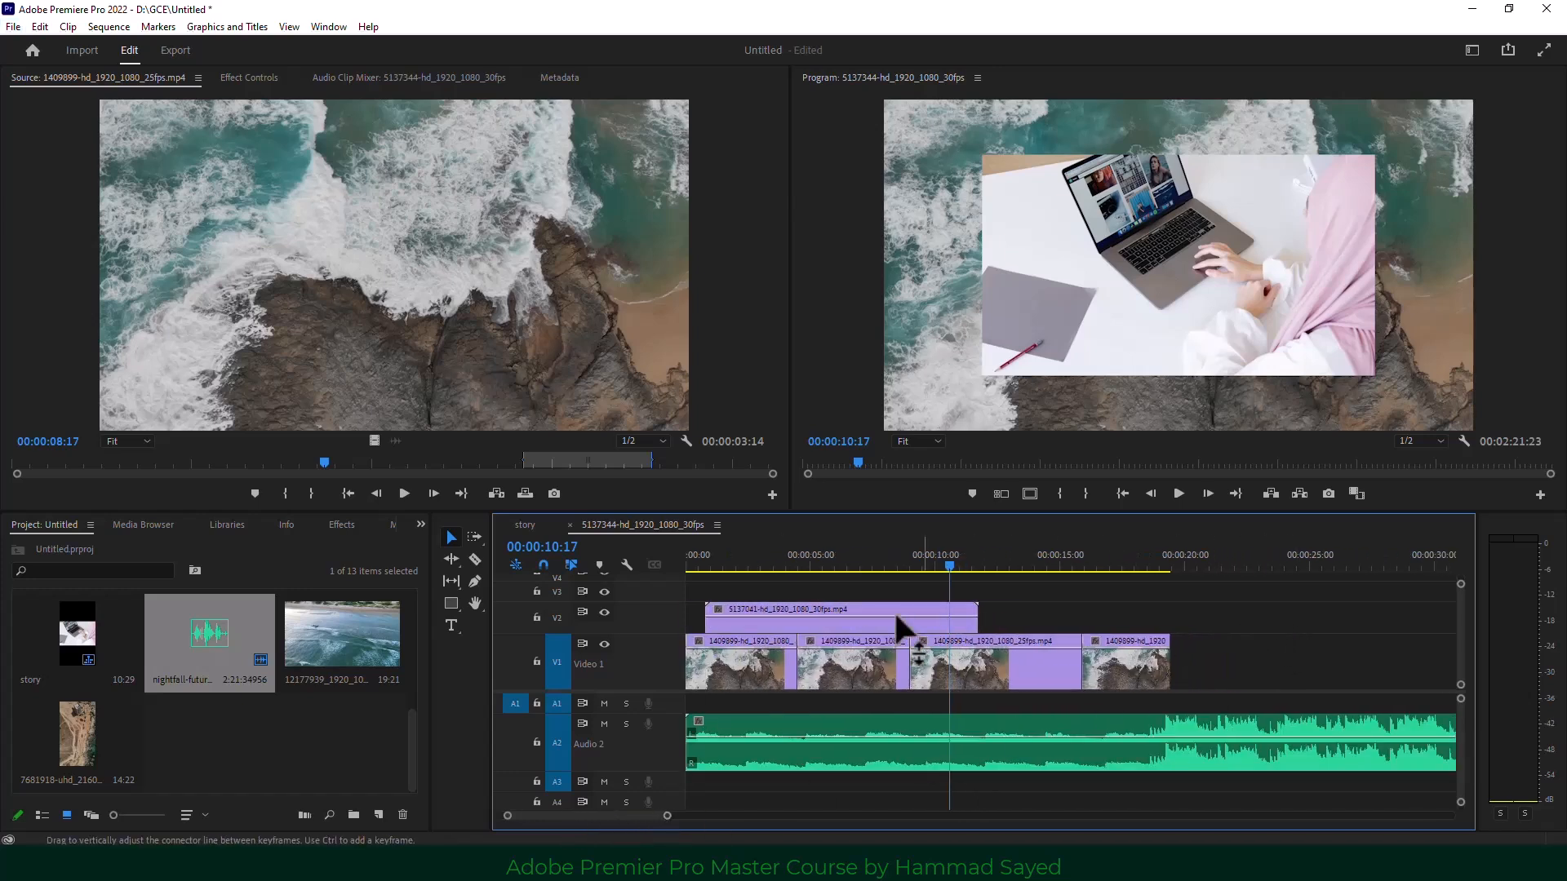
pyautogui.click(850, 610)
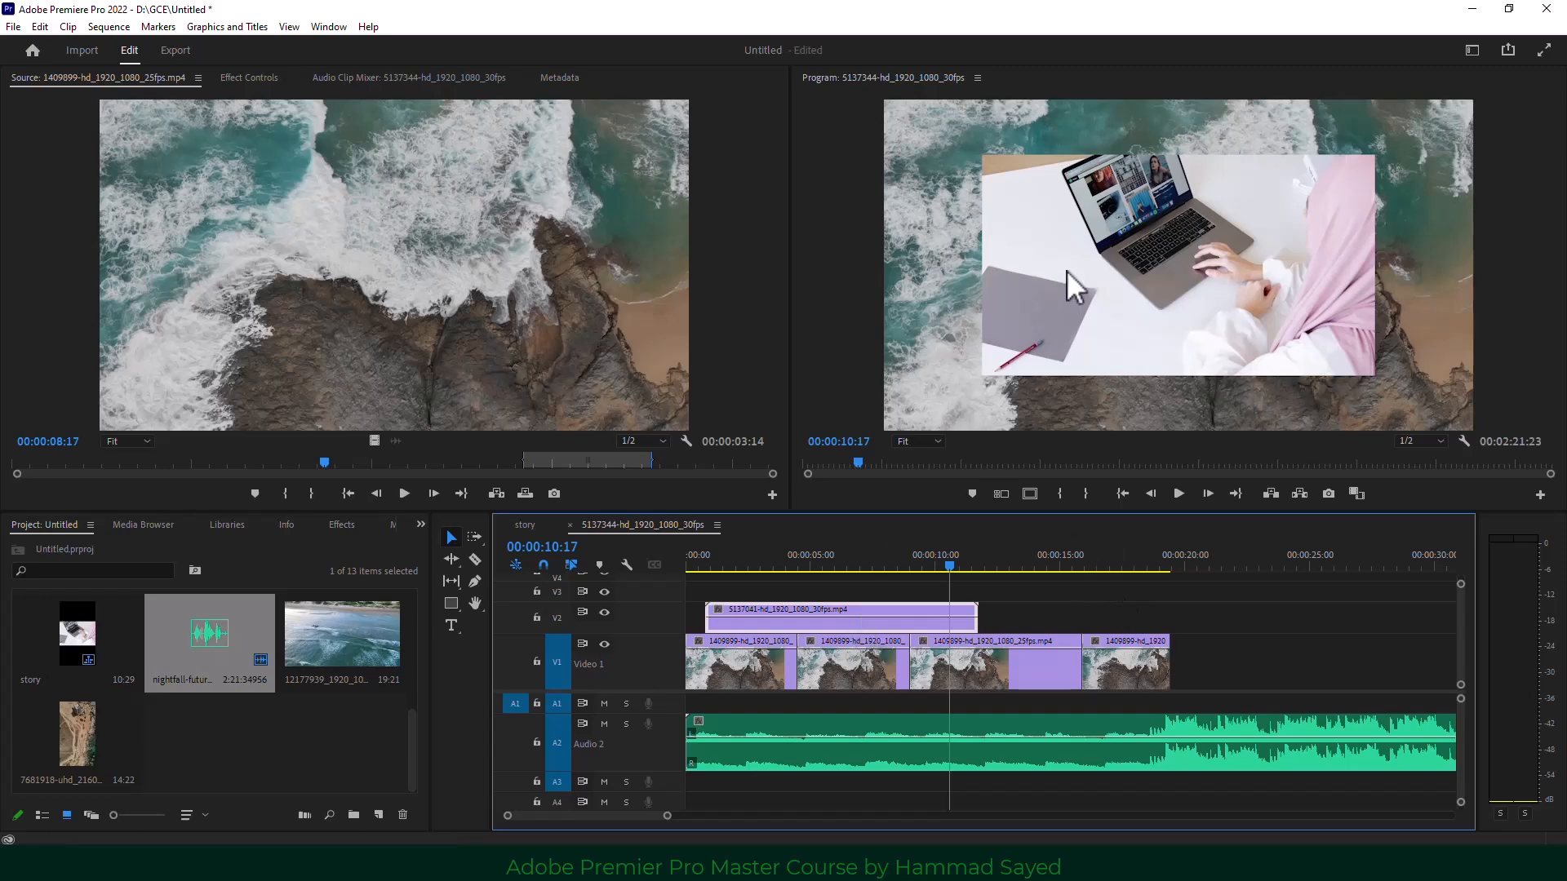
pyautogui.click(913, 566)
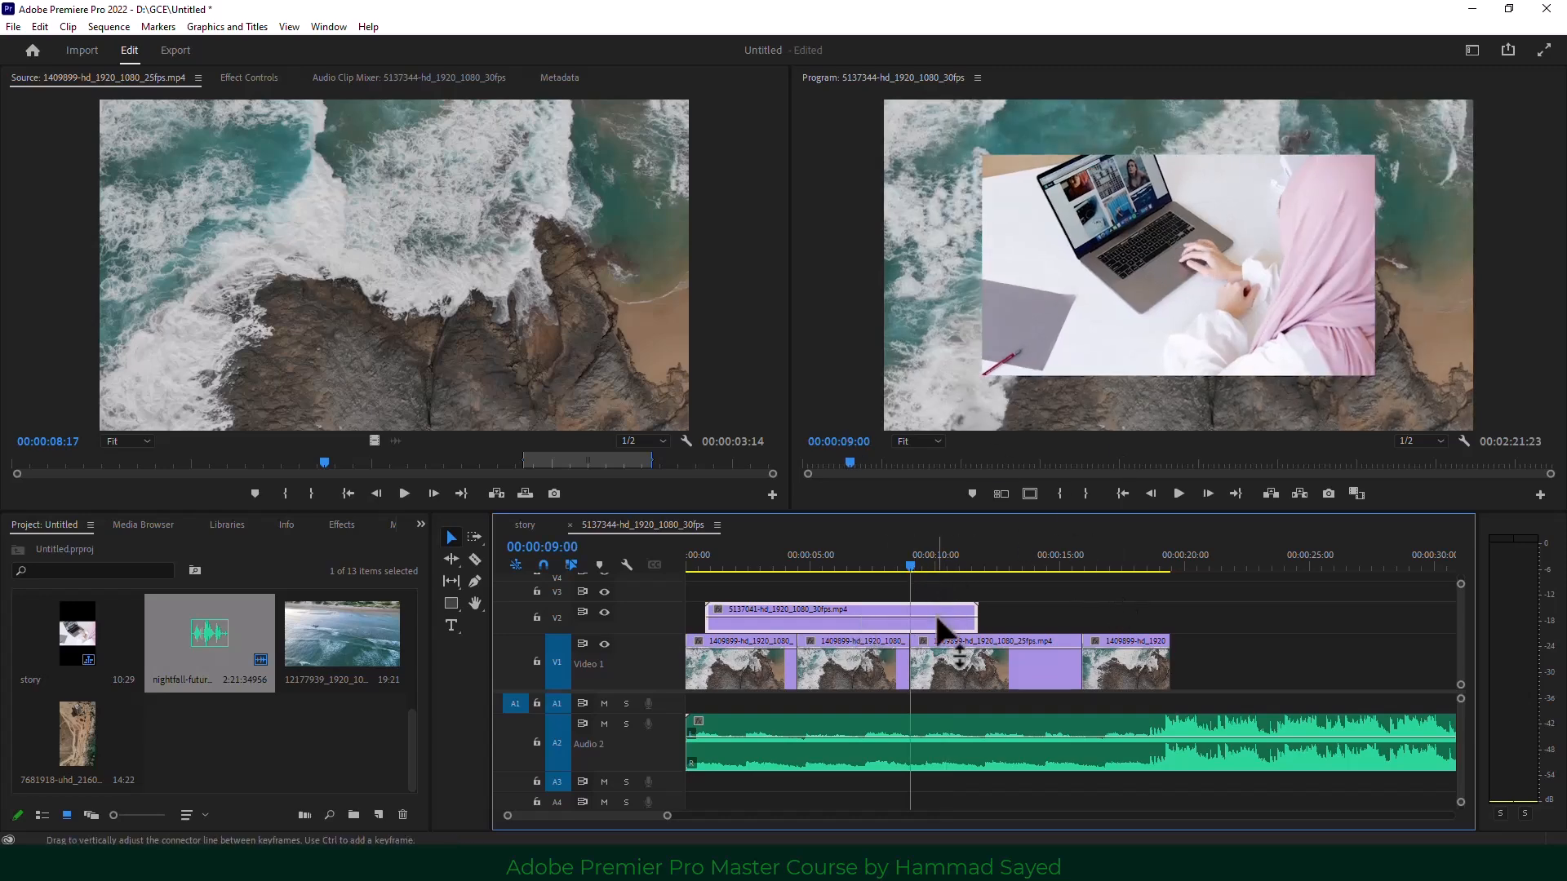
pyautogui.click(938, 657)
pyautogui.click(1080, 607)
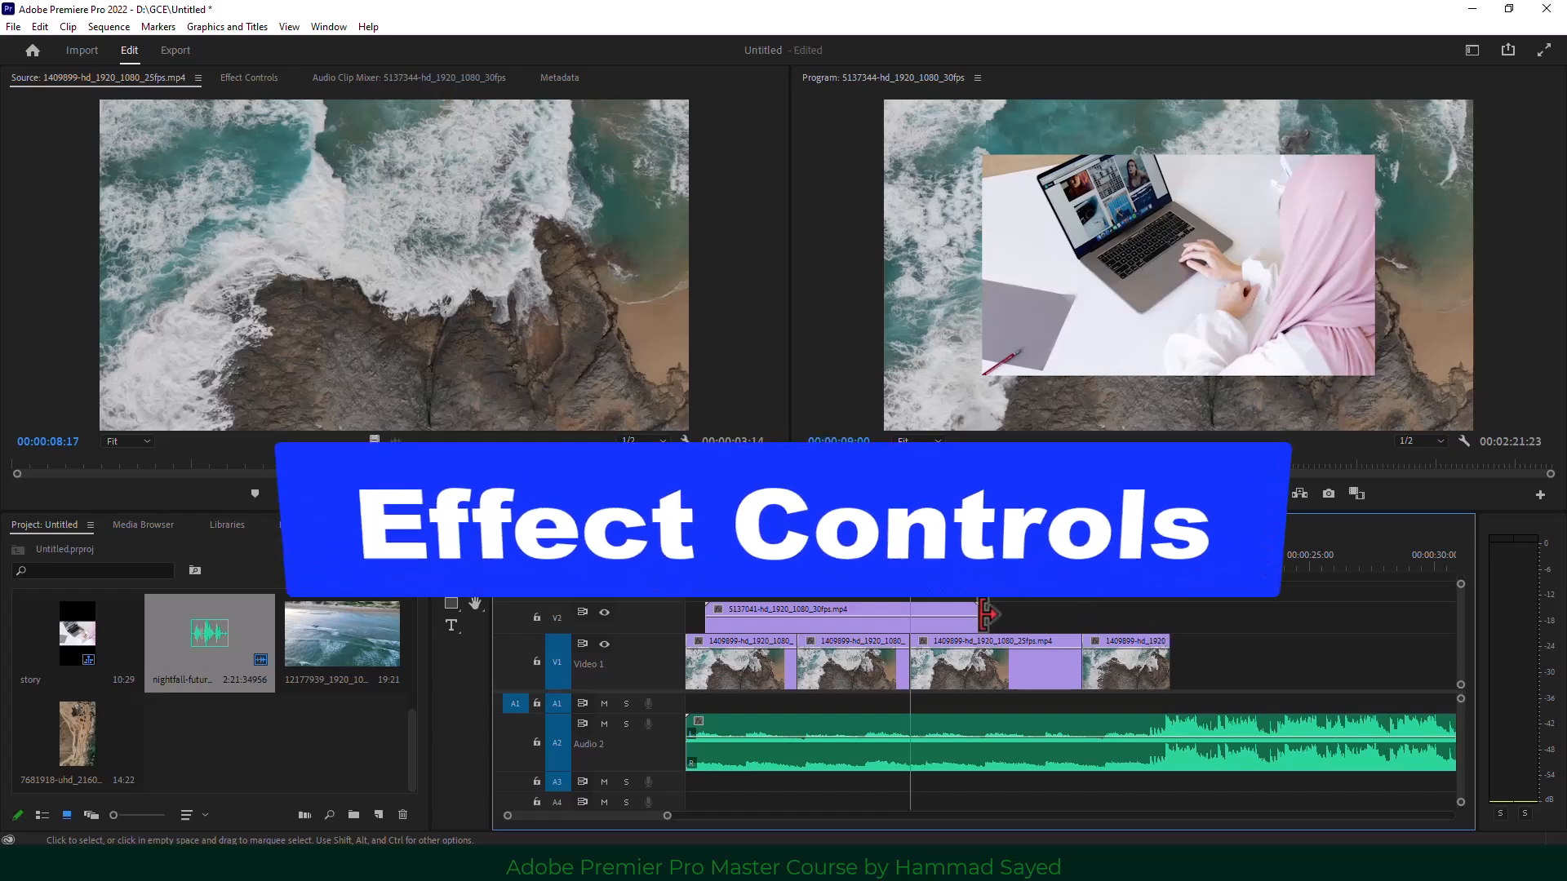
# Shift the laptop clip later on V2 to start near 00:00:05.
pyautogui.moveTo(762, 621); pyautogui.dragTo(884, 627)
pyautogui.click(889, 566)
pyautogui.moveTo(890, 567)
pyautogui.mouseDown()
pyautogui.moveTo(867, 572)
pyautogui.moveTo(880, 570)
pyautogui.mouseUp()
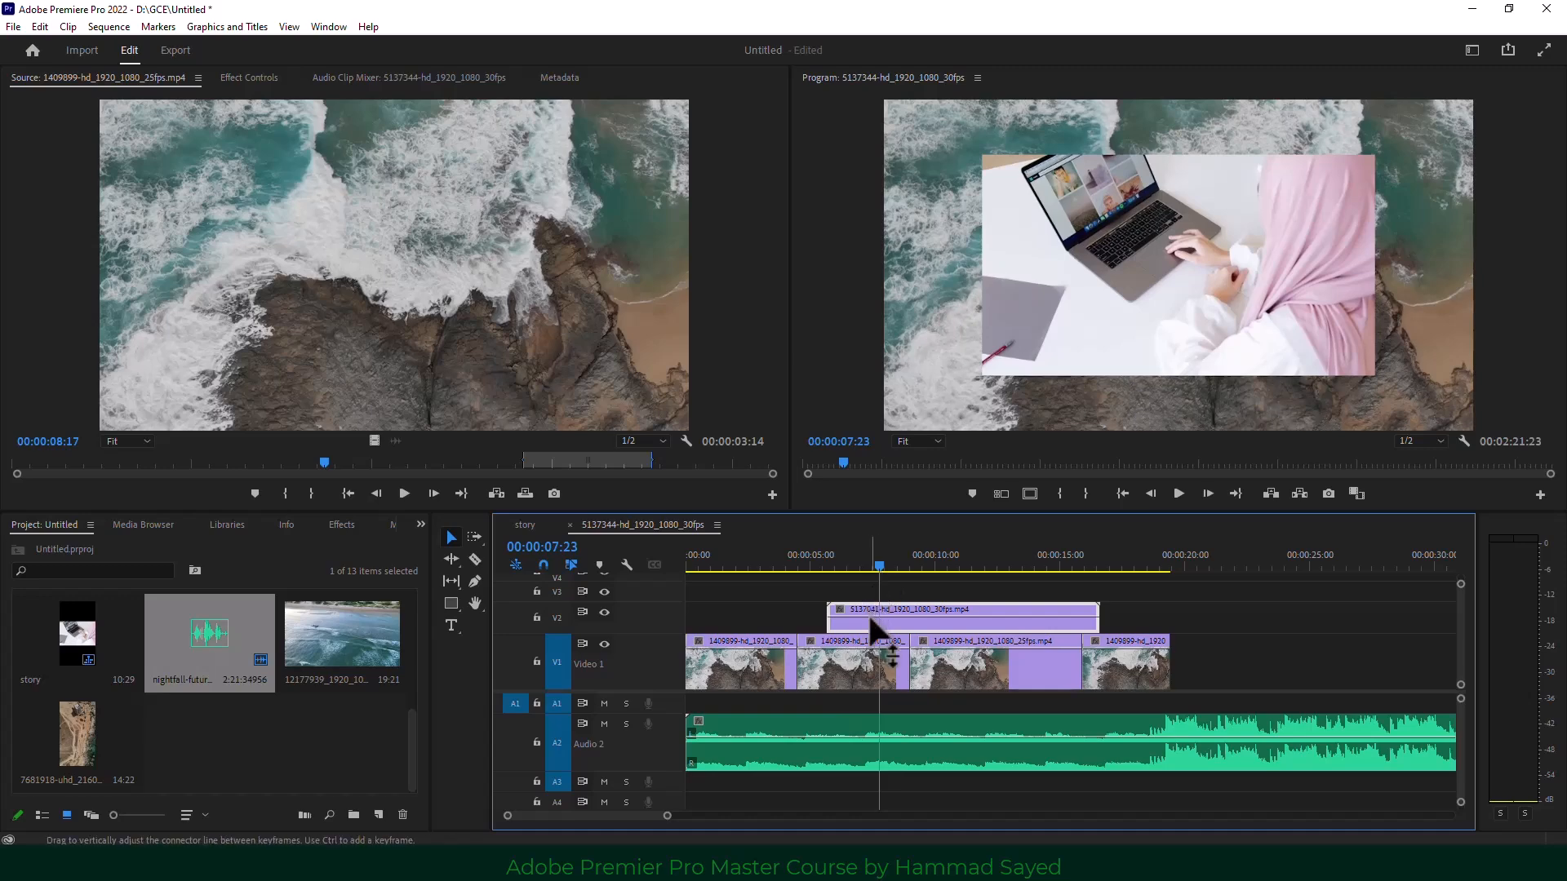
# Compare the Motion and Opacity settings of the laptop clip and the second drone clip.
pyautogui.click(855, 653)
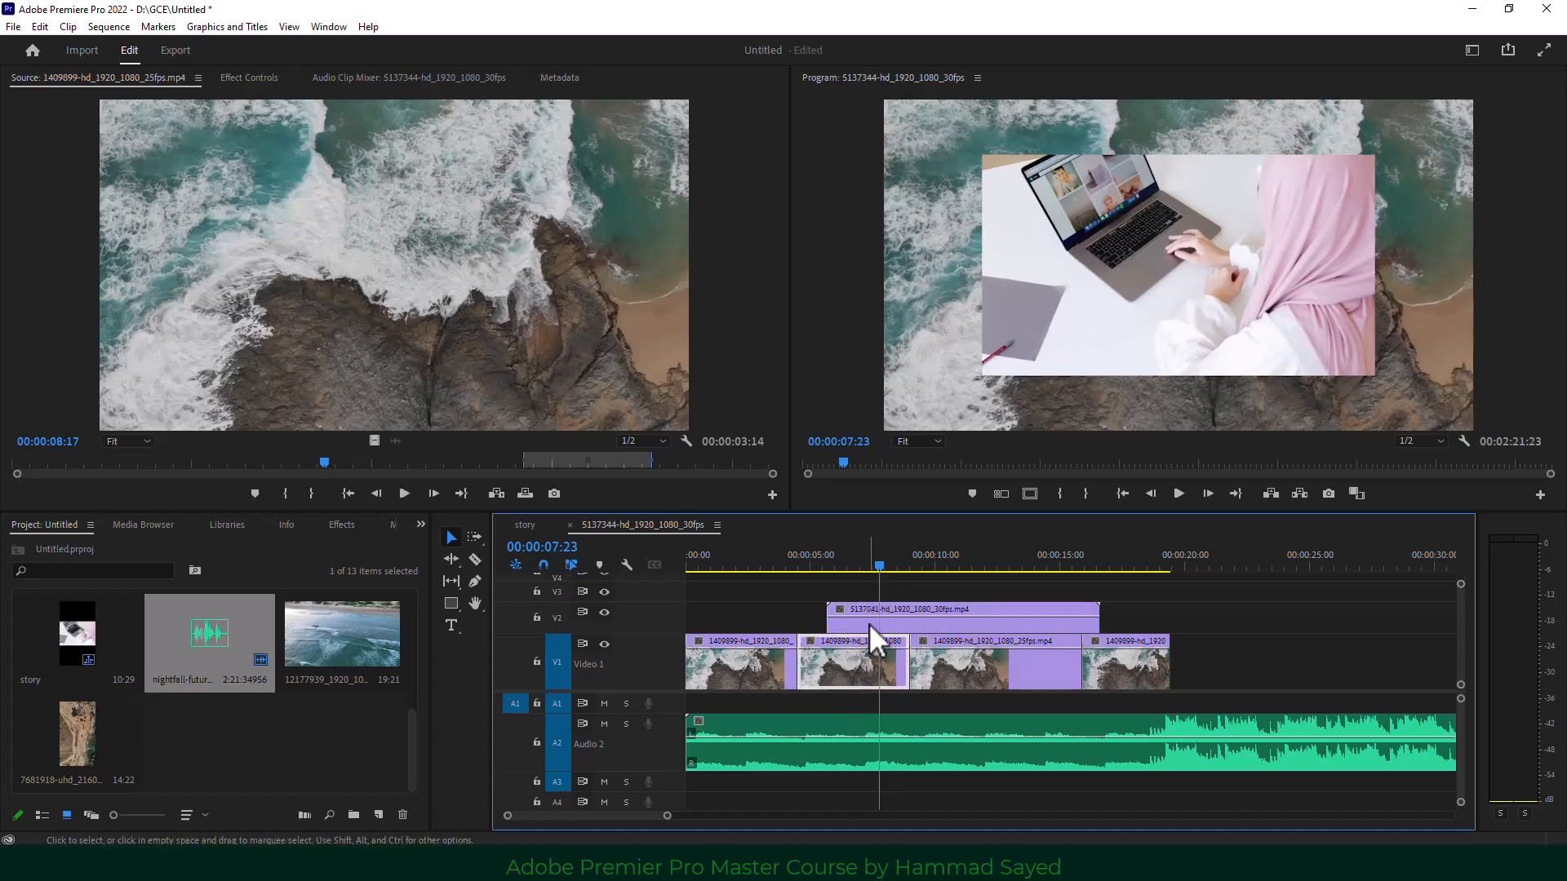
pyautogui.click(869, 623)
pyautogui.click(245, 77)
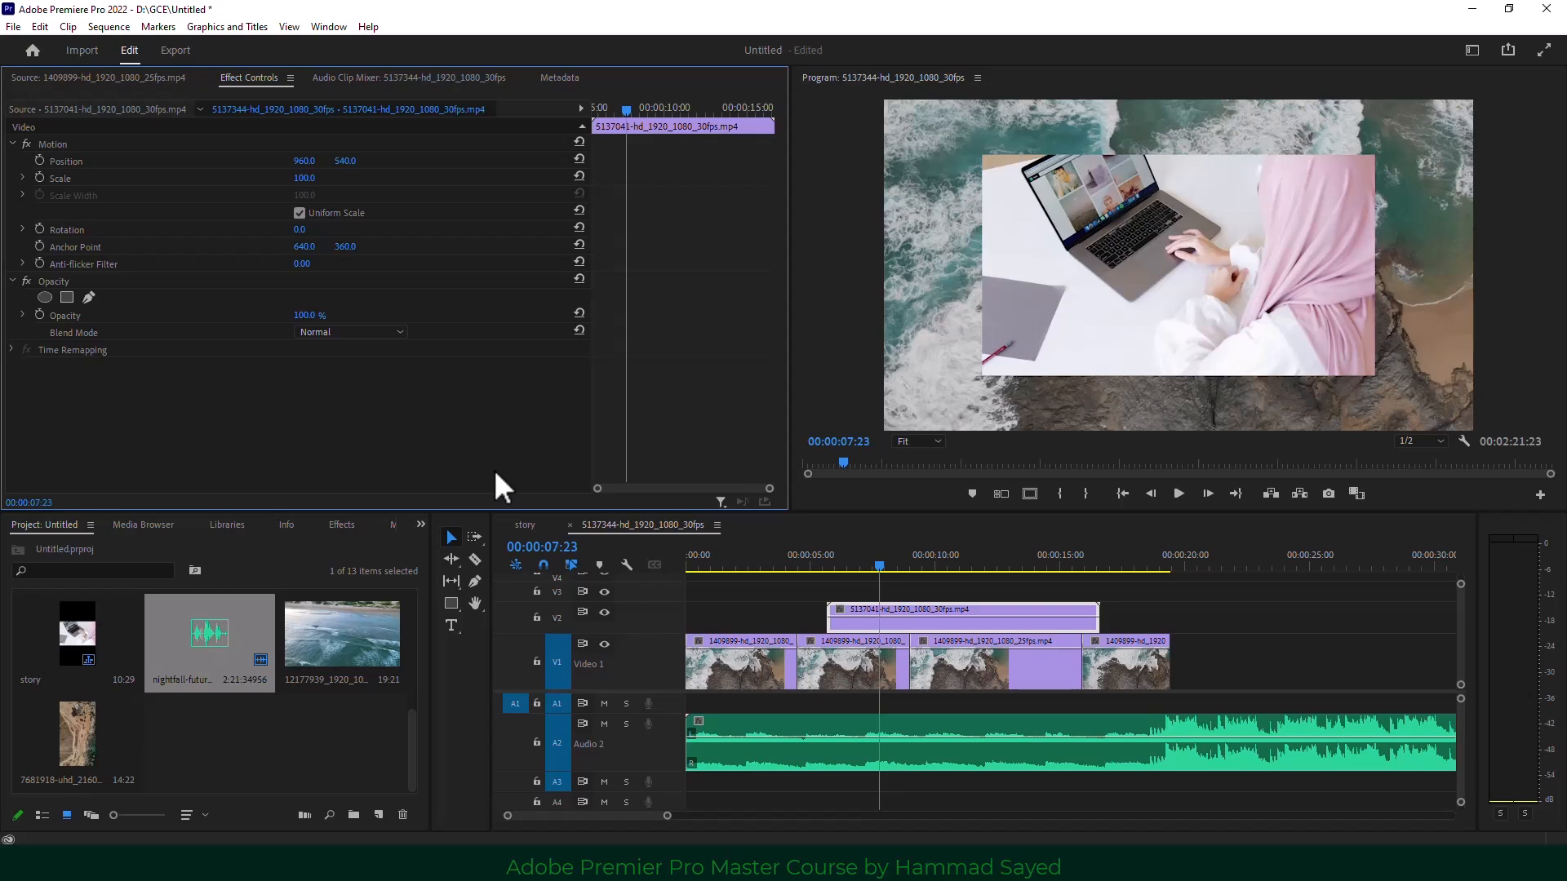
pyautogui.click(845, 676)
pyautogui.click(784, 603)
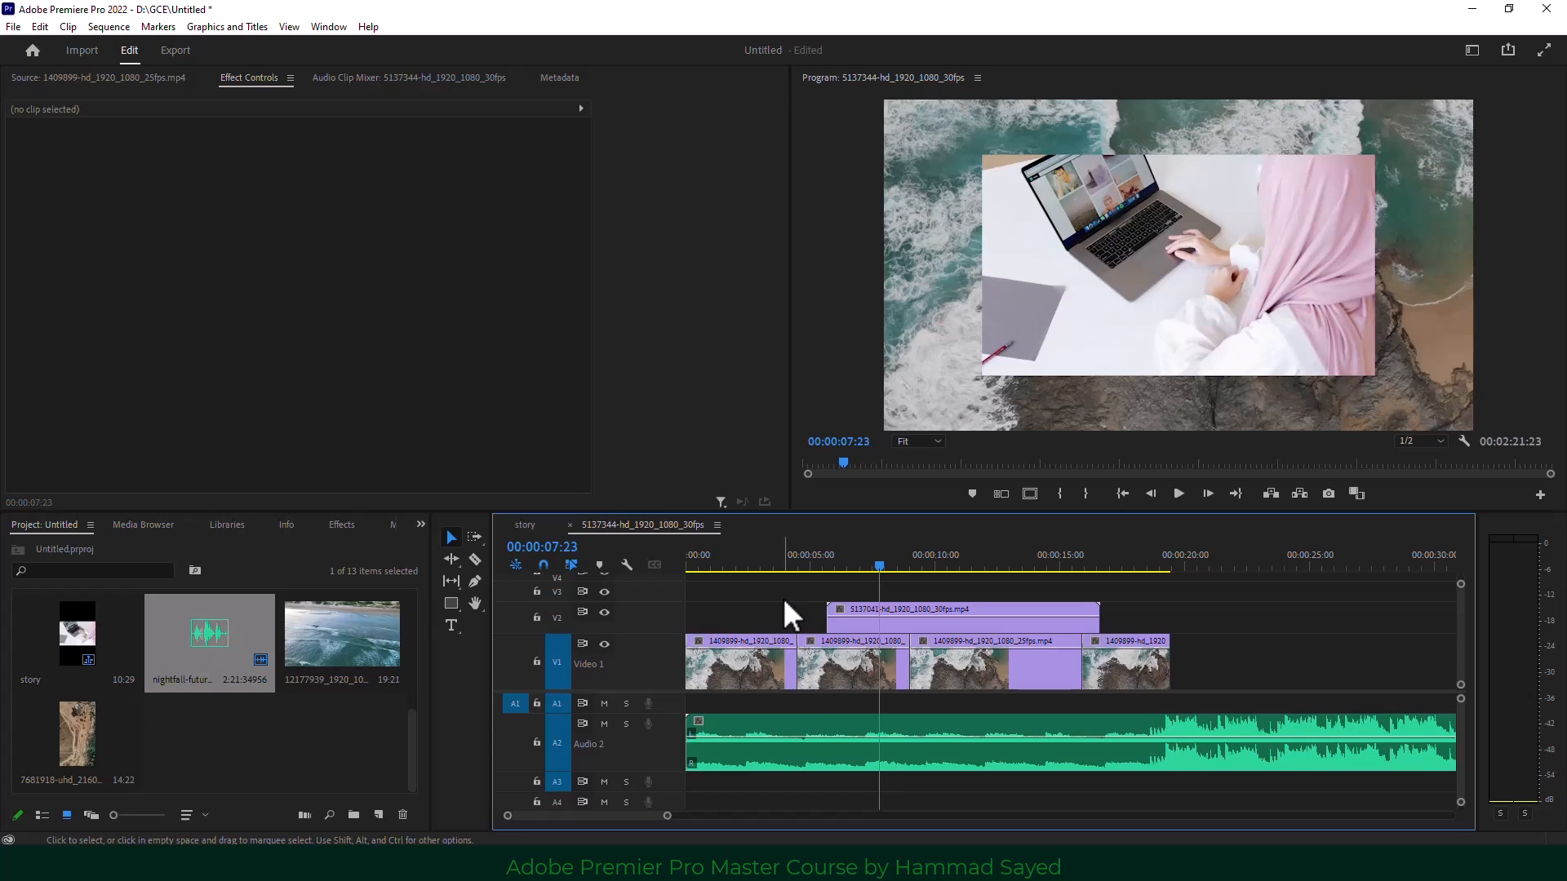
pyautogui.click(871, 622)
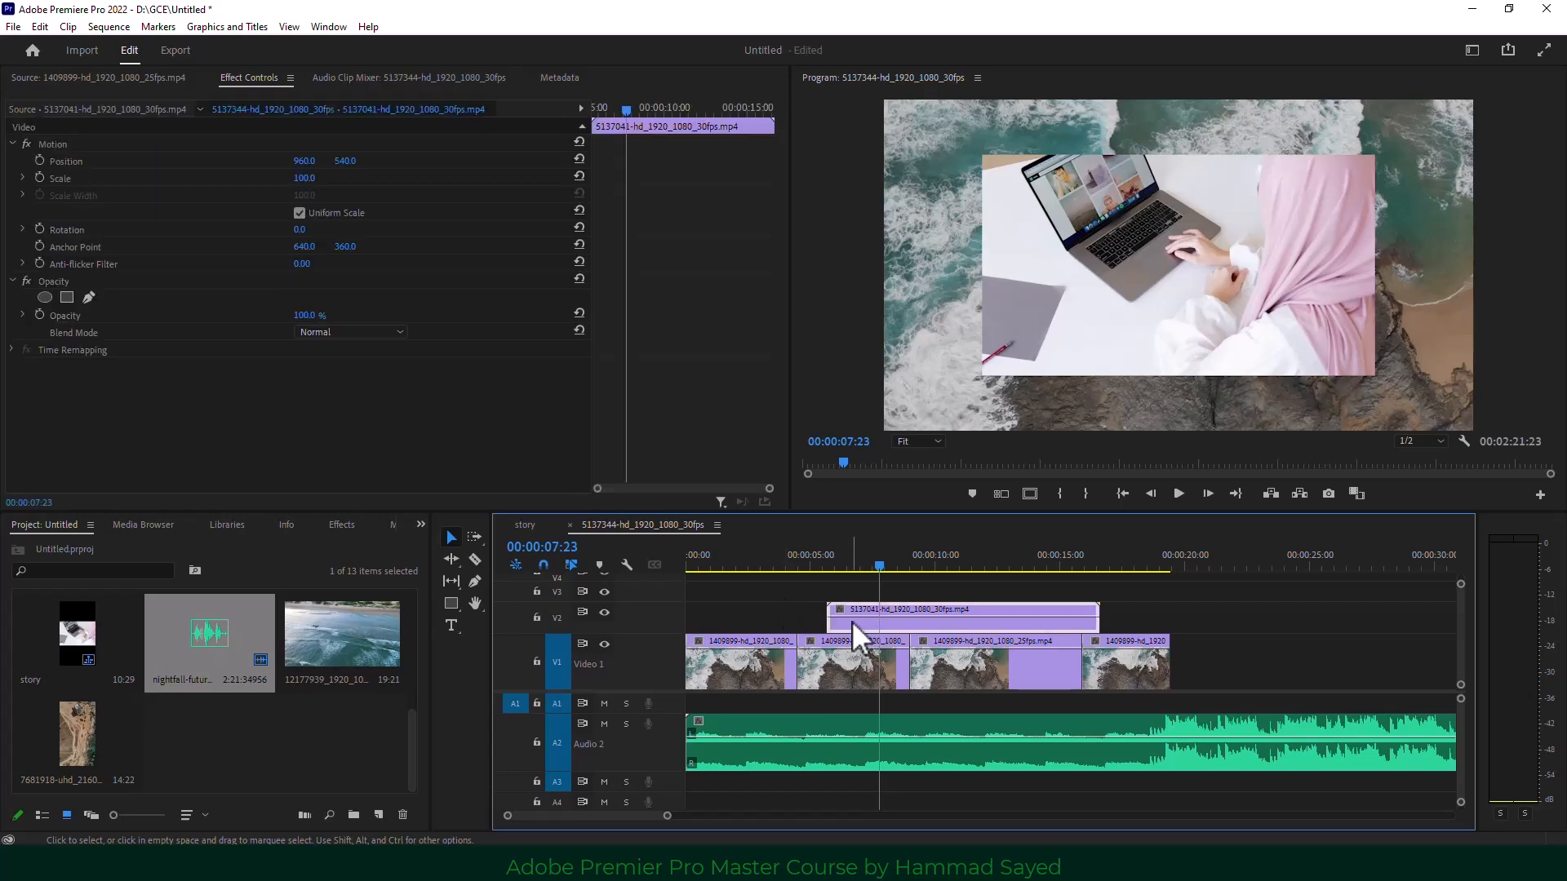
pyautogui.click(840, 667)
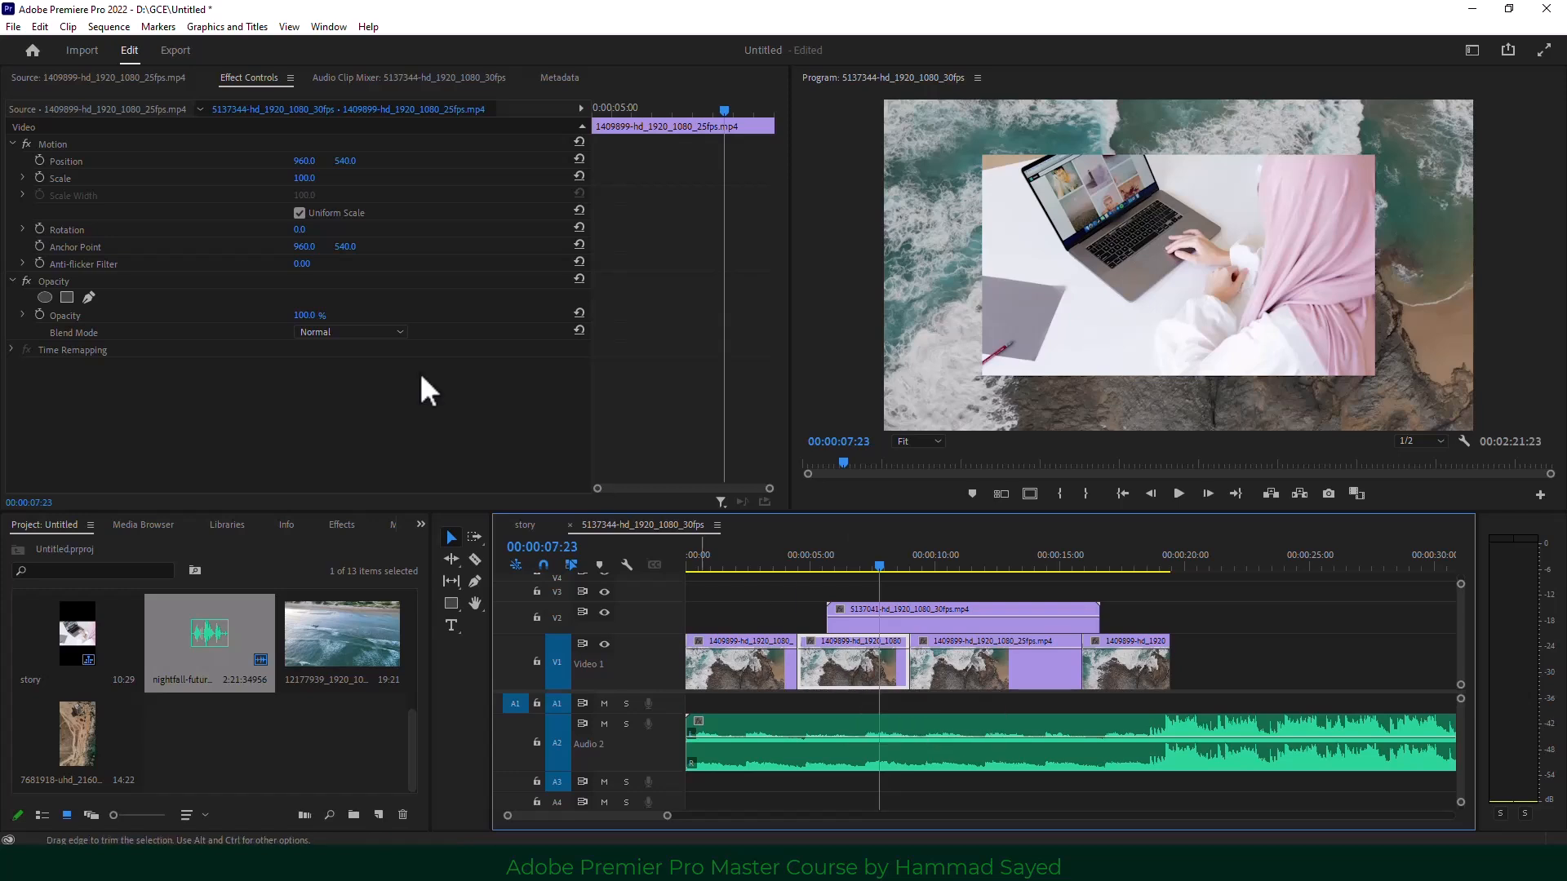
pyautogui.click(854, 622)
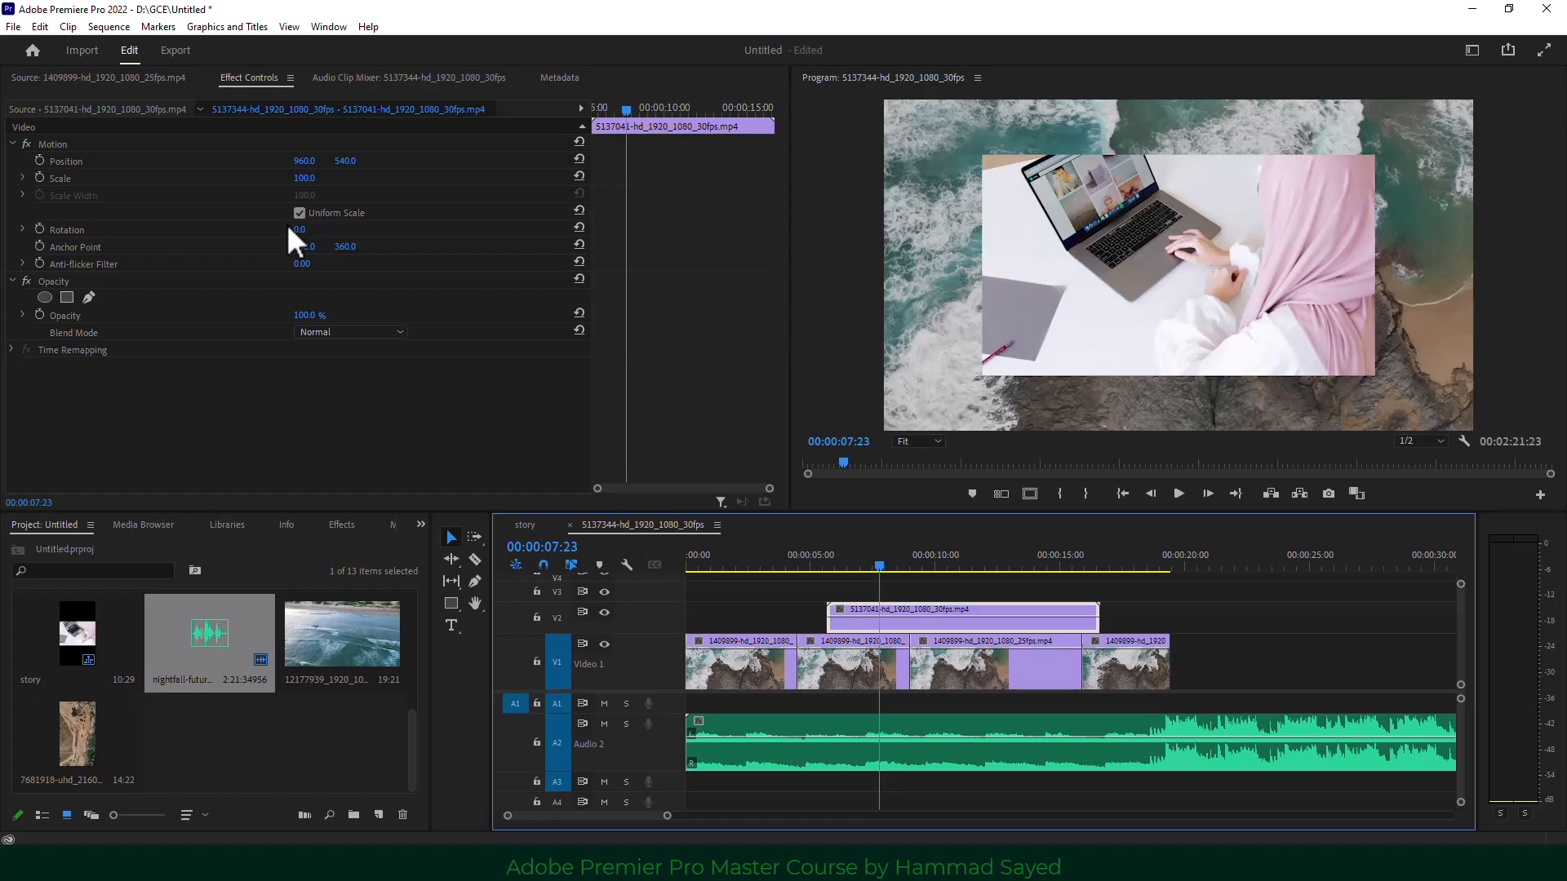
# Reframe the second drone clip on V1 to Scale 104 and Position 960, 562.
pyautogui.moveTo(839, 566); pyautogui.dragTo(742, 571)
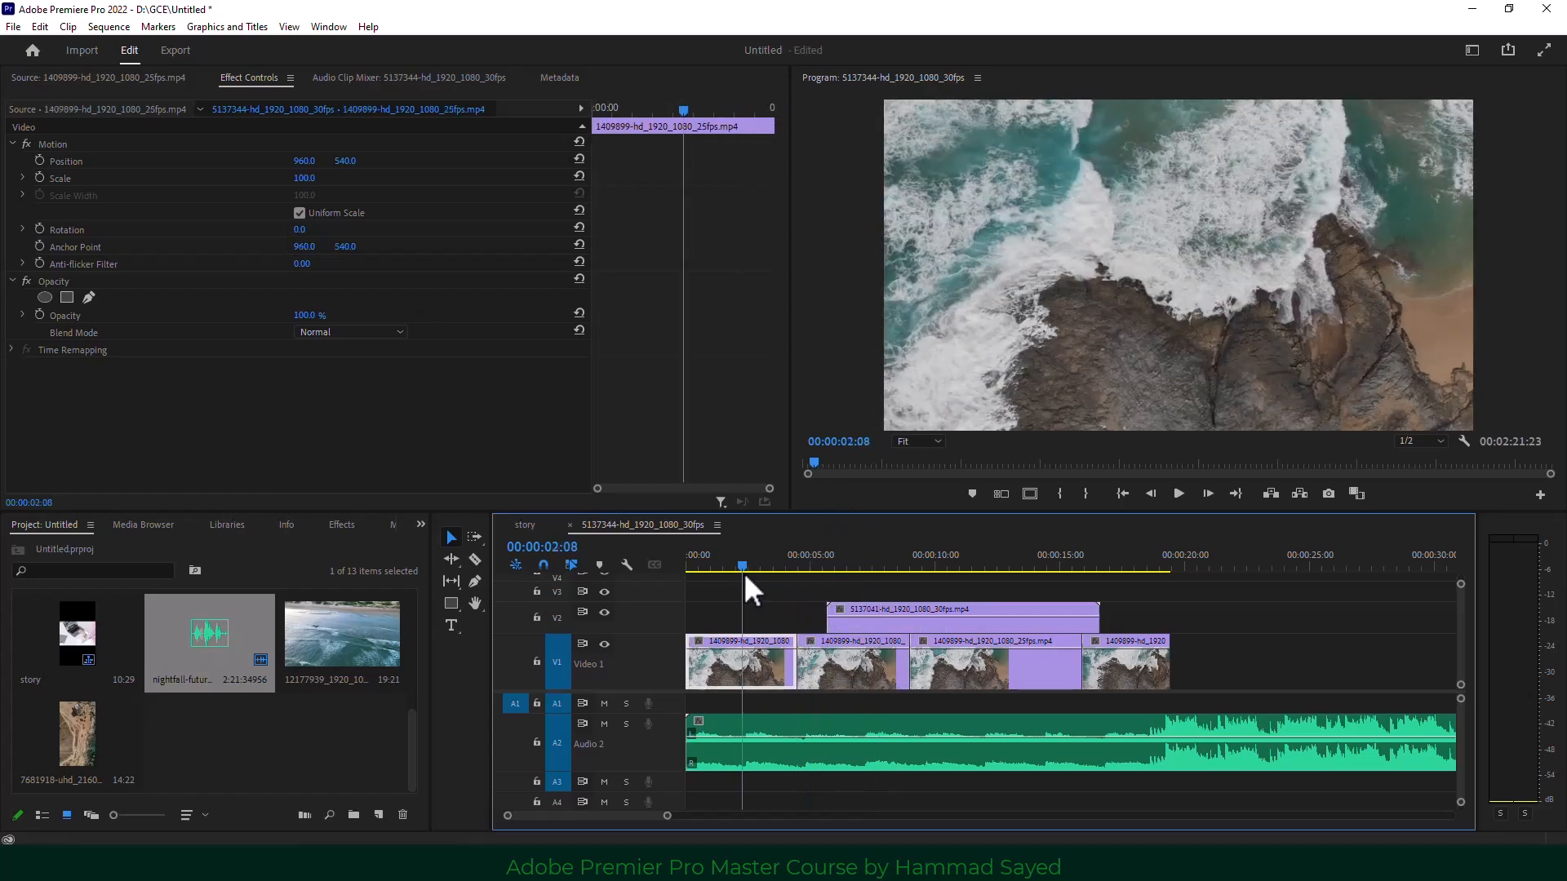
pyautogui.click(857, 666)
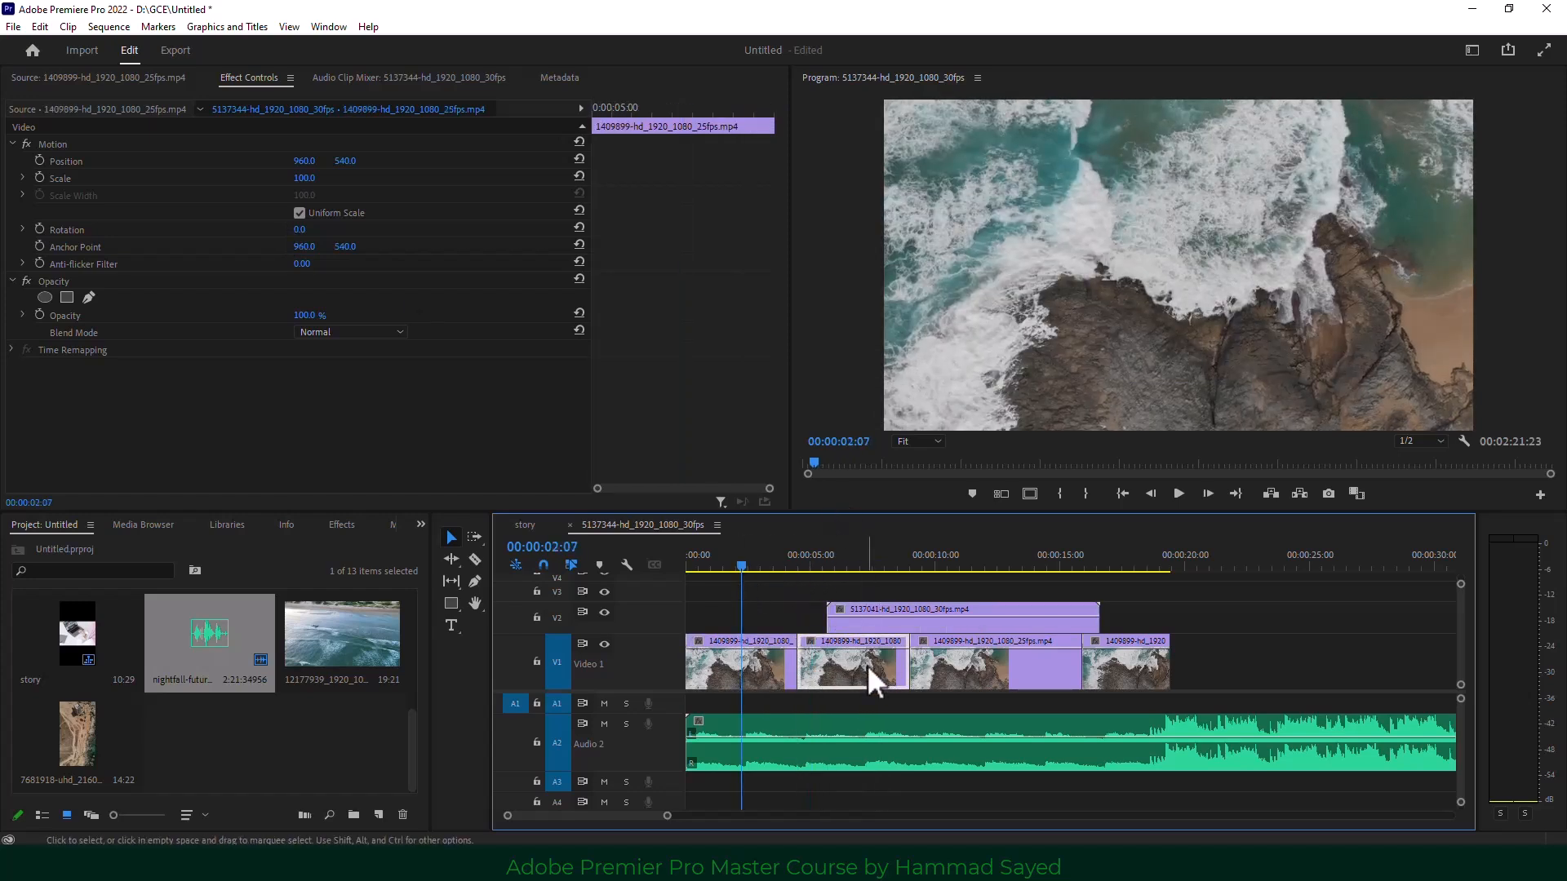
pyautogui.moveTo(306, 179); pyautogui.dragTo(306, 179)
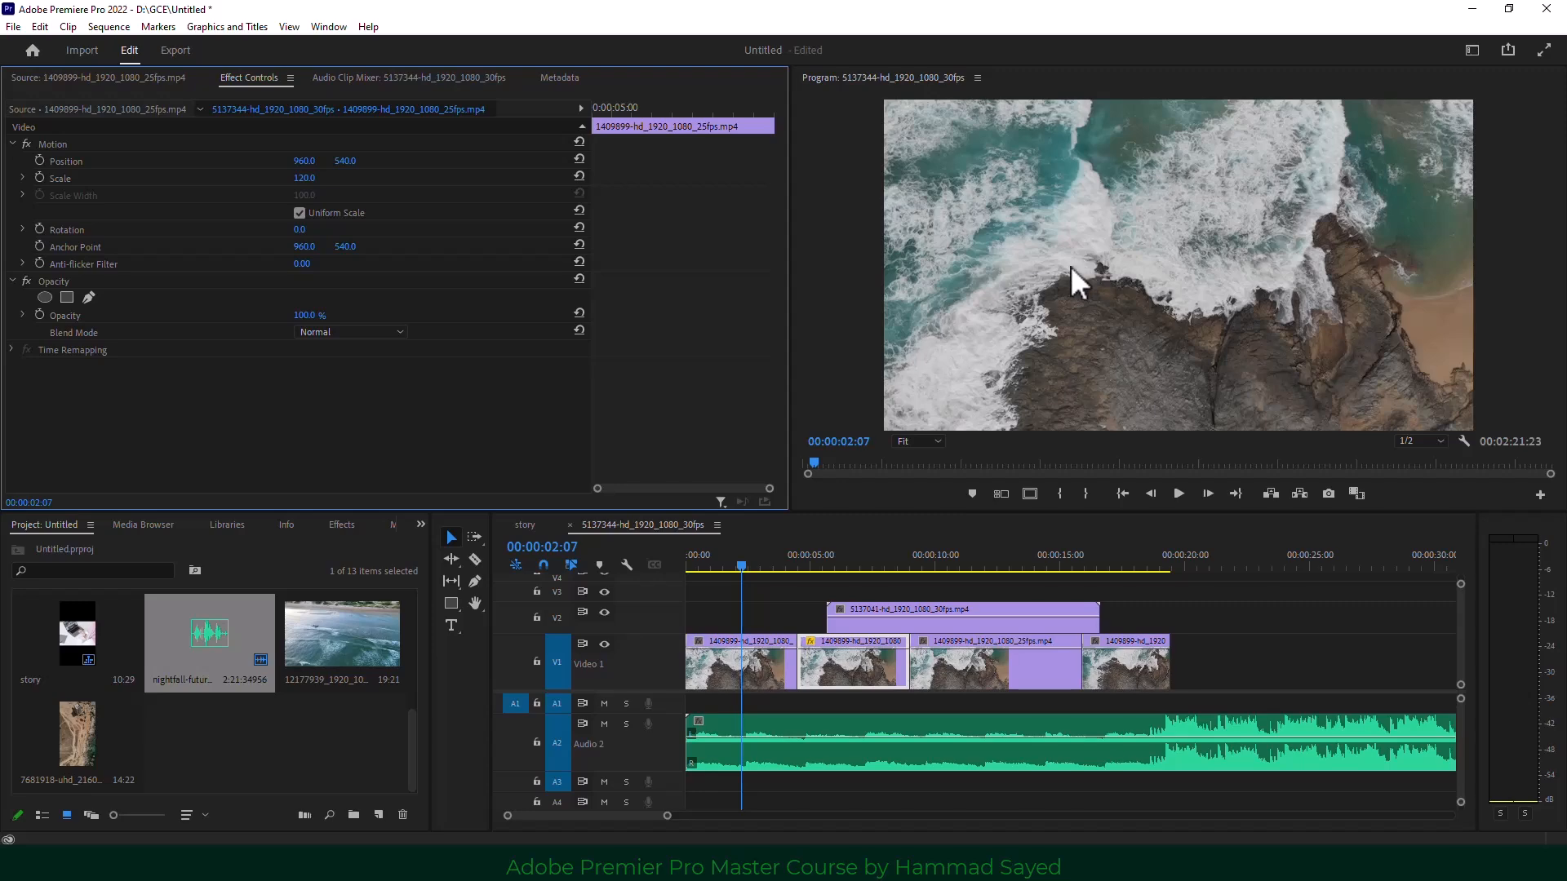
pyautogui.moveTo(745, 565); pyautogui.dragTo(818, 552)
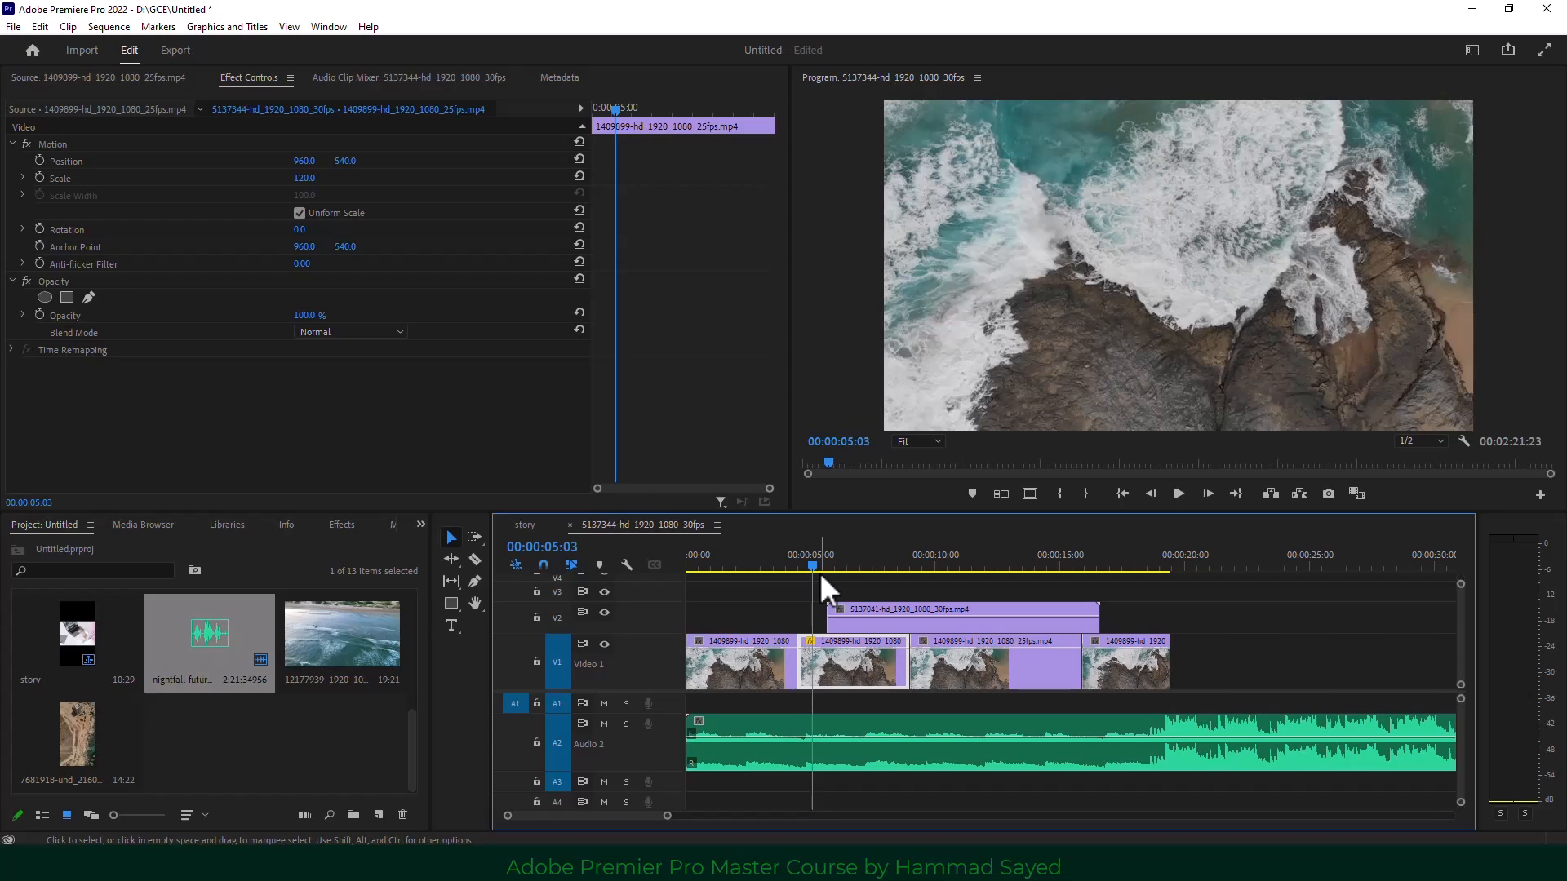
pyautogui.click(49, 148)
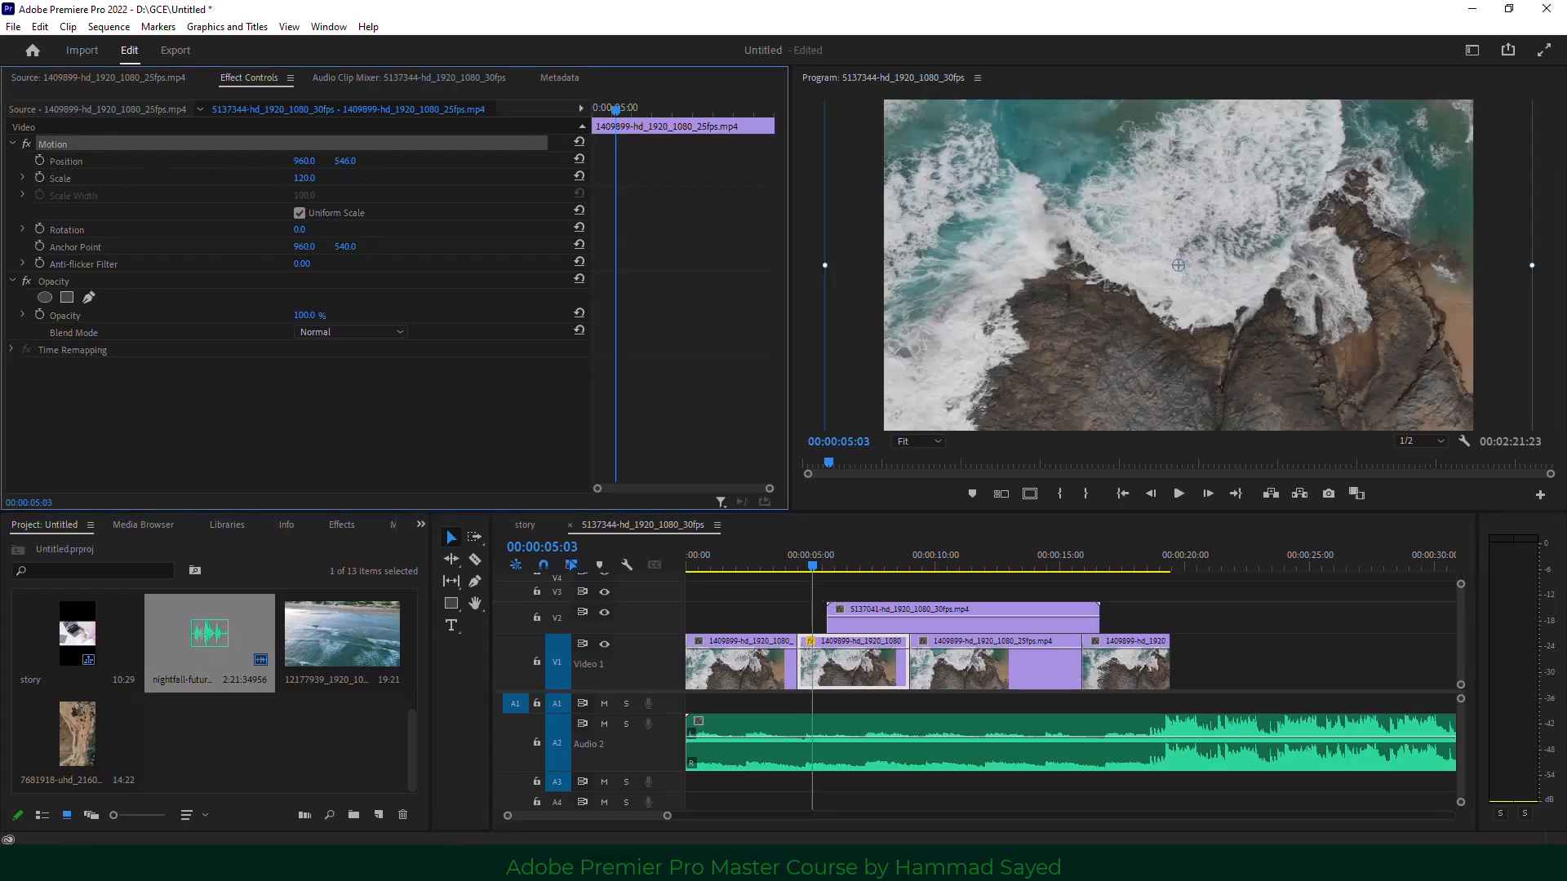
pyautogui.moveTo(346, 161); pyautogui.dragTo(289, 178)
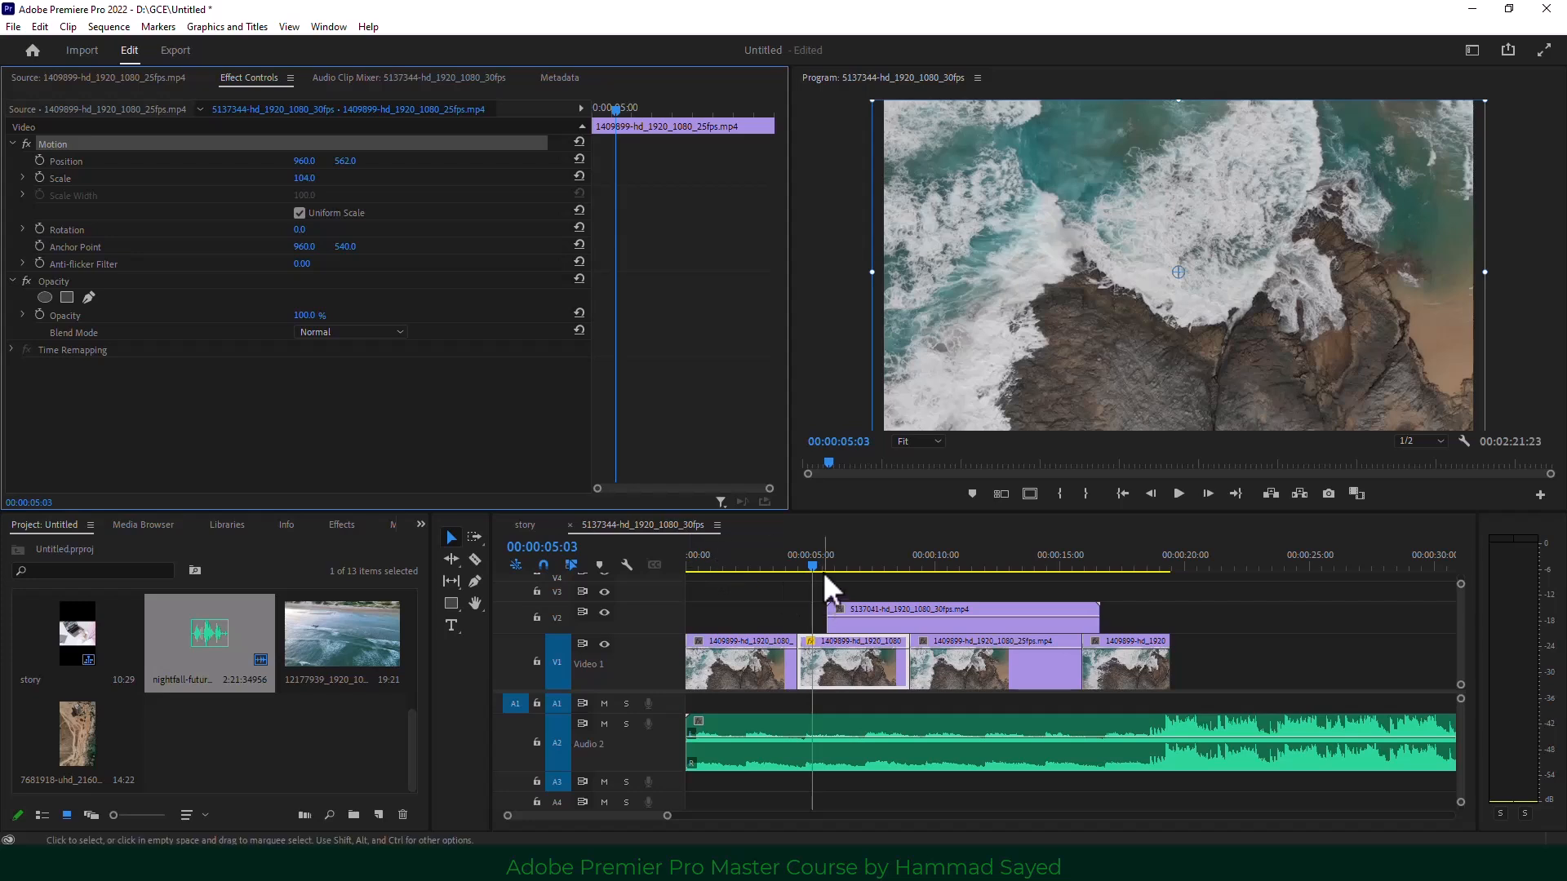
pyautogui.moveTo(815, 562); pyautogui.dragTo(868, 556)
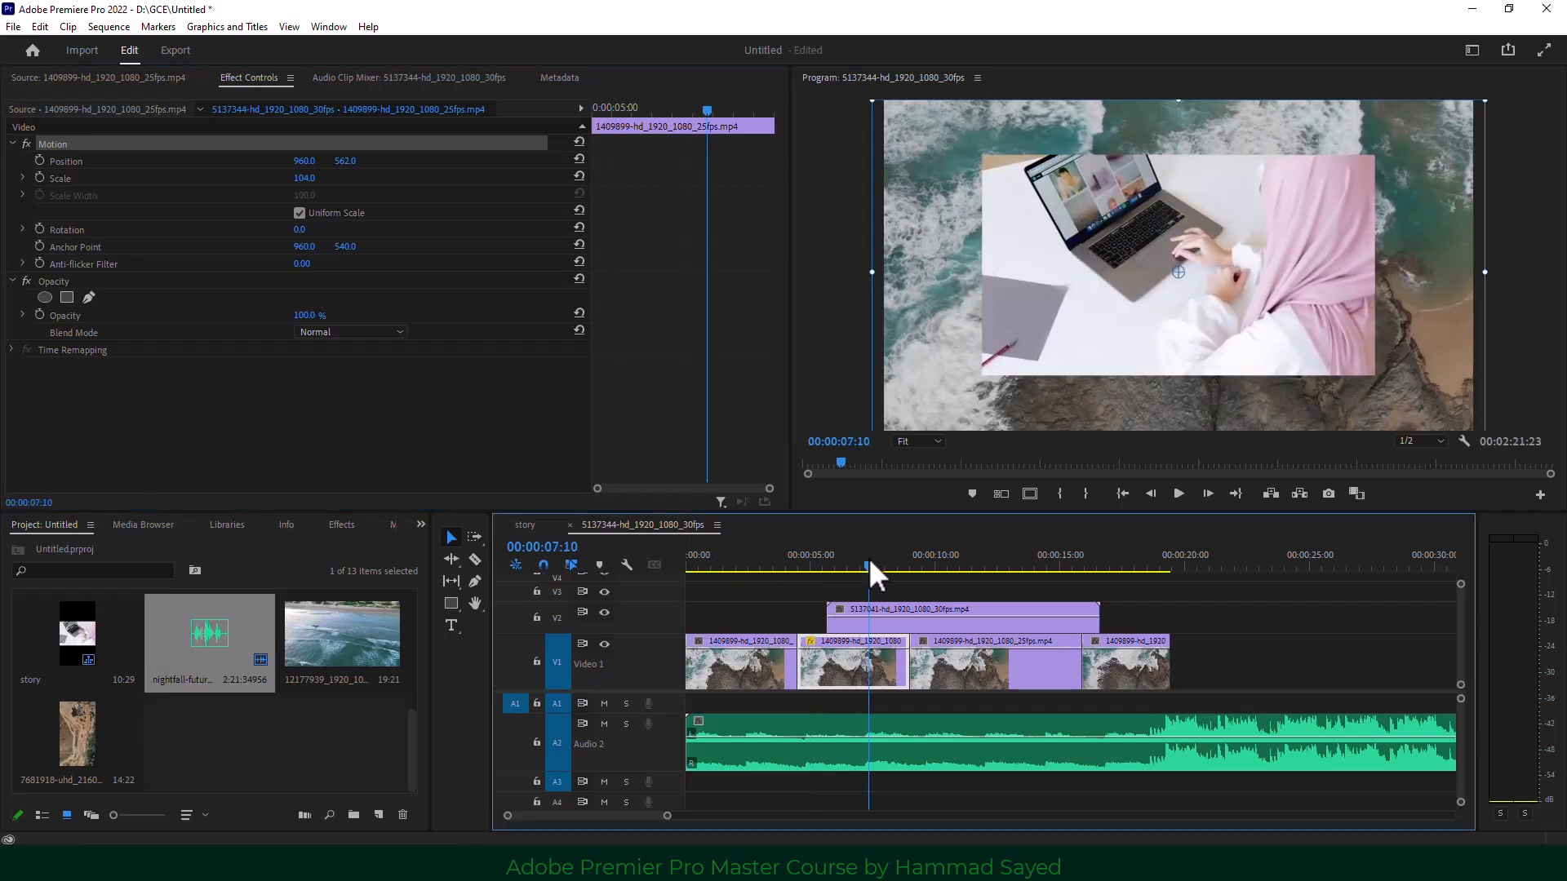
# Scale the V2 laptop clip to 166 and set its Rotation to -5.0°.
pyautogui.click(846, 625)
pyautogui.moveTo(305, 177); pyautogui.dragTo(358, 177)
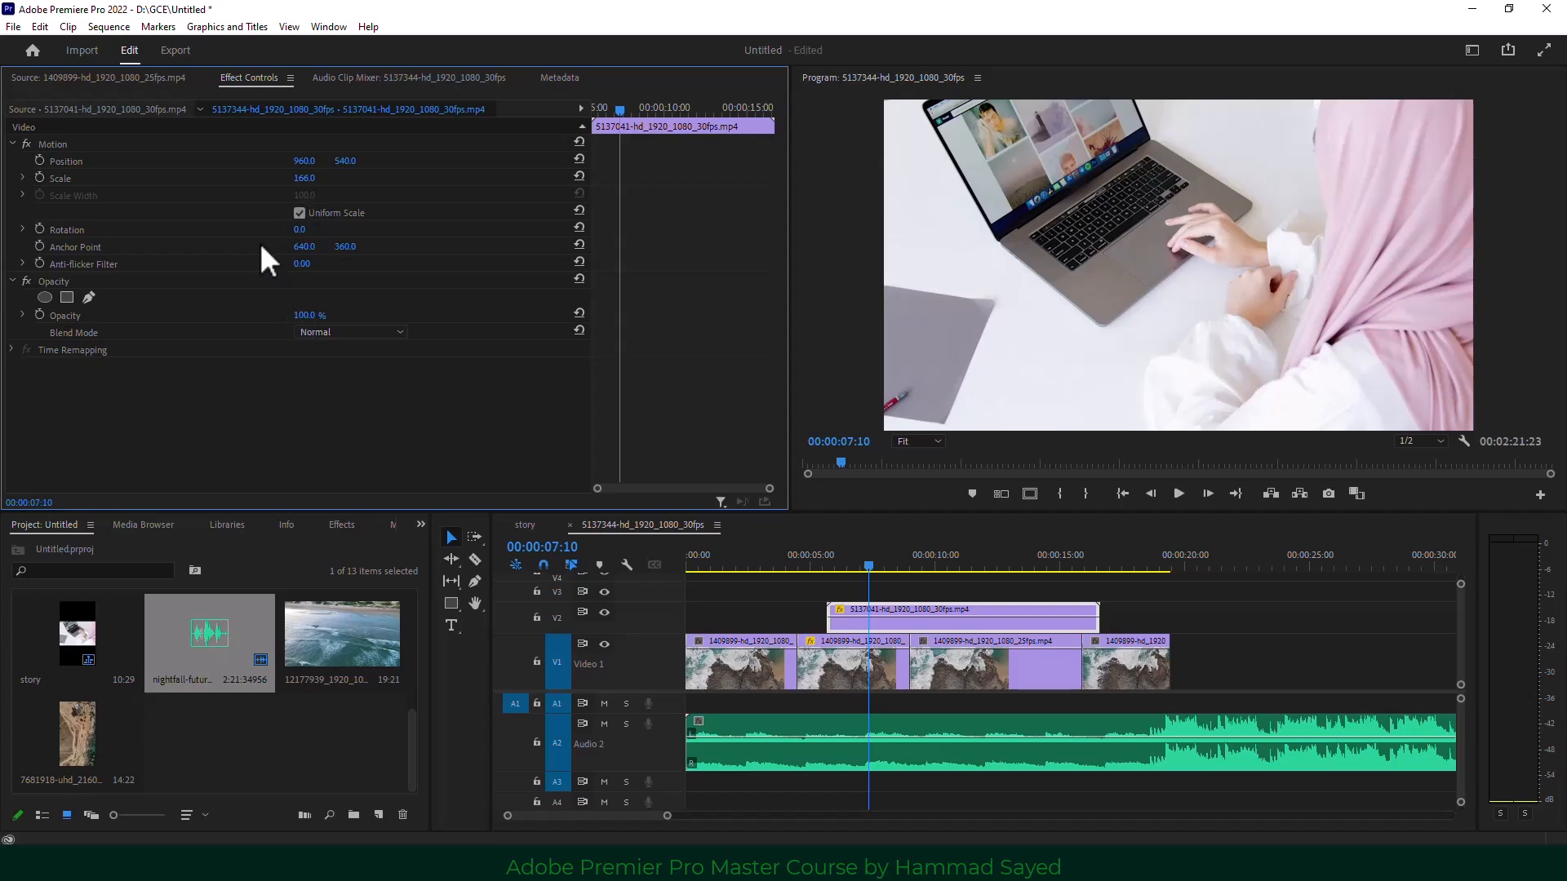
pyautogui.moveTo(302, 230); pyautogui.dragTo(297, 230)
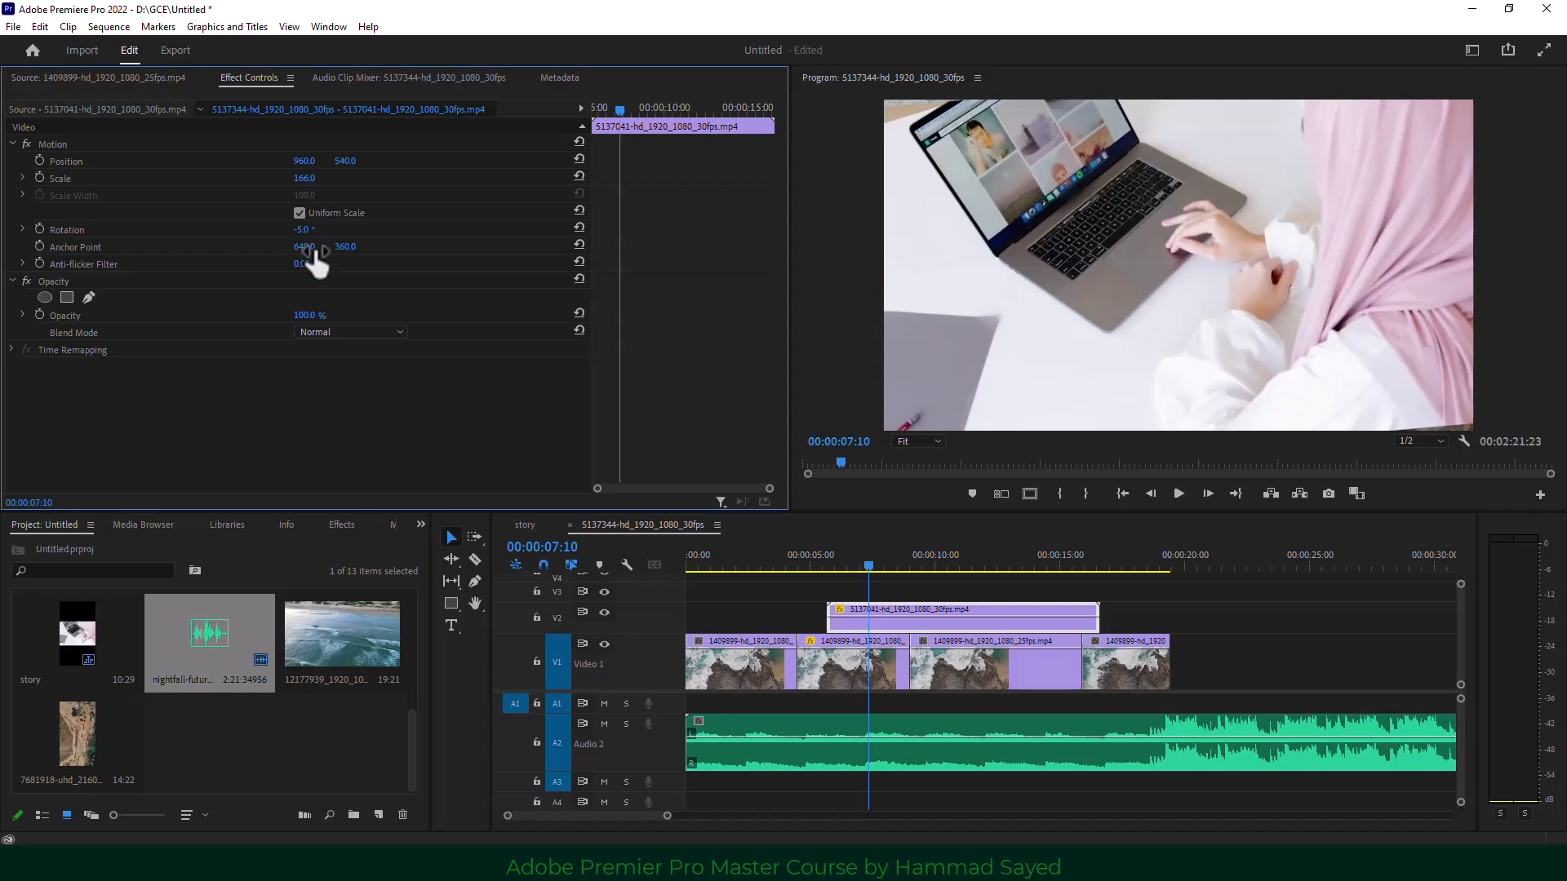
# Import the business-person-futuristic-business-environment image from Downloads and select the V2 laptop clip.
pyautogui.click(318, 742)
pyautogui.scroll(3, 214, 722)
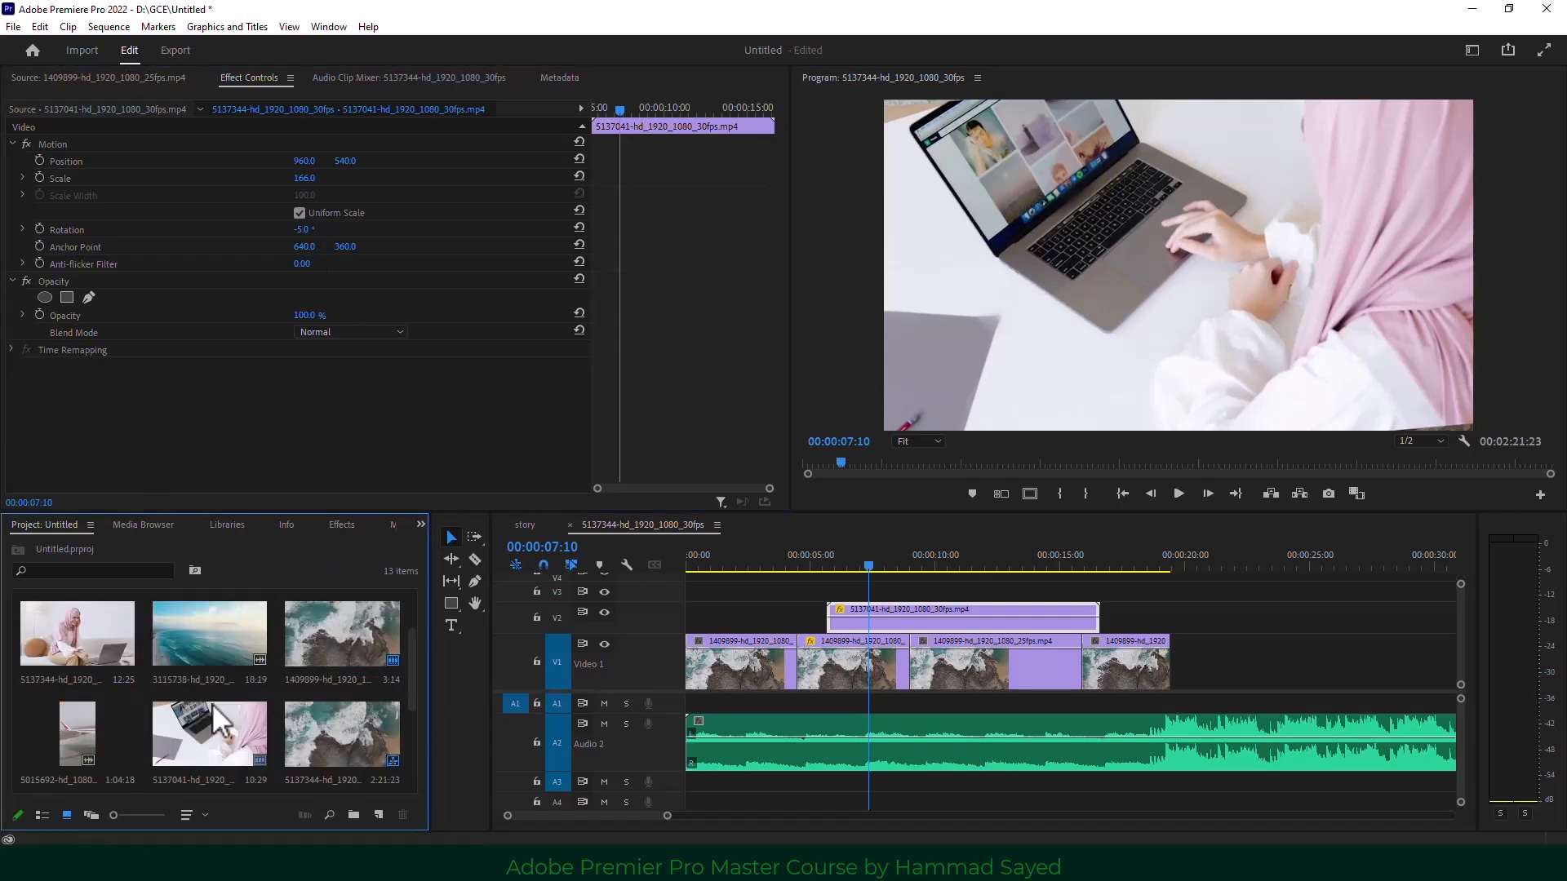
pyautogui.scroll(-3, 317, 702)
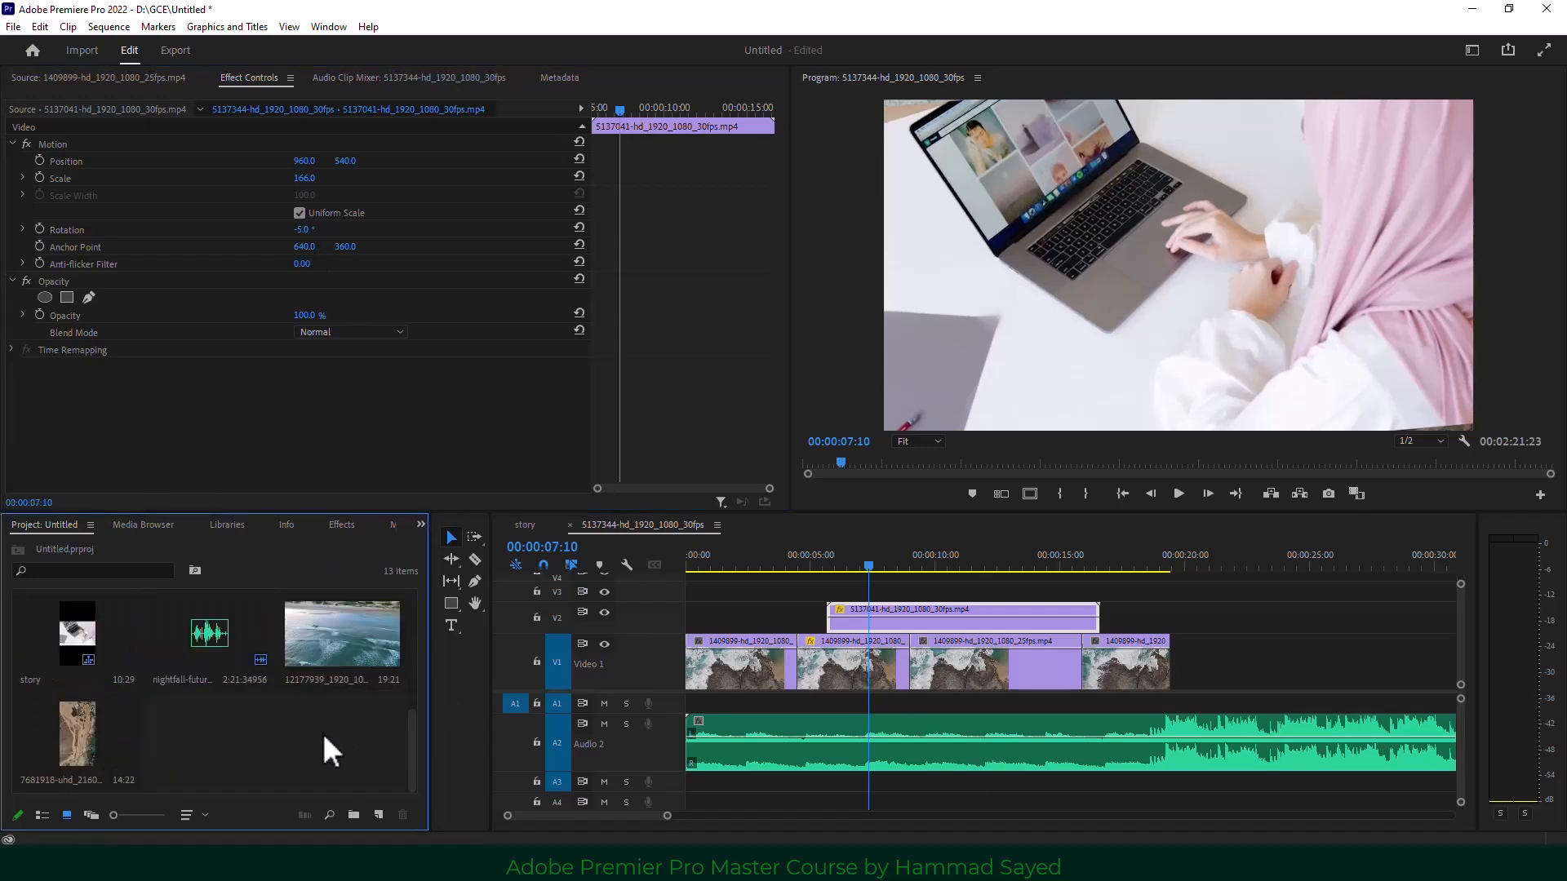
pyautogui.doubleClick(321, 735)
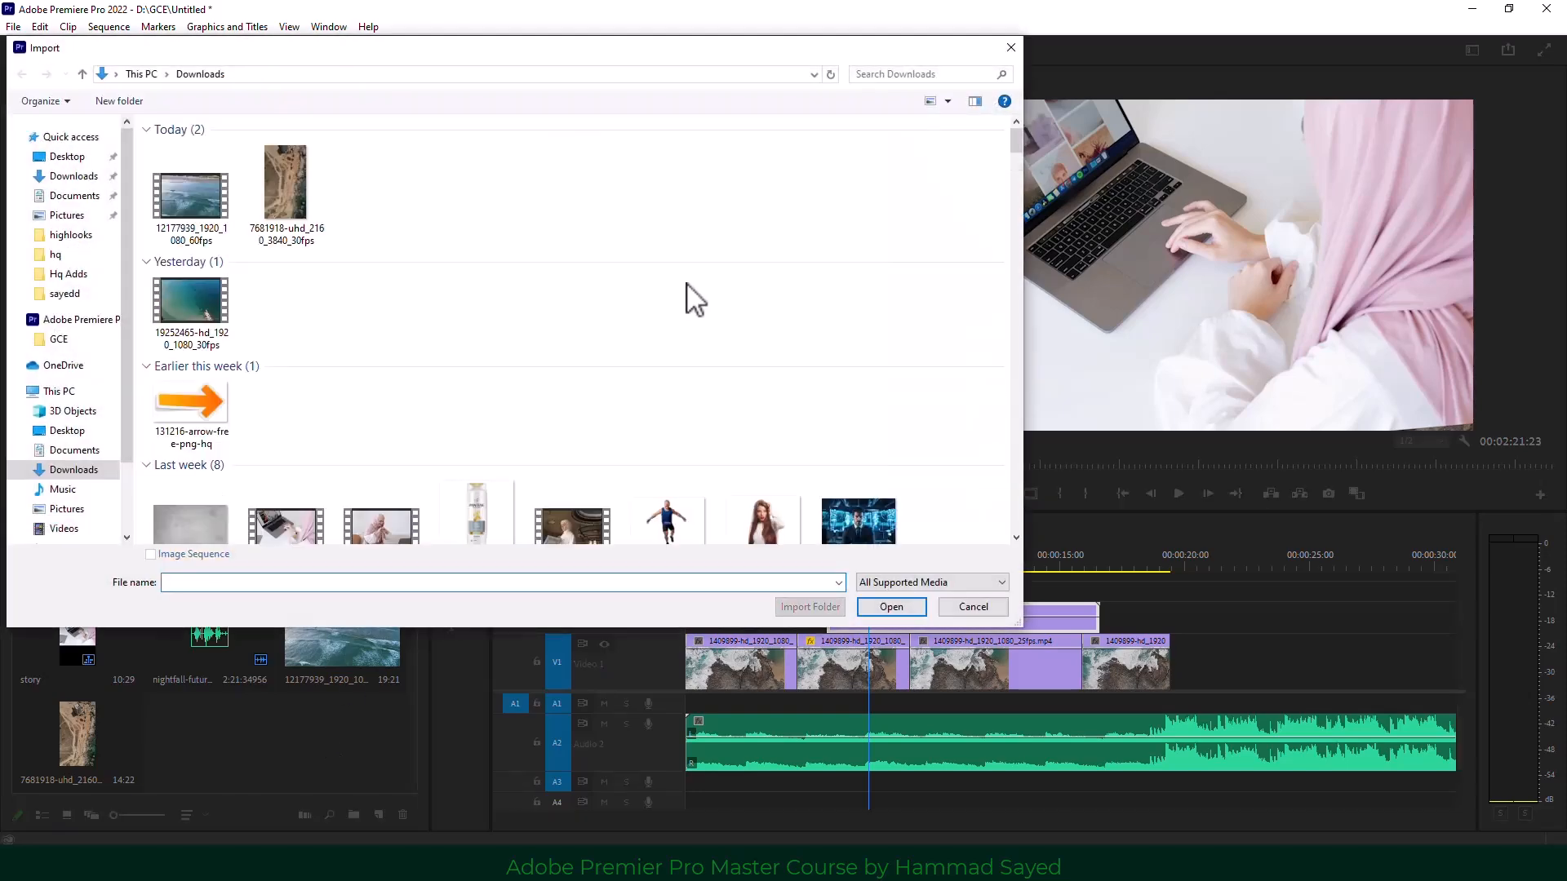
pyautogui.click(850, 322)
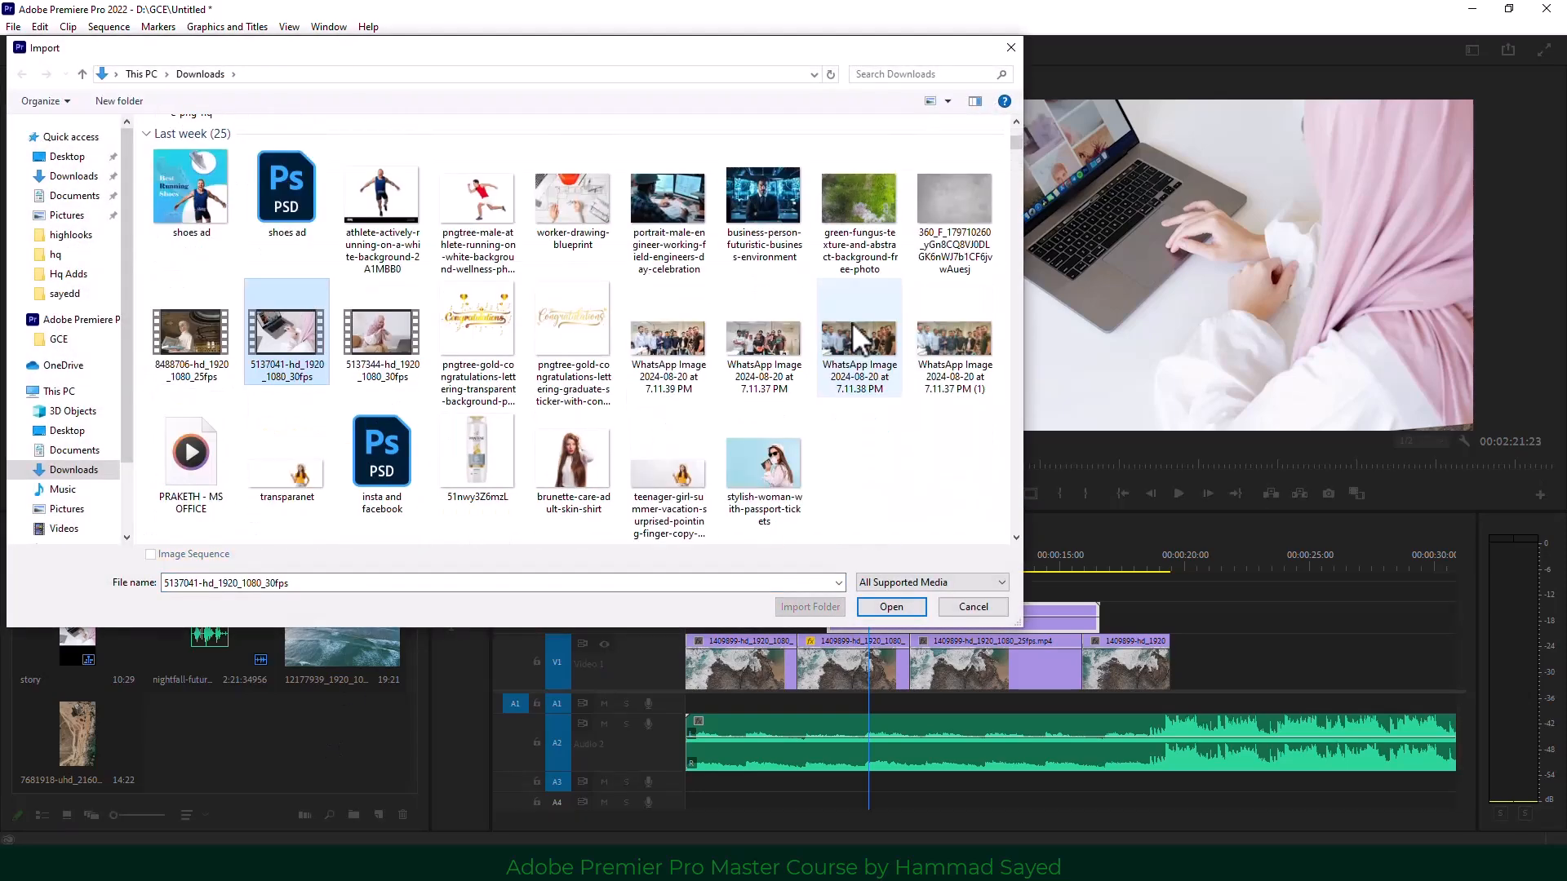
pyautogui.doubleClick(770, 207)
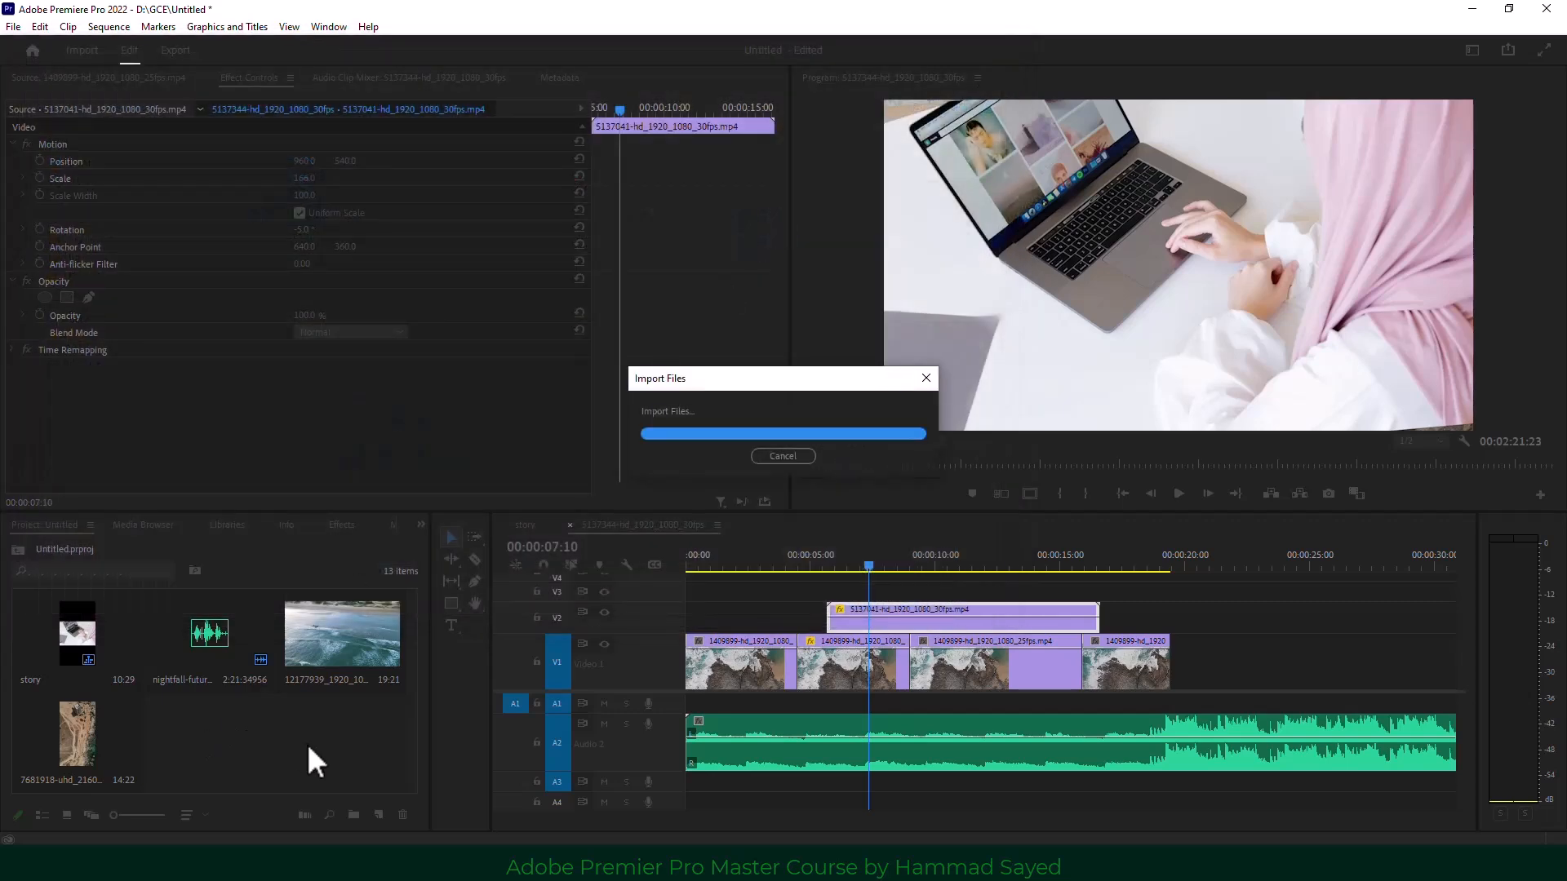
pyautogui.click(1172, 581)
pyautogui.click(1065, 615)
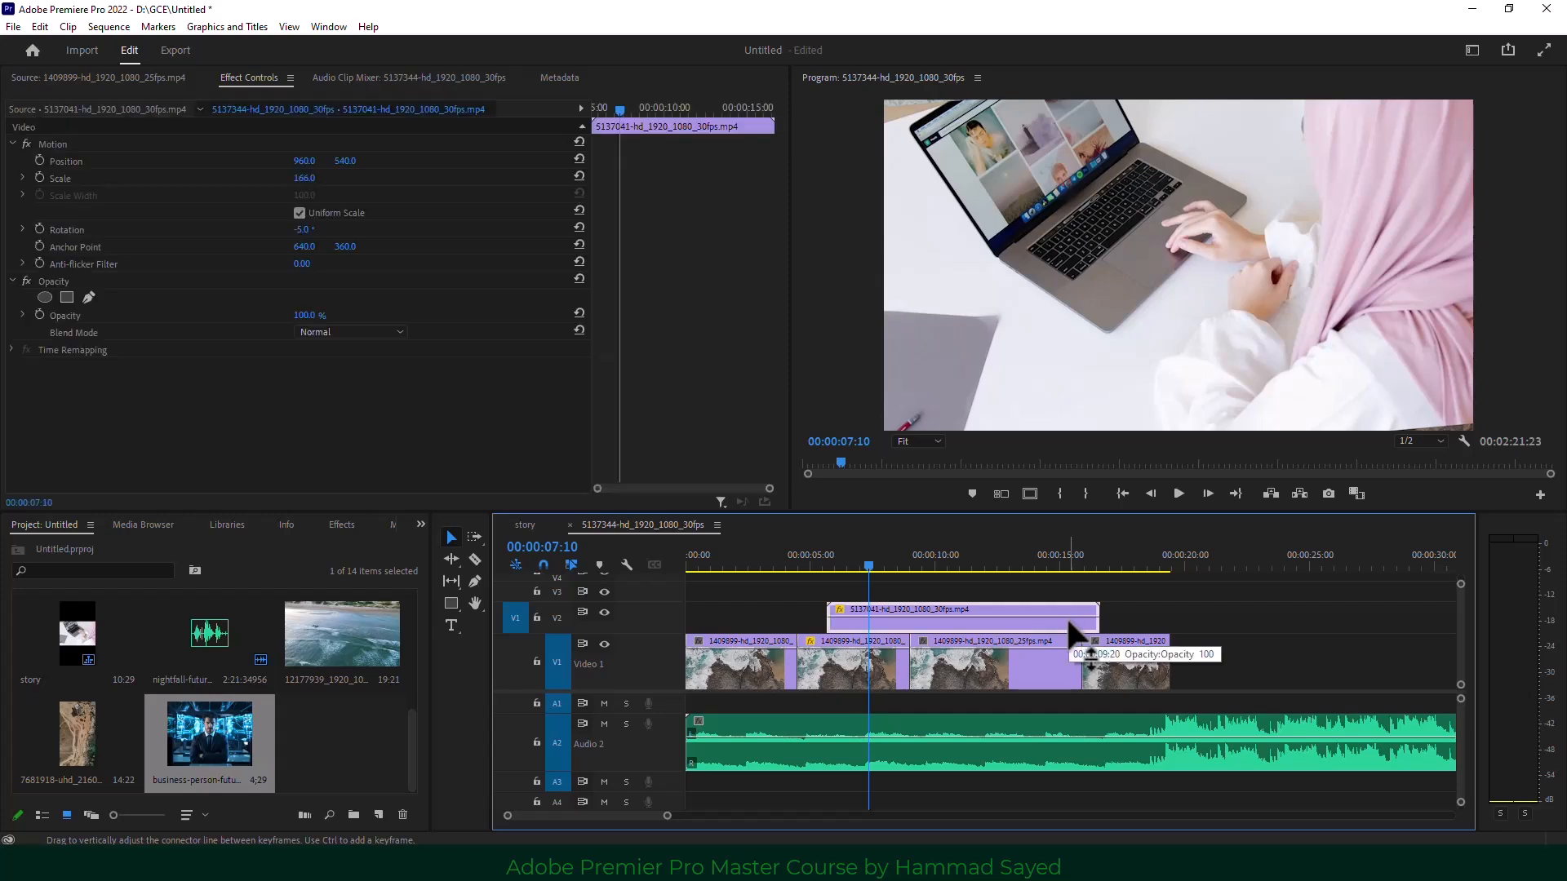
# Replace the V2 laptop clip with the business-person image, scaled down to 31.
pyautogui.press('Delete')
pyautogui.moveTo(280, 712); pyautogui.dragTo(846, 605)
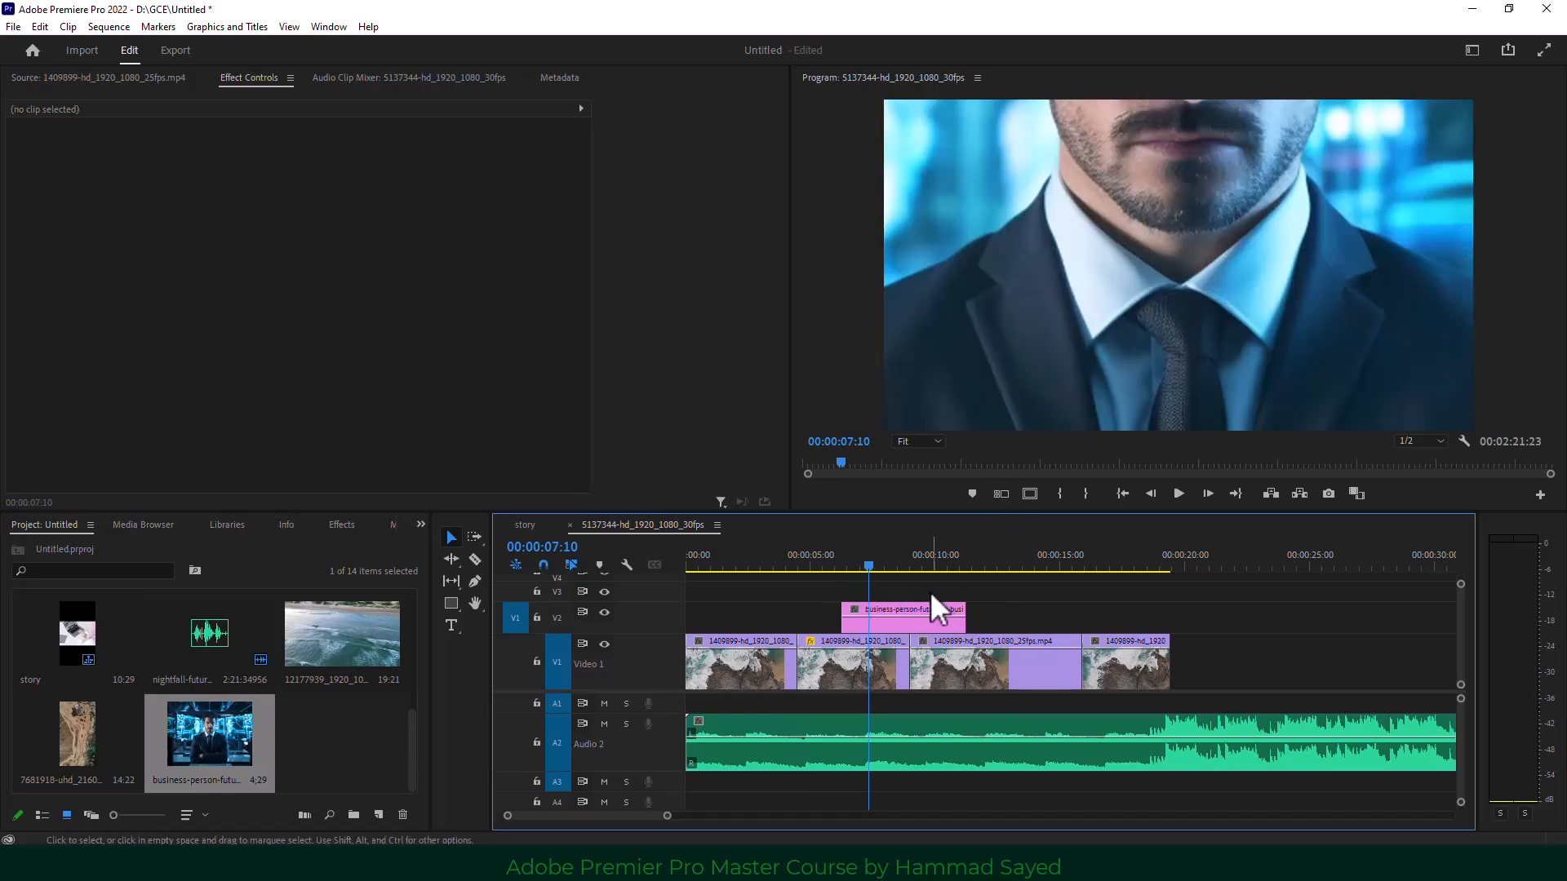
pyautogui.click(898, 615)
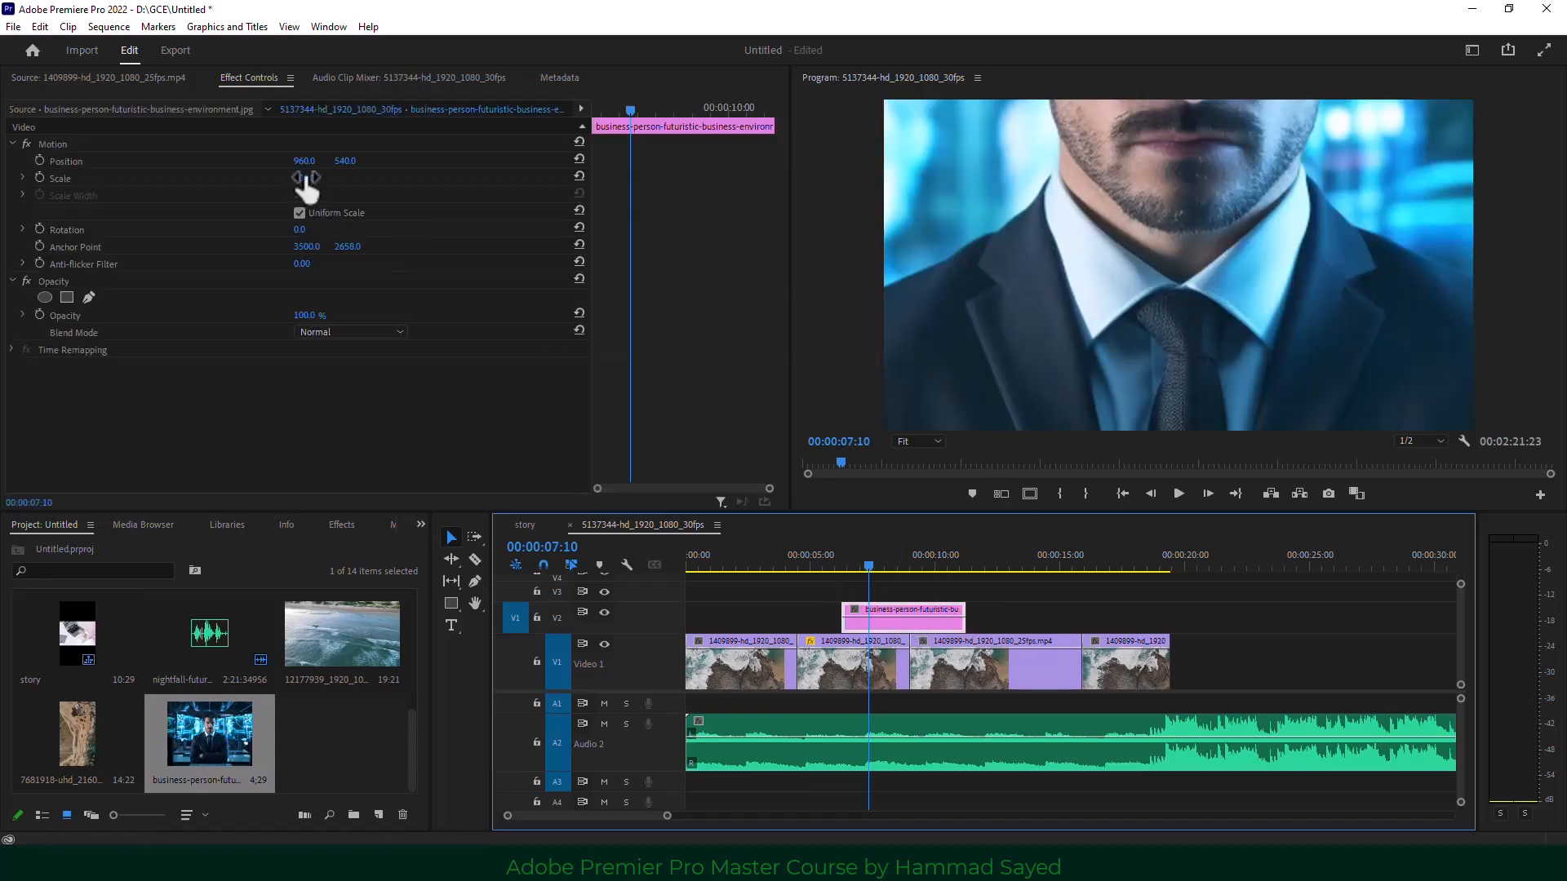
pyautogui.moveTo(307, 188); pyautogui.dragTo(256, 188)
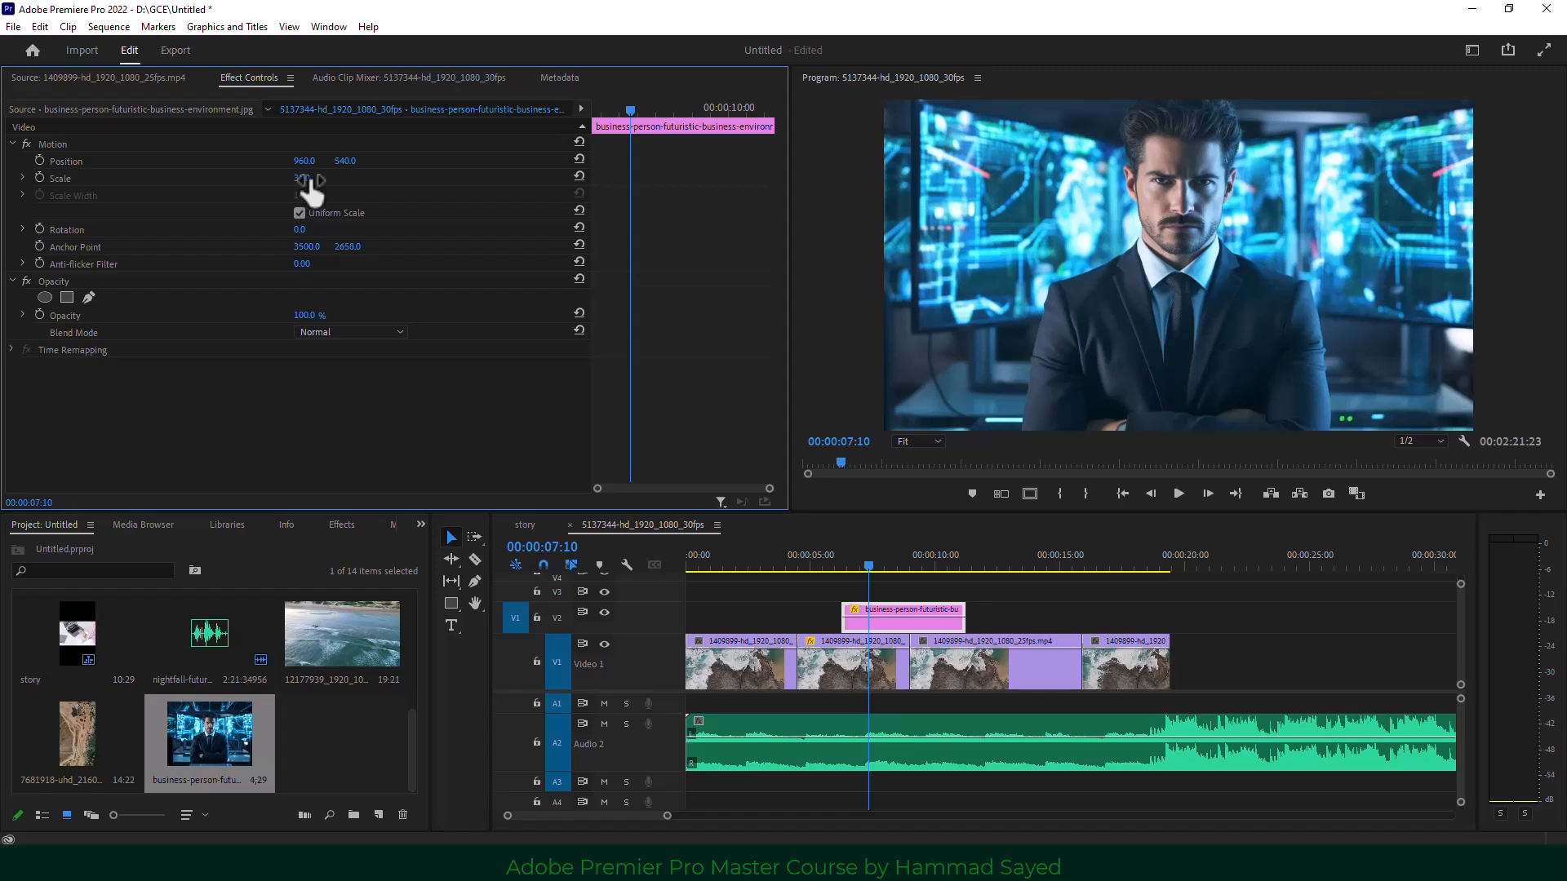
pyautogui.click(872, 565)
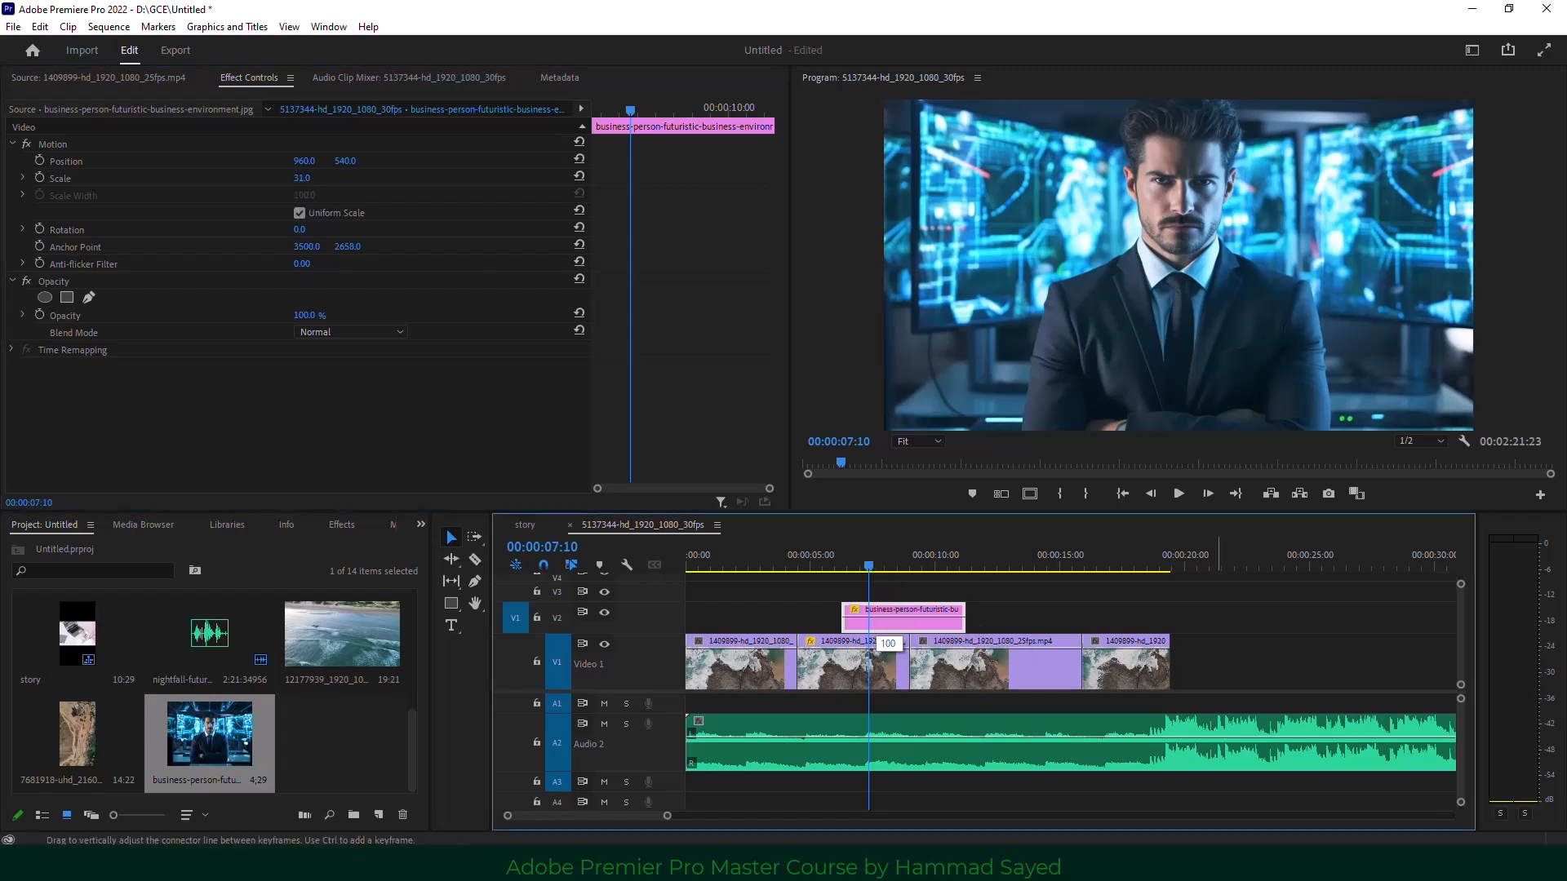
# Set the image's opacity to 100% and position it on V2 around 00:00:09–00:00:14.
pyautogui.moveTo(892, 619); pyautogui.dragTo(1216, 661)
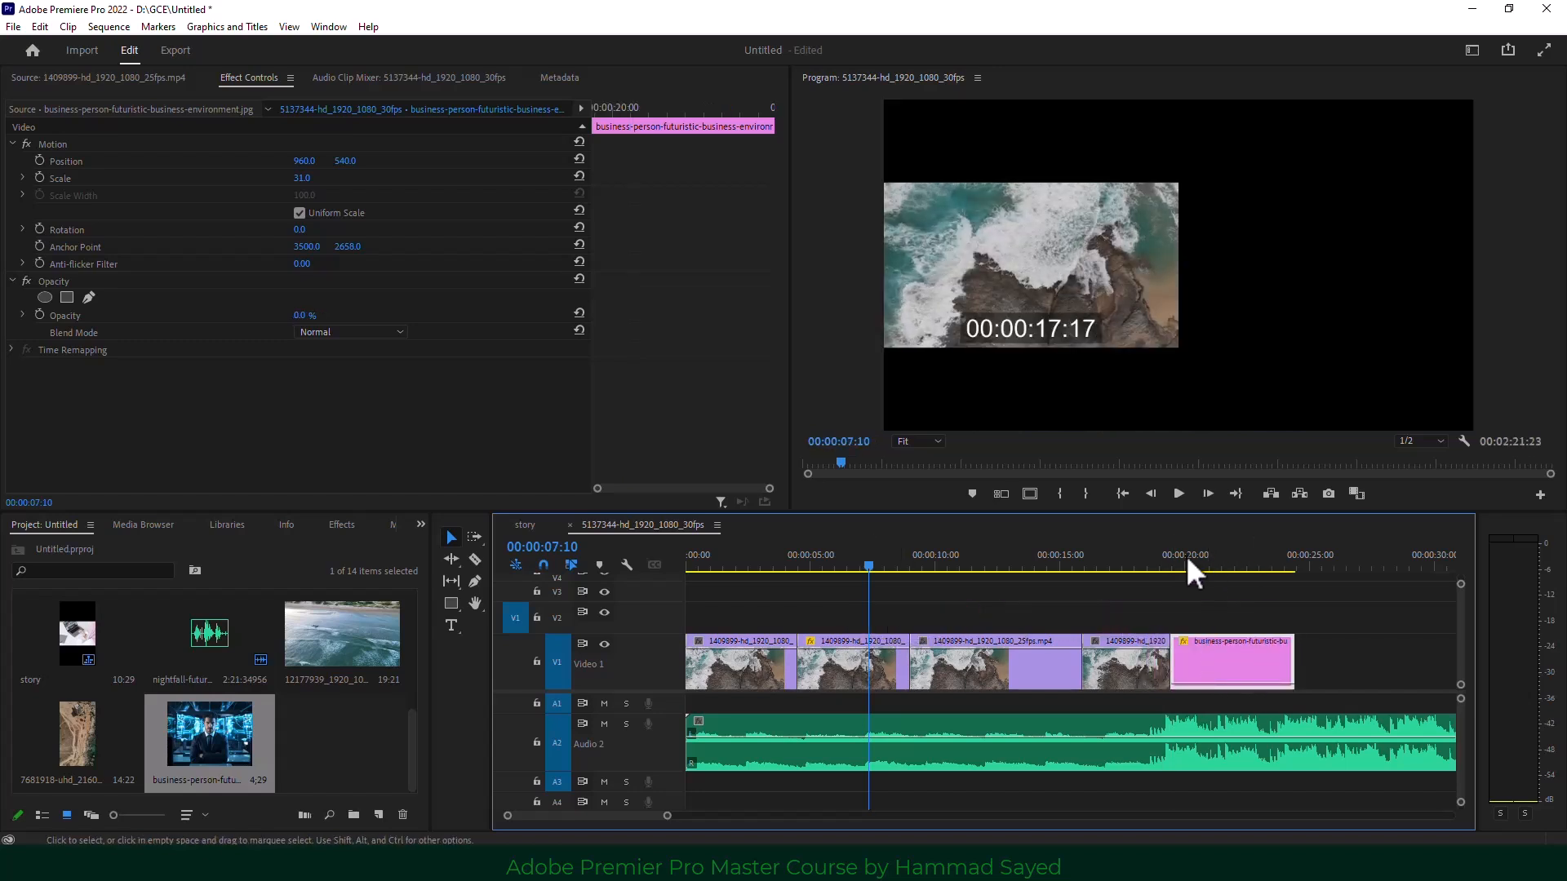
pyautogui.click(1146, 561)
pyautogui.click(1224, 563)
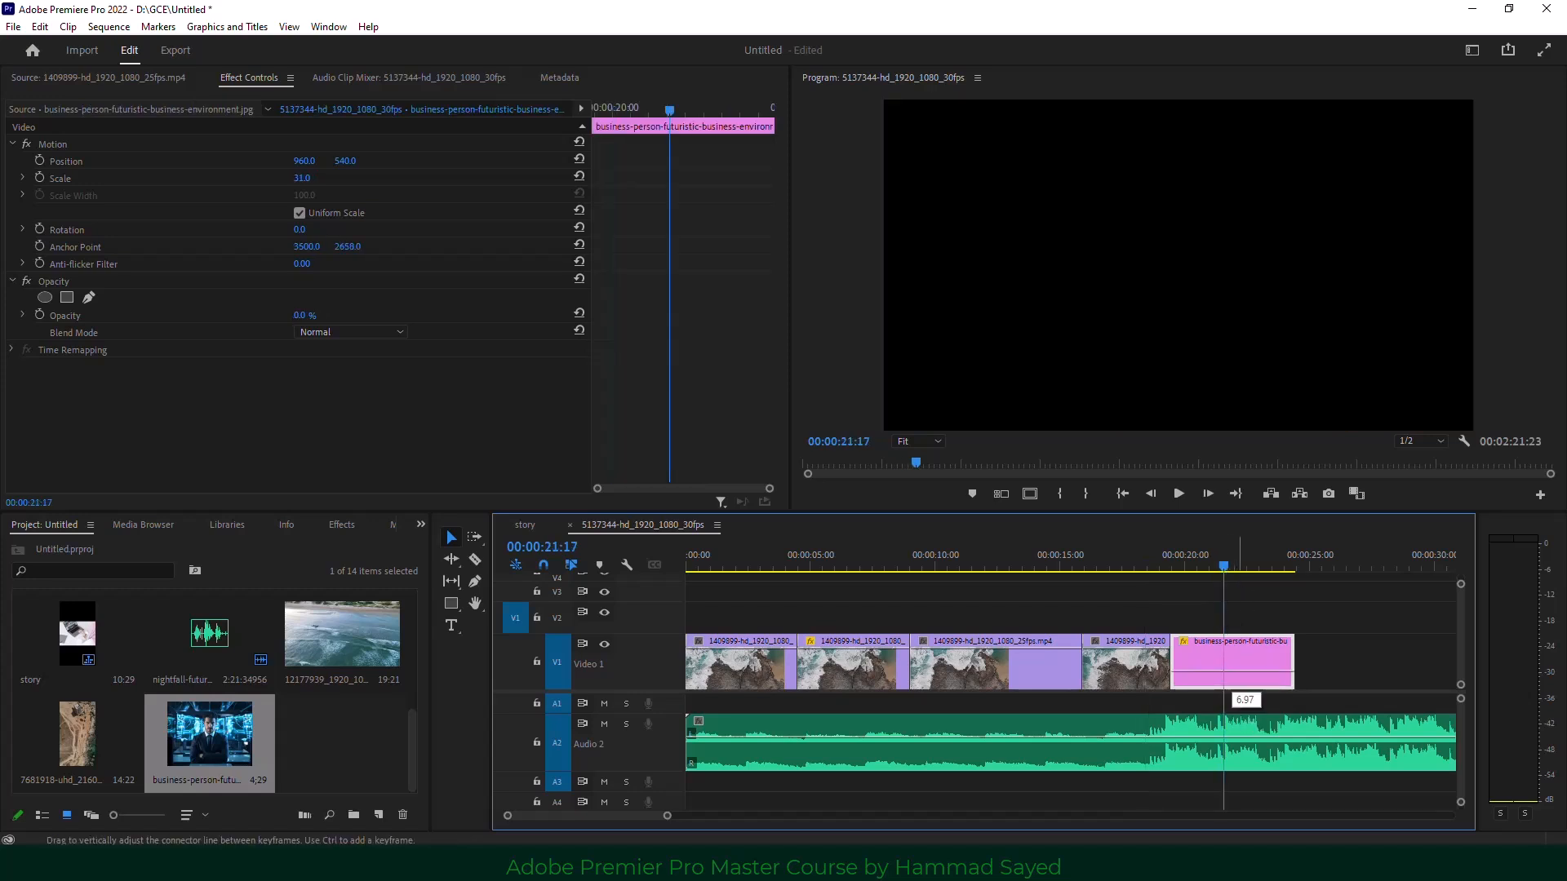
pyautogui.moveTo(1233, 687); pyautogui.dragTo(1232, 638)
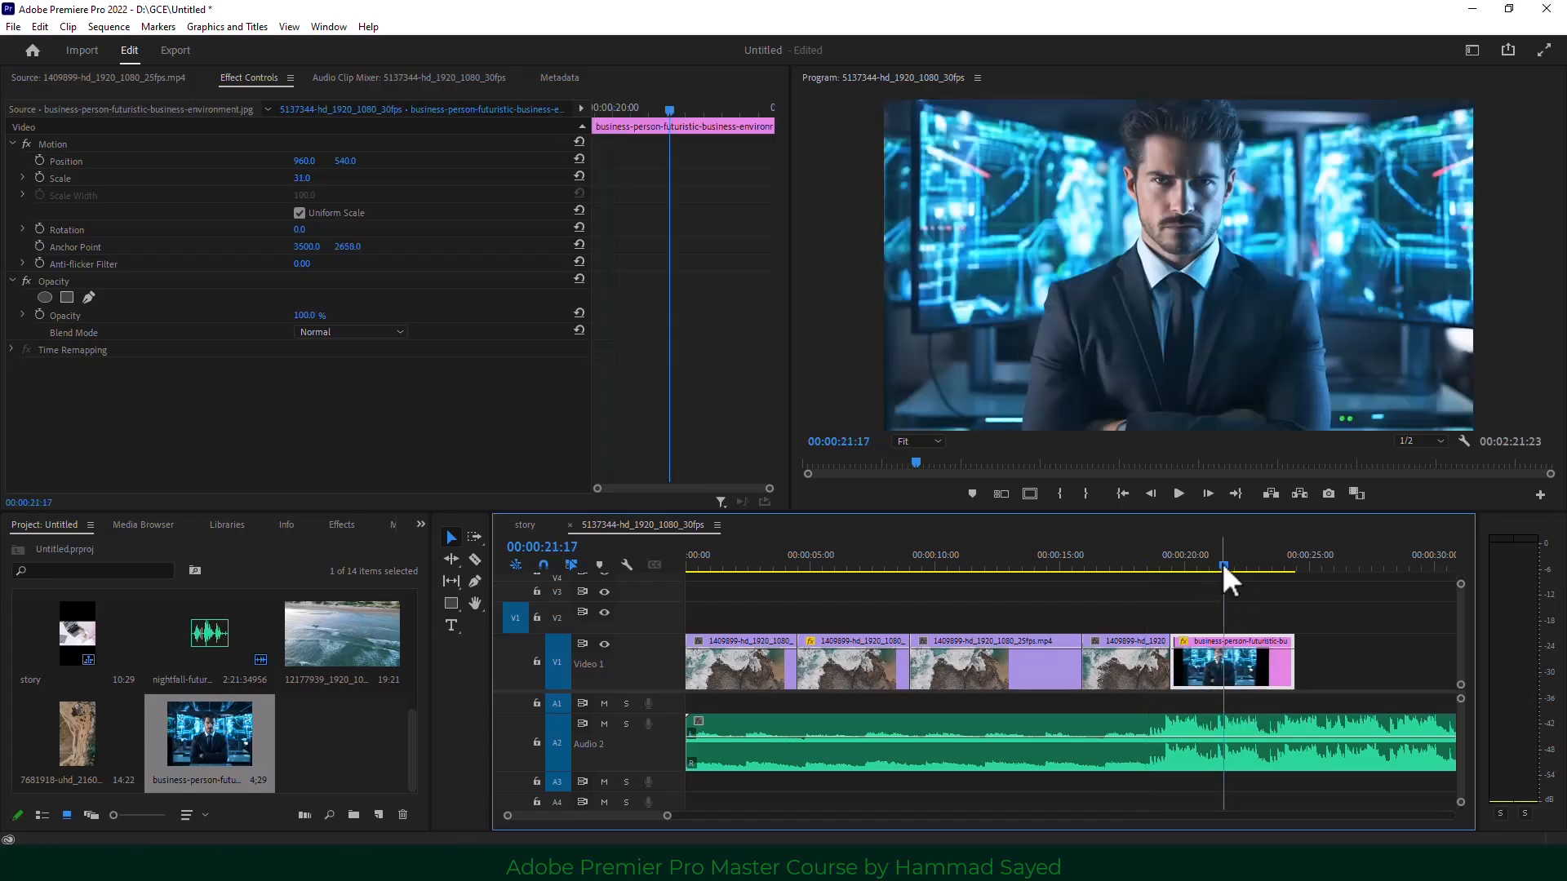
pyautogui.moveTo(1221, 561); pyautogui.dragTo(1191, 565)
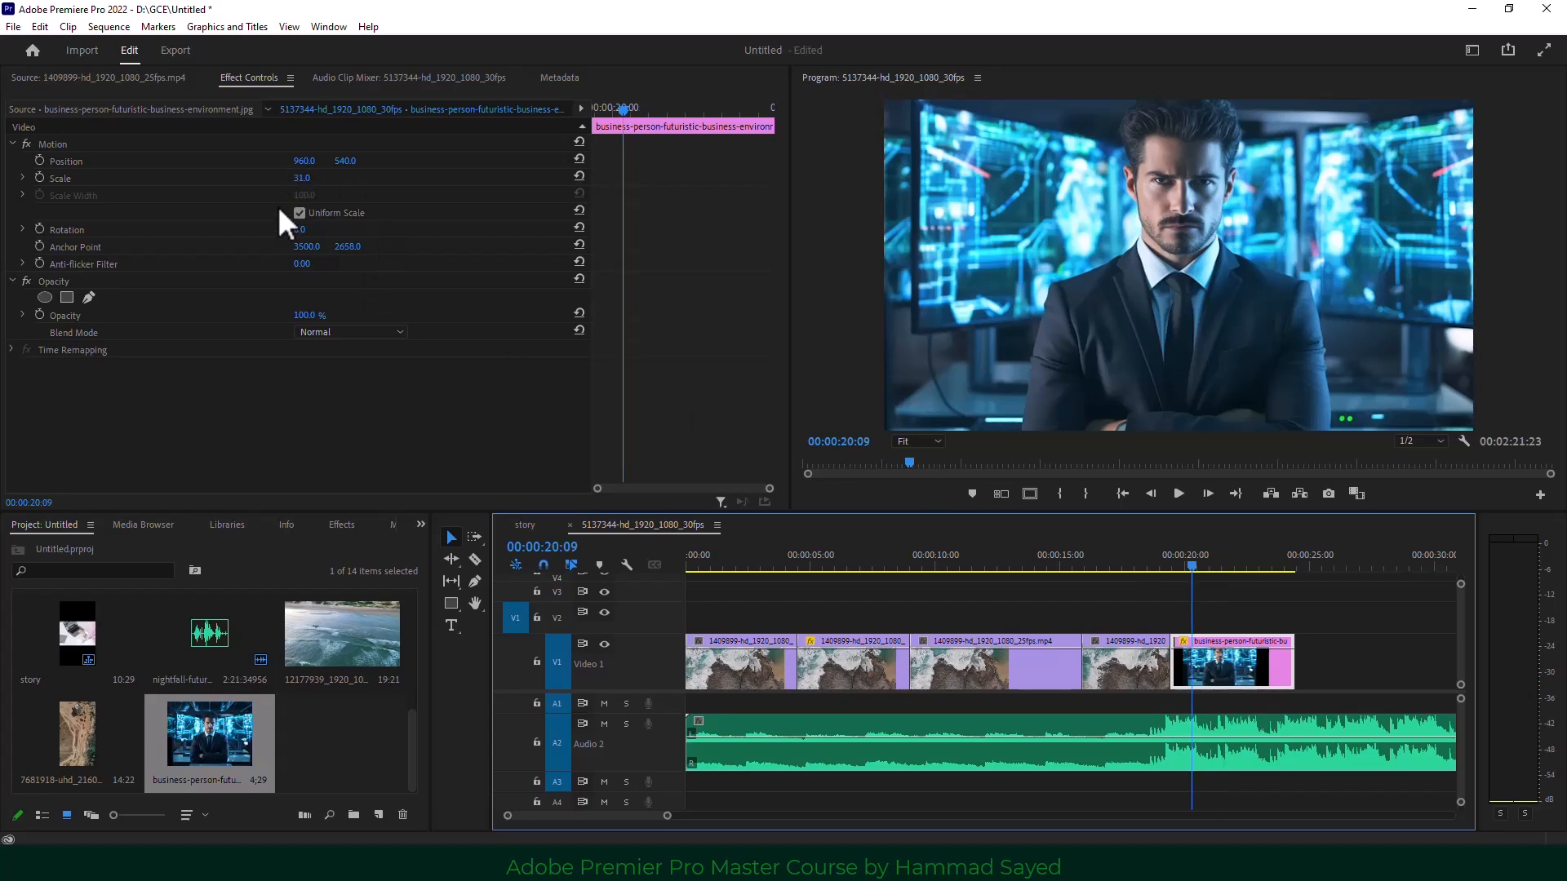
pyautogui.moveTo(993, 561); pyautogui.dragTo(1095, 563)
pyautogui.moveTo(1234, 677); pyautogui.dragTo(991, 640)
pyautogui.click(963, 563)
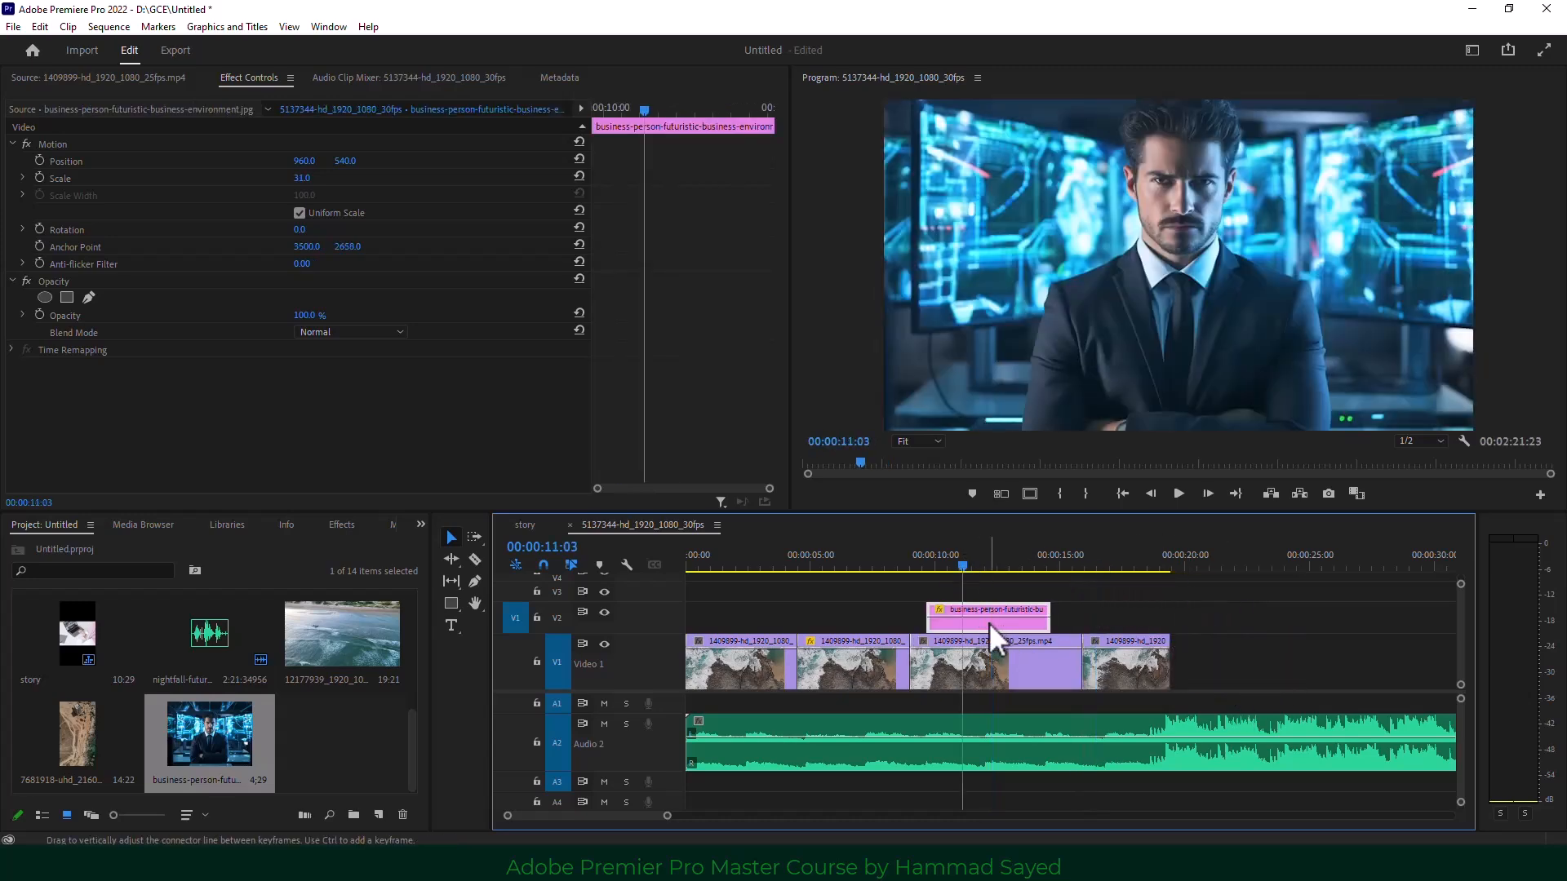
# Shrink the business-person image to Scale 5 at Position 289, 152, top-left.
pyautogui.moveTo(313, 173); pyautogui.dragTo(92, 160)
pyautogui.moveTo(348, 161); pyautogui.dragTo(175, 161)
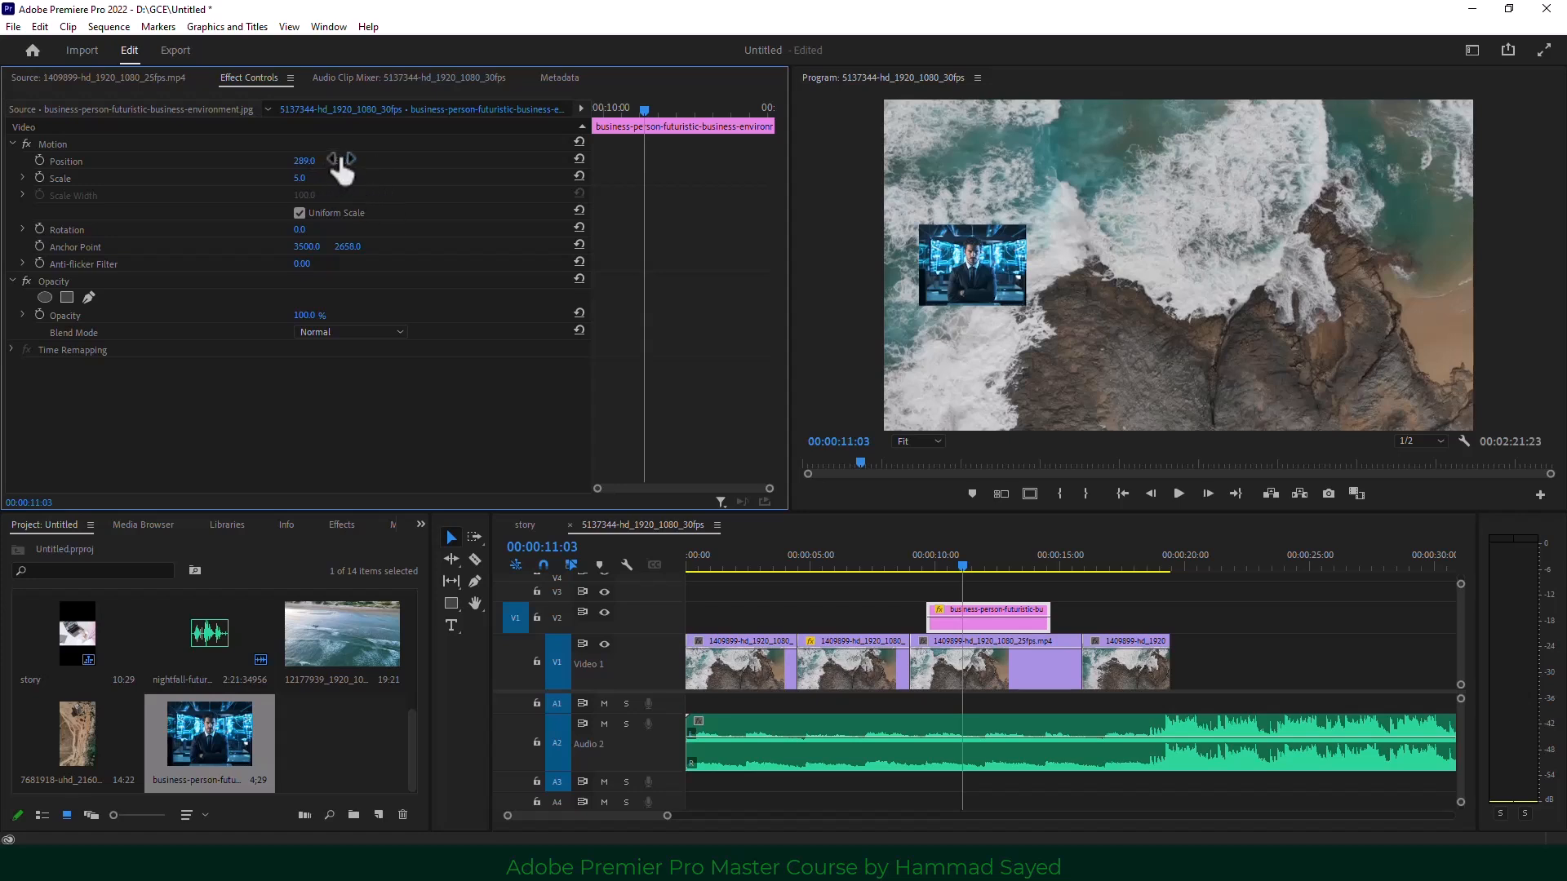
pyautogui.moveTo(343, 163); pyautogui.dragTo(250, 162)
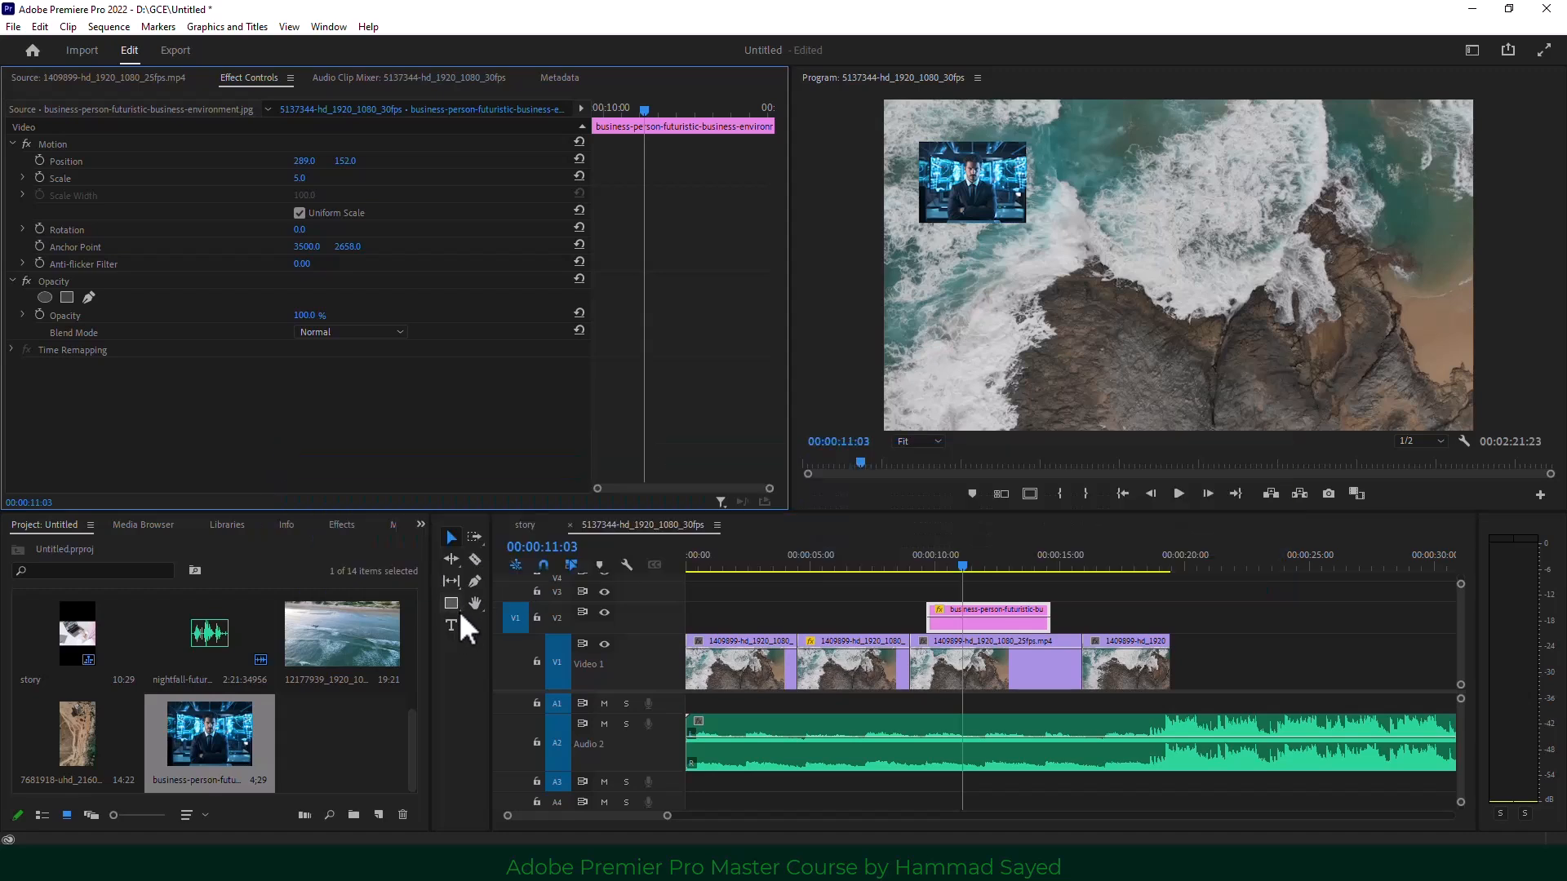
# Split the A2 music and last V1 clip near 00:00:19, deleting the V1 tail.
pyautogui.click(474, 559)
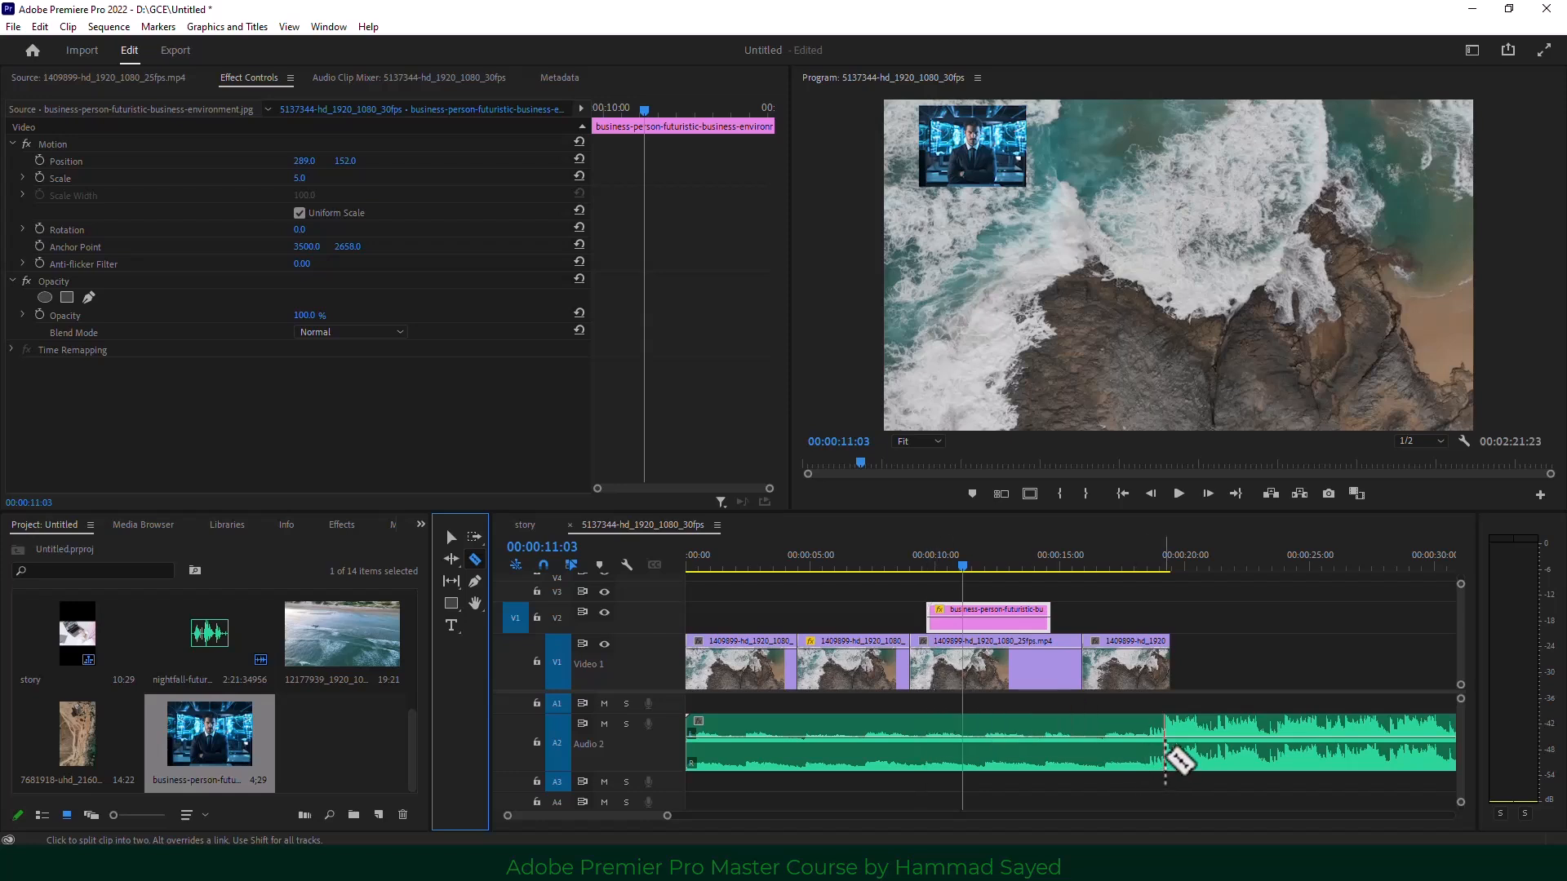
pyautogui.click(1183, 744)
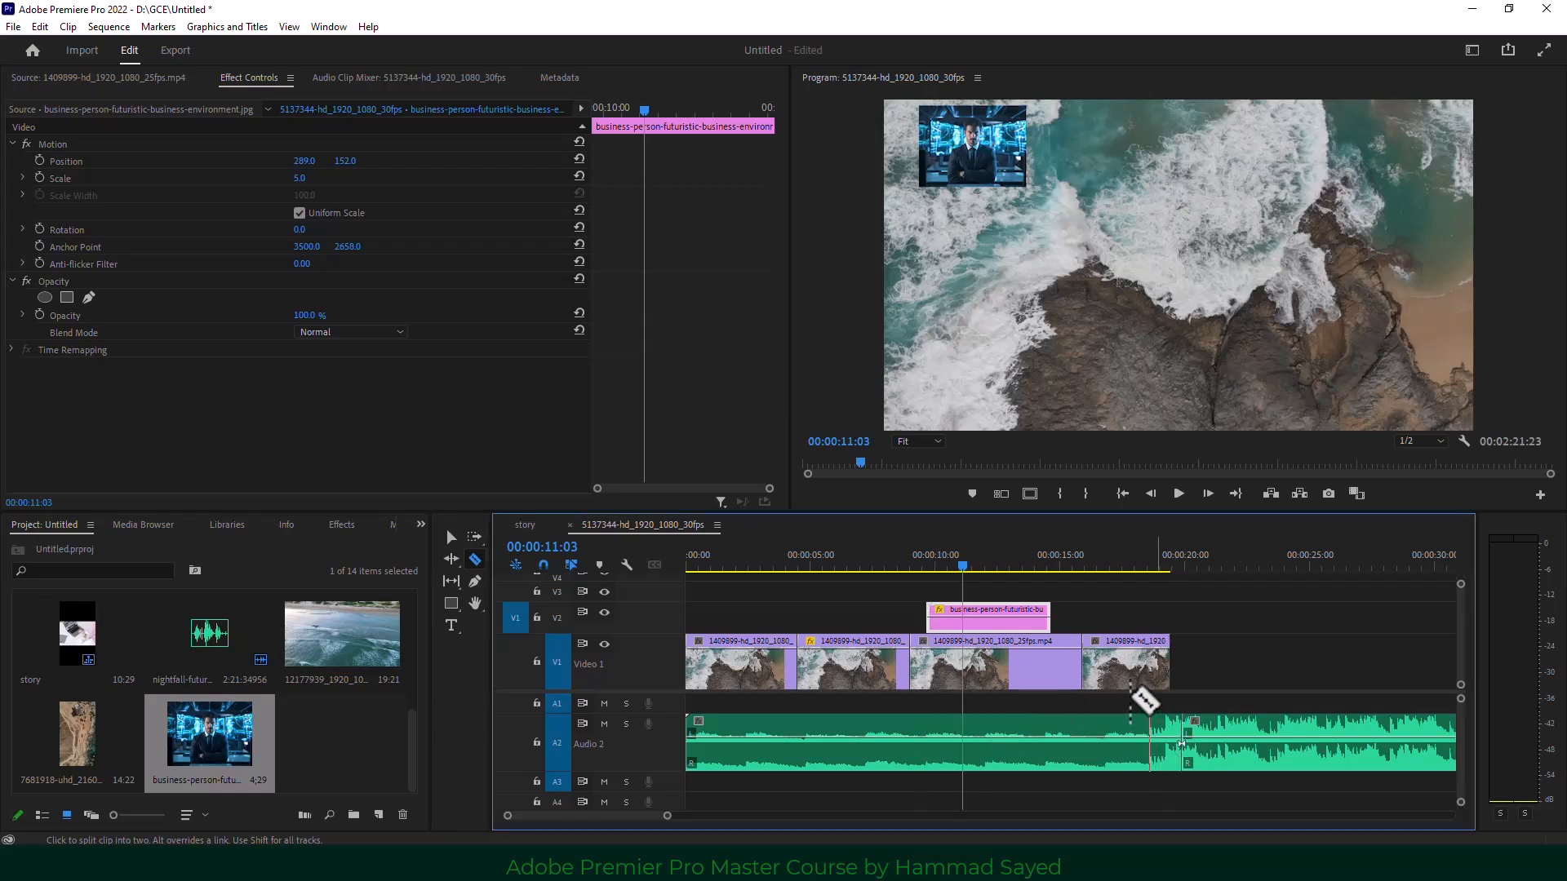
pyautogui.click(1127, 667)
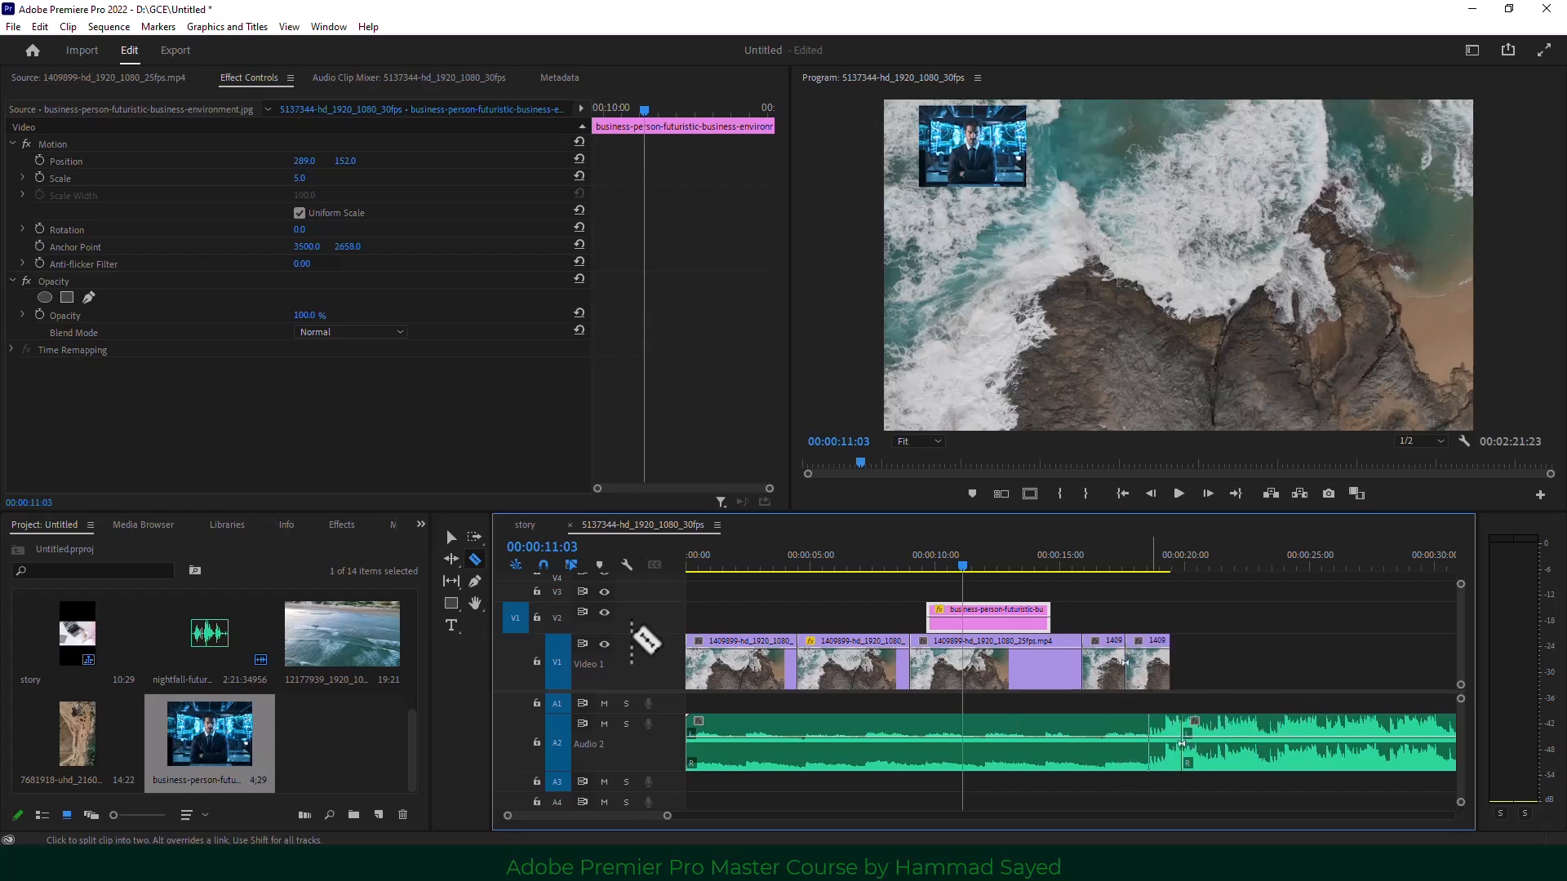
pyautogui.click(453, 537)
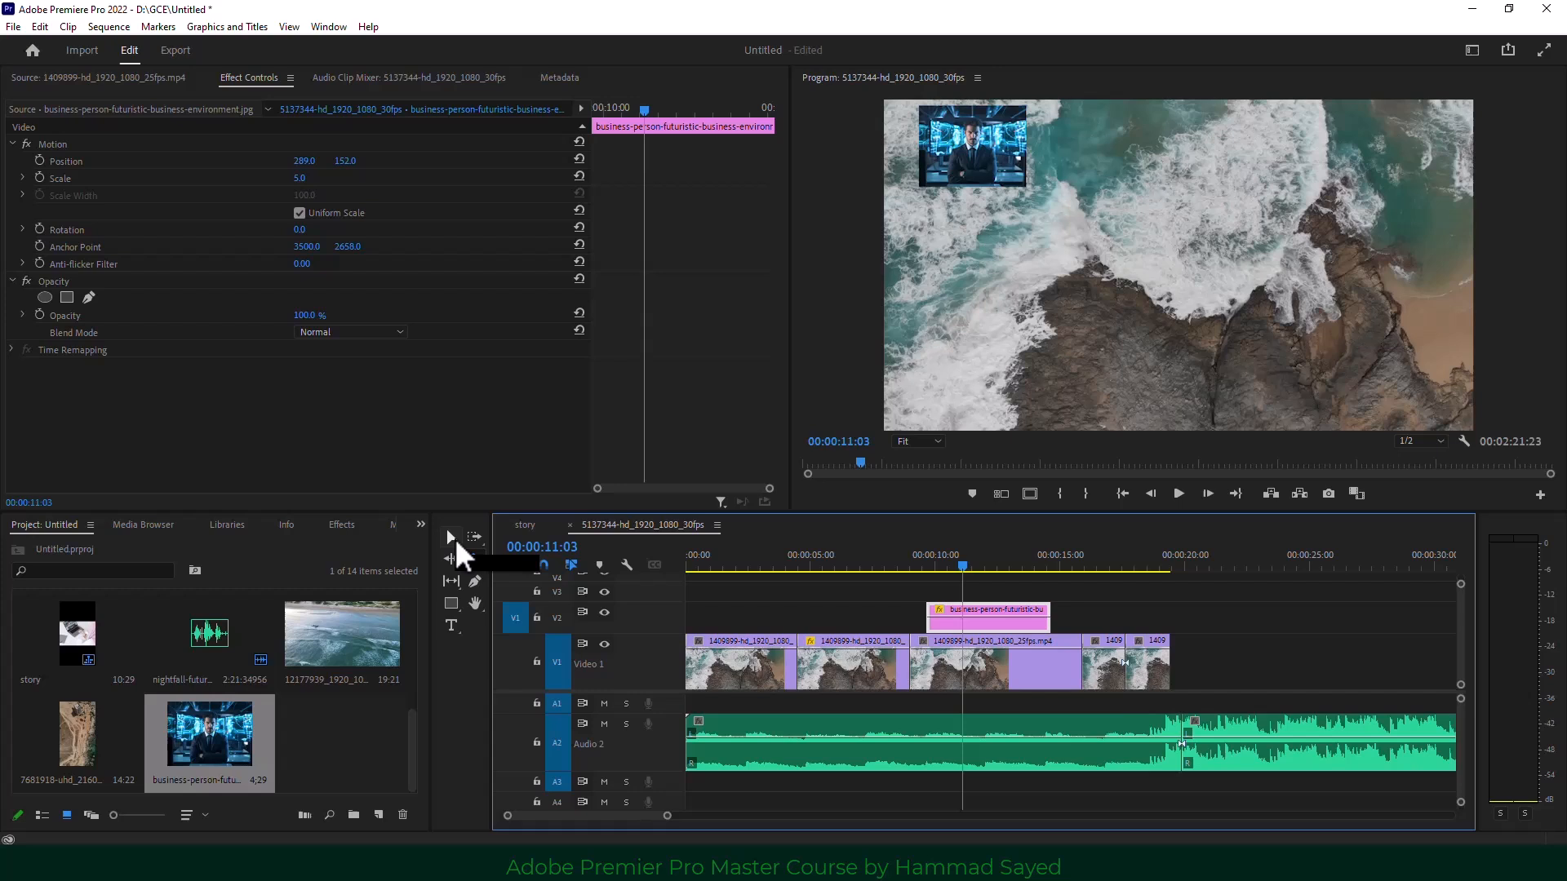
pyautogui.click(1147, 671)
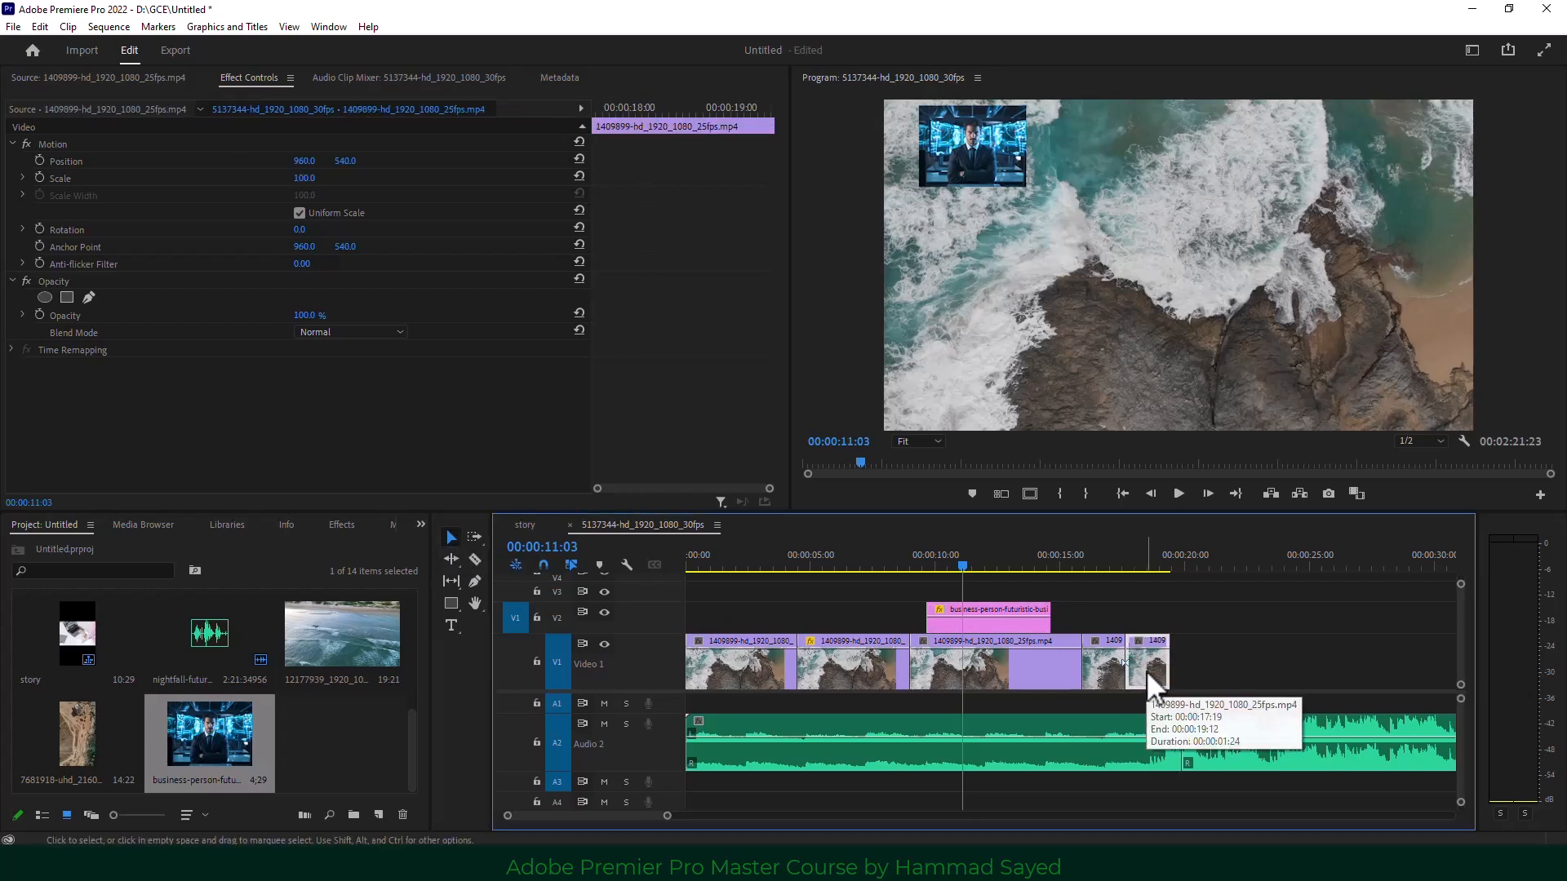
pyautogui.press('Delete')
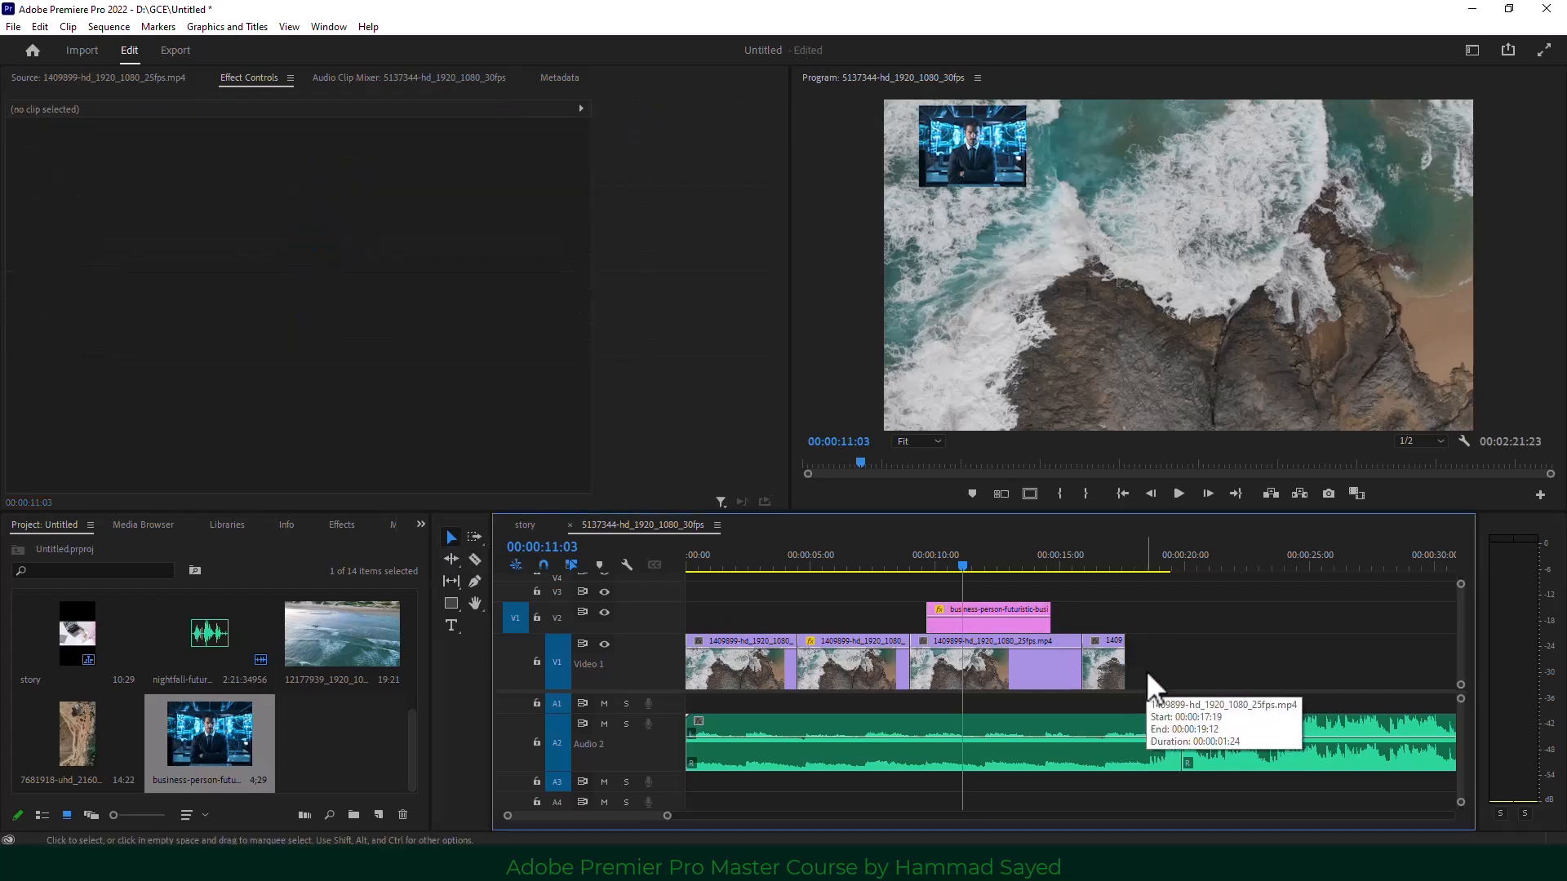
# Delete the business-person image overlay and the second music clip on A2.
pyautogui.click(976, 625)
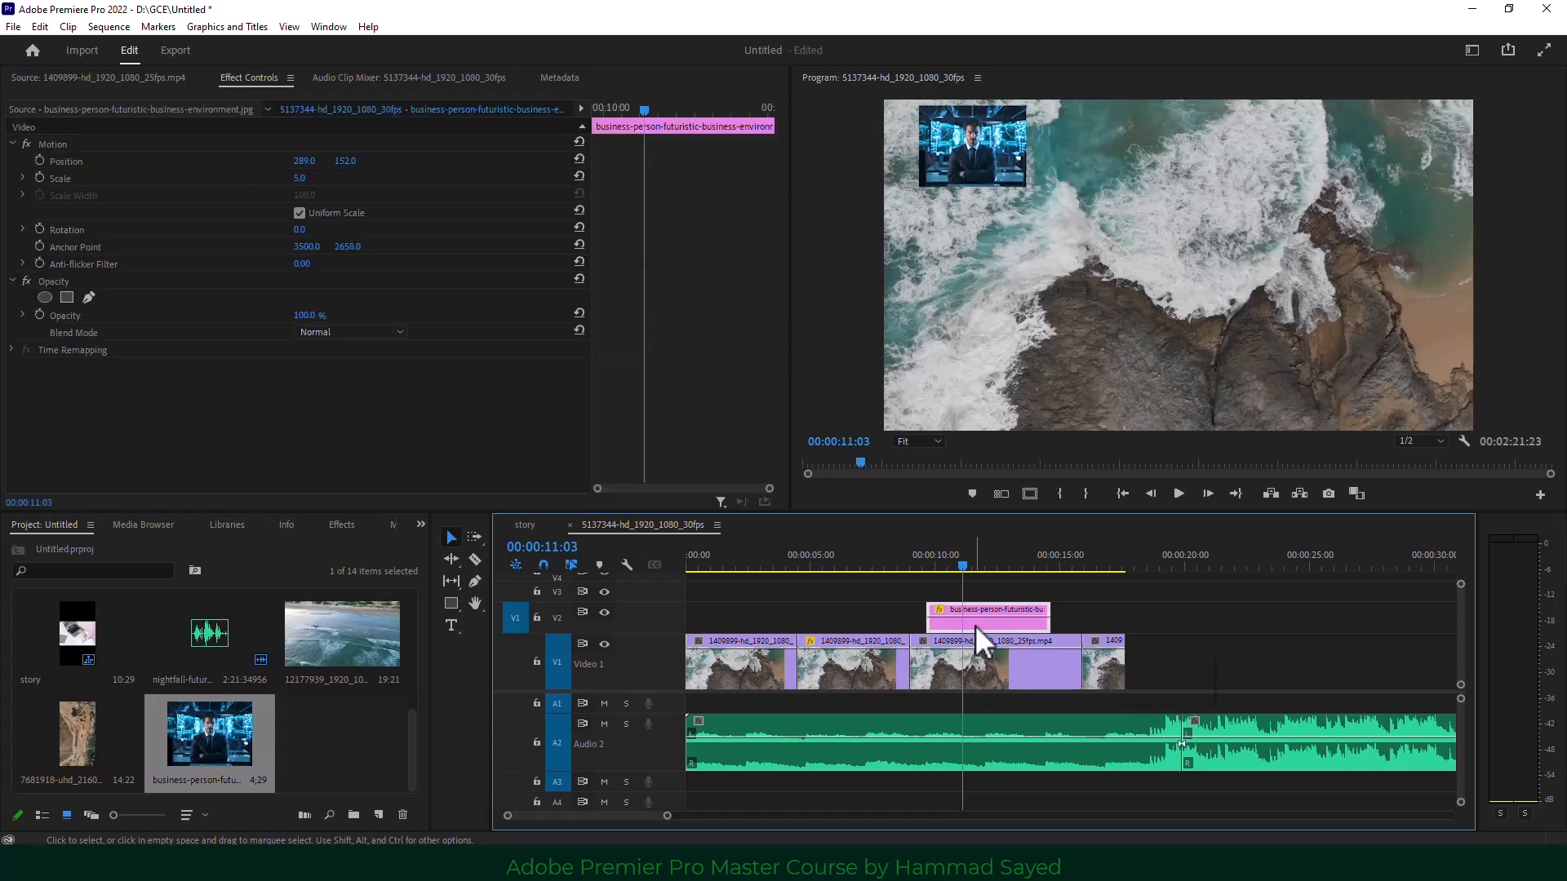
pyautogui.press('Delete')
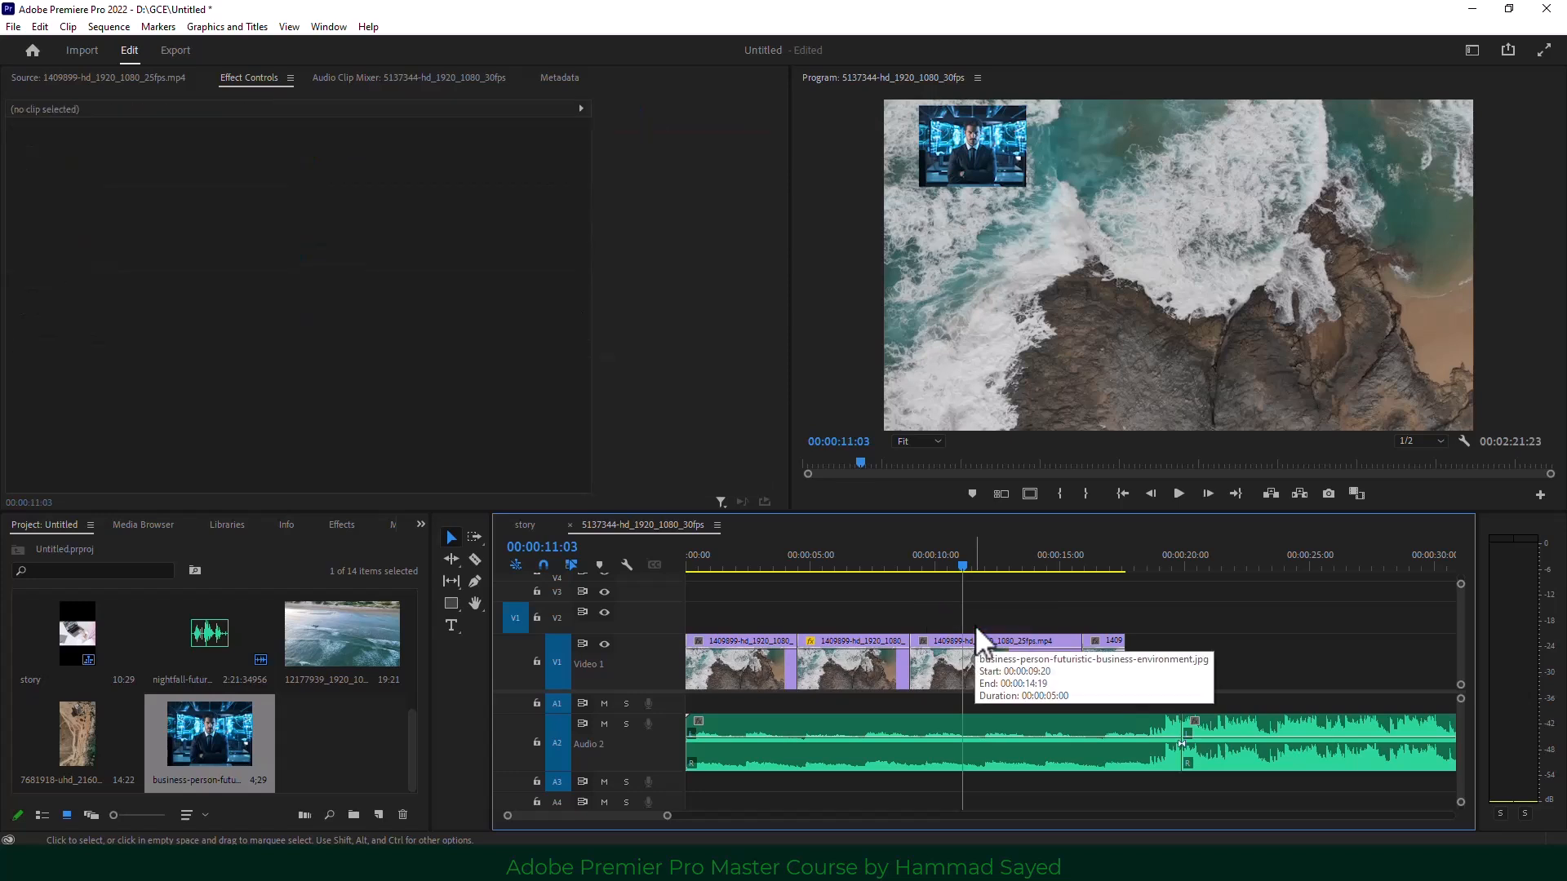
pyautogui.click(1266, 762)
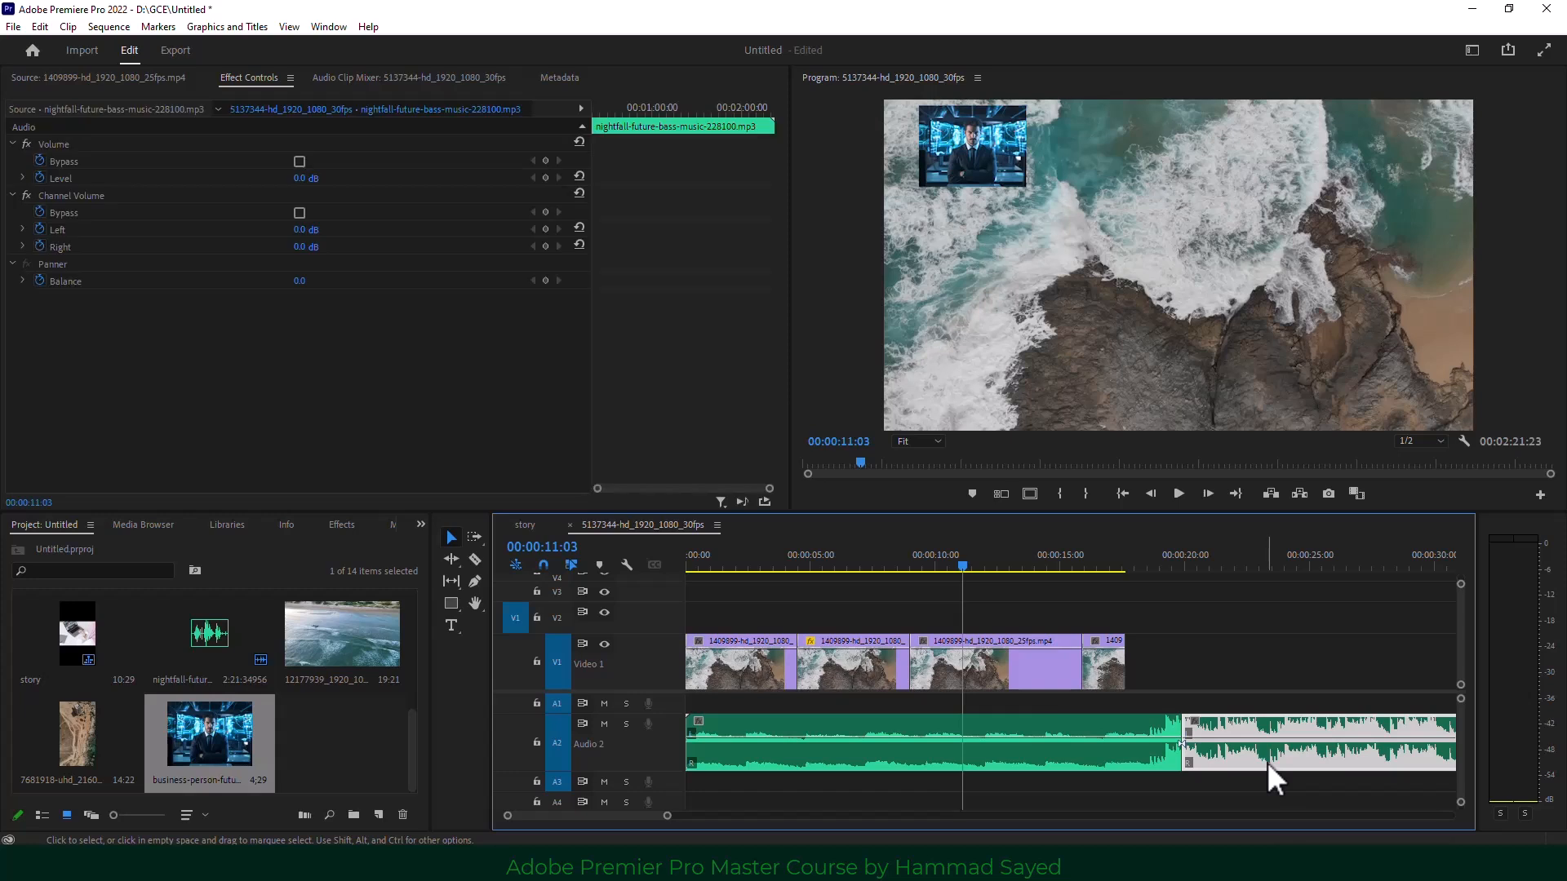
pyautogui.press('Delete')
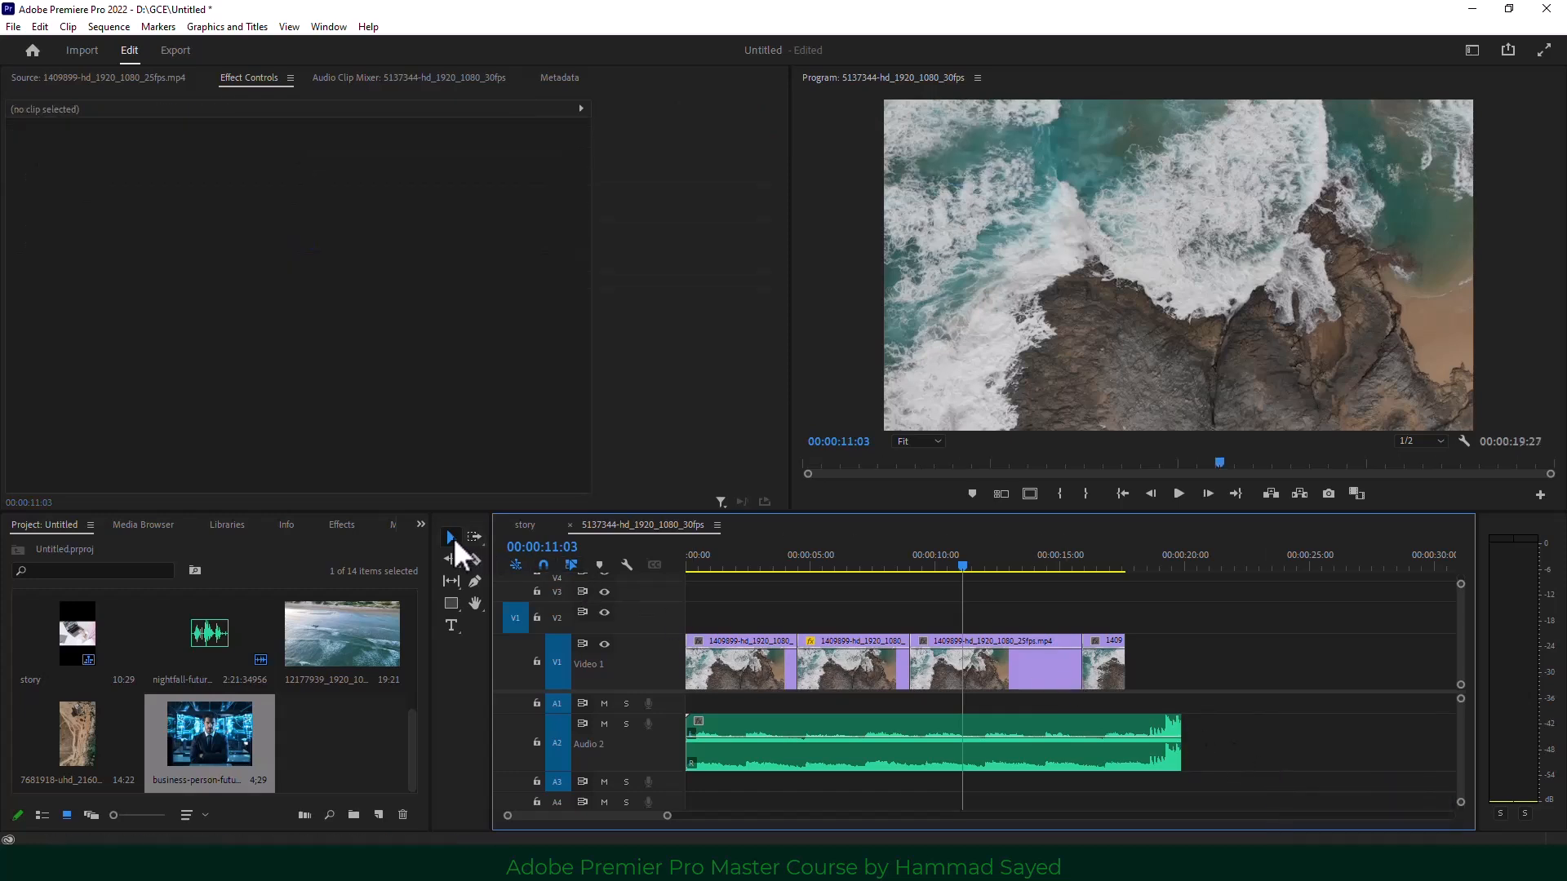
# Move the last rocky-shore clip later and trim both edges outward, extending the sequence to 00:00:37:16.
pyautogui.click(1098, 677)
pyautogui.moveTo(1103, 668); pyautogui.dragTo(1136, 670)
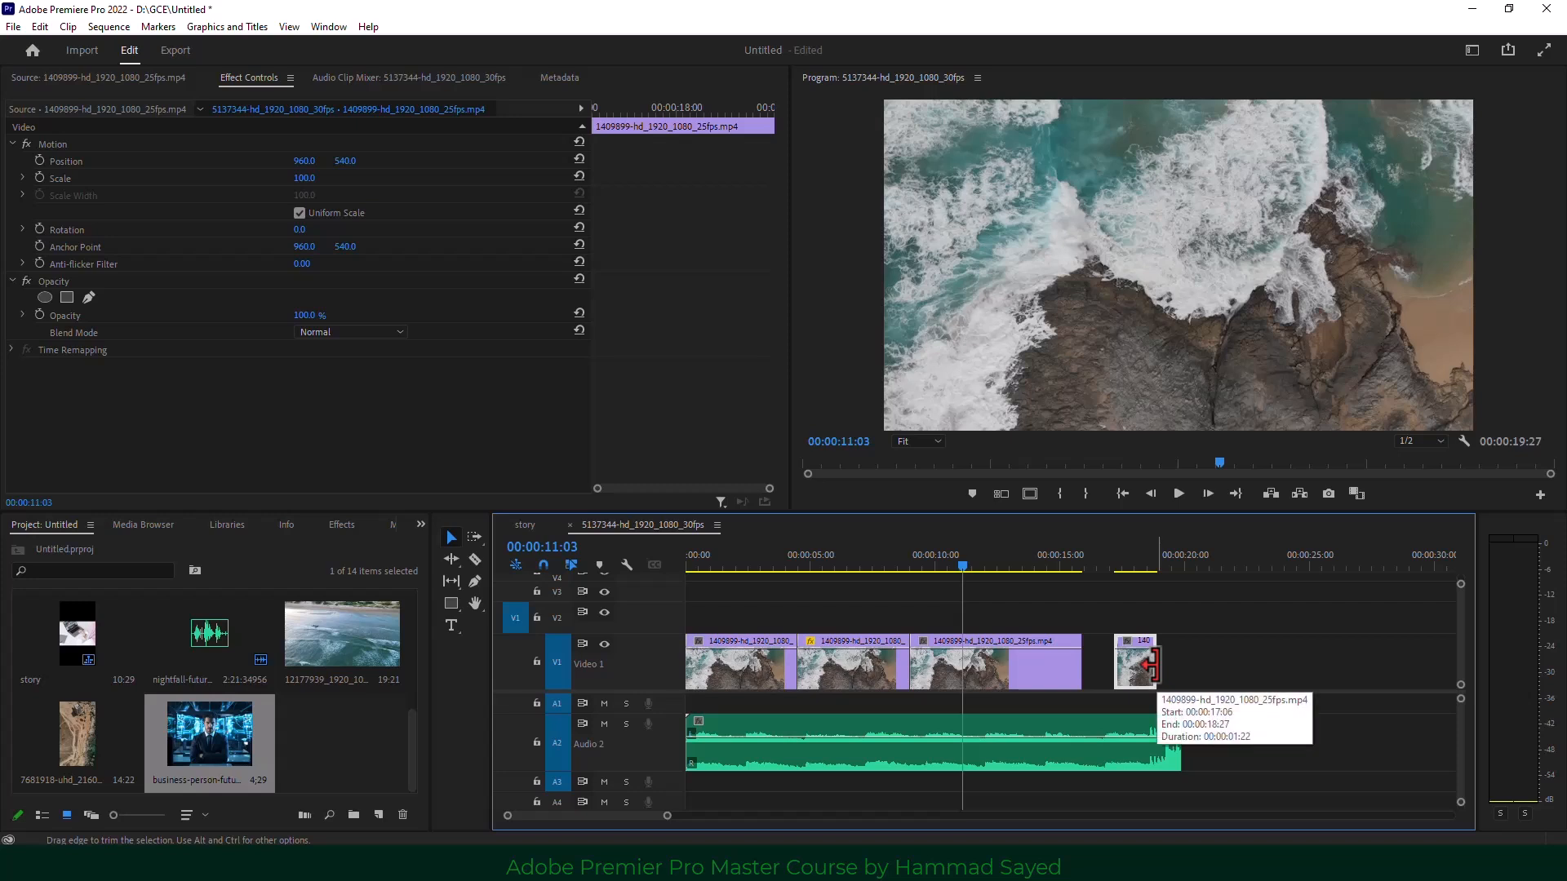
pyautogui.moveTo(1153, 665); pyautogui.dragTo(1342, 654)
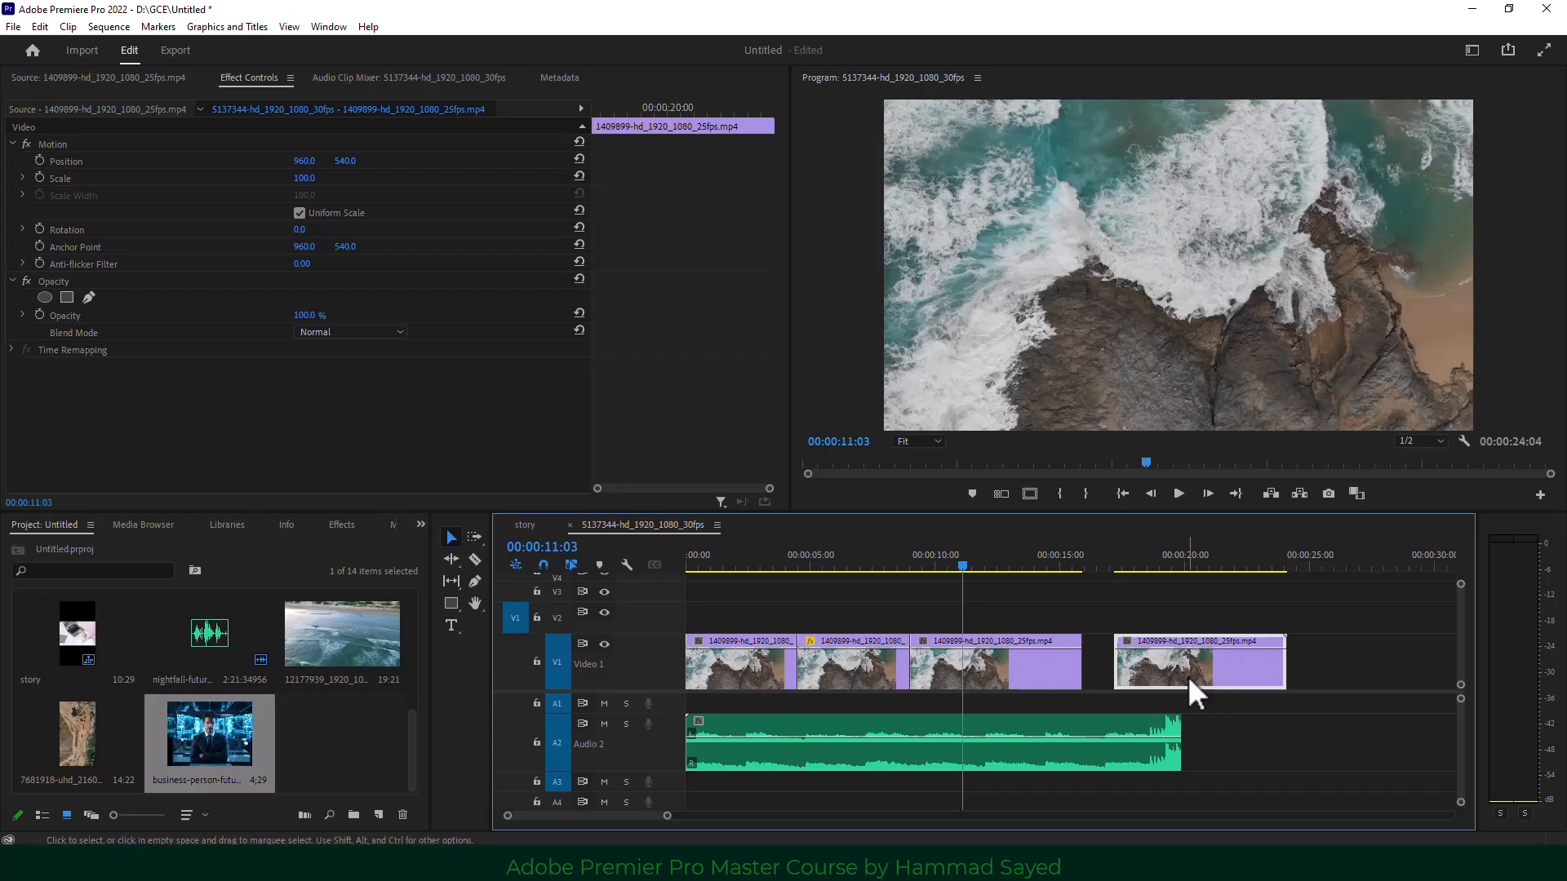
pyautogui.moveTo(1187, 676); pyautogui.dragTo(1279, 678)
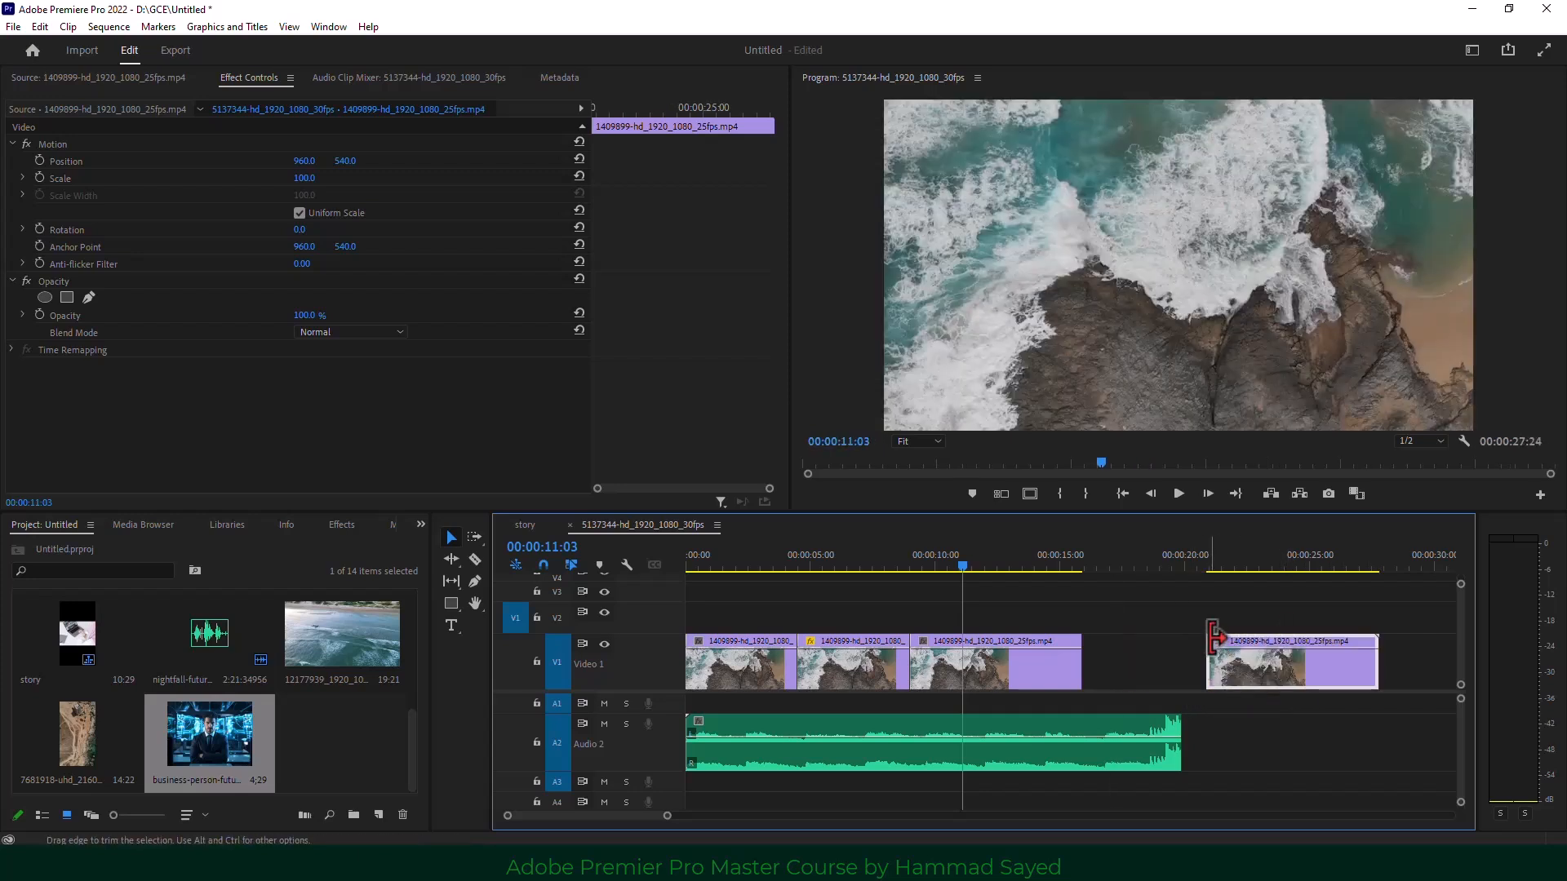
pyautogui.moveTo(1210, 638); pyautogui.dragTo(907, 612)
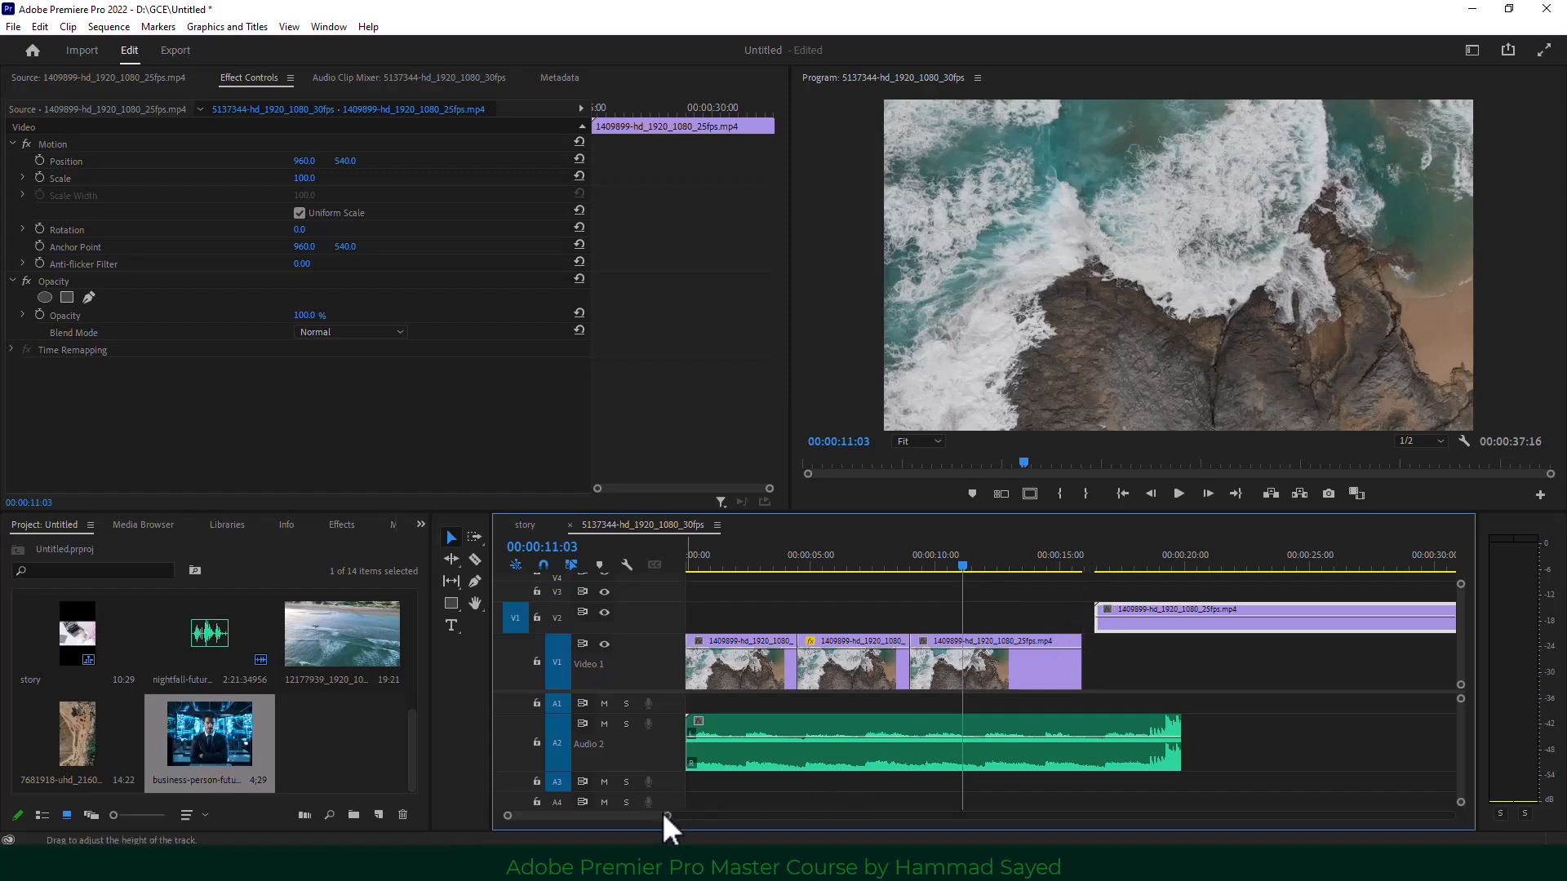
# Razor-cut the V2 clip in two and delete its right-hand piece.
pyautogui.moveTo(667, 815); pyautogui.dragTo(727, 814)
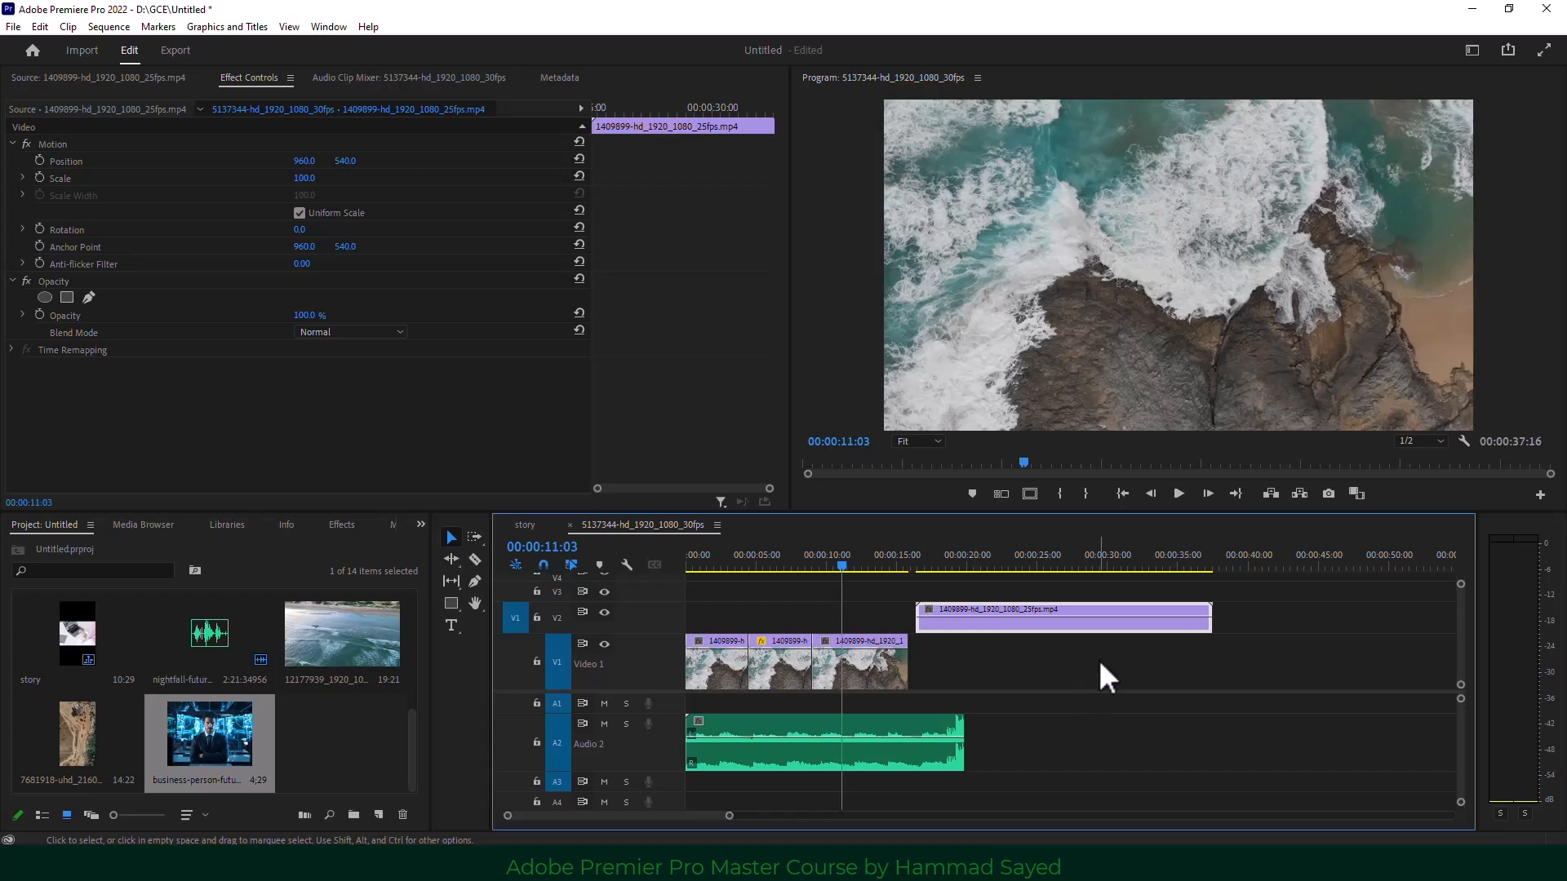
pyautogui.click(474, 560)
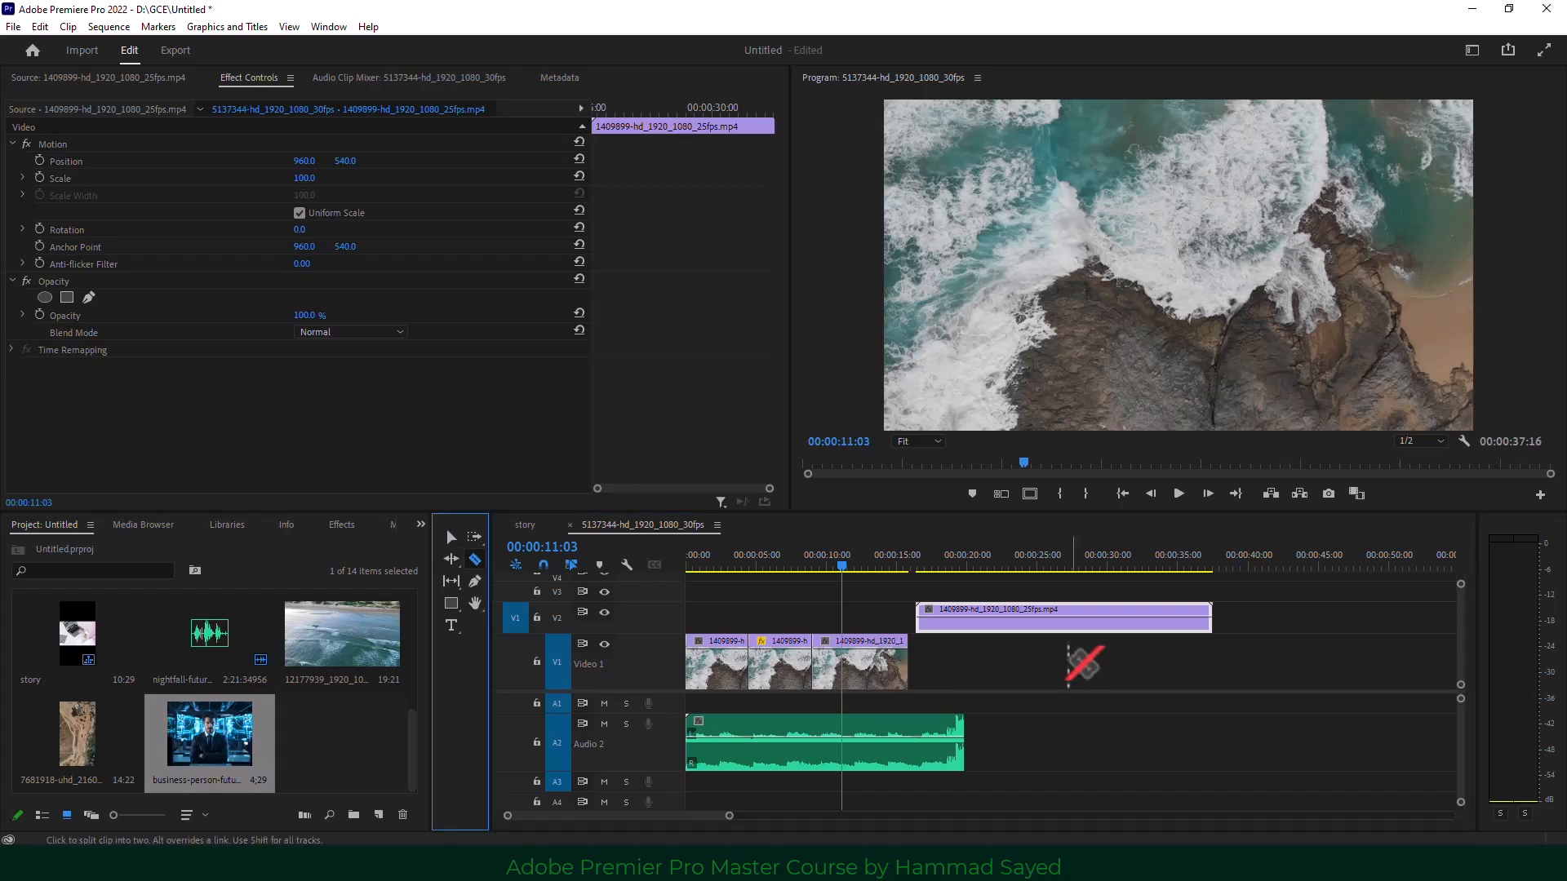
pyautogui.click(1067, 620)
pyautogui.click(450, 537)
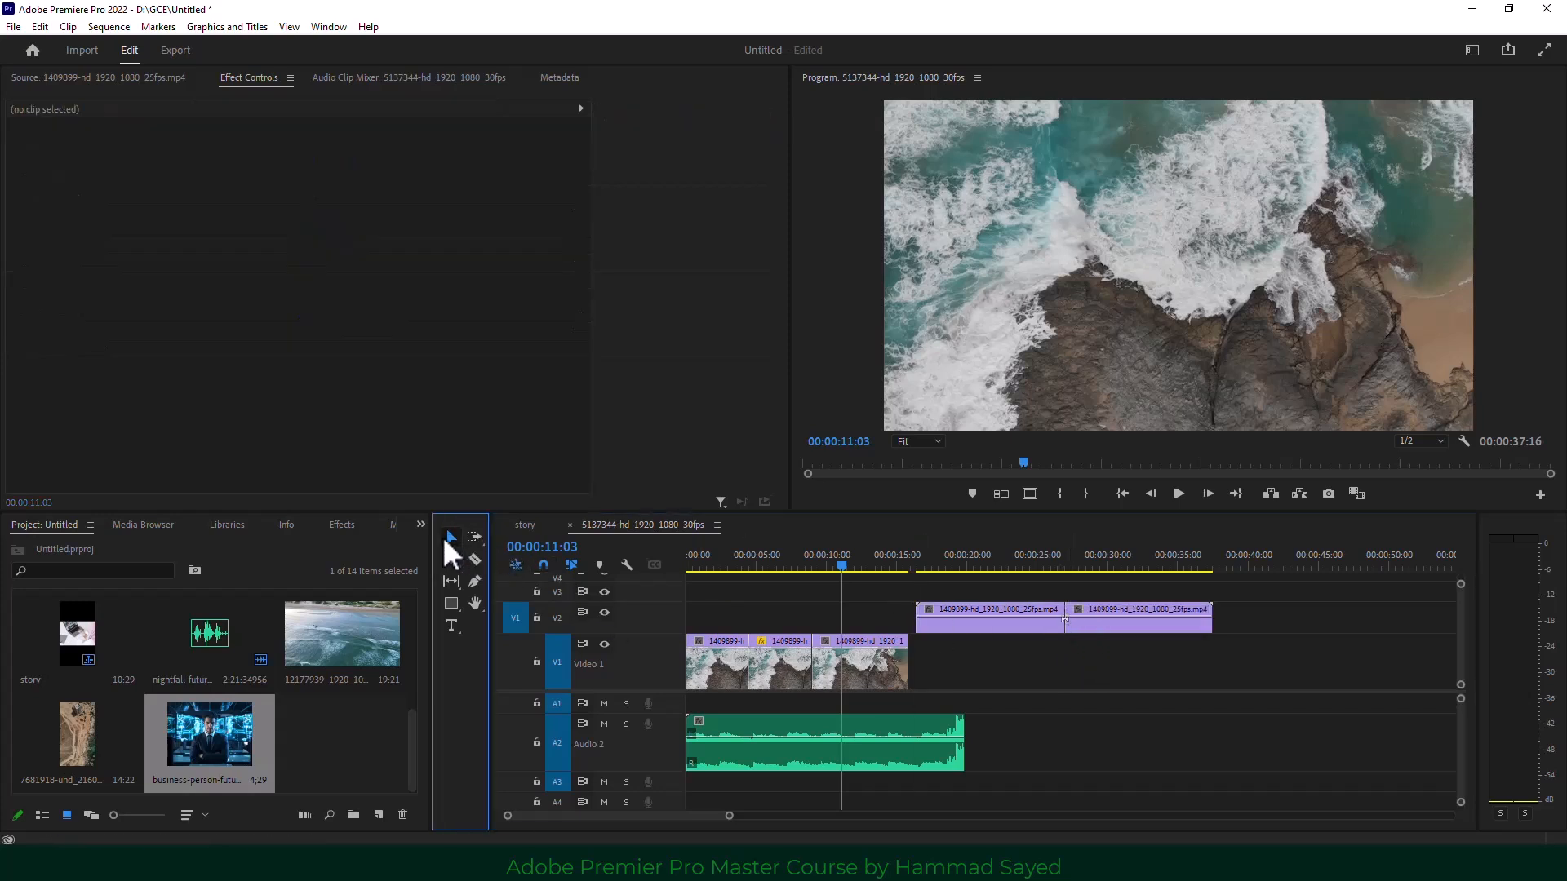
pyautogui.click(1102, 622)
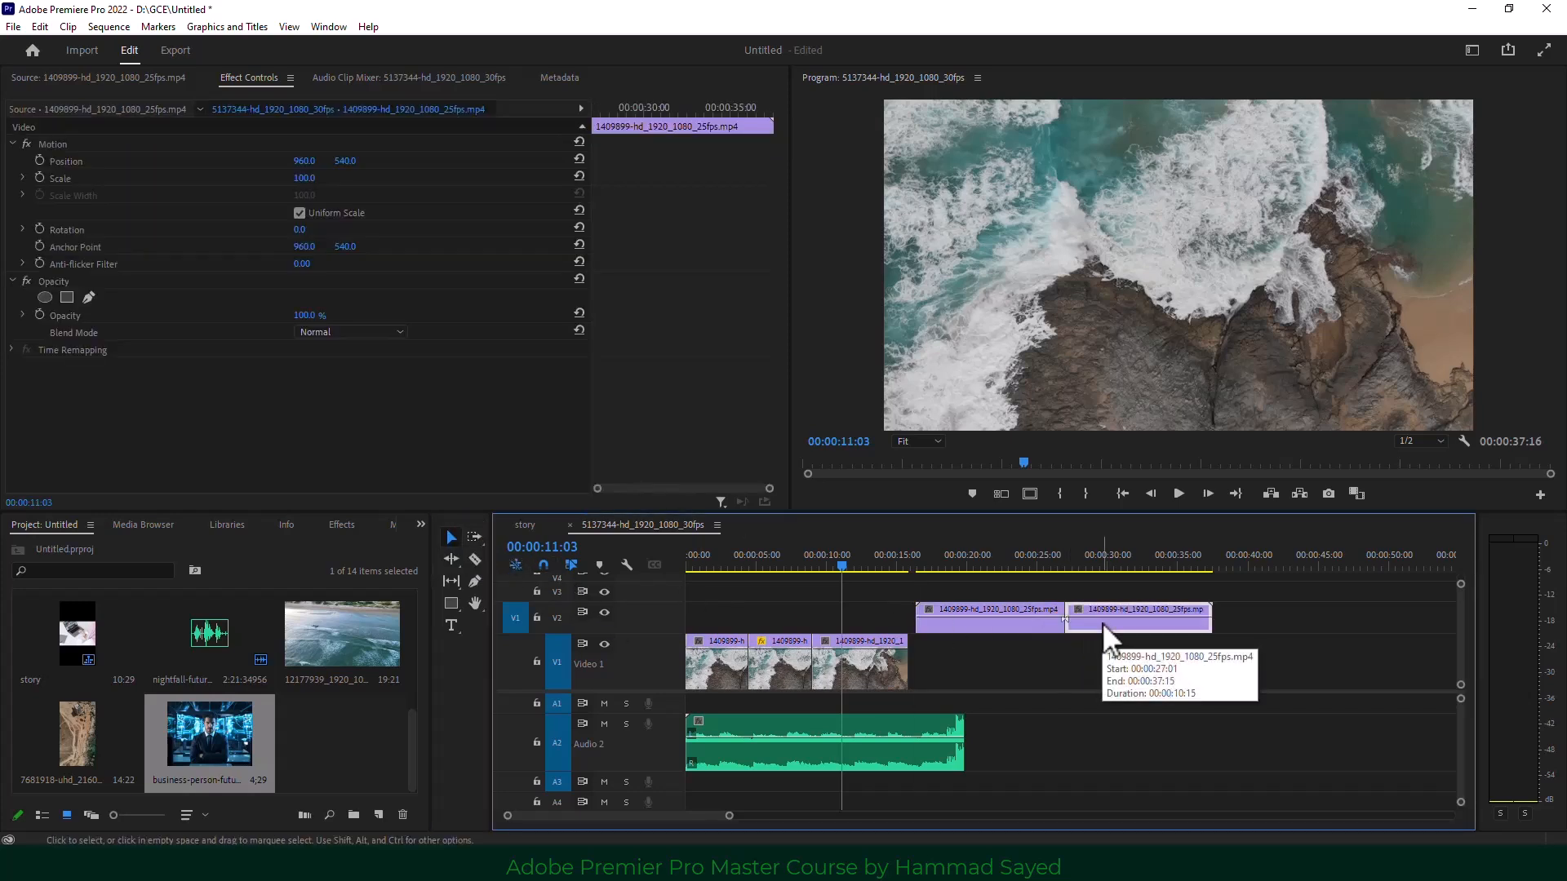
pyautogui.press('Delete')
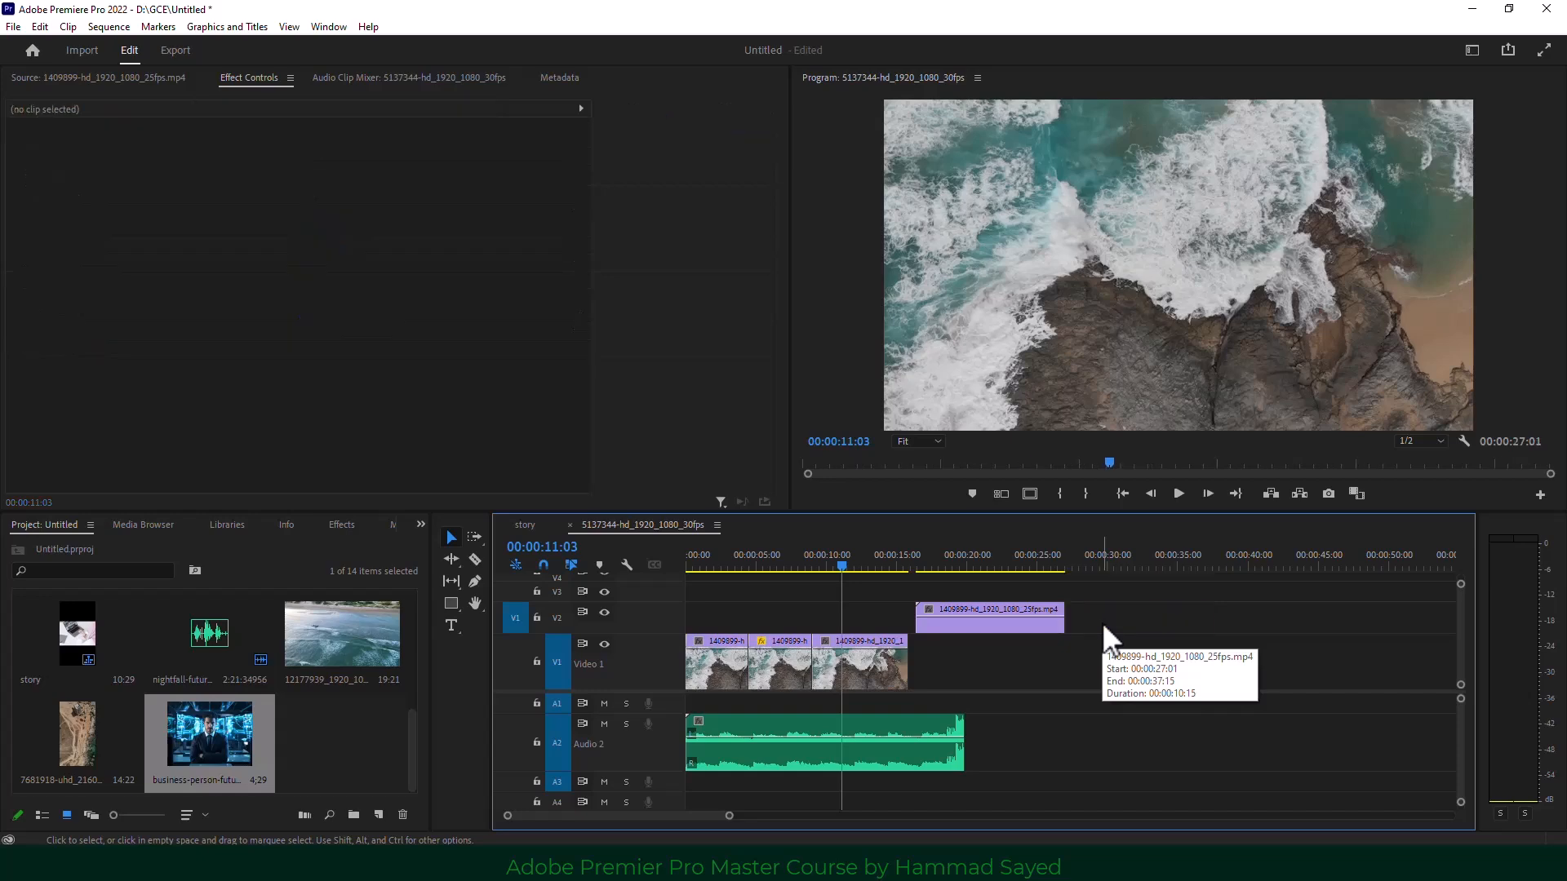
# Lengthen the remaining V2 piece, then delete it and play from near the start.
pyautogui.click(1016, 614)
pyautogui.moveTo(1062, 617); pyautogui.dragTo(1281, 628)
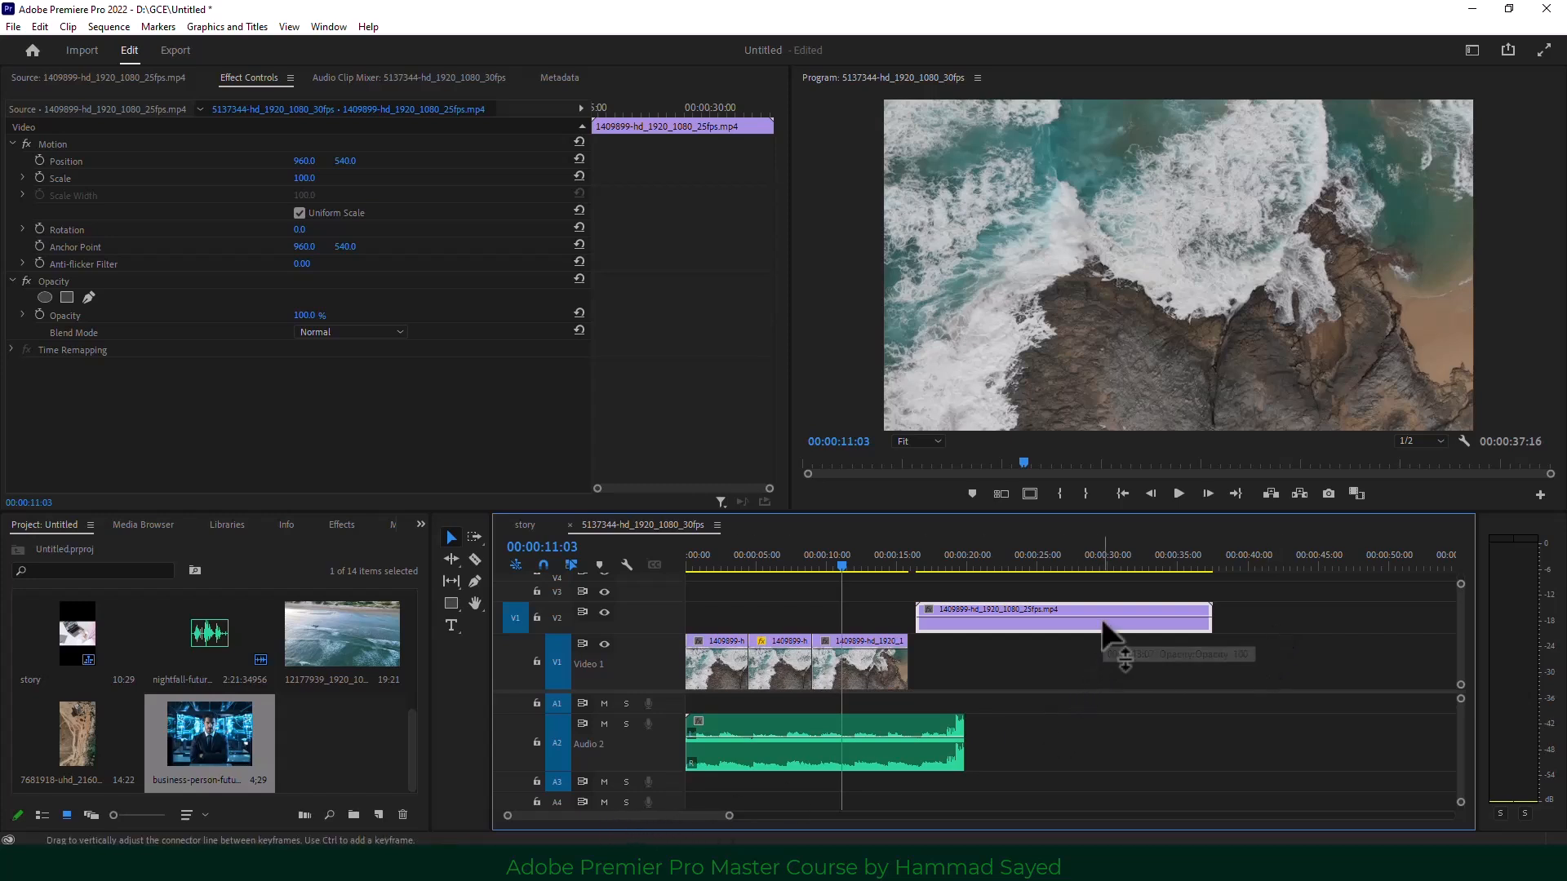
pyautogui.press('Delete')
pyautogui.moveTo(842, 564); pyautogui.dragTo(721, 558)
pyautogui.click(1178, 494)
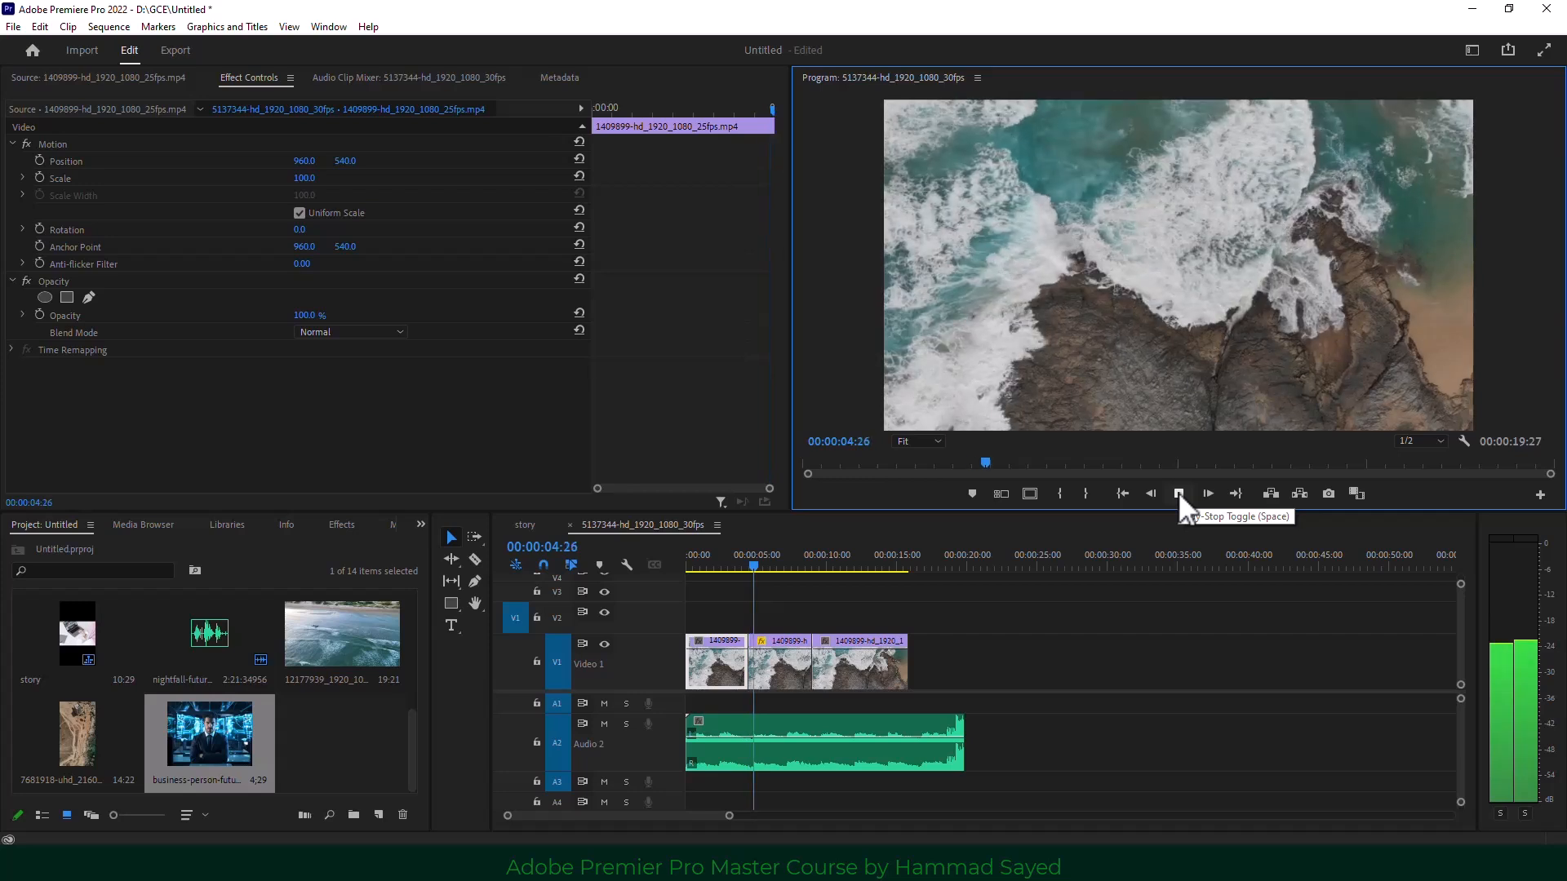
pyautogui.click(1177, 492)
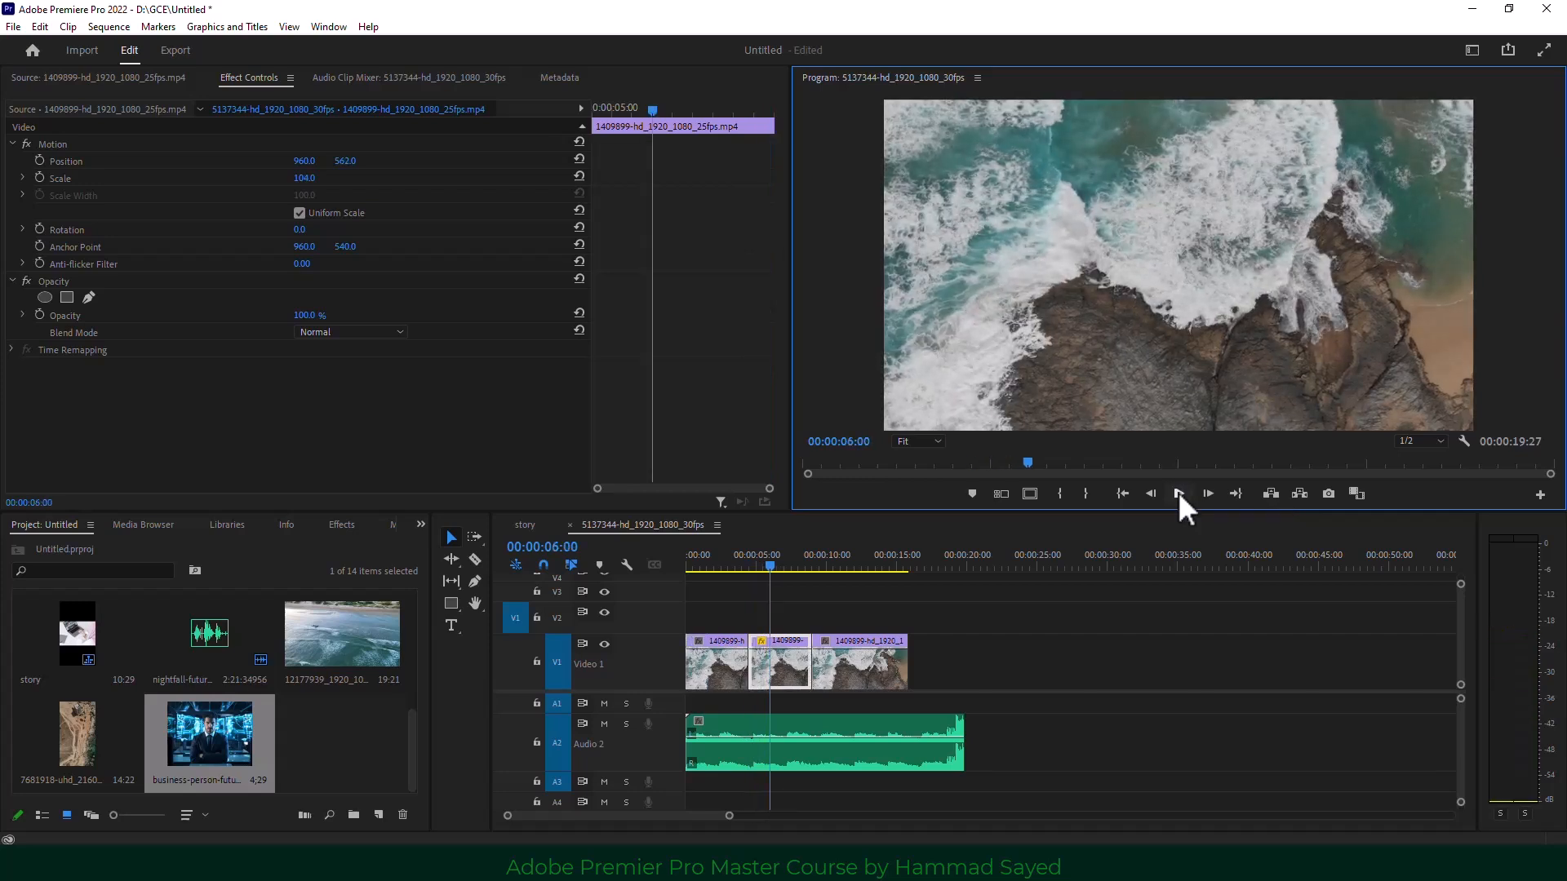
pyautogui.click(800, 600)
pyautogui.click(779, 669)
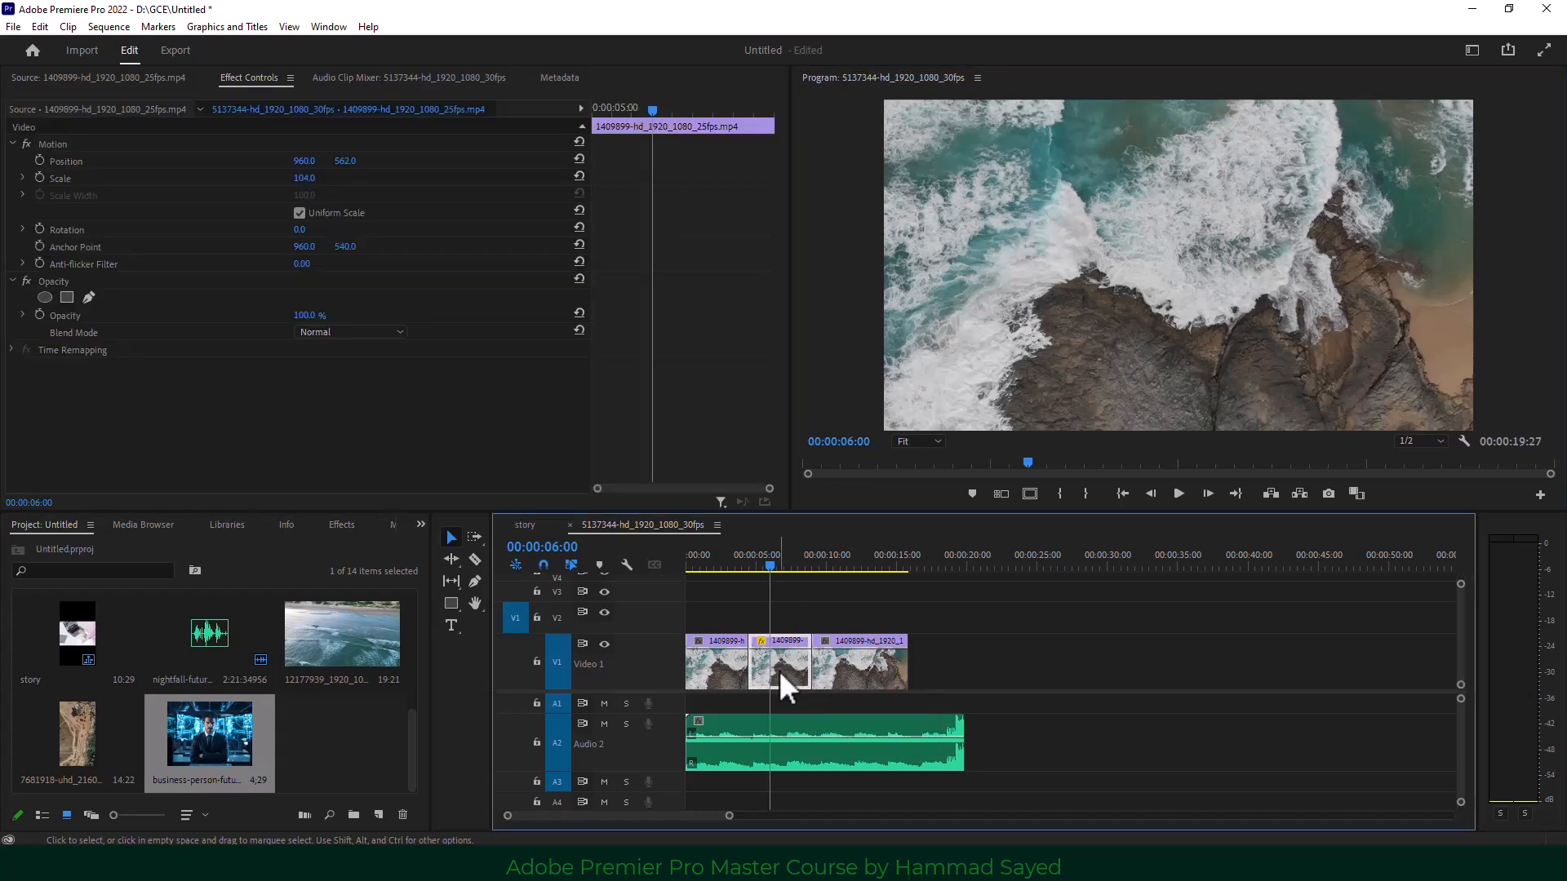
pyautogui.press('Delete')
pyautogui.click(778, 669)
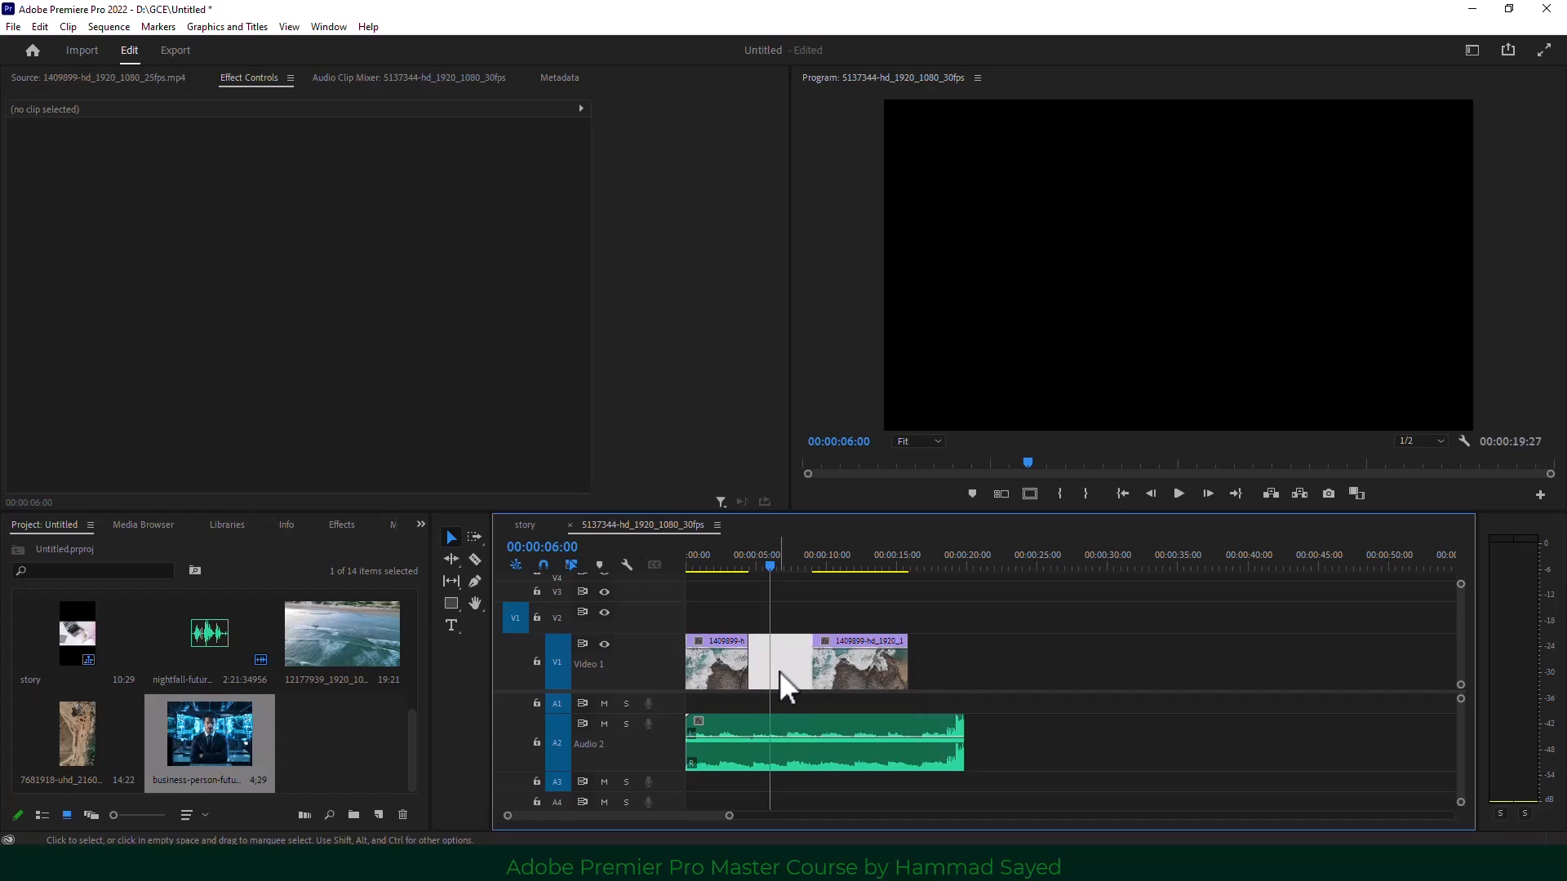
pyautogui.rightClick(780, 671)
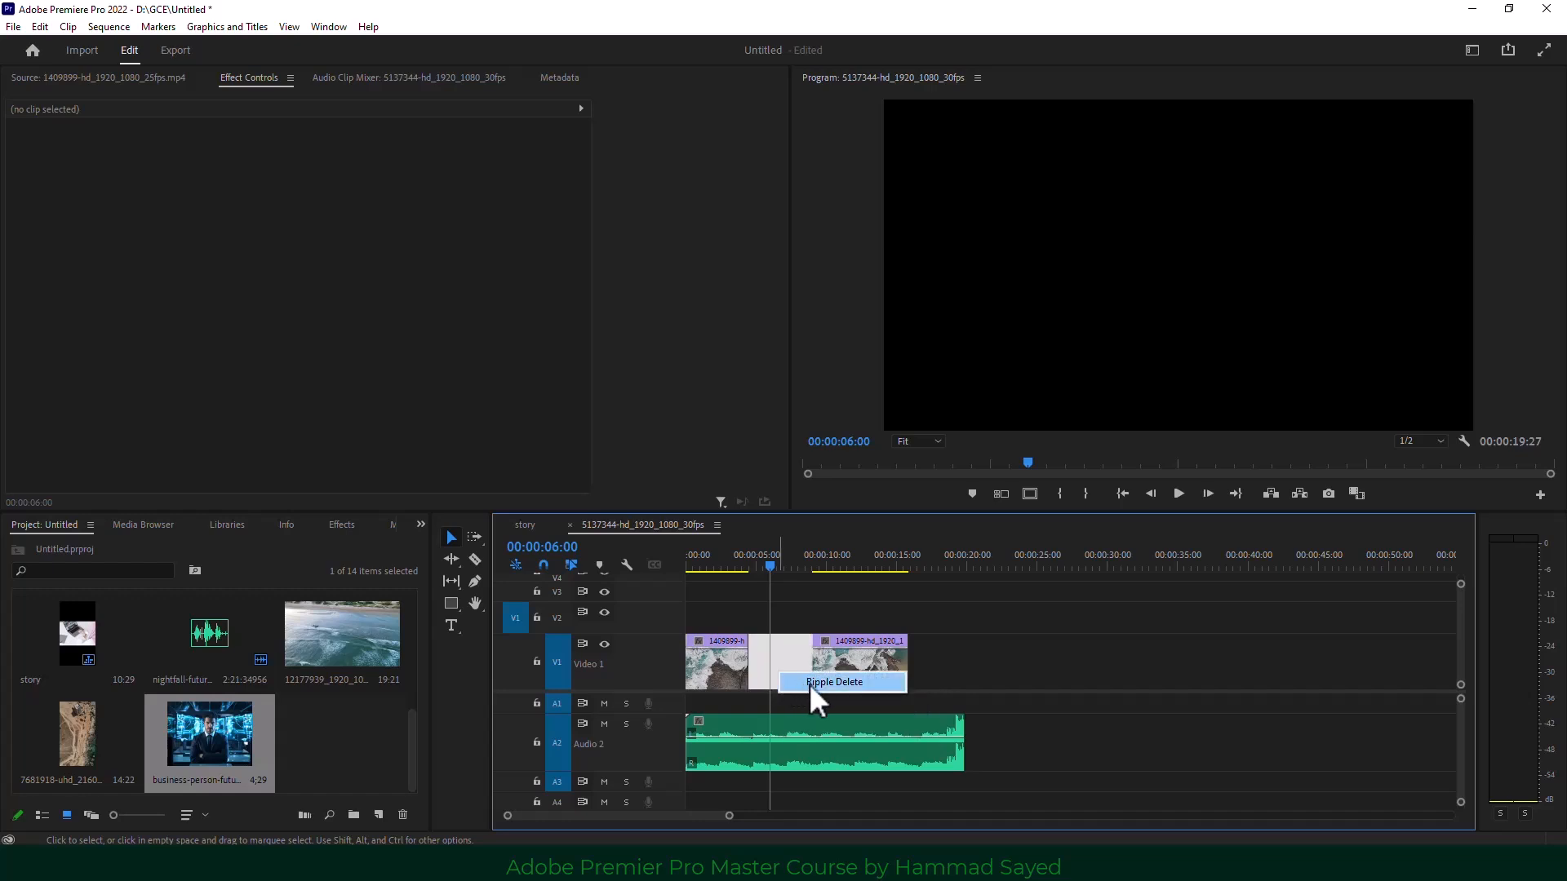
pyautogui.click(809, 682)
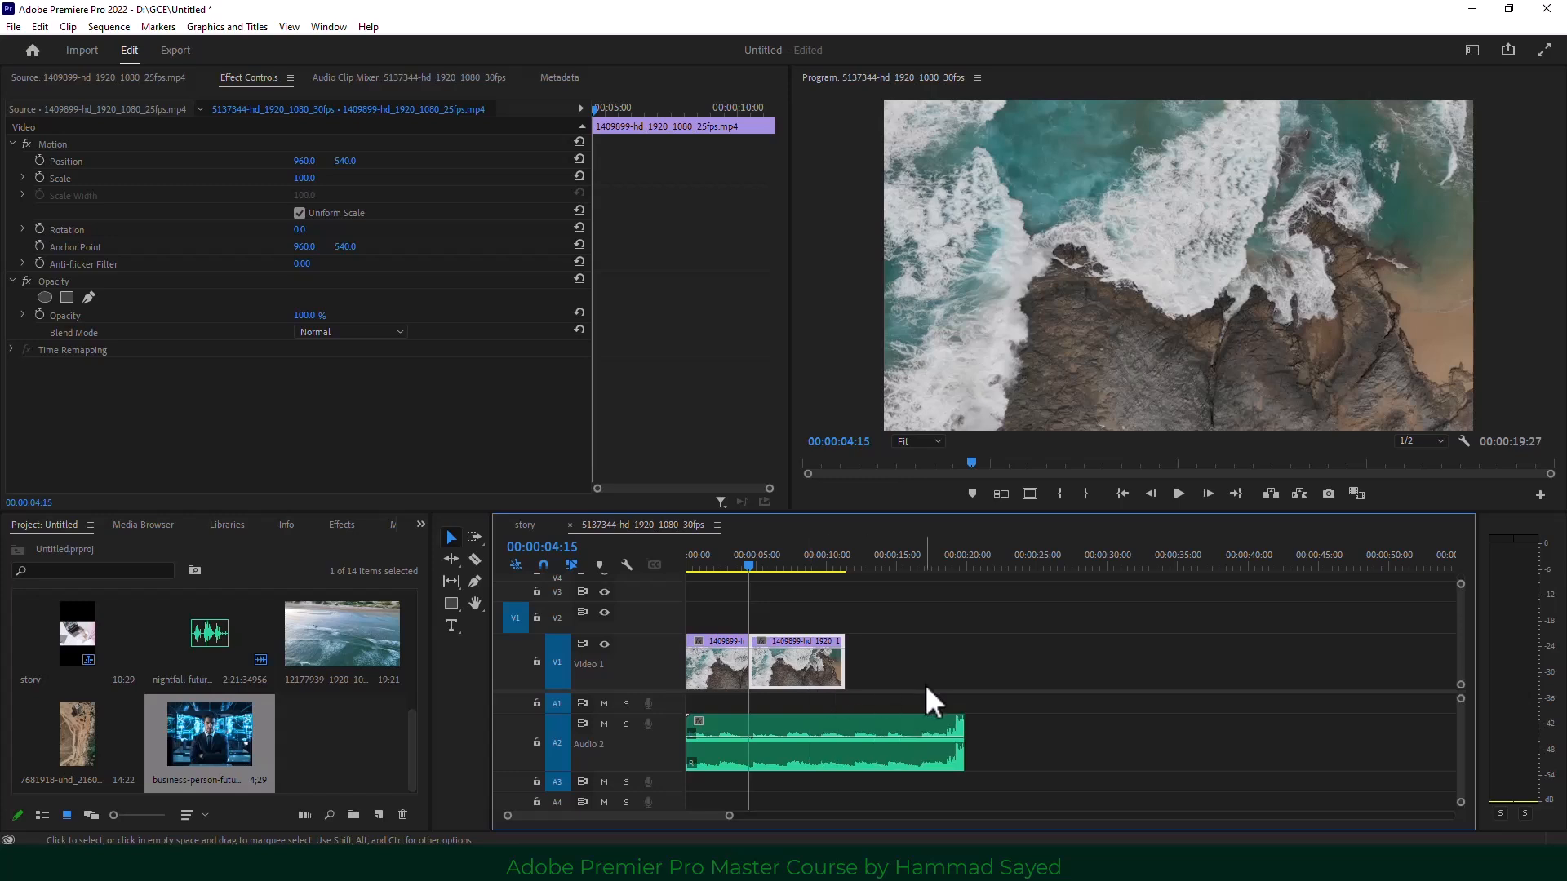
pyautogui.hotkey('ctrl', 'z')
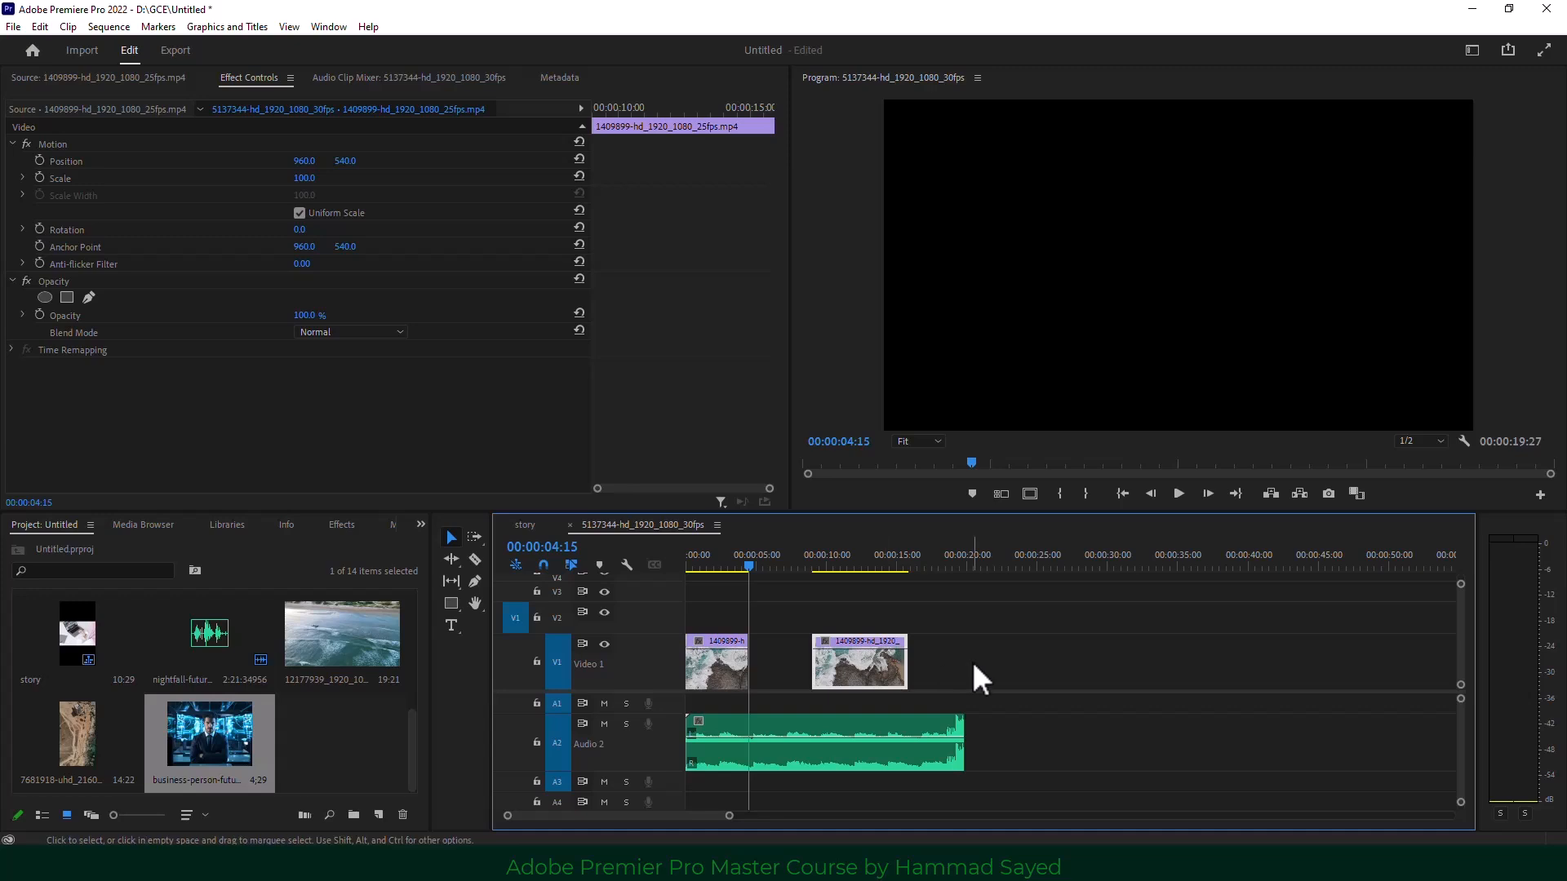
pyautogui.hotkey('ctrl', 'z')
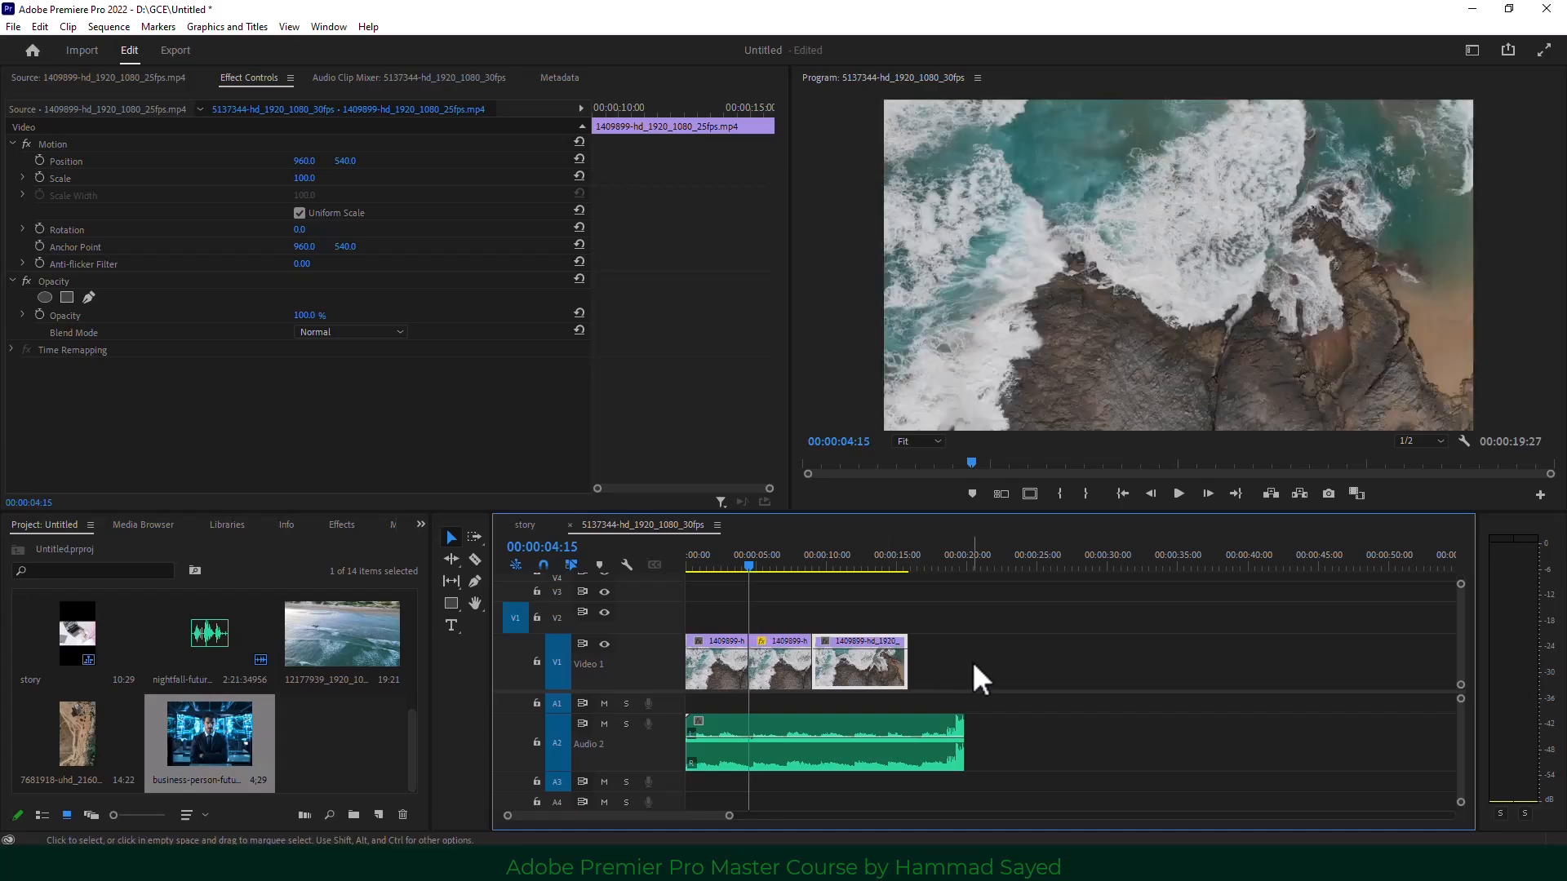
pyautogui.click(772, 668)
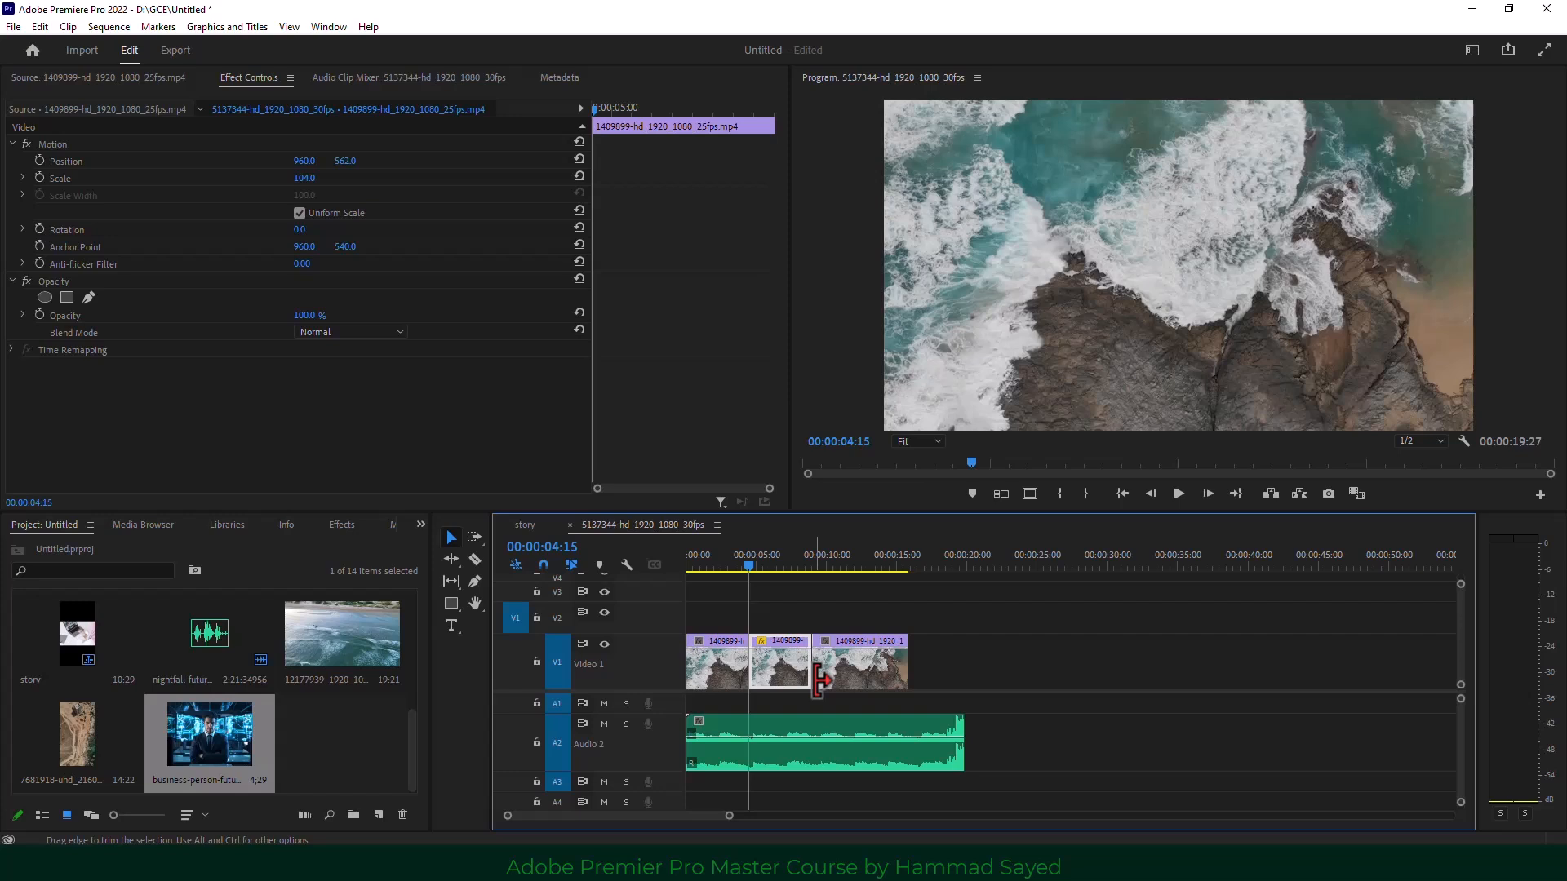
# Ripple delete the middle V1 clip and park the playhead near 00:00:10:03.
pyautogui.hotkey('shift', 'Delete')
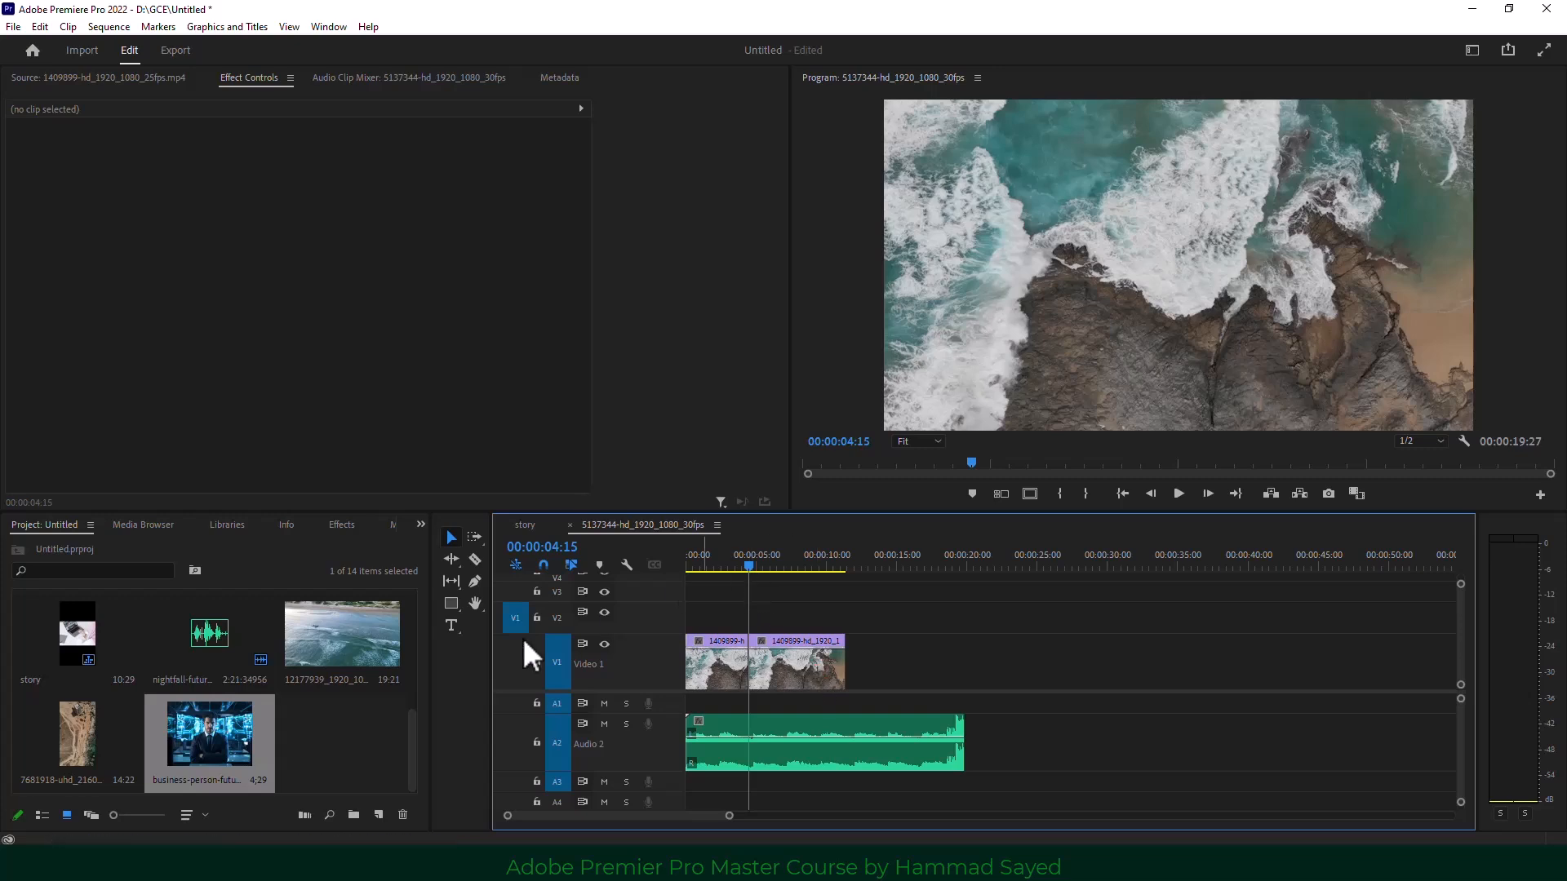
pyautogui.moveTo(747, 559); pyautogui.dragTo(826, 564)
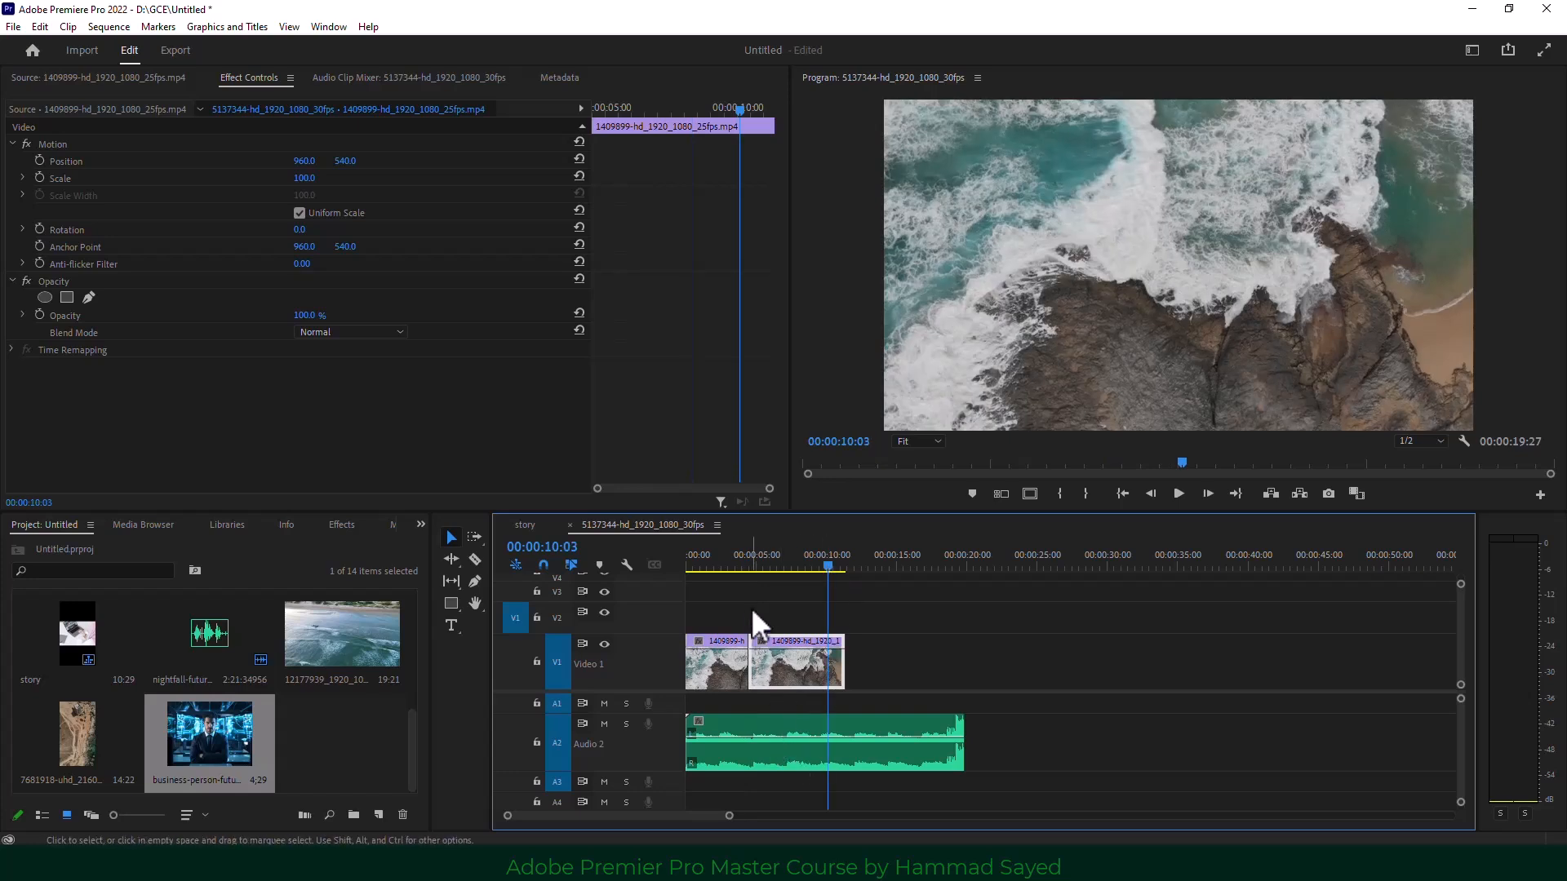
pyautogui.scroll(2, 352, 732)
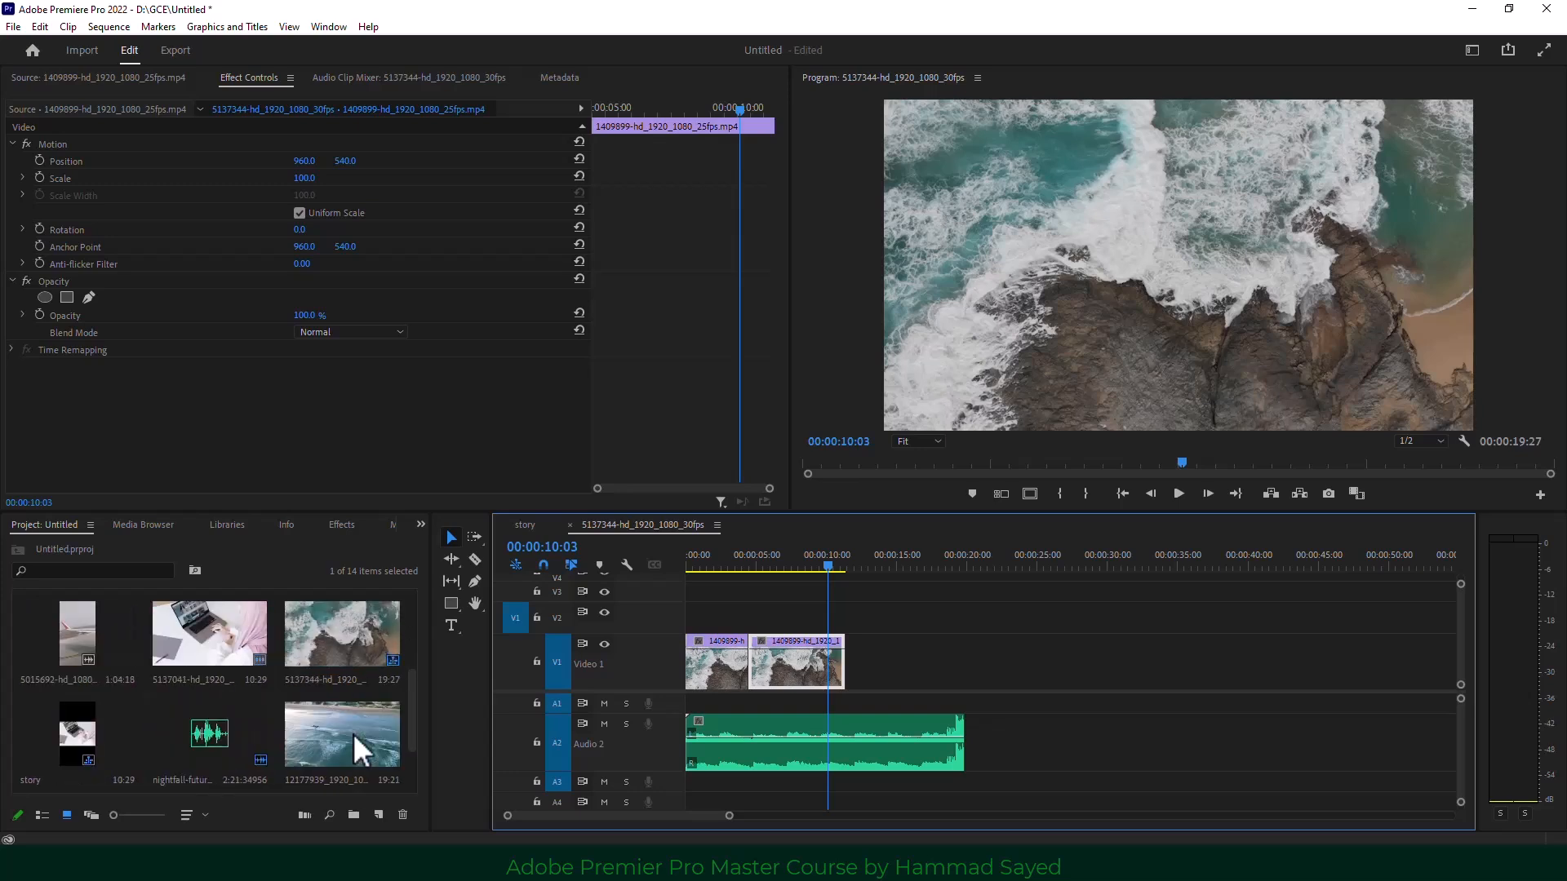
pyautogui.scroll(-2, 353, 733)
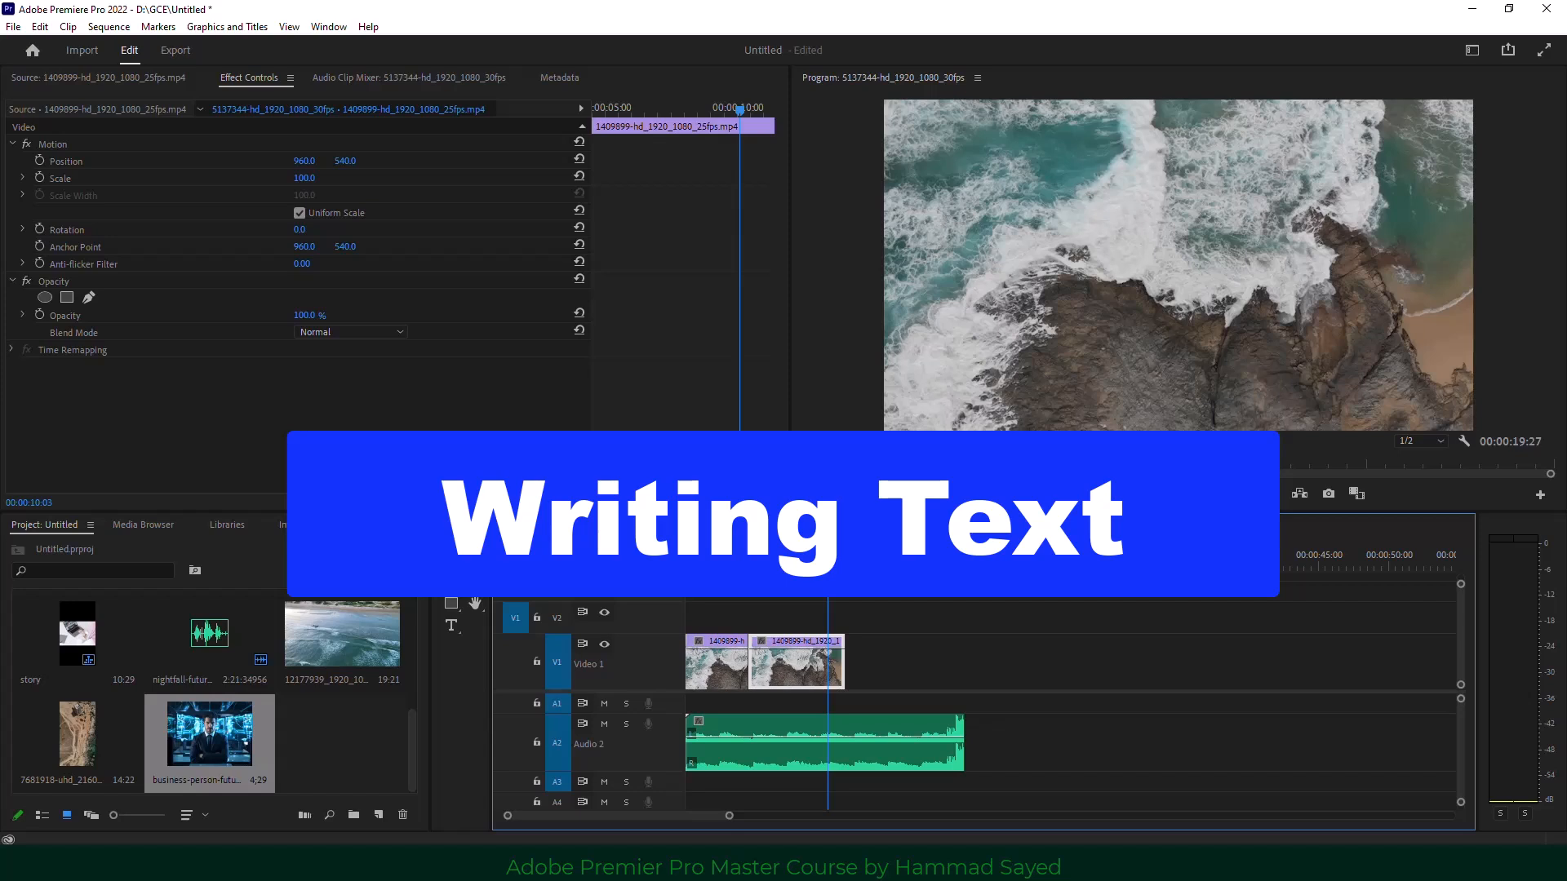
# Add a 'text' title over the beach shot, enlarge it, and drag it lower in the frame.
pyautogui.click(451, 625)
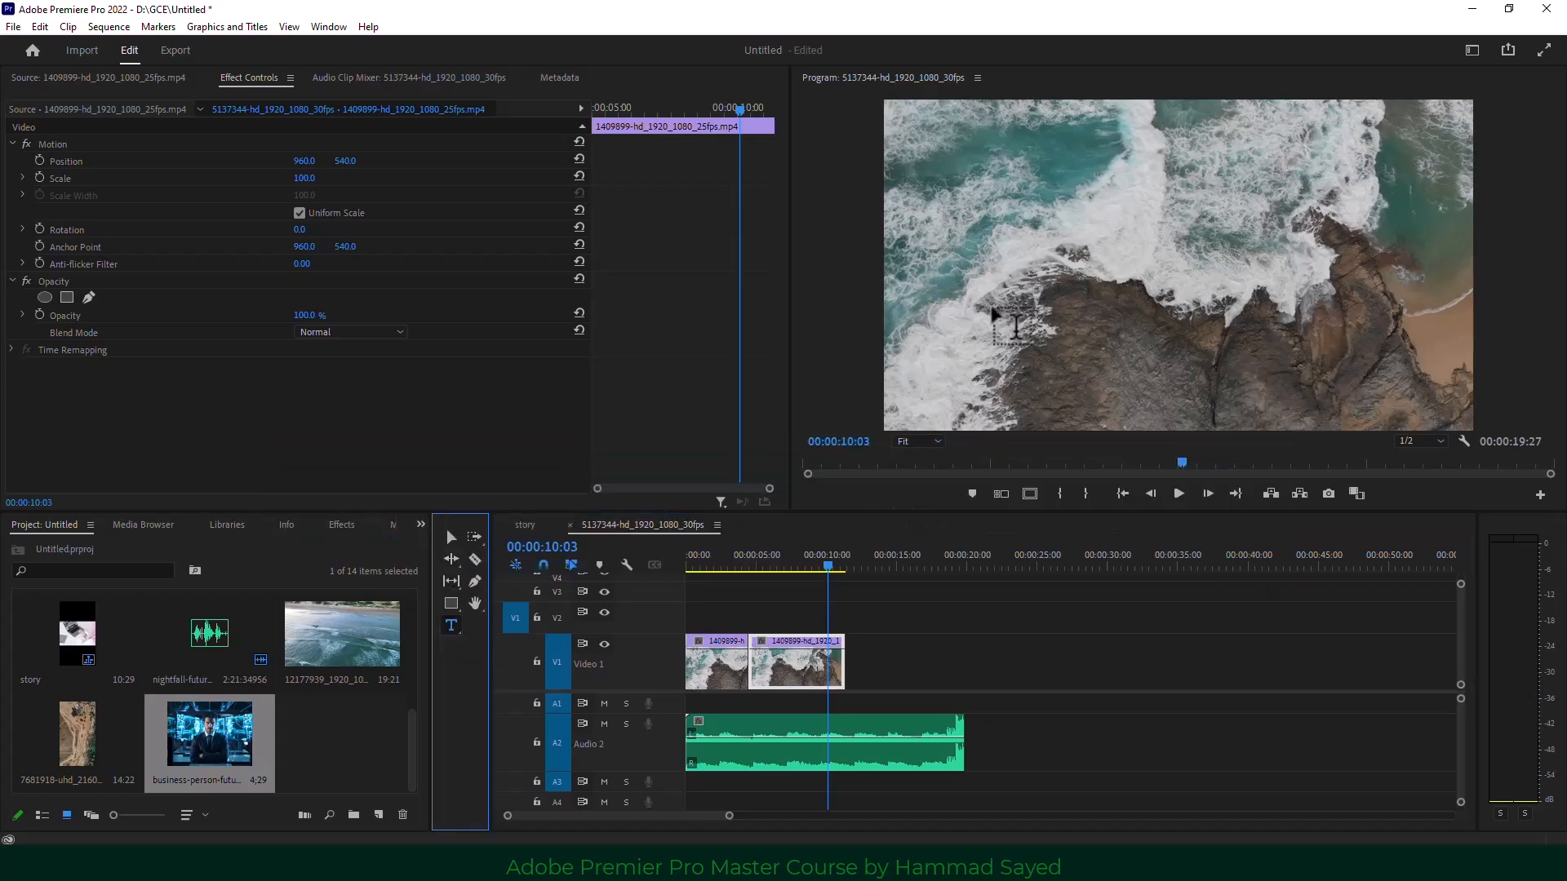
pyautogui.click(1019, 277)
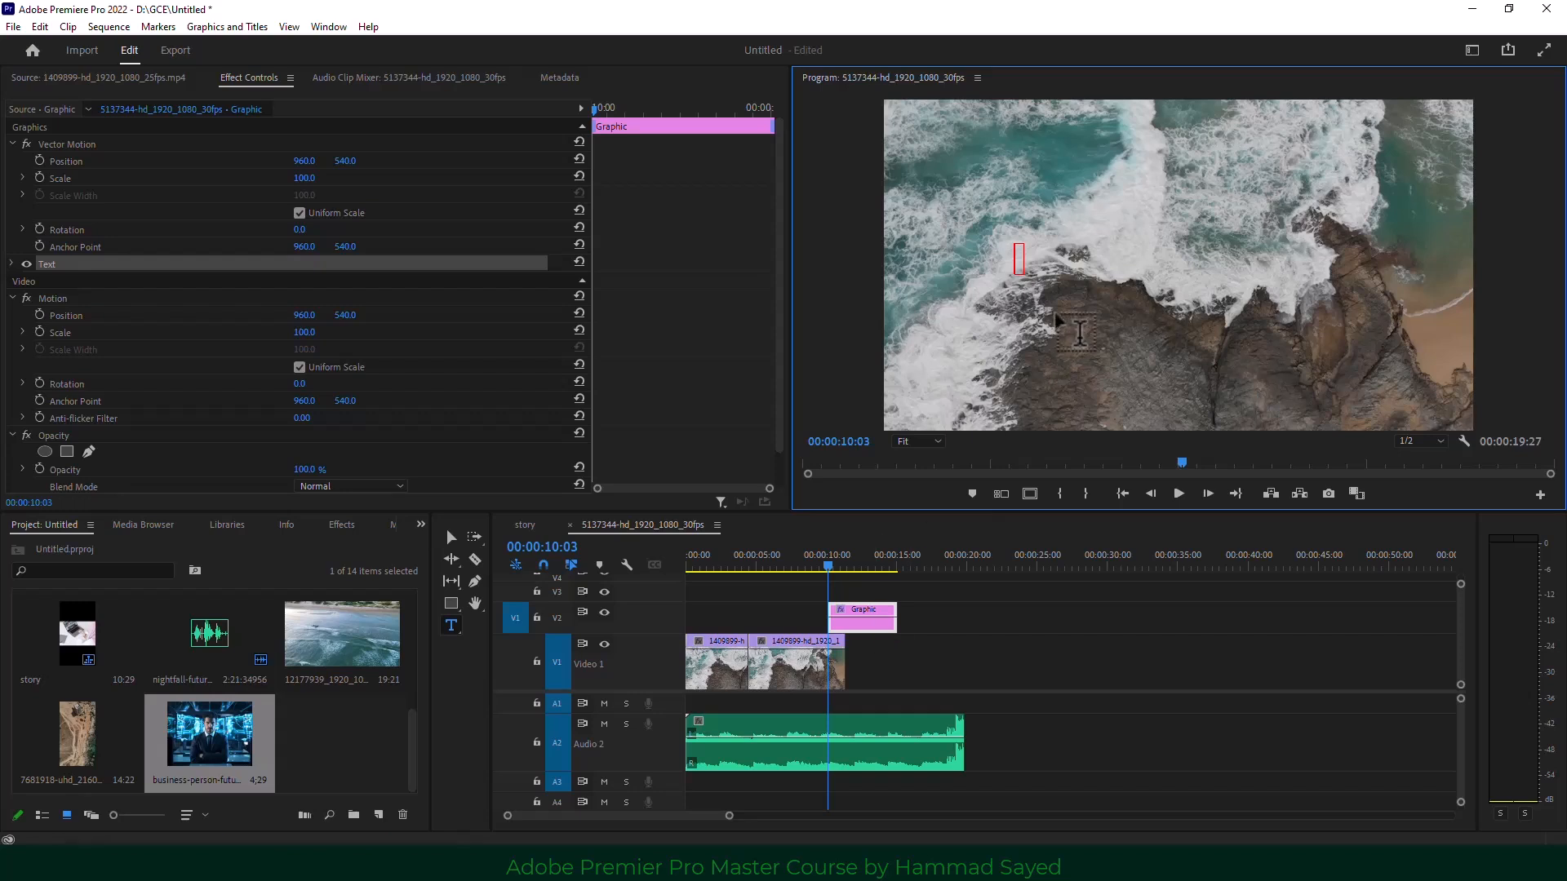
pyautogui.write('text')
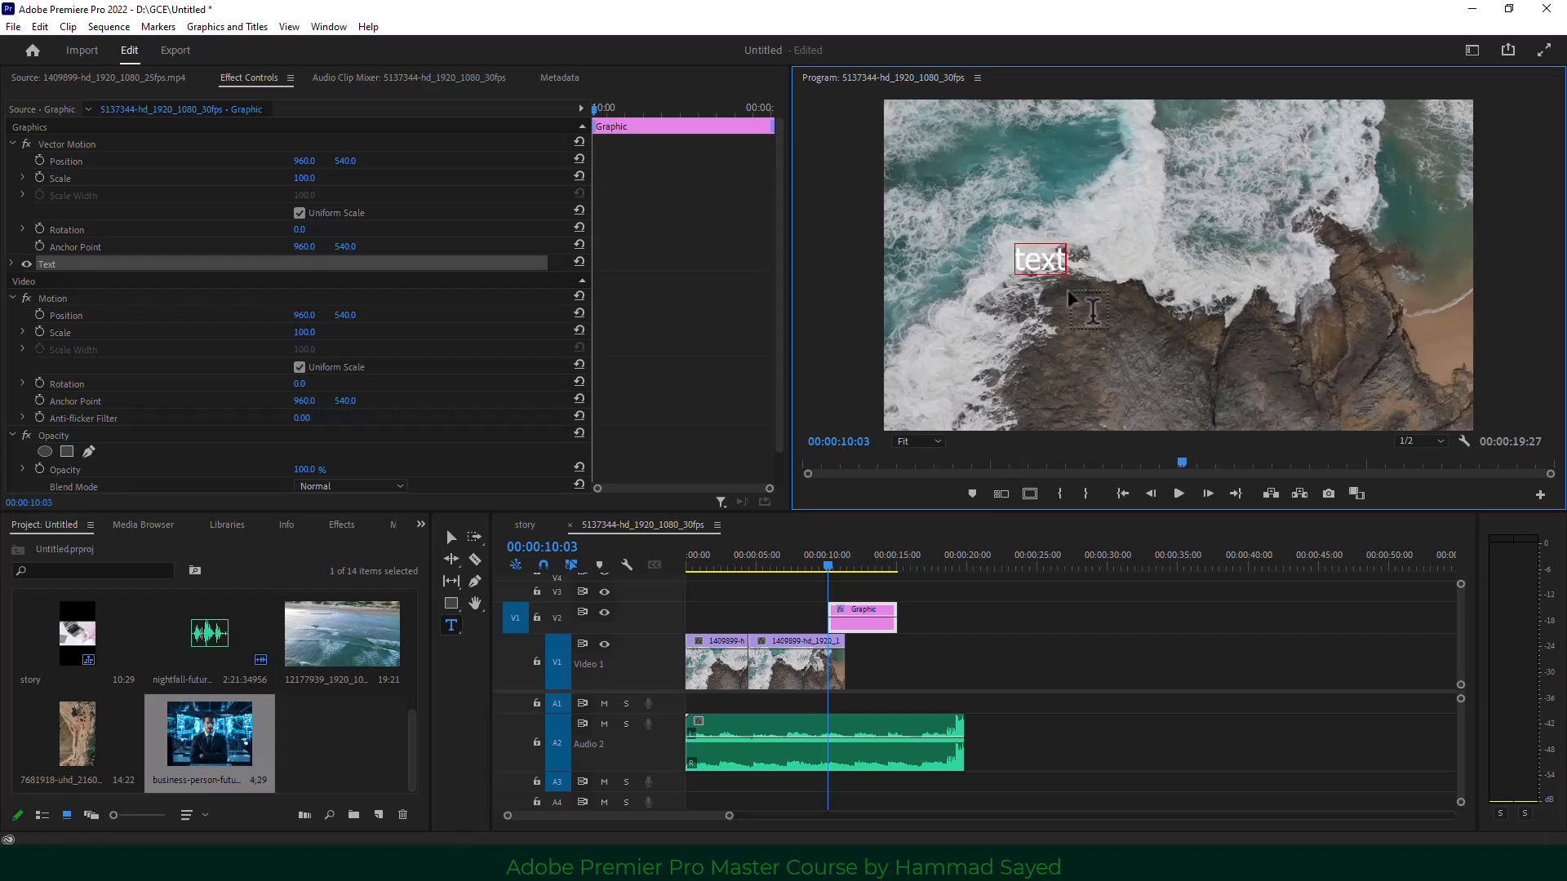
pyautogui.click(449, 538)
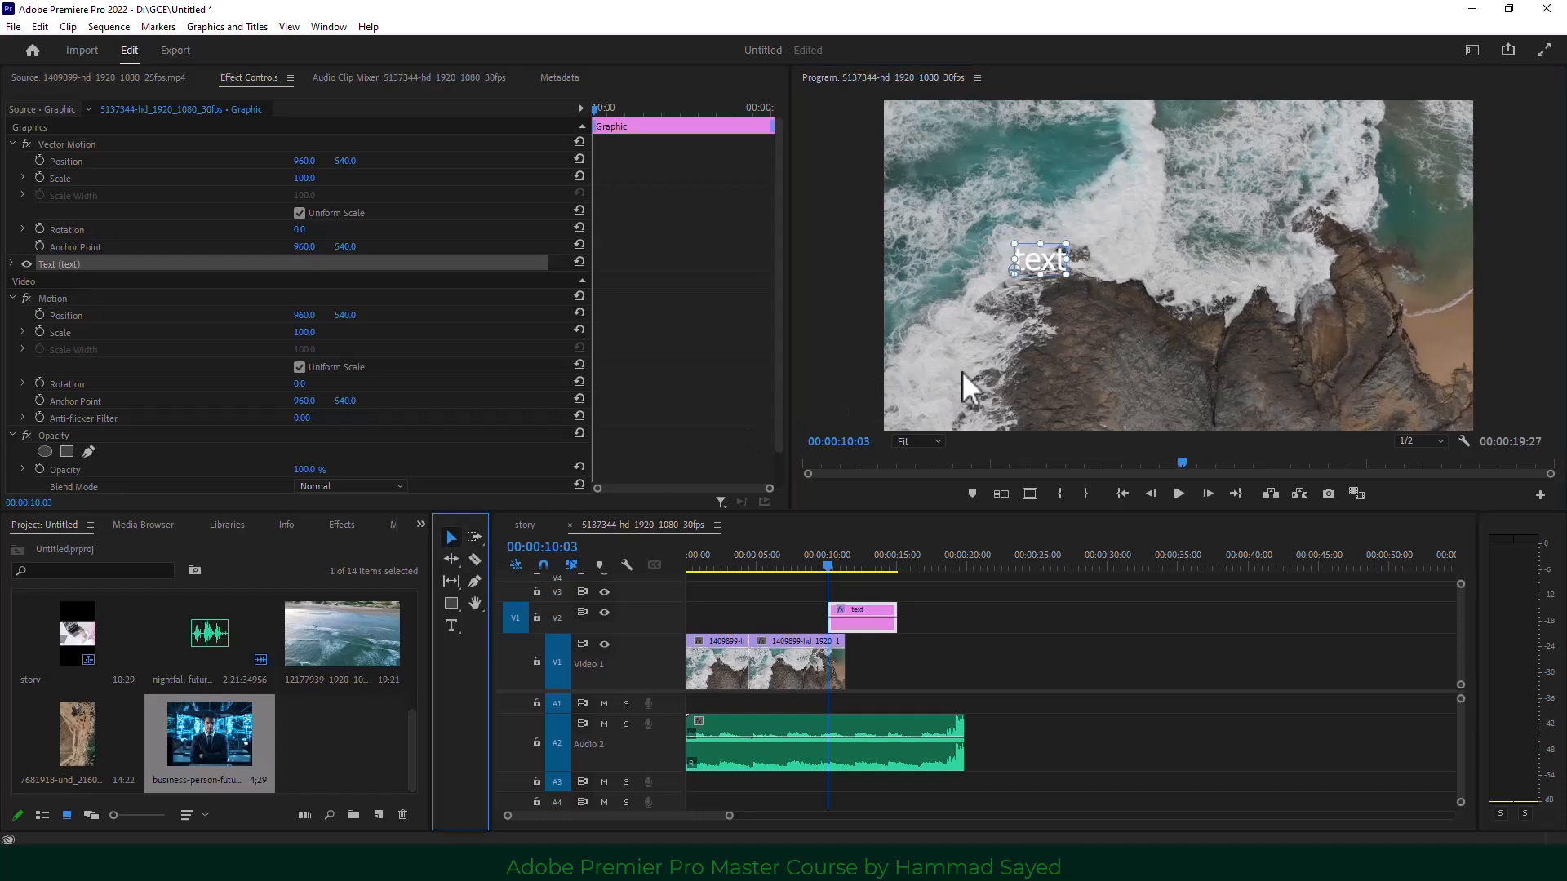
pyautogui.moveTo(1067, 275); pyautogui.dragTo(1400, 457)
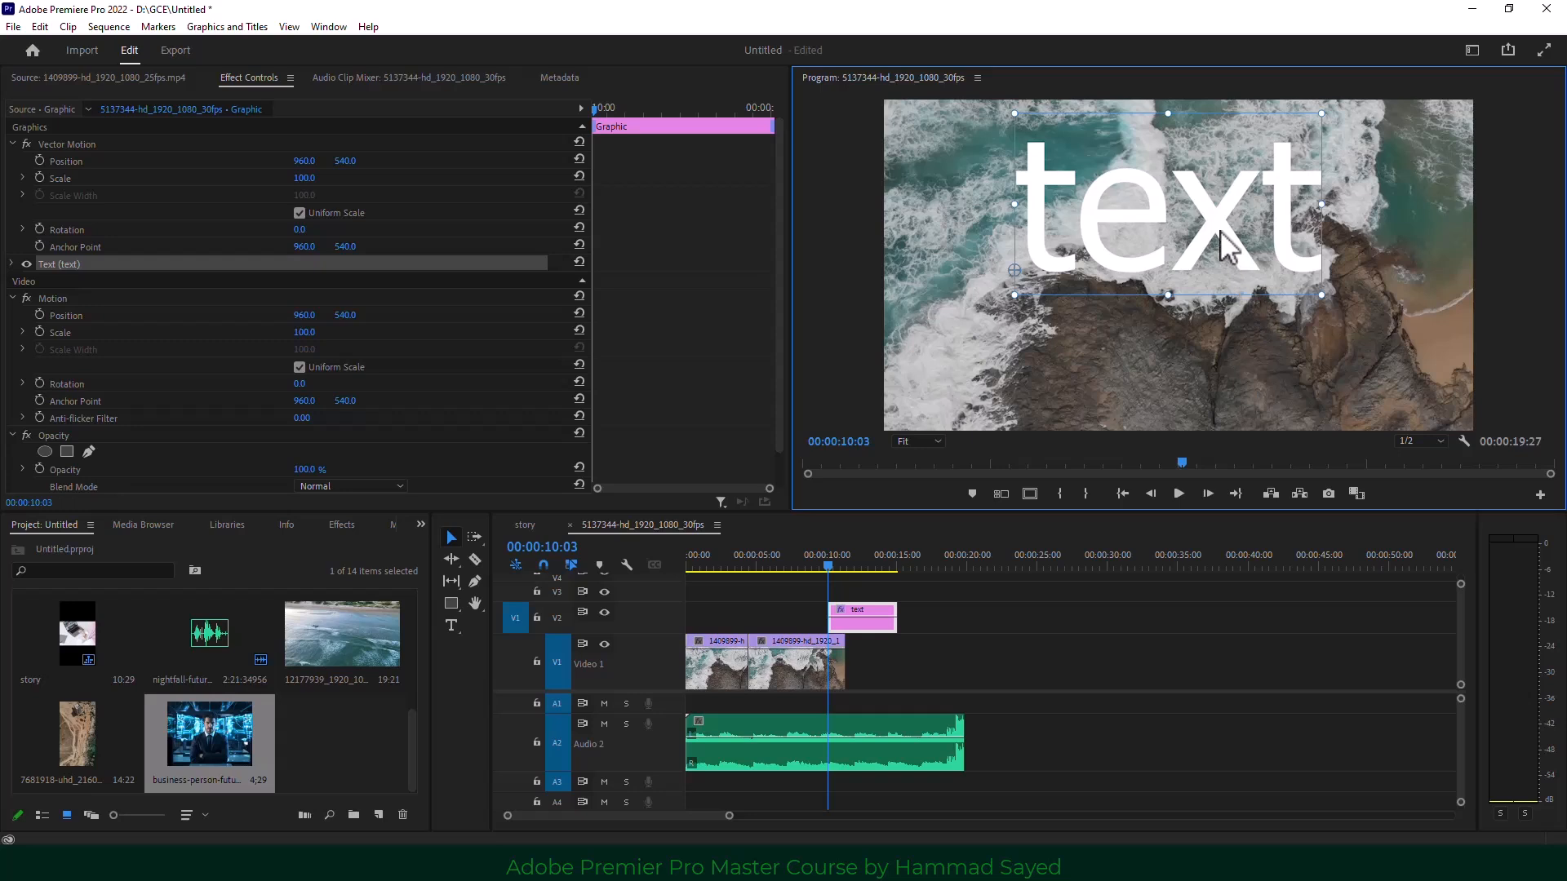
pyautogui.moveTo(1220, 232); pyautogui.dragTo(1219, 298)
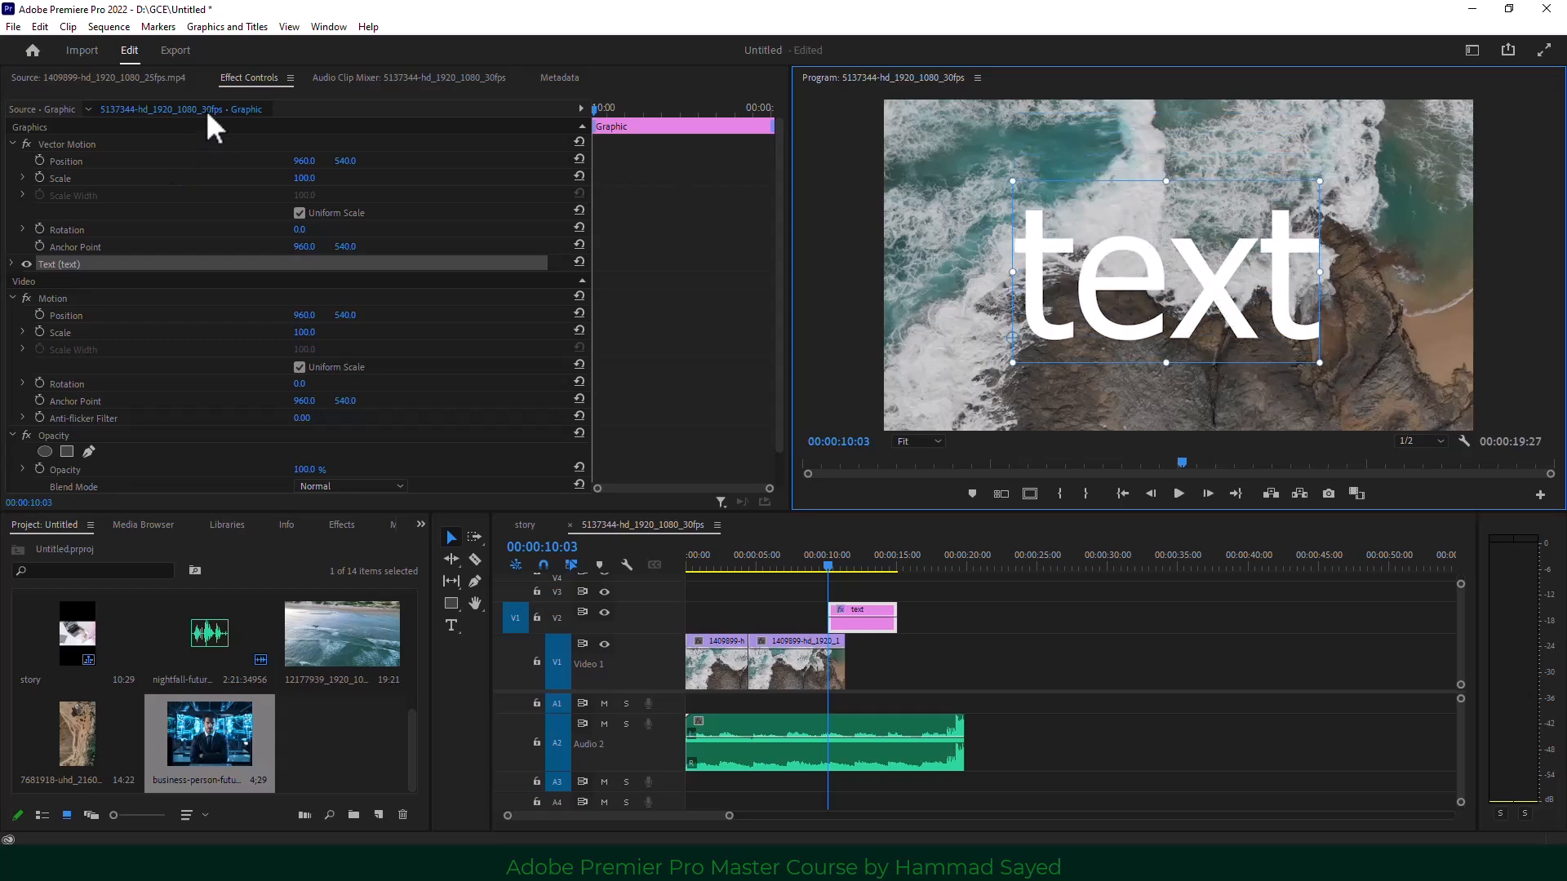
pyautogui.click(257, 80)
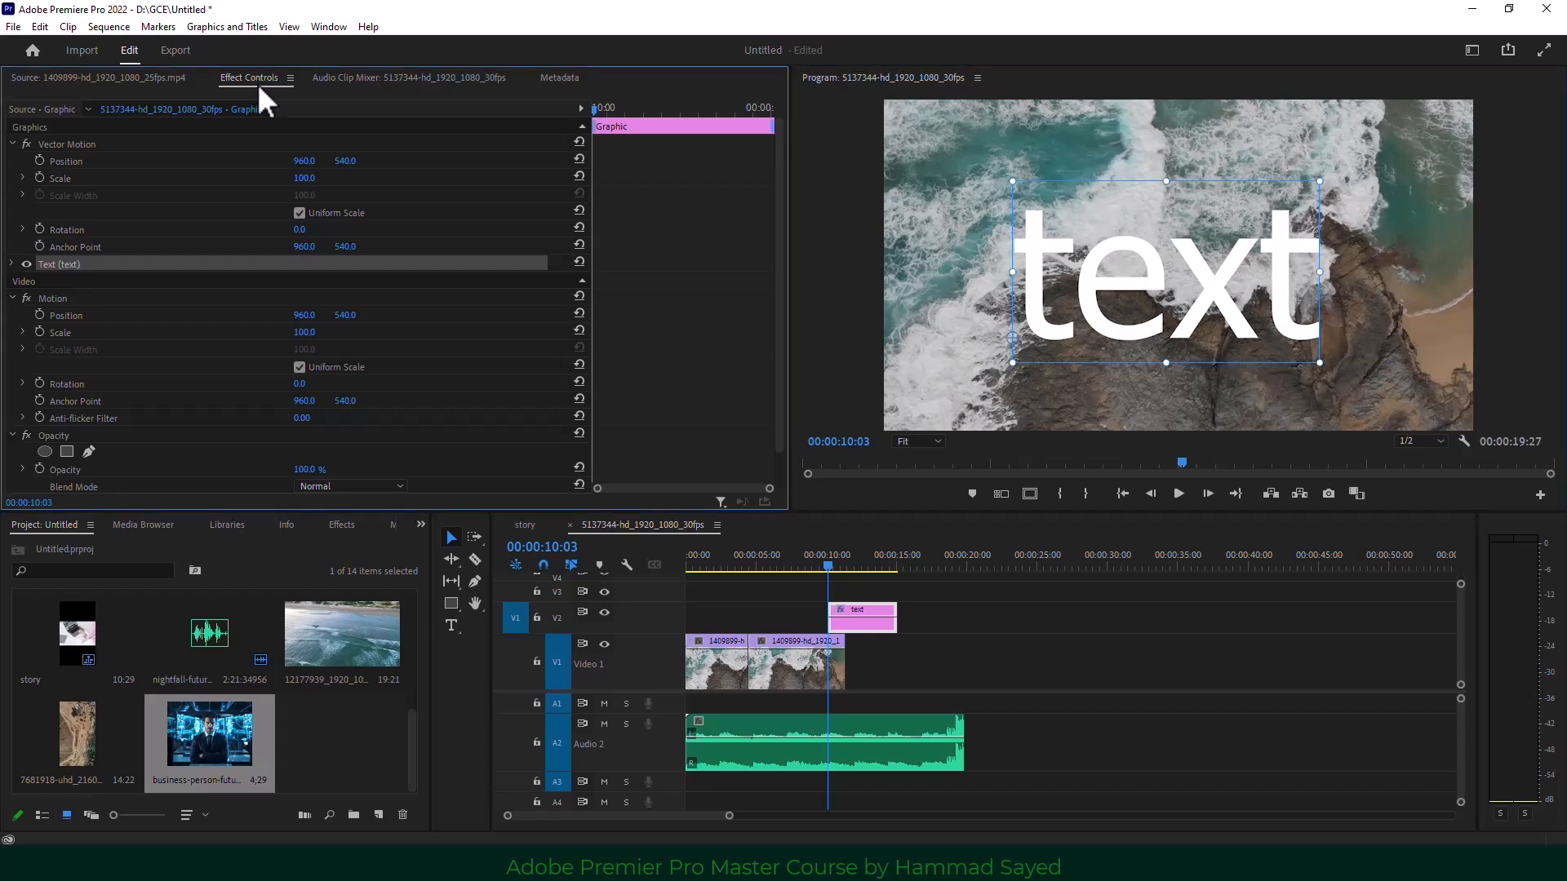
# Set the title font to Tw Cen MT Condensed Extra Bold at size 133.
pyautogui.click(11, 263)
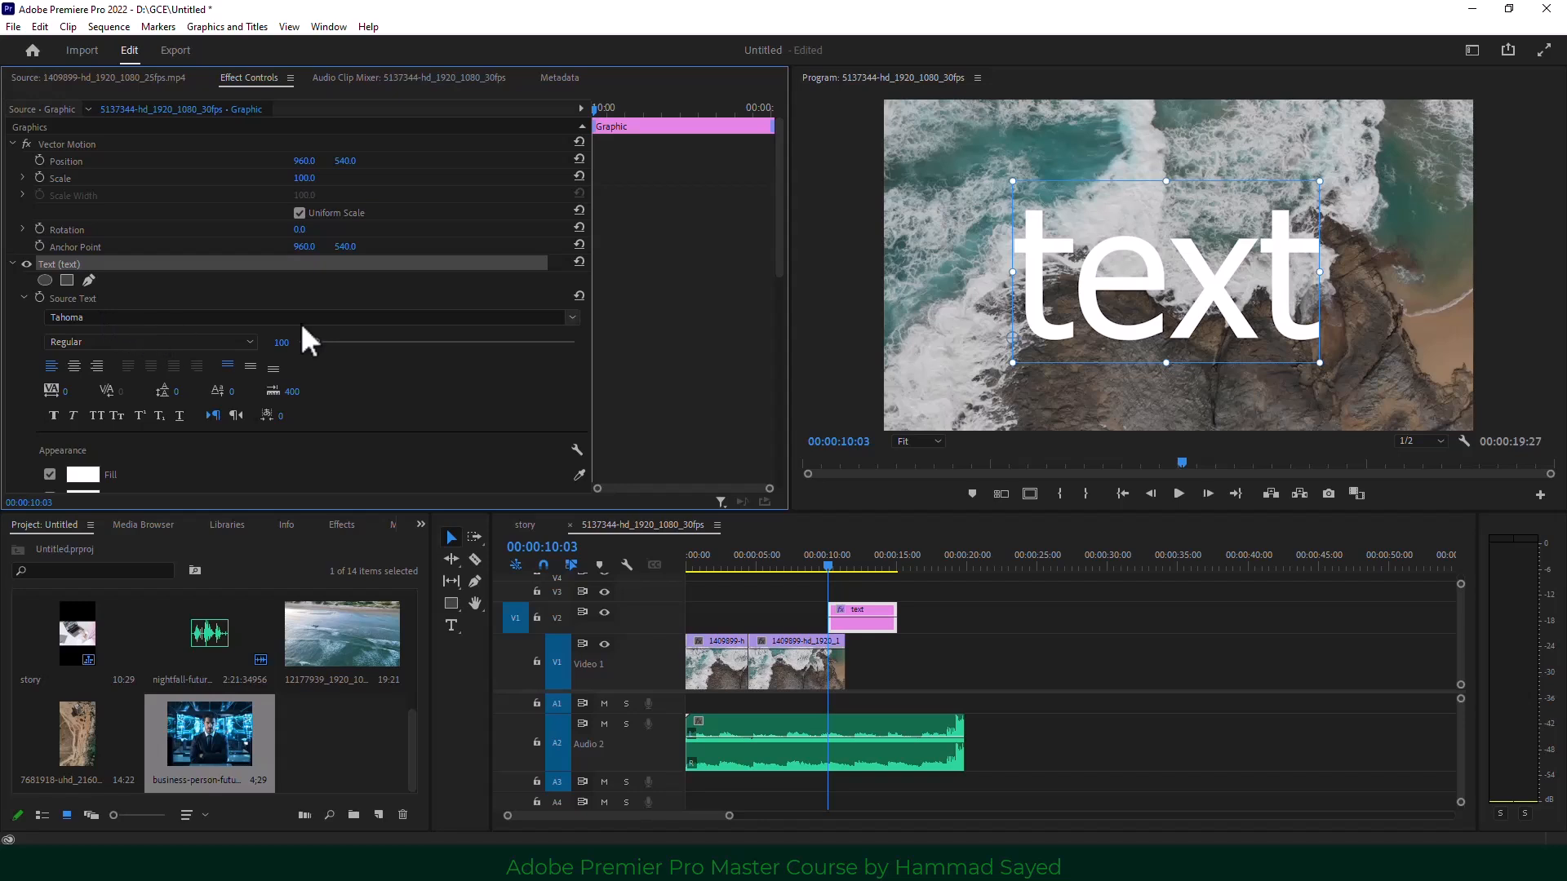
pyautogui.click(575, 319)
pyautogui.click(290, 565)
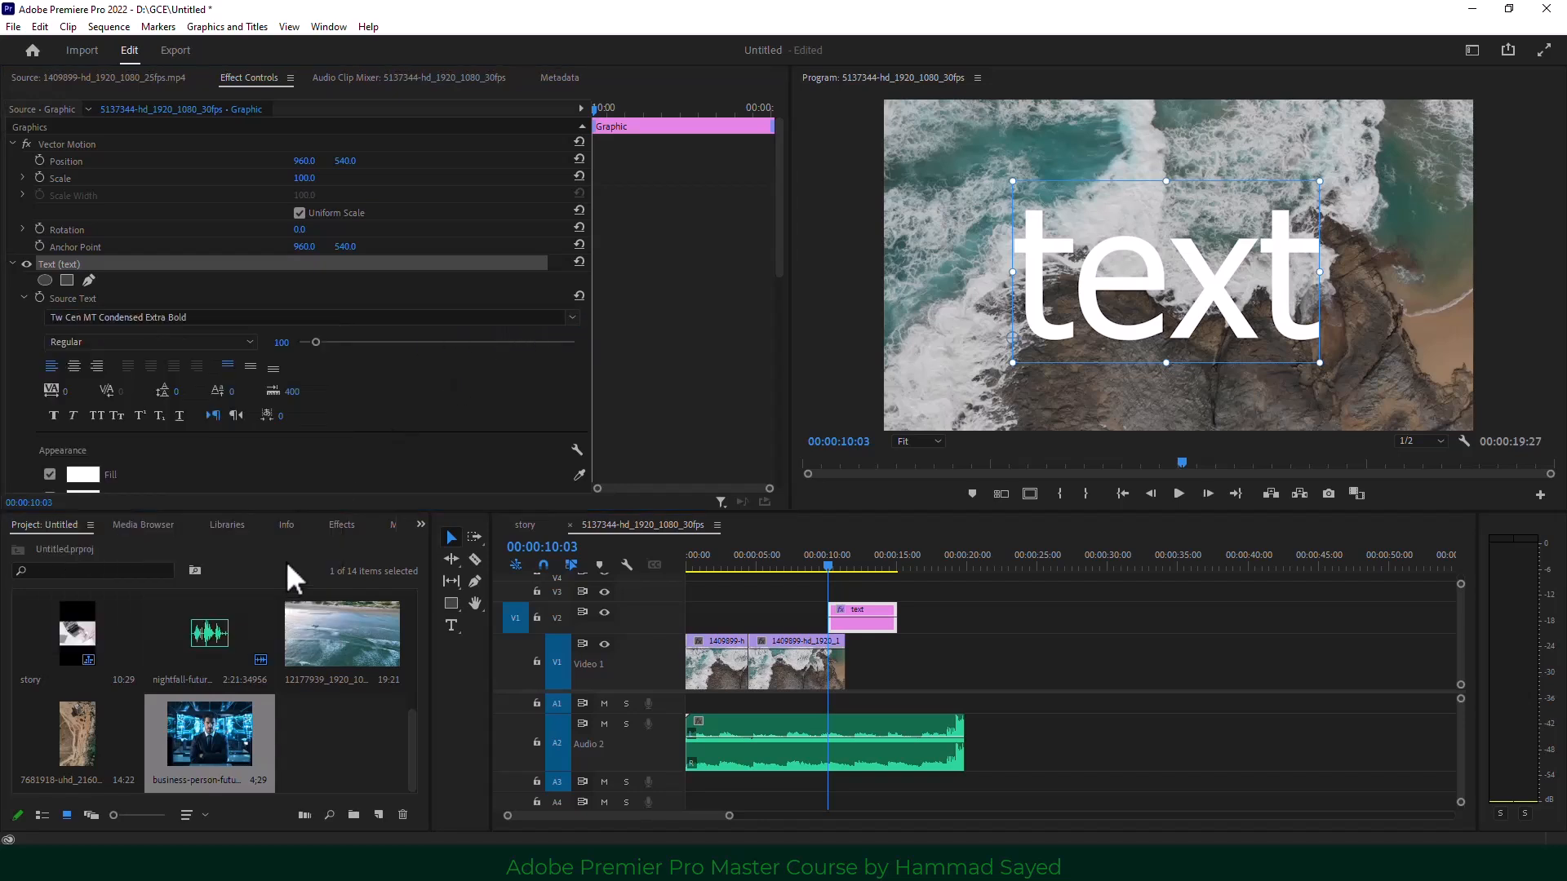
pyautogui.moveTo(315, 341); pyautogui.dragTo(321, 342)
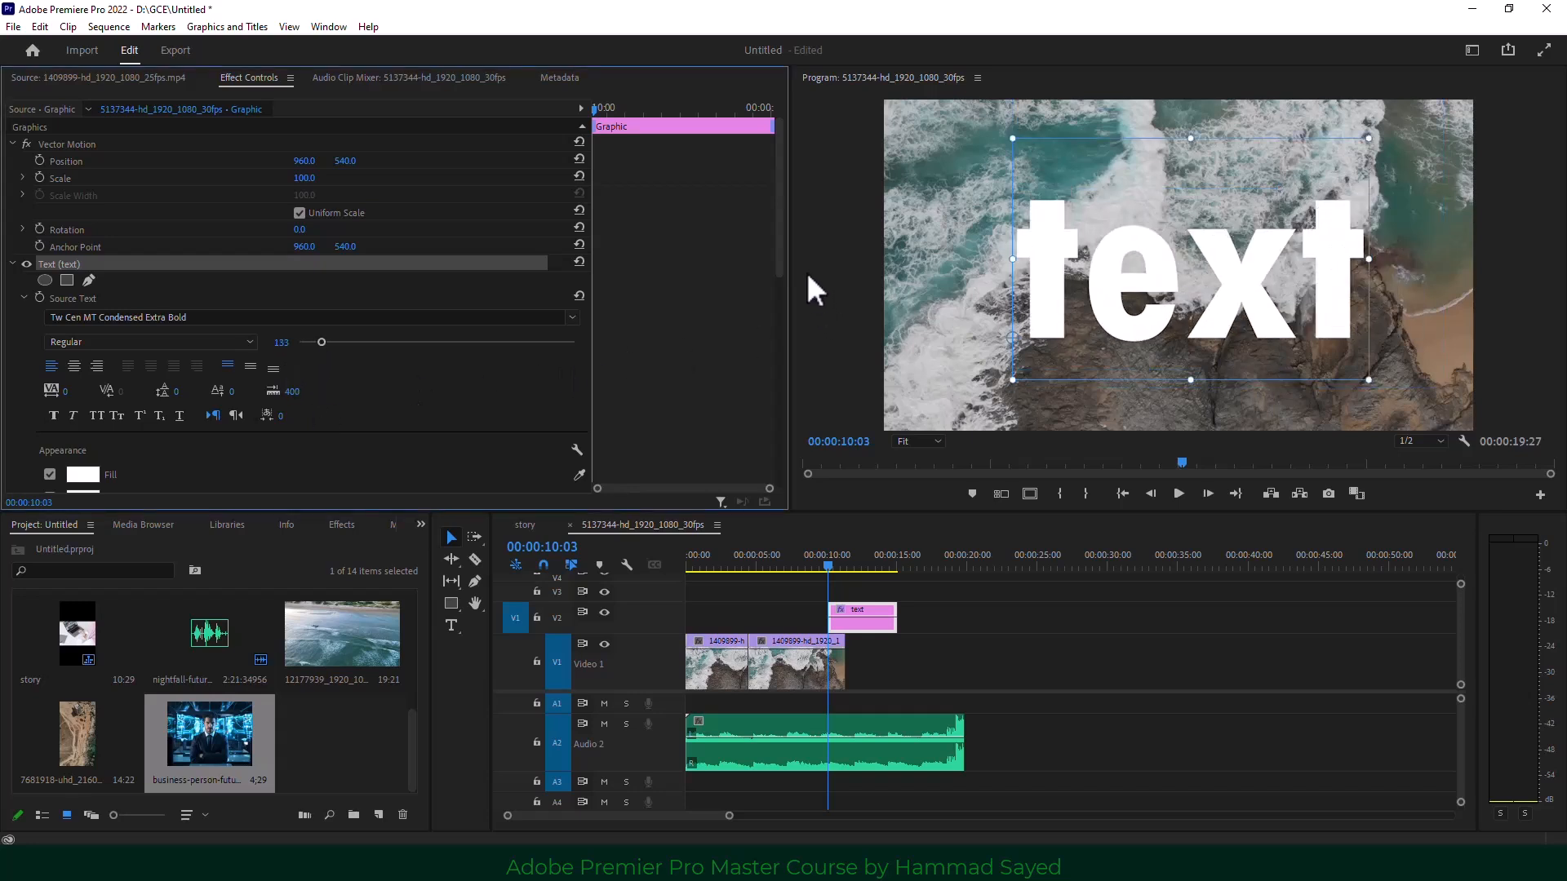
pyautogui.moveTo(777, 252)
pyautogui.mouseDown()
pyautogui.moveTo(777, 329)
pyautogui.moveTo(741, 448)
pyautogui.moveTo(765, 504)
pyautogui.moveTo(633, 451)
pyautogui.mouseUp()
# Fill the text with teal 346B6A sampled from the sea, toggling the background on and off.
pyautogui.click(90, 292)
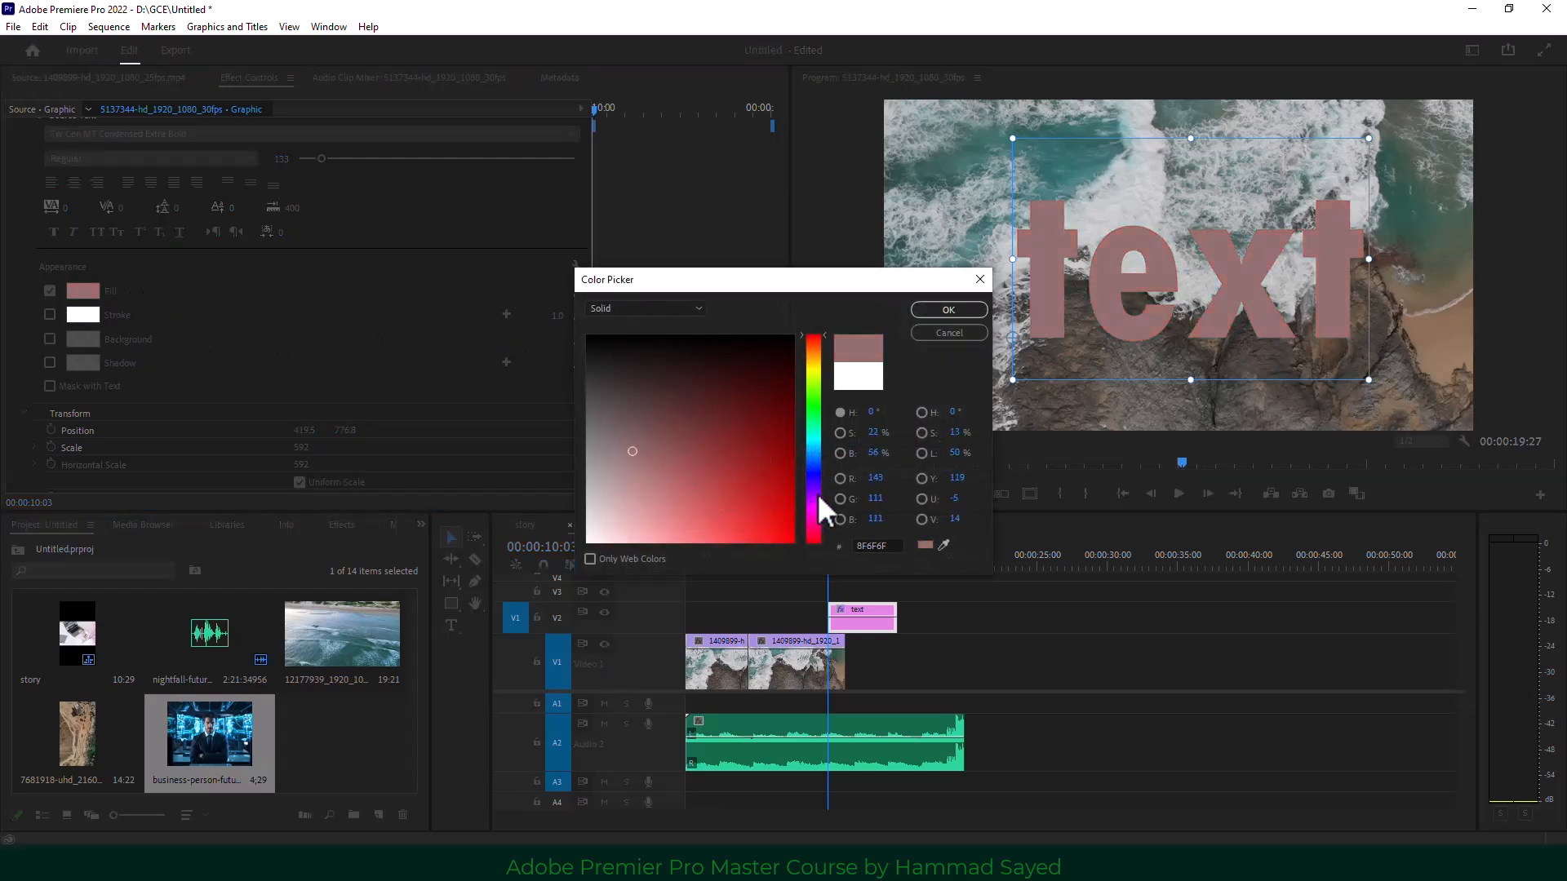
pyautogui.click(943, 546)
pyautogui.click(1058, 155)
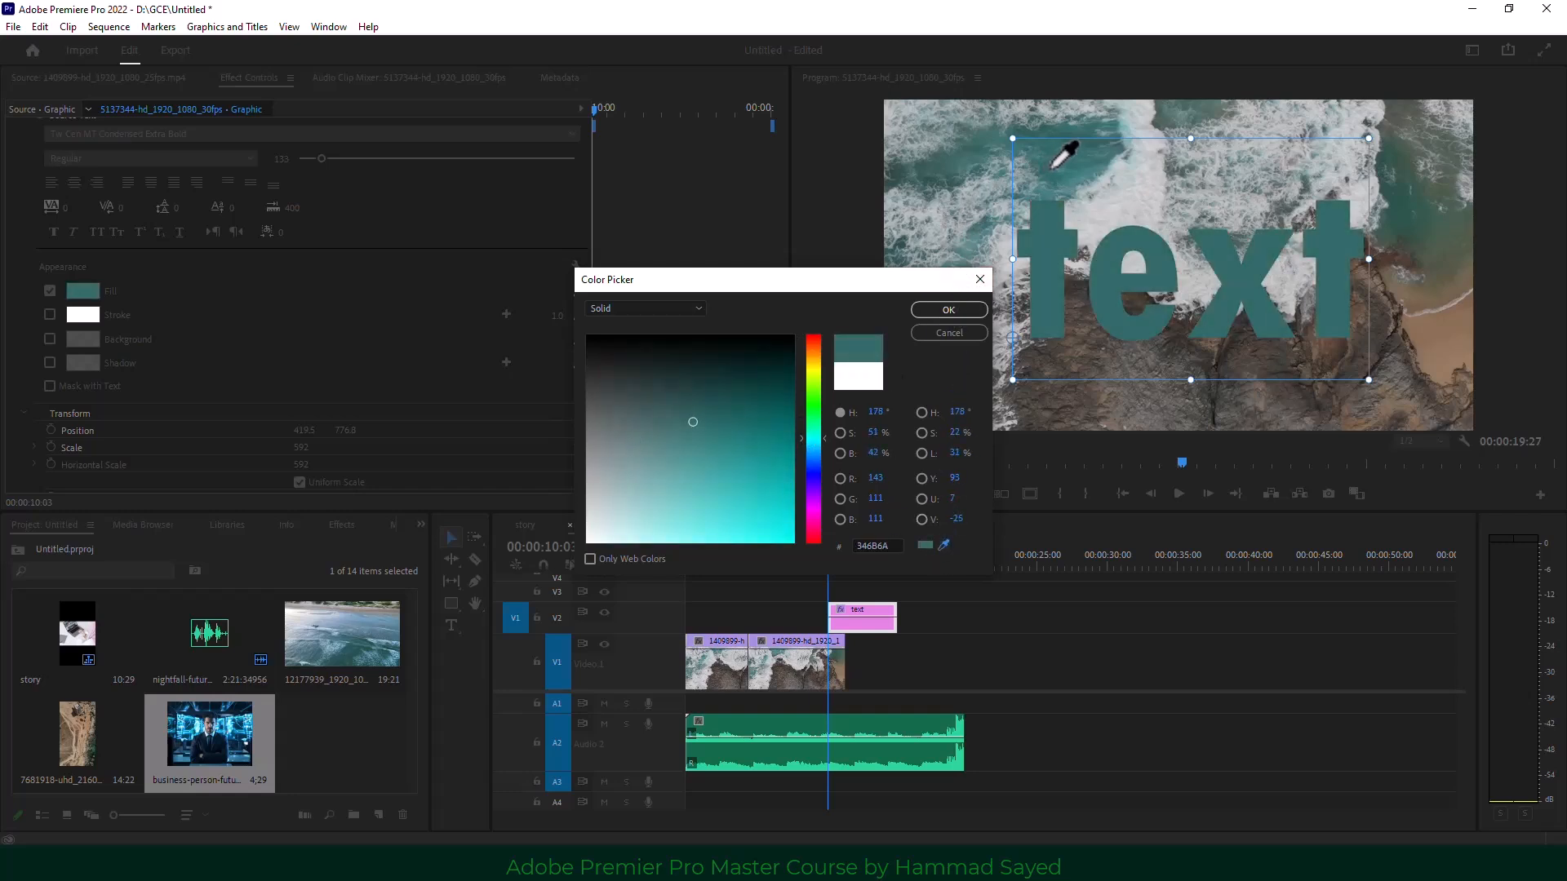
pyautogui.click(946, 311)
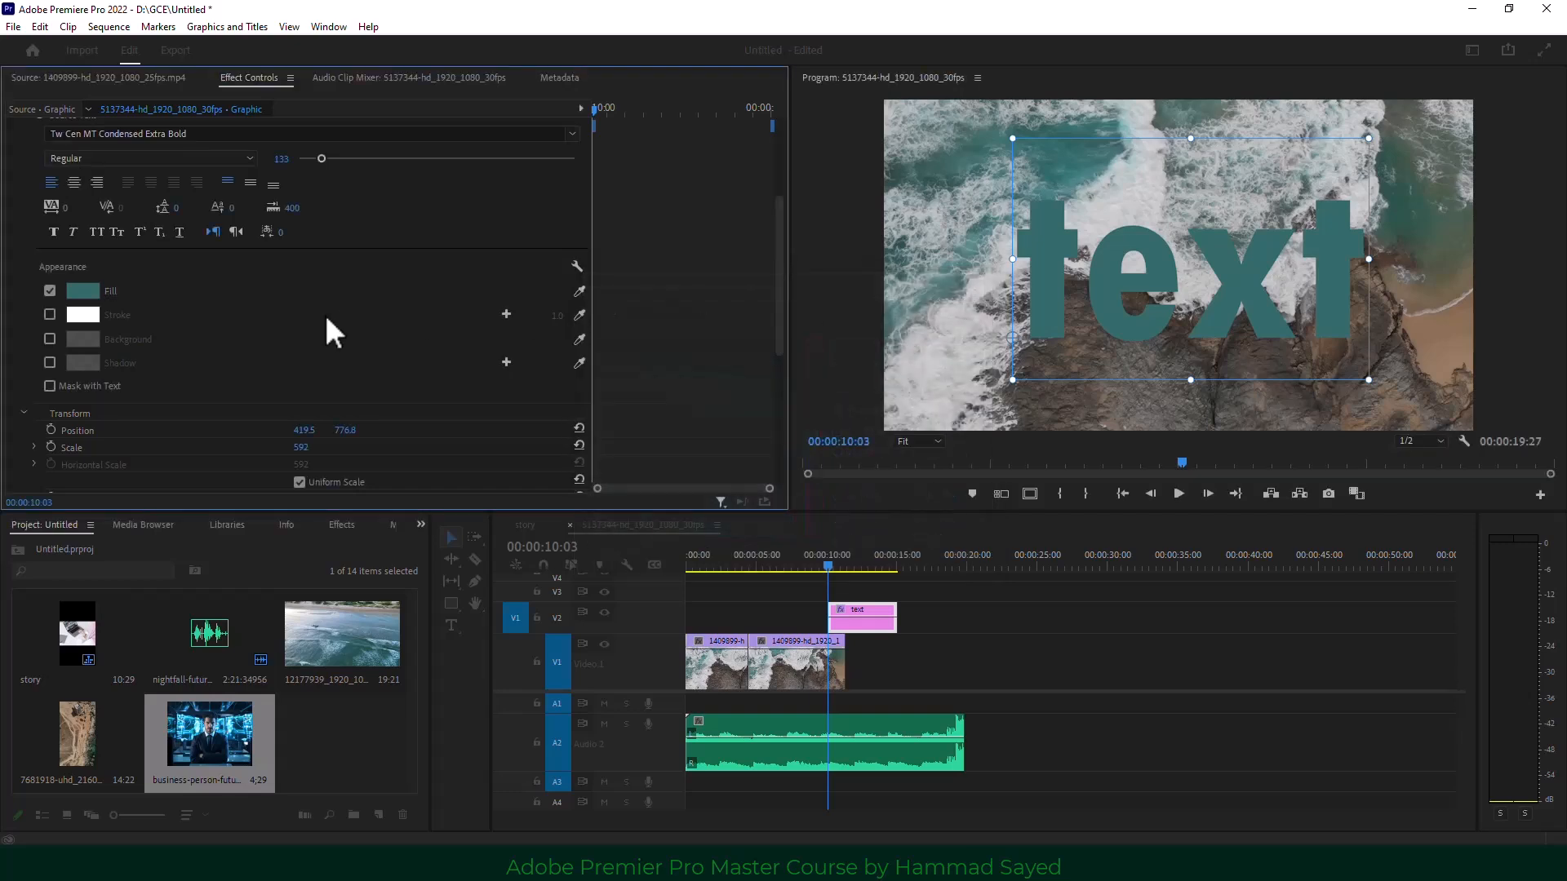
pyautogui.click(50, 339)
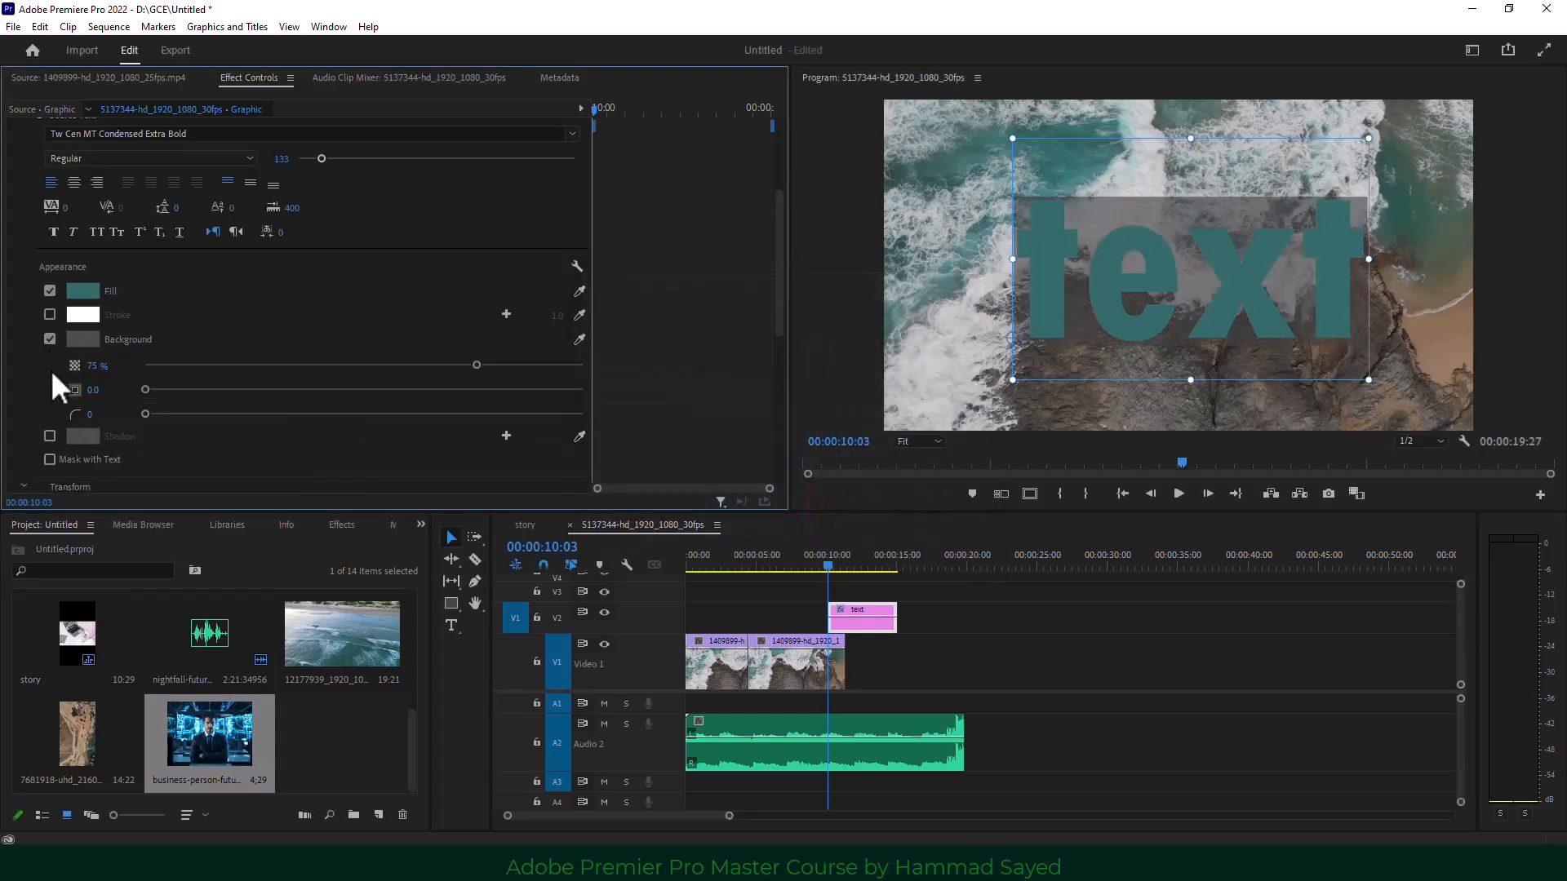
pyautogui.click(49, 339)
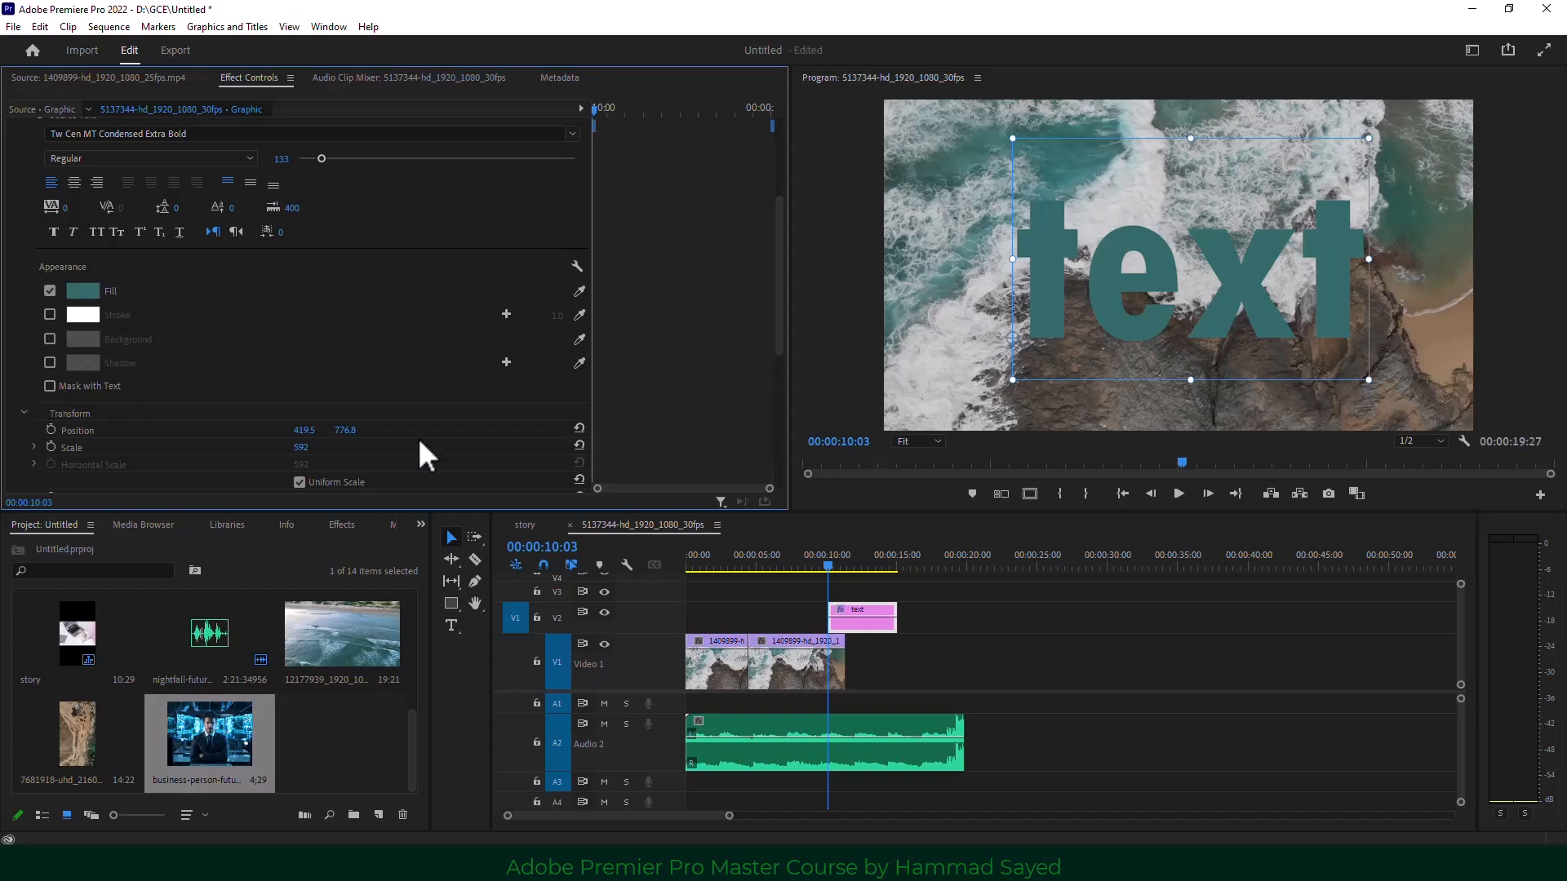
pyautogui.click(767, 563)
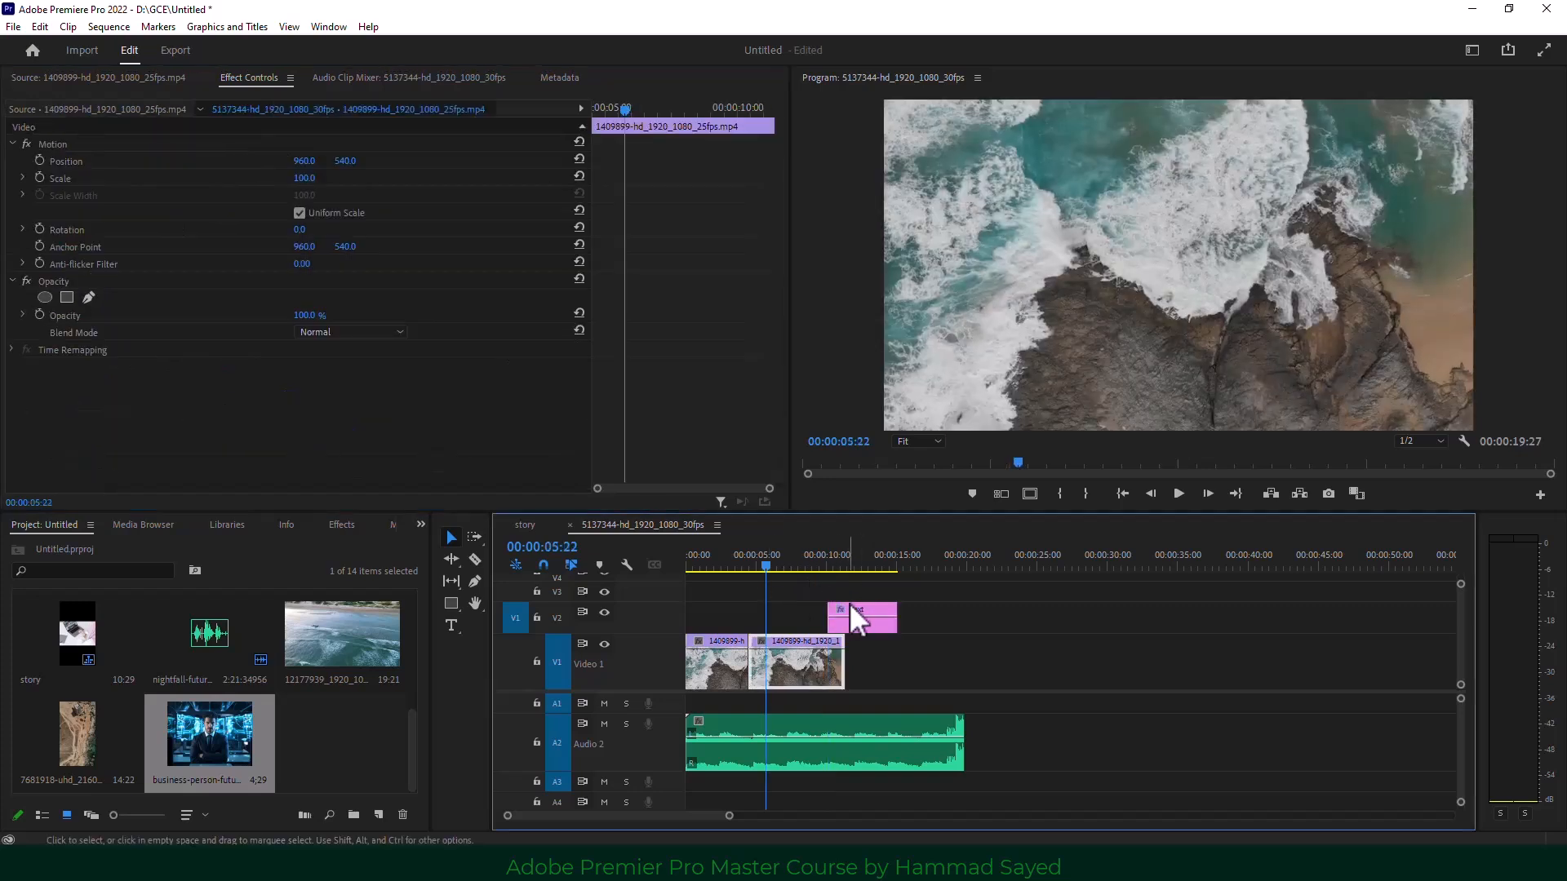
# Move the text clip to start at 00:00 and trim it to end around seven seconds.
pyautogui.moveTo(870, 627); pyautogui.dragTo(1118, 625)
pyautogui.click(708, 561)
pyautogui.moveTo(918, 560); pyautogui.dragTo(738, 560)
pyautogui.moveTo(819, 610); pyautogui.dragTo(787, 616)
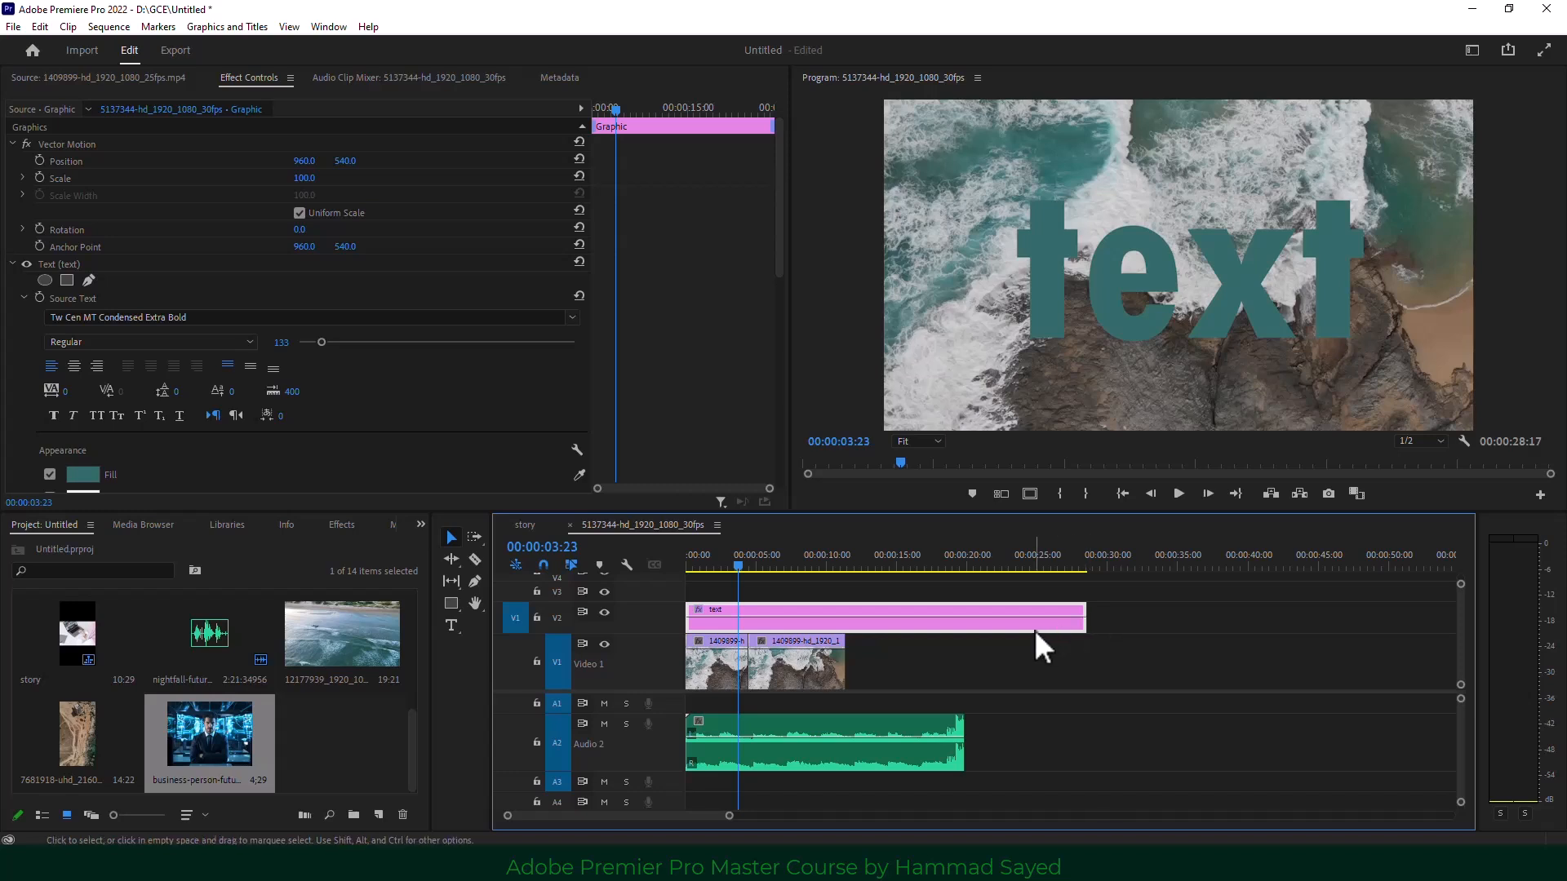
pyautogui.moveTo(1079, 621); pyautogui.dragTo(785, 622)
pyautogui.click(723, 561)
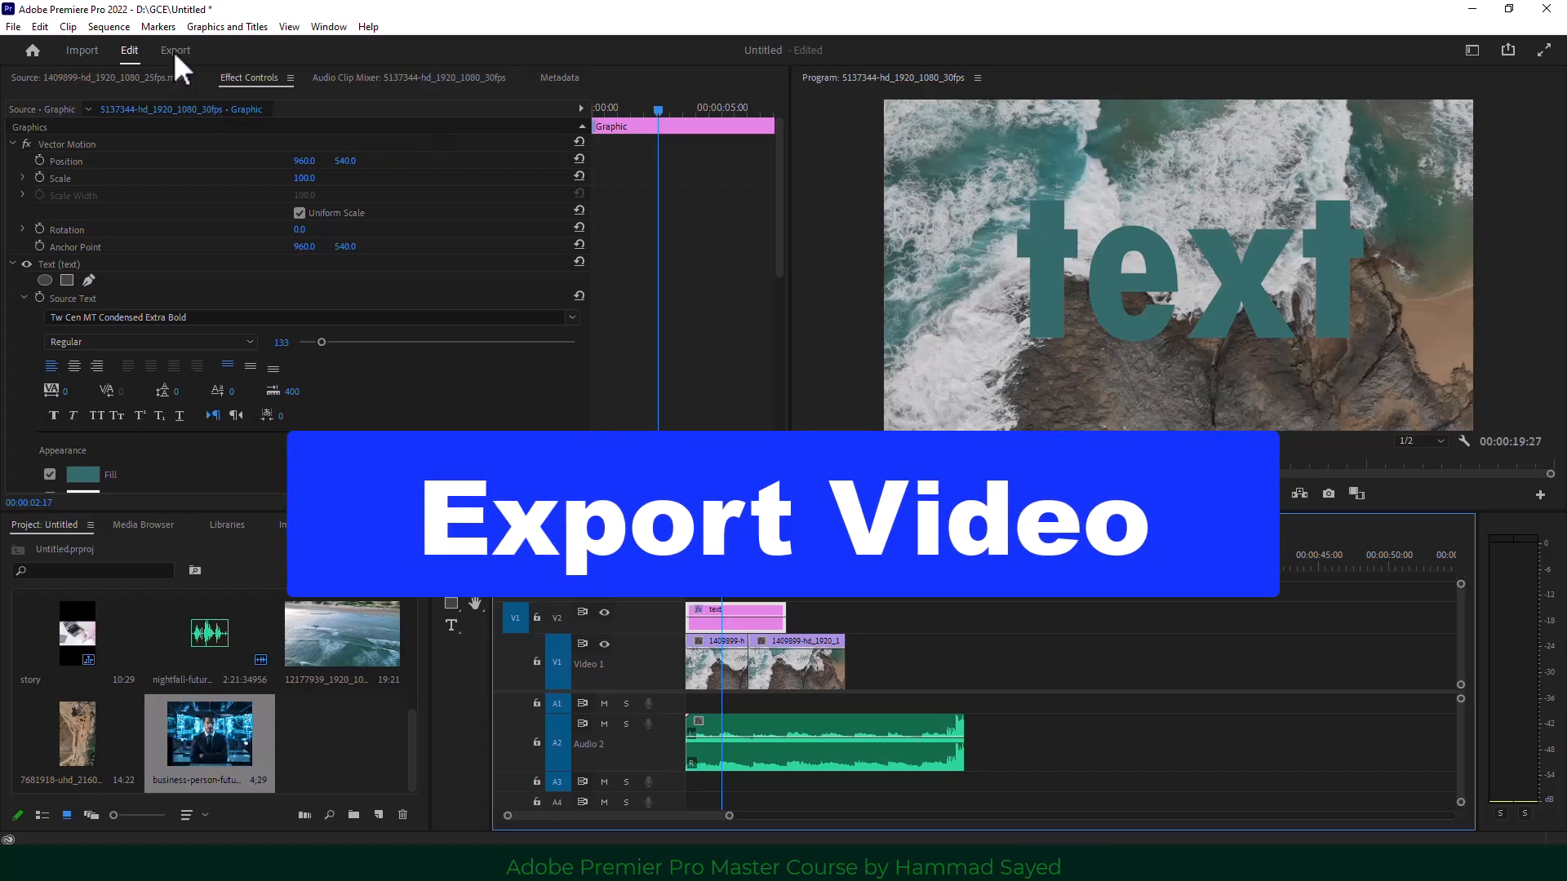
# Export the sequence in H.264 format as 5137344-hd_1920_1080_30fps.mp4.
pyautogui.click(173, 50)
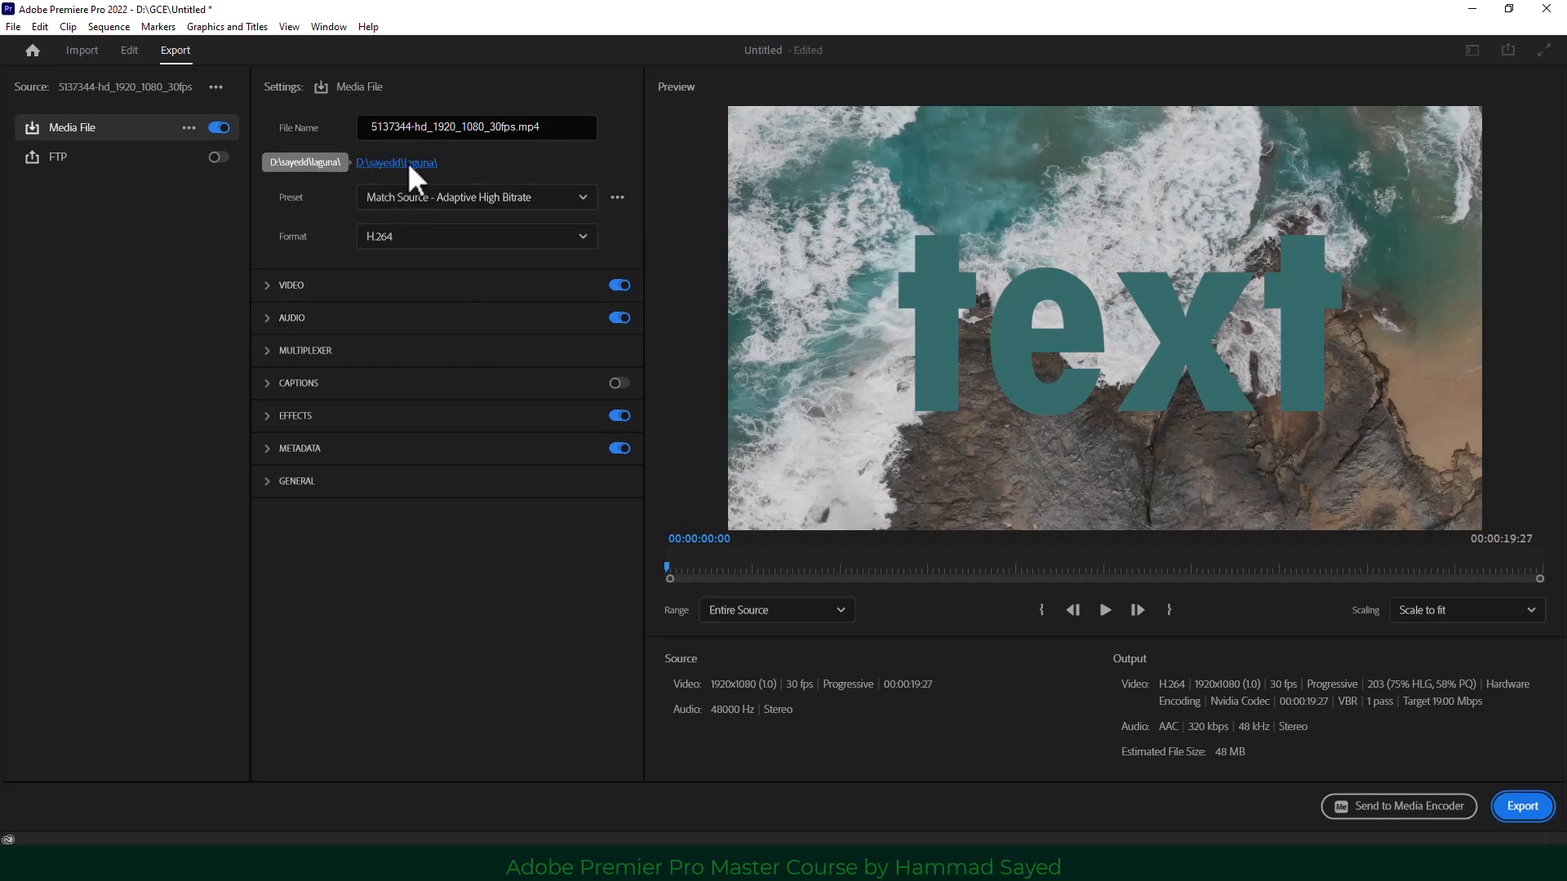
pyautogui.click(409, 237)
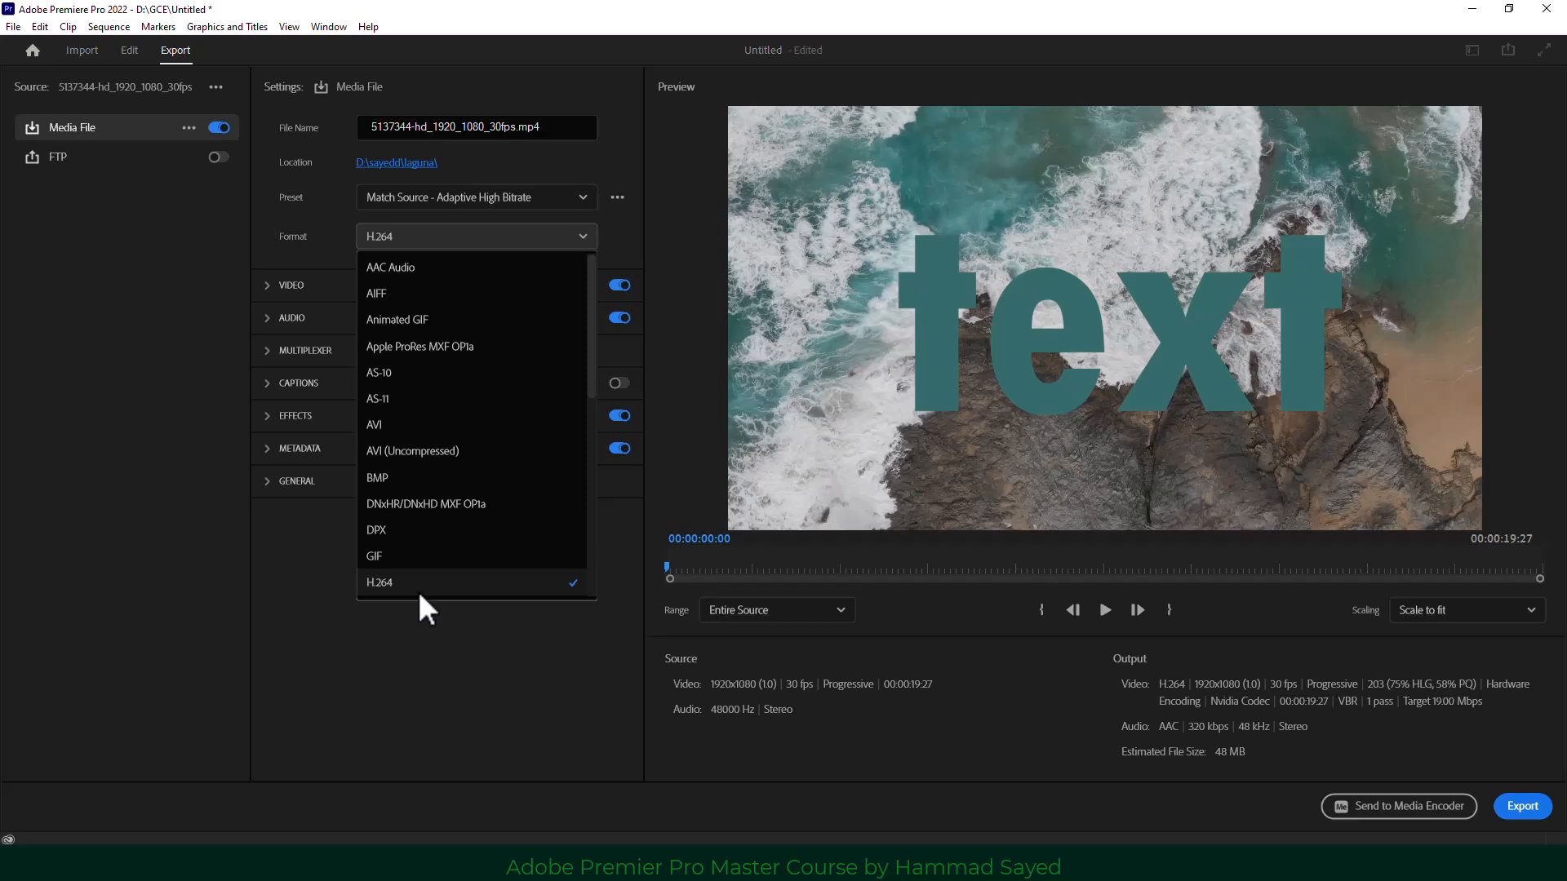
pyautogui.click(431, 714)
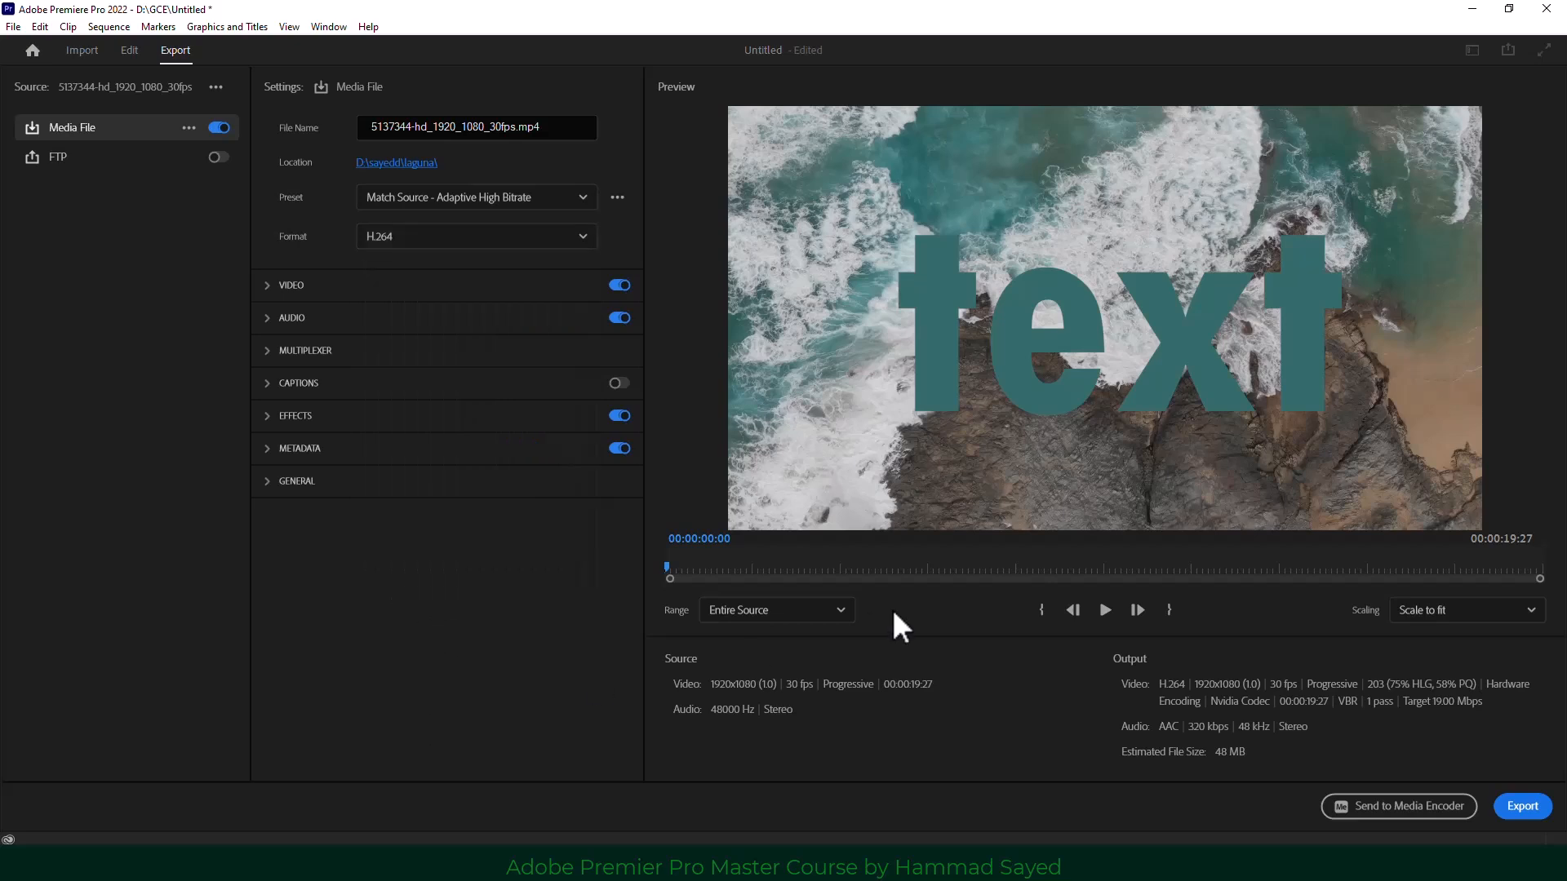
pyautogui.moveTo(908, 566)
pyautogui.mouseDown()
pyautogui.moveTo(1187, 571)
pyautogui.moveTo(933, 575)
pyautogui.mouseUp()
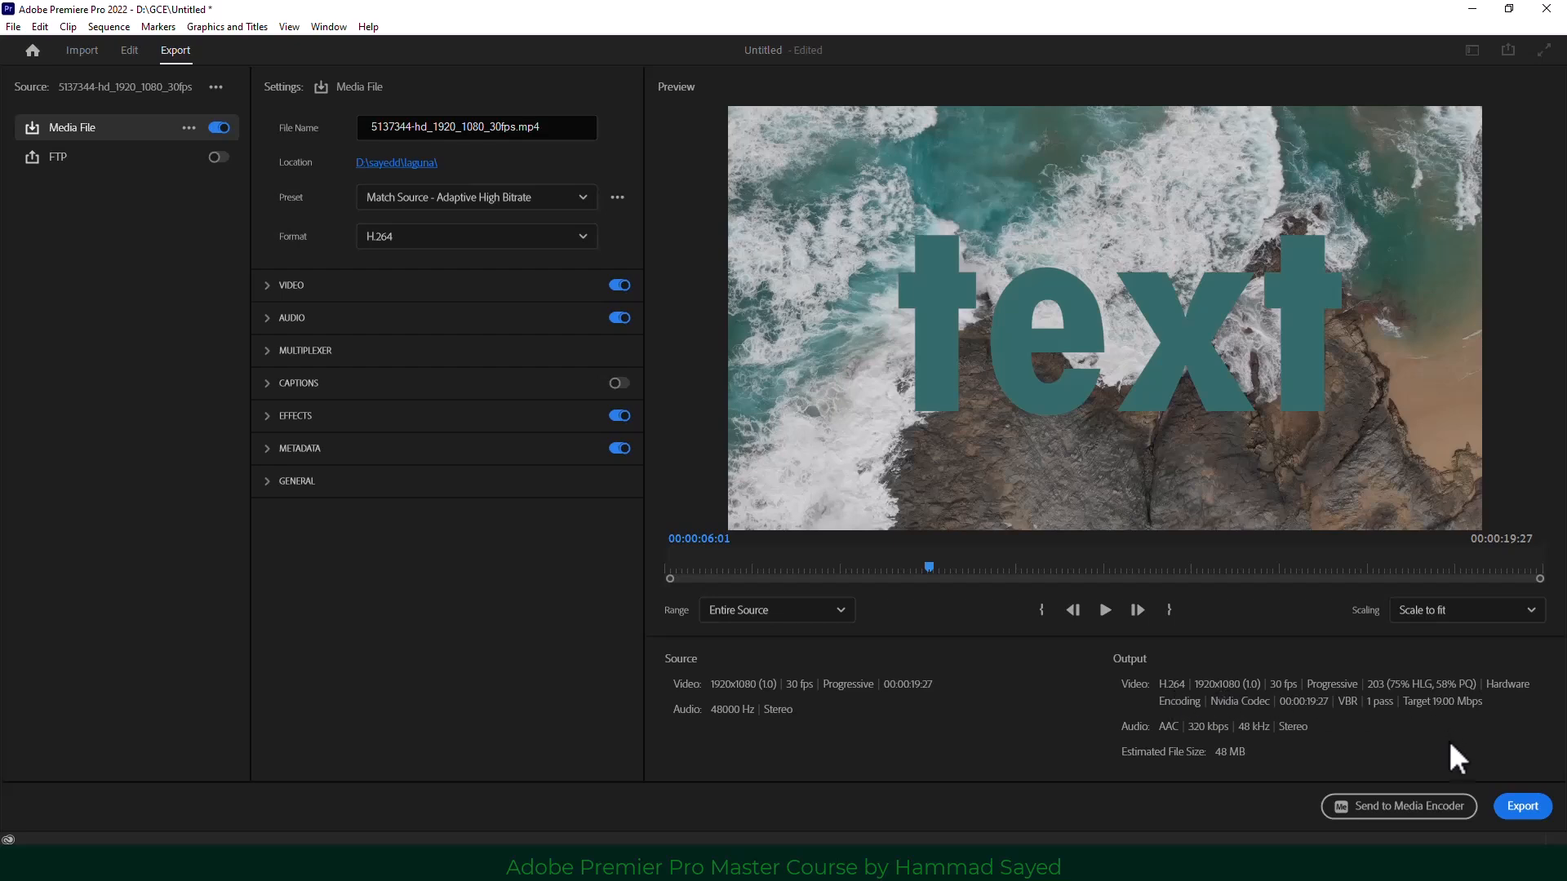
pyautogui.click(1523, 806)
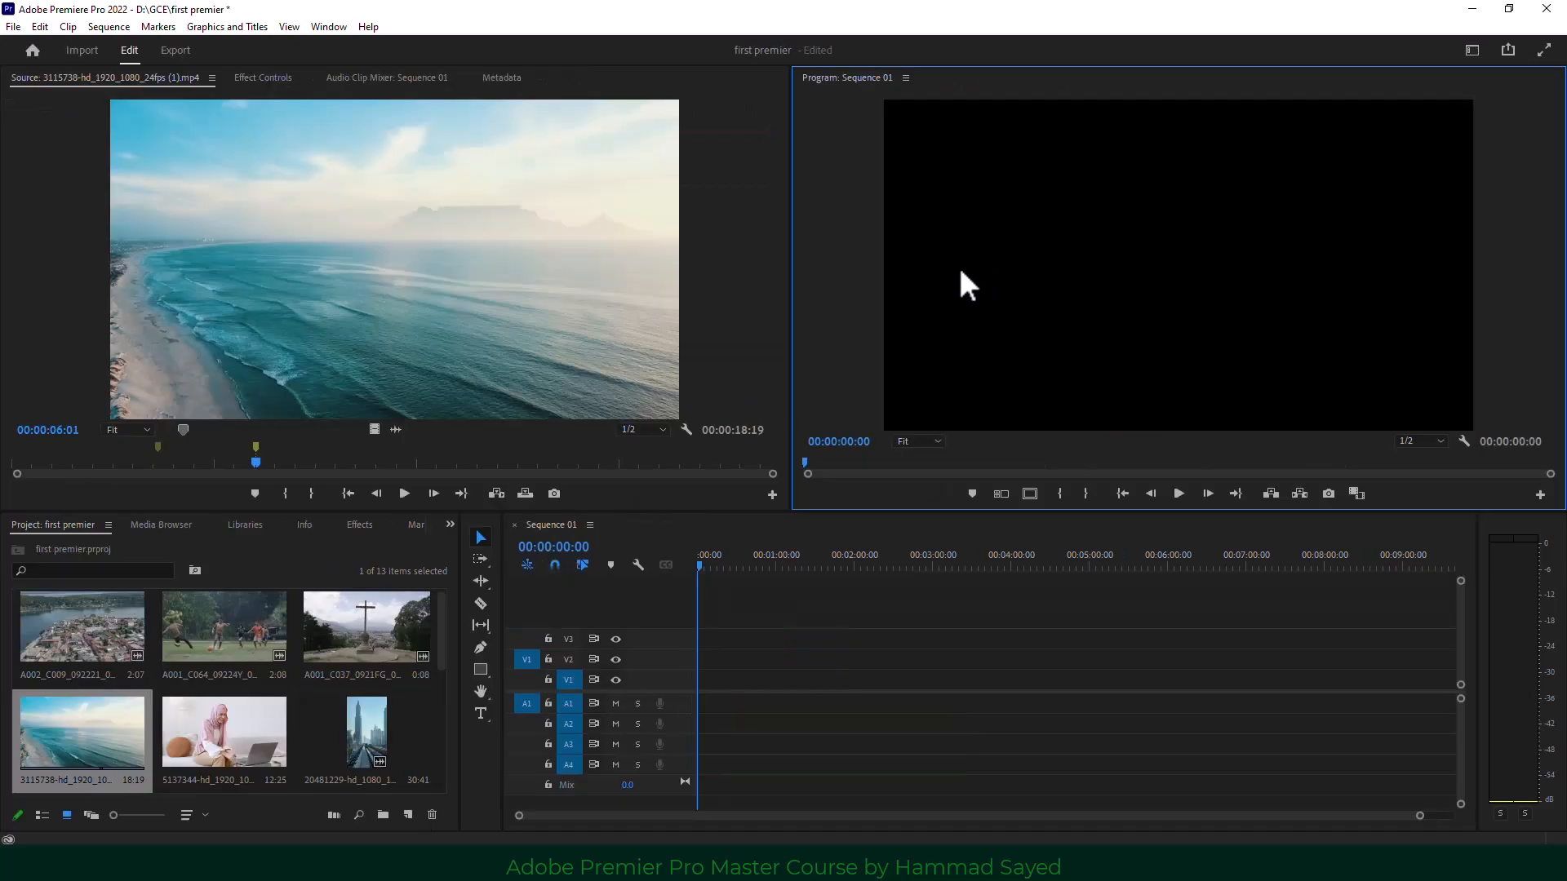
# Load the 3115738 beach clip in the Source Monitor and drag its marker slightly earlier.
pyautogui.click(395, 308)
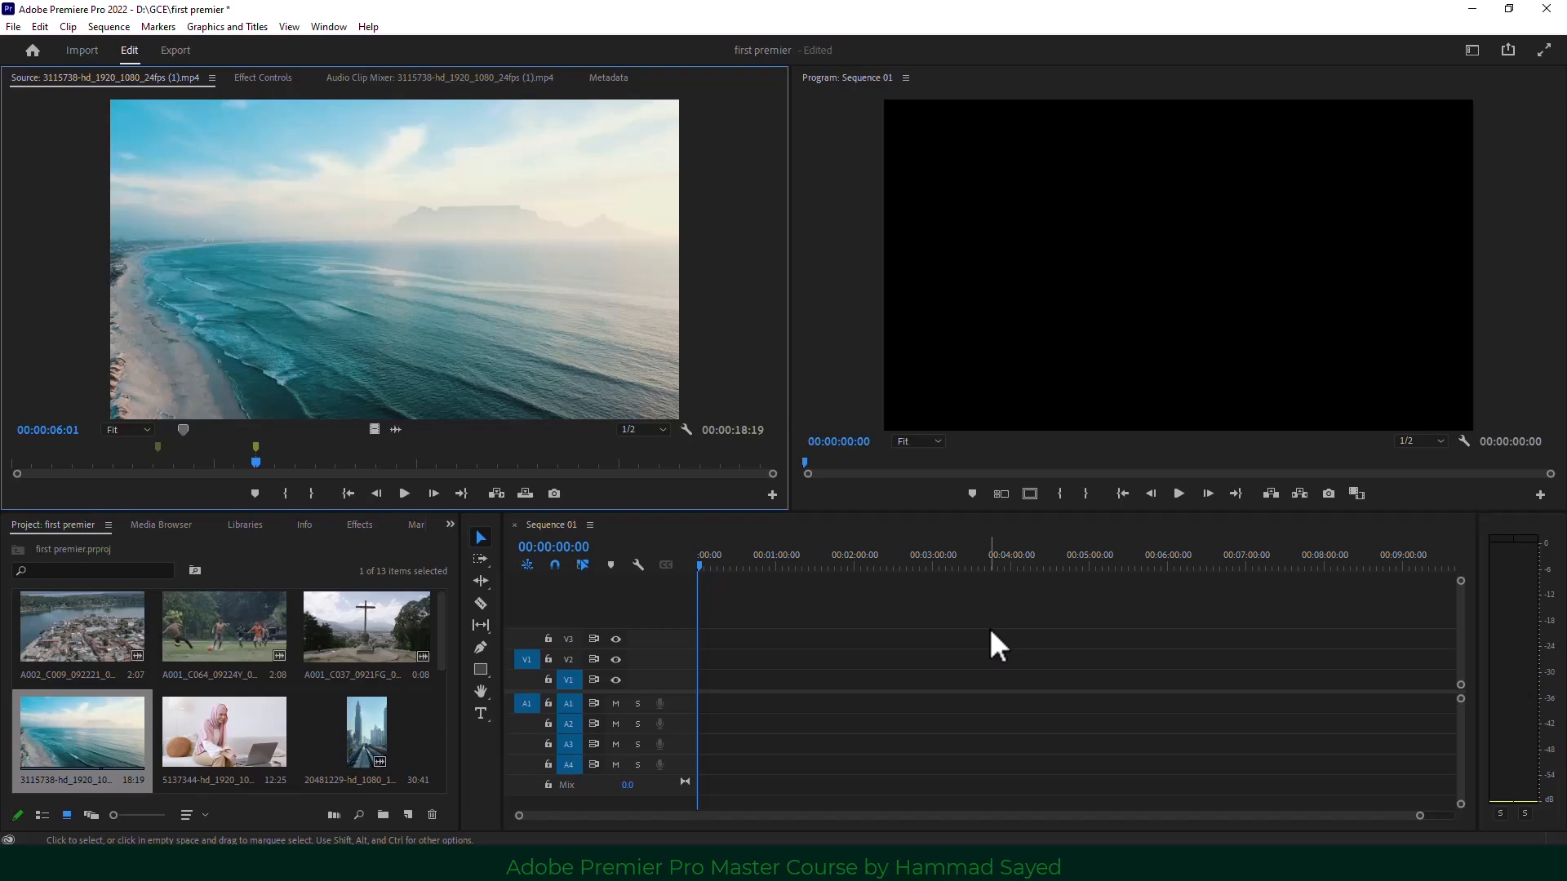
pyautogui.click(986, 424)
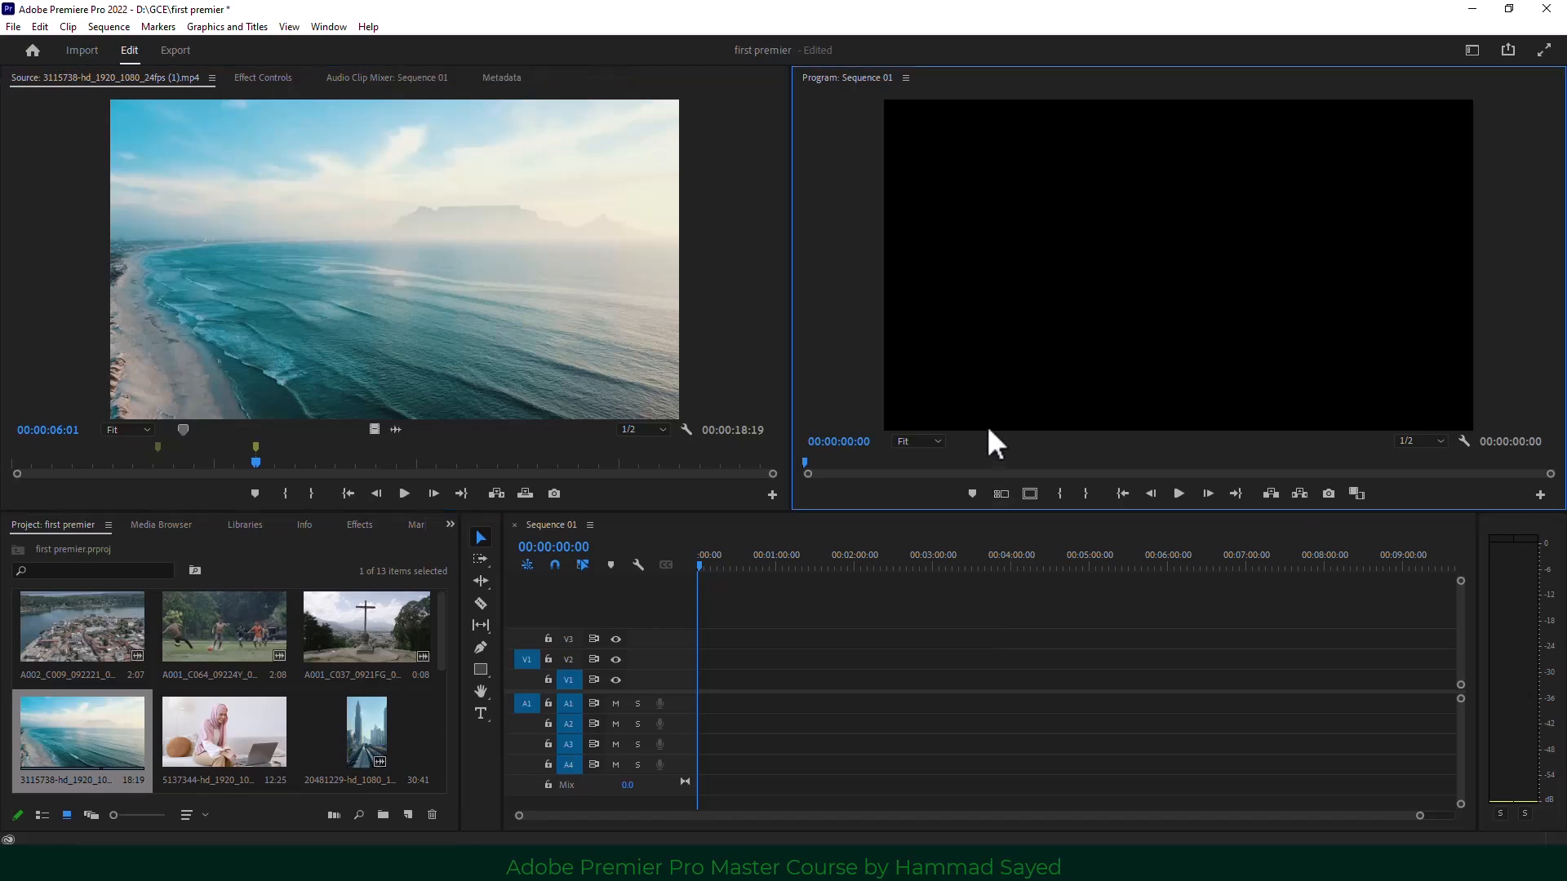
pyautogui.click(736, 302)
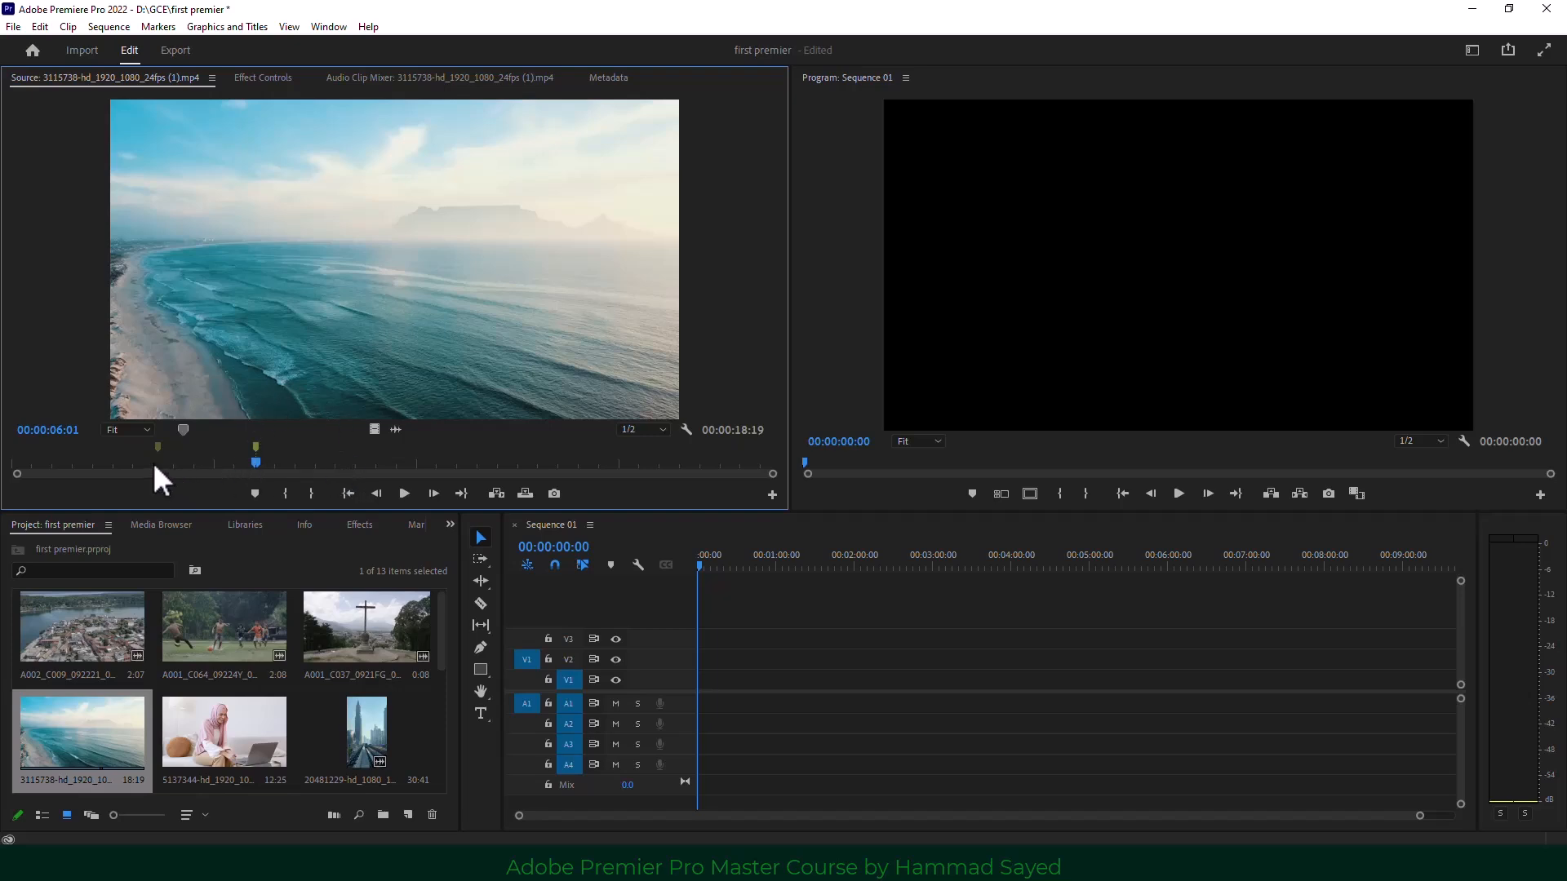
pyautogui.moveTo(250, 454); pyautogui.dragTo(230, 453)
pyautogui.click(215, 453)
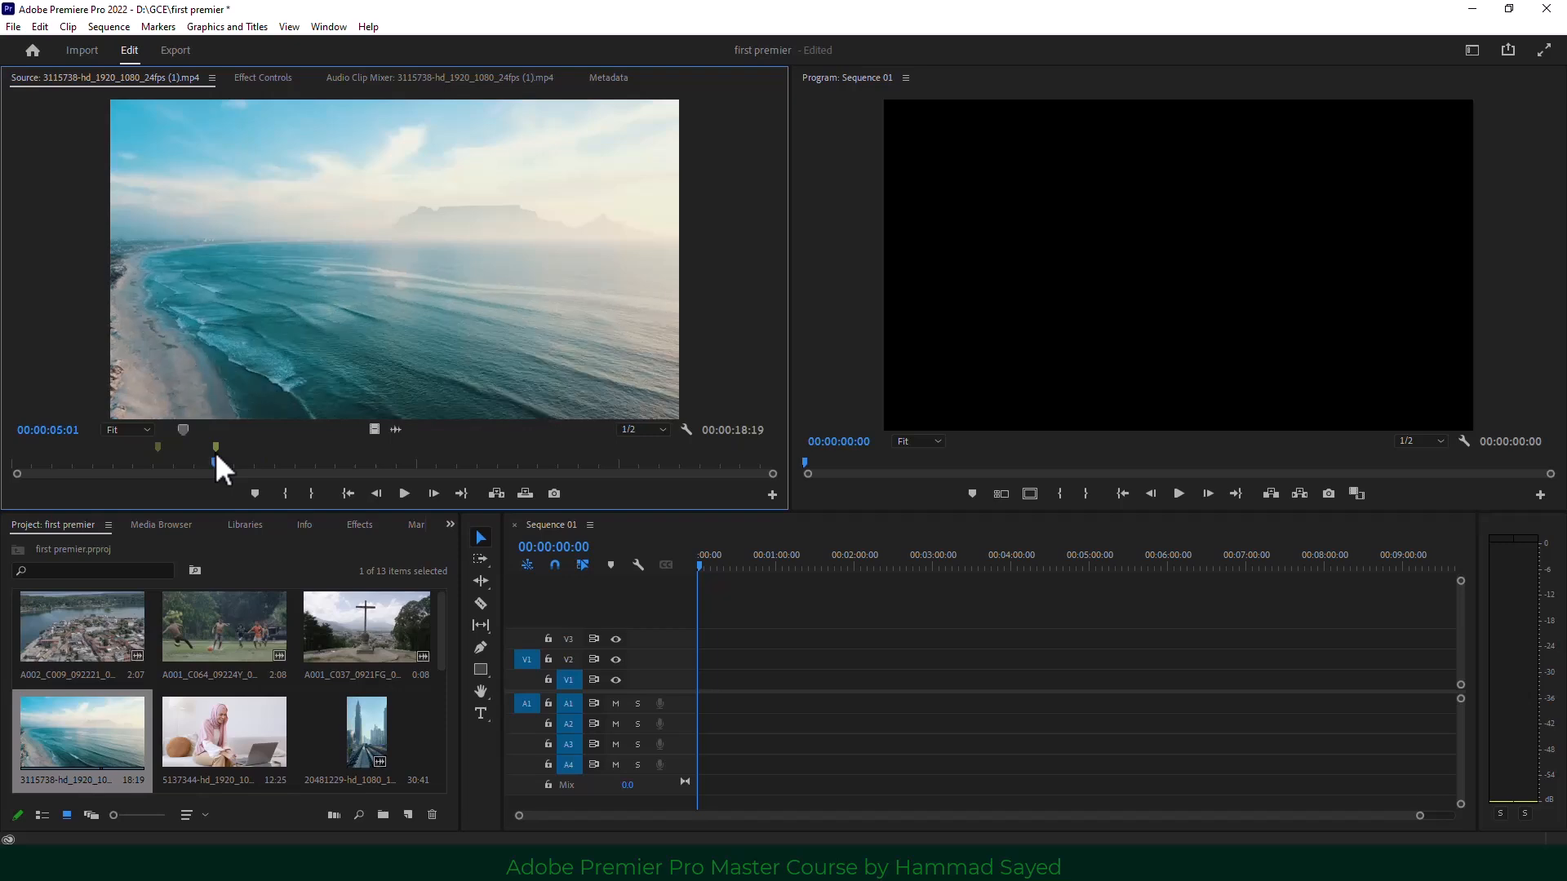
pyautogui.click(159, 27)
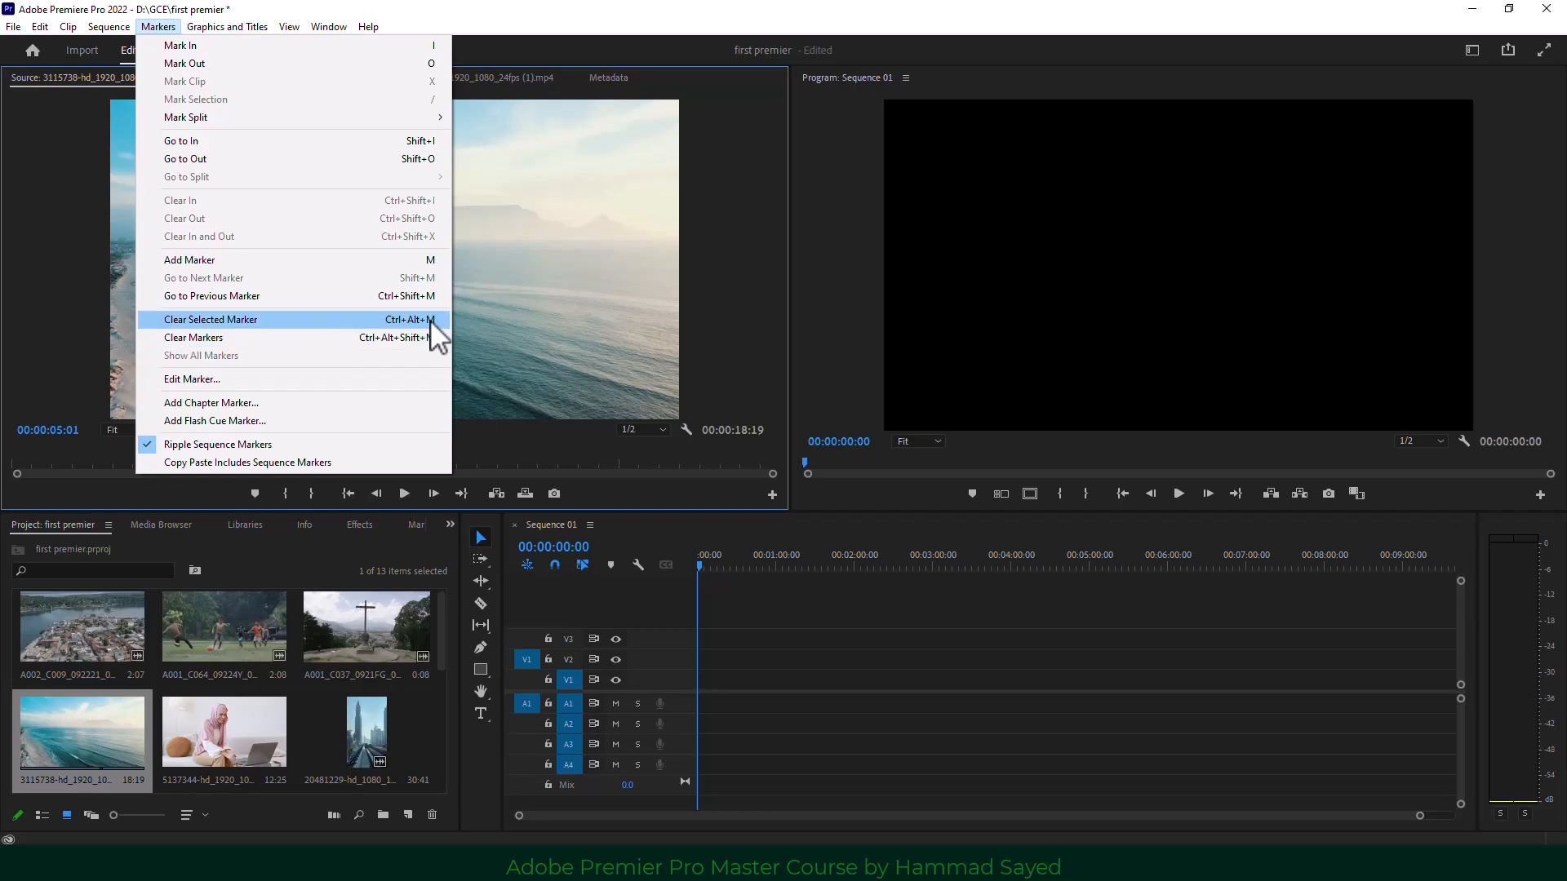
# Clear the clip's markers and mark In at 00:00:04:11 and Out at 00:00:07:13.
pyautogui.click(262, 338)
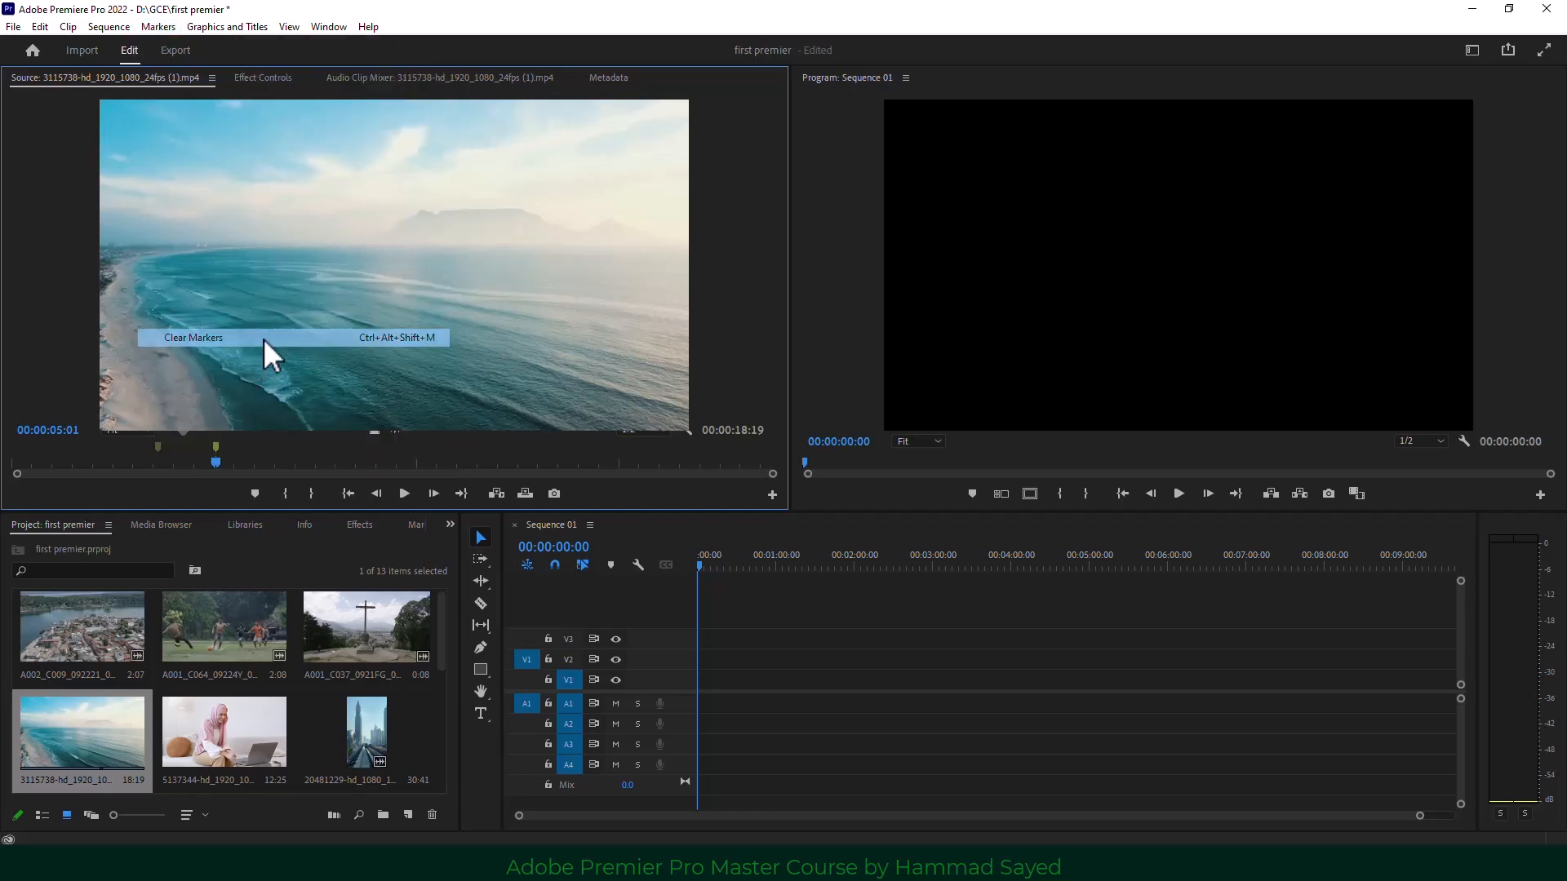
pyautogui.click(251, 463)
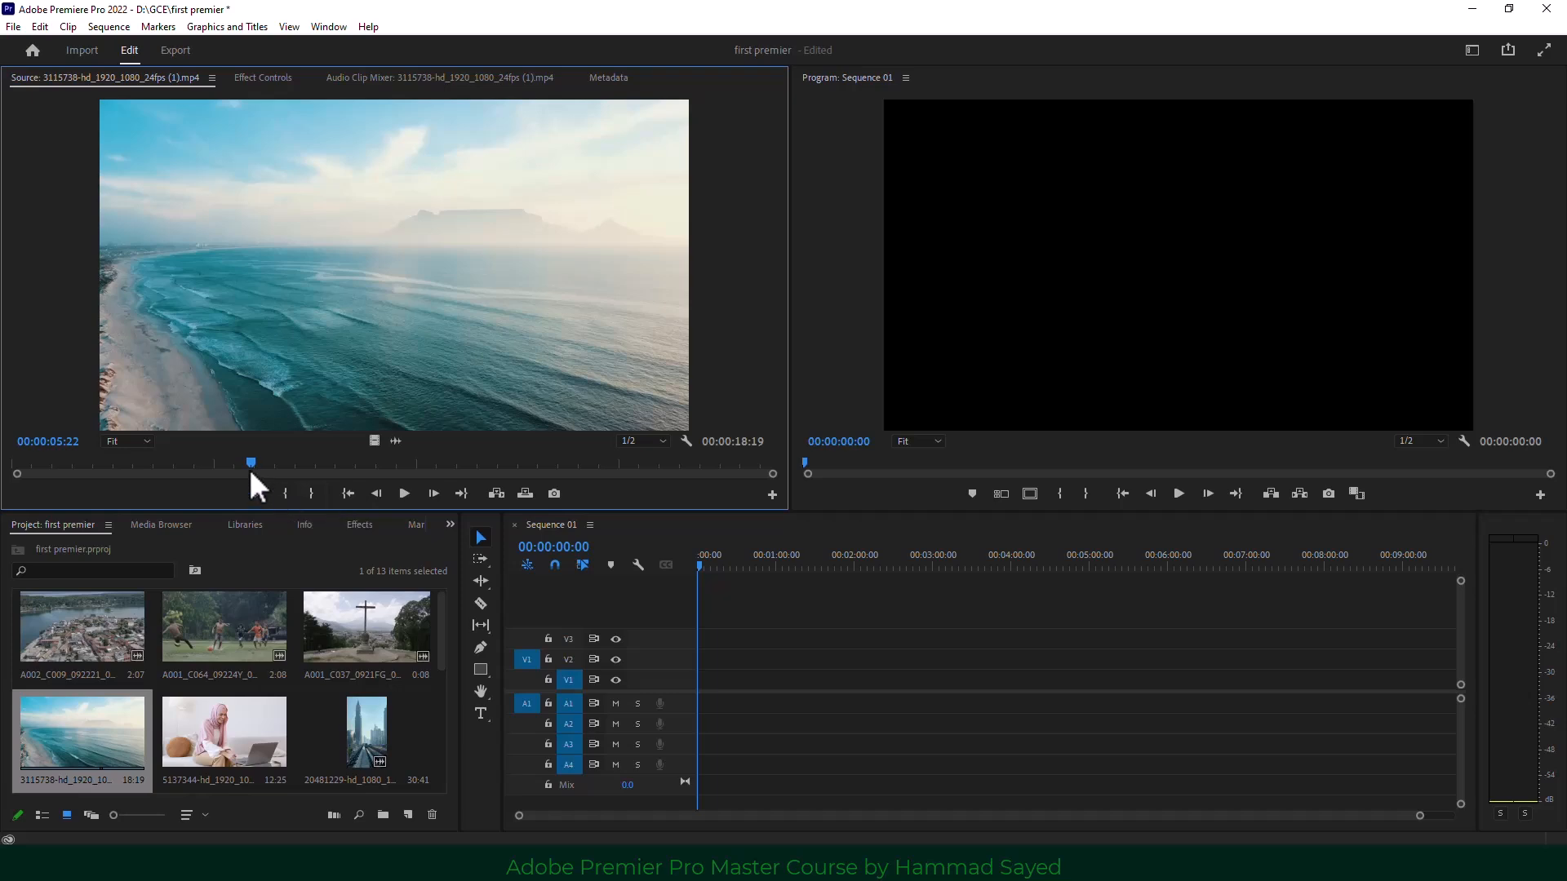
pyautogui.moveTo(248, 466); pyautogui.dragTo(310, 461)
pyautogui.click(286, 493)
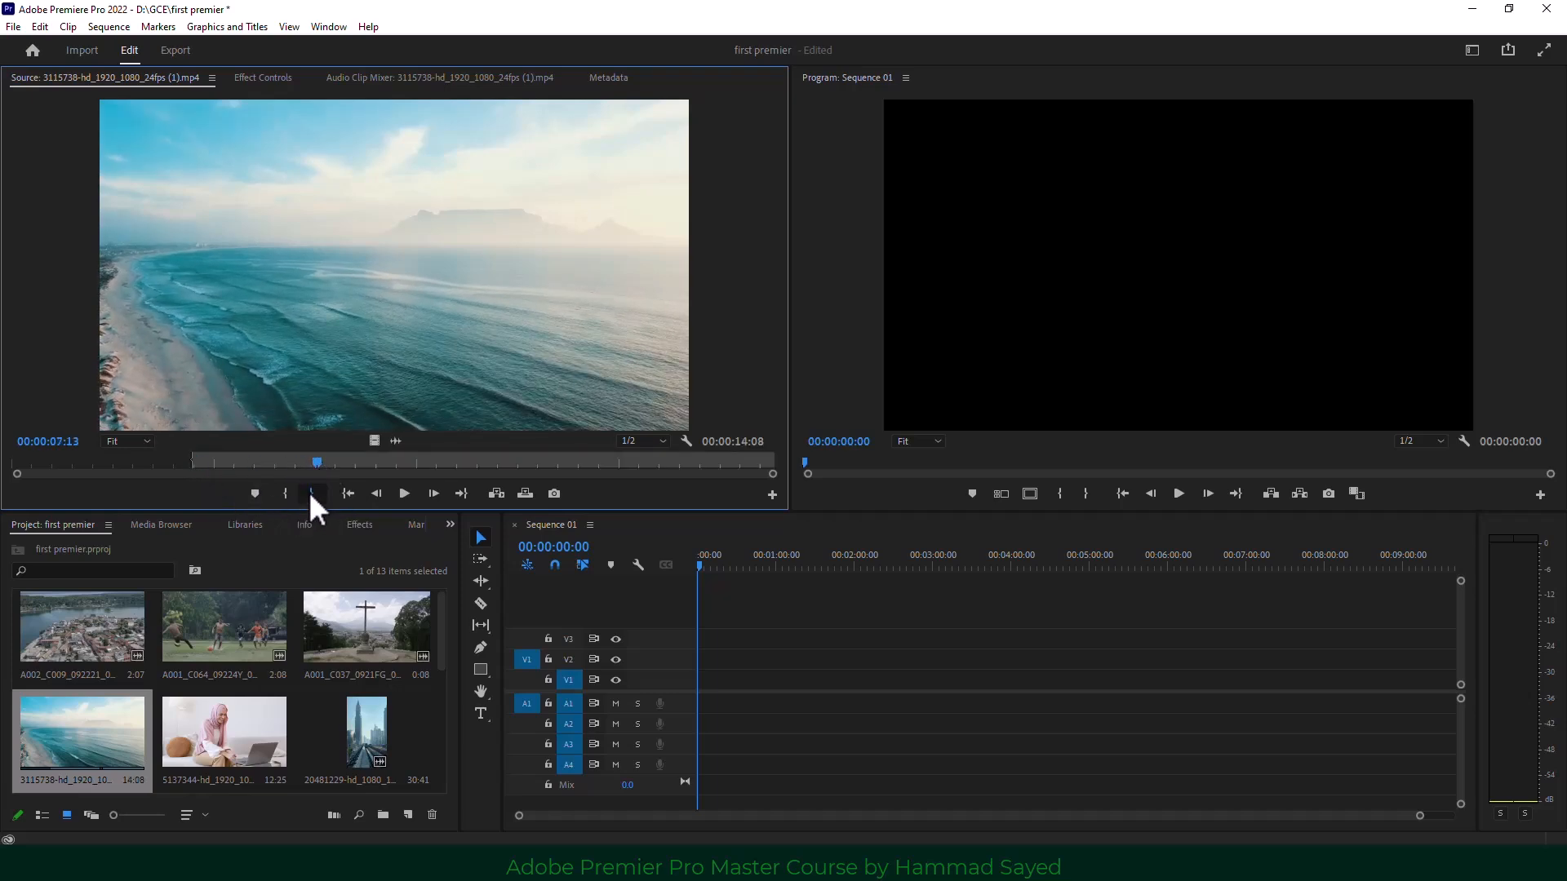
pyautogui.click(311, 493)
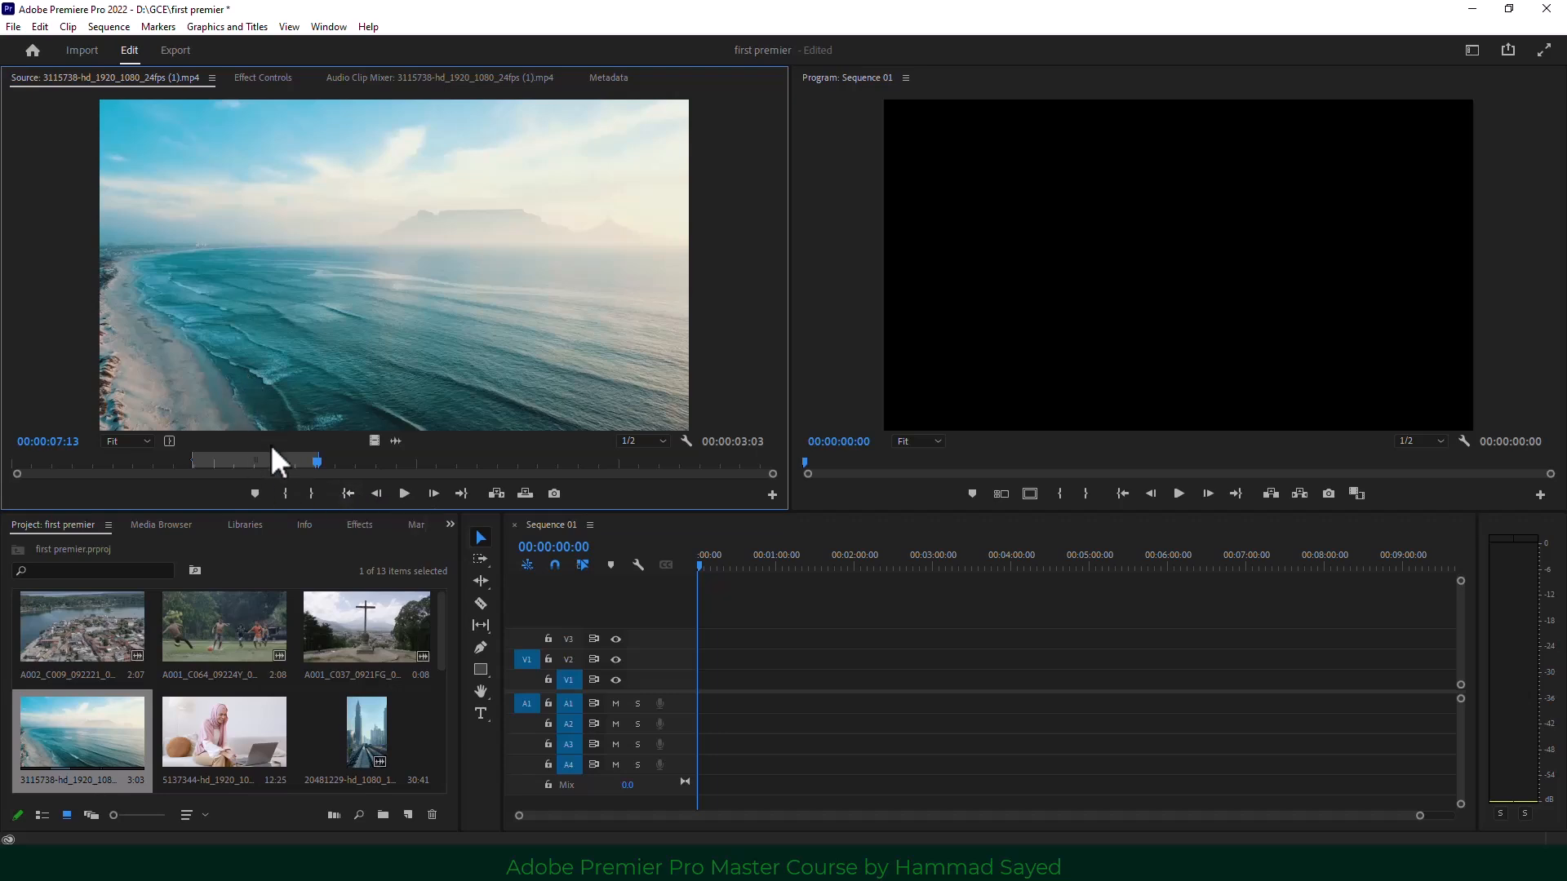
# Adjust the out point, slide the marked range later, and play the 00:00:03:03 section.
pyautogui.click(284, 462)
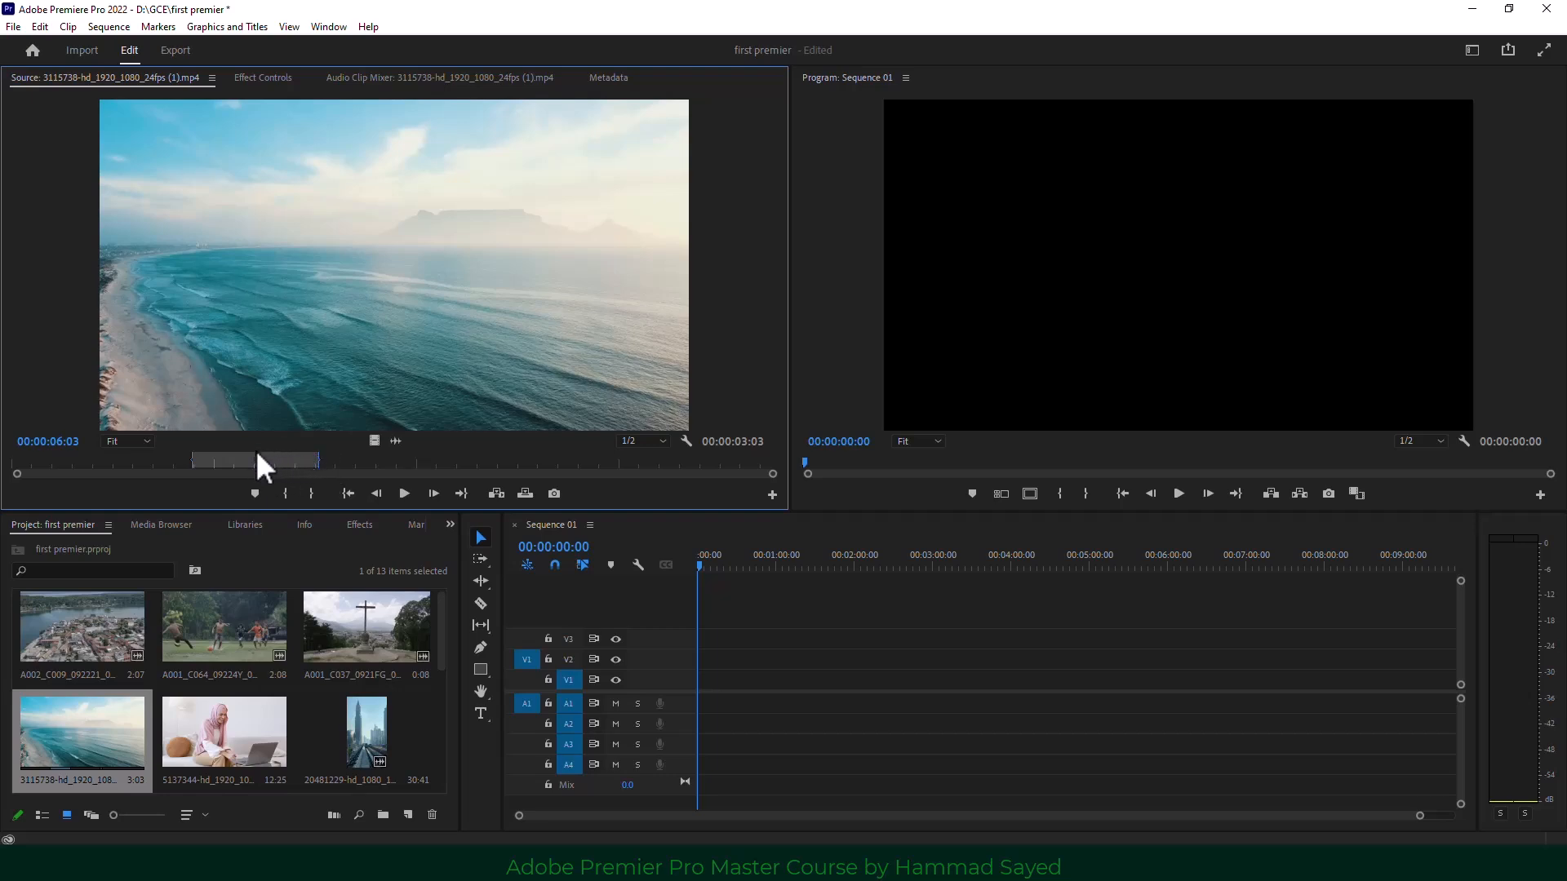
pyautogui.click(223, 460)
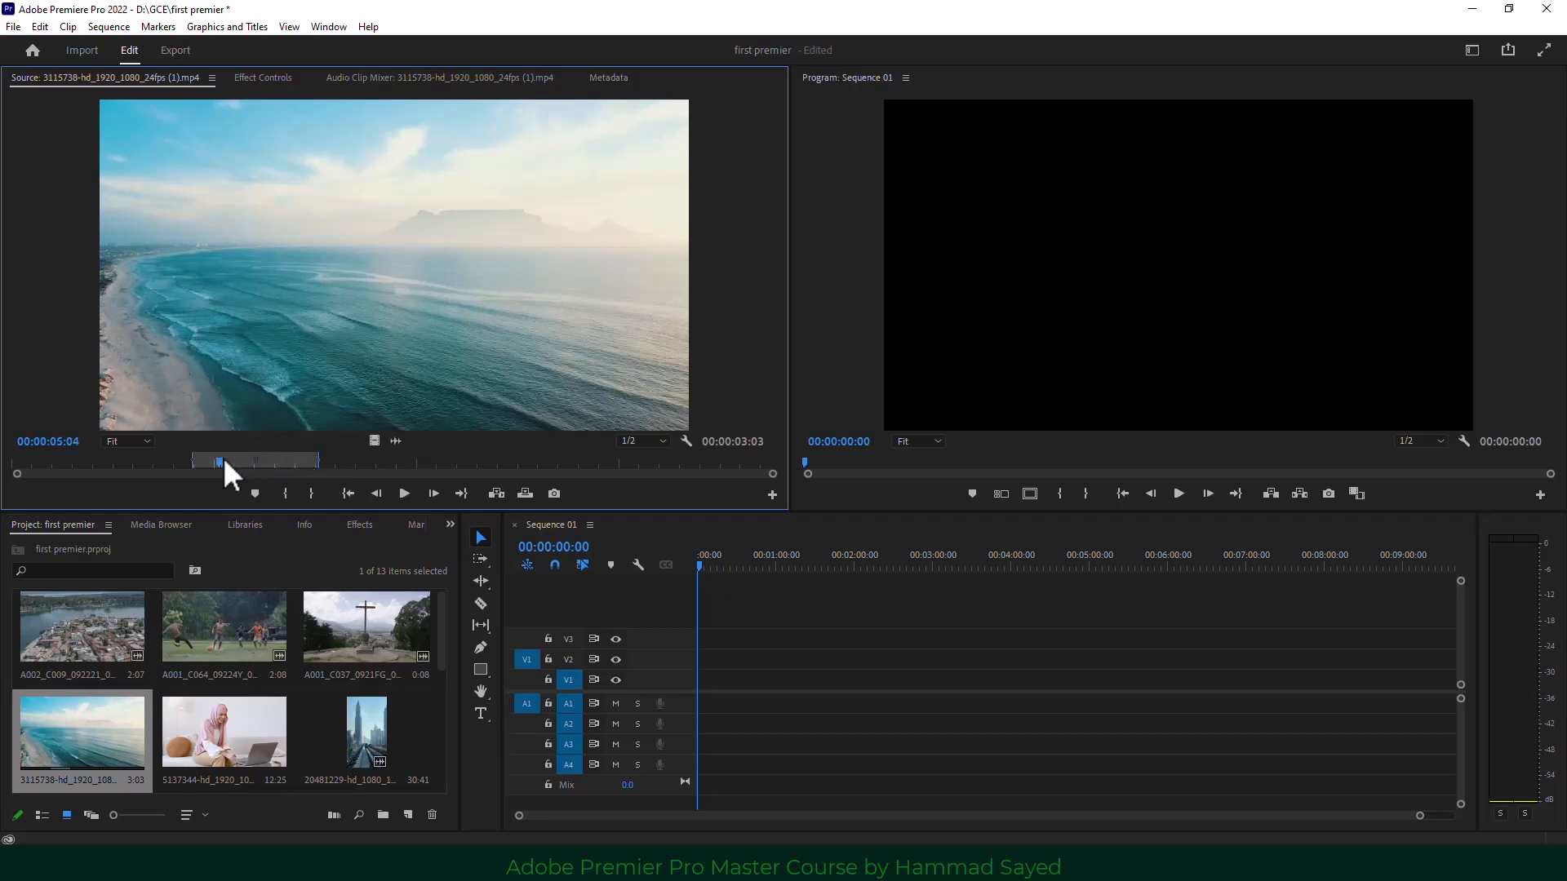
pyautogui.moveTo(320, 460)
pyautogui.mouseDown()
pyautogui.moveTo(535, 456)
pyautogui.moveTo(318, 461)
pyautogui.mouseUp()
pyautogui.moveTo(255, 460); pyautogui.dragTo(406, 459)
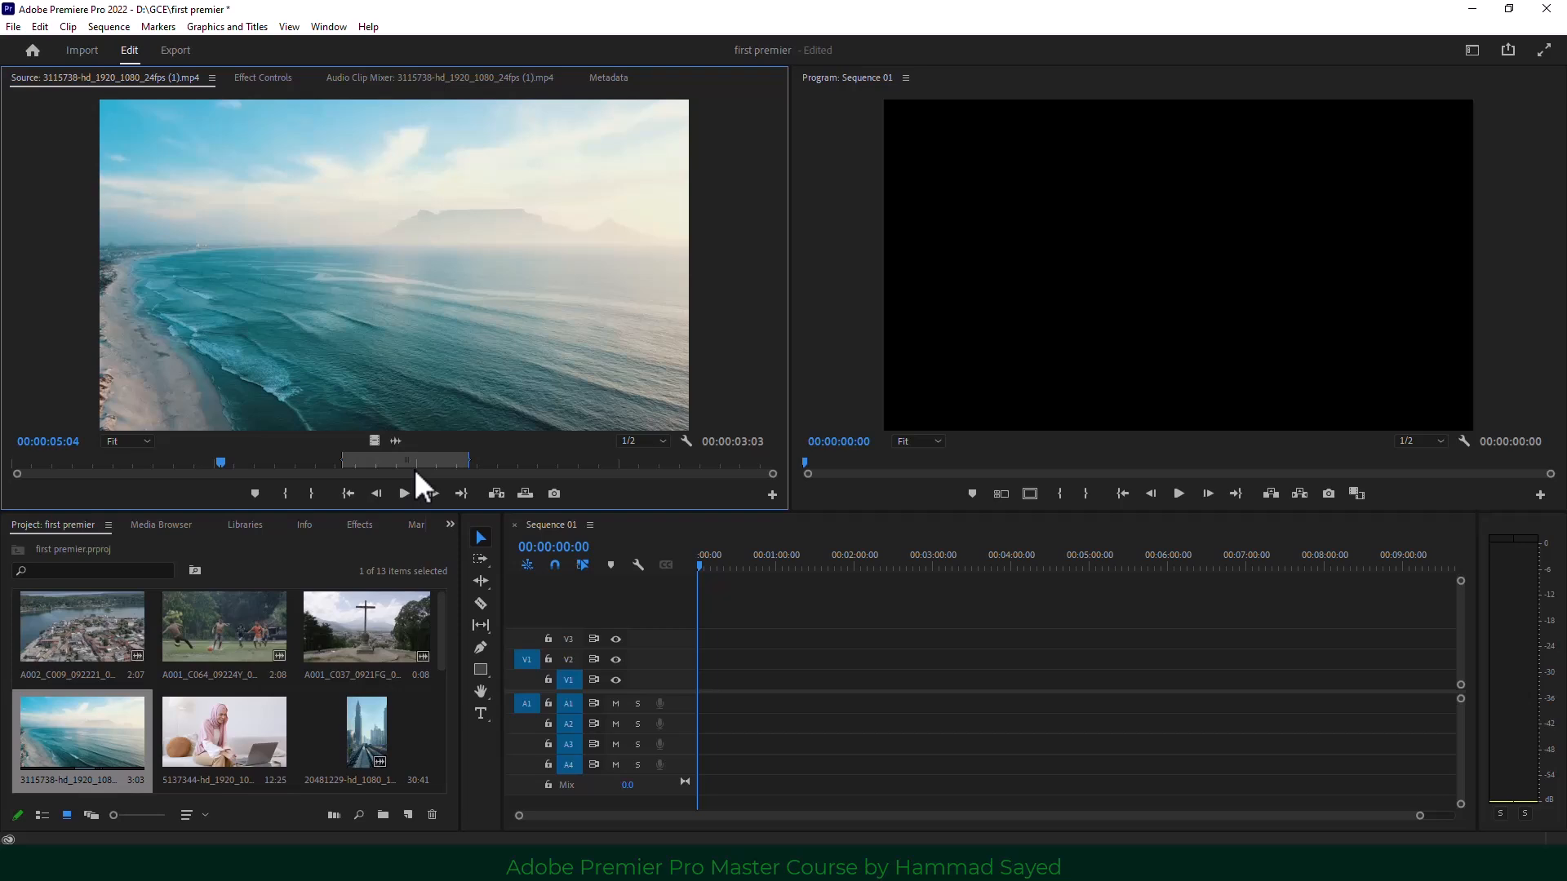
pyautogui.press('space')
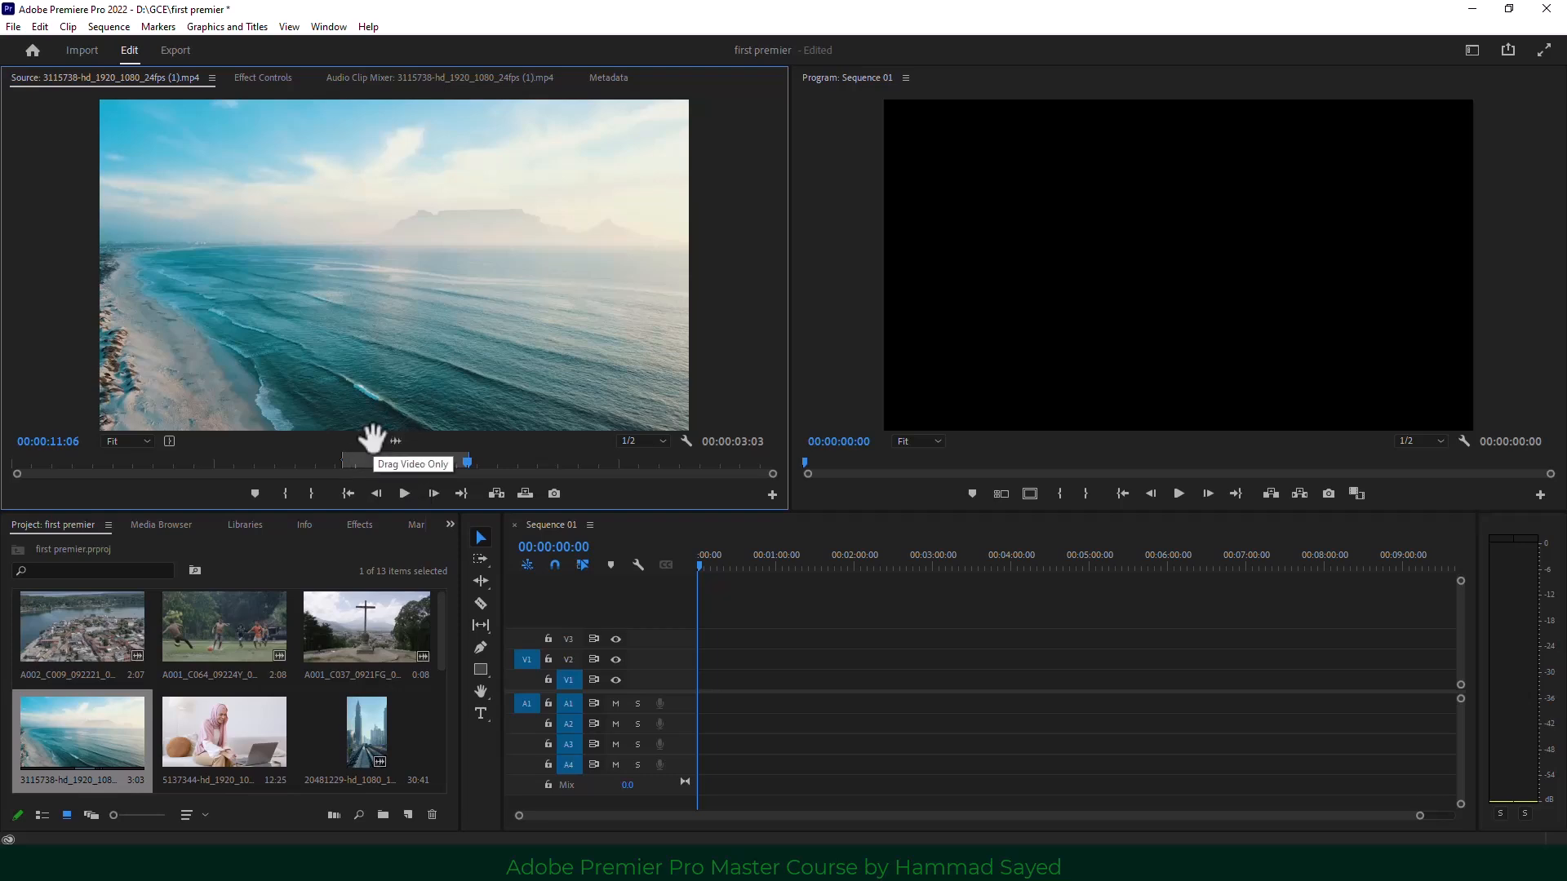
# Place only the beach clip's video at the start of V1, keeping existing sequence settings.
pyautogui.moveTo(372, 439); pyautogui.dragTo(687, 690)
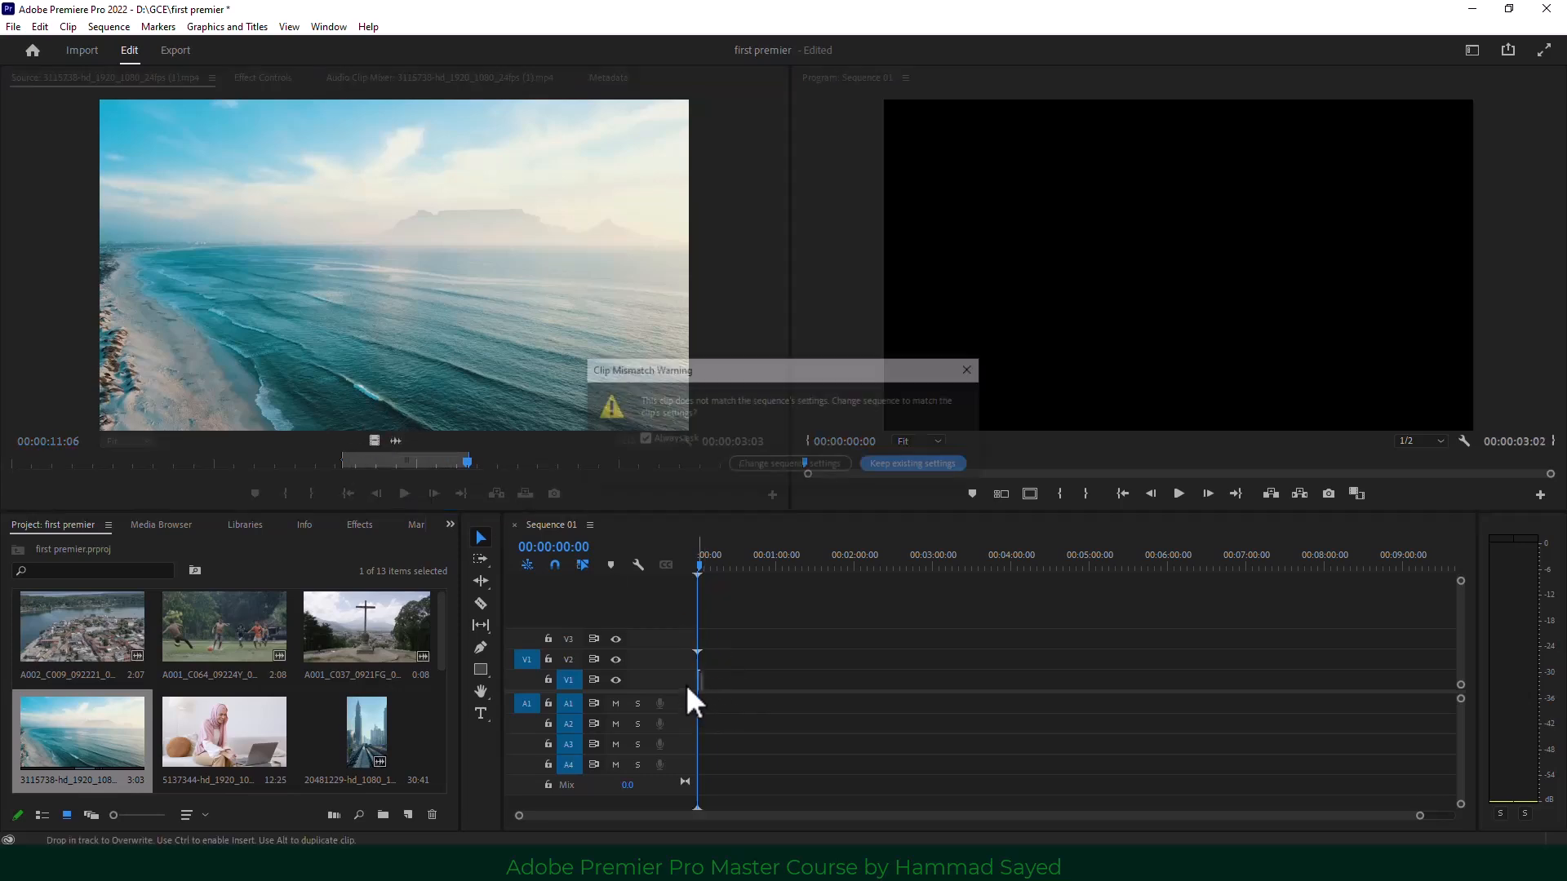
pyautogui.click(928, 469)
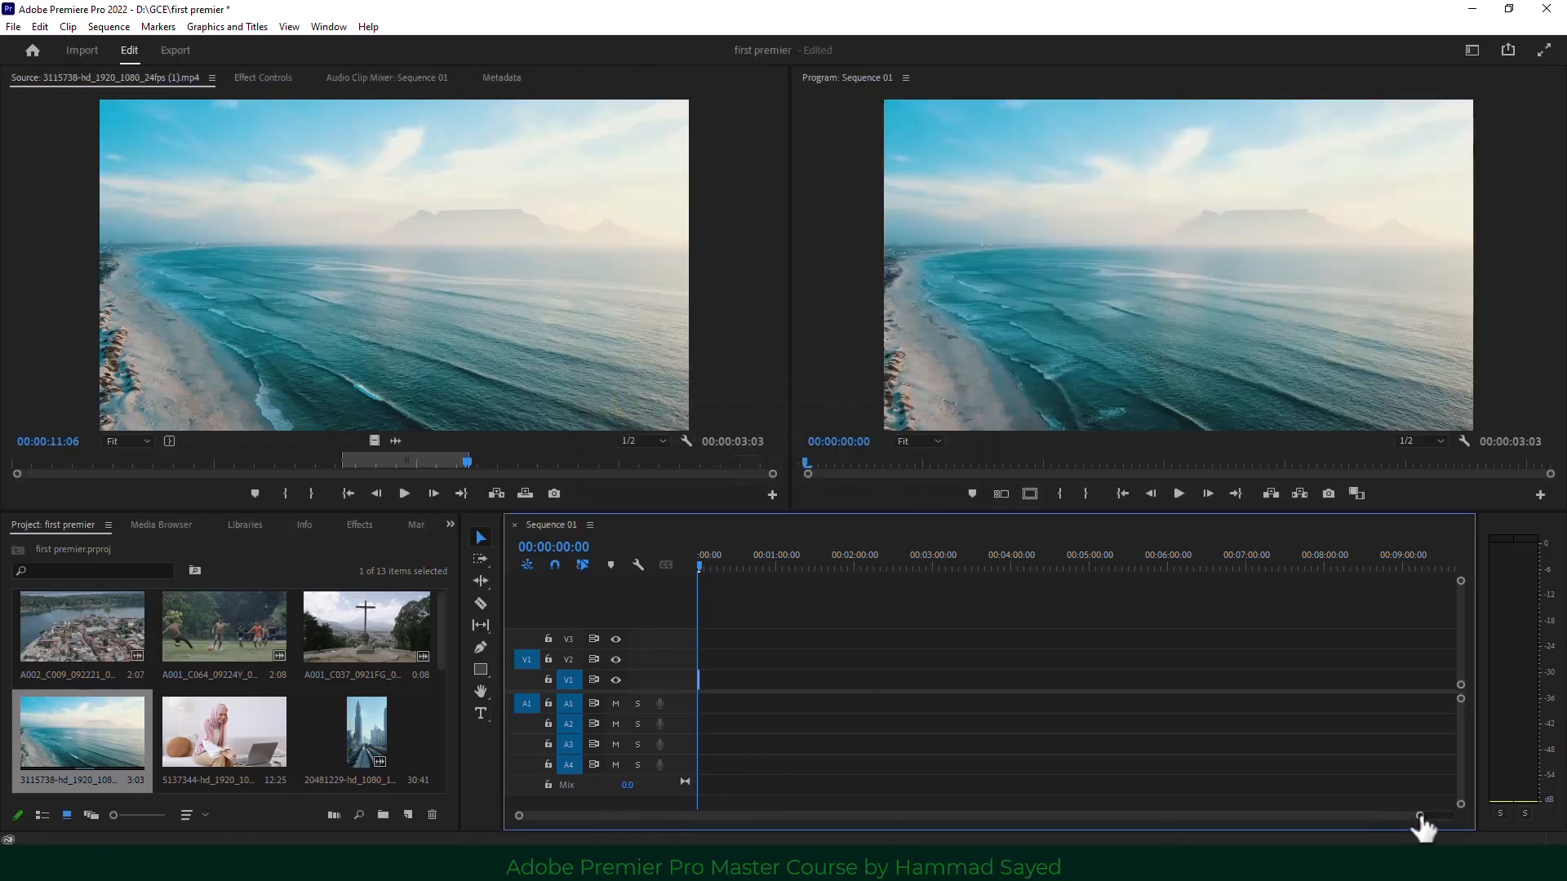
pyautogui.moveTo(1418, 815); pyautogui.dragTo(1055, 815)
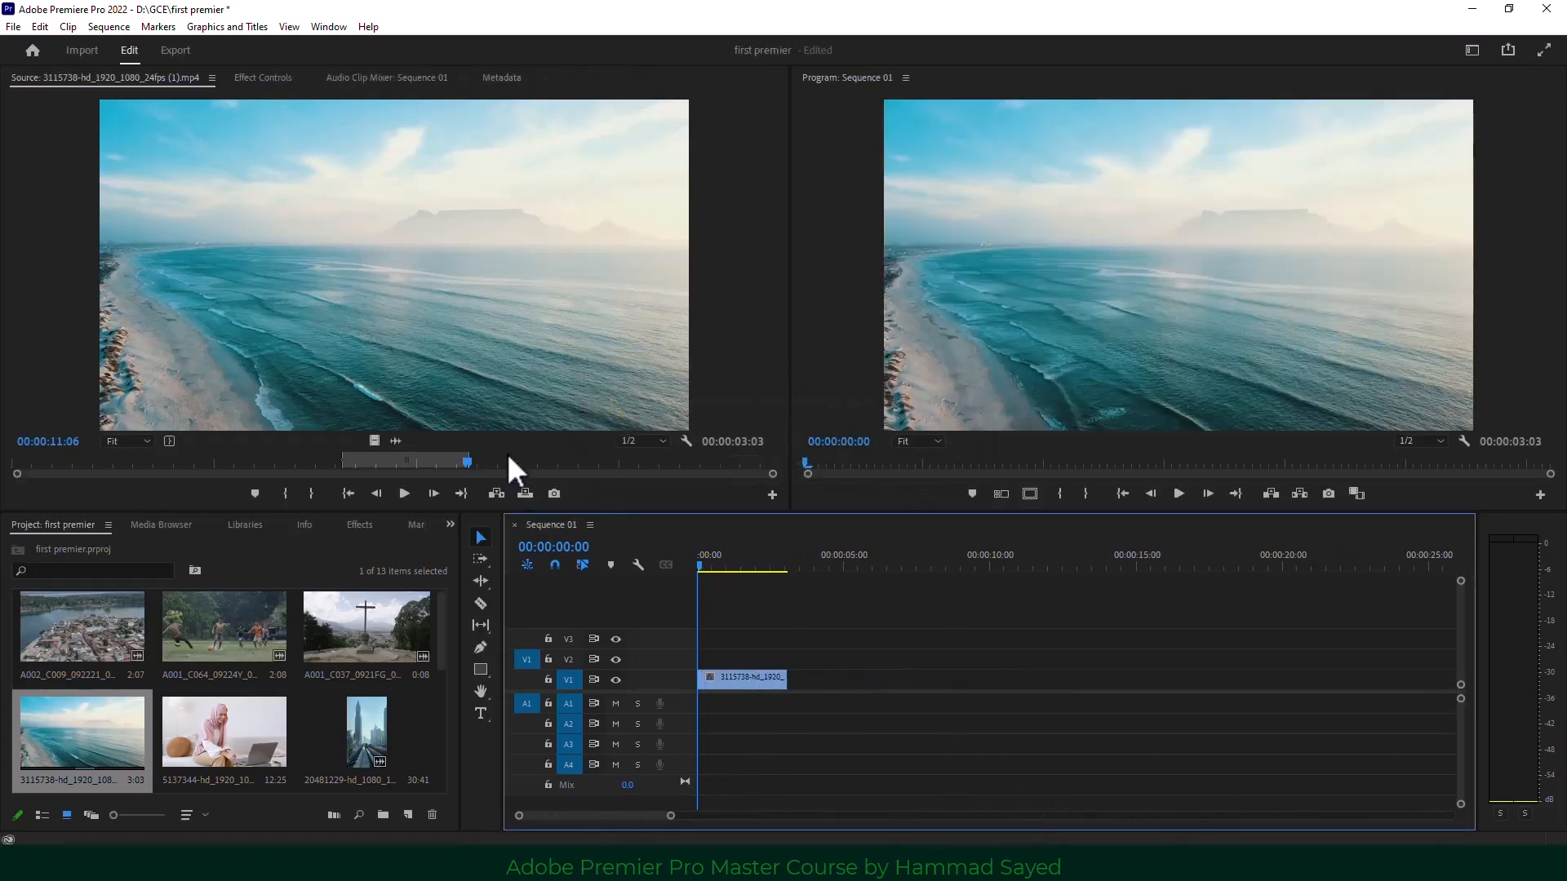
# Mark a new 00:00:01:21 In/Out range near 00:00:12:20 during source playback and replay it.
pyautogui.moveTo(509, 455); pyautogui.dragTo(532, 458)
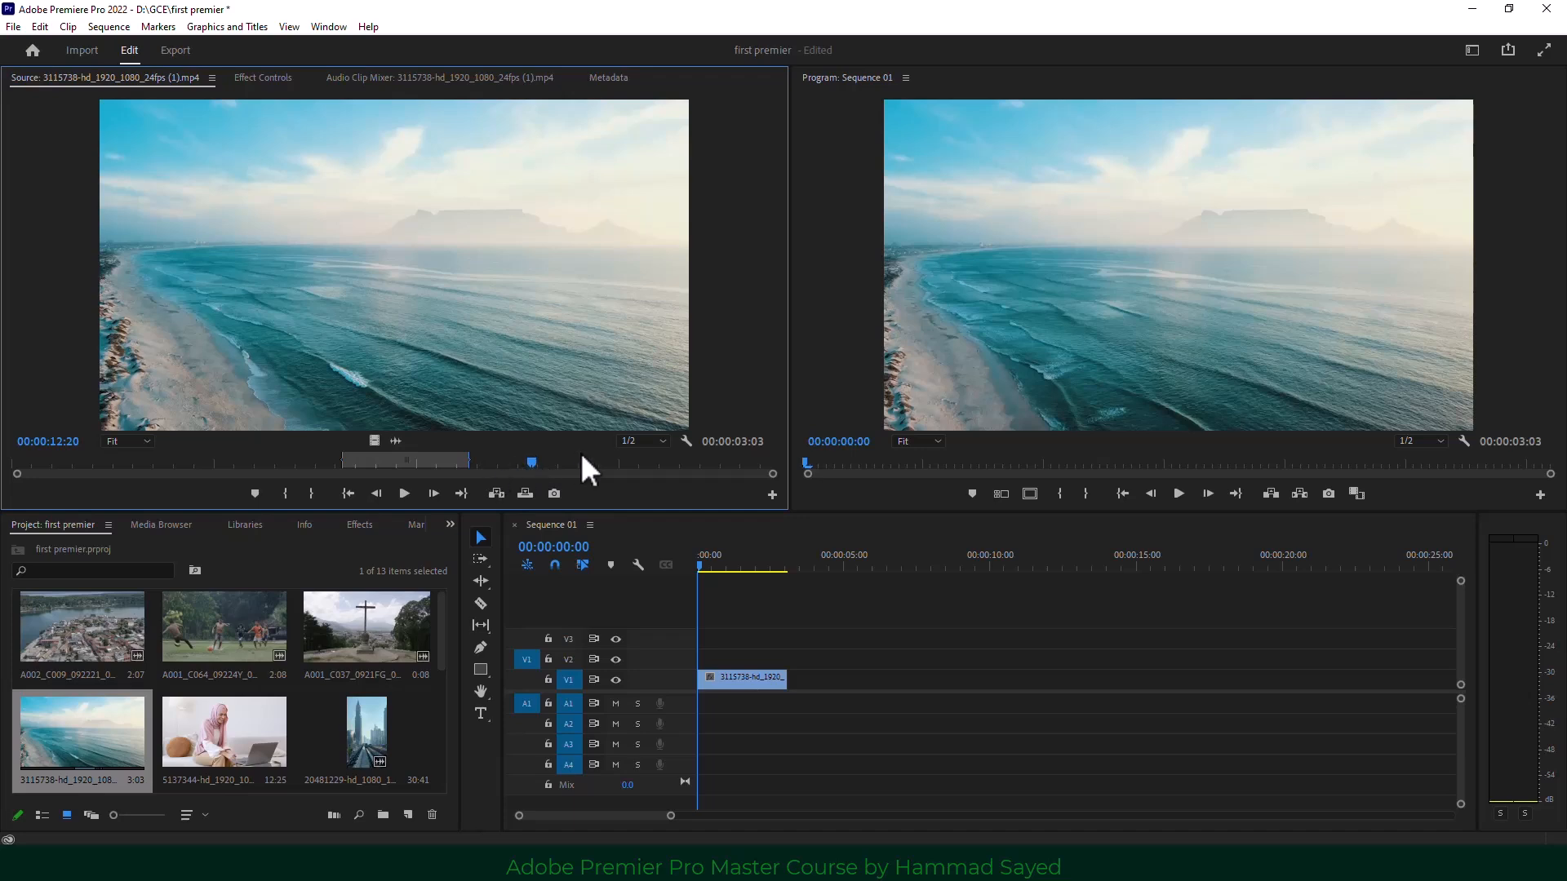
pyautogui.press('space')
pyautogui.press('i')
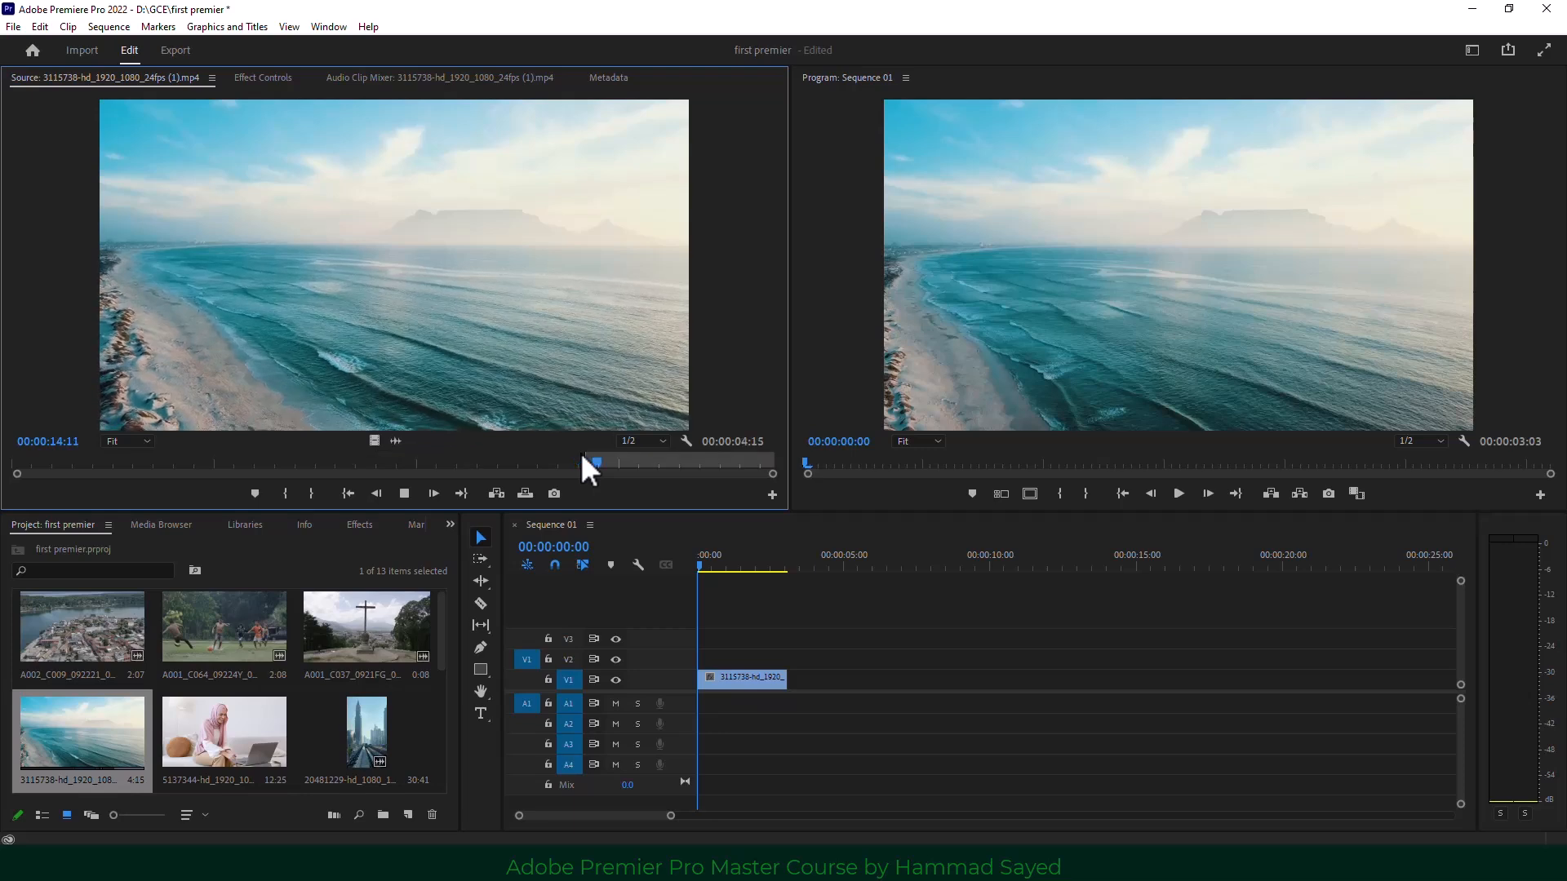
pyautogui.press('o')
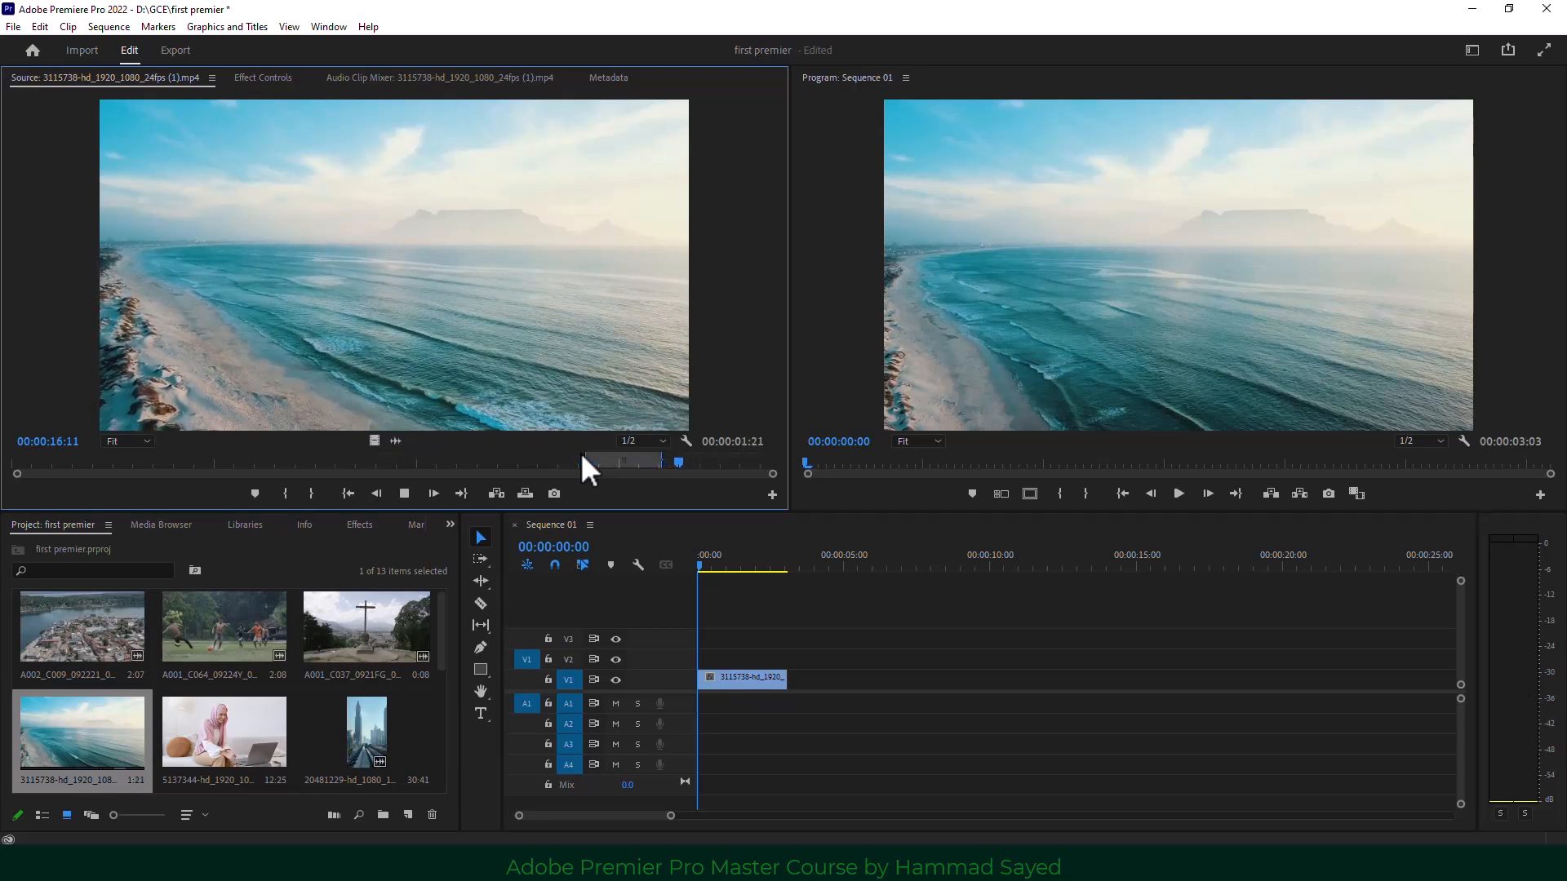
pyautogui.press('space')
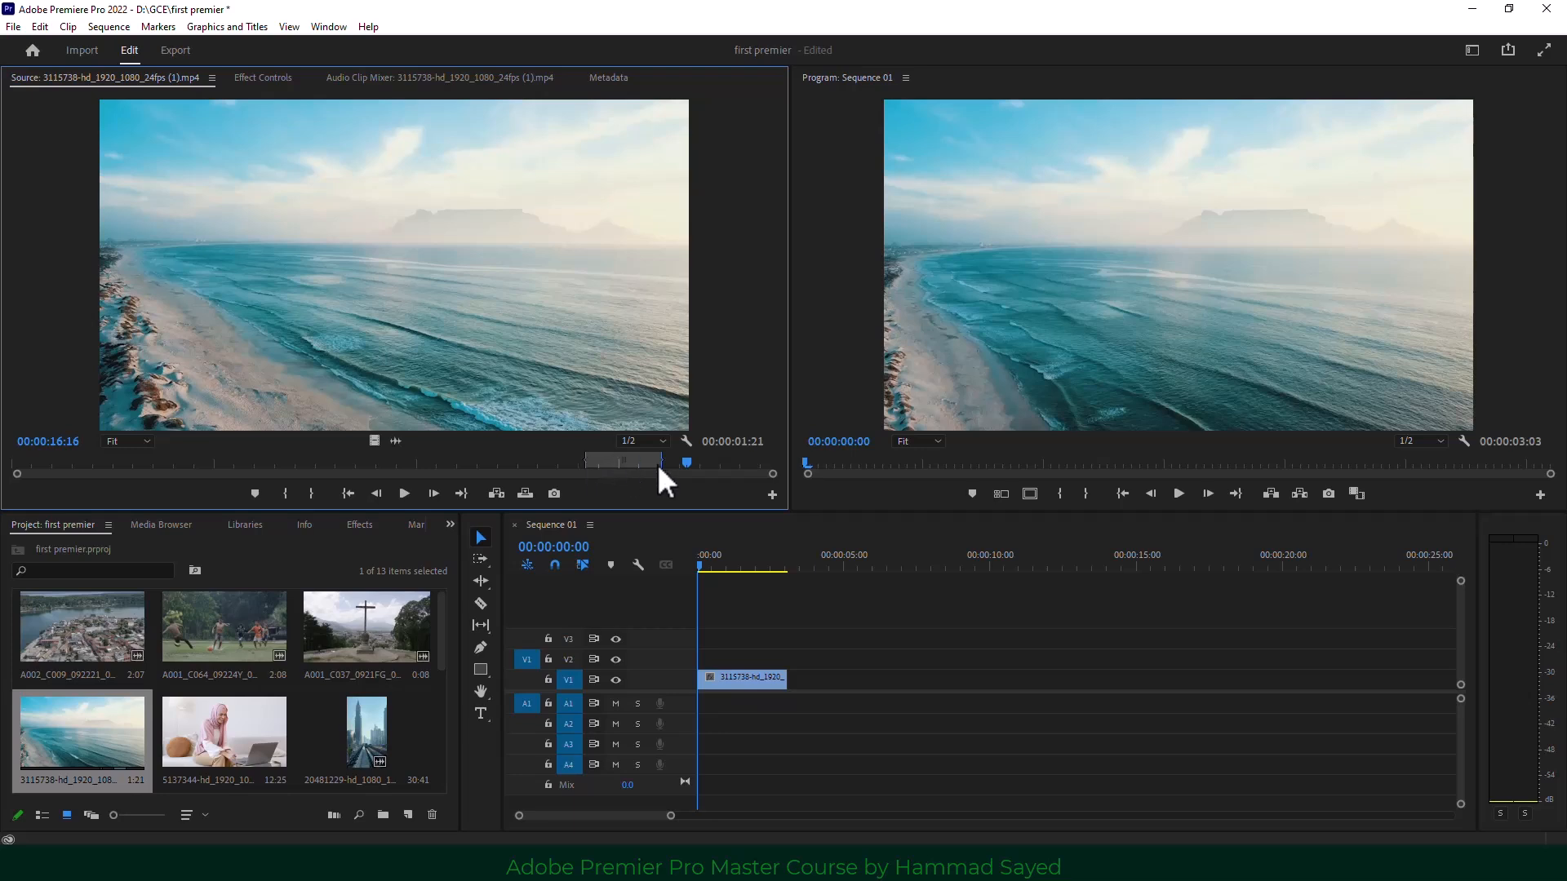
pyautogui.hotkey('ctrl', 'shift', 'space')
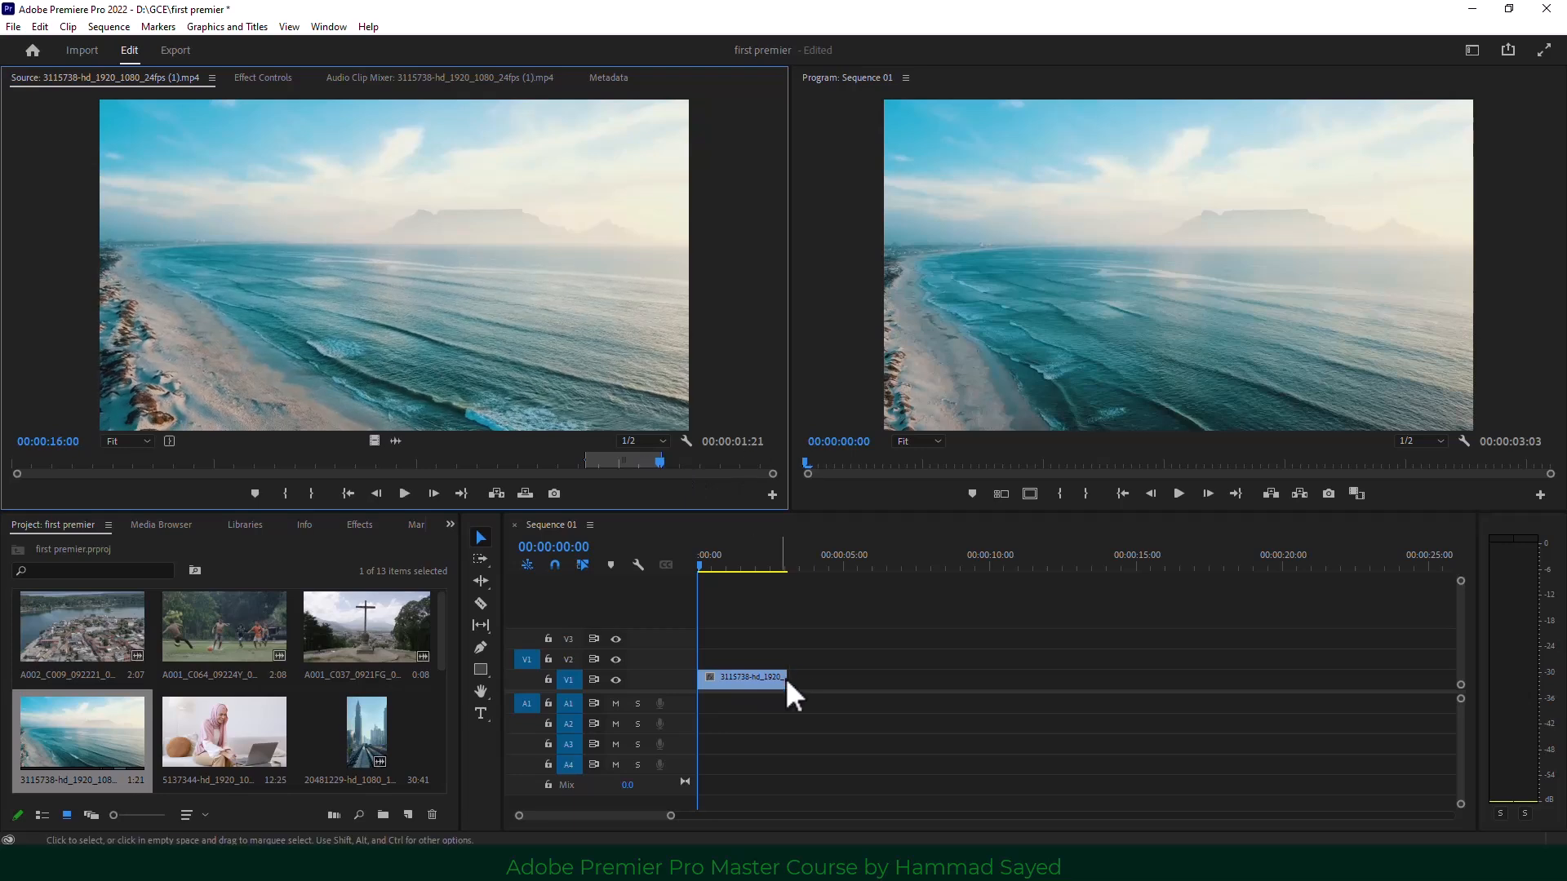
pyautogui.click(354, 497)
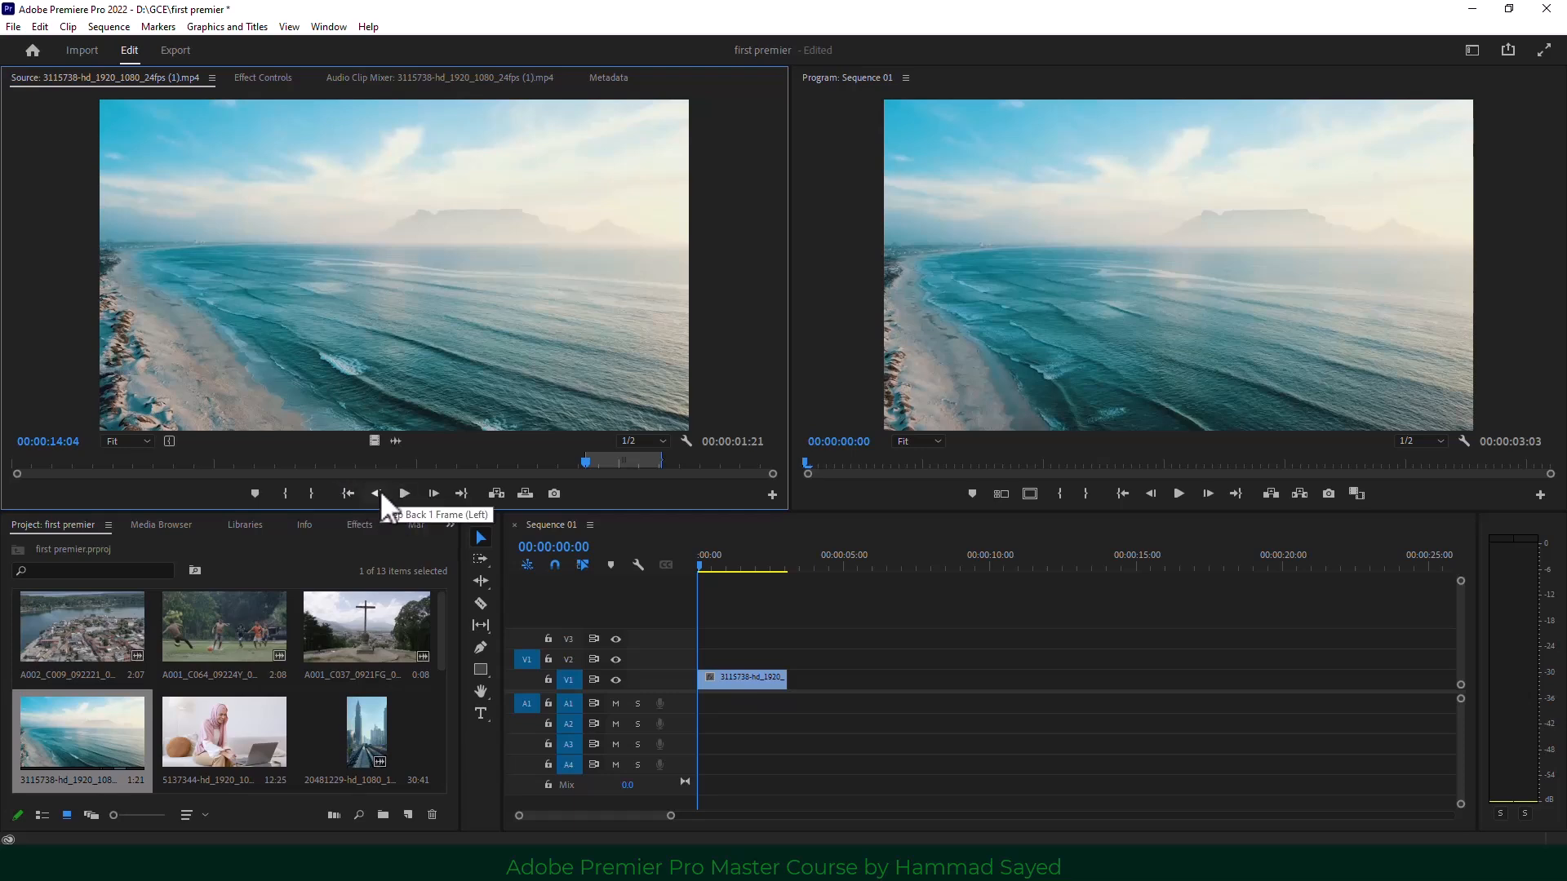
pyautogui.click(377, 494)
pyautogui.click(376, 494)
pyautogui.click(376, 494)
pyautogui.click(377, 493)
pyautogui.click(376, 494)
pyautogui.click(376, 493)
pyautogui.click(376, 493)
pyautogui.click(381, 492)
pyautogui.click(380, 492)
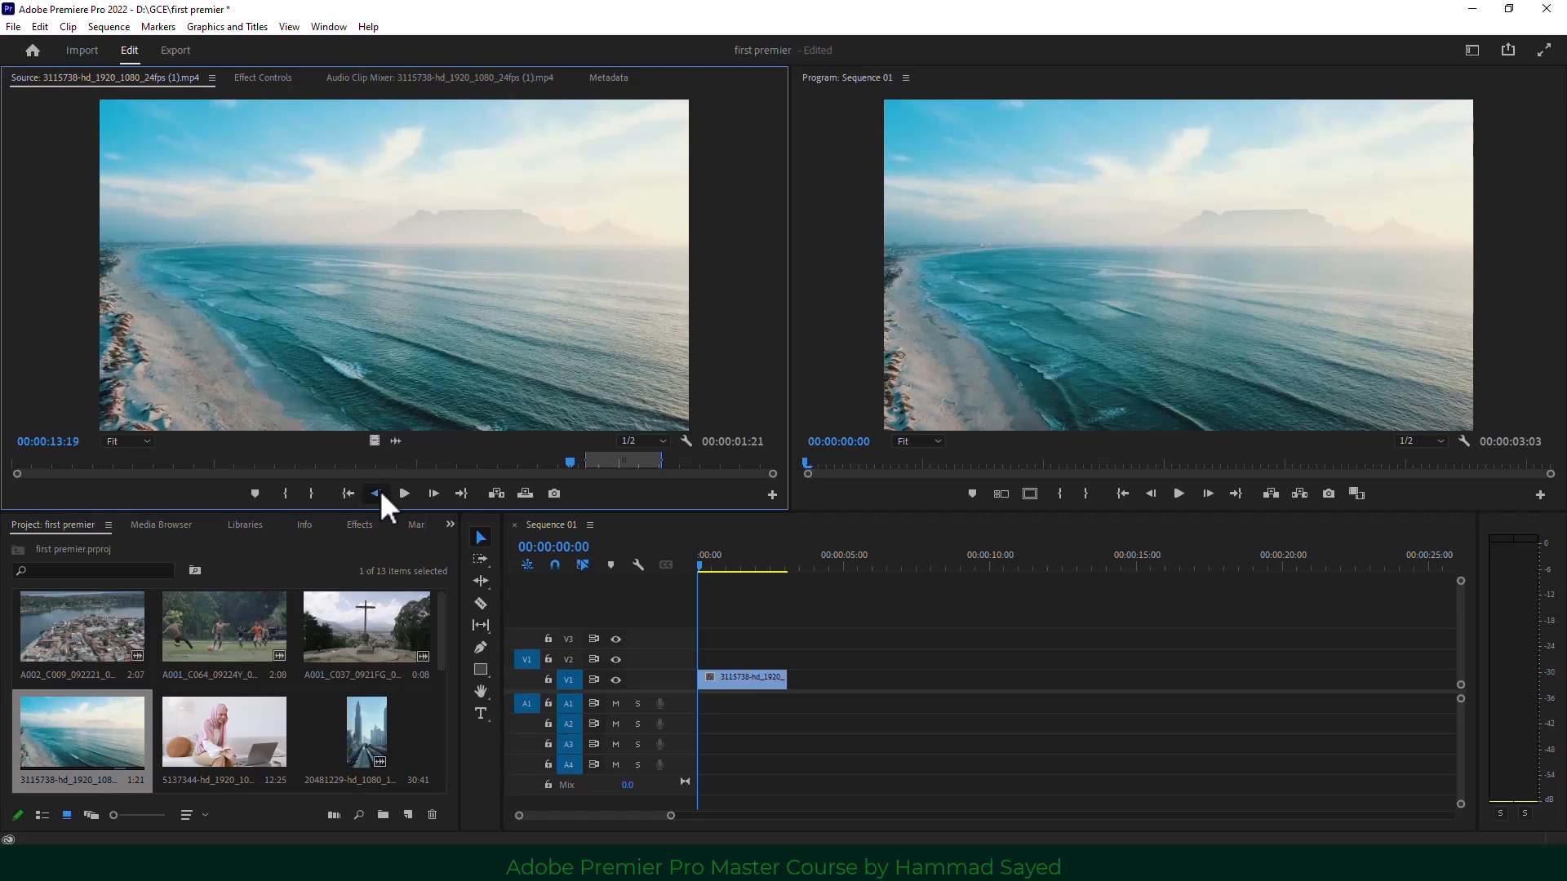
pyautogui.click(380, 493)
pyautogui.click(381, 493)
pyautogui.click(401, 496)
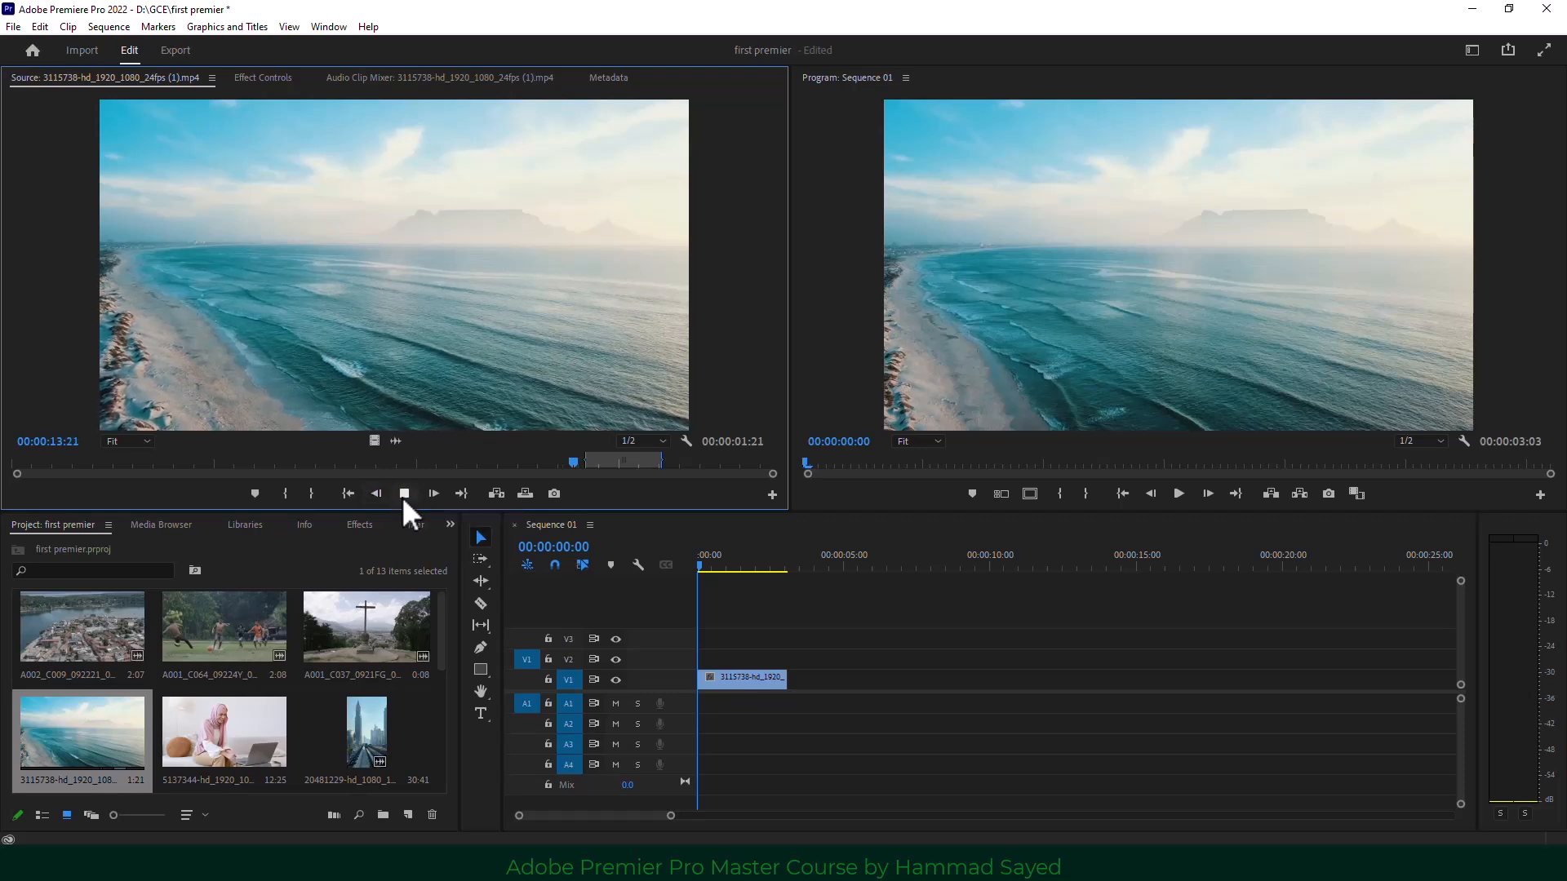
pyautogui.click(401, 496)
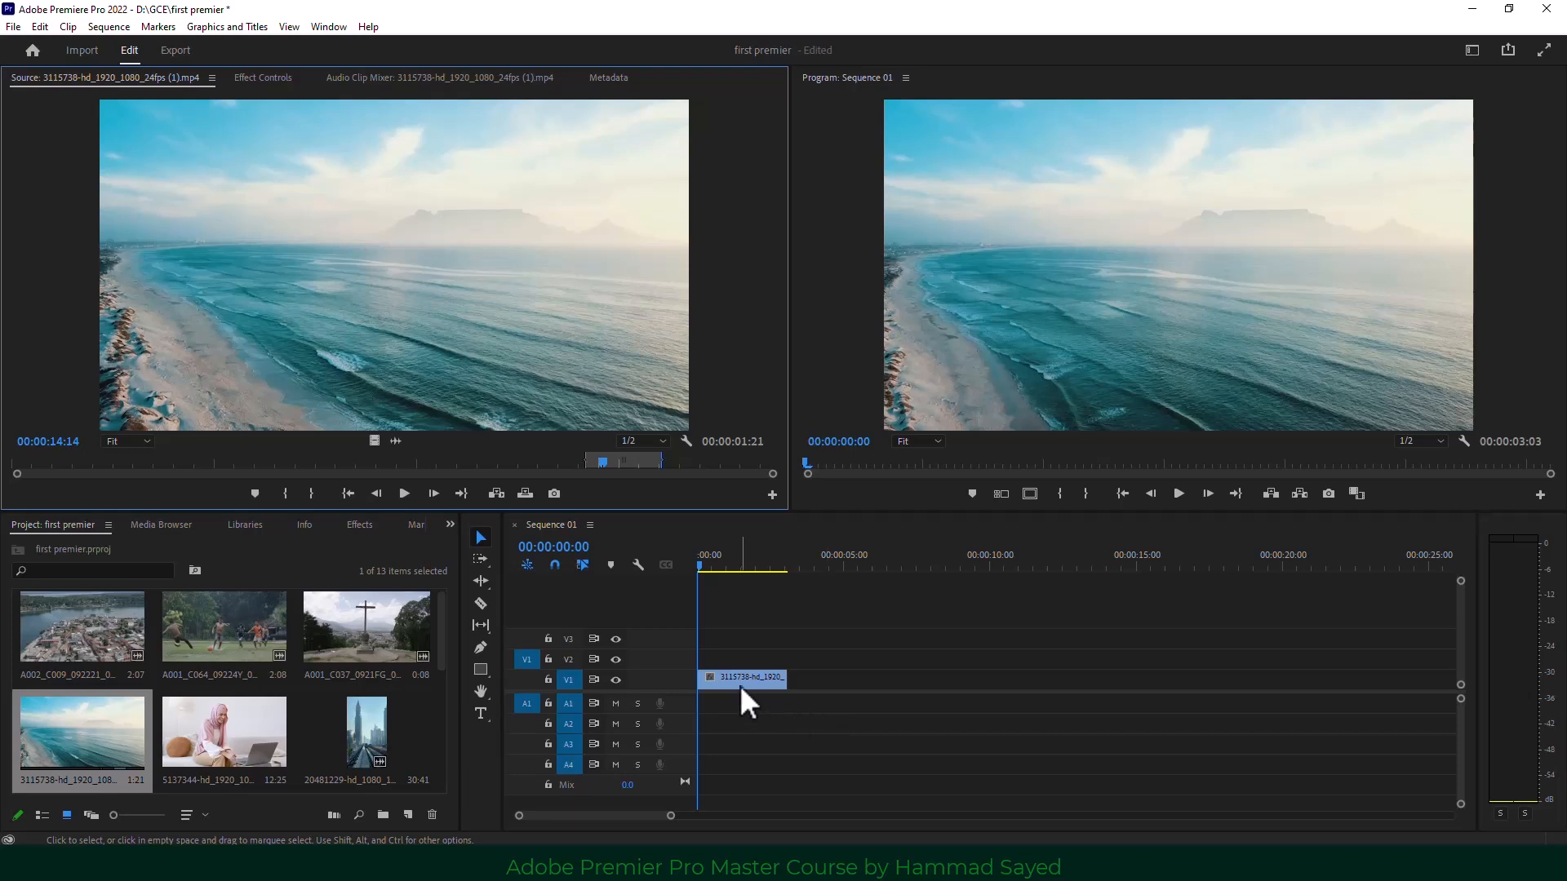
# Move the beach clip to V2 and extend both edges so the sequence runs to 00:00:20:14.
pyautogui.moveTo(743, 679); pyautogui.dragTo(786, 646)
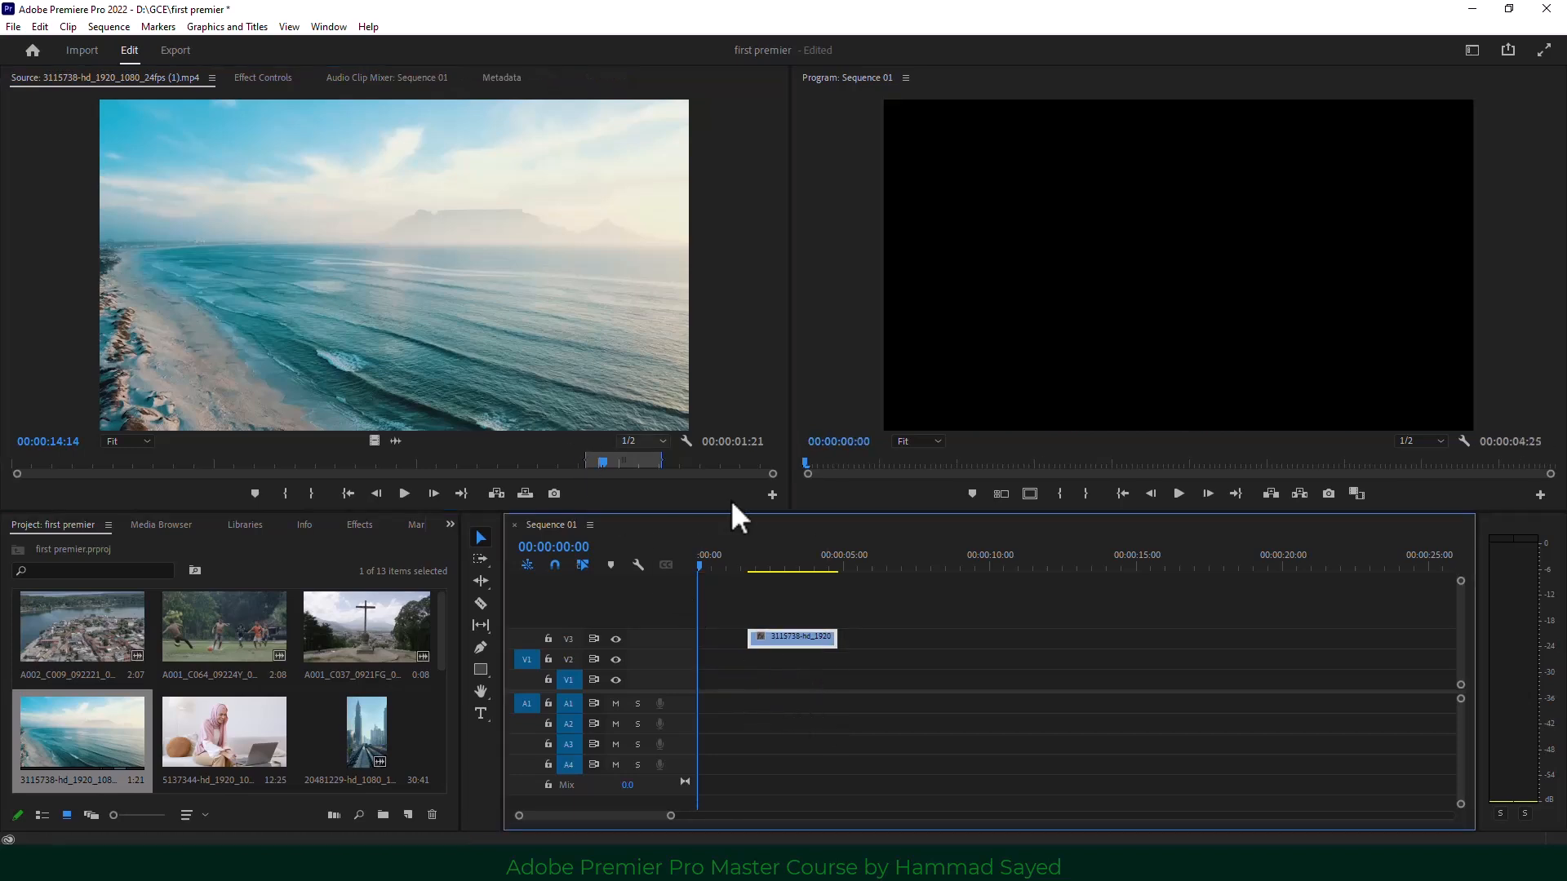
pyautogui.click(779, 565)
pyautogui.moveTo(781, 562); pyautogui.dragTo(802, 569)
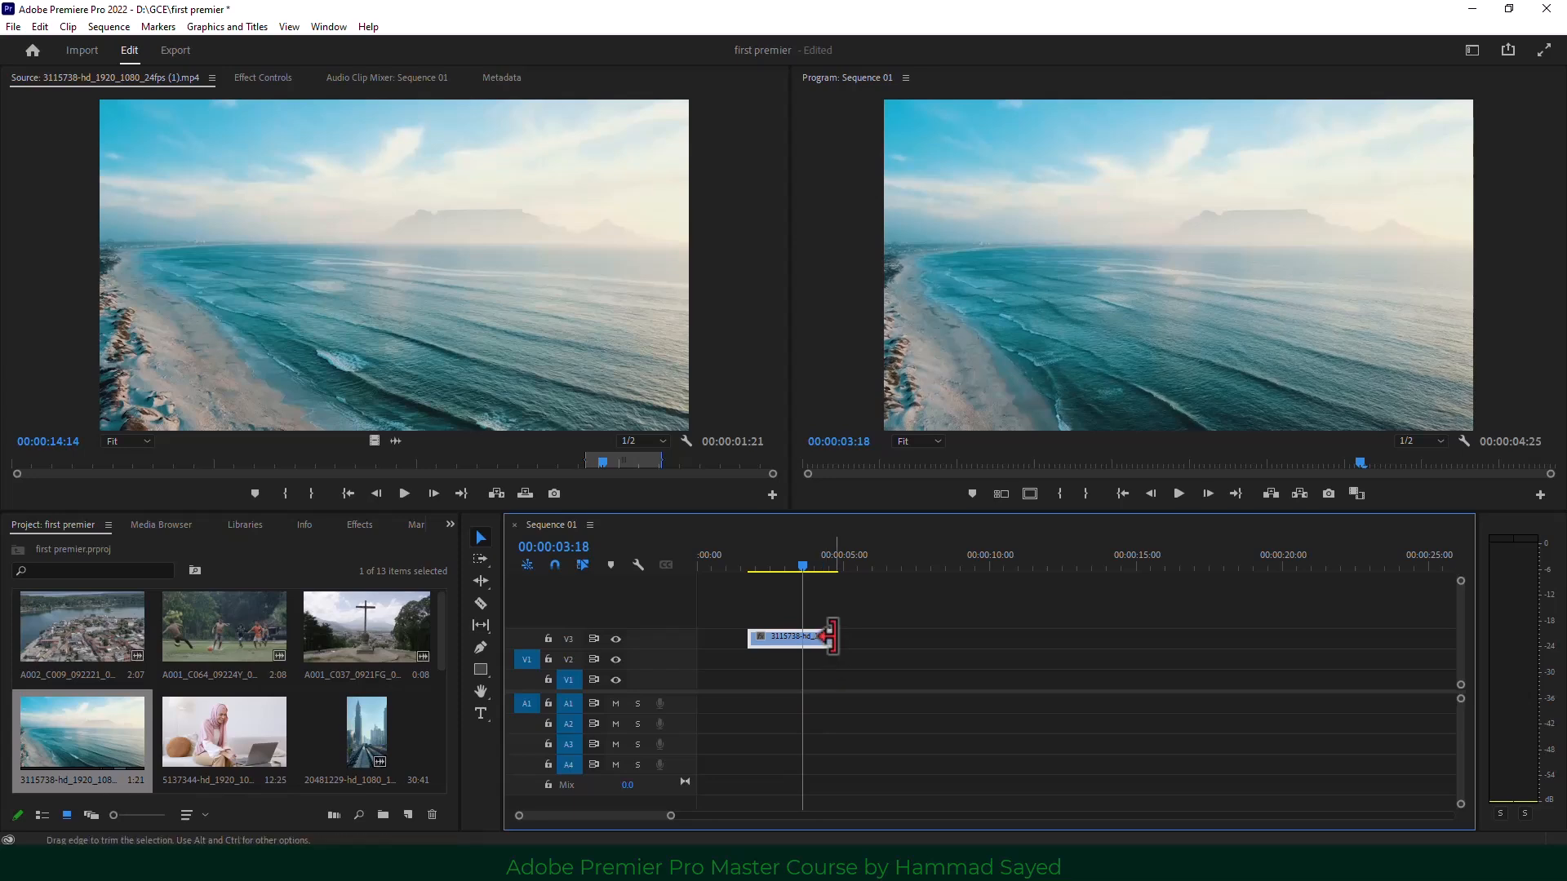
pyautogui.moveTo(831, 636); pyautogui.dragTo(1061, 636)
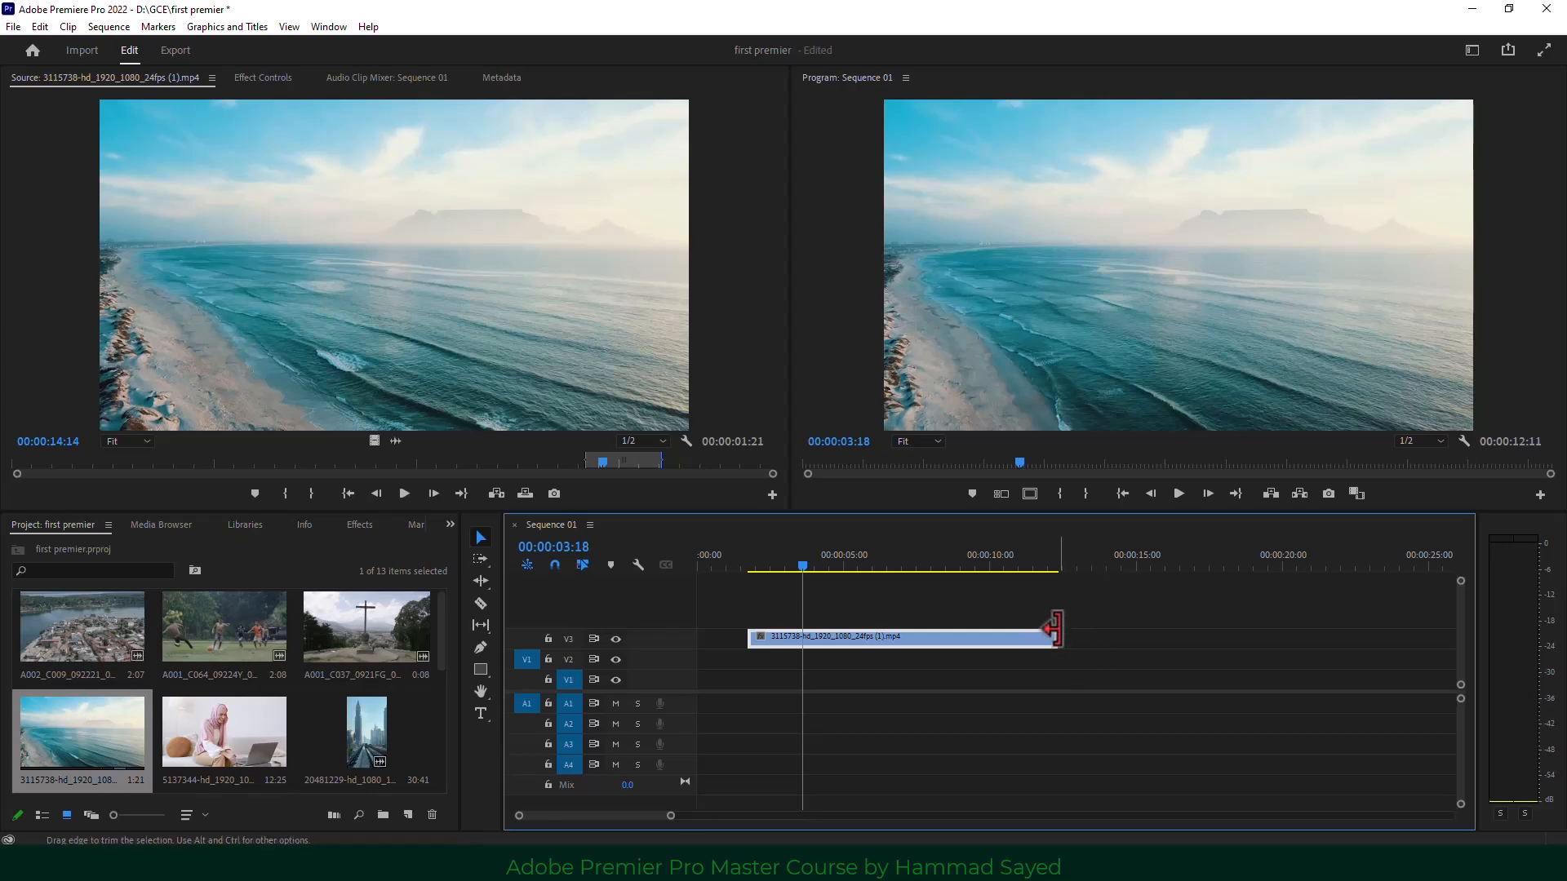
pyautogui.moveTo(742, 638); pyautogui.dragTo(687, 639)
pyautogui.moveTo(861, 640); pyautogui.dragTo(722, 643)
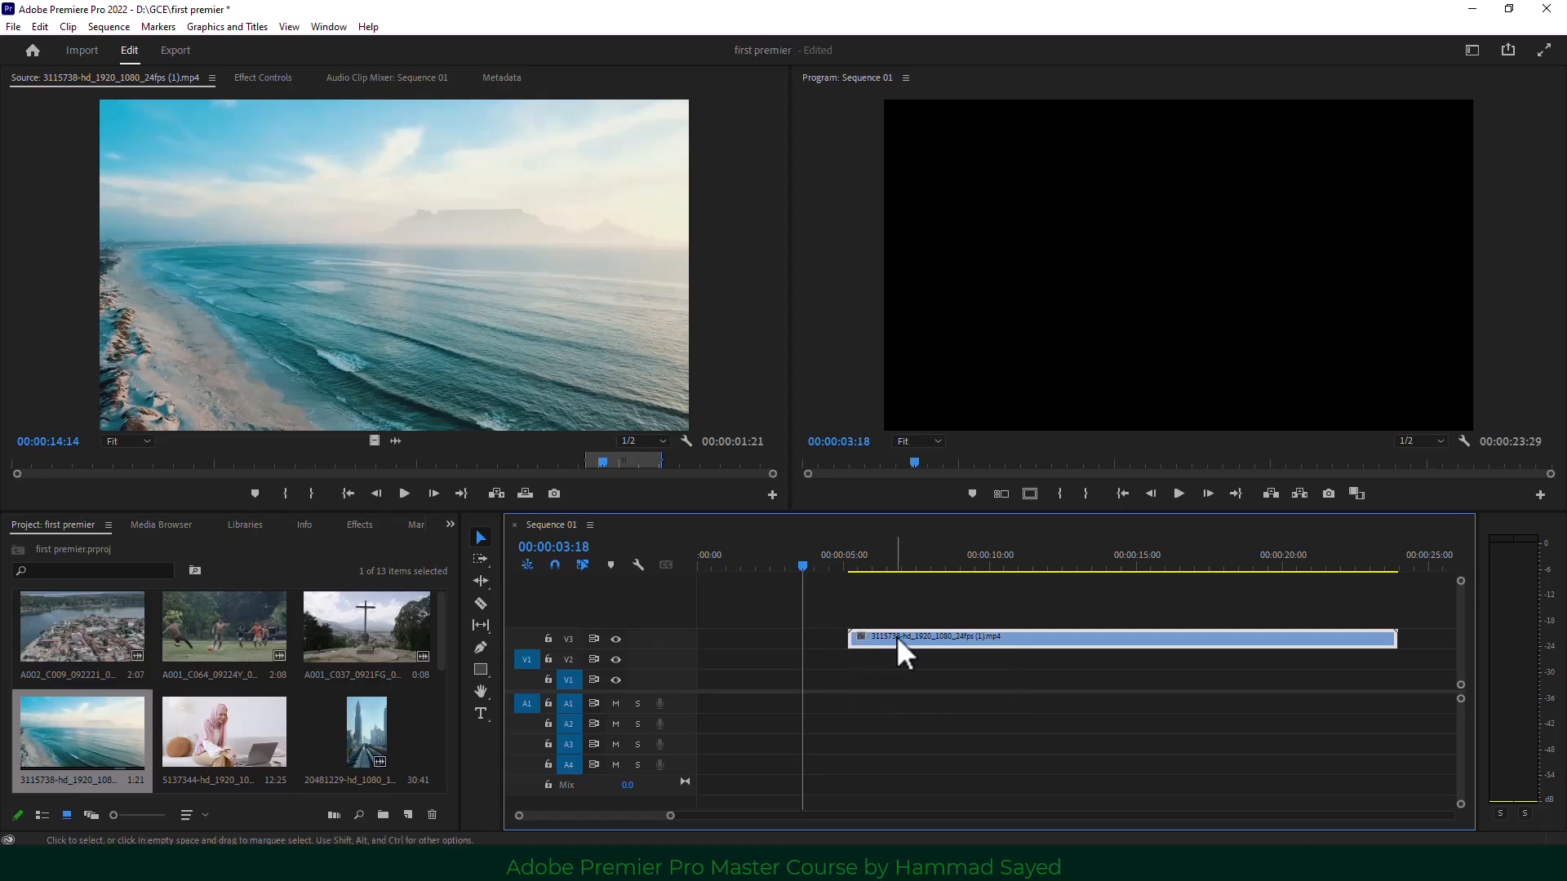
pyautogui.moveTo(1351, 641); pyautogui.dragTo(1236, 661)
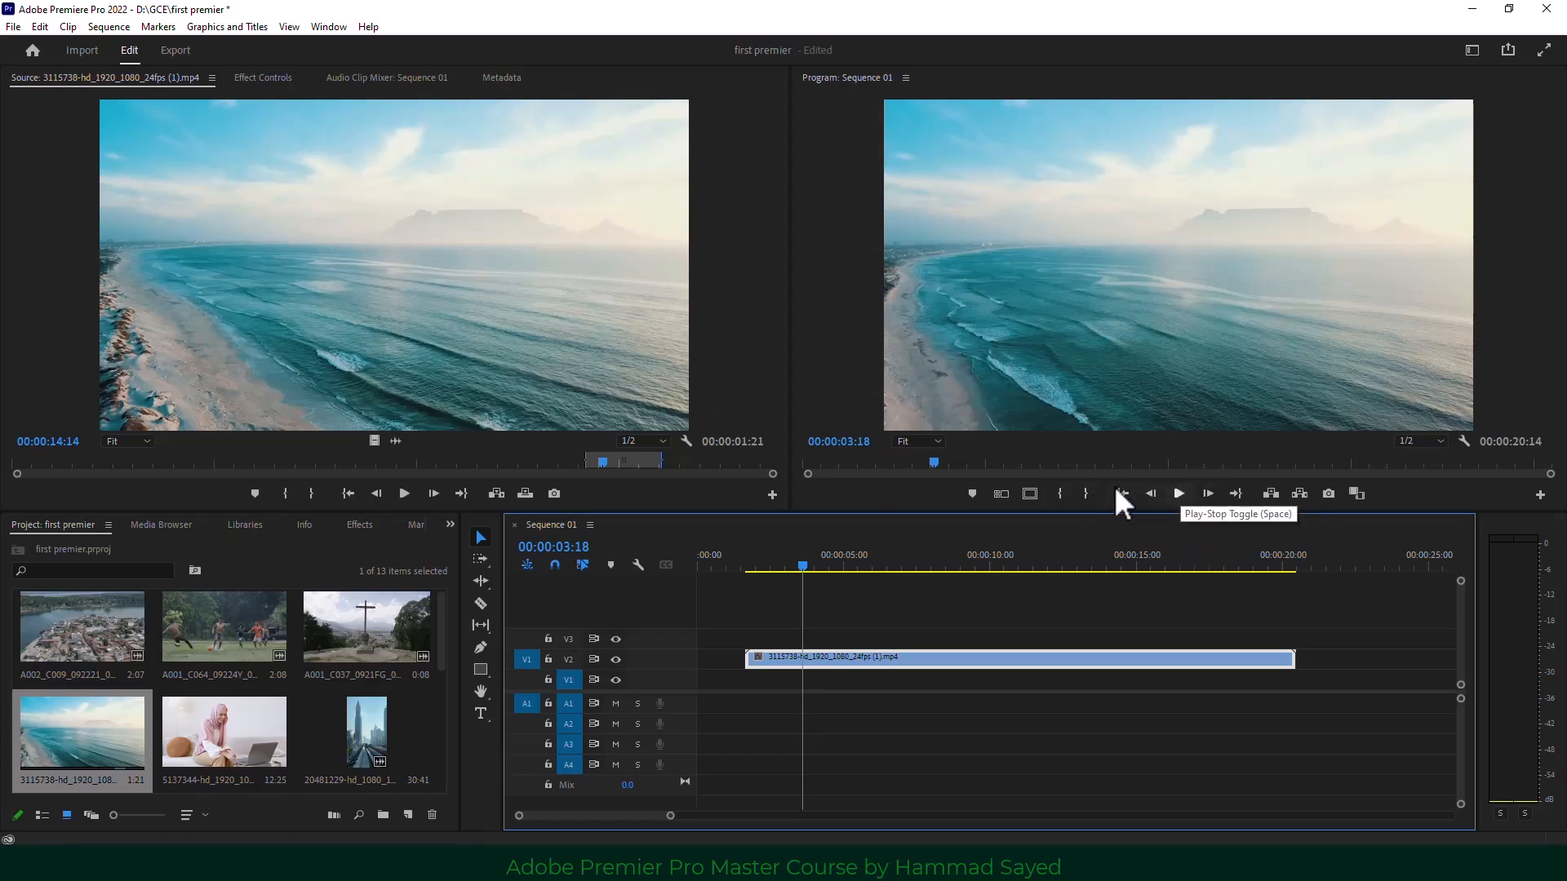
pyautogui.hotkey('ctrl', 's')
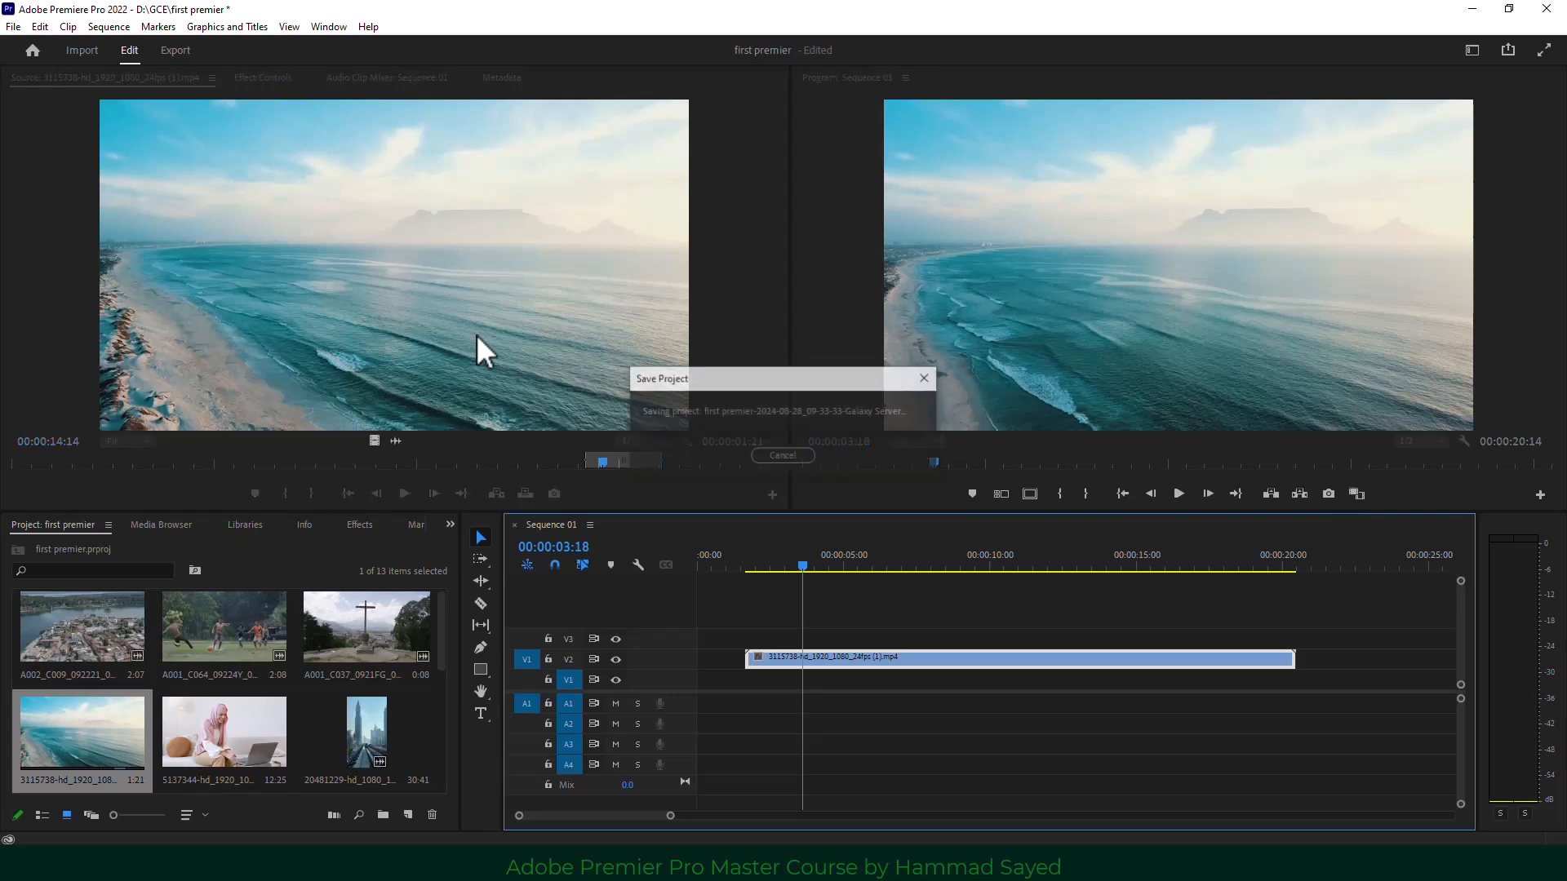
pyautogui.click(1178, 493)
pyautogui.click(1177, 493)
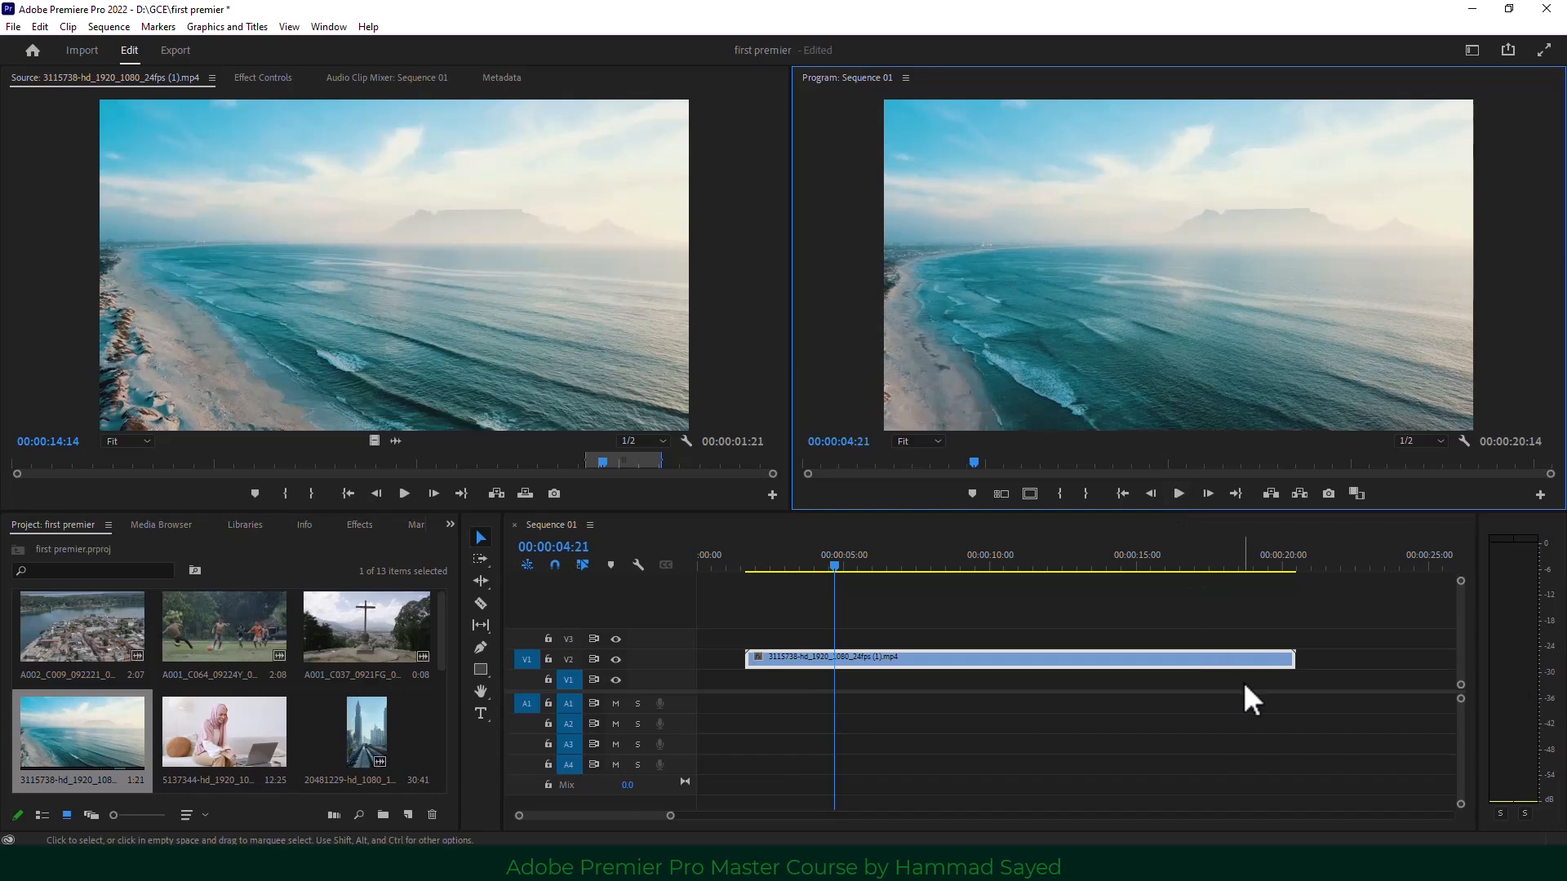
pyautogui.press('space')
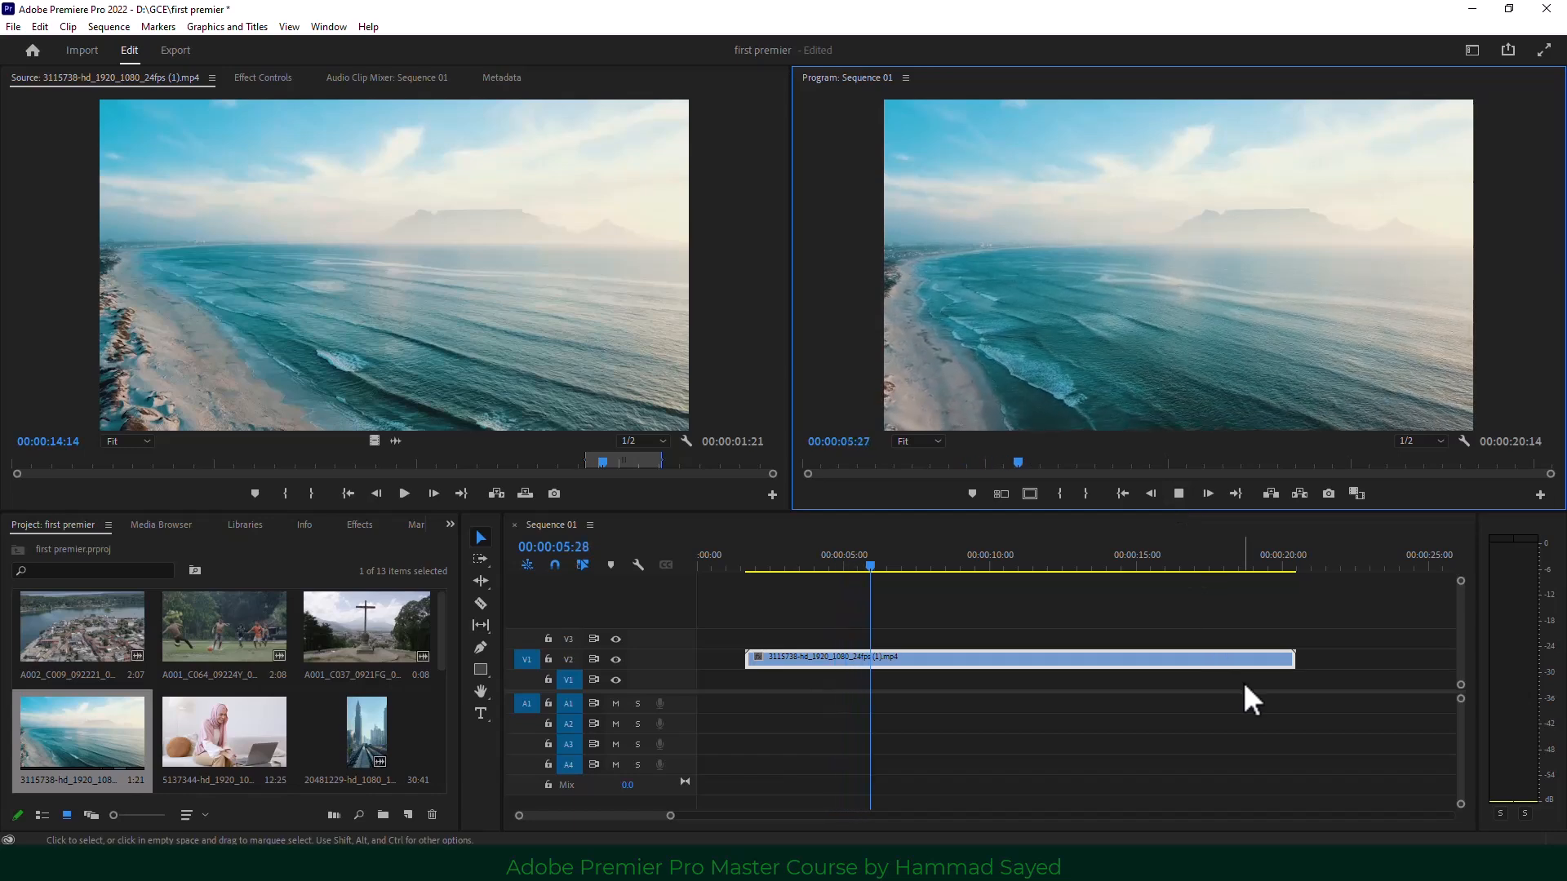
pyautogui.press('space')
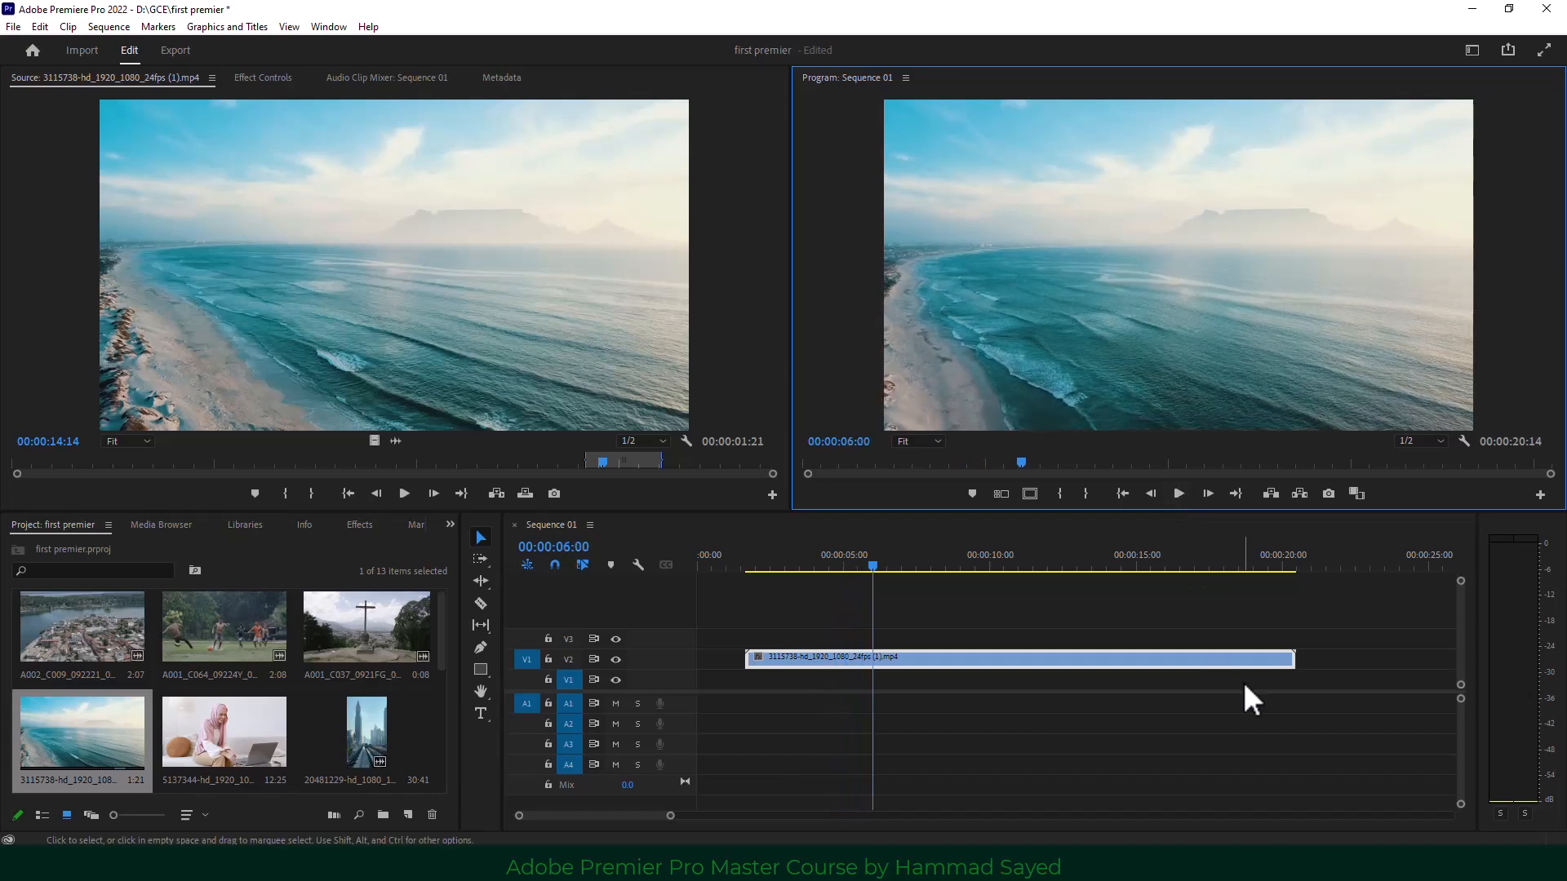
pyautogui.press('Right')
pyautogui.press('Right')
pyautogui.press('Right')
pyautogui.press('Right')
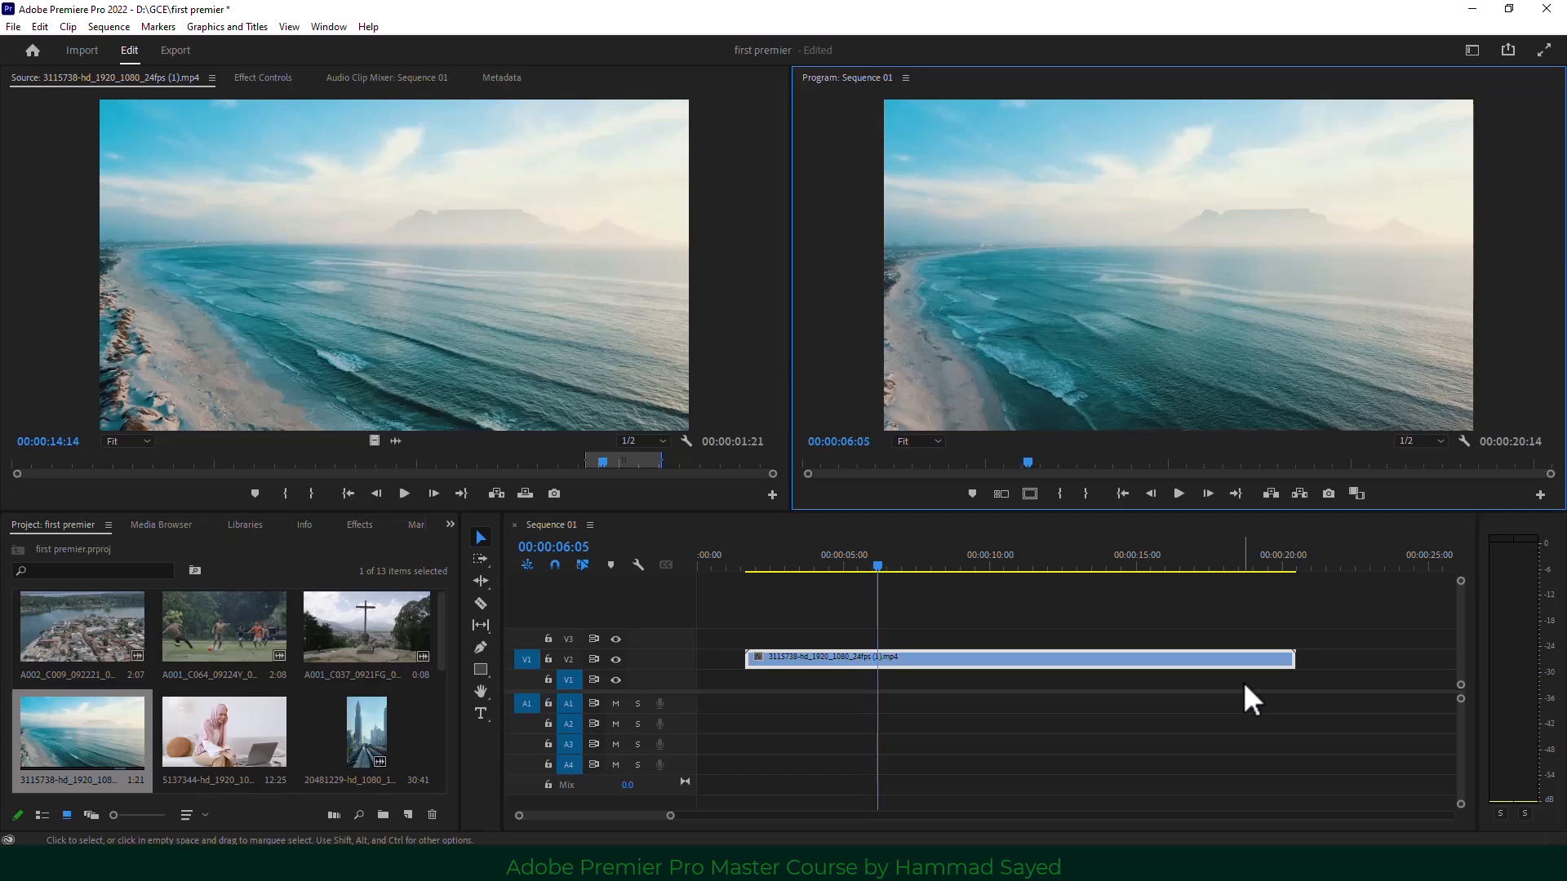
pyautogui.press('Left')
pyautogui.press('Left')
pyautogui.press('Left')
pyautogui.press('Left')
pyautogui.press('Left')
pyautogui.press('Left')
pyautogui.press('Left')
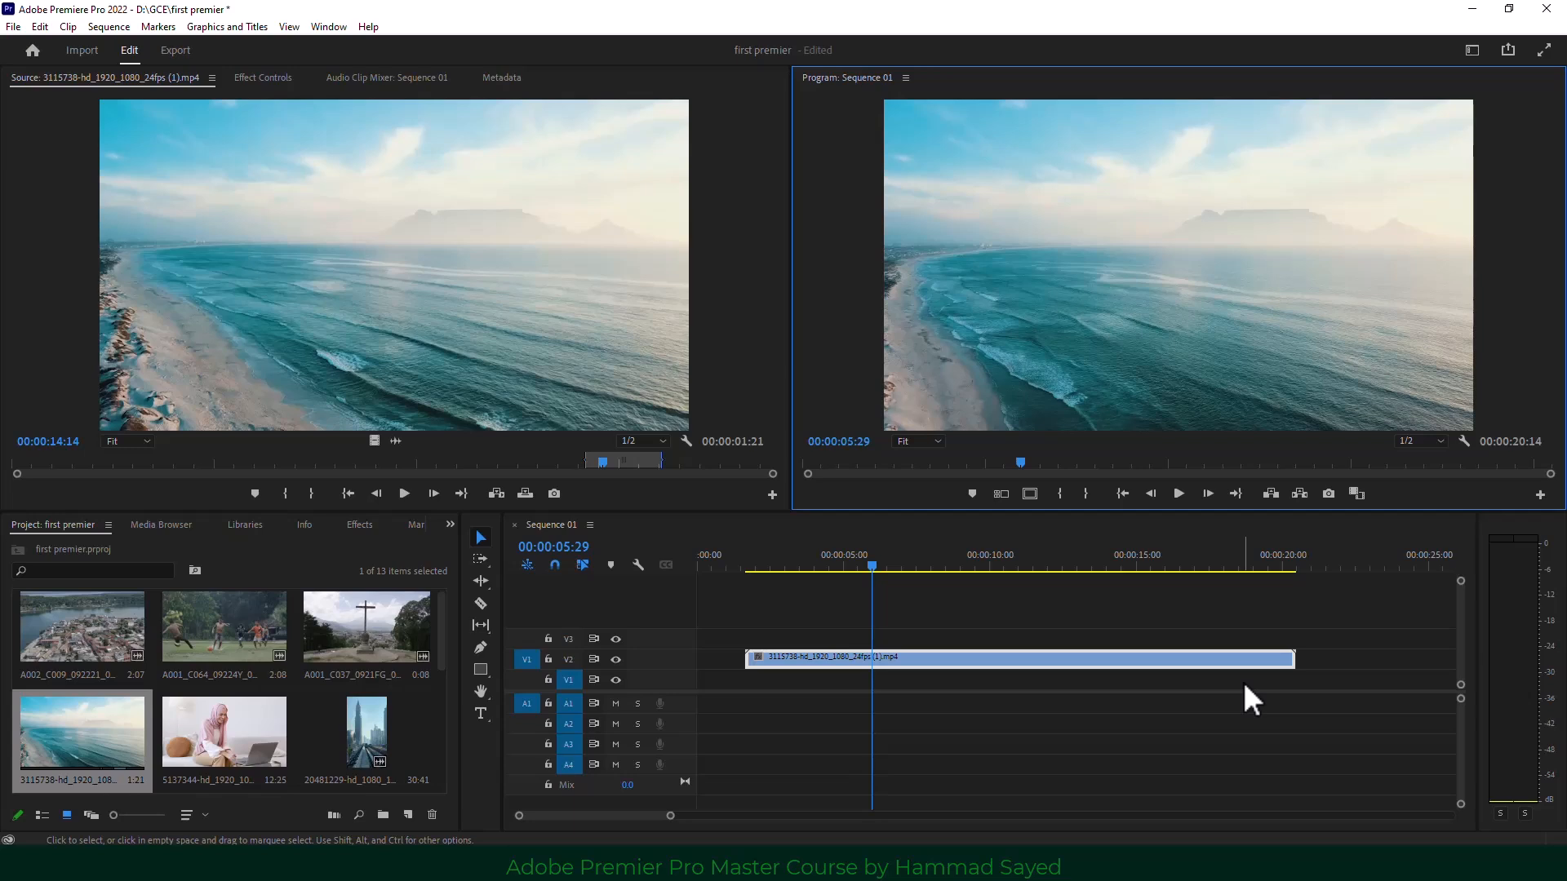
pyautogui.press('shift')
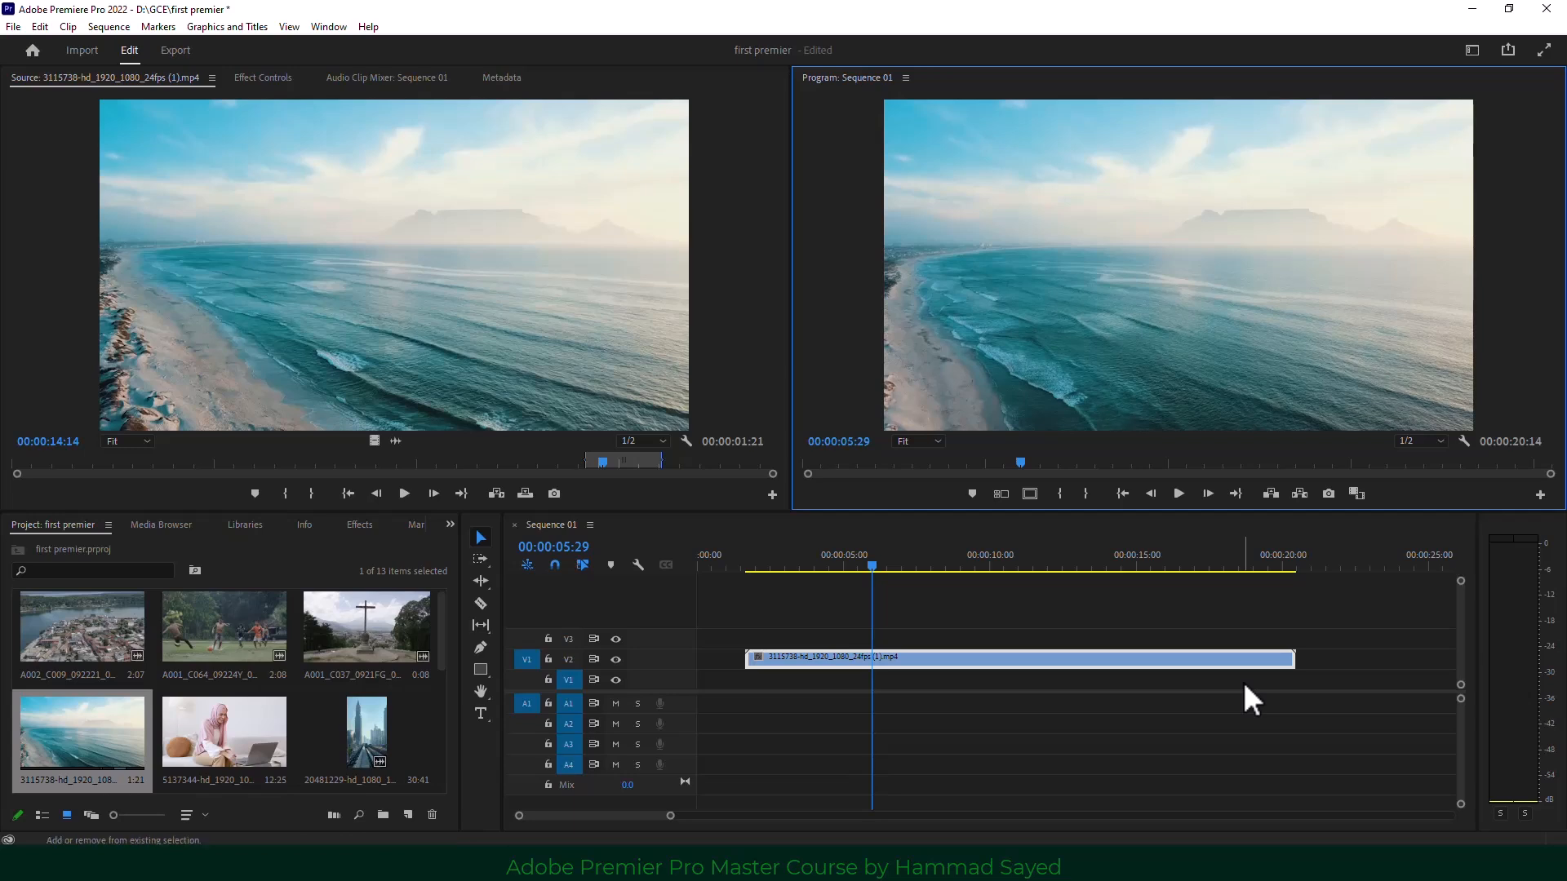
pyautogui.hotkey('shift', 'Right')
pyautogui.hotkey('shift', 'Right')
pyautogui.hotkey('shift', 'Right')
pyautogui.hotkey('shift', 'Right')
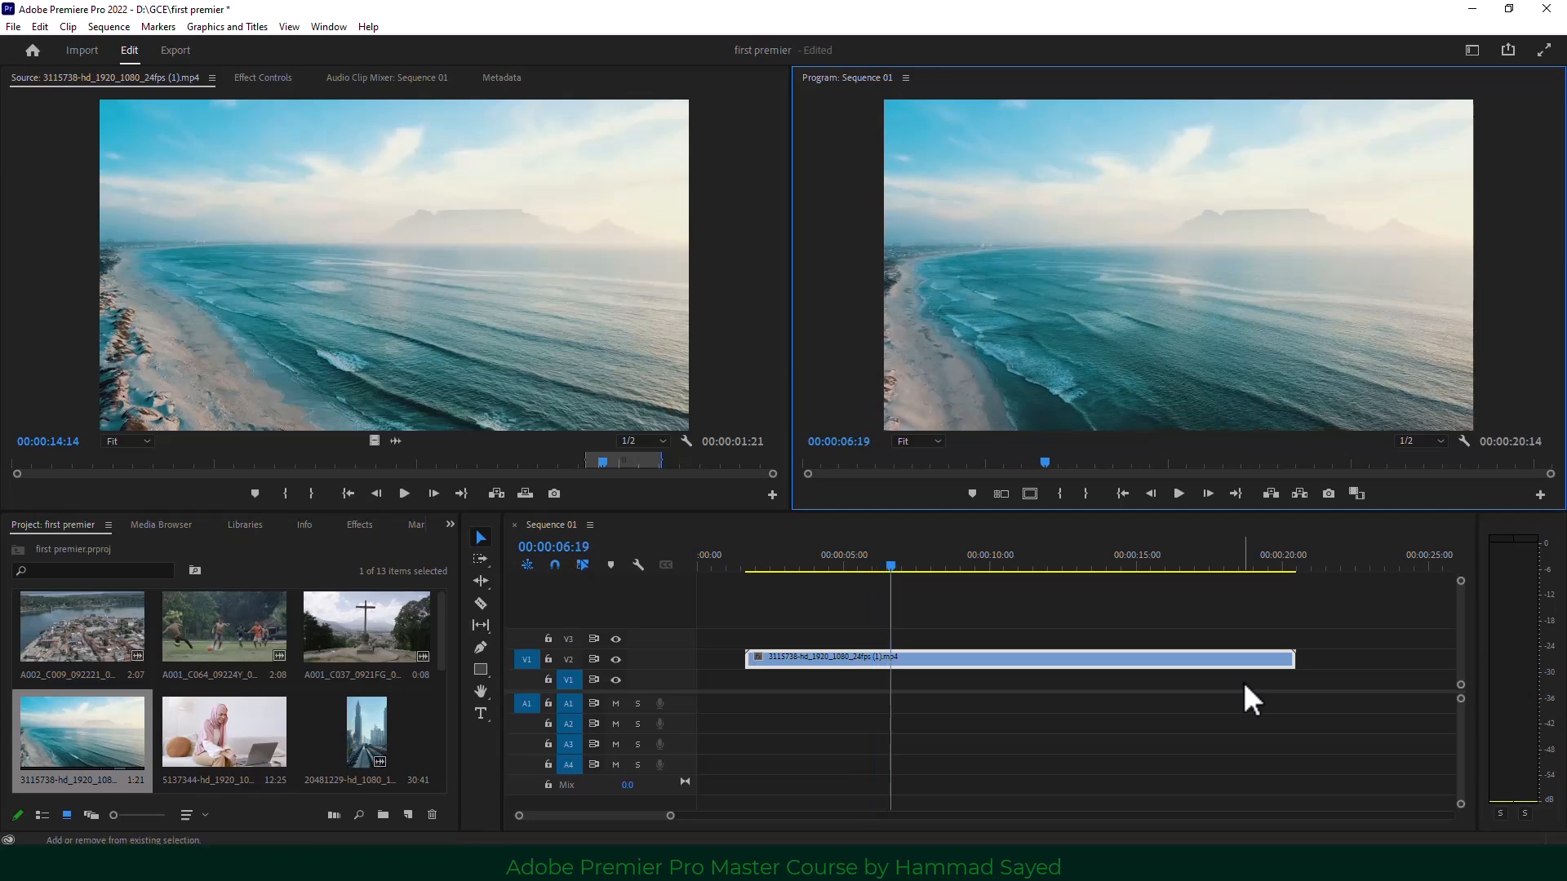
pyautogui.hotkey('shift', 'Right')
pyautogui.hotkey('shift', 'Right')
pyautogui.hotkey('shift', 'Right')
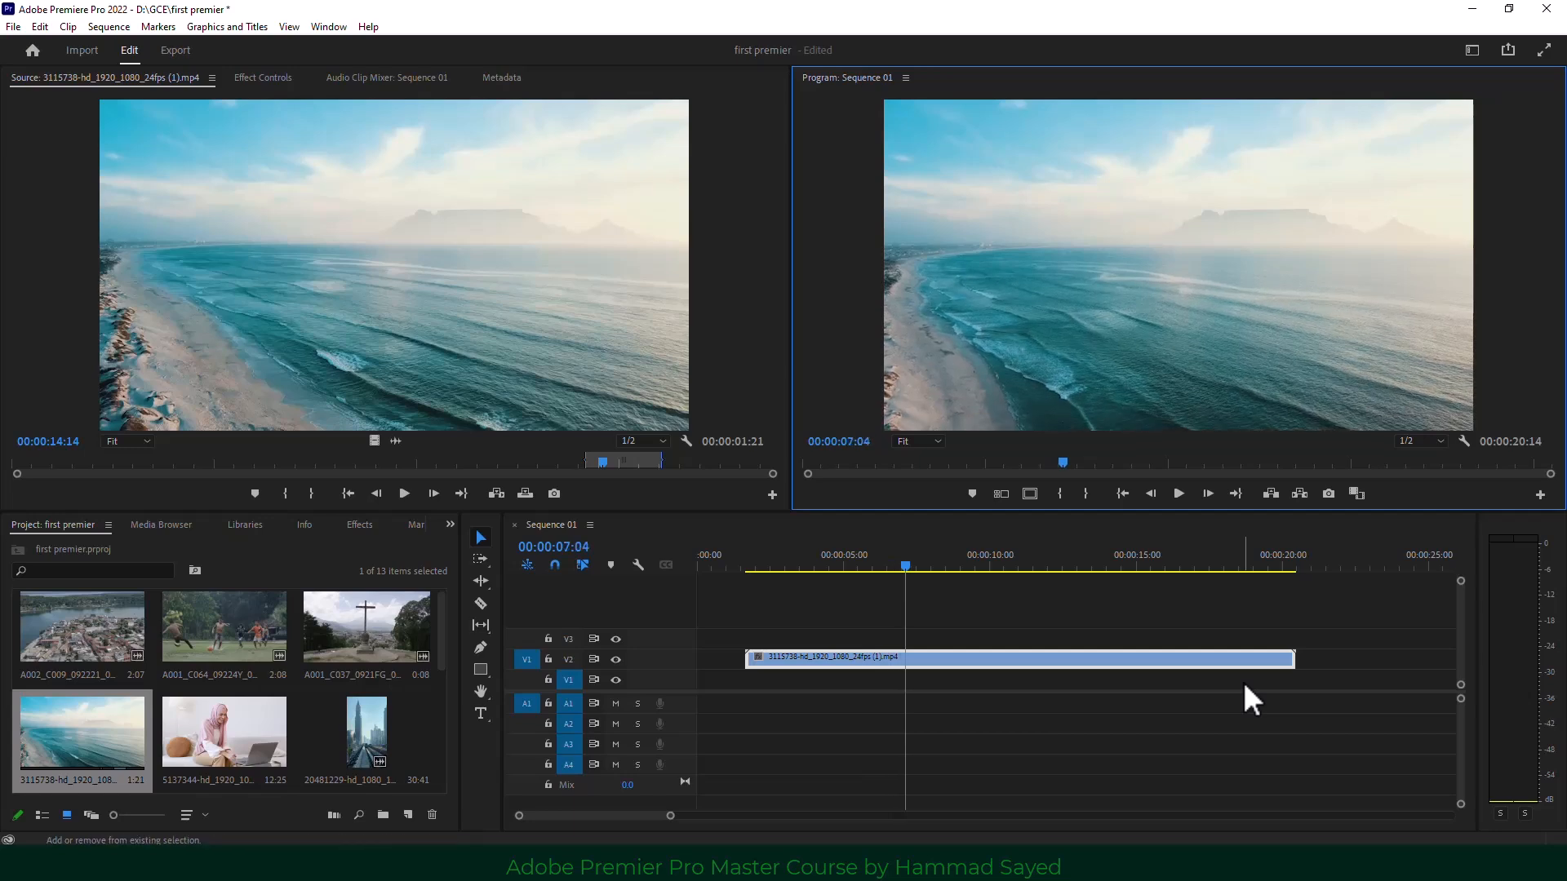
pyautogui.hotkey('shift', 'Left')
pyautogui.hotkey('shift', 'Left')
pyautogui.hotkey('shift', 'Left')
pyautogui.hotkey('shift', 'Left')
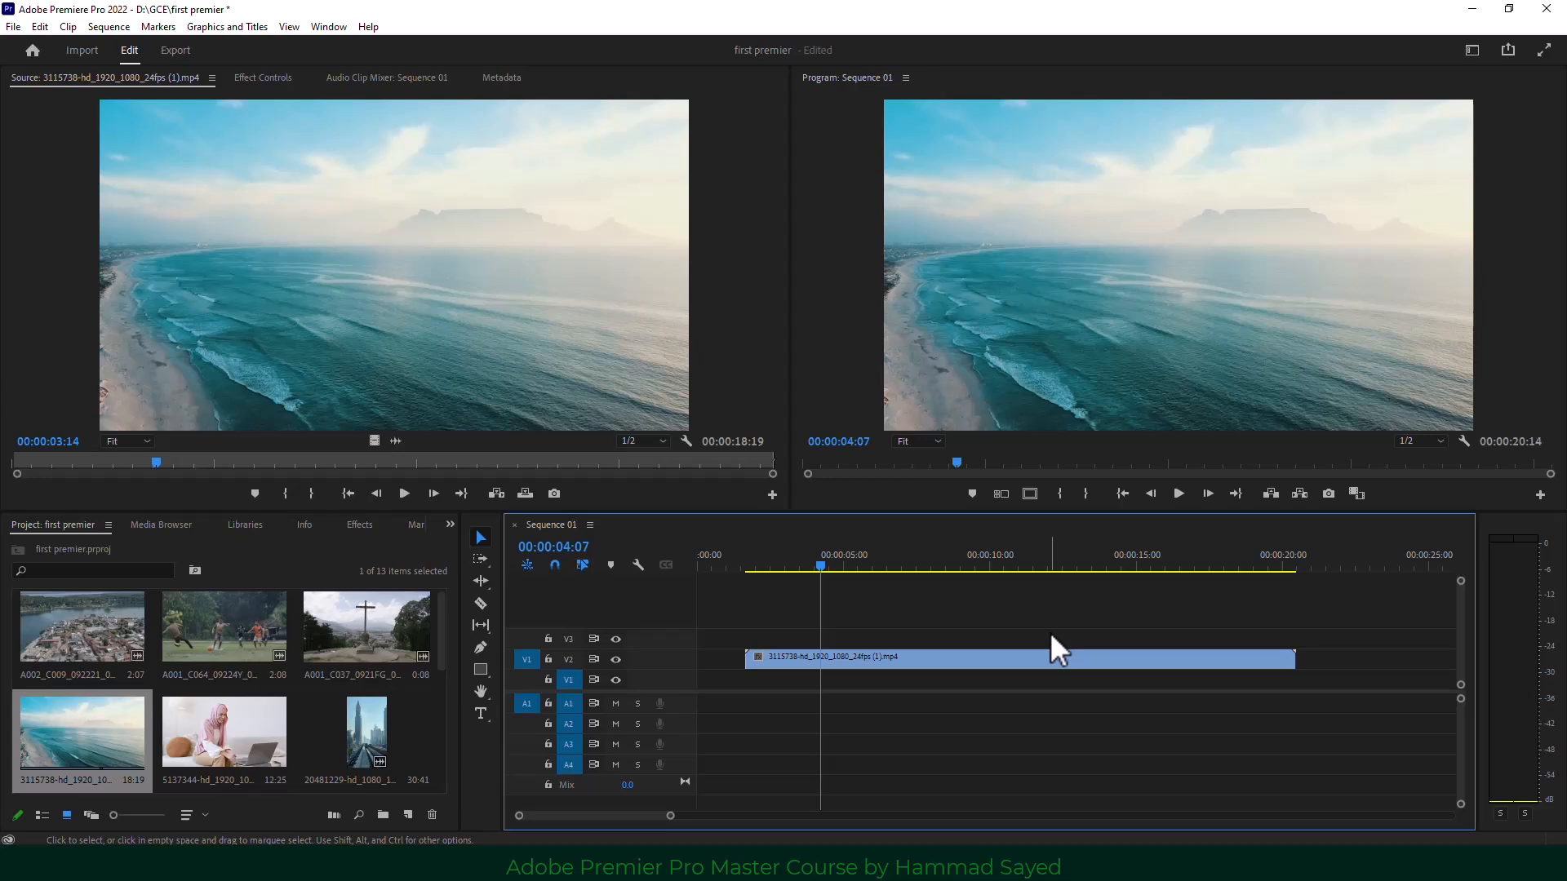
pyautogui.press('j')
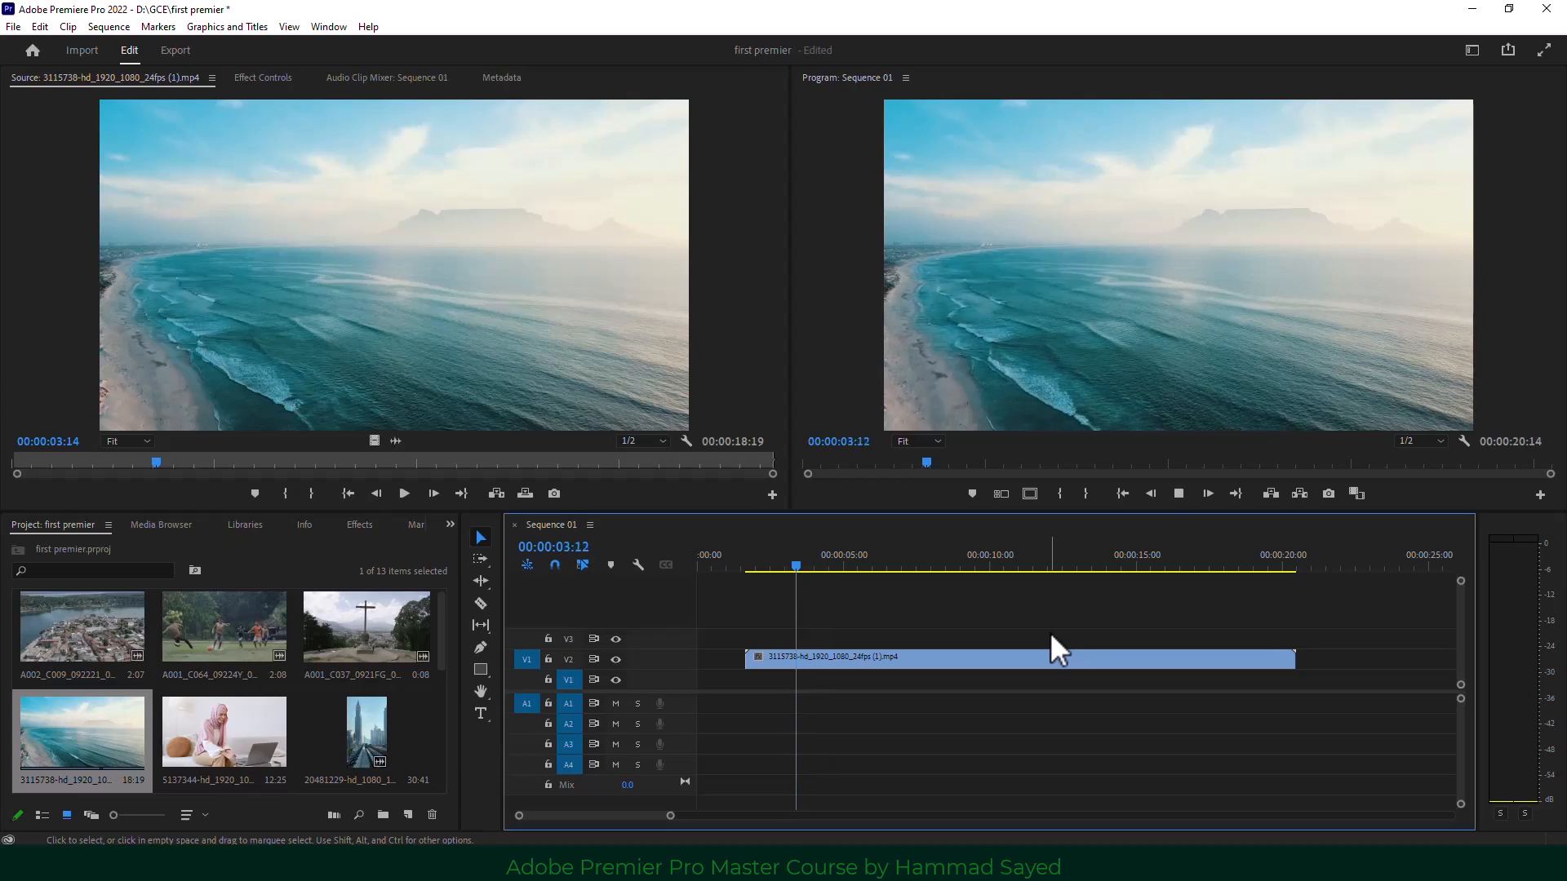
pyautogui.press('k')
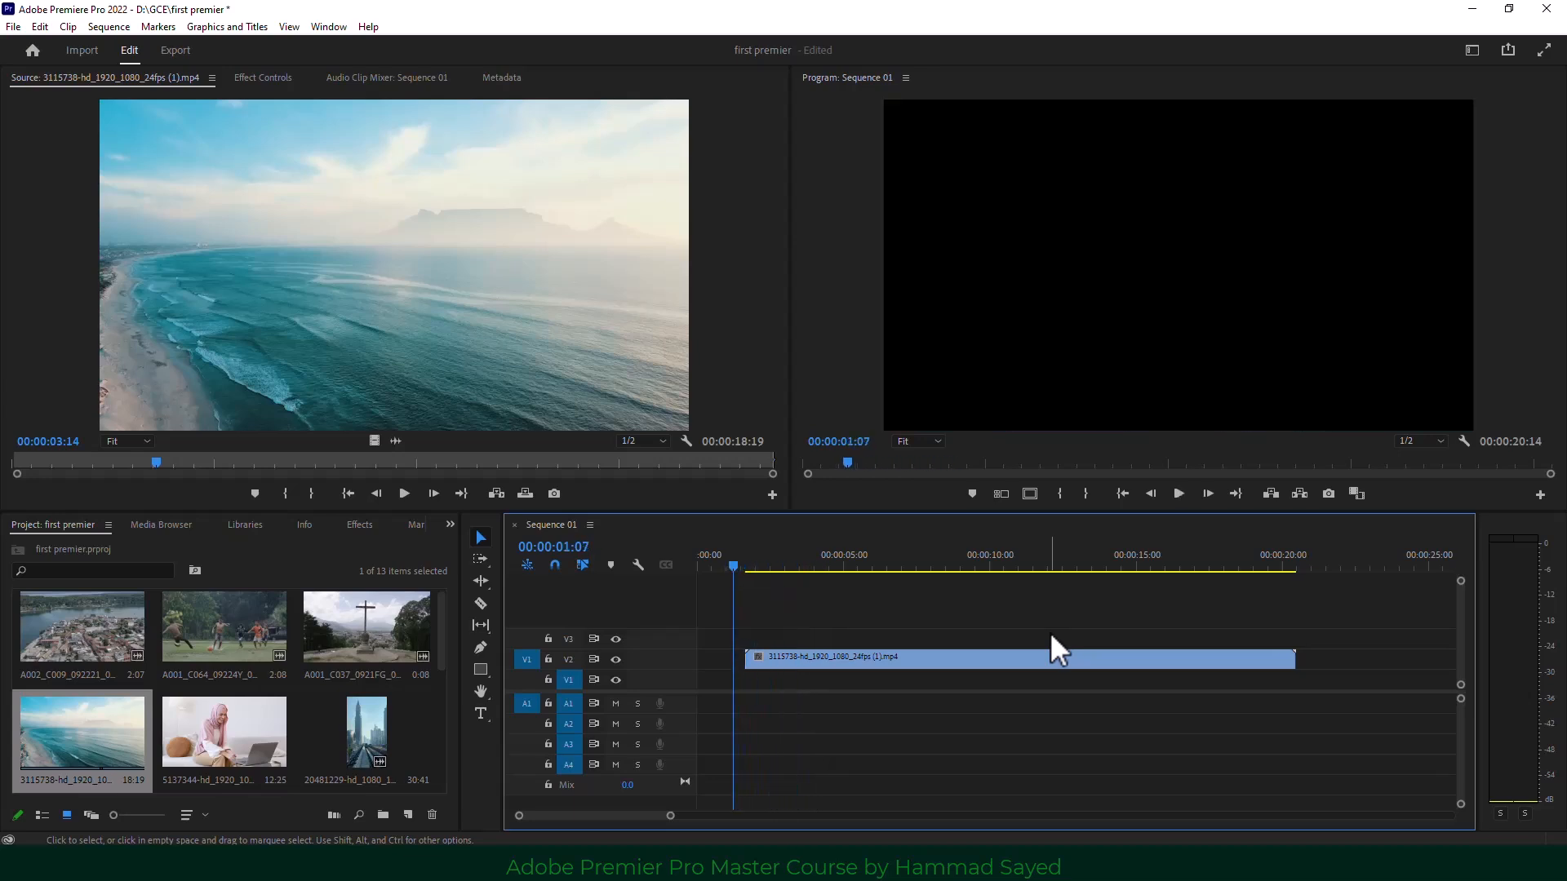
pyautogui.press('l')
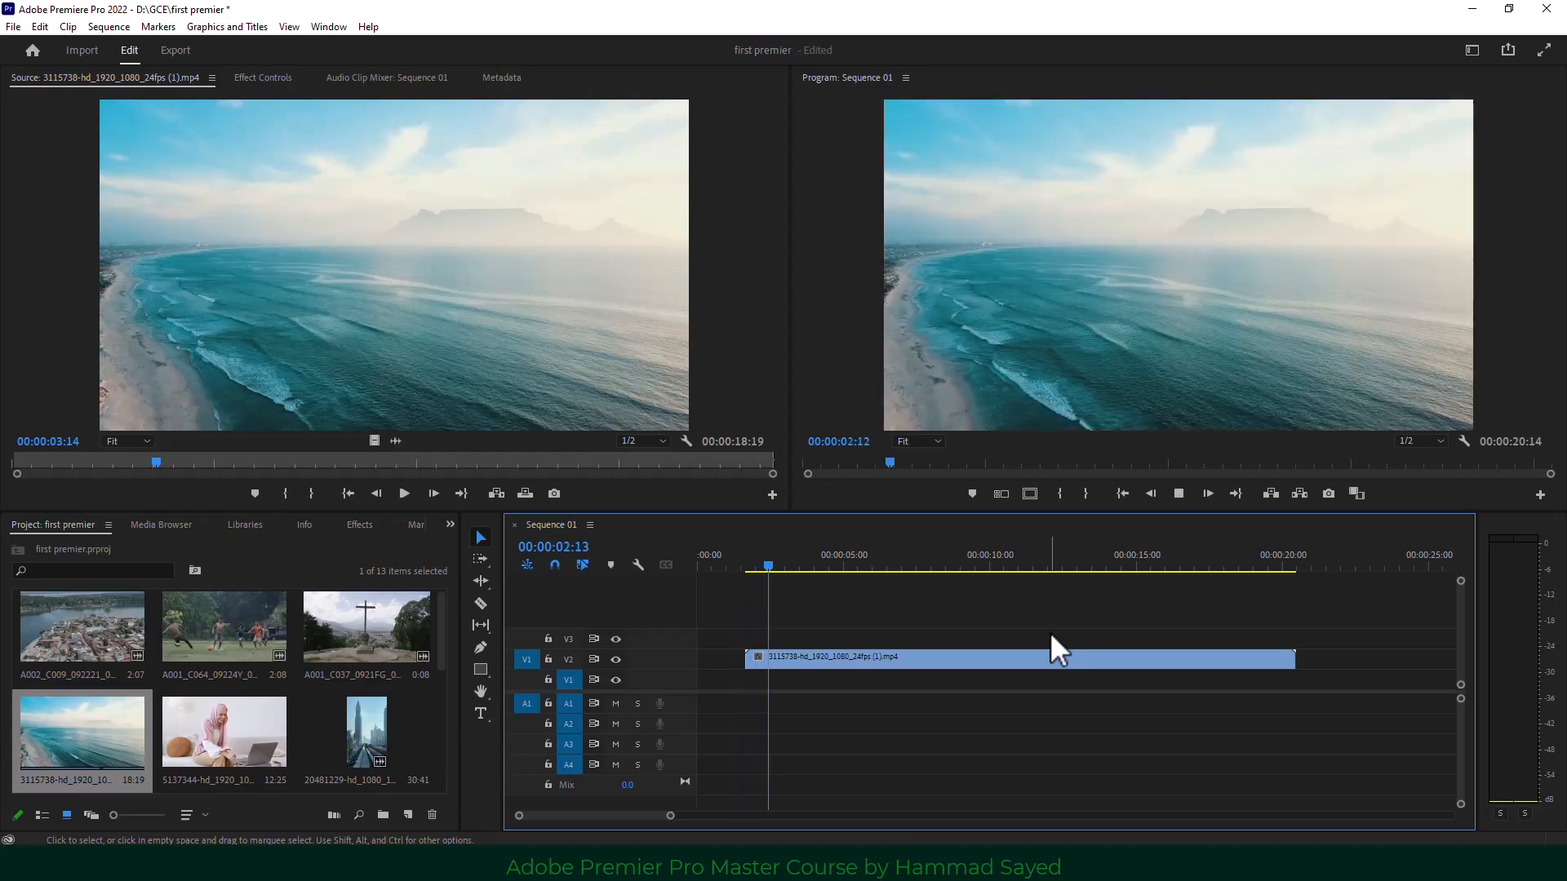
pyautogui.press('k')
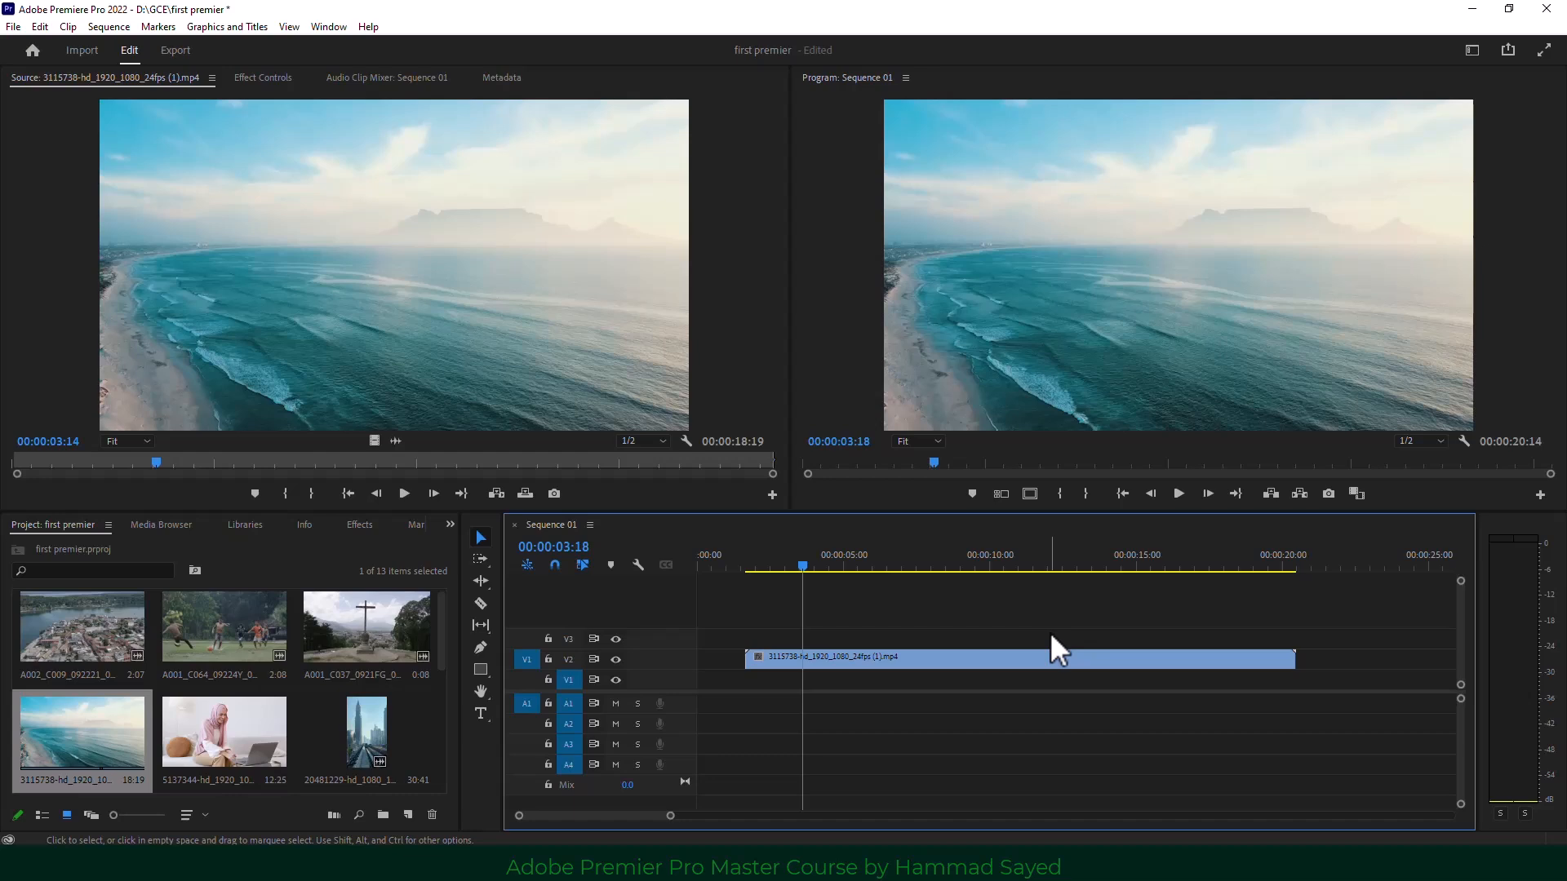
pyautogui.press('j')
pyautogui.press('k')
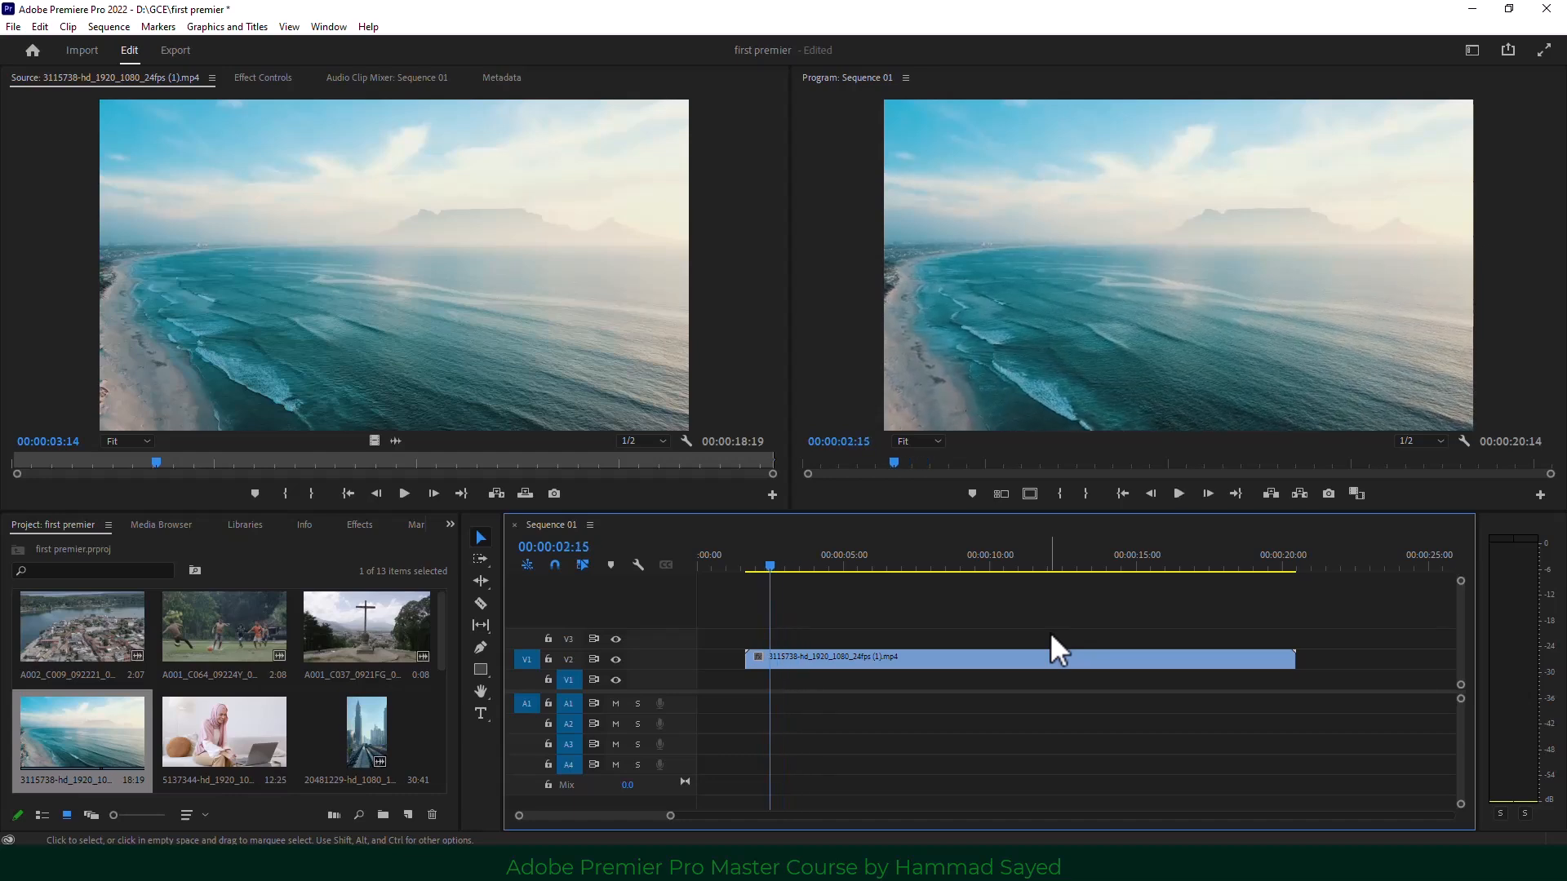
pyautogui.press('l')
pyautogui.press('k')
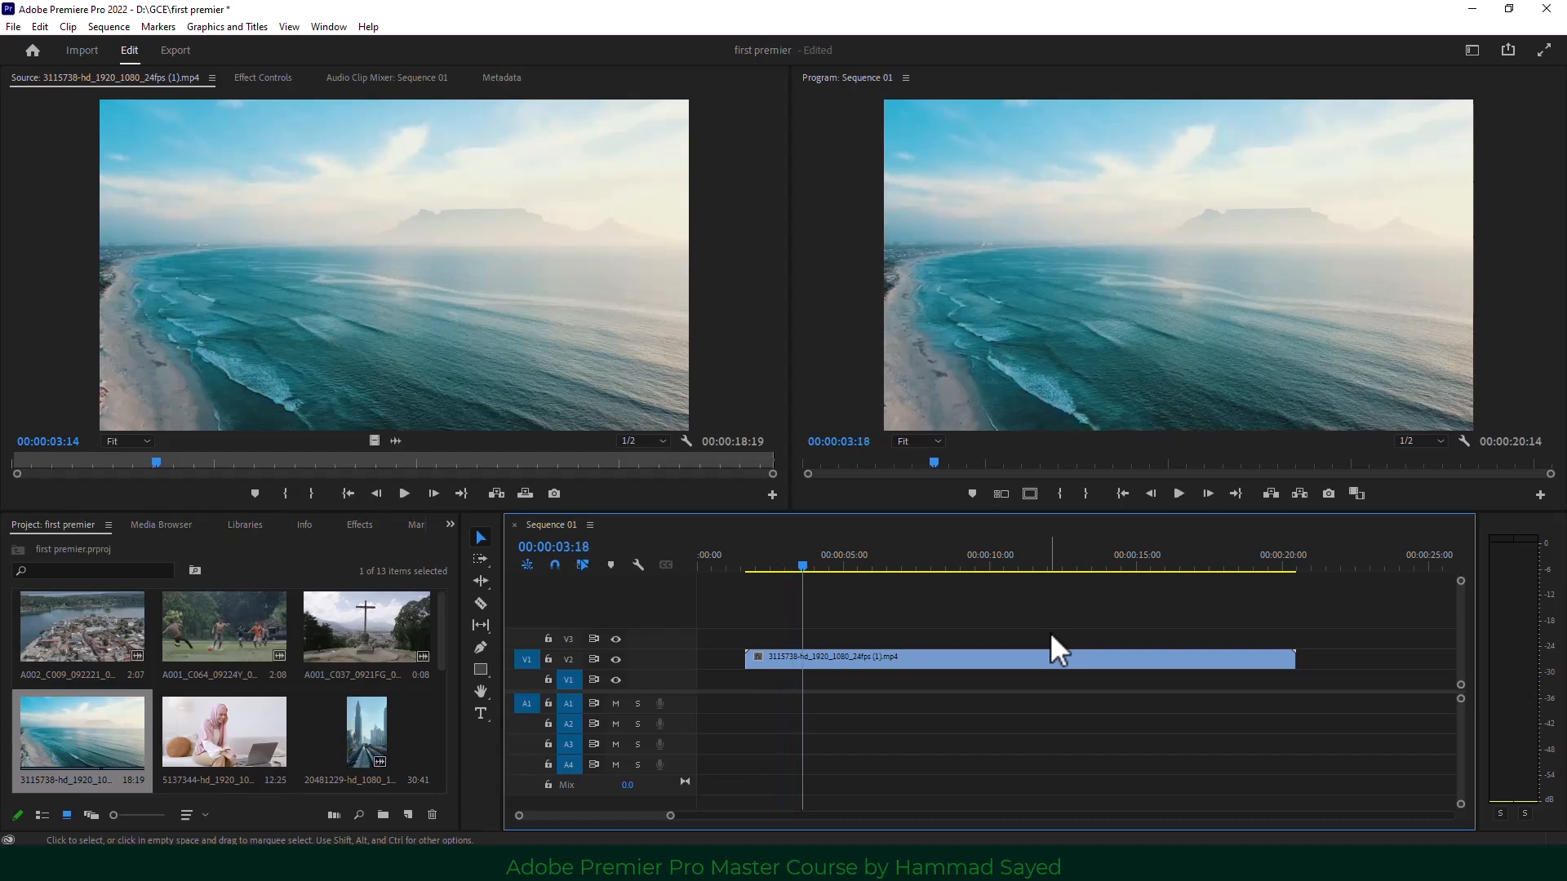
pyautogui.press('l')
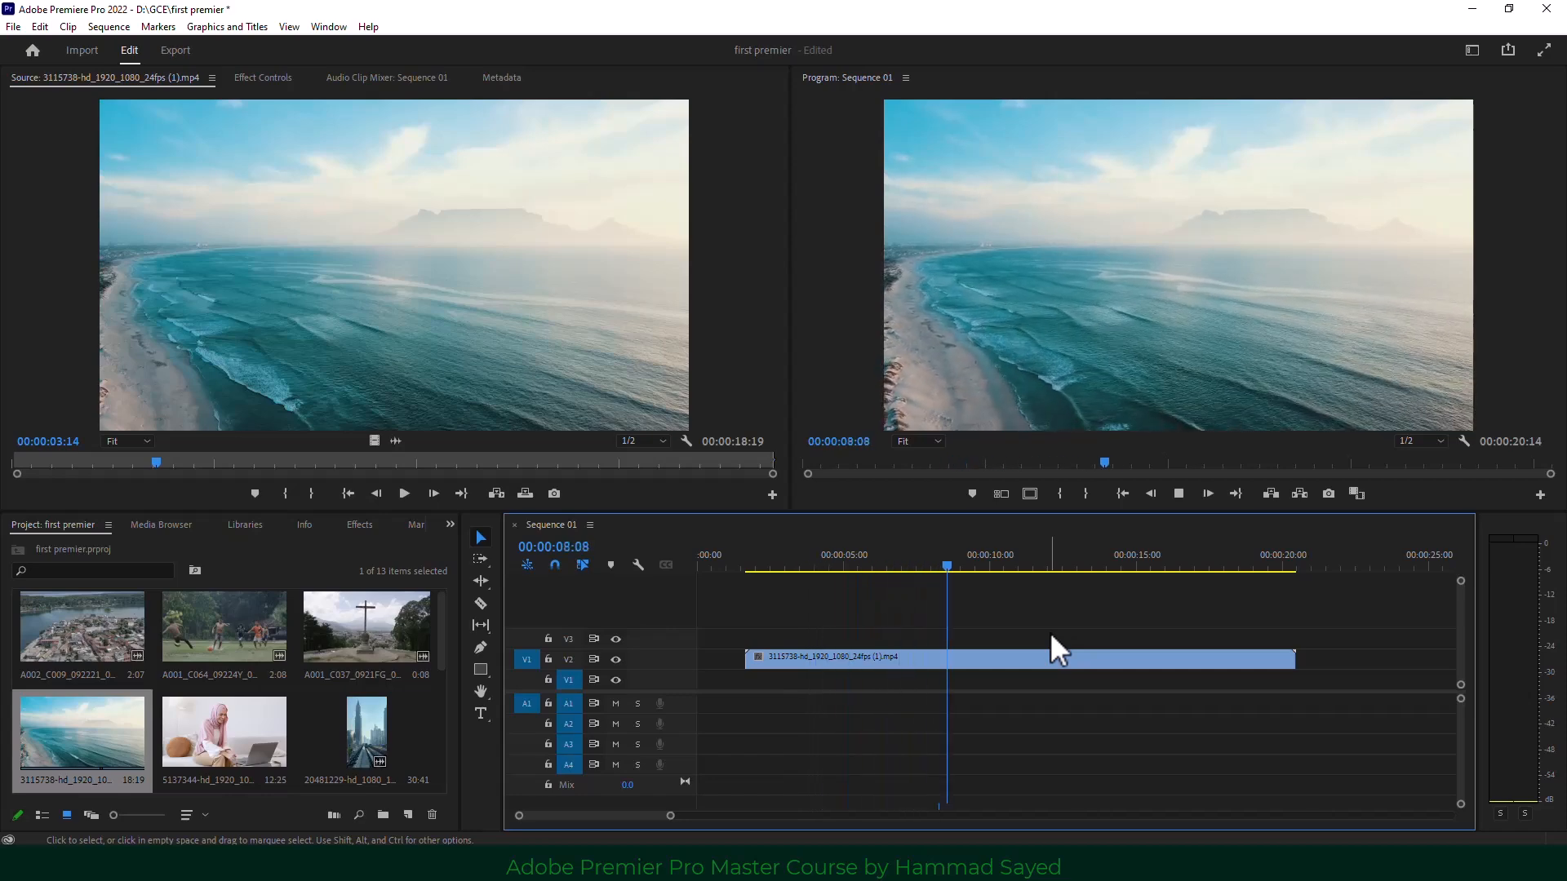
pyautogui.press('l')
pyautogui.press('l')
pyautogui.press('k')
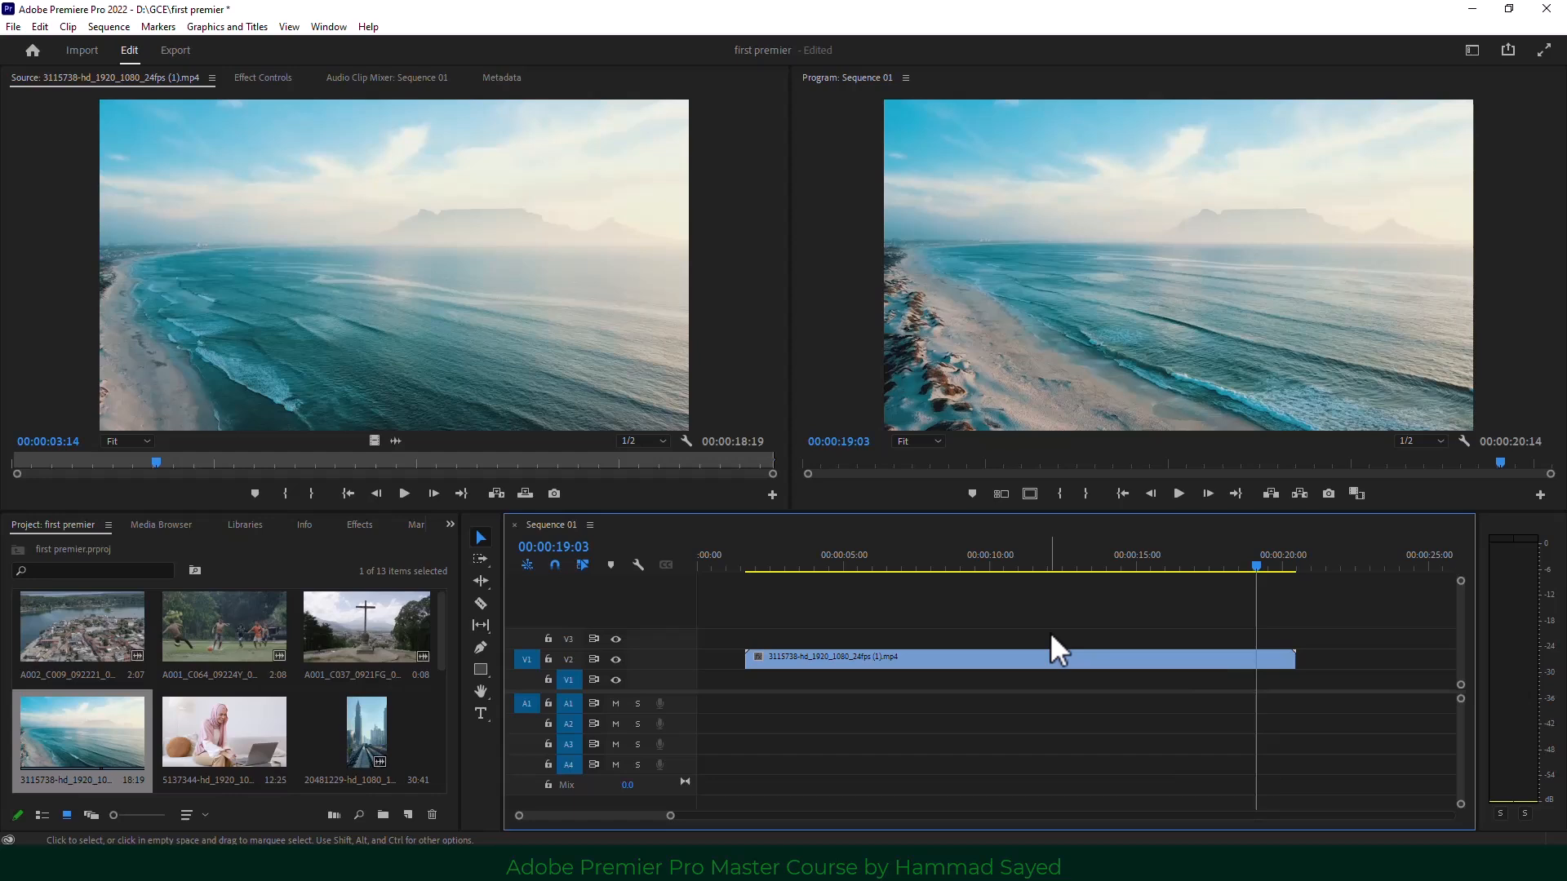
pyautogui.press('j')
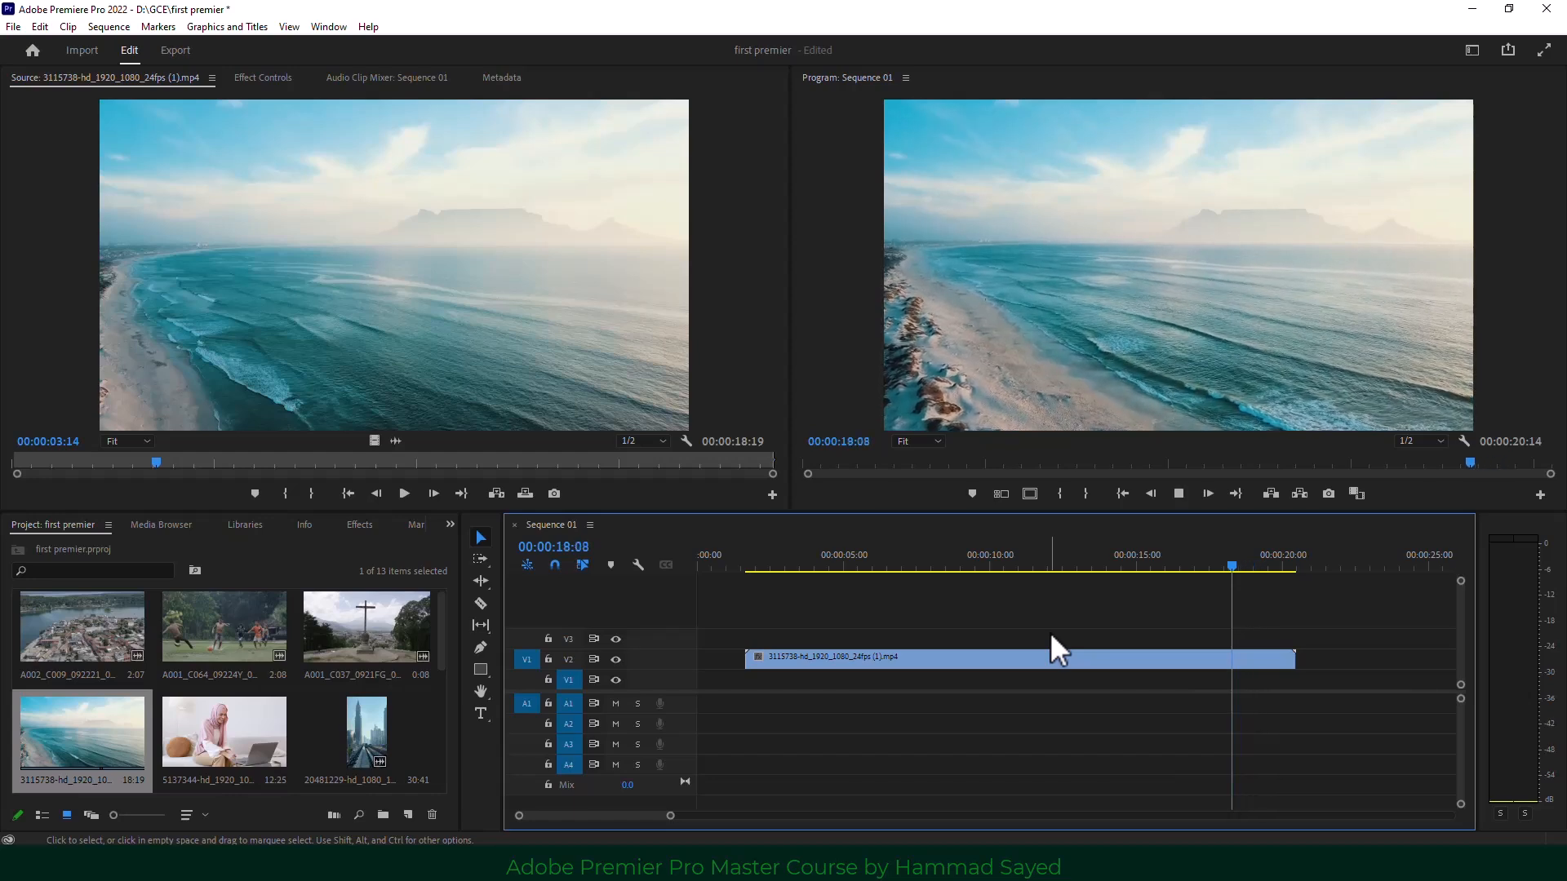
pyautogui.press('j')
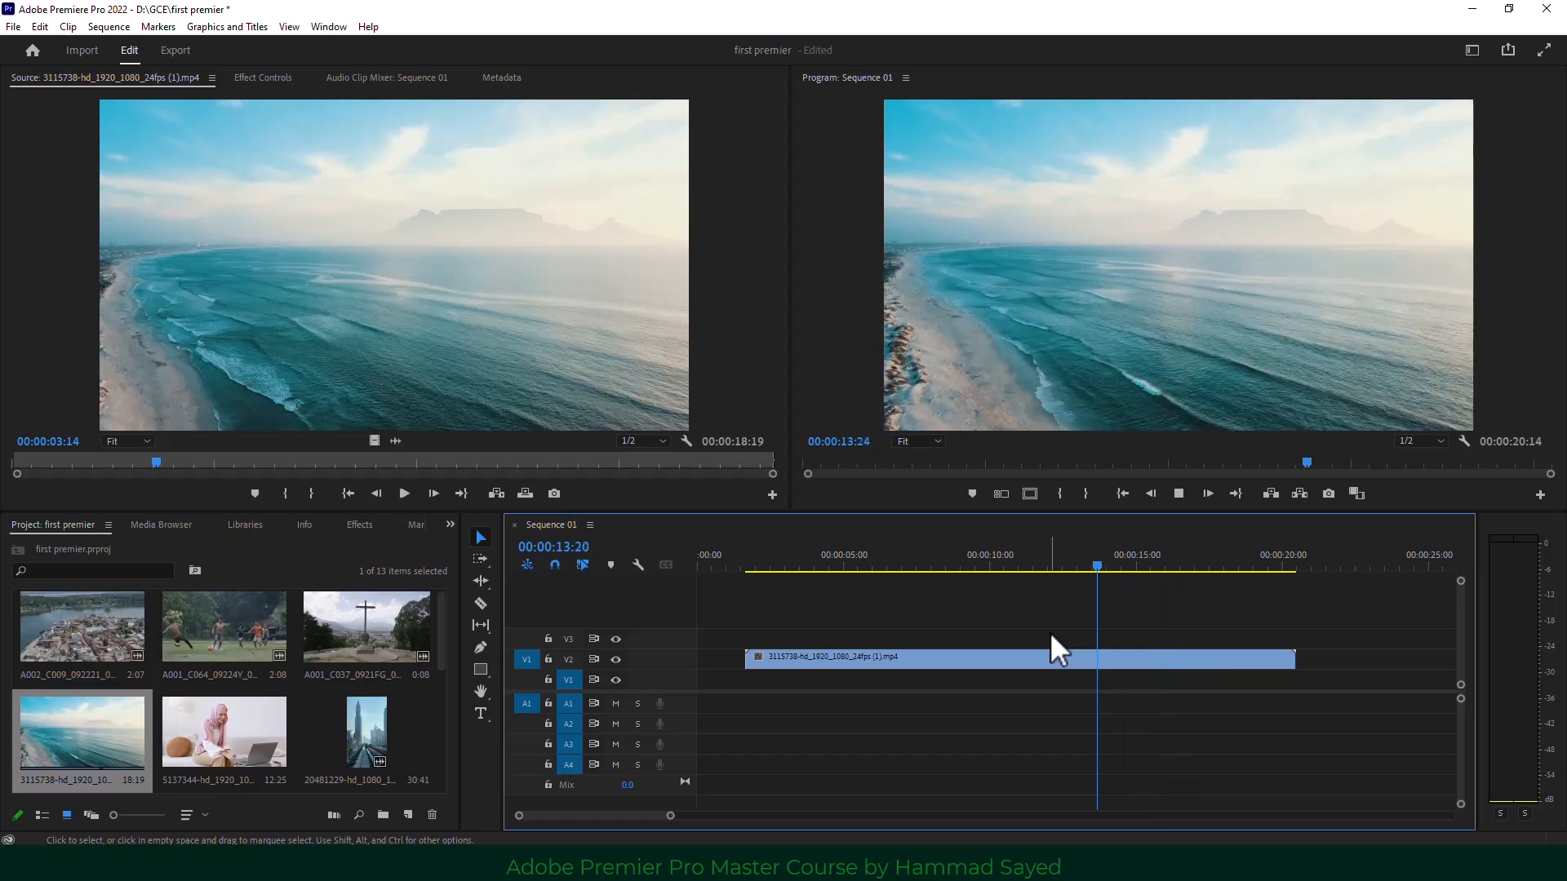
pyautogui.press('k')
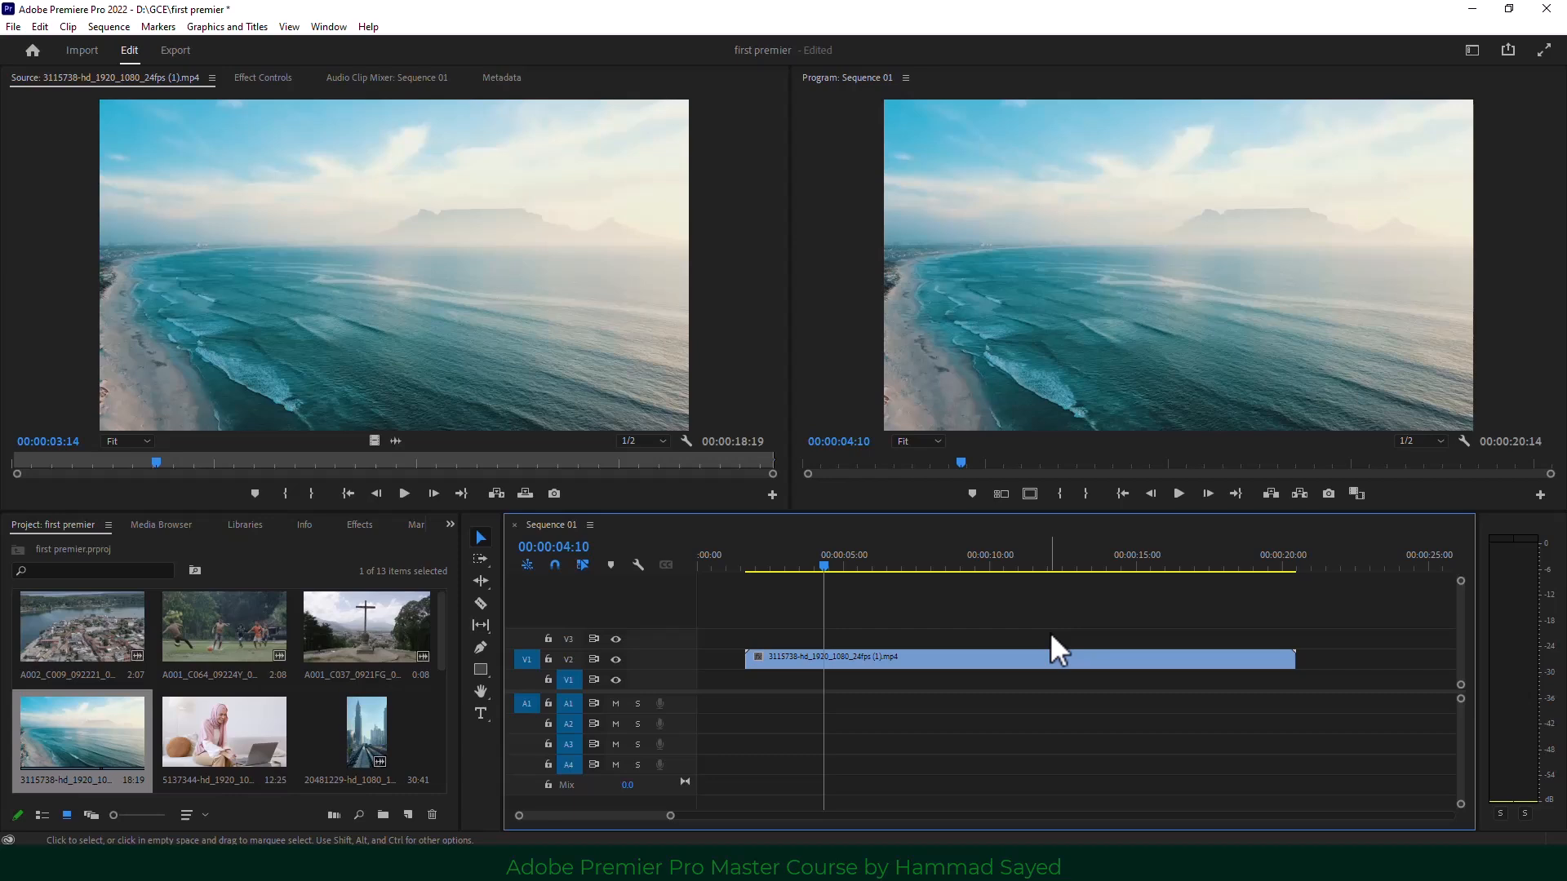
# Razor-split the beach drone clip at 00:00:04:24, then go back to the Selection tool.
pyautogui.click(836, 566)
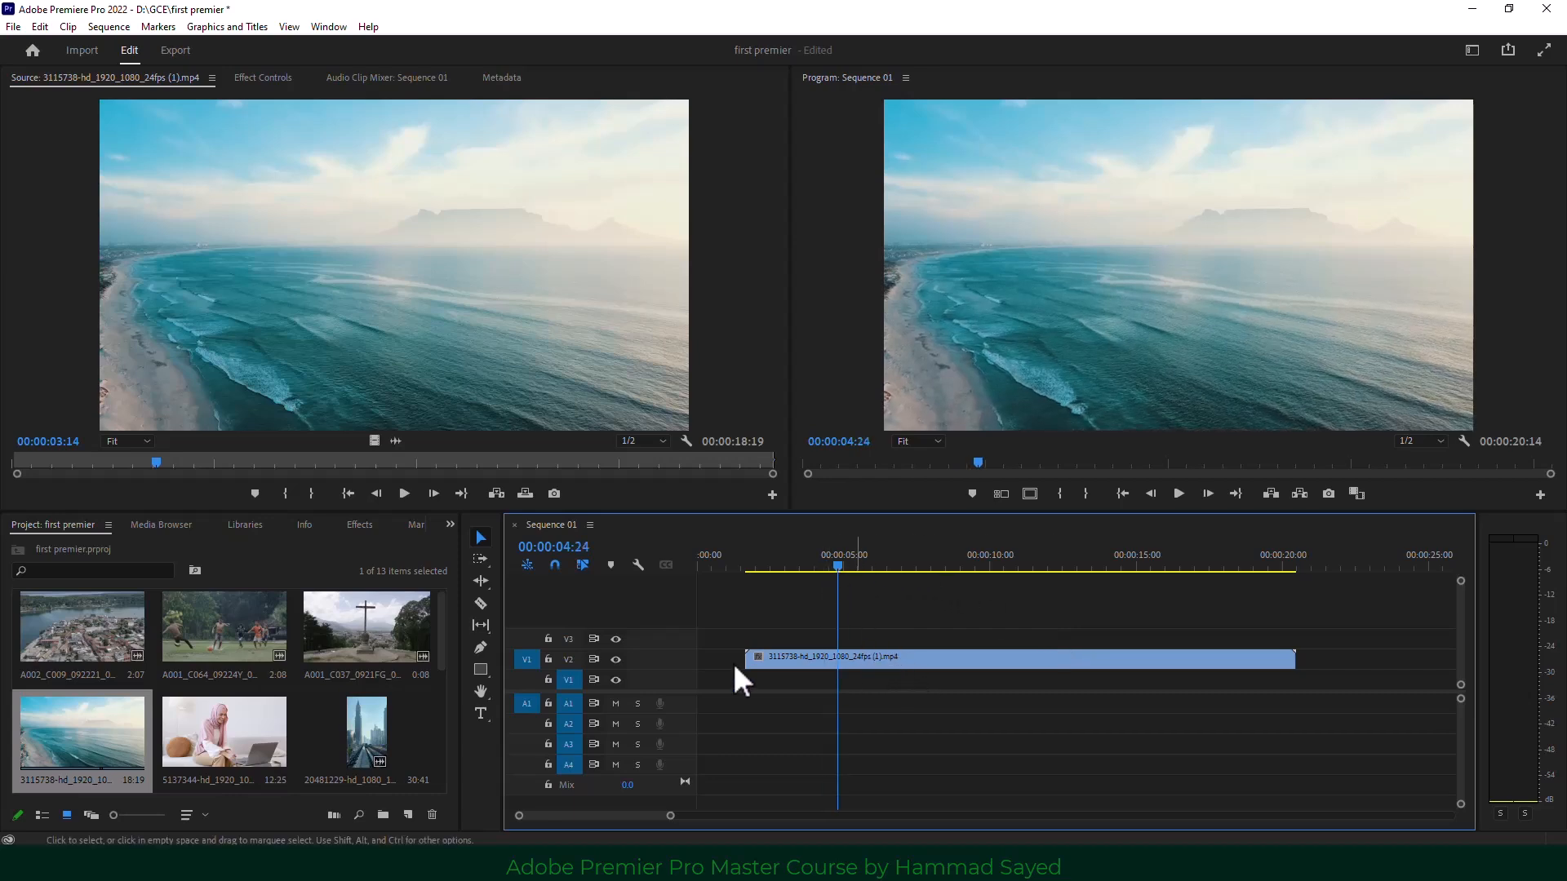
pyautogui.click(479, 608)
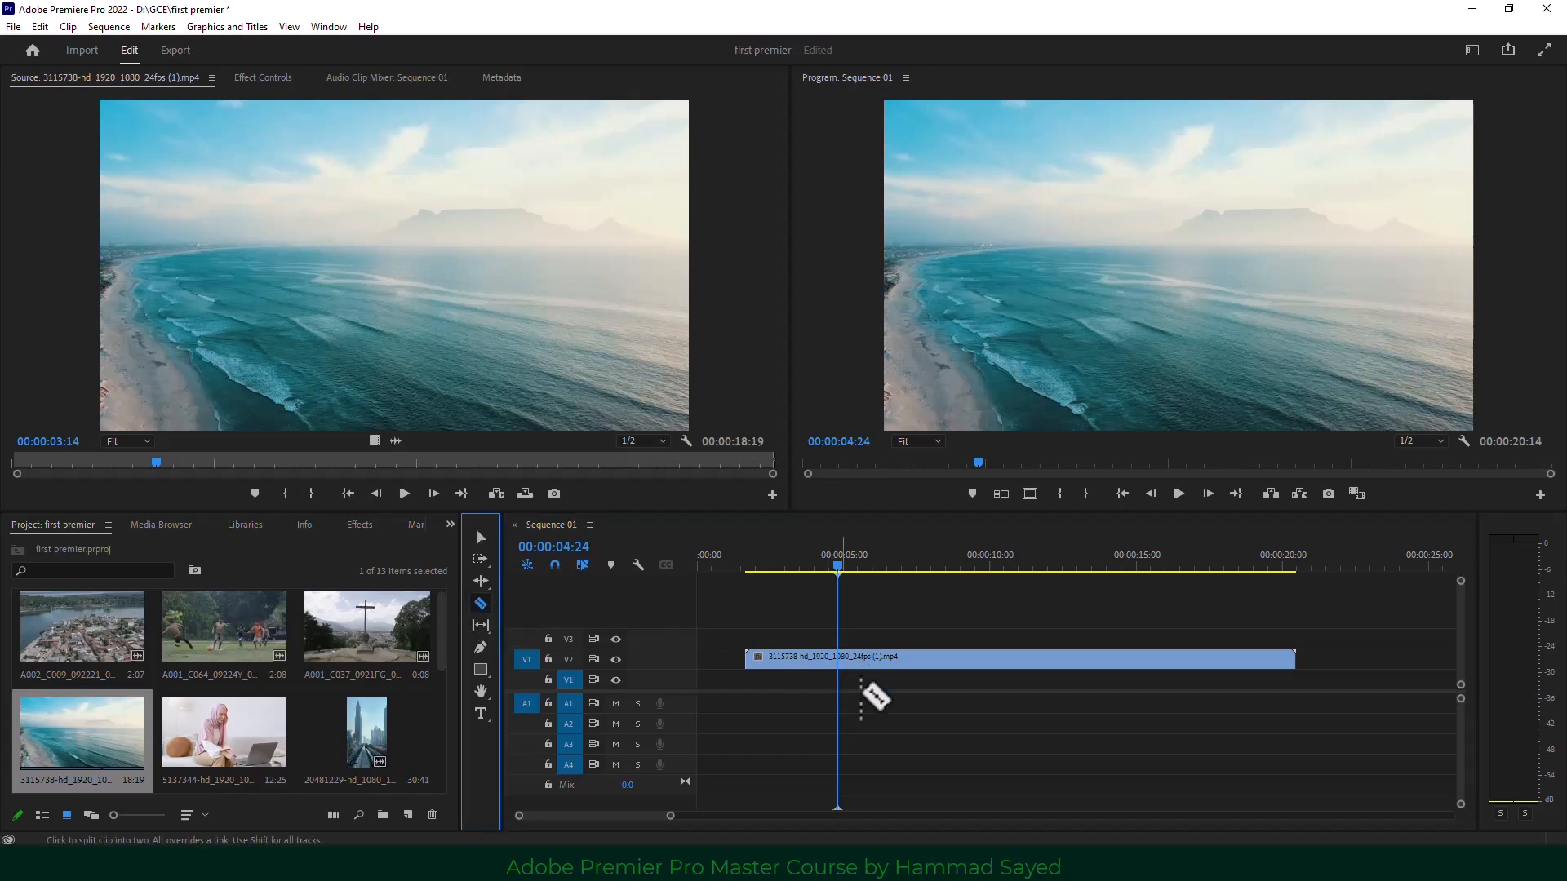
pyautogui.click(839, 659)
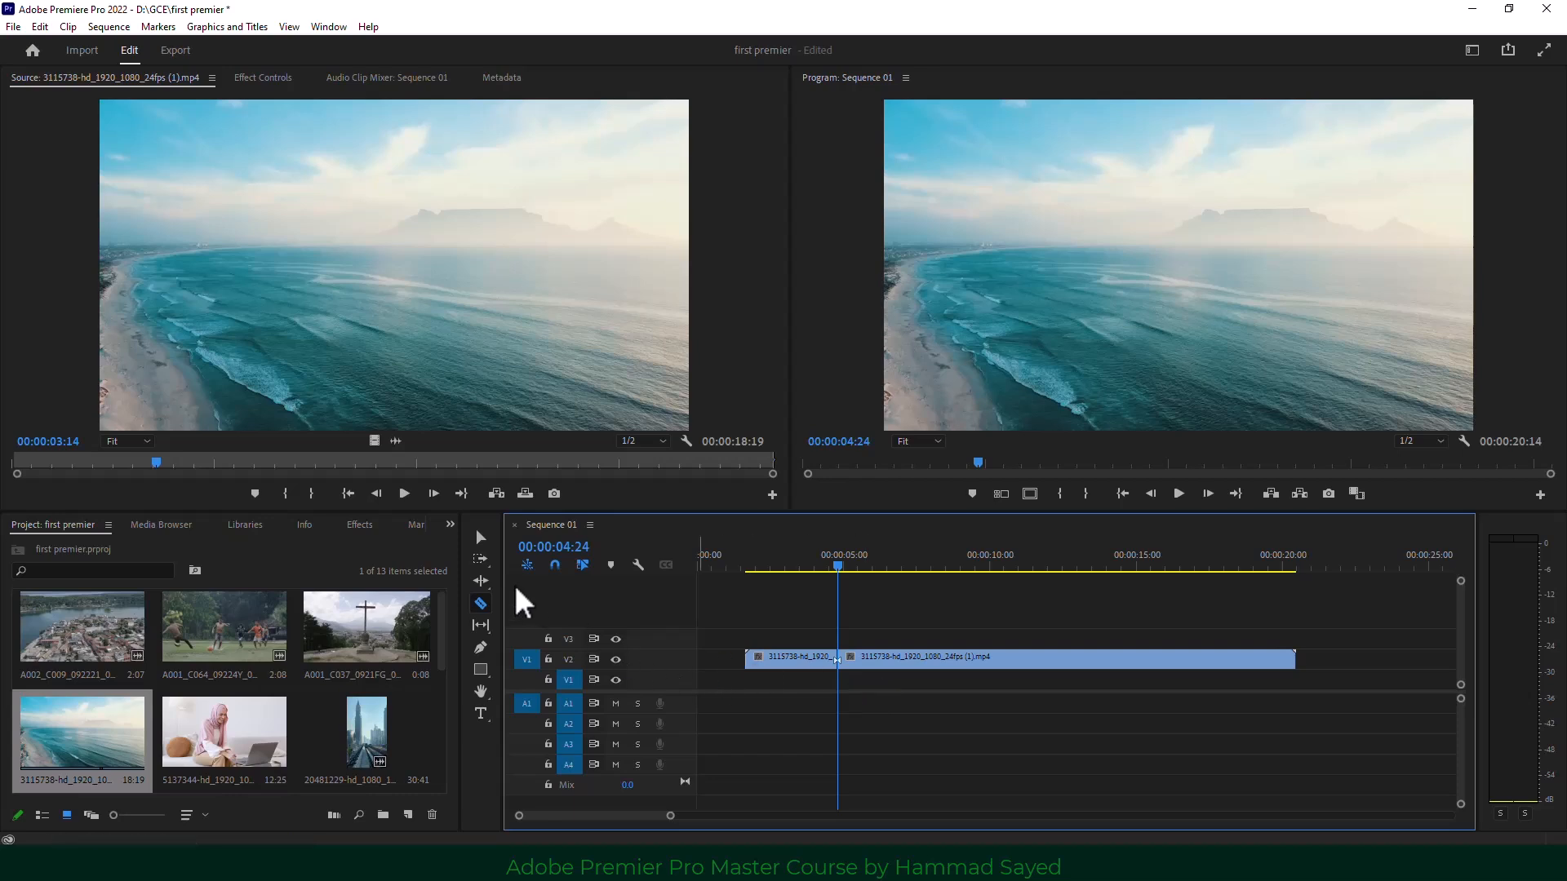
pyautogui.click(482, 538)
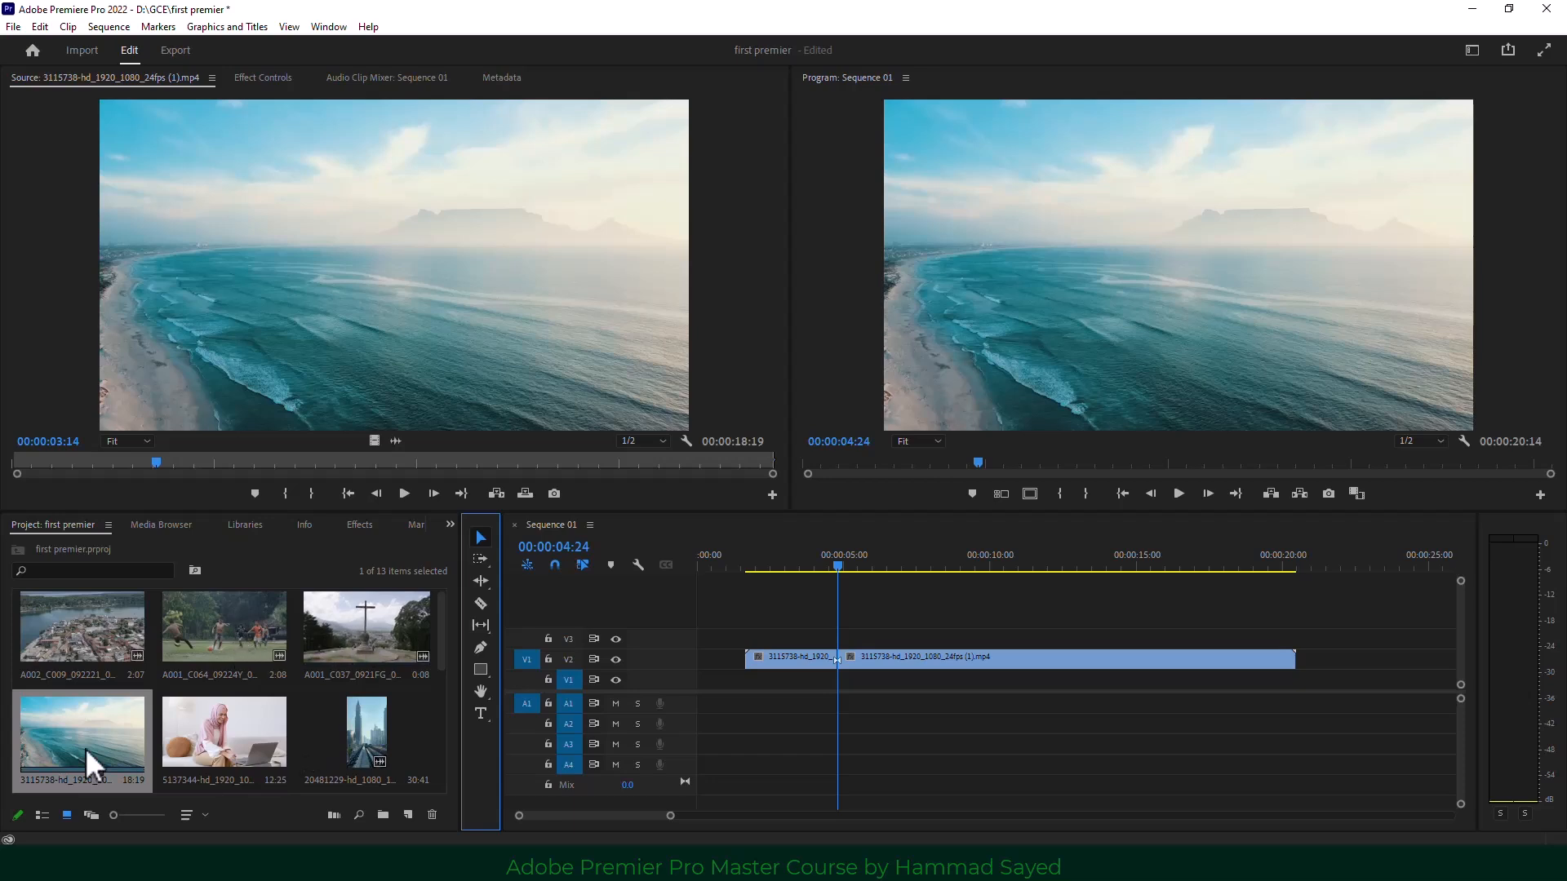
# Place a second beach clip copy on V3/A2 and razor-cut it at 00:00:08:08.
pyautogui.moveTo(85, 747); pyautogui.dragTo(746, 656)
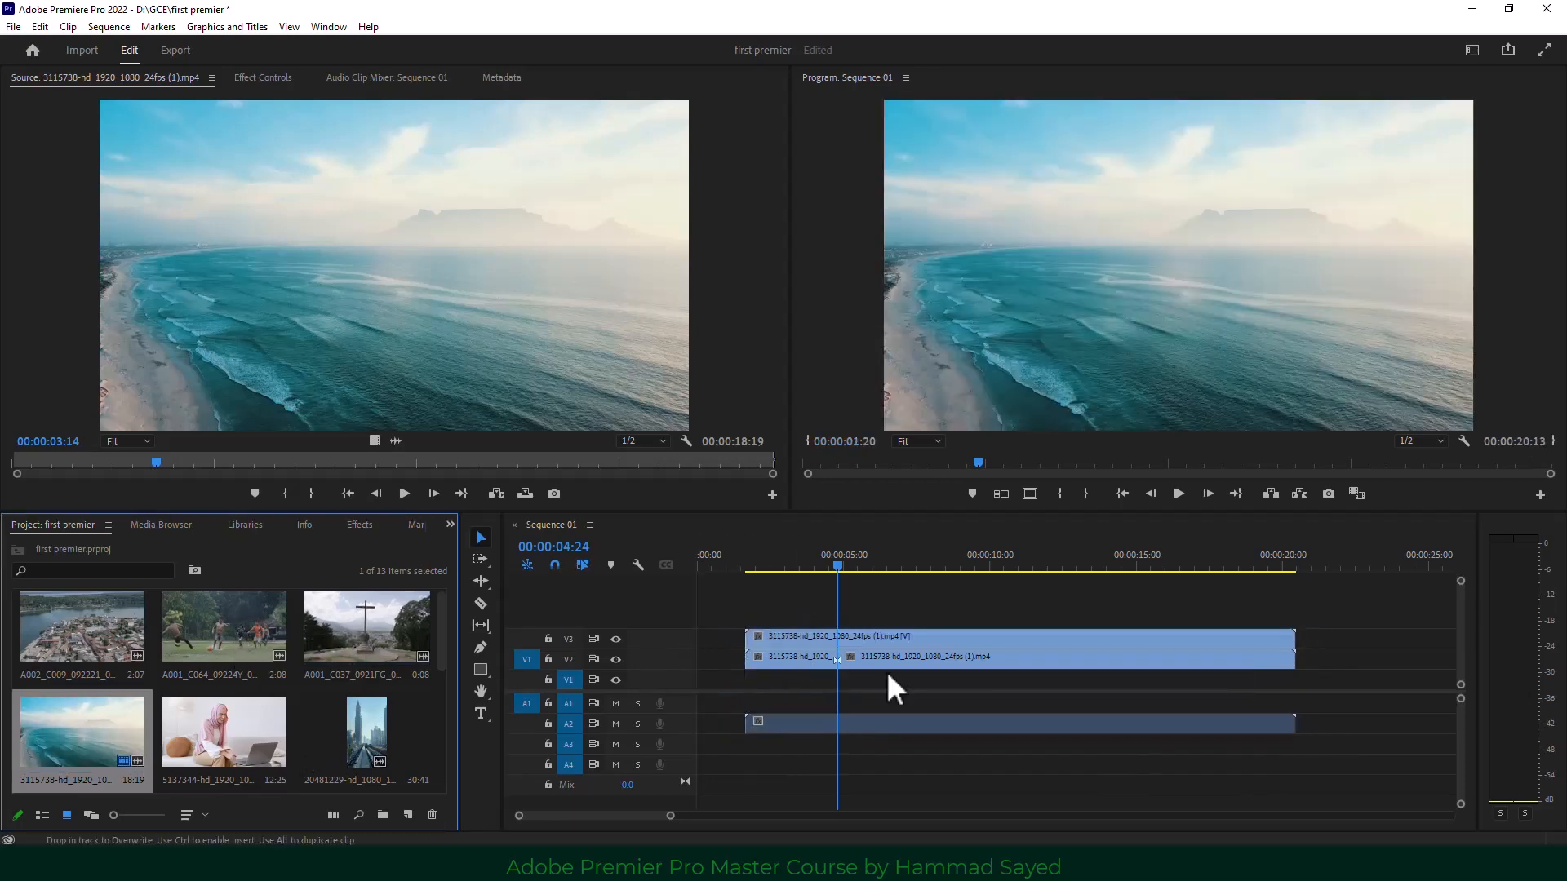
pyautogui.click(870, 724)
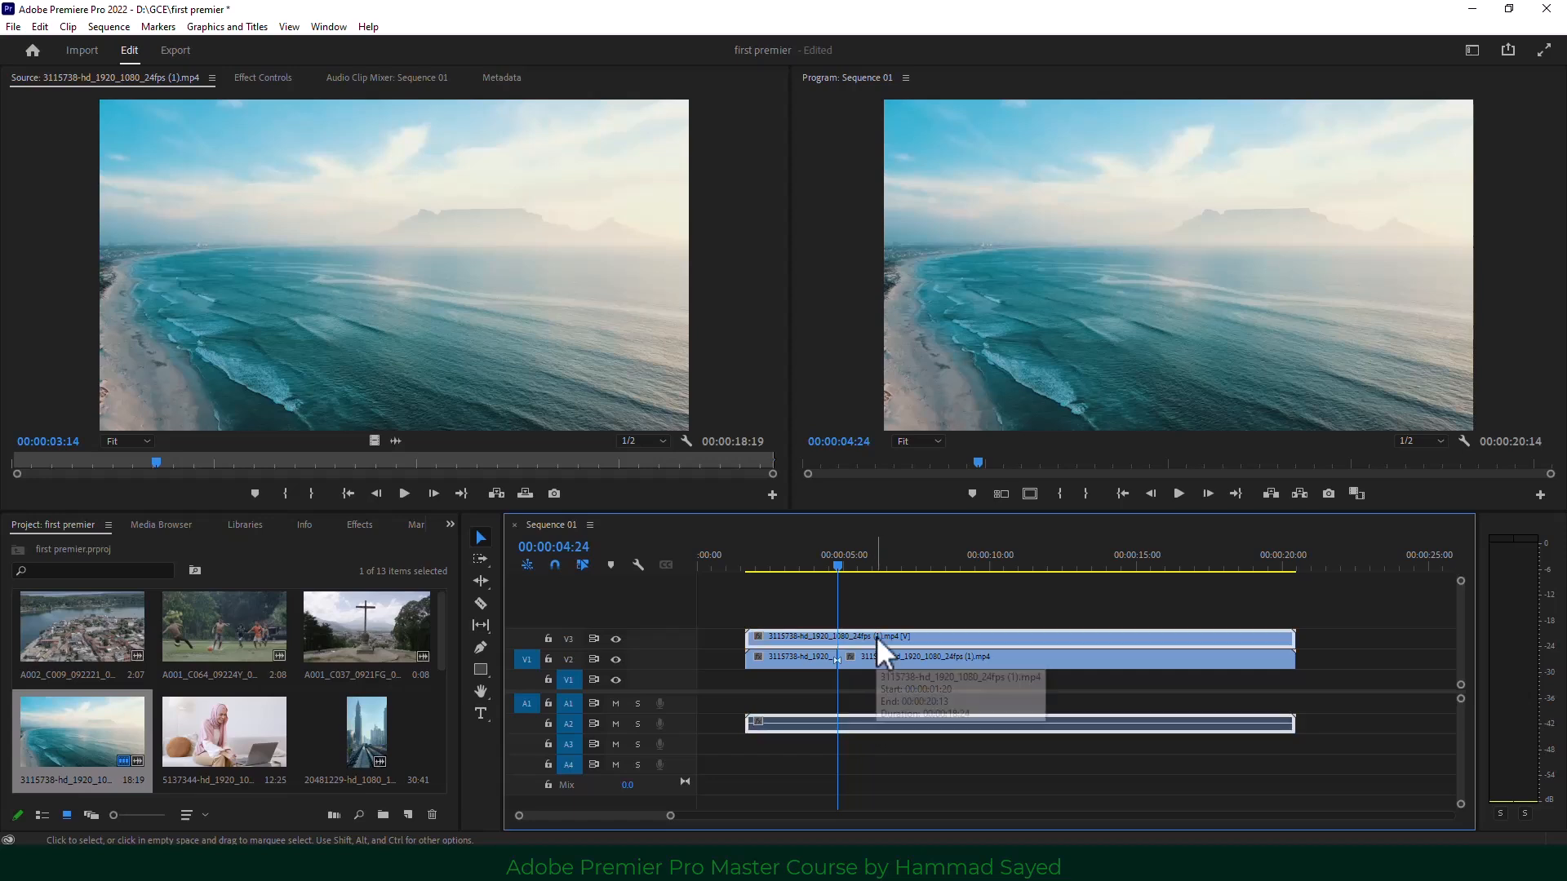
pyautogui.moveTo(836, 563); pyautogui.dragTo(938, 567)
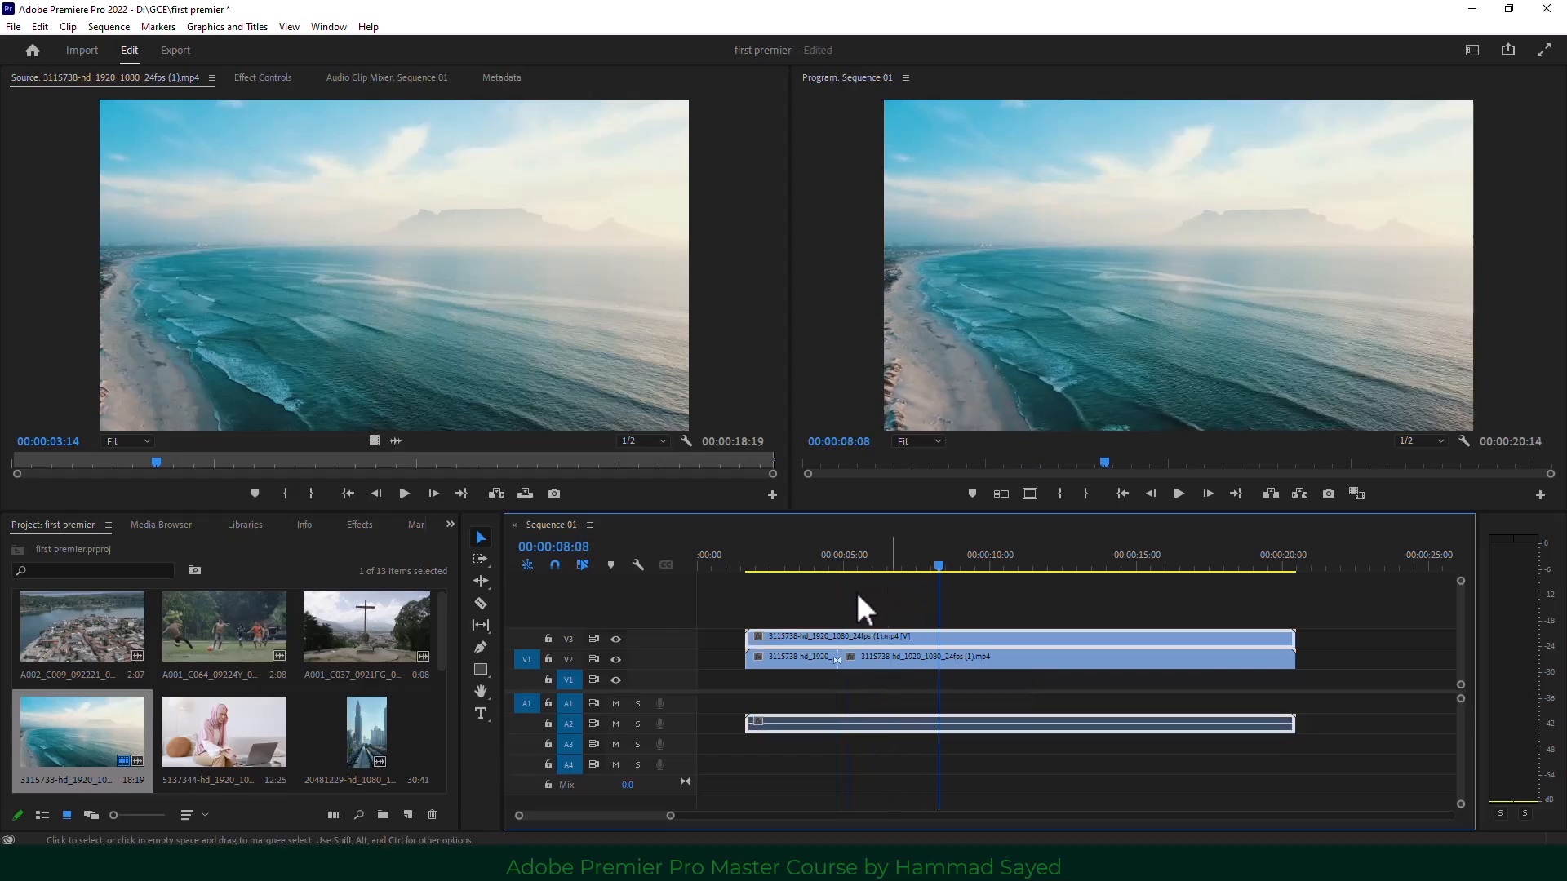
pyautogui.click(480, 604)
pyautogui.click(940, 641)
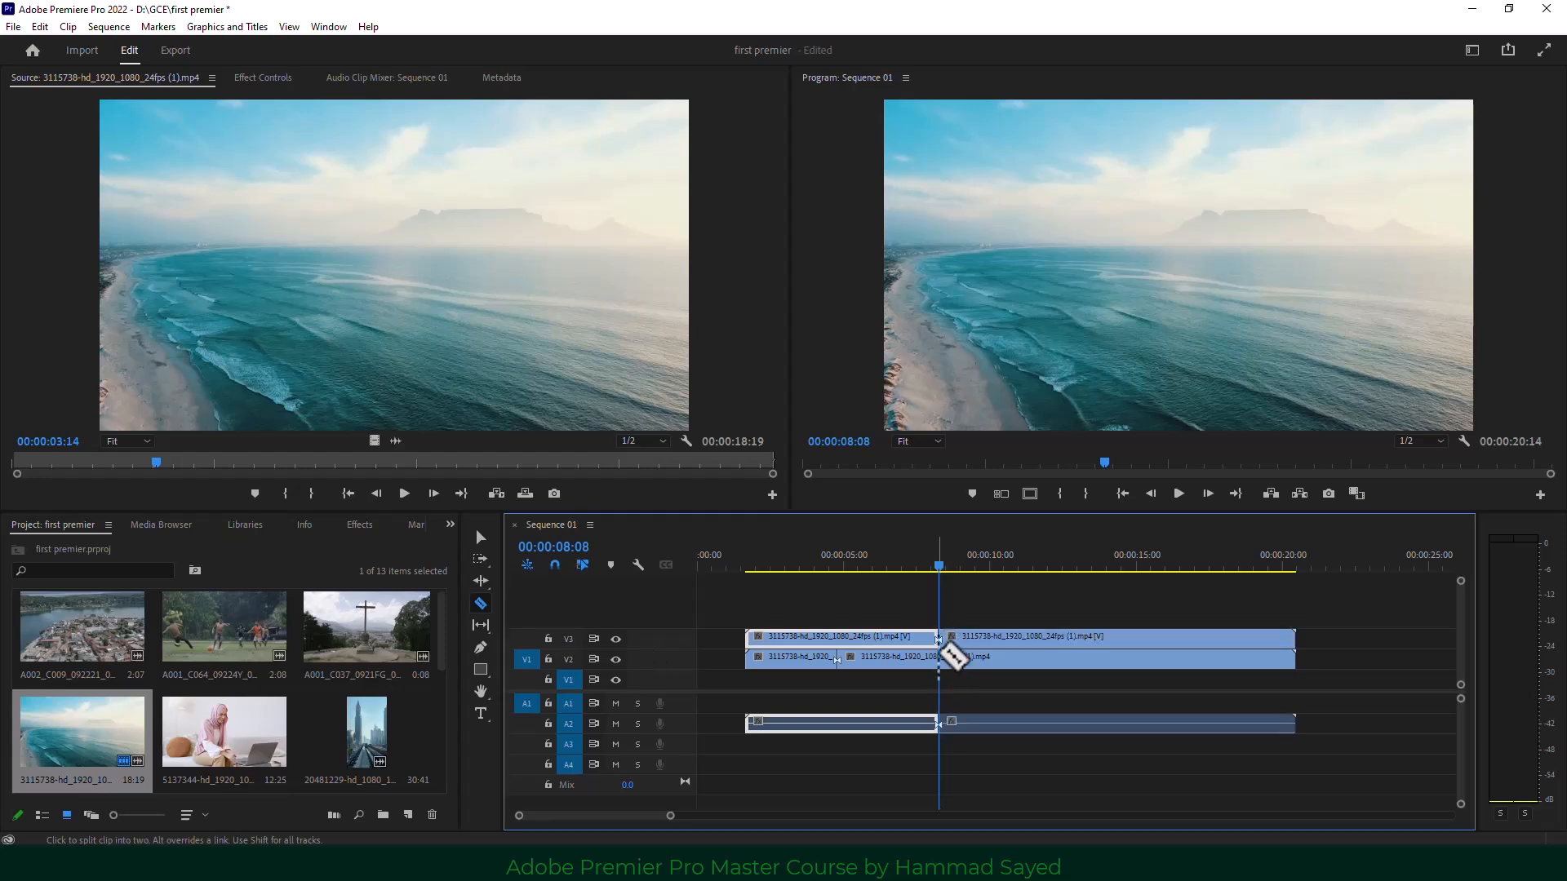
pyautogui.click(483, 538)
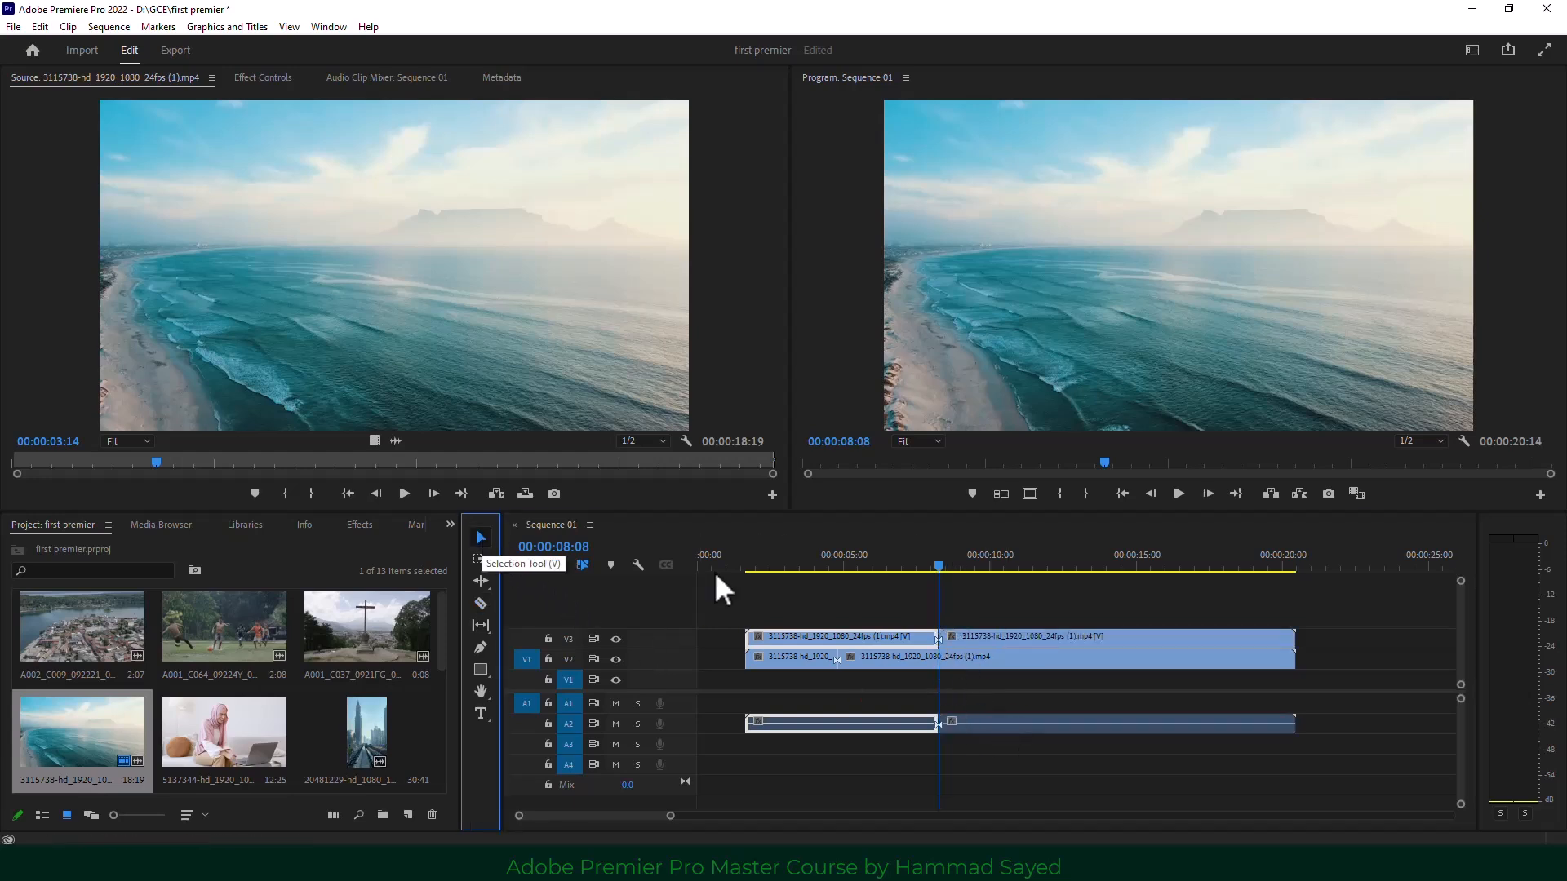
pyautogui.click(1058, 608)
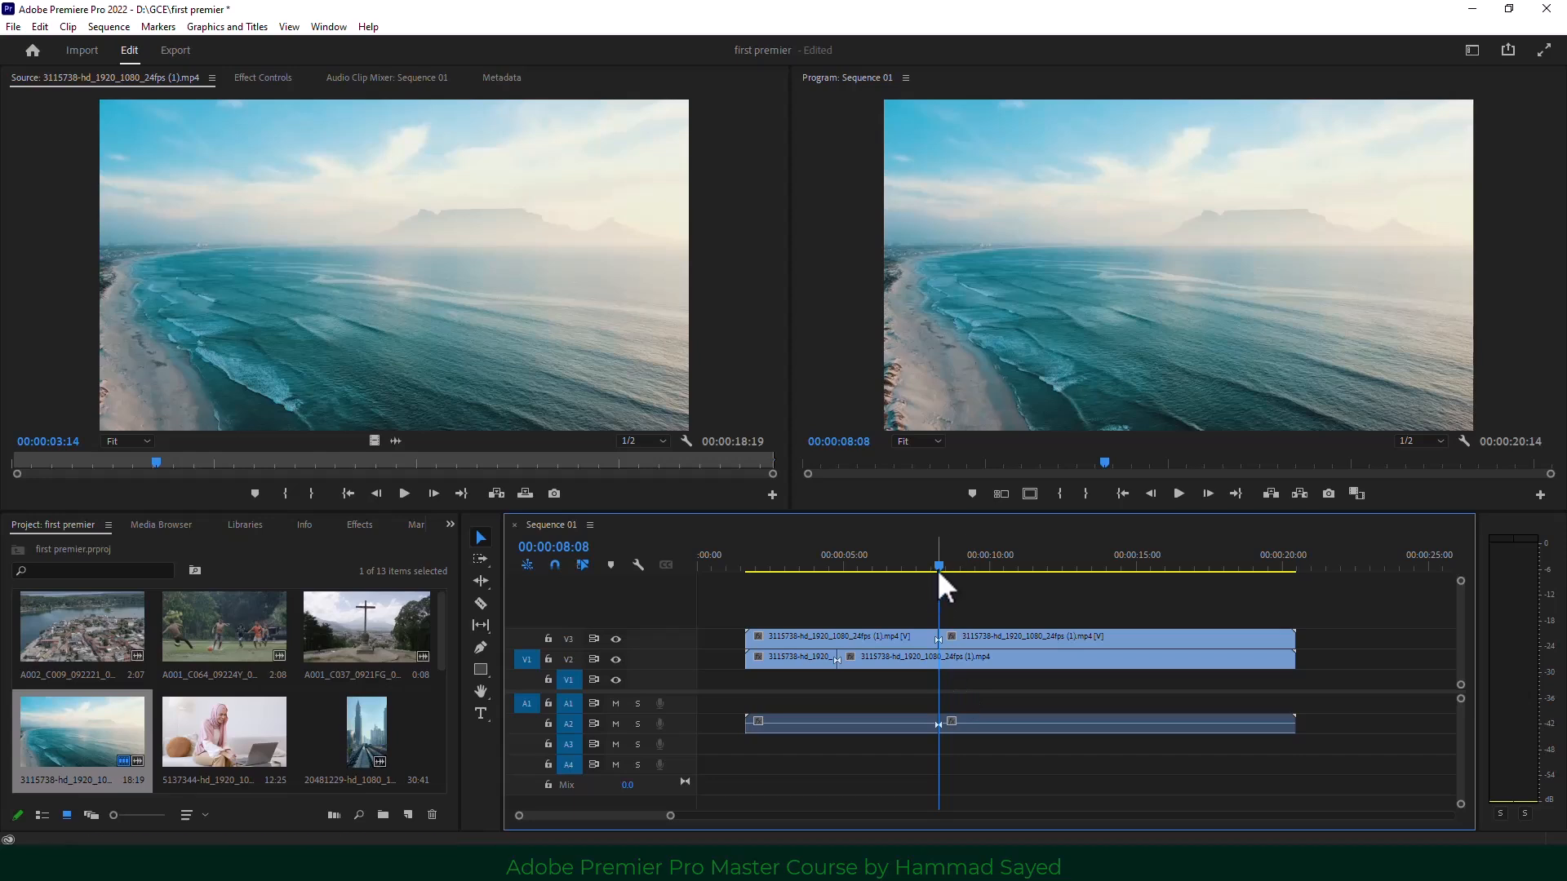
# Undo that cut, then try a Ctrl+K cut at 00:00:08:24 and undo it too.
pyautogui.moveTo(940, 566); pyautogui.dragTo(997, 570)
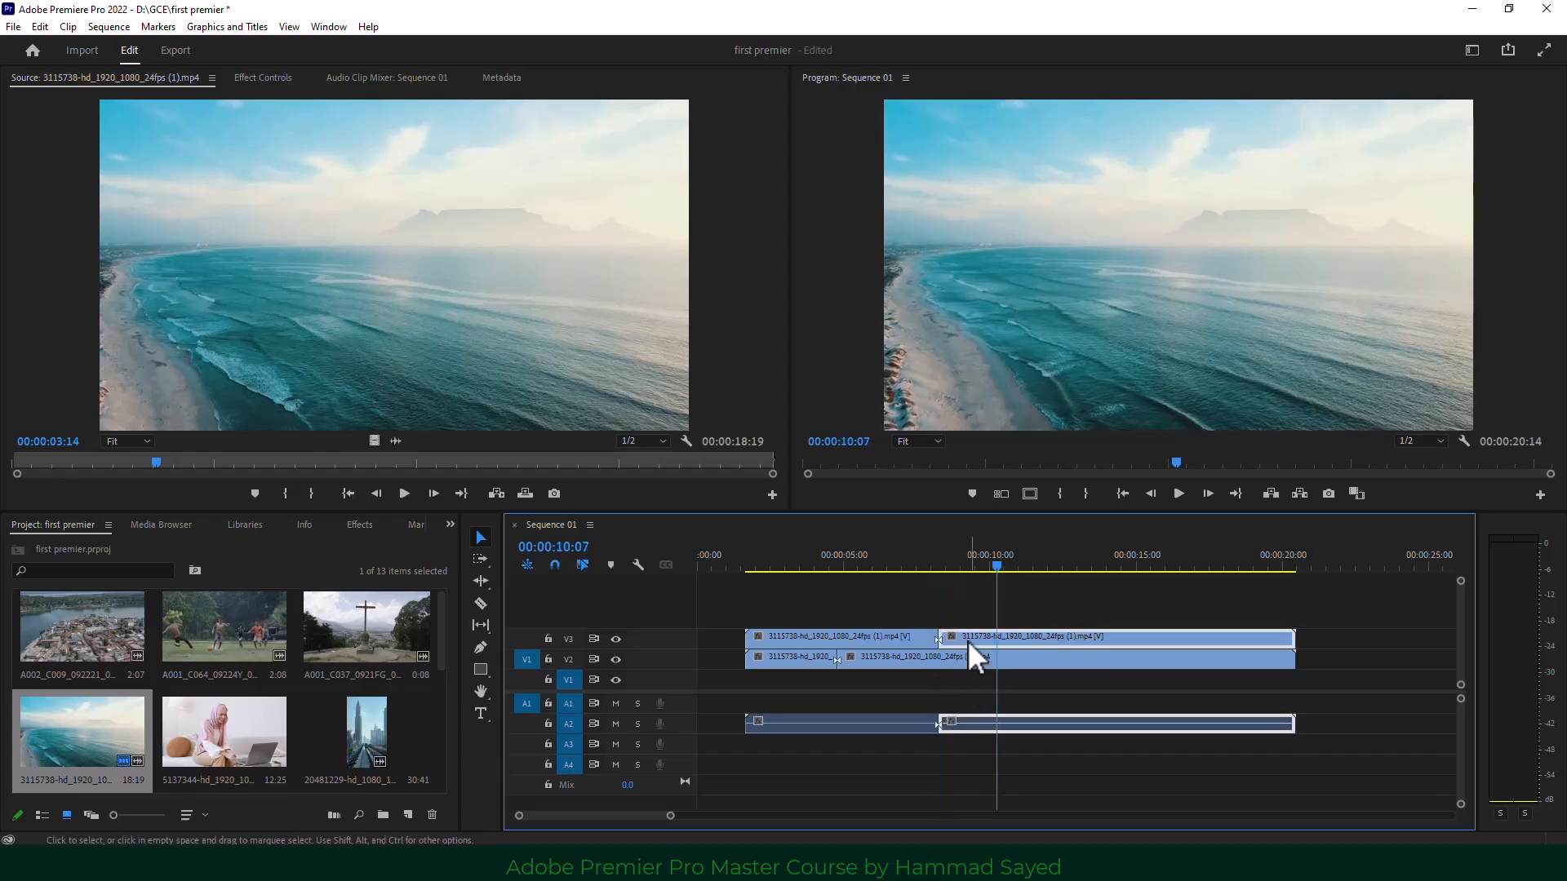
pyautogui.hotkey('ctrl', 'z')
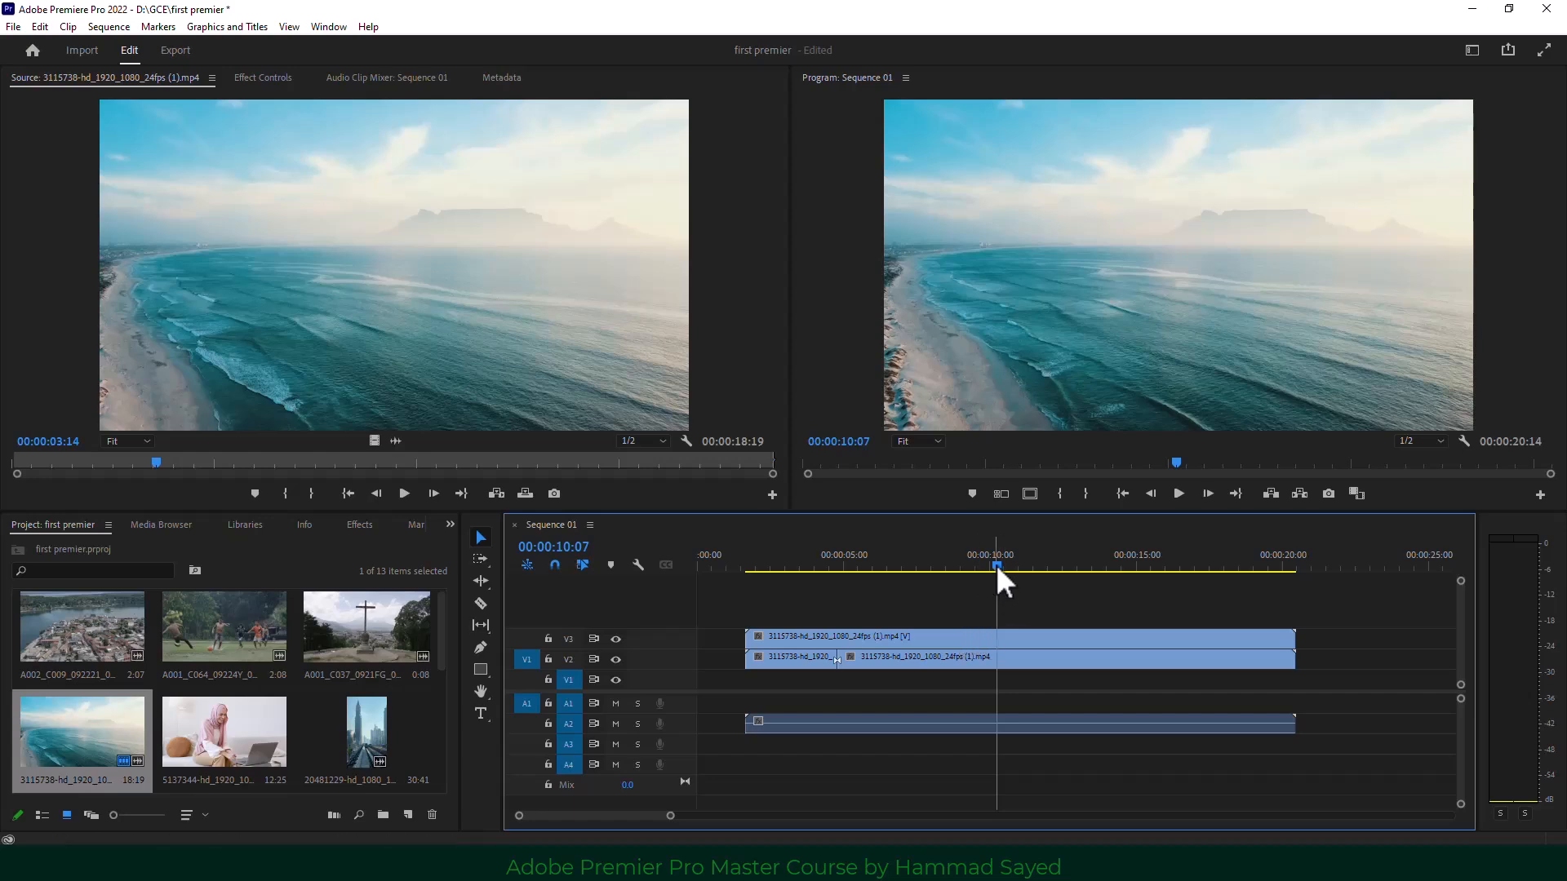
pyautogui.moveTo(996, 565); pyautogui.dragTo(976, 741)
pyautogui.click(982, 605)
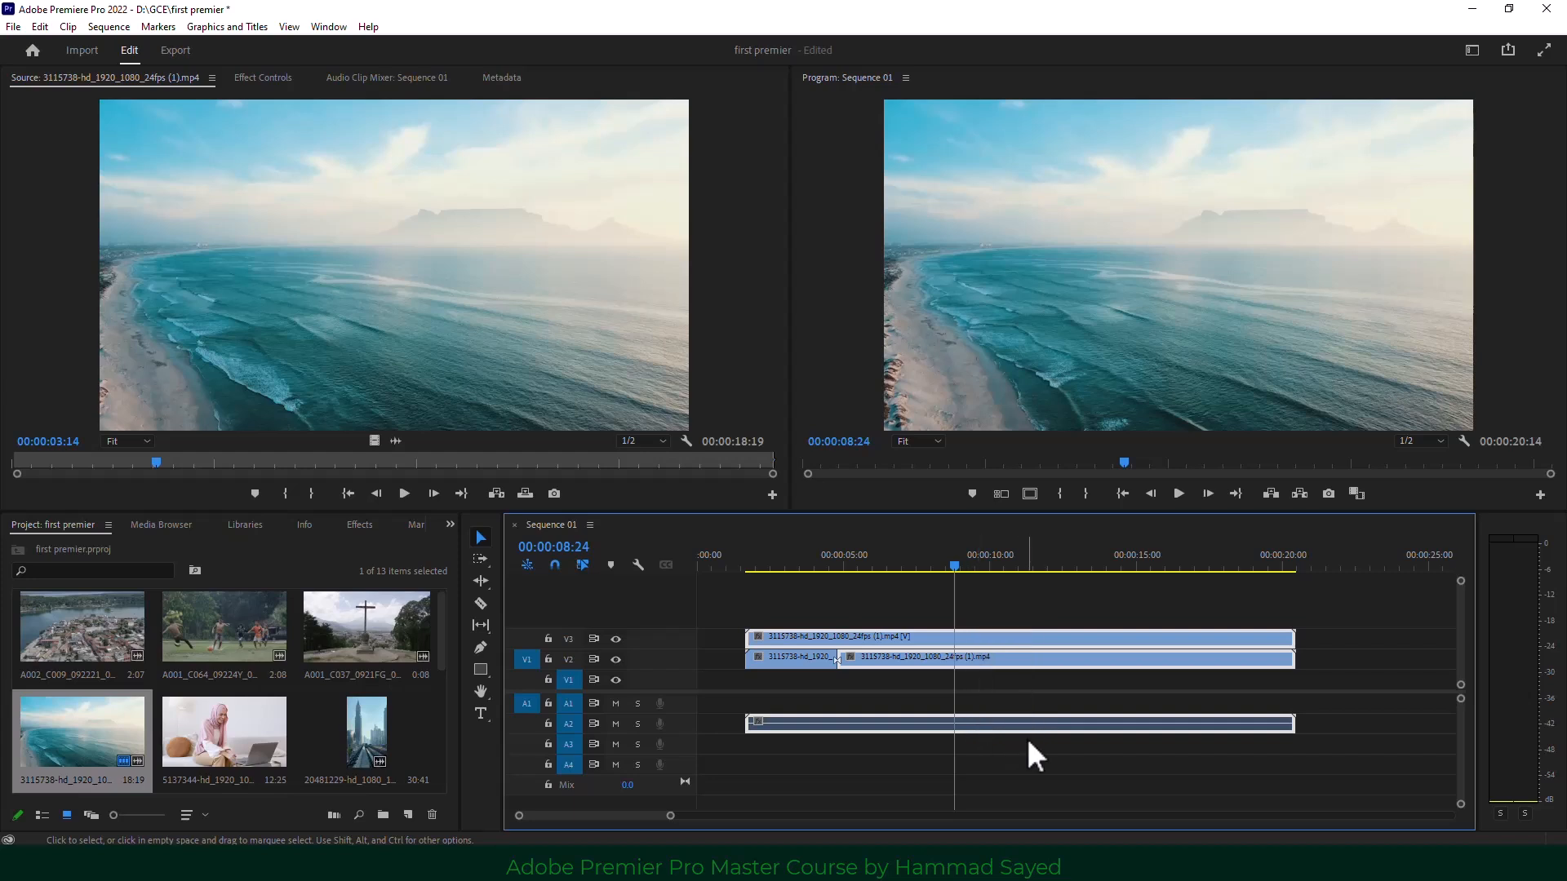
pyautogui.hotkey('ctrl', 'k')
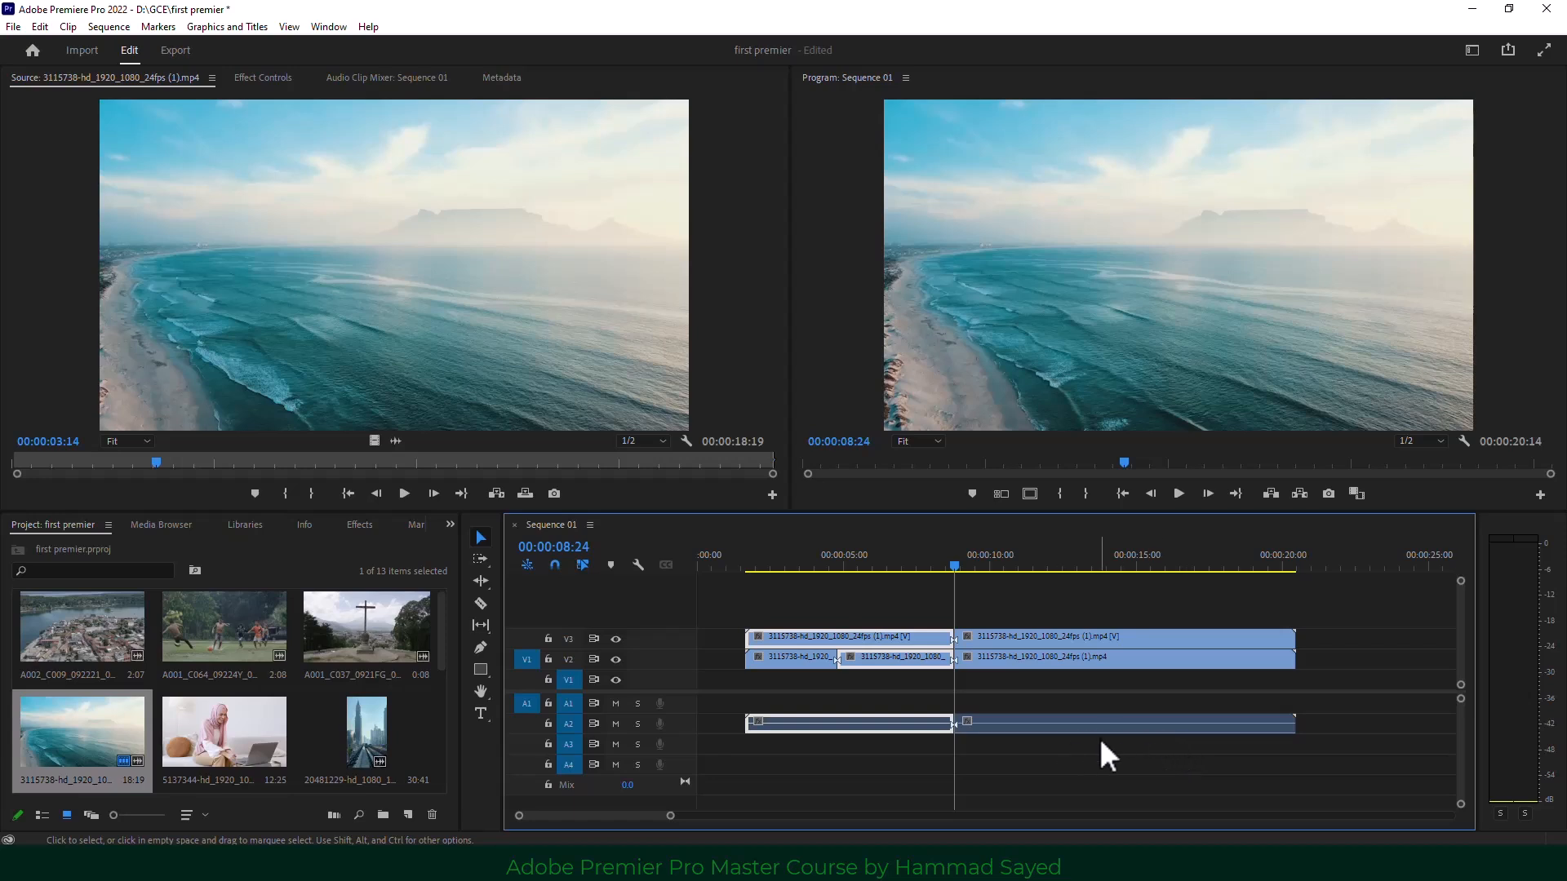
pyautogui.hotkey('ctrl', 'z')
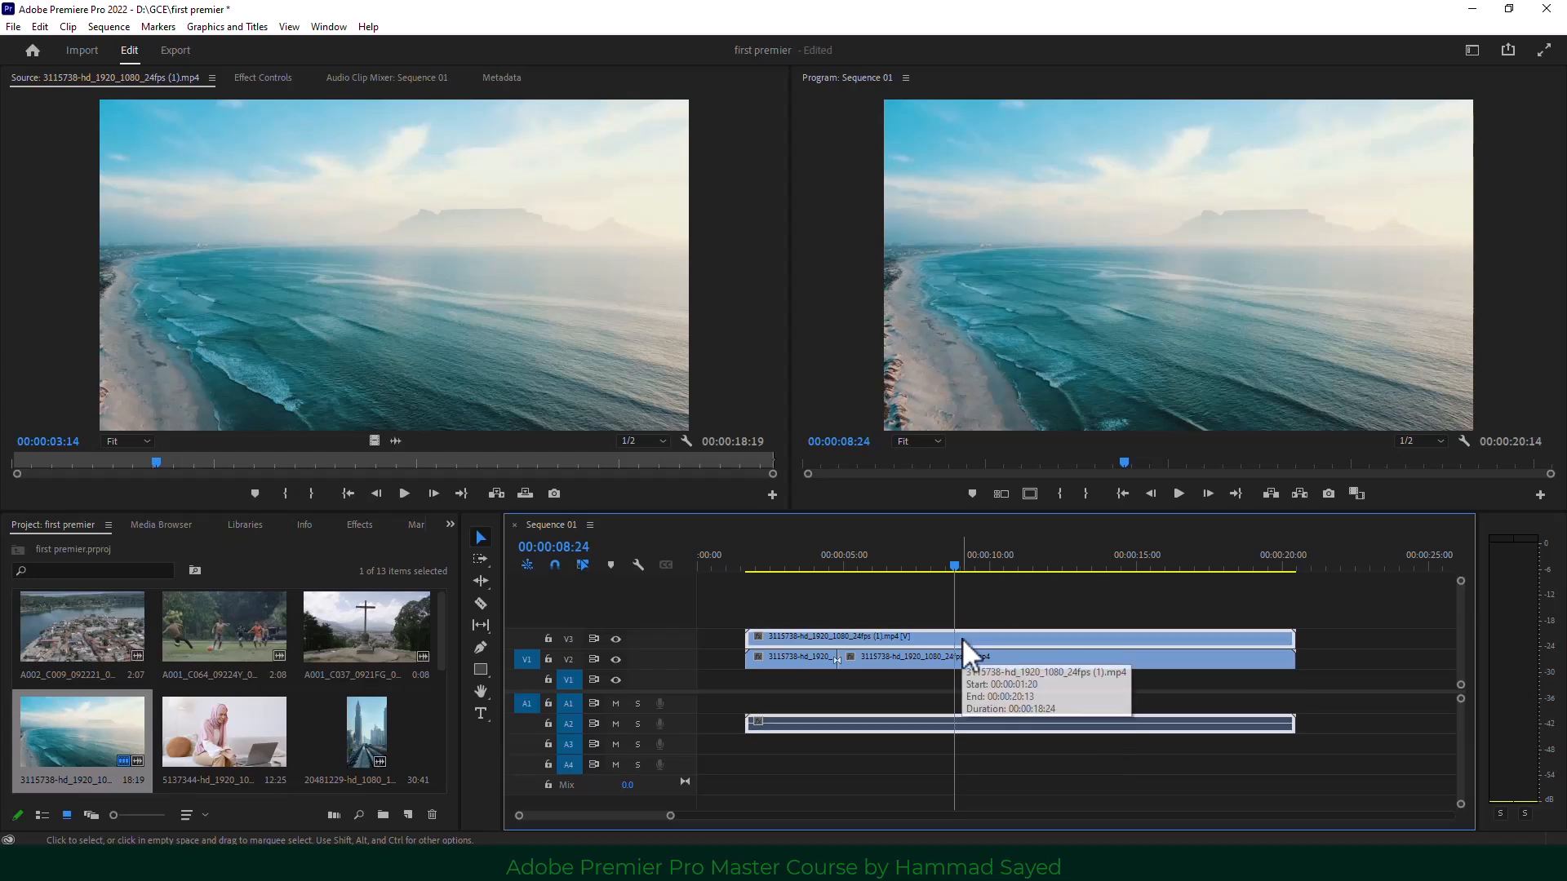
# Recut the top clip and its audio at 00:00:08:24 with Ctrl+K, undo it, and pick the Razor tool.
pyautogui.hotkey('ctrl', 'k')
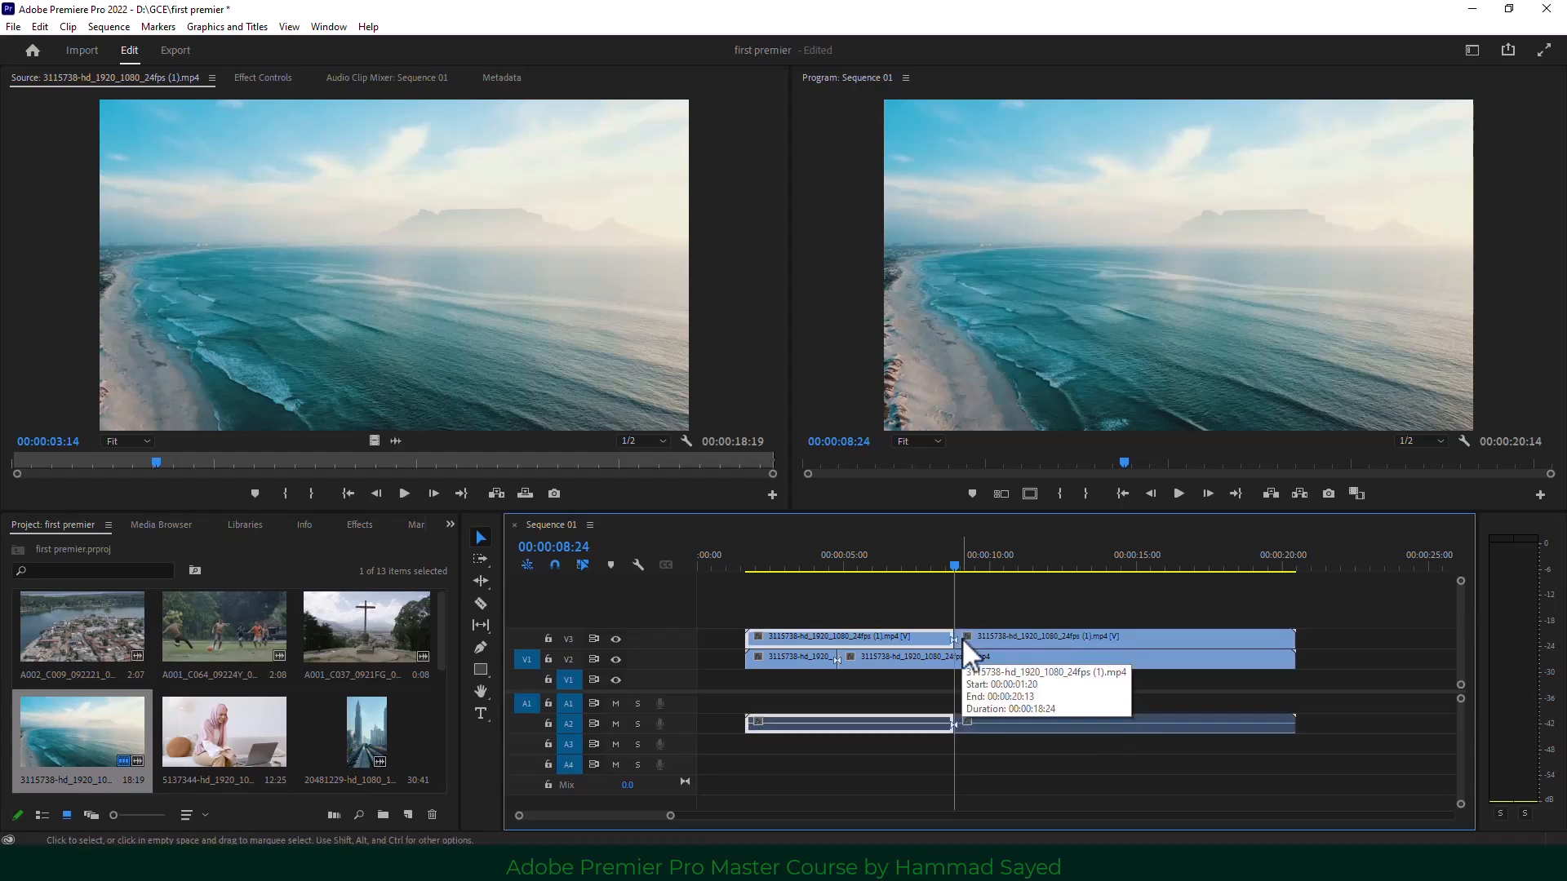
pyautogui.click(990, 570)
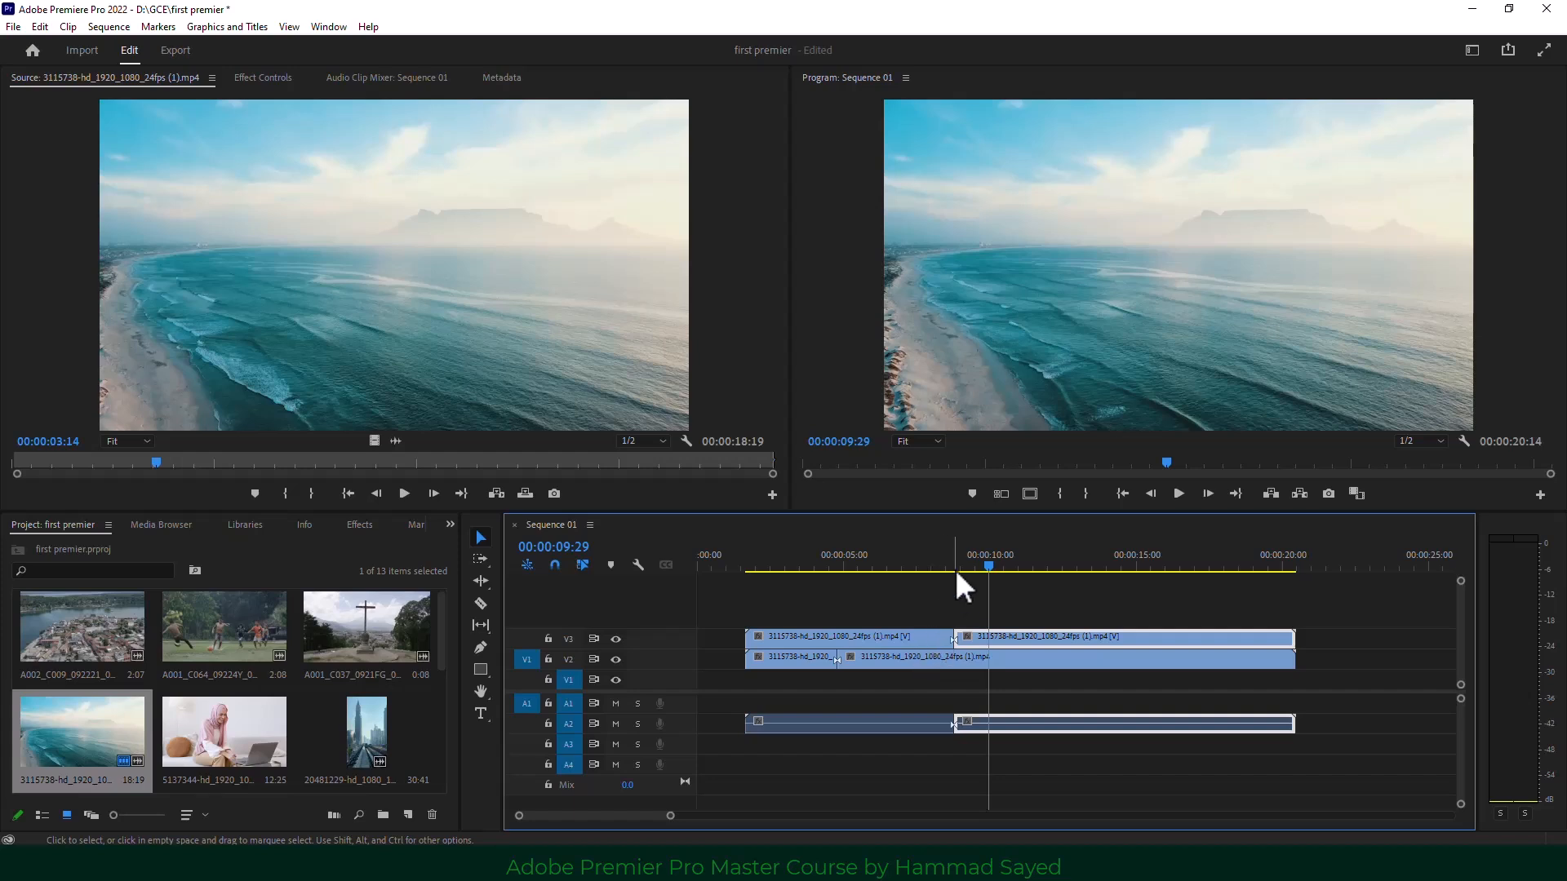
pyautogui.moveTo(991, 565); pyautogui.dragTo(1019, 565)
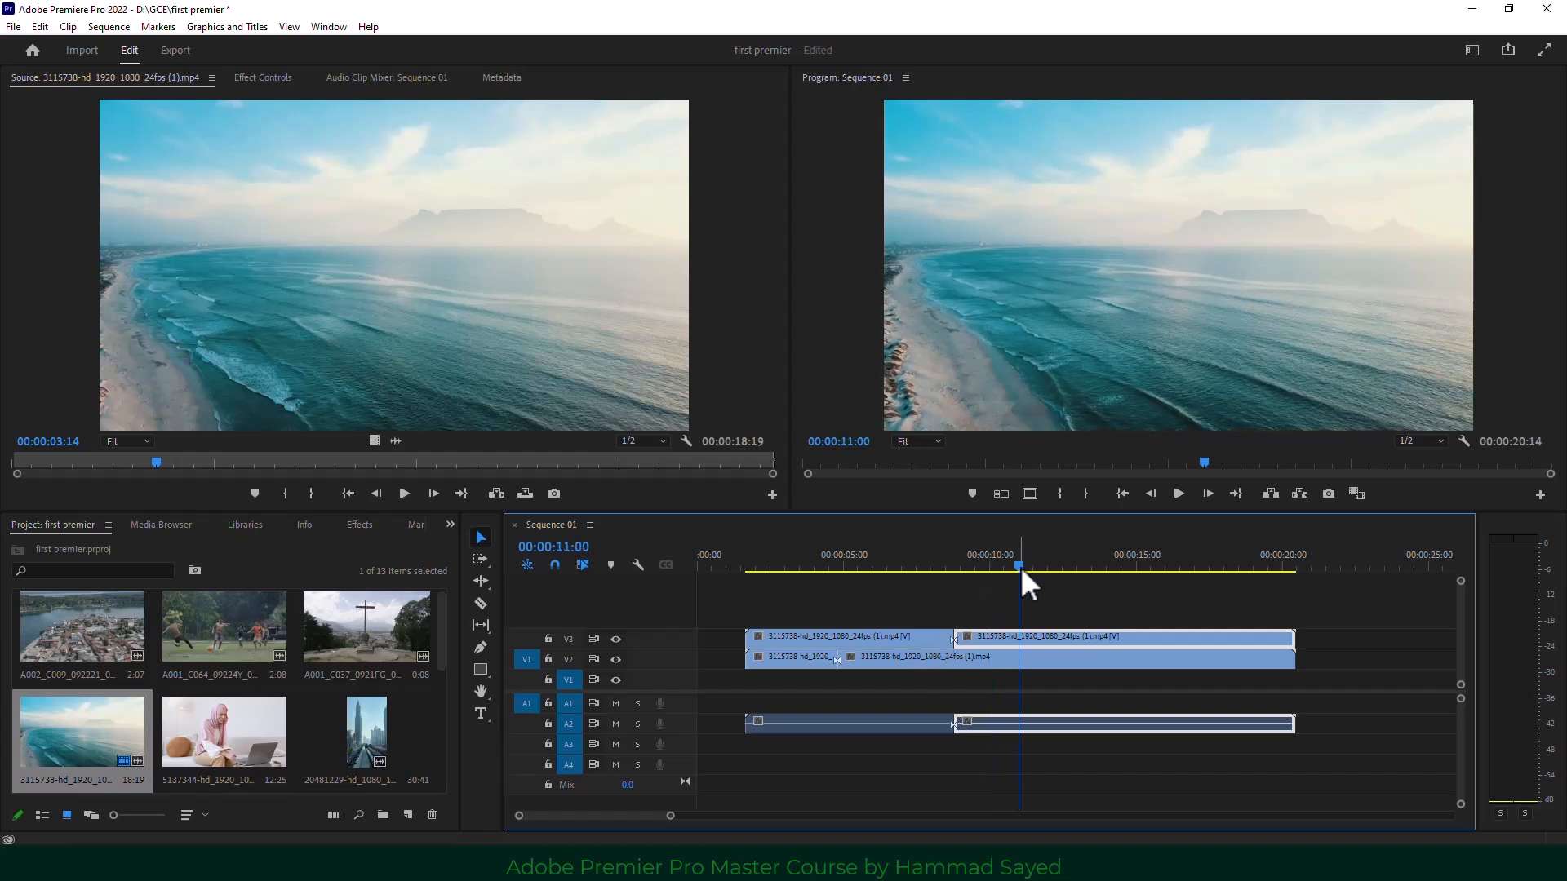
pyautogui.hotkey('ctrl', 'z')
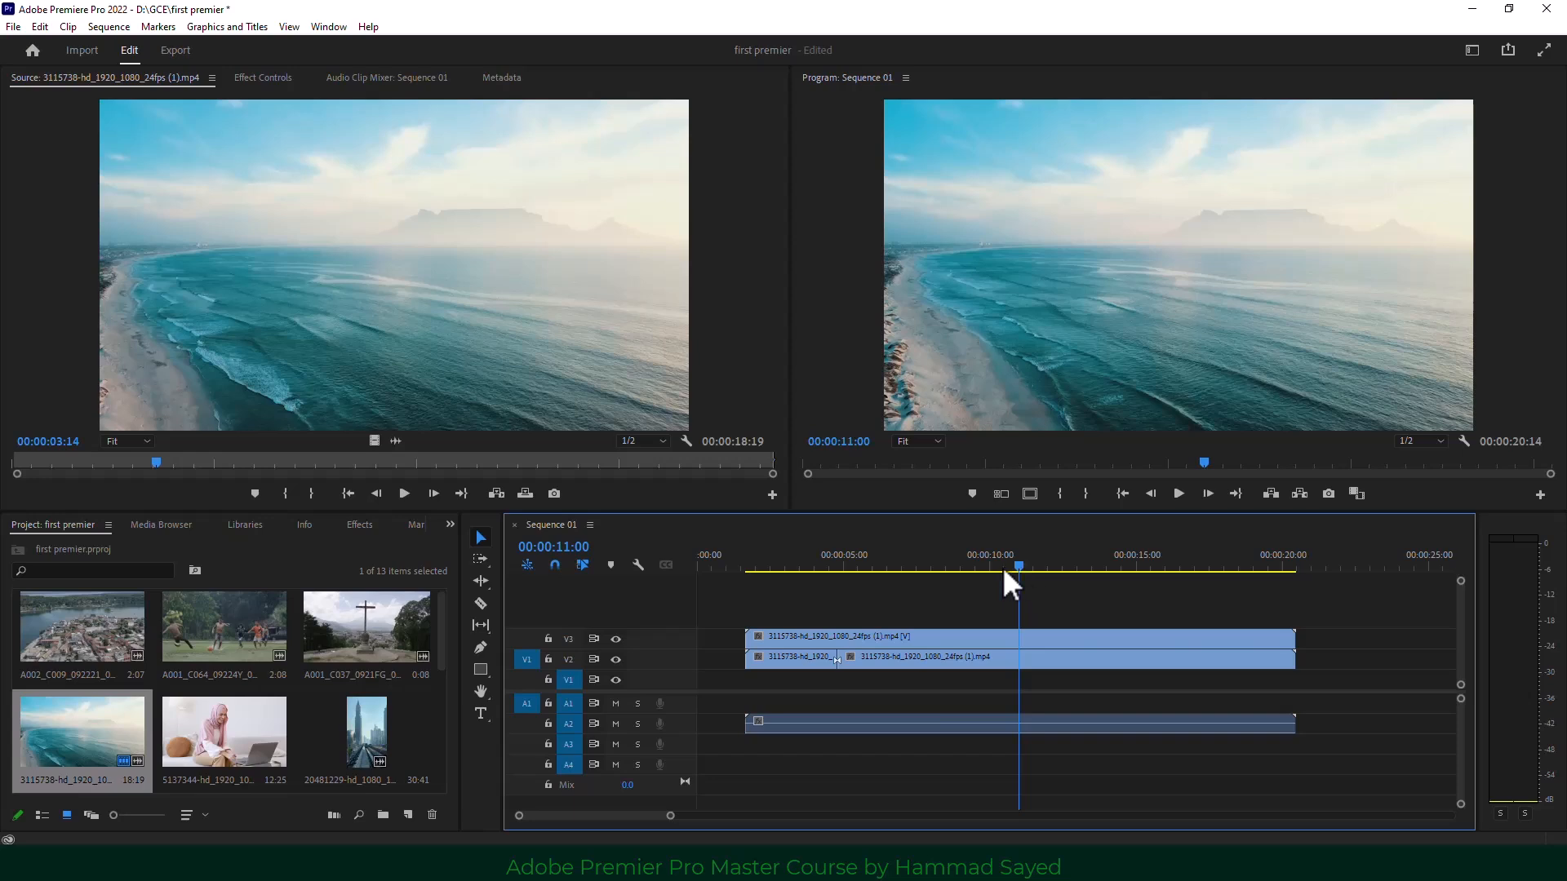
pyautogui.click(988, 566)
pyautogui.click(480, 601)
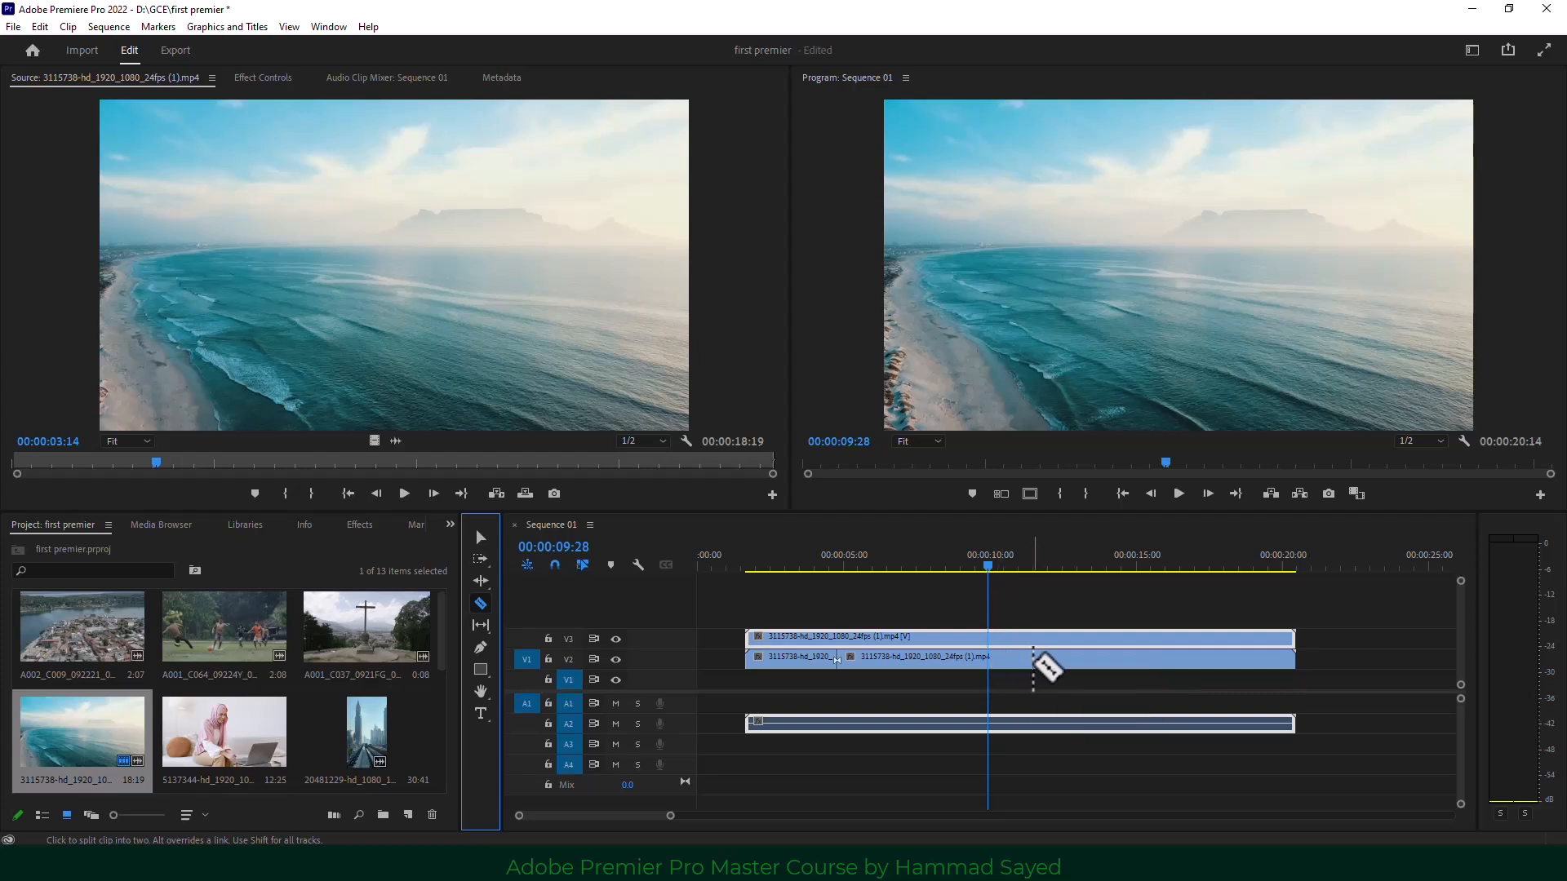
# Razor-split the stacked beach clips, including a Shift-cut through every track.
pyautogui.click(1033, 658)
pyautogui.click(1207, 638)
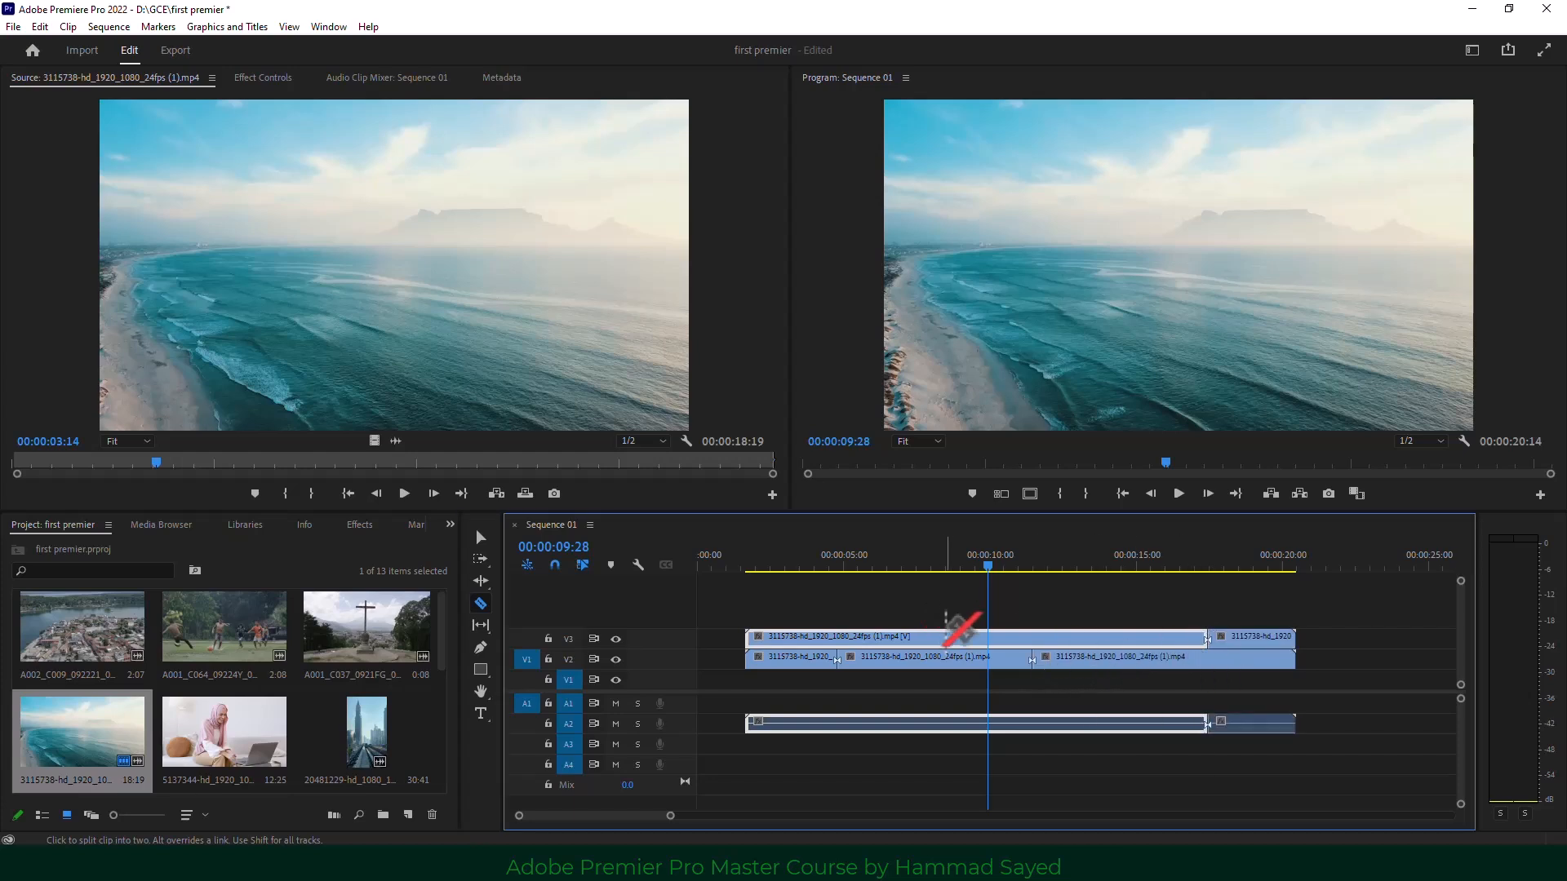
pyautogui.click(924, 638)
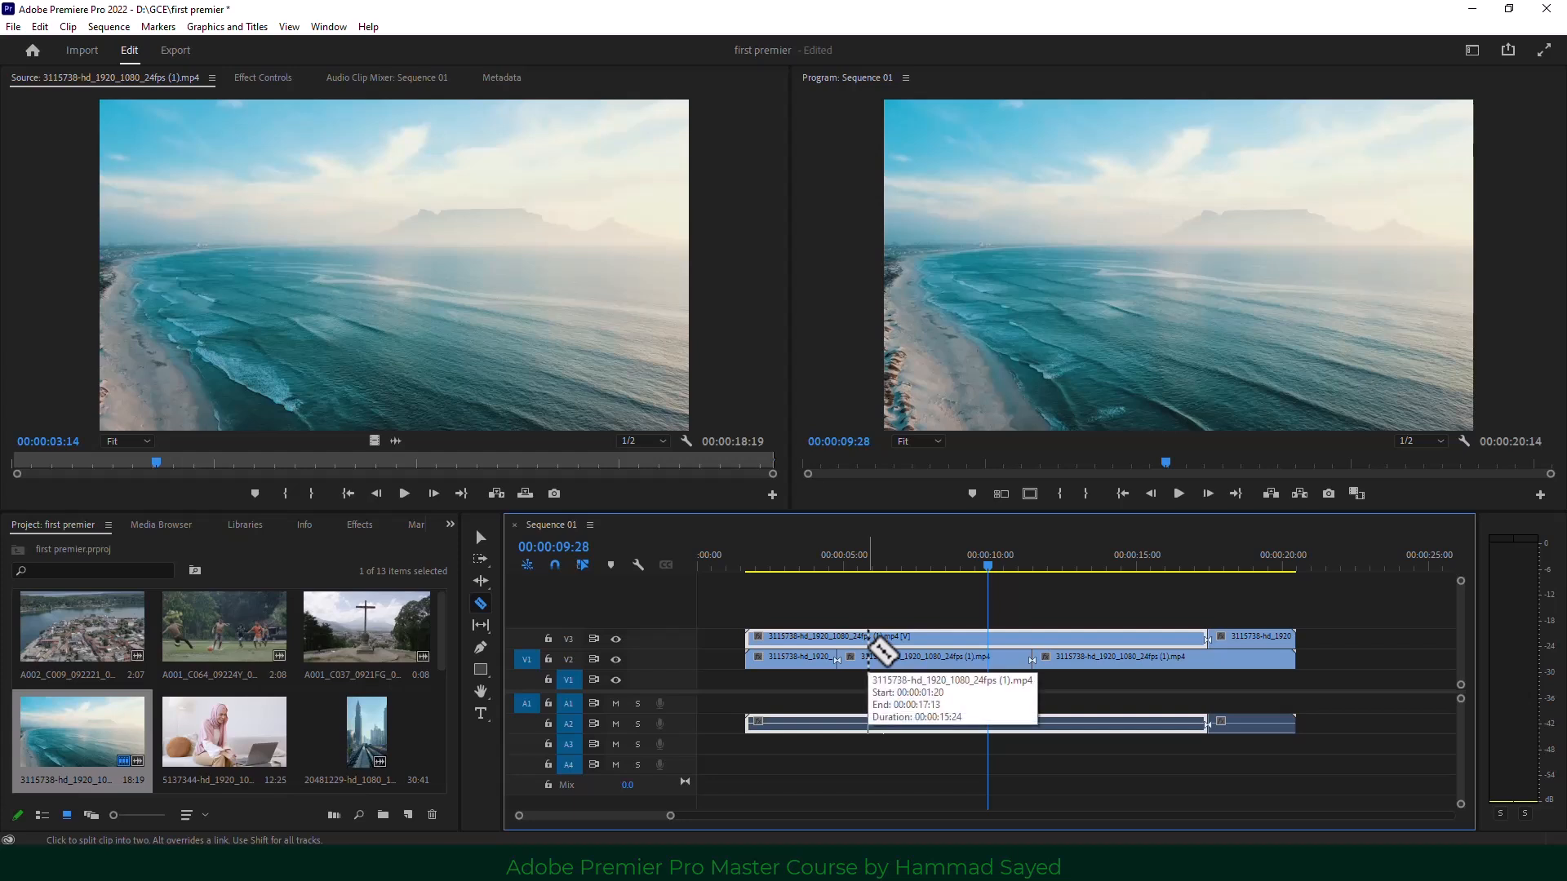
pyautogui.press('shift')
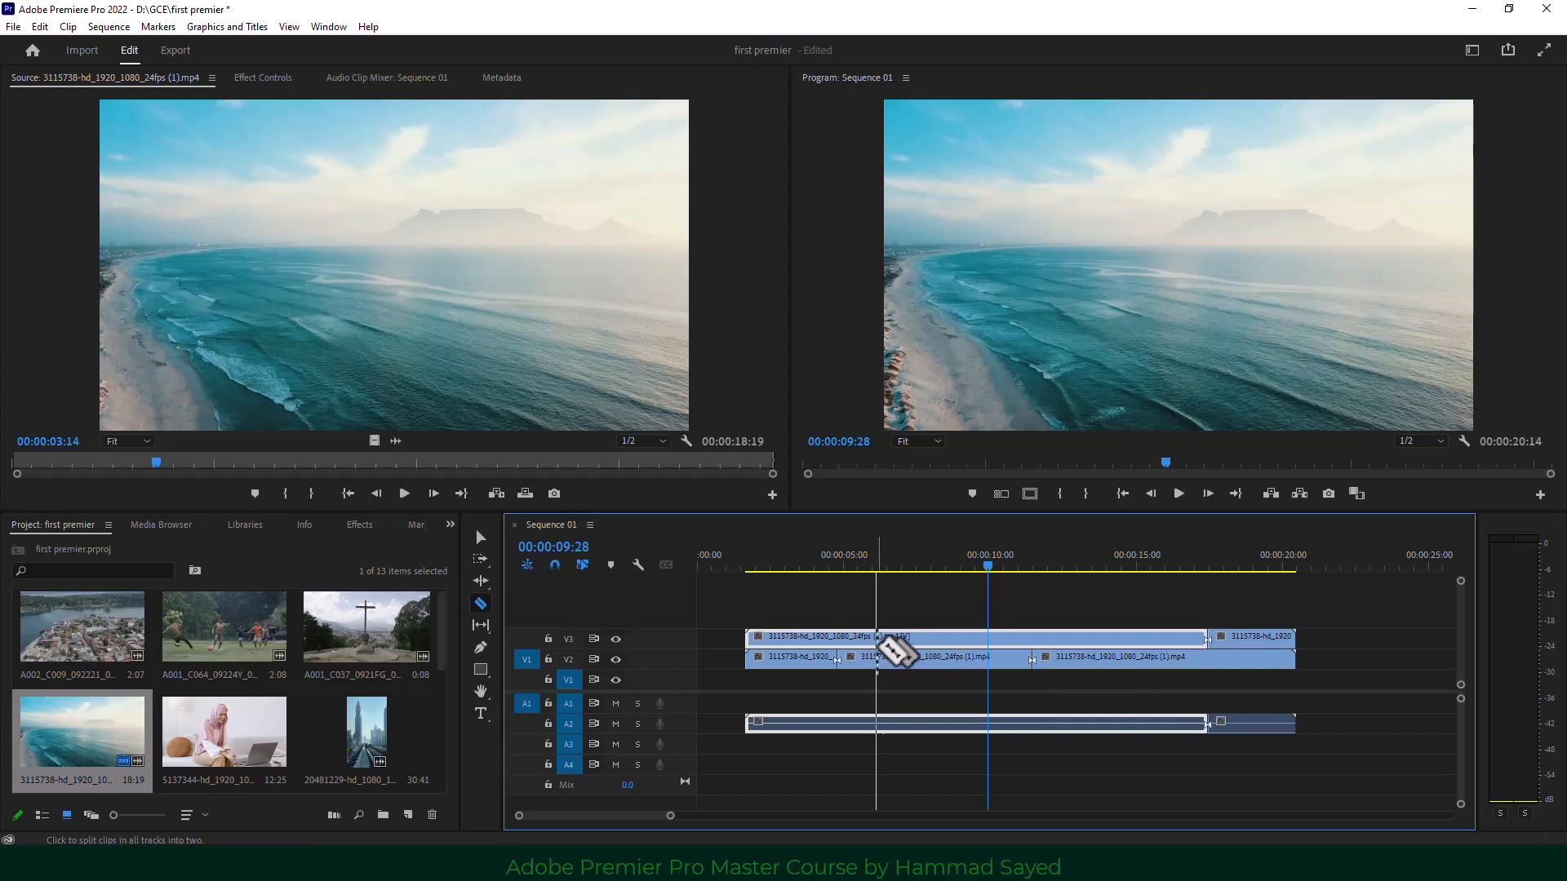
pyautogui.keyDown('shift'); pyautogui.click(913, 646); pyautogui.keyUp('shift')
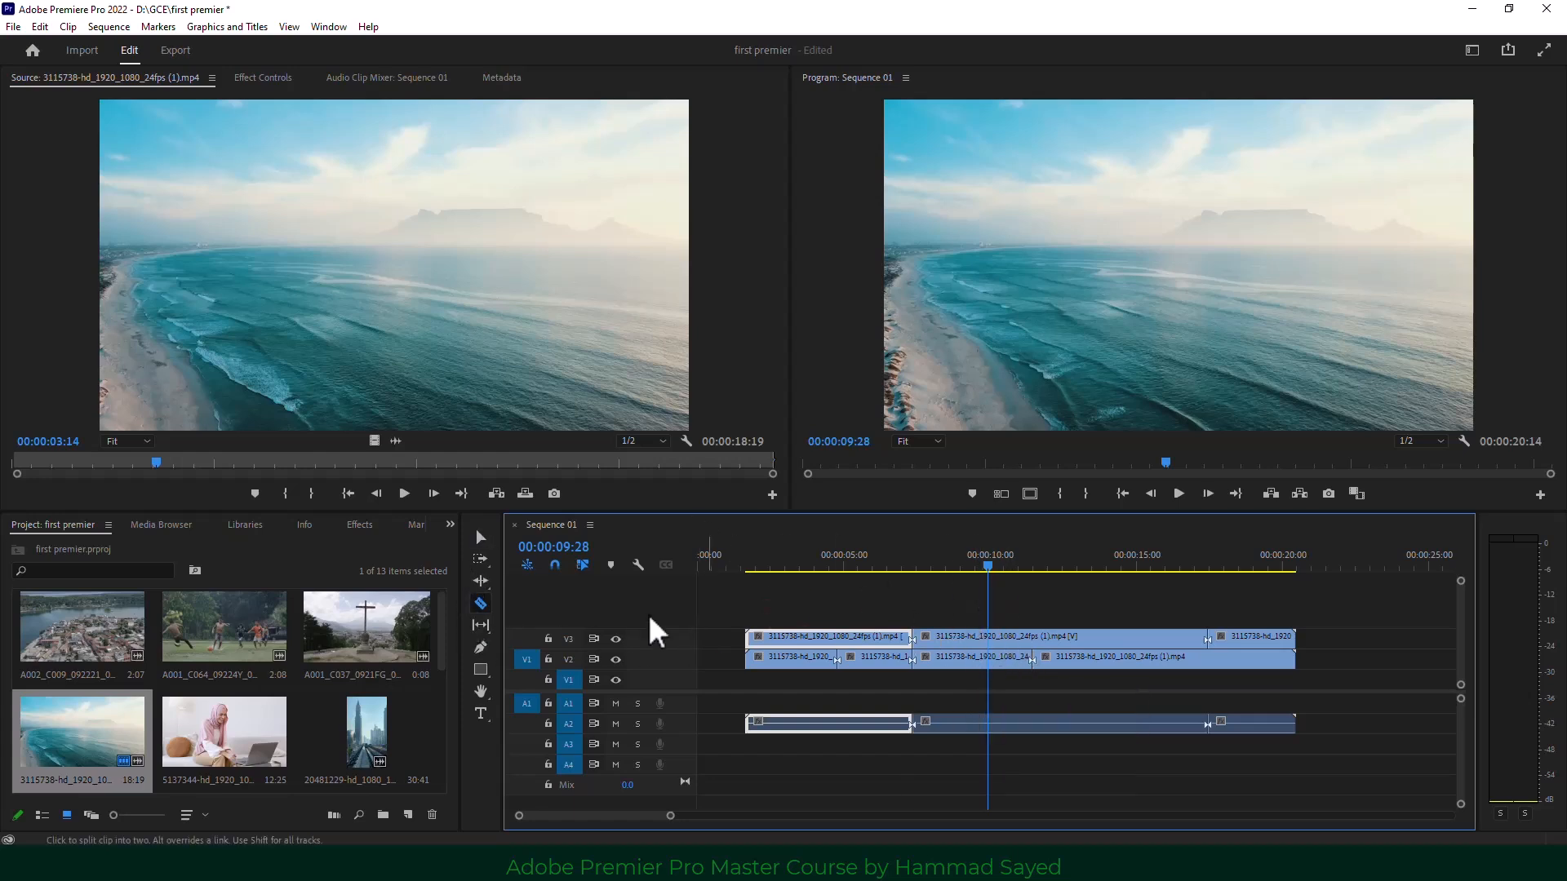
# Delete every clip from Sequence 01 and drag the beach drone clip onto V1/A1.
pyautogui.click(480, 536)
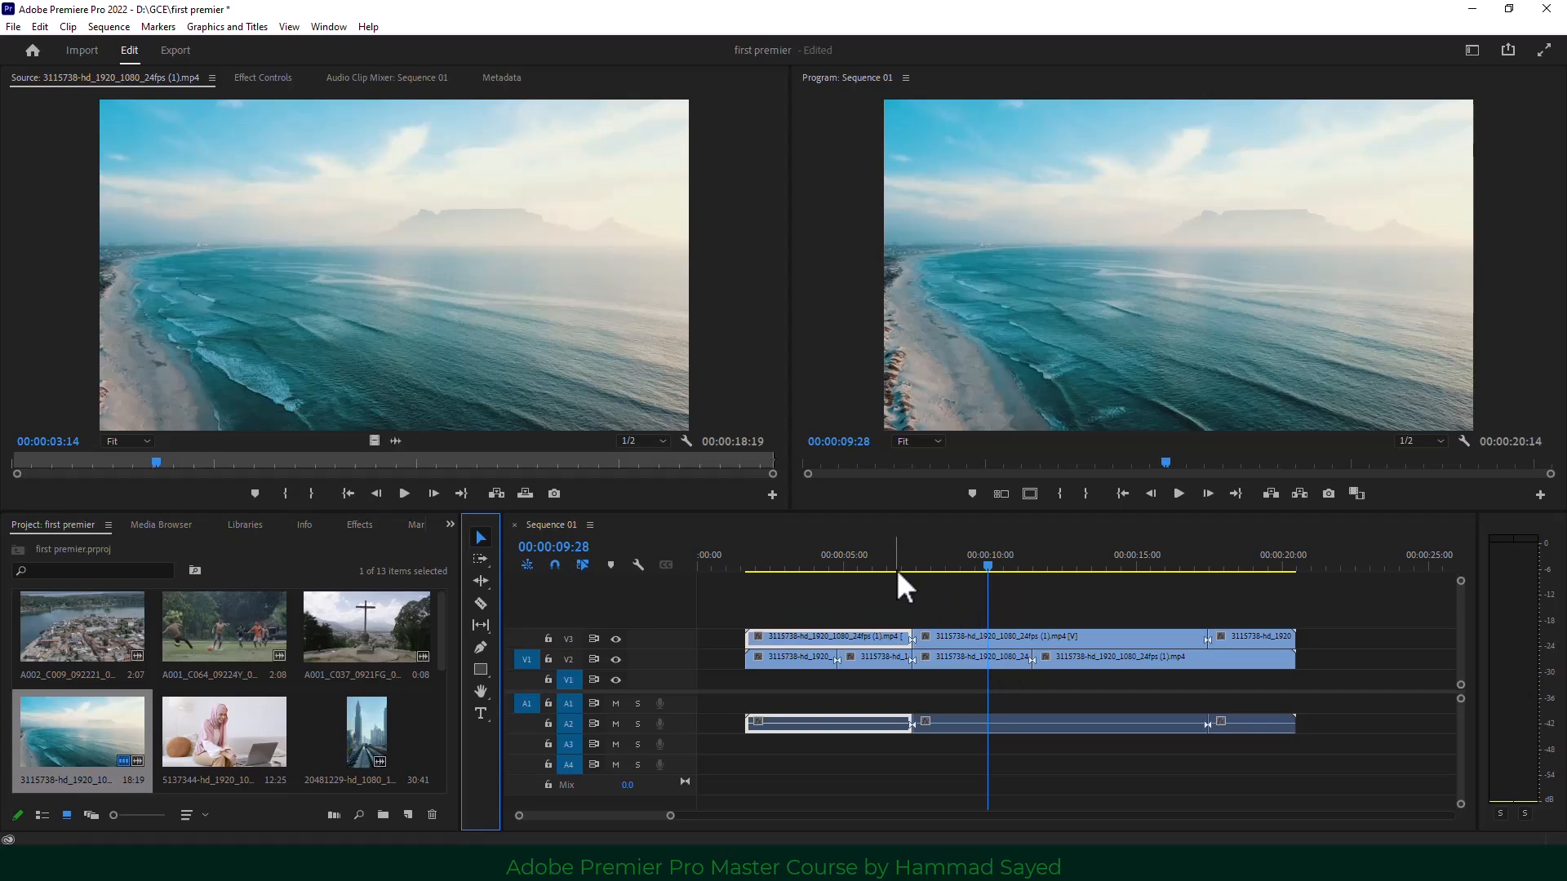
pyautogui.click(819, 561)
pyautogui.moveTo(820, 560); pyautogui.dragTo(903, 568)
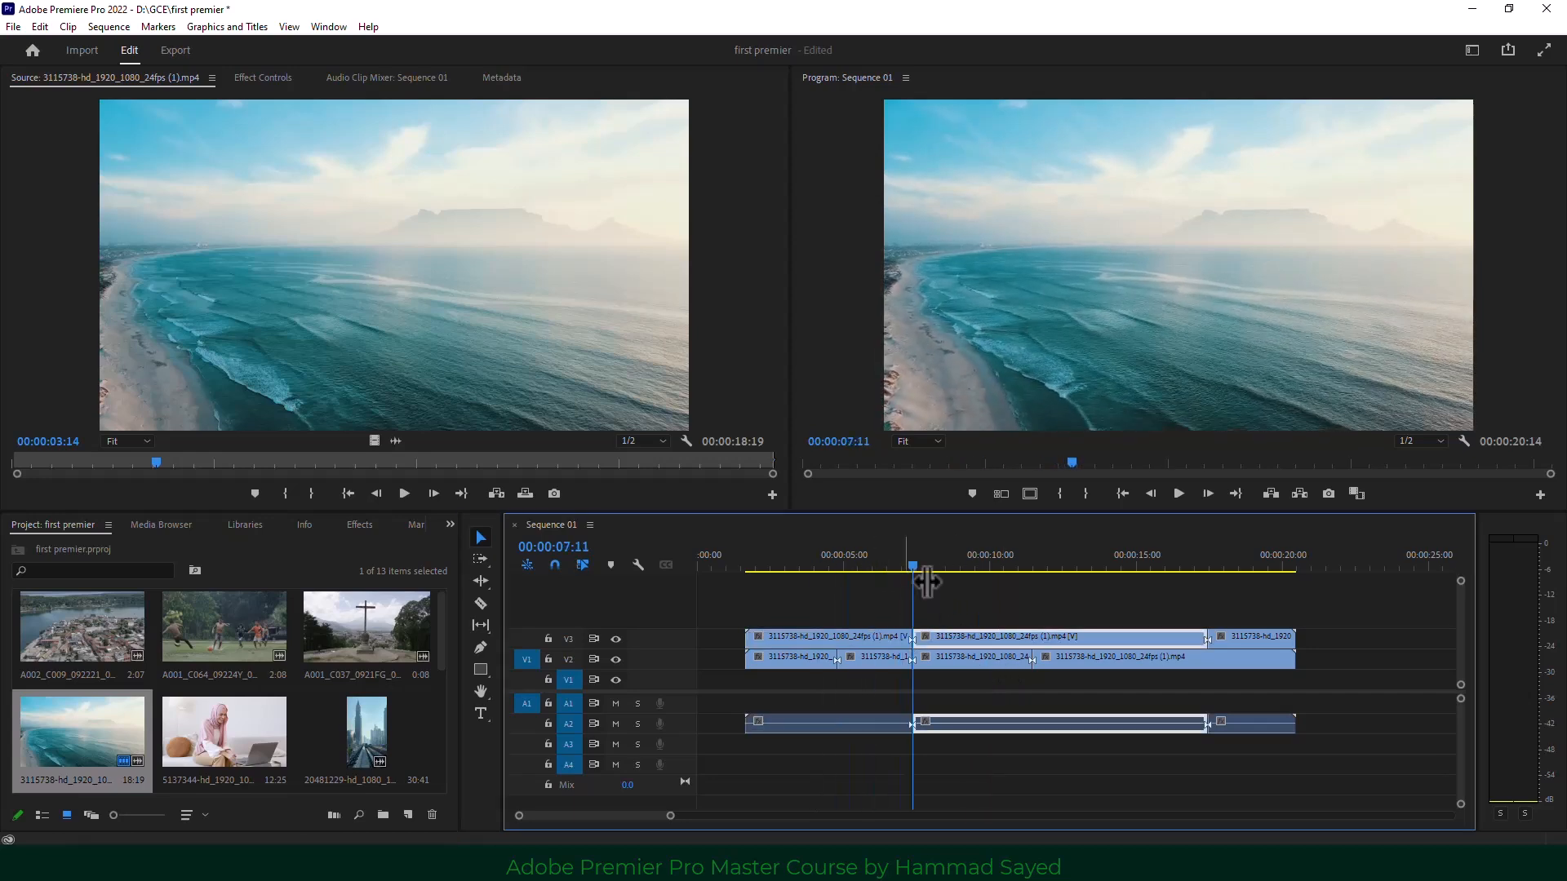
pyautogui.moveTo(1350, 605); pyautogui.dragTo(888, 750)
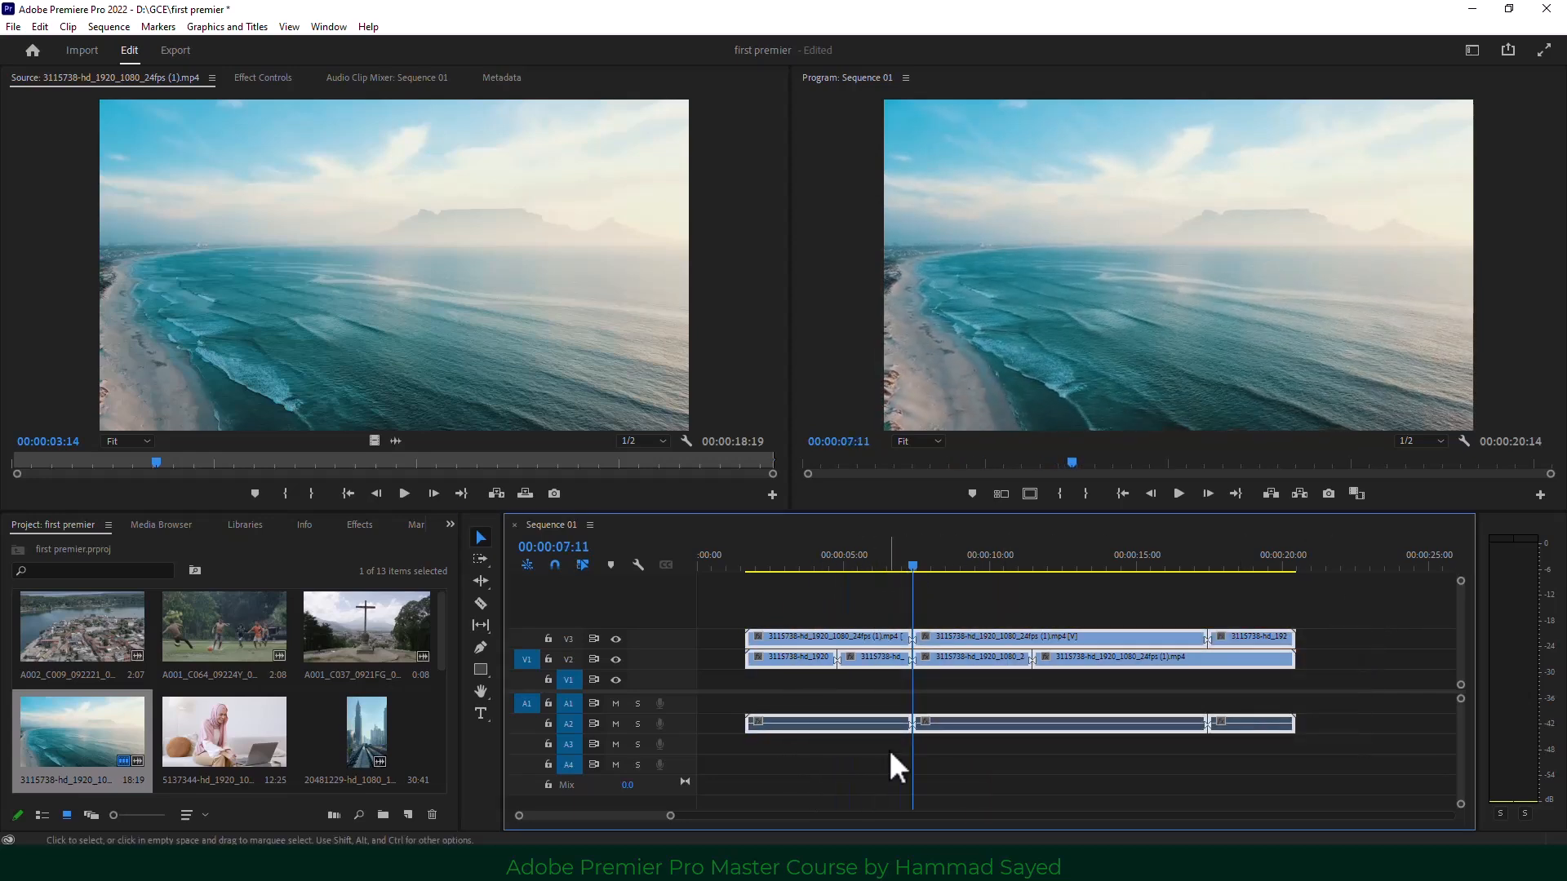
pyautogui.press('Delete')
pyautogui.moveTo(42, 745); pyautogui.dragTo(761, 684)
# Keep the existing sequence settings and ripple-trim the beach clip's start to 00:00:05:17.
pyautogui.click(919, 463)
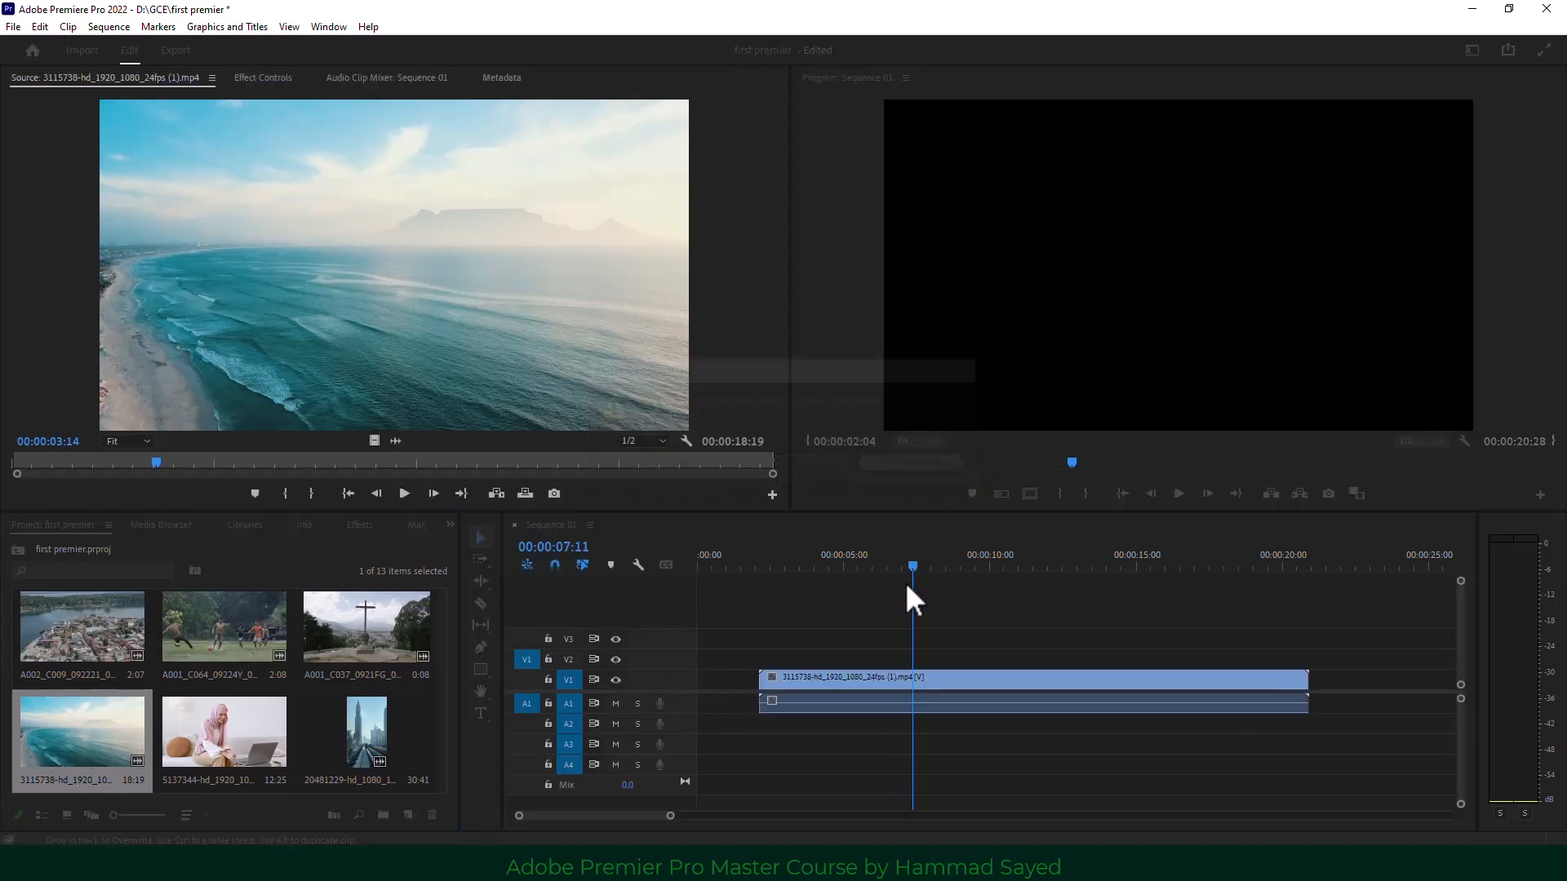
pyautogui.moveTo(915, 565); pyautogui.dragTo(862, 608)
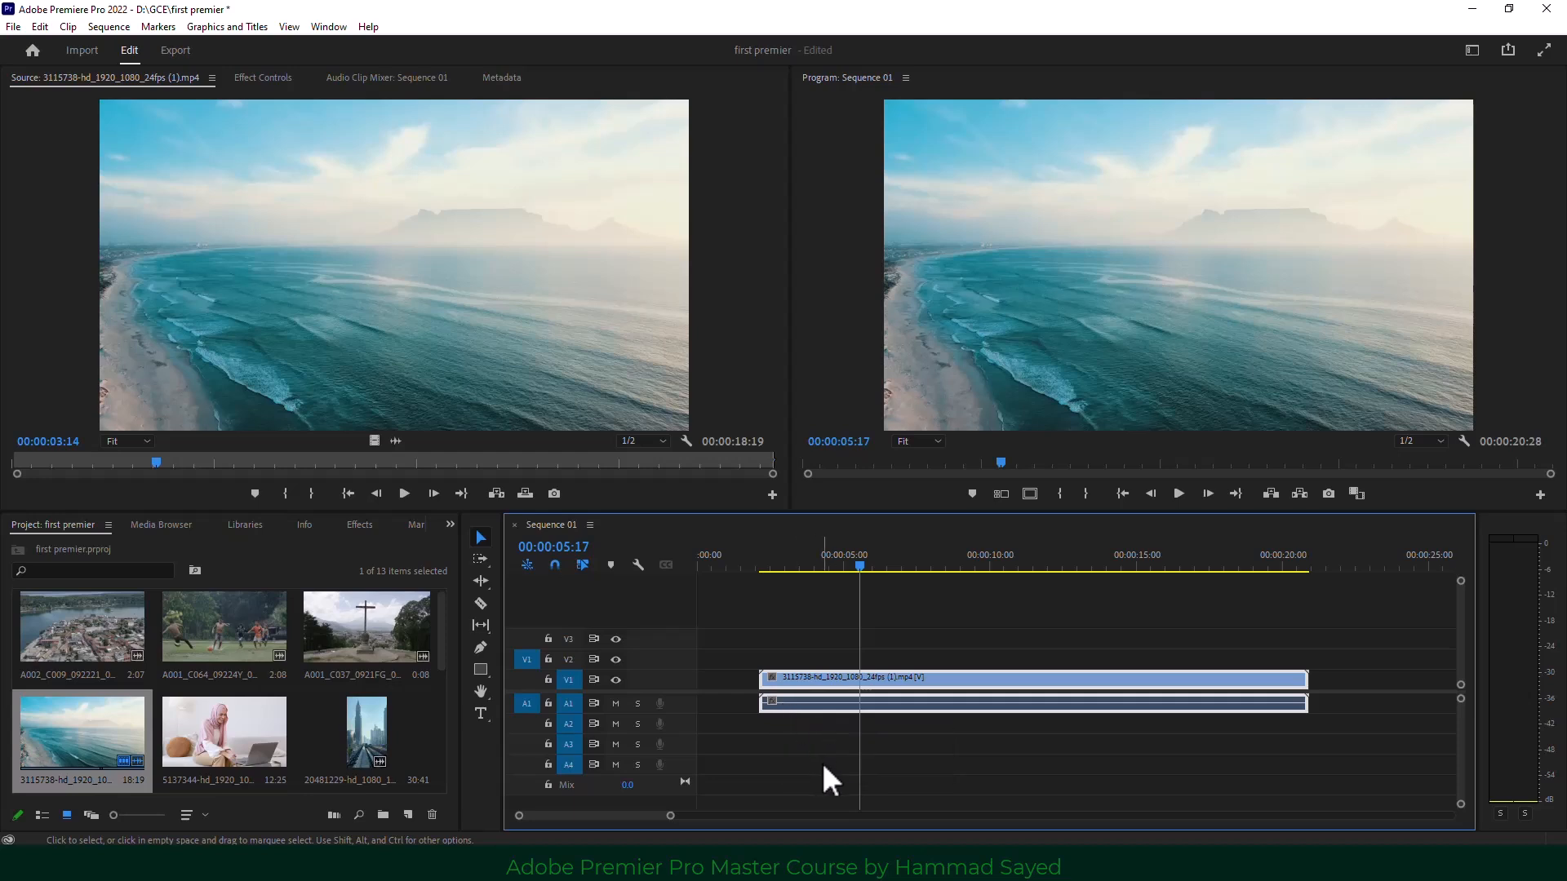
pyautogui.press('q')
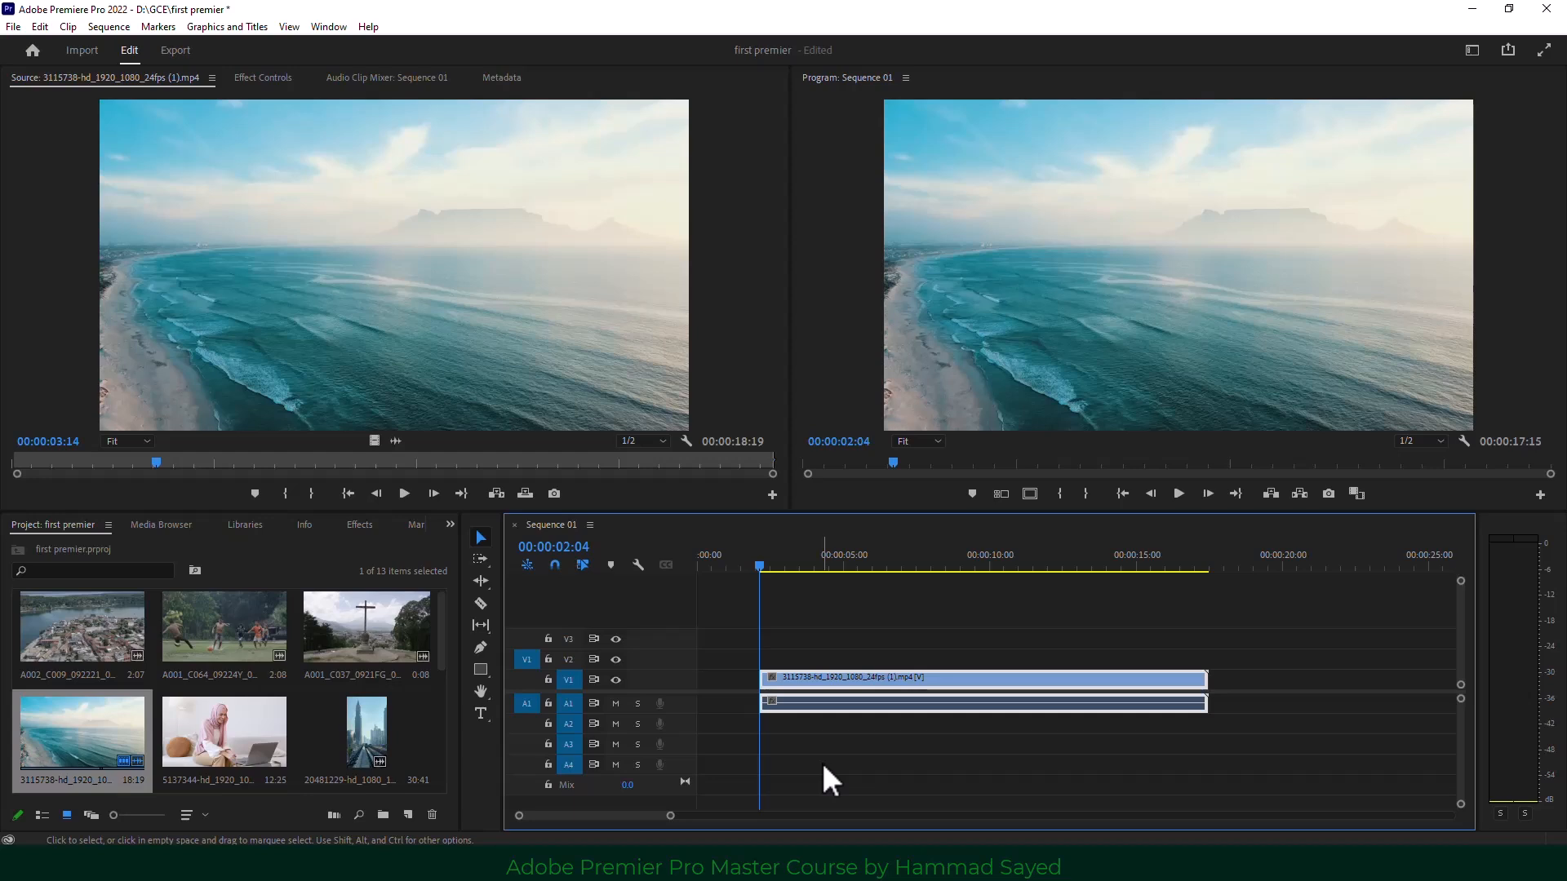
# Delete the beach clip's video and audio, leaving Sequence 01 empty.
pyautogui.moveTo(763, 565); pyautogui.dragTo(840, 589)
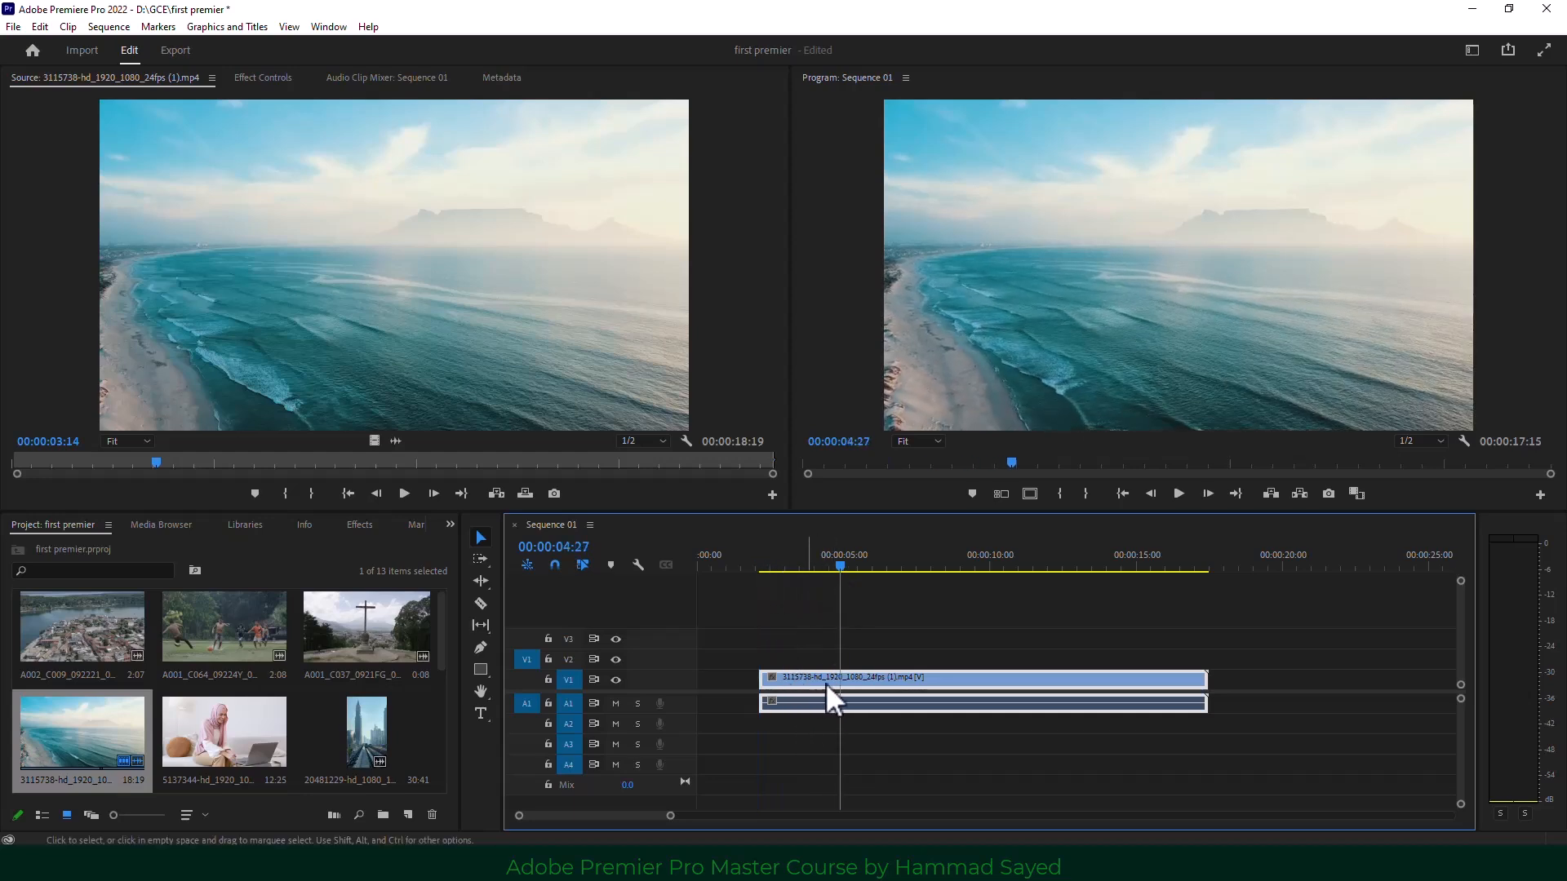
pyautogui.moveTo(981, 636); pyautogui.dragTo(901, 762)
pyautogui.press('Delete')
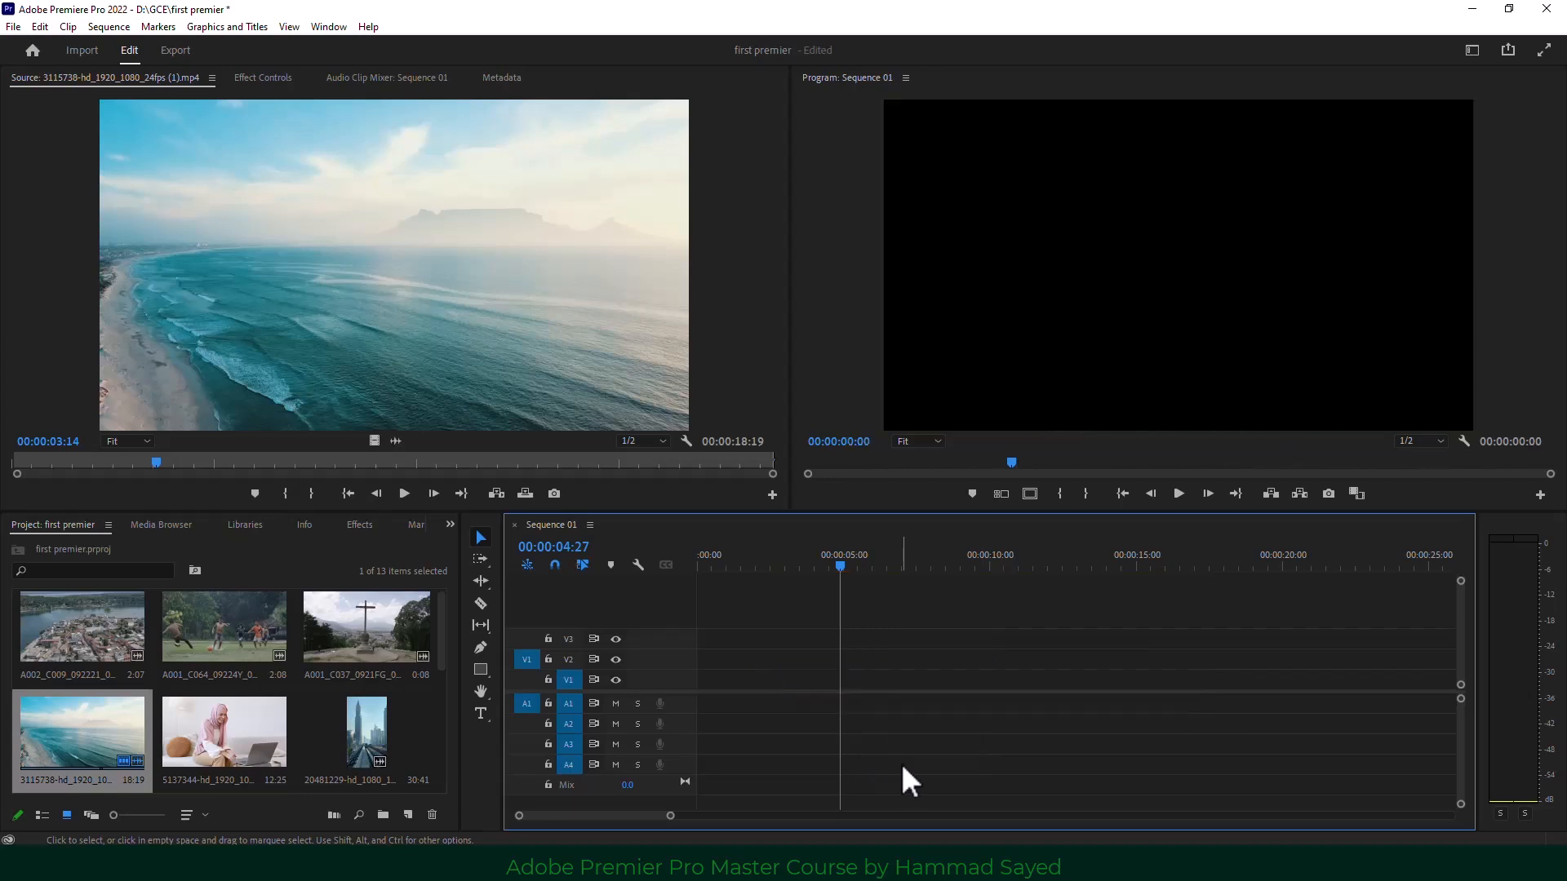
pyautogui.click(227, 718)
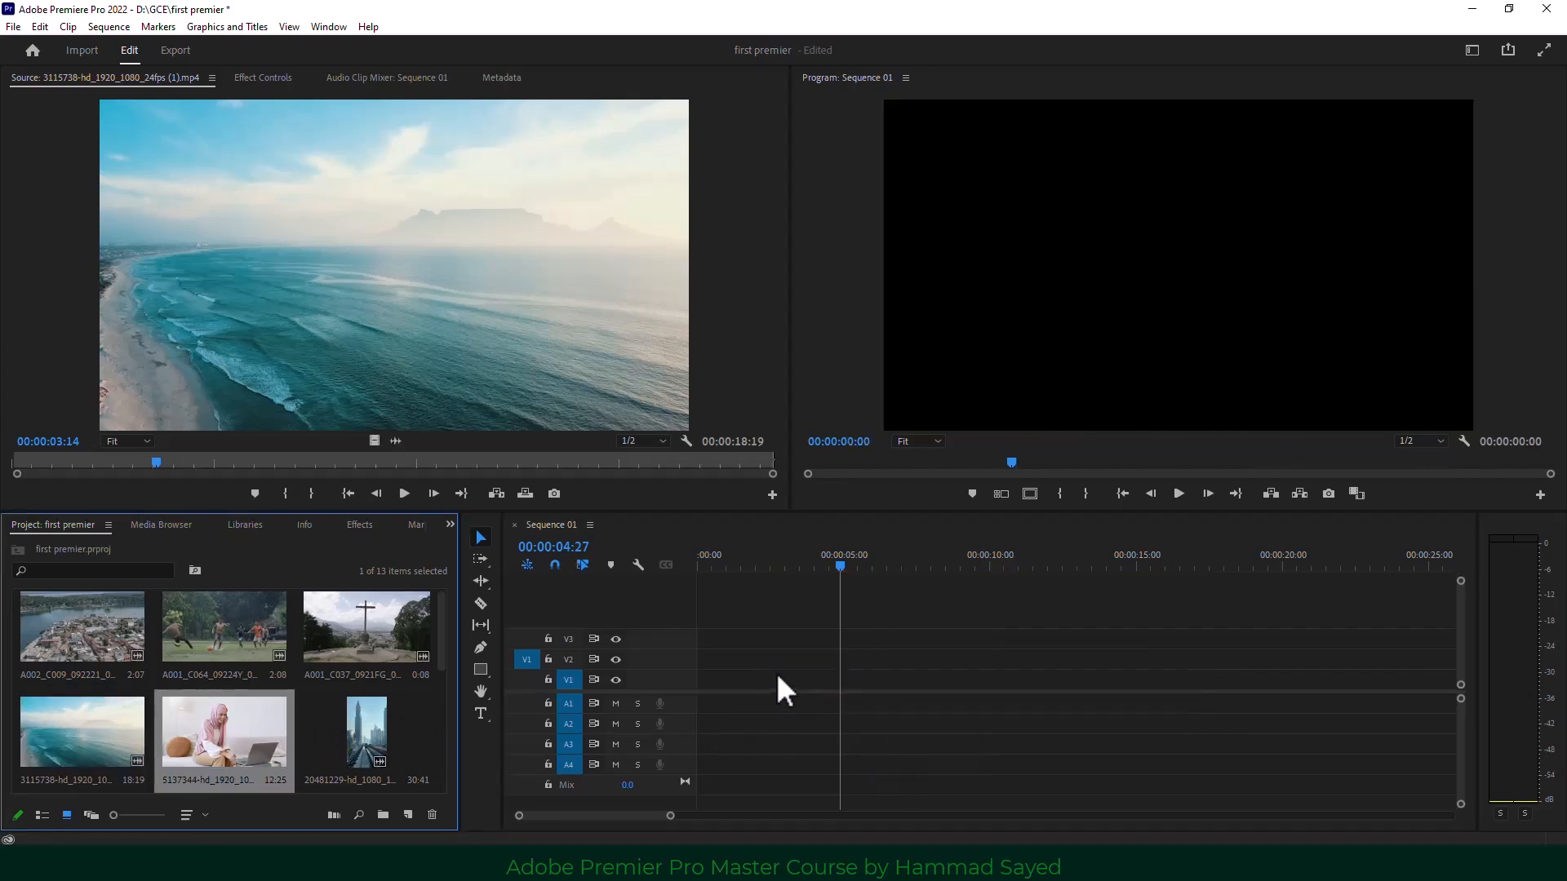
pyautogui.moveTo(261, 730); pyautogui.dragTo(809, 677)
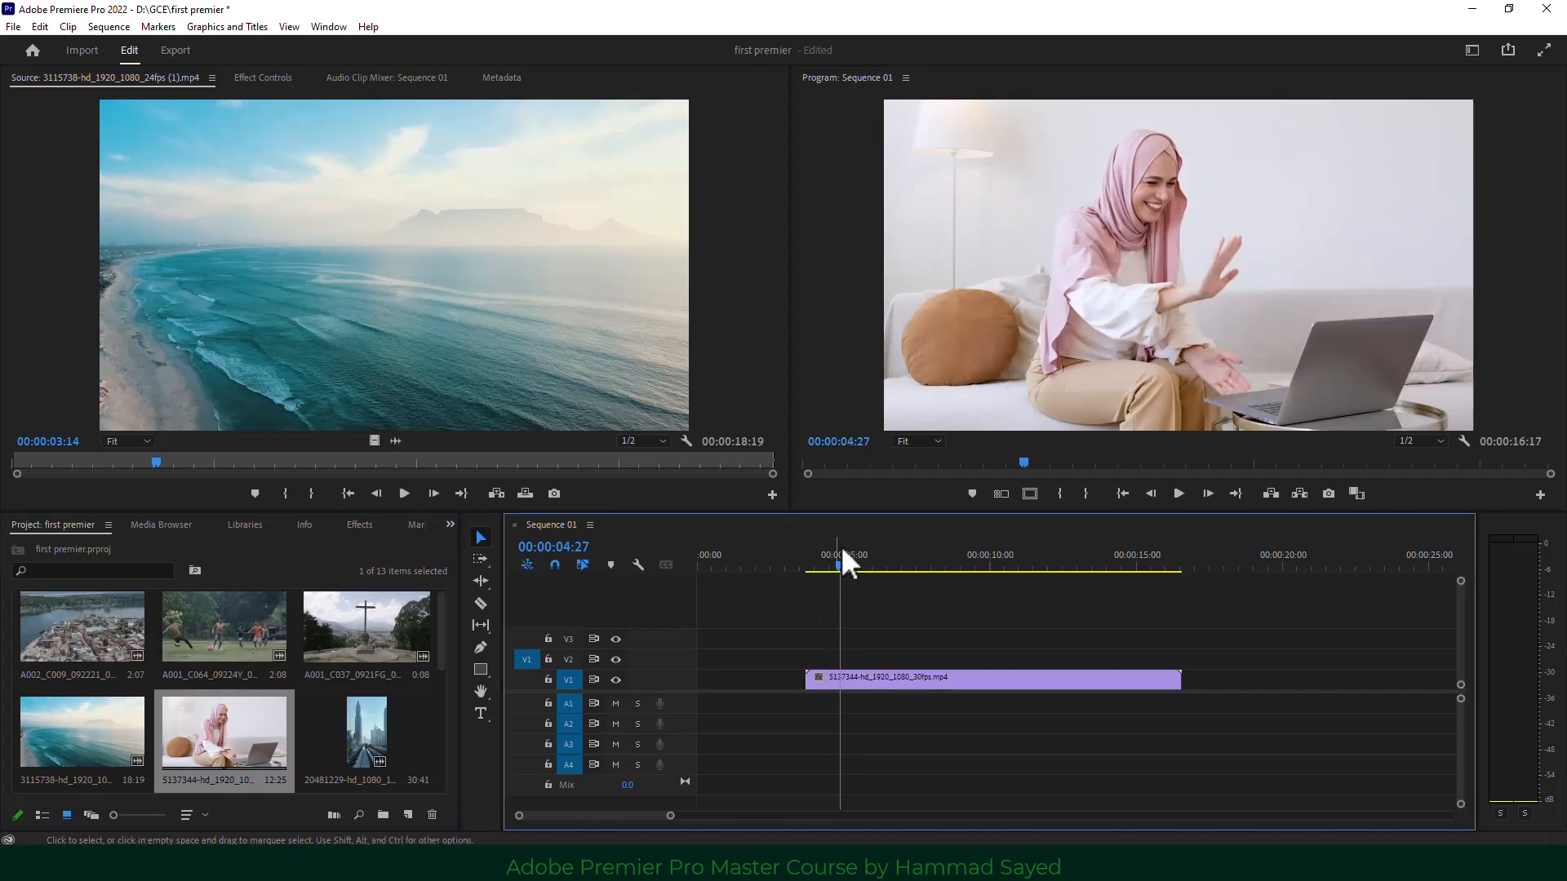
pyautogui.moveTo(844, 566); pyautogui.dragTo(885, 576)
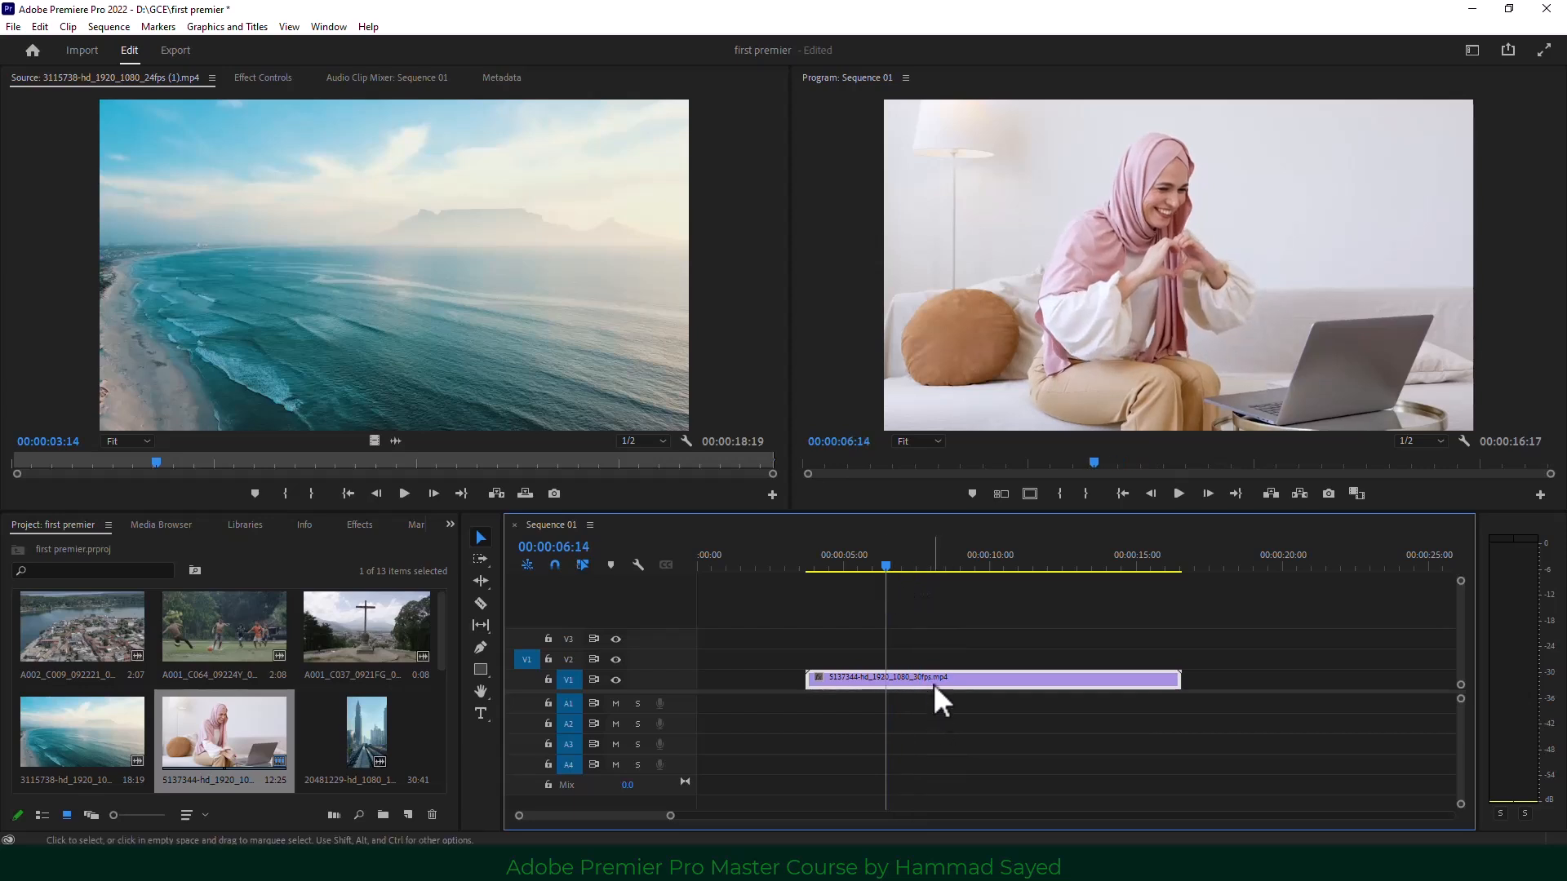
pyautogui.press('q')
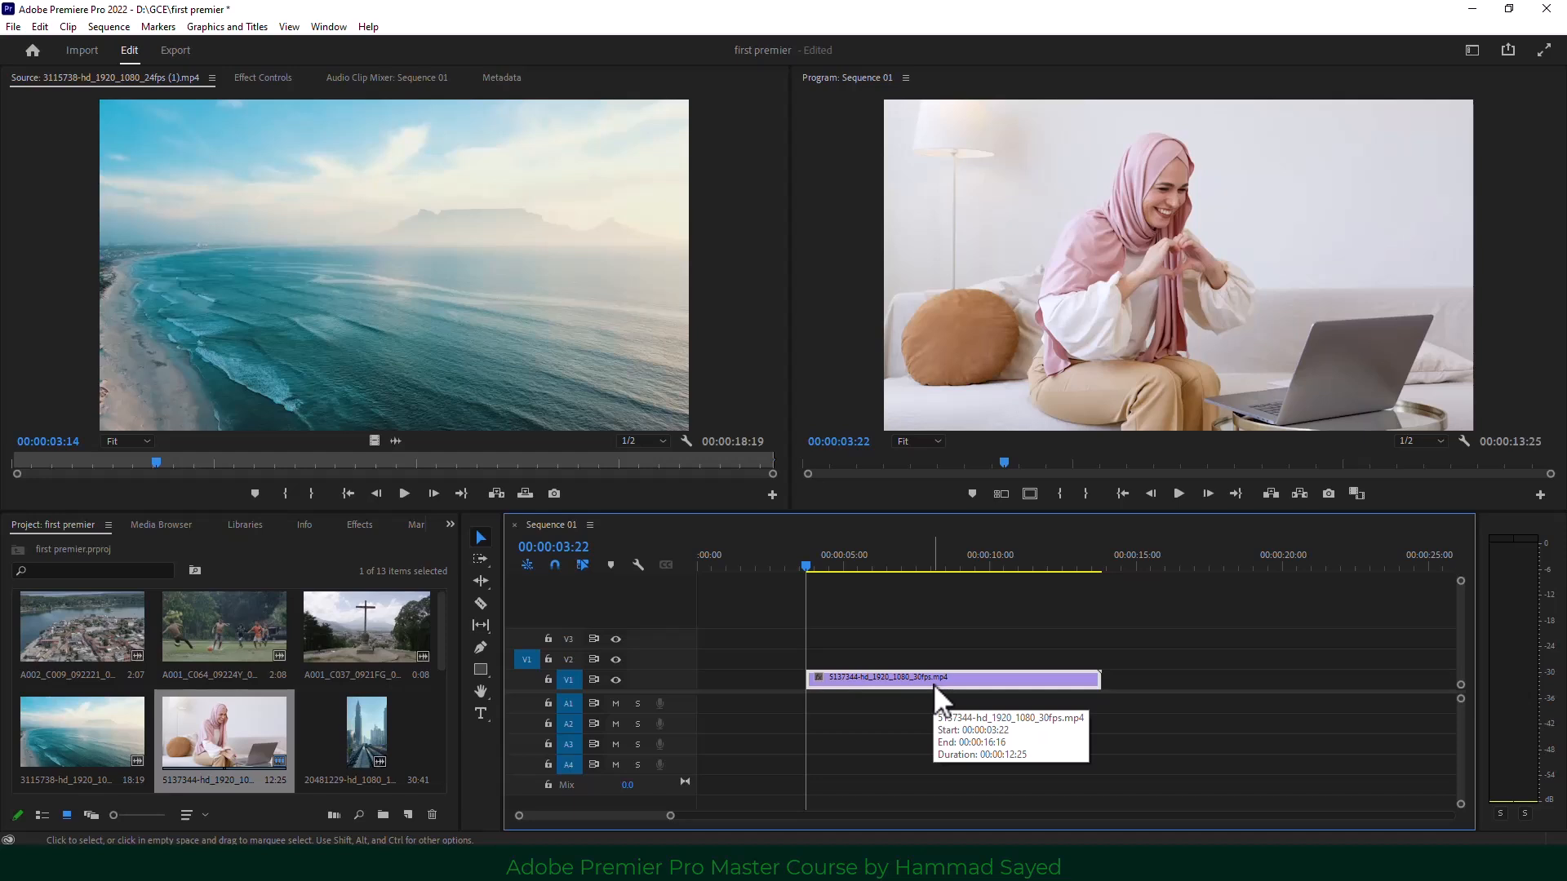
pyautogui.press('space')
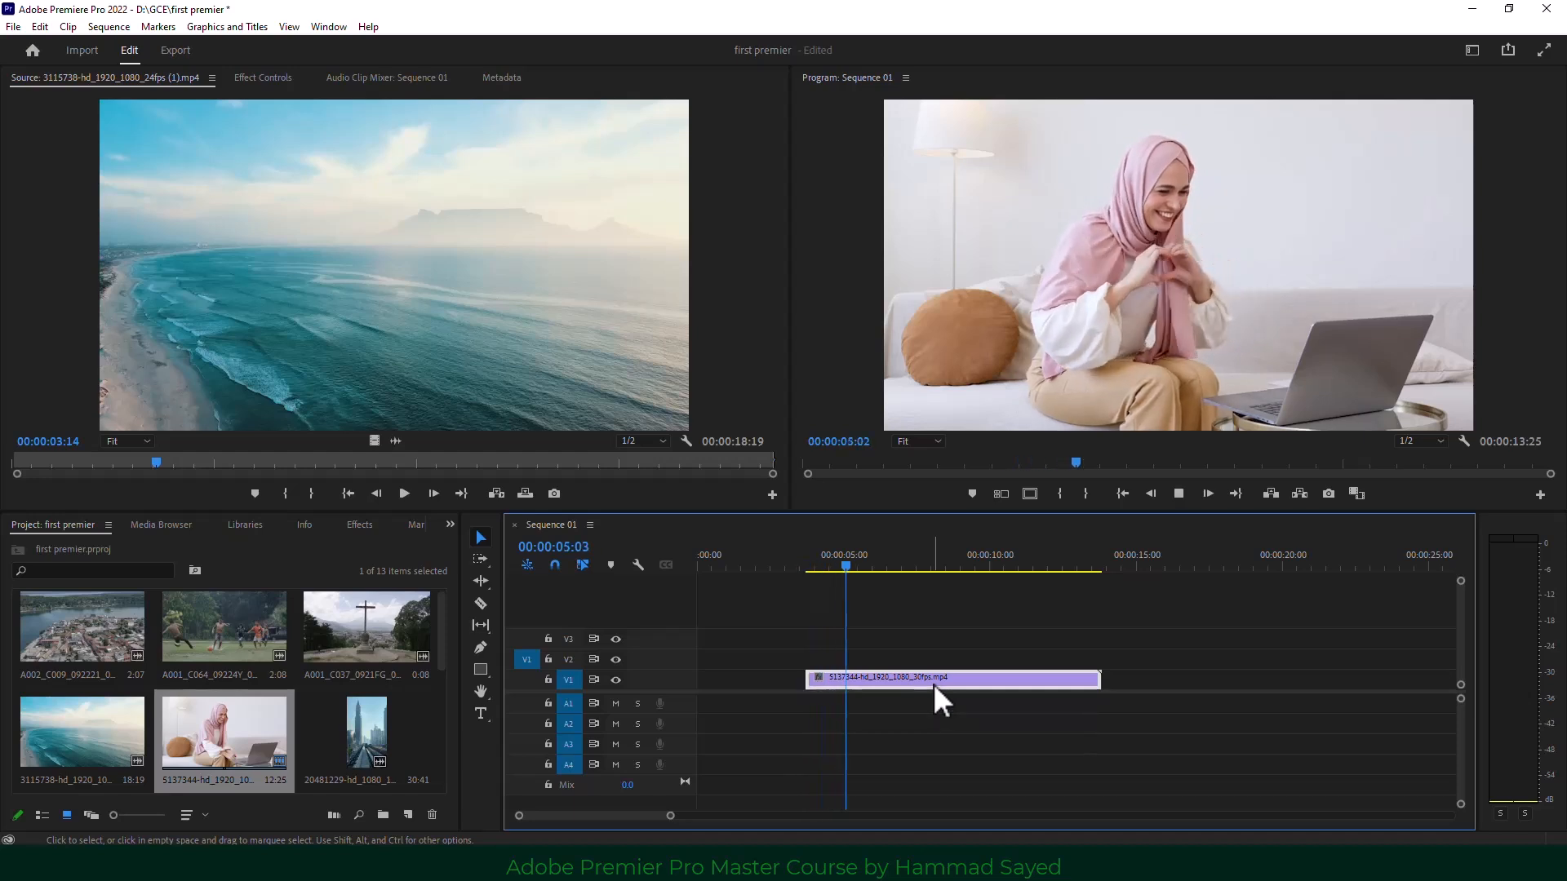
pyautogui.press('space')
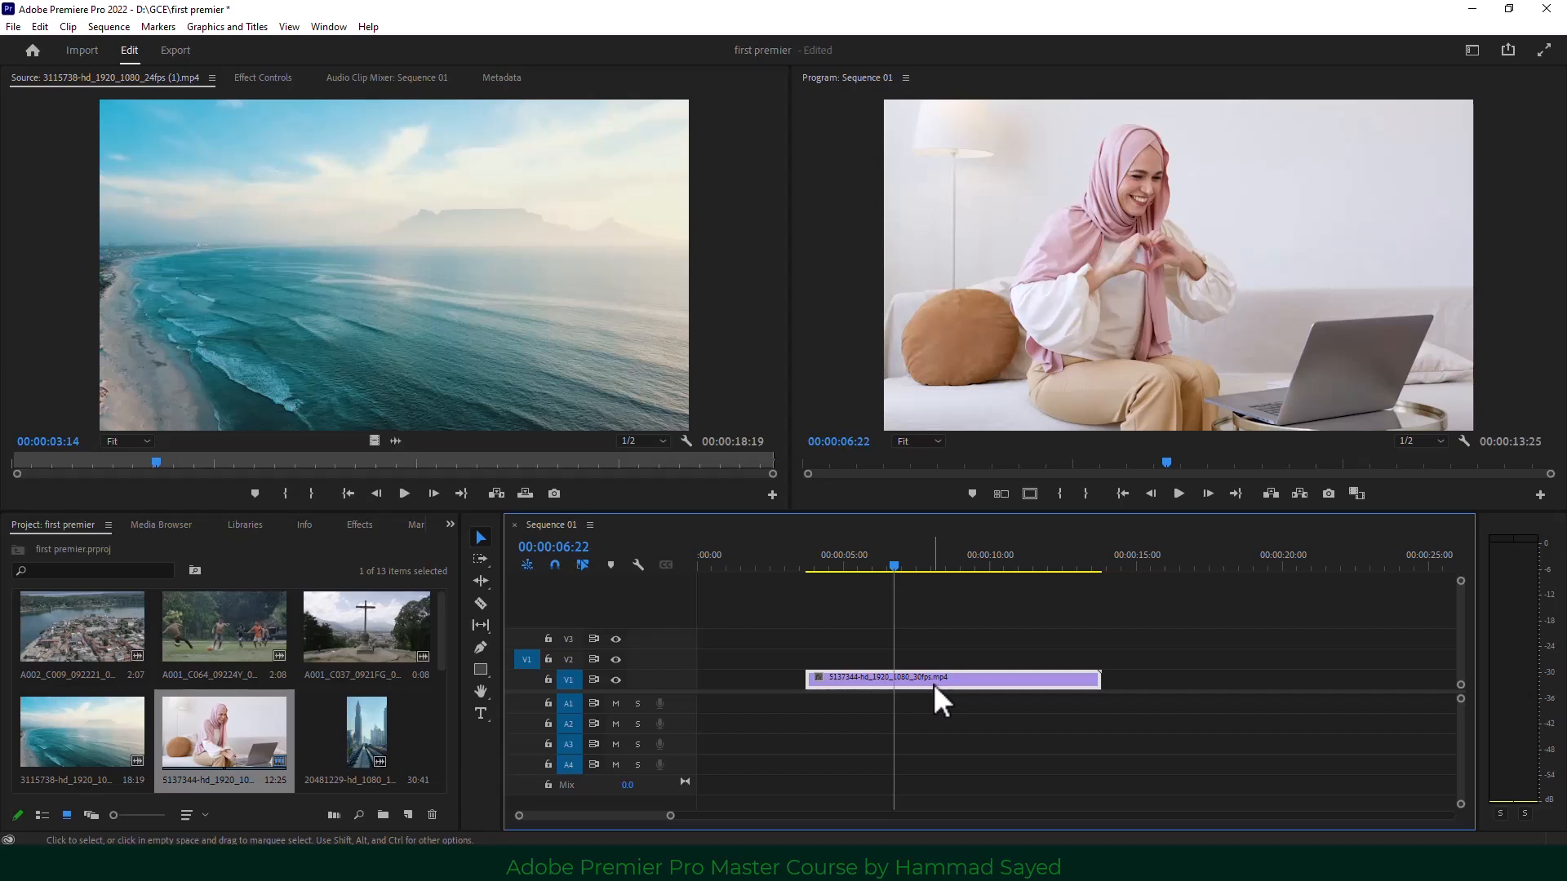
pyautogui.press('w')
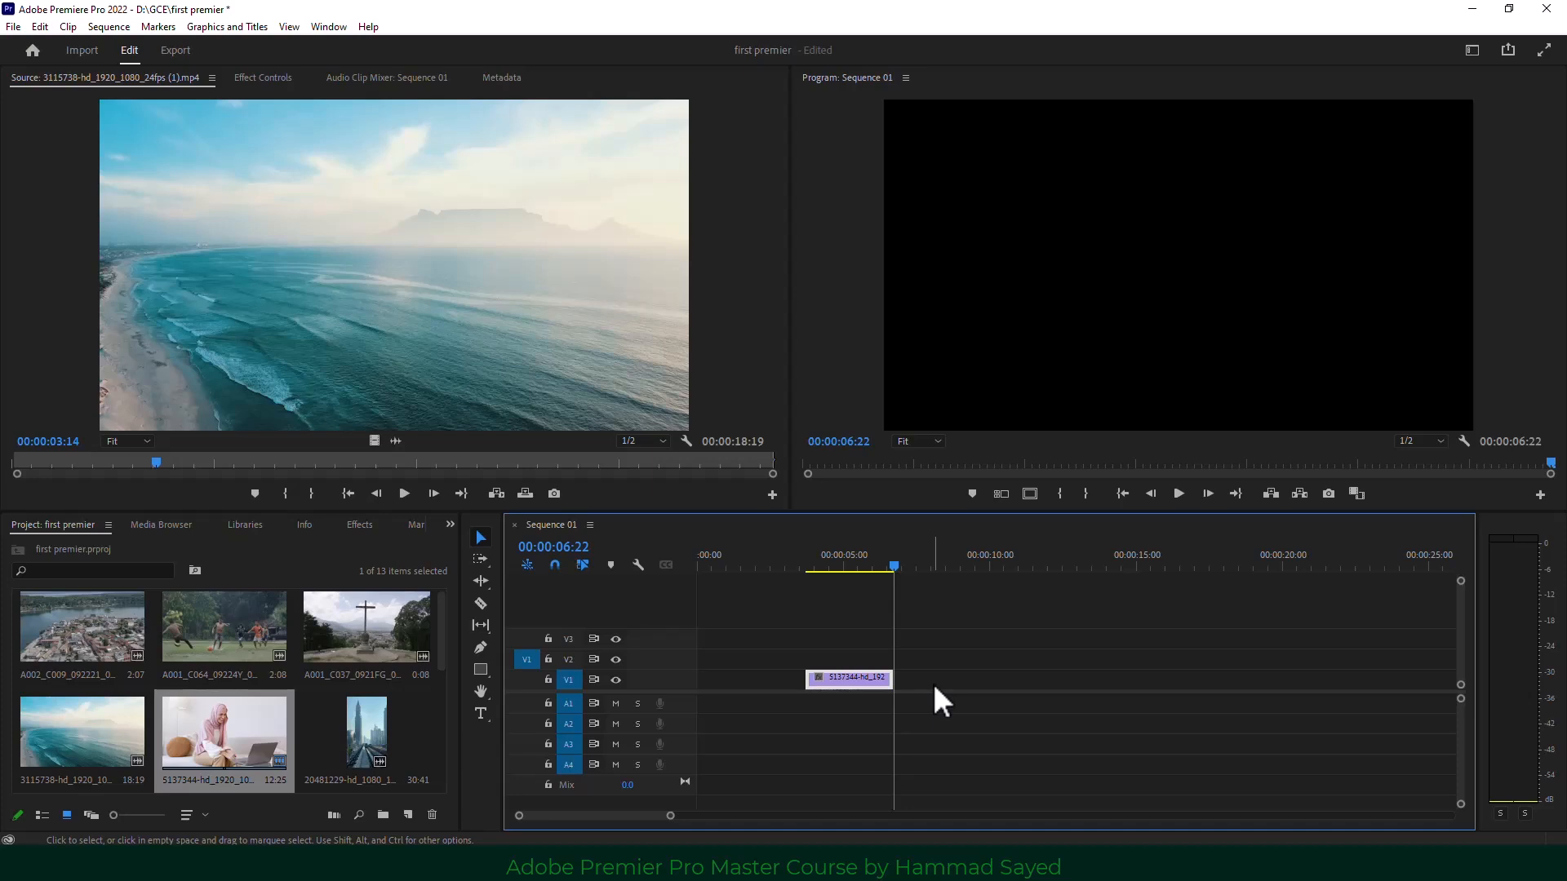
pyautogui.moveTo(839, 563); pyautogui.dragTo(845, 566)
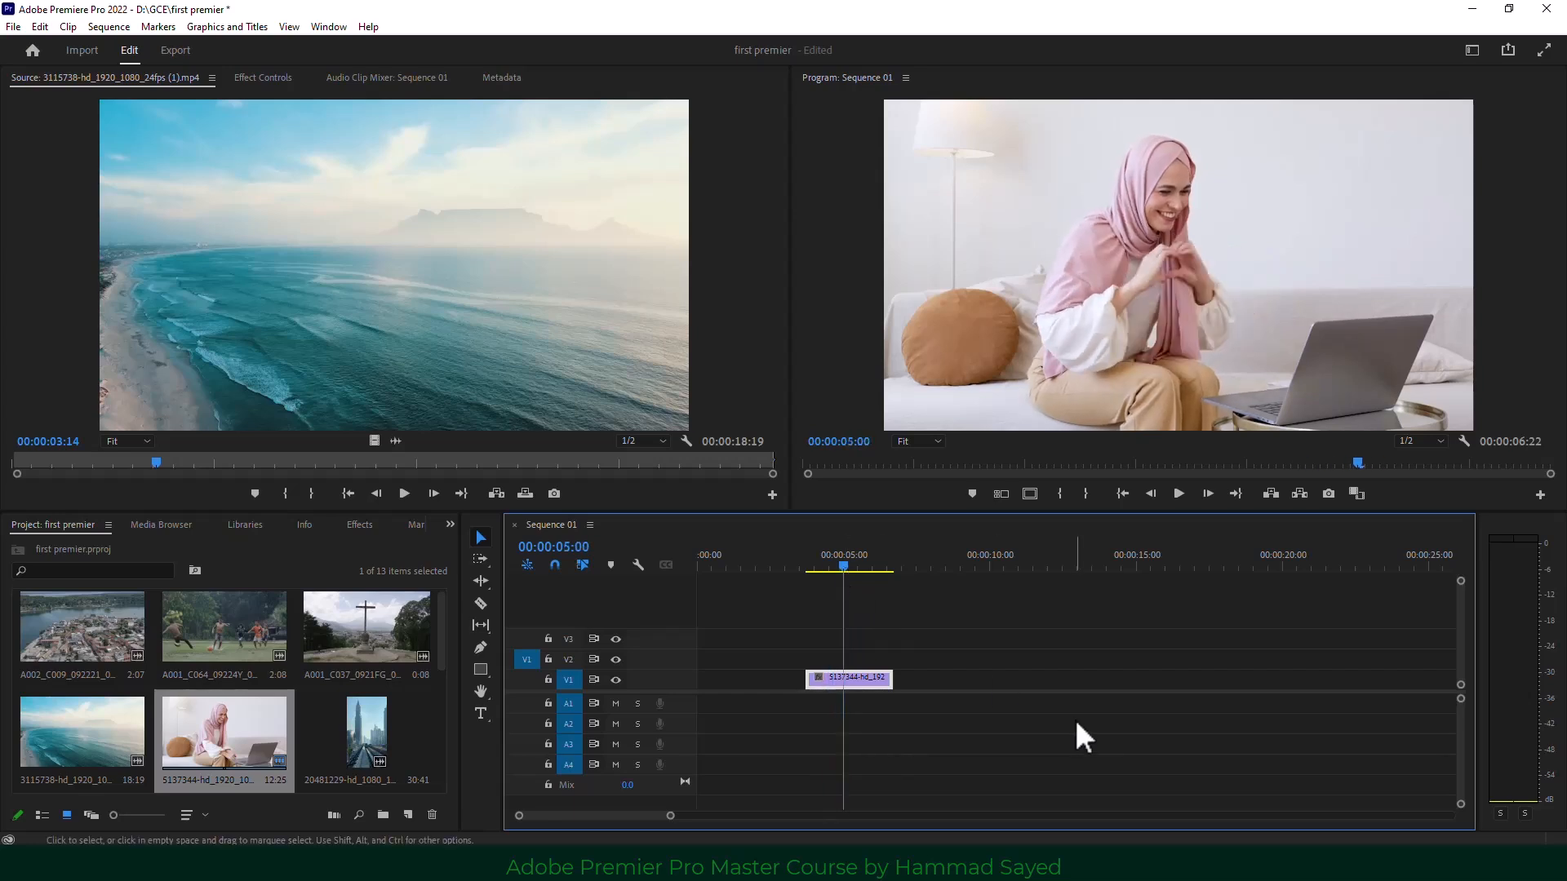
pyautogui.hotkey('ctrl', 'z')
pyautogui.hotkey('ctrl', 'z')
pyautogui.hotkey('ctrl', 'z')
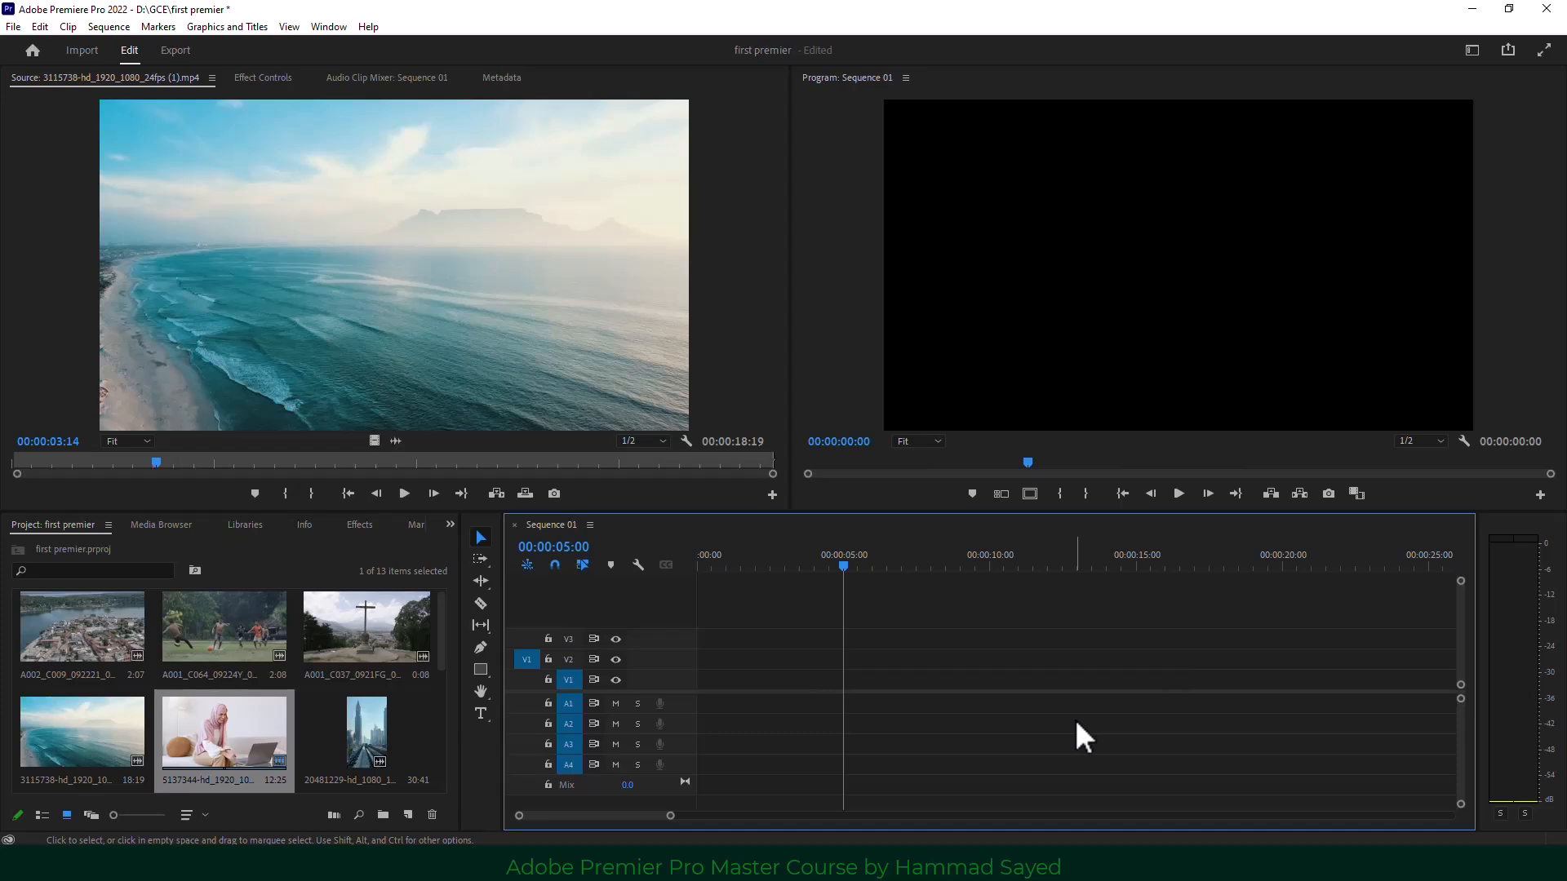
# Drop the Short Whoosh effect on A3 and the 3115738 beach clip on V1/A1, both at 00:00.
pyautogui.moveTo(843, 566); pyautogui.dragTo(797, 566)
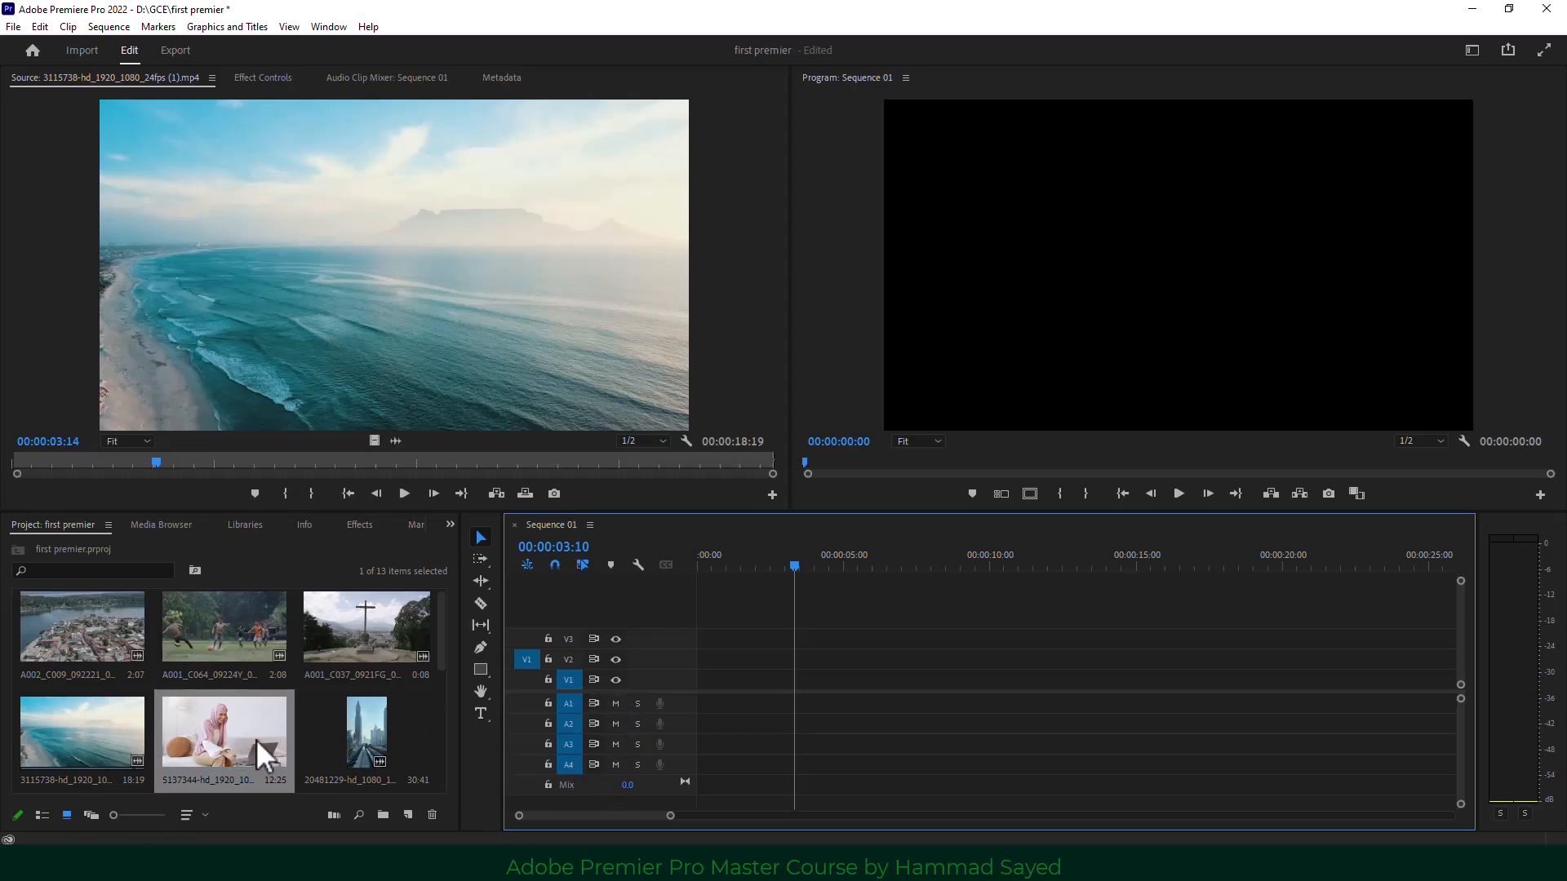
pyautogui.scroll(-2, 290, 697)
pyautogui.scroll(1, 229, 679)
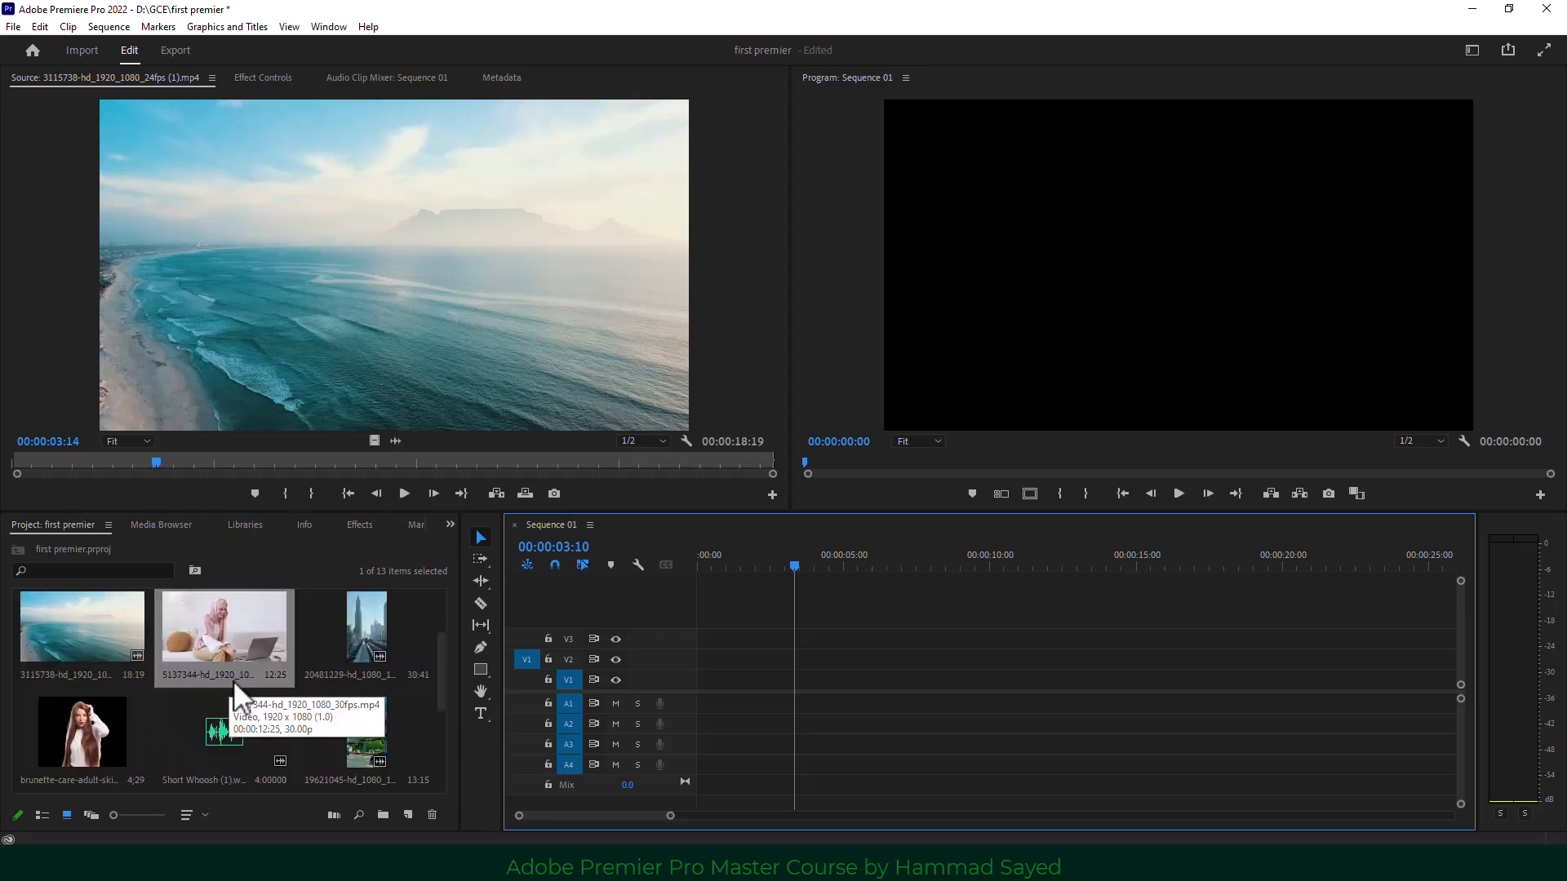
pyautogui.moveTo(199, 738); pyautogui.dragTo(698, 744)
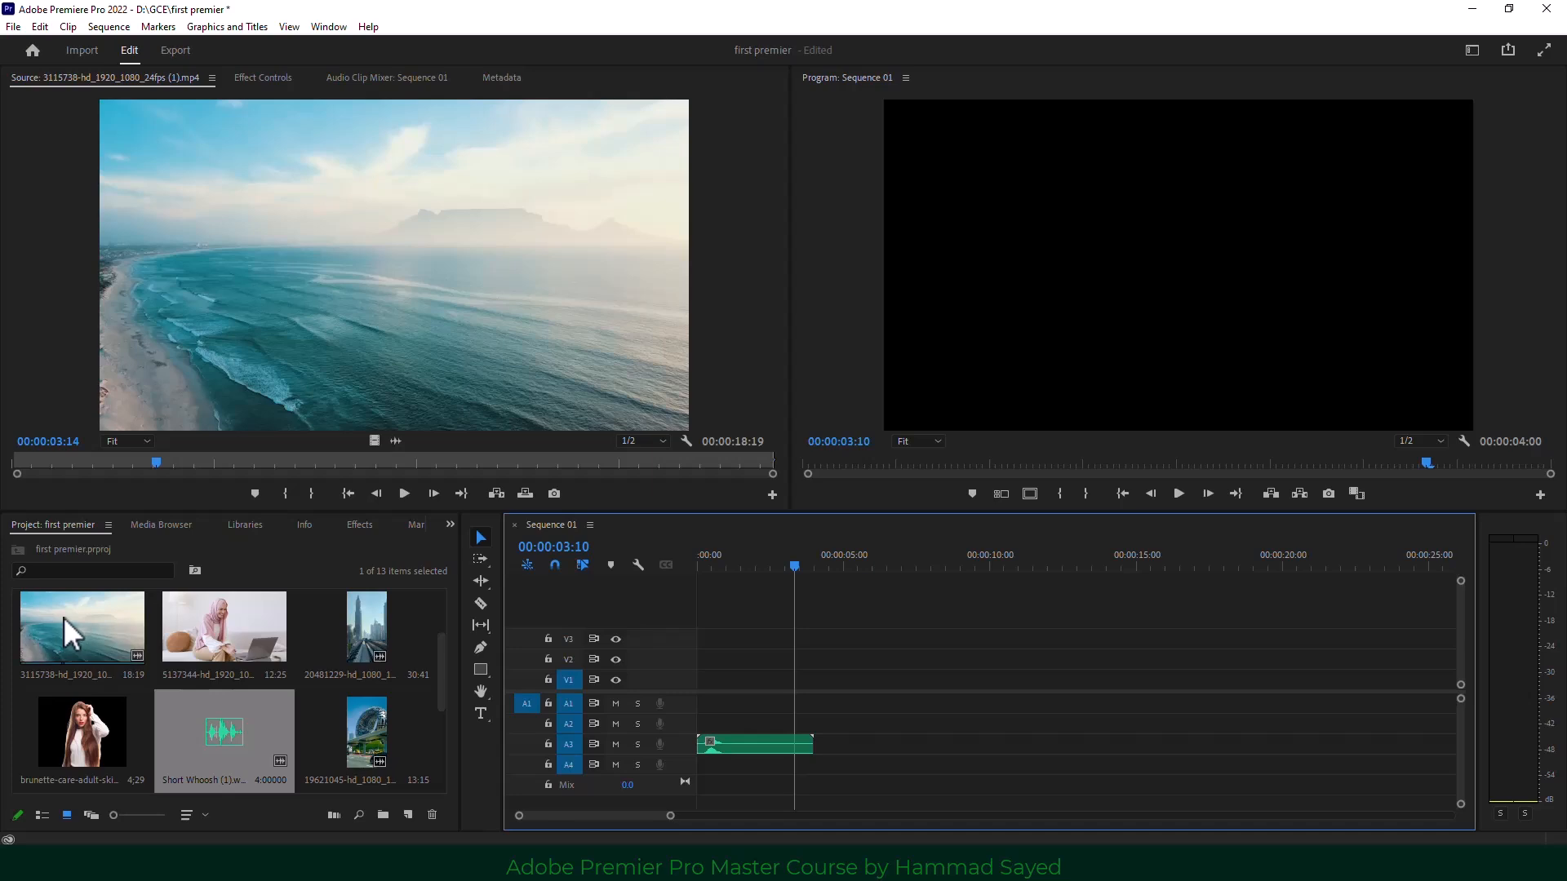
pyautogui.moveTo(64, 617); pyautogui.dragTo(686, 698)
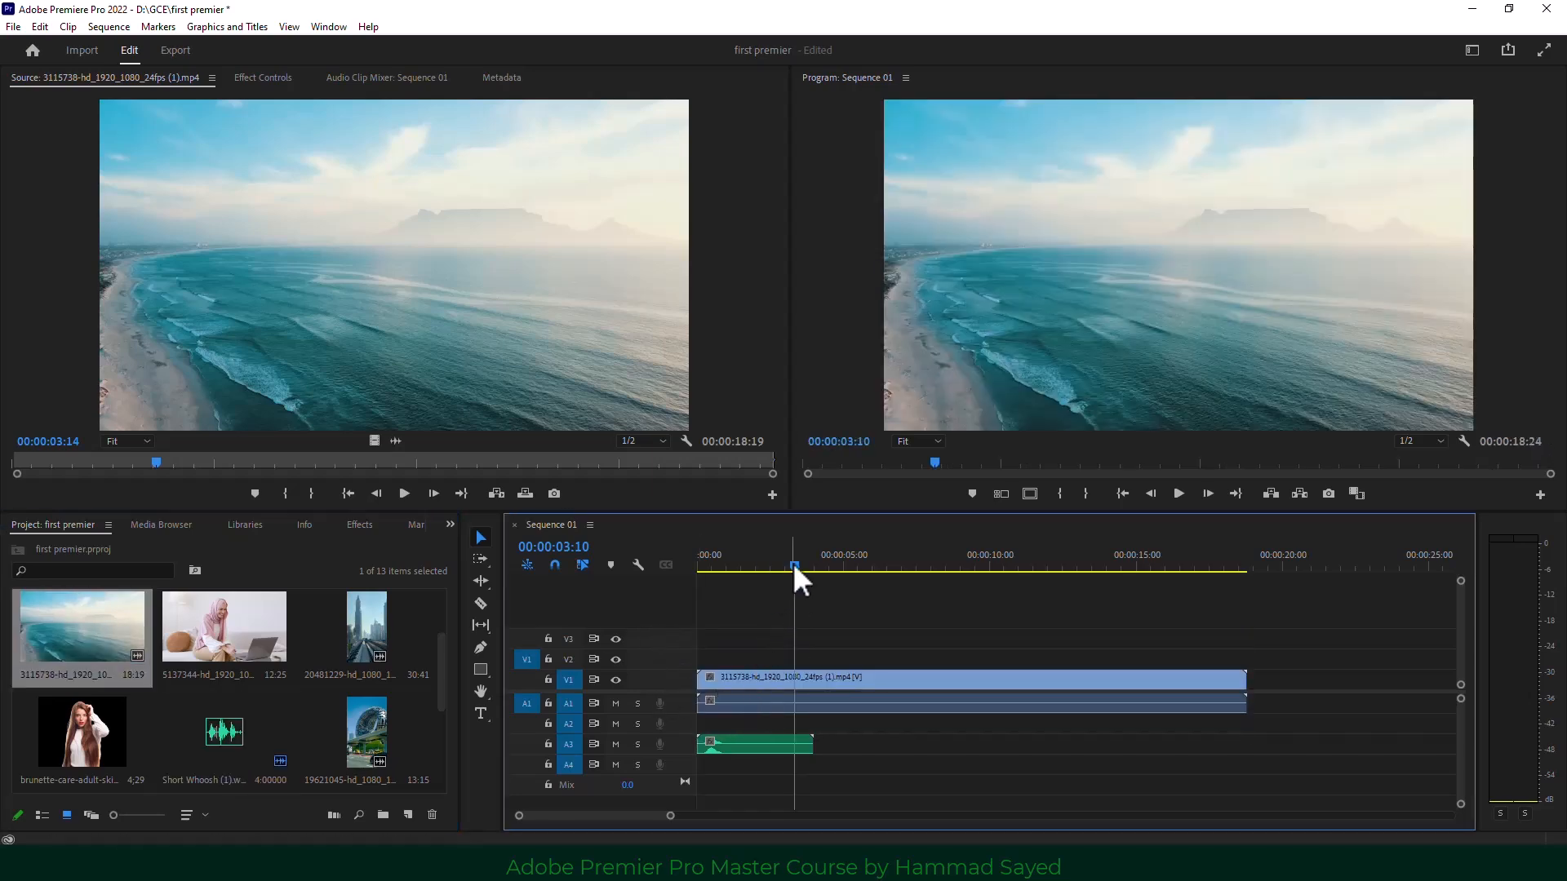
pyautogui.moveTo(792, 561); pyautogui.dragTo(678, 584)
pyautogui.click(1179, 493)
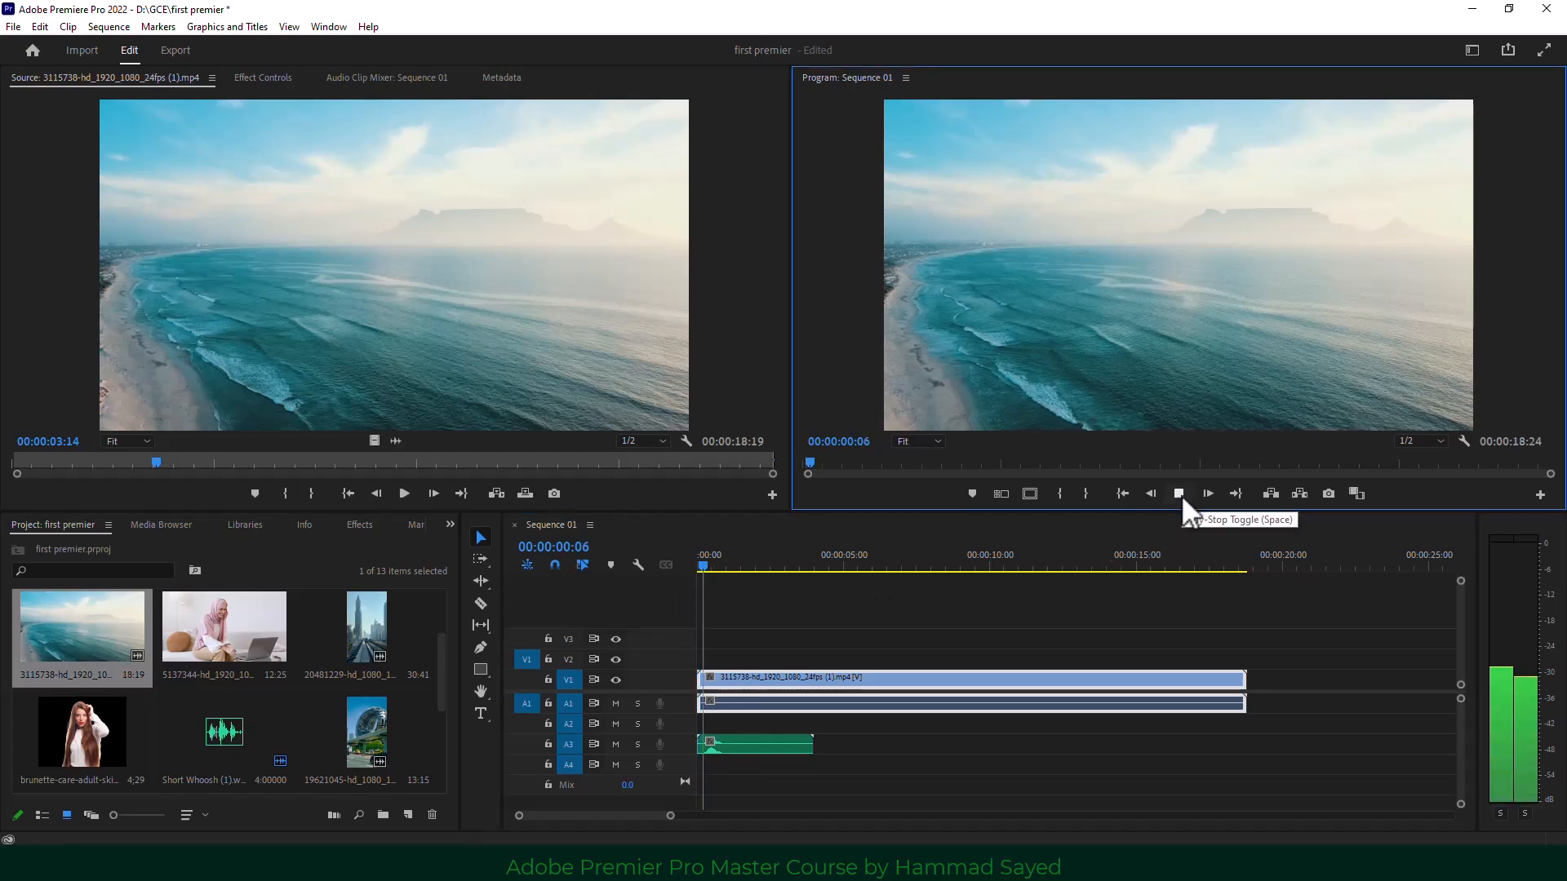
pyautogui.click(1179, 494)
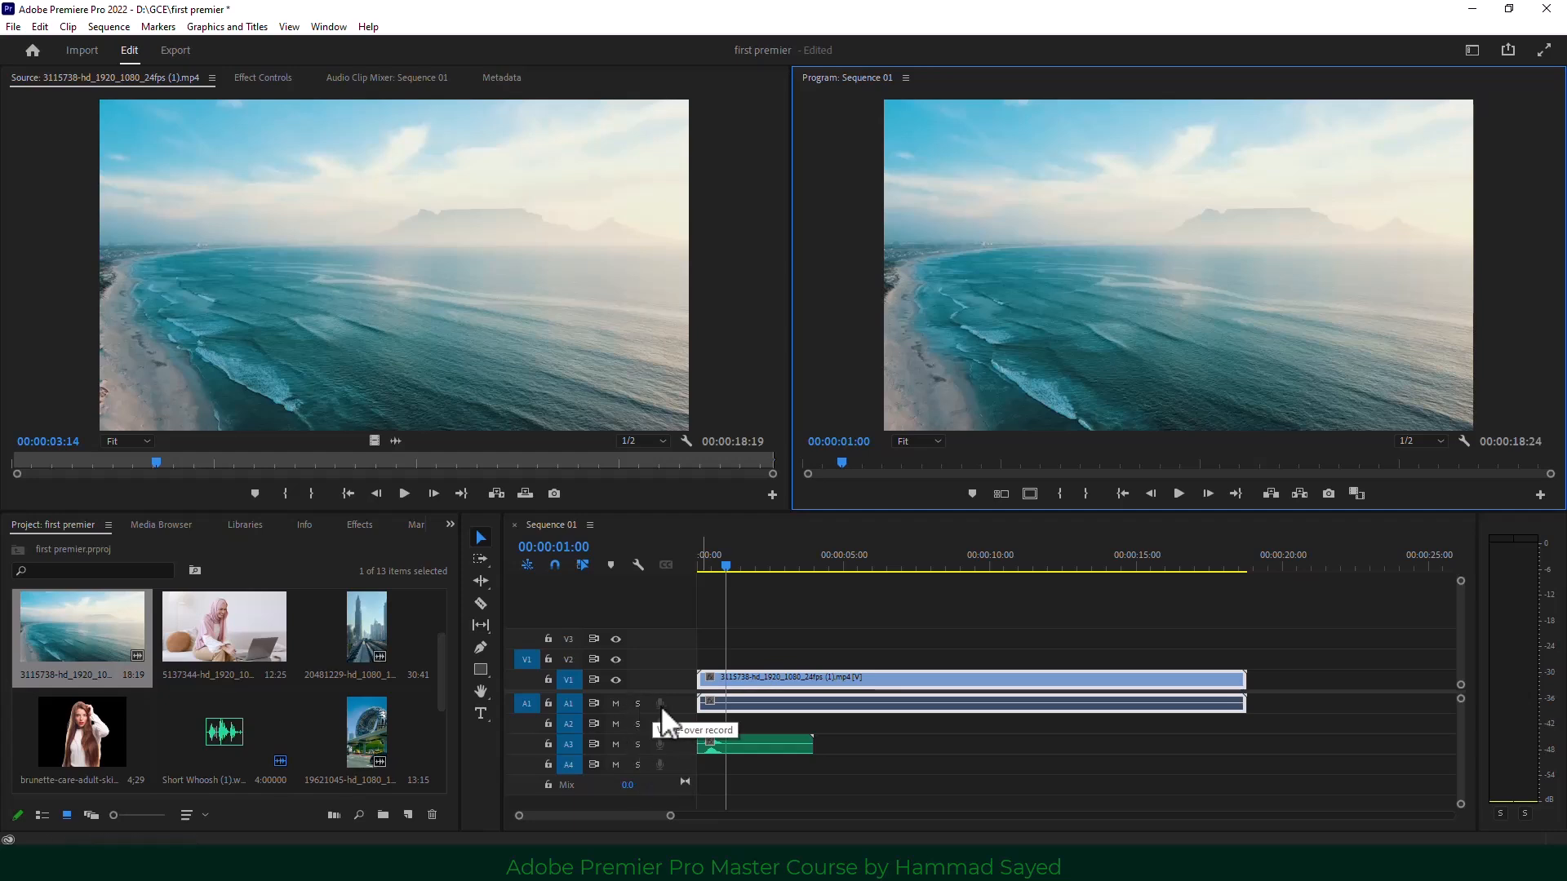
pyautogui.click(743, 727)
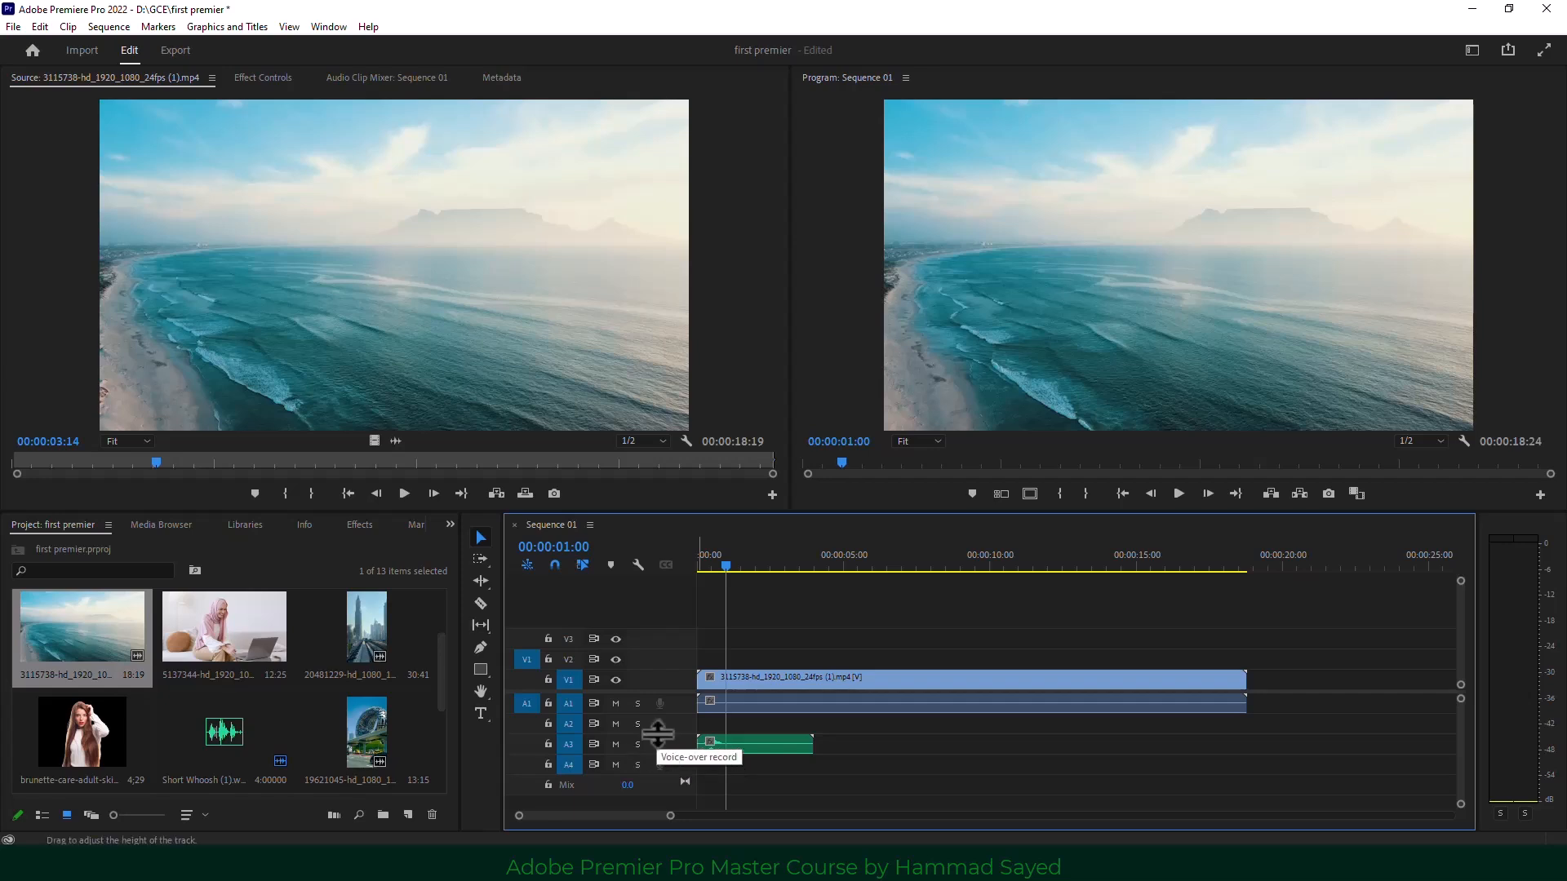
pyautogui.click(718, 561)
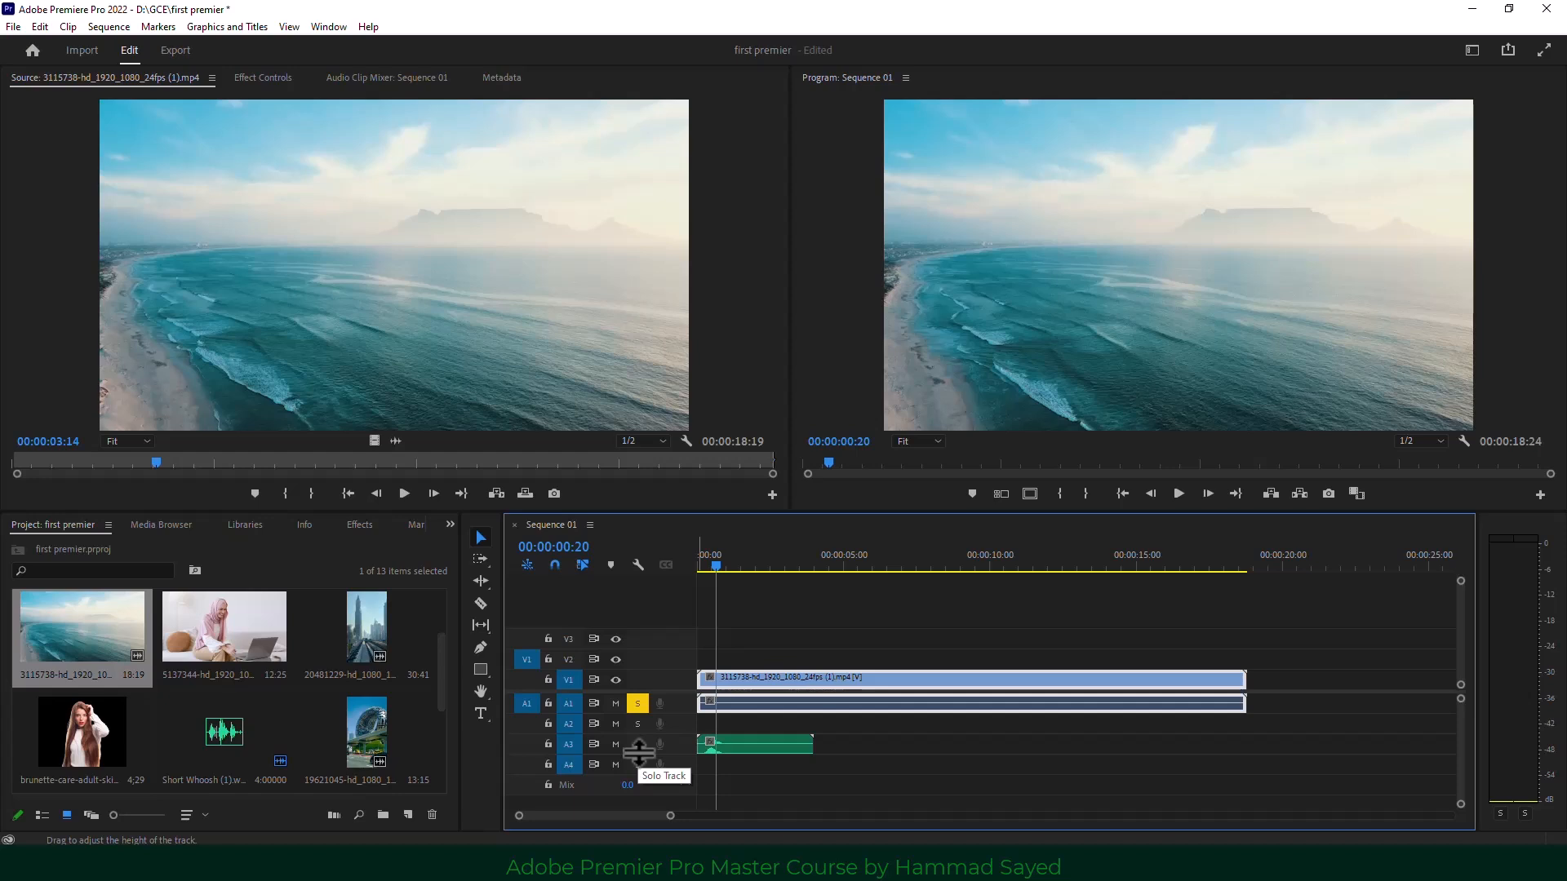
pyautogui.click(638, 703)
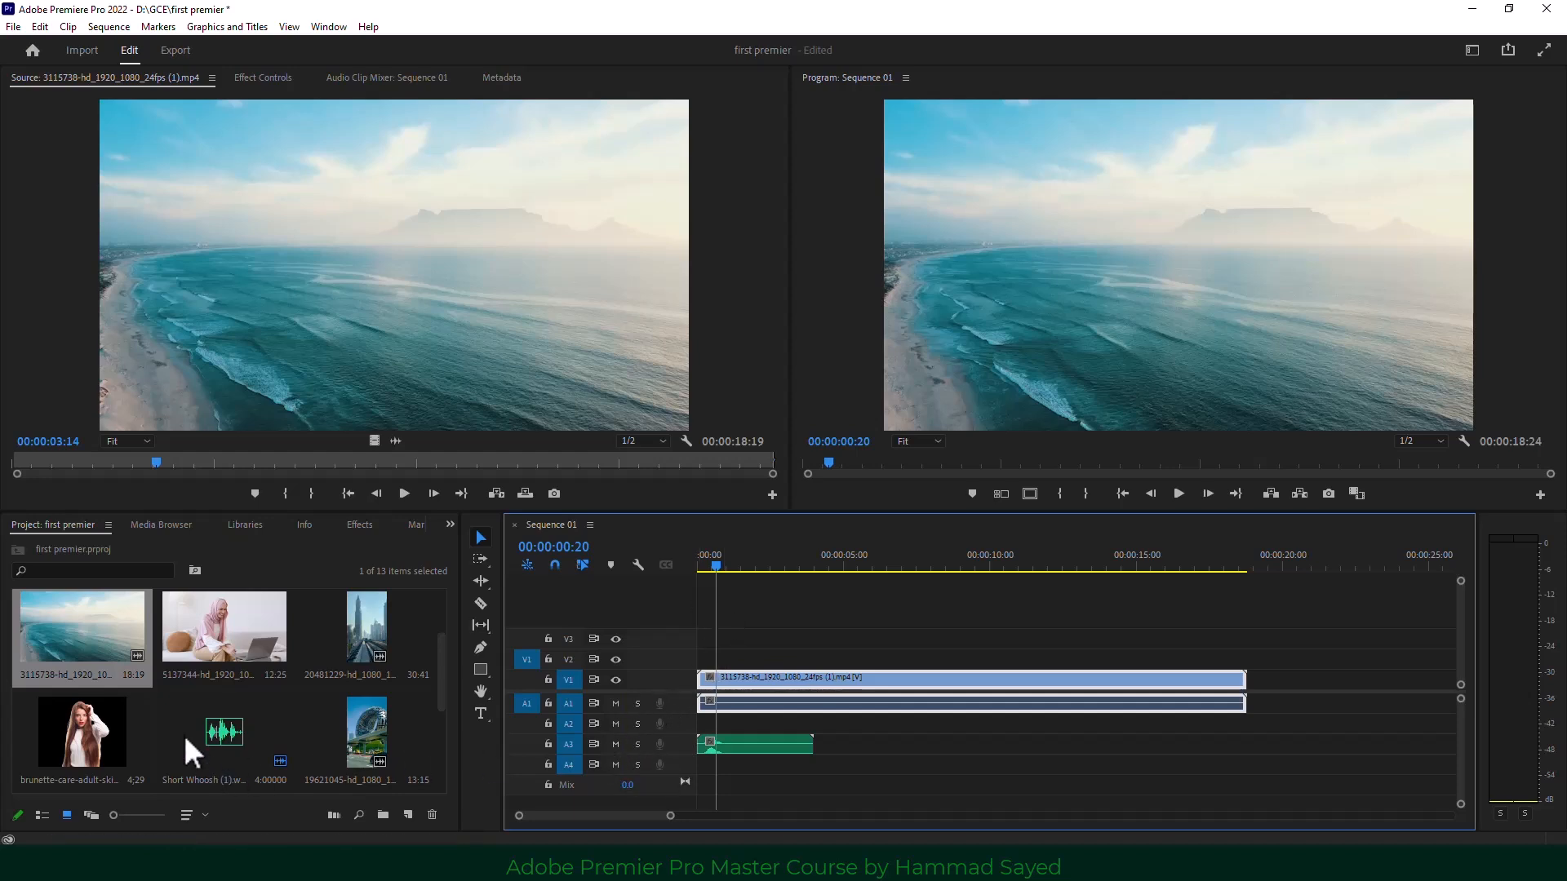
pyautogui.scroll(-3, 184, 734)
pyautogui.moveTo(242, 643); pyautogui.dragTo(694, 728)
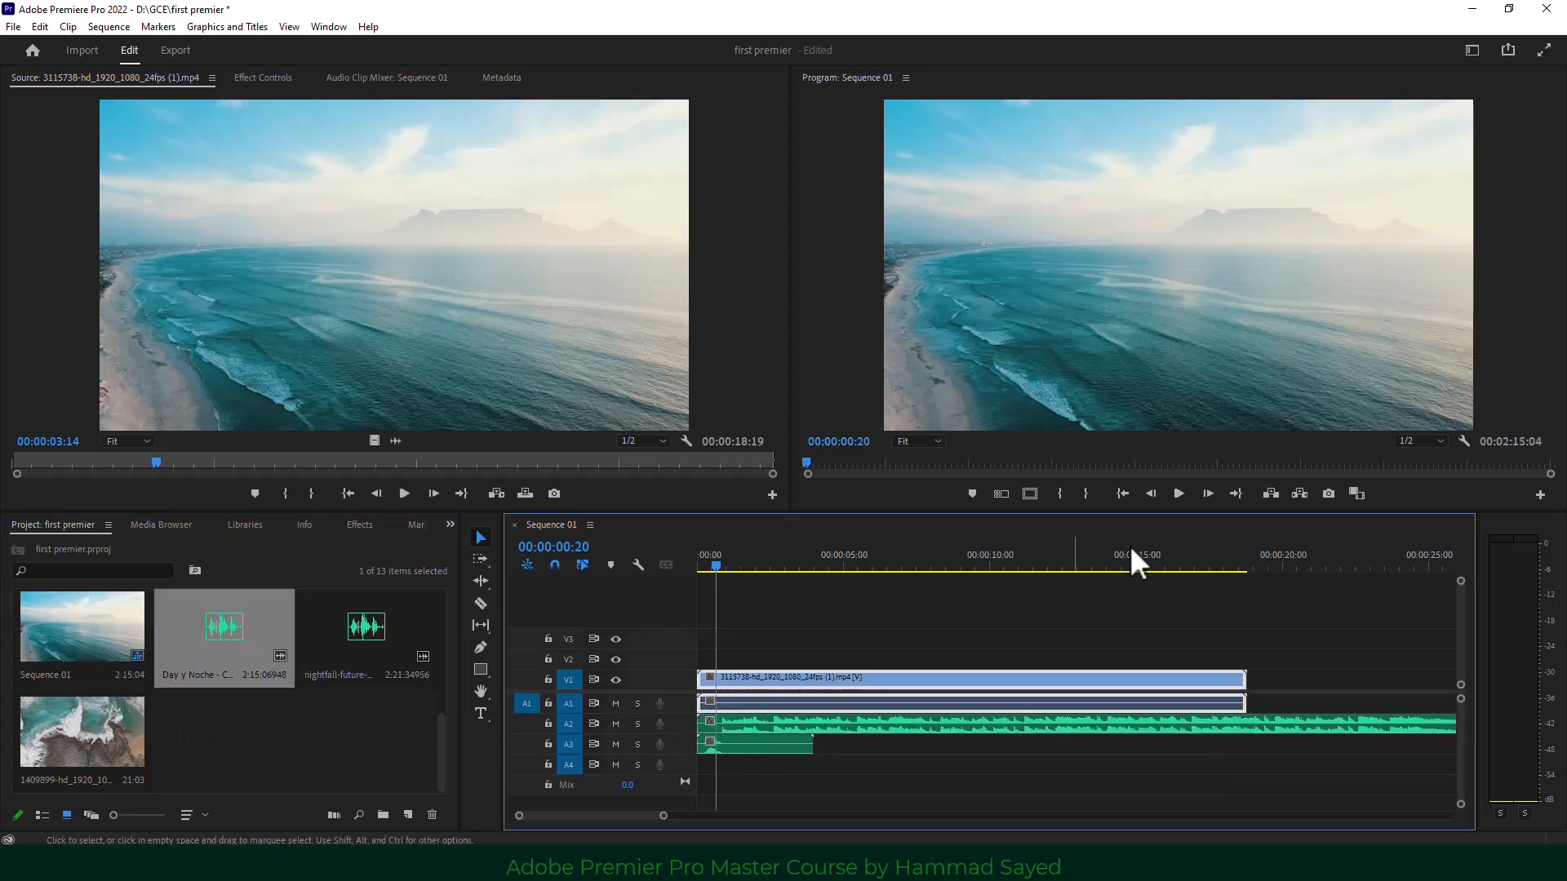
# Preview Sequence 01 with the Day y Noche music on A2 muted and unmuted, then lock A2.
pyautogui.click(1178, 493)
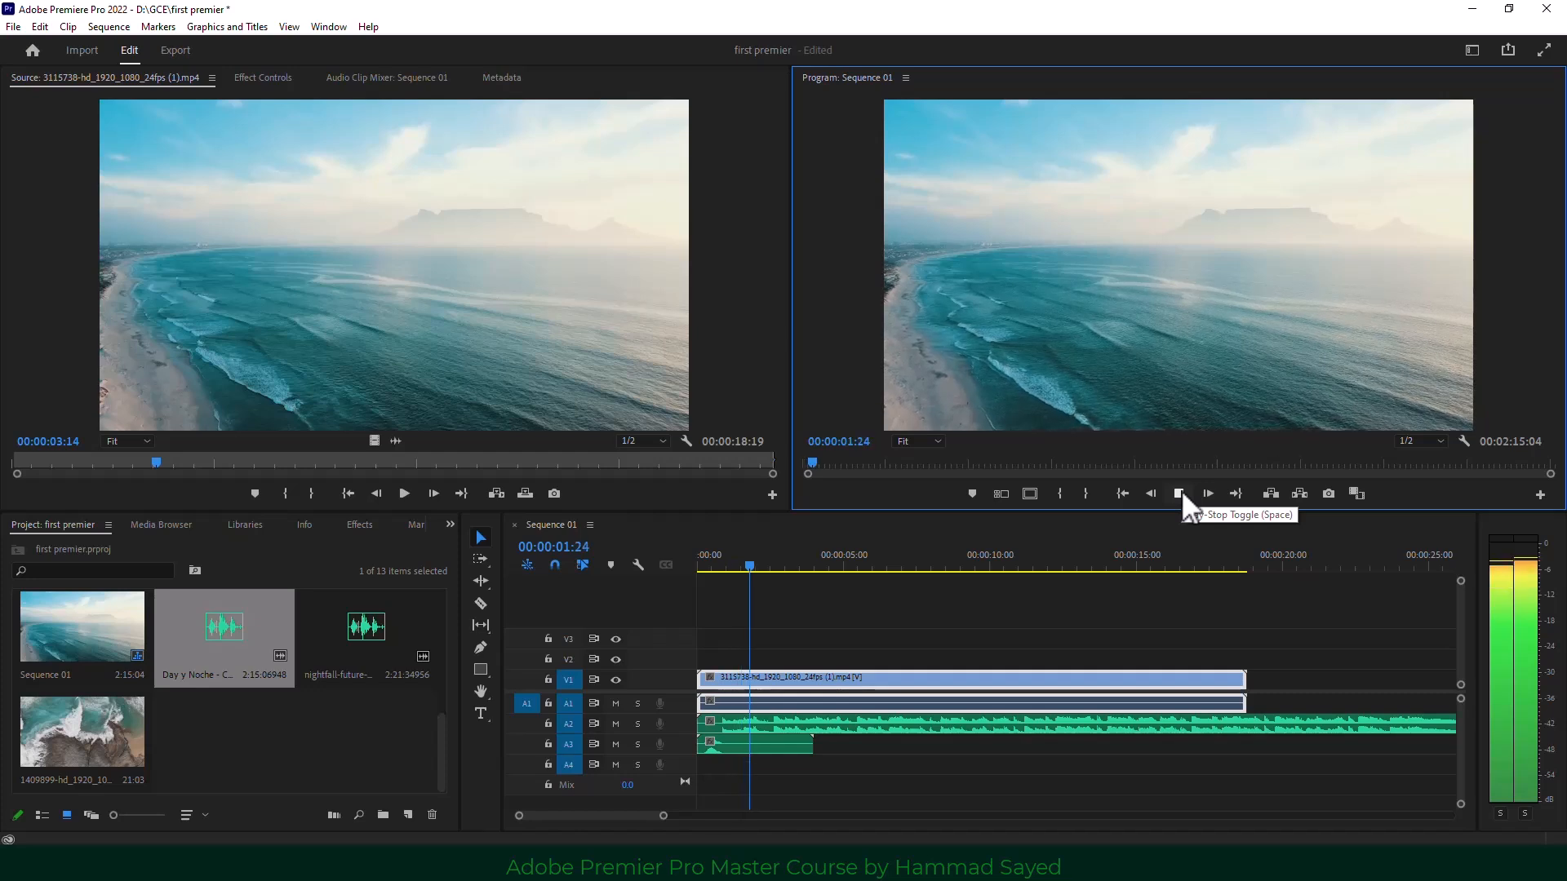
pyautogui.click(1179, 493)
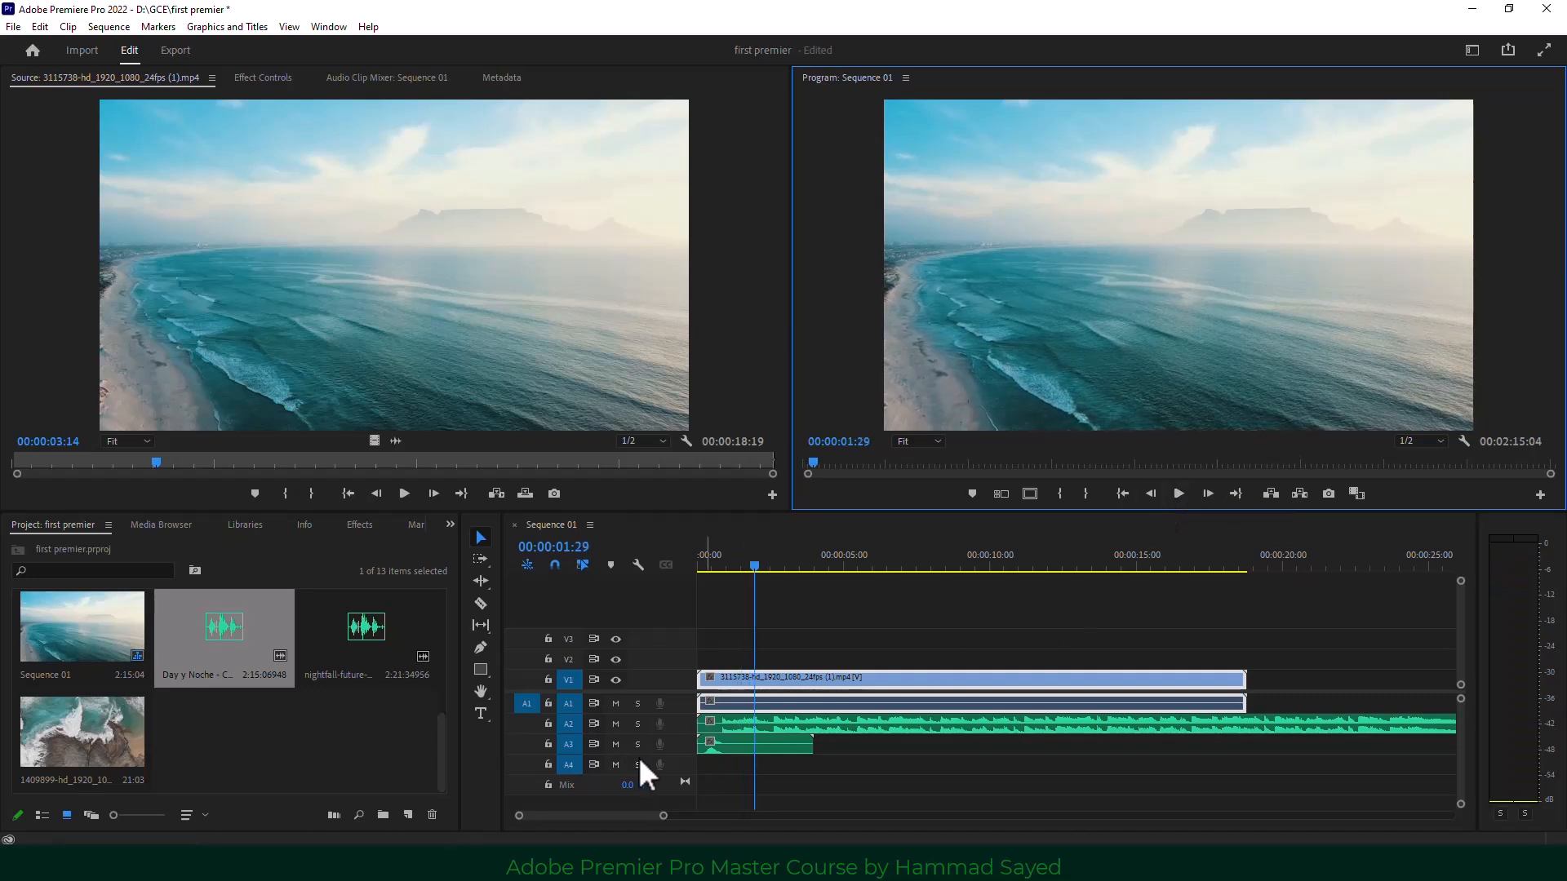
pyautogui.click(615, 723)
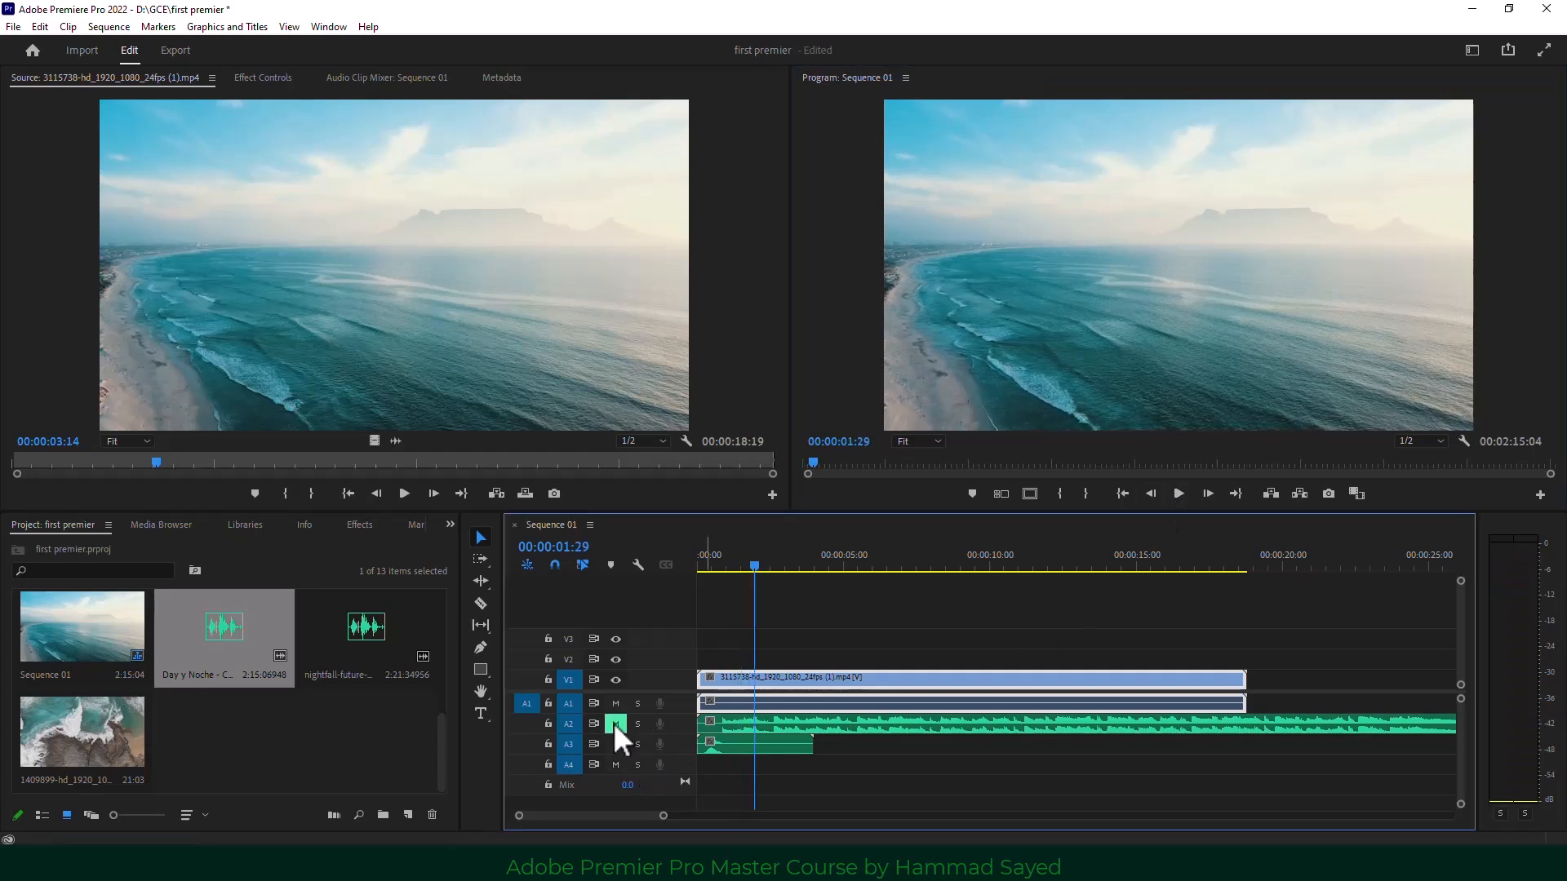
pyautogui.click(1179, 495)
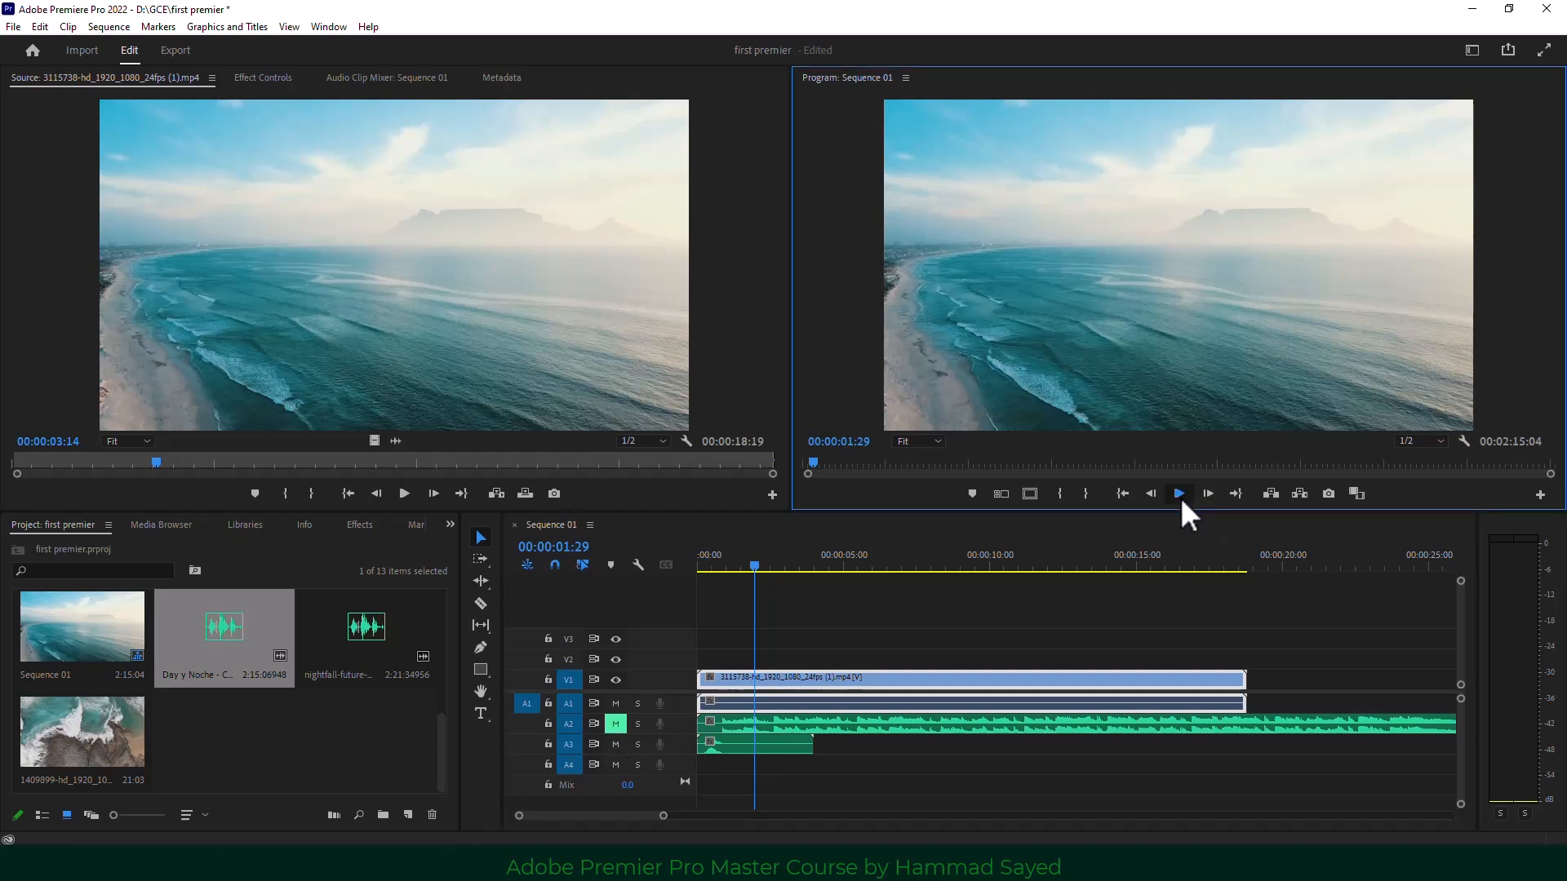
pyautogui.click(1178, 495)
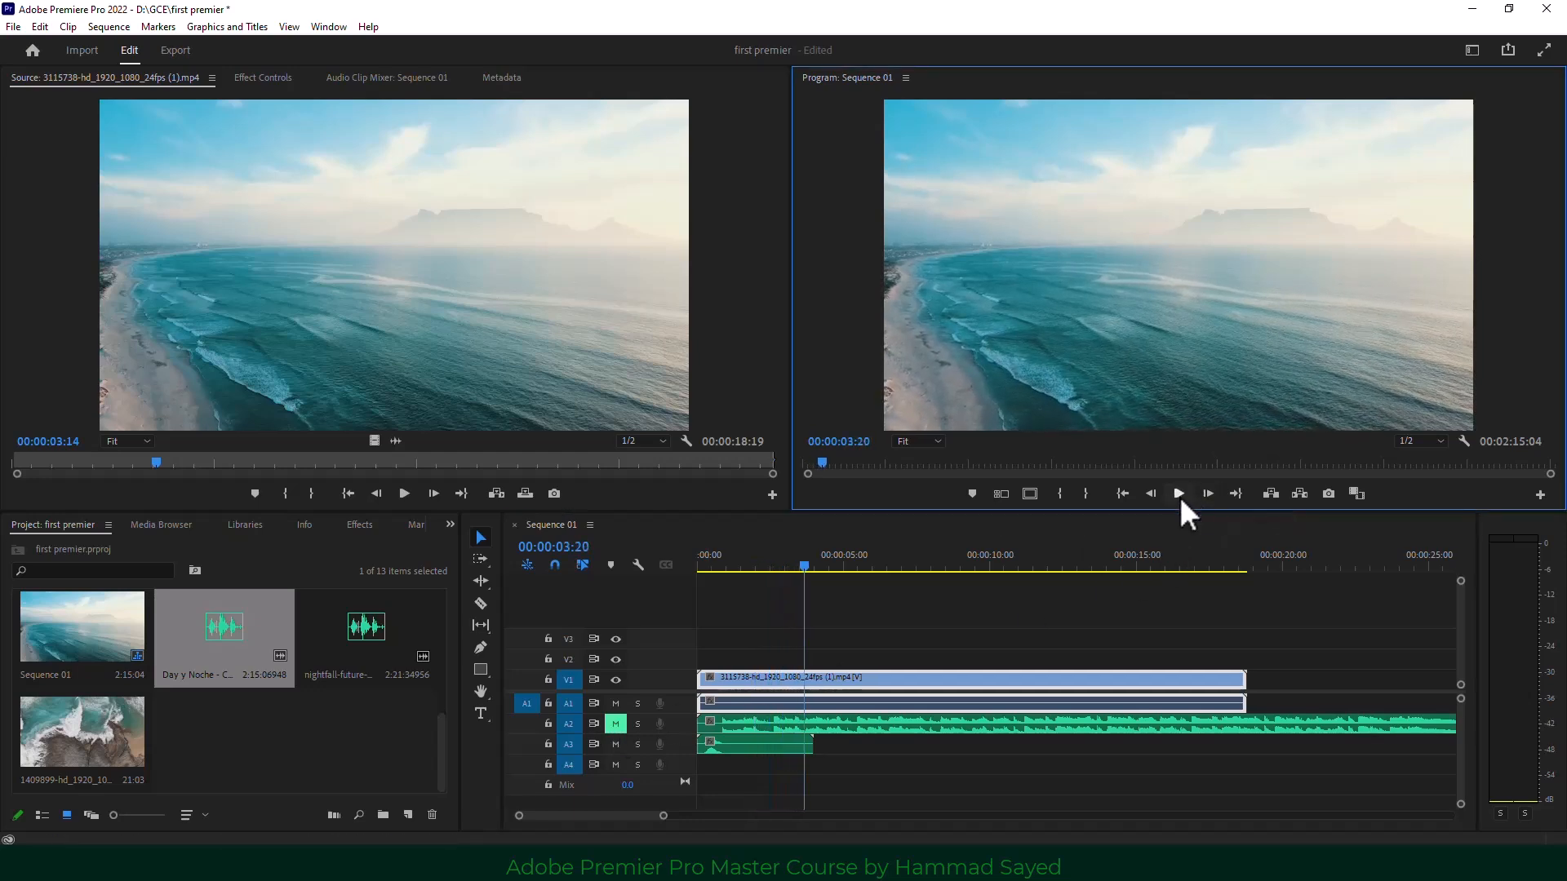
pyautogui.click(615, 723)
pyautogui.click(614, 723)
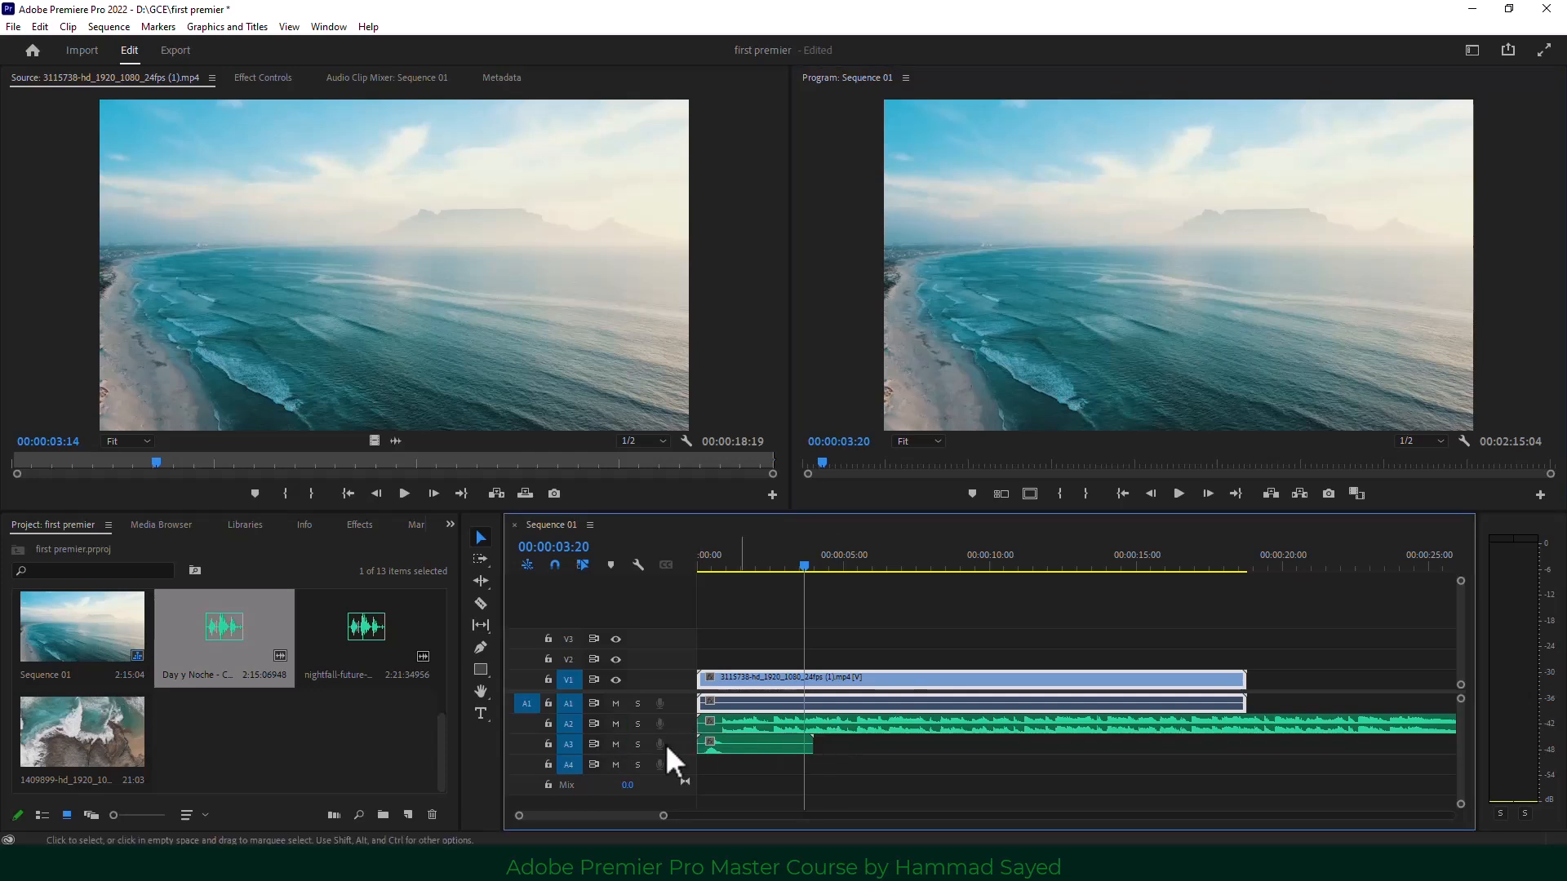
pyautogui.click(547, 723)
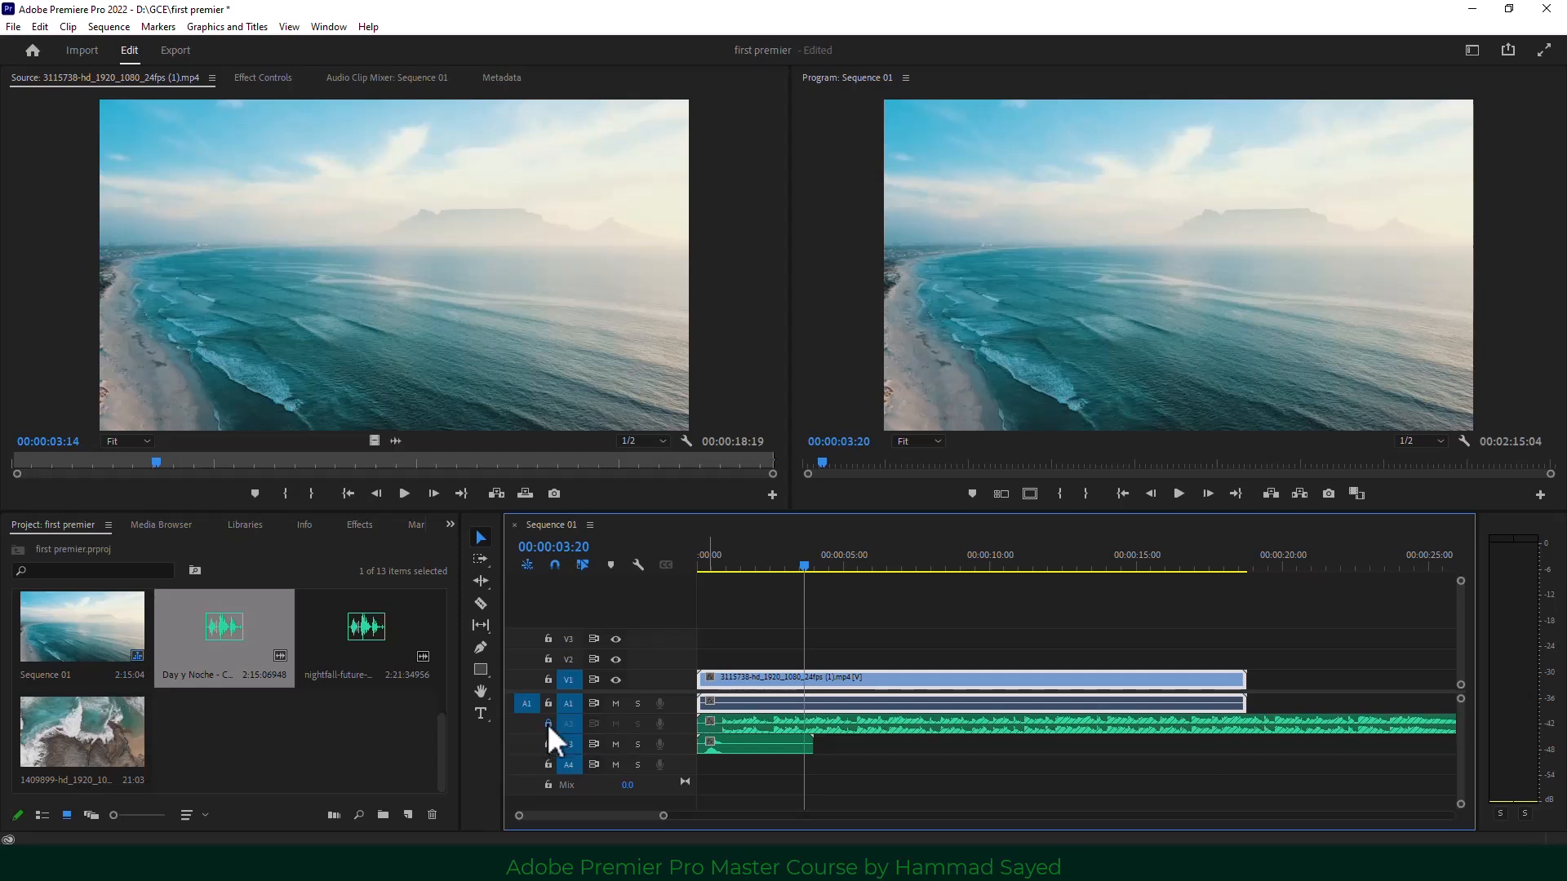
pyautogui.moveTo(804, 566); pyautogui.dragTo(758, 581)
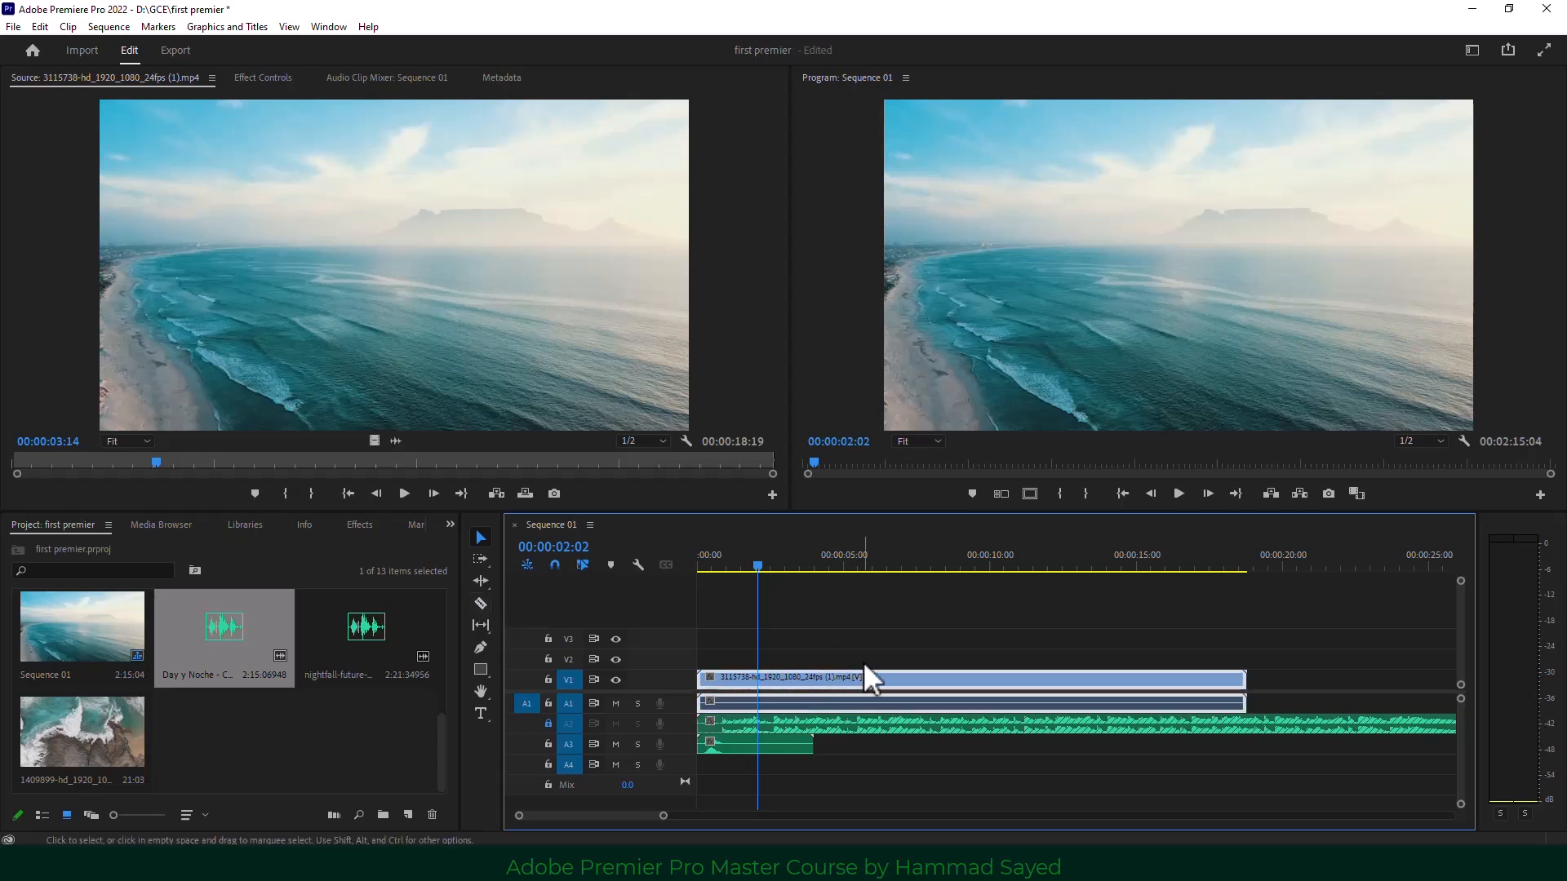
# With A2 unlocked, ripple-trim the clip starts to the playhead with Q, then undo it.
pyautogui.click(547, 723)
pyautogui.press('q')
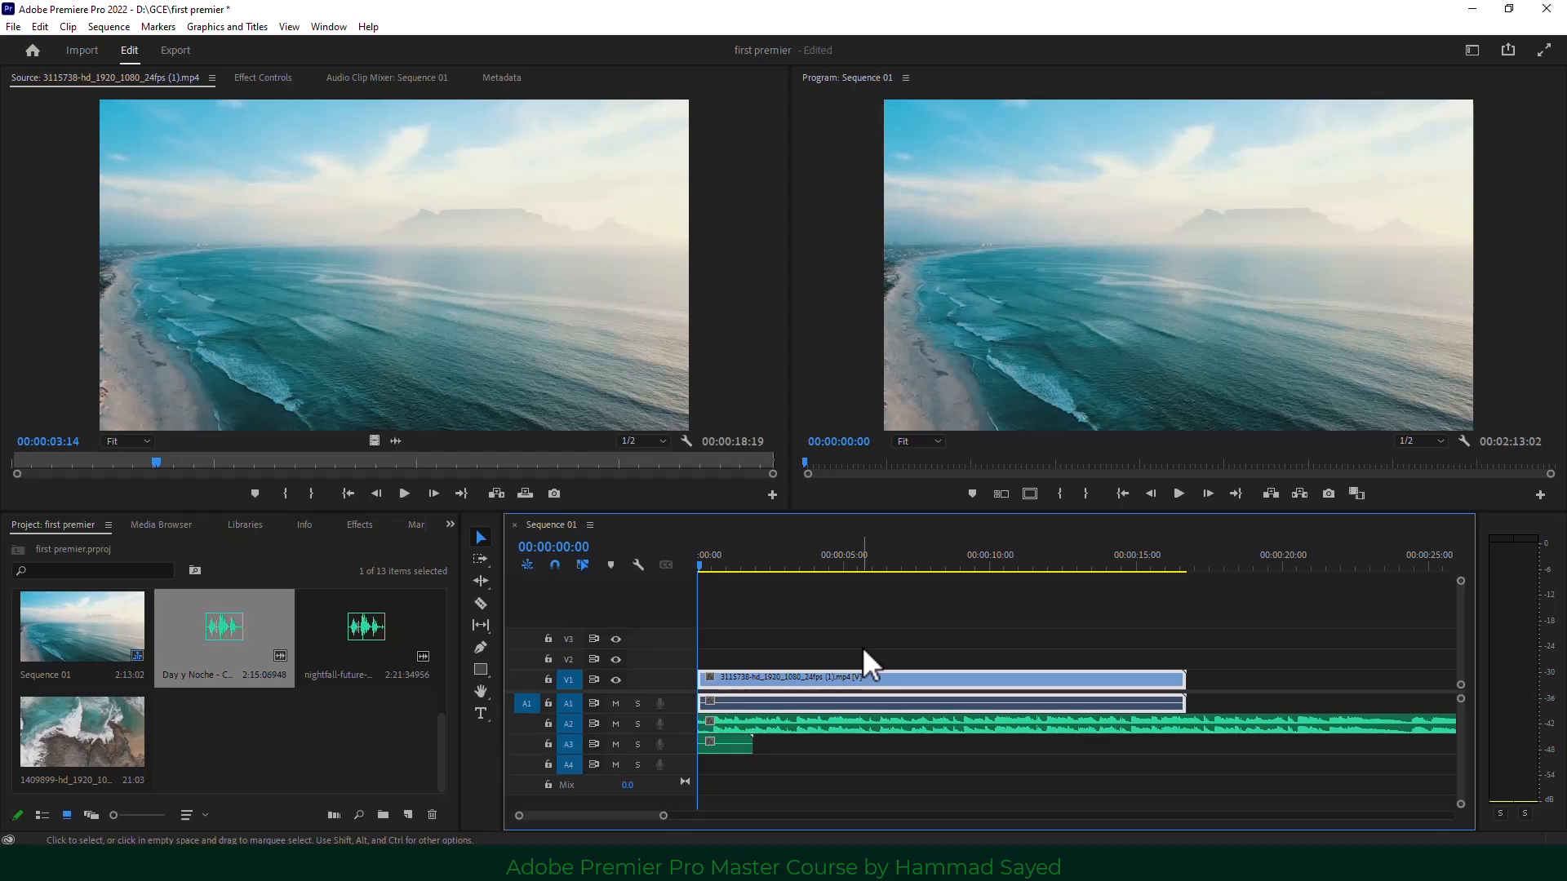
pyautogui.hotkey('ctrl', 'z')
pyautogui.click(788, 729)
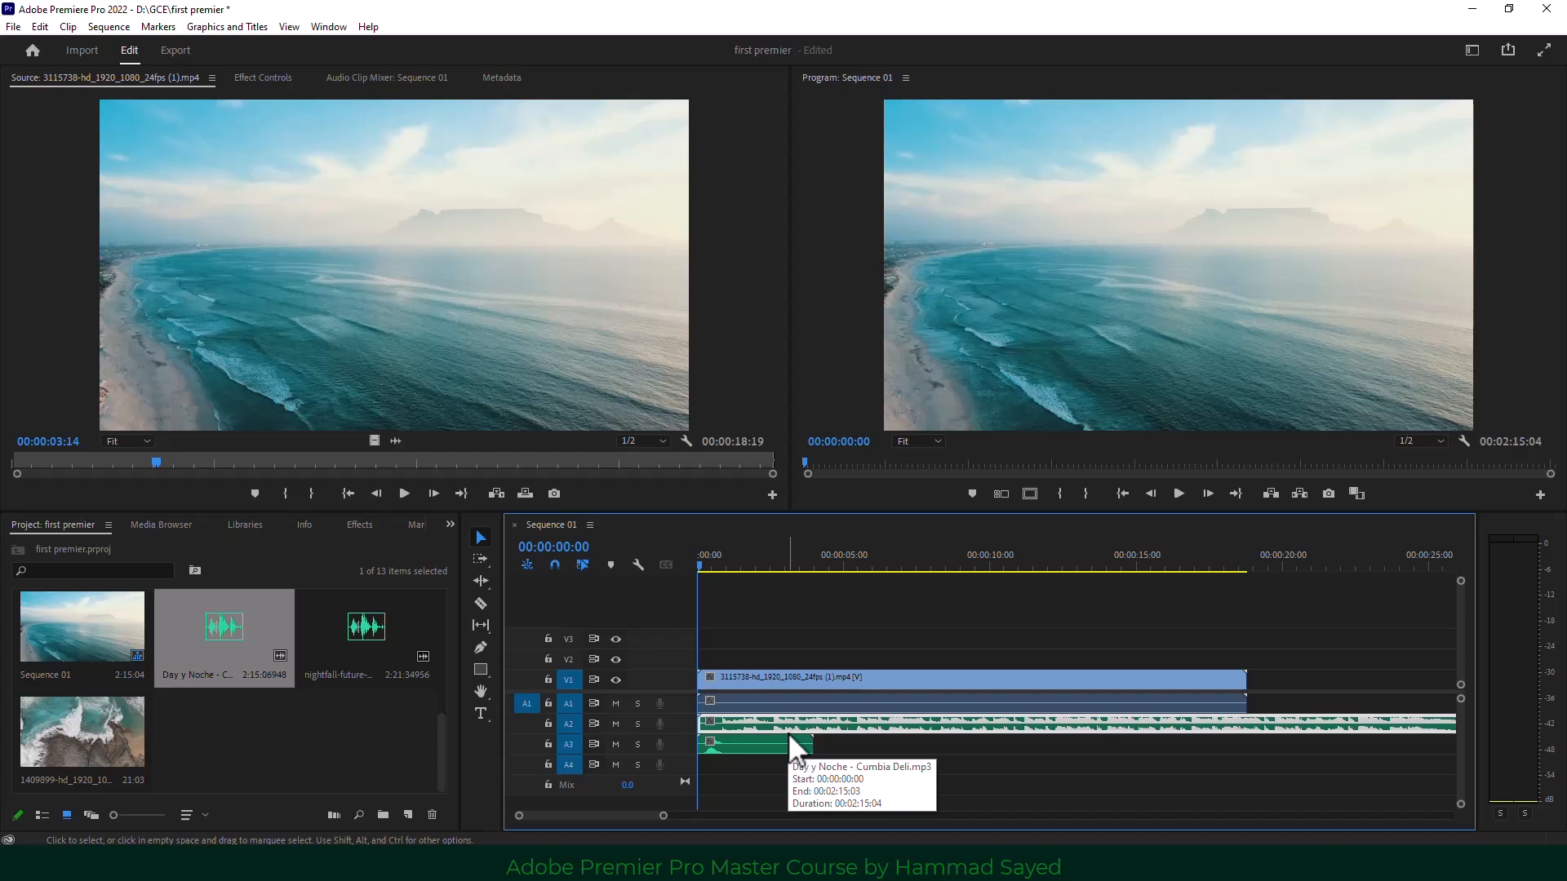
# Relock A2, ripple-trim the clips at 00:00:03:13, undo it, and unlock A2.
pyautogui.click(548, 724)
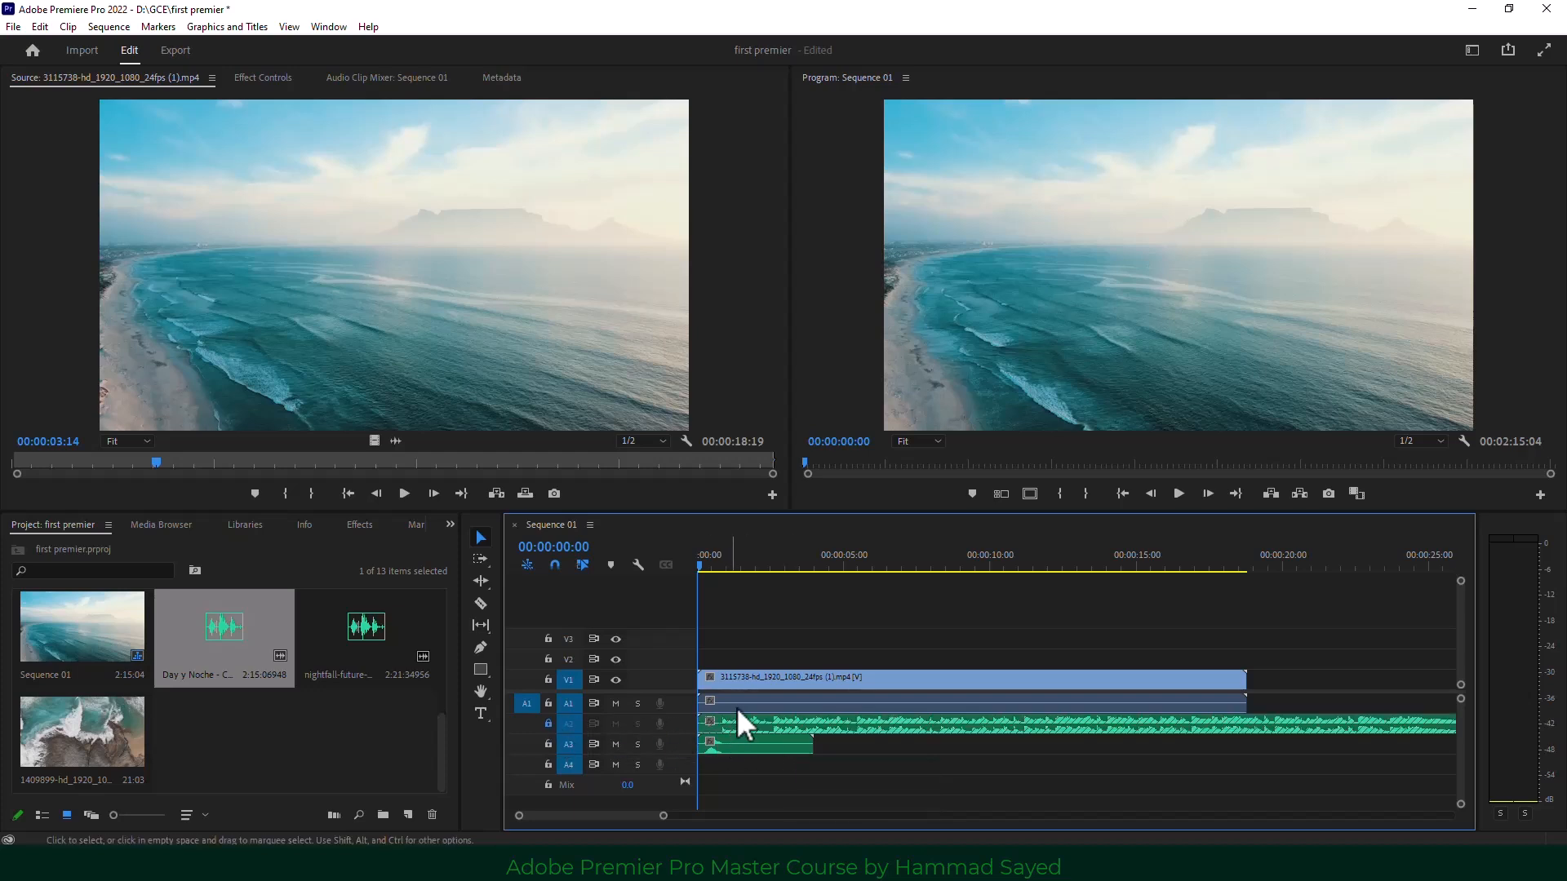
pyautogui.moveTo(707, 561); pyautogui.dragTo(798, 576)
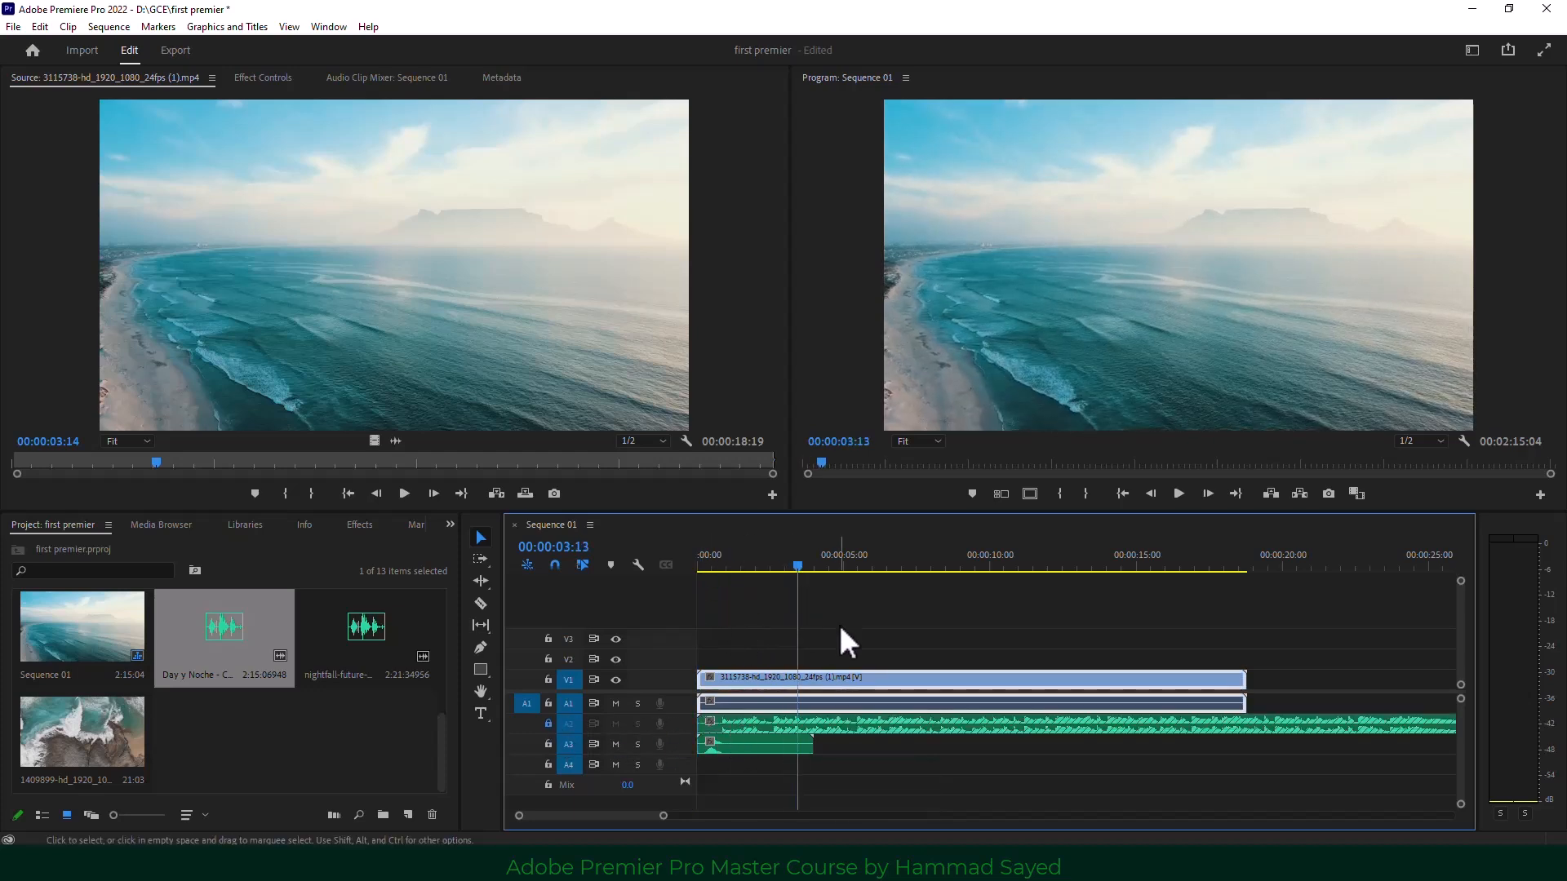
pyautogui.press('q')
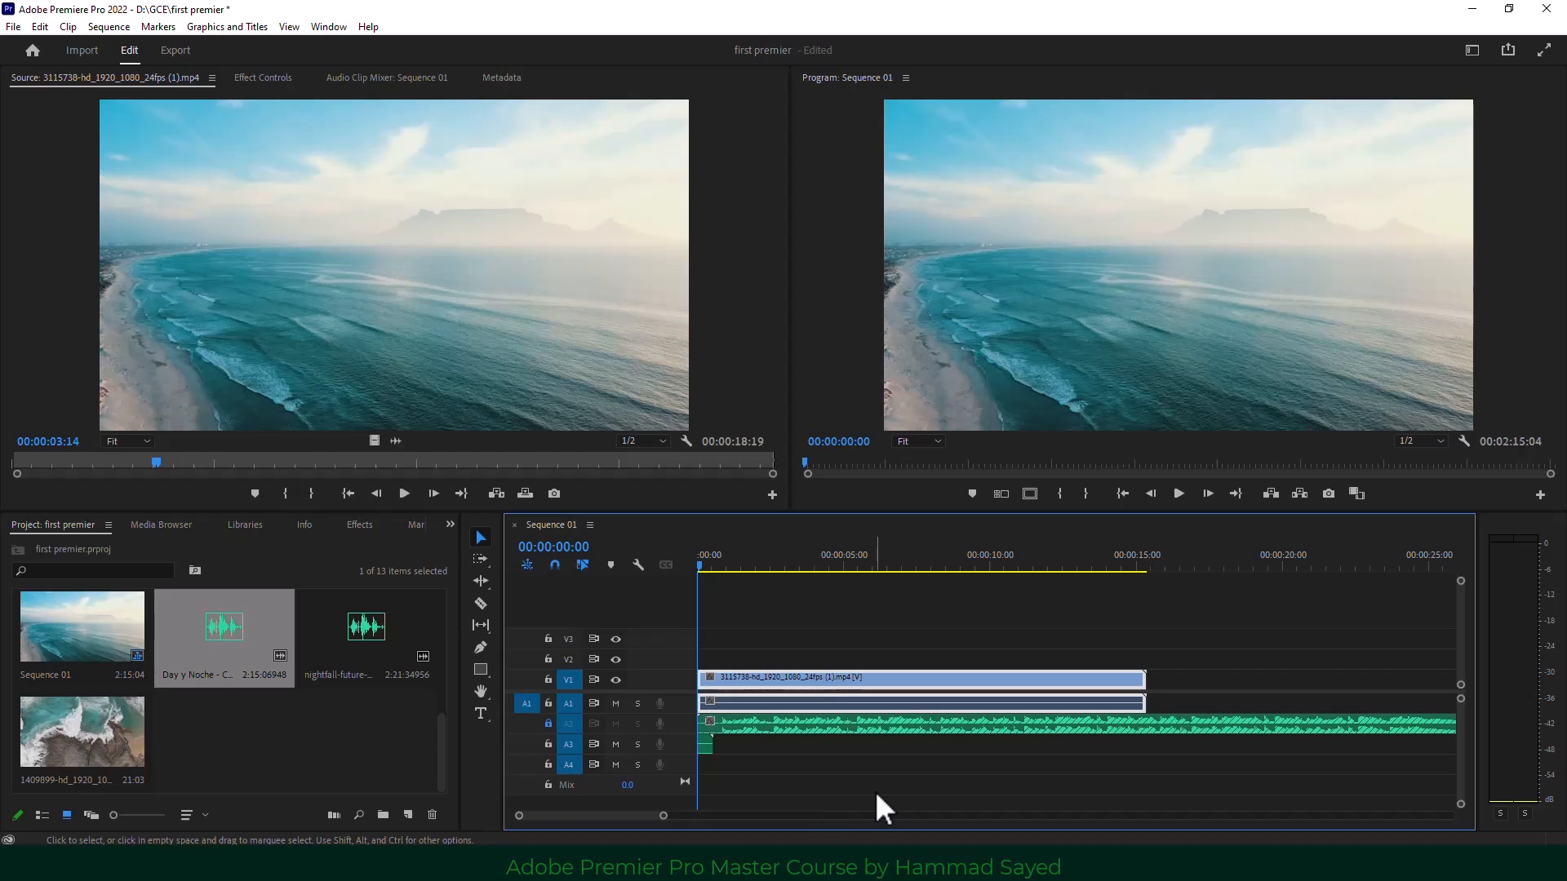
pyautogui.hotkey('ctrl', 'z')
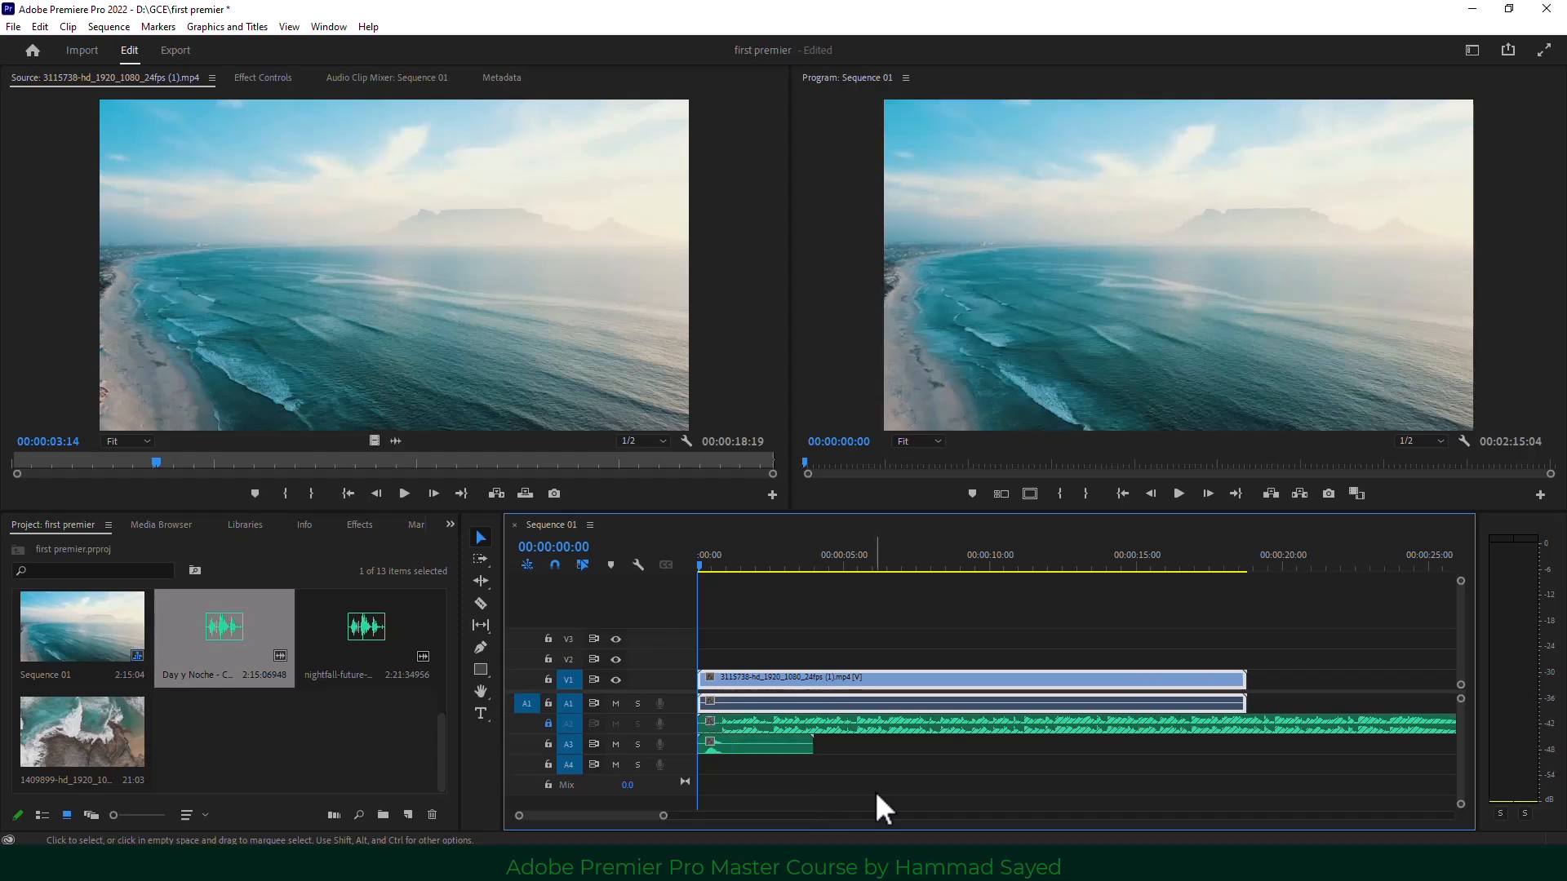
pyautogui.click(548, 723)
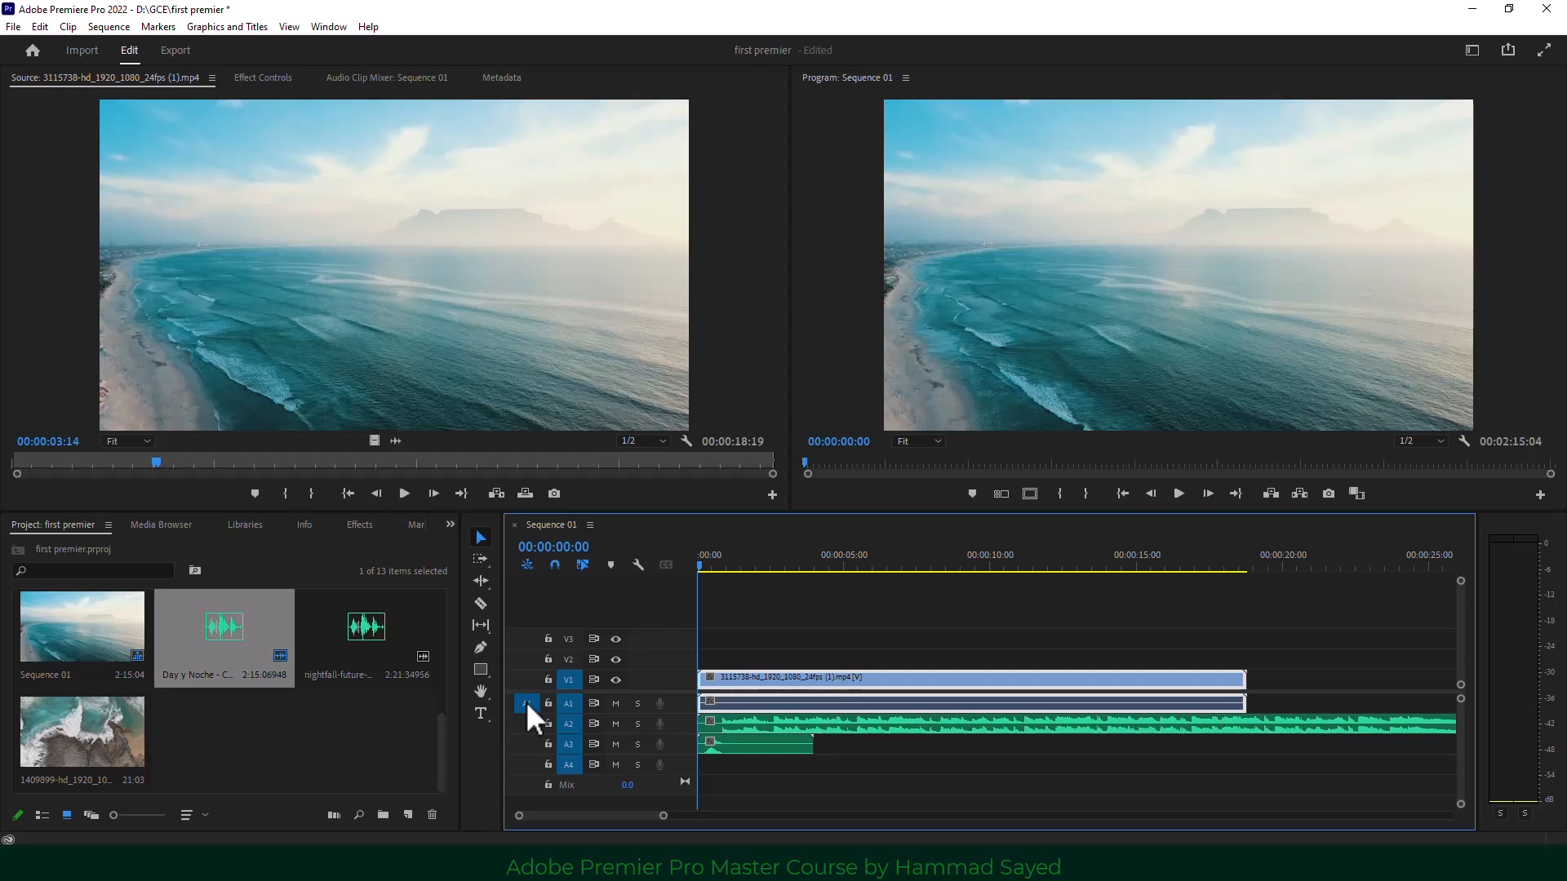
# Delete all clips from the sequence, then restore them with Ctrl+Z.
pyautogui.moveTo(1356, 614); pyautogui.dragTo(794, 806)
pyautogui.press('Delete')
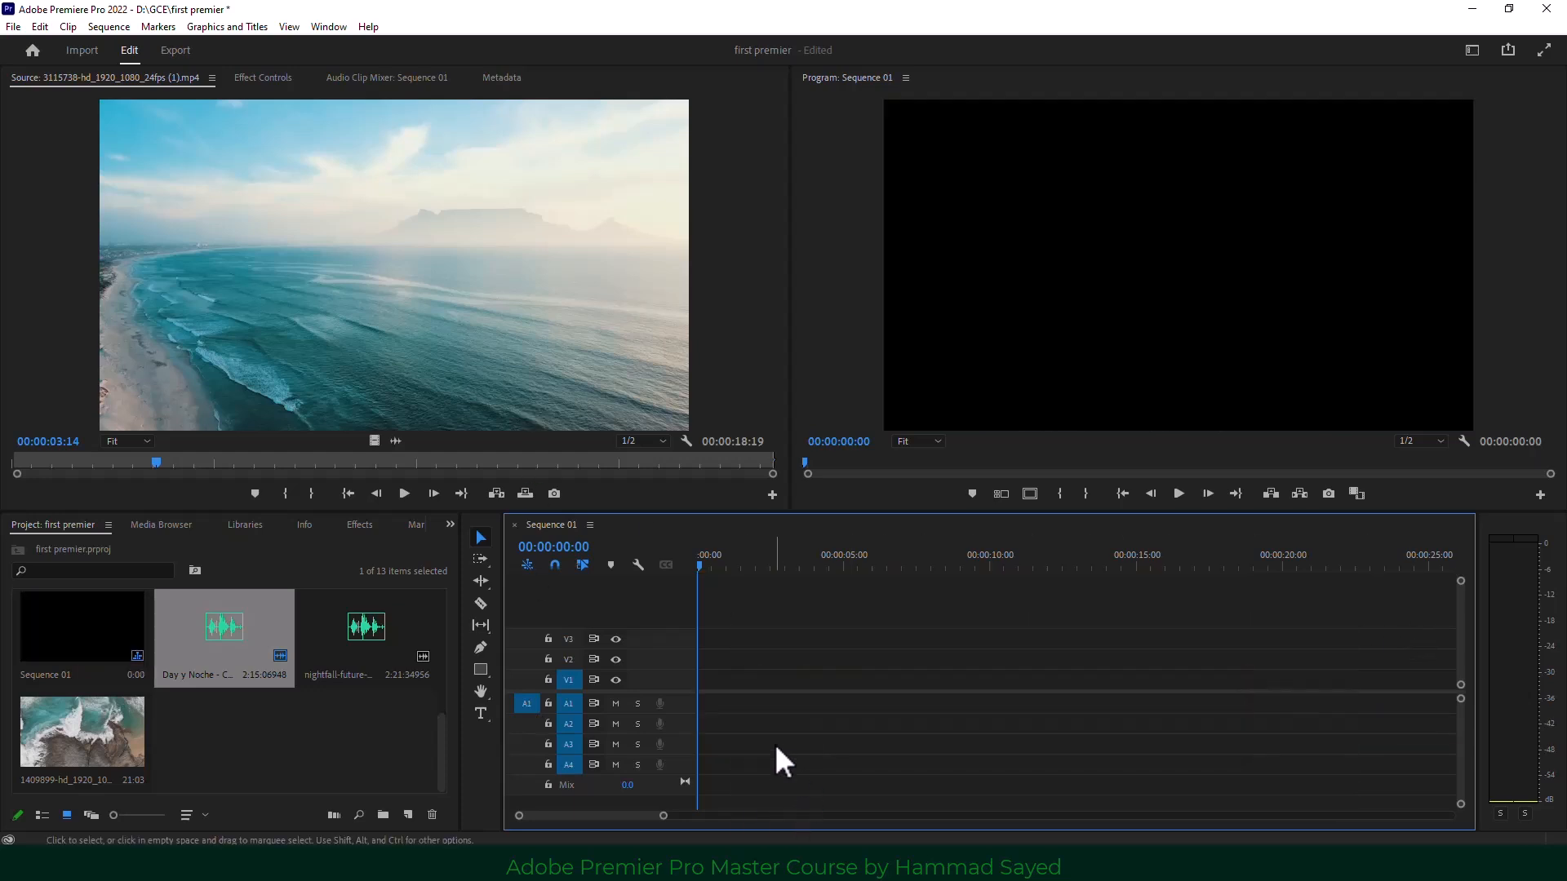
pyautogui.click(486, 327)
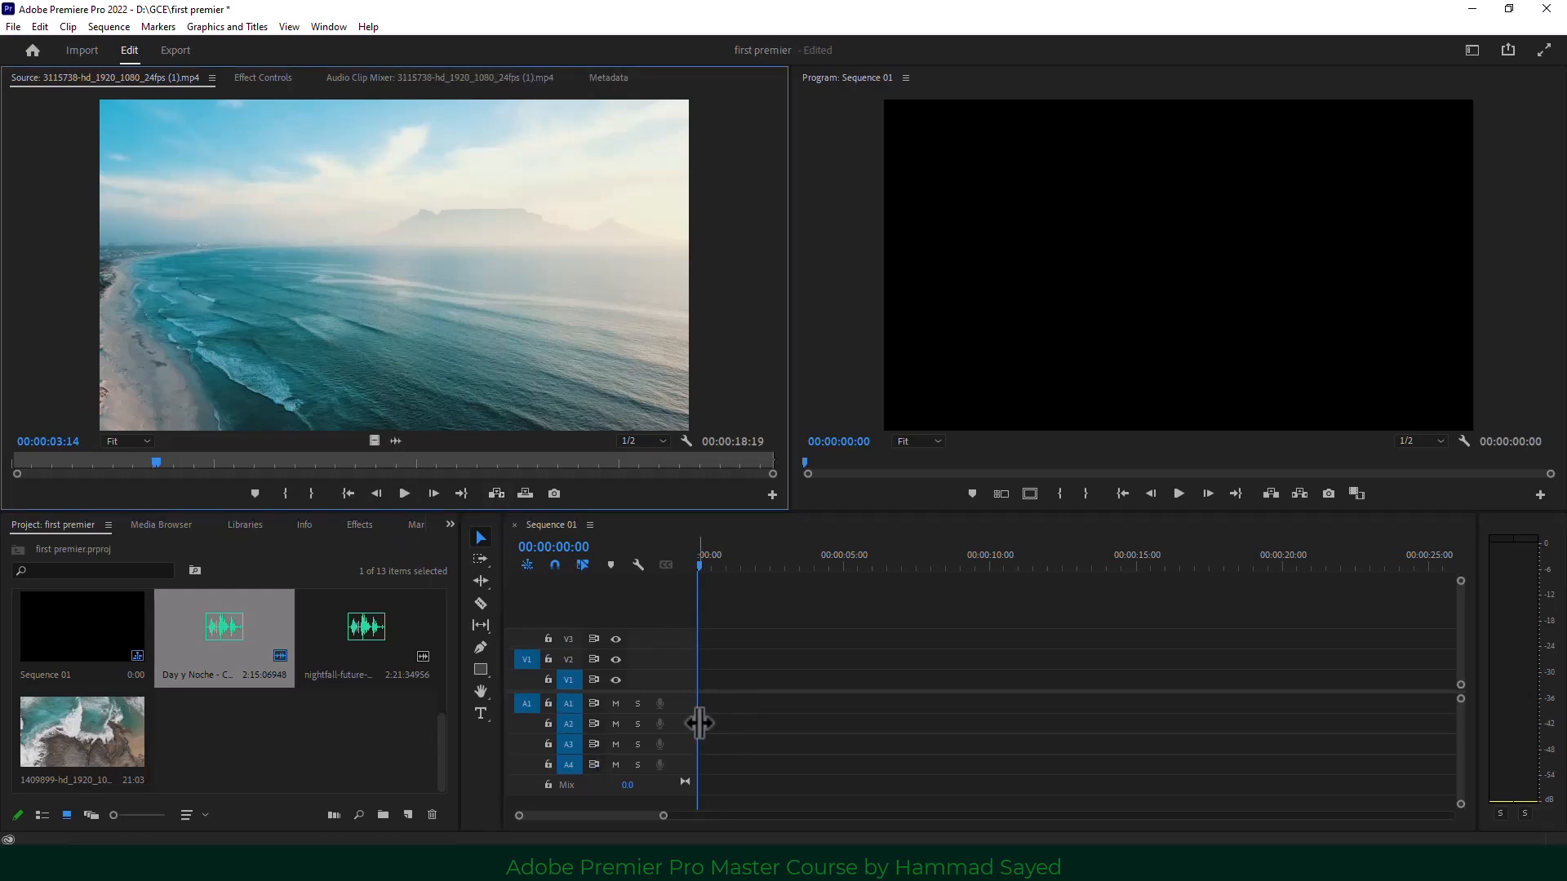
pyautogui.hotkey('ctrl', 'z')
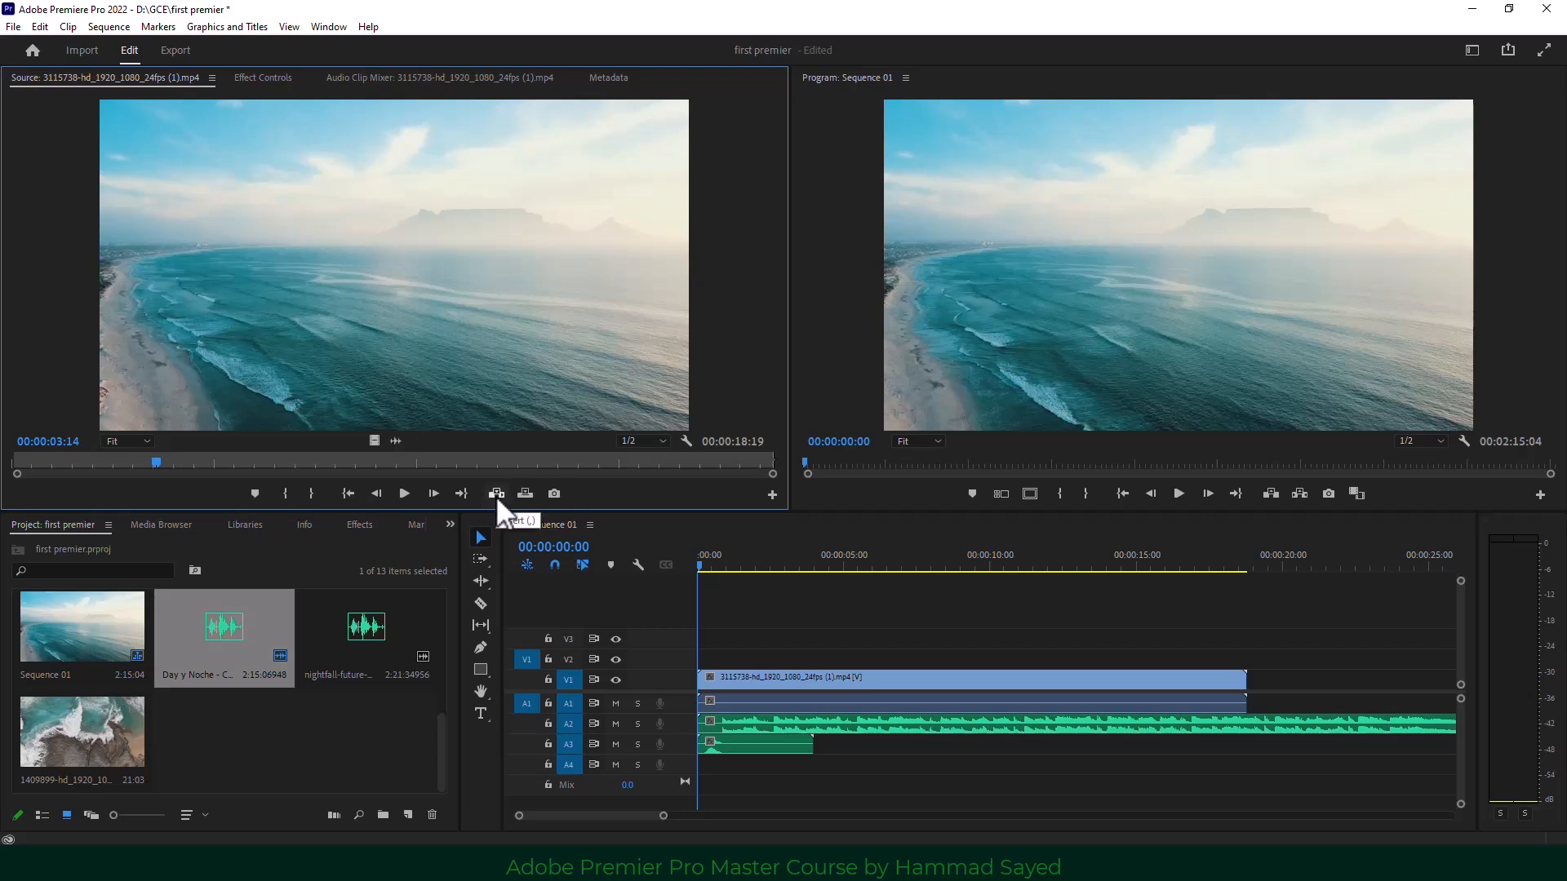
# In the Source Monitor, mark In at 00:00:09:11 and Out at 00:00:13:01 on the beach clip.
pyautogui.moveTo(178, 460); pyautogui.dragTo(547, 474)
pyautogui.click(286, 493)
pyautogui.click(311, 492)
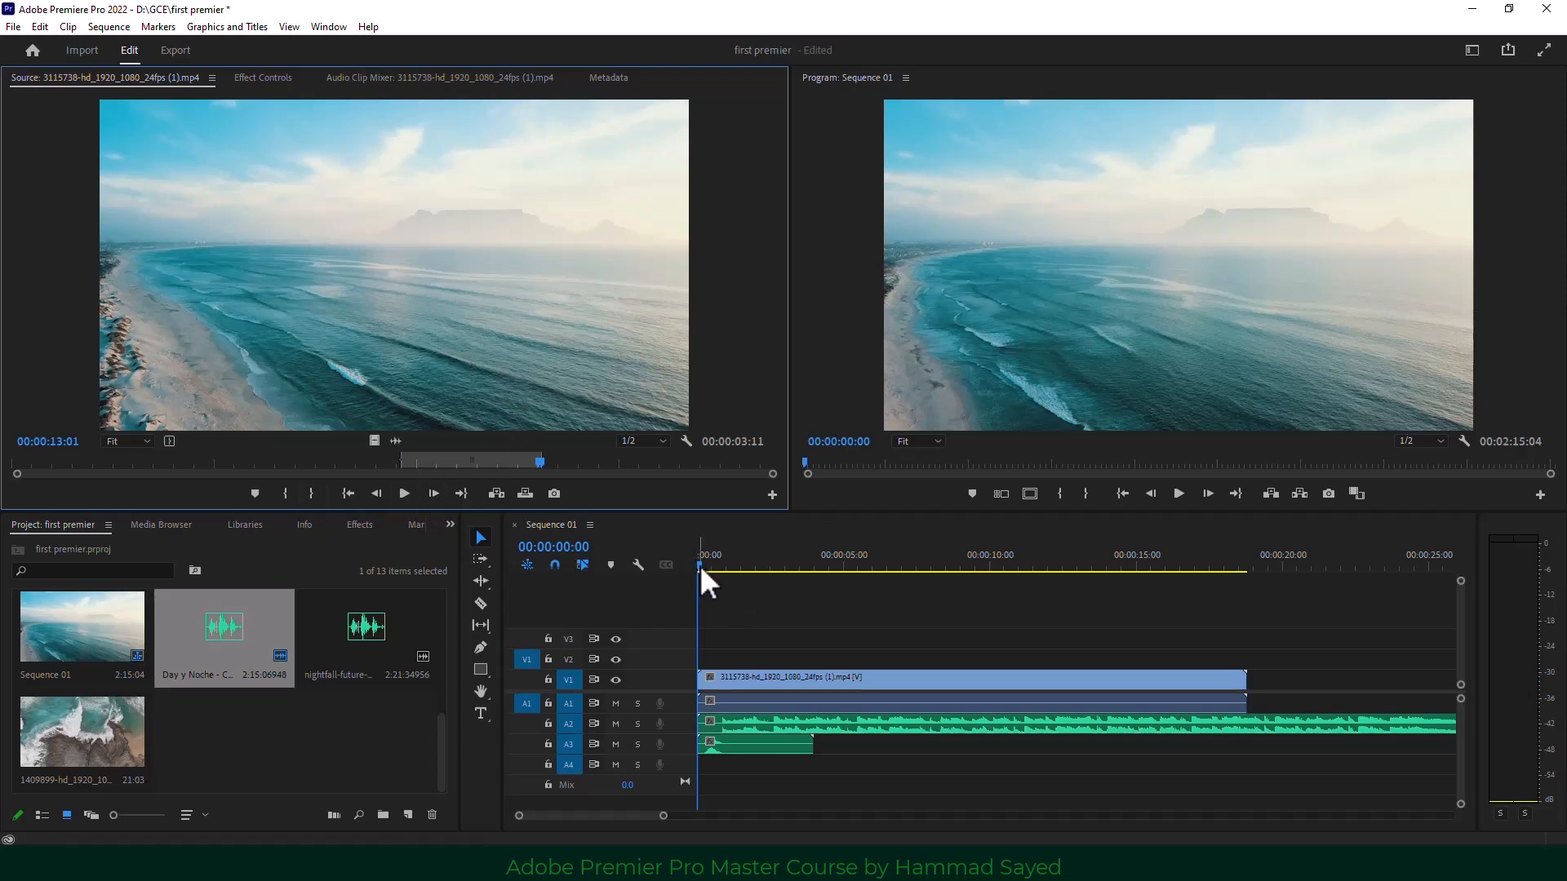
pyautogui.moveTo(699, 564); pyautogui.dragTo(940, 575)
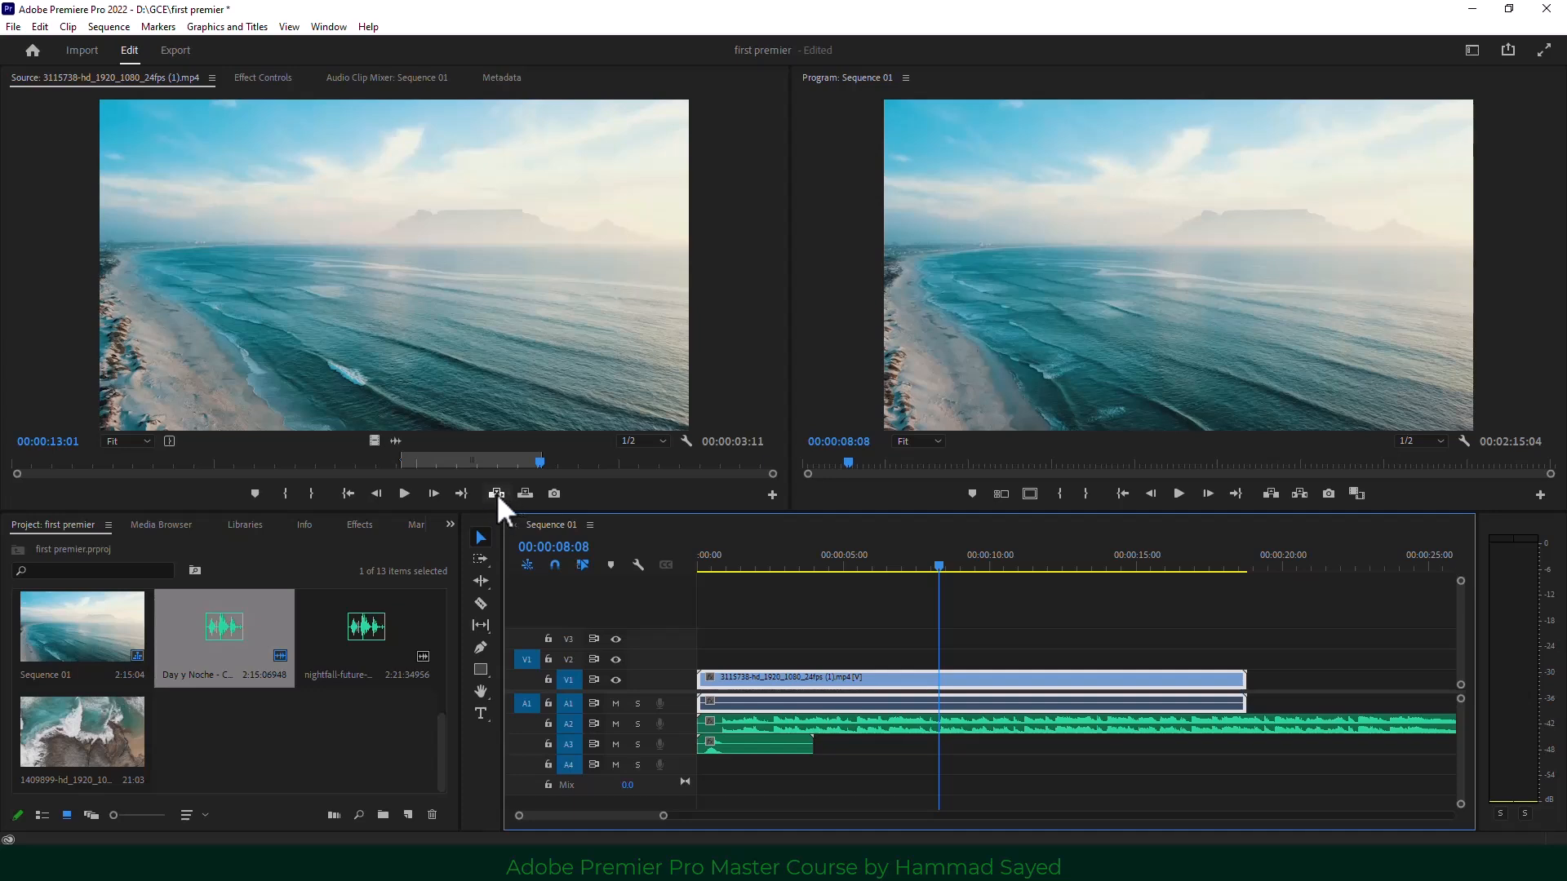
# Insert the marked beach range at the playhead, undo it, and park the playhead at 00:00:06:13.
pyautogui.click(496, 493)
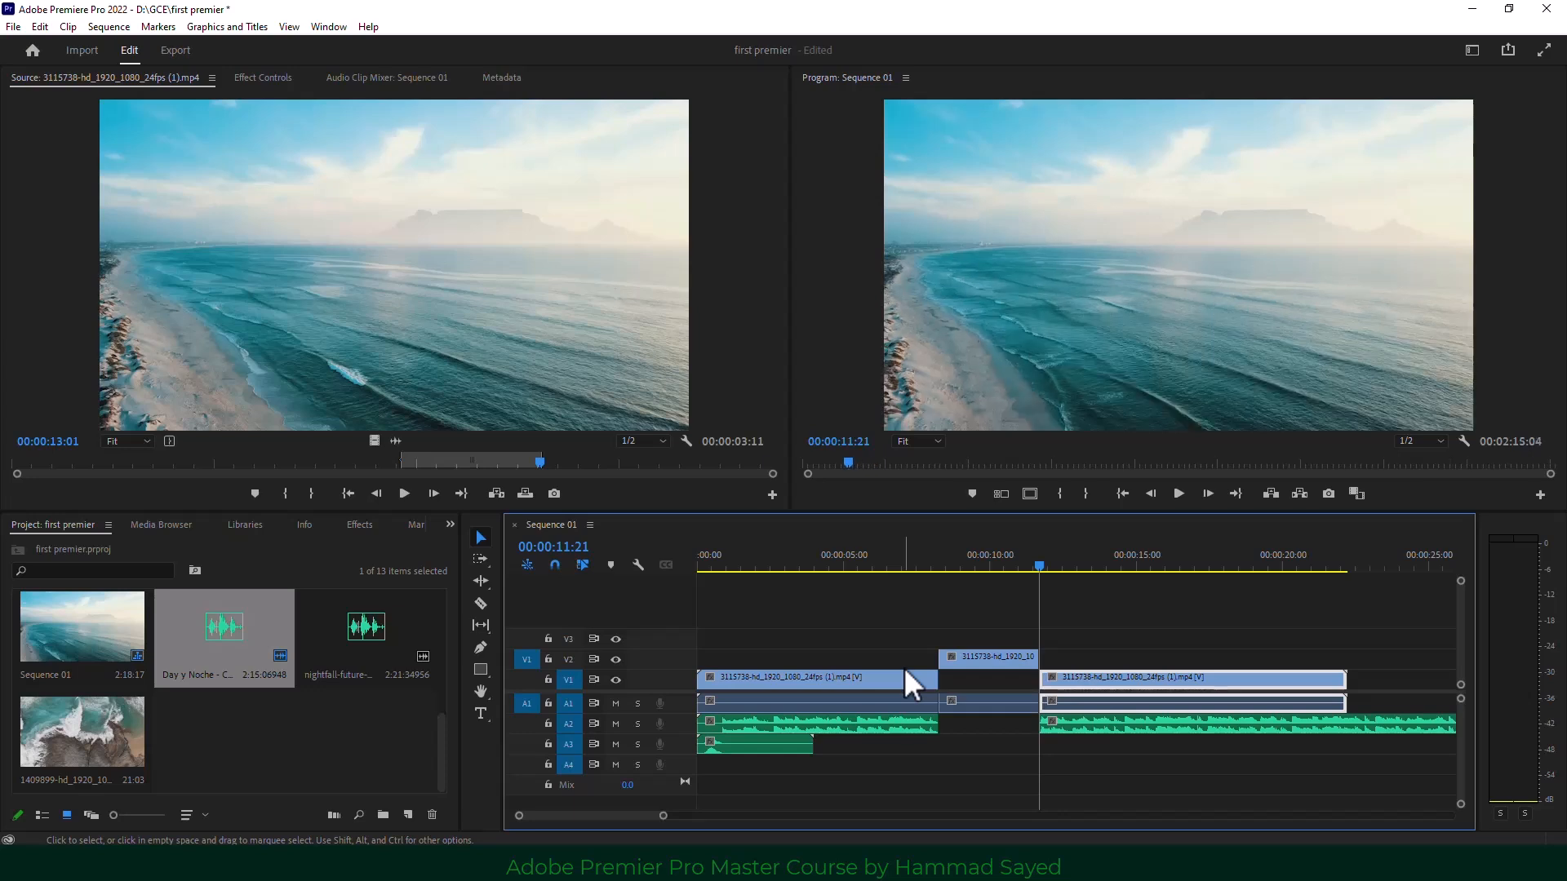
pyautogui.press('q')
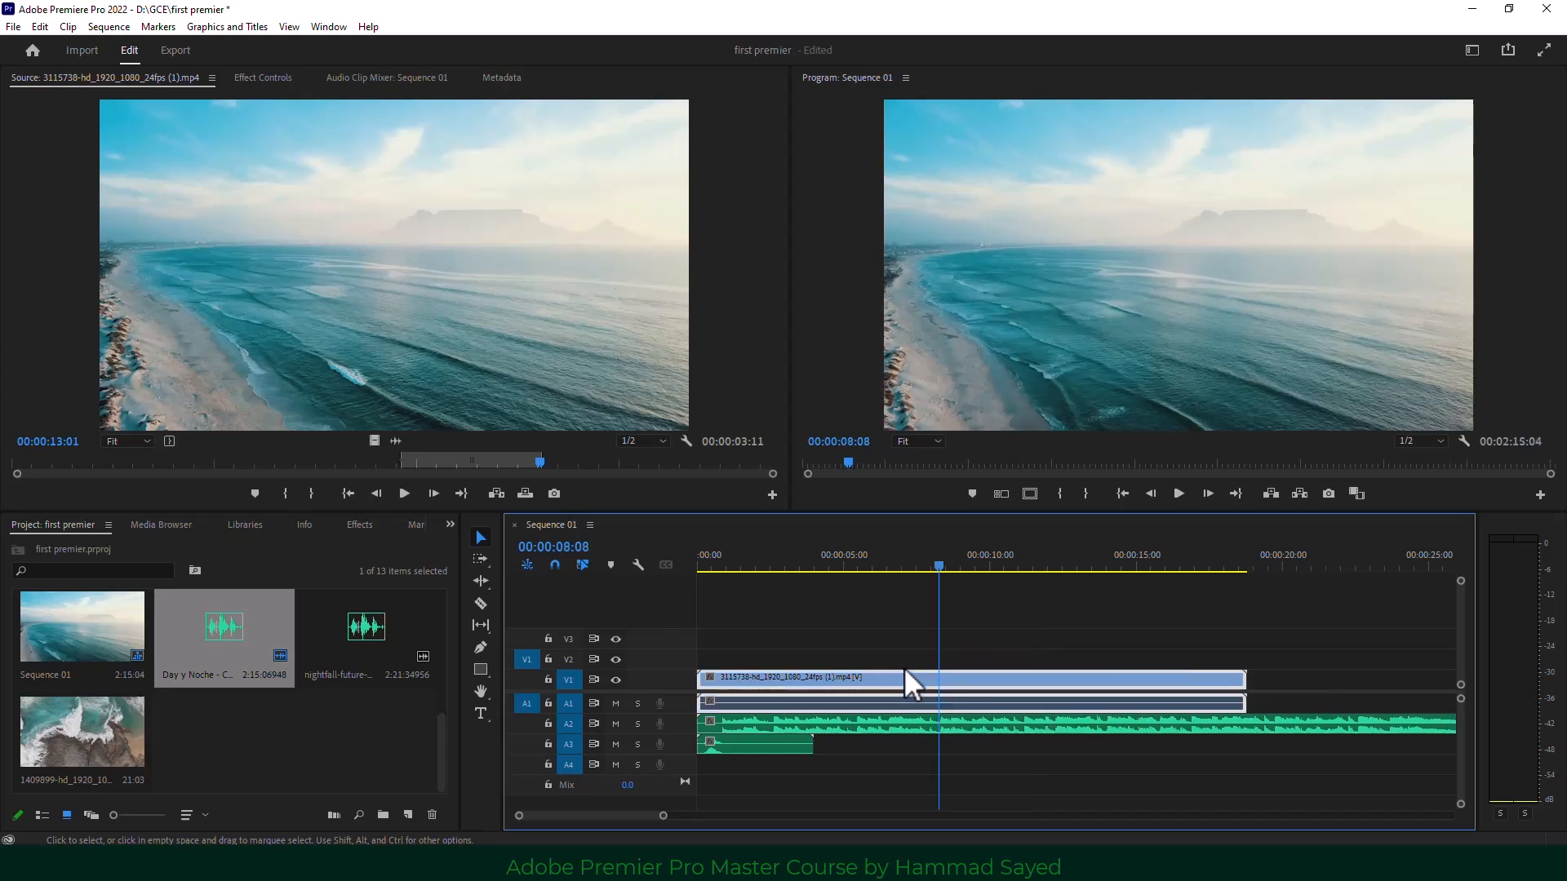
pyautogui.click(866, 776)
pyautogui.click(885, 563)
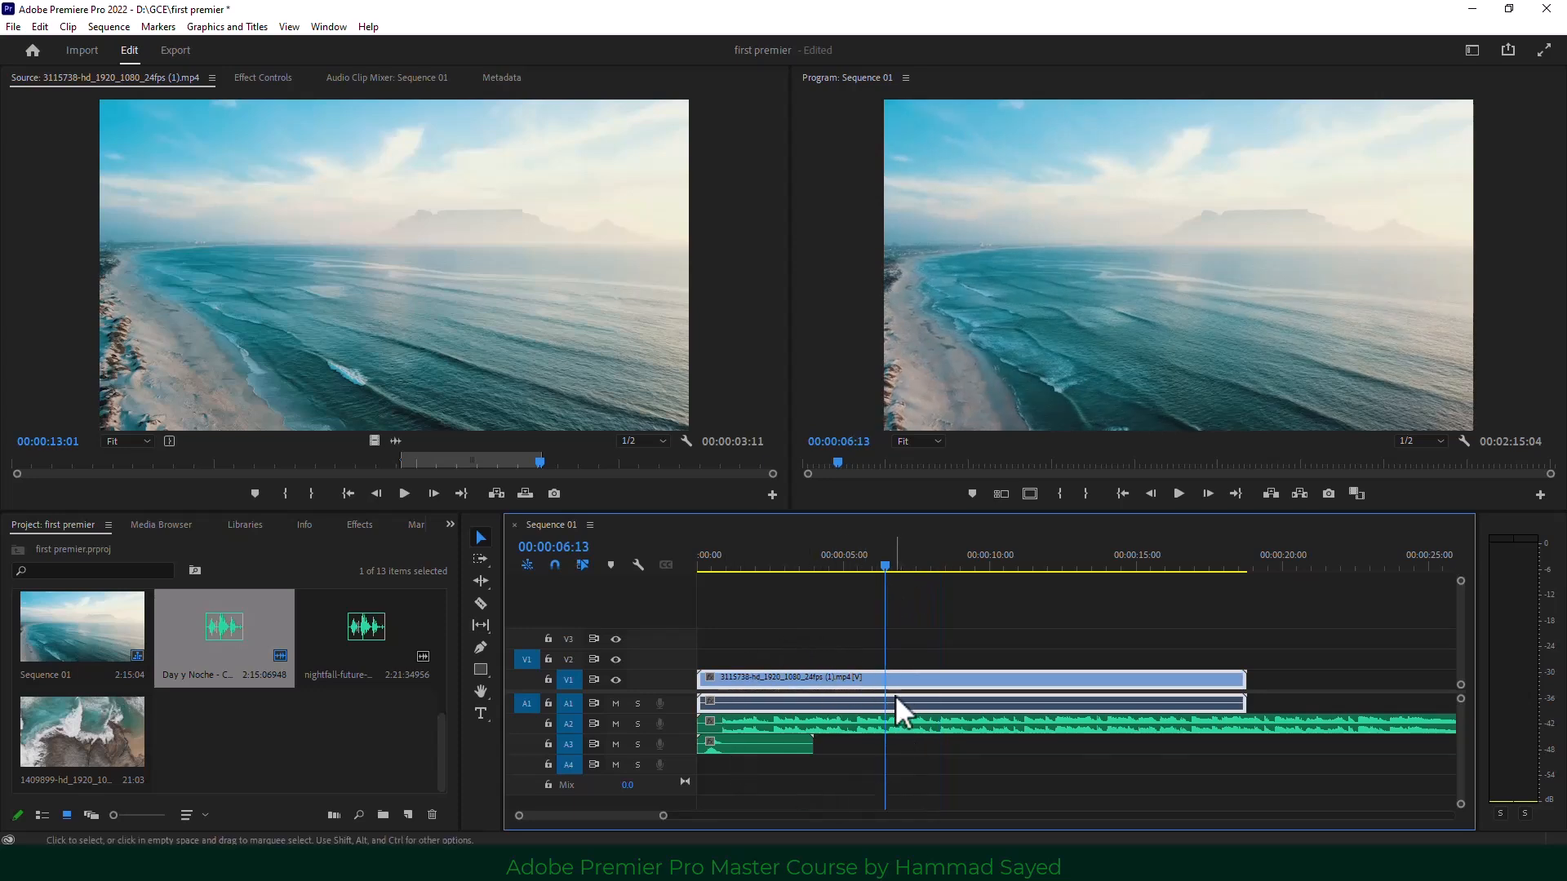
# Patch source audio to track A4, insert the clip at 00:00:07:02, then undo the insert.
pyautogui.click(523, 765)
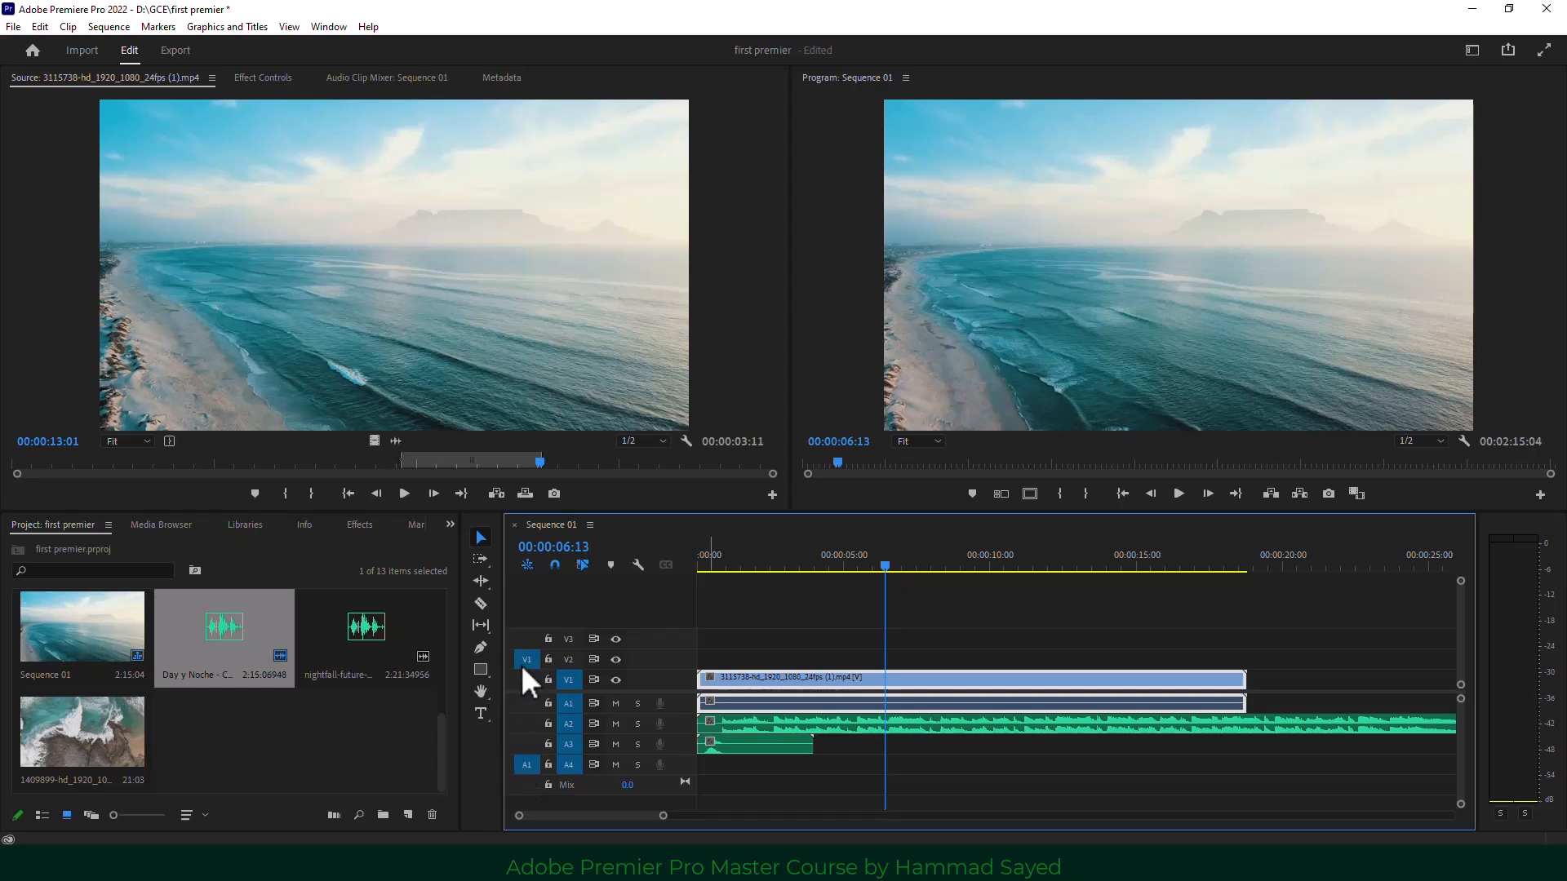
pyautogui.moveTo(886, 569); pyautogui.dragTo(901, 562)
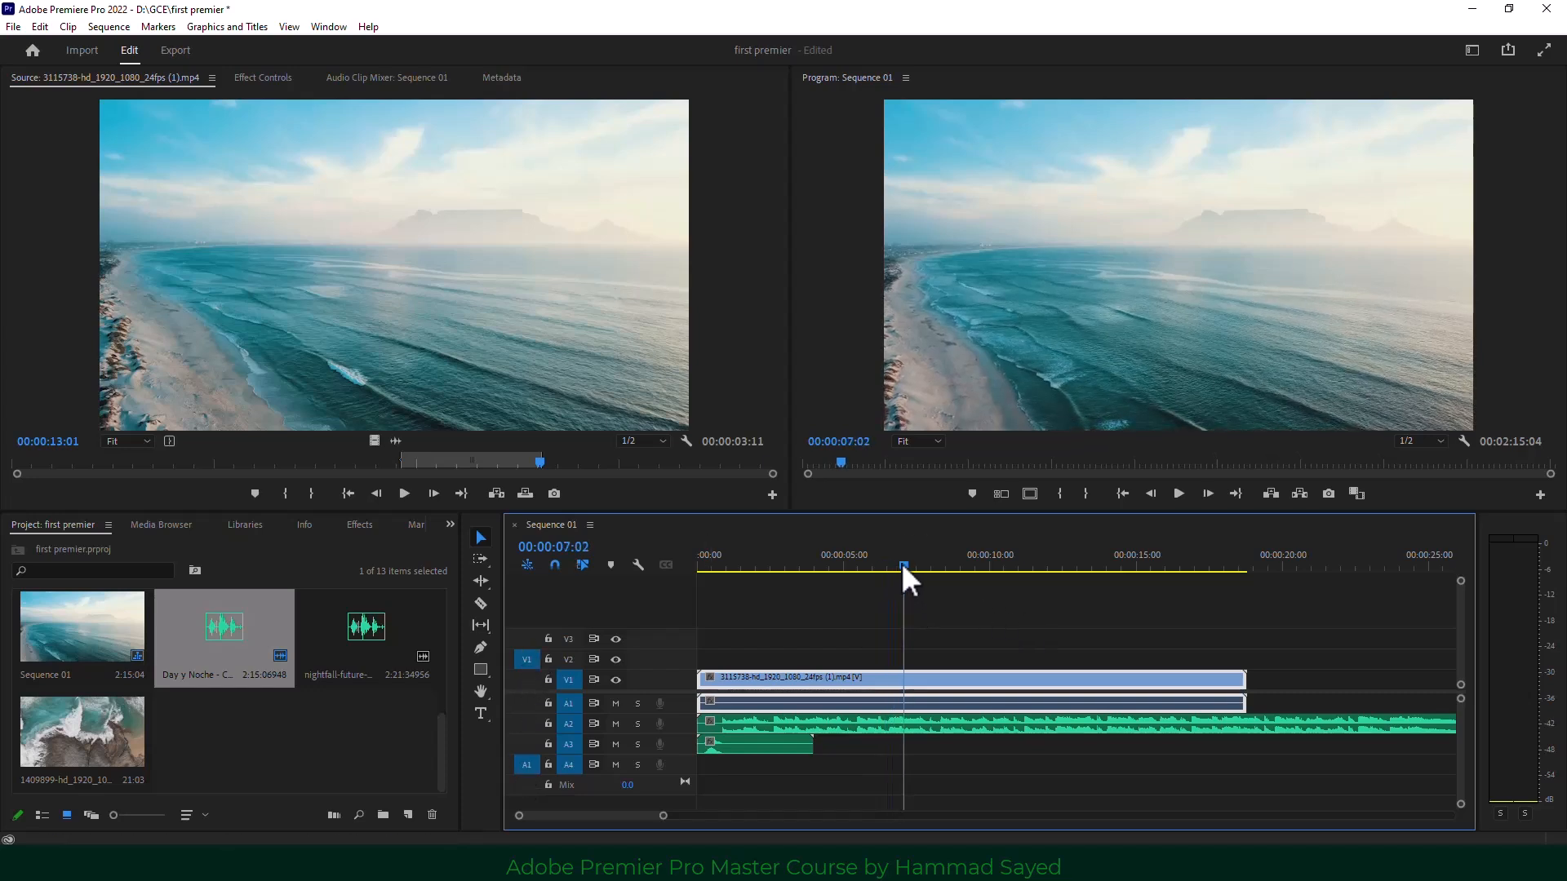
pyautogui.click(495, 493)
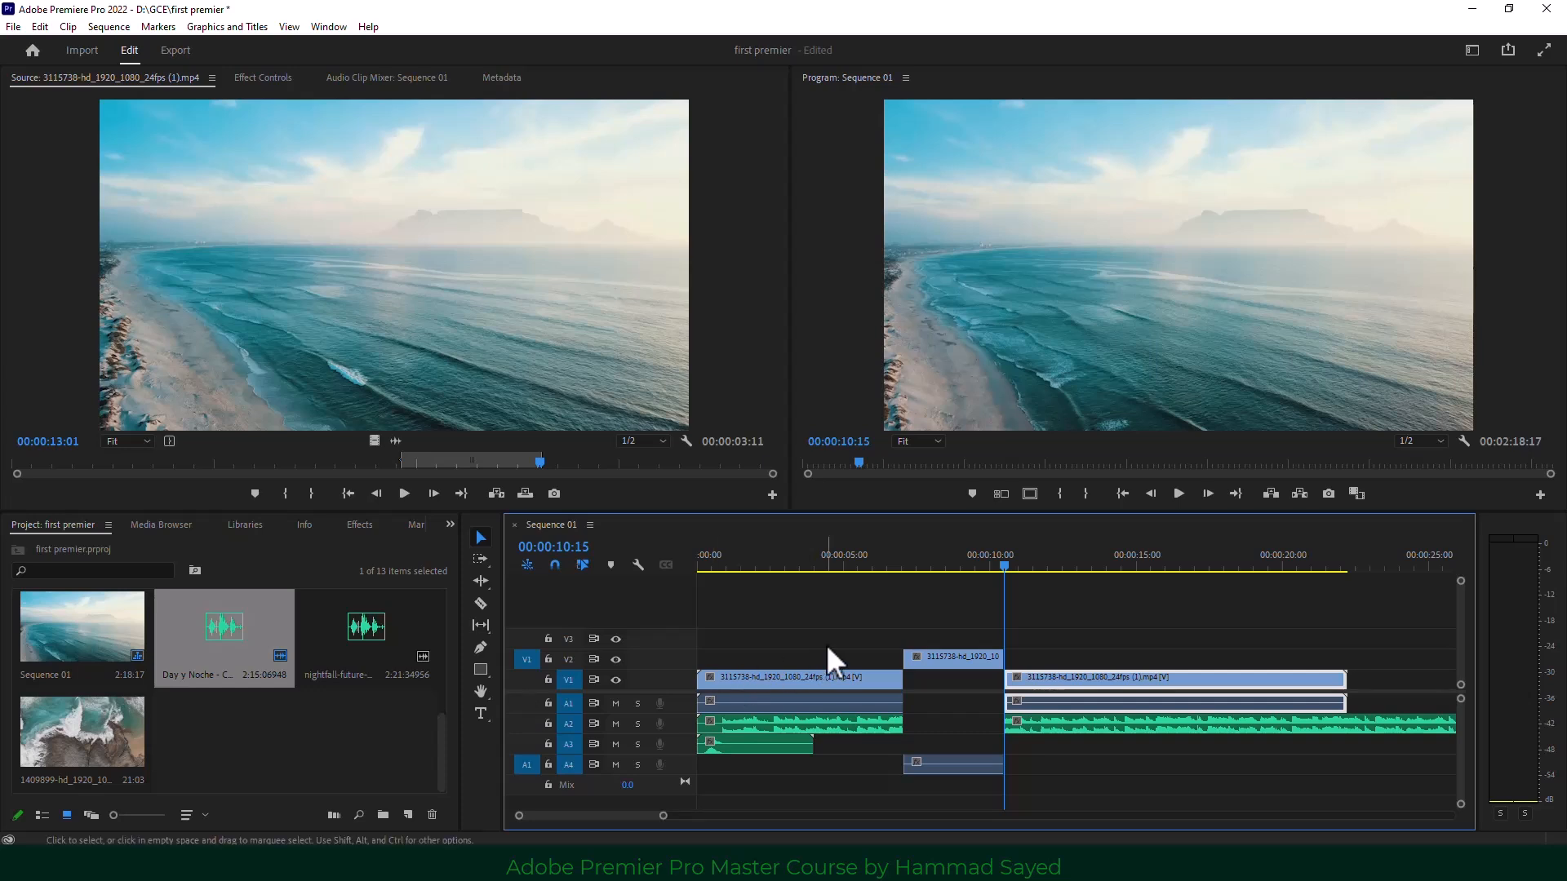
pyautogui.hotkey('ctrl', 'z')
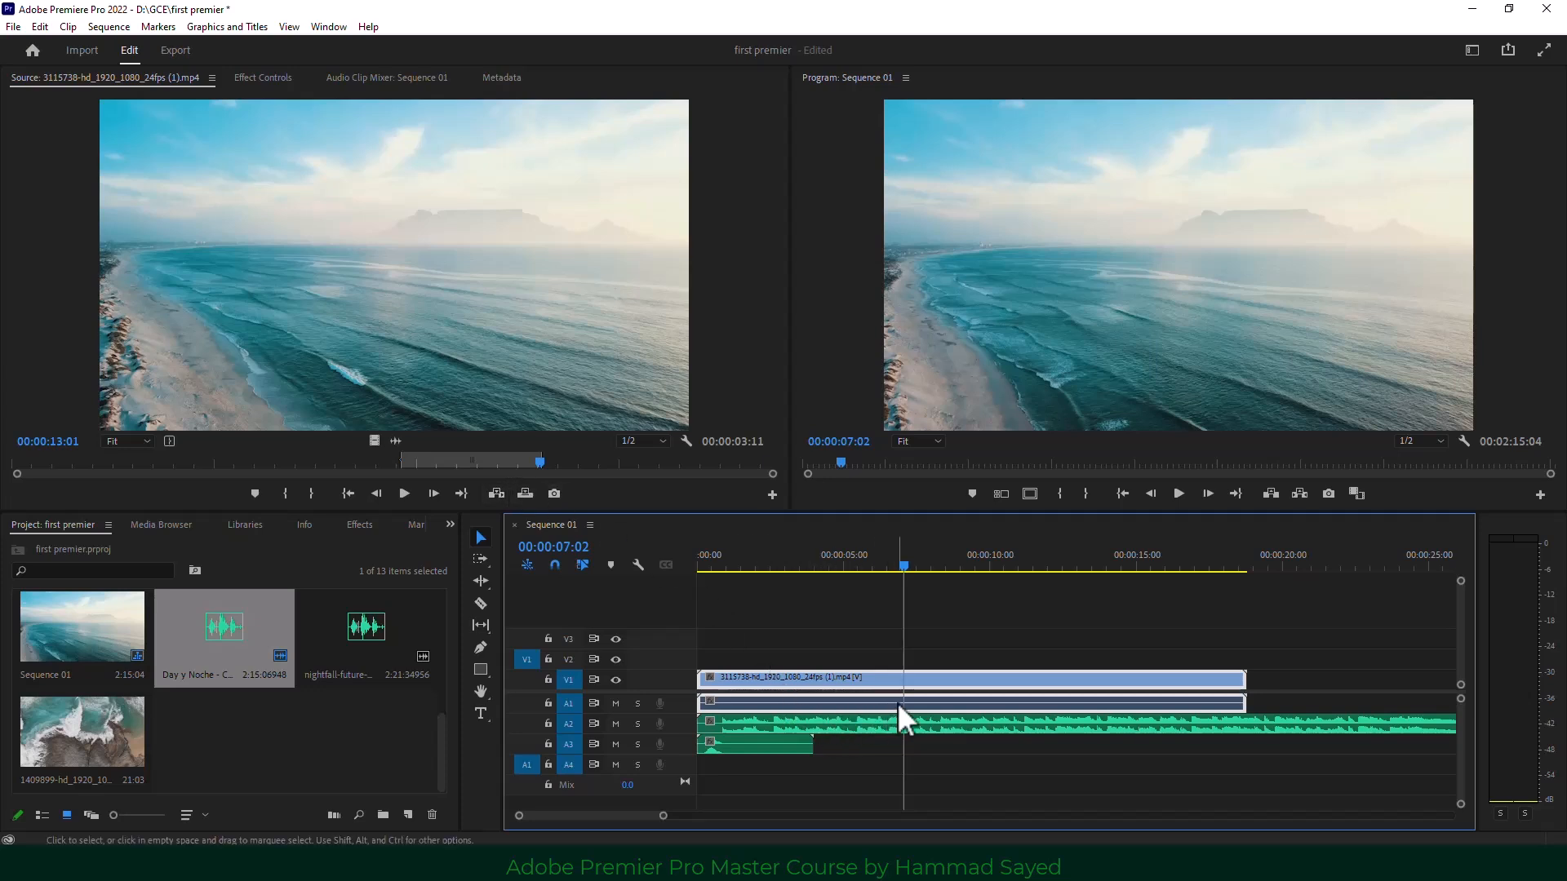
# Load clip 1409899 as the source, patch source video to V1, and set the playhead to 00:00:07:14.
pyautogui.doubleClick(88, 729)
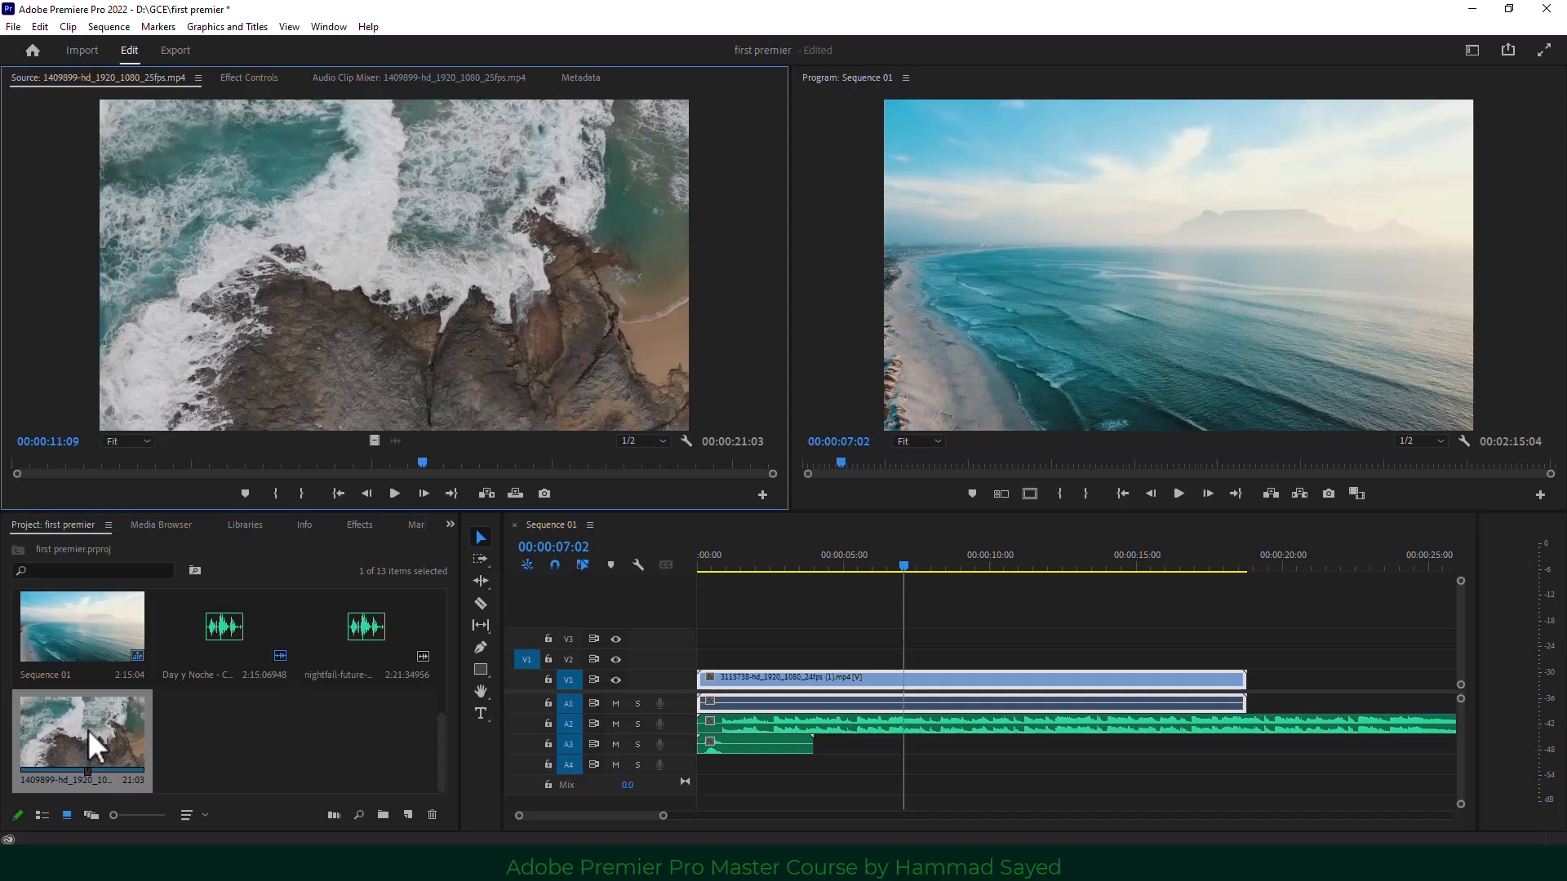
pyautogui.click(899, 567)
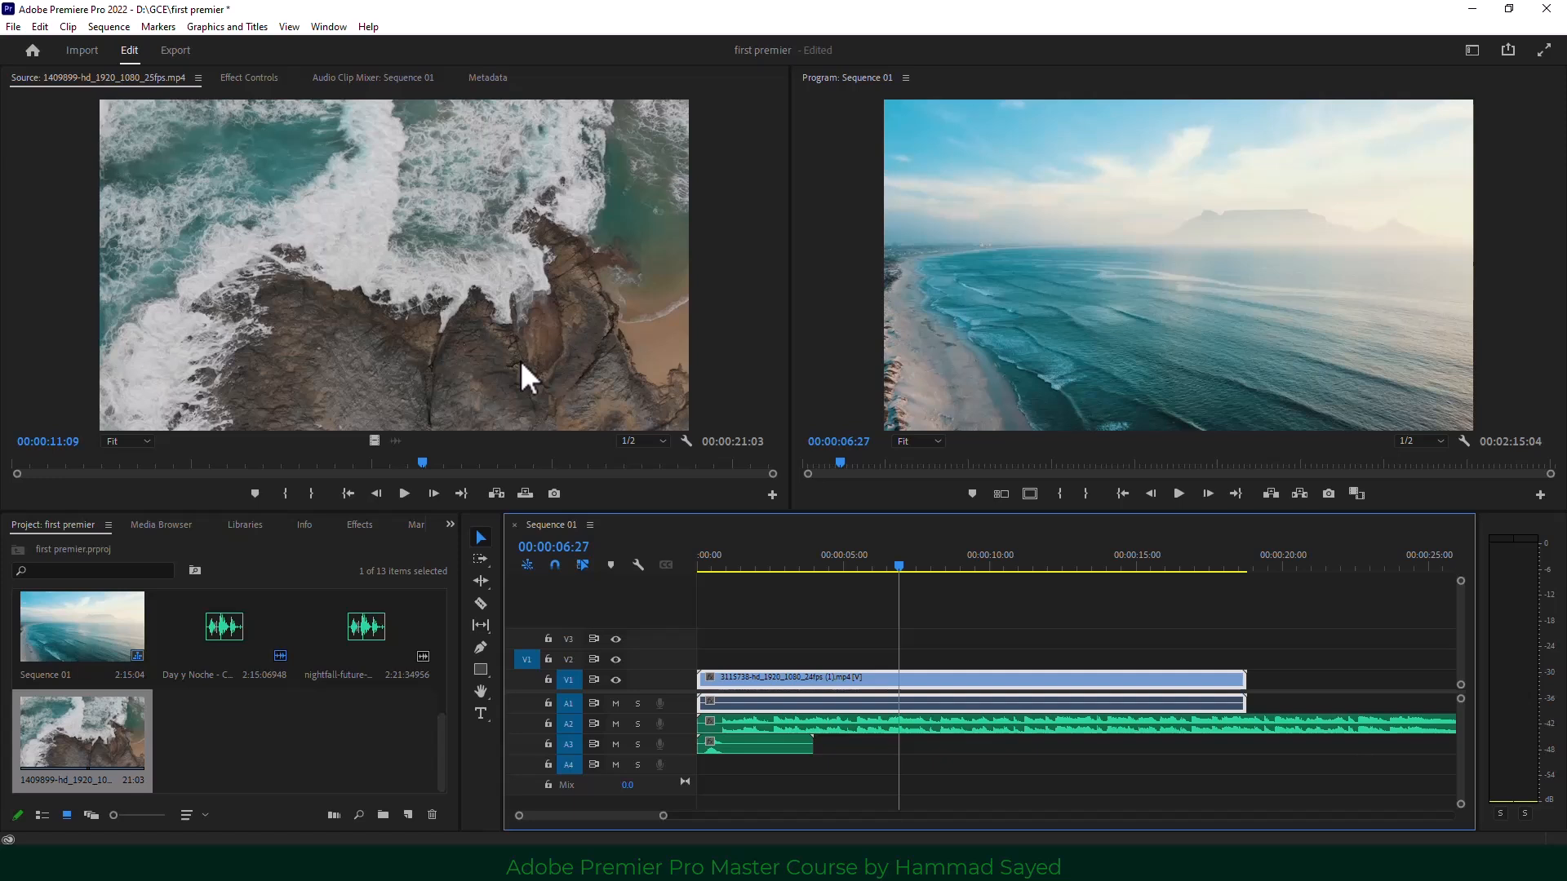
pyautogui.click(525, 685)
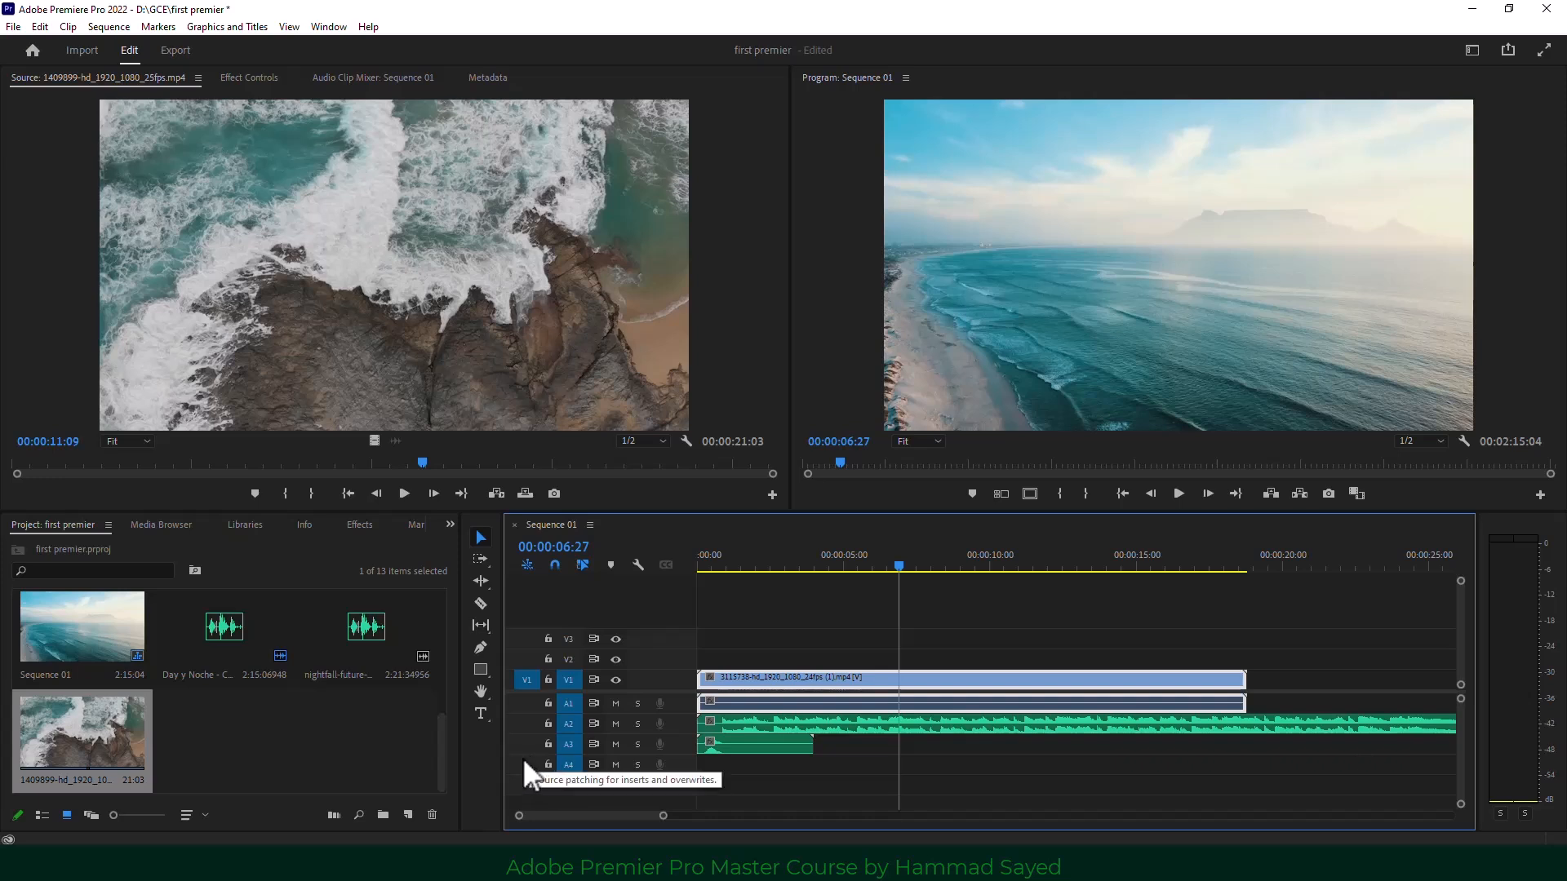
pyautogui.click(523, 682)
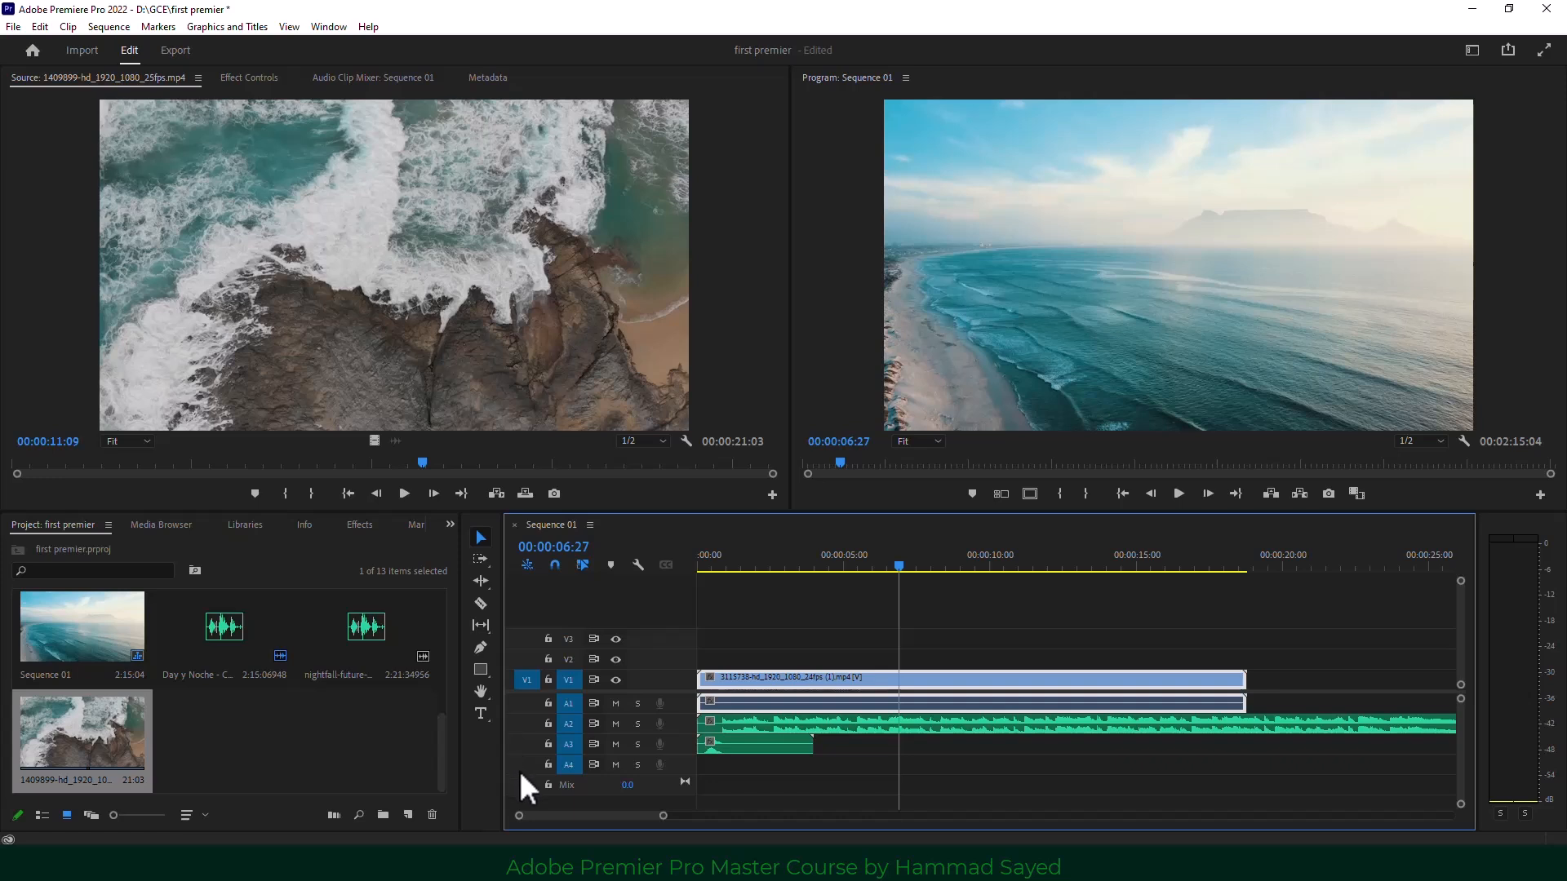
pyautogui.click(491, 377)
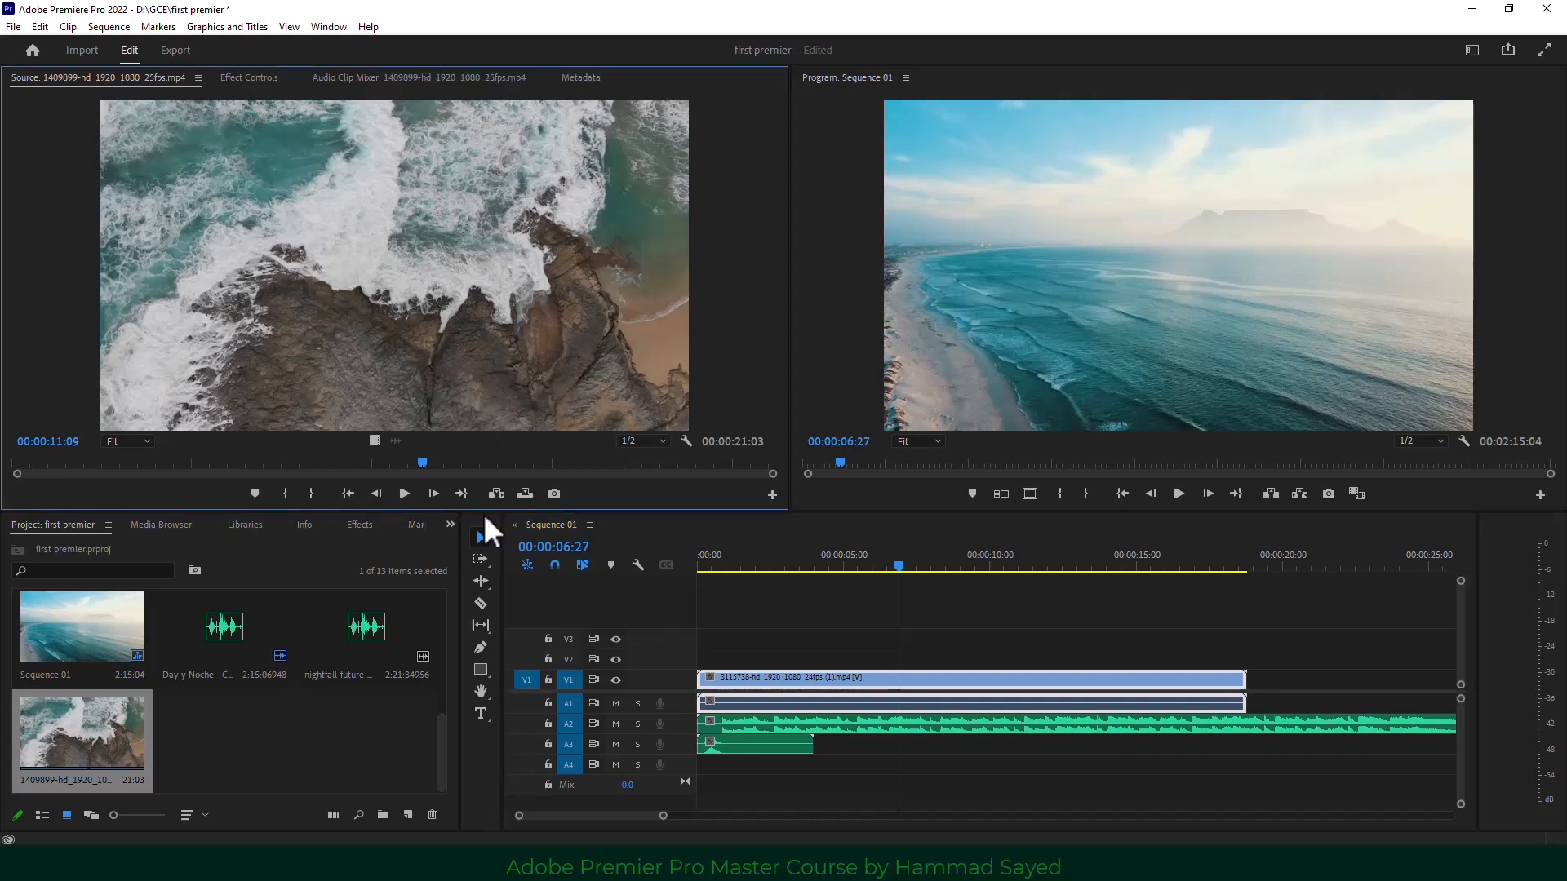
pyautogui.click(522, 731)
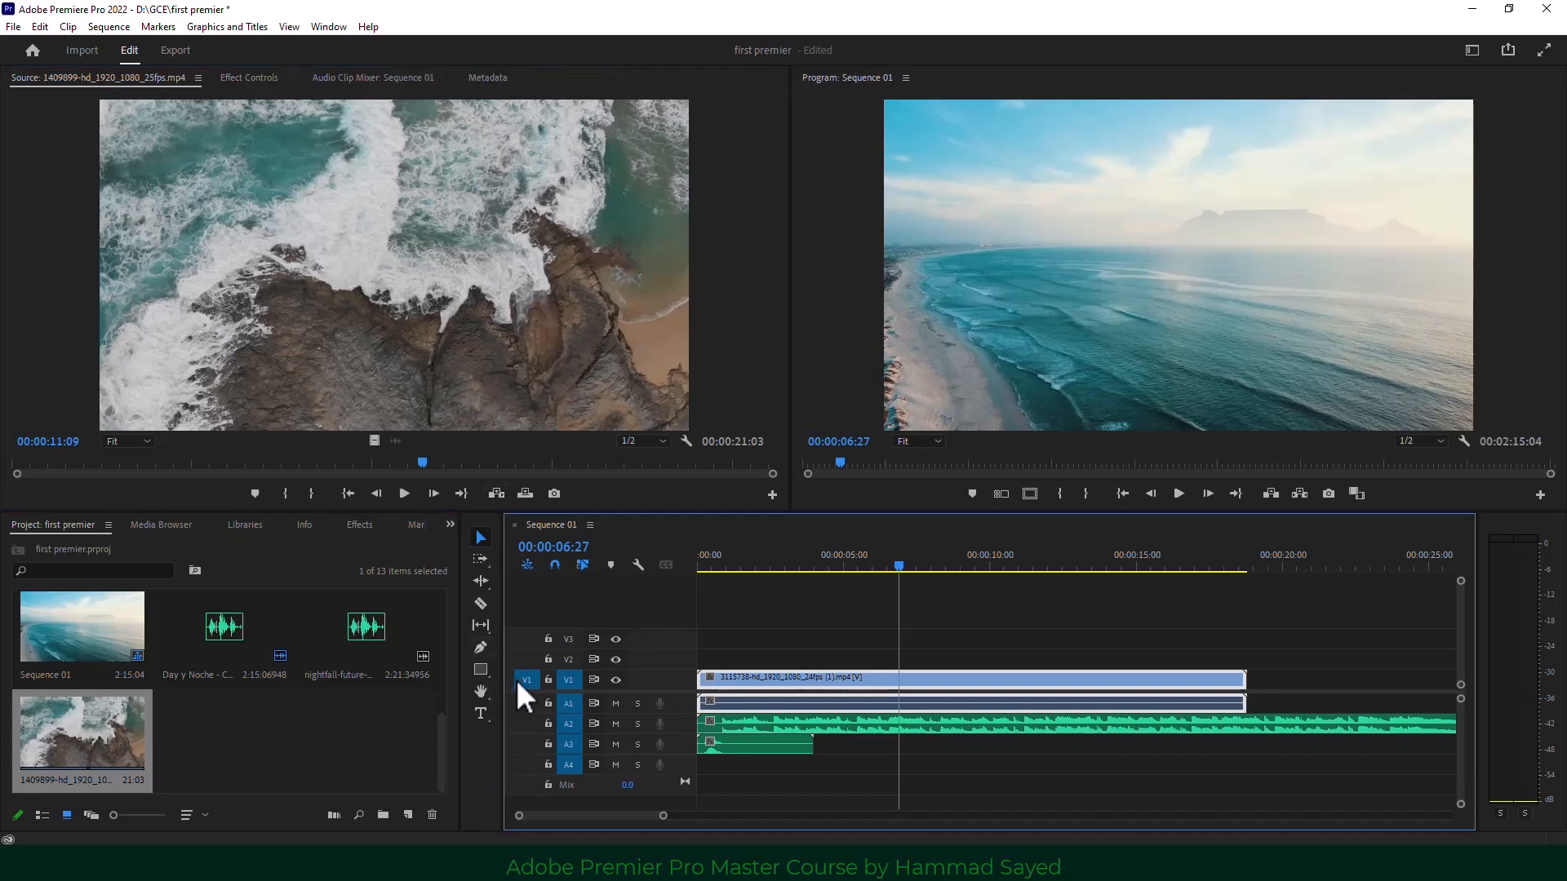
pyautogui.click(913, 561)
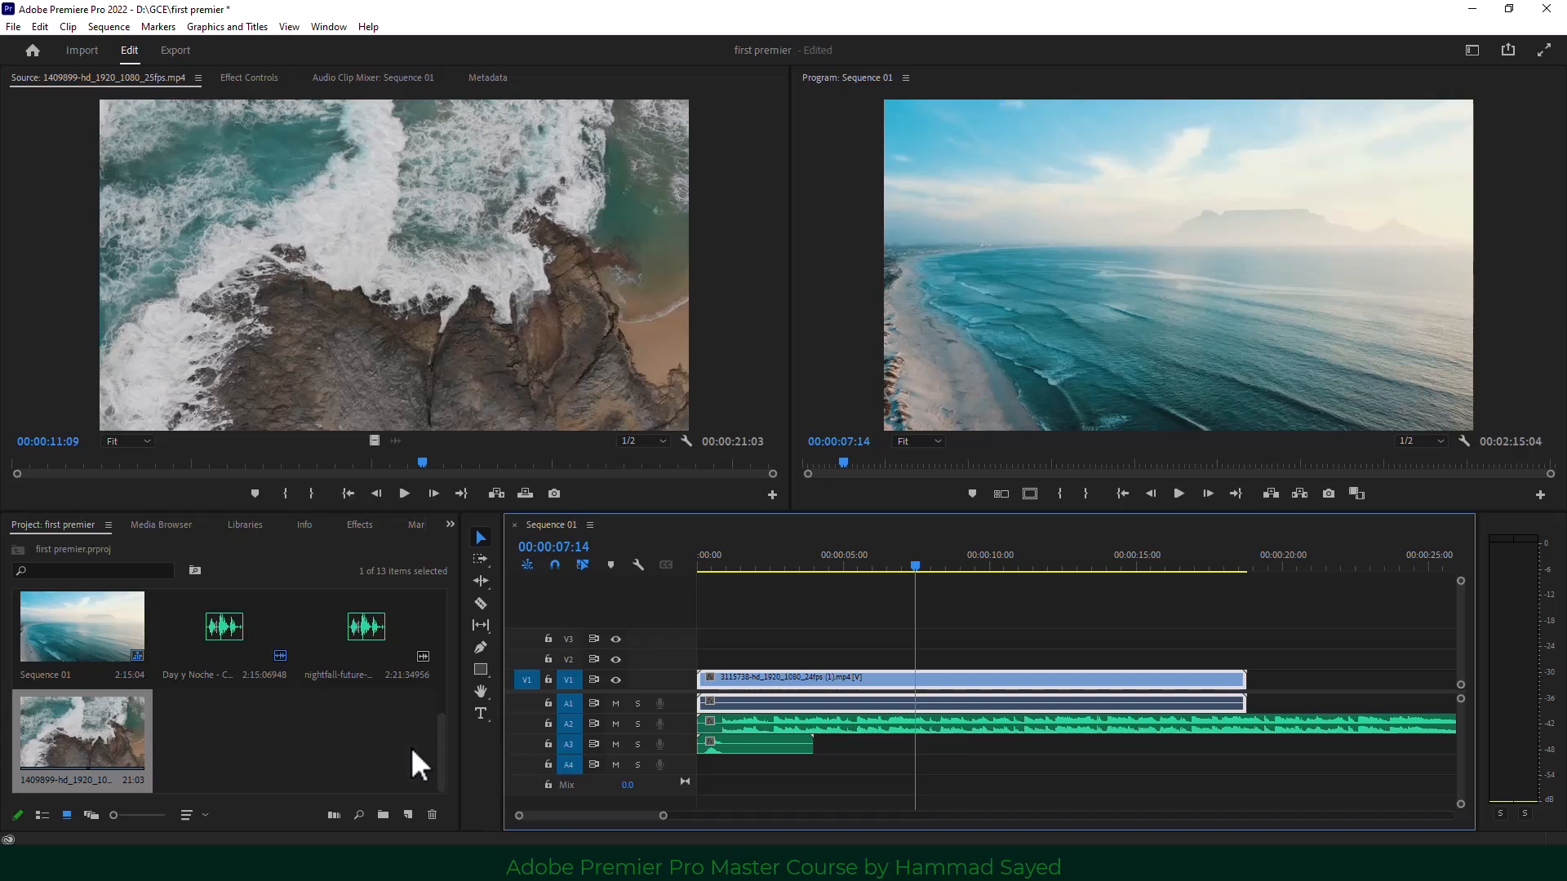
# Reload clip 1409899 and mark source In at 00:00:09:02 and Out at 00:00:11:05.
pyautogui.scroll(5, 213, 754)
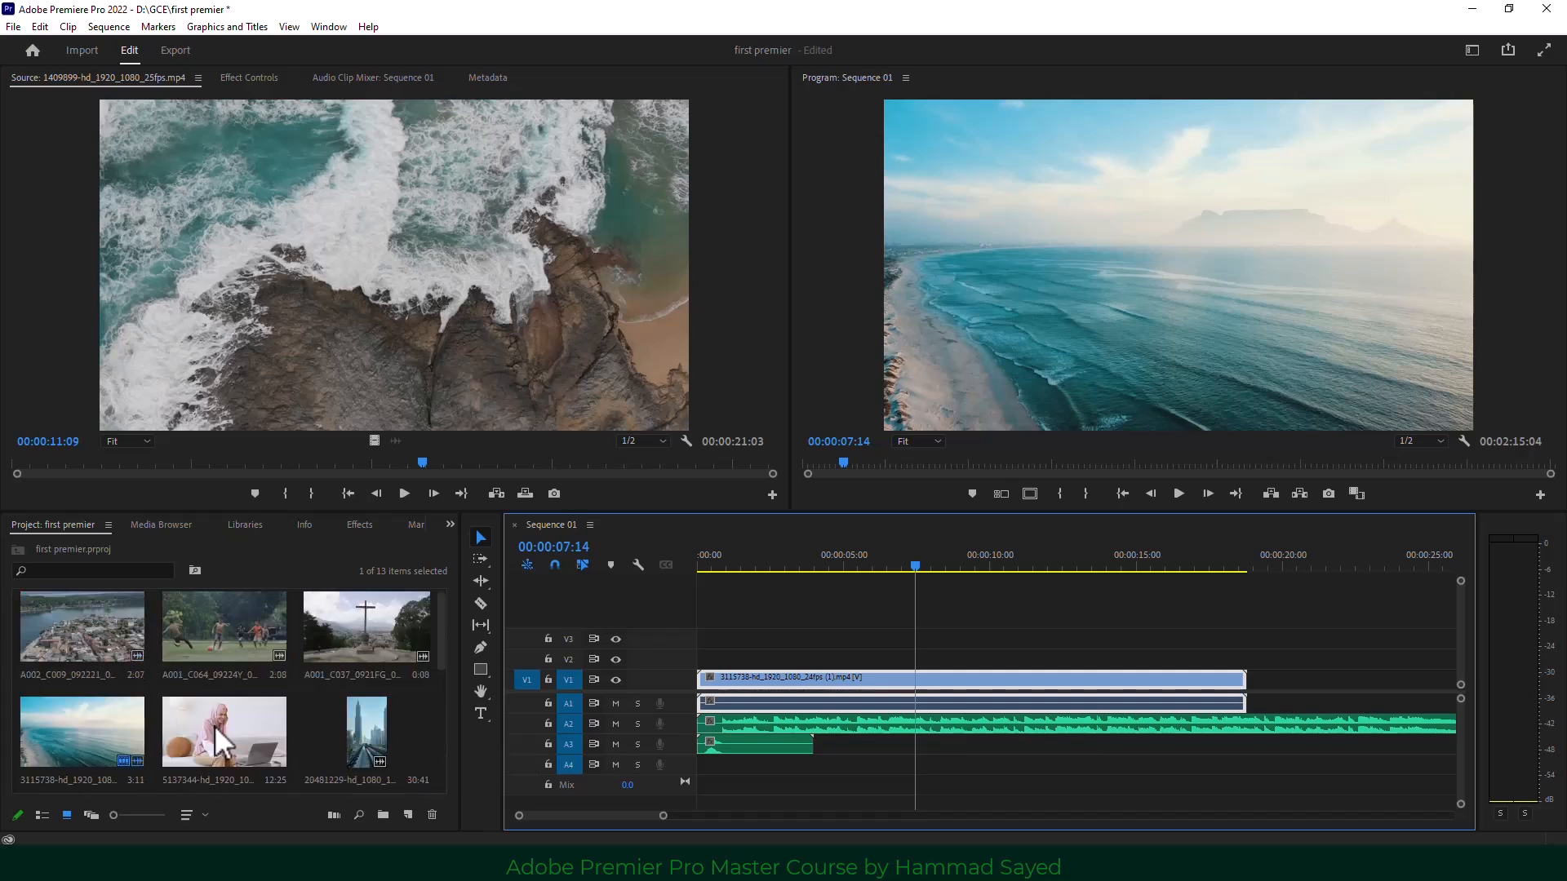
pyautogui.doubleClick(216, 731)
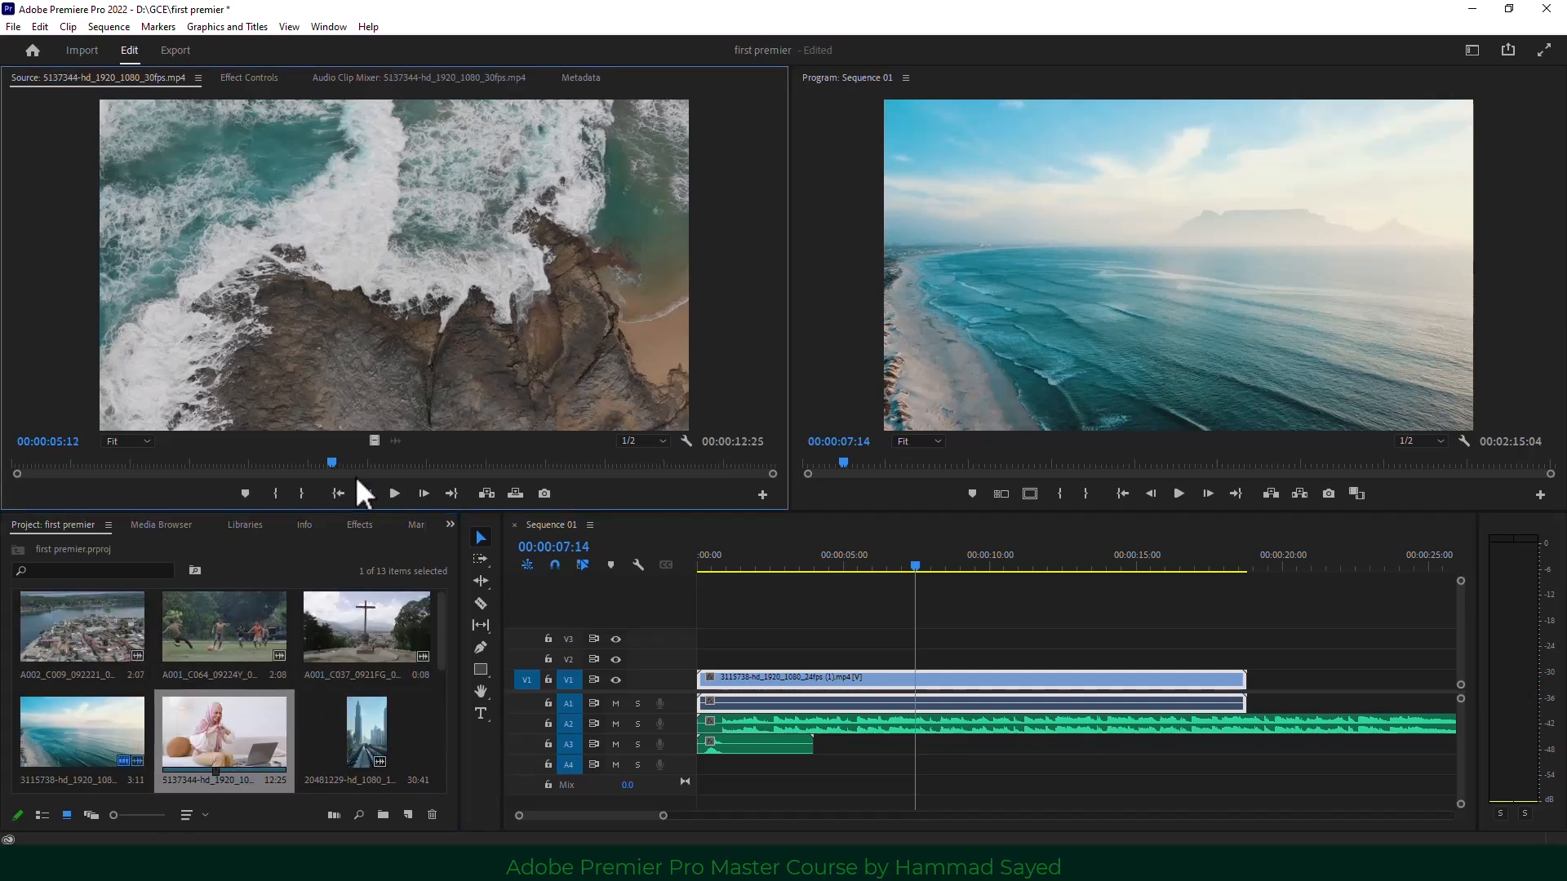
pyautogui.scroll(-2, 91, 713)
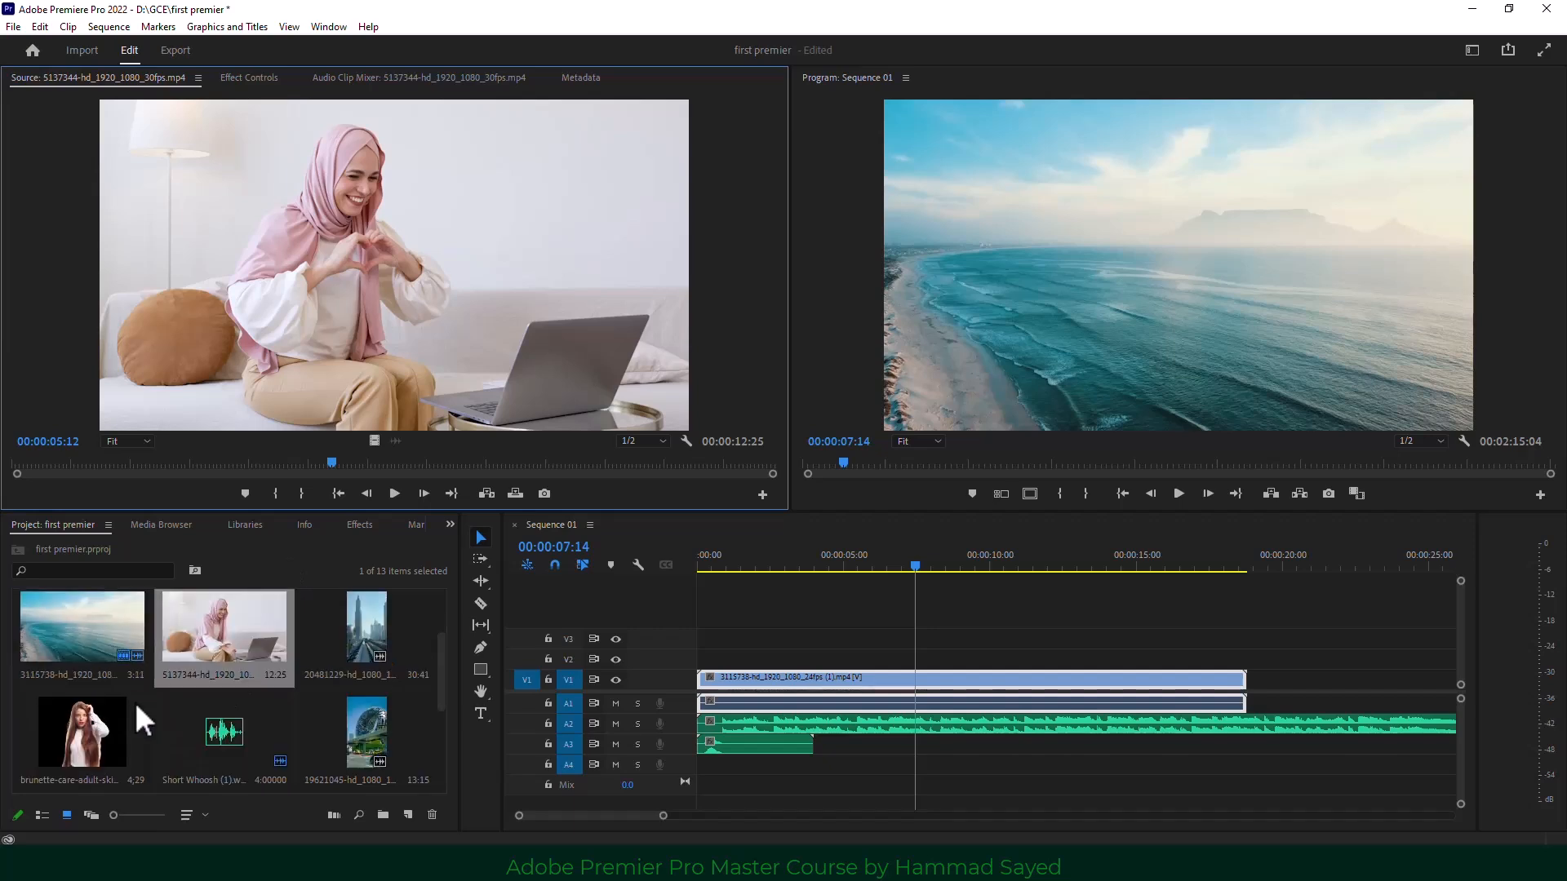
pyautogui.scroll(-4, 145, 726)
pyautogui.click(90, 738)
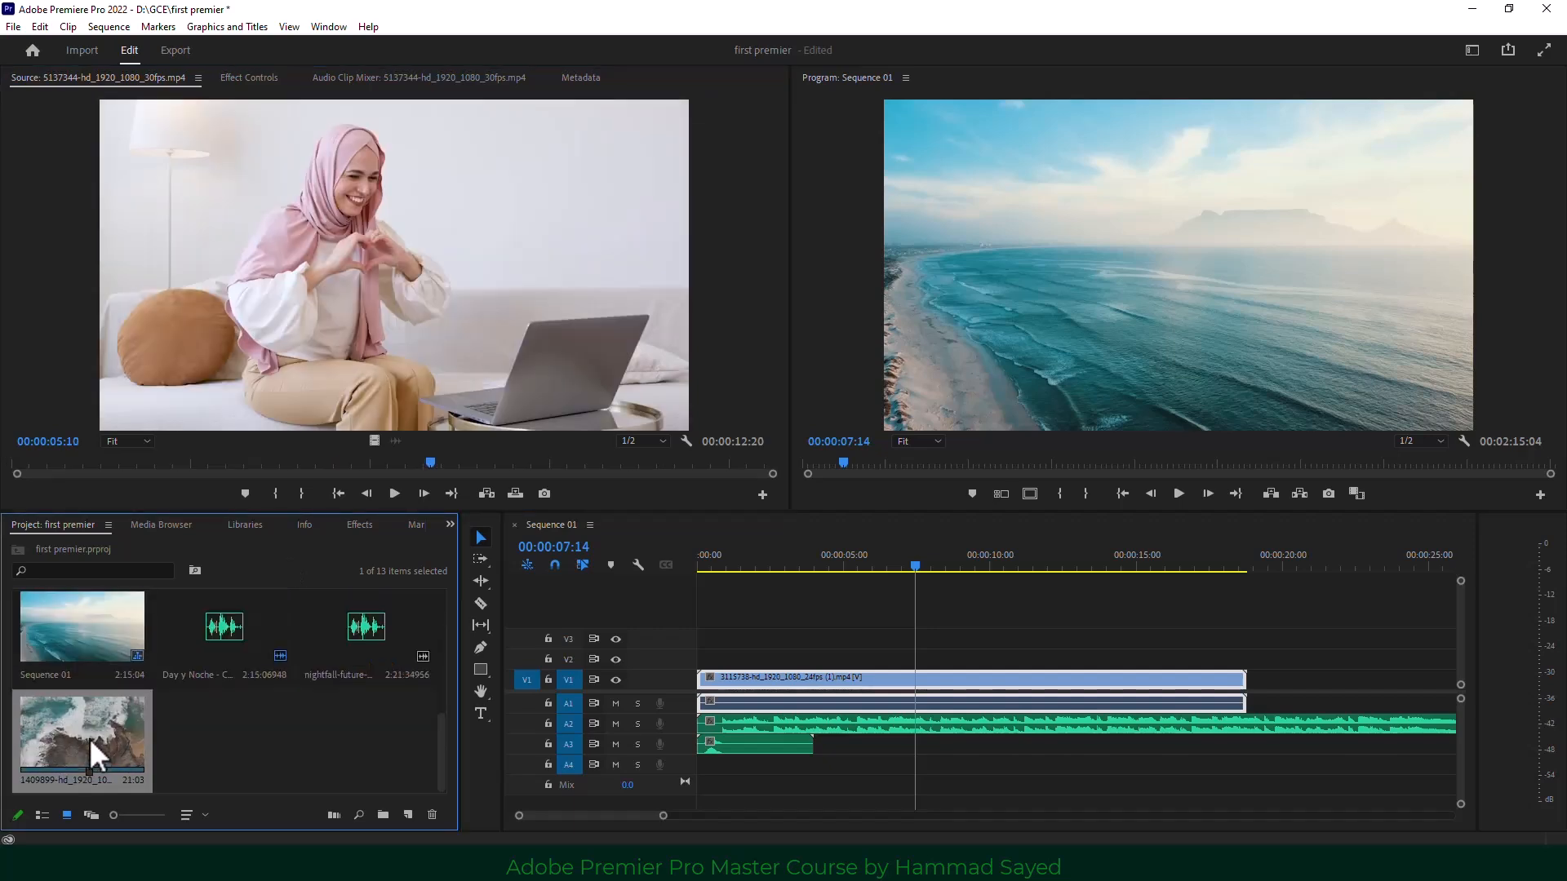
pyautogui.doubleClick(90, 737)
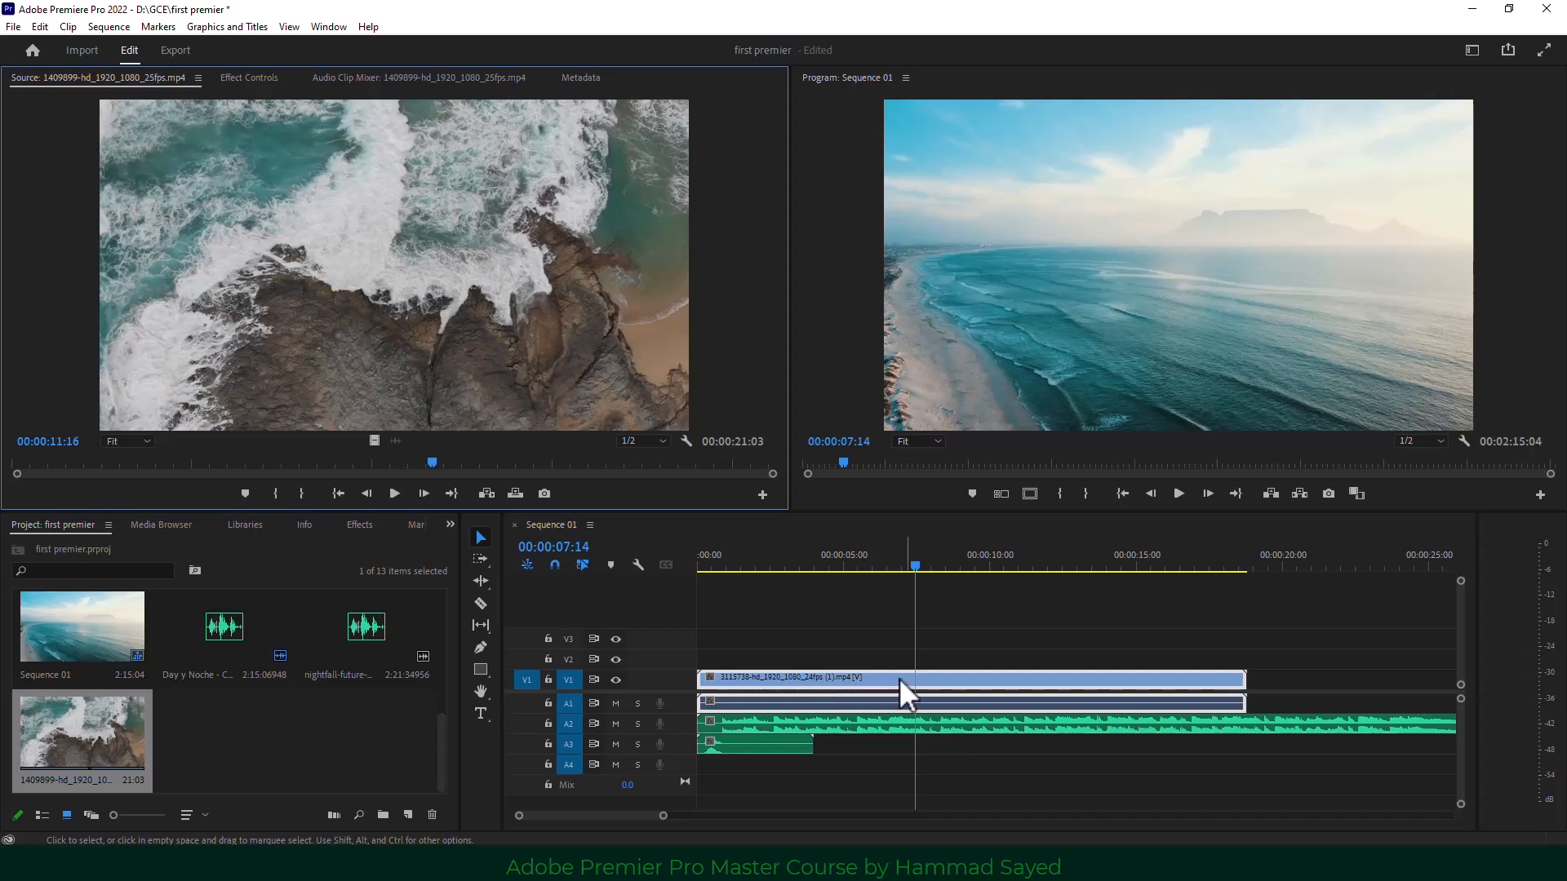
pyautogui.click(911, 679)
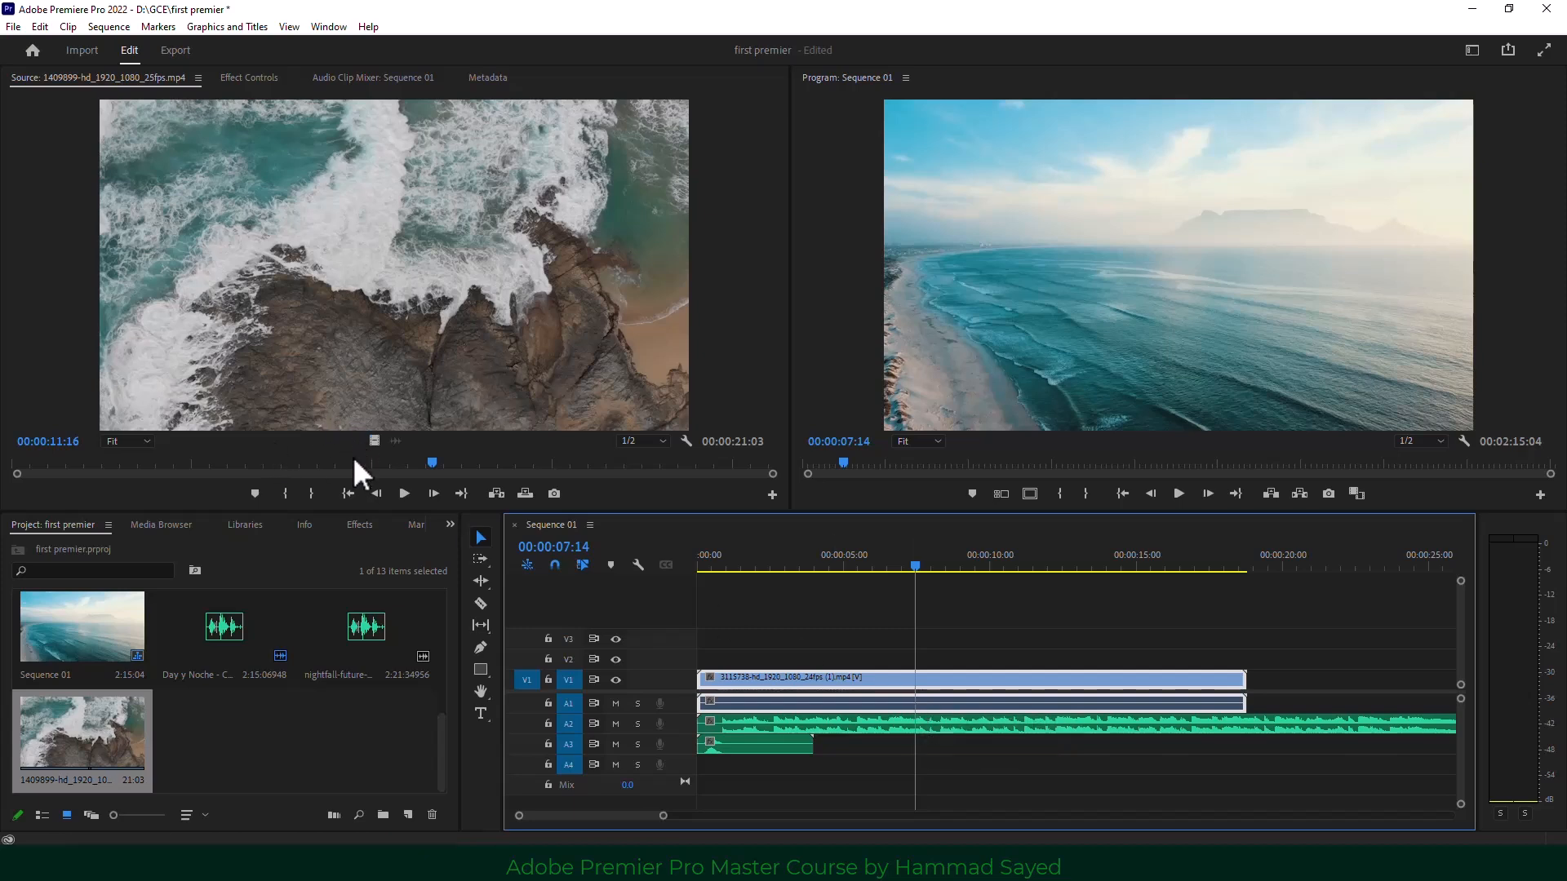
pyautogui.moveTo(353, 463); pyautogui.dragTo(414, 463)
pyautogui.click(291, 494)
pyautogui.click(310, 492)
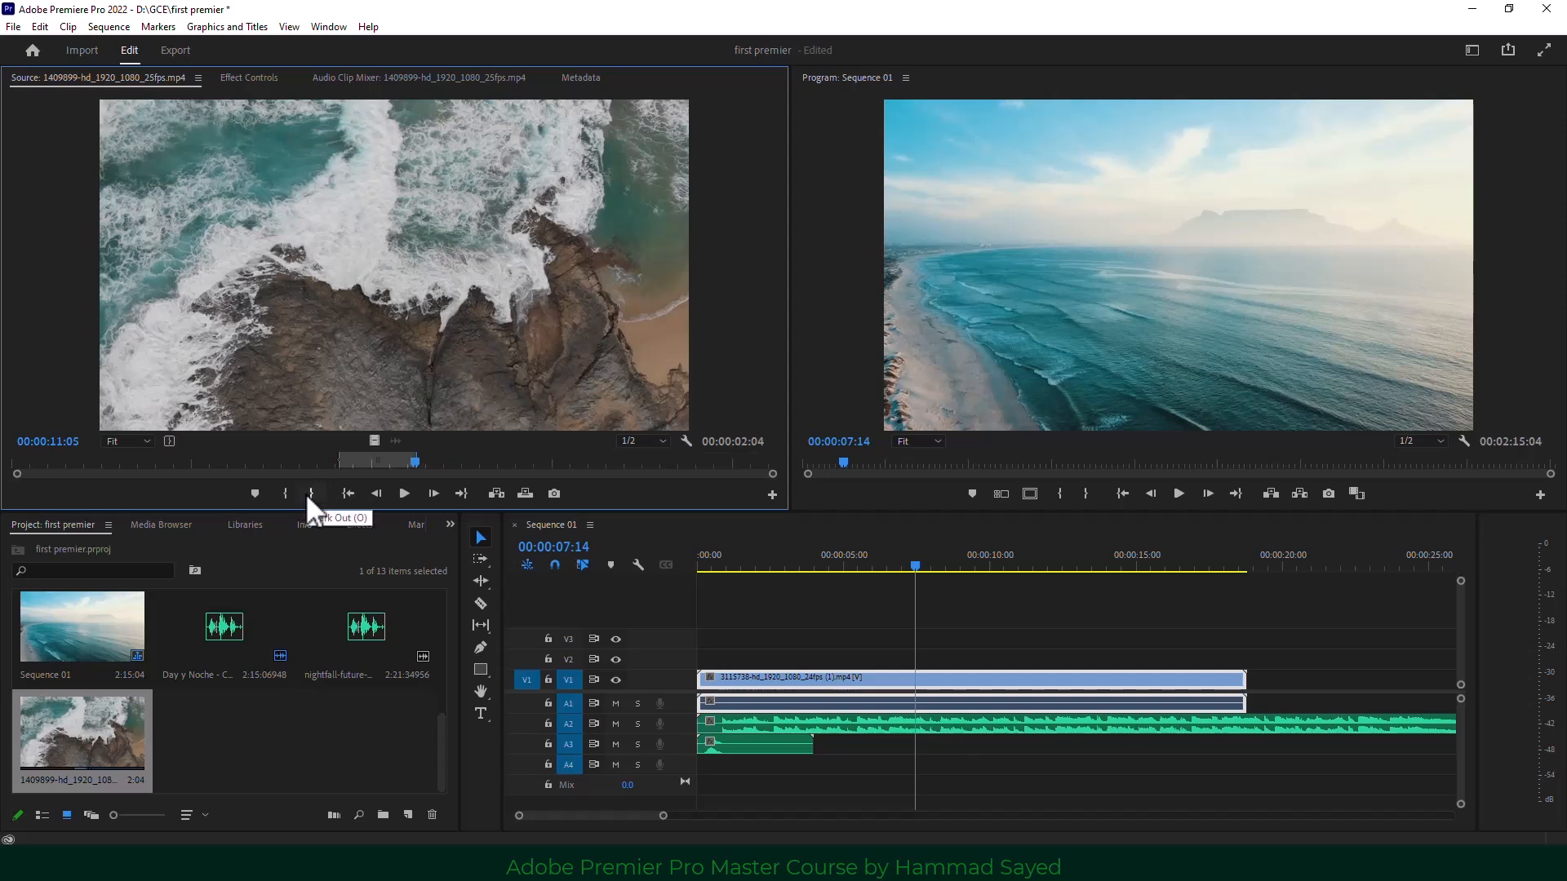
# Try inserting and then overwriting the range on V1 at 00:00:07:13, undoing both.
pyautogui.click(500, 492)
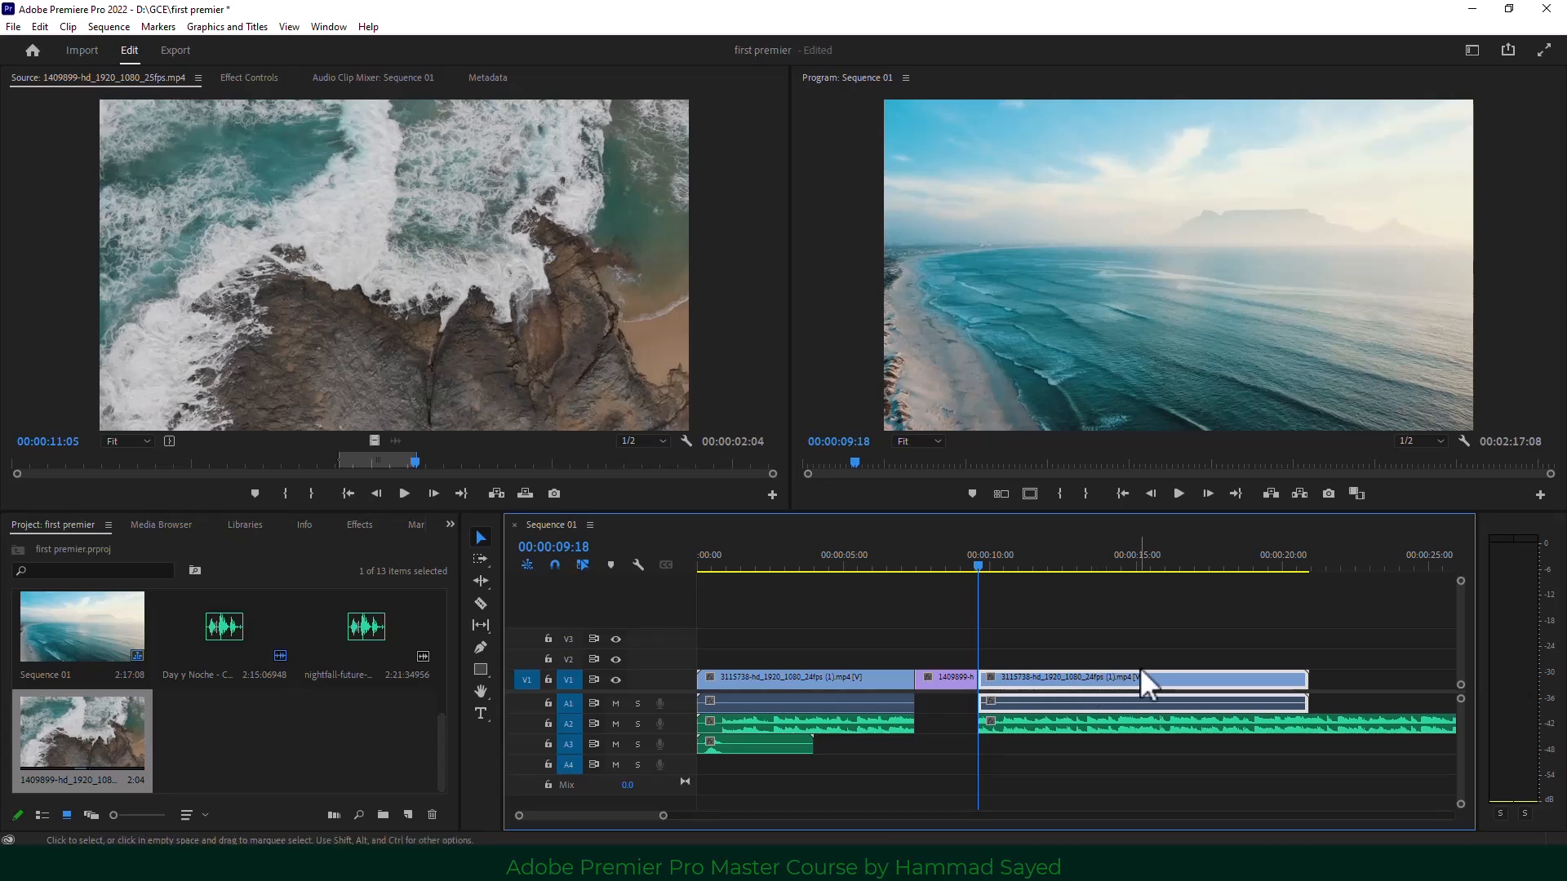
pyautogui.hotkey('ctrl', 'z')
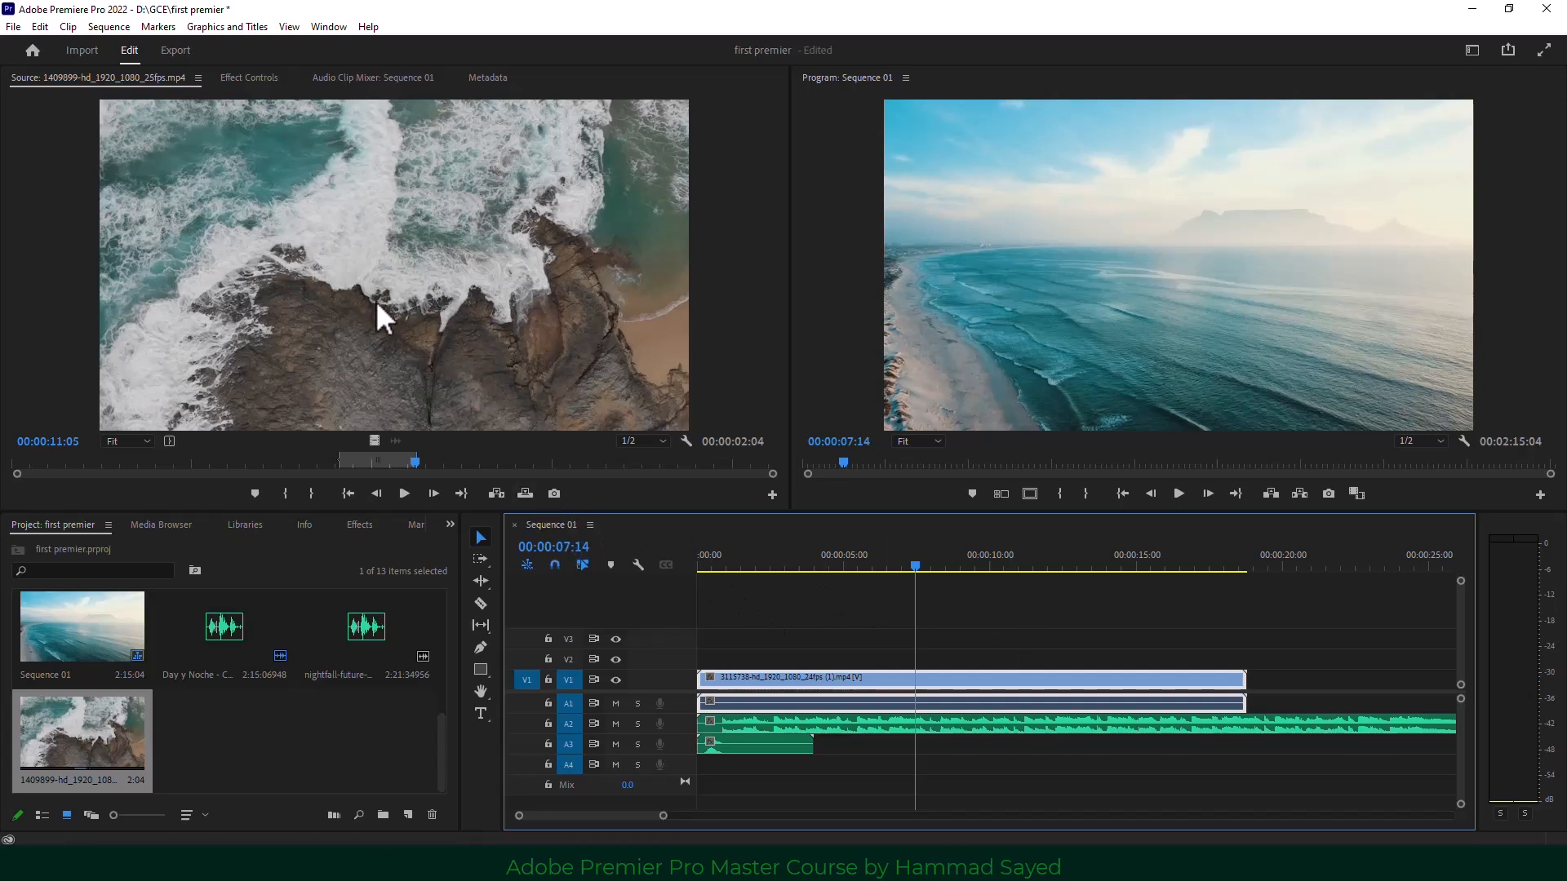
pyautogui.click(914, 566)
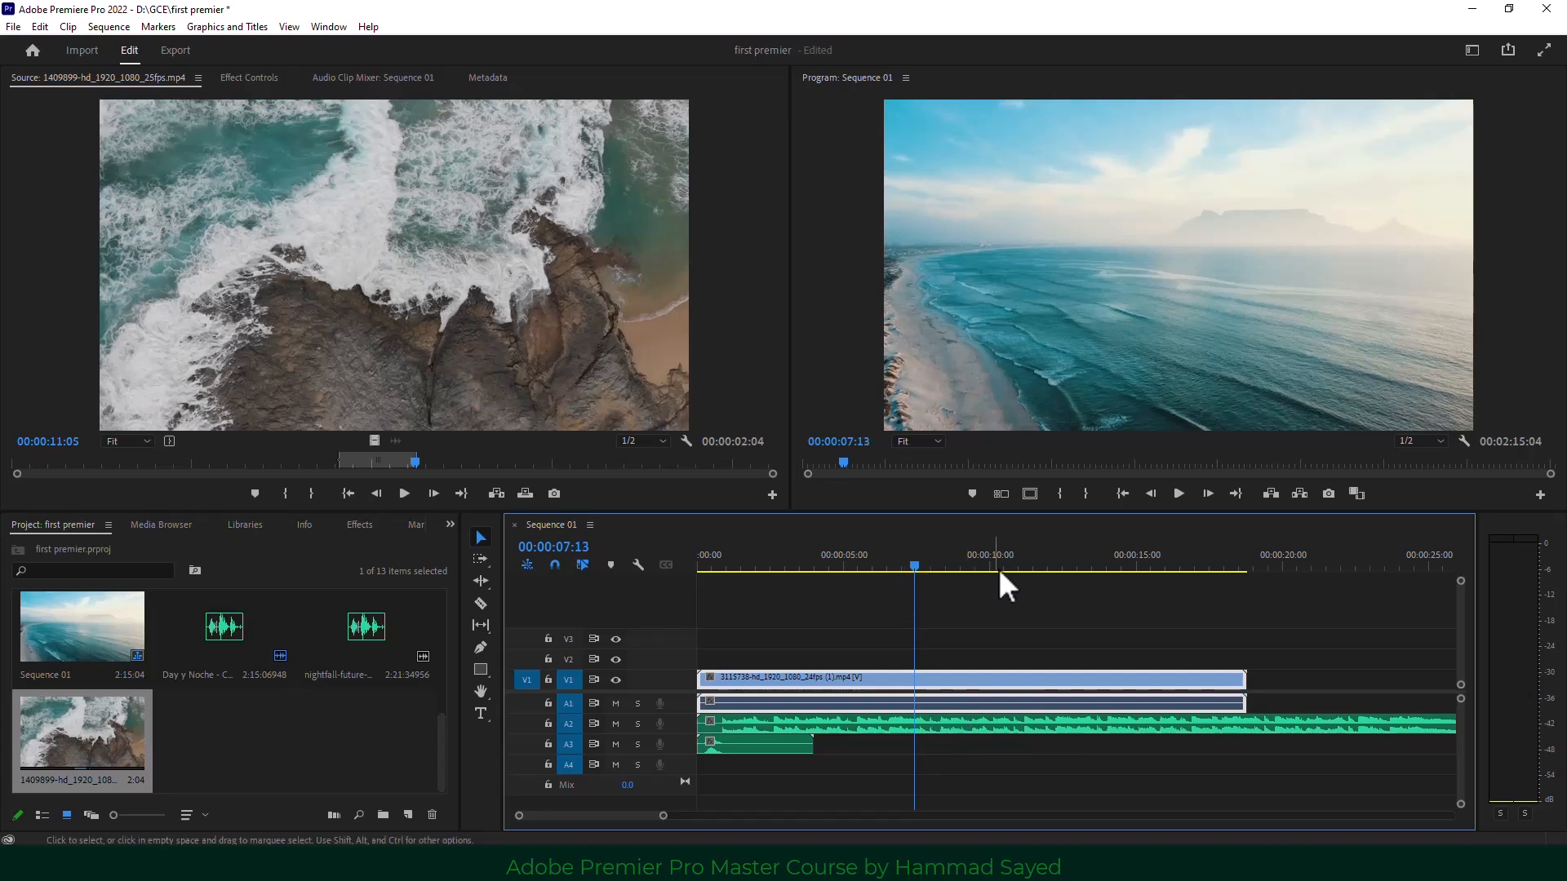
pyautogui.click(524, 494)
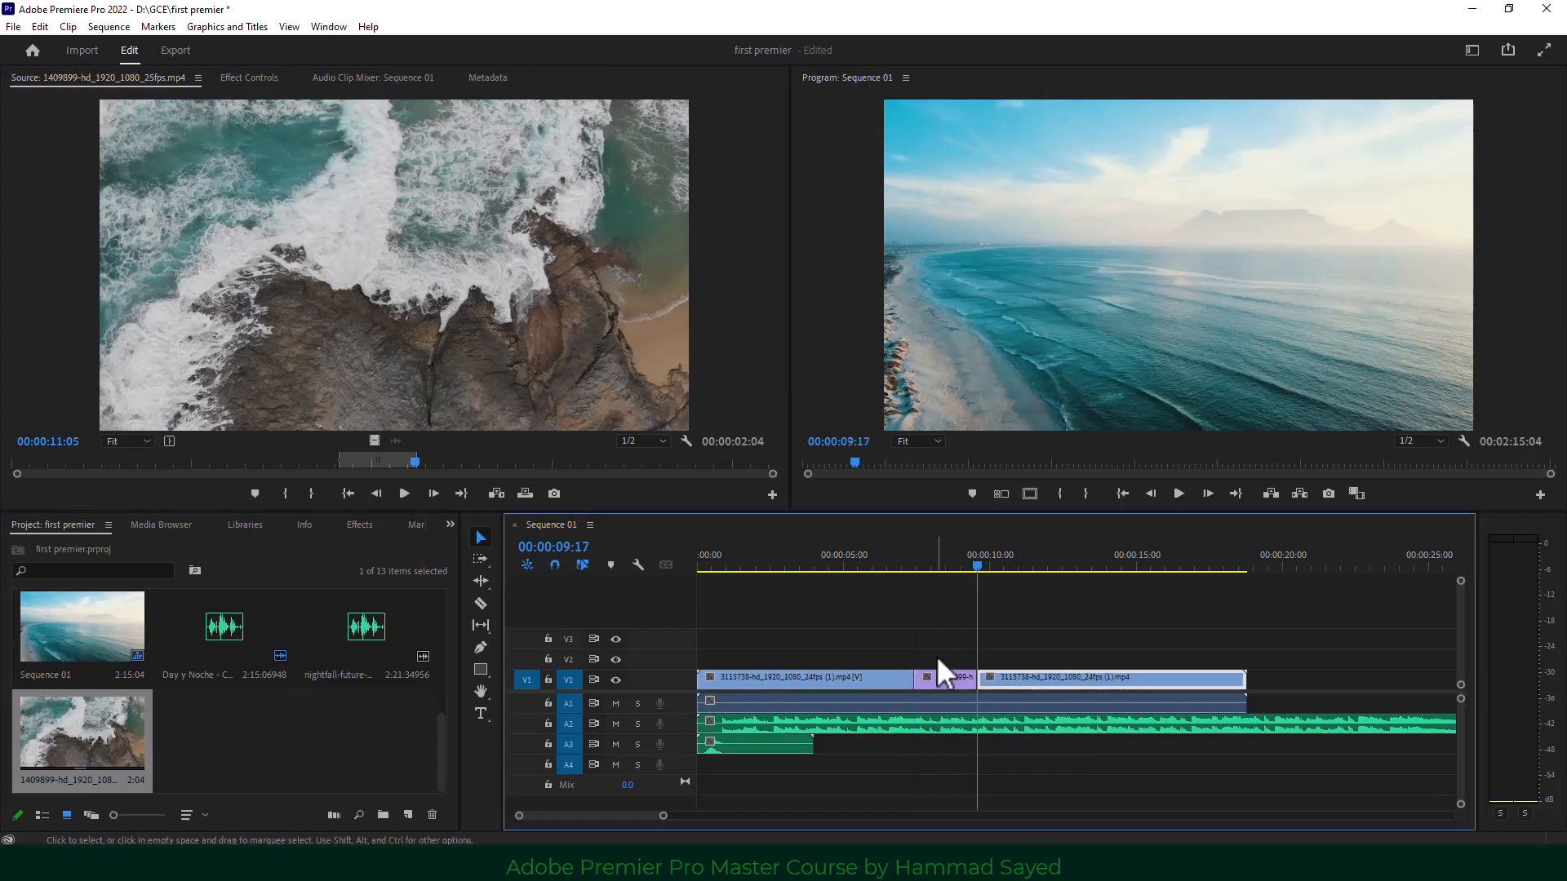
pyautogui.hotkey('ctrl', 'z')
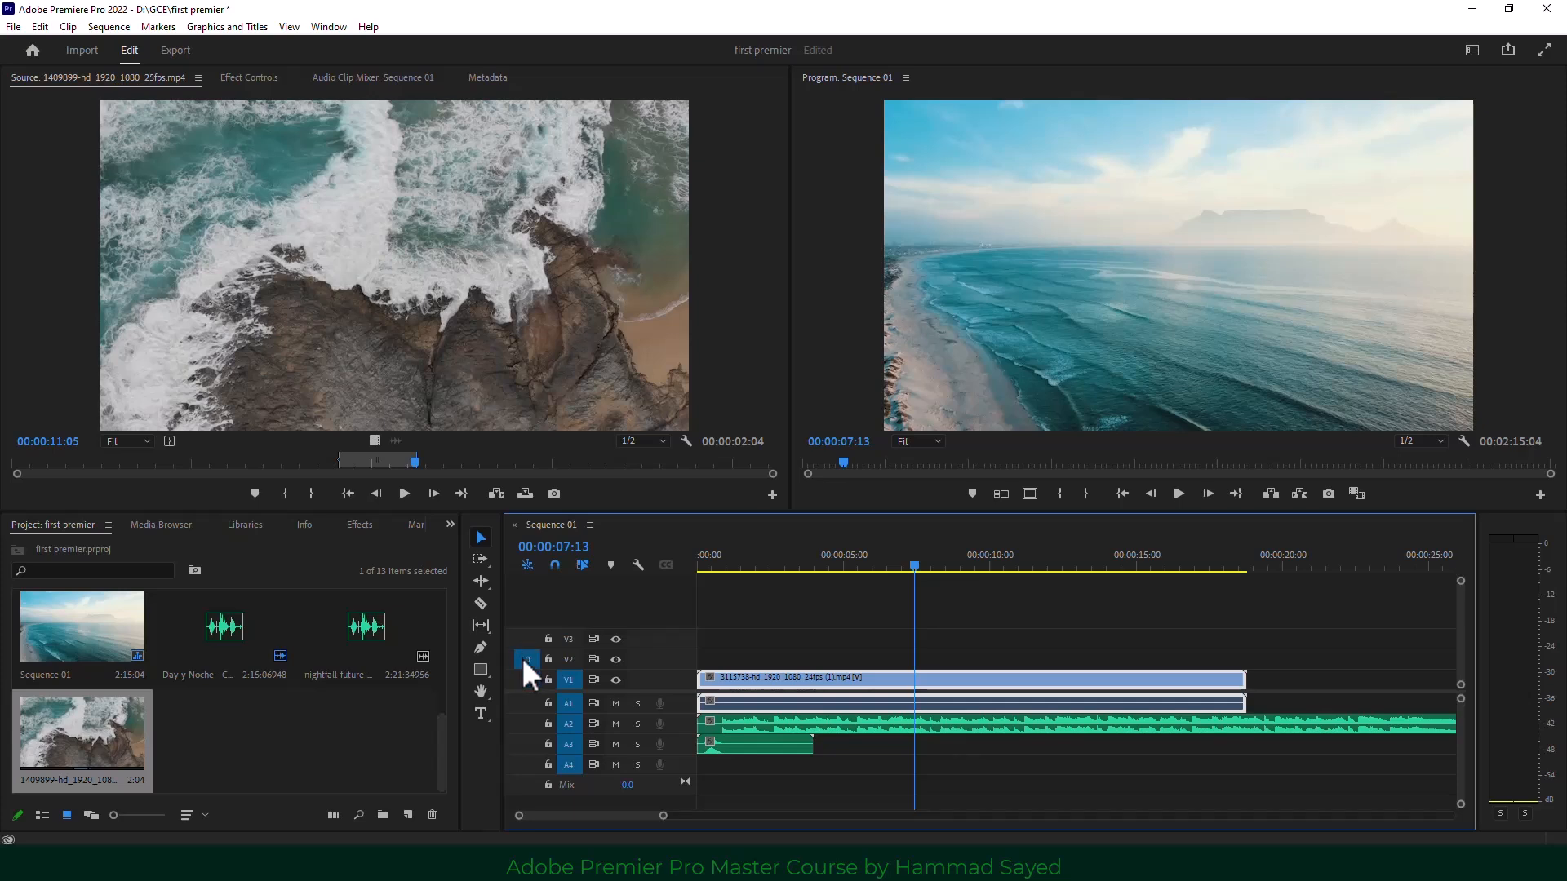
# Overwrite the rocky-coast range onto track V2, then move the playhead to 00:00:04:00.
pyautogui.click(525, 494)
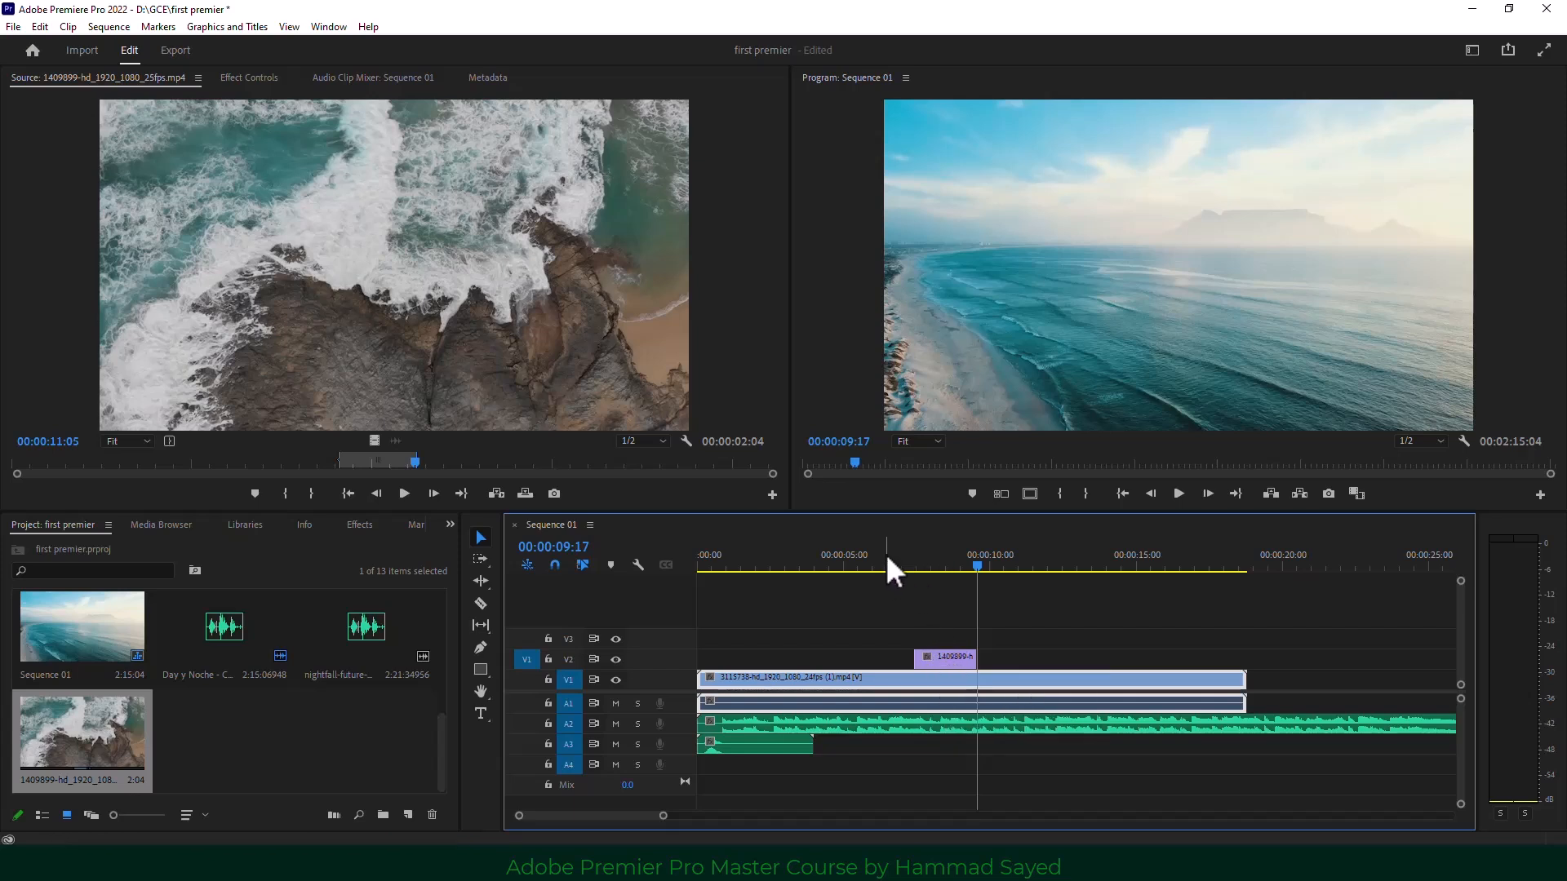
pyautogui.click(814, 564)
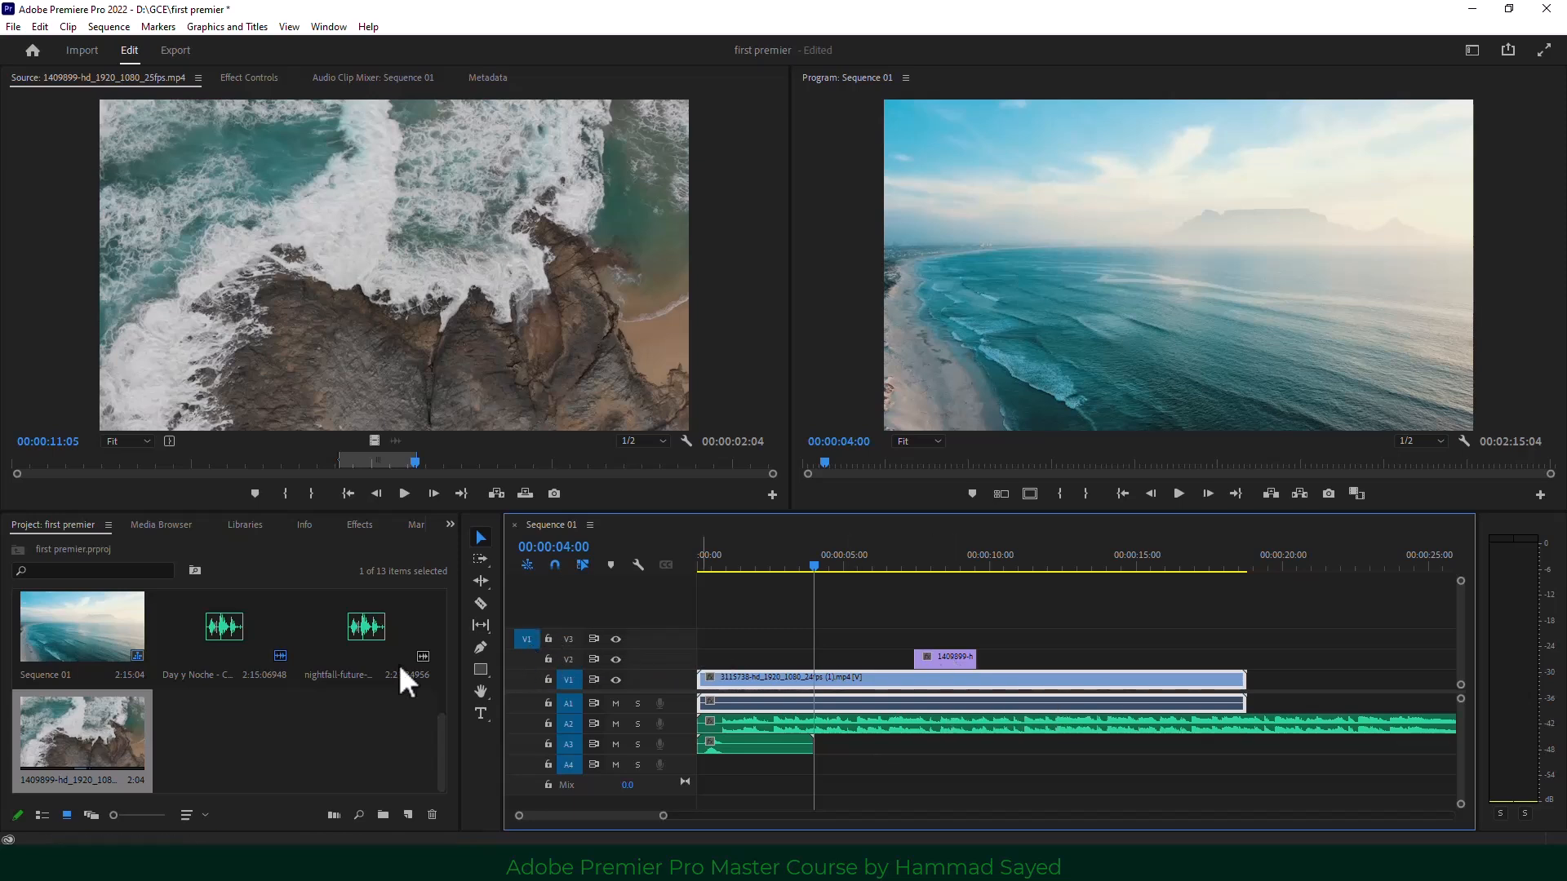
pyautogui.scroll(2, 95, 654)
# Mark clip 5137344 from 02:17 to 05:04 and overwrite it onto V3 at 00:00:11:25.
pyautogui.doubleClick(214, 621)
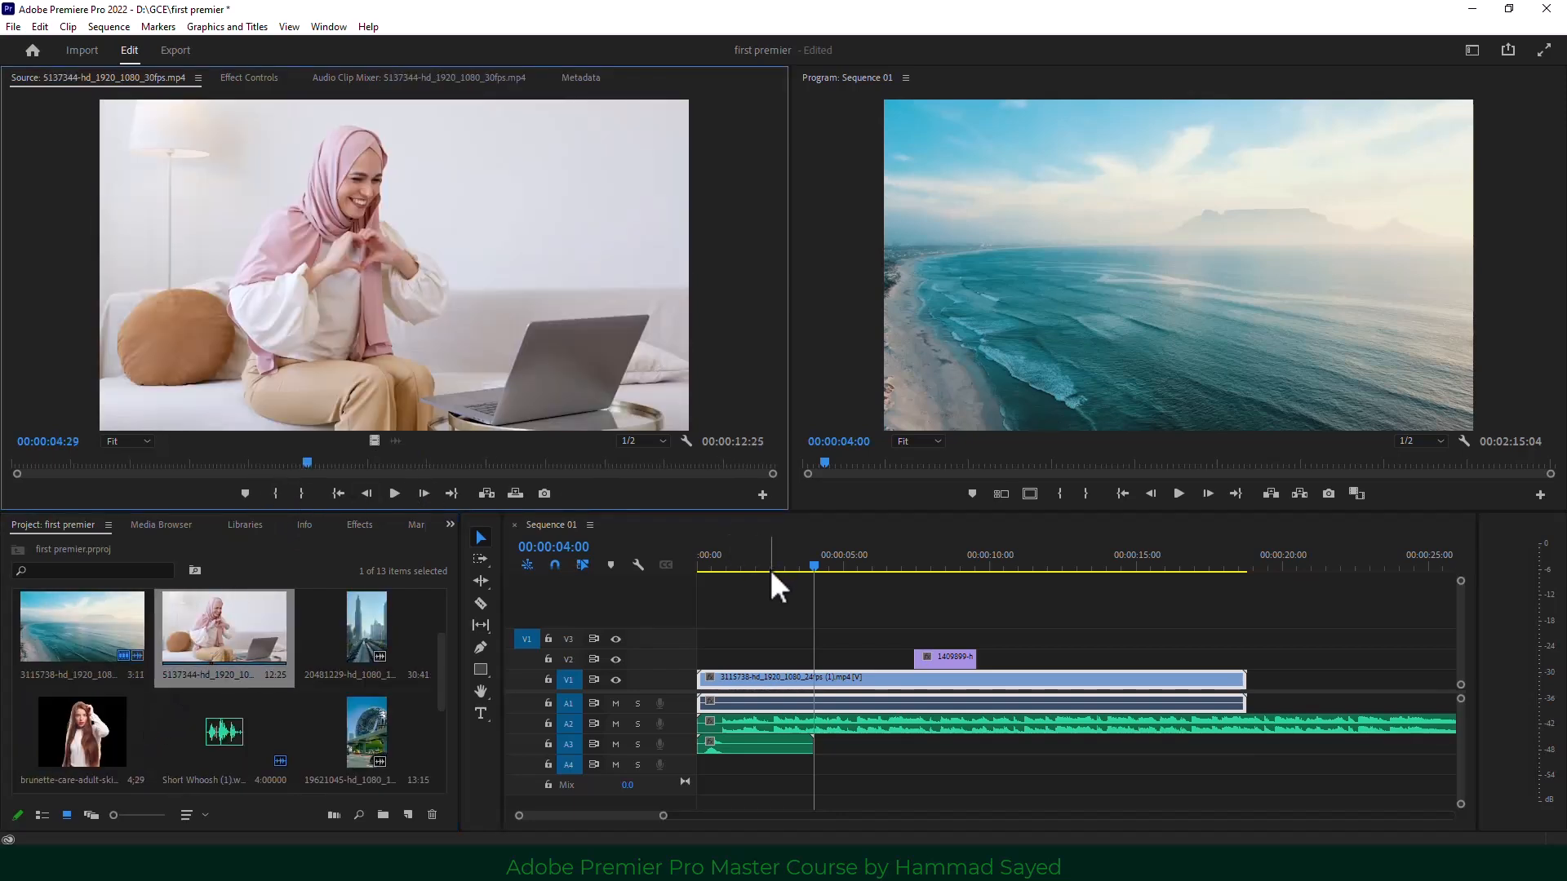
pyautogui.moveTo(306, 465); pyautogui.dragTo(164, 474)
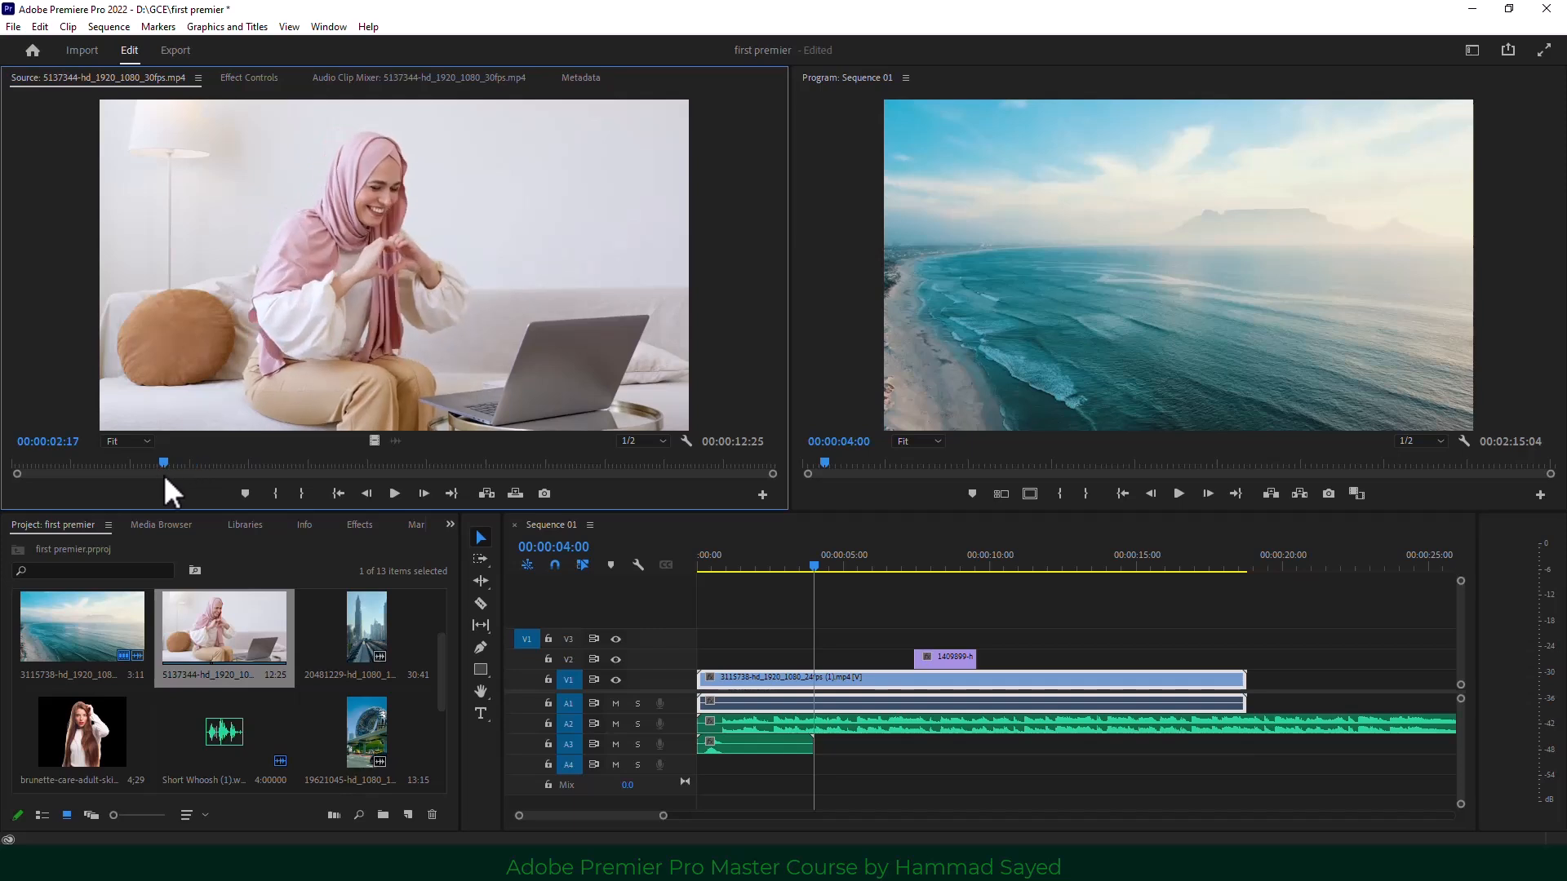
pyautogui.click(277, 493)
pyautogui.press('space')
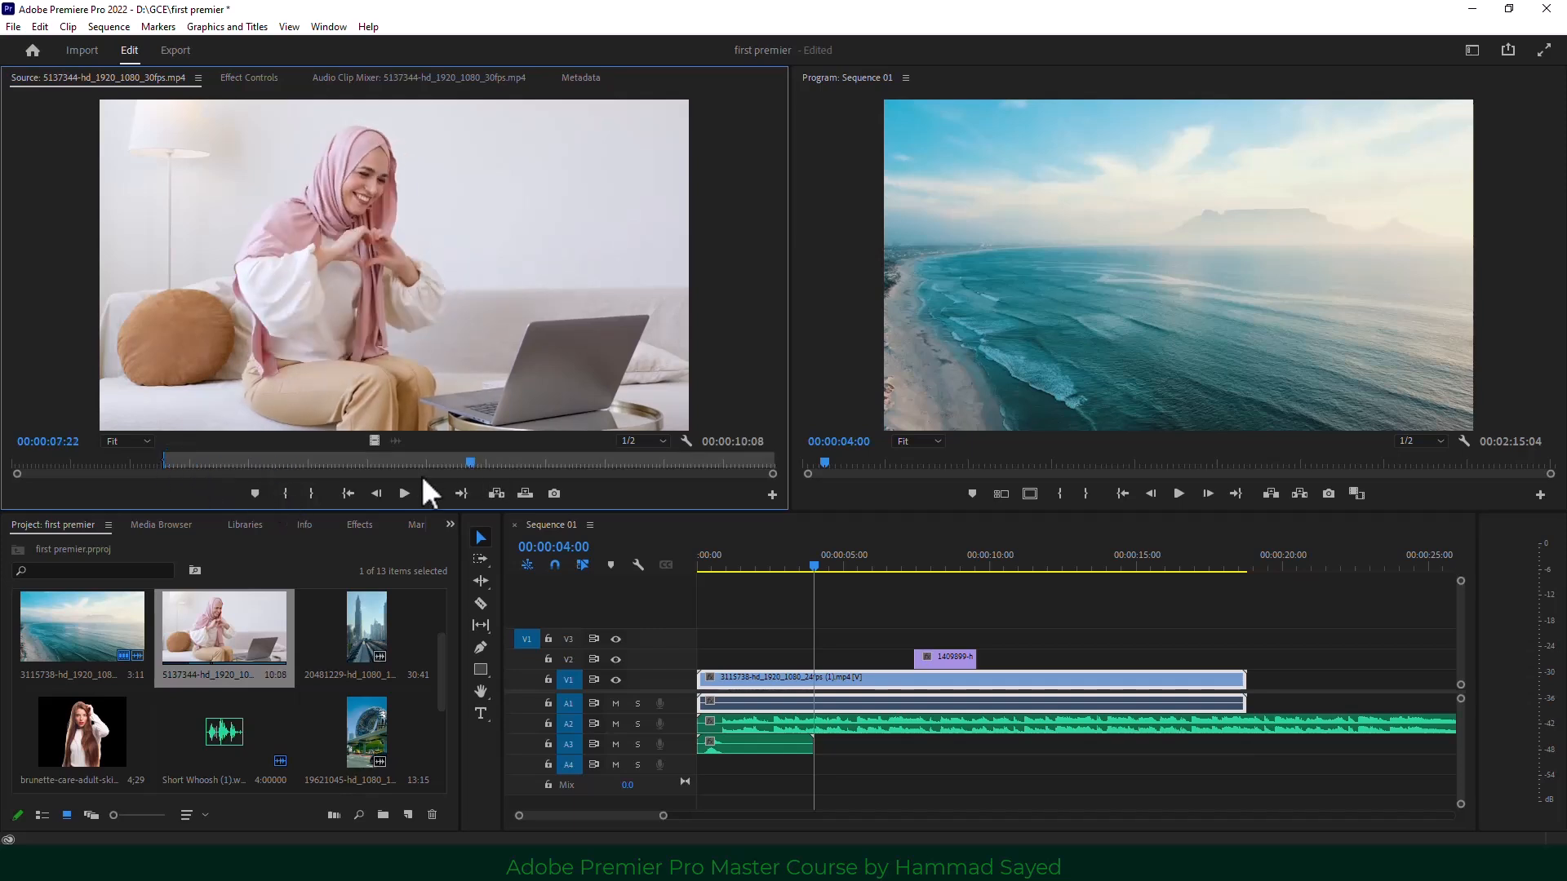
pyautogui.click(311, 493)
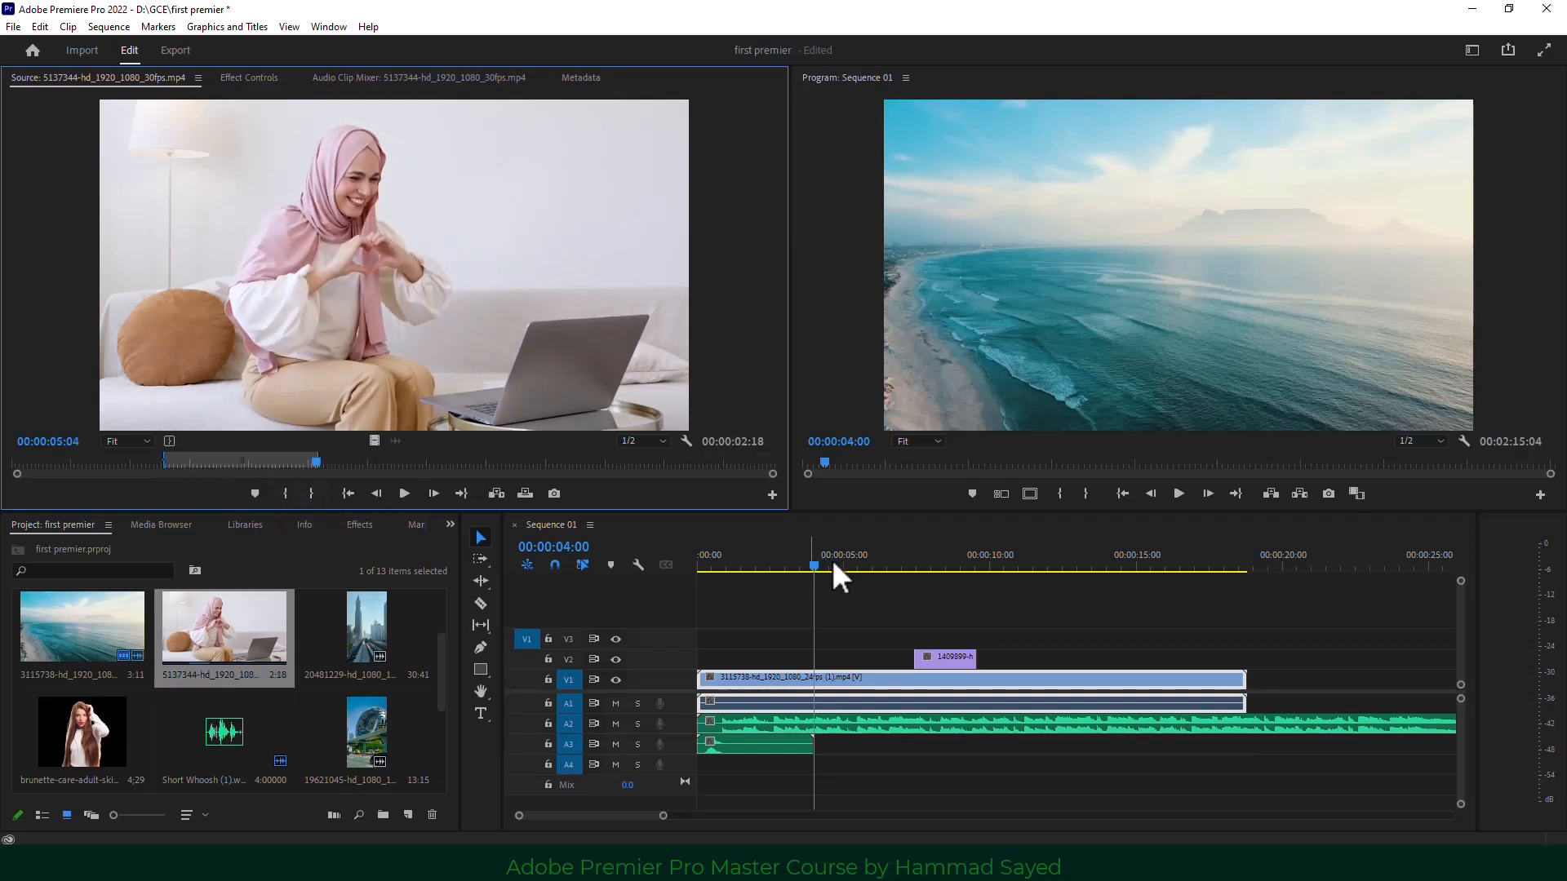
pyautogui.moveTo(833, 563); pyautogui.dragTo(1042, 570)
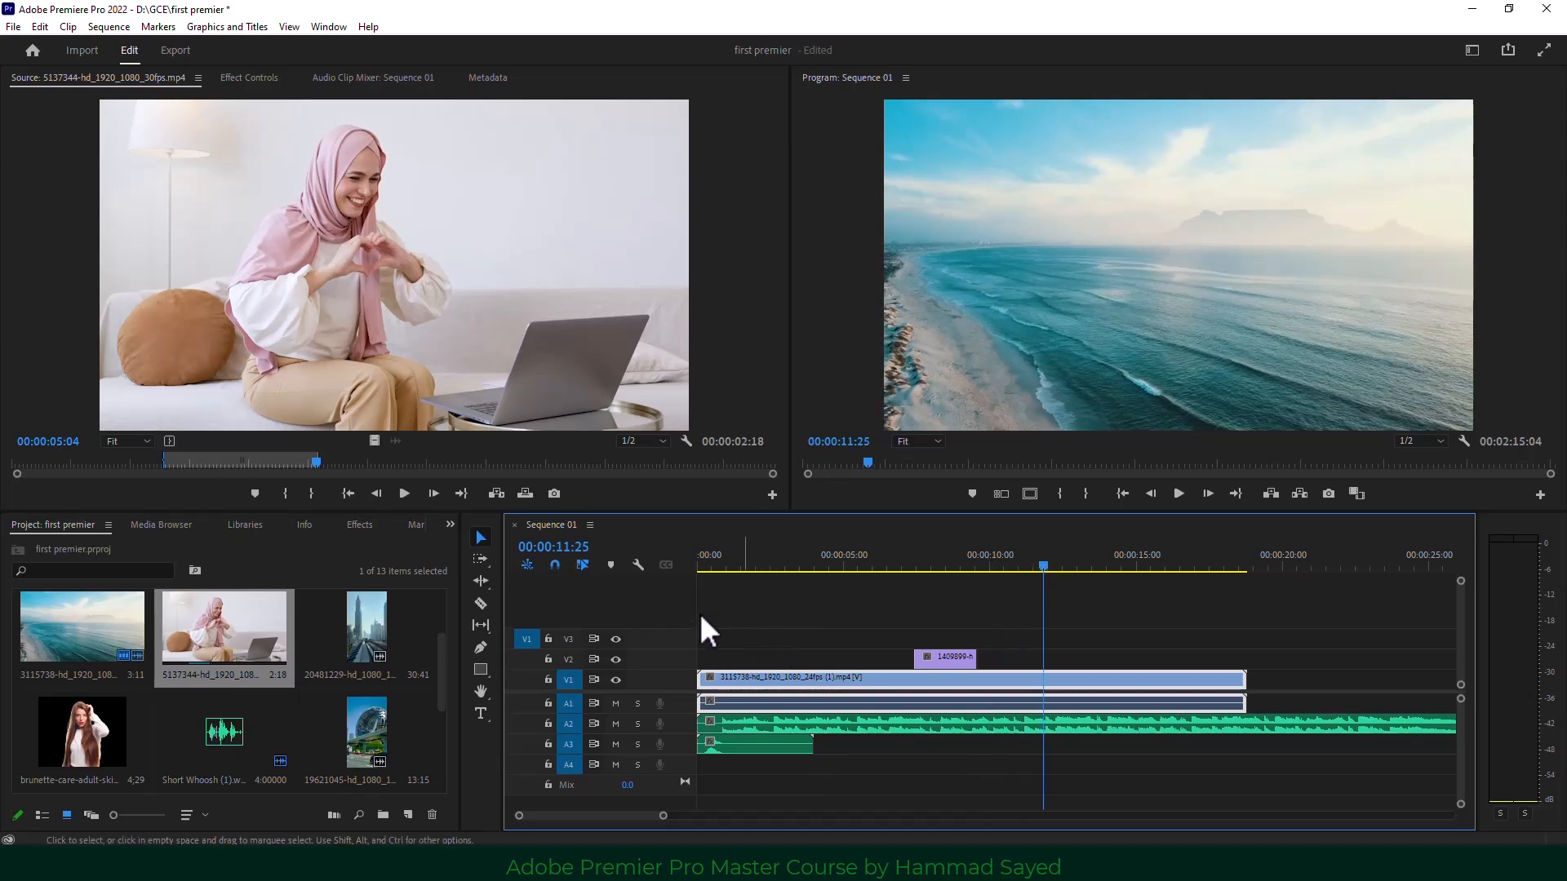
pyautogui.click(526, 492)
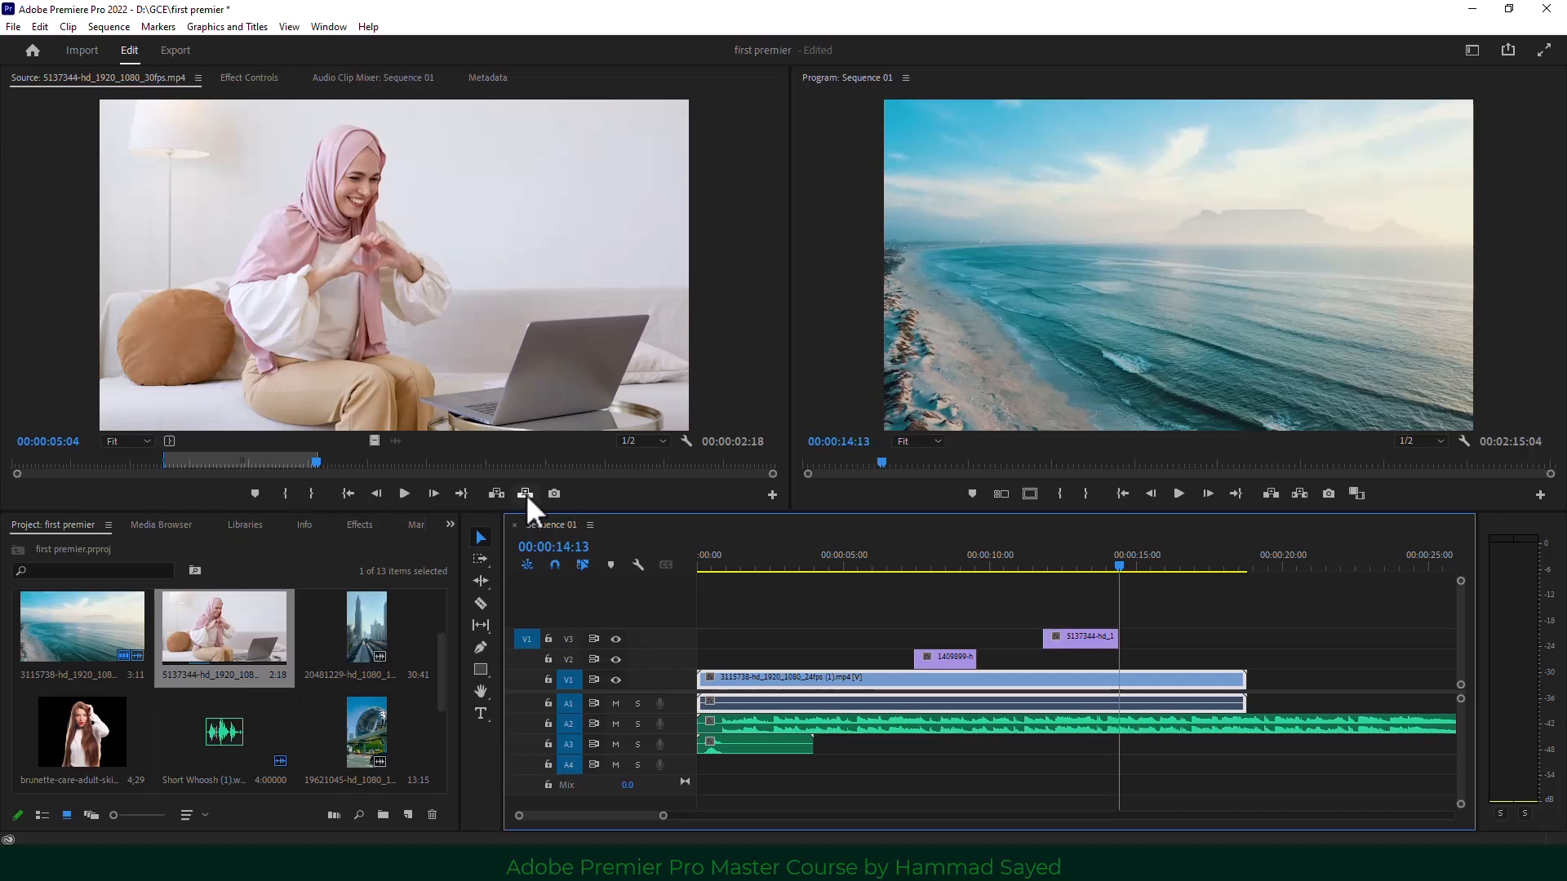
# Mark a new source range ending at 08:01, overwrite it onto V3 at 00:00:02:14, and open Export Frame.
pyautogui.click(357, 470)
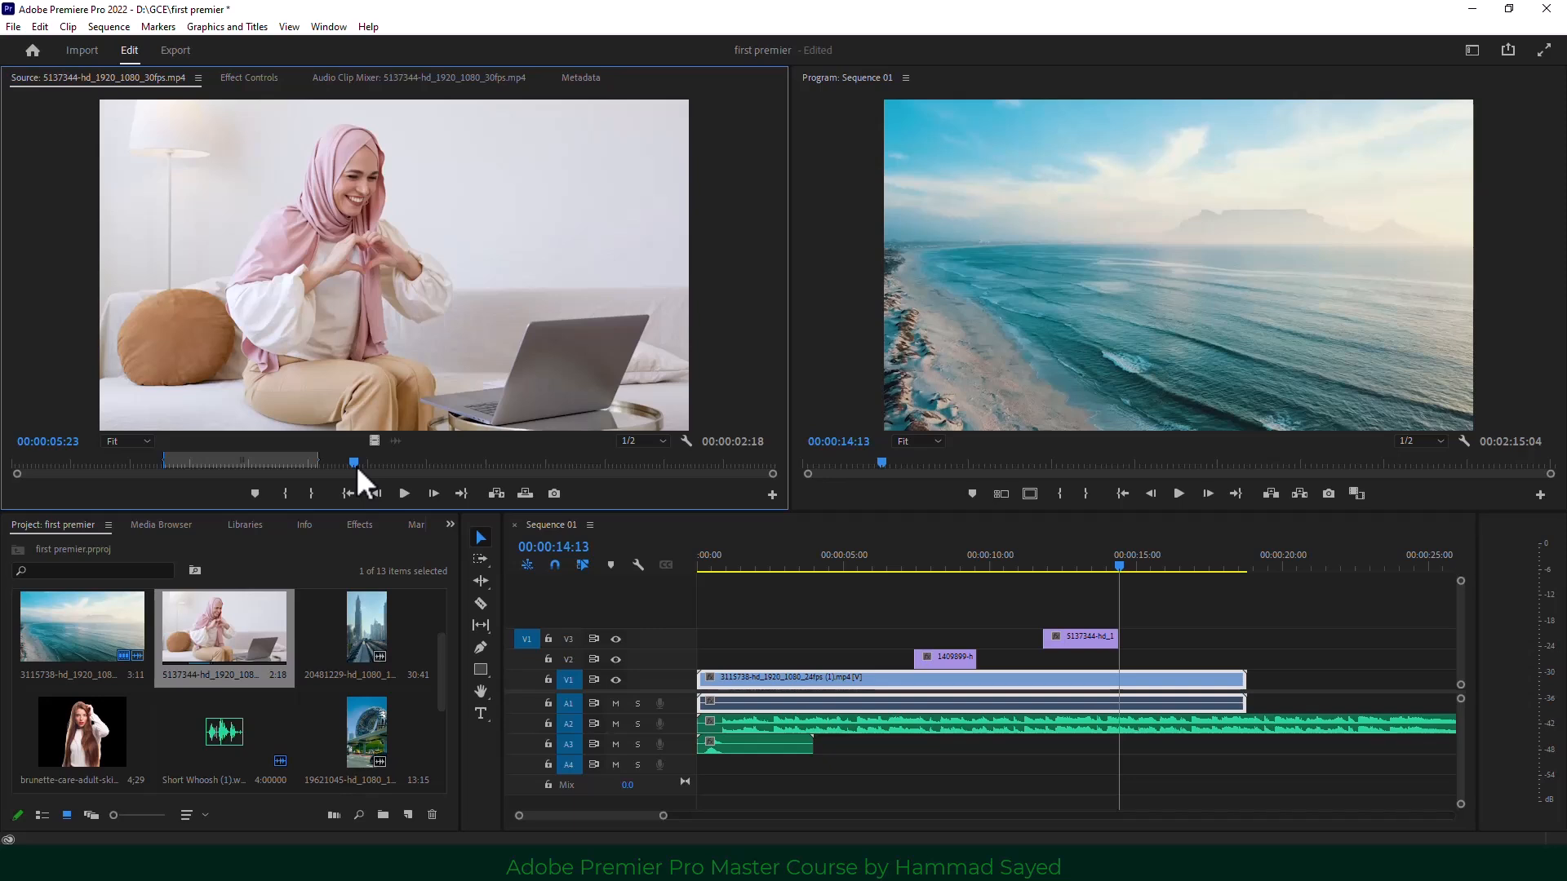
pyautogui.press('space')
pyautogui.press('i')
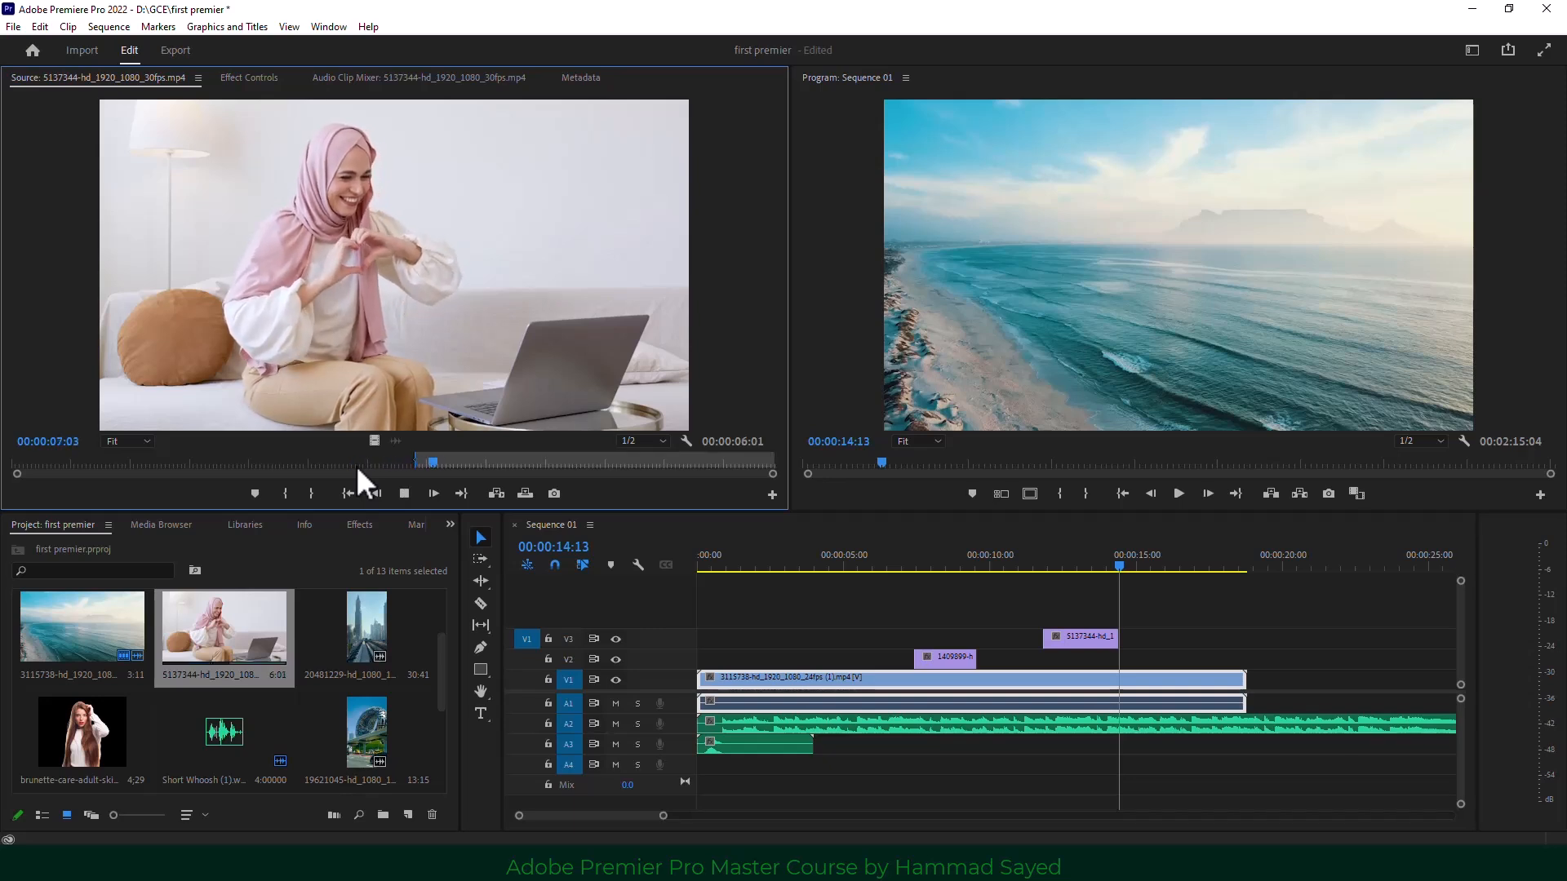
pyautogui.press('space')
pyautogui.press('o')
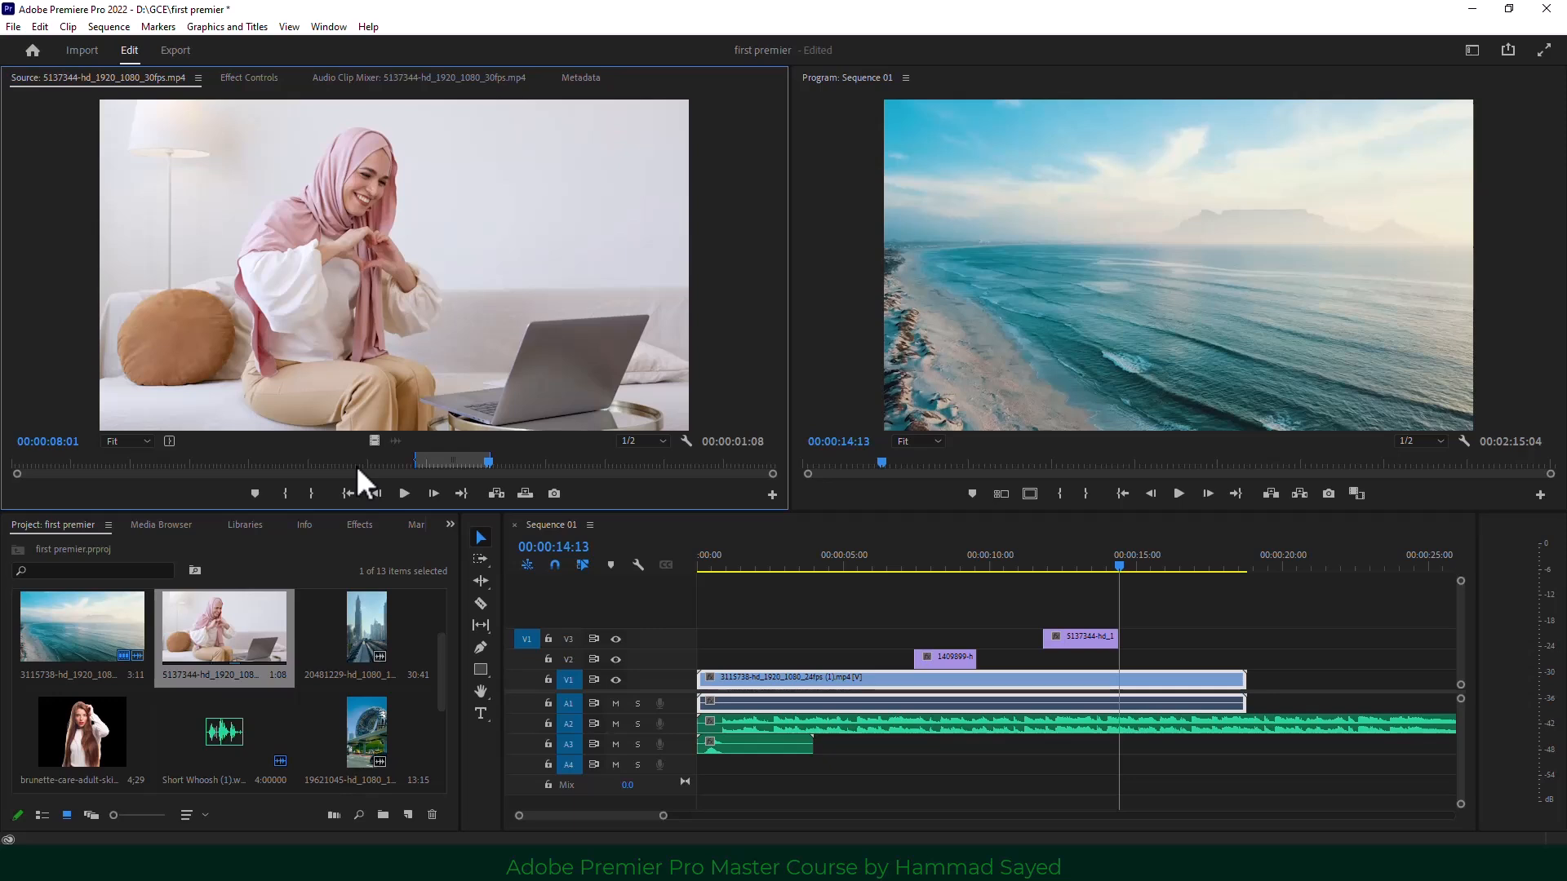
pyautogui.moveTo(1061, 558); pyautogui.dragTo(771, 571)
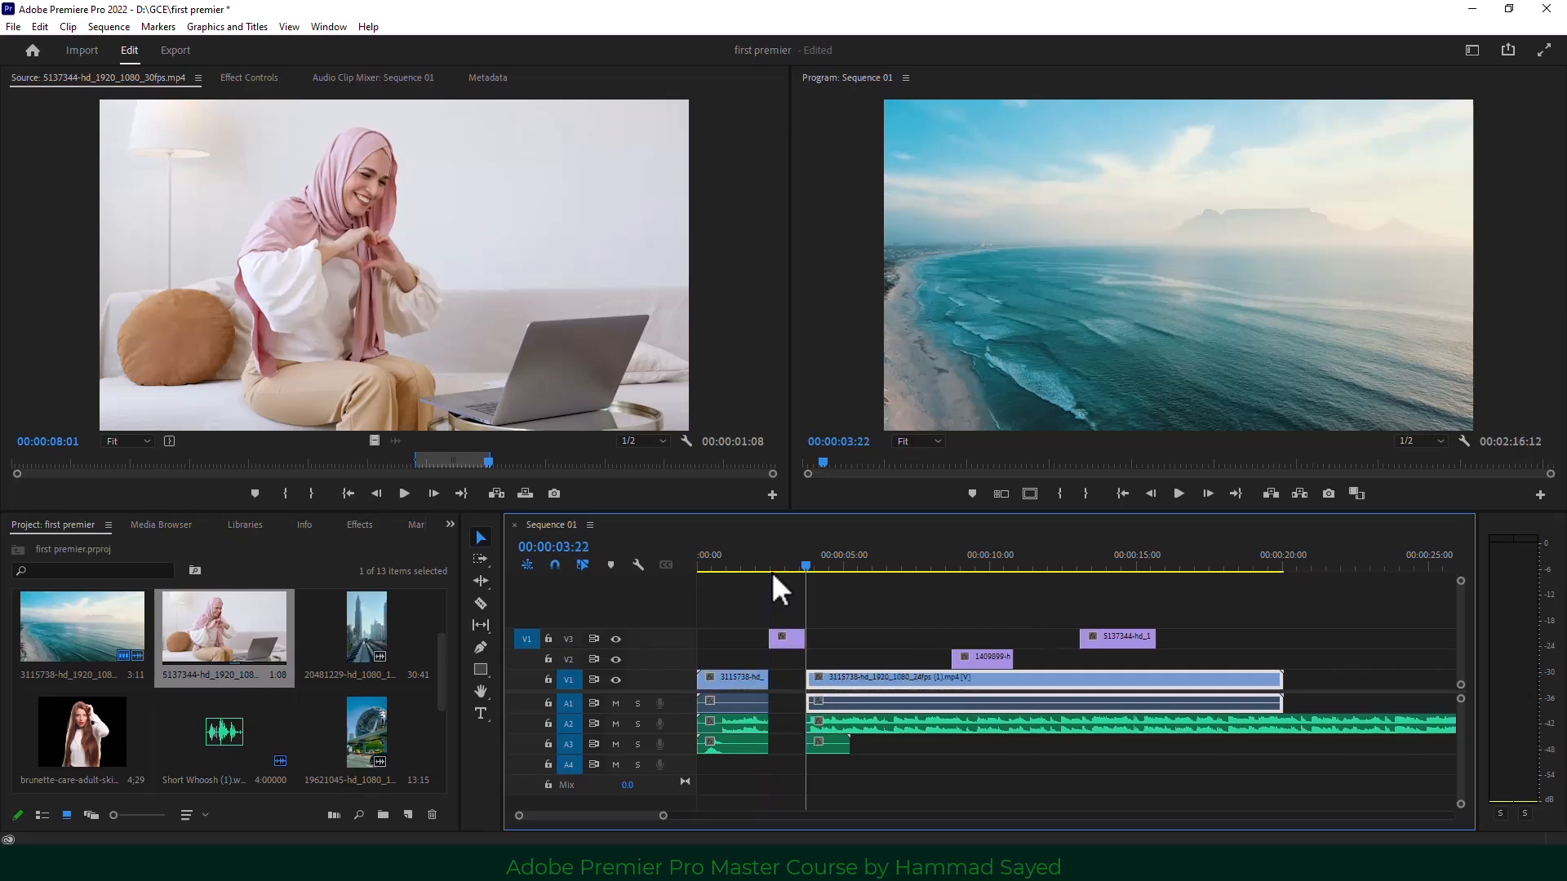
pyautogui.hotkey('ctrl', 'z')
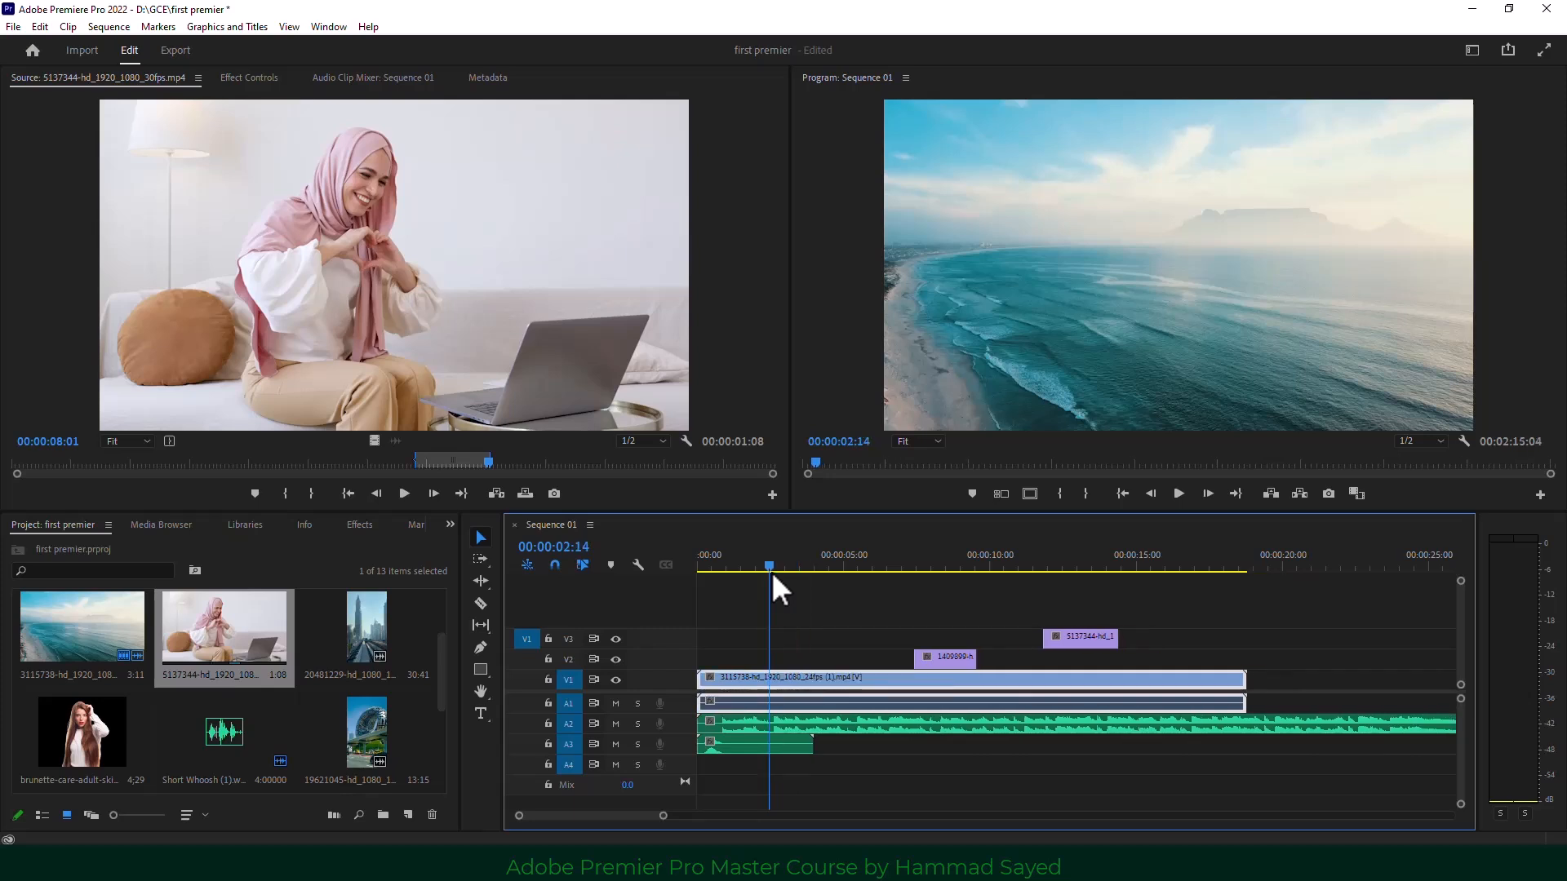
pyautogui.press('.')
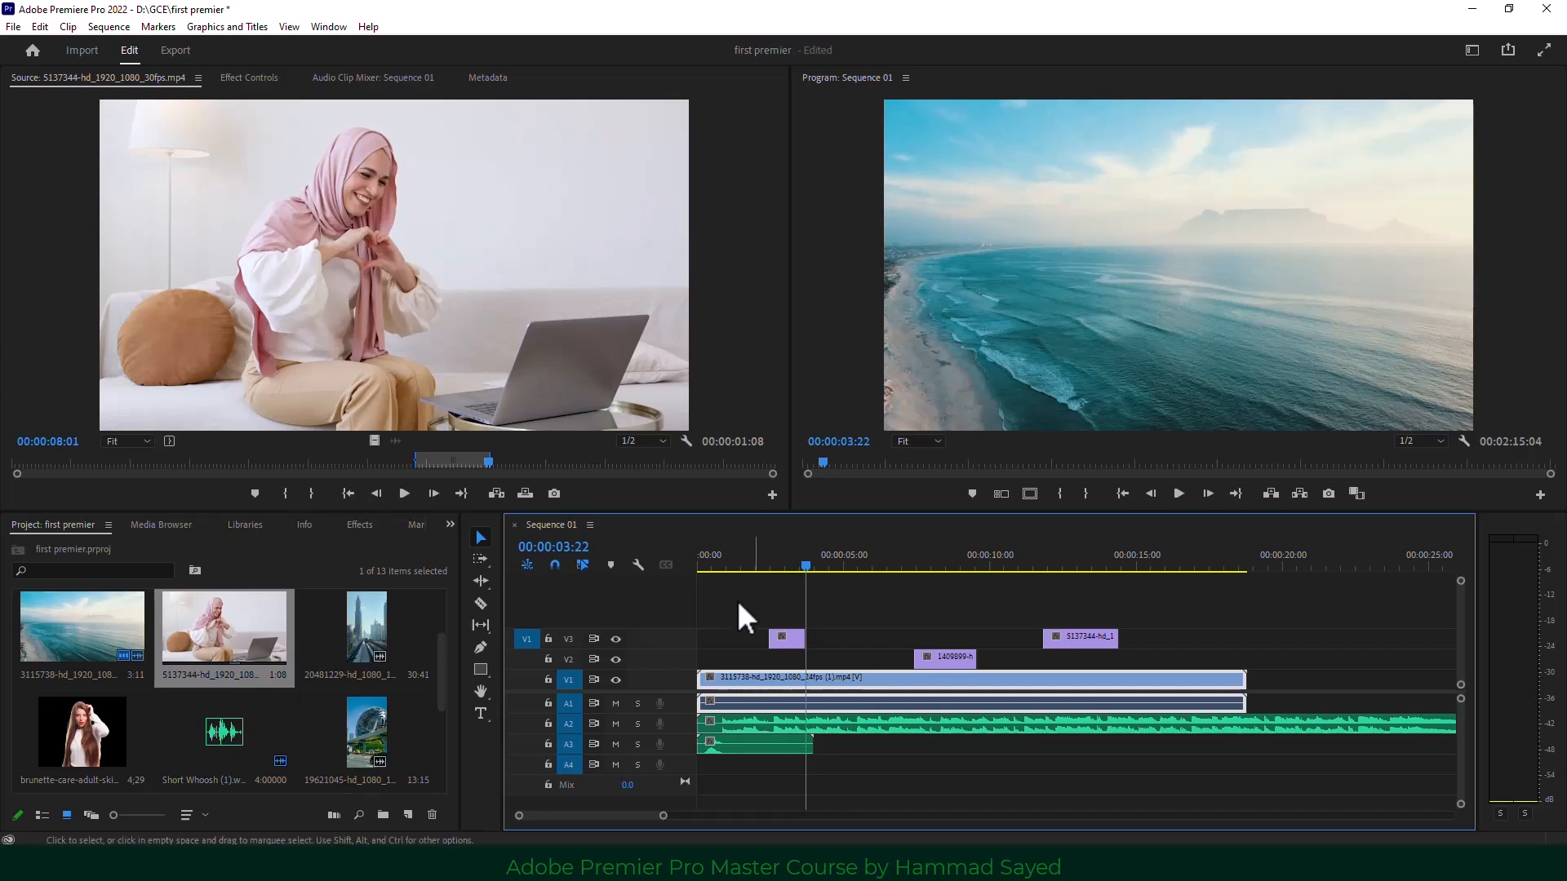
pyautogui.click(554, 492)
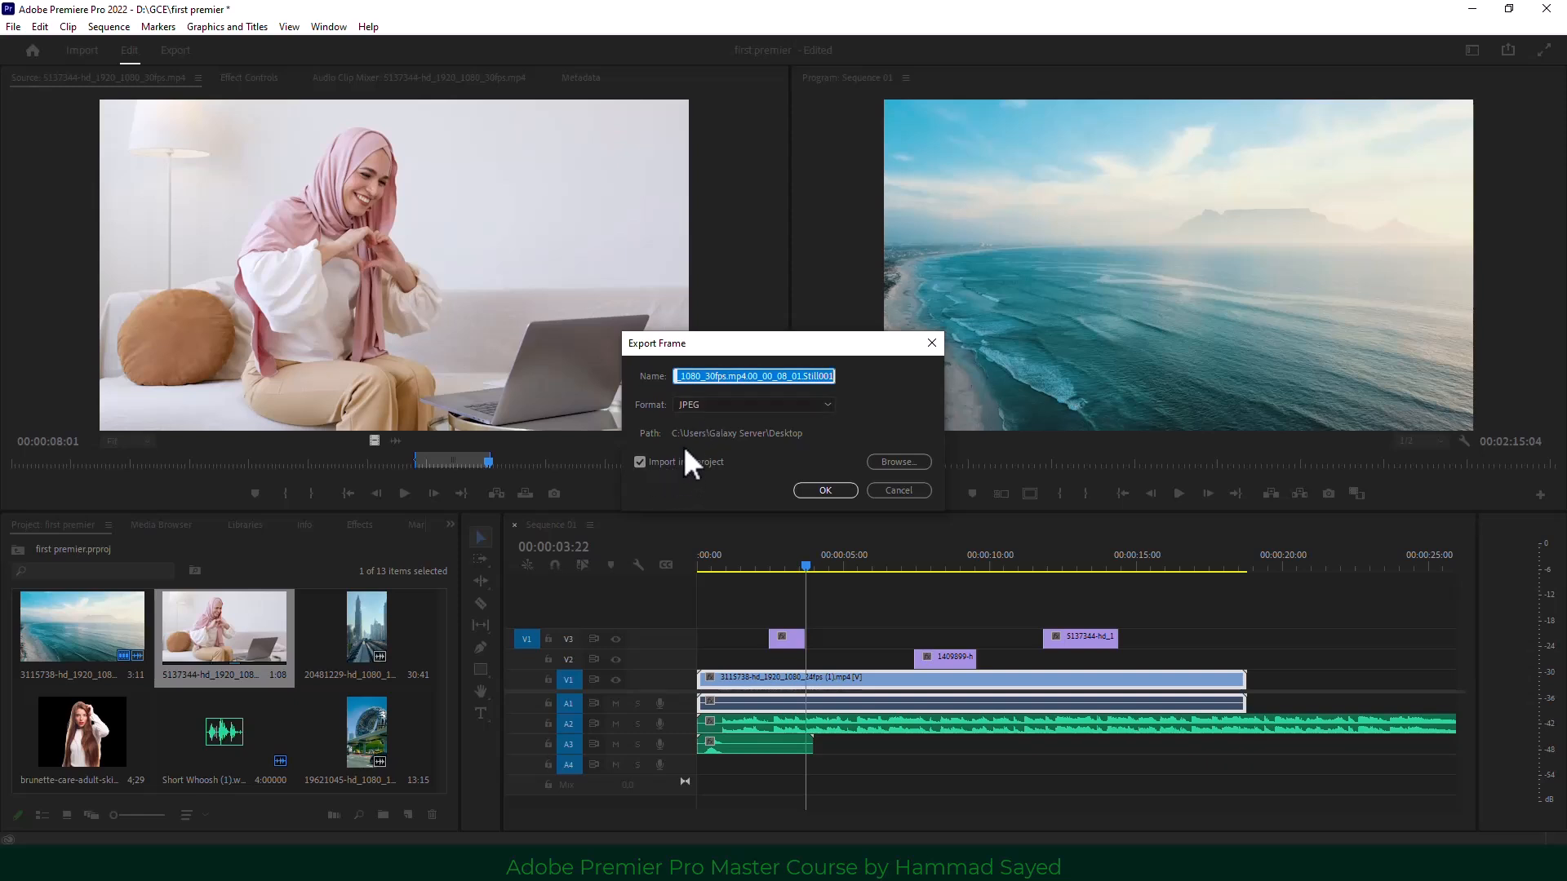
# Export the source frame as a JPEG still, keeping the default Desktop folder.
pyautogui.click(917, 462)
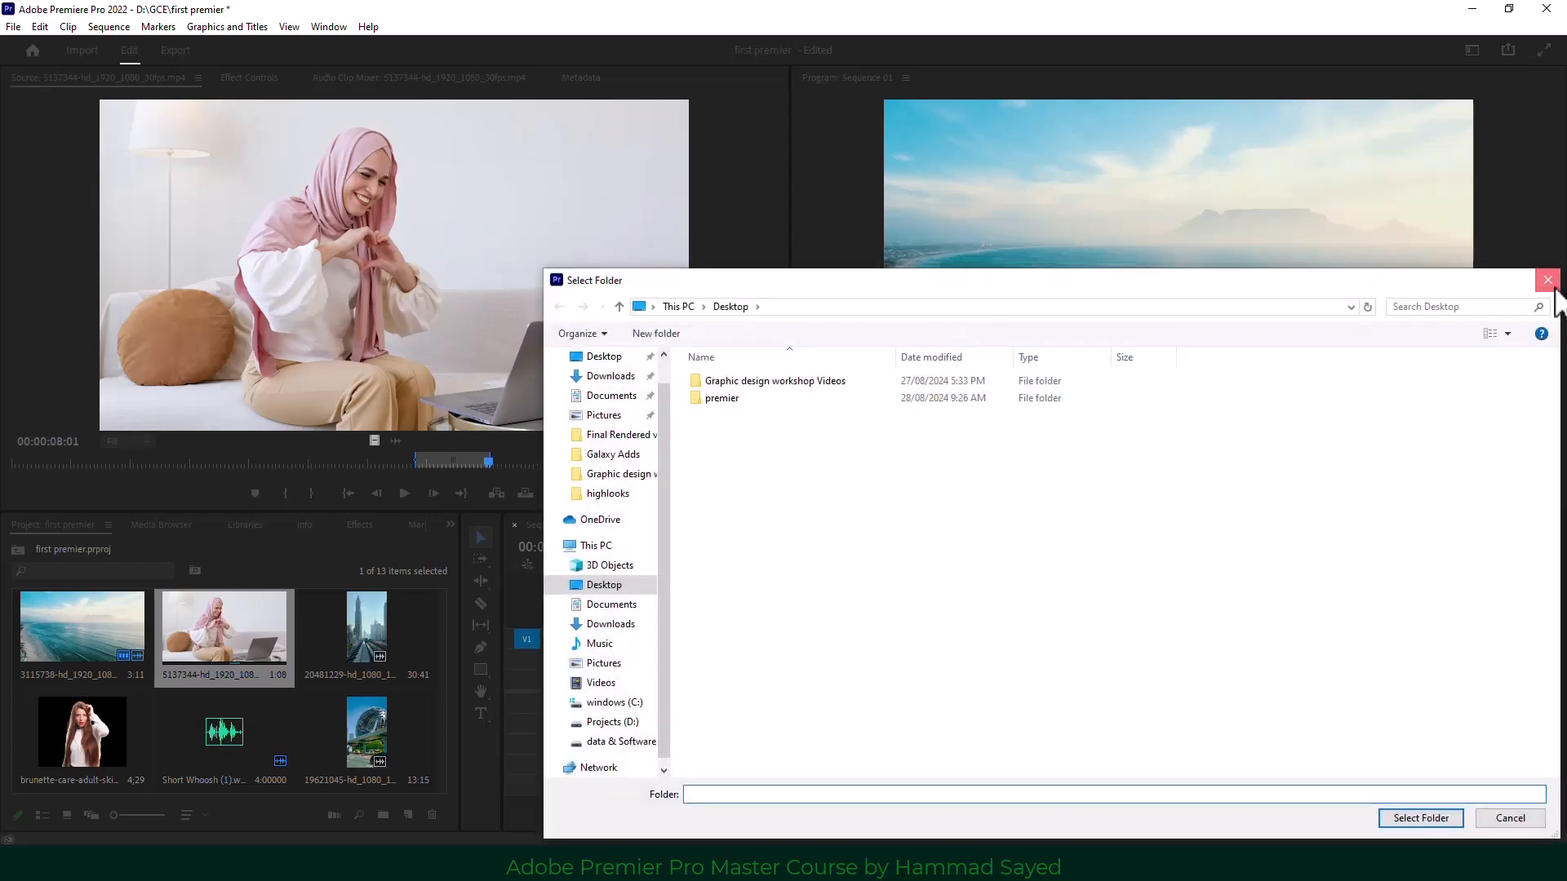
pyautogui.click(1548, 282)
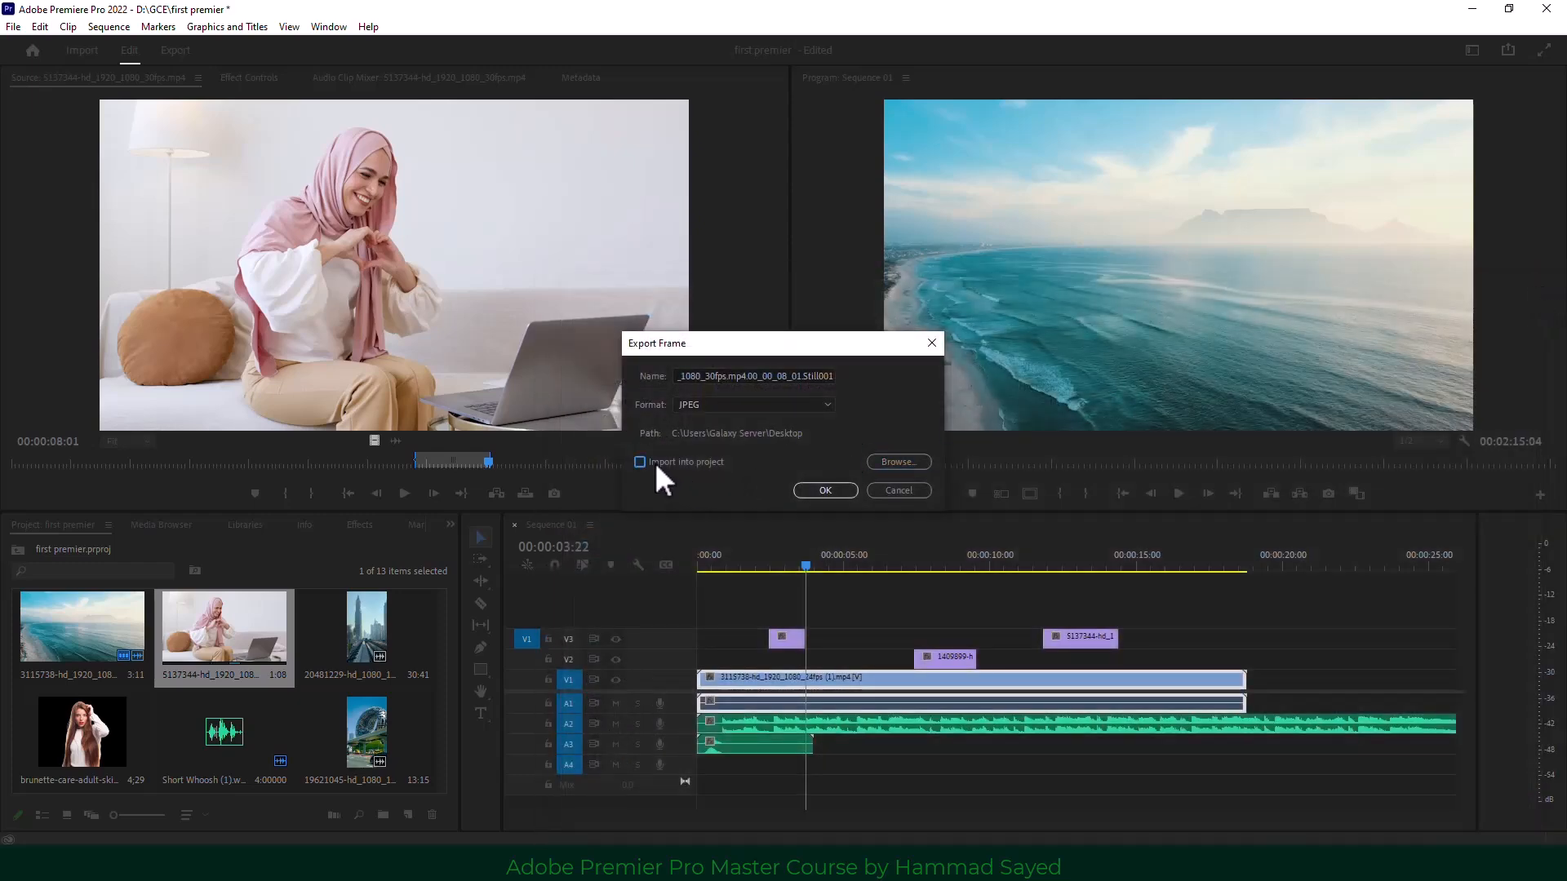
pyautogui.click(819, 492)
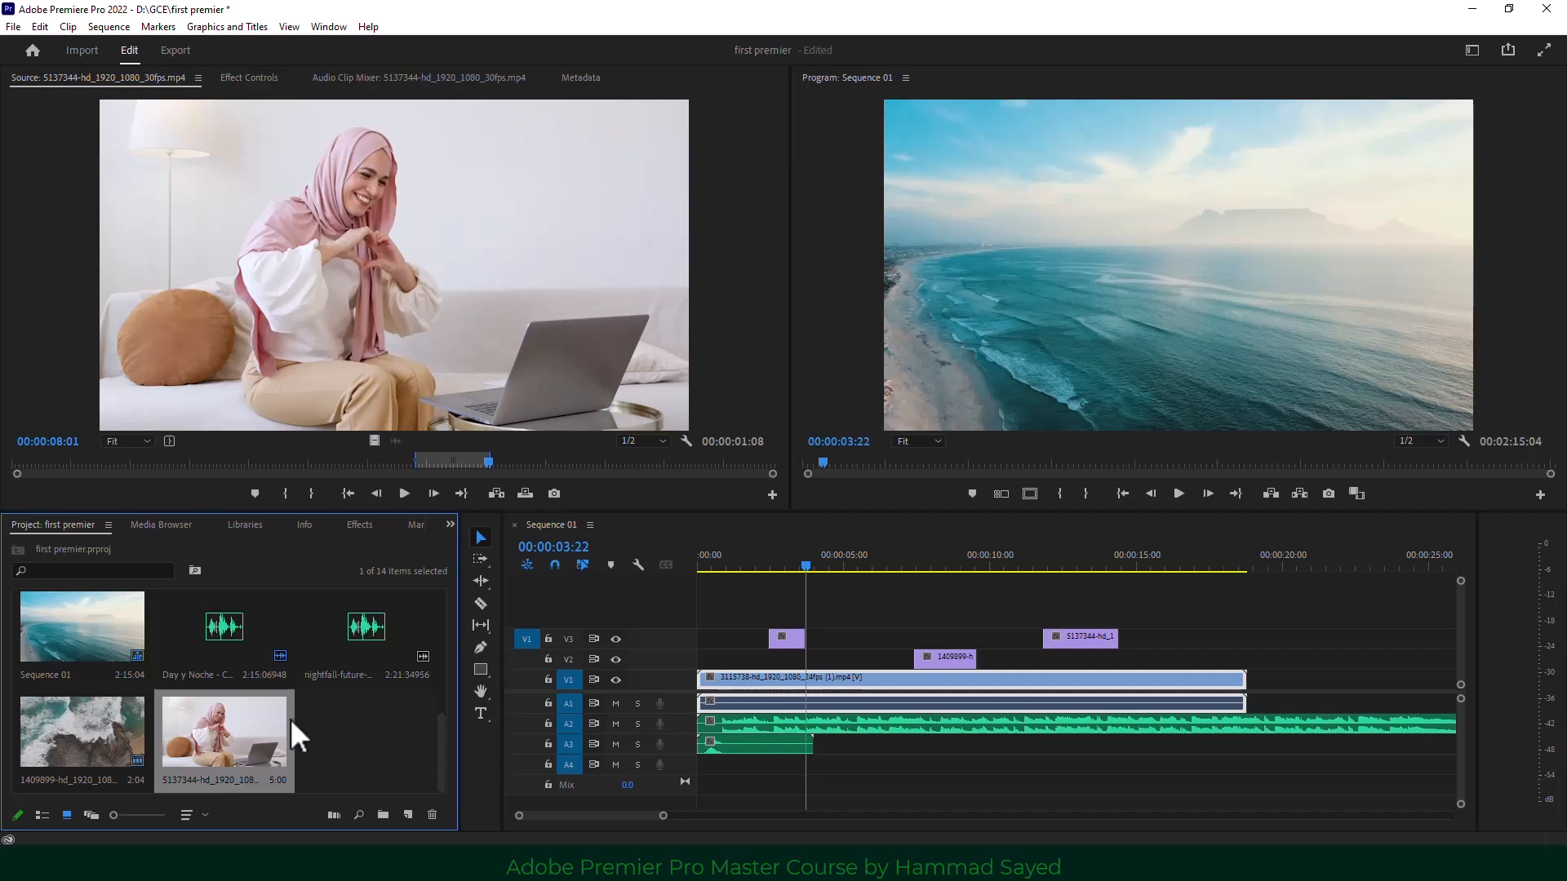
# Drag the exported still onto a new fourth video track and scrub through the laptop clip.
pyautogui.moveTo(218, 741); pyautogui.dragTo(824, 614)
pyautogui.moveTo(808, 555); pyautogui.dragTo(858, 553)
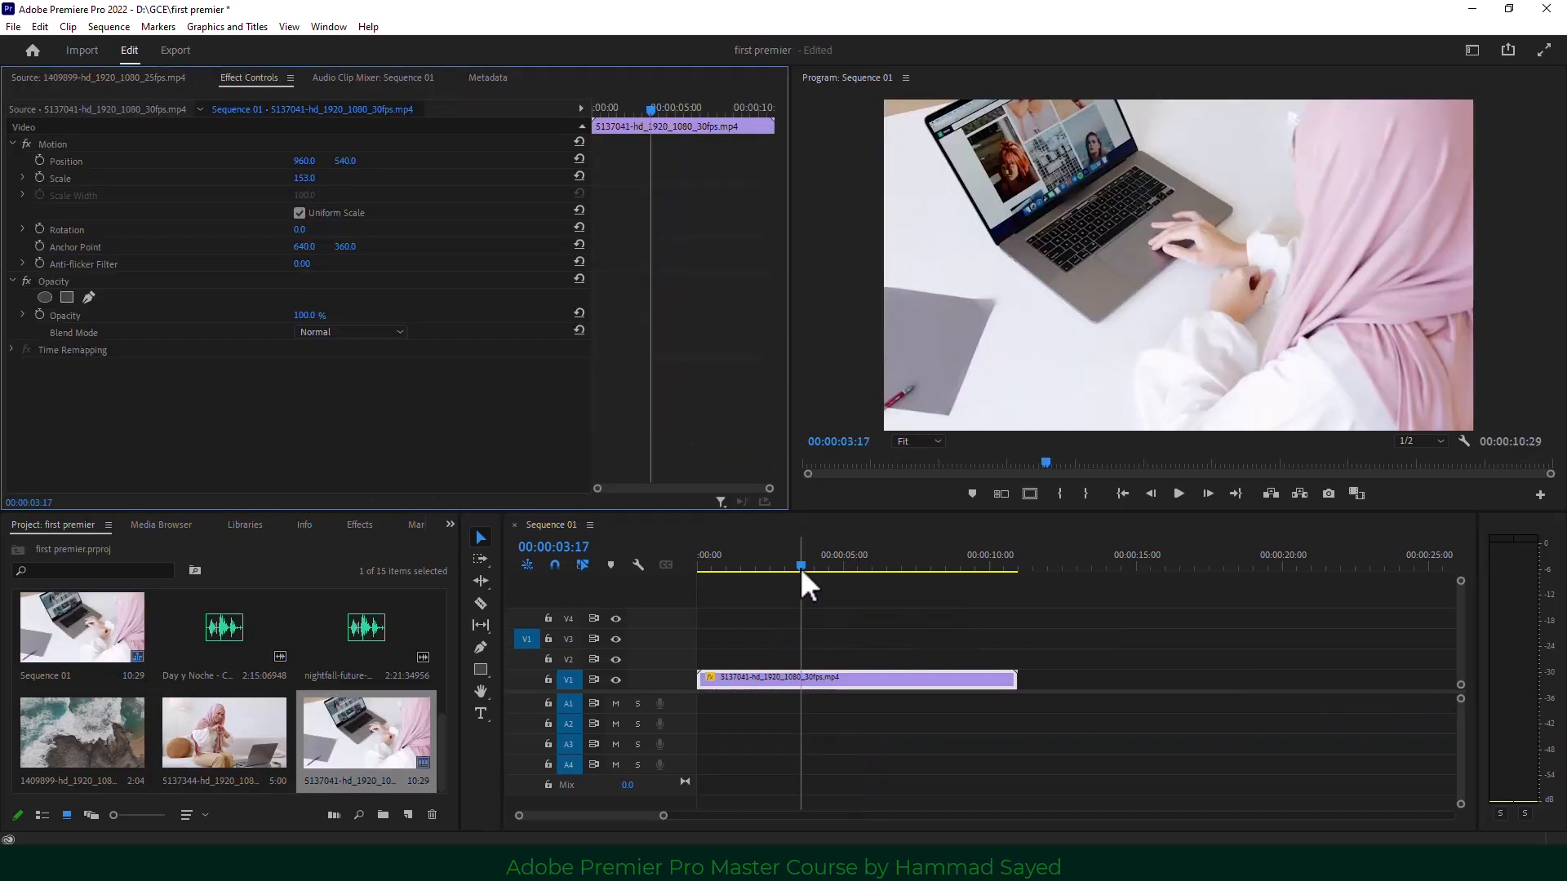
pyautogui.moveTo(800, 566)
pyautogui.mouseDown()
pyautogui.moveTo(767, 566)
pyautogui.moveTo(834, 560)
pyautogui.moveTo(790, 560)
pyautogui.mouseUp()
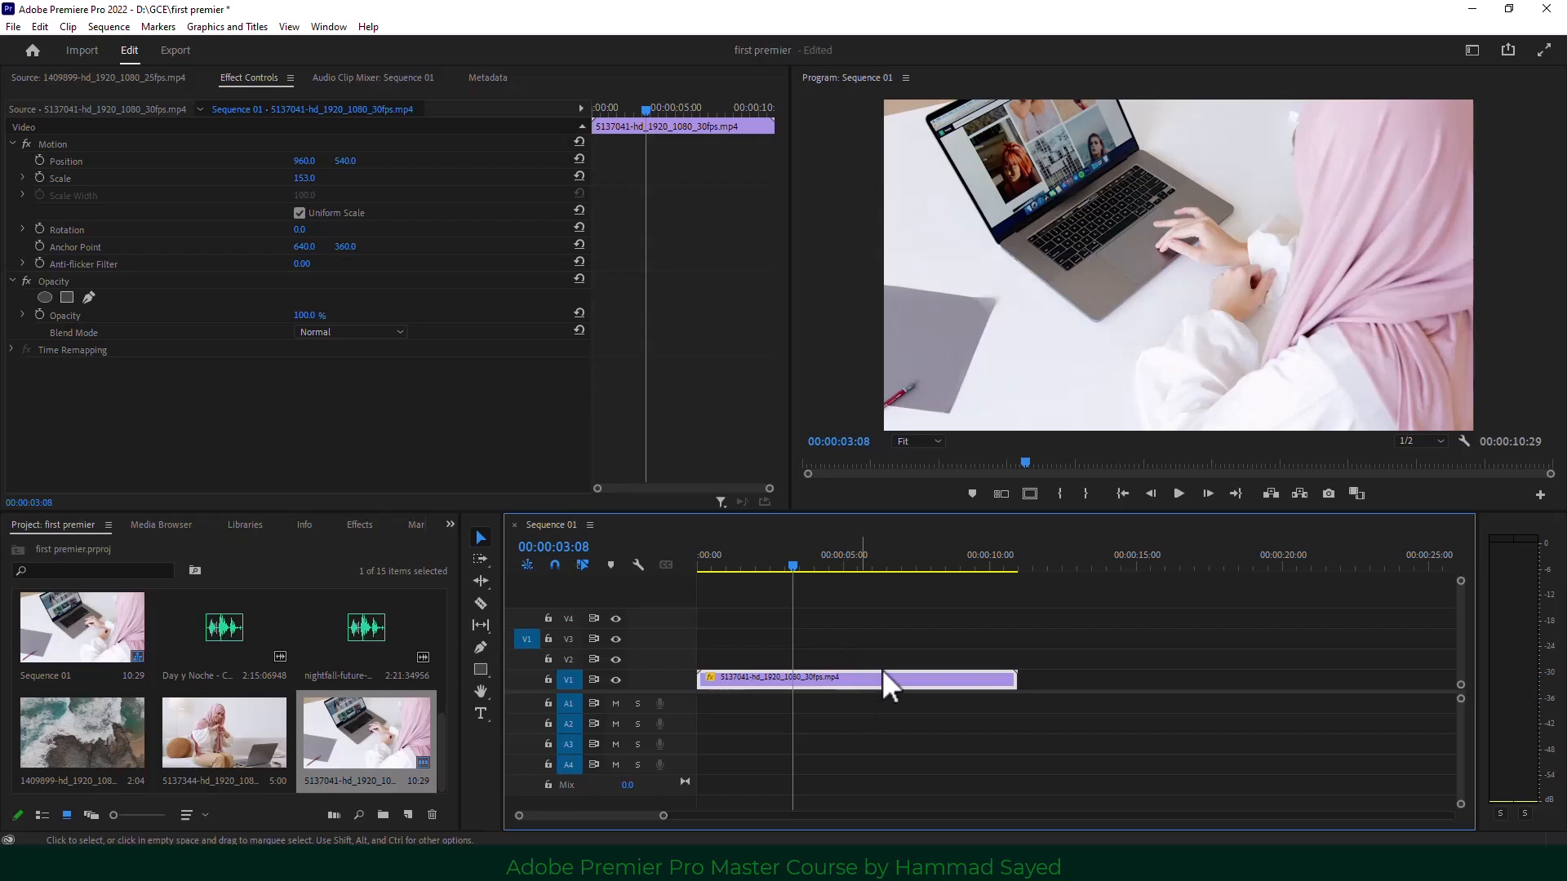
pyautogui.rightClick(859, 682)
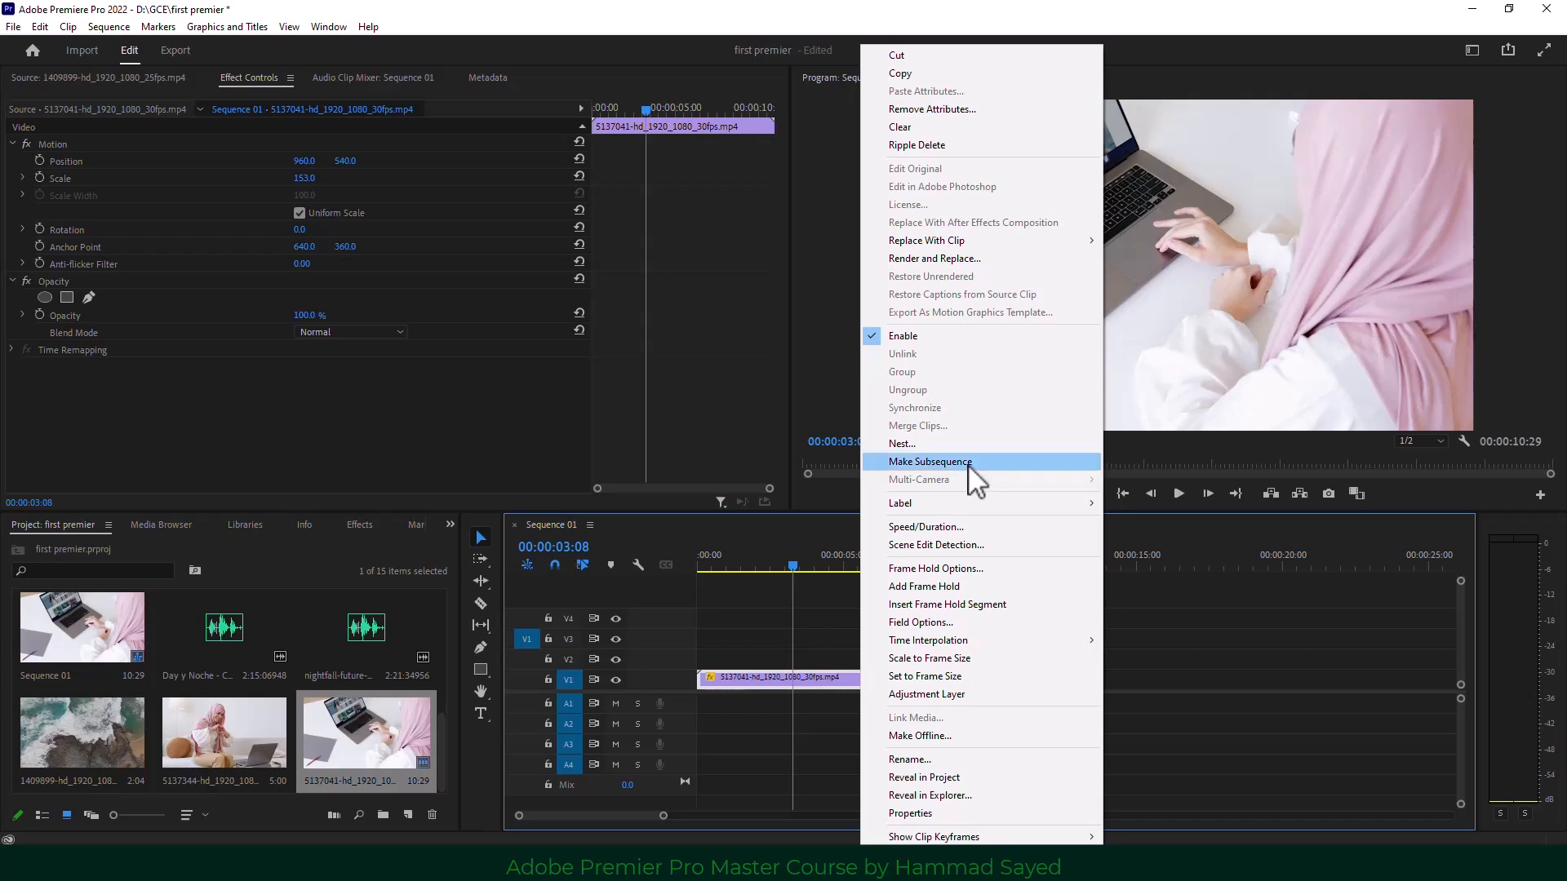
pyautogui.click(927, 813)
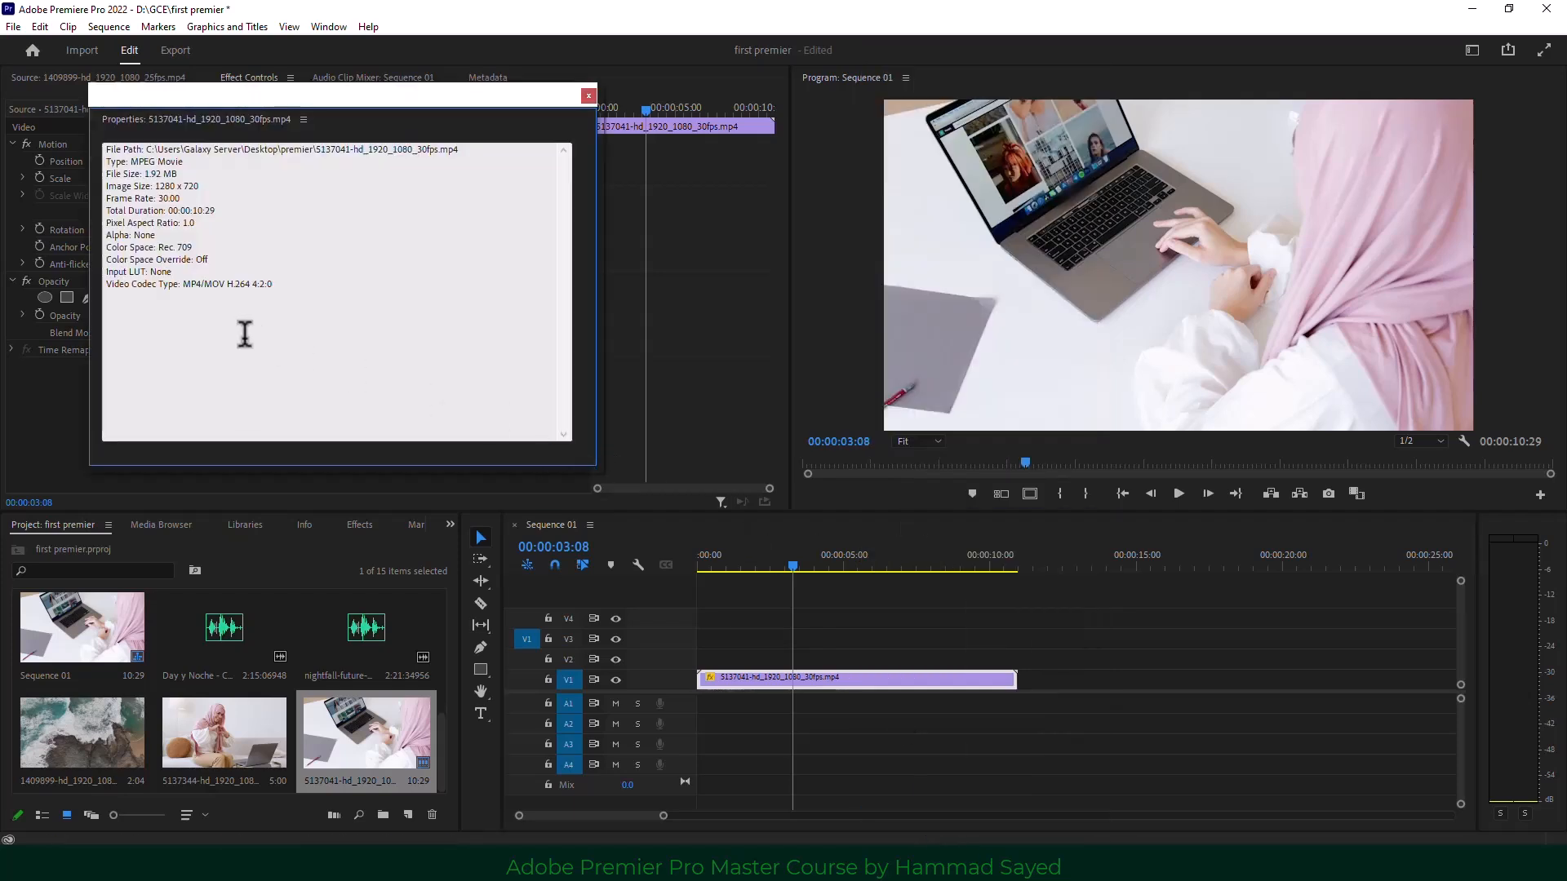
pyautogui.moveTo(159, 198); pyautogui.dragTo(181, 198)
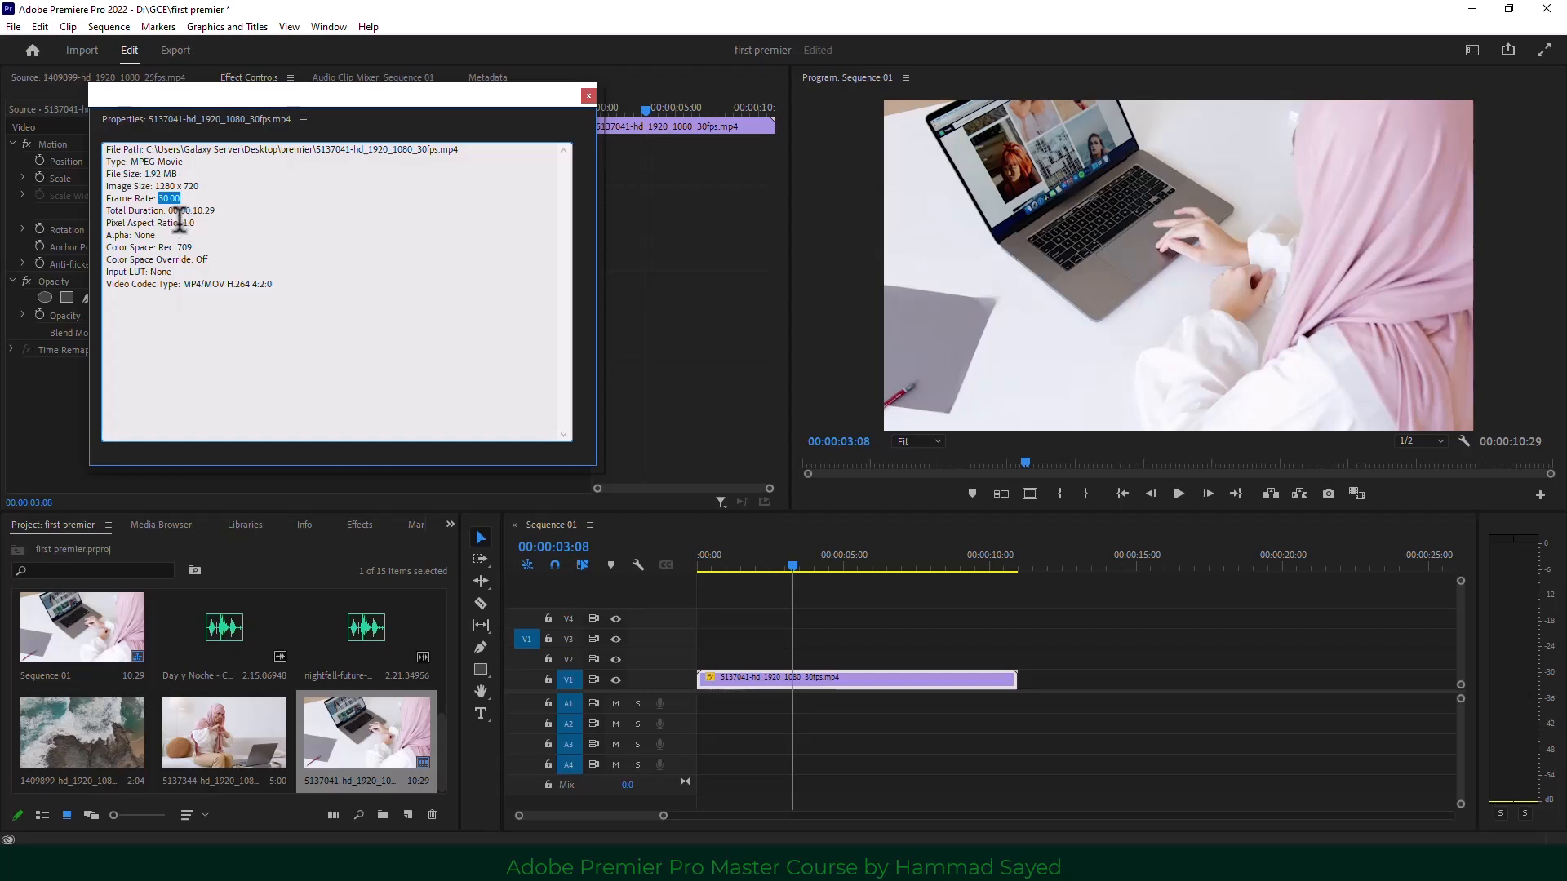
pyautogui.click(588, 96)
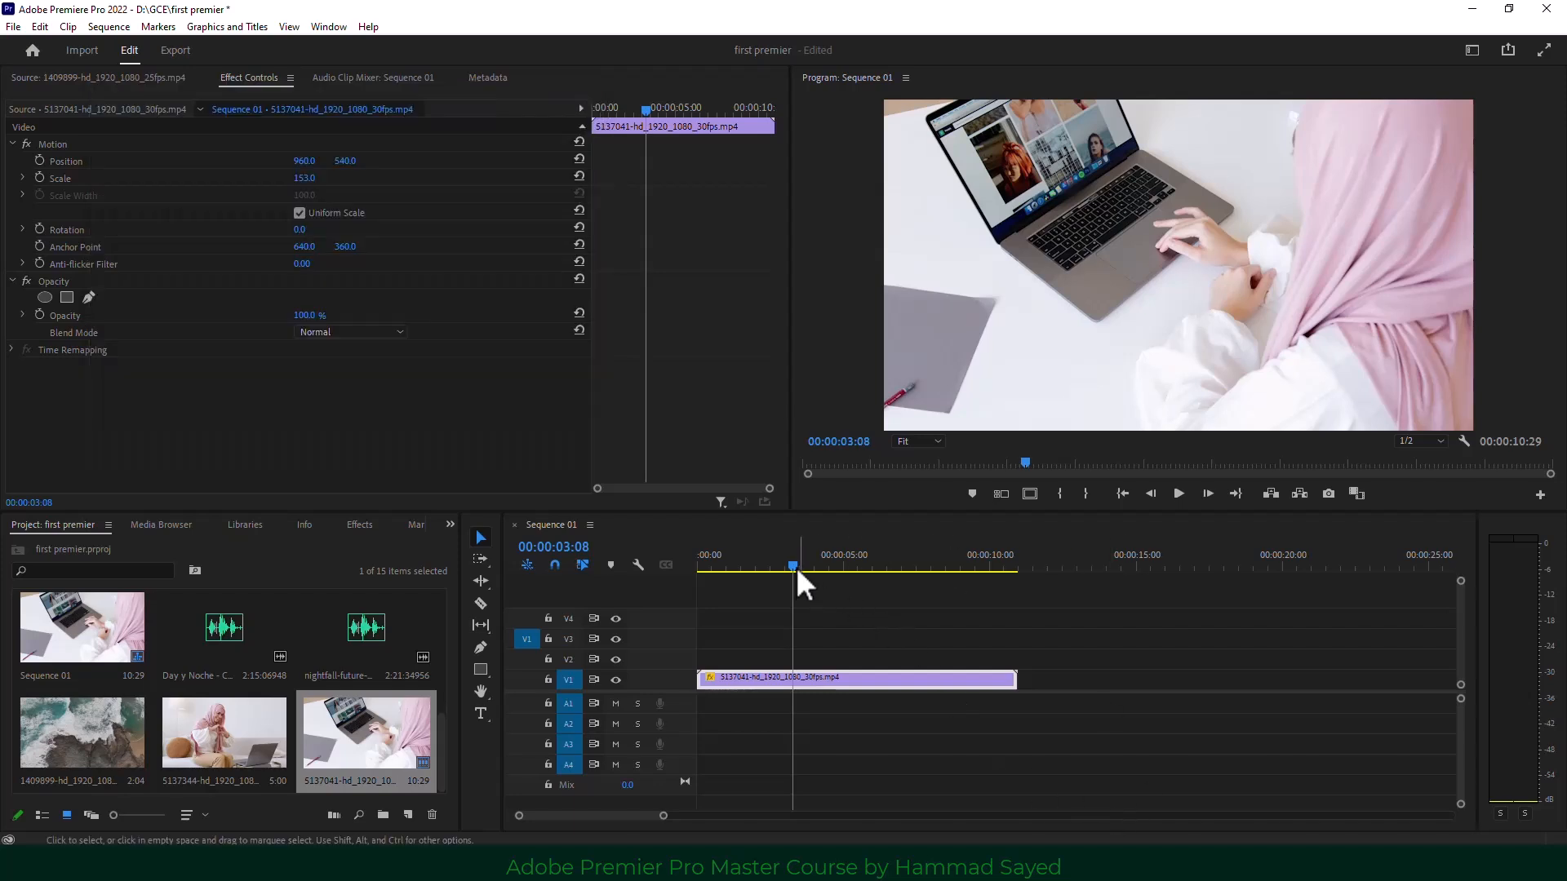
pyautogui.moveTo(796, 566)
pyautogui.mouseDown()
pyautogui.moveTo(830, 557)
pyautogui.moveTo(815, 560)
pyautogui.mouseUp()
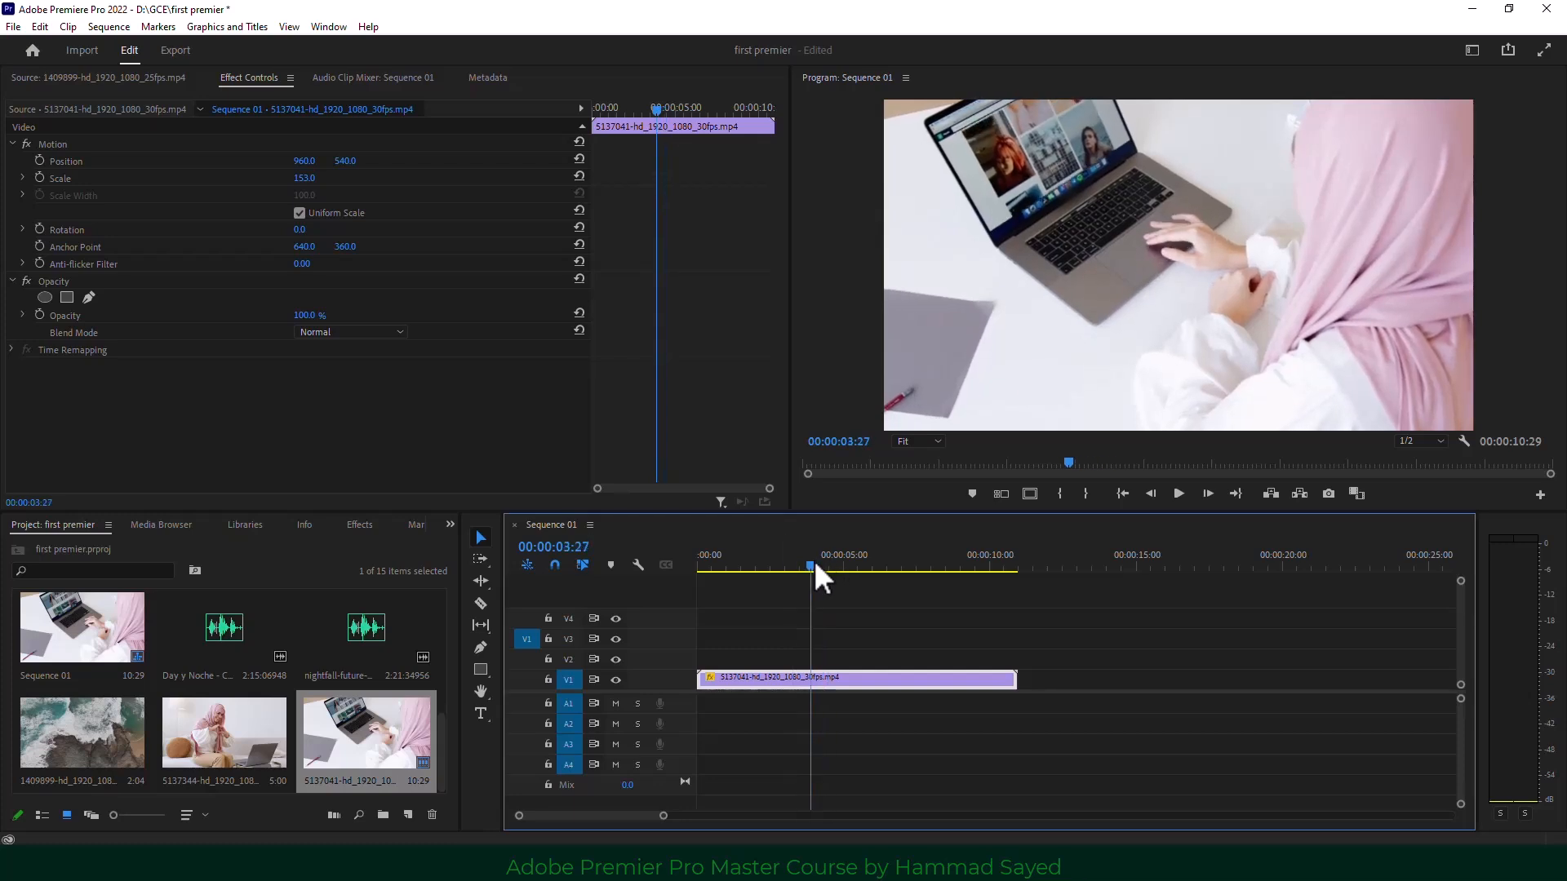
# Set the laptop clip's speed to 50% in Speed/Duration, replacing an initial 200% entry.
pyautogui.rightClick(846, 690)
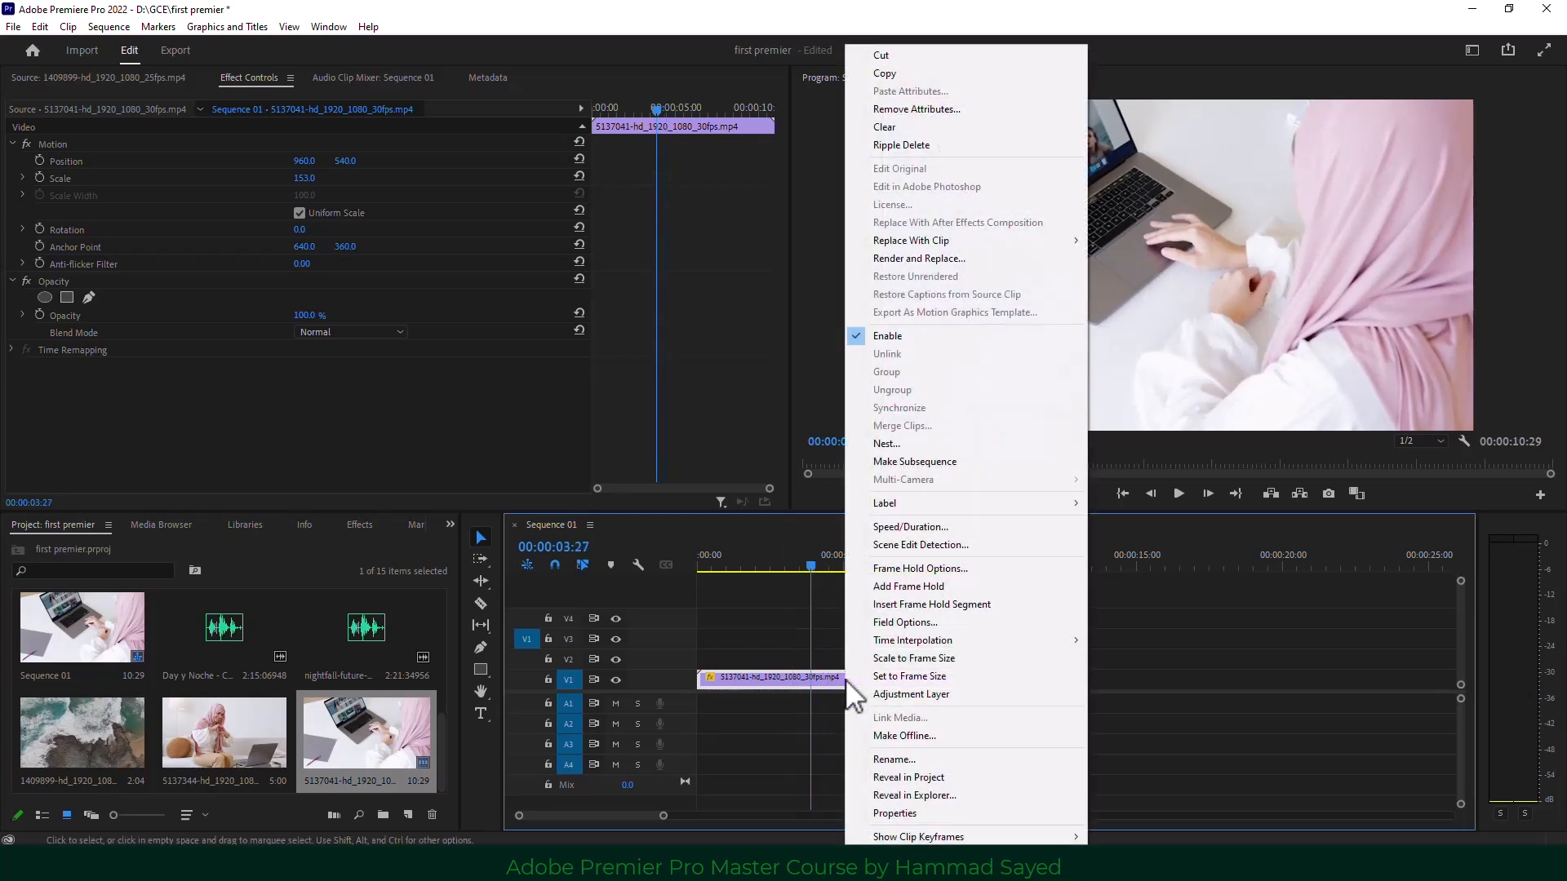
pyautogui.click(964, 530)
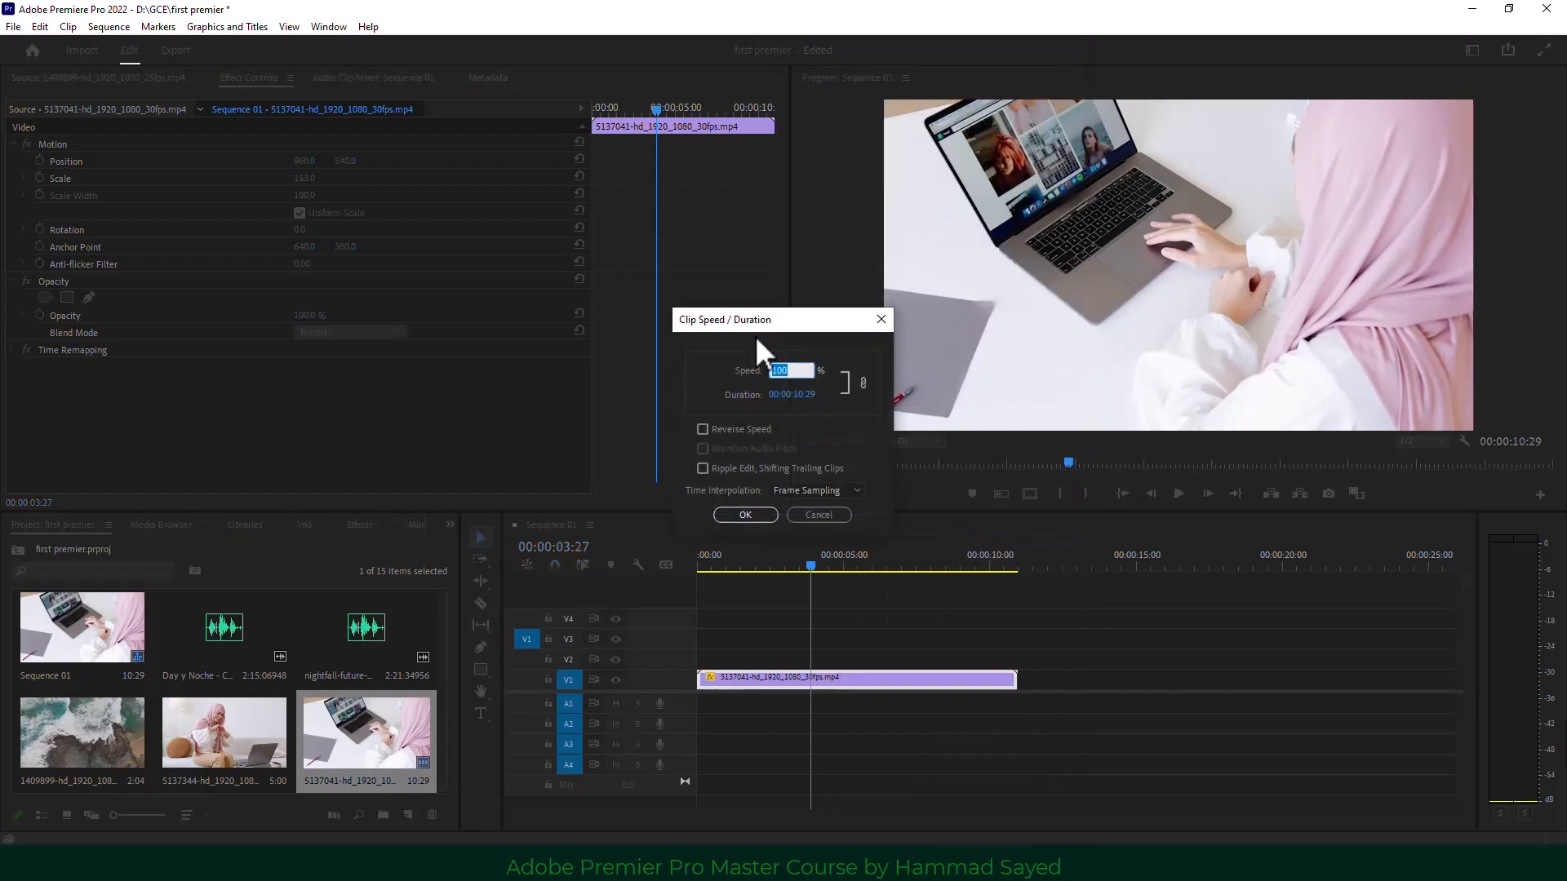
pyautogui.moveTo(746, 317); pyautogui.dragTo(1068, 441)
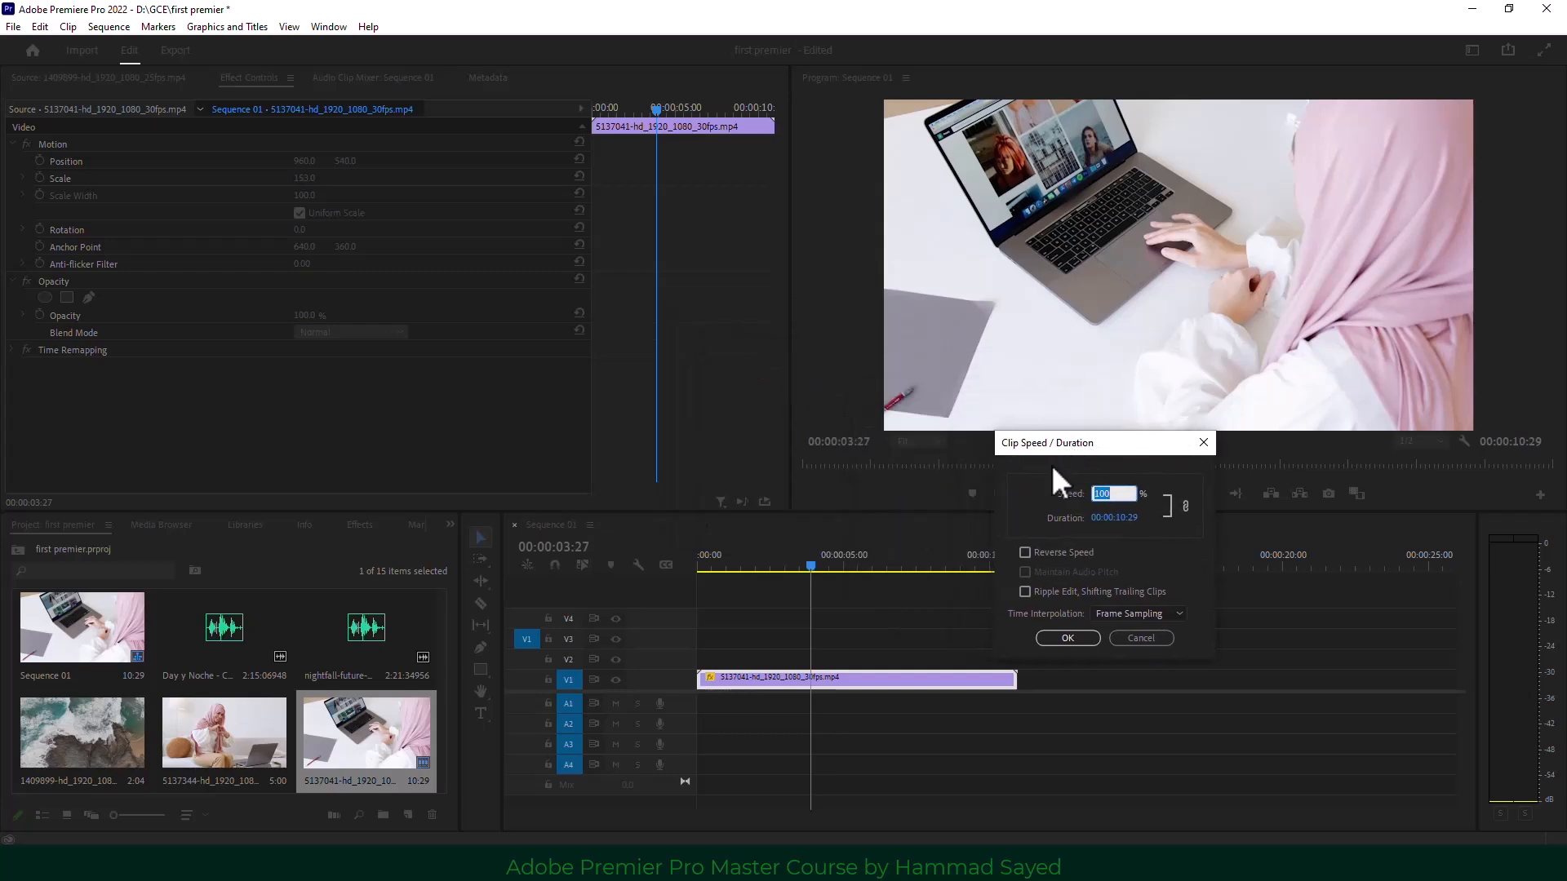
pyautogui.click(1117, 492)
pyautogui.moveTo(1116, 491); pyautogui.dragTo(1086, 488)
pyautogui.write('200')
pyautogui.moveTo(1131, 494); pyautogui.dragTo(1045, 488)
pyautogui.write('50')
pyautogui.click(1068, 637)
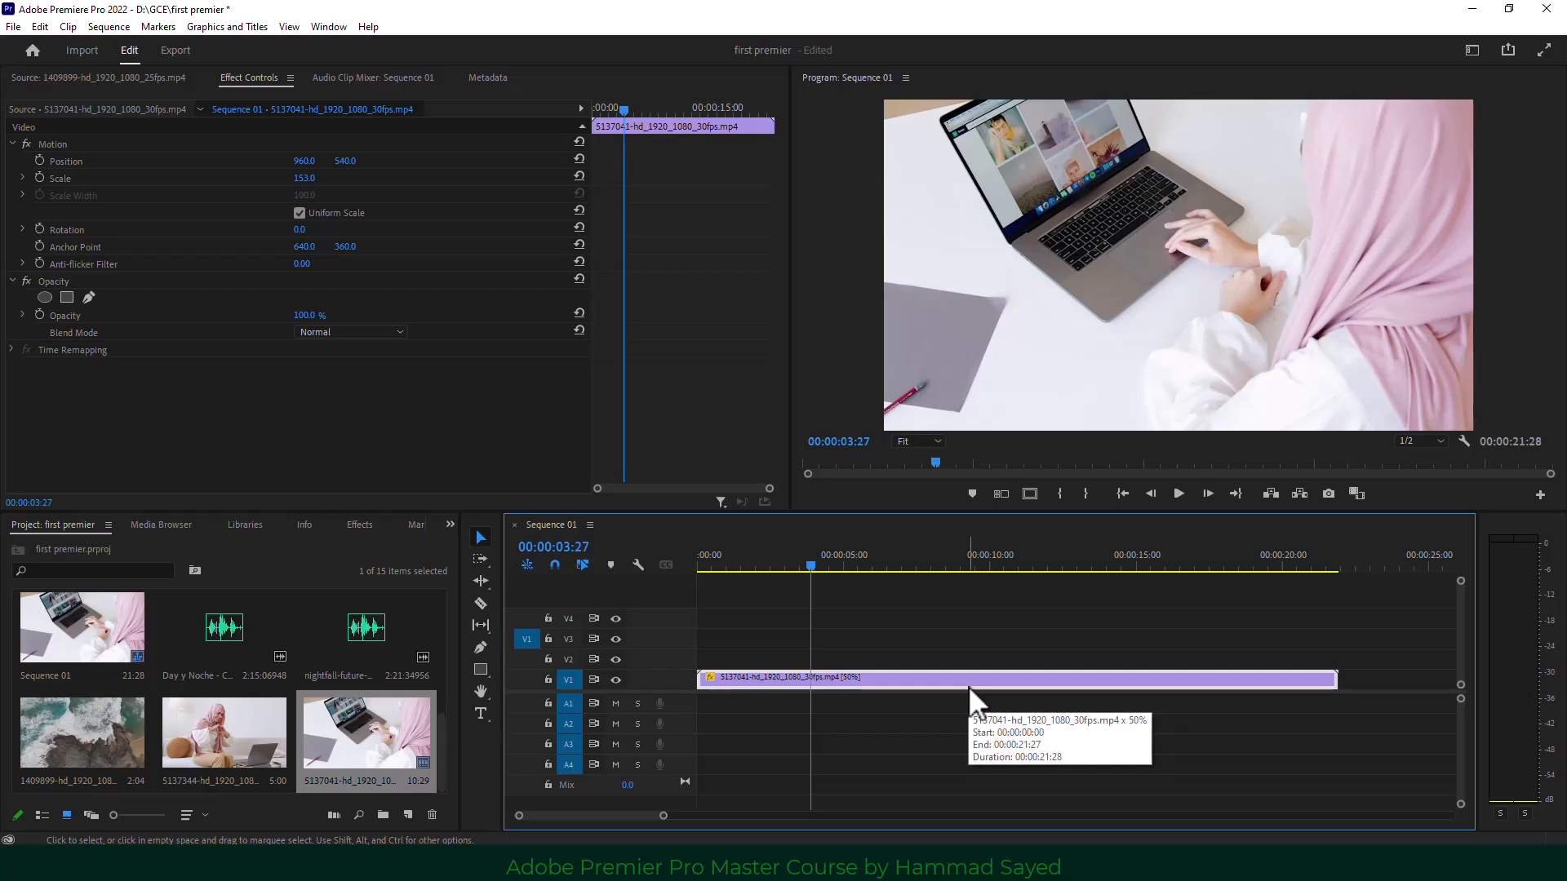
# Play back the slowed clip and rewind the playhead to about 5 seconds.
pyautogui.click(1178, 495)
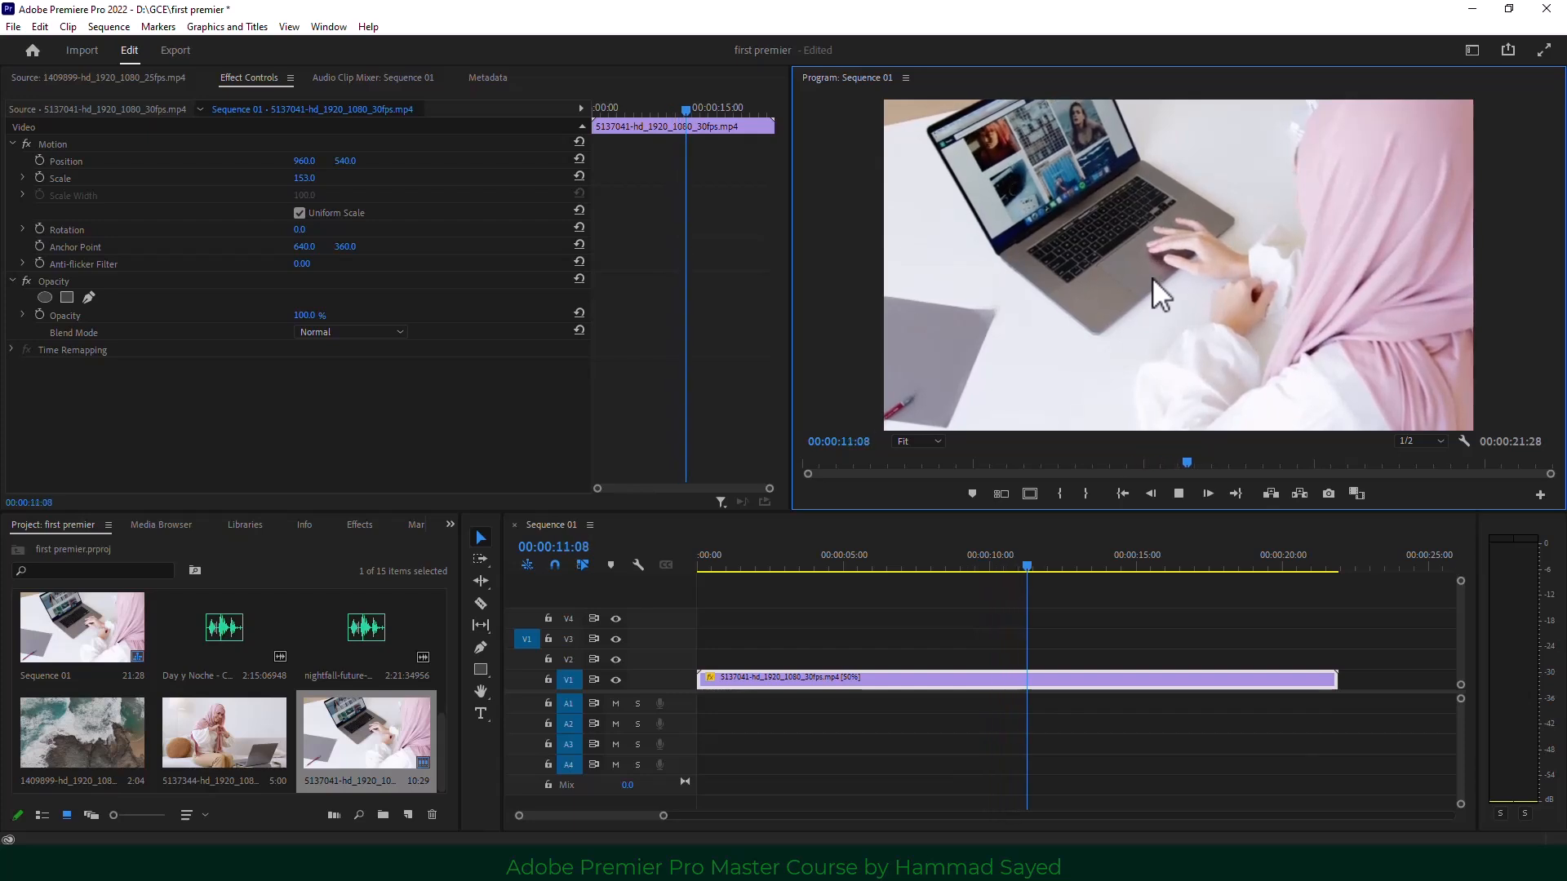
pyautogui.click(913, 566)
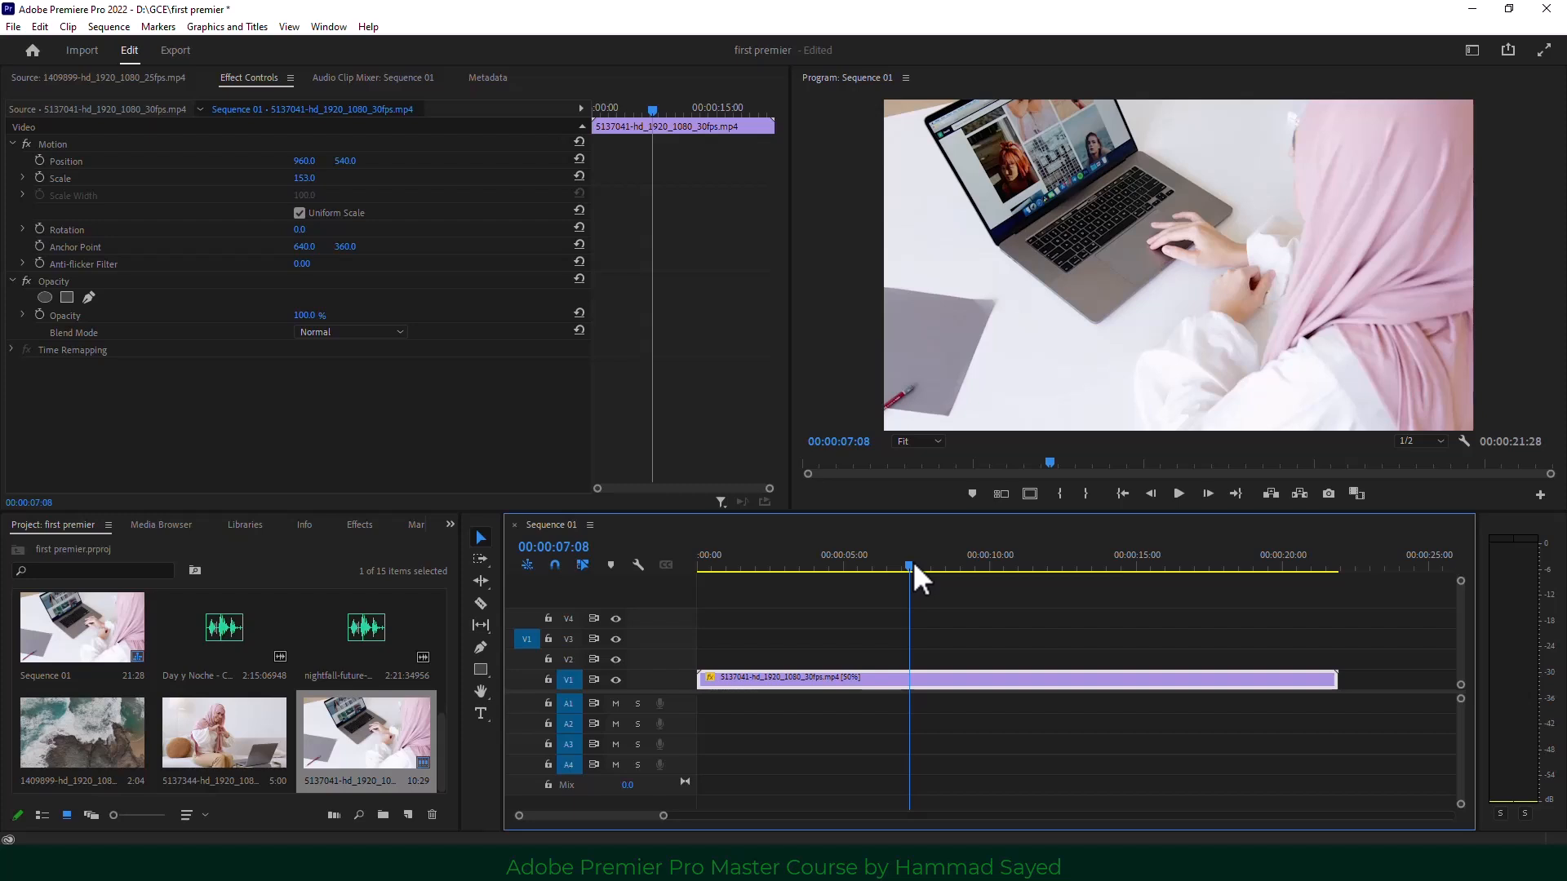
pyautogui.moveTo(913, 565); pyautogui.dragTo(956, 571)
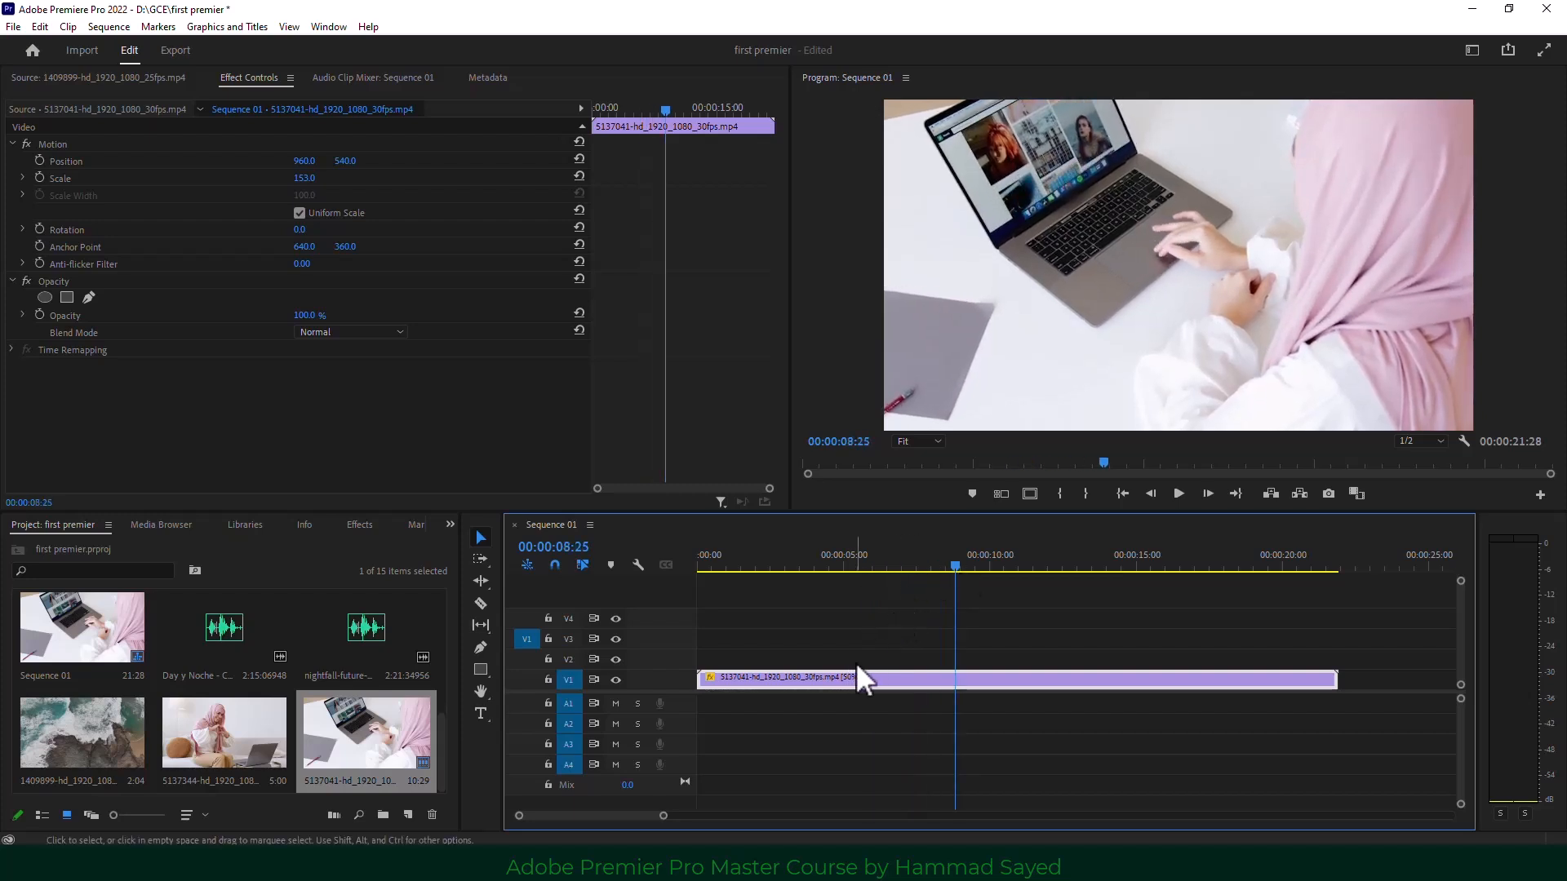
# Change the clip's speed to 150%, return the playhead near the start, and select the Razor tool.
pyautogui.rightClick(983, 679)
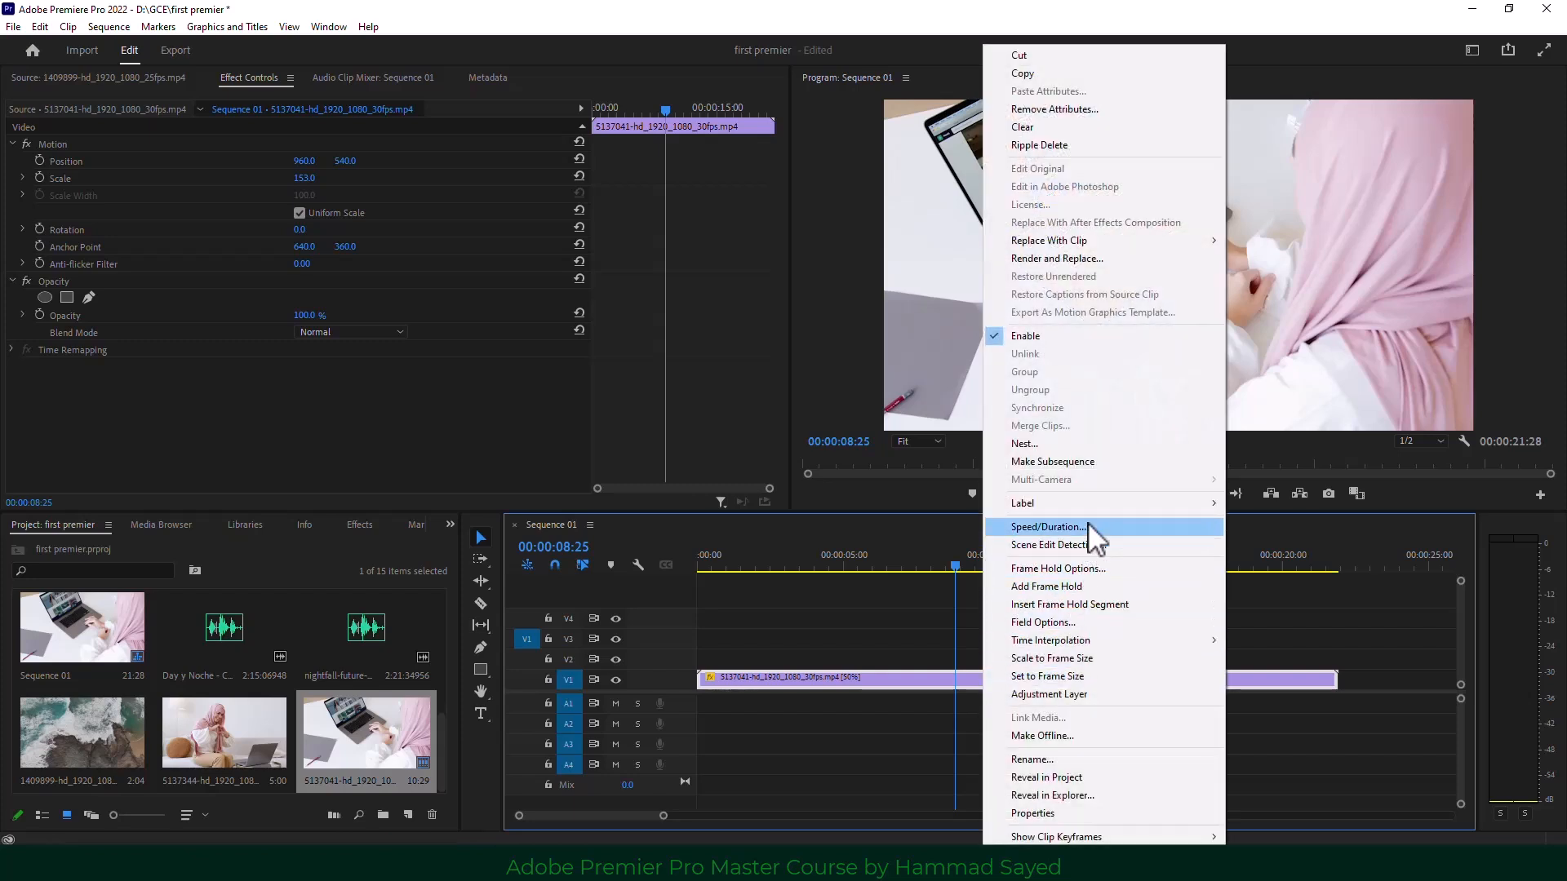
pyautogui.click(1087, 527)
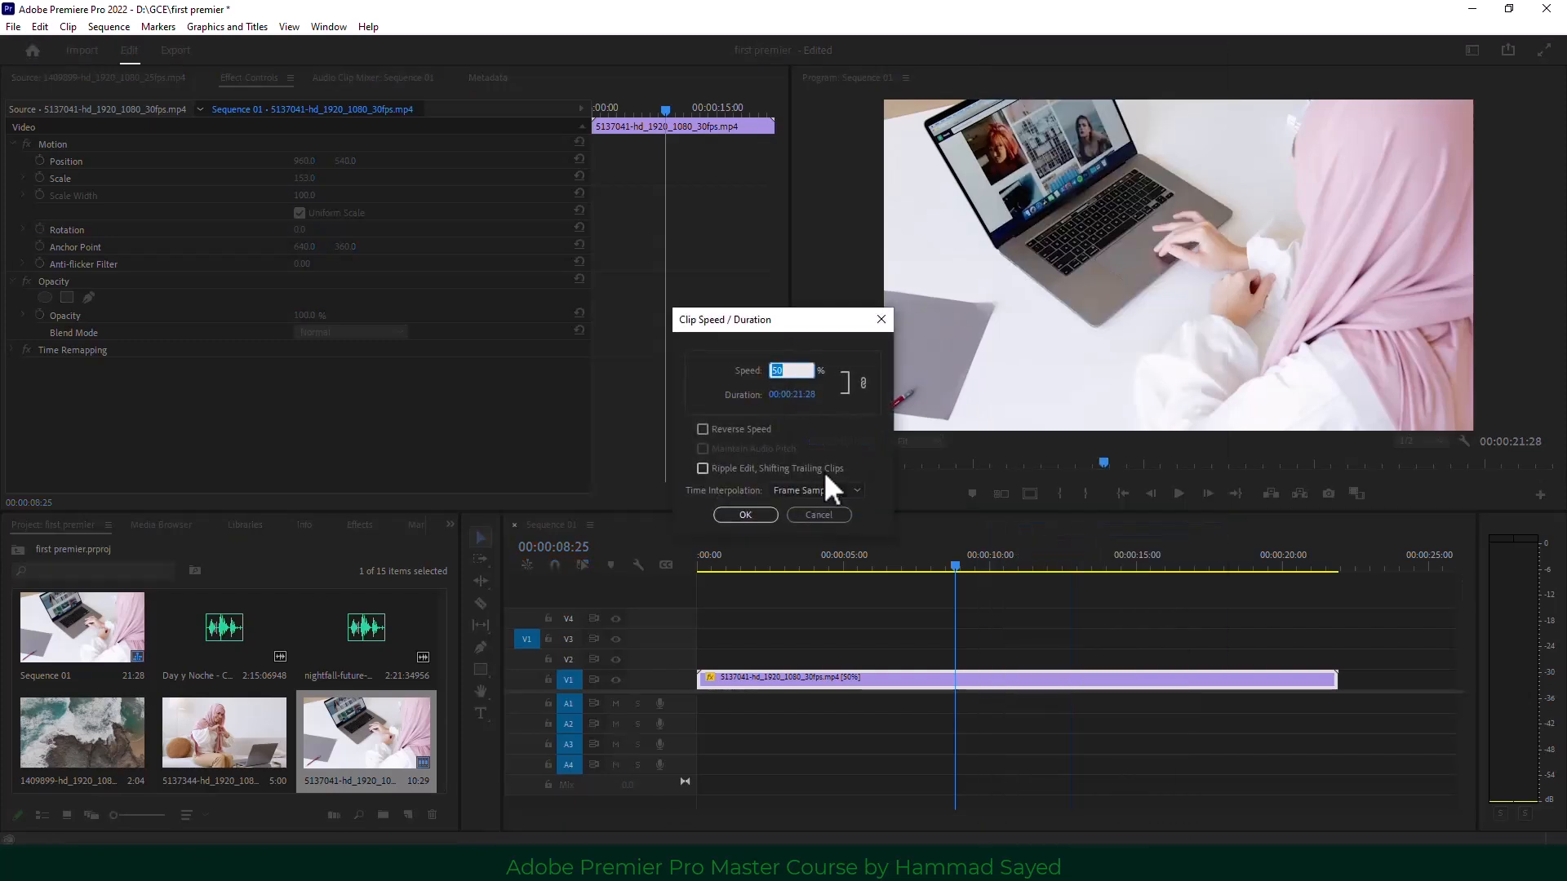
pyautogui.write('150')
pyautogui.click(735, 516)
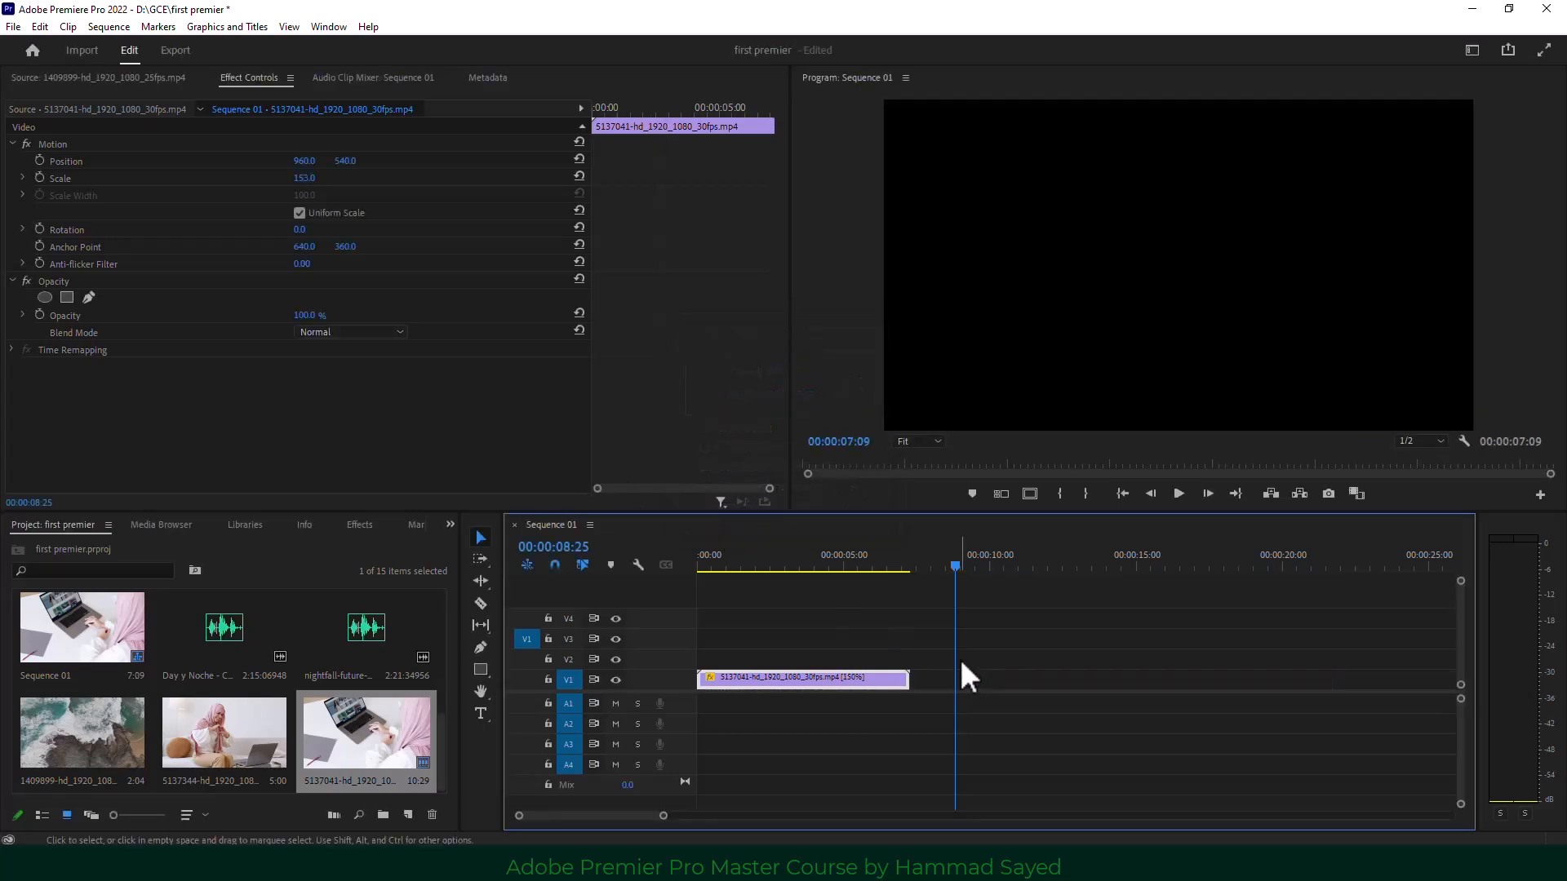
pyautogui.moveTo(839, 561)
pyautogui.mouseDown()
pyautogui.moveTo(713, 566)
pyautogui.moveTo(846, 570)
pyautogui.mouseUp()
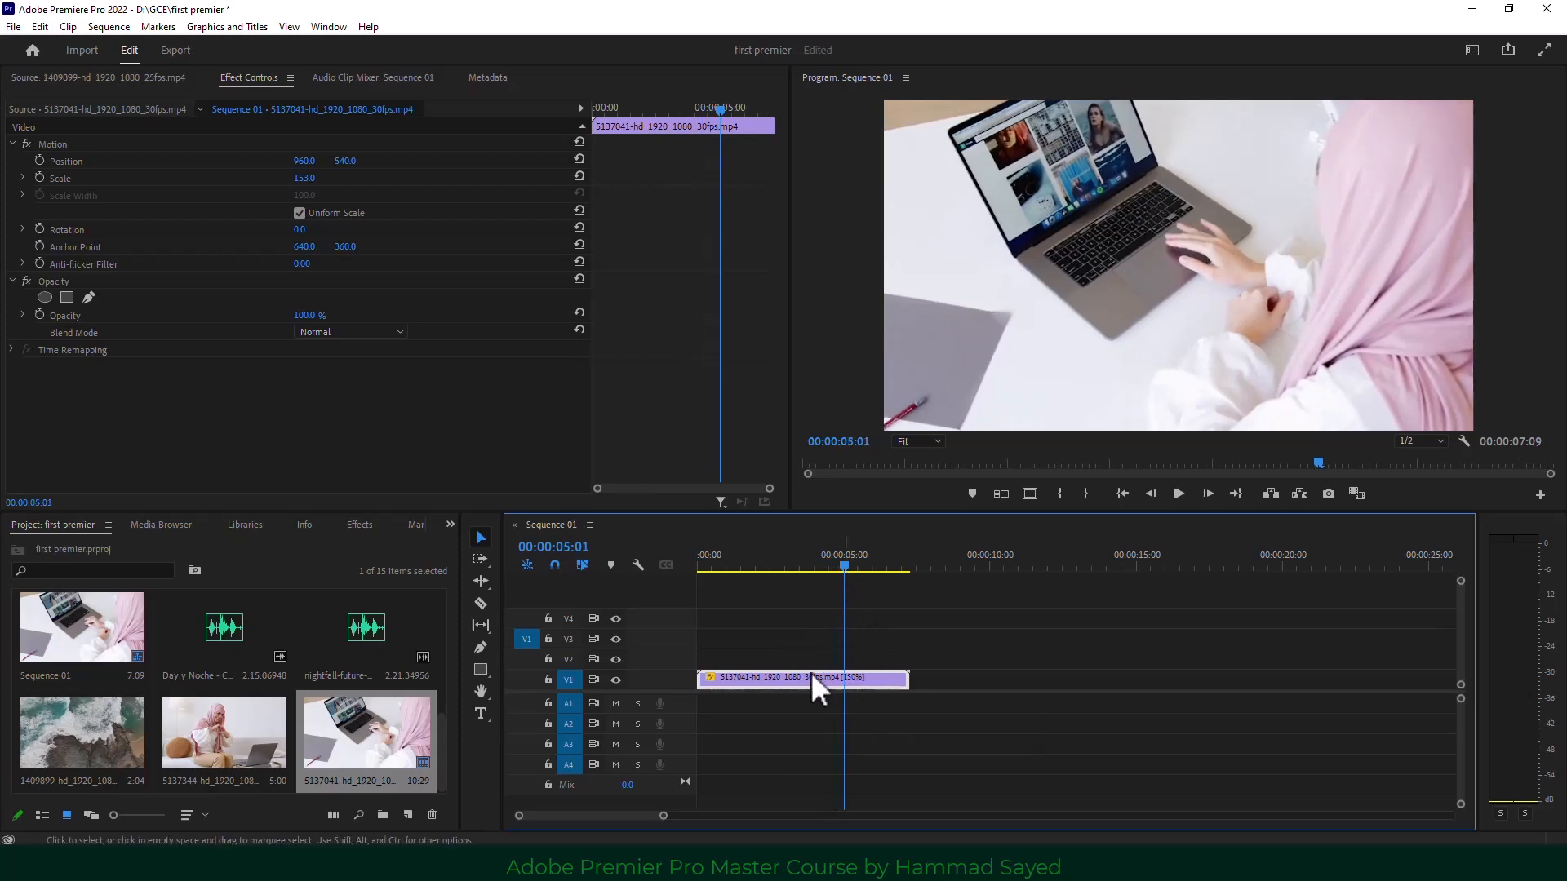
pyautogui.click(480, 604)
# Split the clip at 00:00:05:01 and set the first piece's speed to 300%.
pyautogui.click(845, 679)
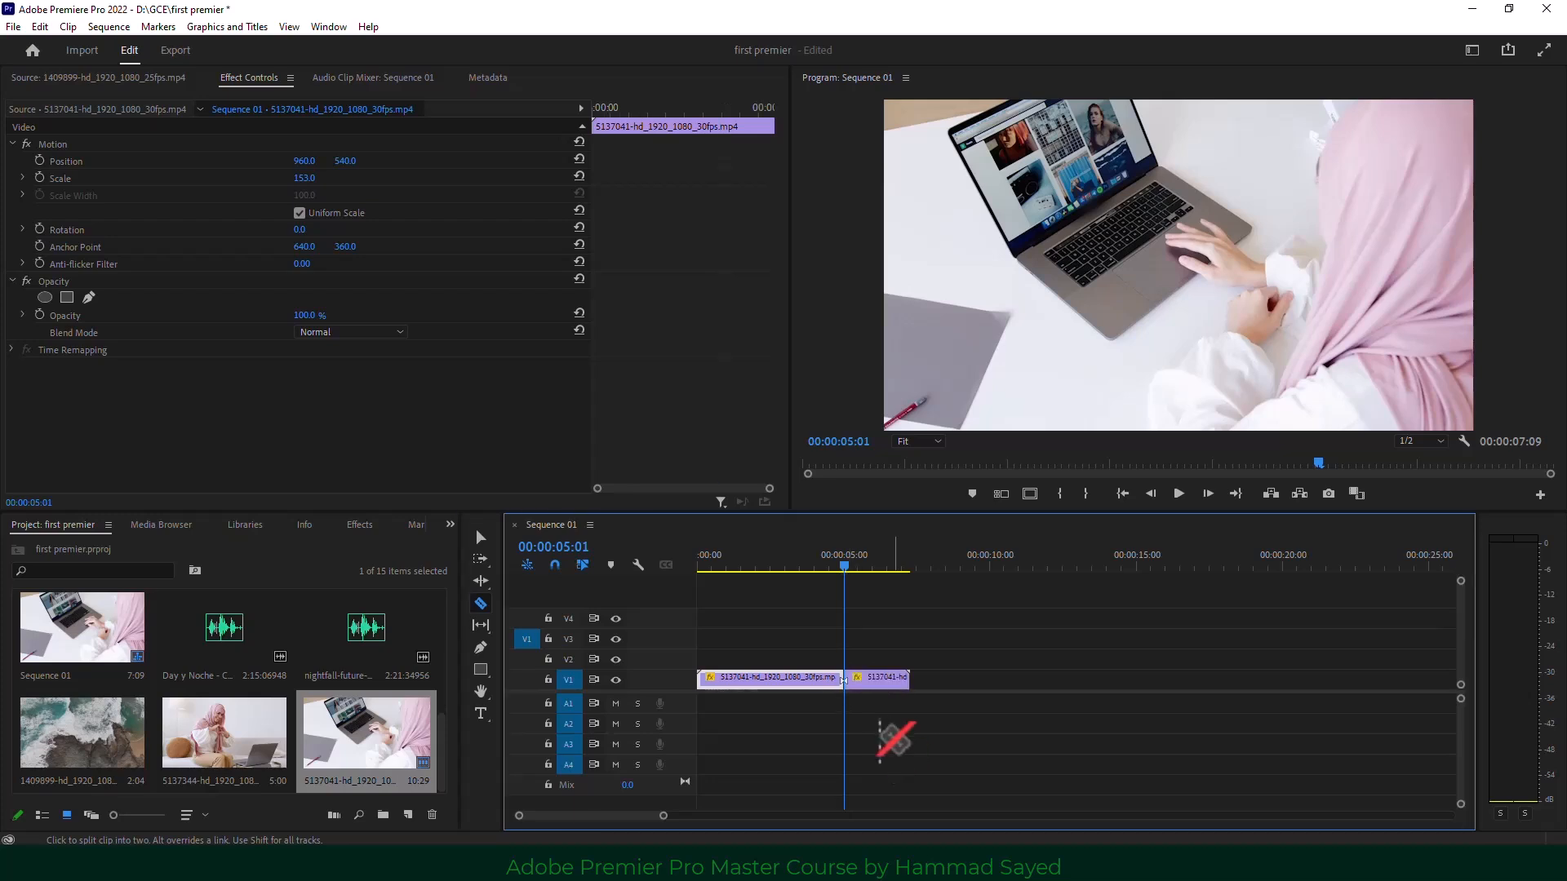
pyautogui.click(481, 538)
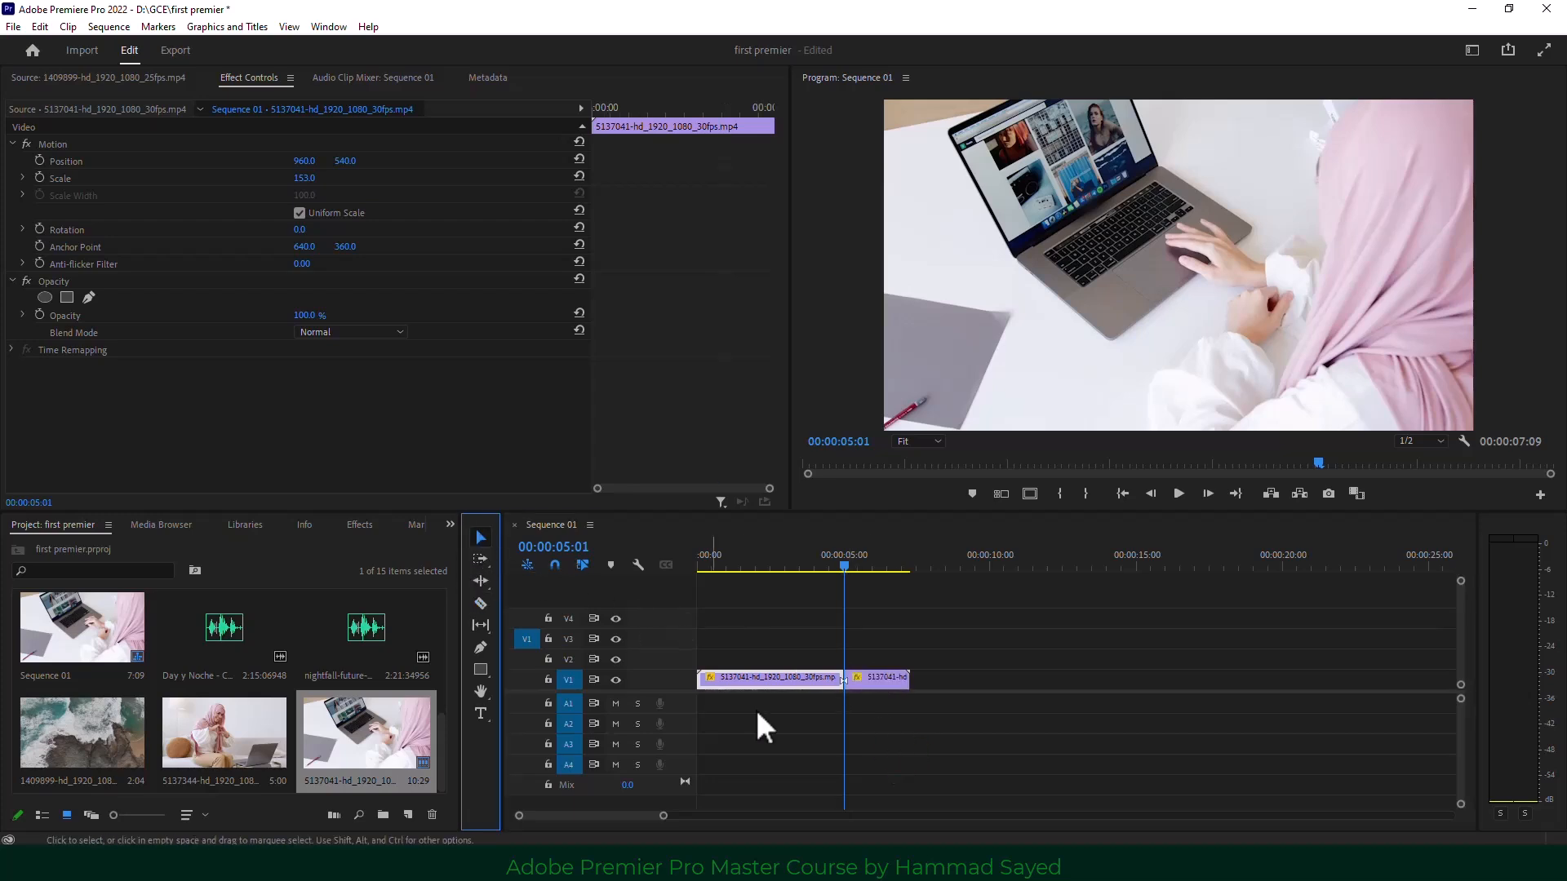
pyautogui.rightClick(781, 677)
pyautogui.click(875, 530)
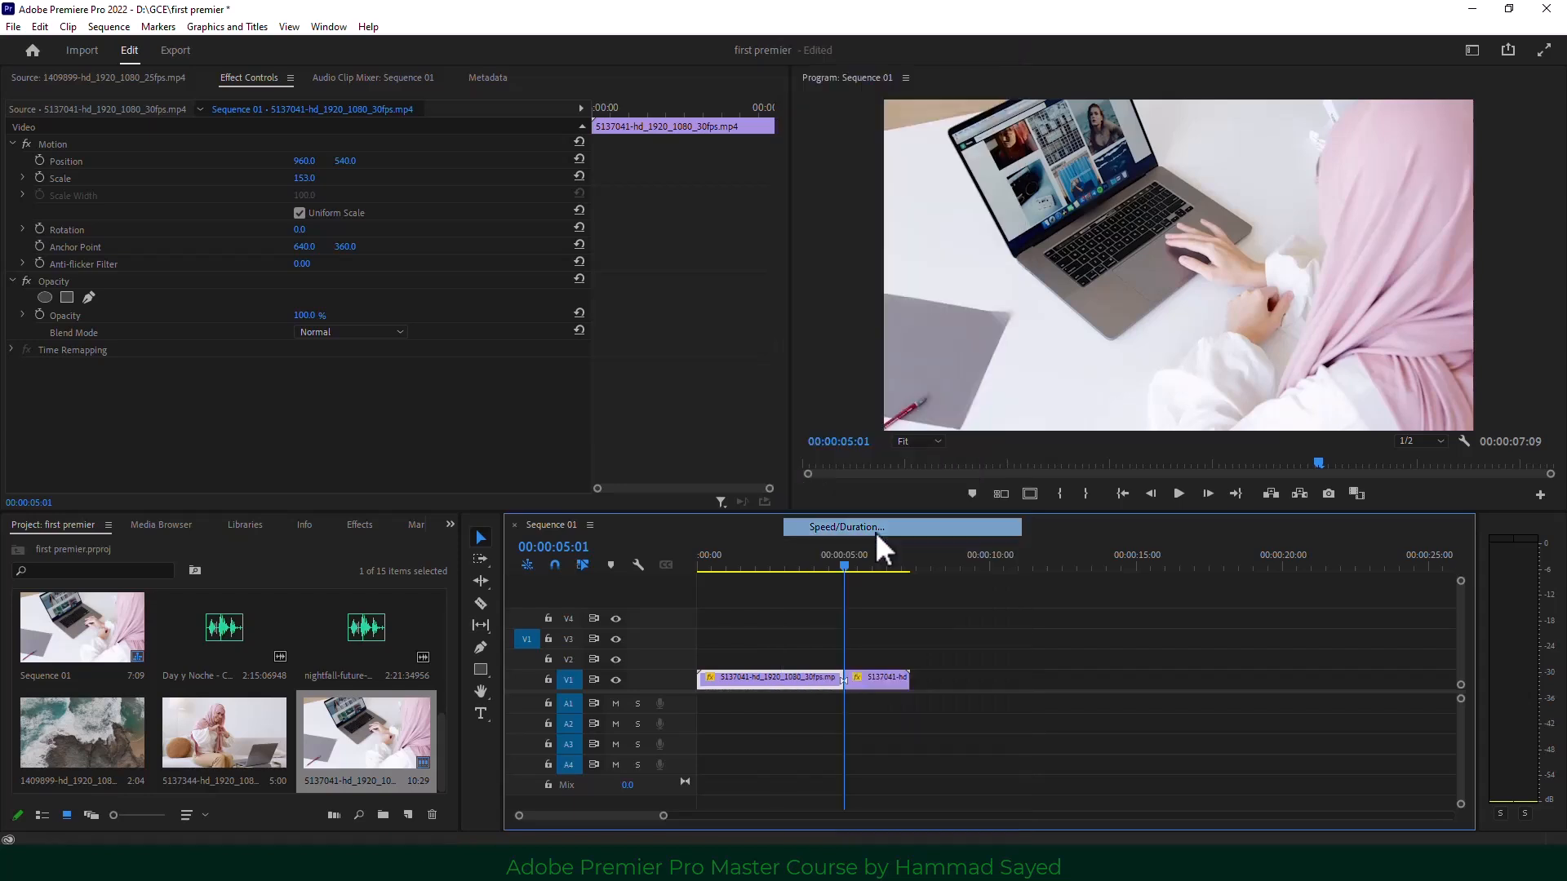
pyautogui.write('300')
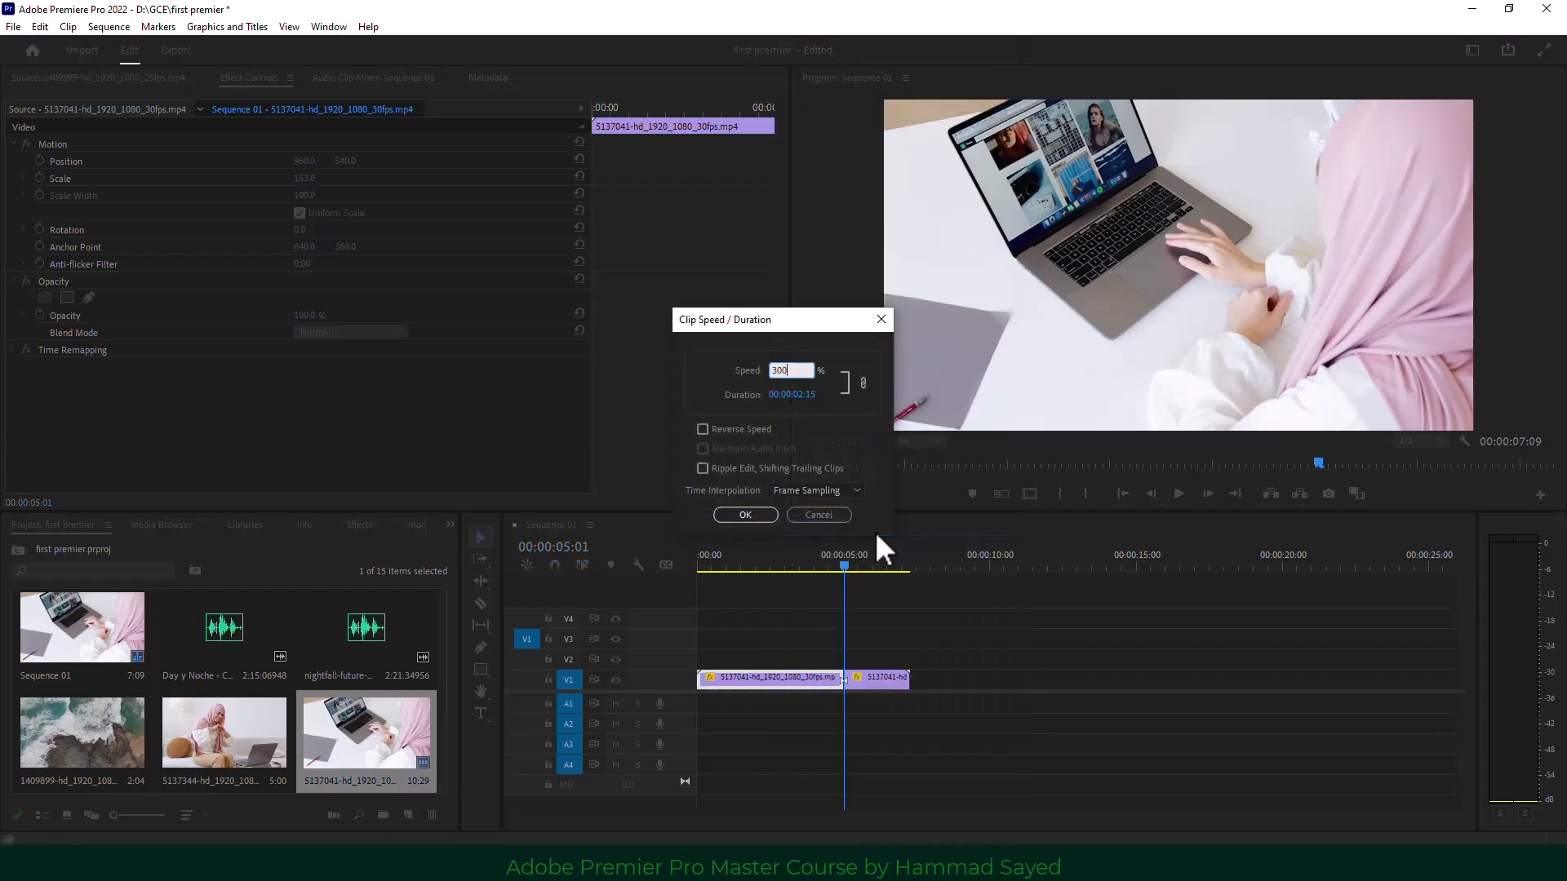
pyautogui.press('Return')
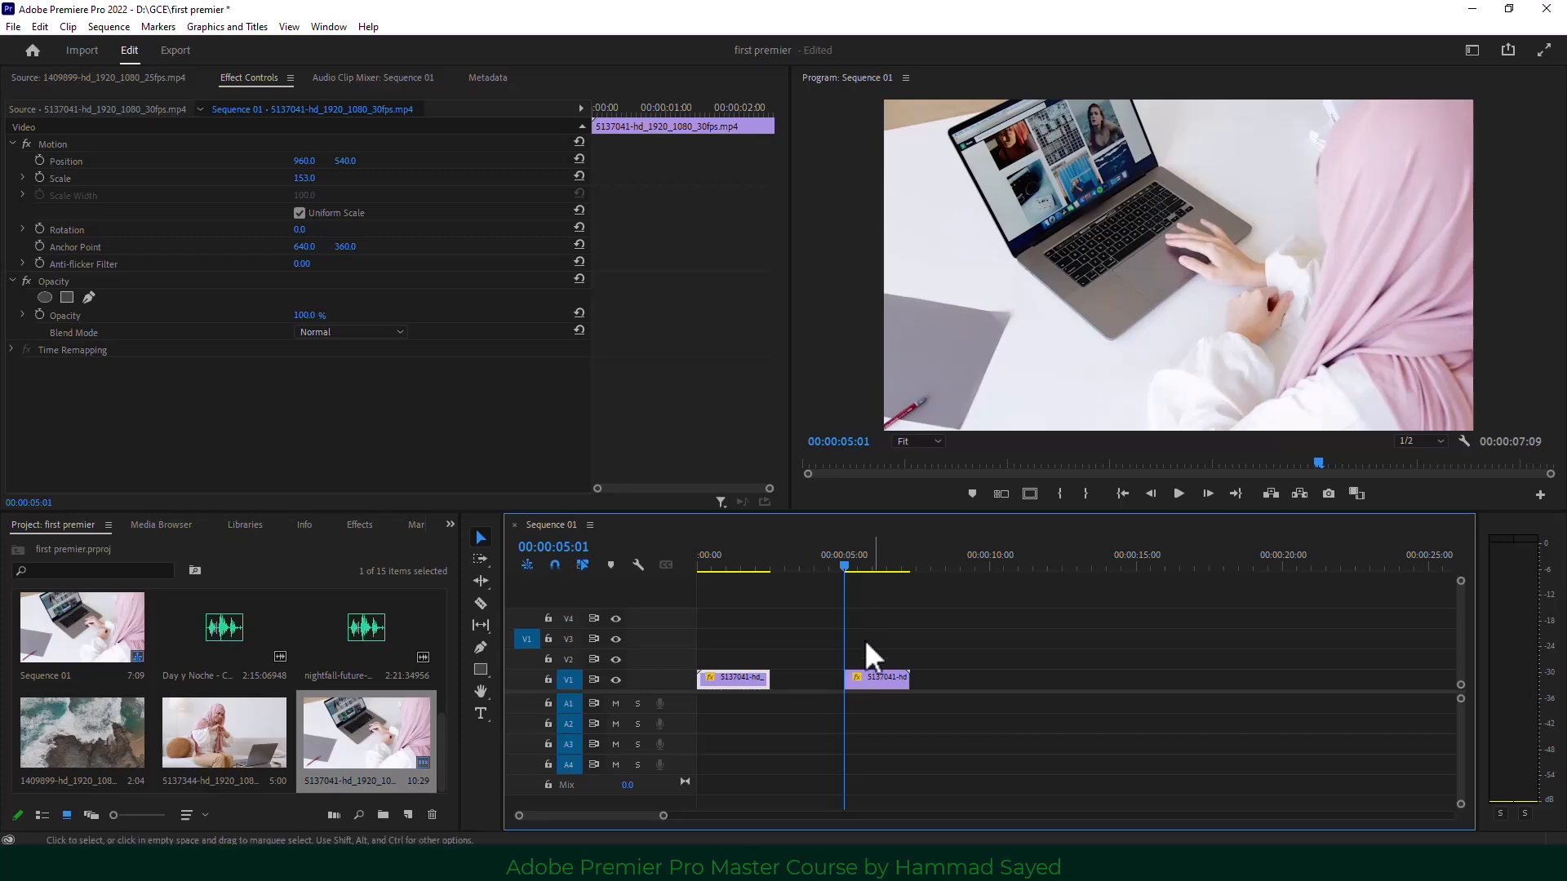
# Ripple-delete the gap between the pieces, play back the sequence, and save the project.
pyautogui.click(804, 680)
pyautogui.rightClick(804, 681)
pyautogui.click(861, 692)
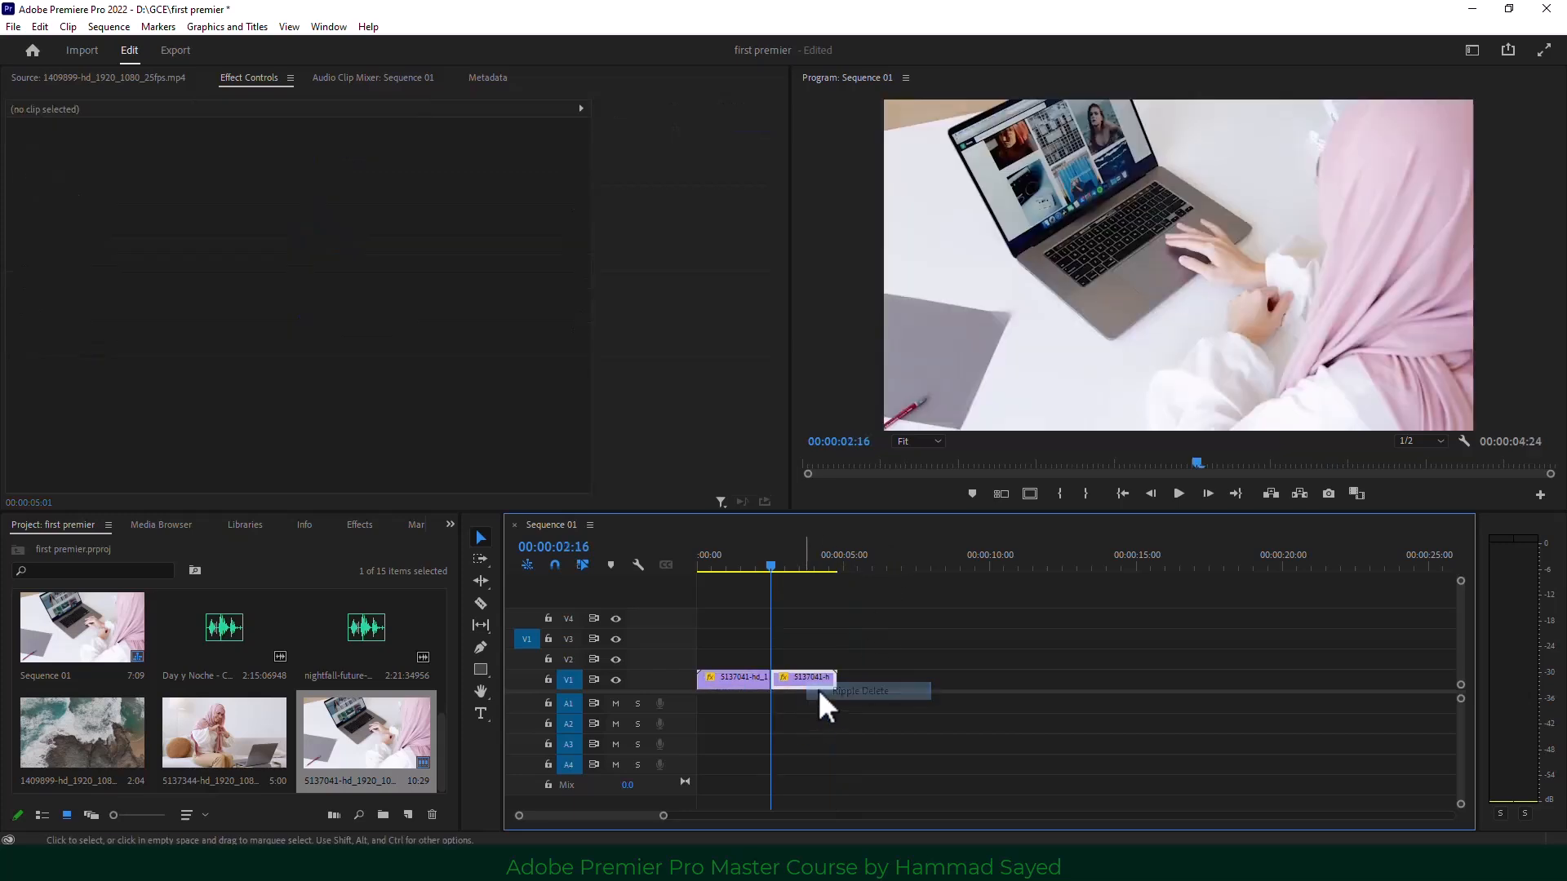
pyautogui.click(727, 560)
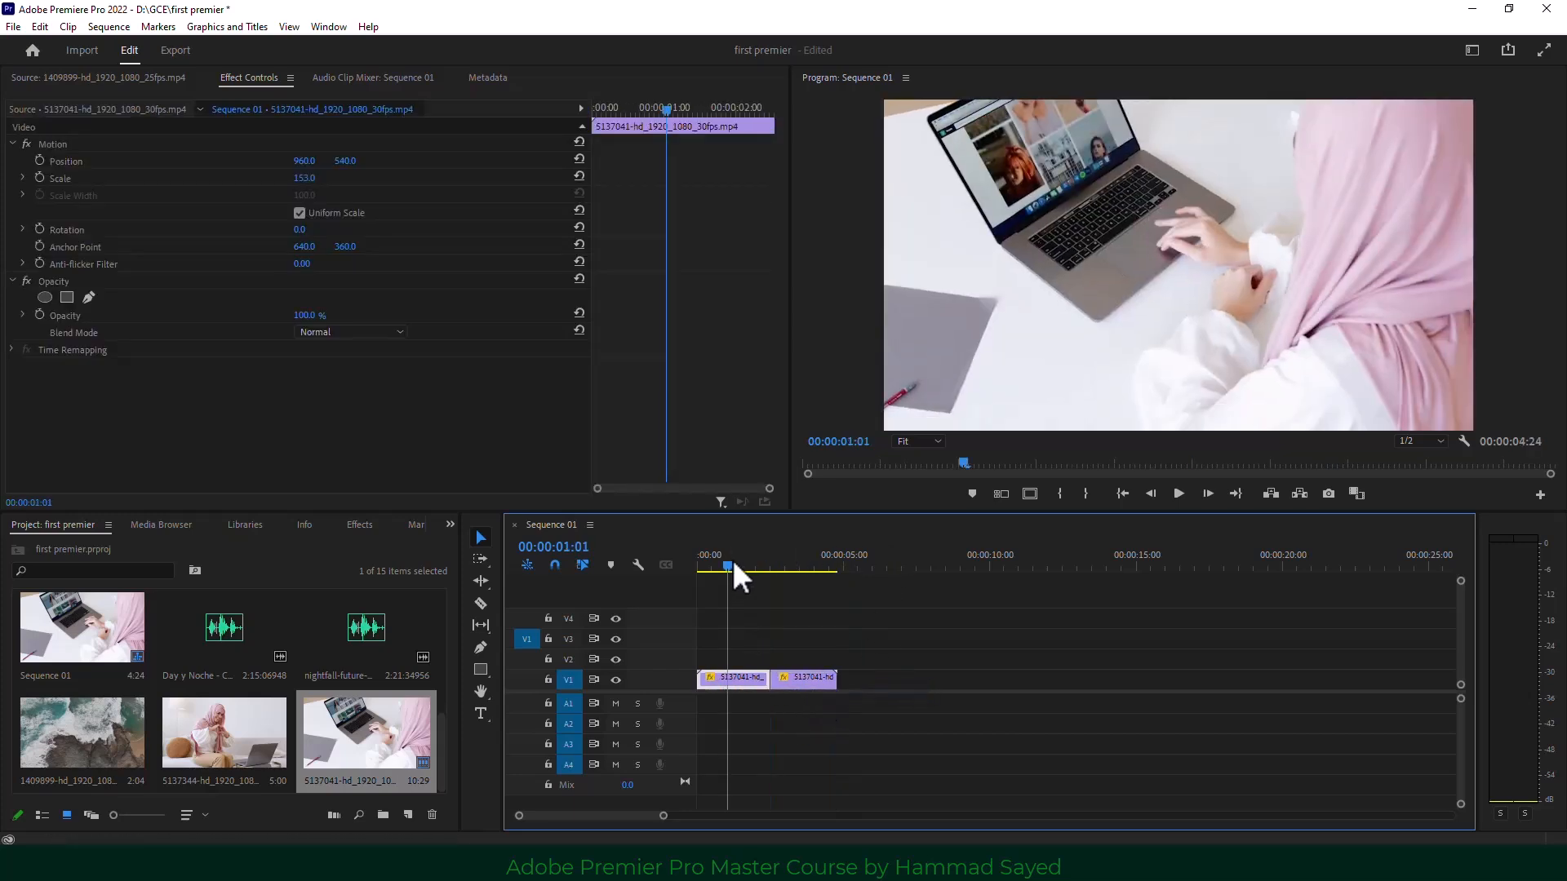
pyautogui.click(1179, 493)
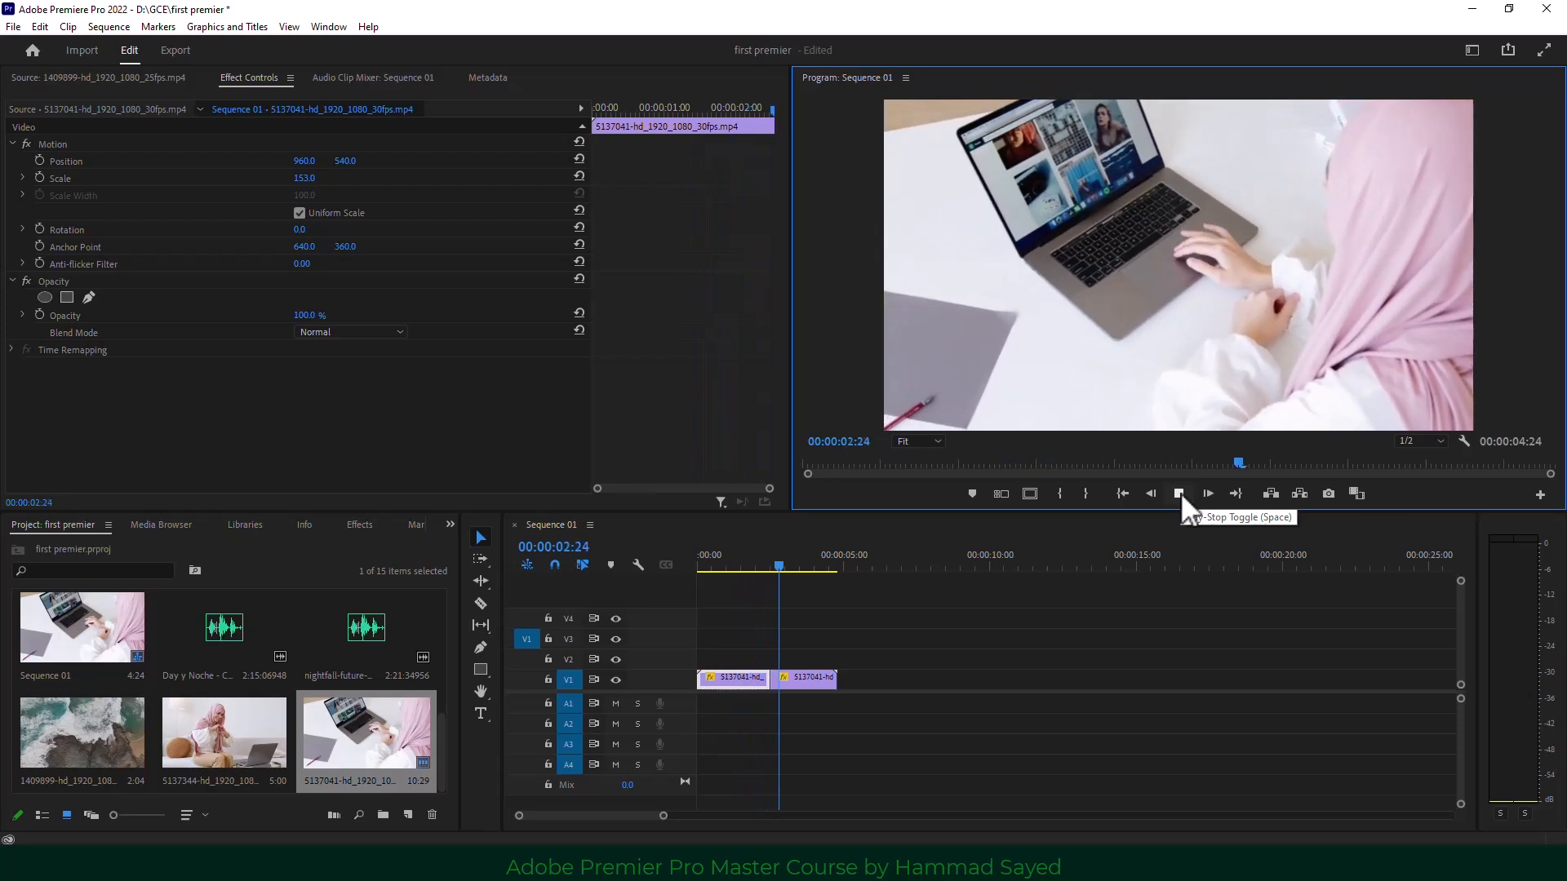
pyautogui.click(1180, 493)
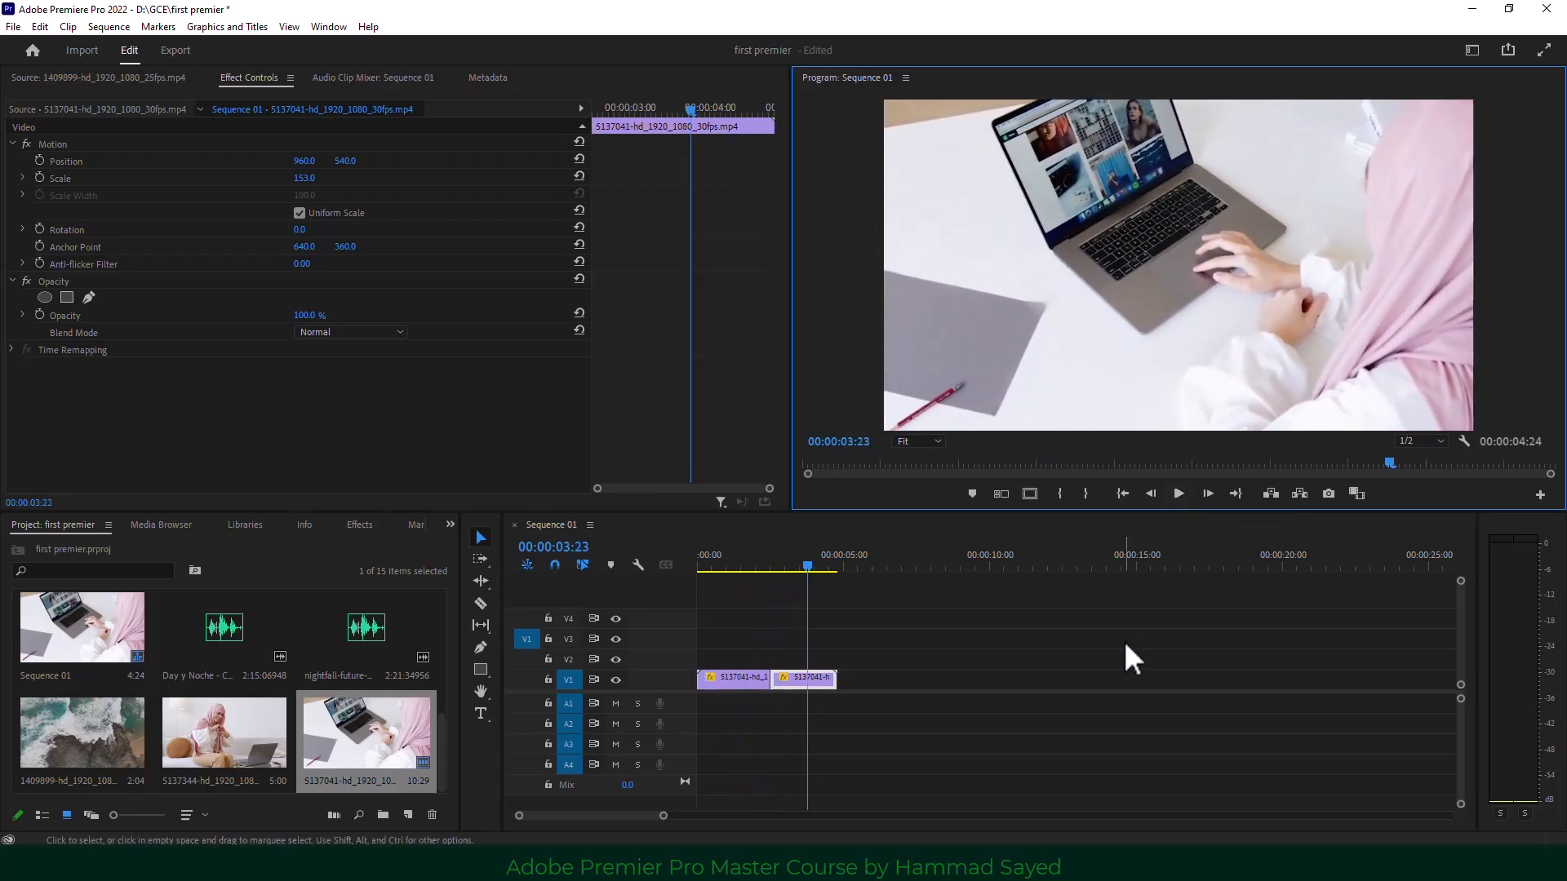
pyautogui.hotkey('ctrl', 's')
# Delete the second clip piece and make the V1 track taller.
pyautogui.click(972, 702)
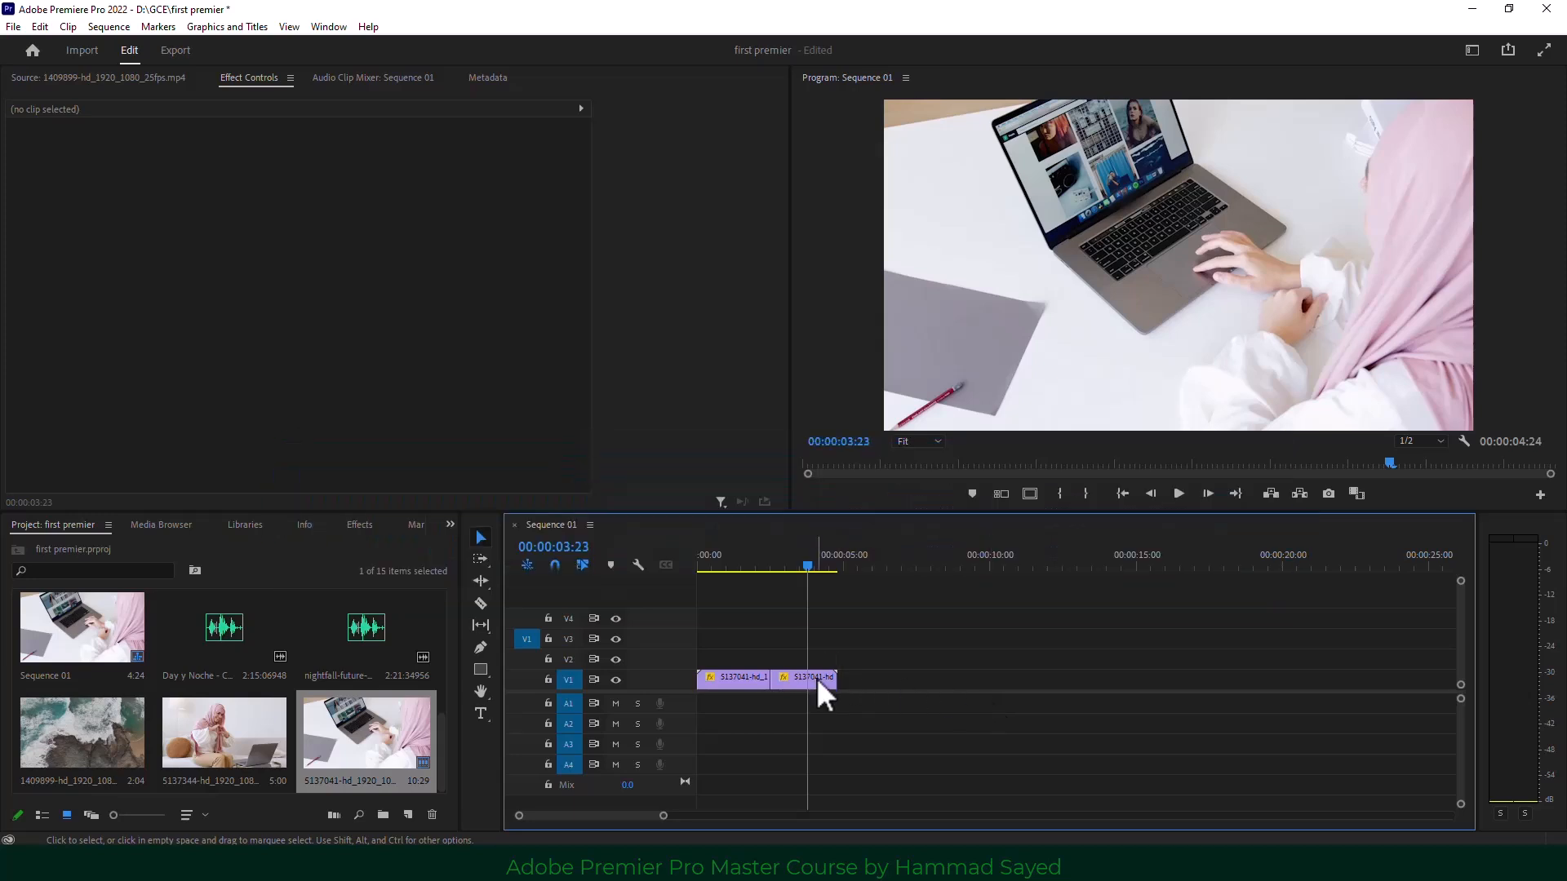
pyautogui.moveTo(819, 681); pyautogui.dragTo(889, 682)
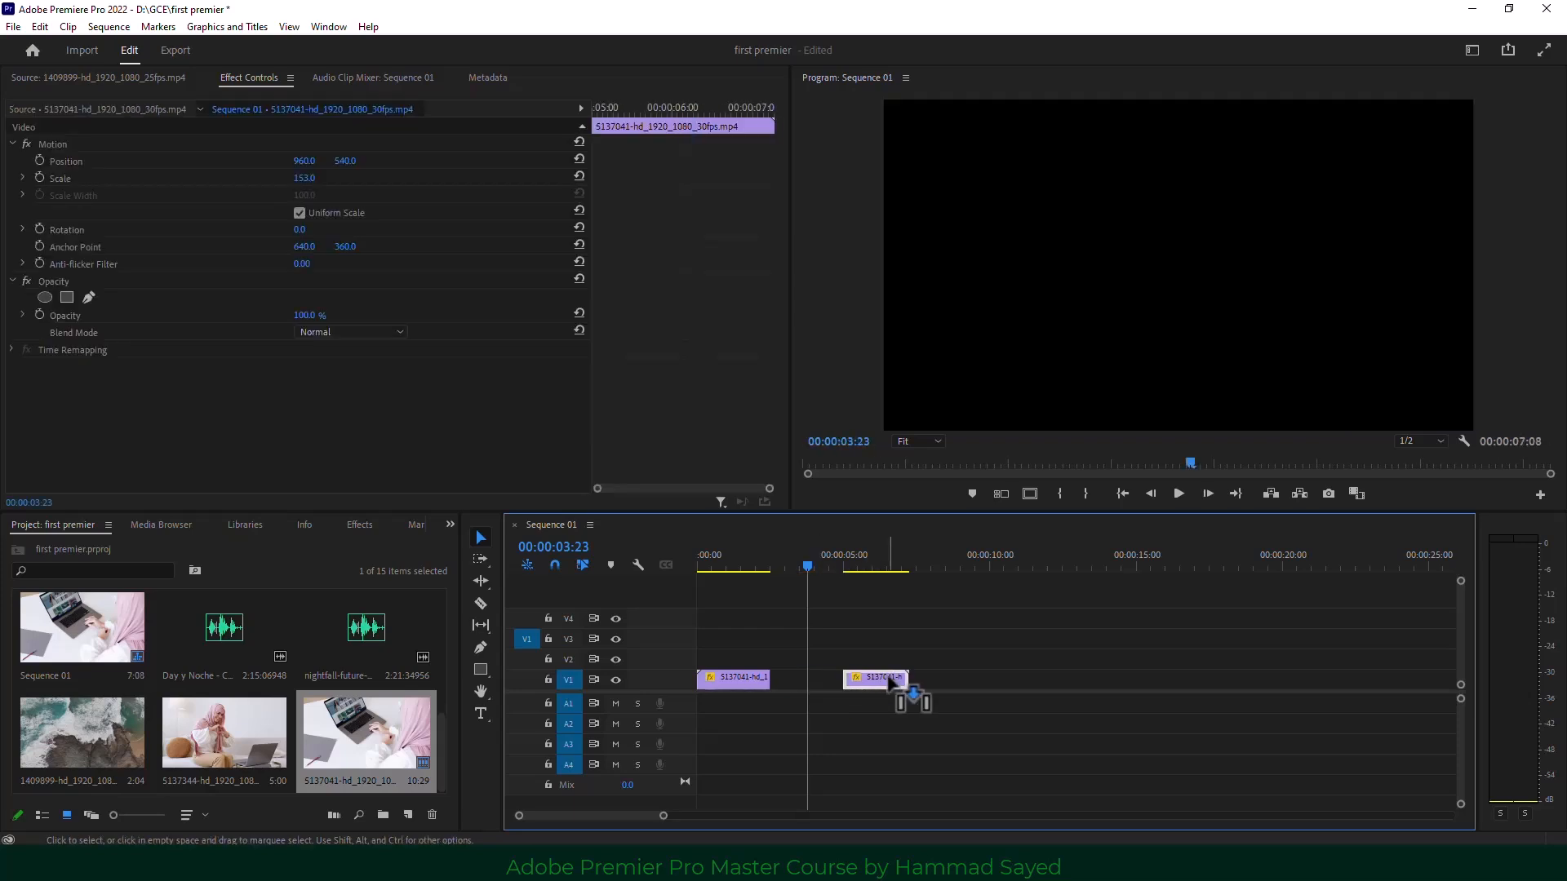
pyautogui.press('Delete')
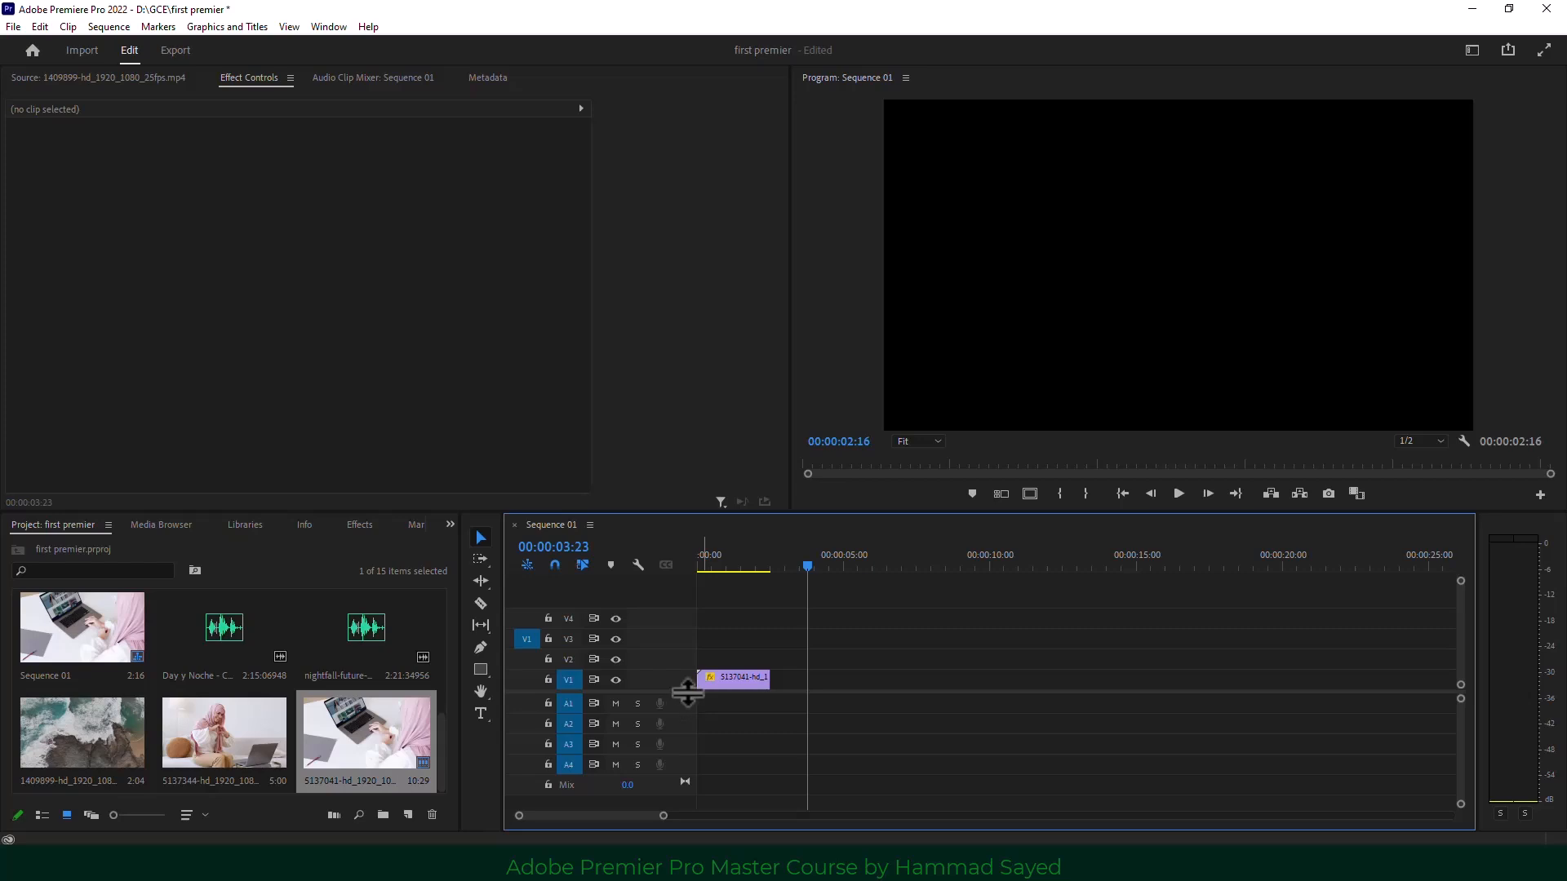
pyautogui.moveTo(683, 691)
pyautogui.mouseDown()
pyautogui.moveTo(684, 730)
pyautogui.moveTo(683, 668)
pyautogui.mouseUp()
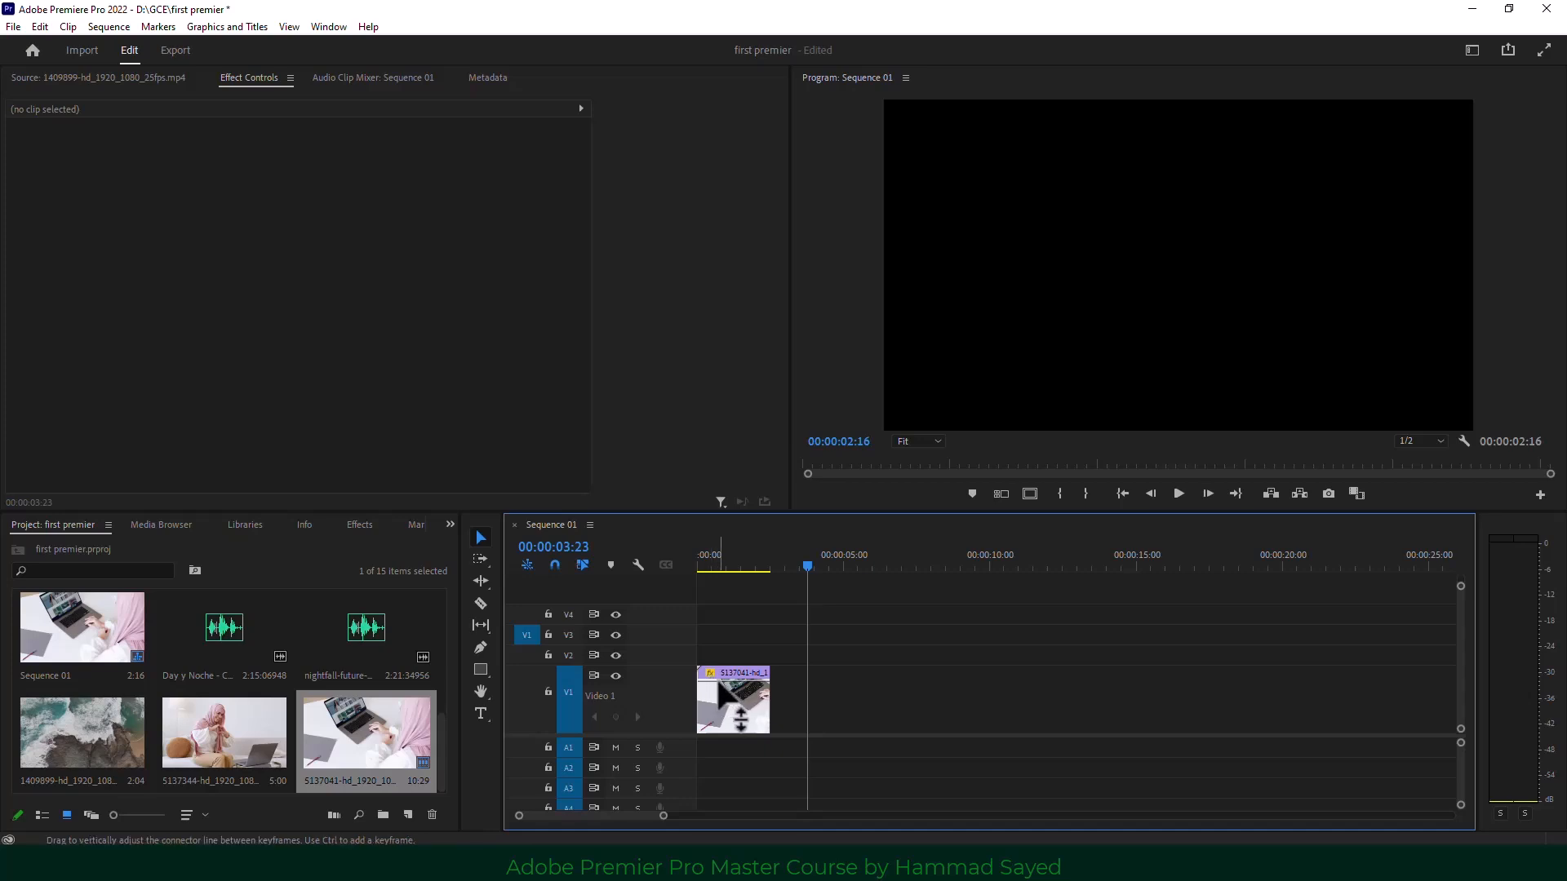
# Zoom the timeline and test-drag the V1 clip's opacity rubber band down and up.
pyautogui.click(729, 558)
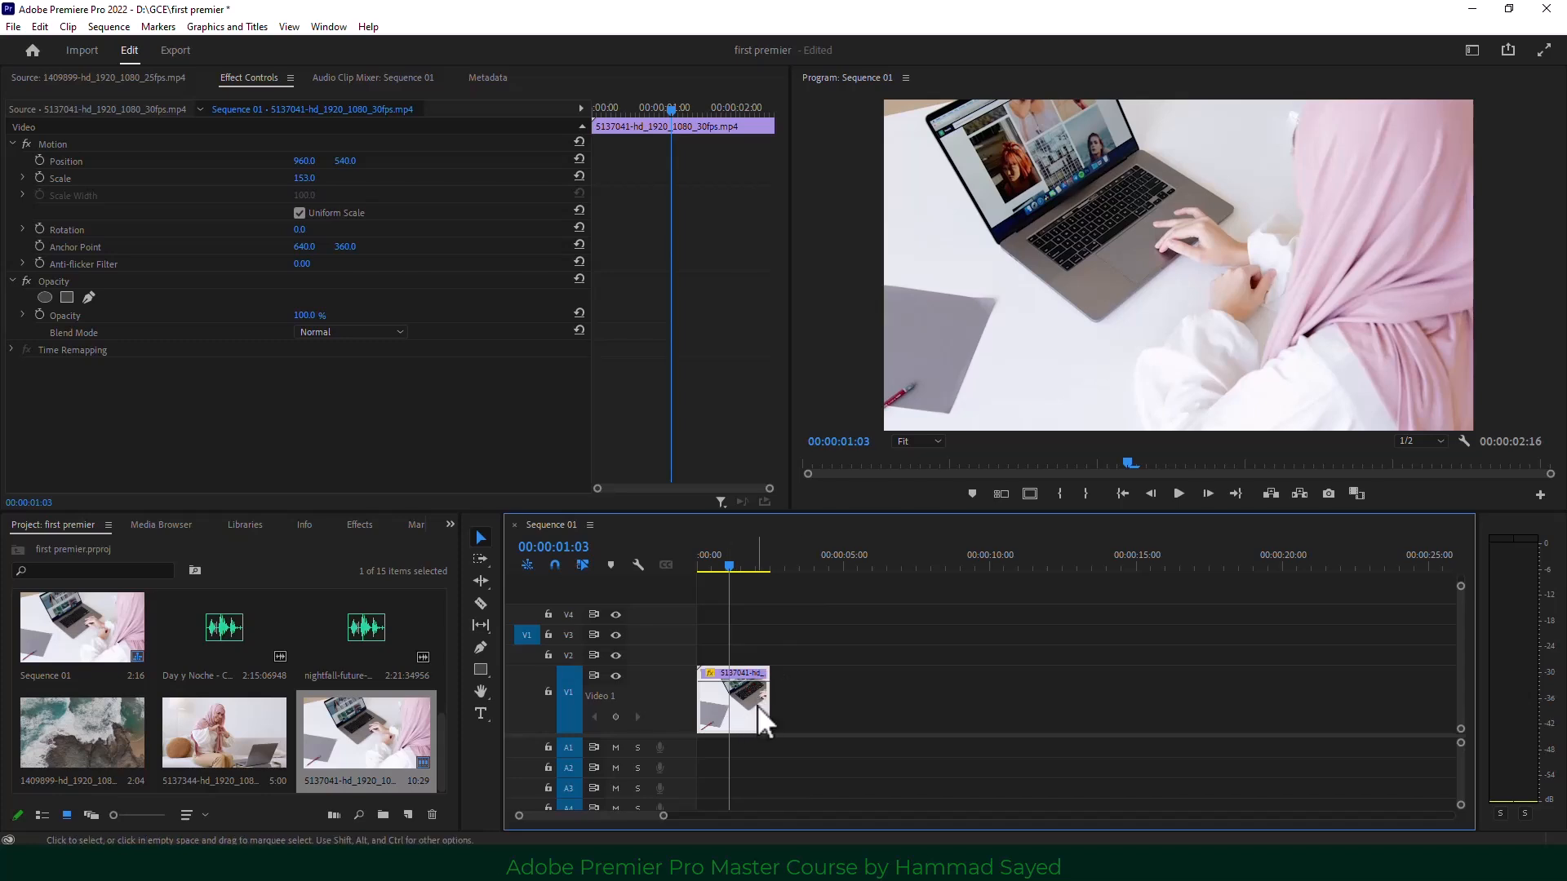
pyautogui.moveTo(658, 815); pyautogui.dragTo(604, 828)
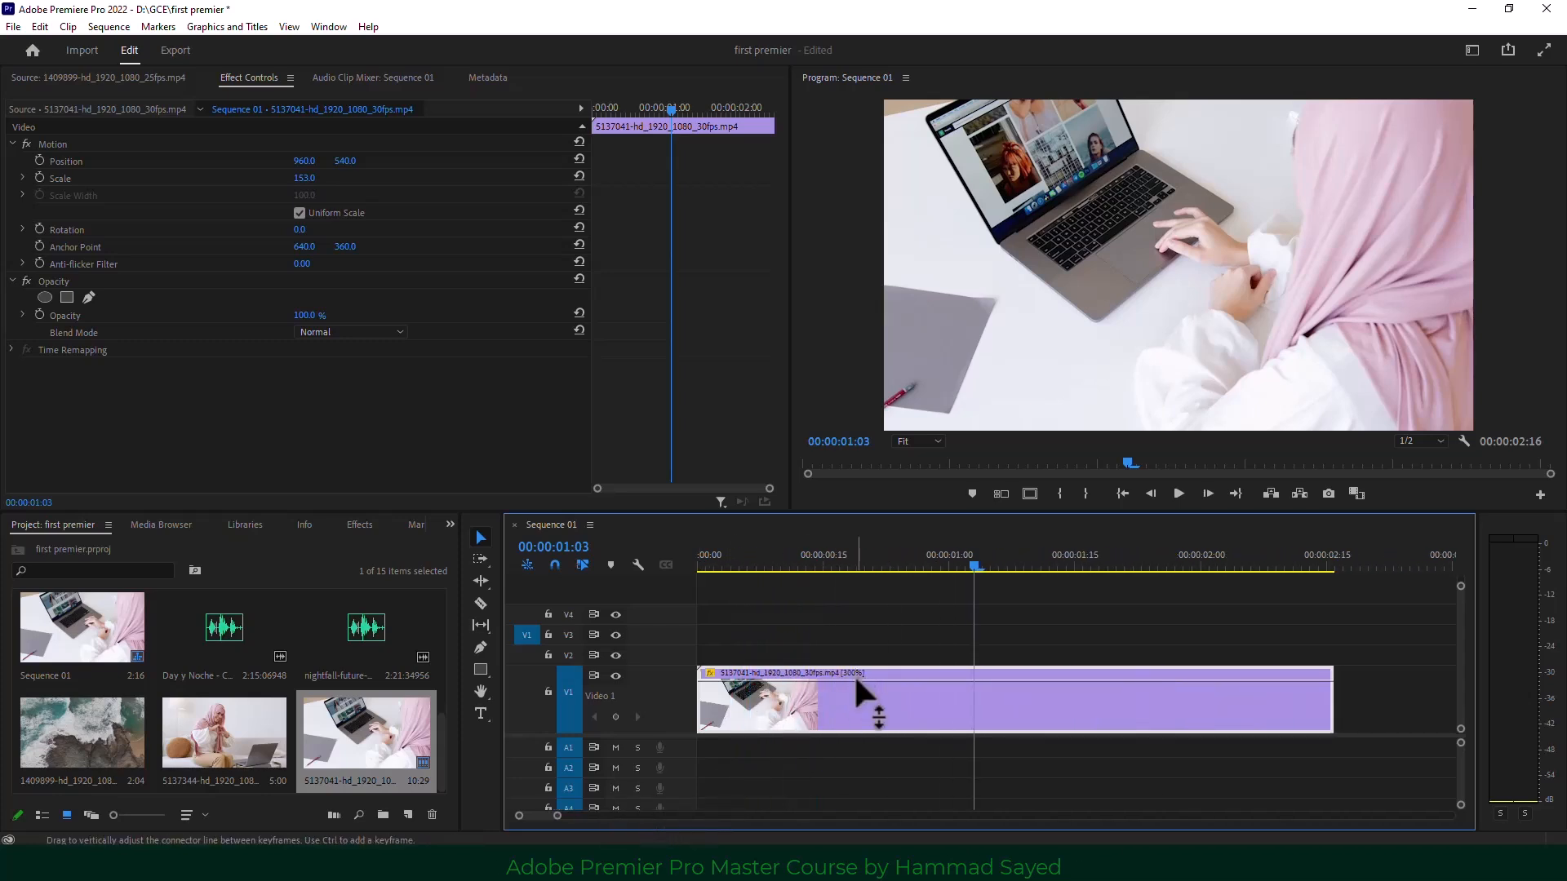
pyautogui.moveTo(855, 682); pyautogui.dragTo(854, 707)
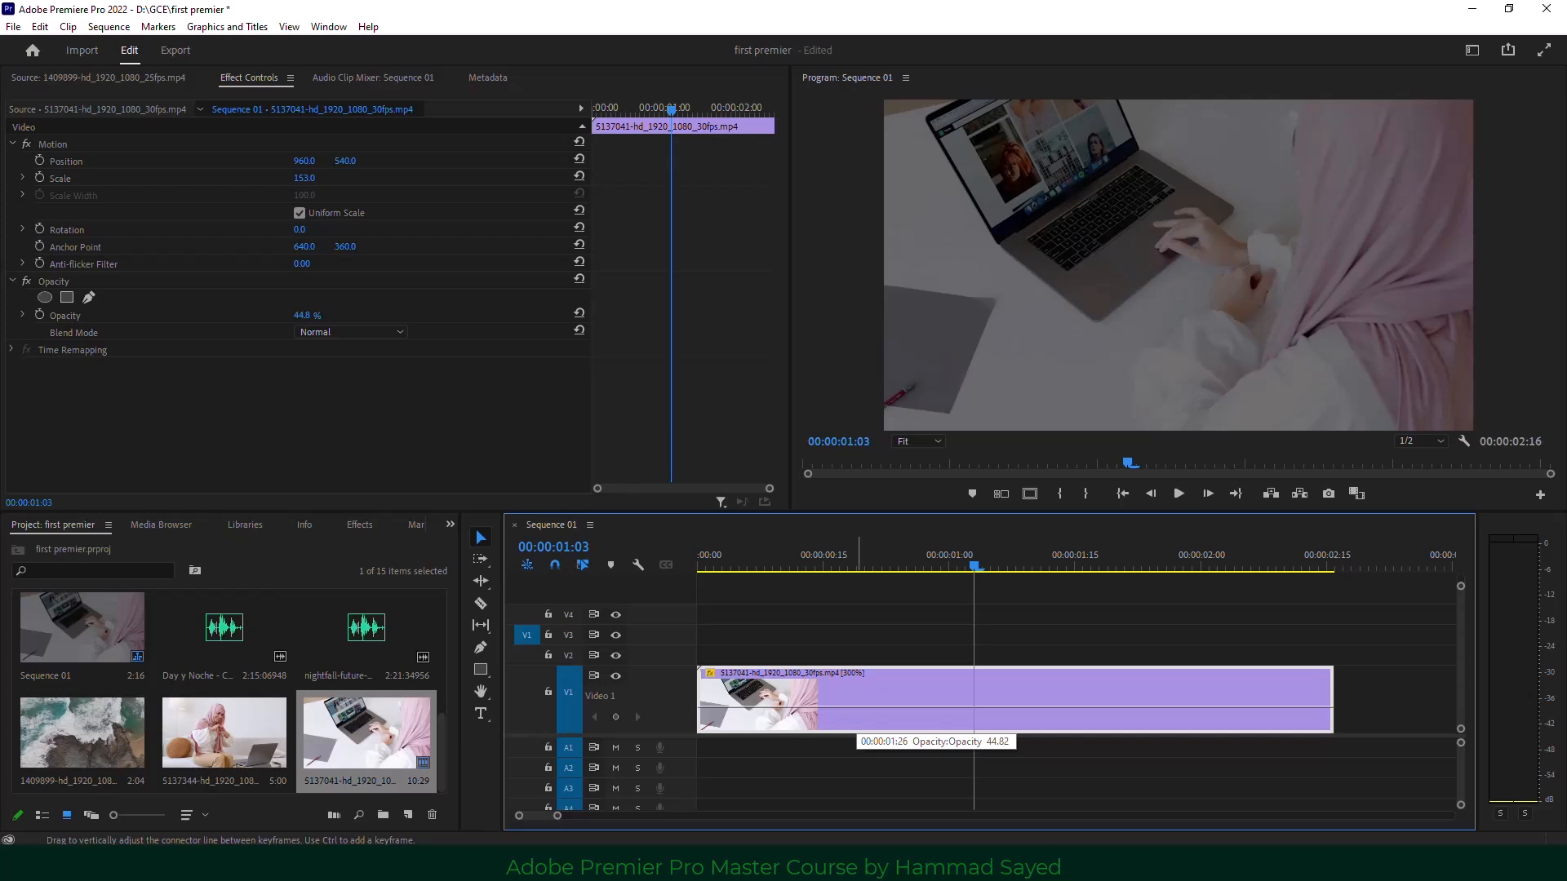
pyautogui.moveTo(854, 706)
pyautogui.mouseDown()
pyautogui.moveTo(854, 686)
pyautogui.moveTo(858, 715)
pyautogui.moveTo(858, 700)
pyautogui.mouseUp()
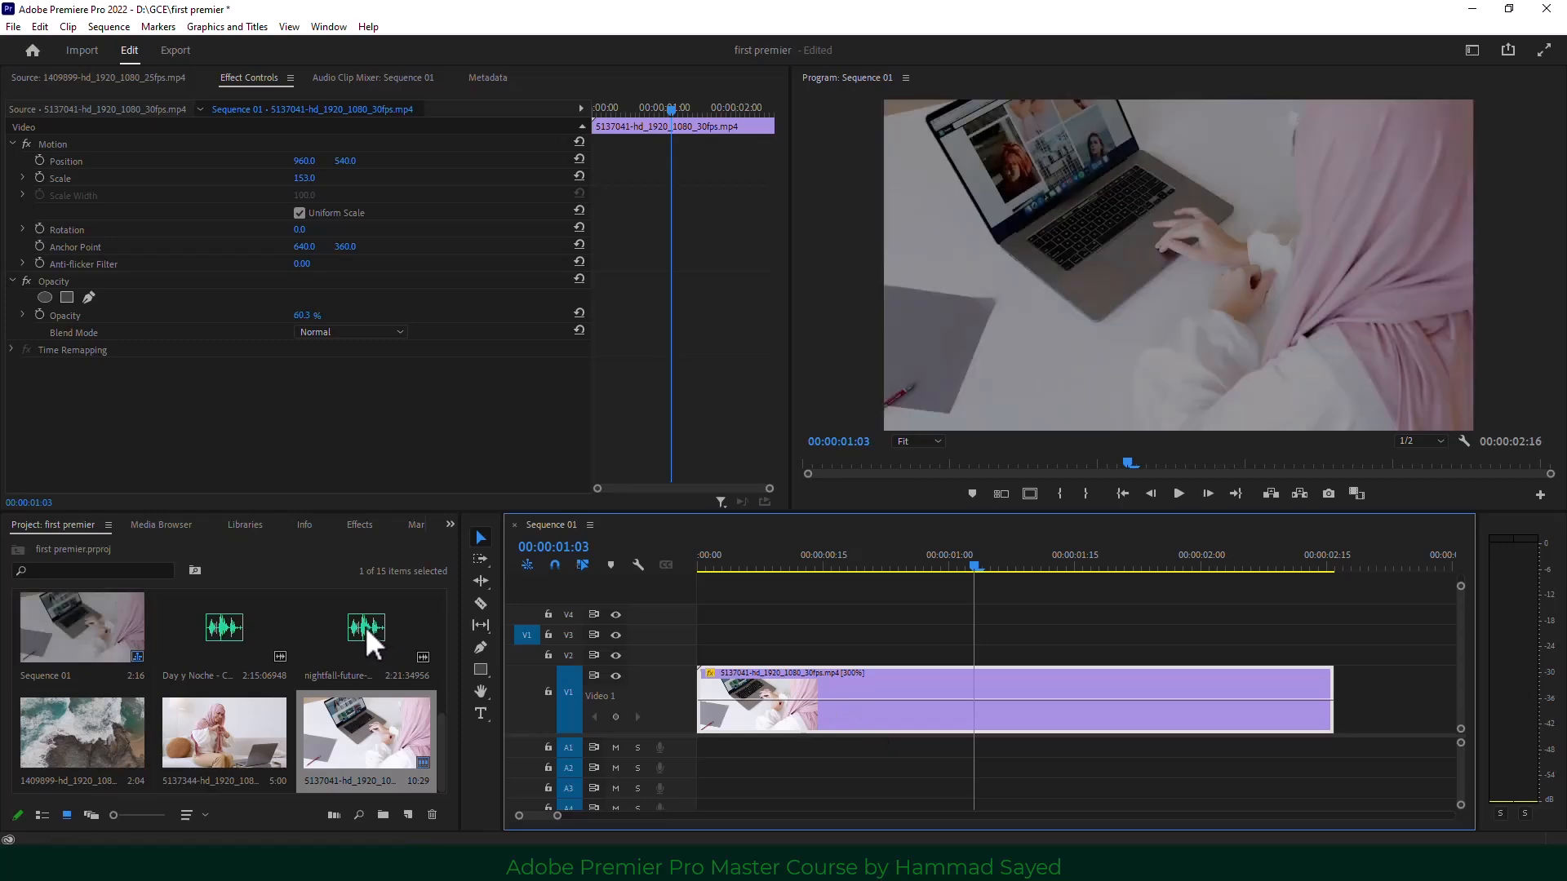
# Place the nightfall music on A1, enlarge the track, and lower its volume to about -19 dB.
pyautogui.moveTo(354, 632); pyautogui.dragTo(685, 751)
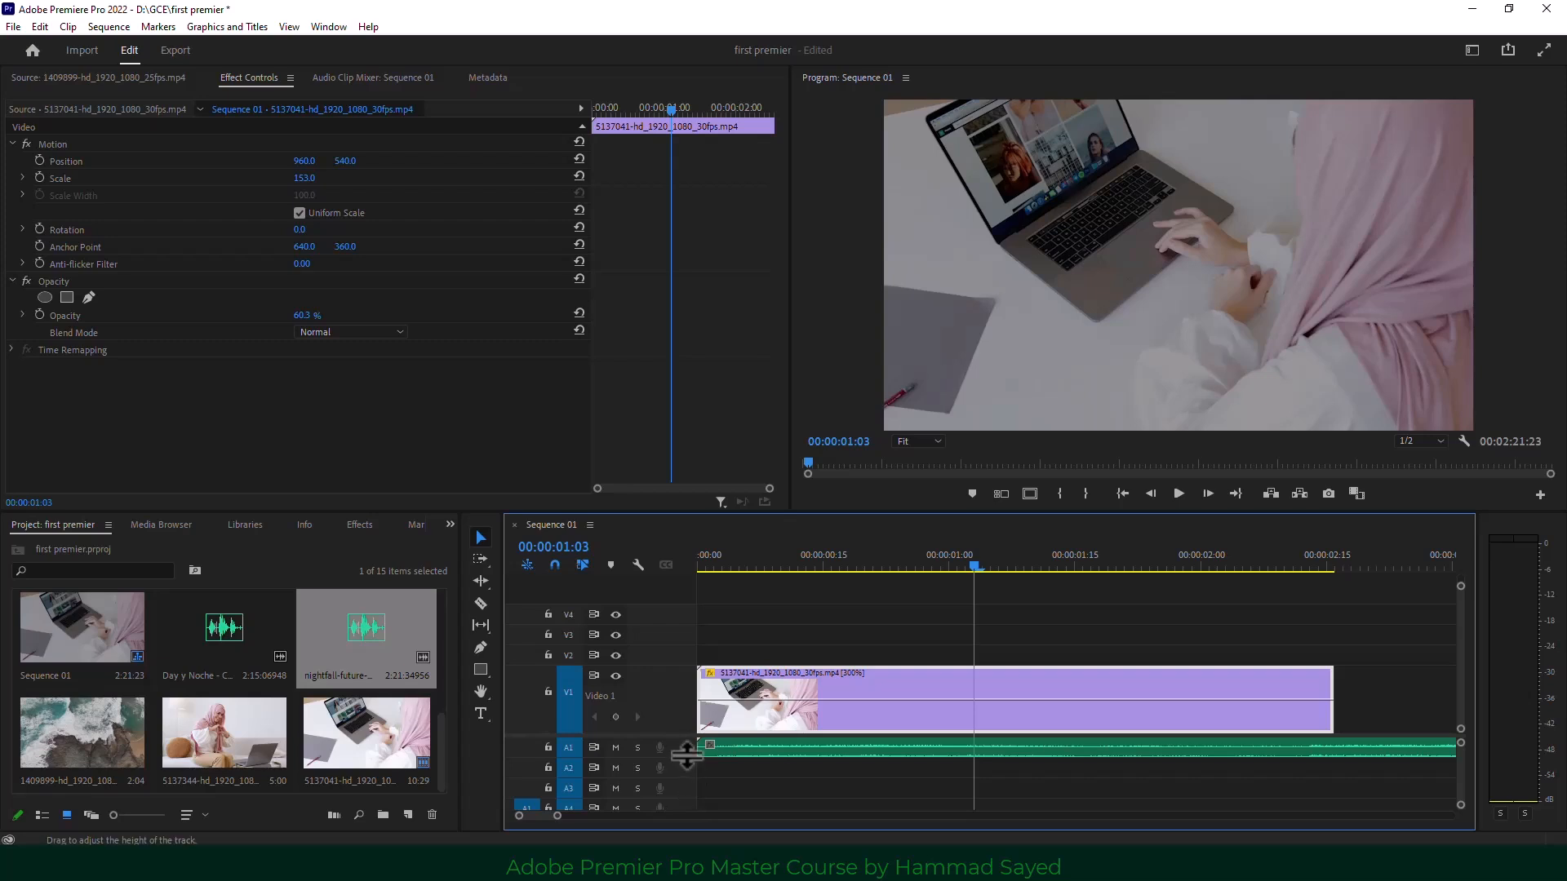
pyautogui.moveTo(680, 757); pyautogui.dragTo(760, 782)
pyautogui.click(759, 764)
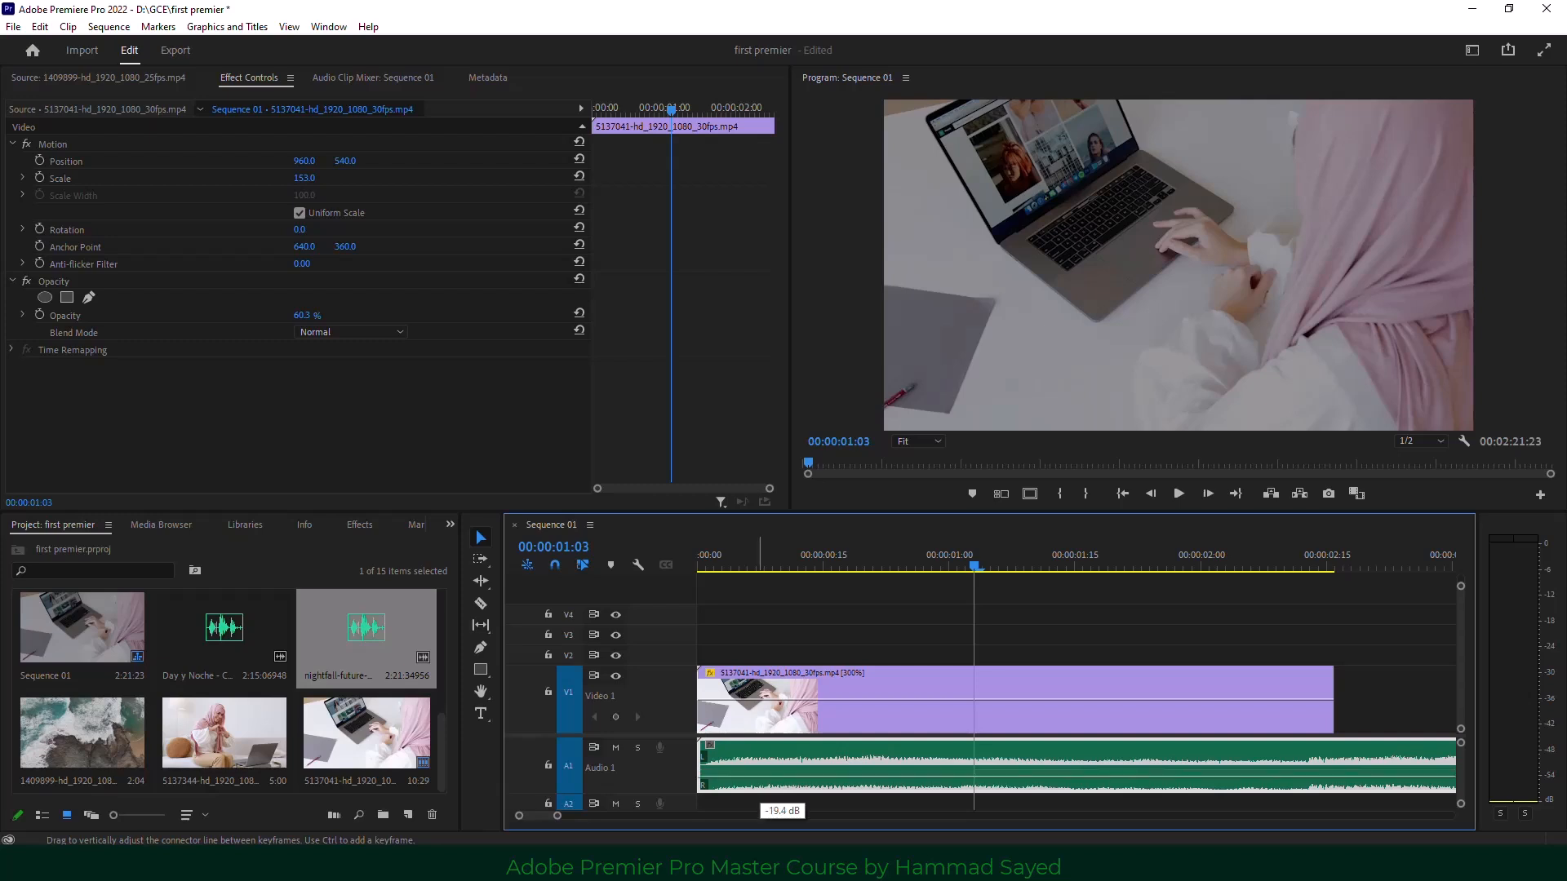
pyautogui.moveTo(760, 781); pyautogui.dragTo(759, 782)
# Set the V1 laptop clip's opacity to 63.8% with its rubber band.
pyautogui.click(868, 692)
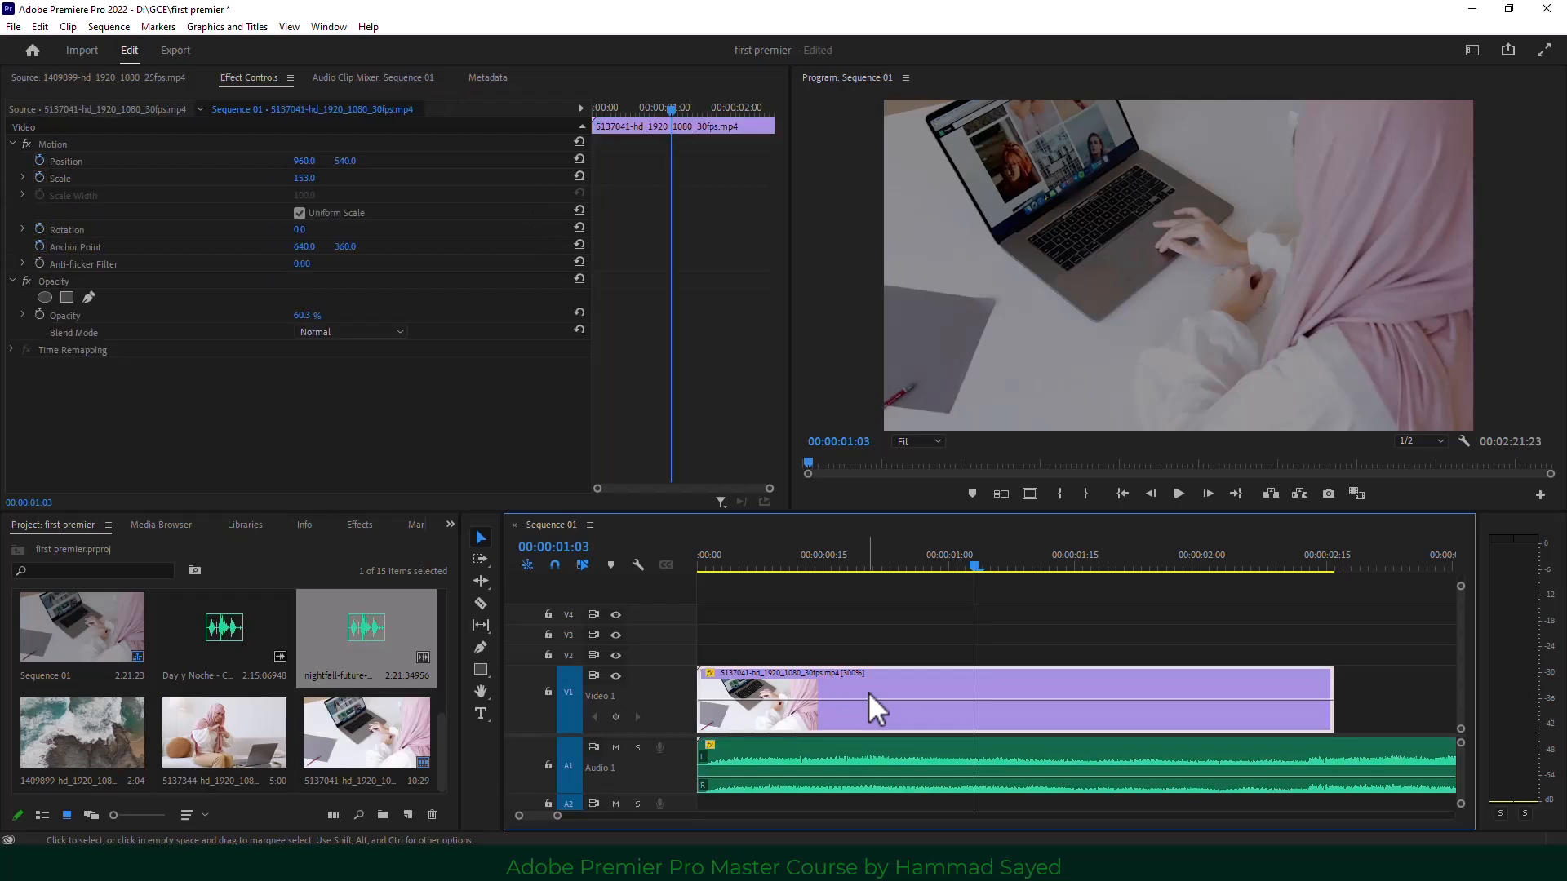
pyautogui.moveTo(867, 700); pyautogui.dragTo(867, 715)
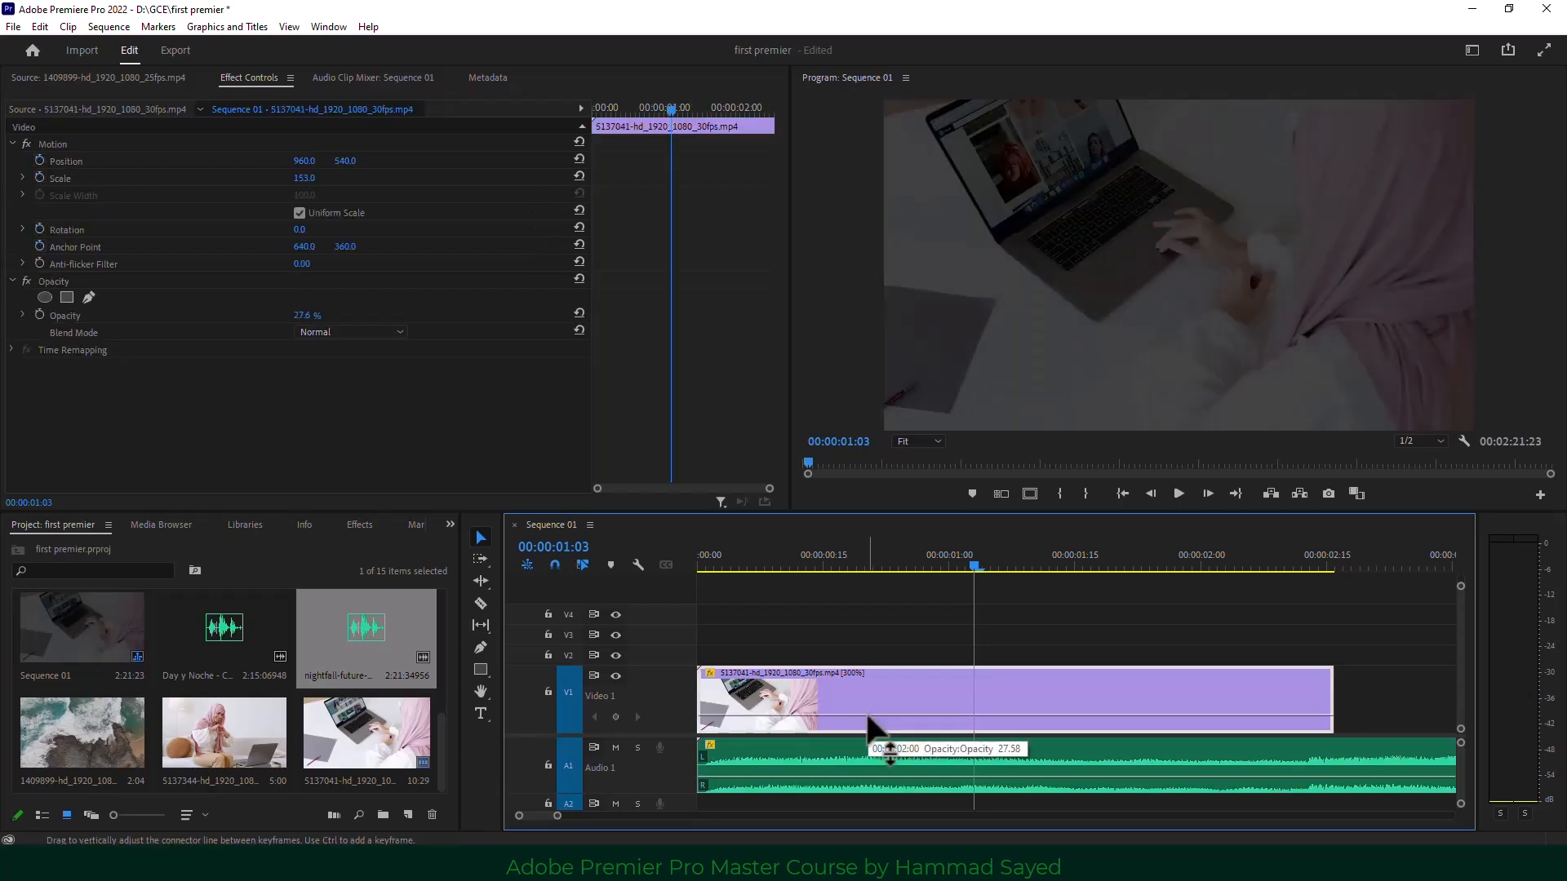
pyautogui.moveTo(867, 716); pyautogui.dragTo(868, 698)
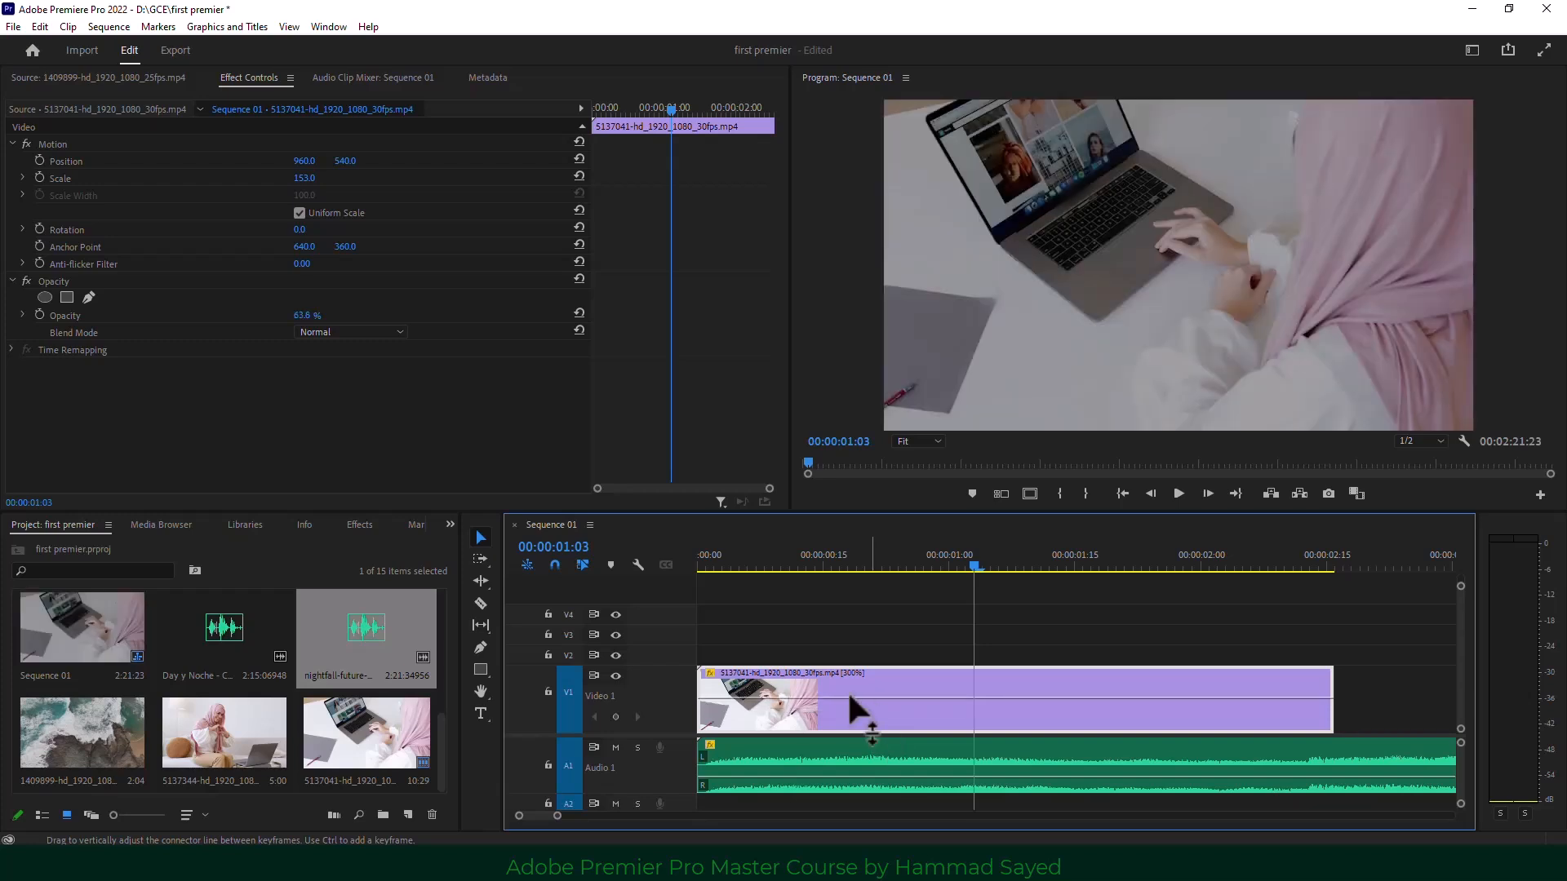
pyautogui.click(712, 674)
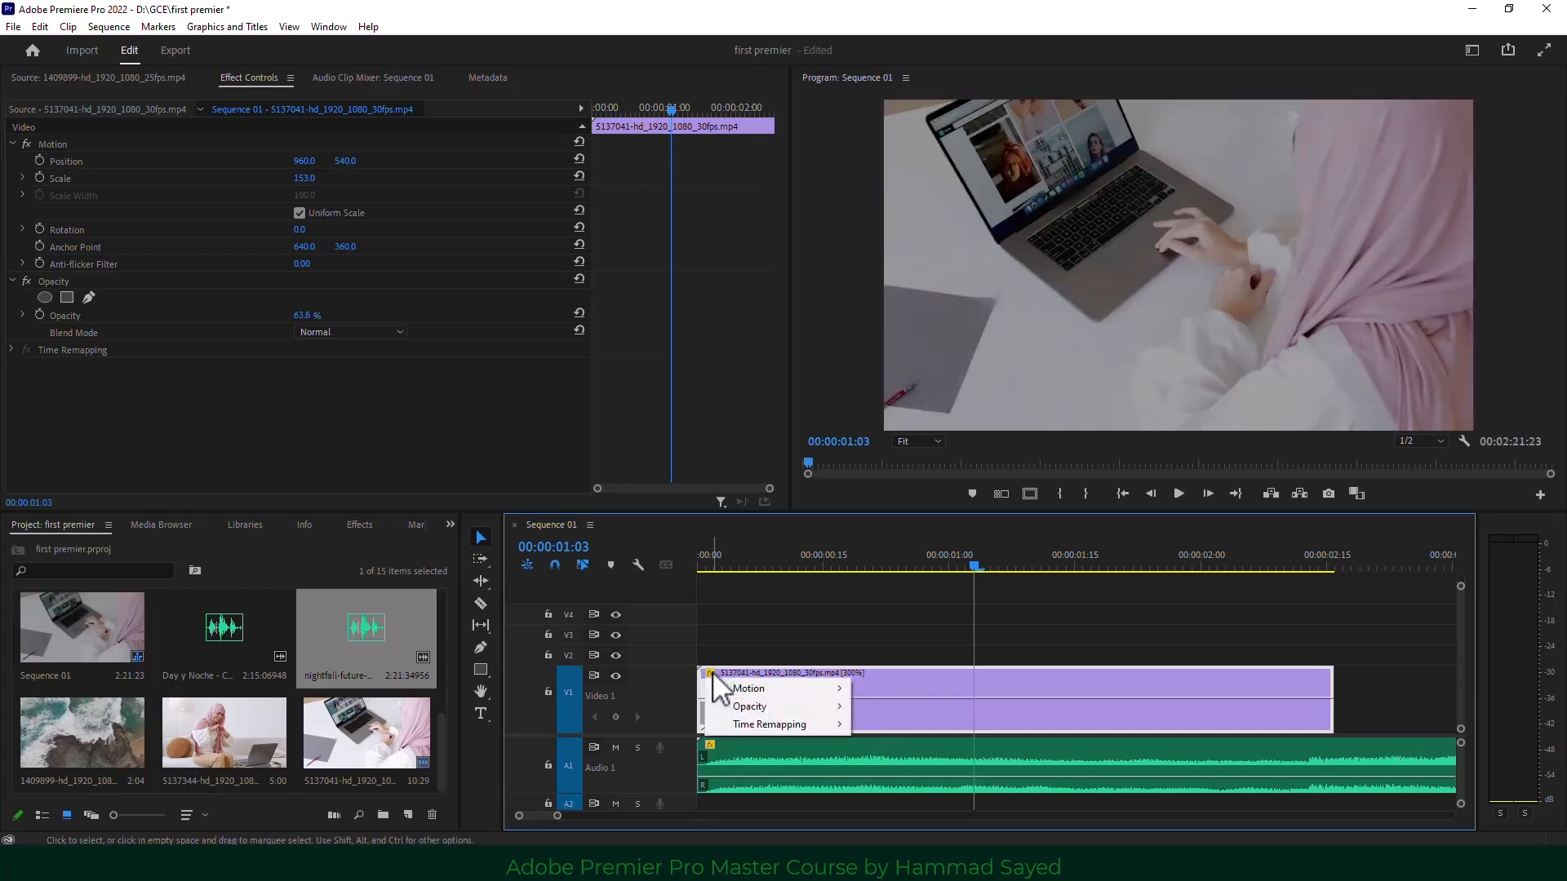
# Switch the V1 laptop clip's line to Time Remapping > Speed.
pyautogui.click(717, 644)
pyautogui.click(711, 679)
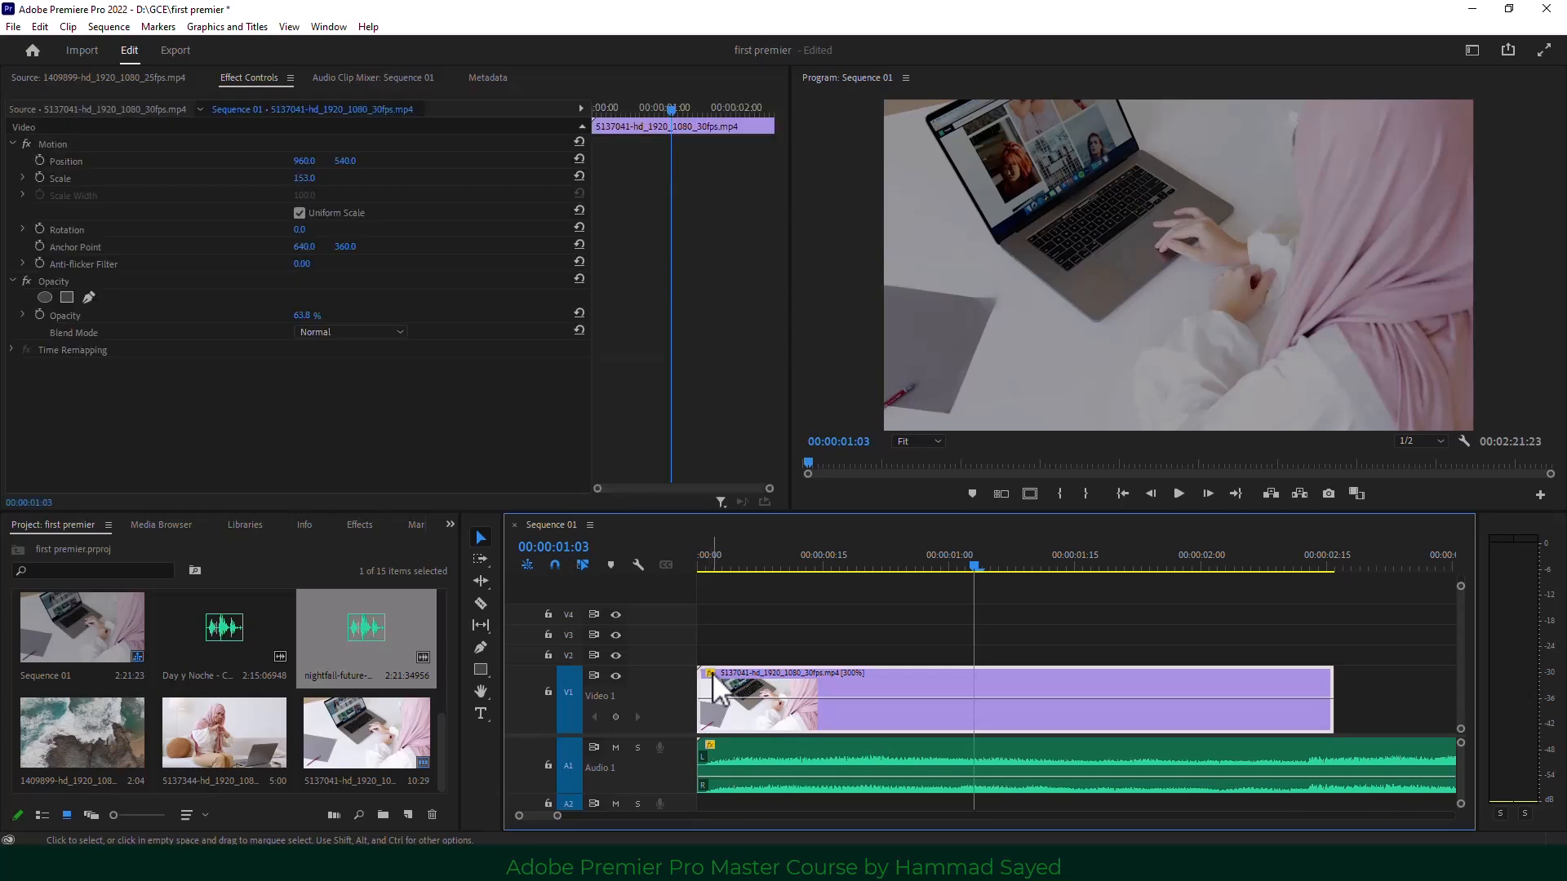
pyautogui.click(712, 674)
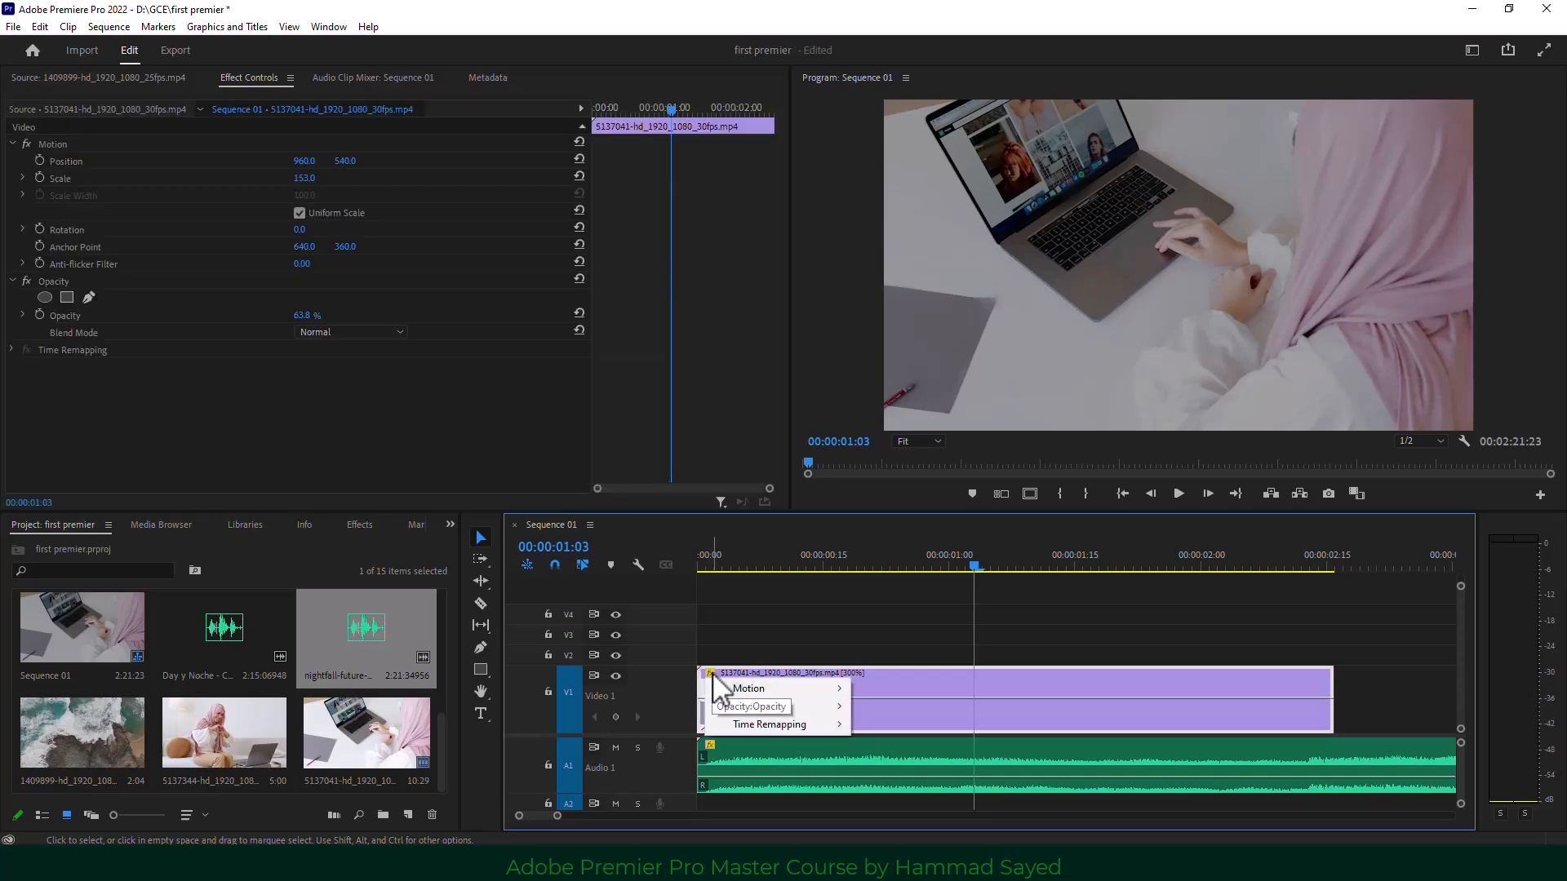
pyautogui.moveTo(823, 728)
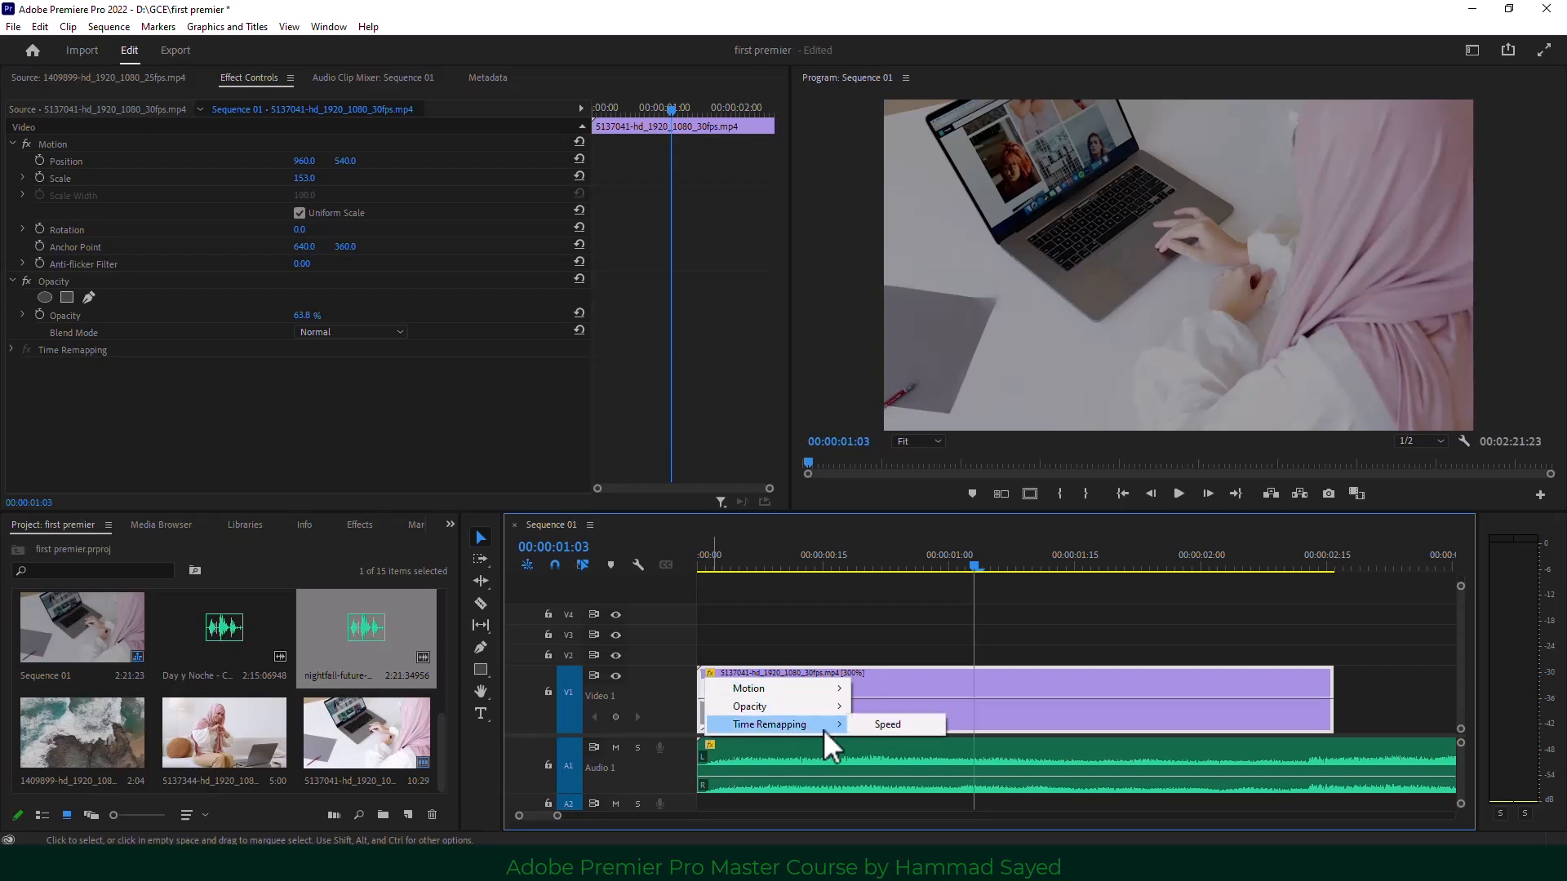
pyautogui.click(889, 726)
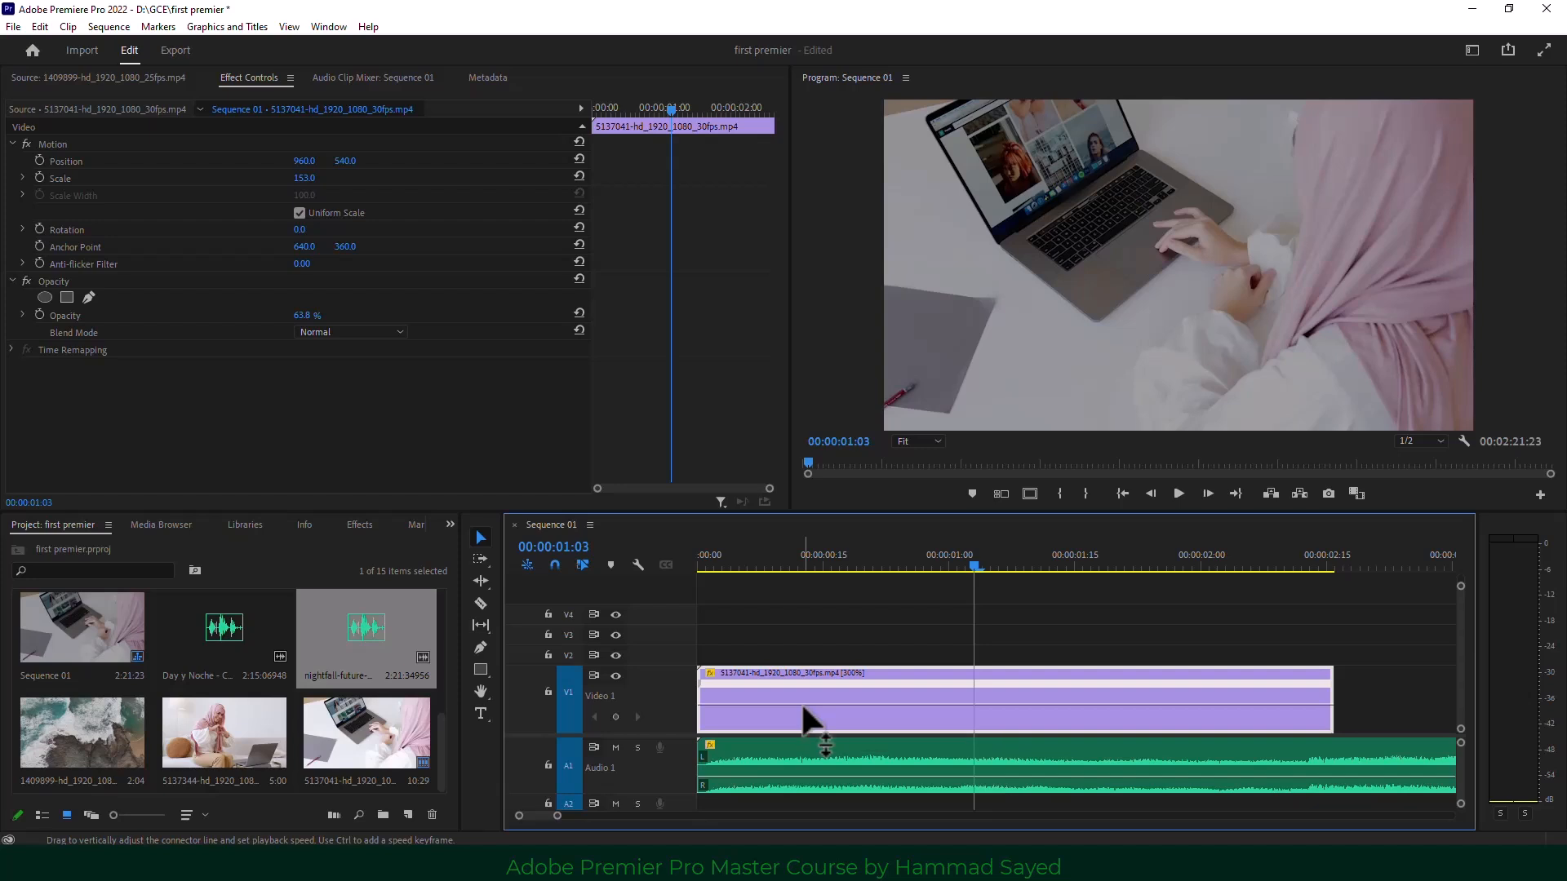
# Drag the speed line to 124%, down, then back up so the clip ends near 00:00:02:15.
pyautogui.moveTo(803, 707); pyautogui.dragTo(802, 695)
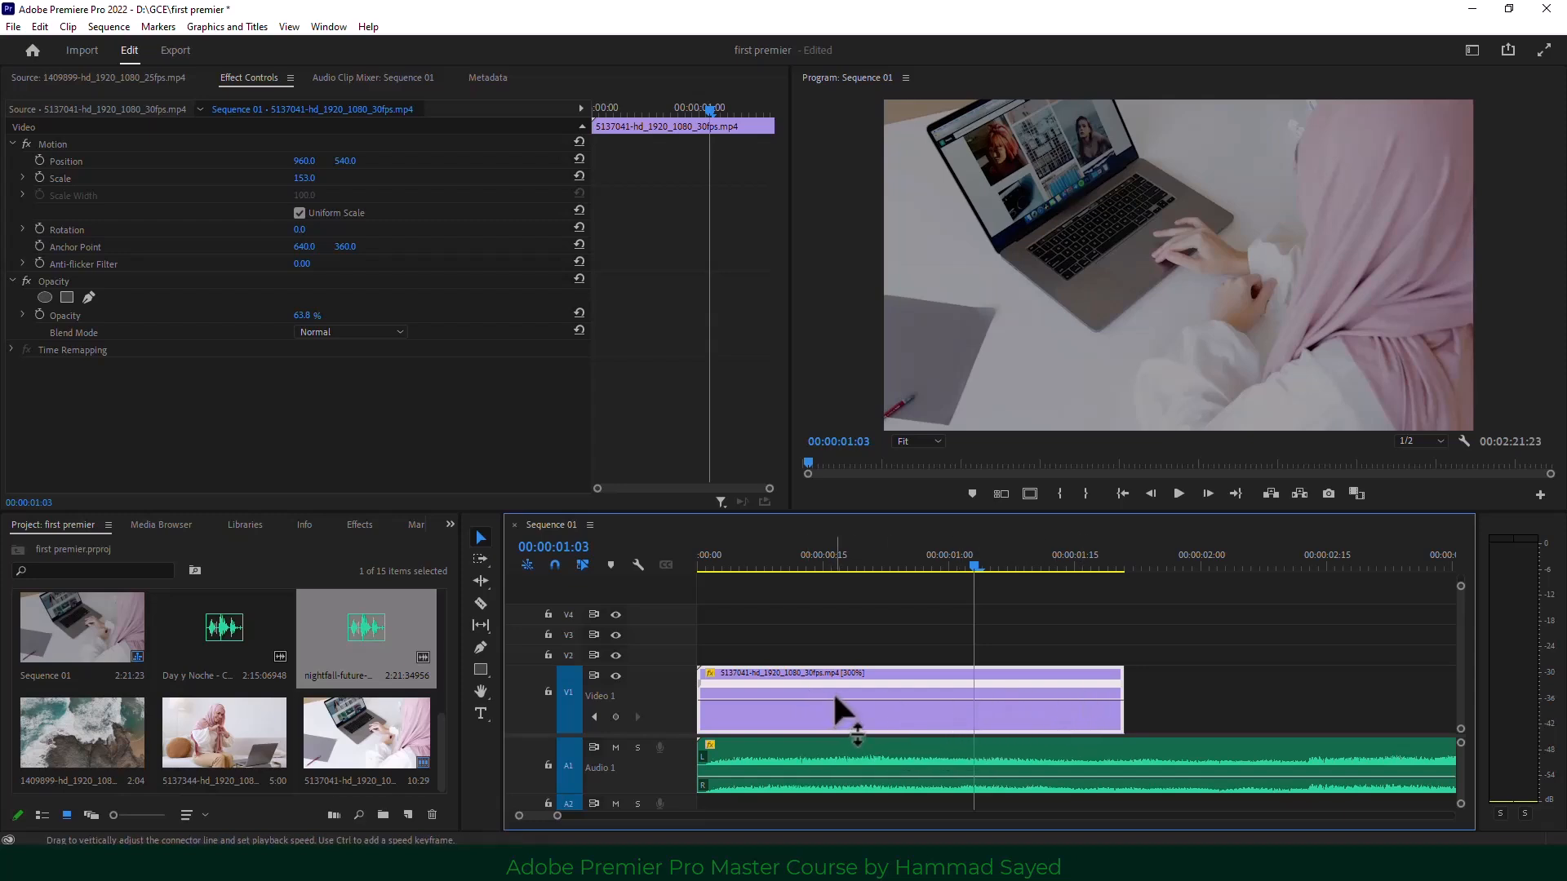
pyautogui.moveTo(834, 697); pyautogui.dragTo(834, 722)
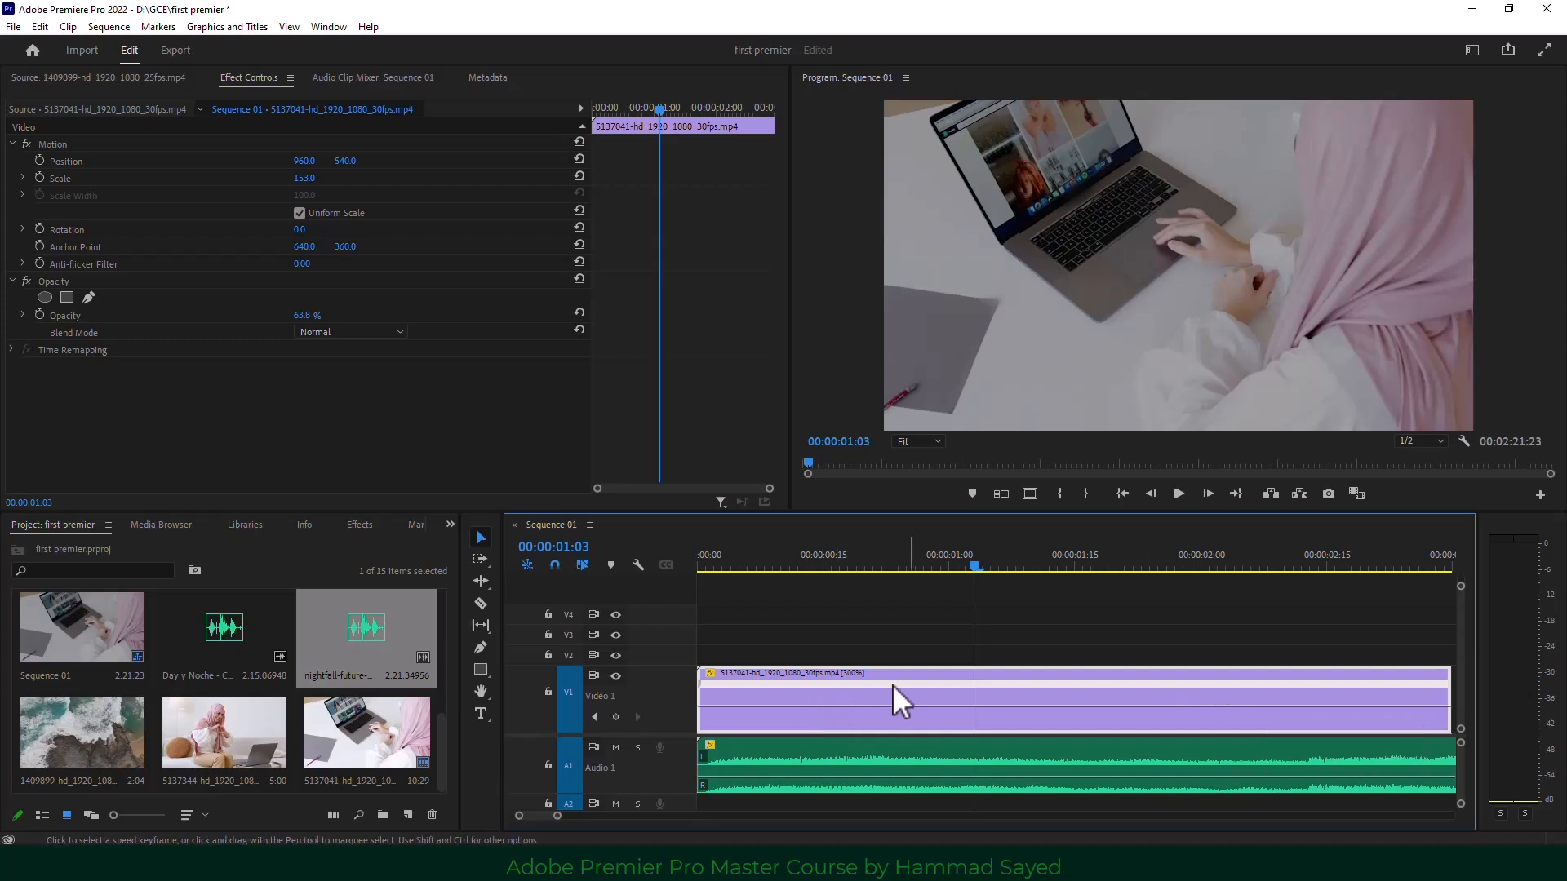
pyautogui.moveTo(840, 702); pyautogui.dragTo(835, 690)
pyautogui.moveTo(878, 563); pyautogui.dragTo(781, 571)
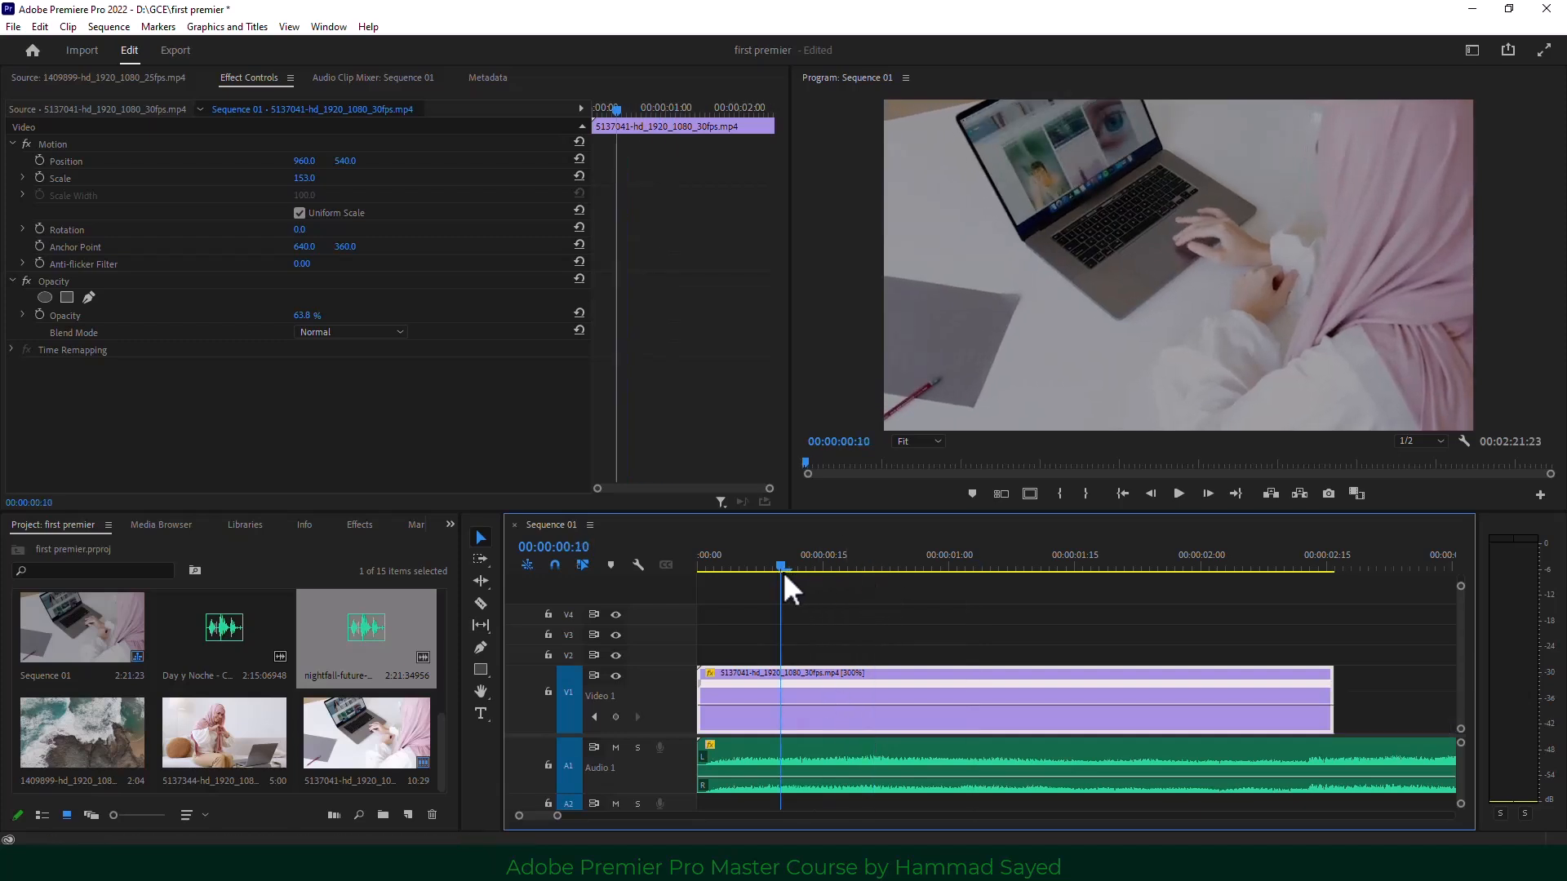
# Add two speed keyframes near the clip start with the Pen tool, then adjust the section between them.
pyautogui.click(481, 648)
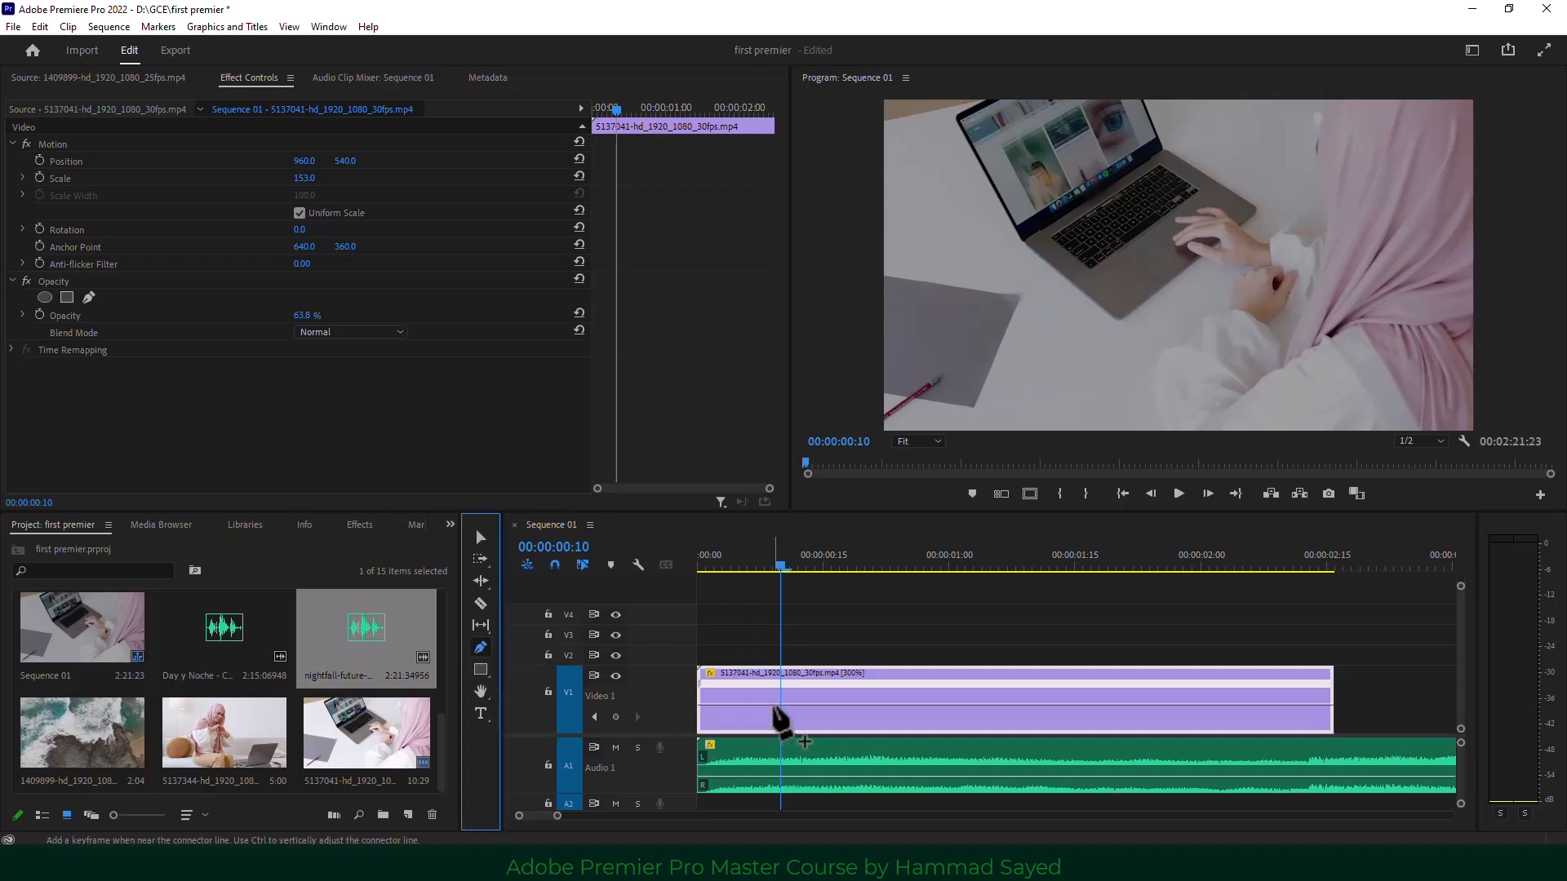
pyautogui.click(775, 705)
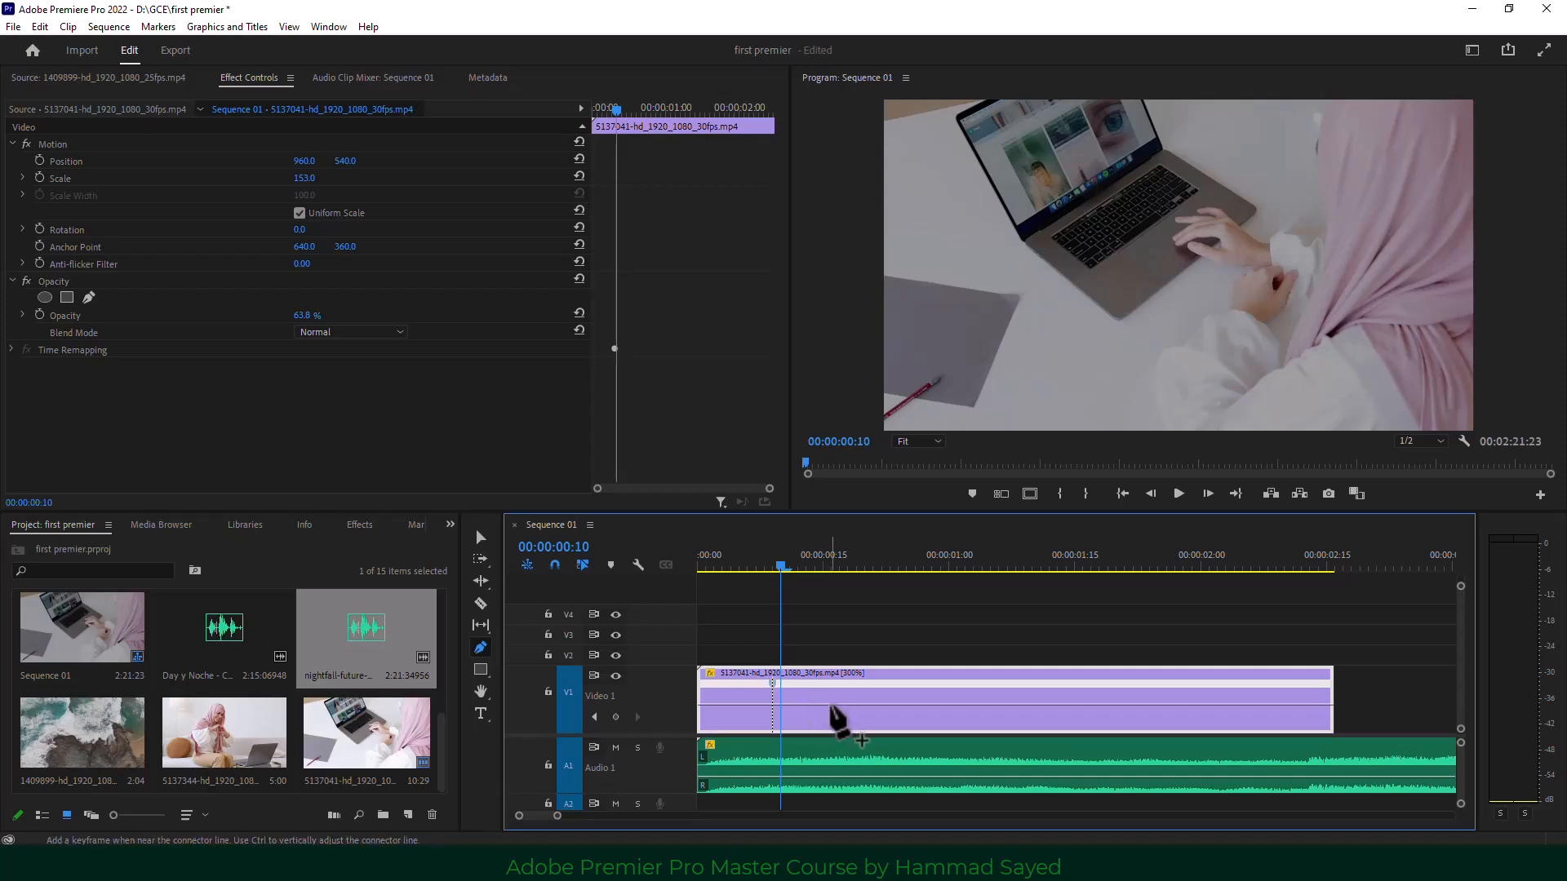
pyautogui.click(824, 705)
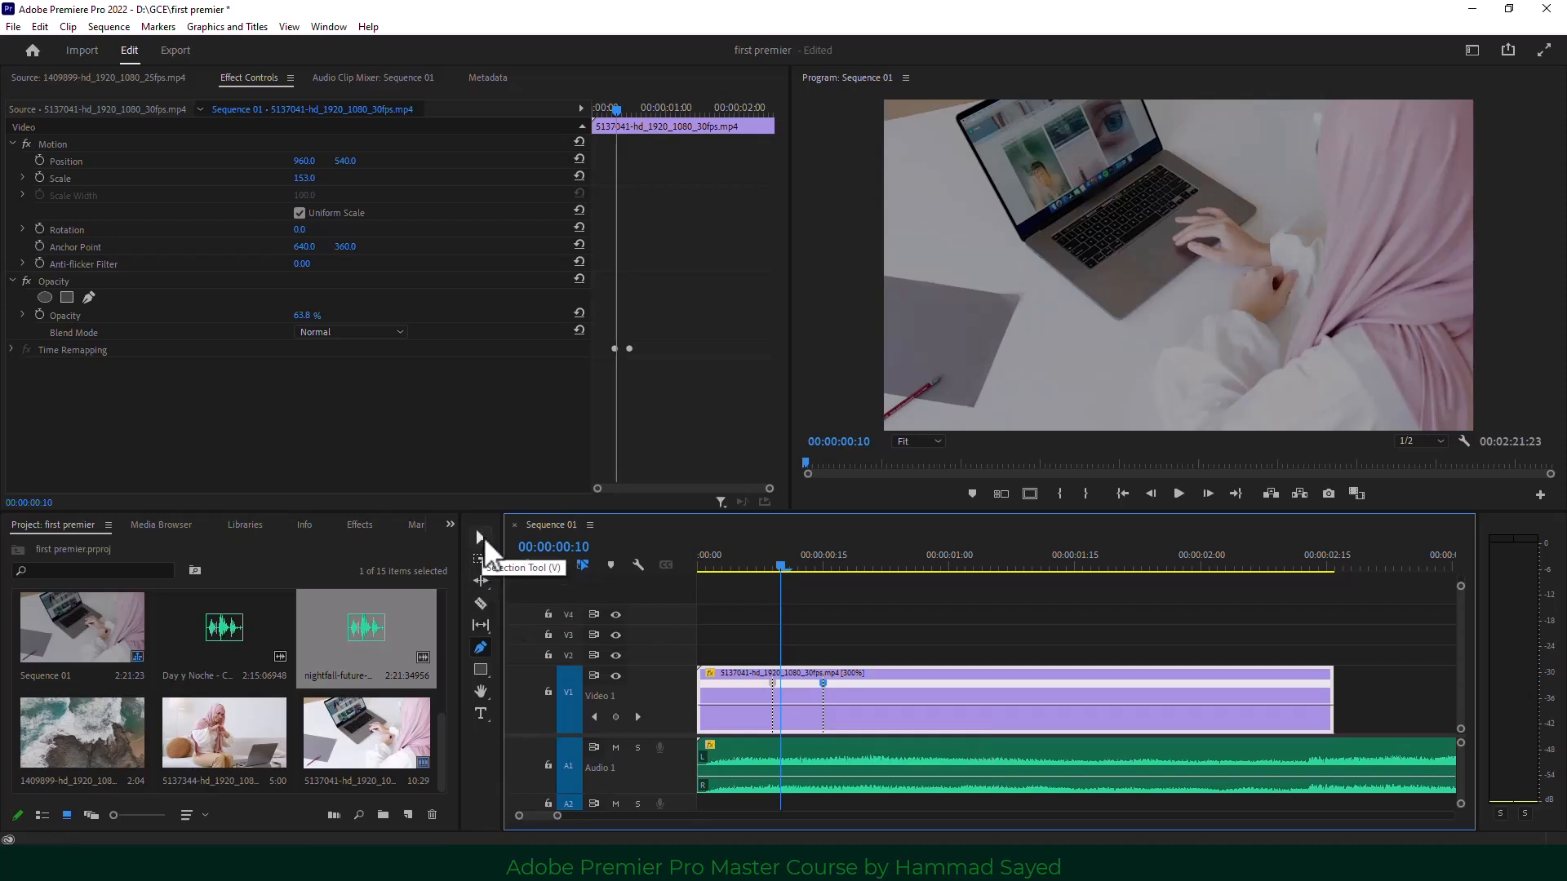
pyautogui.click(482, 537)
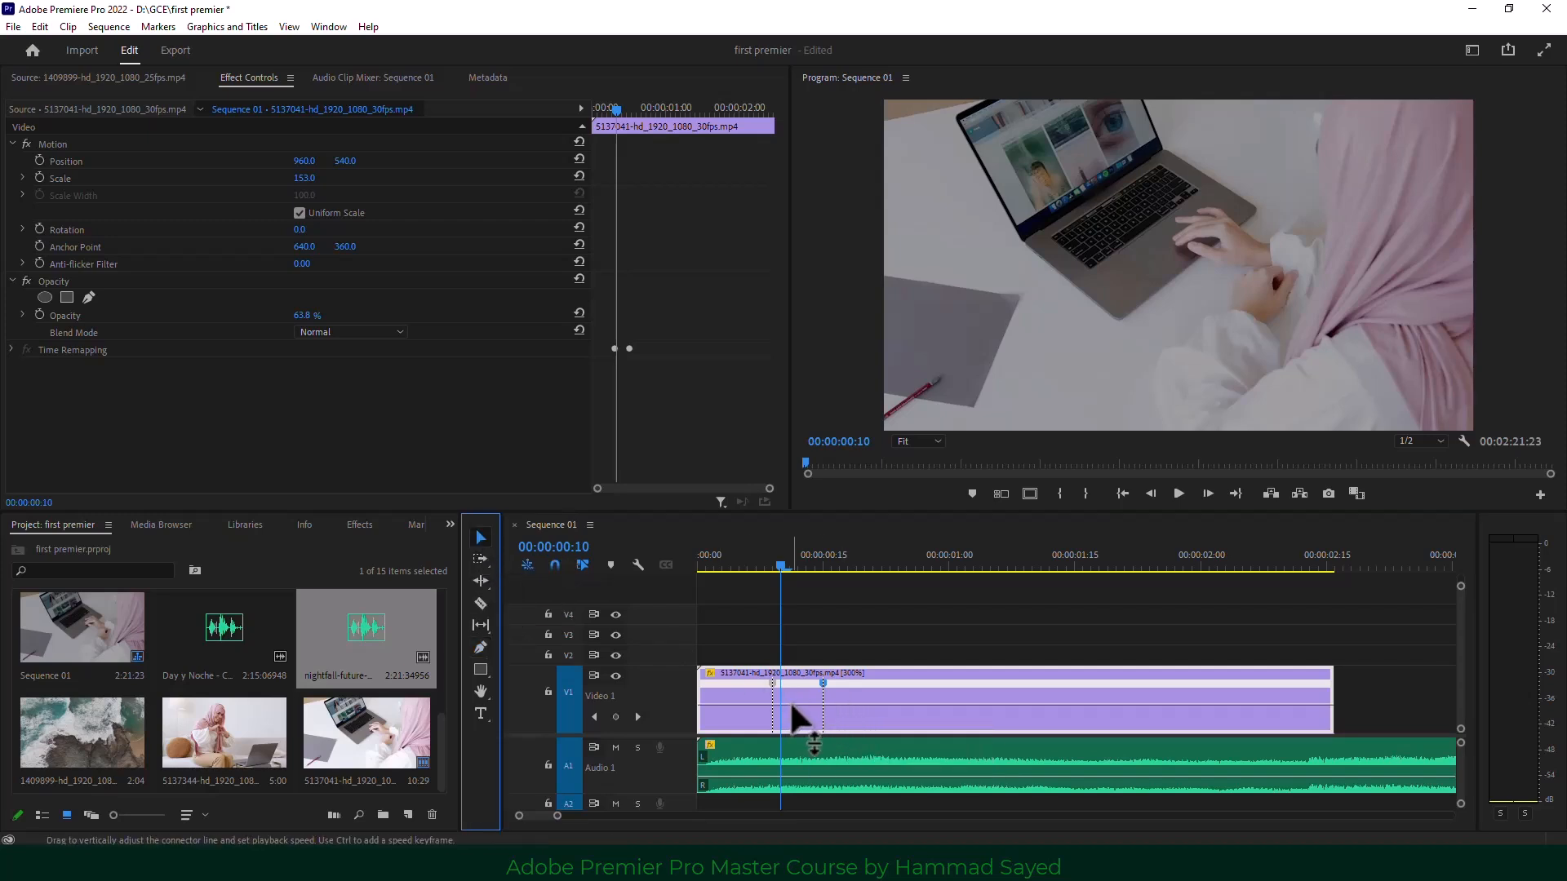
pyautogui.moveTo(791, 705); pyautogui.dragTo(789, 756)
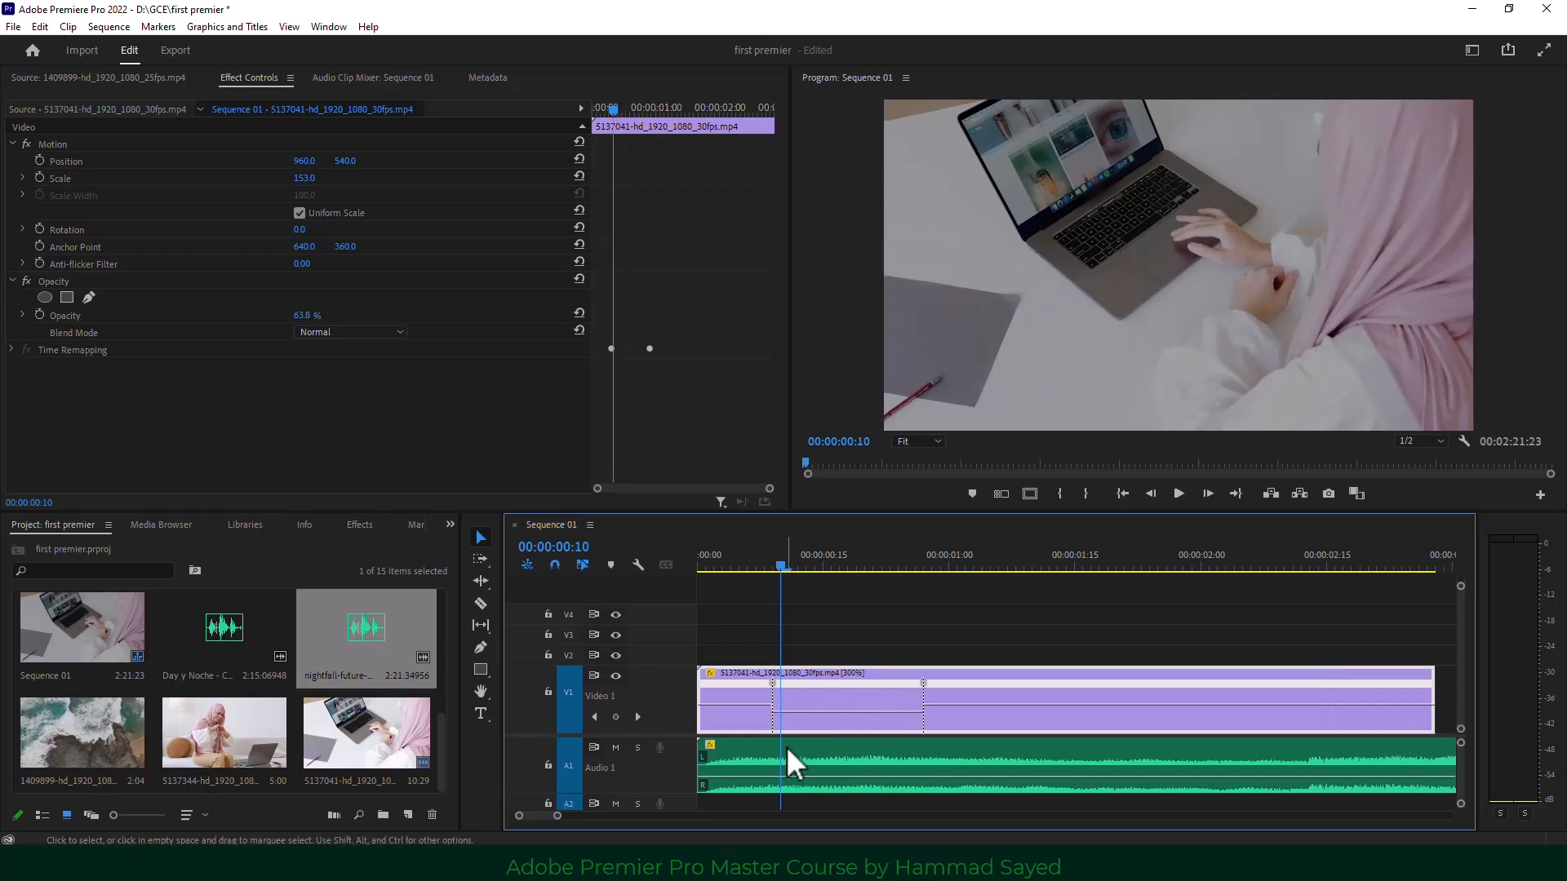
pyautogui.moveTo(821, 707); pyautogui.dragTo(821, 690)
# Raise the section to 138% and split both keyframes into gradual speed ramps, then preview.
pyautogui.click(799, 567)
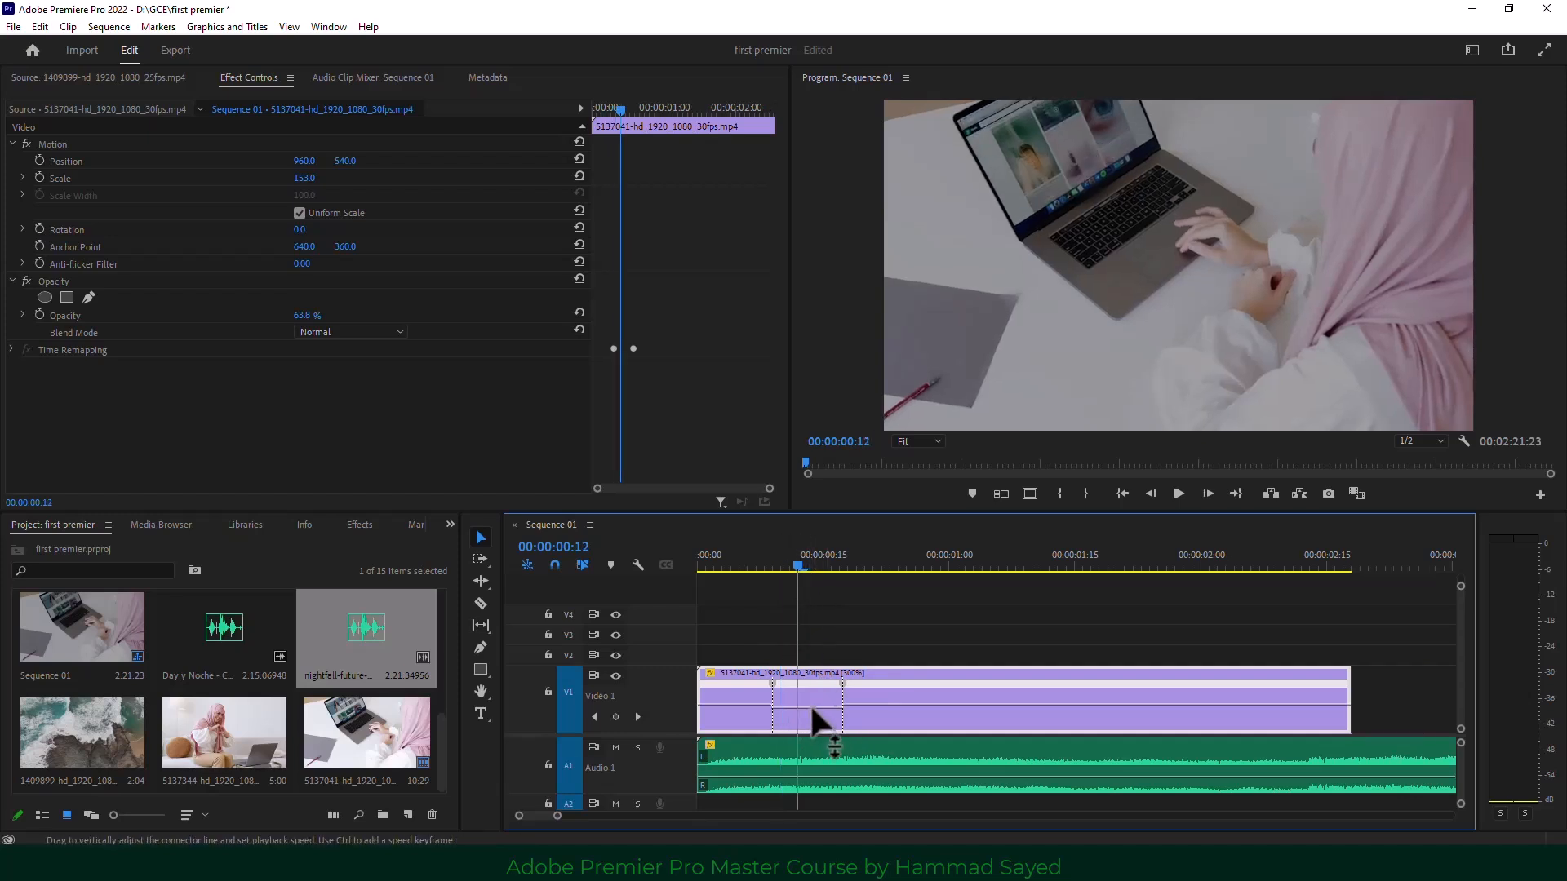
pyautogui.moveTo(811, 705); pyautogui.dragTo(811, 648)
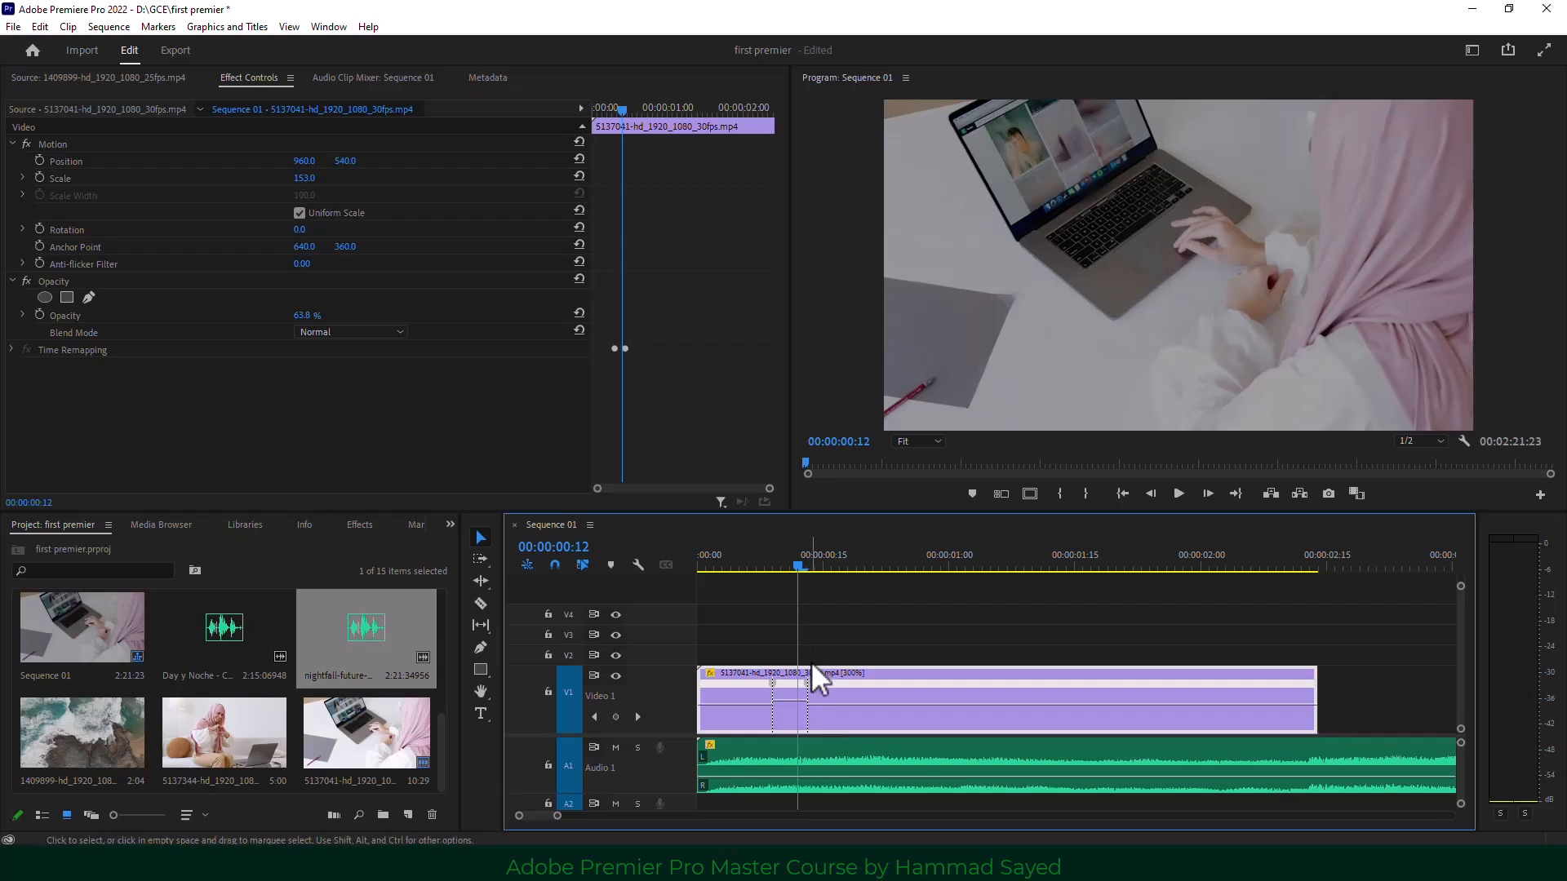
pyautogui.moveTo(808, 683); pyautogui.dragTo(849, 699)
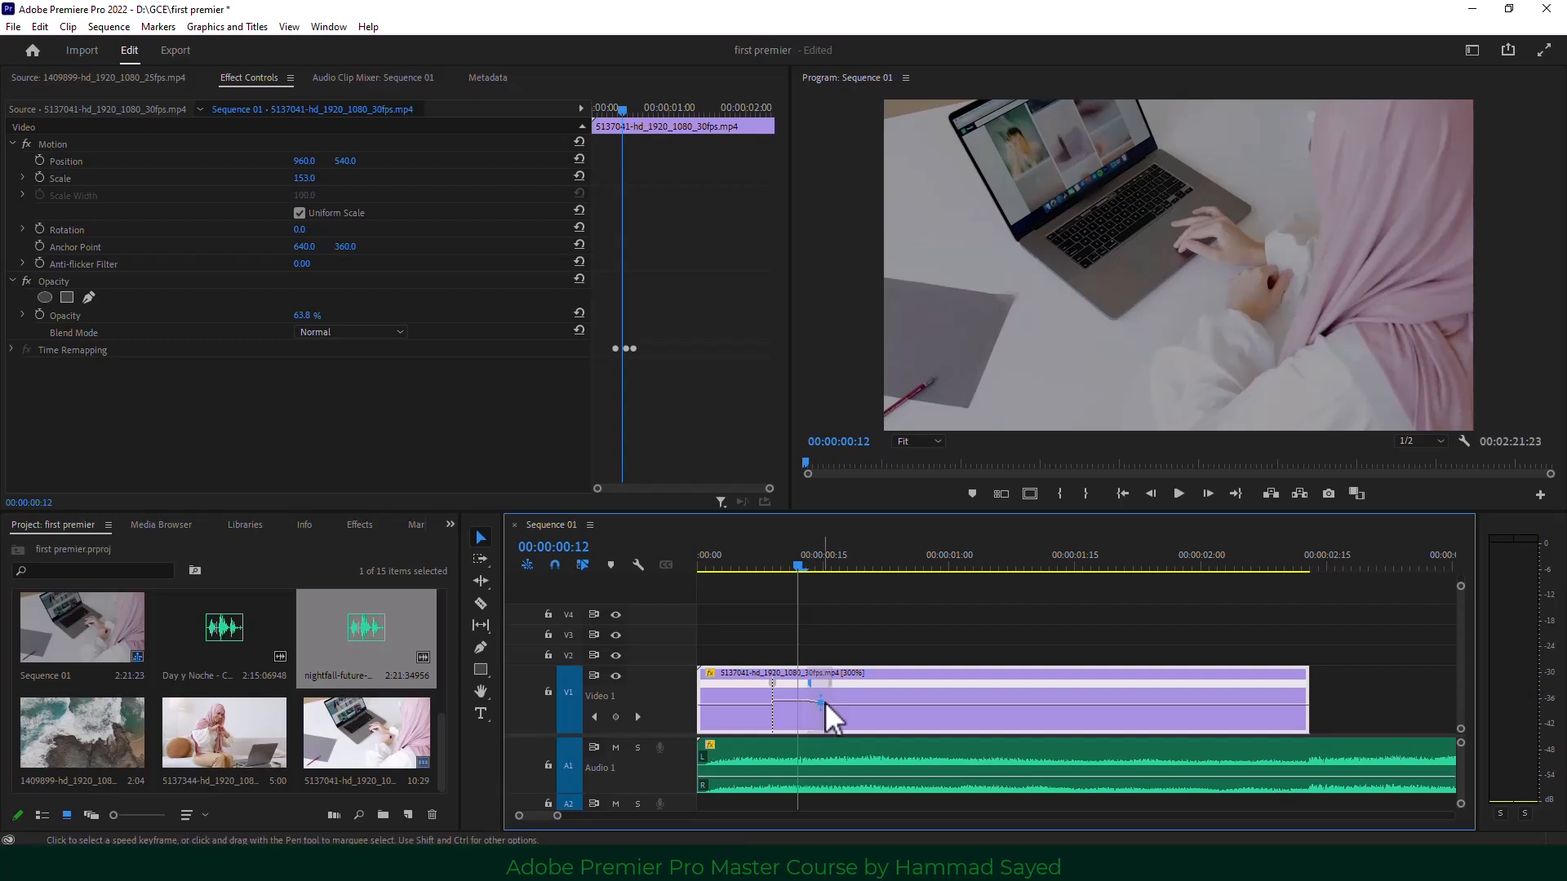
pyautogui.click(771, 686)
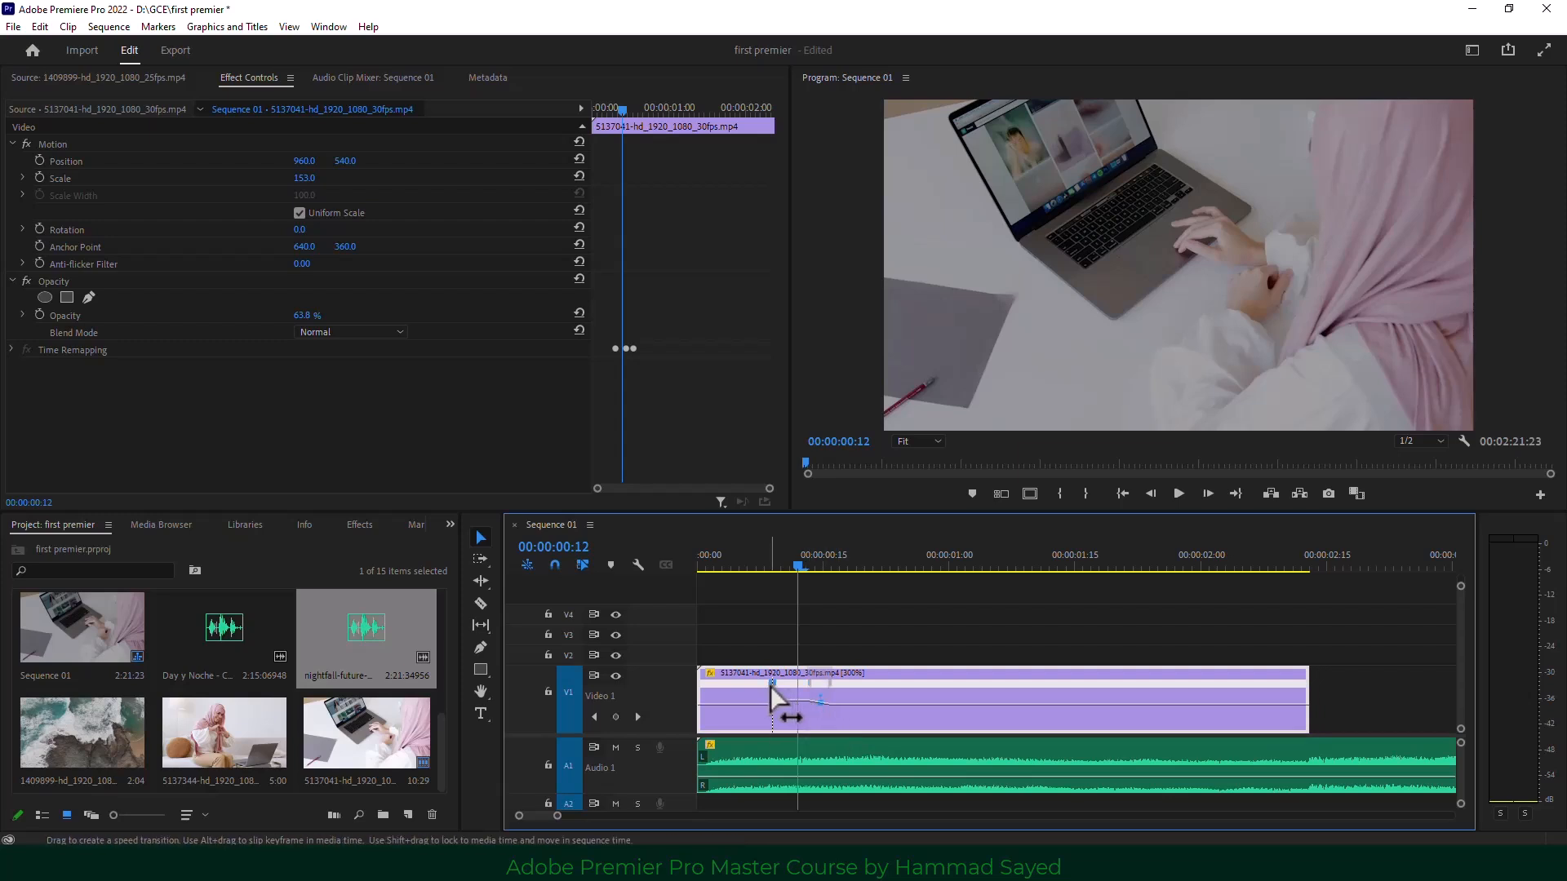
pyautogui.moveTo(770, 686)
pyautogui.mouseDown()
pyautogui.moveTo(757, 686)
pyautogui.moveTo(788, 696)
pyautogui.moveTo(776, 688)
pyautogui.mouseUp()
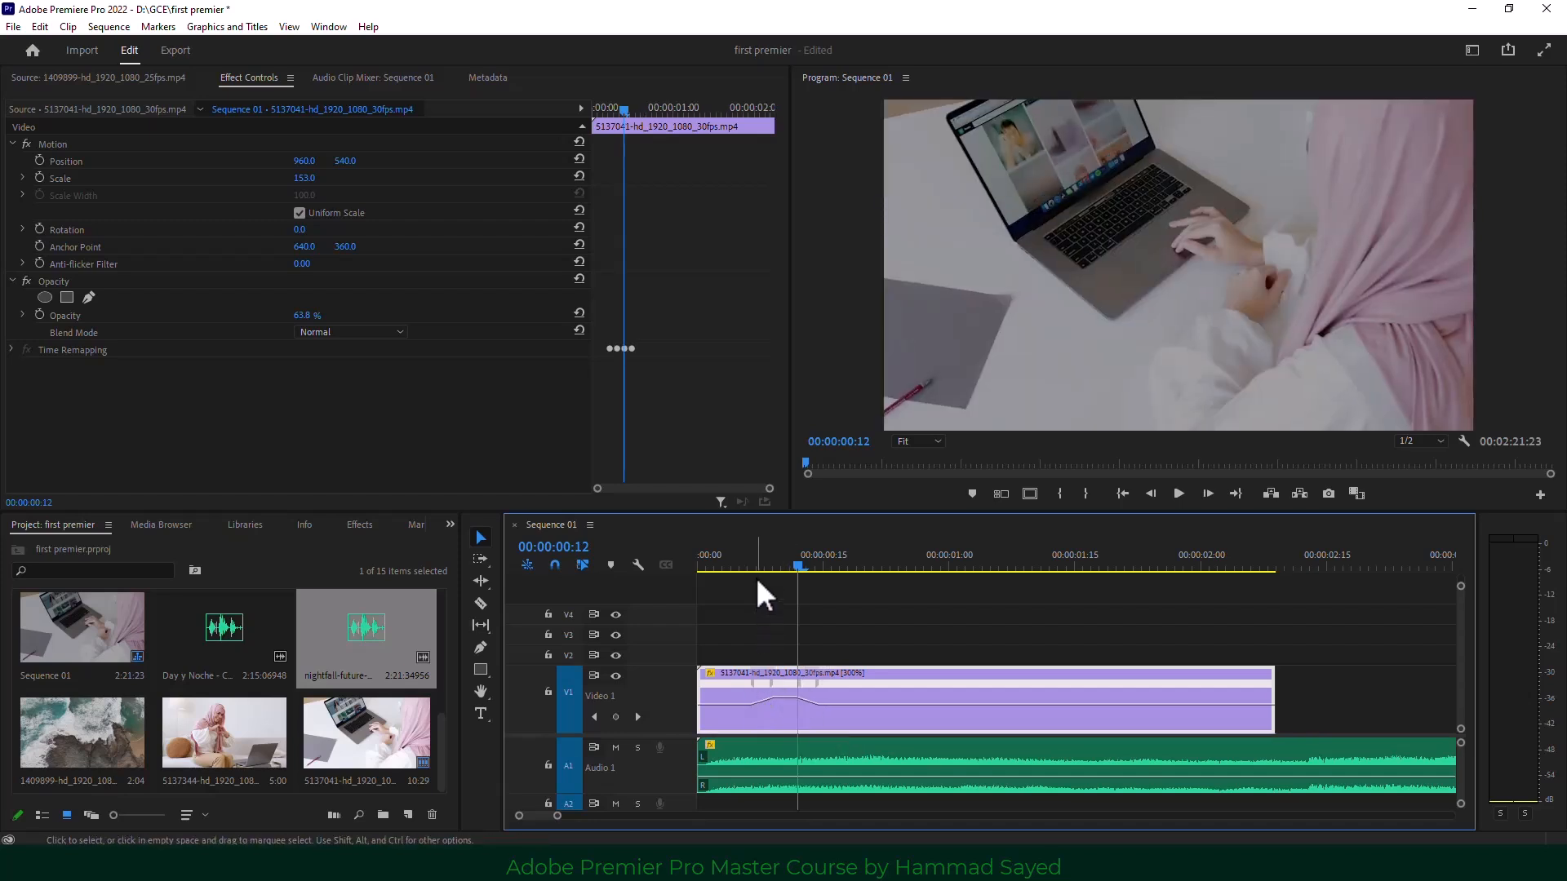
pyautogui.moveTo(744, 556); pyautogui.dragTo(851, 565)
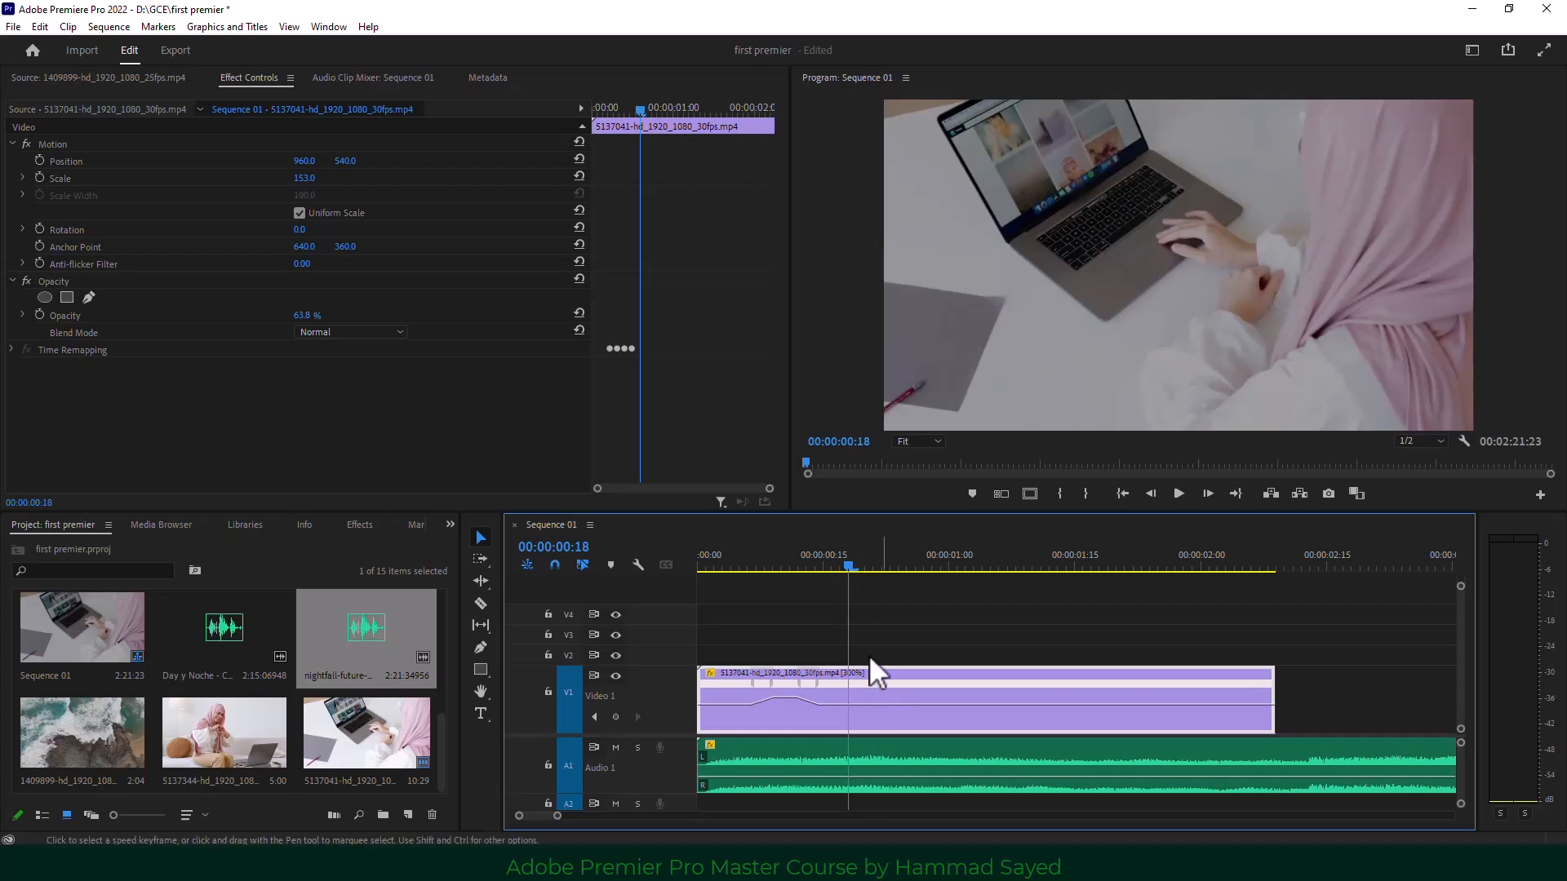
# Add two more speed keyframes further along and set the speed between them to 104%.
pyautogui.moveTo(850, 566); pyautogui.dragTo(916, 569)
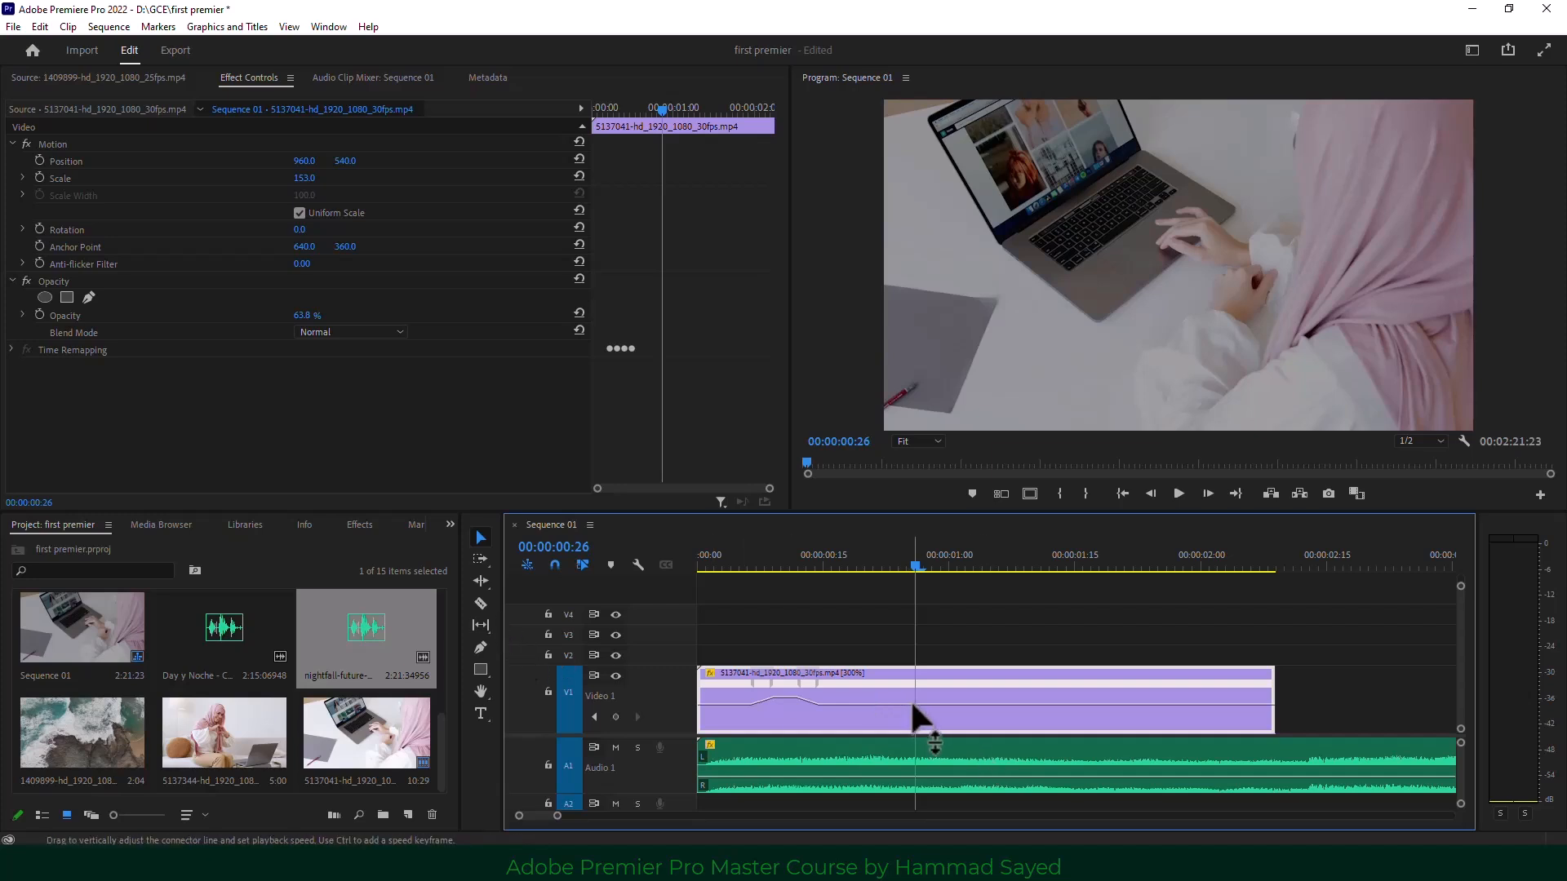
pyautogui.moveTo(912, 704)
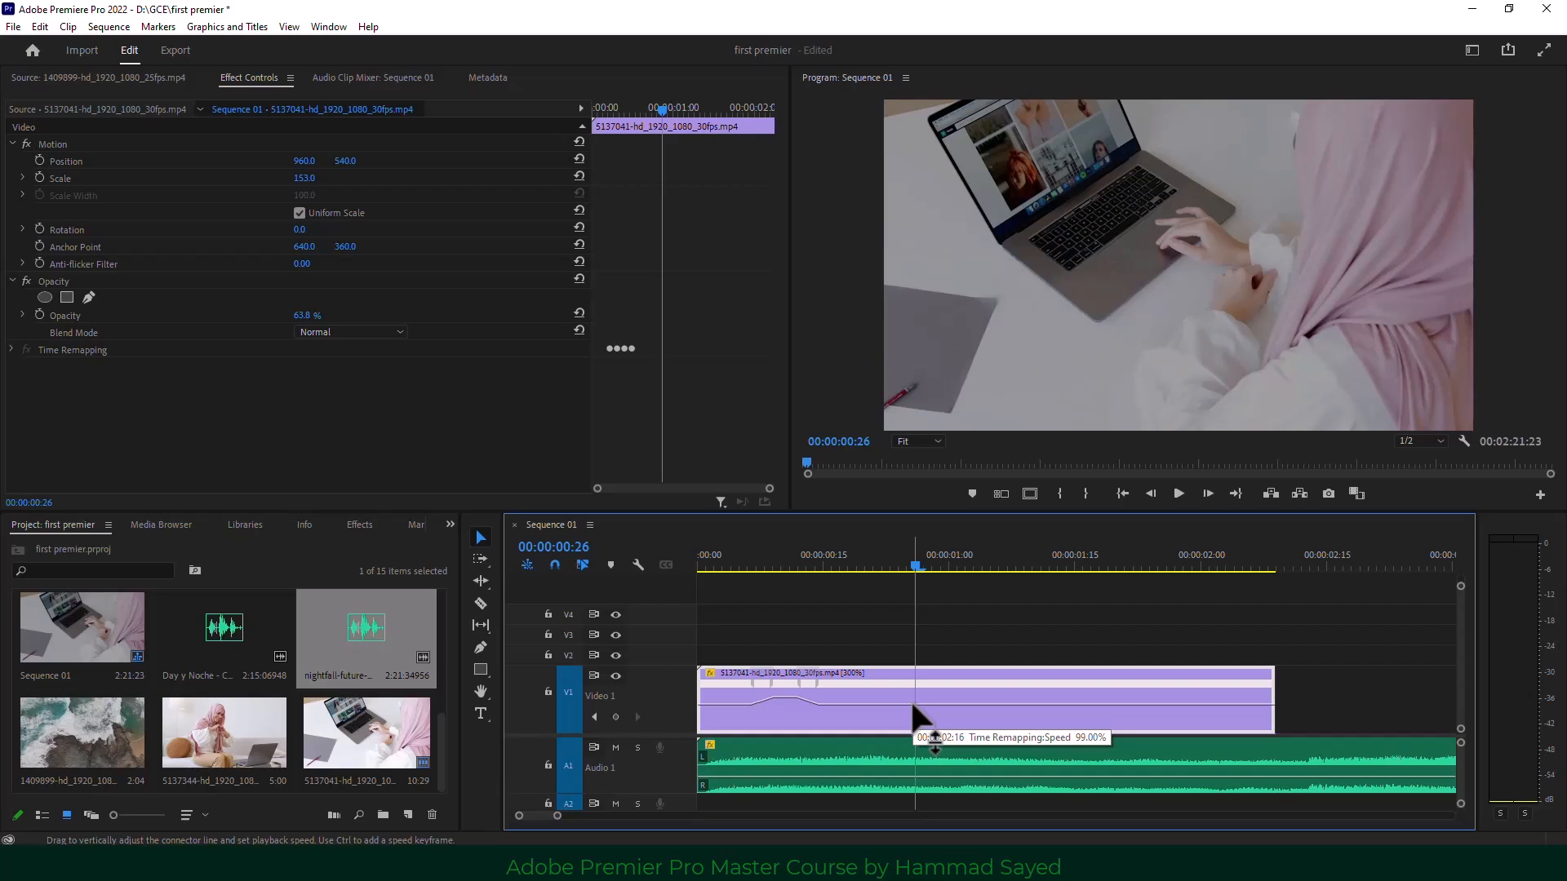
pyautogui.keyDown('ctrl'); pyautogui.click(912, 705); pyautogui.keyUp('ctrl')
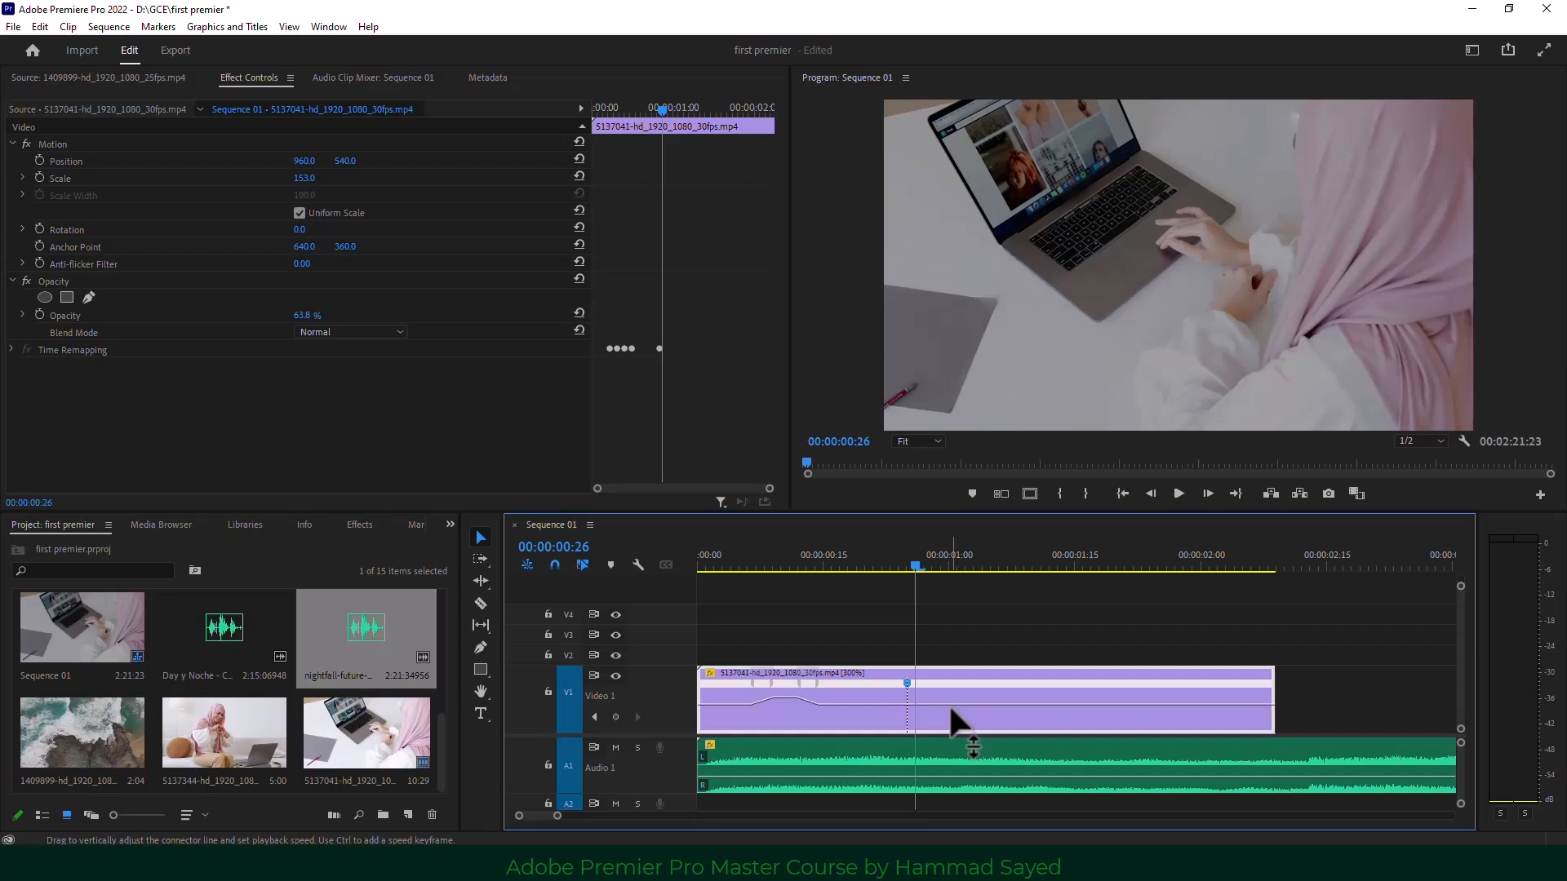
pyautogui.moveTo(949, 705)
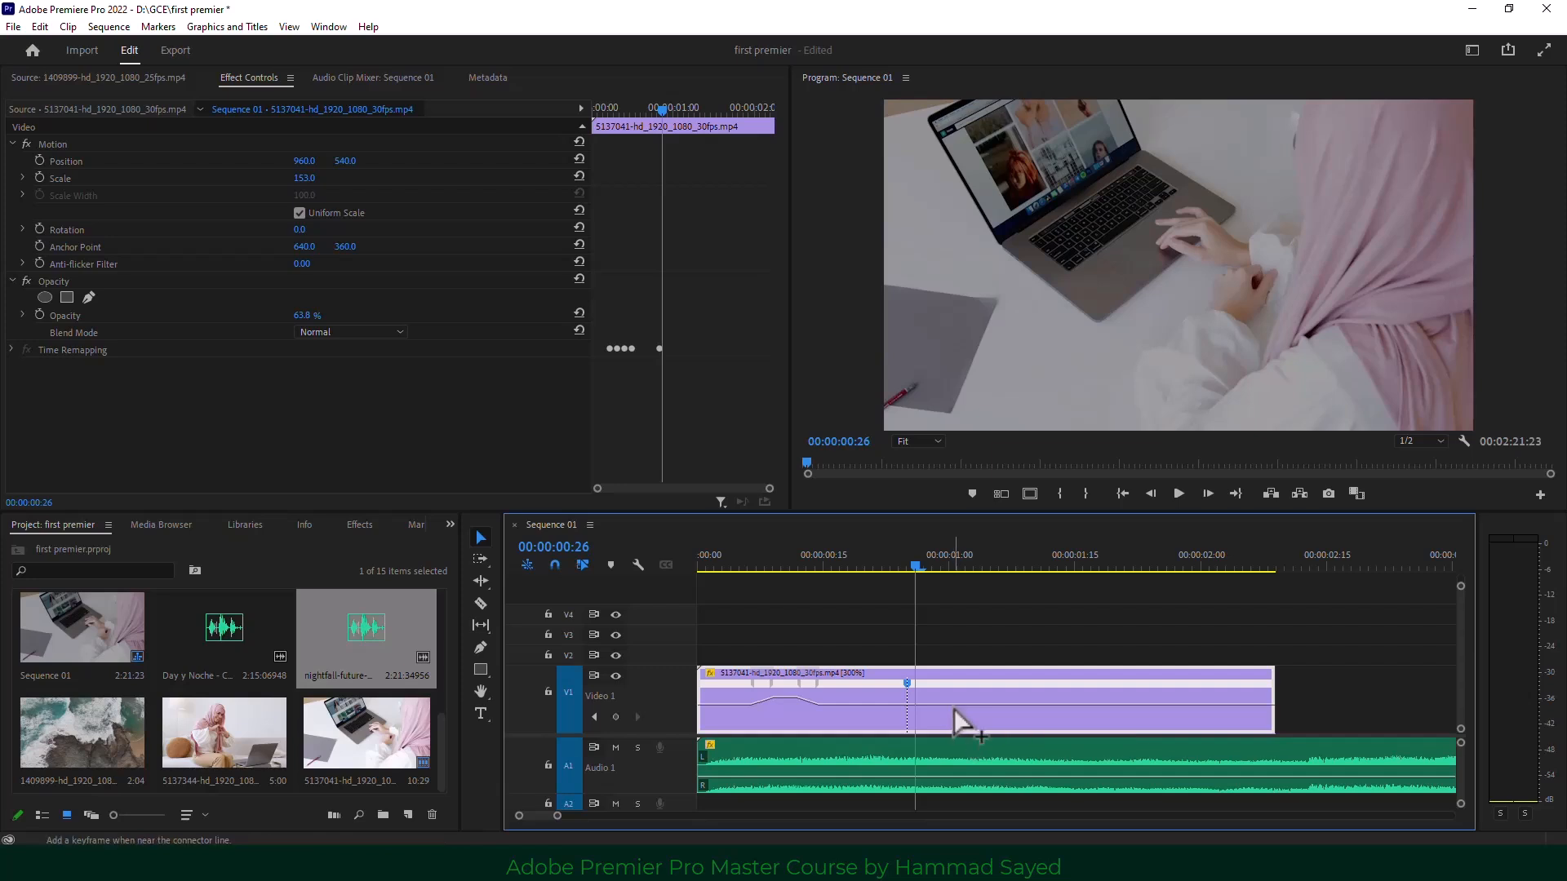
pyautogui.keyDown('ctrl'); pyautogui.click(949, 706); pyautogui.keyUp('ctrl')
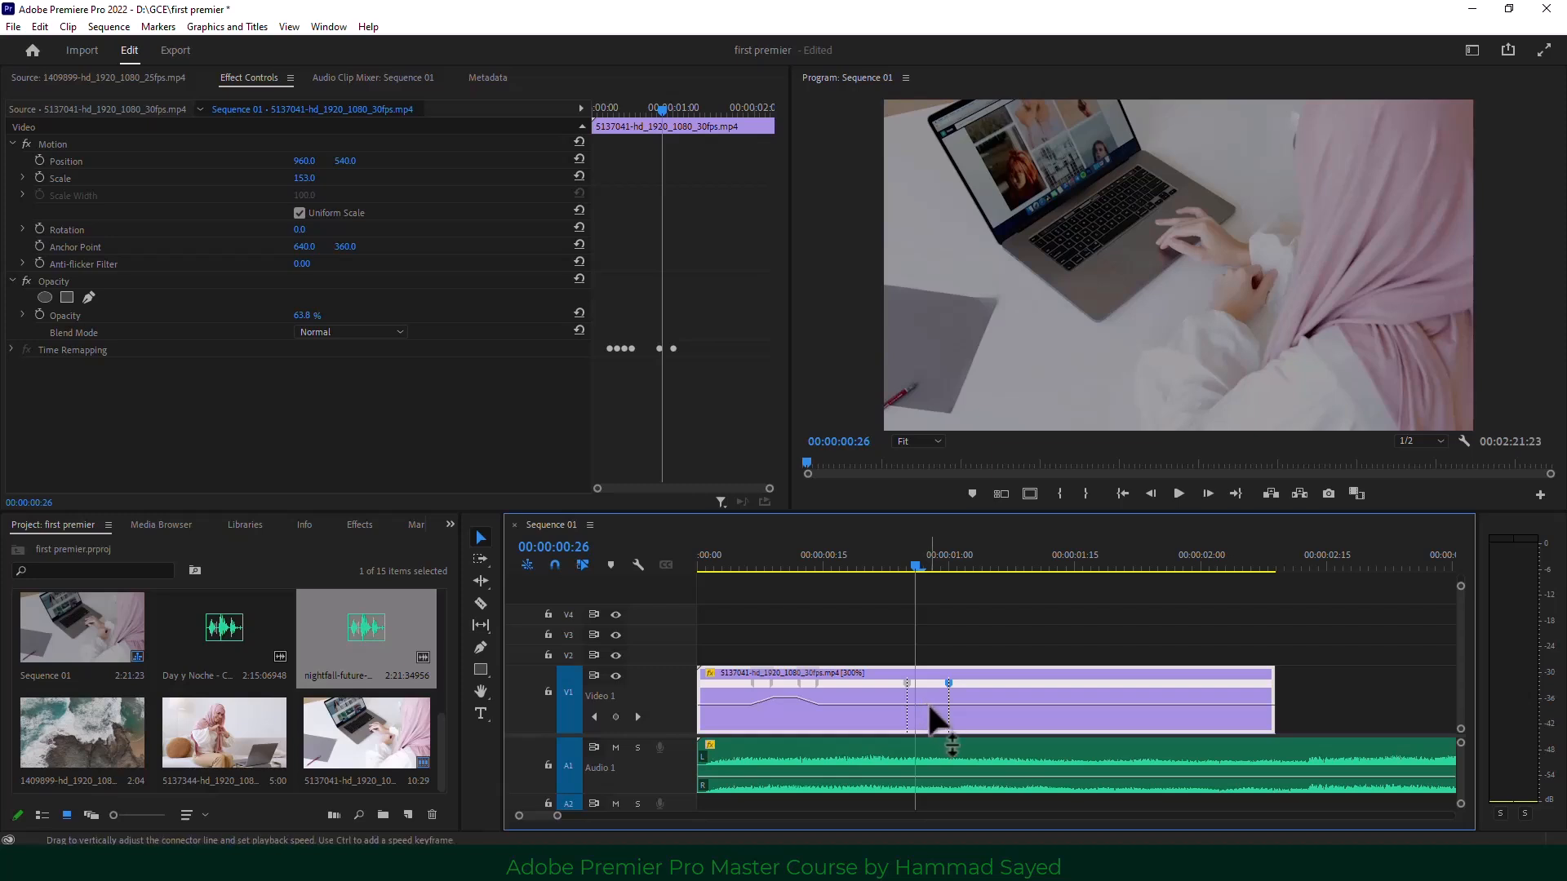
pyautogui.moveTo(929, 703); pyautogui.dragTo(932, 713)
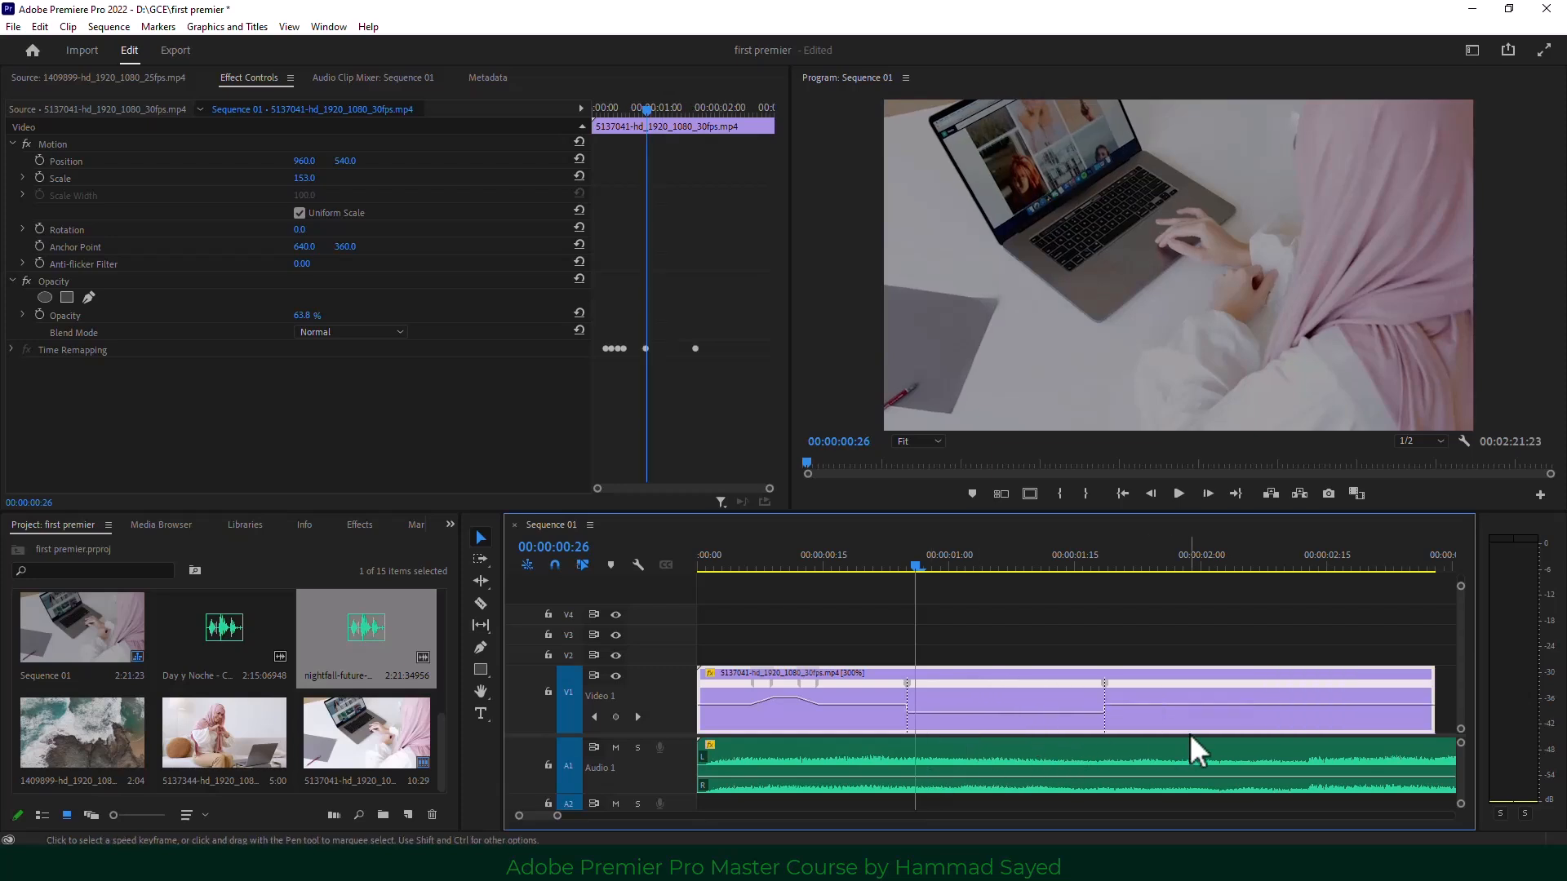
# Split the right keyframe into a Bezier-eased ramp, move a keyframe to 00:00:00:23, and slow the later part.
pyautogui.click(1106, 685)
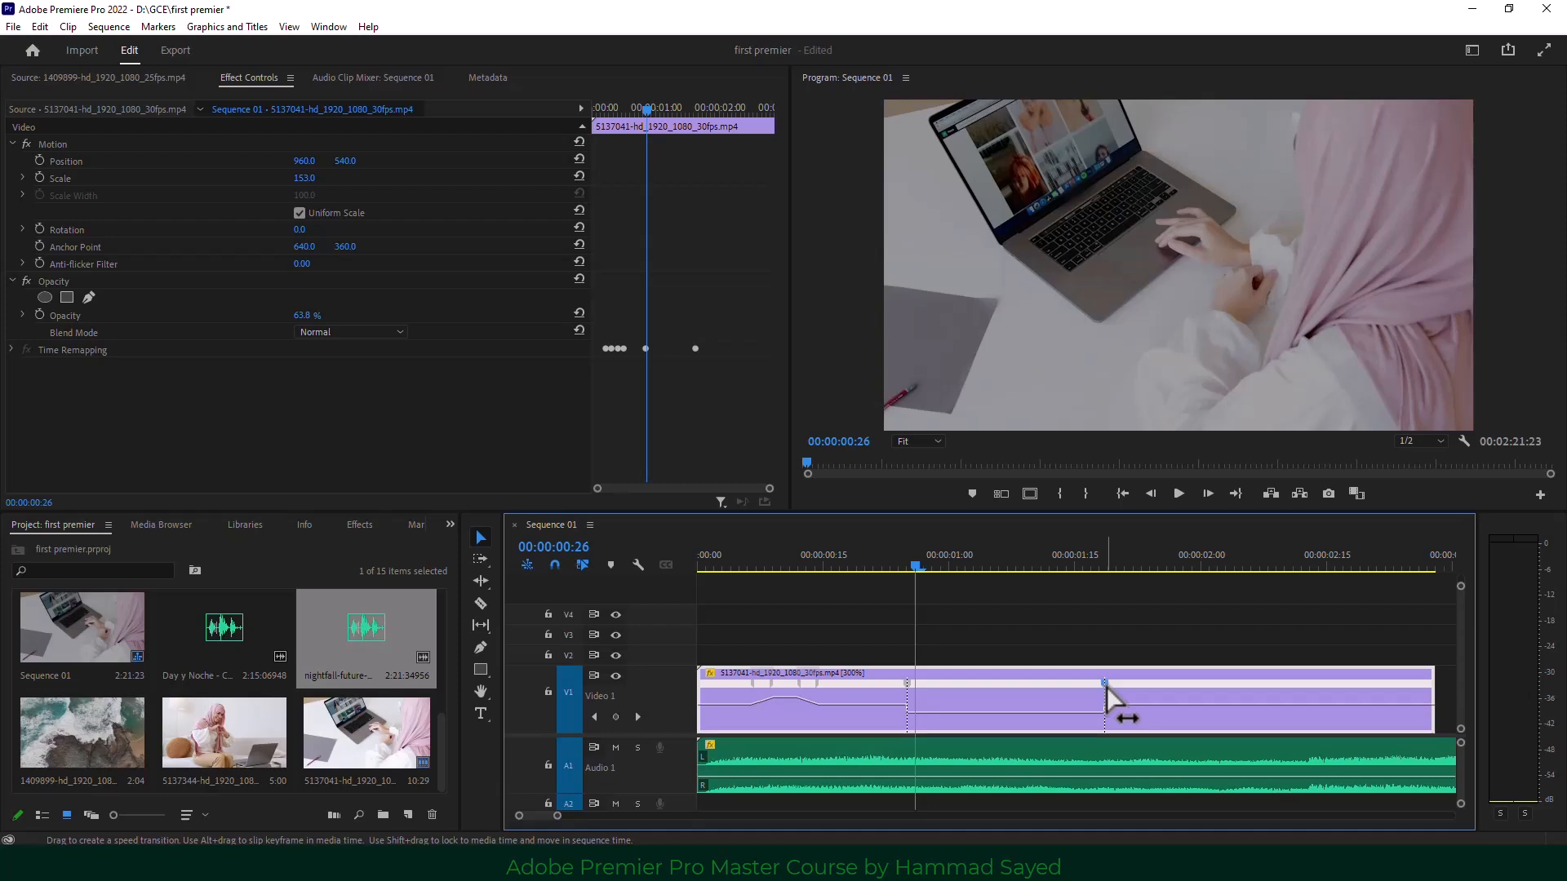
pyautogui.moveTo(1106, 687)
pyautogui.mouseDown()
pyautogui.moveTo(1151, 688)
pyautogui.moveTo(1128, 691)
pyautogui.mouseUp()
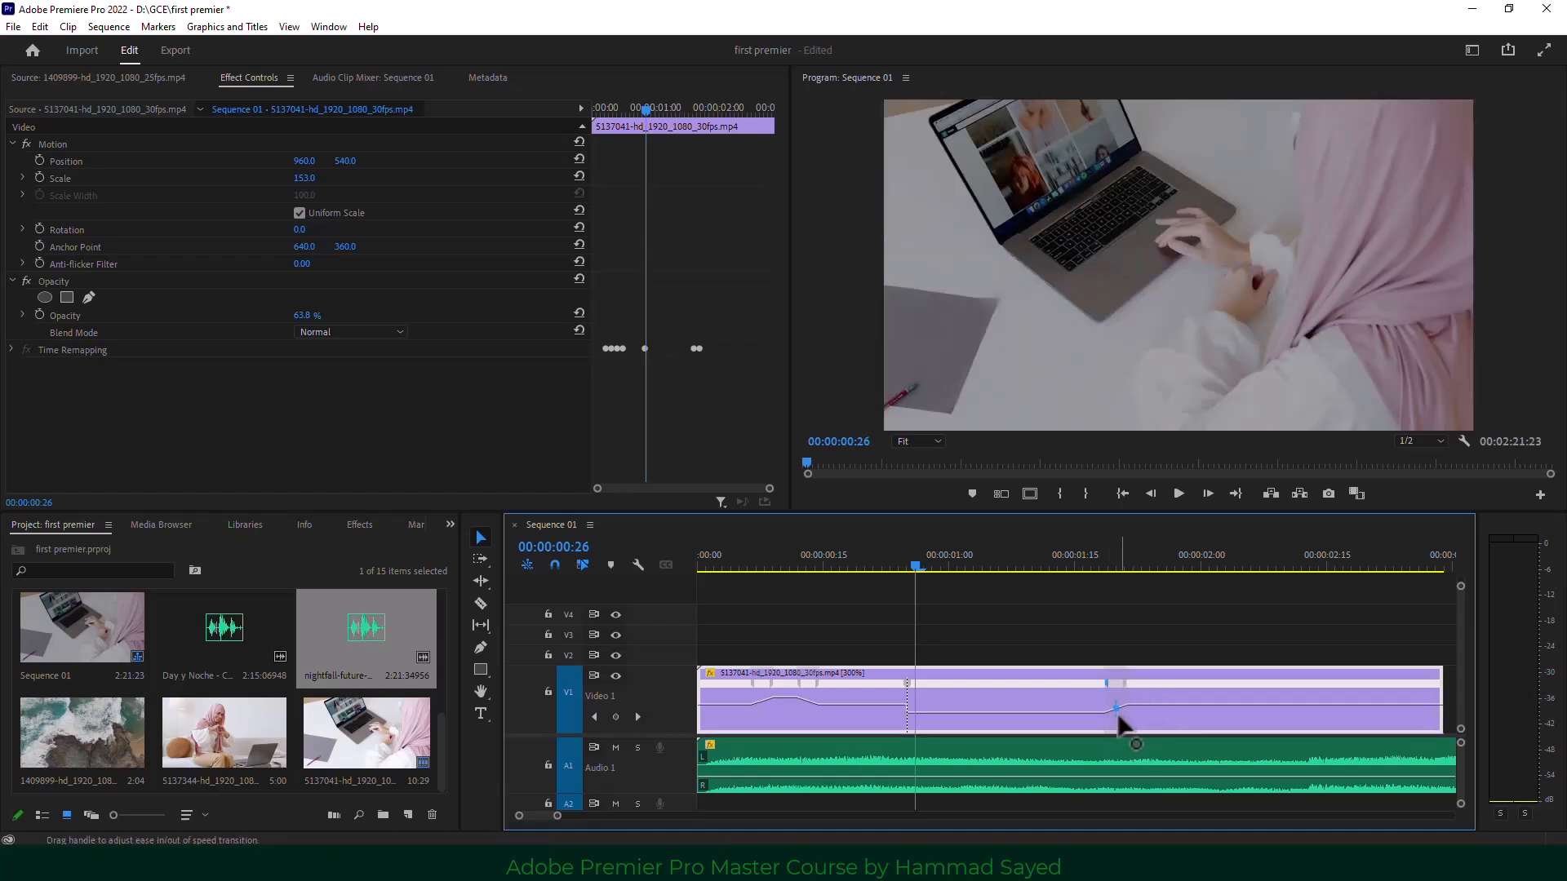
pyautogui.click(1115, 703)
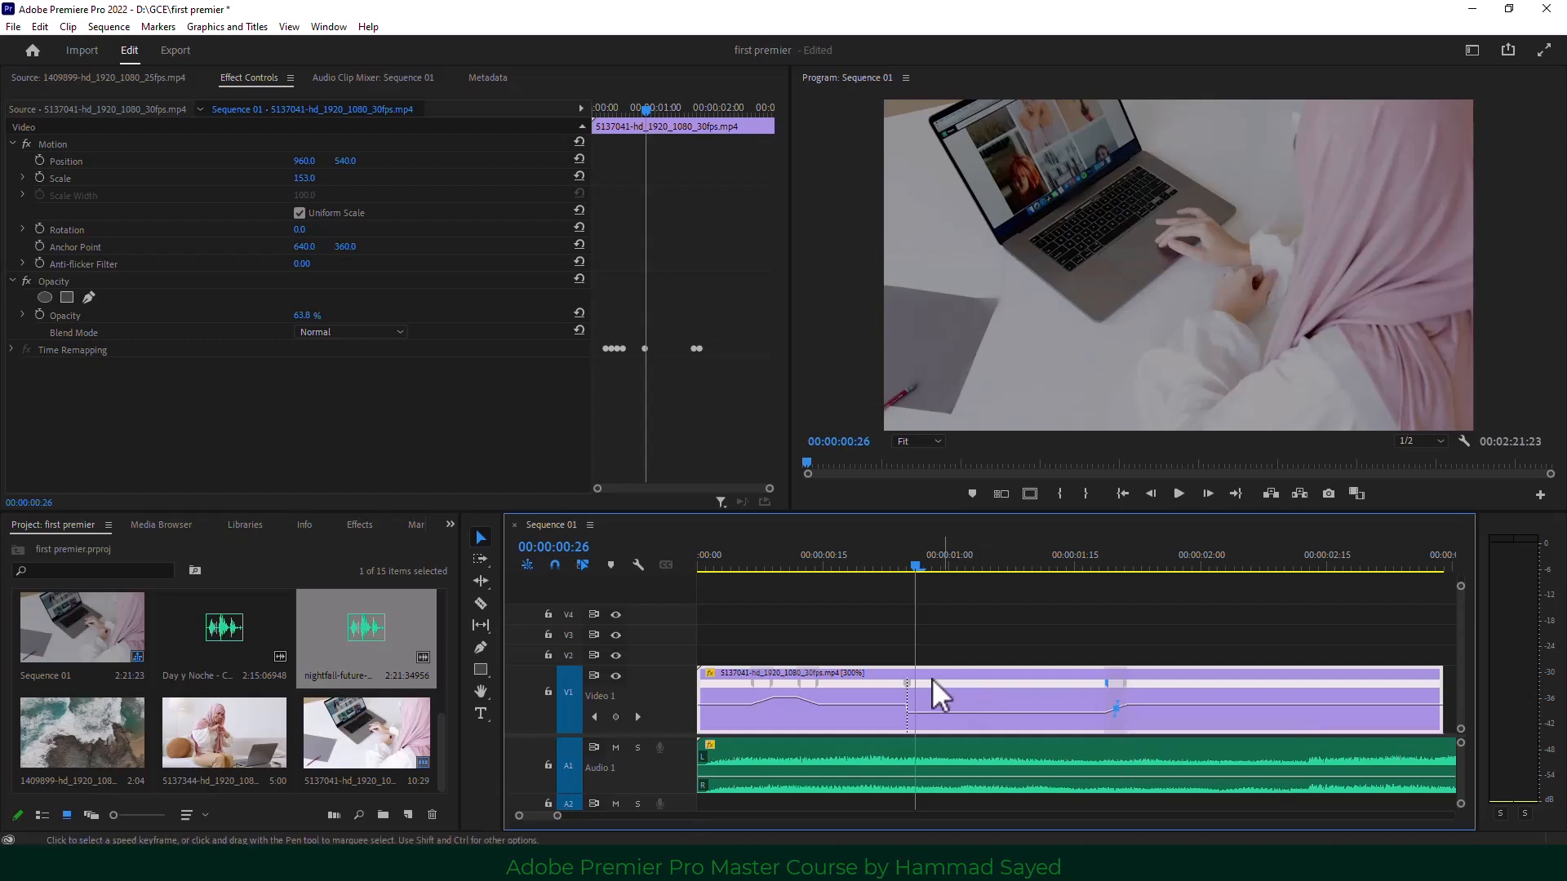
pyautogui.moveTo(908, 684); pyautogui.dragTo(887, 687)
pyautogui.moveTo(1000, 709); pyautogui.dragTo(1000, 714)
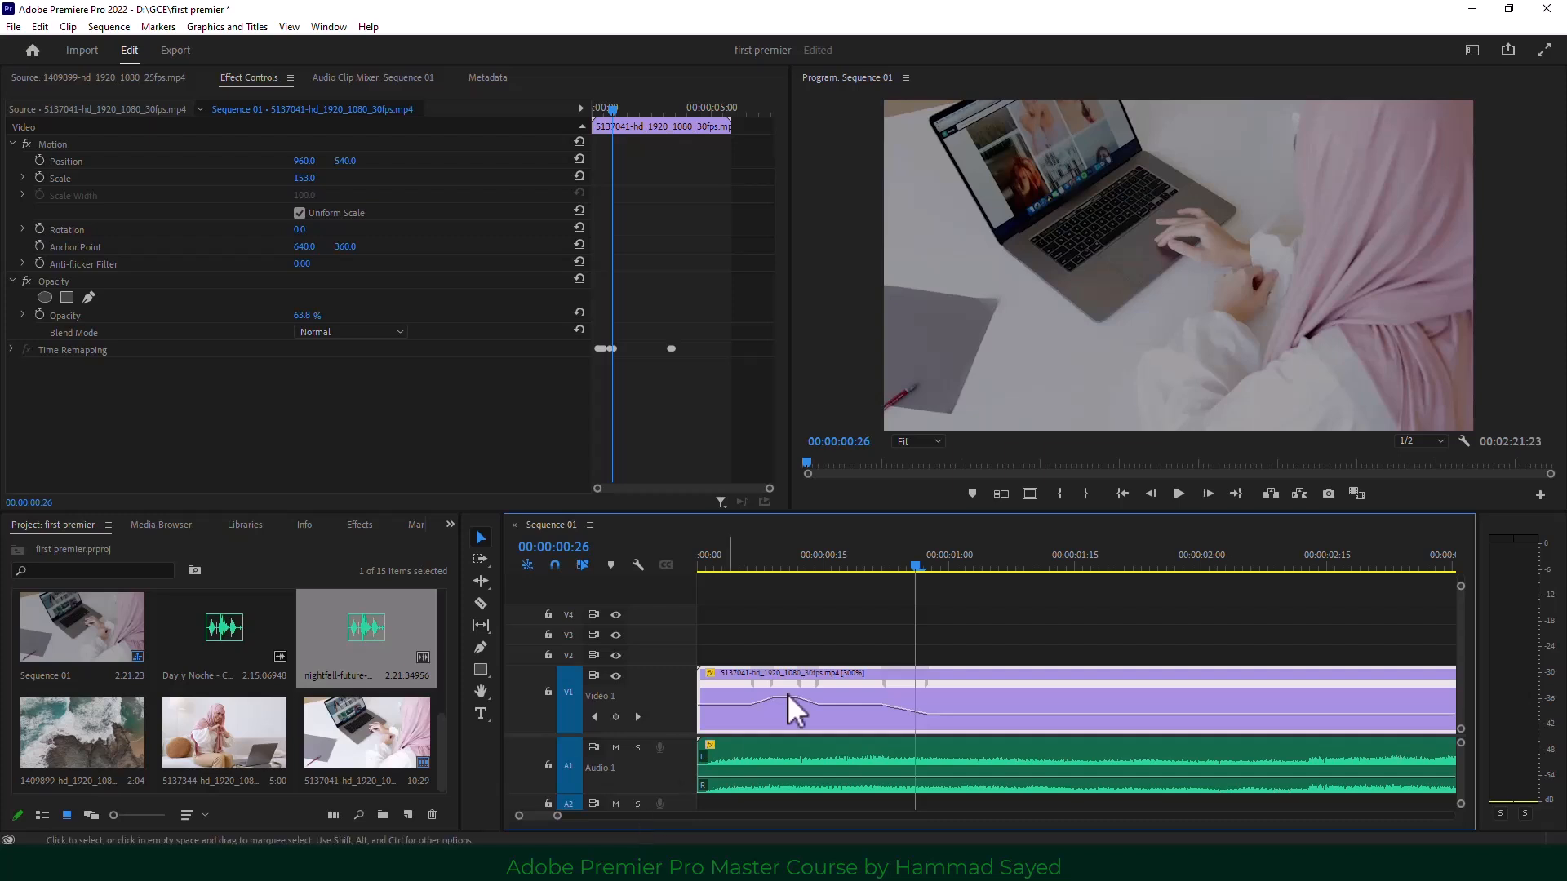
# Play and stop the ramped clip, then zoom the timeline out to show it fully.
pyautogui.click(1178, 494)
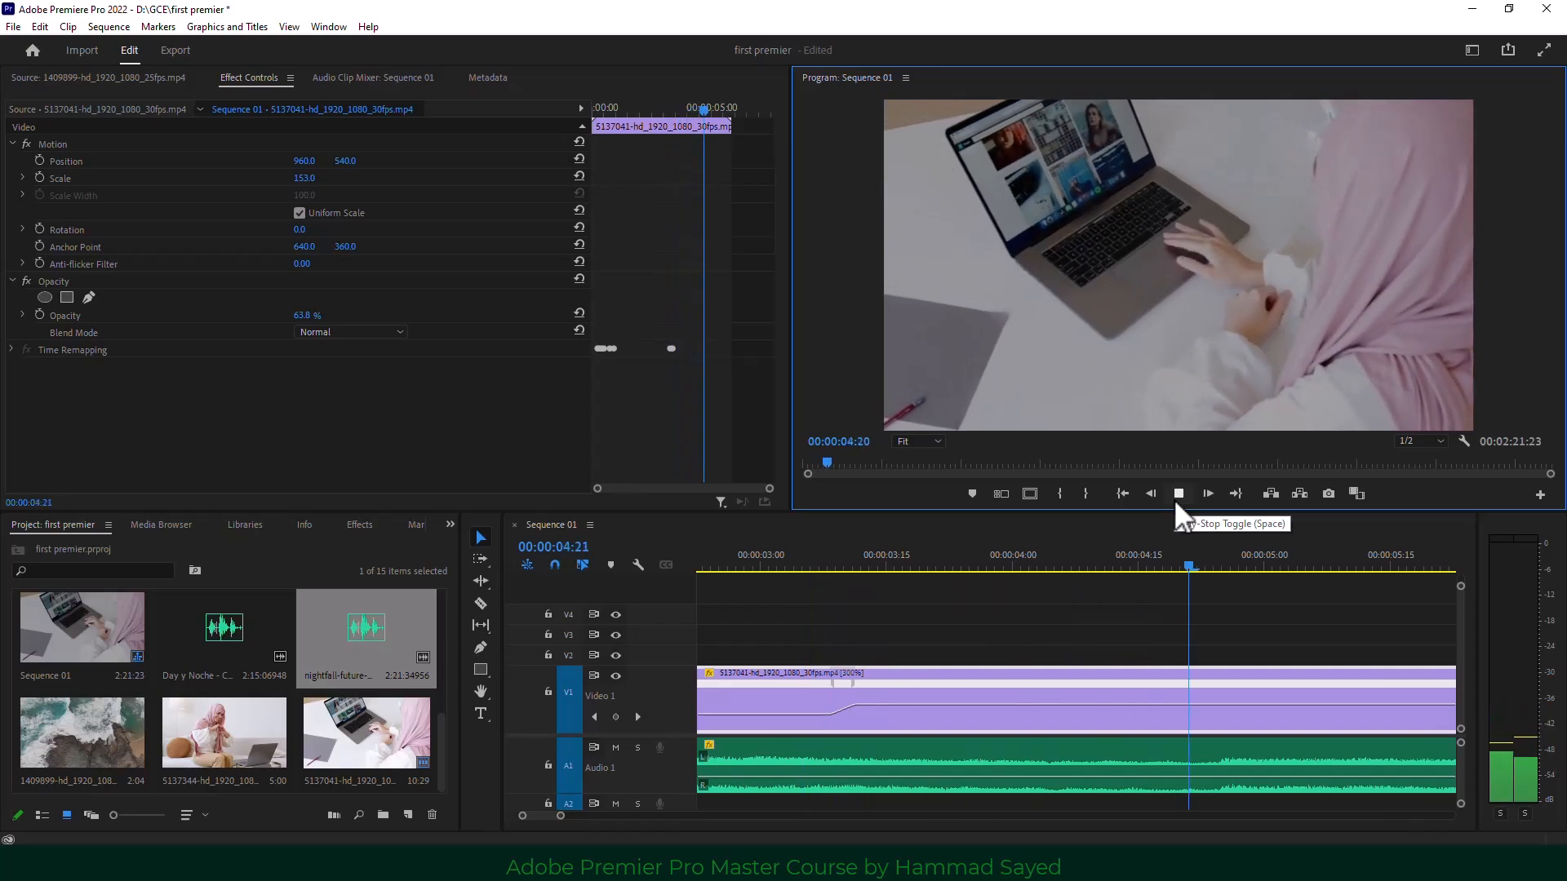
pyautogui.click(1176, 496)
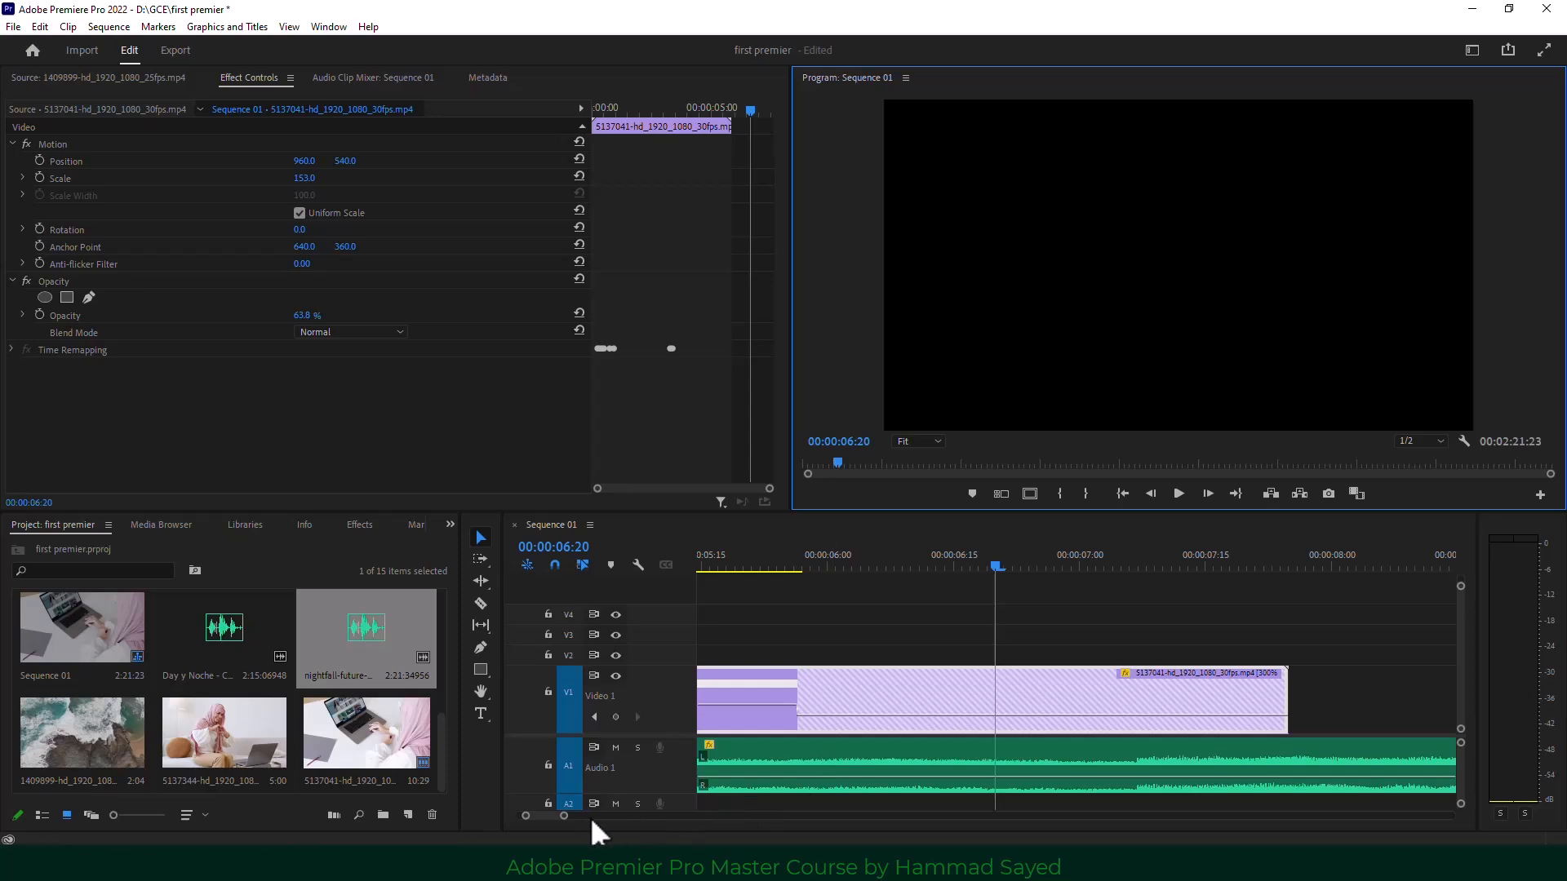
pyautogui.moveTo(560, 816); pyautogui.dragTo(487, 816)
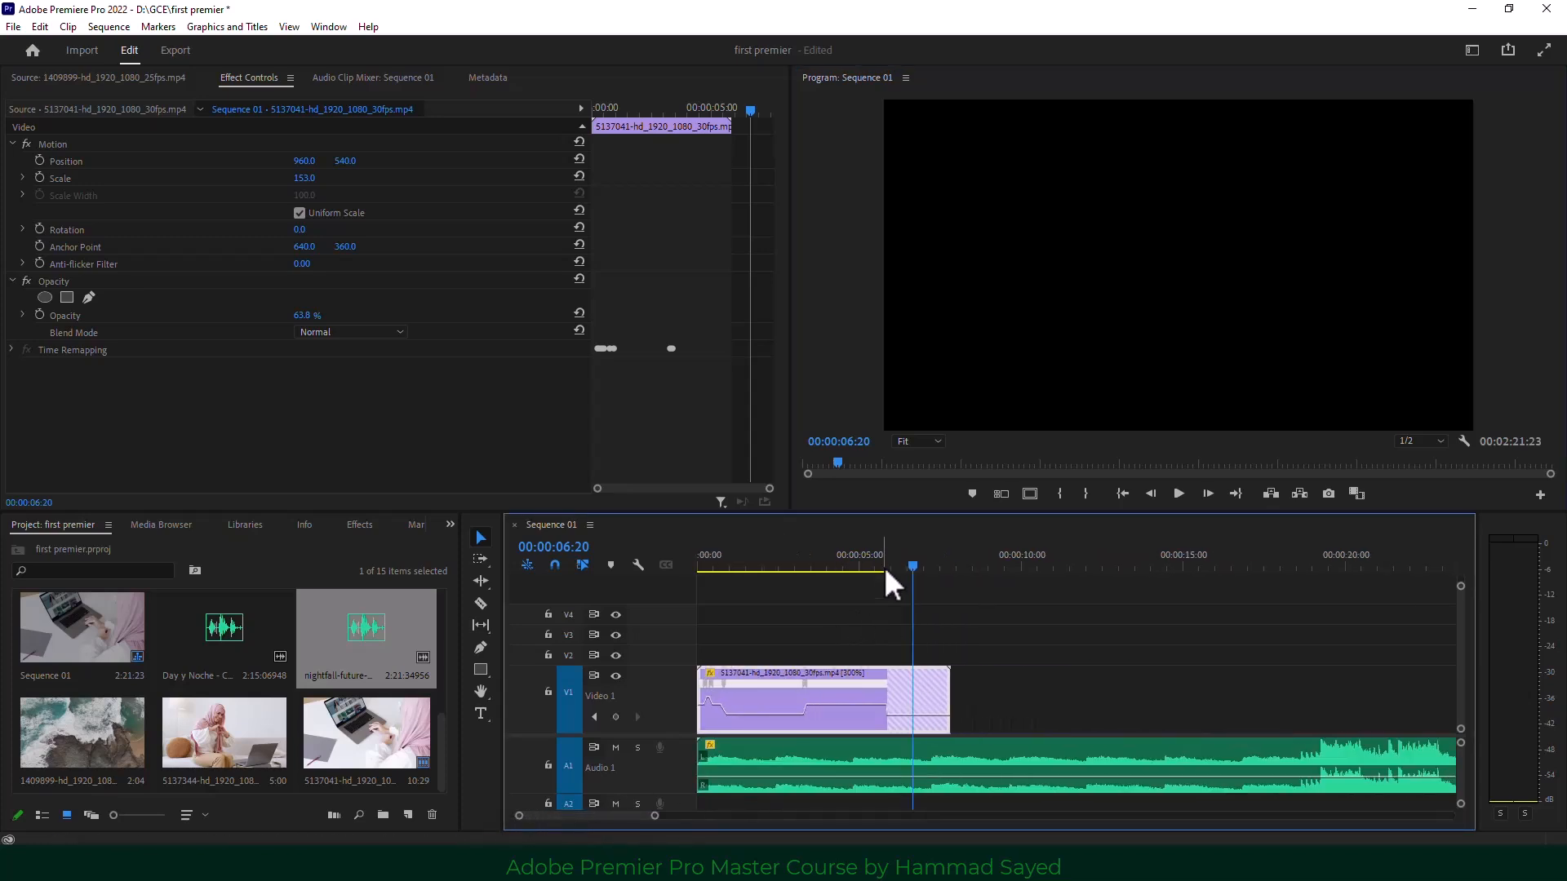
pyautogui.moveTo(885, 570); pyautogui.dragTo(795, 590)
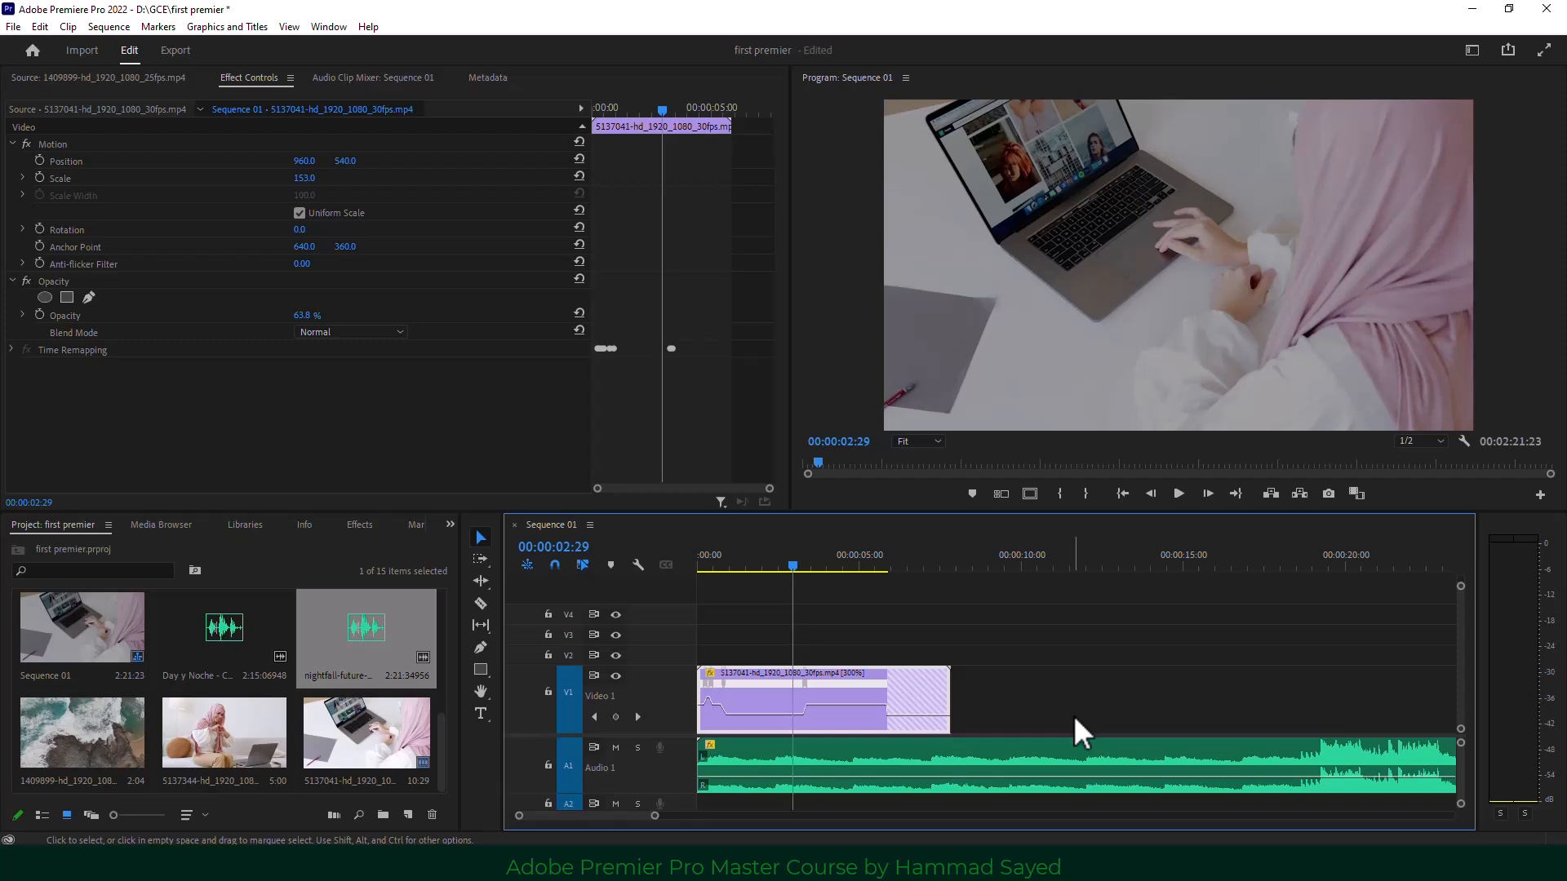
# Delete the ramped V1 clip and drop a fresh 5137041-hd_1920_1080_30fps.mp4 onto V1 at the start.
pyautogui.click(1075, 682)
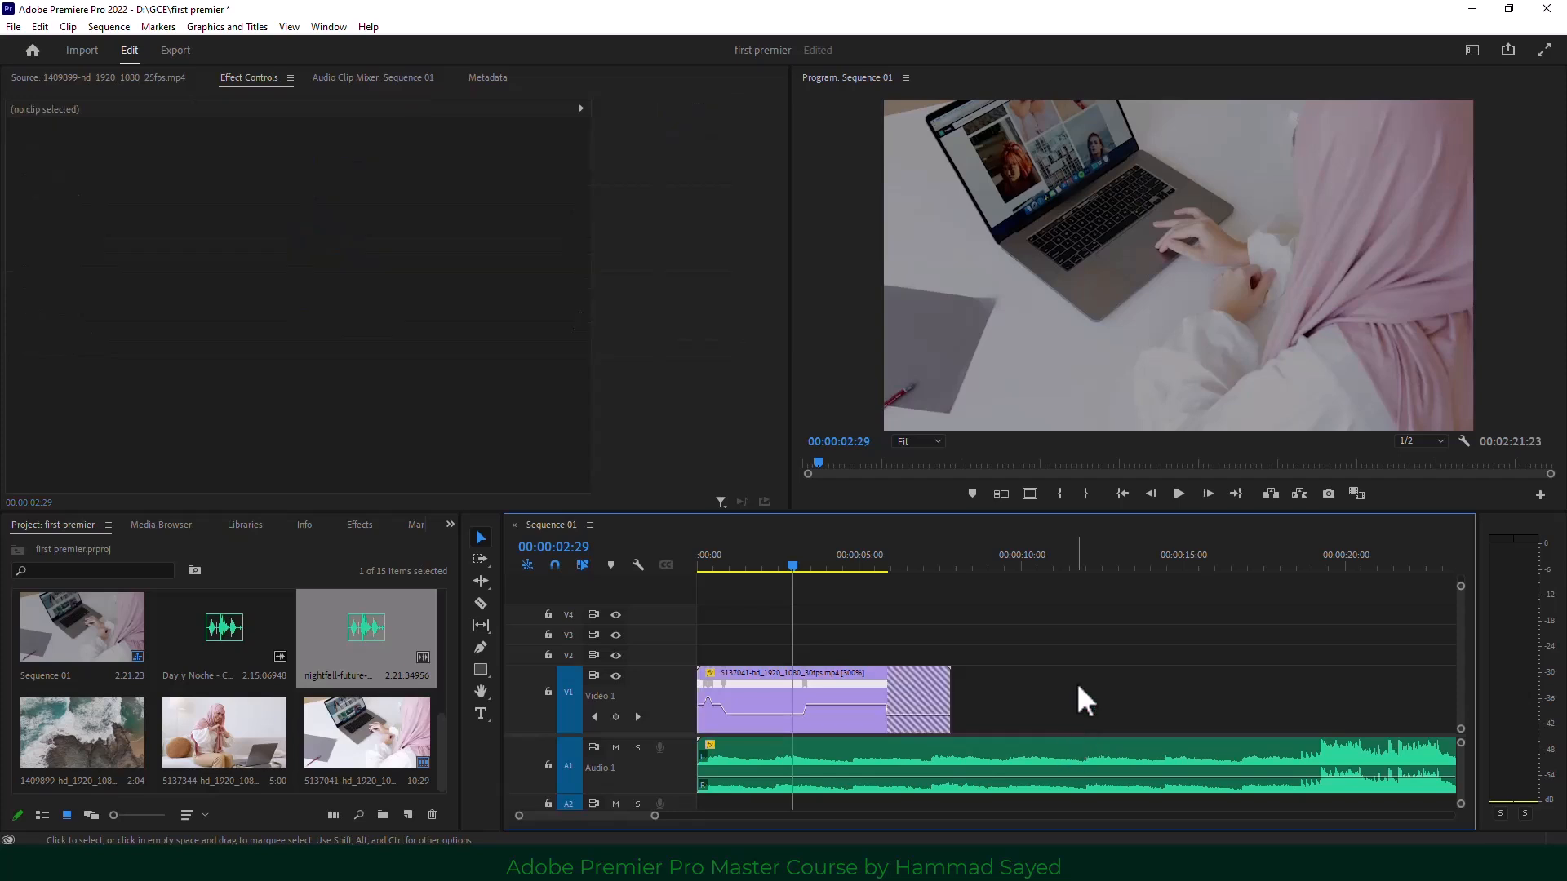
pyautogui.click(870, 704)
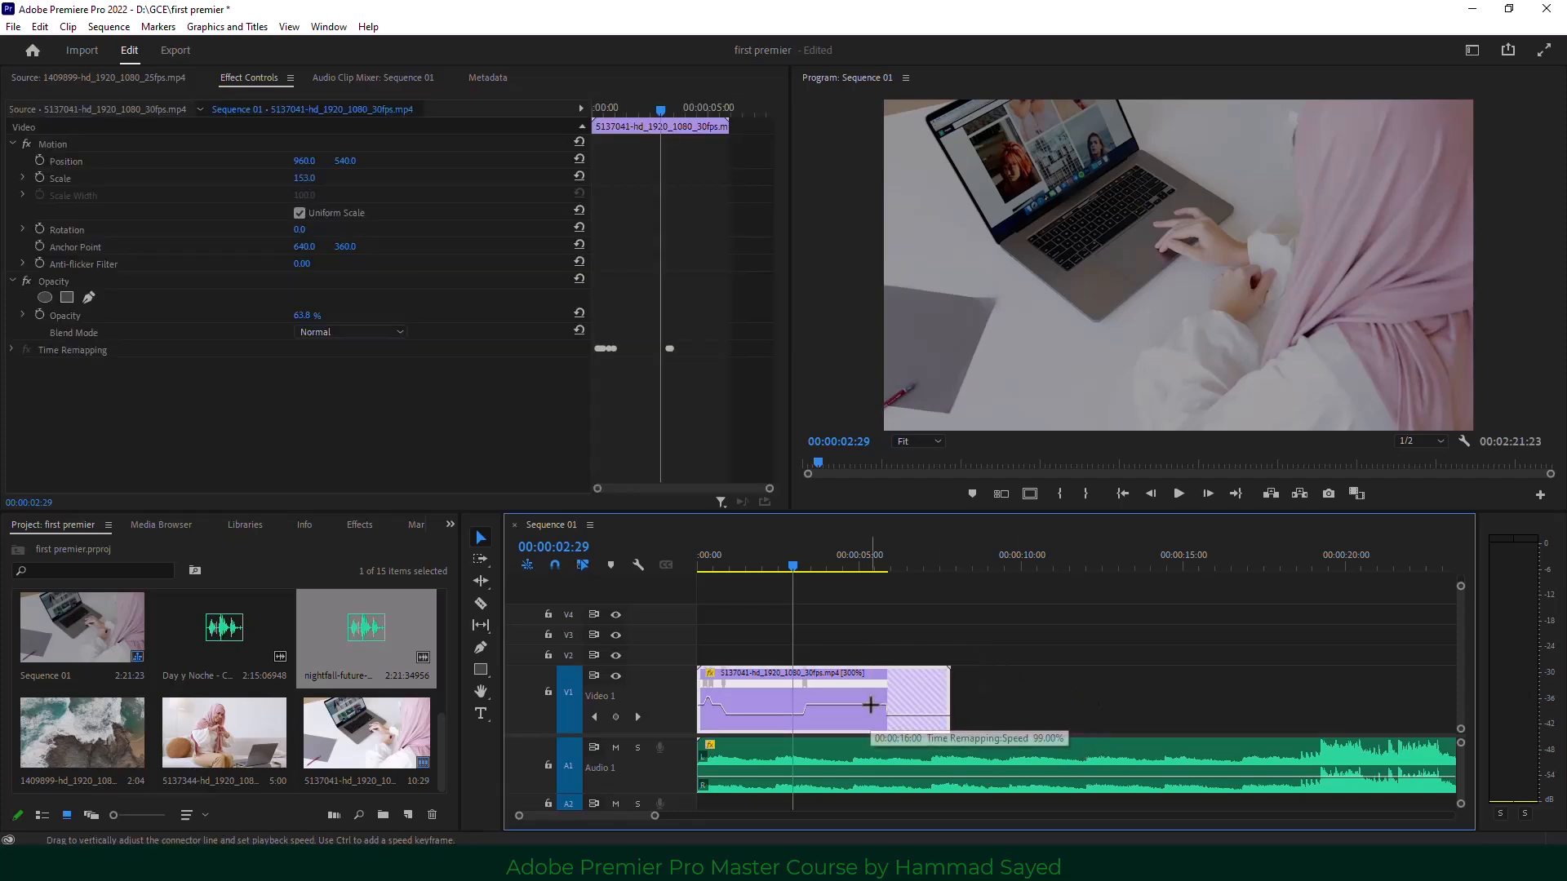
pyautogui.press('Delete')
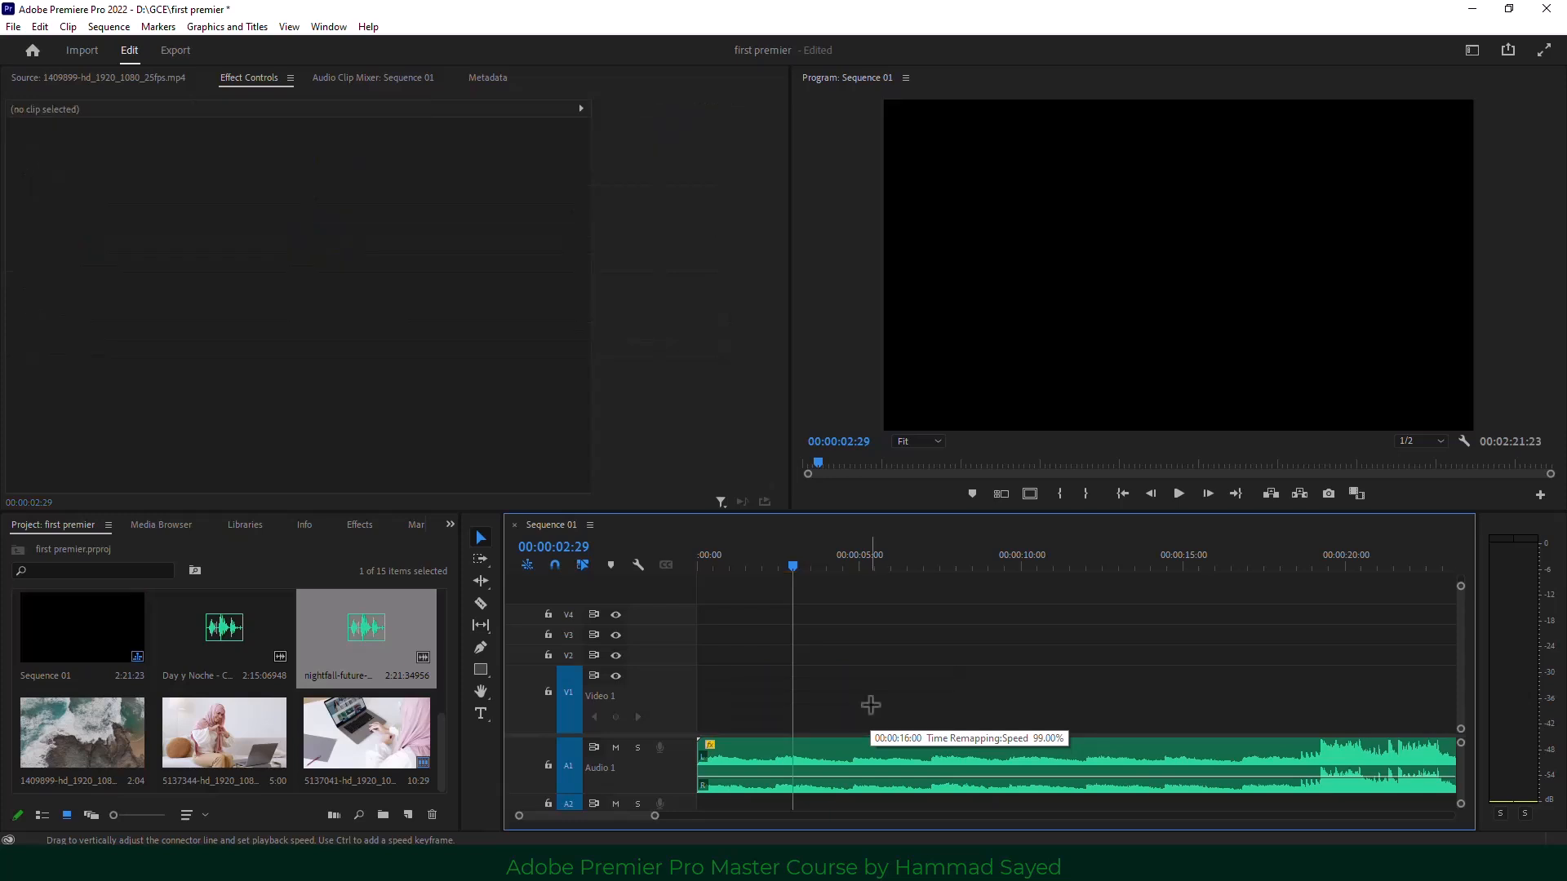
pyautogui.moveTo(364, 738); pyautogui.dragTo(682, 674)
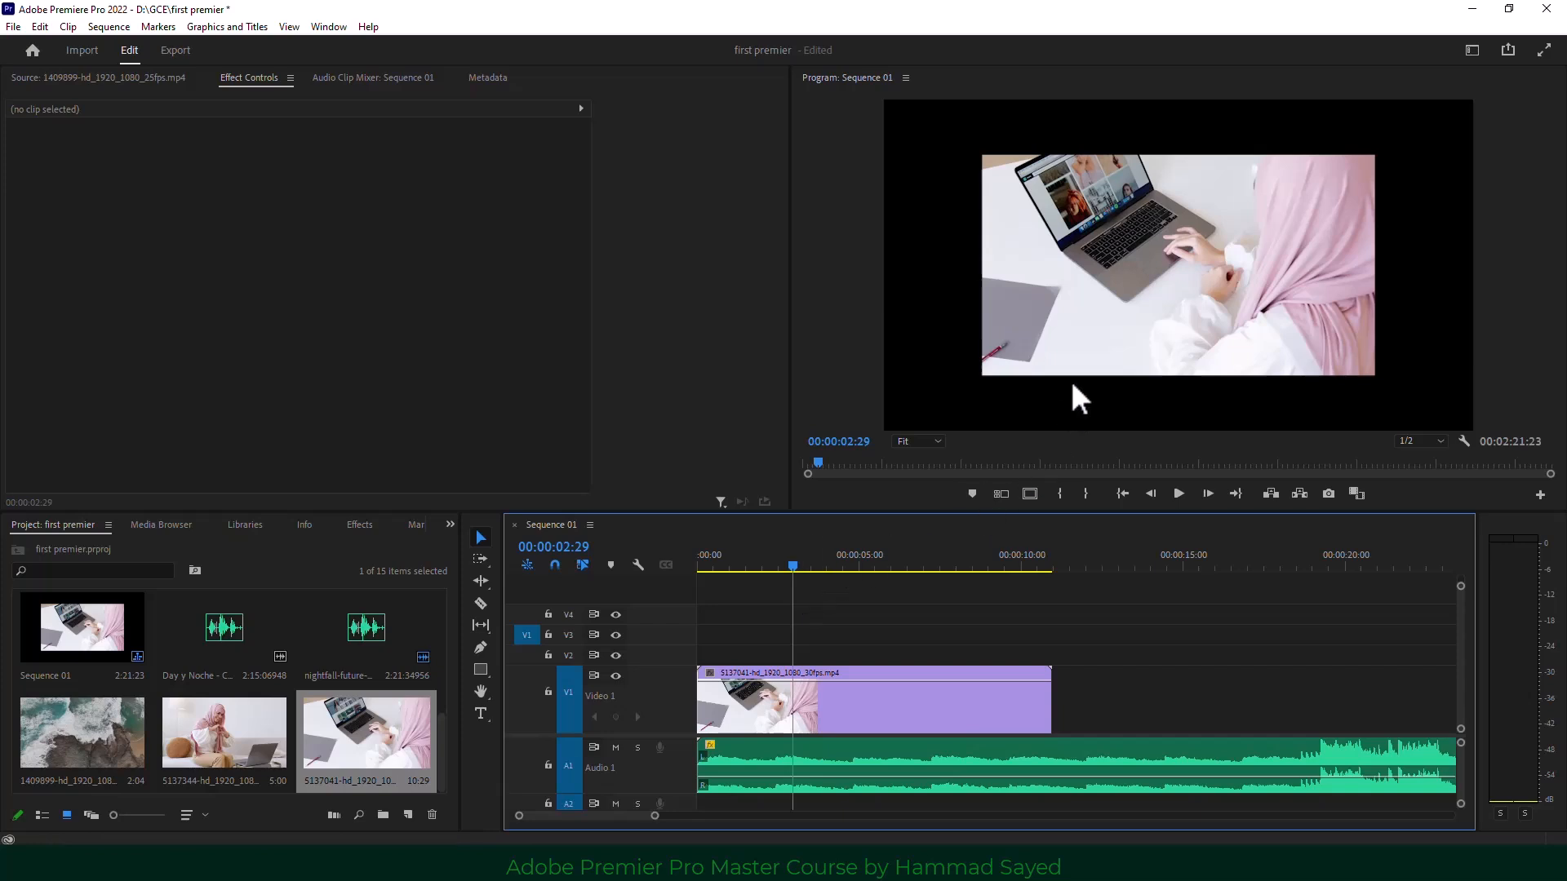
pyautogui.click(896, 569)
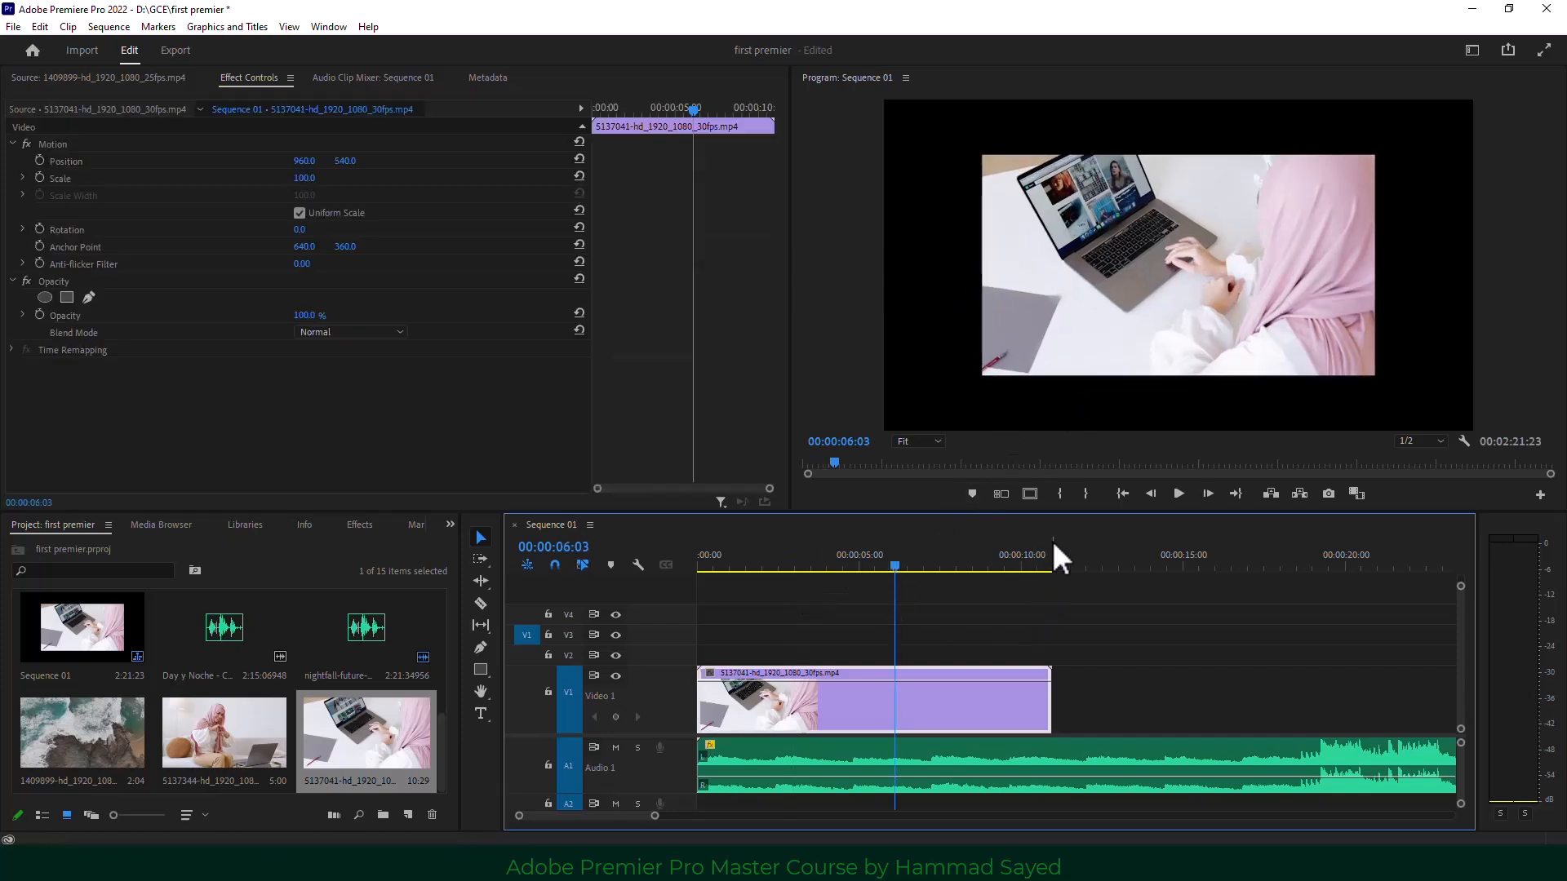
pyautogui.moveTo(826, 563); pyautogui.dragTo(775, 563)
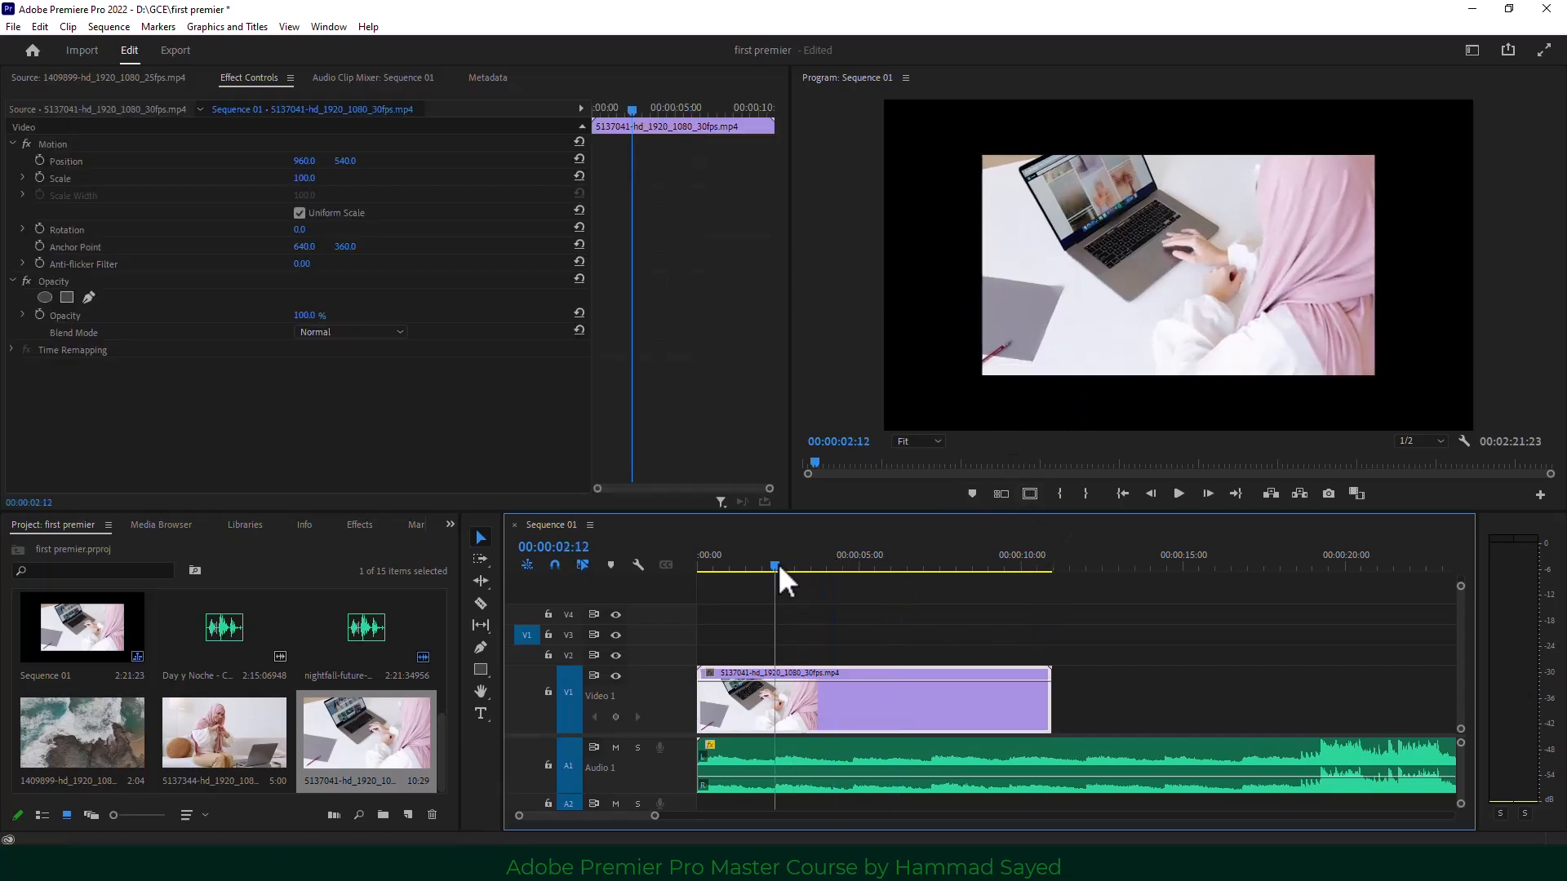
# Load clip 5137344 in the Source monitor and scrub the sequence playhead to 00:00:04:00.
pyautogui.doubleClick(216, 728)
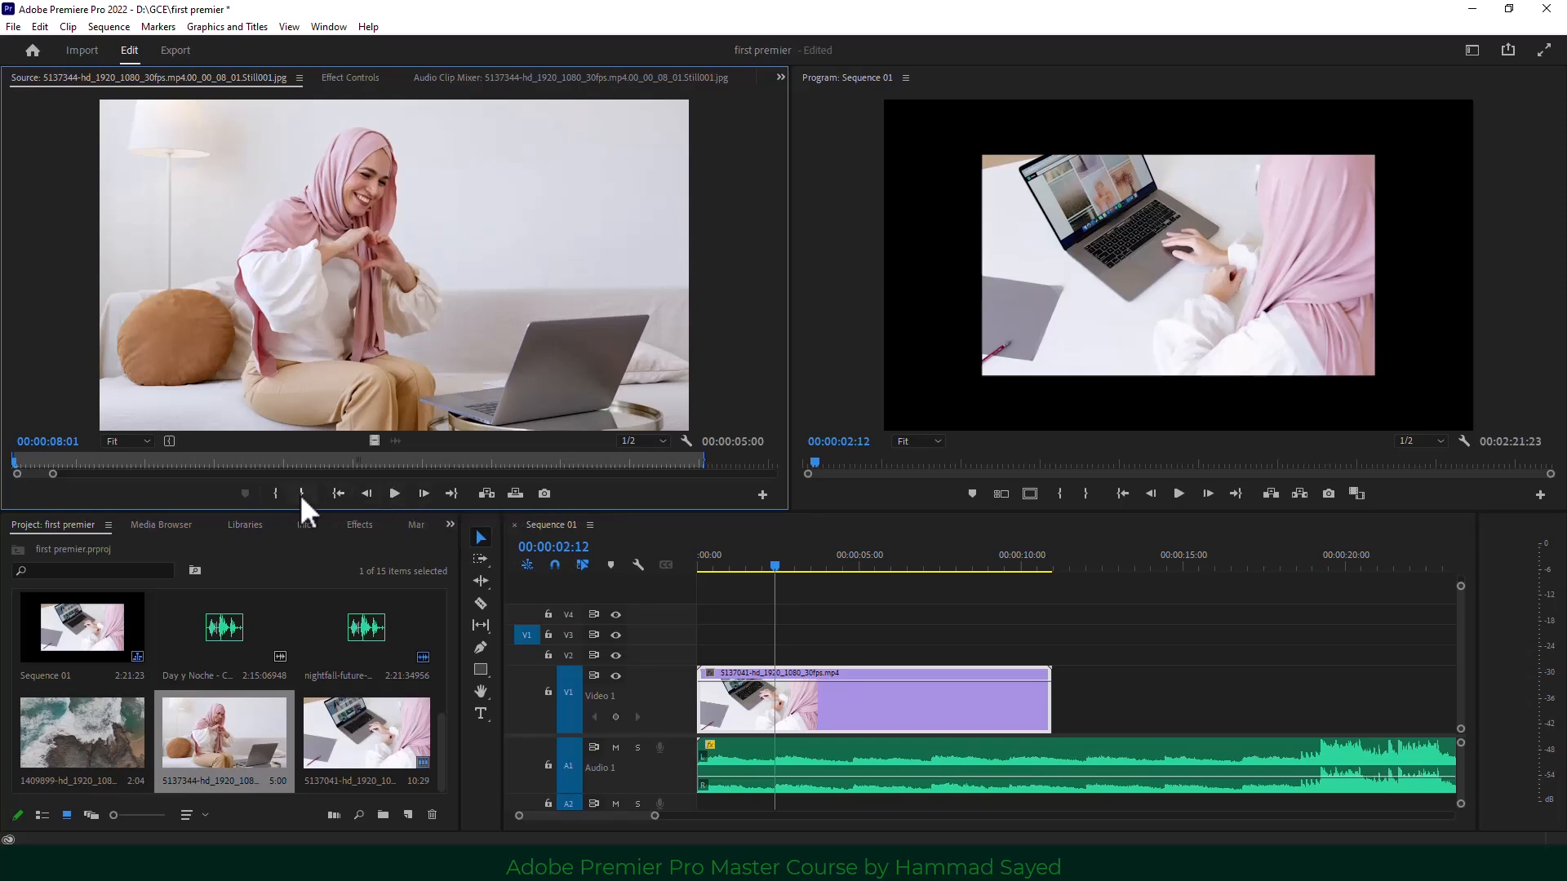
pyautogui.moveTo(775, 566); pyautogui.dragTo(761, 566)
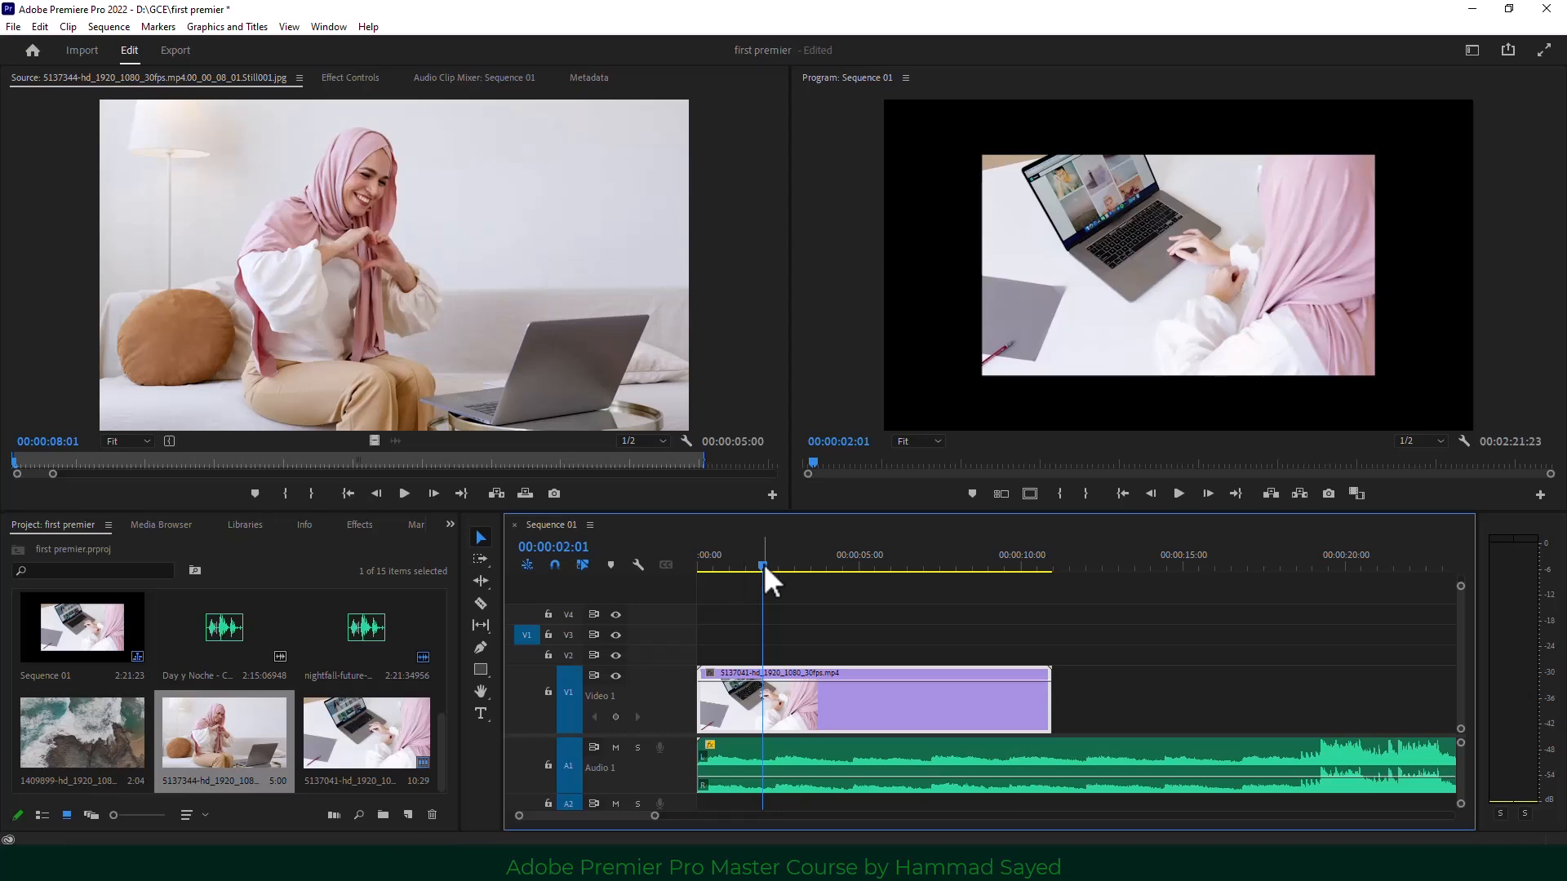
pyautogui.moveTo(764, 564); pyautogui.dragTo(826, 575)
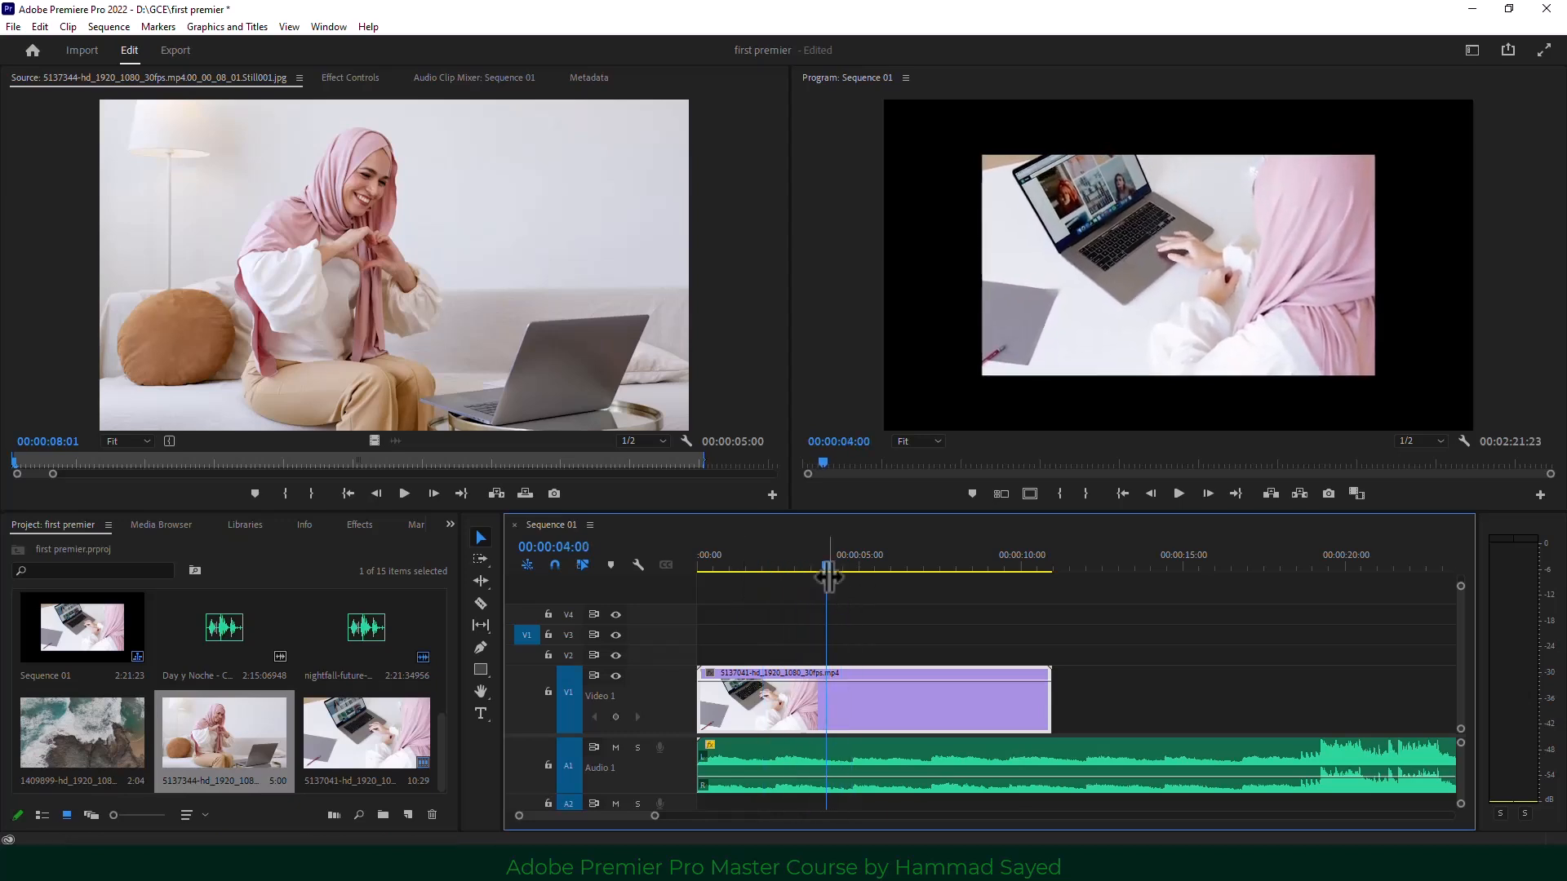
# Add a marker at 00:00:04:00 named "do some" and colour it orange.
pyautogui.click(971, 494)
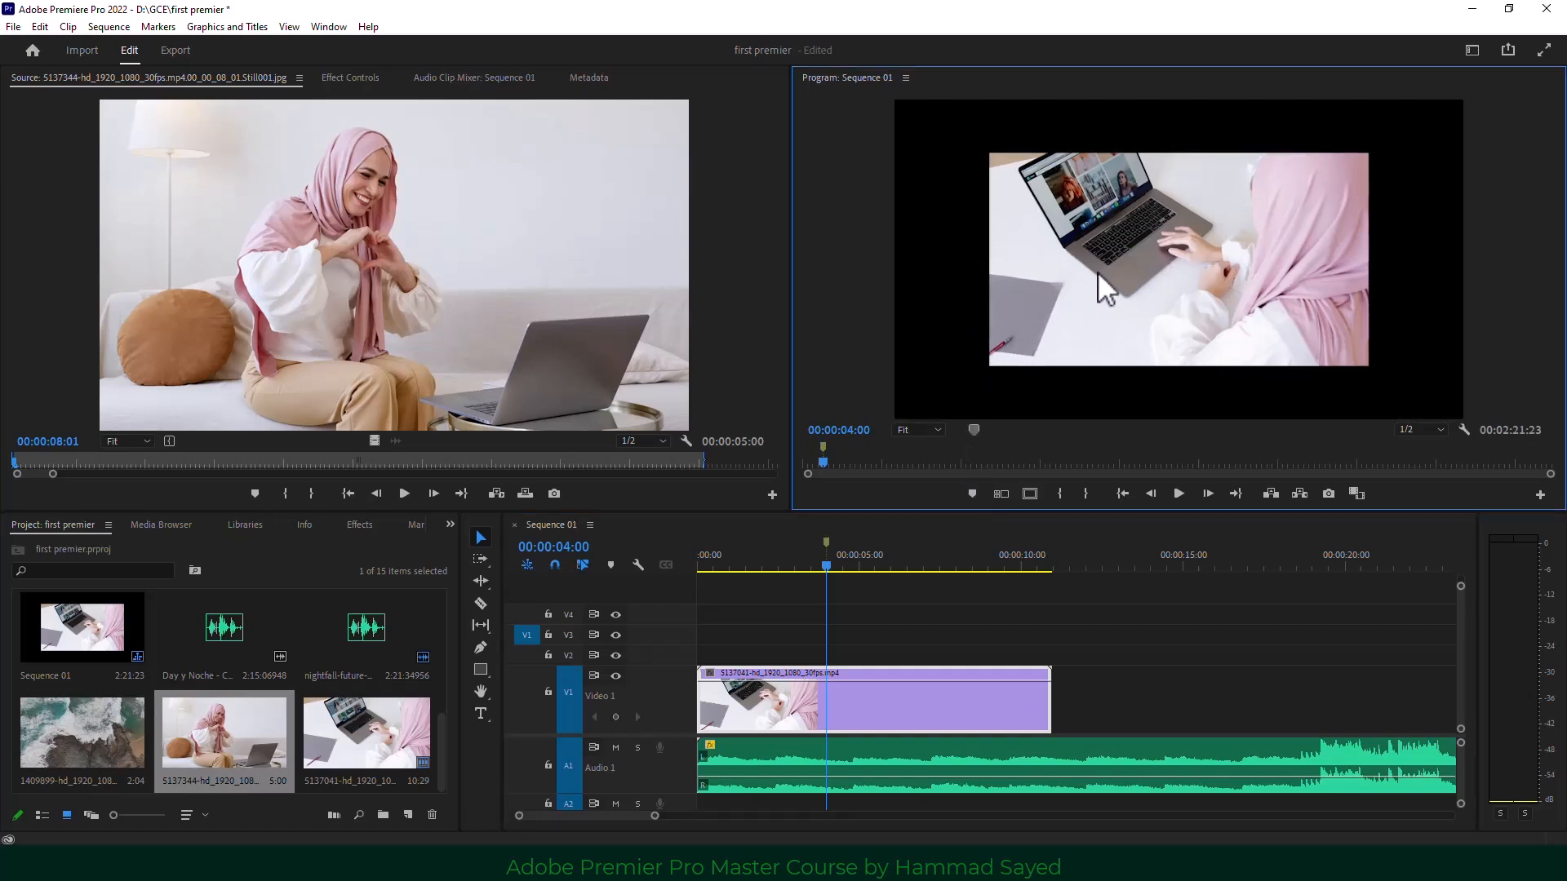
pyautogui.click(837, 539)
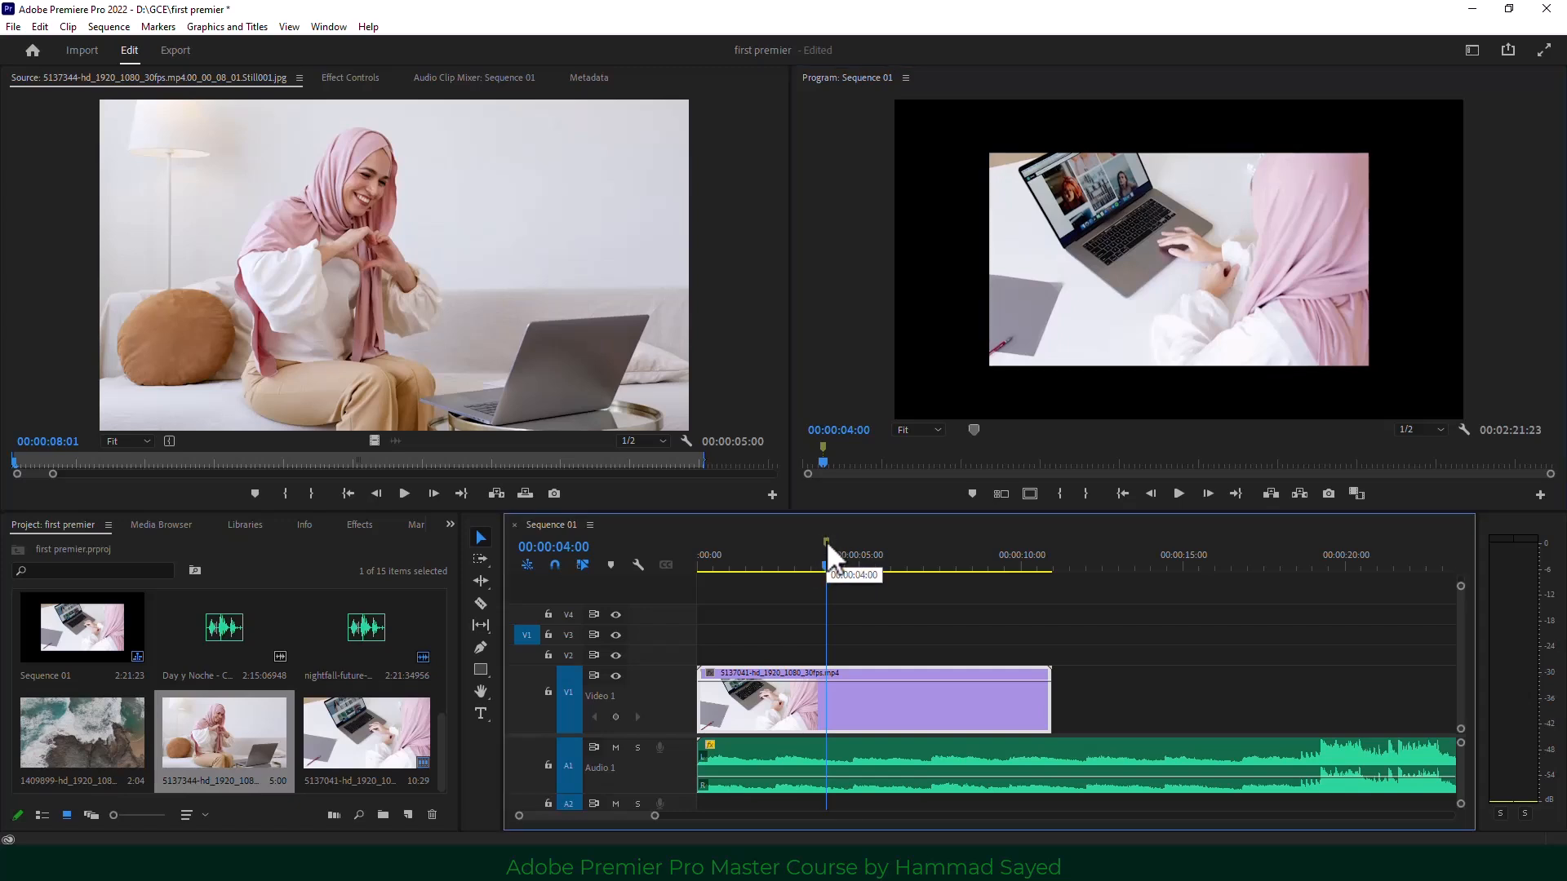
pyautogui.doubleClick(826, 540)
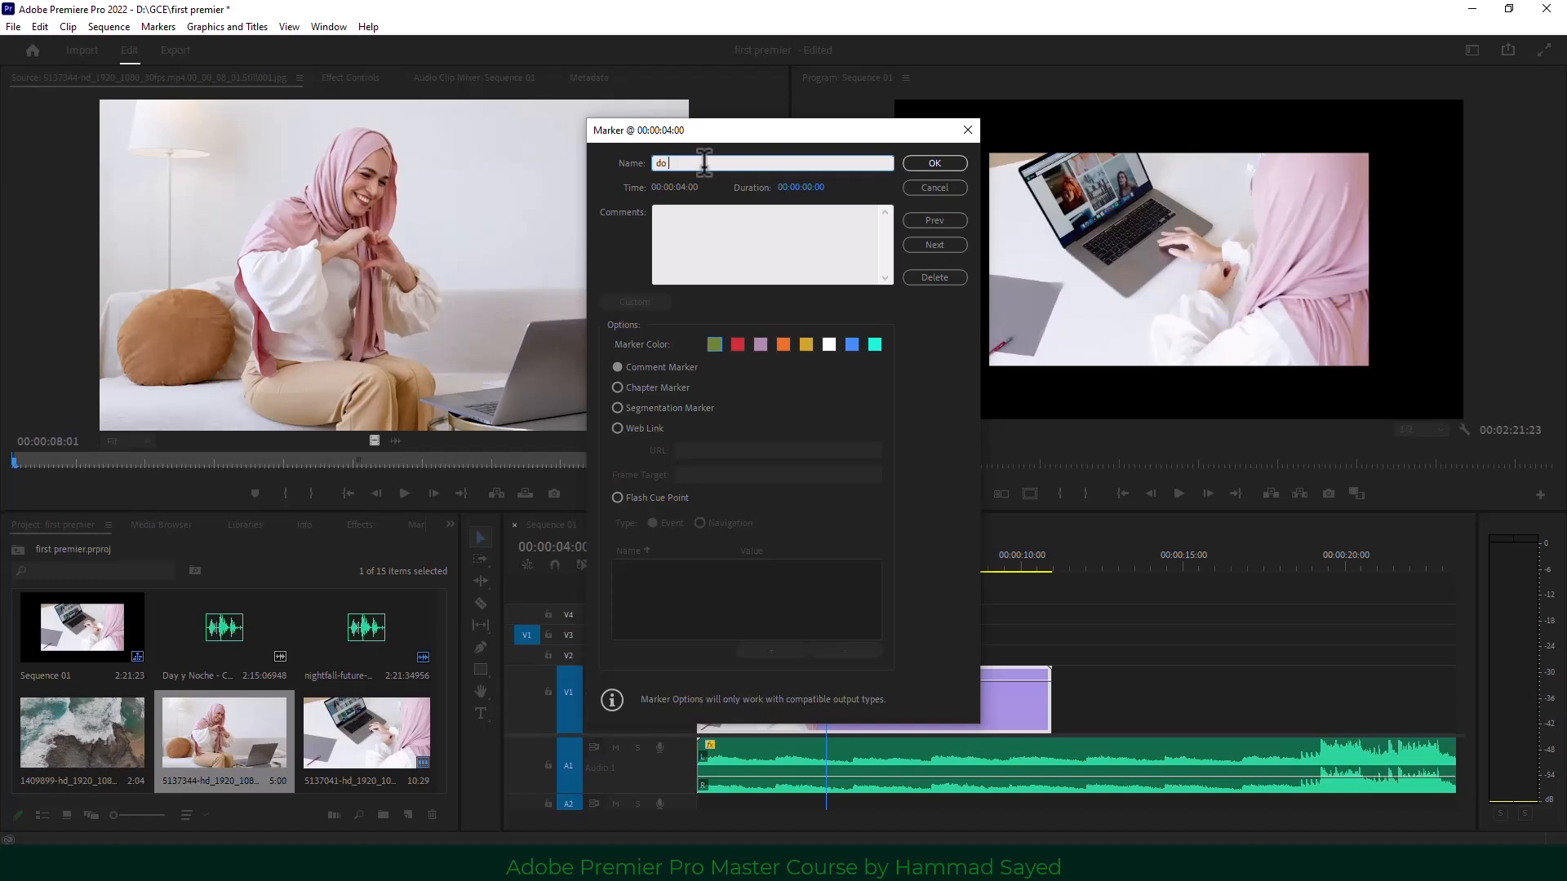
pyautogui.write('do some')
pyautogui.click(786, 346)
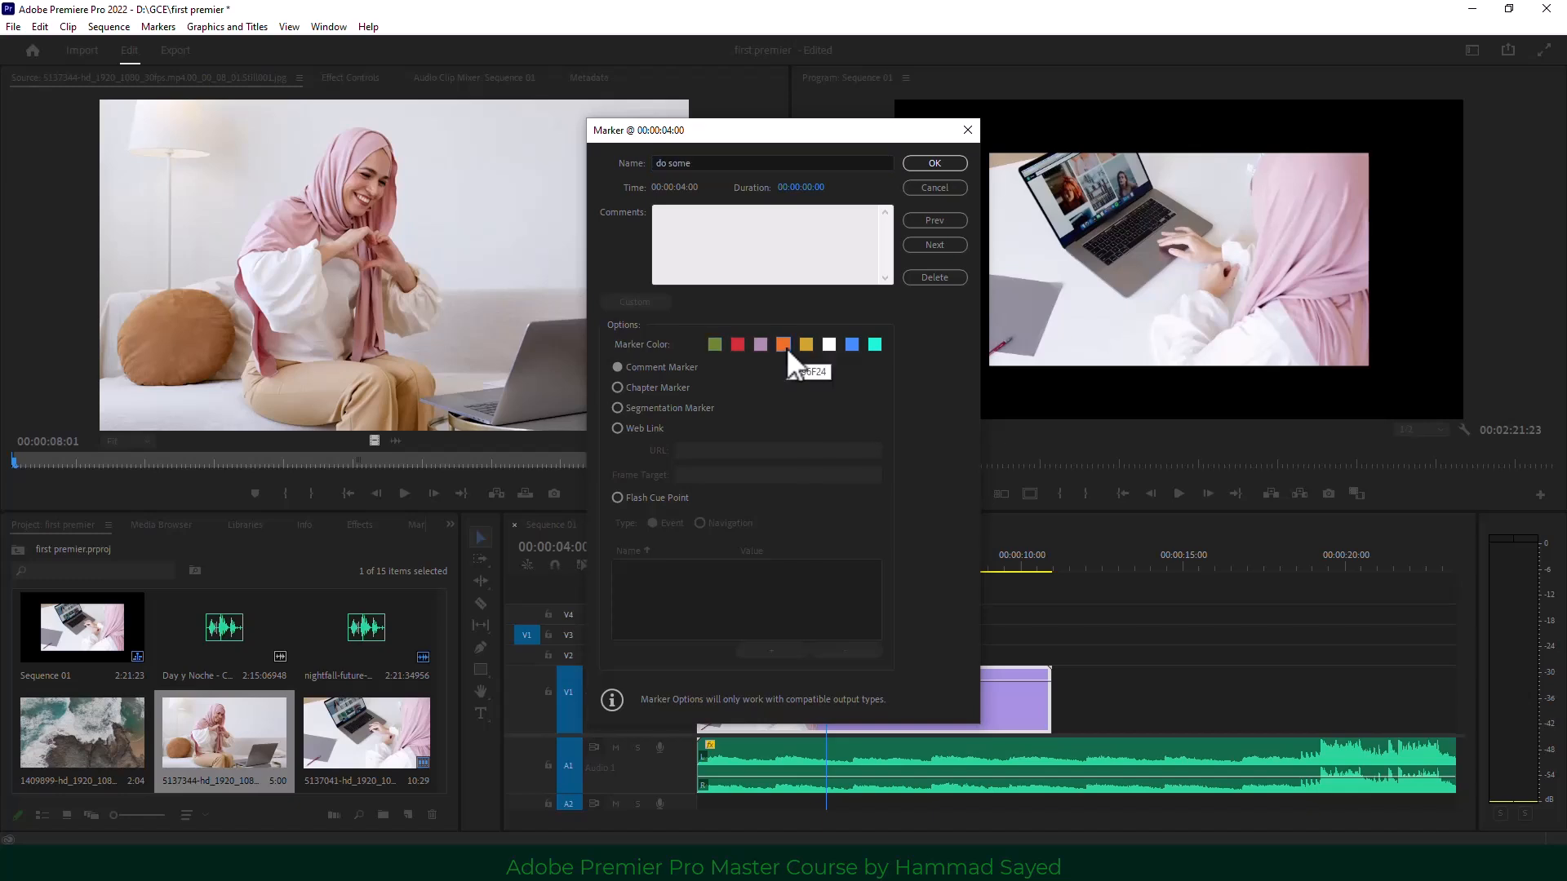
pyautogui.click(922, 165)
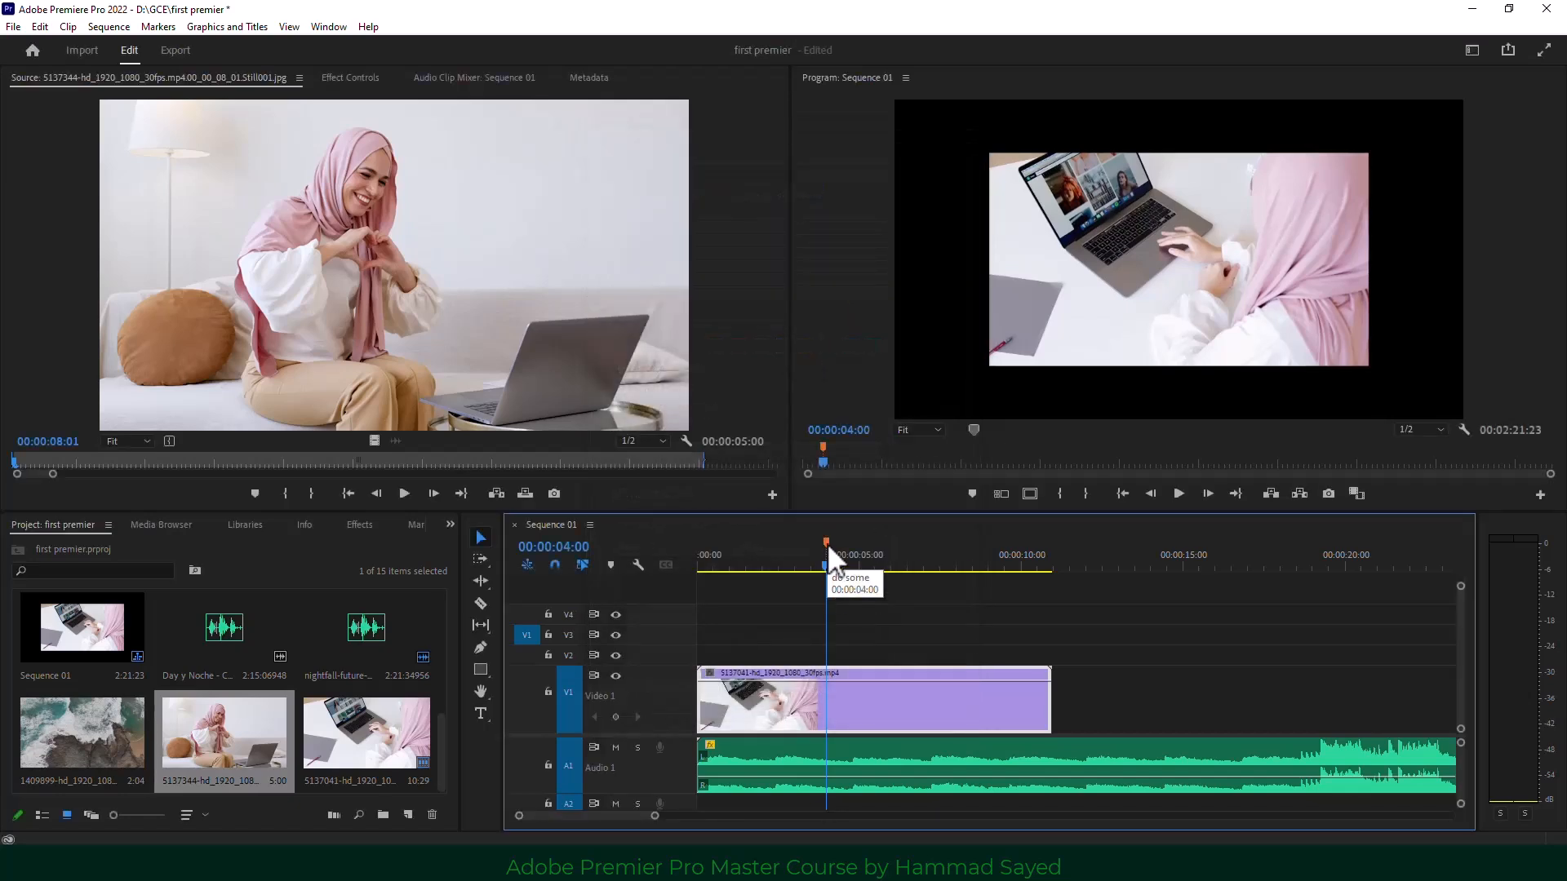
pyautogui.moveTo(826, 565)
pyautogui.mouseDown()
pyautogui.moveTo(873, 564)
pyautogui.moveTo(829, 566)
pyautogui.mouseUp()
# Add a trial marker at 00:00:06:00, then clear it with Clear Selected Marker.
pyautogui.moveTo(825, 565); pyautogui.dragTo(891, 563)
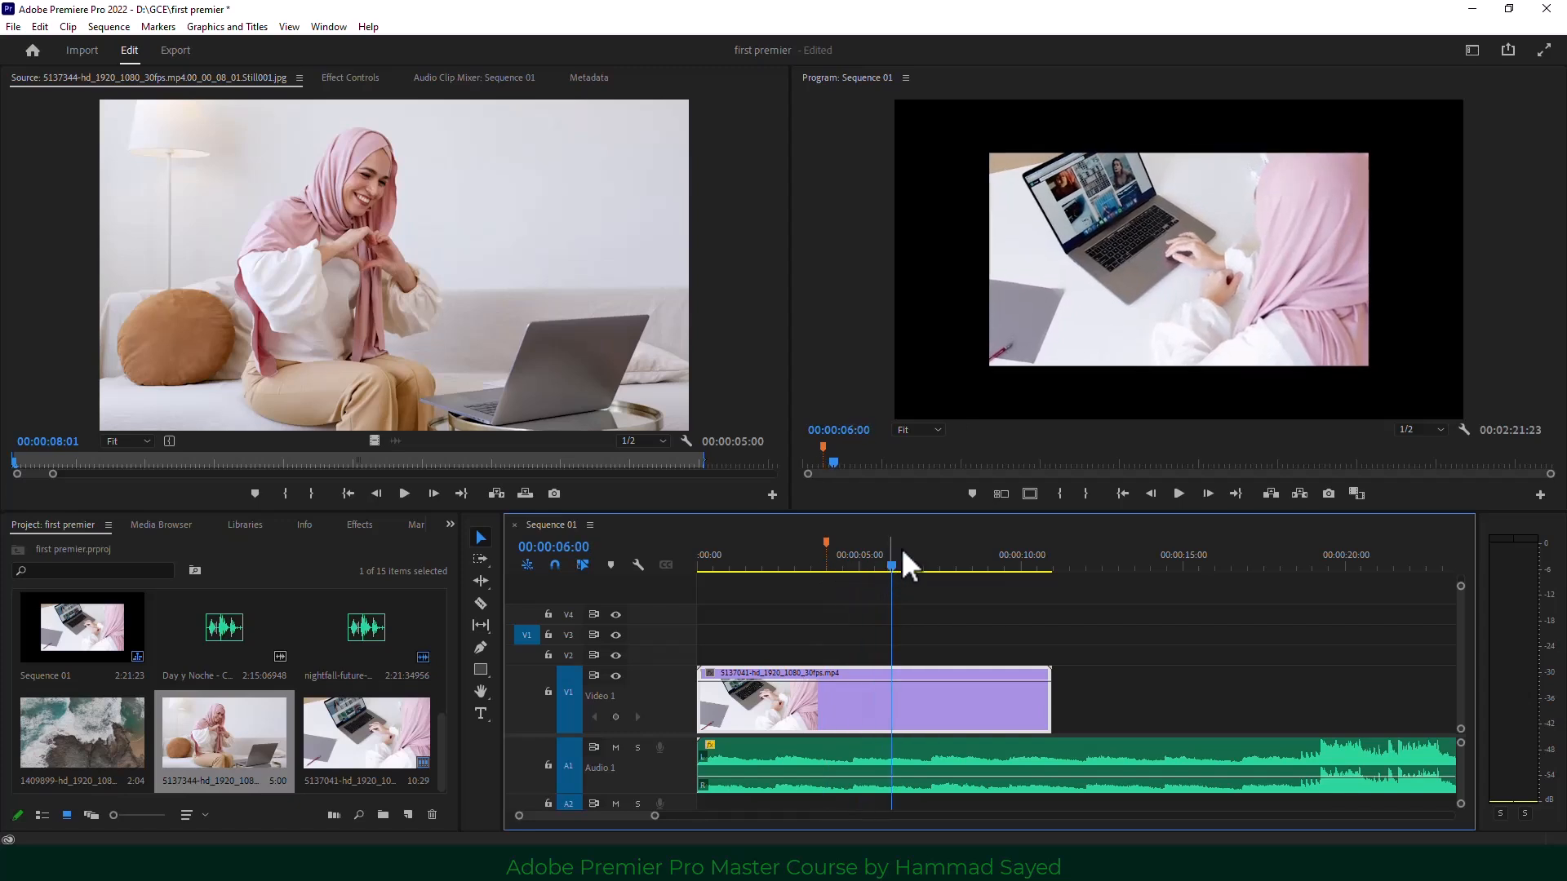
pyautogui.click(971, 493)
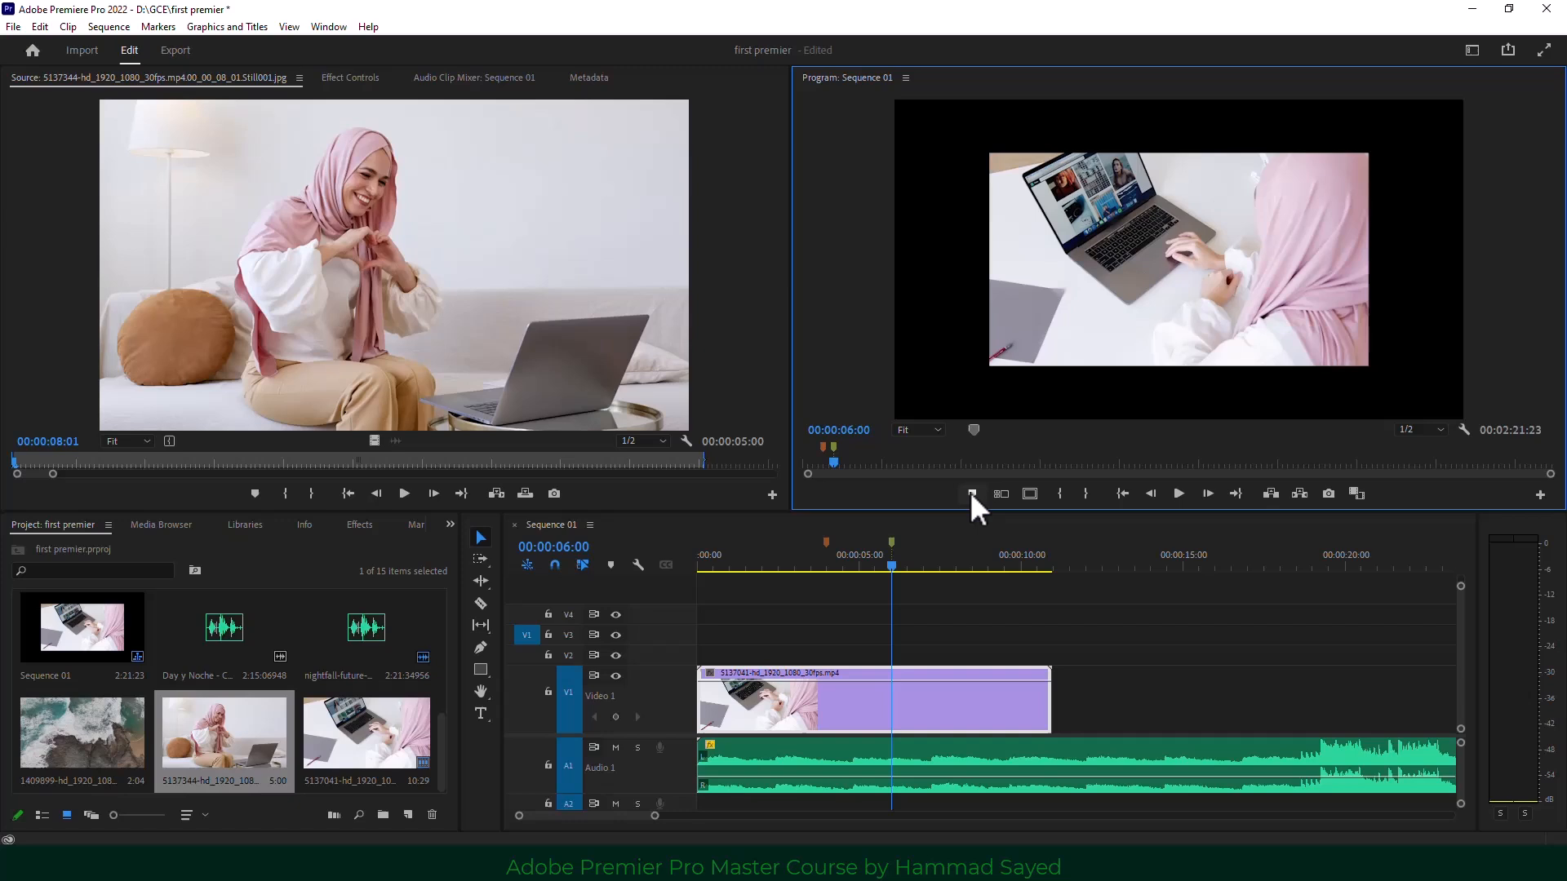
pyautogui.click(888, 537)
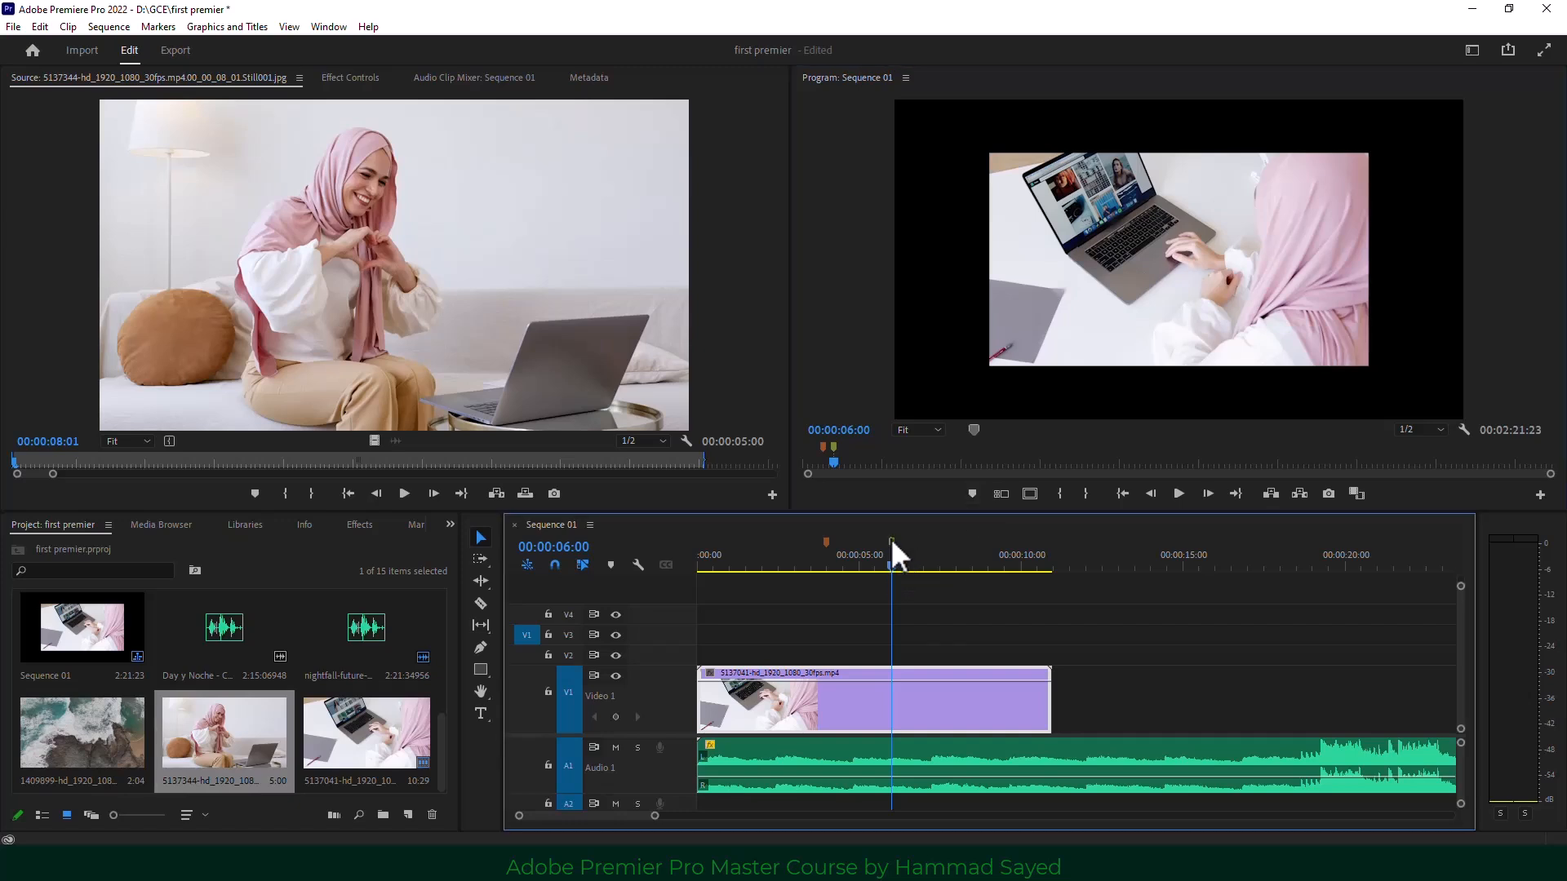
pyautogui.rightClick(891, 537)
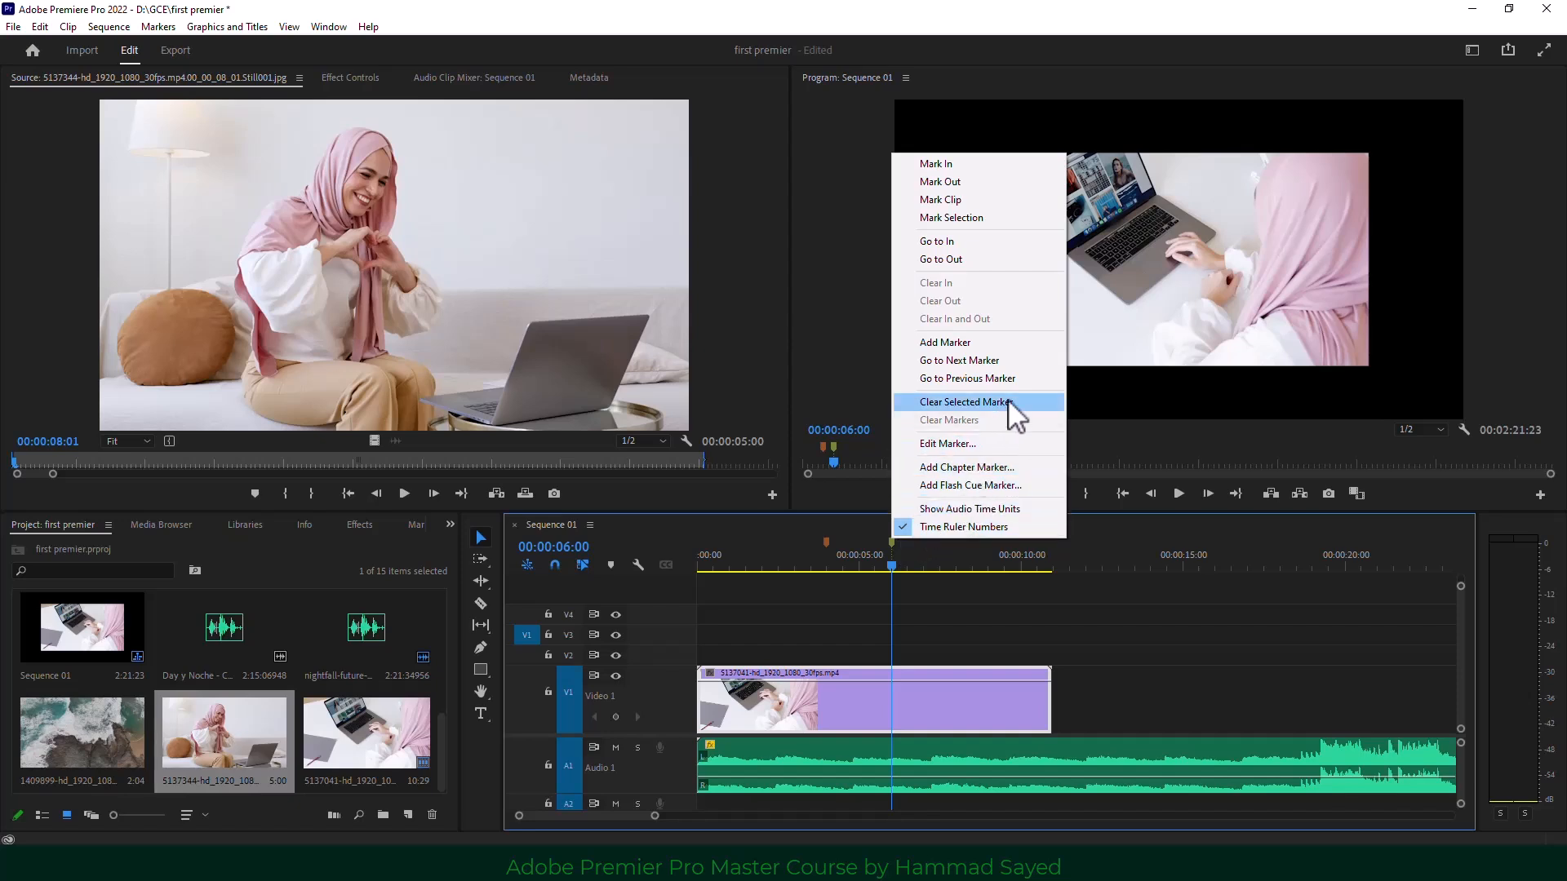
pyautogui.click(963, 402)
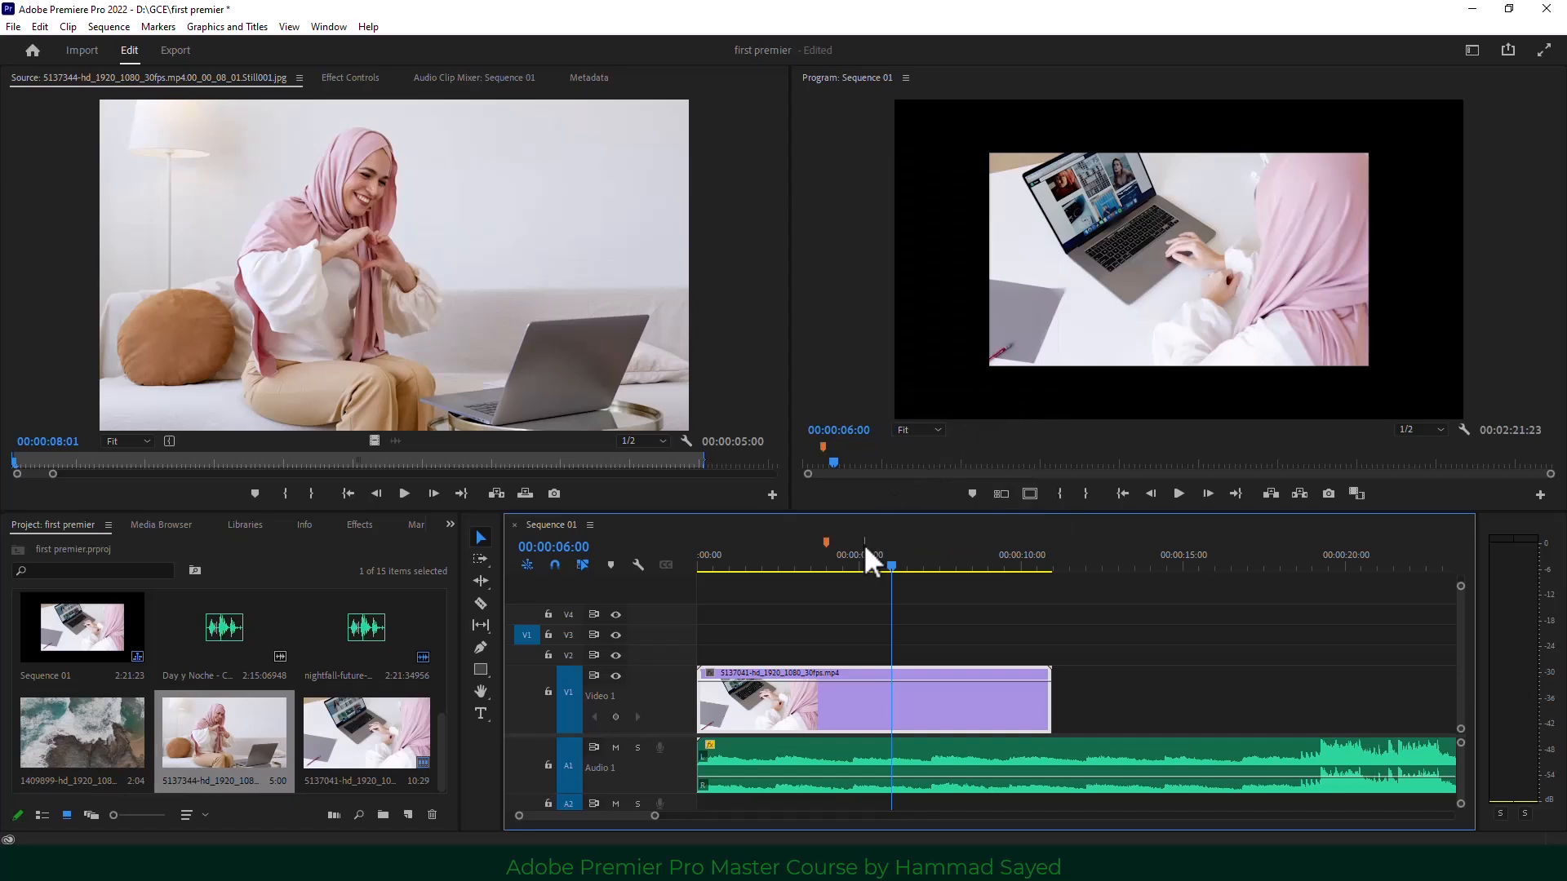
# Turn on safe margins and place the 5137344 sofa clip on V1 right after the laptop clip.
pyautogui.click(877, 561)
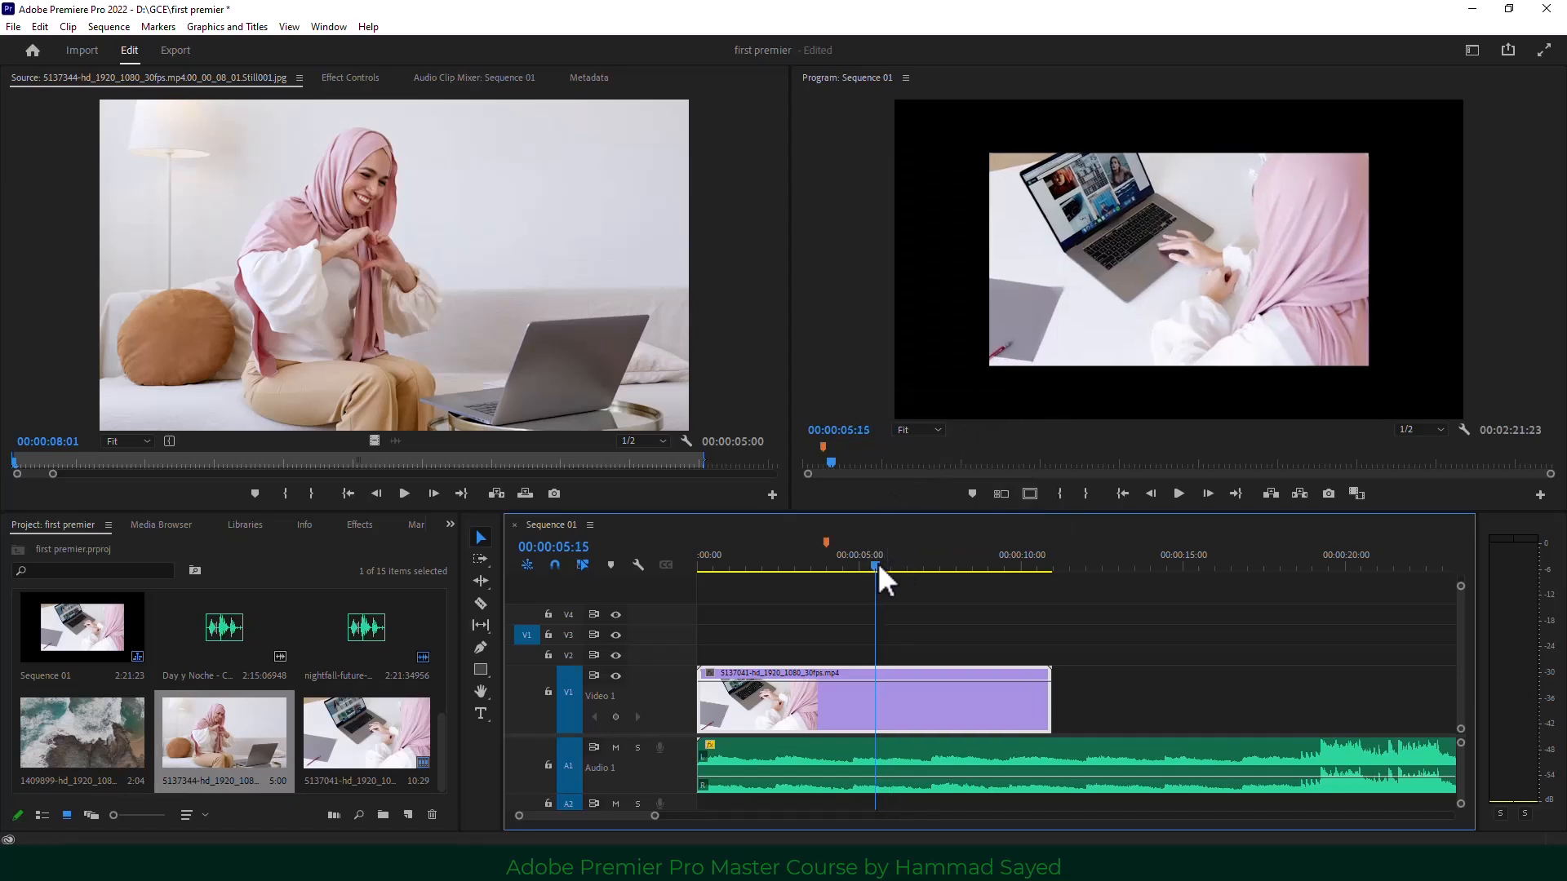
pyautogui.click(1030, 495)
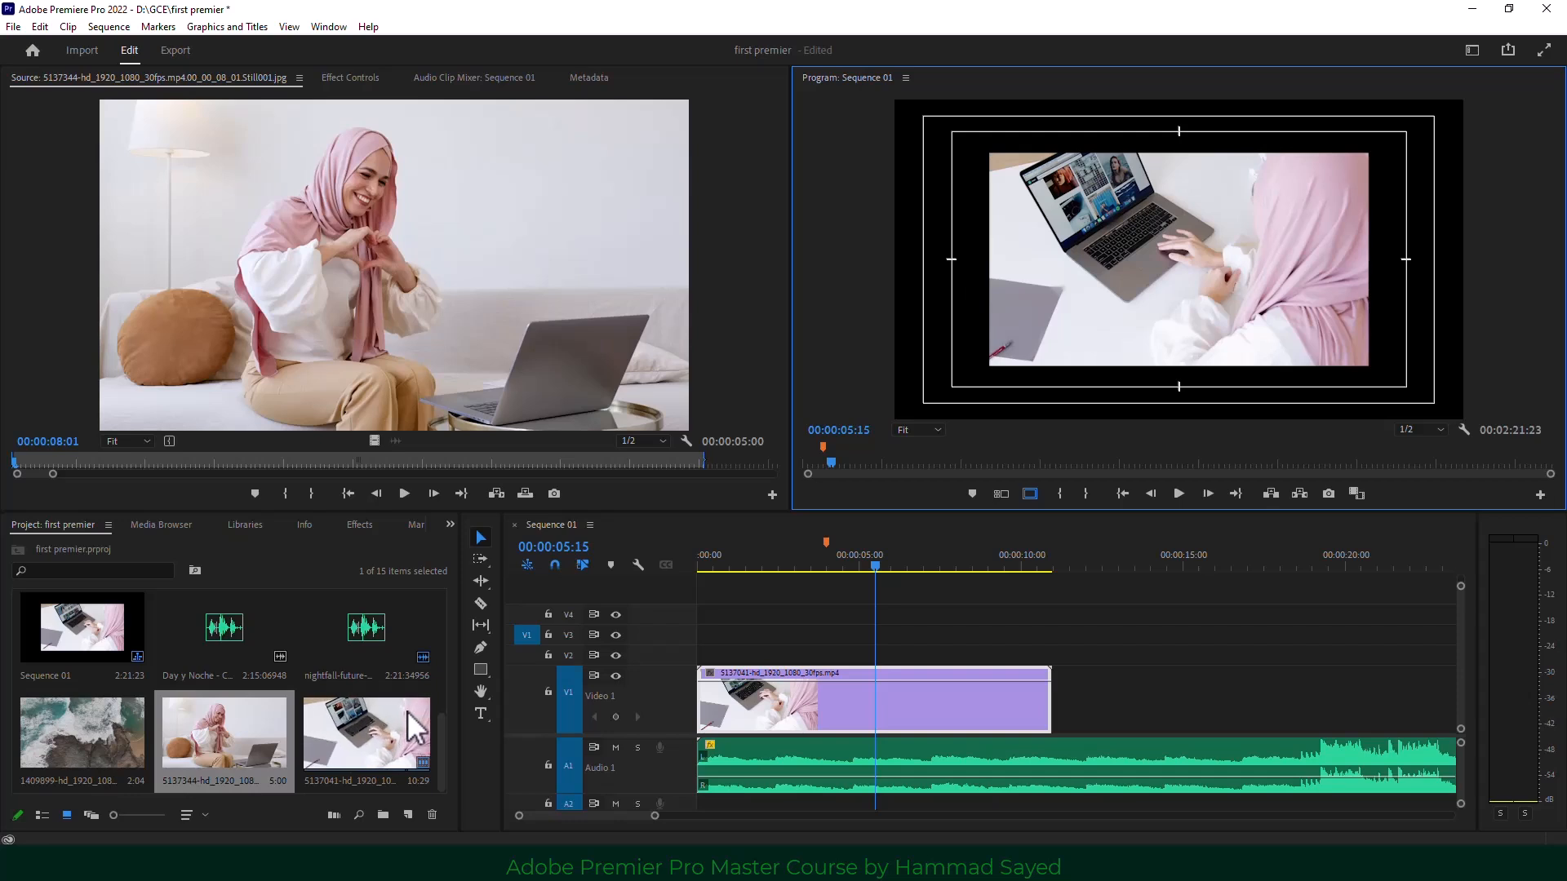
pyautogui.moveTo(209, 745); pyautogui.dragTo(1057, 716)
pyautogui.click(1113, 569)
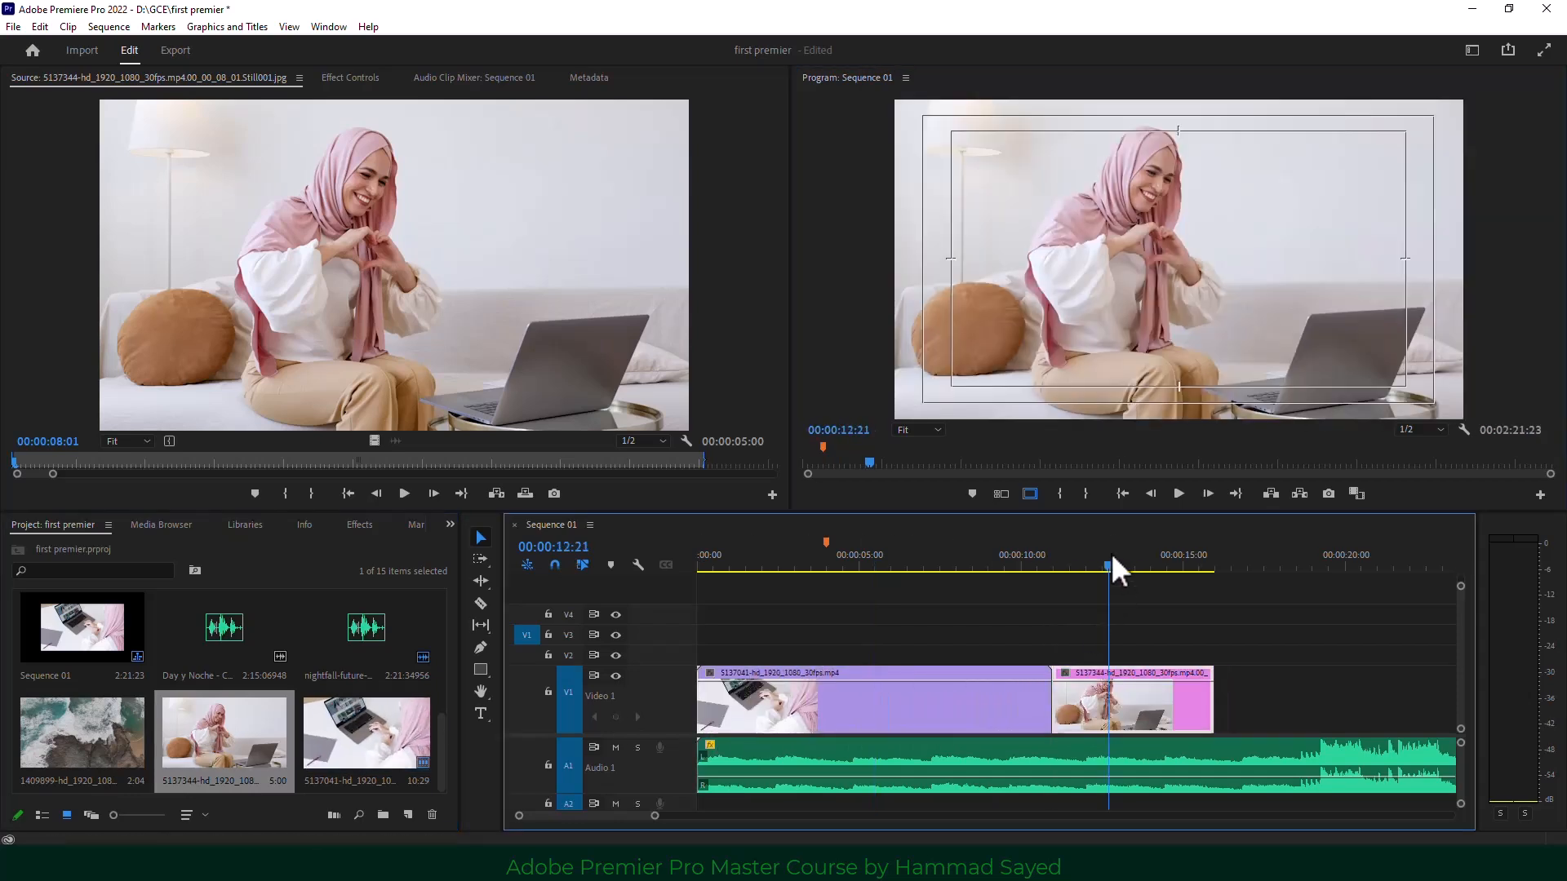
pyautogui.moveTo(1117, 560); pyautogui.dragTo(1120, 559)
# Create a text title reading "hk ihkjklj hkhk h" on the Program monitor frame.
pyautogui.click(481, 713)
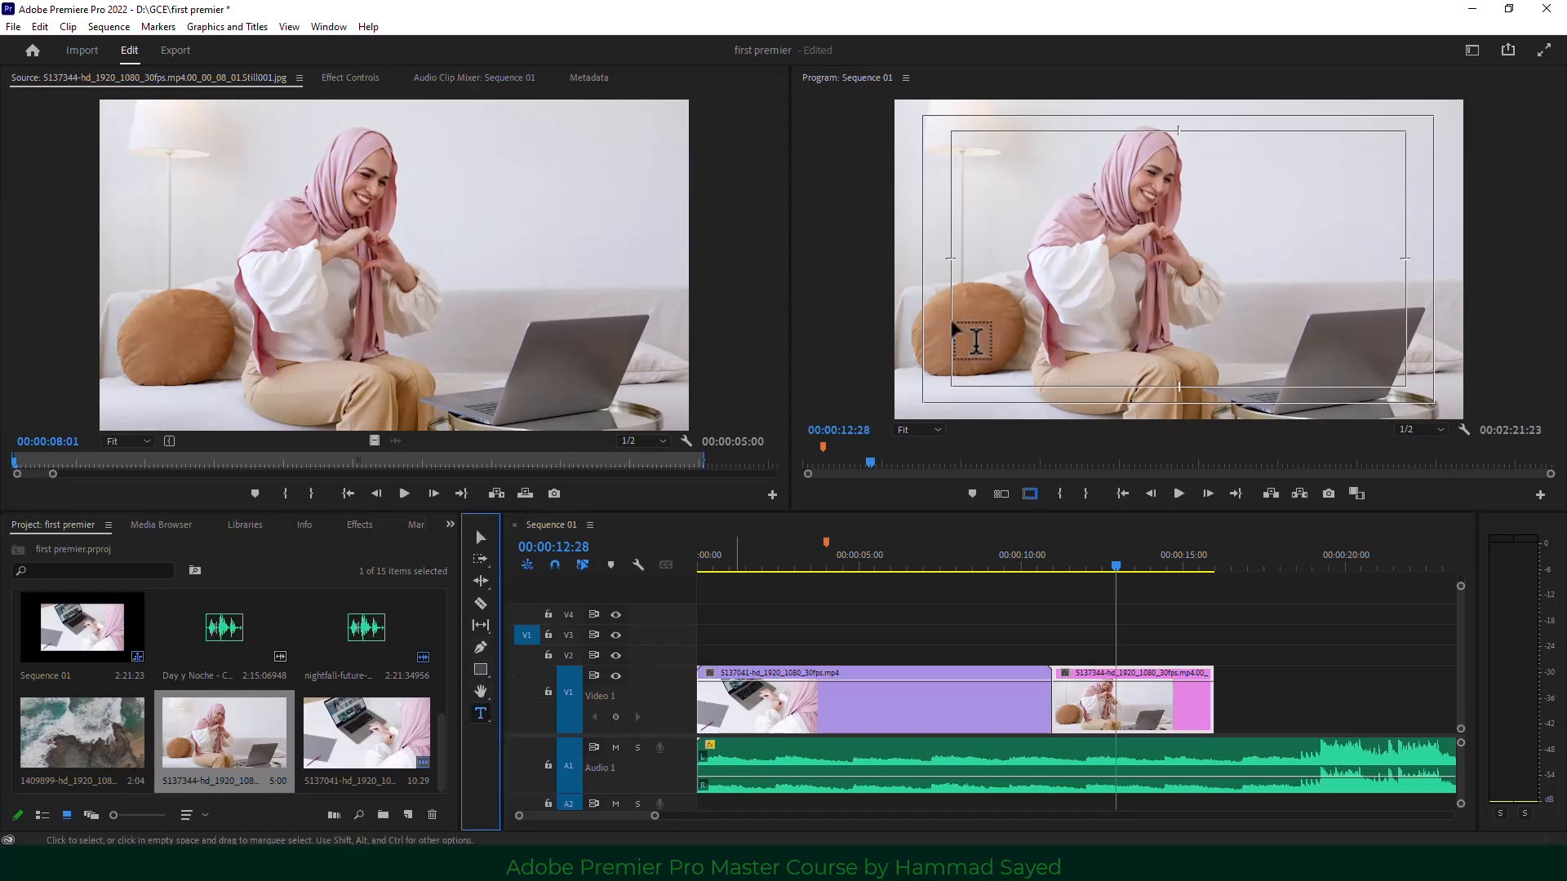
pyautogui.click(991, 265)
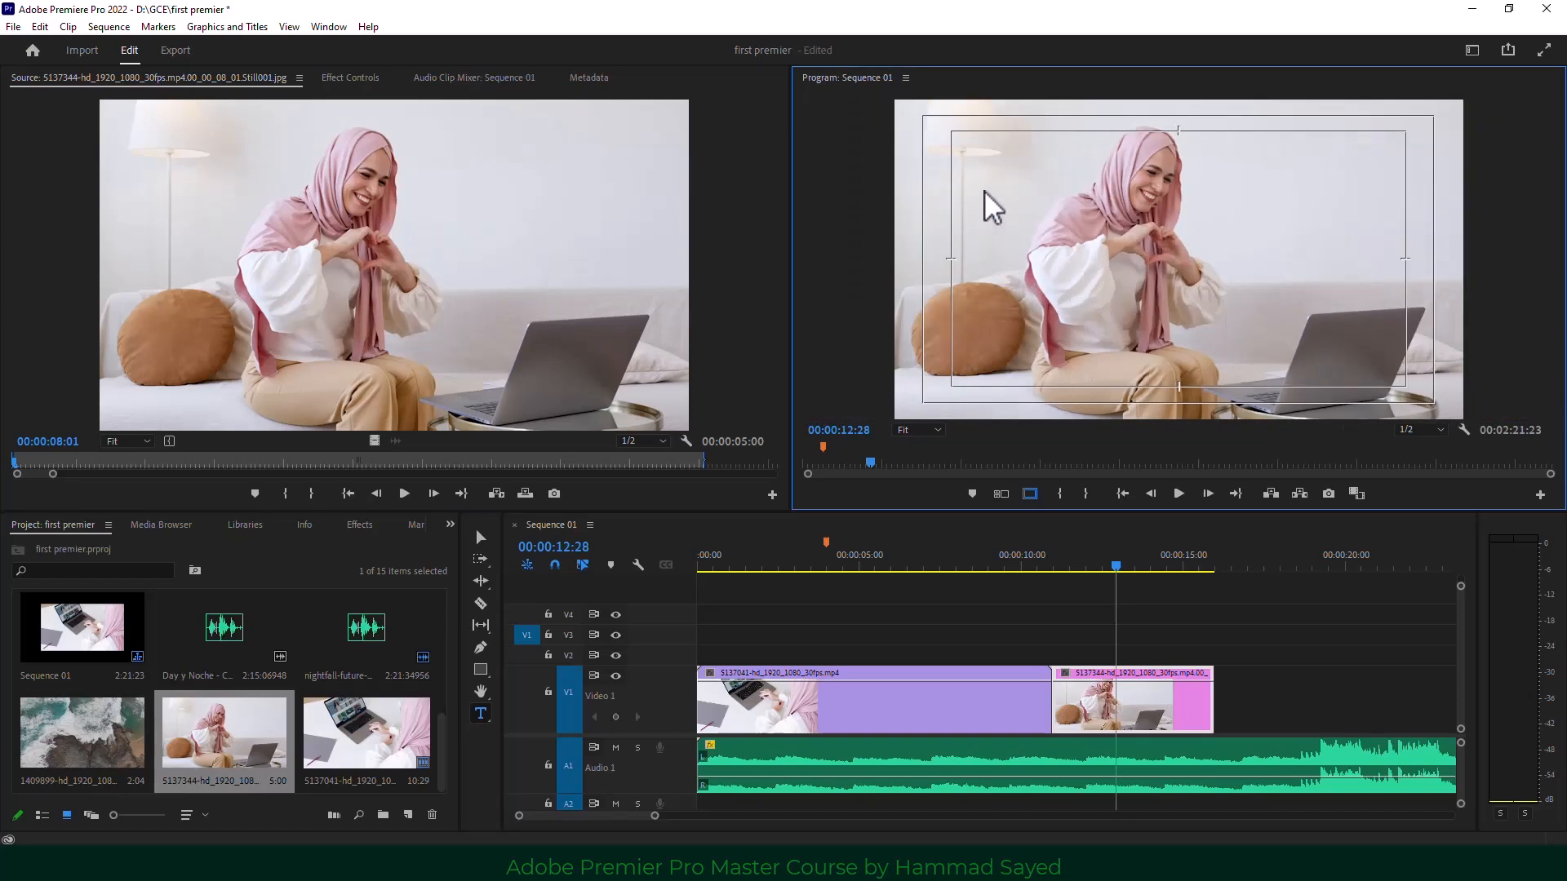
pyautogui.click(971, 219)
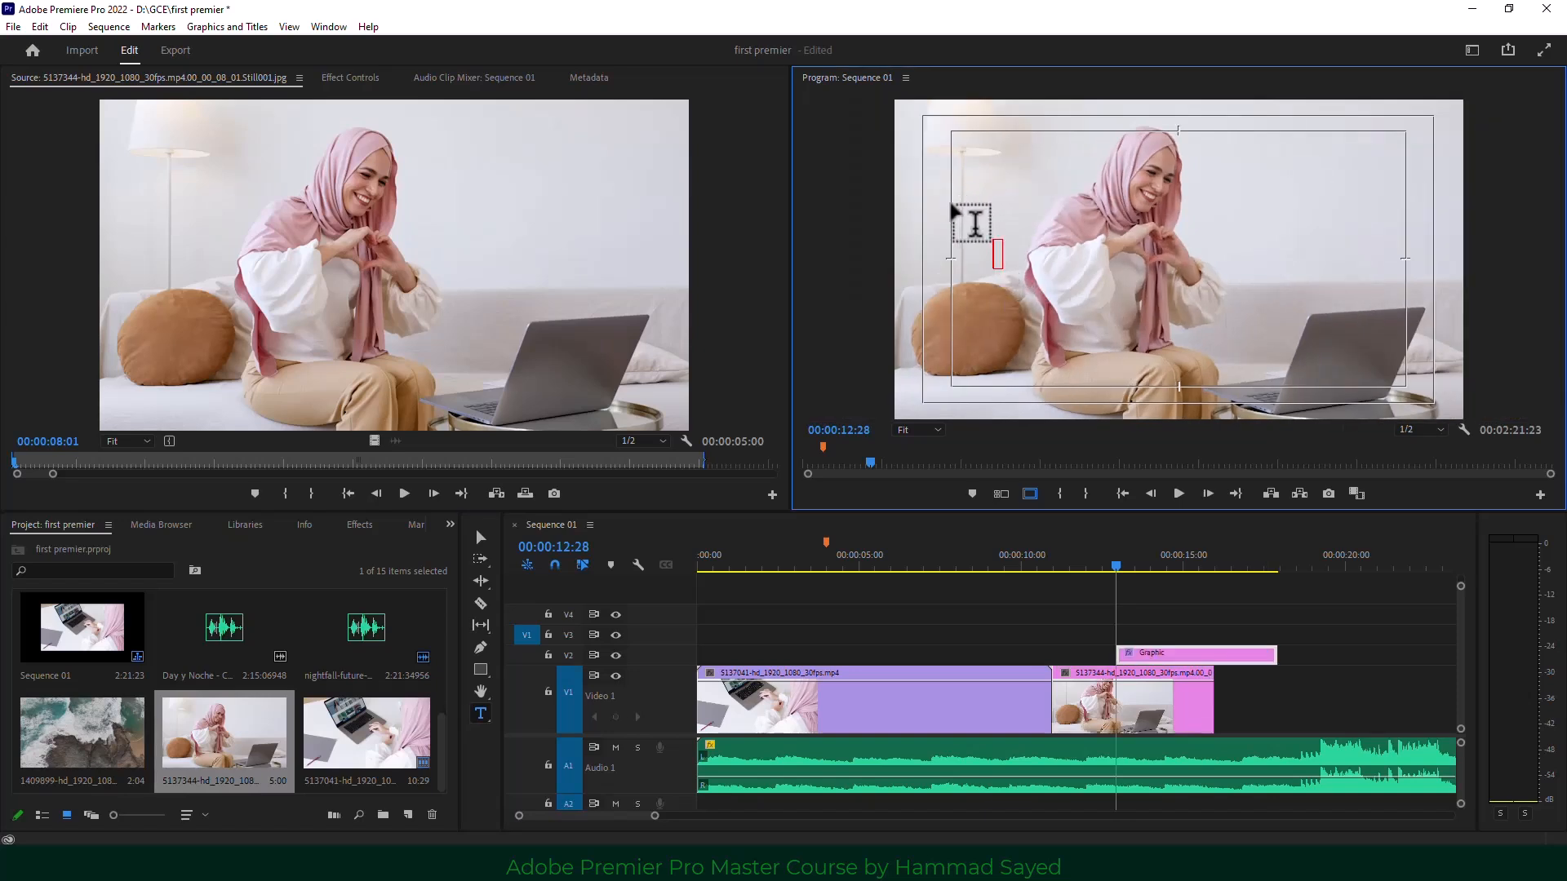
pyautogui.write('hk ihkjklj hkhk h')
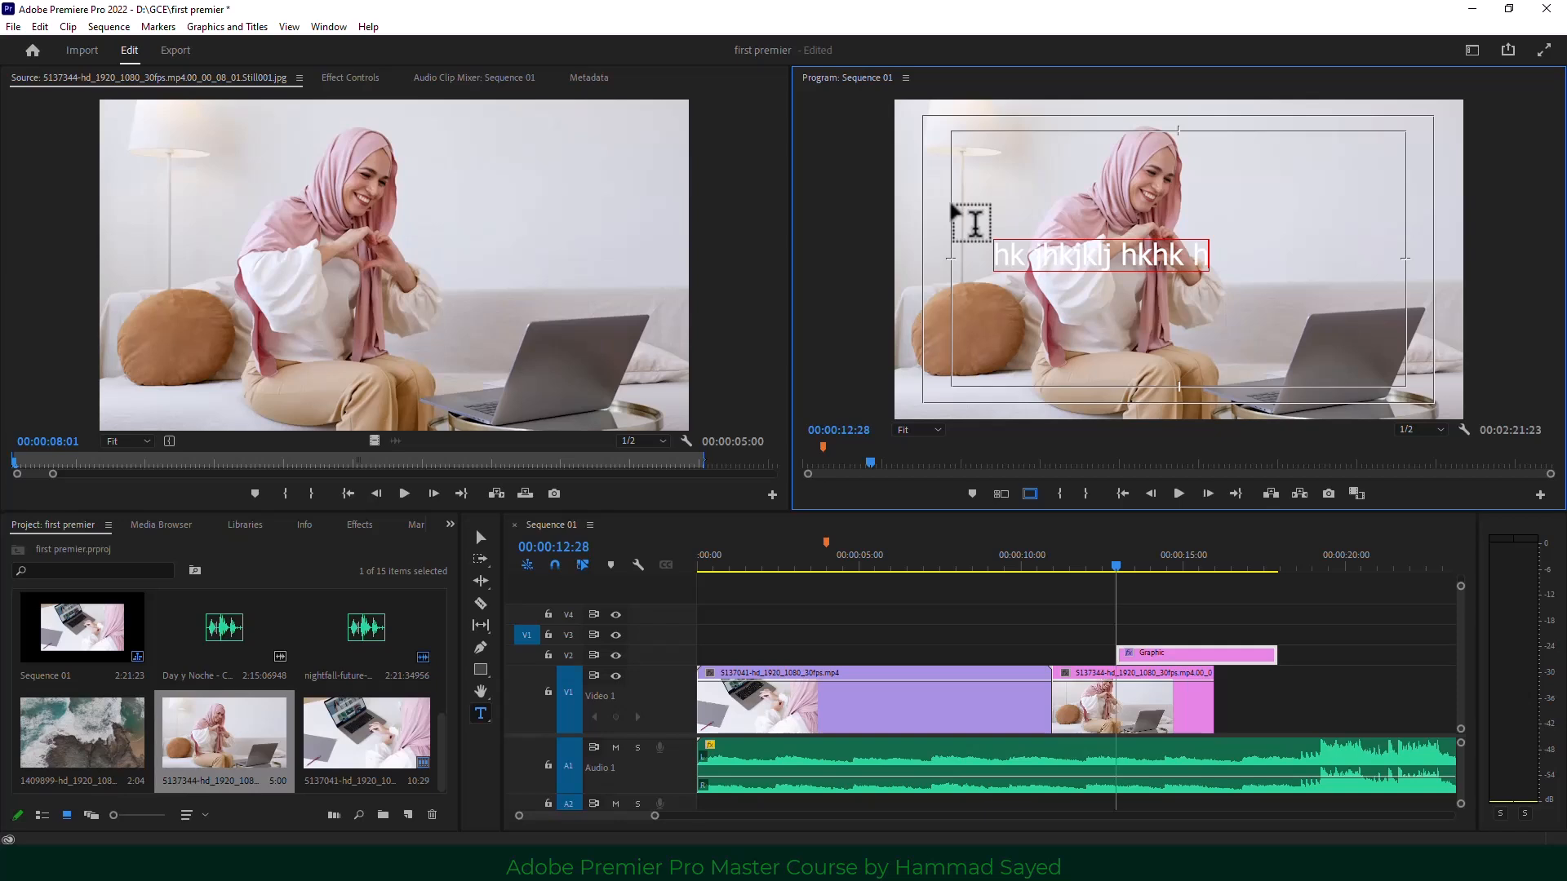
# Enlarge the title and move it down to the lower part of the frame.
pyautogui.click(480, 537)
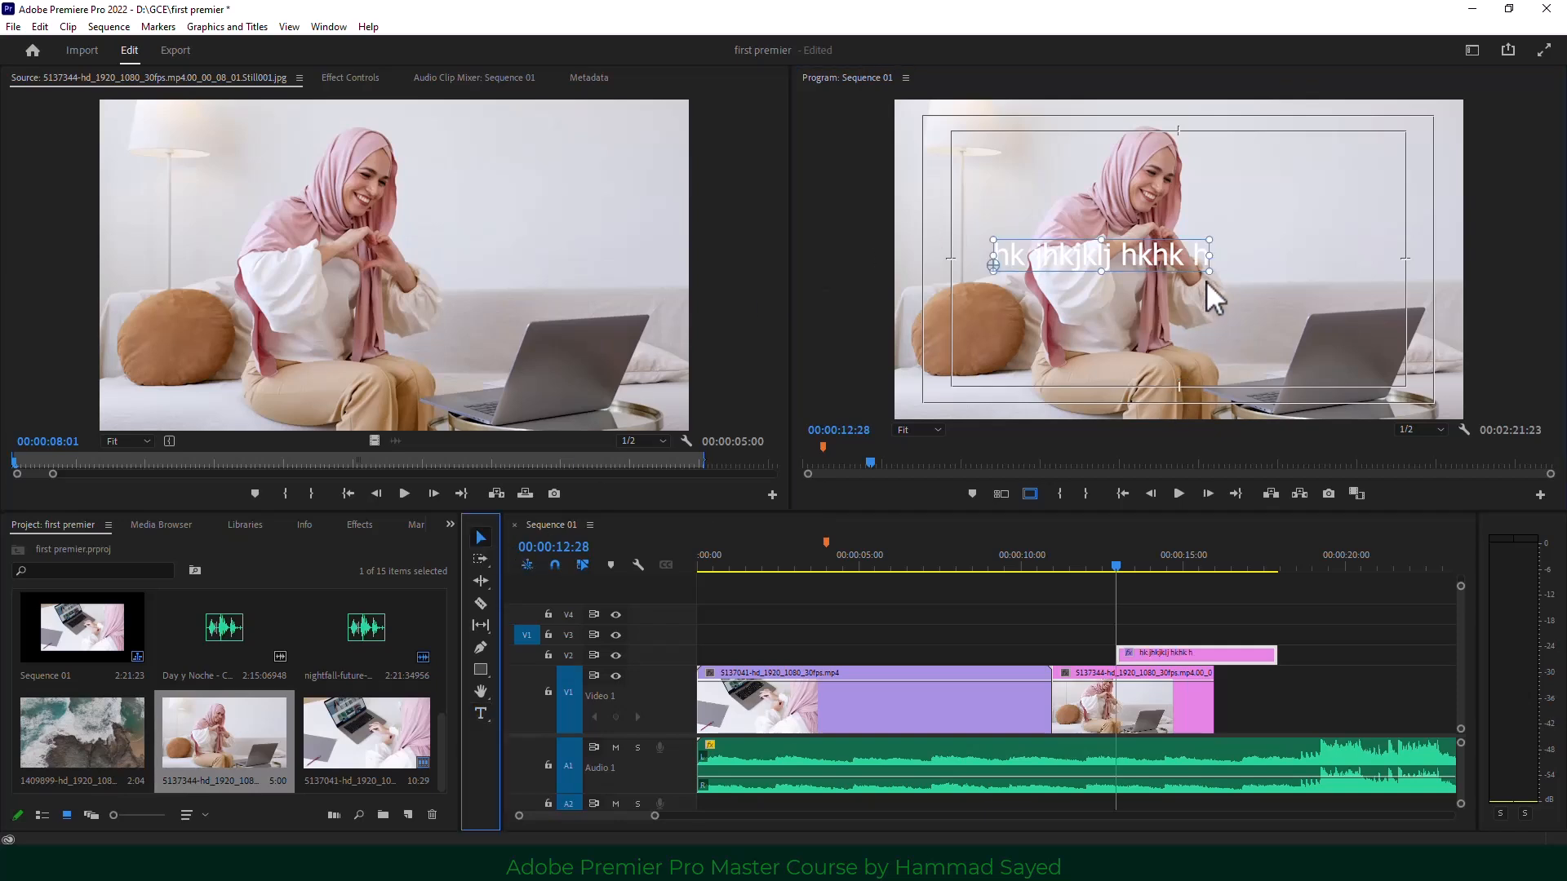
pyautogui.moveTo(1206, 269); pyautogui.dragTo(1270, 309)
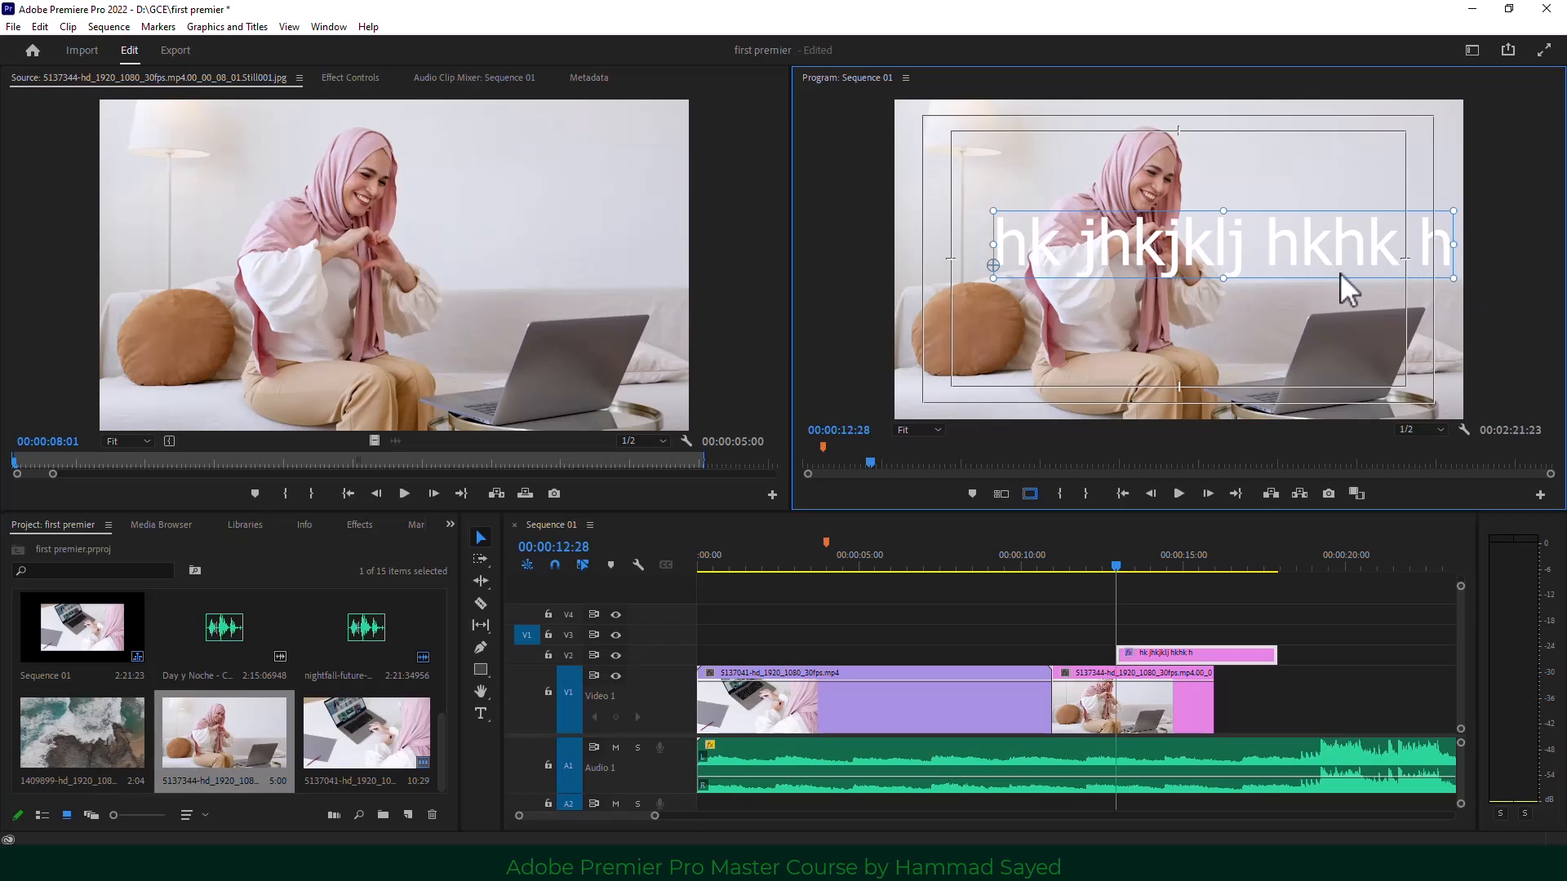
pyautogui.moveTo(1313, 248); pyautogui.dragTo(1273, 181)
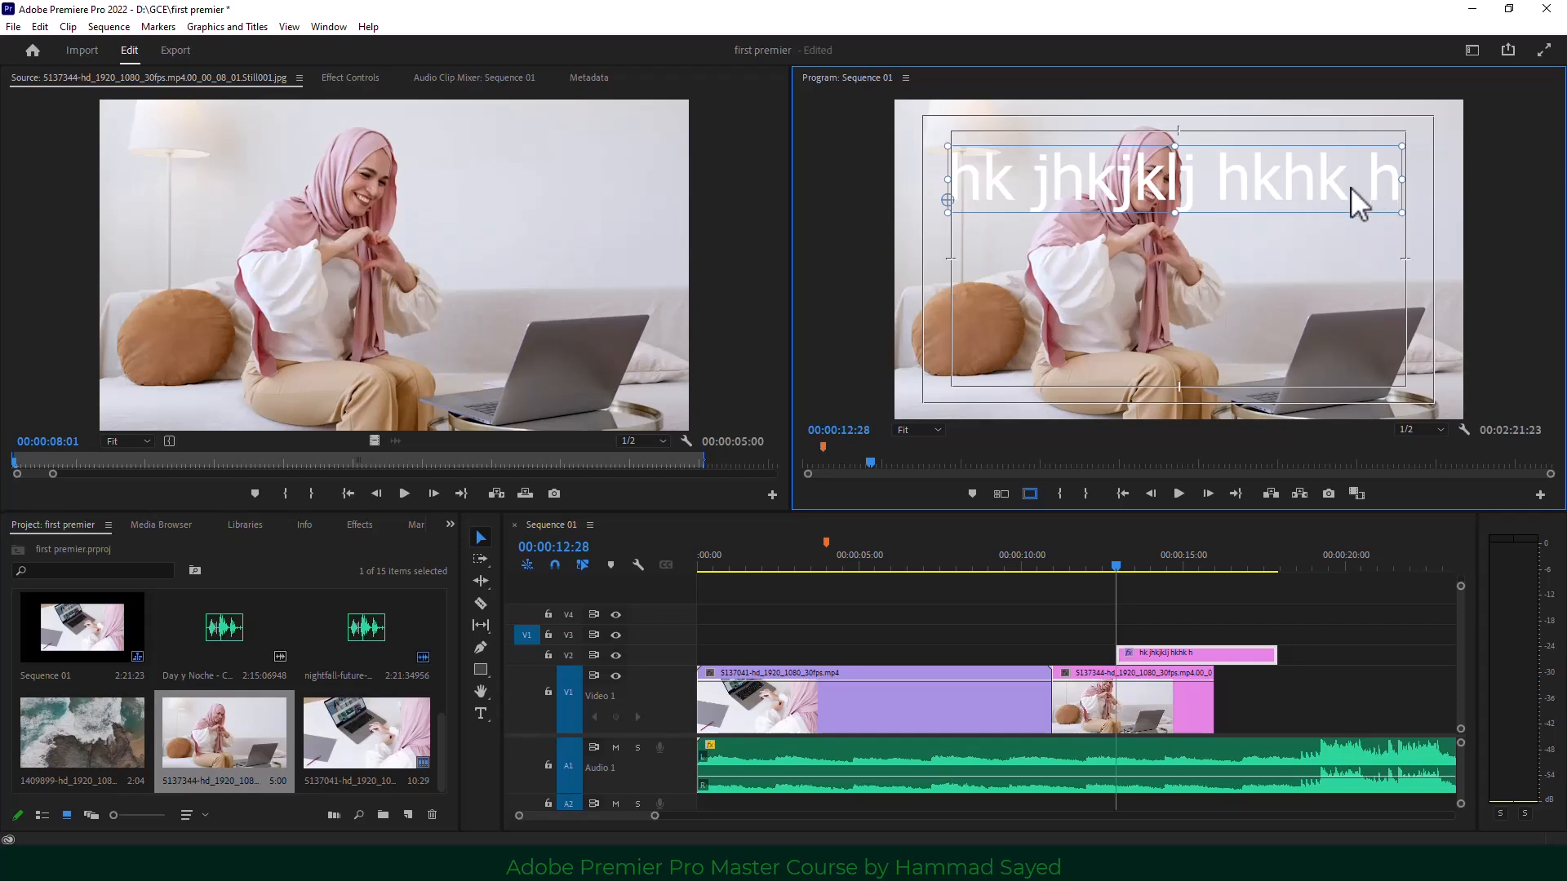
pyautogui.moveTo(1350, 188); pyautogui.dragTo(1350, 336)
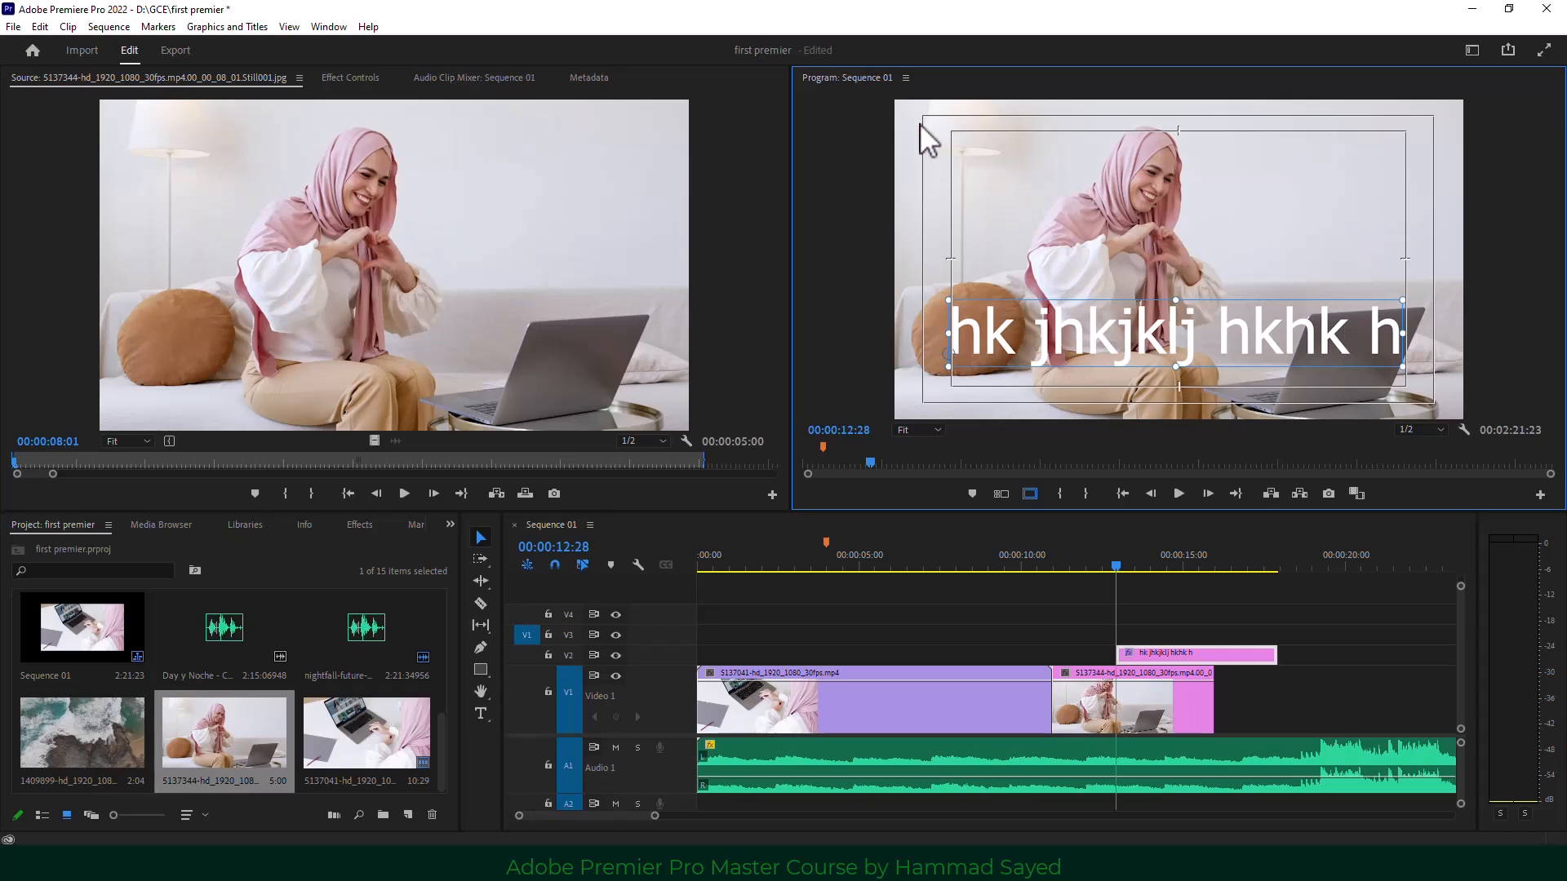
pyautogui.click(1432, 135)
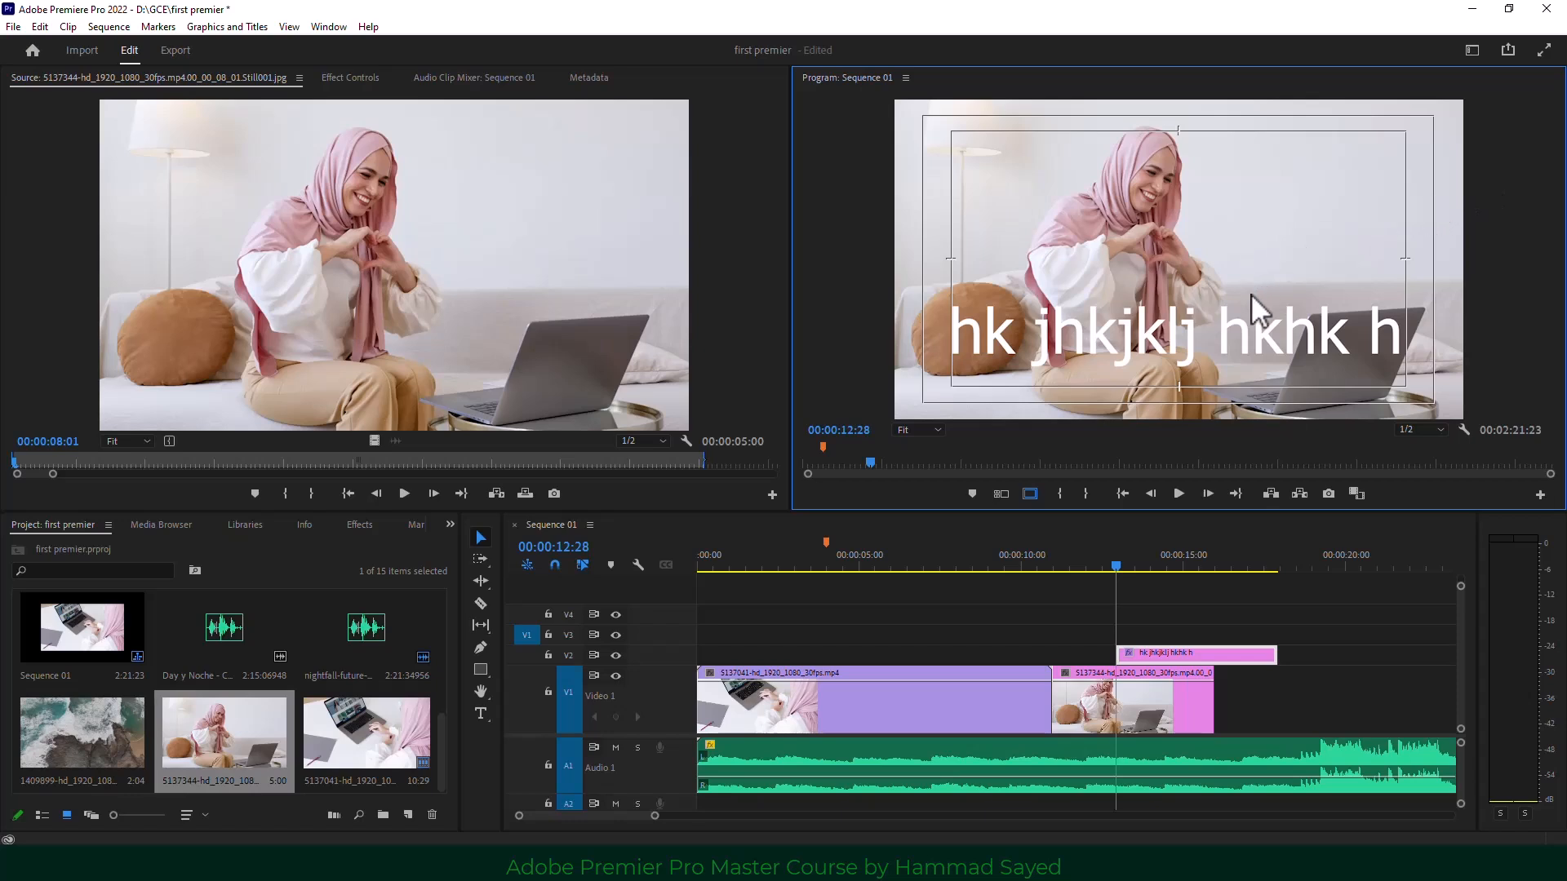
# Re-show safe margins, mark a source Out point, and set a sequence In at 00:00:13:21.
pyautogui.click(1030, 492)
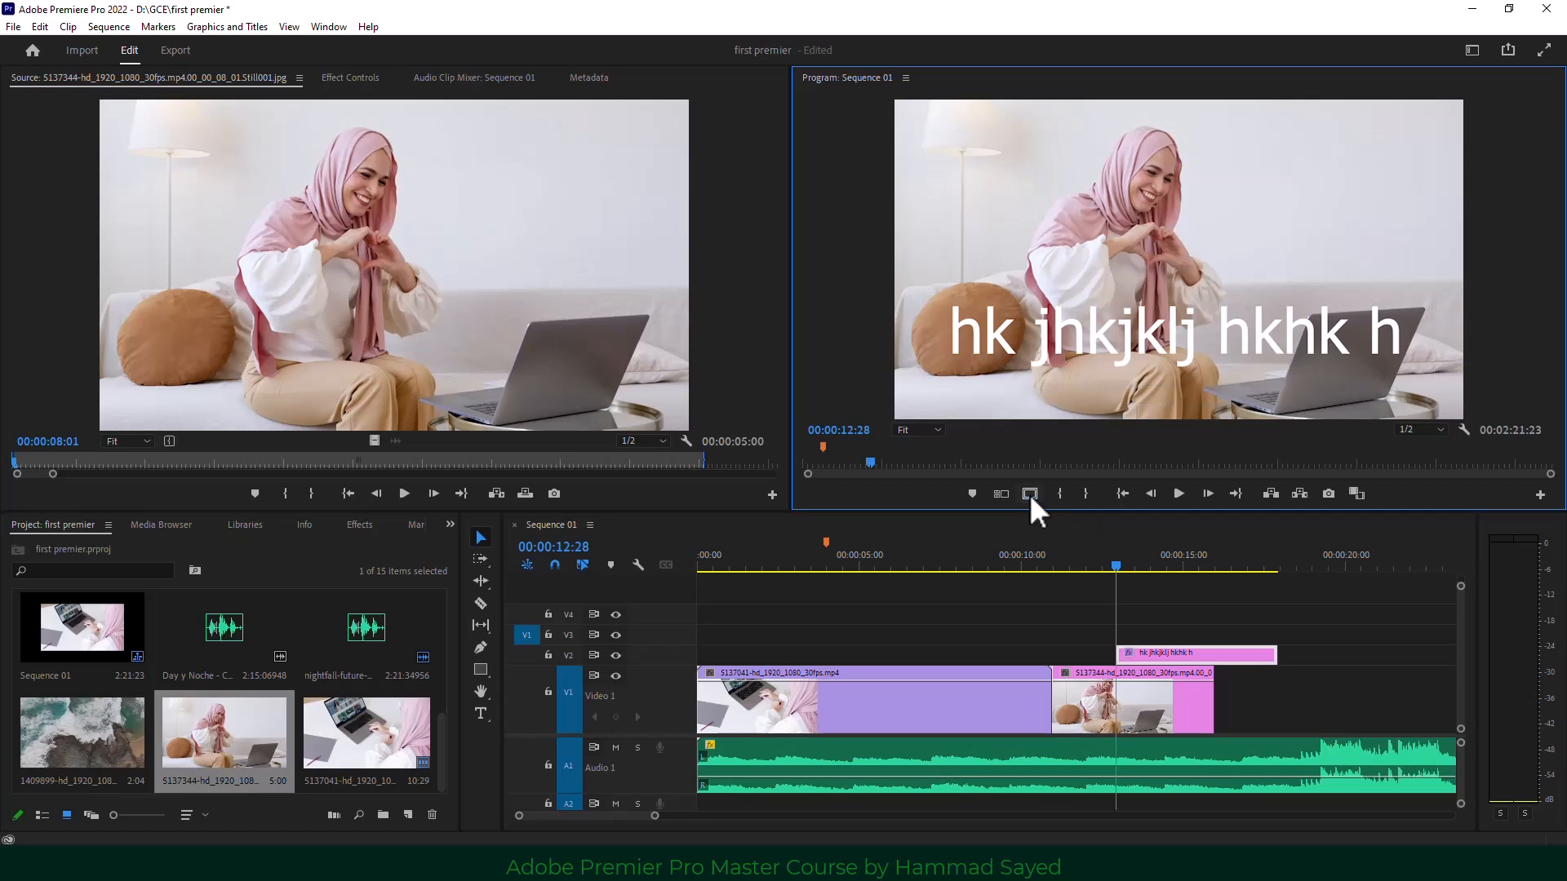
pyautogui.click(1029, 493)
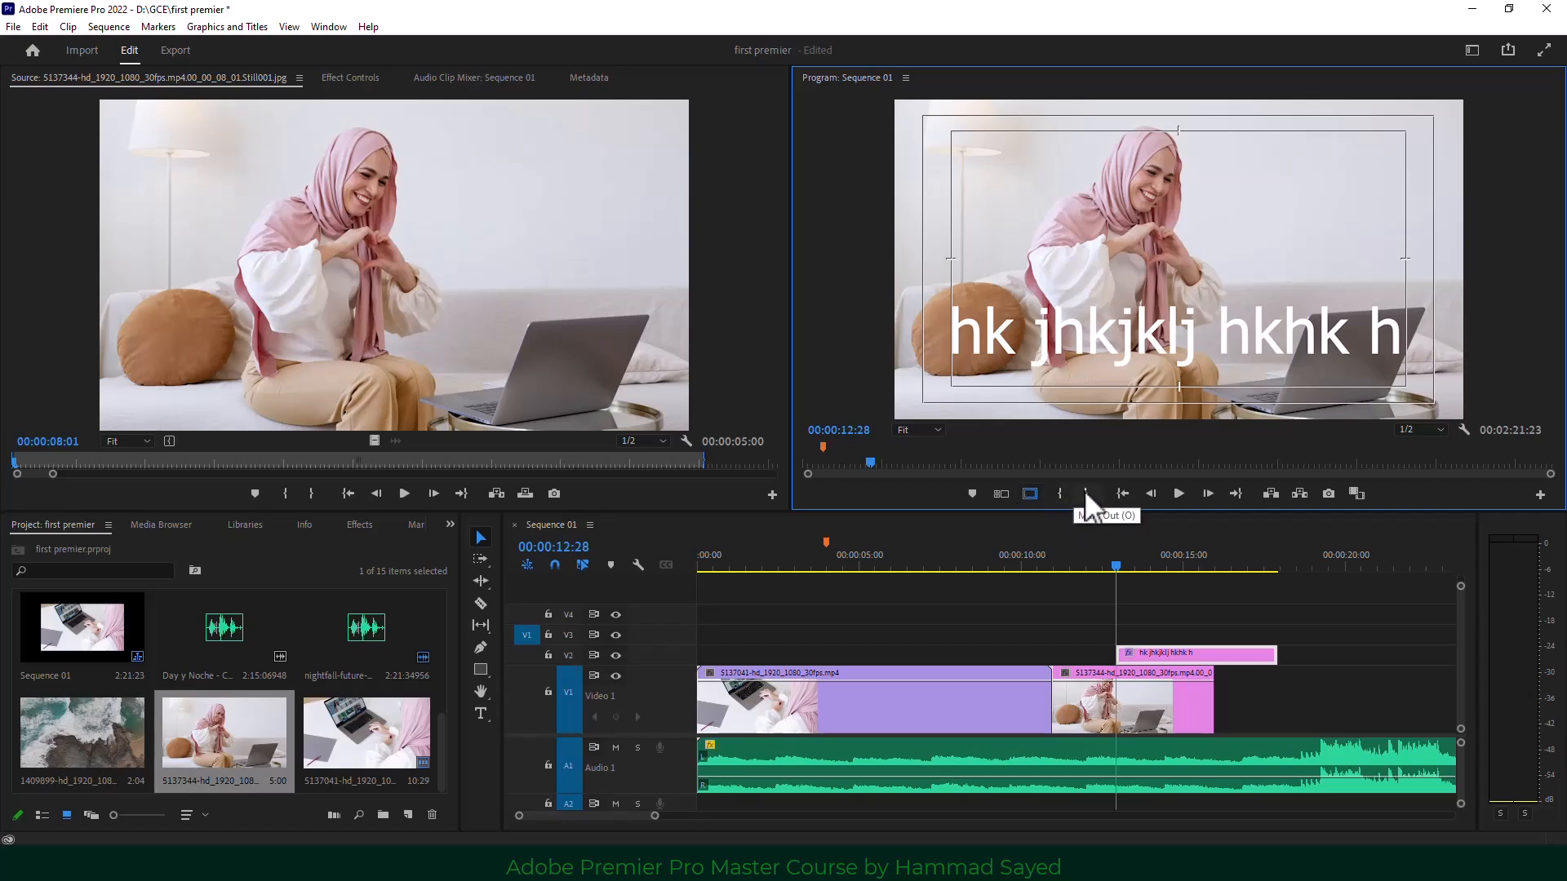
pyautogui.click(944, 581)
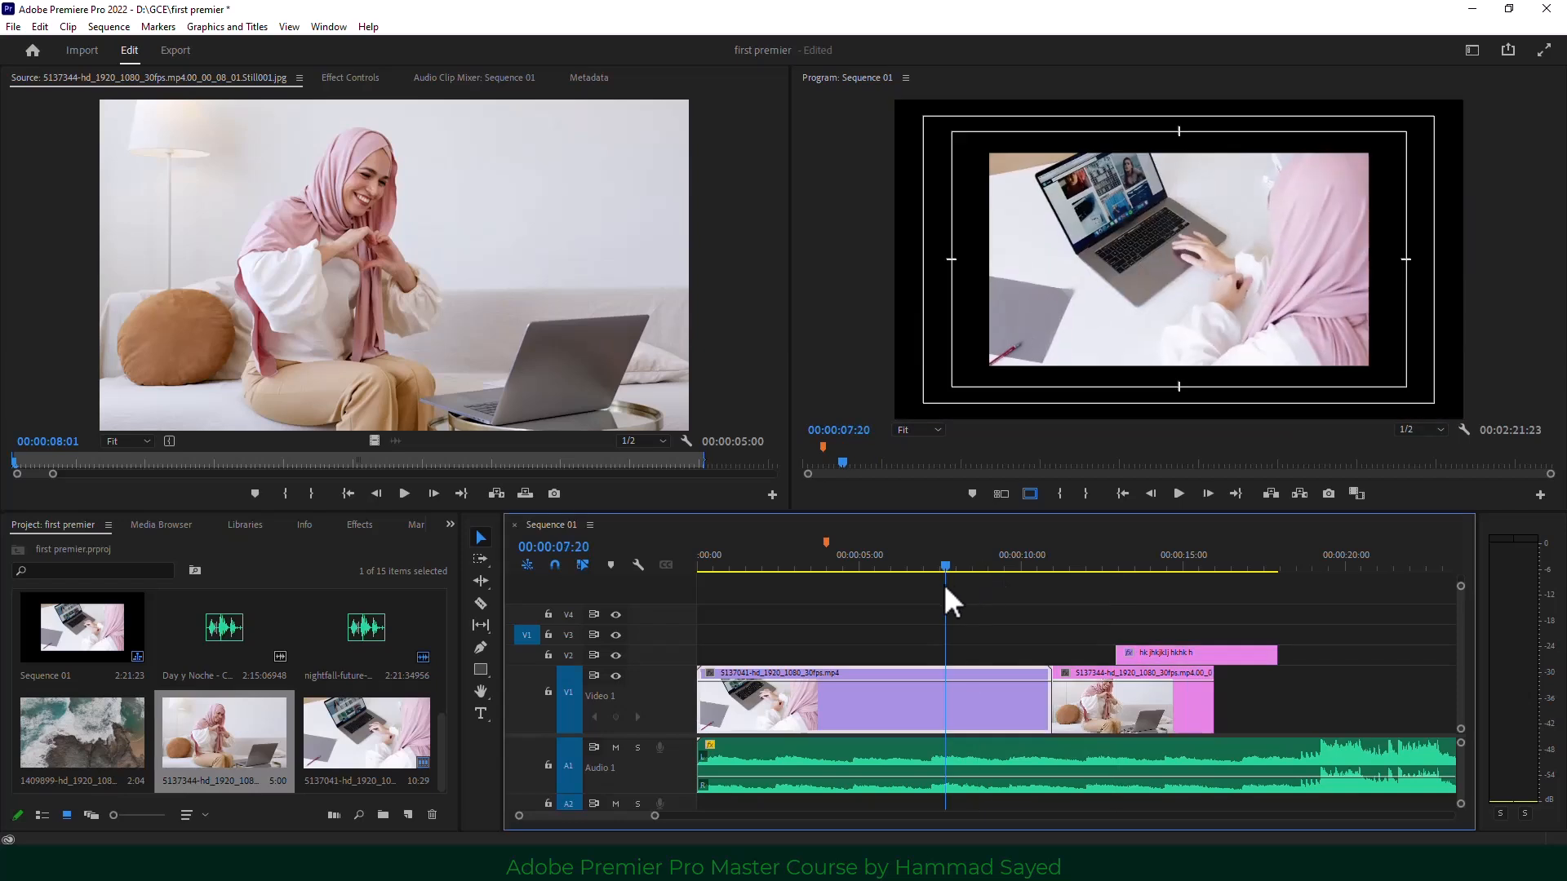
pyautogui.click(293, 252)
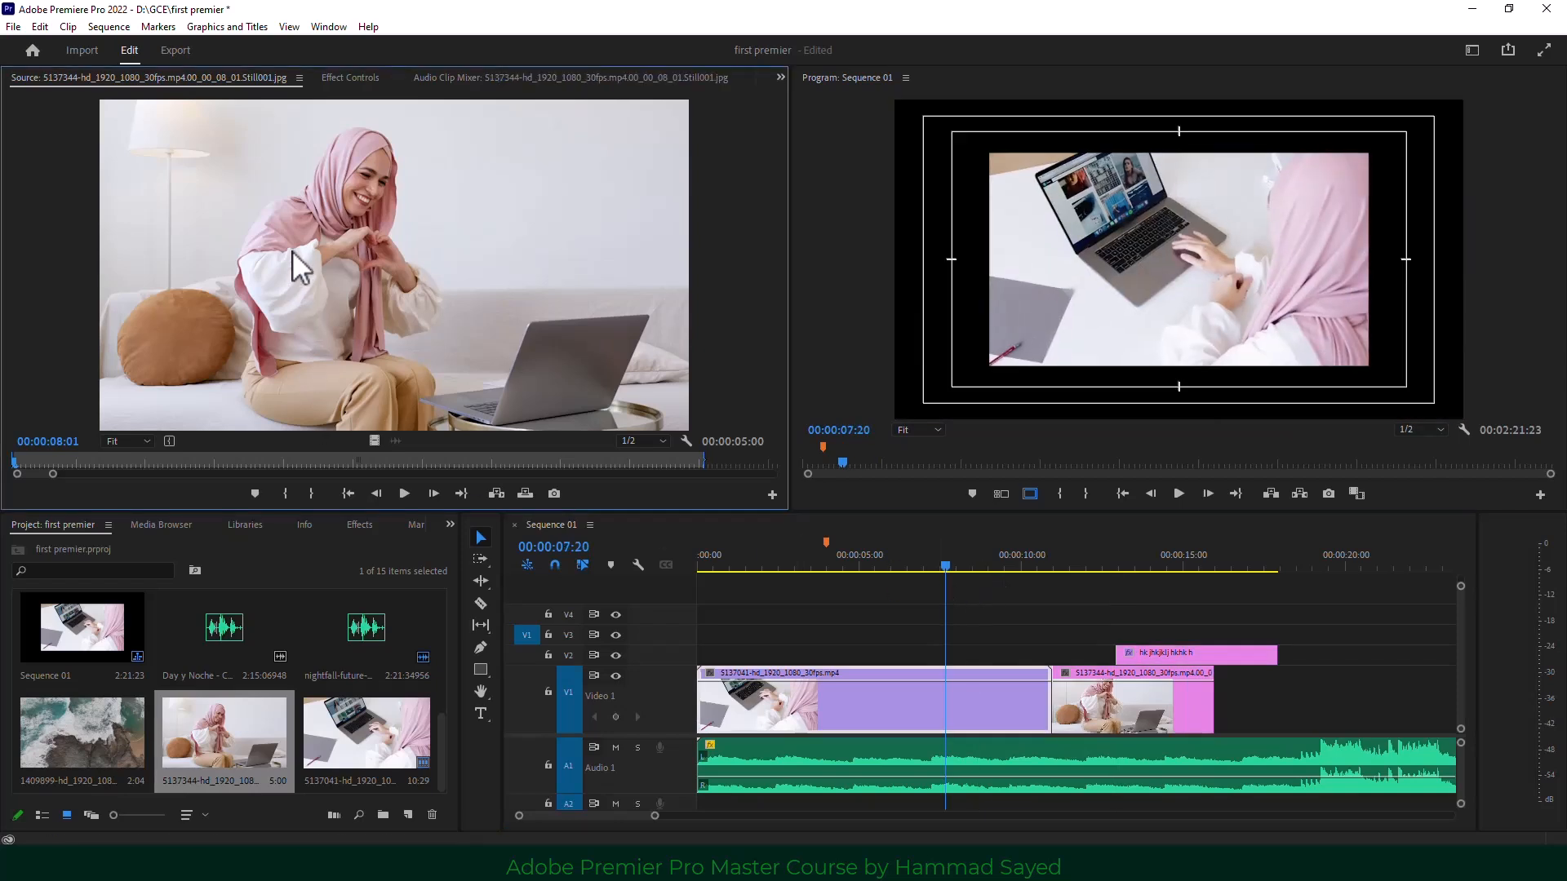
pyautogui.click(312, 492)
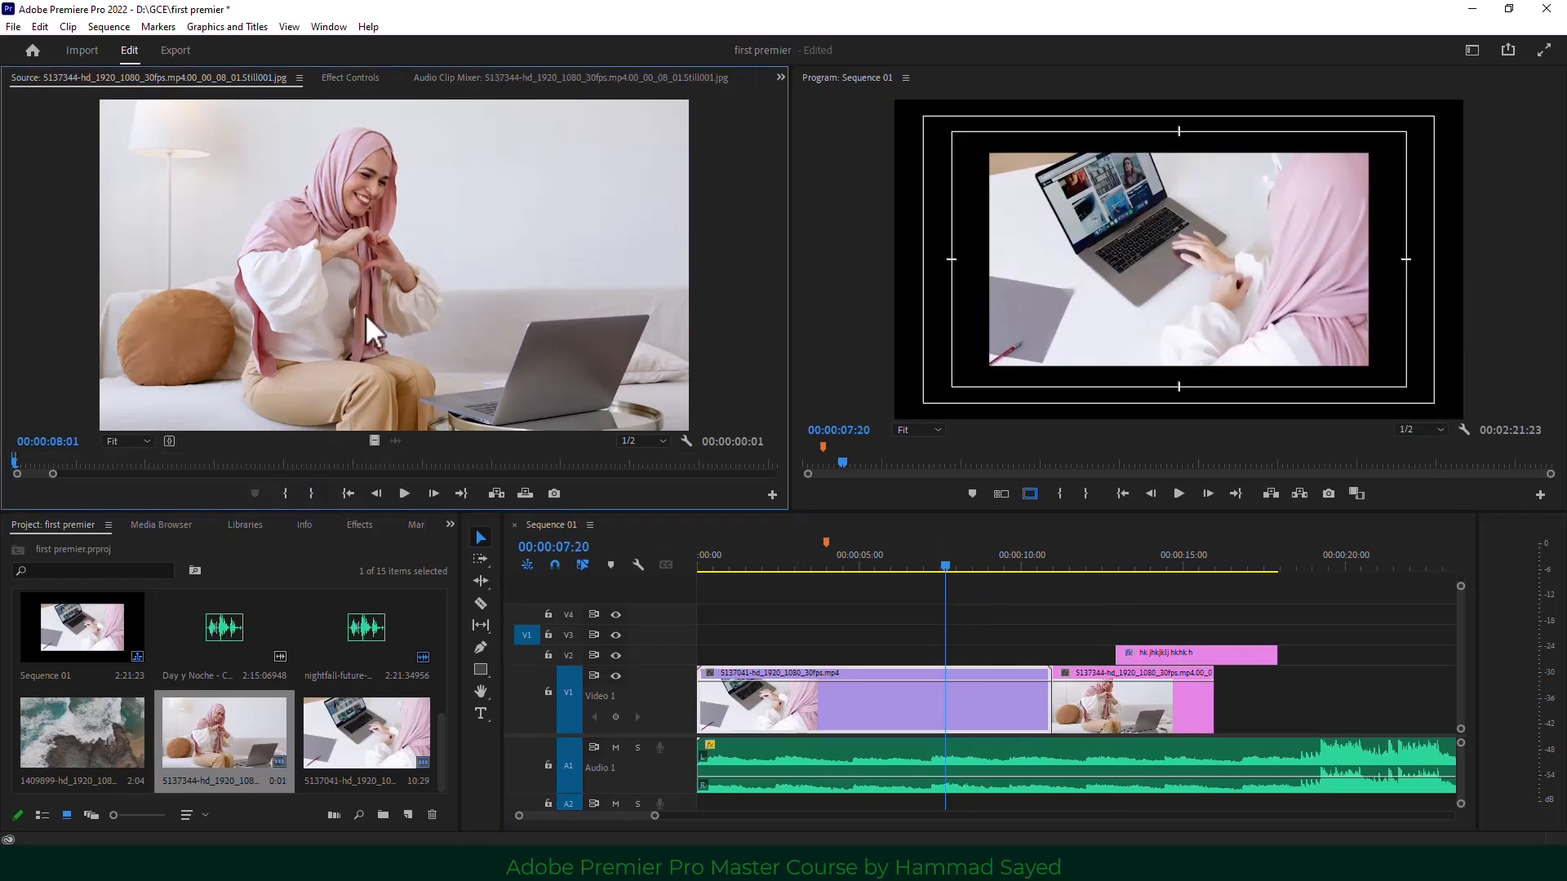
pyautogui.click(1142, 562)
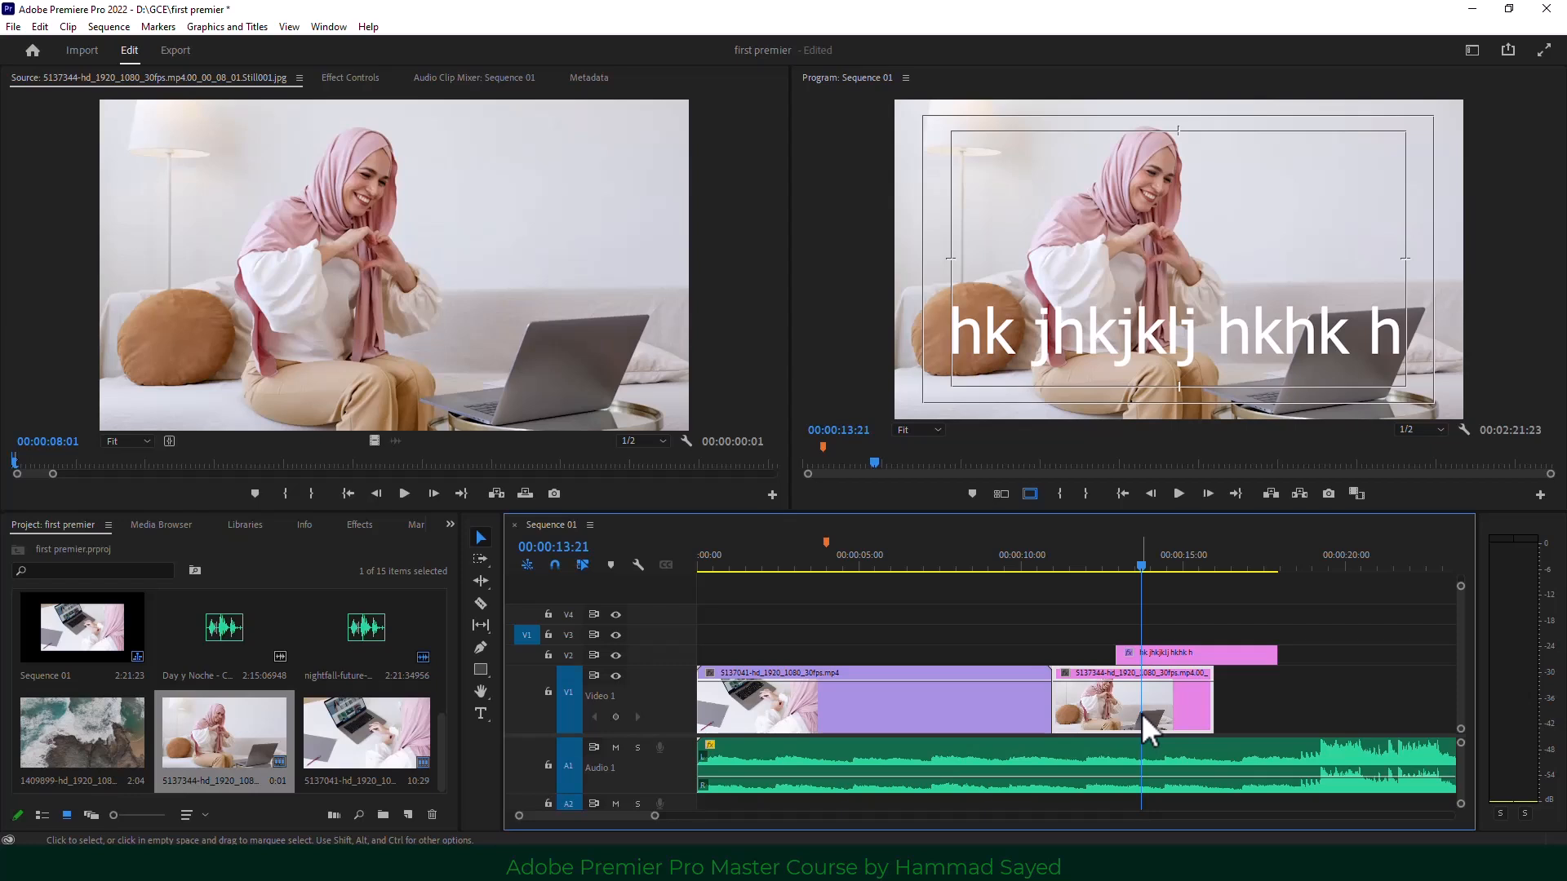
pyautogui.click(1061, 493)
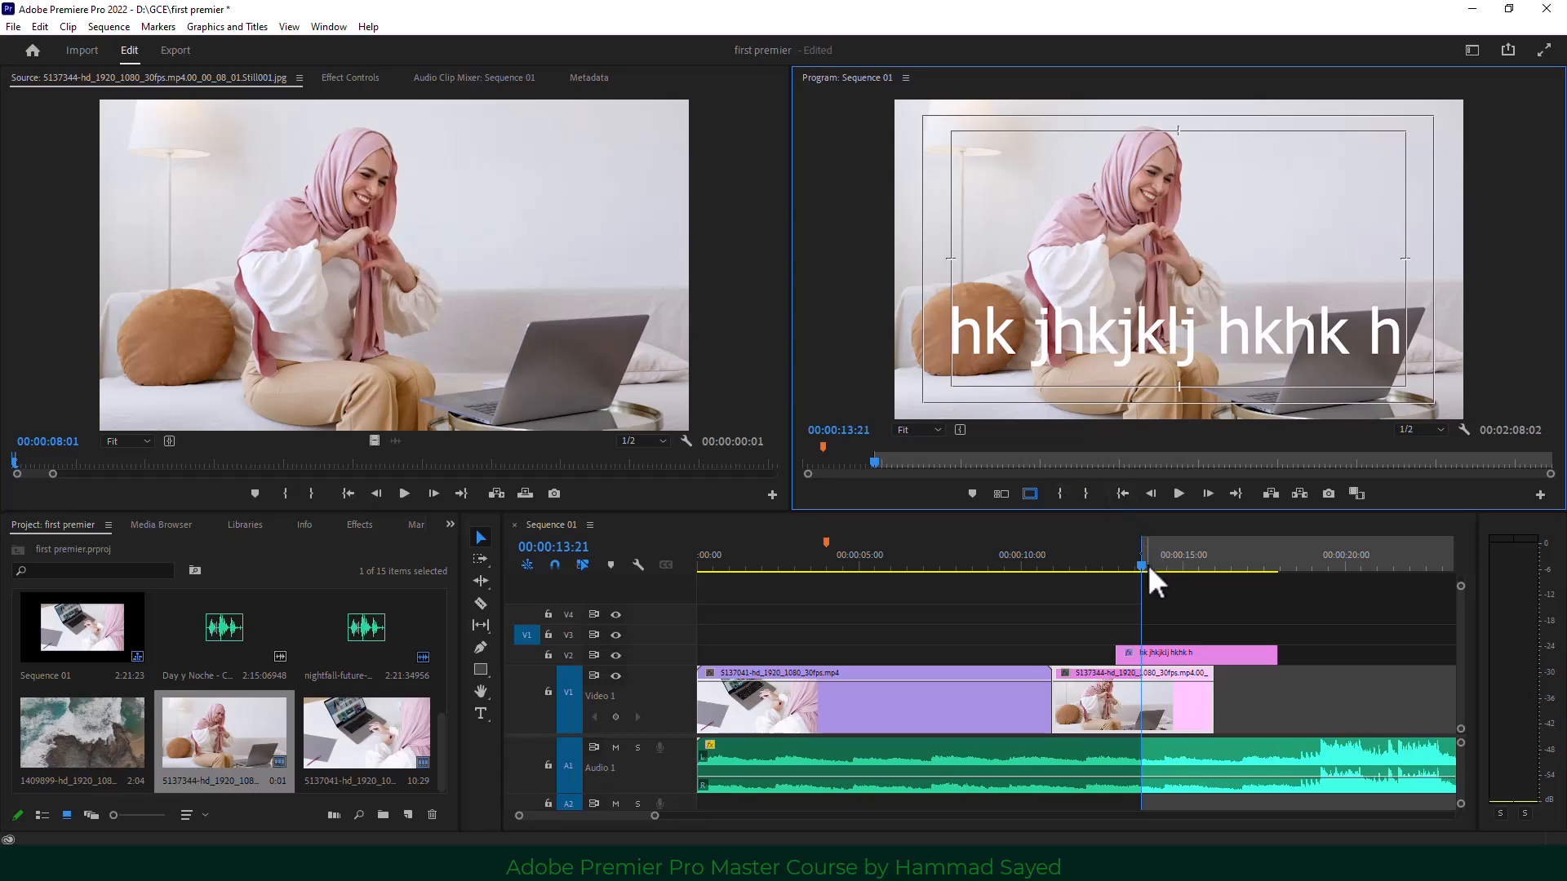
# Set an Out point at 15:08, extract the marked range, then undo the extract.
pyautogui.press('space')
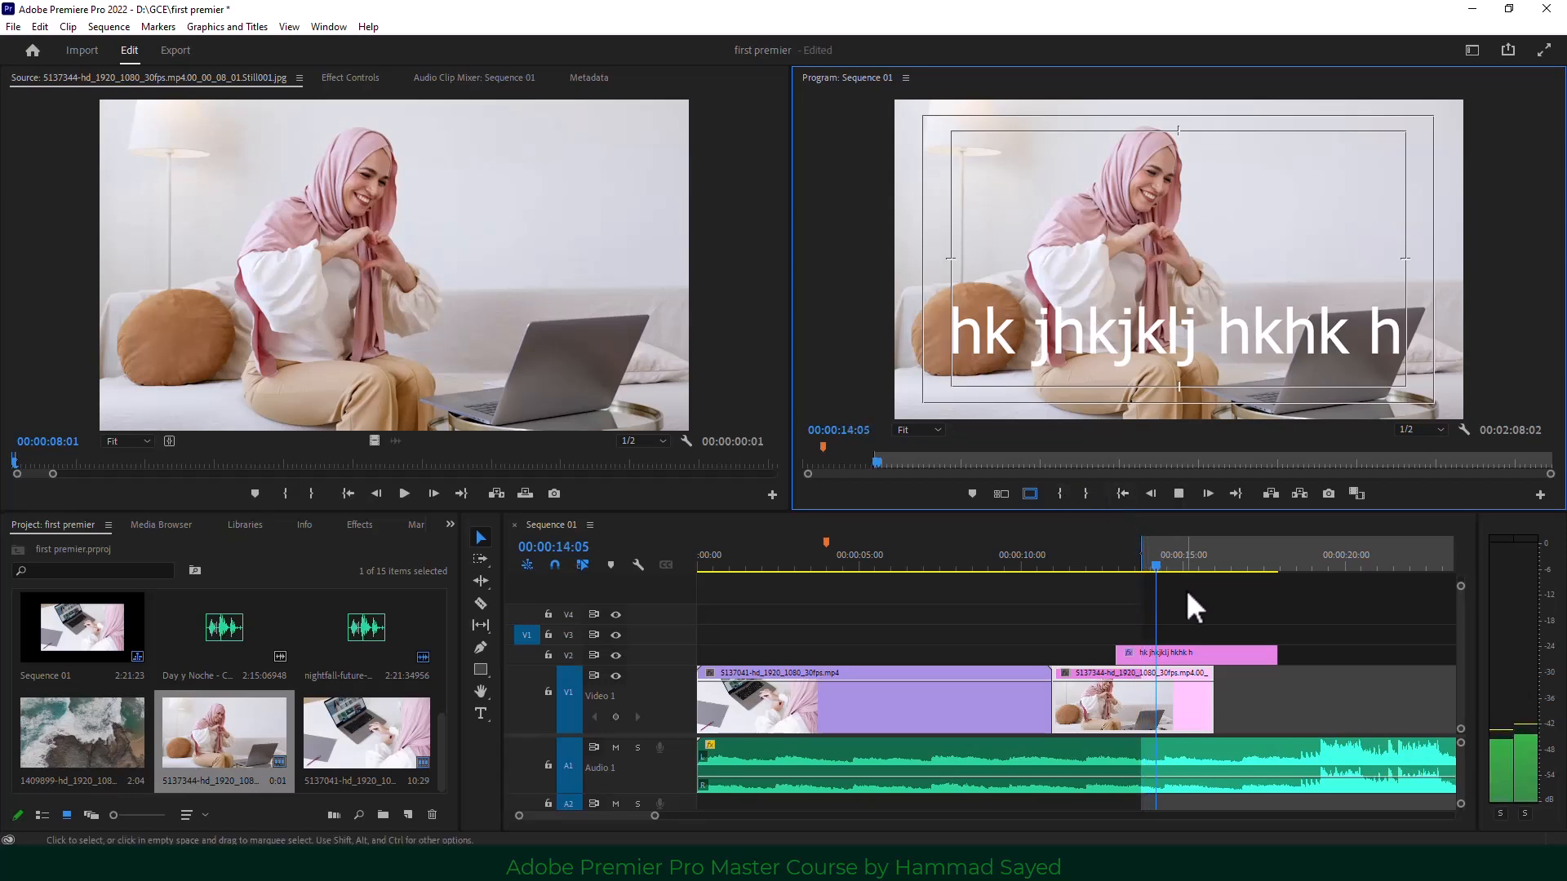
pyautogui.press('space')
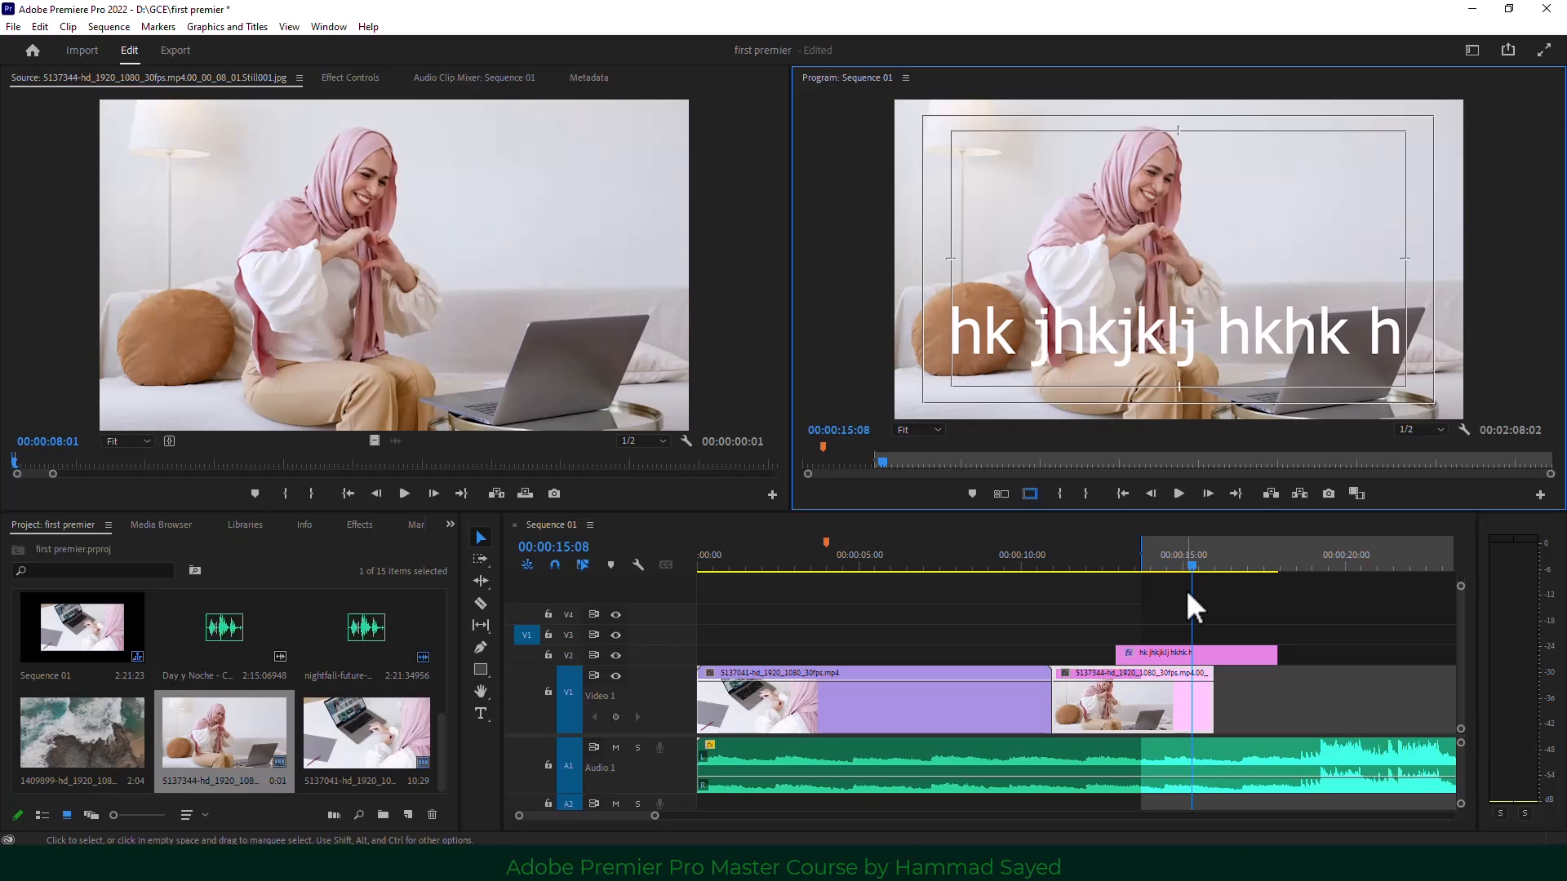
pyautogui.press('o')
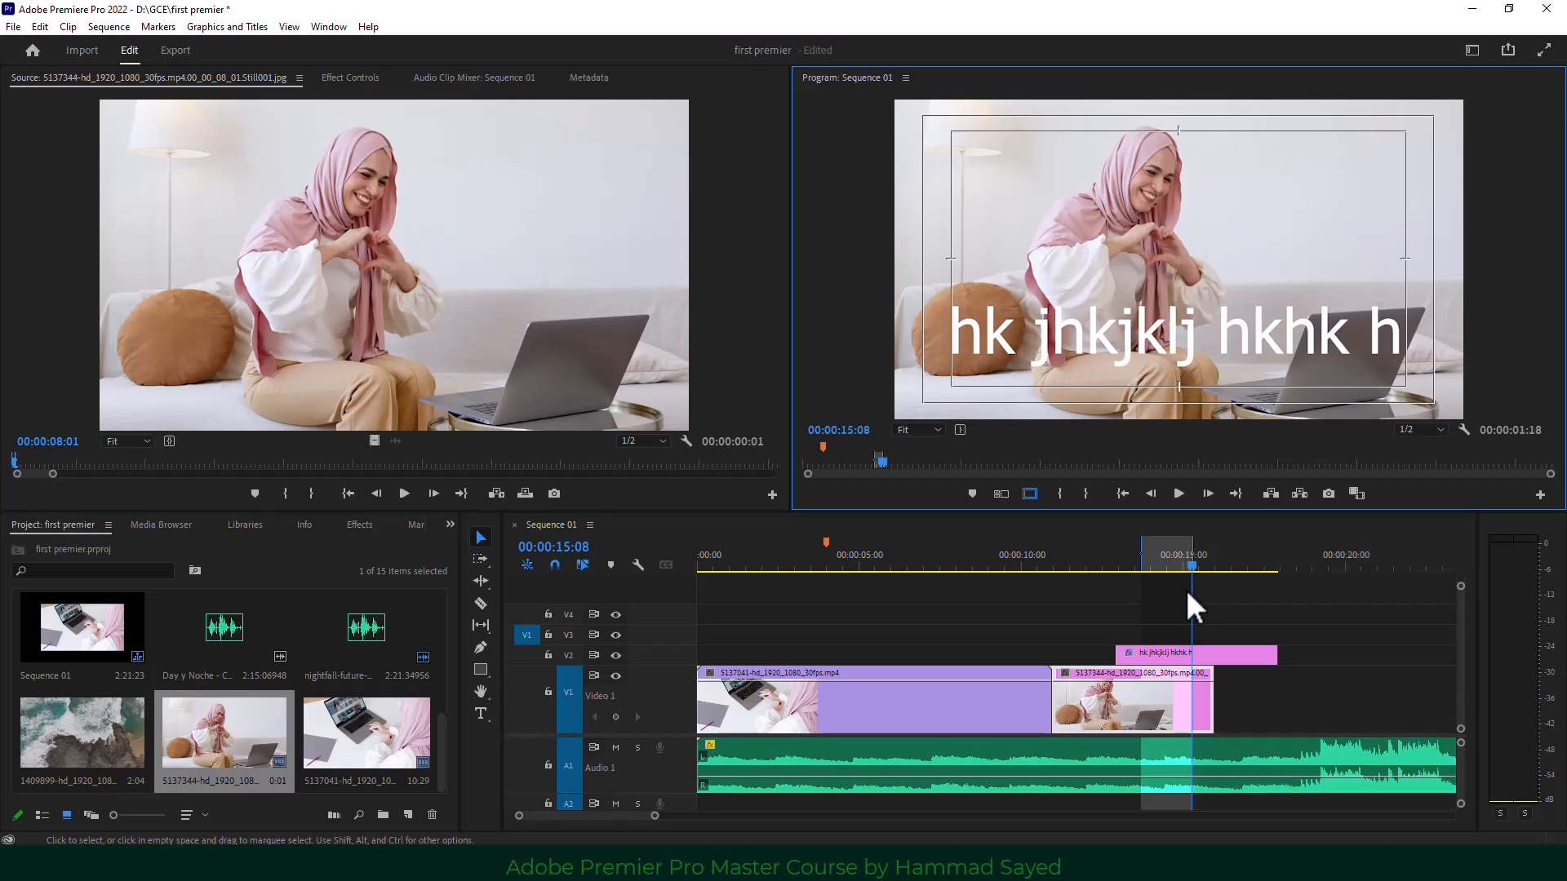
pyautogui.click(1270, 493)
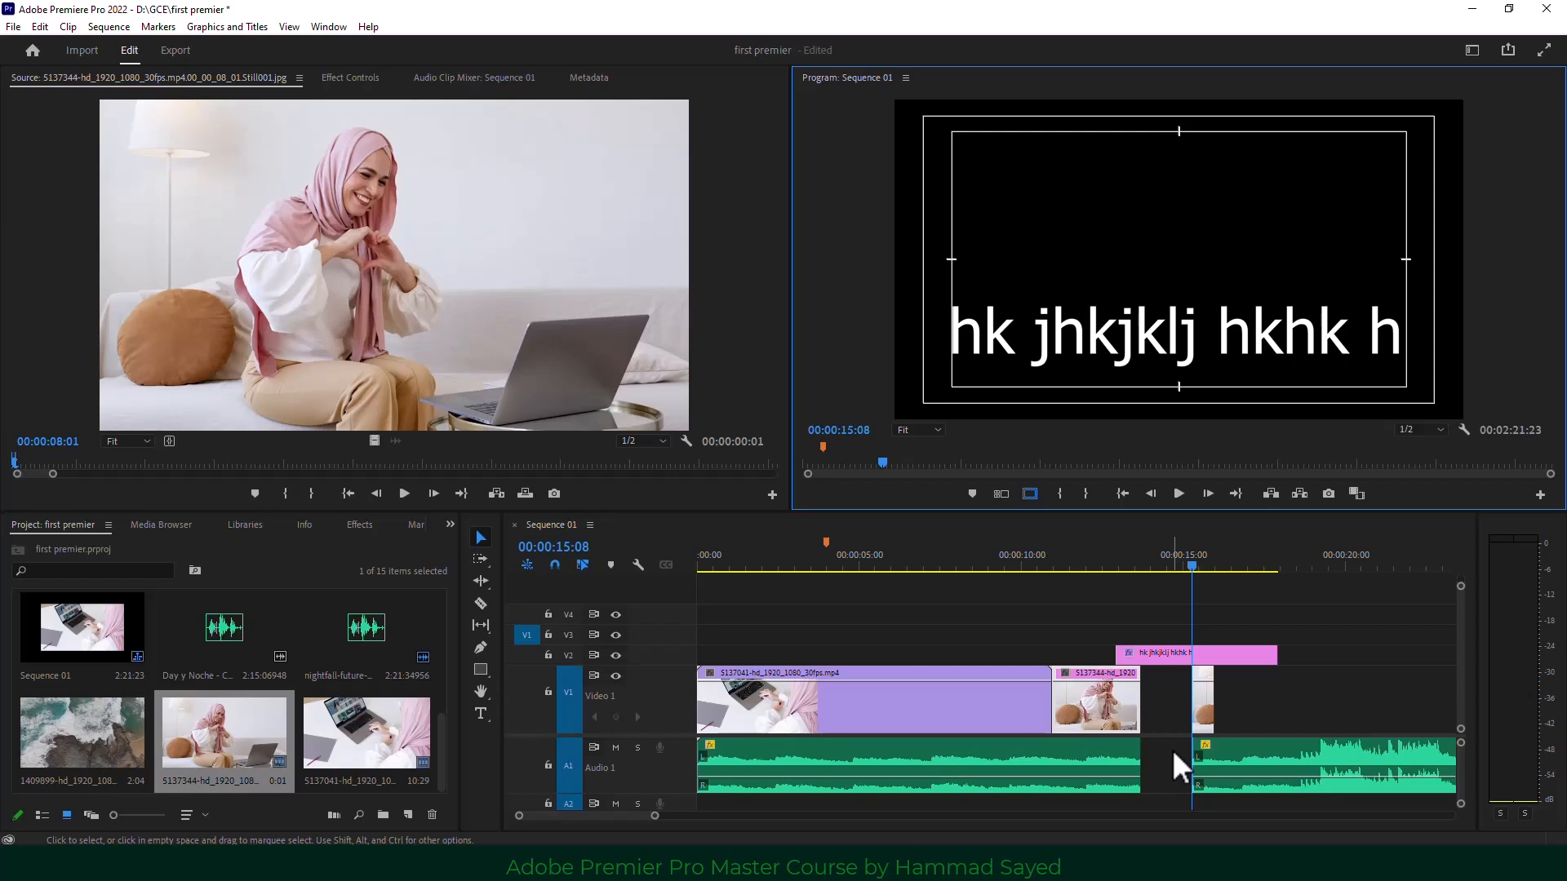
pyautogui.hotkey('ctrl', 'z')
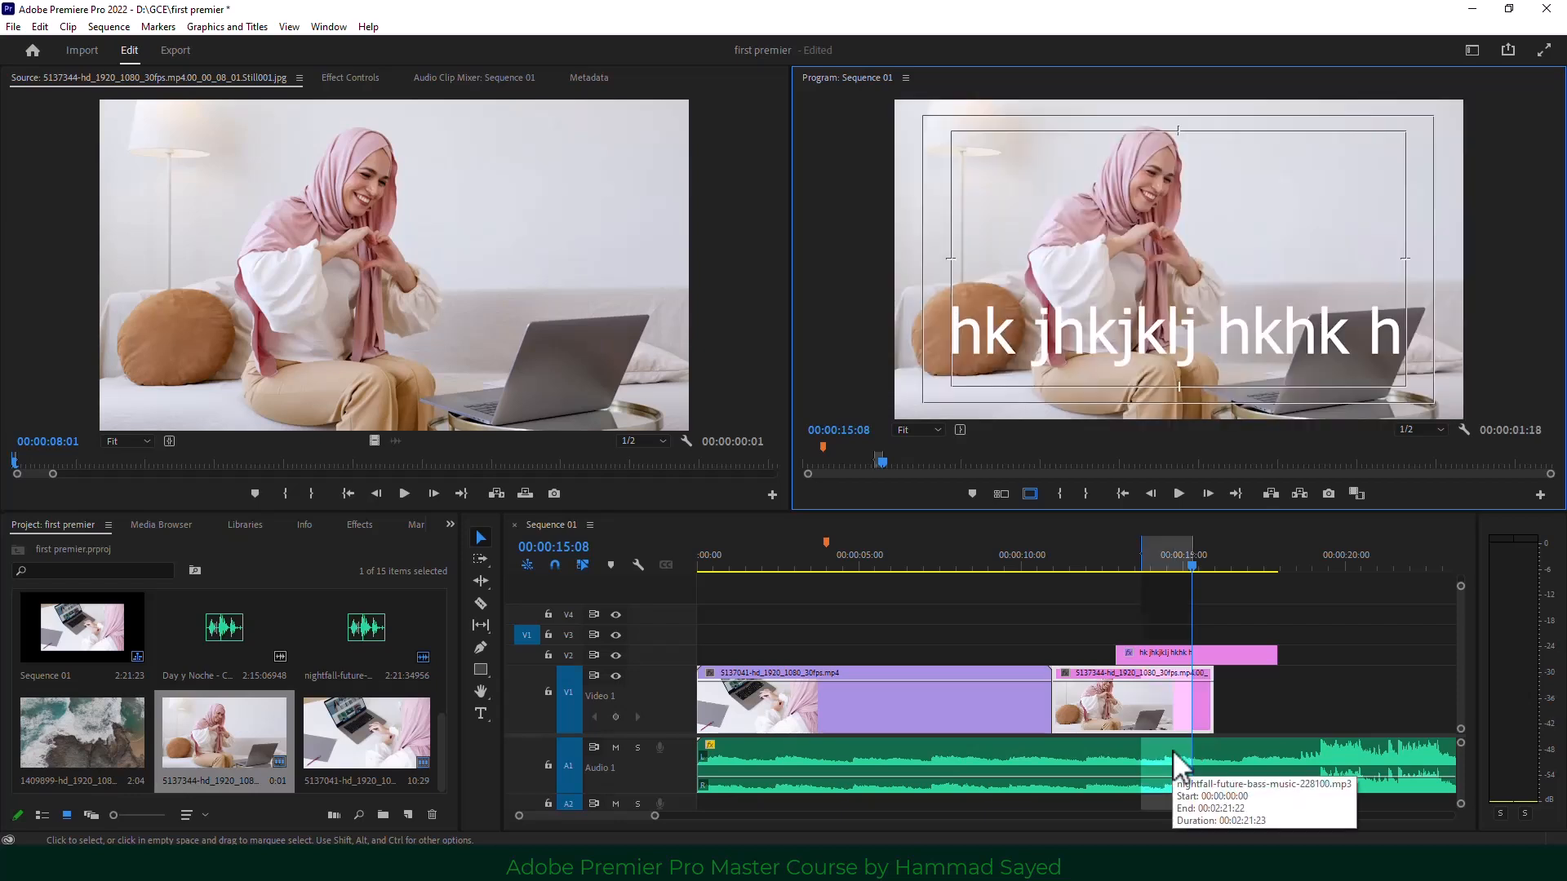
# Delete the pink title clip on V2 and set a new Out point at 00:00:04:09.
pyautogui.click(787, 563)
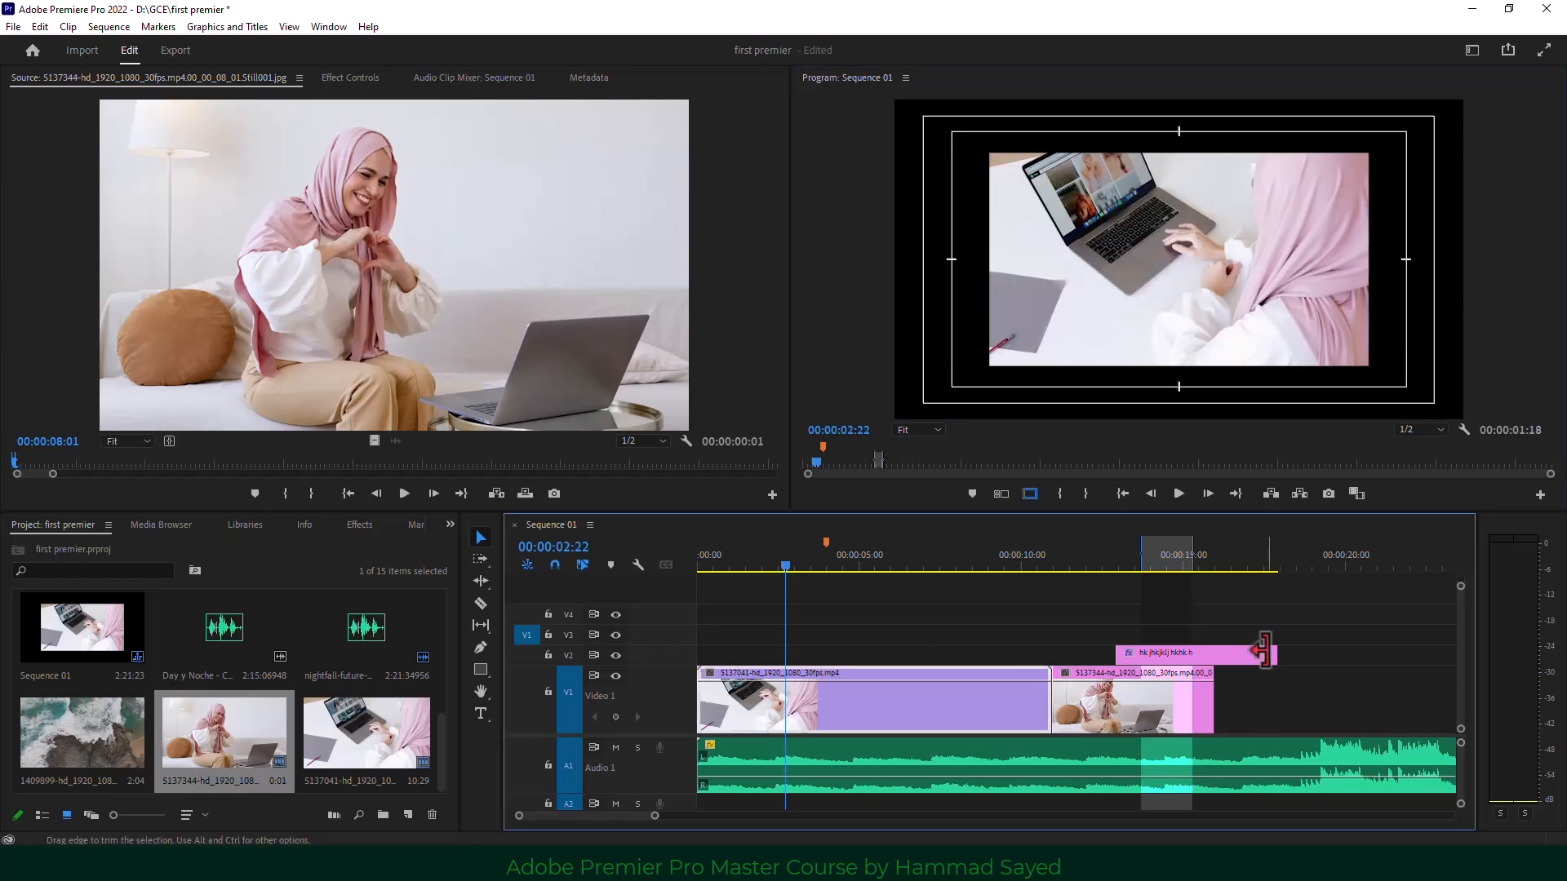
pyautogui.press('Delete')
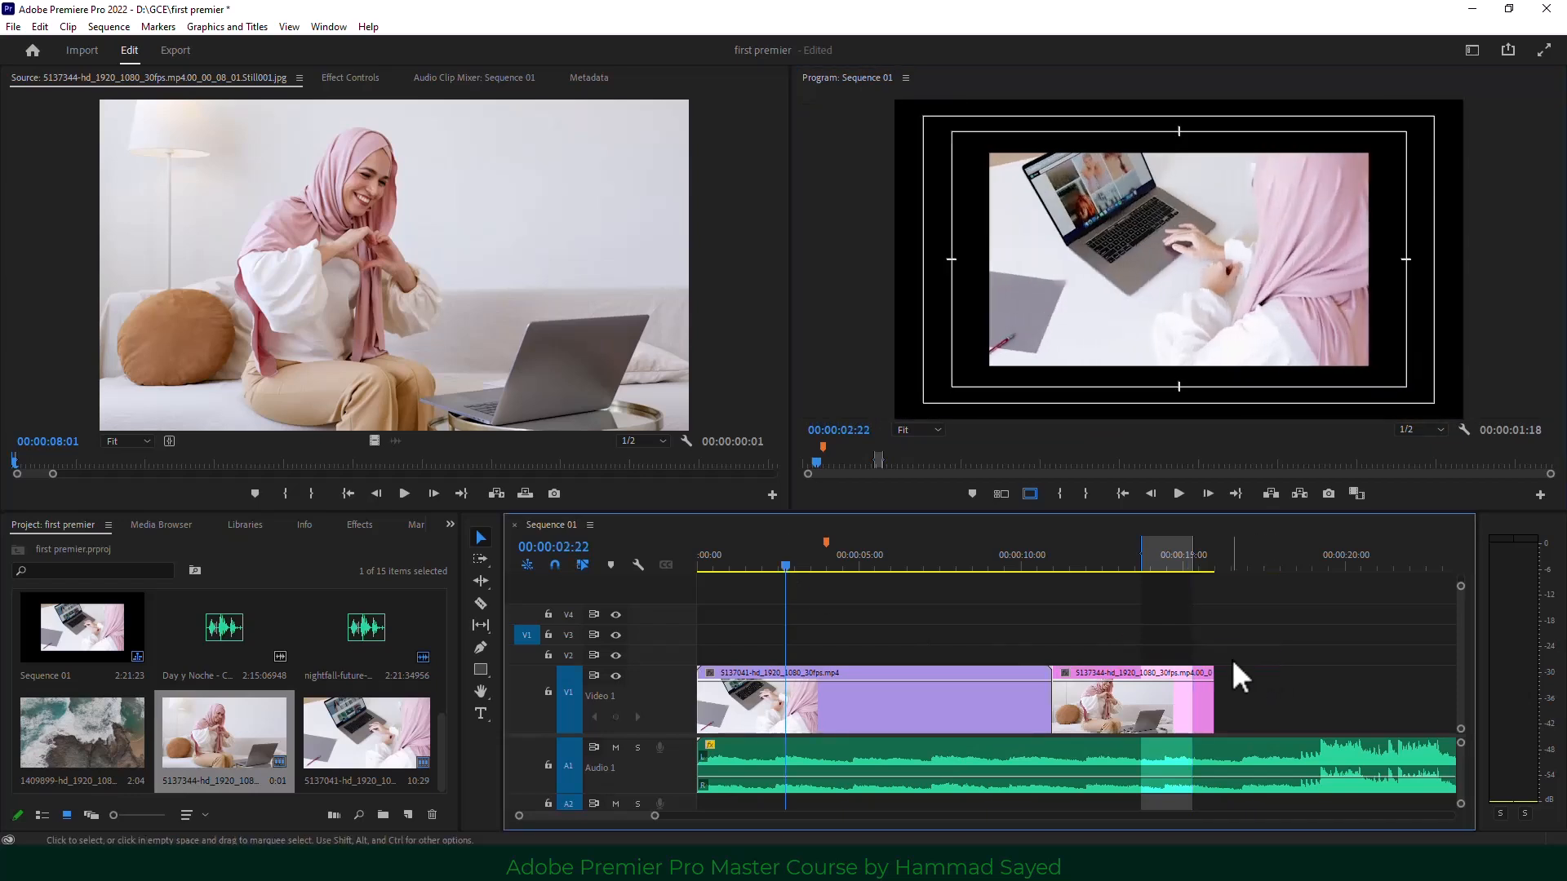
pyautogui.click(732, 563)
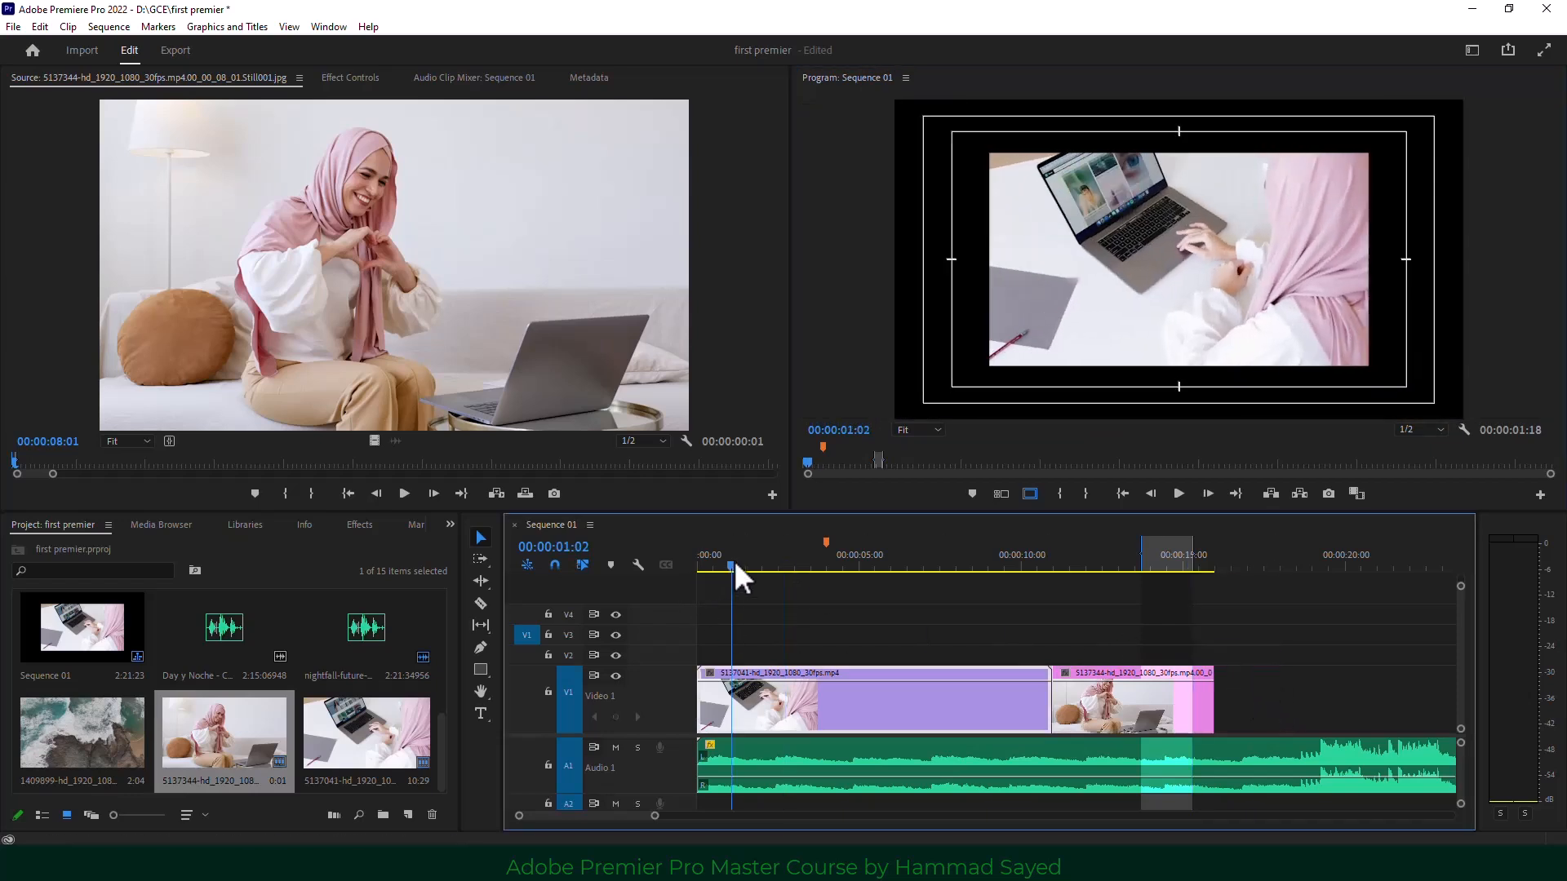
pyautogui.press('space')
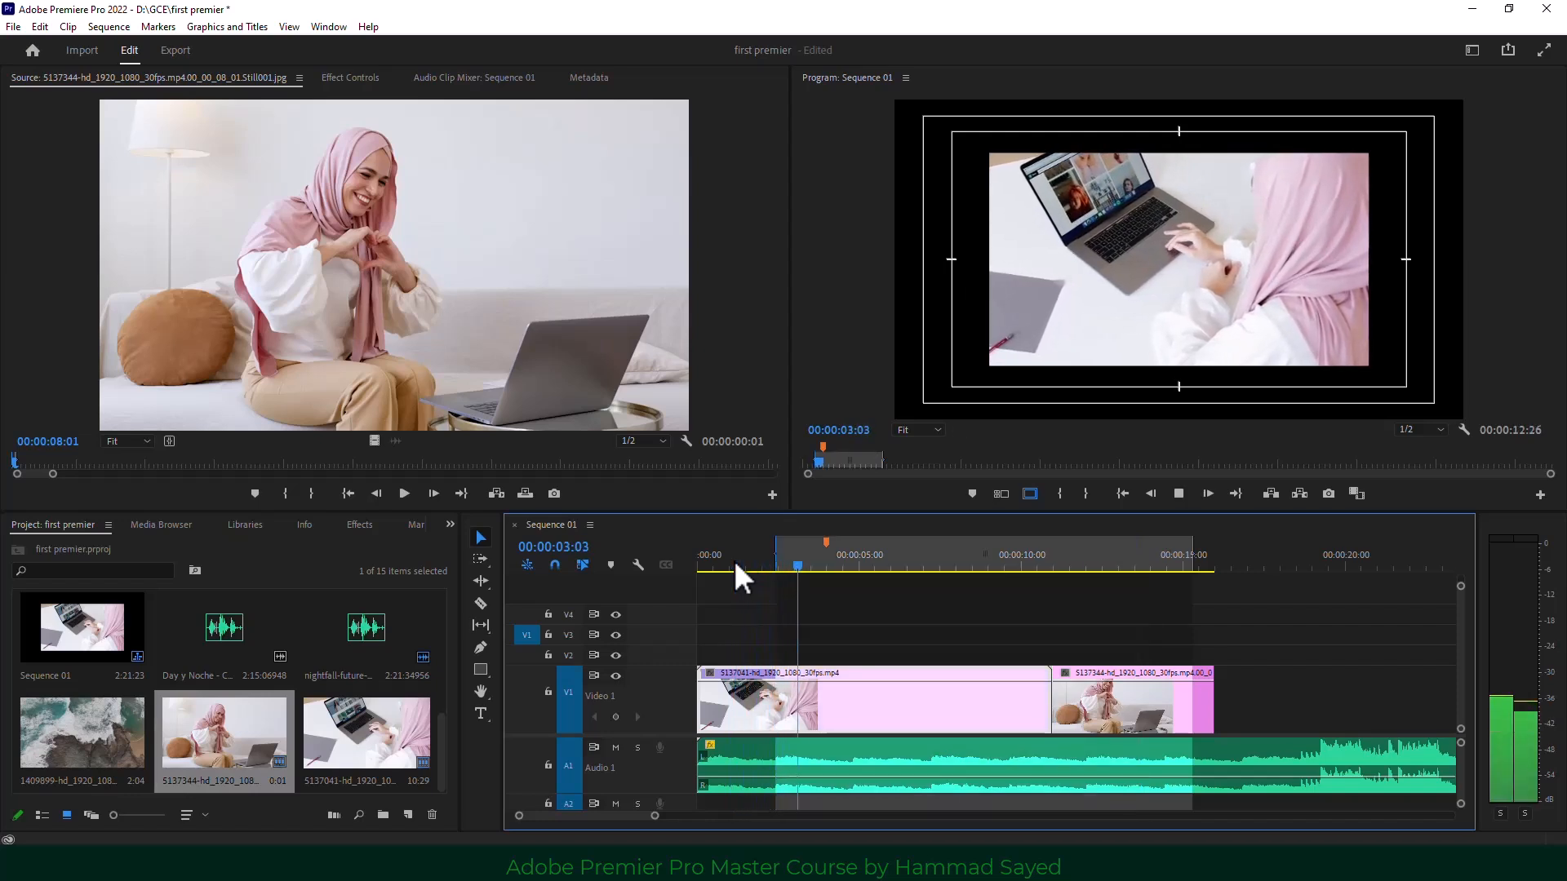
pyautogui.press('space')
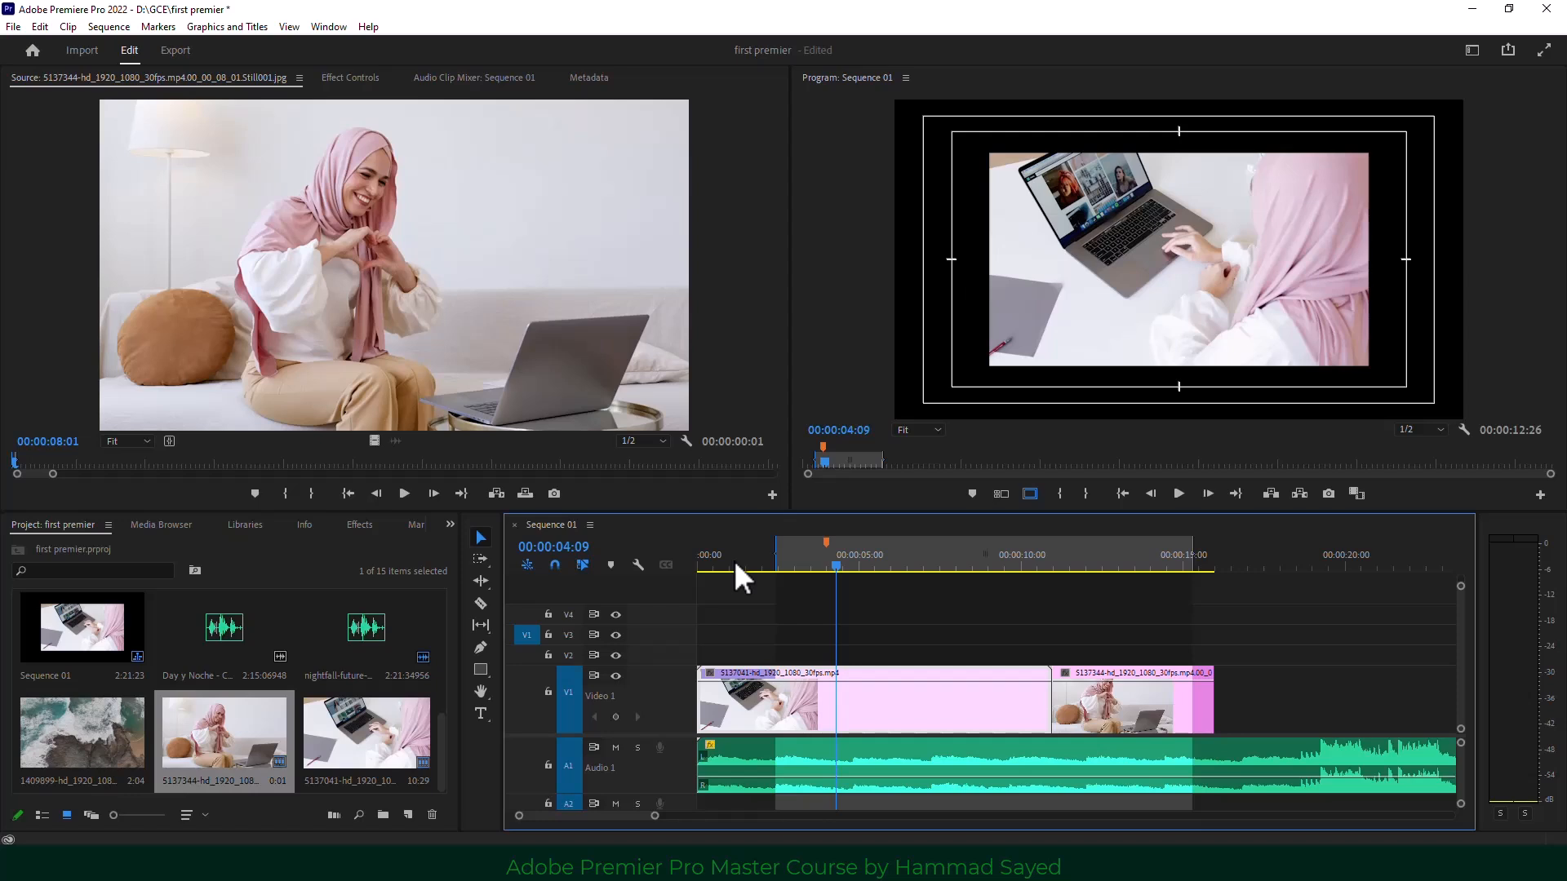
pyautogui.press('o')
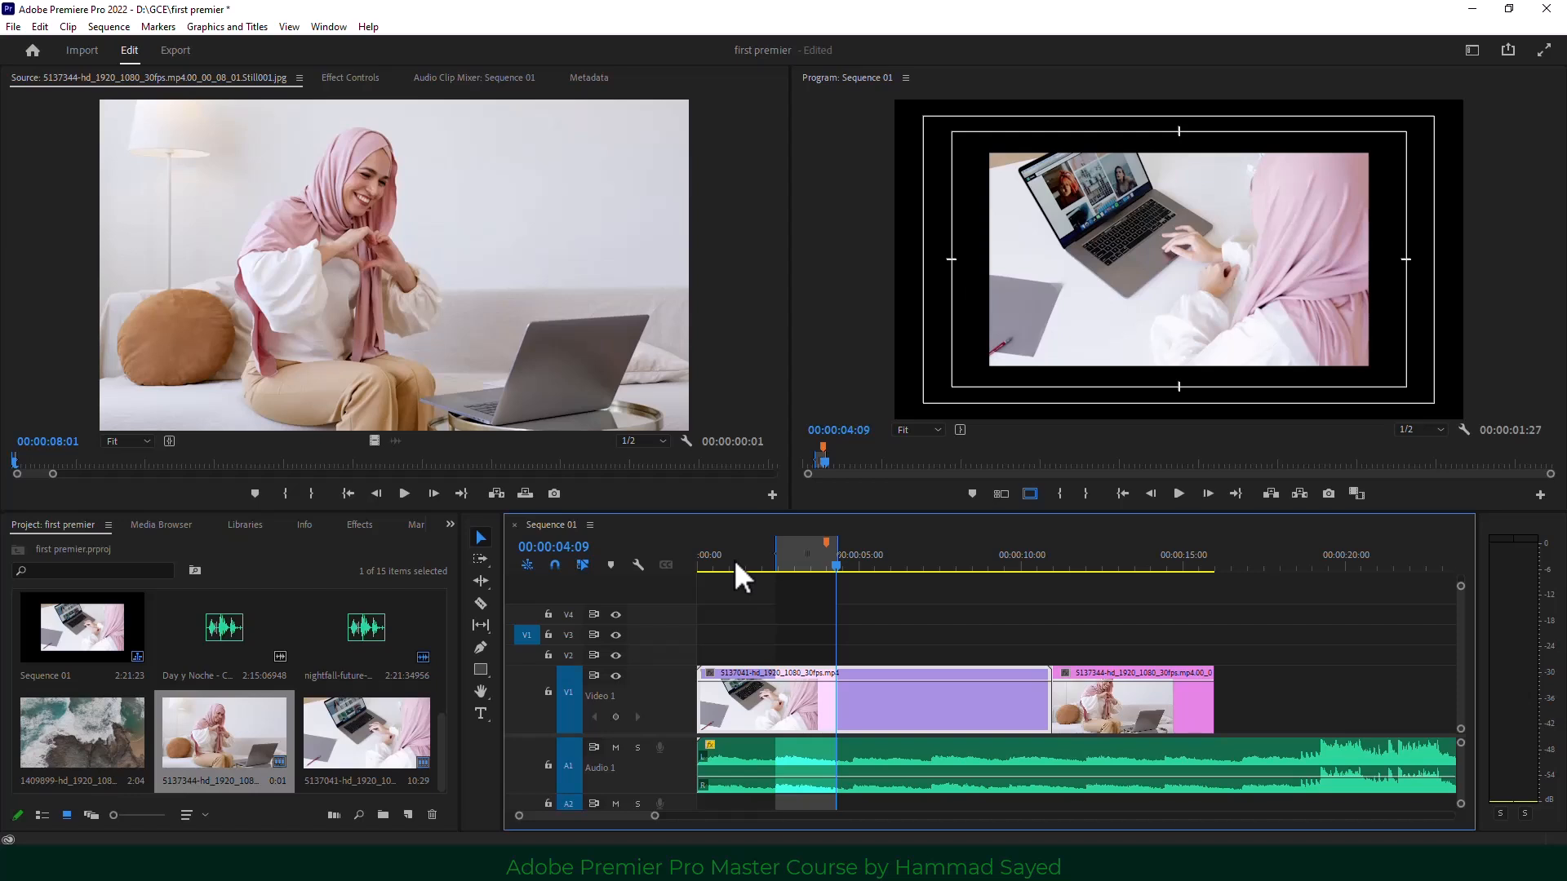
# Try Lift and then Extract on the marked range, undoing each one.
pyautogui.press(';')
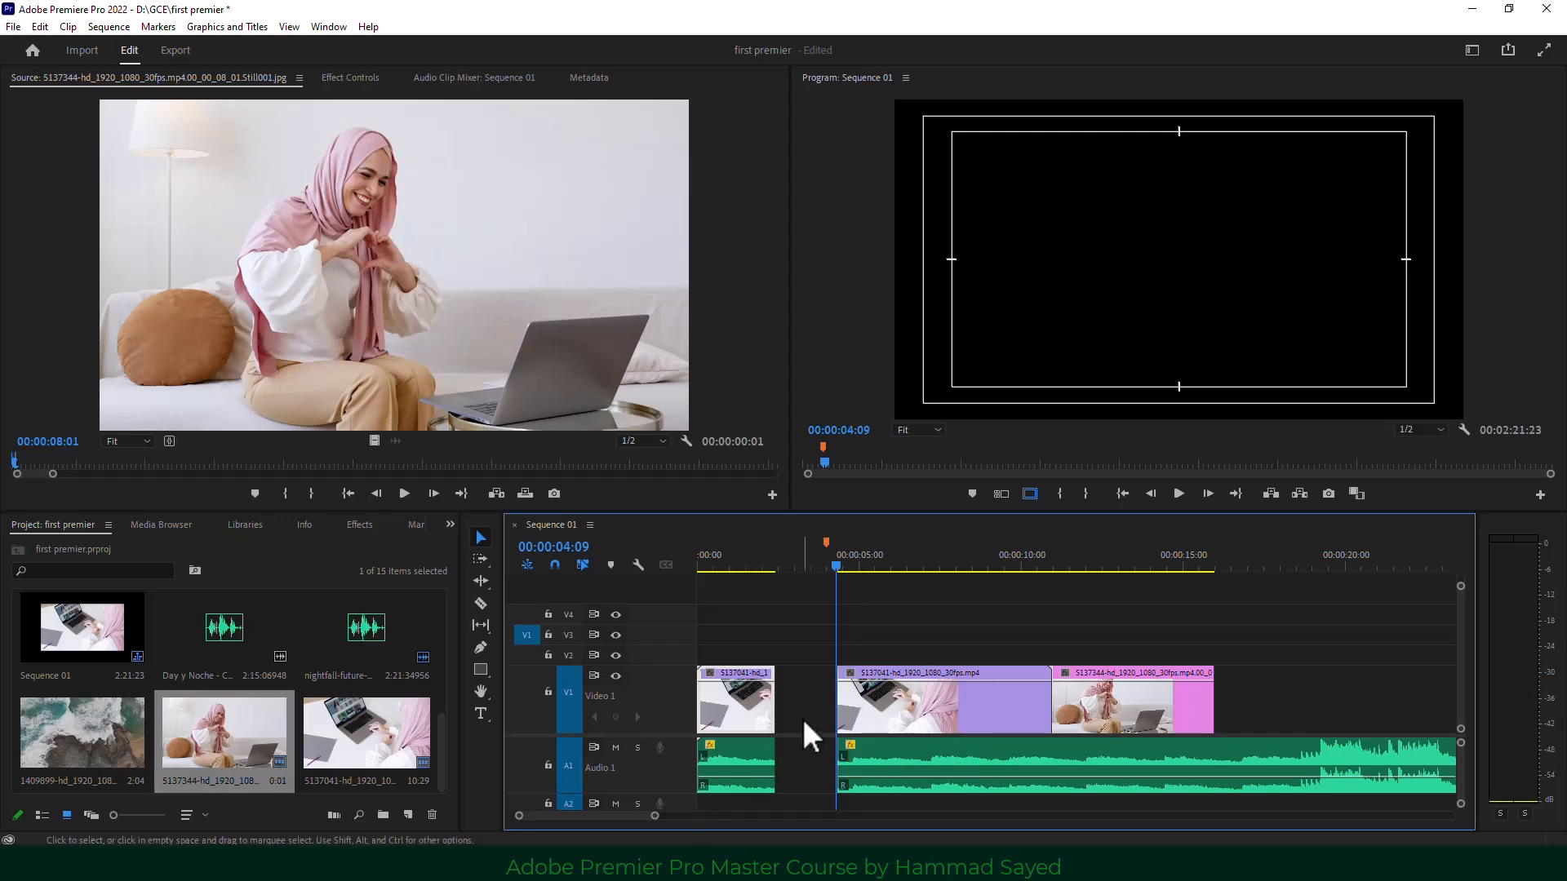
pyautogui.hotkey('ctrl', 'z')
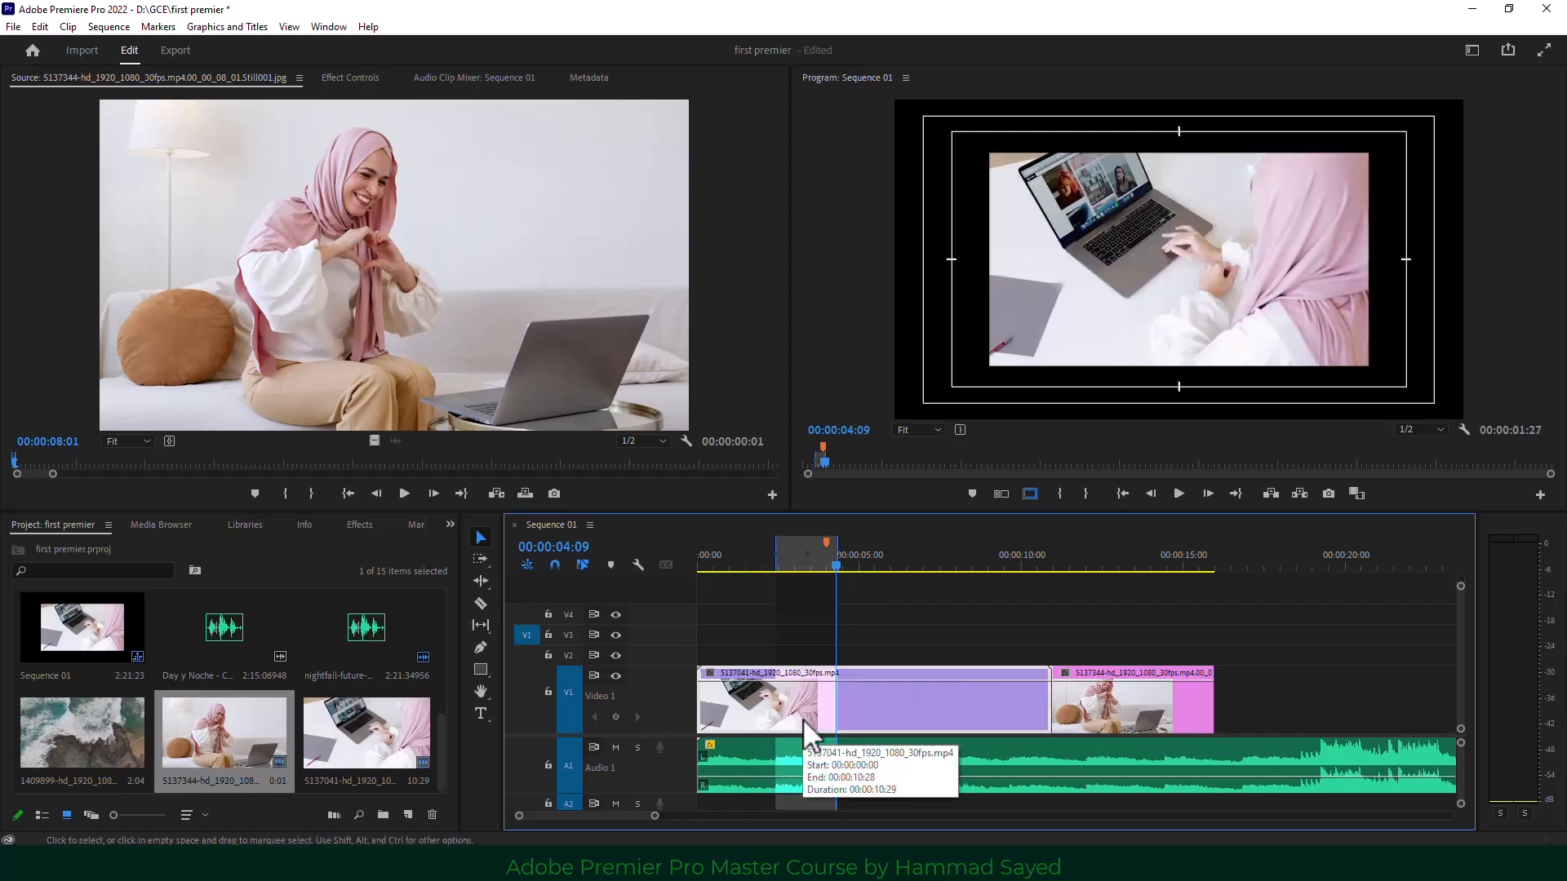
pyautogui.click(1297, 492)
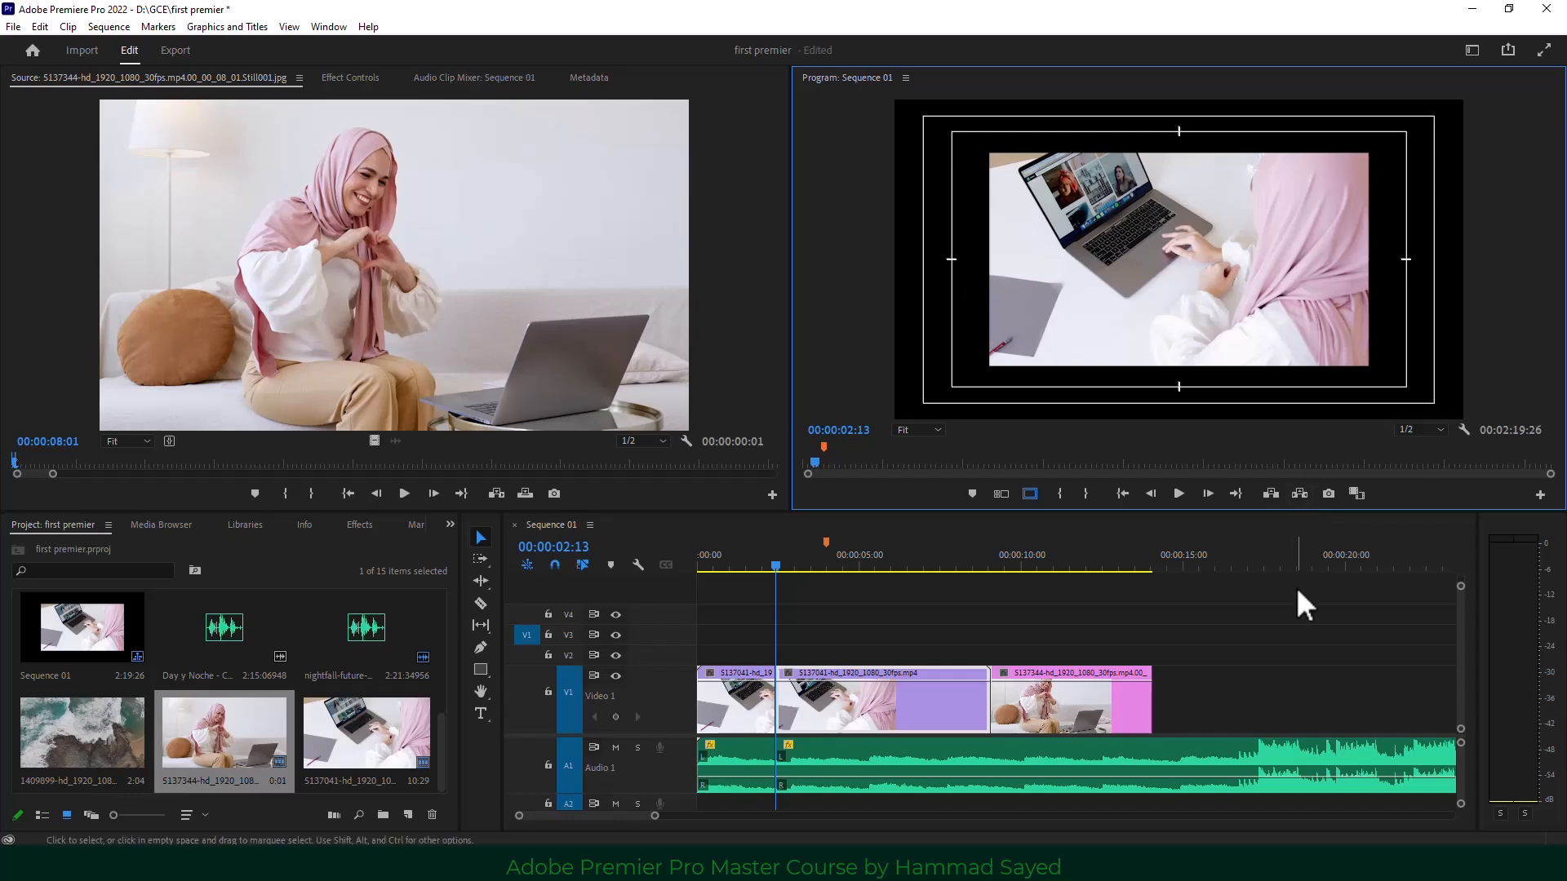
pyautogui.hotkey('ctrl', 'z')
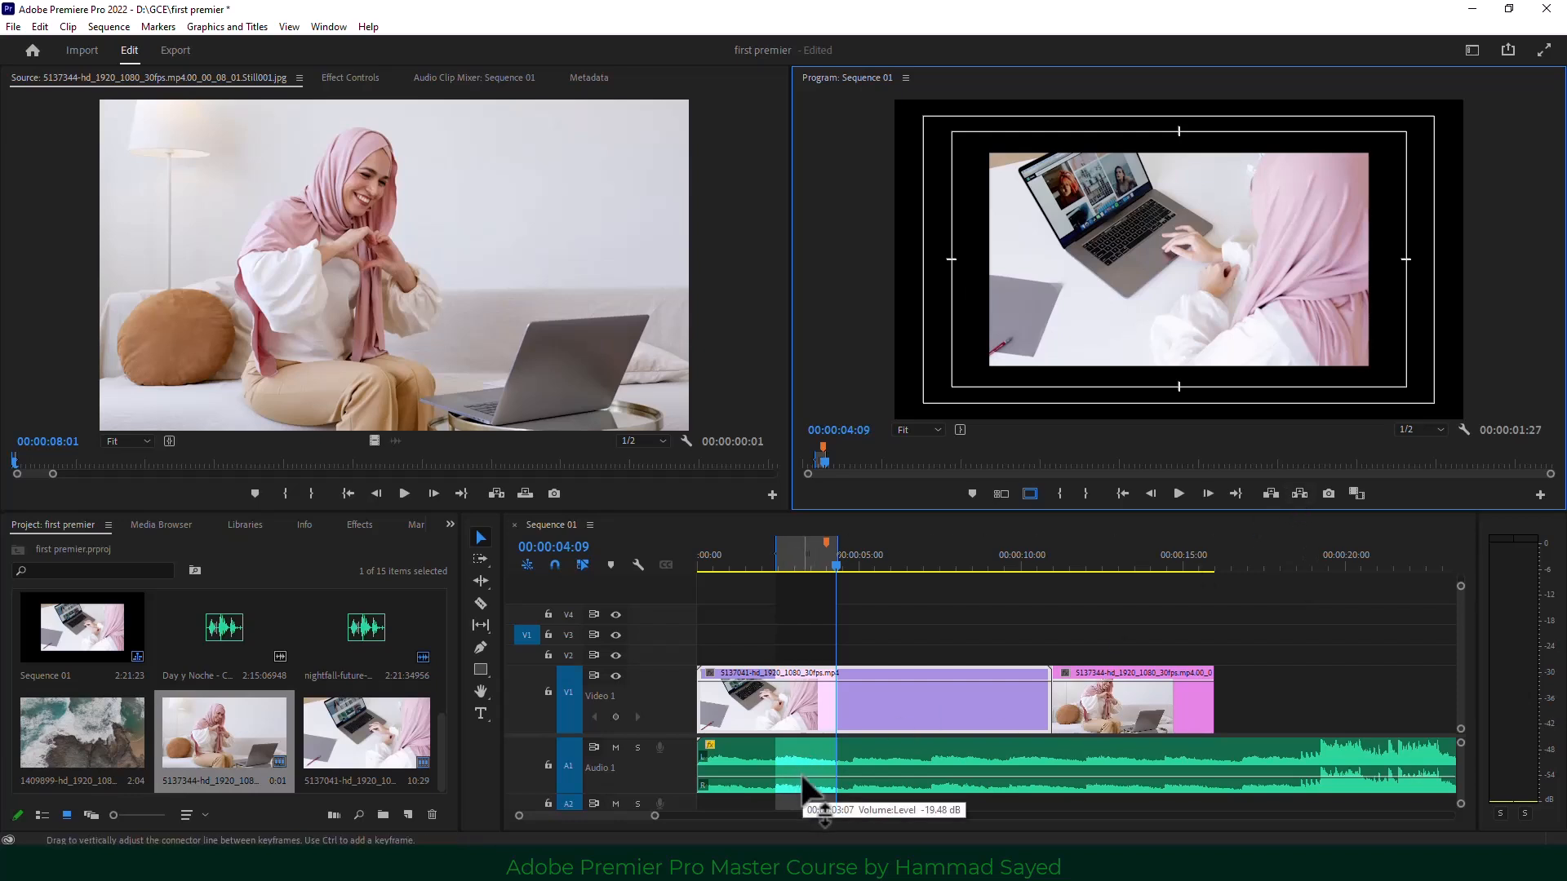
# Lock audio track A1 and lift the marked range from V1 only.
pyautogui.click(937, 820)
pyautogui.click(928, 790)
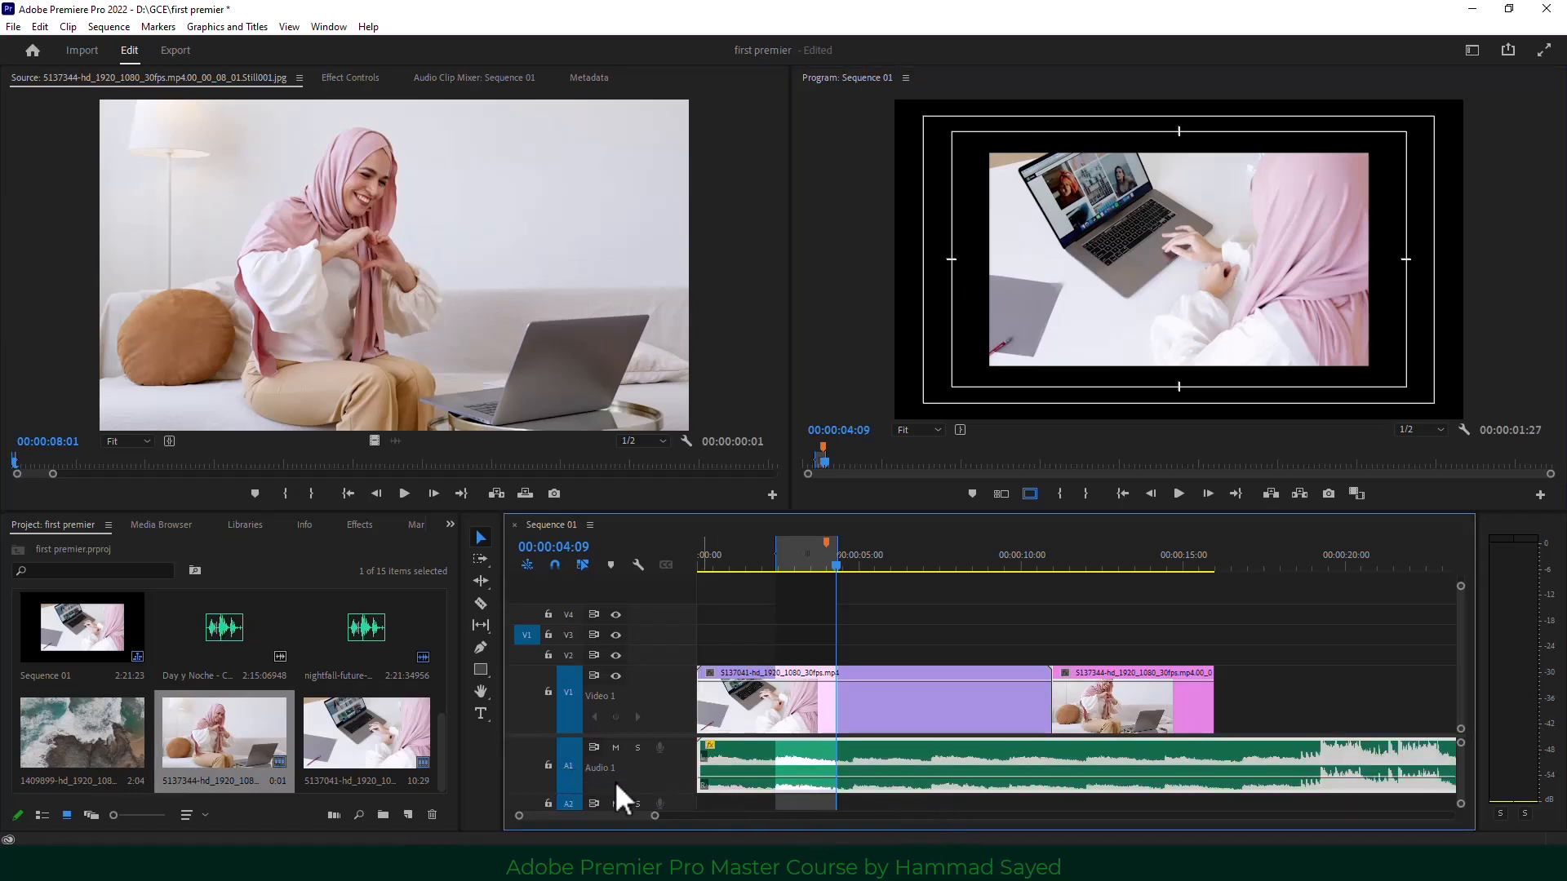
pyautogui.click(548, 764)
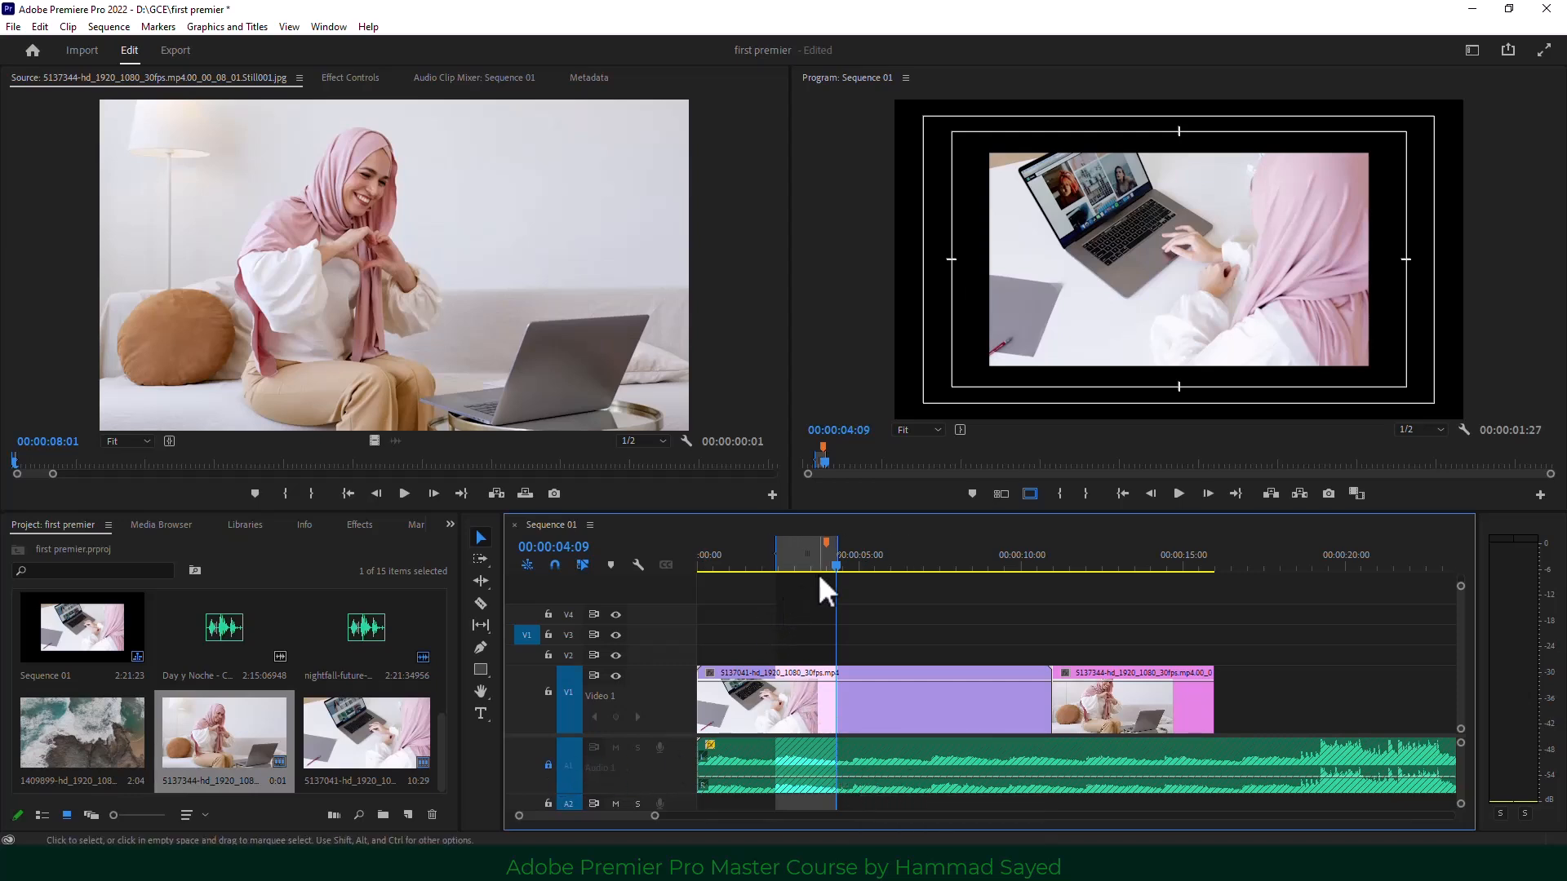
pyautogui.click(1274, 496)
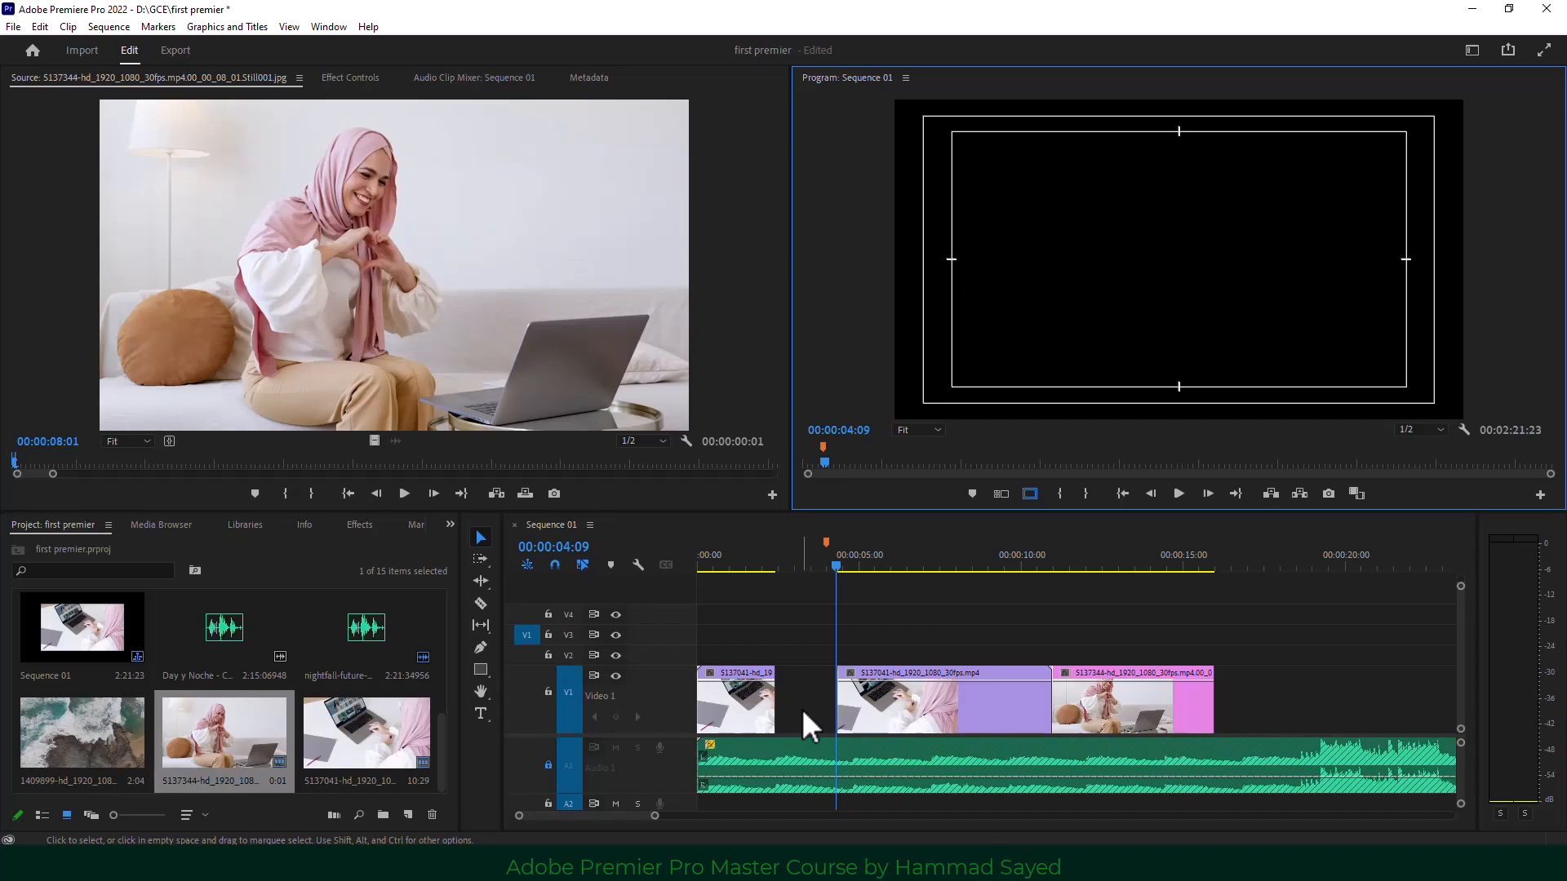
# Mark 5:02–7:02, lift and undo it, then extract the range so later clips close up.
pyautogui.press('space')
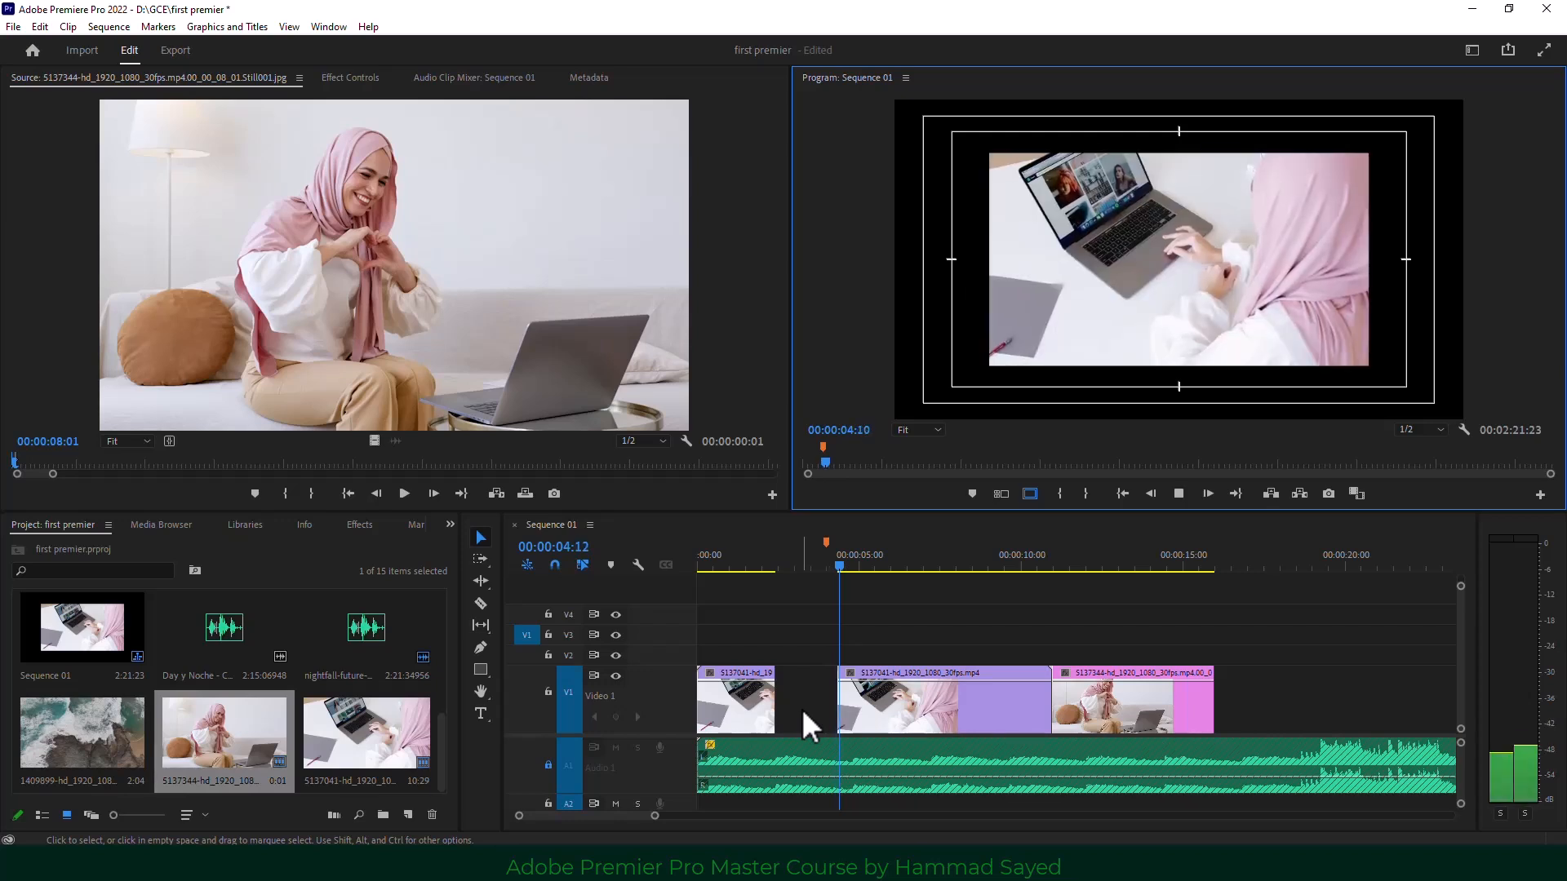
pyautogui.press('i')
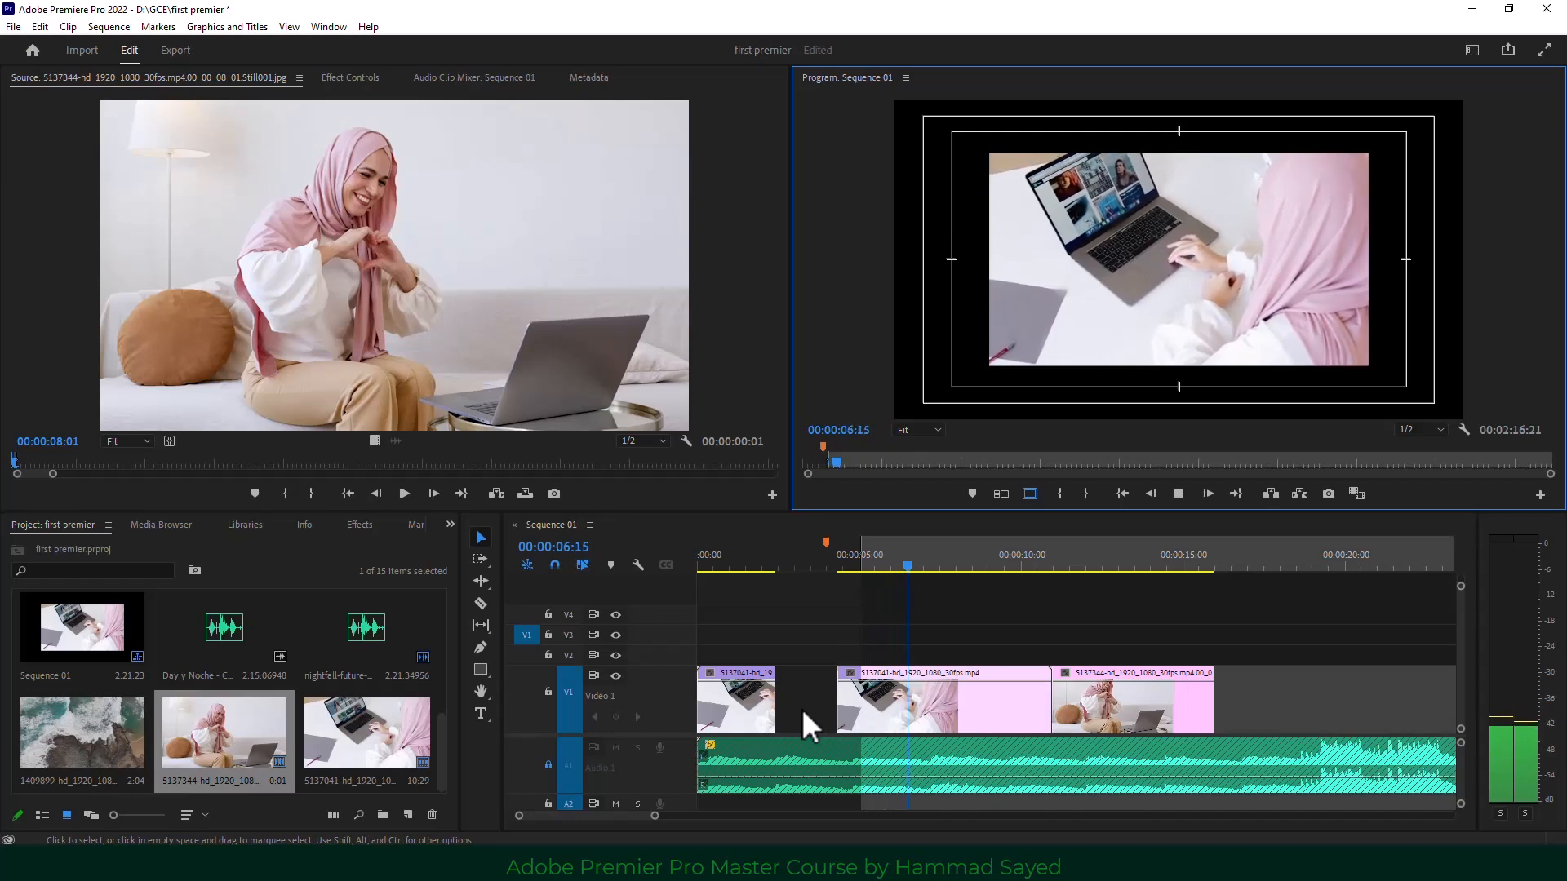
pyautogui.press('o')
pyautogui.press('space')
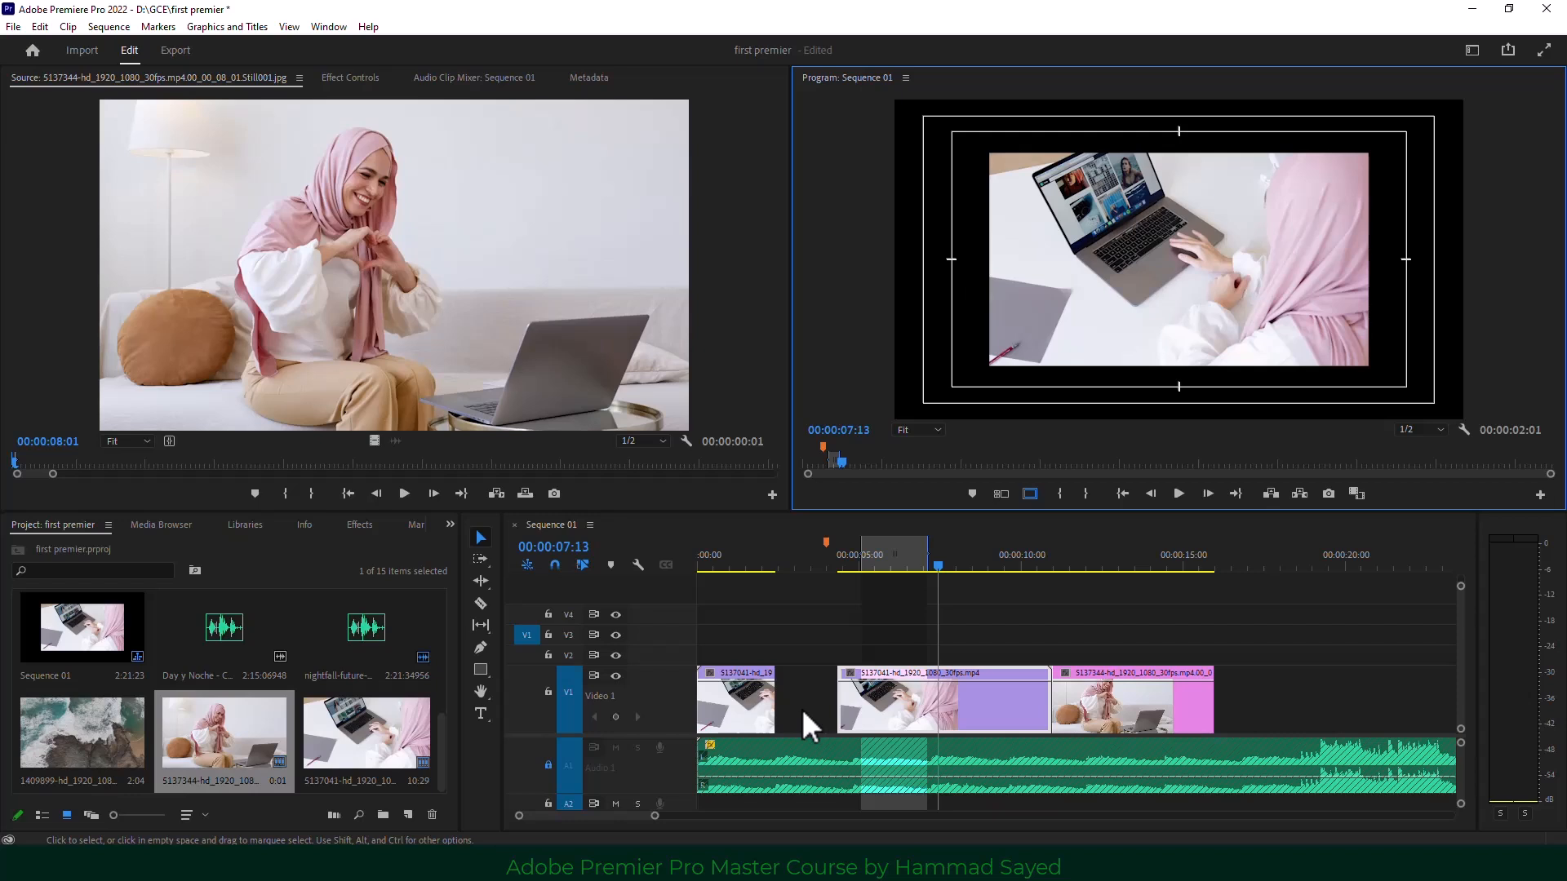
pyautogui.press(';')
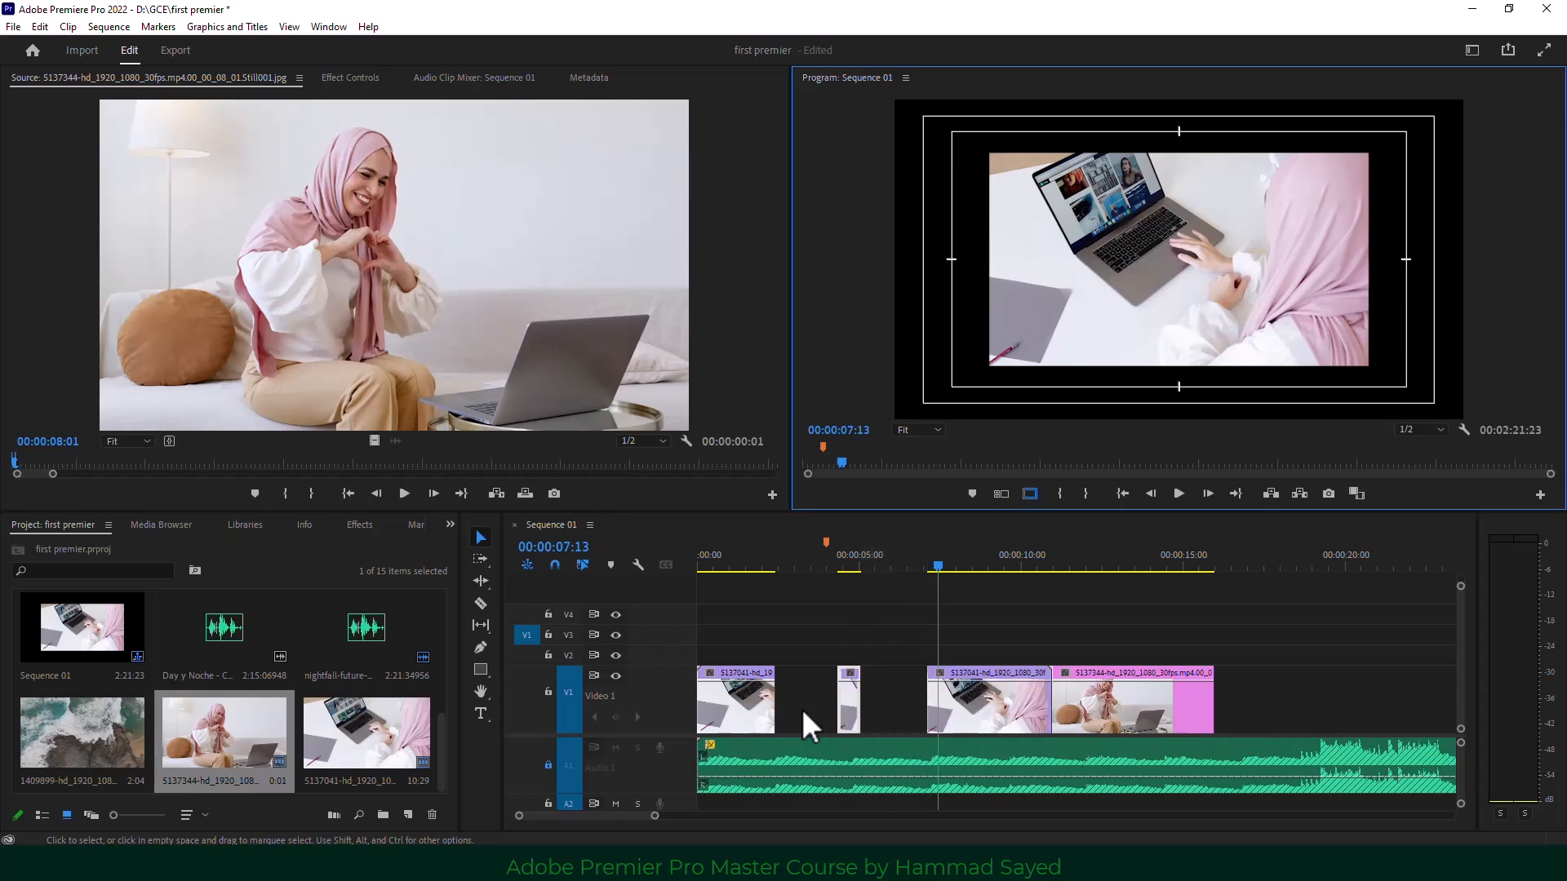
pyautogui.hotkey('ctrl', 'z')
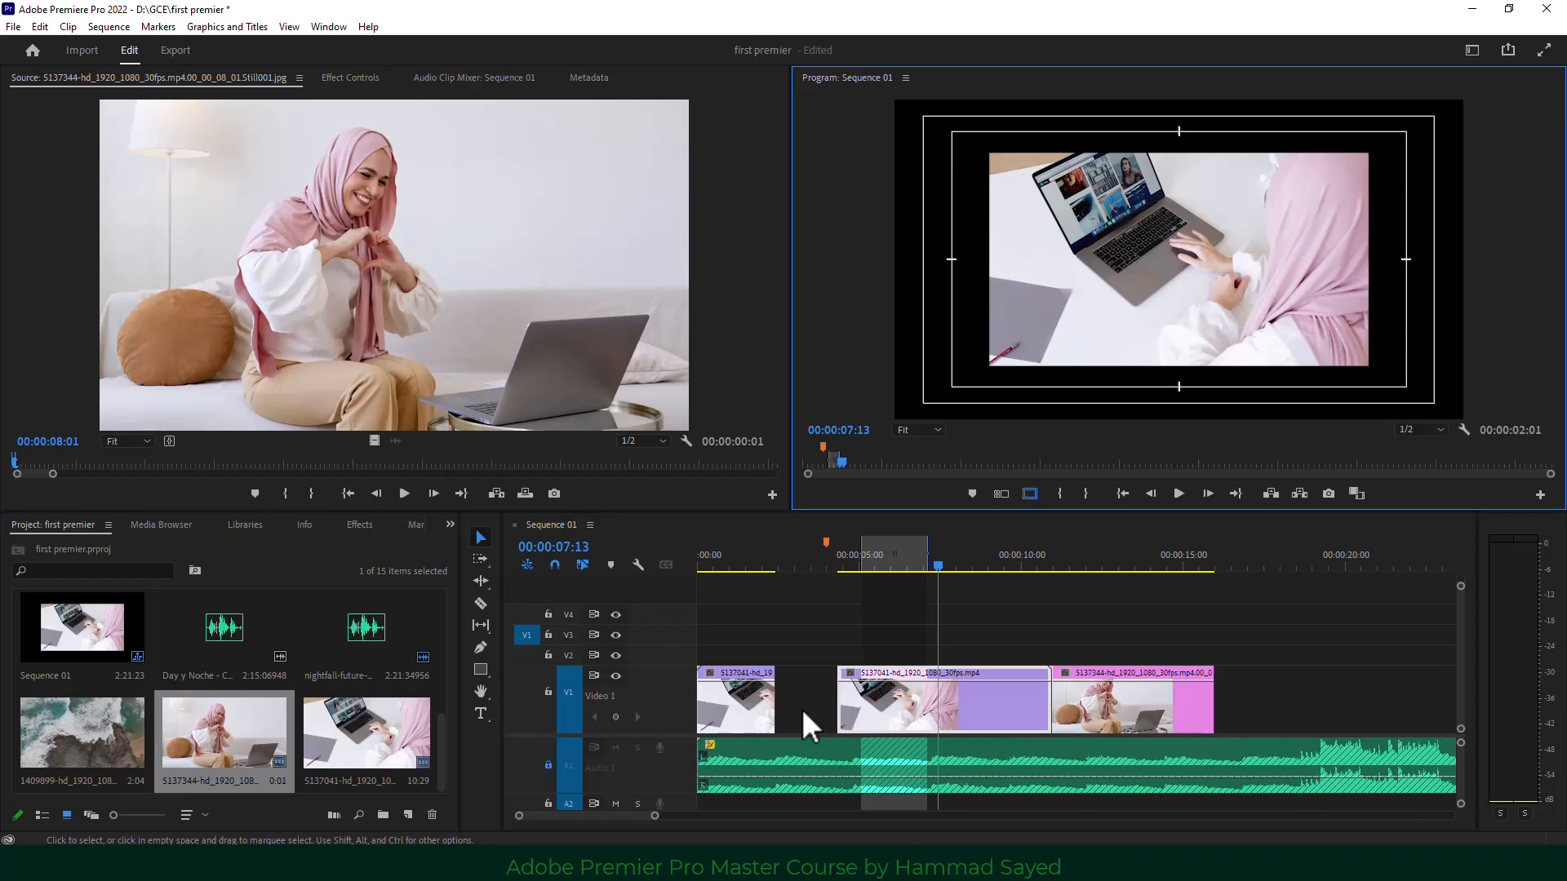
pyautogui.press("'")
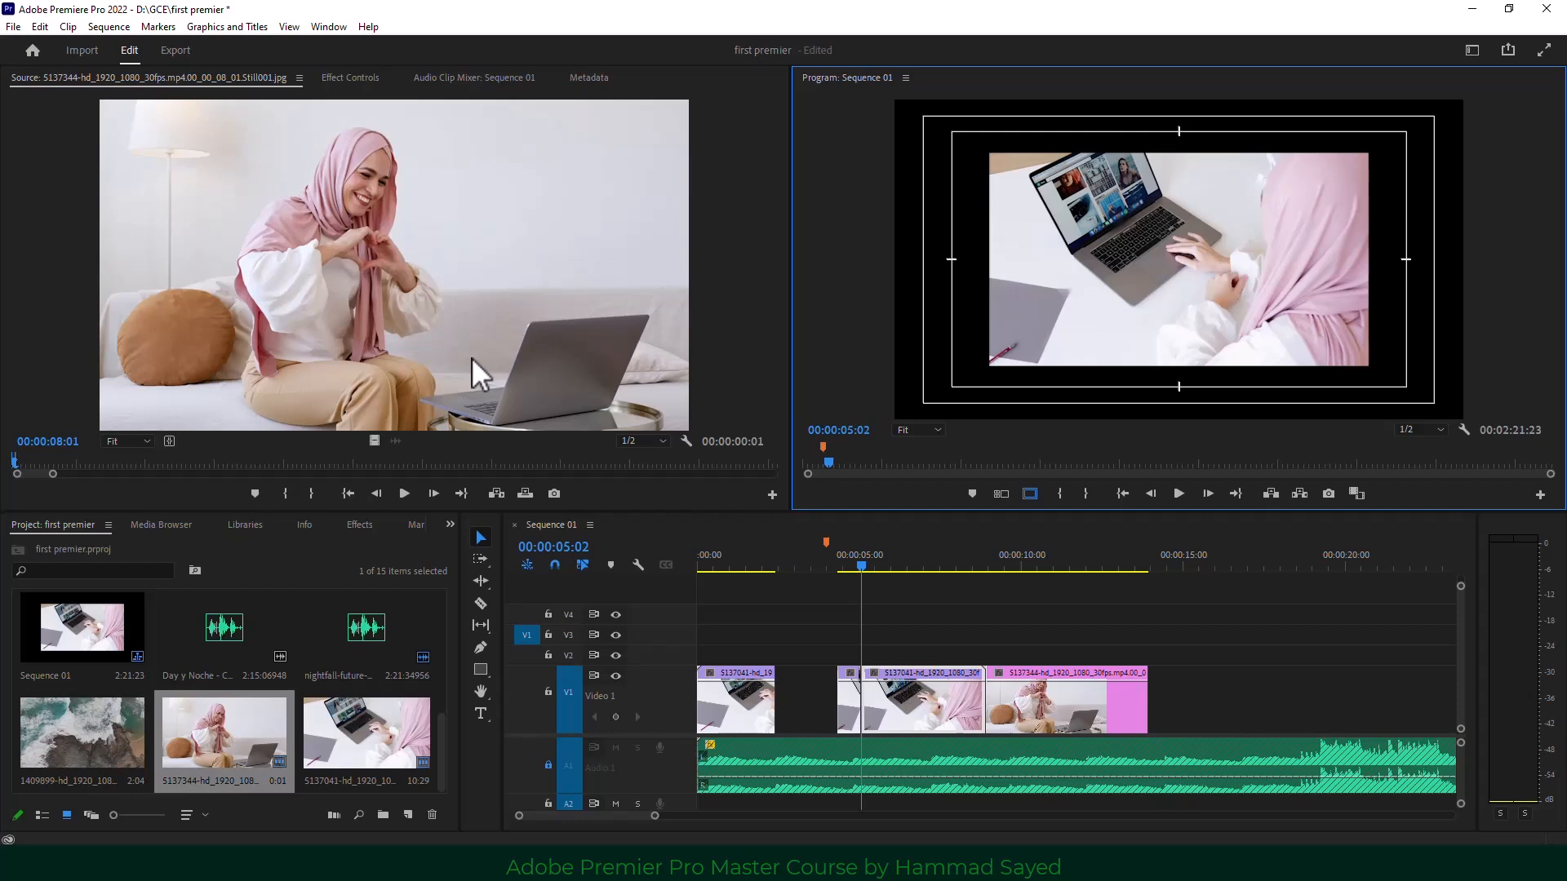
# Marquee-select every video clip on V1 and delete them, leaving only the music track.
pyautogui.click(946, 625)
pyautogui.click(507, 310)
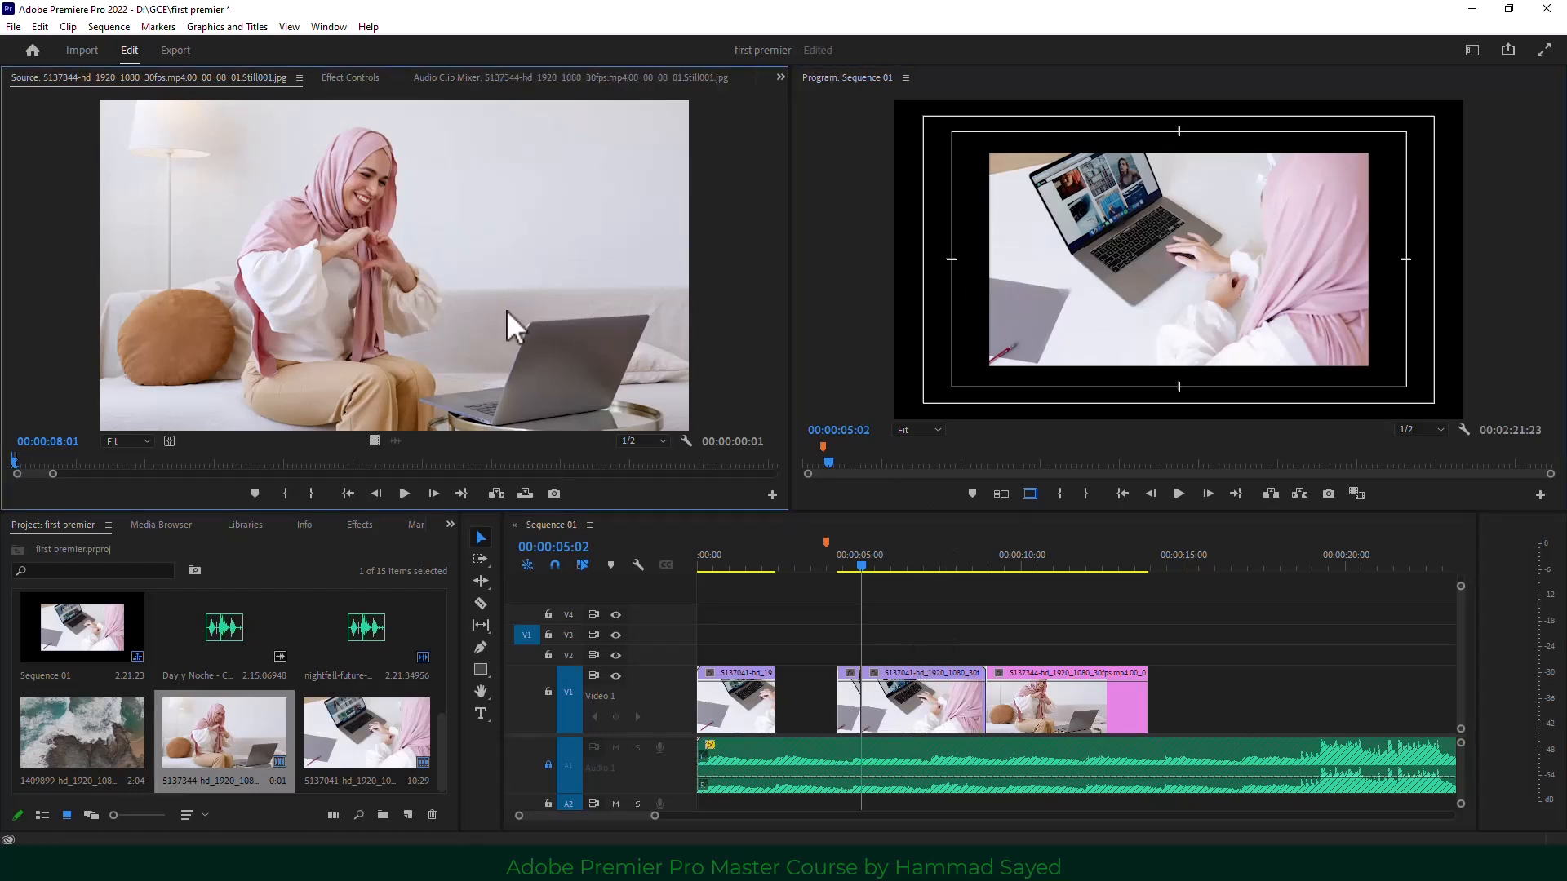
pyautogui.click(1189, 350)
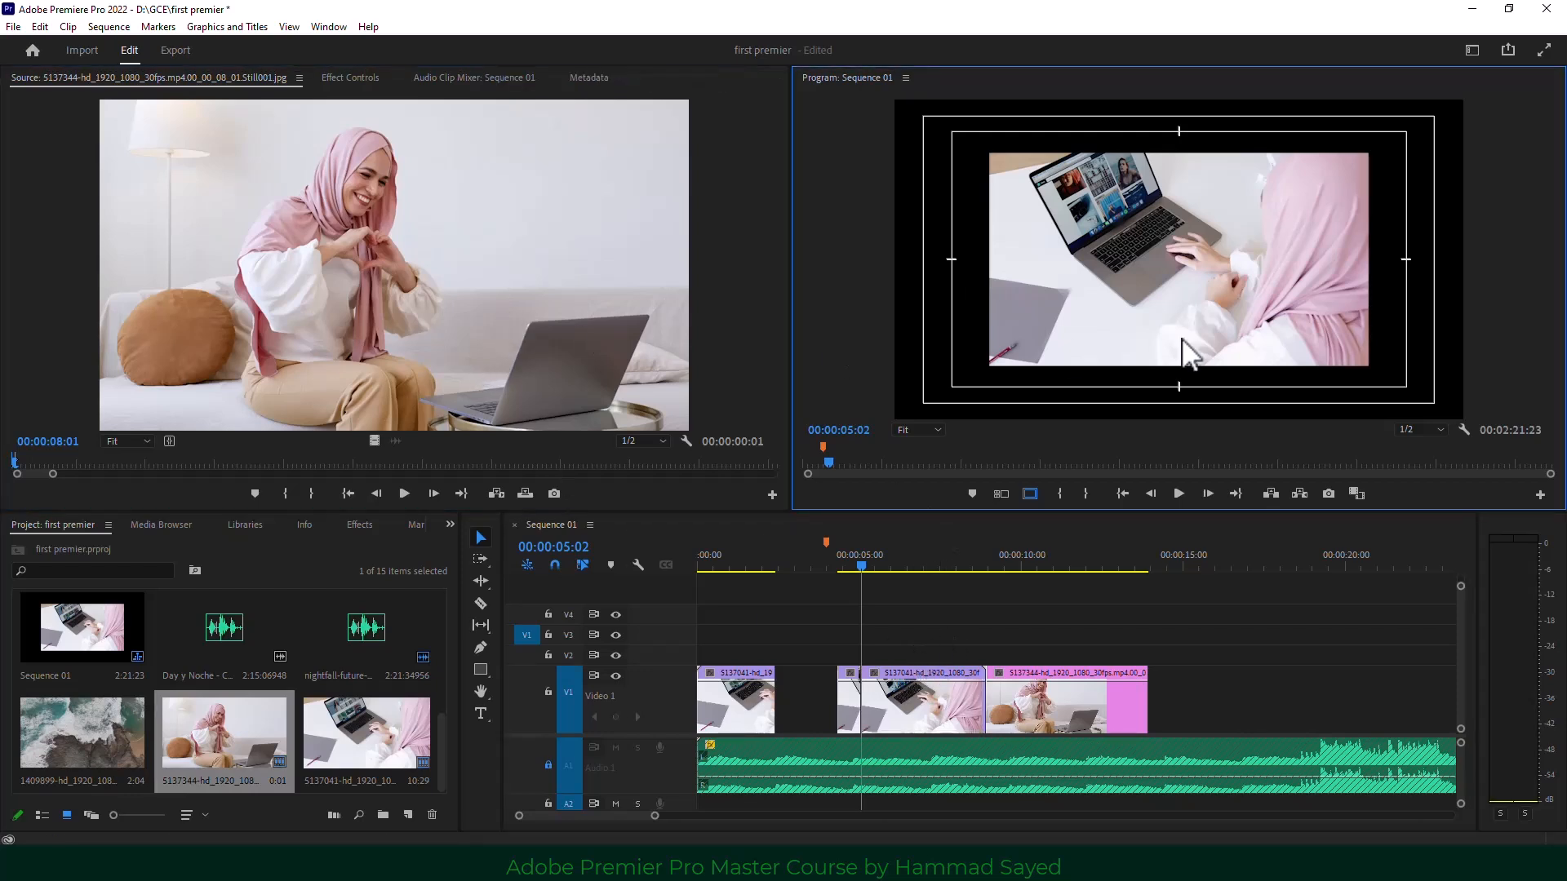
pyautogui.click(1016, 602)
pyautogui.click(951, 390)
pyautogui.click(936, 607)
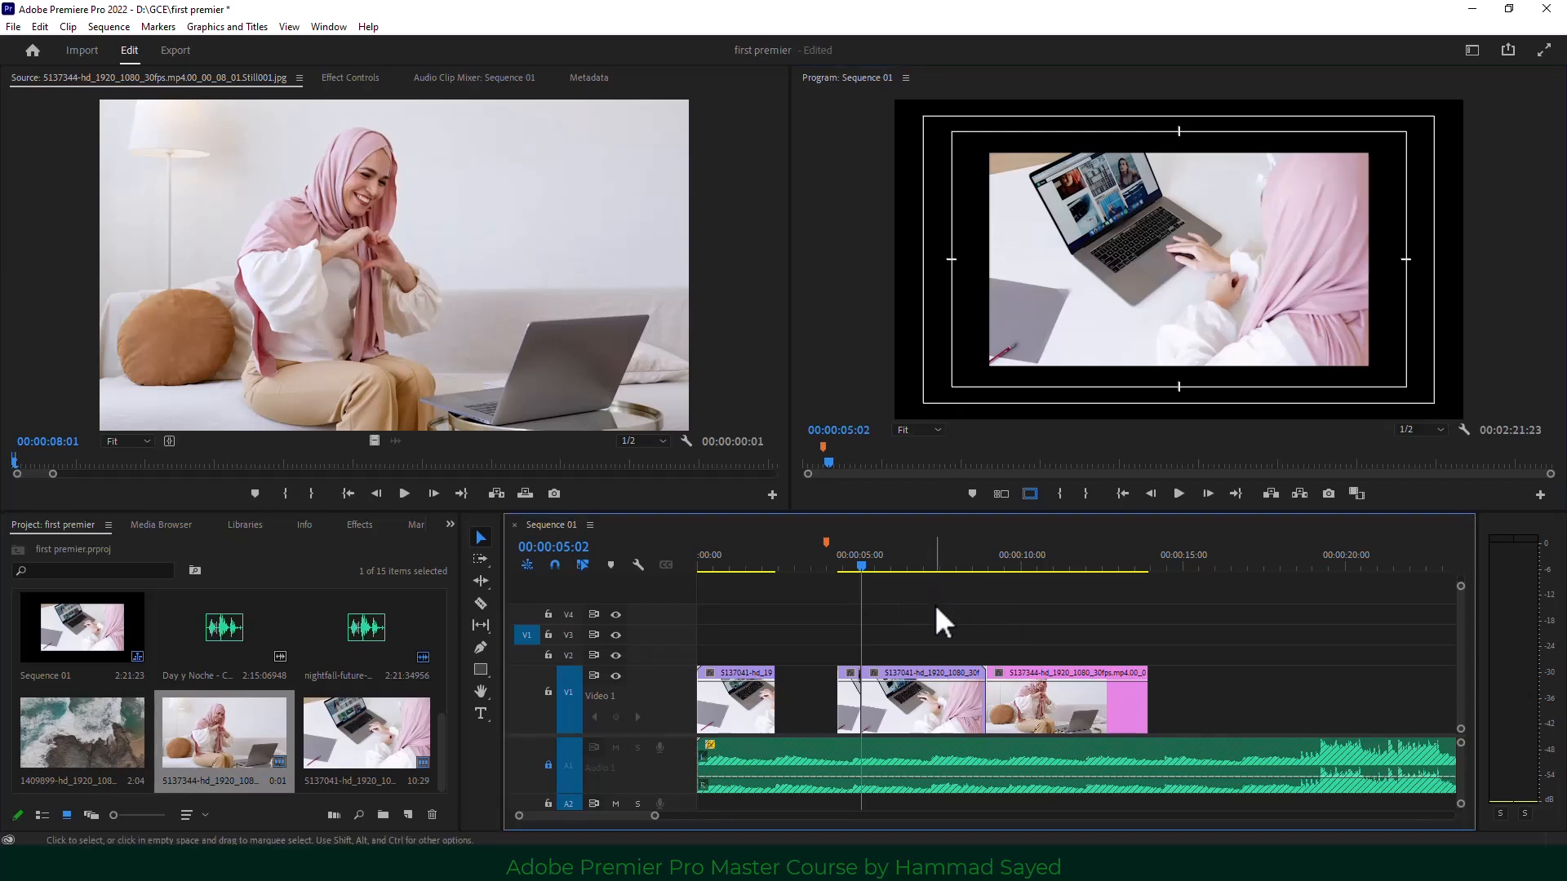
pyautogui.click(504, 320)
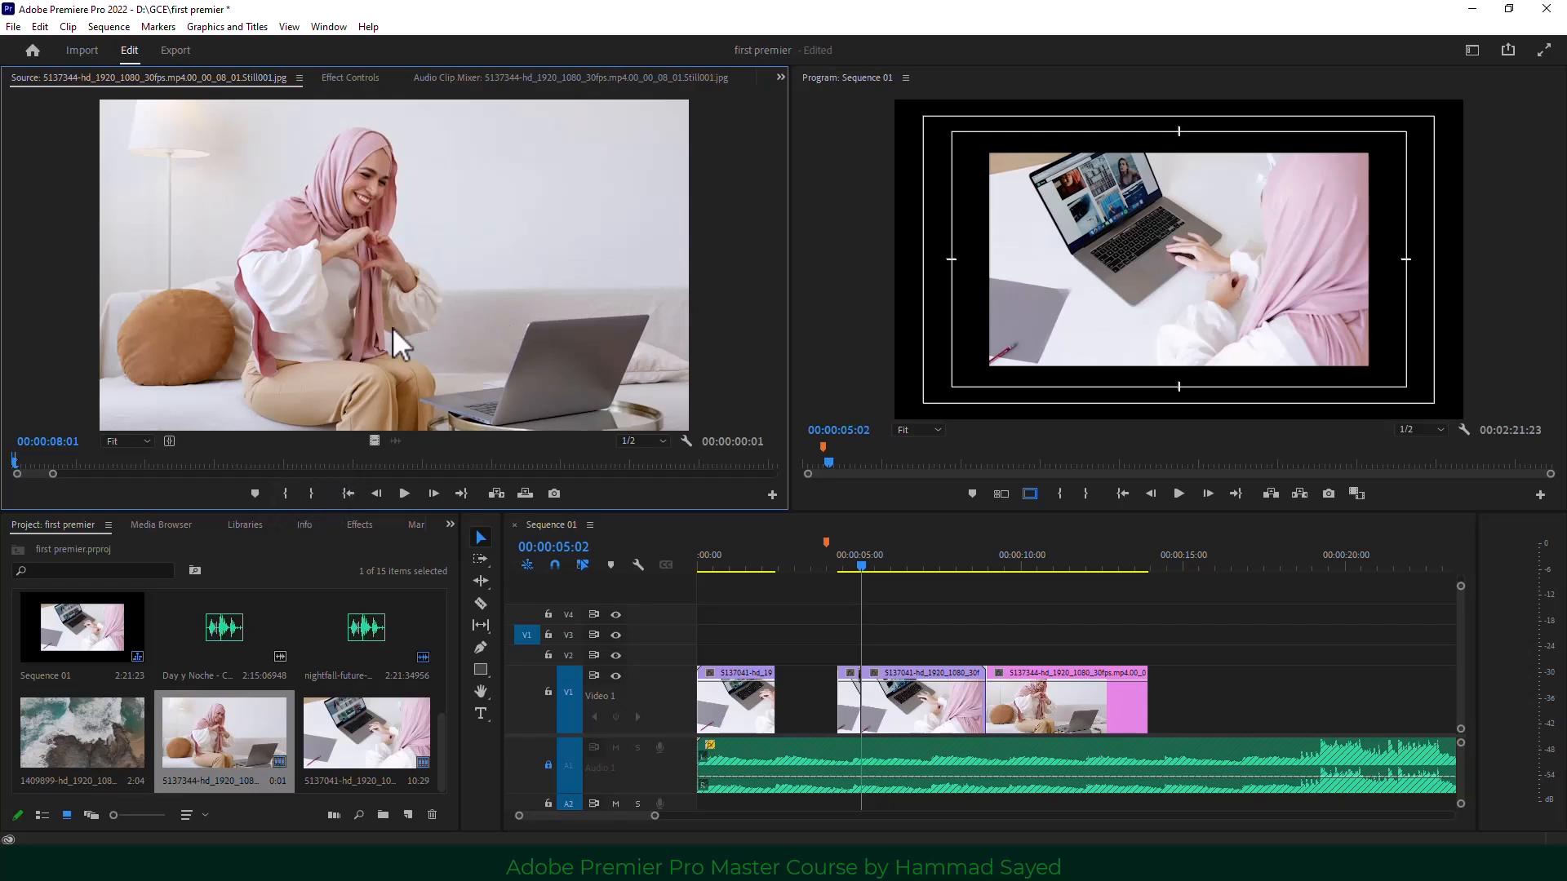
pyautogui.click(1007, 321)
pyautogui.click(1058, 561)
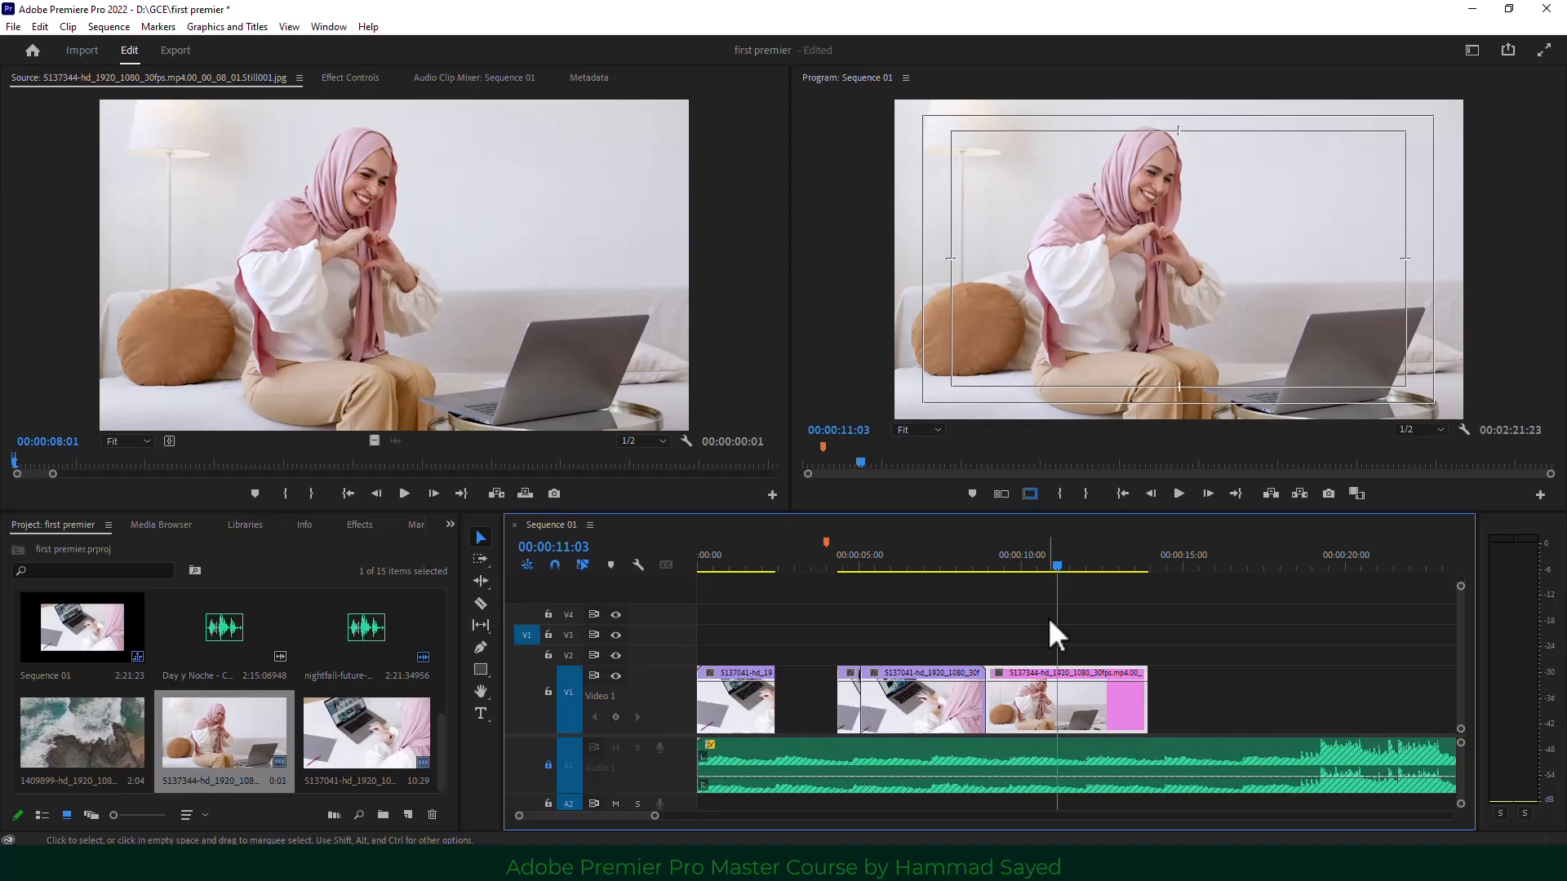
pyautogui.moveTo(1227, 633); pyautogui.dragTo(708, 801)
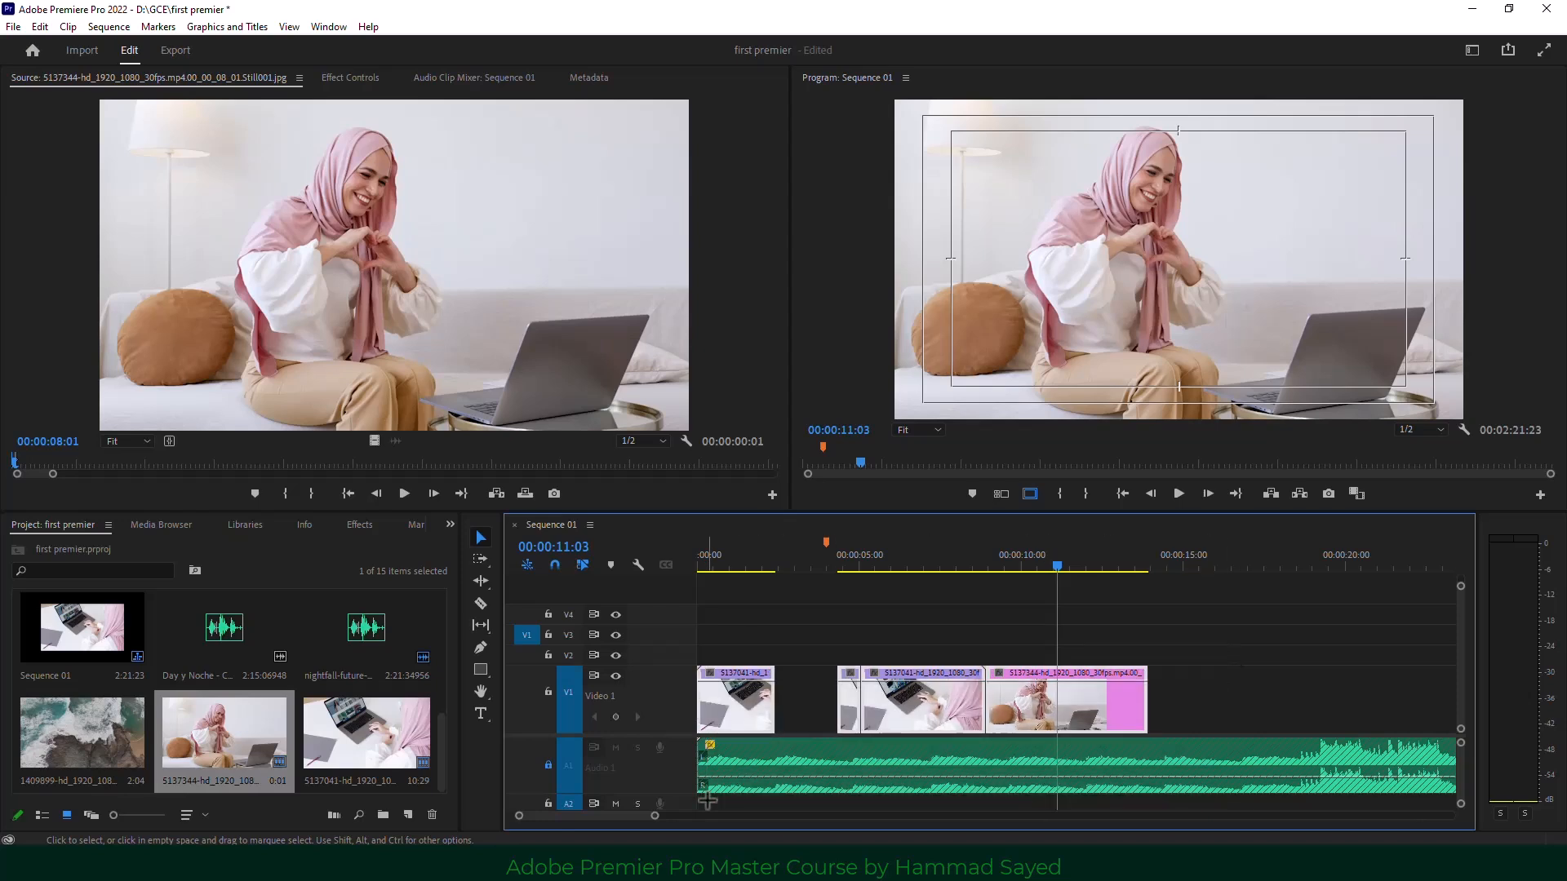
pyautogui.press('Delete')
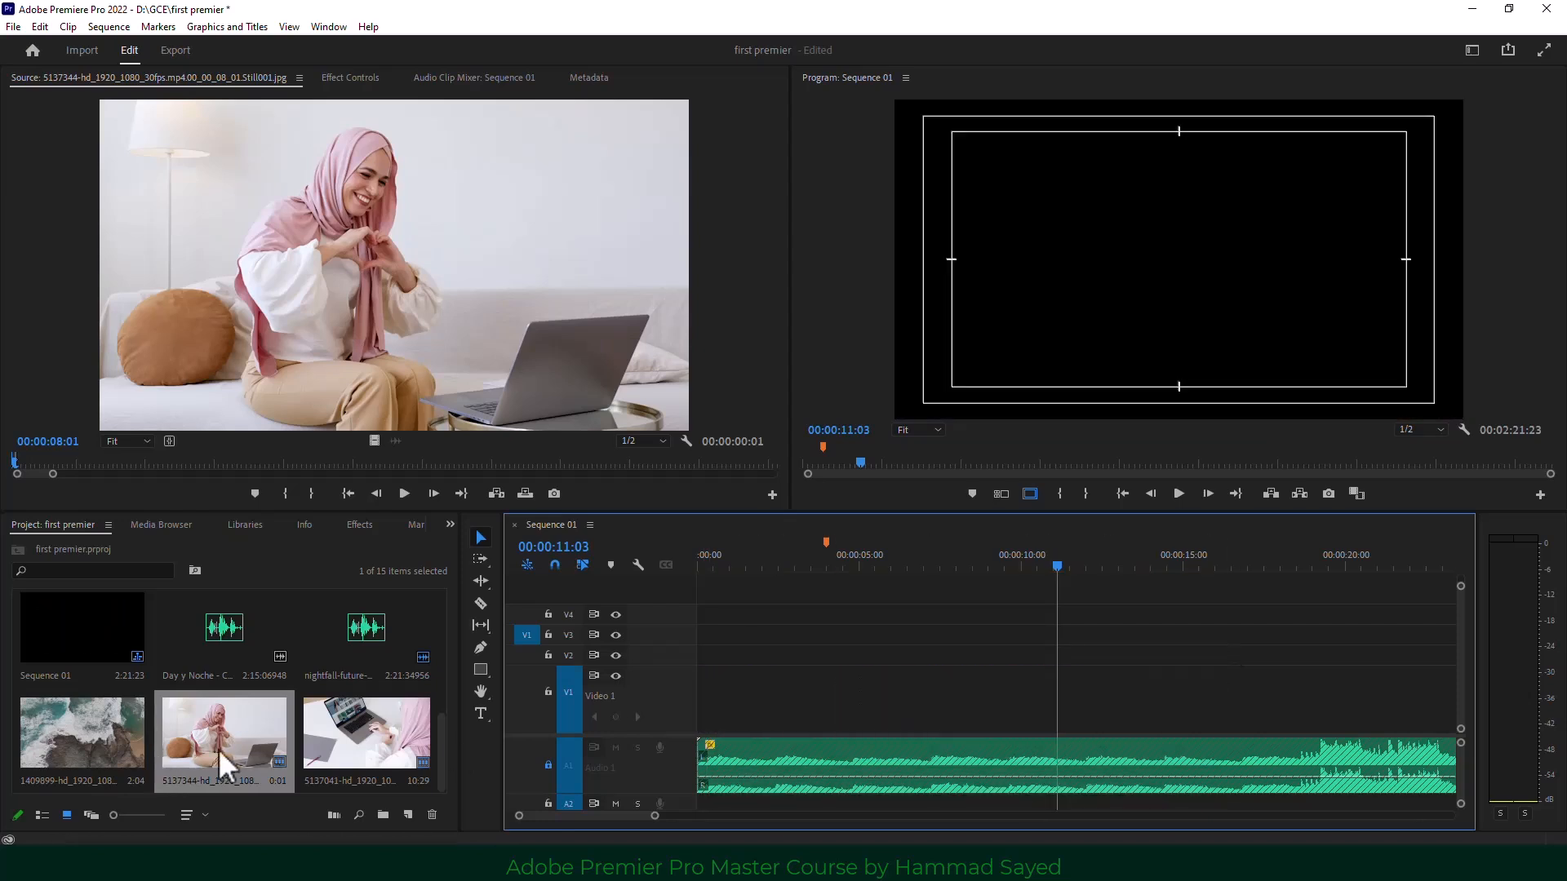
# Place clip 5137041 on V1 and mark the sequence from 00:00:01:24 to 00:00:04:00.
pyautogui.moveTo(353, 738); pyautogui.dragTo(704, 718)
pyautogui.moveTo(787, 561); pyautogui.dragTo(758, 561)
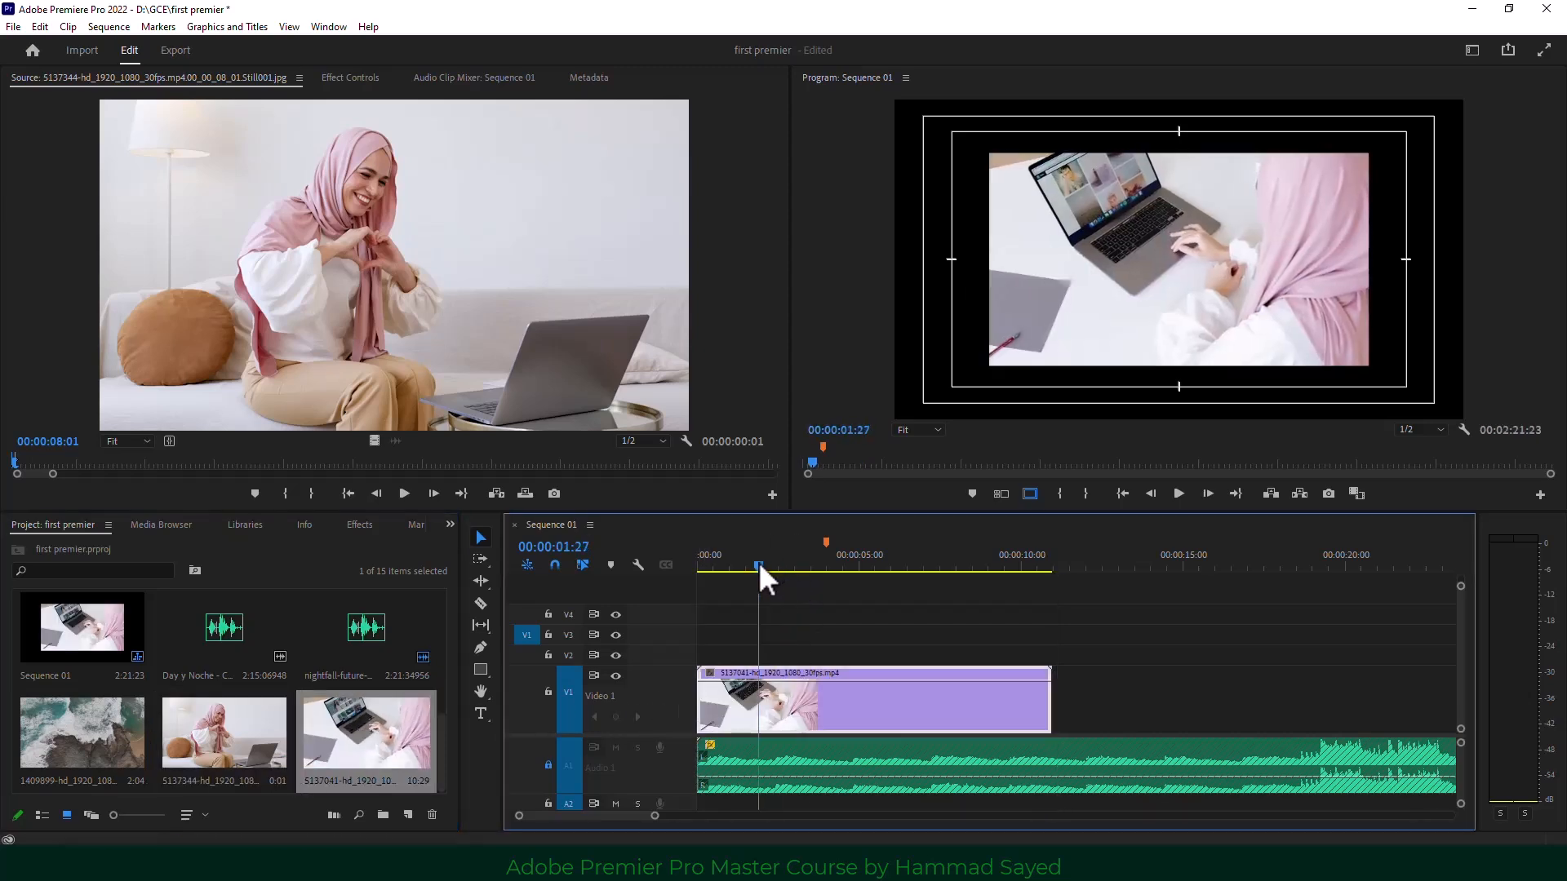
pyautogui.click(1059, 493)
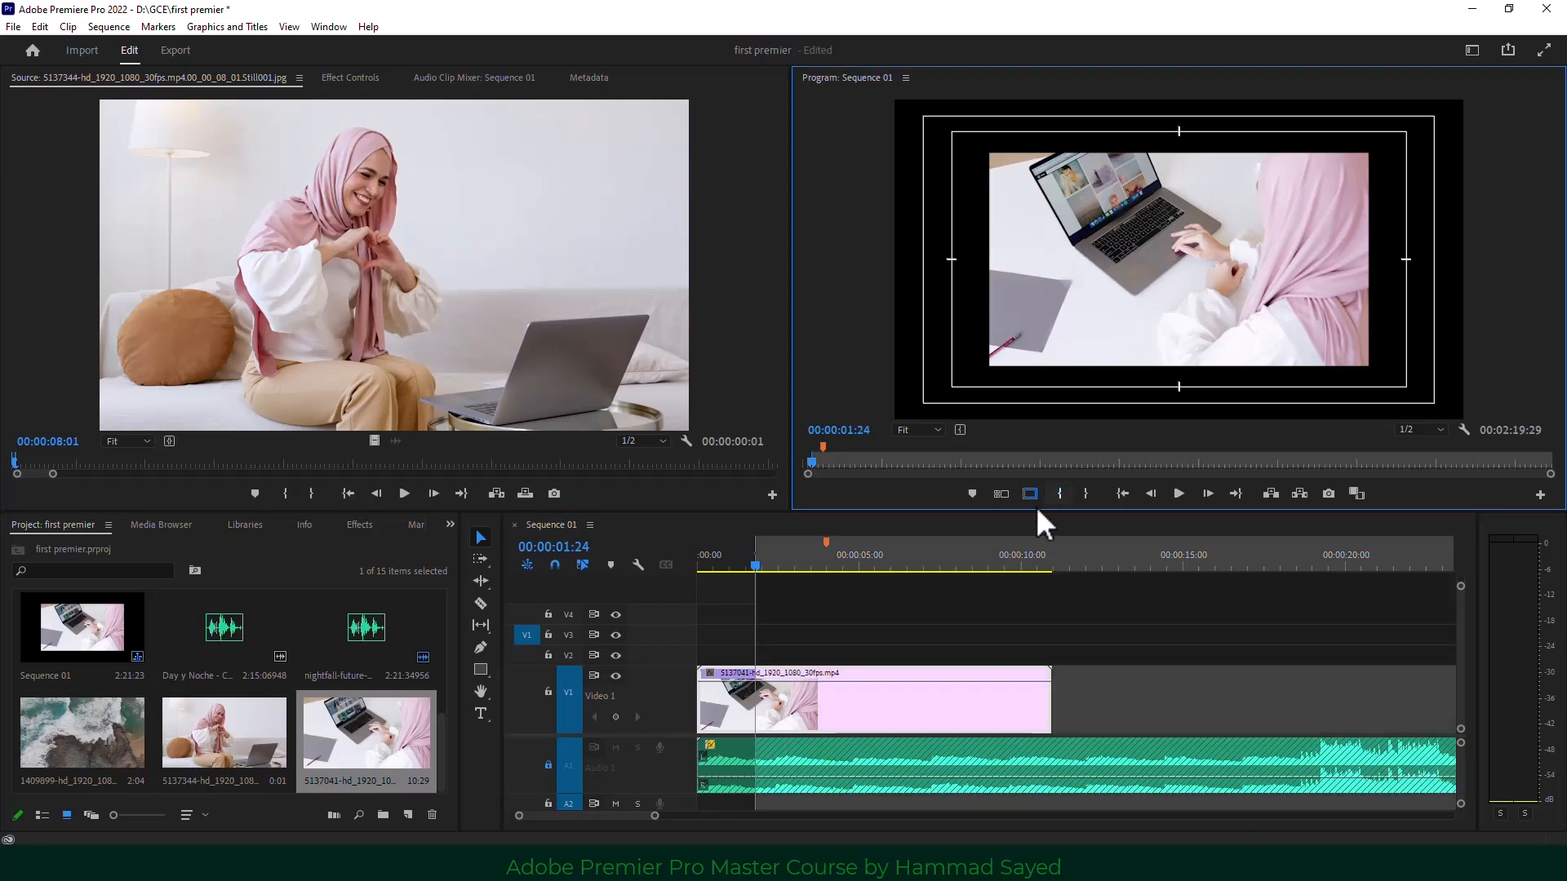
pyautogui.moveTo(757, 563); pyautogui.dragTo(825, 569)
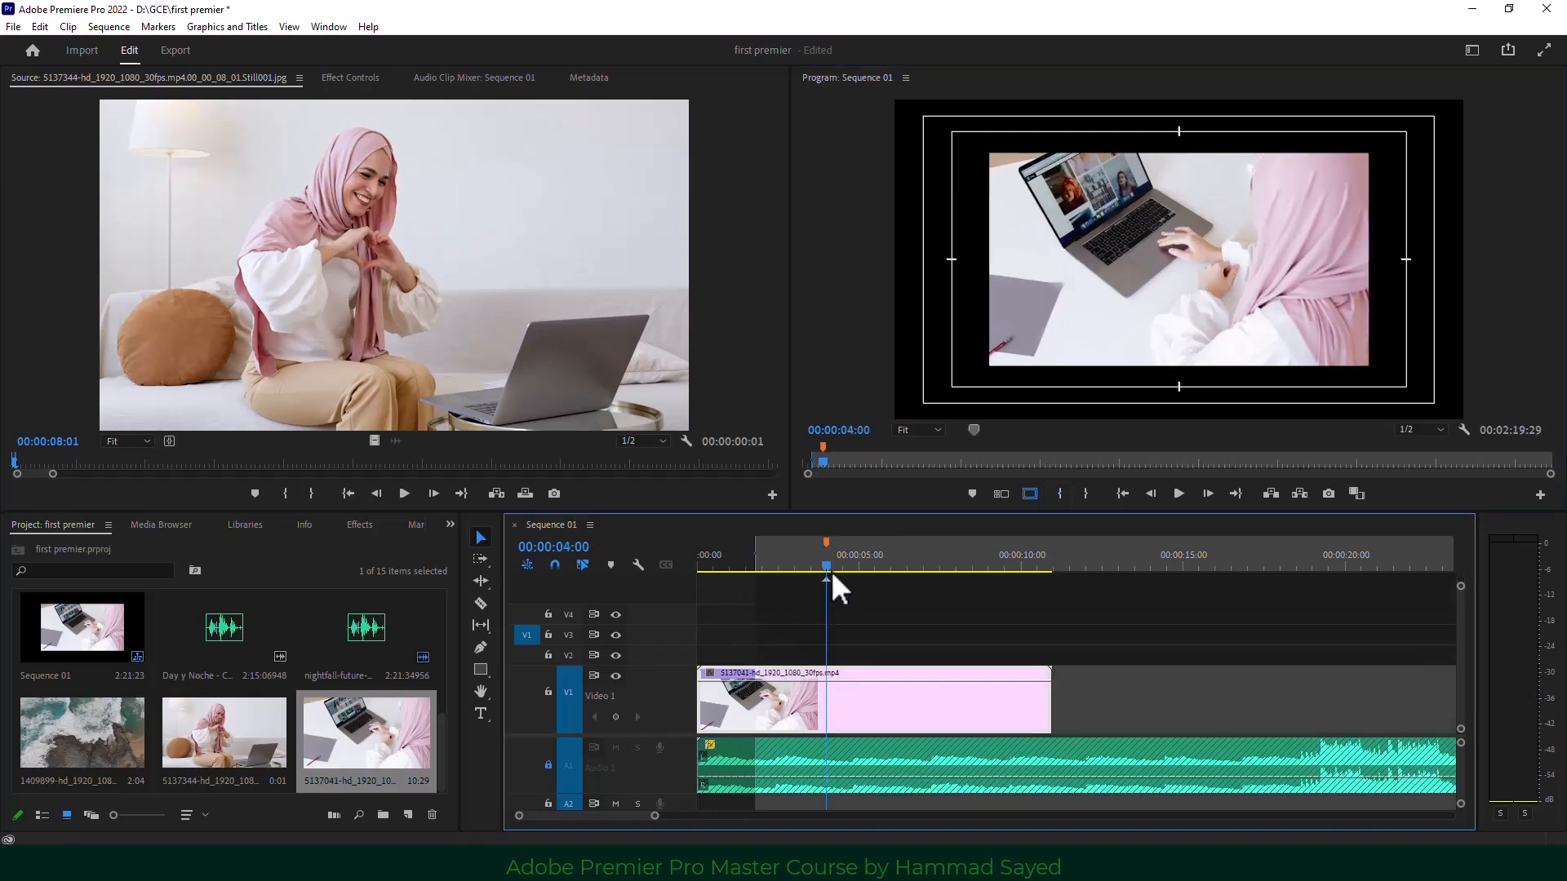
pyautogui.click(1085, 493)
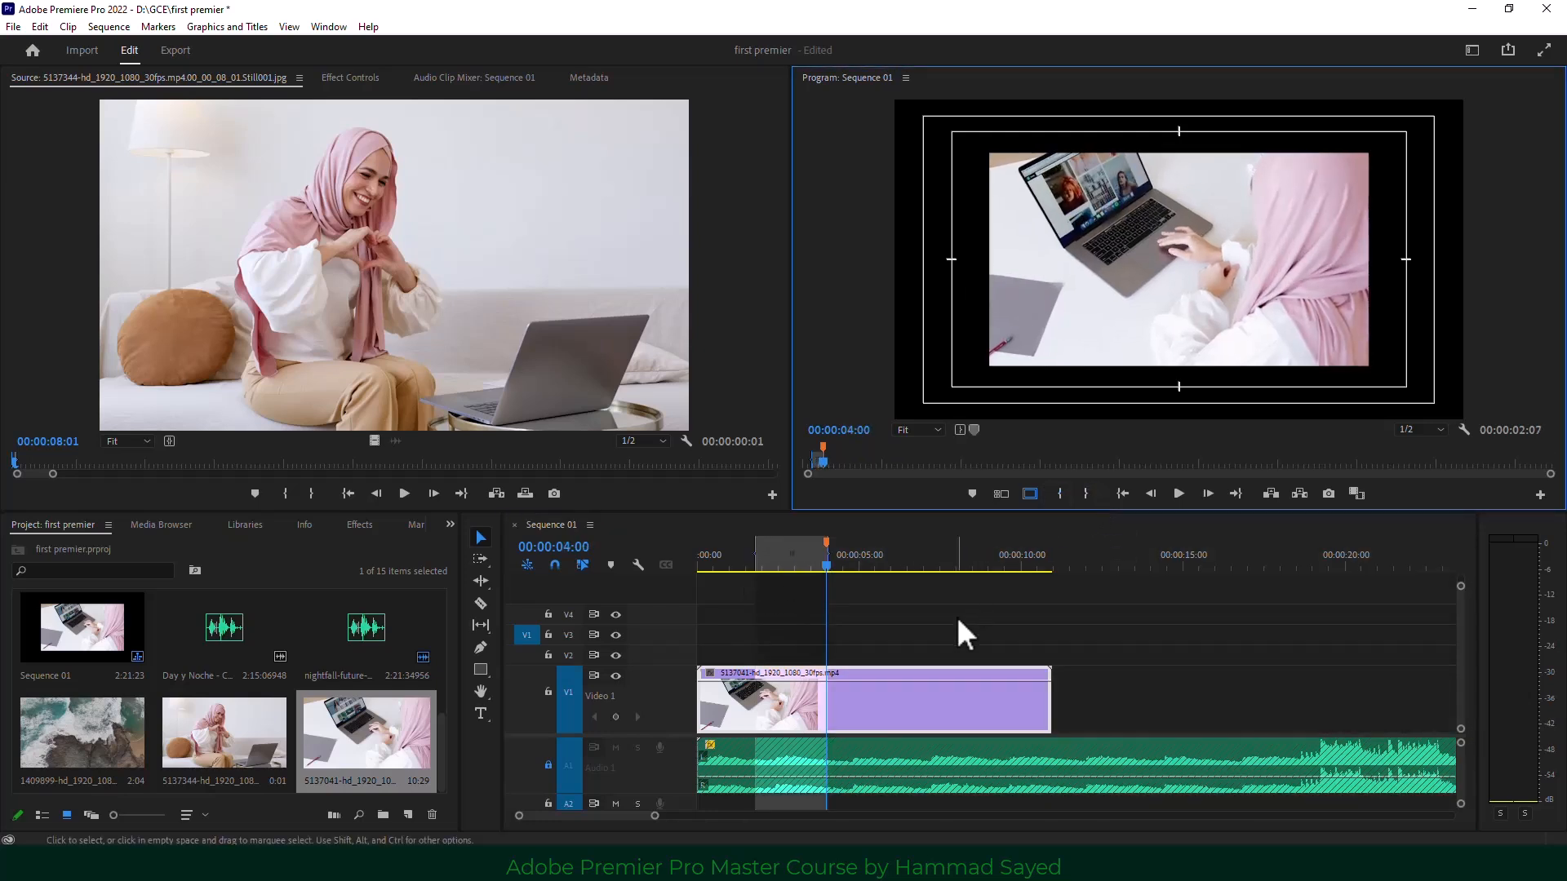
# Mark a 22-frame source range on the sofa still ending at 00:00:10:10, then select the V1 clip.
pyautogui.click(317, 462)
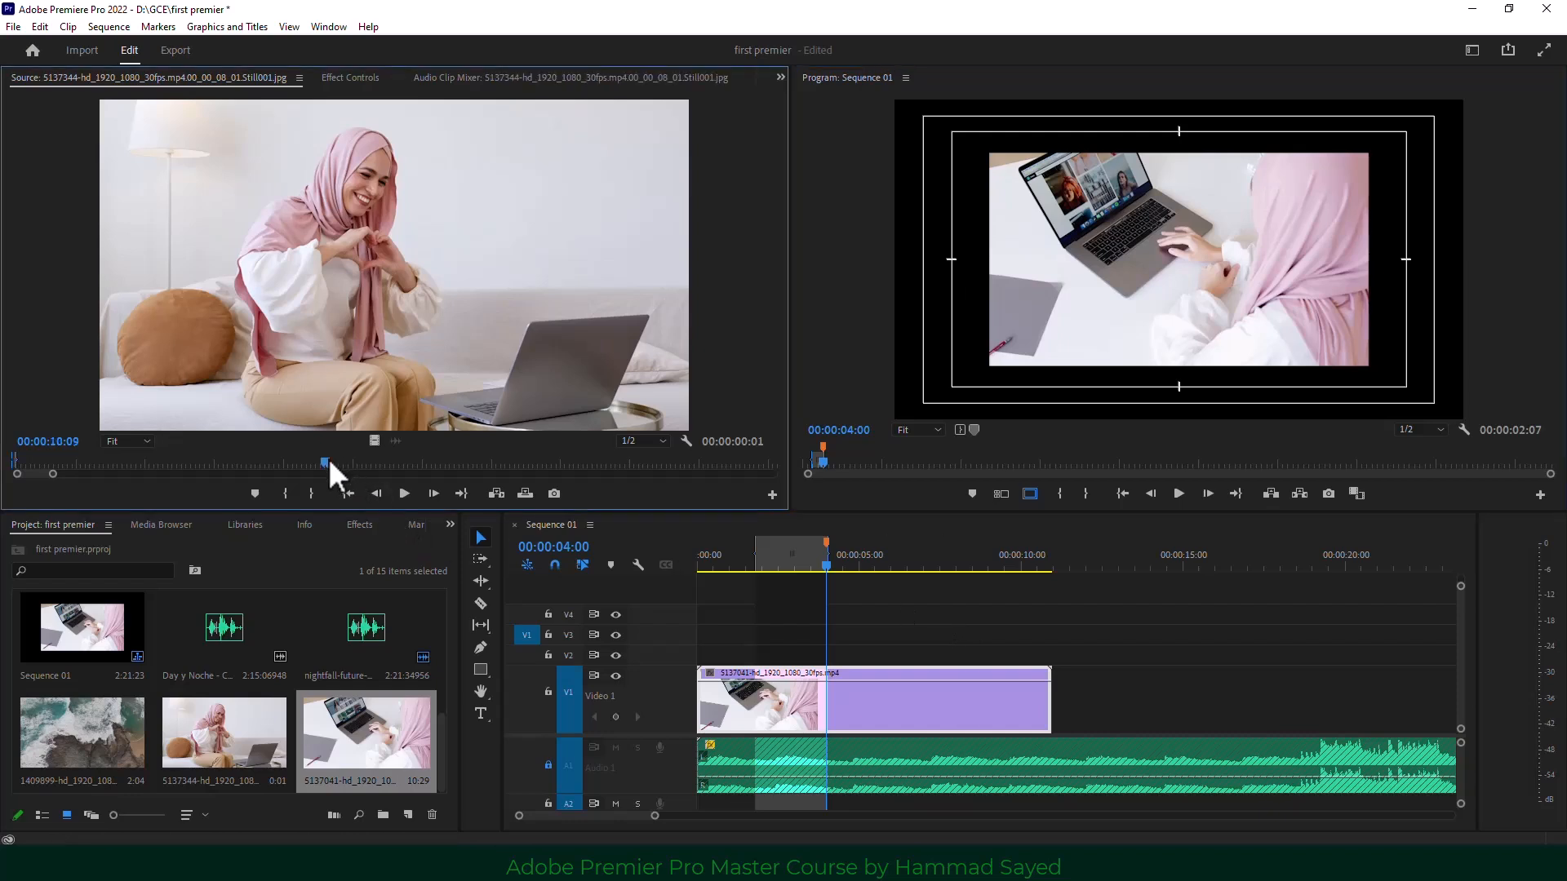
pyautogui.moveTo(298, 461); pyautogui.dragTo(331, 458)
pyautogui.click(276, 490)
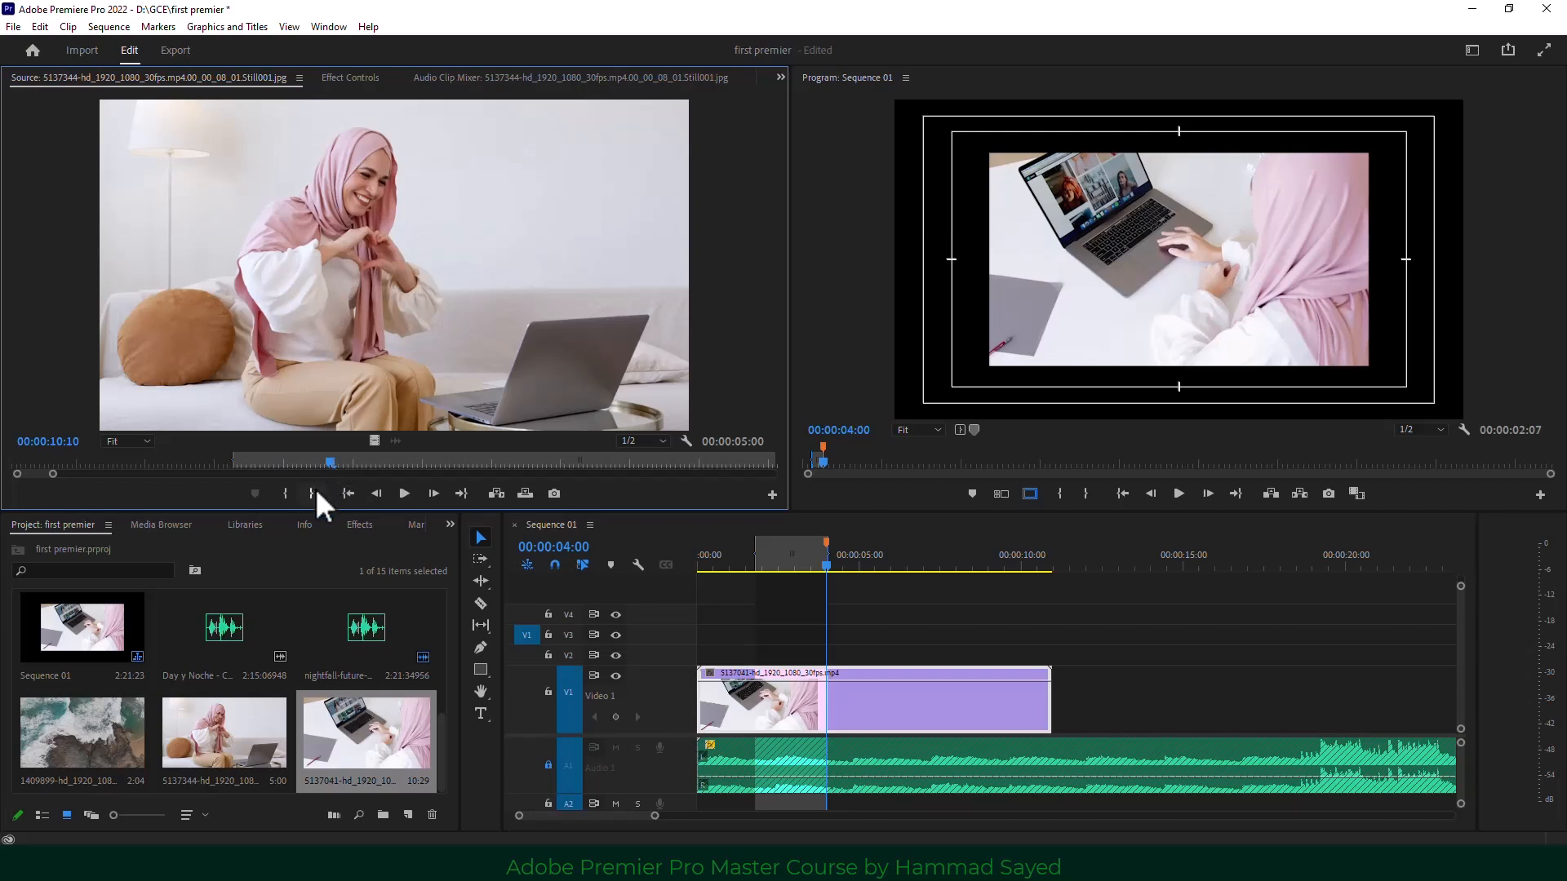
pyautogui.click(312, 491)
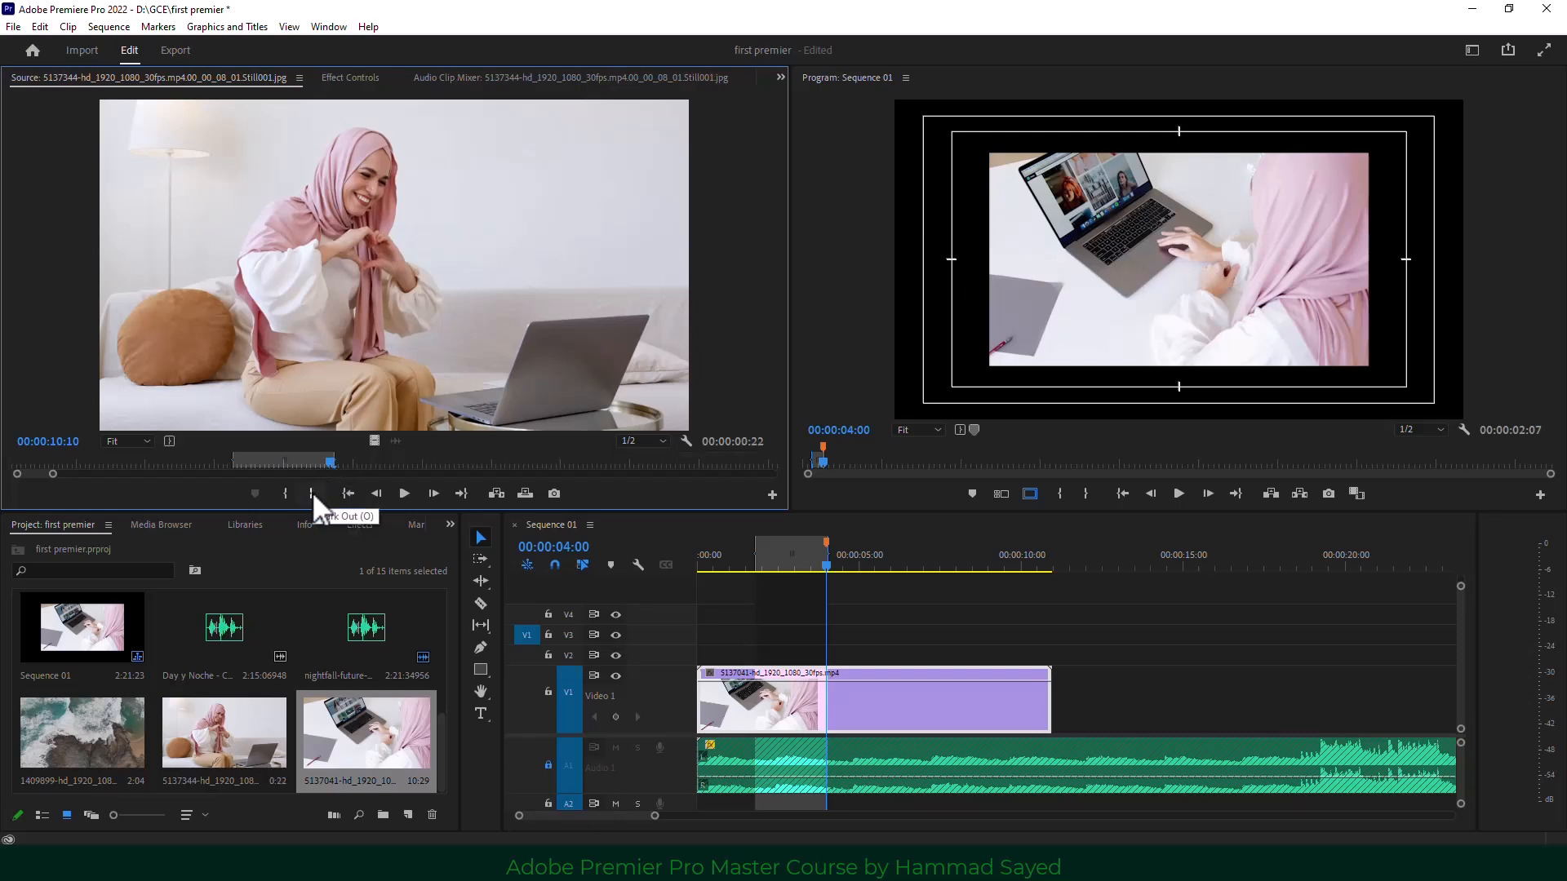
pyautogui.click(911, 625)
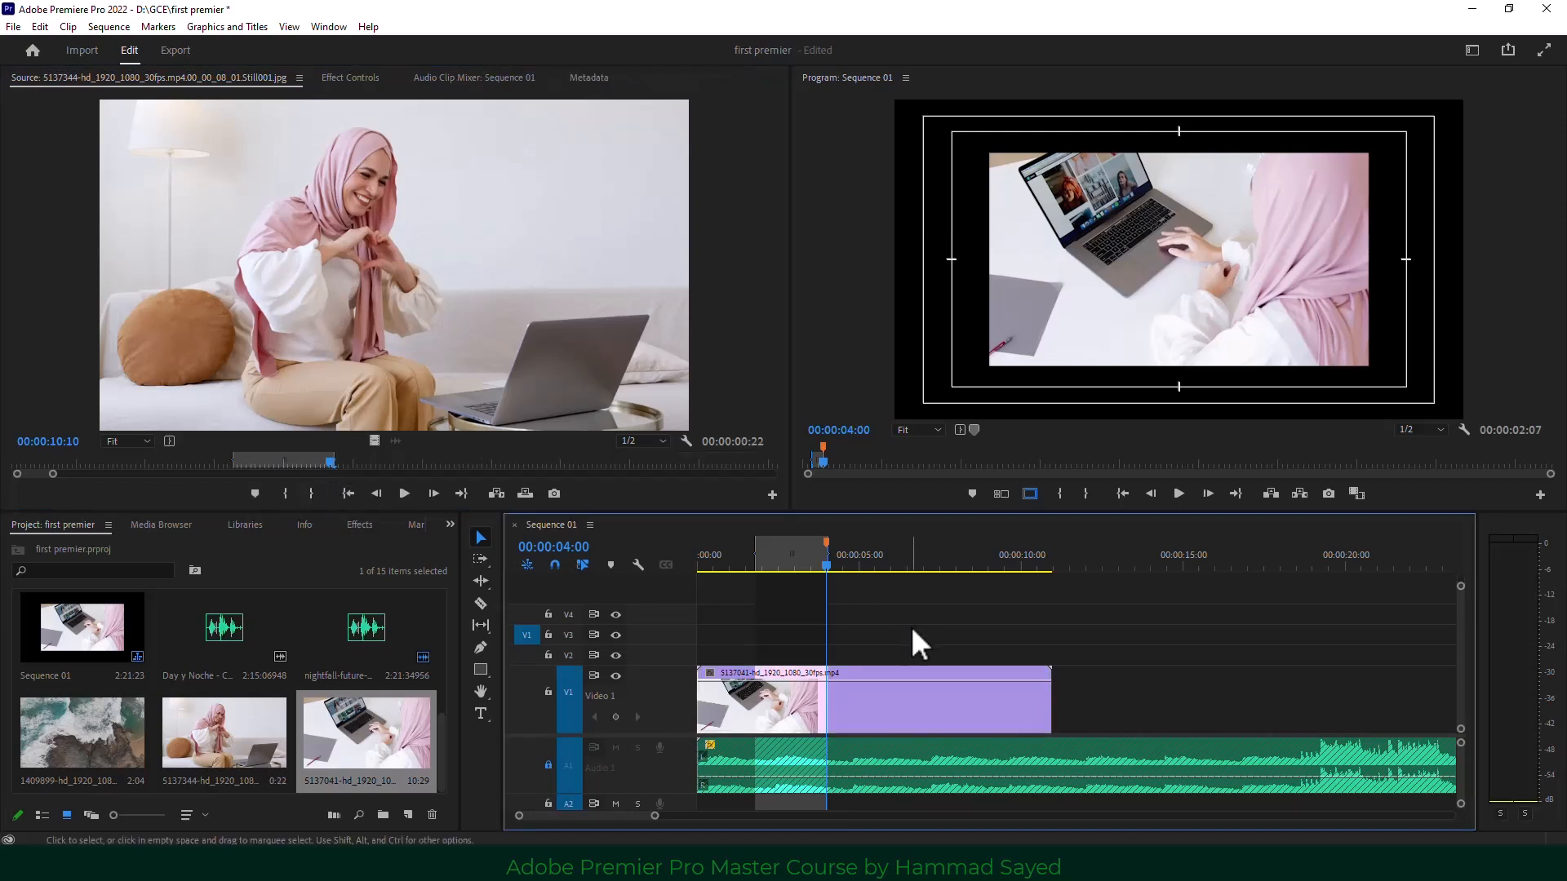
pyautogui.click(472, 355)
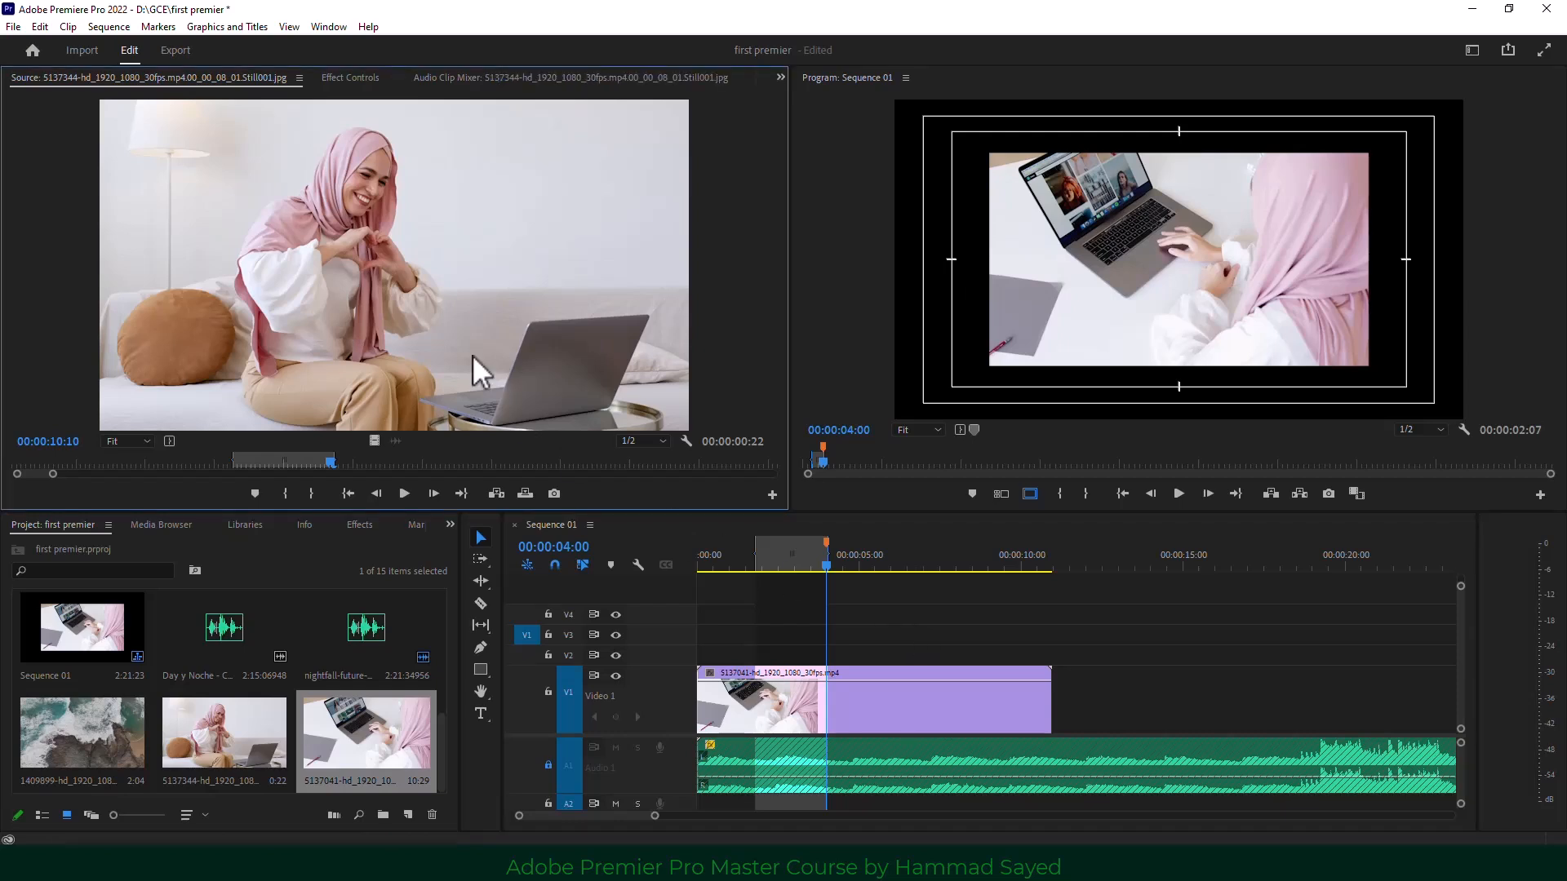
pyautogui.click(924, 702)
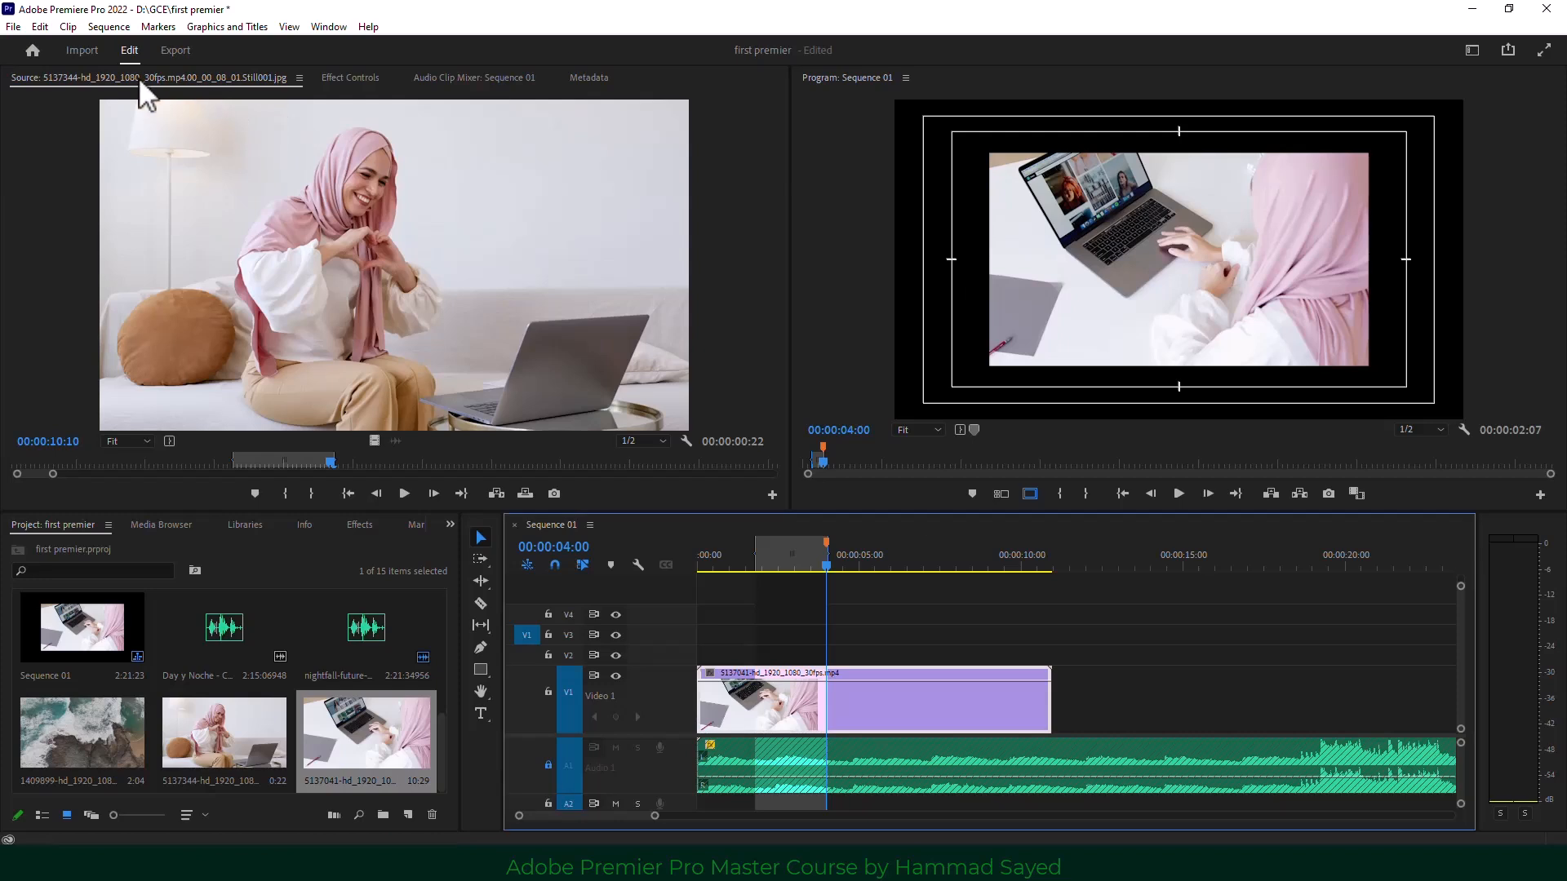
# Raise the V1 laptop clip's Motion Scale to 157% in Effect Controls.
pyautogui.click(326, 78)
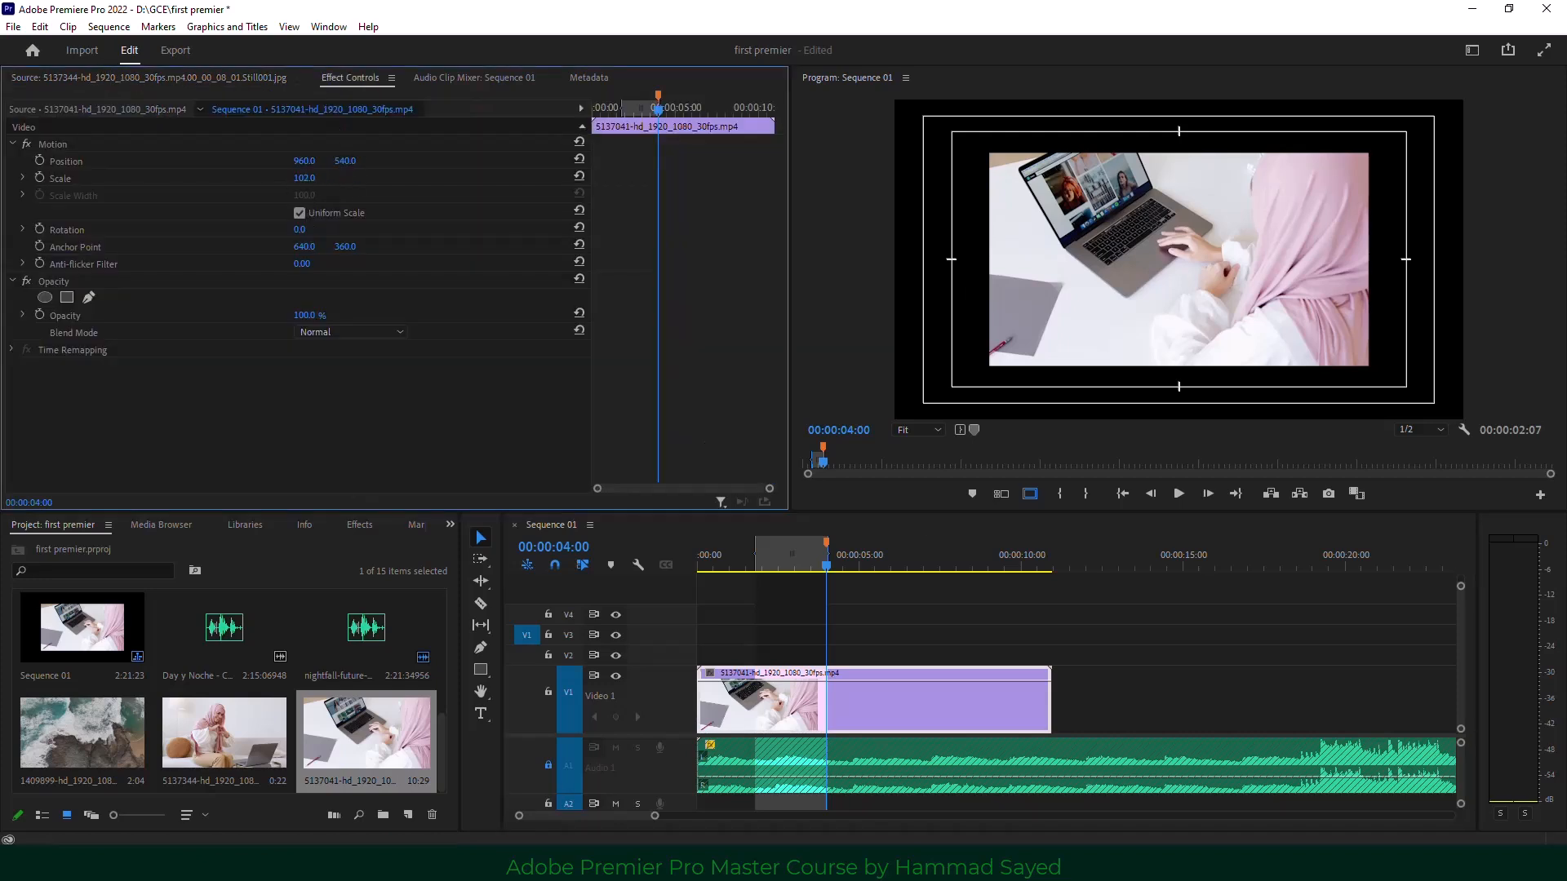
pyautogui.moveTo(305, 178)
pyautogui.mouseDown()
pyautogui.moveTo(357, 216)
pyautogui.moveTo(320, 179)
pyautogui.mouseUp()
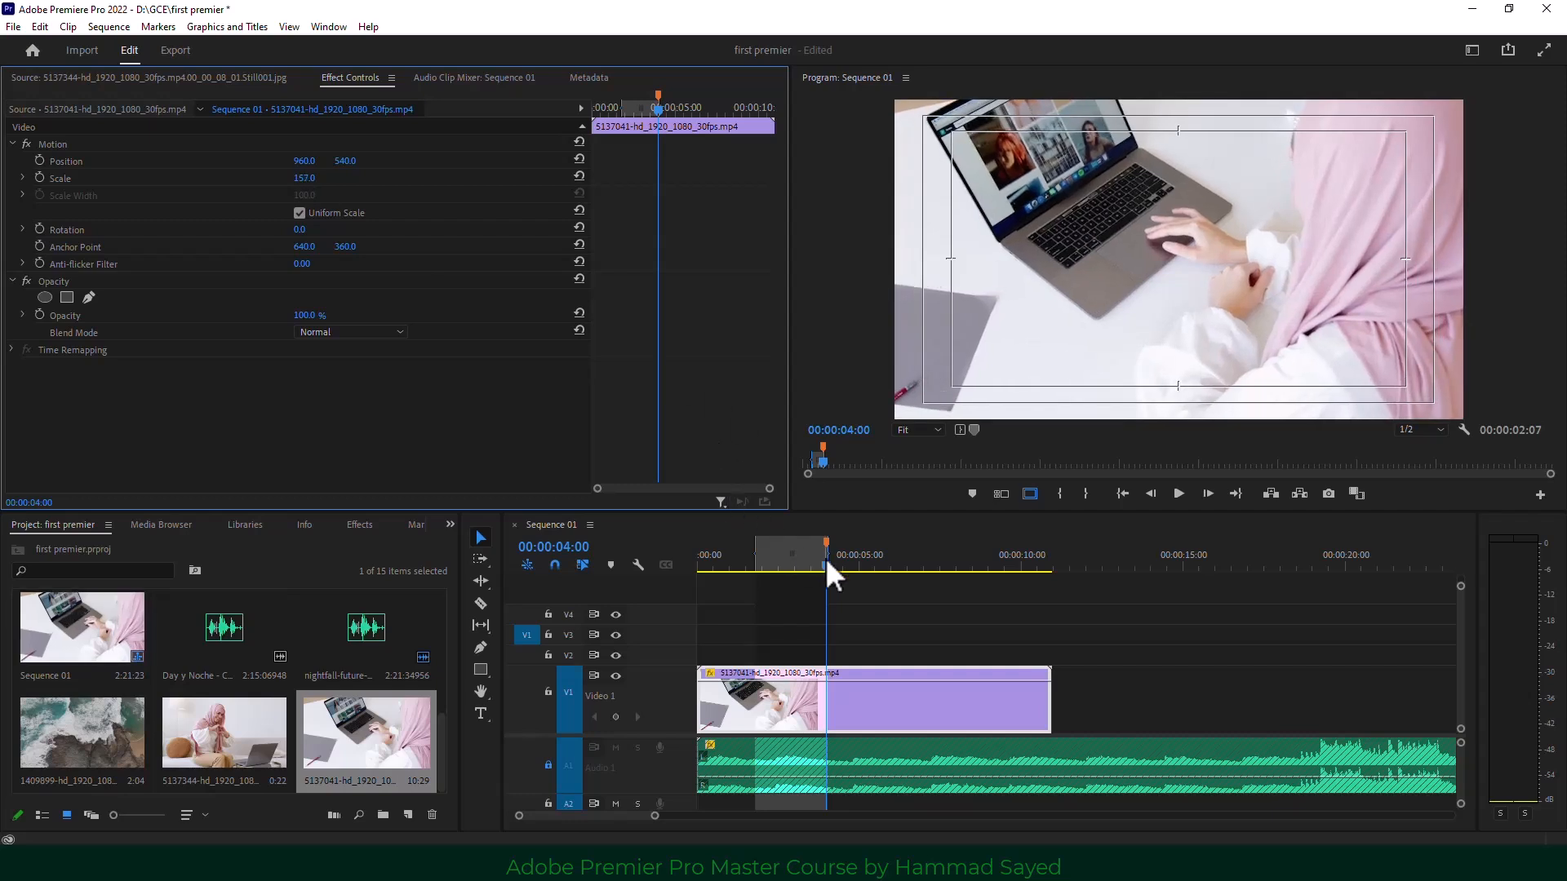
pyautogui.click(160, 77)
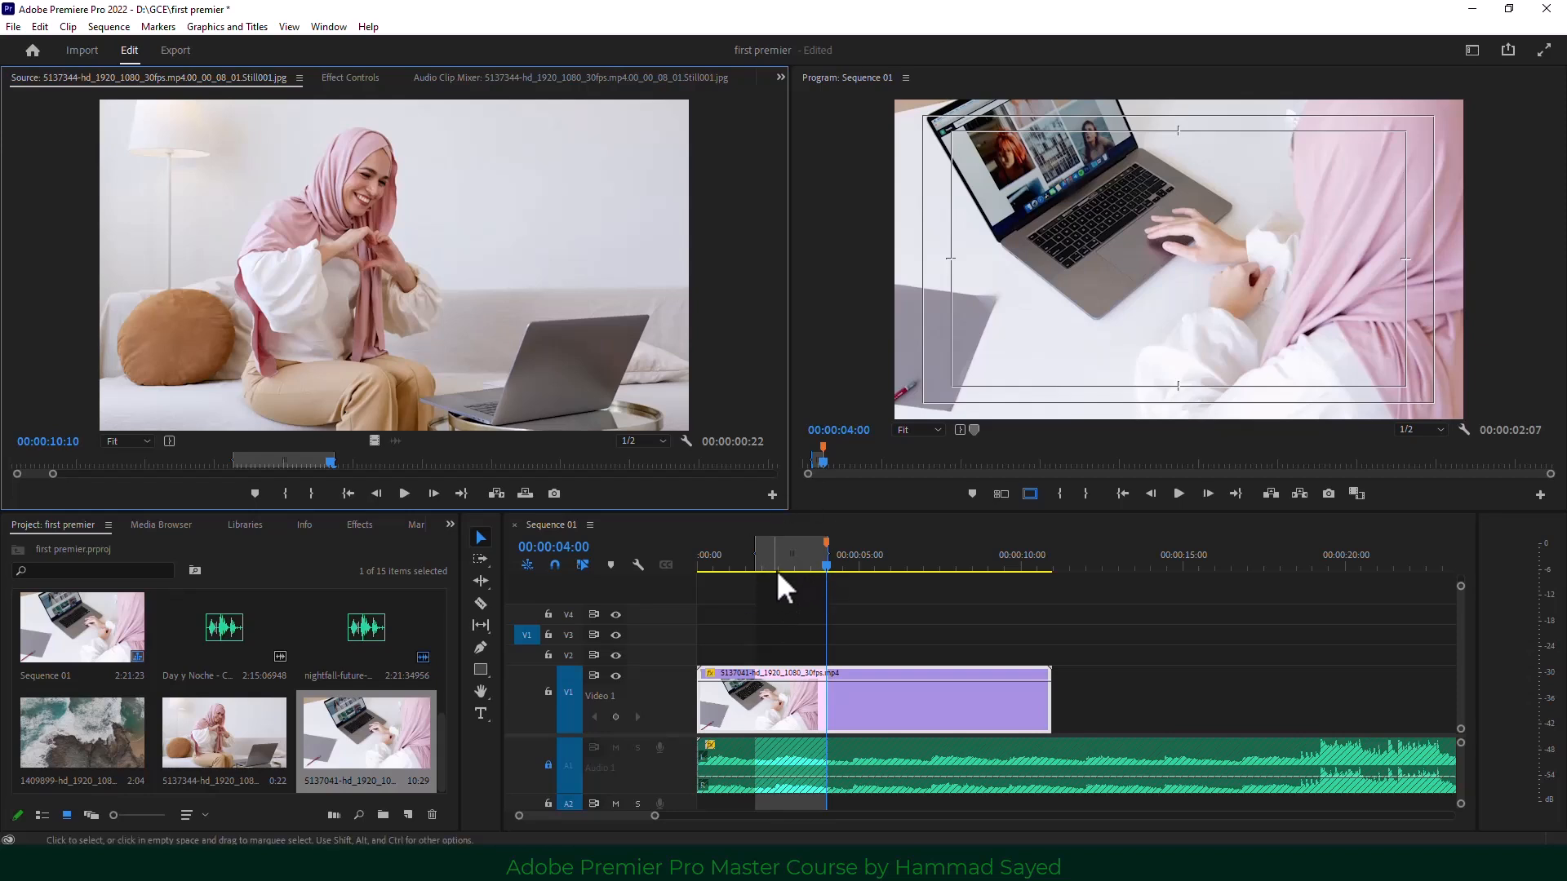
pyautogui.click(496, 493)
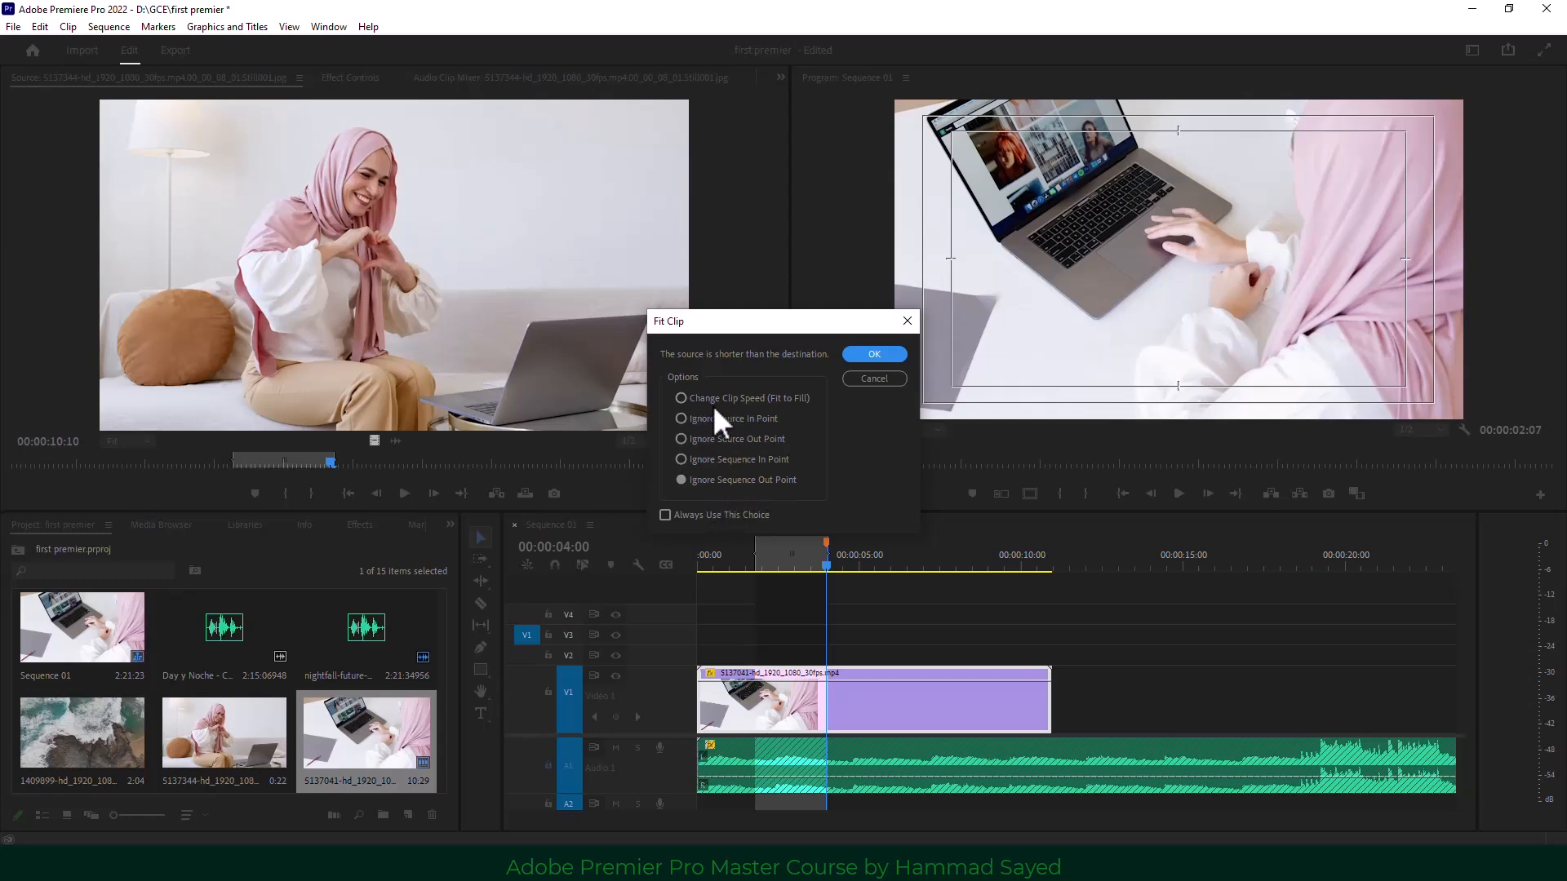
pyautogui.click(685, 398)
pyautogui.moveTo(712, 322); pyautogui.dragTo(983, 346)
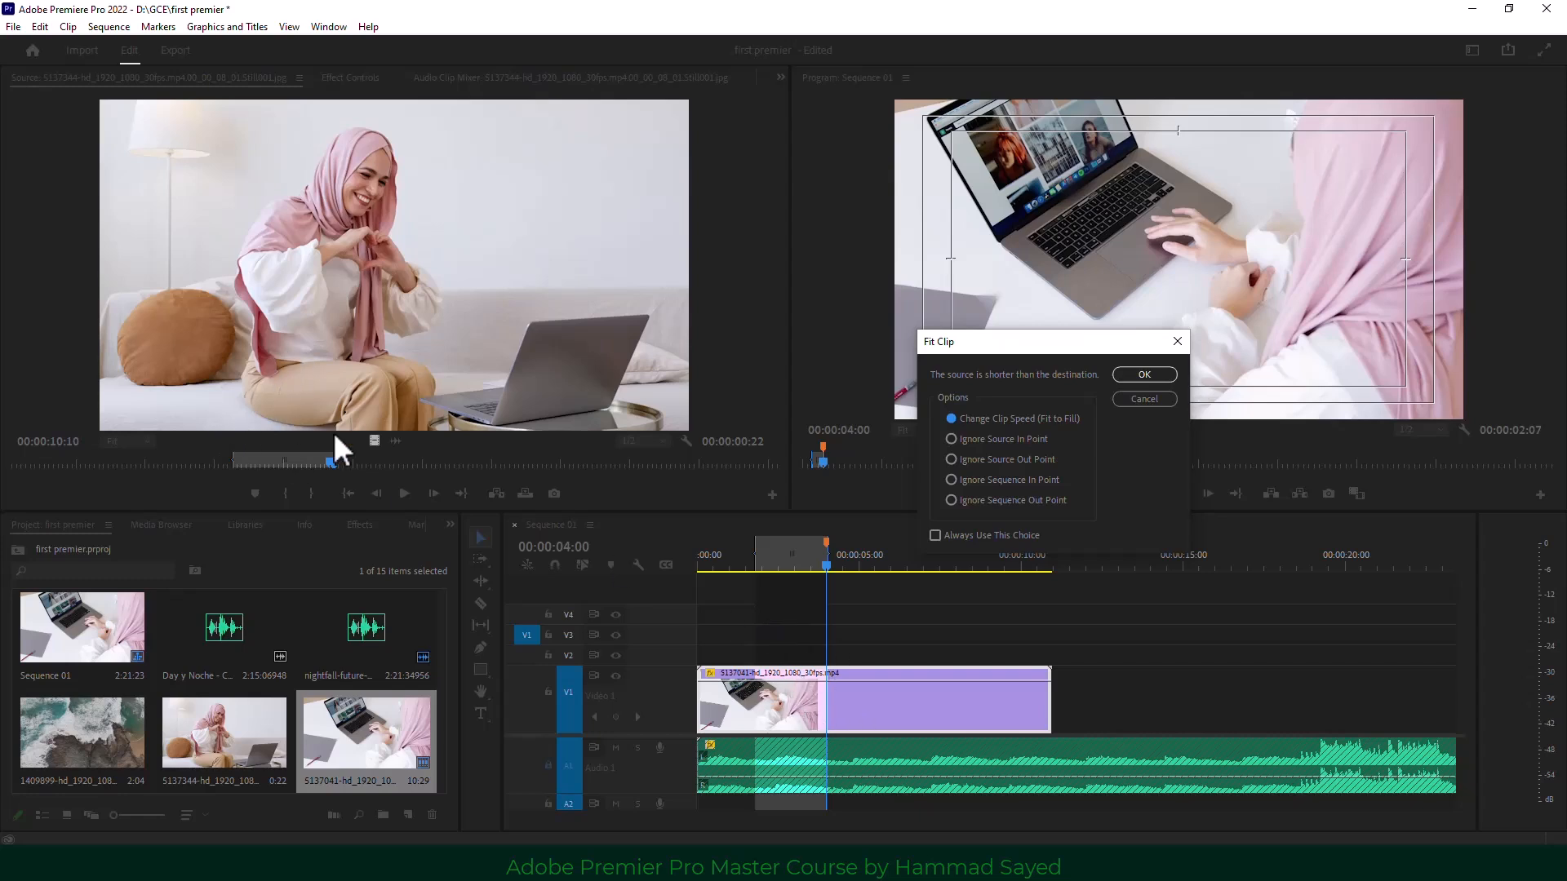
pyautogui.click(1157, 399)
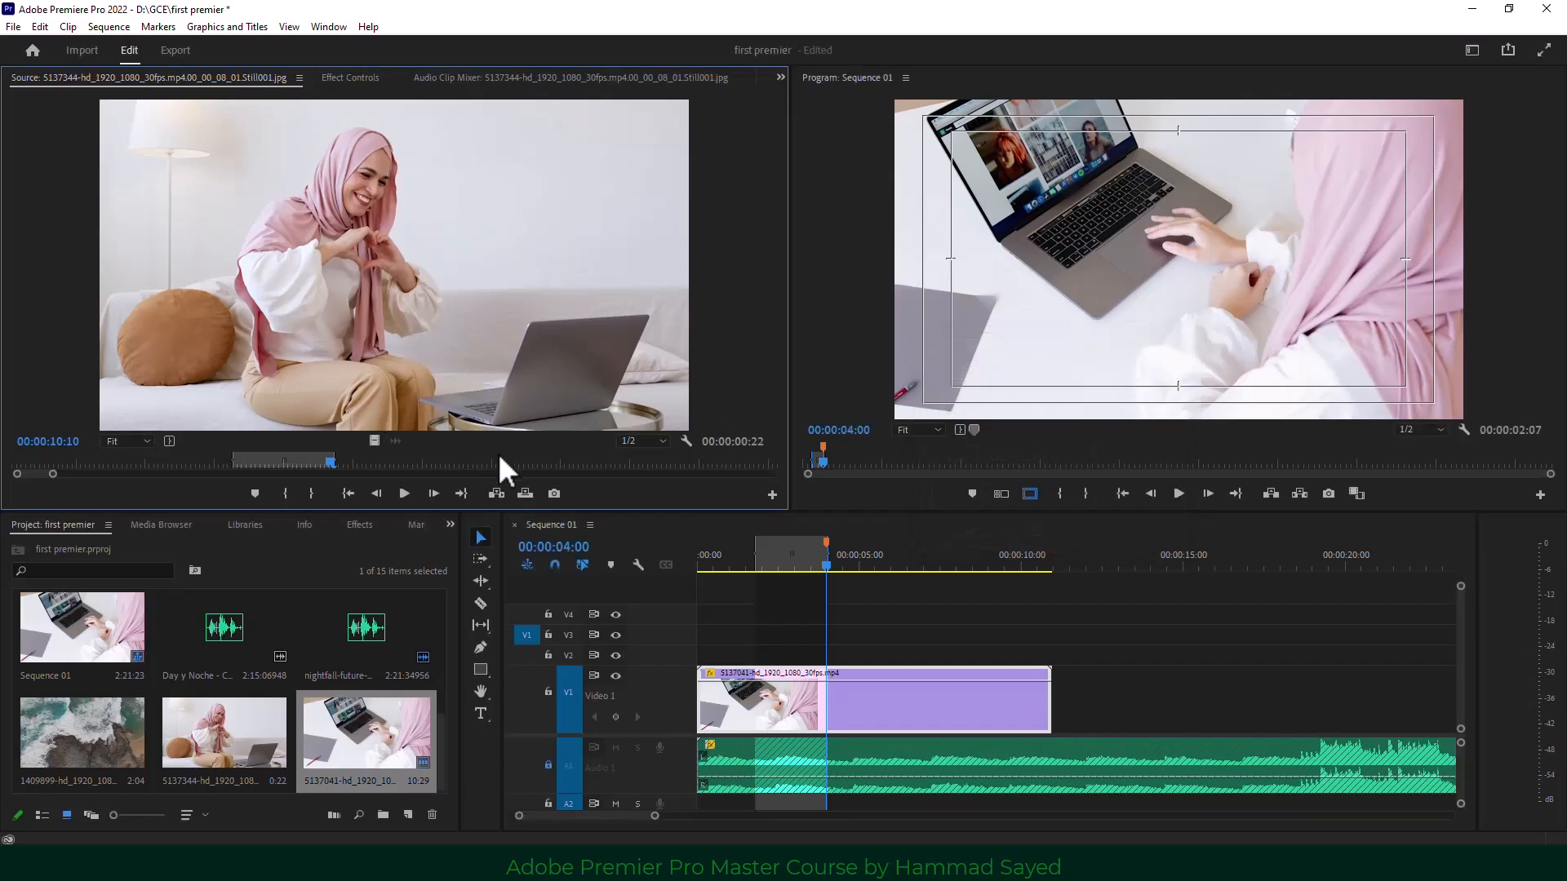
pyautogui.click(309, 463)
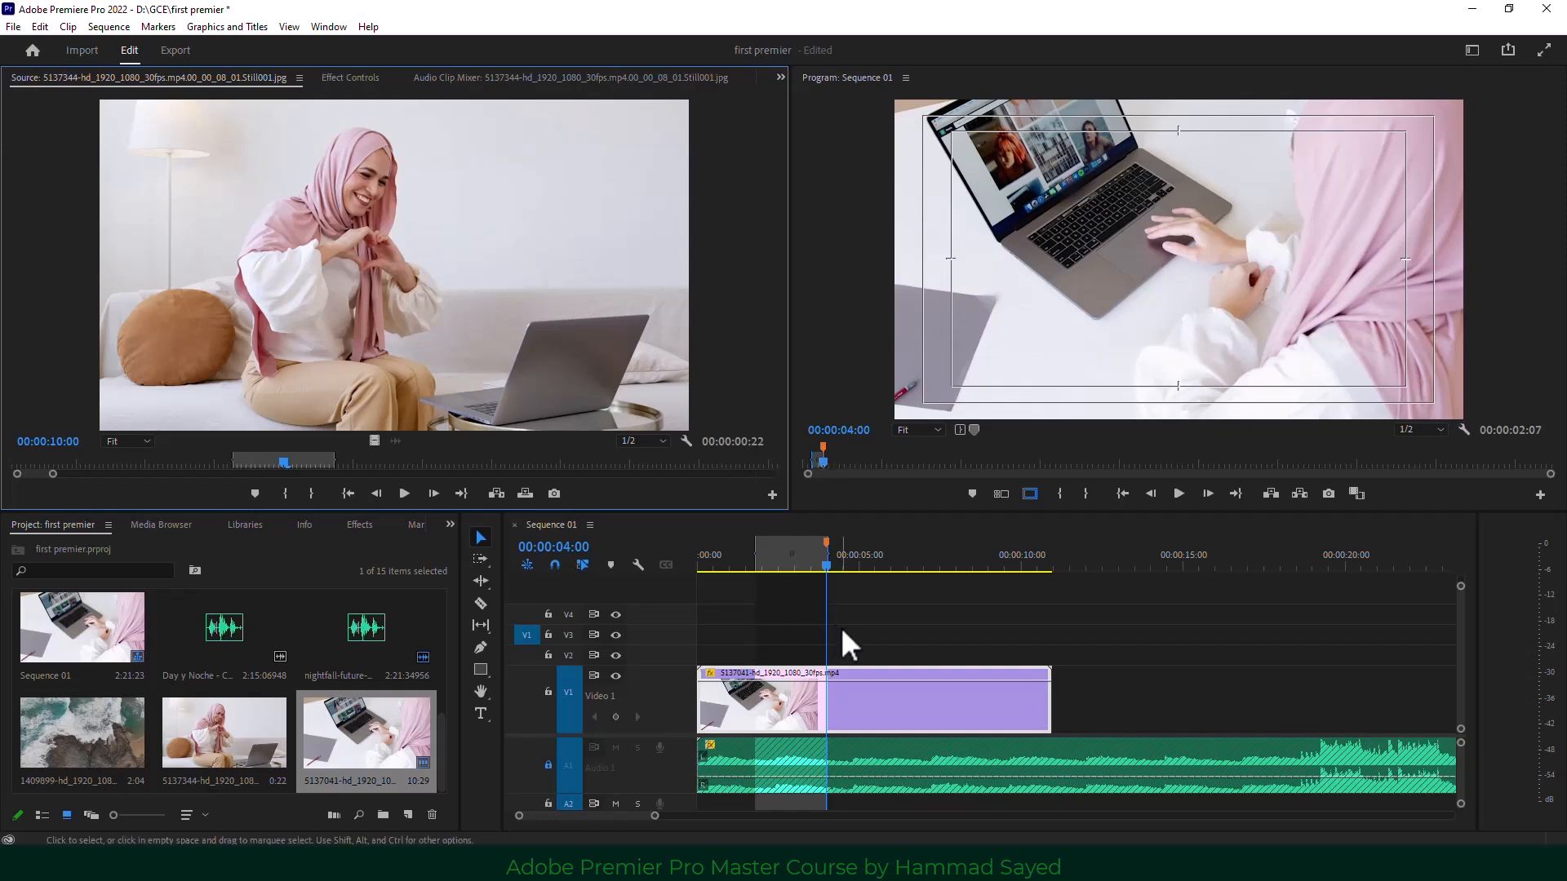
pyautogui.moveTo(825, 565)
pyautogui.mouseDown()
pyautogui.moveTo(746, 567)
pyautogui.moveTo(806, 565)
pyautogui.mouseUp()
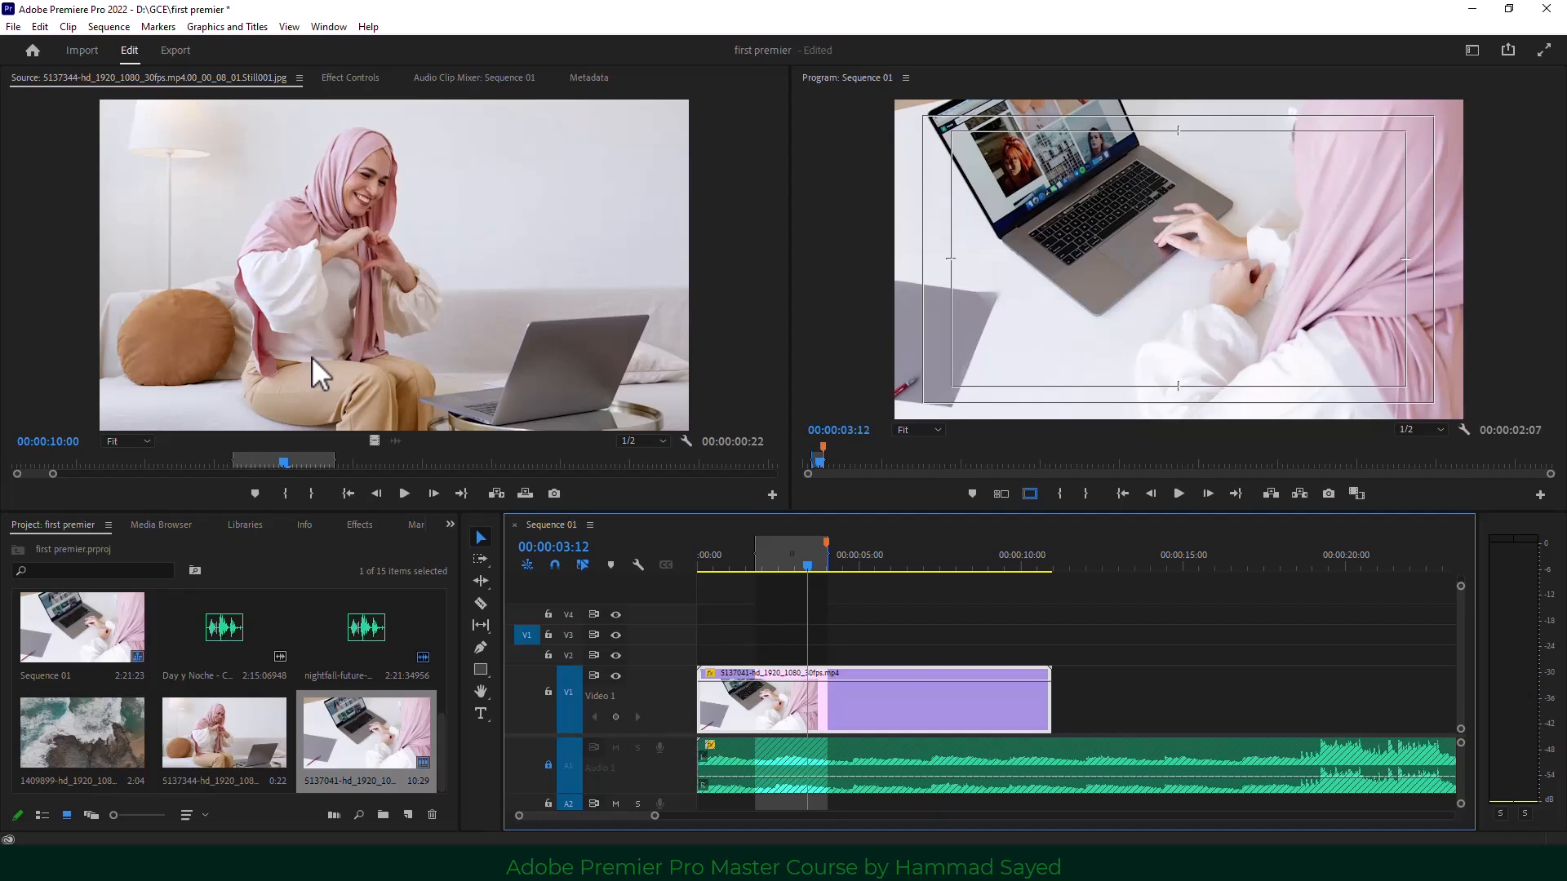
# Mark the sequence In at 00:00:06:17 and Out at 00:00:07:22.
pyautogui.moveTo(804, 571); pyautogui.dragTo(912, 568)
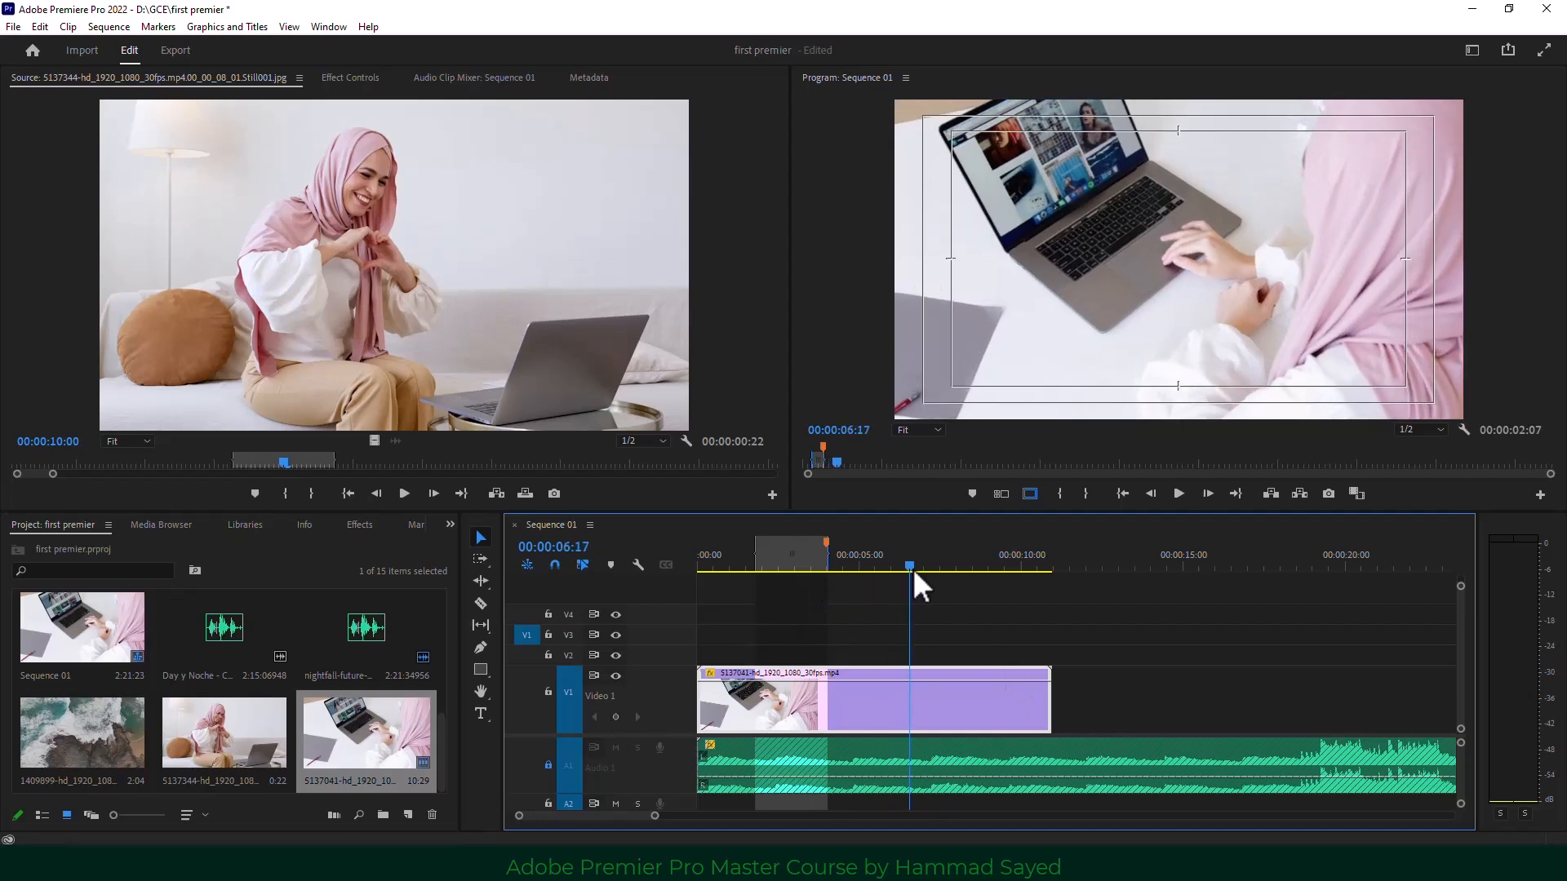
pyautogui.click(1063, 493)
pyautogui.moveTo(912, 569); pyautogui.dragTo(959, 568)
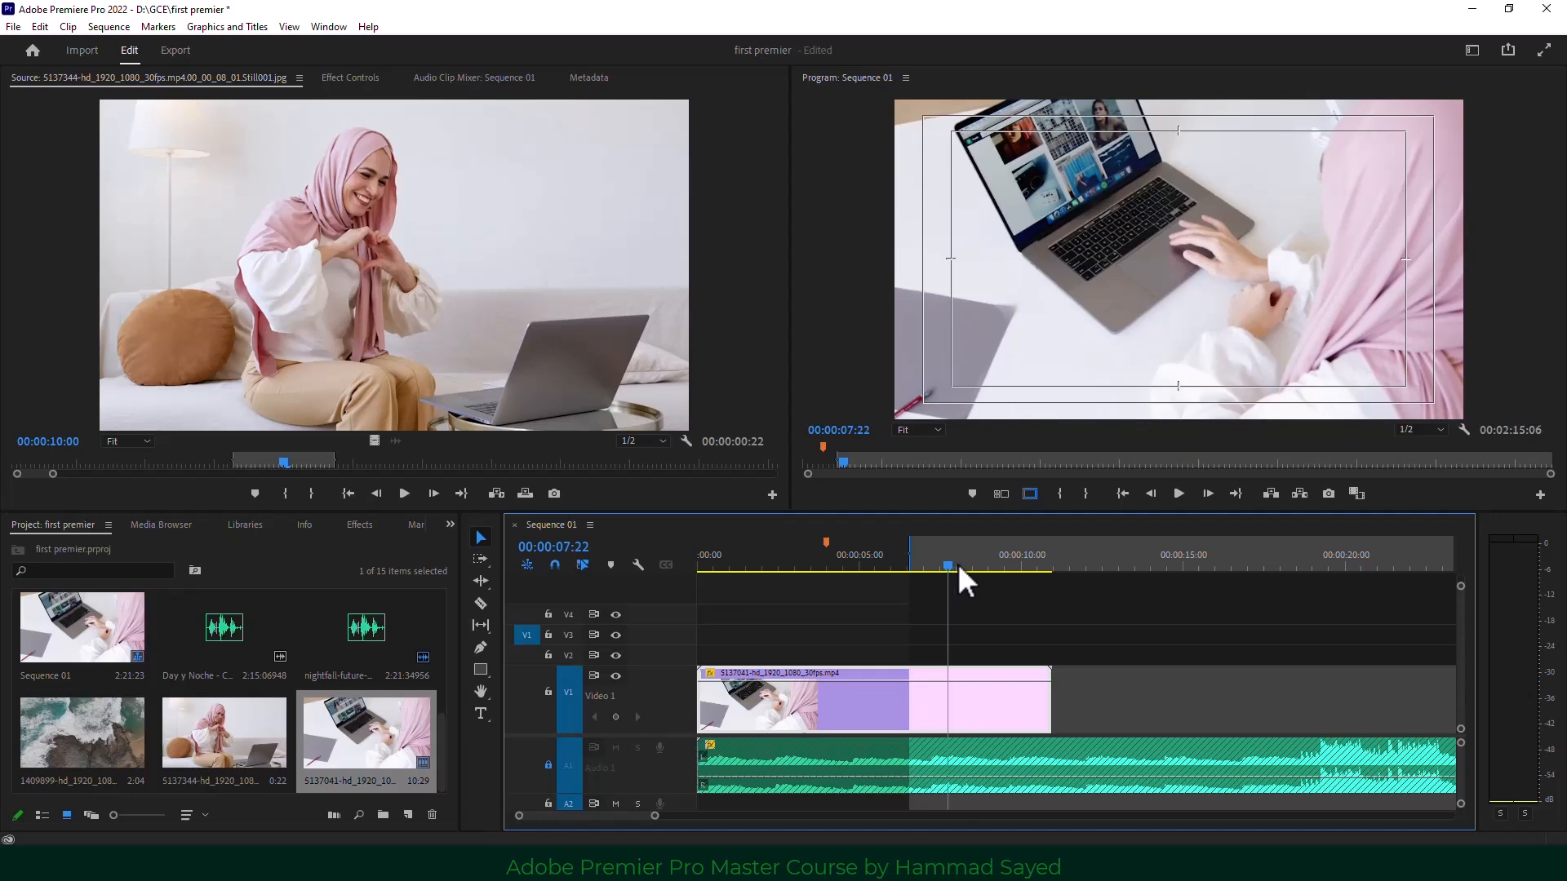
pyautogui.click(1089, 496)
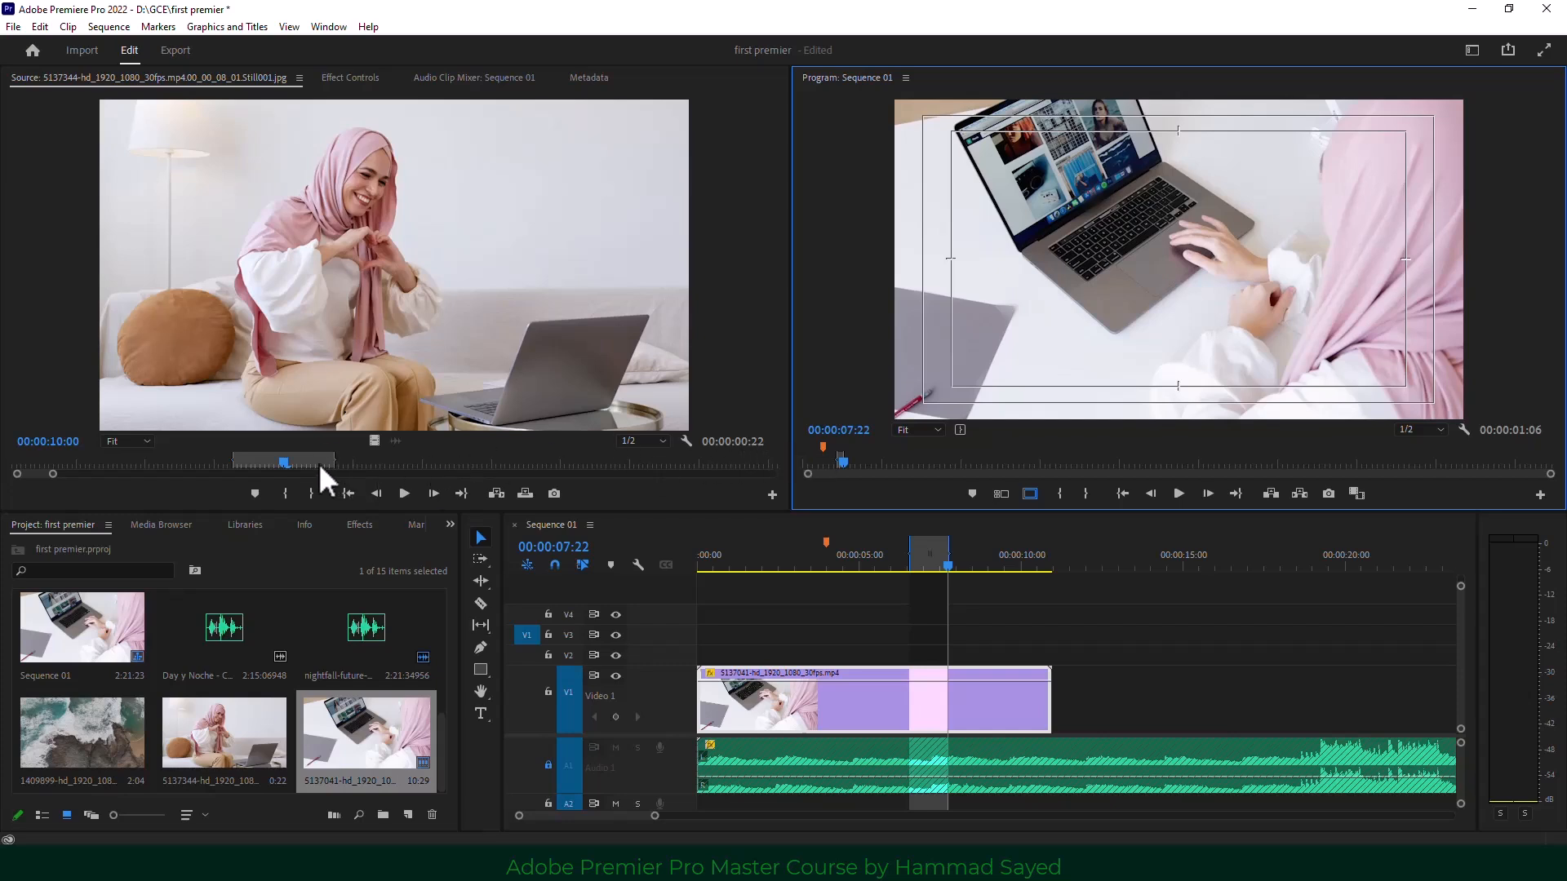
# Mark a 25-frame source range and bring up the Fit Clip dialog via Insert.
pyautogui.moveTo(286, 463); pyautogui.dragTo(435, 458)
pyautogui.click(282, 495)
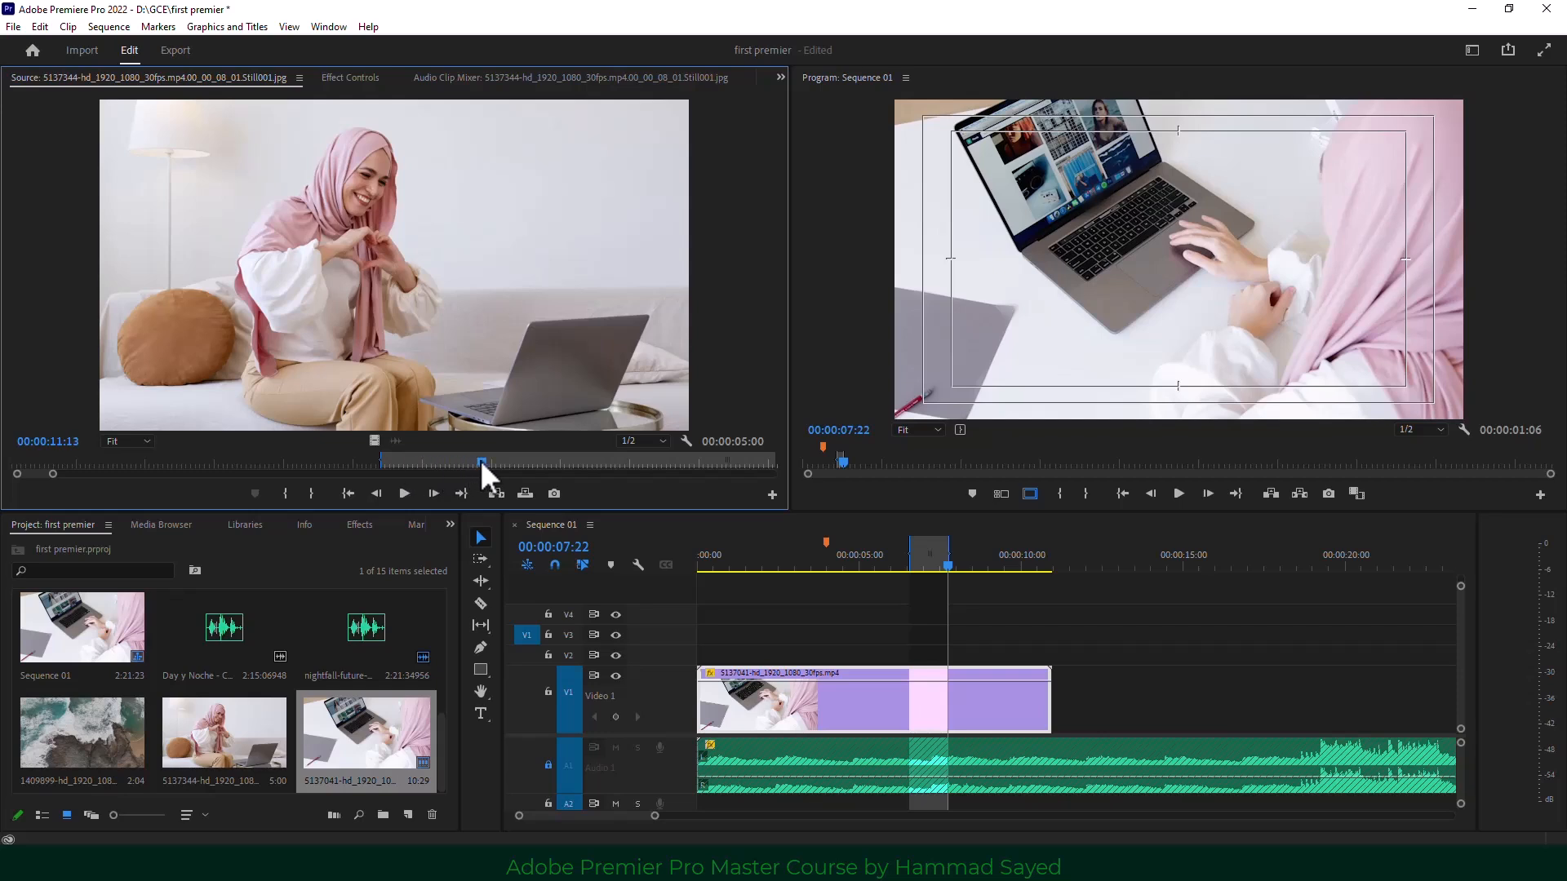
pyautogui.click(314, 494)
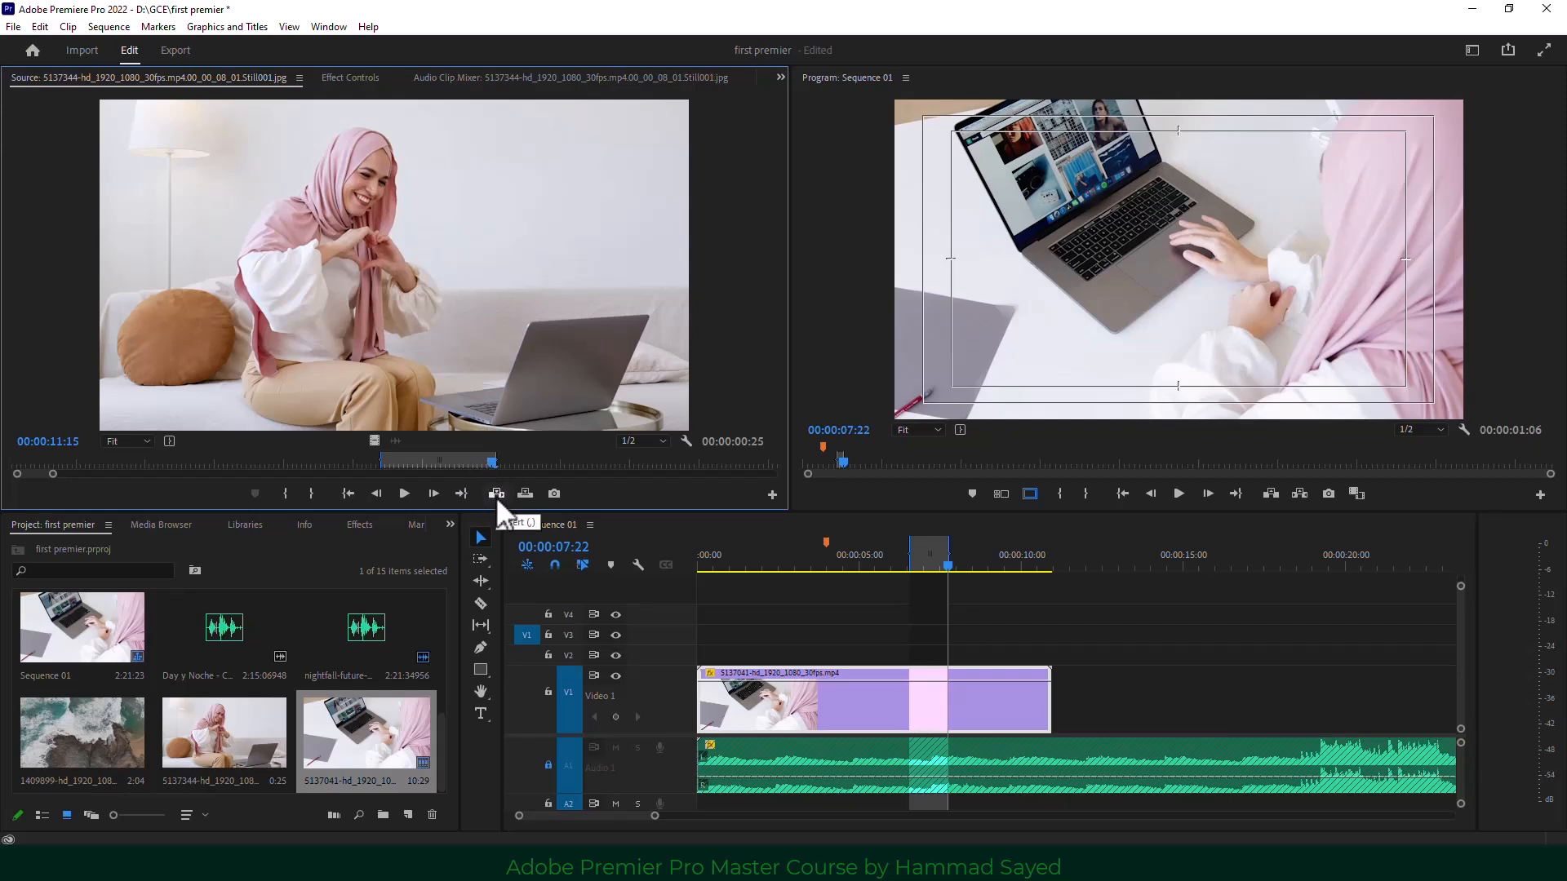
pyautogui.click(496, 494)
pyautogui.moveTo(716, 326); pyautogui.dragTo(930, 284)
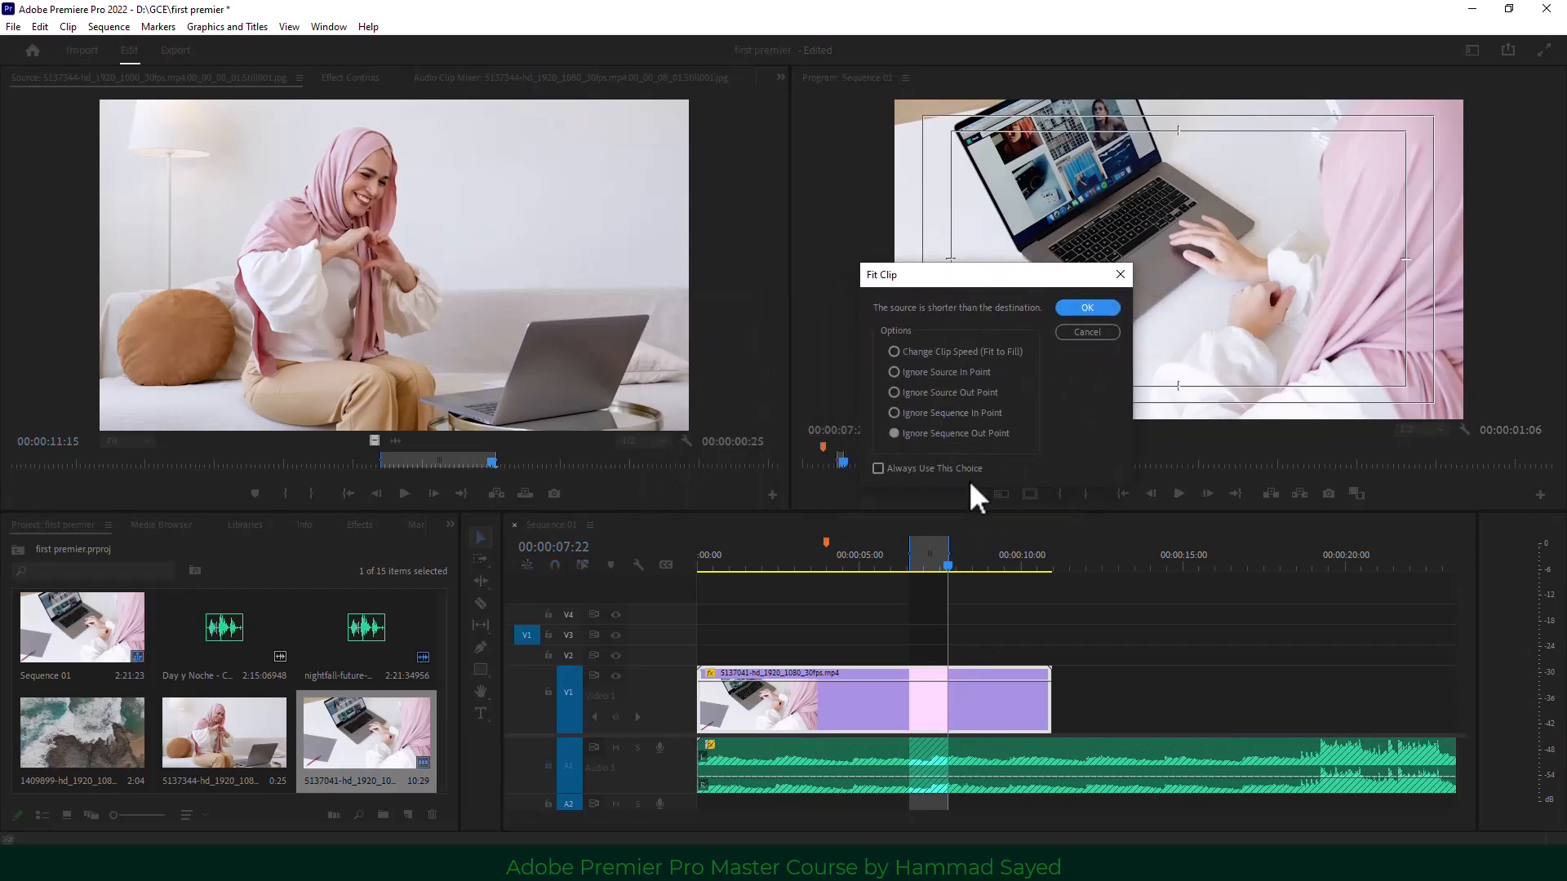
# Undo a speed-fitted insert, then overwrite the source range onto V3 with Change Clip Speed (Fit to Fill).
pyautogui.click(940, 352)
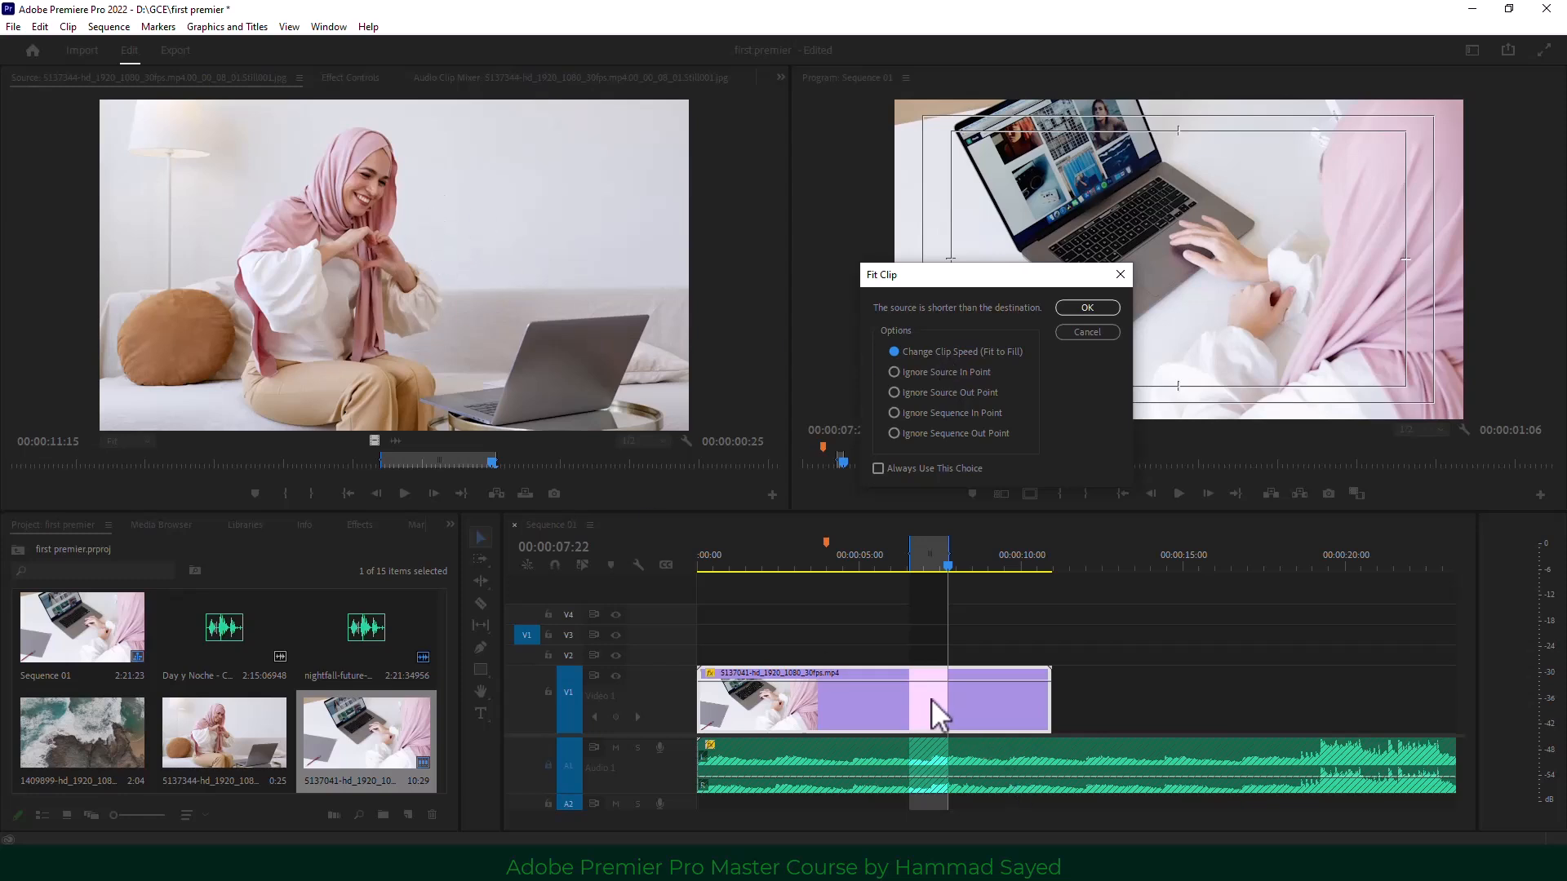
pyautogui.click(1070, 308)
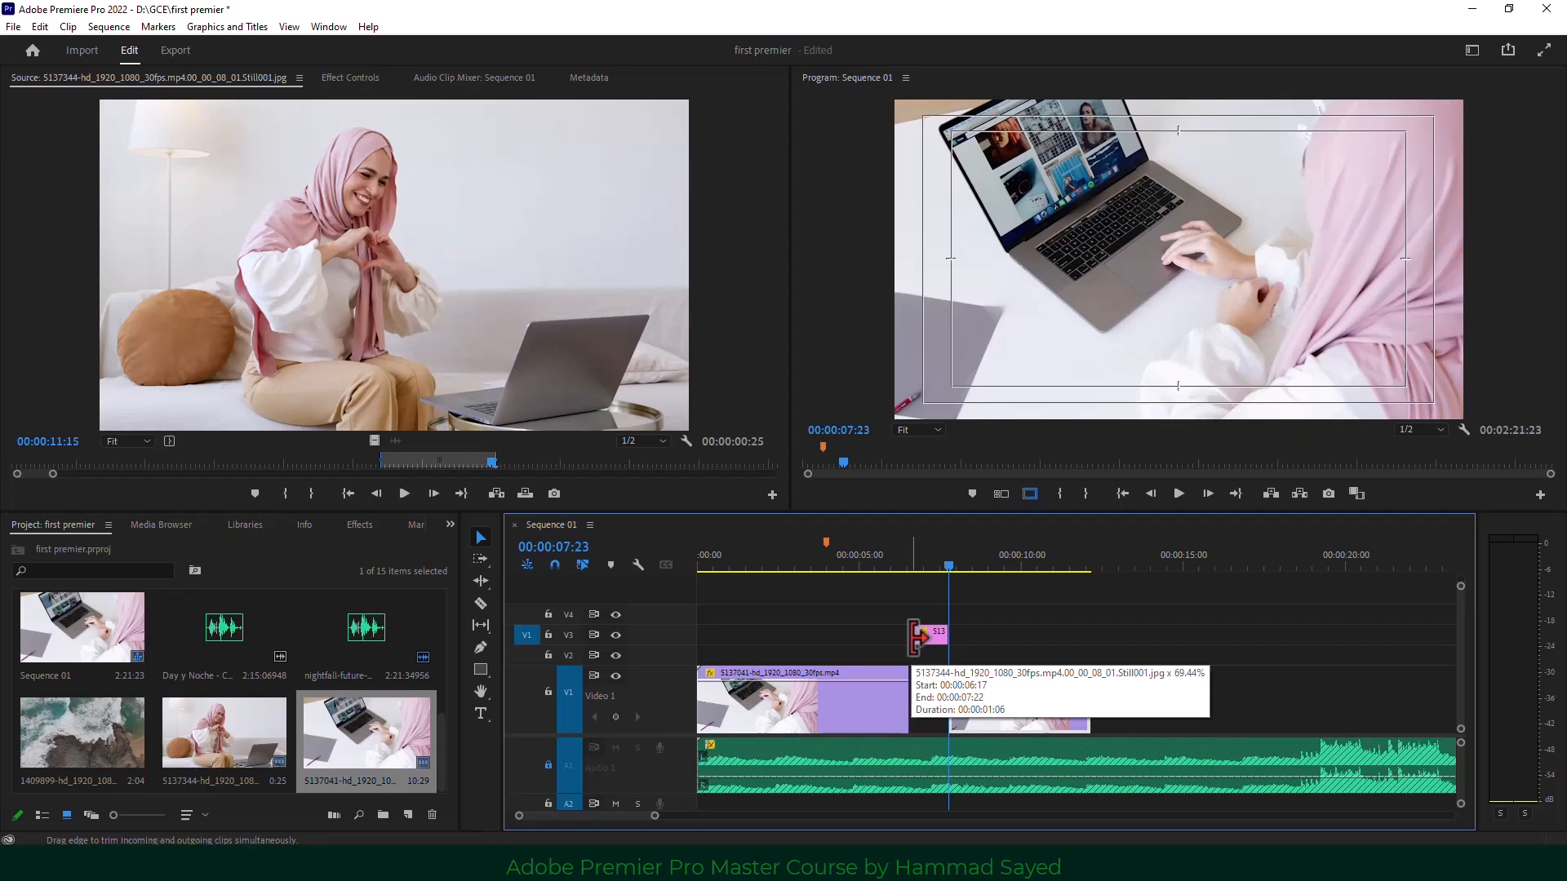
pyautogui.hotkey('ctrl', 'z')
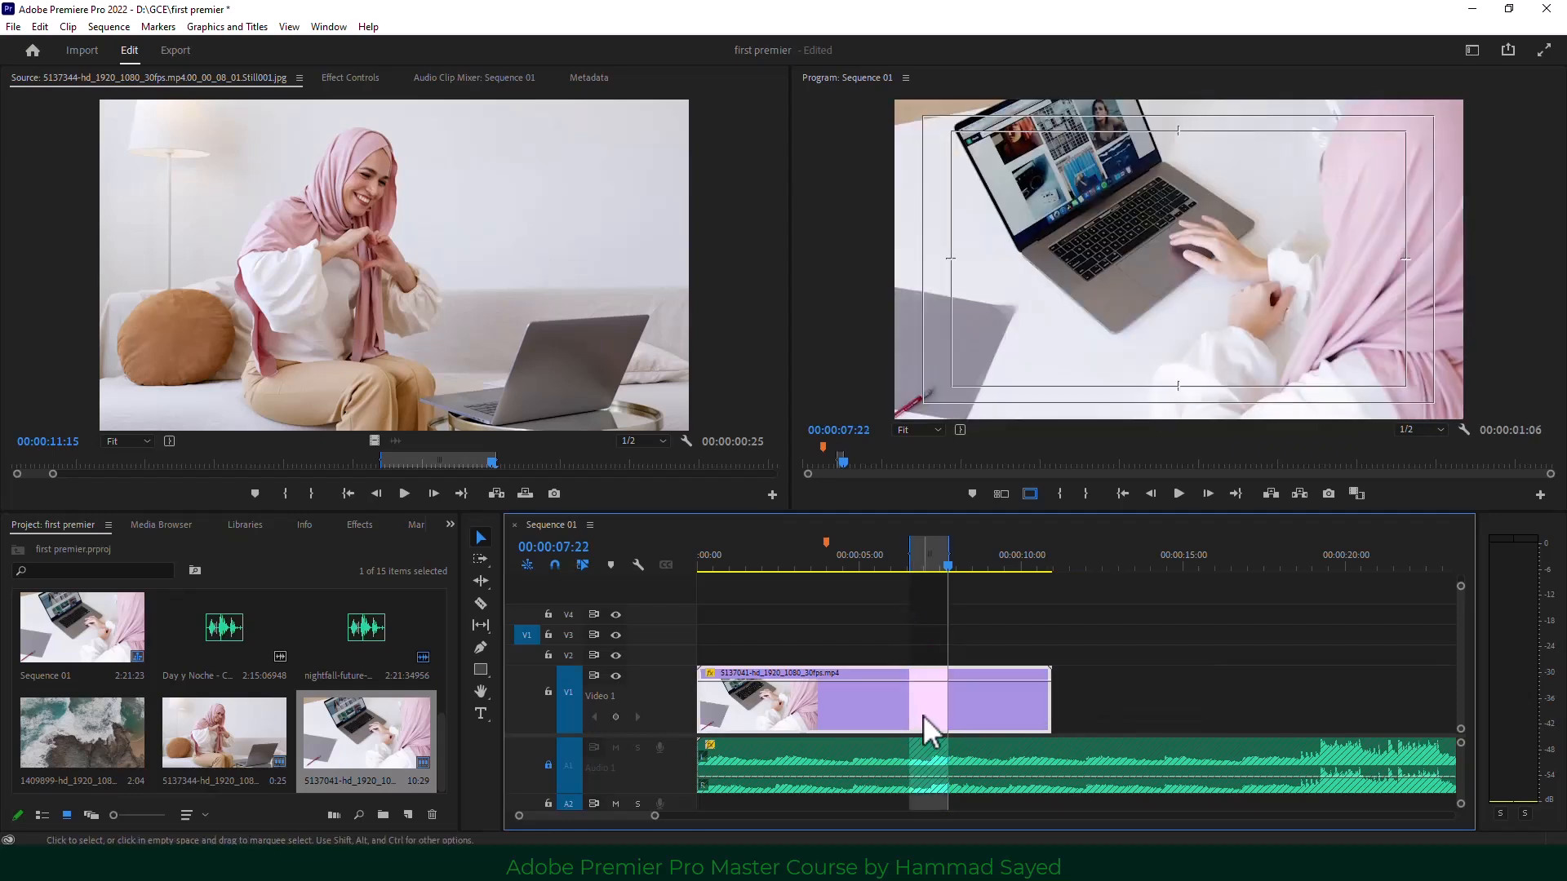
pyautogui.click(526, 499)
pyautogui.click(715, 398)
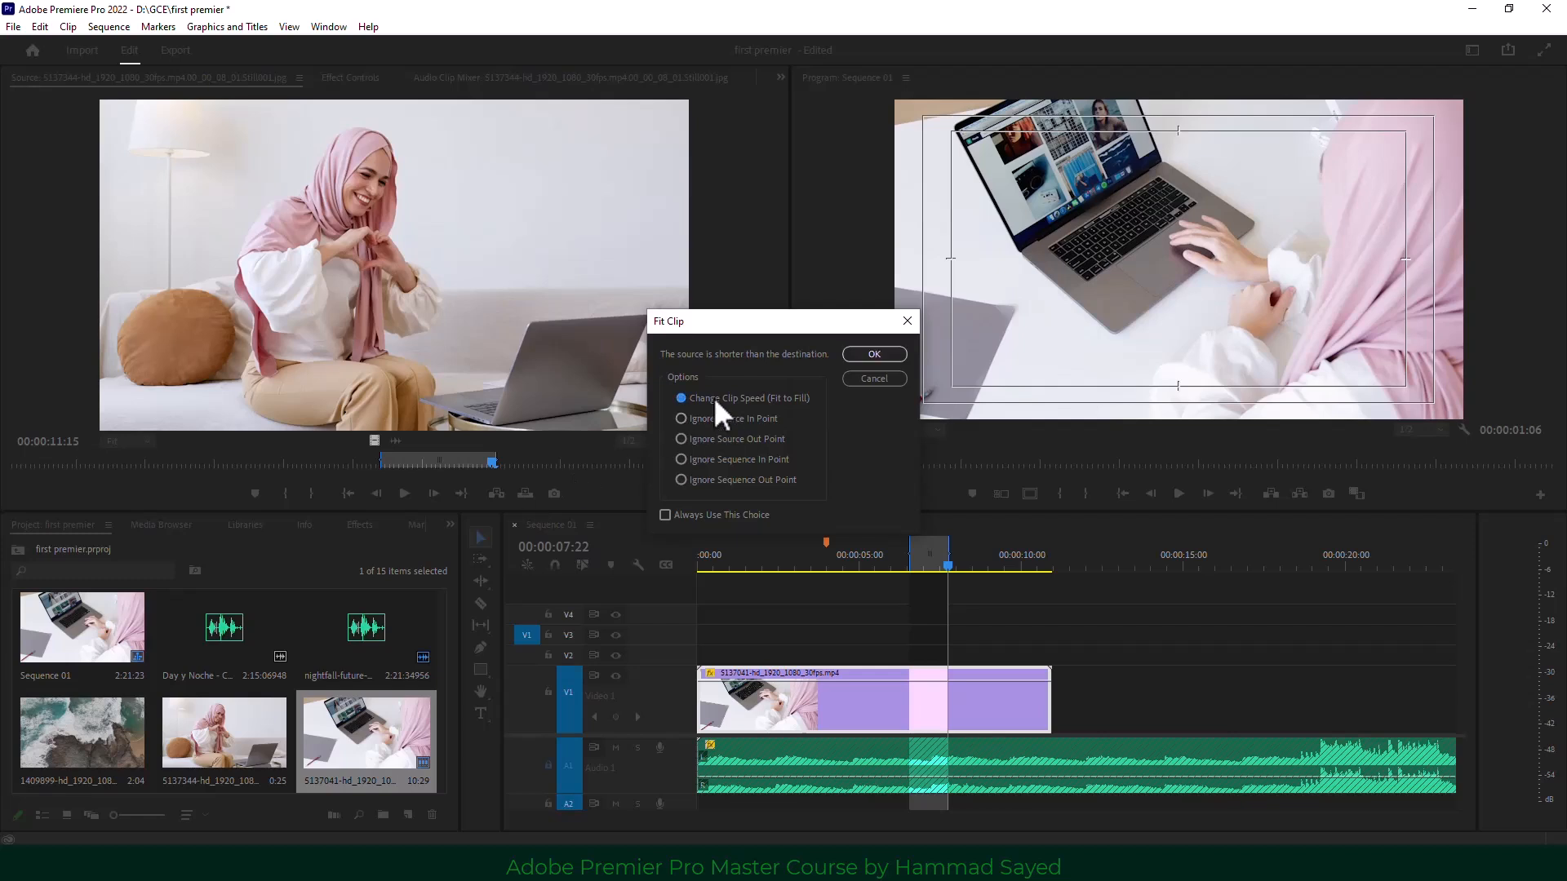
pyautogui.click(883, 352)
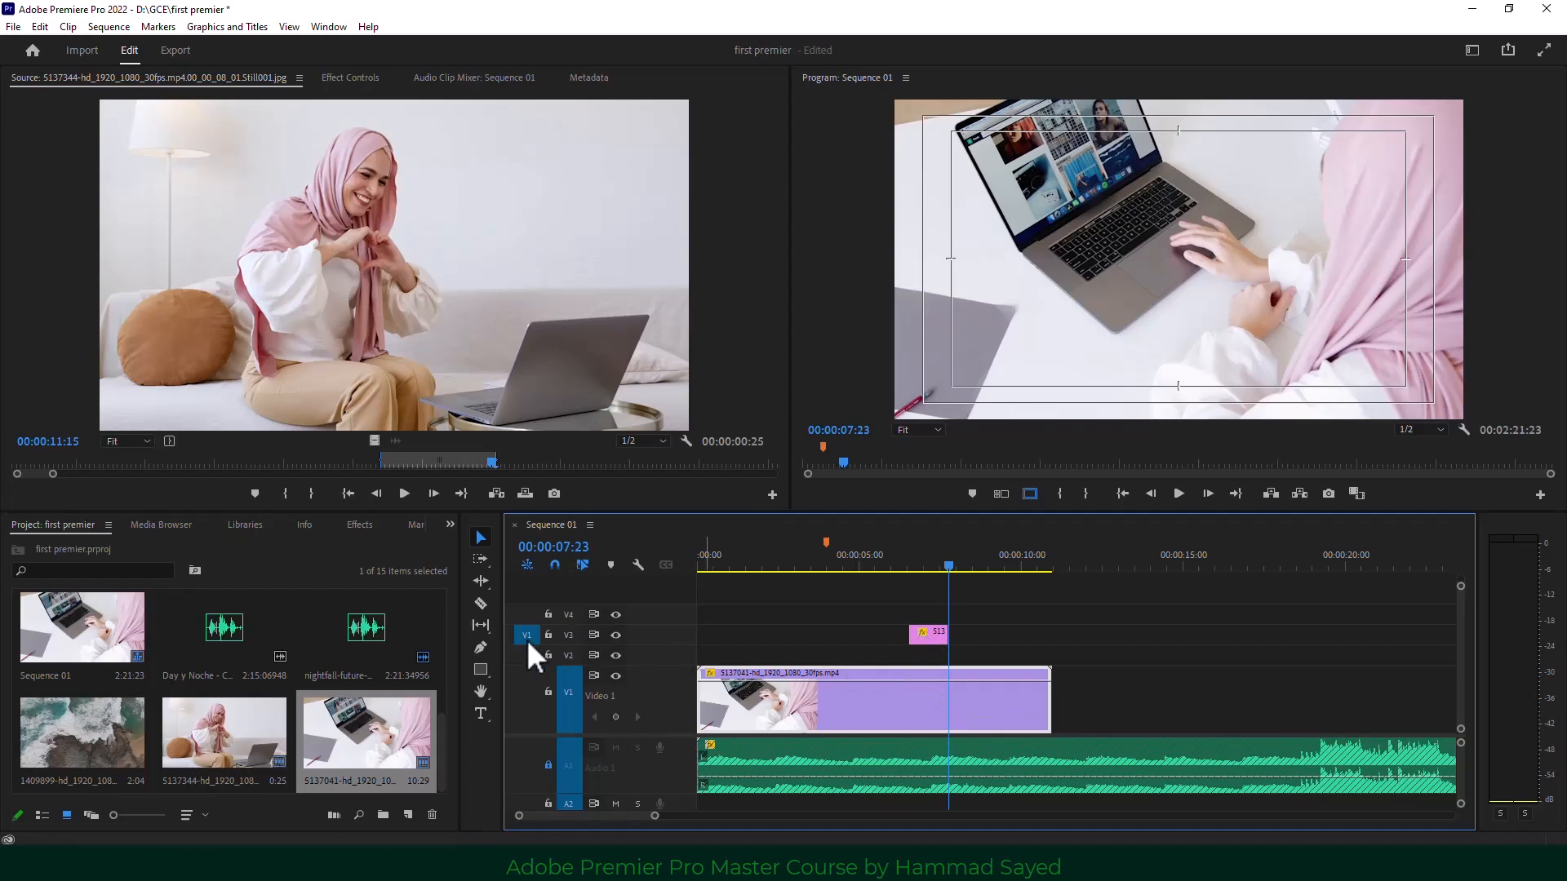
# Patch source to V1, mark 04:00–05:17, and overwrite the still with Change Clip Speed.
pyautogui.click(643, 359)
pyautogui.click(526, 689)
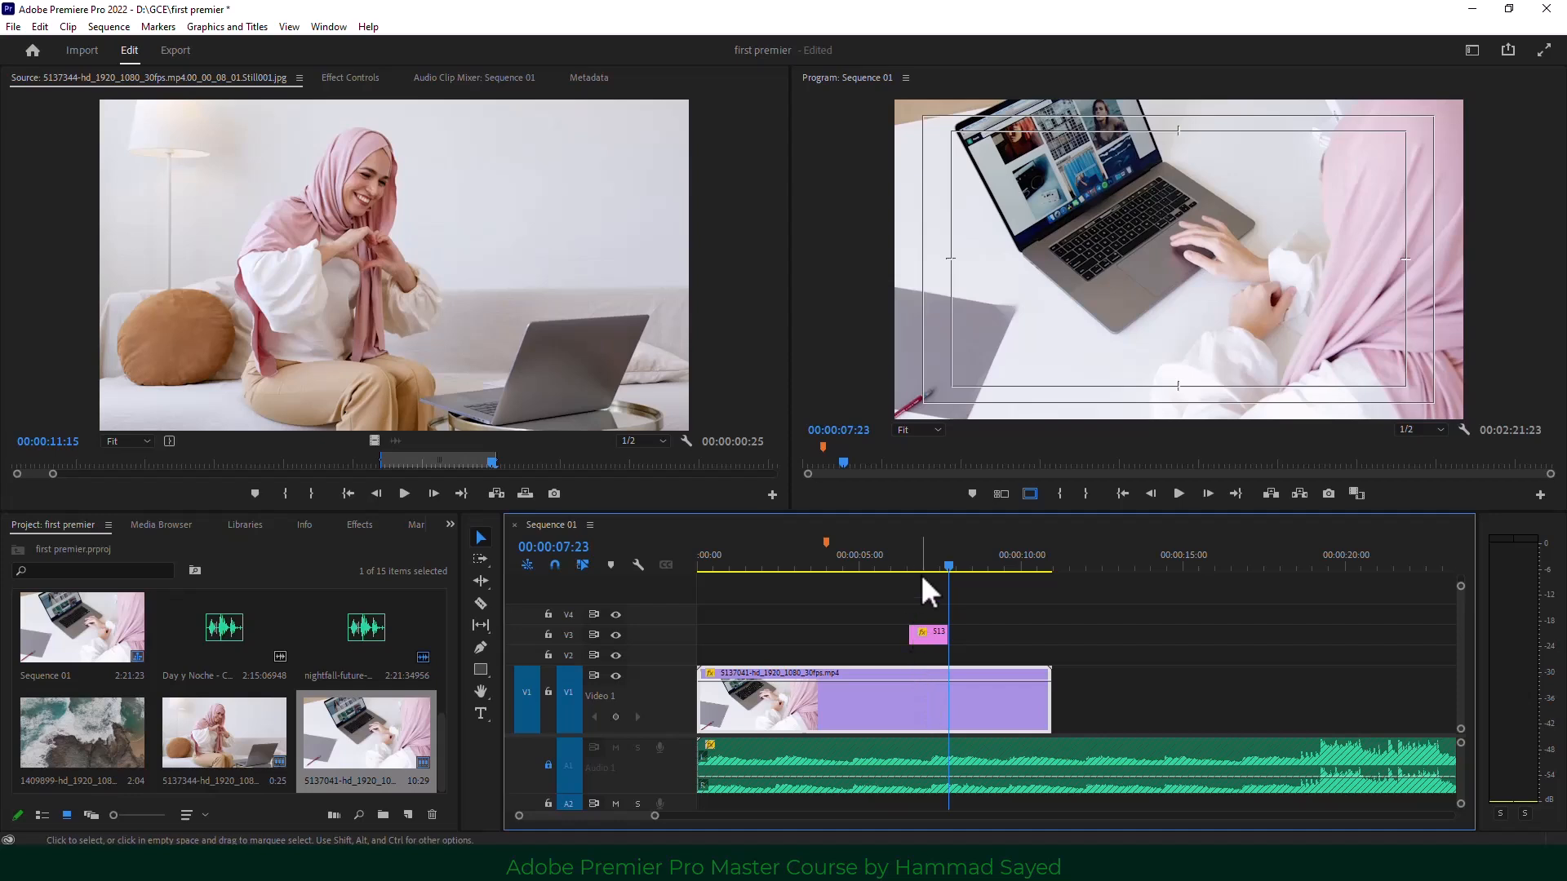
pyautogui.click(826, 565)
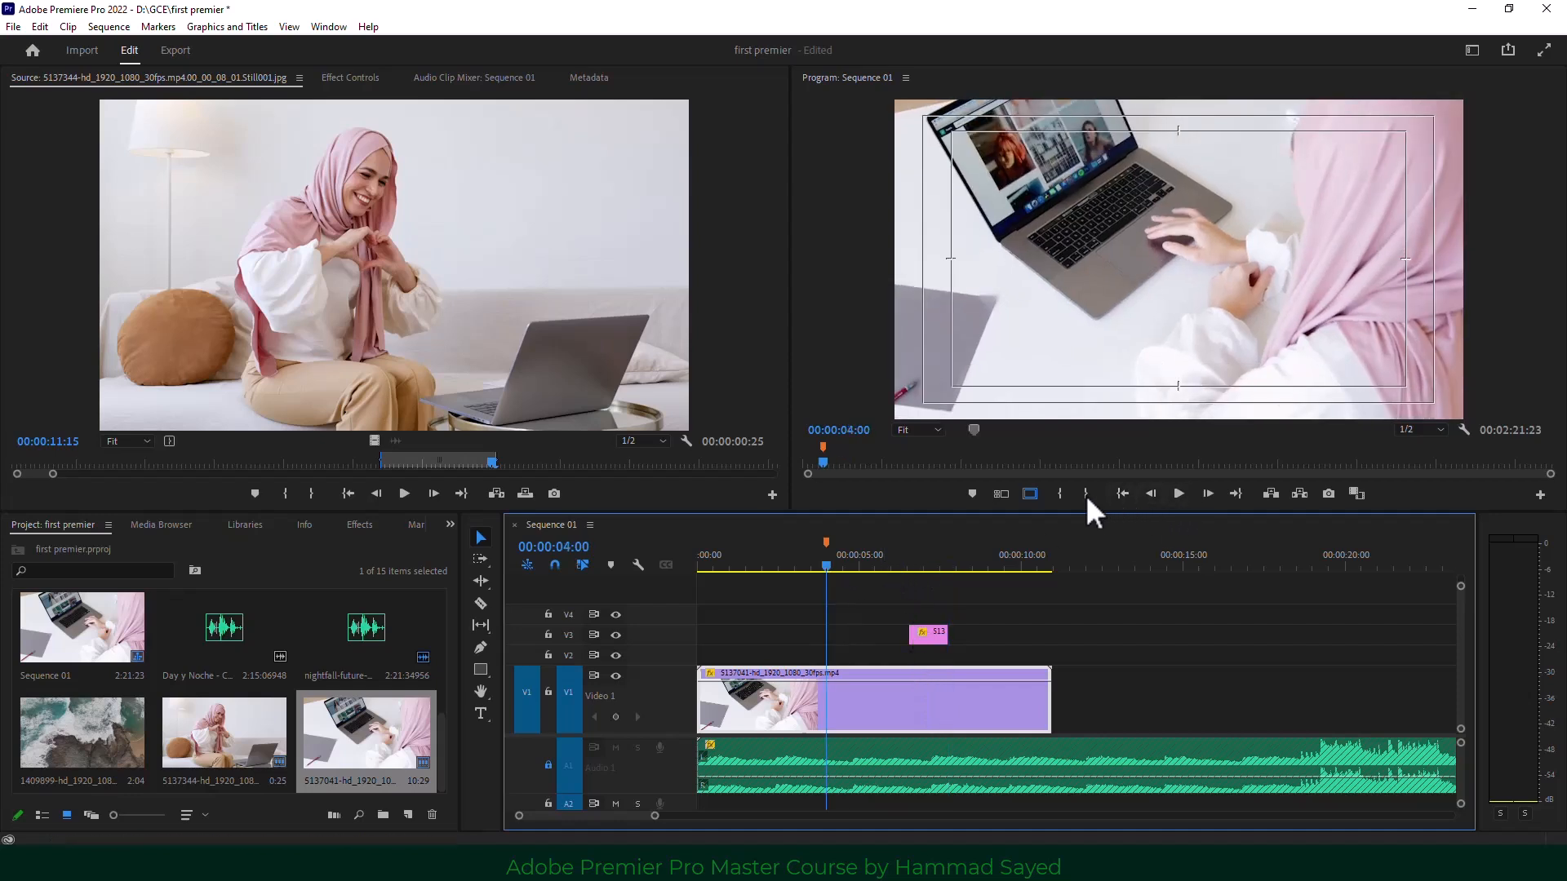
pyautogui.click(1059, 494)
pyautogui.moveTo(848, 566); pyautogui.dragTo(877, 566)
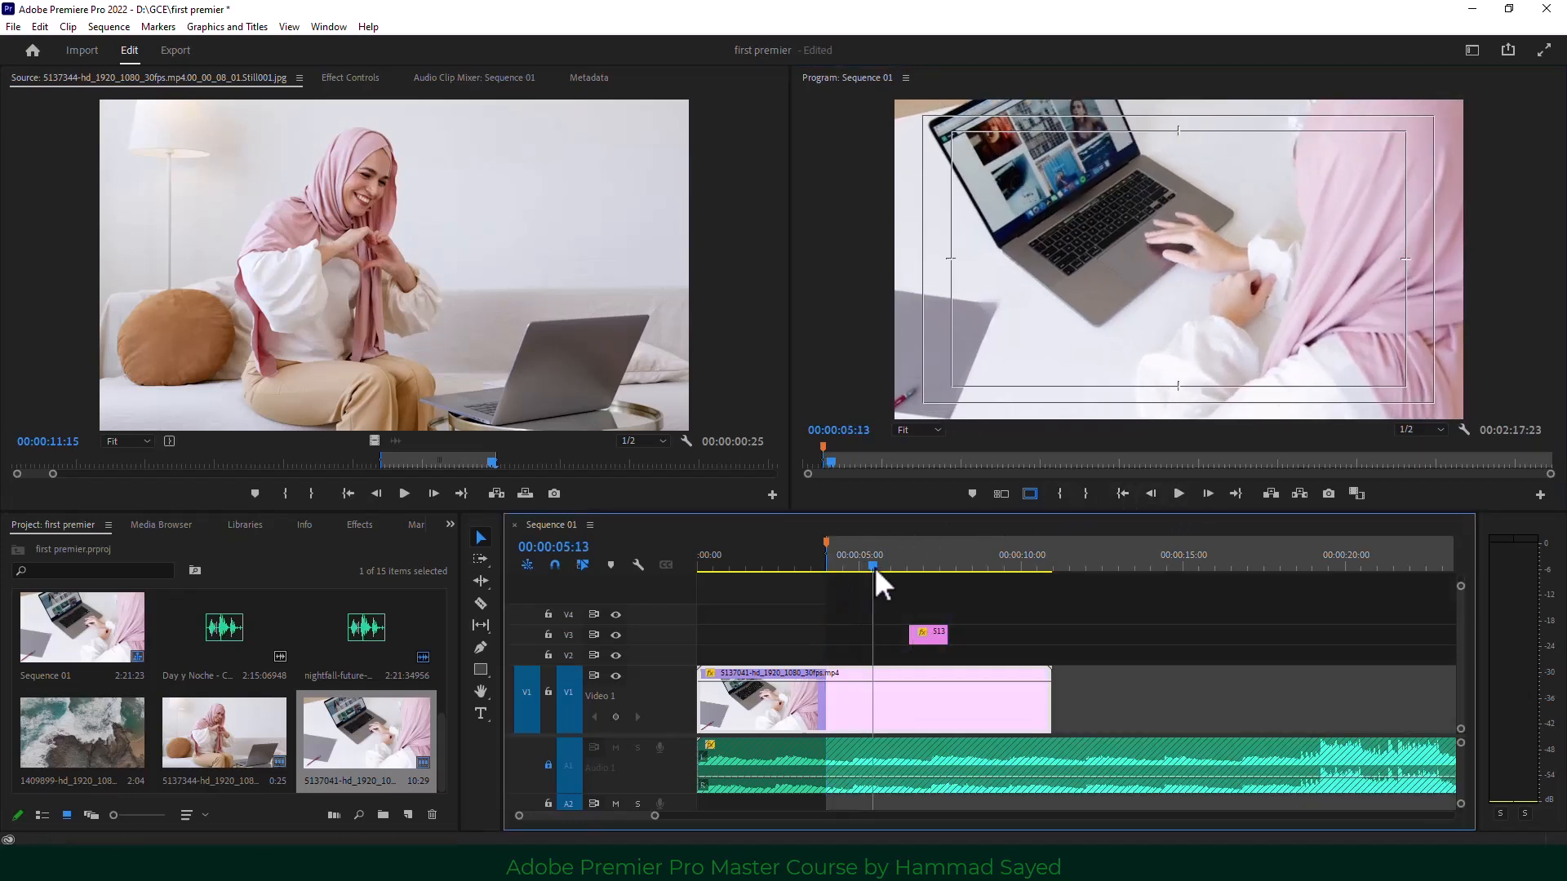
pyautogui.click(1085, 494)
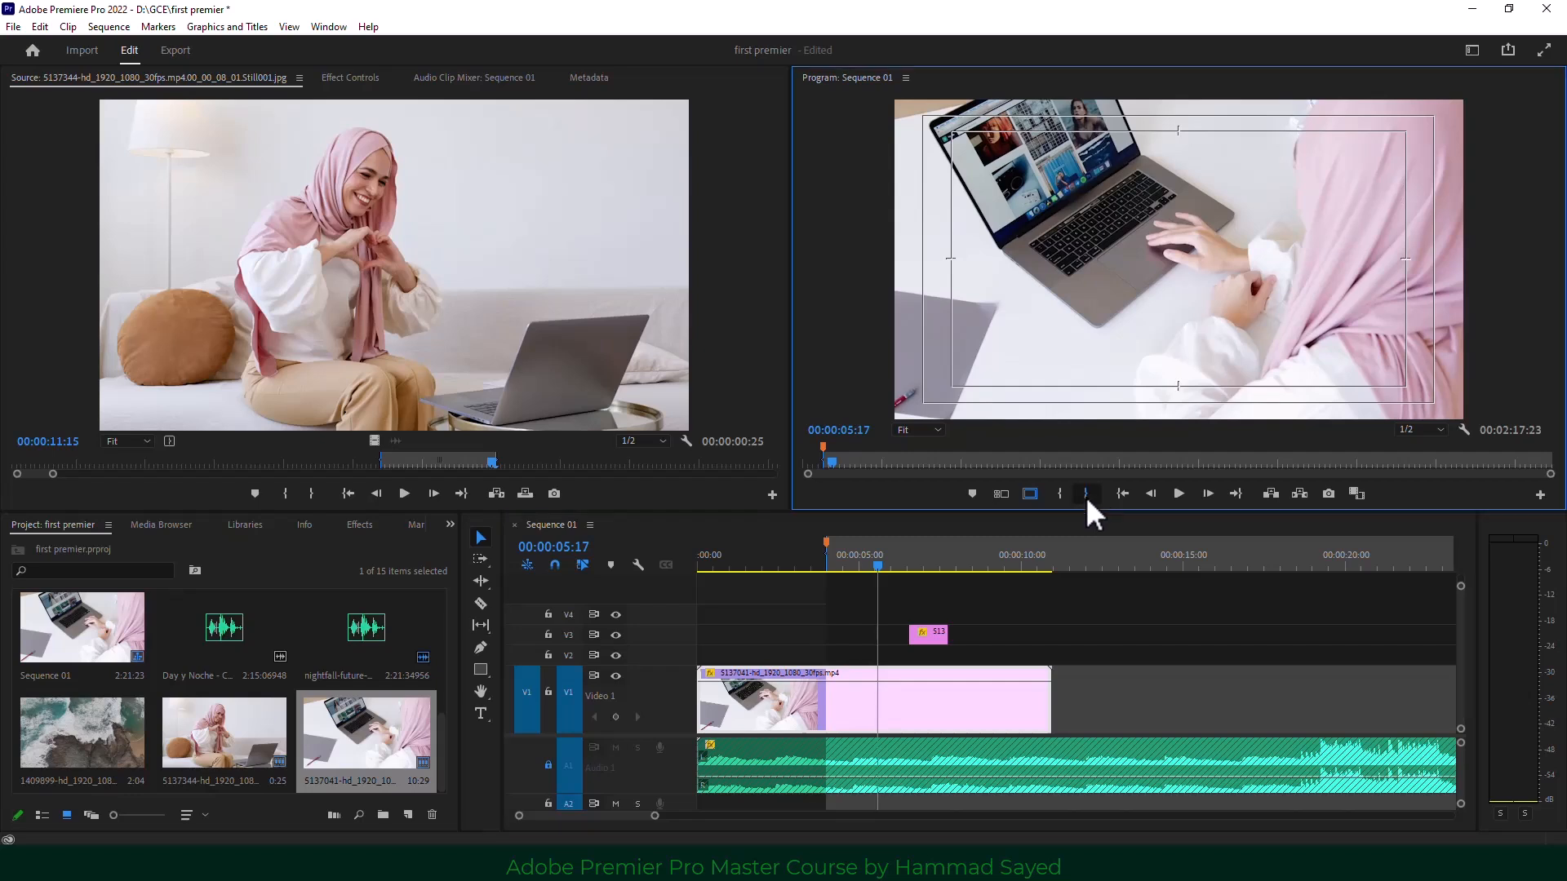
pyautogui.click(522, 495)
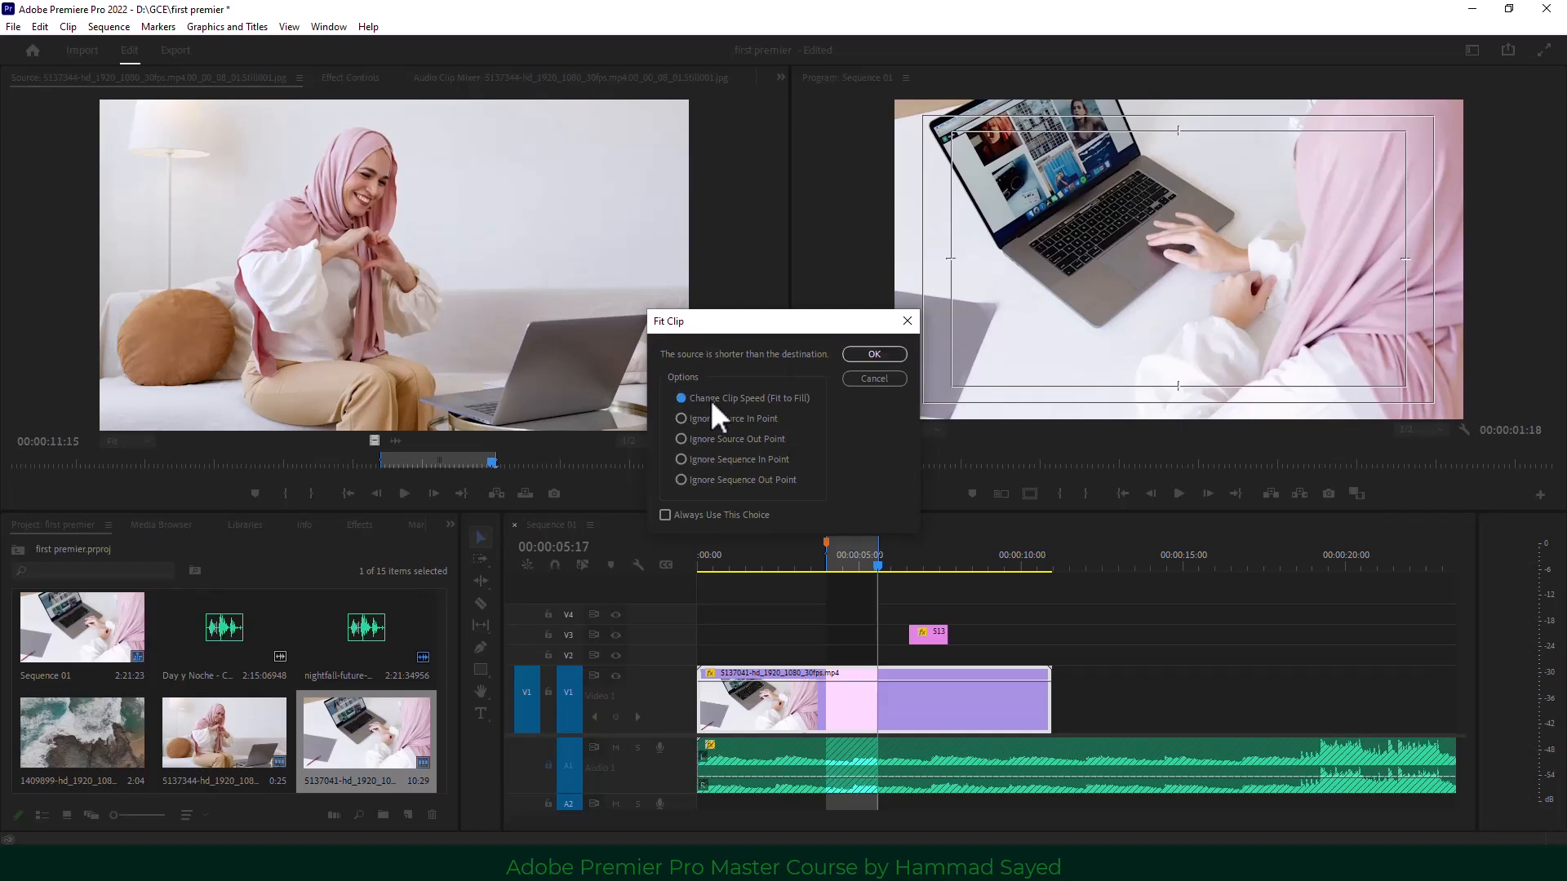
pyautogui.click(875, 354)
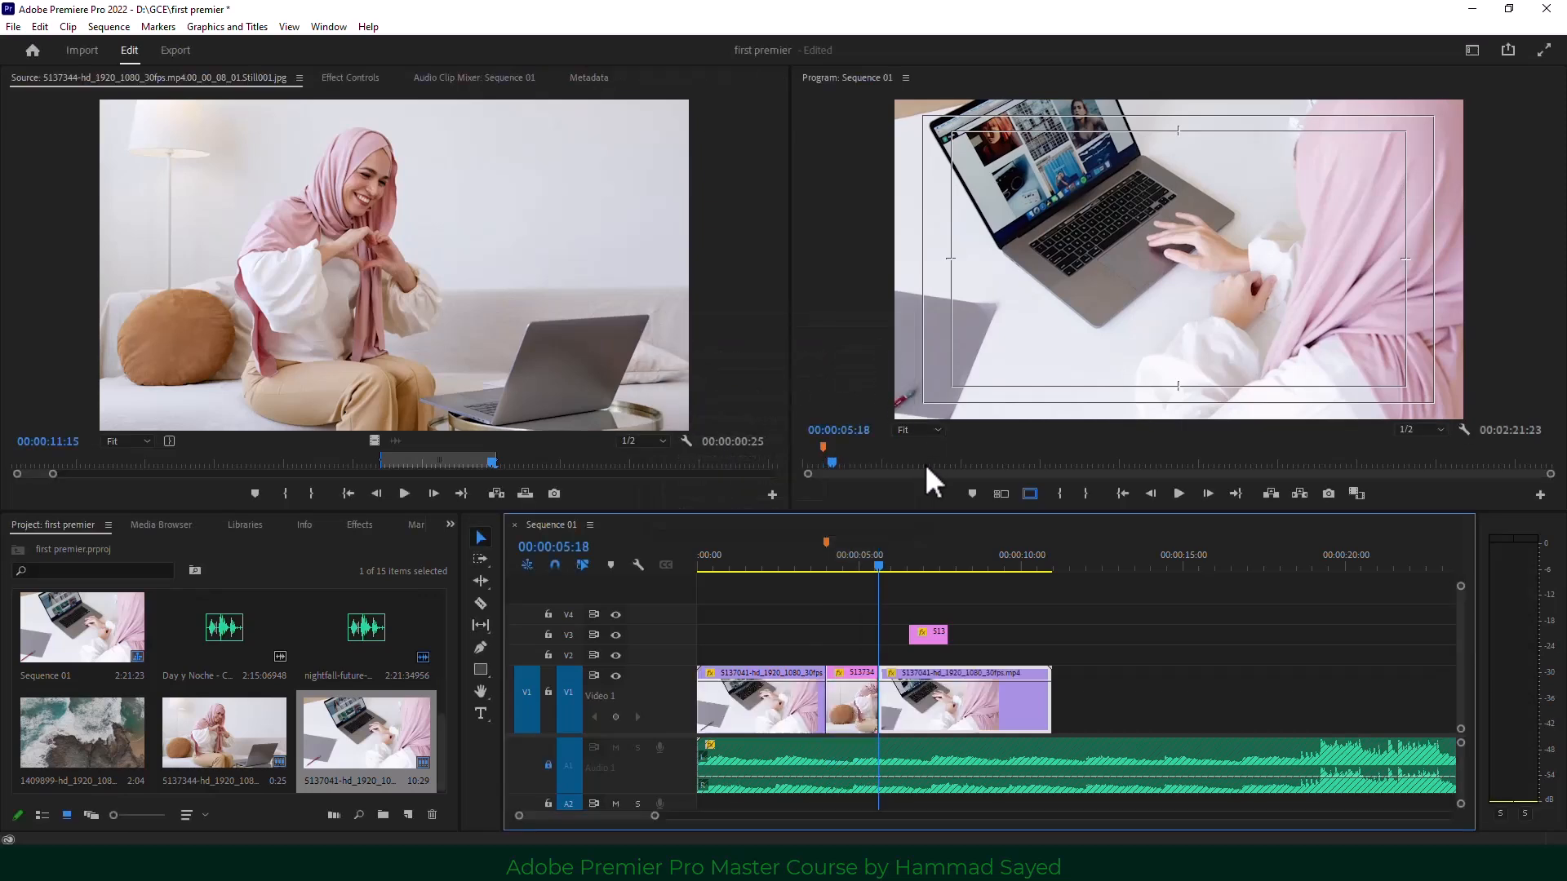
pyautogui.moveTo(824, 553); pyautogui.dragTo(806, 559)
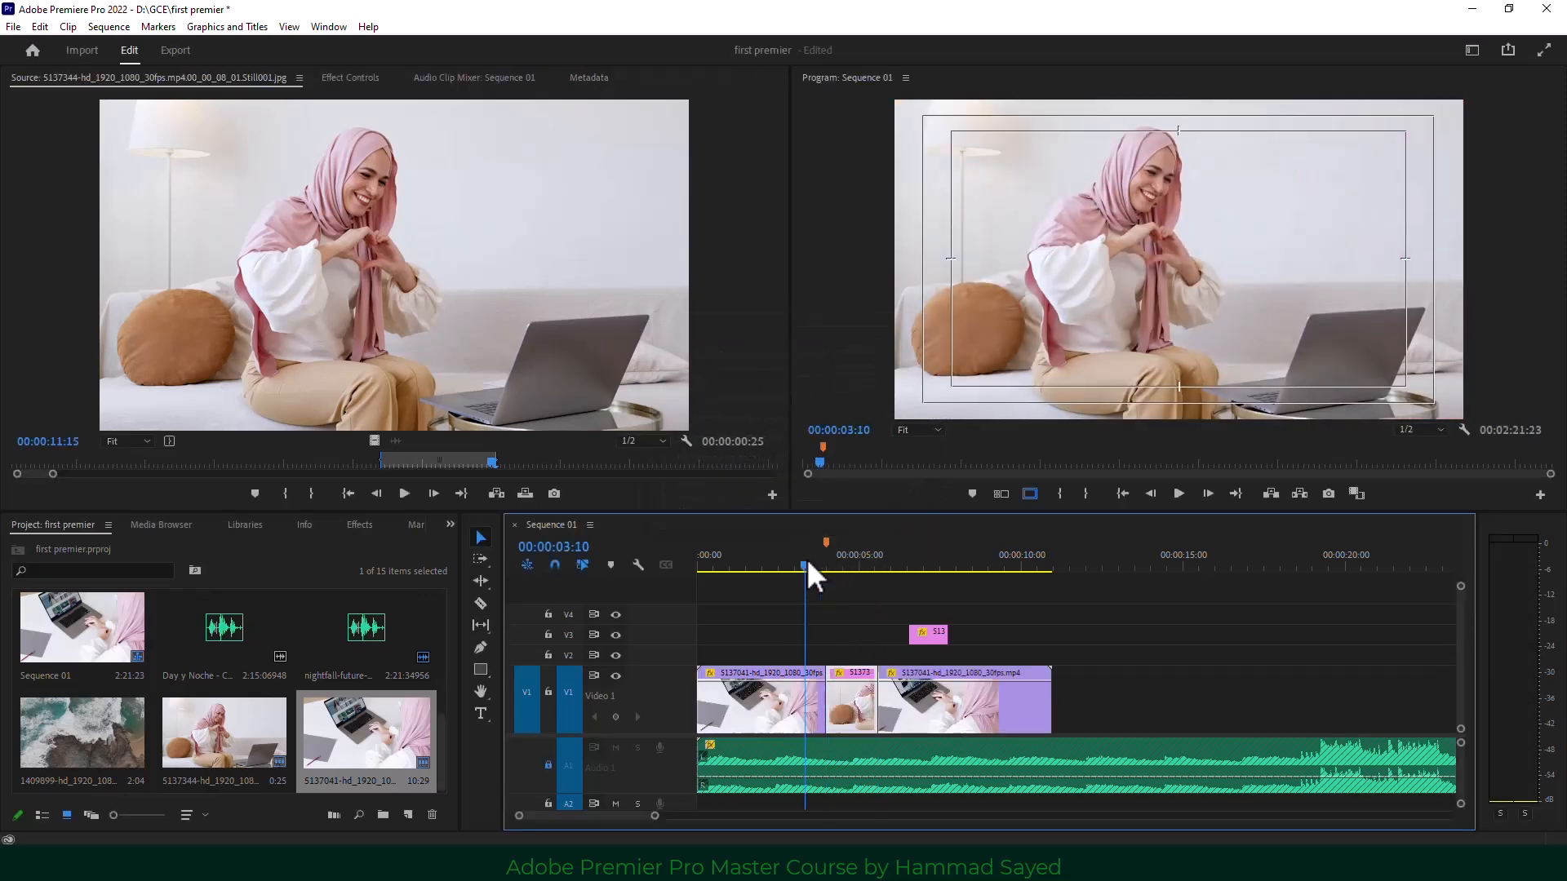
pyautogui.click(1178, 494)
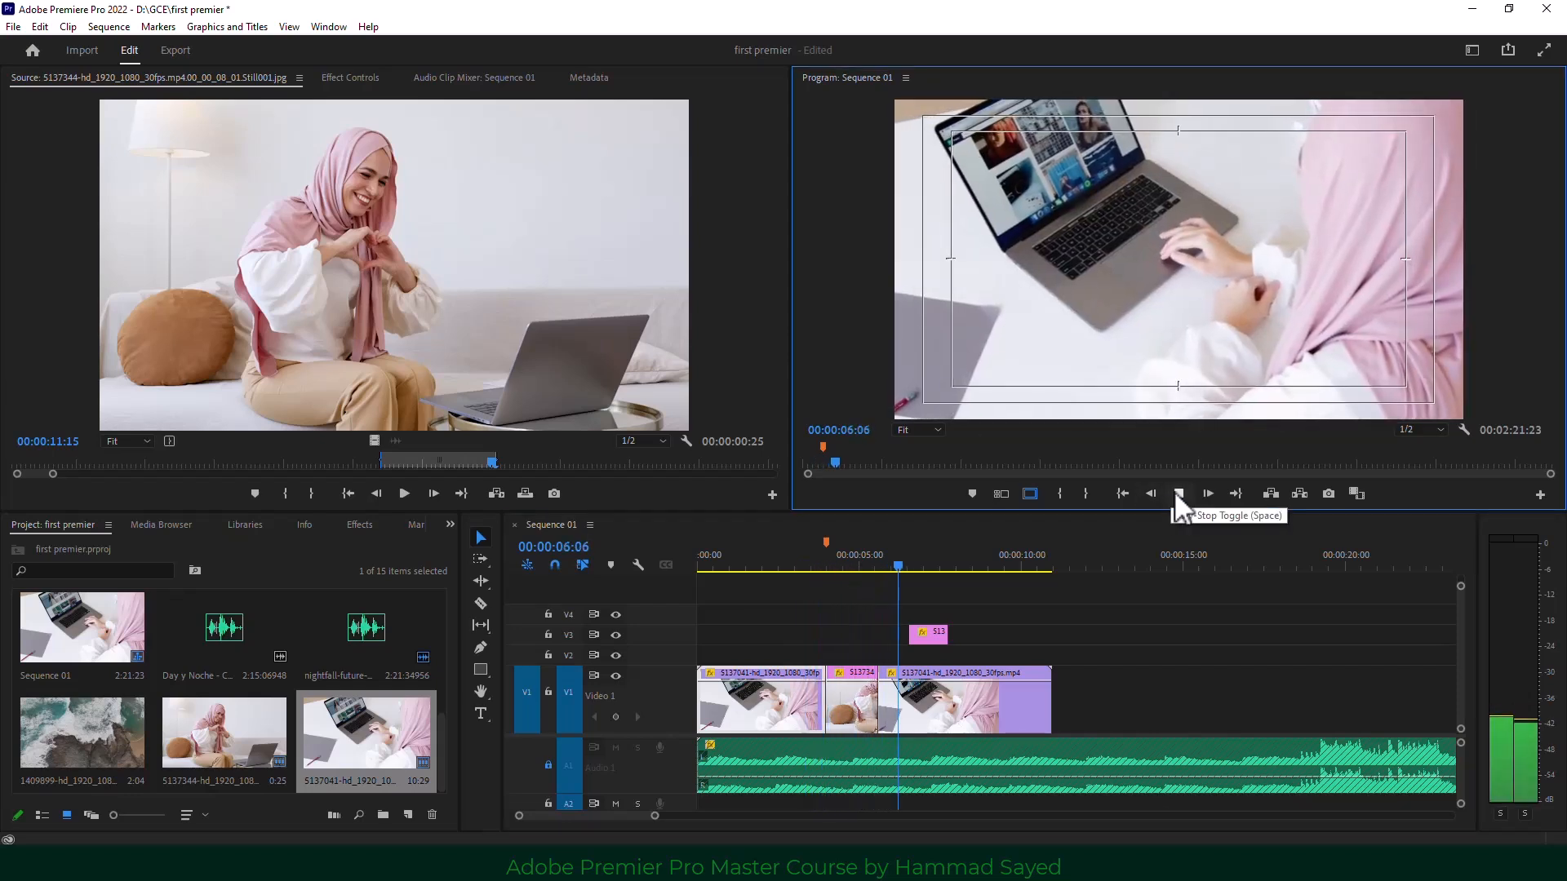
pyautogui.click(1177, 494)
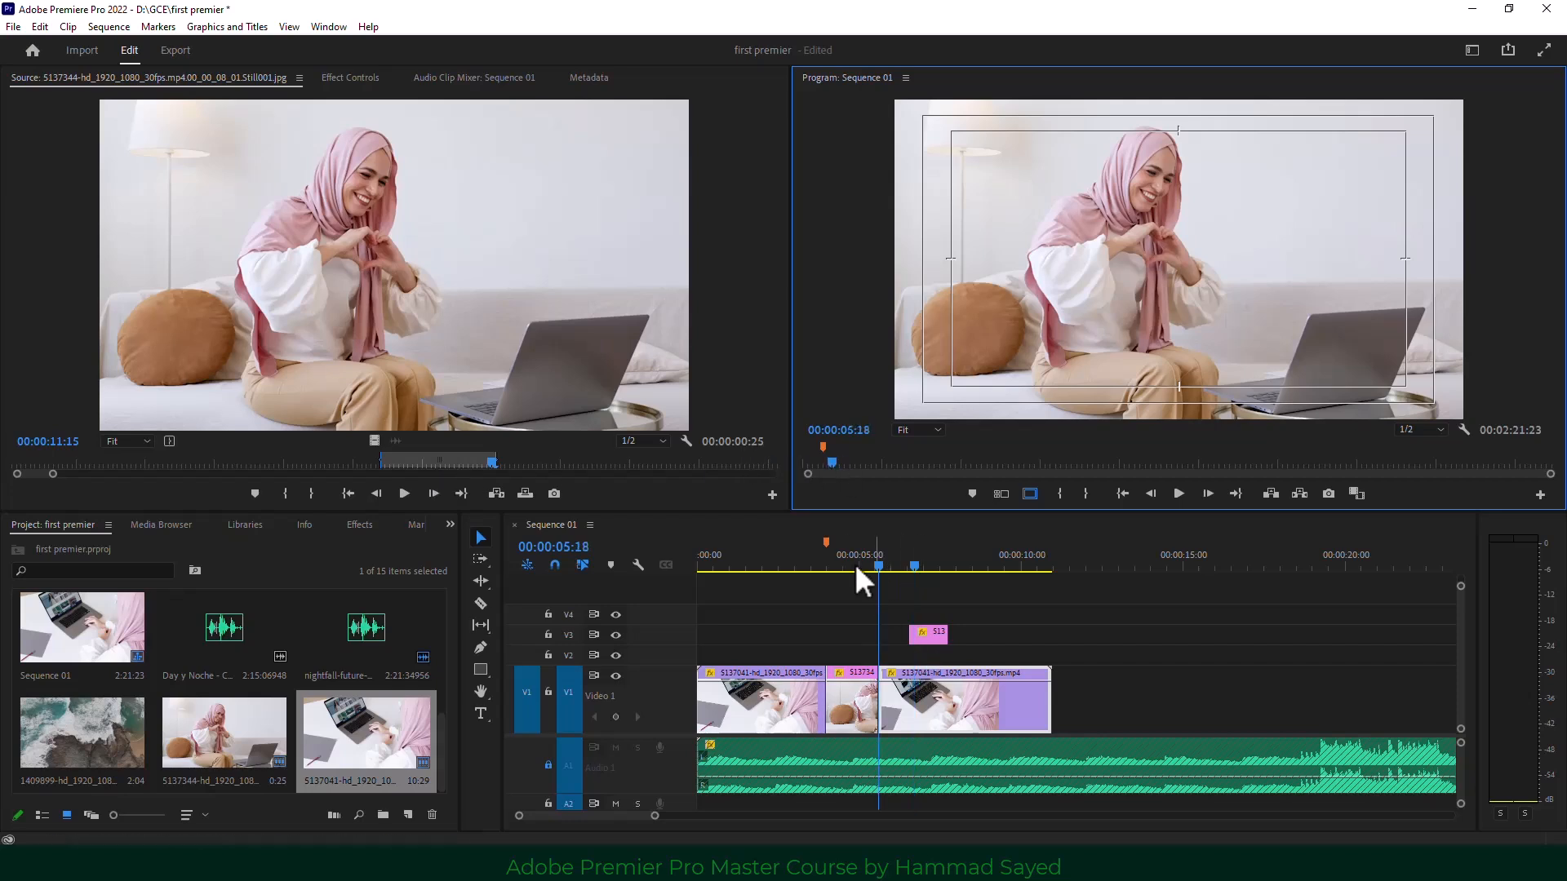
pyautogui.moveTo(854, 564); pyautogui.dragTo(889, 579)
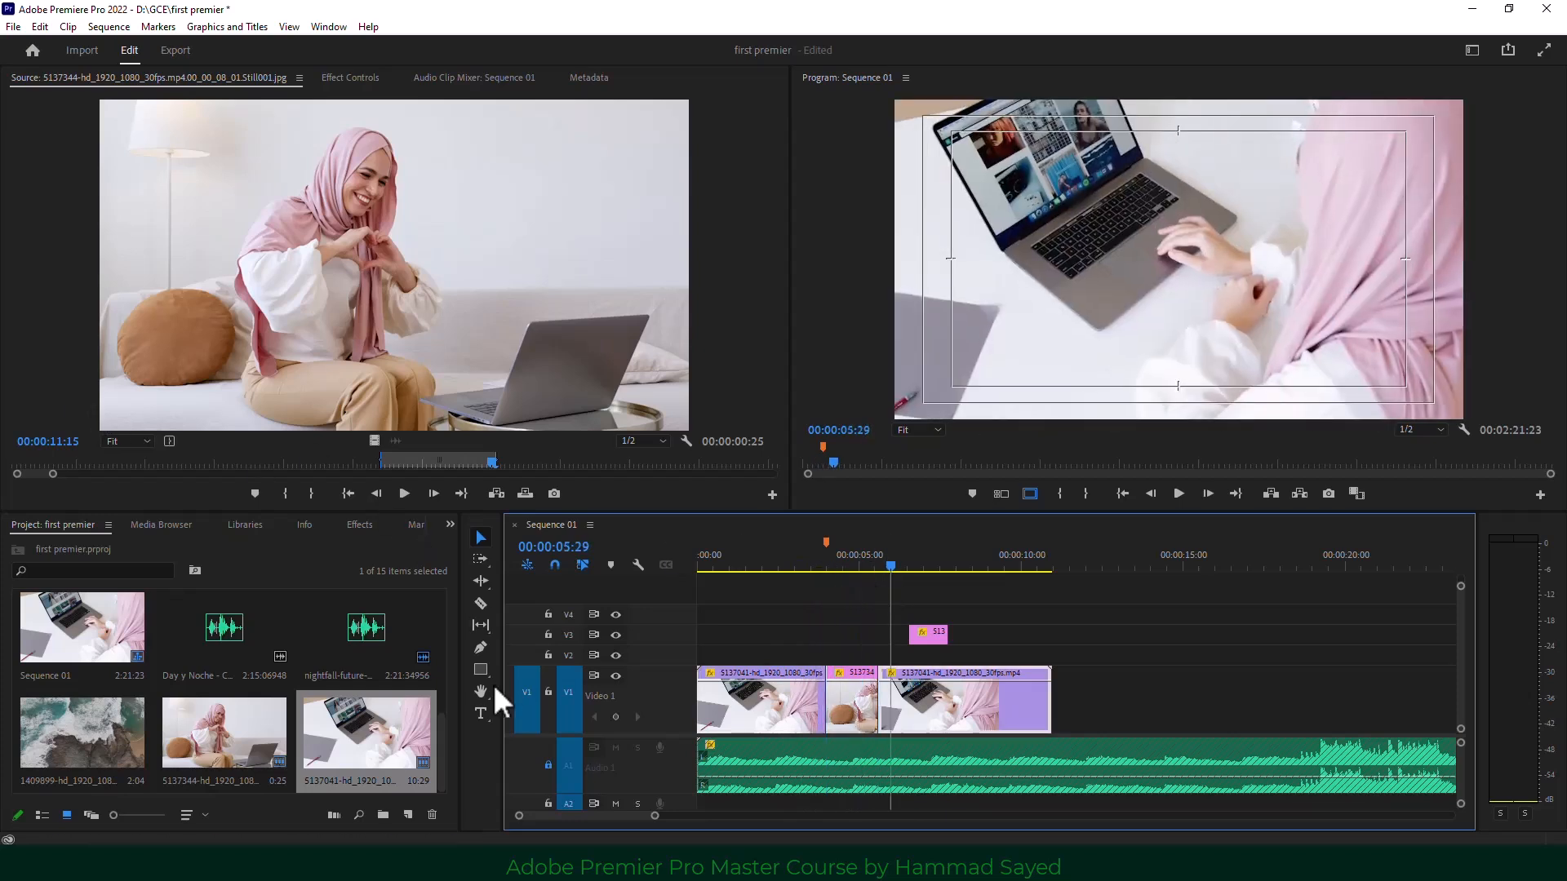
# Load 5137344-hd_1920_1080_30fps.mp4 in the Source monitor and mark In 03:28, Out 06:08.
pyautogui.doubleClick(240, 741)
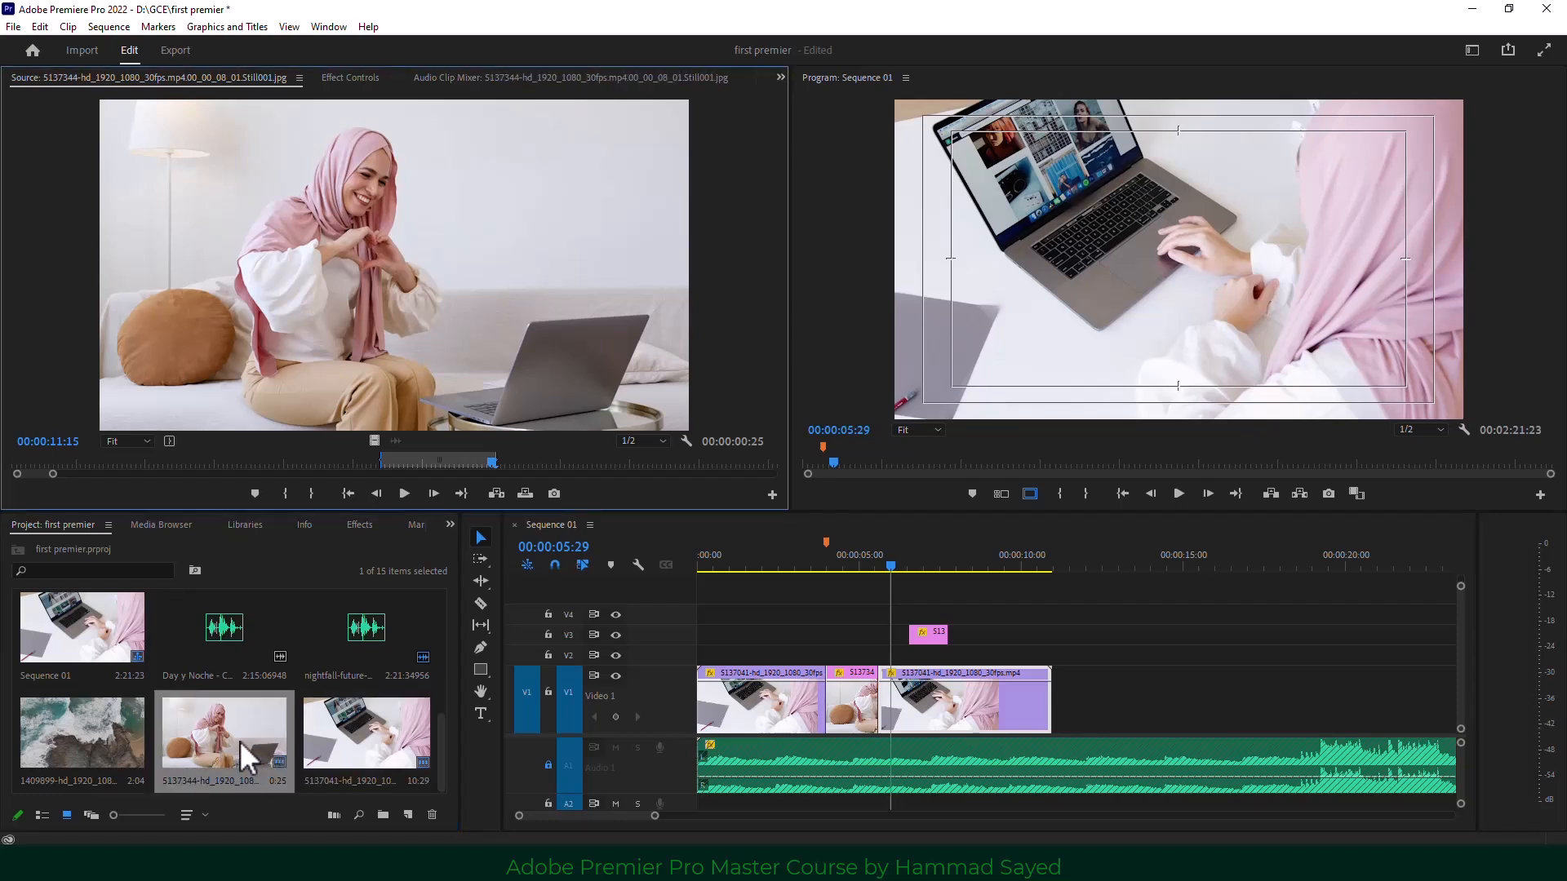
pyautogui.click(402, 491)
pyautogui.scroll(5, 360, 725)
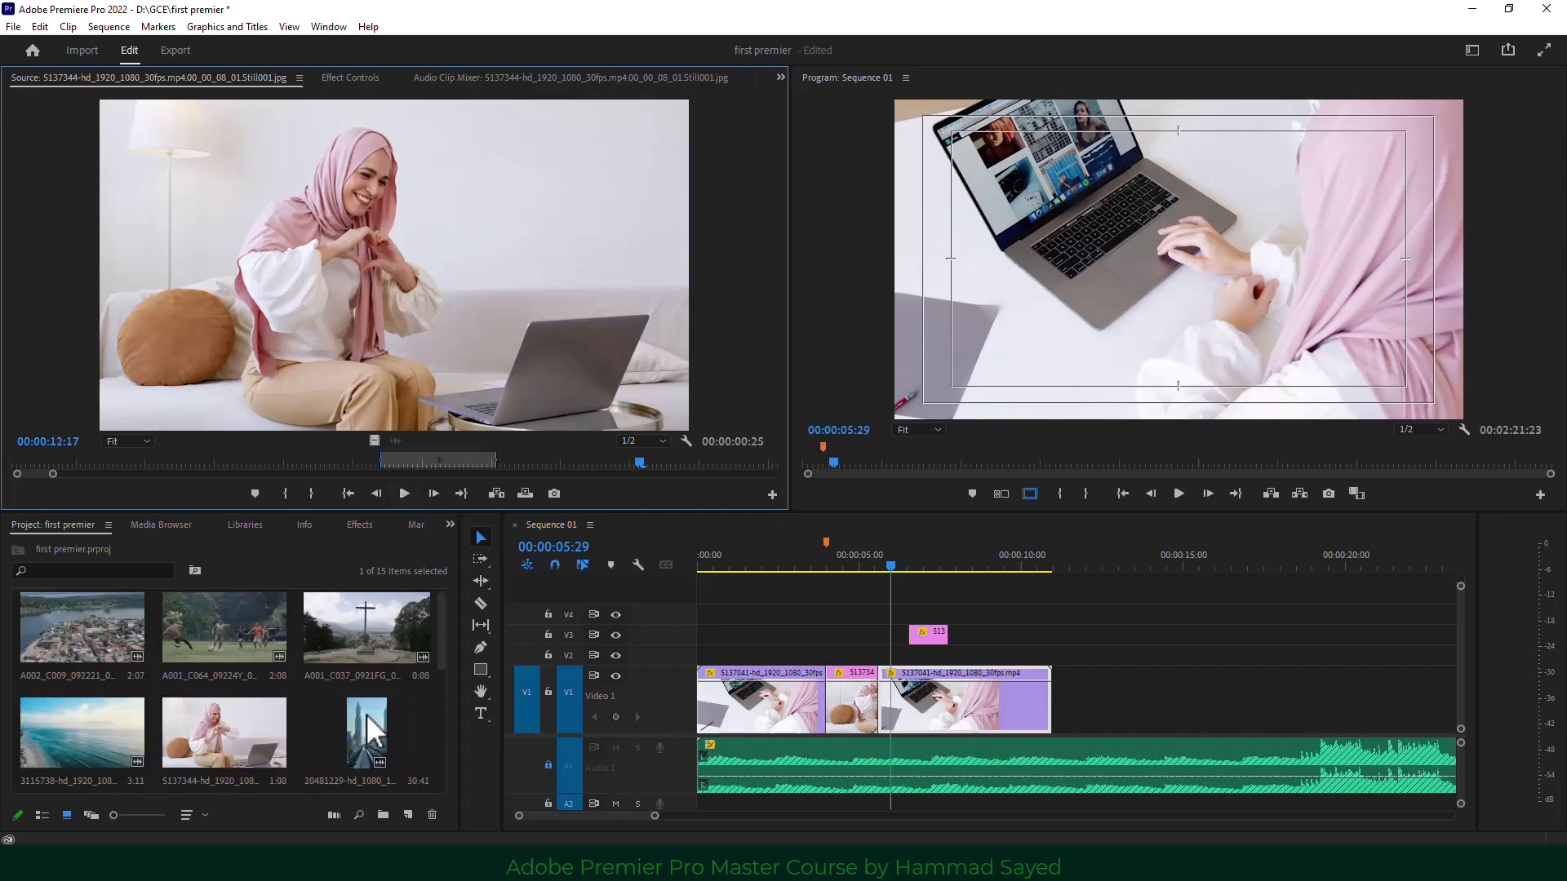
pyautogui.doubleClick(219, 727)
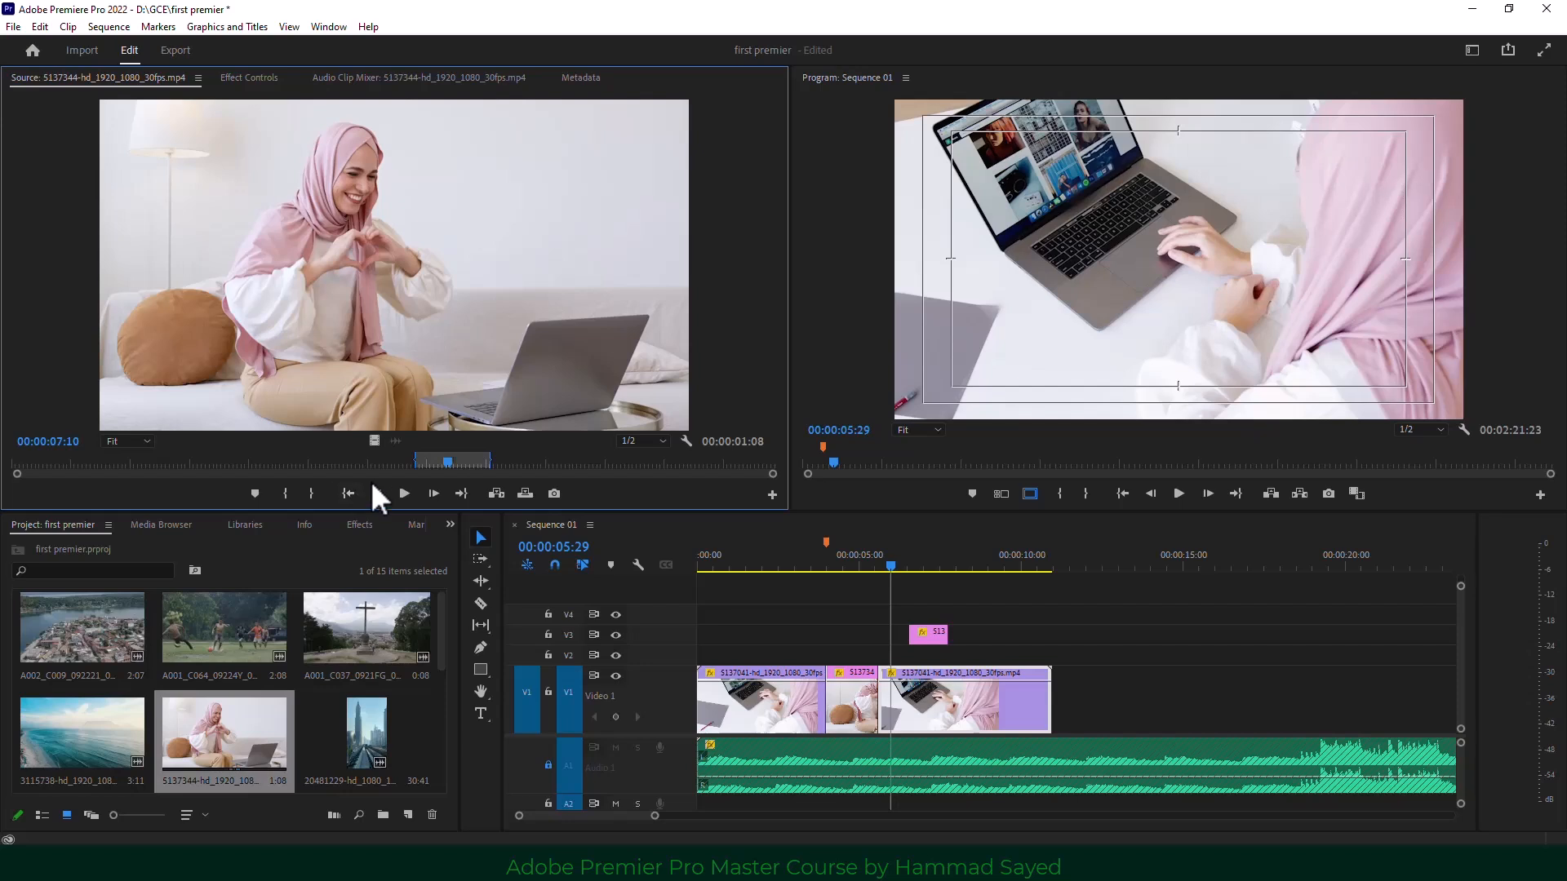
pyautogui.click(406, 493)
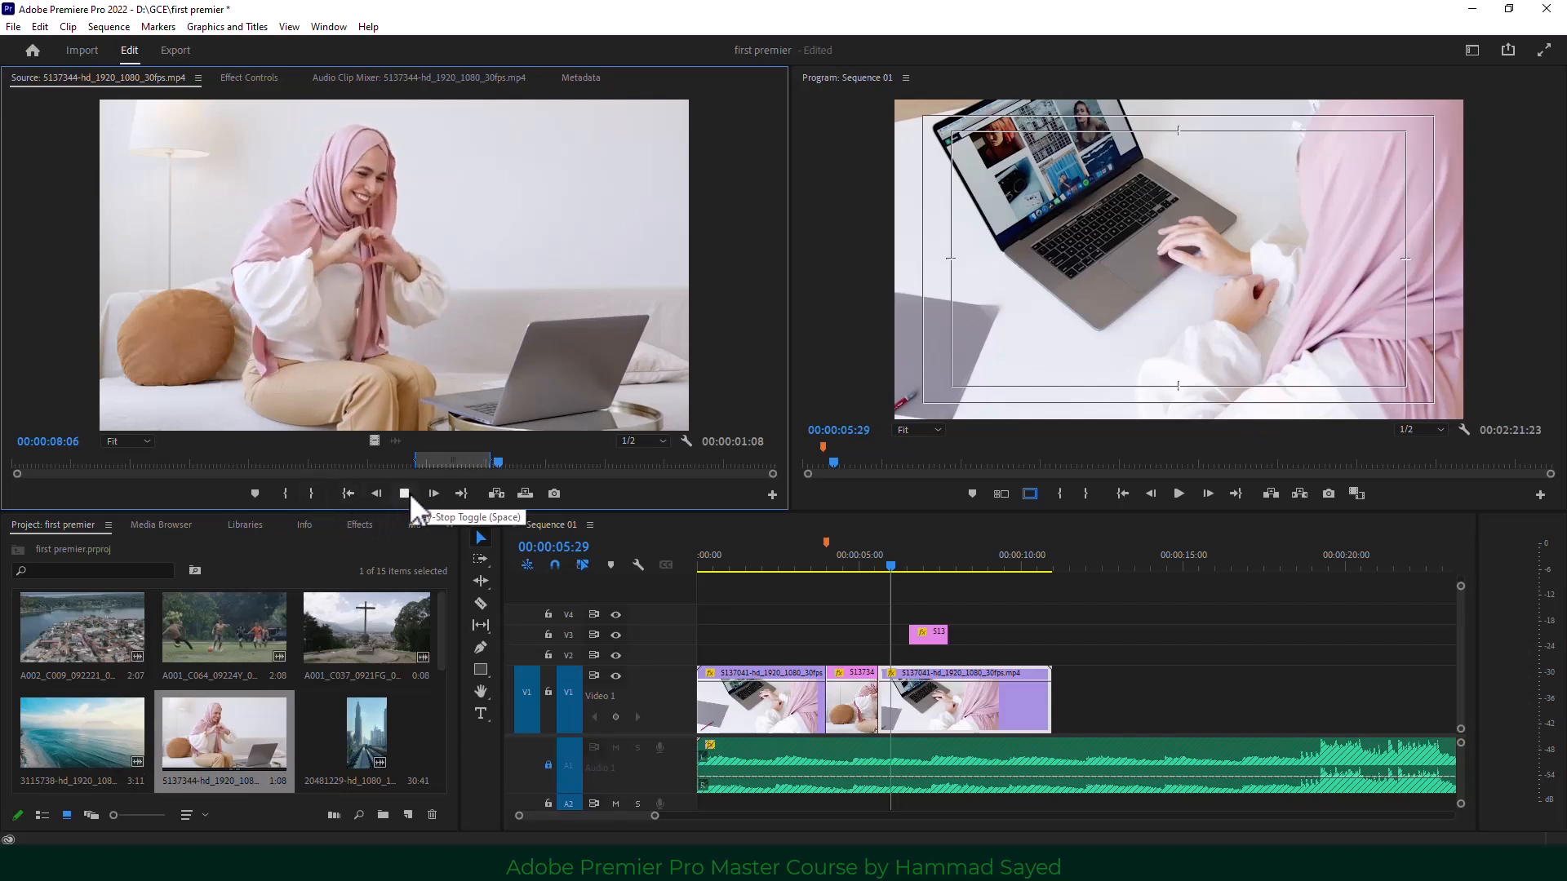
pyautogui.click(245, 462)
pyautogui.click(285, 493)
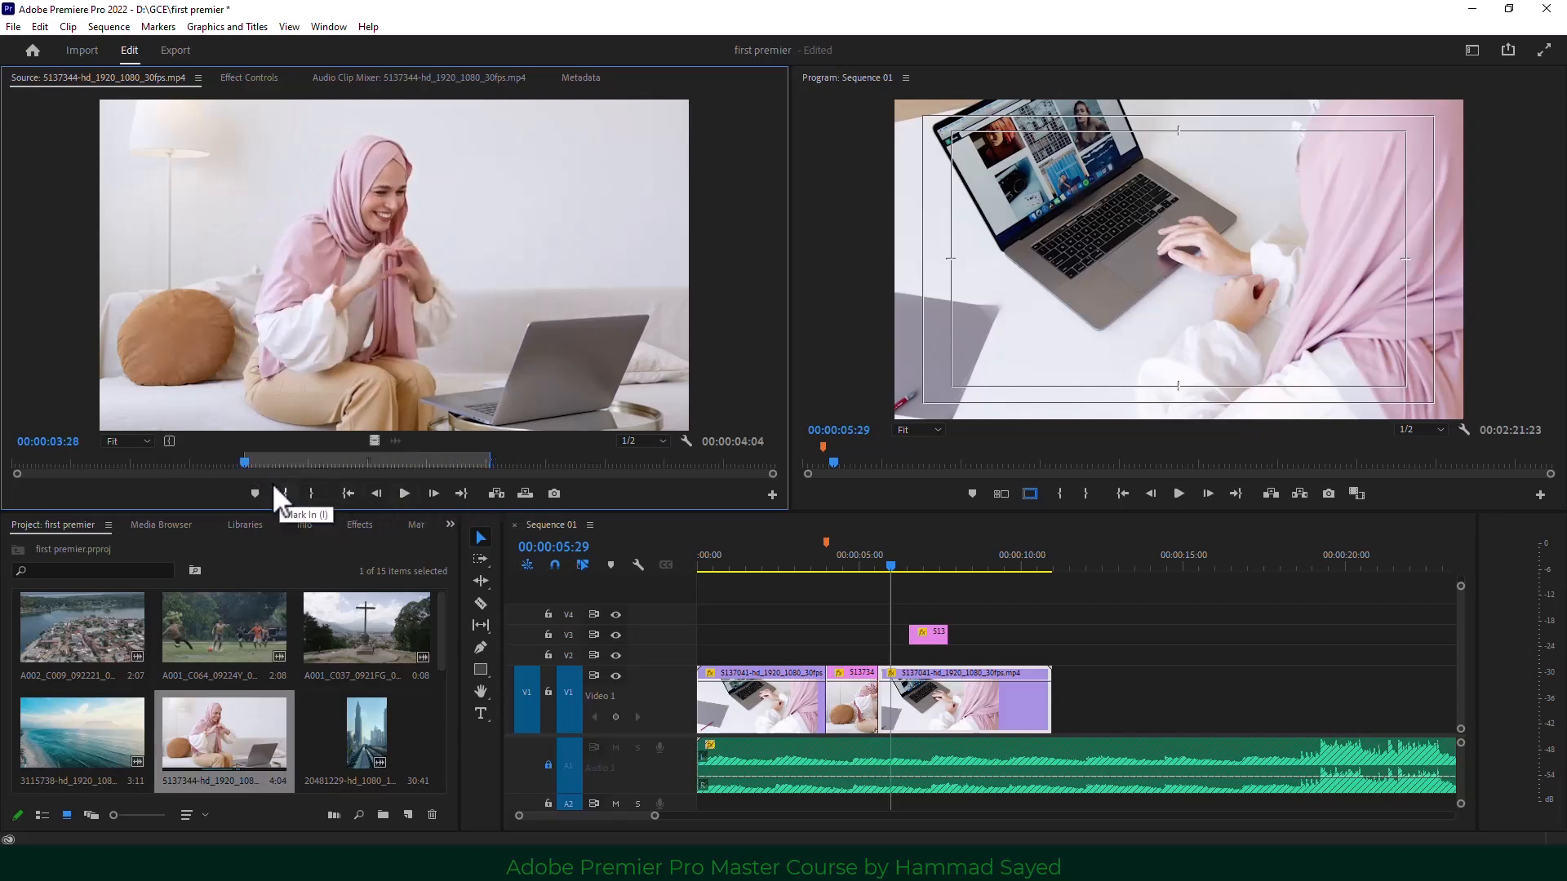
pyautogui.moveTo(244, 462); pyautogui.dragTo(383, 462)
pyautogui.click(313, 492)
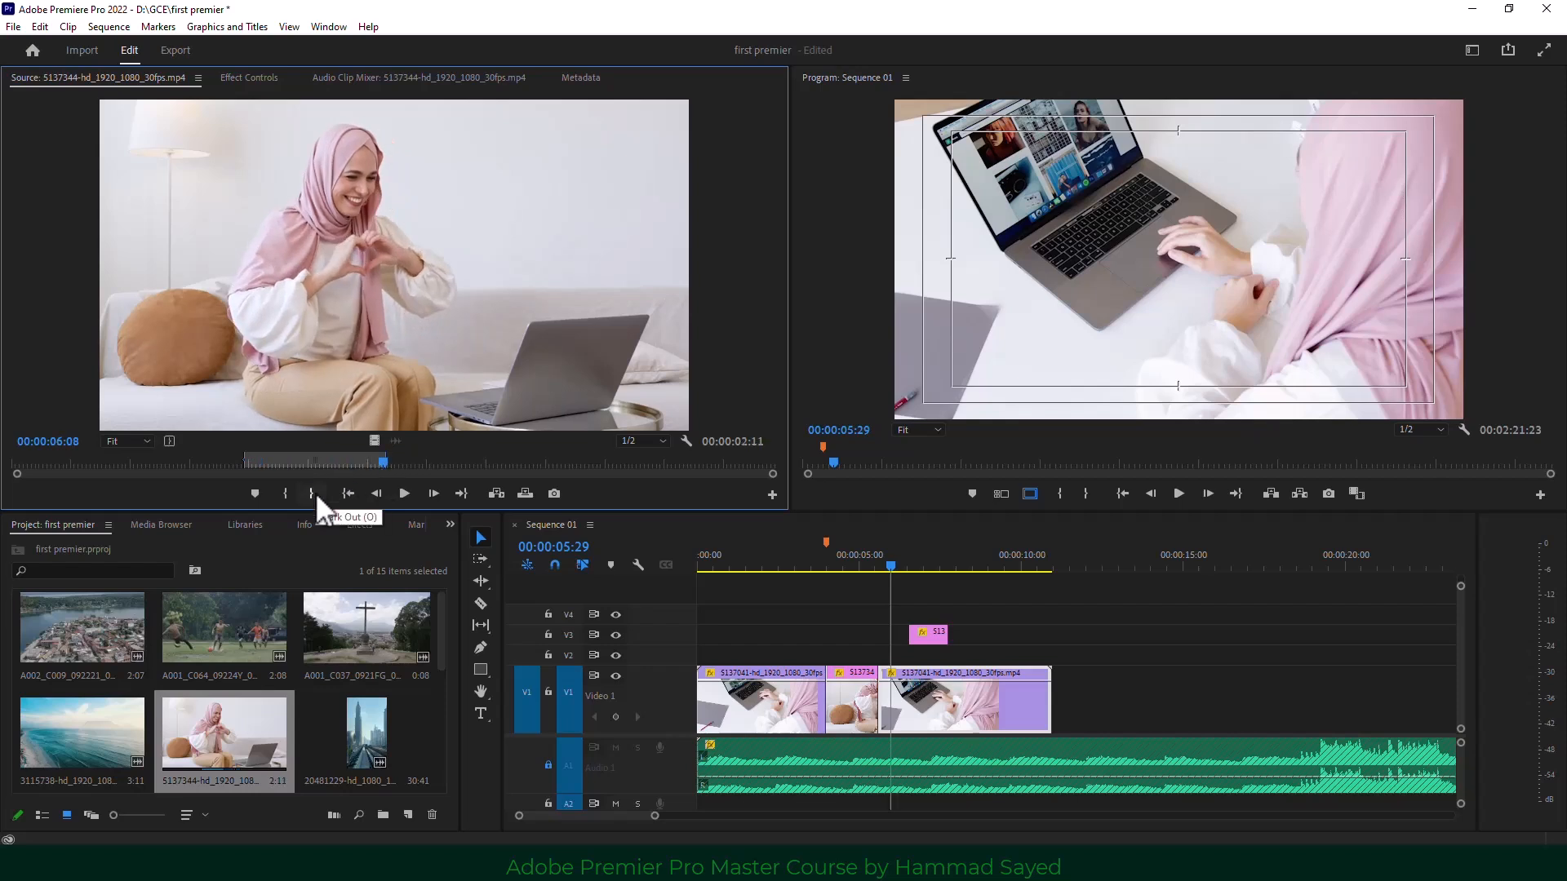
# Mark the sequence from 08:13 to 09:29 and start an Overwrite to bring up fit options.
pyautogui.click(971, 563)
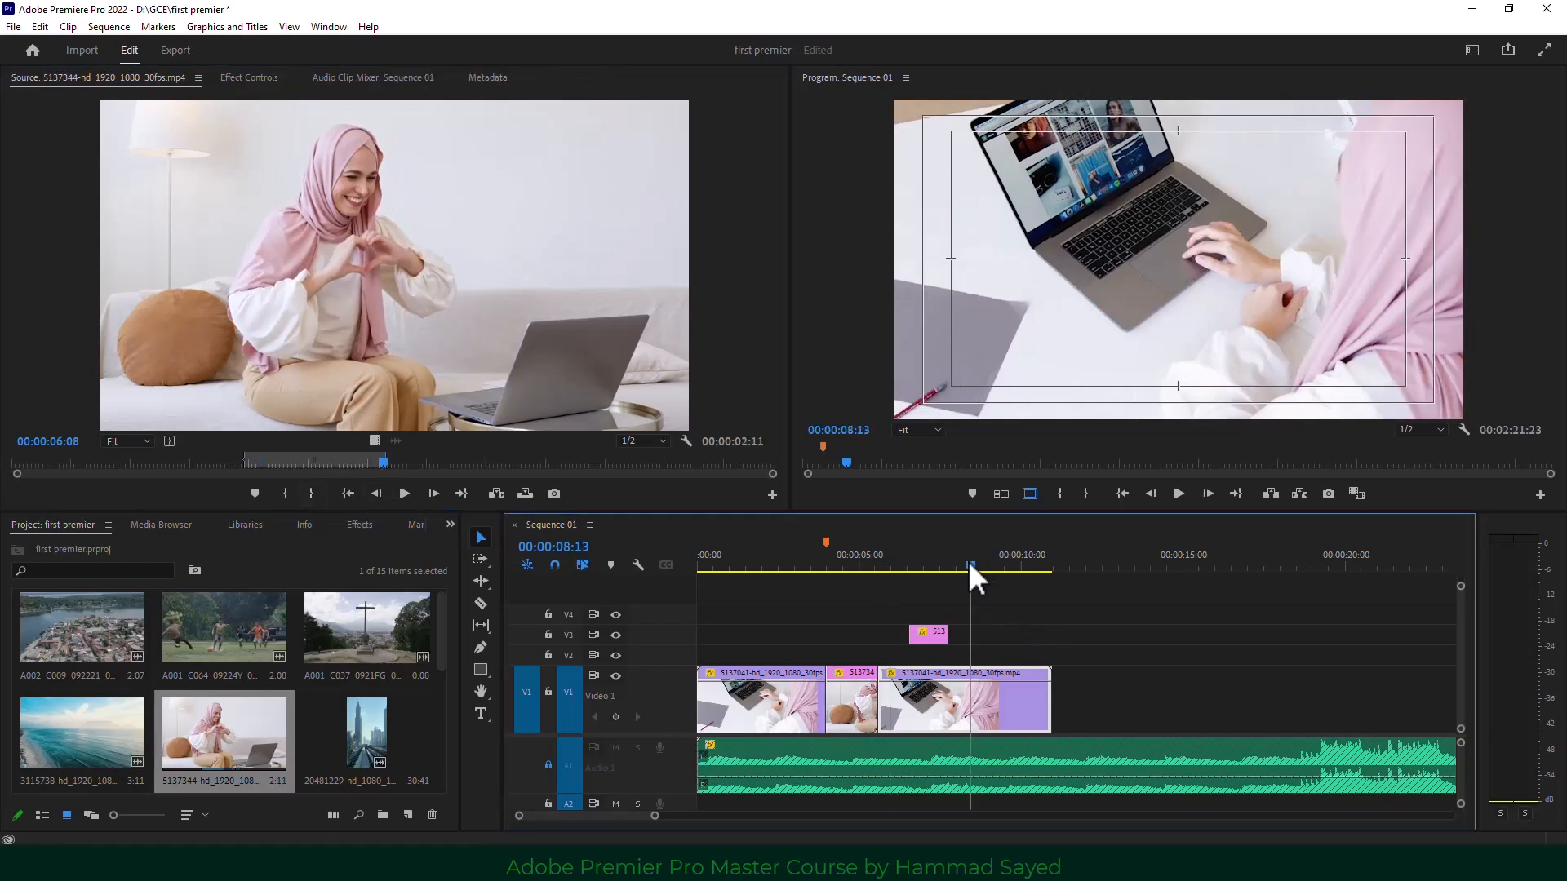
pyautogui.click(1059, 493)
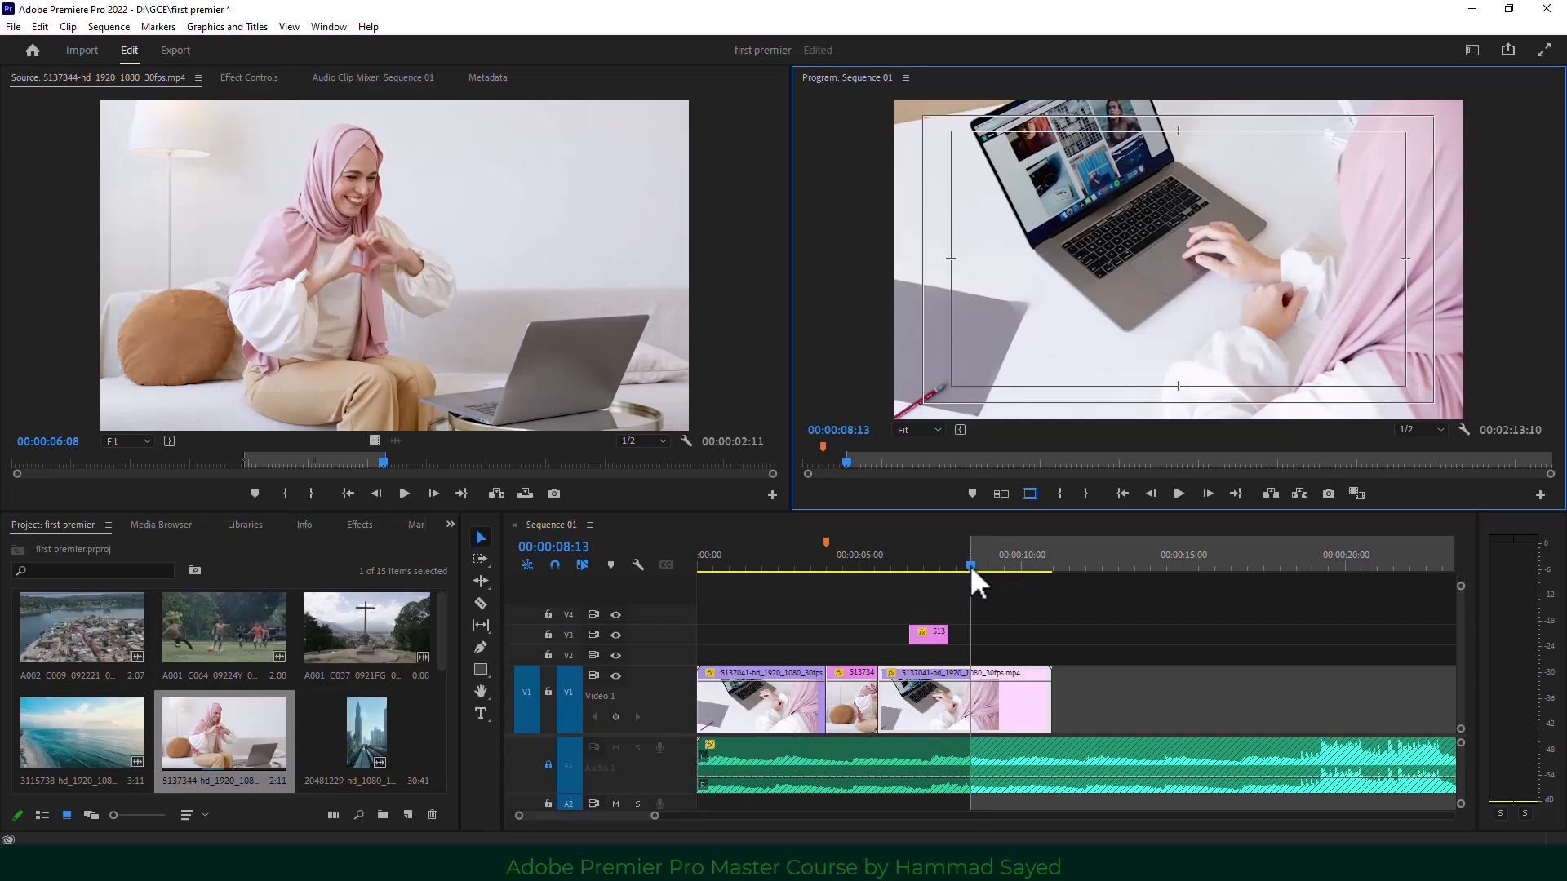
pyautogui.moveTo(969, 565); pyautogui.dragTo(1017, 567)
pyautogui.click(1084, 494)
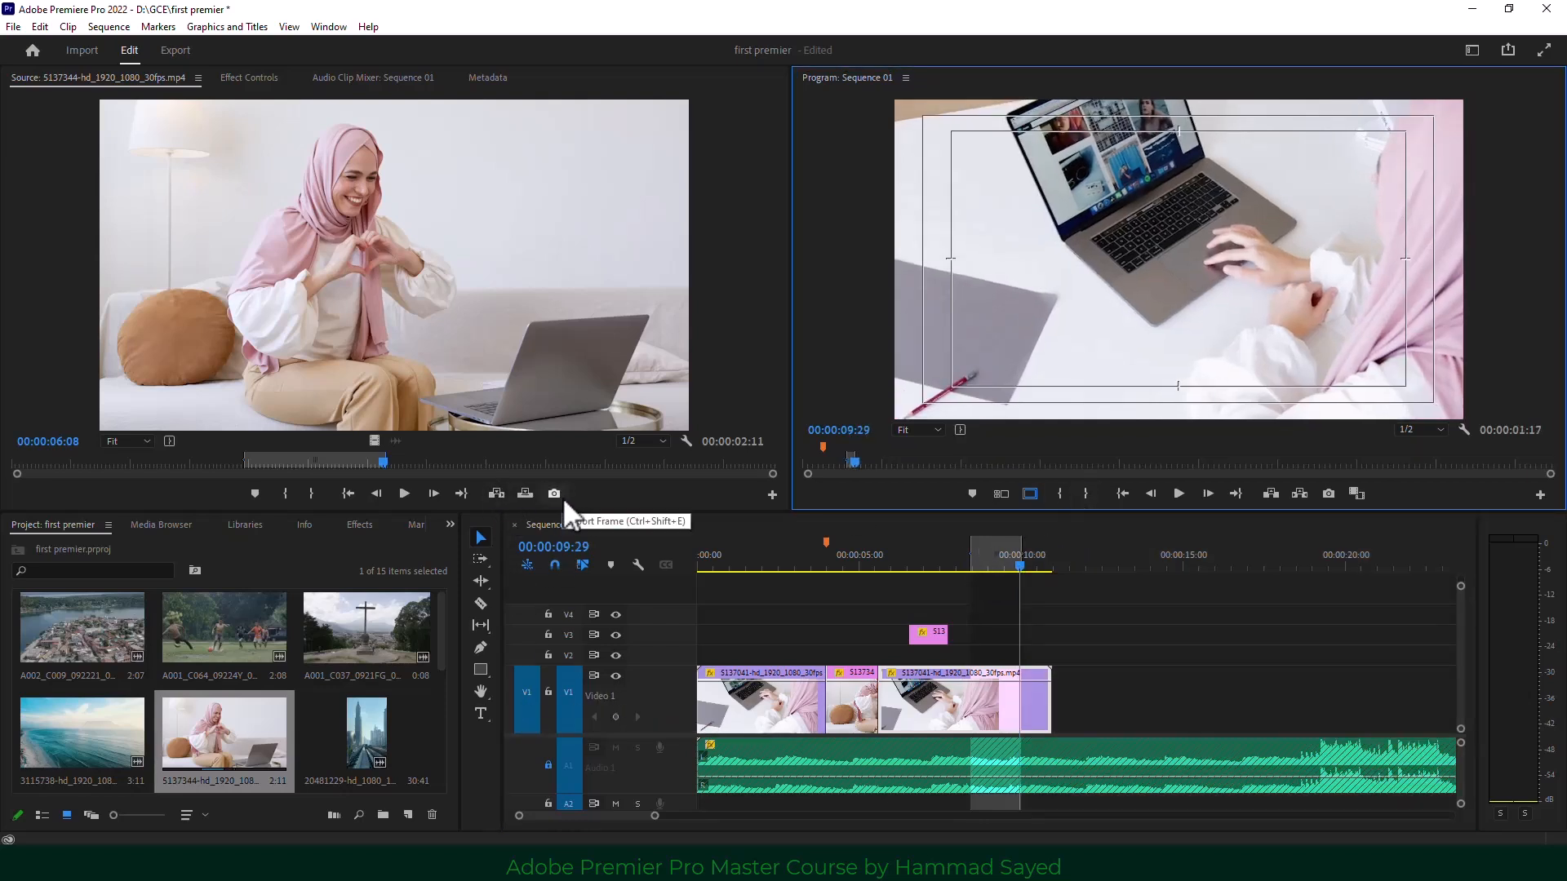
pyautogui.click(524, 494)
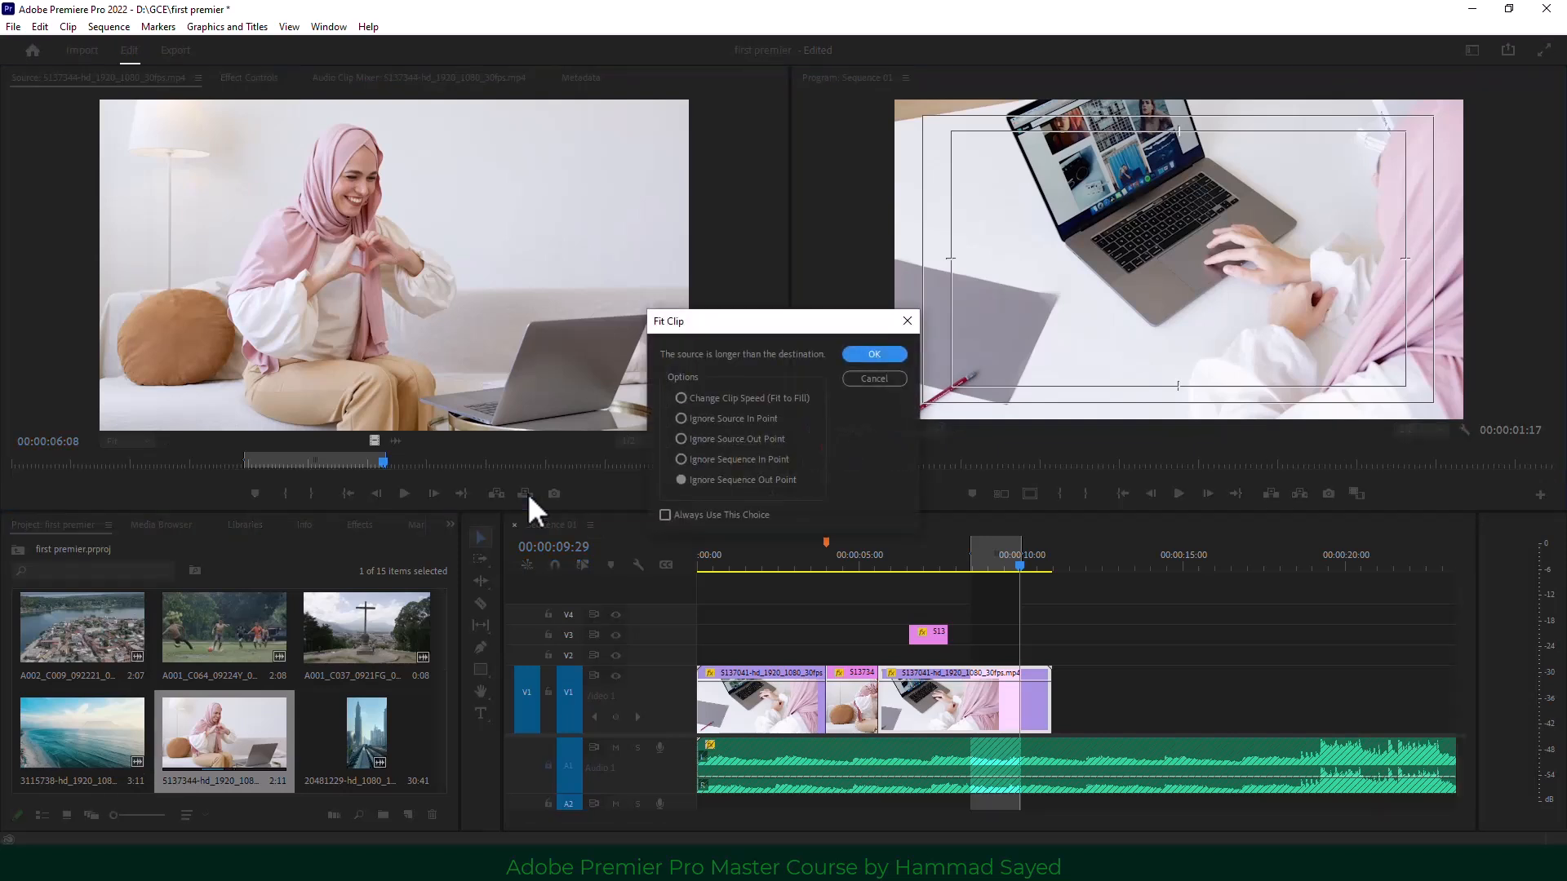
# Overwrite with Change Clip Speed (Fit to Fill) and play back the speed-fitted clip.
pyautogui.click(681, 398)
pyautogui.click(867, 356)
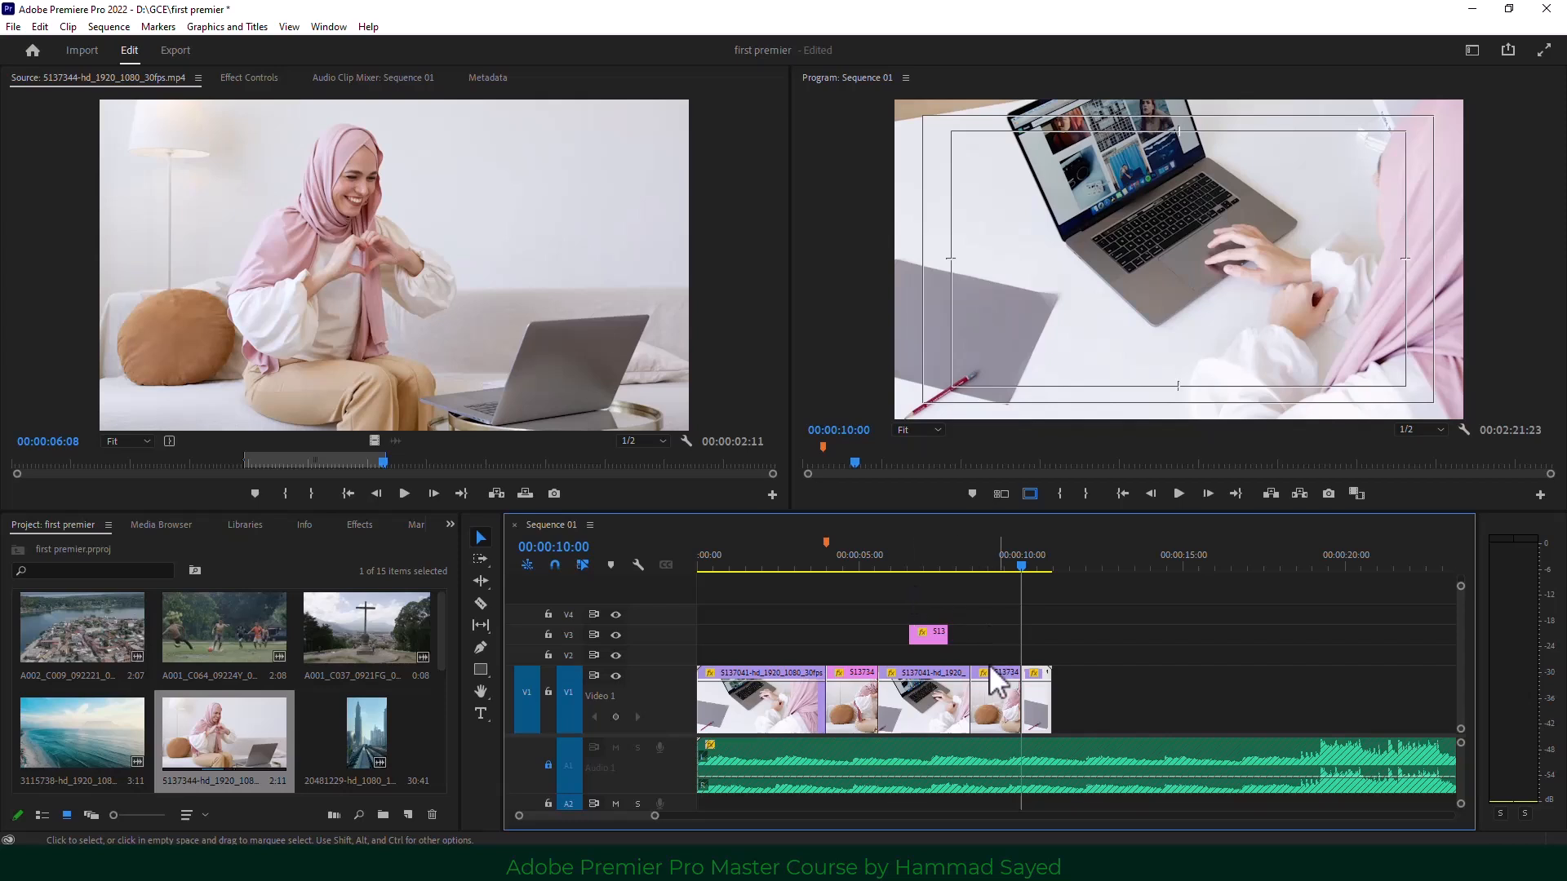
pyautogui.click(949, 561)
pyautogui.click(1175, 490)
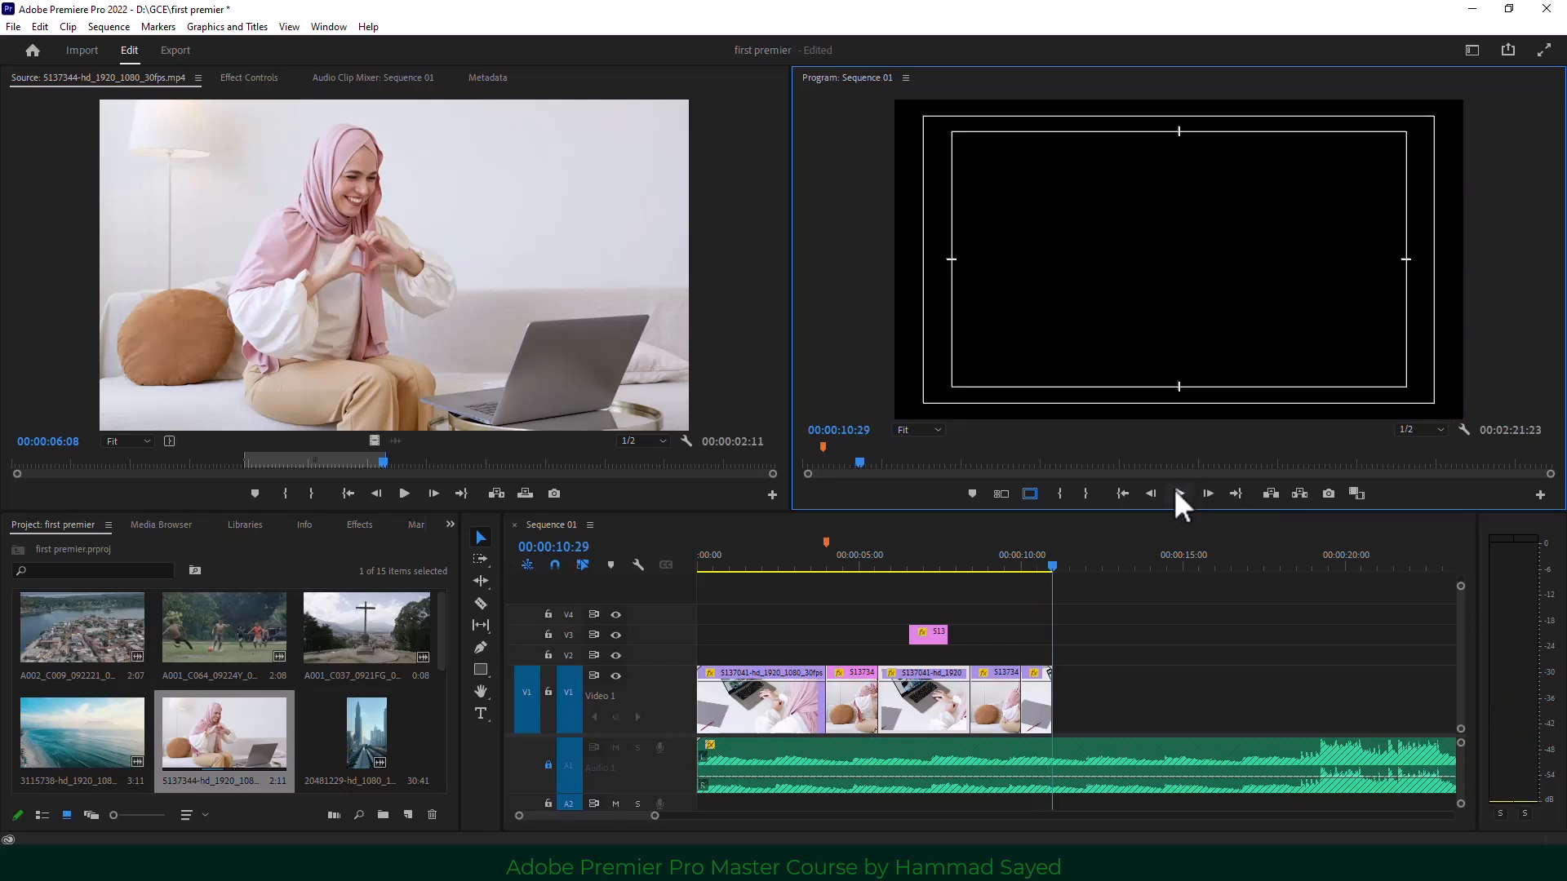
pyautogui.click(826, 562)
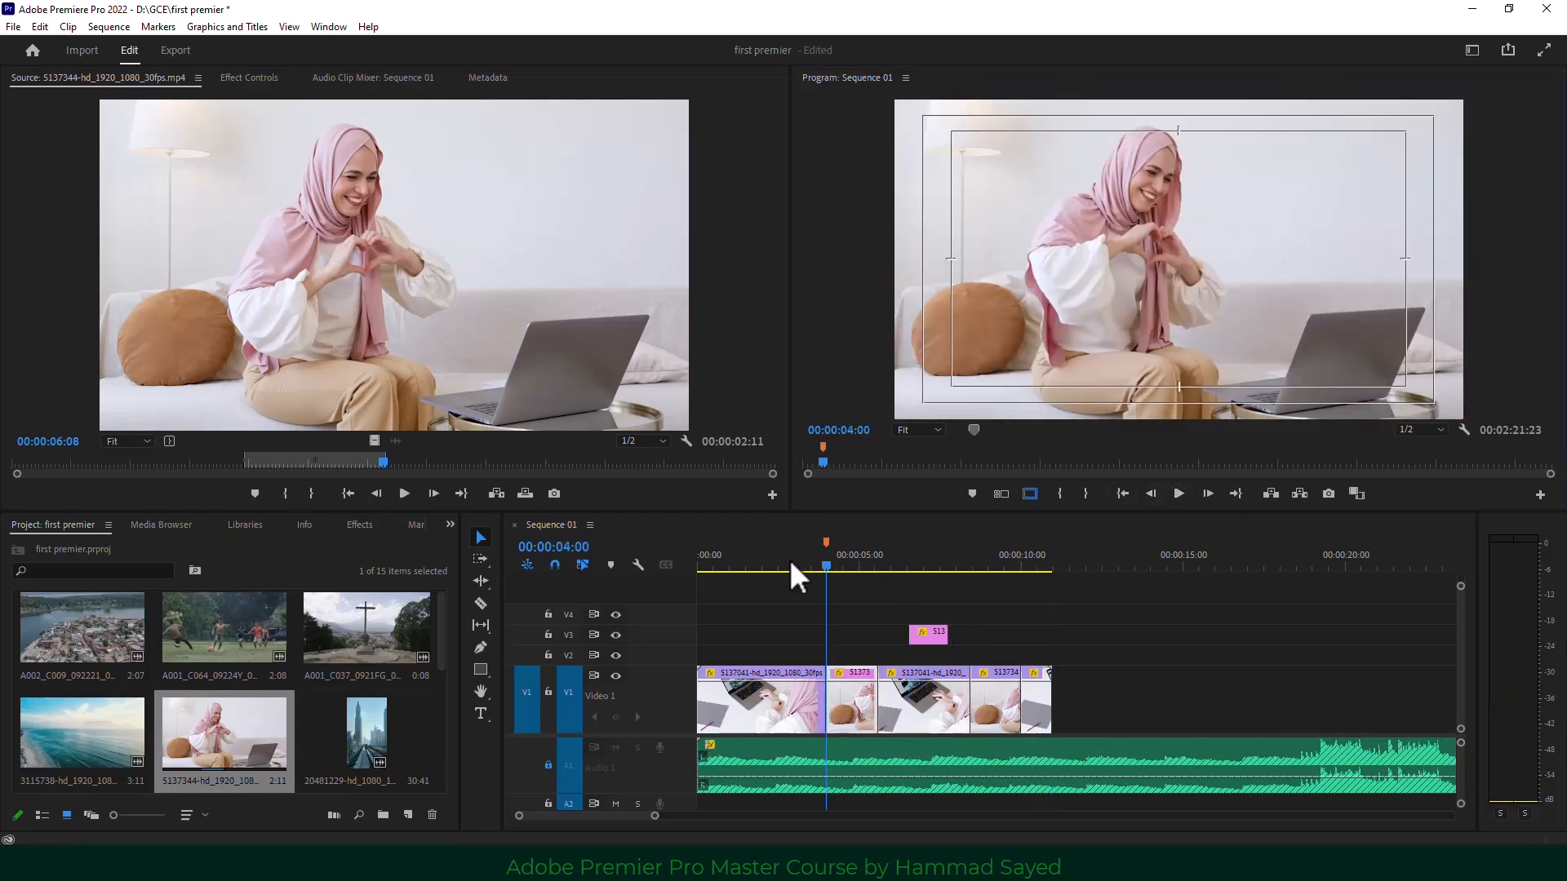
pyautogui.moveTo(790, 561); pyautogui.dragTo(747, 561)
# Undo the overwrite, re-mark Out at 09:29, and restart it choosing Ignore Source In Point.
pyautogui.hotkey('ctrl', 'z')
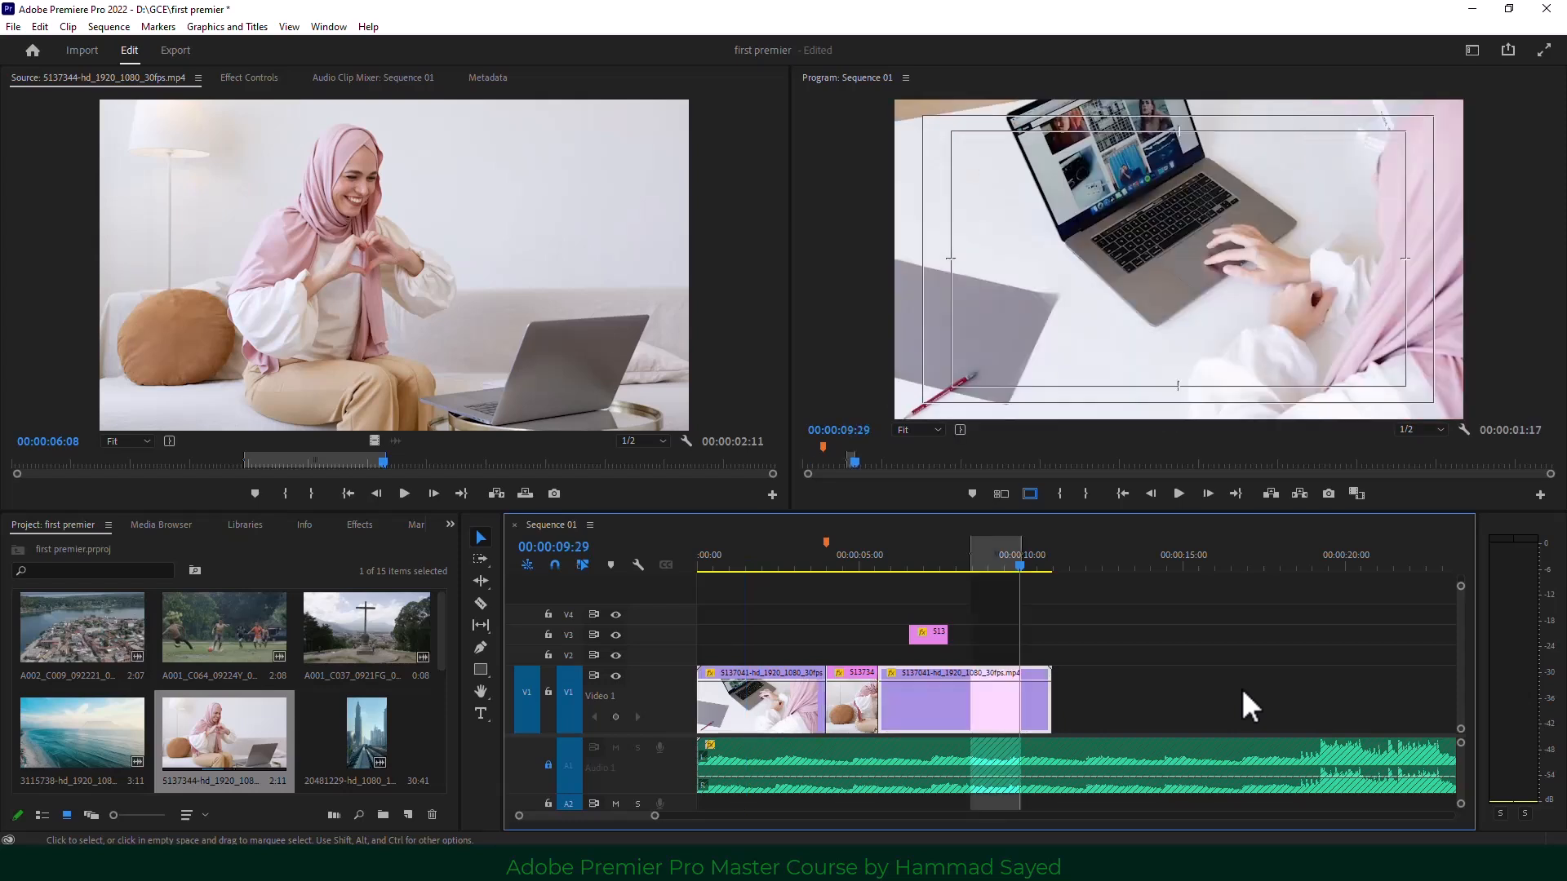
pyautogui.hotkey('ctrl', 'z')
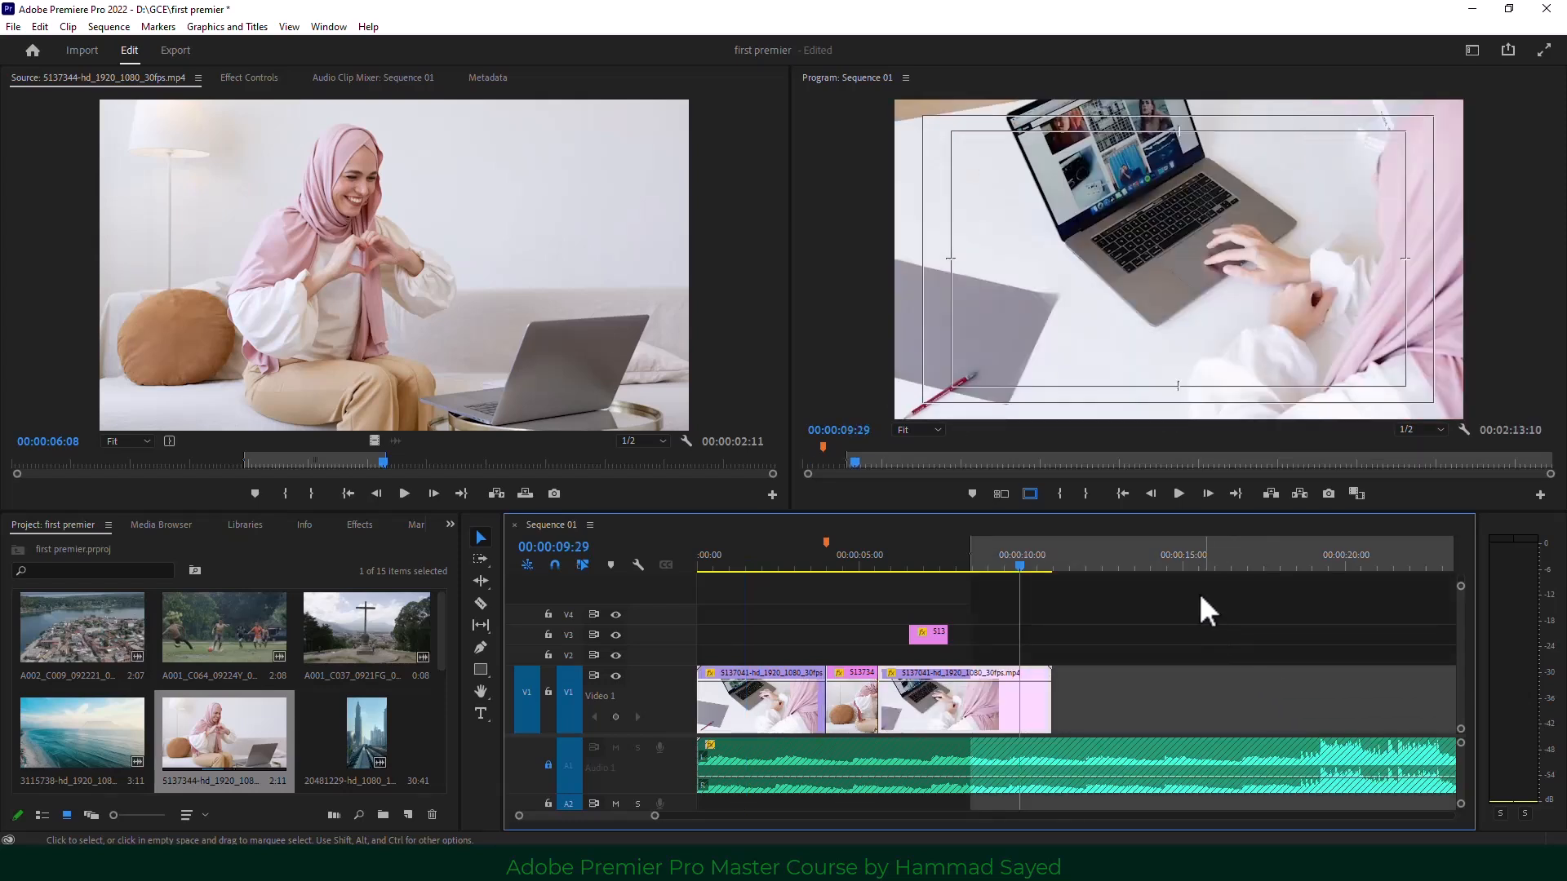
pyautogui.click(1086, 494)
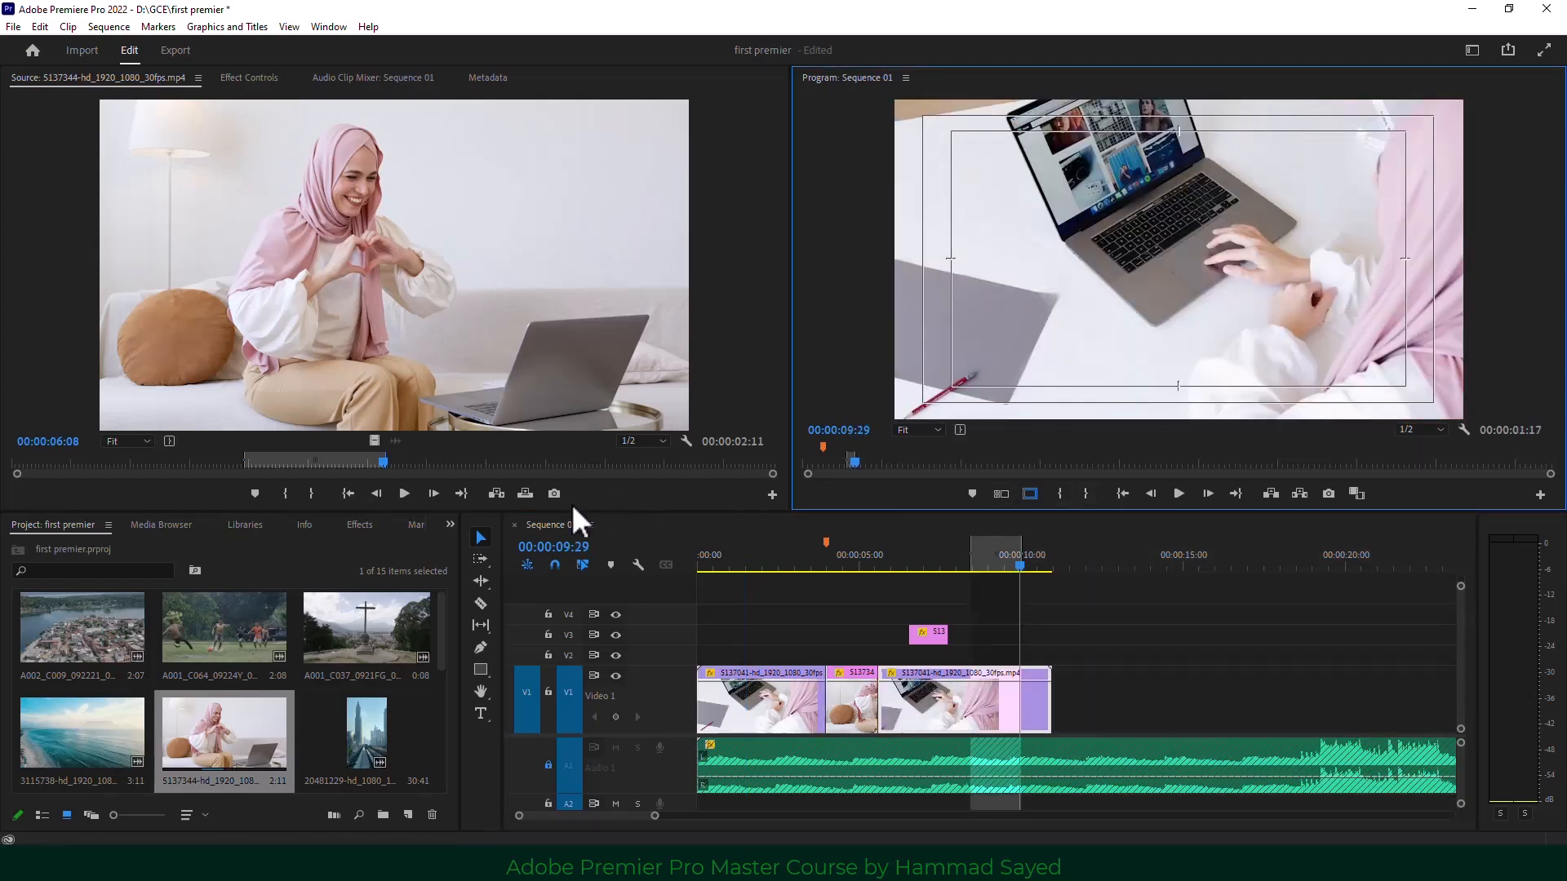
pyautogui.click(526, 494)
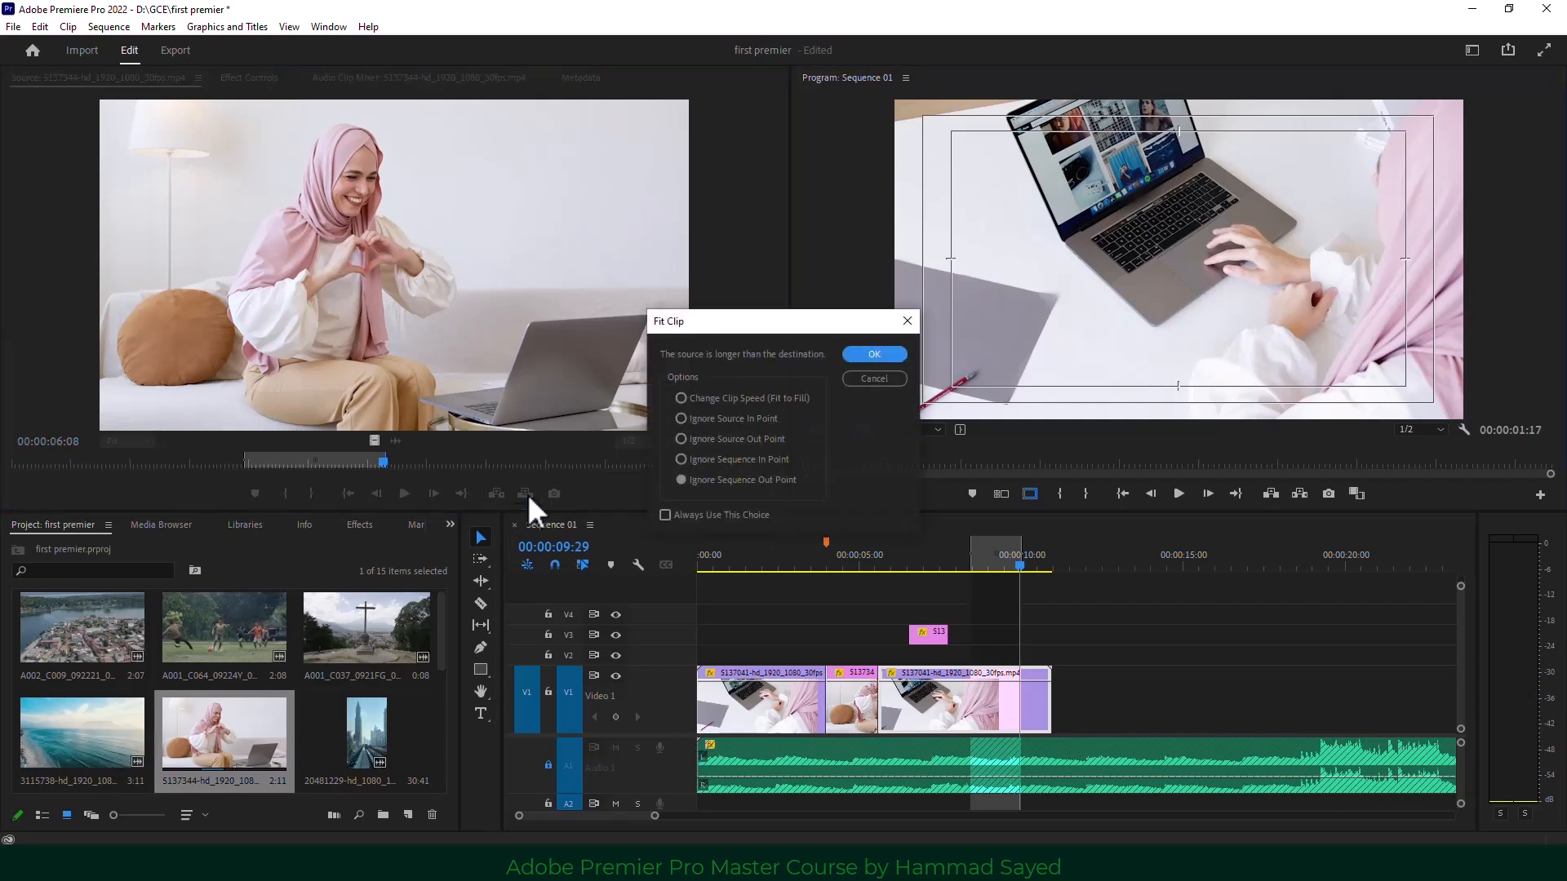
pyautogui.click(709, 424)
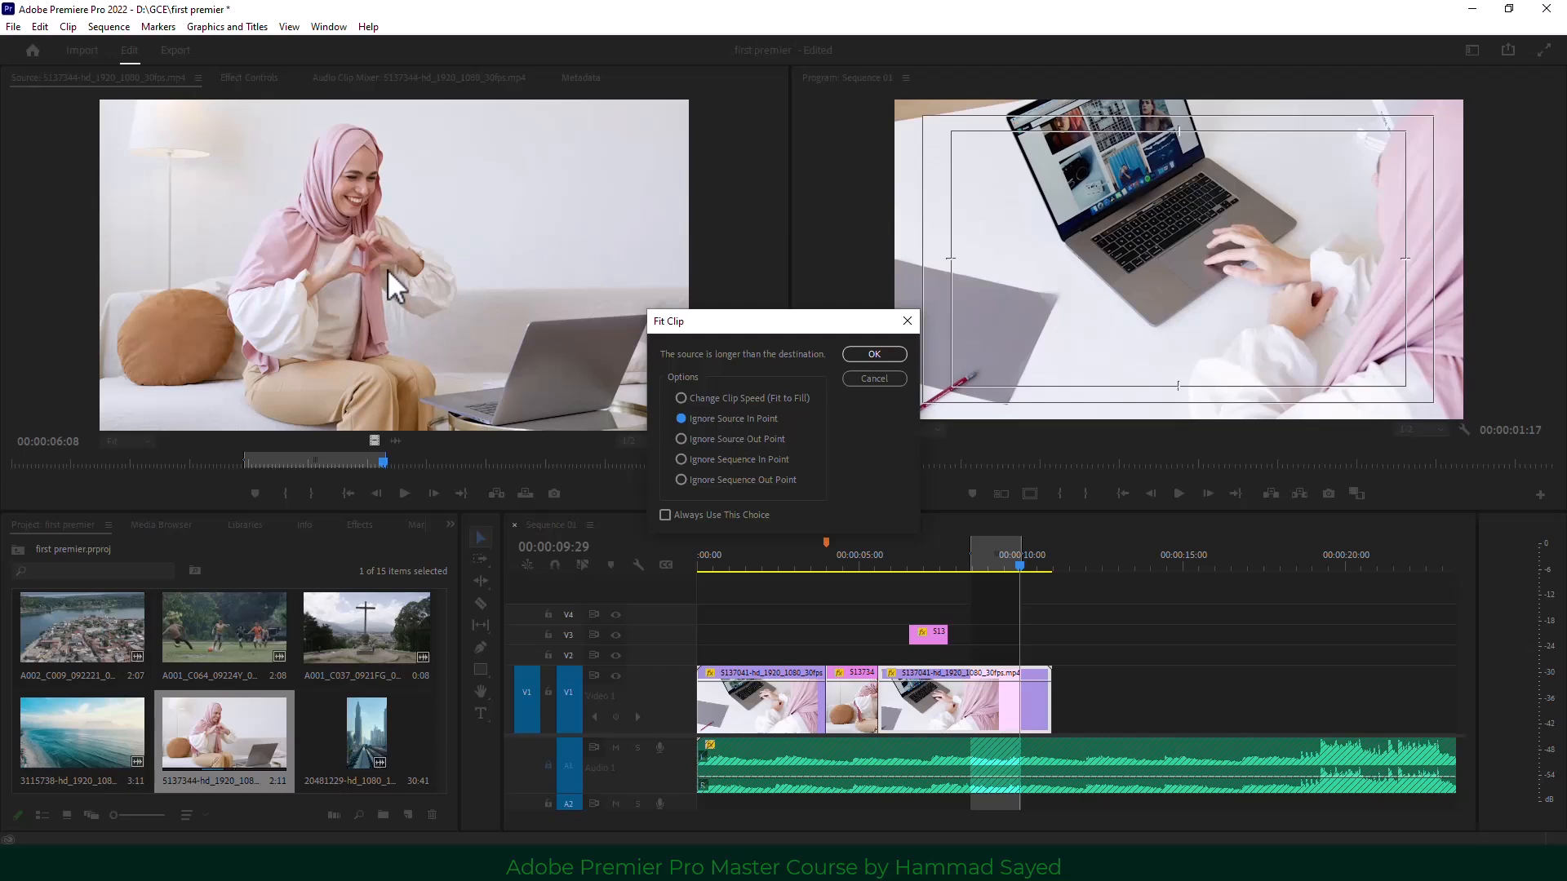
# Place the clip with the chosen fit option, save the project, then undo the overwrite.
pyautogui.click(875, 355)
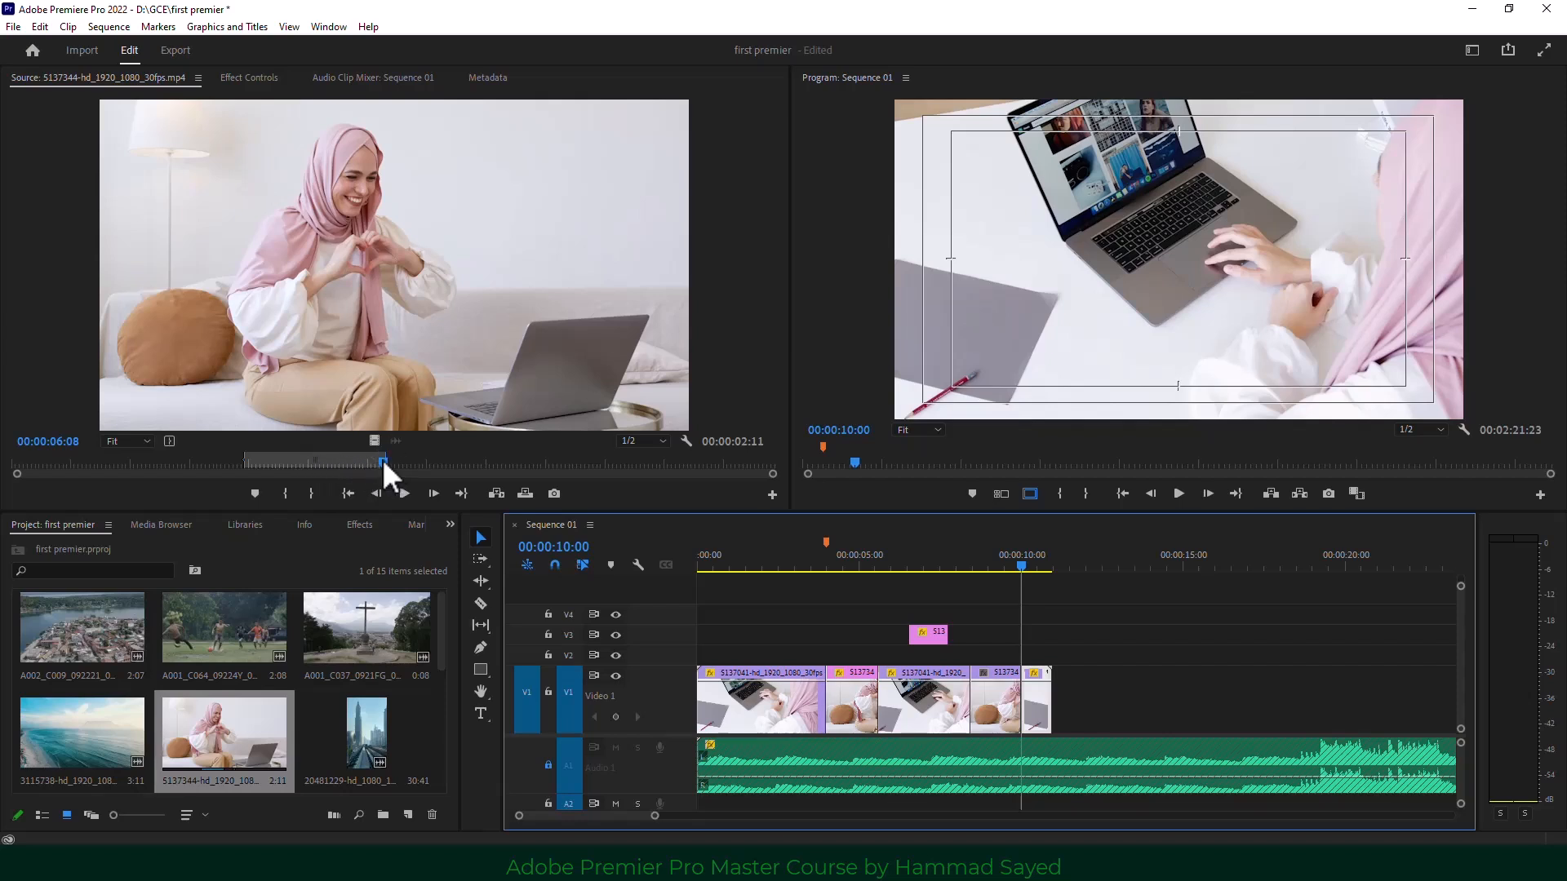
pyautogui.hotkey('ctrl', 's')
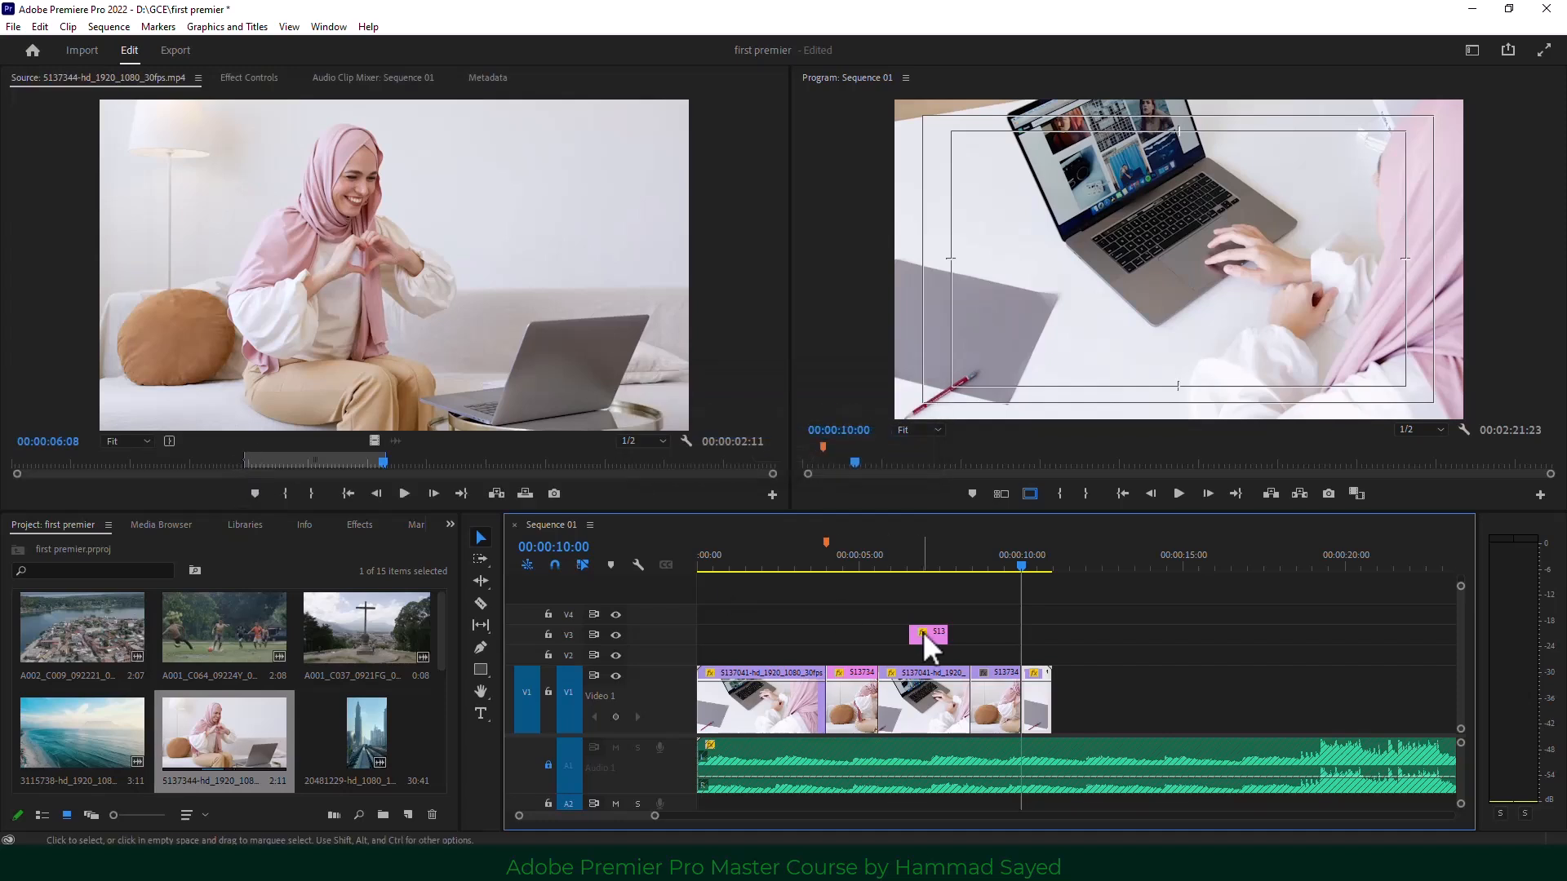
pyautogui.hotkey('ctrl', 'z')
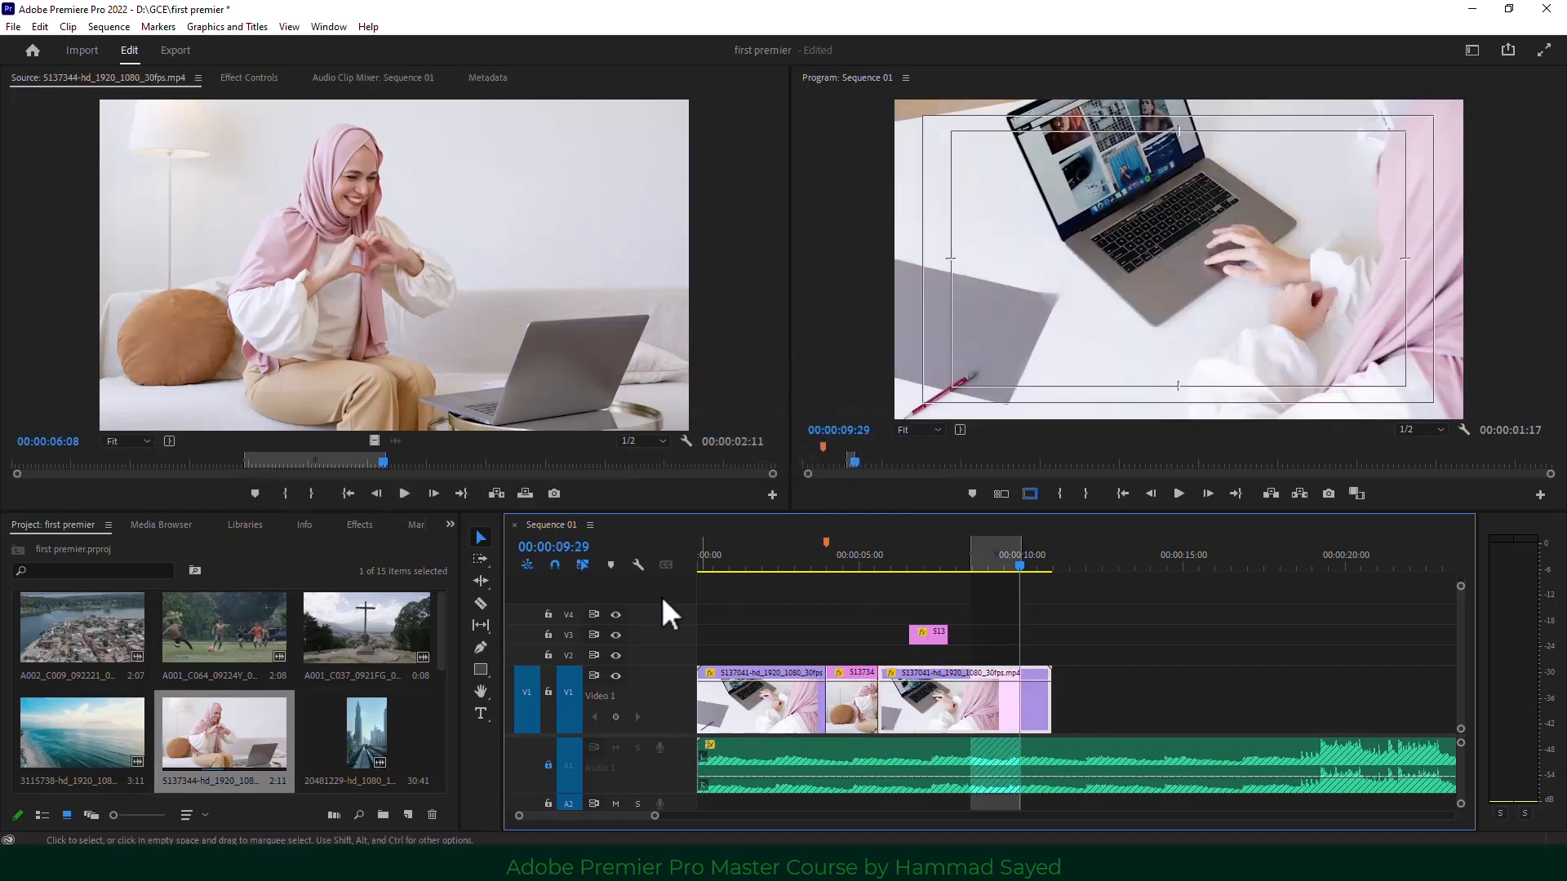
# Try the overwrite with Ignore Source Out Point, undo it, then redo it ignoring the sequence In point.
pyautogui.click(528, 492)
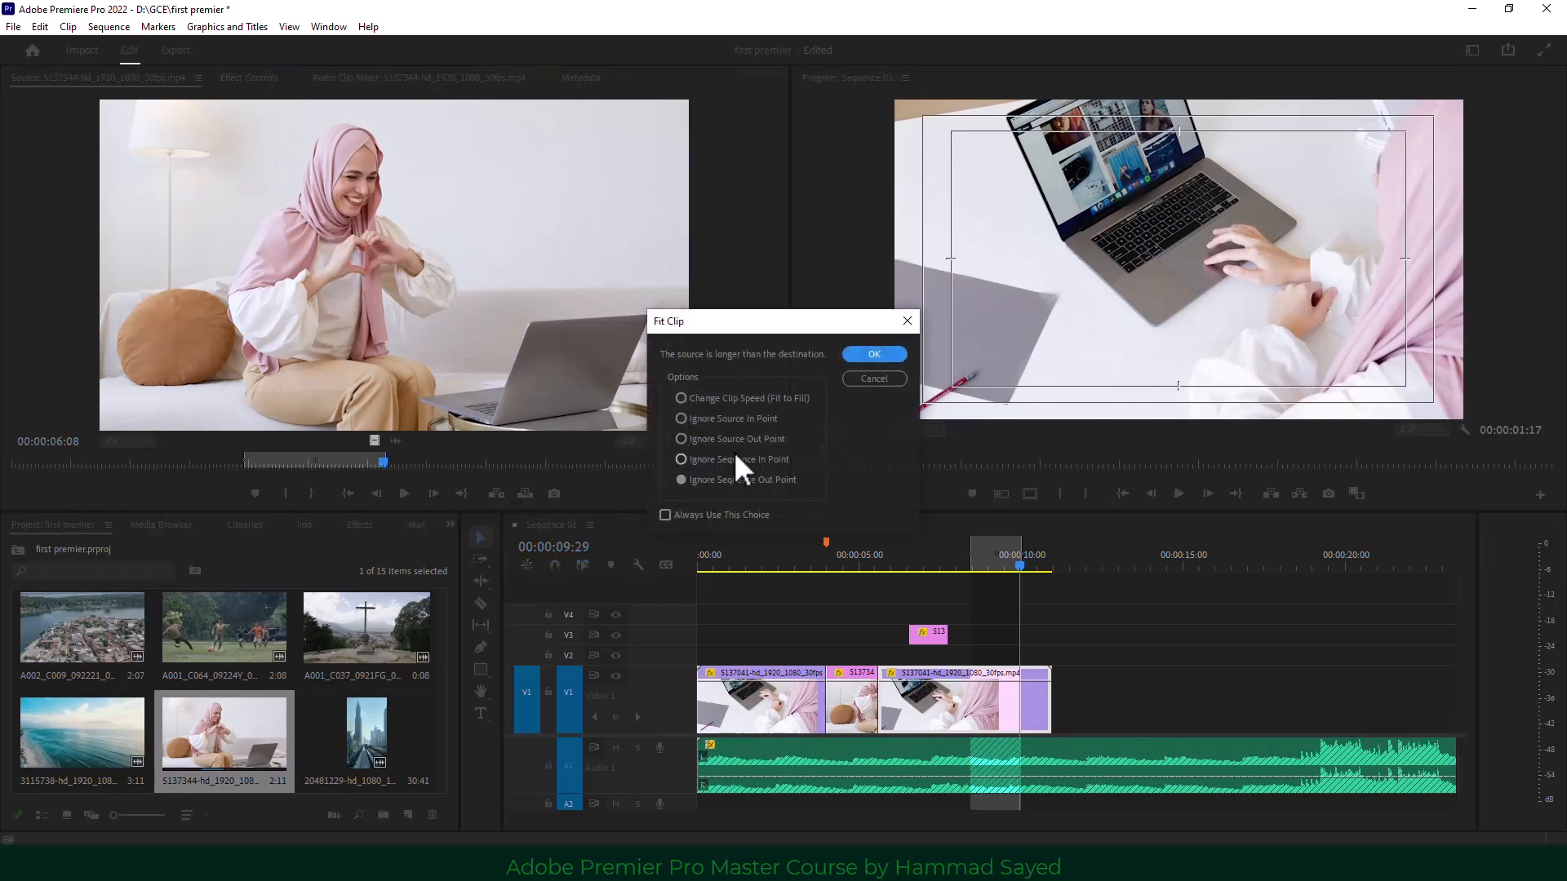
pyautogui.click(750, 439)
pyautogui.click(874, 354)
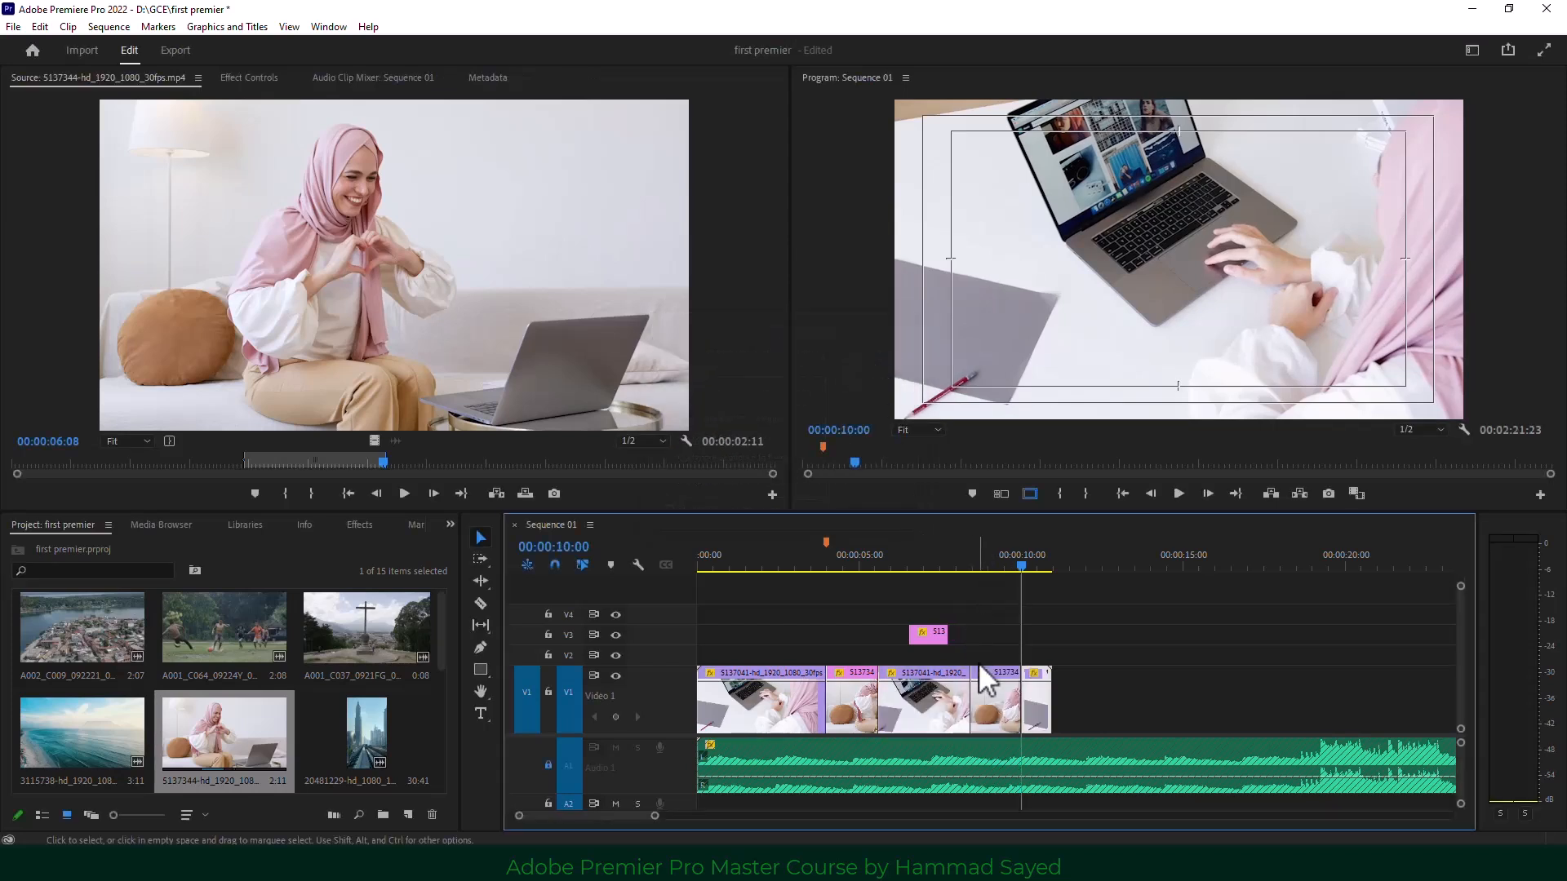
pyautogui.hotkey('ctrl', 'z')
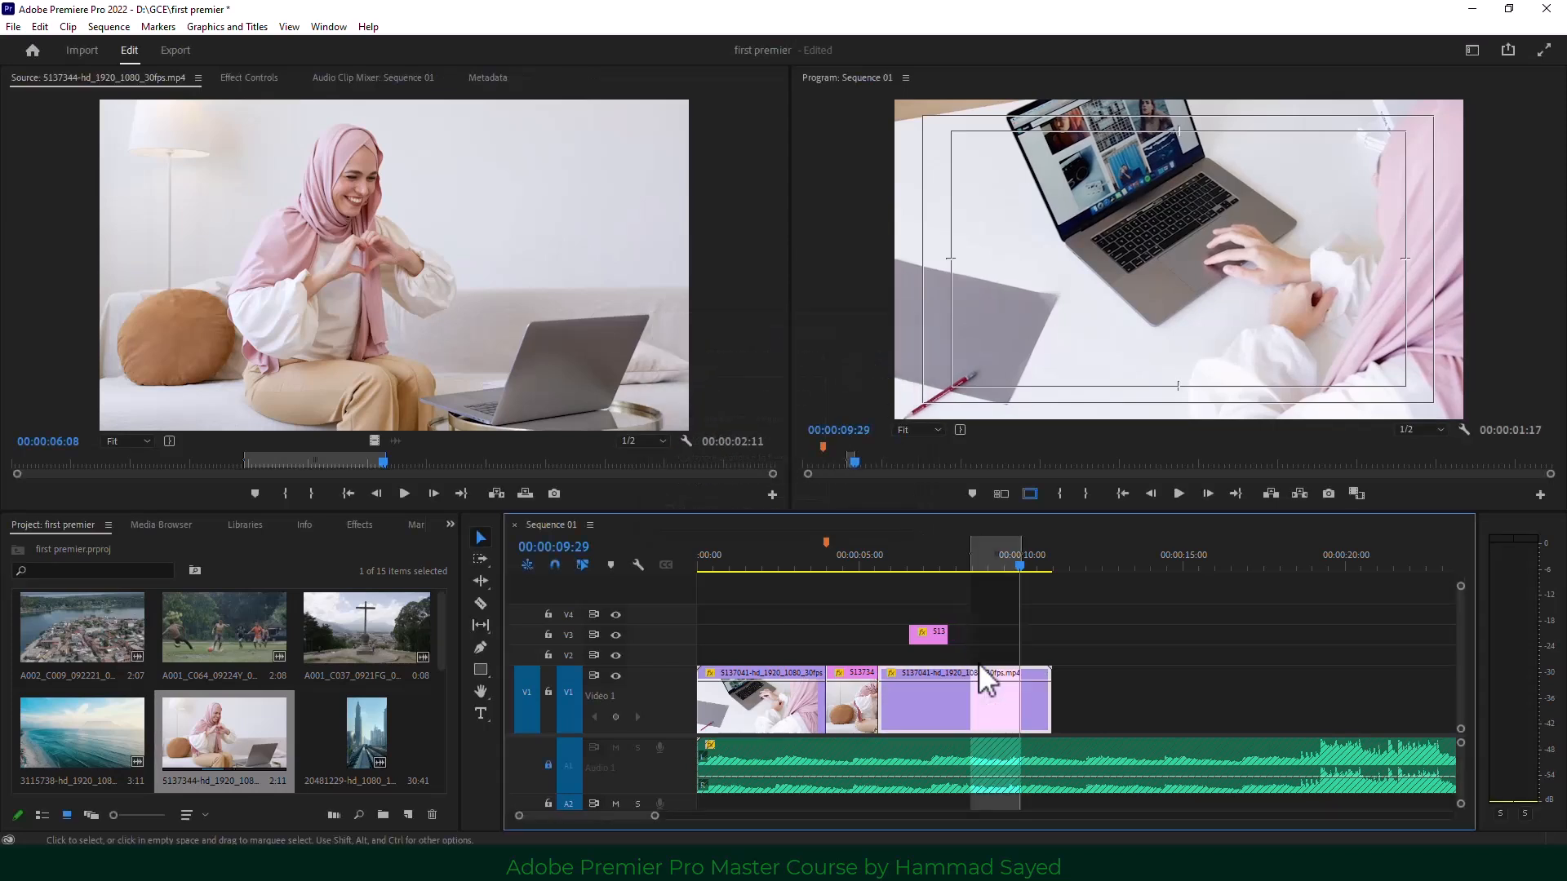
pyautogui.click(523, 495)
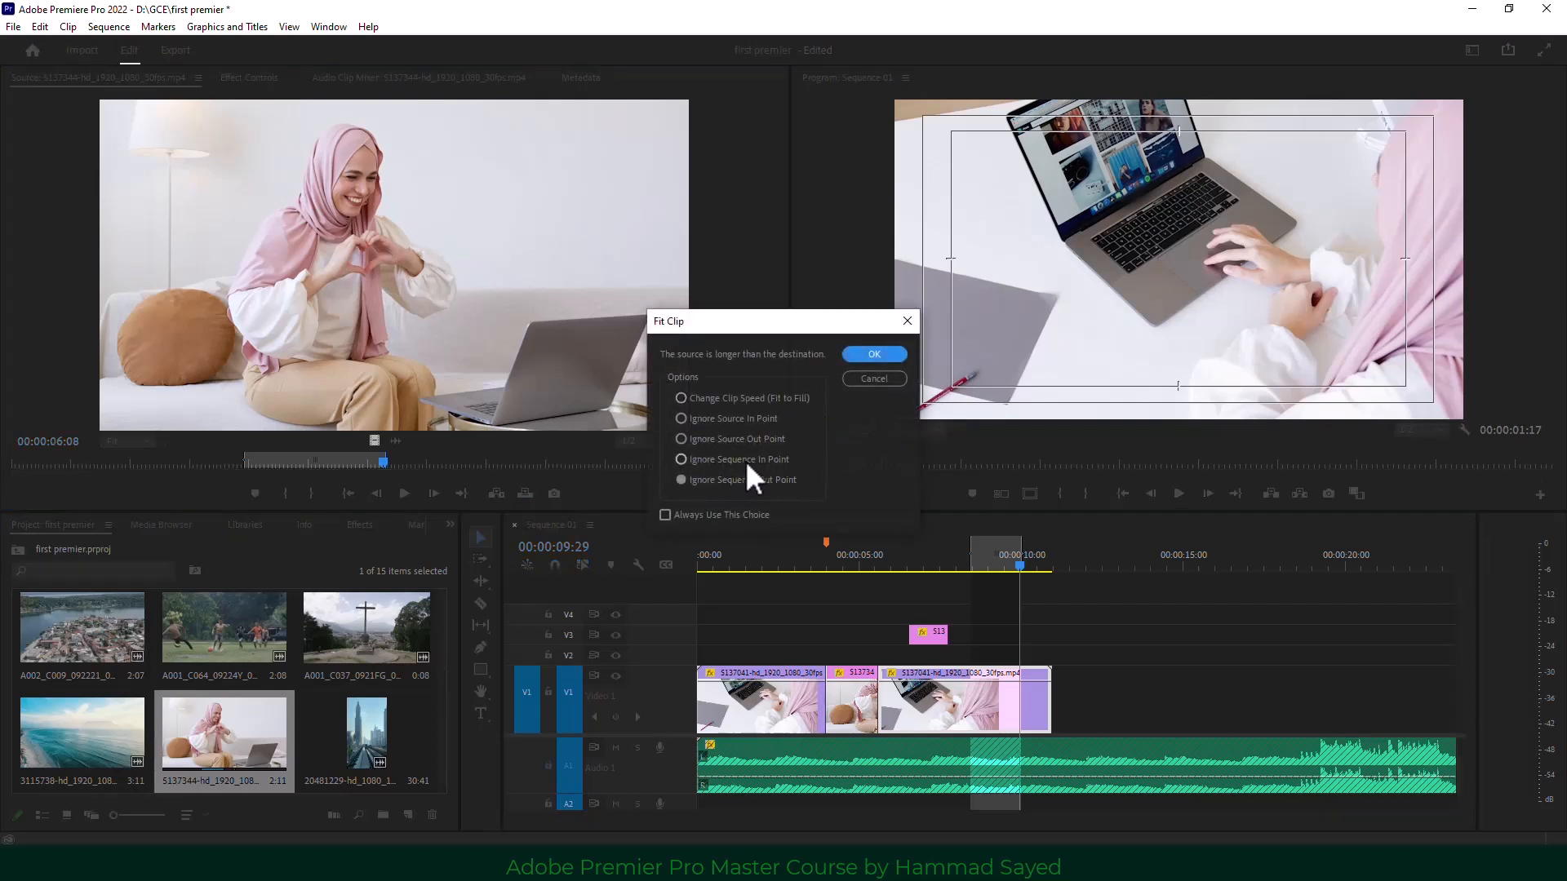
pyautogui.click(748, 462)
# Cancel the Fit Clip prompt and clear the sequence's In and Out points.
pyautogui.click(874, 378)
pyautogui.click(862, 564)
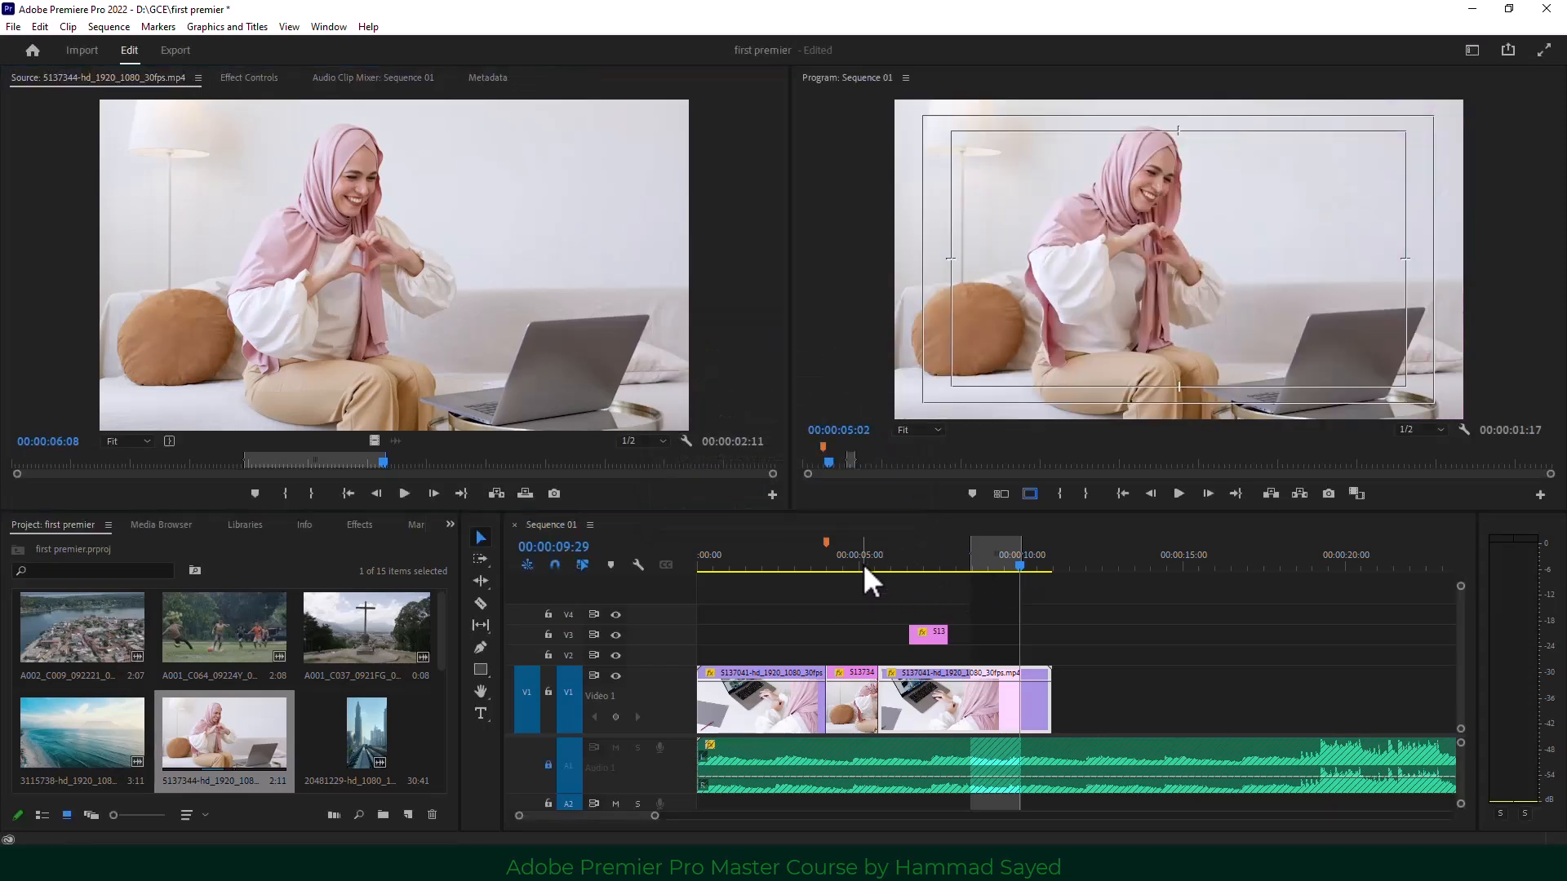
pyautogui.moveTo(857, 564)
pyautogui.mouseDown()
pyautogui.moveTo(889, 563)
pyautogui.moveTo(877, 551)
pyautogui.mouseUp()
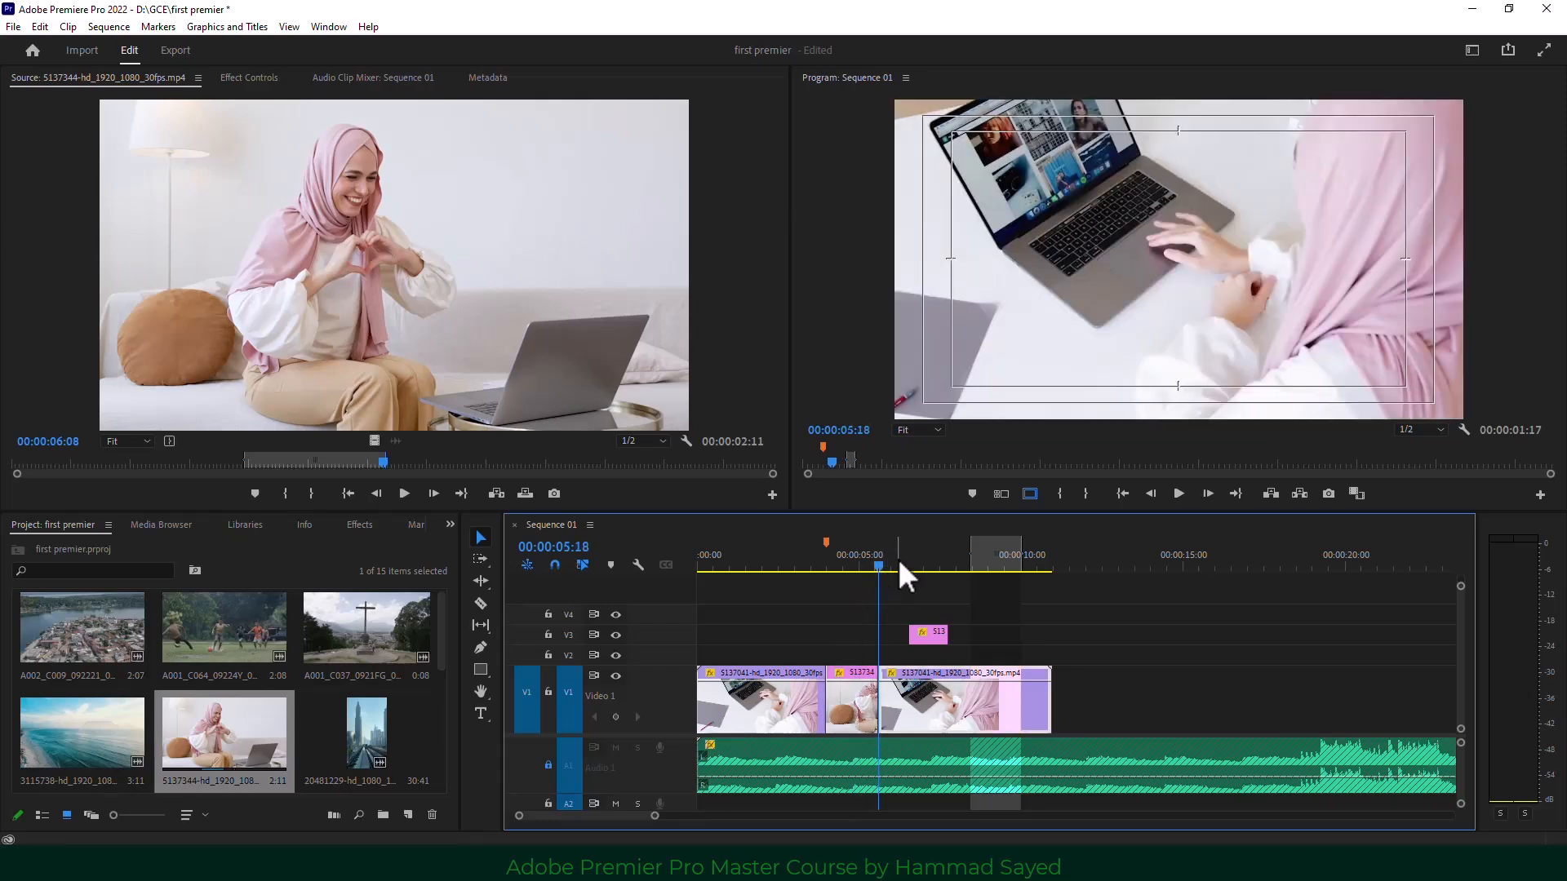
pyautogui.rightClick(992, 552)
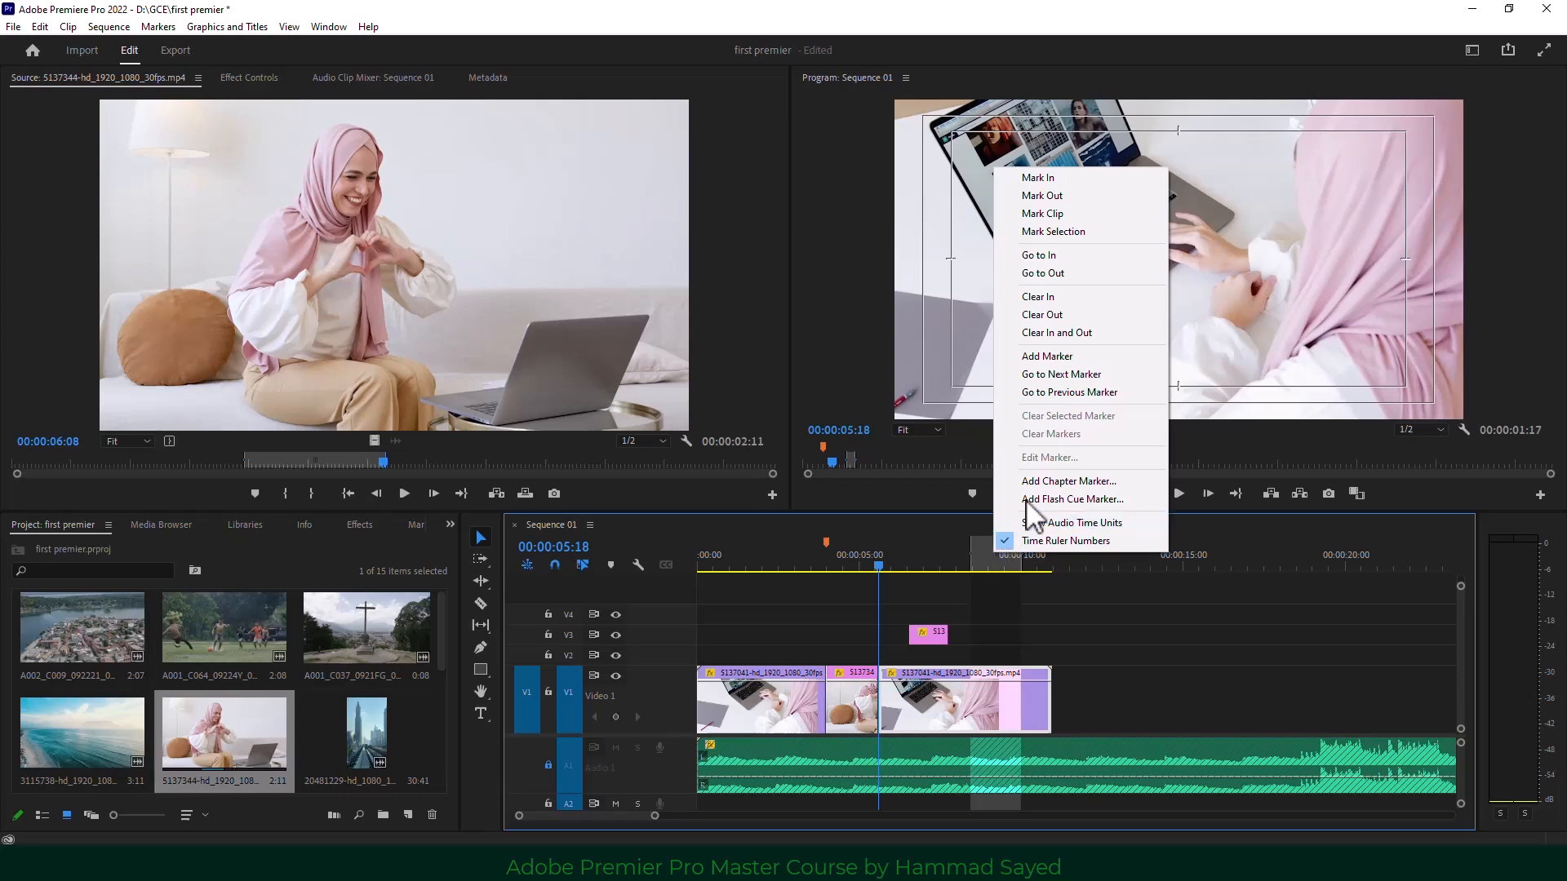
pyautogui.click(1110, 331)
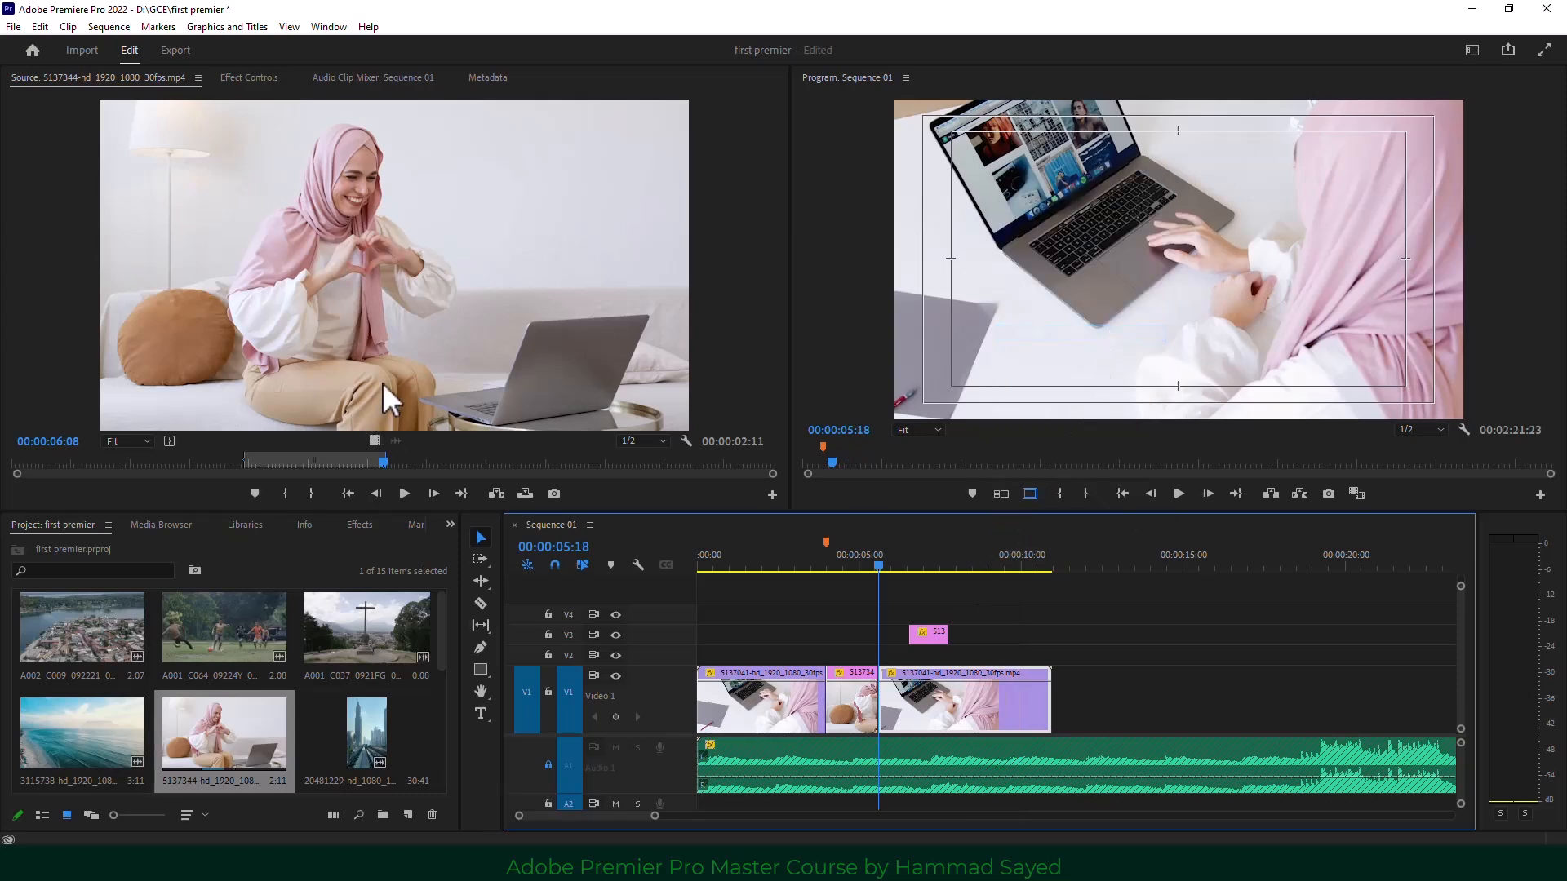
# Clear the source clip's In and Out points, then select A001_C064 in the bin.
pyautogui.click(431, 449)
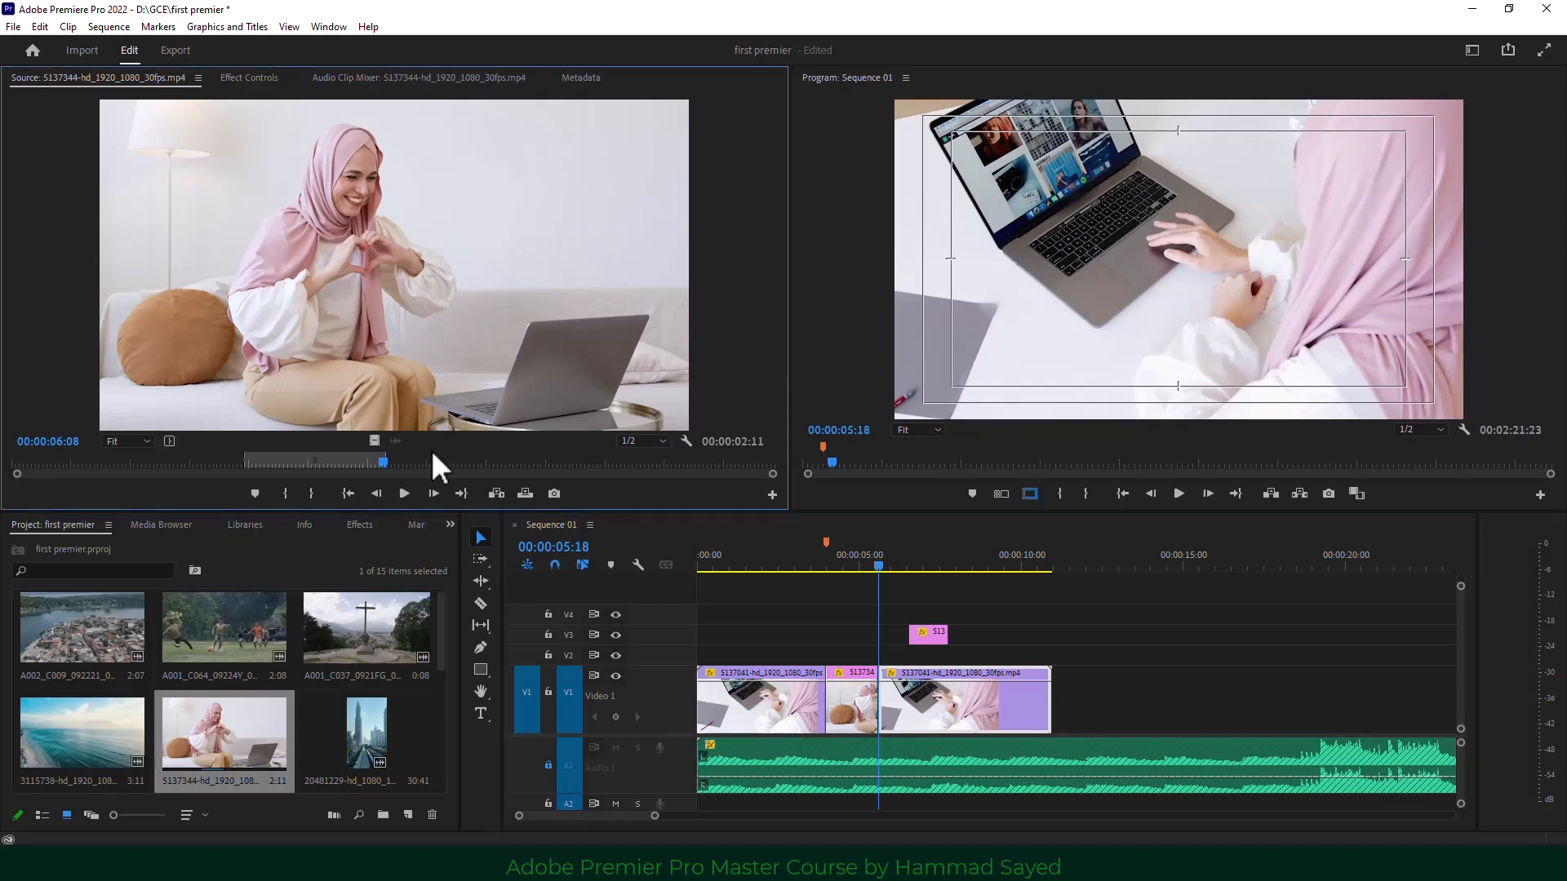
pyautogui.rightClick(347, 463)
pyautogui.click(408, 610)
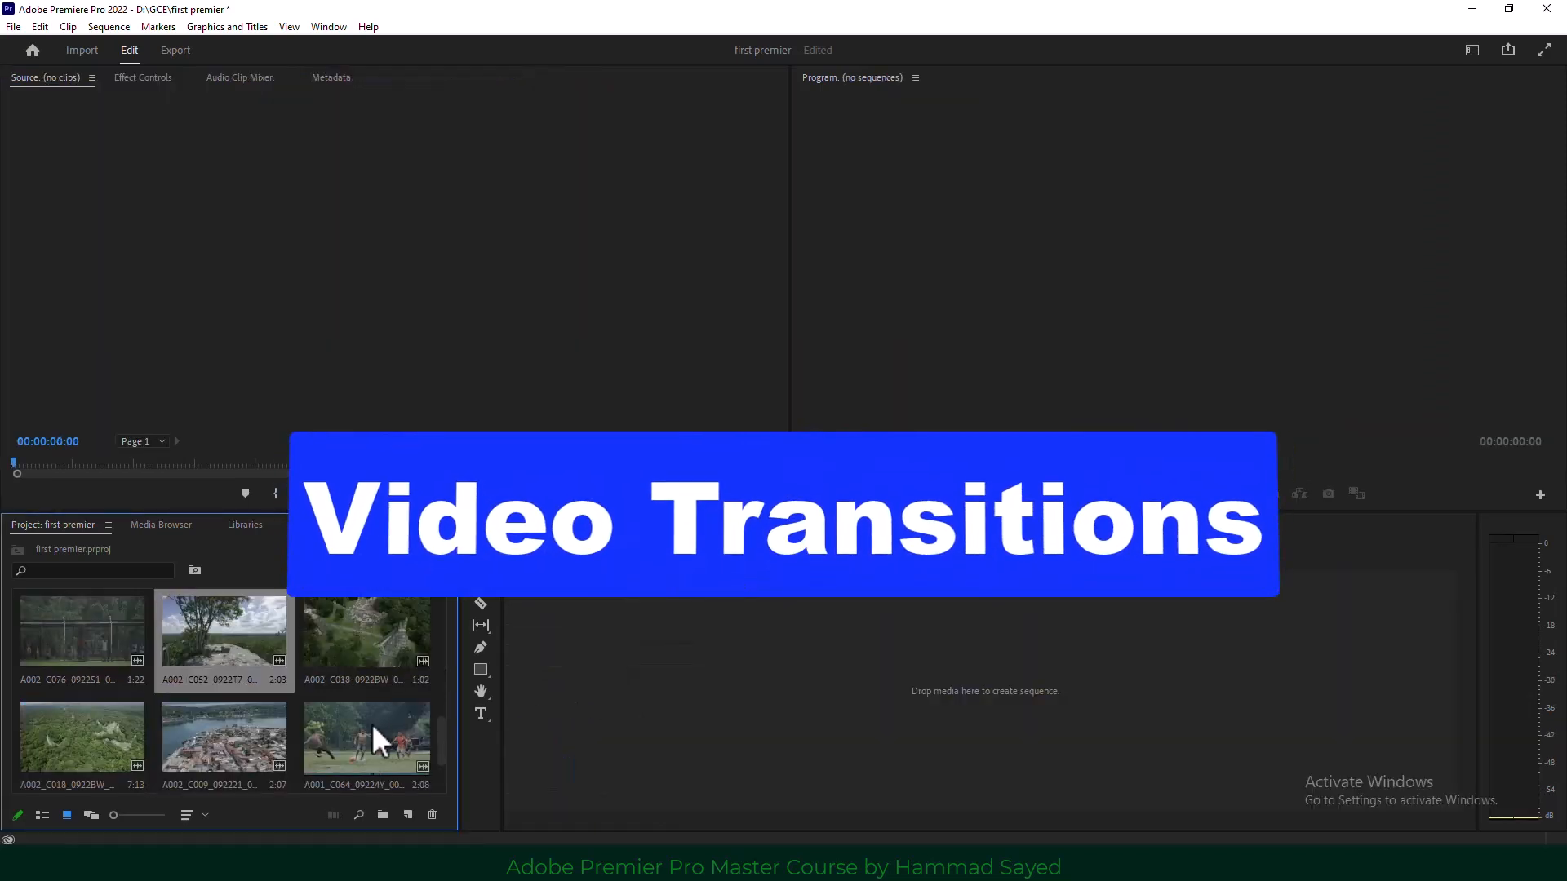
pyautogui.click(370, 723)
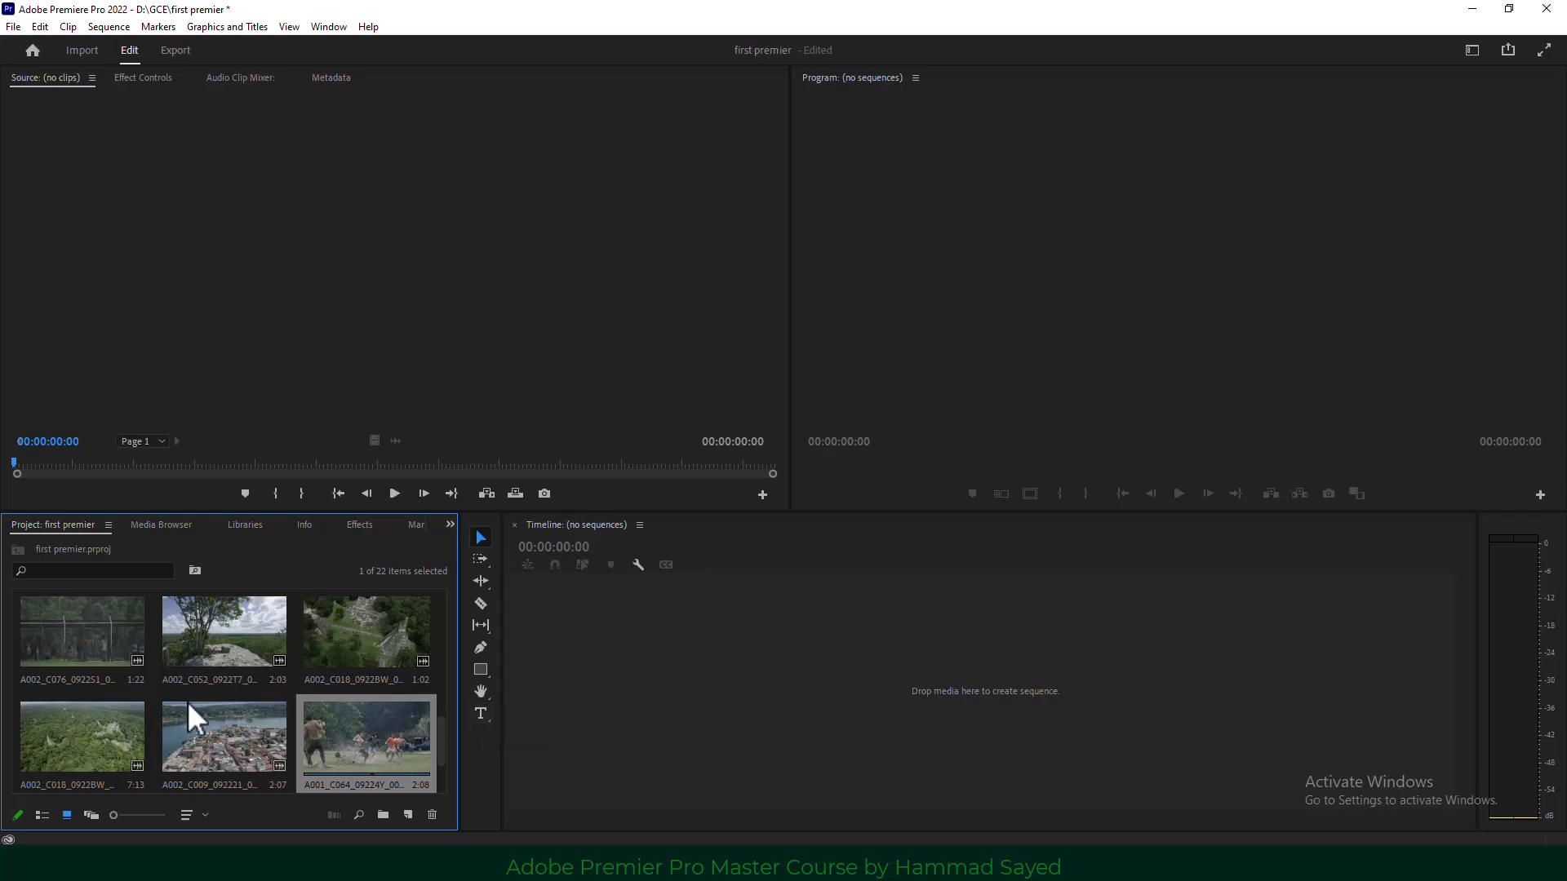
# Drag clip A002_C052_0922T7_001 onto the empty timeline to build a new sequence from it.
pyautogui.click(86, 51)
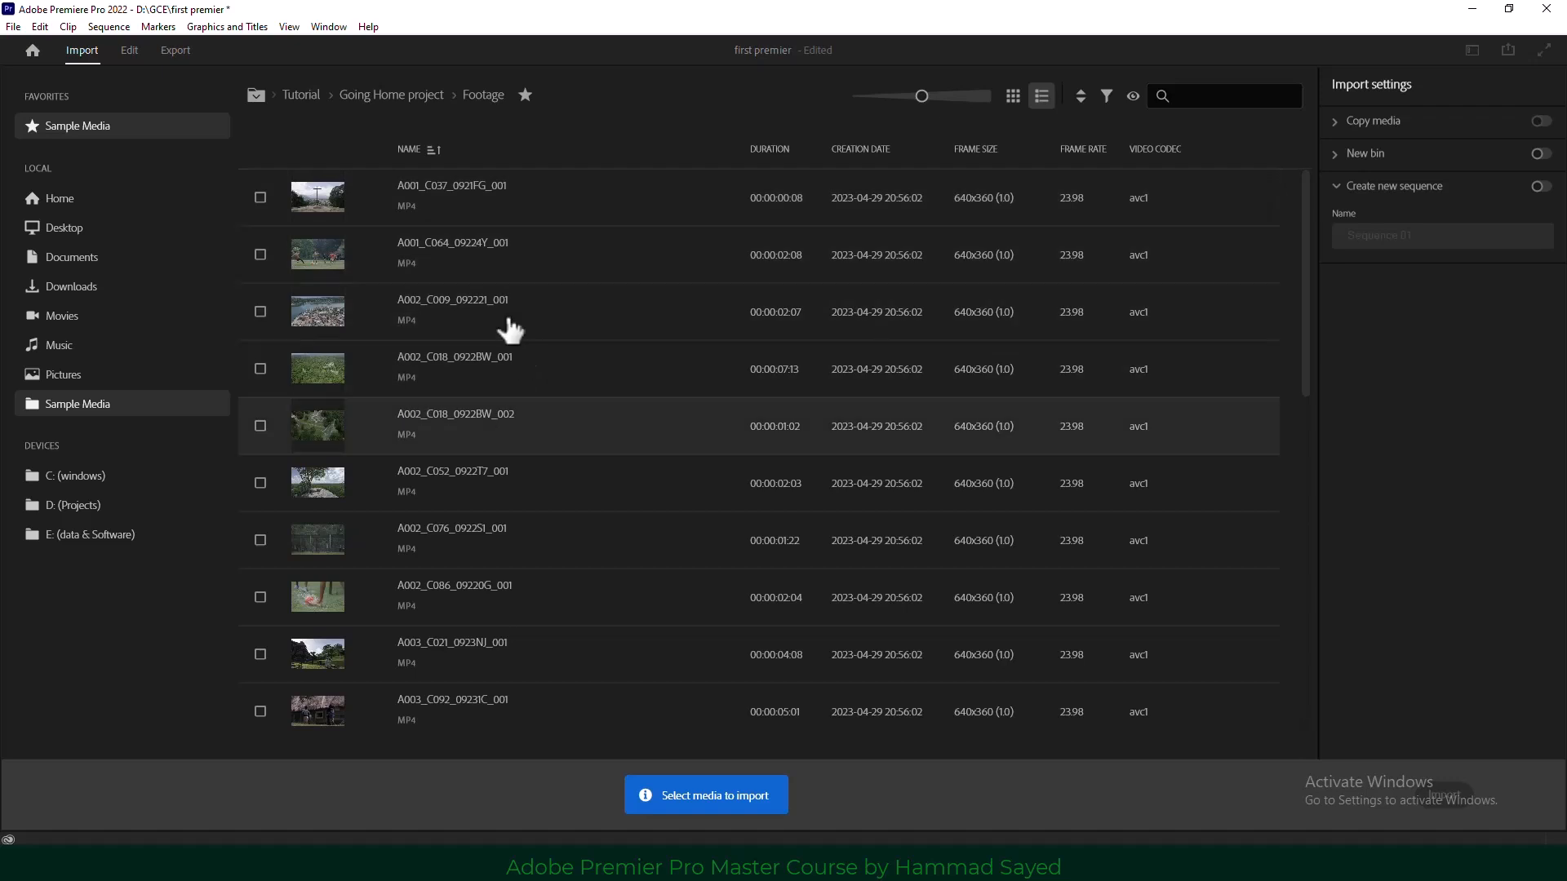
pyautogui.click(130, 50)
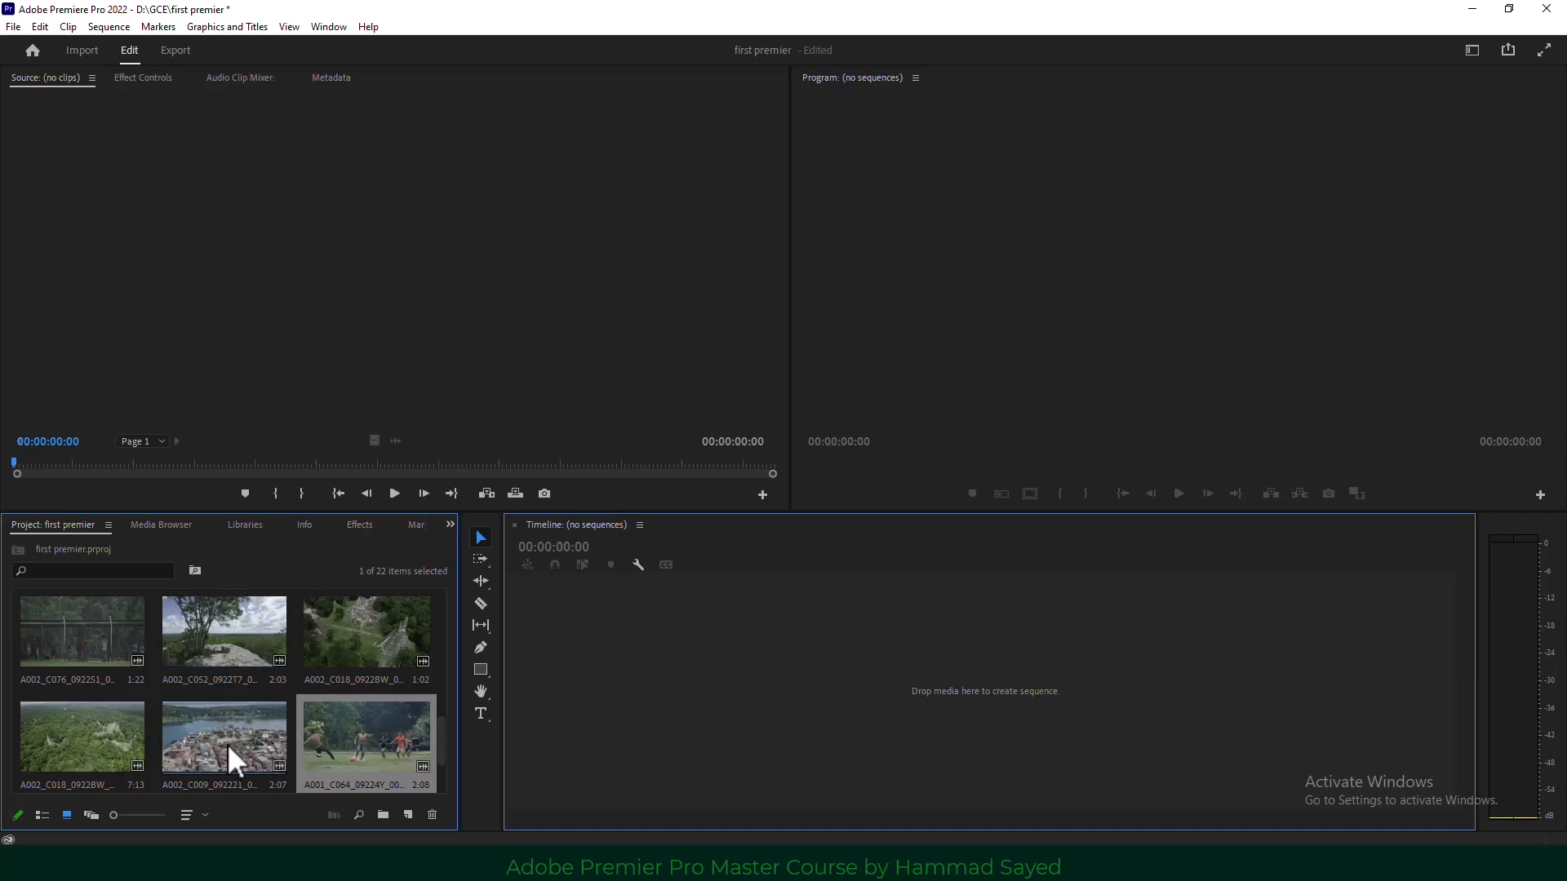
pyautogui.click(216, 677)
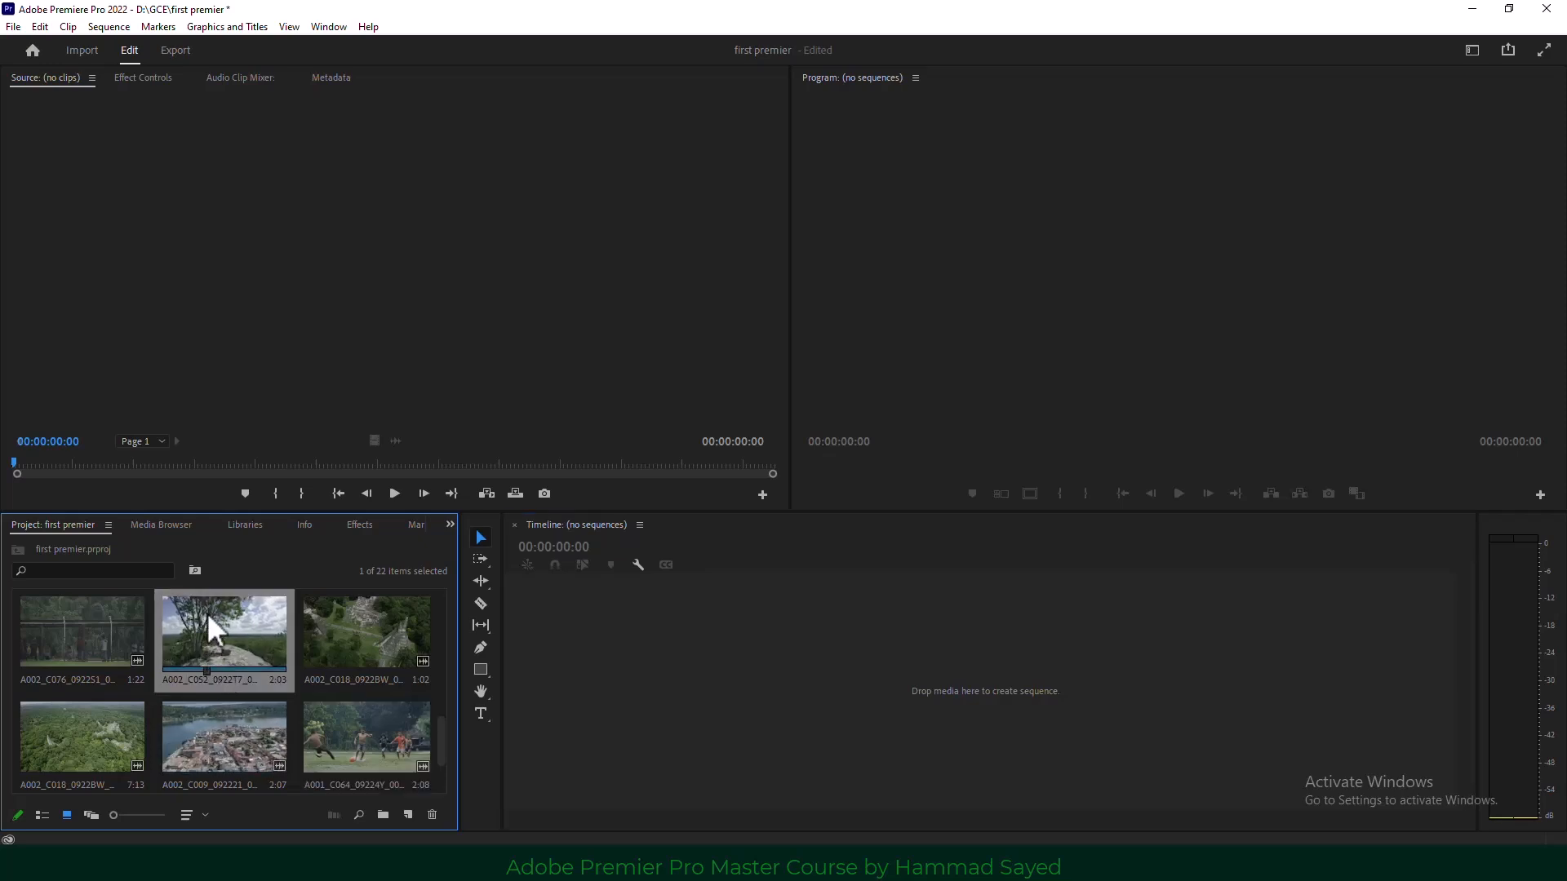
pyautogui.moveTo(215, 614); pyautogui.dragTo(609, 666)
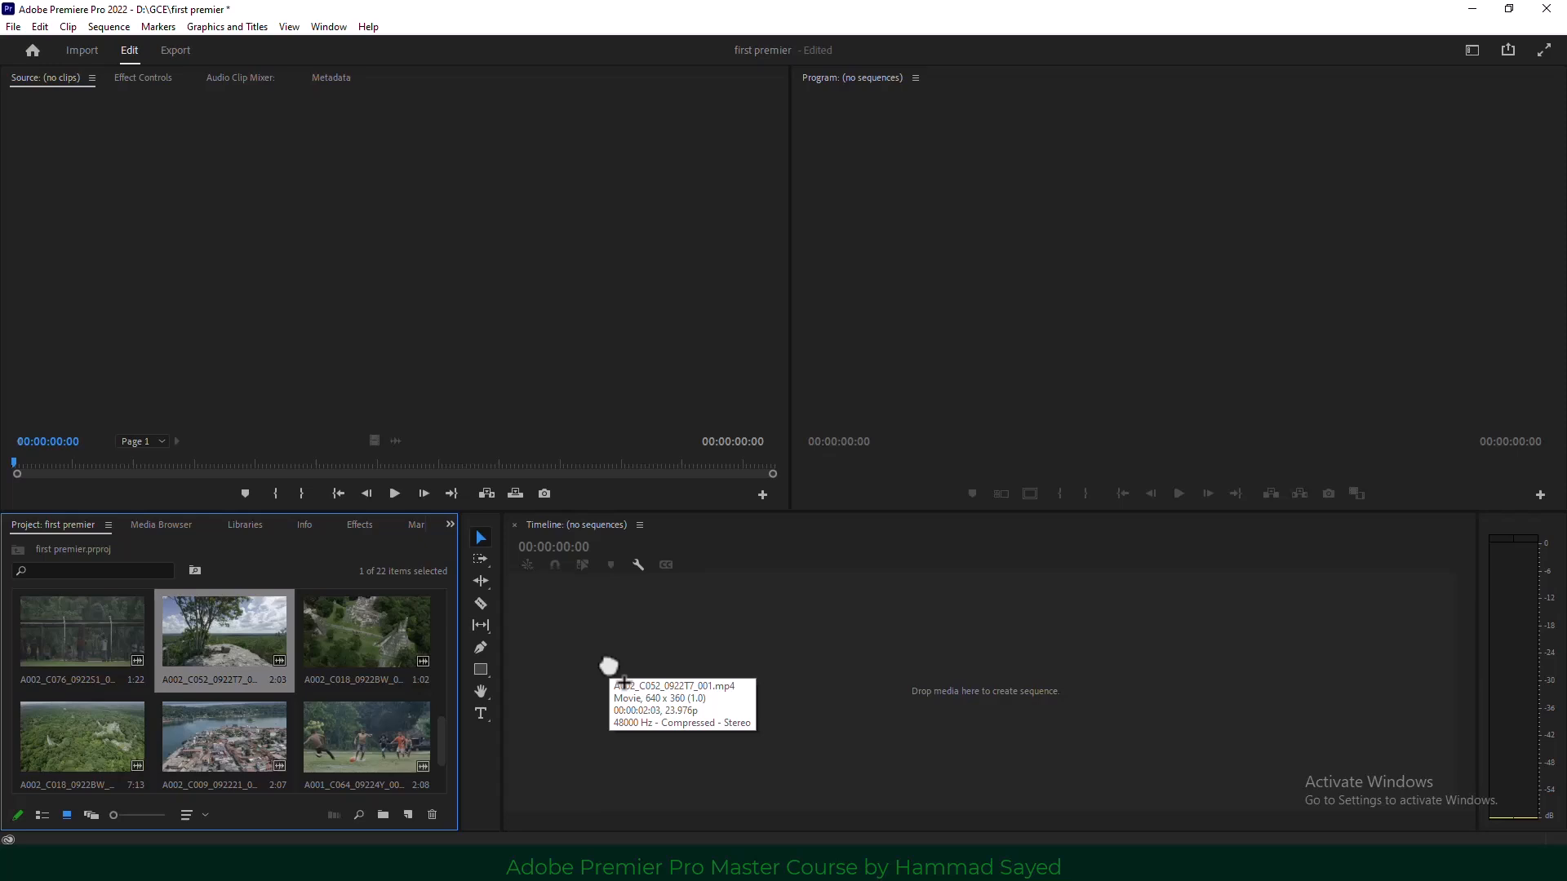
pyautogui.moveTo(609, 666); pyautogui.dragTo(611, 668)
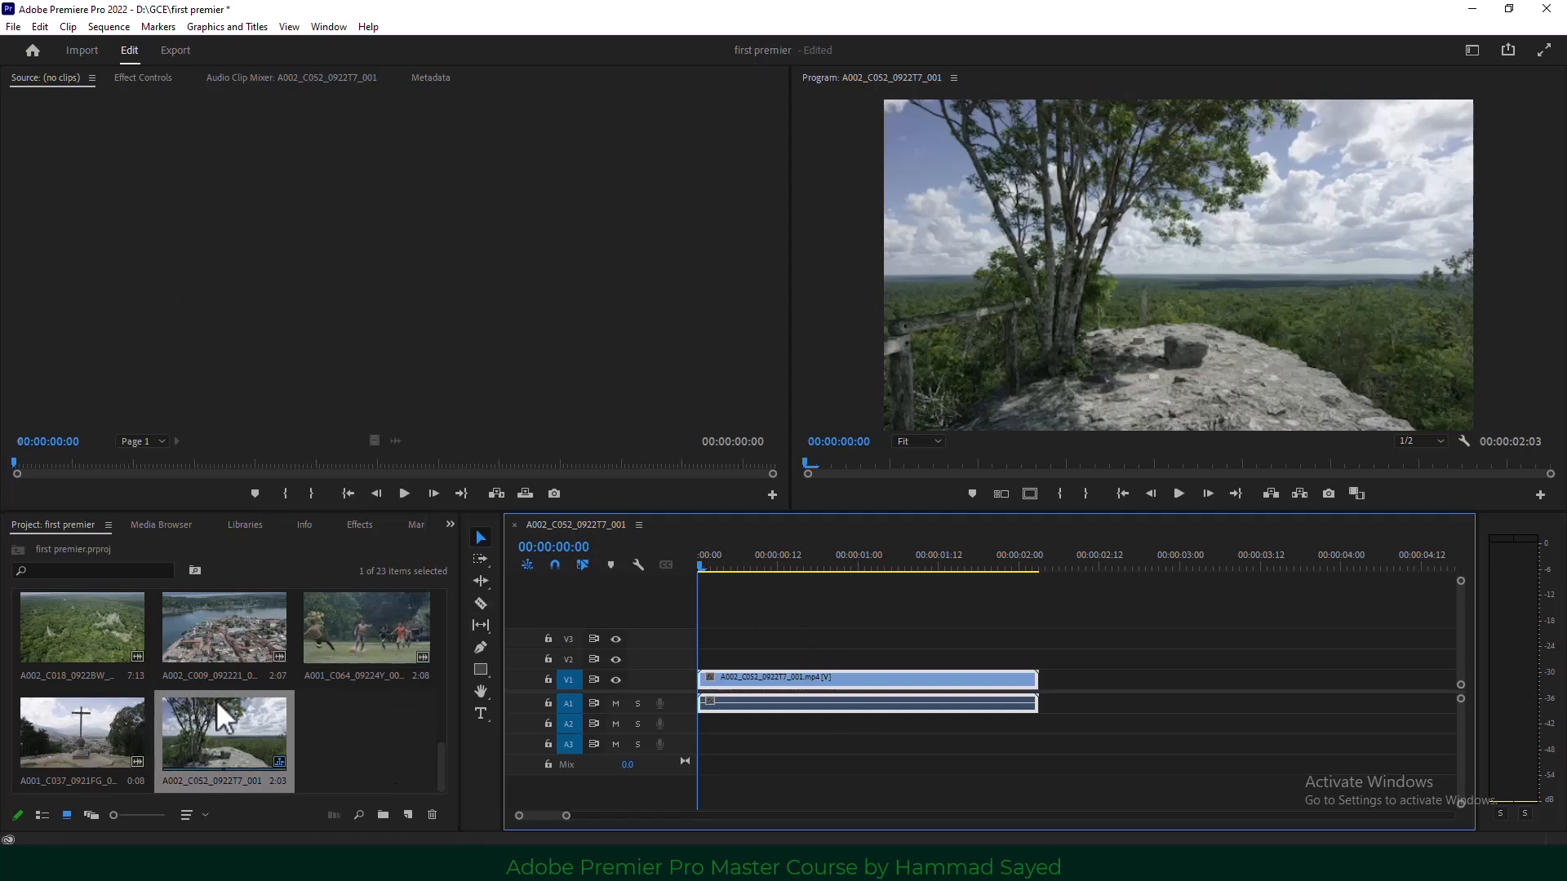
# Append CrossGuateTL.mp4 after the tree shot, then select and delete every clip in the sequence.
pyautogui.scroll(2, 208, 674)
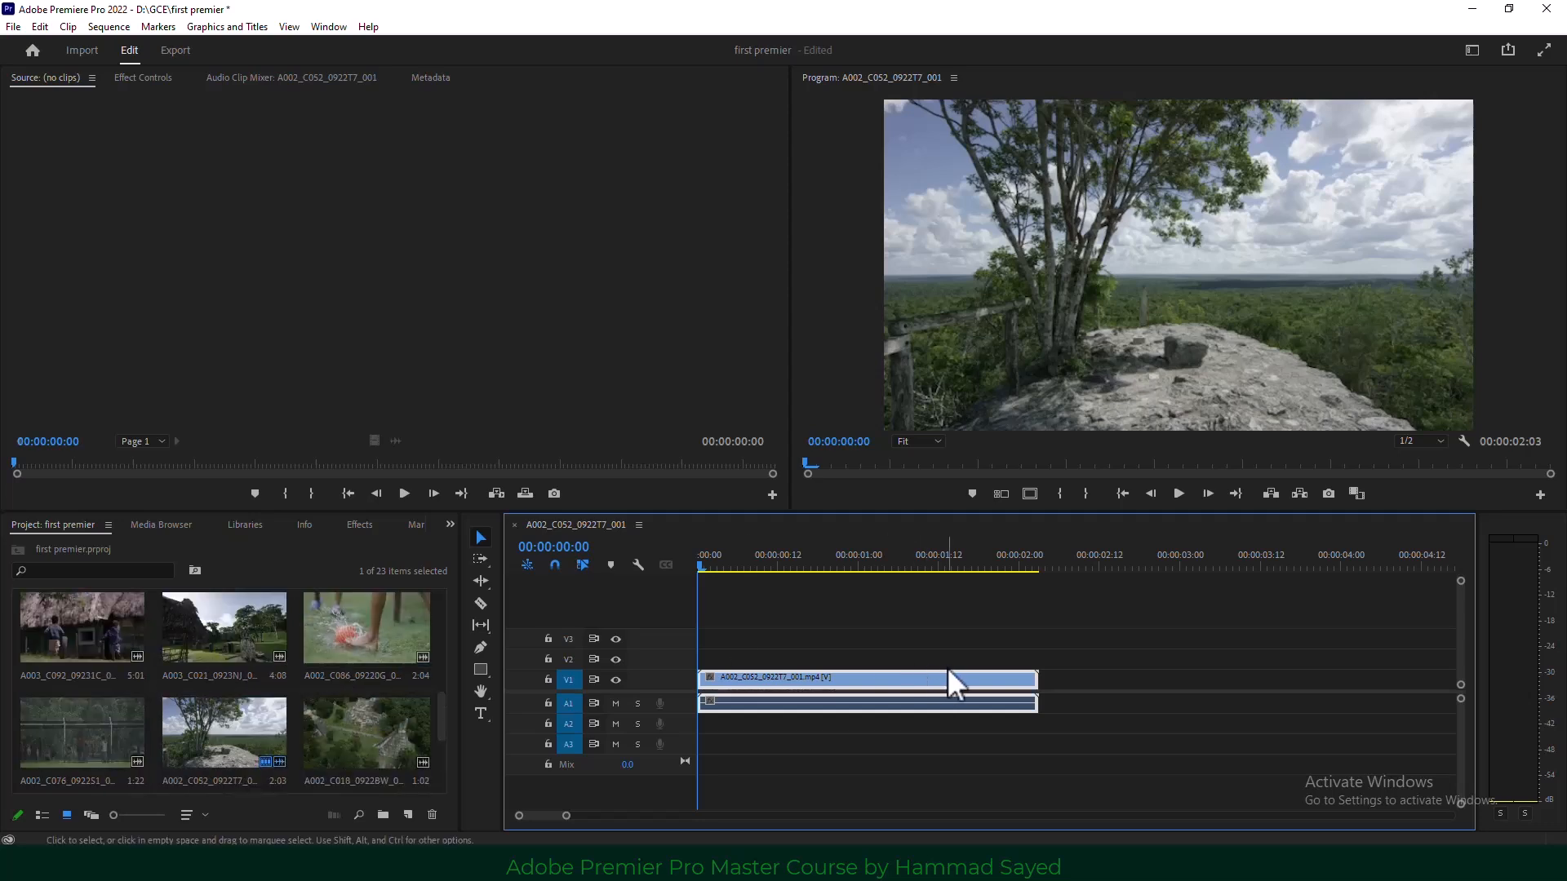
pyautogui.scroll(3, 245, 668)
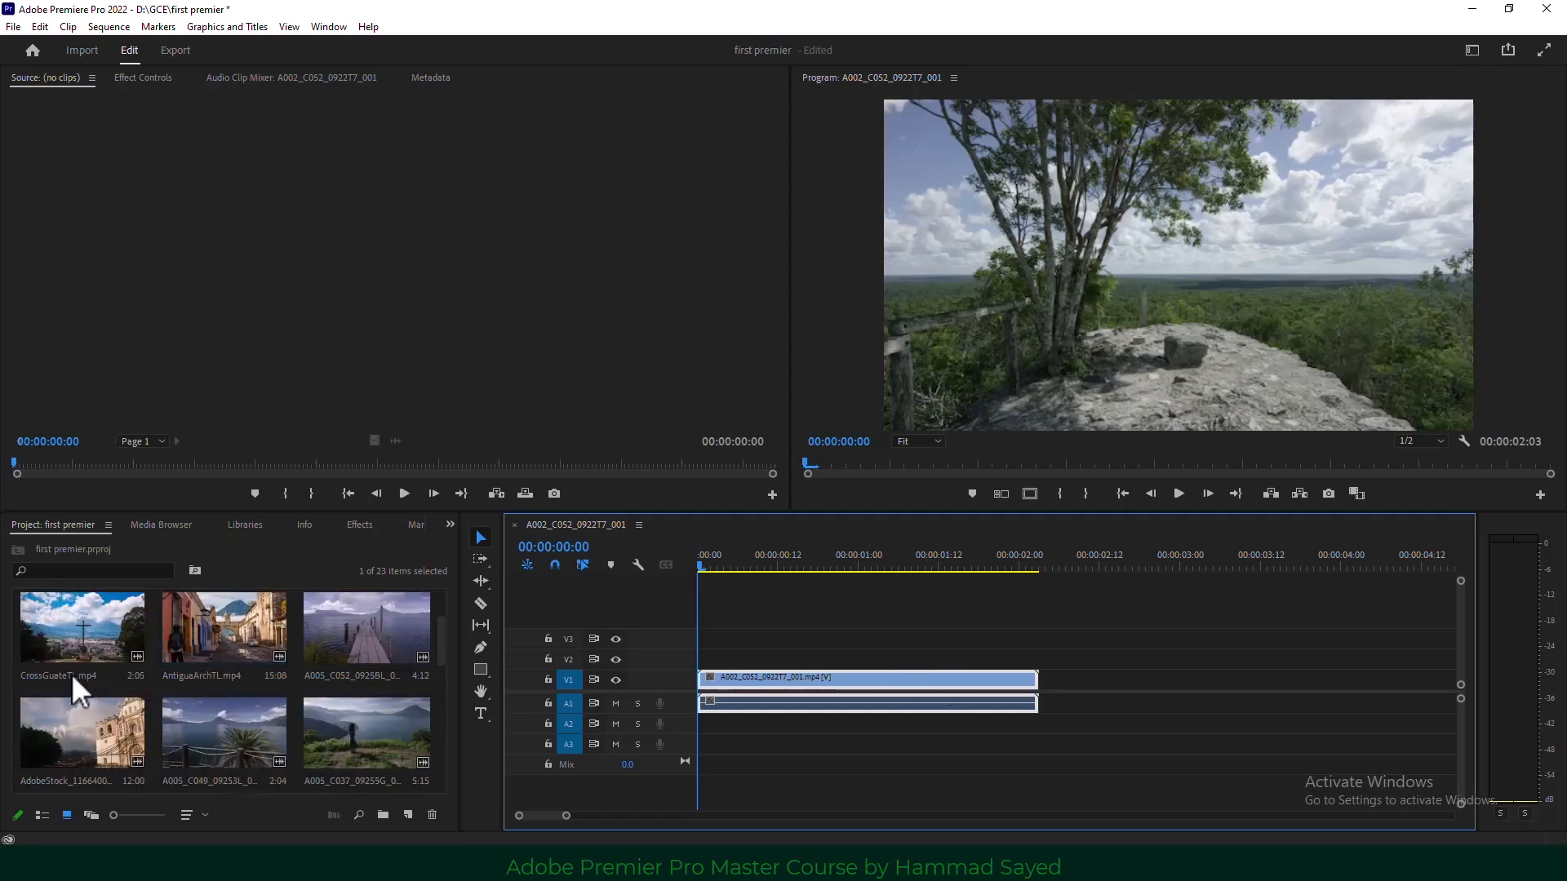
pyautogui.moveTo(61, 629); pyautogui.dragTo(1048, 710)
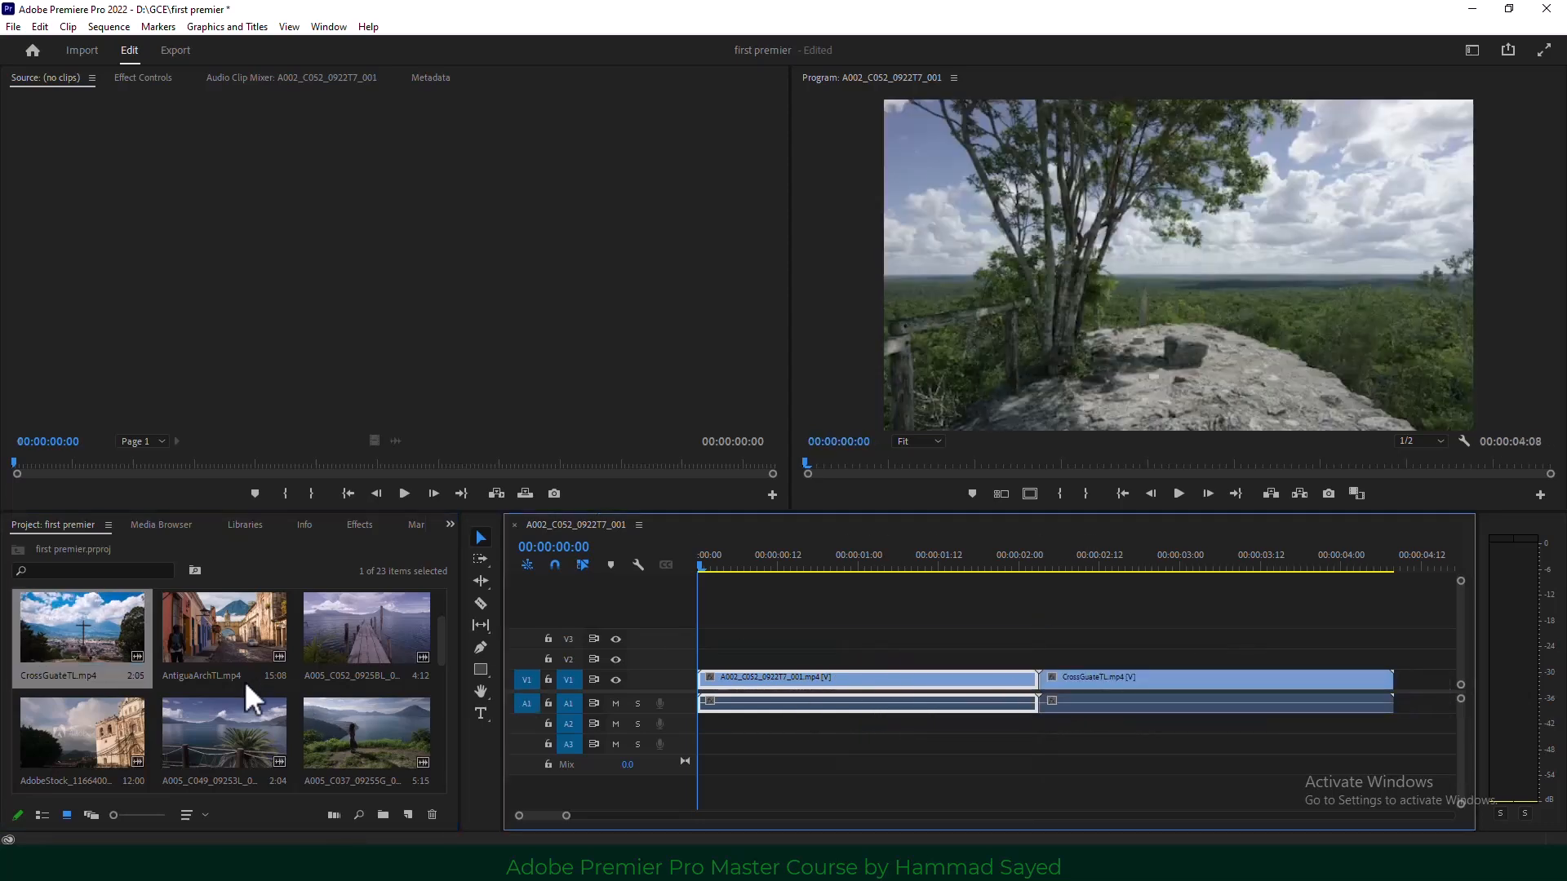
pyautogui.moveTo(64, 625); pyautogui.dragTo(1401, 695)
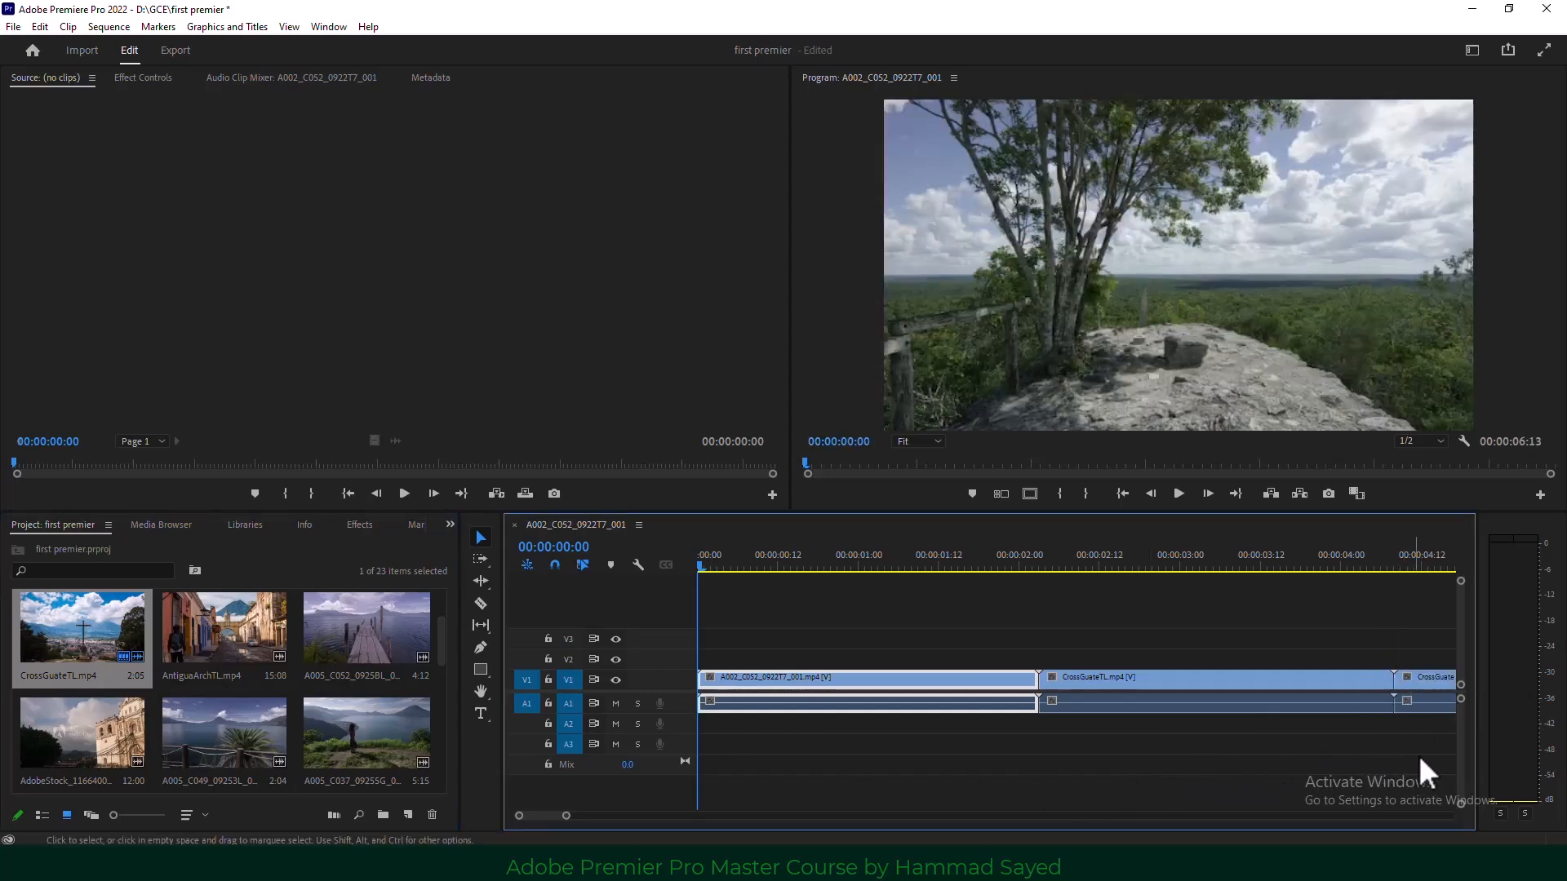
pyautogui.moveTo(1418, 756); pyautogui.dragTo(885, 616)
pyautogui.press('Delete')
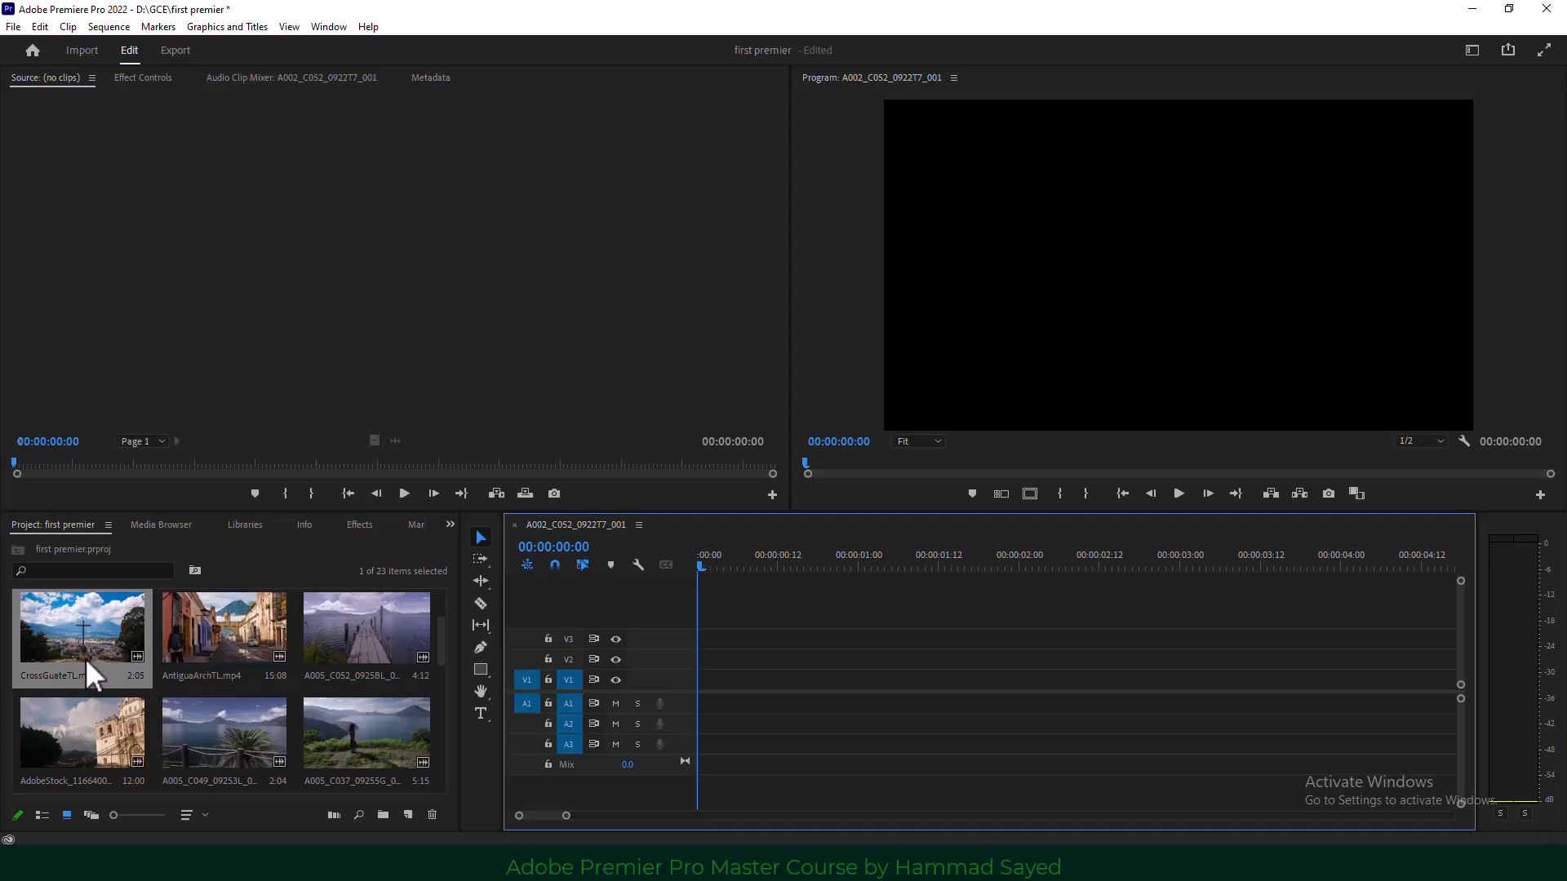
# Add six bin clips, including AntiguaArchTL and AdobeStock_116640093, to the timeline.
pyautogui.keyDown('shift'); pyautogui.click(364, 741); pyautogui.keyUp('shift')
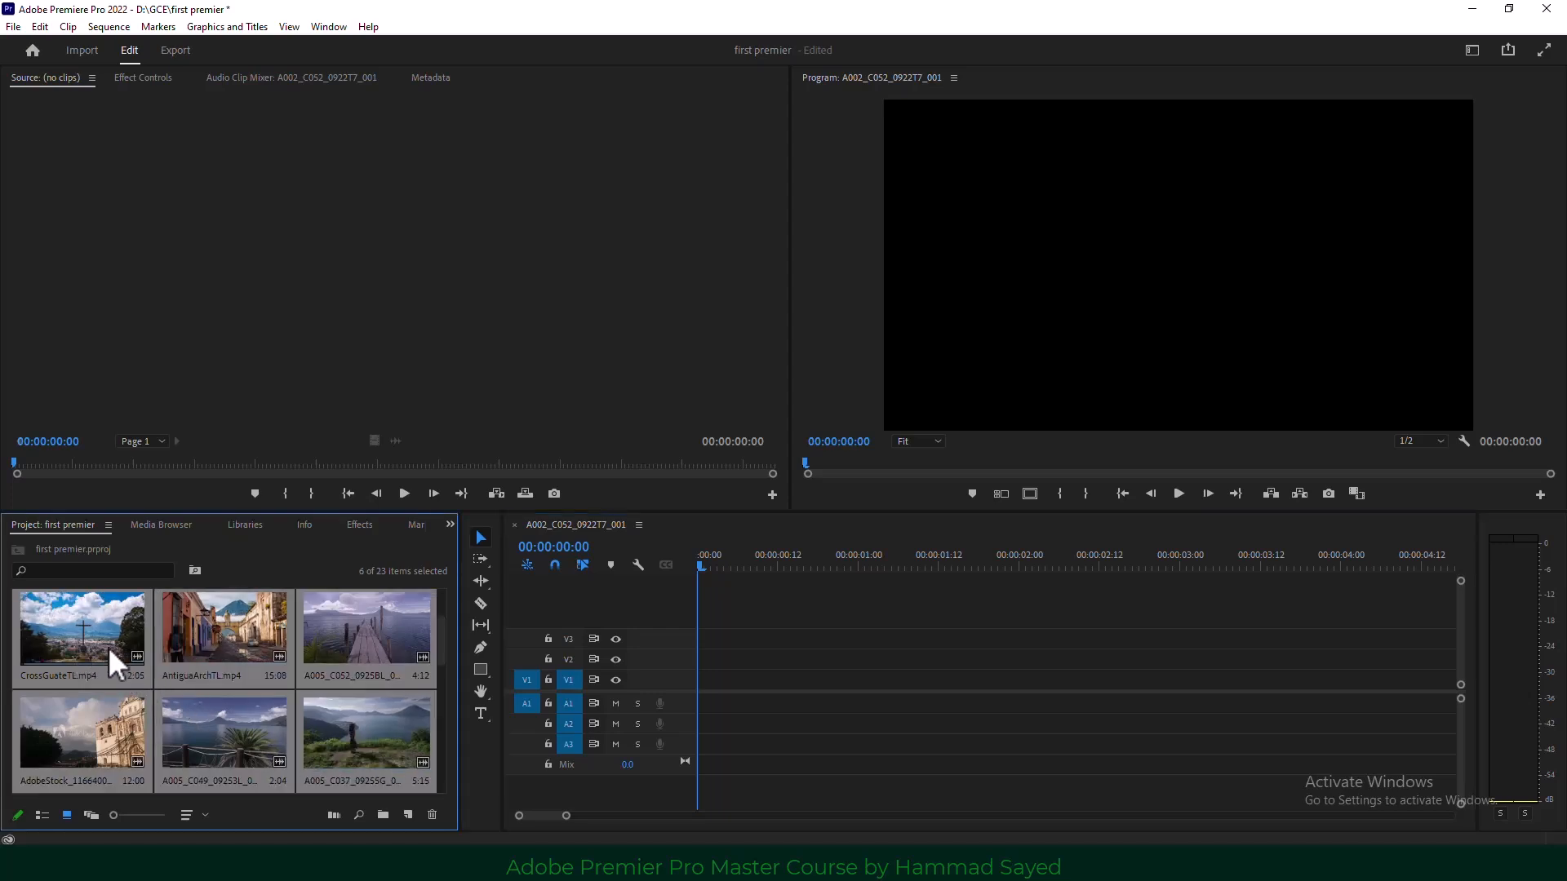
pyautogui.moveTo(72, 624); pyautogui.dragTo(710, 701)
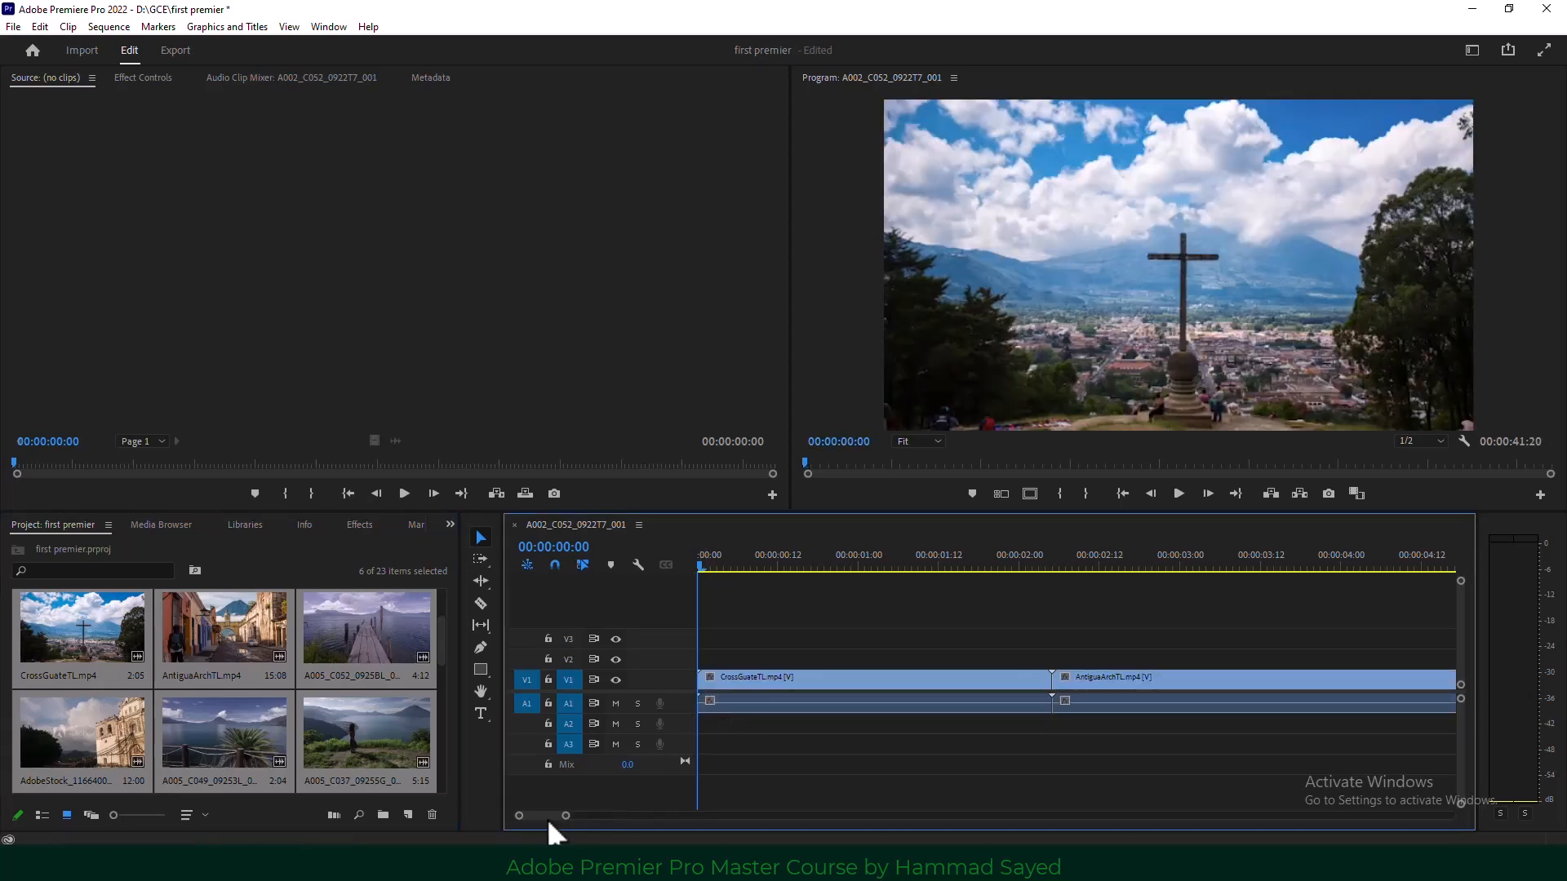
pyautogui.moveTo(566, 815); pyautogui.dragTo(751, 831)
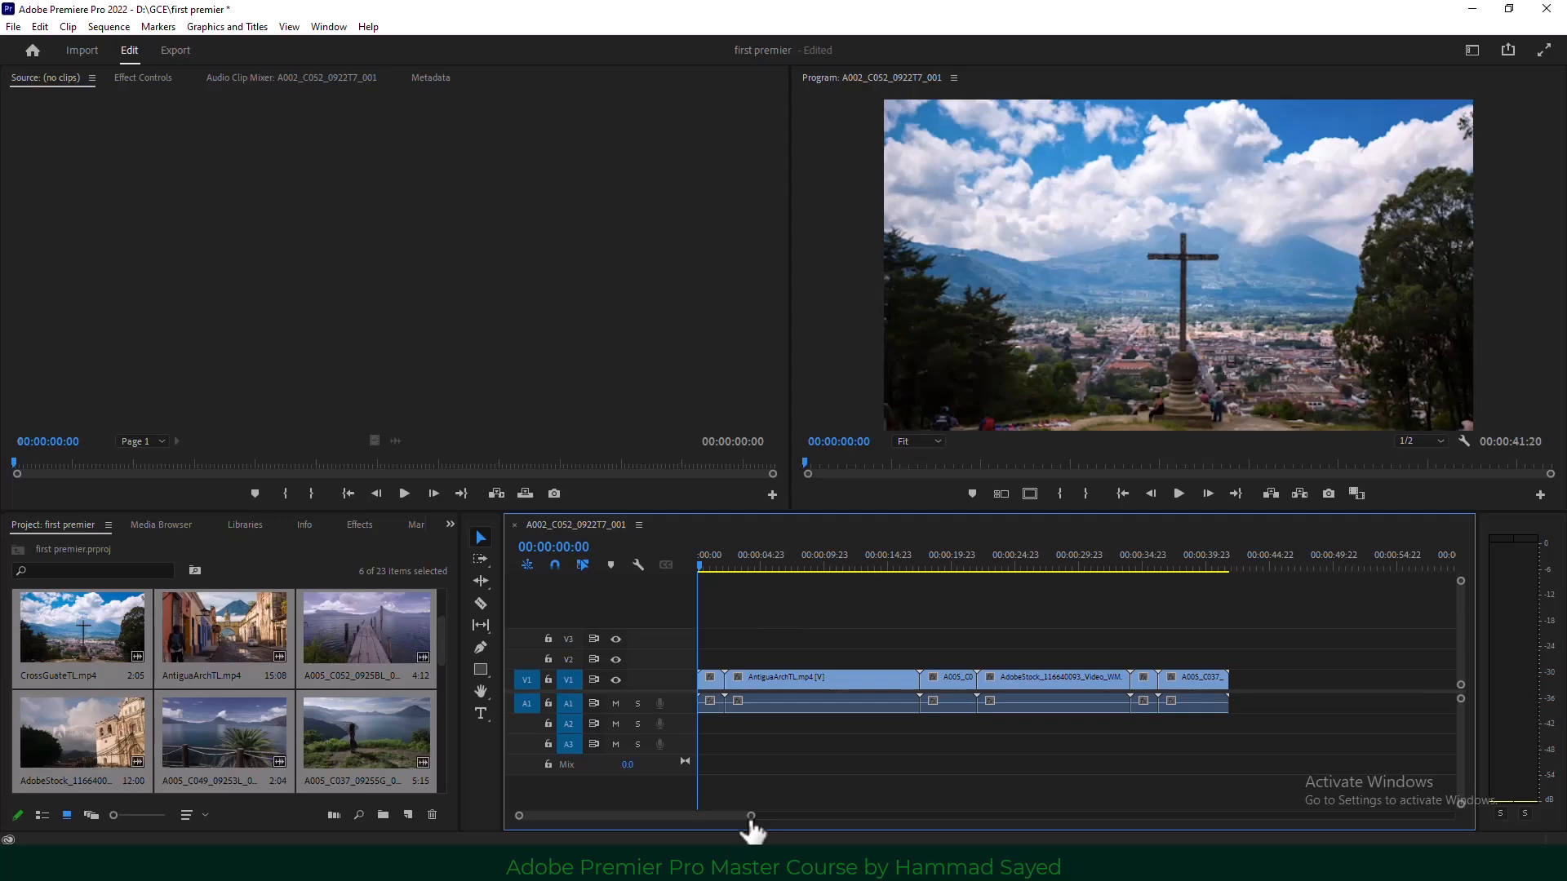
# Unlink AntiguaArchTL's audio from its video with Ctrl+L, then marquee-select all timeline clips.
pyautogui.click(849, 679)
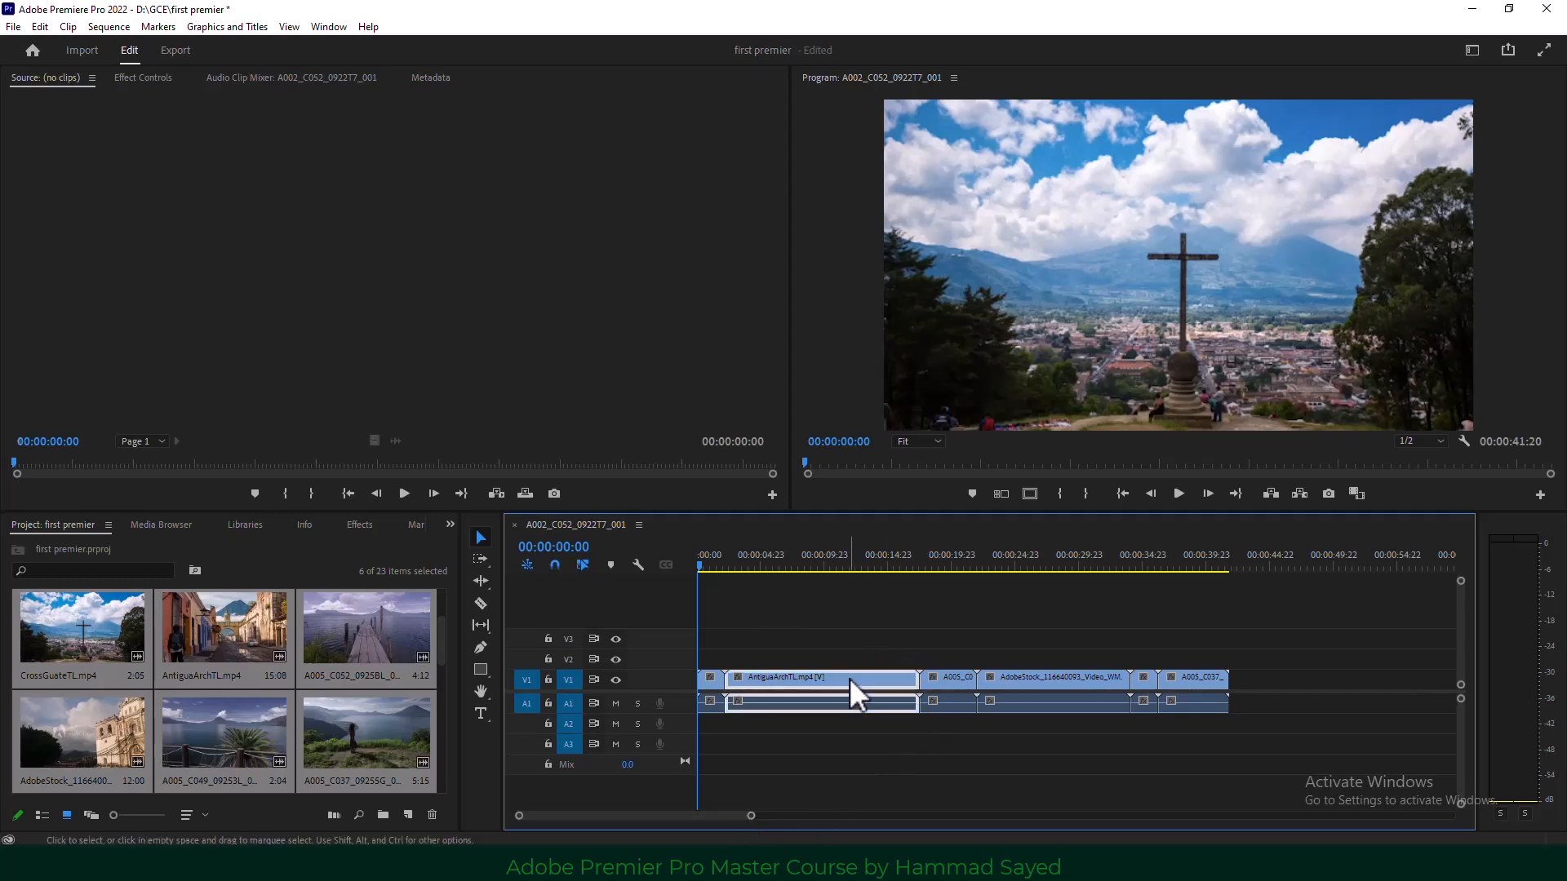
pyautogui.click(846, 742)
pyautogui.click(843, 678)
pyautogui.click(839, 719)
pyautogui.click(800, 677)
pyautogui.click(795, 750)
pyautogui.click(762, 680)
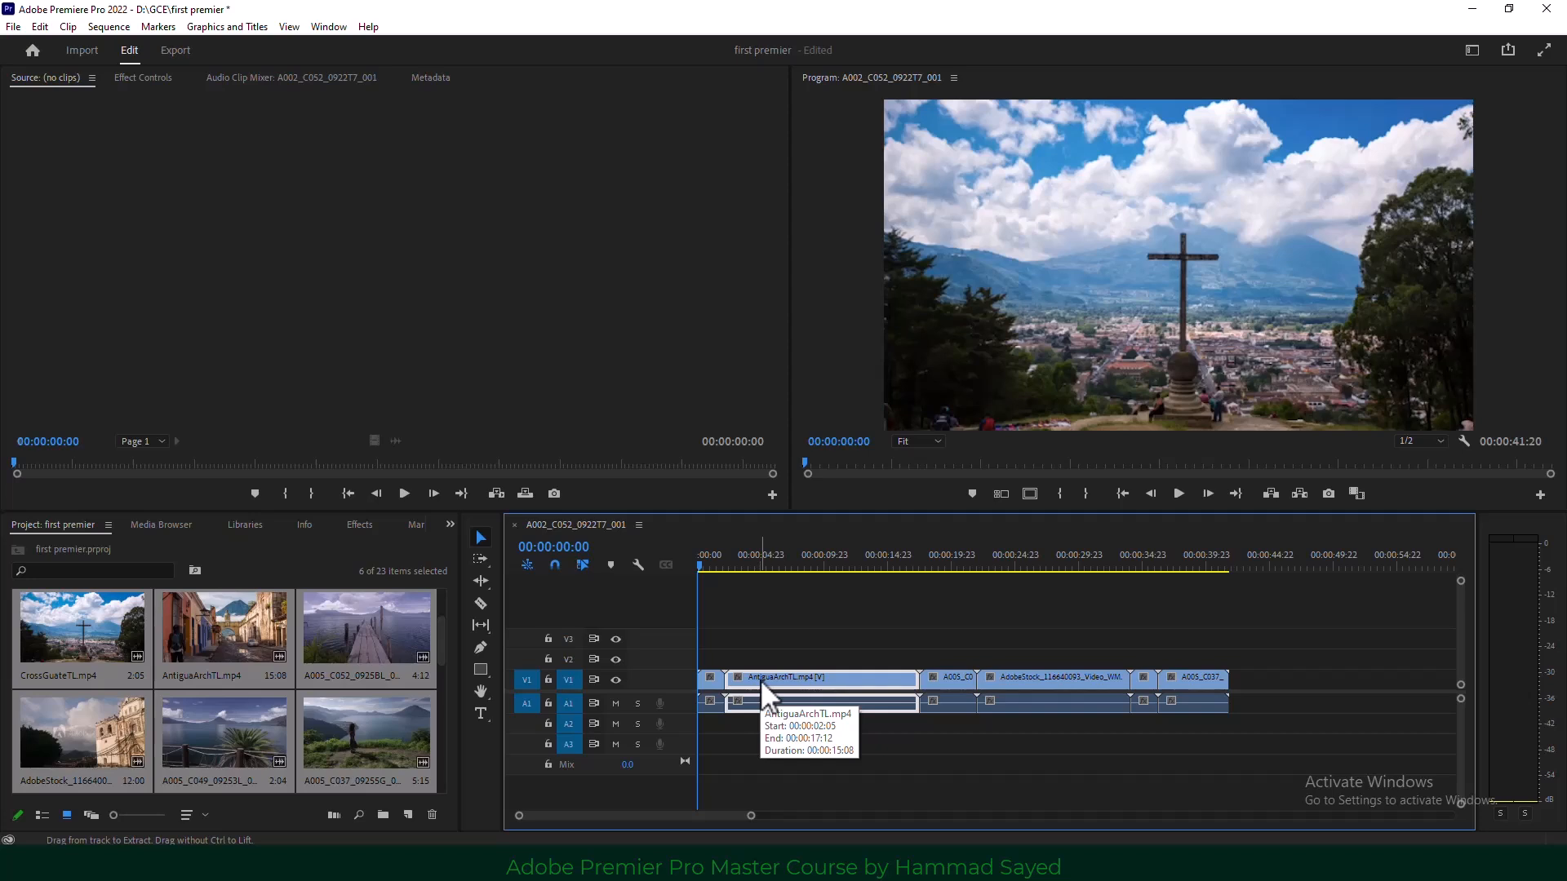
pyautogui.hotkey('ctrl', 'l')
pyautogui.click(756, 703)
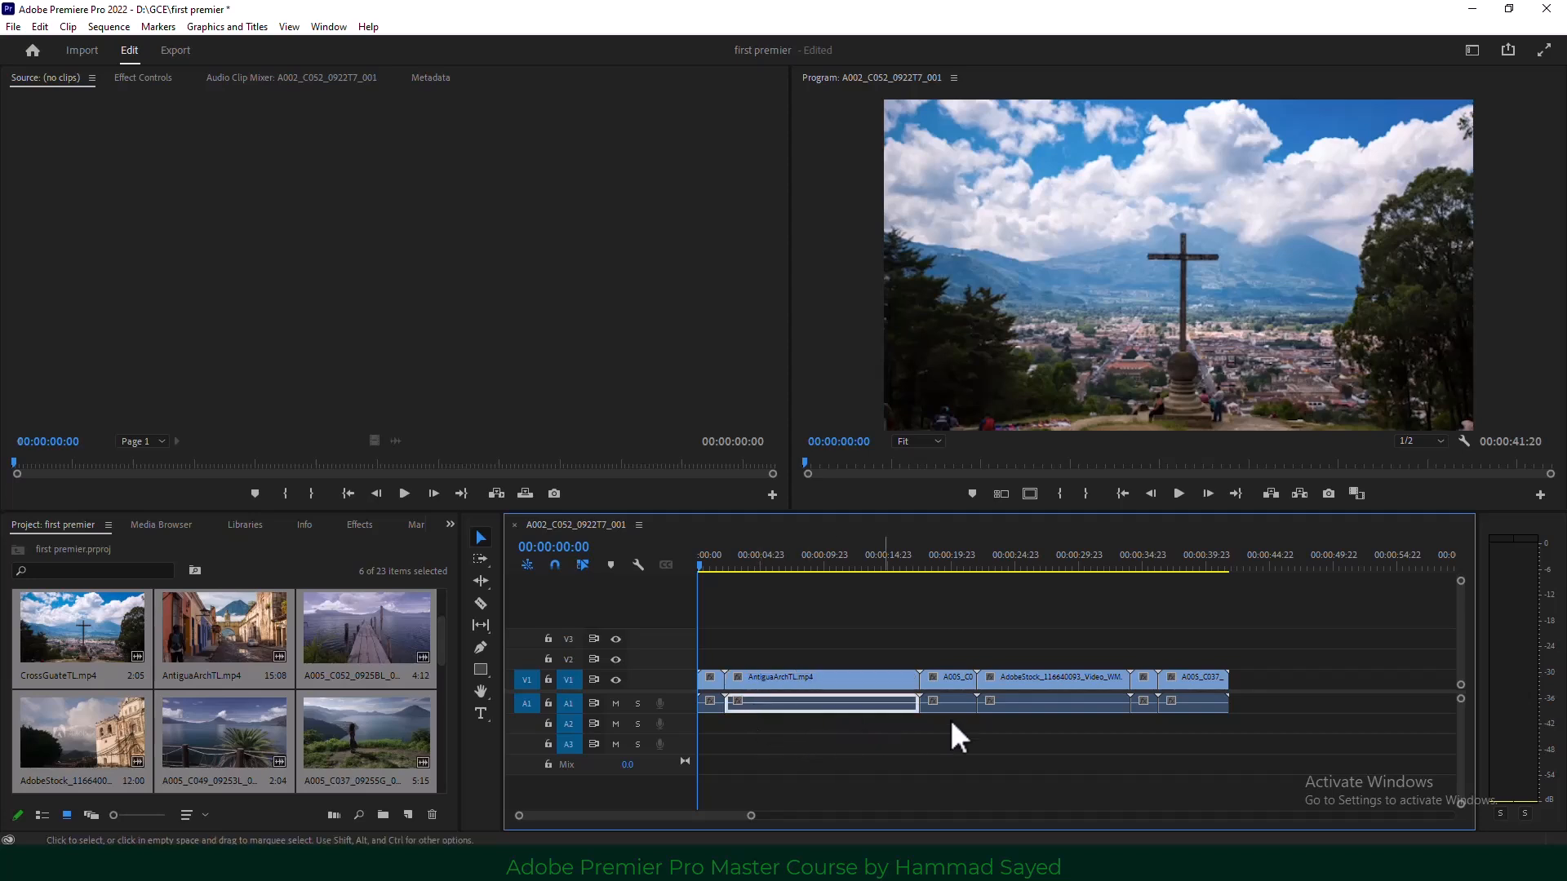
pyautogui.click(1250, 601)
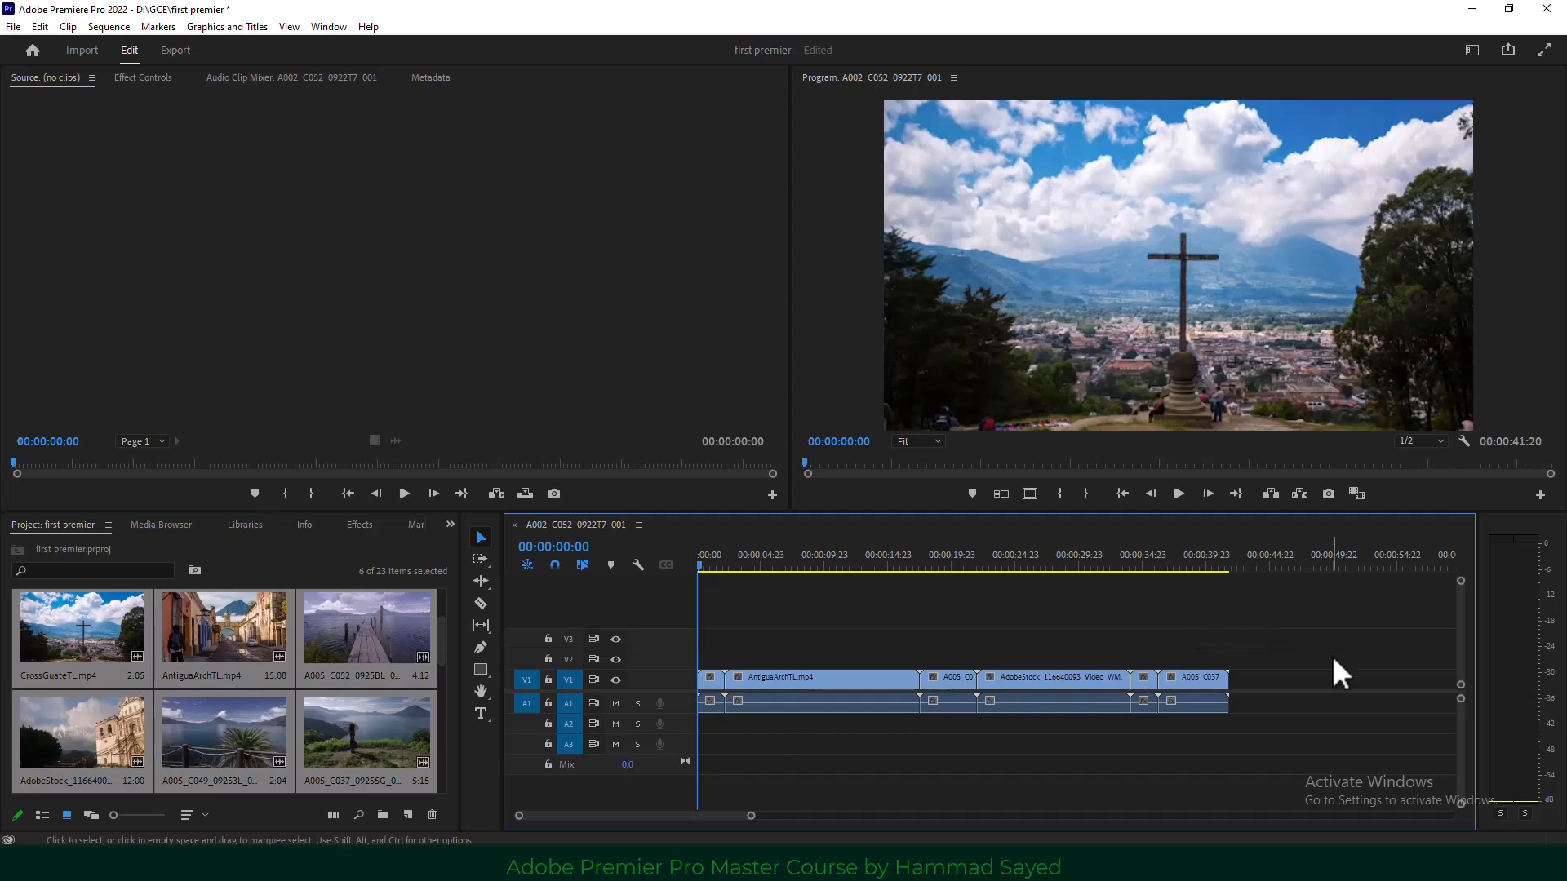
pyautogui.moveTo(1330, 653); pyautogui.dragTo(695, 783)
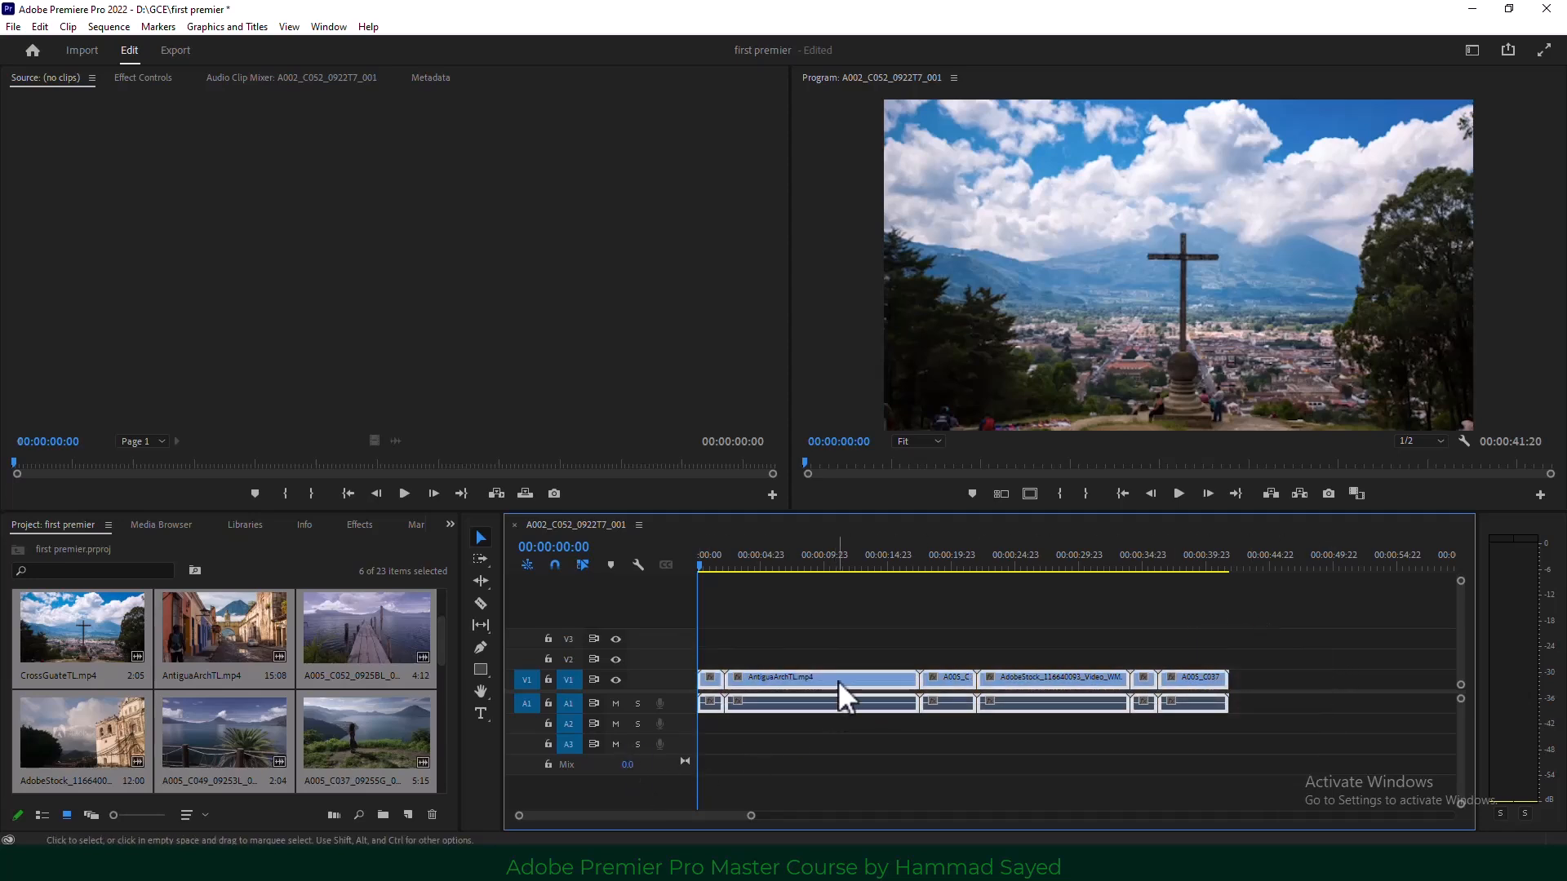
# With Linked Selection off, delete the six A1 audio clips, then turn Linked Selection back on.
pyautogui.rightClick(839, 680)
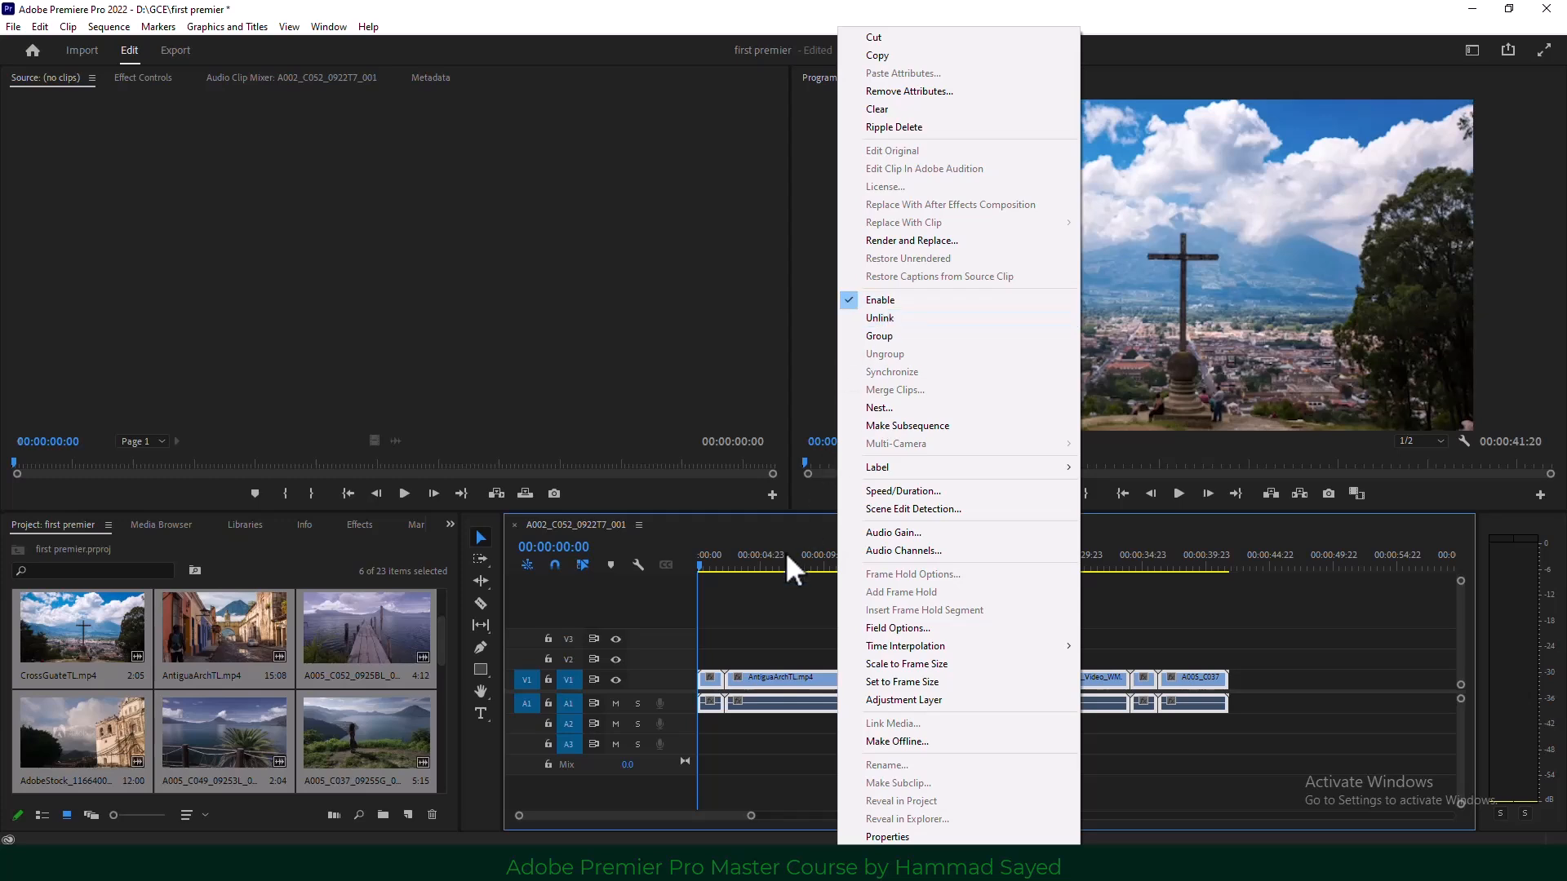
pyautogui.click(760, 613)
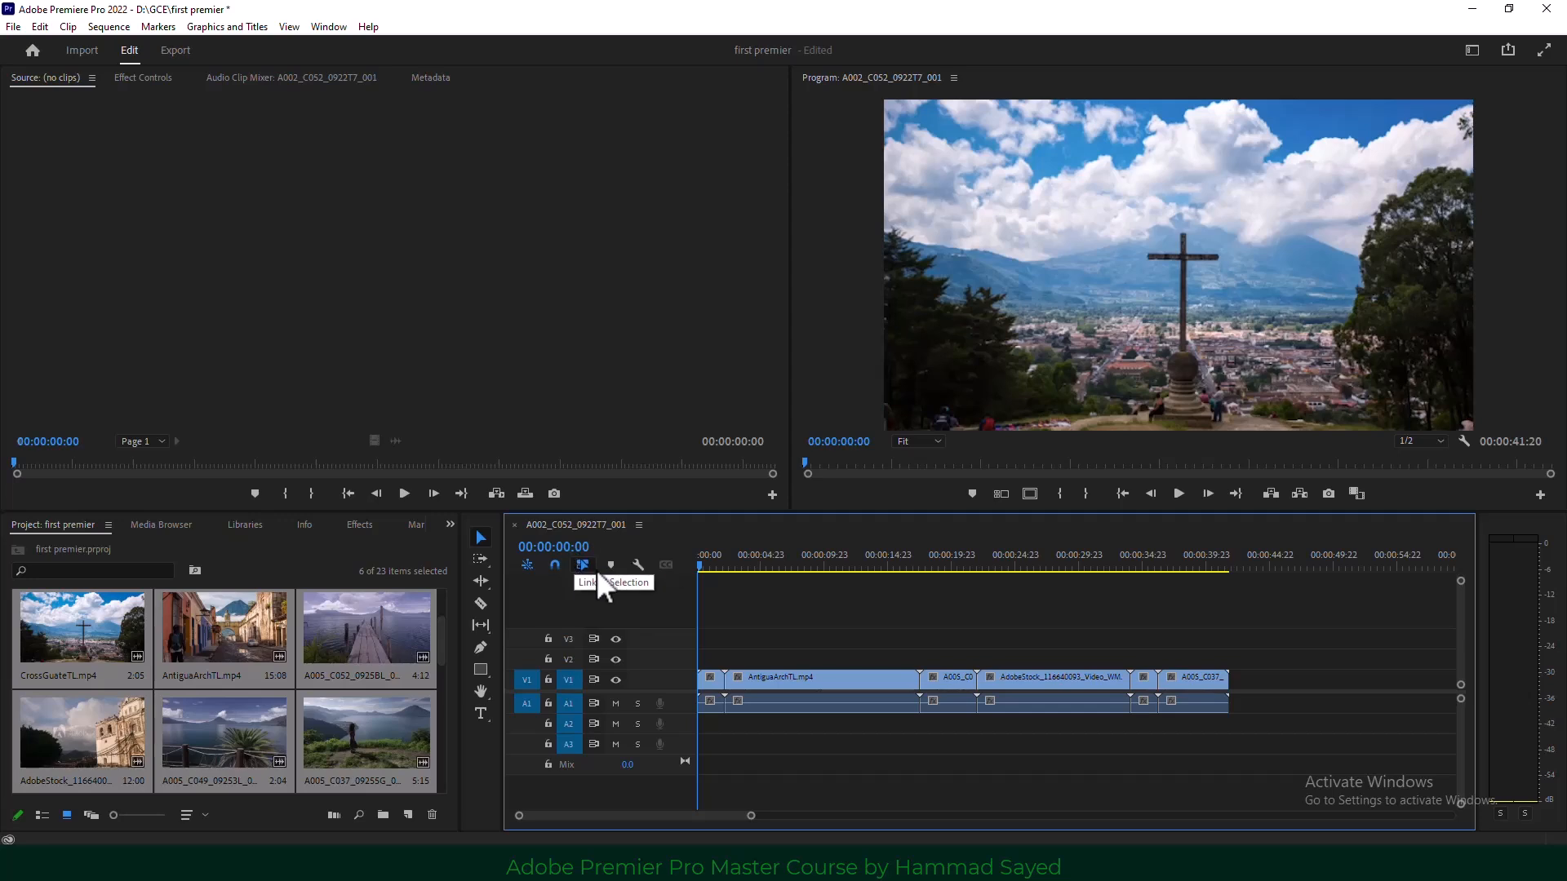
pyautogui.click(583, 565)
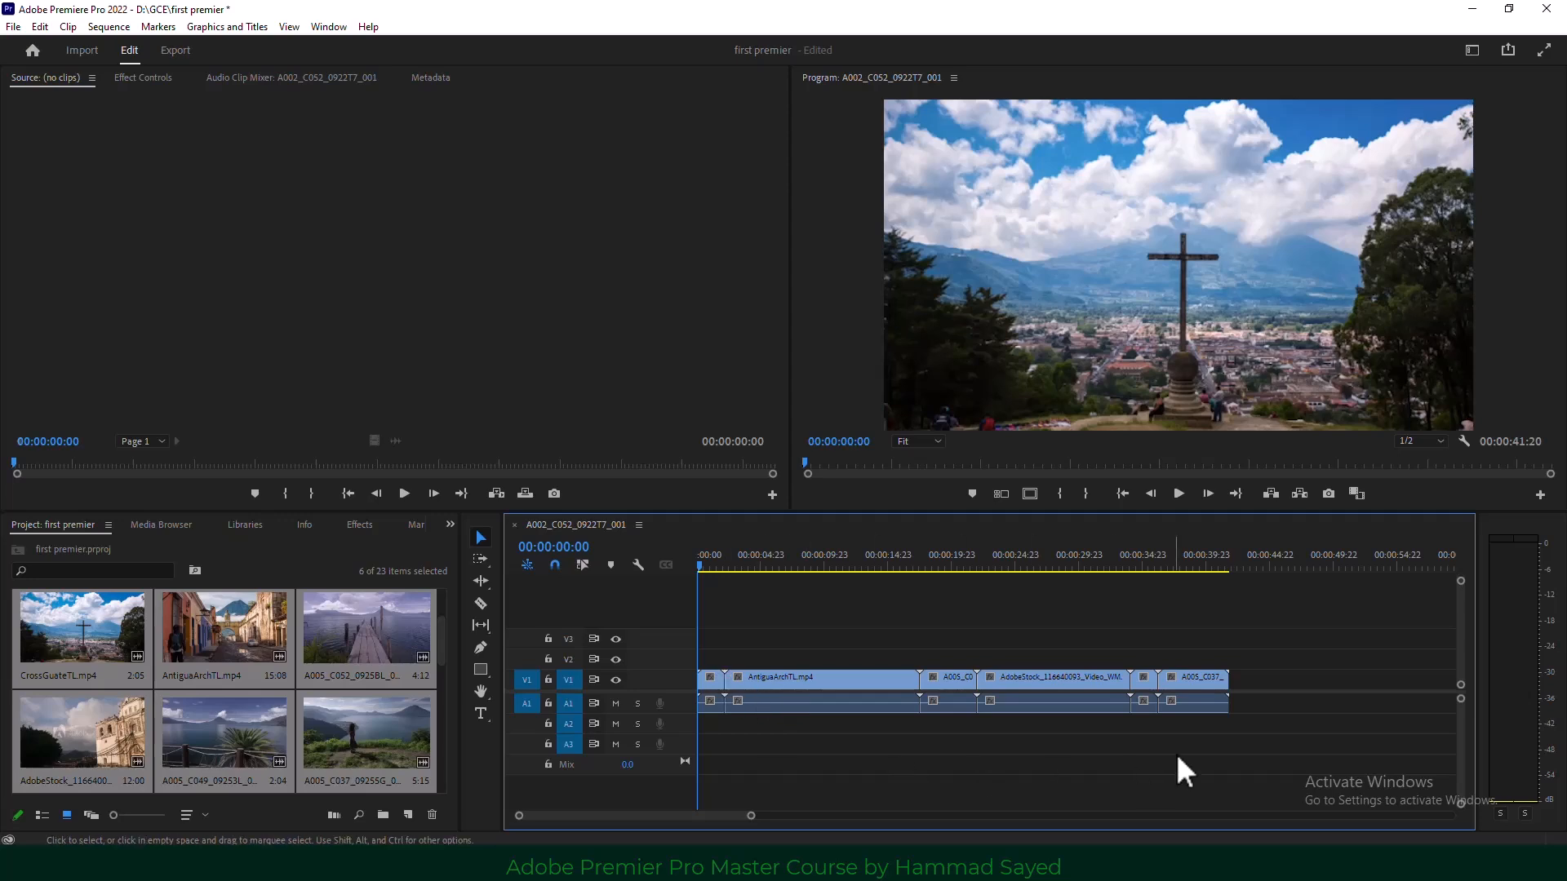
pyautogui.click(1063, 682)
pyautogui.click(1241, 751)
pyautogui.moveTo(1241, 751); pyautogui.dragTo(691, 705)
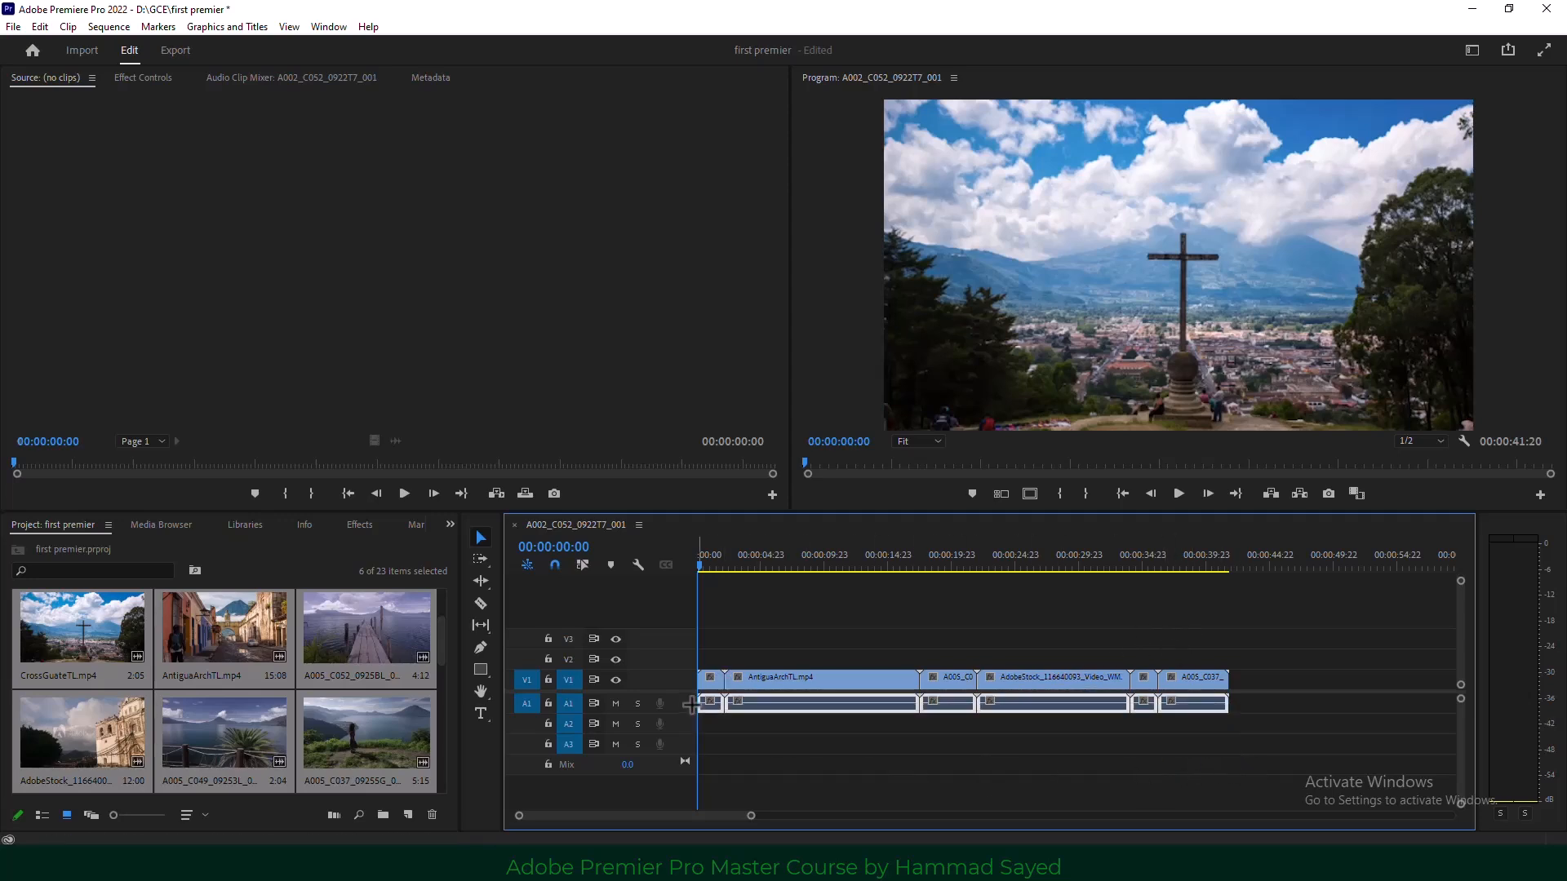
pyautogui.press('Delete')
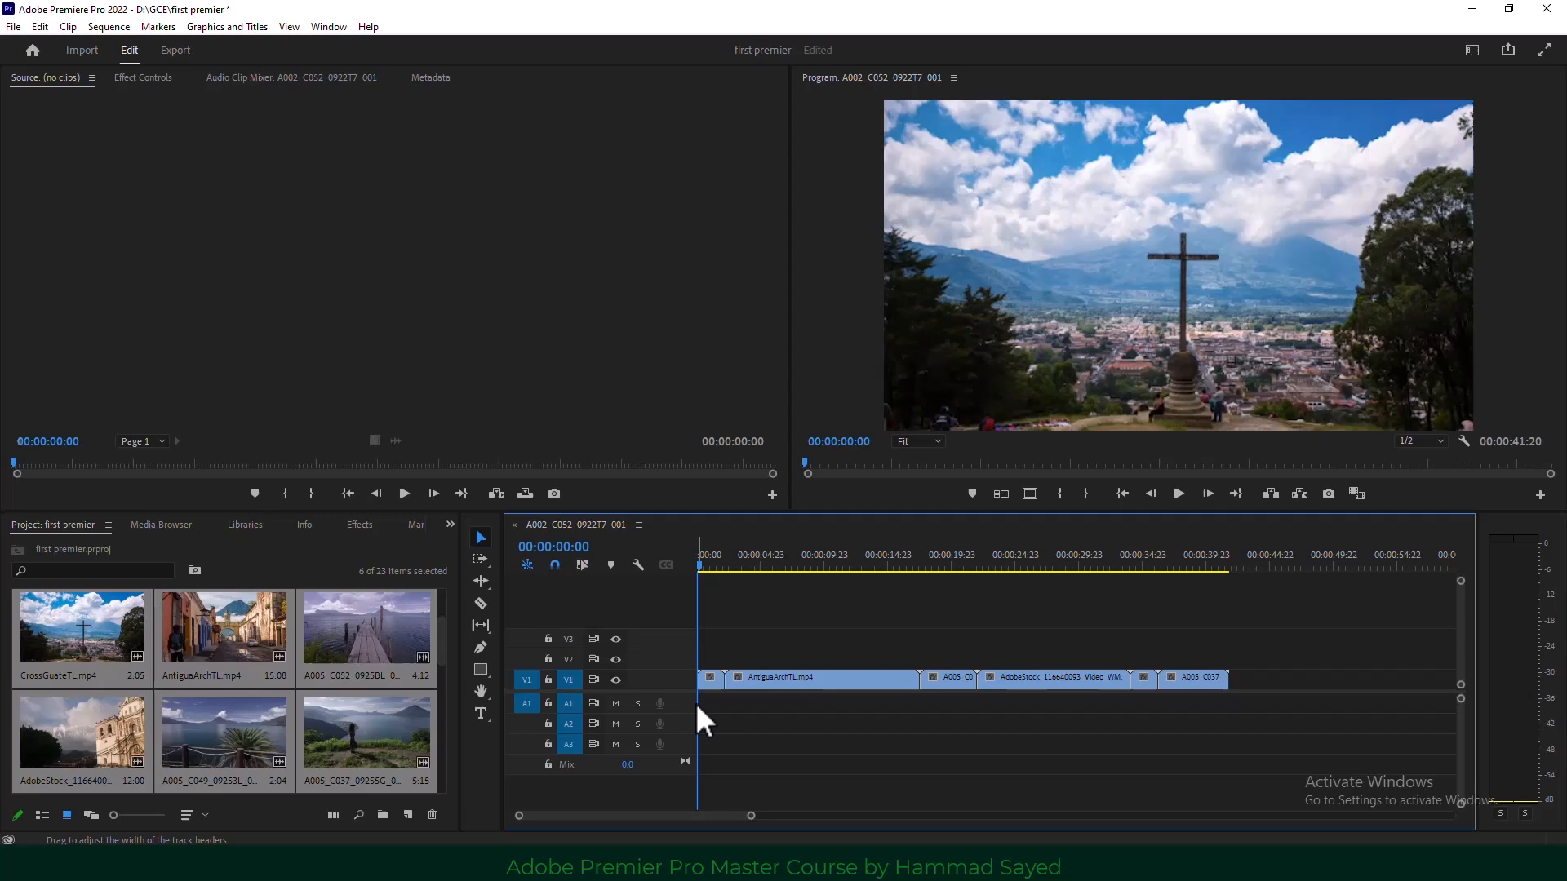
pyautogui.click(584, 565)
# Apply the default transition at the AntiguaArchTL-to-A005 pier cut, accepting the insufficient media warning.
pyautogui.click(924, 678)
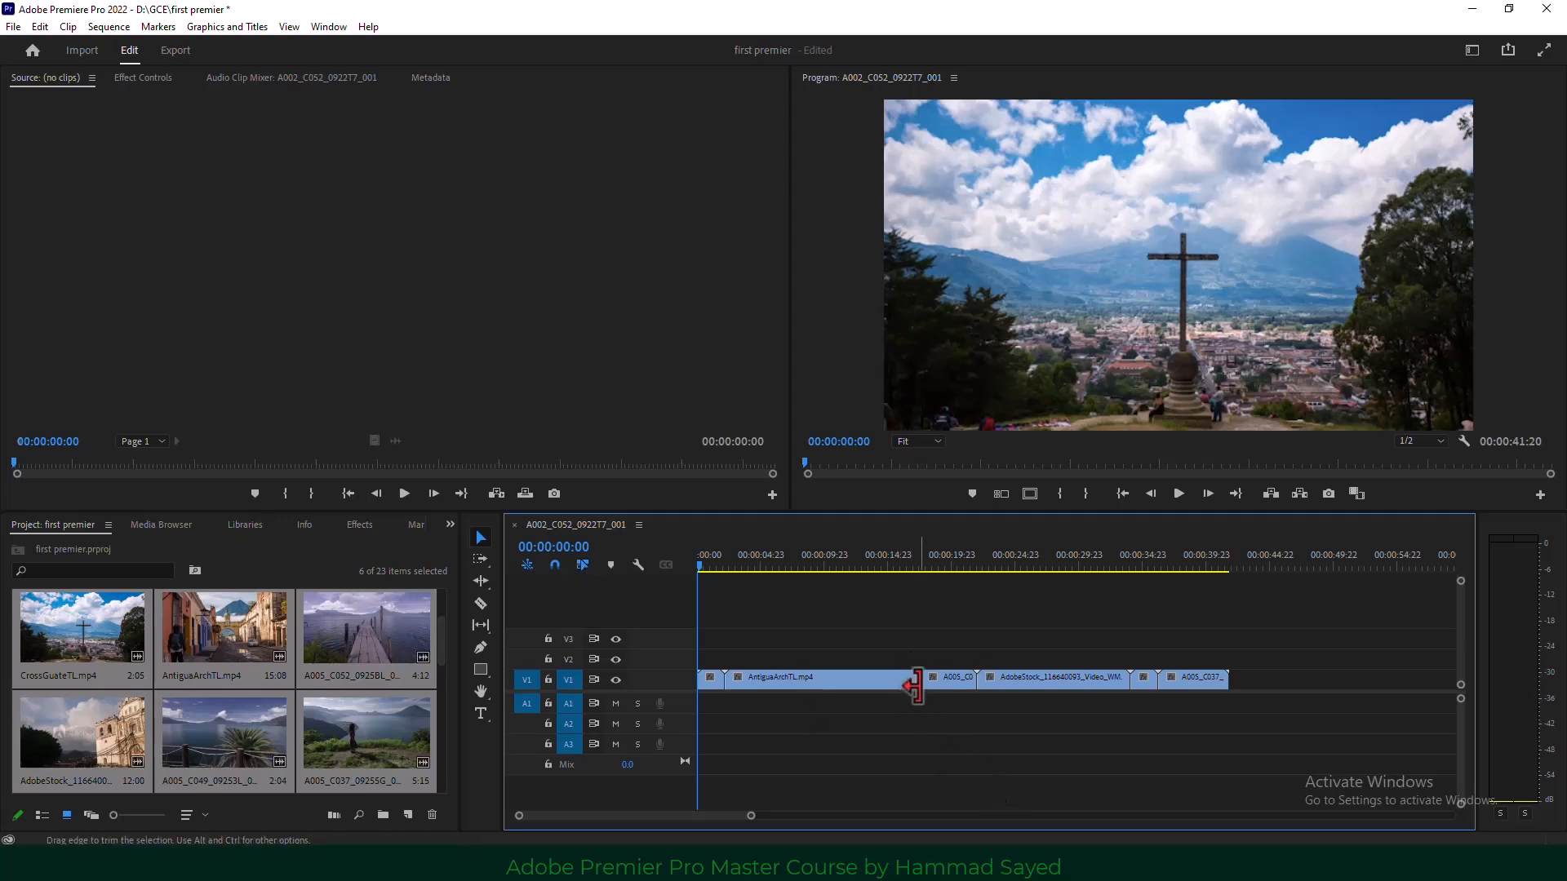
pyautogui.click(917, 565)
pyautogui.moveTo(914, 569); pyautogui.dragTo(903, 569)
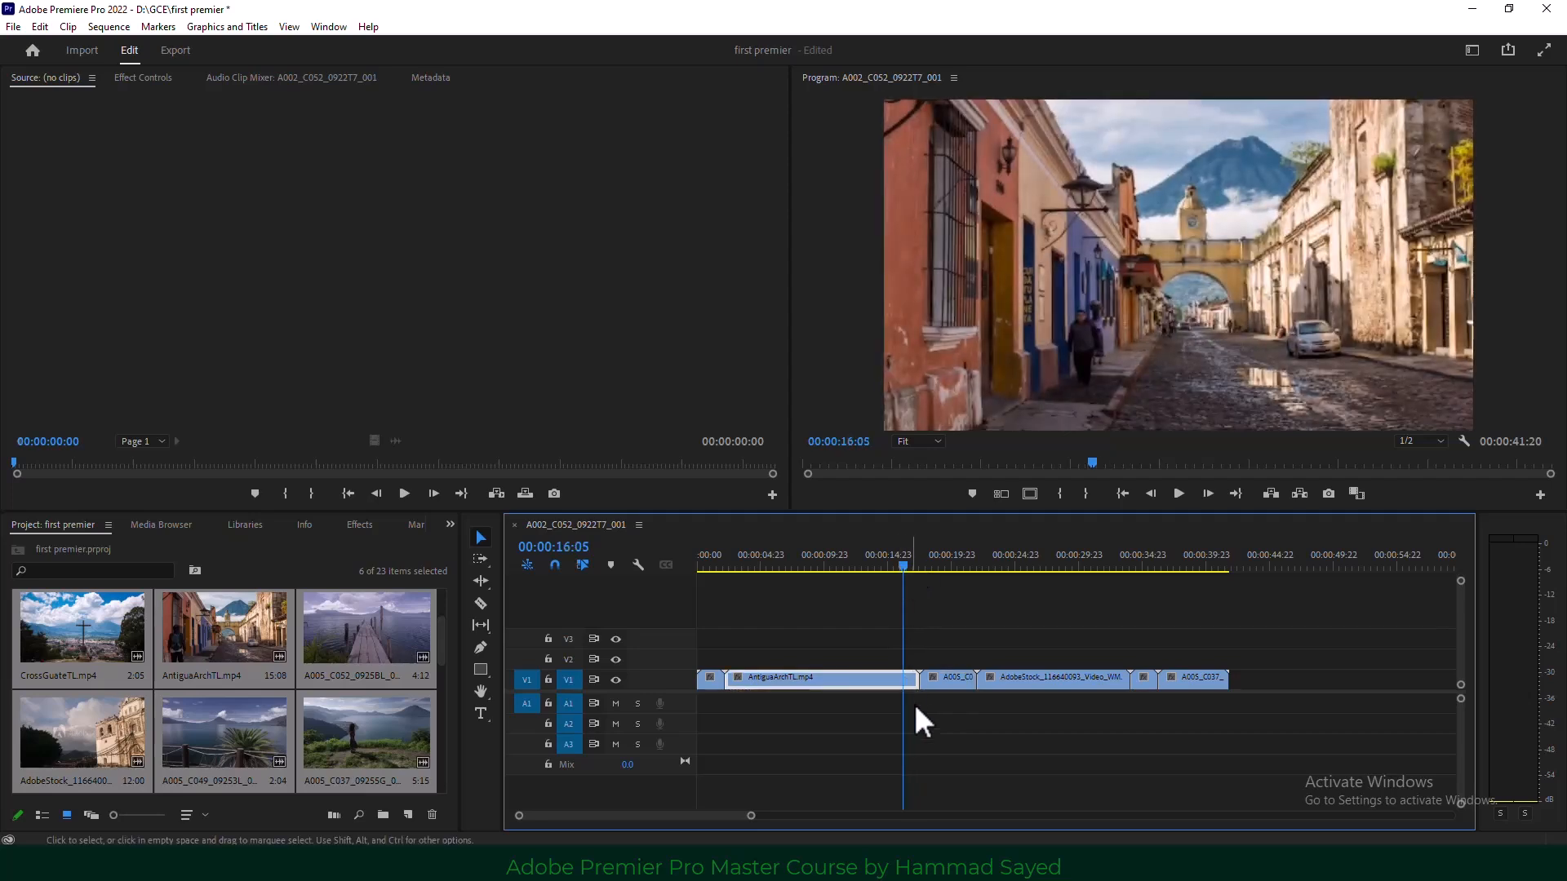
pyautogui.click(914, 678)
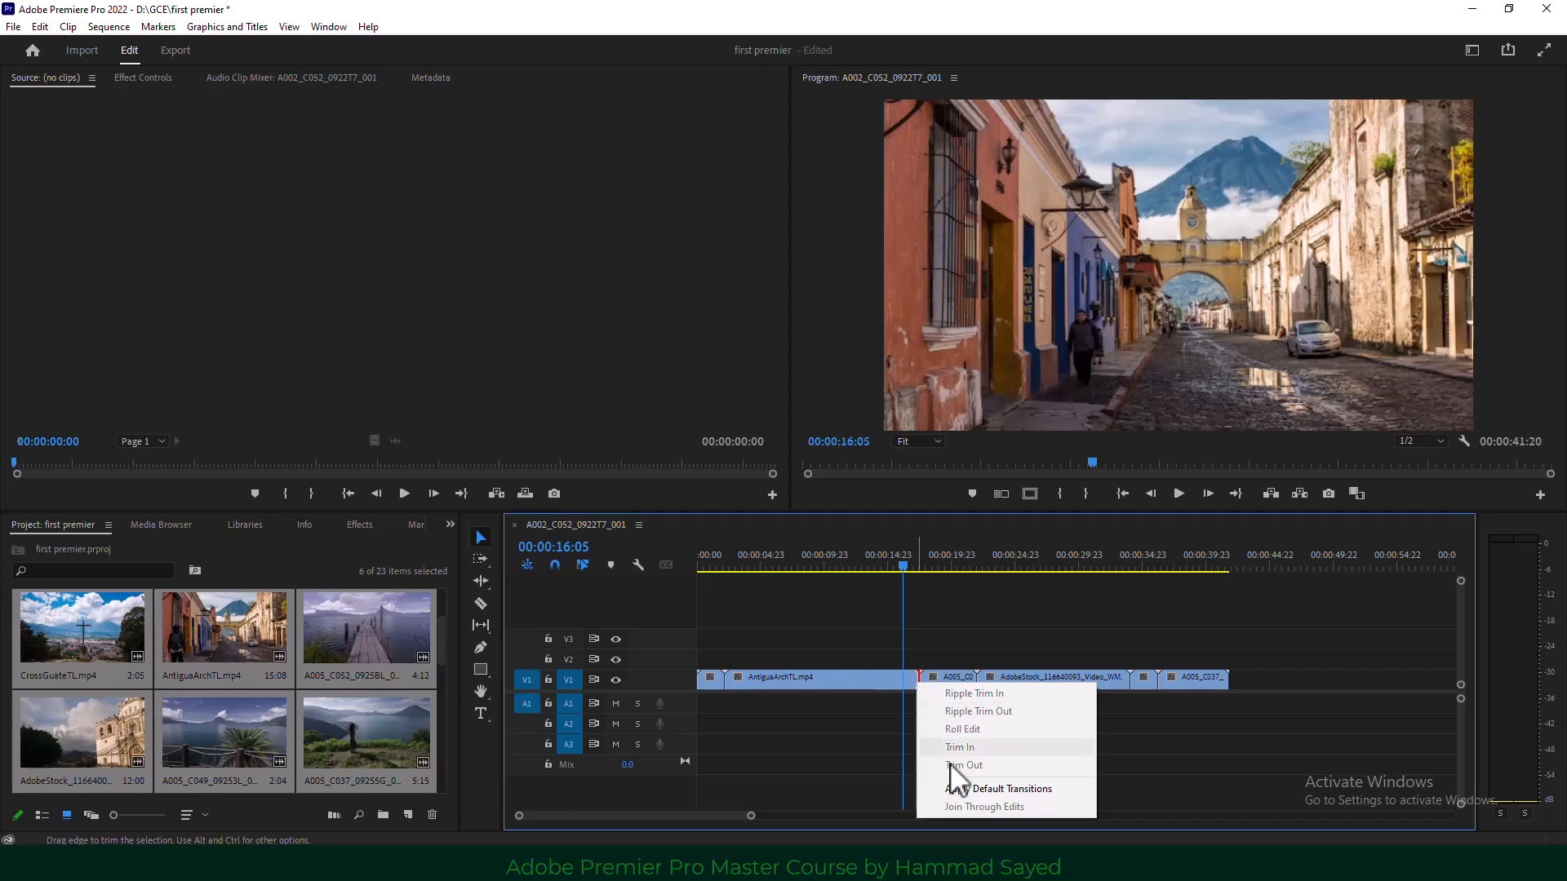
pyautogui.click(1049, 790)
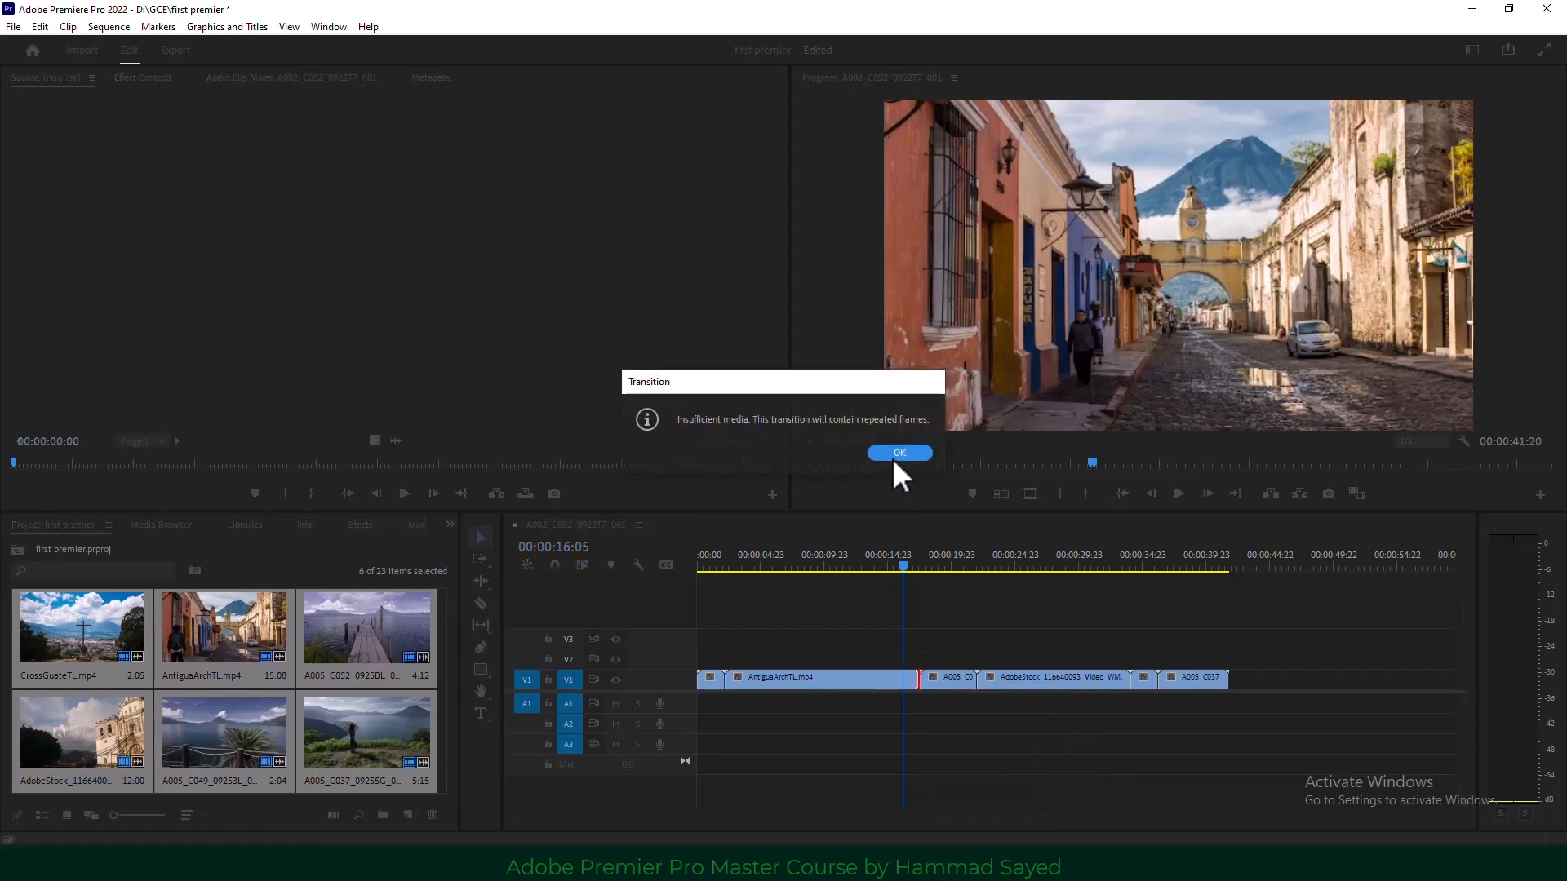
pyautogui.click(894, 455)
# Play back the new cross dissolve from 00:00:15:05.
pyautogui.click(903, 563)
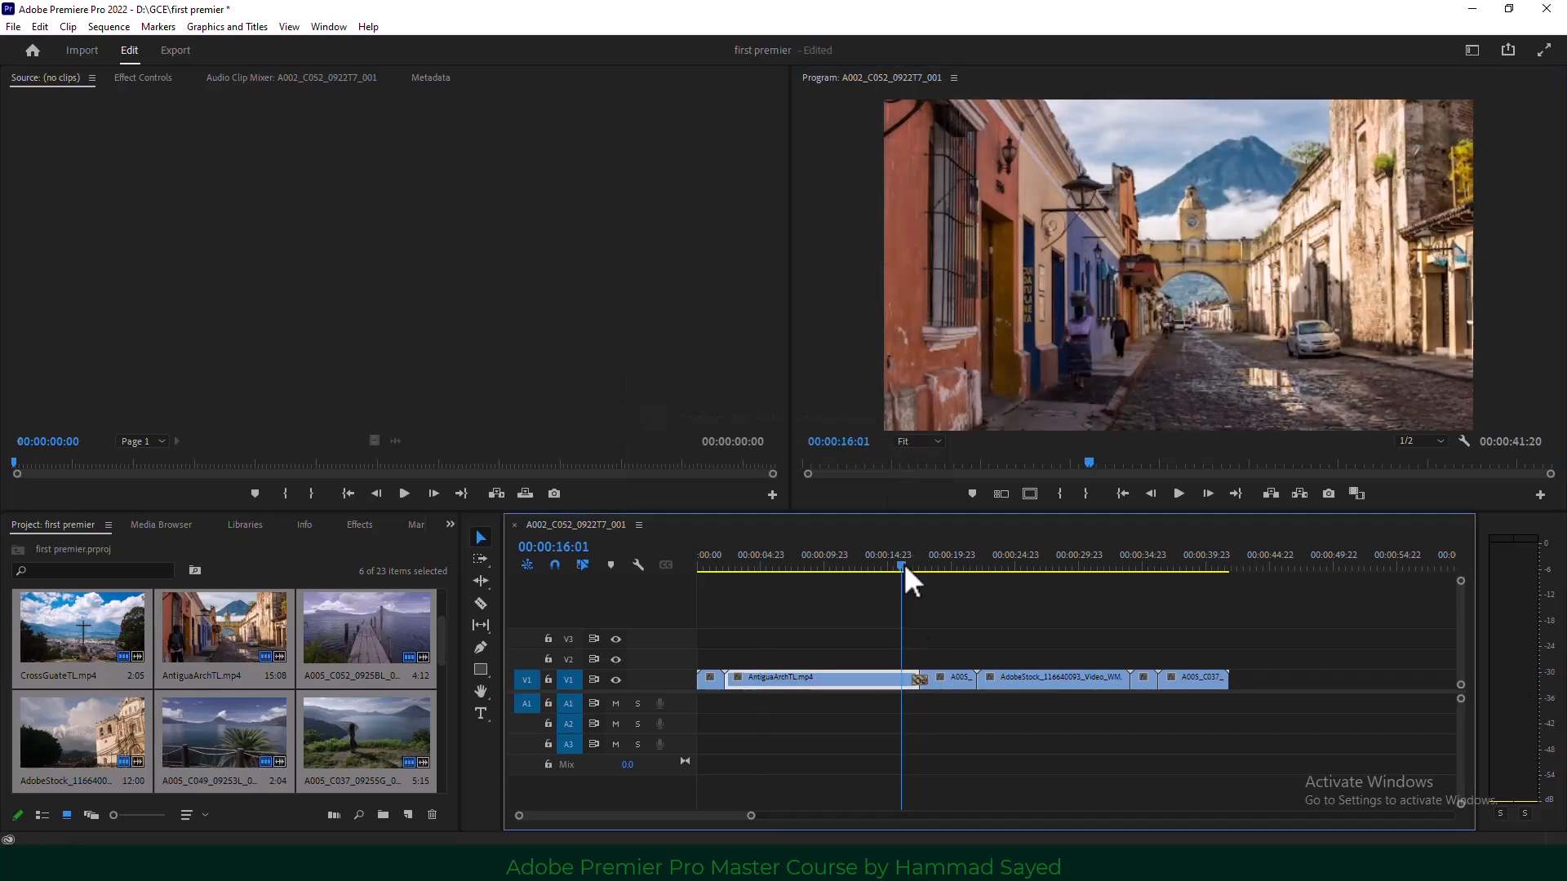
pyautogui.moveTo(903, 563)
pyautogui.mouseDown()
pyautogui.moveTo(922, 561)
pyautogui.moveTo(893, 561)
pyautogui.mouseUp()
pyautogui.click(1177, 493)
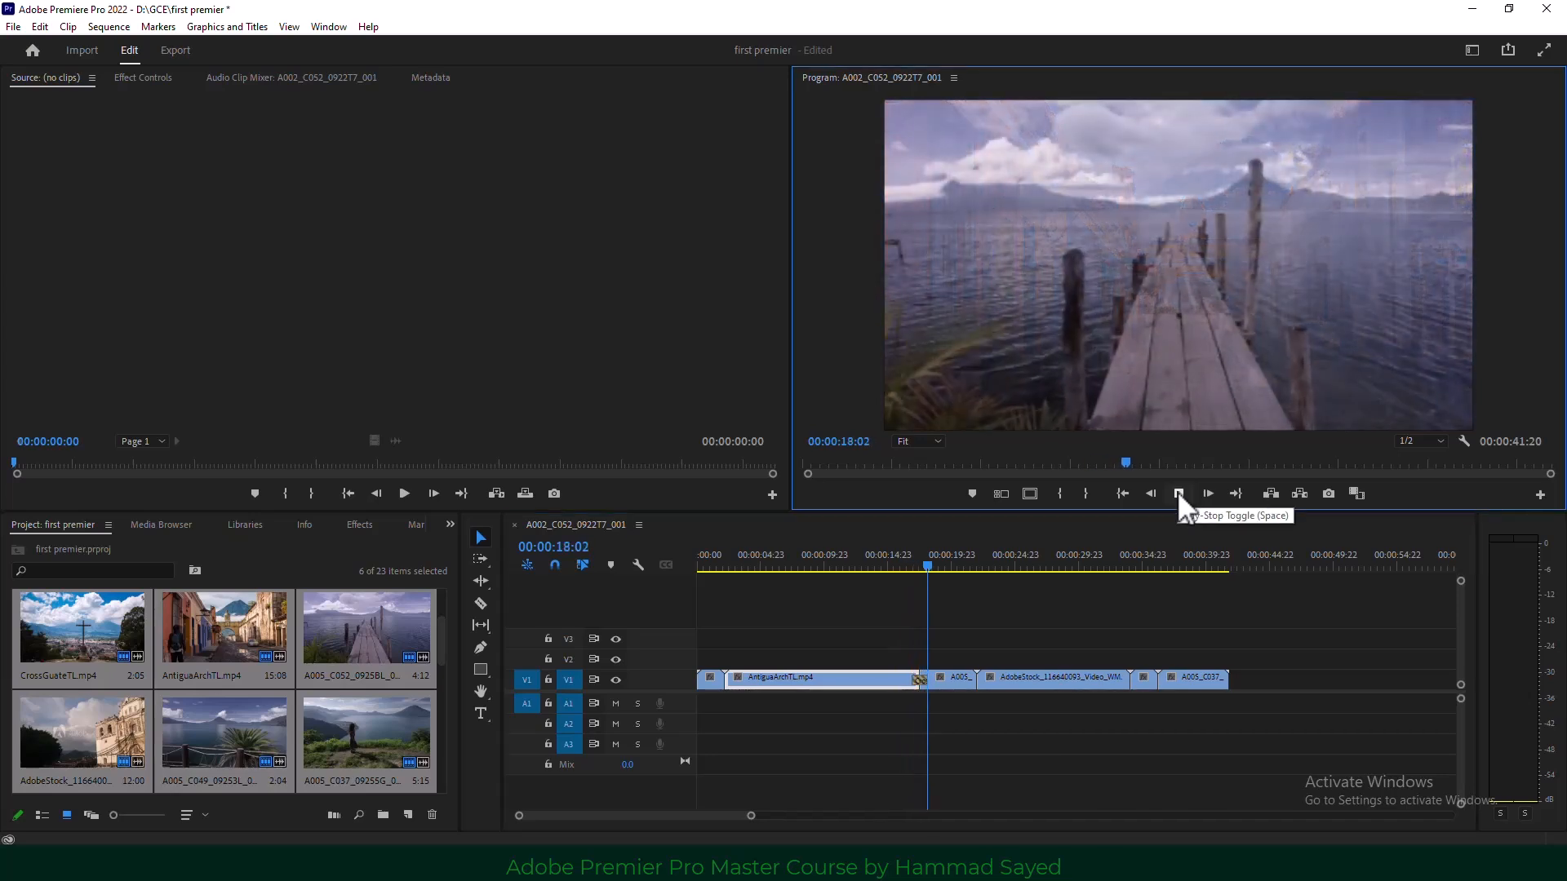
pyautogui.click(1177, 493)
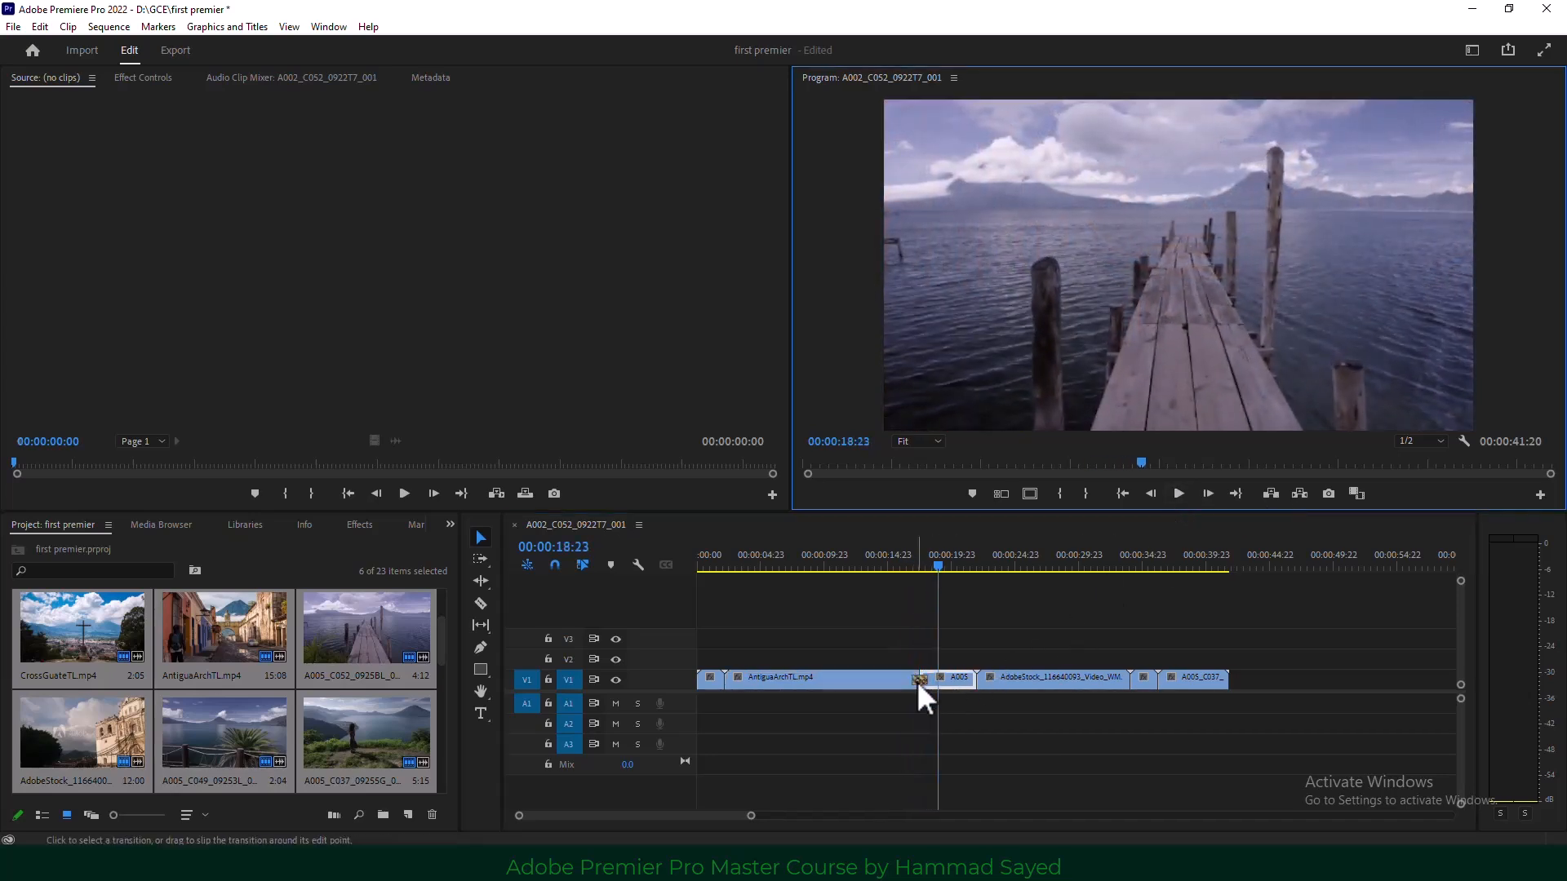
pyautogui.click(917, 681)
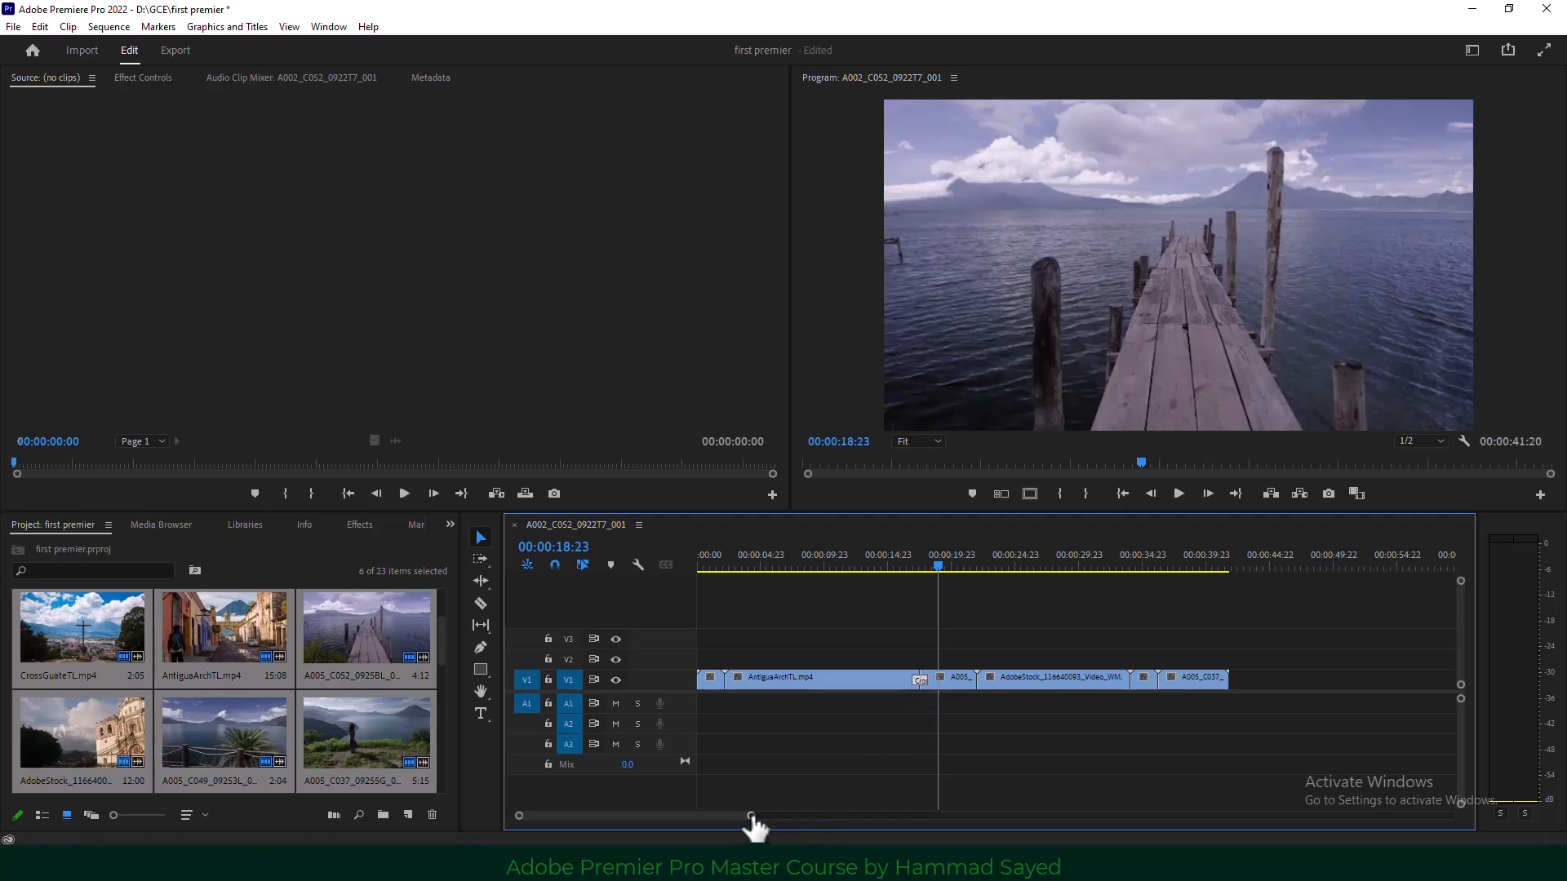
# Lengthen the Cross Dissolve to 00:00:03:12 and set its Alignment to Start at Cut.
pyautogui.moveTo(751, 816); pyautogui.dragTo(722, 812)
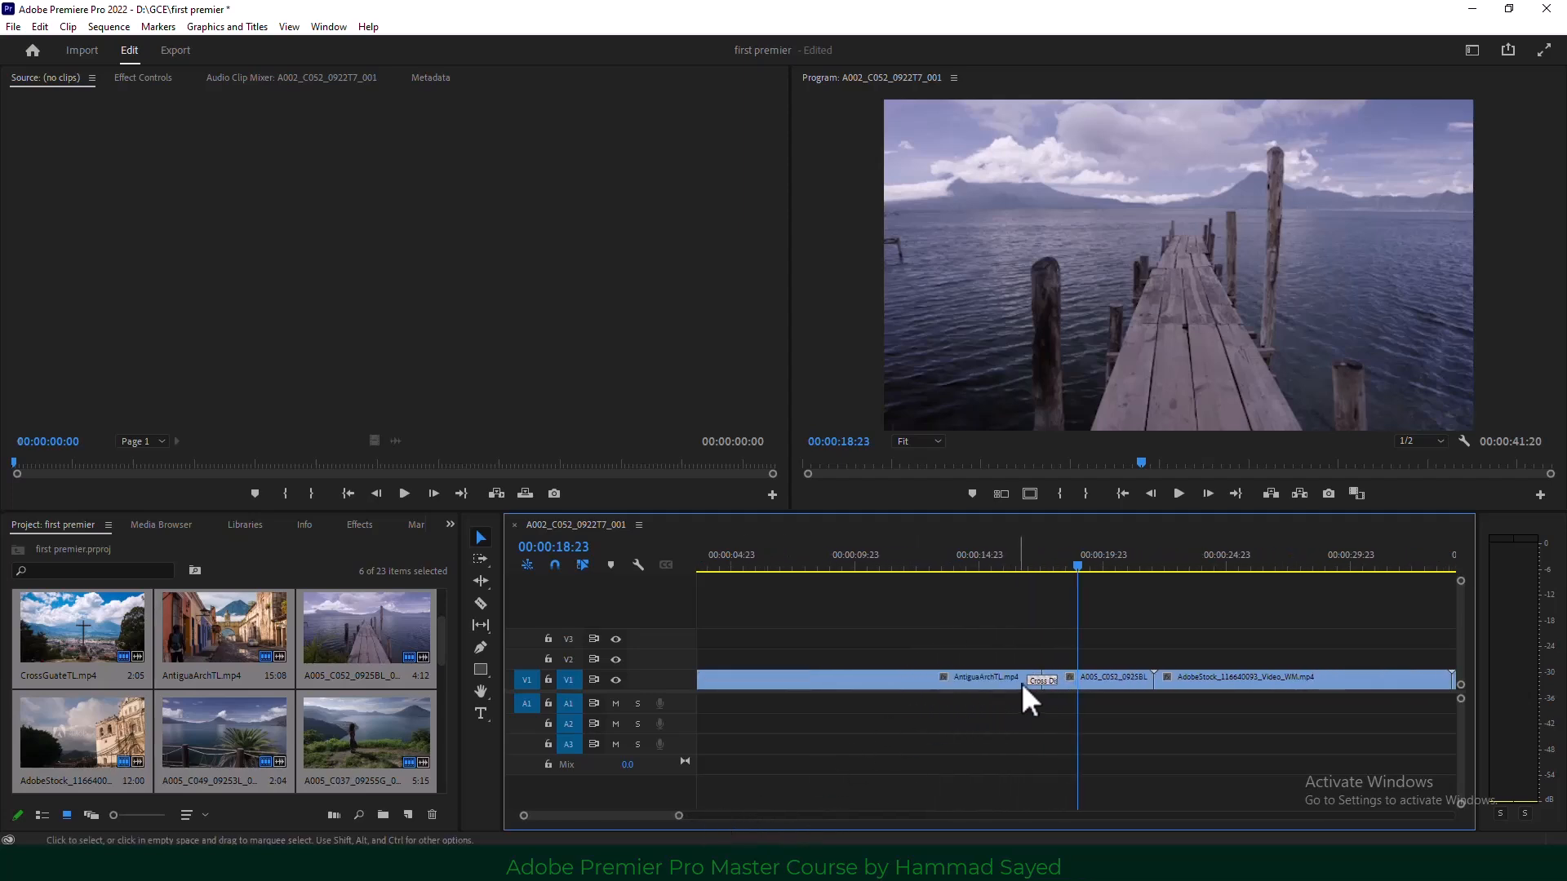
pyautogui.moveTo(1034, 681); pyautogui.dragTo(972, 681)
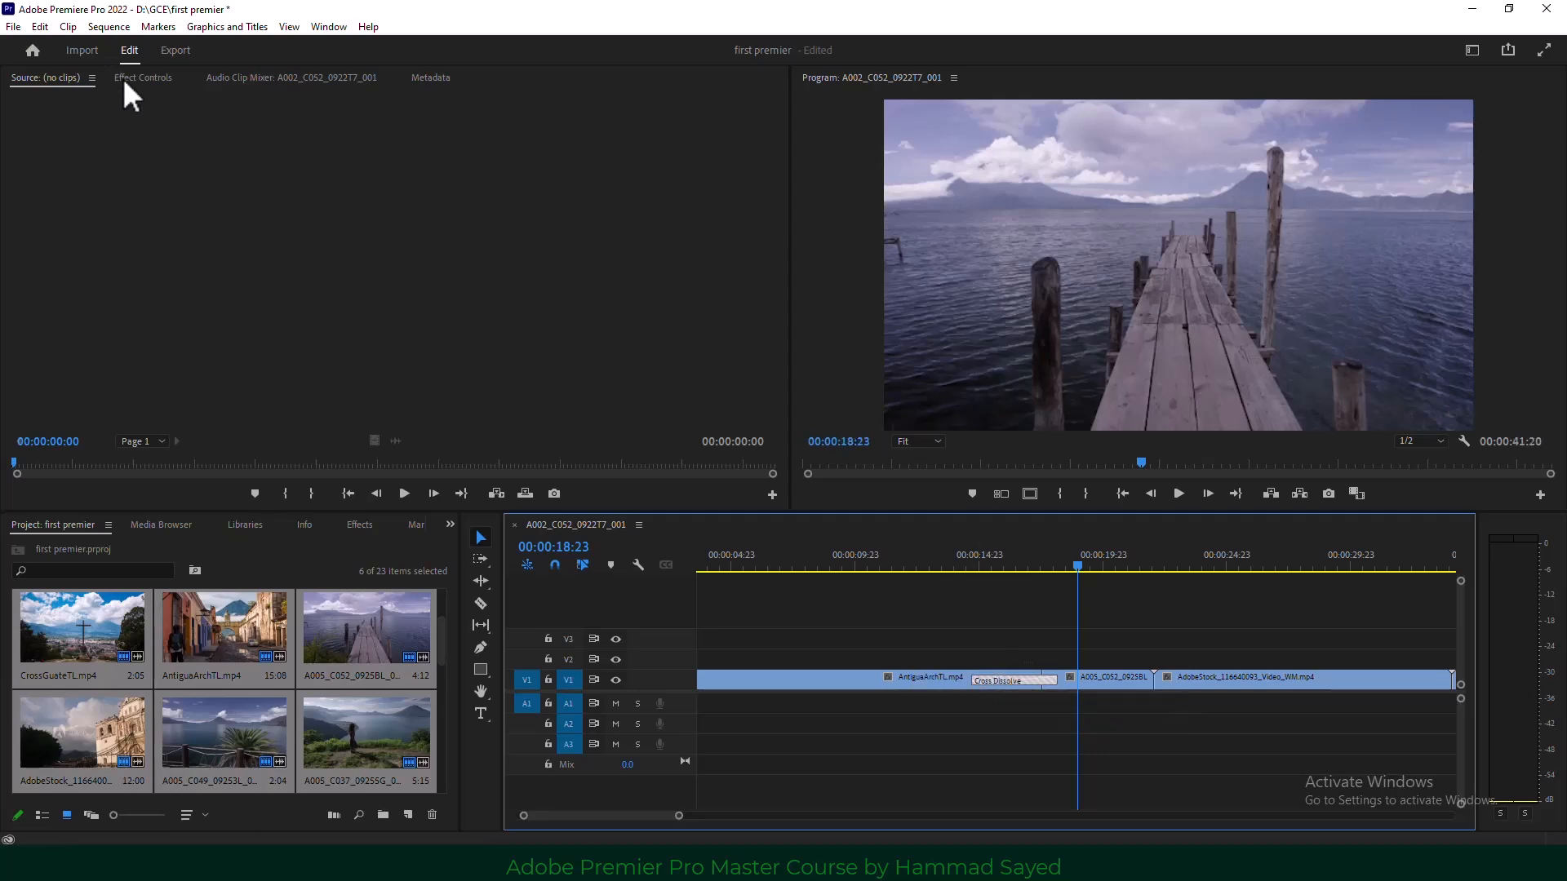
pyautogui.click(129, 79)
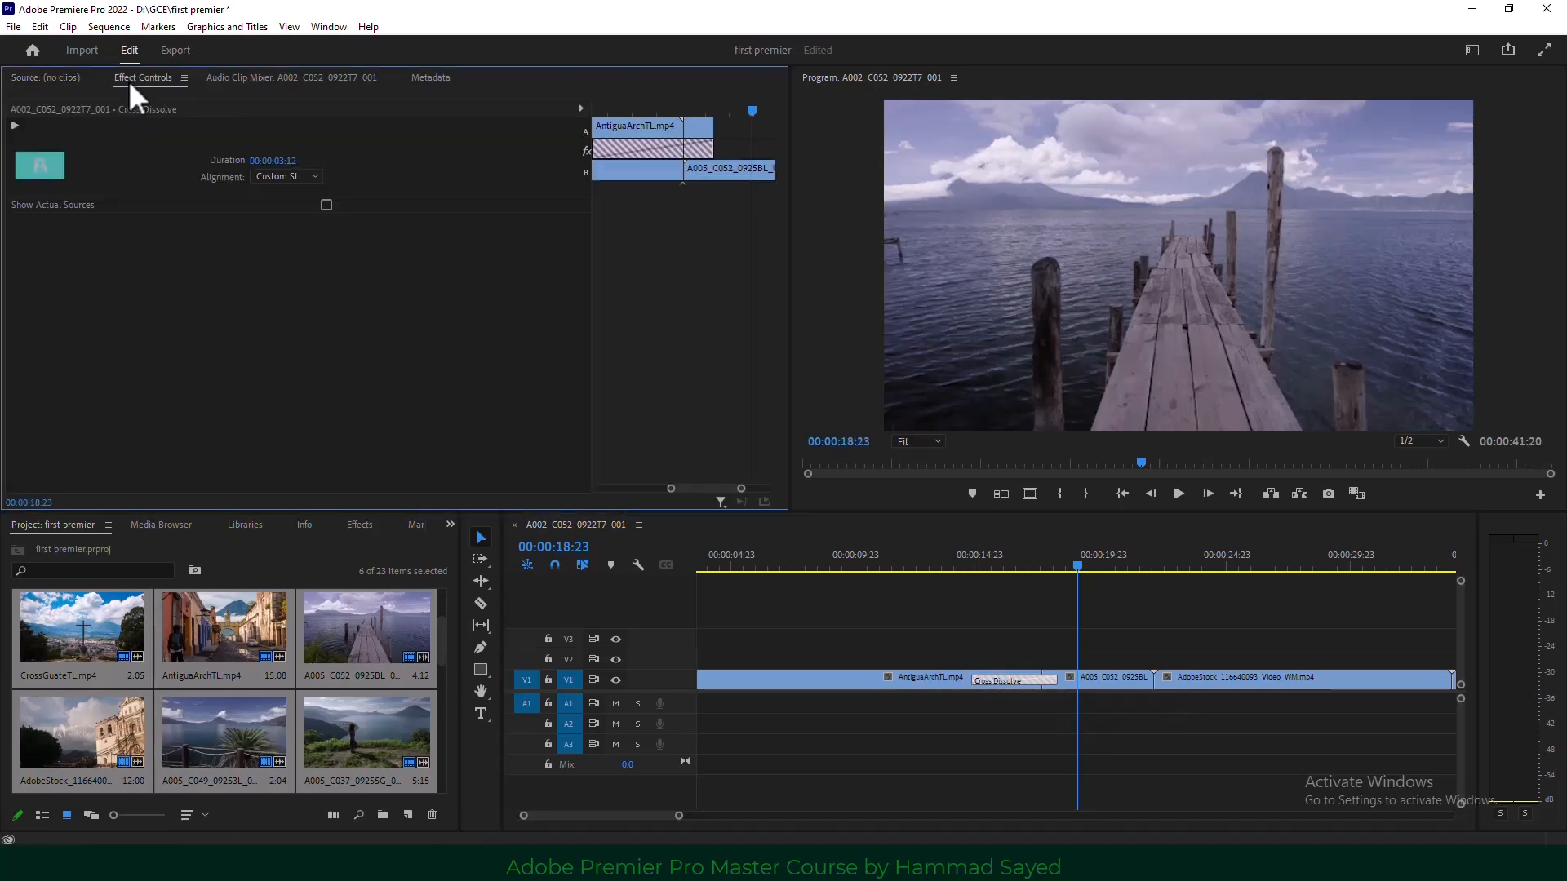
pyautogui.click(300, 176)
pyautogui.click(296, 192)
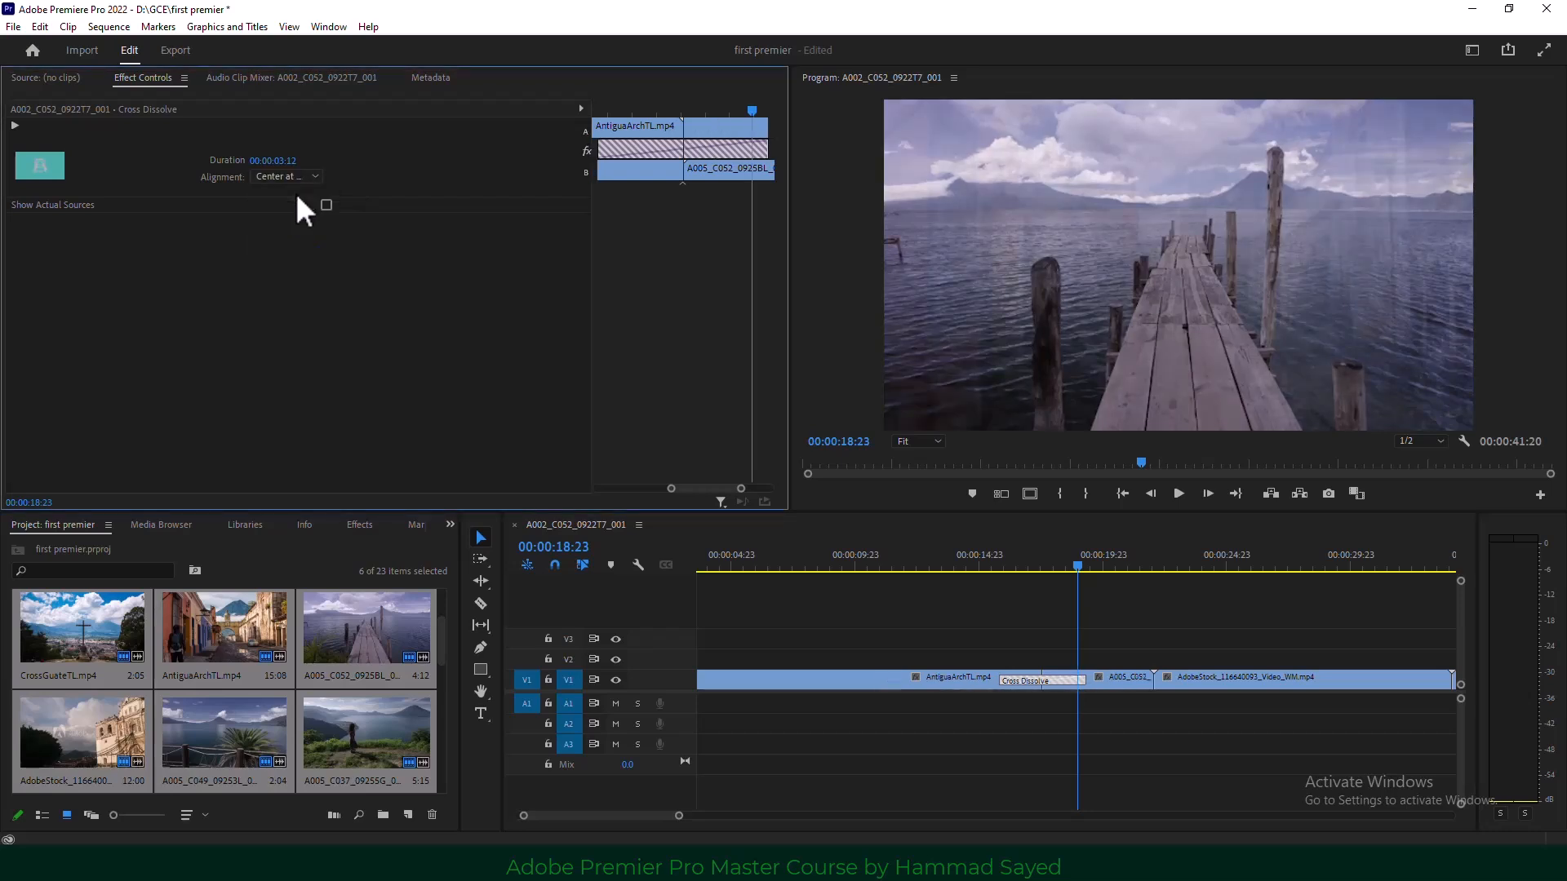
pyautogui.click(291, 176)
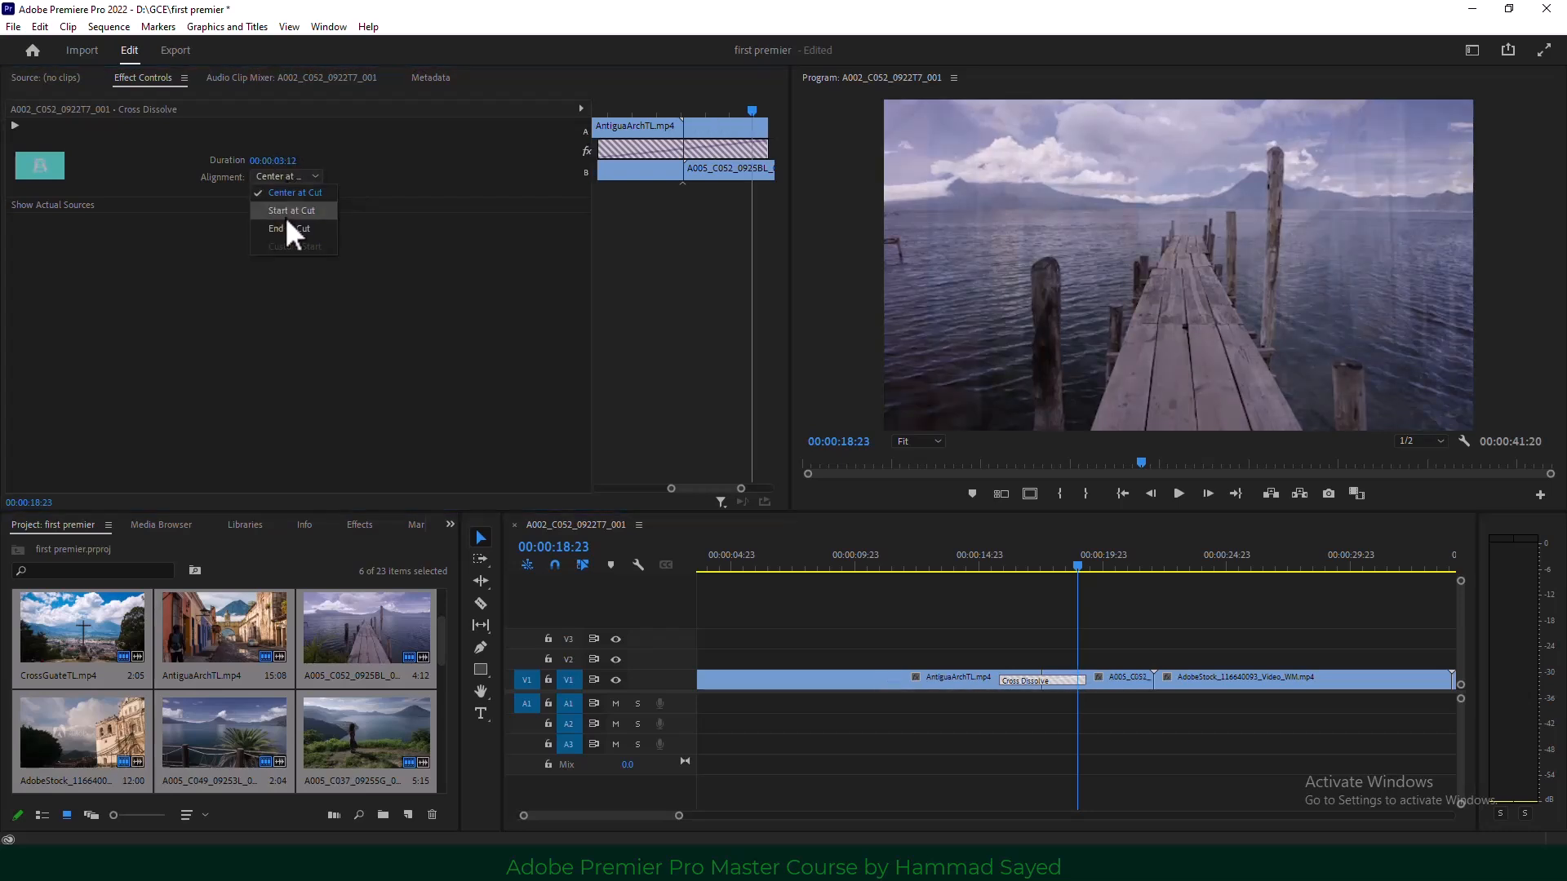
pyautogui.click(311, 212)
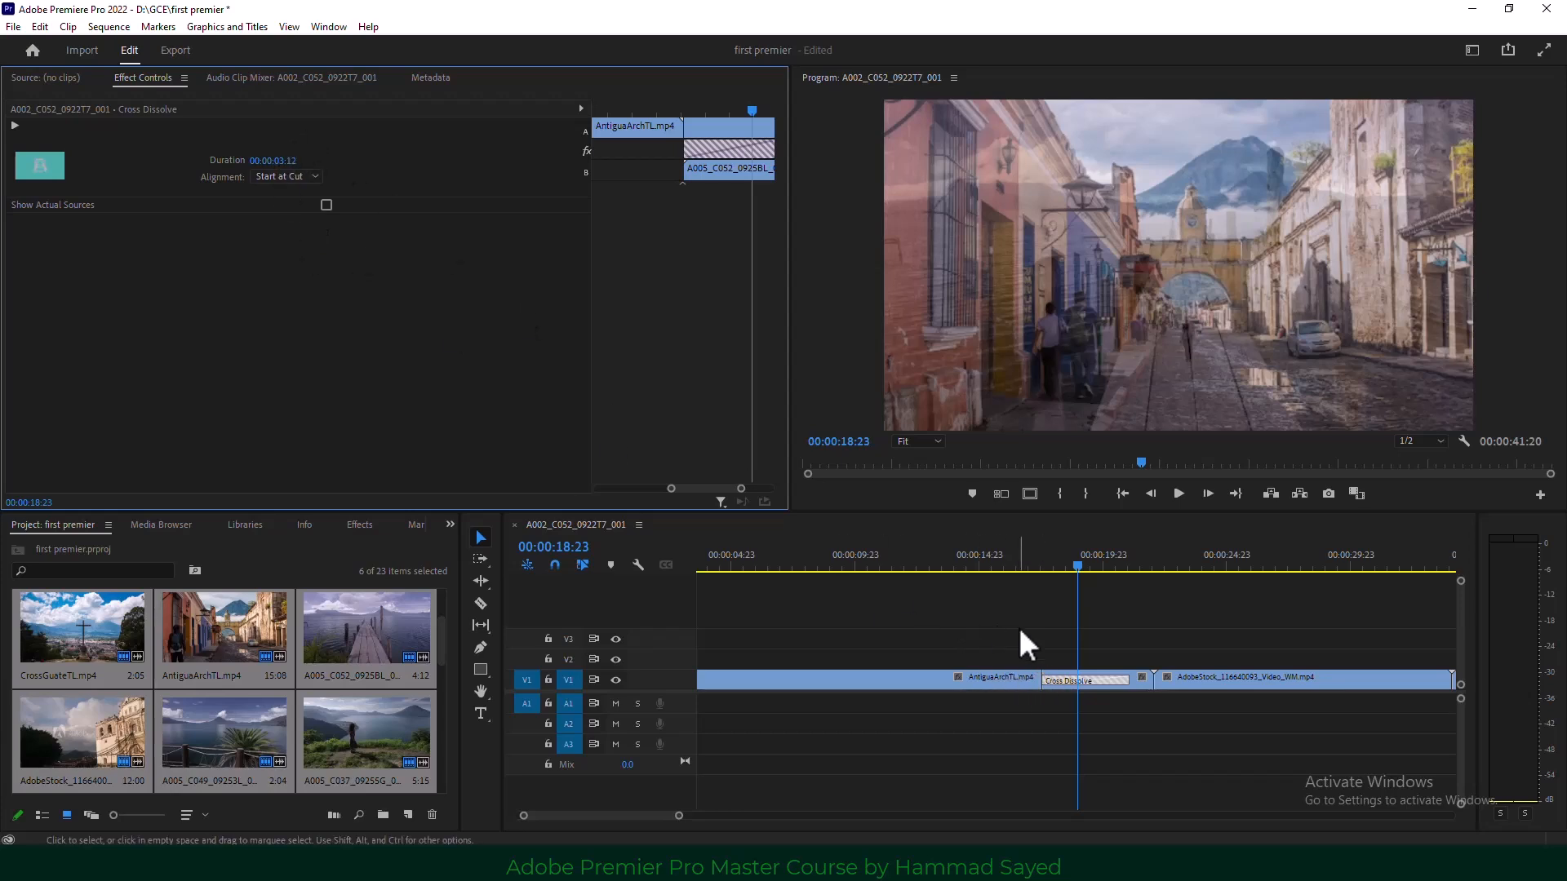
# Play back the realigned Cross Dissolve, stopping at 00:00:18:01.
pyautogui.moveTo(1069, 570); pyautogui.dragTo(1008, 569)
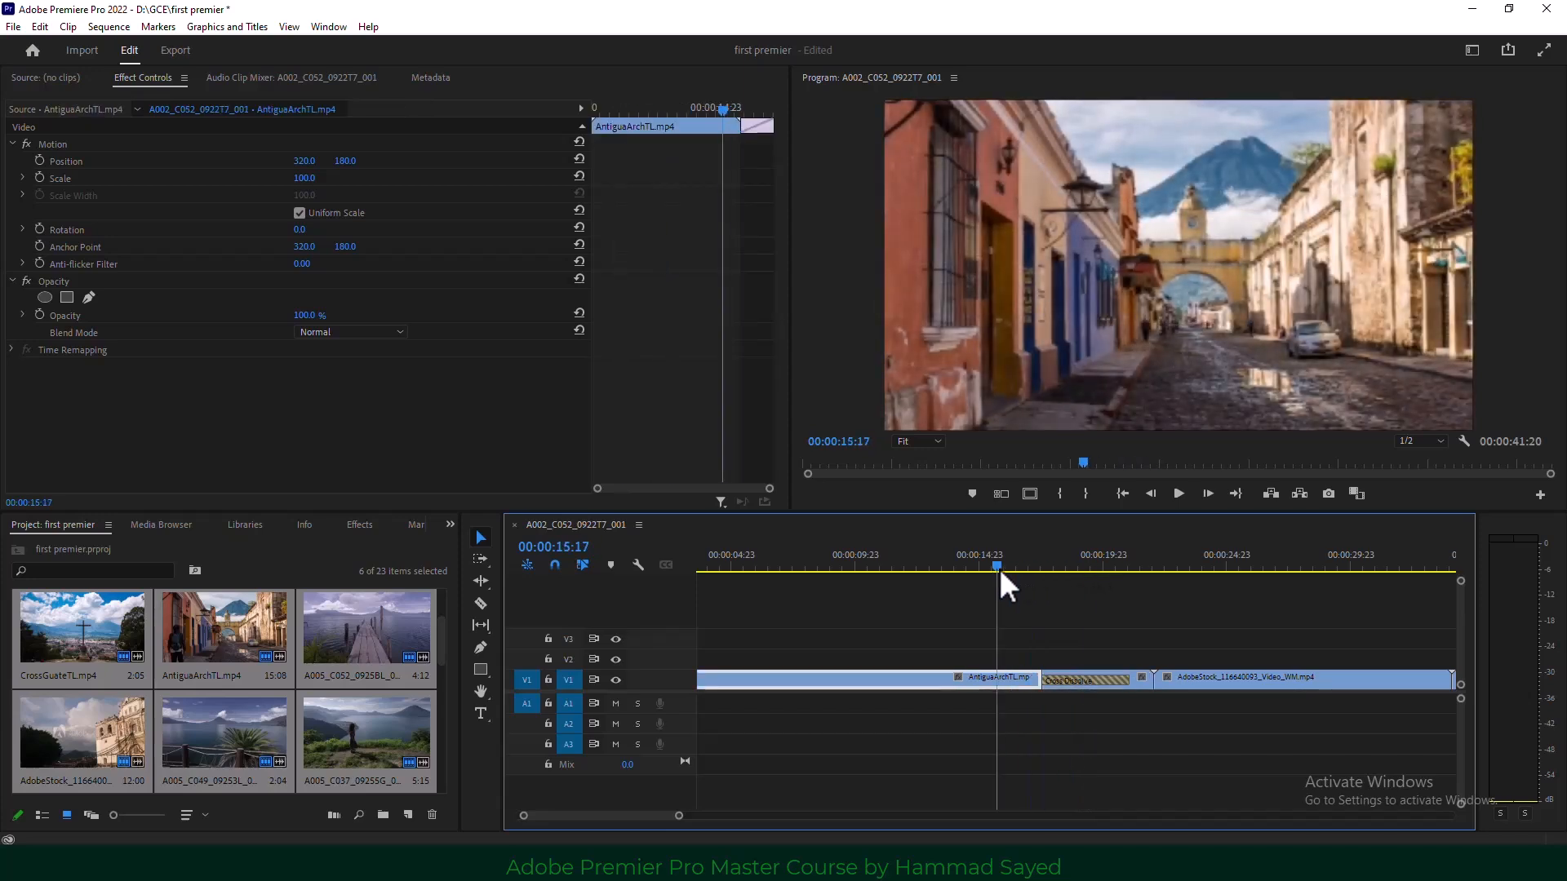
pyautogui.click(1178, 494)
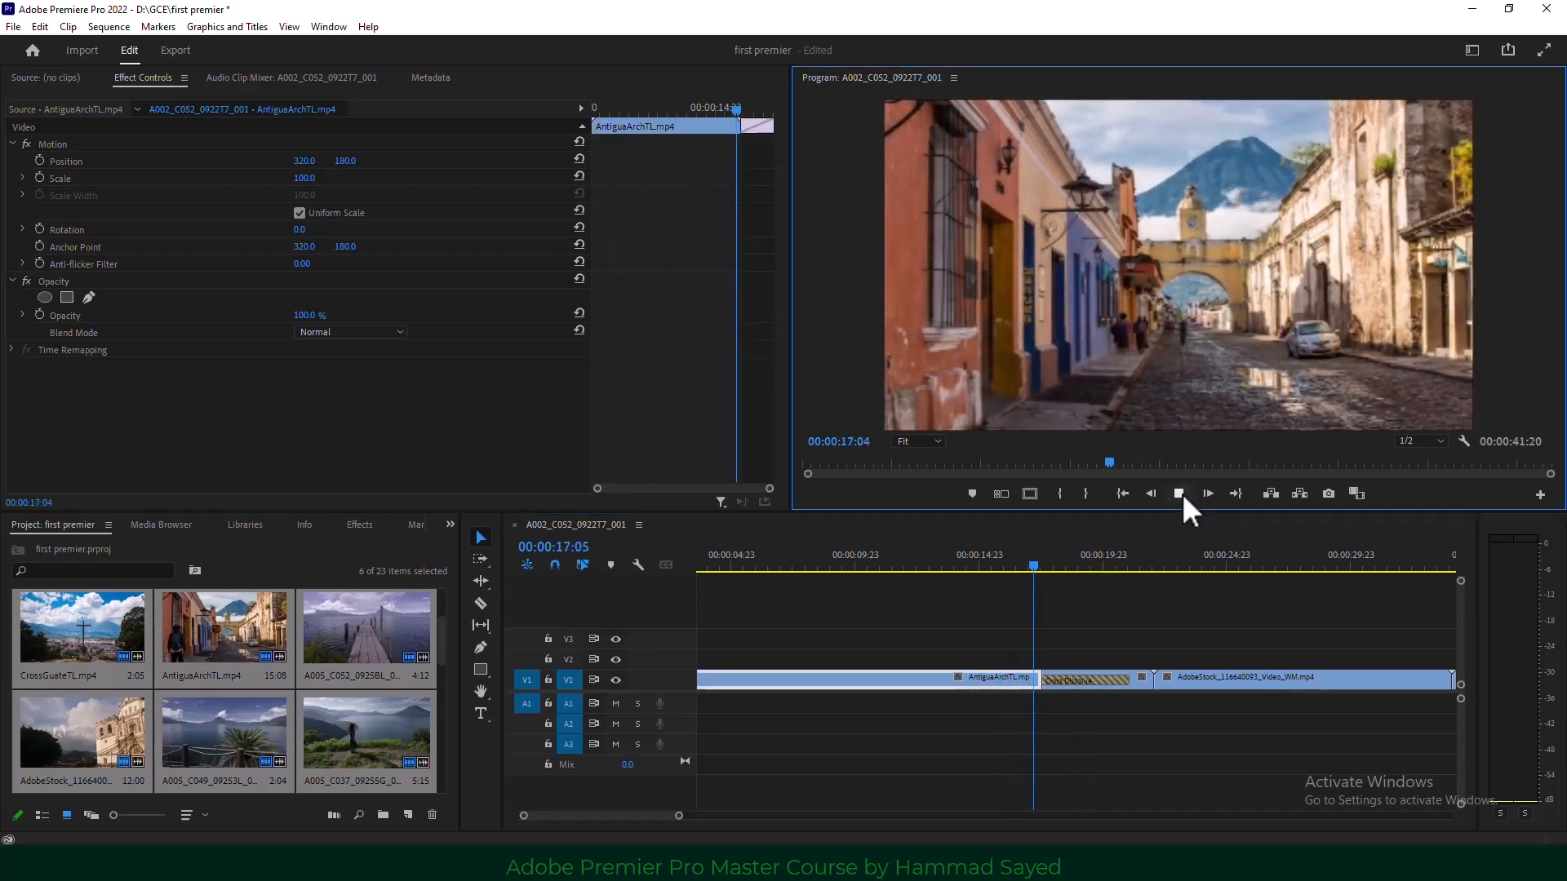
pyautogui.click(1178, 494)
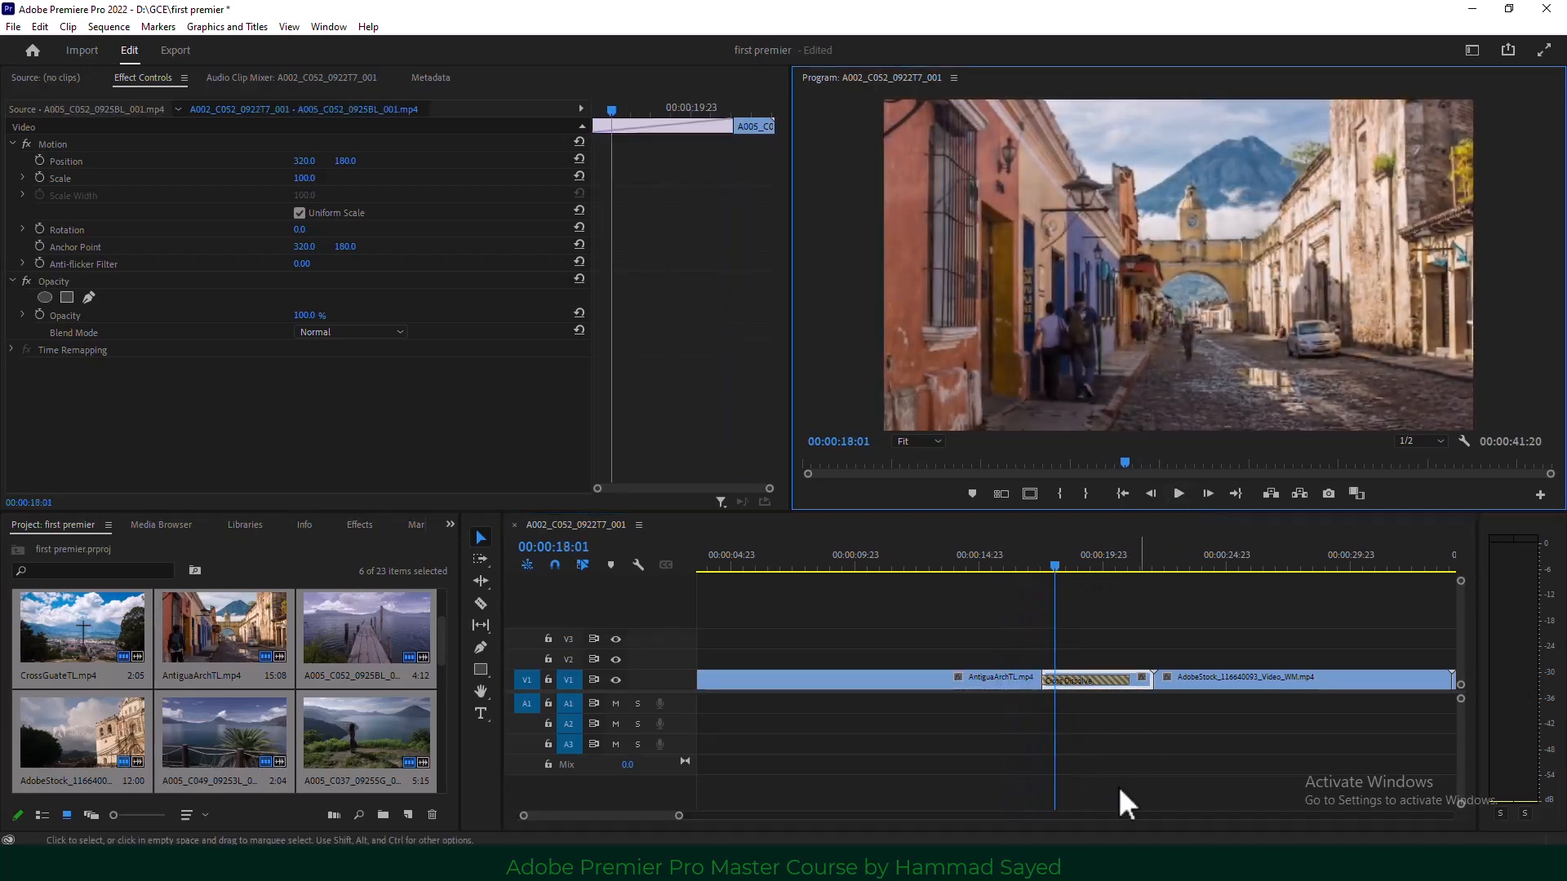
pyautogui.click(1071, 682)
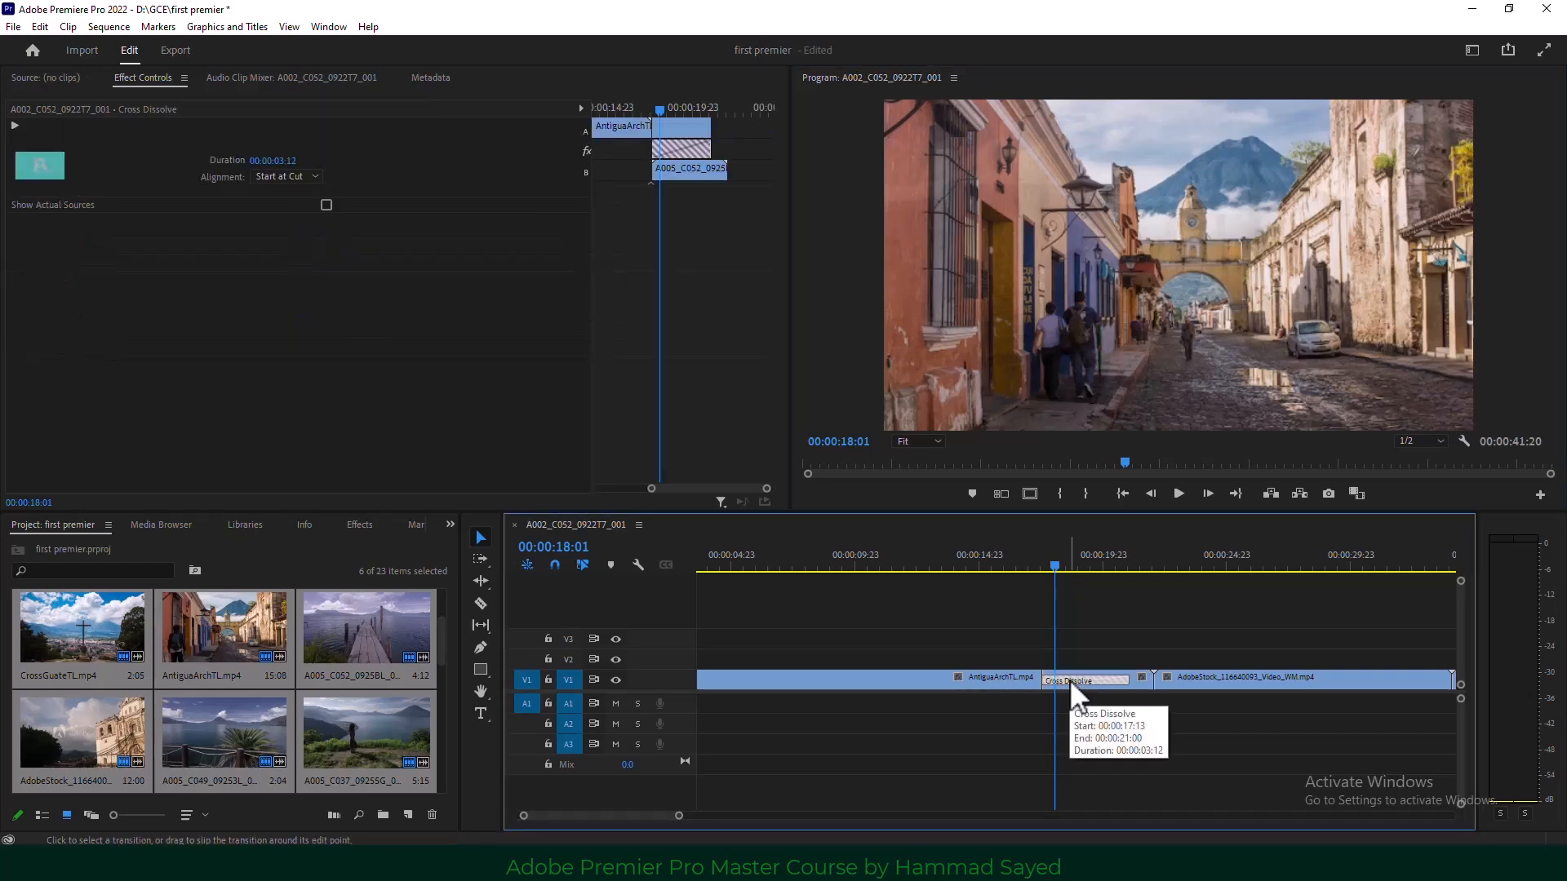
# Change the Cross Dissolve's duration from 00:00:03:12 to 00:00:01:12 with Set Transition Duration.
pyautogui.rightClick(1071, 681)
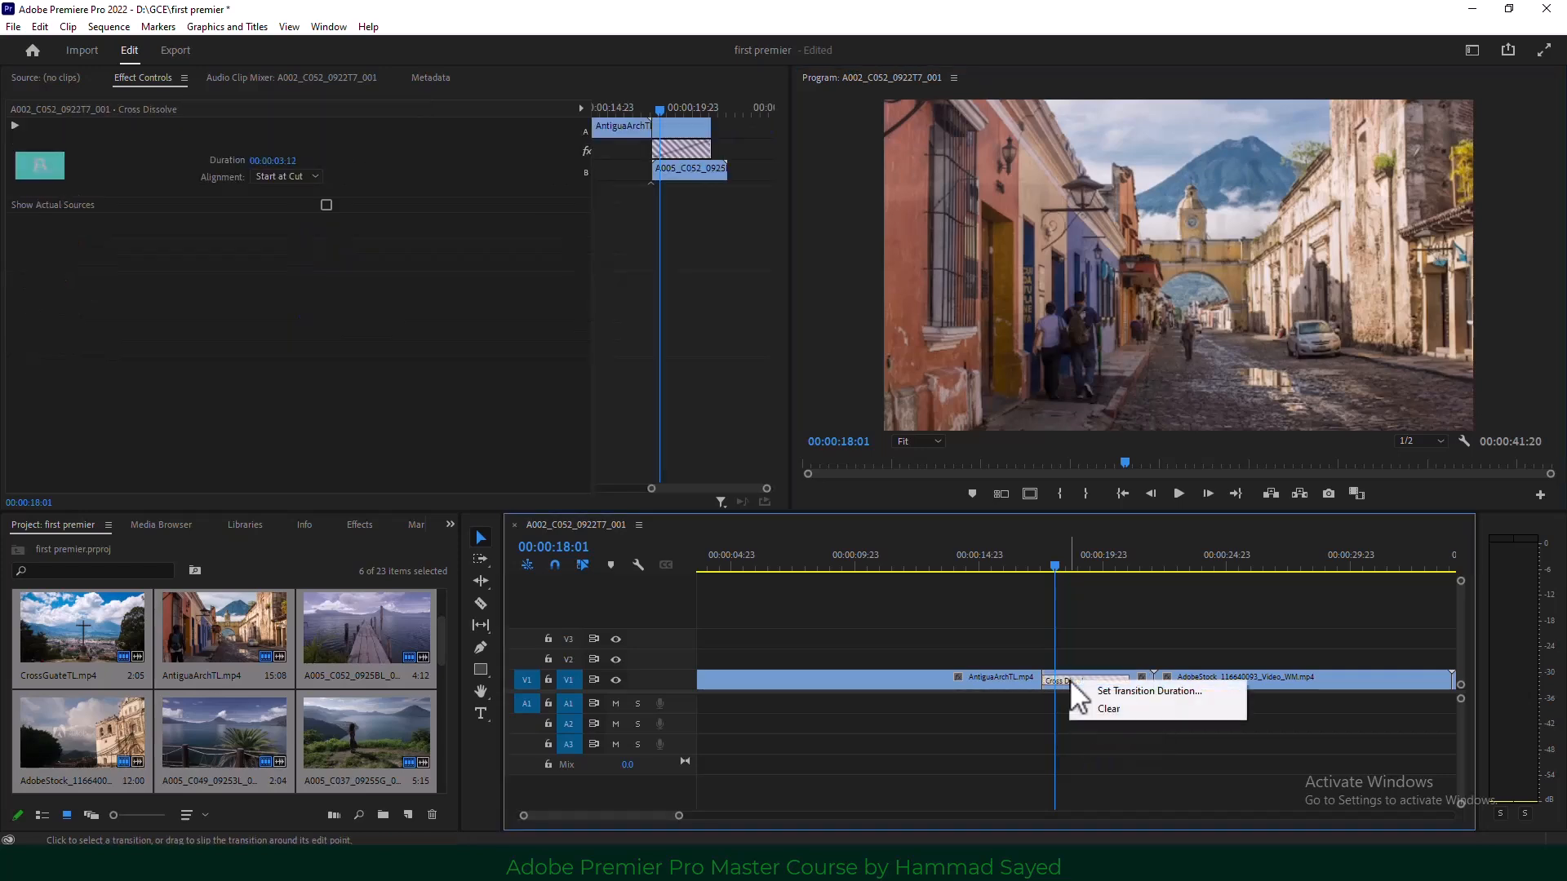
pyautogui.click(1176, 691)
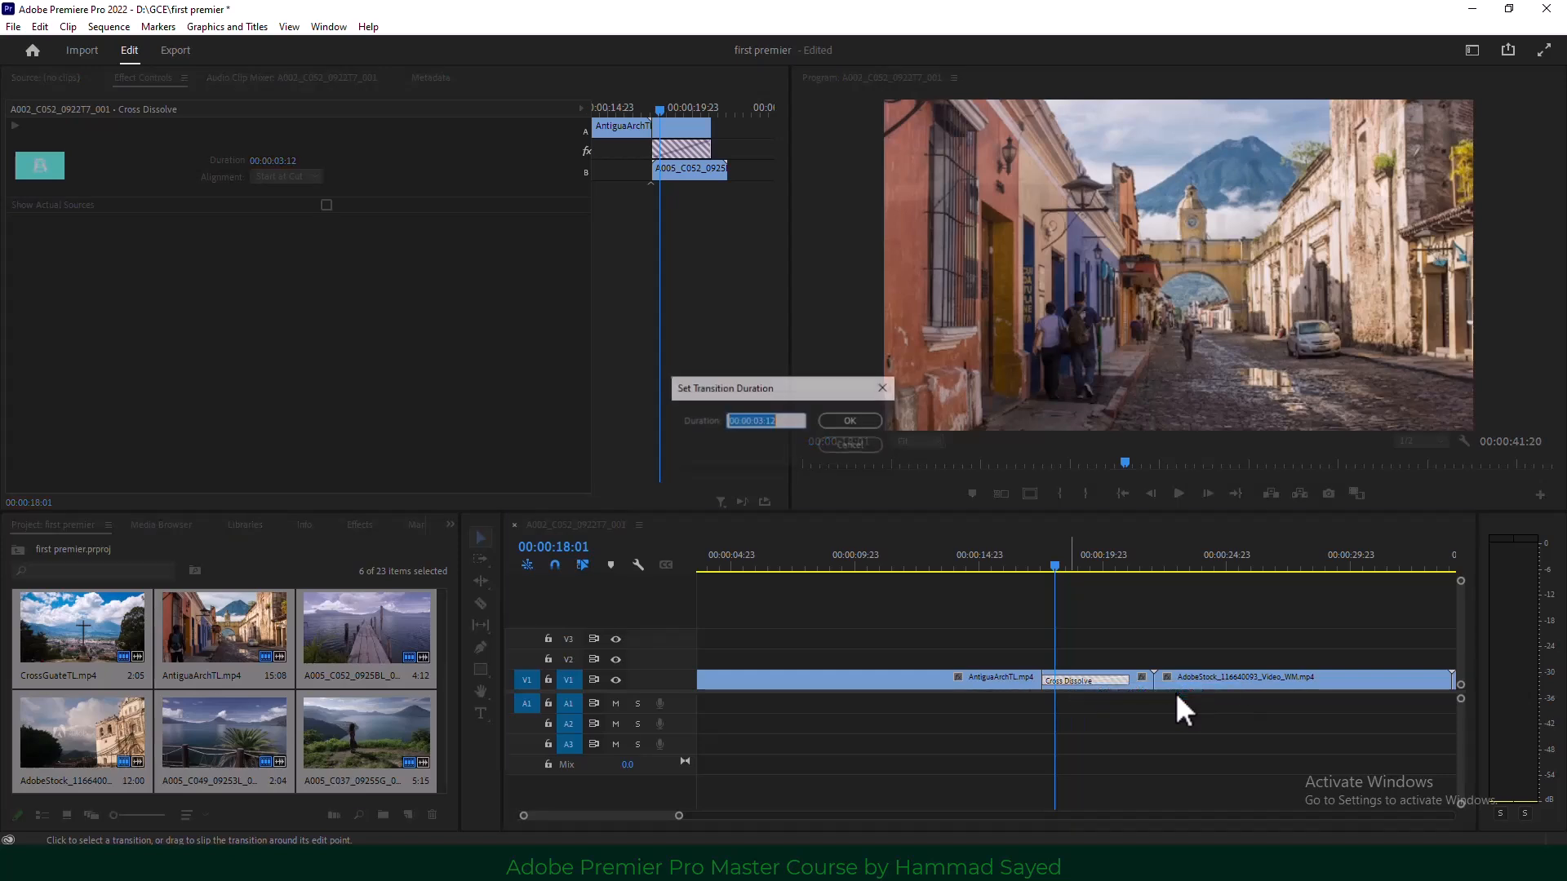
pyautogui.click(758, 421)
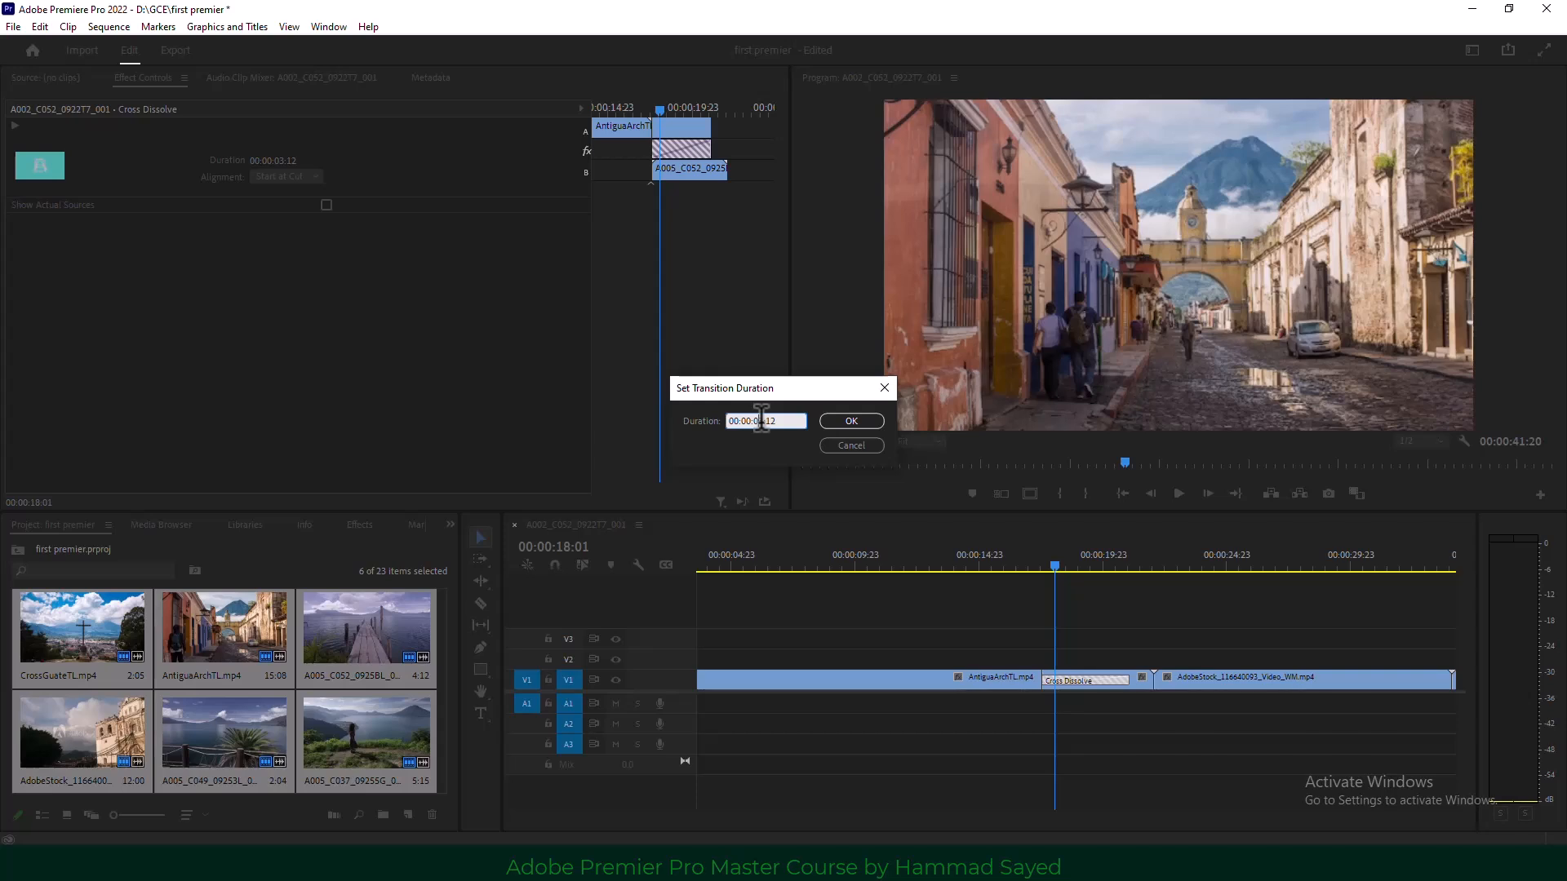
pyautogui.press('Delete')
pyautogui.write('1')
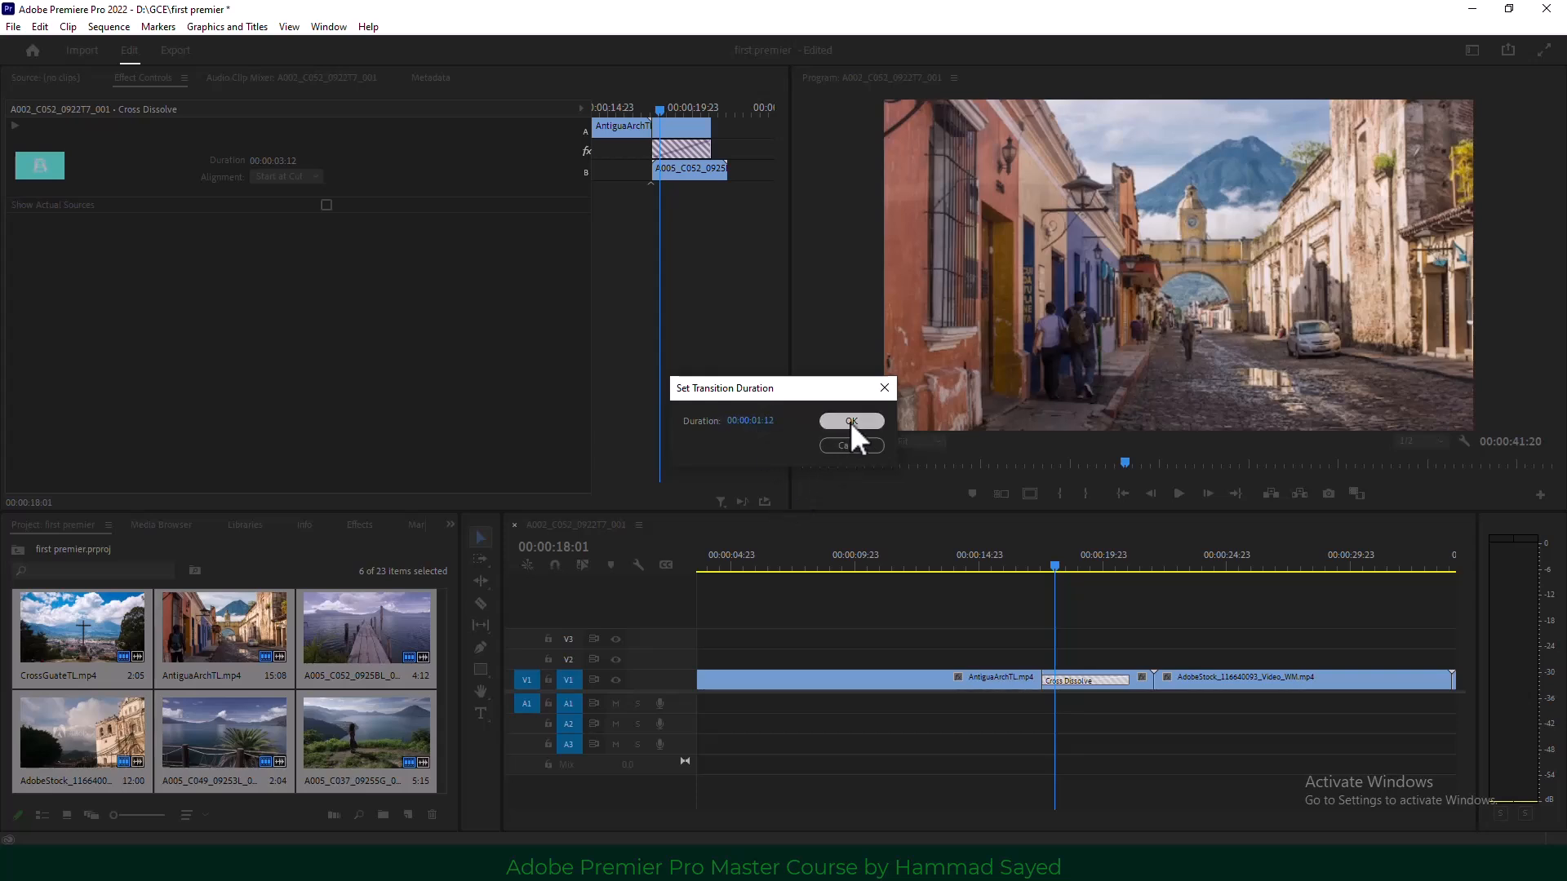
pyautogui.click(851, 421)
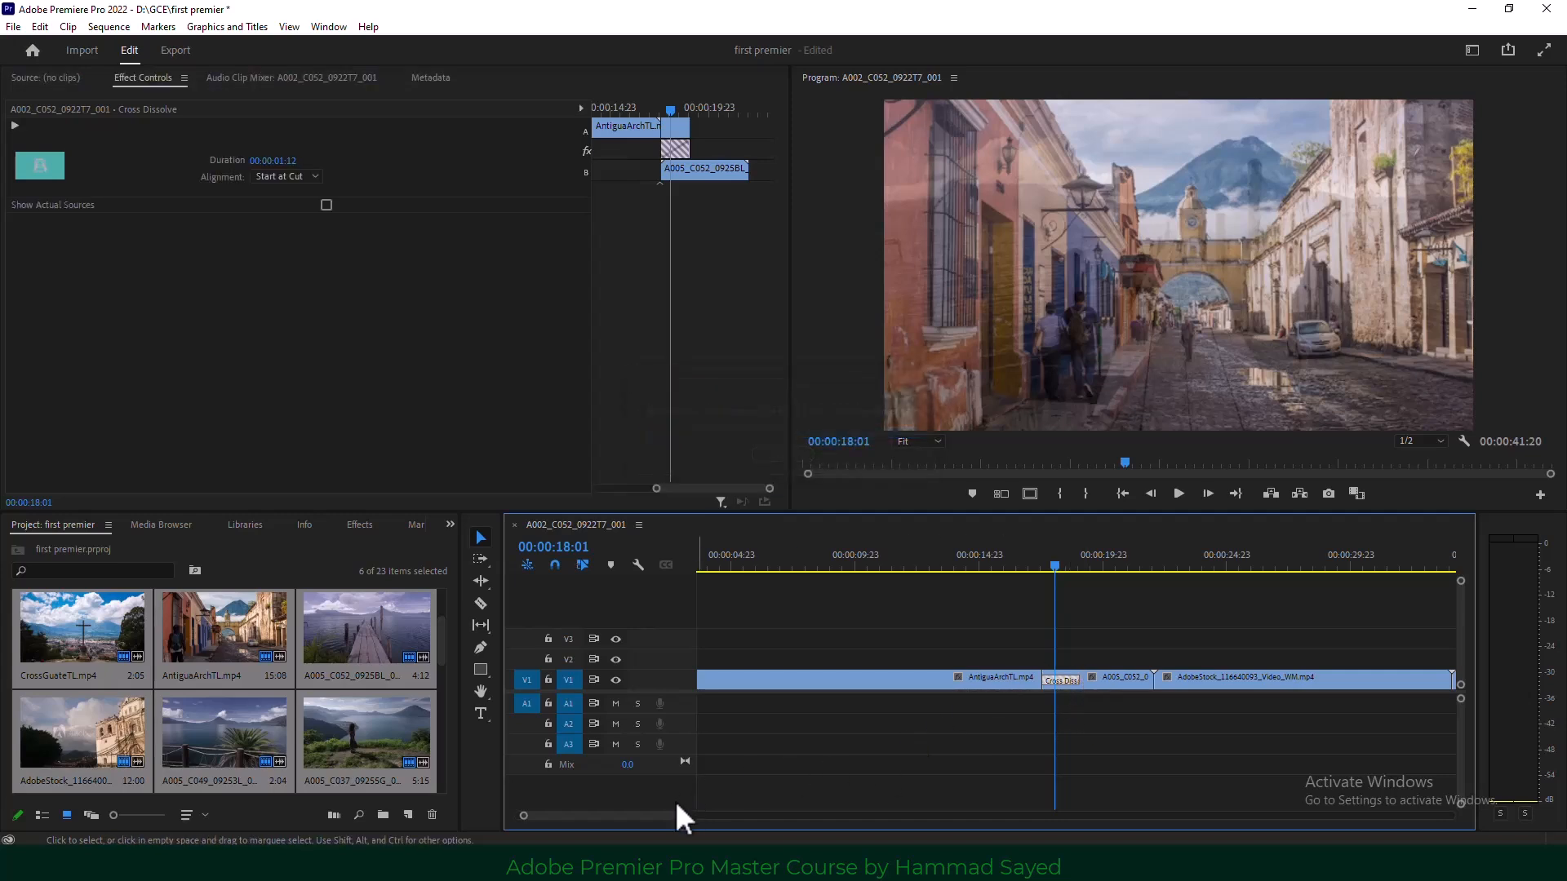
pyautogui.moveTo(675, 816); pyautogui.dragTo(774, 815)
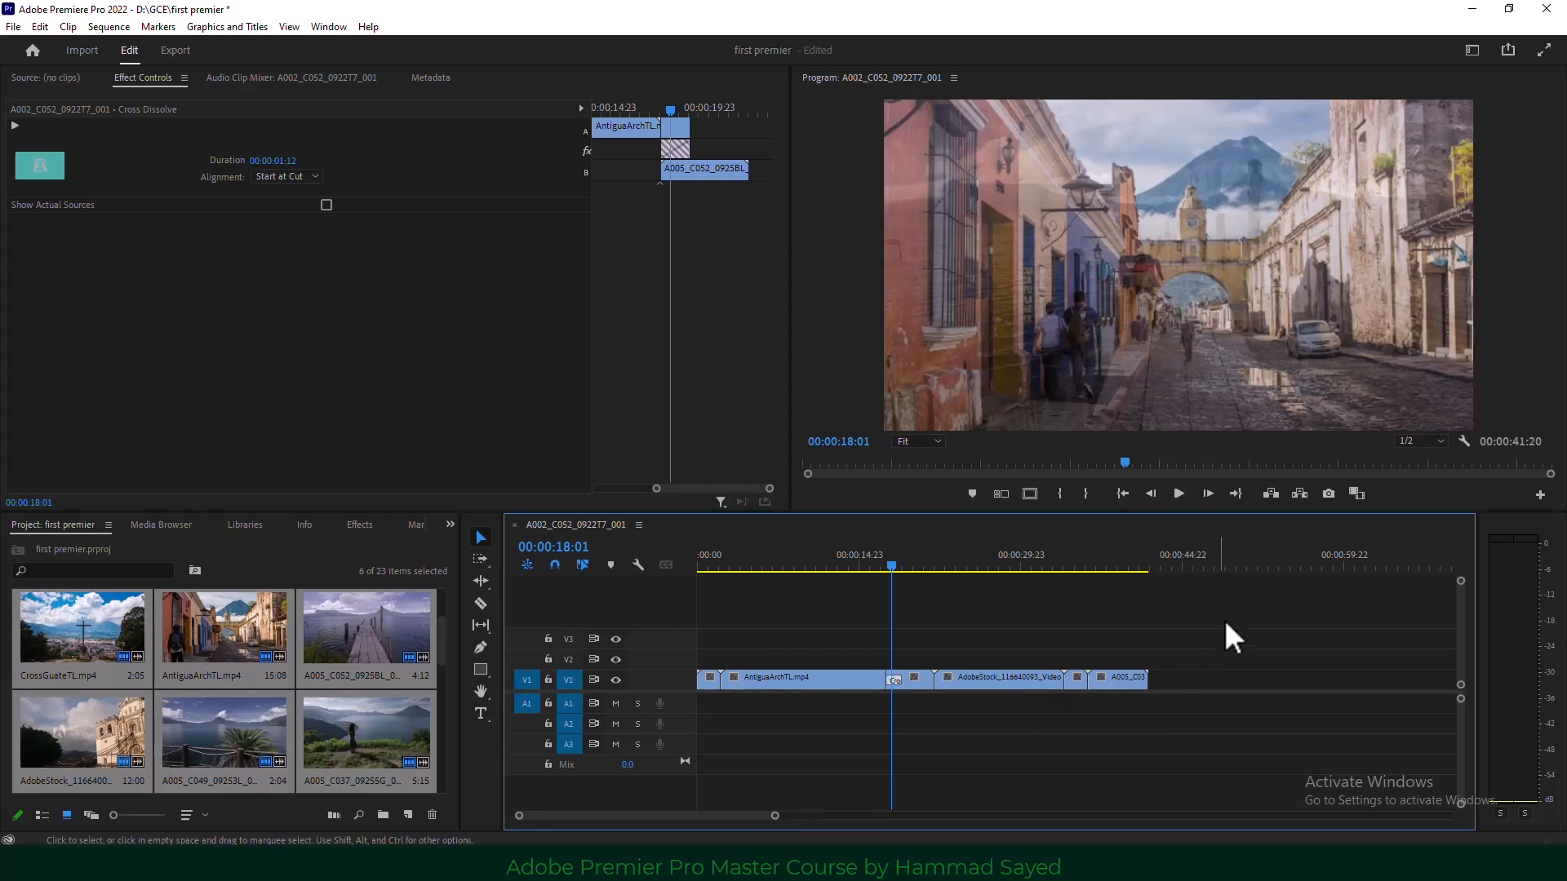
# Apply the default dissolve to every cut among the selected V1 clips, accepting the repeated-frames warning.
pyautogui.moveTo(1226, 620); pyautogui.dragTo(702, 718)
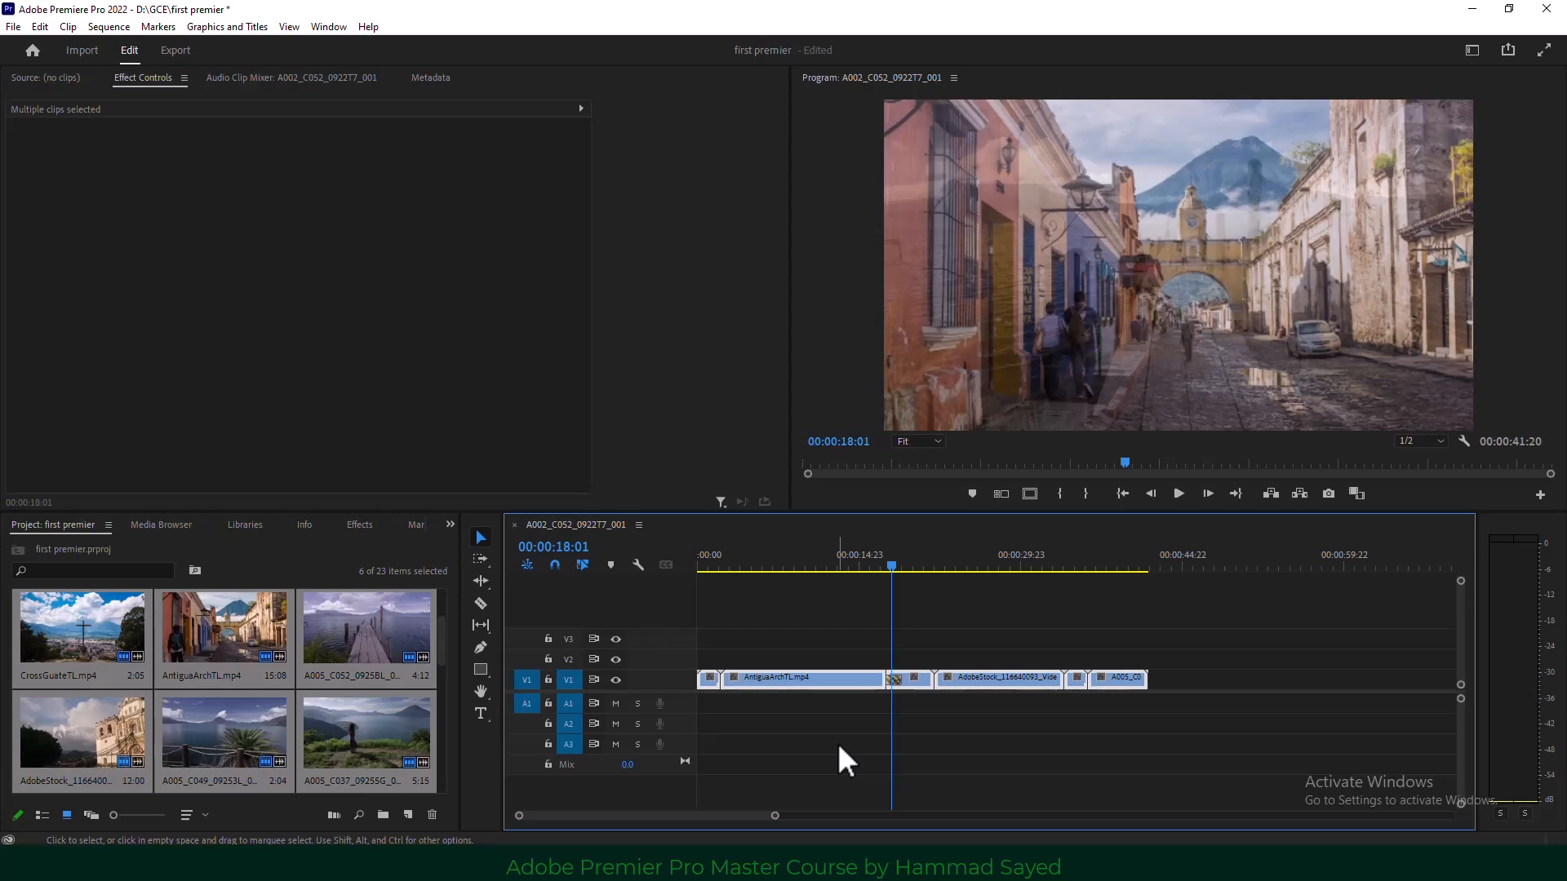
pyautogui.hotkey('shift', 'd')
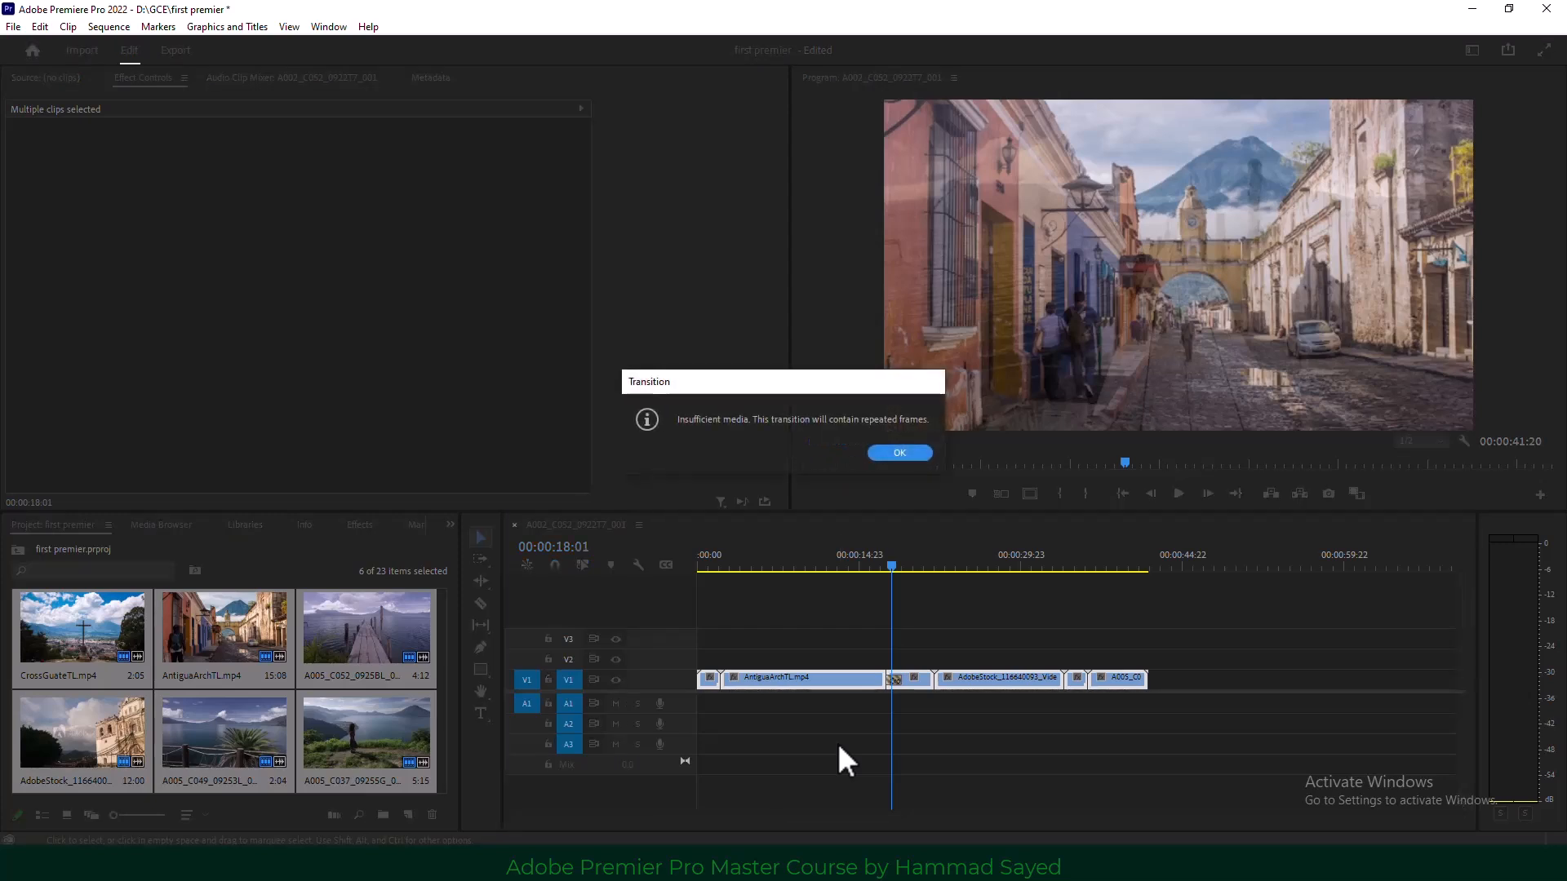
pyautogui.click(906, 453)
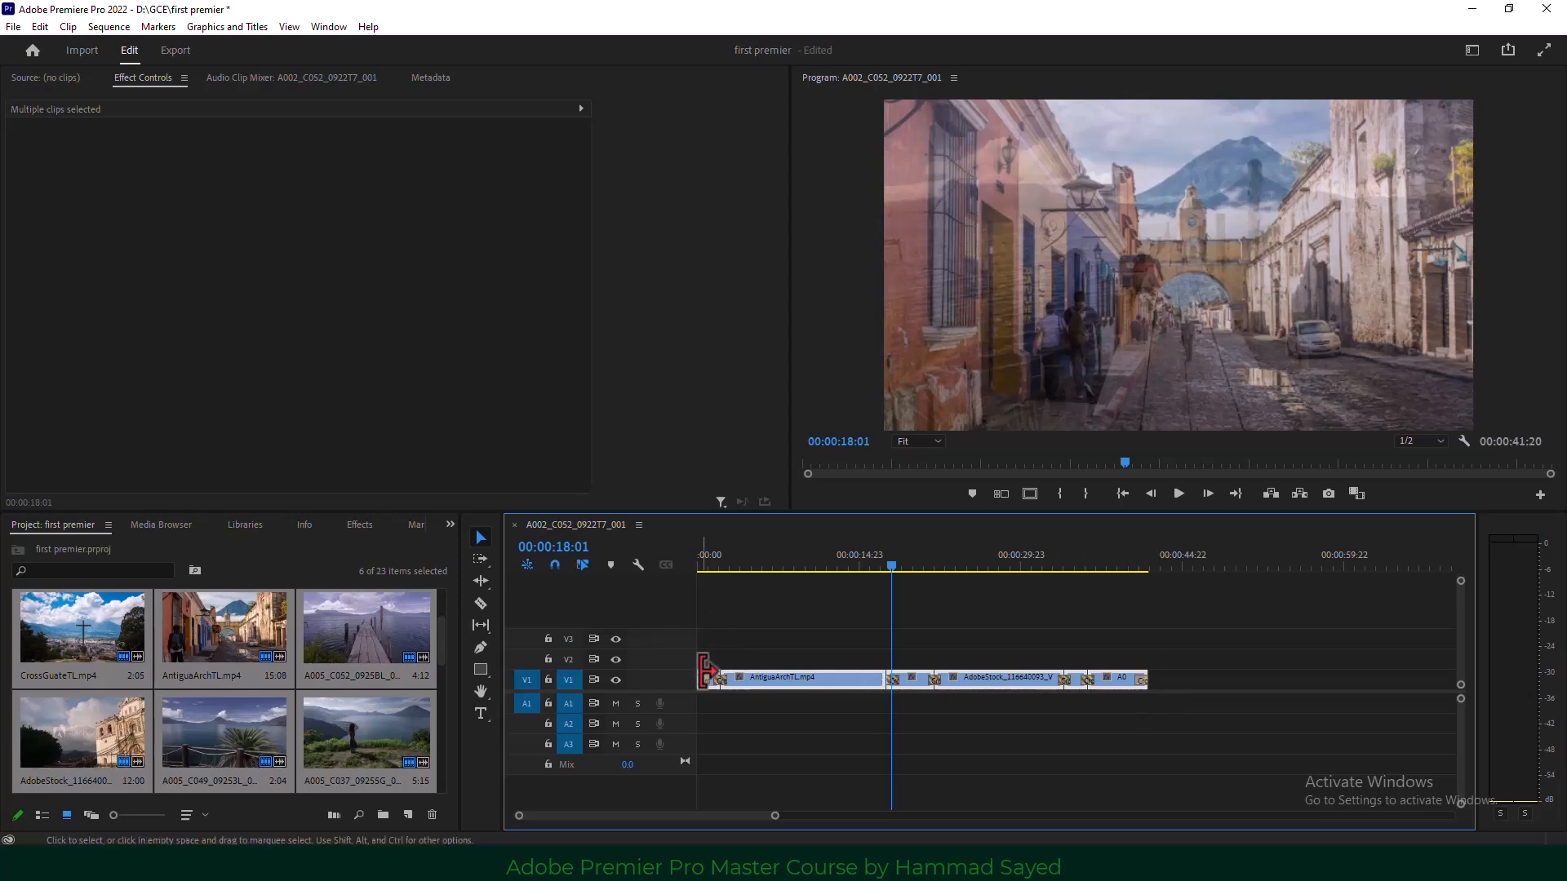
# Play the sequence from the start to review the new transitions.
pyautogui.moveTo(751, 576); pyautogui.dragTo(629, 578)
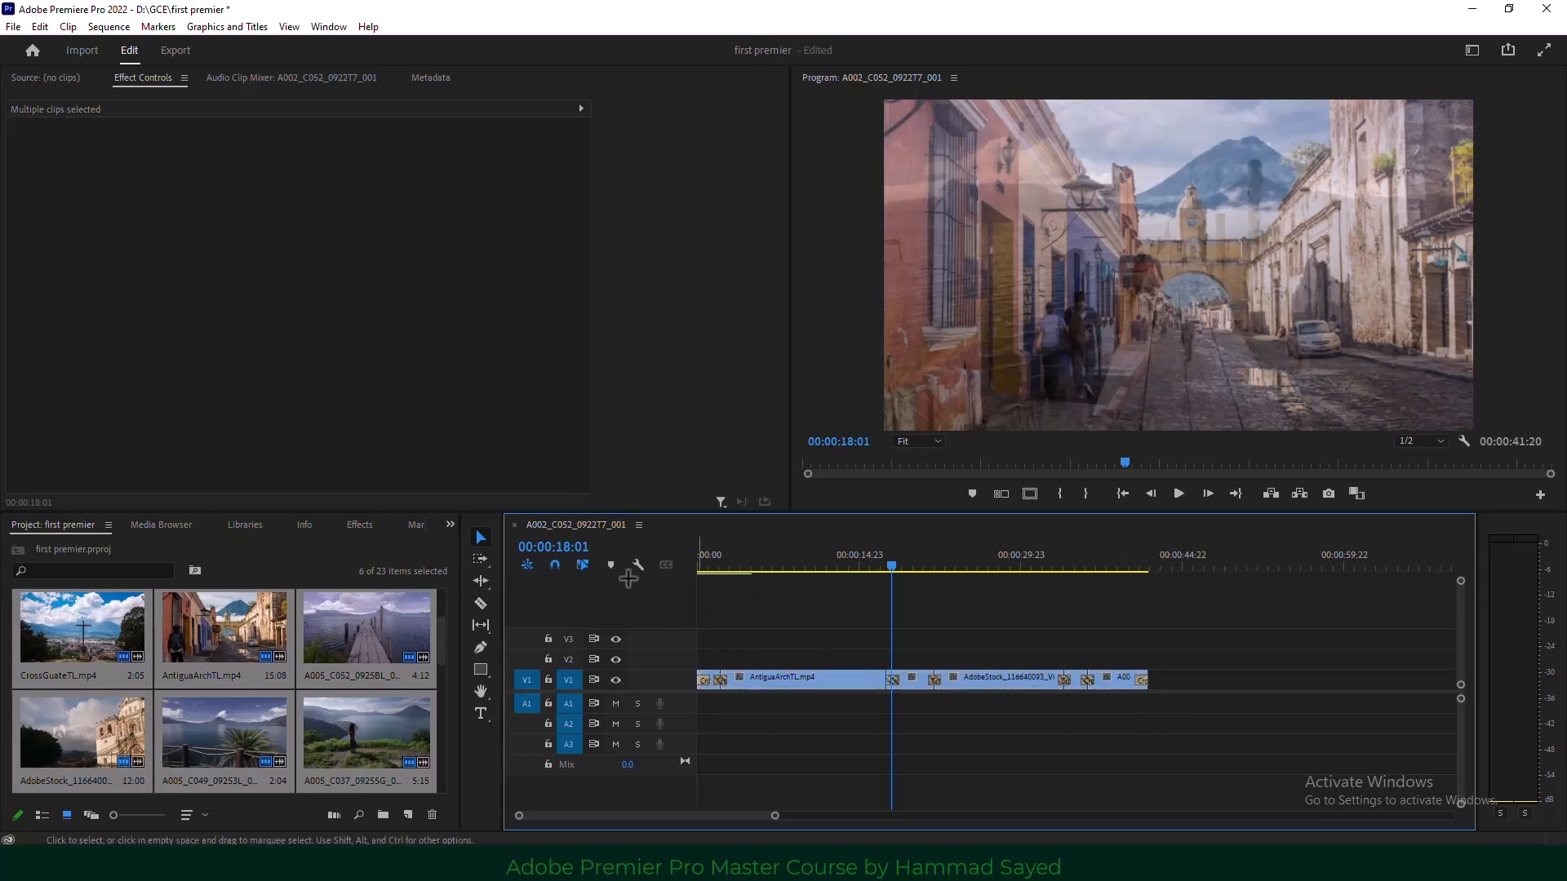
pyautogui.moveTo(756, 568); pyautogui.dragTo(586, 558)
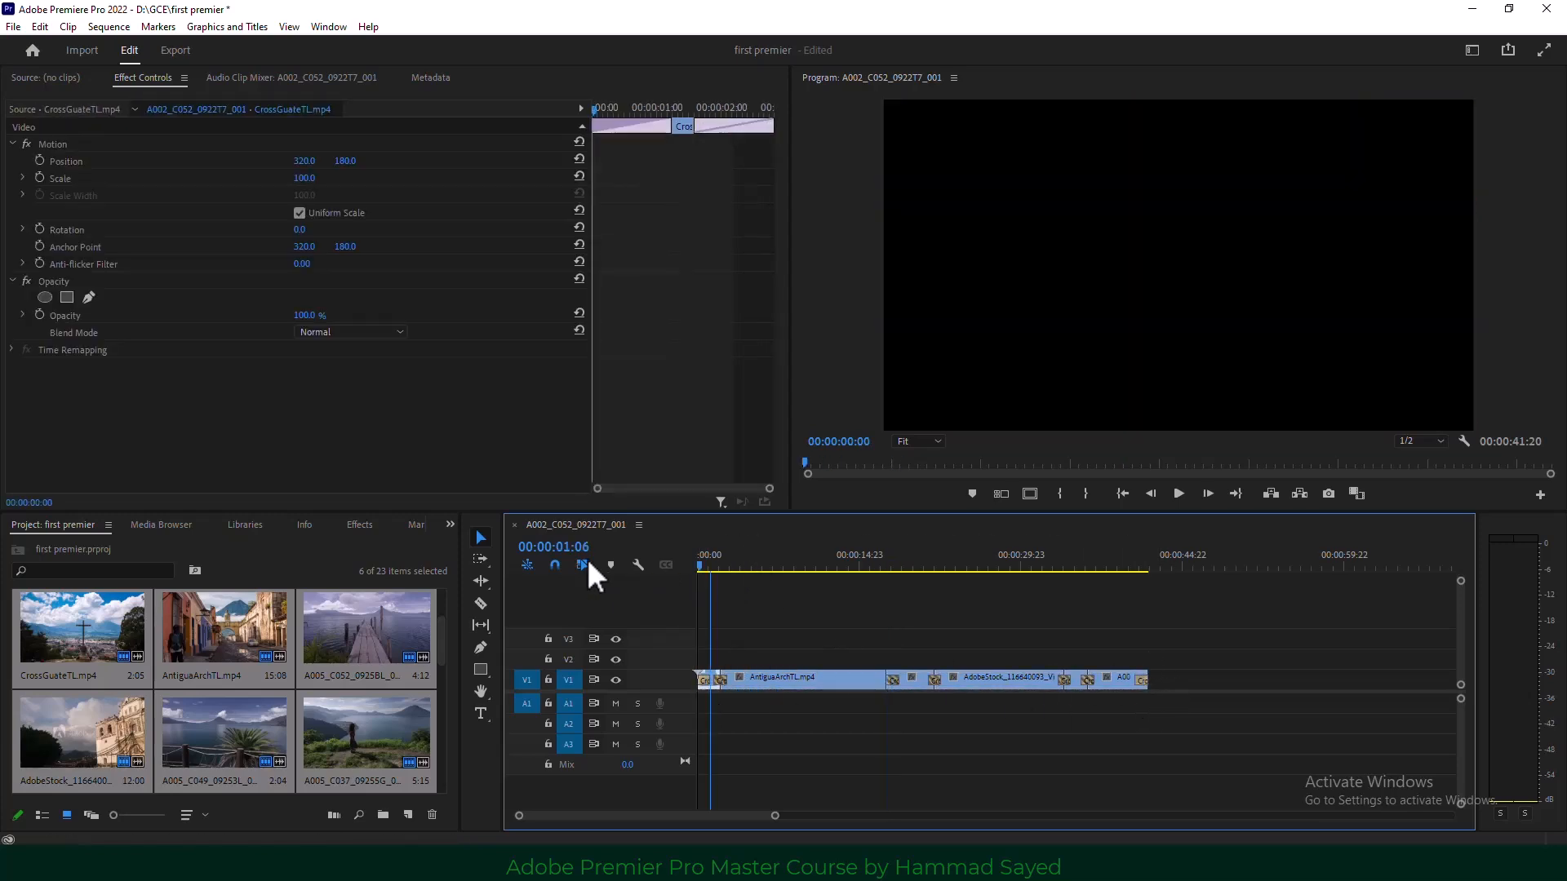
pyautogui.click(1179, 493)
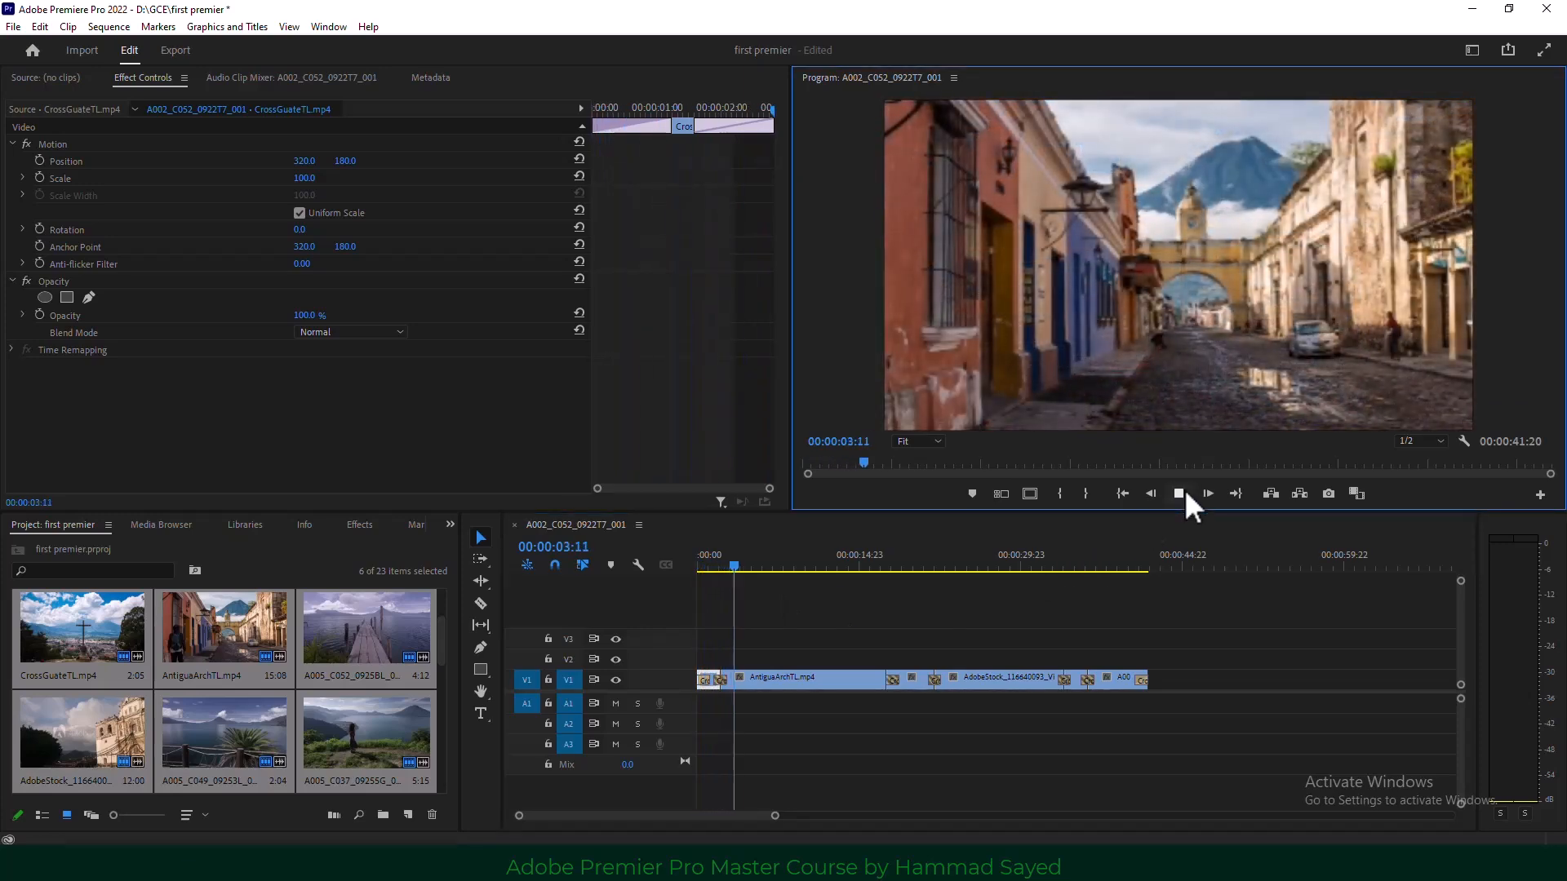
pyautogui.click(767, 683)
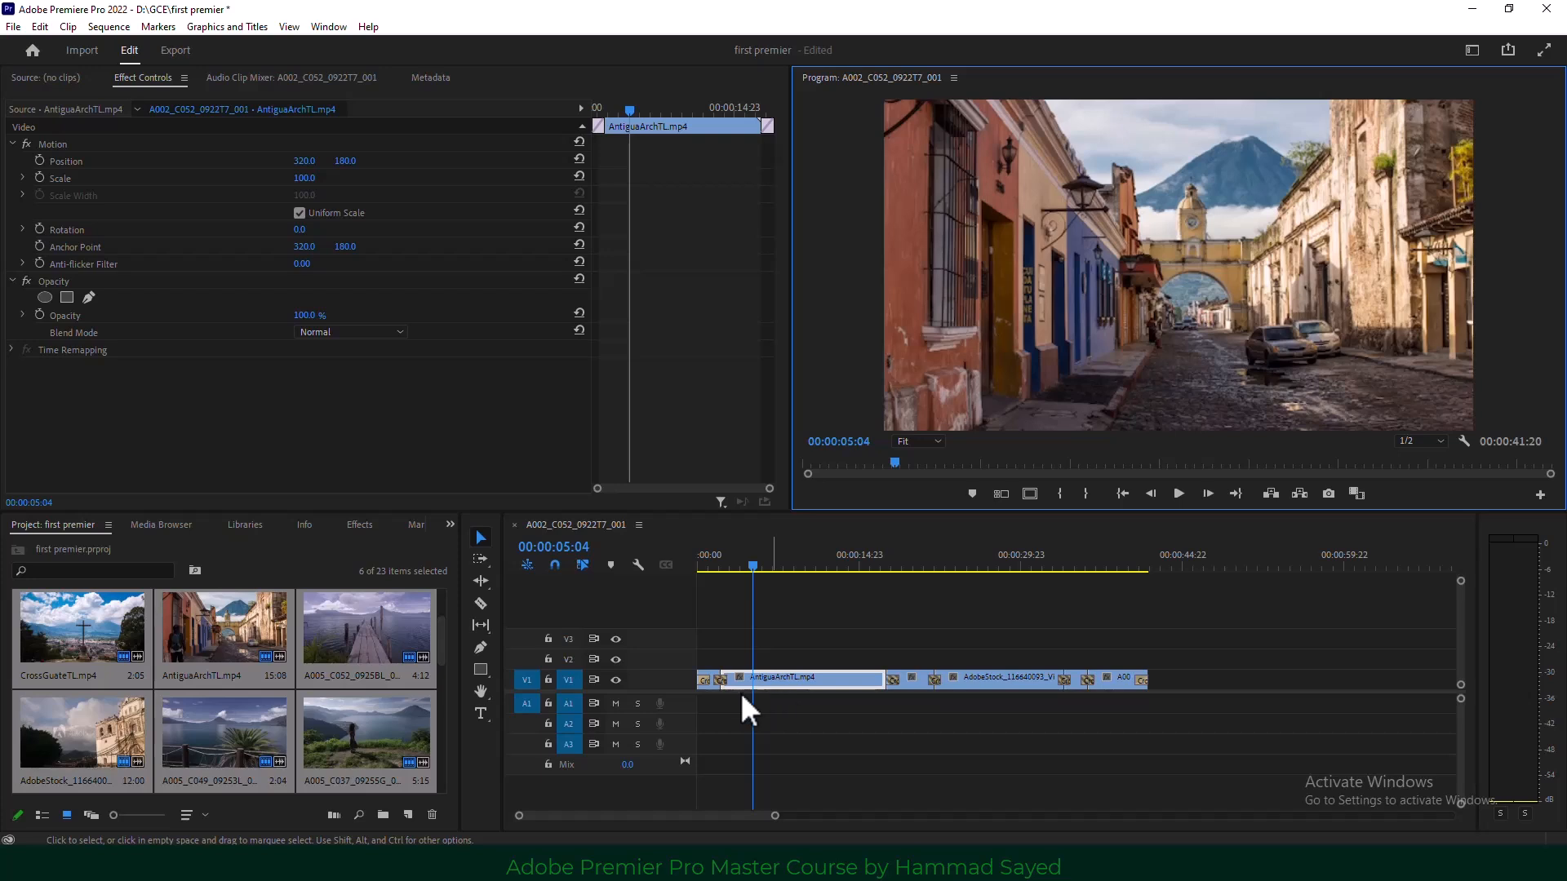
# Undo the batch-added dissolves, including the shortened dissolve after AntiguaArchTL.
pyautogui.hotkey('ctrl', 'z')
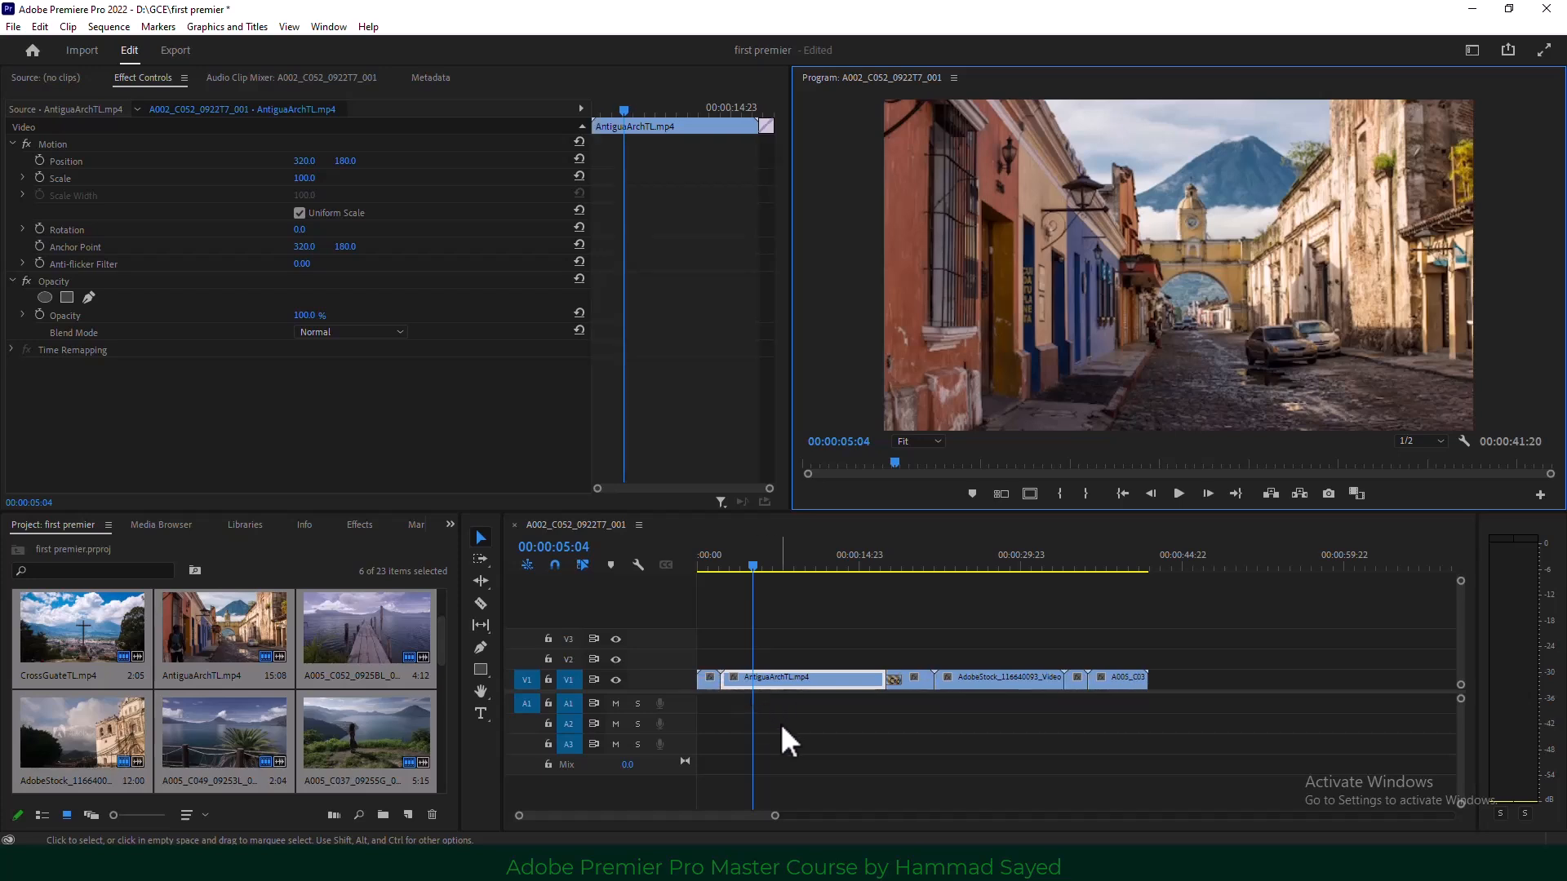
pyautogui.hotkey('ctrl', 'z')
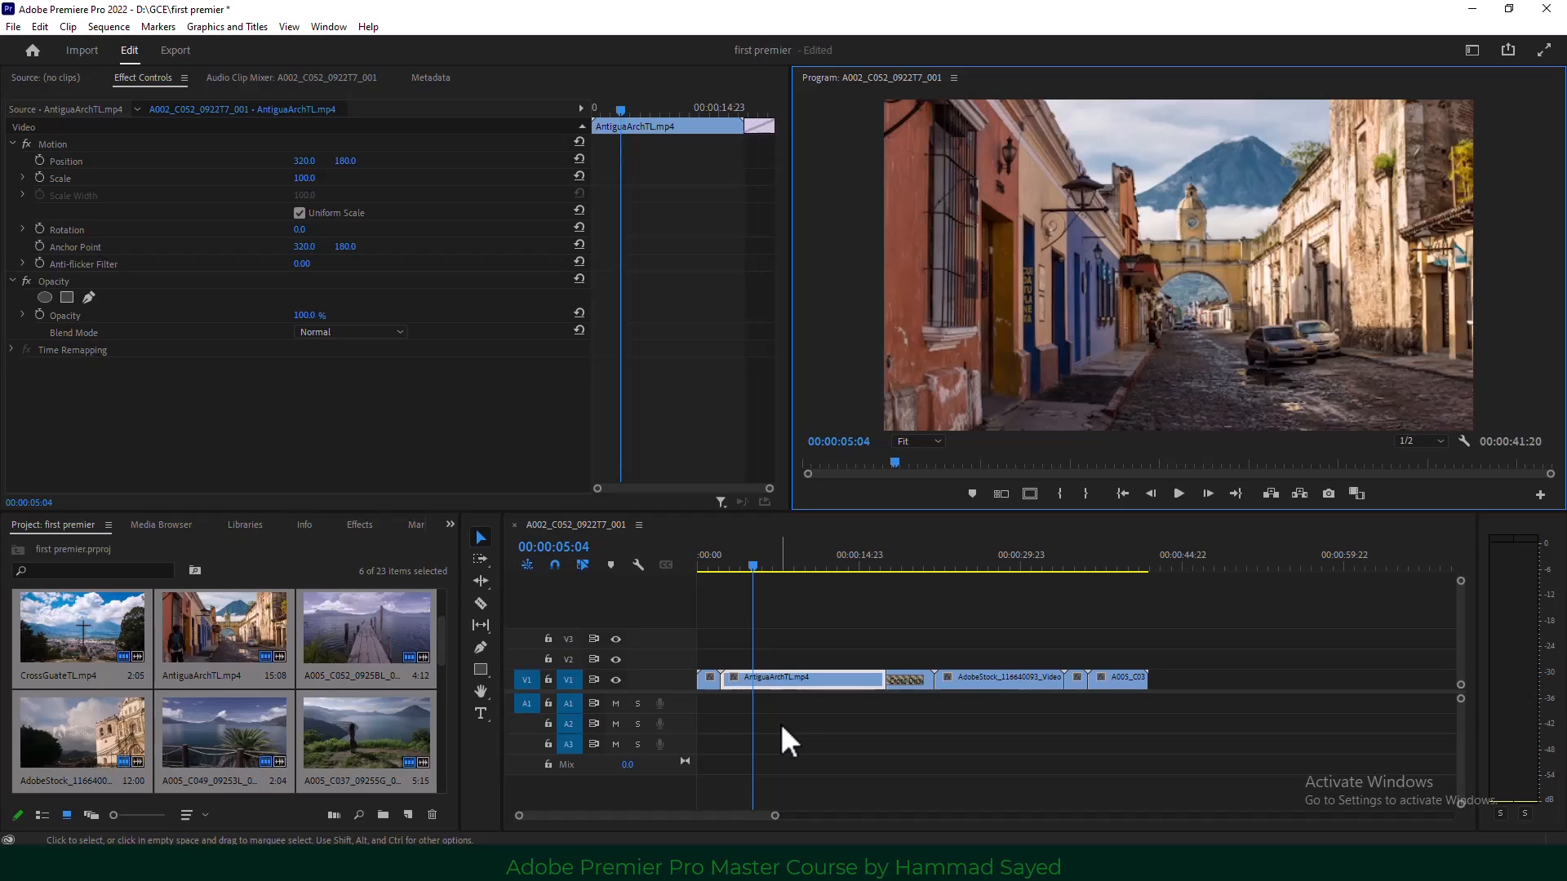
pyautogui.hotkey('ctrl', 'z')
pyautogui.hotkey('ctrl', 'z')
pyautogui.hotkey('ctrl', 'z')
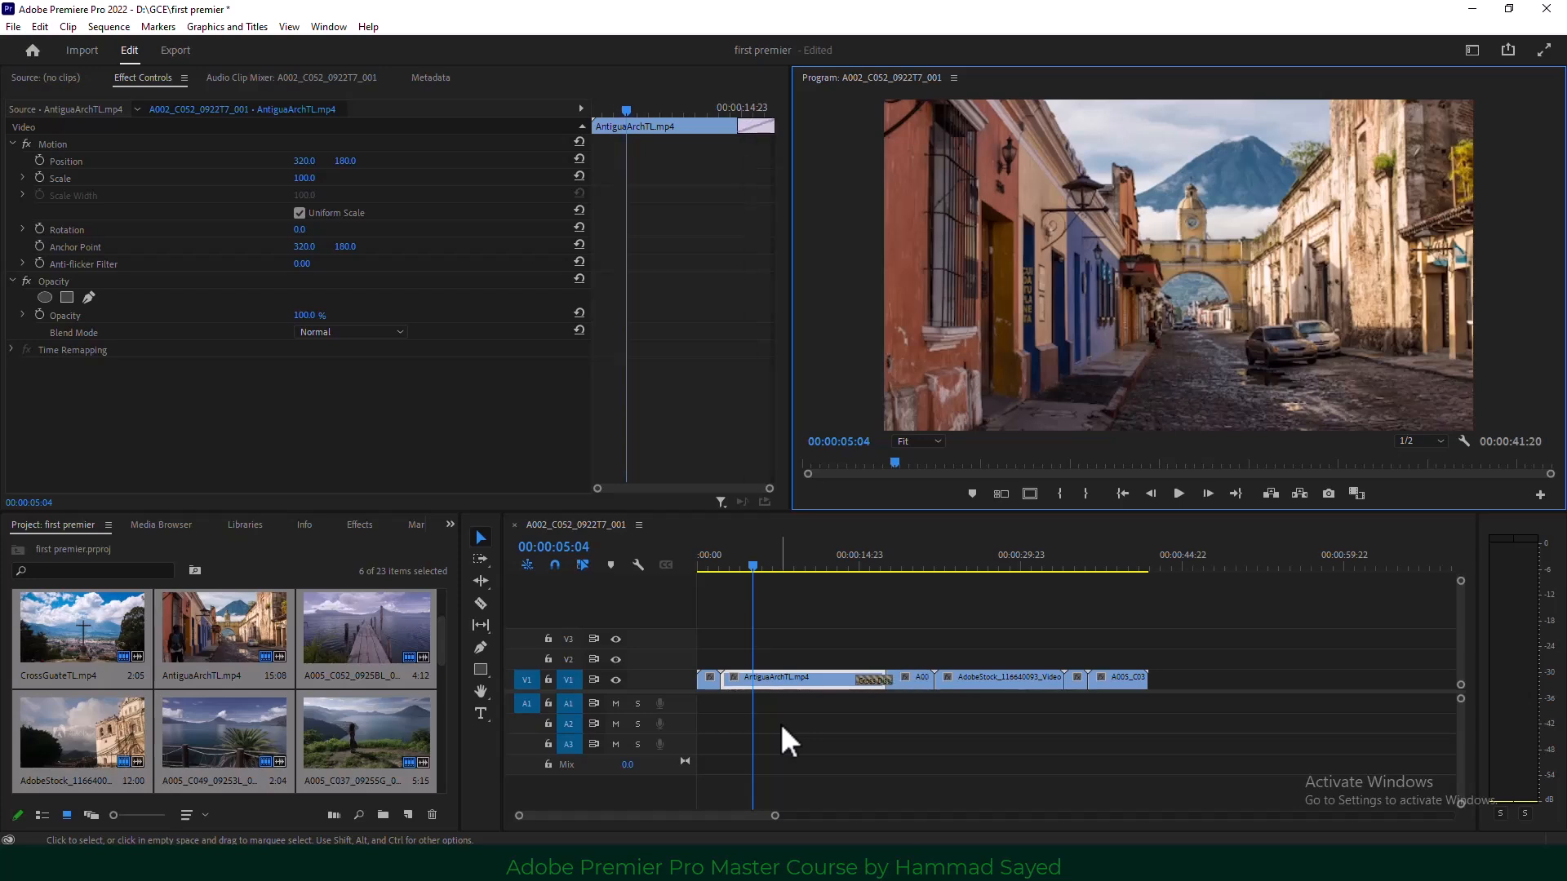
pyautogui.hotkey('ctrl', 'z')
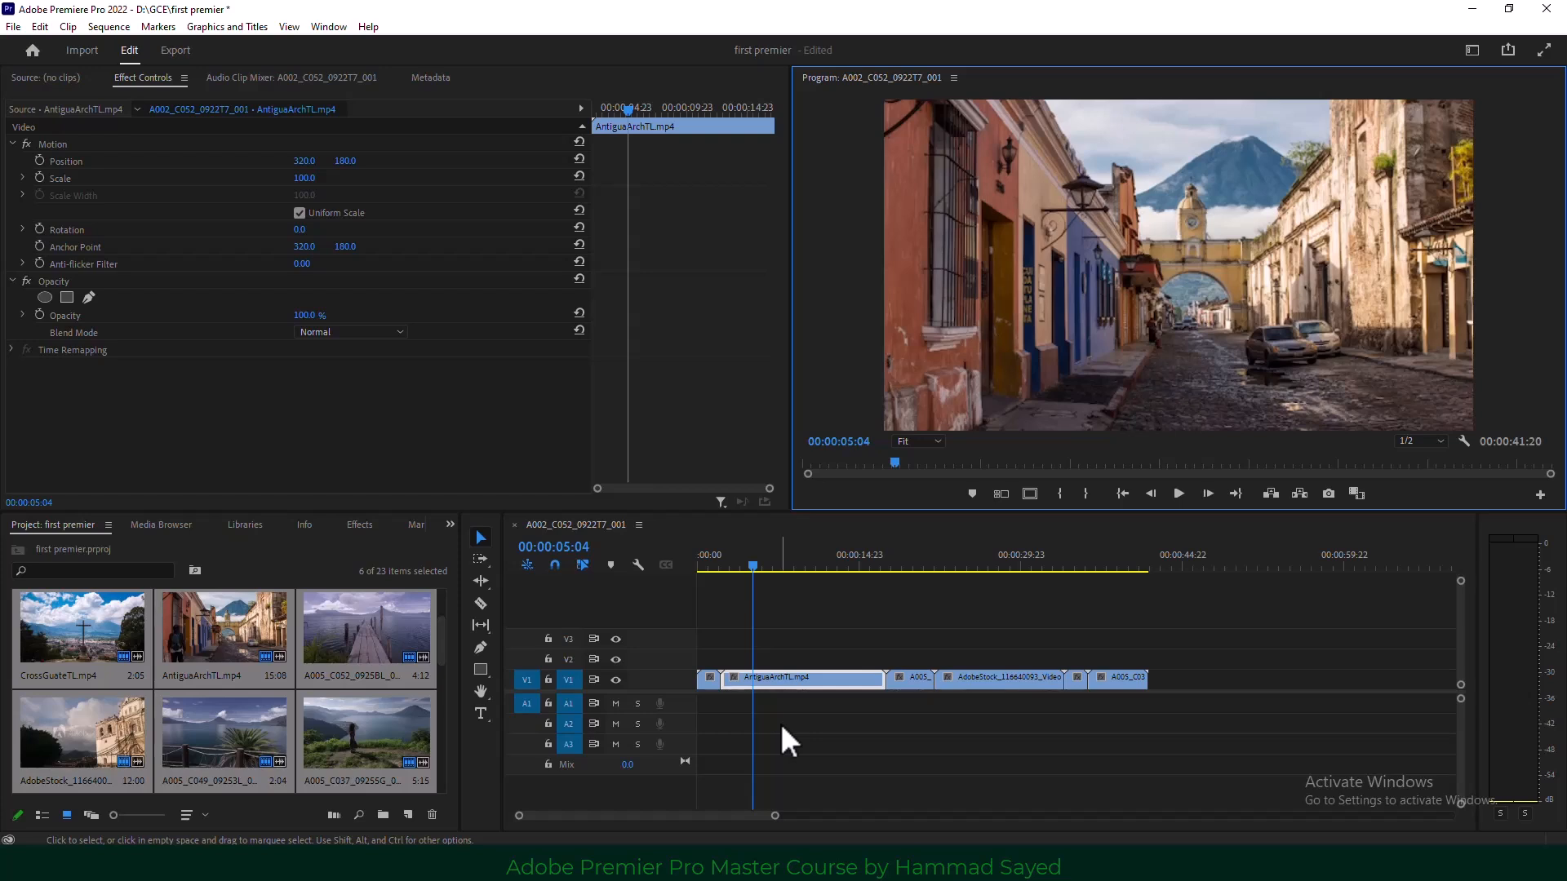
# Apply Iris Cross from Video Transitions > Iris to the AntiguaArchTL–pier cut, accepting the media warning.
pyautogui.click(450, 524)
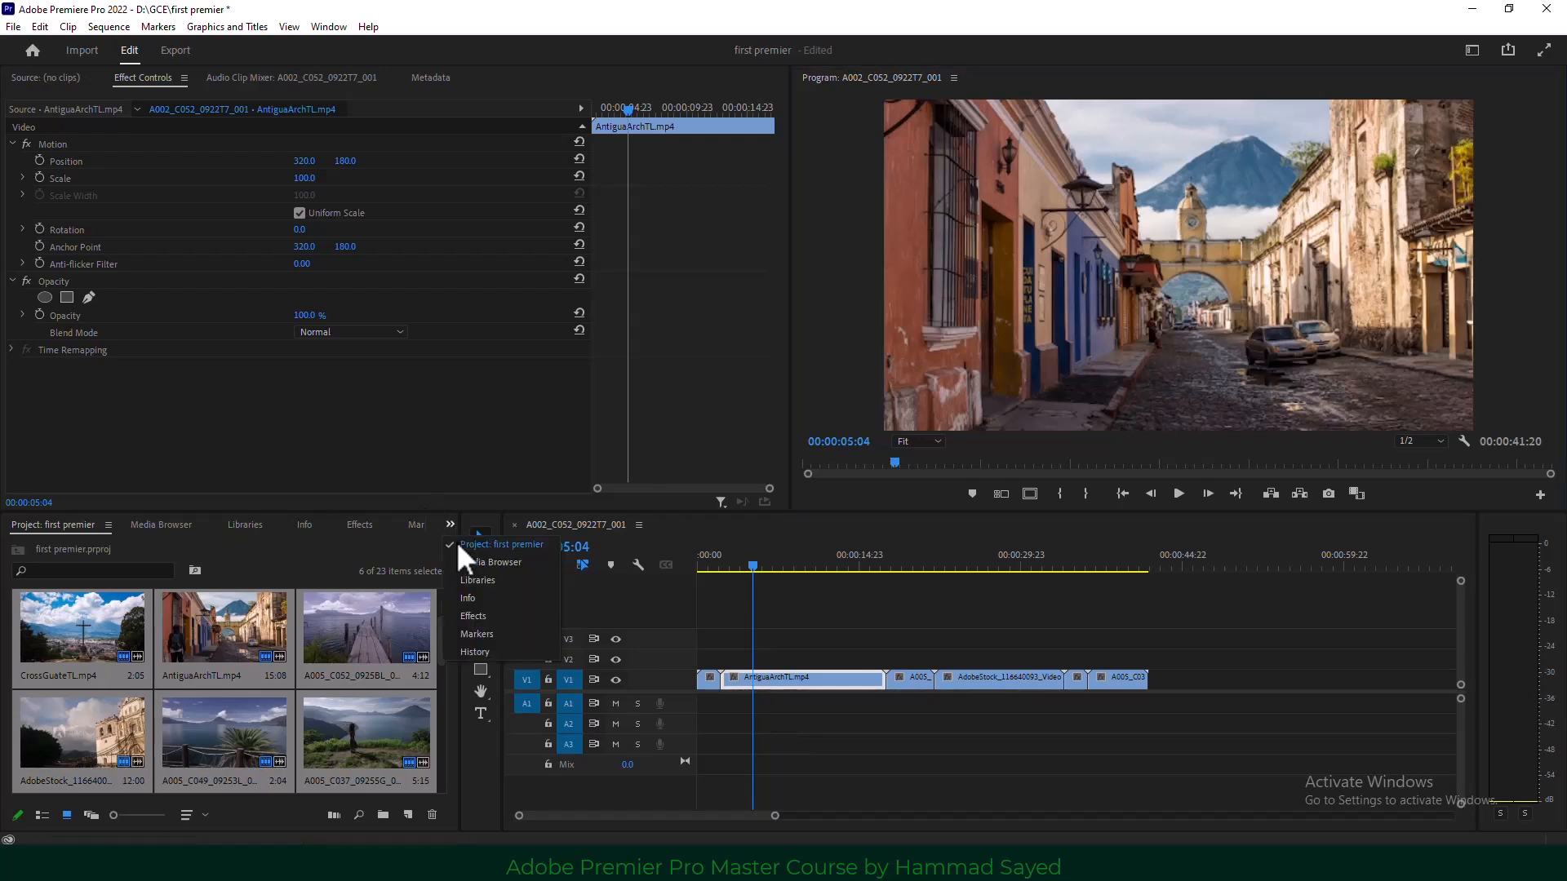
pyautogui.click(480, 615)
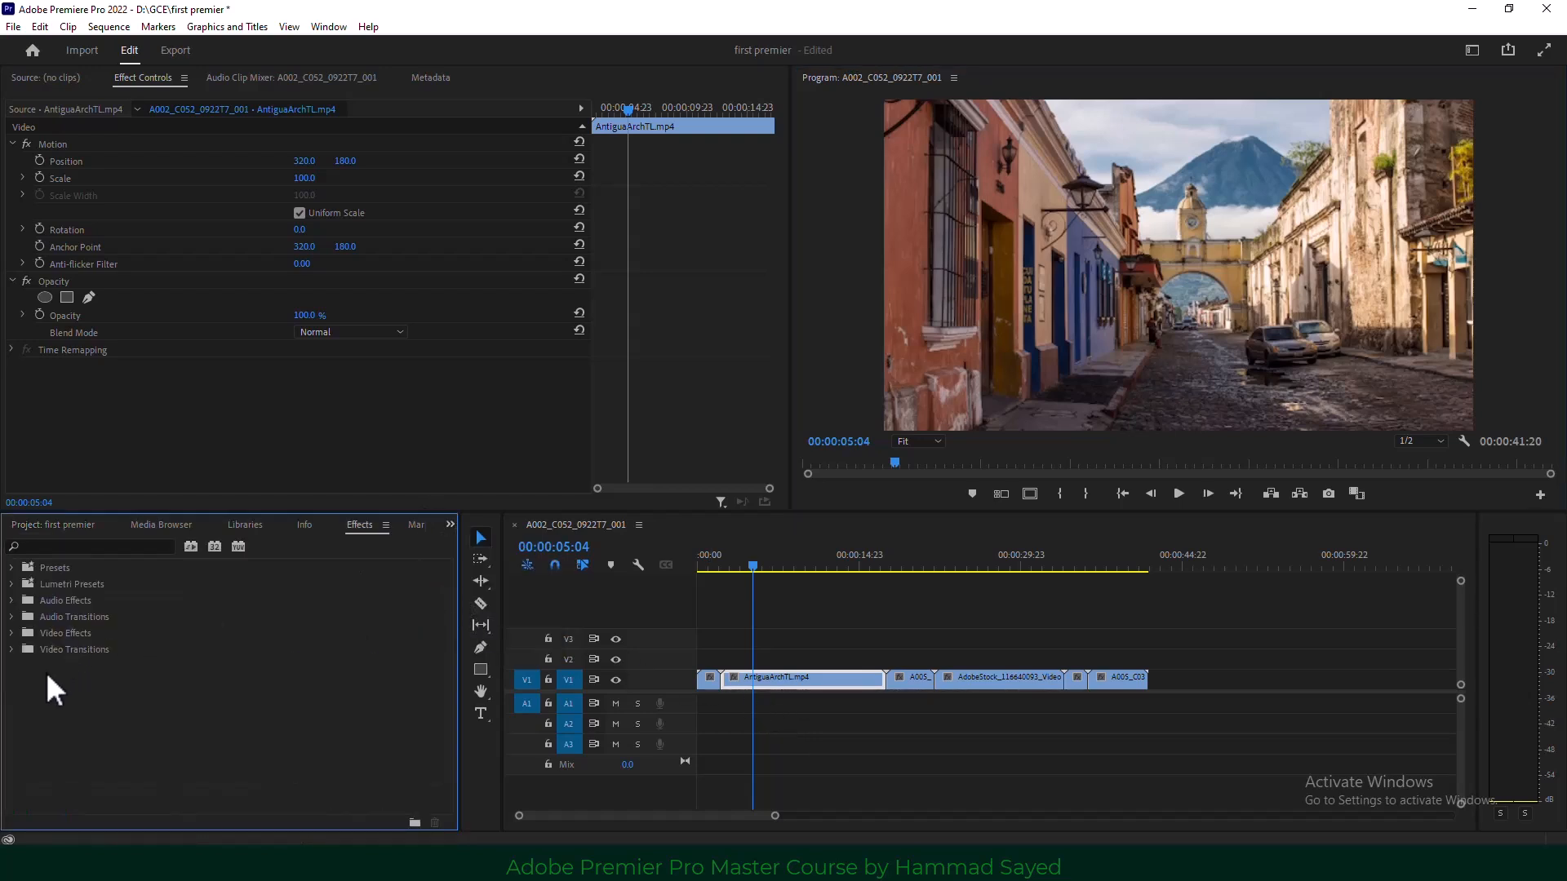
pyautogui.click(13, 648)
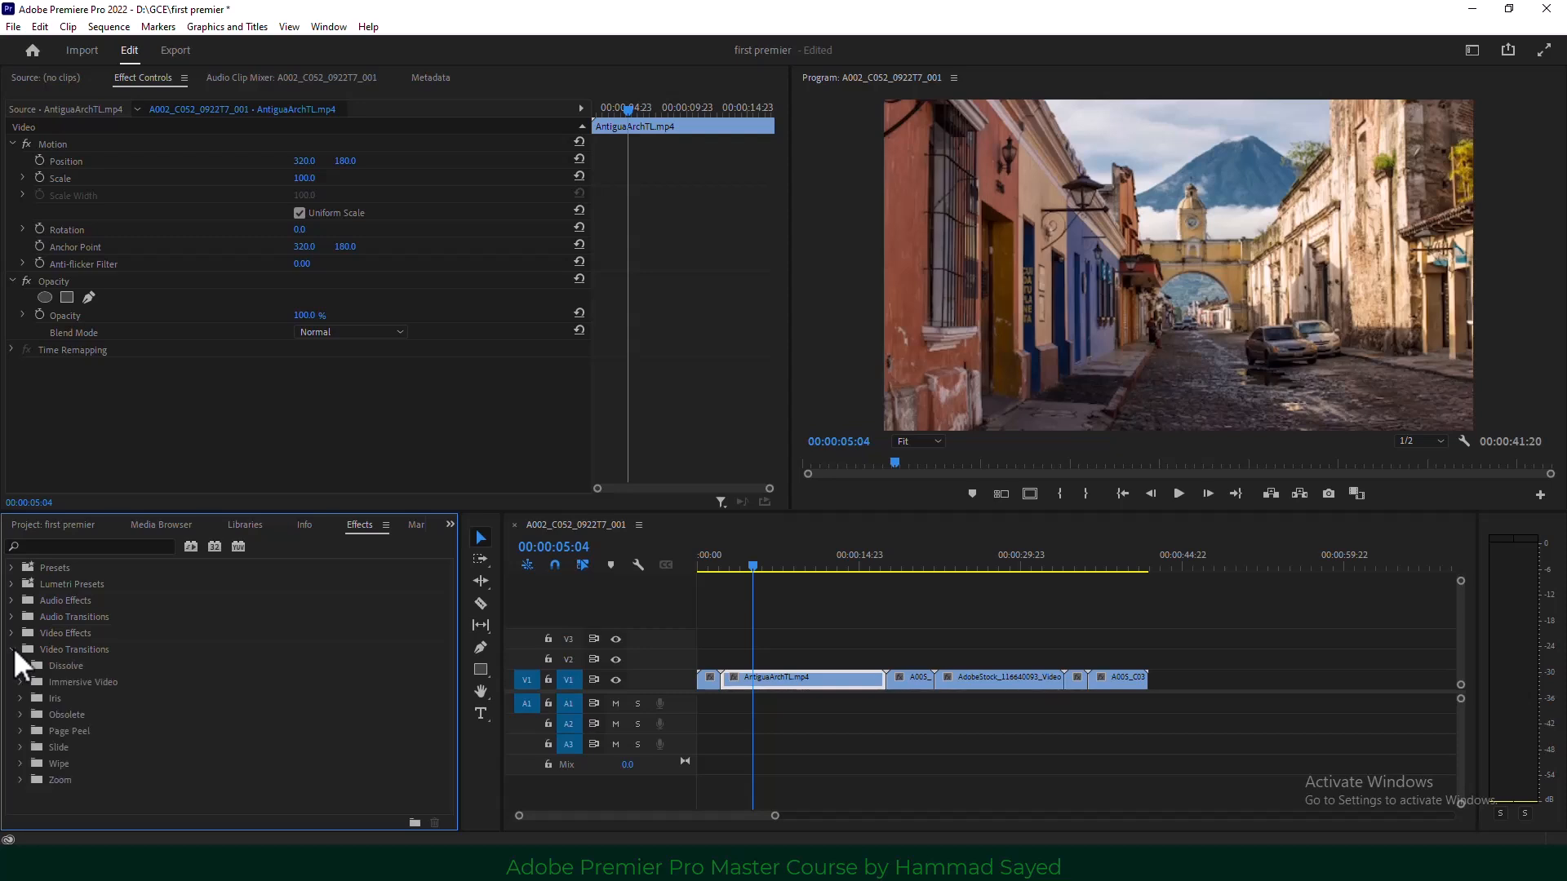
pyautogui.click(22, 698)
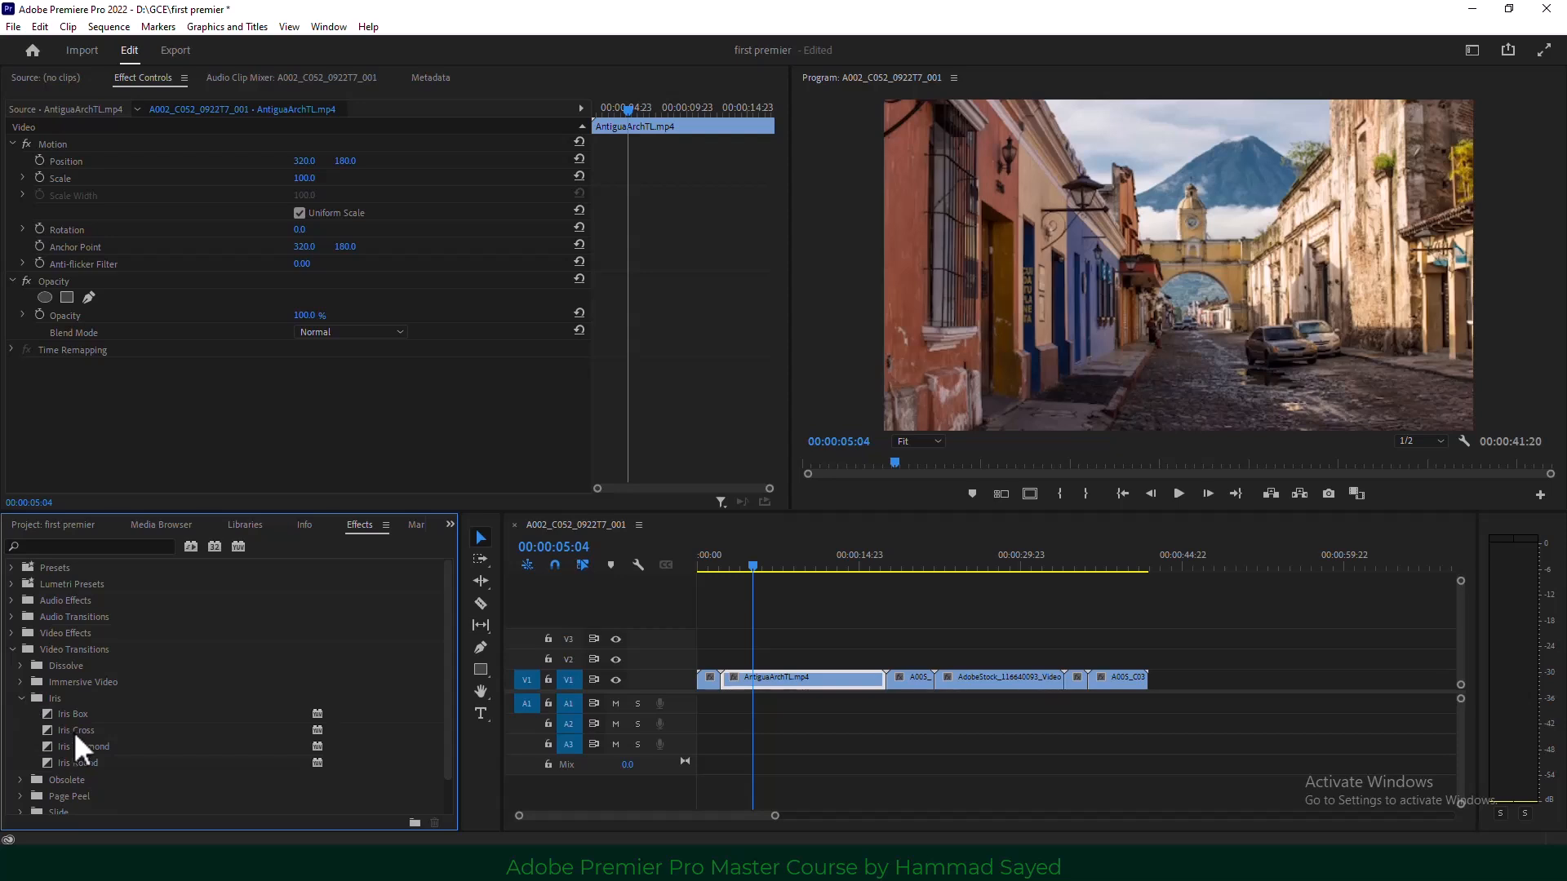
pyautogui.moveTo(75, 730); pyautogui.dragTo(886, 679)
pyautogui.click(898, 453)
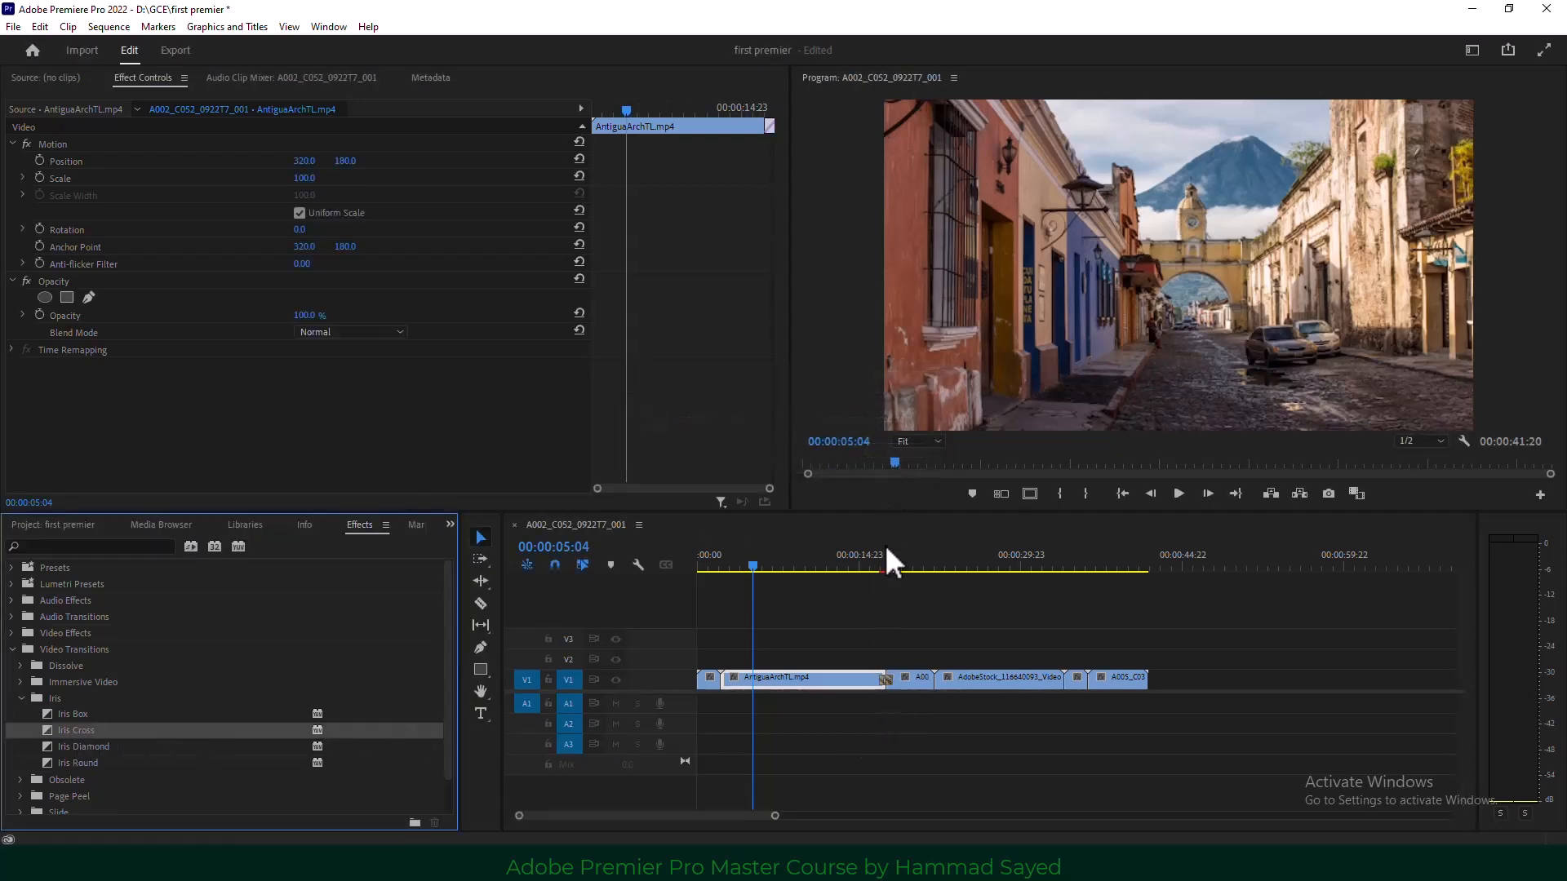
# Preview the Iris Cross transition from just before the cut.
pyautogui.click(887, 563)
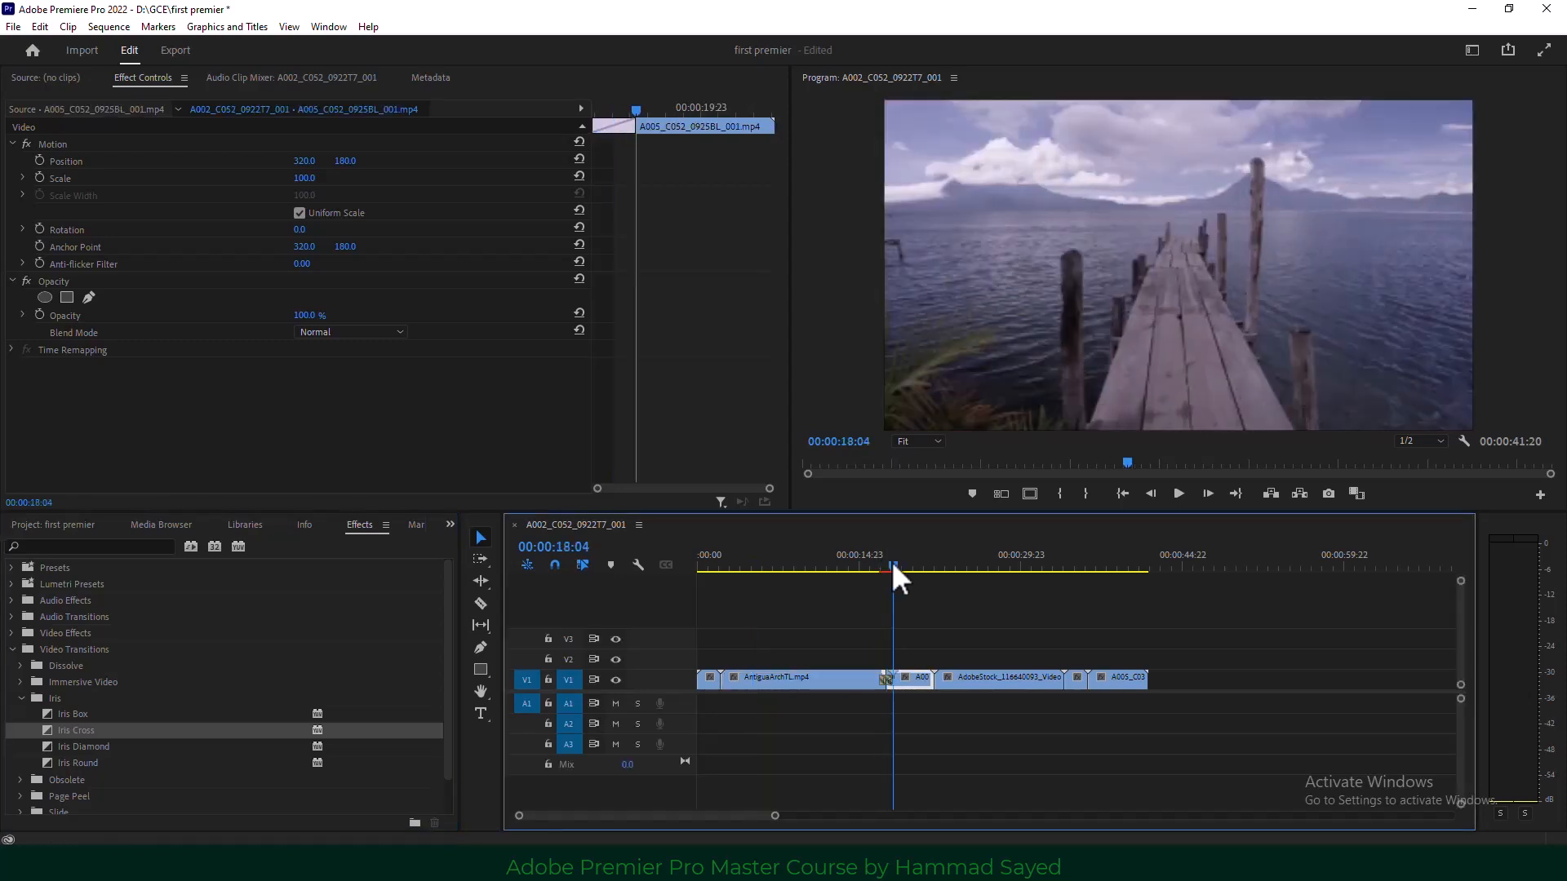
pyautogui.click(878, 563)
pyautogui.click(1178, 495)
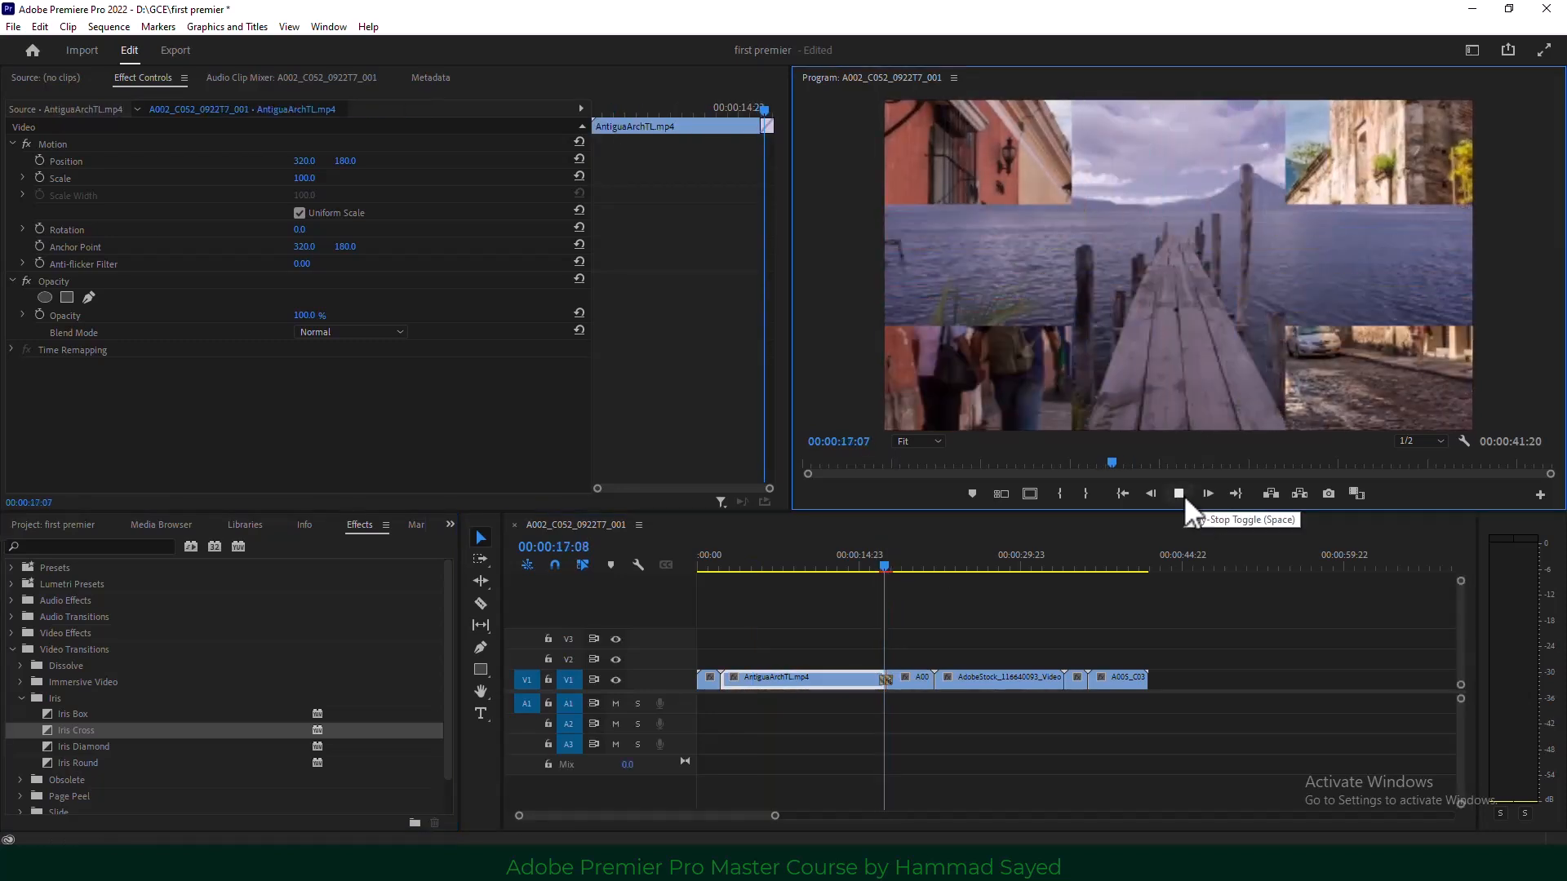
pyautogui.click(1179, 495)
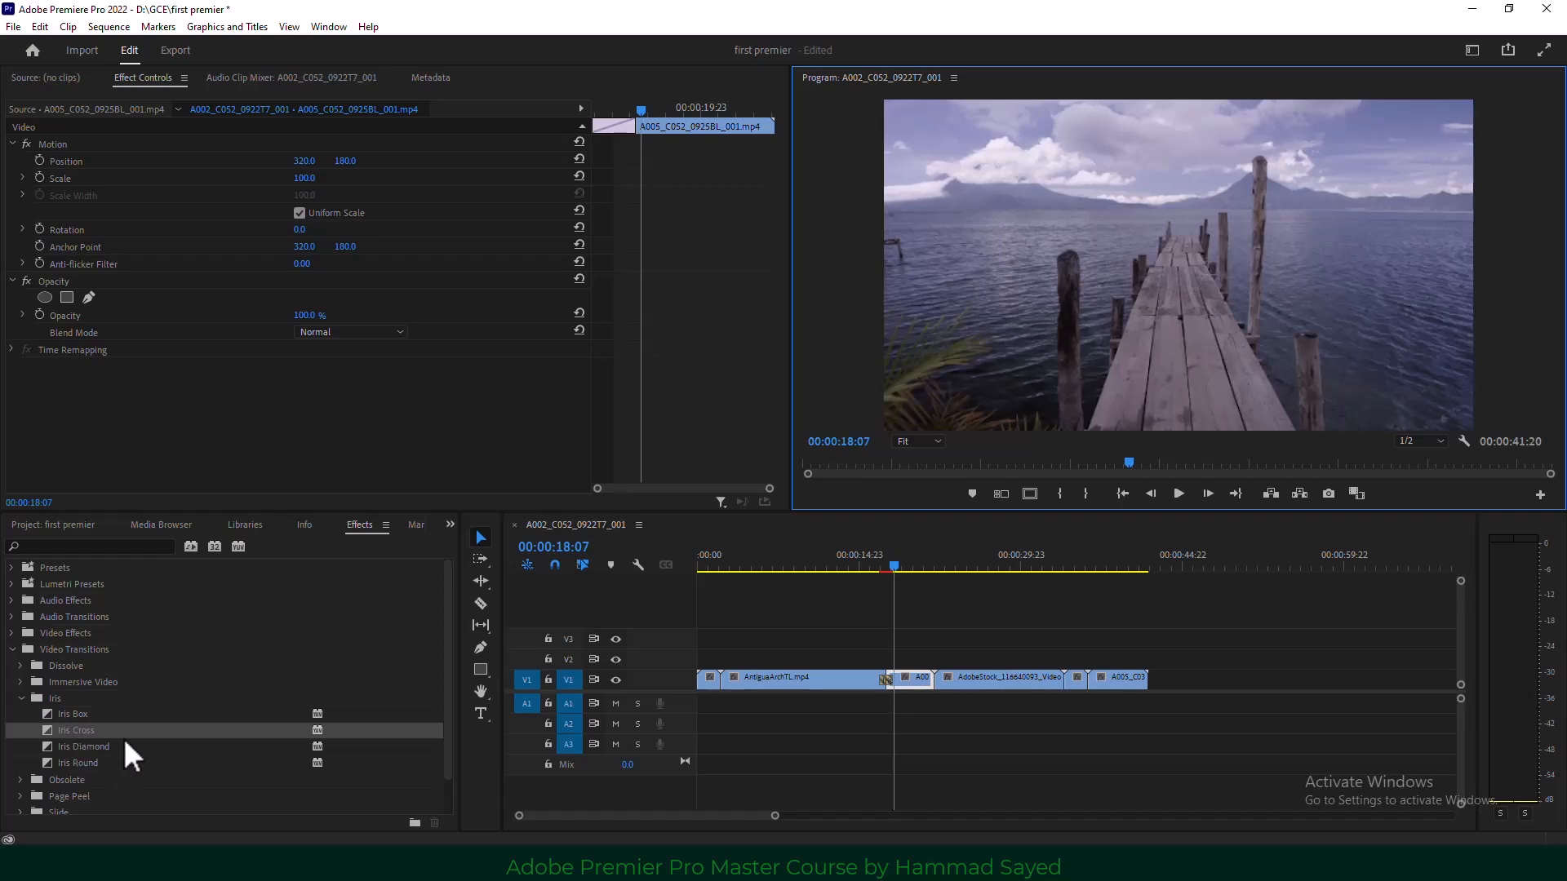
pyautogui.scroll(-1, 130, 727)
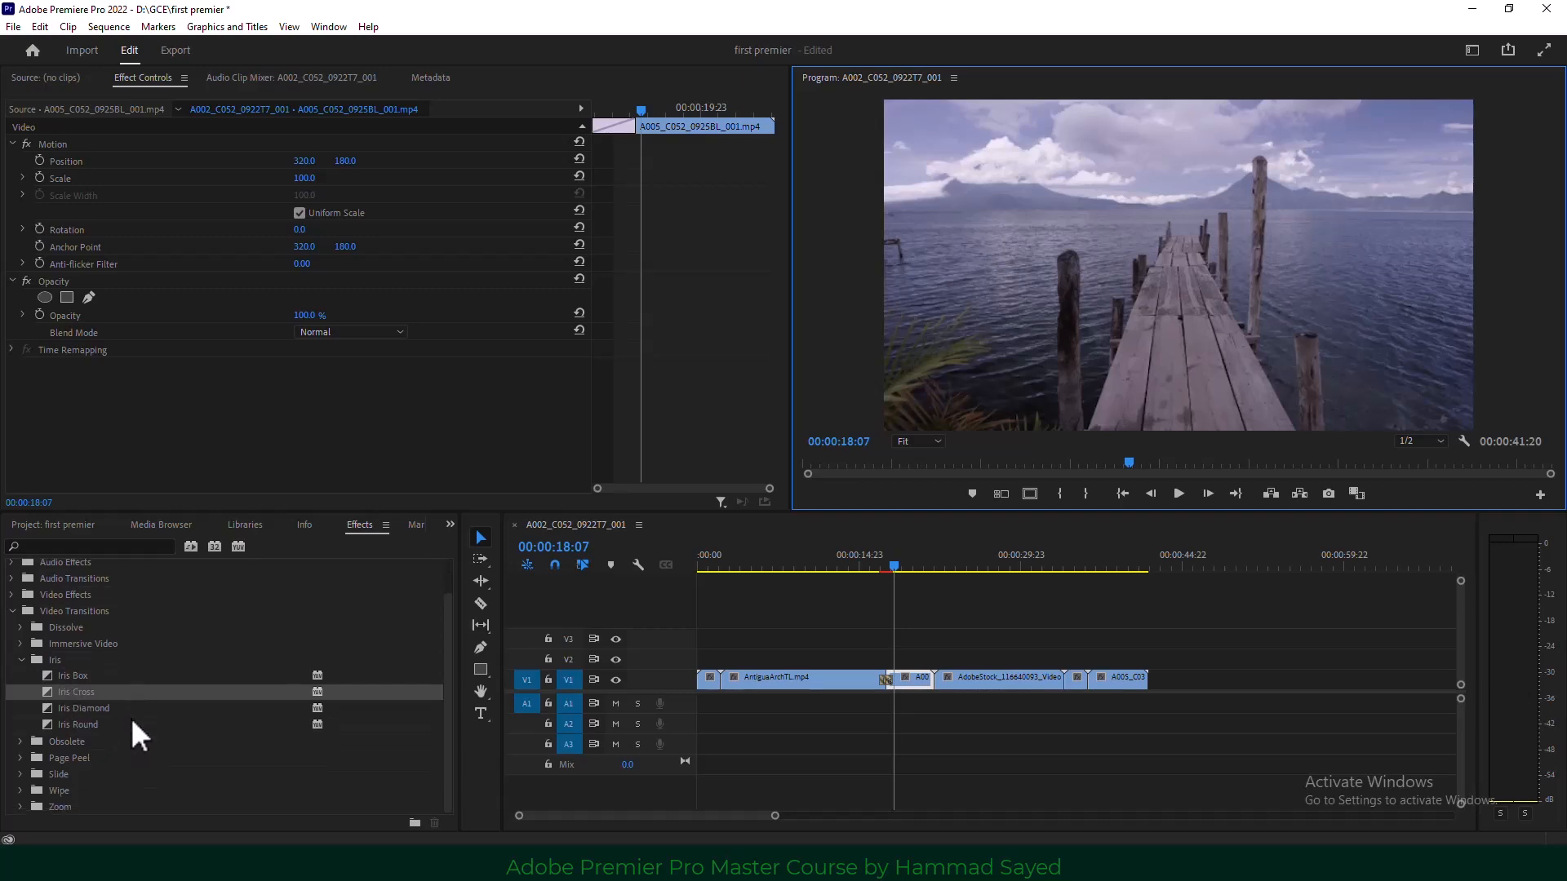
# Apply a Slide transition at the AntiguaArchTL–pier cut and preview it.
pyautogui.click(22, 773)
pyautogui.scroll(-2, 81, 767)
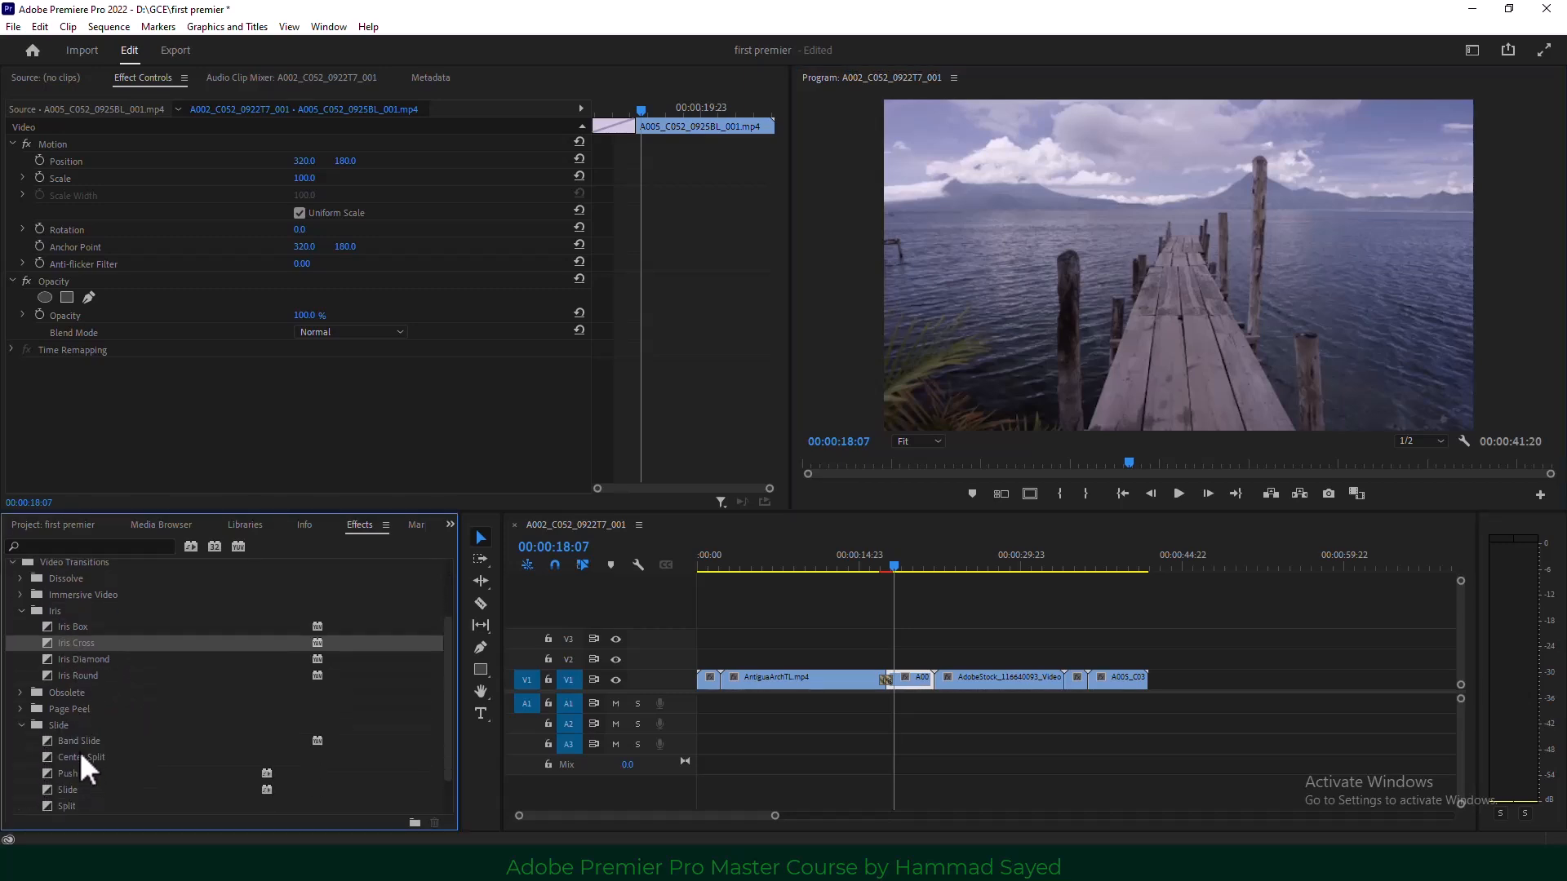
pyautogui.moveTo(67, 790); pyautogui.dragTo(885, 682)
pyautogui.click(878, 566)
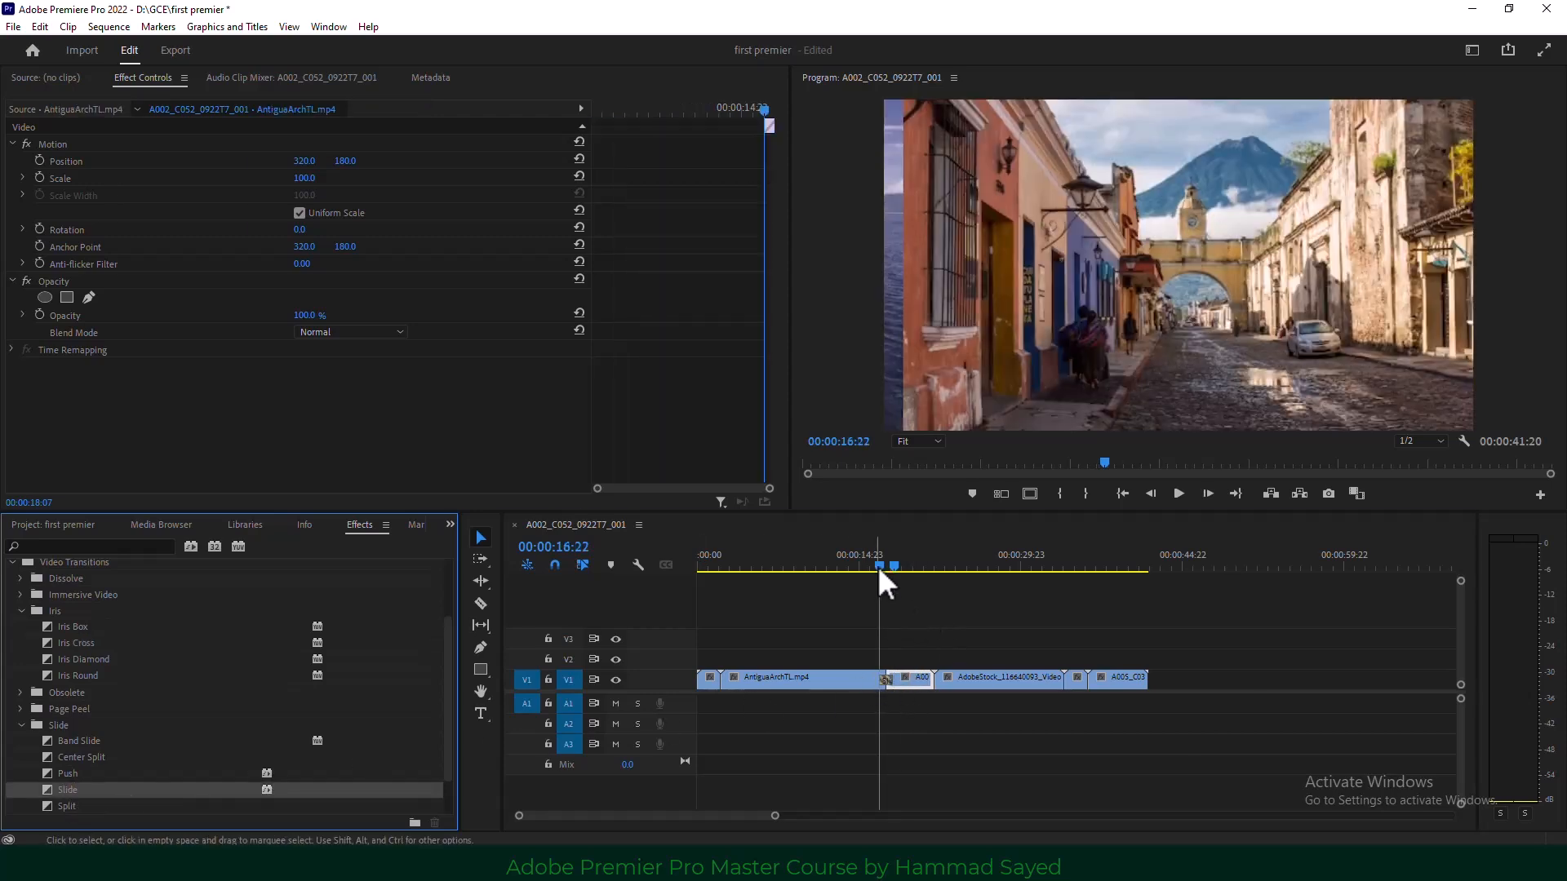
pyautogui.click(1178, 493)
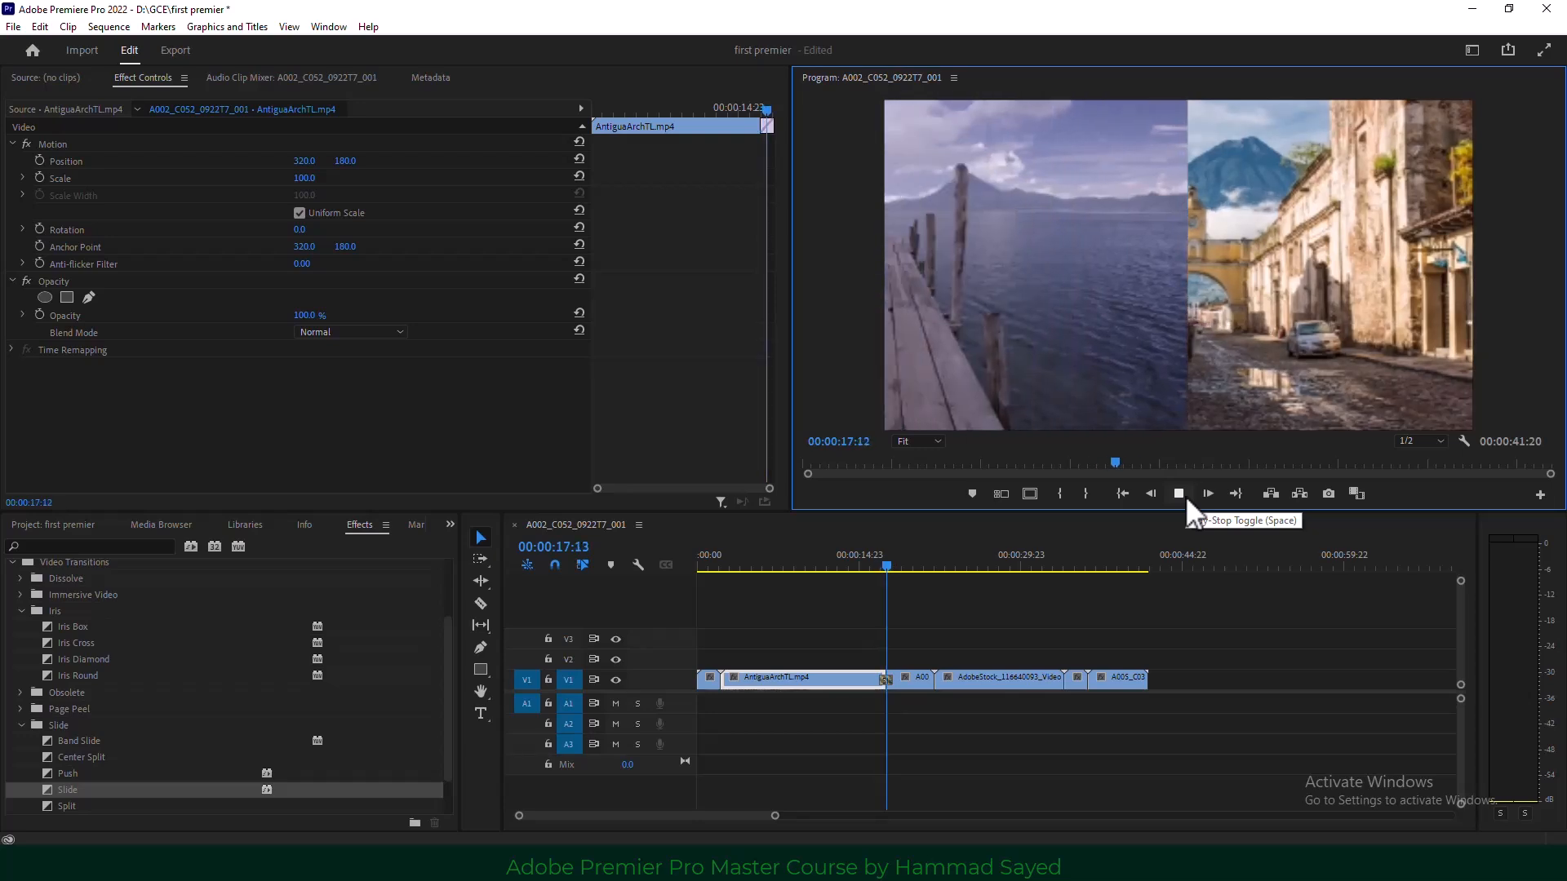
pyautogui.press('space')
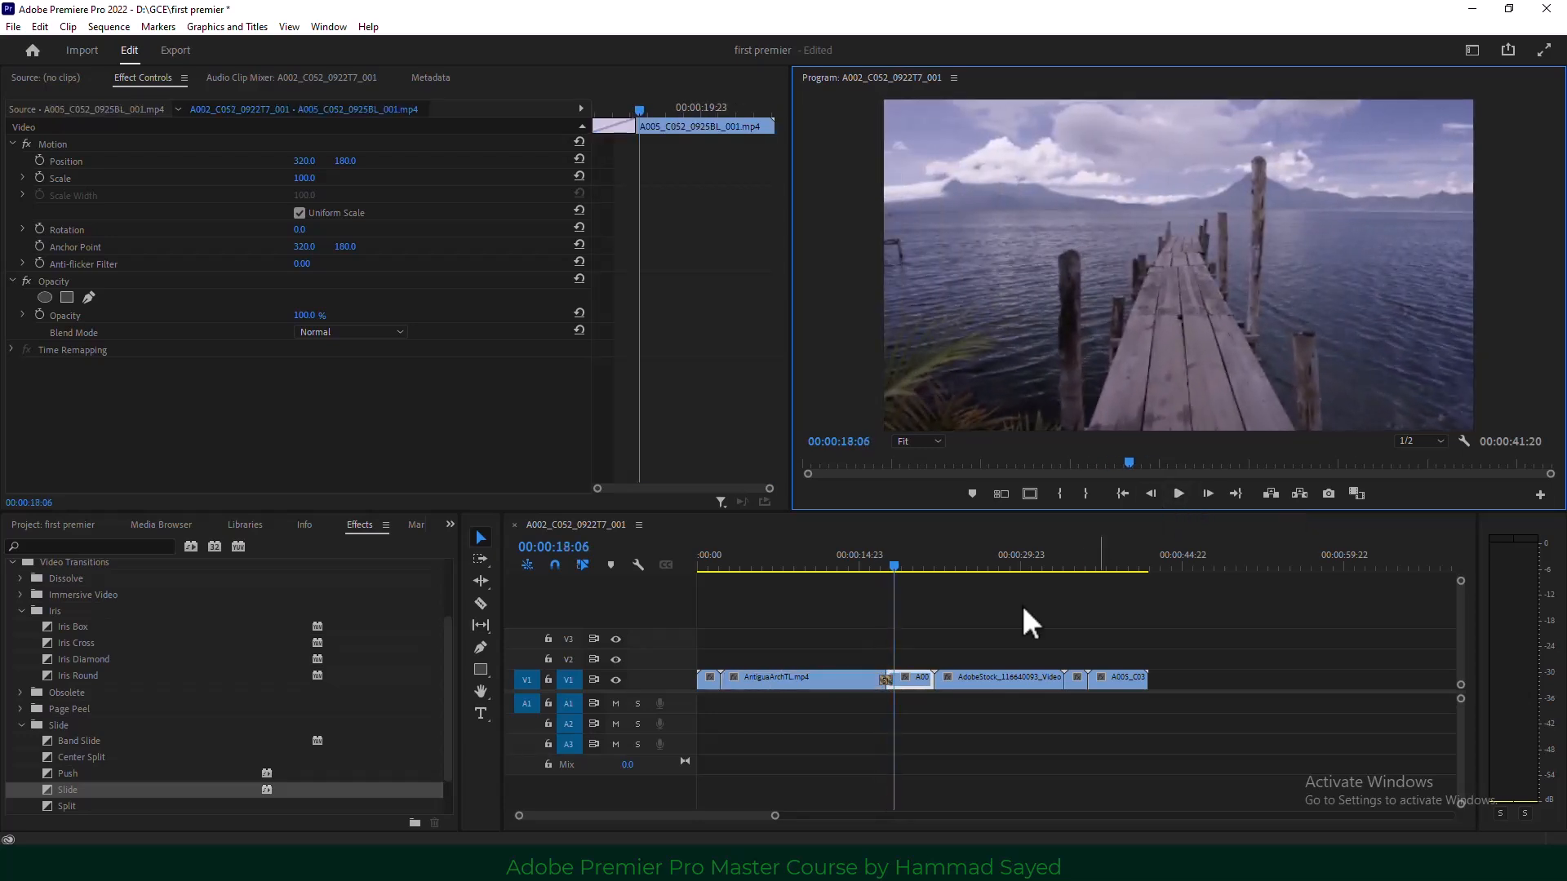
# Align the Slide transition to start at the cut and return the playhead to 00:00:17:13.
pyautogui.click(886, 681)
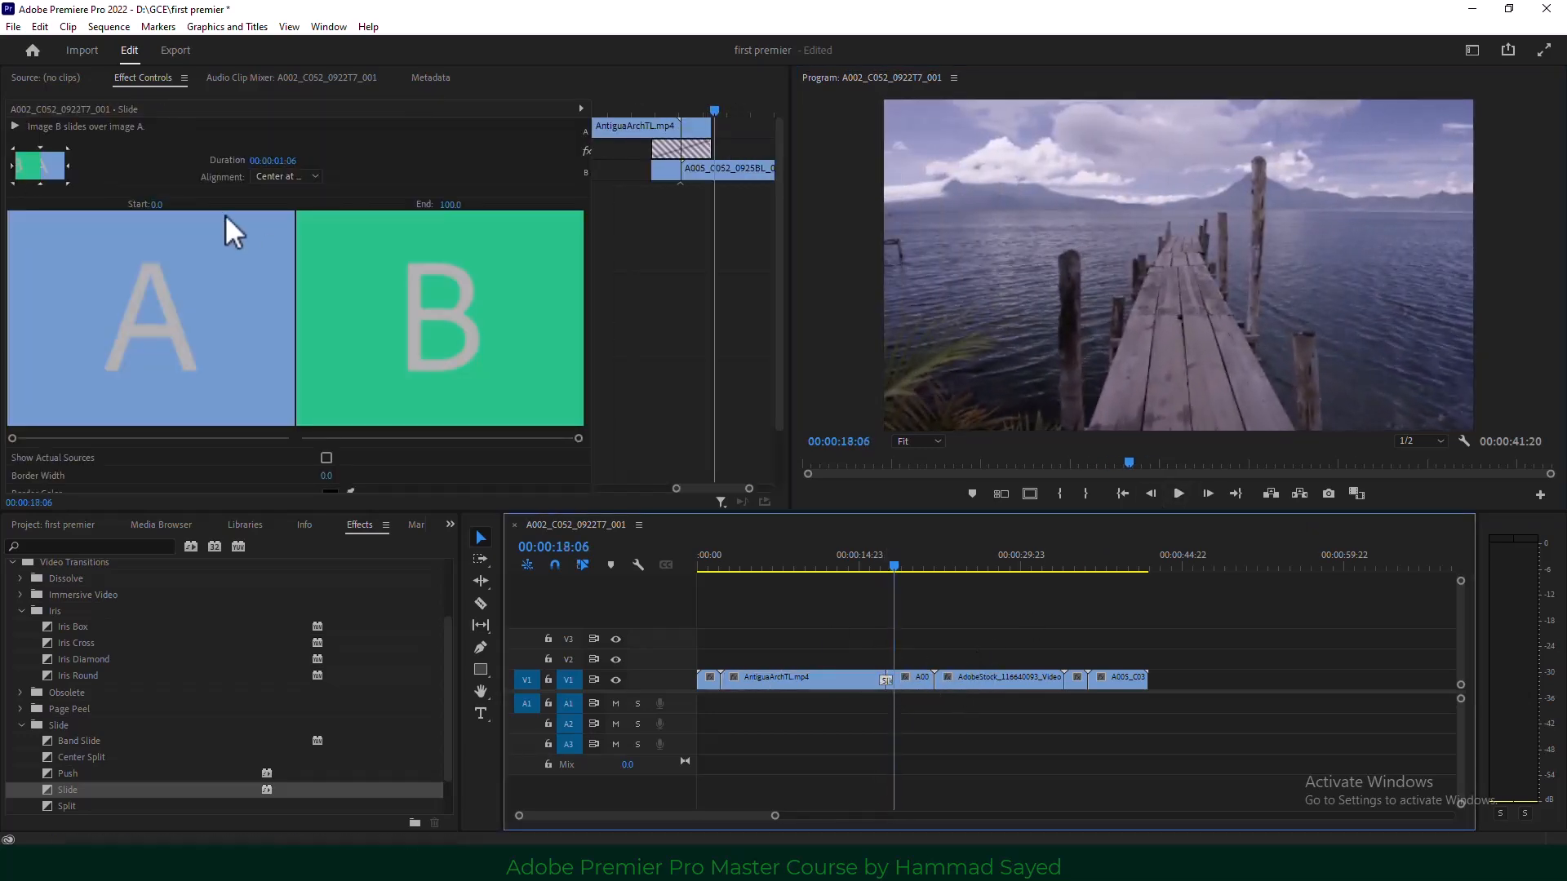
pyautogui.click(276, 176)
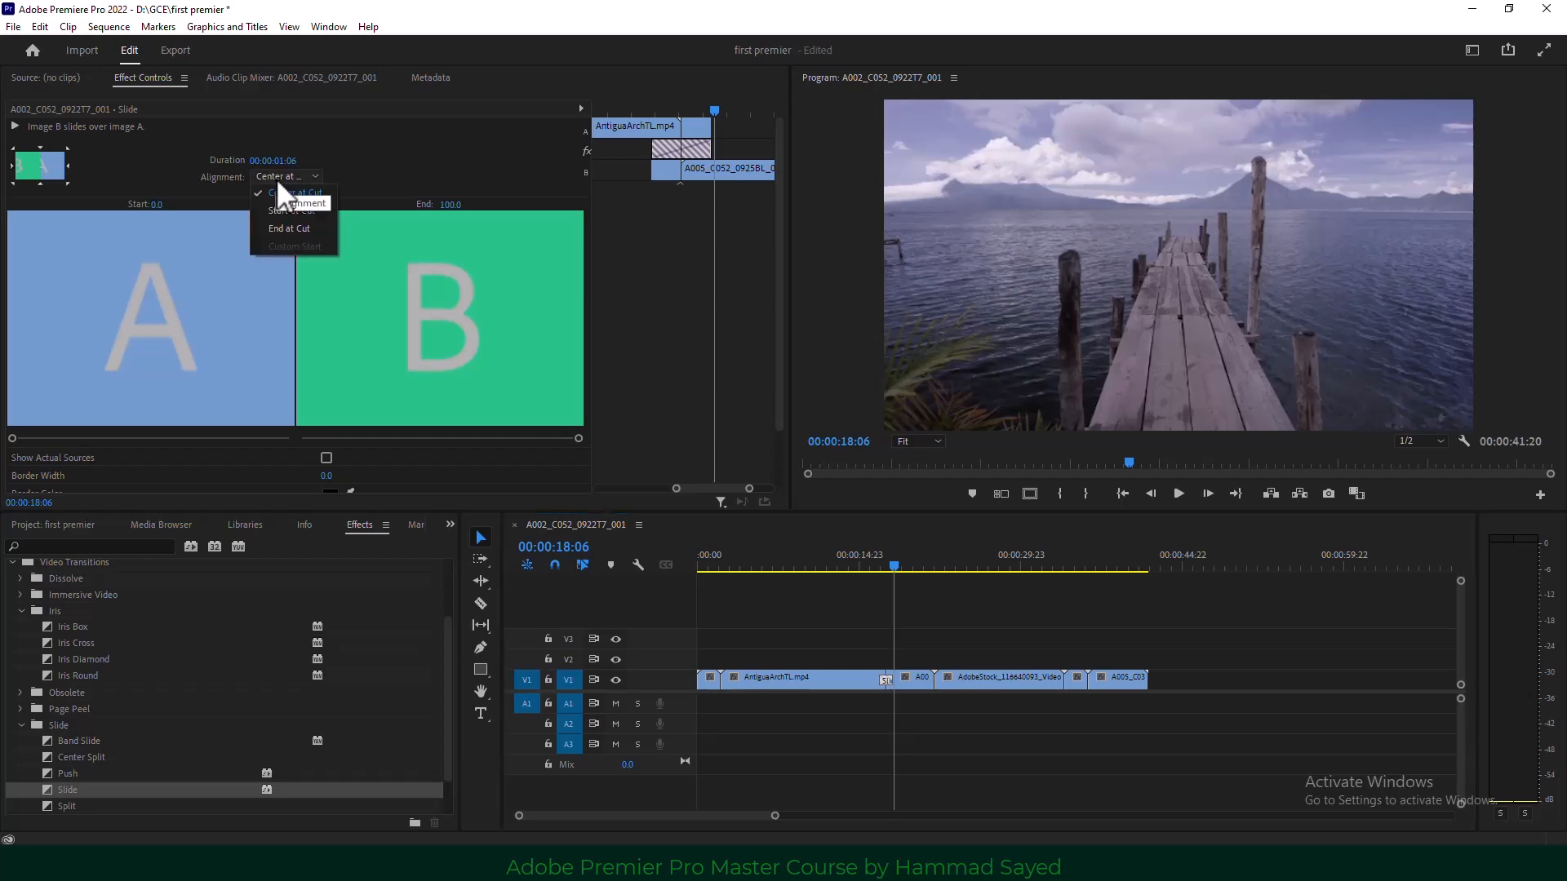
pyautogui.click(287, 210)
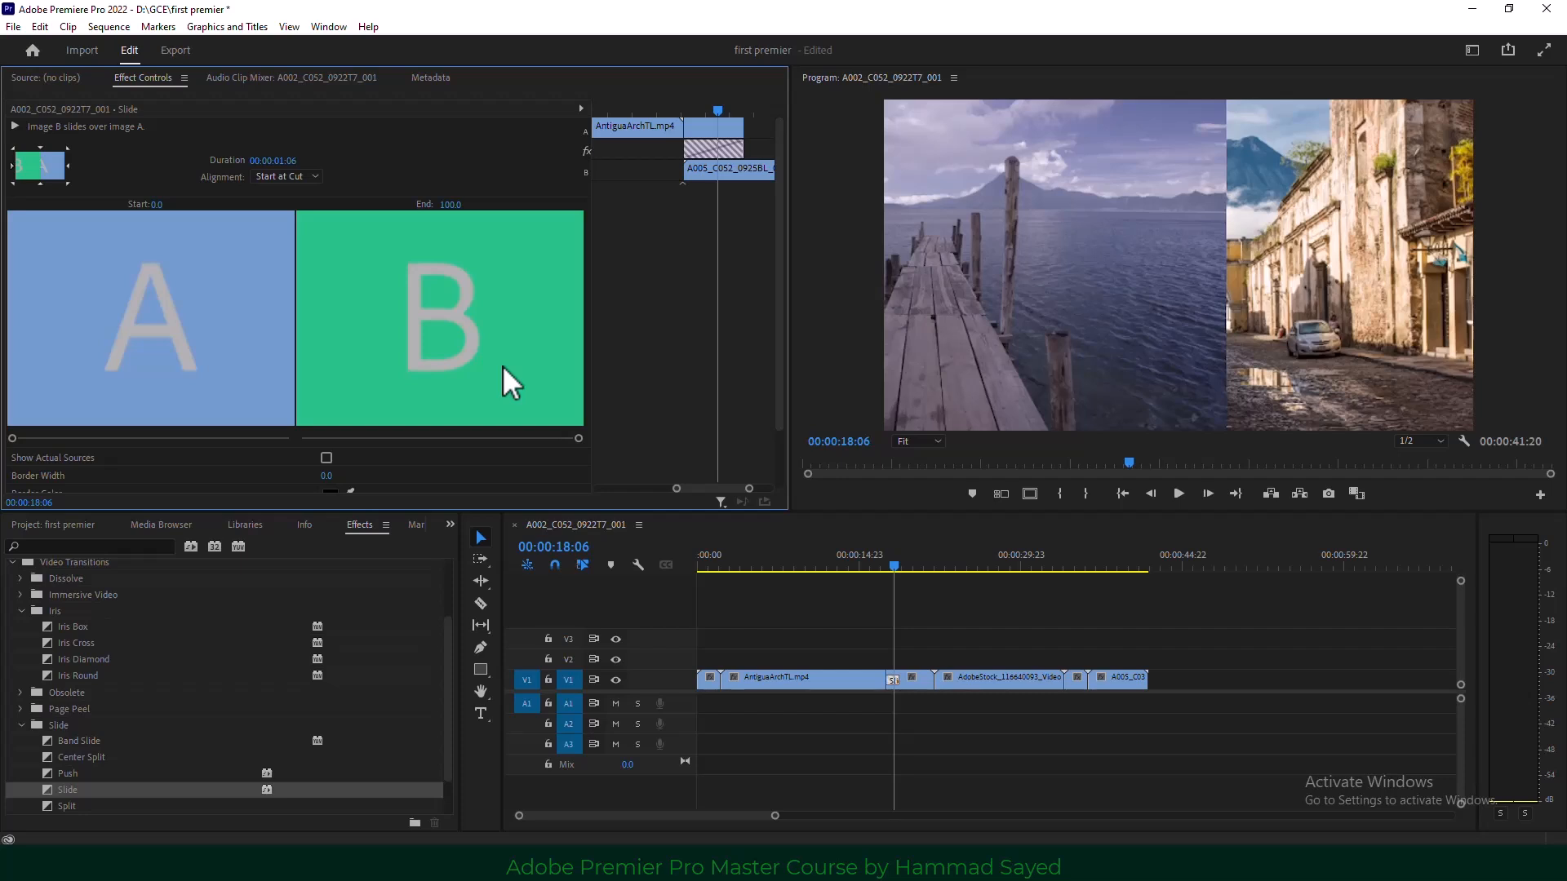
pyautogui.click(886, 564)
# Select Cross Zoom in the Zoom transitions group and bring up its context menu.
pyautogui.scroll(-2, 76, 718)
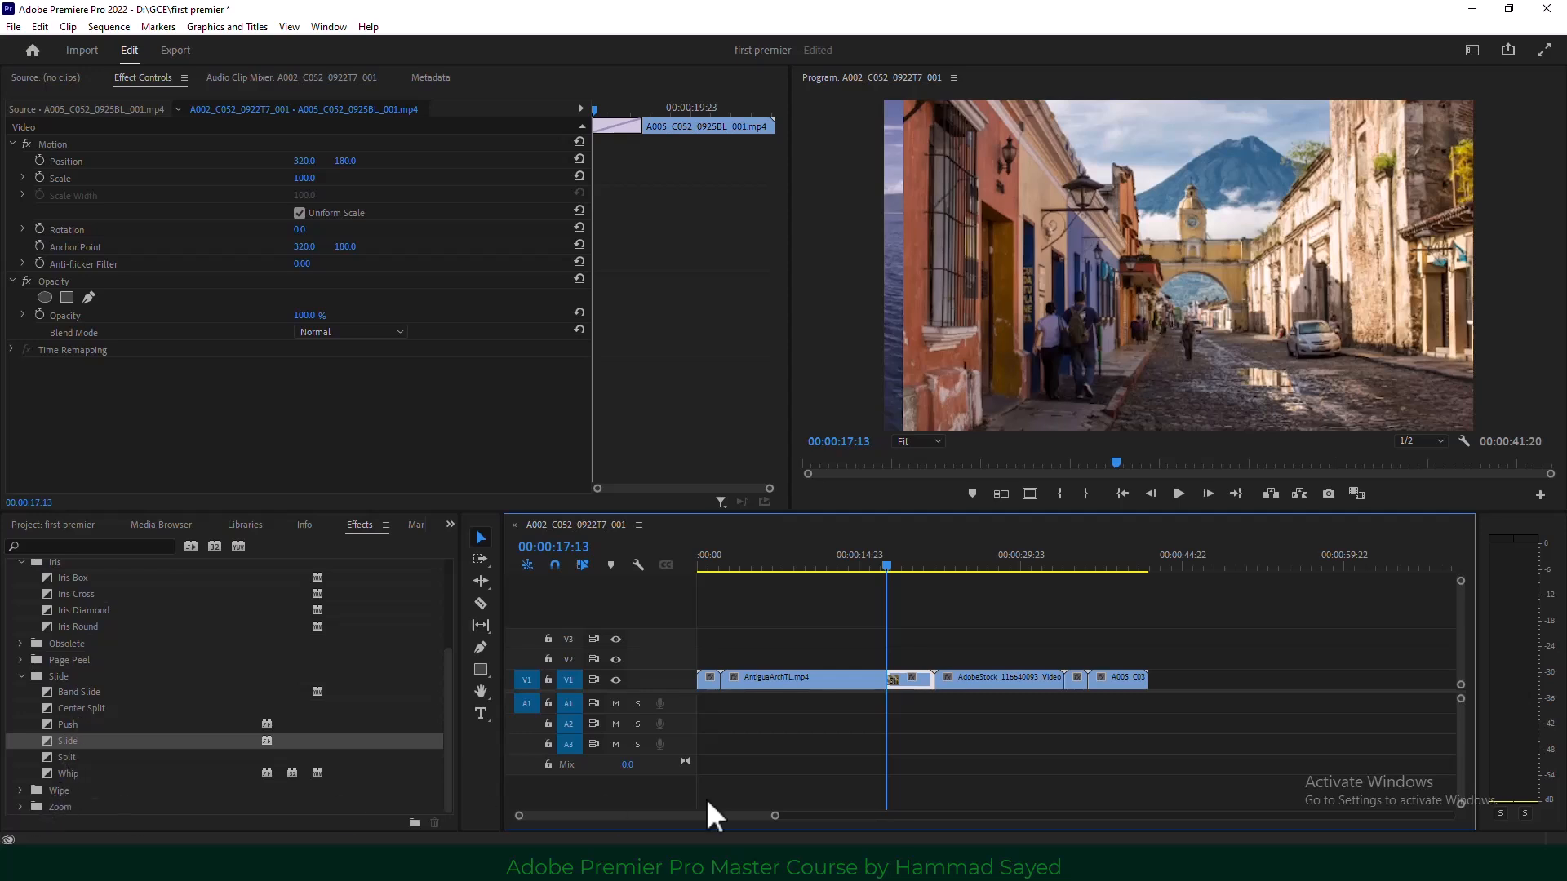
pyautogui.click(21, 806)
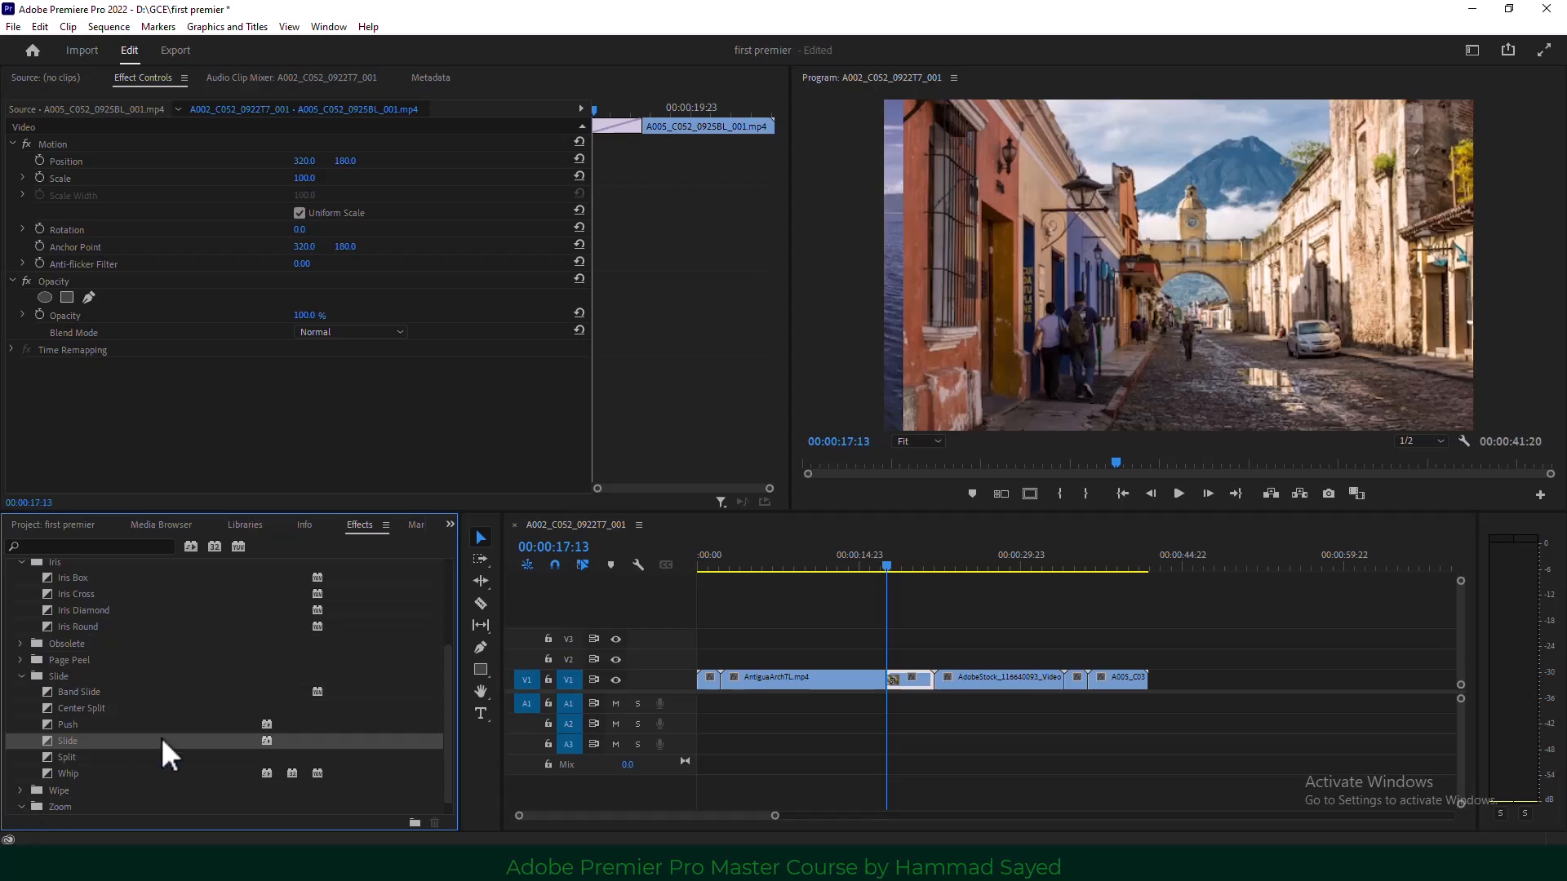
pyautogui.click(93, 806)
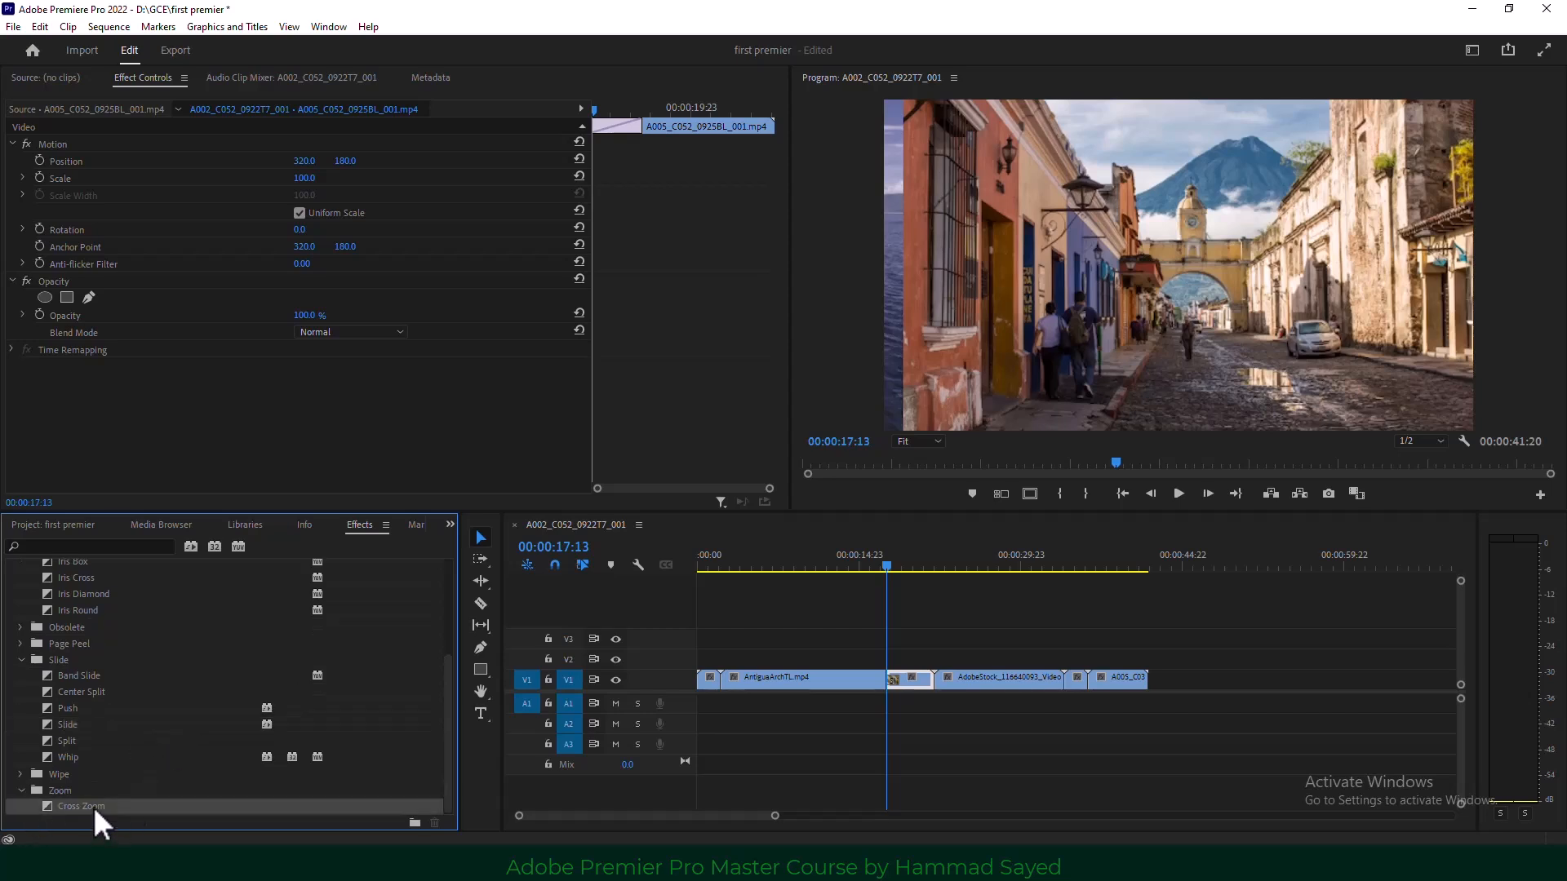
pyautogui.rightClick(93, 806)
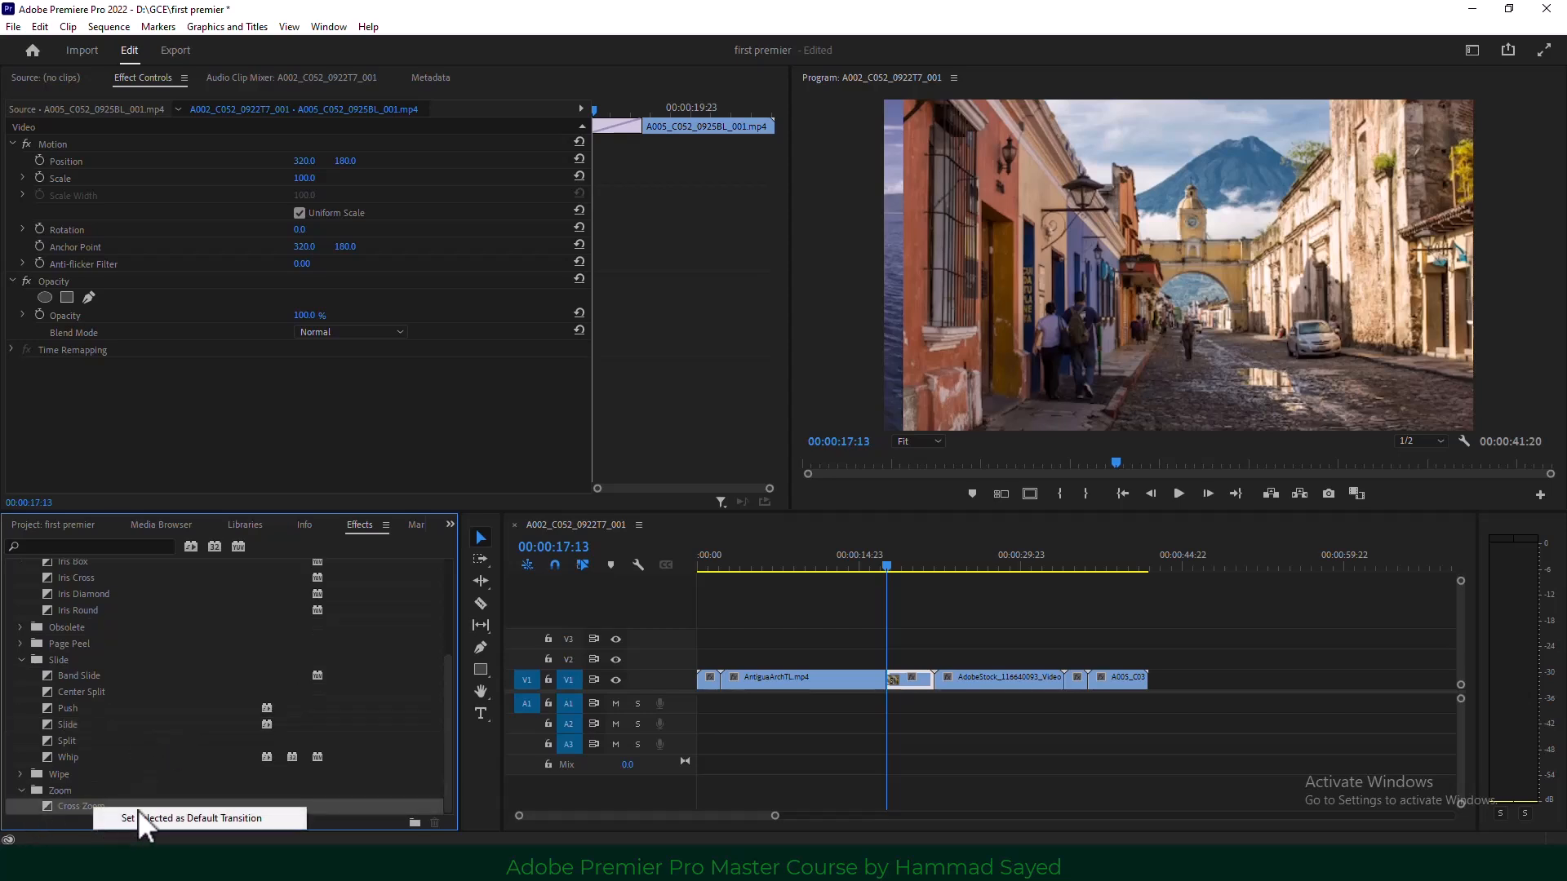
# Make Cross Zoom the default transition and apply it at the cut before the last V1 clip.
pyautogui.click(263, 817)
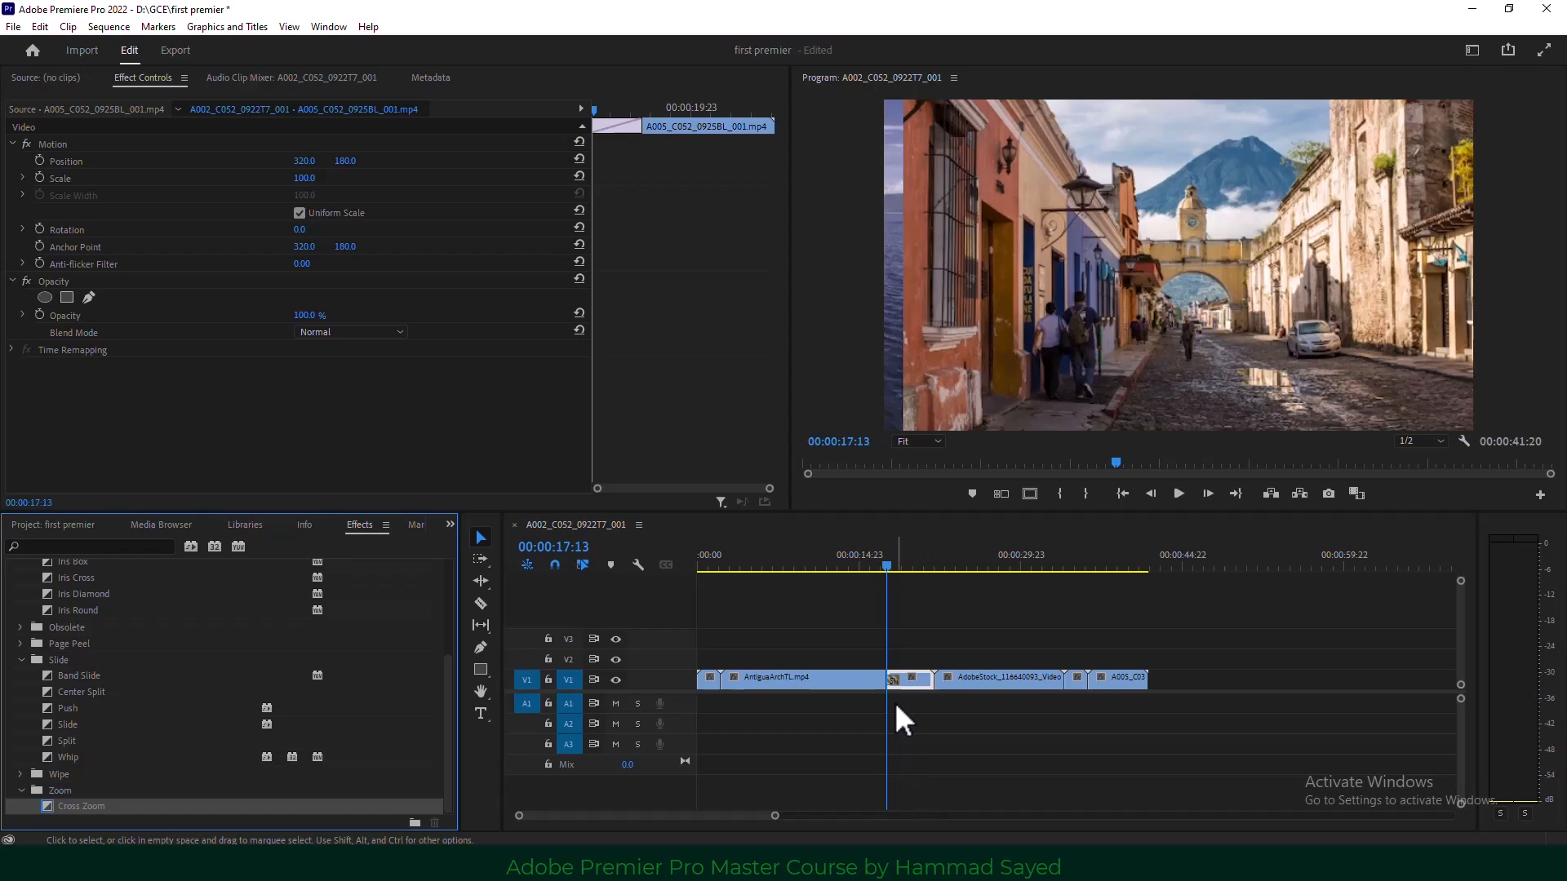
pyautogui.click(1082, 677)
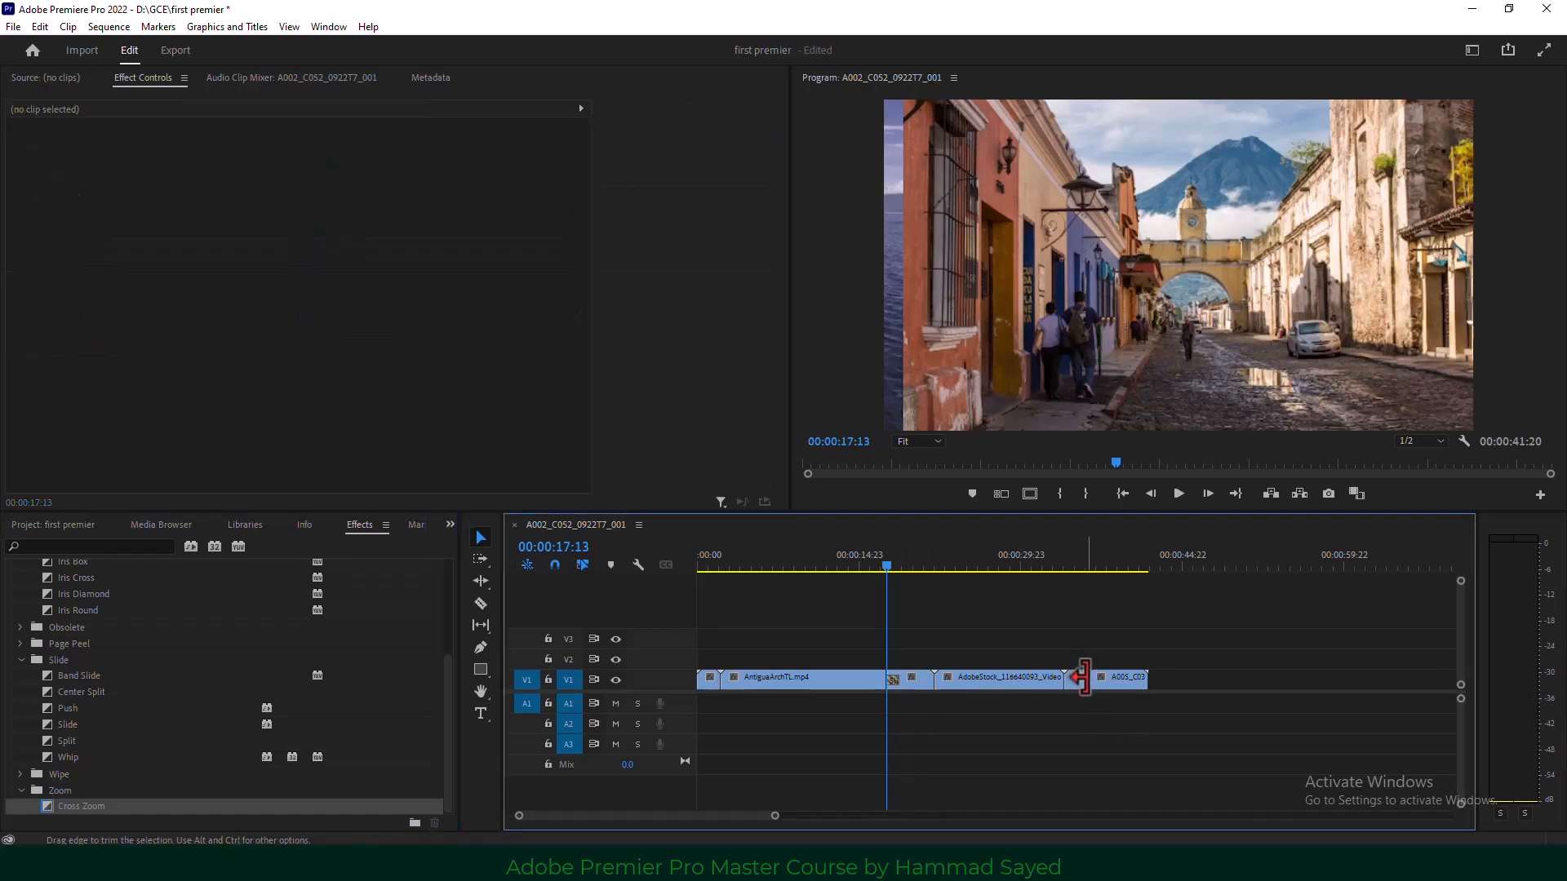
pyautogui.rightClick(1082, 677)
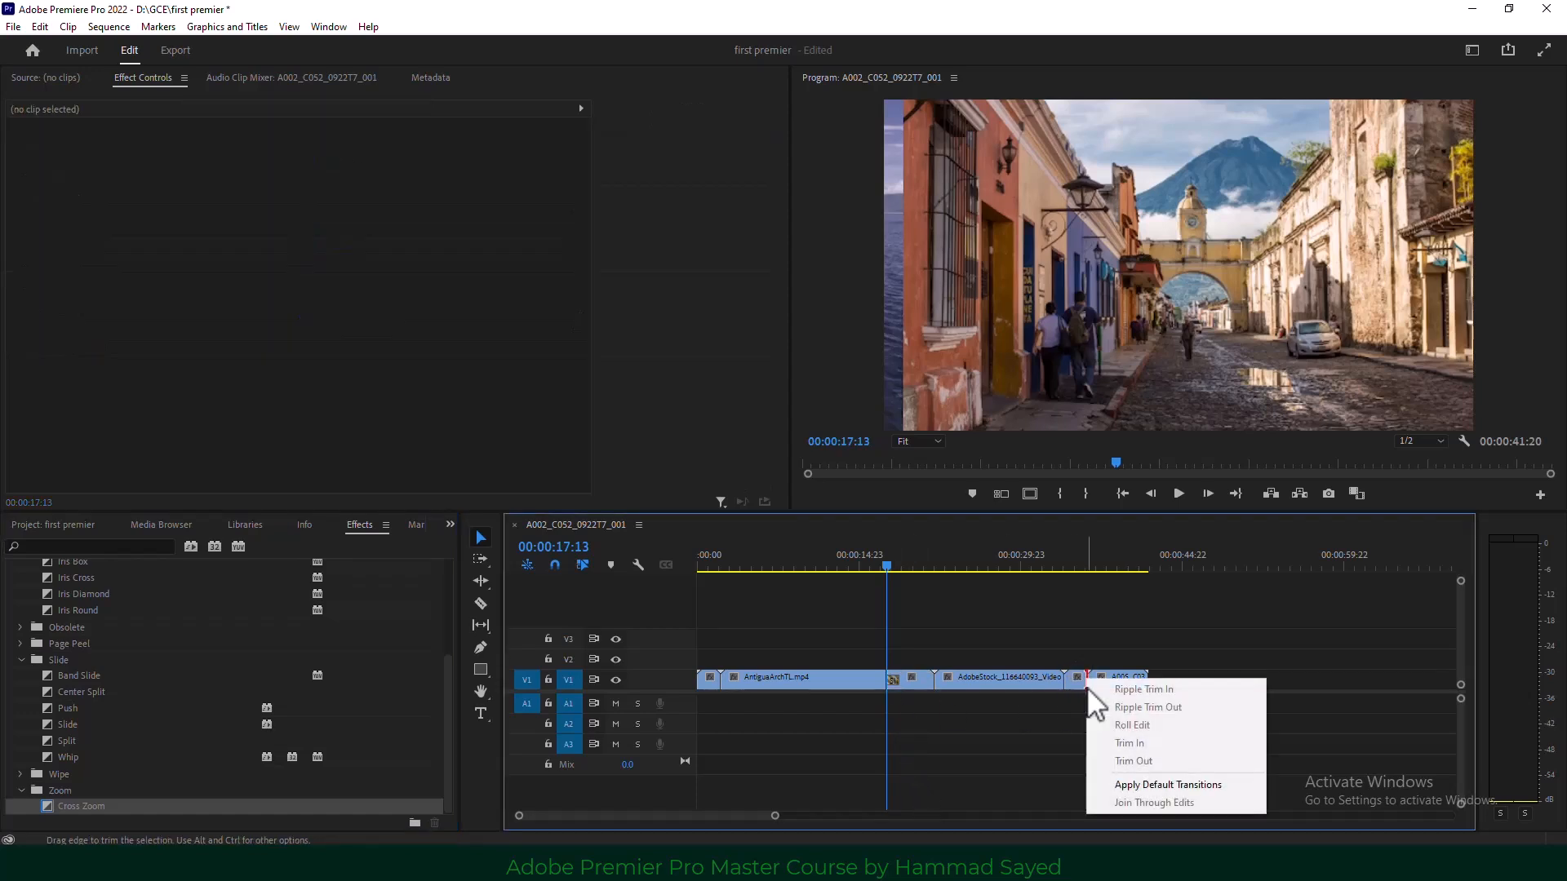
pyautogui.click(1206, 785)
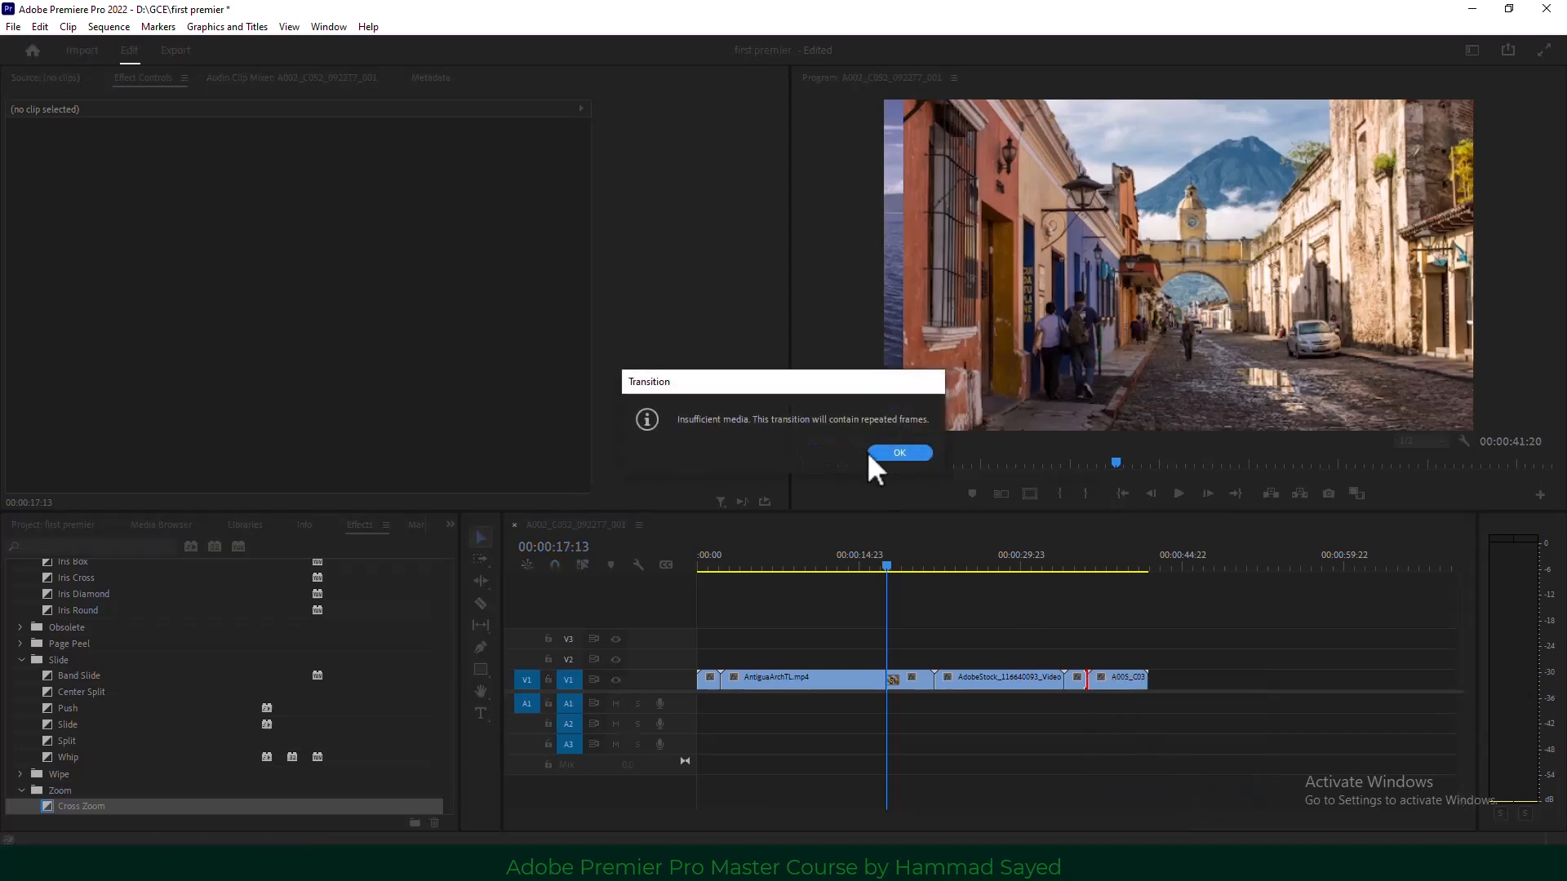
pyautogui.click(889, 454)
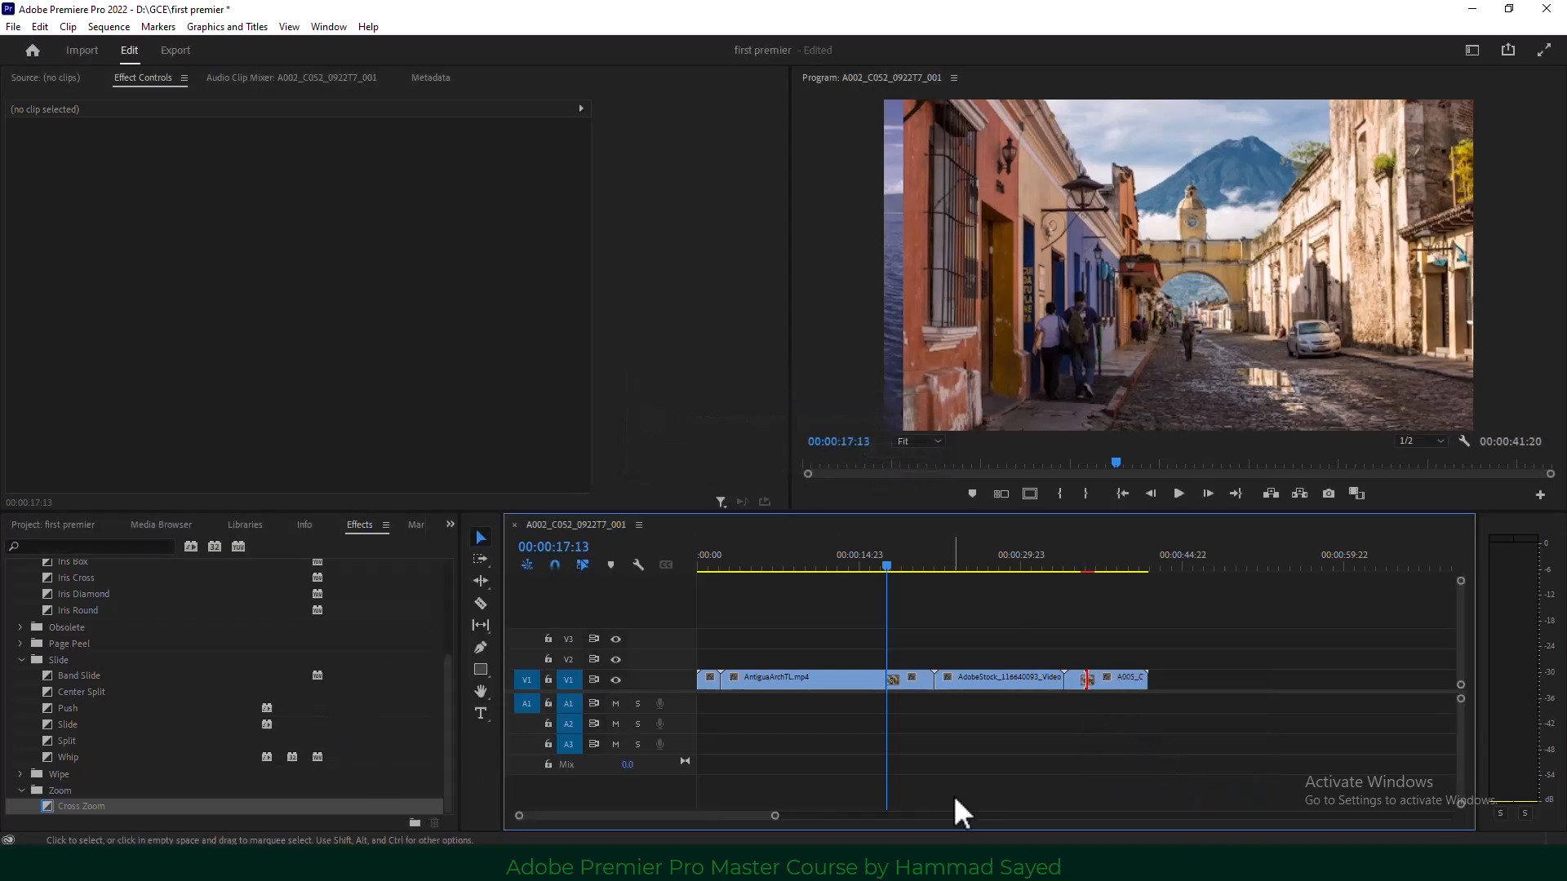
# Preview the new Cross Zoom transition from just before the cut.
pyautogui.click(1077, 555)
pyautogui.click(1178, 493)
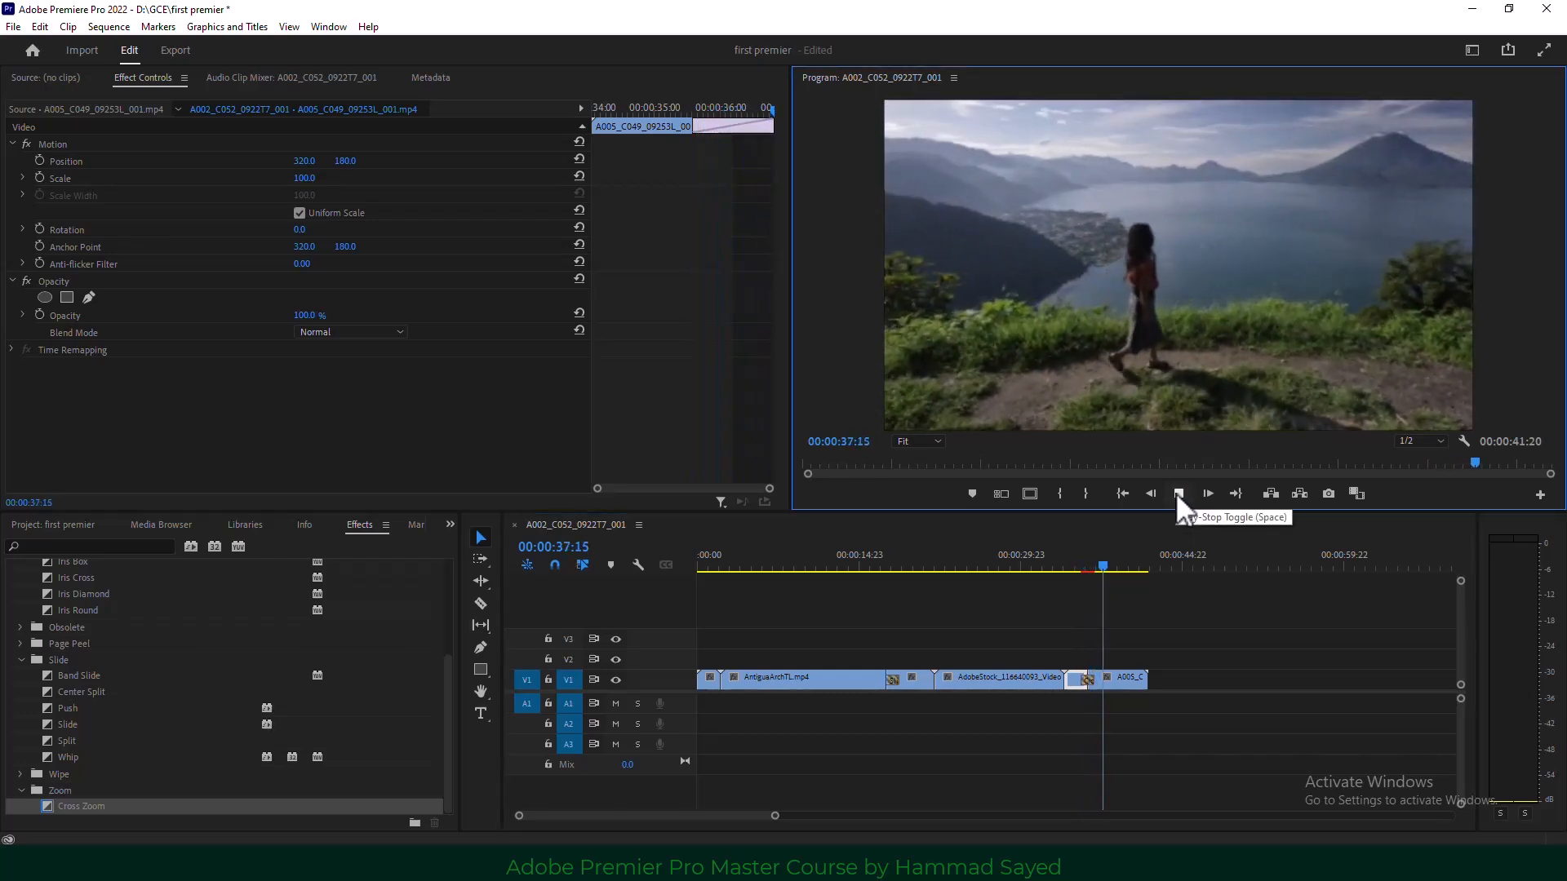
pyautogui.click(1178, 493)
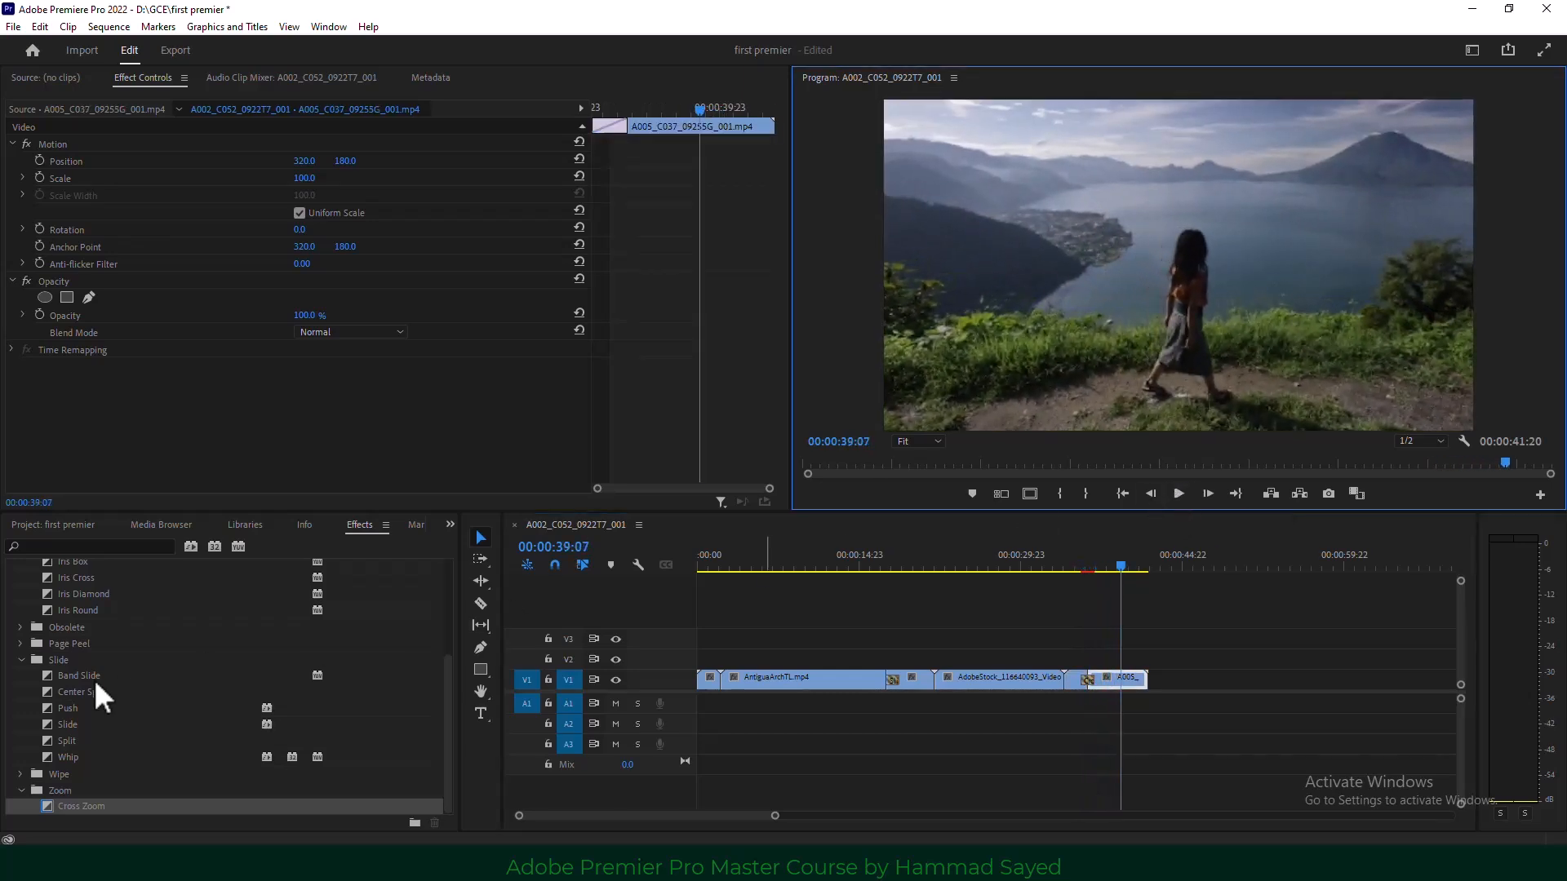
# Expand the Page Peel transitions group and deselect the clip on V1.
pyautogui.scroll(2, 67, 717)
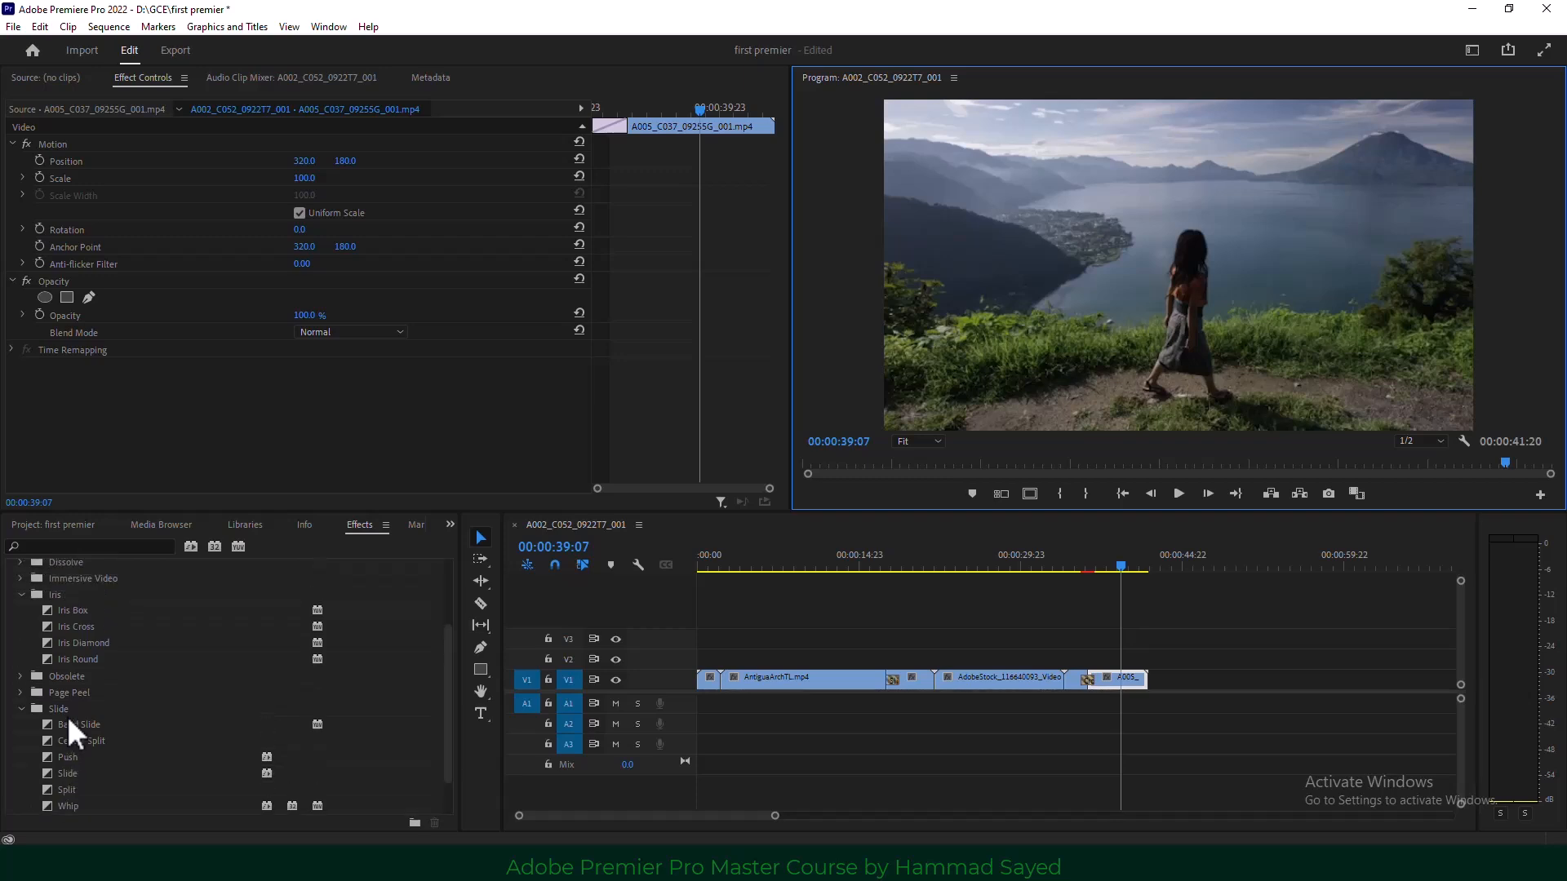
pyautogui.click(20, 693)
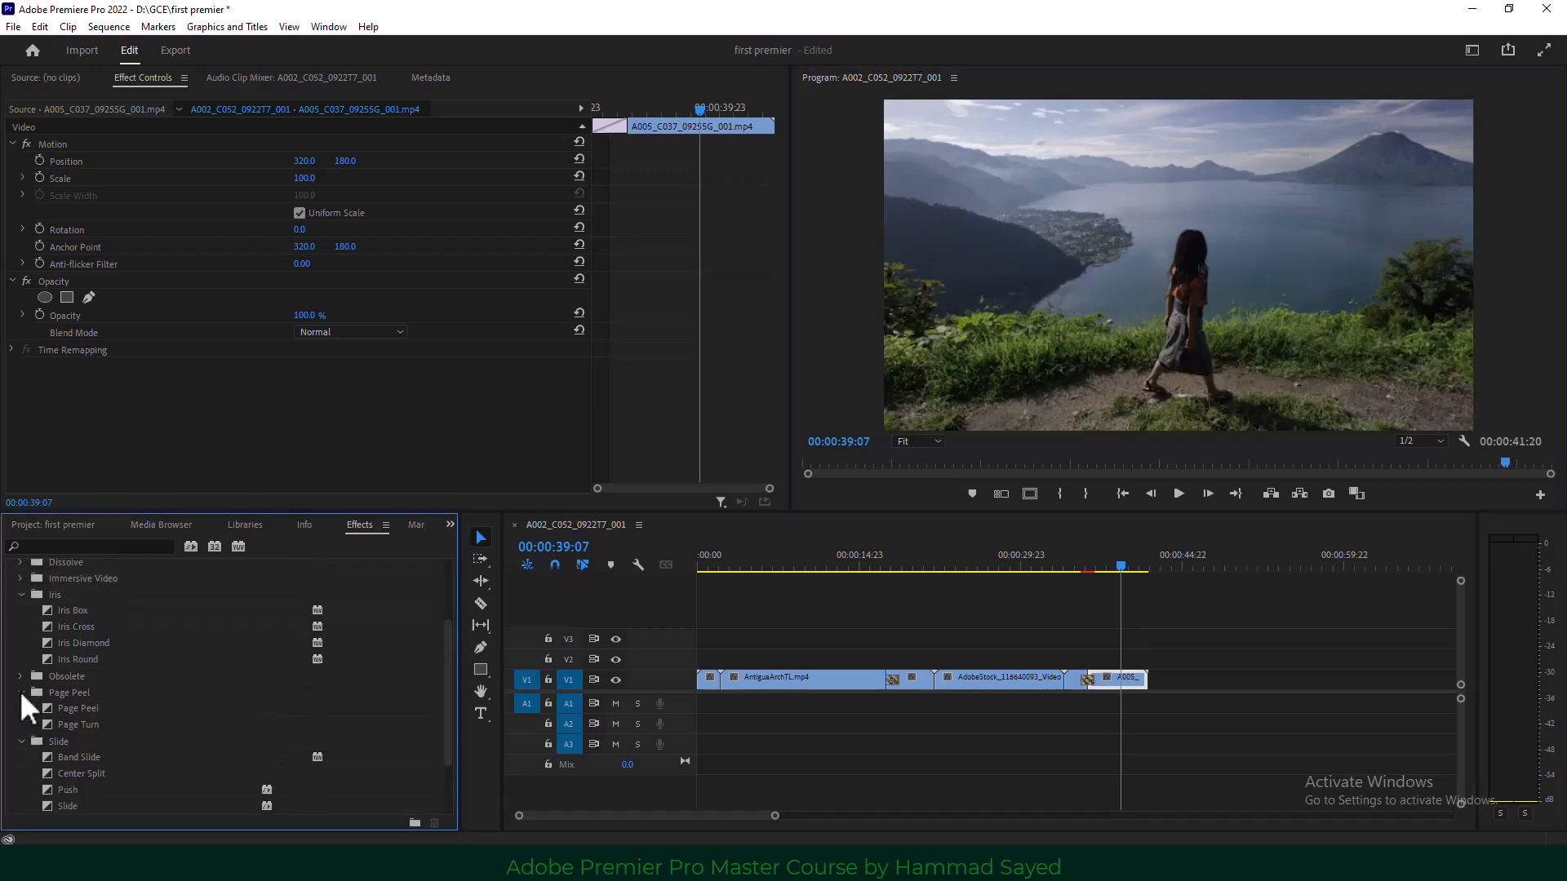
pyautogui.click(893, 741)
pyautogui.click(893, 741)
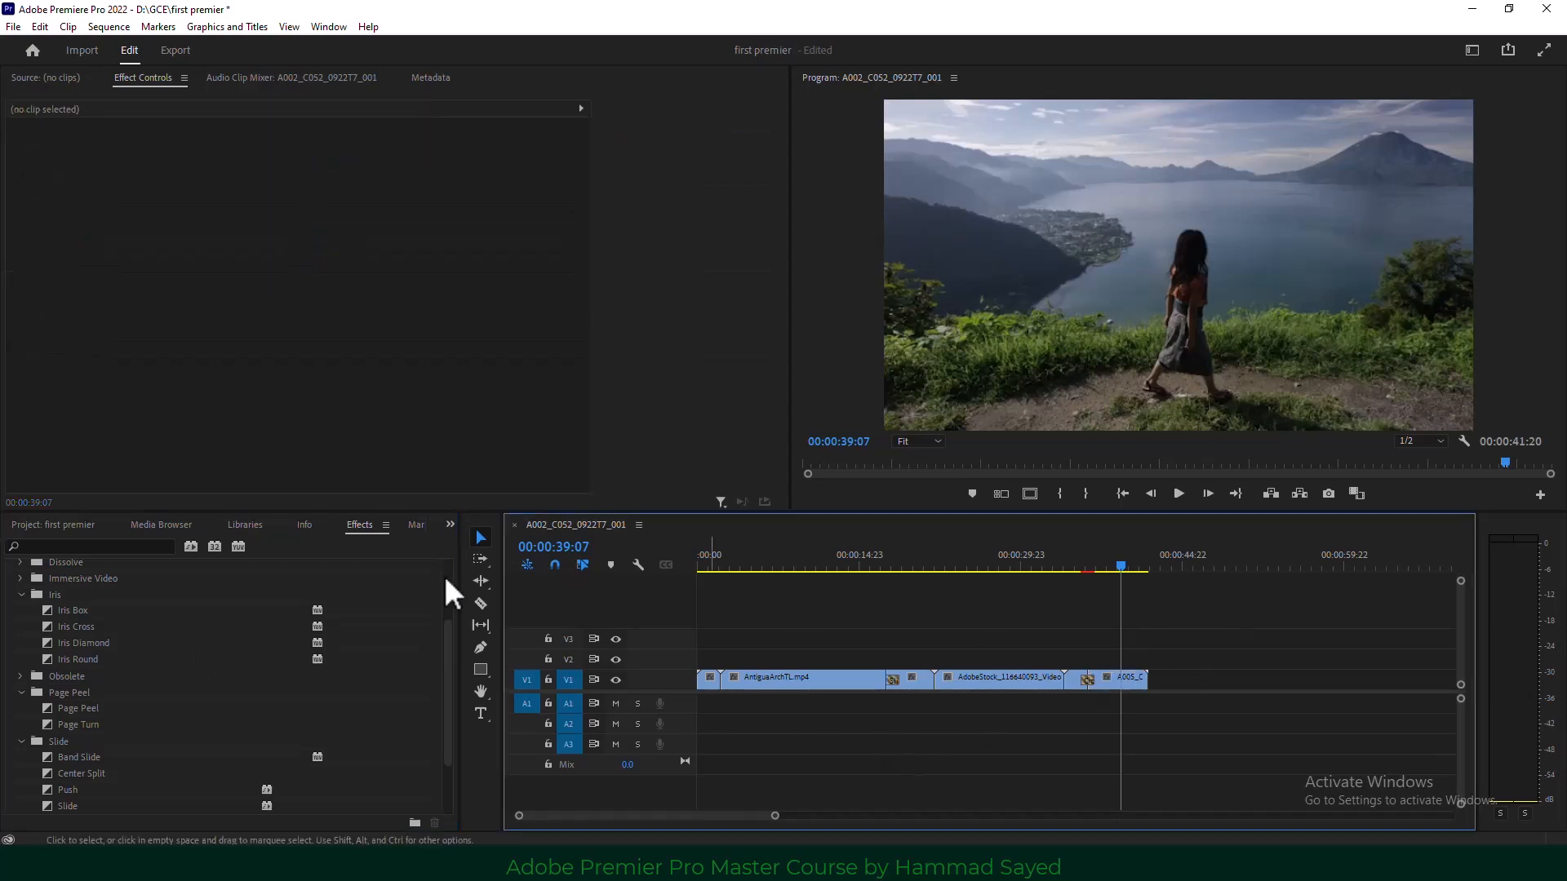
# Switch to the Project panel and import the FREE Light leak video from Downloads.
pyautogui.click(449, 525)
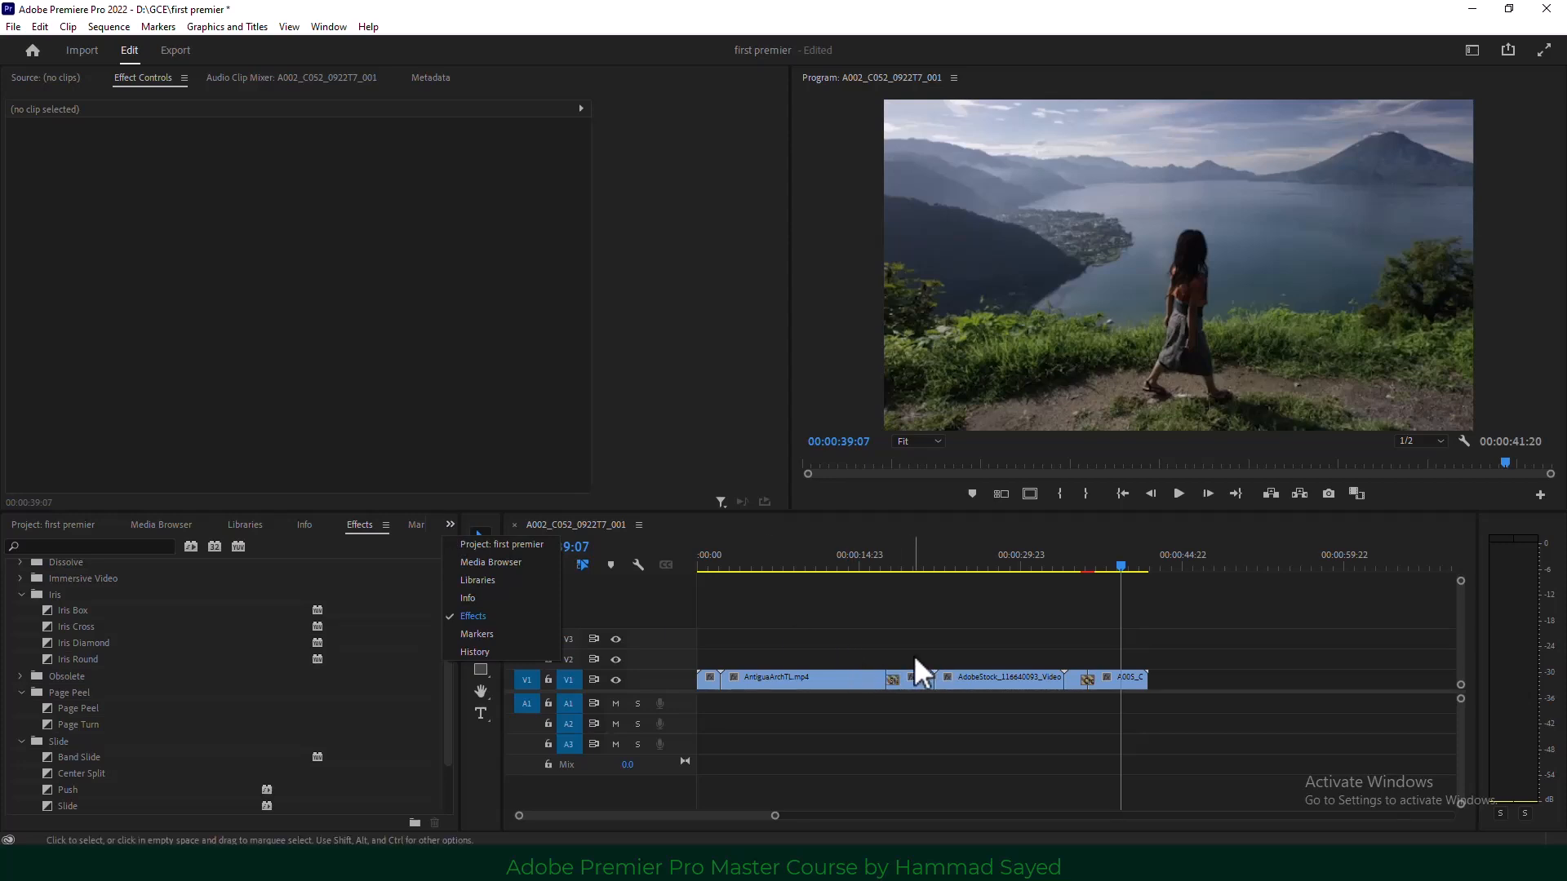
pyautogui.click(449, 523)
pyautogui.click(448, 523)
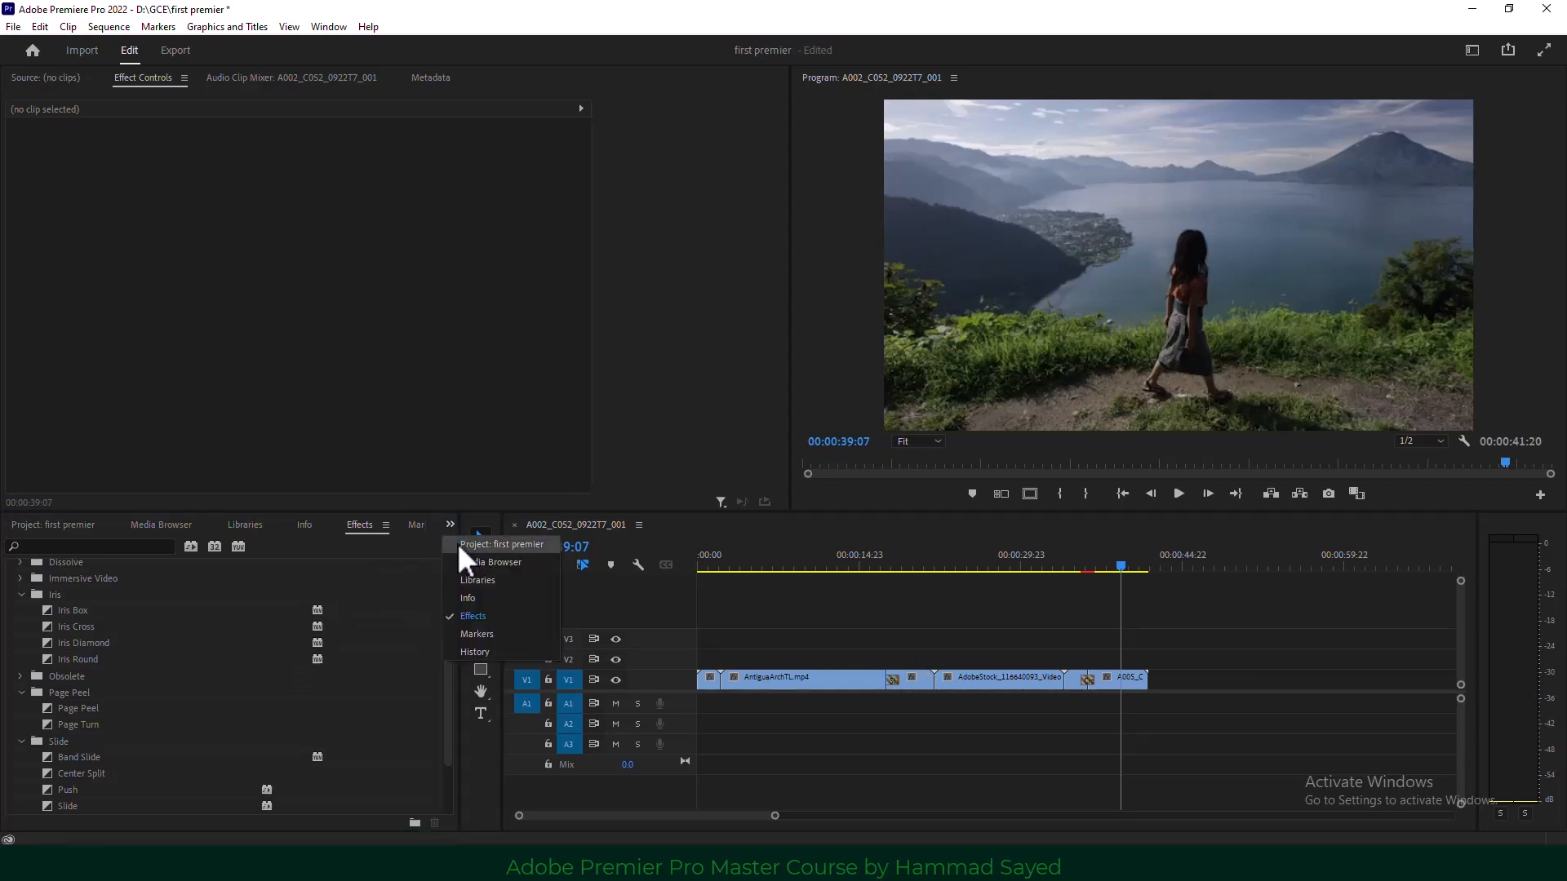
pyautogui.click(514, 545)
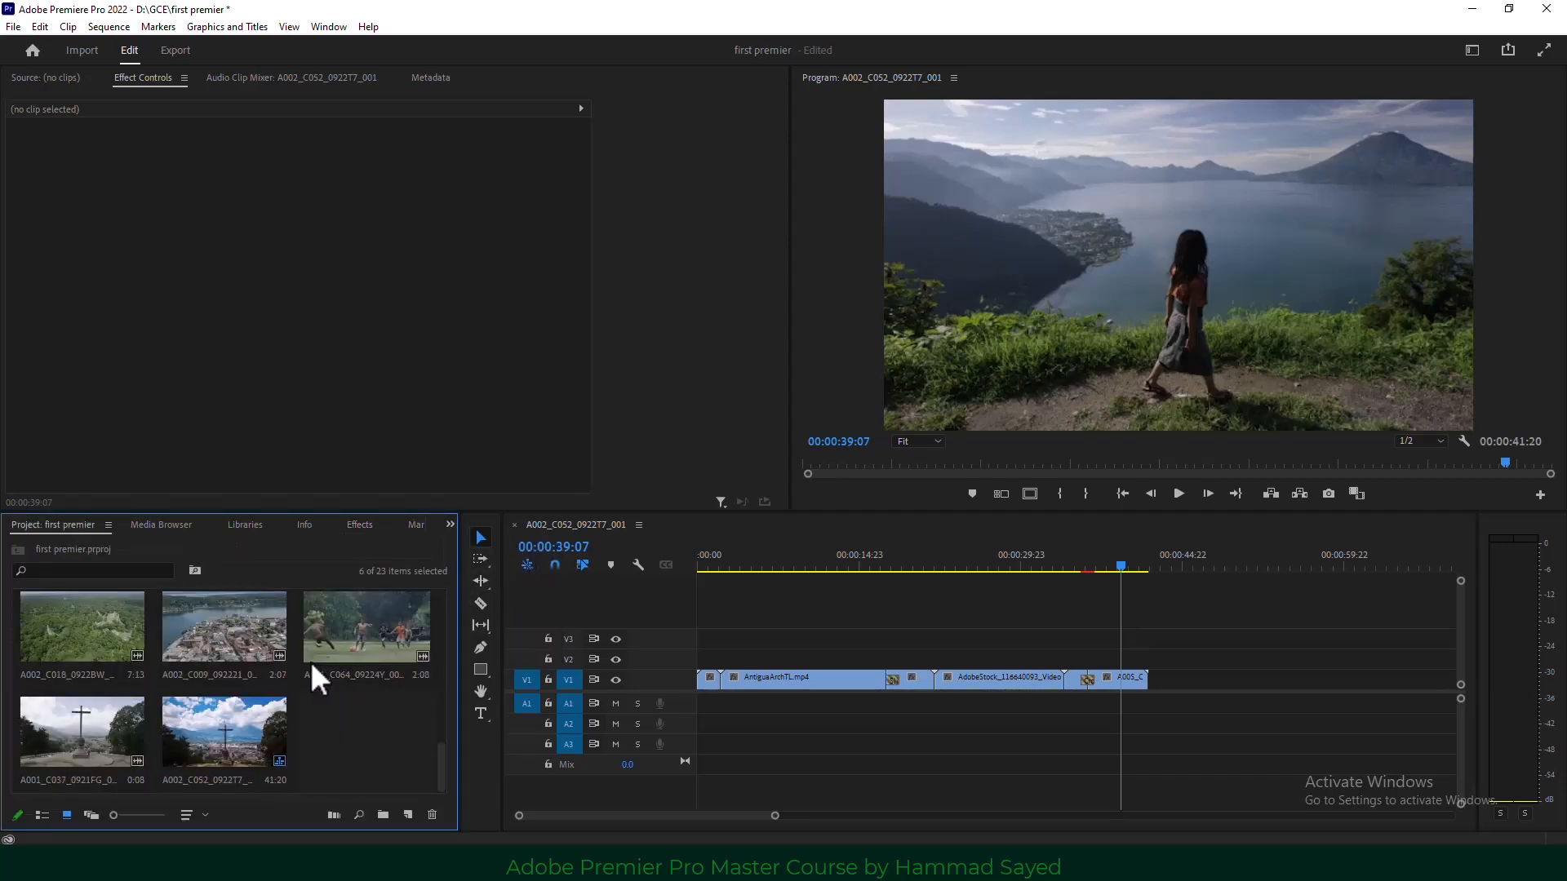
pyautogui.click(346, 743)
pyautogui.doubleClick(354, 730)
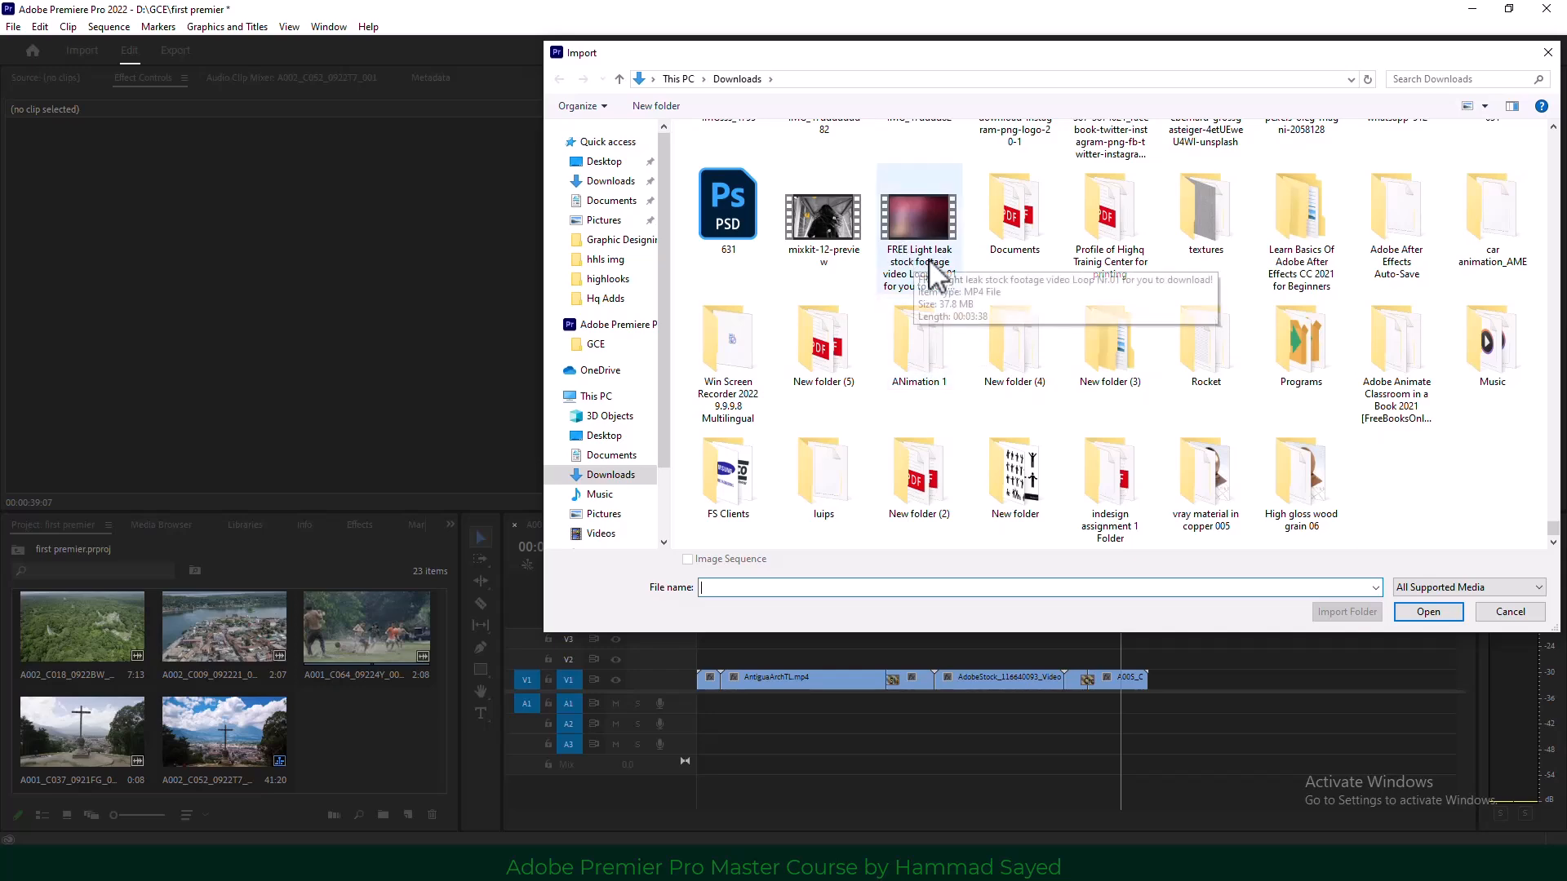
pyautogui.doubleClick(914, 233)
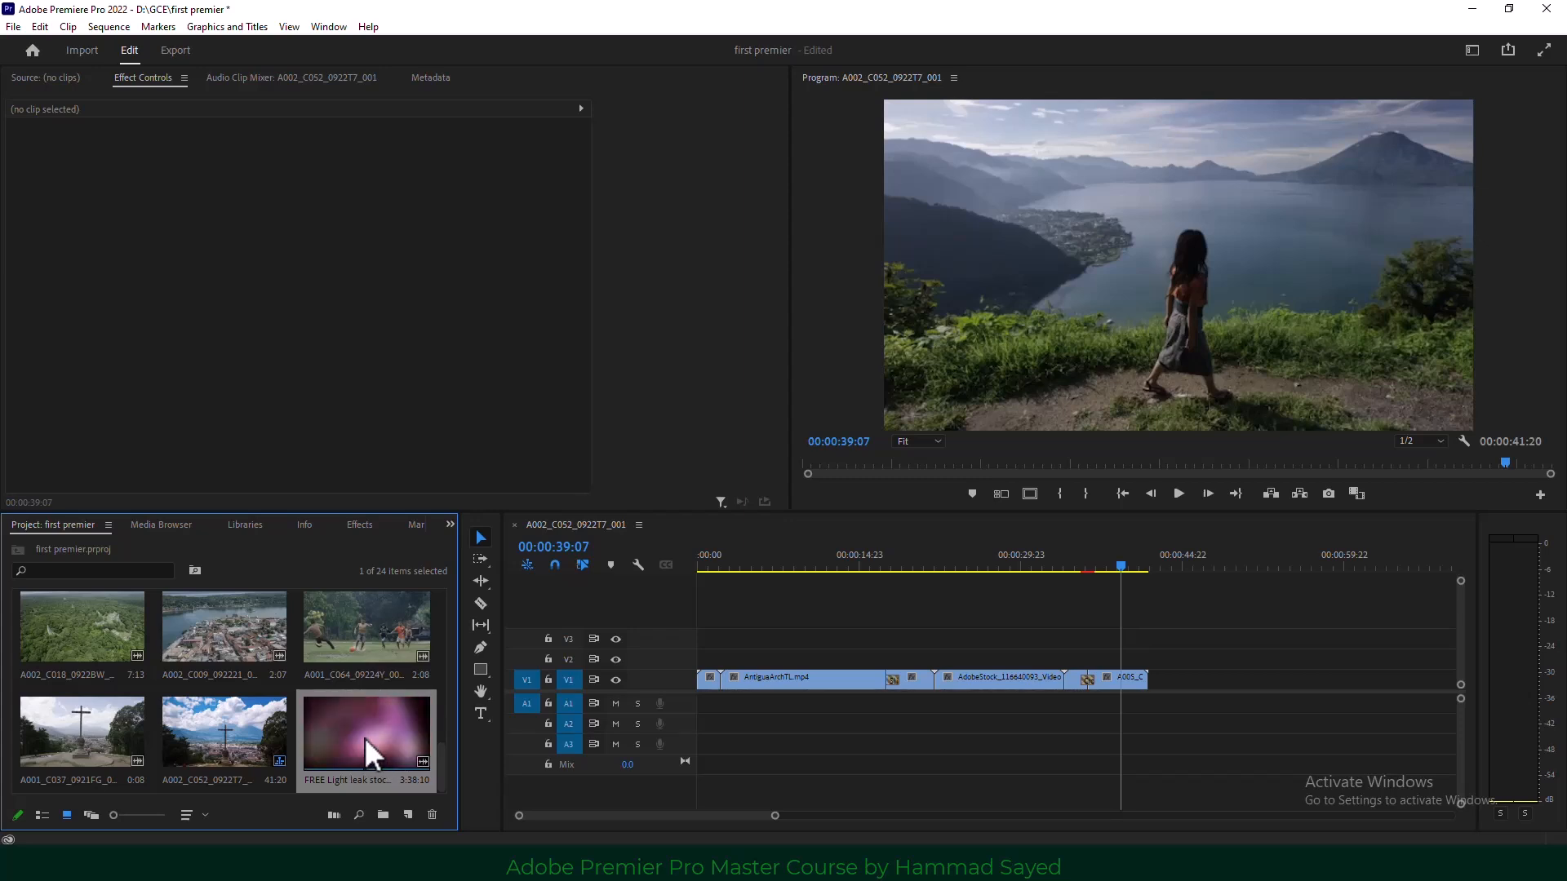
# Place the light leak clip on V2 over the first cut and delete its A2 audio.
pyautogui.moveTo(370, 732); pyautogui.dragTo(910, 665)
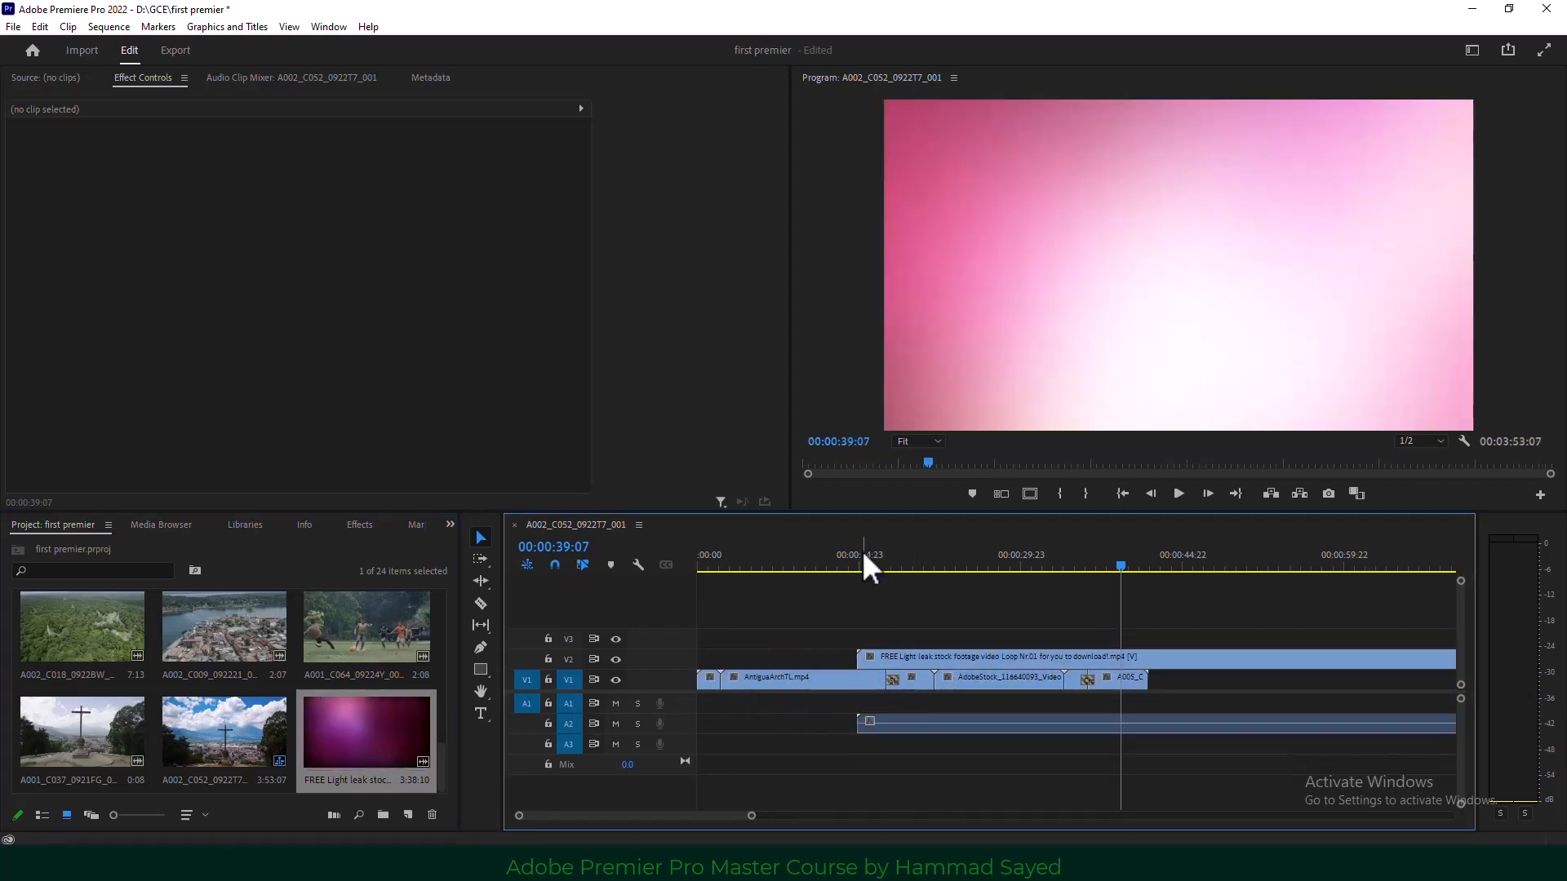
pyautogui.moveTo(864, 550)
pyautogui.mouseDown()
pyautogui.moveTo(1103, 553)
pyautogui.moveTo(872, 556)
pyautogui.mouseUp()
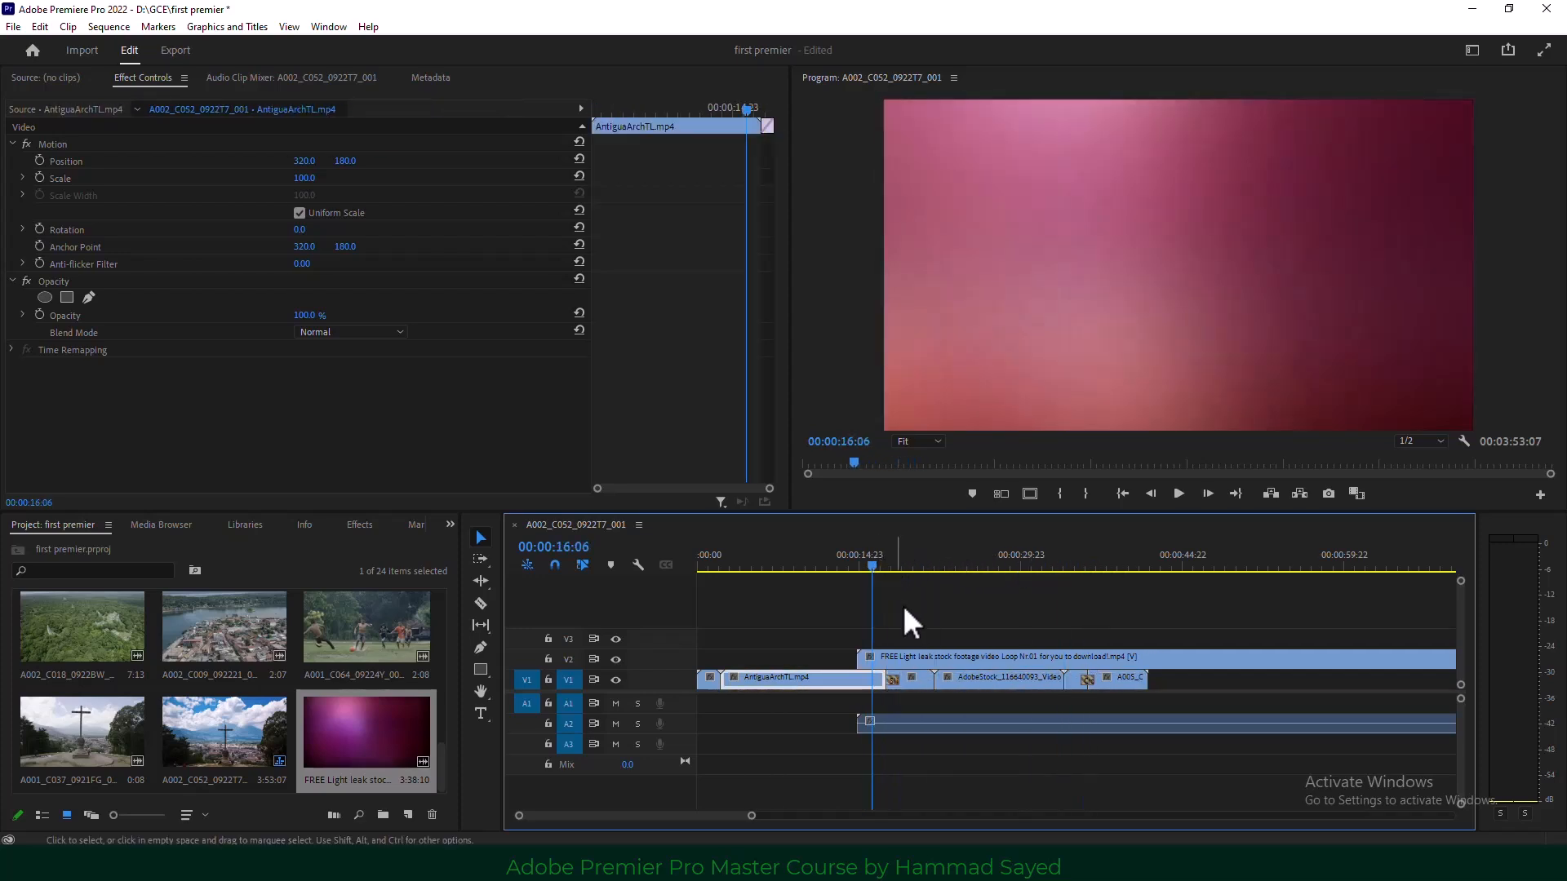
pyautogui.click(894, 658)
pyautogui.click(583, 565)
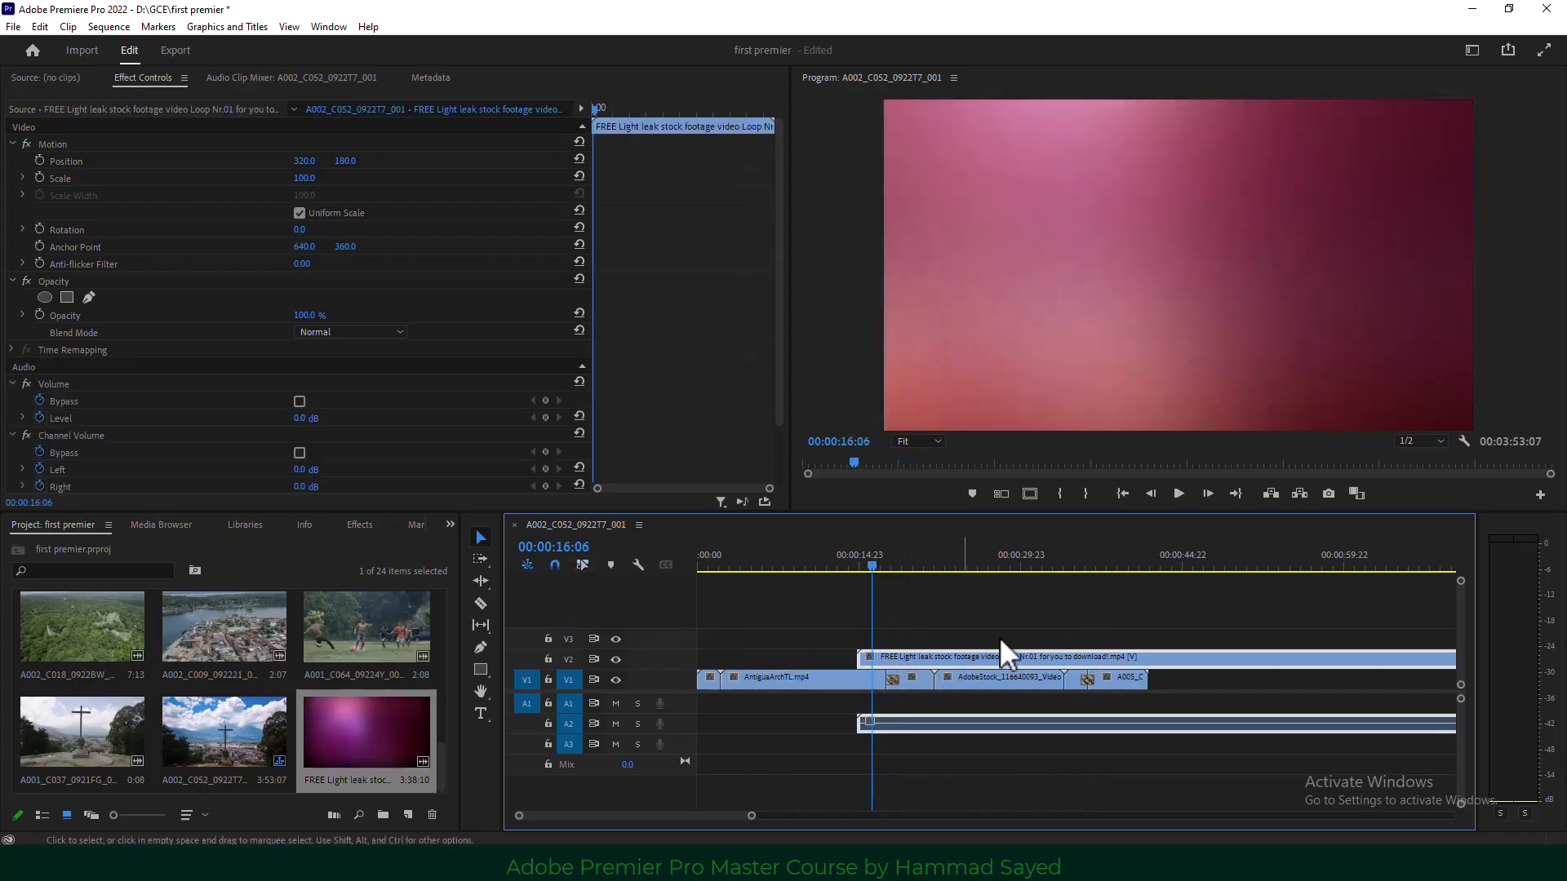
pyautogui.click(1002, 699)
pyautogui.click(996, 722)
pyautogui.press('Delete')
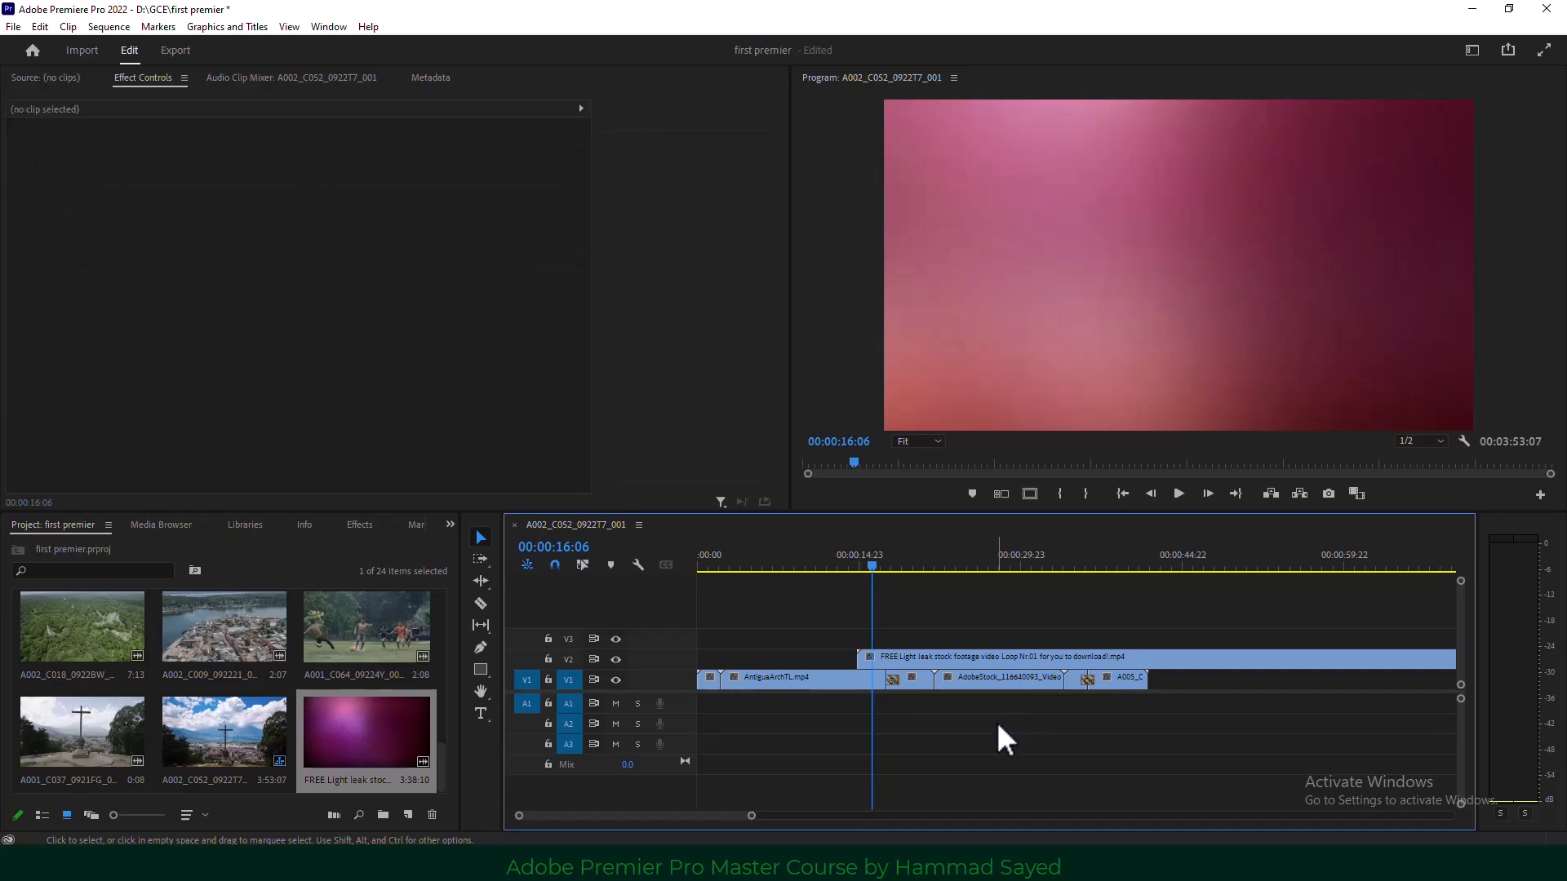
# Razor-cut the light leak just after the cut, delete the long remainder, and preview it.
pyautogui.click(481, 604)
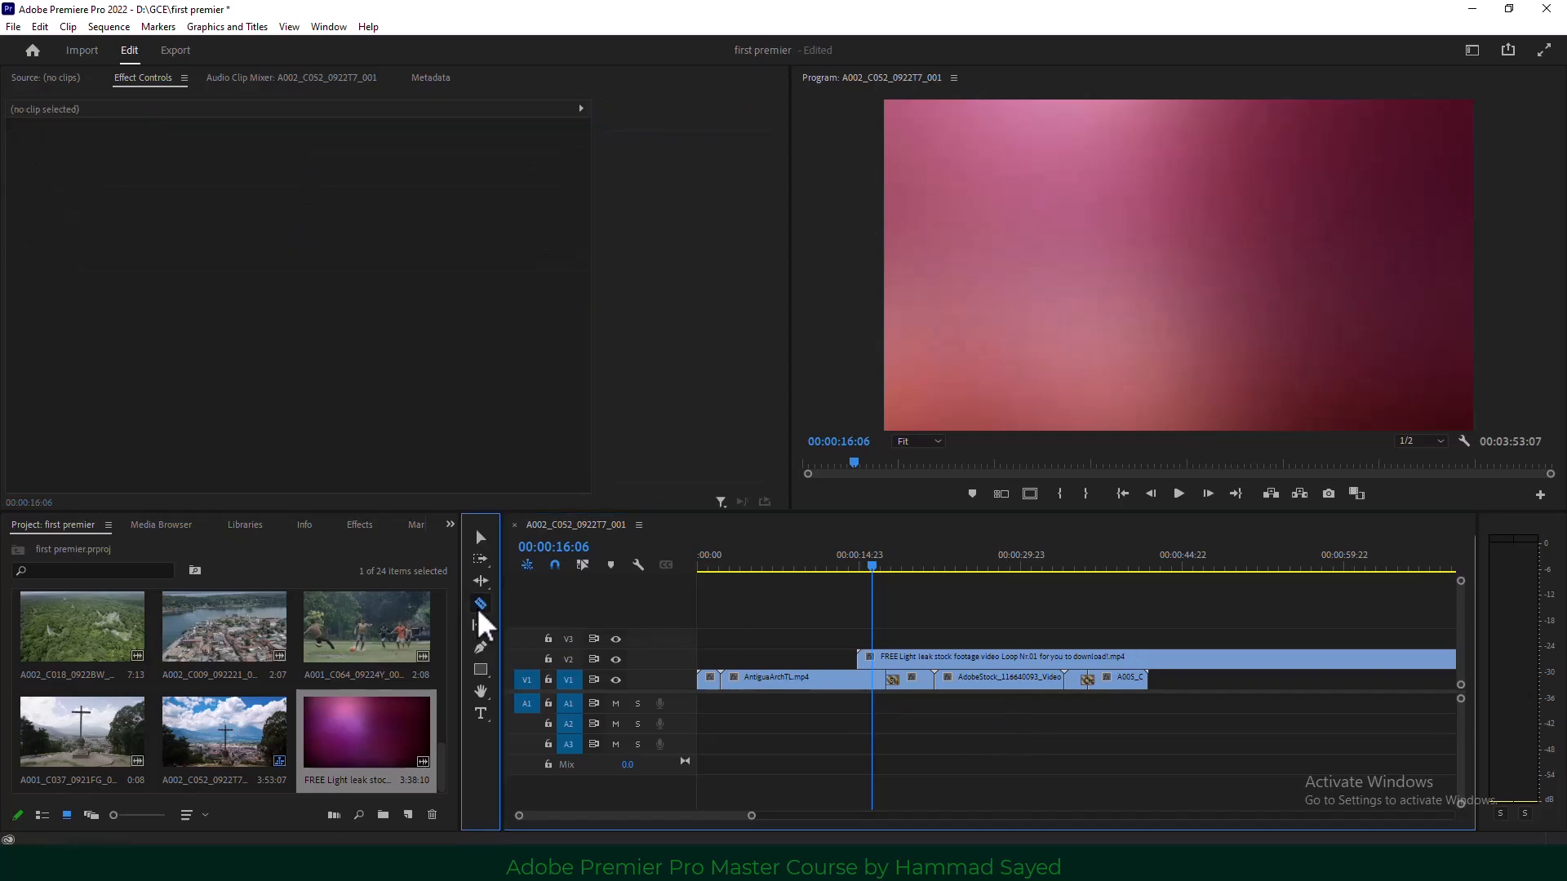
pyautogui.click(915, 658)
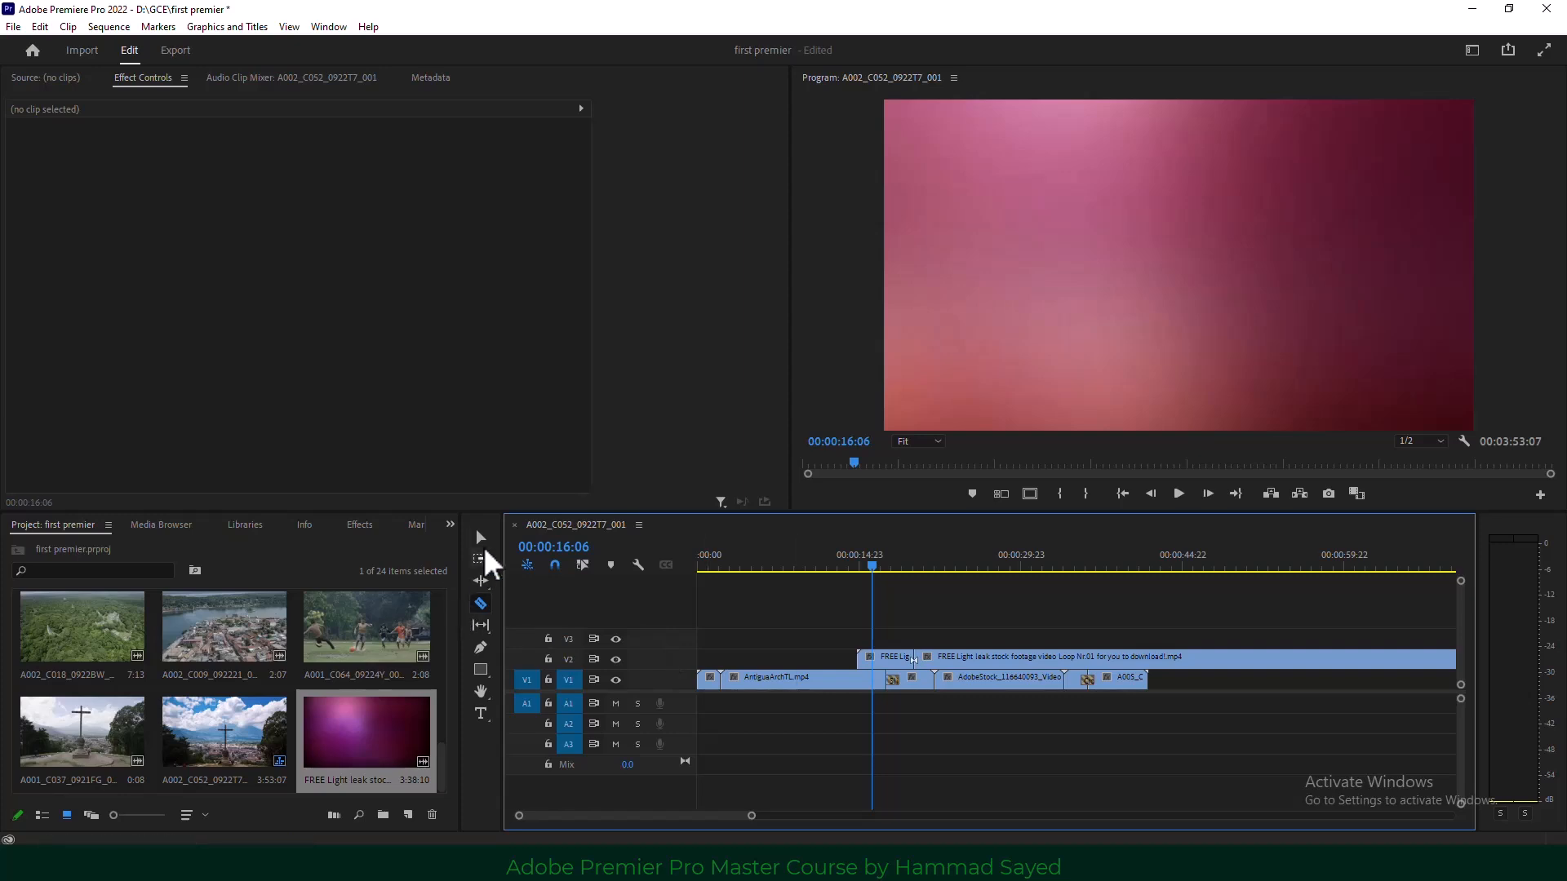
pyautogui.click(481, 538)
pyautogui.click(1060, 658)
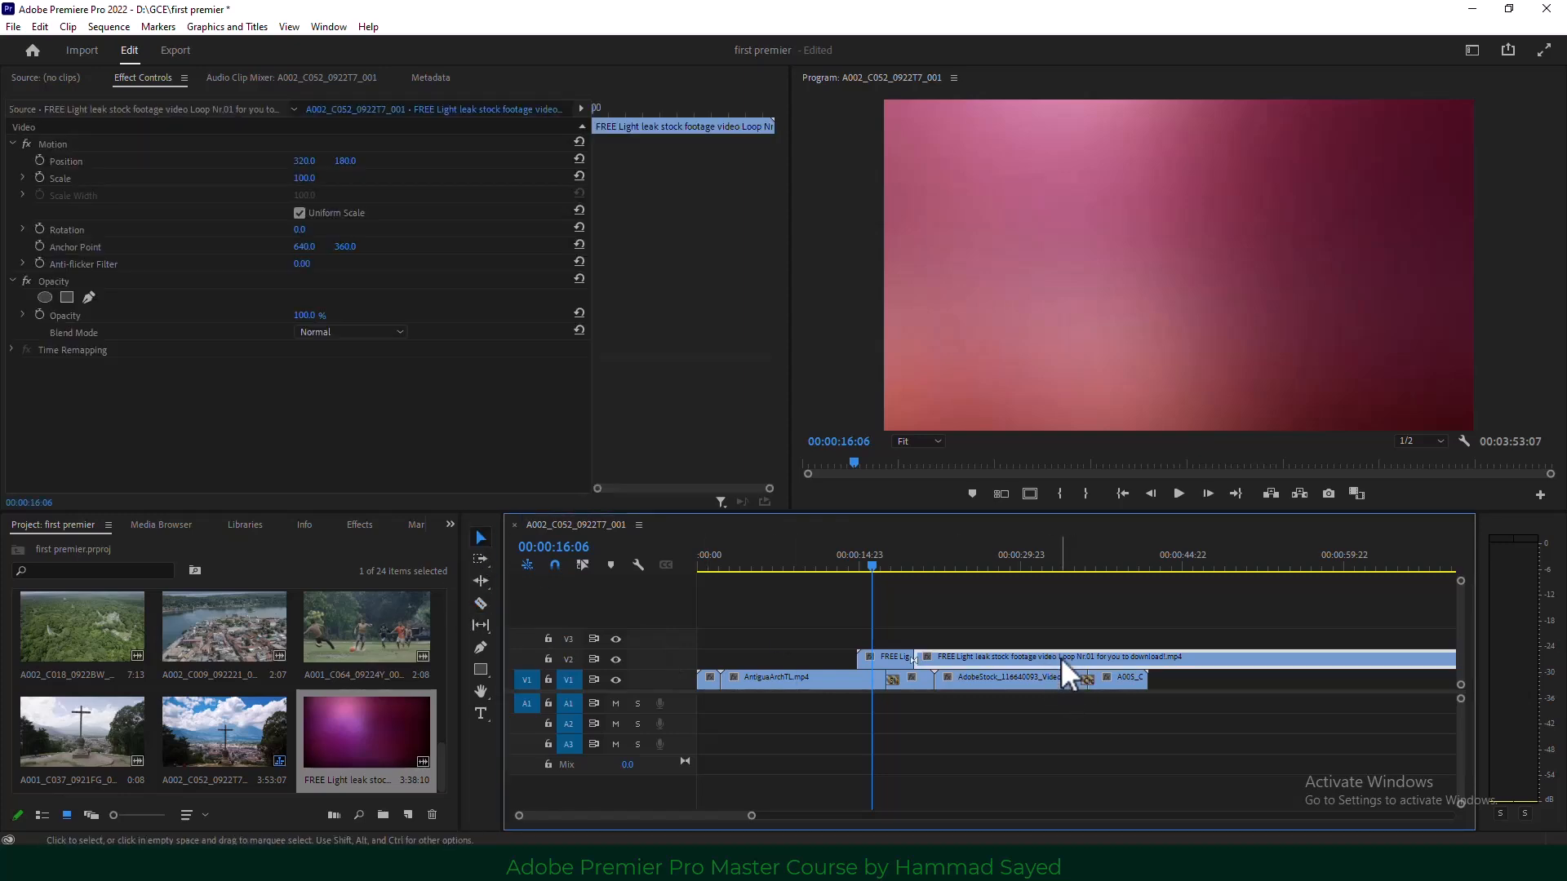
pyautogui.press('Delete')
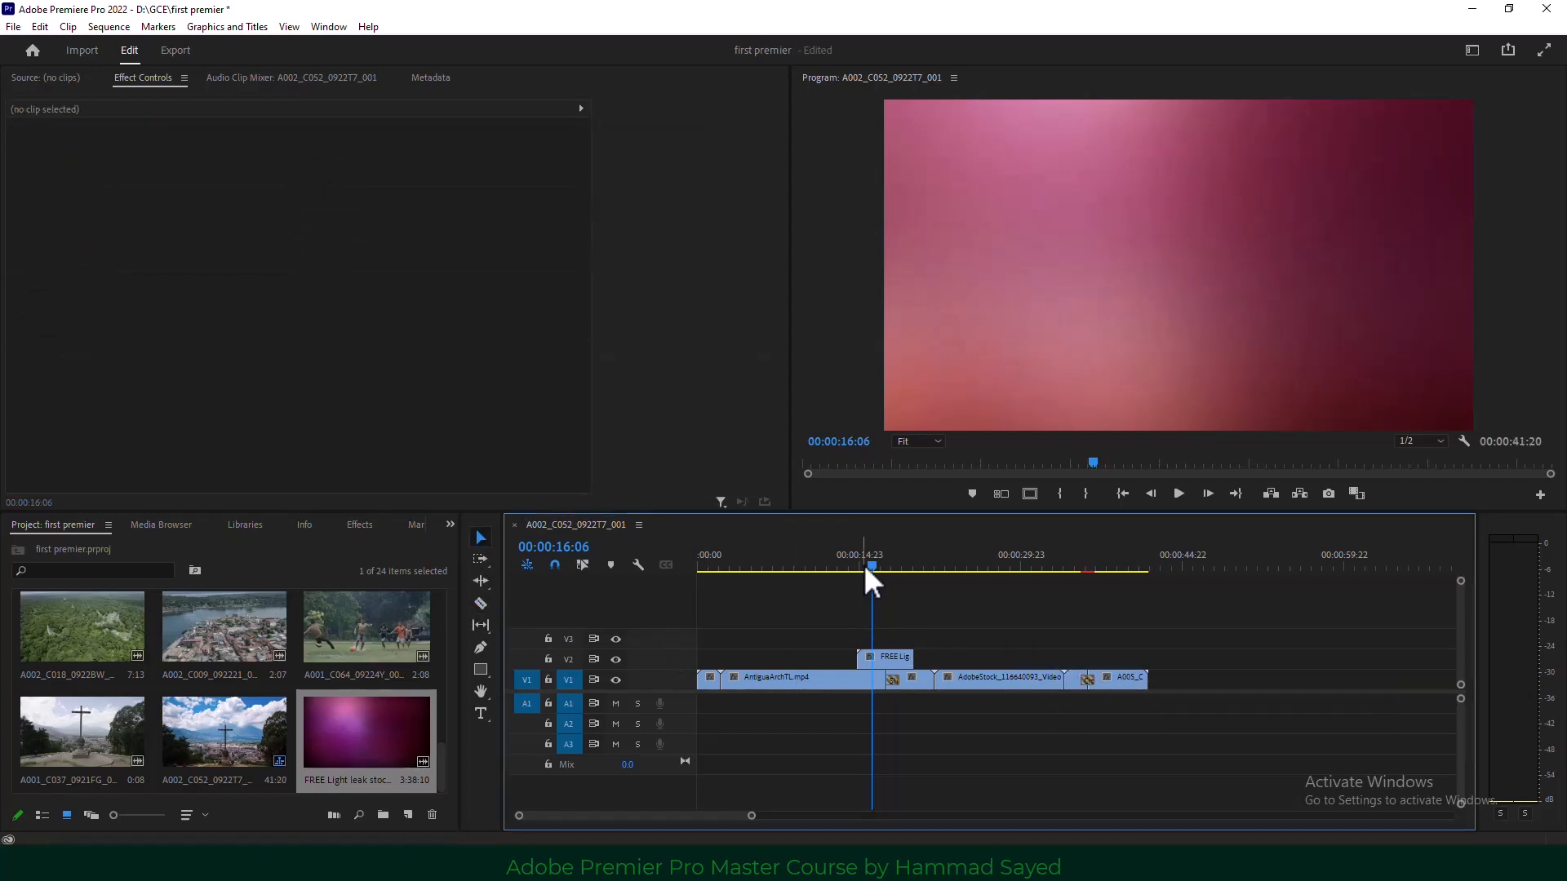
pyautogui.click(842, 564)
pyautogui.moveTo(844, 569); pyautogui.dragTo(914, 569)
# Set the light-leak overlay's Scale to 58 and Blend Mode to Screen, then play it back.
pyautogui.click(884, 658)
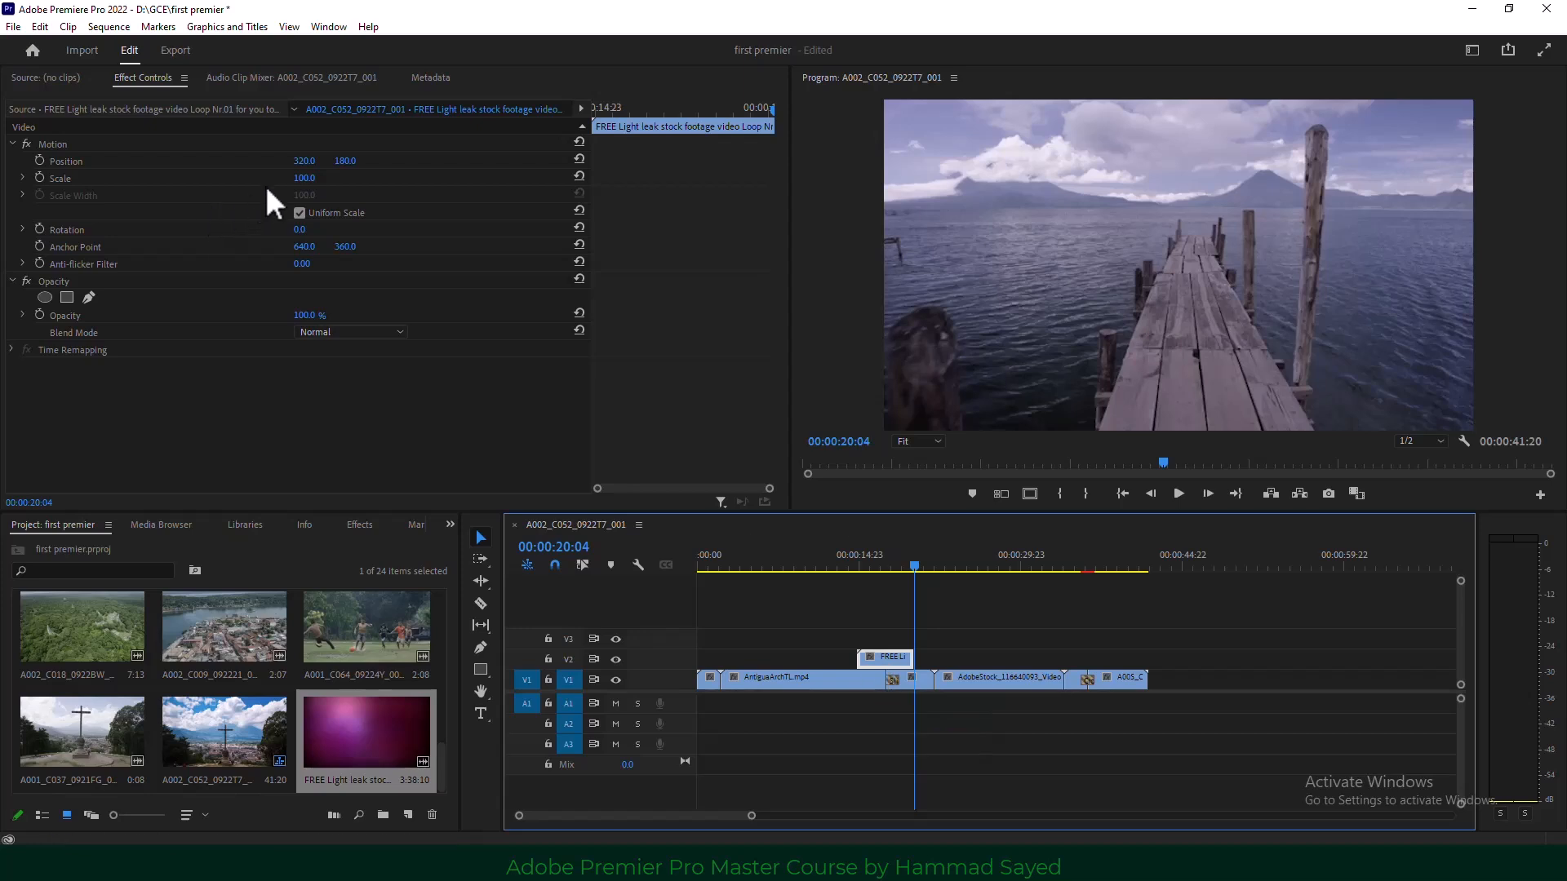
pyautogui.click(886, 561)
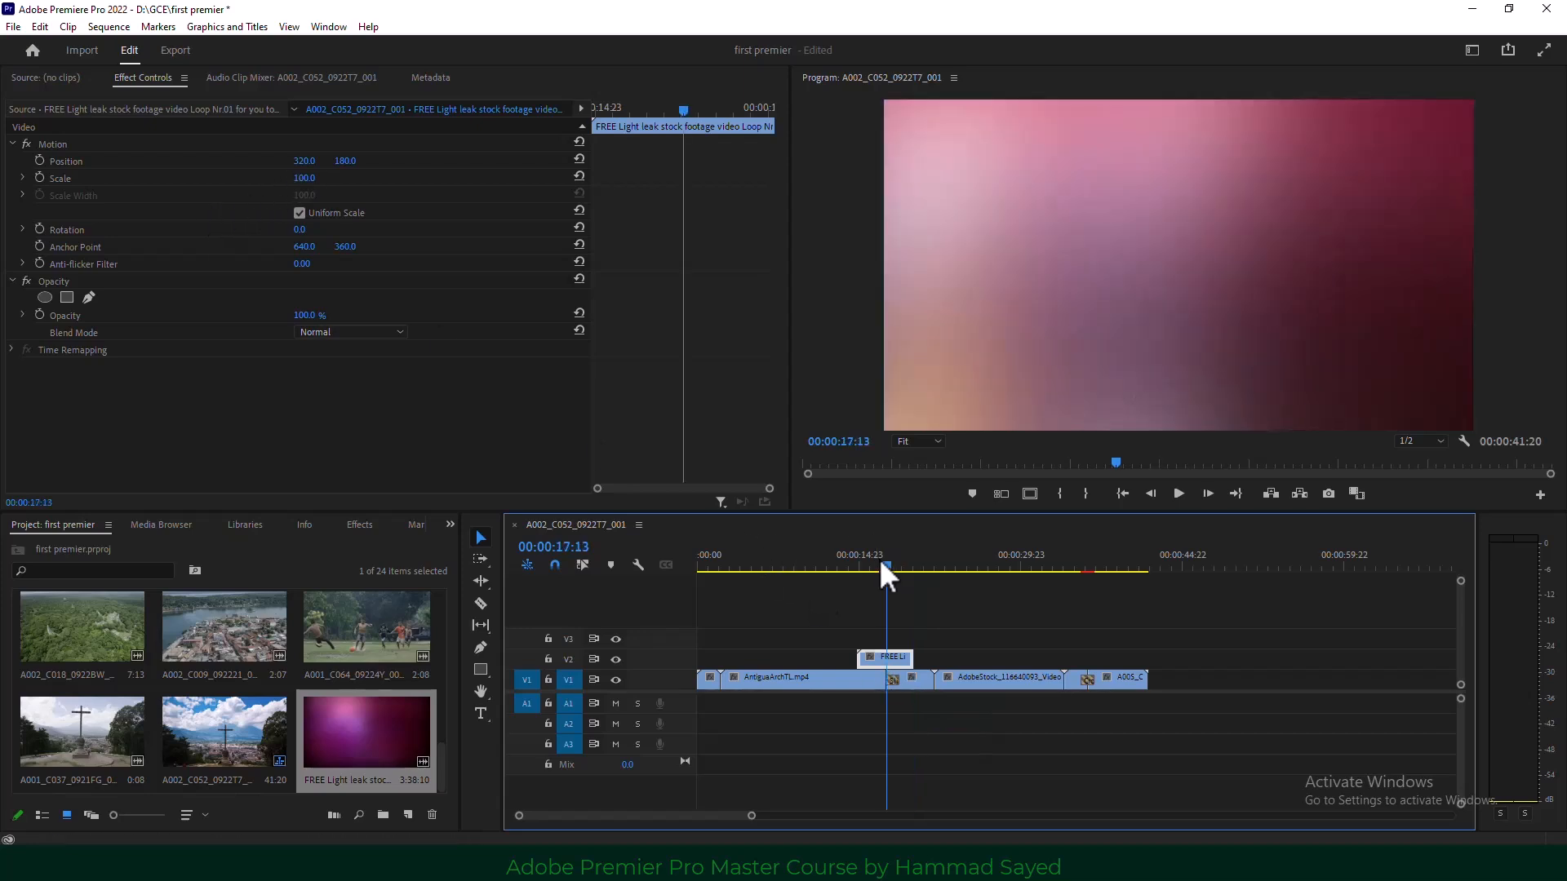
pyautogui.moveTo(301, 179); pyautogui.dragTo(267, 178)
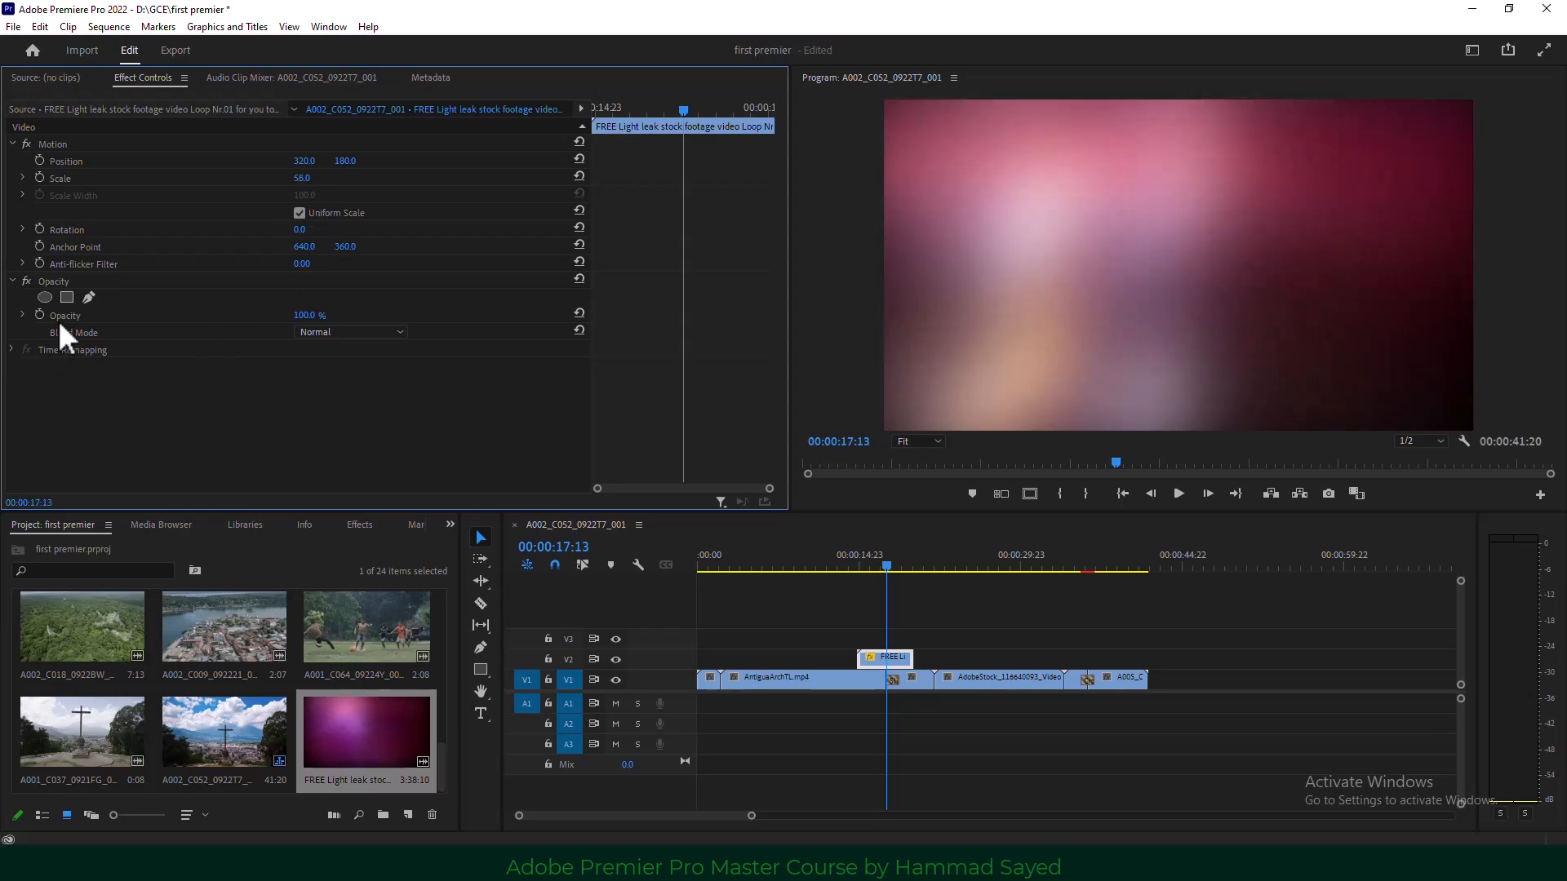
pyautogui.click(329, 332)
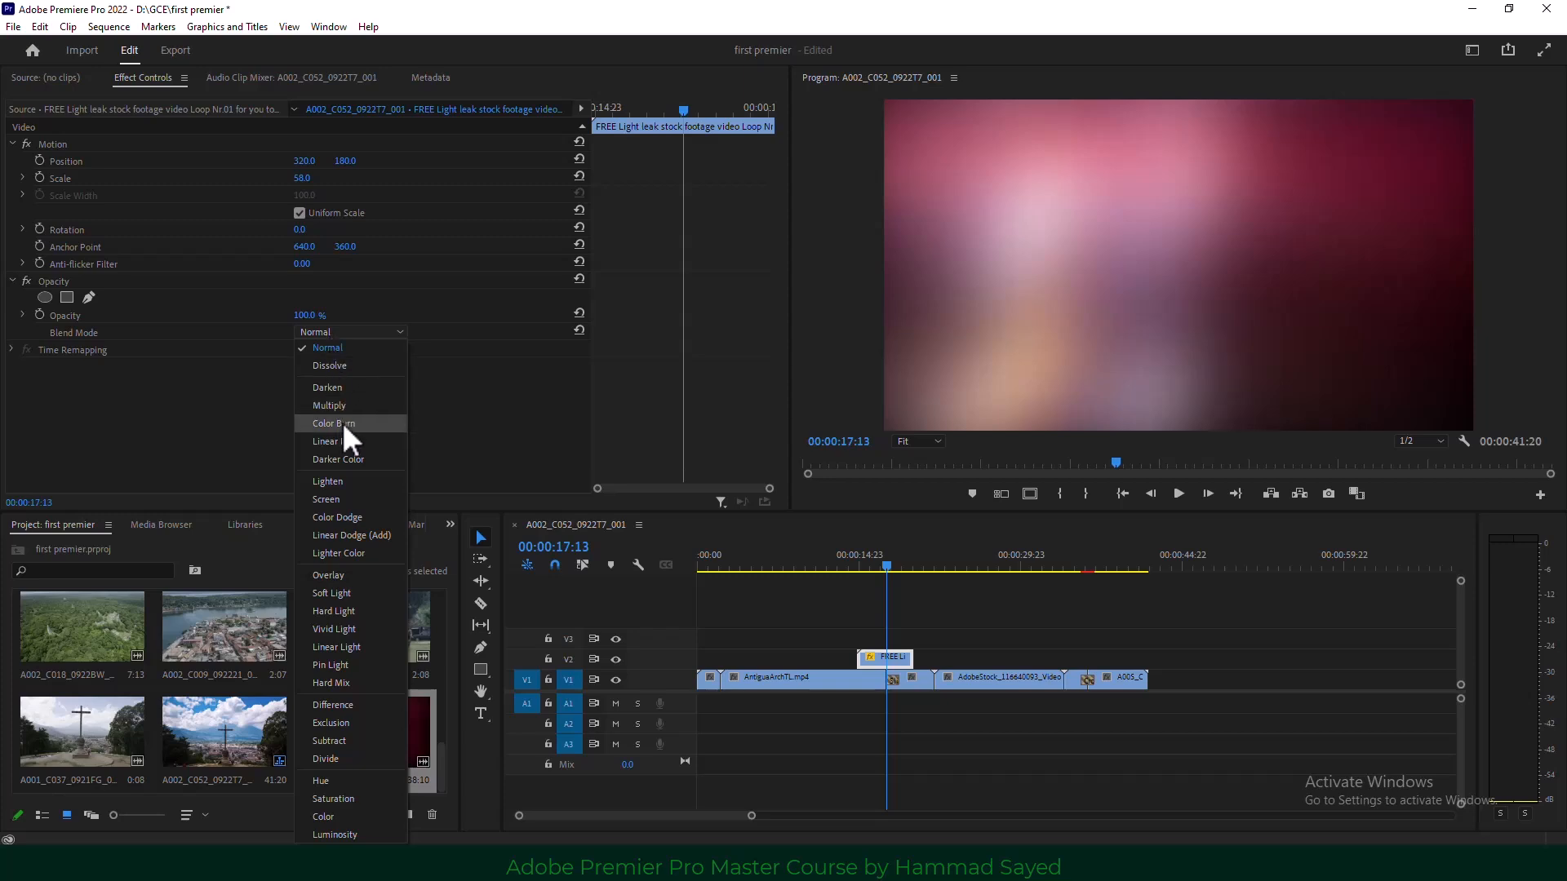
pyautogui.click(351, 499)
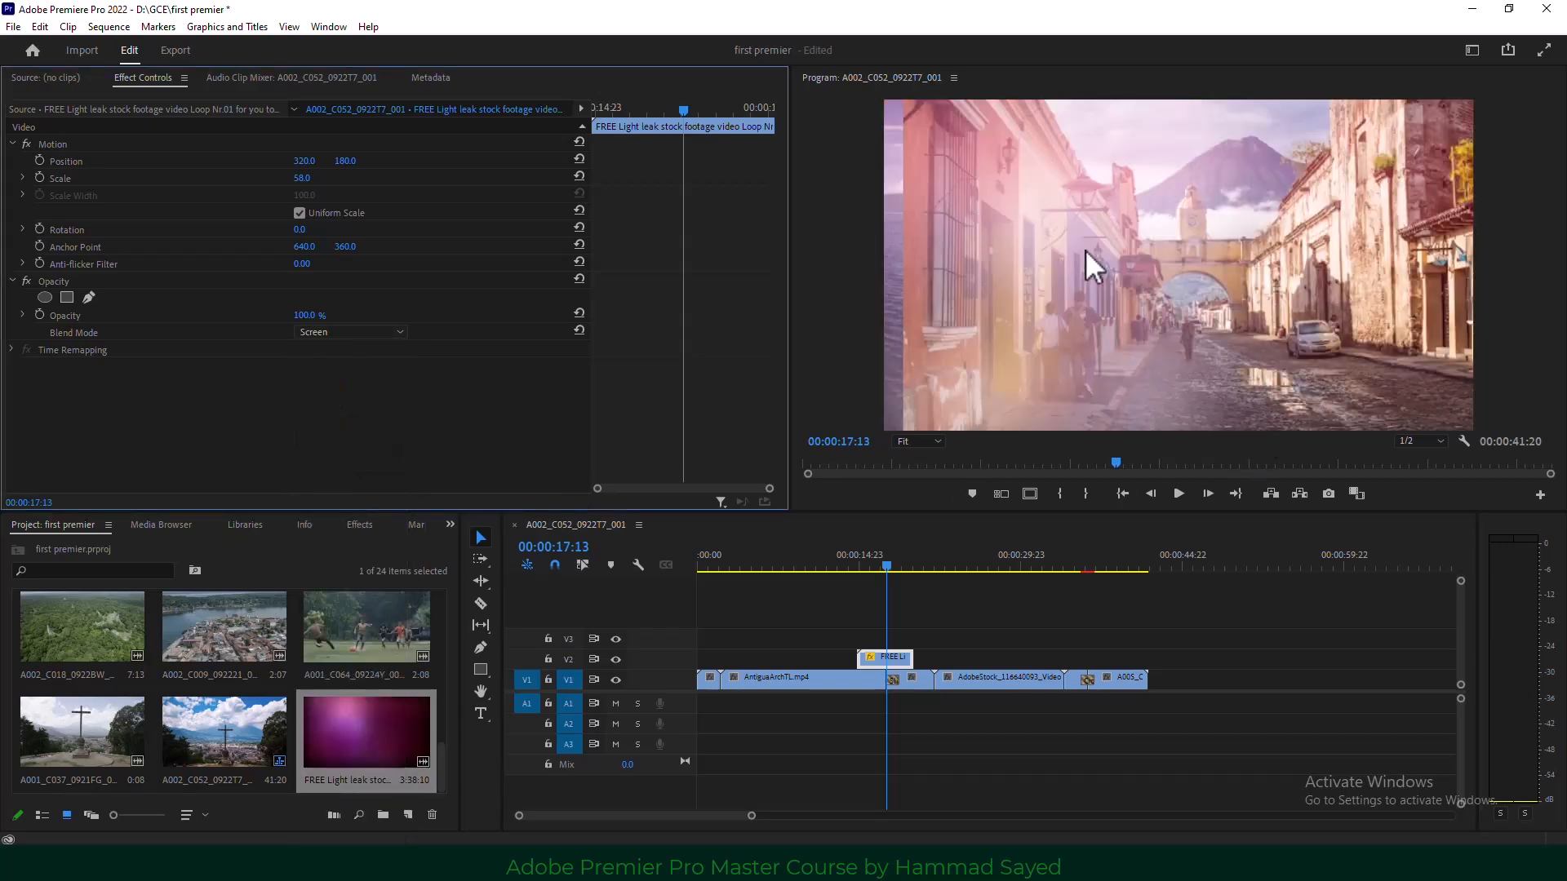
pyautogui.click(849, 567)
pyautogui.click(1178, 493)
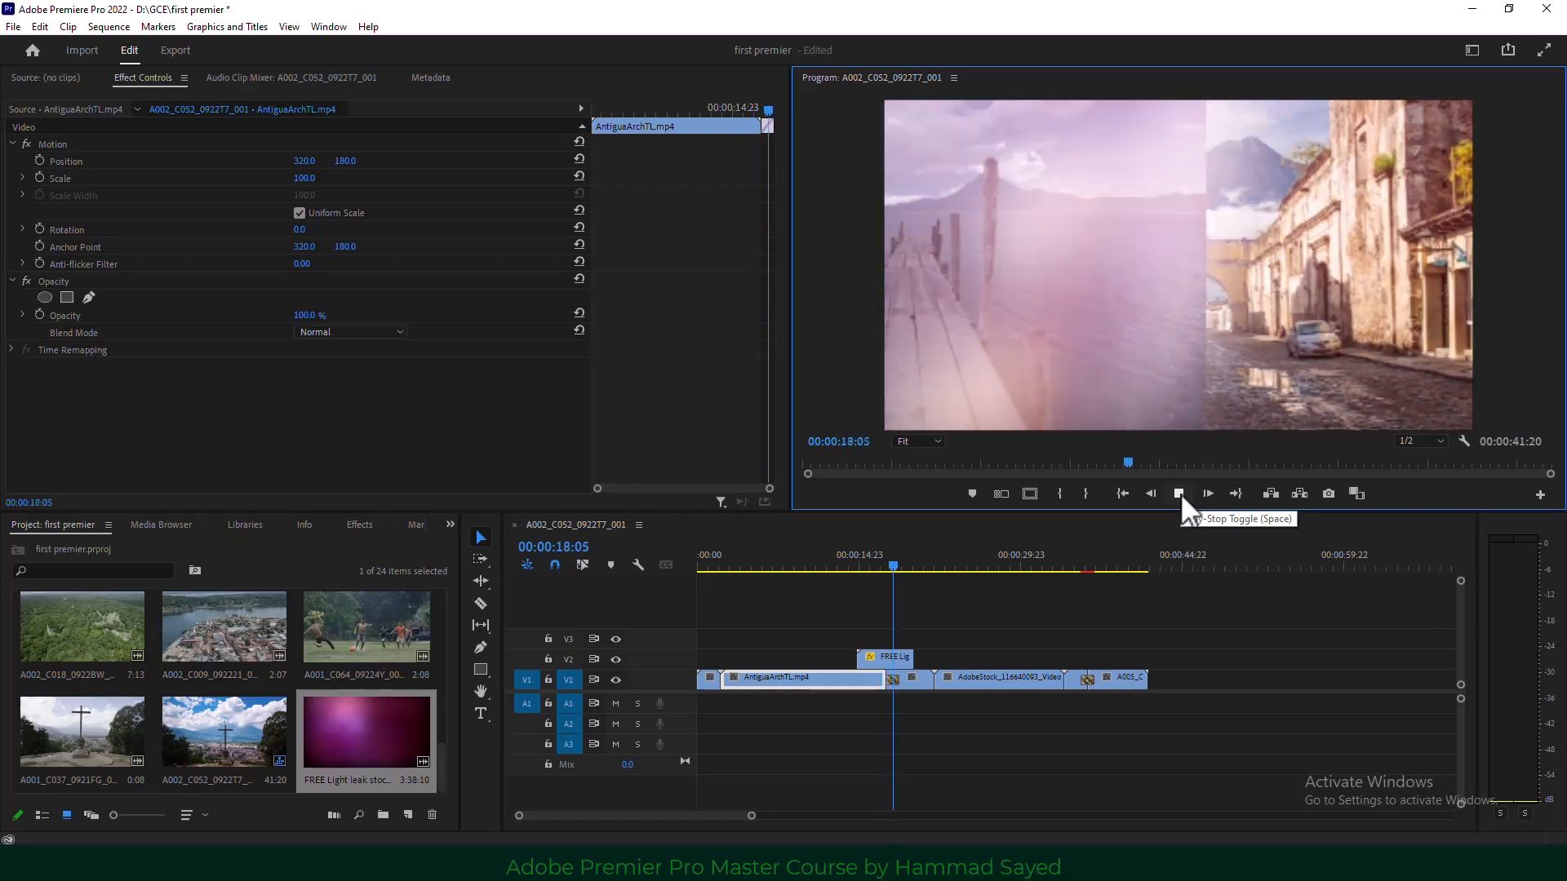
# Trim the V2 light leak to a brief flash at the cut, preview it, and select all V1 clips.
pyautogui.click(1180, 493)
pyautogui.moveTo(920, 657); pyautogui.dragTo(878, 657)
pyautogui.click(887, 566)
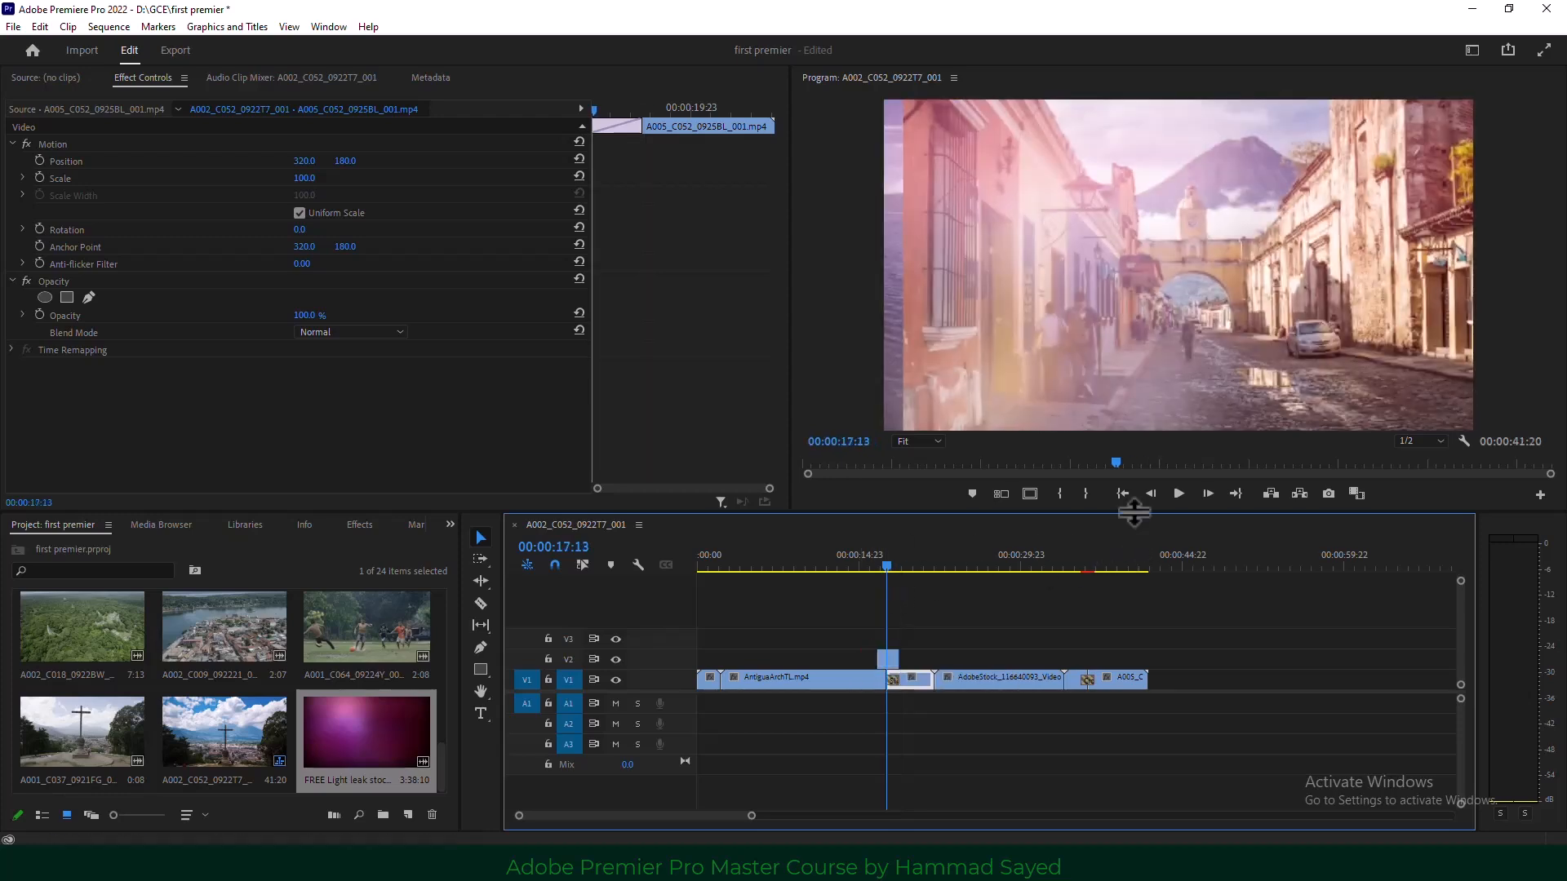
pyautogui.click(1179, 492)
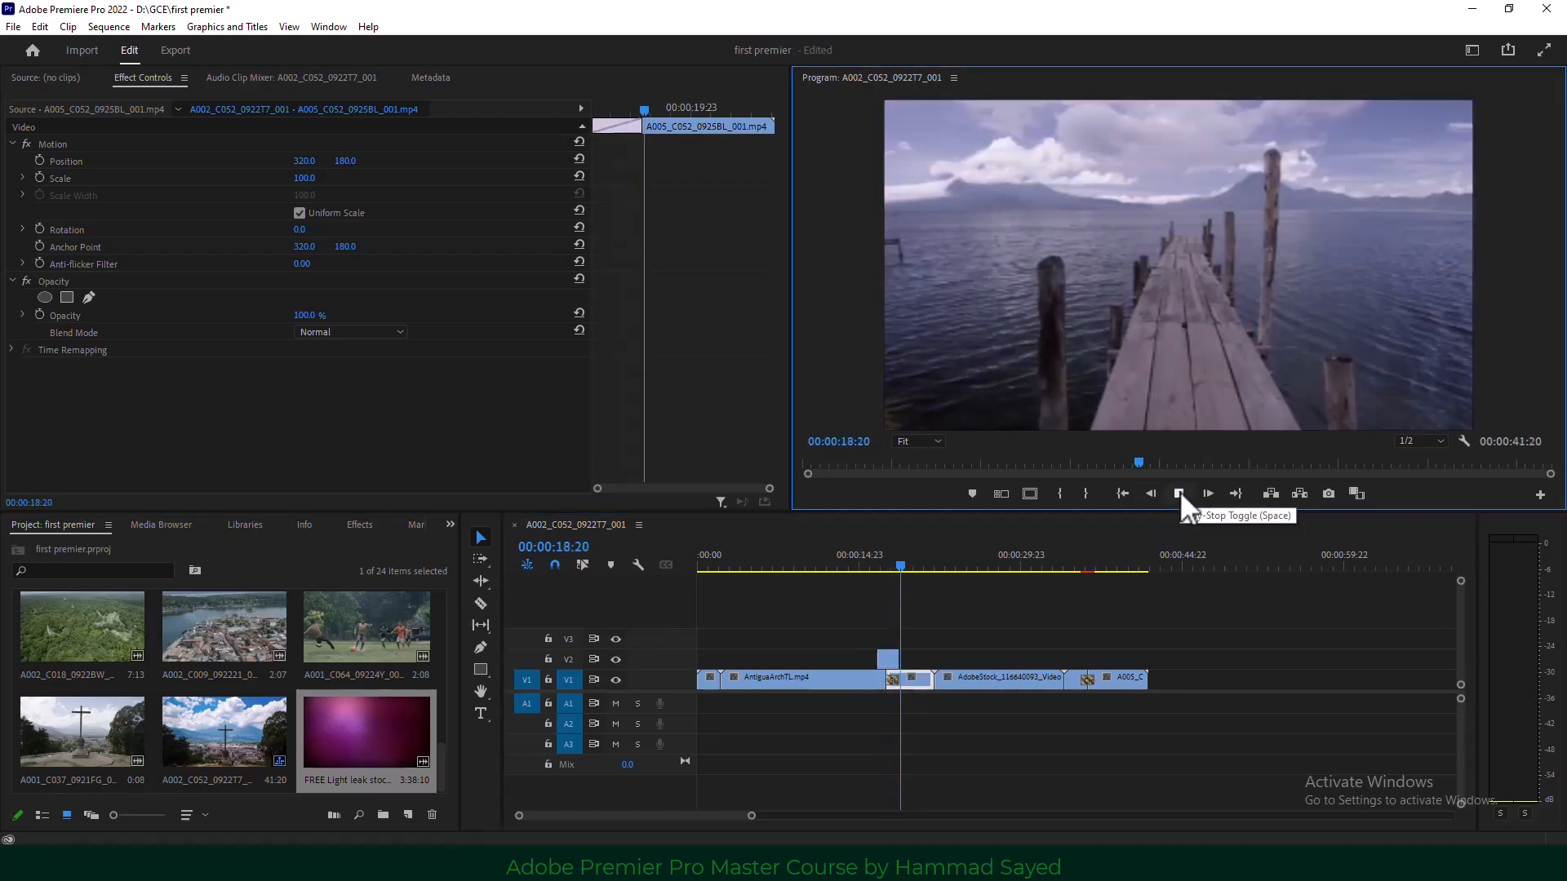
pyautogui.click(1179, 492)
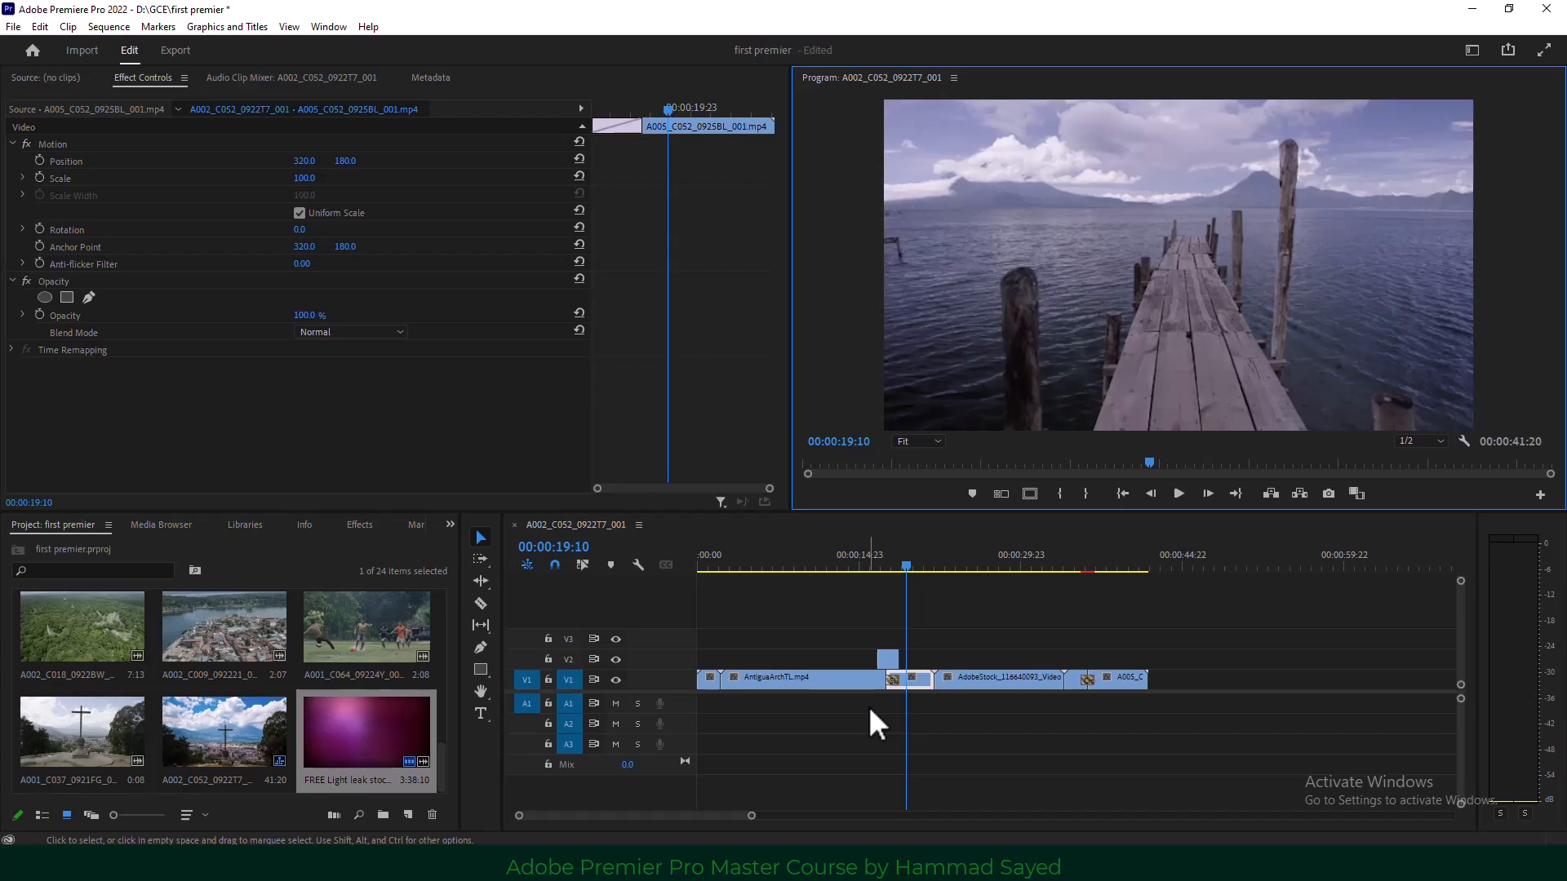
pyautogui.moveTo(1241, 616); pyautogui.dragTo(699, 728)
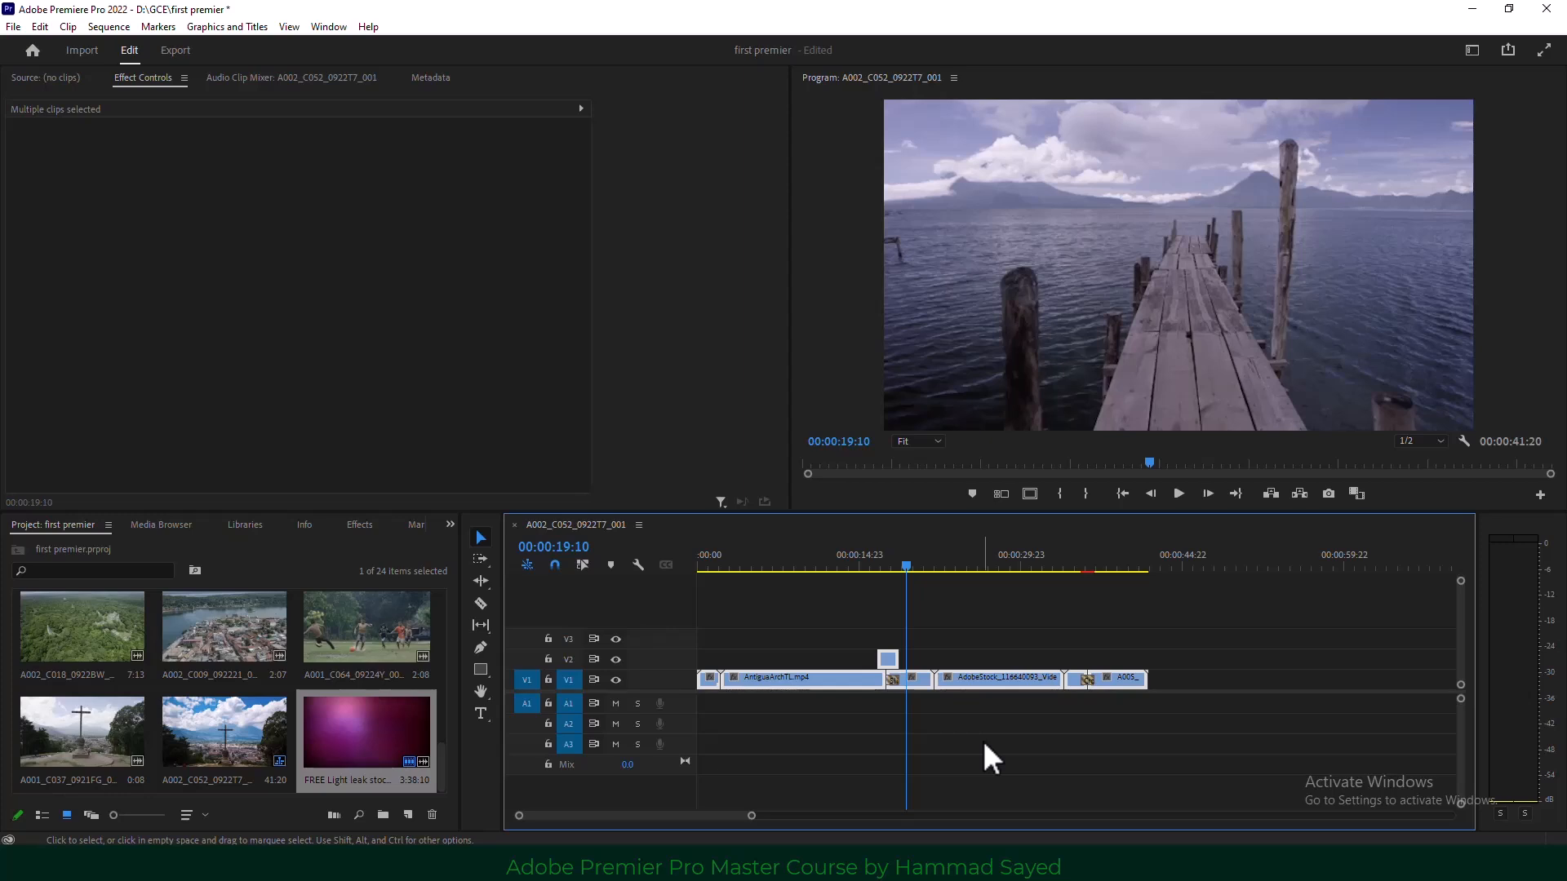
# Delete the selected video clips from the sequence.
pyautogui.press('Delete')
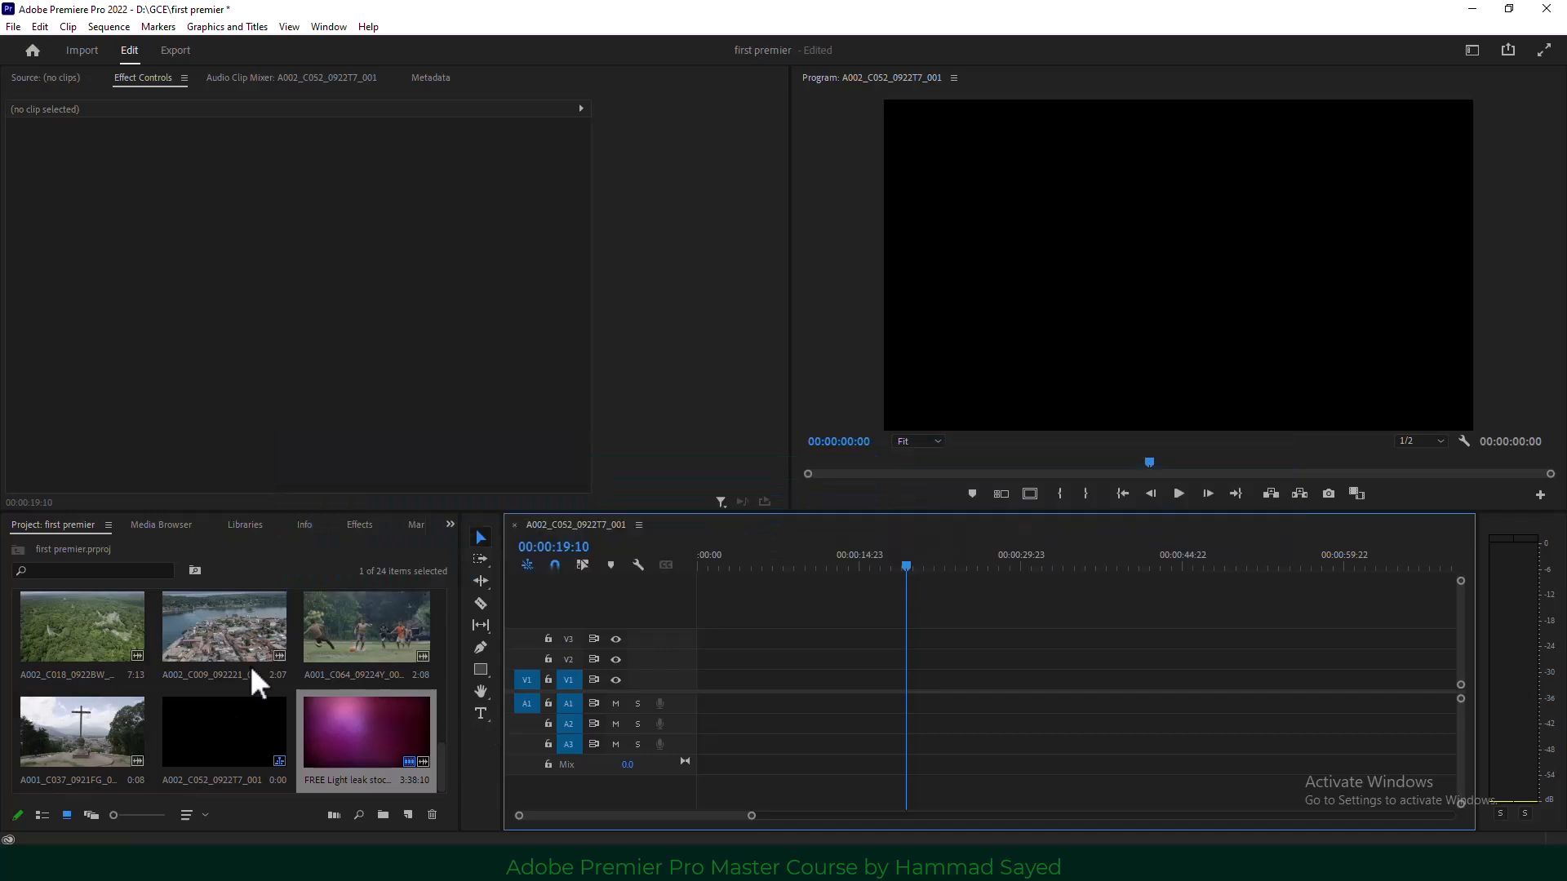
pyautogui.scroll(-3, 249, 664)
pyautogui.scroll(-2, 783, 657)
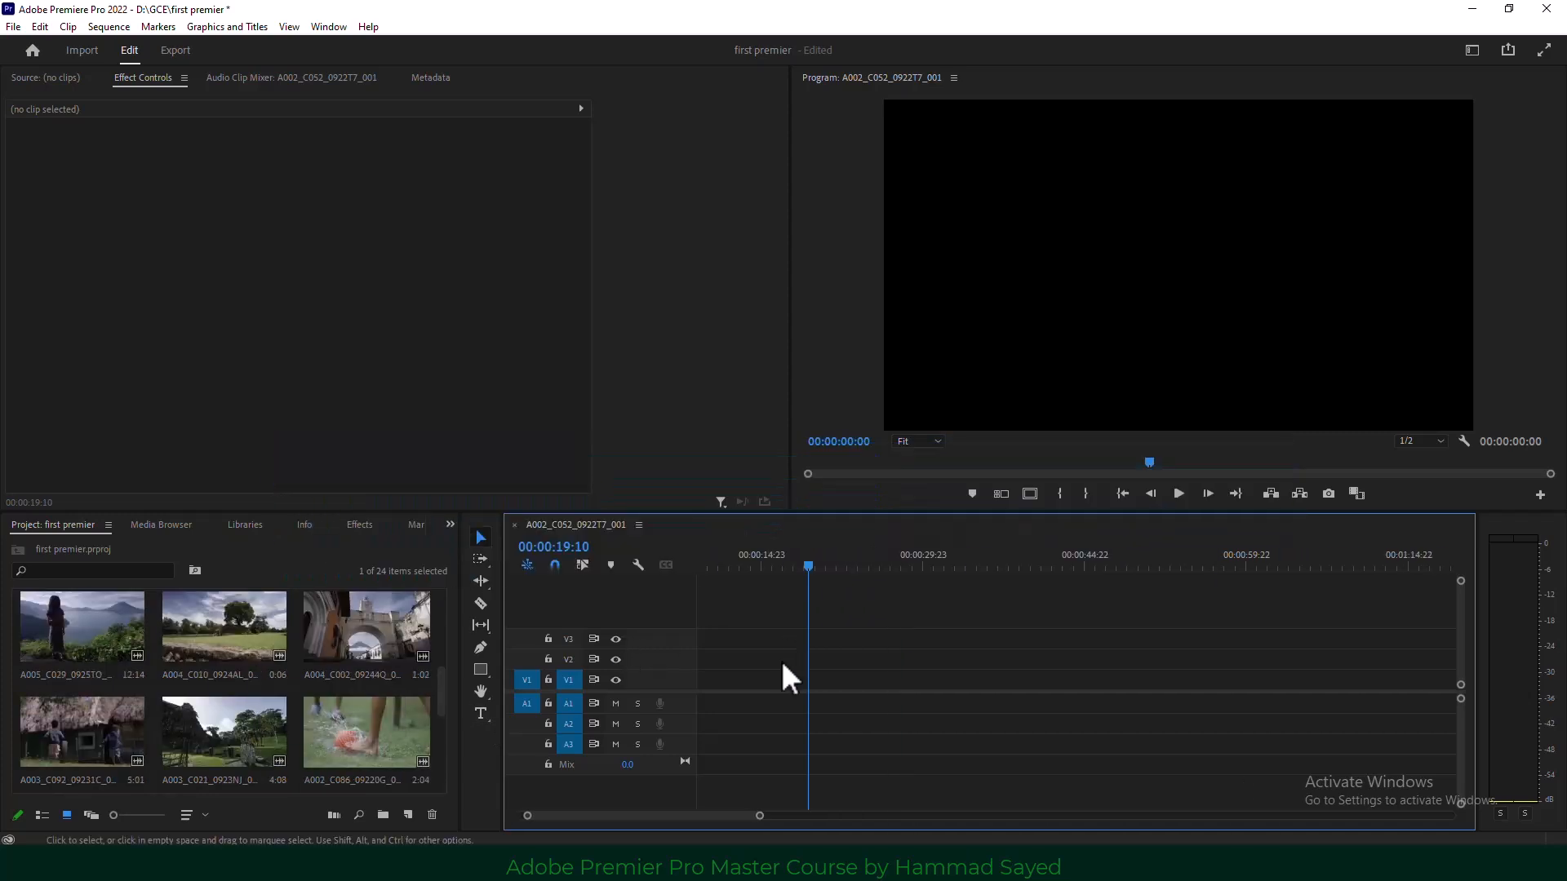
pyautogui.scroll(3, 245, 648)
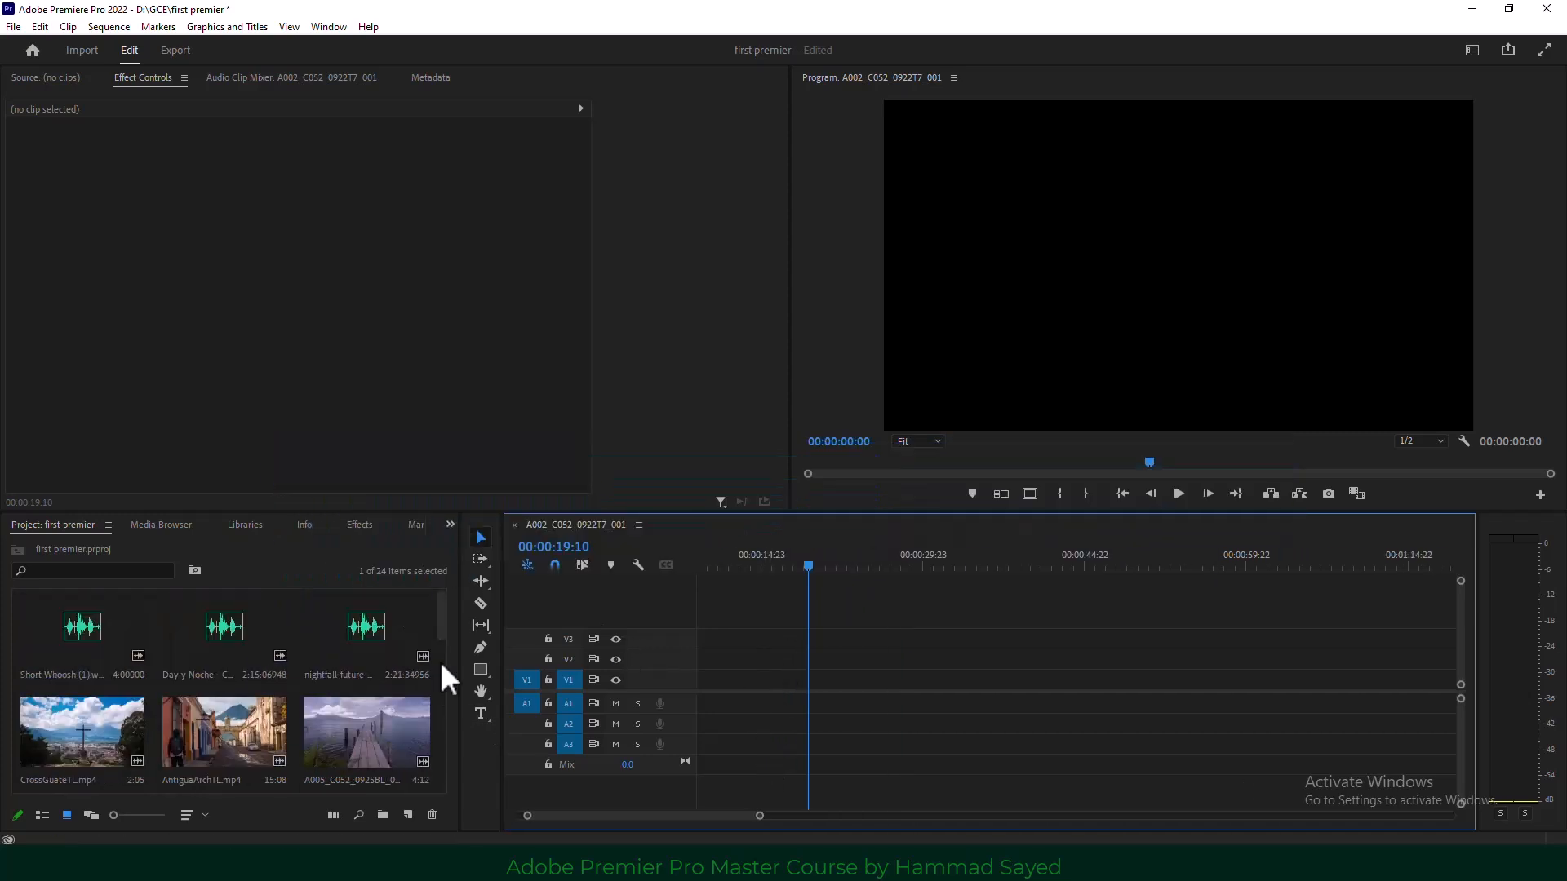
pyautogui.scroll(1, 77, 644)
pyautogui.scroll(-3, 163, 661)
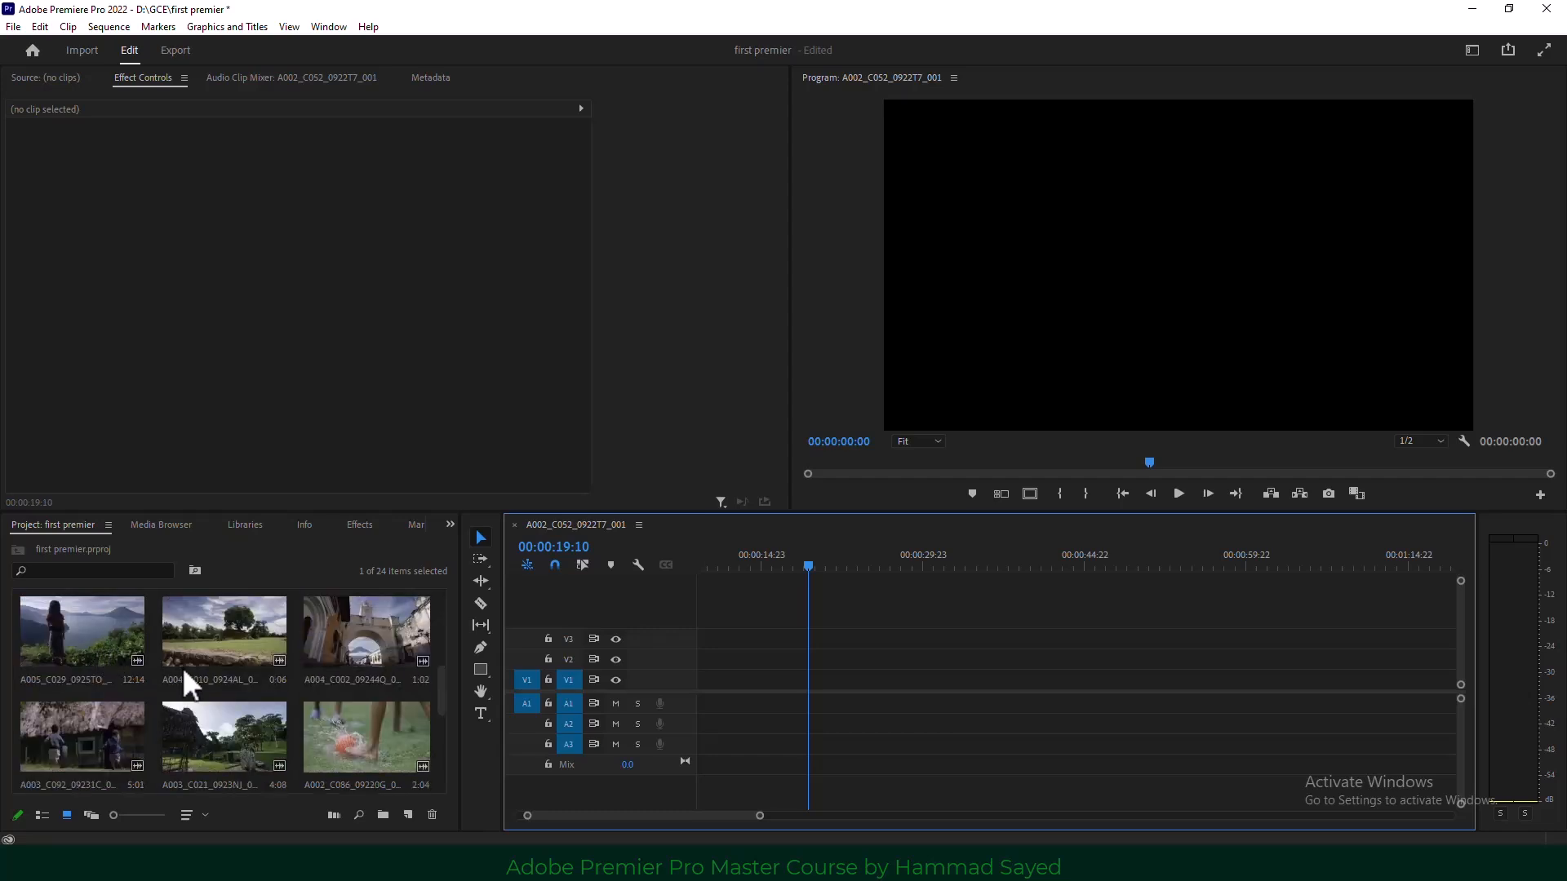
pyautogui.scroll(3, 182, 667)
pyautogui.moveTo(759, 815); pyautogui.dragTo(797, 815)
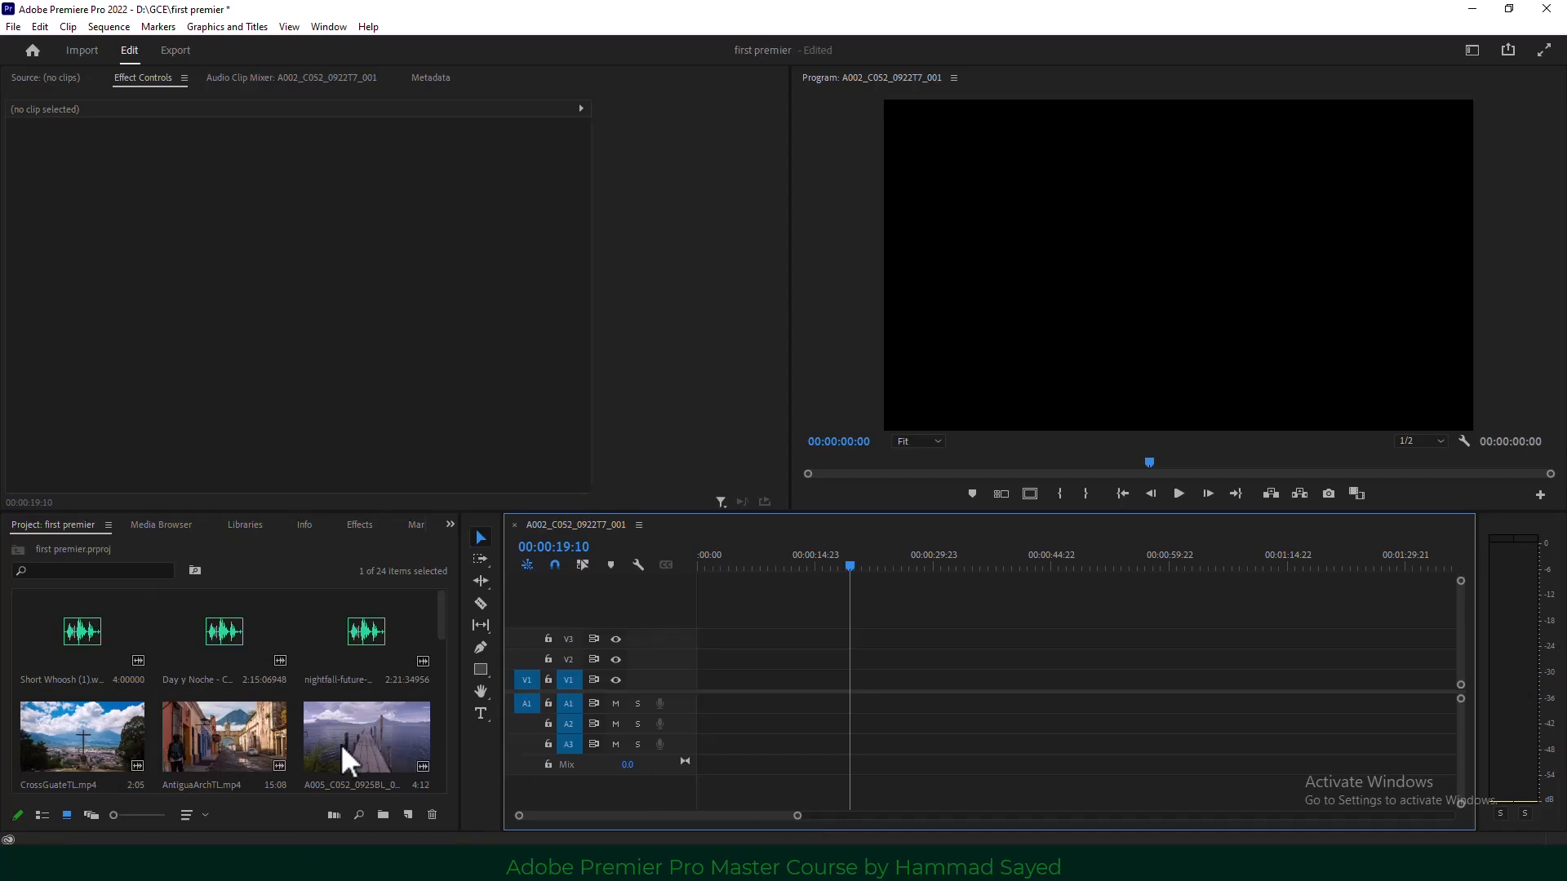
# Place Day y Noche - Cumbia Deli.mp3 on track A1 and play it from the start.
pyautogui.click(209, 625)
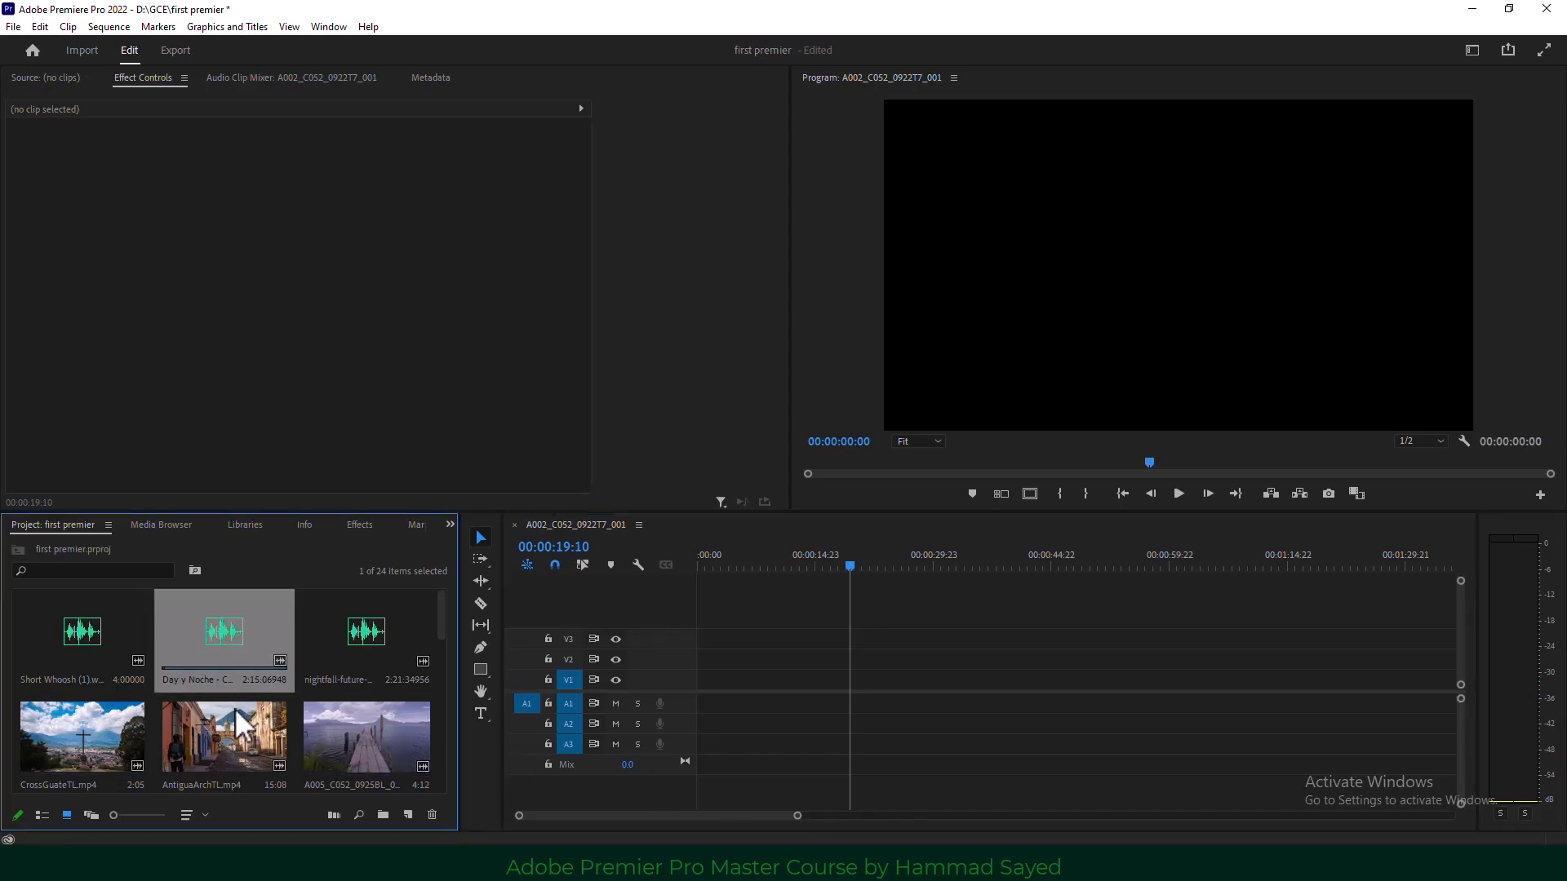
pyautogui.moveTo(320, 637); pyautogui.dragTo(681, 709)
pyautogui.moveTo(853, 563); pyautogui.dragTo(688, 594)
pyautogui.click(1179, 493)
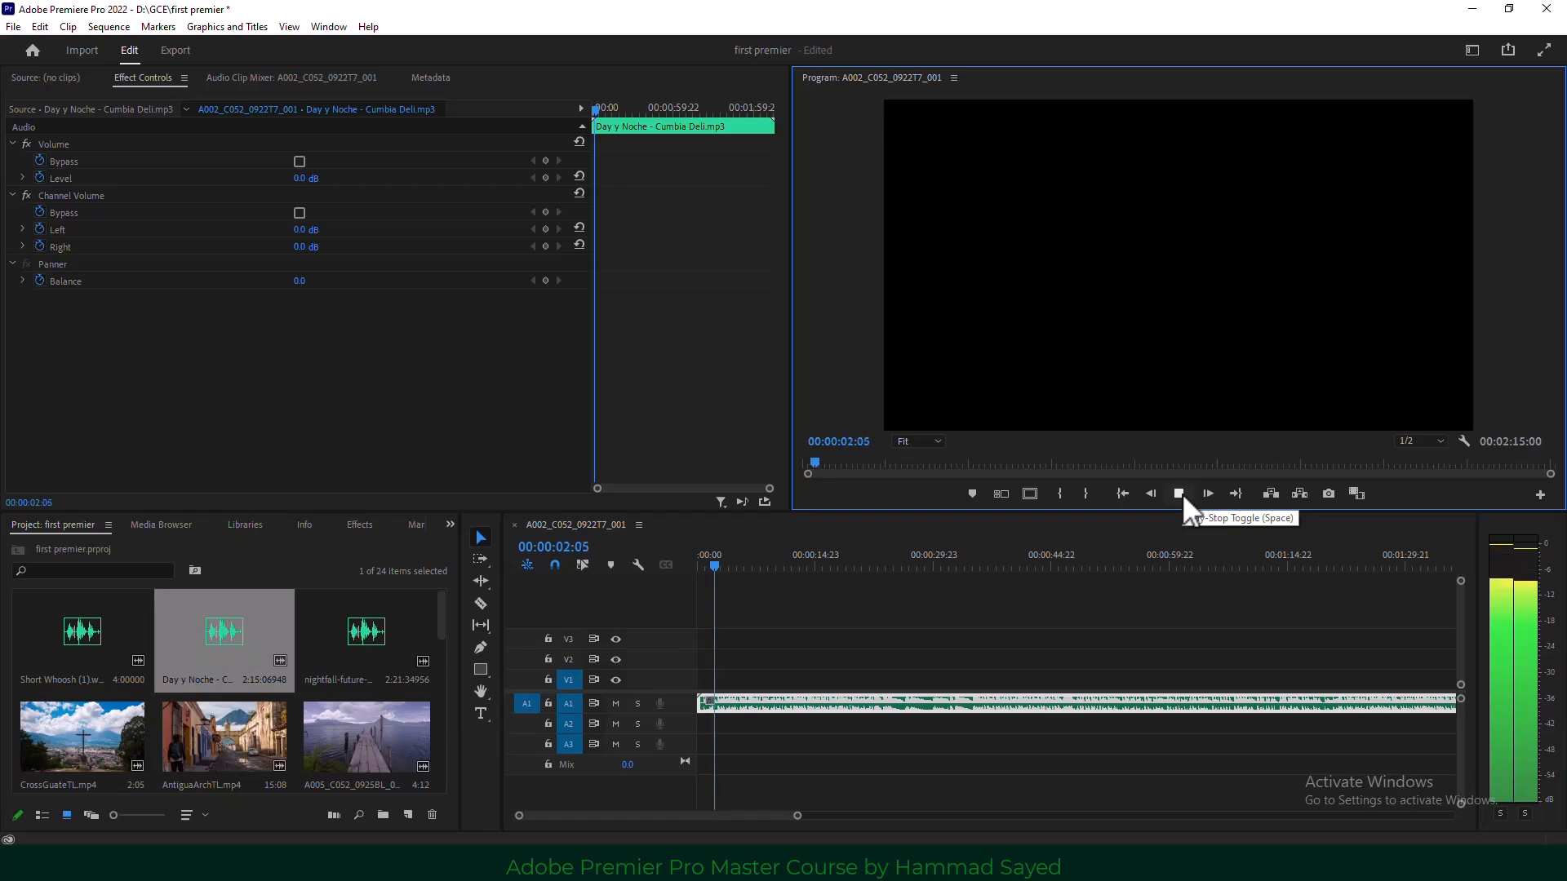
pyautogui.click(1179, 493)
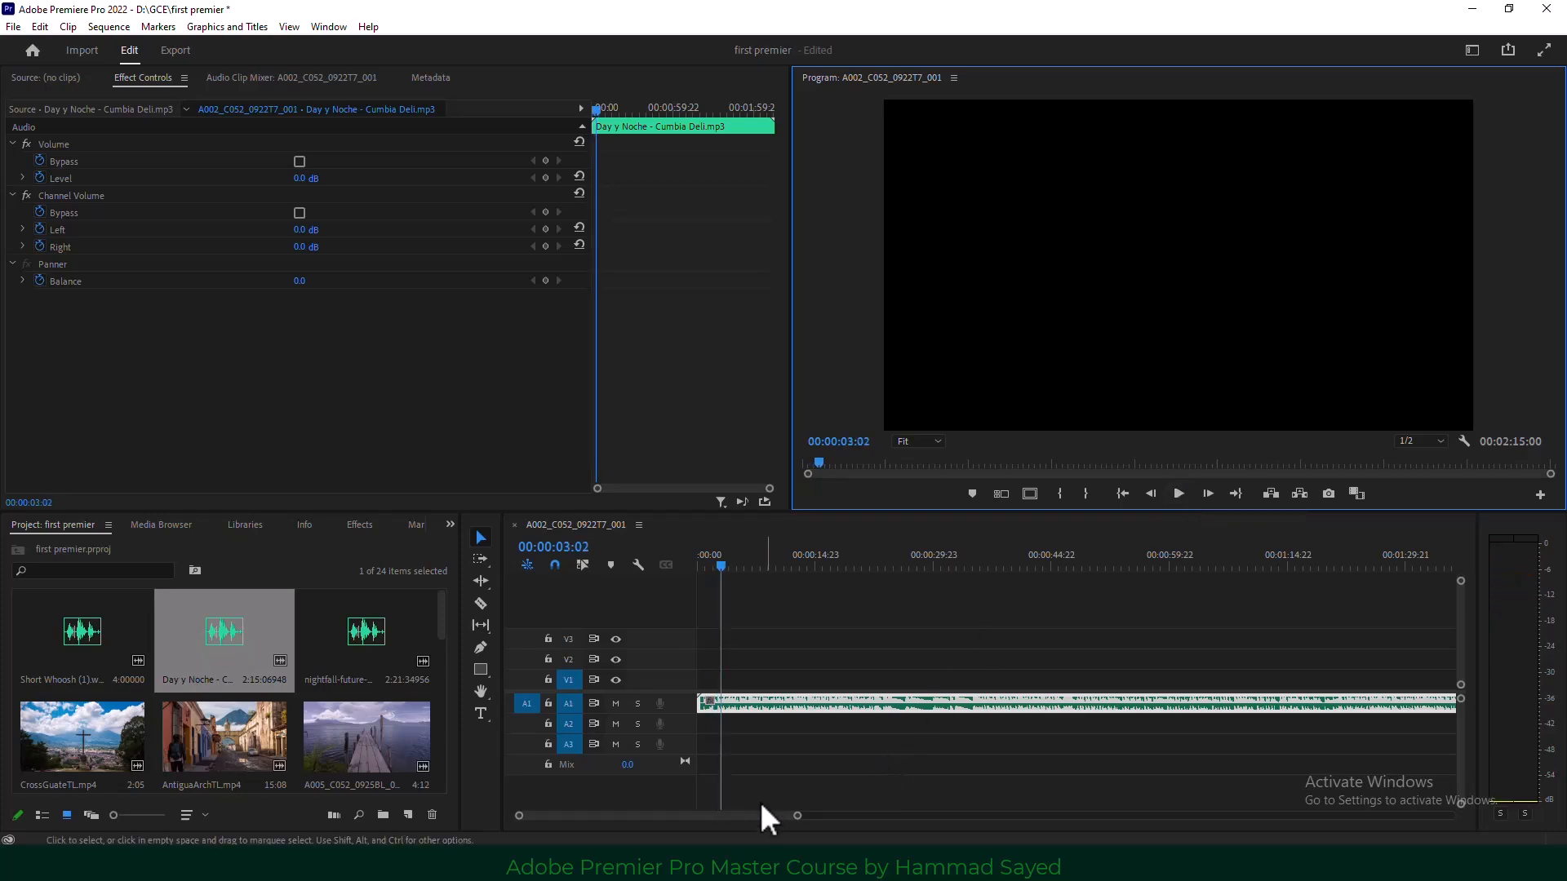
# Zoom the timeline, enlarge A1 to show the waveform, and park on the first beat at 00:00:00:20.
pyautogui.moveTo(797, 815); pyautogui.dragTo(763, 820)
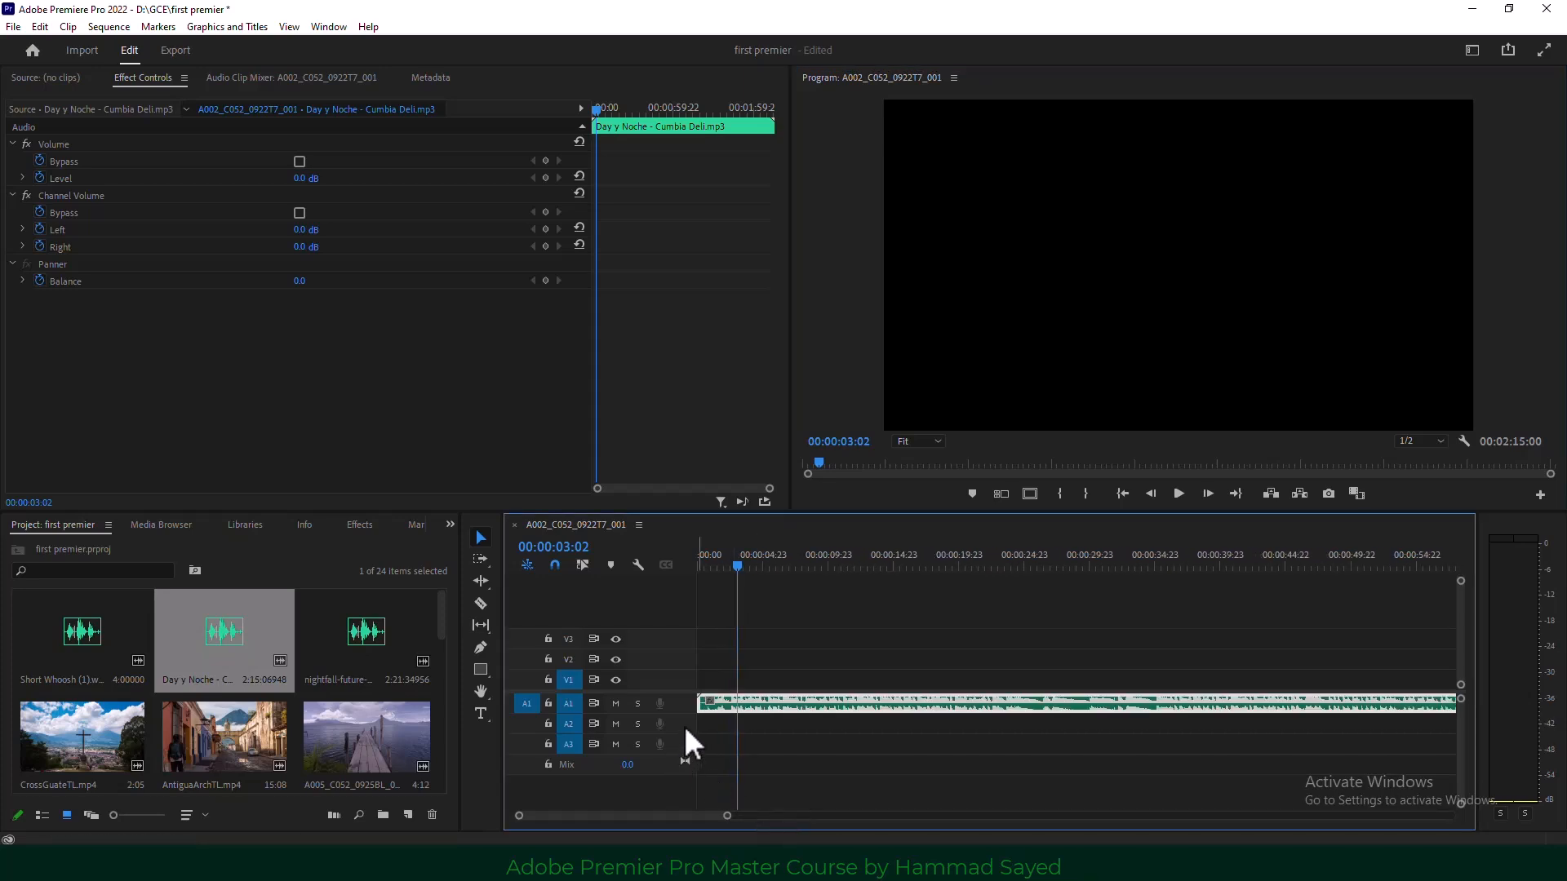
pyautogui.moveTo(692, 714); pyautogui.dragTo(685, 759)
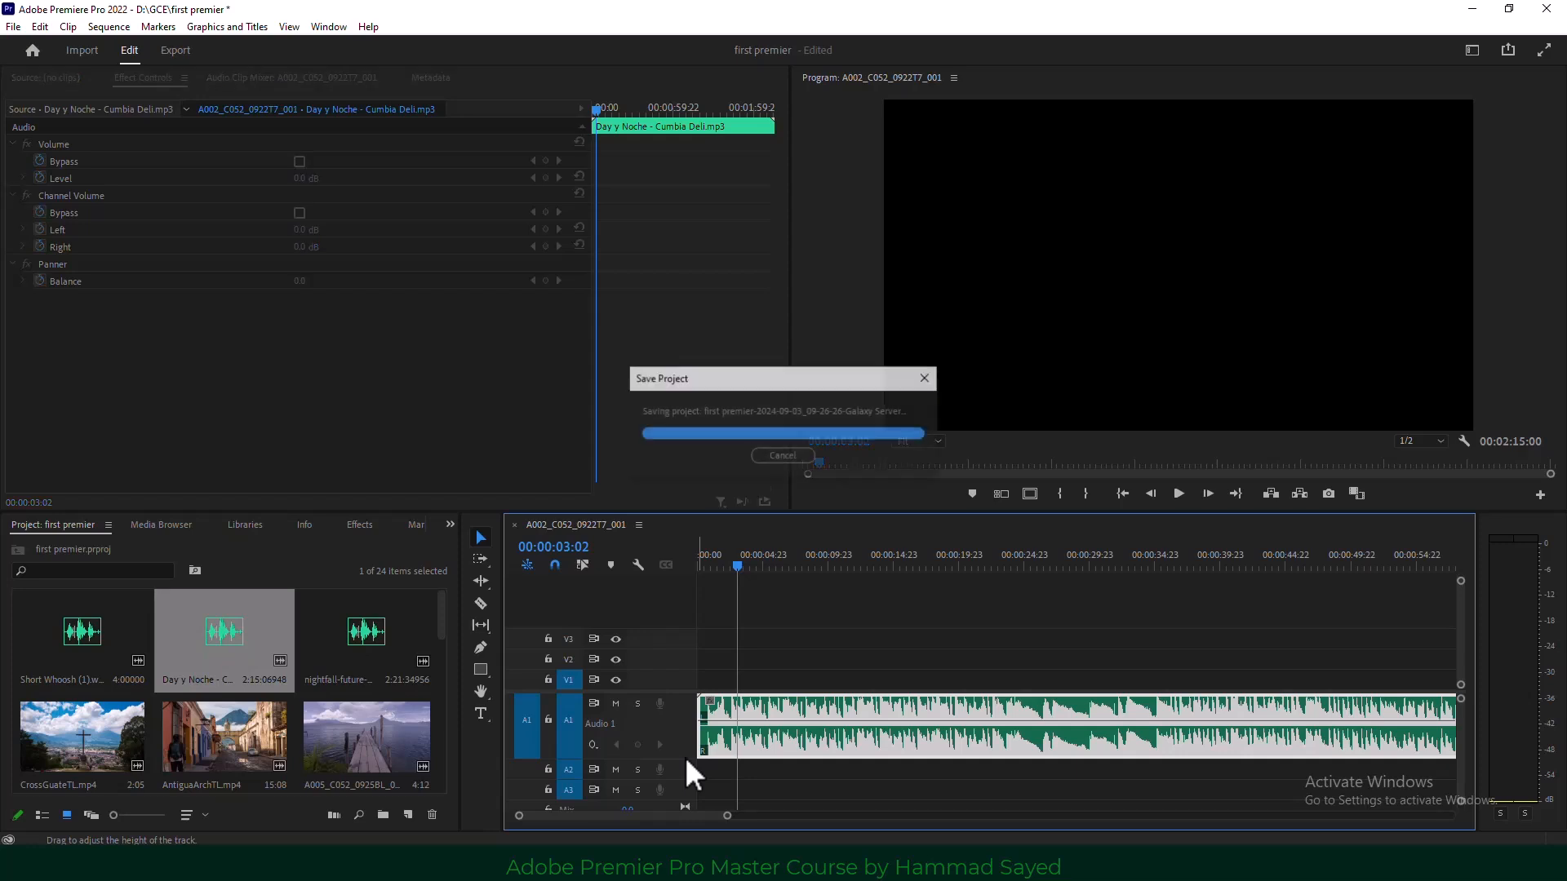
pyautogui.moveTo(738, 565); pyautogui.dragTo(703, 573)
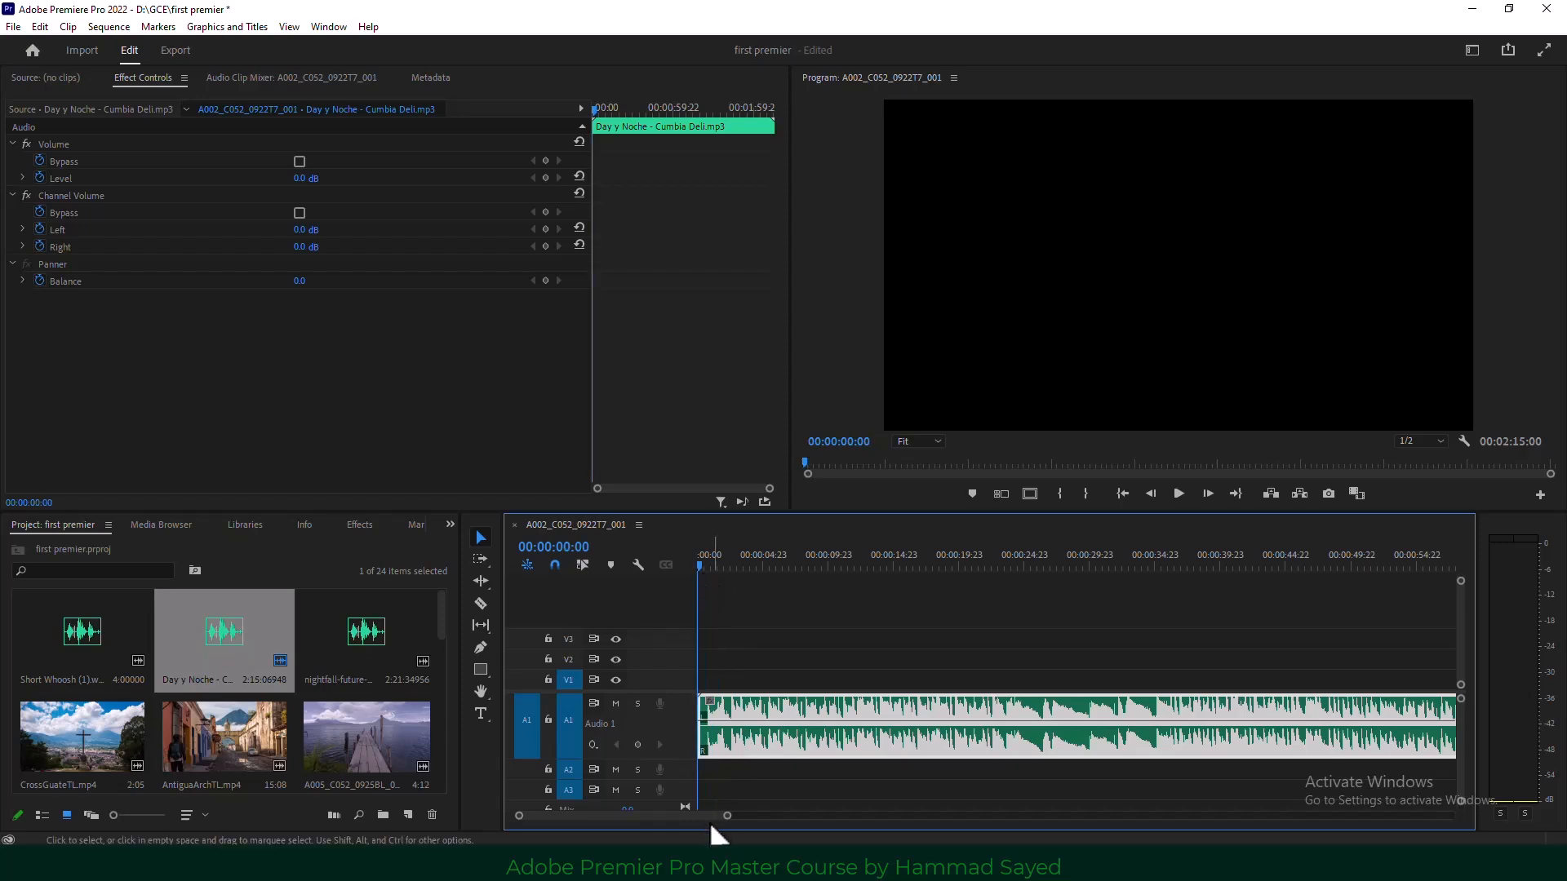
pyautogui.moveTo(727, 815); pyautogui.dragTo(681, 815)
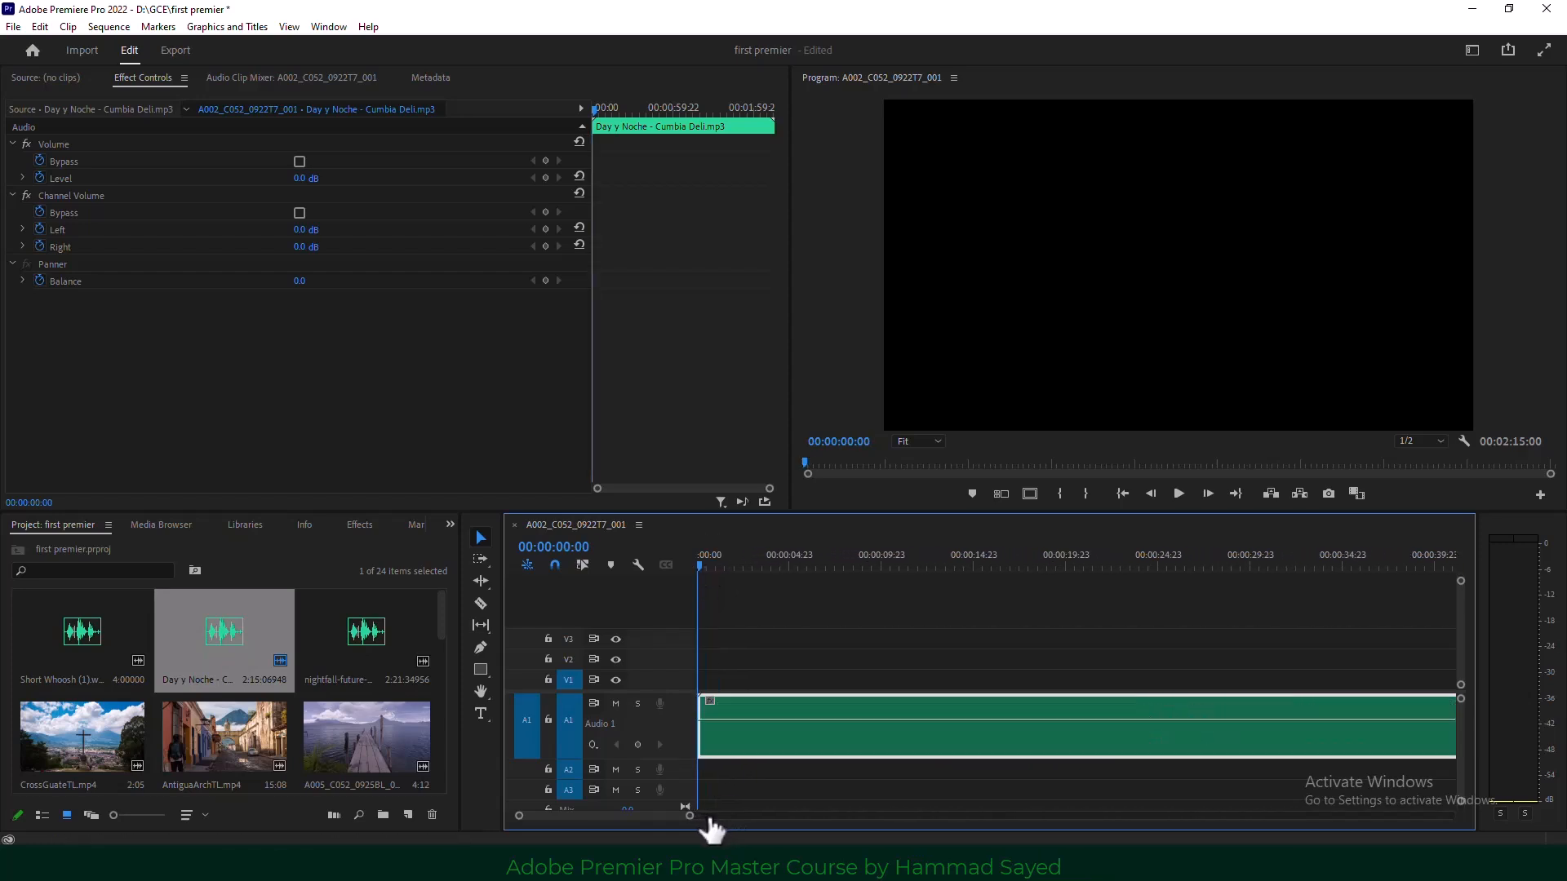
pyautogui.click(713, 561)
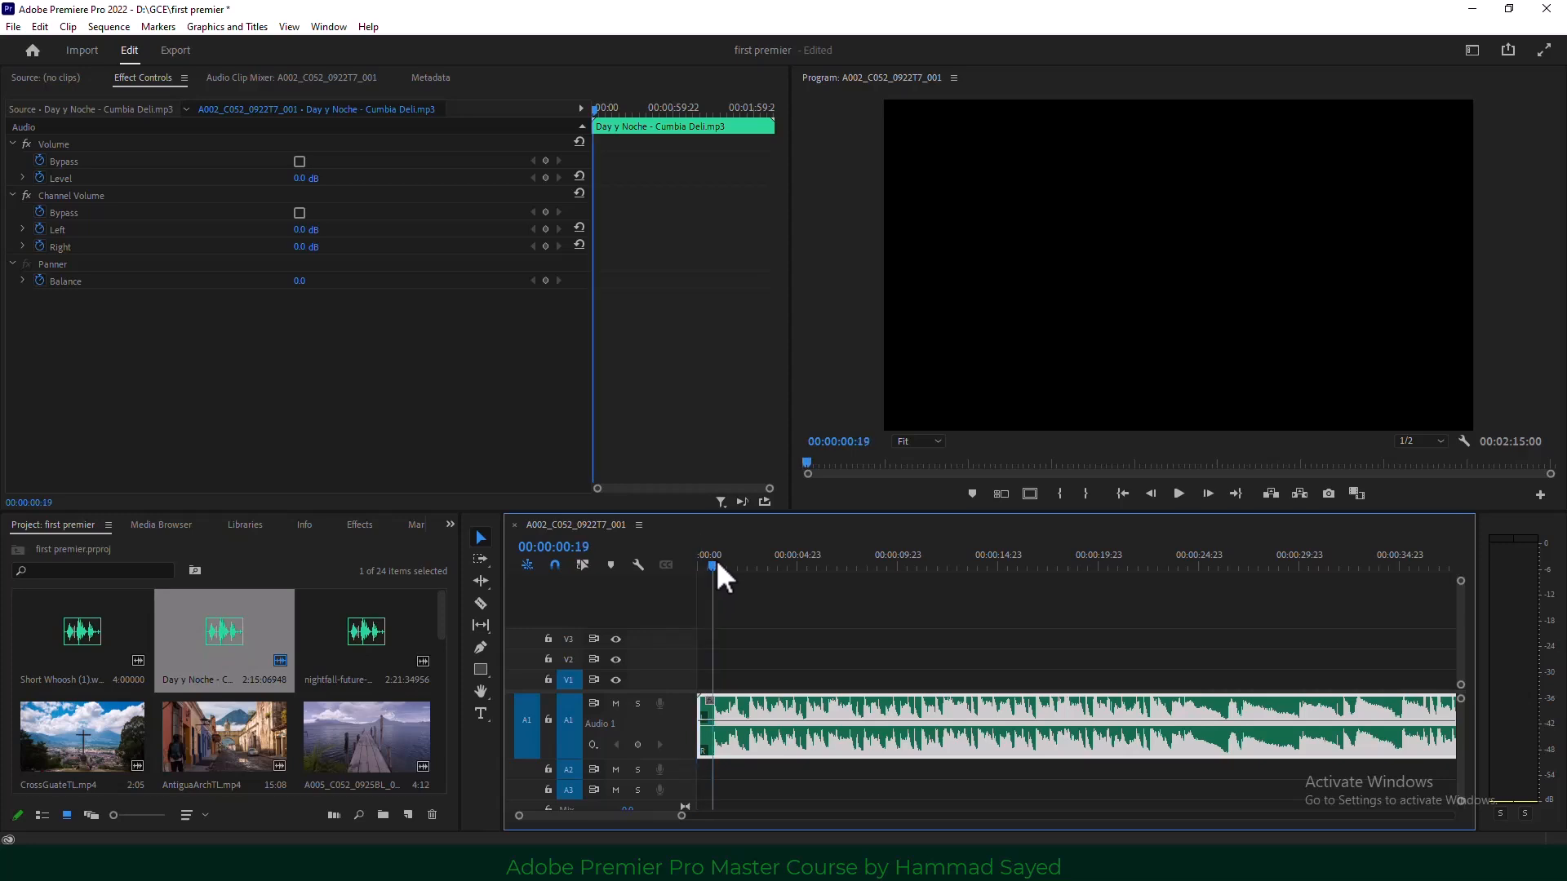
pyautogui.click(972, 494)
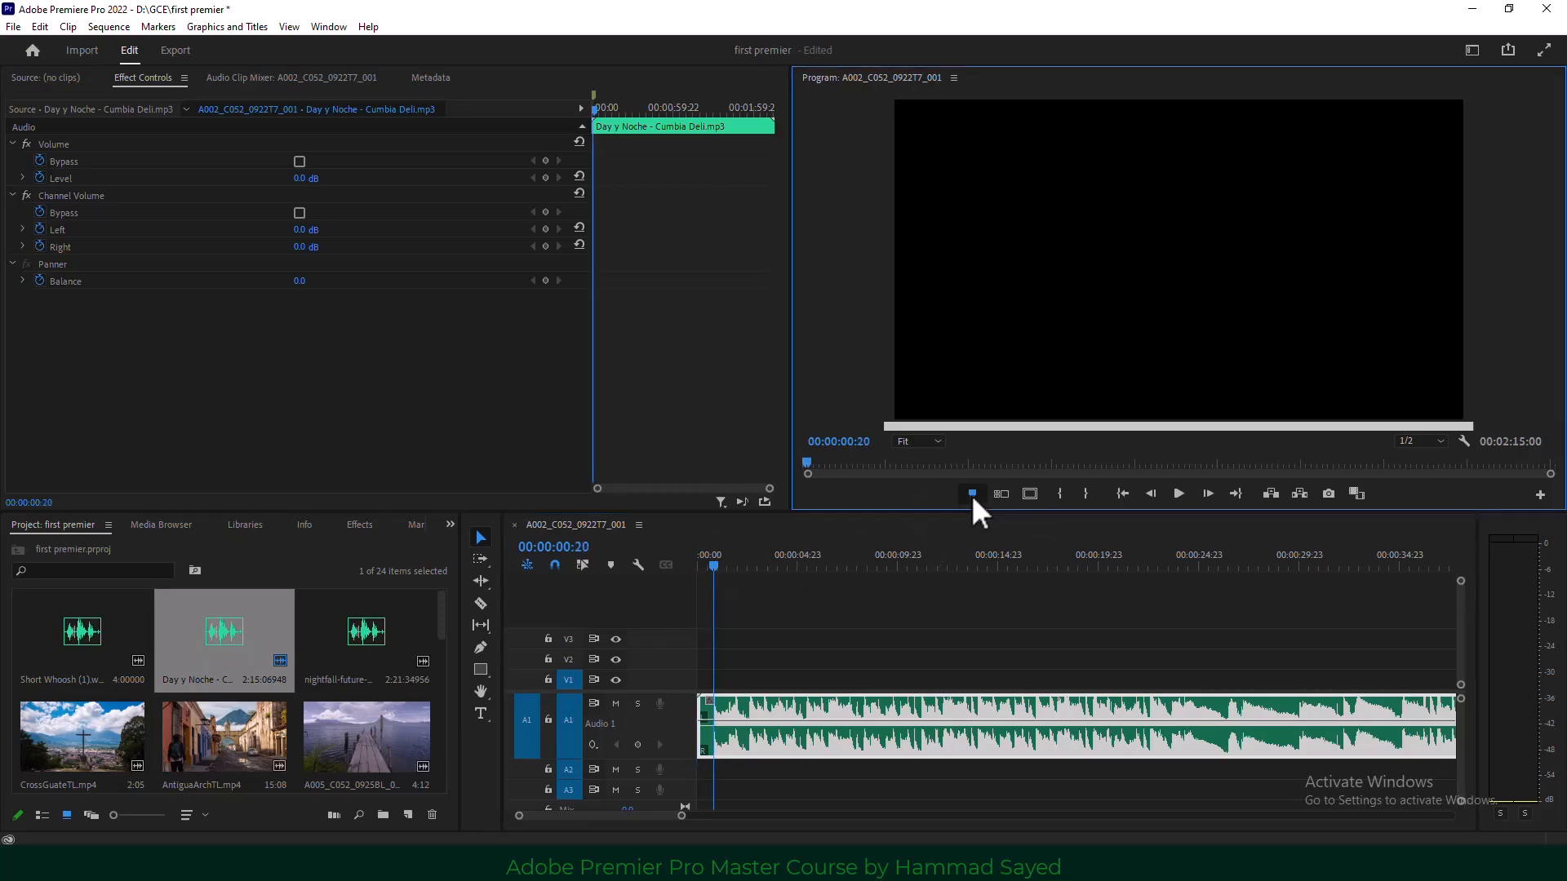
pyautogui.moveTo(725, 567); pyautogui.dragTo(747, 565)
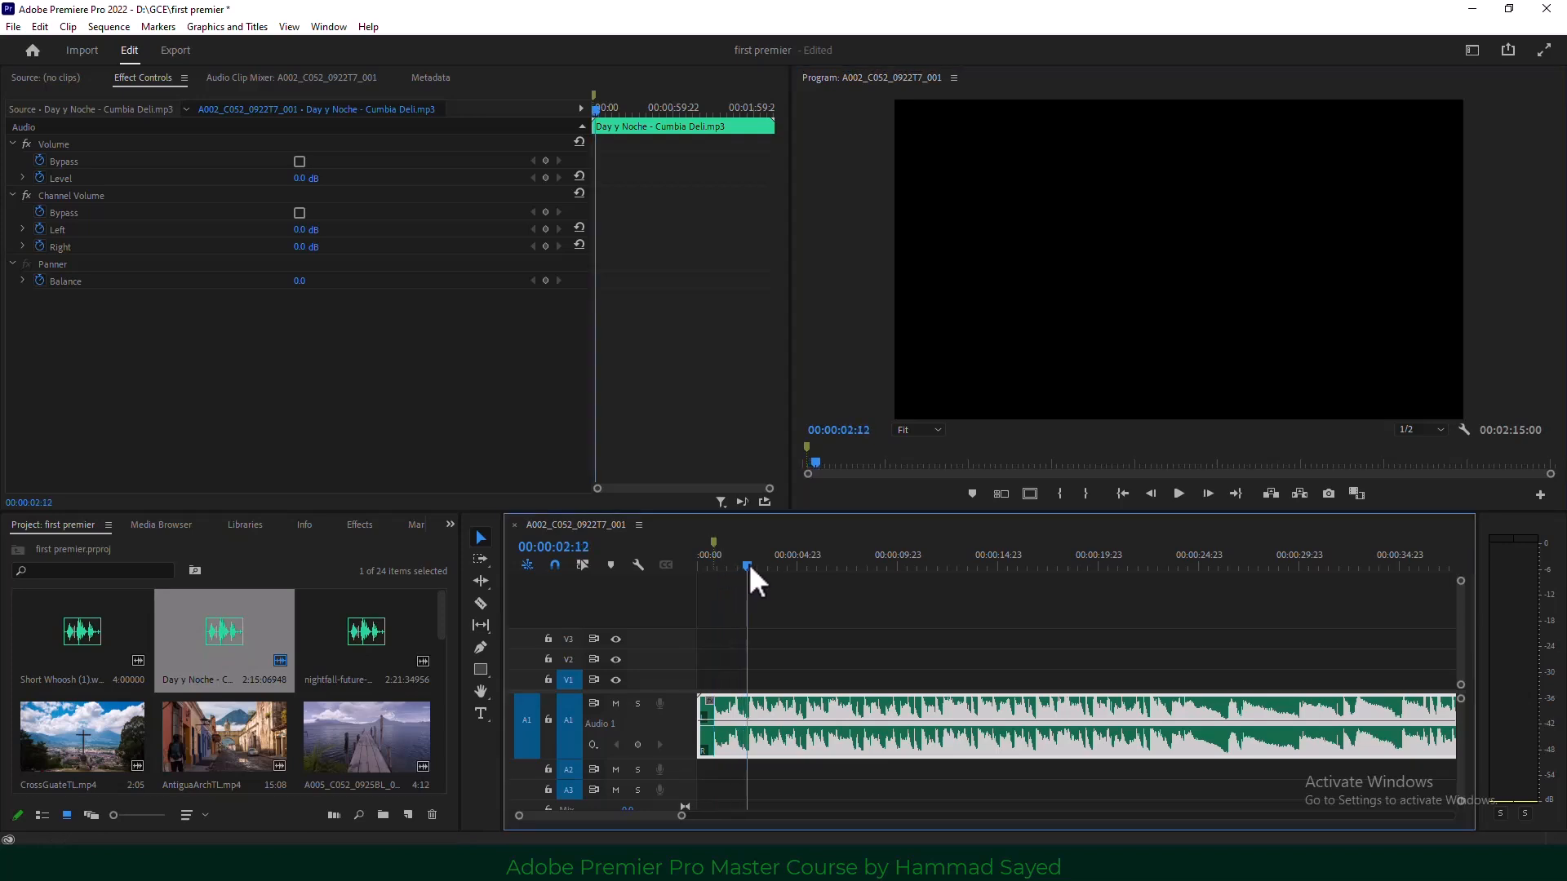
pyautogui.click(972, 494)
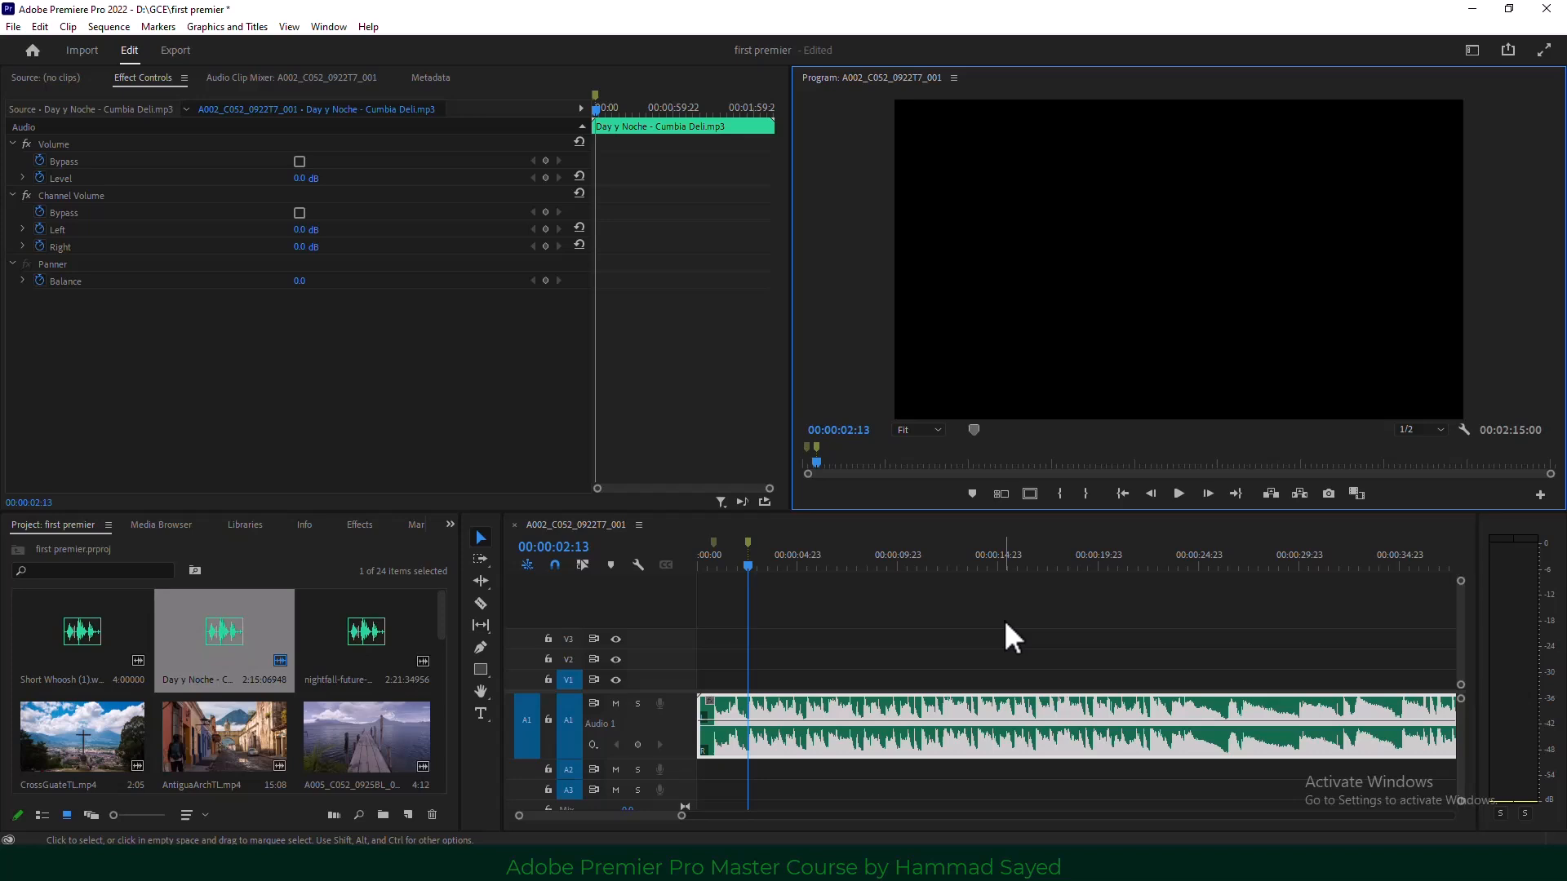
pyautogui.press('space')
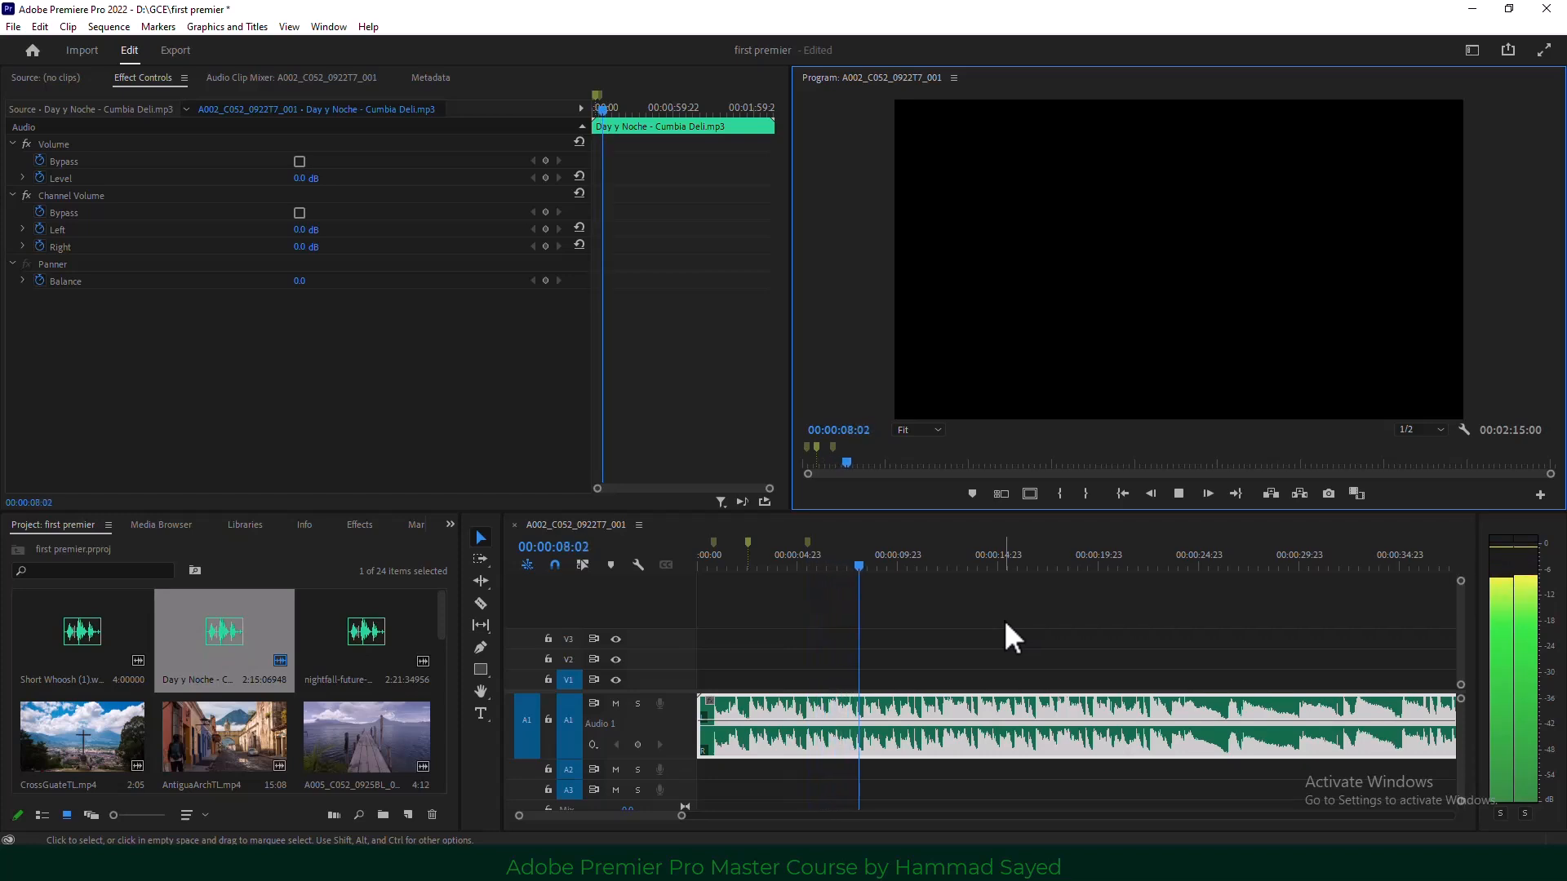
pyautogui.press('m')
pyautogui.press('space')
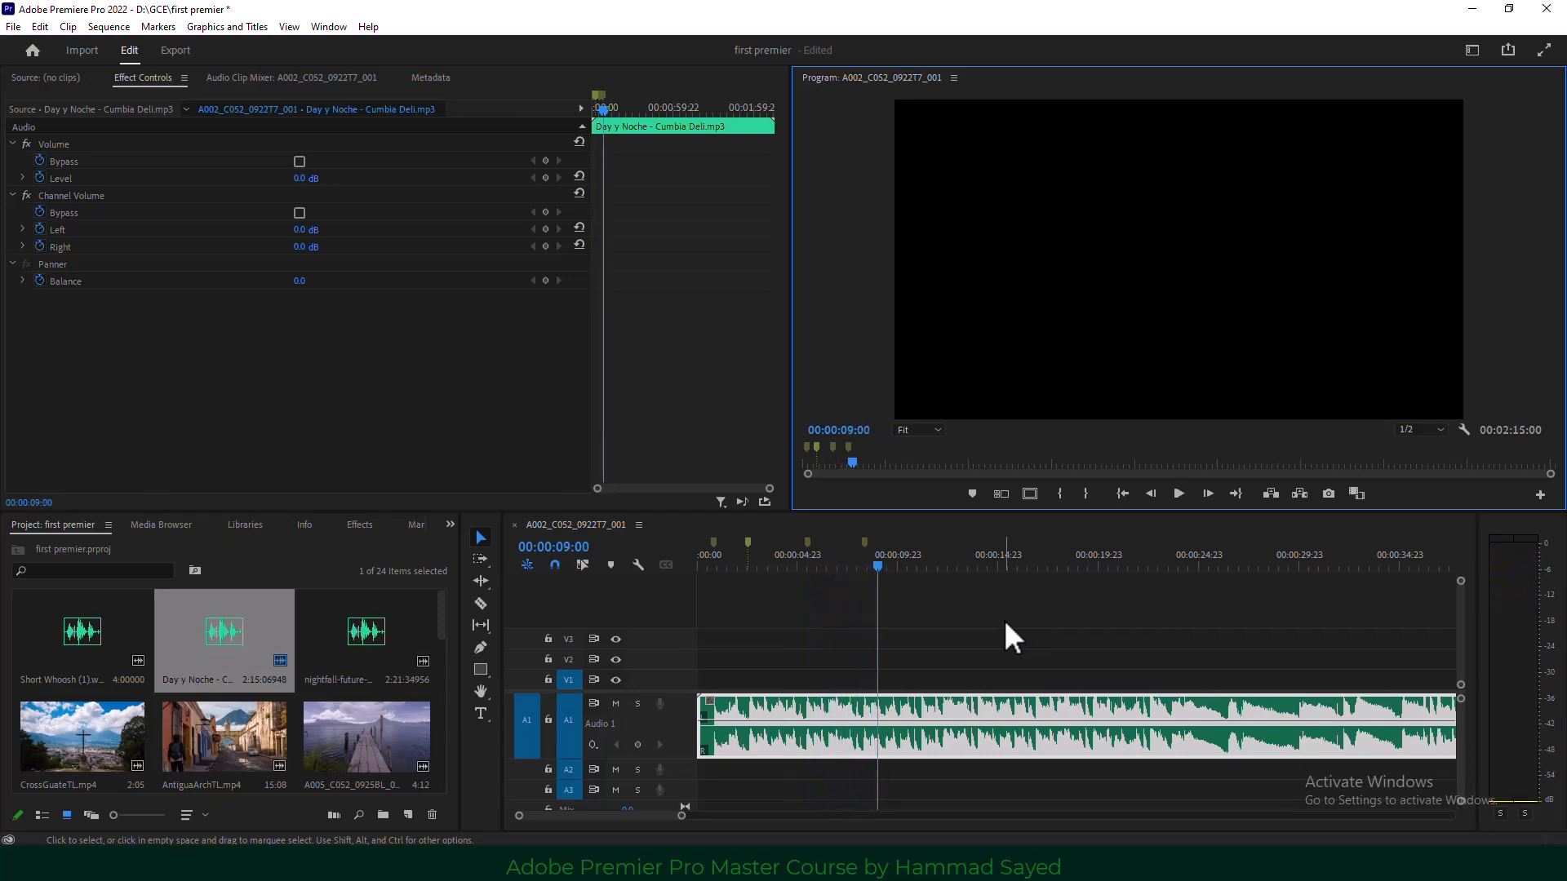
pyautogui.press('space')
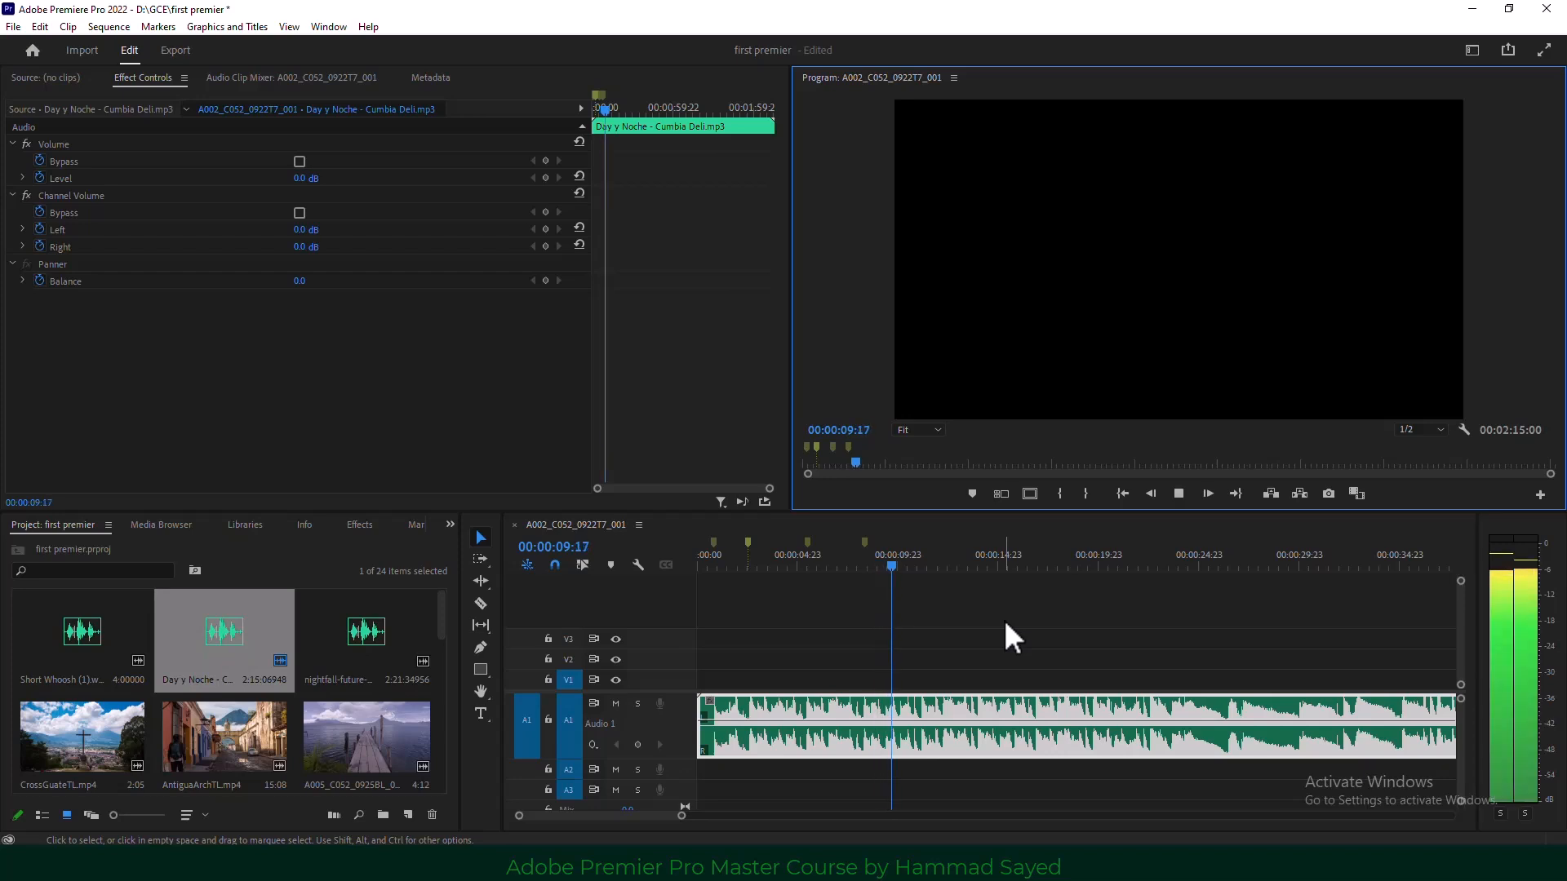
pyautogui.press('m')
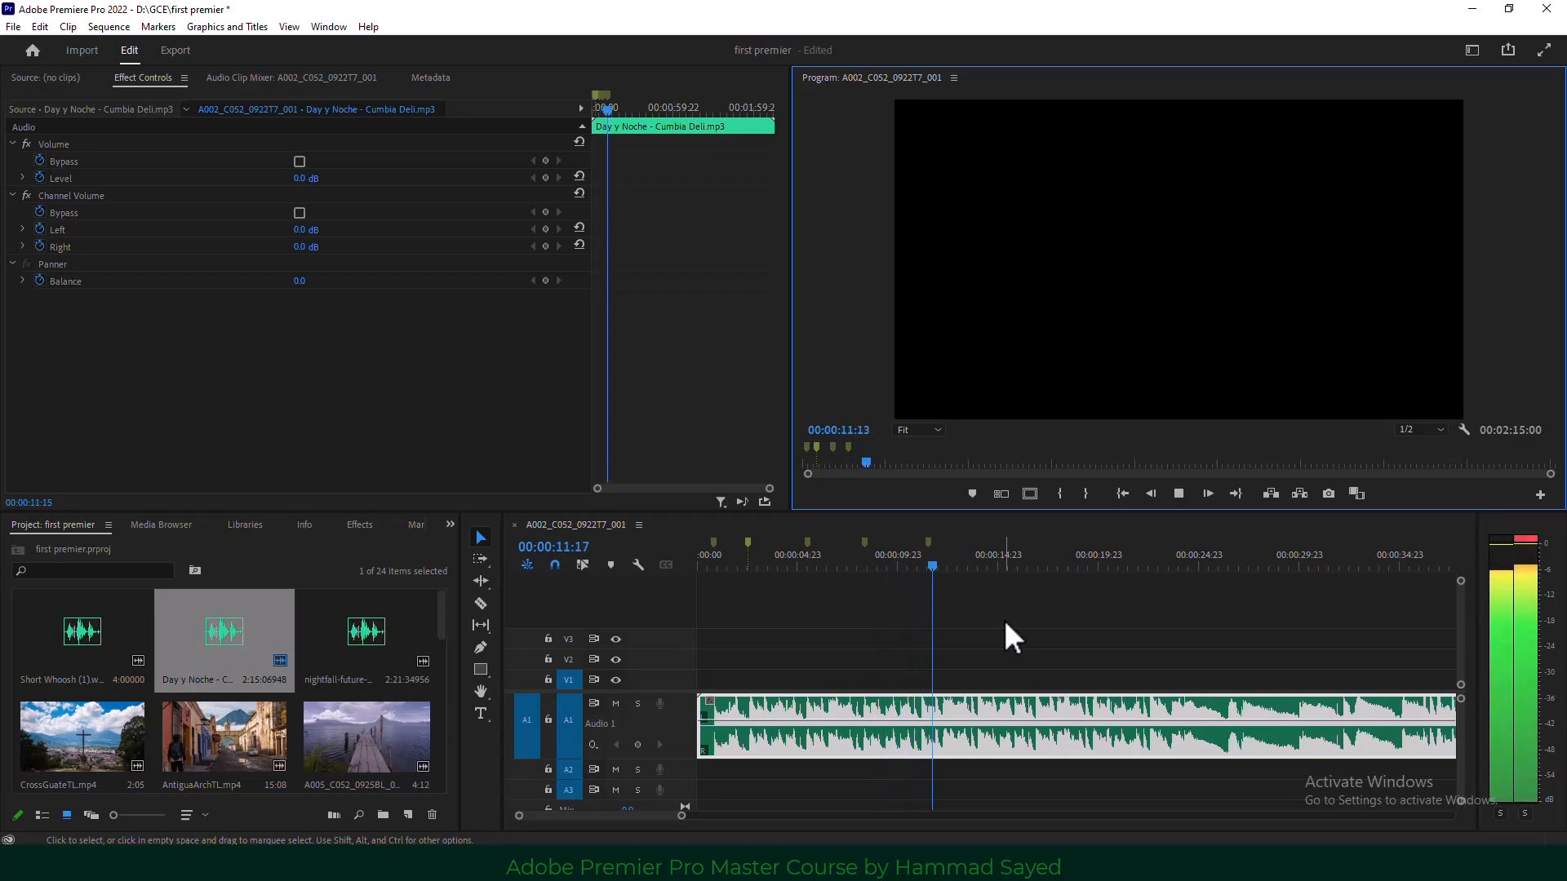
pyautogui.press('space')
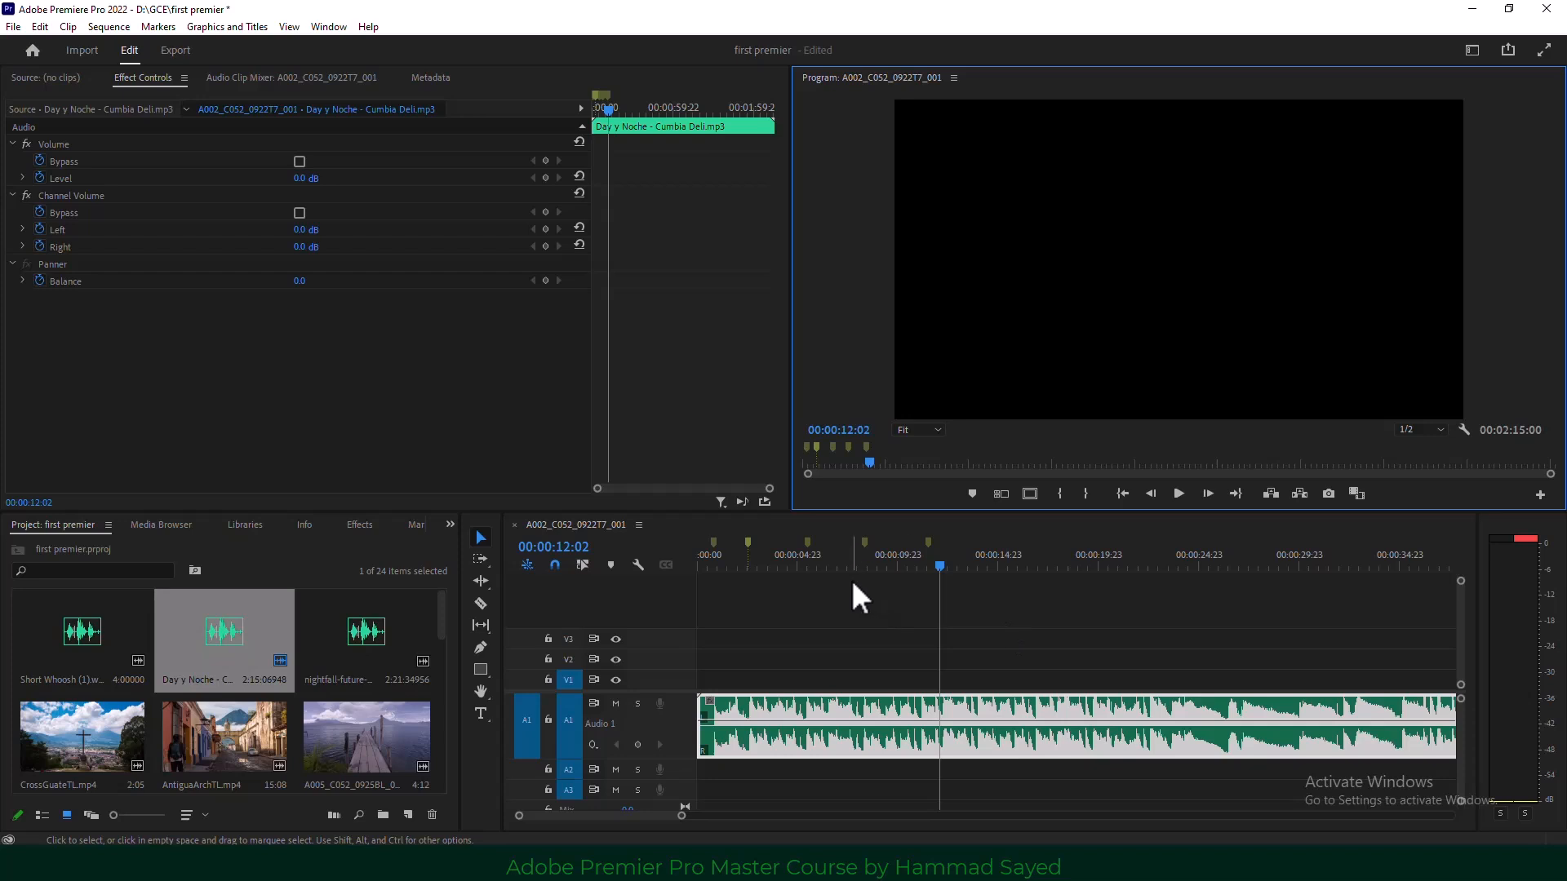
# Name the markers 'start' and 'niddle', then stretch 'niddle' into a range spanning several beats.
pyautogui.doubleClick(711, 540)
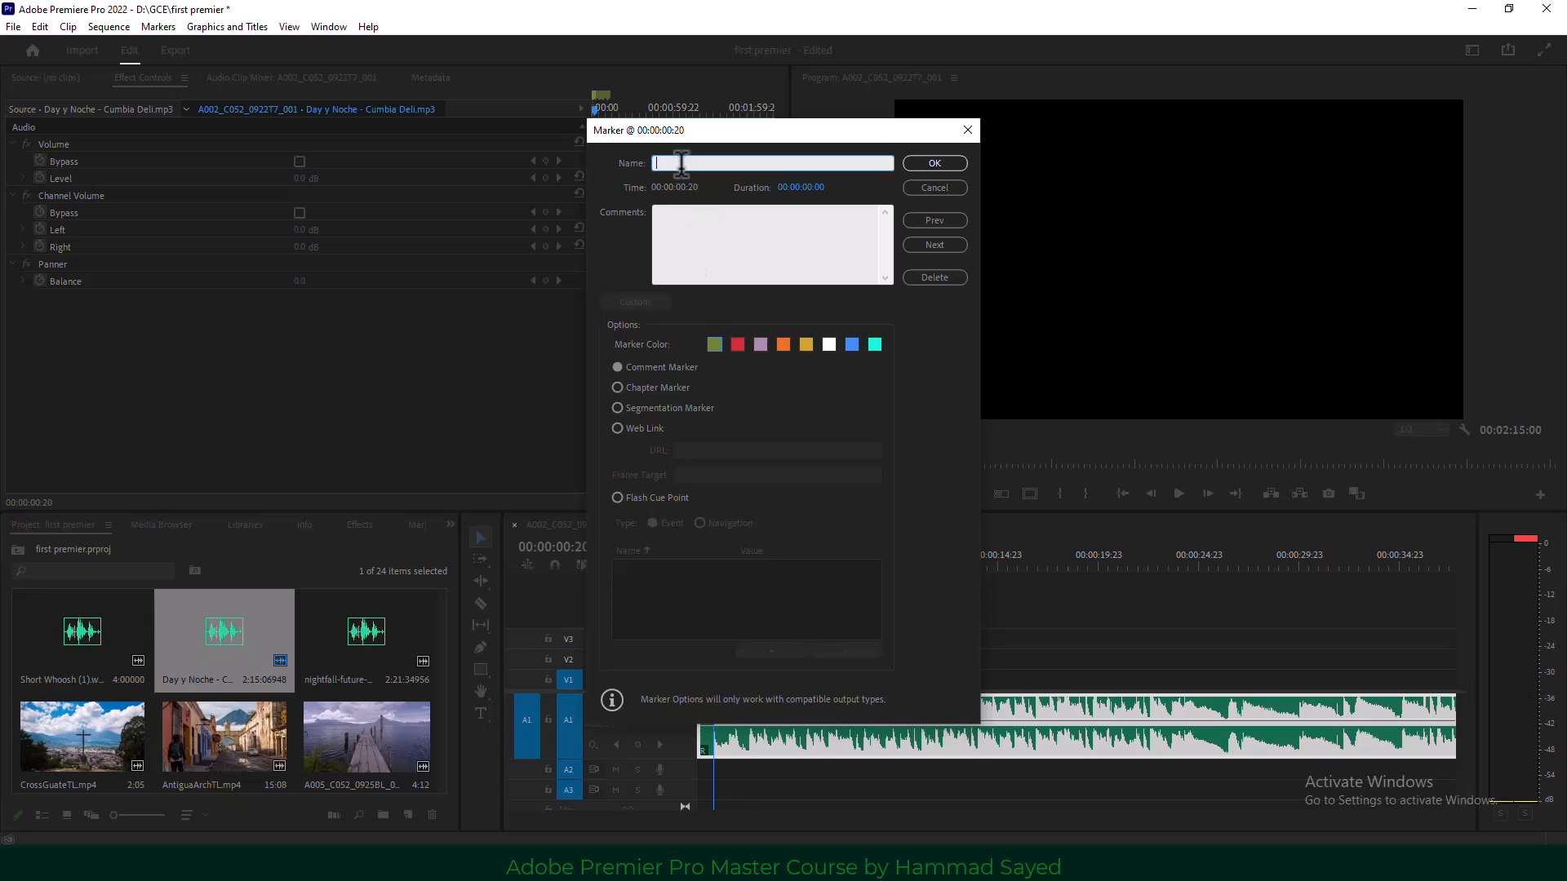
pyautogui.write('start')
pyautogui.click(926, 164)
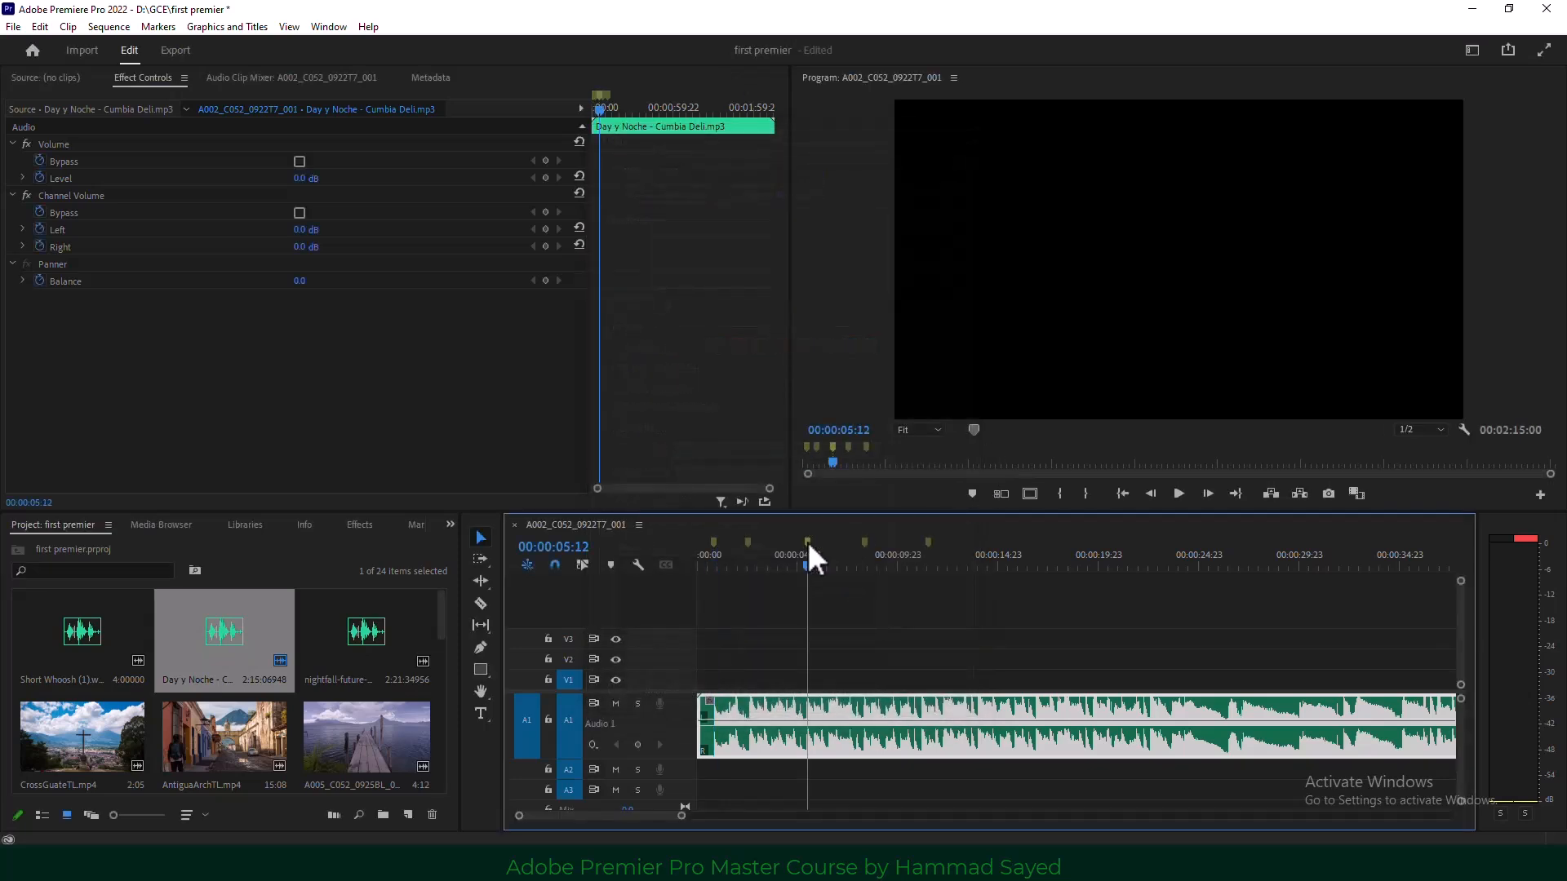
pyautogui.doubleClick(806, 541)
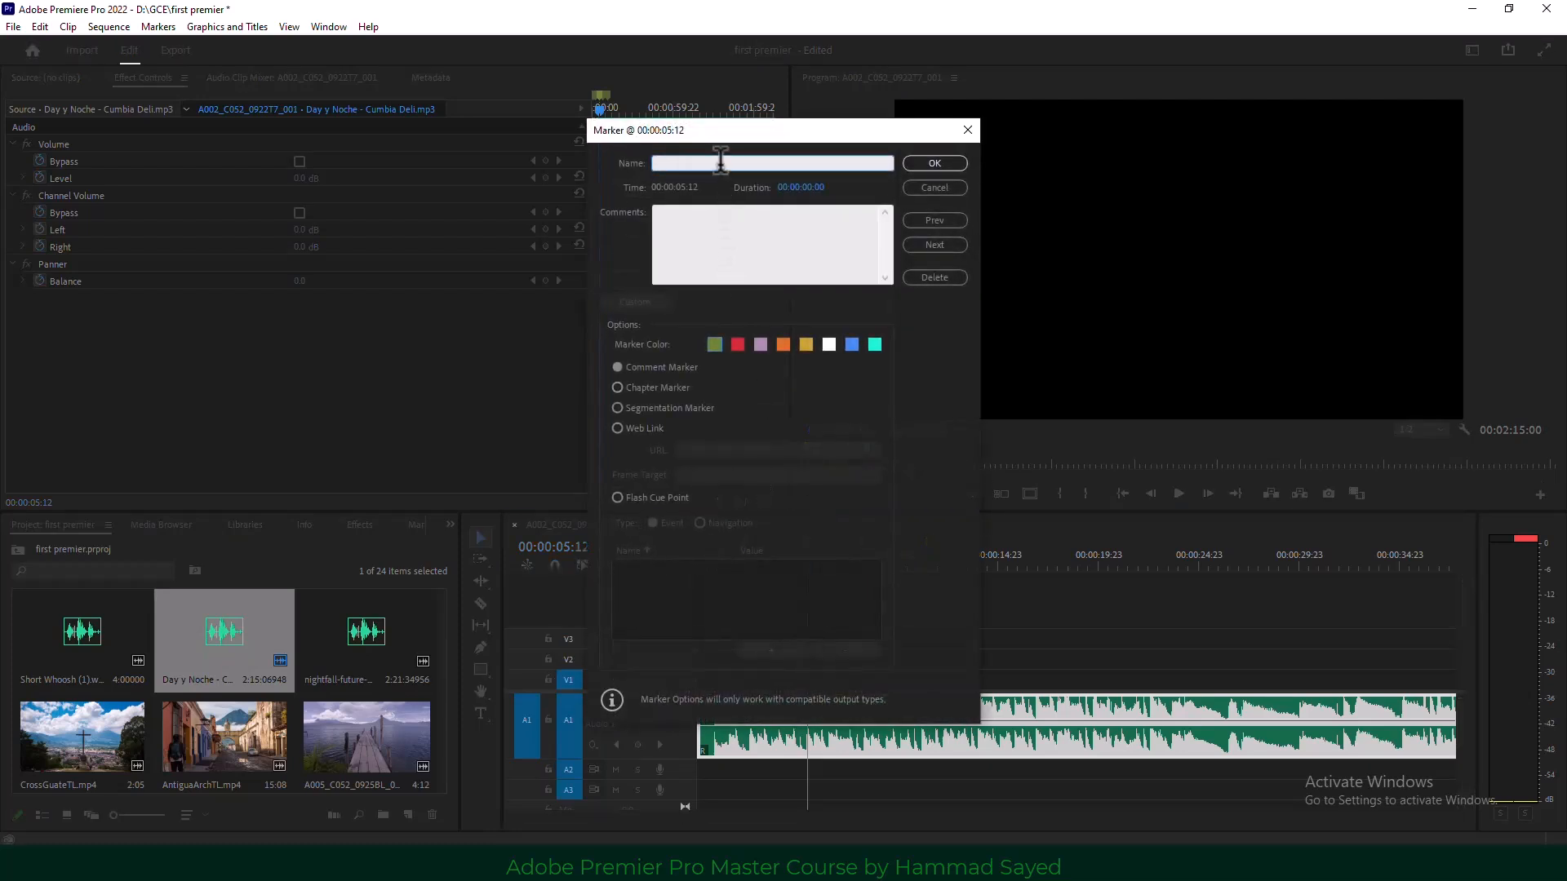
pyautogui.write('niddle')
pyautogui.click(738, 243)
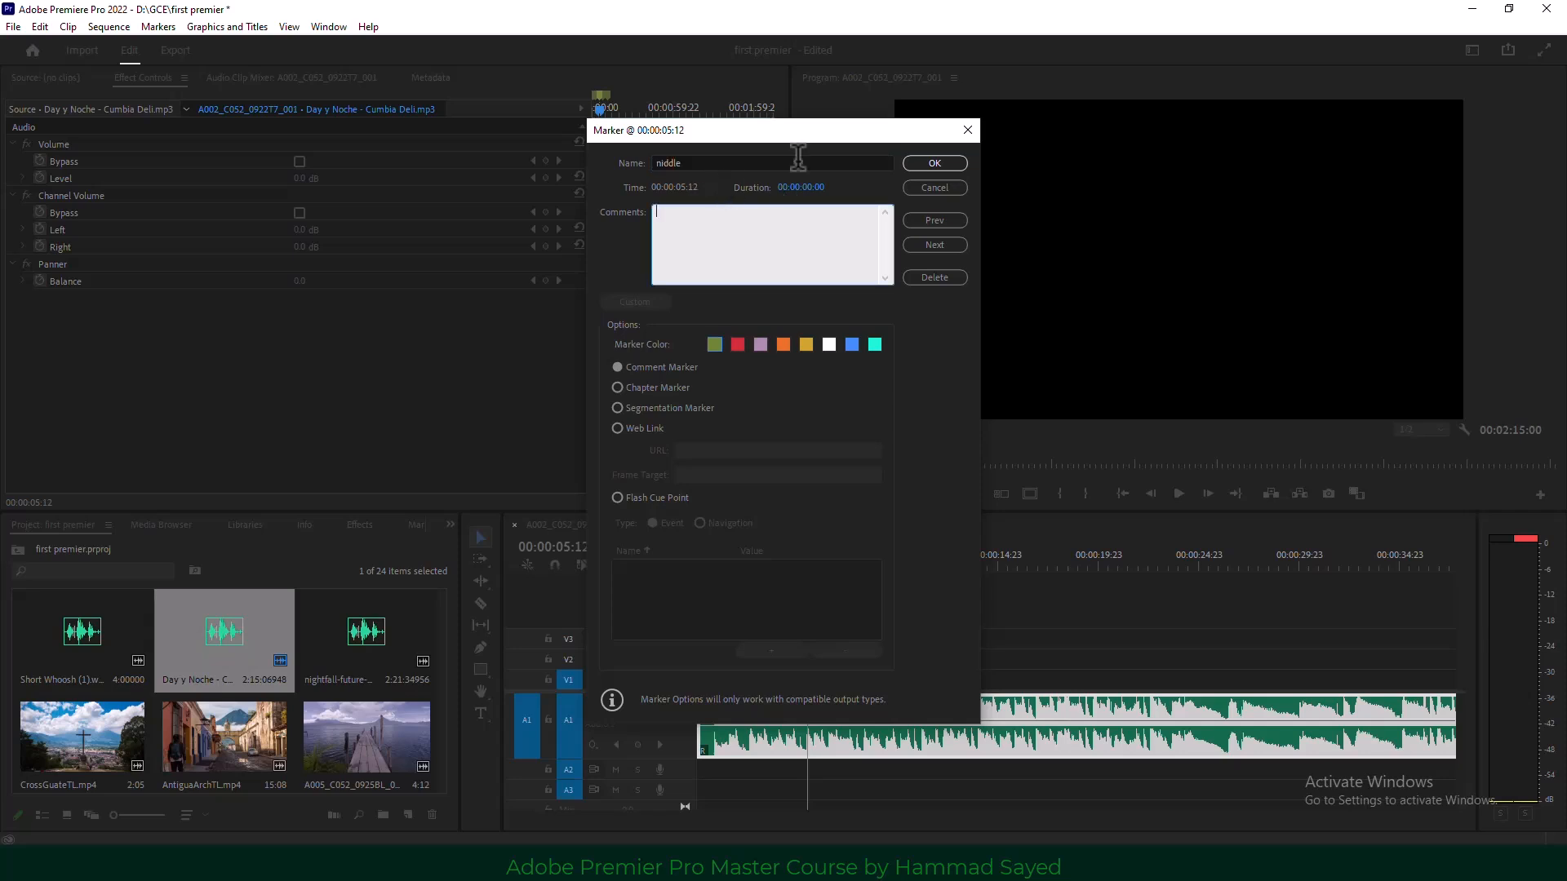
pyautogui.click(938, 164)
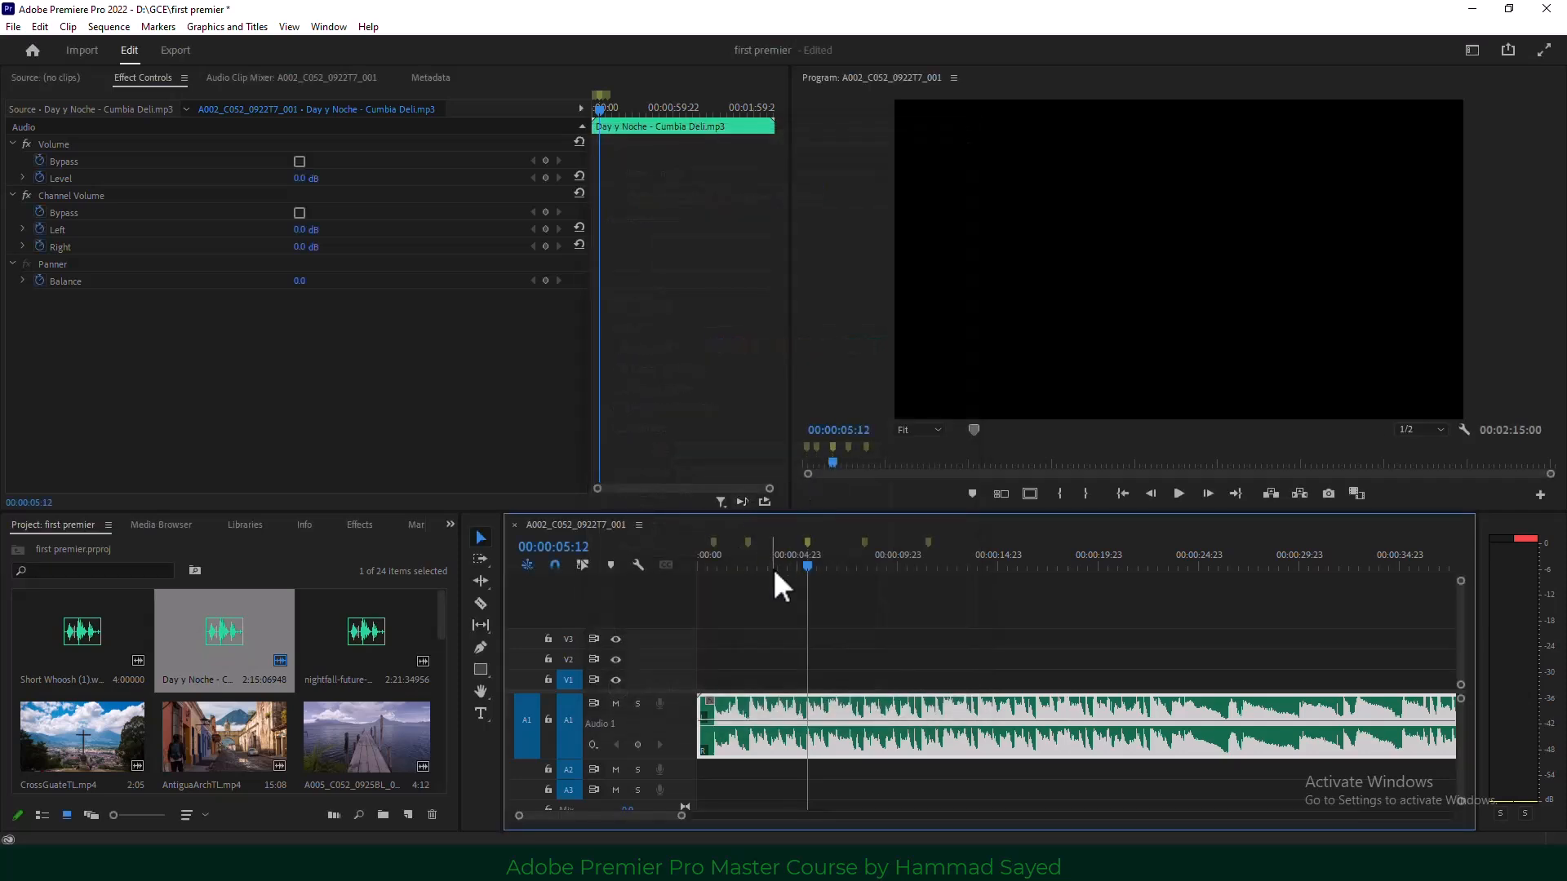
pyautogui.click(809, 541)
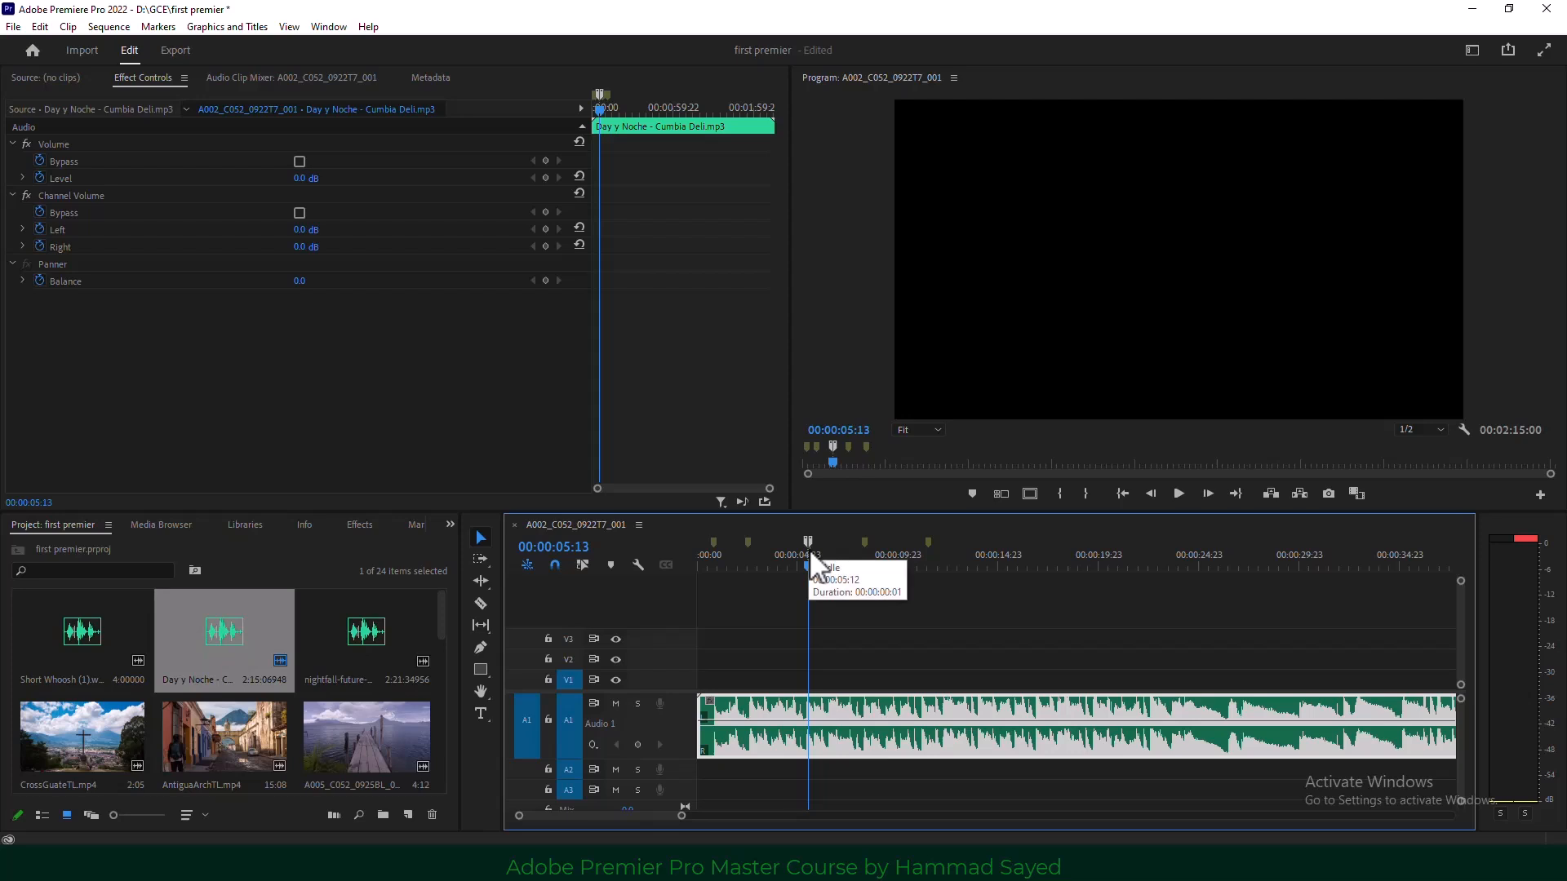
pyautogui.moveTo(811, 541)
pyautogui.mouseDown()
pyautogui.moveTo(853, 540)
pyautogui.moveTo(779, 541)
pyautogui.mouseUp()
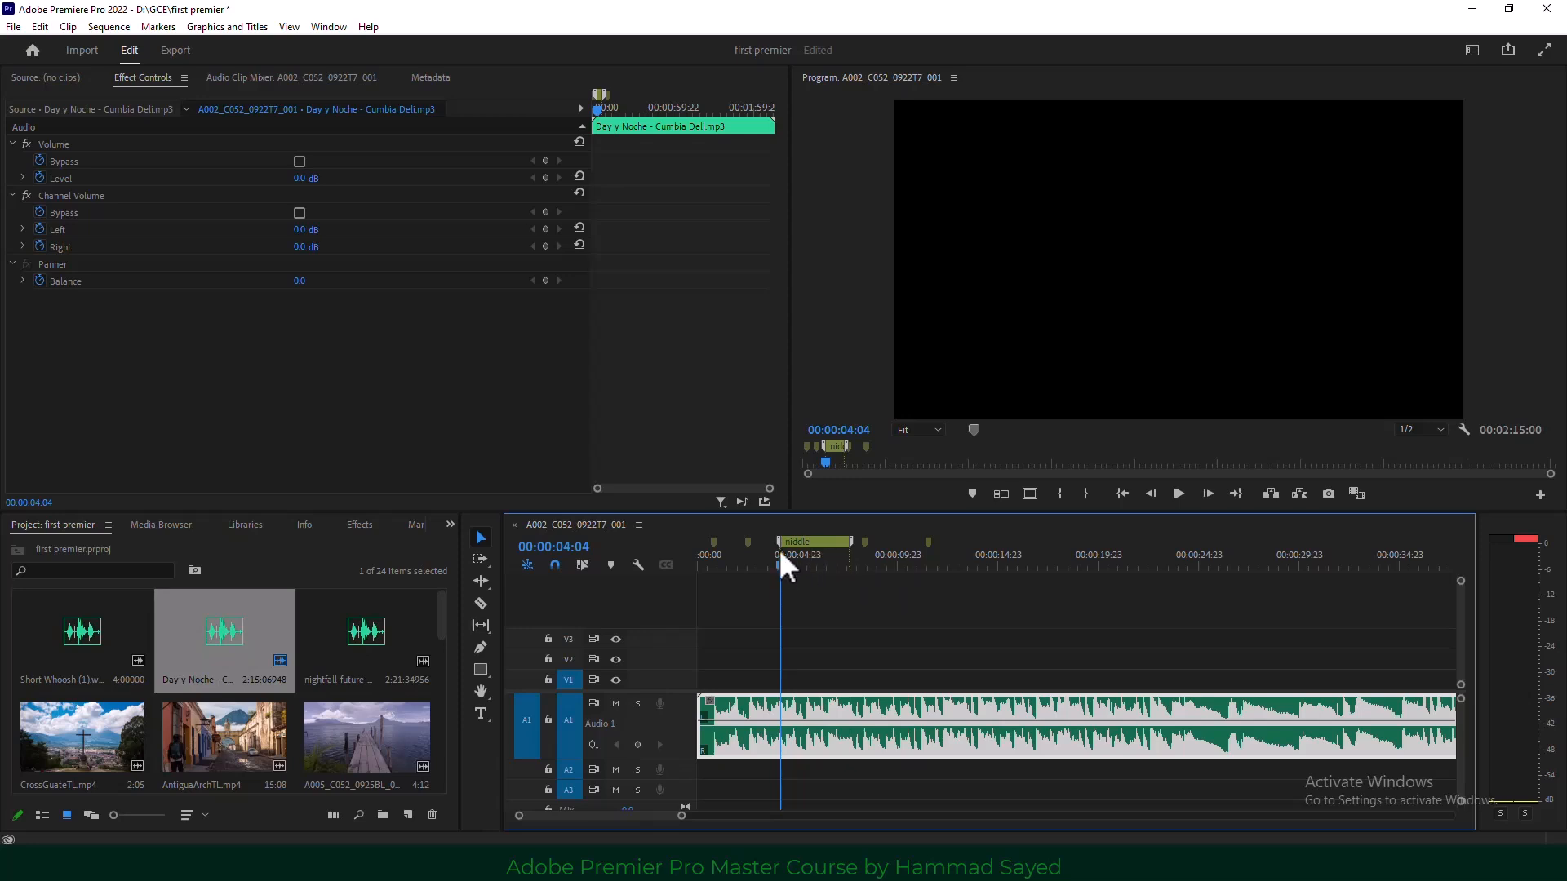
# Show the Markers panel, add a marker at 00:00:16:09, and review the marker entries.
pyautogui.click(451, 525)
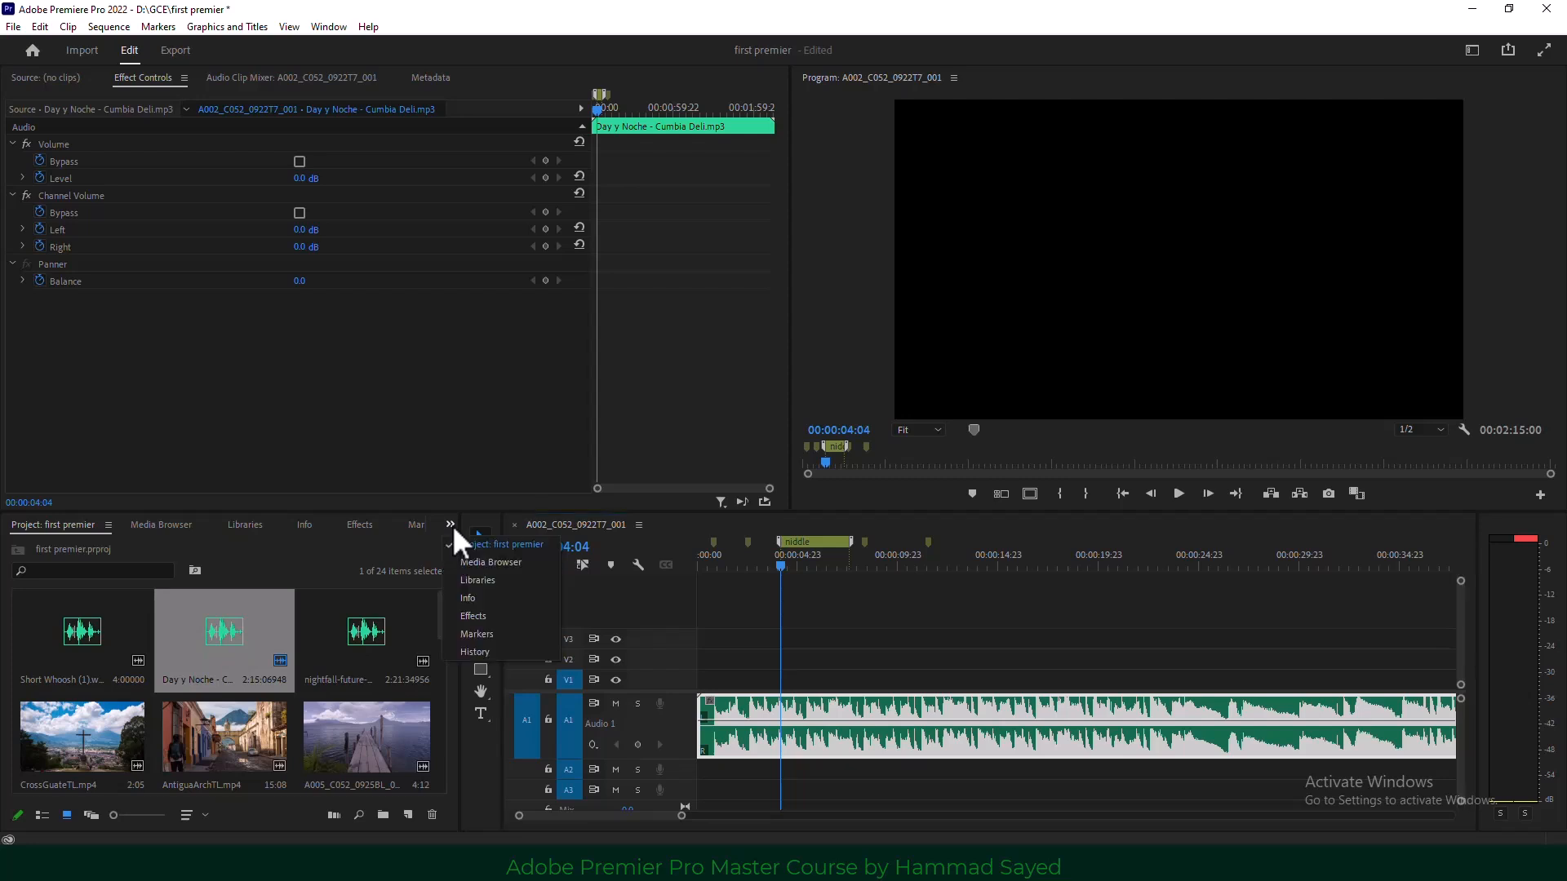
pyautogui.click(504, 635)
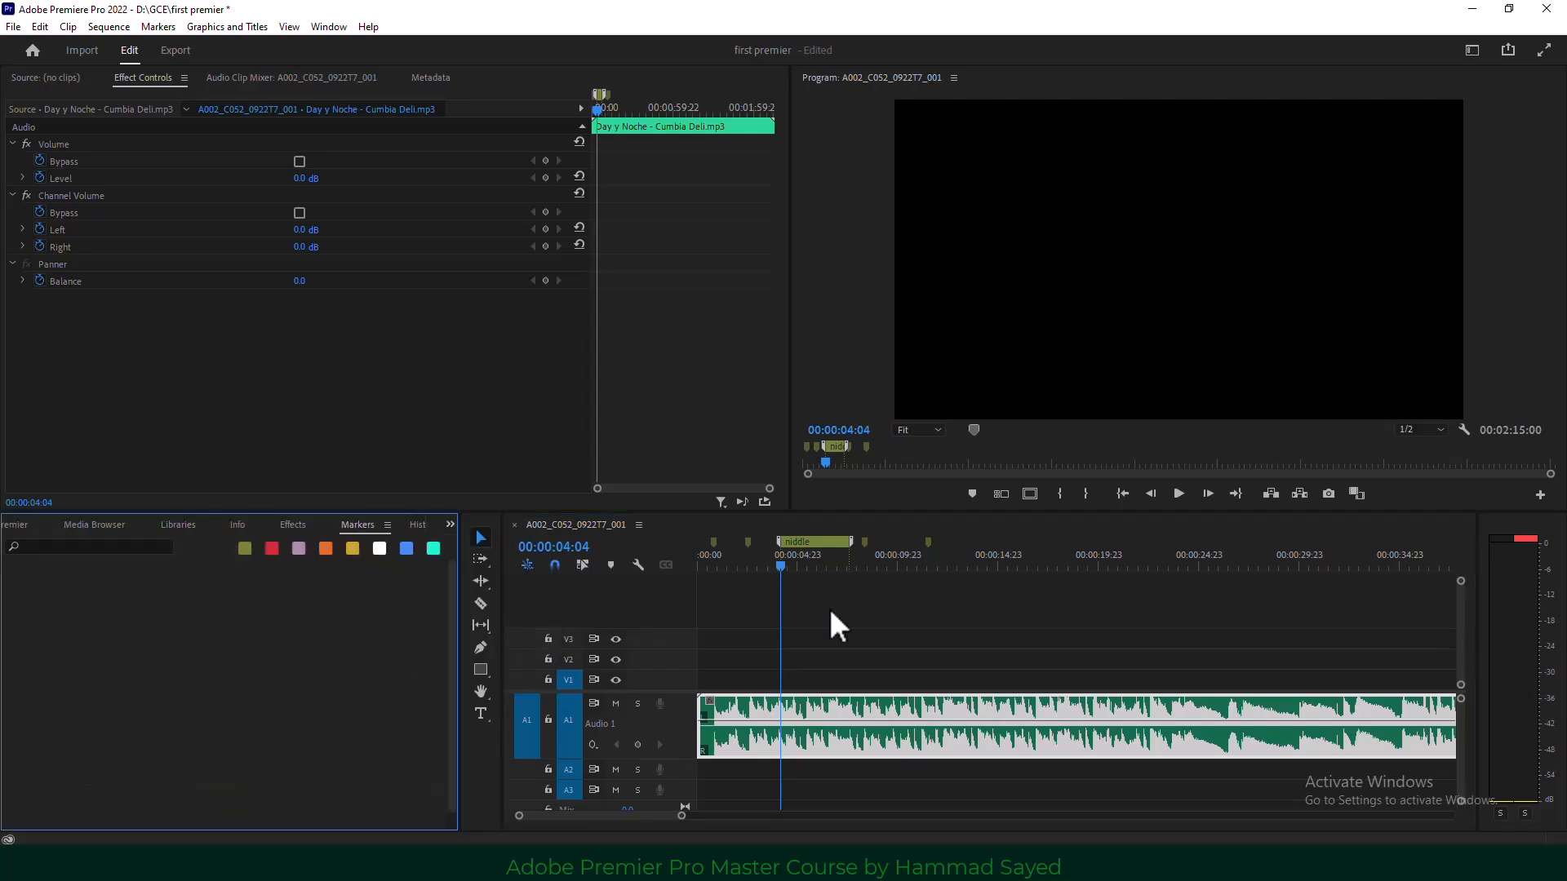
pyautogui.click(958, 538)
pyautogui.click(1025, 559)
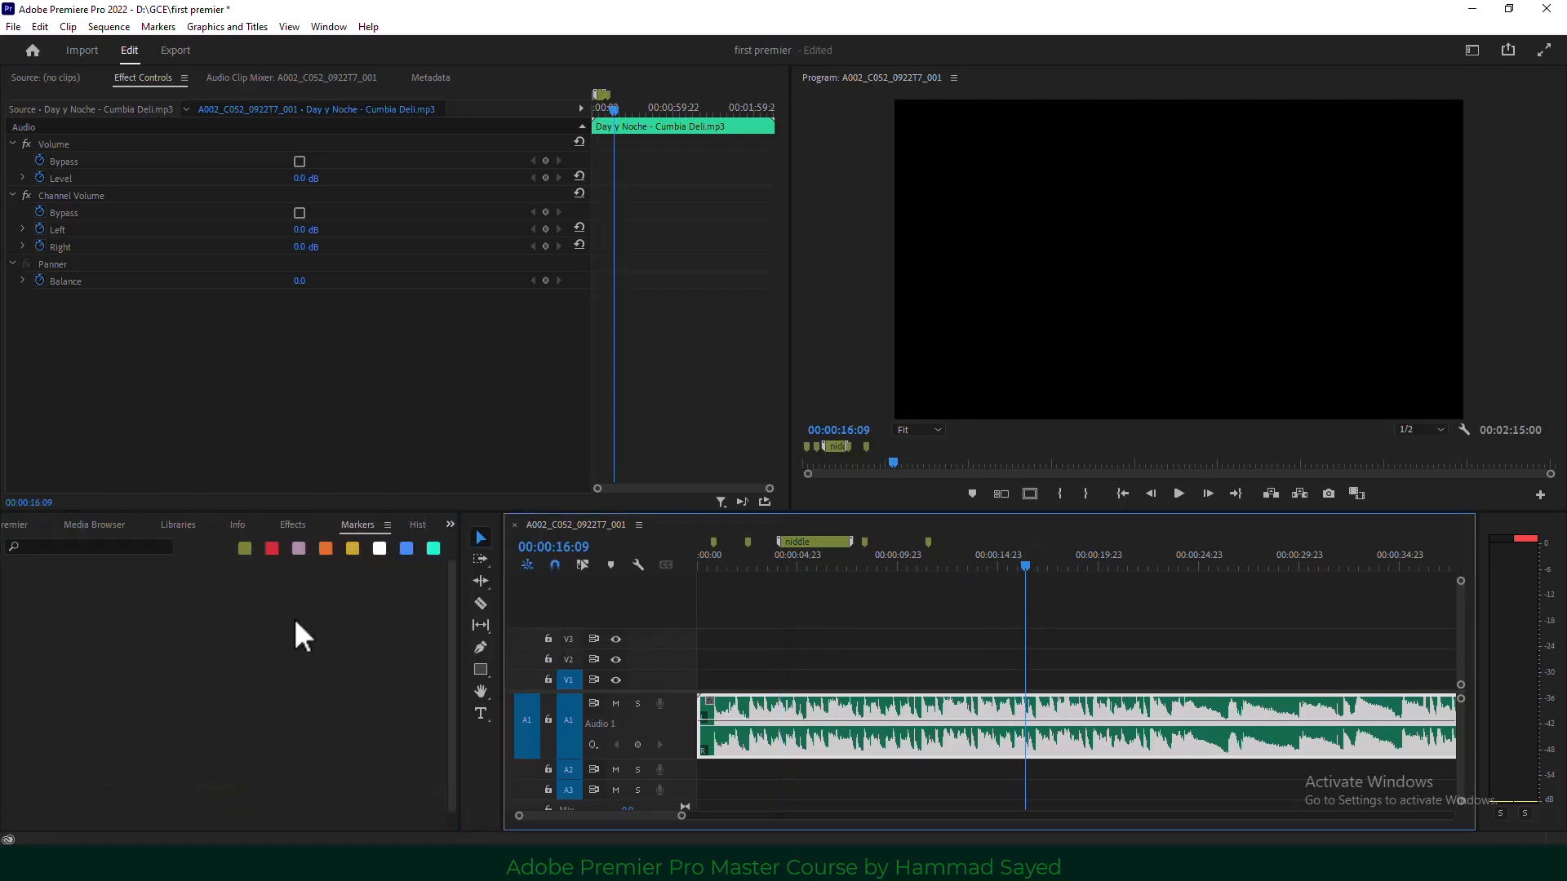
pyautogui.click(971, 494)
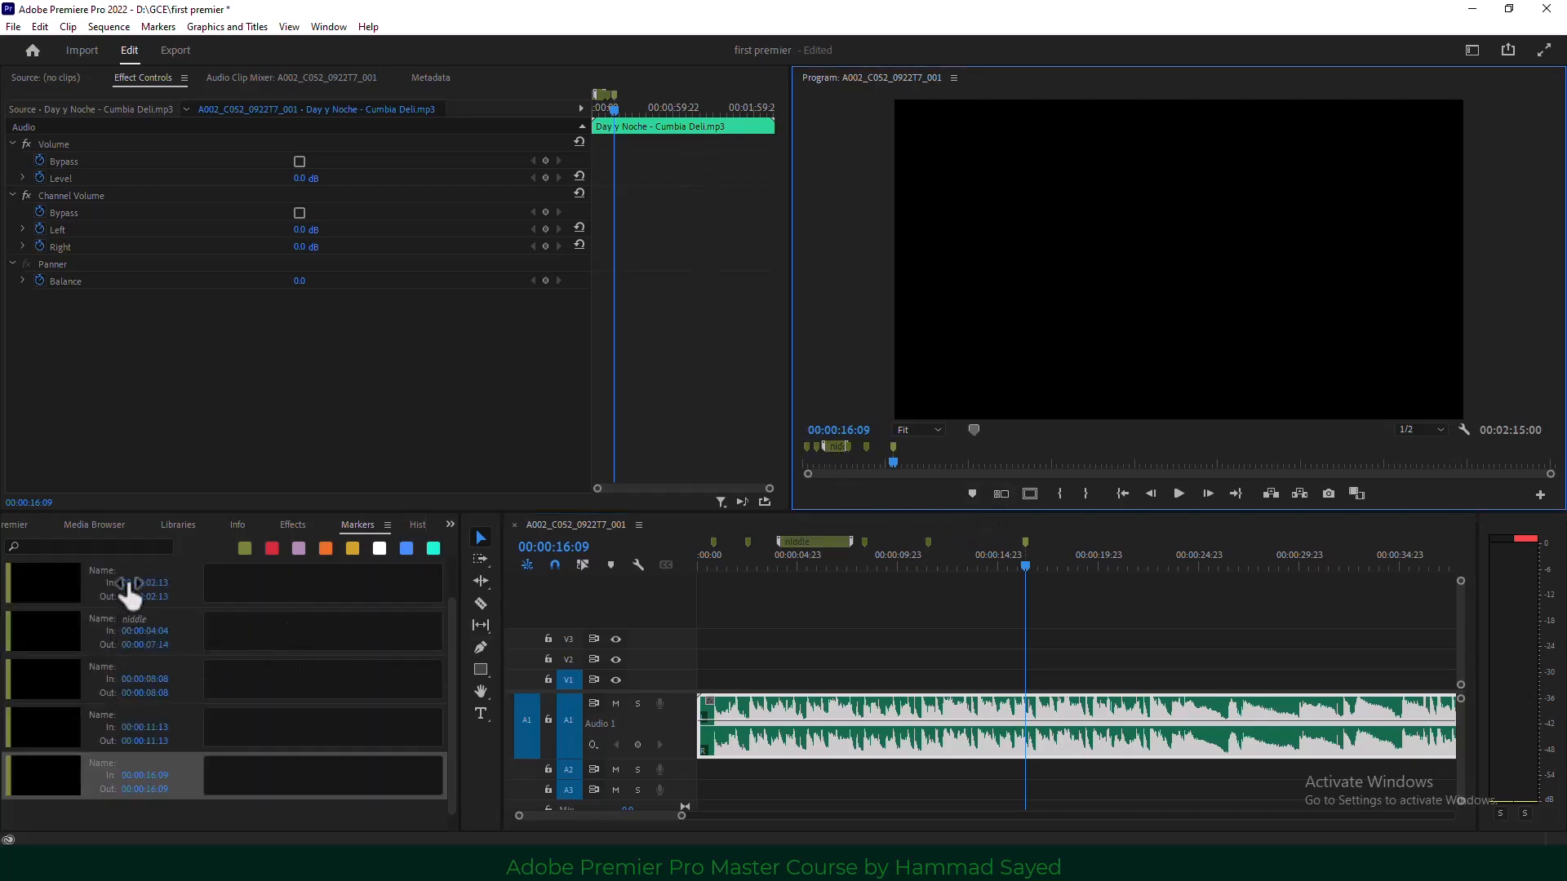
pyautogui.click(222, 622)
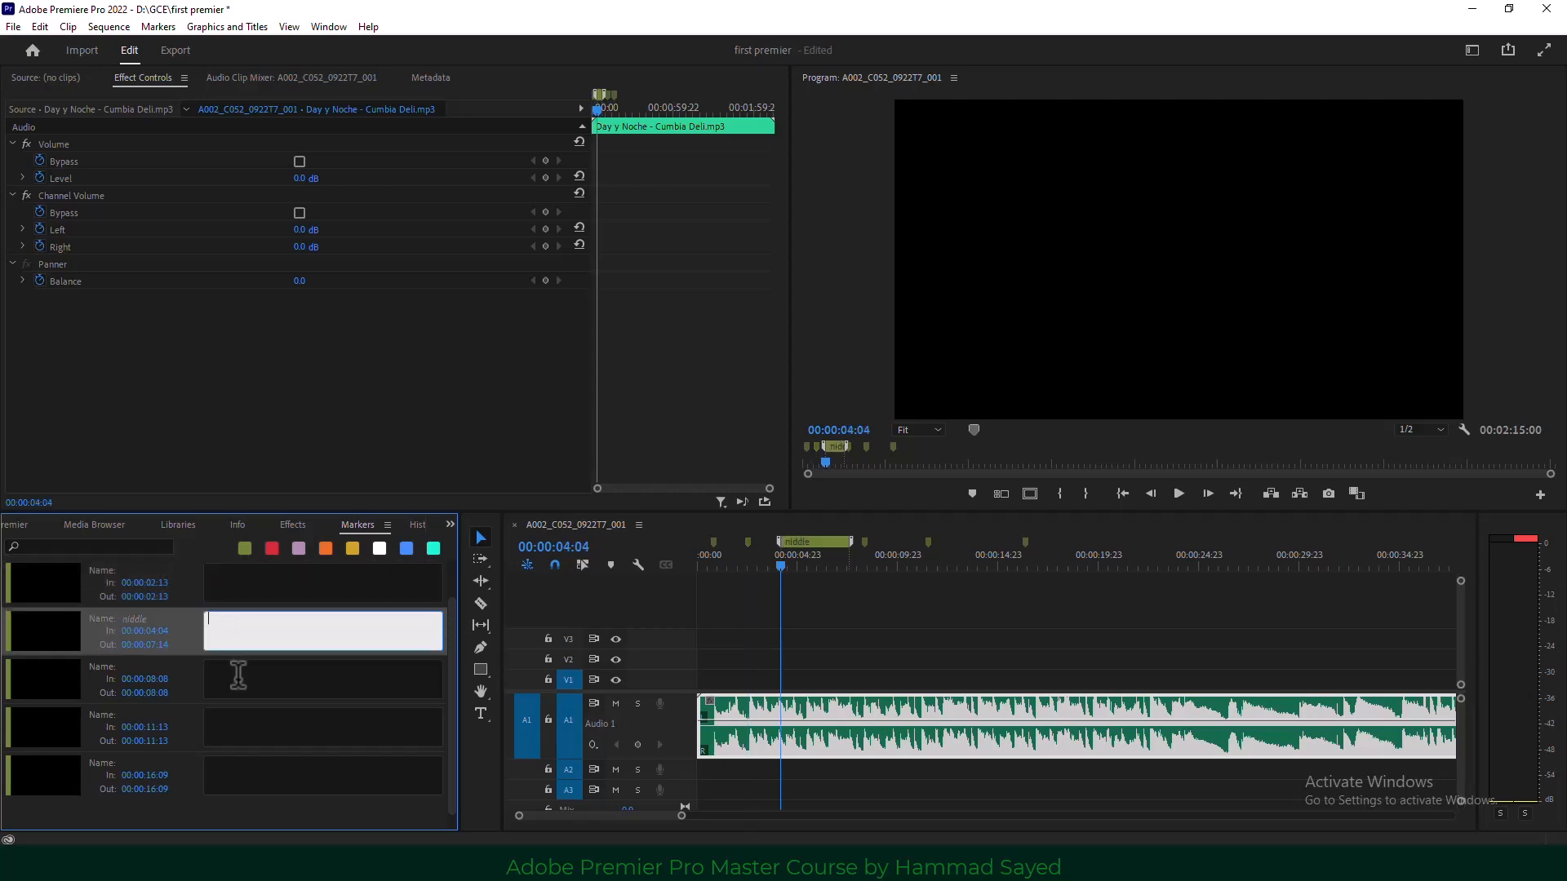
pyautogui.click(245, 771)
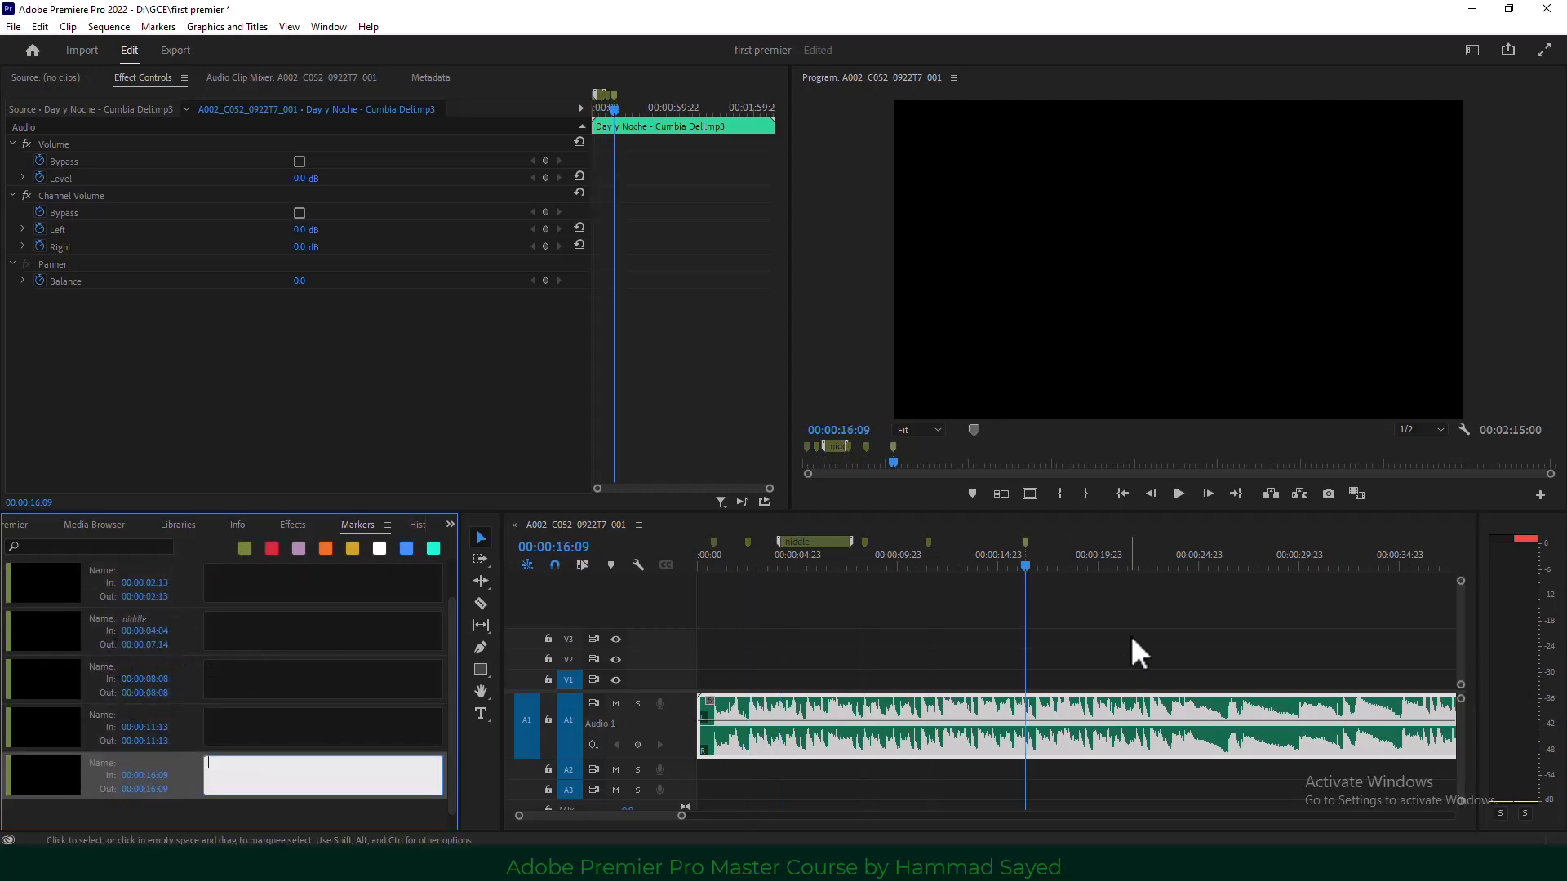
# Move the playhead back to 00:00:02:13 and bring the Project panel back into view.
pyautogui.moveTo(1031, 568); pyautogui.dragTo(741, 576)
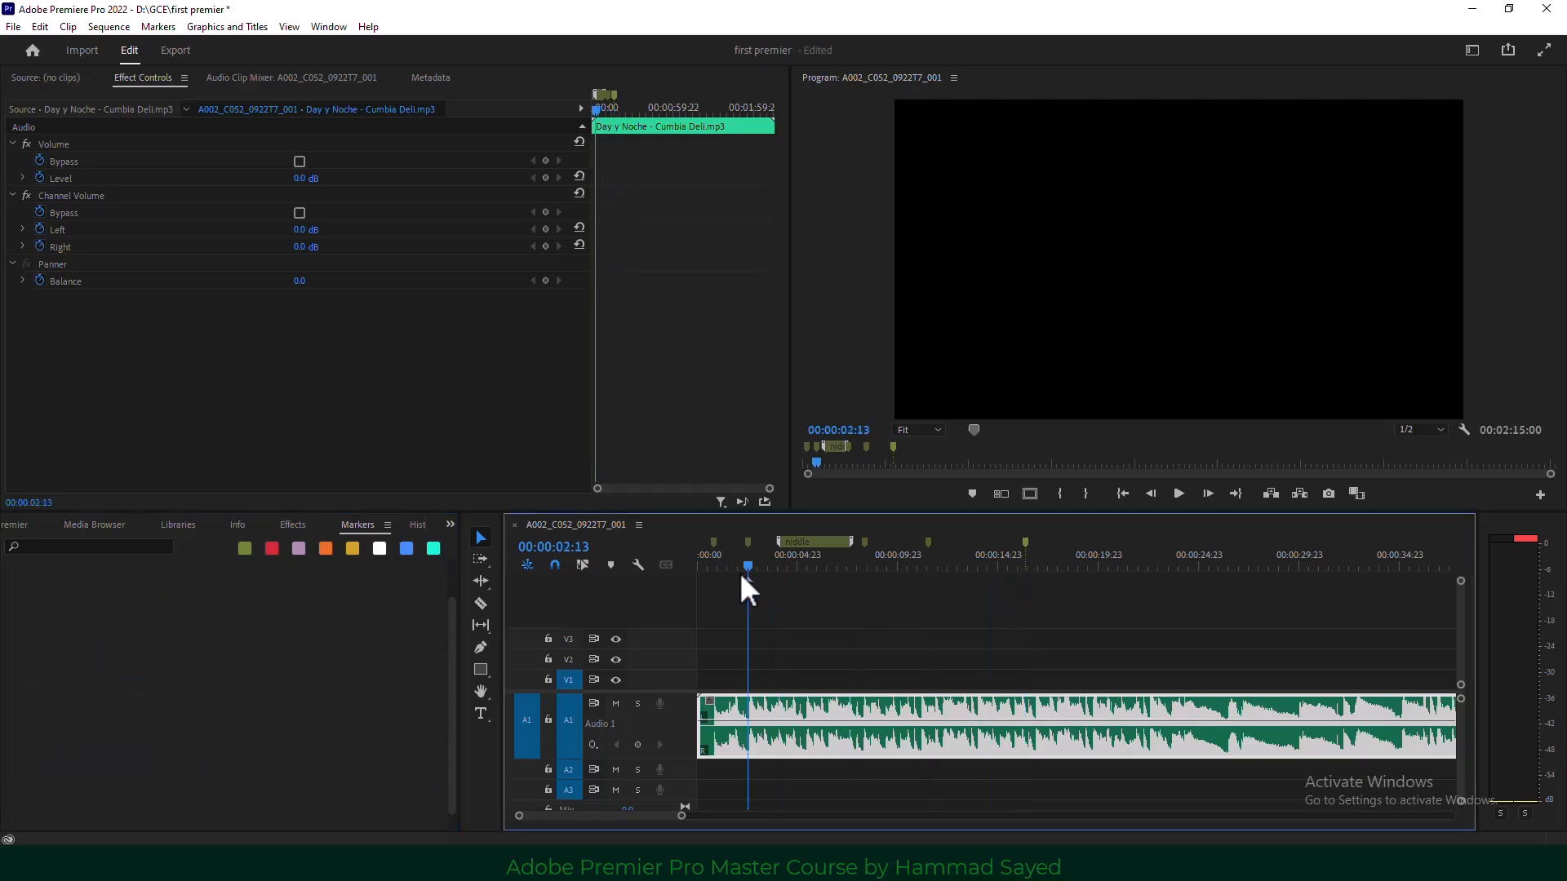
pyautogui.click(451, 524)
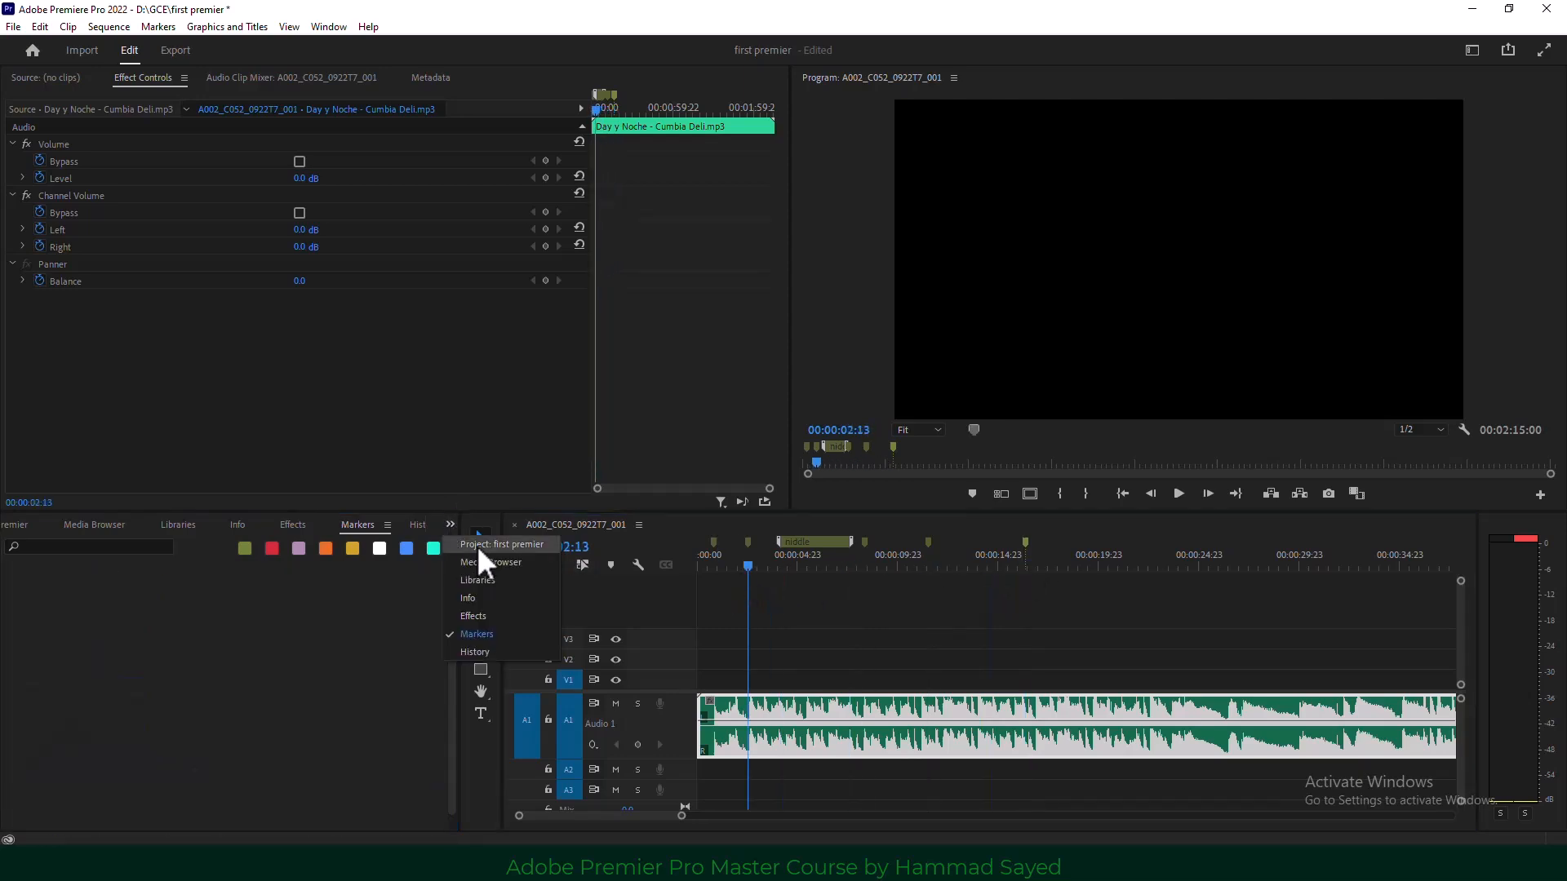
pyautogui.click(480, 546)
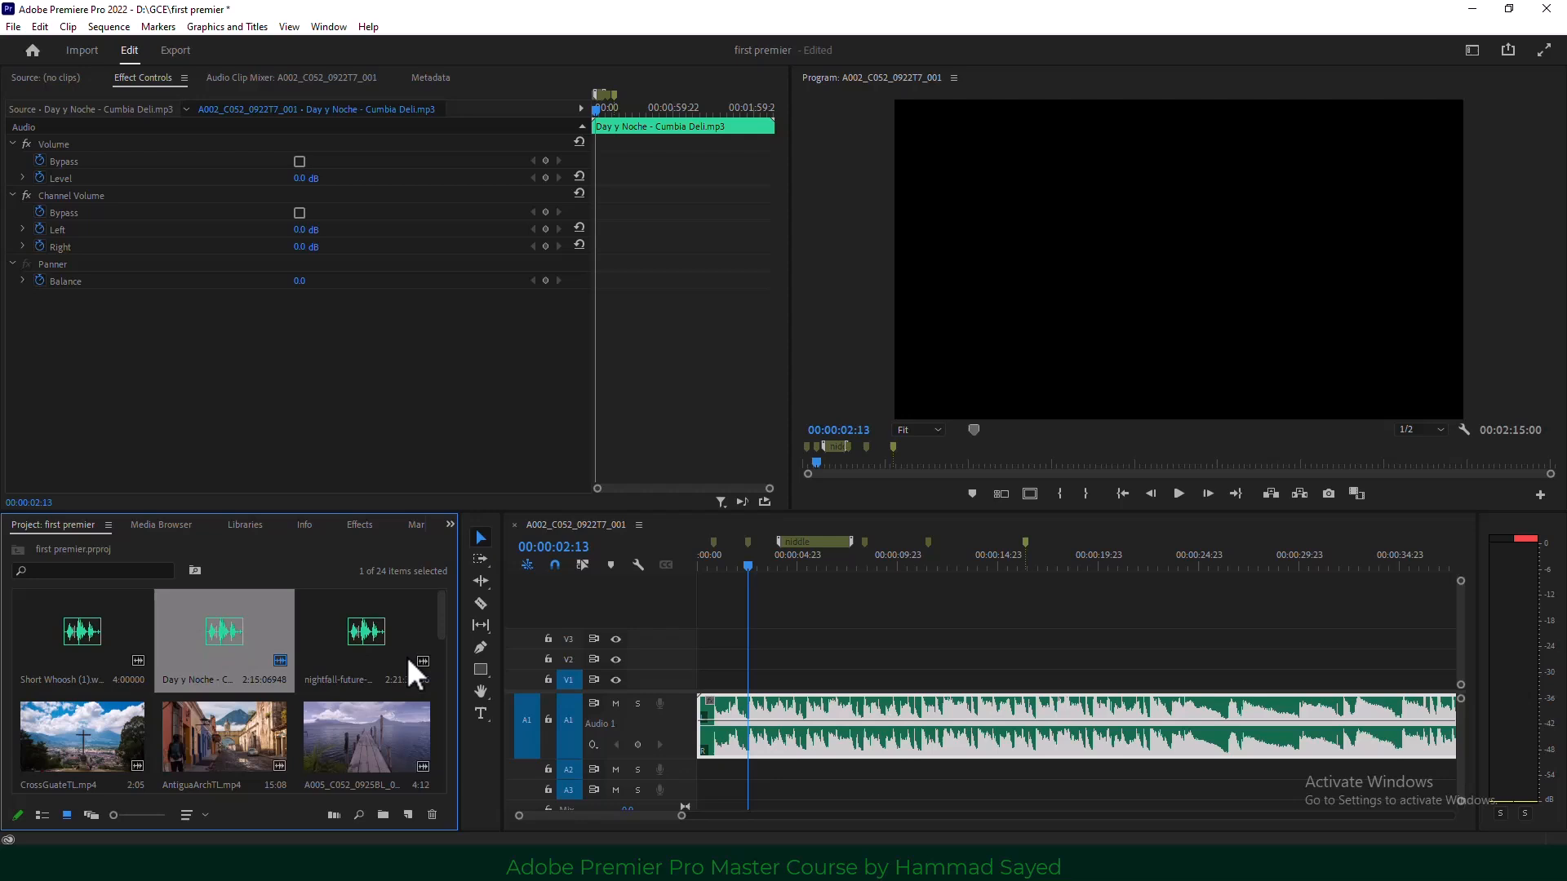
# Place the CrossGuateTL clip on V1 at the first marker, 00:00:00:20.
pyautogui.click(739, 565)
pyautogui.moveTo(741, 565); pyautogui.dragTo(710, 569)
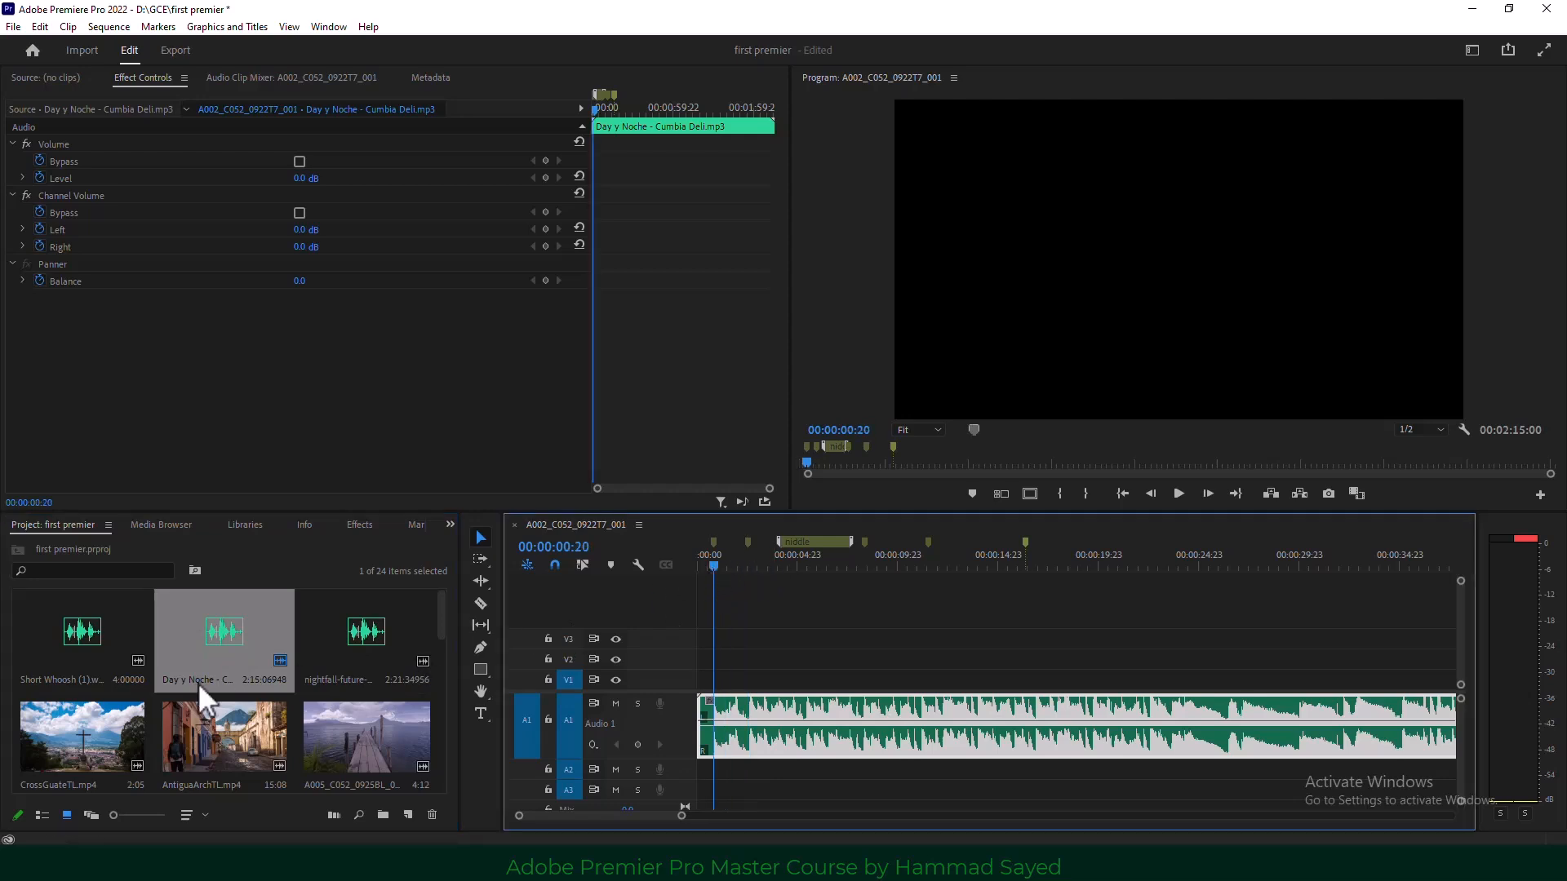
pyautogui.moveTo(134, 713); pyautogui.dragTo(88, 743)
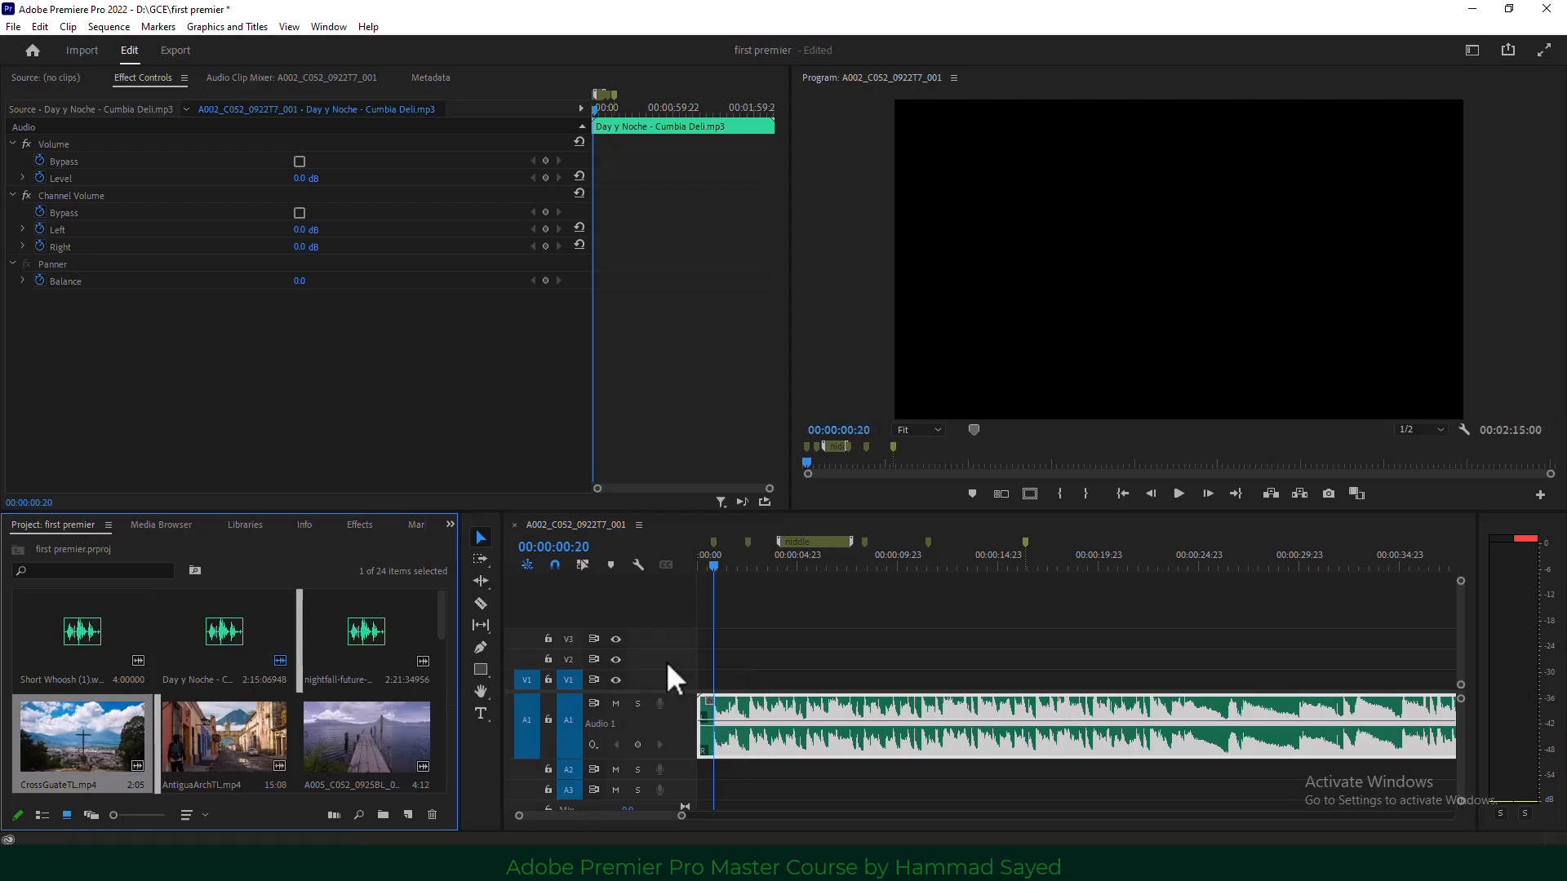
pyautogui.doubleClick(80, 723)
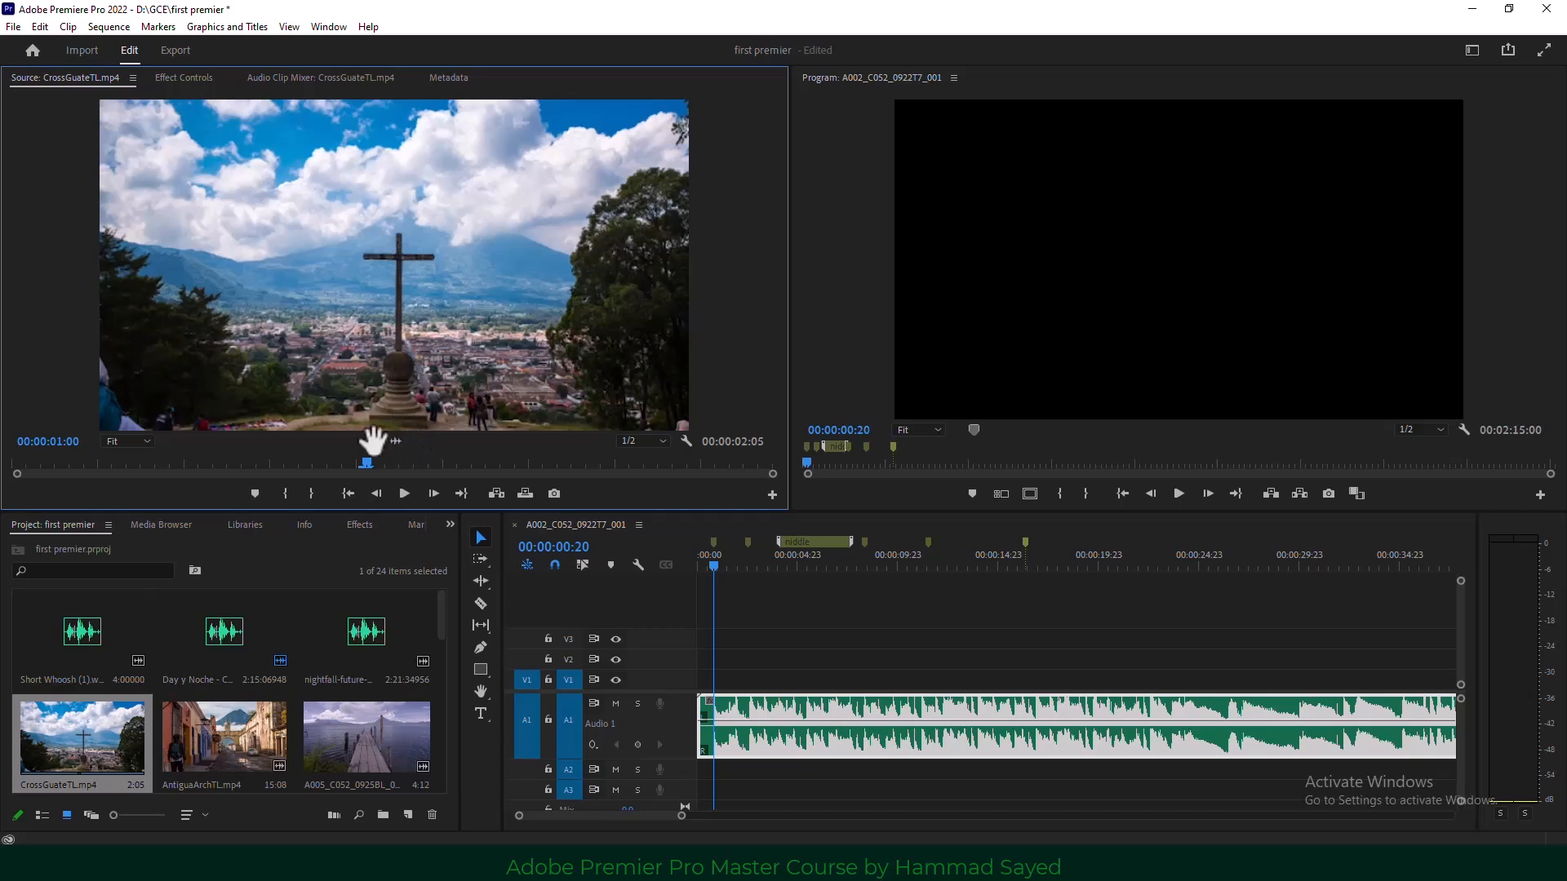
pyautogui.moveTo(481, 475); pyautogui.dragTo(743, 677)
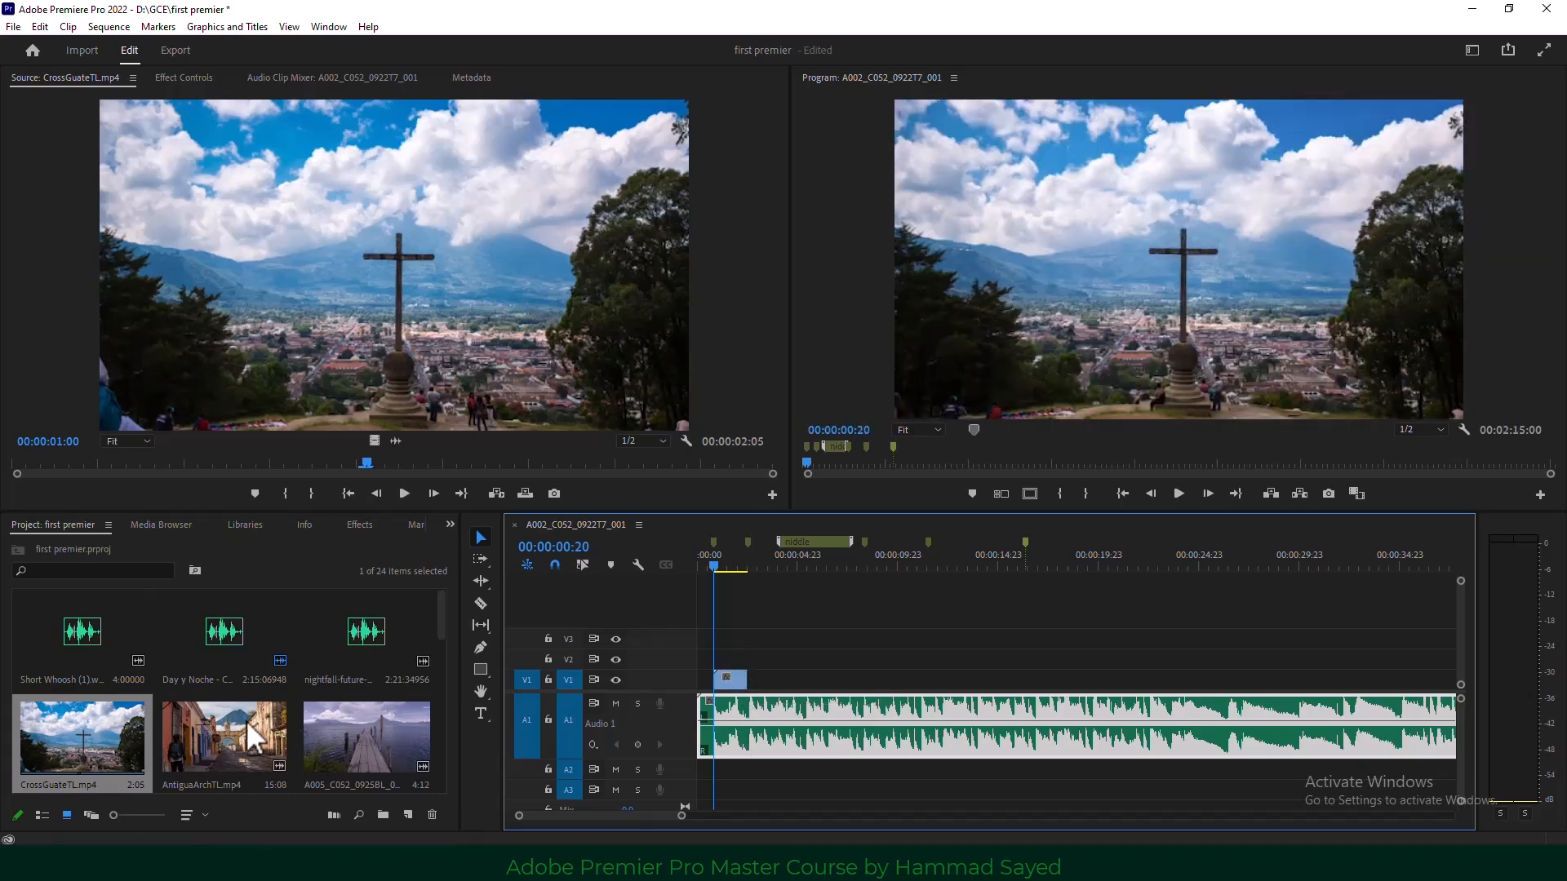
# Add AntiguaArchTL right after it on V1 and trim its end to a beat marker.
pyautogui.click(237, 741)
pyautogui.doubleClick(237, 741)
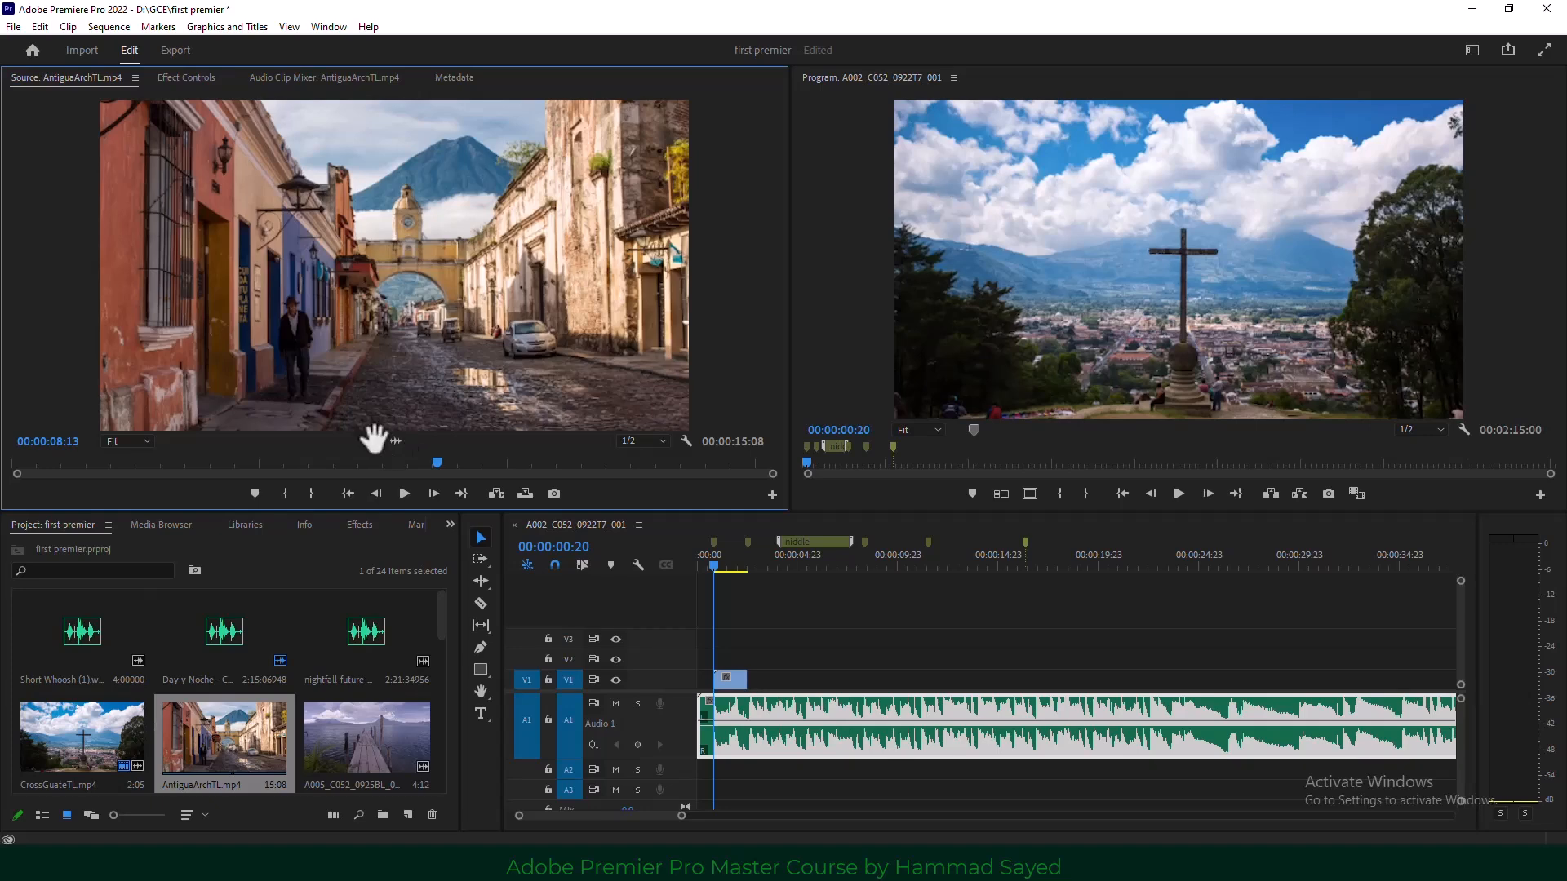
pyautogui.moveTo(568, 535); pyautogui.dragTo(784, 685)
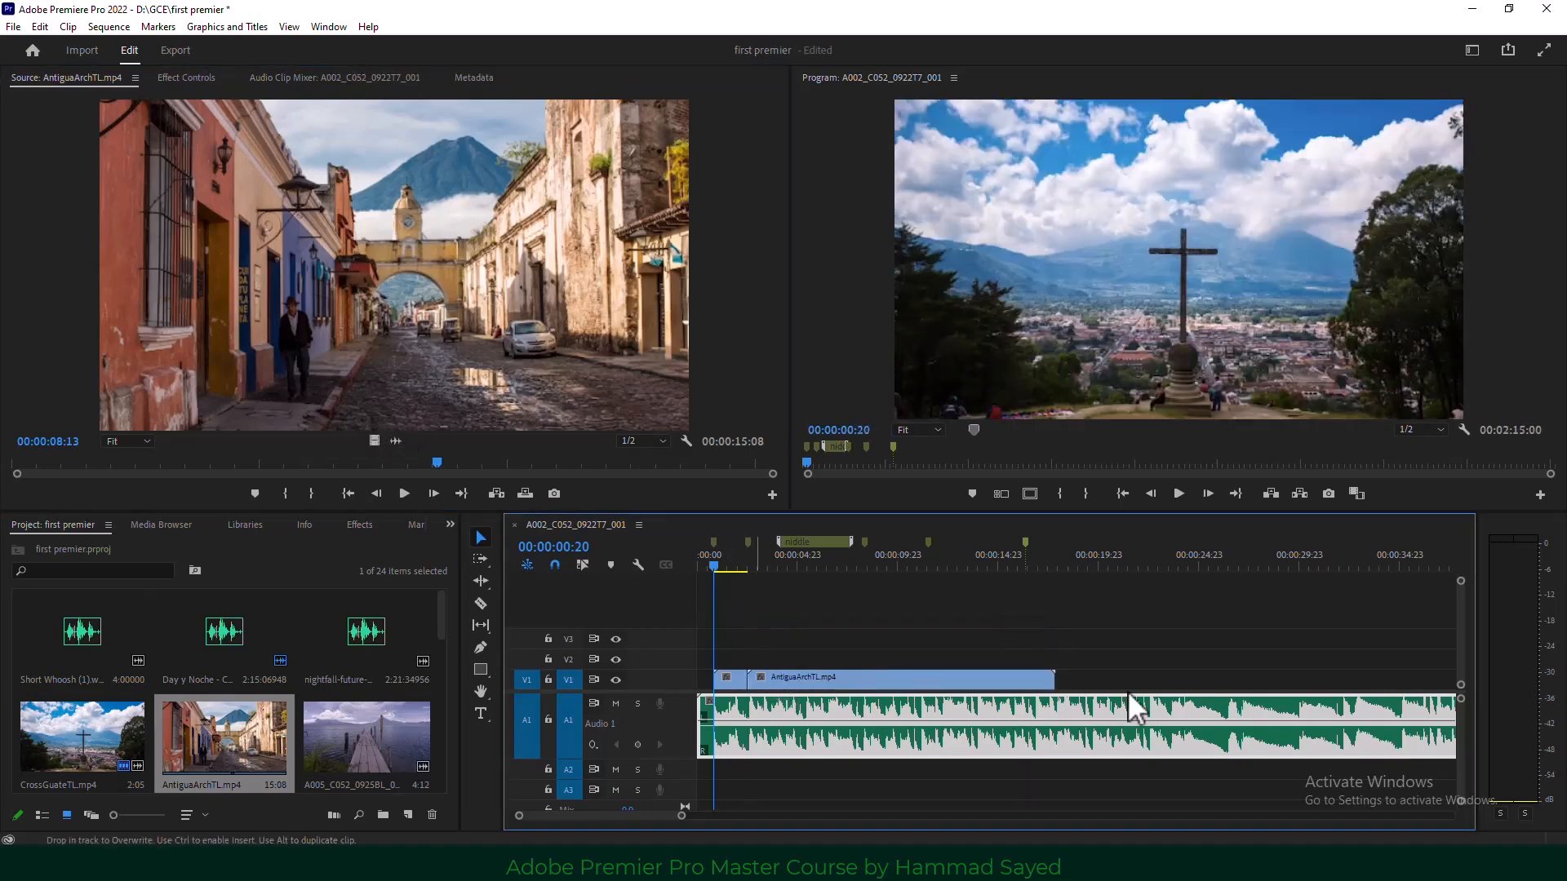
pyautogui.moveTo(1051, 677); pyautogui.dragTo(862, 684)
pyautogui.click(928, 608)
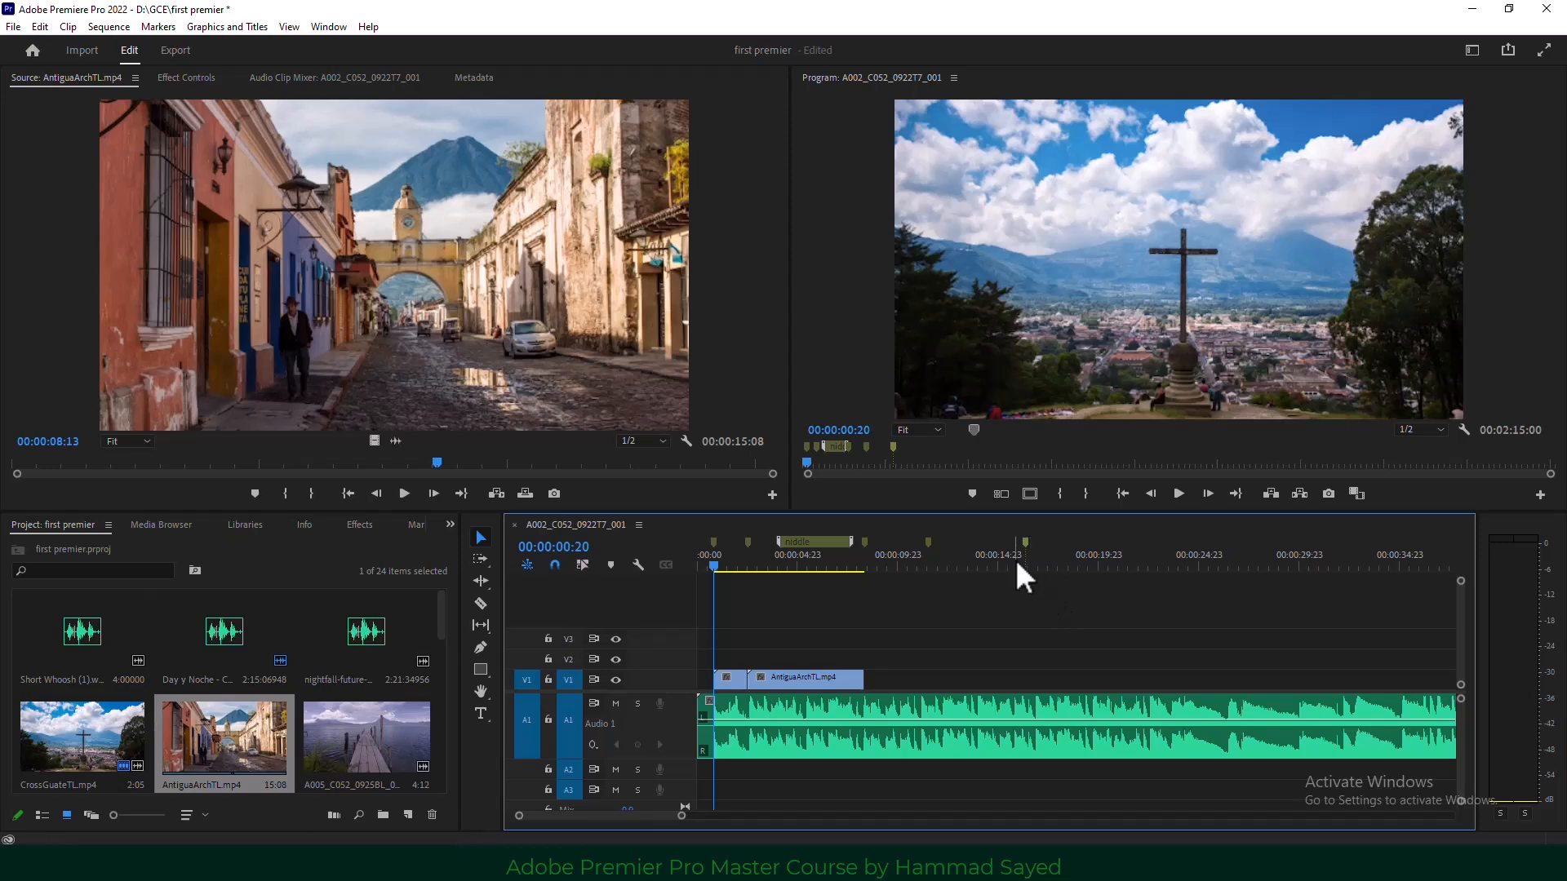
# Use the ruler's marker options, then delete both video clips from V1, leaving only the music.
pyautogui.rightClick(816, 538)
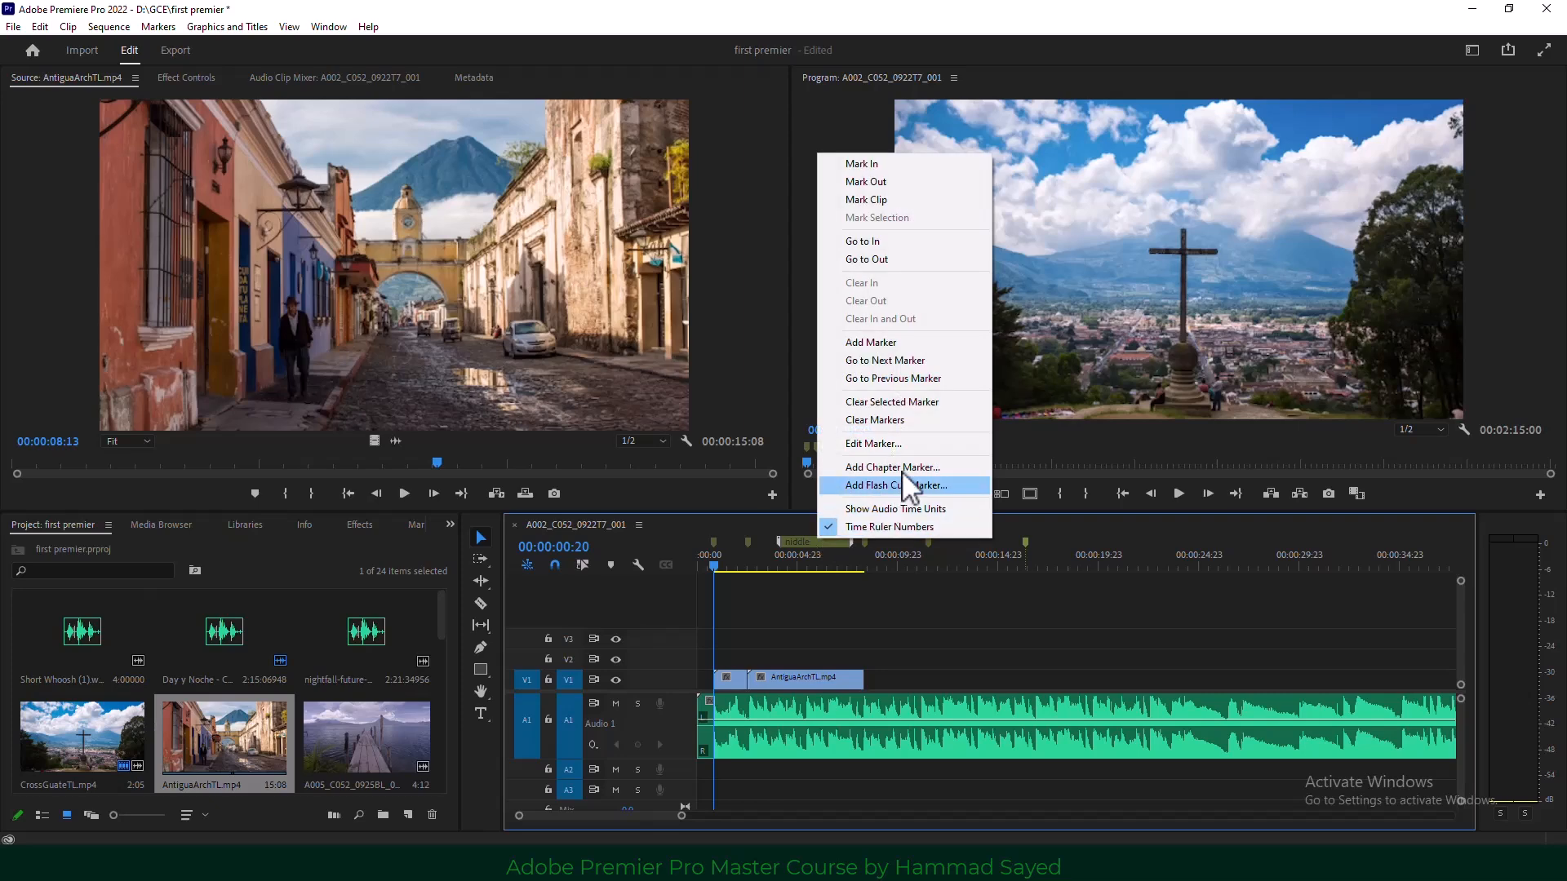
pyautogui.click(943, 419)
pyautogui.moveTo(902, 655); pyautogui.dragTo(709, 676)
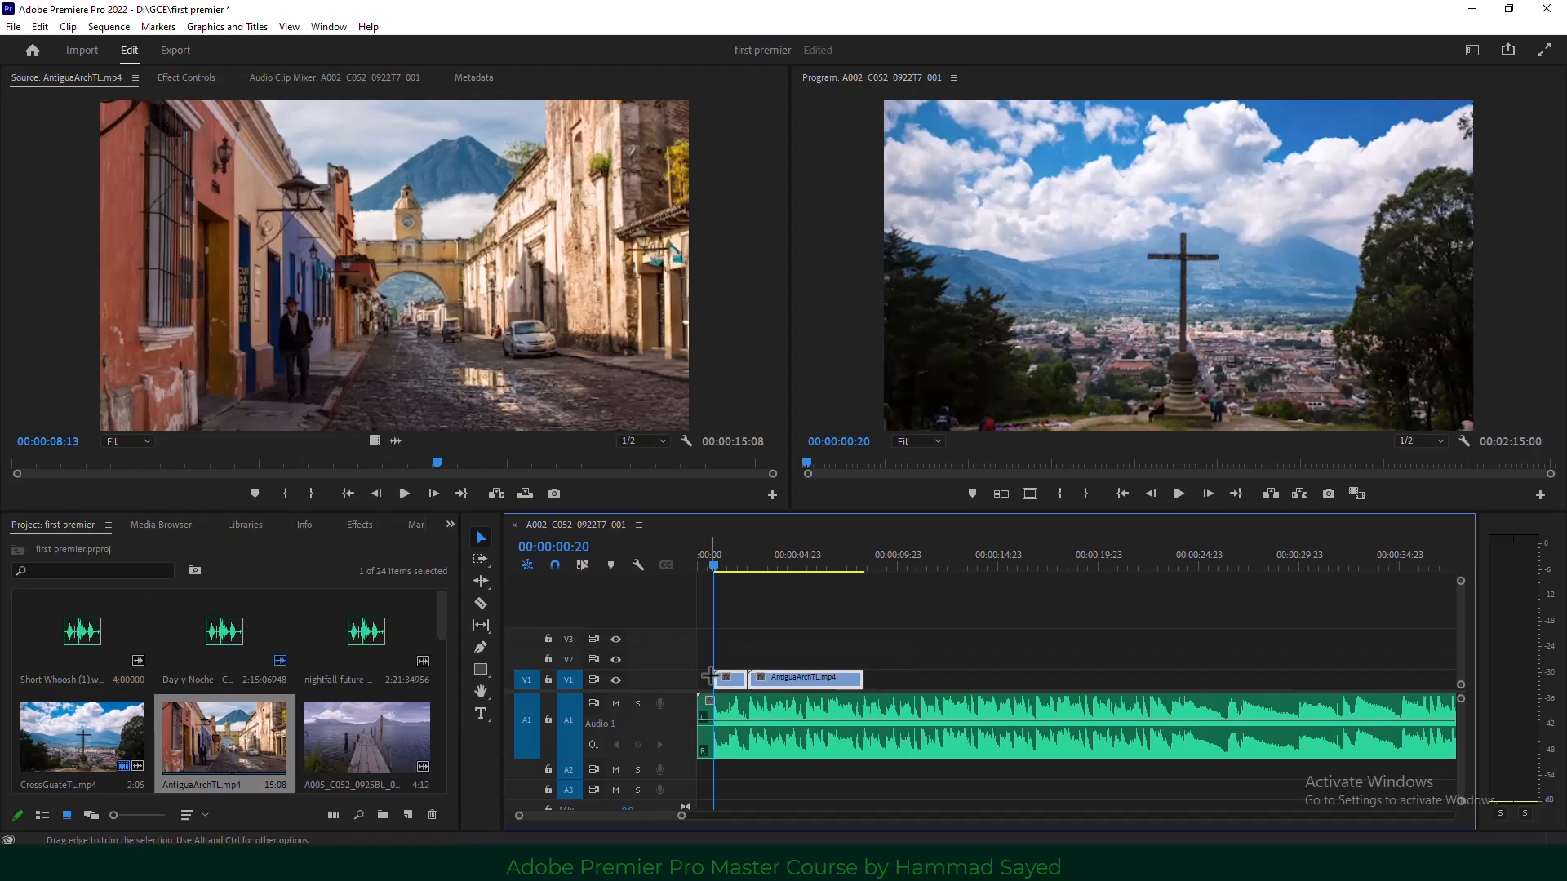
pyautogui.press('Delete')
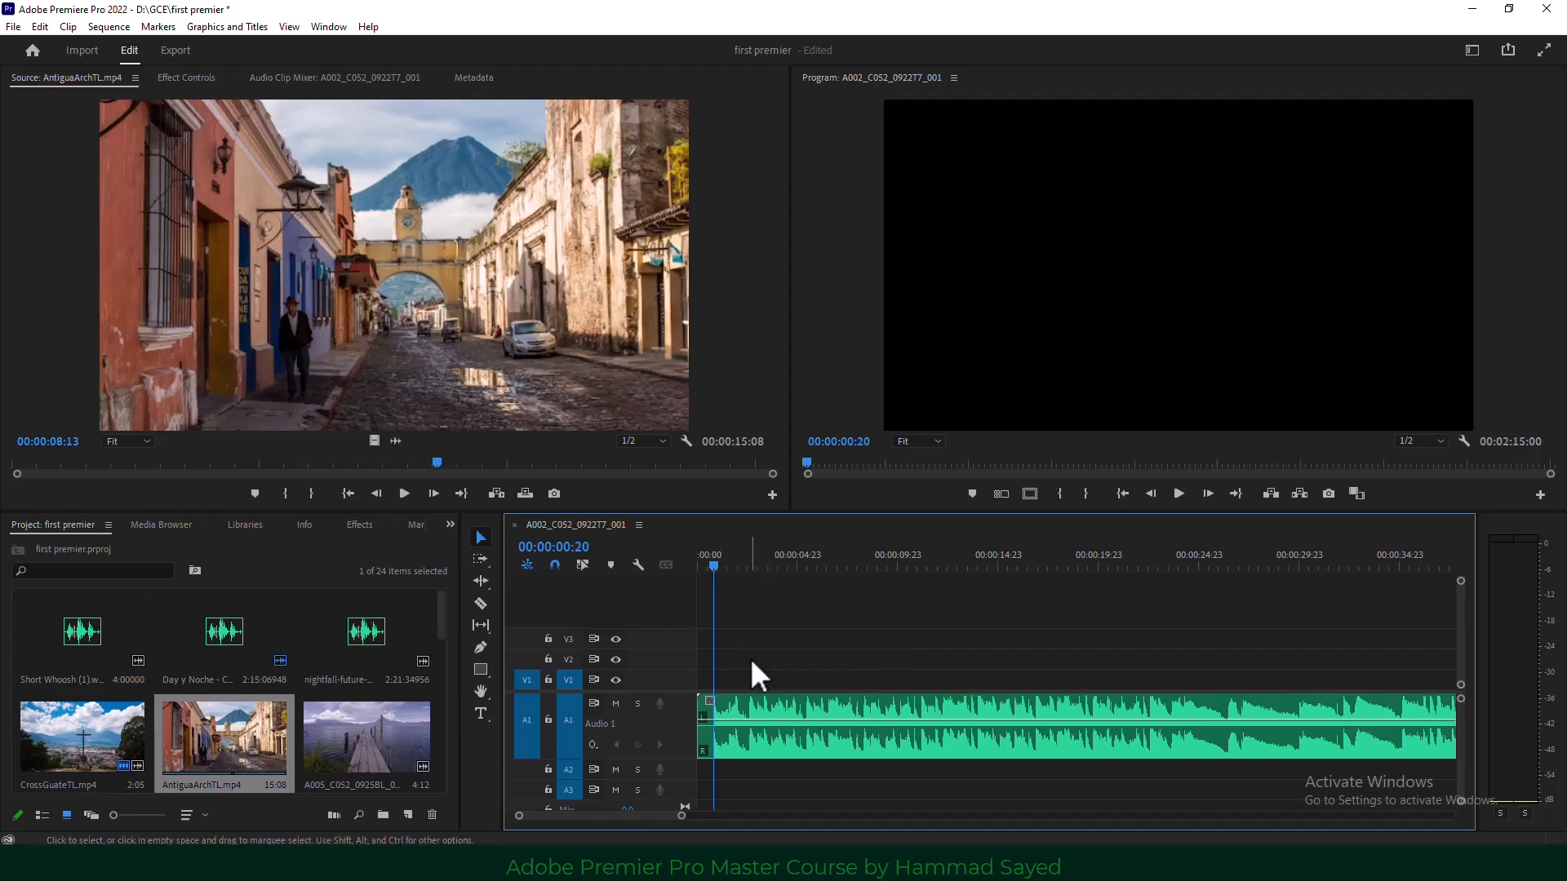
# Return the playhead near the sequence start at 00:00:01:08 and scroll the Project panel to the clips.
pyautogui.moveTo(713, 555)
pyautogui.mouseDown()
pyautogui.moveTo(692, 567)
pyautogui.moveTo(729, 568)
pyautogui.mouseUp()
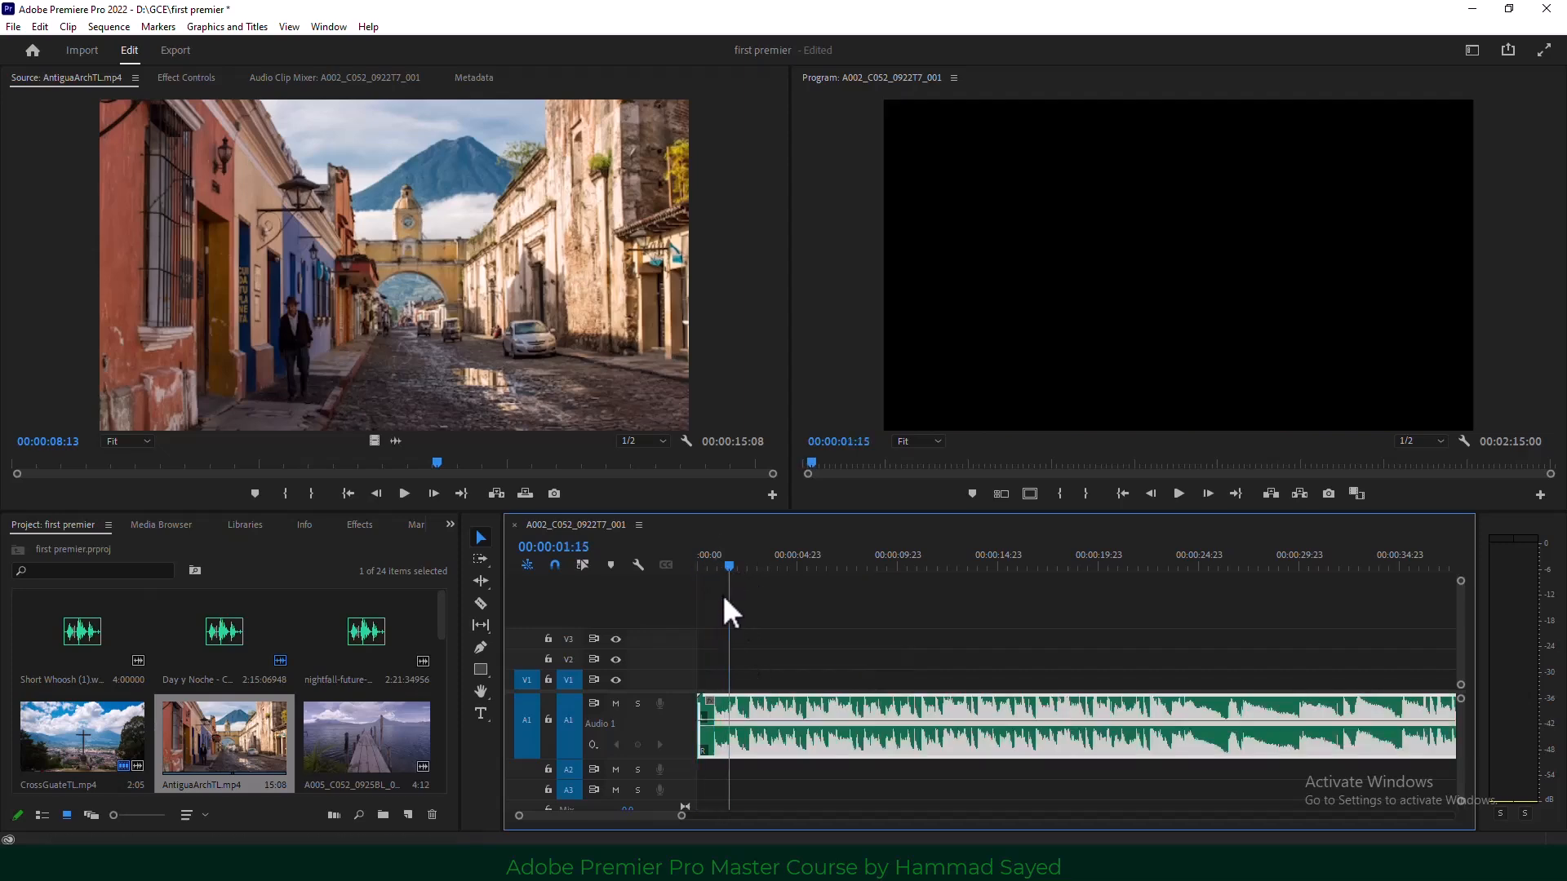
pyautogui.moveTo(681, 815); pyautogui.dragTo(724, 826)
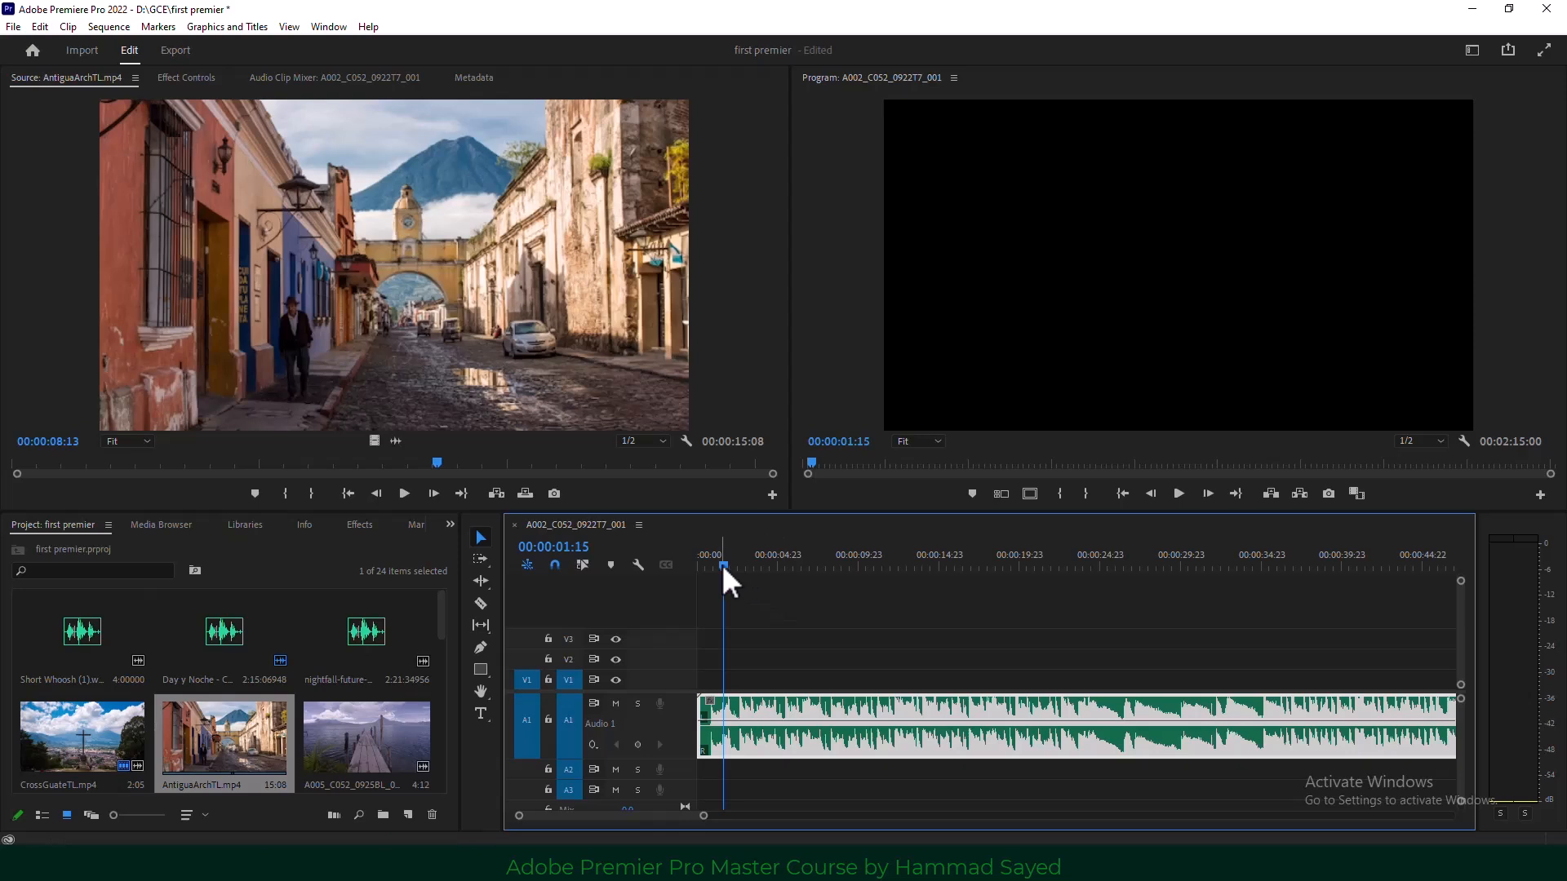
pyautogui.moveTo(723, 568); pyautogui.dragTo(708, 569)
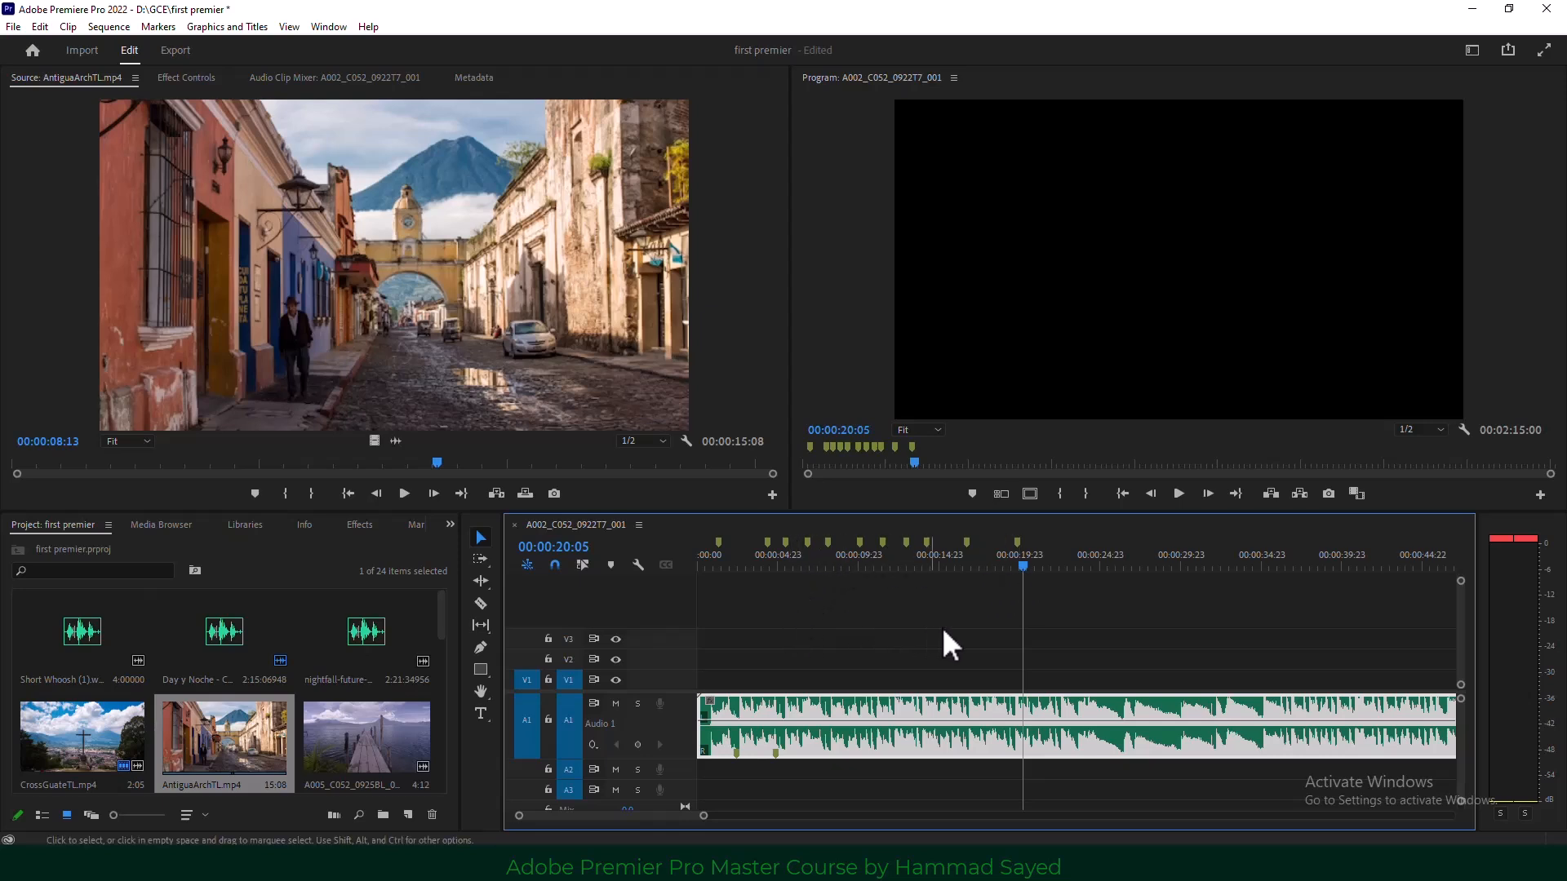
pyautogui.moveTo(1023, 566); pyautogui.dragTo(724, 599)
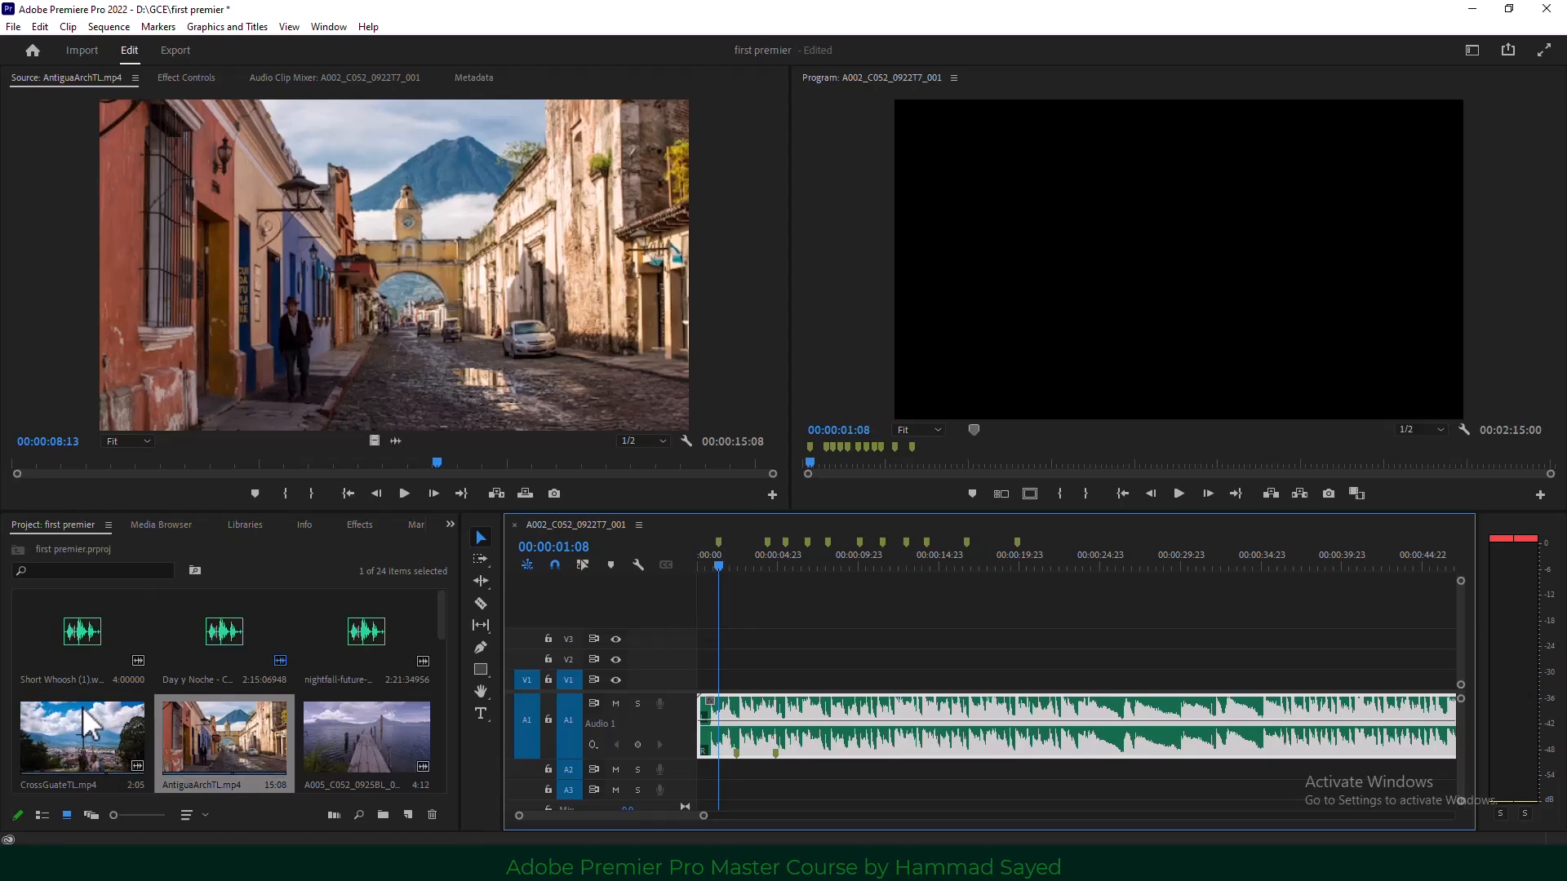
pyautogui.scroll(-1, 85, 723)
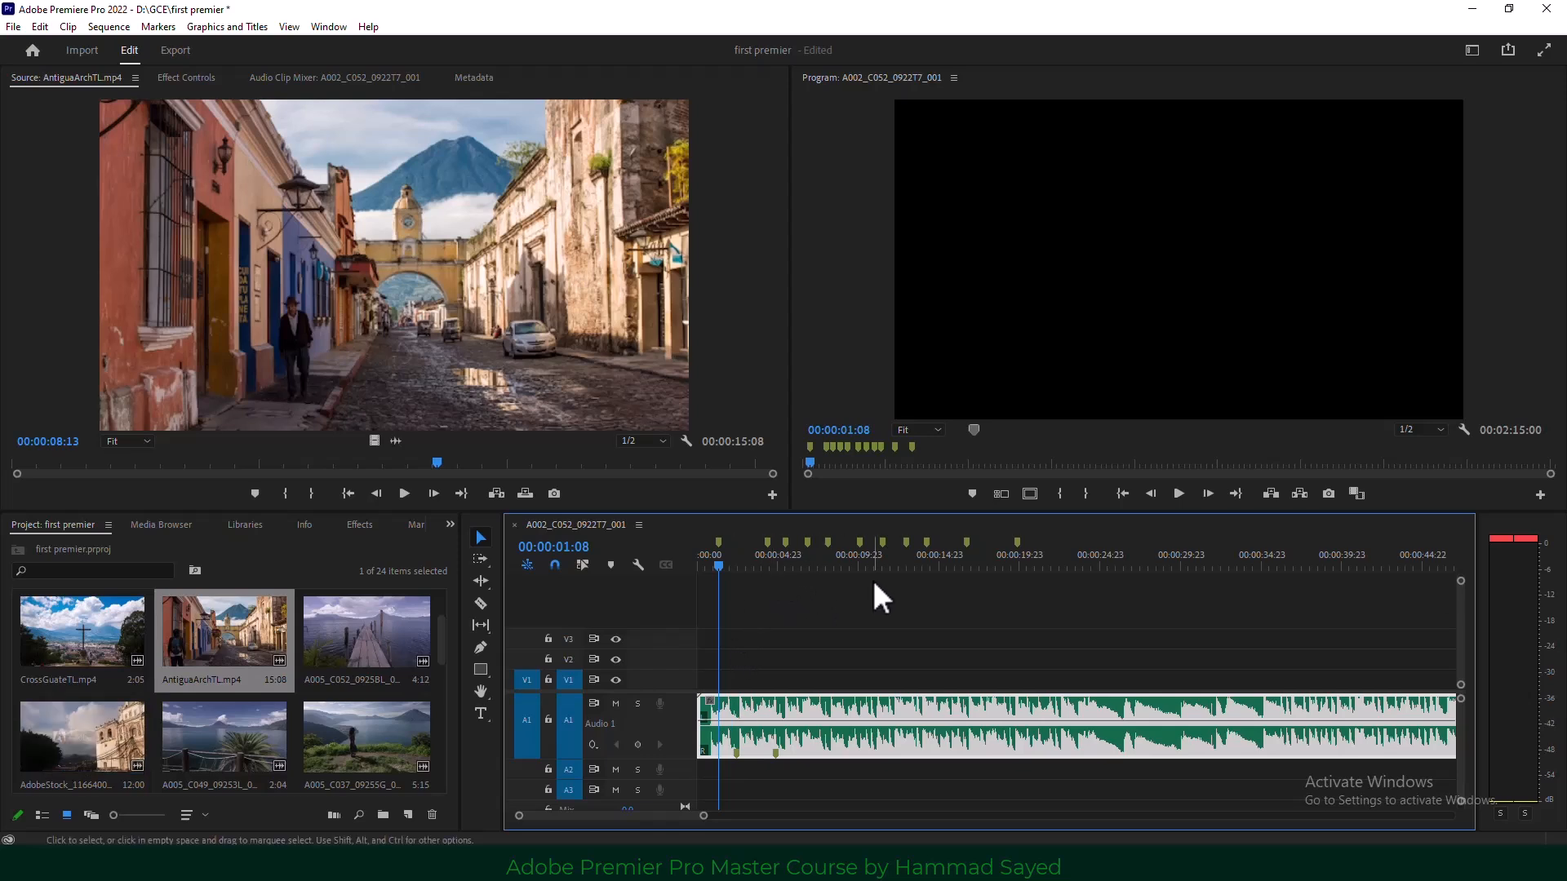
# Automate twelve selected clips to V1 in Selection Order at Unnumbered Markers, with Ignore Audio on.
pyautogui.scroll(-2, 231, 682)
pyautogui.keyDown('shift'); pyautogui.click(356, 728); pyautogui.keyUp('shift')
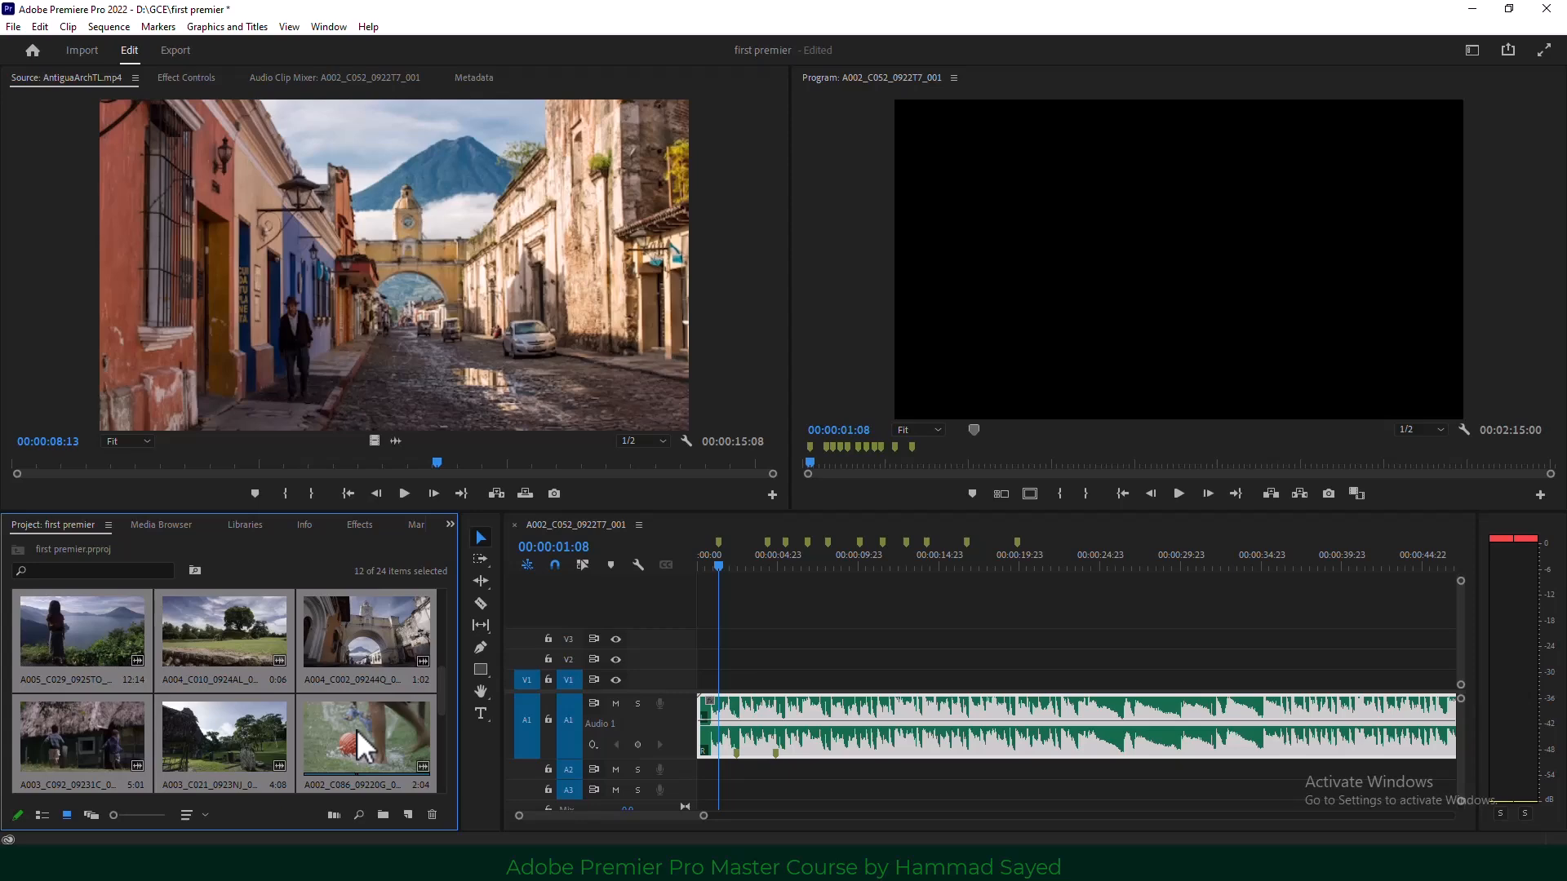
pyautogui.click(68, 27)
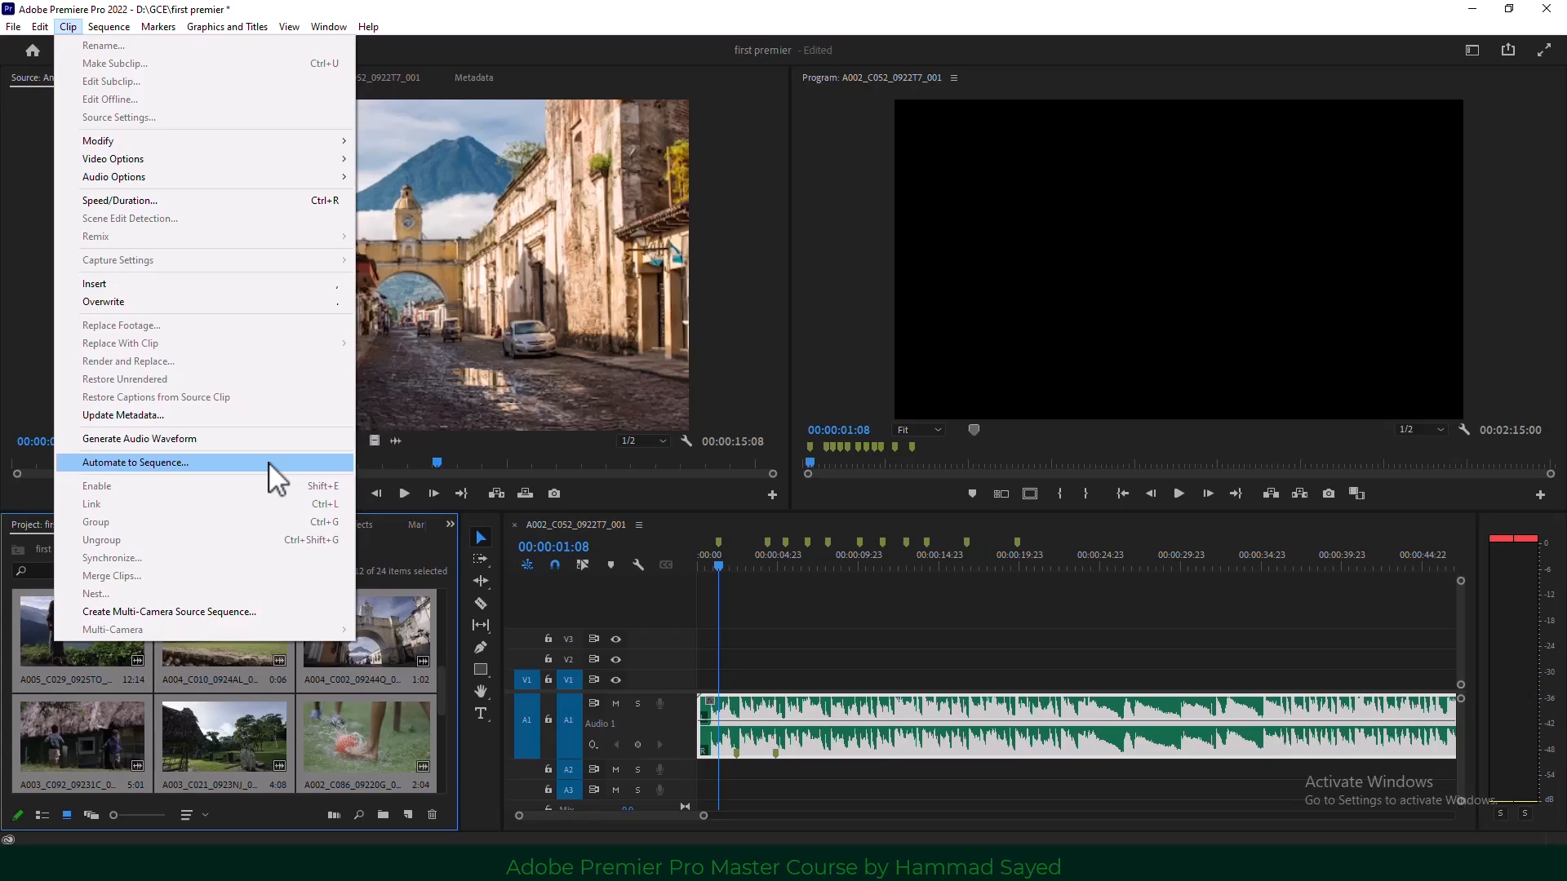
pyautogui.click(237, 462)
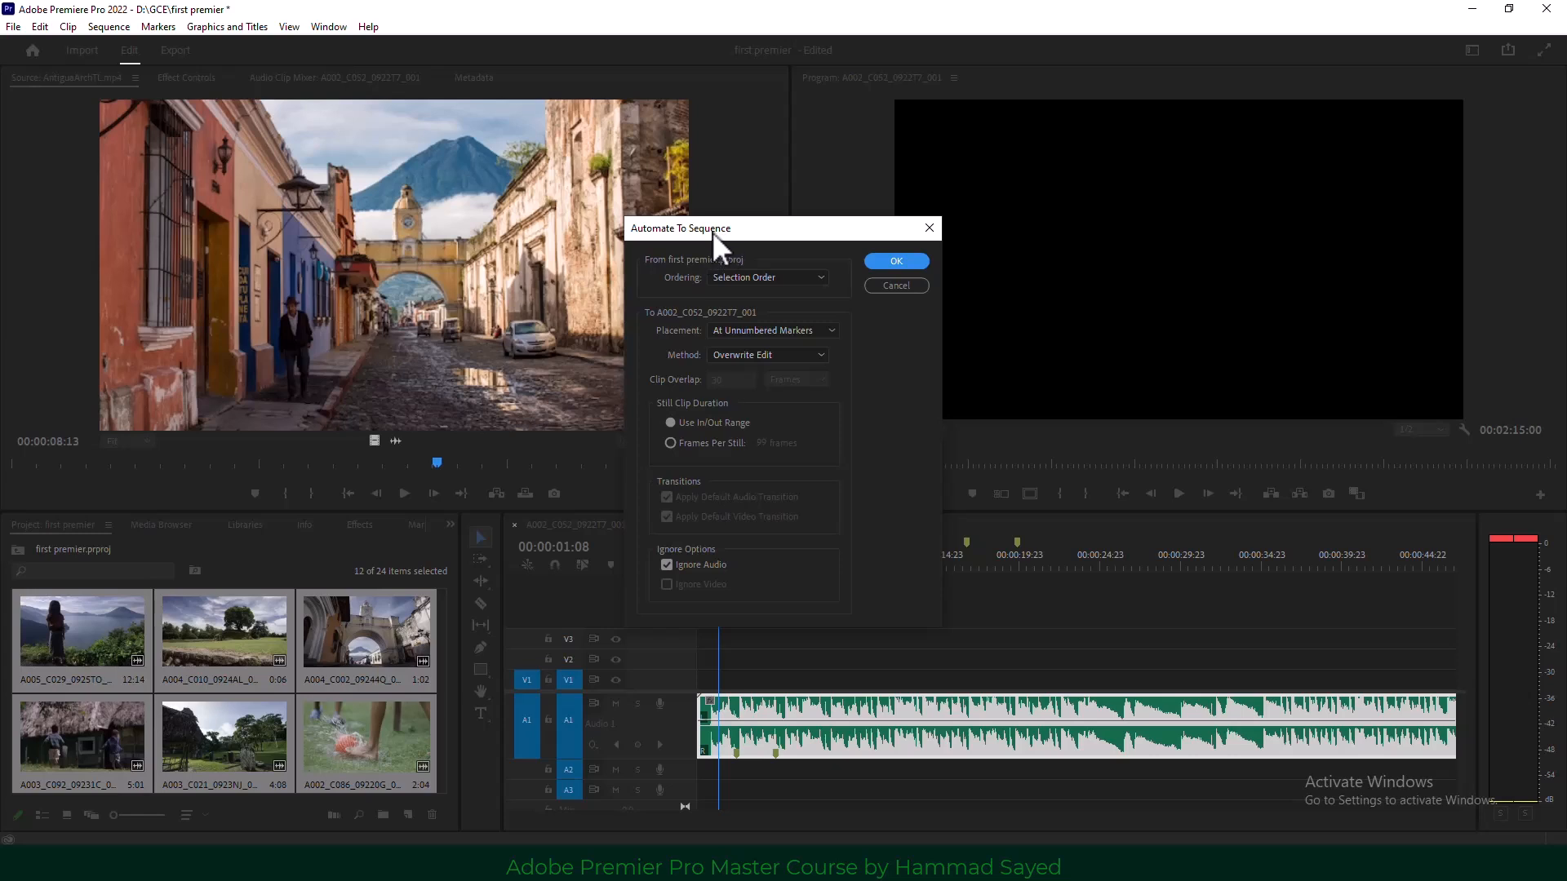
pyautogui.moveTo(712, 231); pyautogui.dragTo(589, 228)
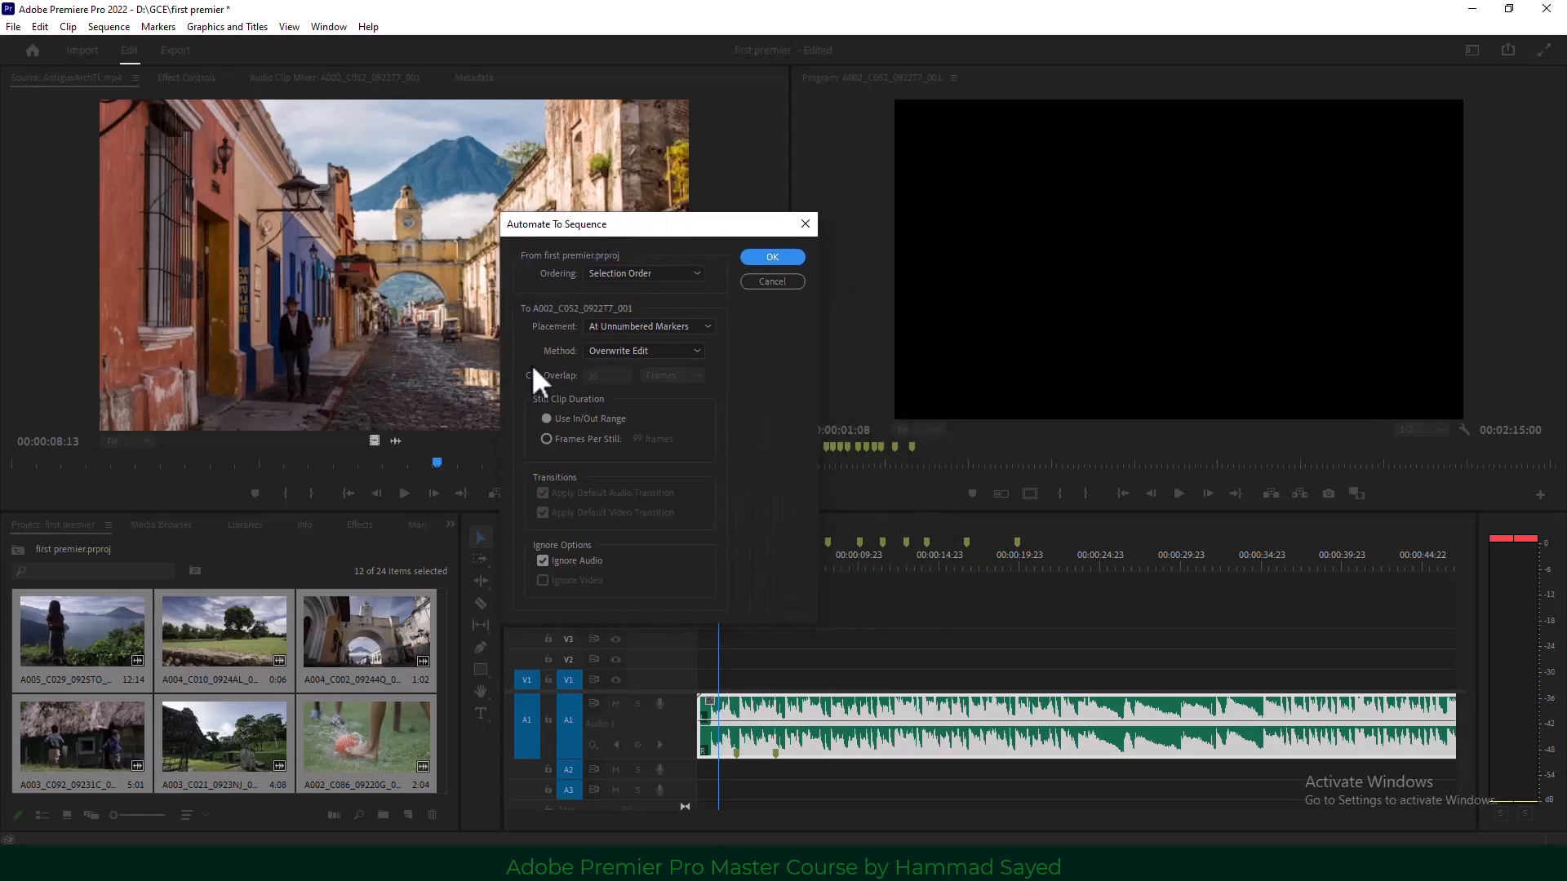
pyautogui.click(649, 268)
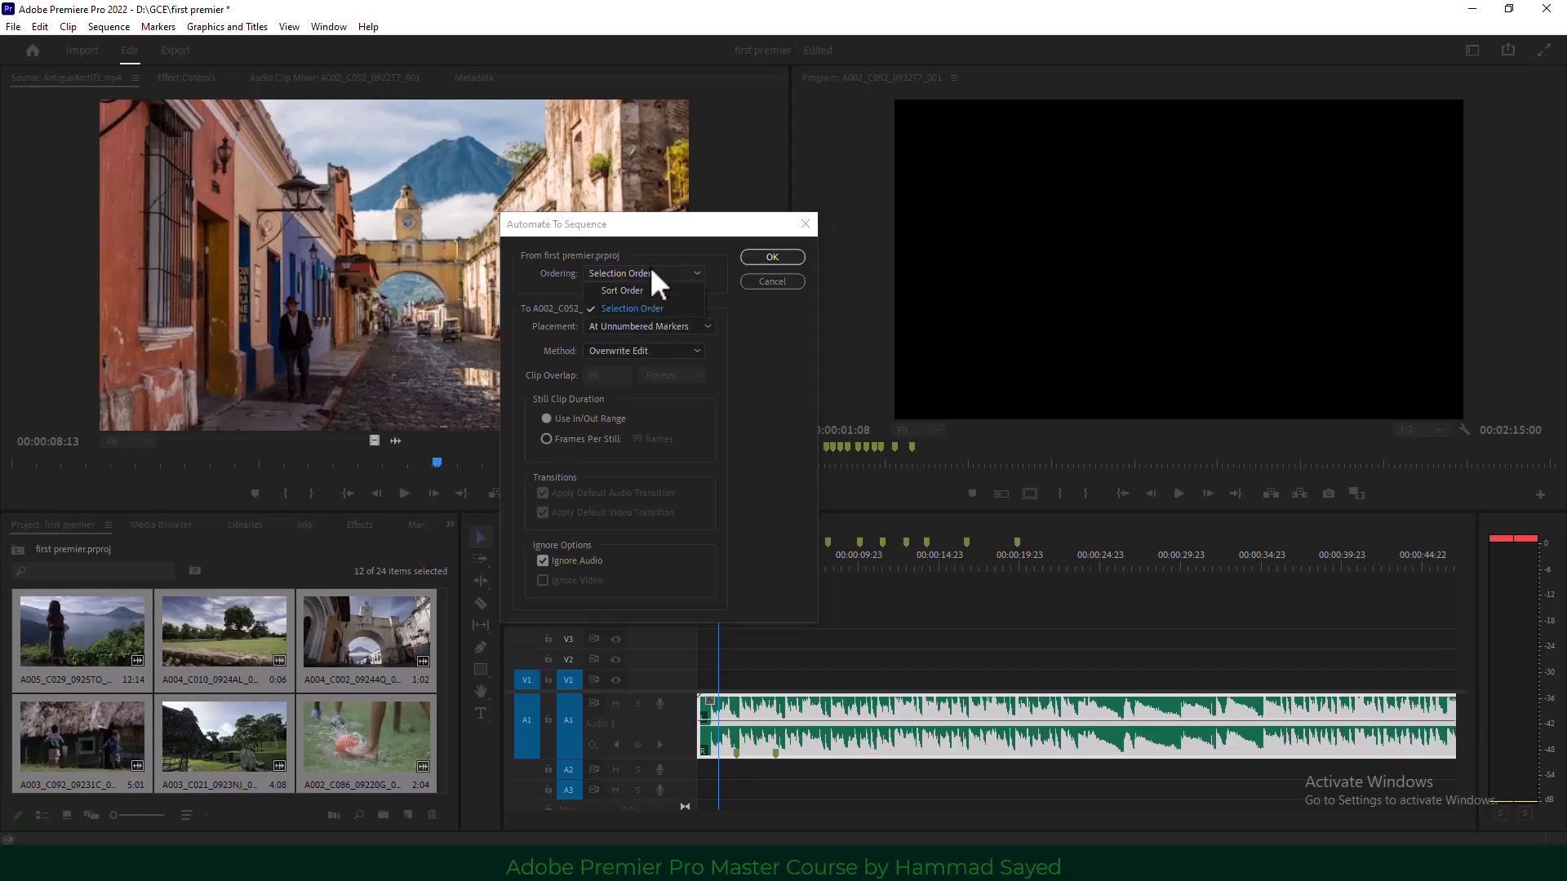
pyautogui.click(654, 309)
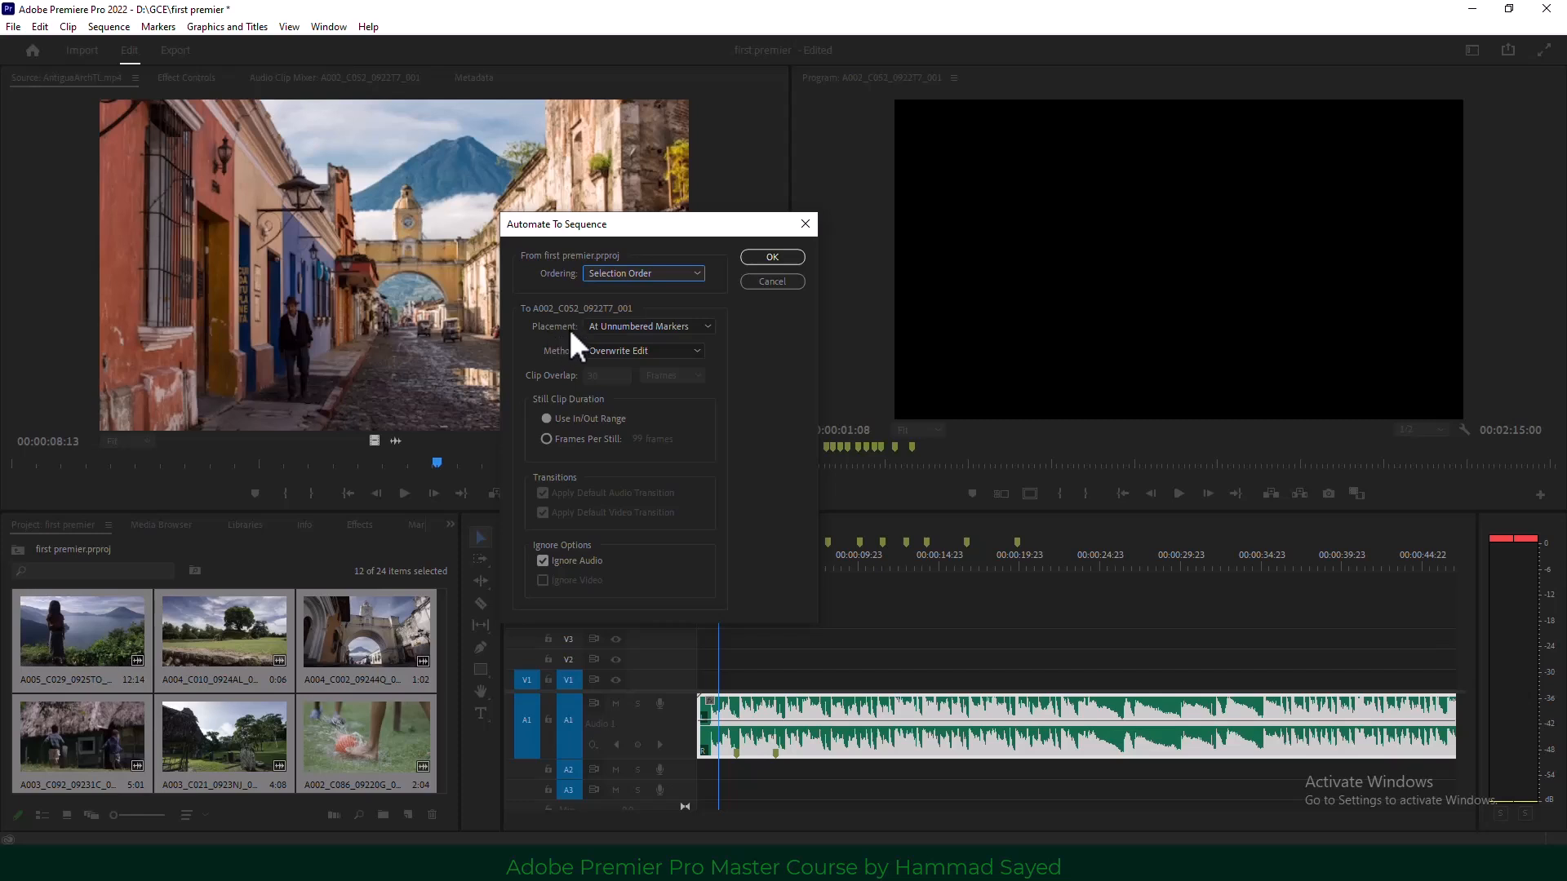
pyautogui.click(613, 323)
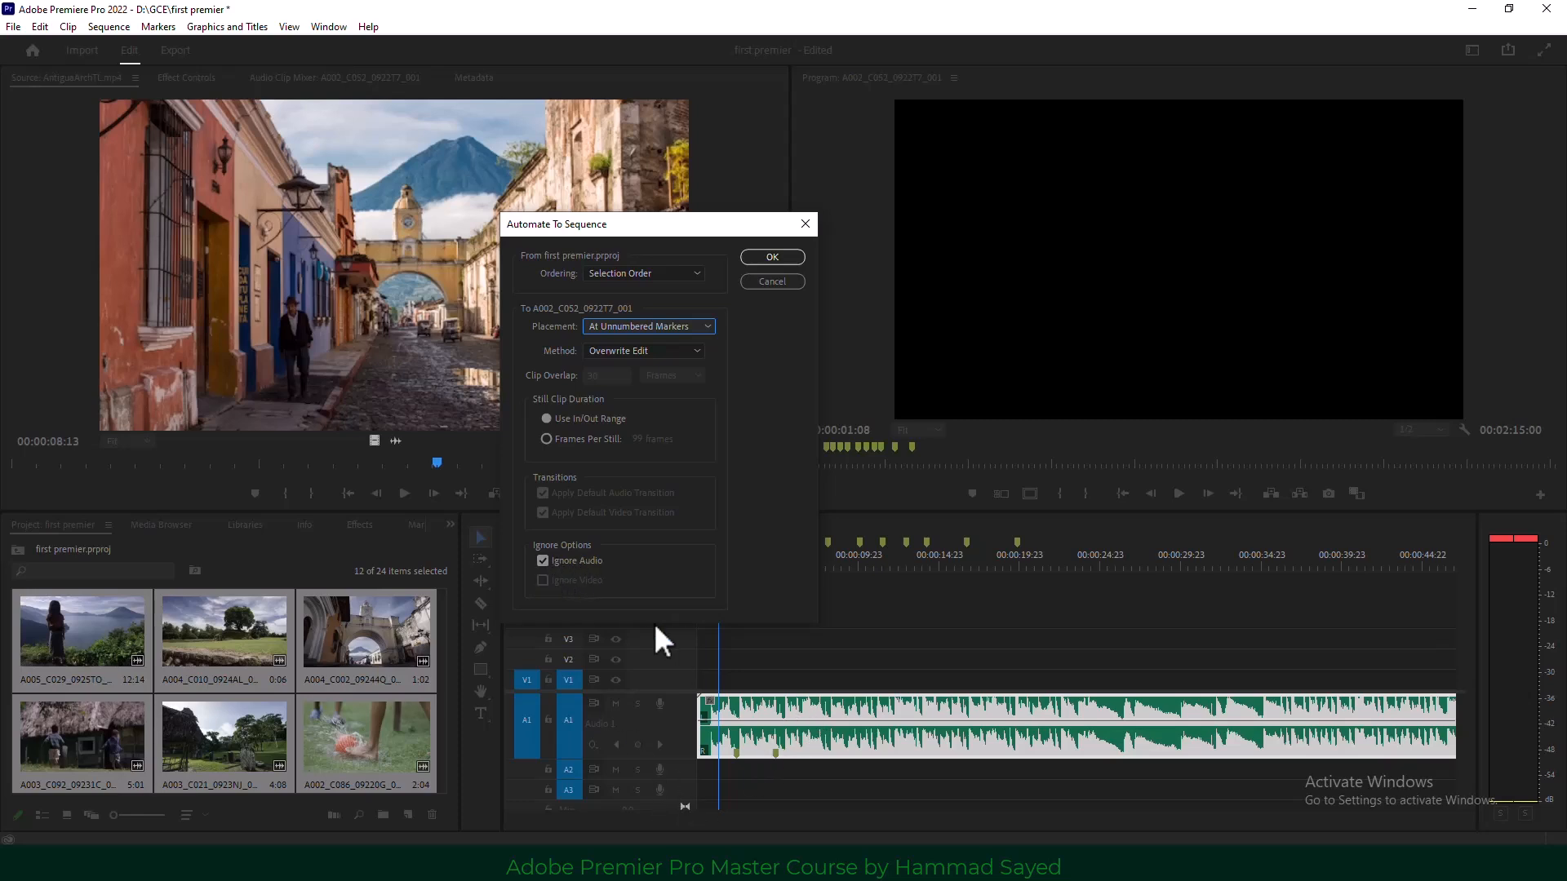
pyautogui.click(772, 257)
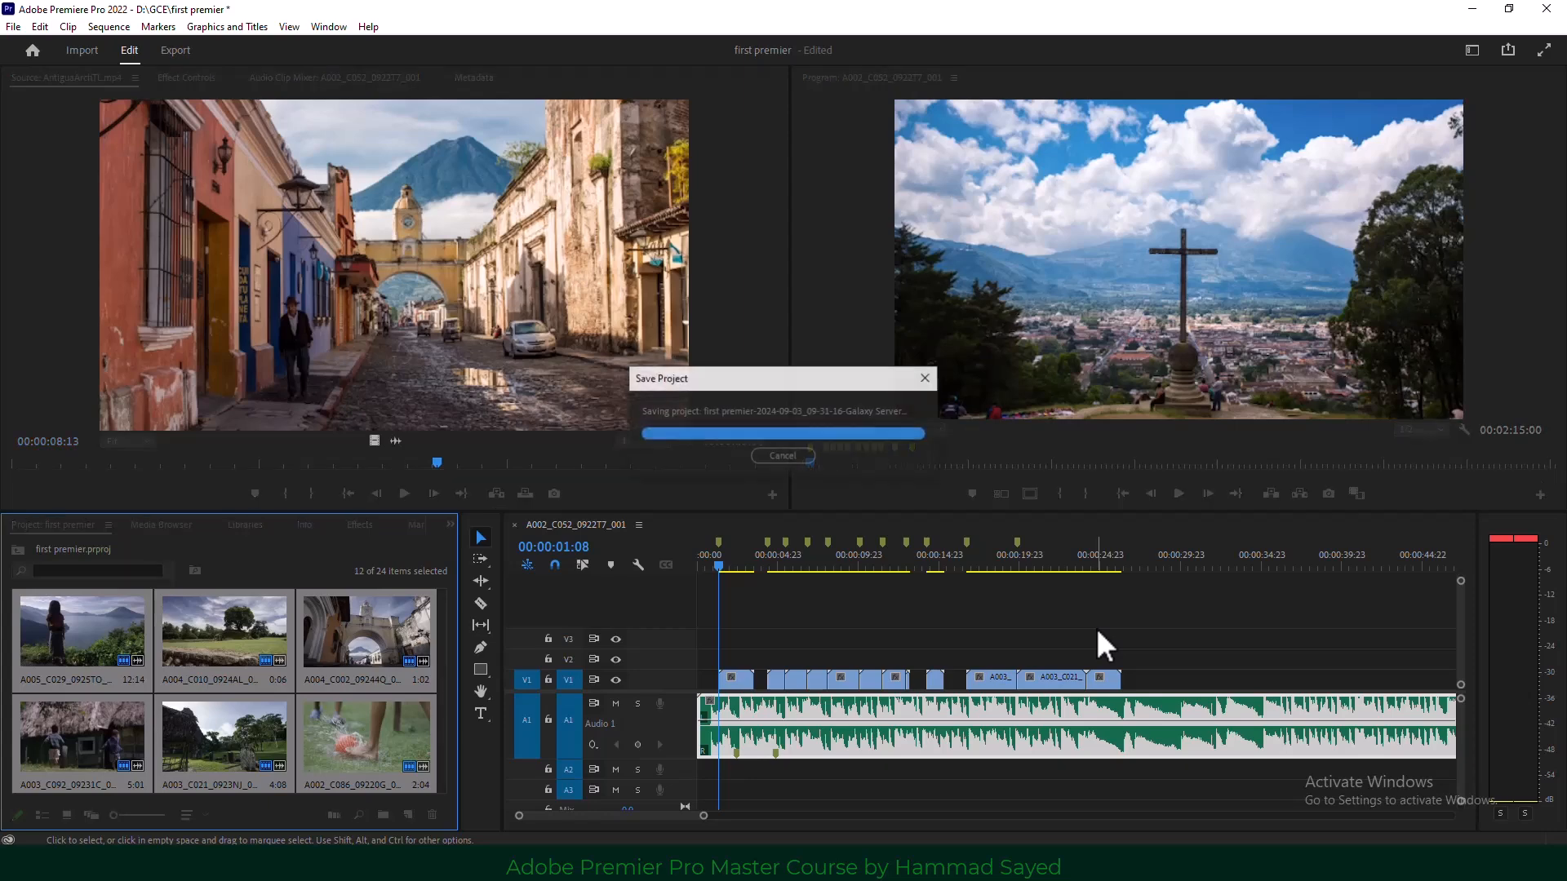
# Save and preview the montage, shorten the first V1 clip, then scrub to 00:00:26:08.
pyautogui.press('space')
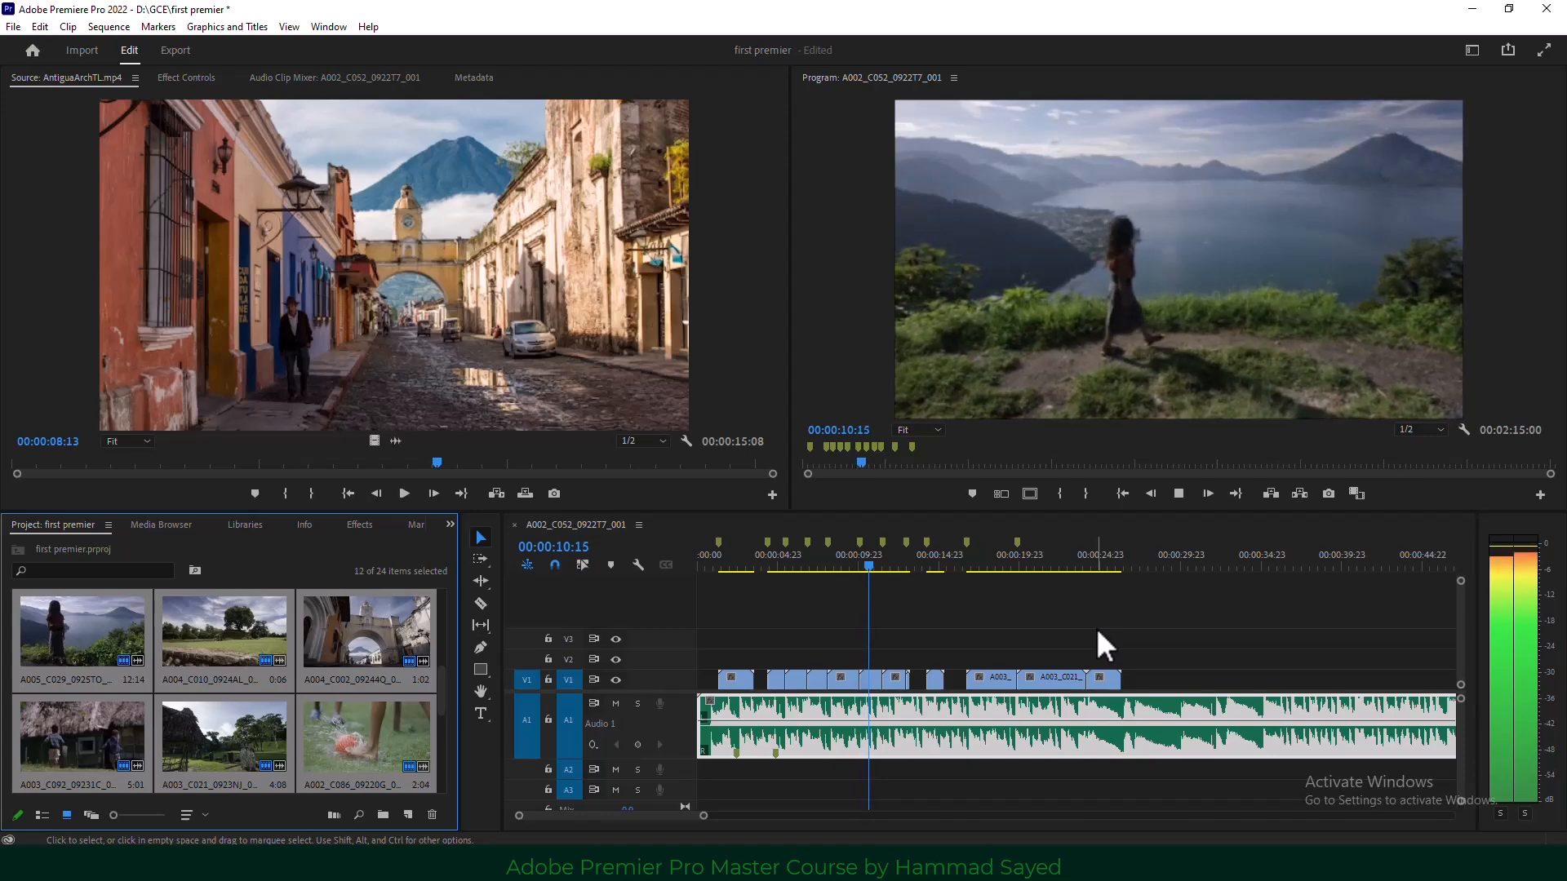
pyautogui.press('space')
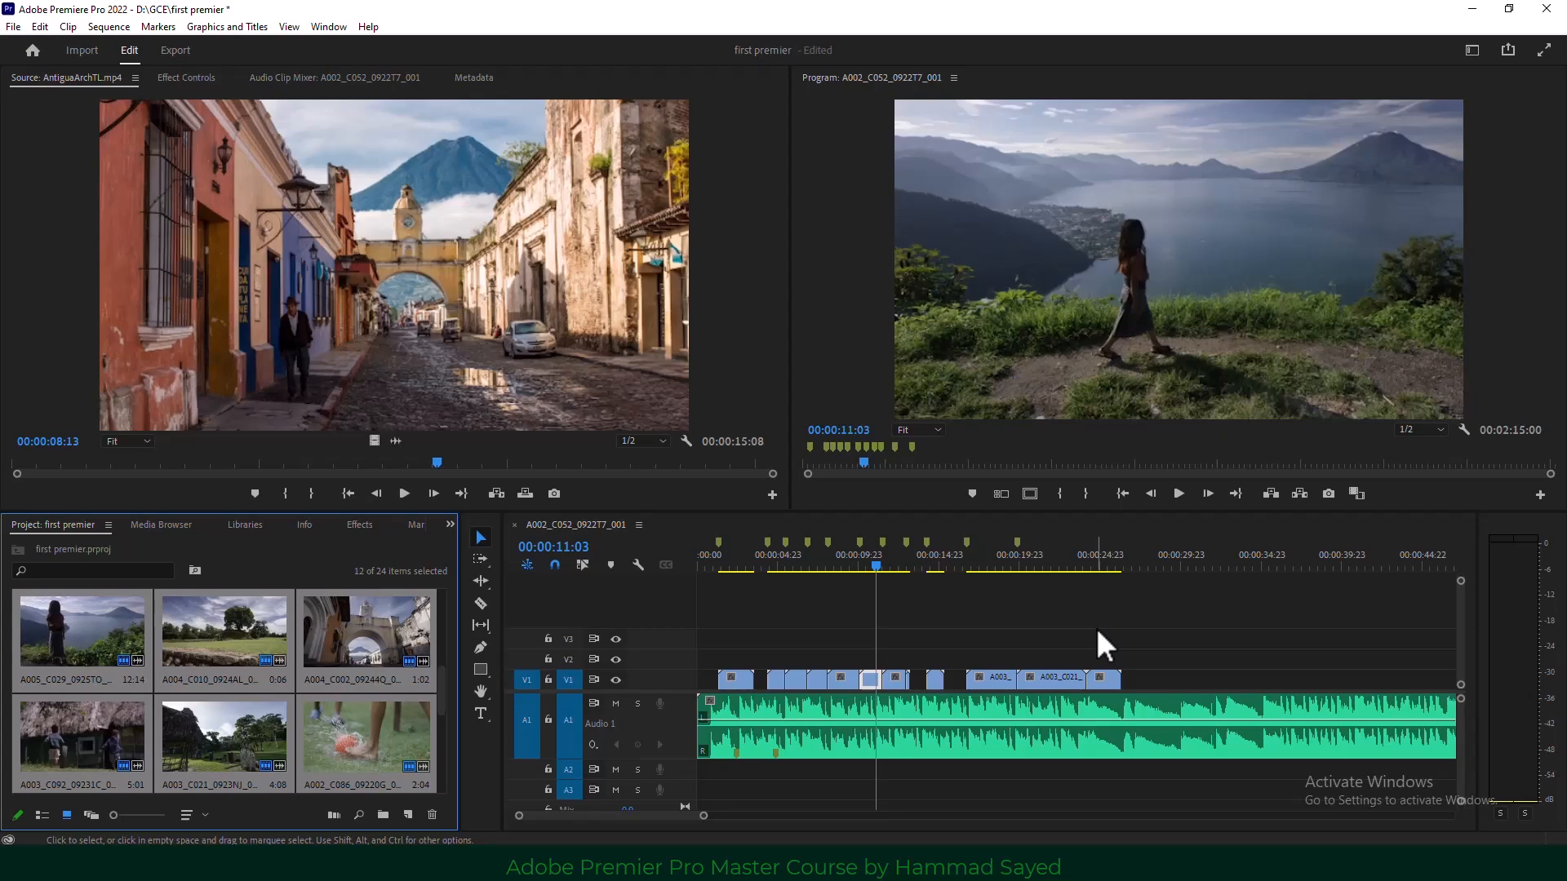
pyautogui.click(720, 568)
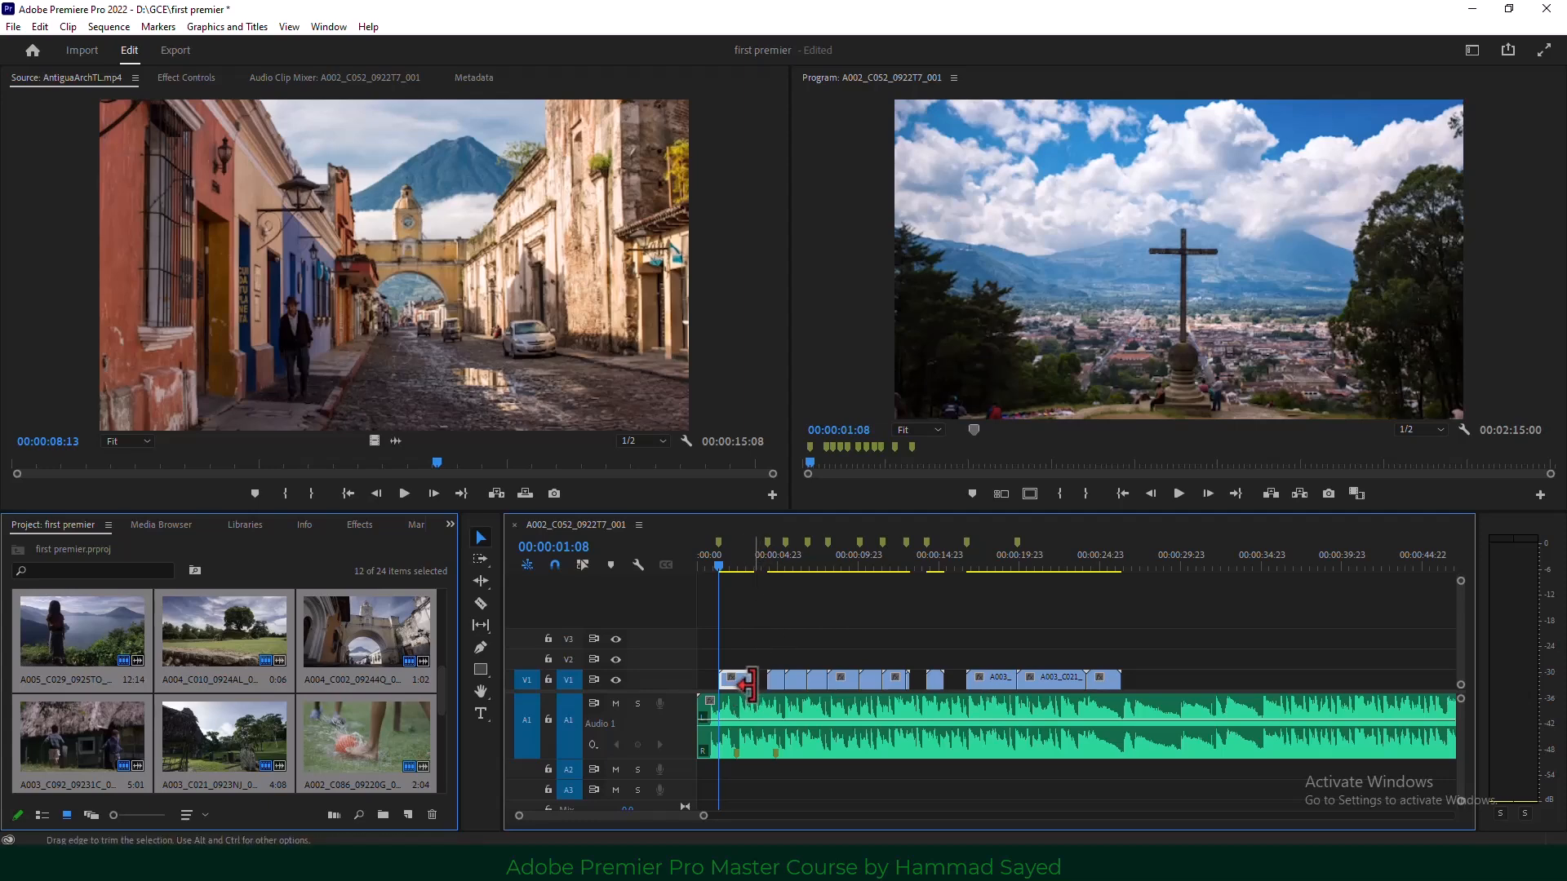
pyautogui.moveTo(747, 684); pyautogui.dragTo(753, 682)
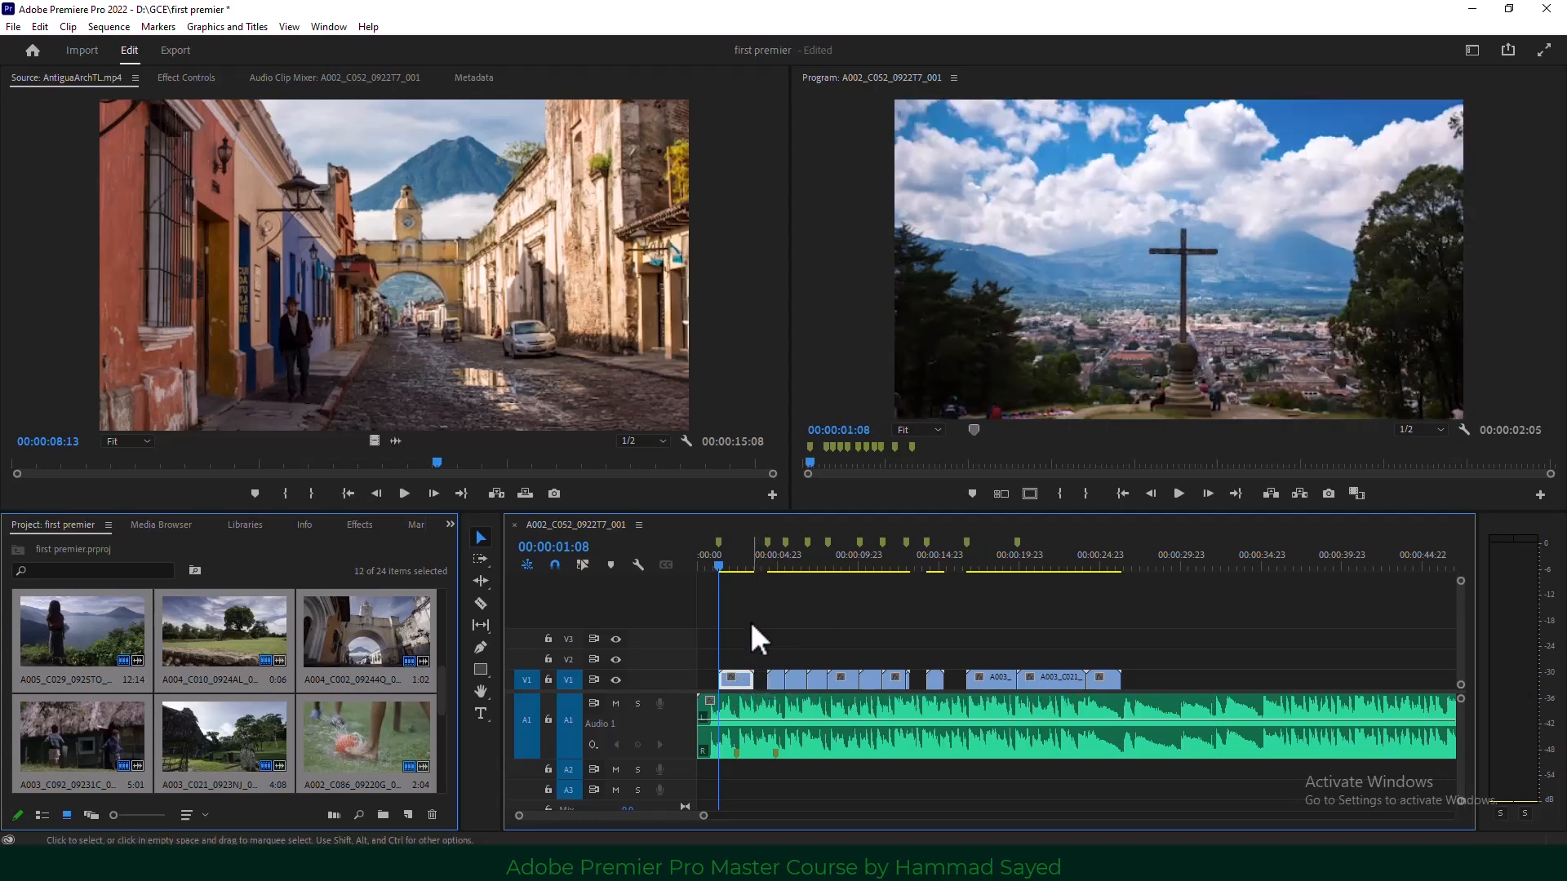
pyautogui.moveTo(720, 567); pyautogui.dragTo(1135, 566)
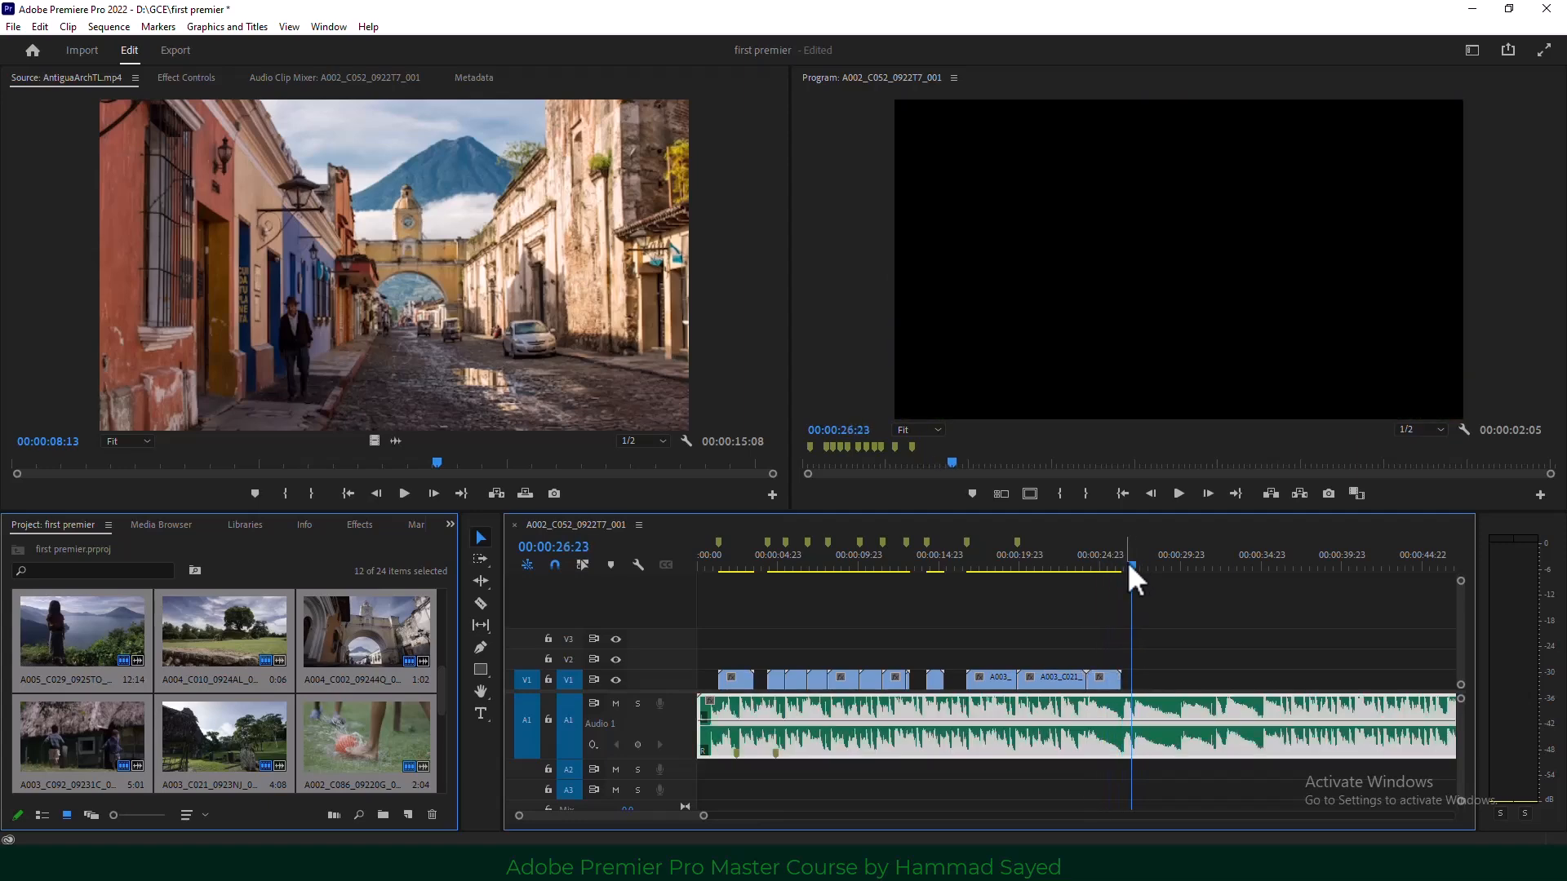
# Add beat markers on the music from 00:00:29:20 onward, including one near 00:00:34:23.
pyautogui.press('space')
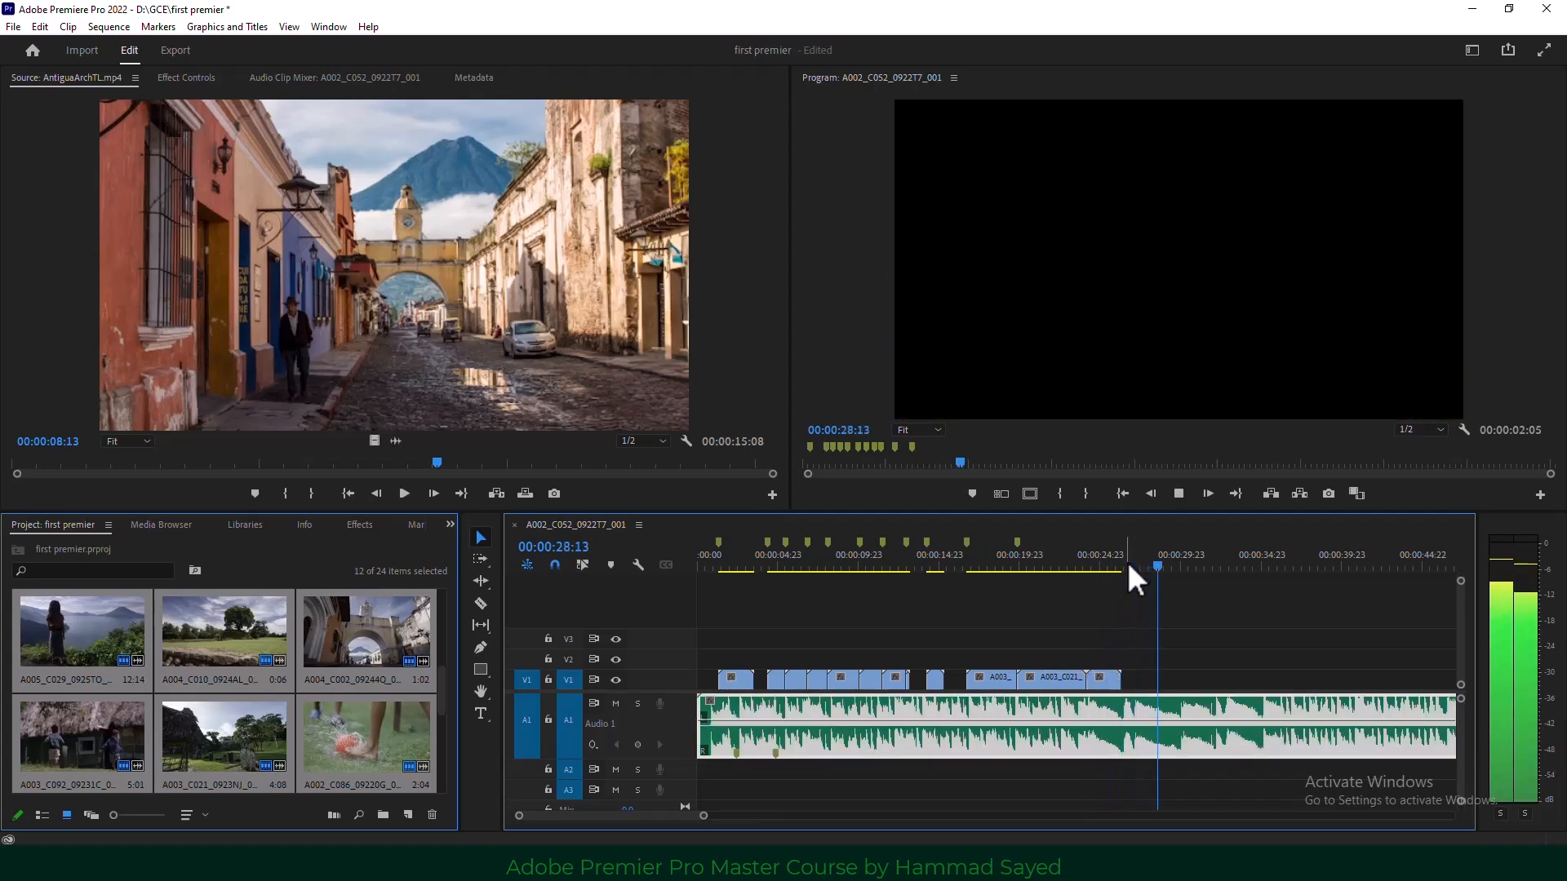
pyautogui.press('space')
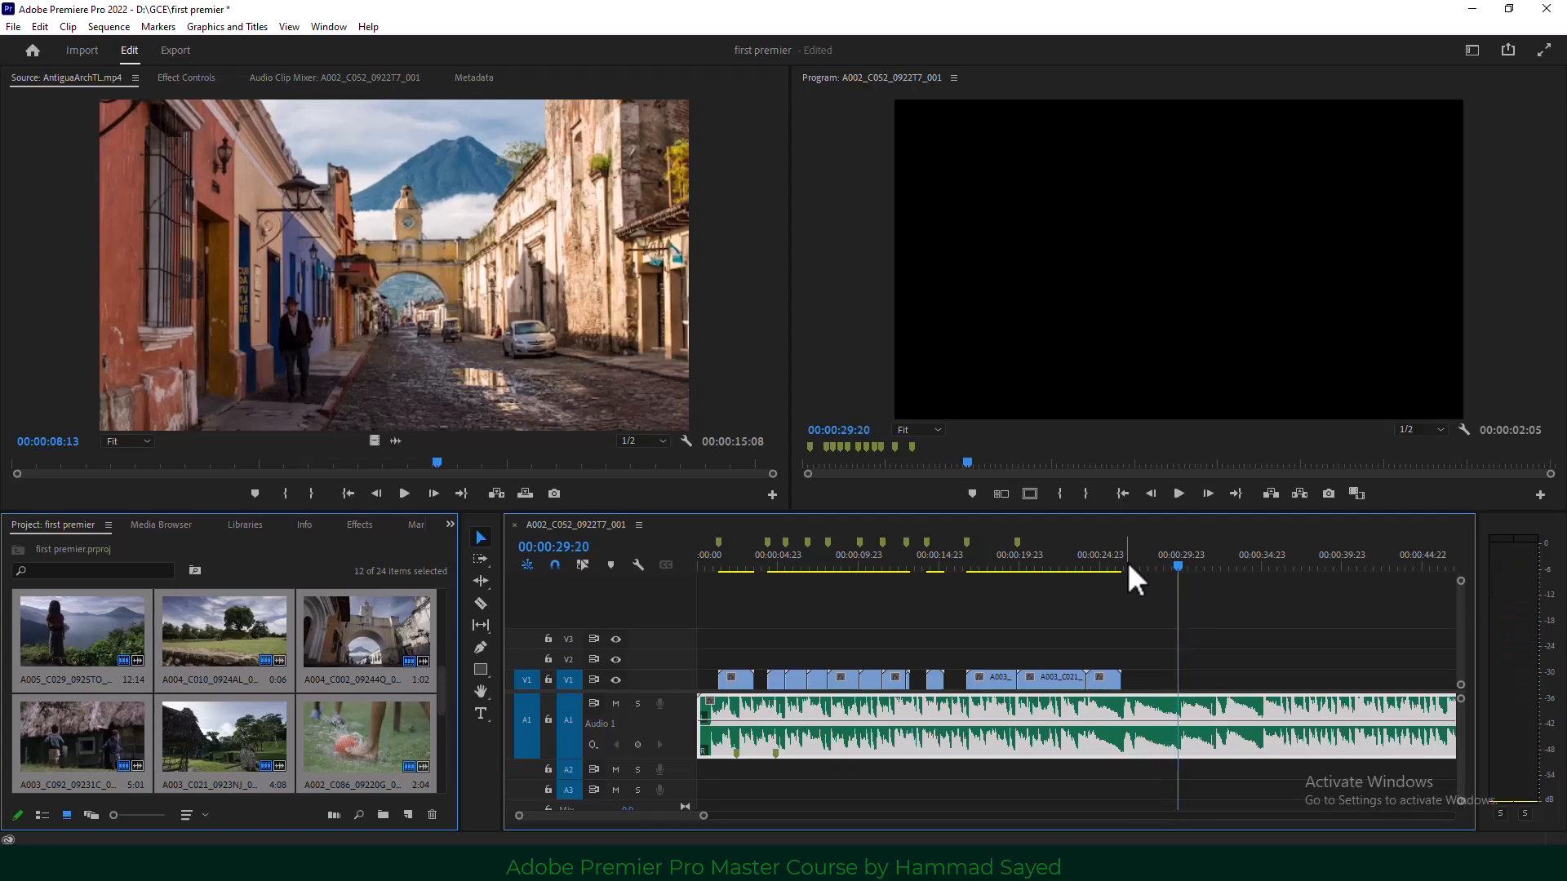
pyautogui.click(1220, 597)
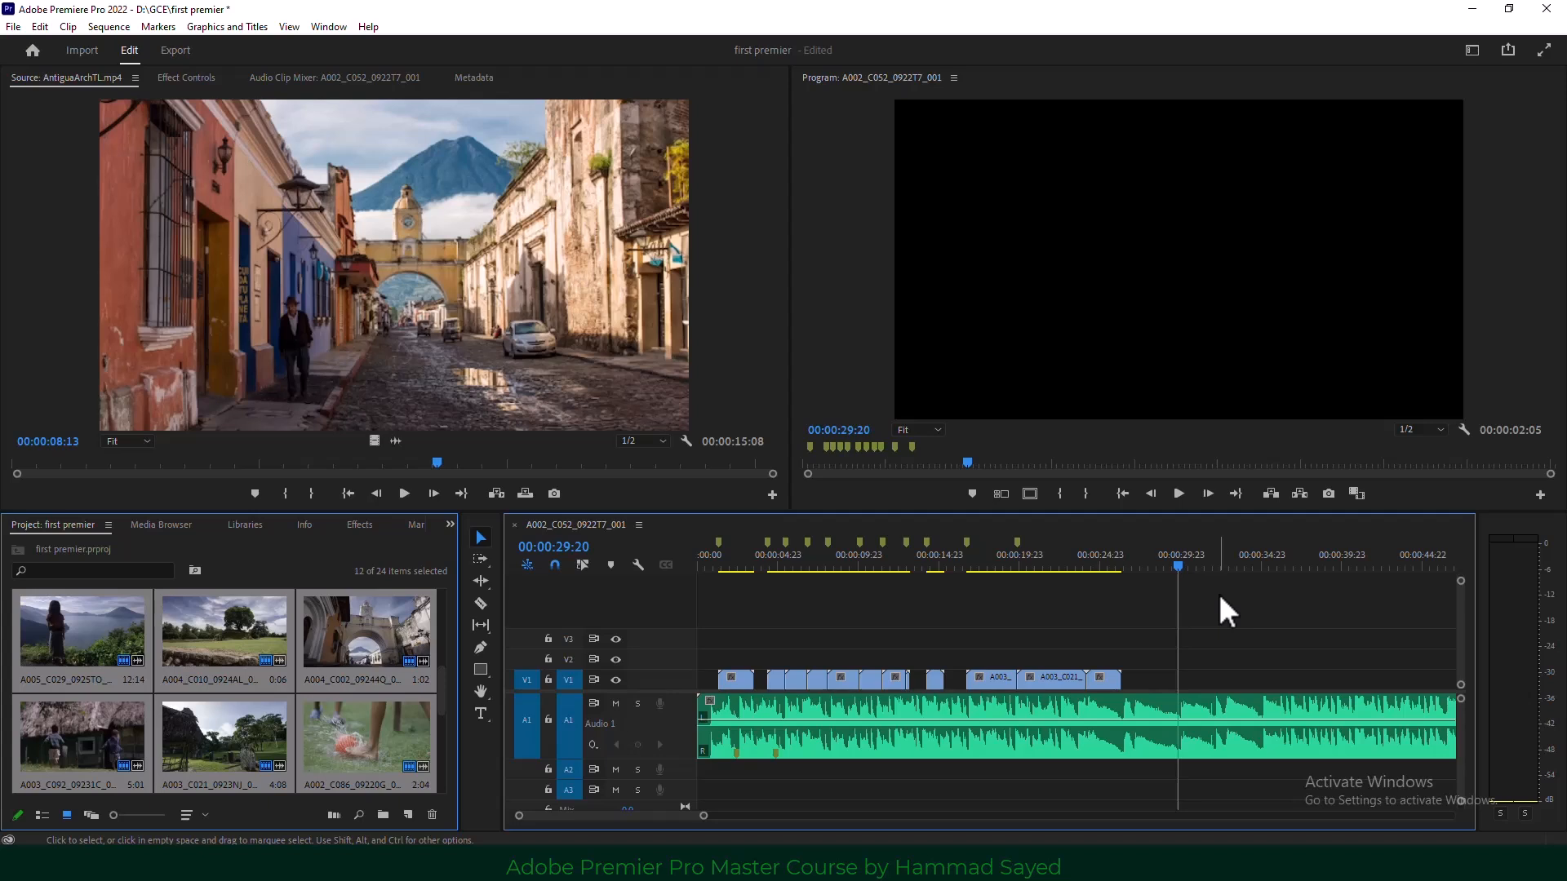
pyautogui.press('m')
pyautogui.press('space')
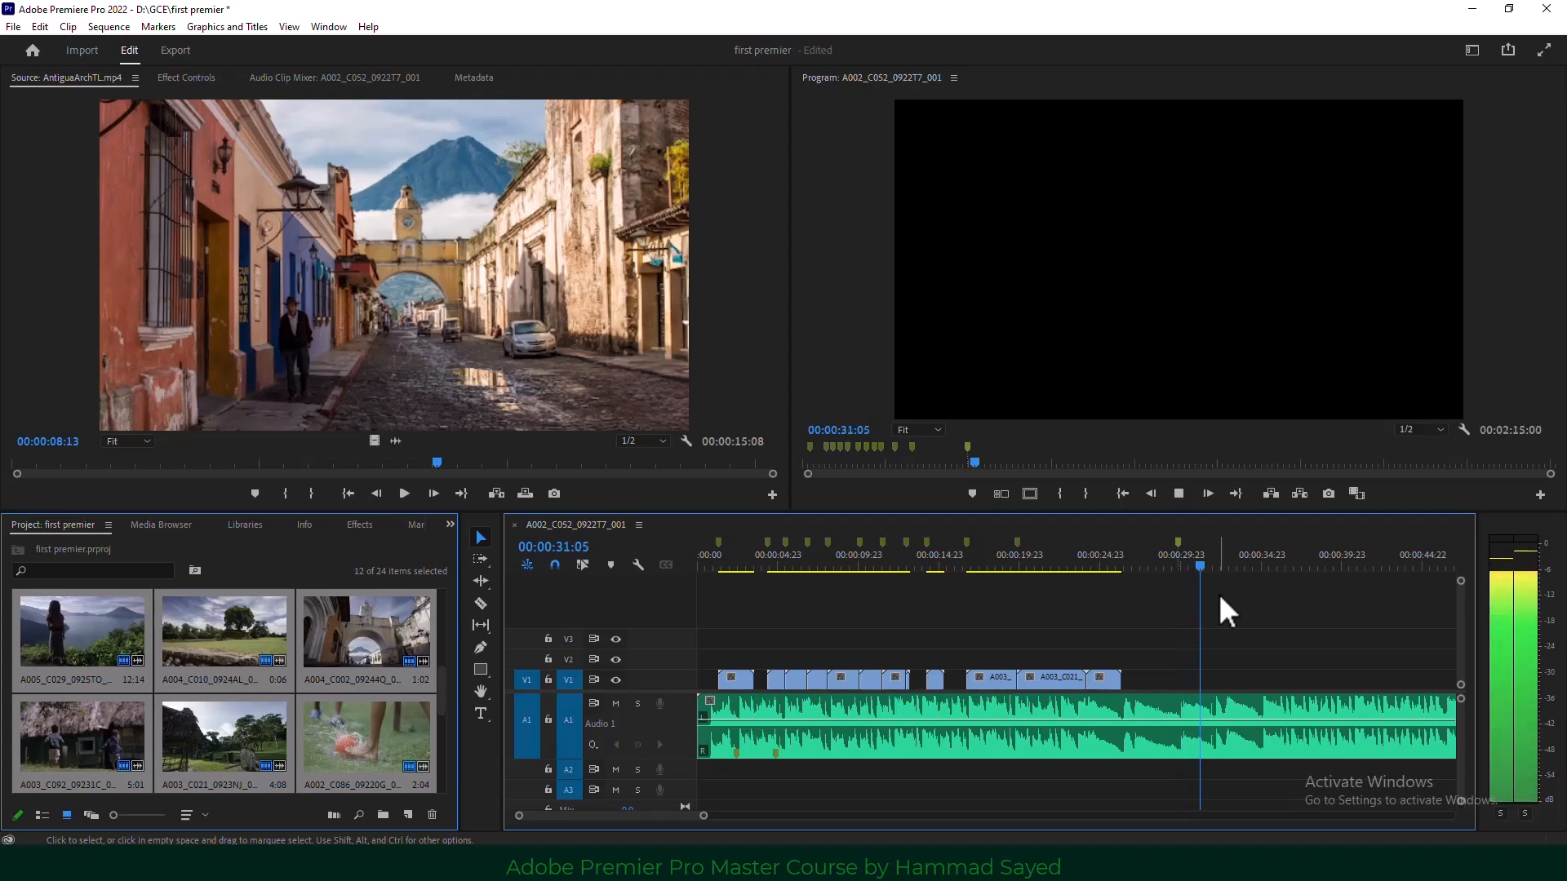
pyautogui.press('m')
pyautogui.press('m')
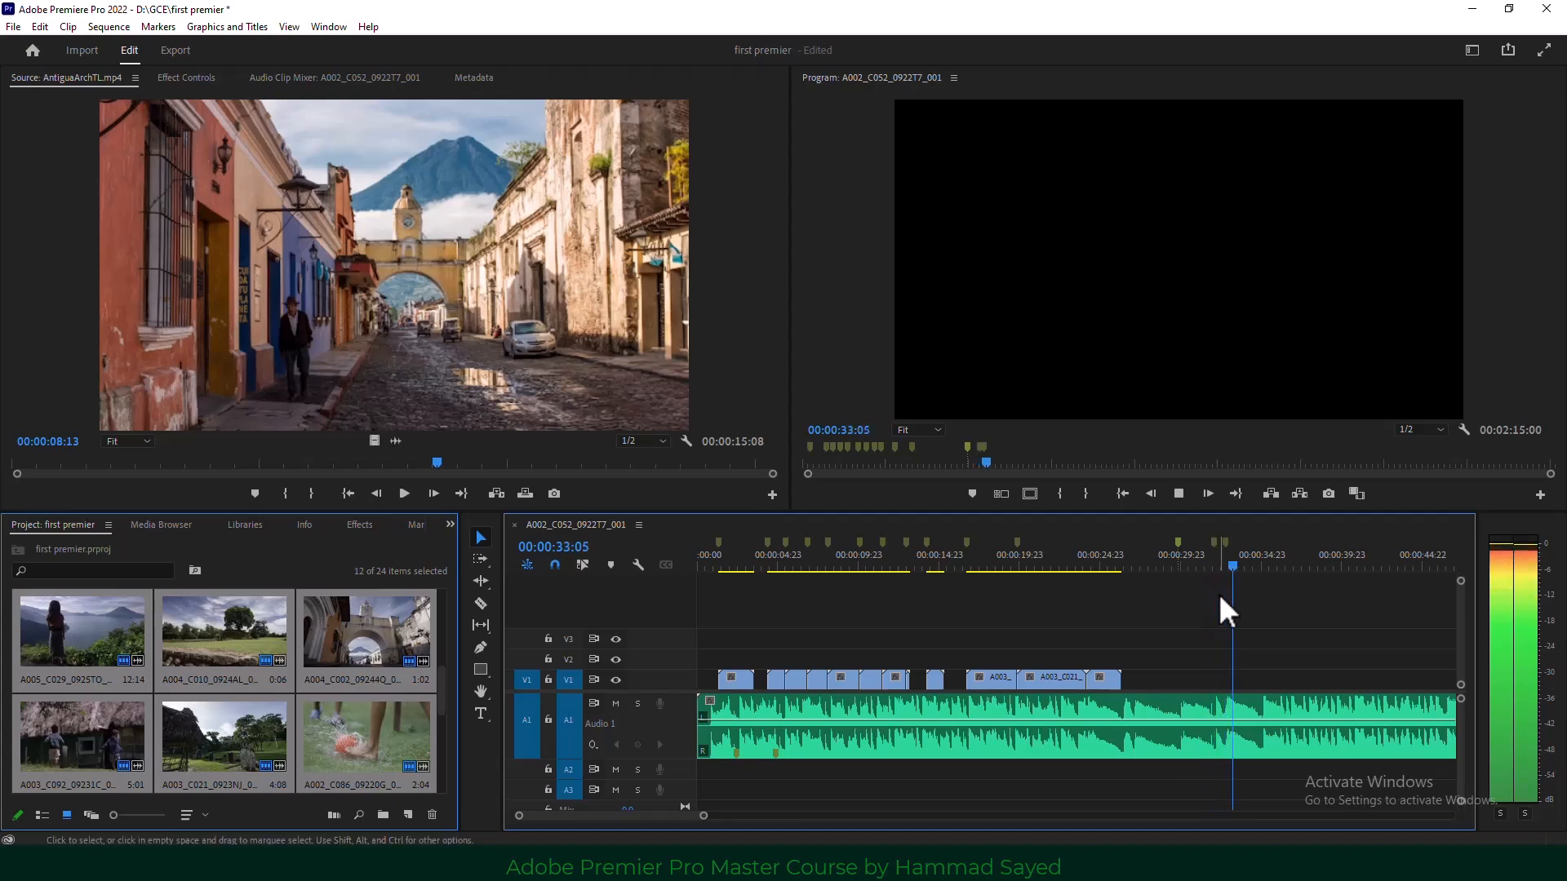
pyautogui.press('m')
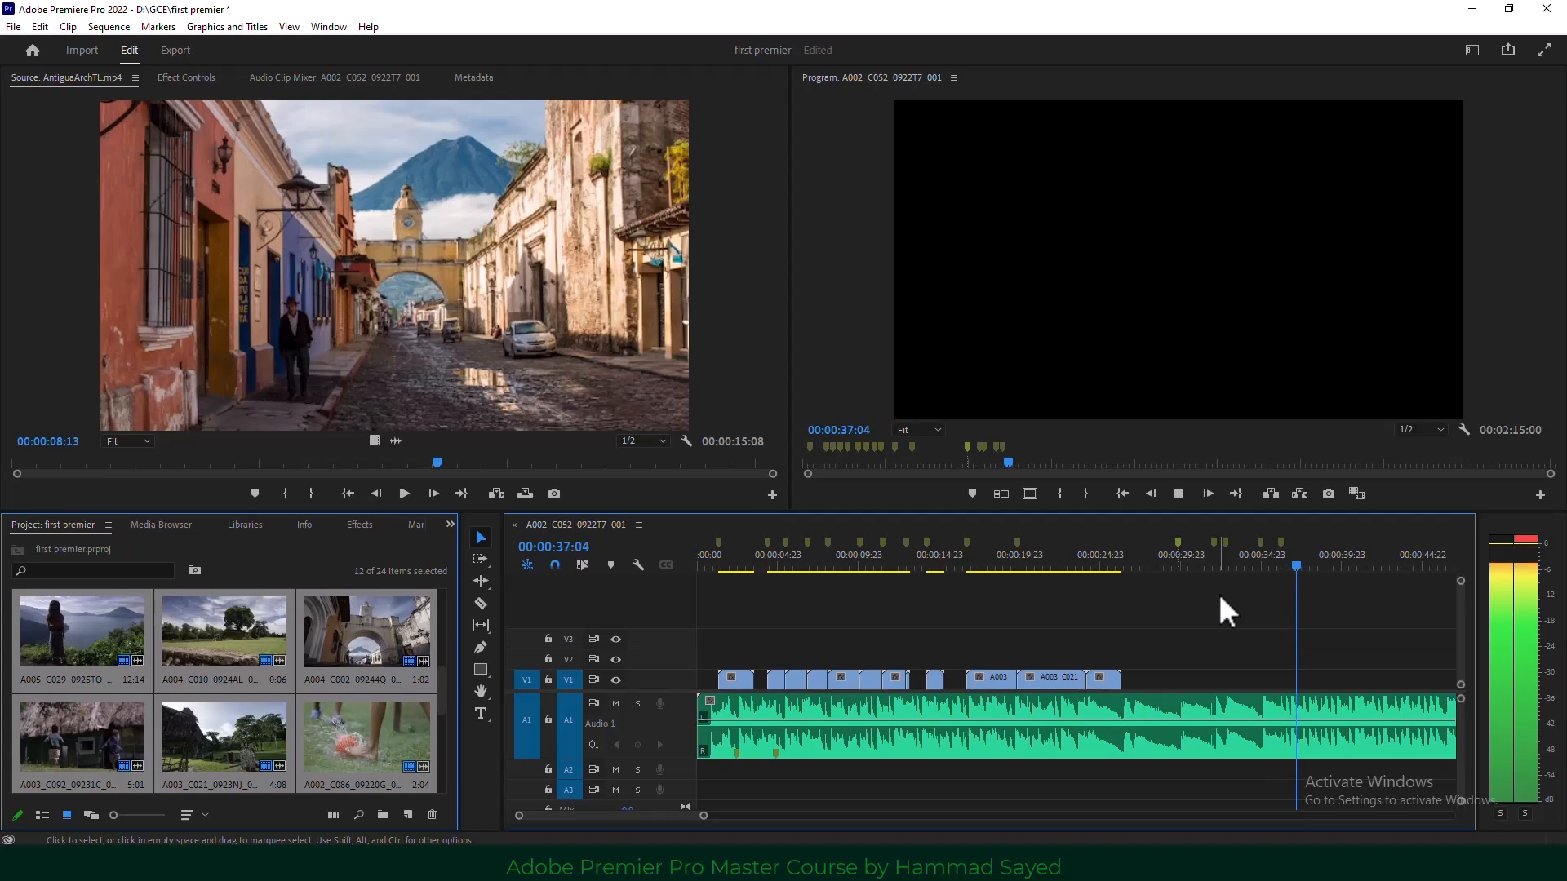
pyautogui.press('space')
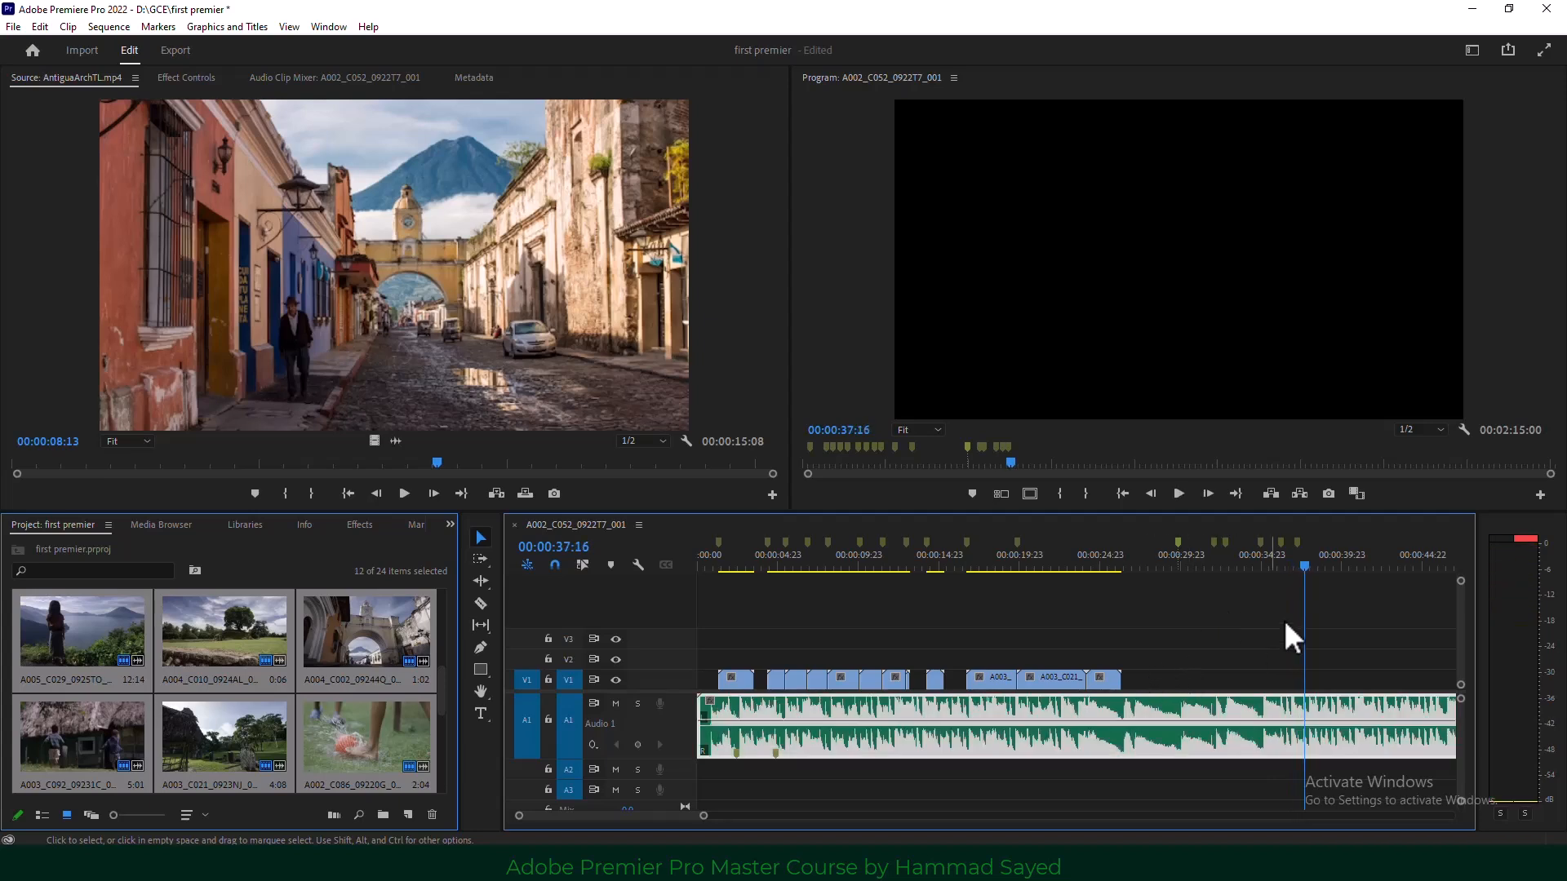
pyautogui.moveTo(1306, 578); pyautogui.dragTo(1180, 601)
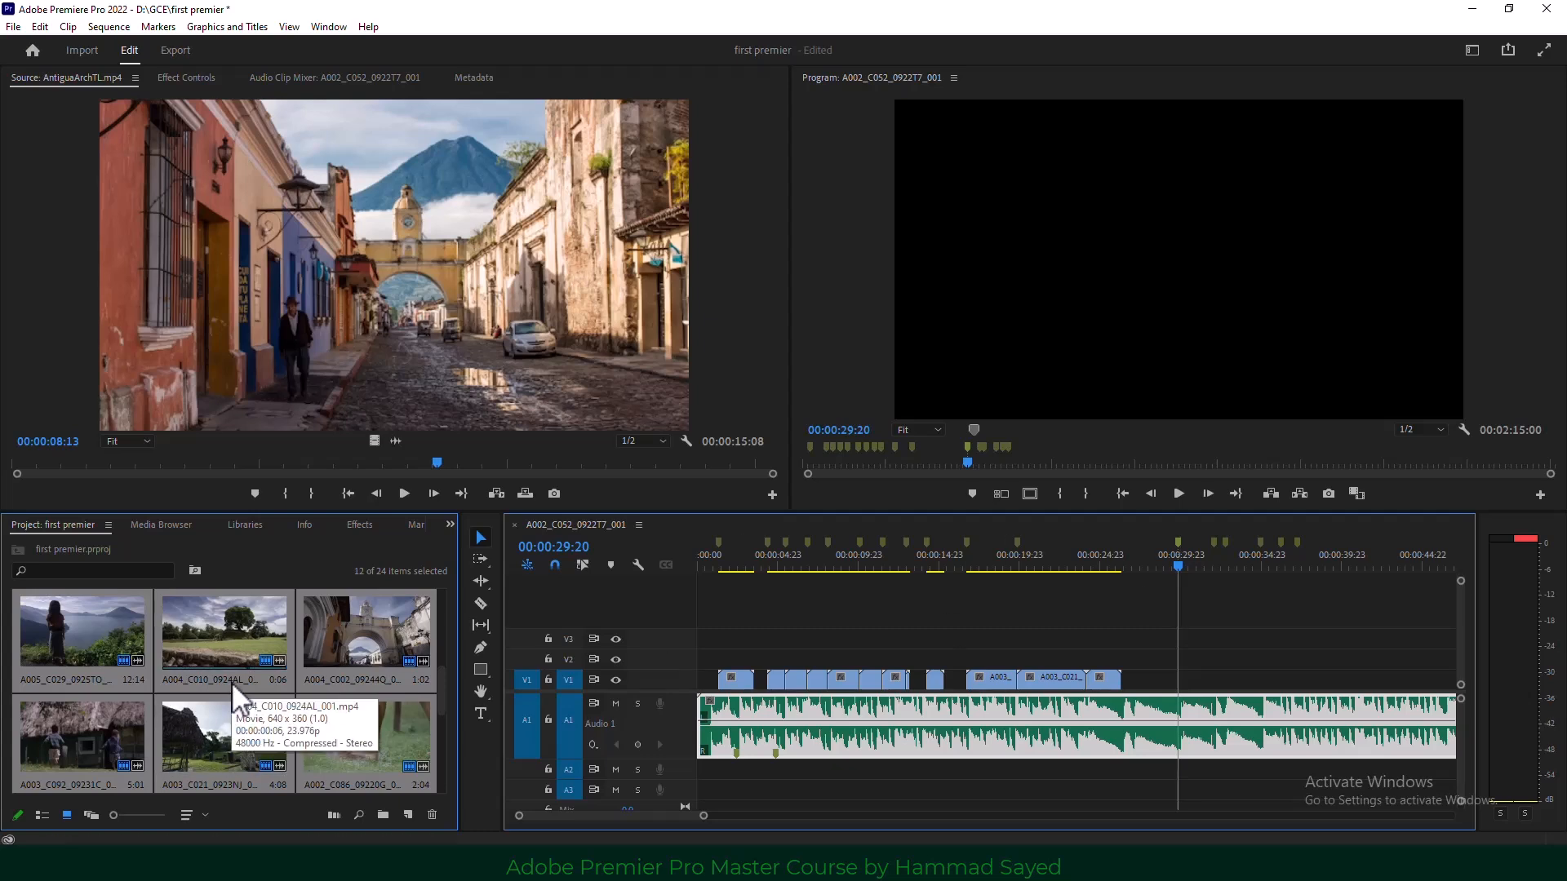
# Automate six more selected clips onto V1 at the new beat markers.
pyautogui.scroll(-3, 236, 697)
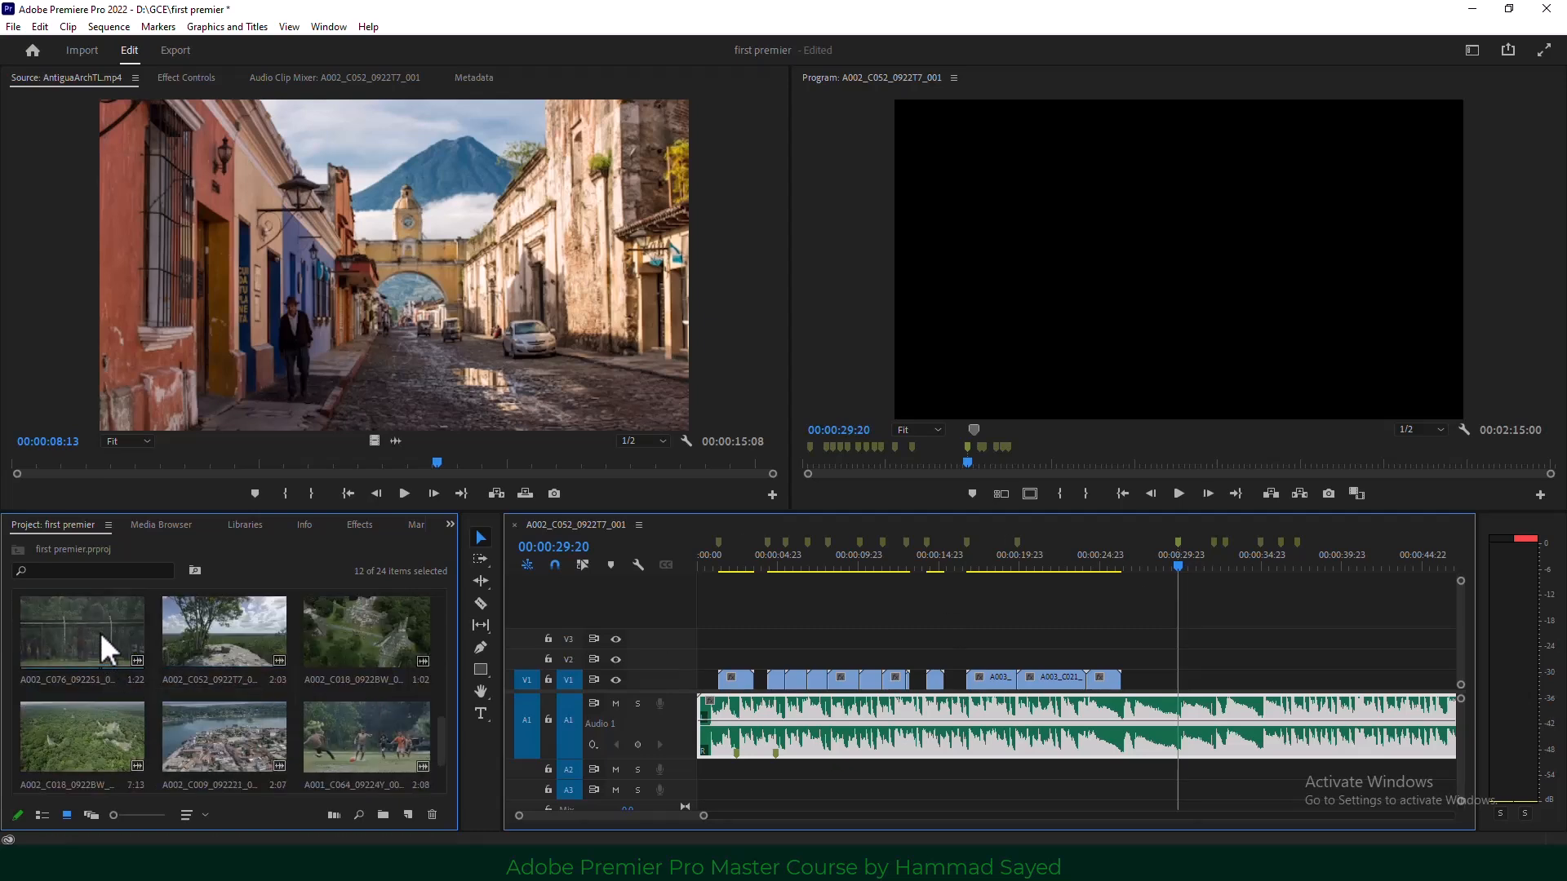
pyautogui.click(108, 651)
pyautogui.keyDown('shift'); pyautogui.click(364, 736); pyautogui.keyUp('shift')
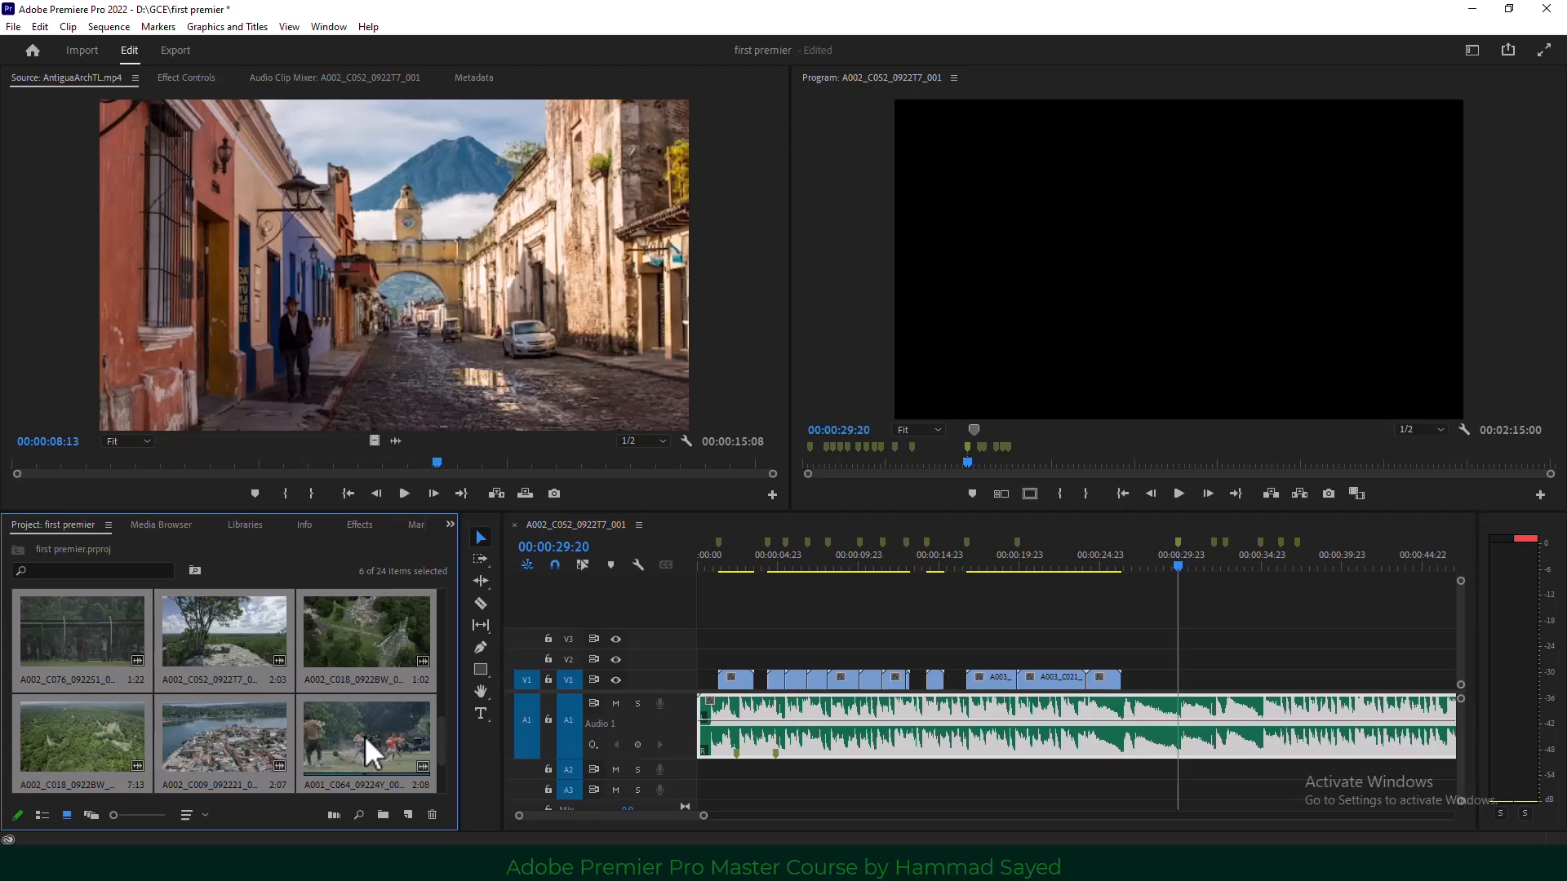
pyautogui.click(67, 26)
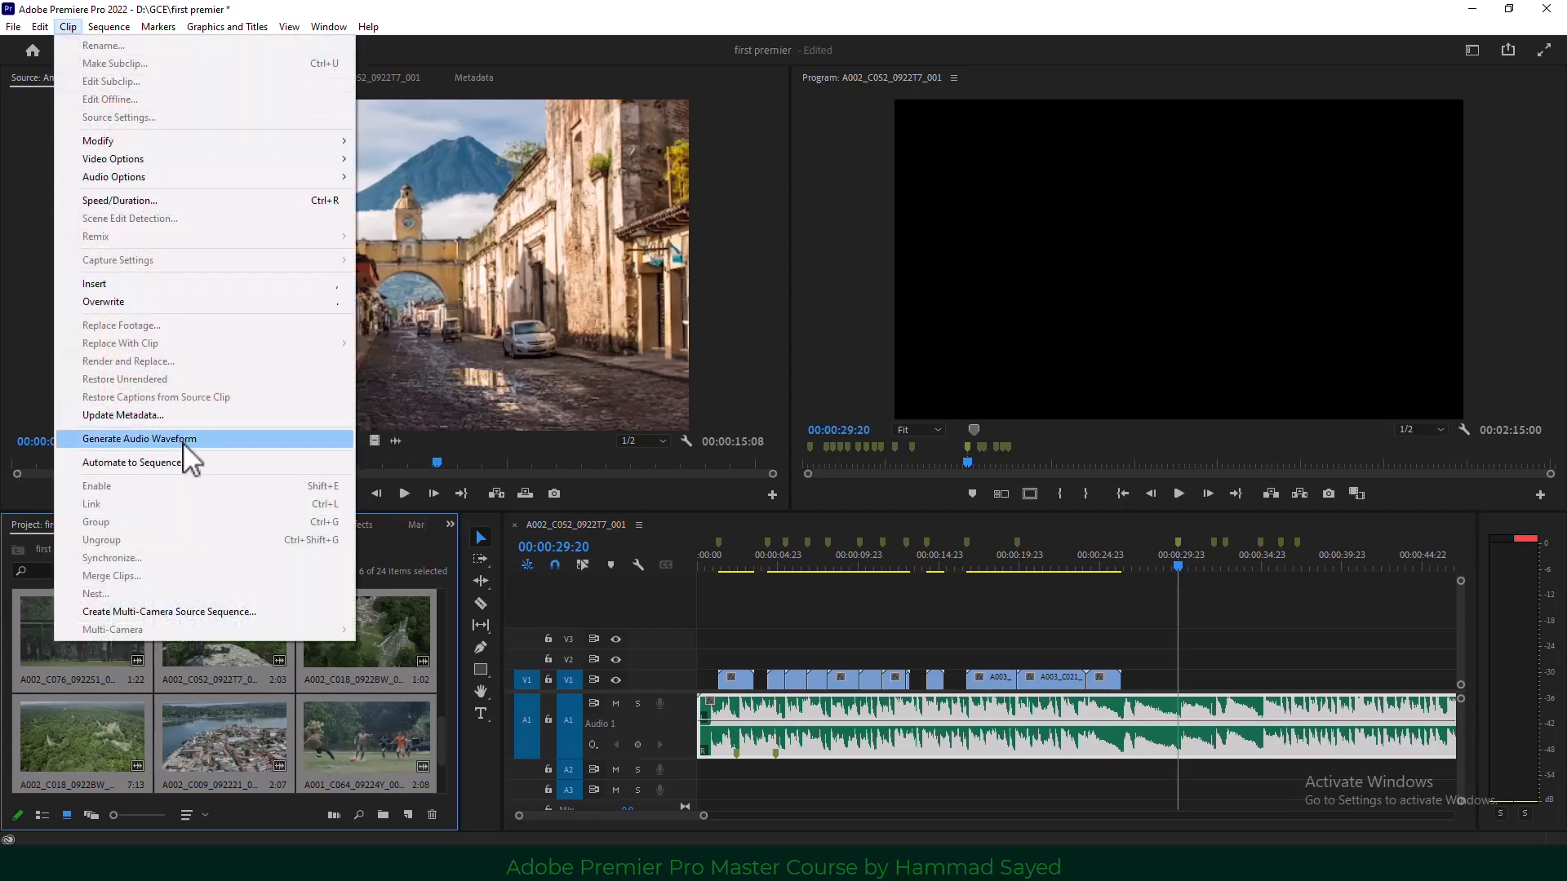
pyautogui.click(215, 465)
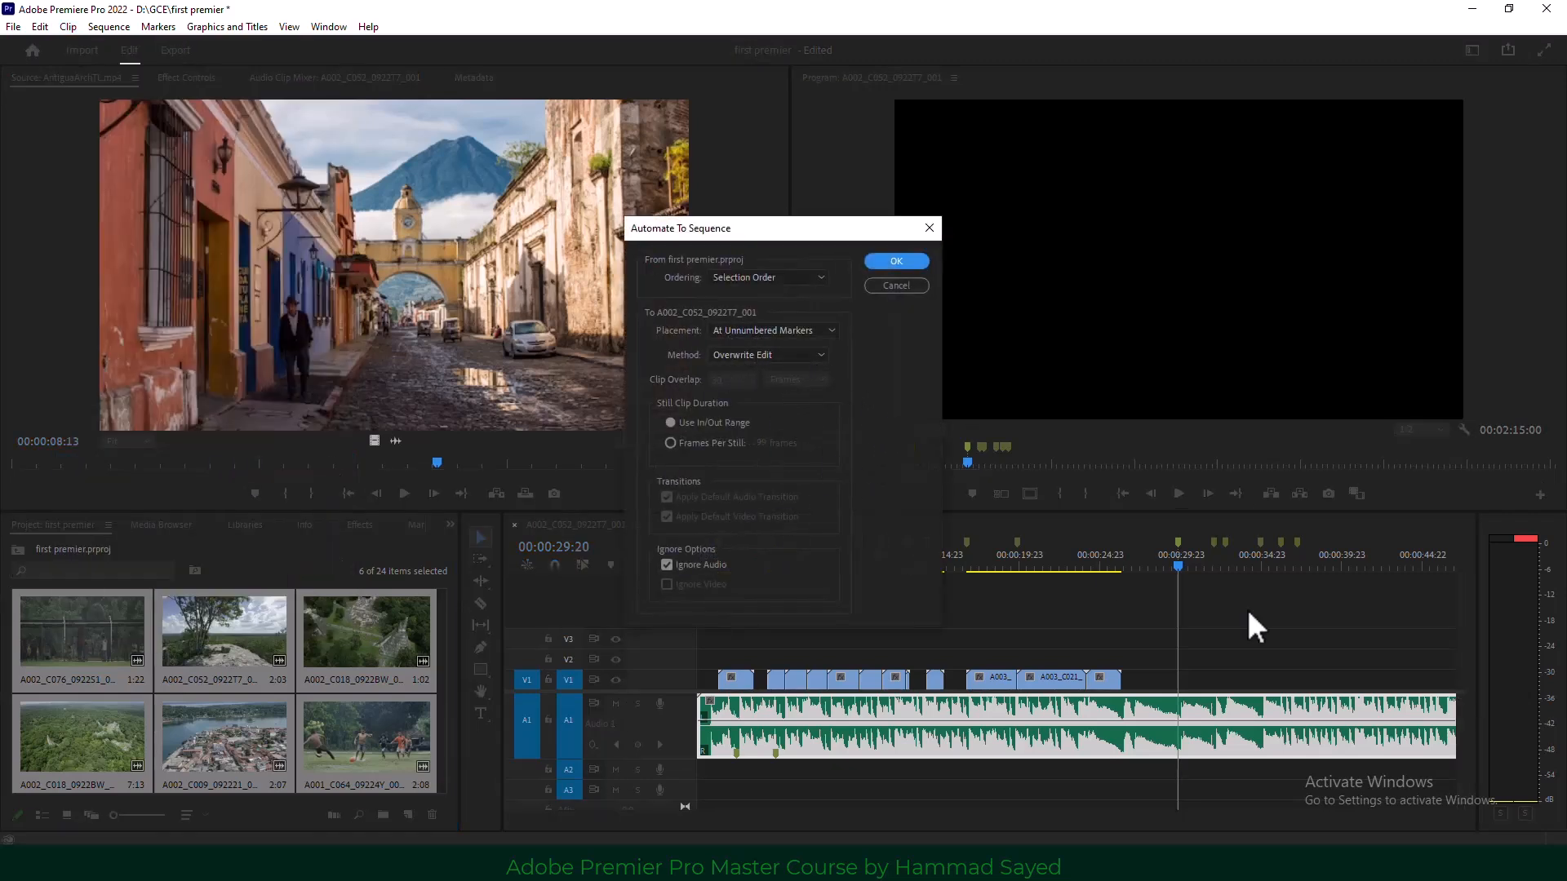
pyautogui.click(893, 263)
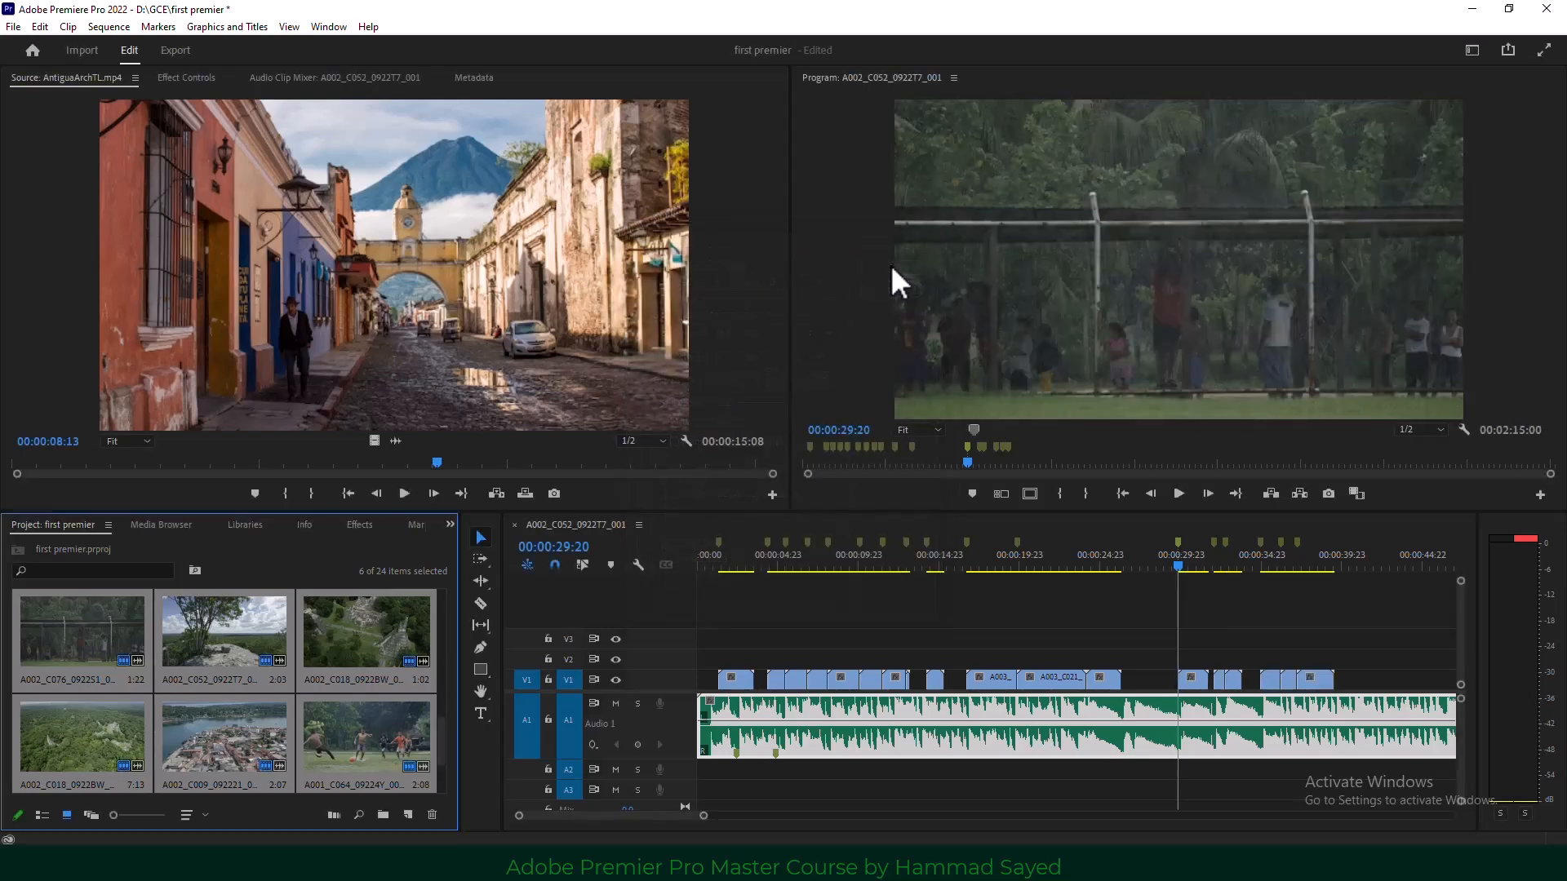
# Play back the montage, then return the playhead to 00:00:13:06 and clear the selection.
pyautogui.press('space')
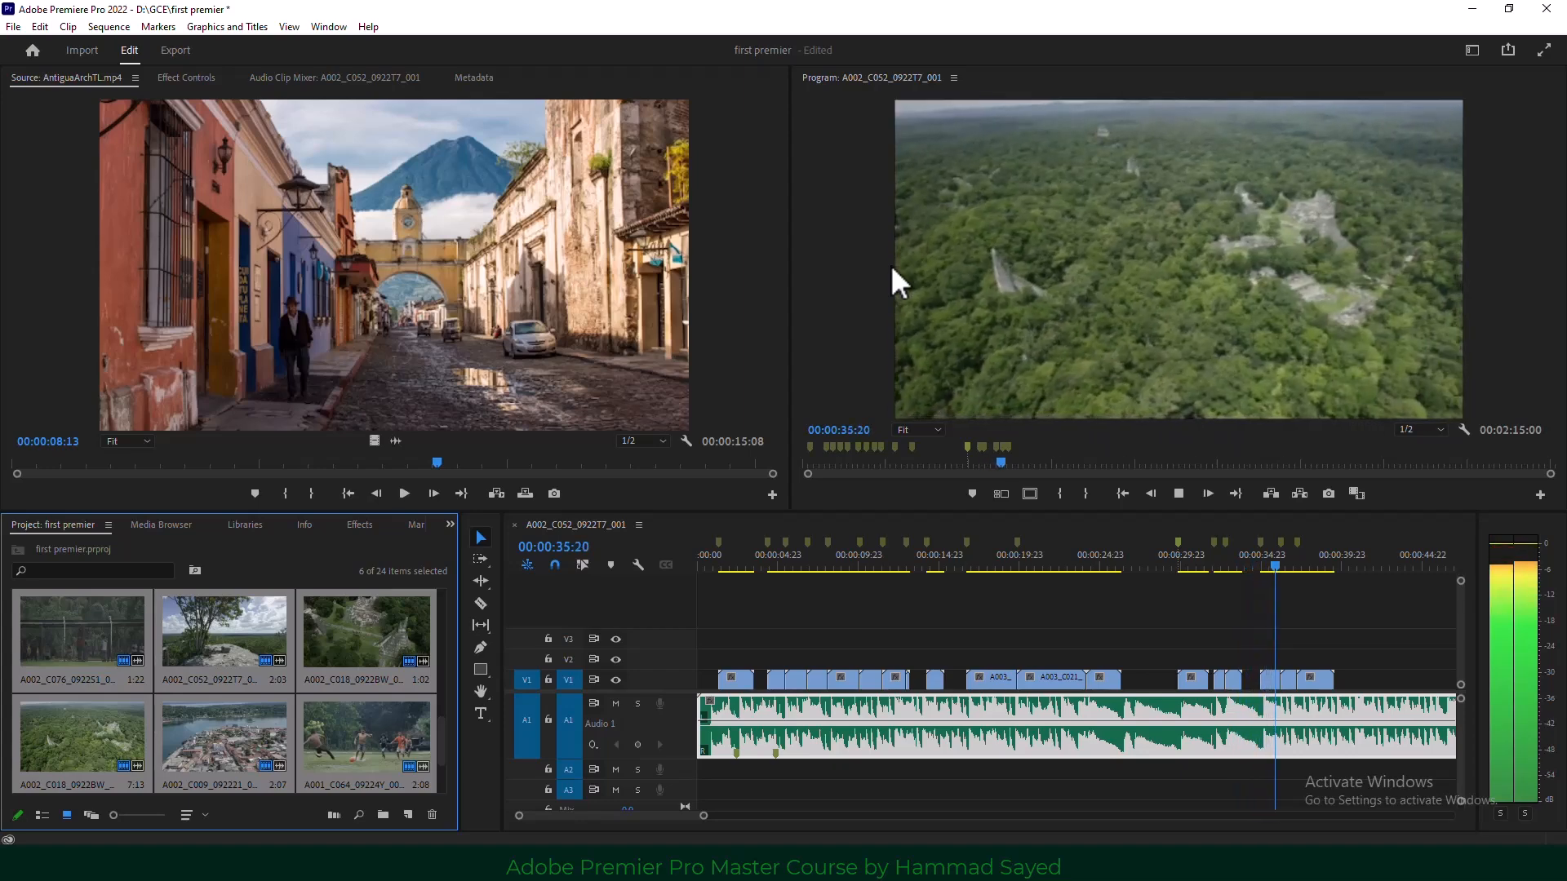
pyautogui.press('space')
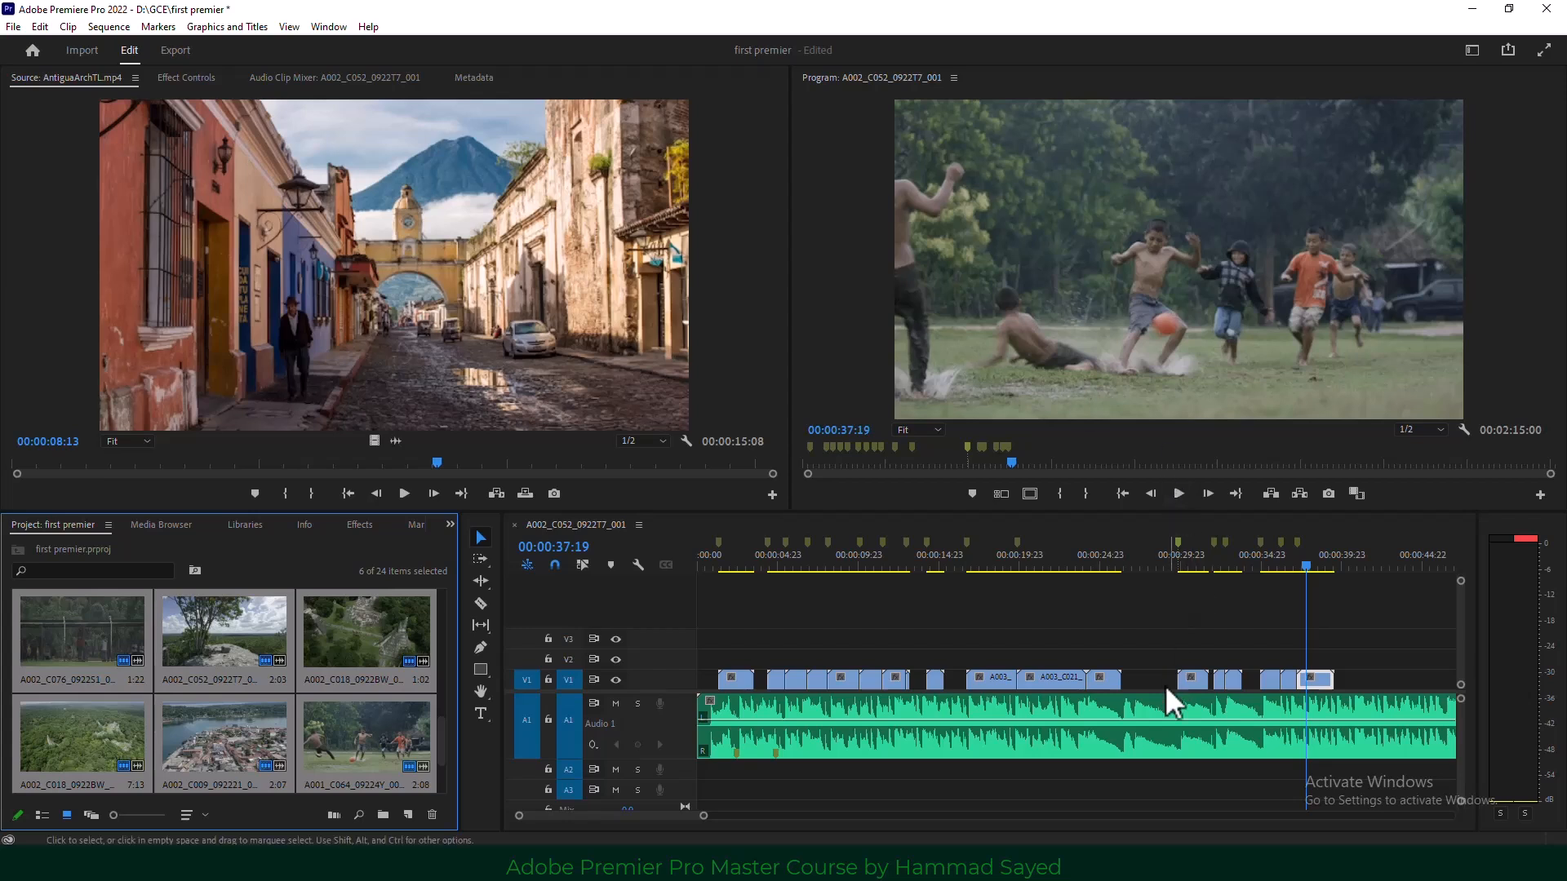
pyautogui.click(1100, 683)
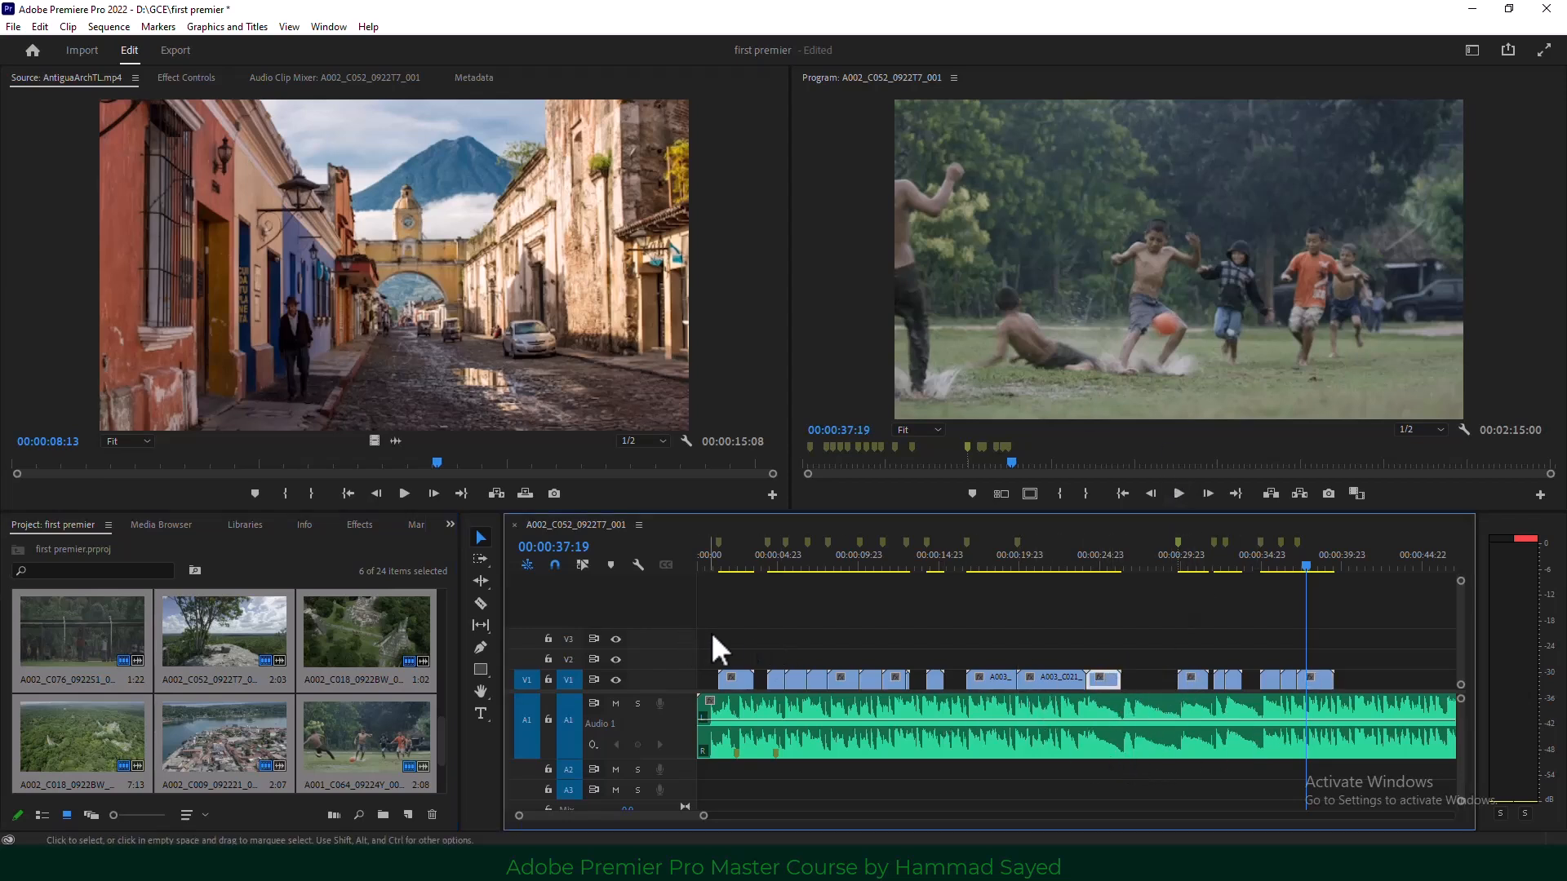
pyautogui.moveTo(1302, 575); pyautogui.dragTo(922, 589)
pyautogui.click(928, 602)
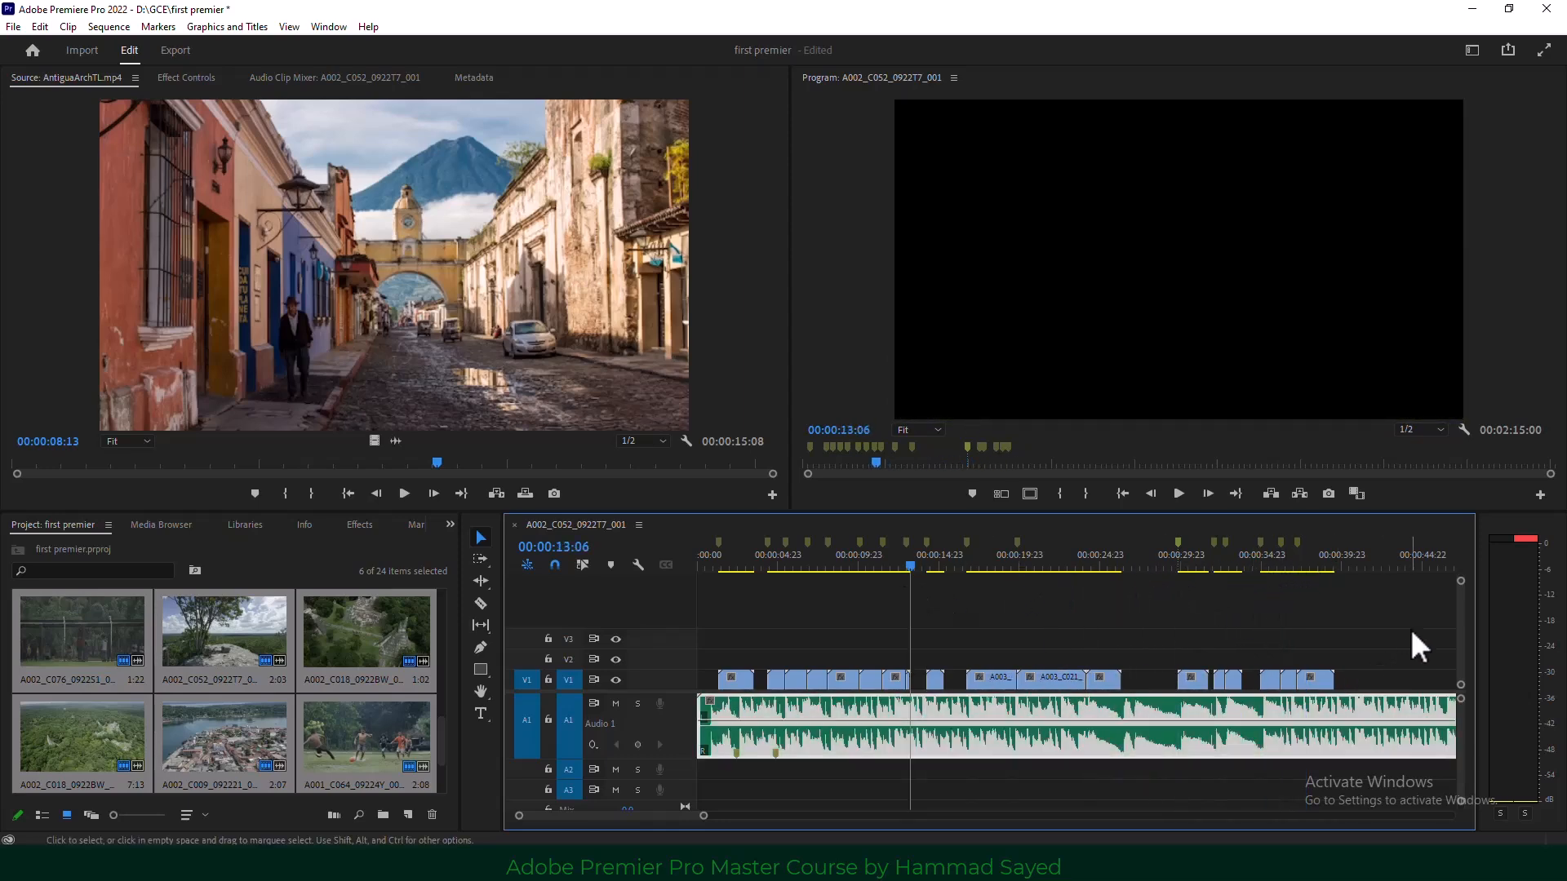
pyautogui.moveTo(1410, 629); pyautogui.dragTo(699, 751)
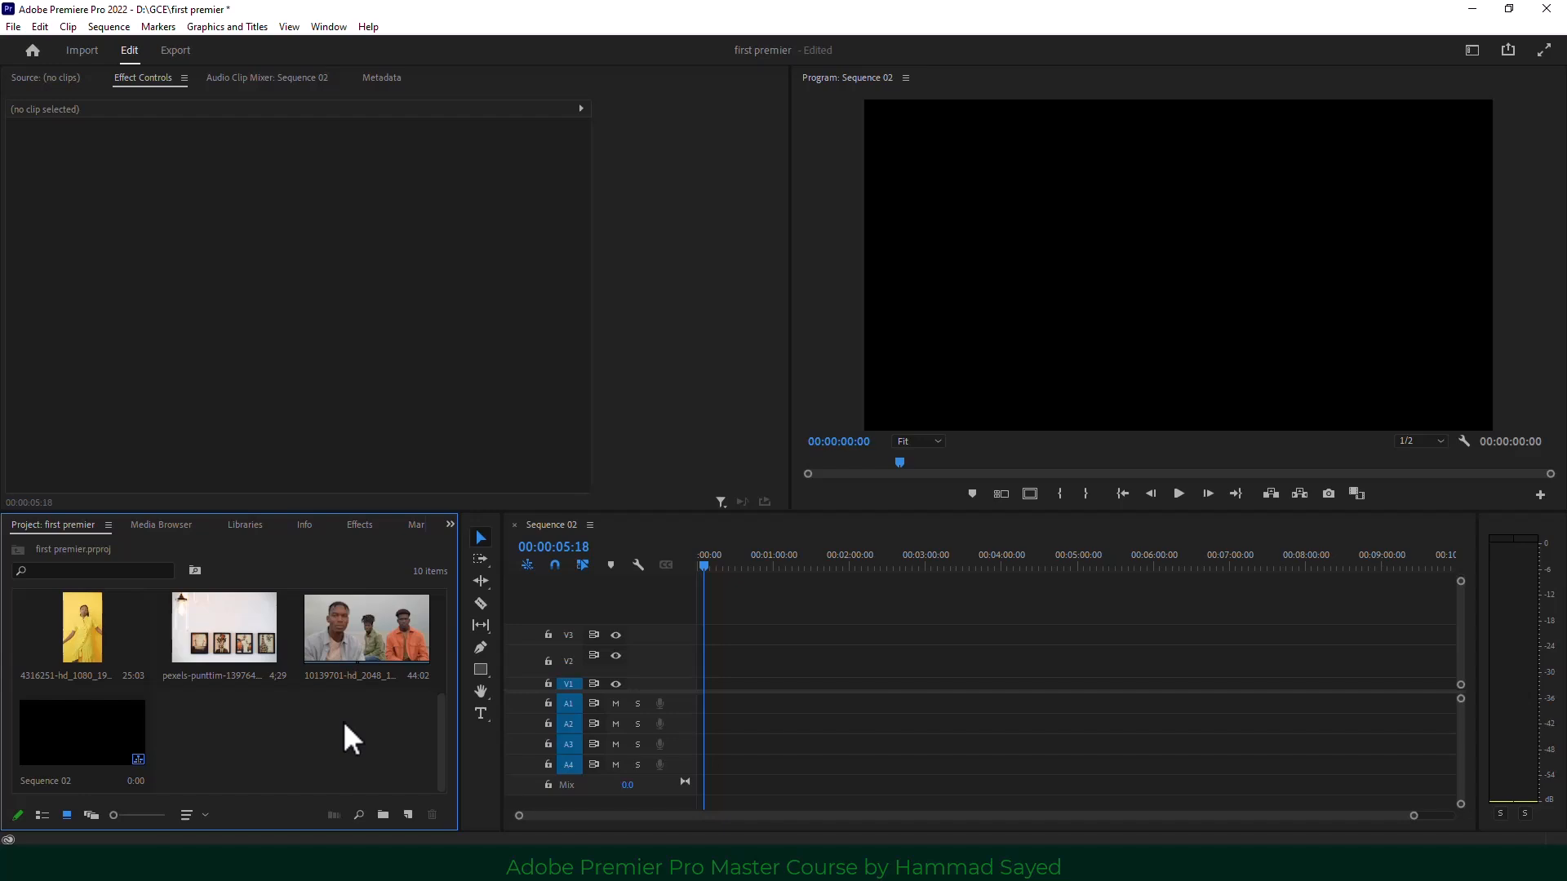
# Put clip 10139701 on V1, enlarge the V1 track, and select the clip for Effect Controls.
pyautogui.moveTo(369, 631); pyautogui.dragTo(635, 679)
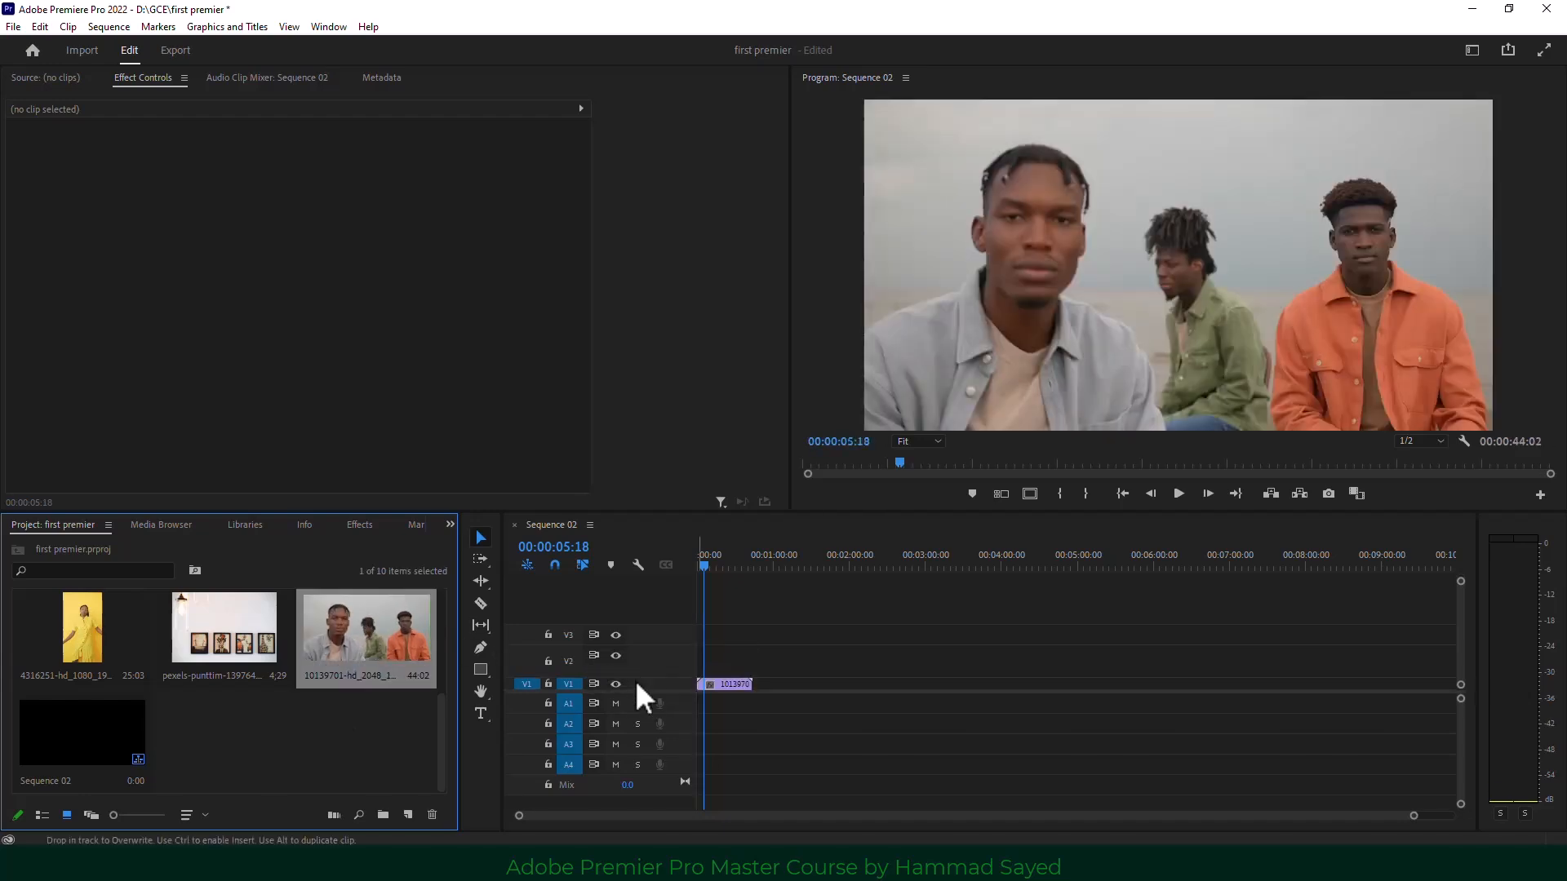
pyautogui.scroll(-2, 771, 630)
pyautogui.scroll(1, 729, 674)
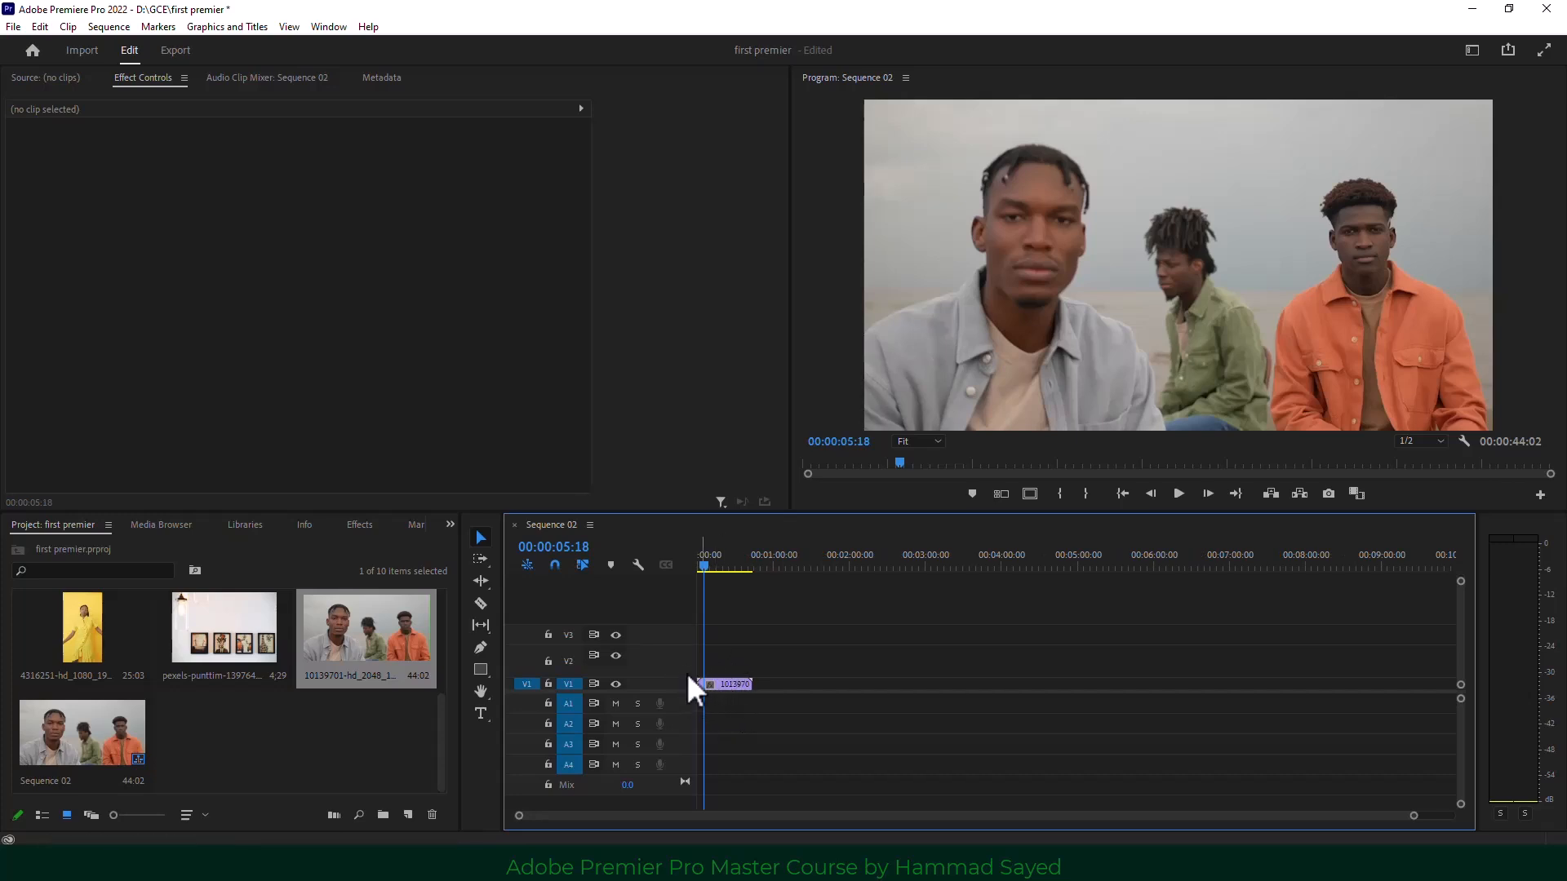
pyautogui.moveTo(687, 674)
pyautogui.mouseDown()
pyautogui.moveTo(685, 657)
pyautogui.moveTo(708, 657)
pyautogui.mouseUp()
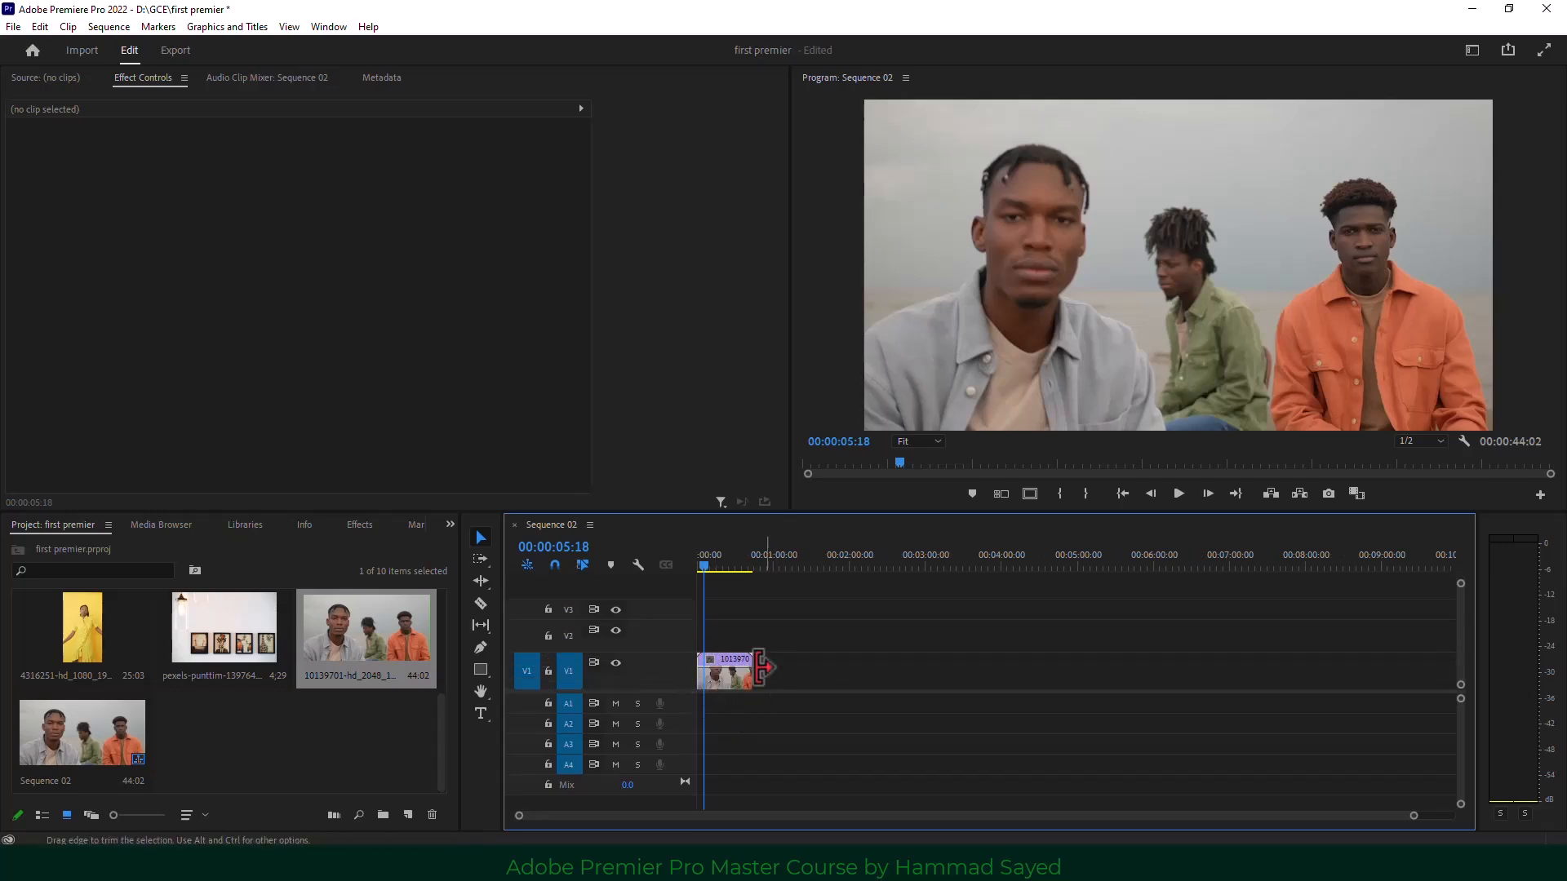
pyautogui.click(727, 661)
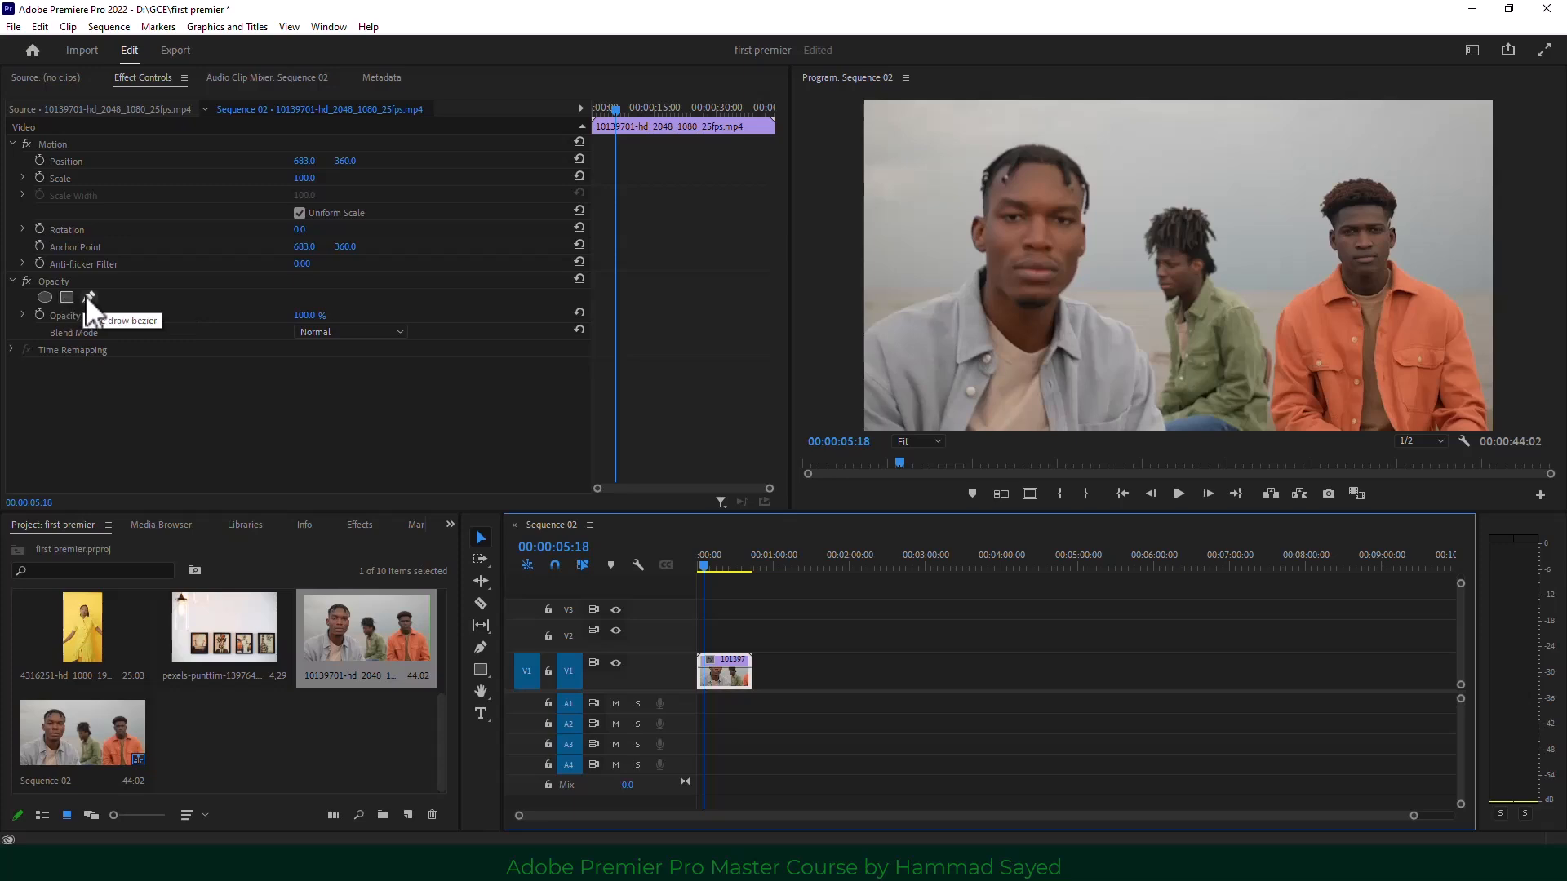
# Add an ellipse opacity mask and shape it into a circle around the front man's face.
pyautogui.click(44, 295)
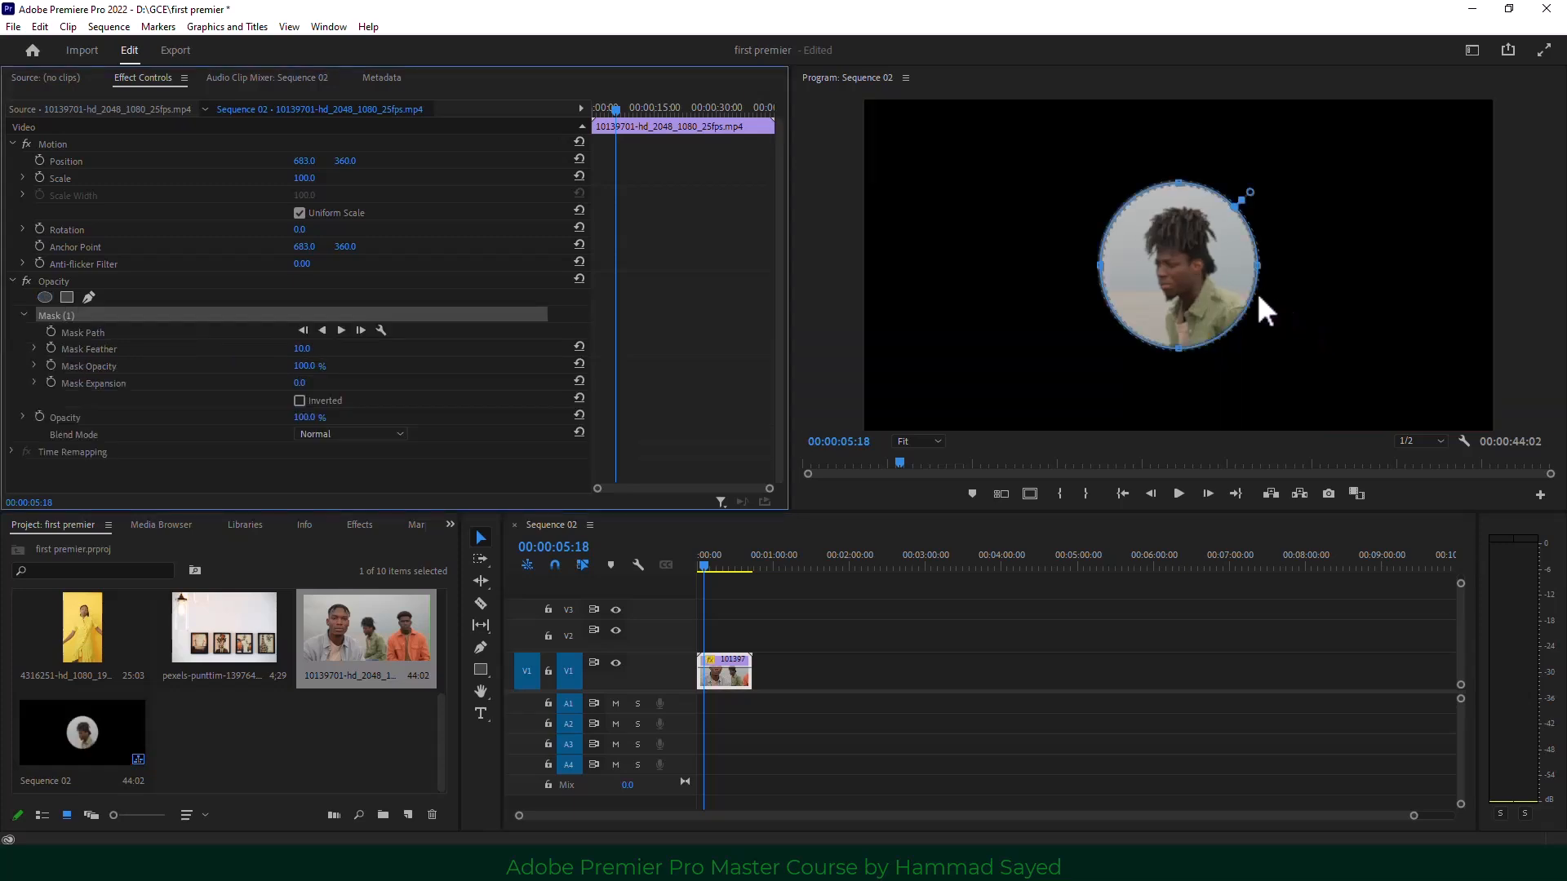
pyautogui.moveTo(1188, 263); pyautogui.dragTo(1035, 220)
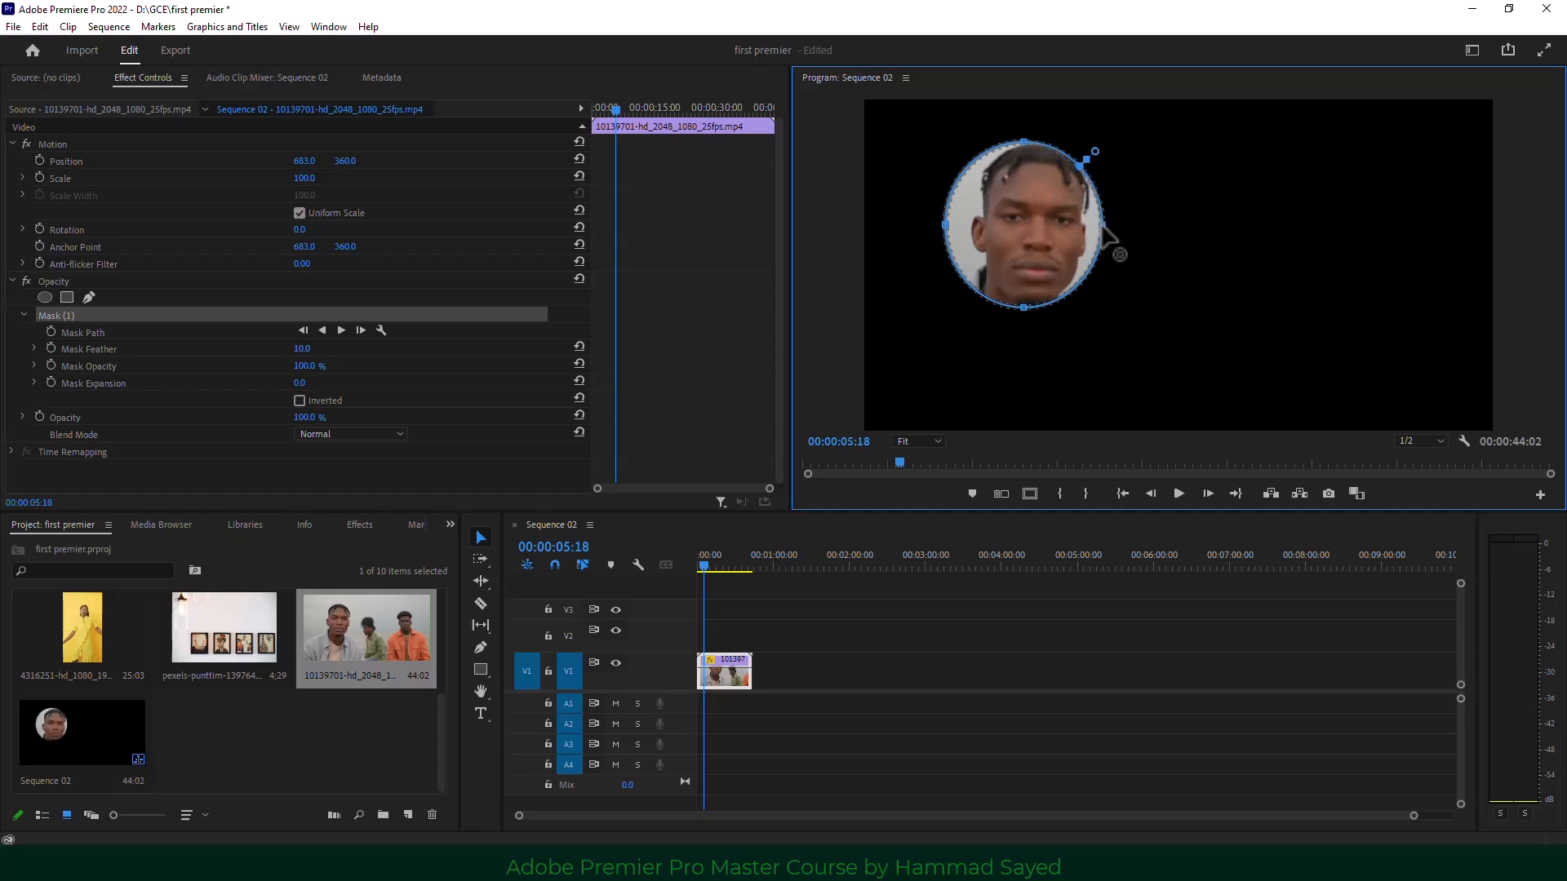
pyautogui.moveTo(1104, 224); pyautogui.dragTo(1192, 226)
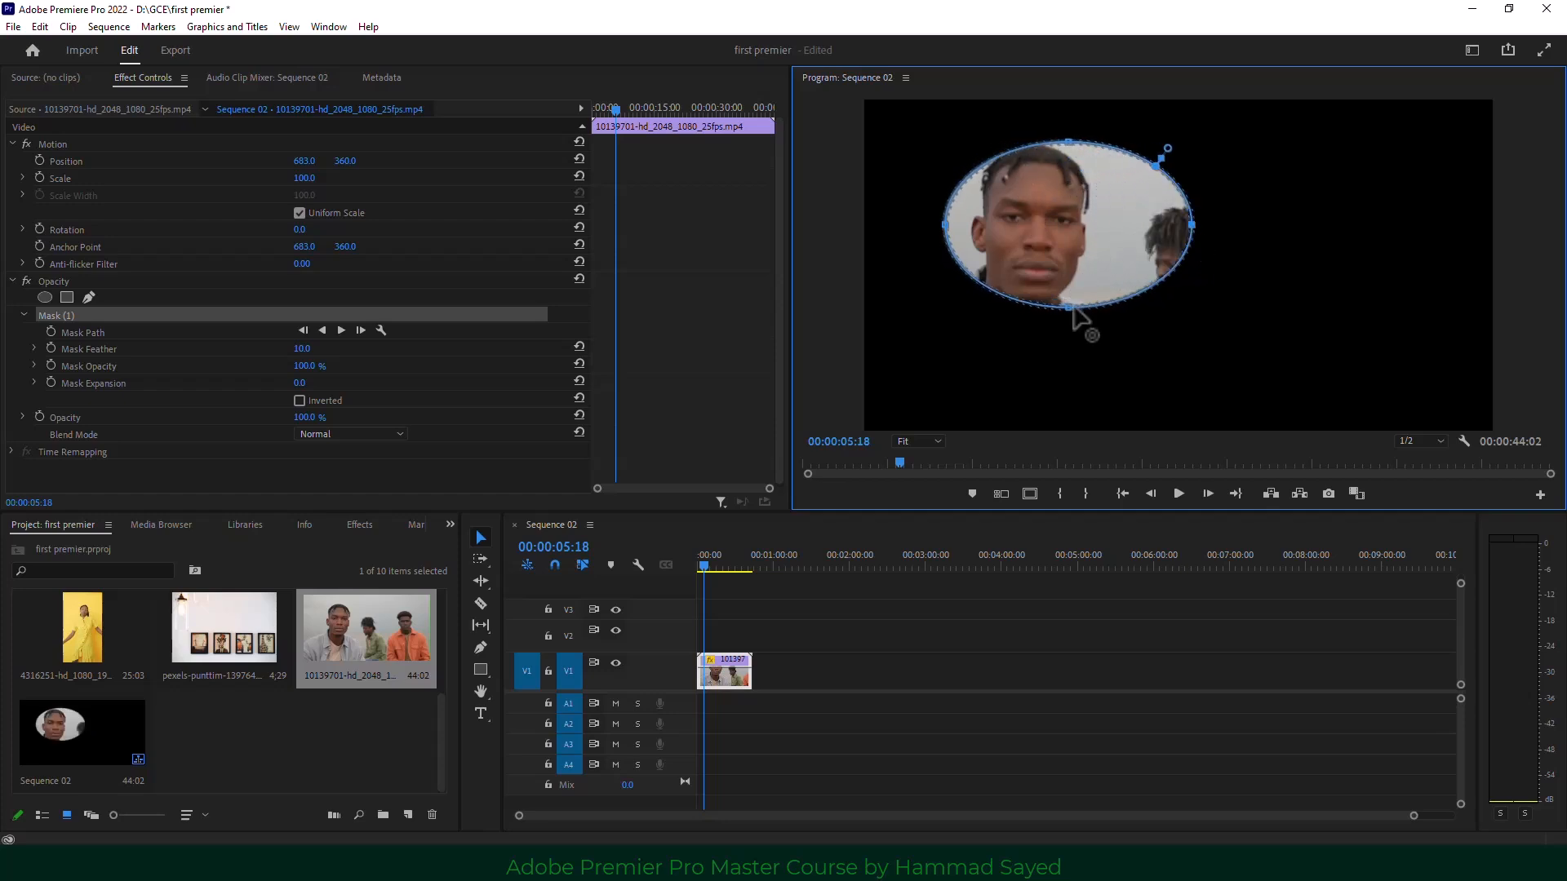
pyautogui.moveTo(1069, 310); pyautogui.dragTo(1053, 395)
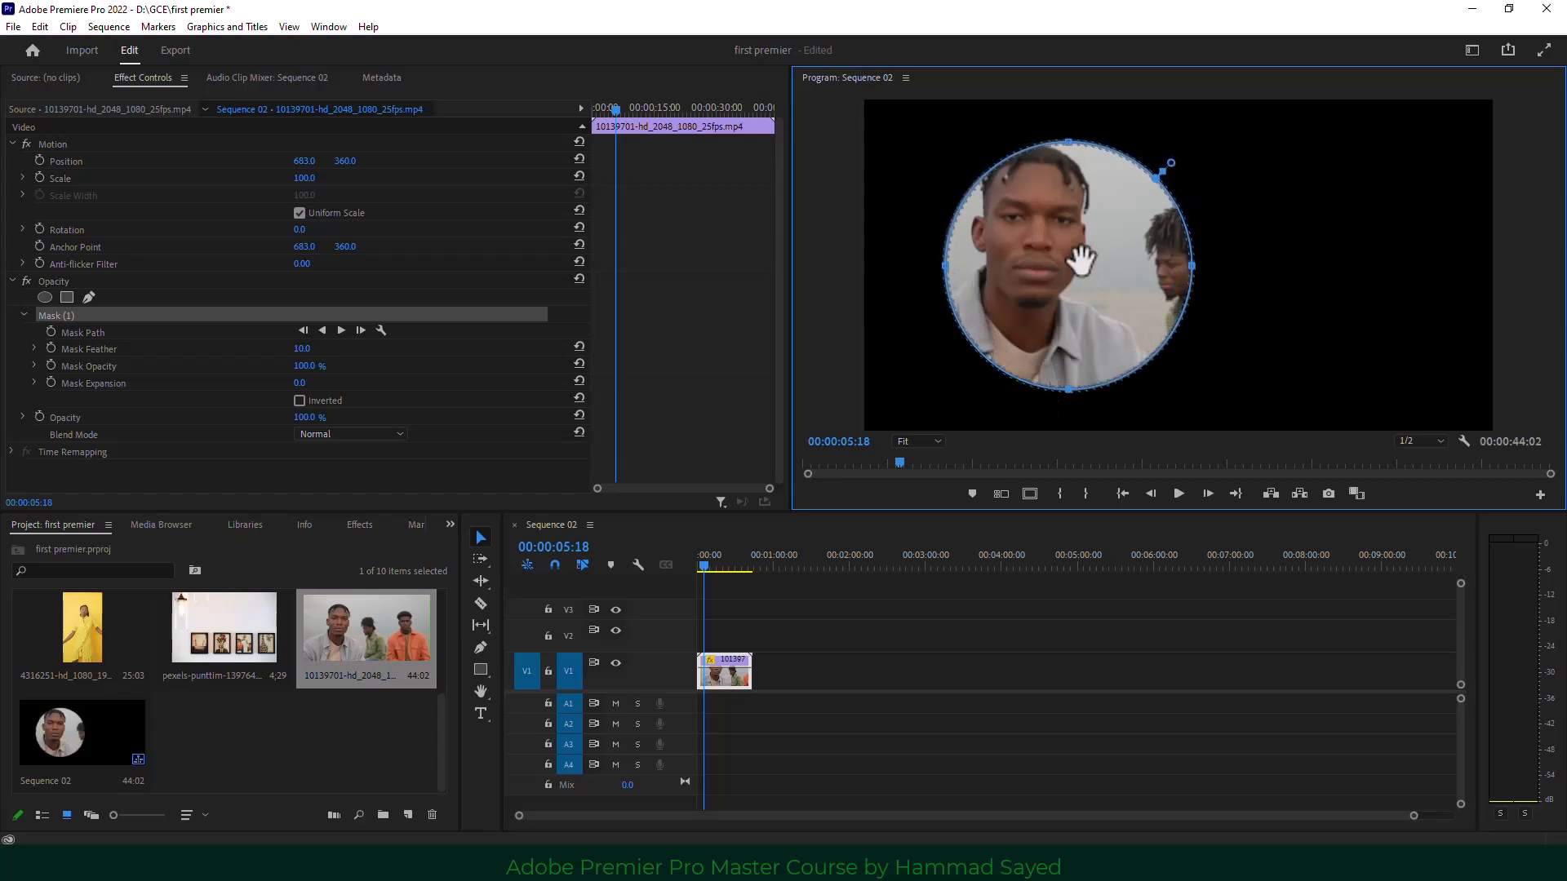
pyautogui.moveTo(1089, 263); pyautogui.dragTo(1059, 254)
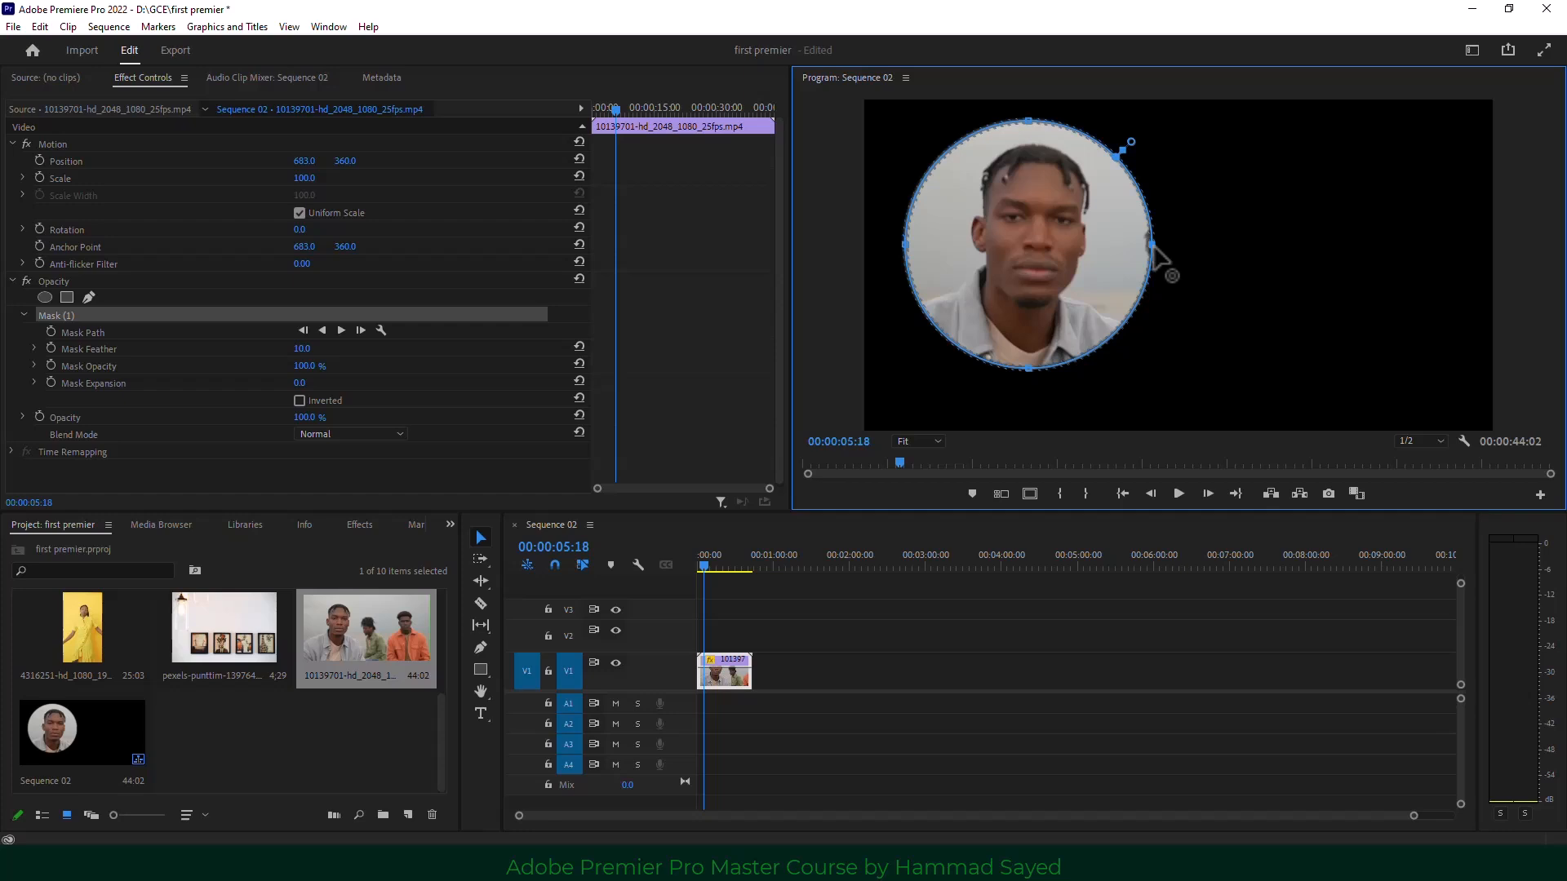
pyautogui.moveTo(1153, 245); pyautogui.dragTo(1189, 245)
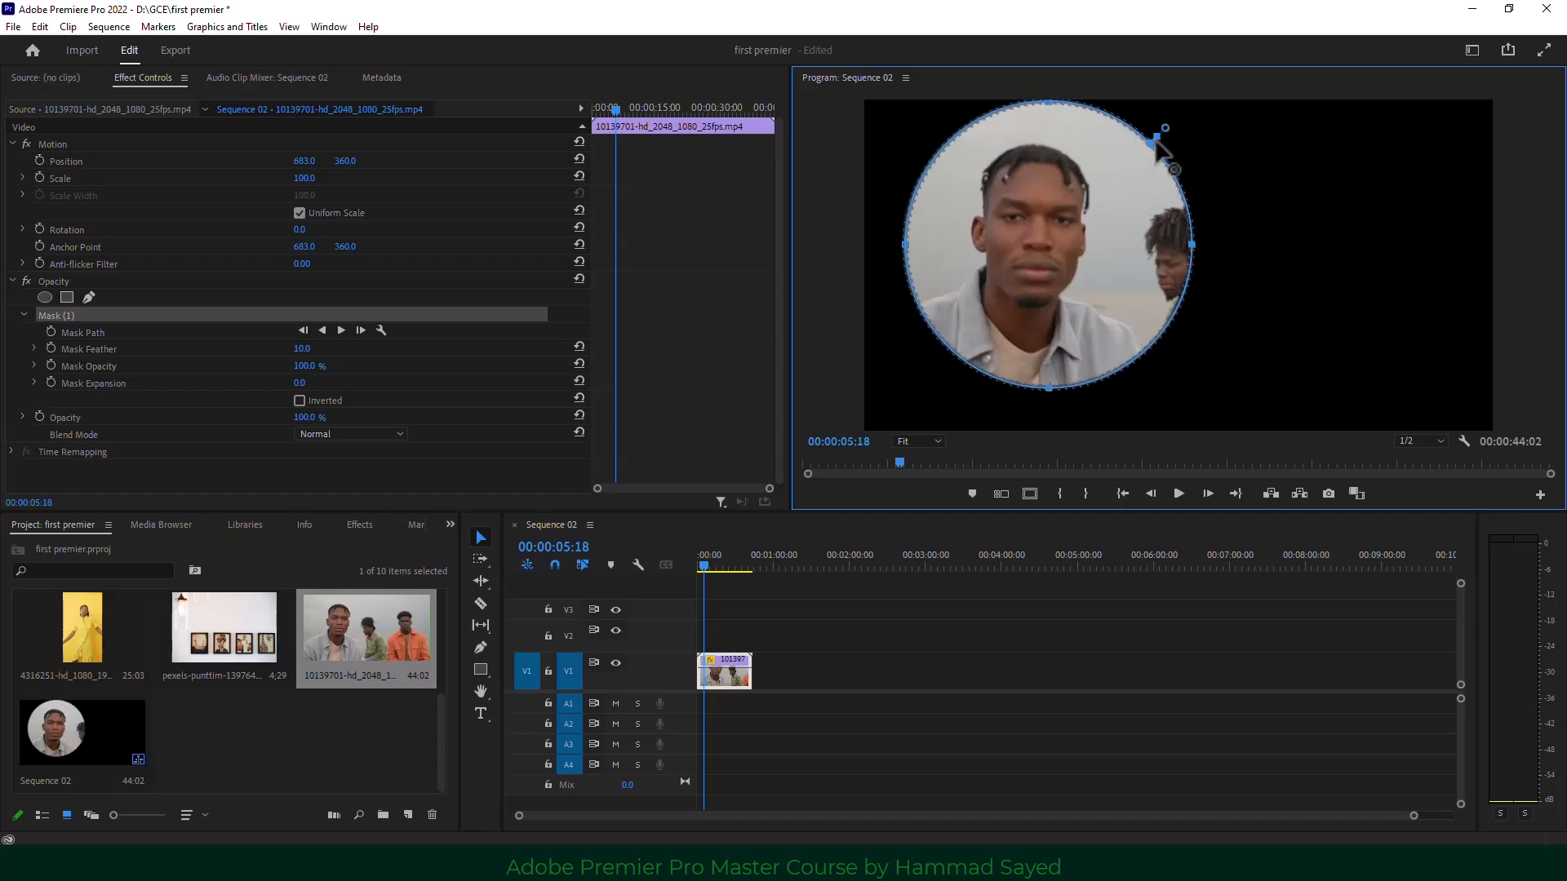
pyautogui.moveTo(1157, 138)
pyautogui.mouseDown()
pyautogui.moveTo(1186, 120)
pyautogui.moveTo(1164, 134)
pyautogui.mouseUp()
pyautogui.moveTo(1076, 196); pyautogui.dragTo(1056, 222)
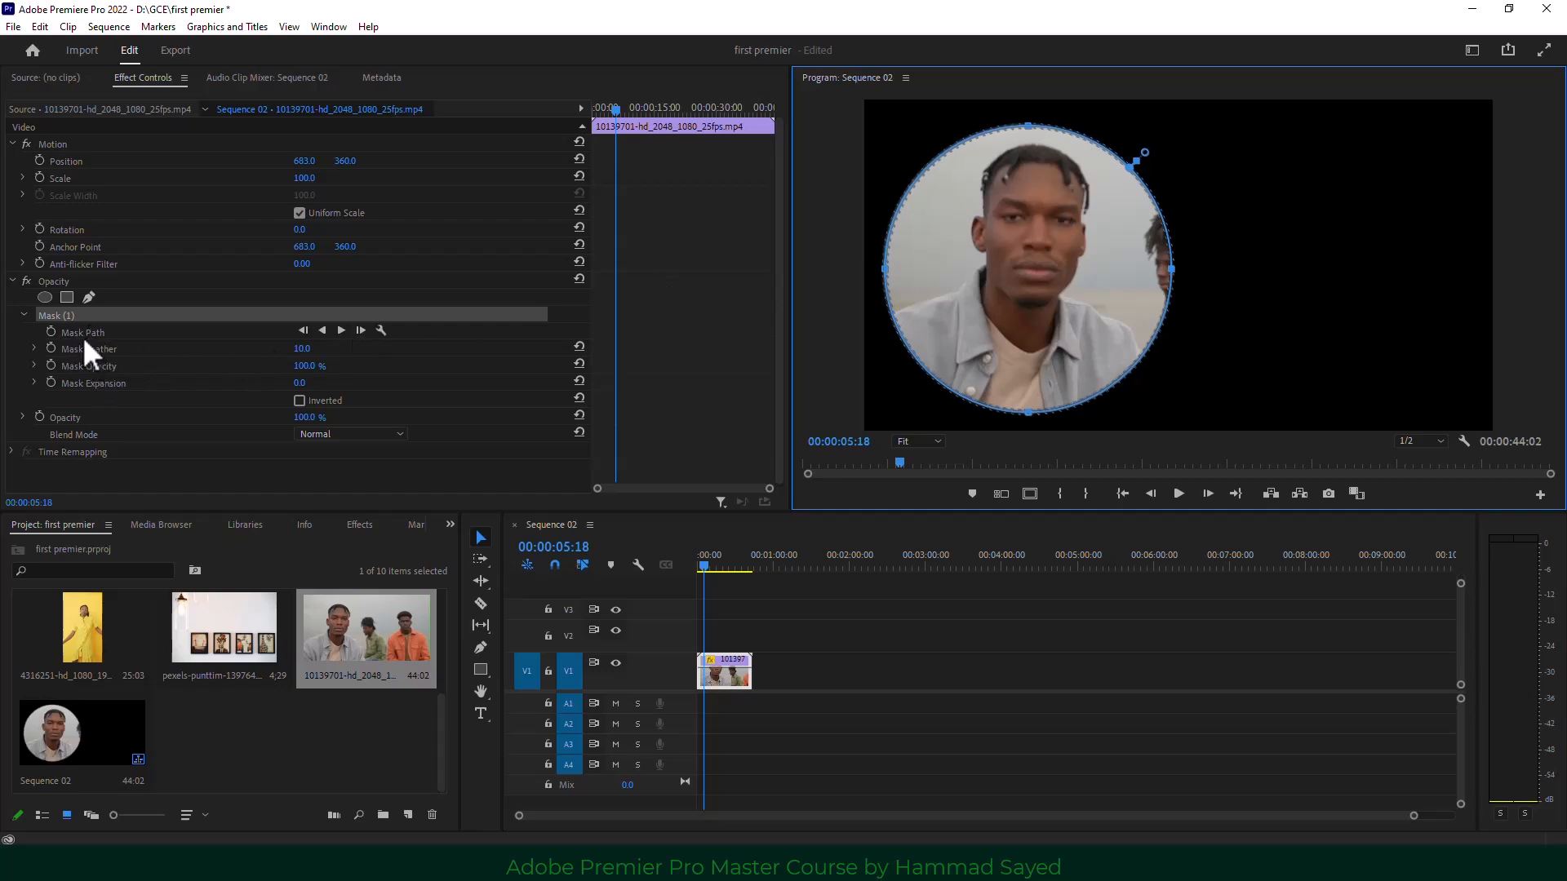
# Set the mask's Mask Feather to 103.0.
pyautogui.moveTo(81, 331); pyautogui.dragTo(89, 341)
pyautogui.click(99, 351)
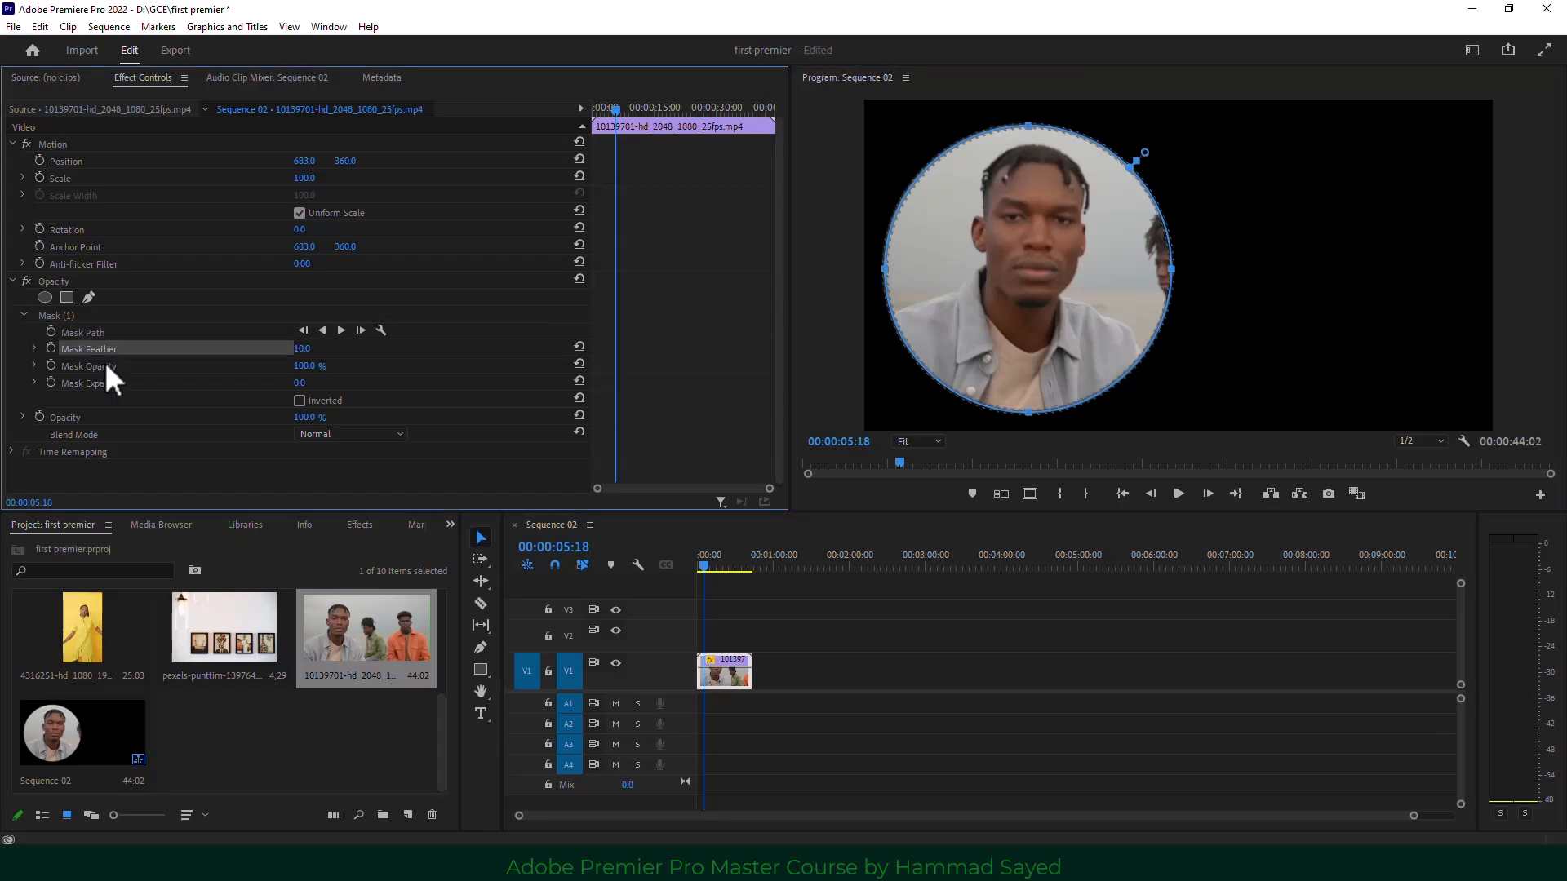
pyautogui.click(106, 365)
pyautogui.click(116, 384)
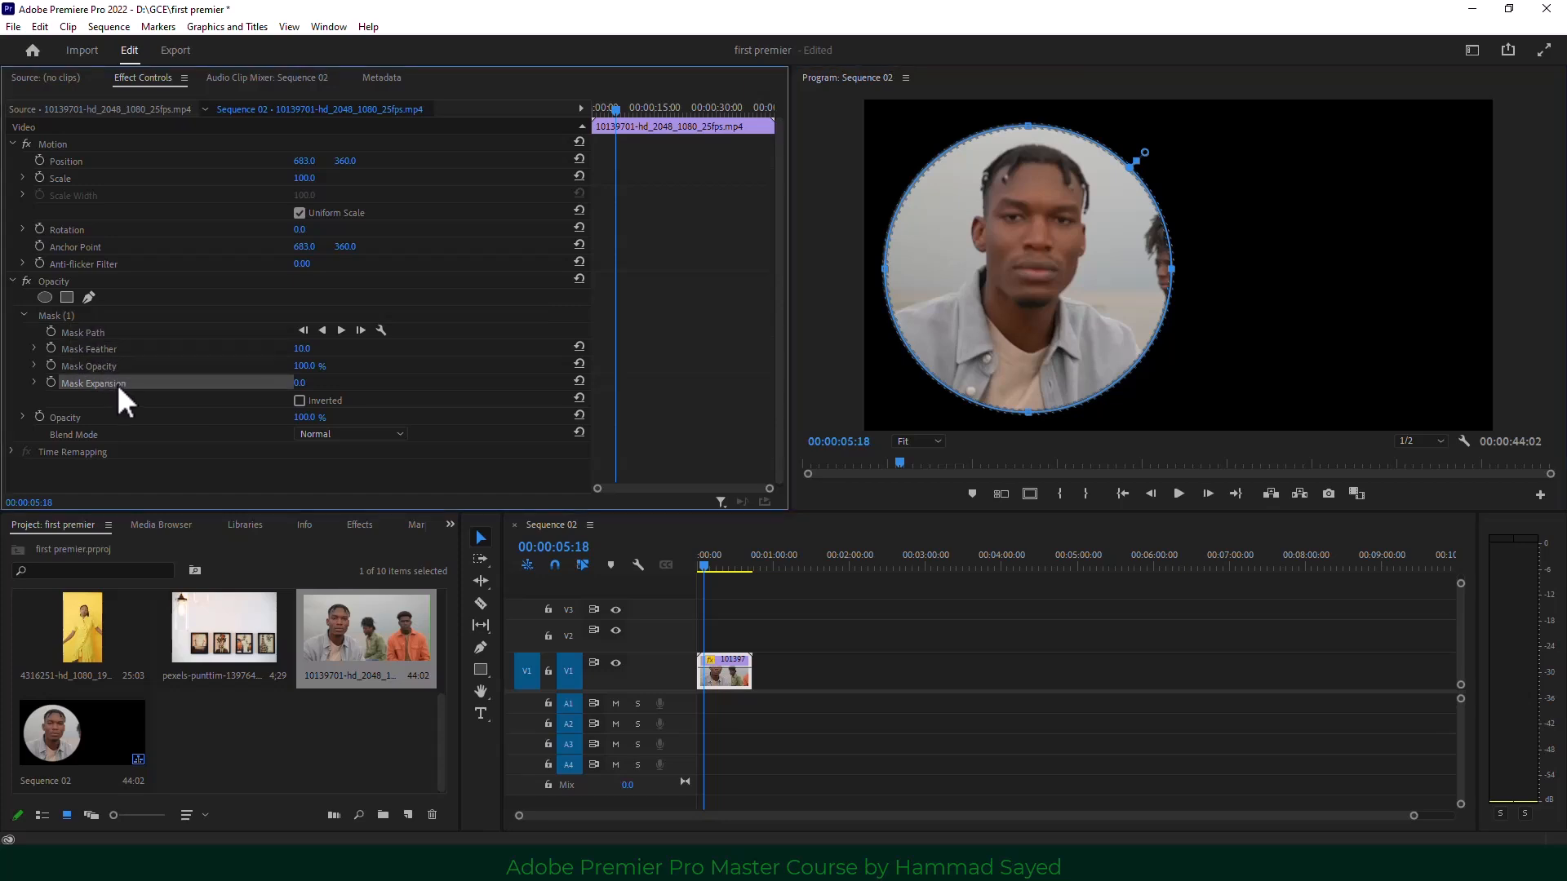
pyautogui.click(109, 345)
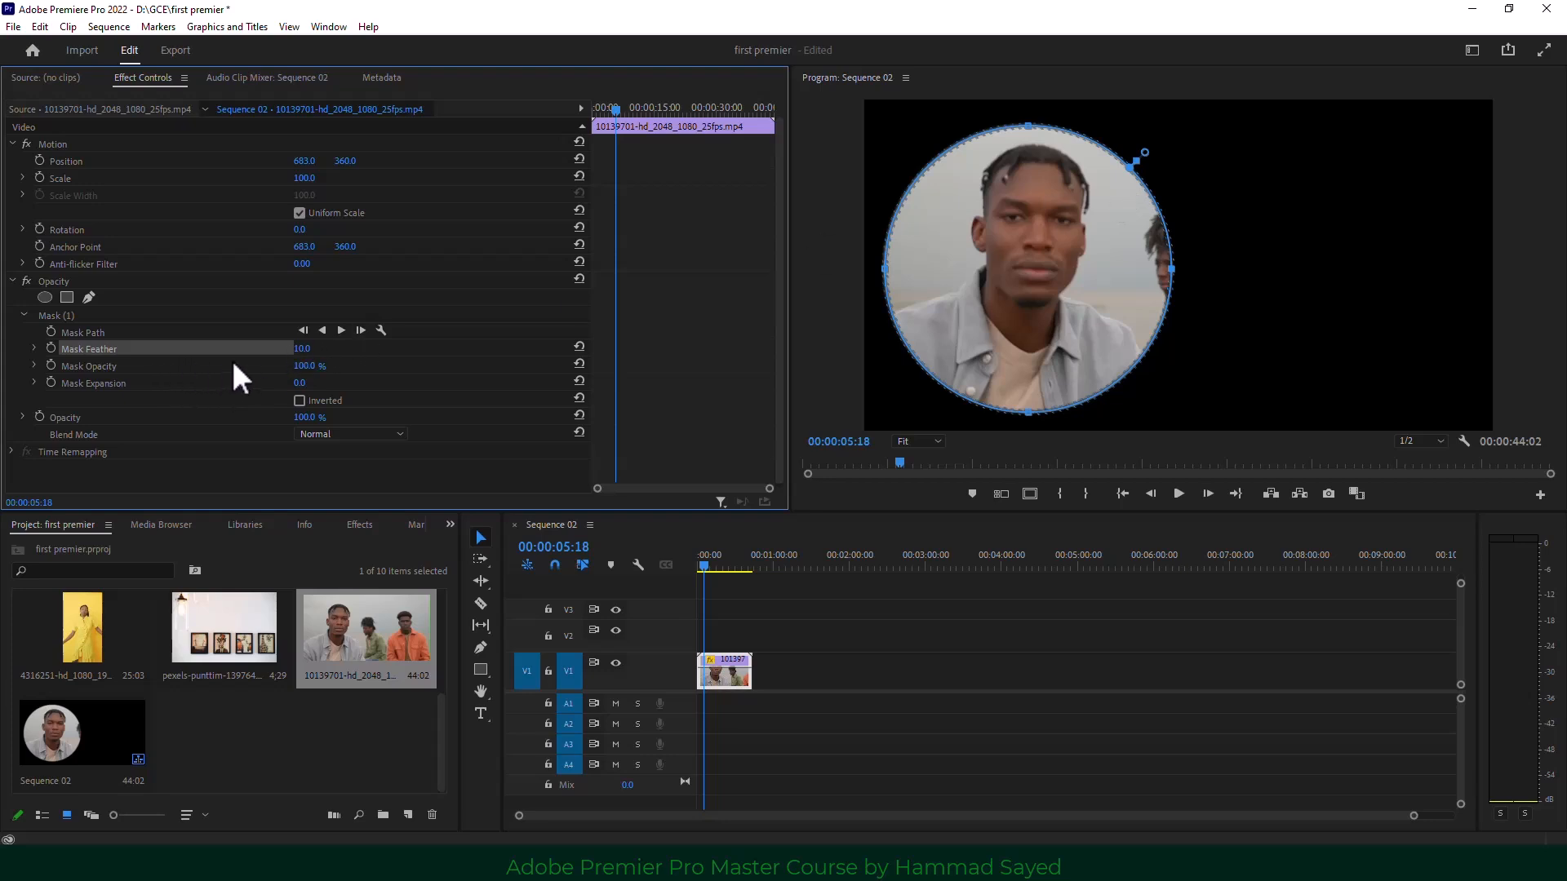
pyautogui.moveTo(300, 351); pyautogui.dragTo(346, 351)
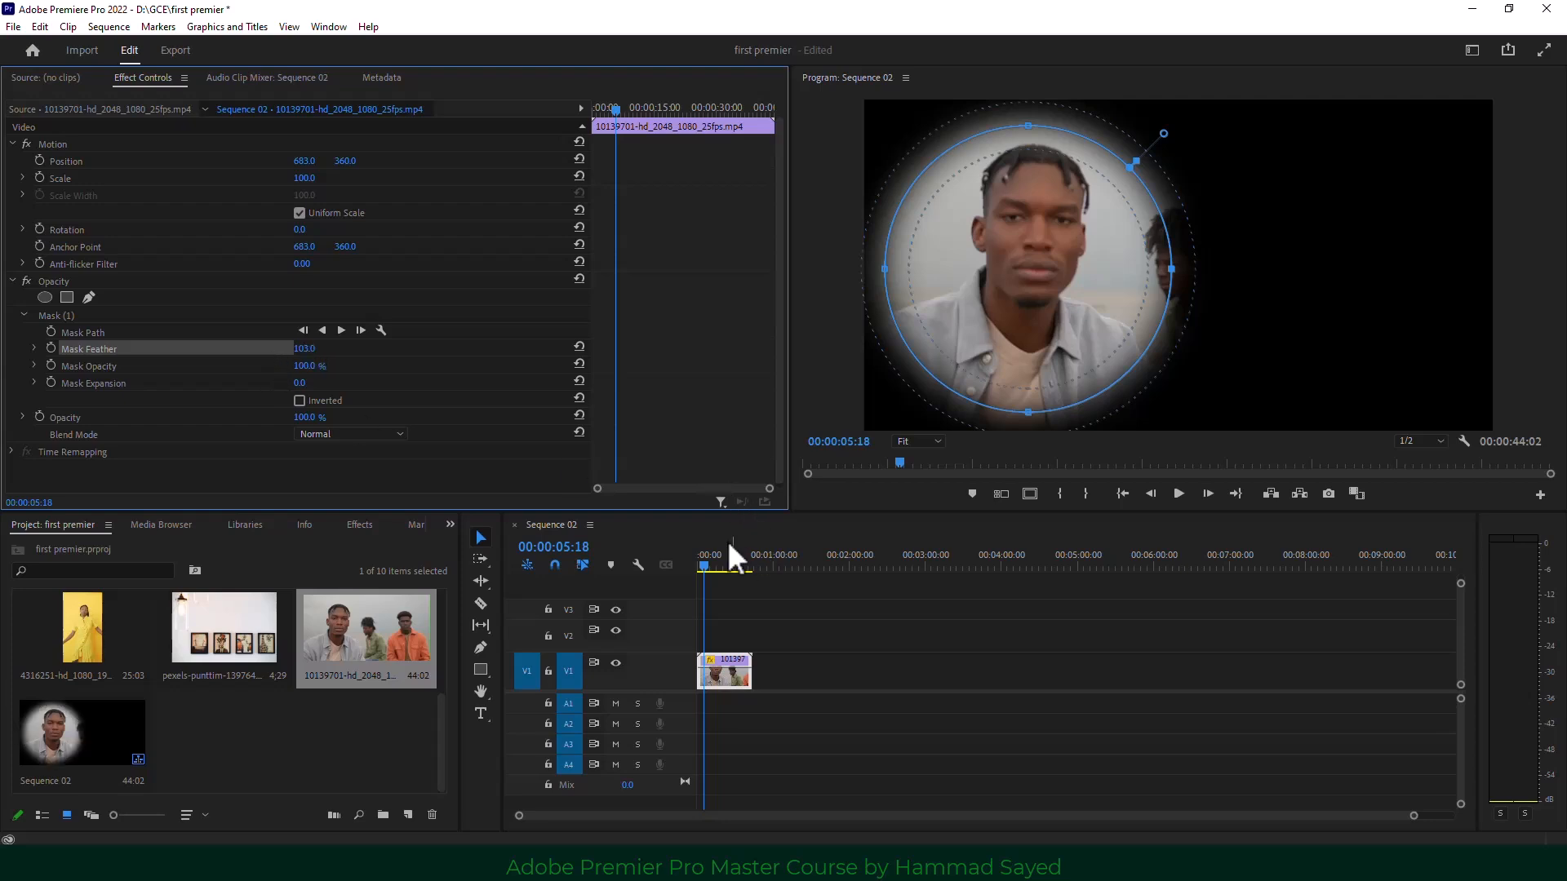
# Preview other frames, keep Mask Opacity at 100%, and set Mask Expansion to 53.0.
pyautogui.click(708, 565)
pyautogui.moveTo(720, 566); pyautogui.dragTo(719, 563)
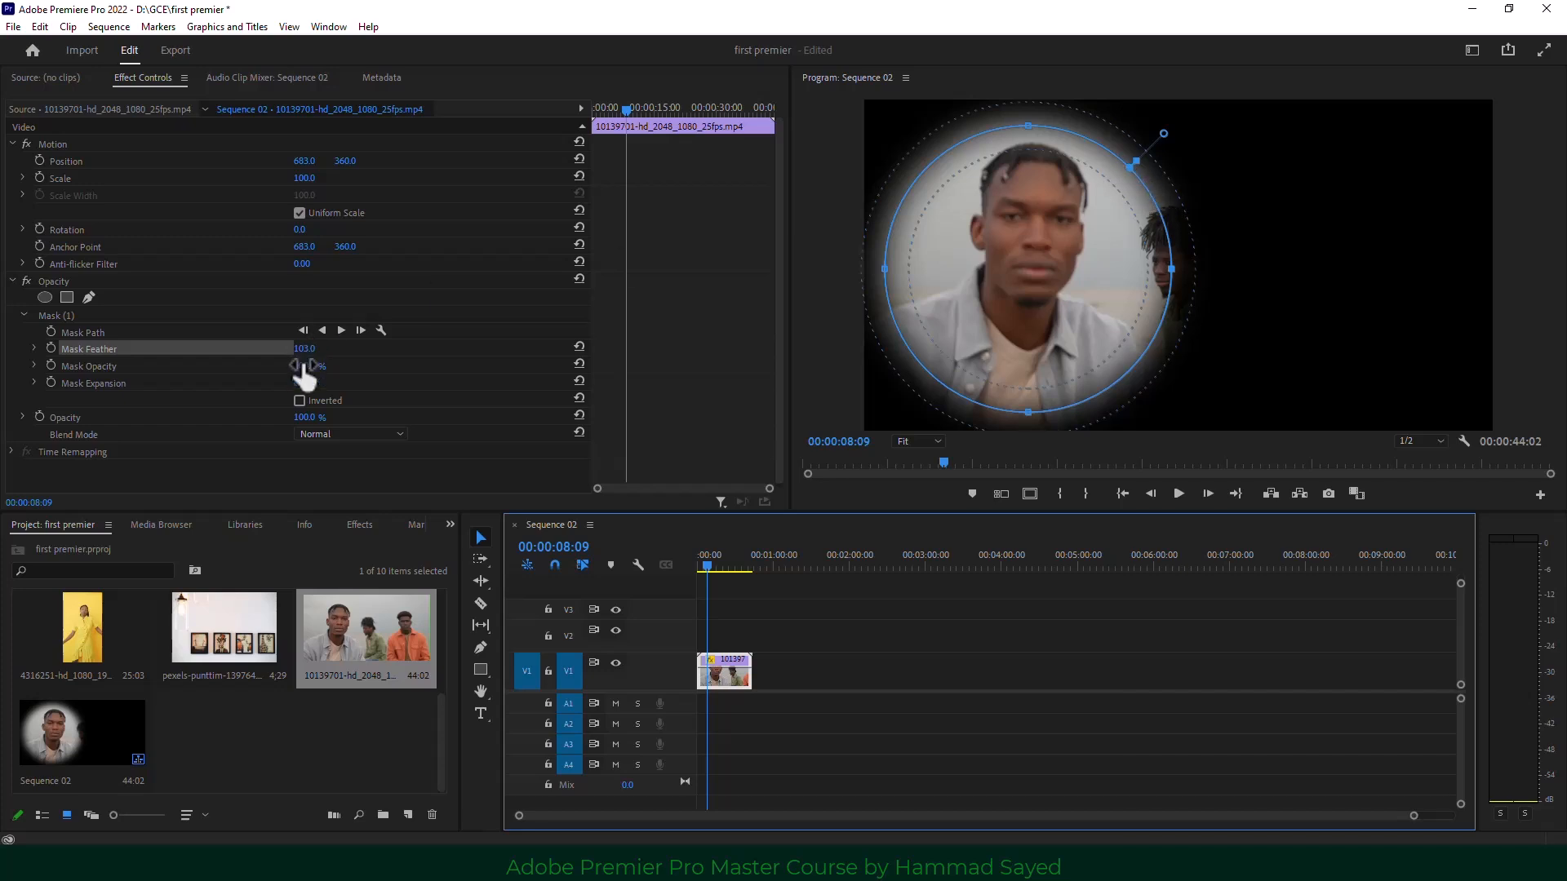
pyautogui.moveTo(310, 367)
pyautogui.mouseDown()
pyautogui.moveTo(277, 366)
pyautogui.moveTo(312, 366)
pyautogui.mouseUp()
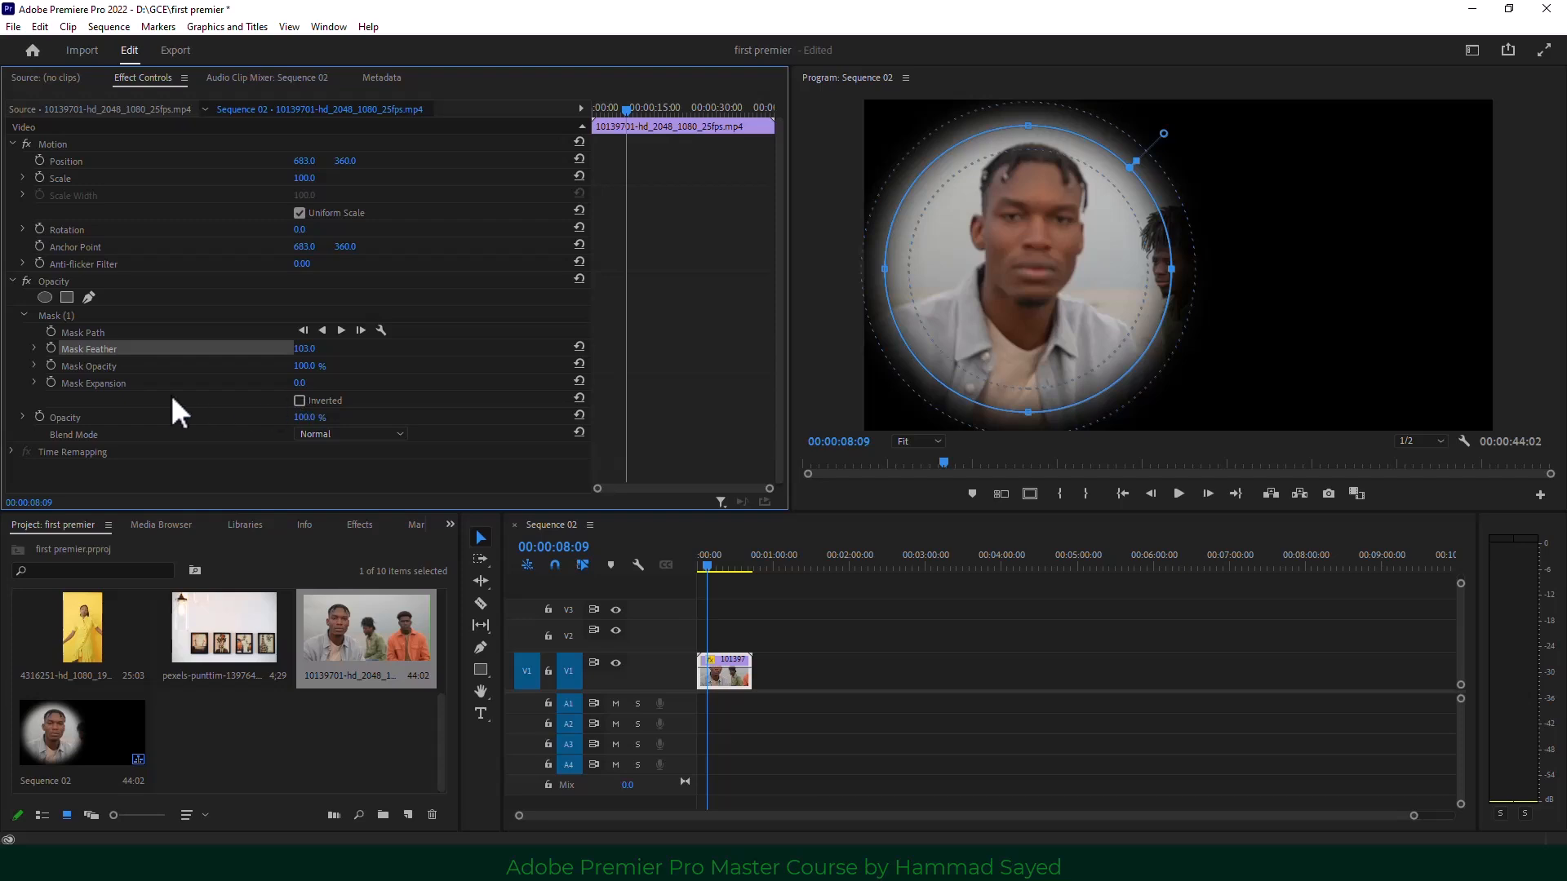
pyautogui.moveTo(300, 383)
pyautogui.mouseDown()
pyautogui.moveTo(447, 383)
pyautogui.moveTo(244, 382)
pyautogui.moveTo(331, 383)
pyautogui.moveTo(304, 390)
pyautogui.mouseUp()
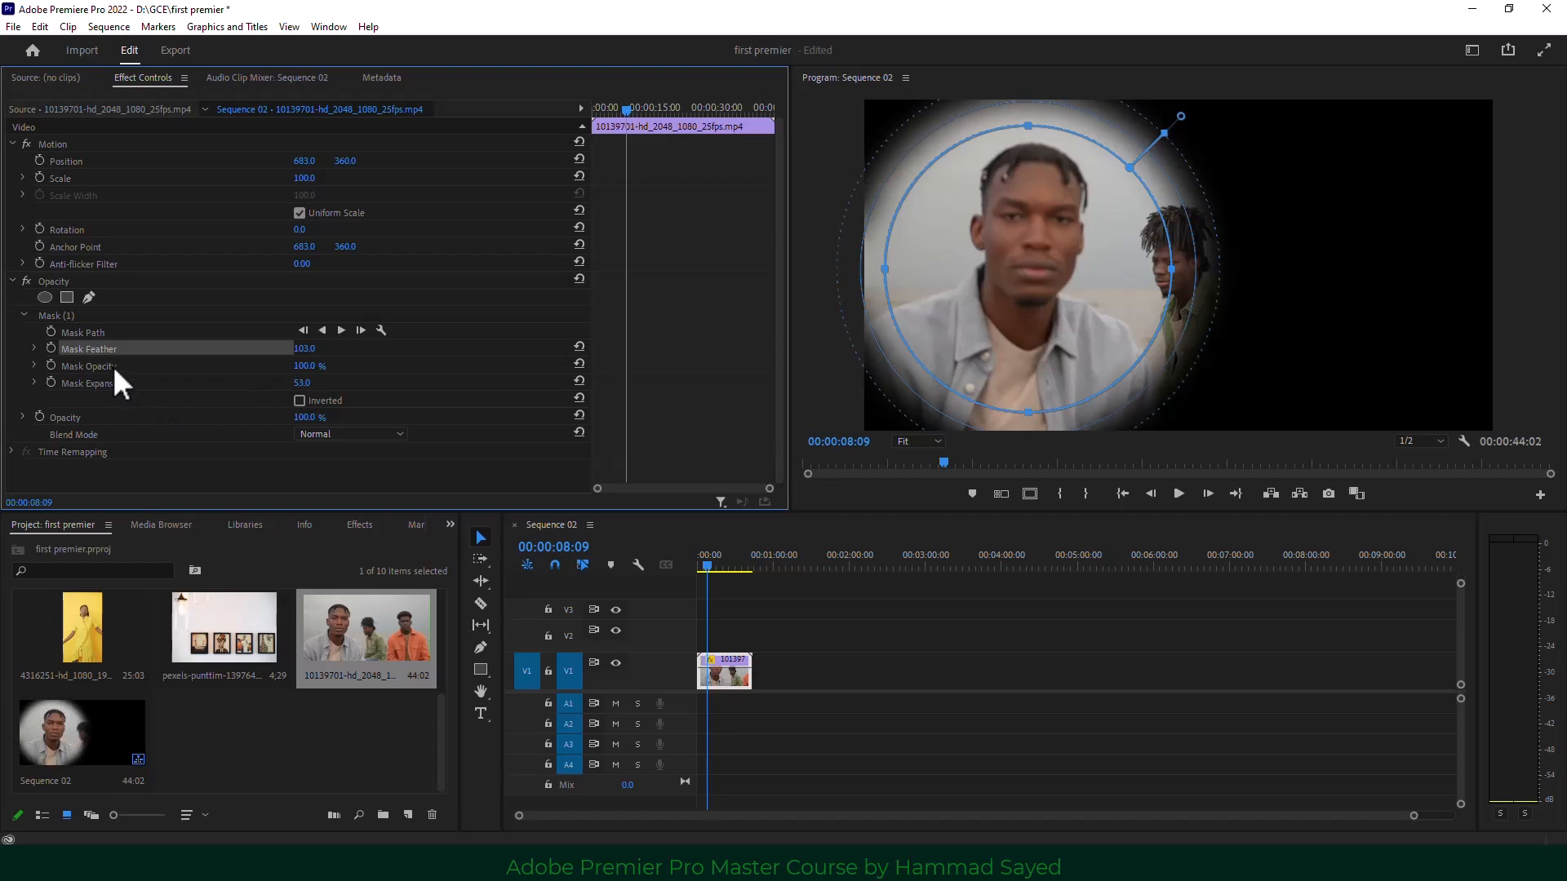
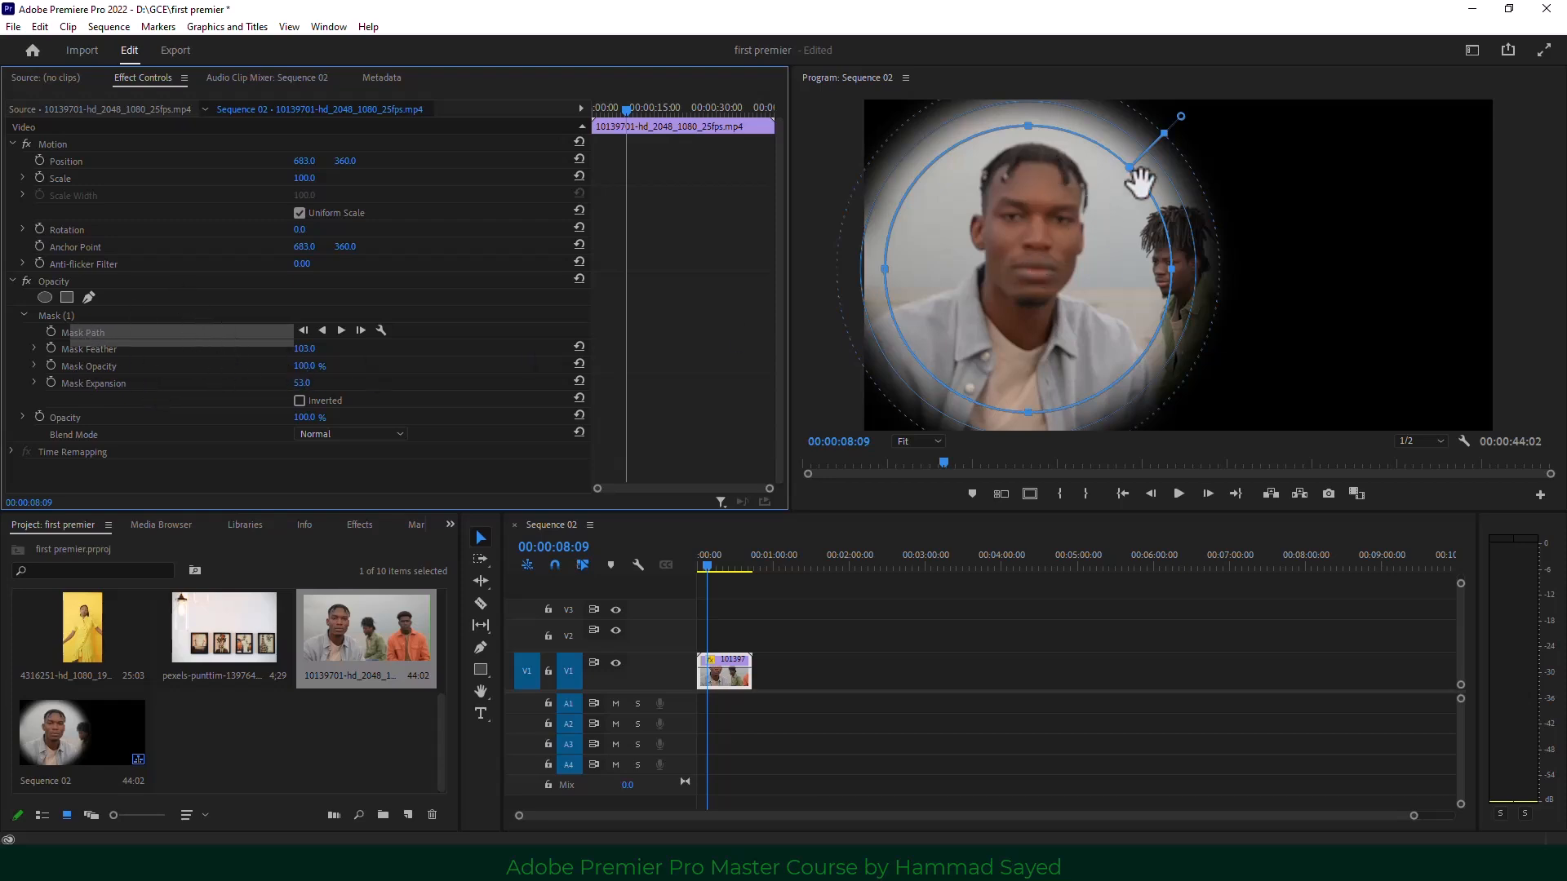
# Soften the oval mask to Feather 283.7 and Expansion 30.3, then move it onto the middle man.
pyautogui.moveTo(1165, 133)
pyautogui.mouseDown()
pyautogui.moveTo(1150, 145)
pyautogui.moveTo(1172, 128)
pyautogui.mouseUp()
pyautogui.moveTo(1133, 172)
pyautogui.mouseDown()
pyautogui.moveTo(1123, 210)
pyautogui.moveTo(1183, 147)
pyautogui.moveTo(1150, 148)
pyautogui.mouseUp()
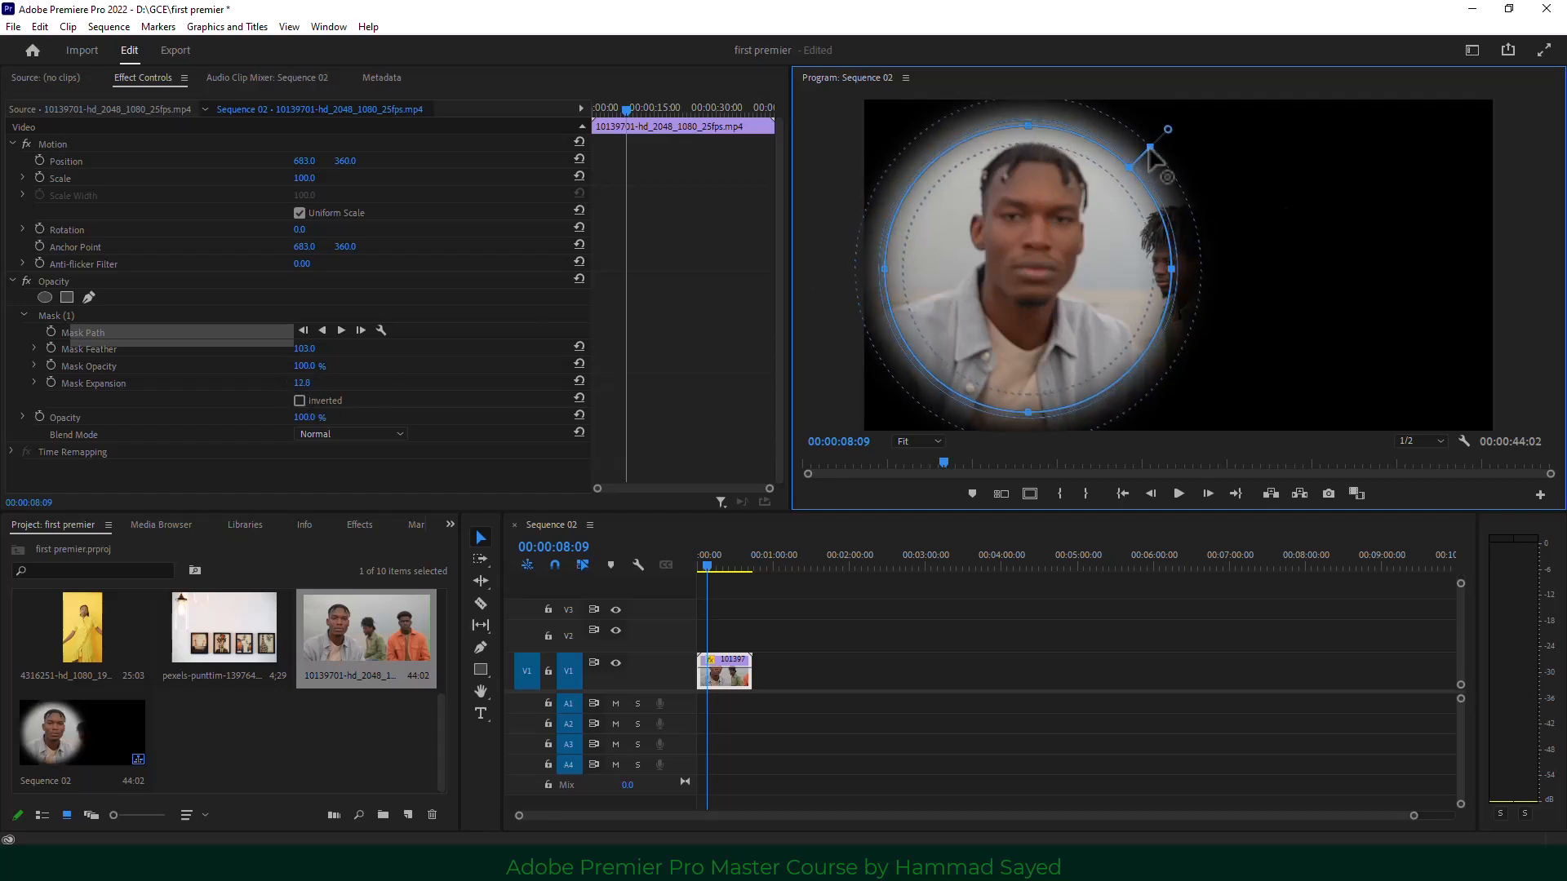
pyautogui.moveTo(1149, 155); pyautogui.dragTo(1191, 105)
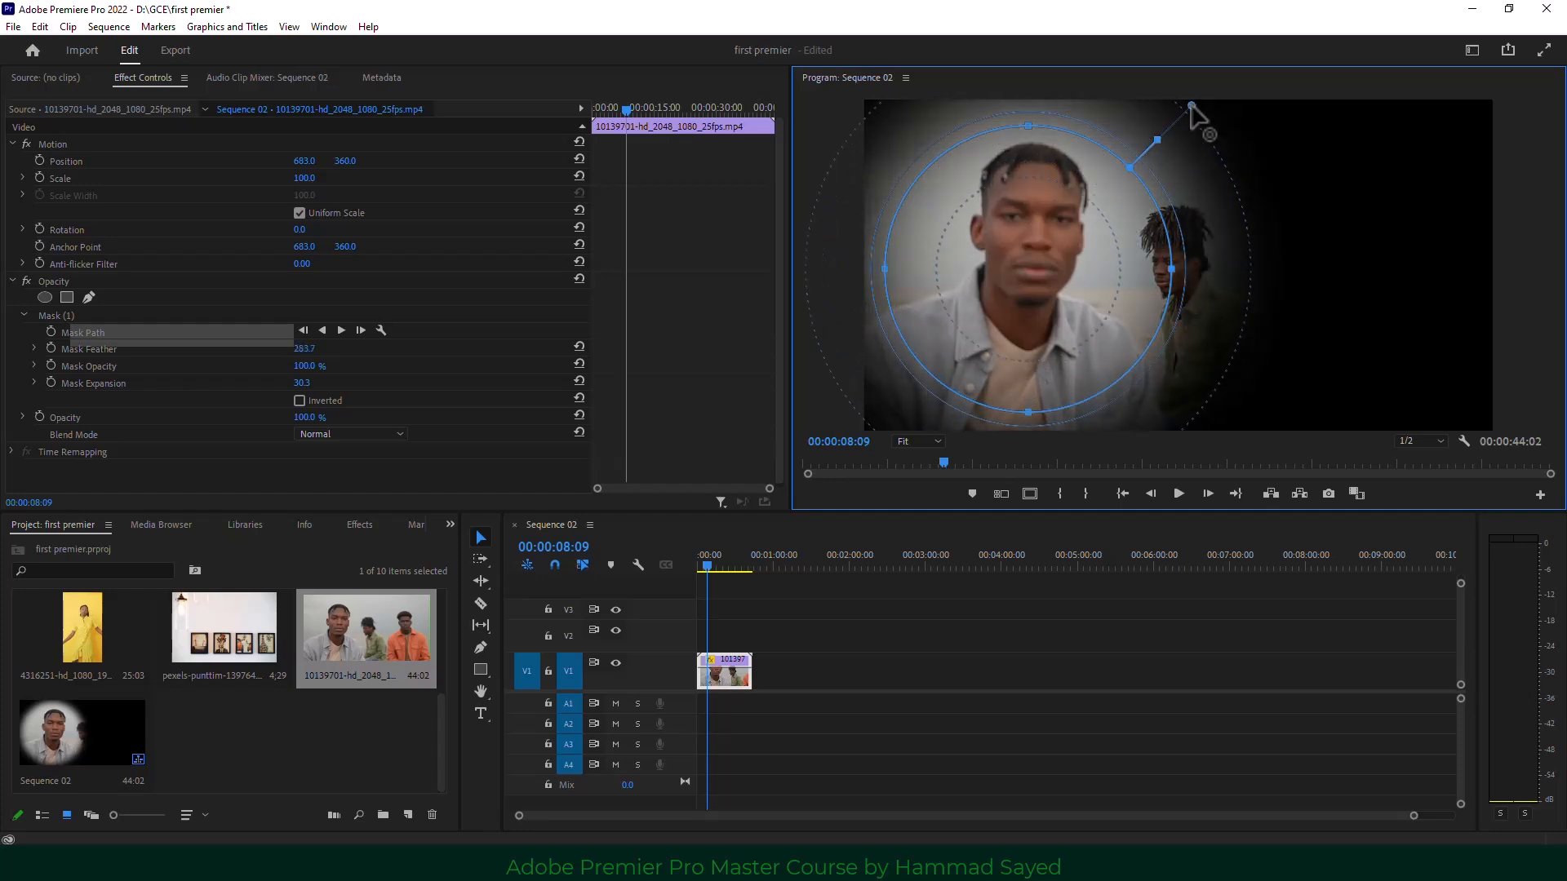
pyautogui.moveTo(1039, 280); pyautogui.dragTo(1178, 270)
# Deselect the clip and dismiss the Import window without importing anything.
pyautogui.click(759, 739)
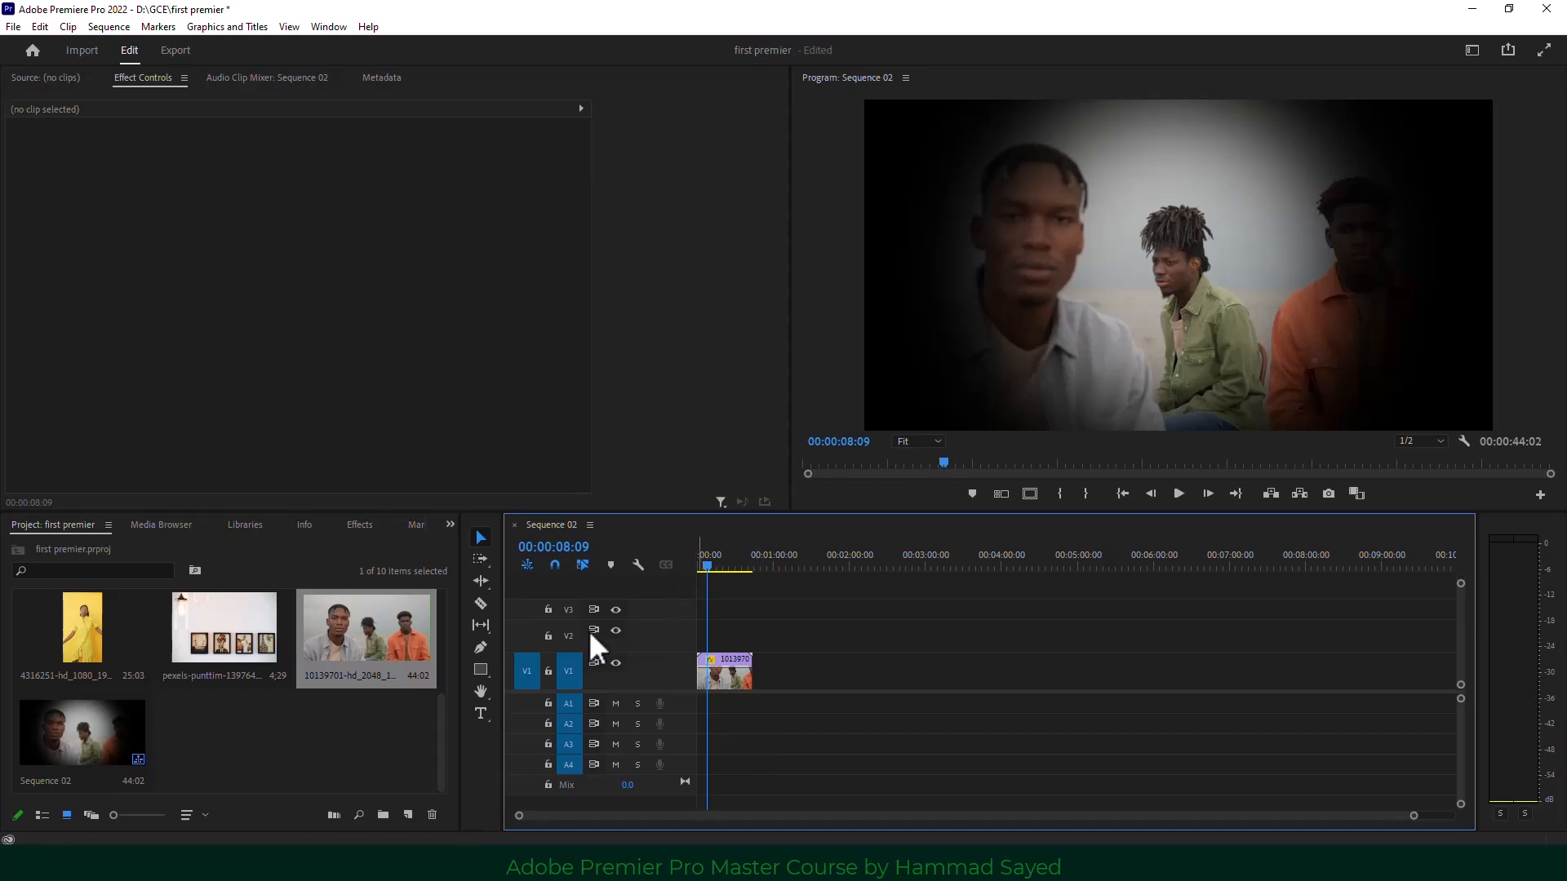
pyautogui.click(348, 743)
pyautogui.doubleClick(346, 736)
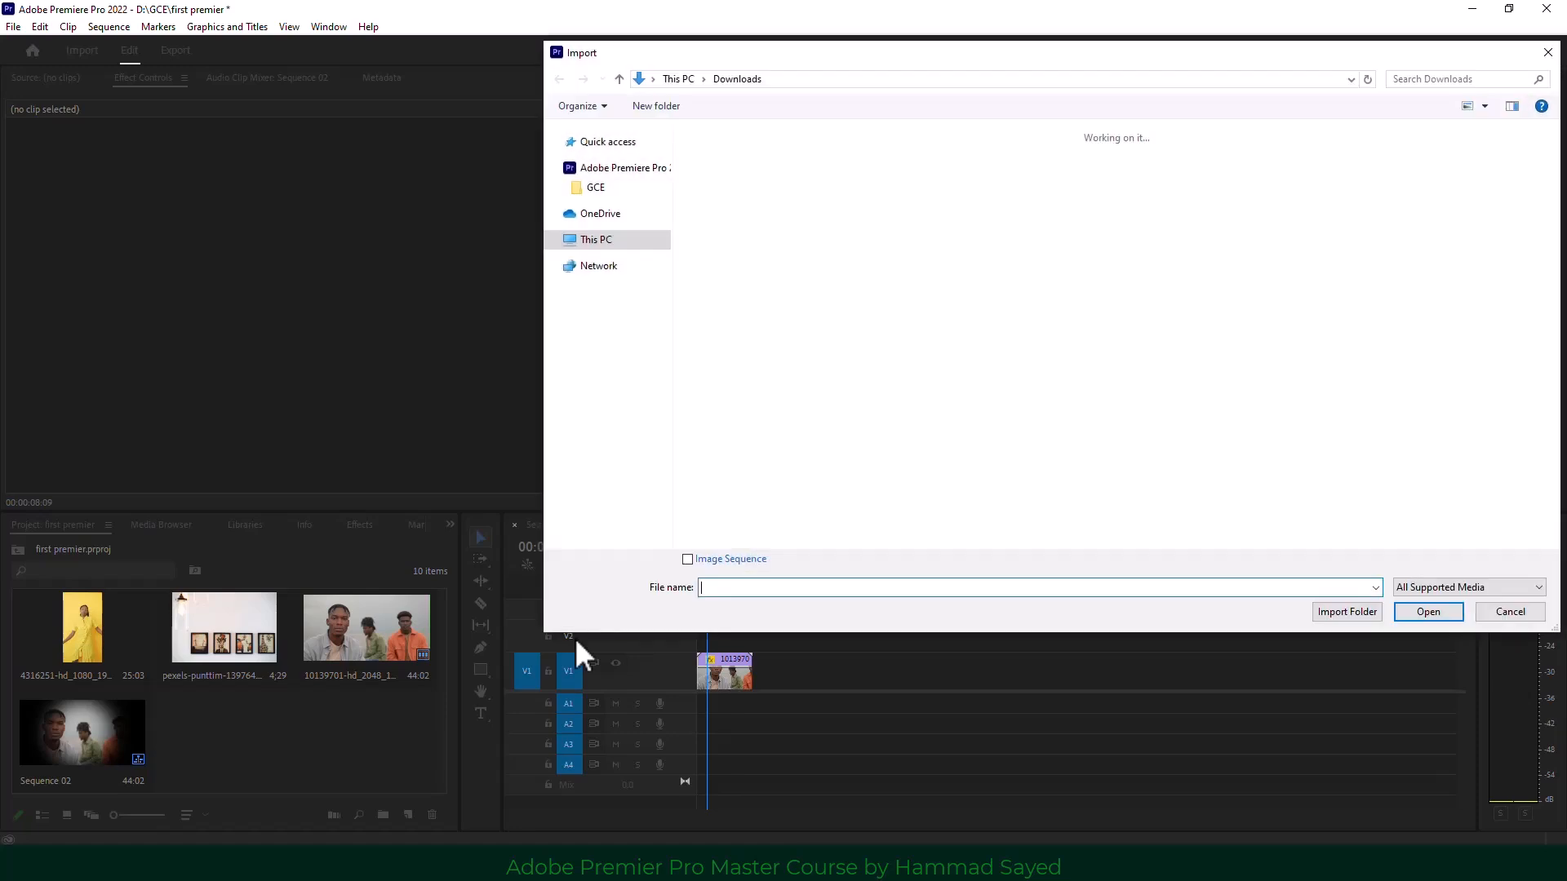
pyautogui.click(1544, 54)
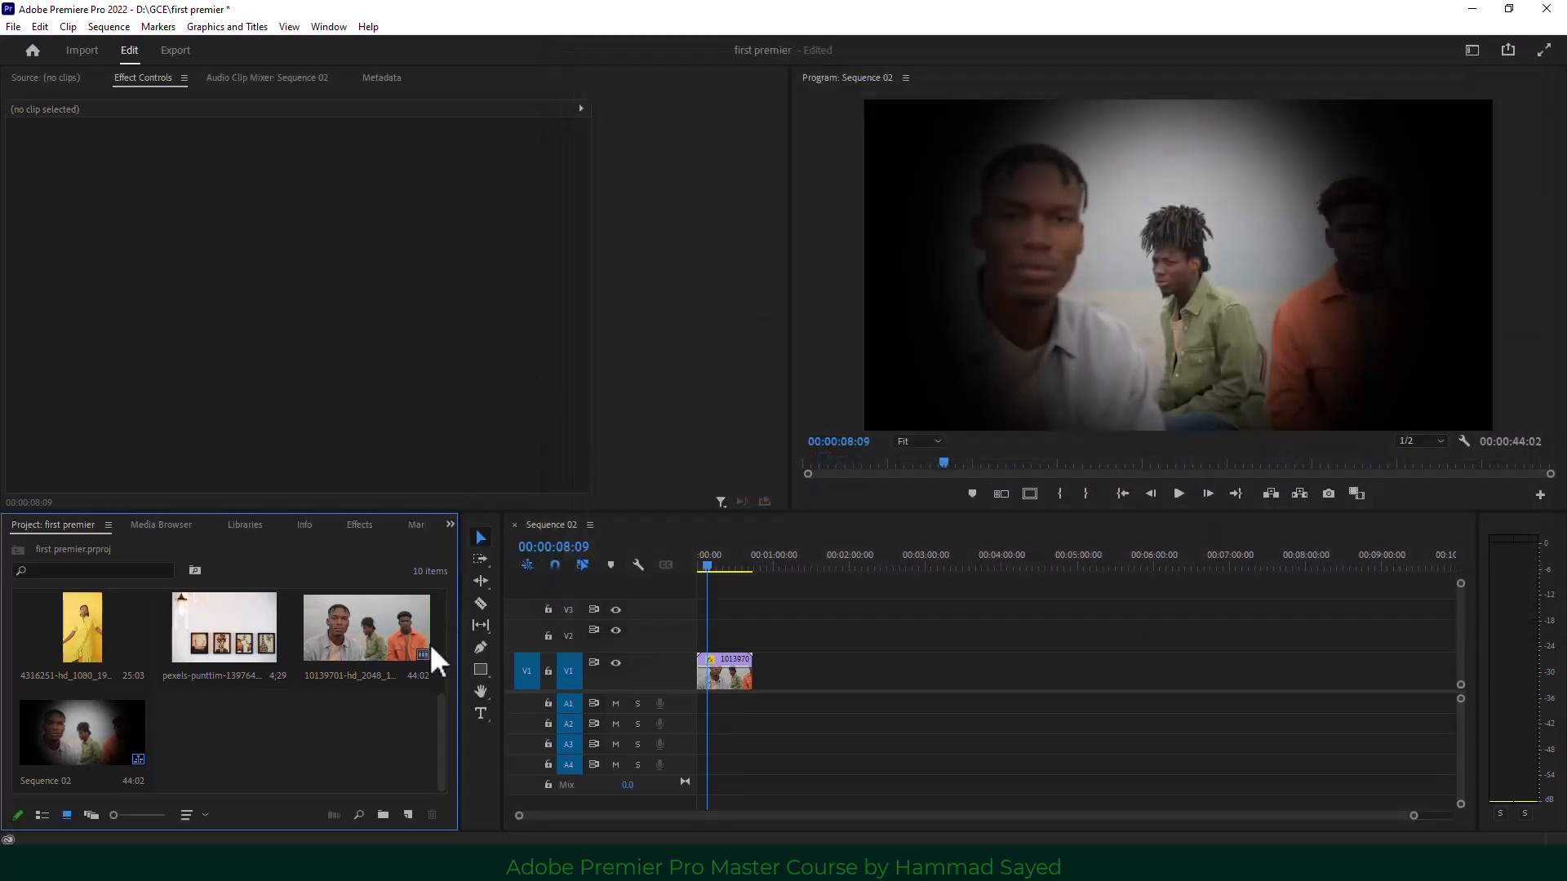
# Create a new cyan (2DCCBB) colour matte, keeping the default name Color Matte.
pyautogui.click(408, 813)
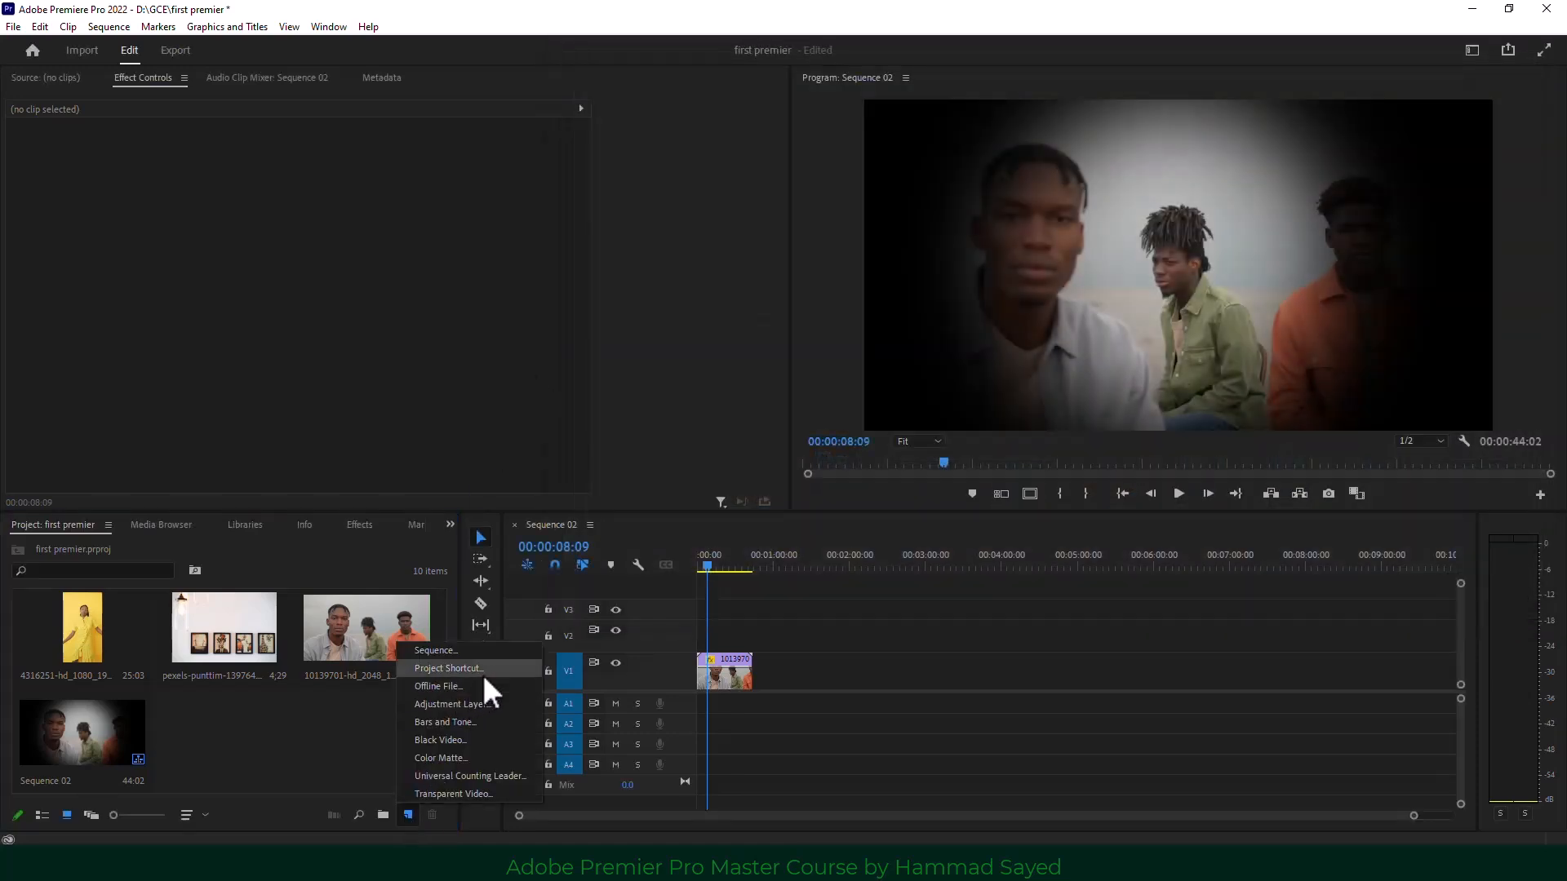
pyautogui.click(477, 757)
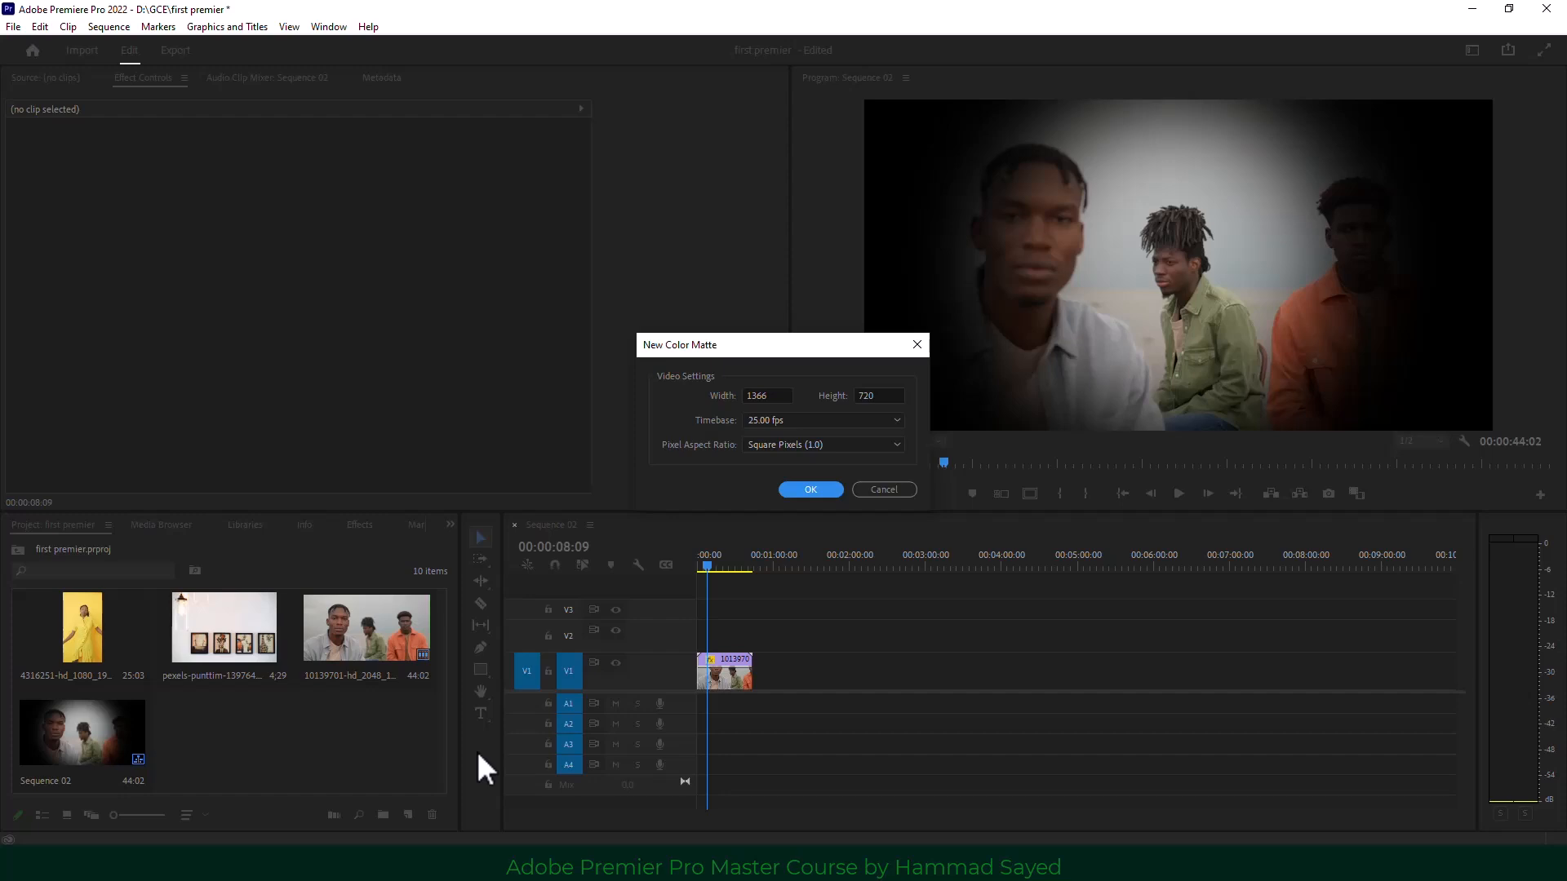
pyautogui.click(812, 488)
pyautogui.click(751, 465)
pyautogui.click(748, 492)
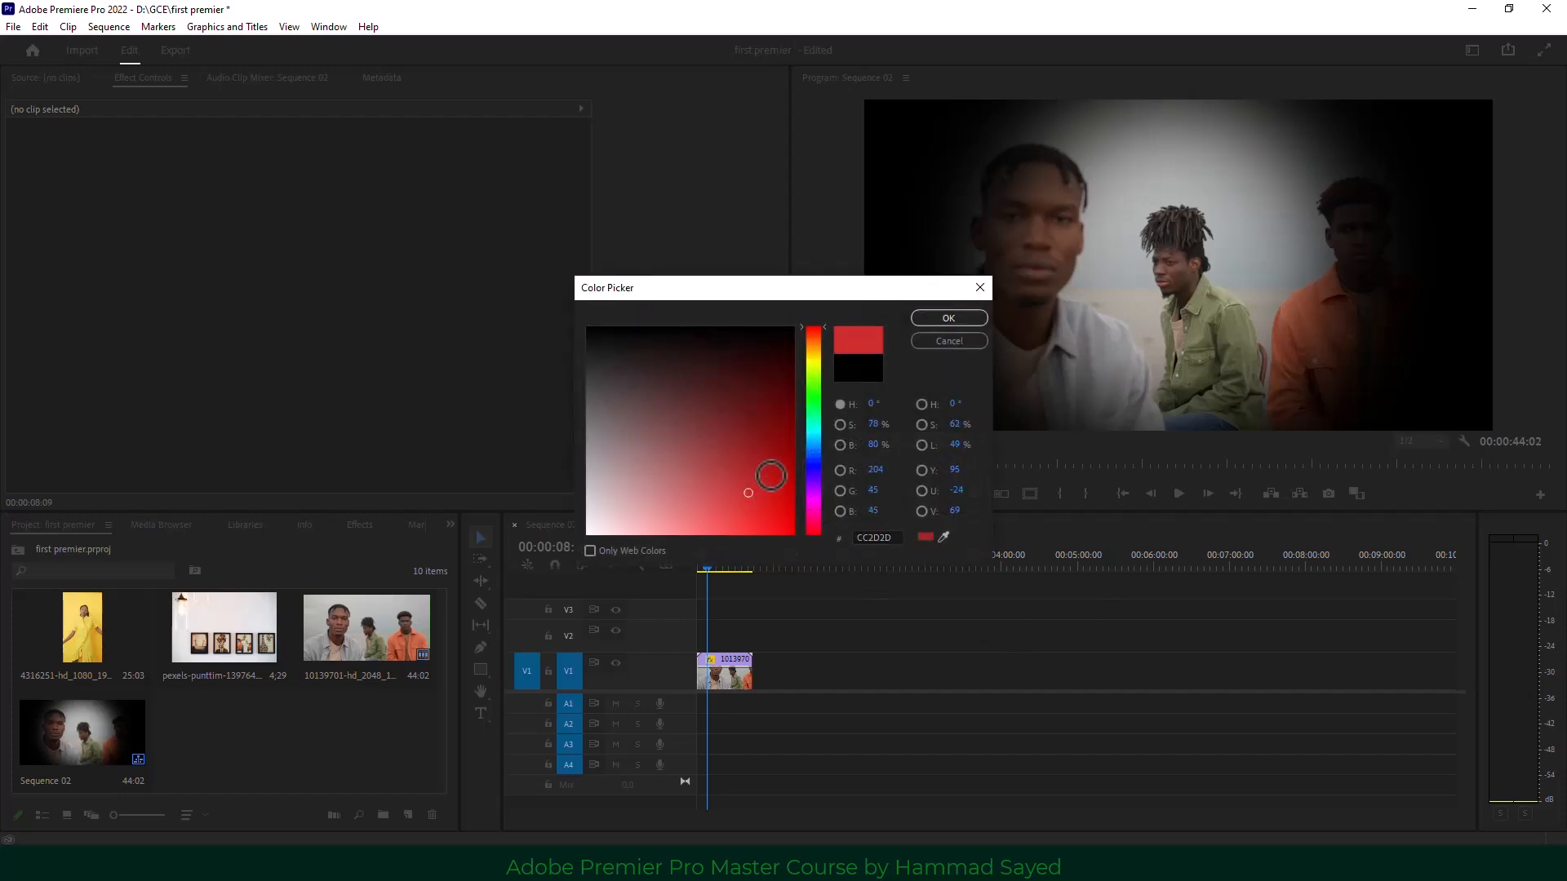
pyautogui.moveTo(818, 409); pyautogui.dragTo(816, 428)
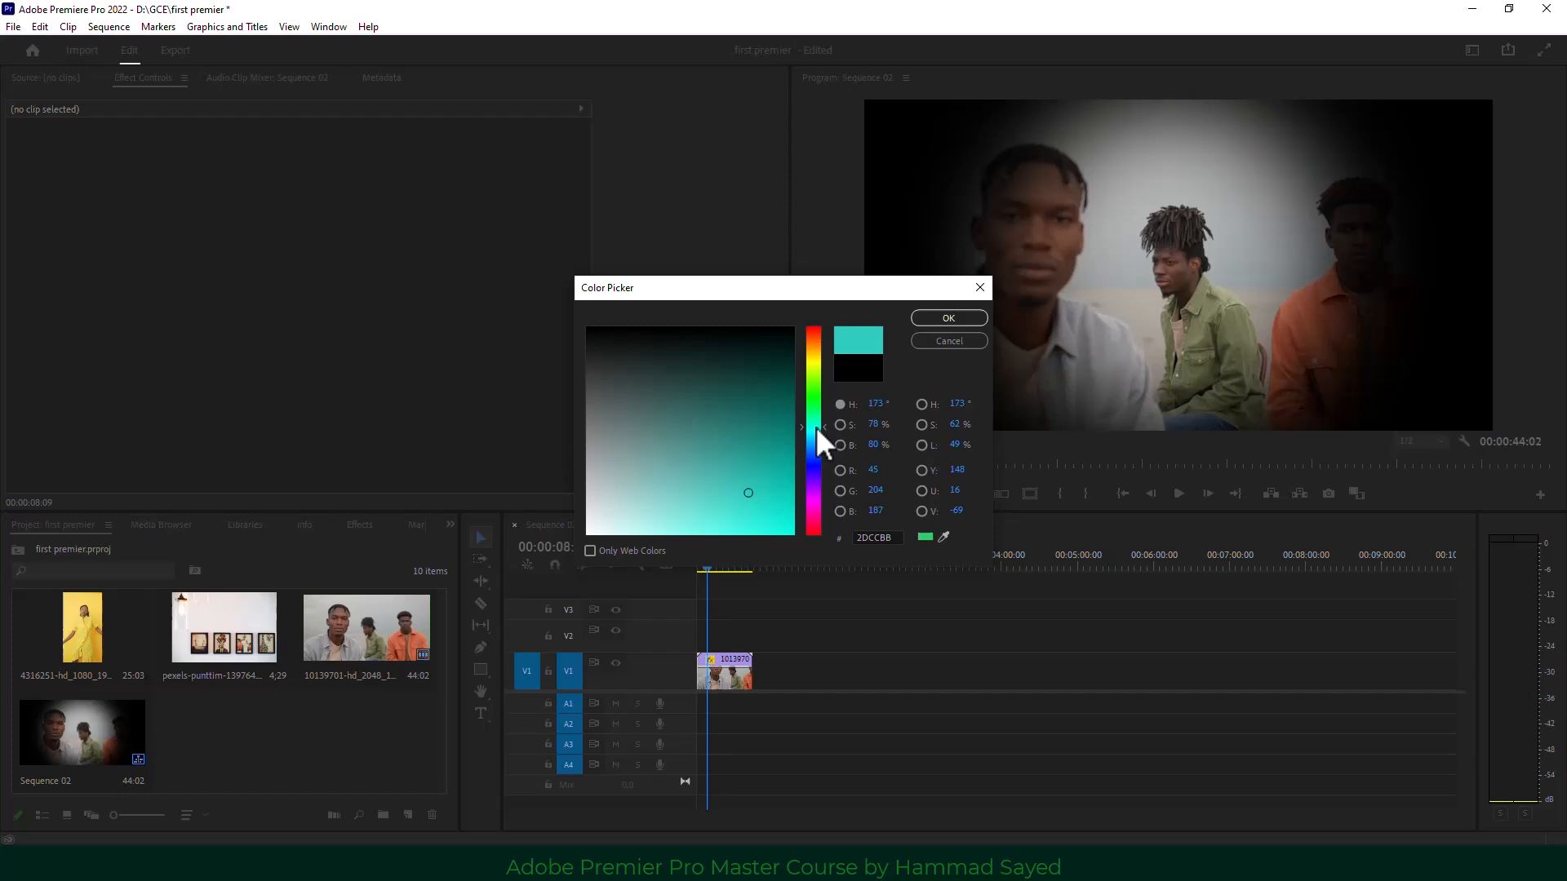
pyautogui.click(947, 318)
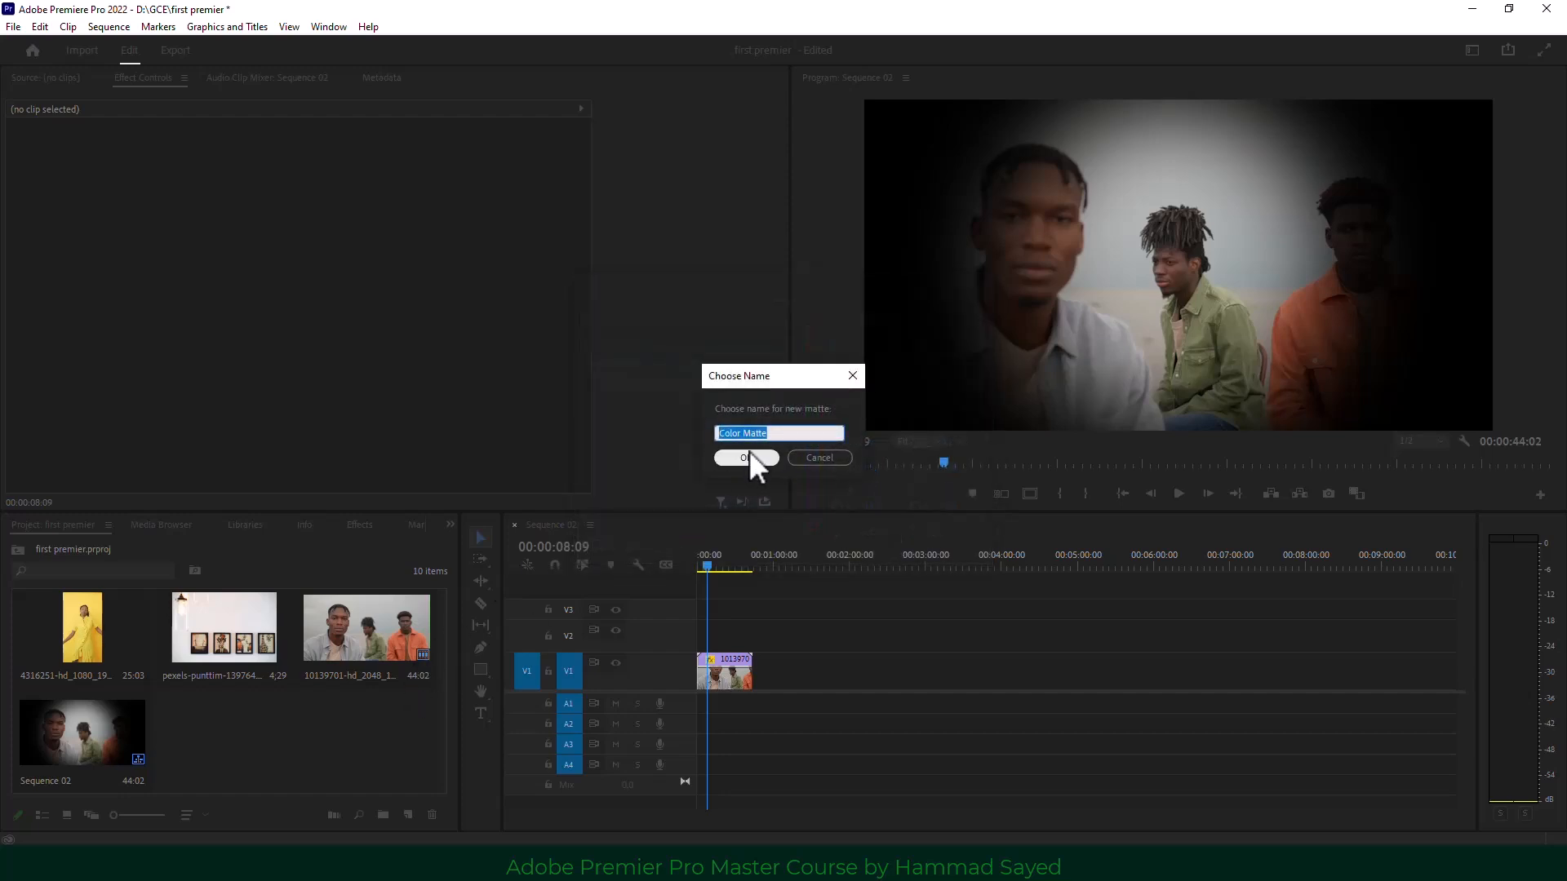
pyautogui.click(749, 457)
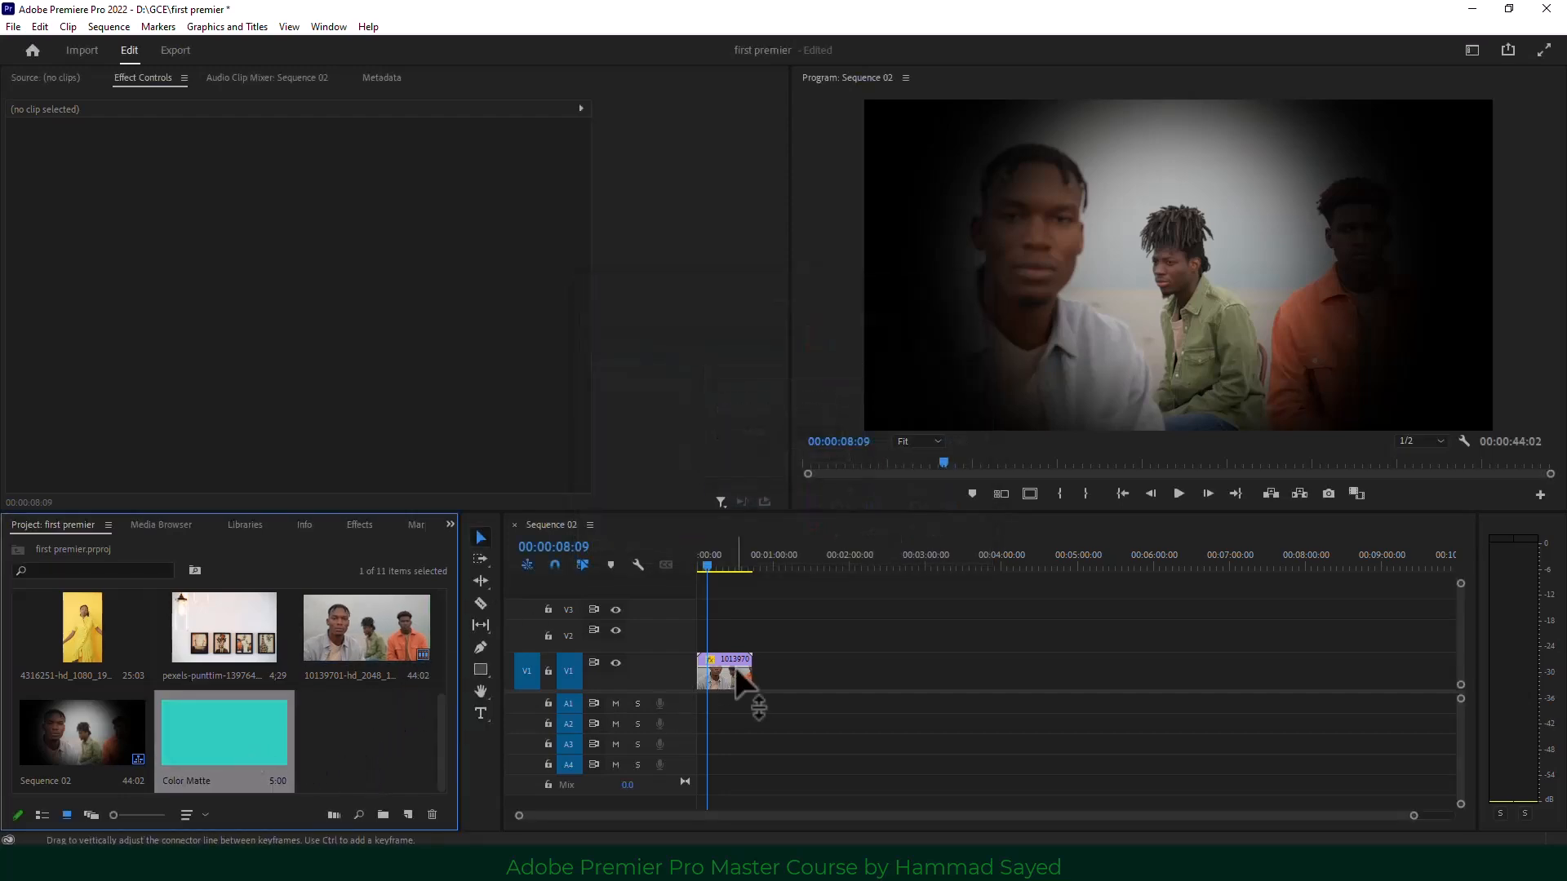
# Move the men's clip to V2, put Color Matte on V1 beneath it, and preview playback.
pyautogui.moveTo(733, 658); pyautogui.dragTo(733, 625)
pyautogui.moveTo(286, 730); pyautogui.dragTo(759, 669)
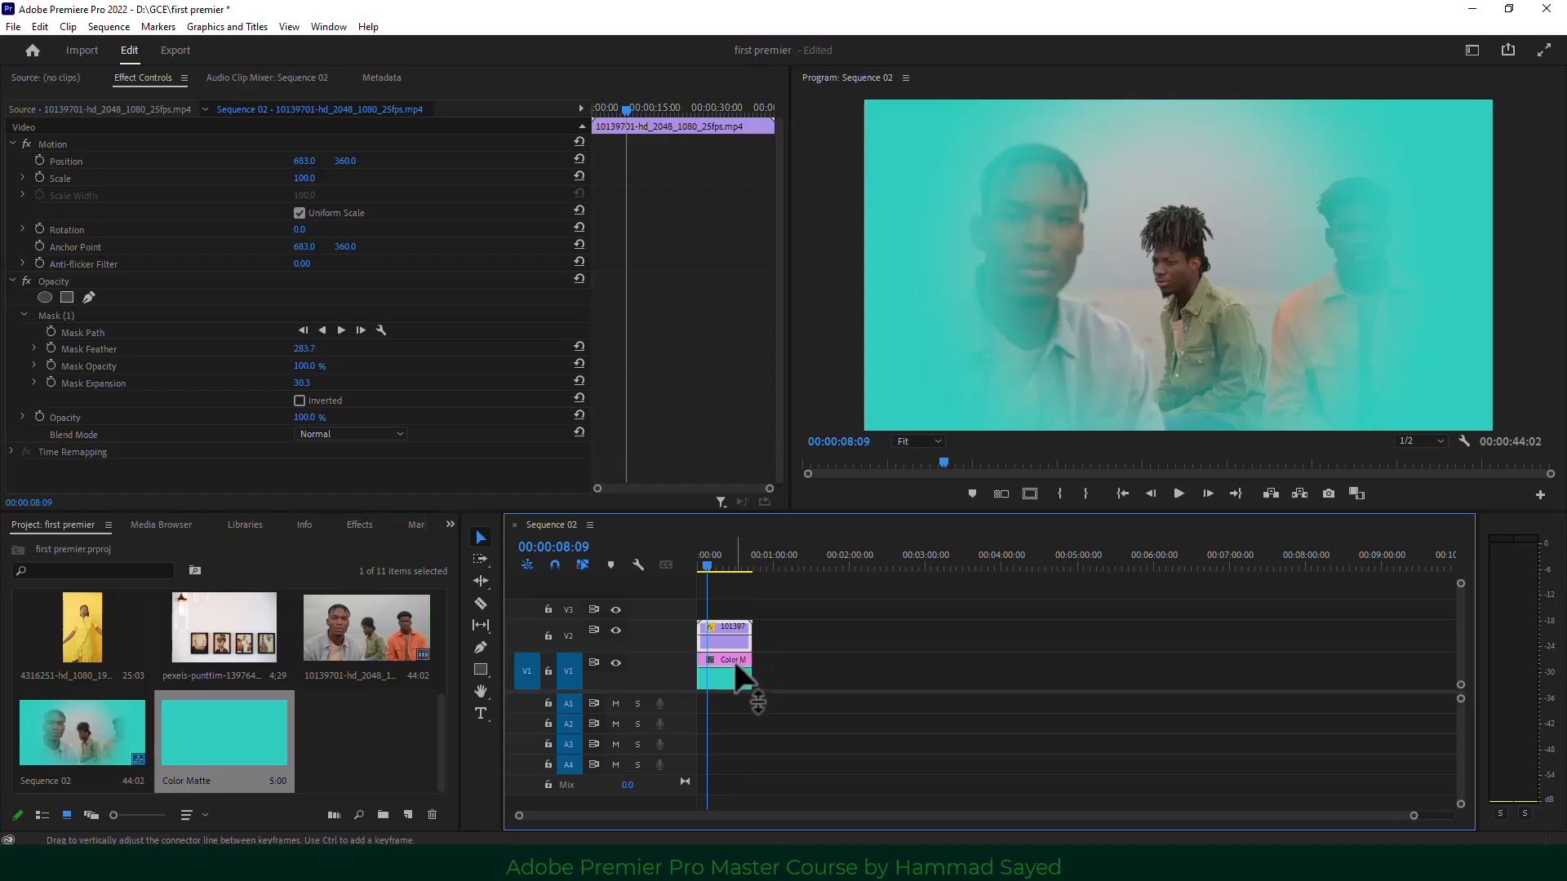
pyautogui.click(1182, 500)
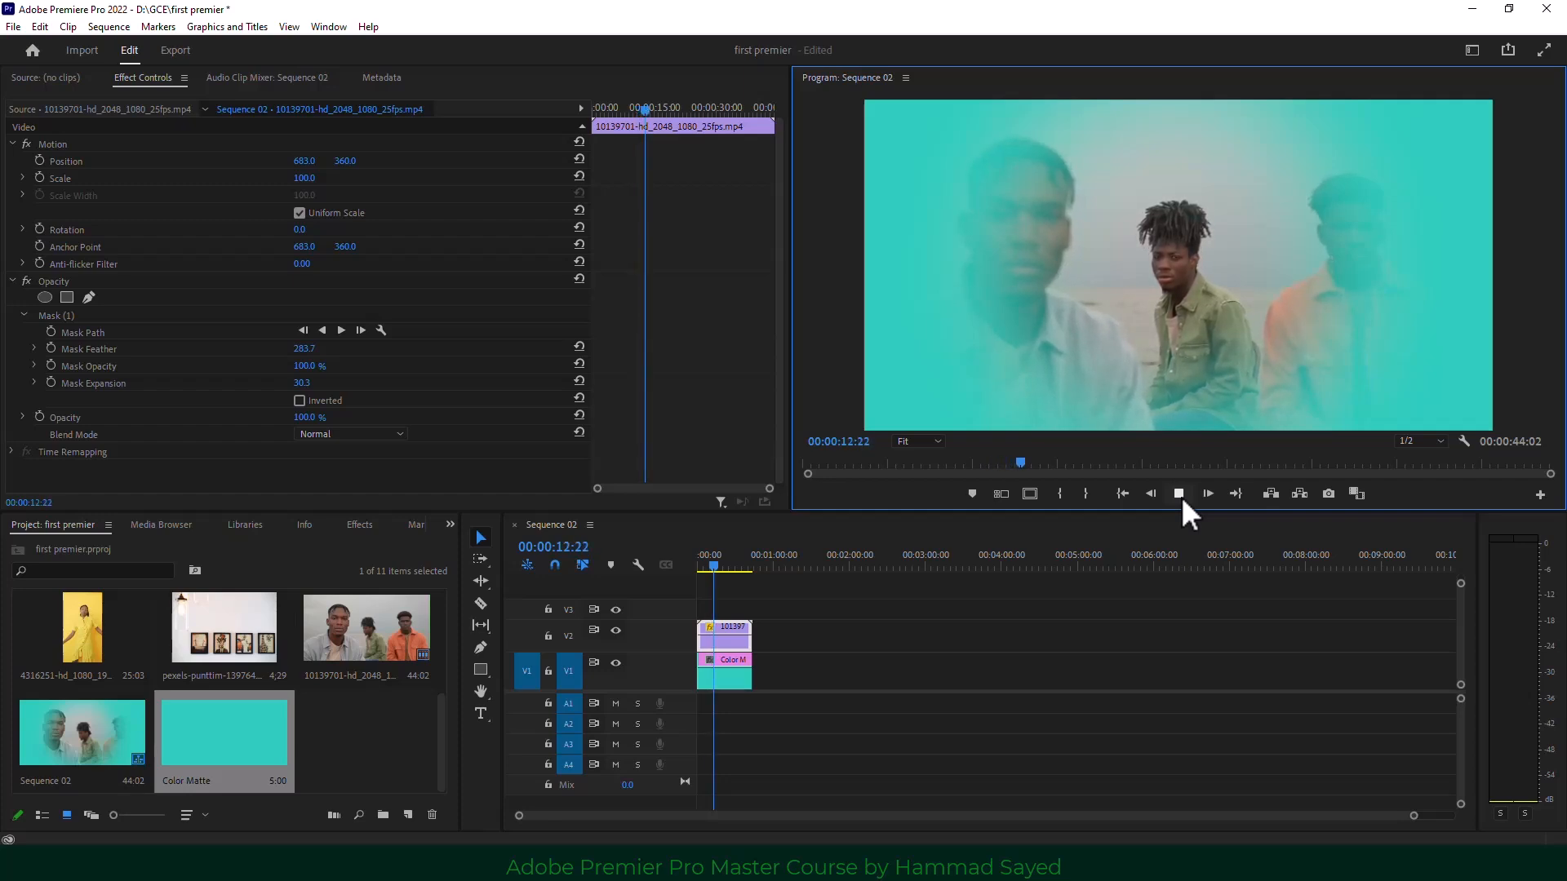
pyautogui.click(1180, 494)
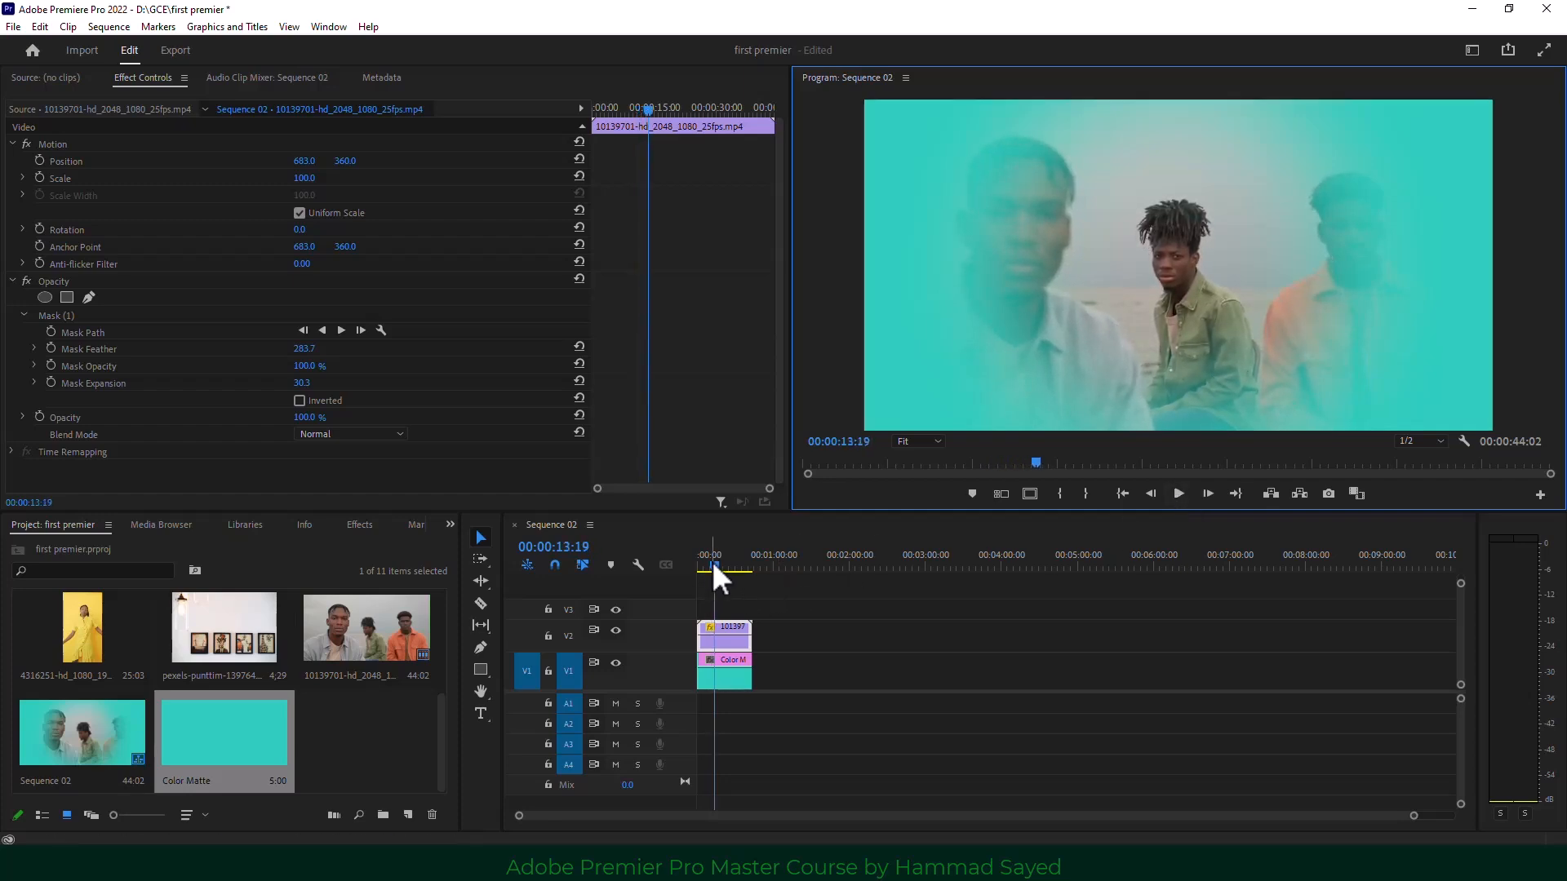
# Park the playhead at 00:00:19:08 and select the V2 clip's Mask (1) to show its outline.
pyautogui.moveTo(711, 562); pyautogui.dragTo(721, 561)
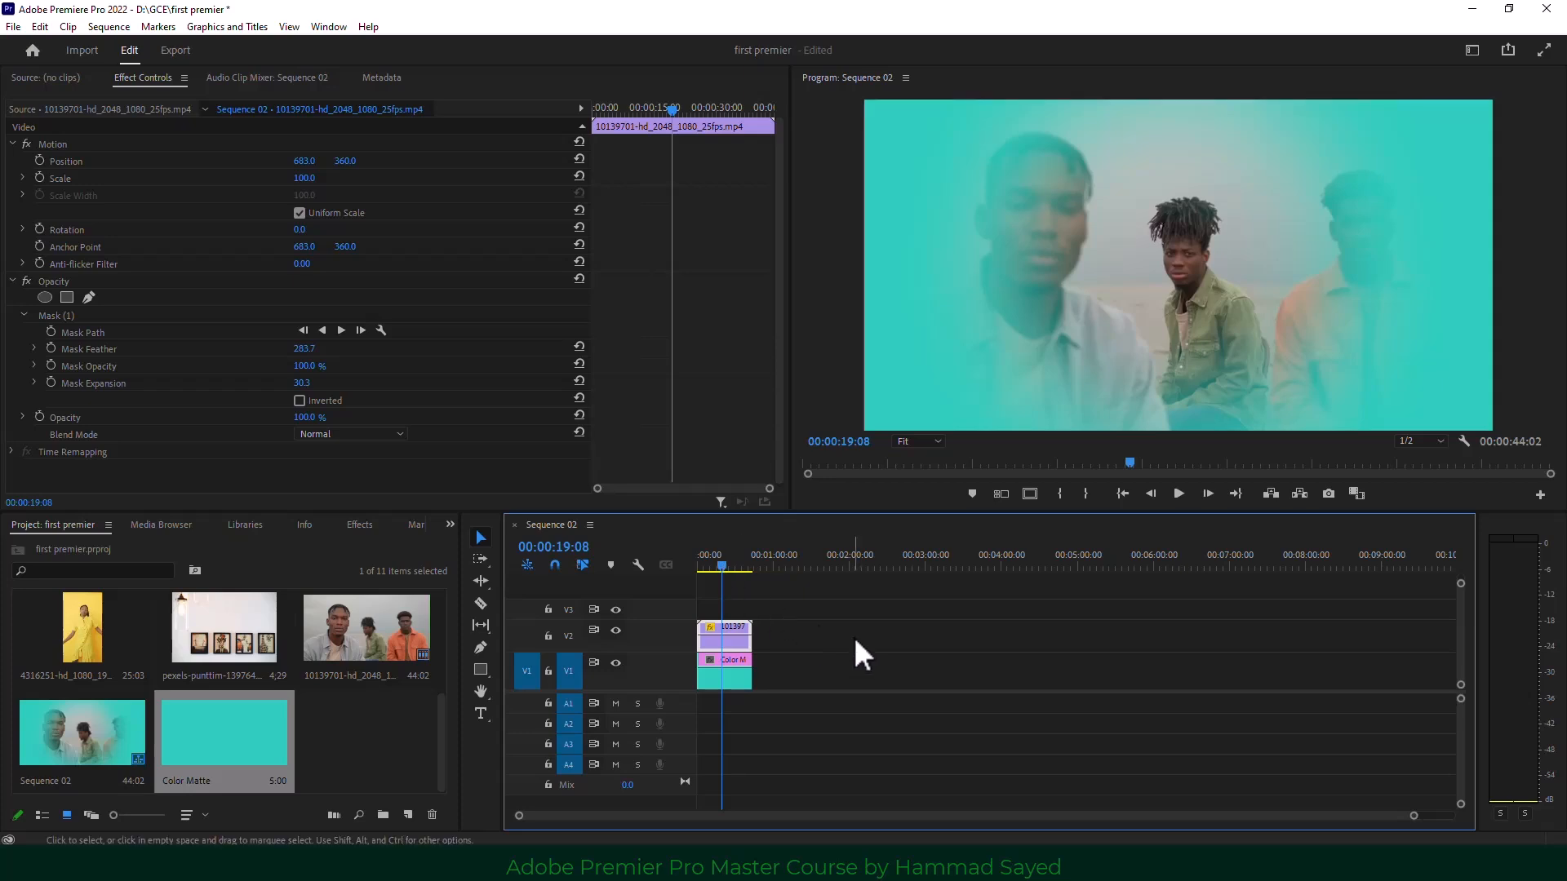
pyautogui.click(808, 660)
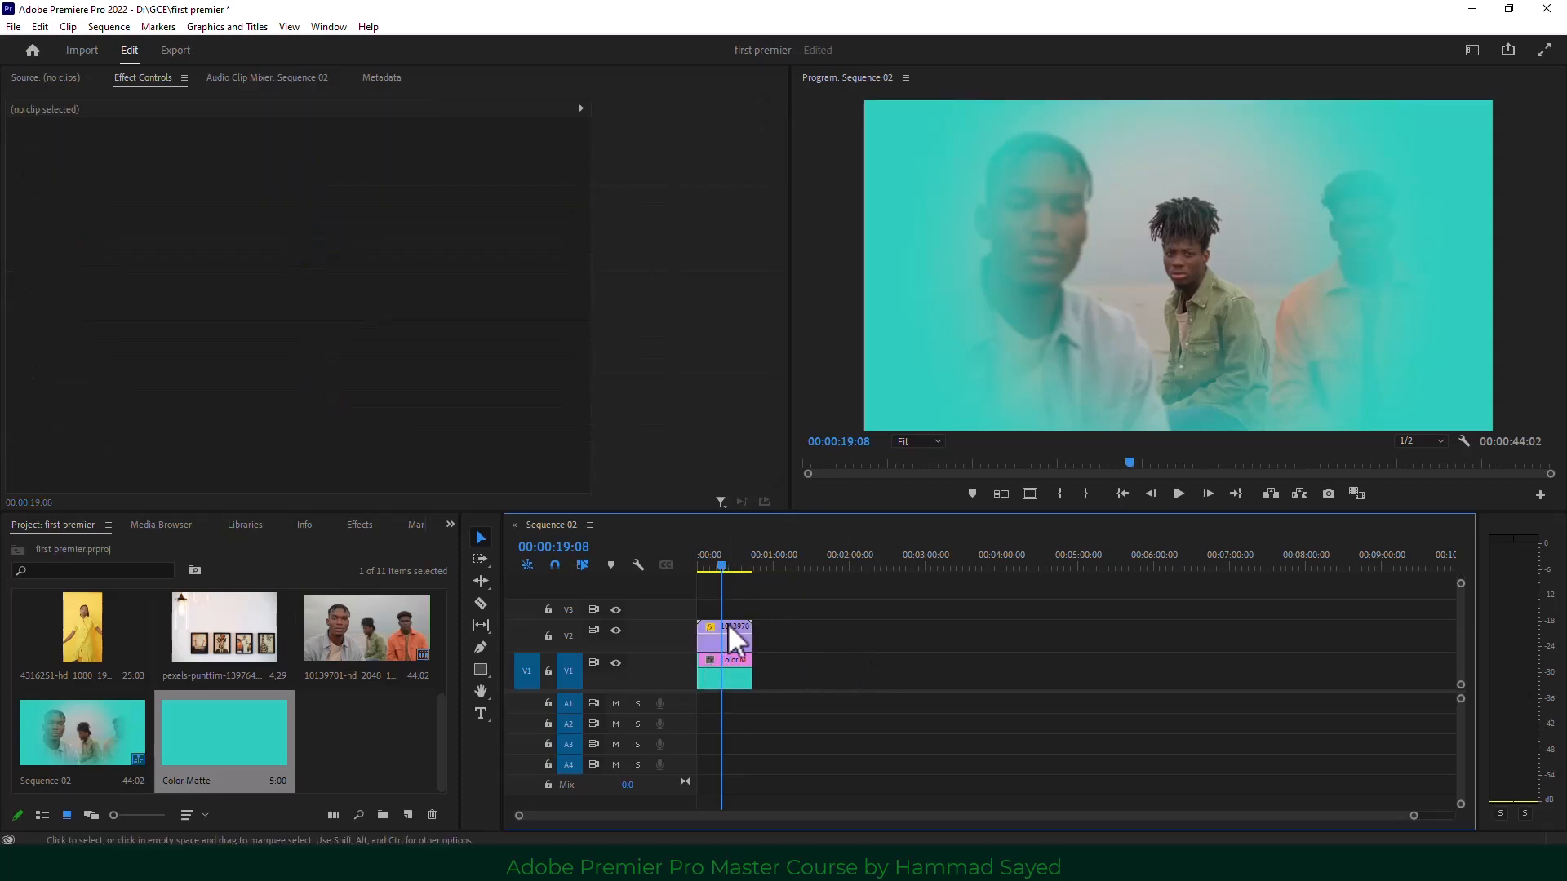
pyautogui.click(728, 625)
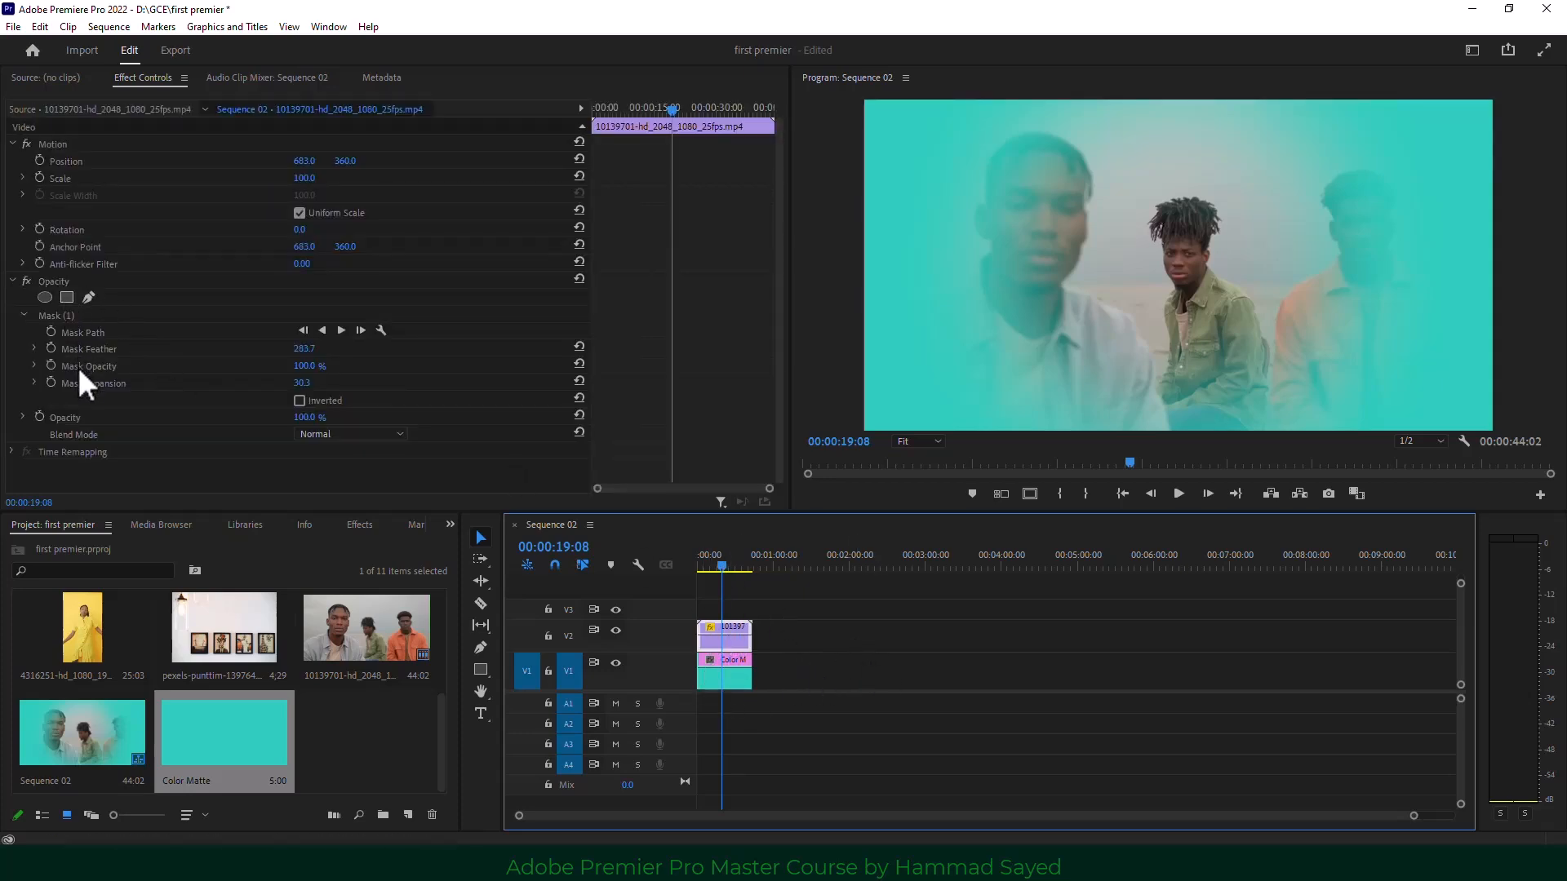
pyautogui.click(84, 317)
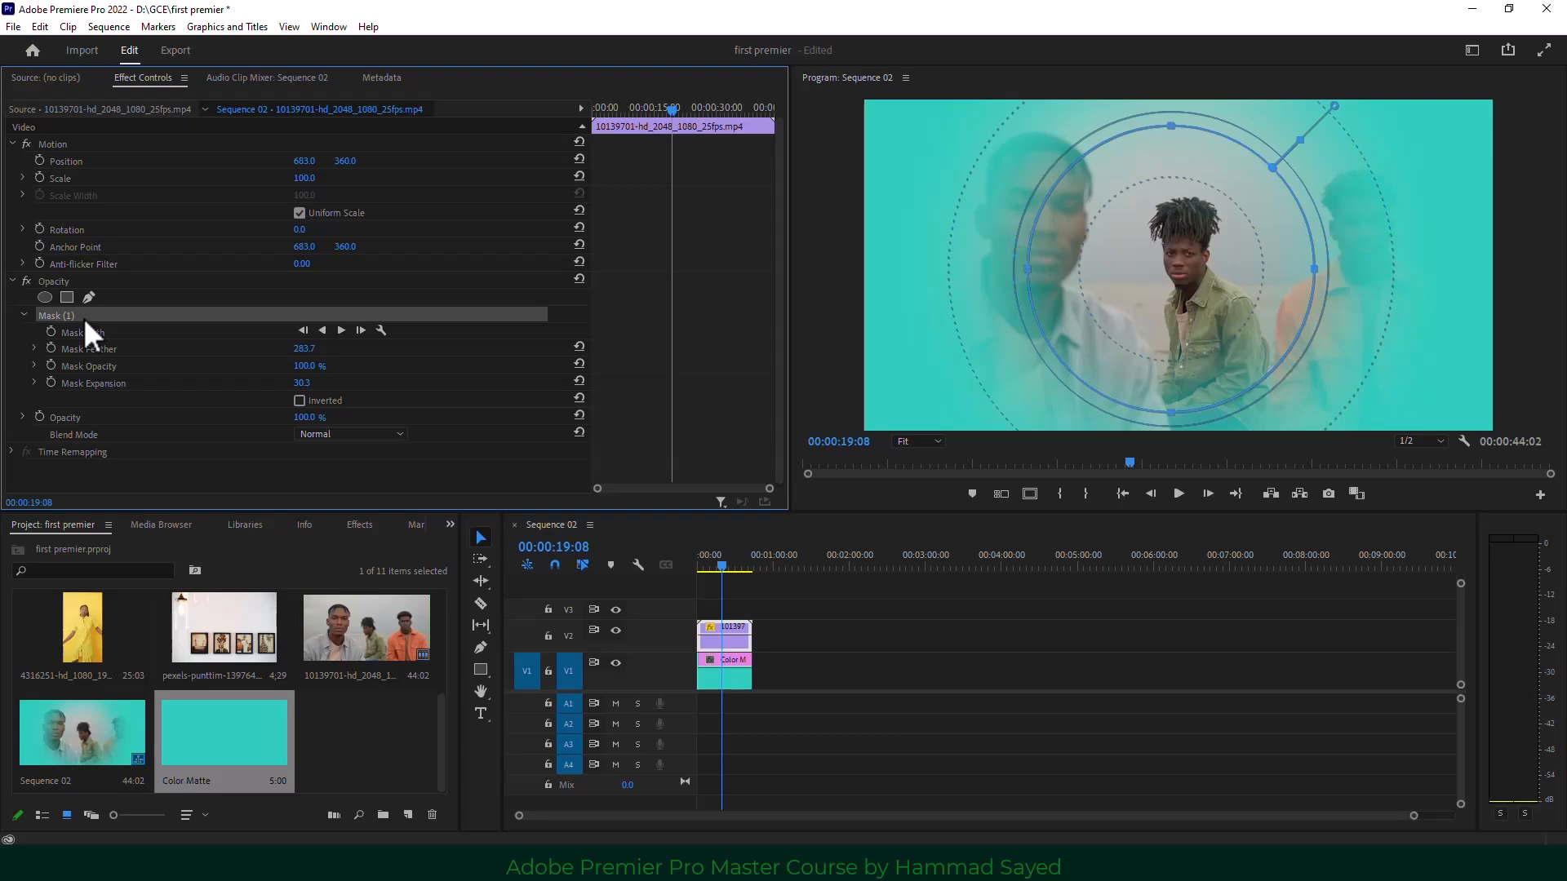
# Clear Mask (1) from the men's clip using its right-click menu, then deselect the clip.
pyautogui.rightClick(83, 317)
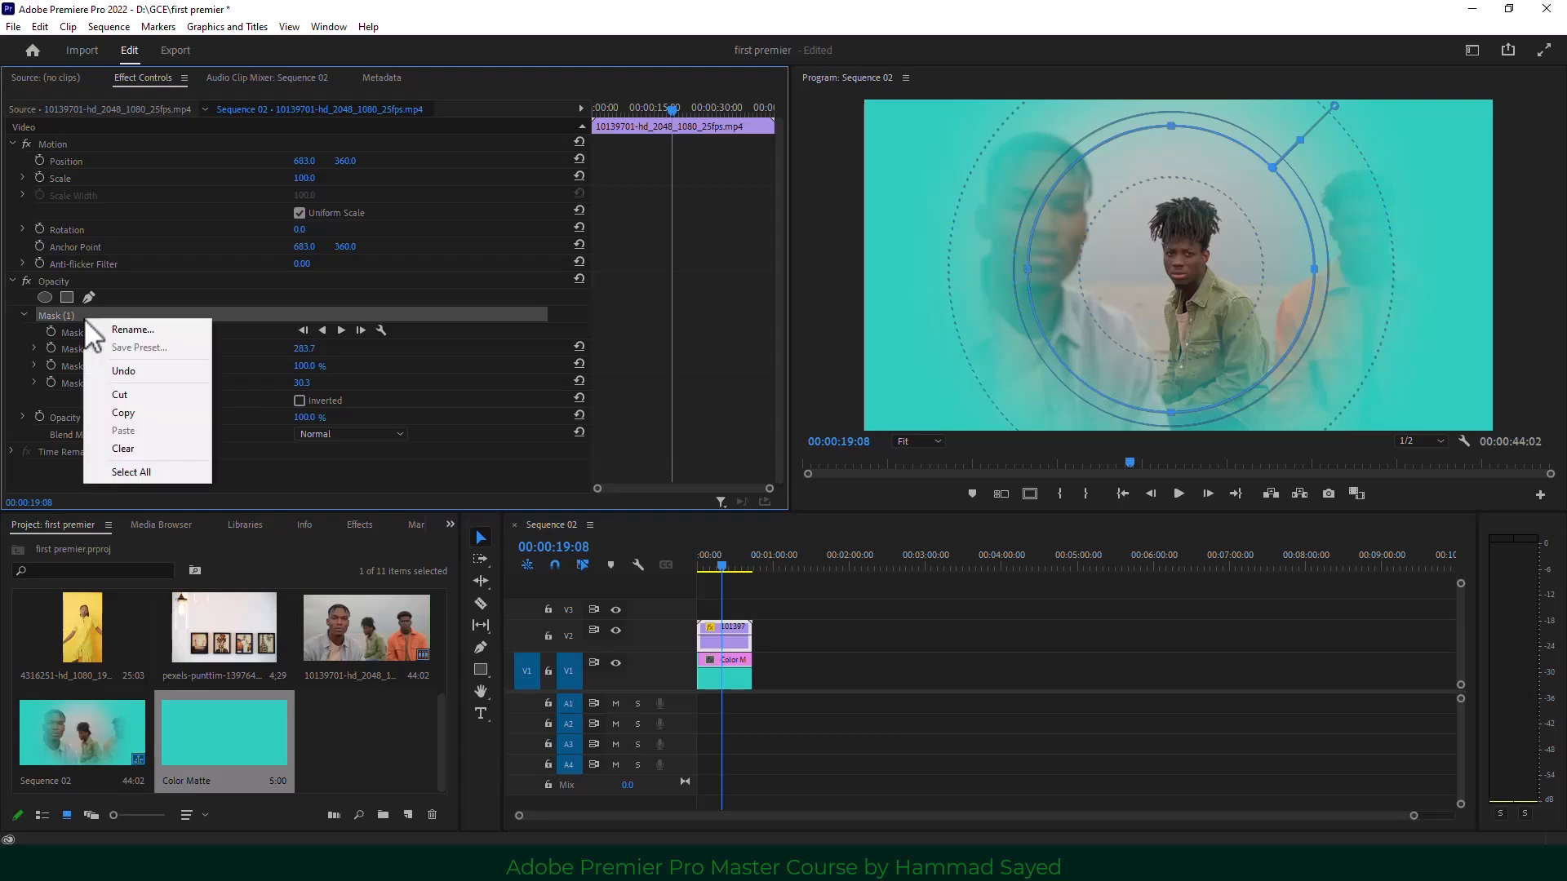
pyautogui.click(142, 448)
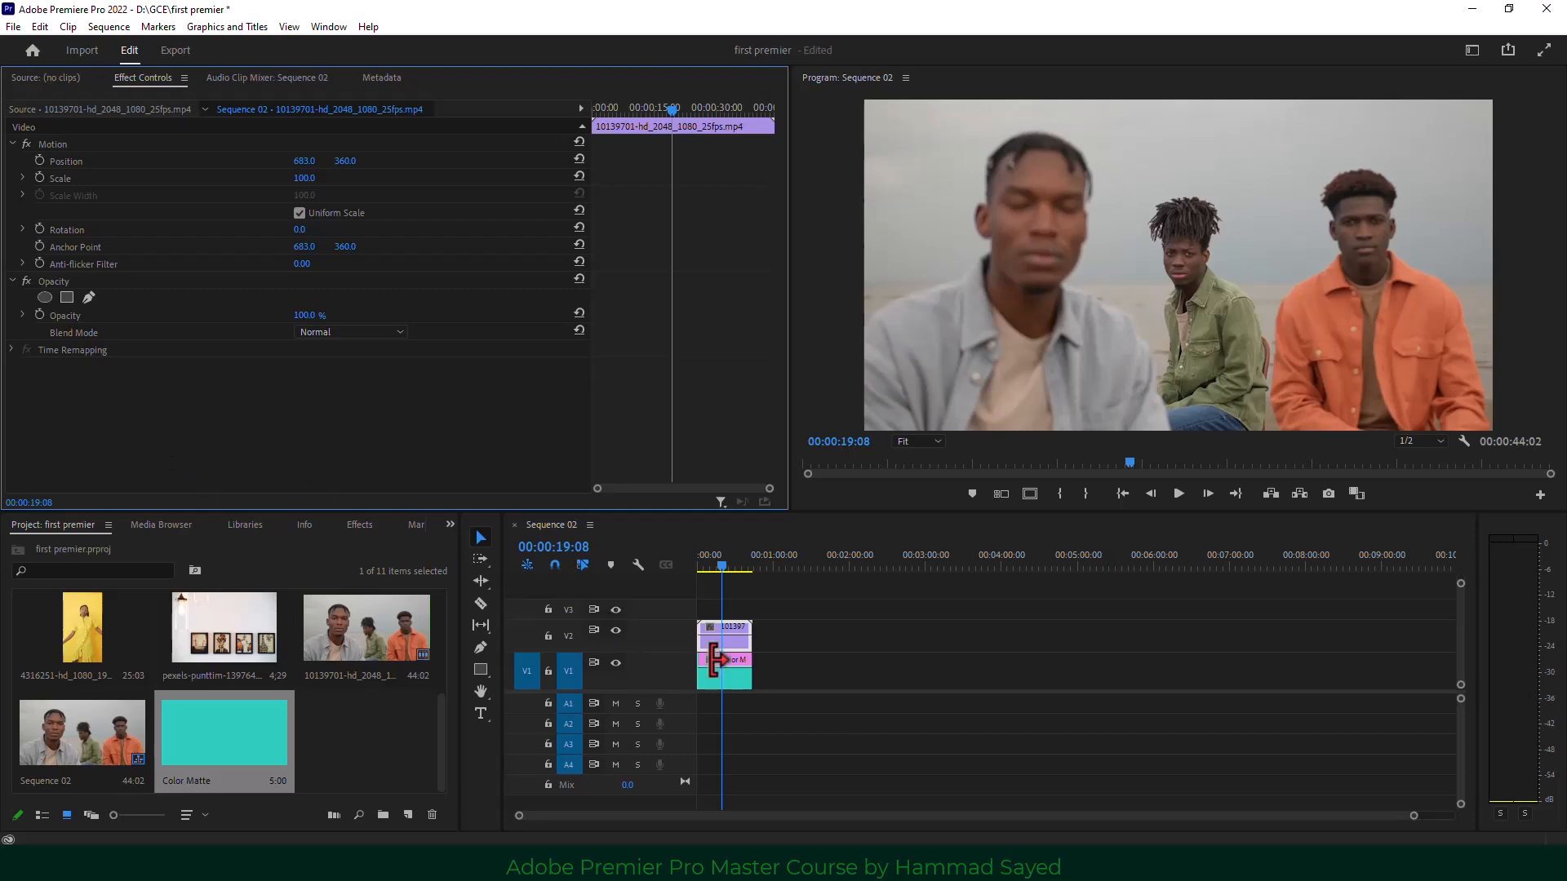
pyautogui.click(785, 674)
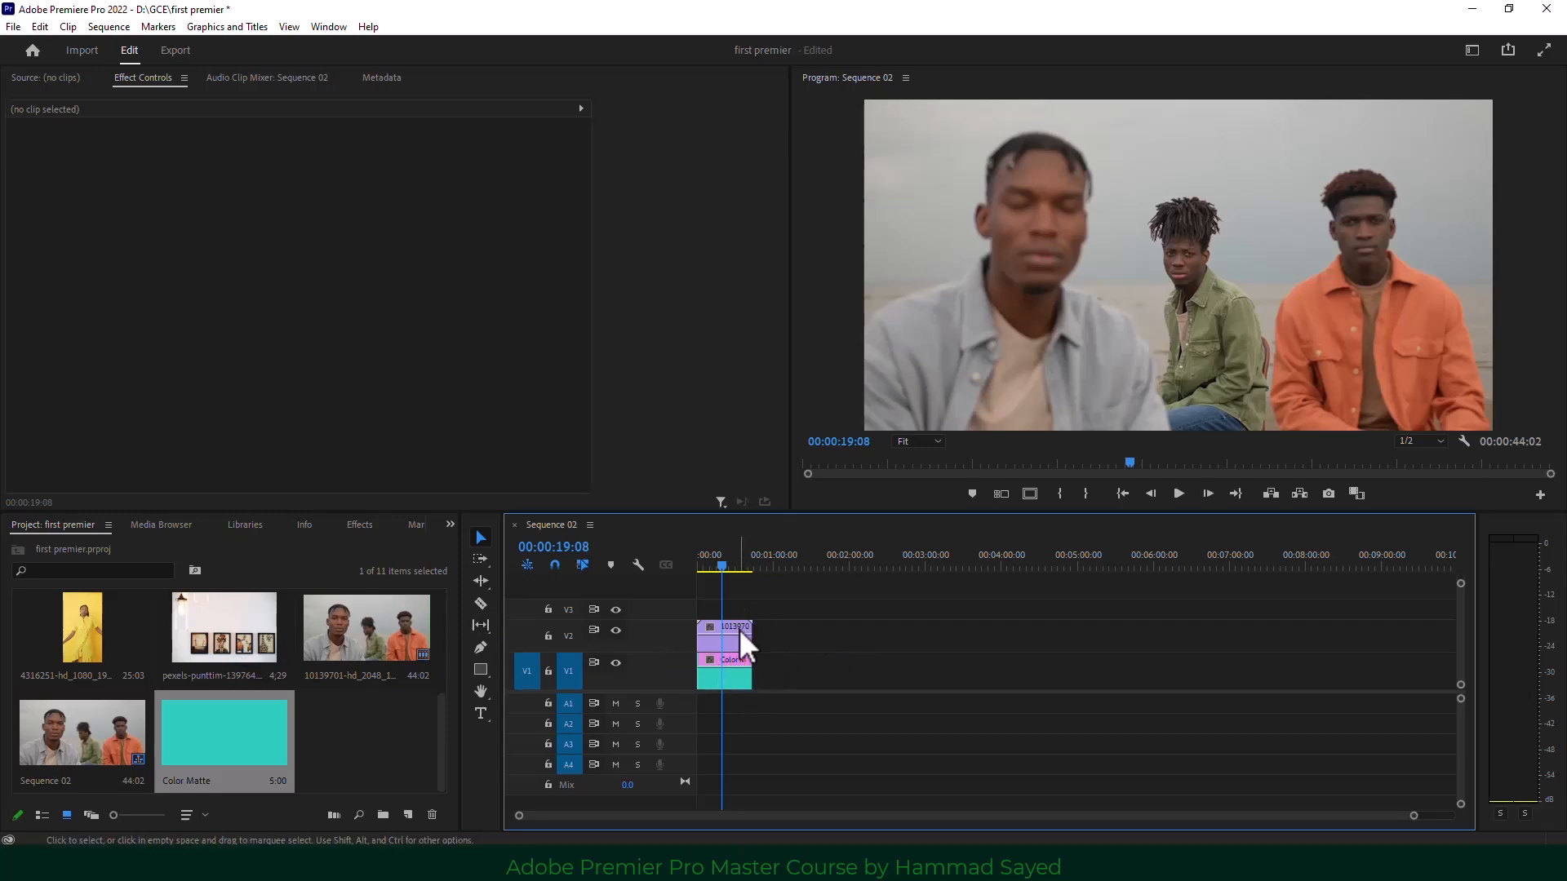
# Move the men's clip up to V3 and lengthen the picture-frames clip on V2.
pyautogui.moveTo(741, 639); pyautogui.dragTo(741, 618)
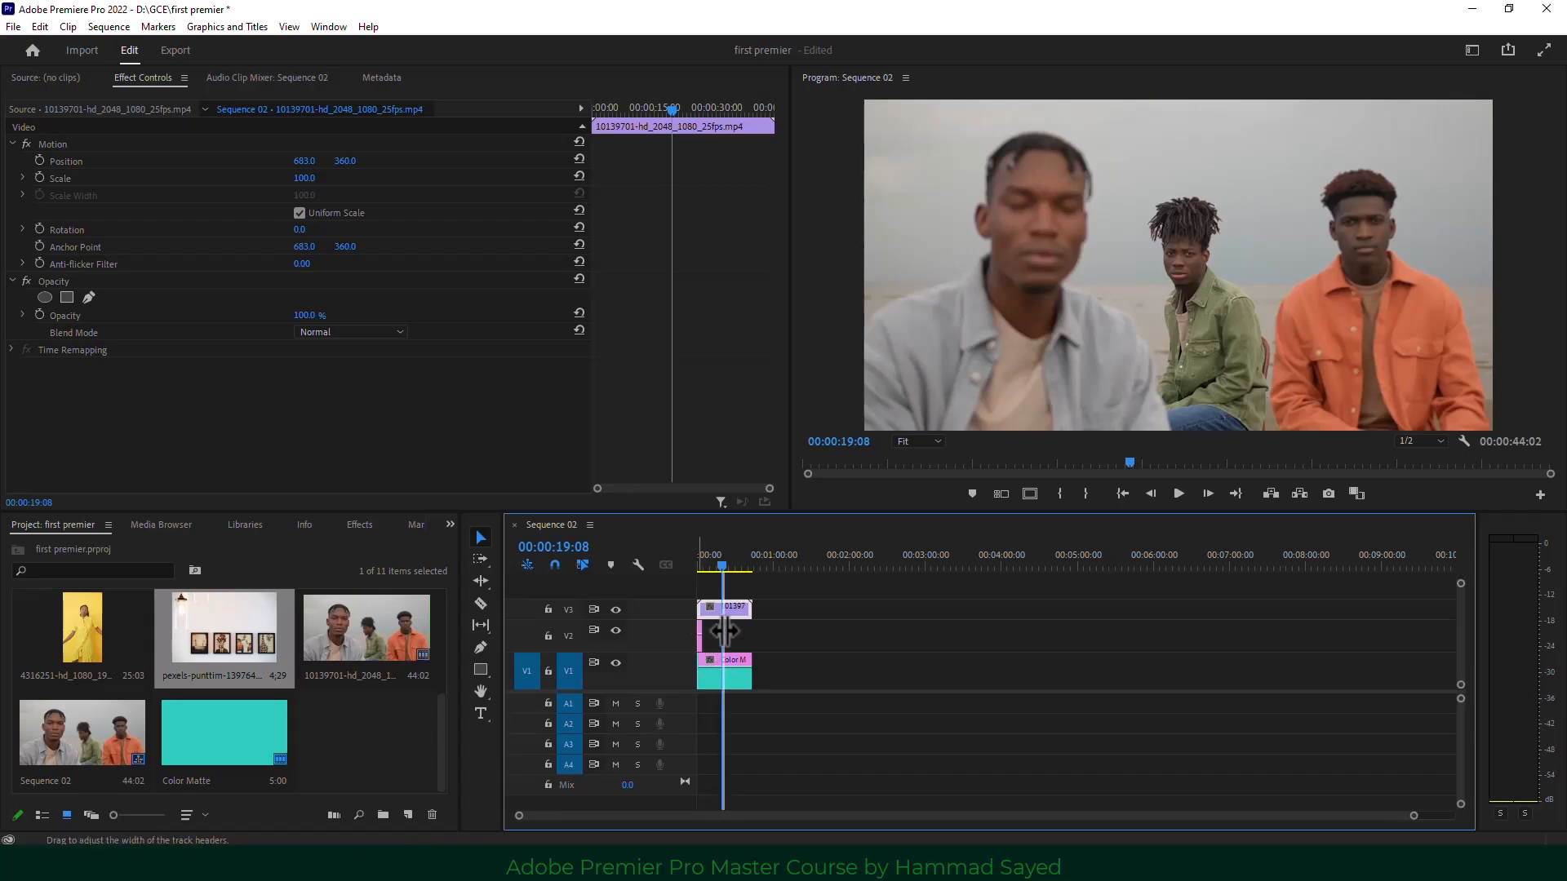
pyautogui.moveTo(703, 632); pyautogui.dragTo(755, 629)
pyautogui.click(854, 654)
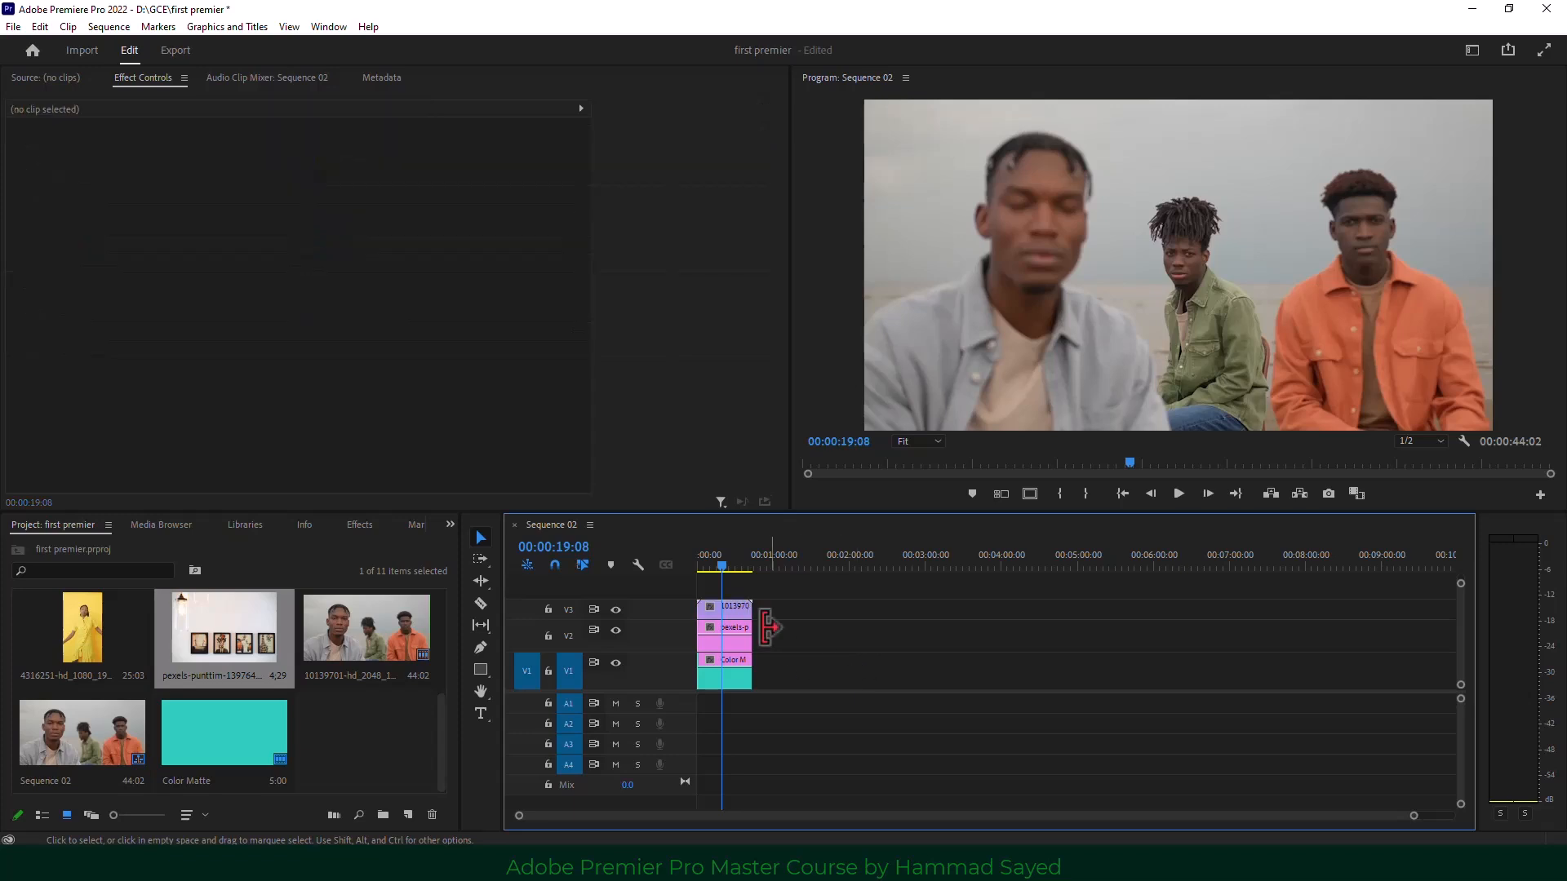
pyautogui.click(738, 612)
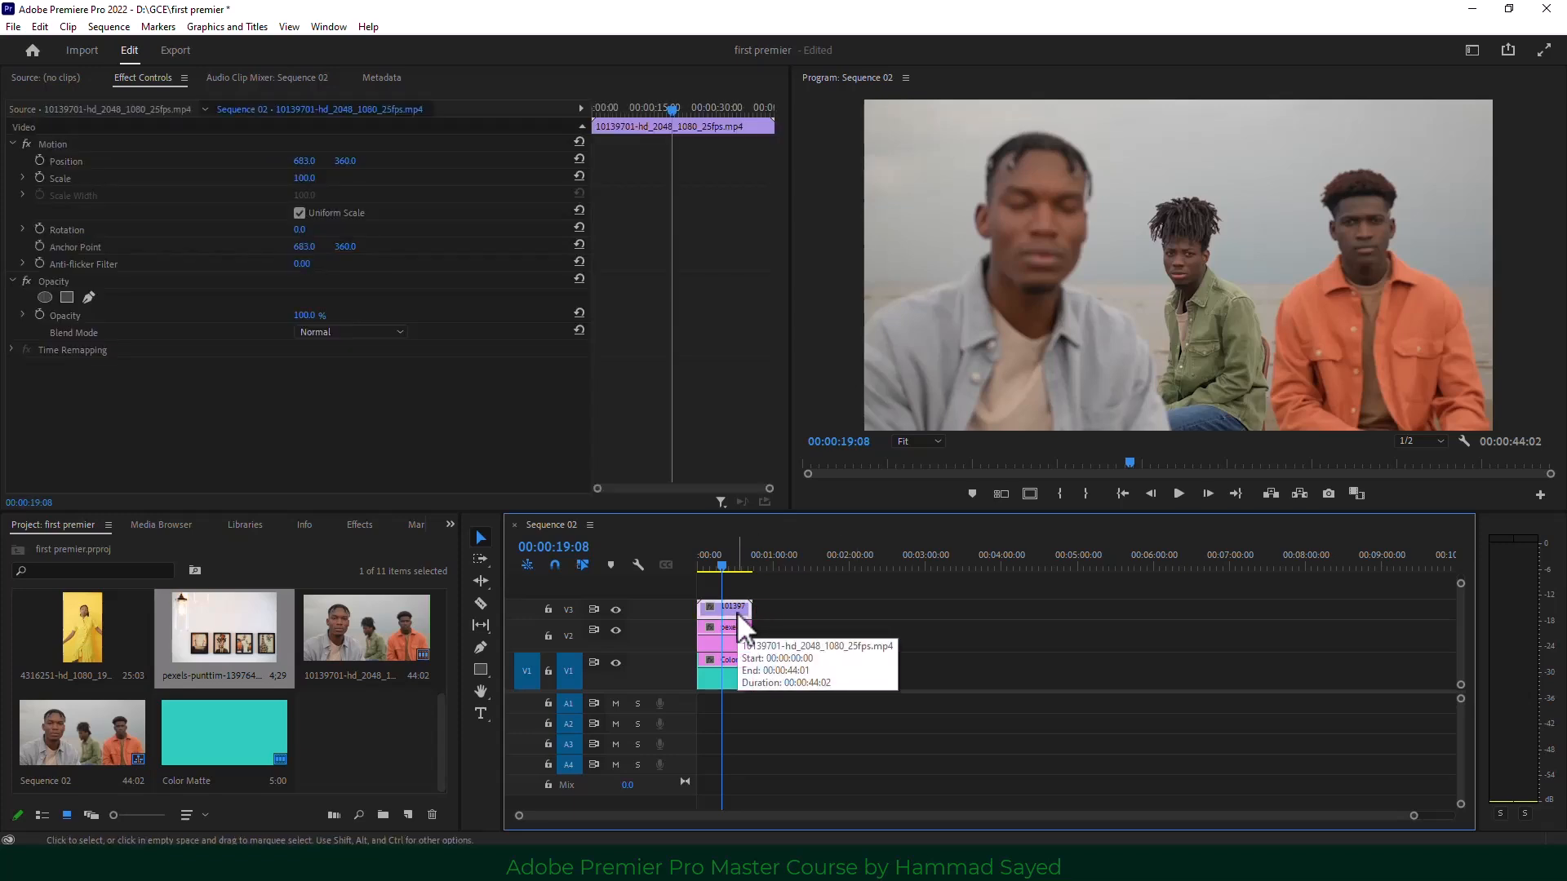
pyautogui.click(733, 626)
pyautogui.click(735, 613)
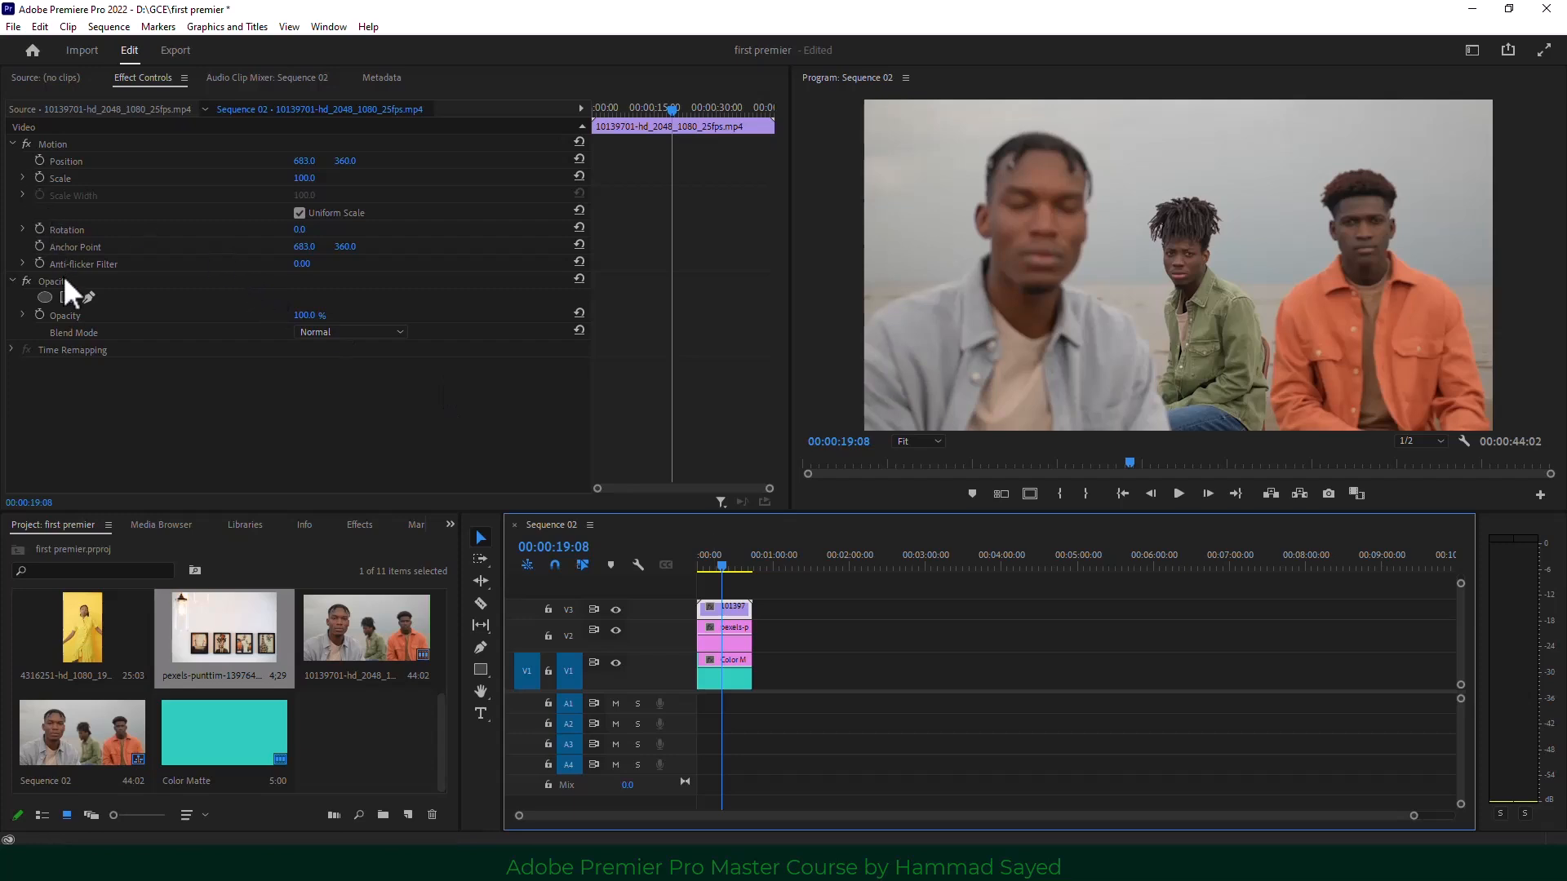
# Add a rectangle mask to the men's clip, reposition it, then delete it again.
pyautogui.click(69, 297)
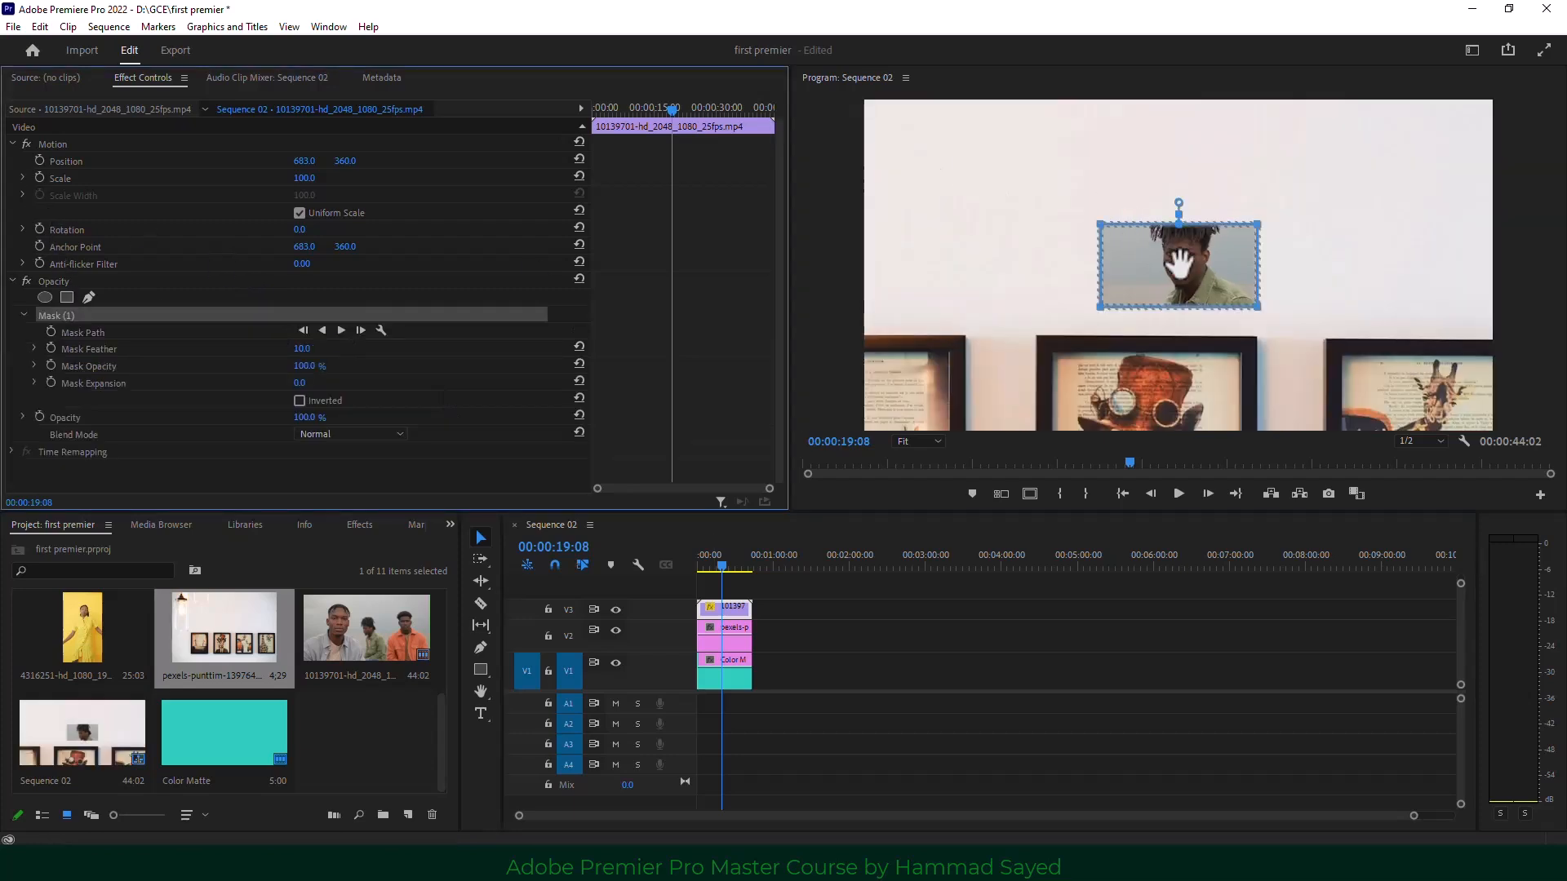
pyautogui.moveTo(1189, 252); pyautogui.dragTo(1023, 196)
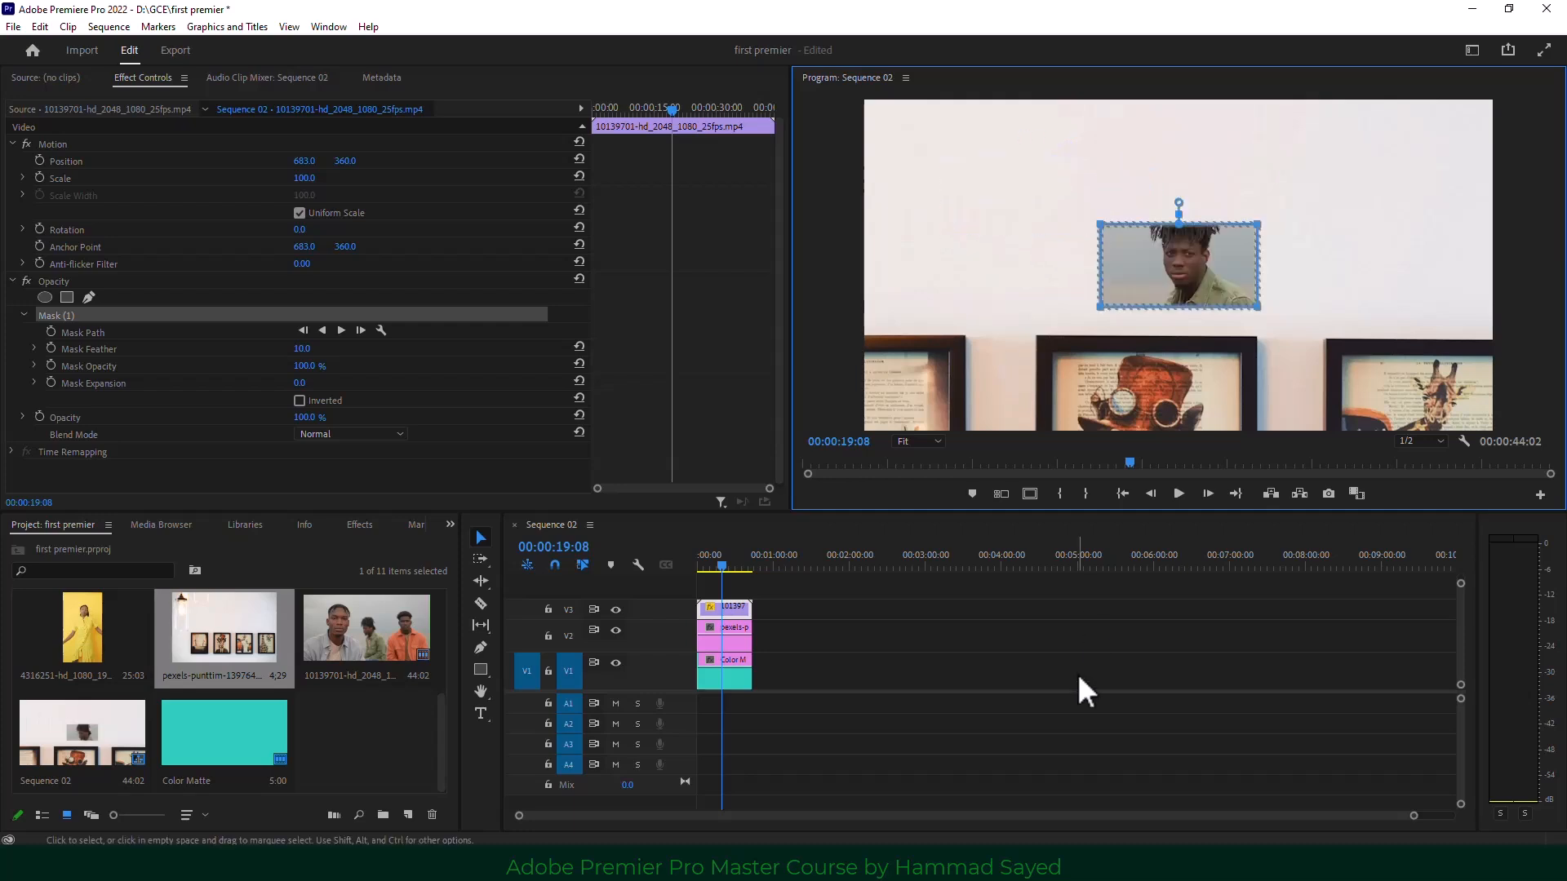
pyautogui.press('Delete')
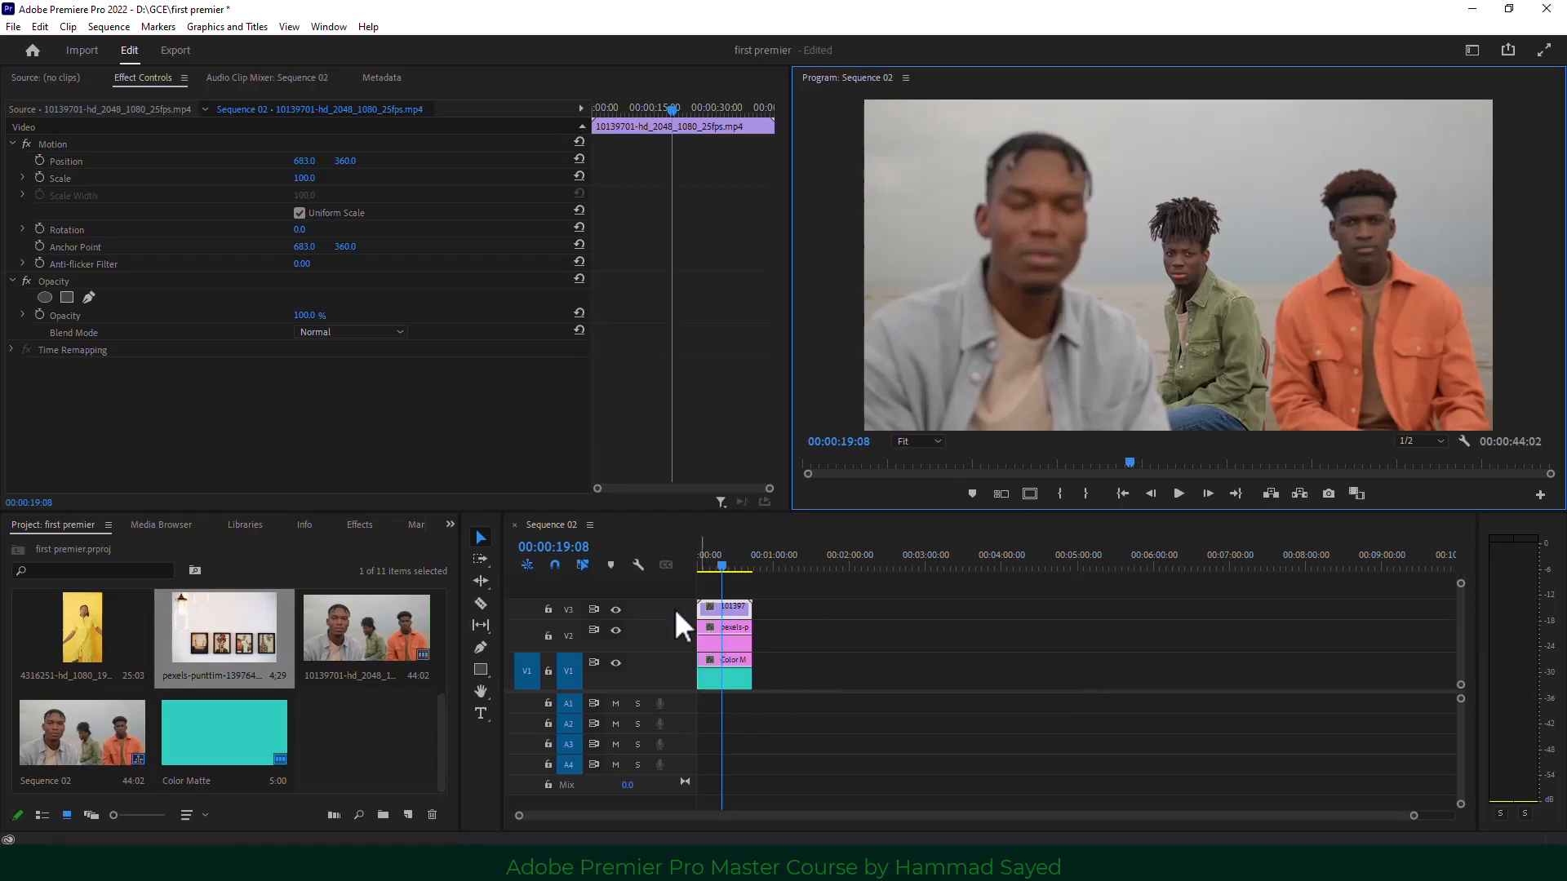
pyautogui.click(738, 610)
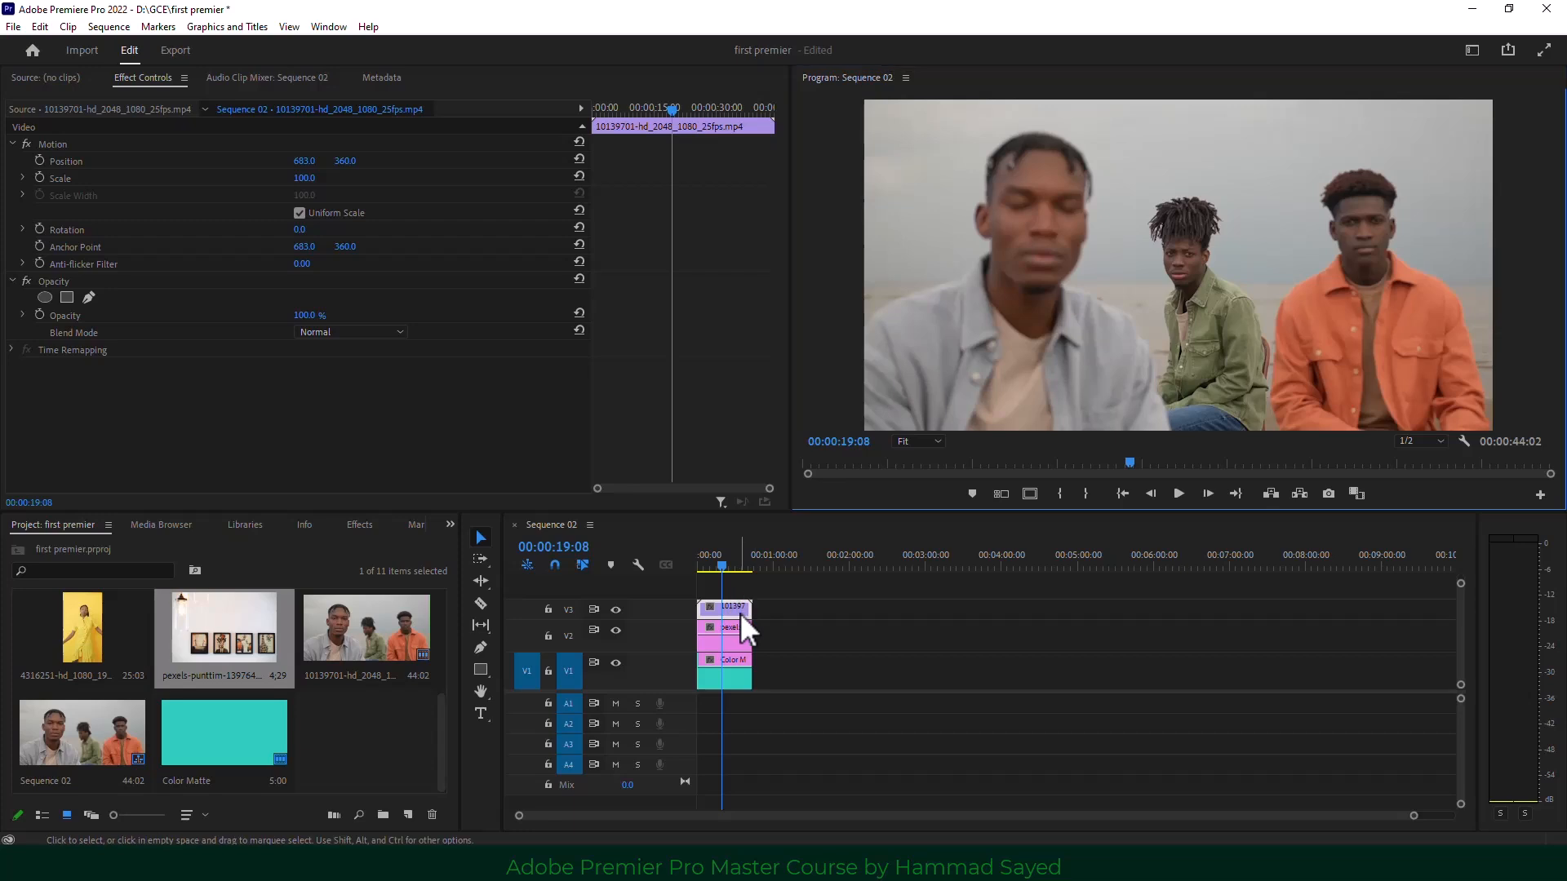
# Enlarge track V3 and lower the men's clip opacity to 63%.
pyautogui.moveTo(304, 315)
pyautogui.mouseDown()
pyautogui.moveTo(284, 315)
pyautogui.moveTo(321, 315)
pyautogui.mouseUp()
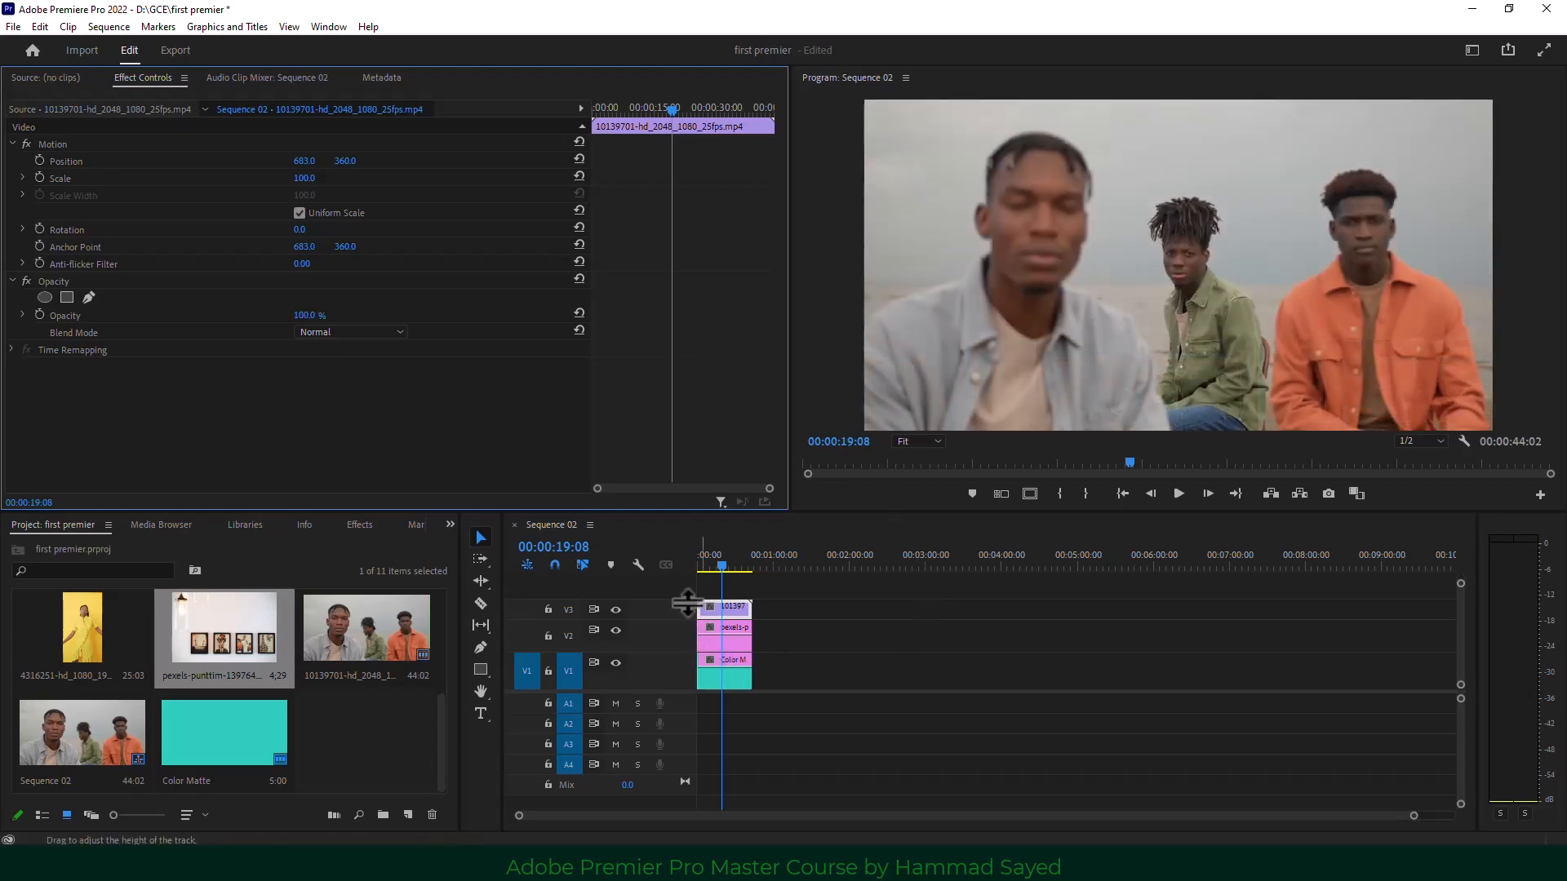
pyautogui.moveTo(688, 599); pyautogui.dragTo(688, 592)
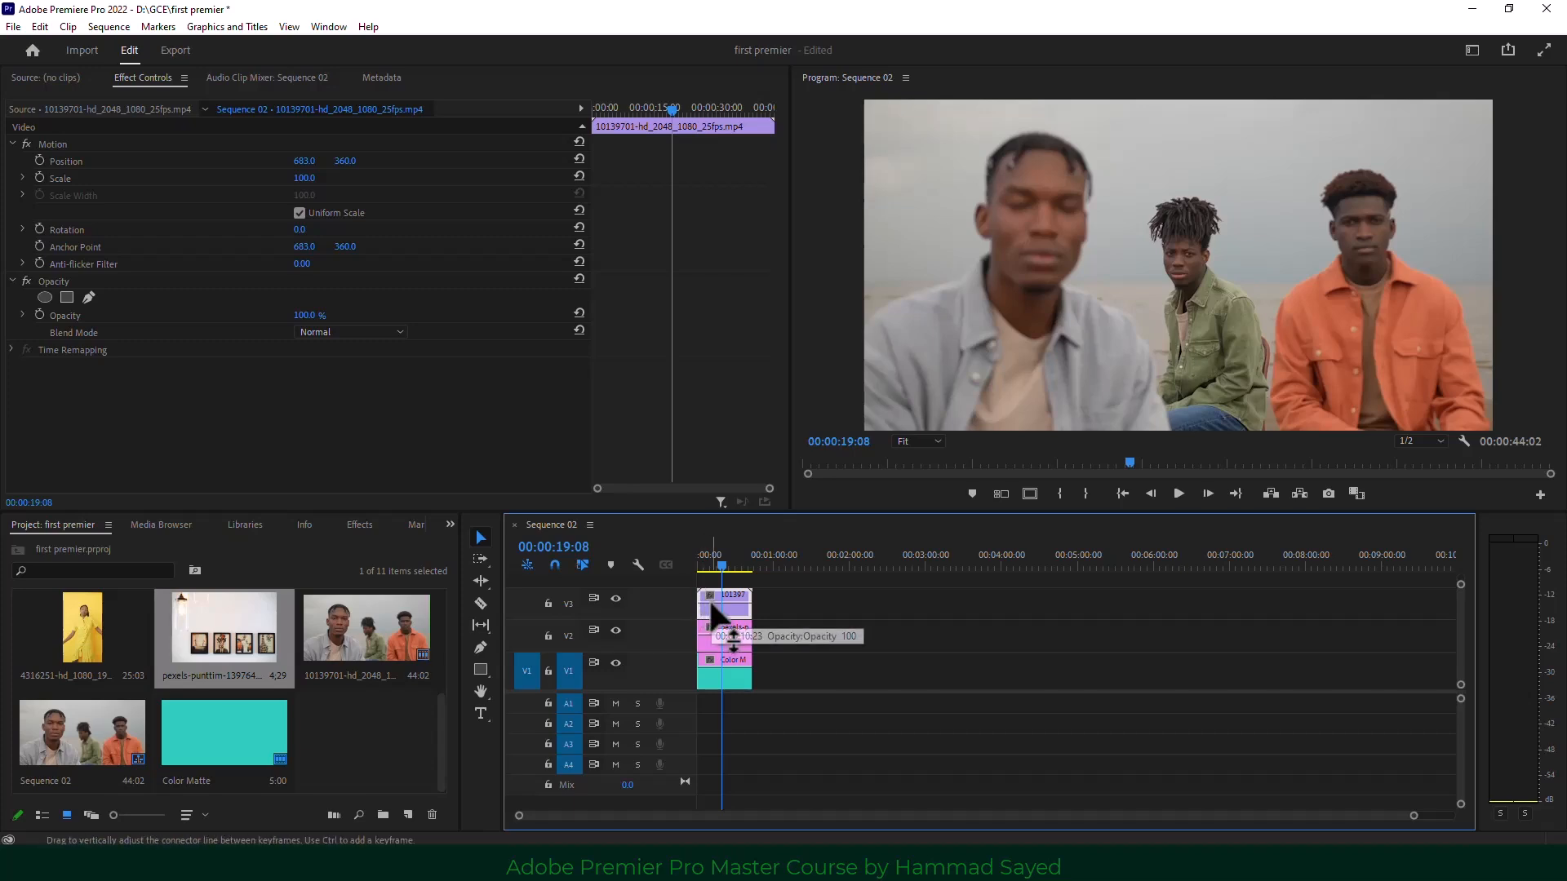
pyautogui.moveTo(733, 636); pyautogui.dragTo(742, 642)
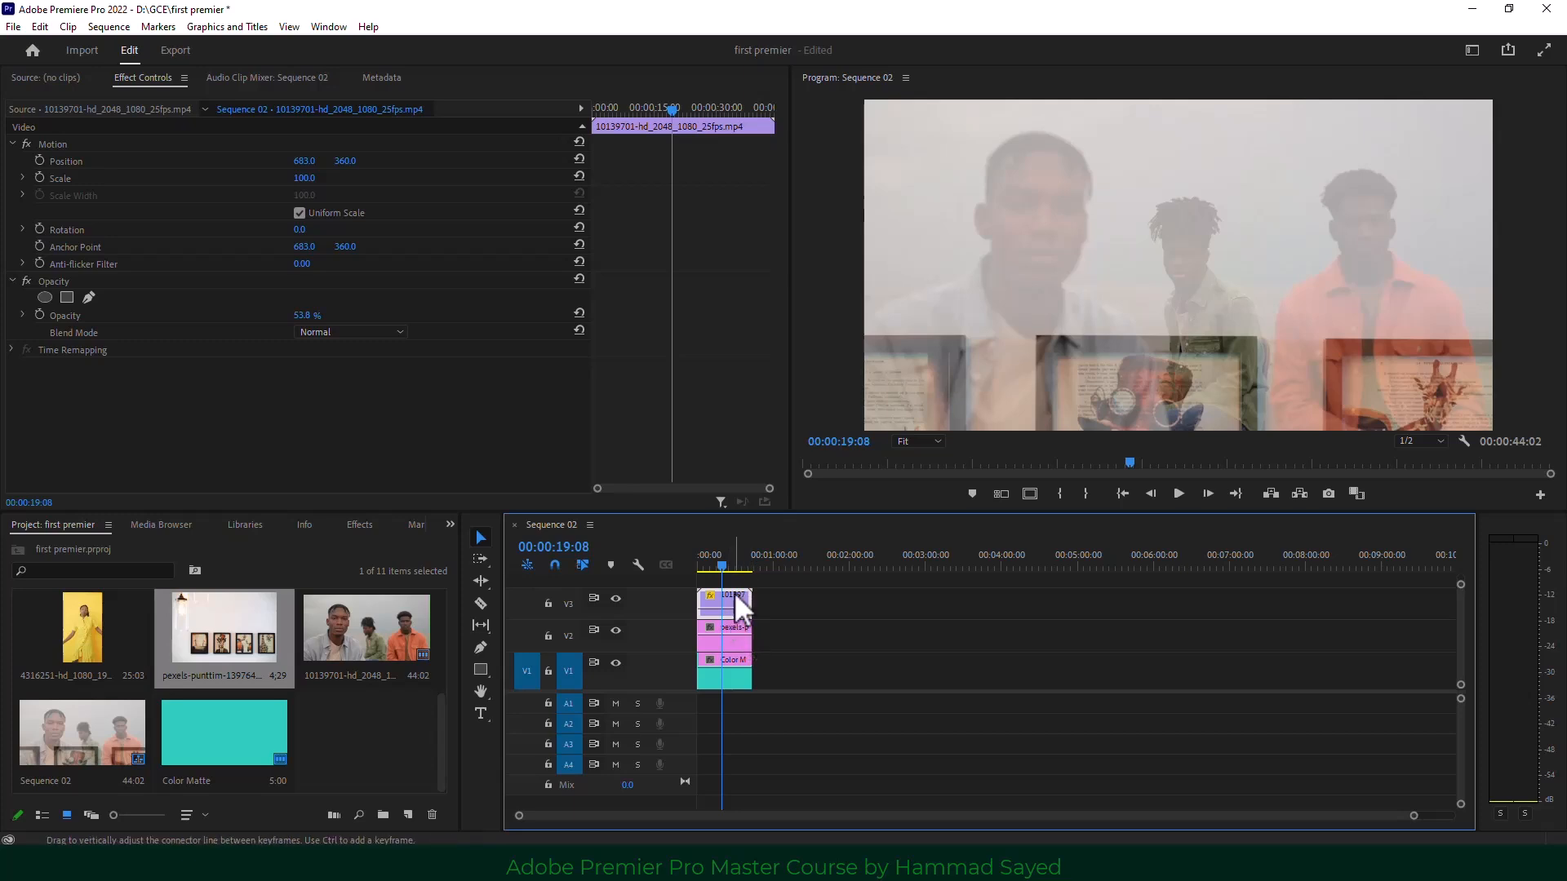
pyautogui.moveTo(302, 315); pyautogui.dragTo(244, 315)
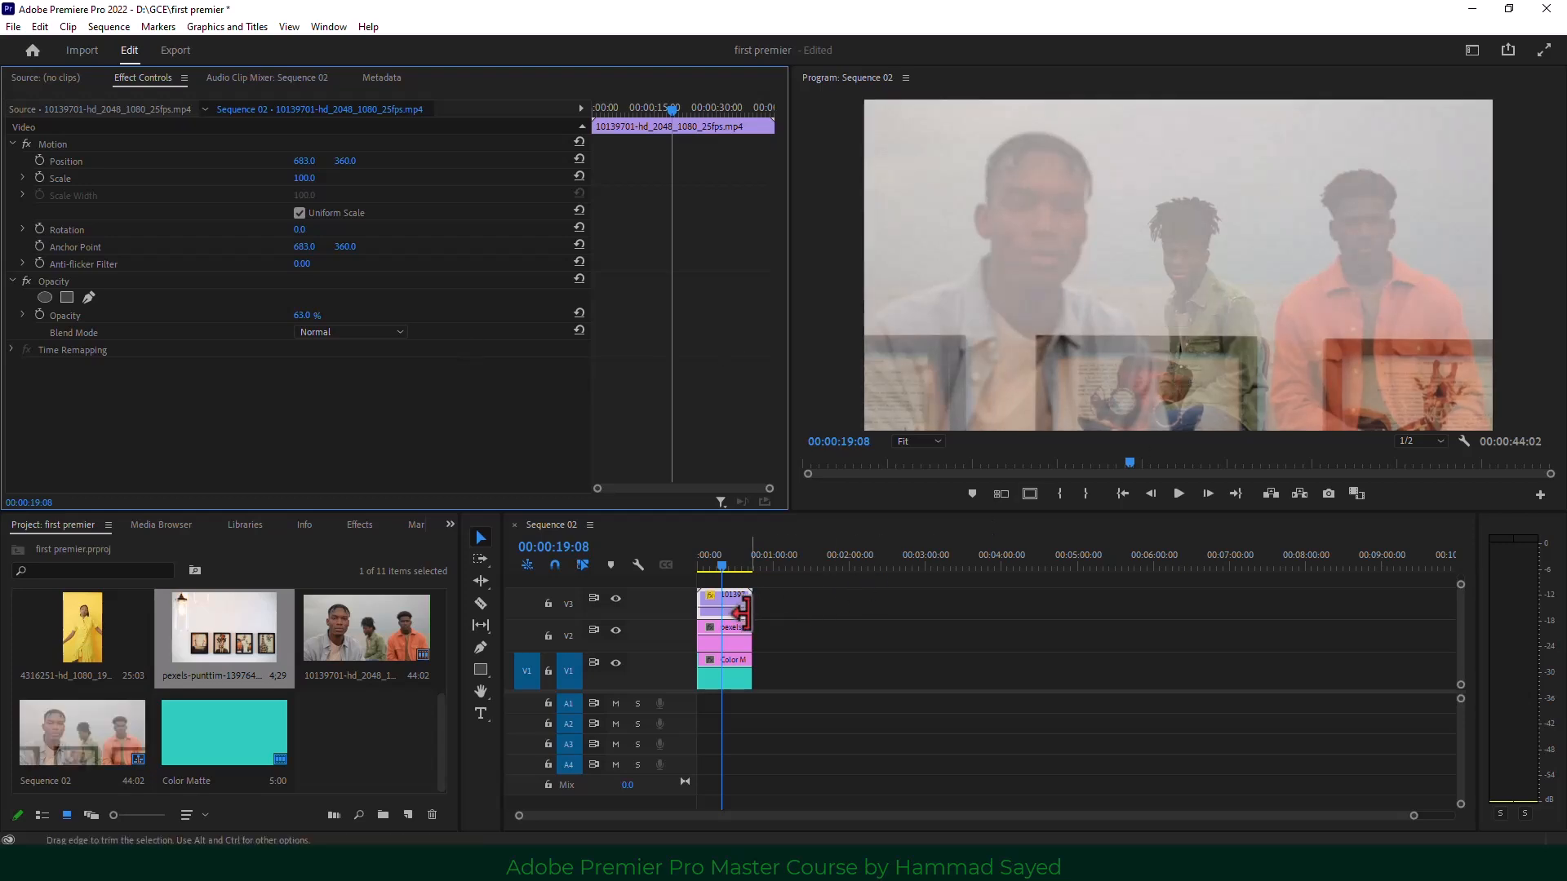
# Scale the picture-frames clip to 69 and raise it to Position Y 109.
pyautogui.click(731, 630)
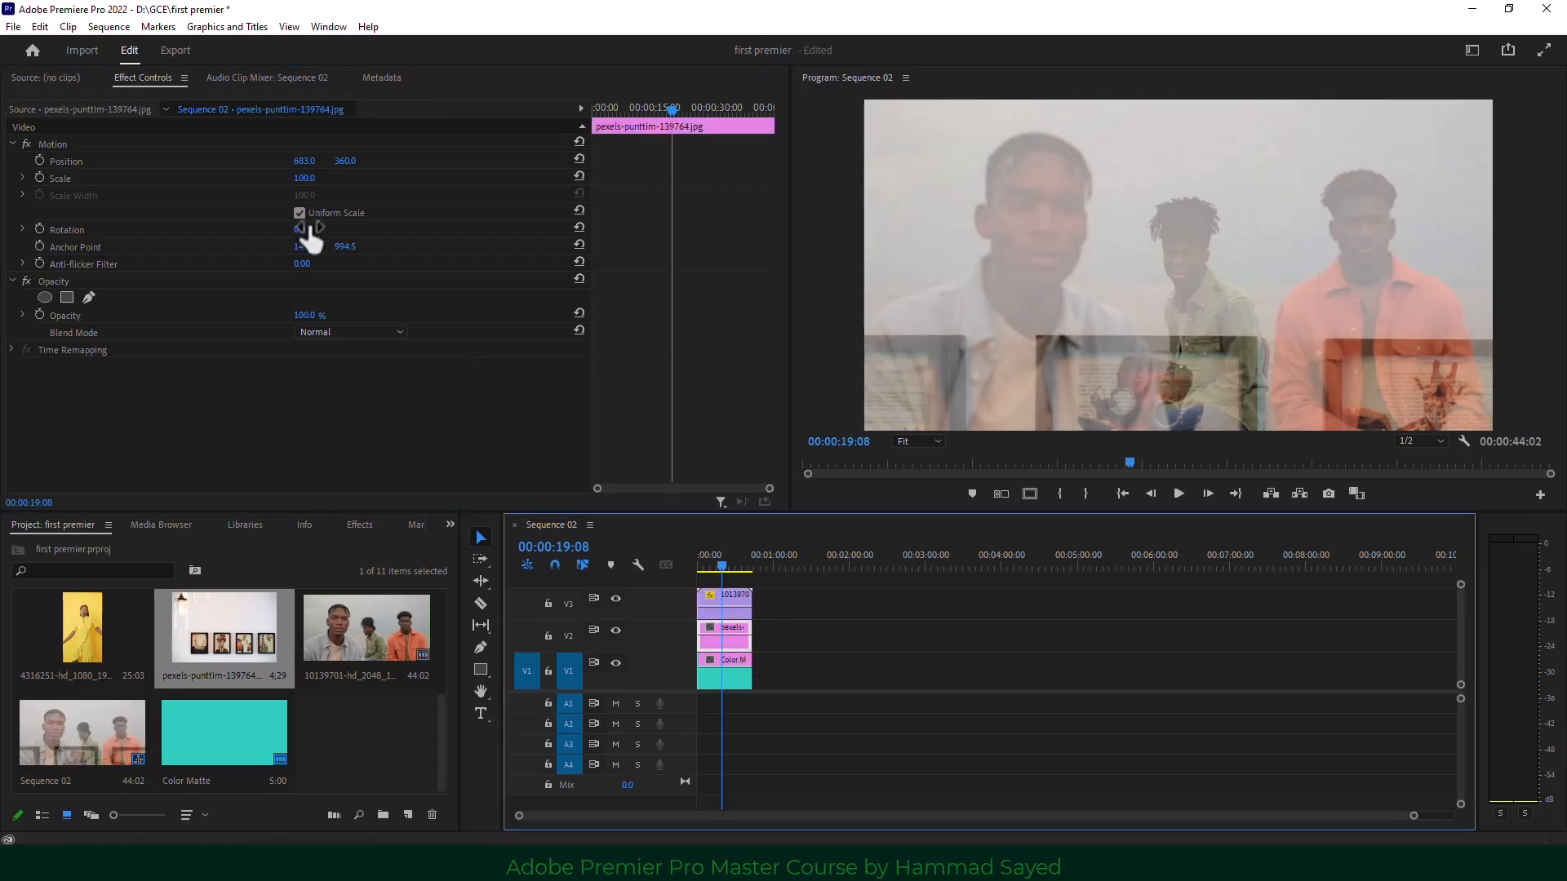
pyautogui.moveTo(300, 180); pyautogui.dragTo(127, 158)
pyautogui.moveTo(302, 178); pyautogui.dragTo(328, 178)
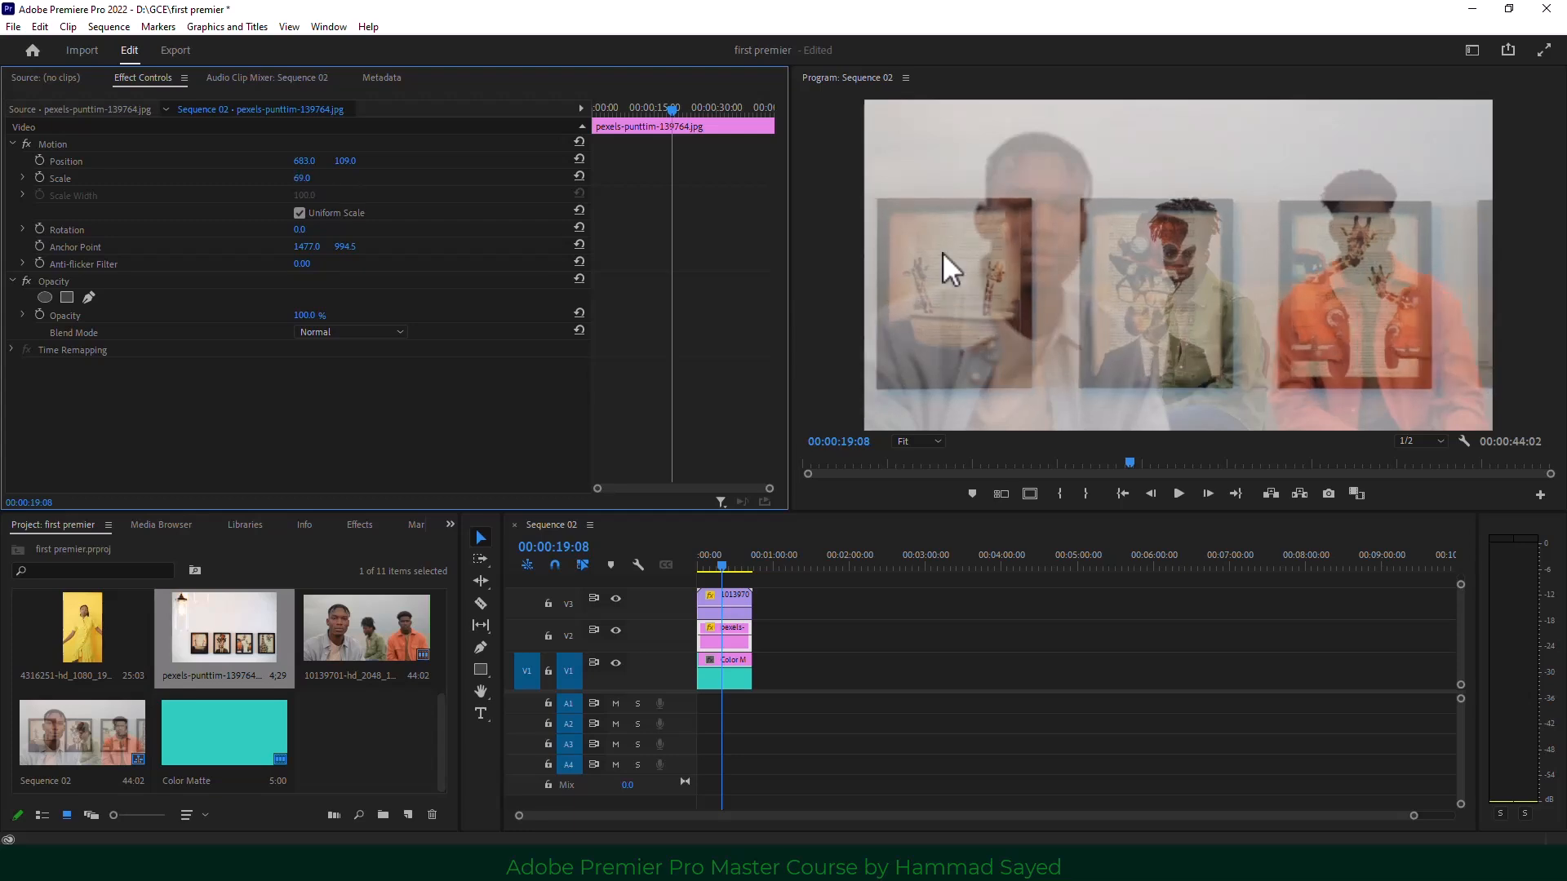
# Add a rectangle mask to the men's clip and fit it over the left picture frame.
pyautogui.click(741, 599)
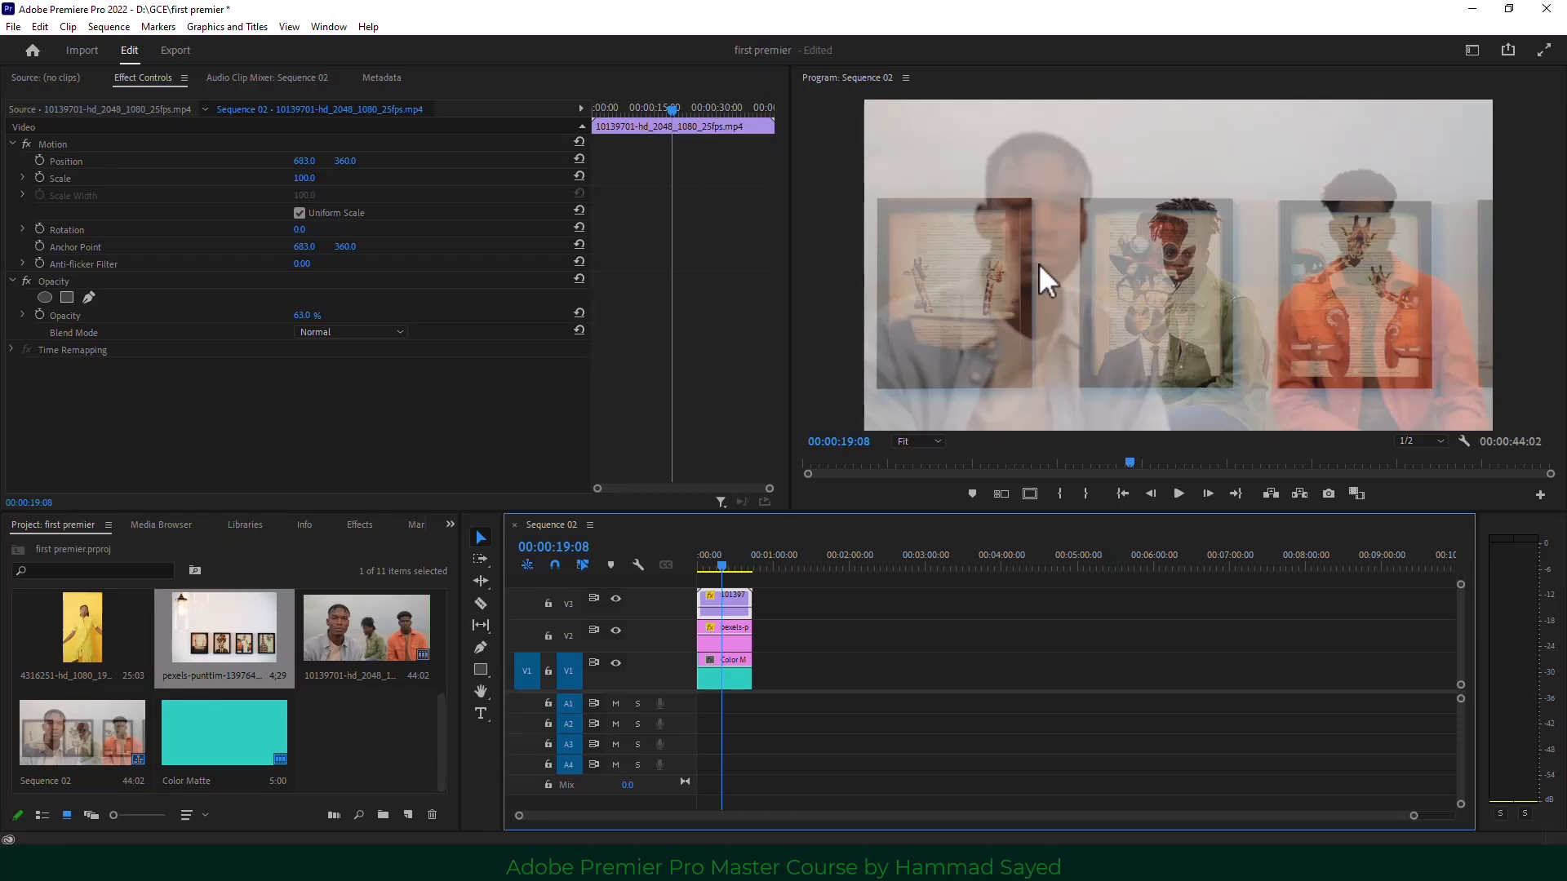
pyautogui.click(67, 296)
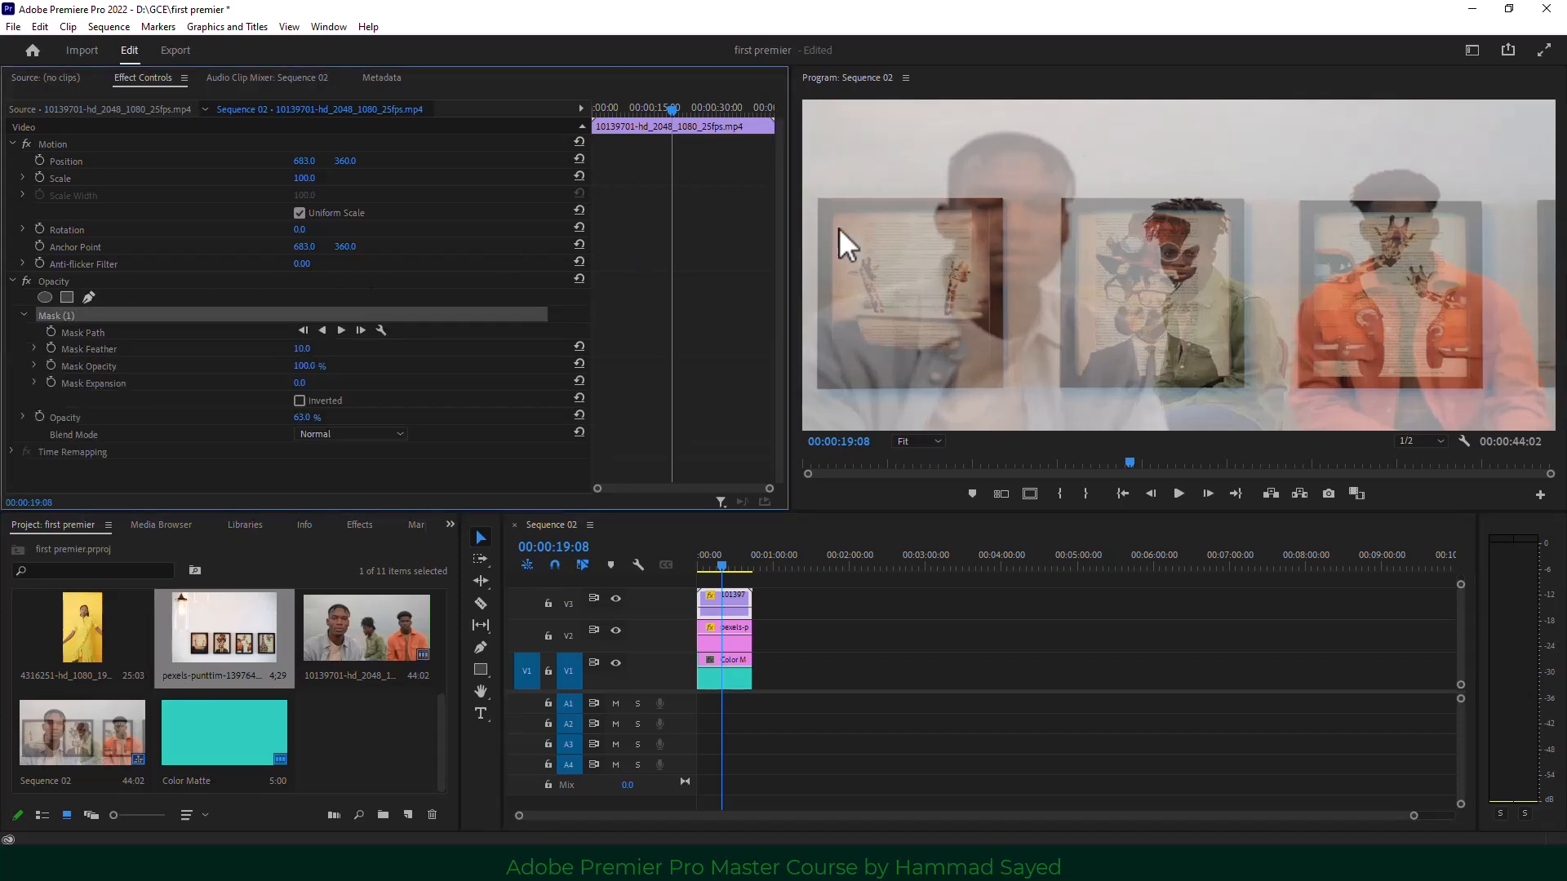
pyautogui.moveTo(1176, 238); pyautogui.dragTo(951, 239)
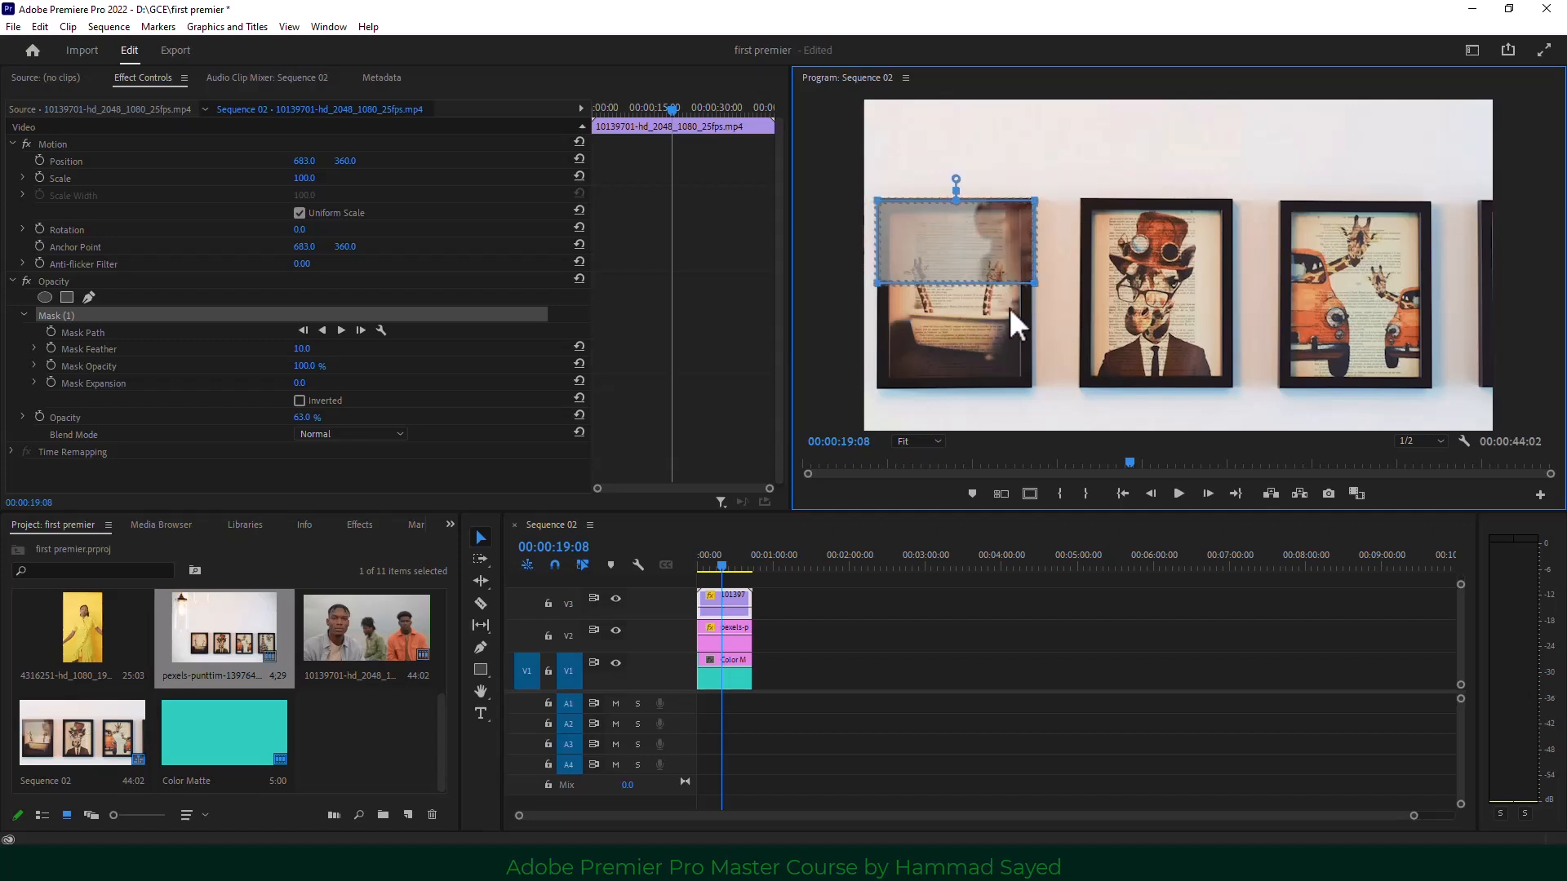
pyautogui.moveTo(1031, 287); pyautogui.dragTo(1034, 391)
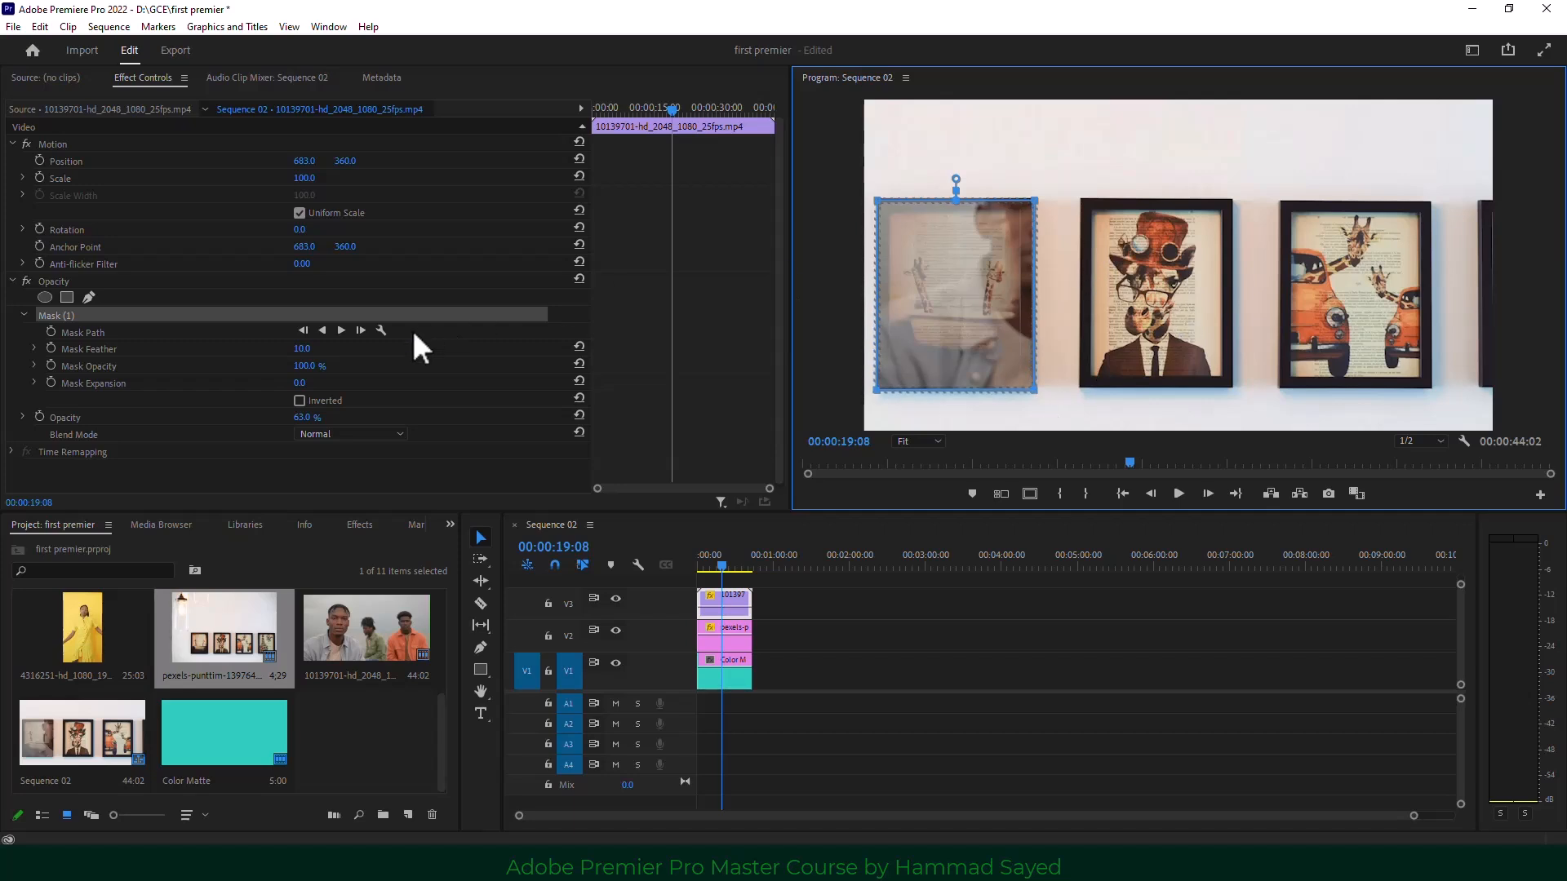
# Add a second rectangle mask and stretch it over the centre picture frame.
pyautogui.click(67, 297)
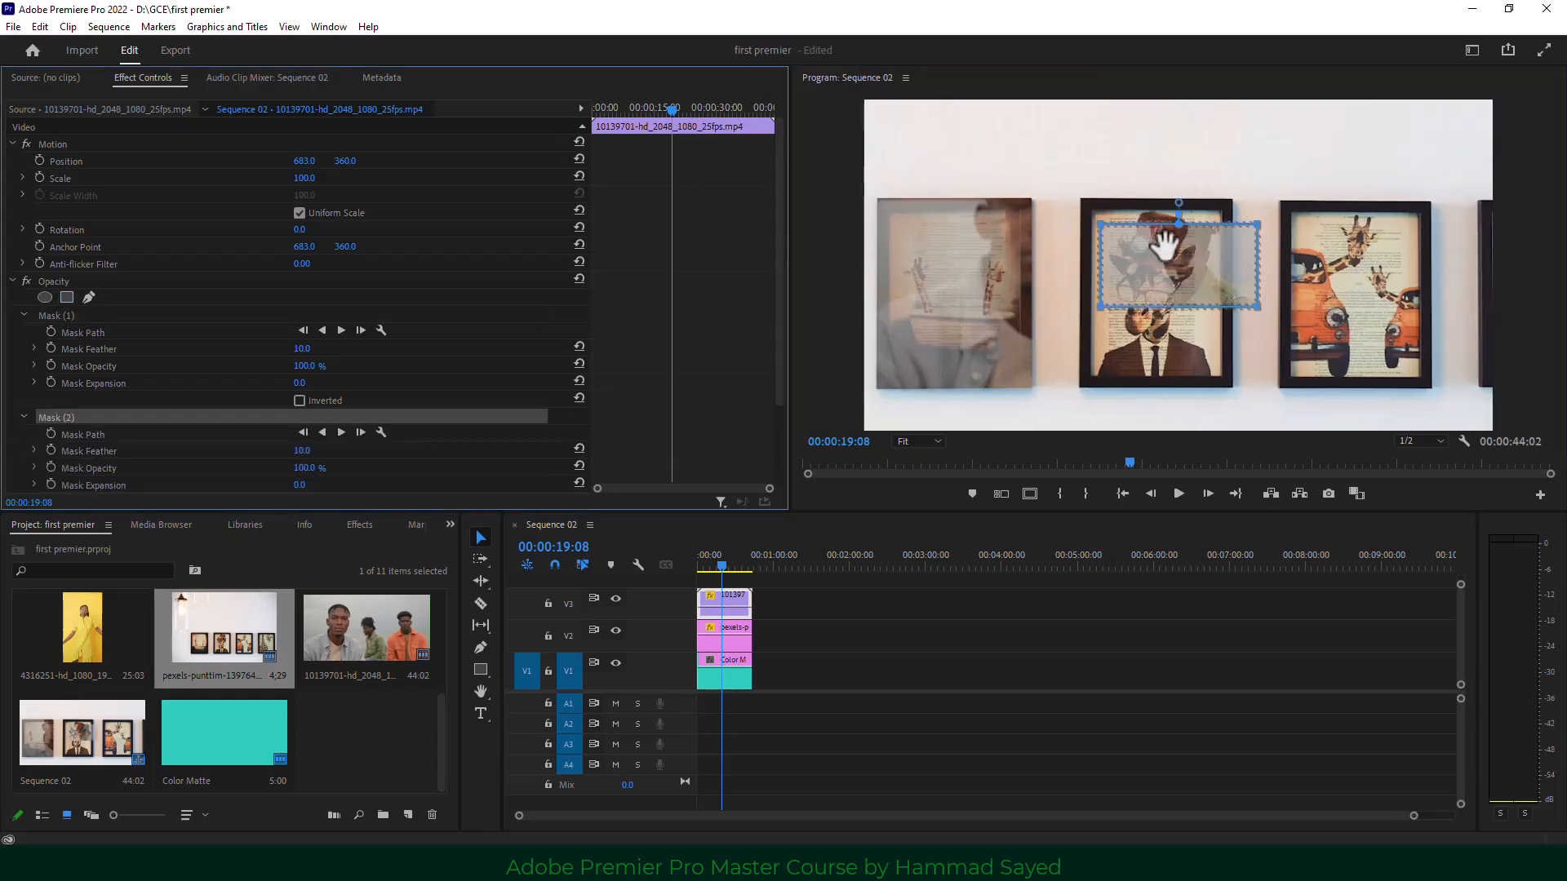
pyautogui.click(1166, 240)
pyautogui.moveTo(1165, 241); pyautogui.dragTo(1145, 217)
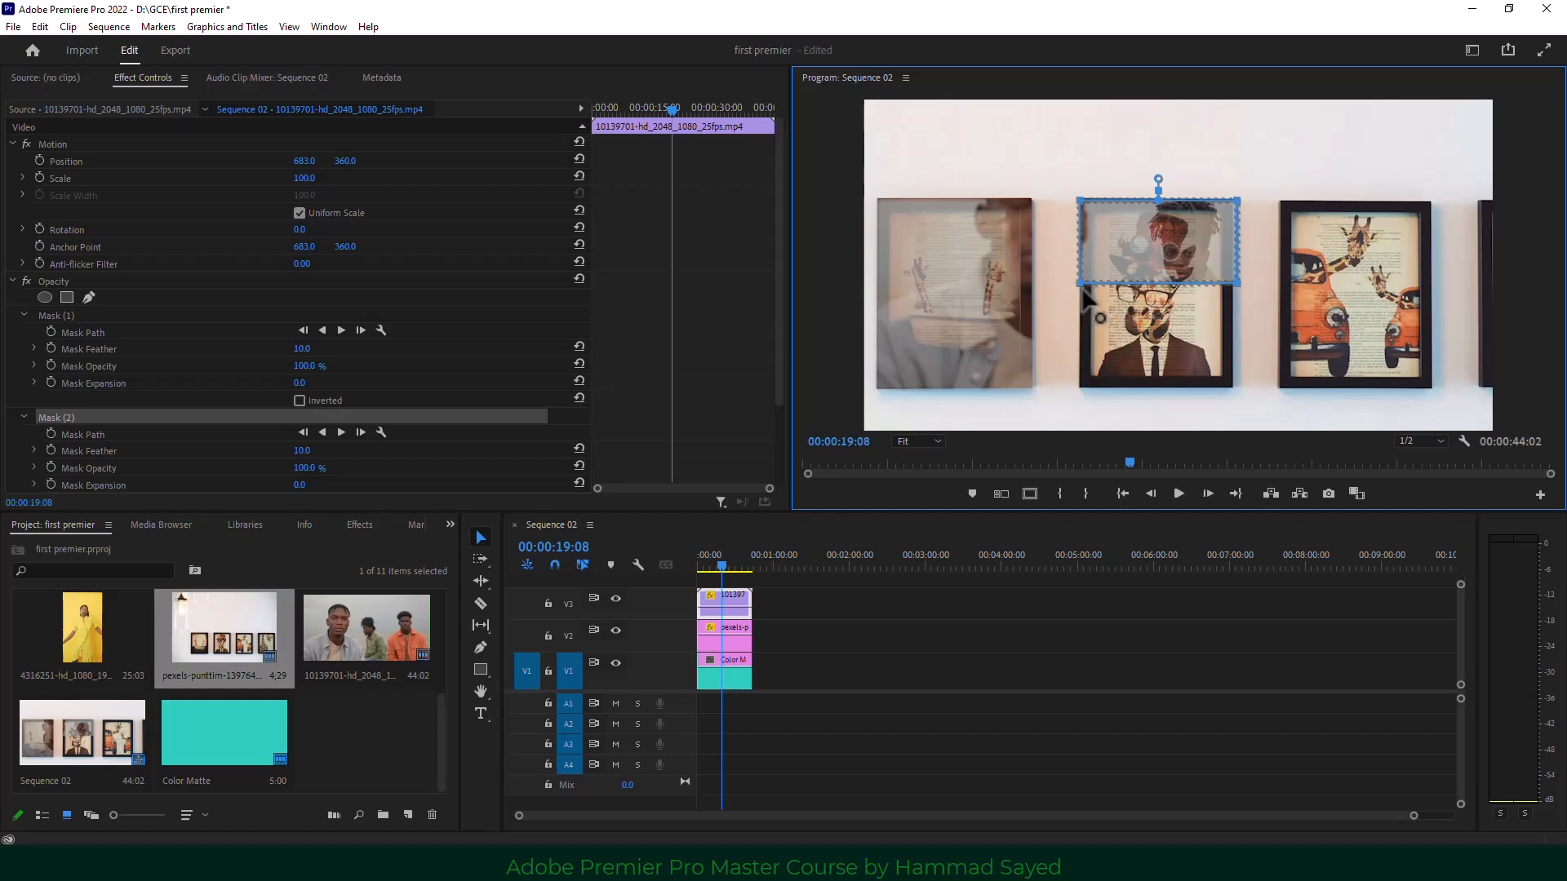
pyautogui.moveTo(1231, 323); pyautogui.dragTo(1232, 395)
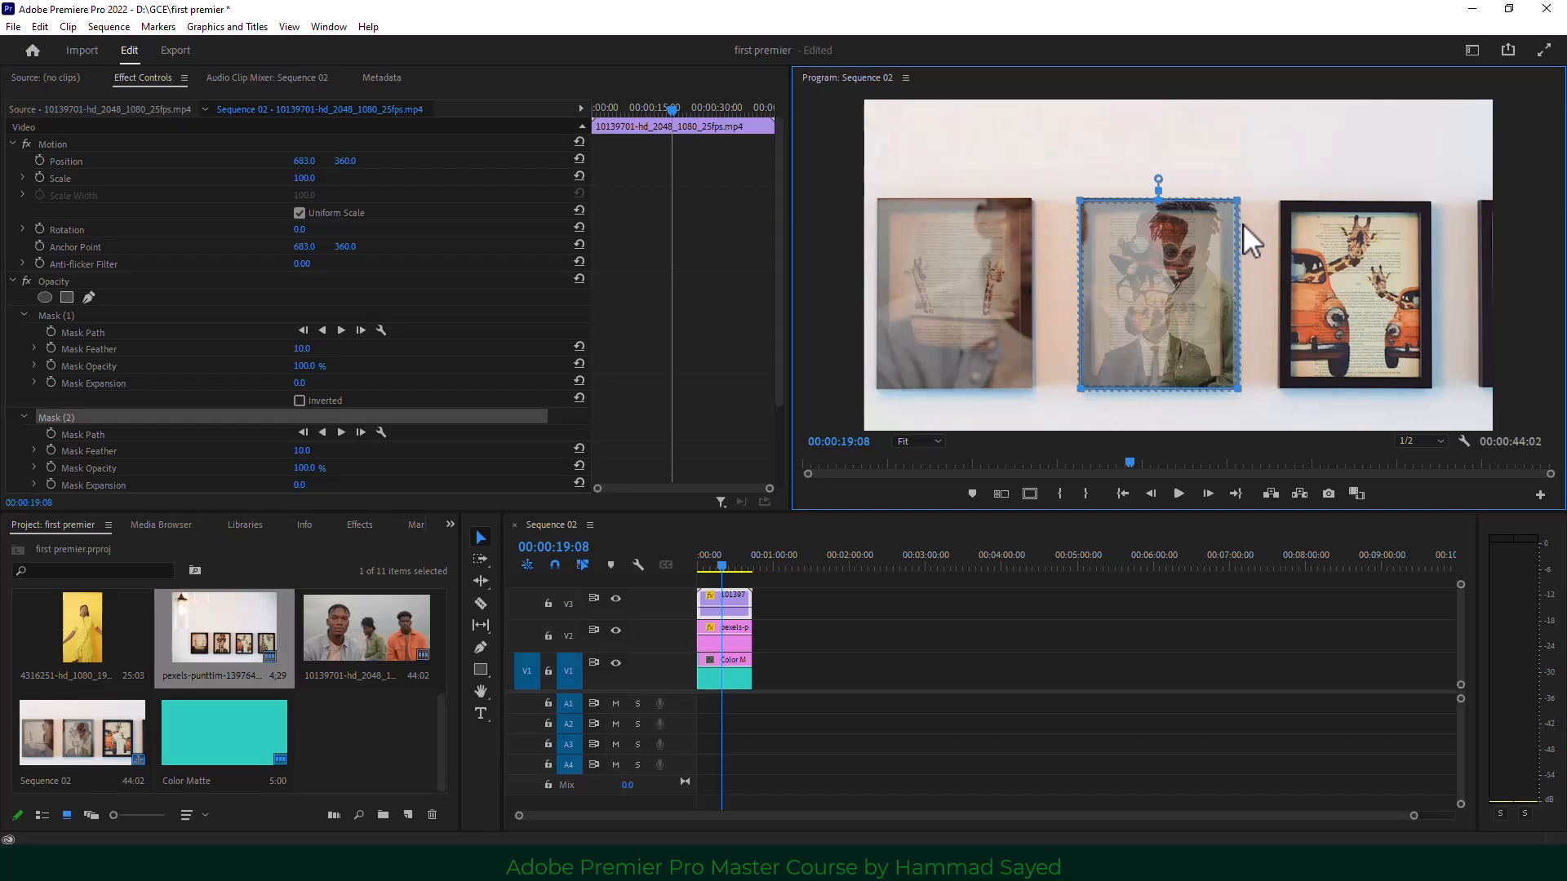
# Refine the mask edges, set the men's clip Opacity to 100%, and review an earlier frame.
pyautogui.click(801, 608)
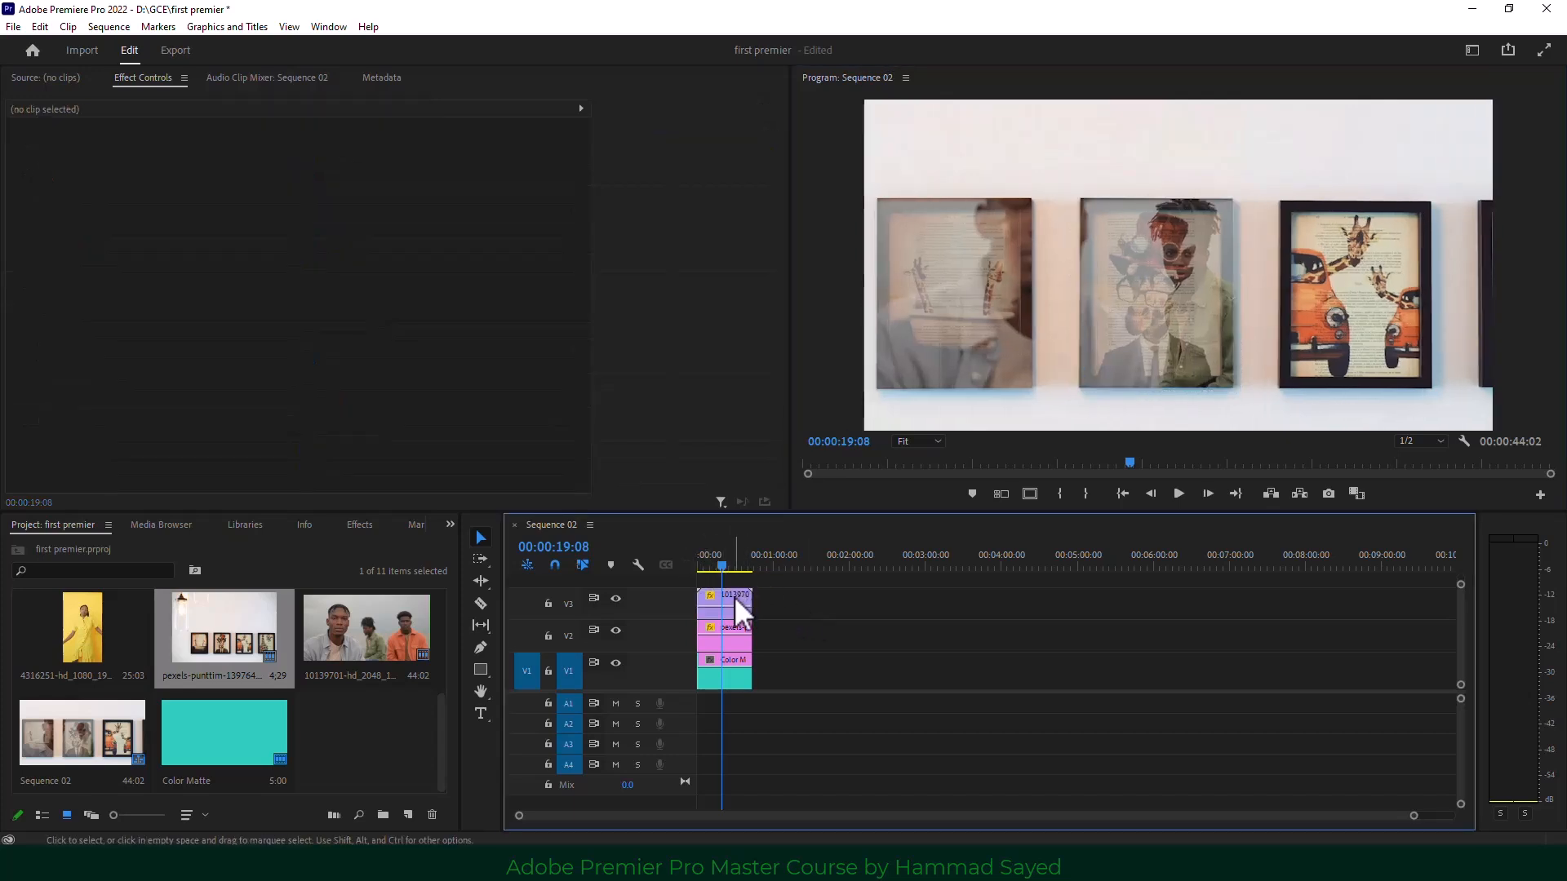
pyautogui.click(735, 595)
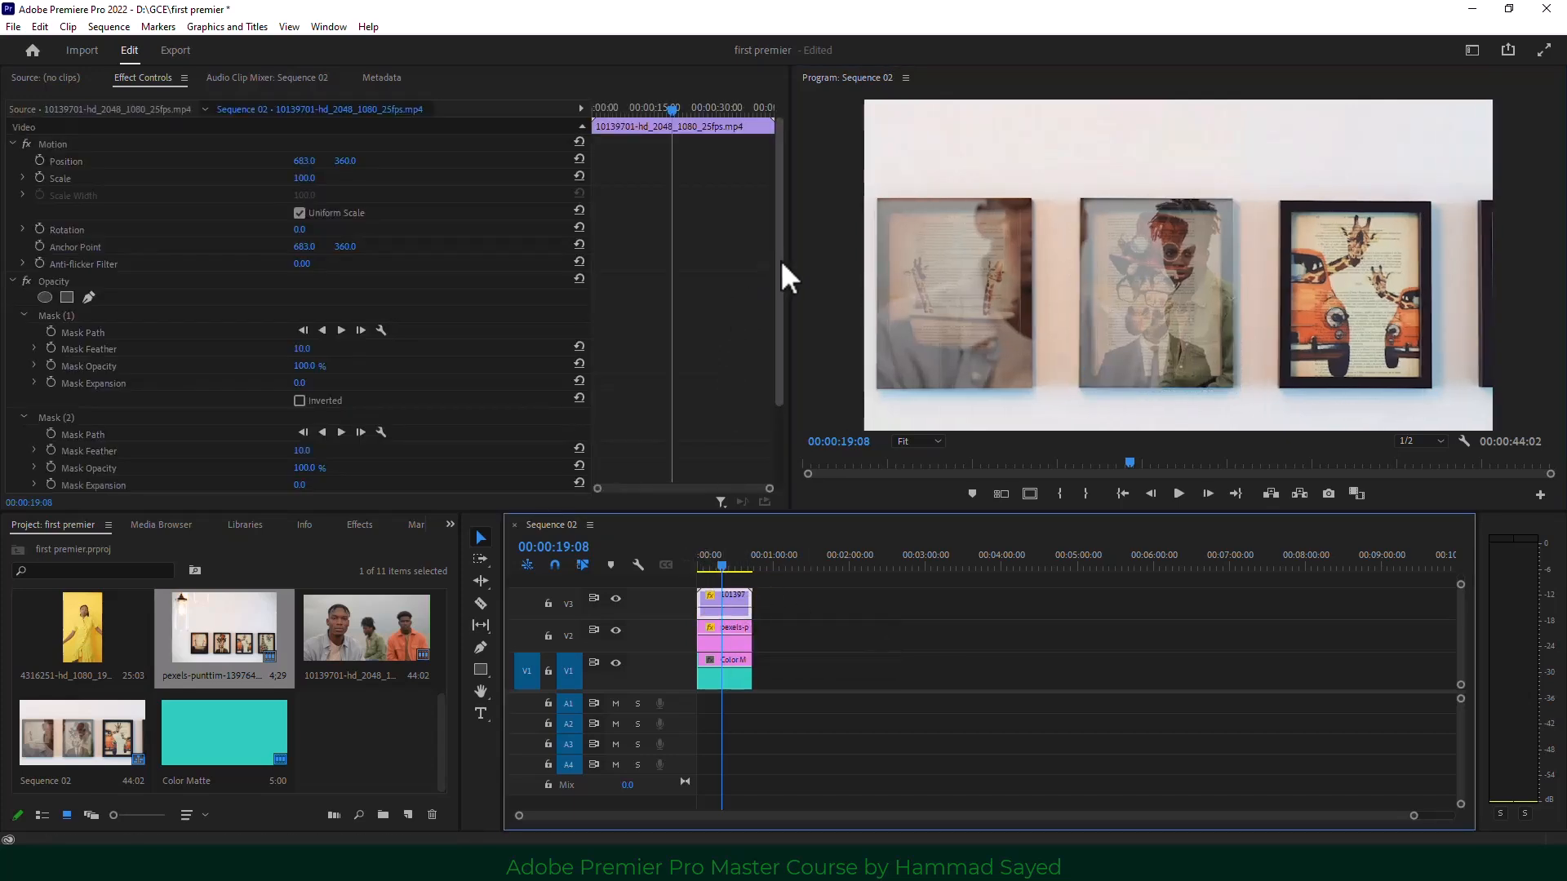
pyautogui.moveTo(780, 260); pyautogui.dragTo(777, 364)
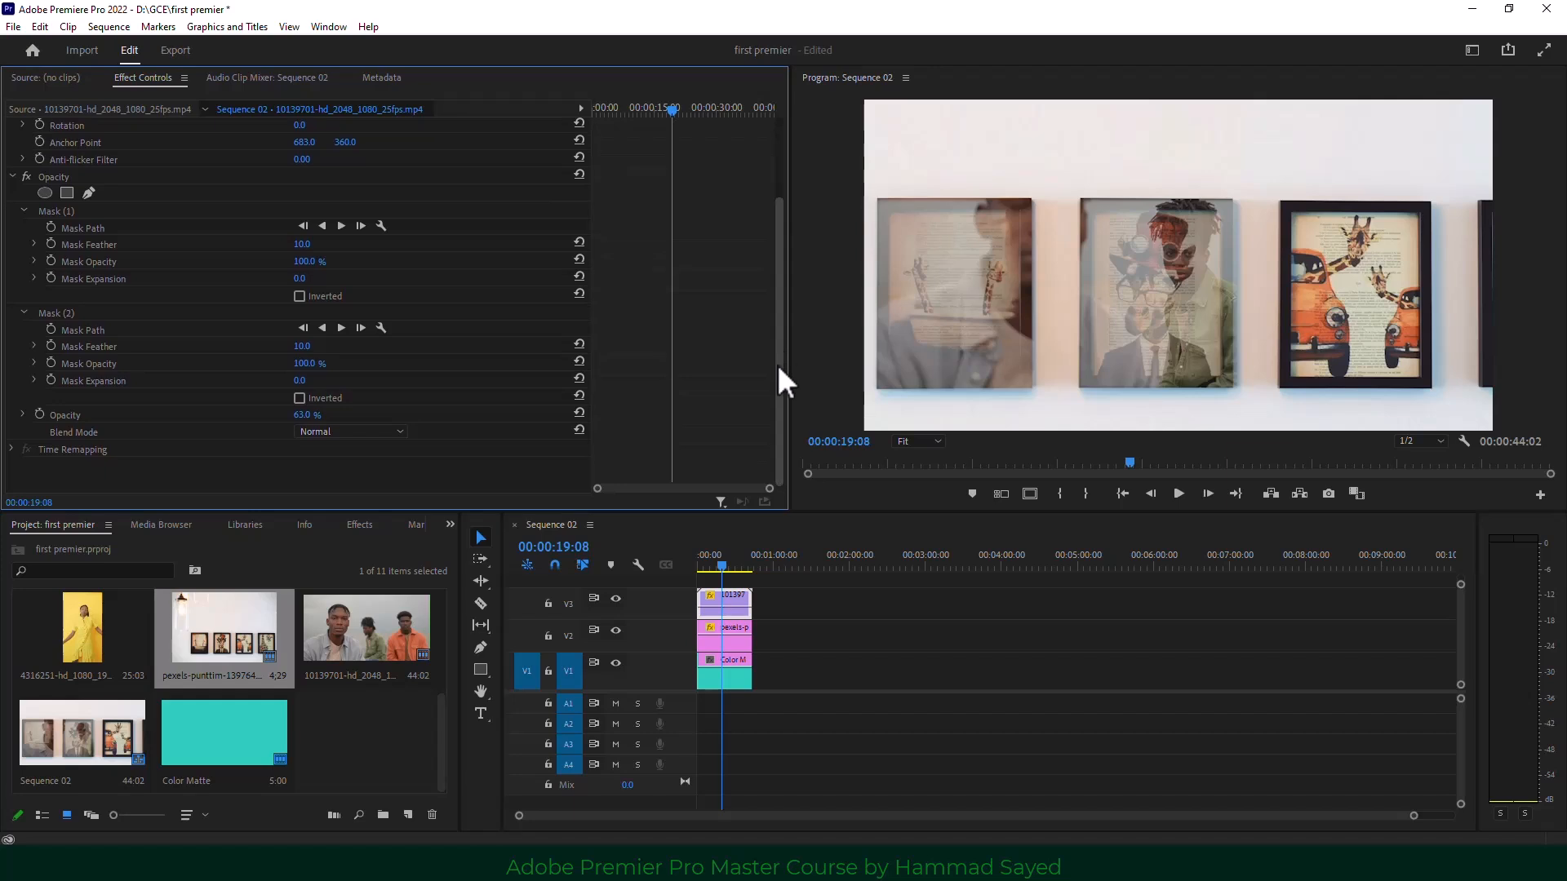
pyautogui.click(732, 628)
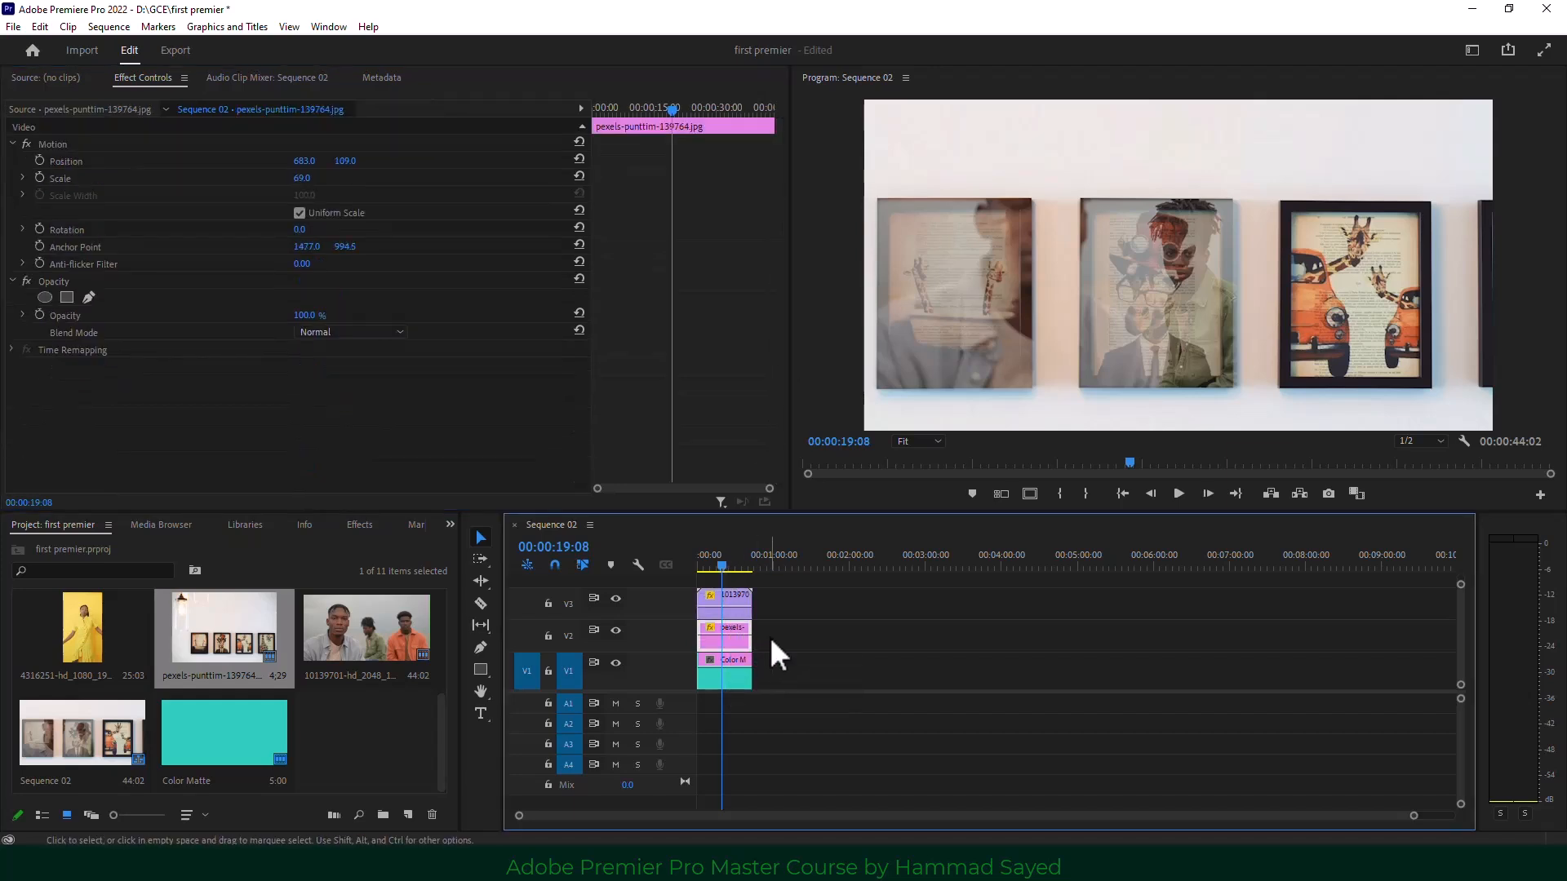
pyautogui.click(739, 613)
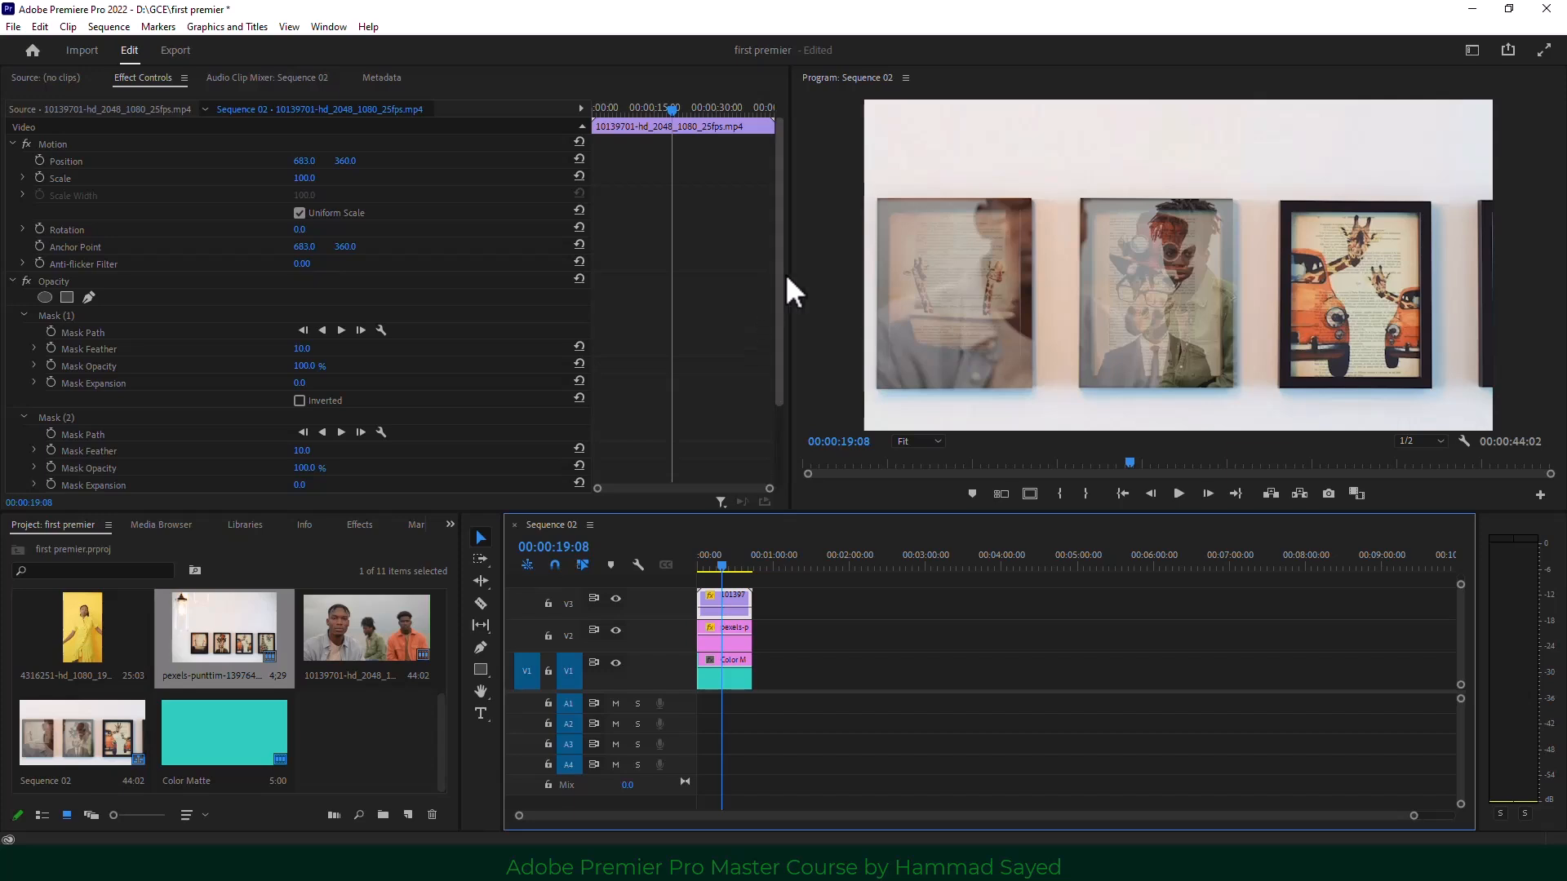
pyautogui.moveTo(776, 315); pyautogui.dragTo(770, 449)
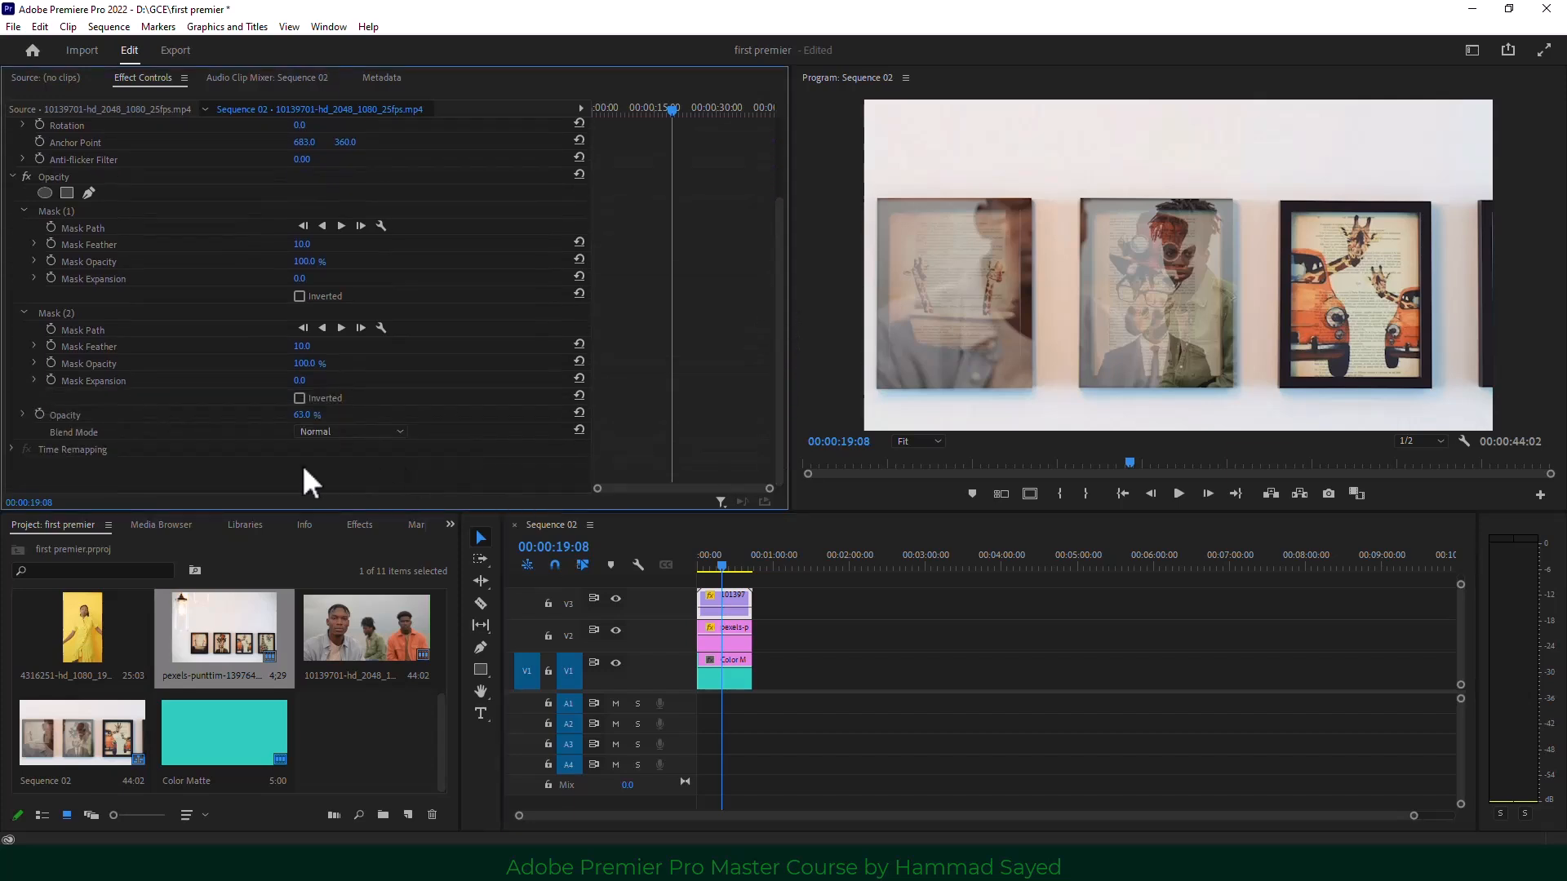
pyautogui.moveTo(295, 417); pyautogui.dragTo(343, 416)
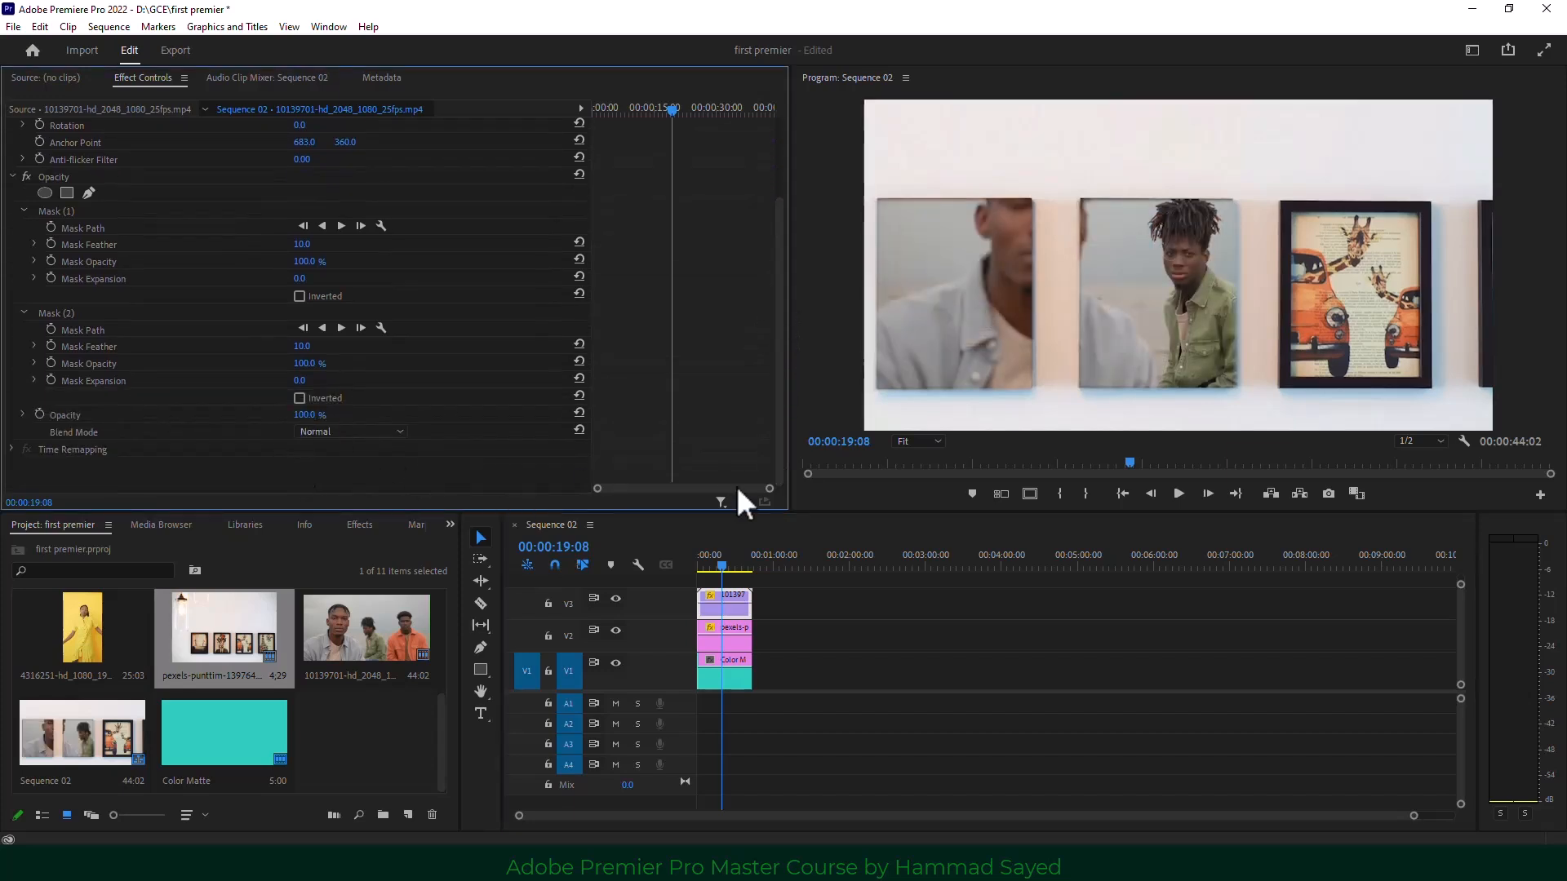
pyautogui.moveTo(715, 567)
pyautogui.mouseDown()
pyautogui.moveTo(692, 569)
pyautogui.moveTo(727, 570)
pyautogui.moveTo(697, 563)
pyautogui.moveTo(711, 563)
pyautogui.mouseUp()
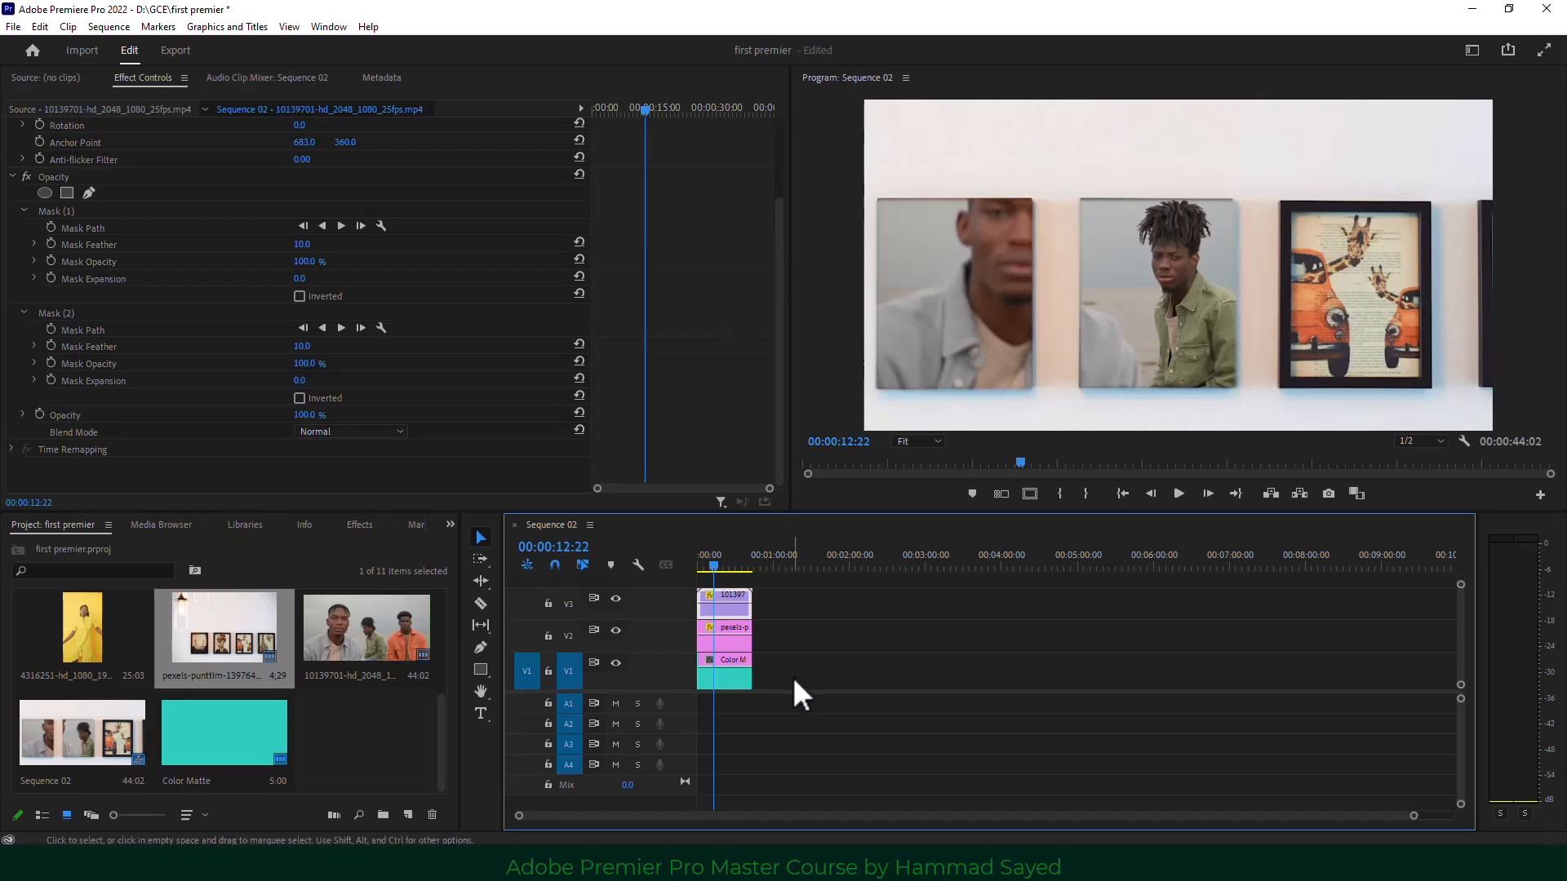
pyautogui.click(820, 617)
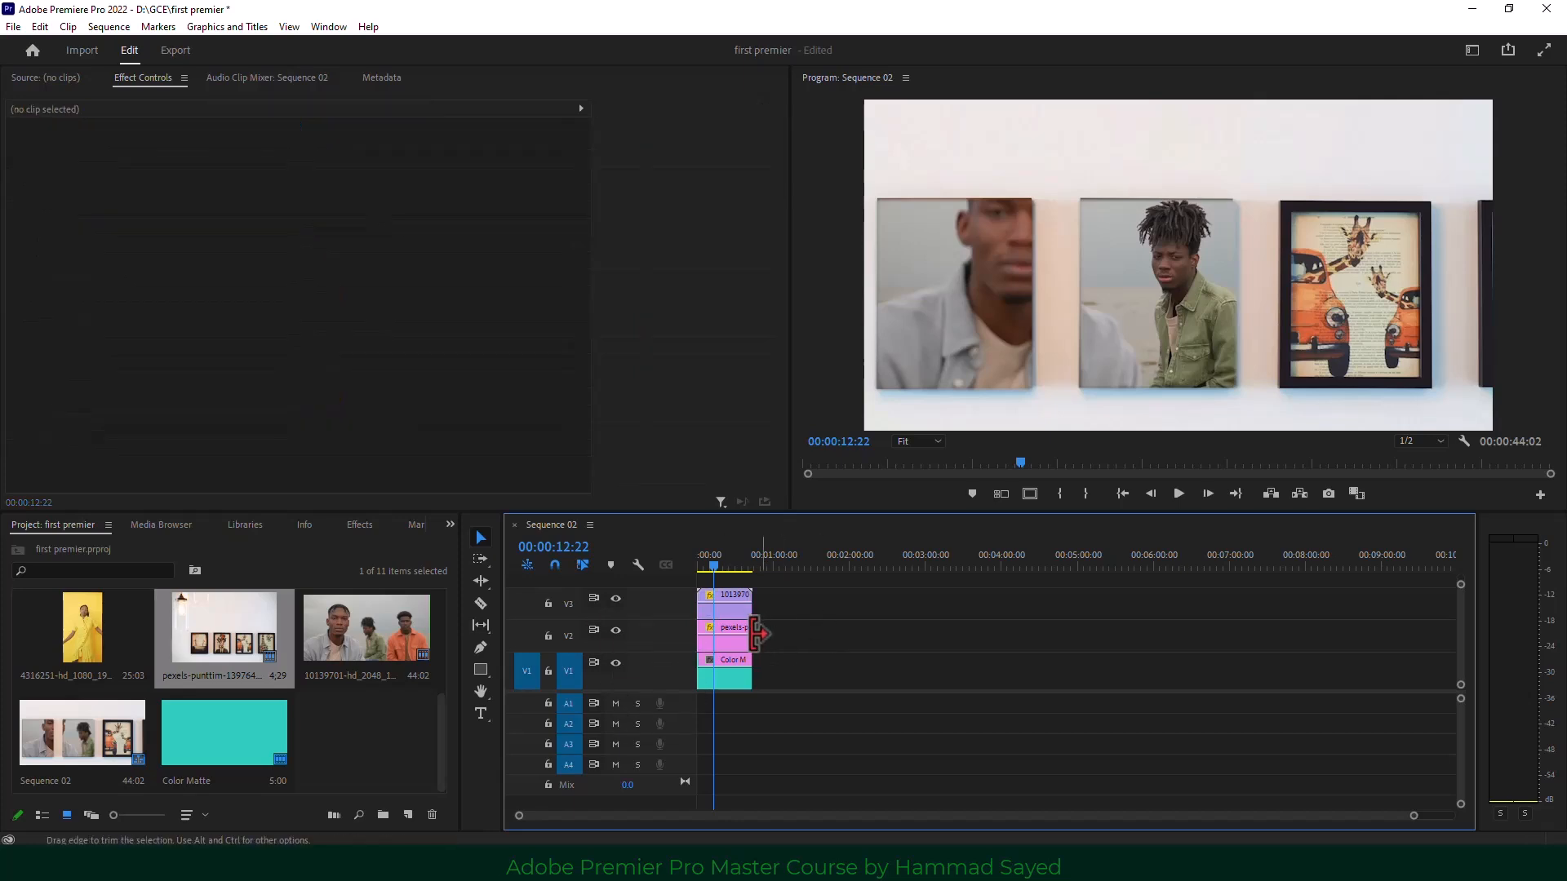
# Delete the masked men's clip on V3 and the picture-frames clip on V2.
pyautogui.click(726, 596)
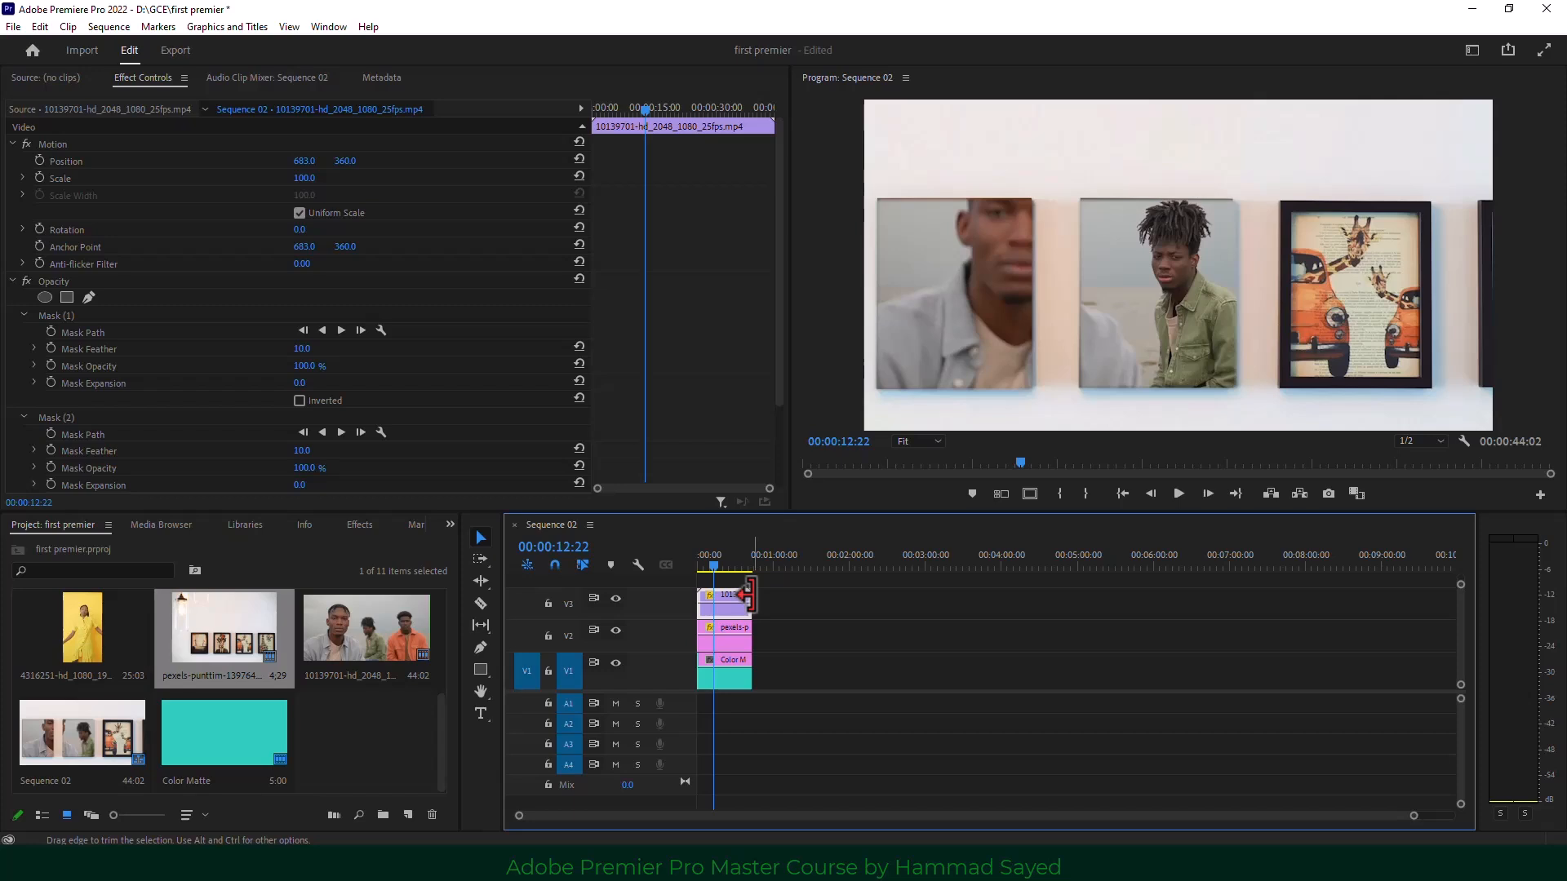
pyautogui.press('Delete')
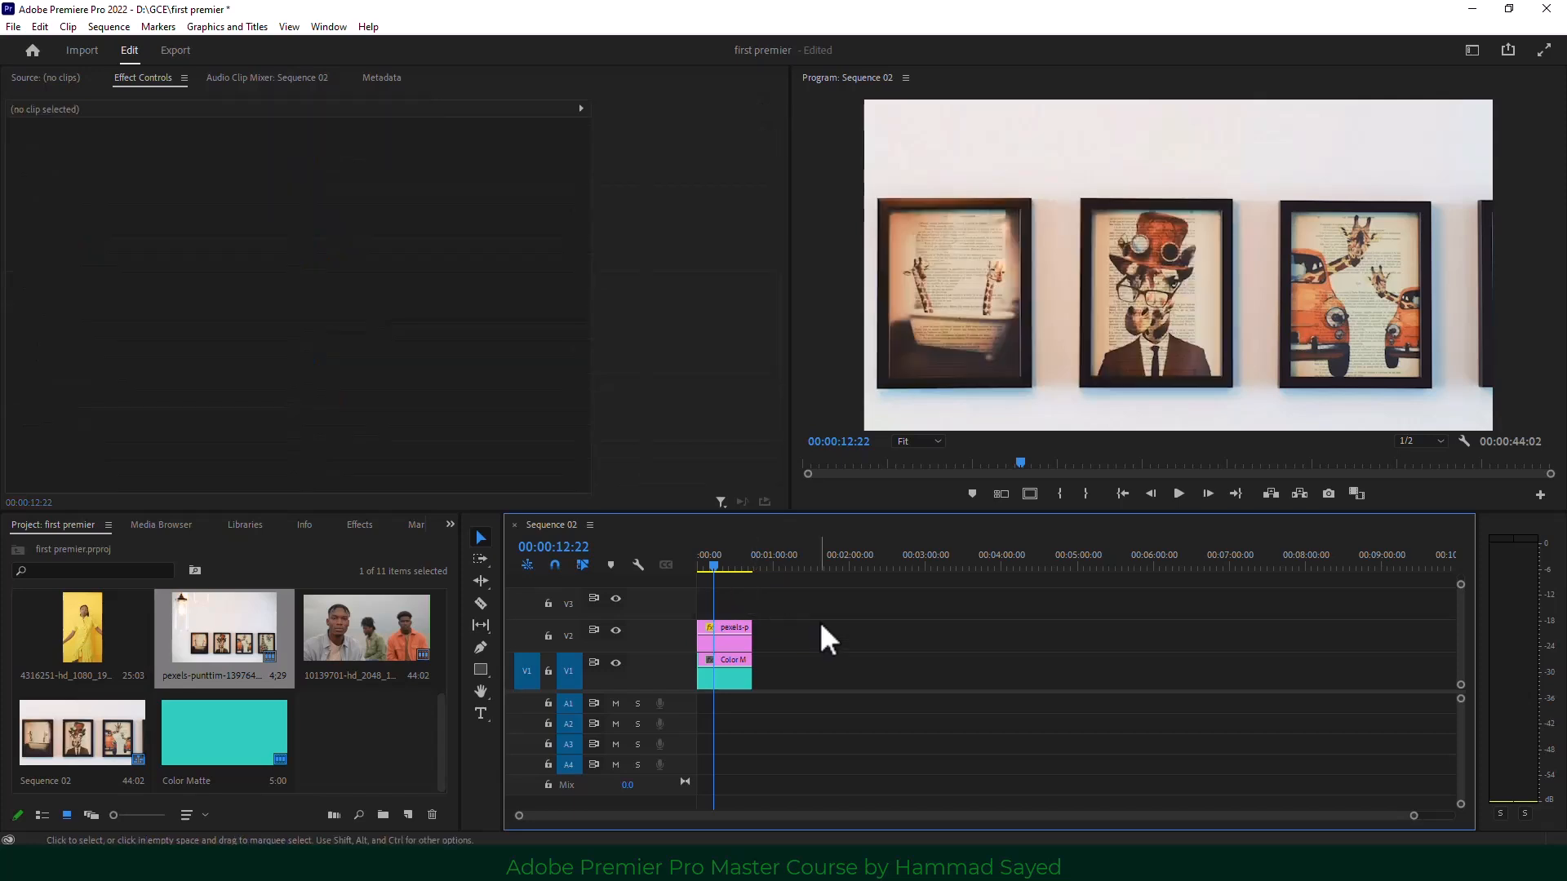
pyautogui.click(722, 633)
pyautogui.press('Delete')
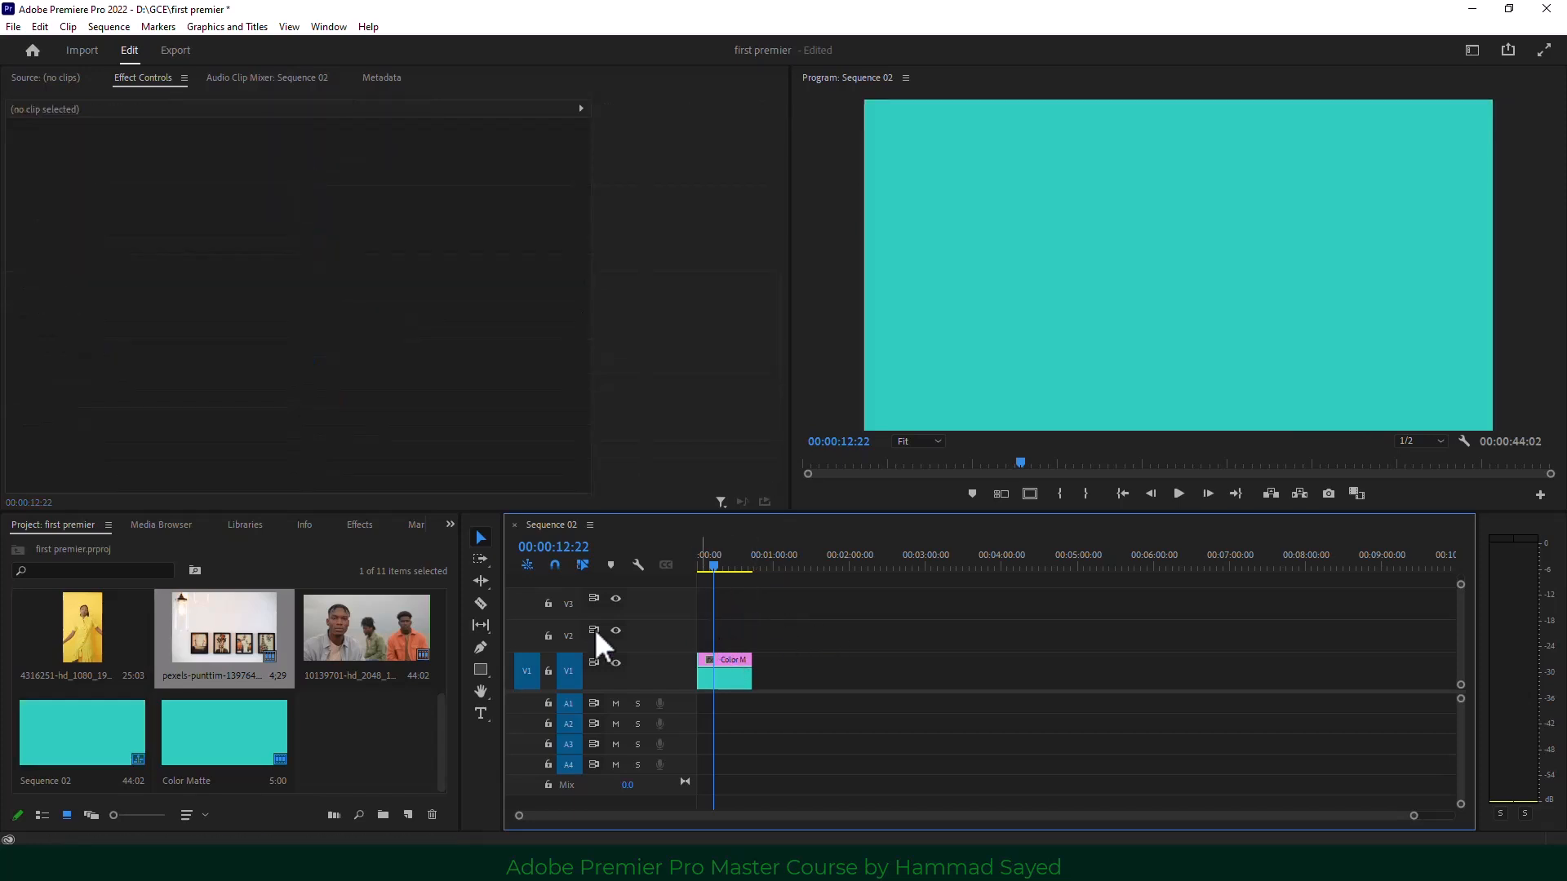
# Place a fresh copy of 10139701 on V2 above the Color Matte and select it.
pyautogui.moveTo(359, 630); pyautogui.dragTo(714, 634)
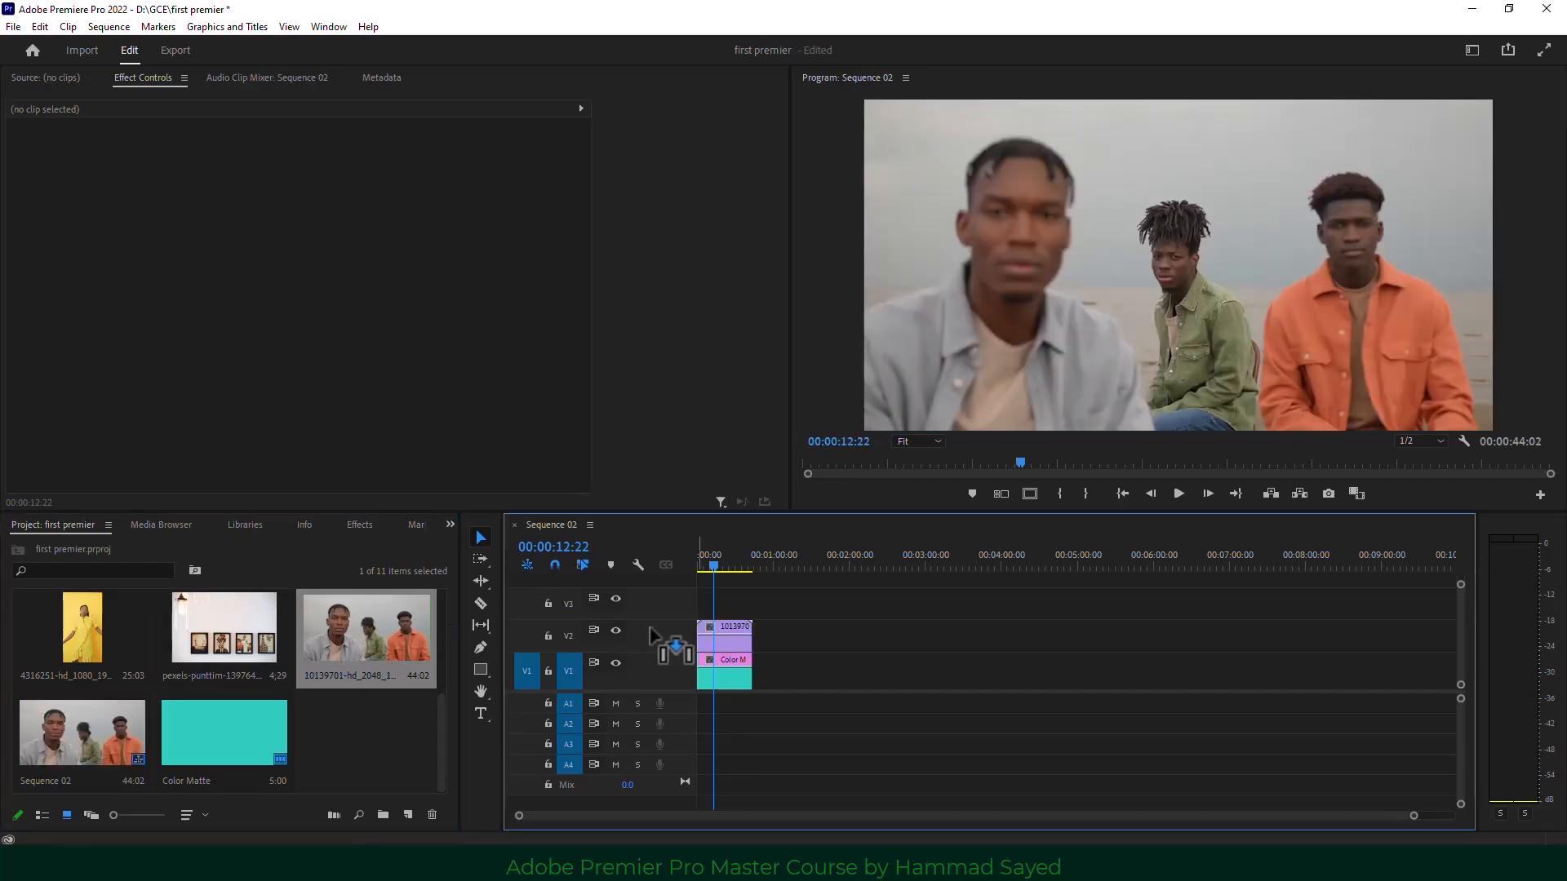
pyautogui.press('Right')
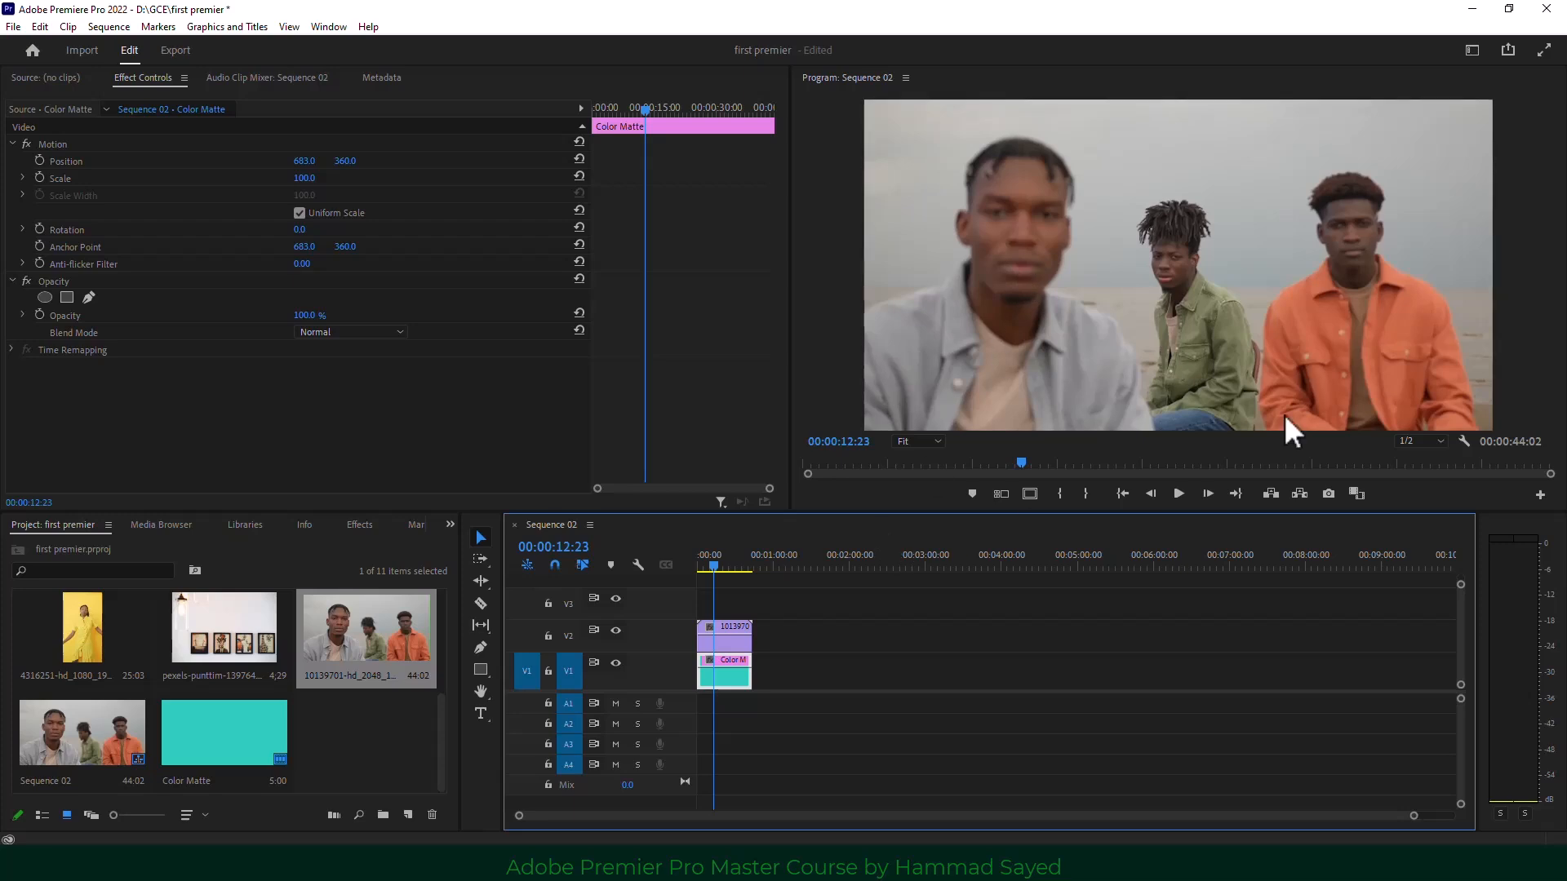
pyautogui.click(739, 644)
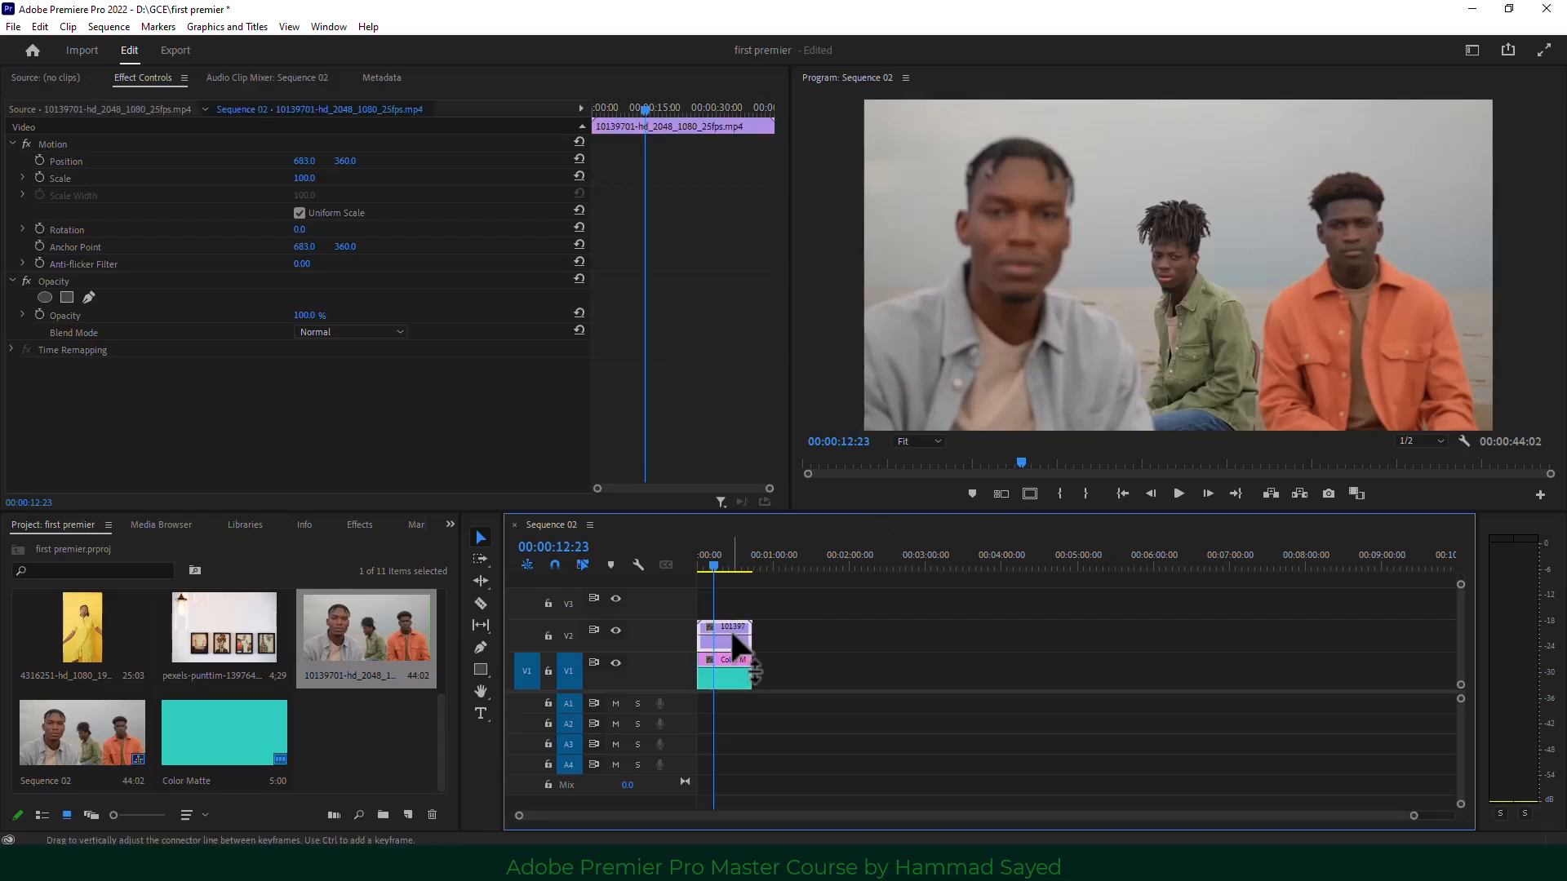
# Start a Pen mask on the orange-jacket man, tracing his head, neck, shoulder and back to the frame bottom.
pyautogui.click(88, 297)
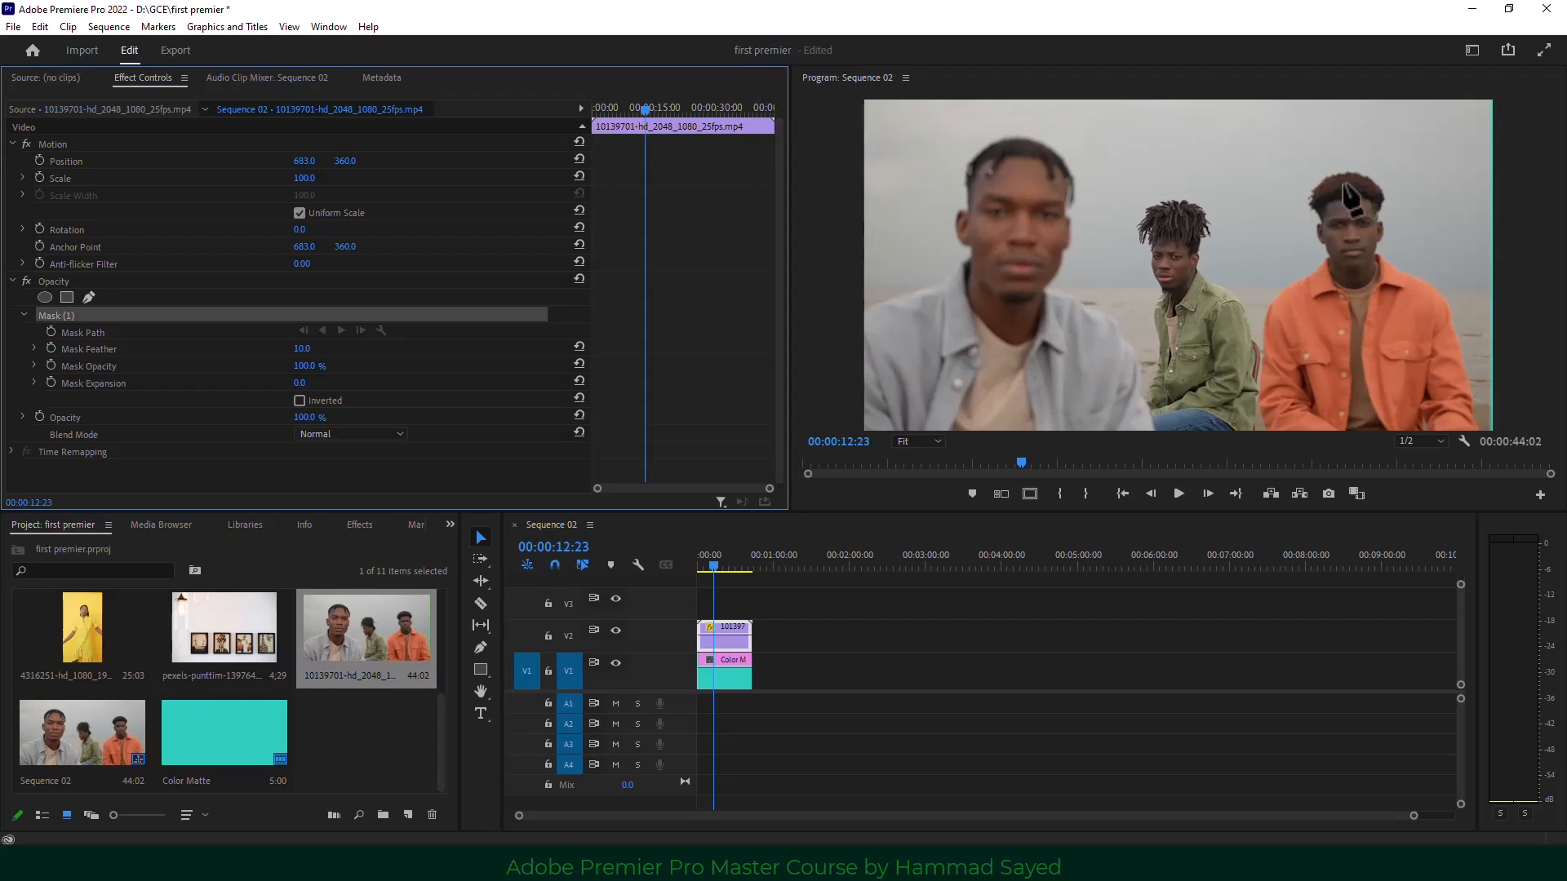
pyautogui.click(1344, 171)
pyautogui.click(1320, 178)
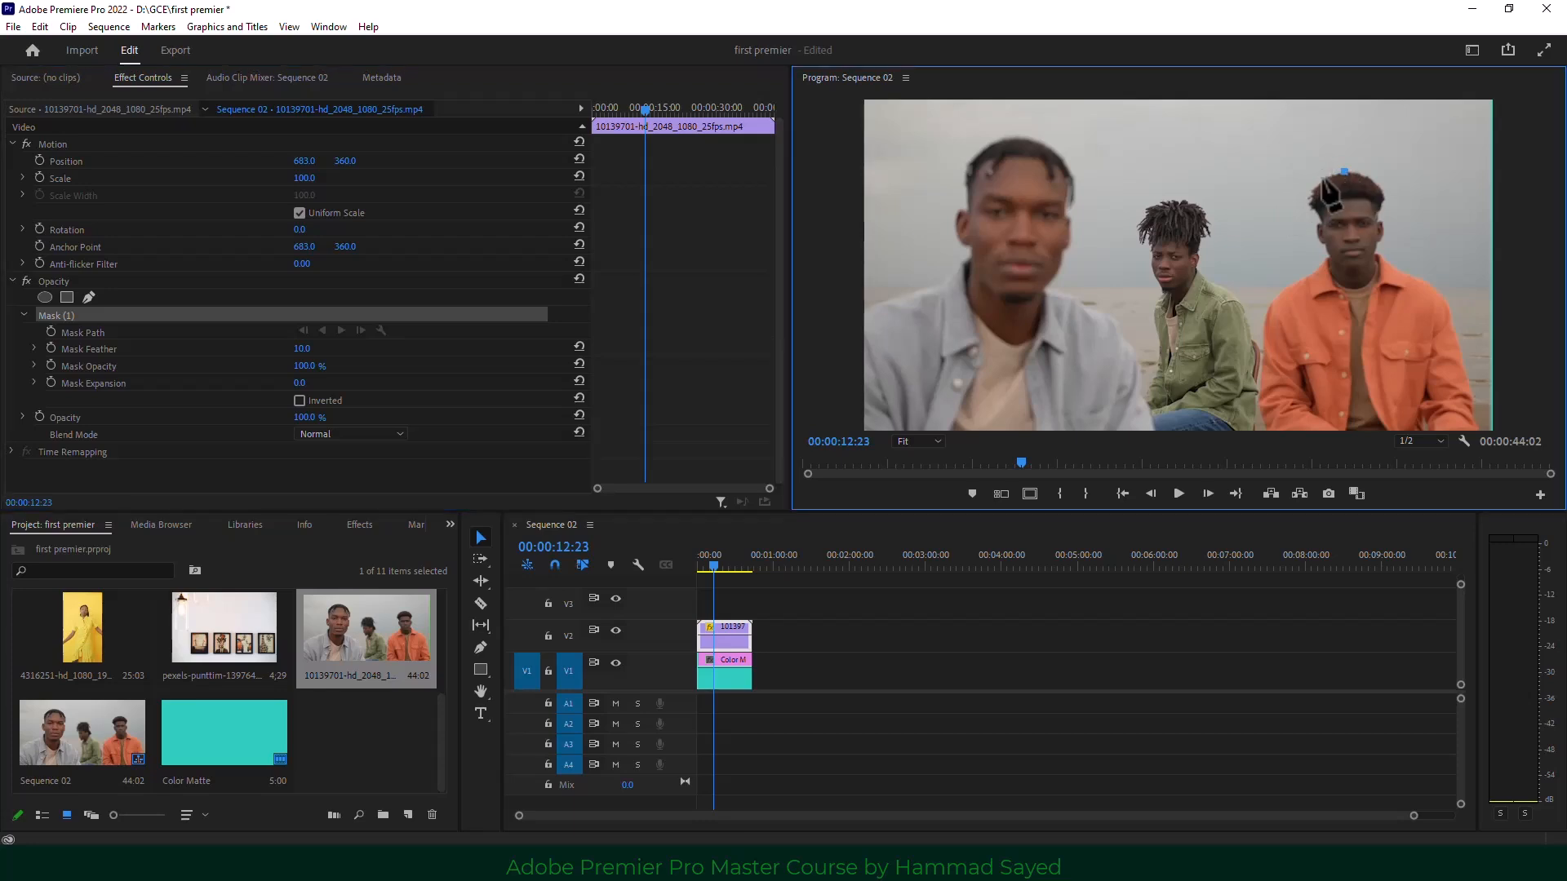
pyautogui.moveTo(1311, 208); pyautogui.dragTo(1317, 216)
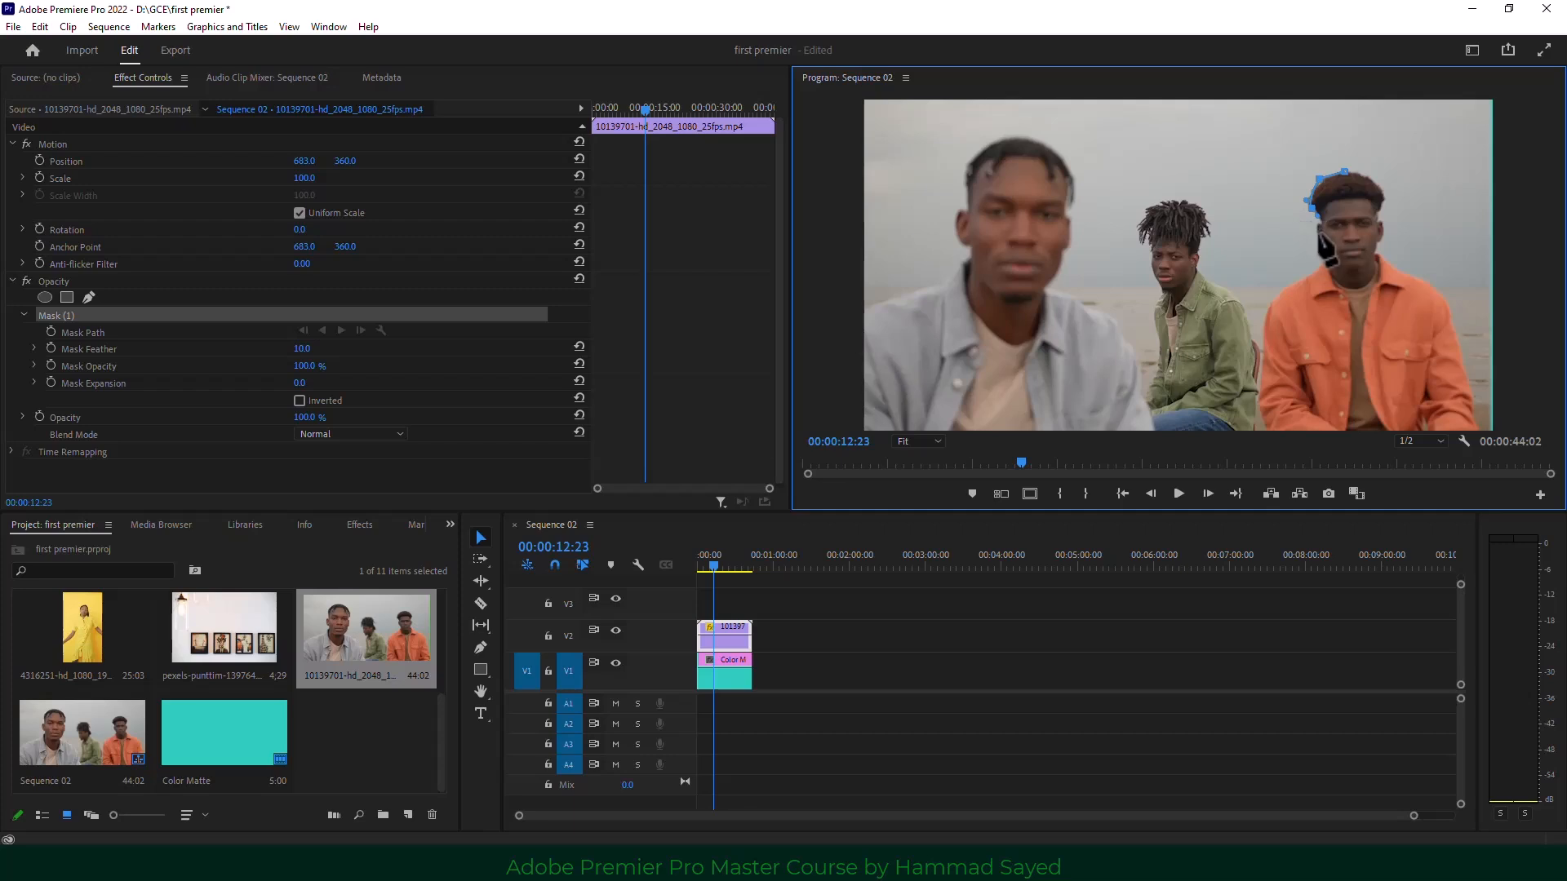
pyautogui.scroll(1, 1321, 255)
pyautogui.click(1318, 232)
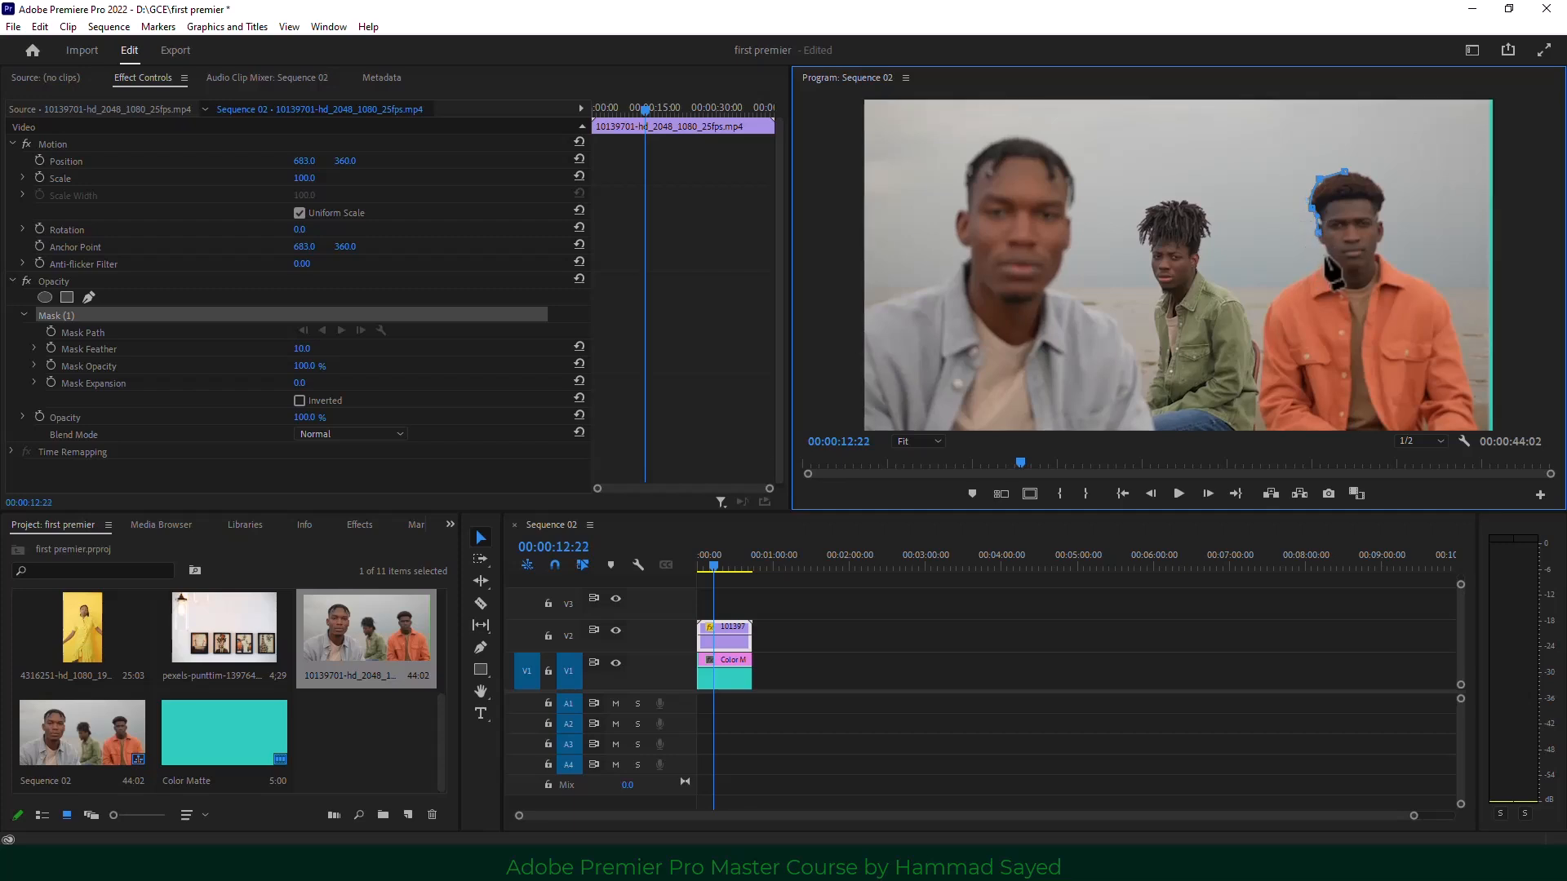
pyautogui.click(1326, 249)
pyautogui.click(1319, 271)
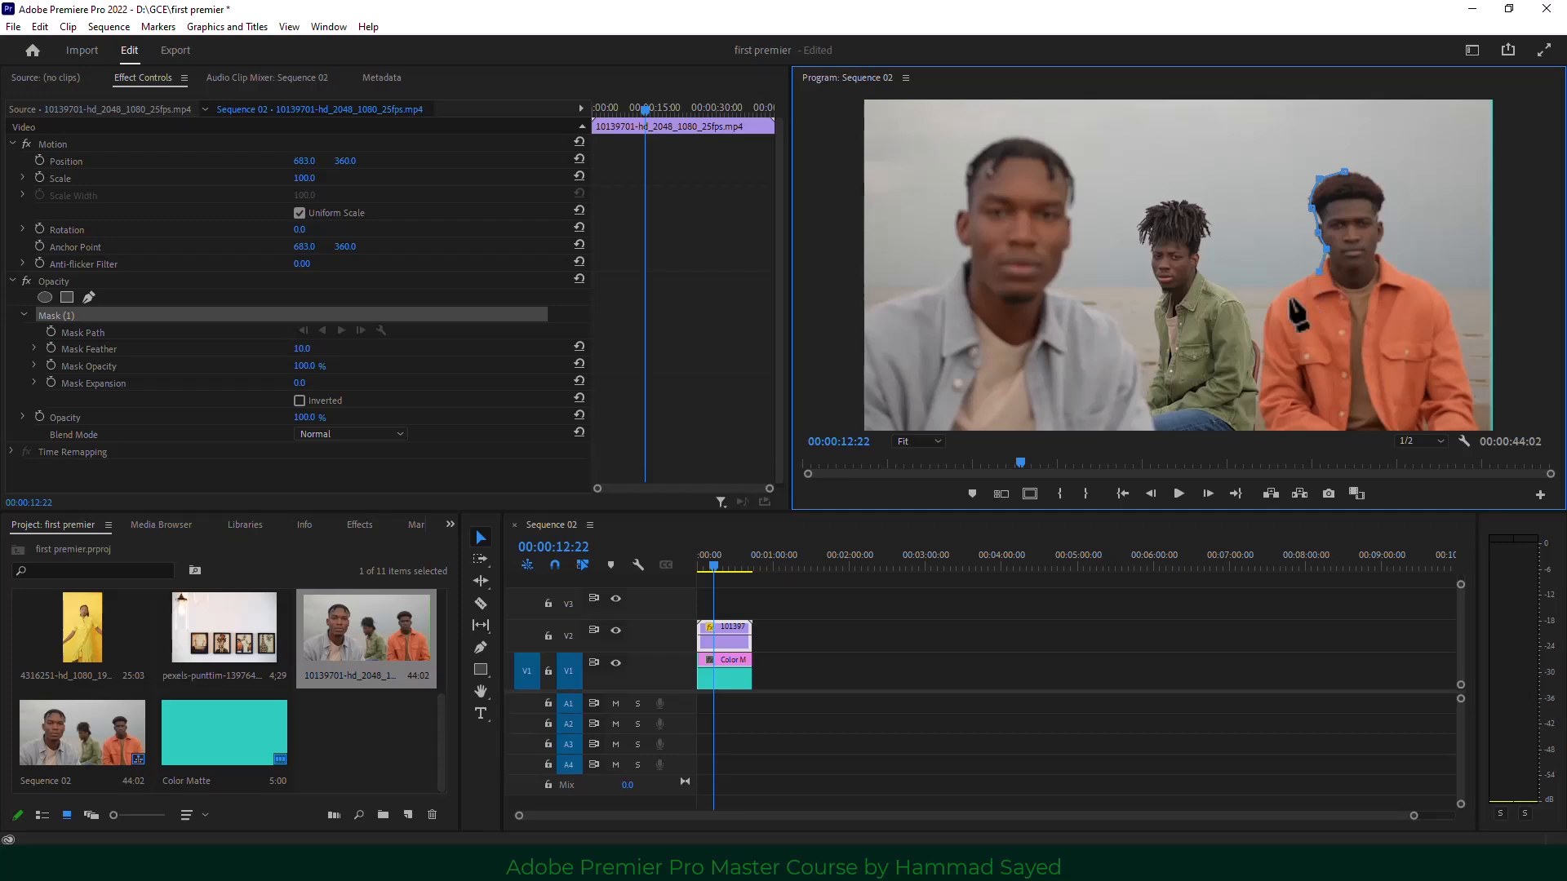
pyautogui.click(1268, 303)
pyautogui.click(1266, 320)
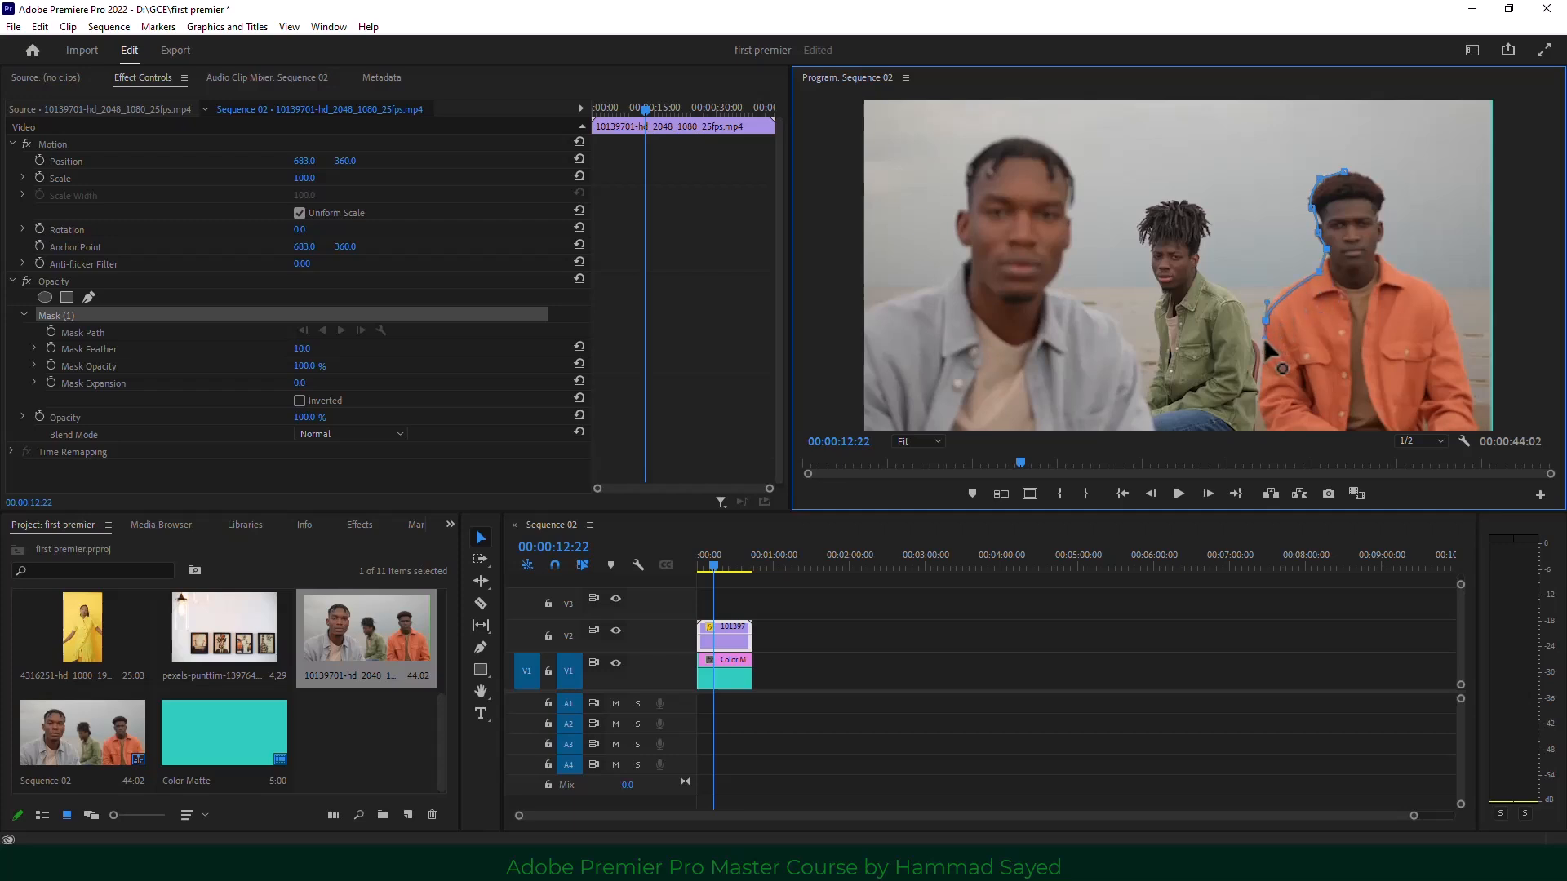
pyautogui.click(1261, 406)
pyautogui.click(1270, 422)
pyautogui.click(1277, 429)
# Trace the mask up his right side, shoulder and neck, closing the path at the starting point.
pyautogui.click(1478, 428)
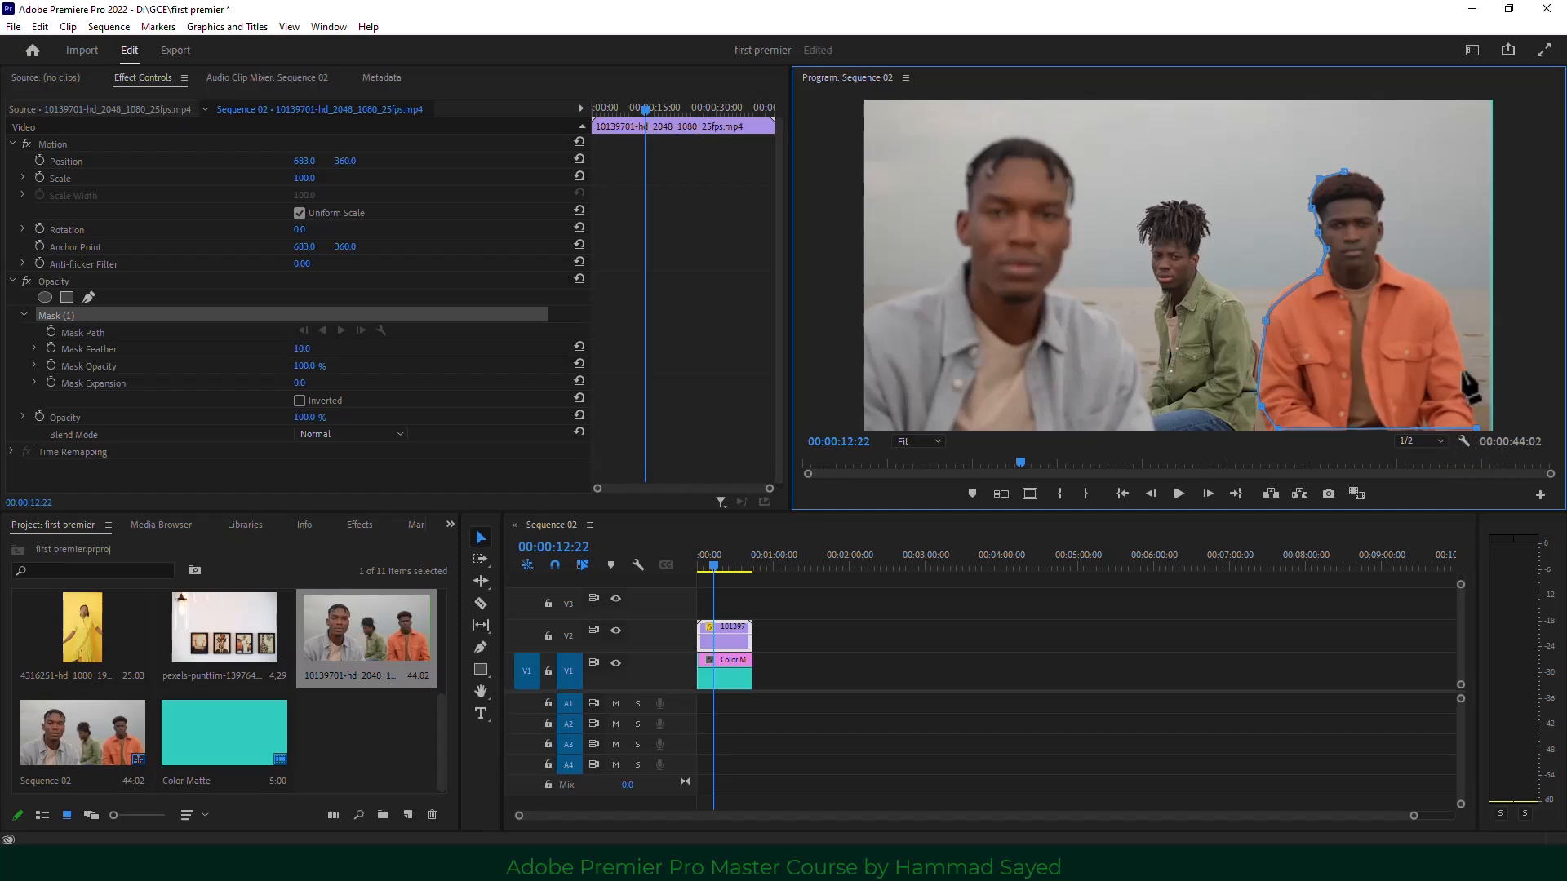
pyautogui.click(1460, 379)
pyautogui.click(1457, 356)
pyautogui.click(1452, 333)
pyautogui.click(1435, 296)
pyautogui.click(1418, 280)
pyautogui.click(1399, 269)
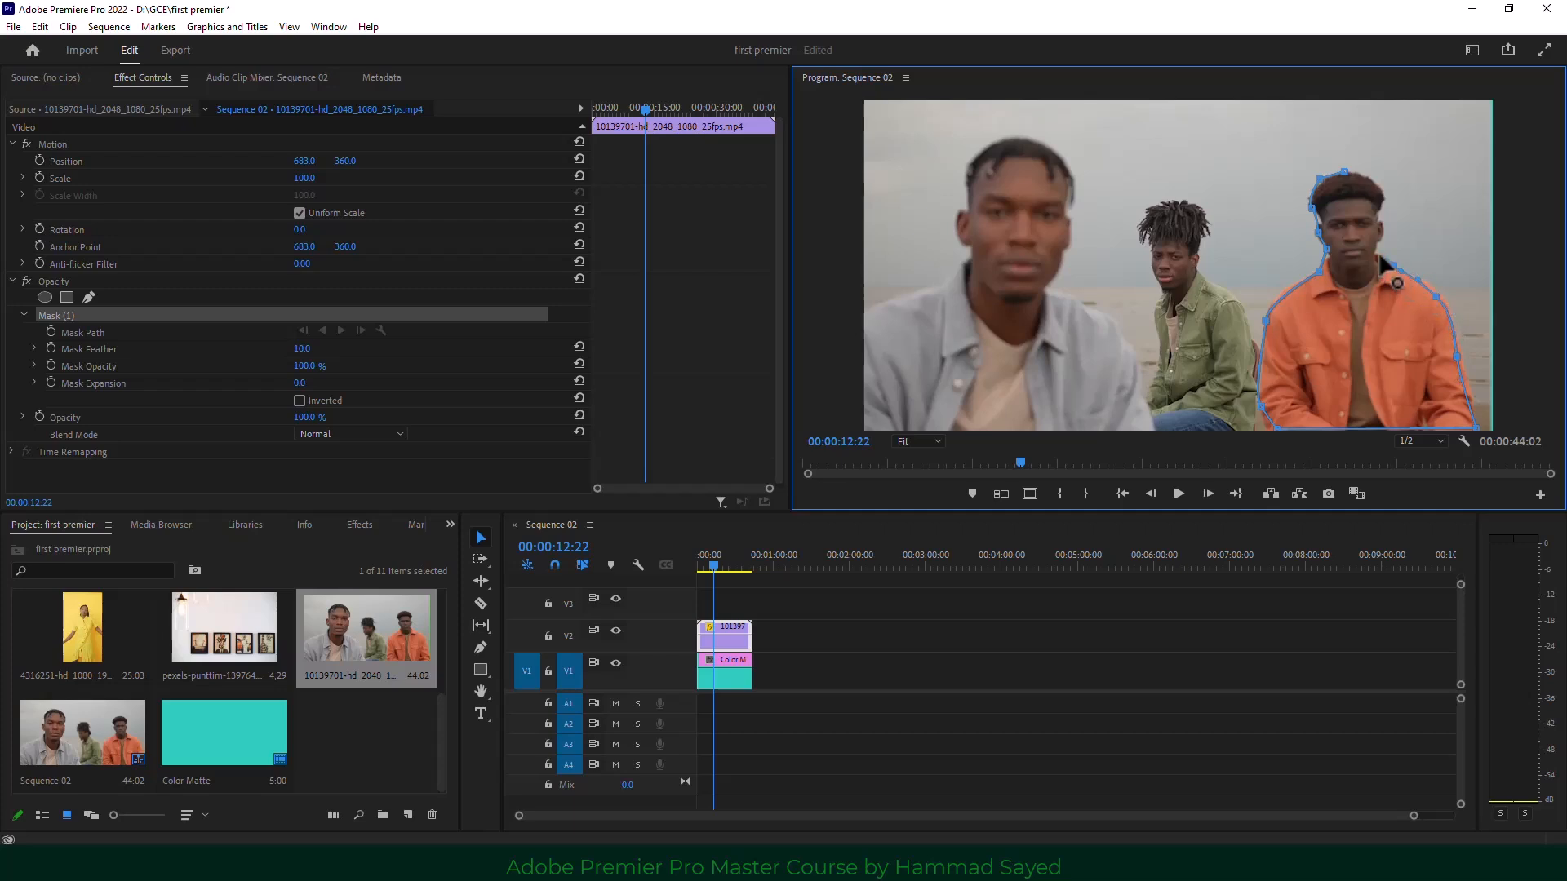
pyautogui.click(1375, 248)
pyautogui.click(1385, 225)
pyautogui.click(1375, 204)
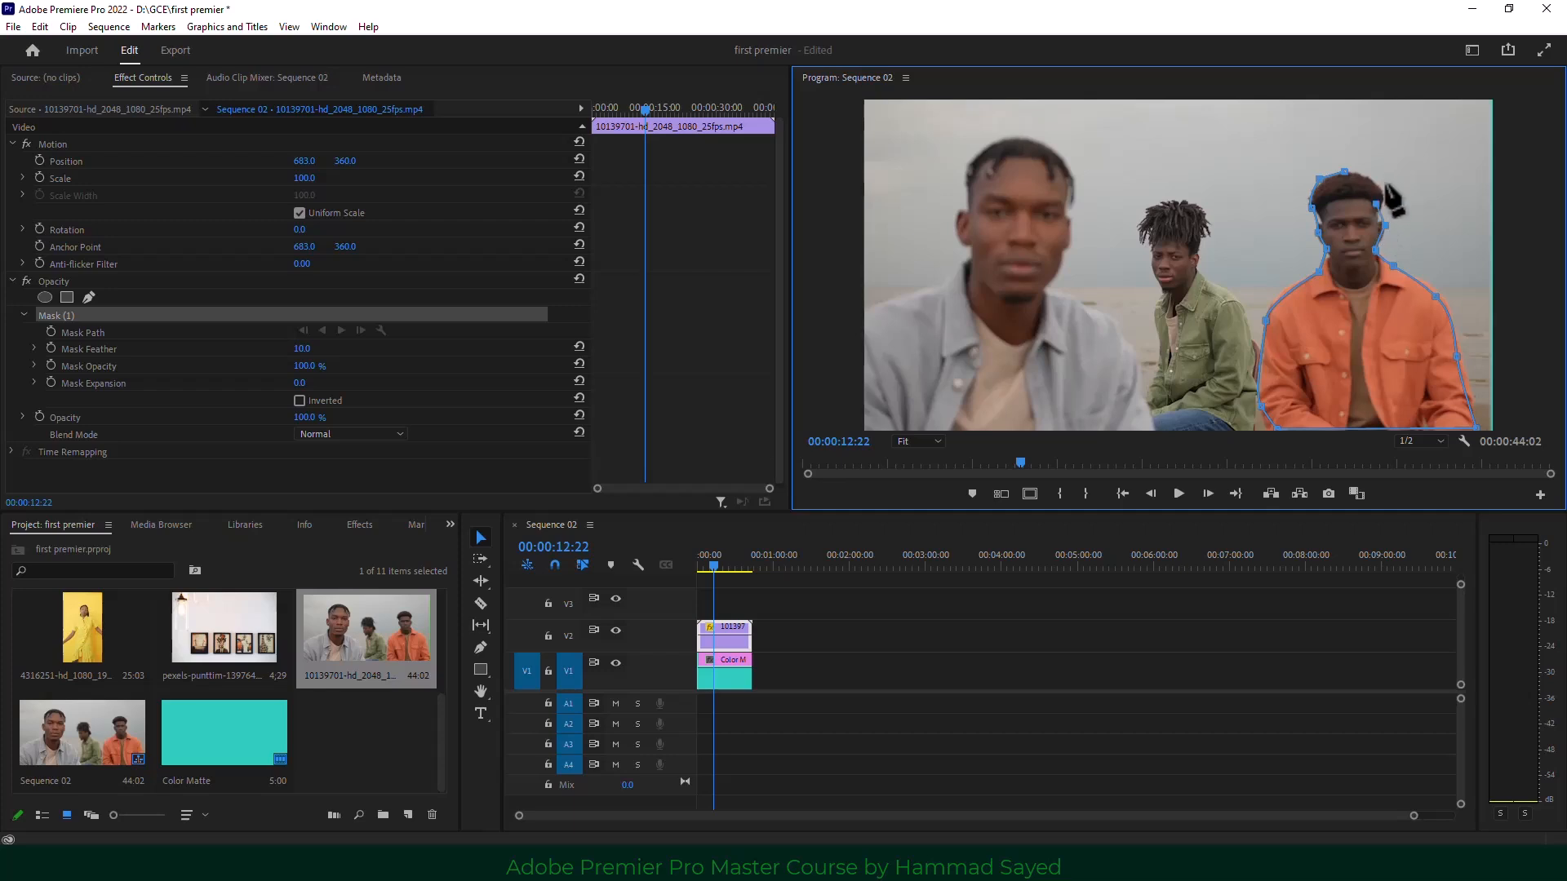
pyautogui.click(1345, 172)
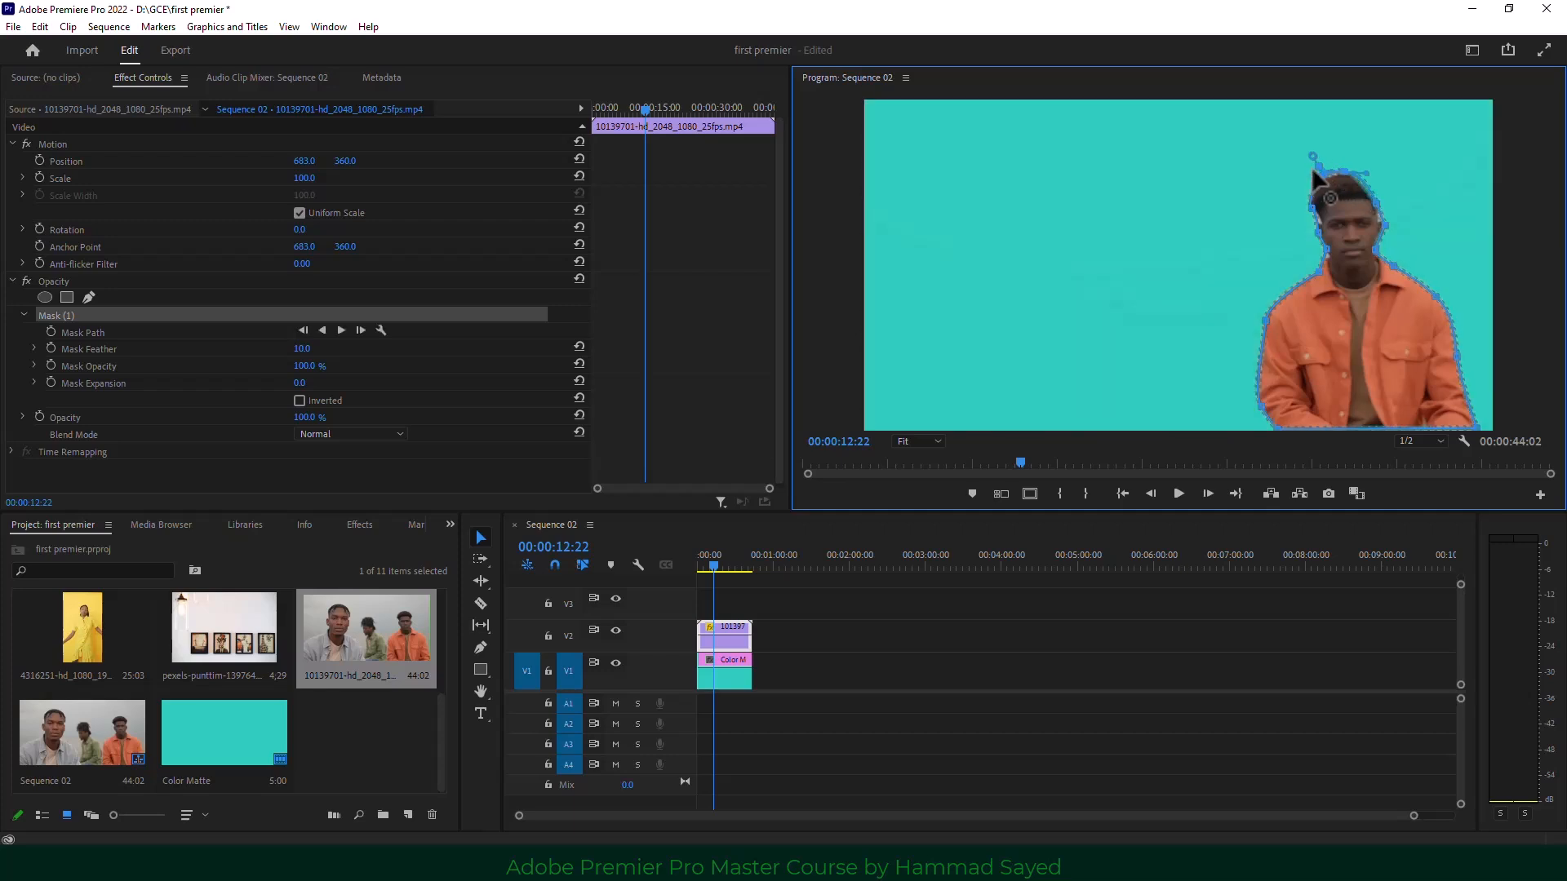
# Reshape the mask curve above his head and check the cut-out at 00:00:15:11.
pyautogui.moveTo(1312, 171); pyautogui.dragTo(1278, 161)
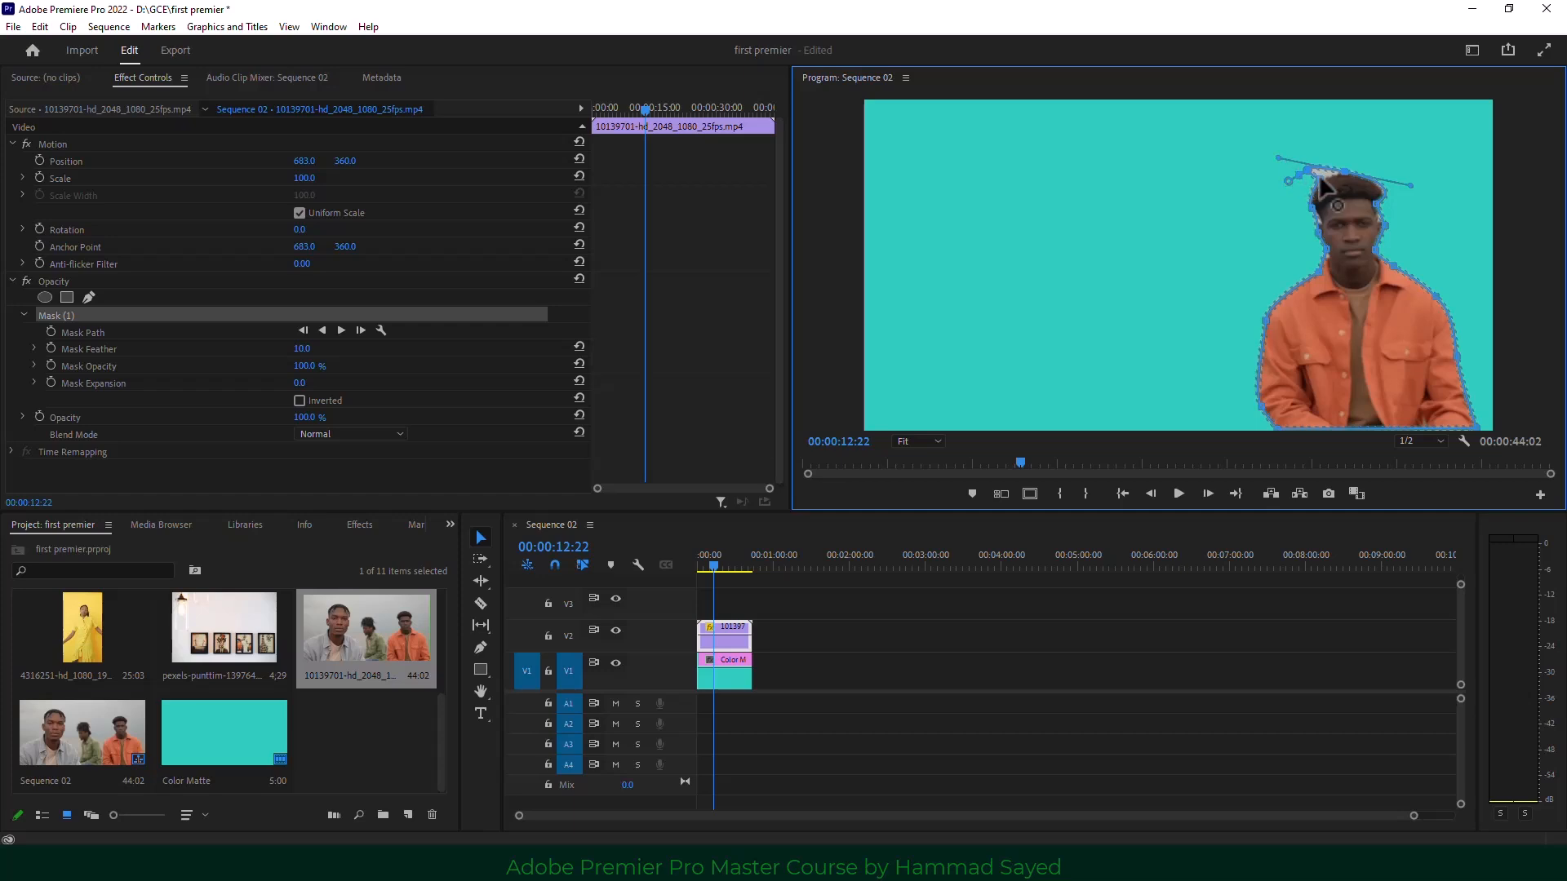
pyautogui.moveTo(1324, 171); pyautogui.dragTo(1327, 174)
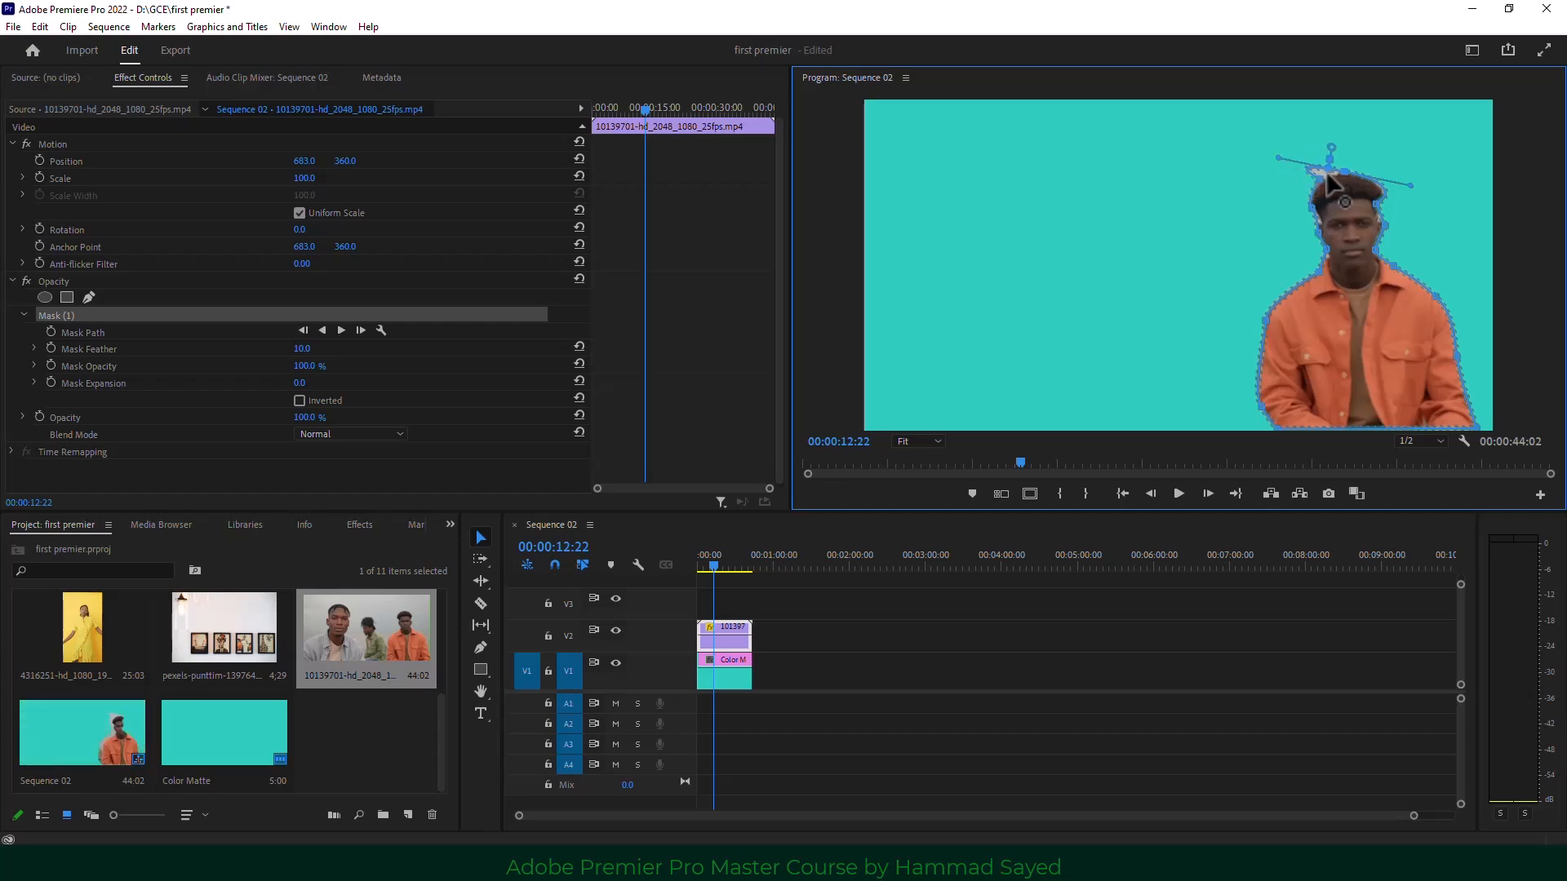
pyautogui.moveTo(699, 570); pyautogui.dragTo(717, 569)
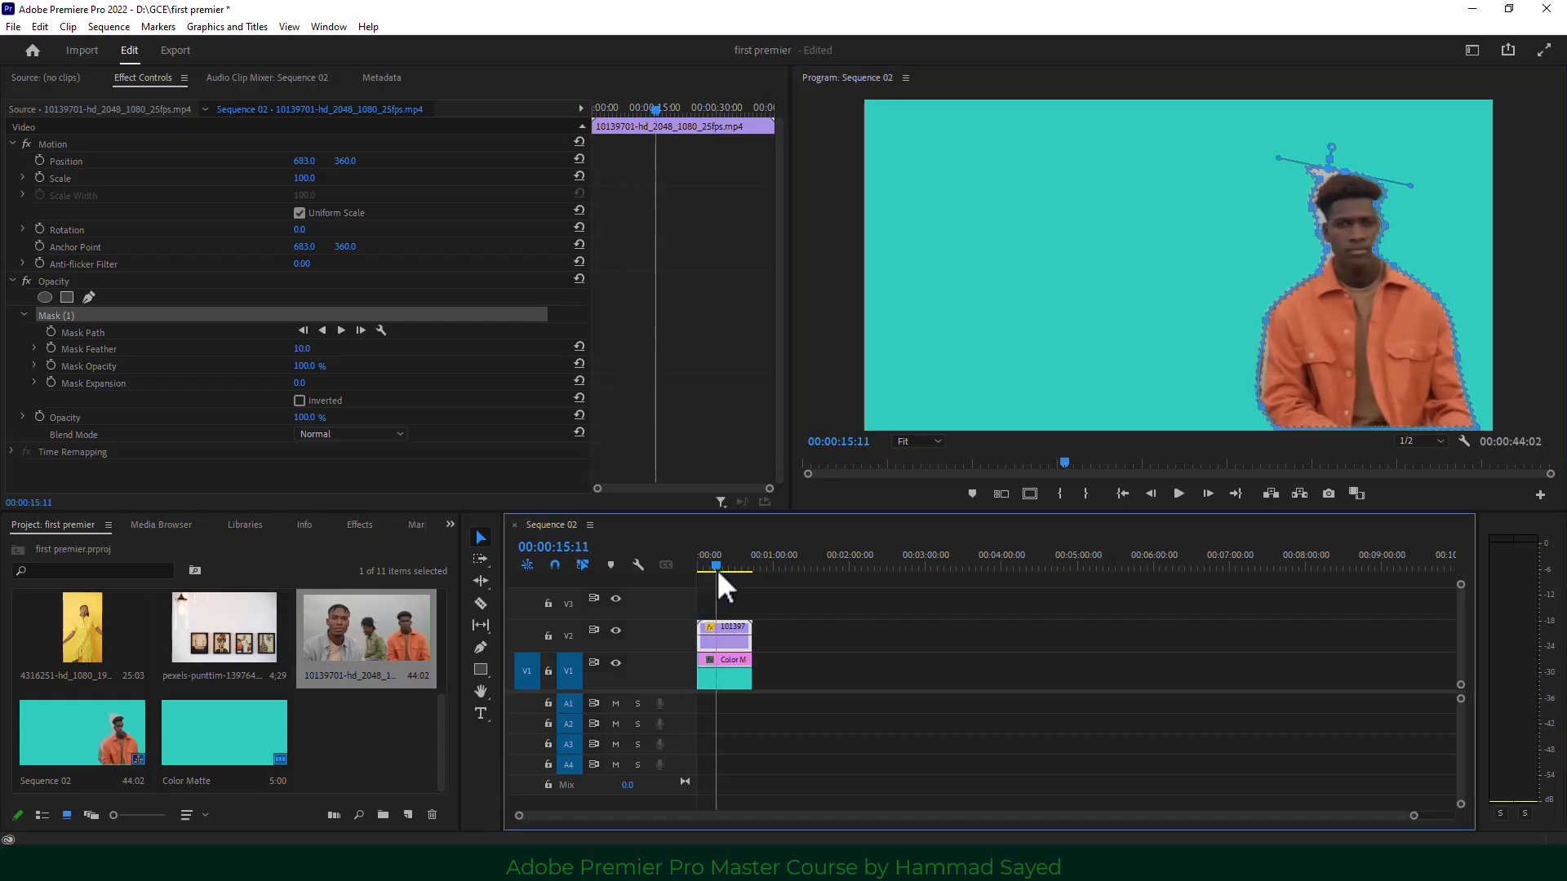
pyautogui.click(810, 625)
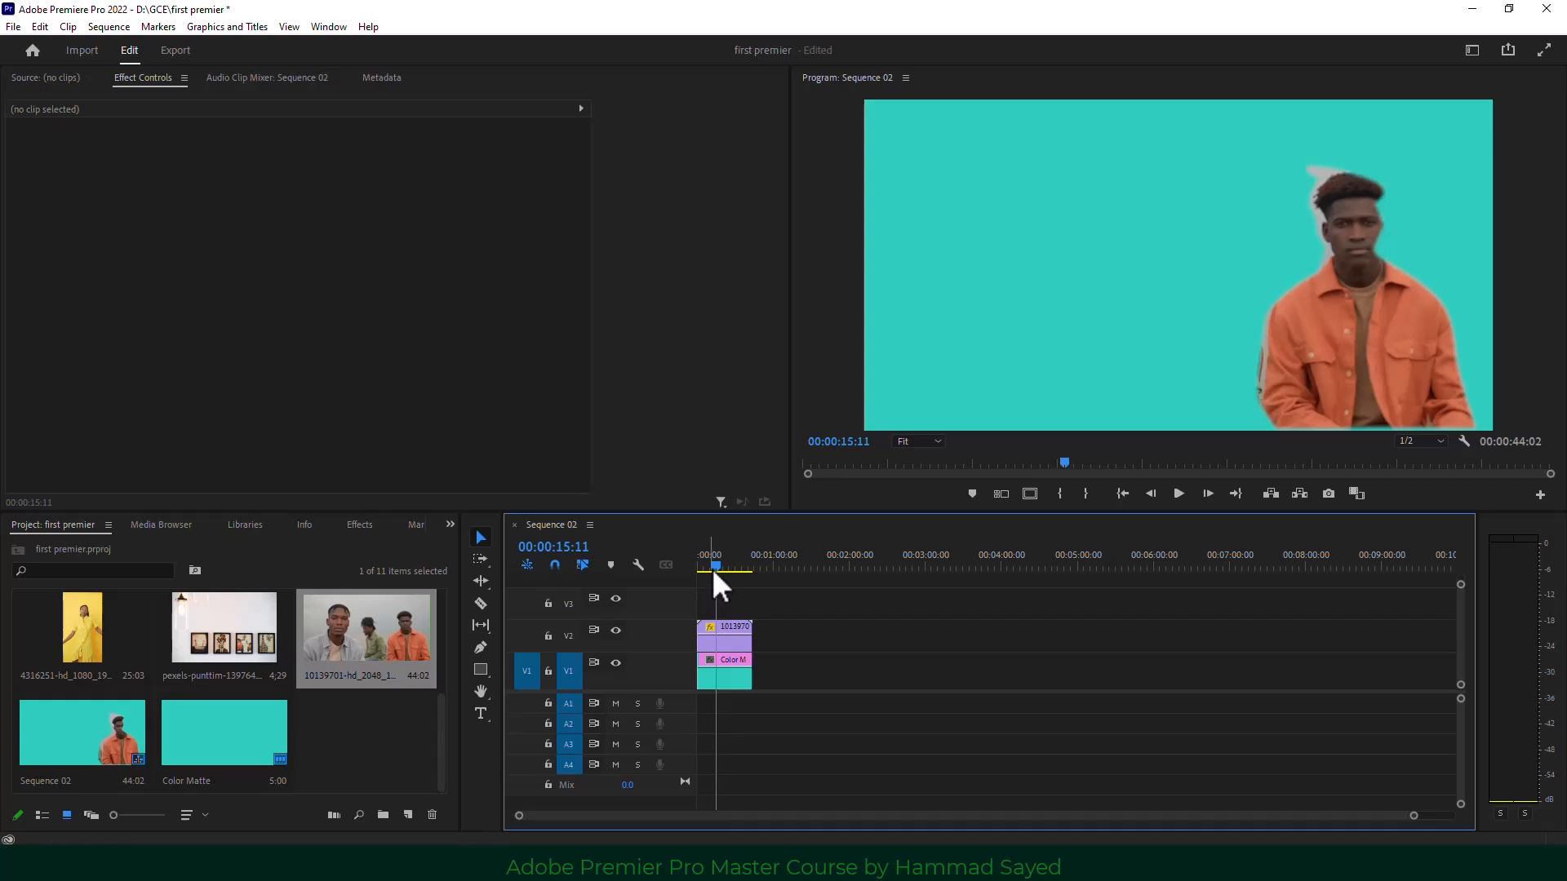
# Toggle Mask (1) Inverted on and off to compare results, leaving it off.
pyautogui.moveTo(711, 567); pyautogui.dragTo(710, 561)
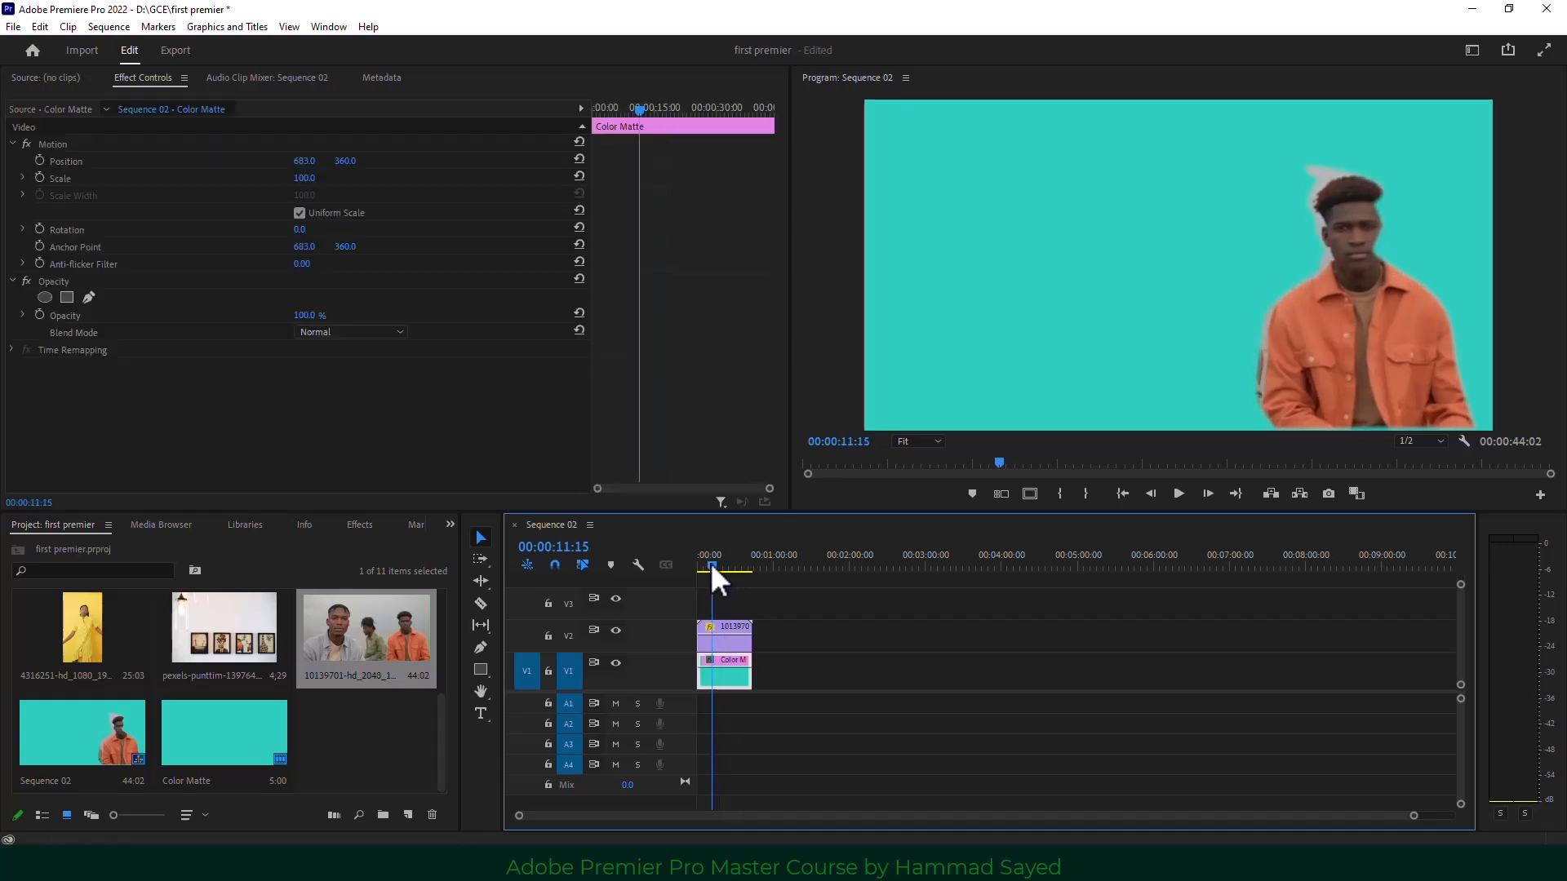
pyautogui.click(721, 630)
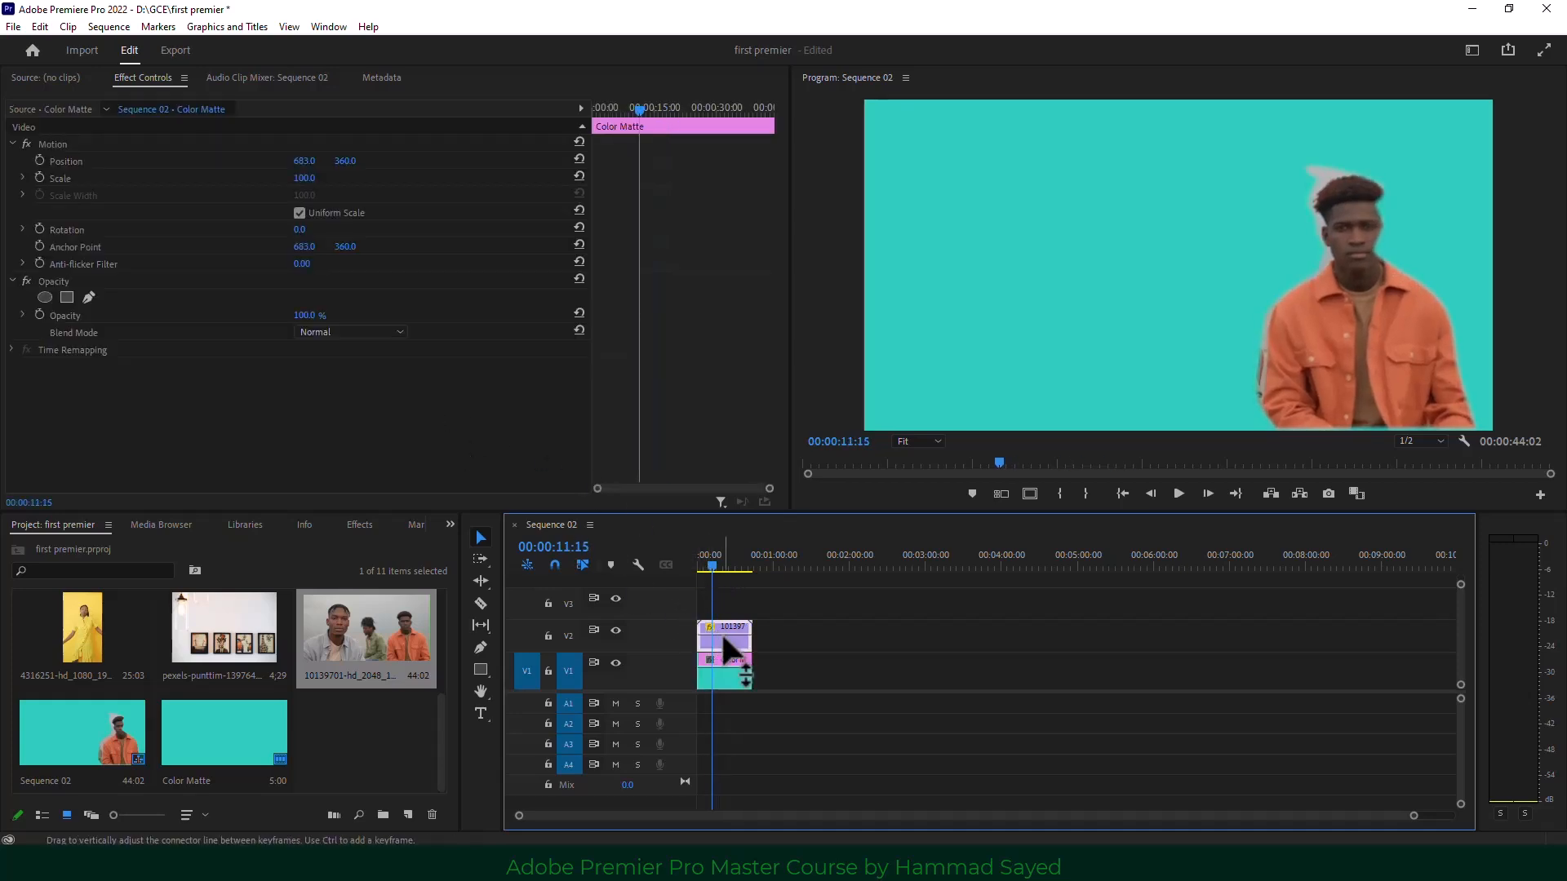
pyautogui.click(300, 402)
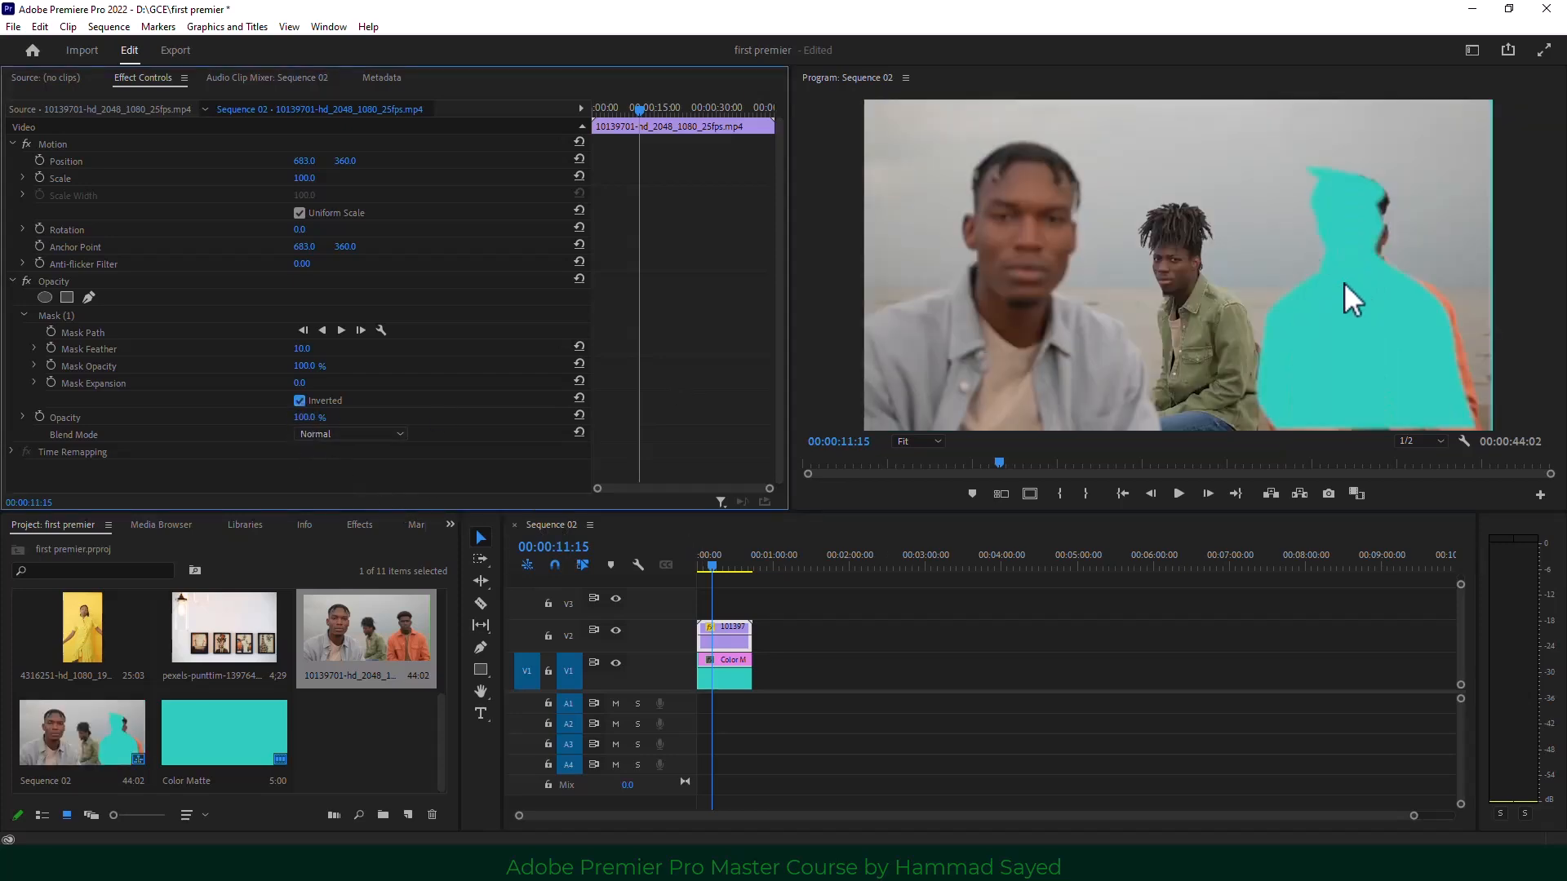
pyautogui.click(300, 402)
pyautogui.click(299, 401)
pyautogui.click(299, 402)
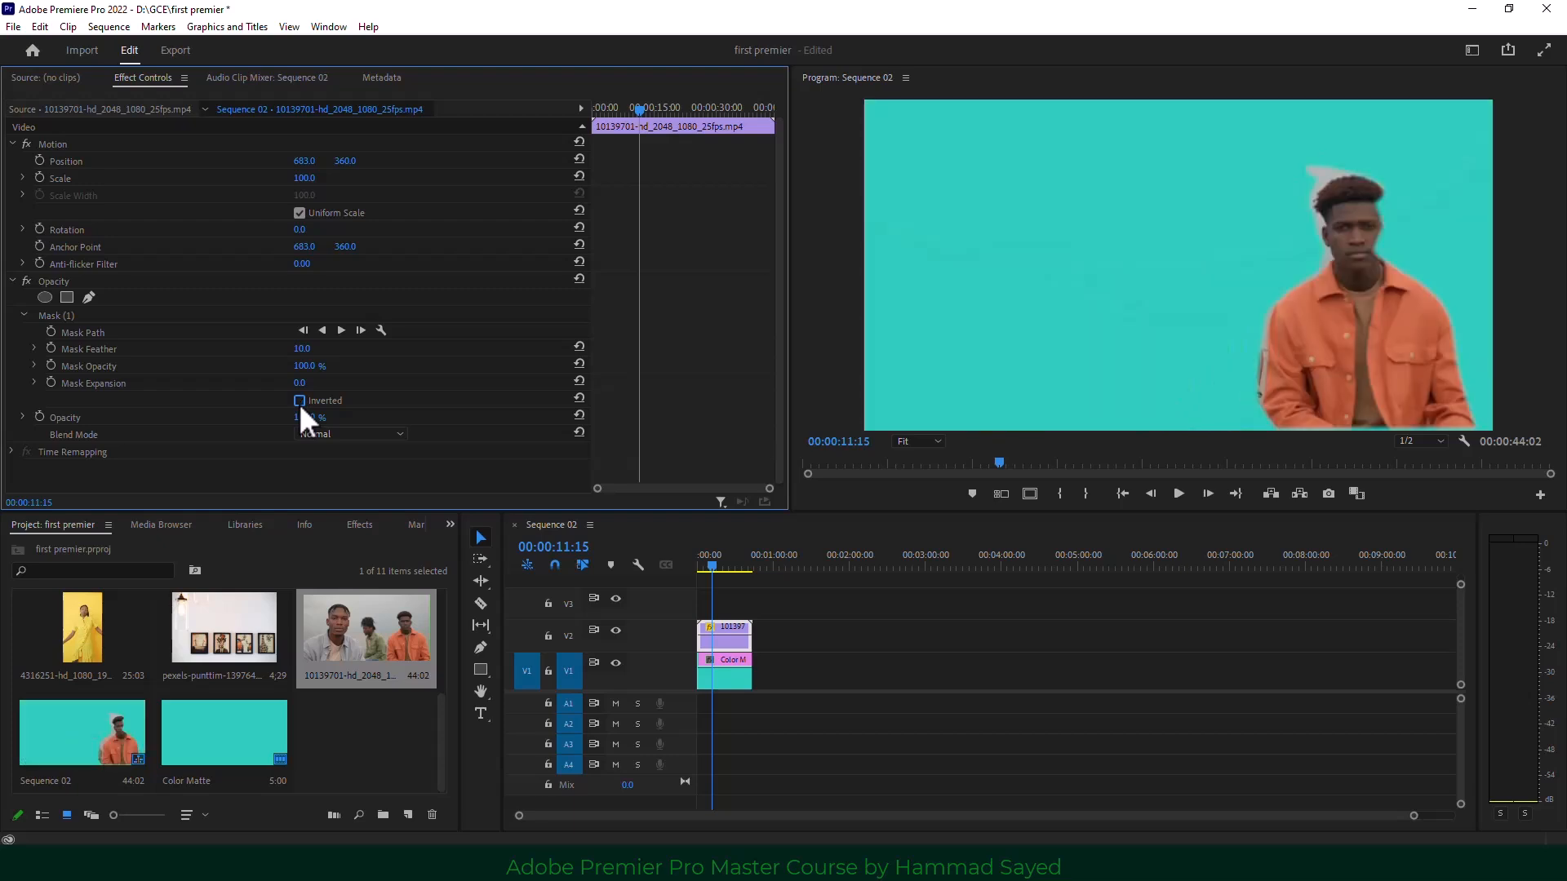
pyautogui.click(299, 401)
pyautogui.click(299, 402)
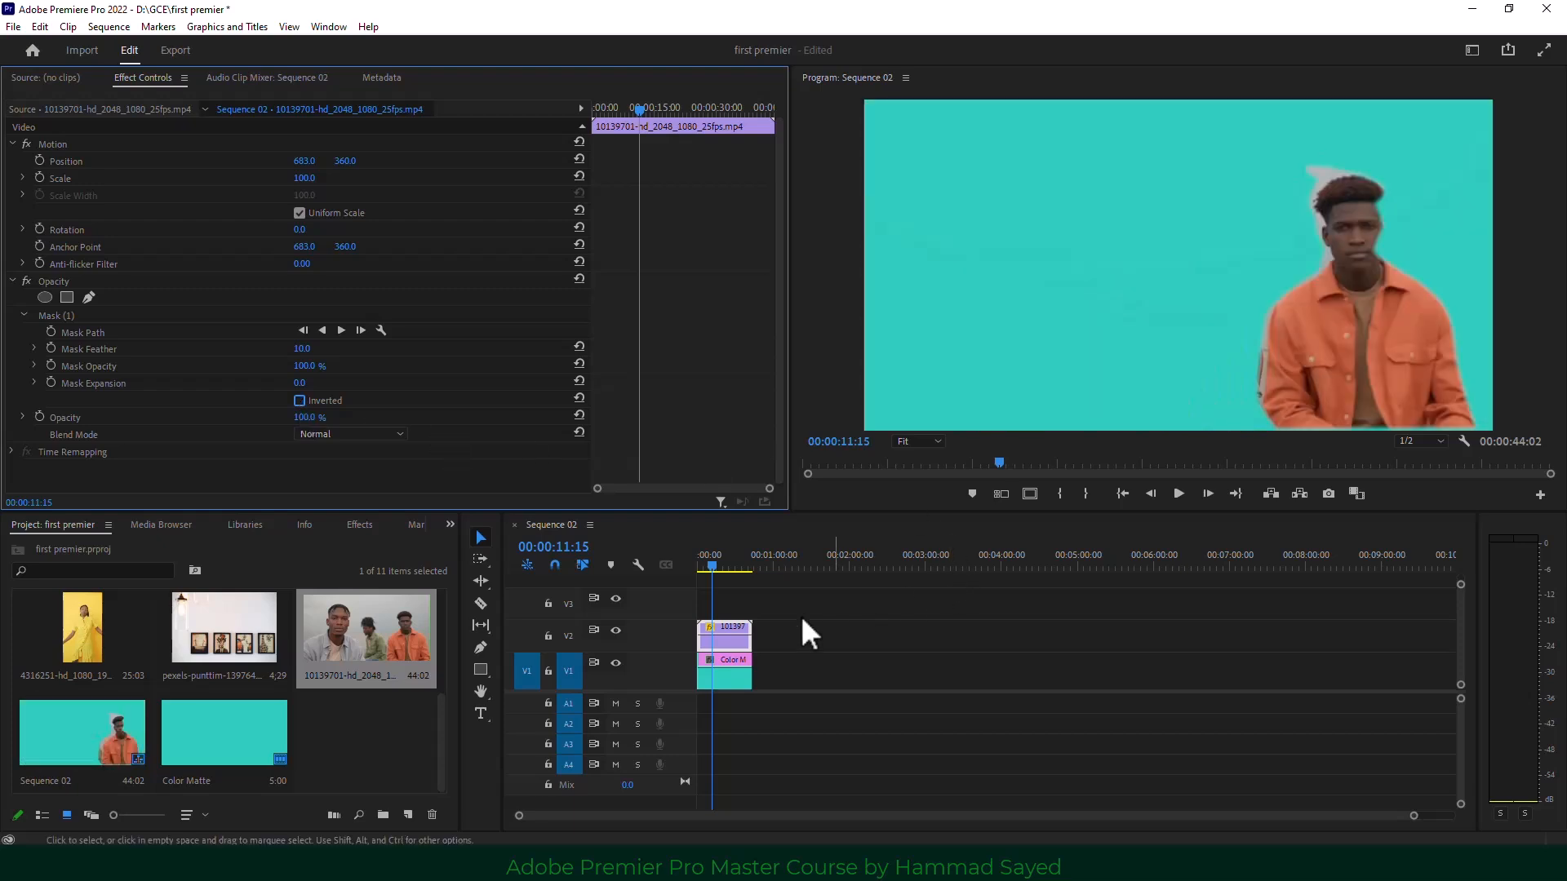
# Replace the masked V2 clip with a fresh copy of 10139701 and return the playhead to the start.
pyautogui.click(740, 643)
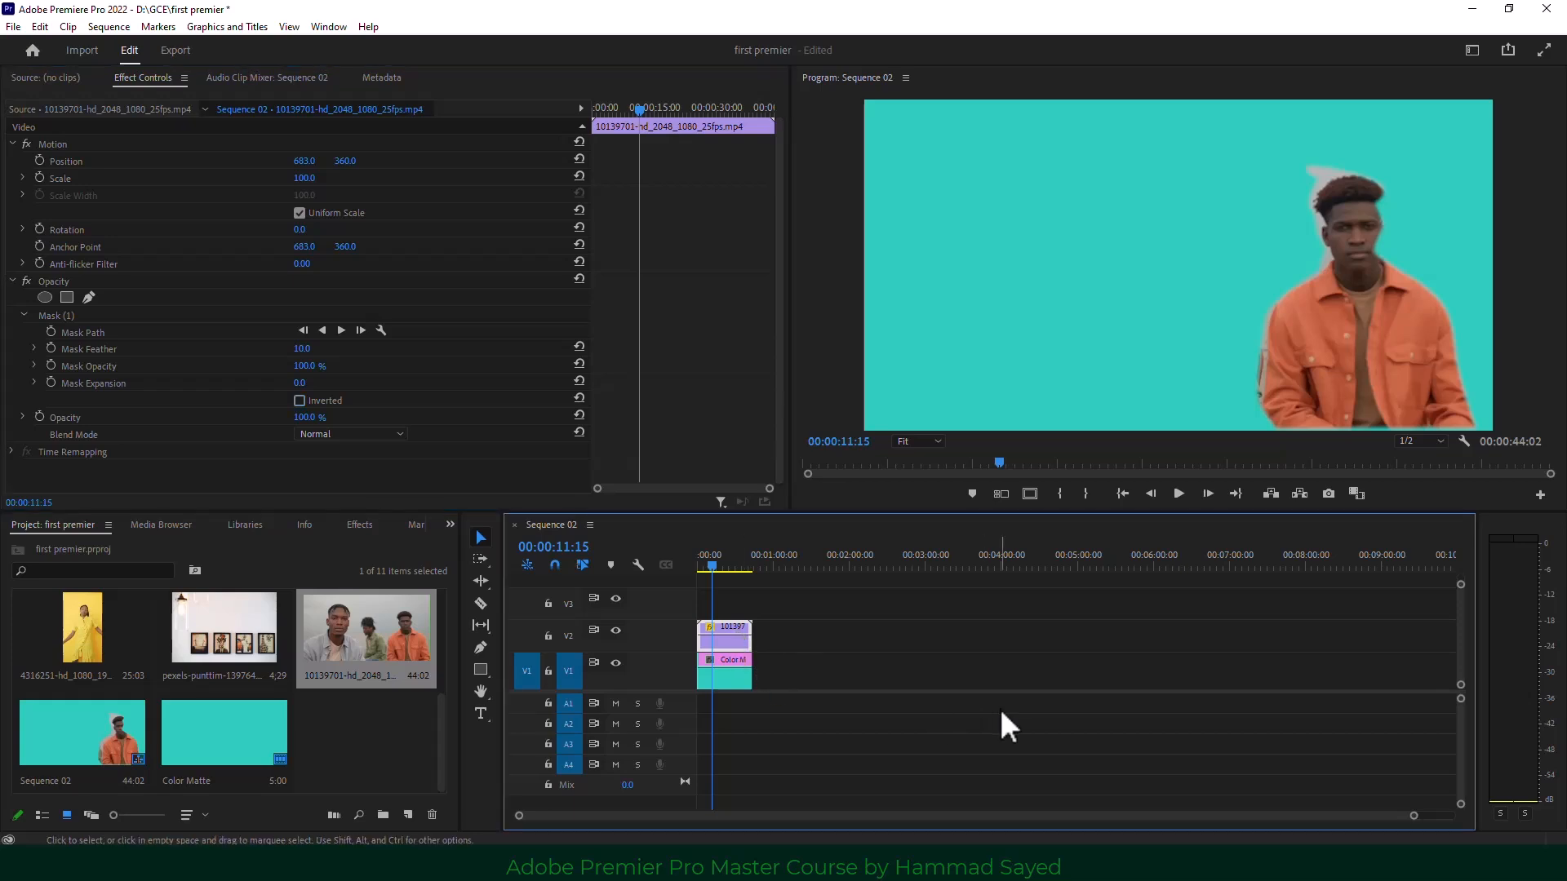
pyautogui.press('Delete')
pyautogui.moveTo(371, 643); pyautogui.dragTo(724, 619)
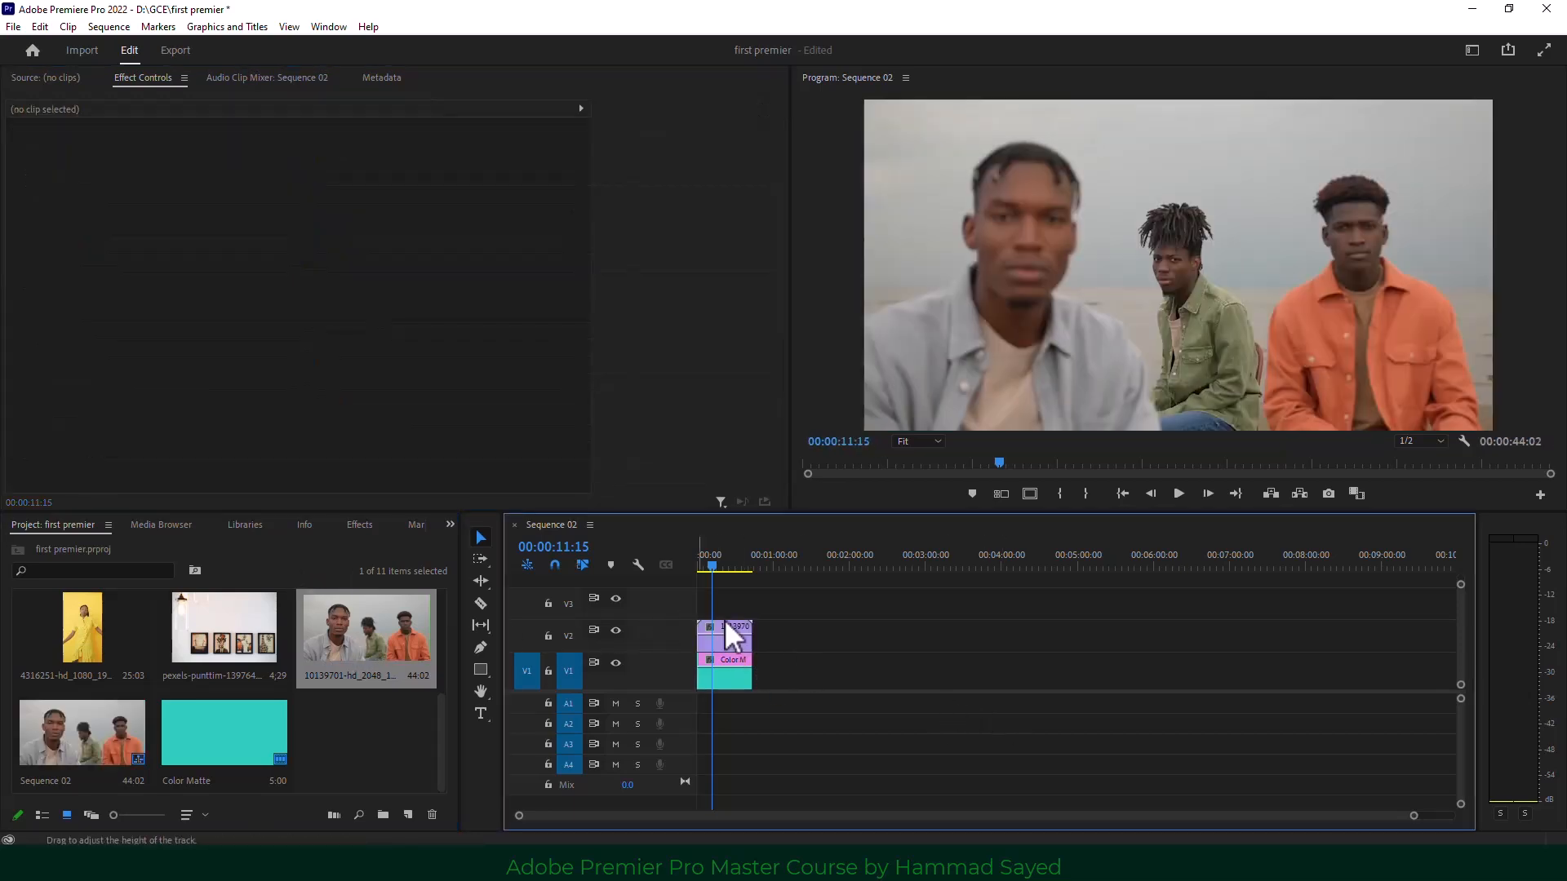
pyautogui.click(715, 564)
pyautogui.moveTo(720, 566); pyautogui.dragTo(703, 564)
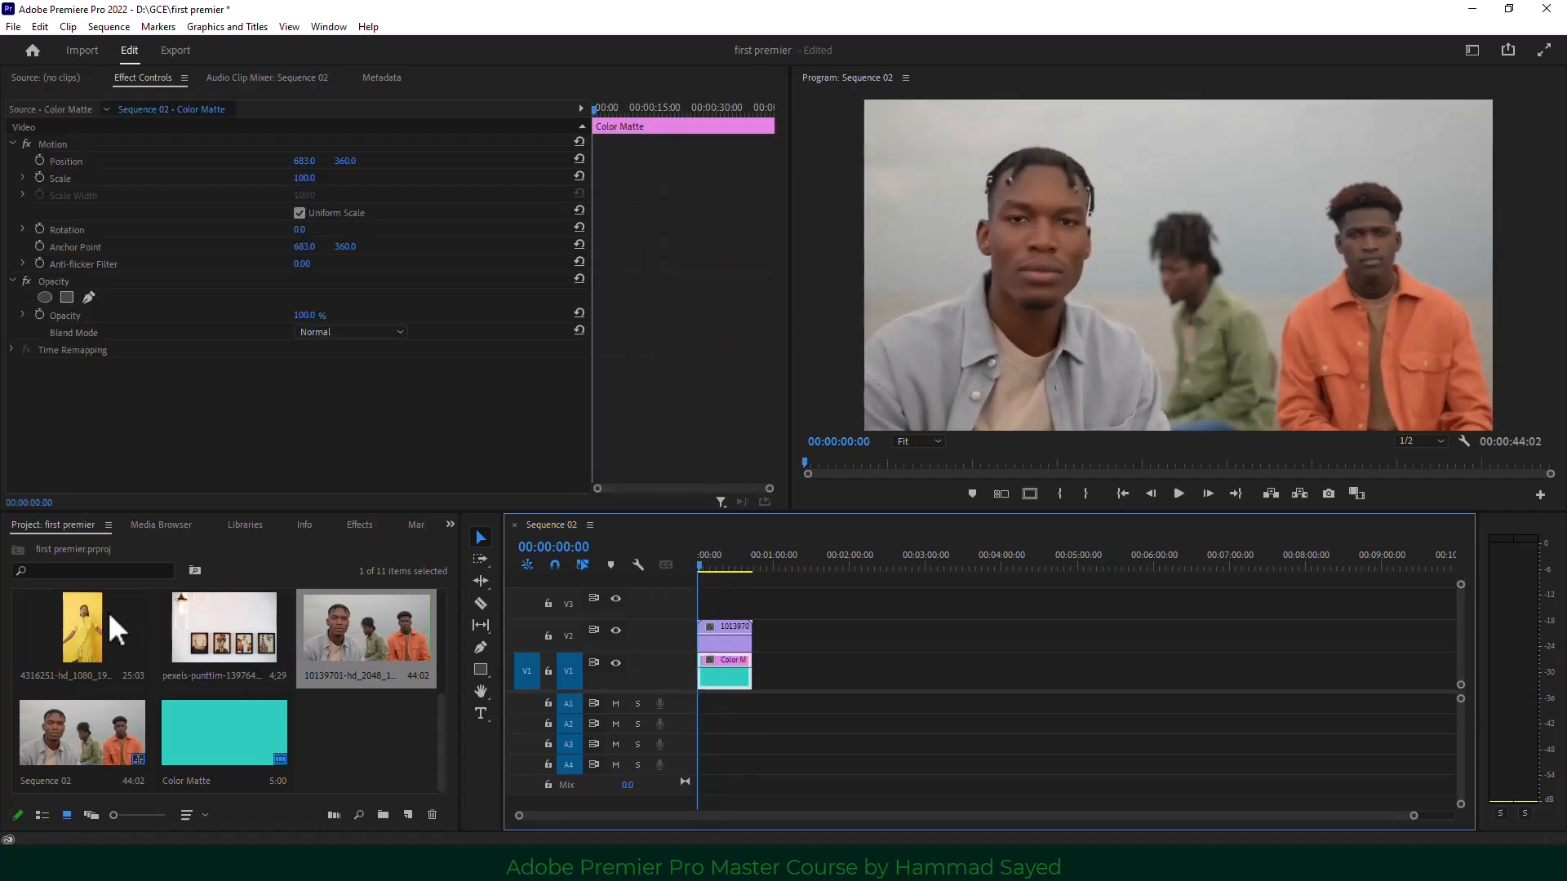
# Close Sequence 02 and build a new sequence from clip 4316251, viewed at 50% zoom.
pyautogui.click(514, 525)
pyautogui.moveTo(77, 616); pyautogui.dragTo(595, 639)
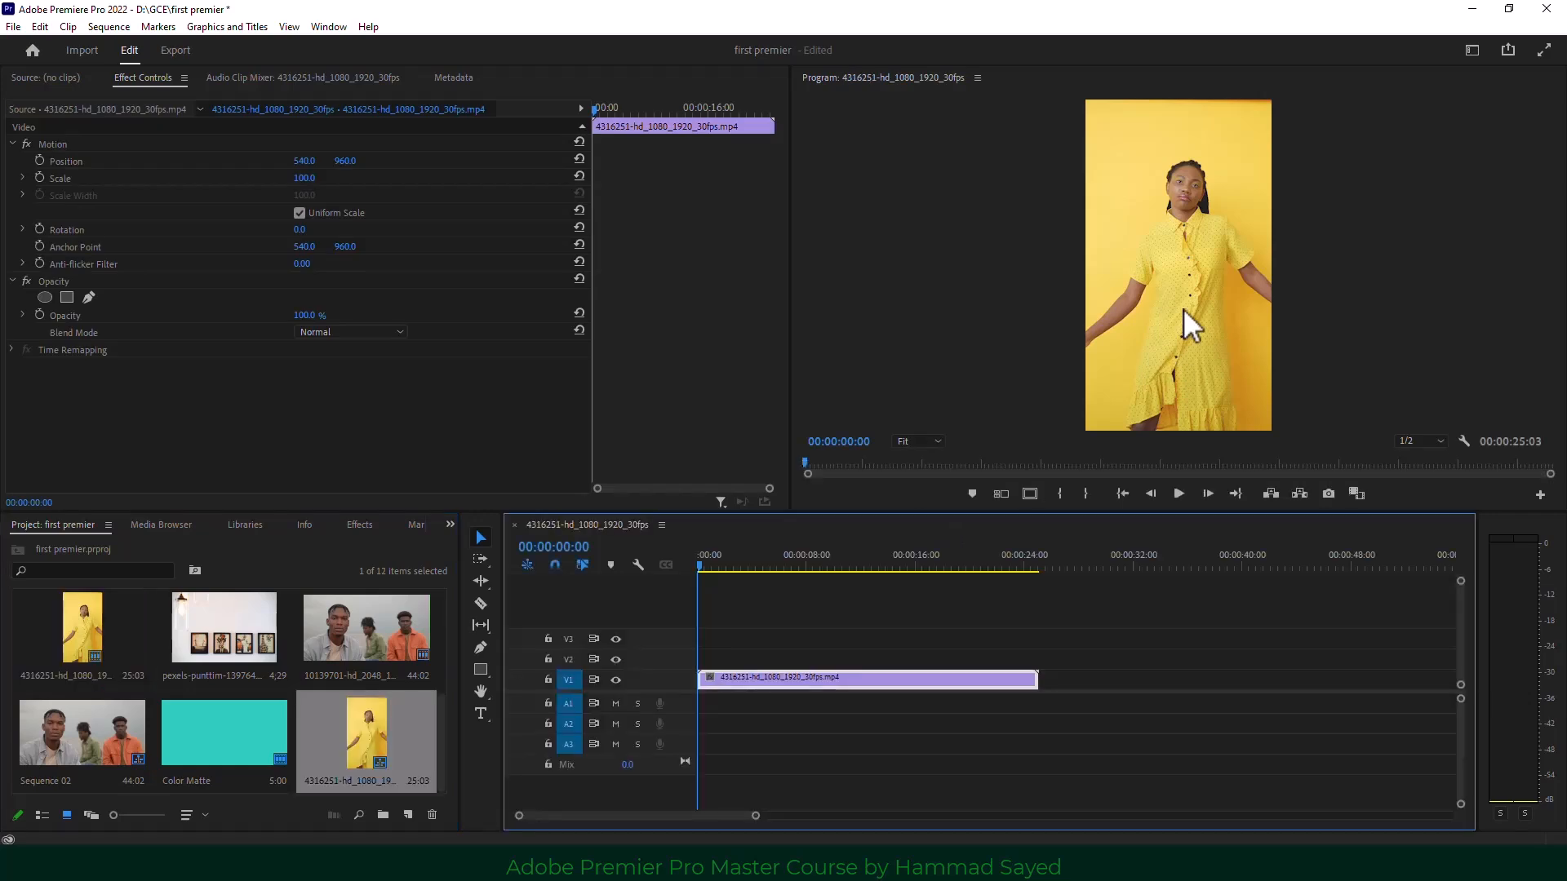
pyautogui.click(926, 442)
pyautogui.click(917, 514)
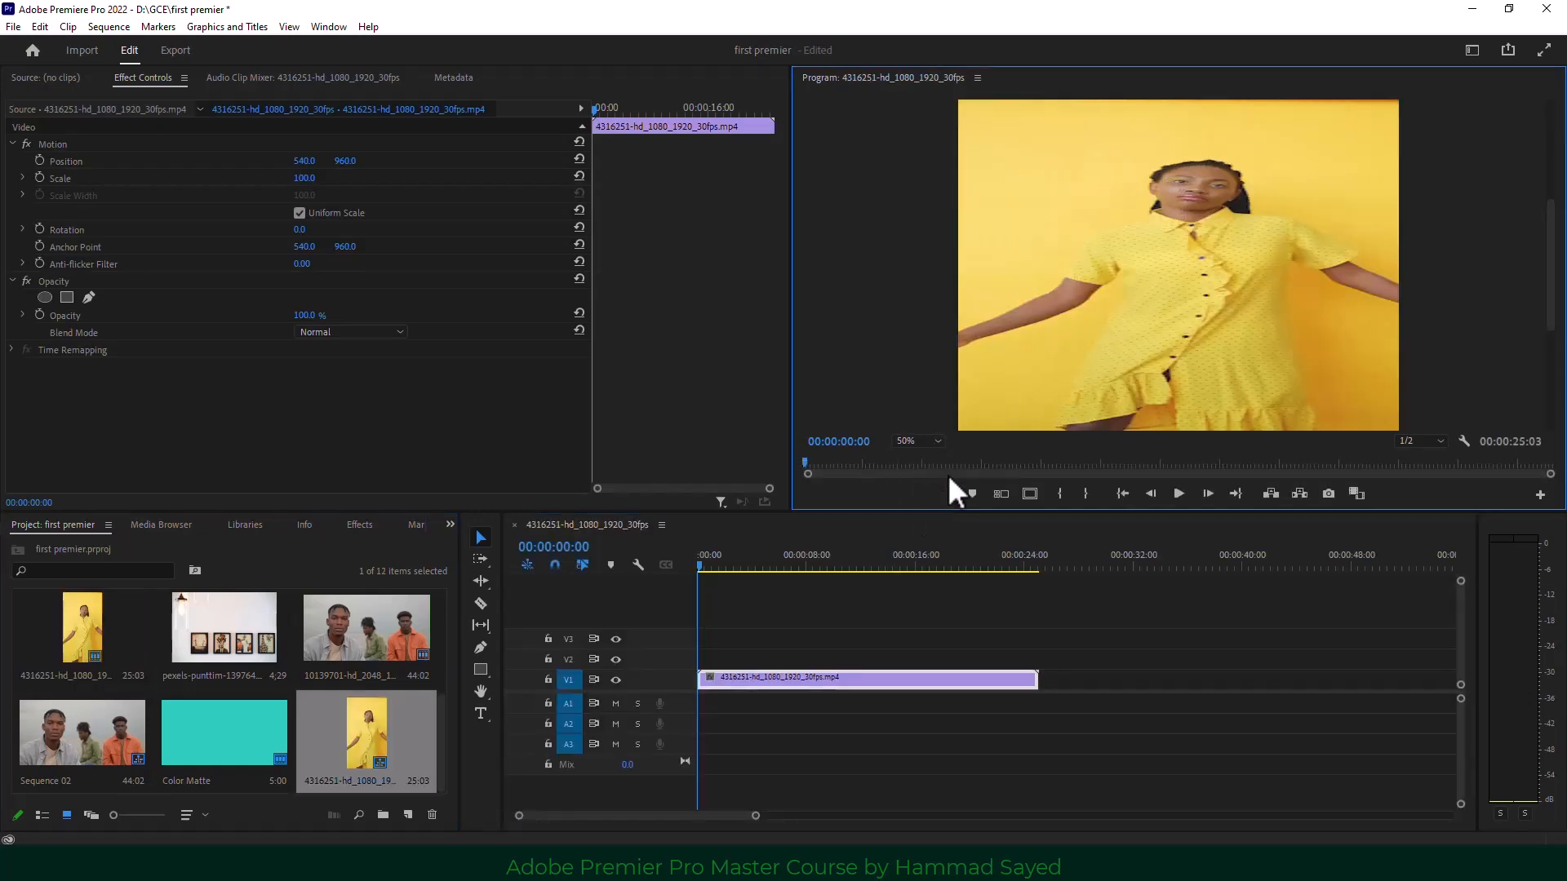
pyautogui.moveTo(1555, 259); pyautogui.dragTo(1555, 202)
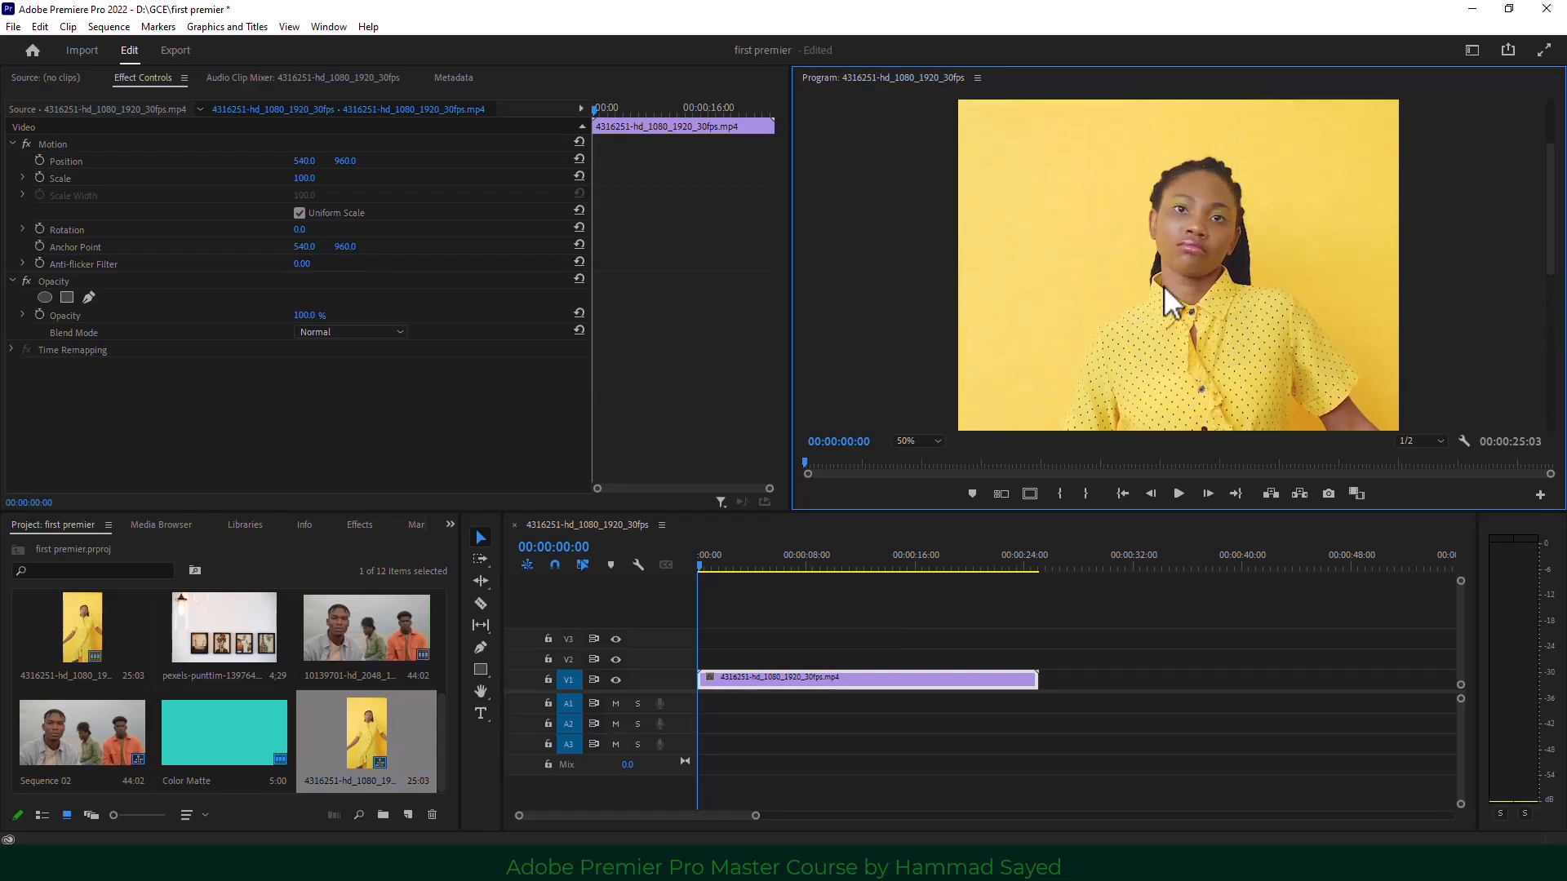
# Preview the new sequence, park the playhead at 00:00:01:20, and reselect the V1 clip.
pyautogui.click(1177, 494)
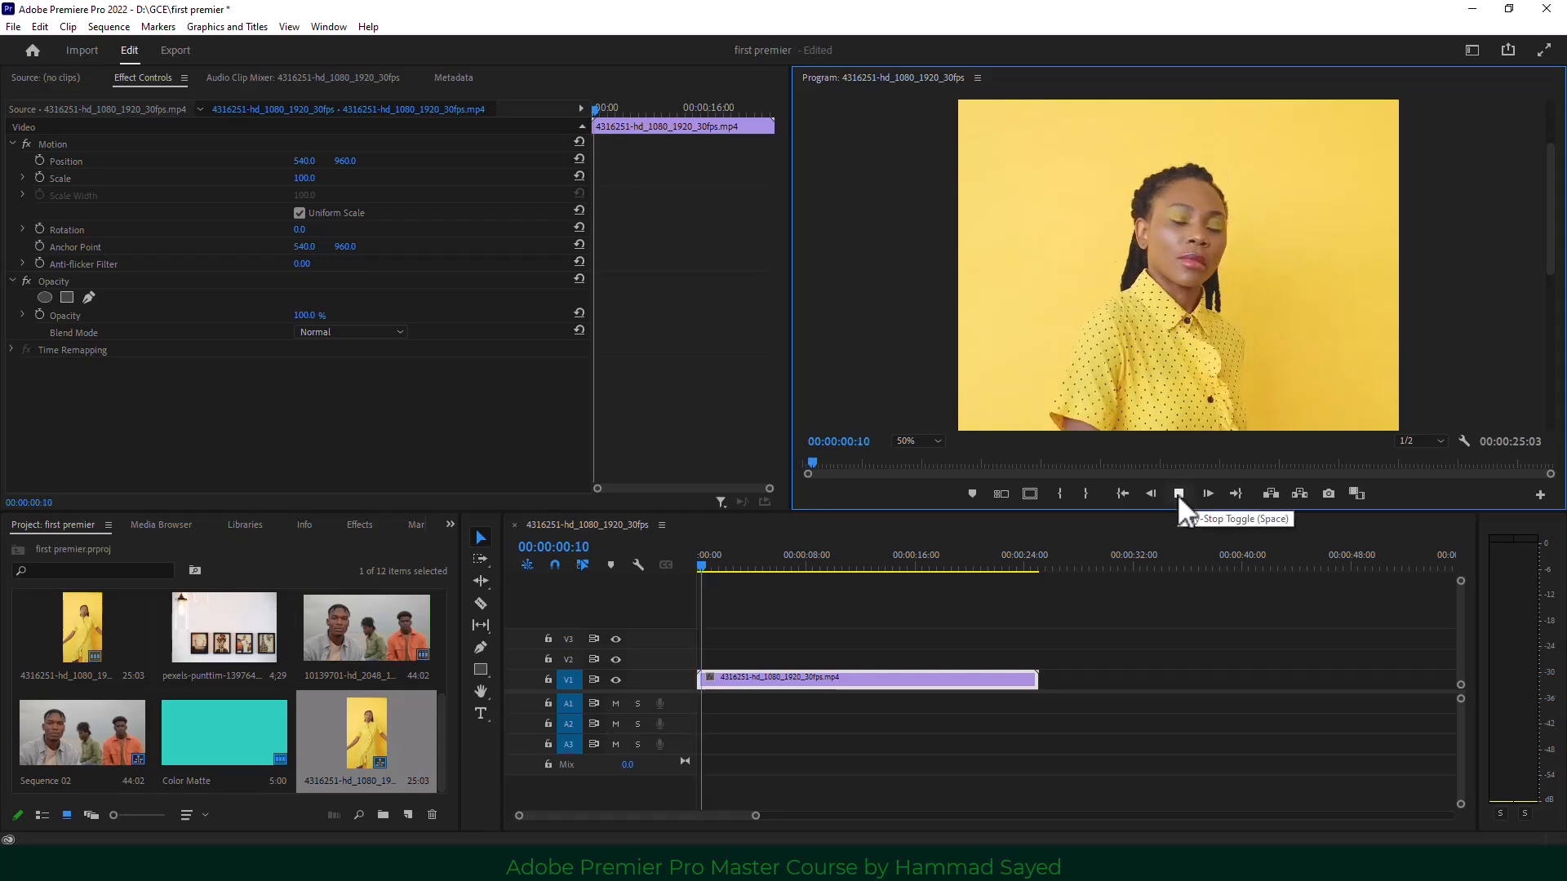
pyautogui.click(1177, 493)
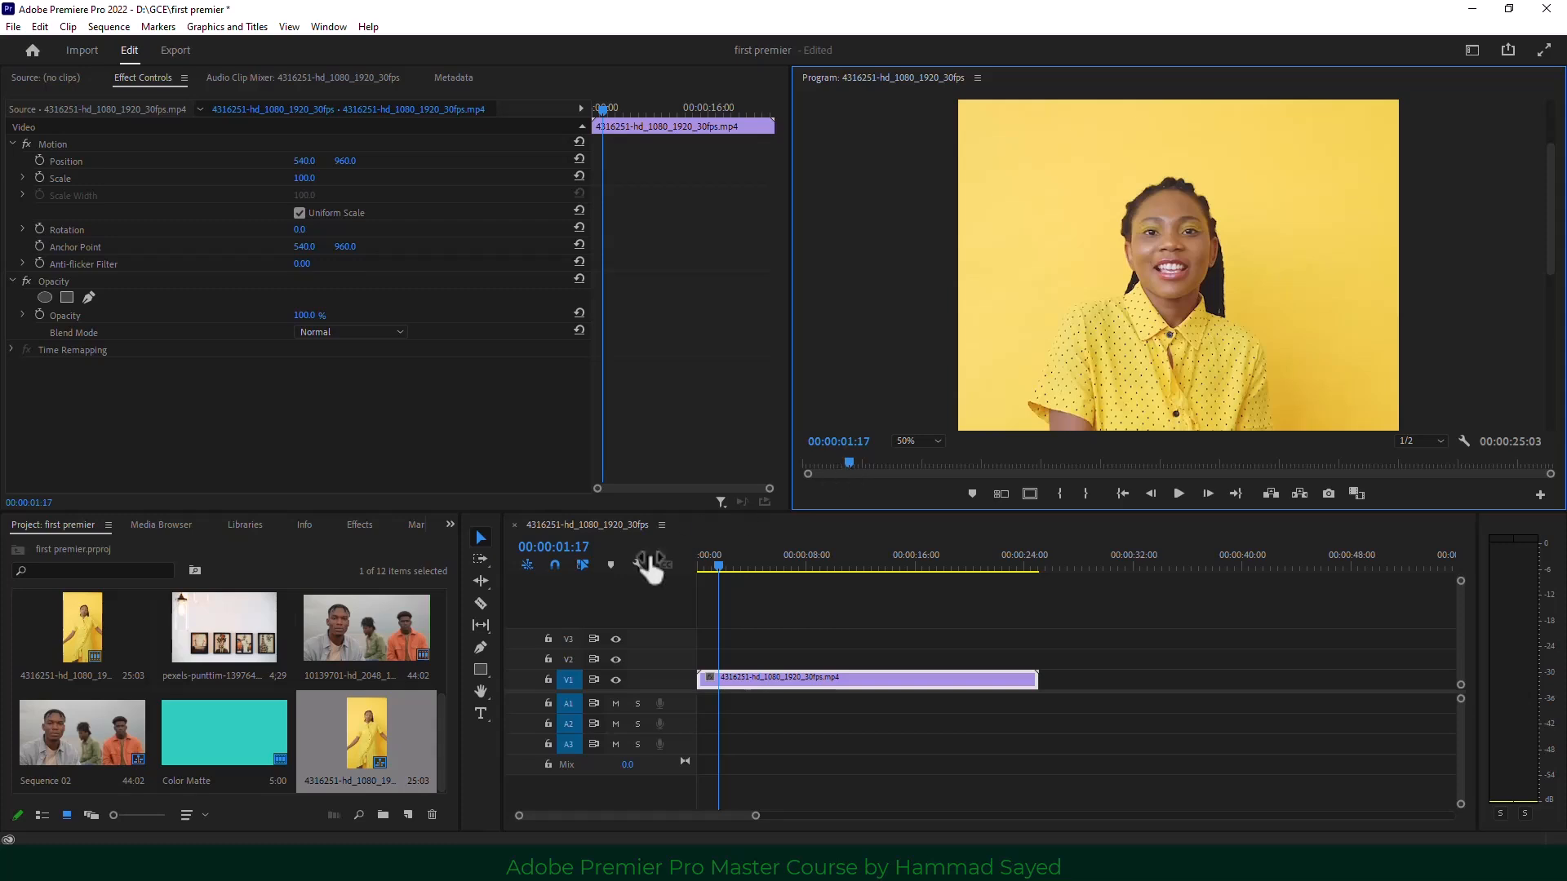
pyautogui.moveTo(701, 564); pyautogui.dragTo(721, 562)
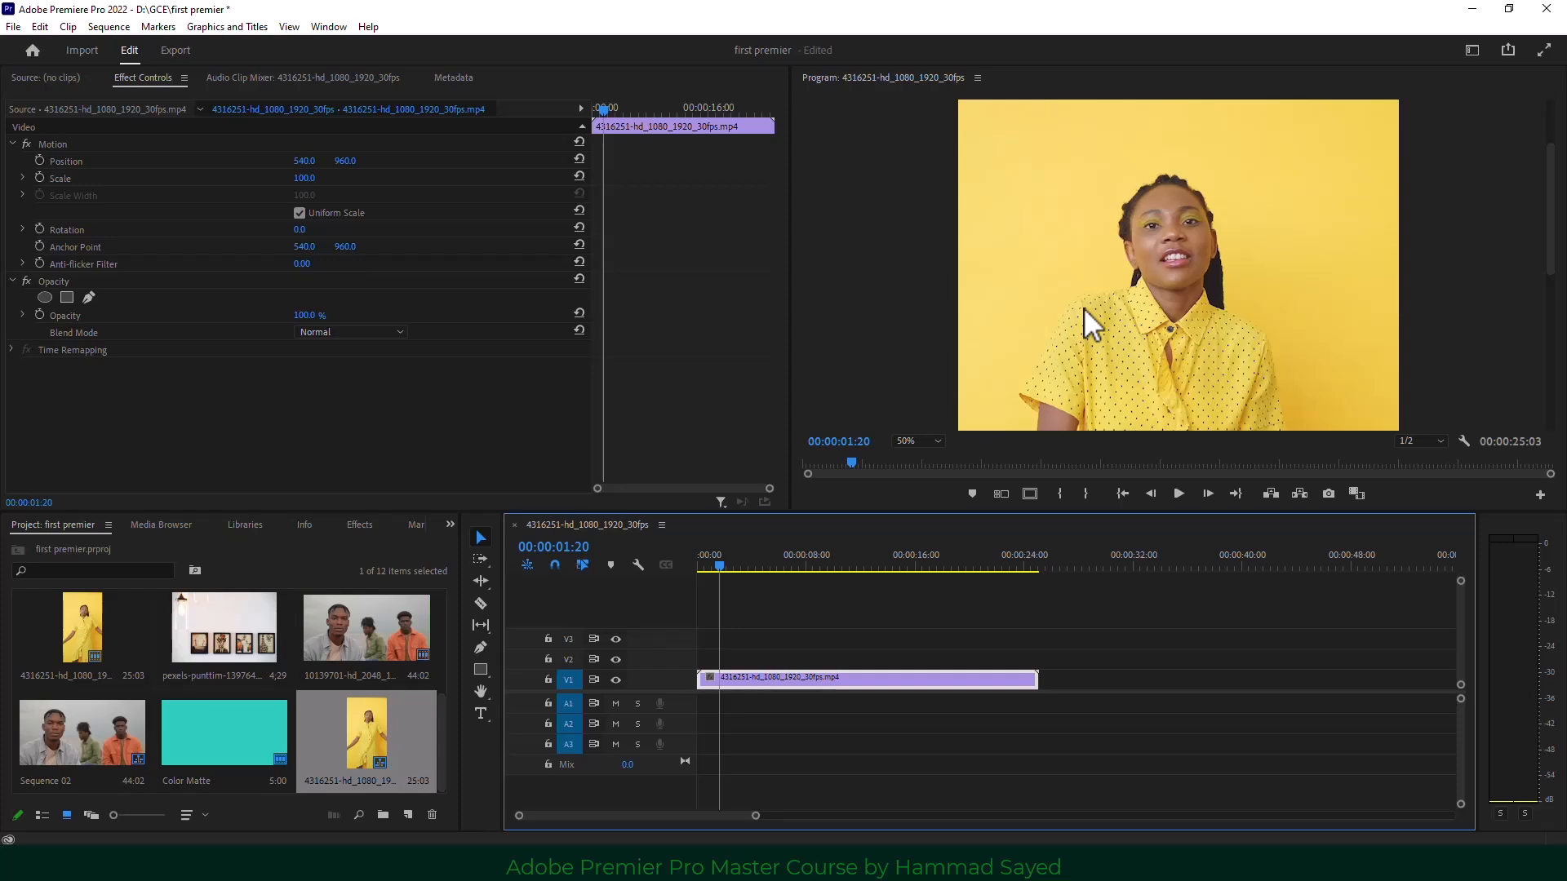
pyautogui.click(830, 726)
pyautogui.click(831, 682)
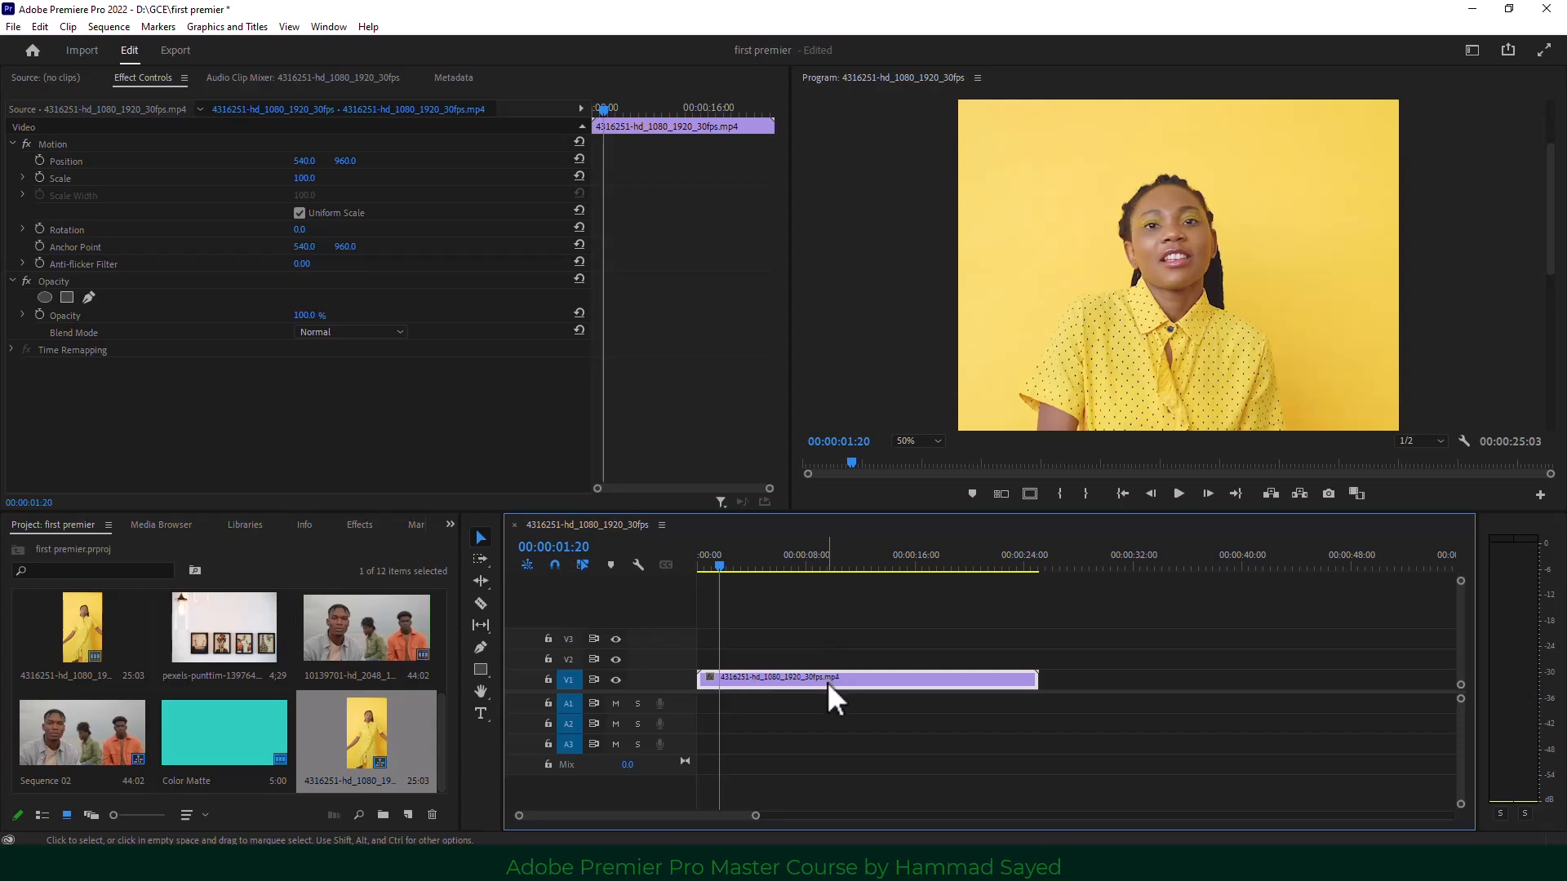
# Duplicate the woman-in-yellow clip onto V2 and return the playhead to 00:00:00:00.
pyautogui.moveTo(826, 682)
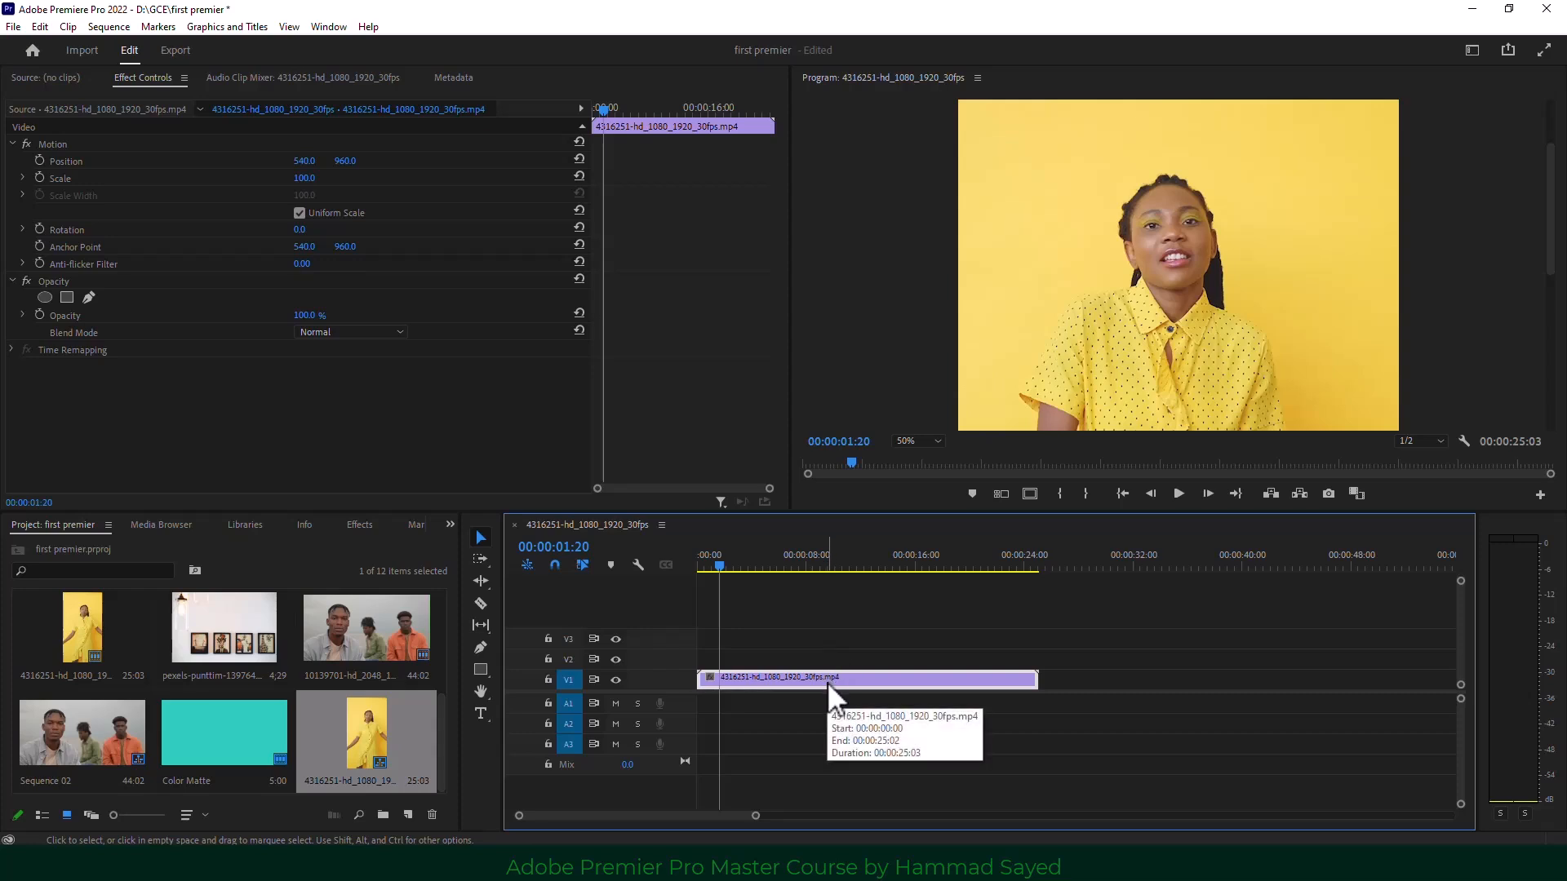
pyautogui.moveTo(826, 682); pyautogui.dragTo(828, 654)
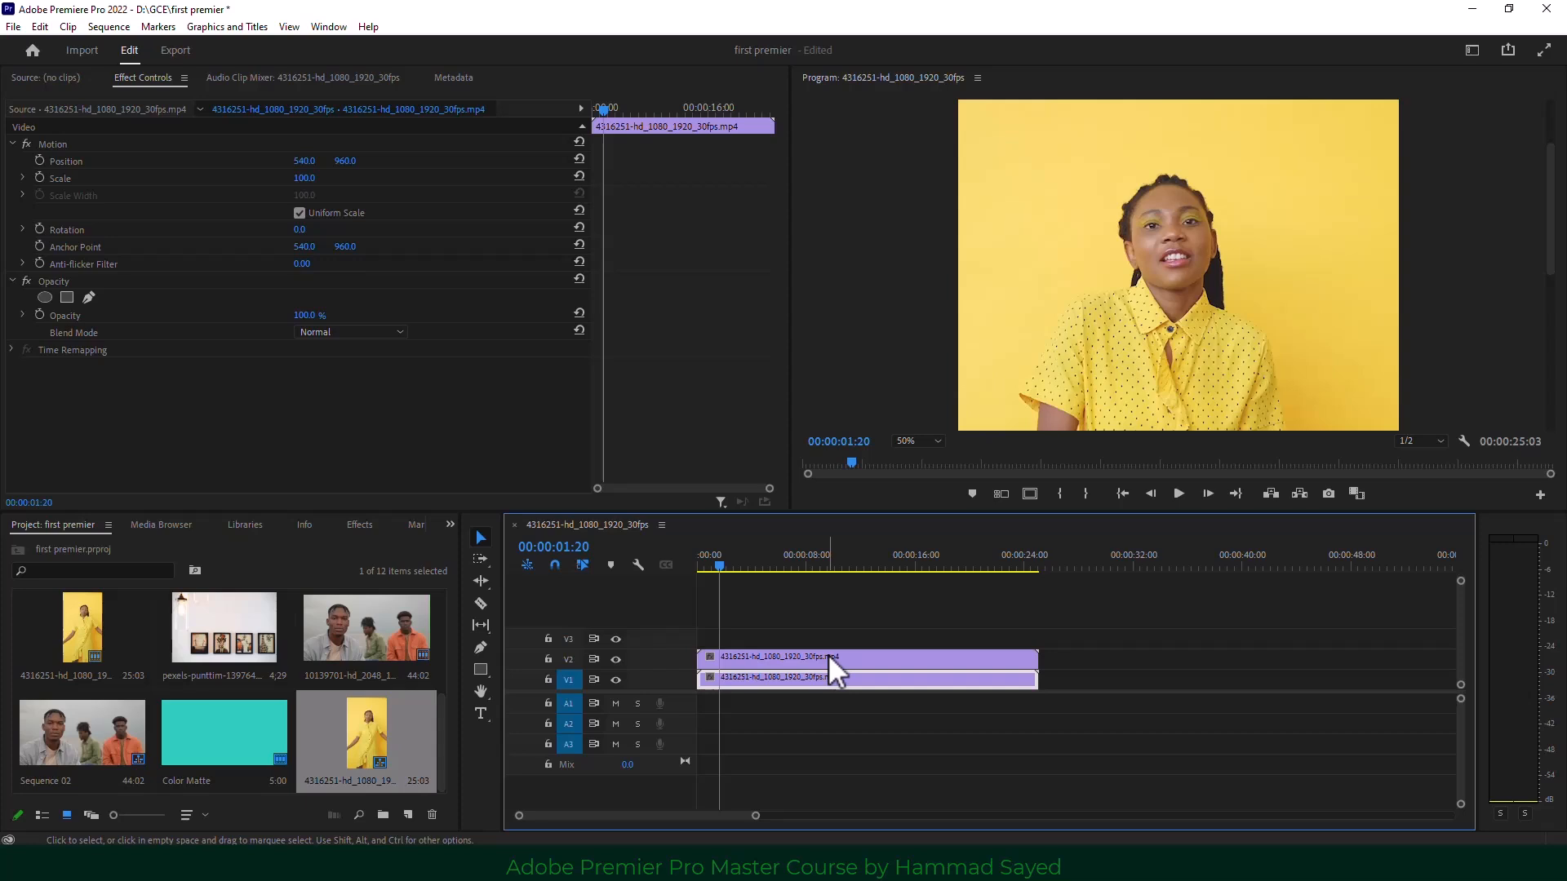
pyautogui.click(828, 653)
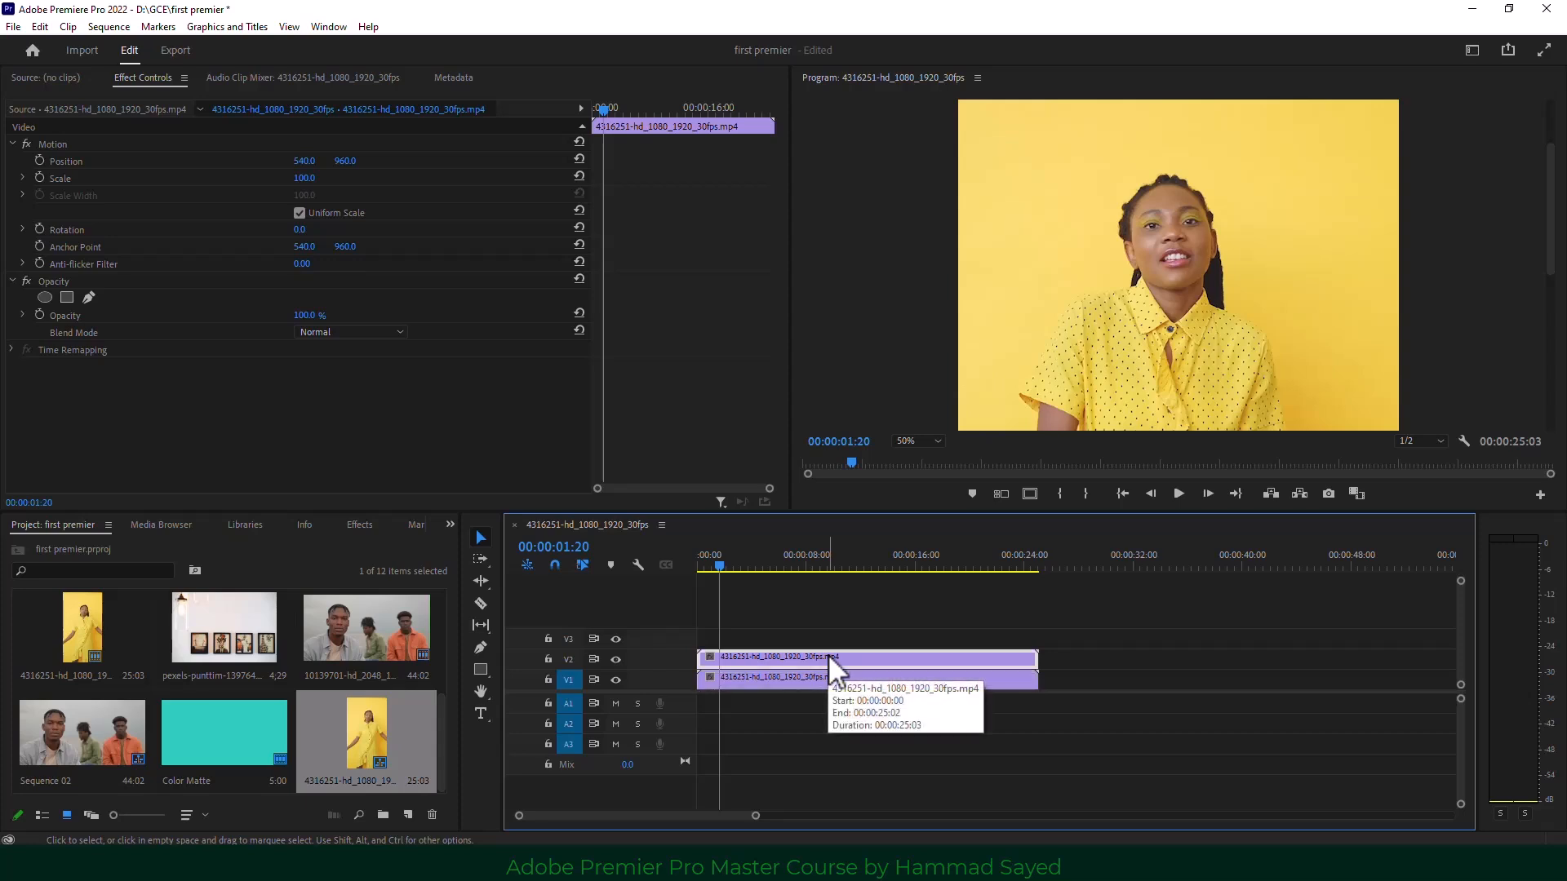
pyautogui.moveTo(718, 563); pyautogui.dragTo(707, 571)
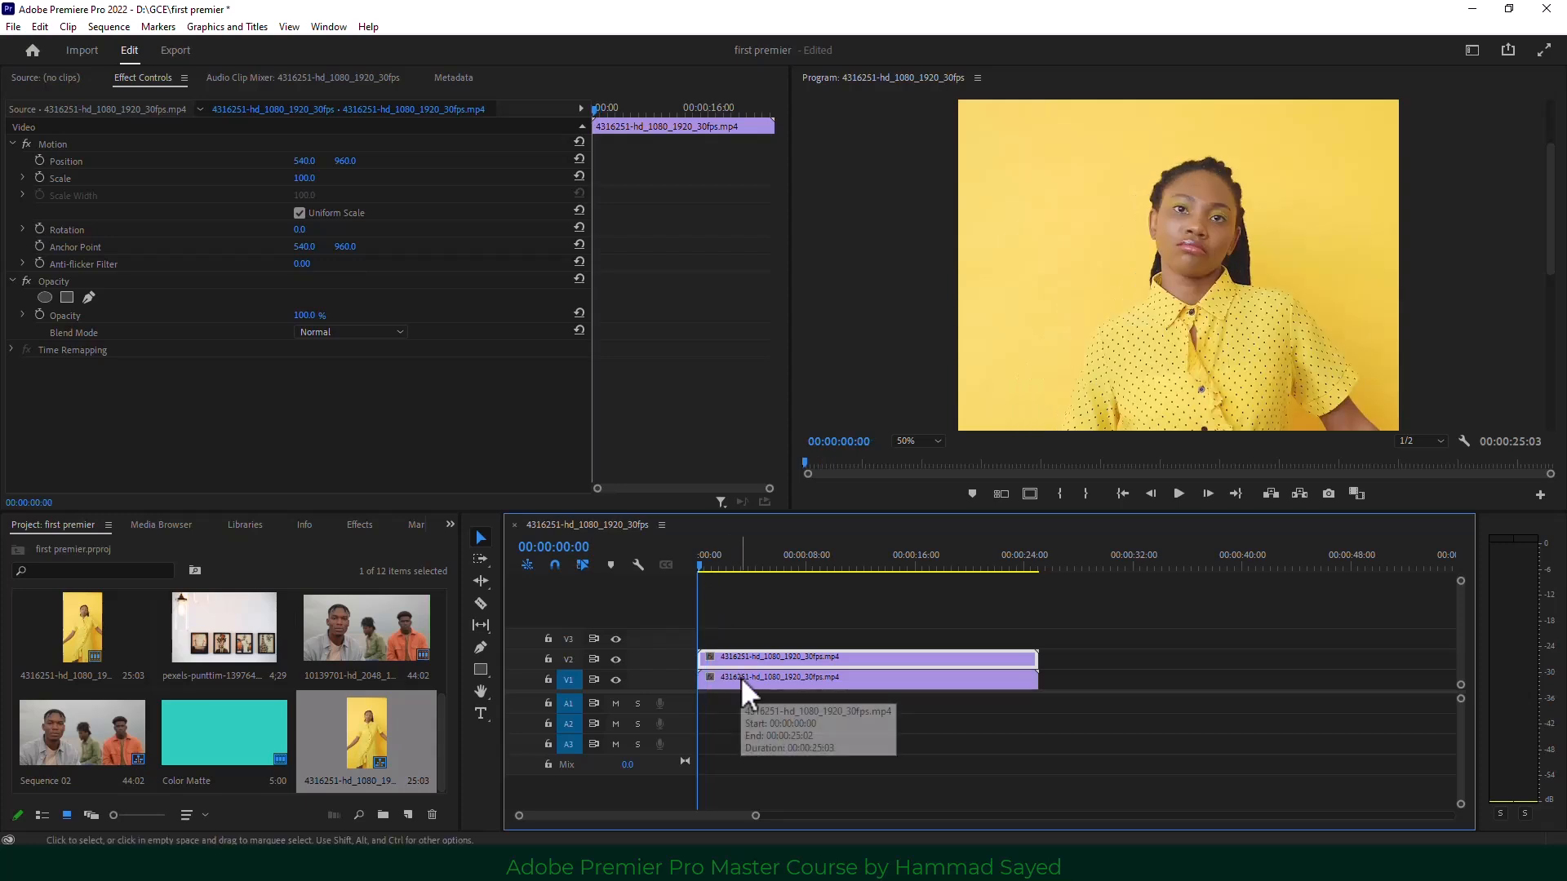
# Try an ellipse opacity mask over the woman's face on V2, then delete it.
pyautogui.click(45, 297)
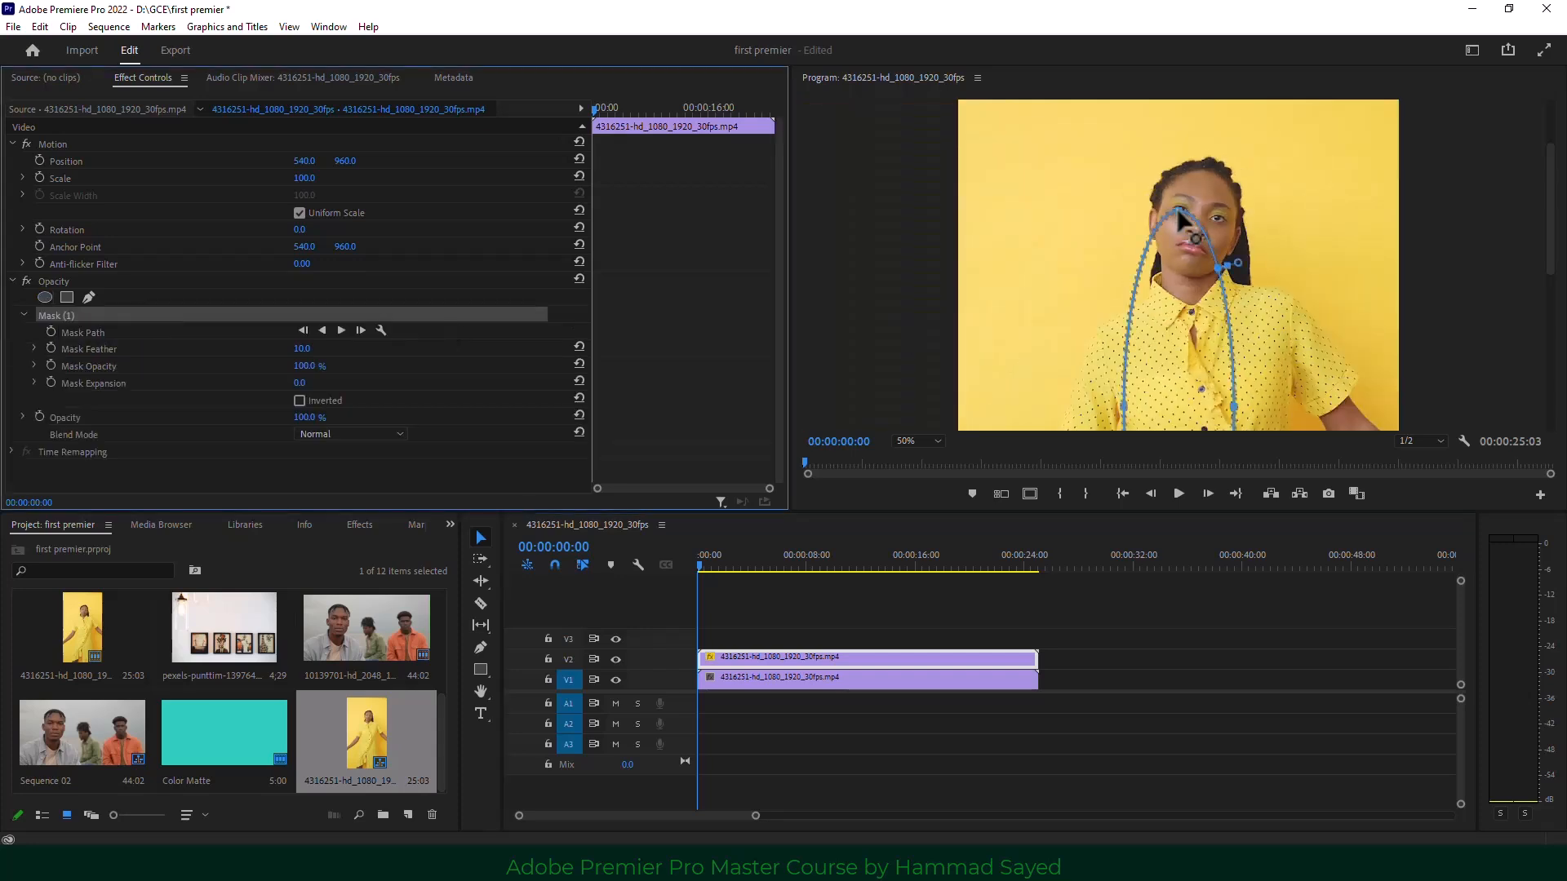
pyautogui.moveTo(1193, 280); pyautogui.dragTo(1241, 368)
pyautogui.press('Right')
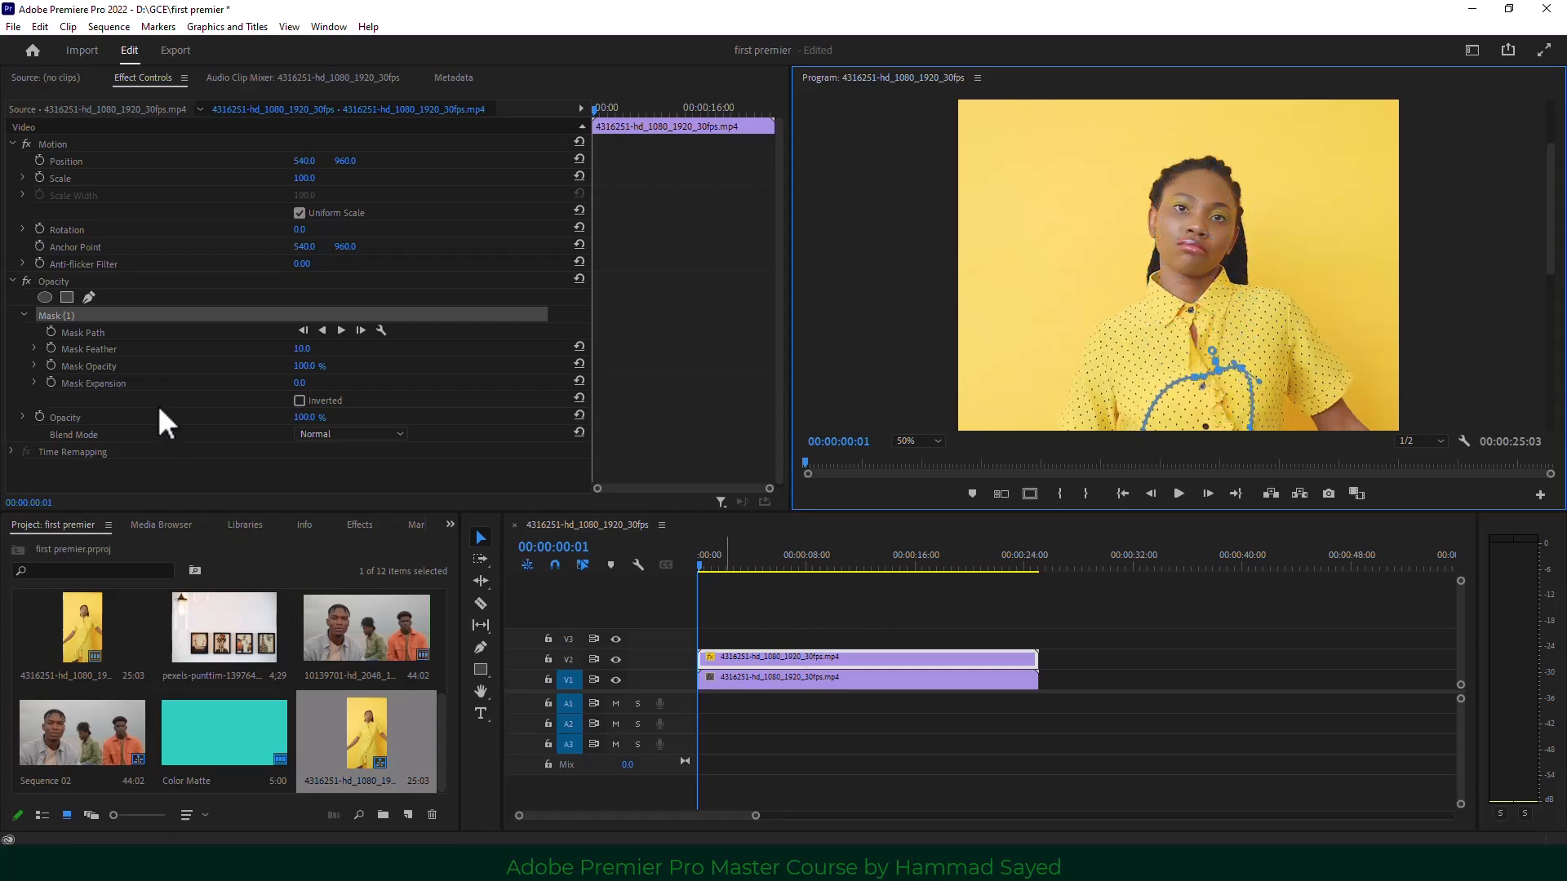
pyautogui.click(72, 322)
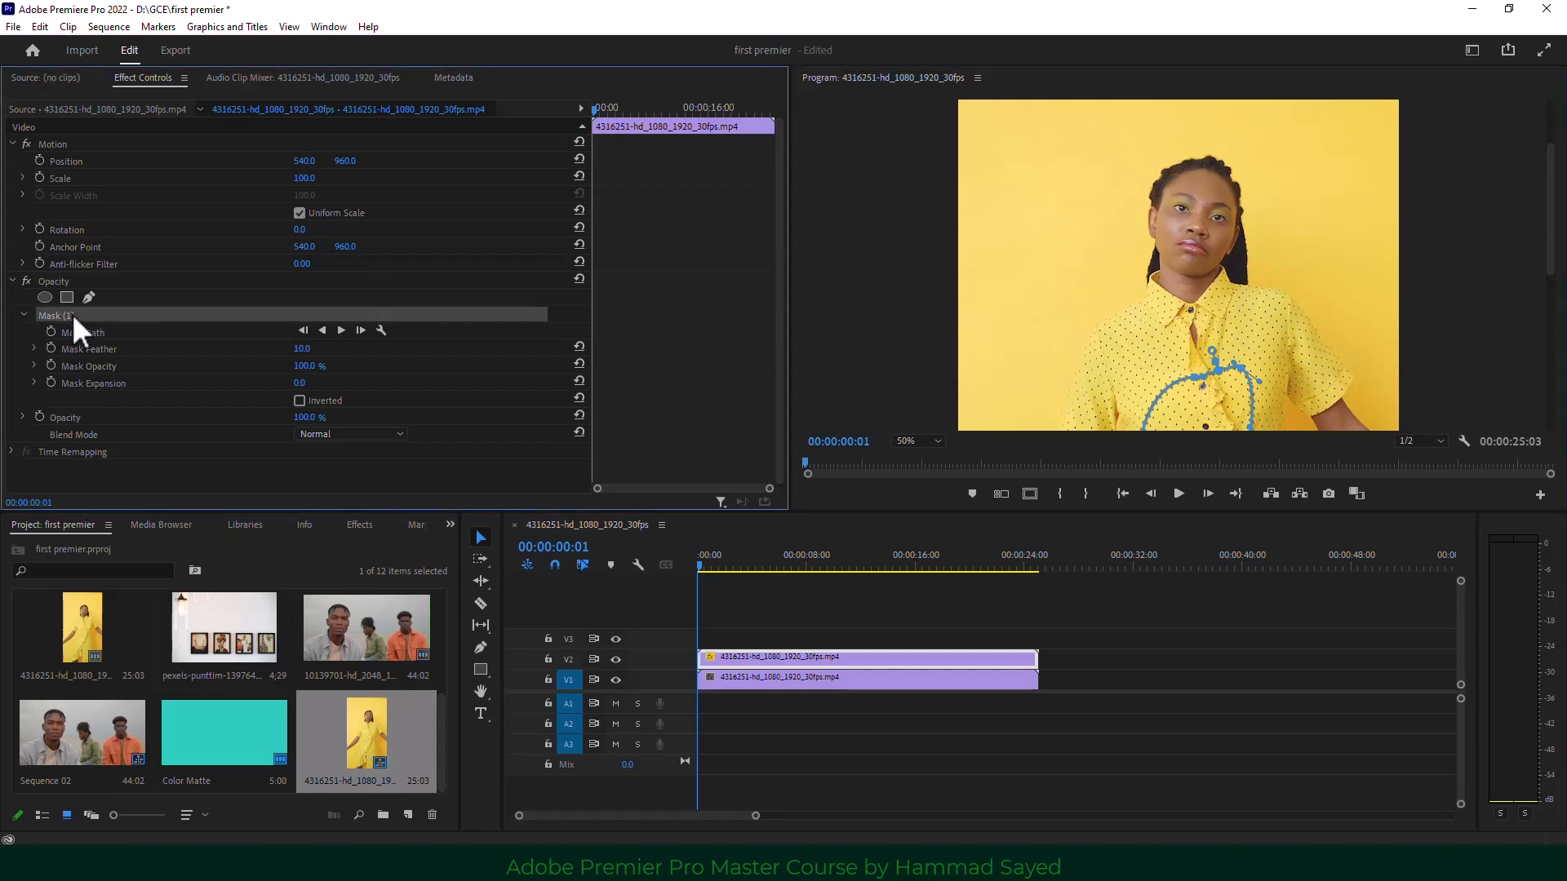
pyautogui.press('Delete')
# Outline the face with a Pen mask and hide V1 to view only the masked face.
pyautogui.click(88, 297)
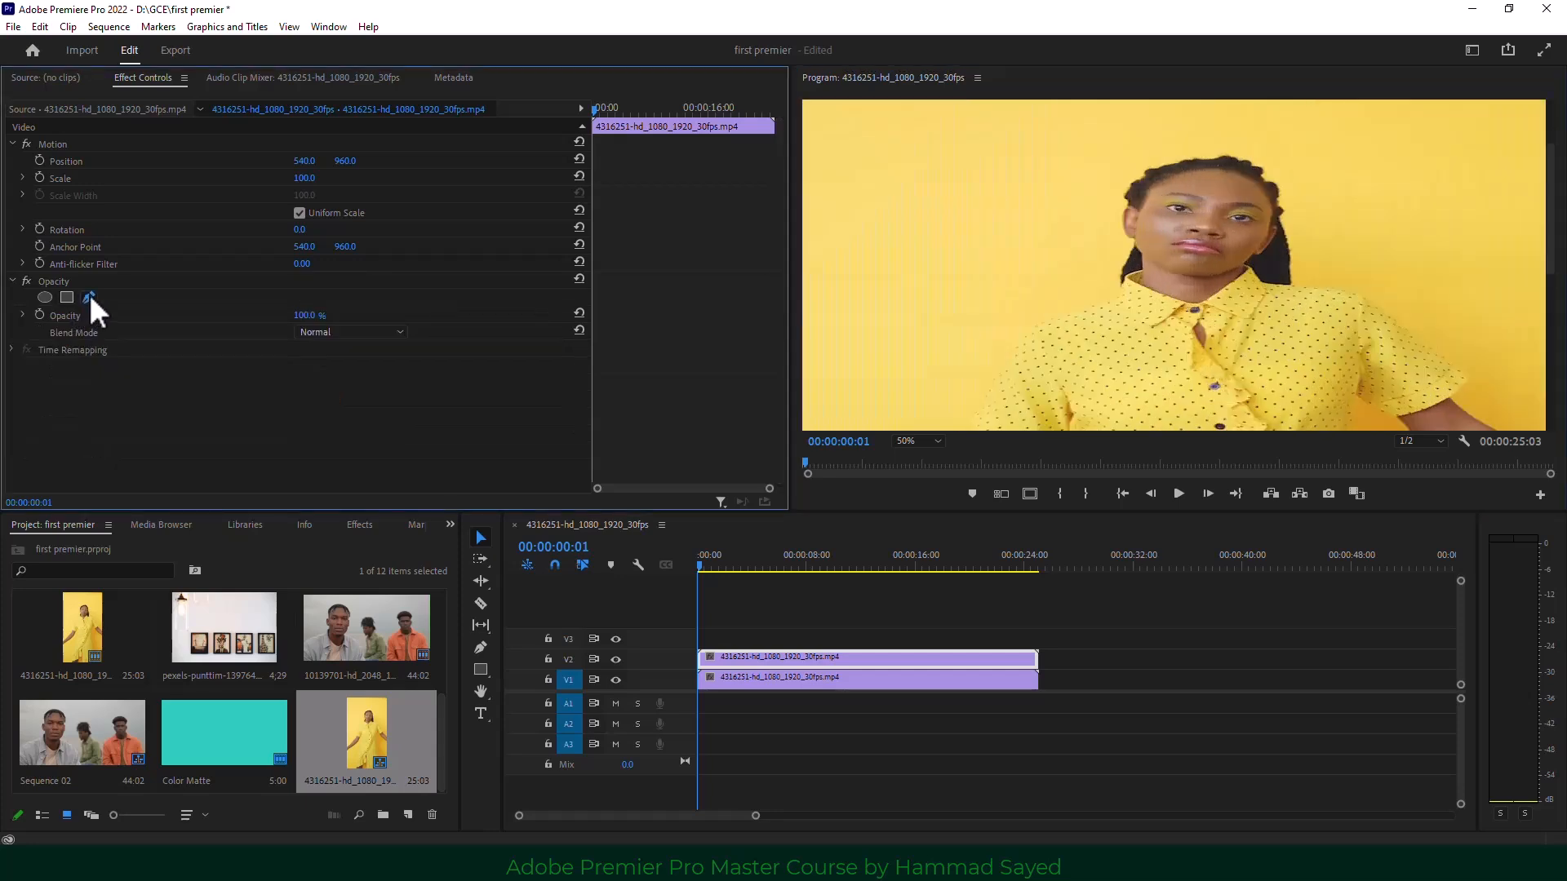
pyautogui.click(1166, 175)
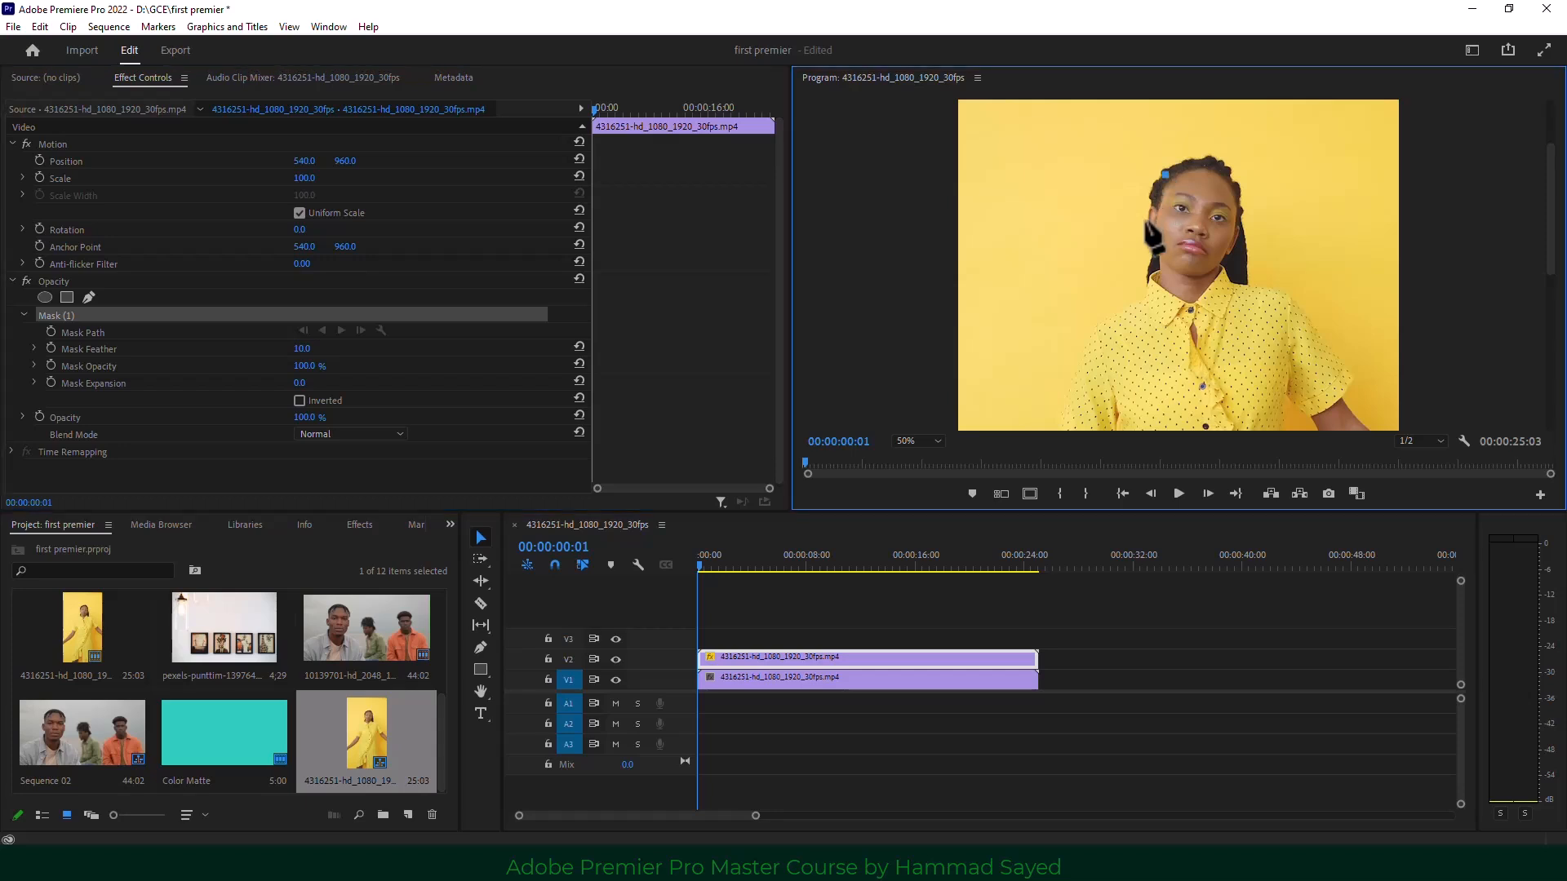
pyautogui.click(1151, 231)
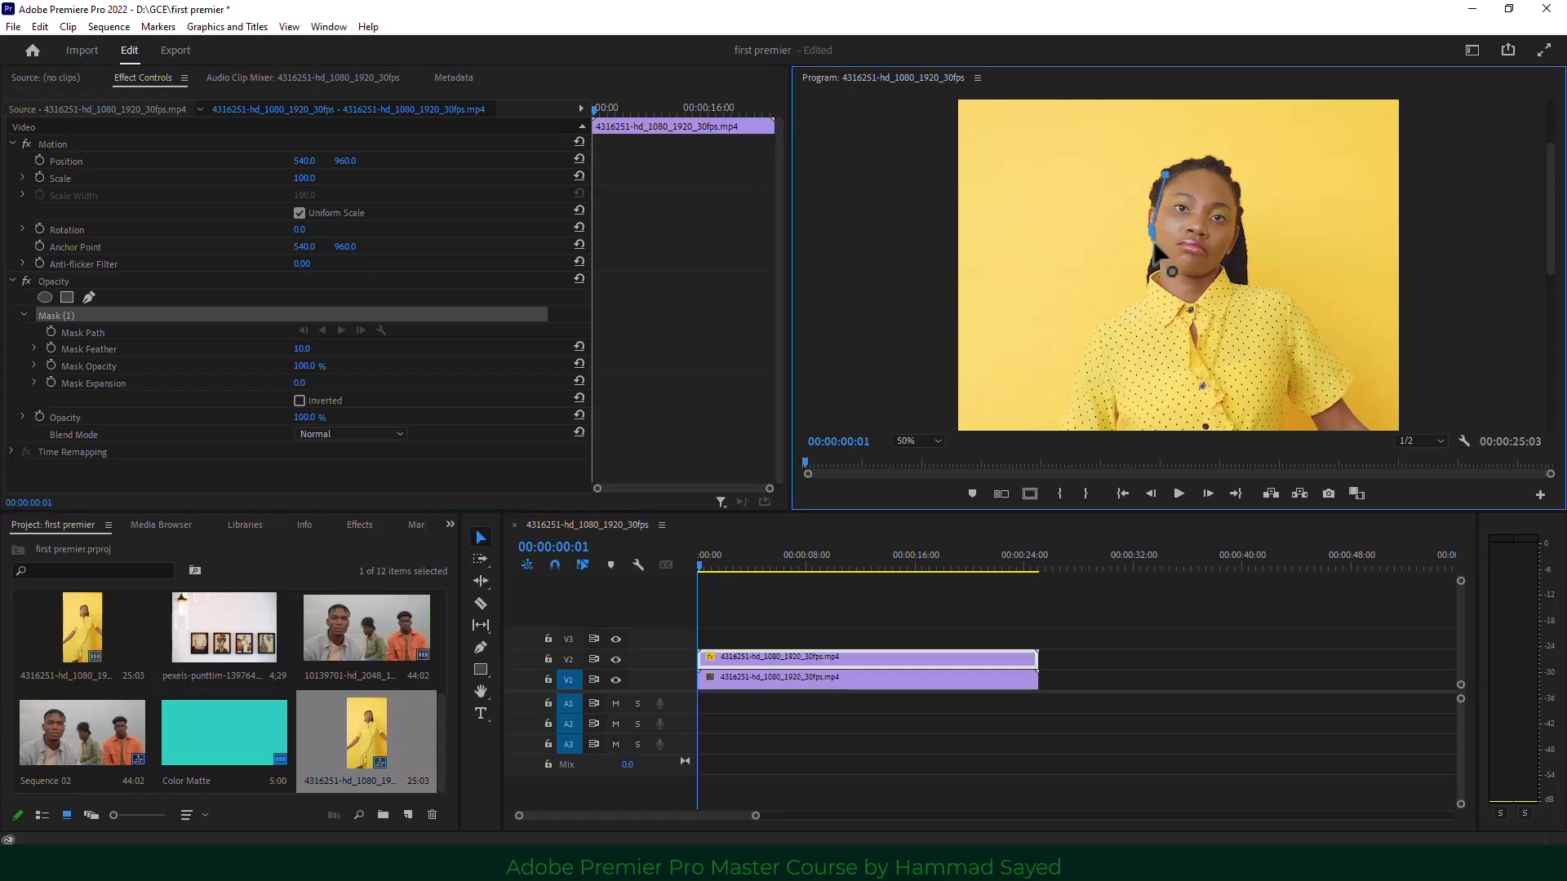
pyautogui.click(1170, 292)
pyautogui.click(1200, 296)
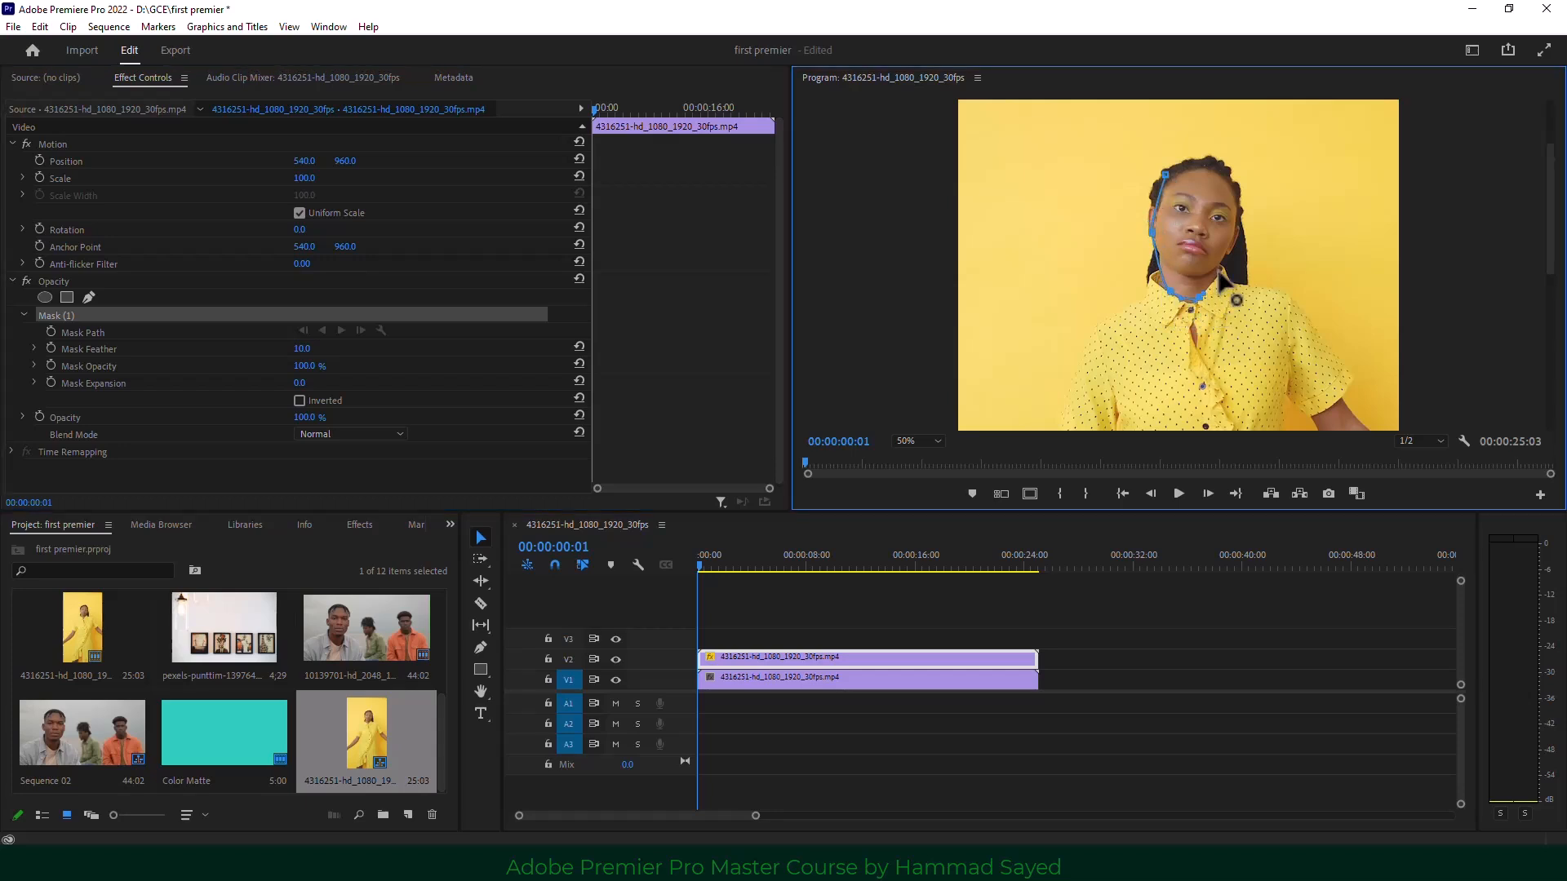
pyautogui.click(1218, 269)
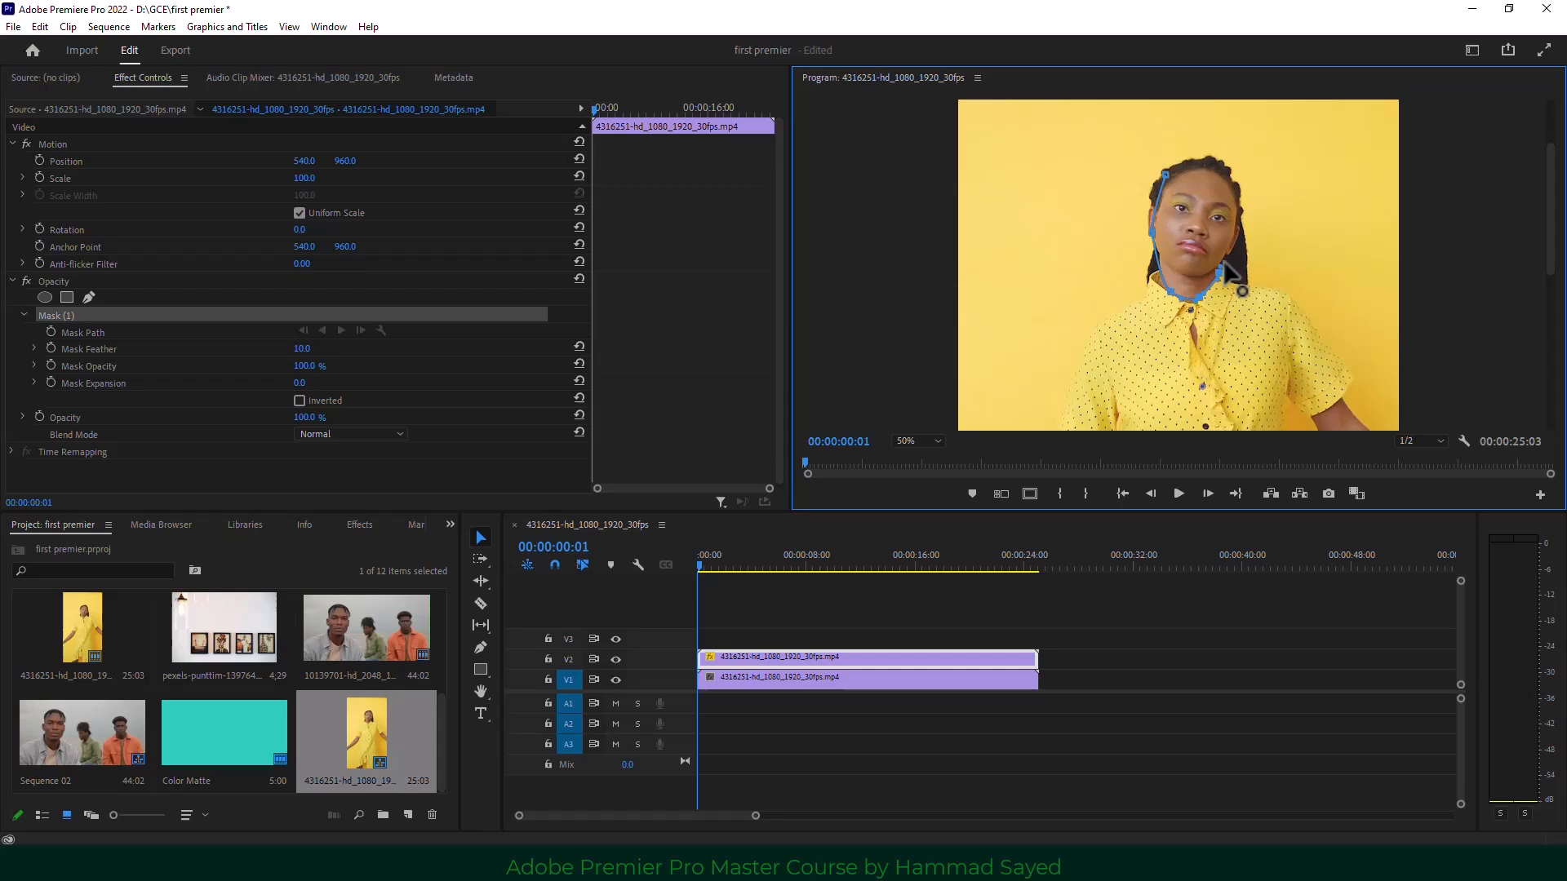
pyautogui.click(1242, 201)
pyautogui.click(1216, 168)
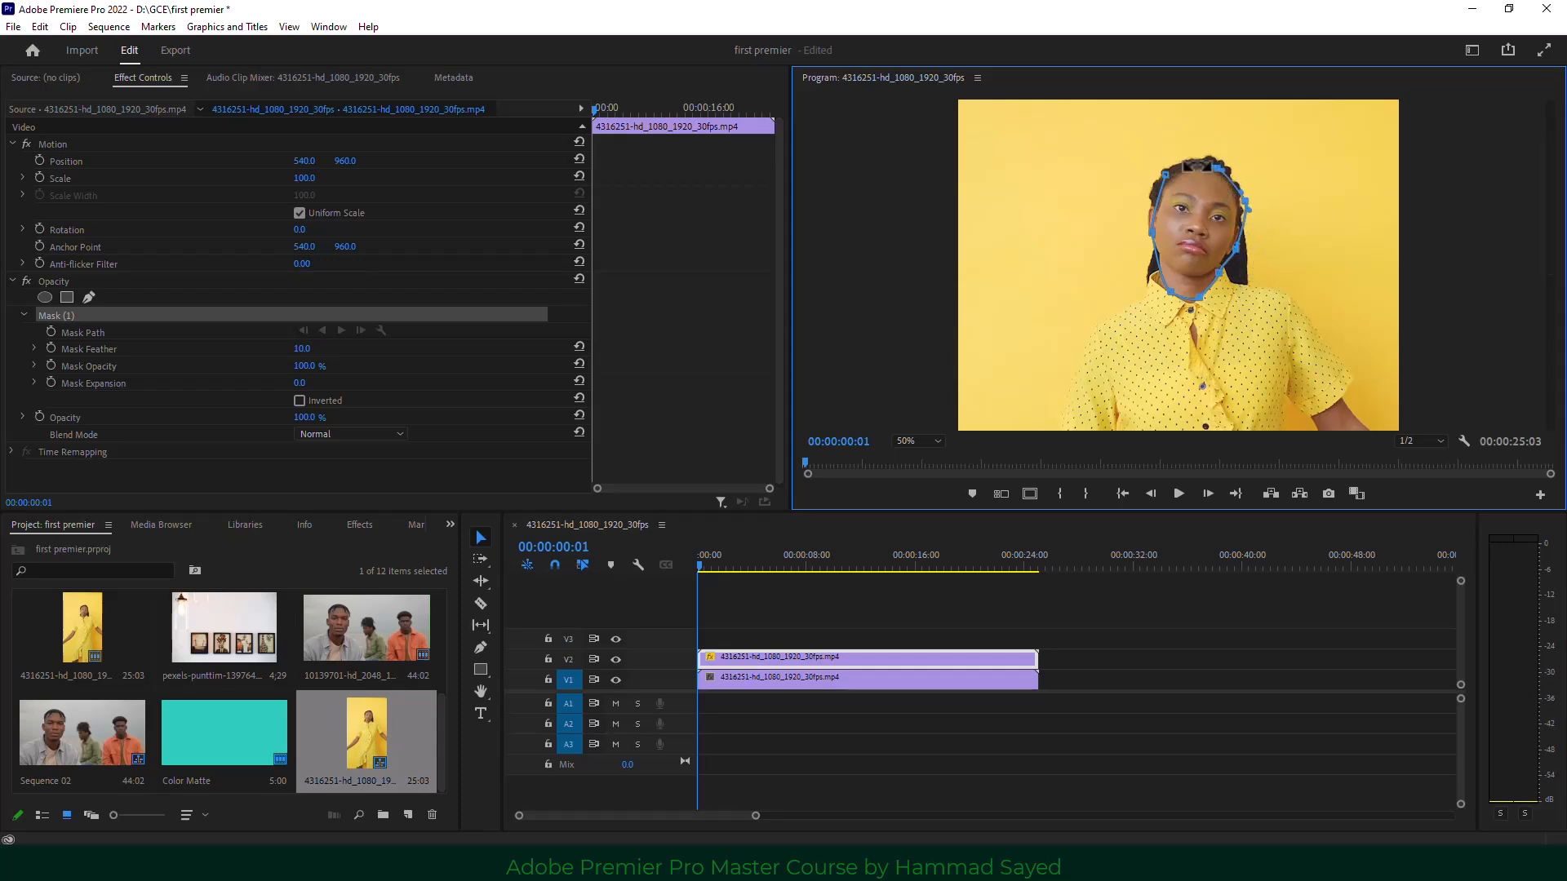
pyautogui.click(1165, 174)
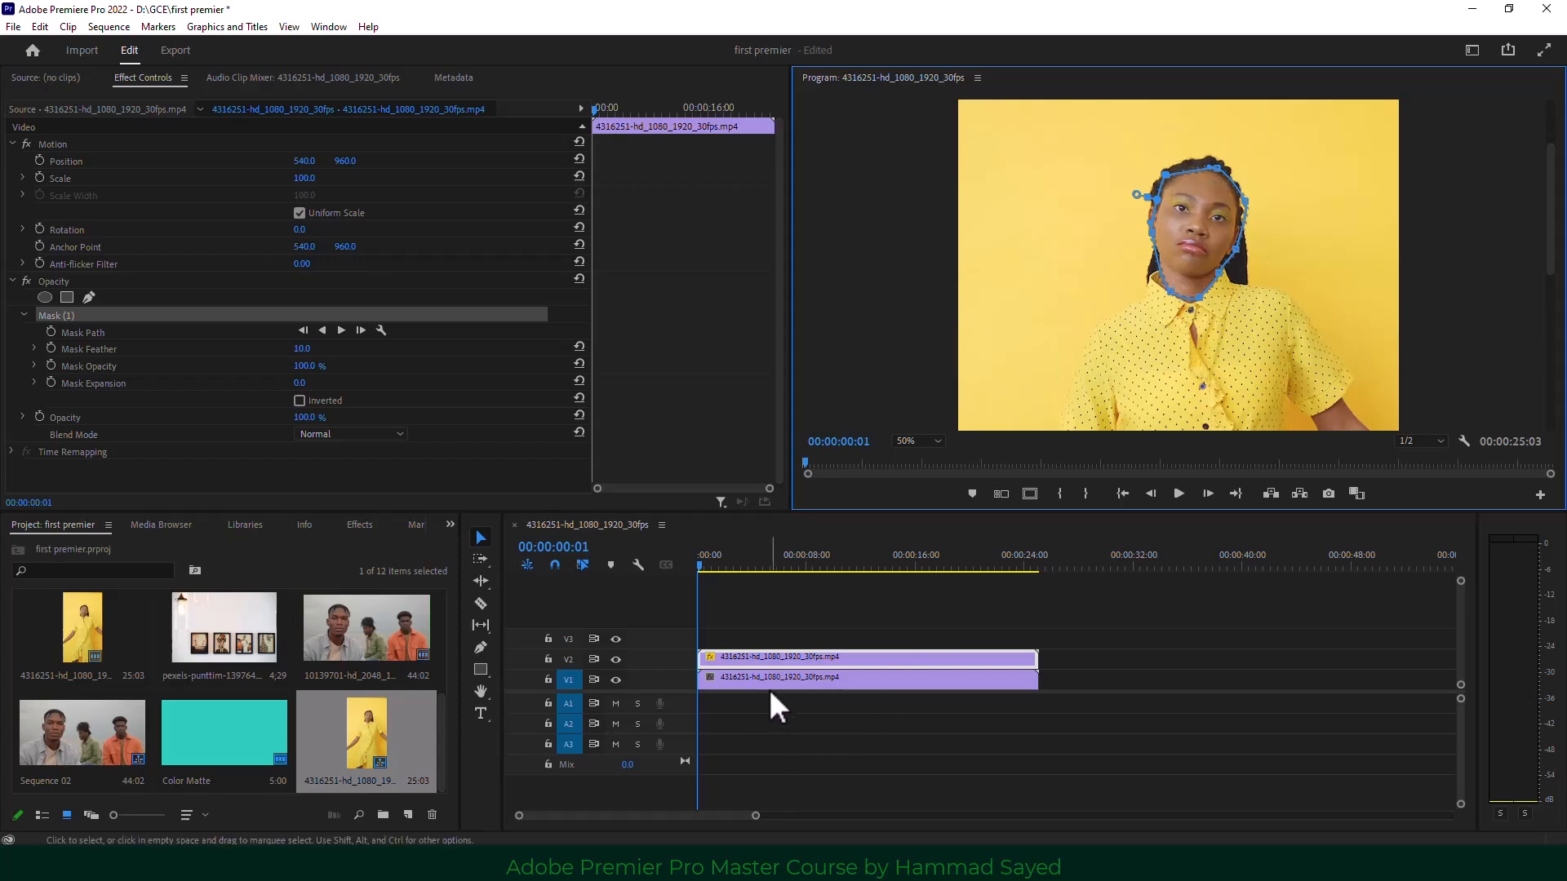
pyautogui.click(616, 680)
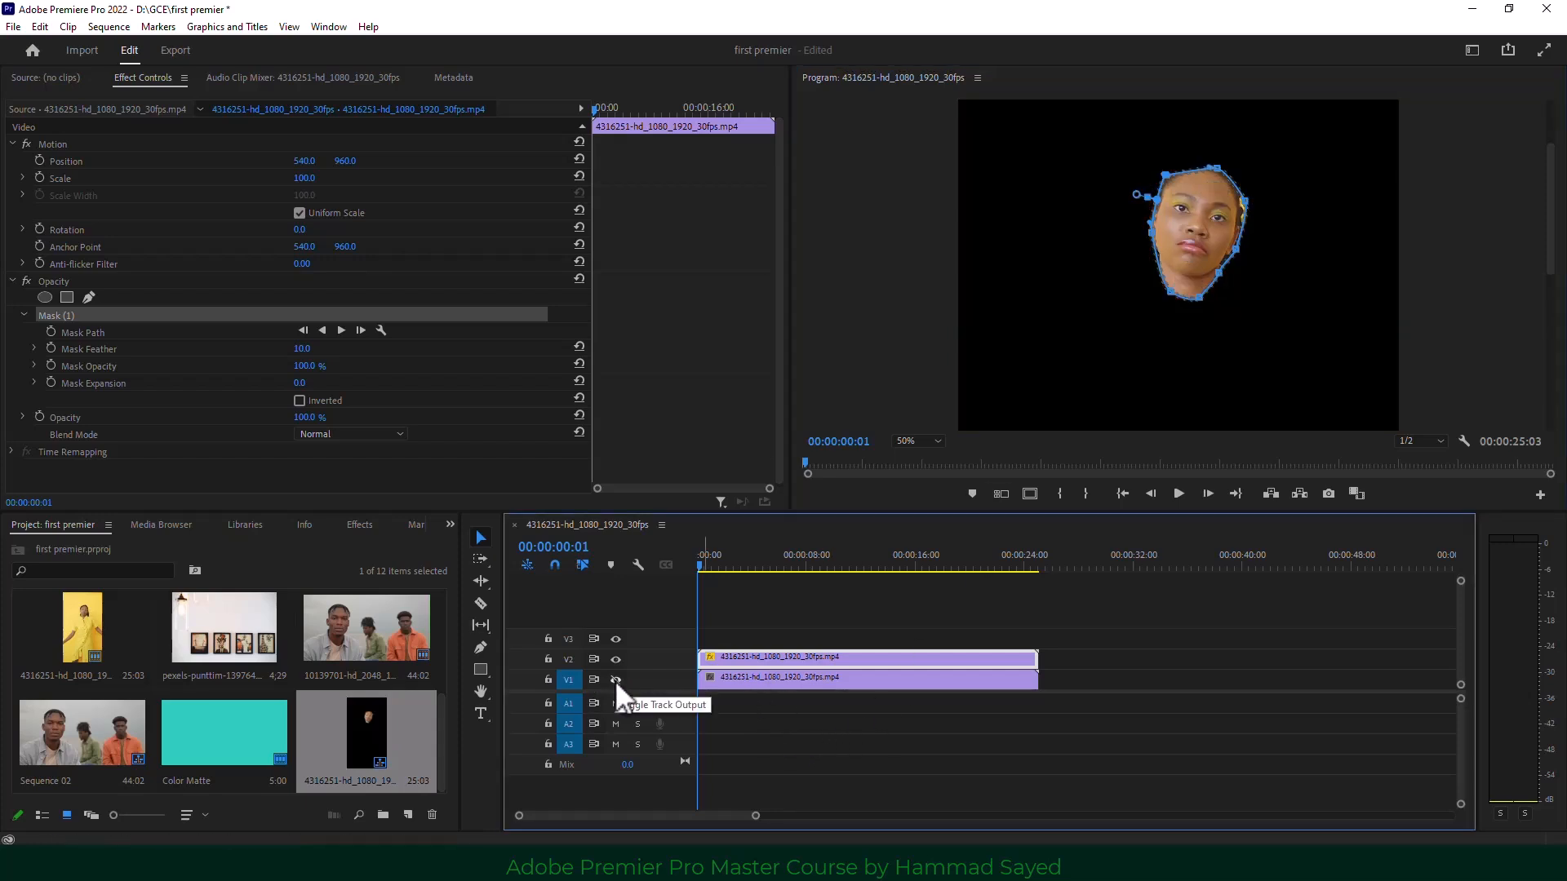
# Search 'blur' in the Effects panel and drop Gaussian Blur on the V2 face clip.
pyautogui.click(616, 681)
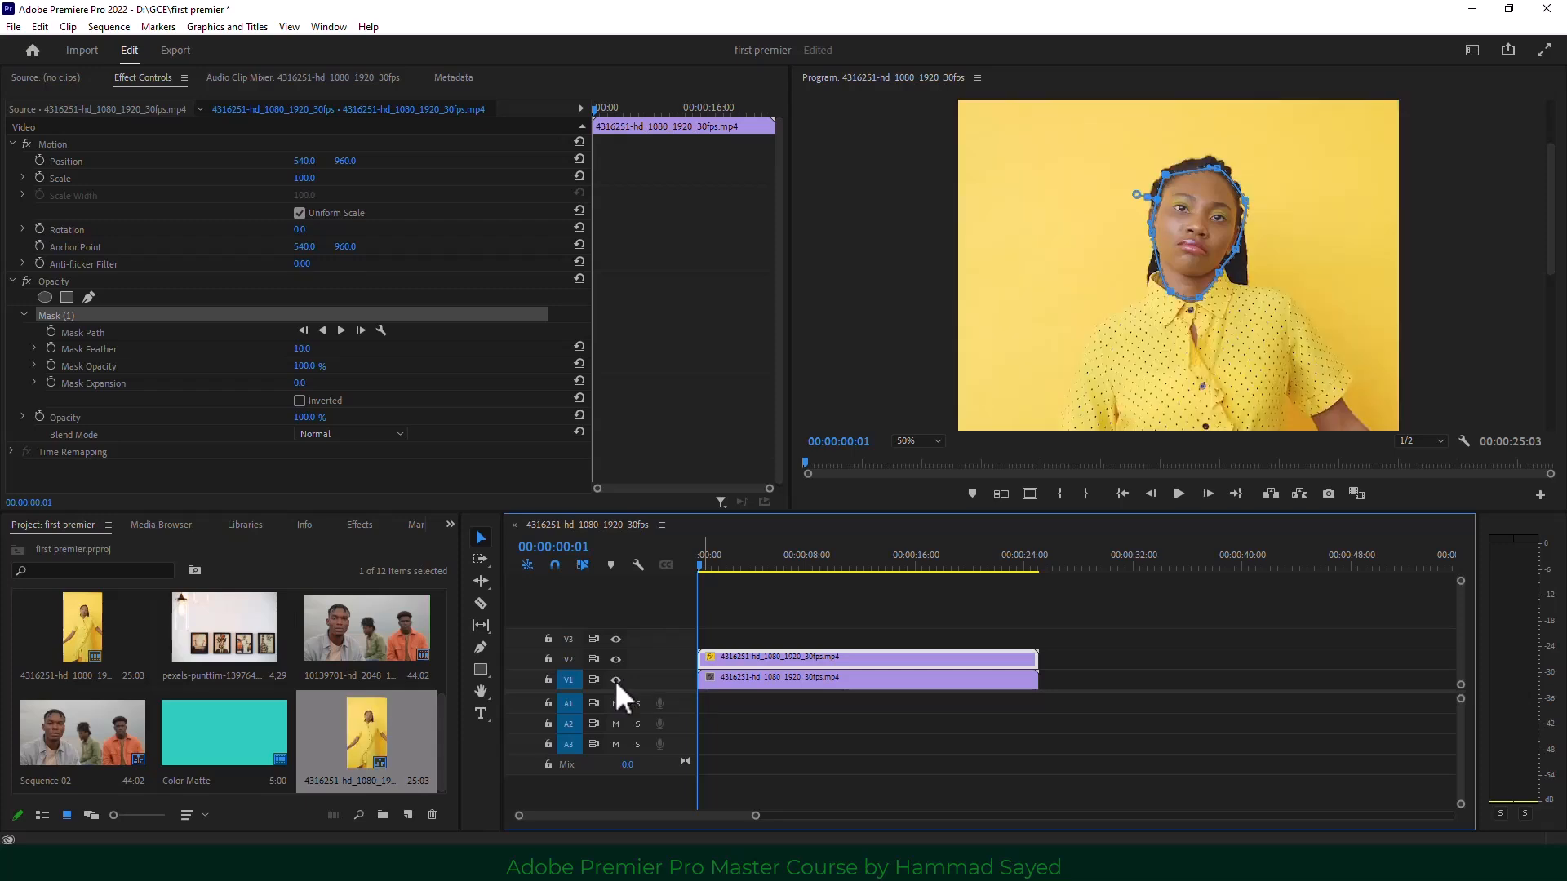
pyautogui.click(616, 680)
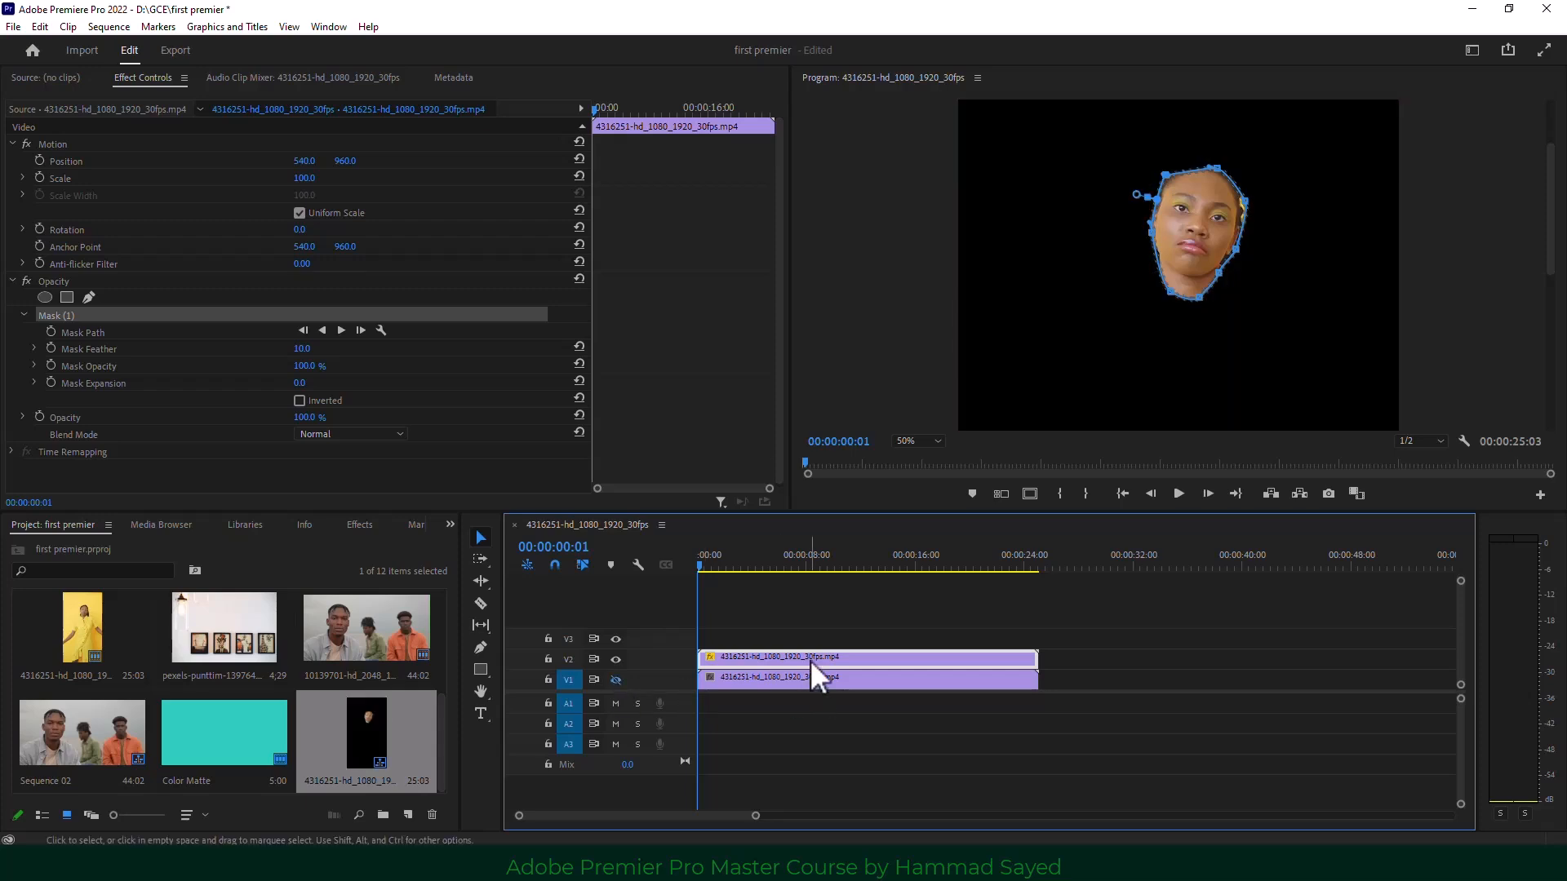
pyautogui.click(449, 525)
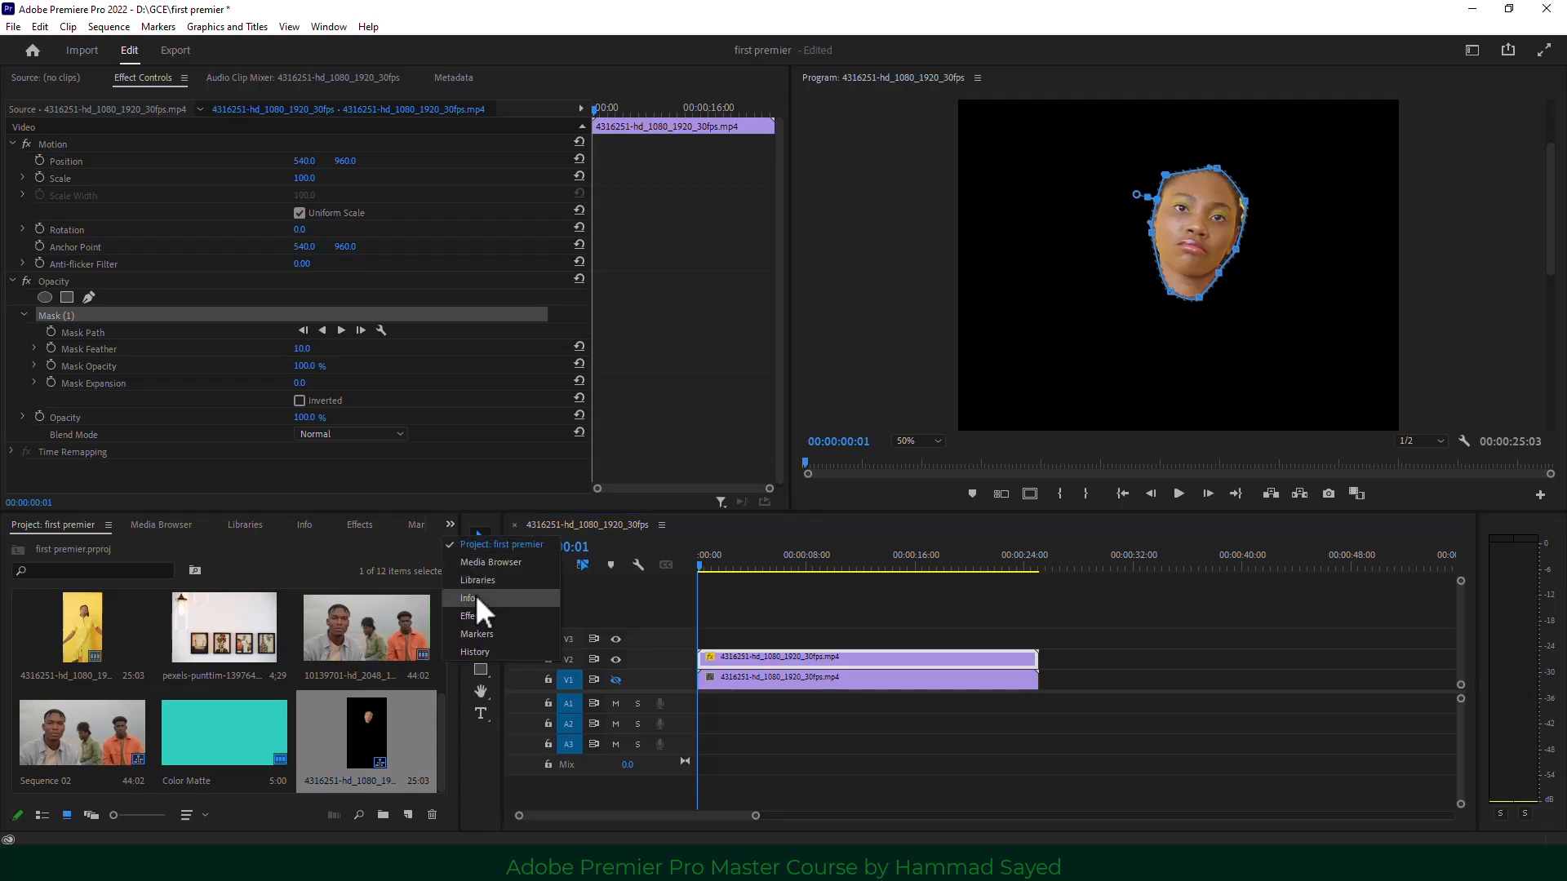
pyautogui.click(475, 616)
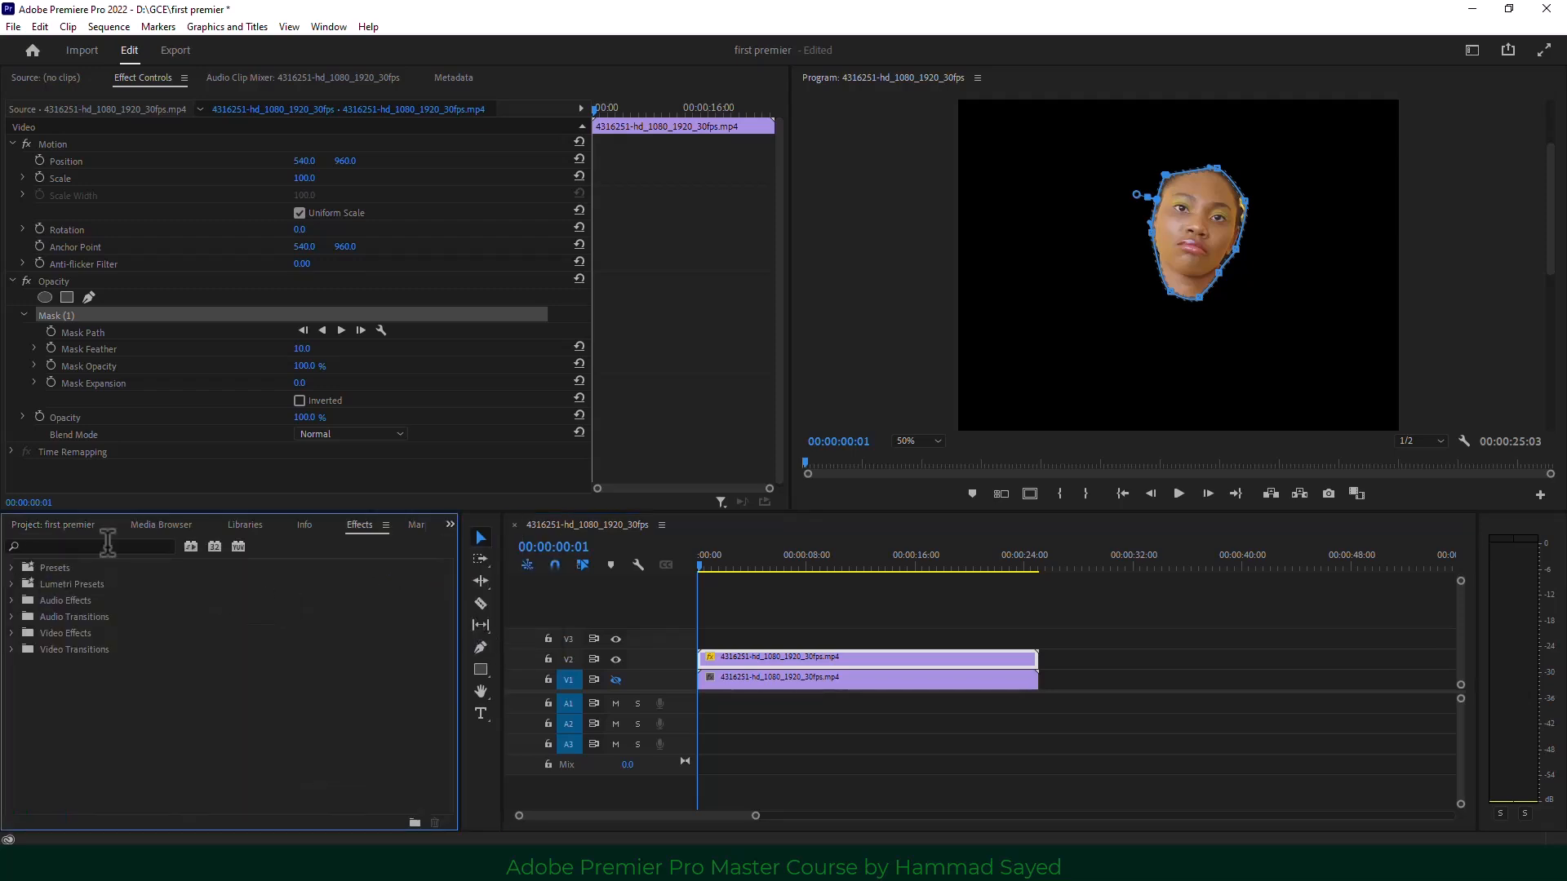
pyautogui.click(107, 545)
pyautogui.write('b')
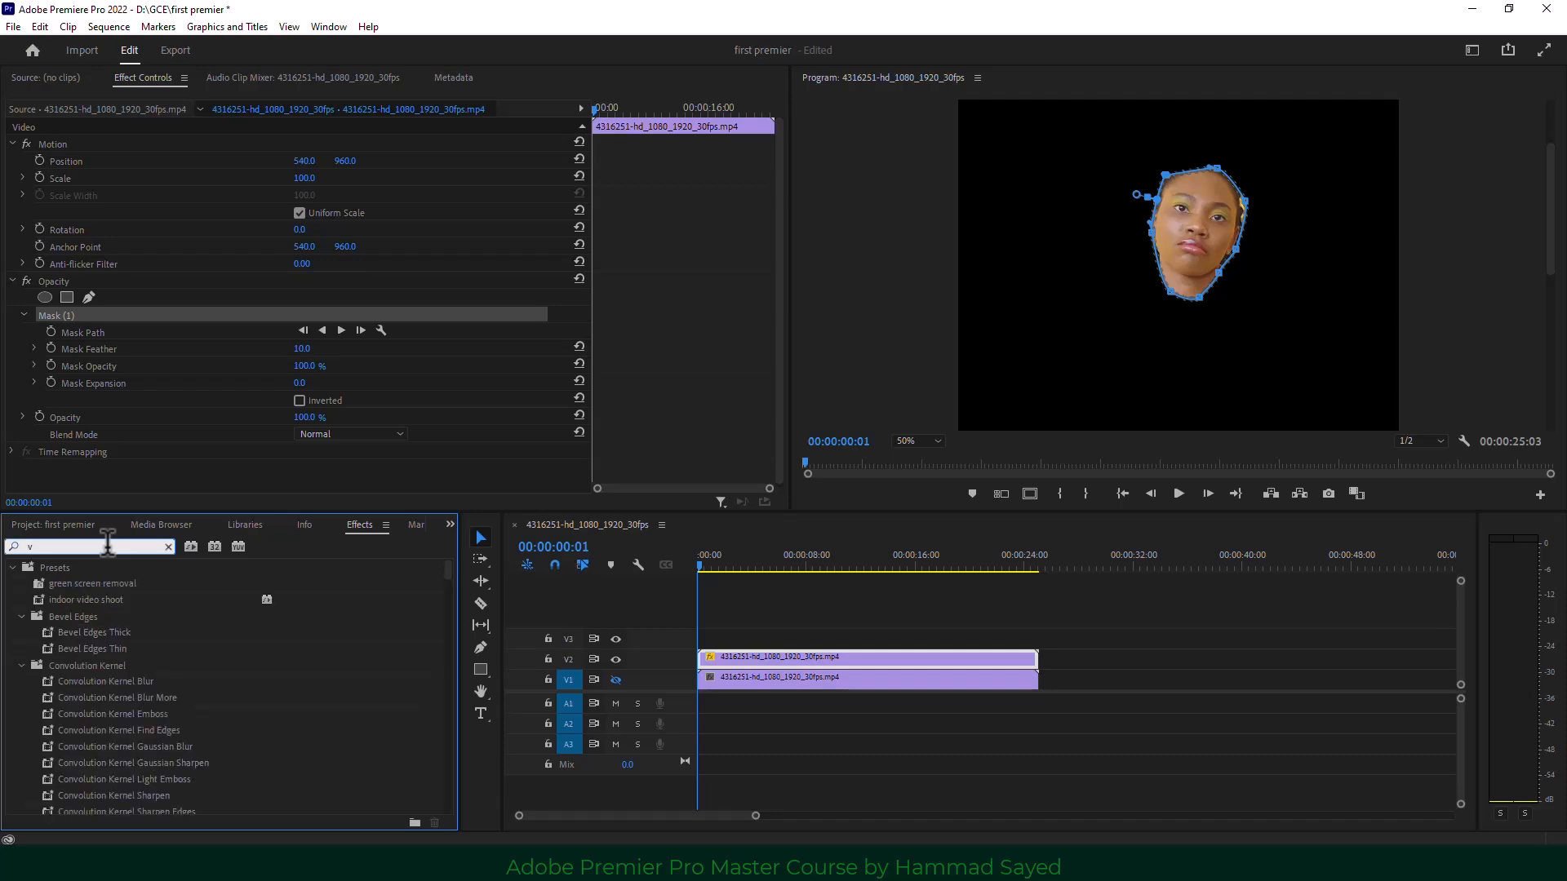
pyautogui.write('lu')
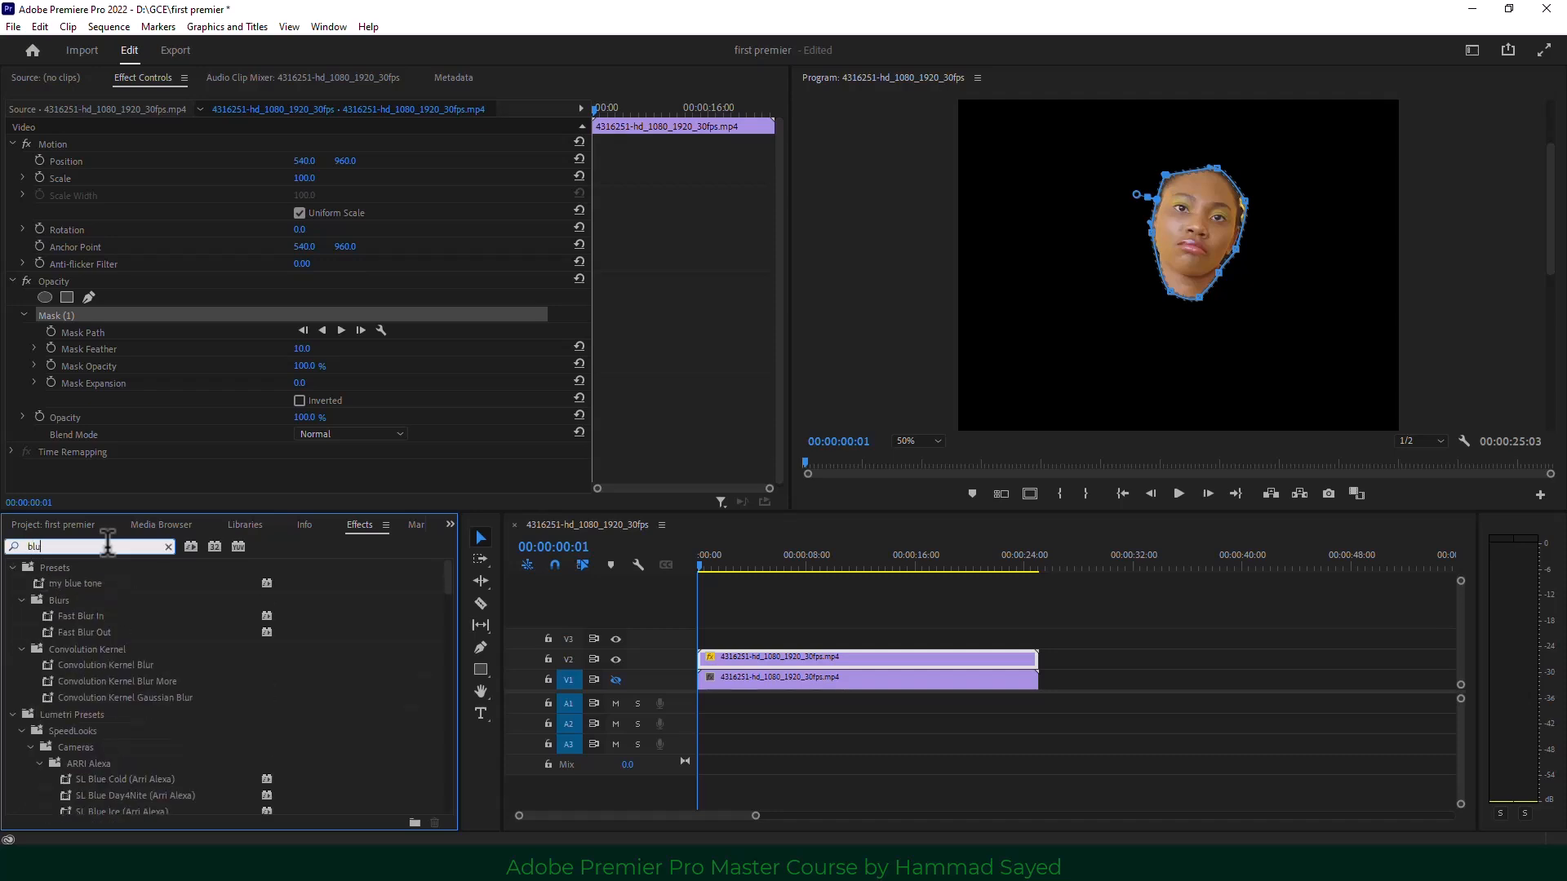
pyautogui.write('r')
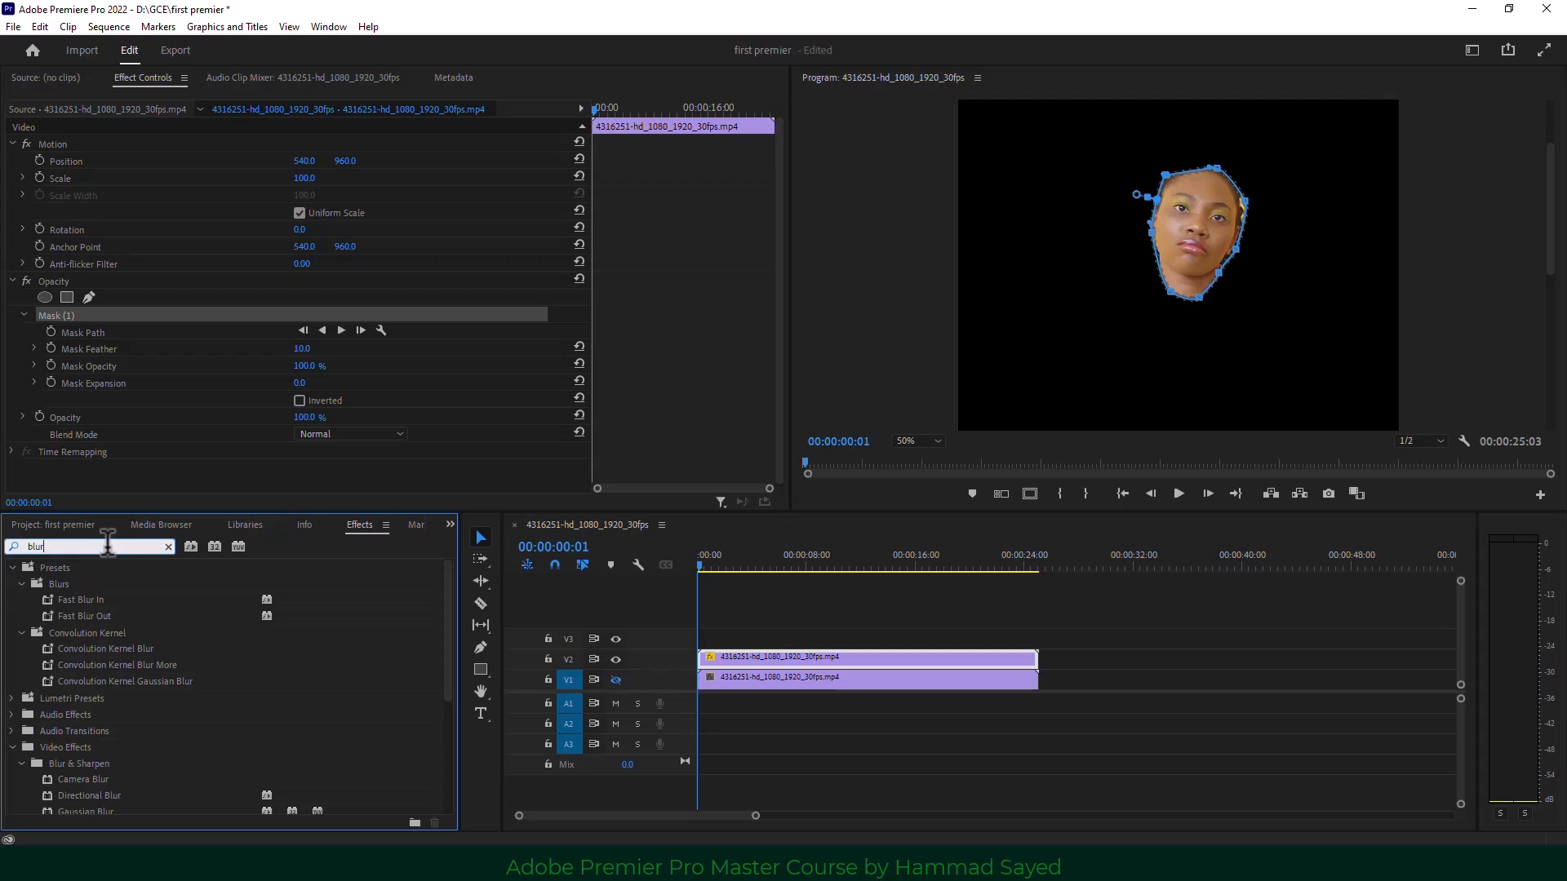
pyautogui.moveTo(94, 811); pyautogui.dragTo(749, 659)
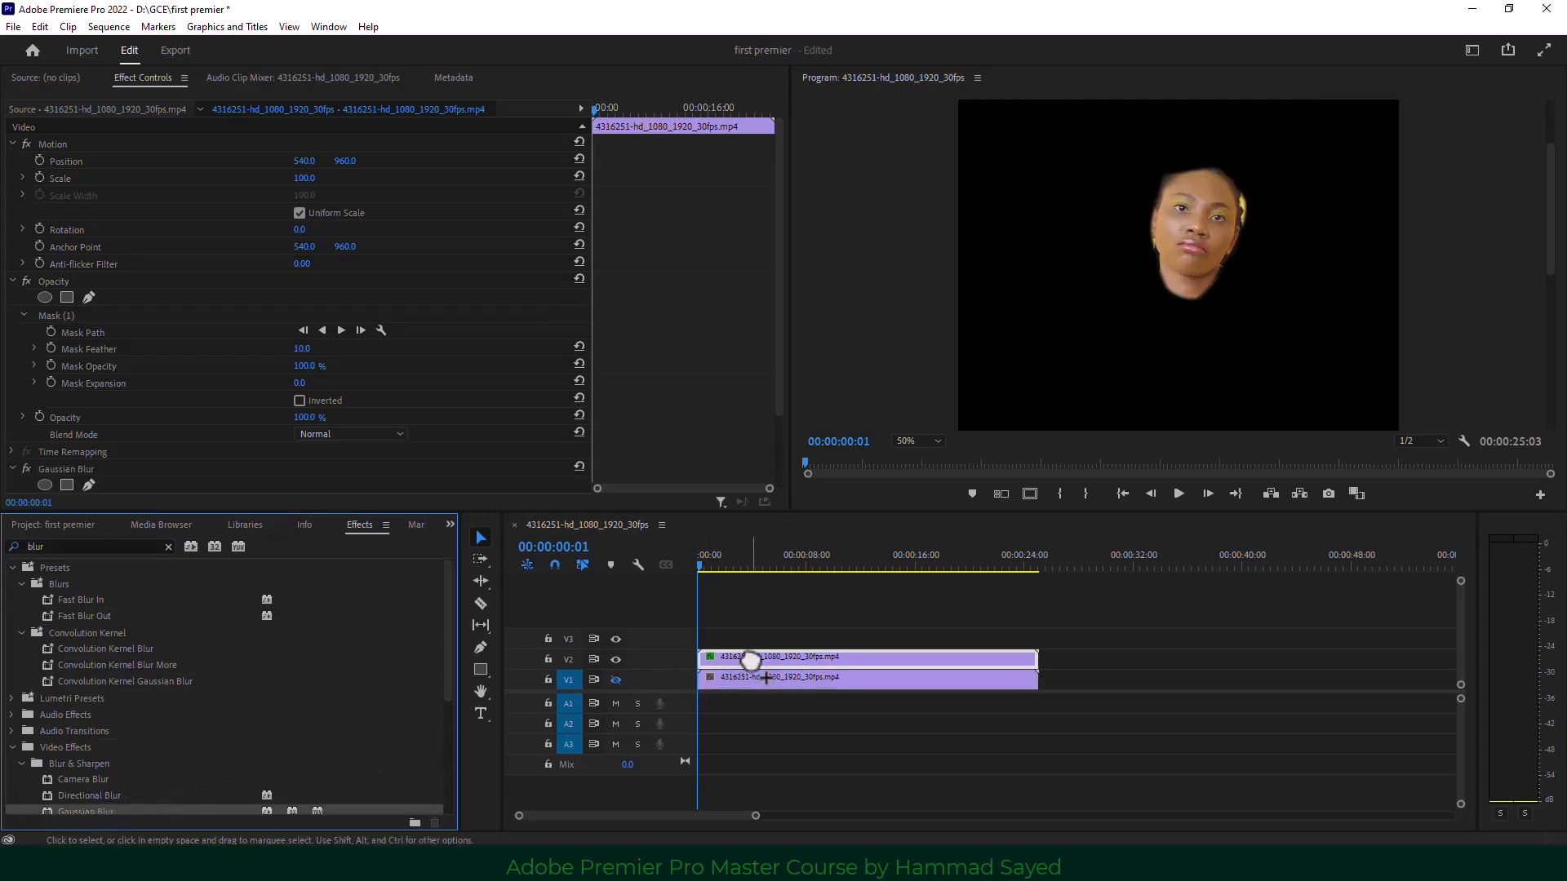
# Set Gaussian Blur Blurriness to 43 and Mask Feather to 42, then show V1 again.
pyautogui.moveTo(780, 331); pyautogui.dragTo(765, 394)
pyautogui.moveTo(299, 420); pyautogui.dragTo(337, 420)
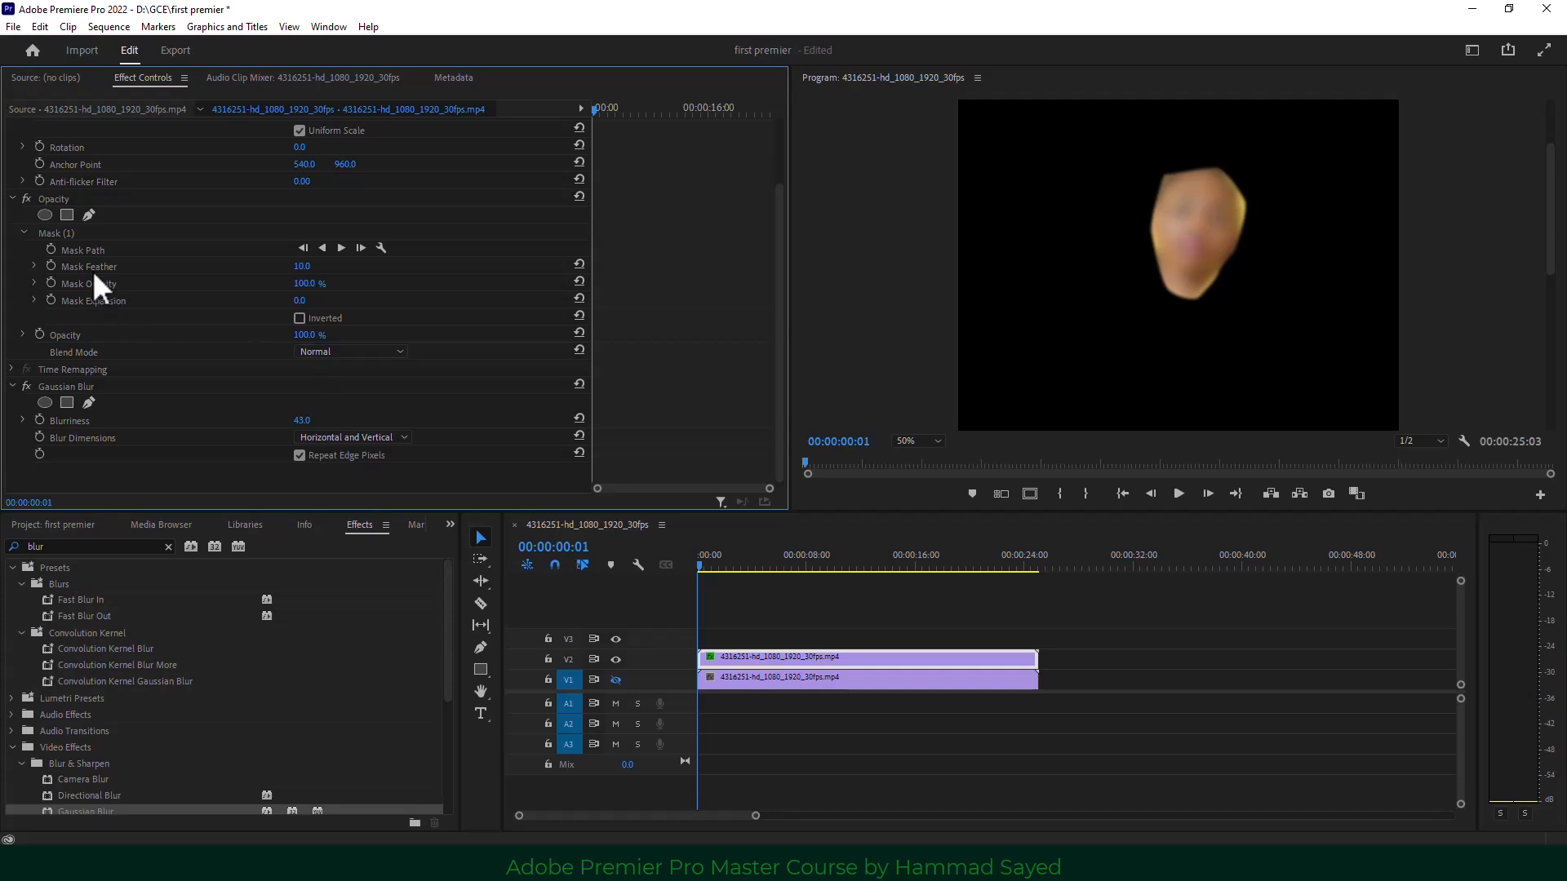
pyautogui.moveTo(302, 266); pyautogui.dragTo(324, 266)
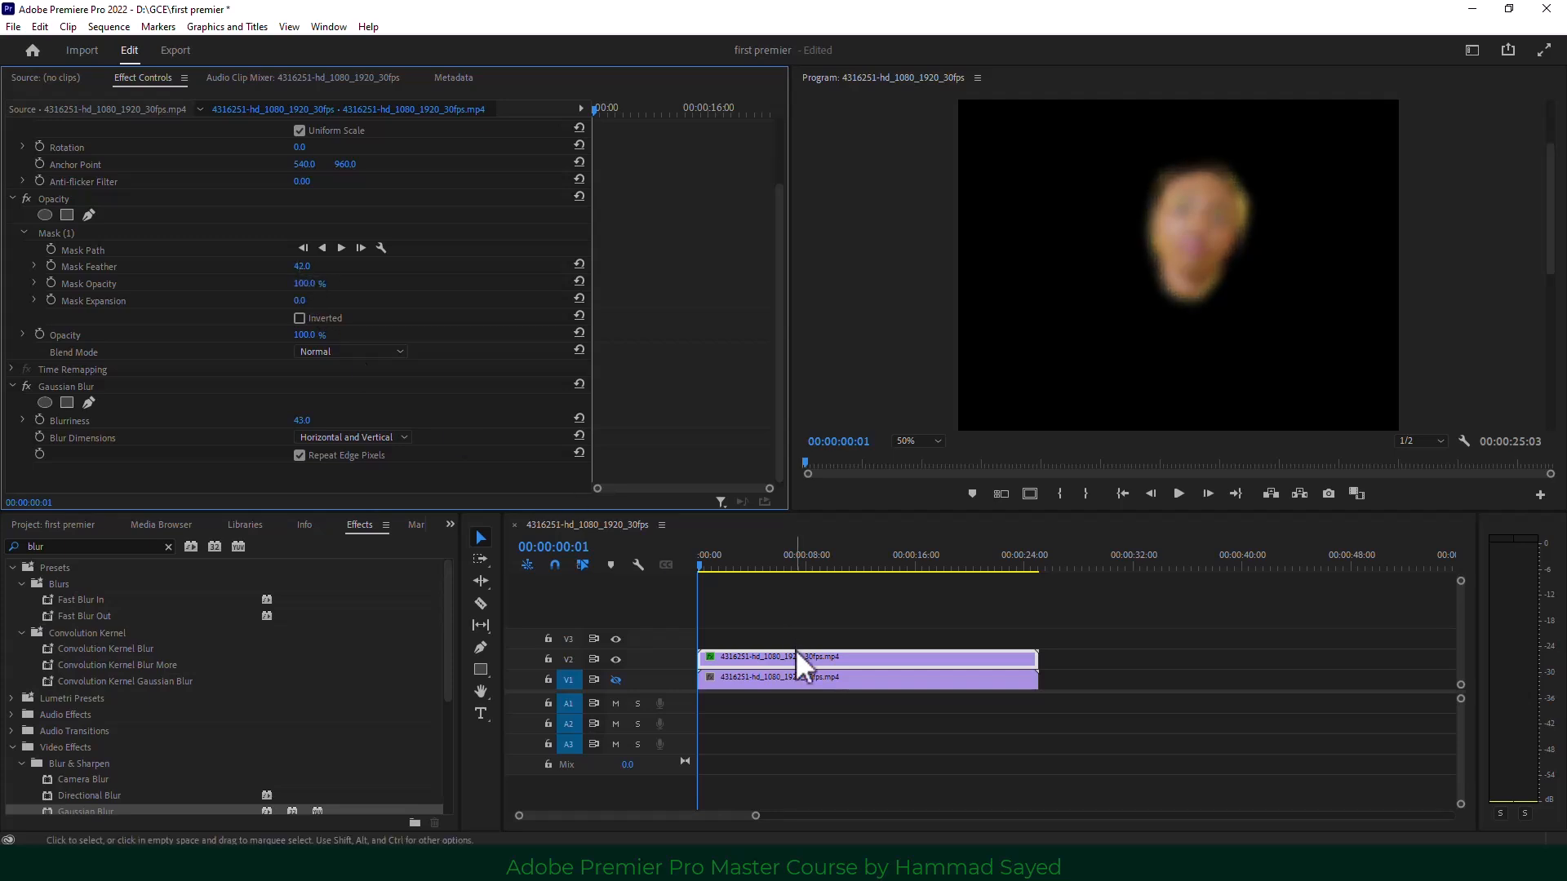
pyautogui.click(617, 680)
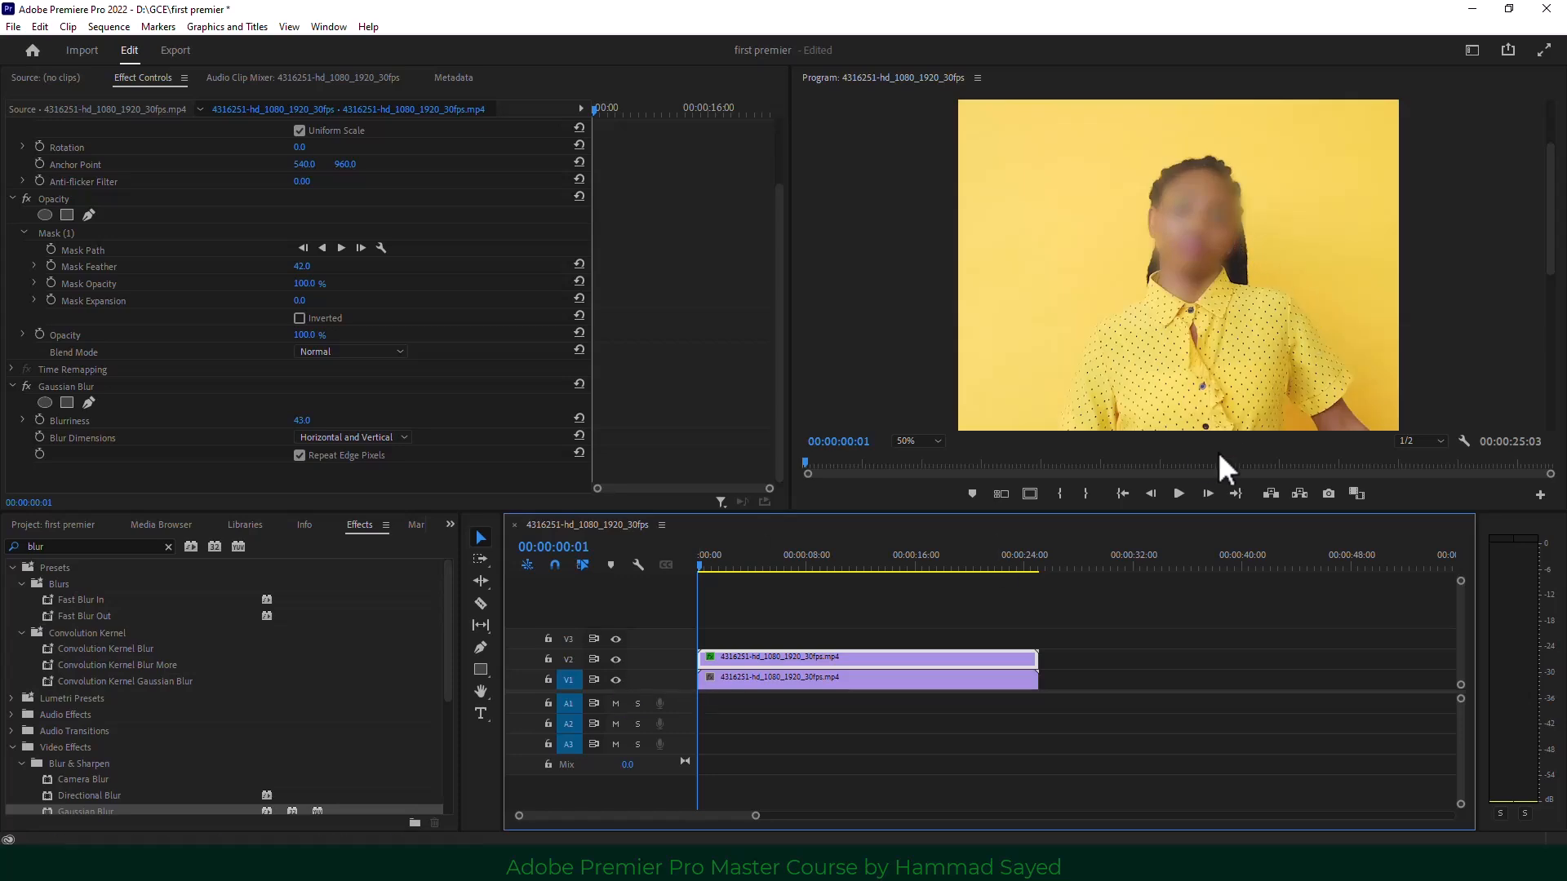
pyautogui.click(1178, 493)
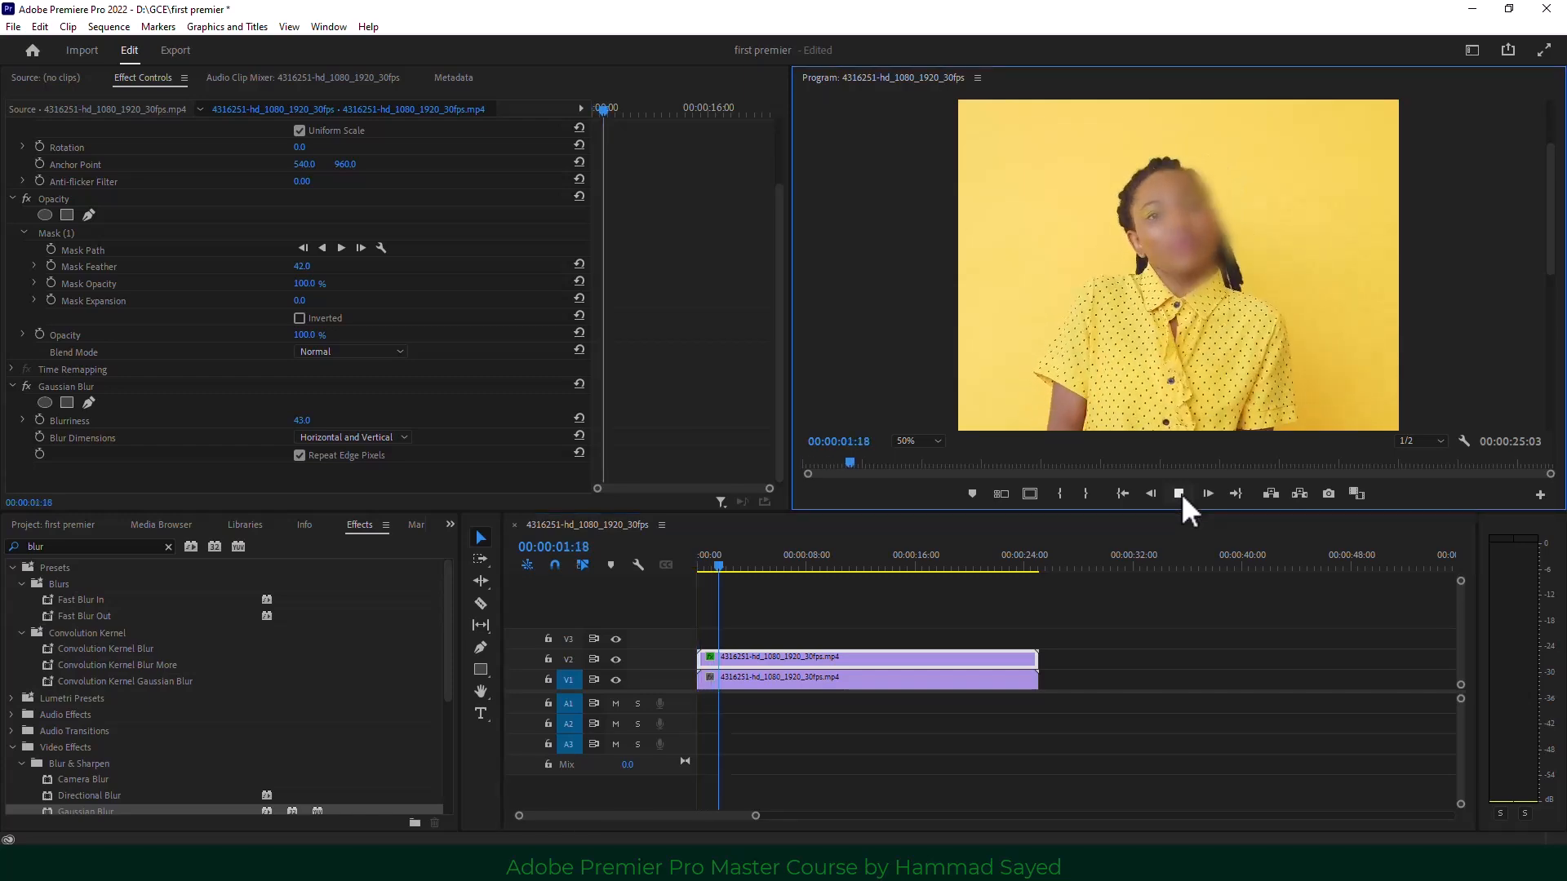
pyautogui.click(1179, 493)
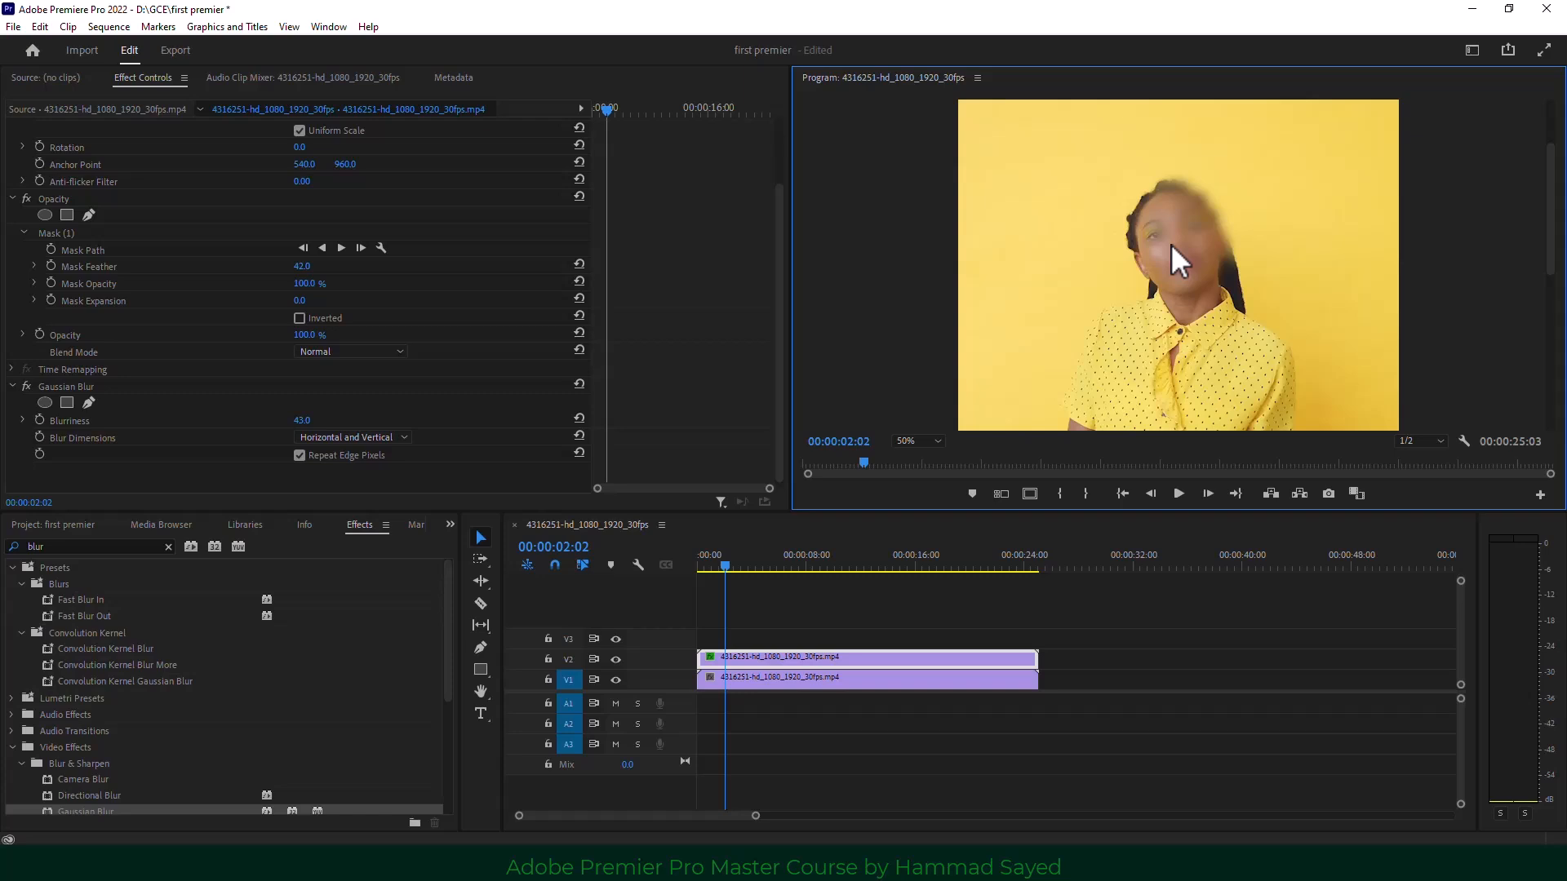
pyautogui.moveTo(724, 567); pyautogui.dragTo(680, 570)
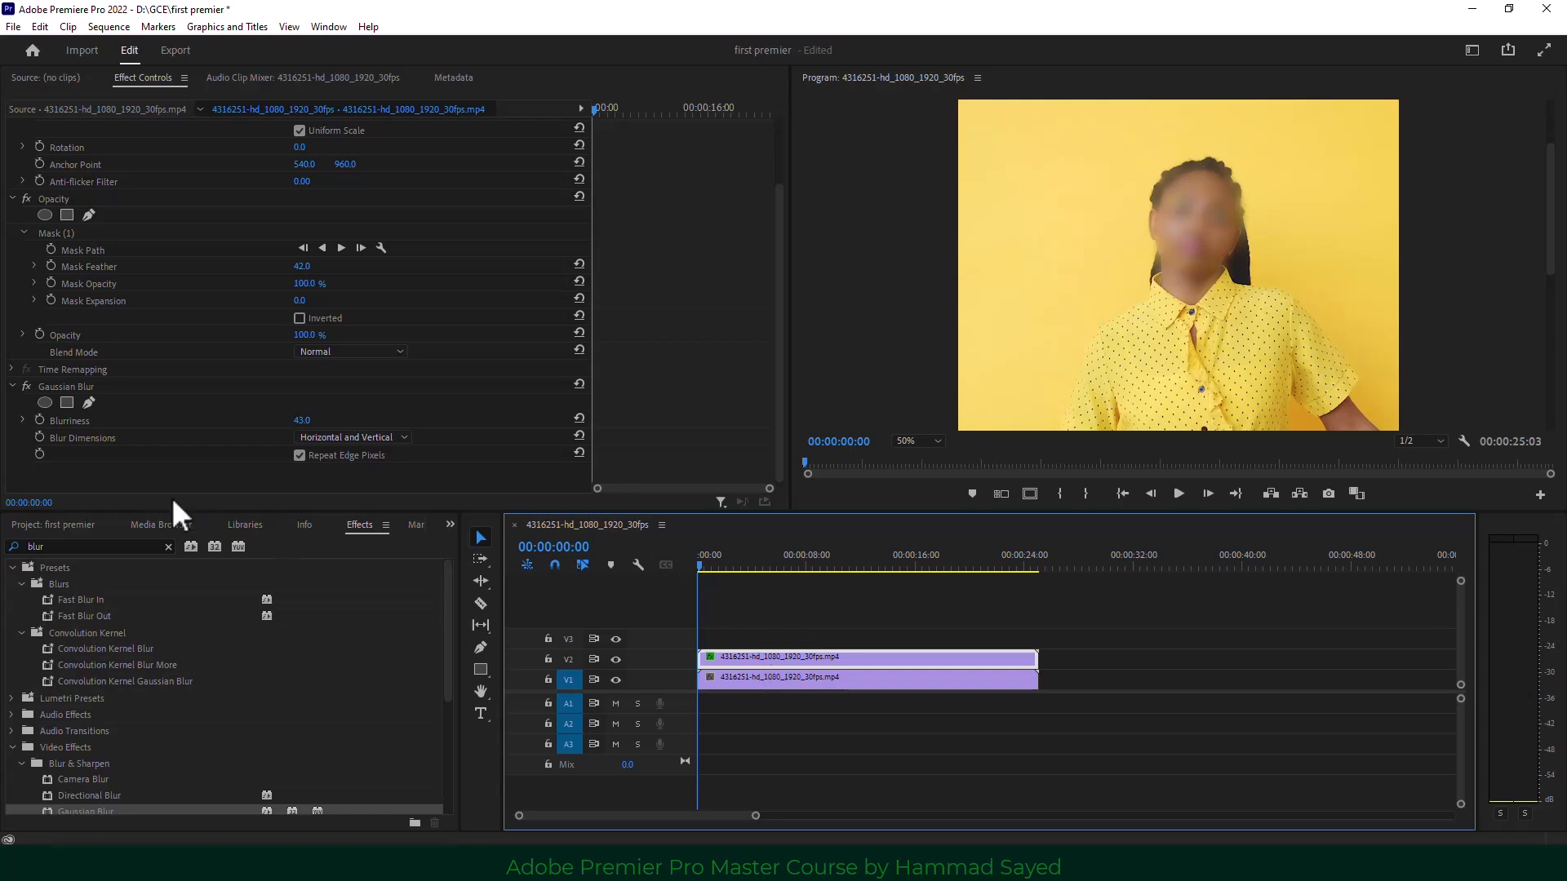
pyautogui.moveTo(776, 286); pyautogui.dragTo(779, 267)
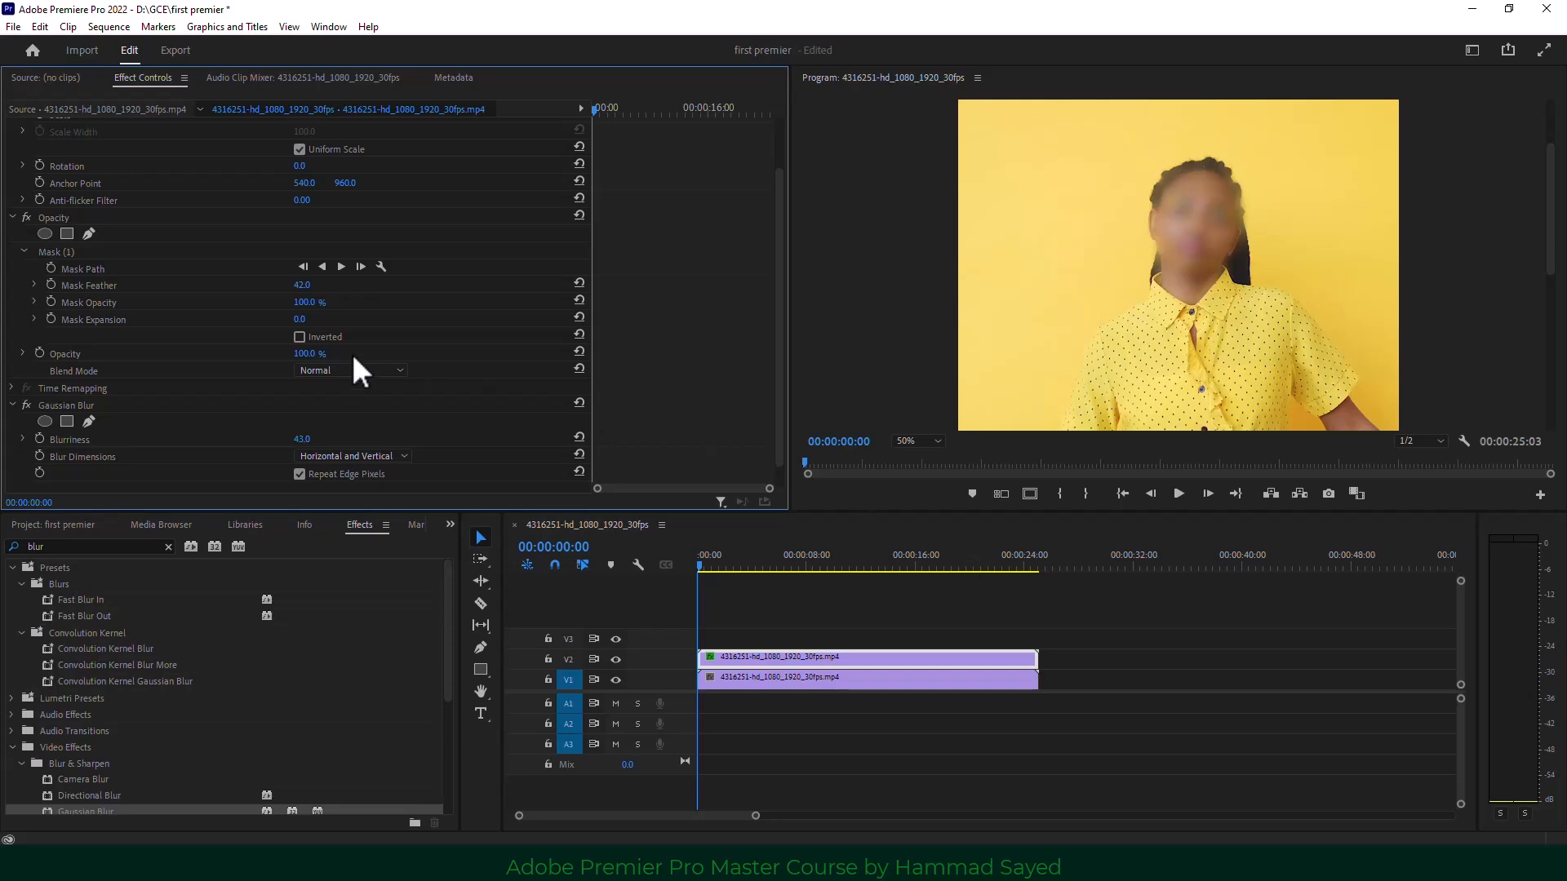
# Track the face mask forward through the clip up to 00:00:25:02.
pyautogui.click(339, 271)
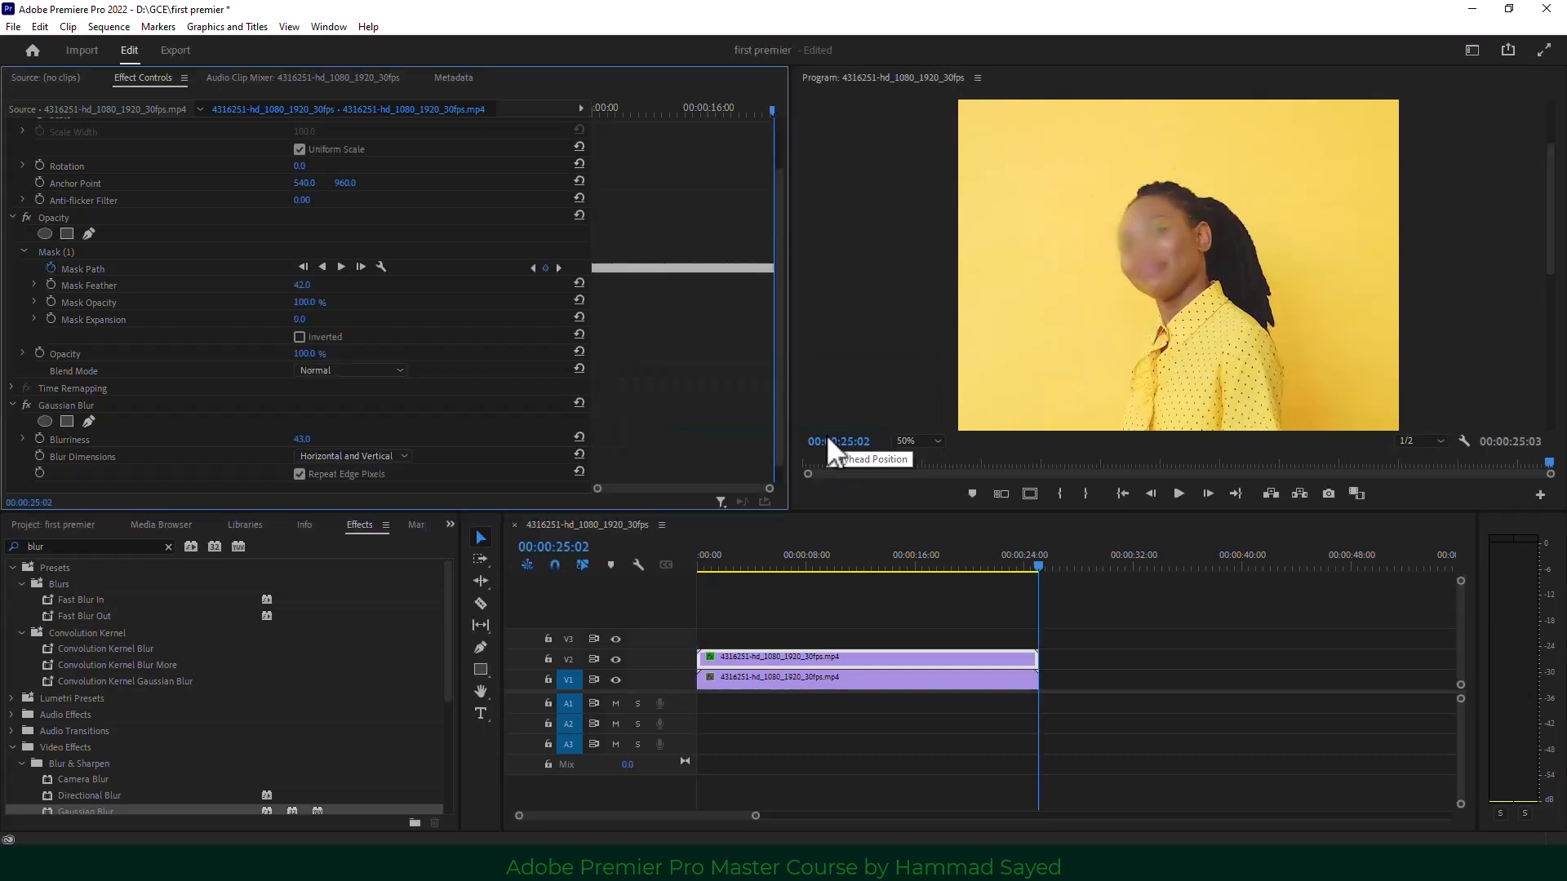
# Play the clip from near the start to check the tracked face blur.
pyautogui.moveTo(1036, 566); pyautogui.dragTo(712, 581)
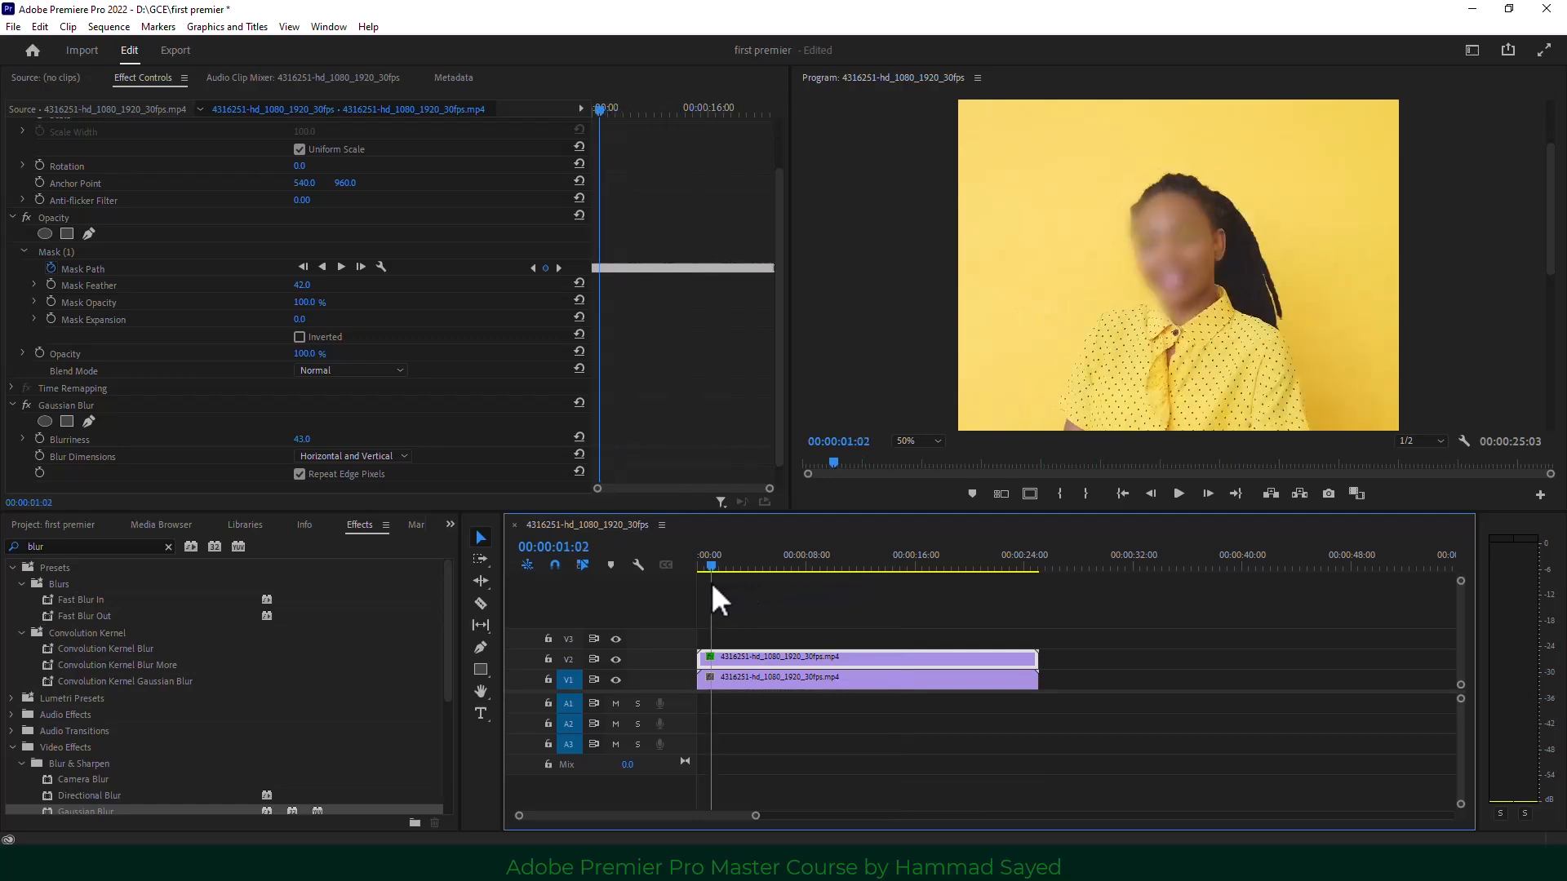
pyautogui.click(1178, 493)
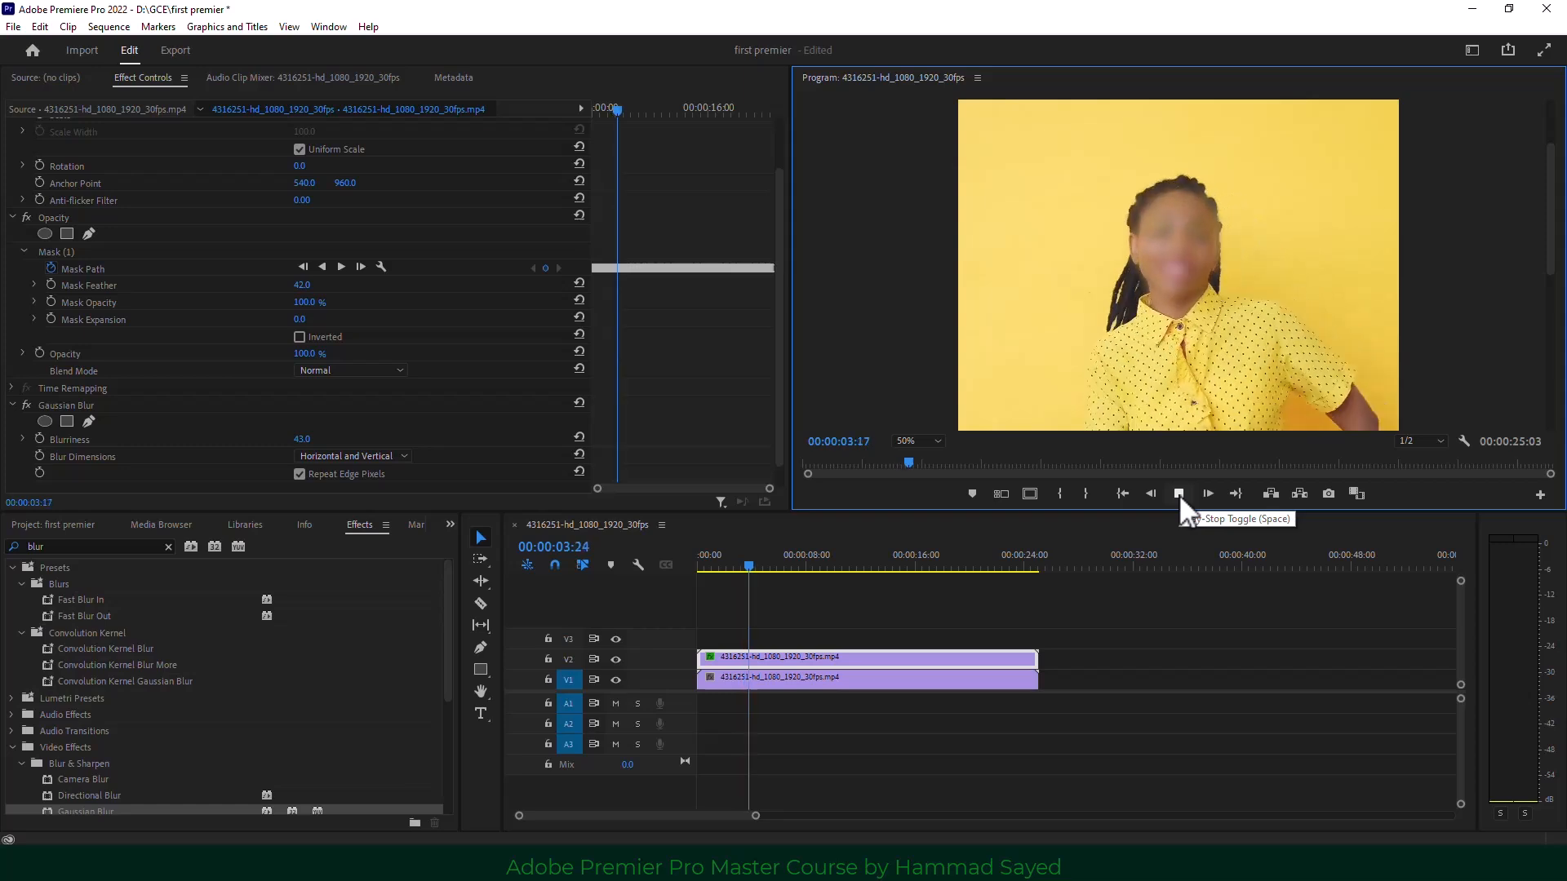
pyautogui.click(1178, 493)
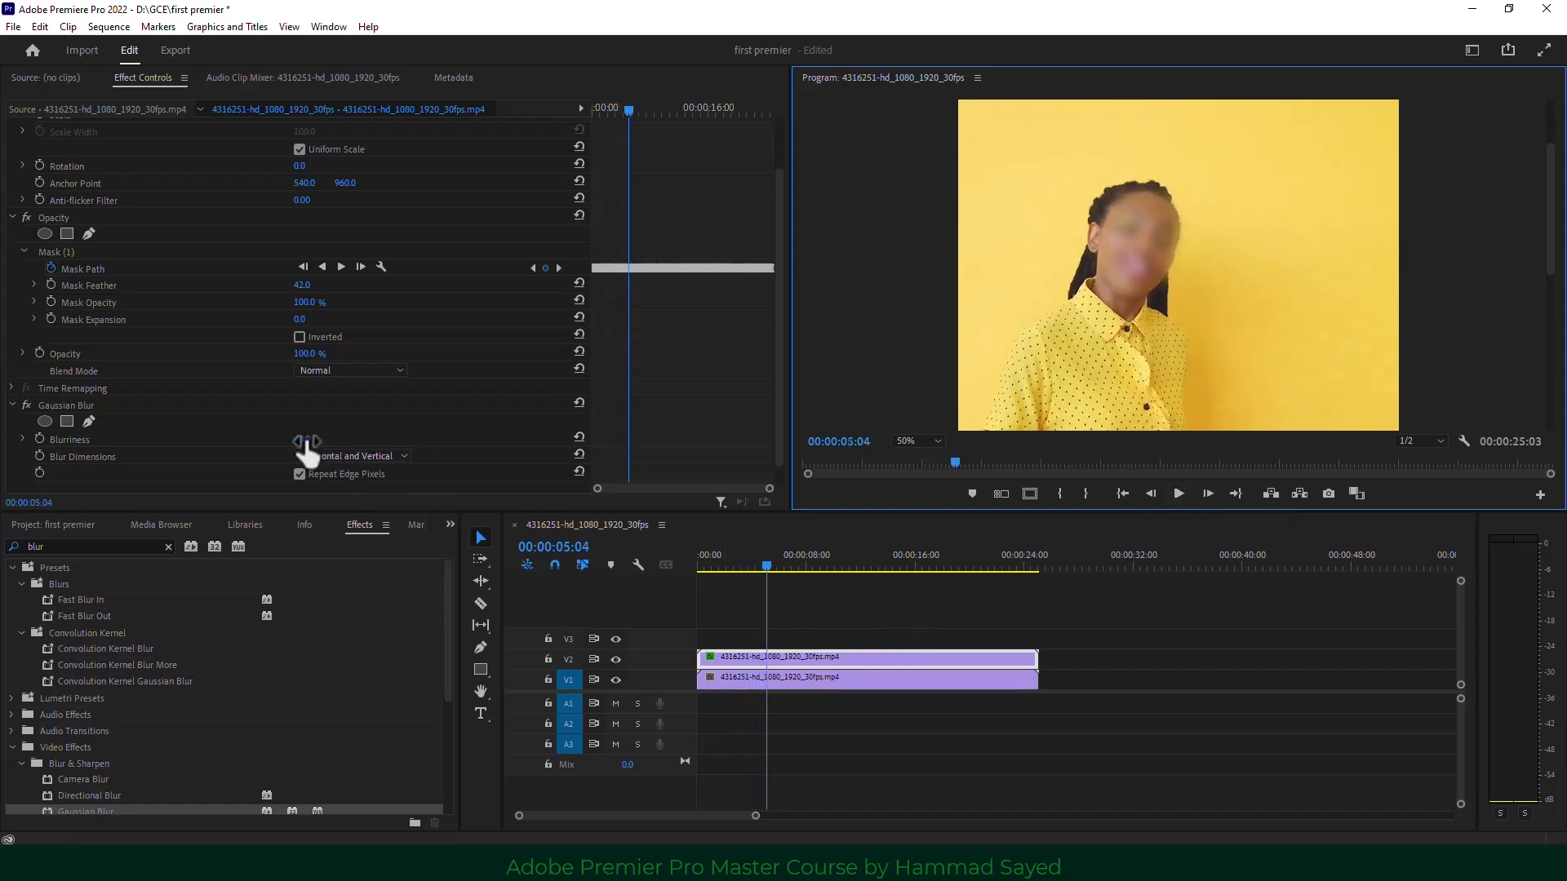
# Raise Blurriness to 91, Mask Expansion to 36 and Mask Feather to 54.
pyautogui.moveTo(307, 441); pyautogui.dragTo(336, 441)
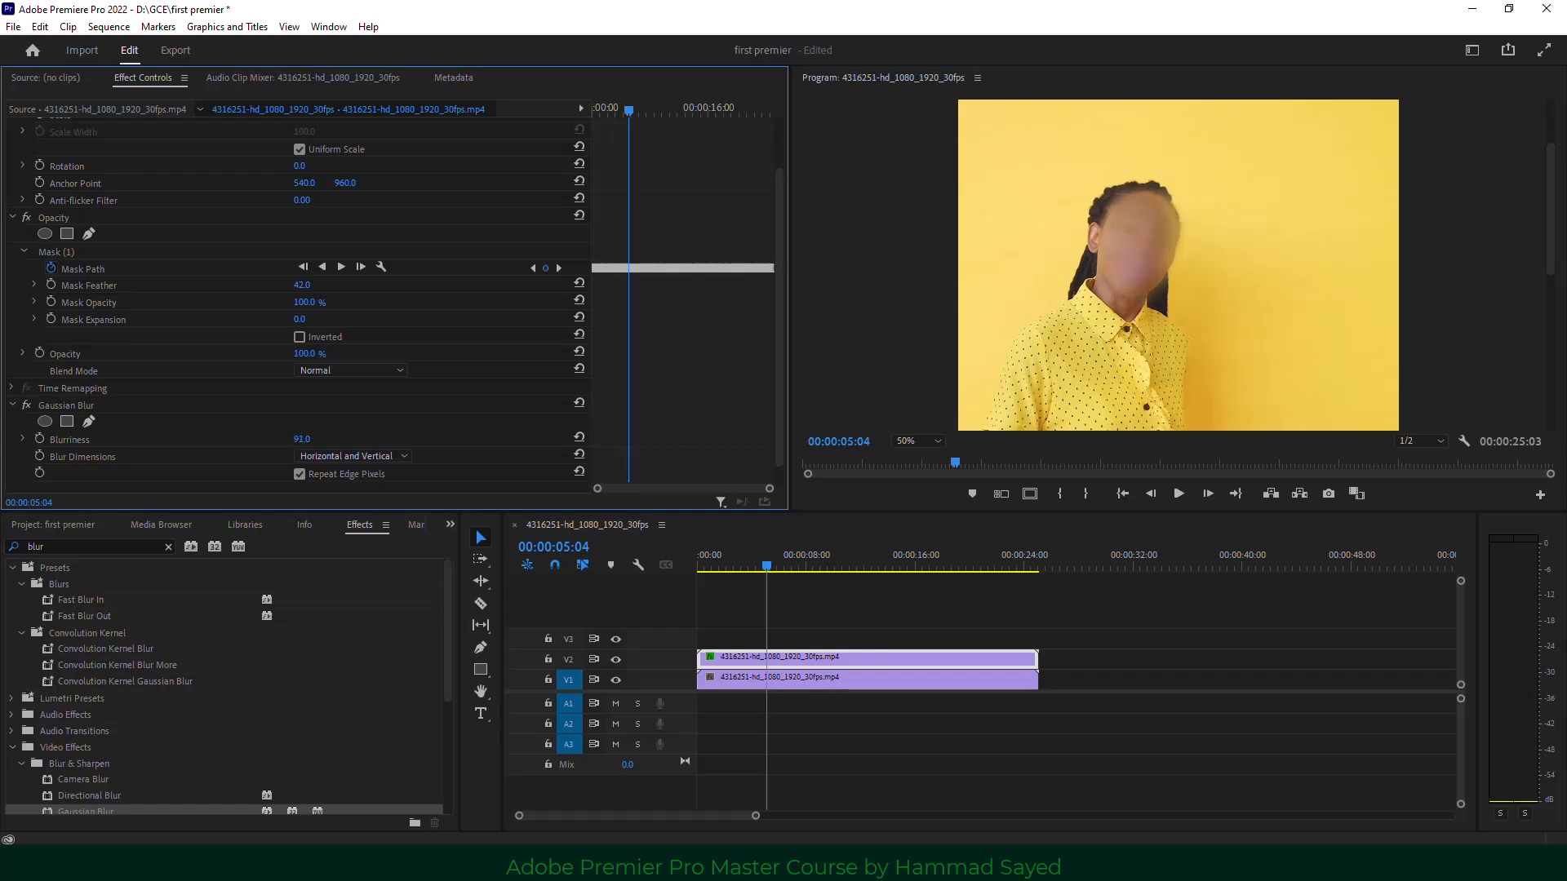
pyautogui.moveTo(775, 343); pyautogui.dragTo(778, 263)
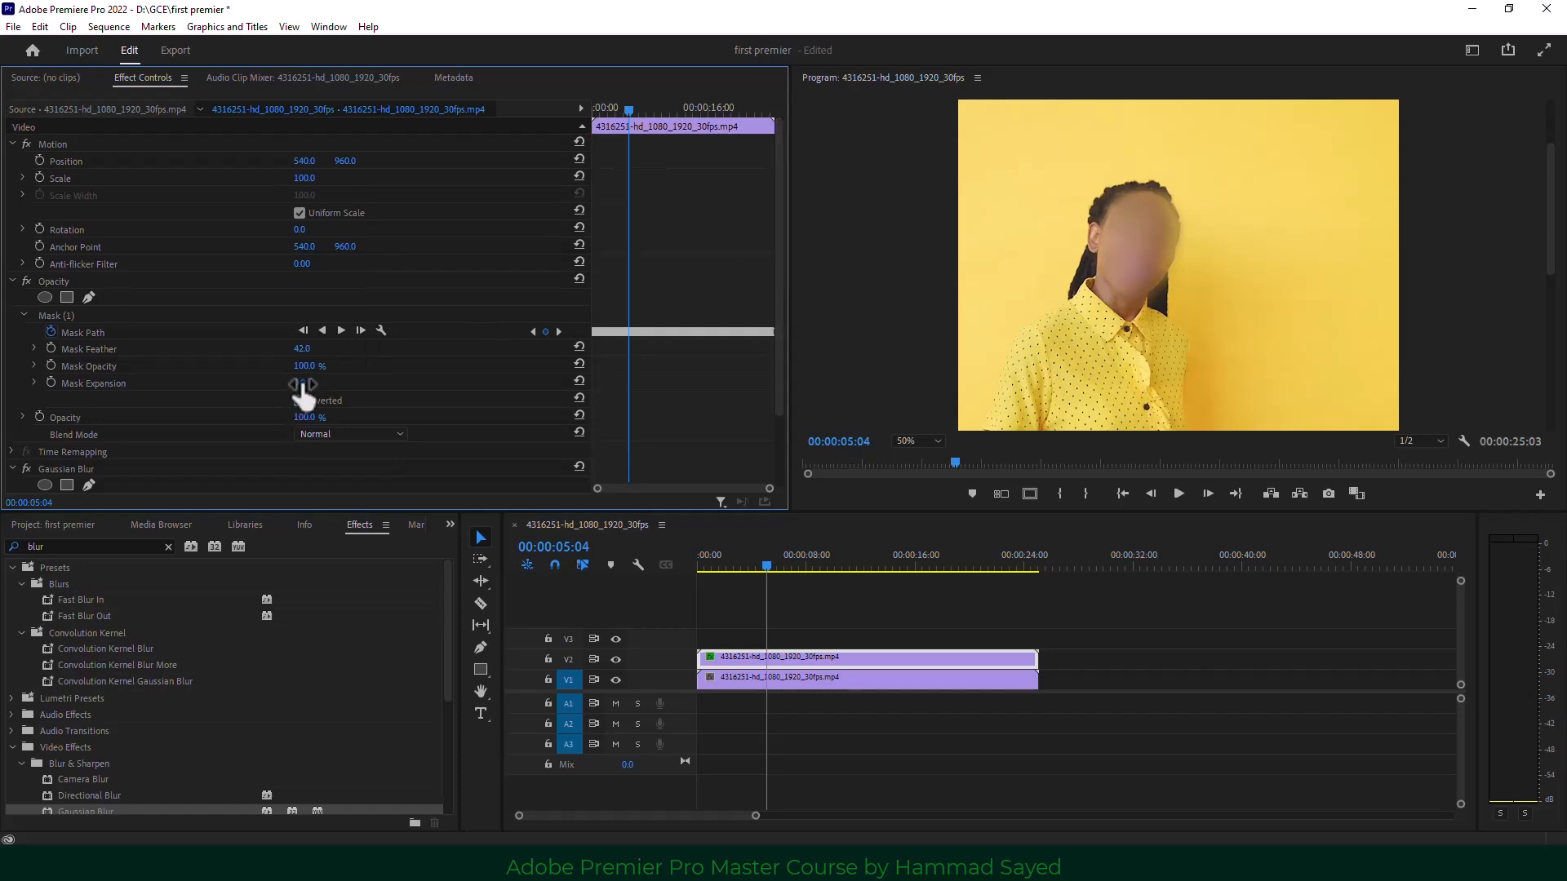
pyautogui.moveTo(305, 395); pyautogui.dragTo(331, 396)
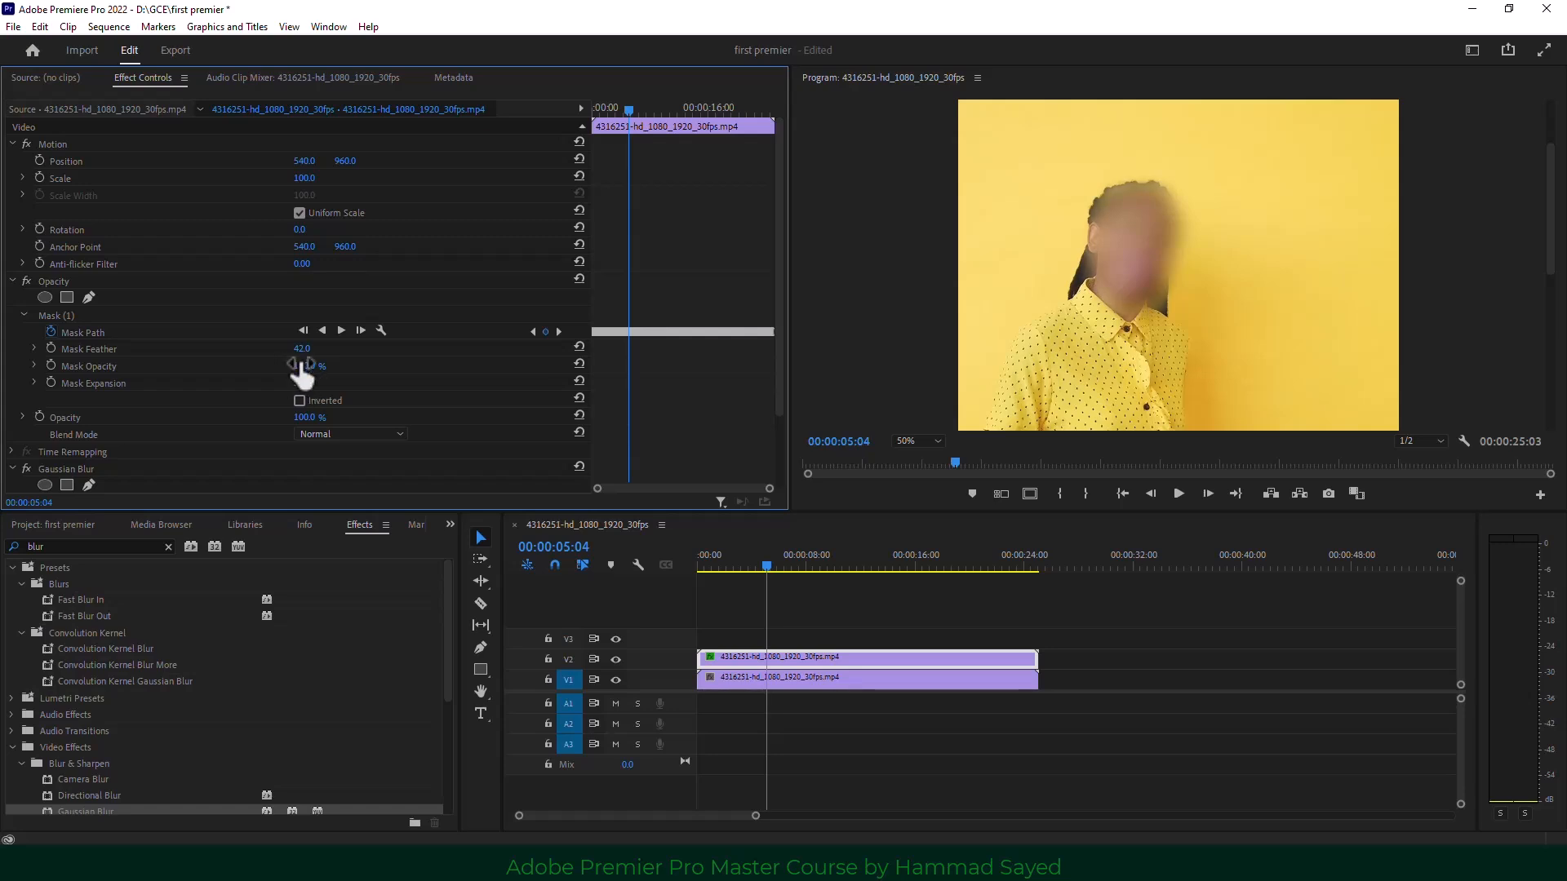
pyautogui.moveTo(303, 349); pyautogui.dragTo(307, 349)
pyautogui.moveTo(764, 563); pyautogui.dragTo(817, 562)
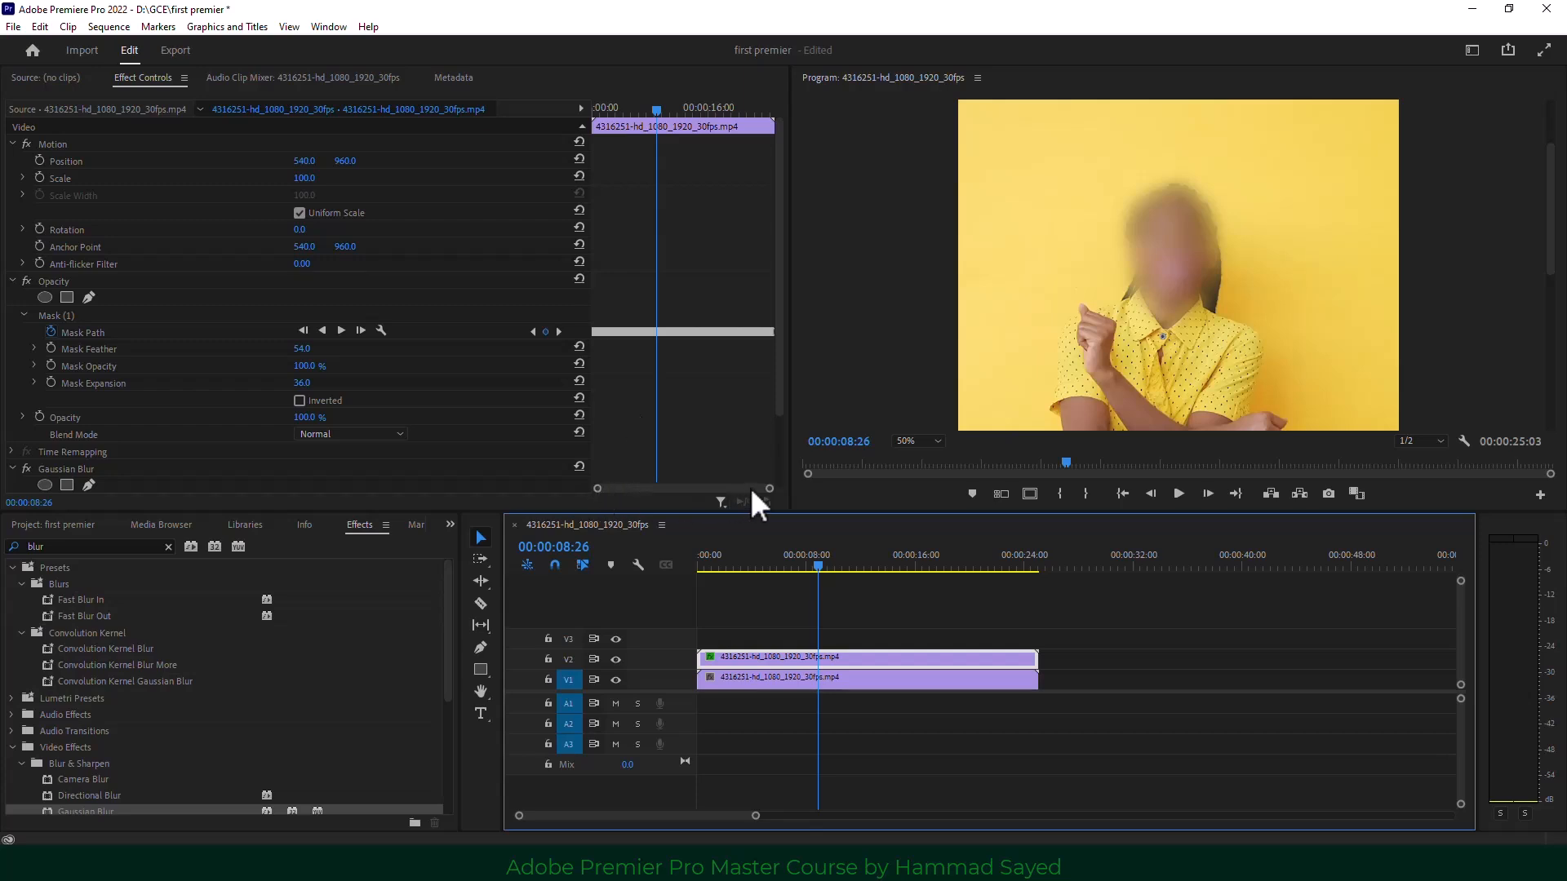
# Reshape the top of the face mask over the head at 08:26.
pyautogui.moveTo(770, 490); pyautogui.dragTo(698, 488)
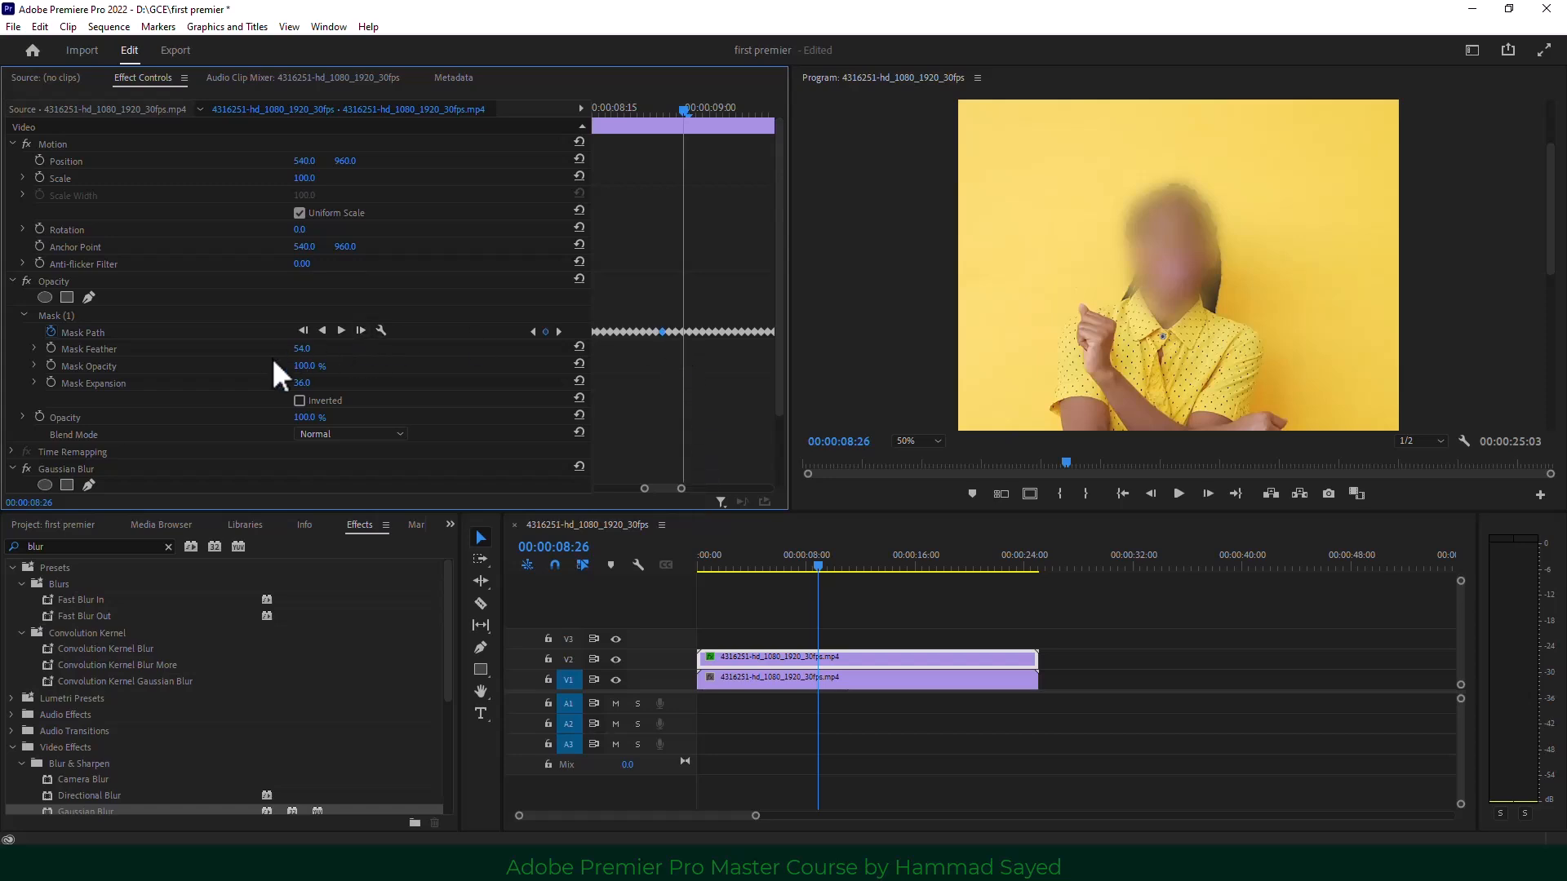
pyautogui.click(113, 329)
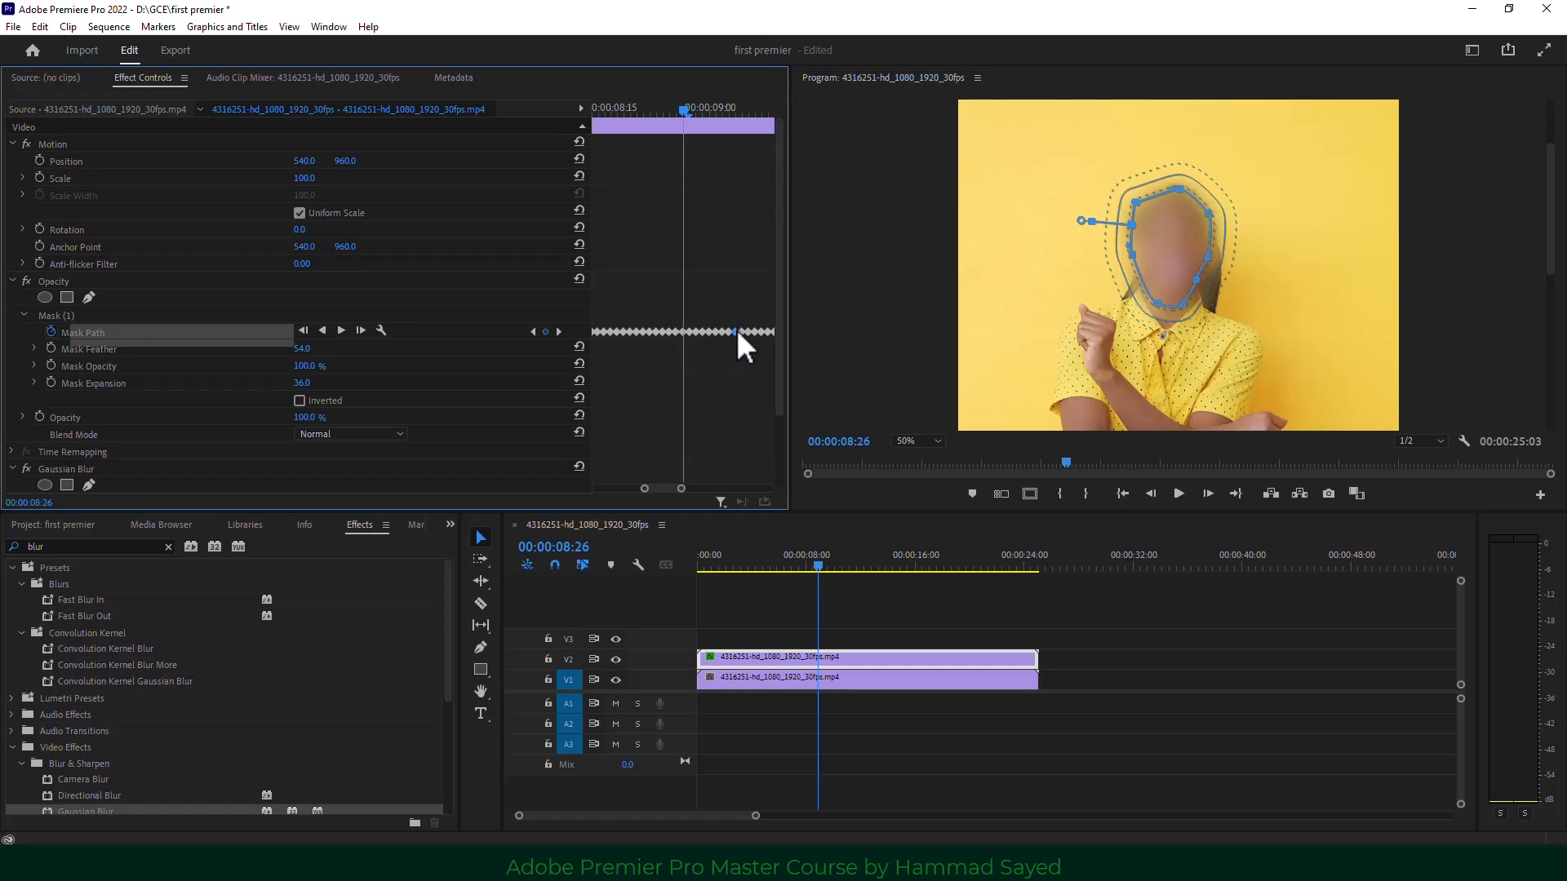
pyautogui.click(1138, 204)
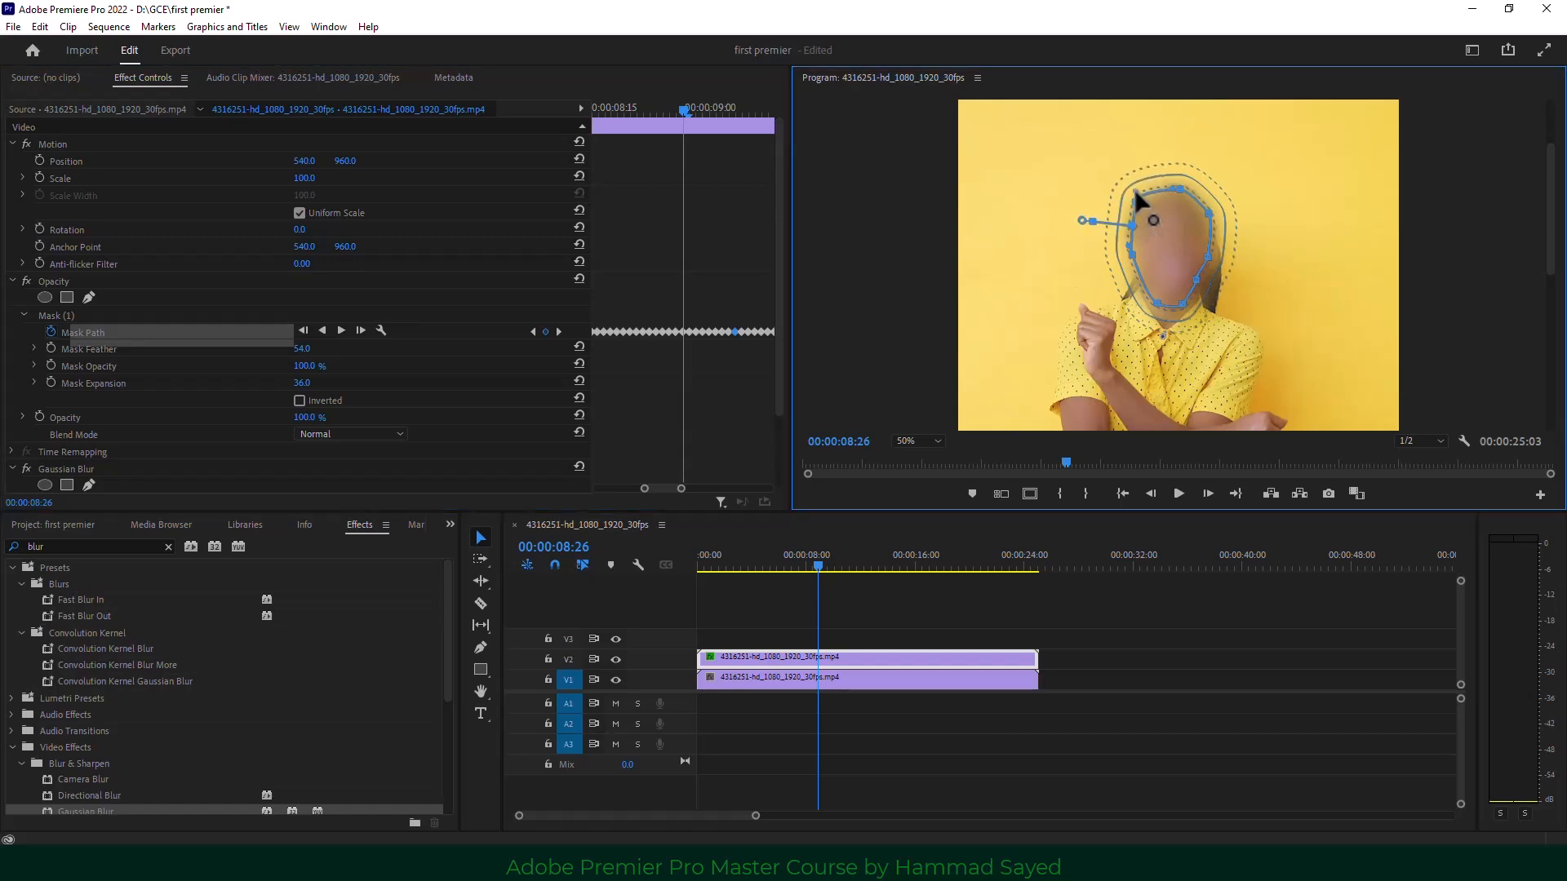
pyautogui.moveTo(1179, 188)
pyautogui.mouseDown()
pyautogui.moveTo(1217, 208)
pyautogui.moveTo(1198, 193)
pyautogui.mouseUp()
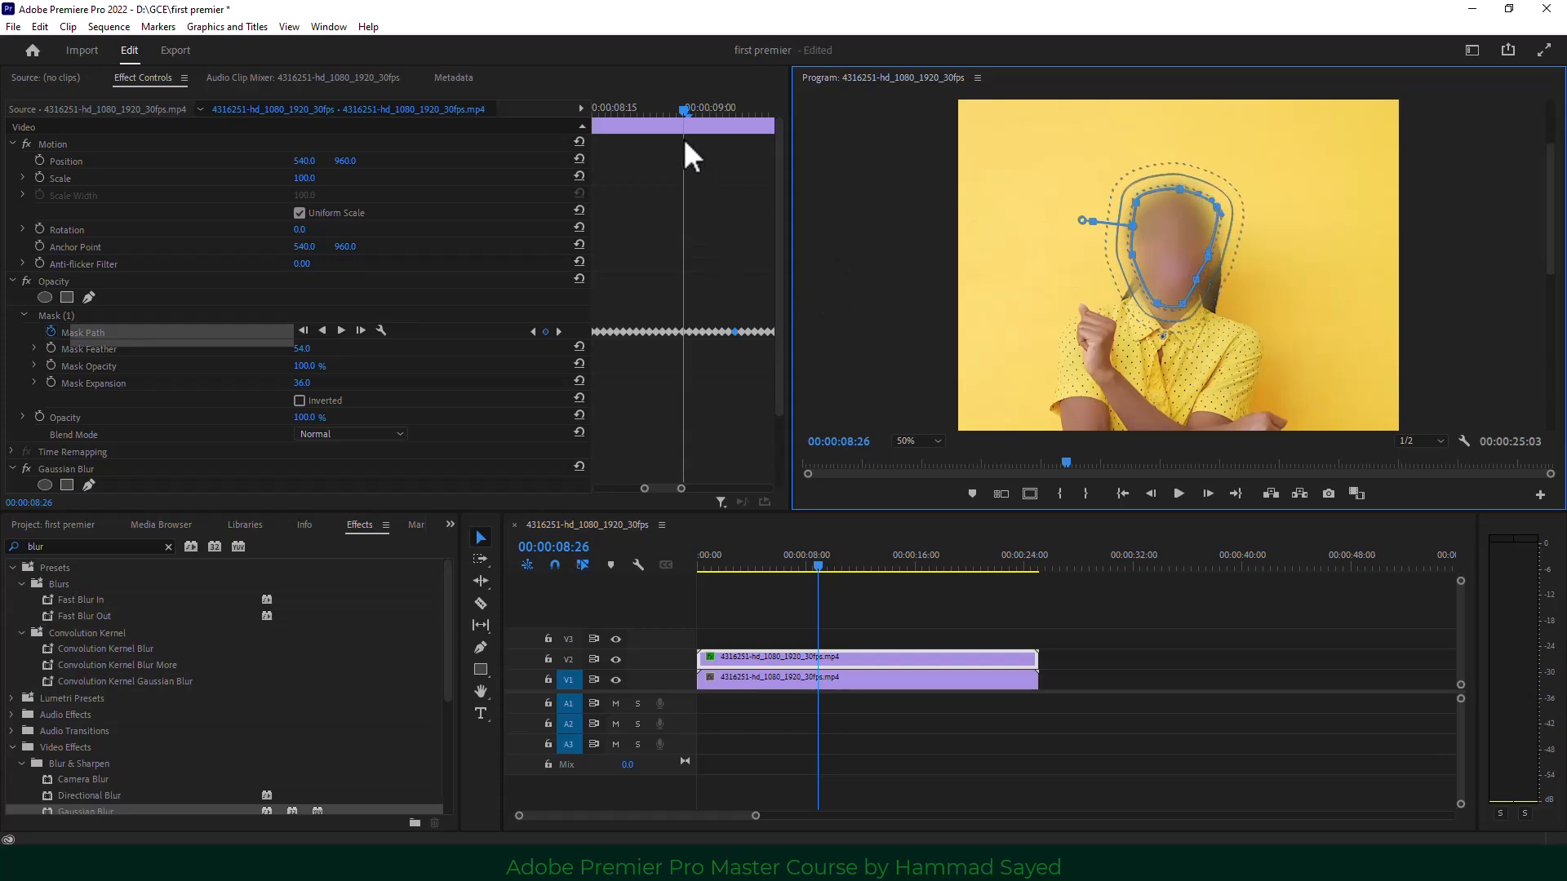
pyautogui.moveTo(682, 106); pyautogui.dragTo(784, 111)
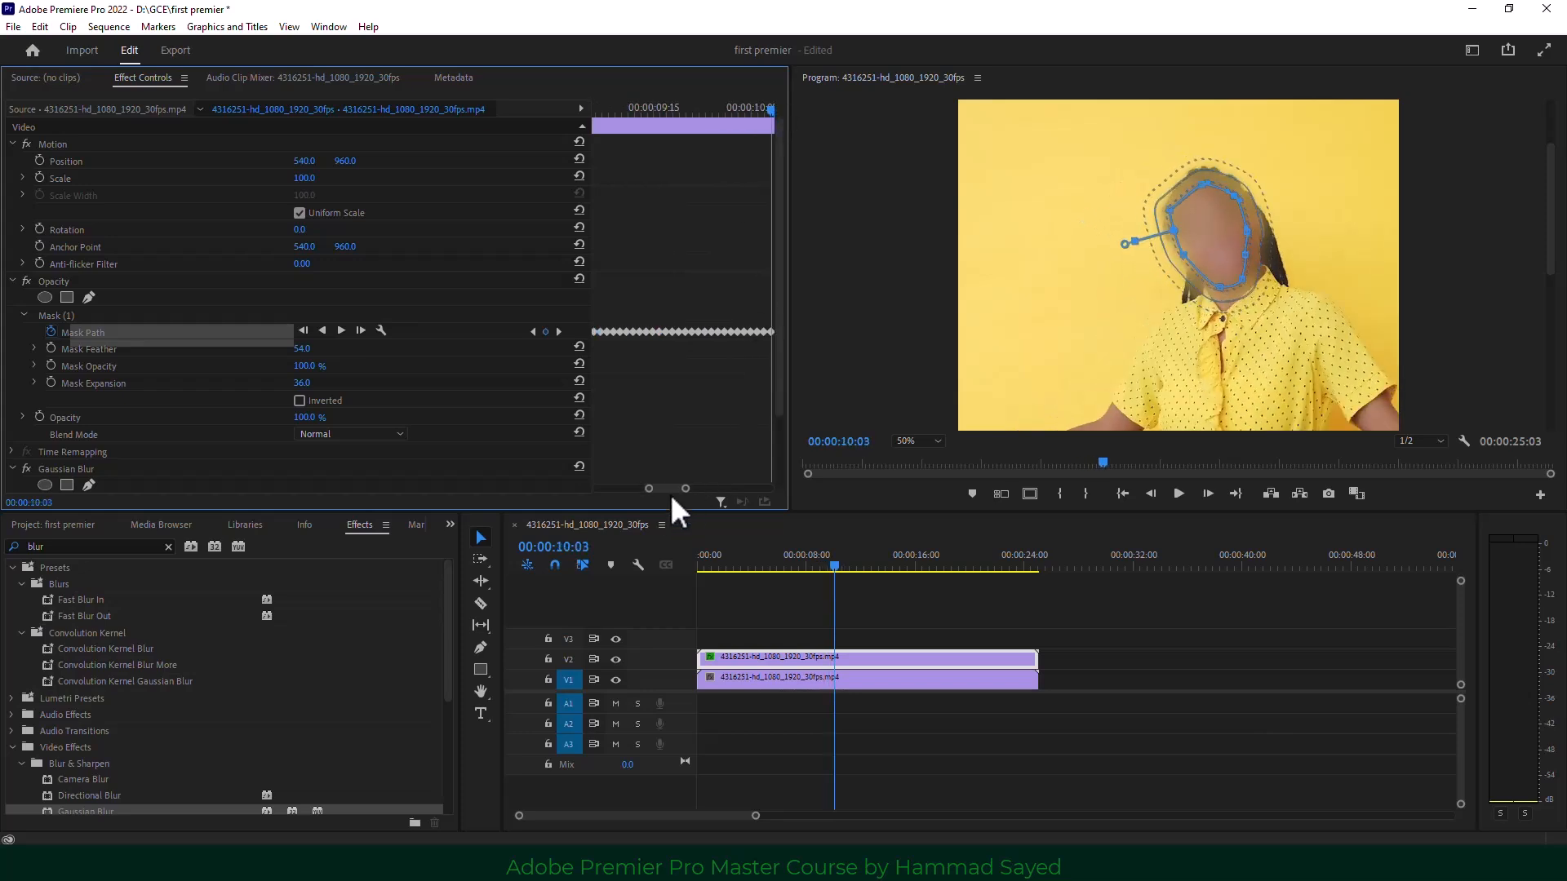
pyautogui.moveTo(686, 488); pyautogui.dragTo(777, 488)
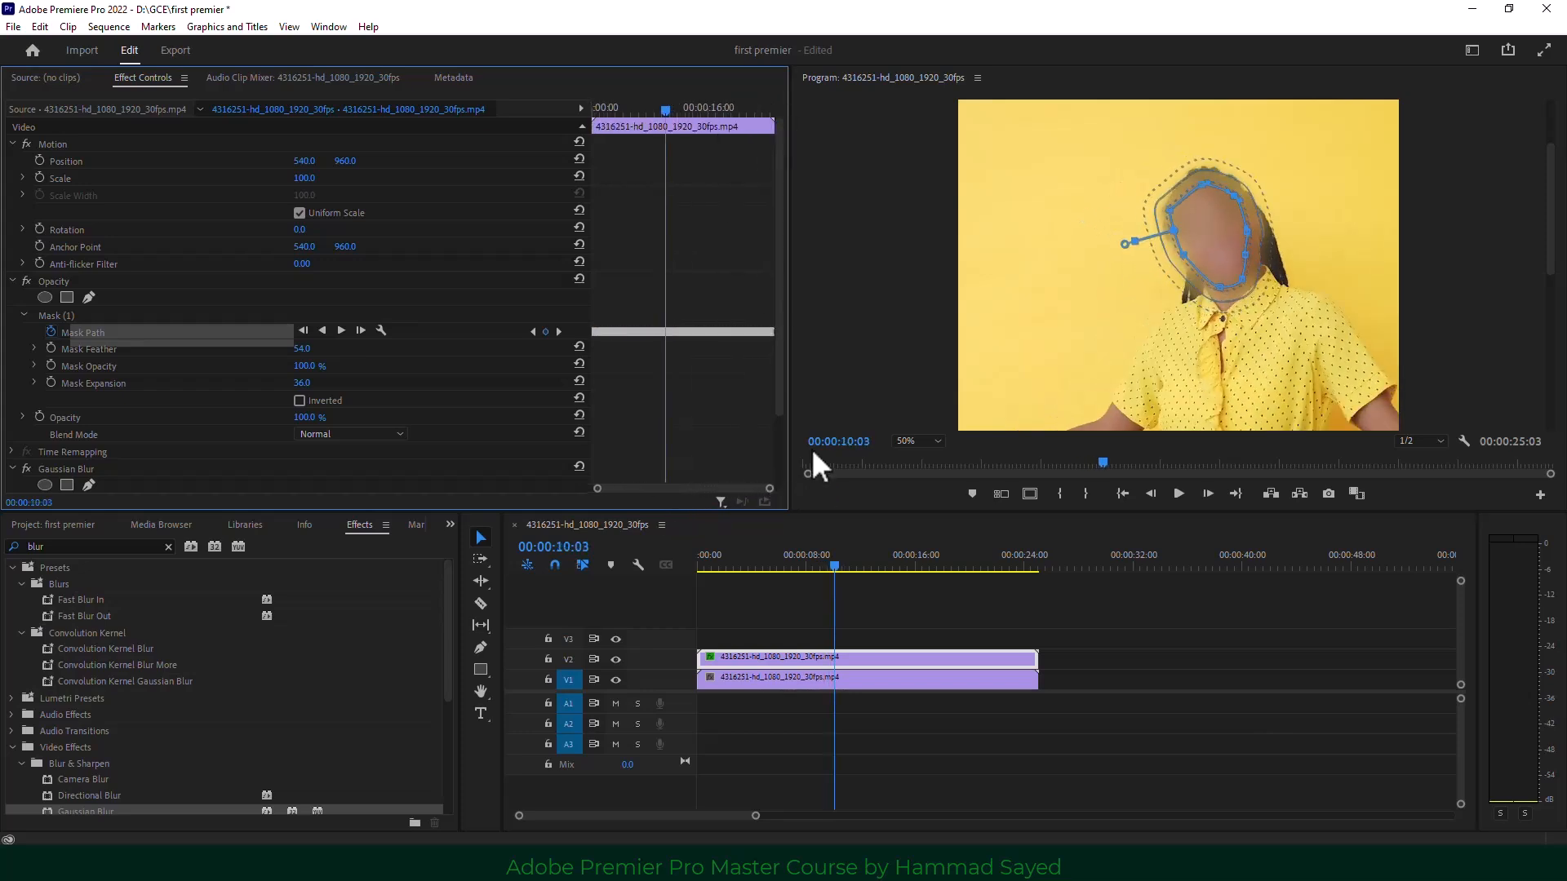
pyautogui.moveTo(665, 108); pyautogui.dragTo(798, 119)
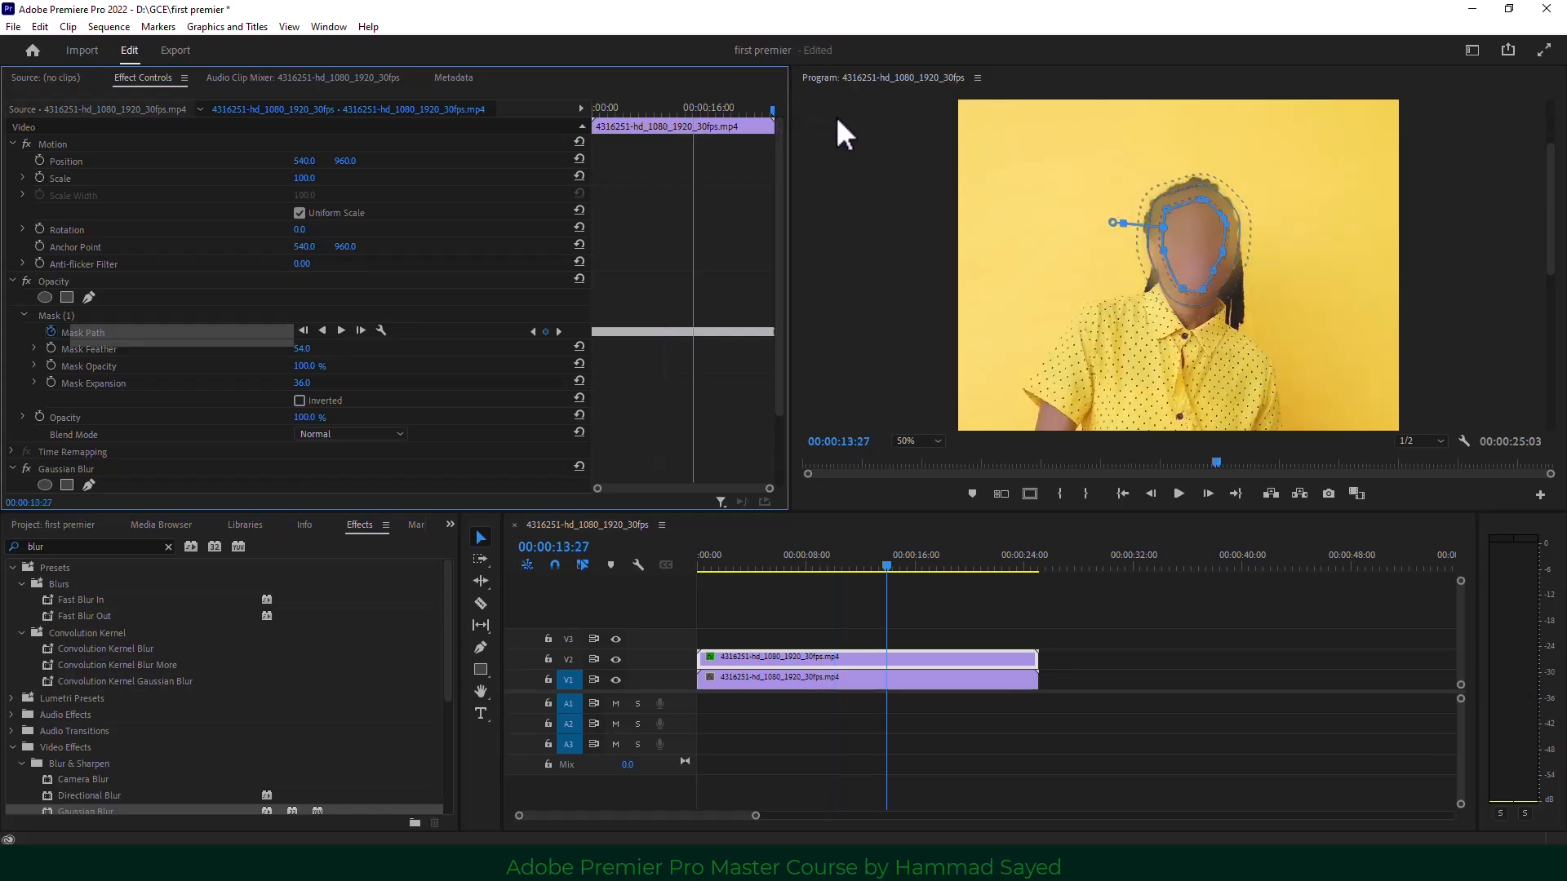
# Adjust the face mask's right edge near the clip's end at 23:22.
pyautogui.press('End')
pyautogui.click(1036, 565)
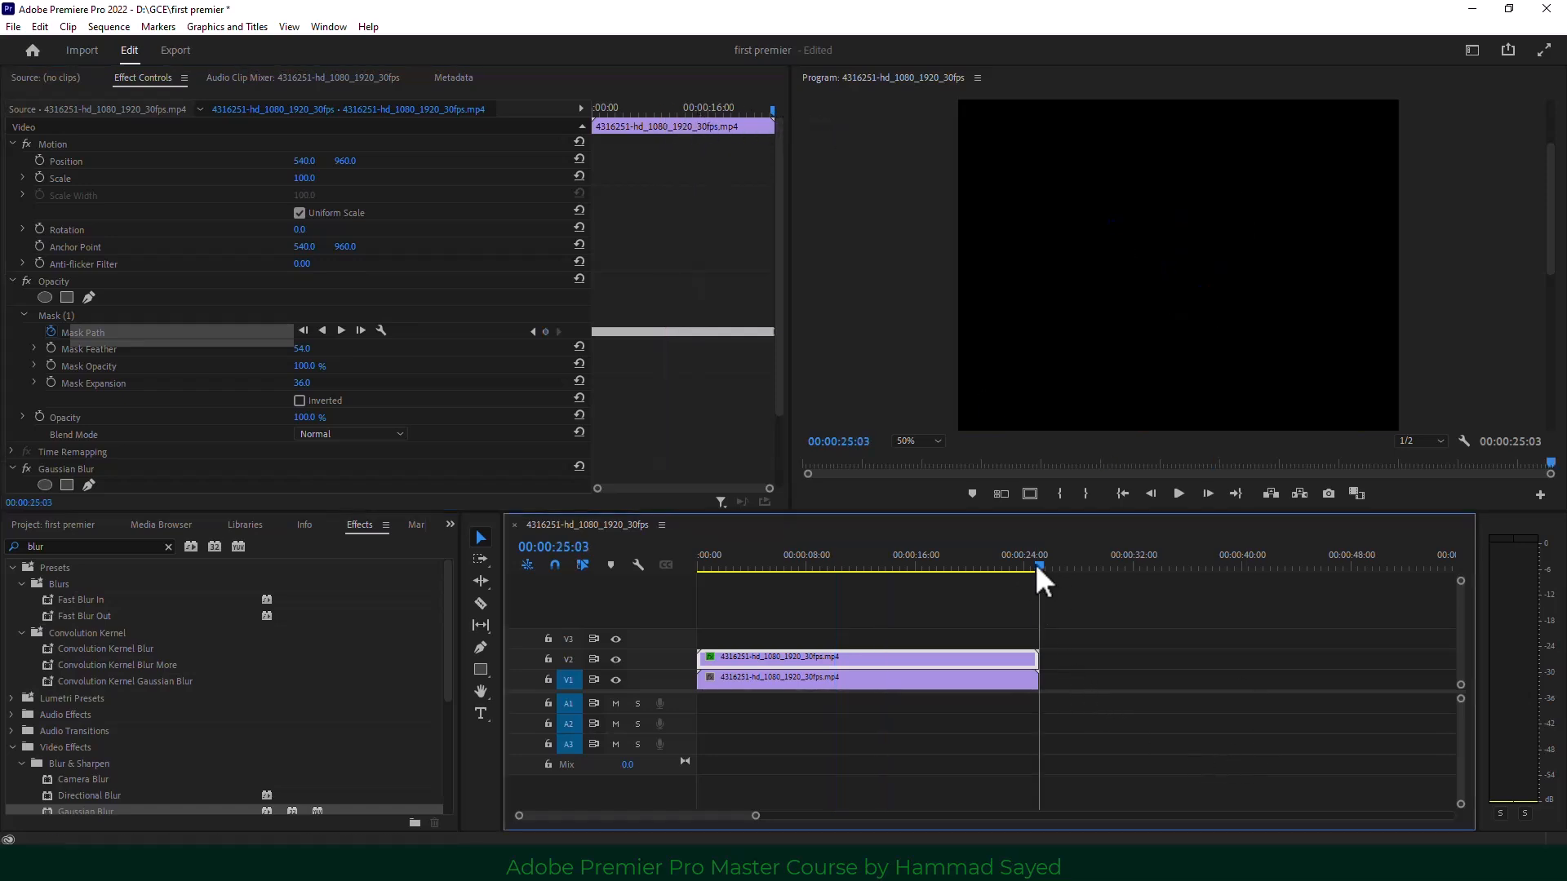
pyautogui.click(1021, 567)
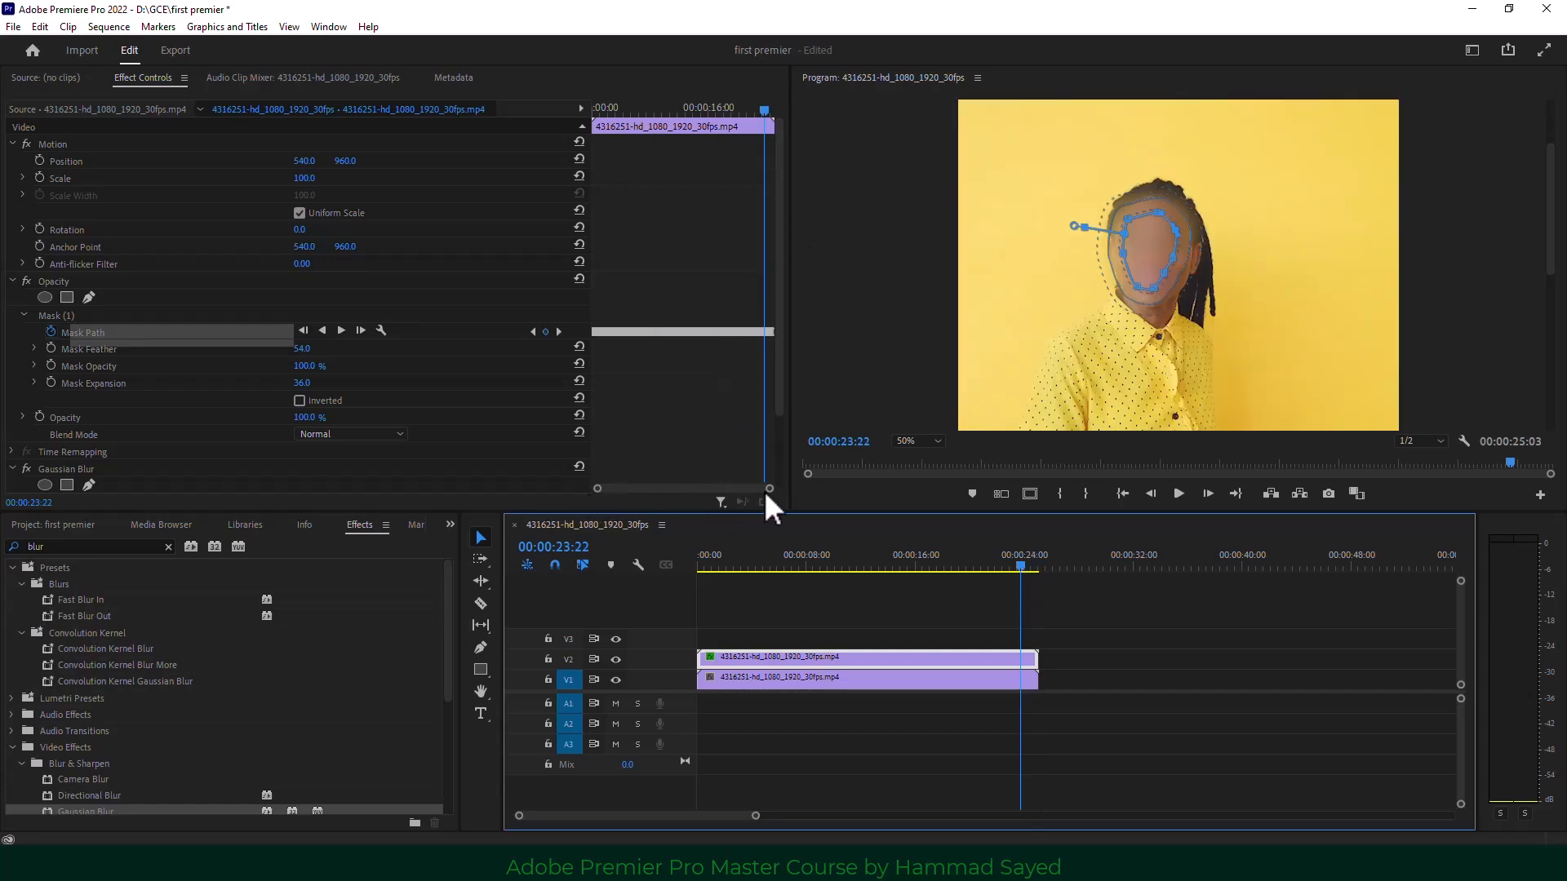
pyautogui.moveTo(768, 490); pyautogui.dragTo(682, 483)
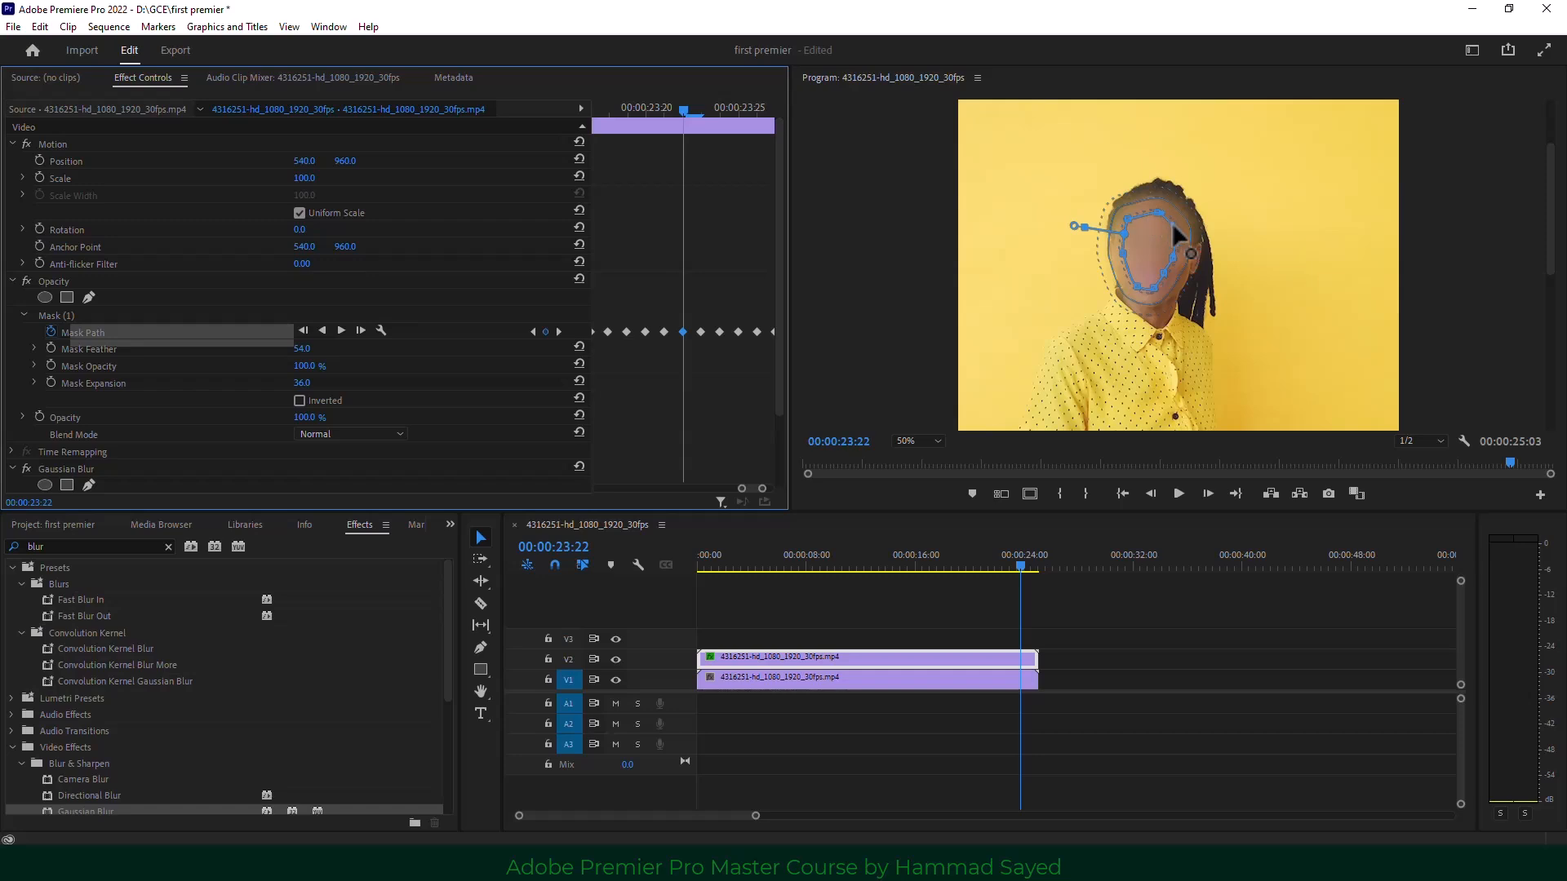
pyautogui.click(1170, 263)
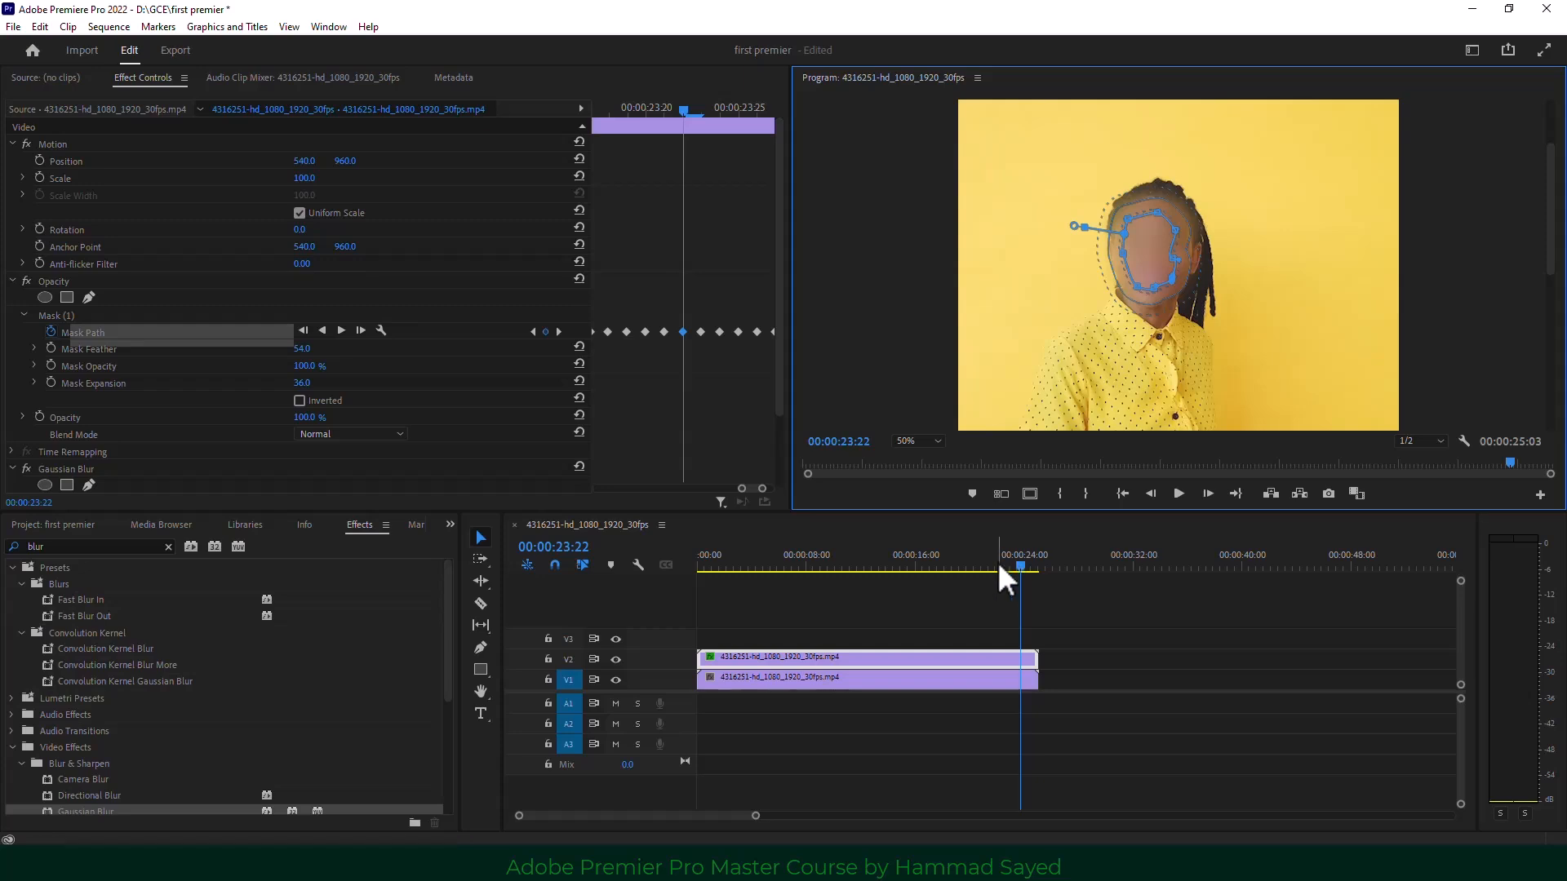
# Collapse the mask settings, hide the mask outline, and select the blurred V2 duplicate.
pyautogui.moveTo(997, 562); pyautogui.dragTo(930, 566)
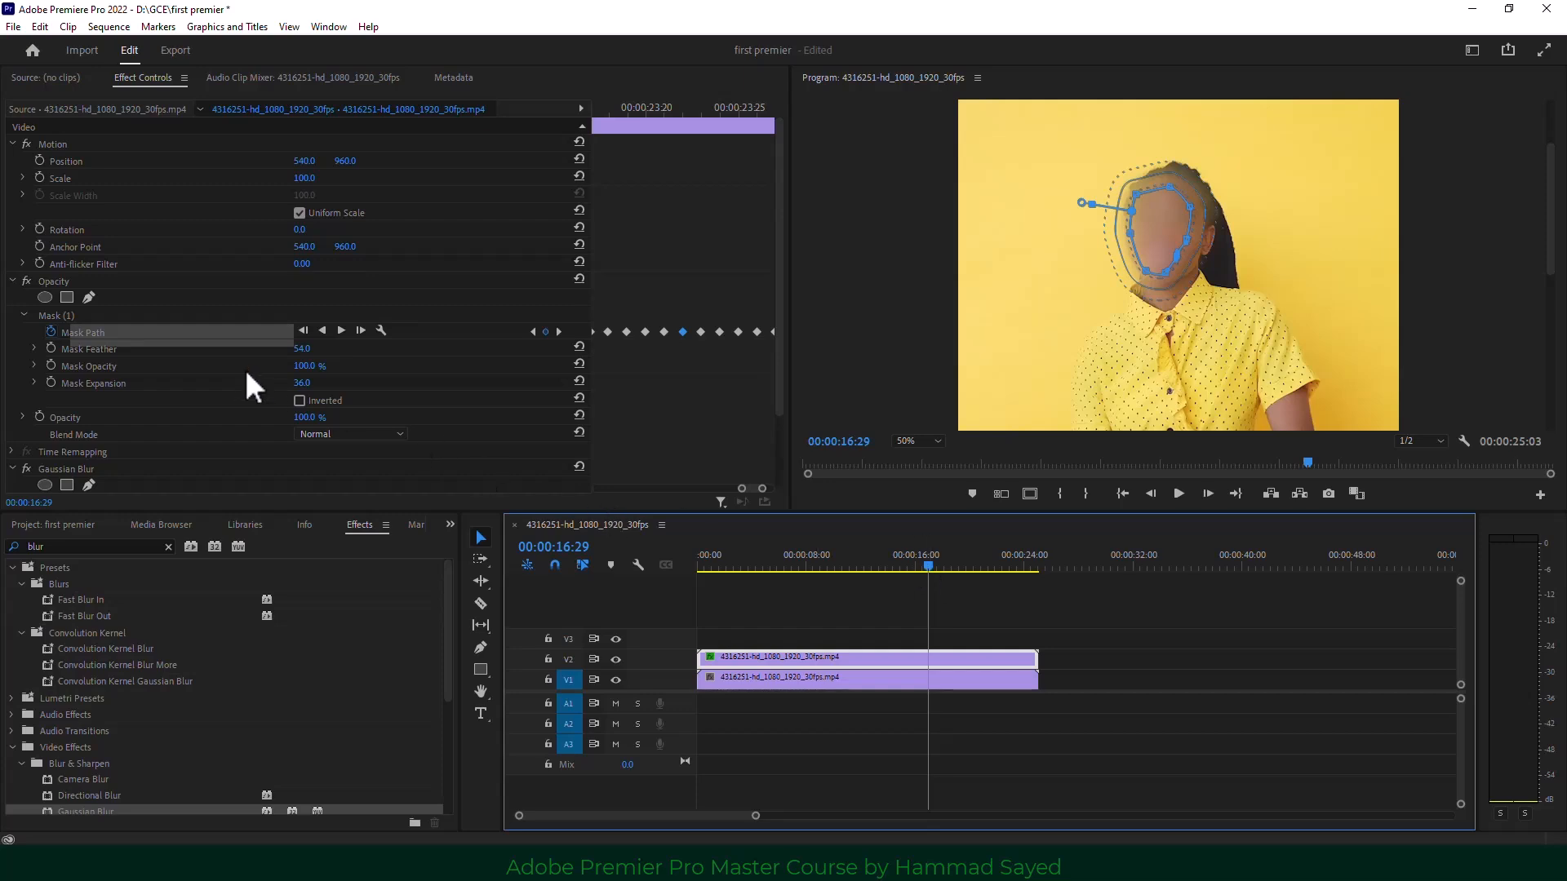
pyautogui.click(13, 281)
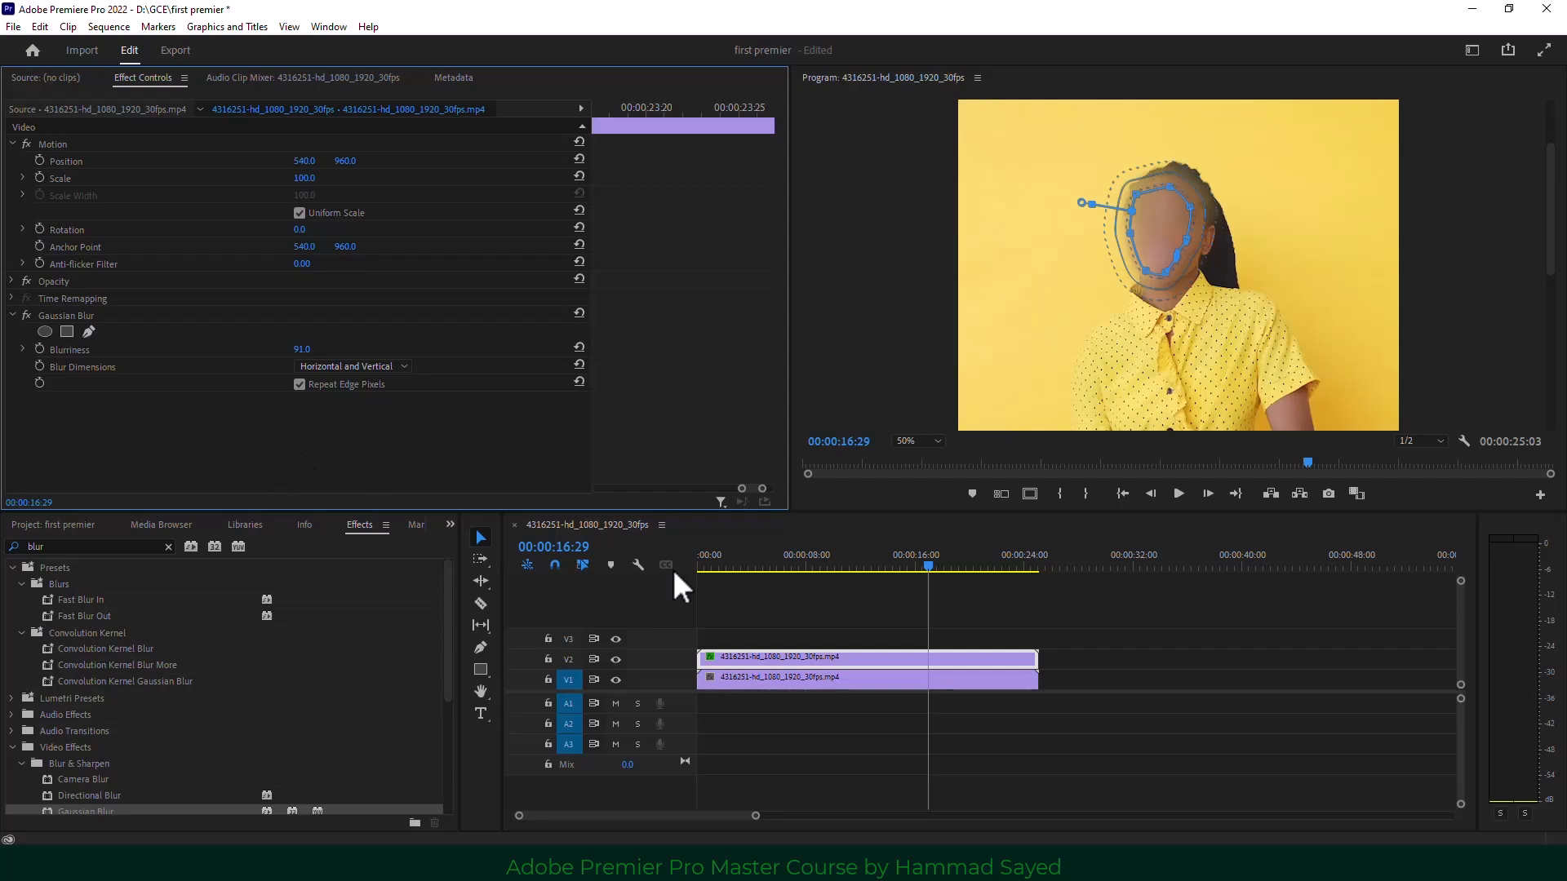
pyautogui.click(384, 212)
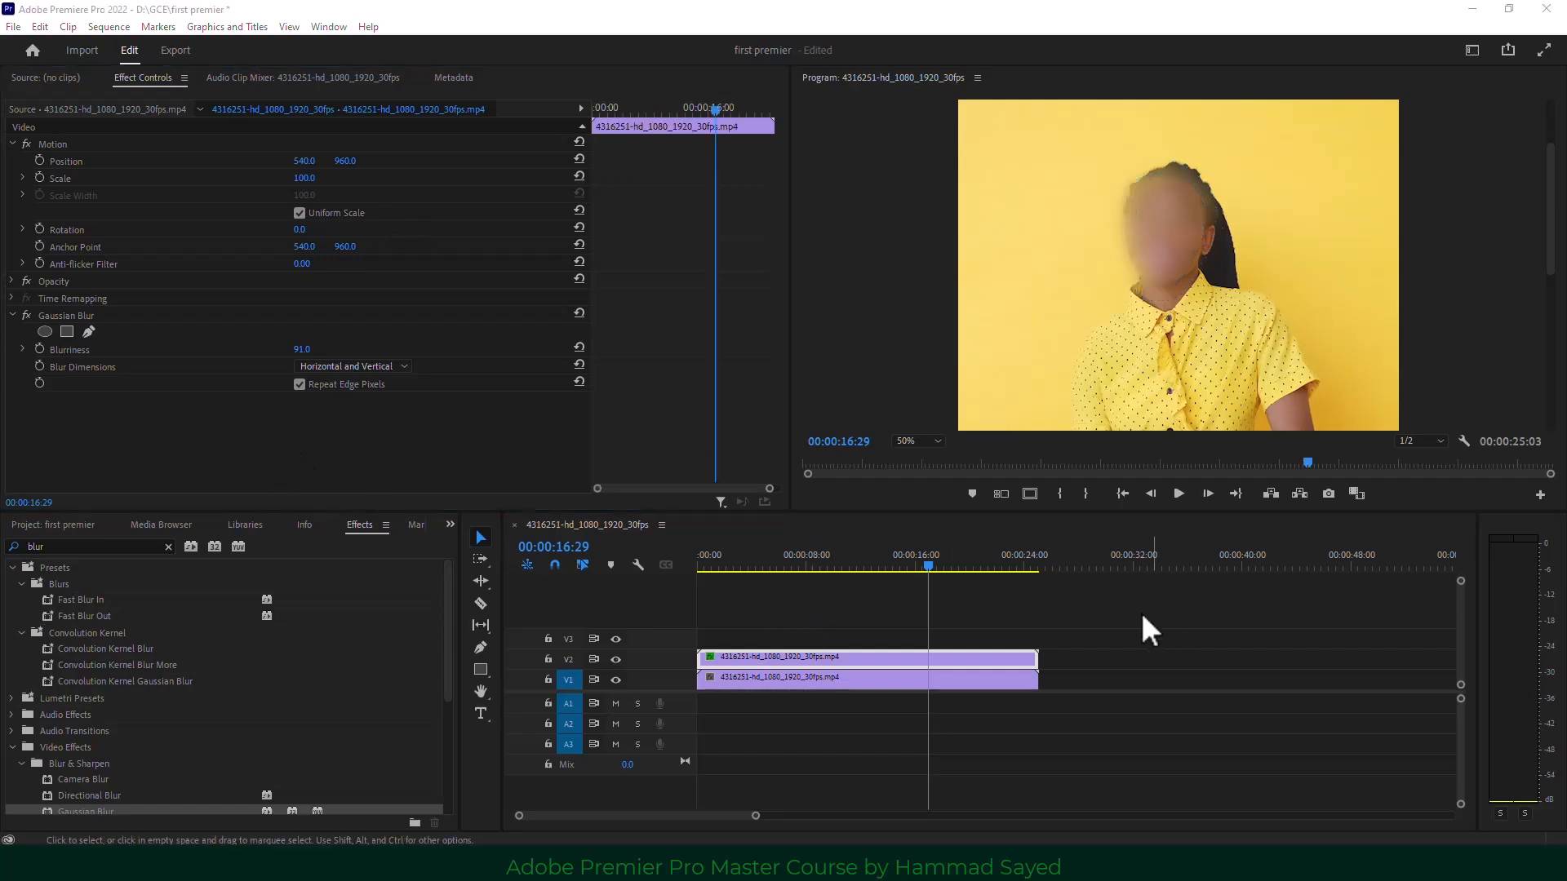
pyautogui.click(743, 607)
pyautogui.click(777, 657)
# Delete the V2 duplicate and apply Gaussian Blur at Blurriness 82 to the V1 clip.
pyautogui.press('Delete')
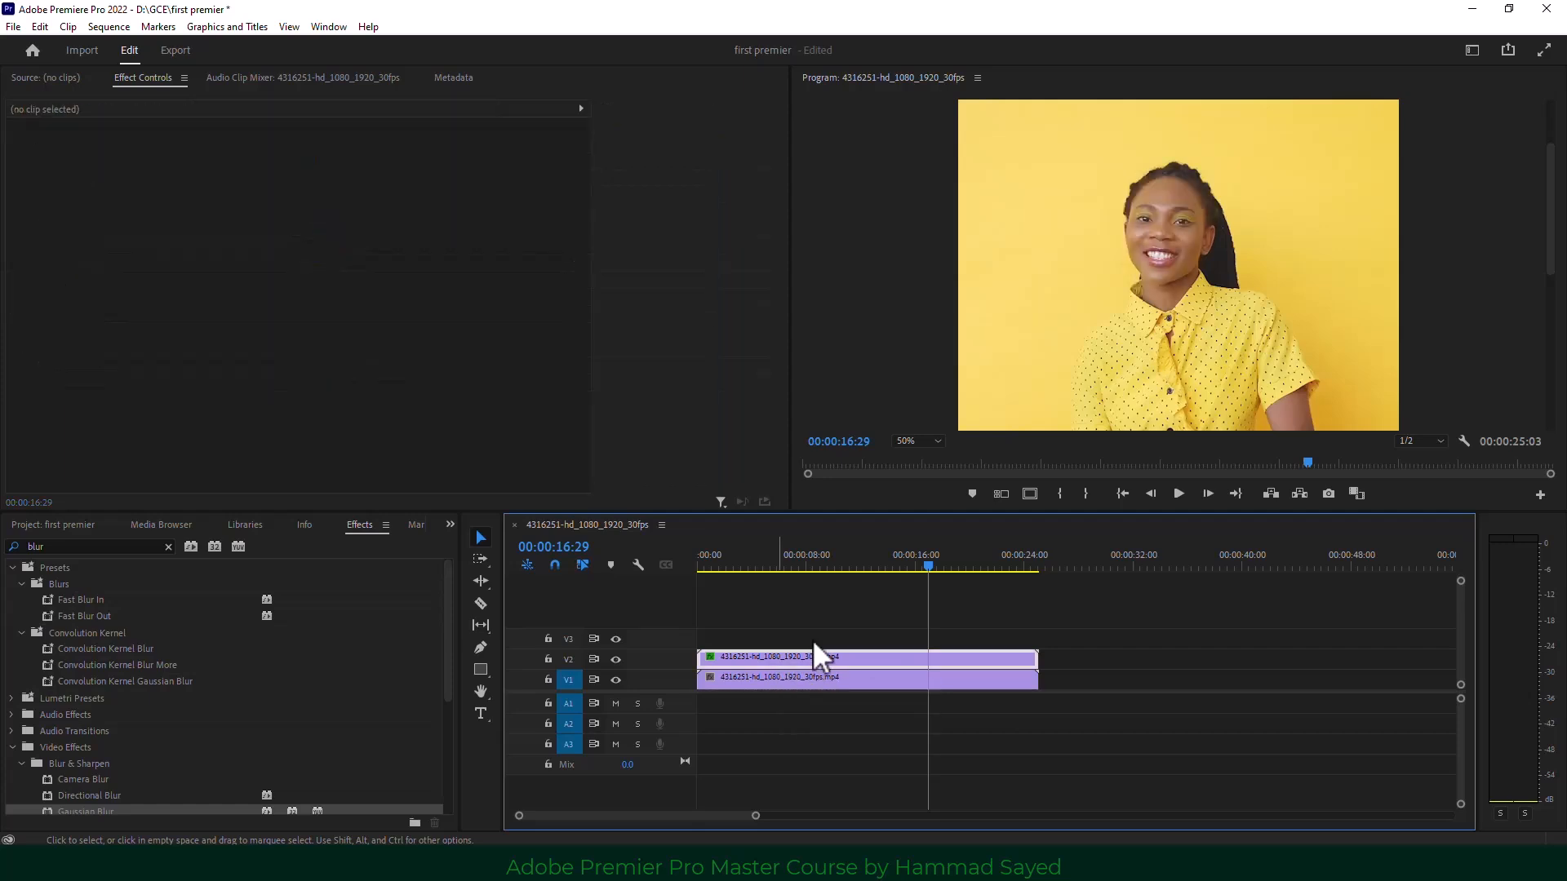
pyautogui.click(694, 563)
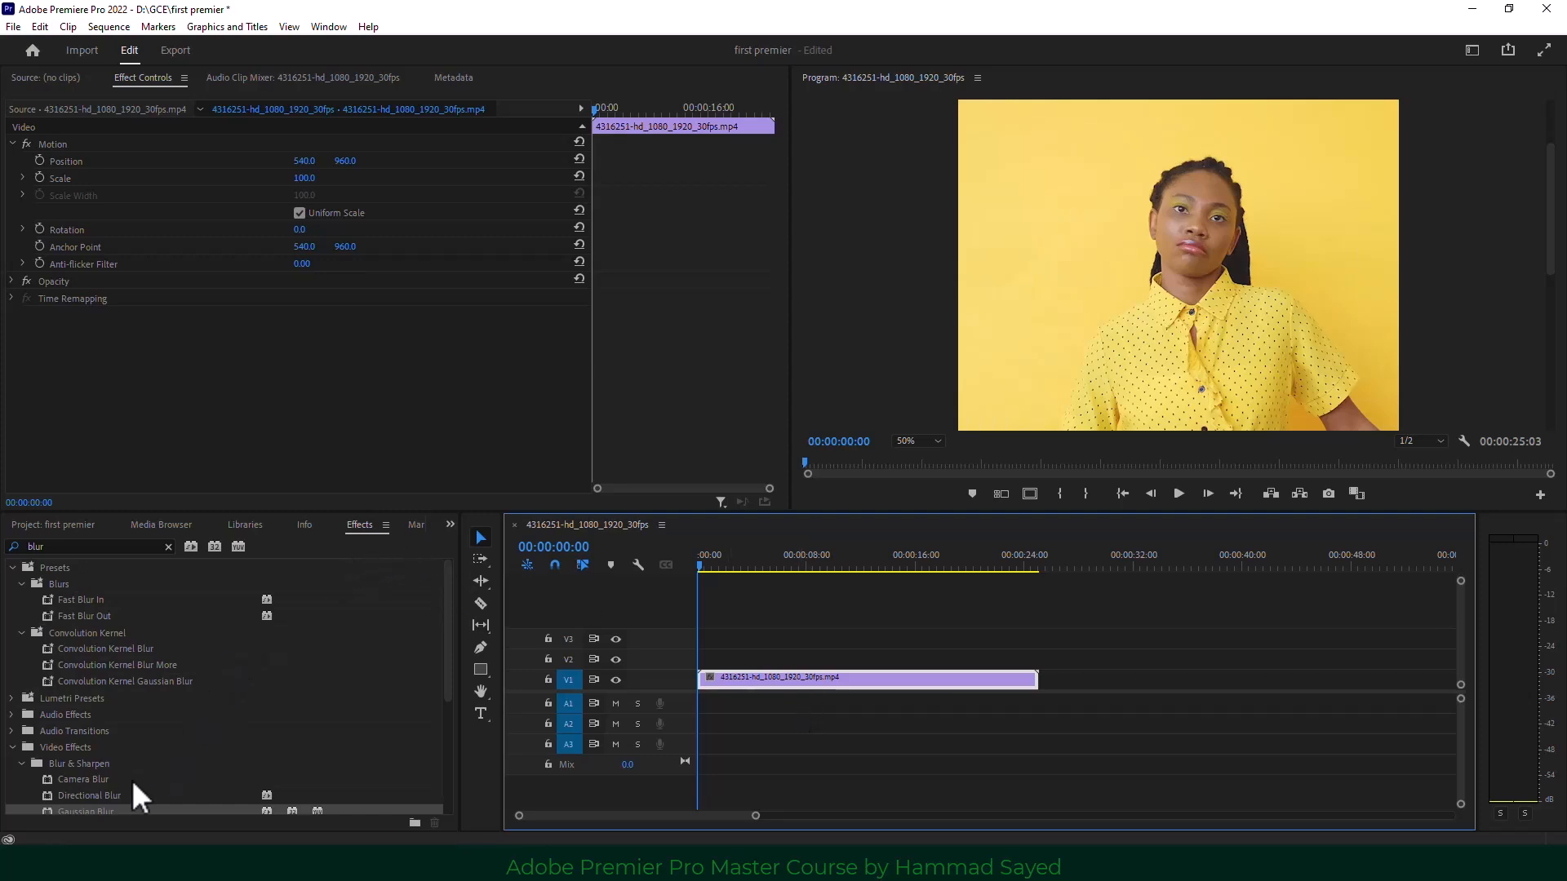
pyautogui.moveTo(94, 812); pyautogui.dragTo(734, 682)
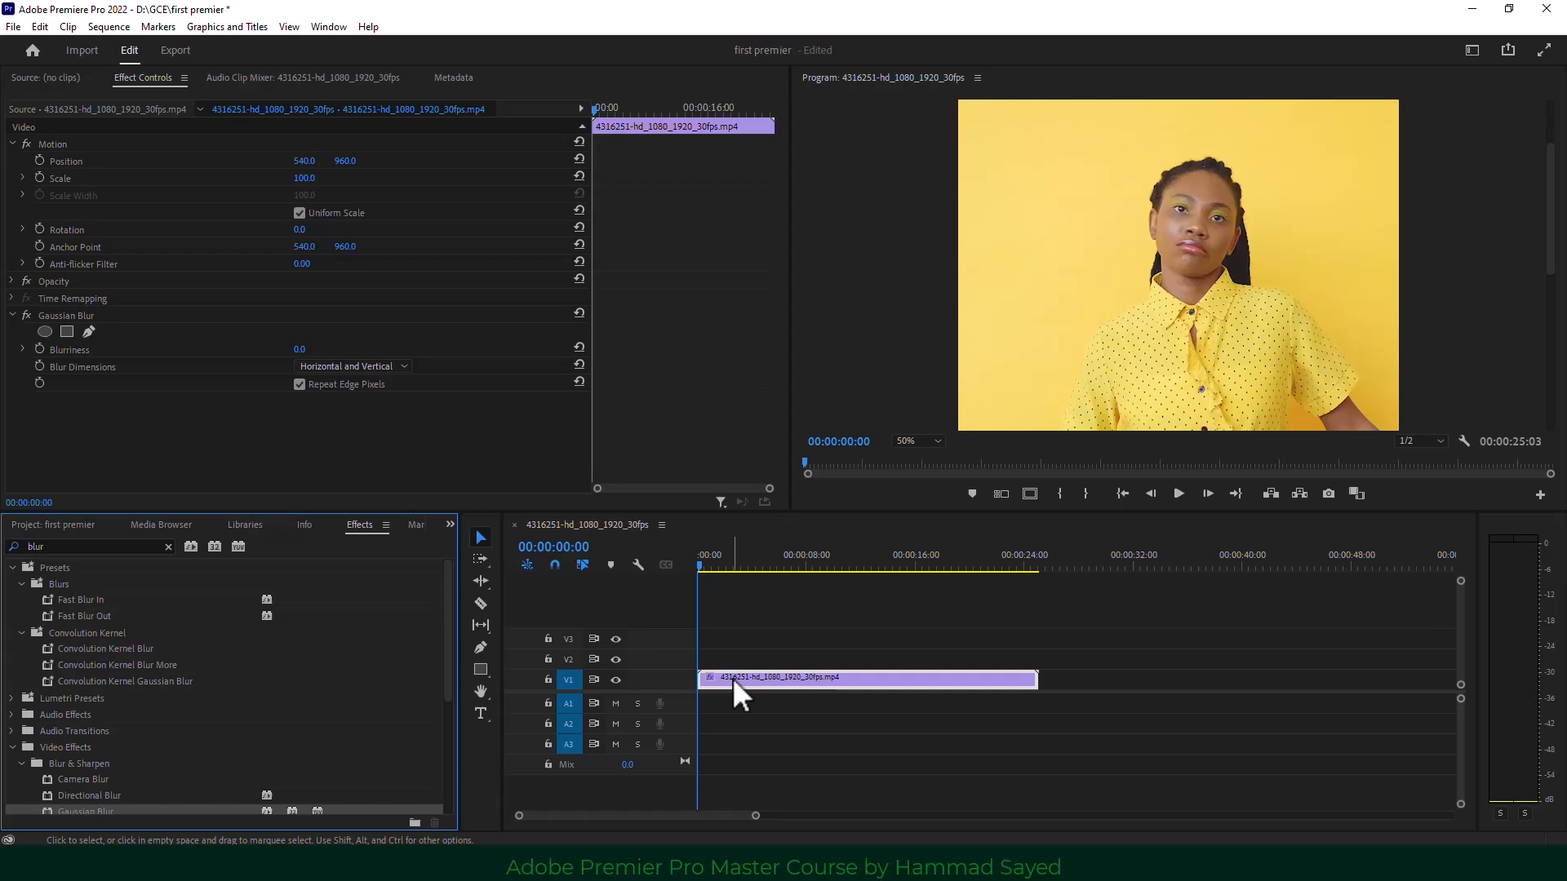
pyautogui.click(299, 349)
pyautogui.moveTo(300, 349); pyautogui.dragTo(366, 349)
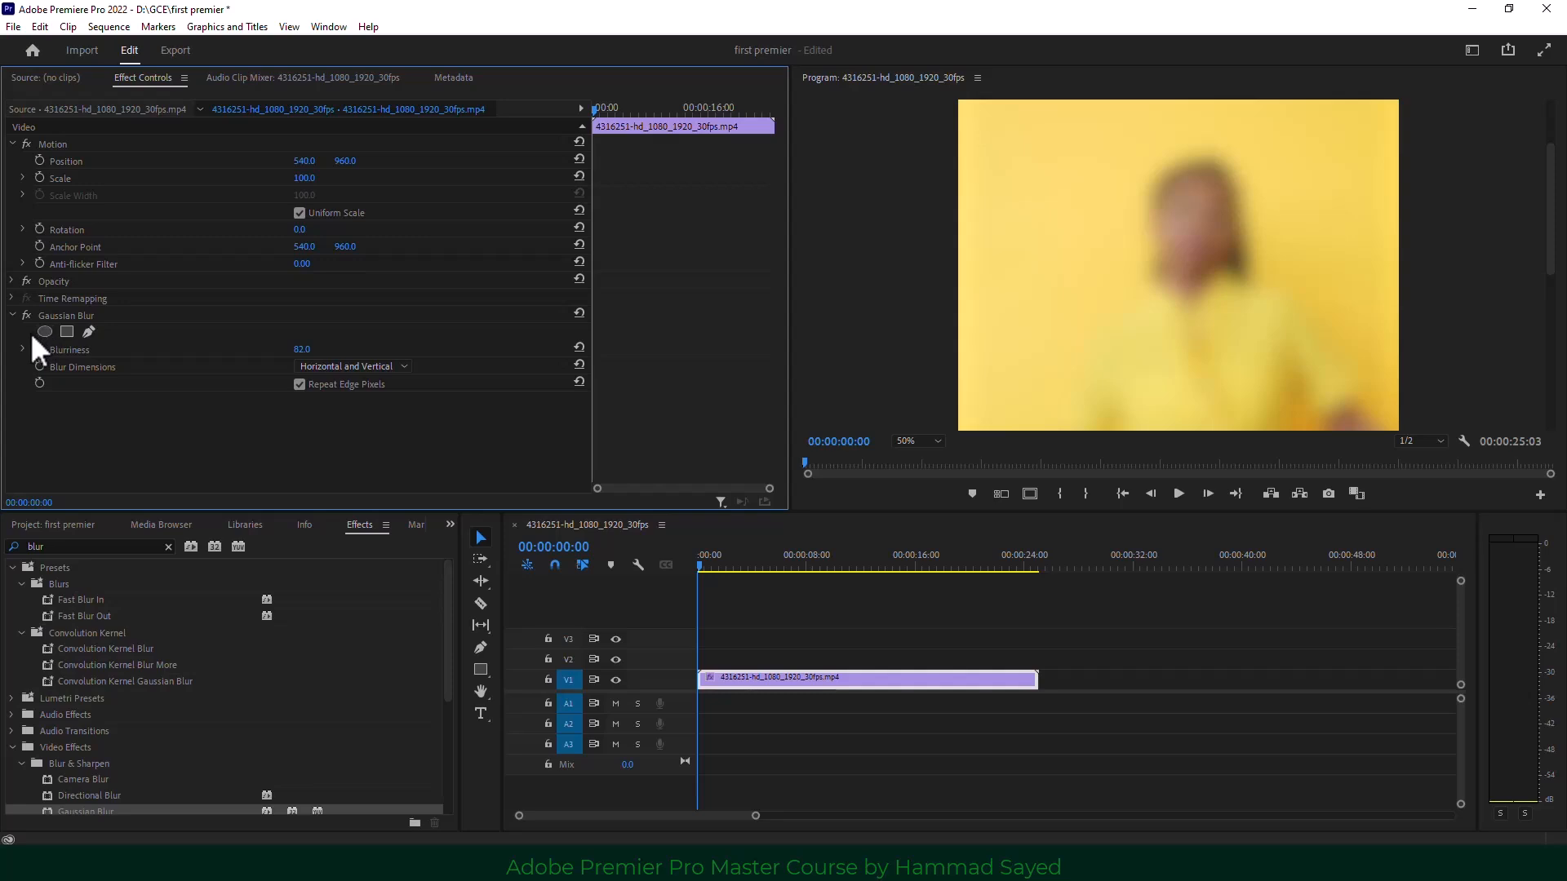
# Draw a Pen mask on the Gaussian Blur around the woman's face.
pyautogui.click(88, 332)
pyautogui.click(1175, 294)
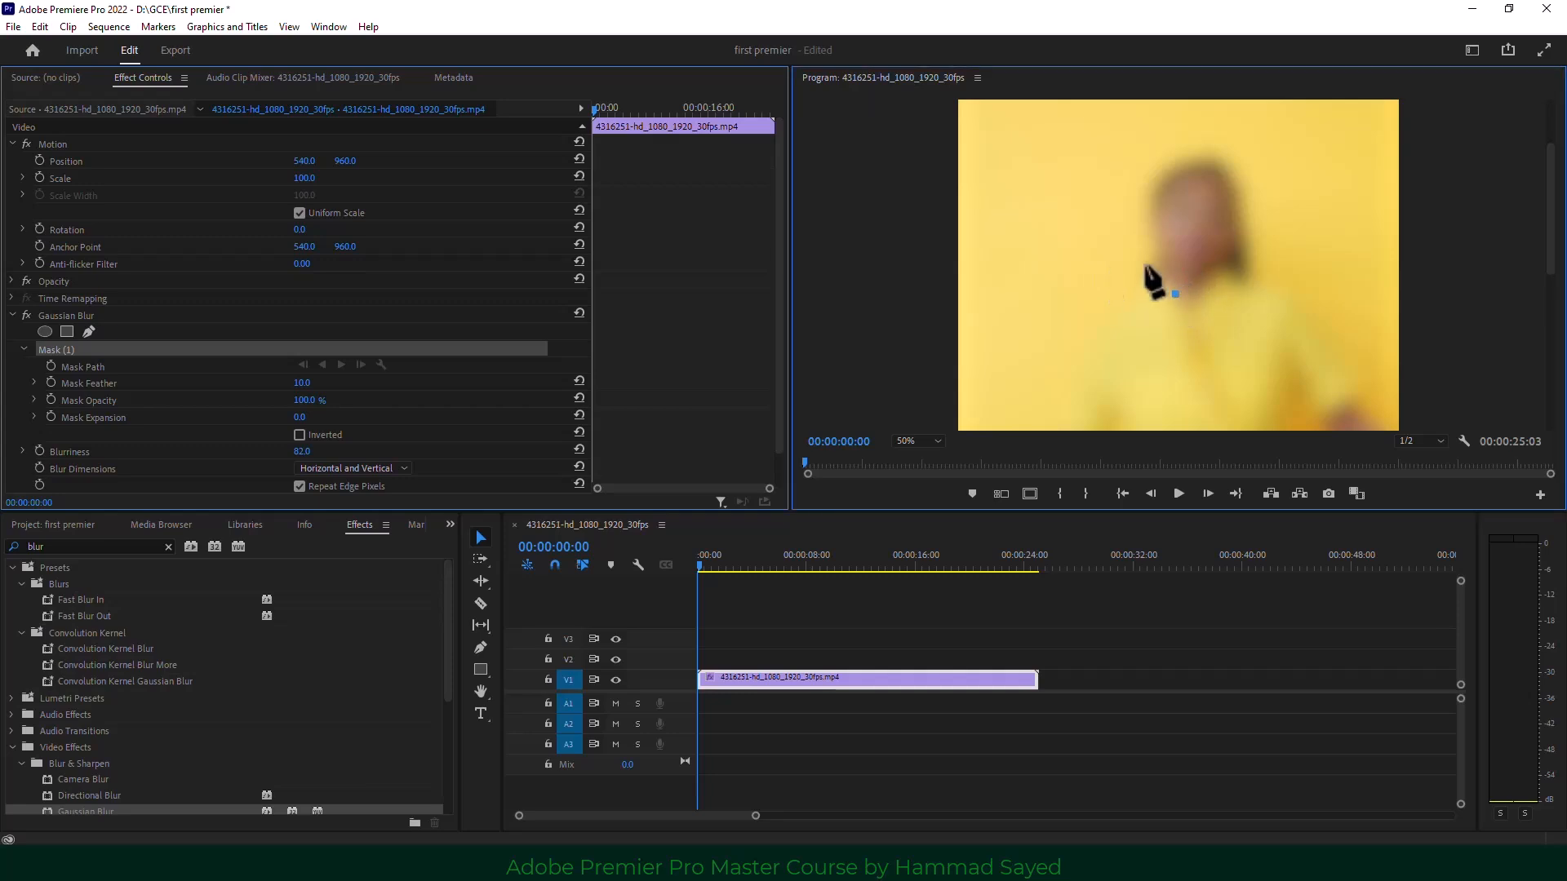
pyautogui.click(1148, 224)
pyautogui.moveTo(1176, 177); pyautogui.dragTo(1231, 214)
pyautogui.moveTo(1236, 268); pyautogui.dragTo(1229, 294)
pyautogui.moveTo(1208, 304); pyautogui.dragTo(1189, 305)
pyautogui.click(1175, 294)
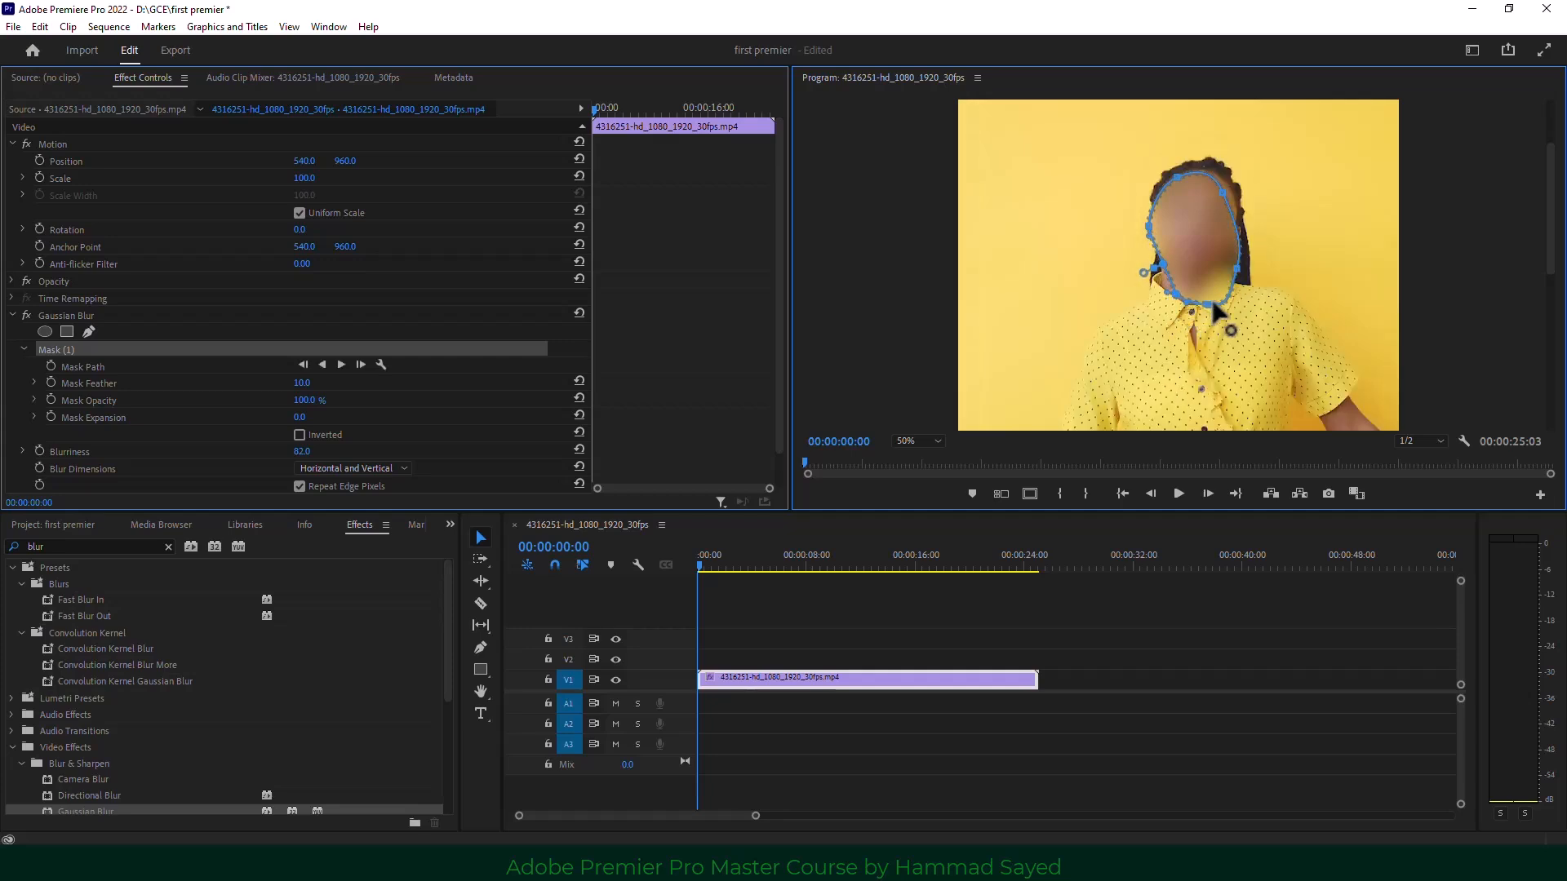
# Fit the mask over the face, then track it forward through the clip.
pyautogui.moveTo(1192, 238); pyautogui.dragTo(1232, 187)
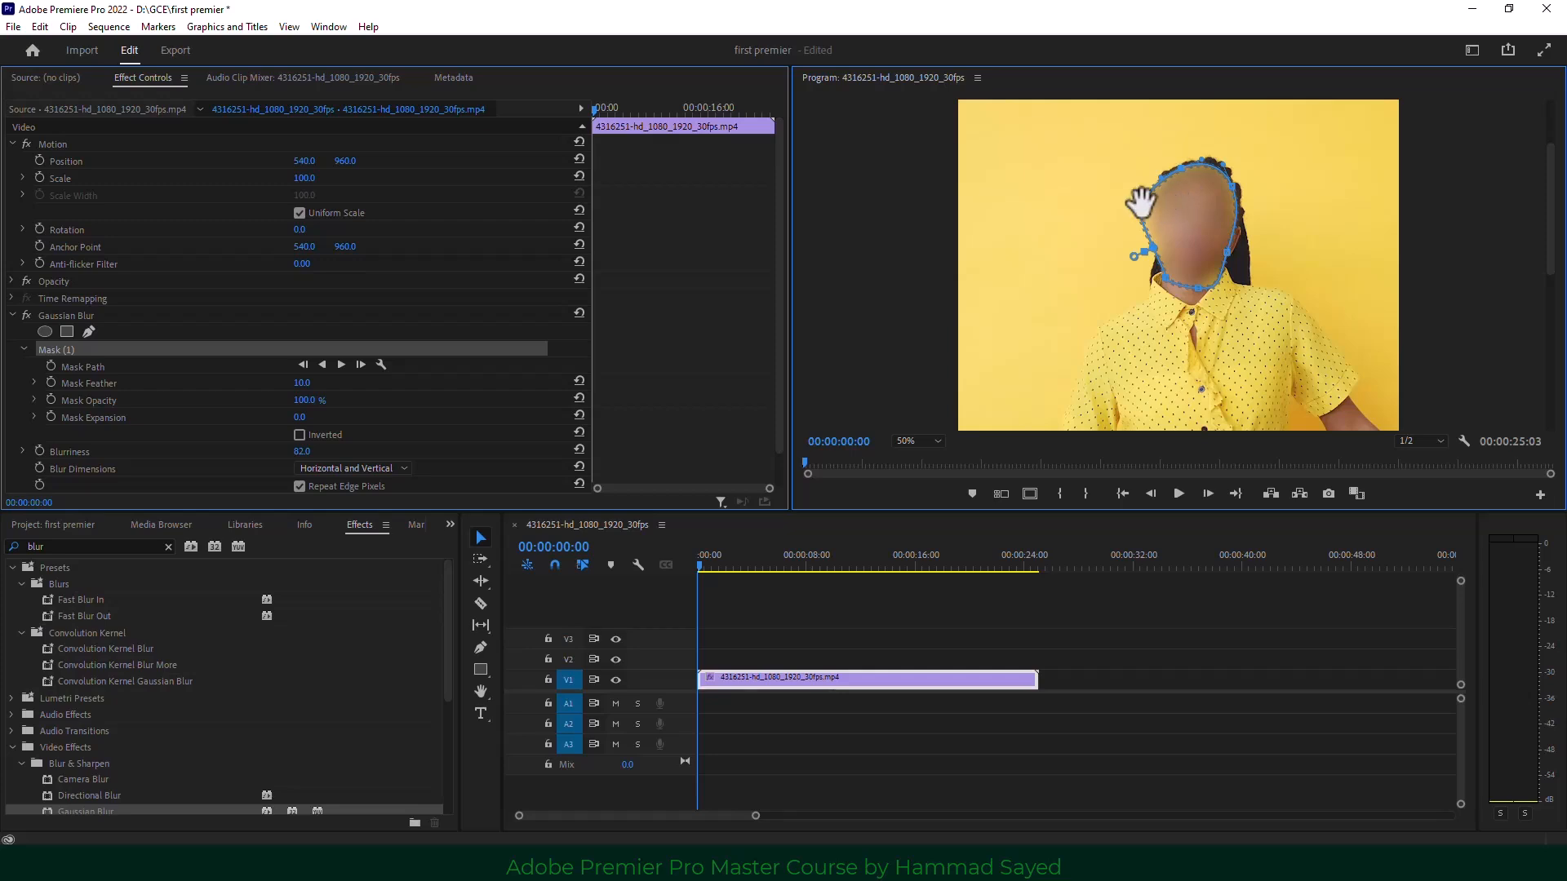
pyautogui.moveTo(1139, 209); pyautogui.dragTo(1148, 209)
pyautogui.click(342, 365)
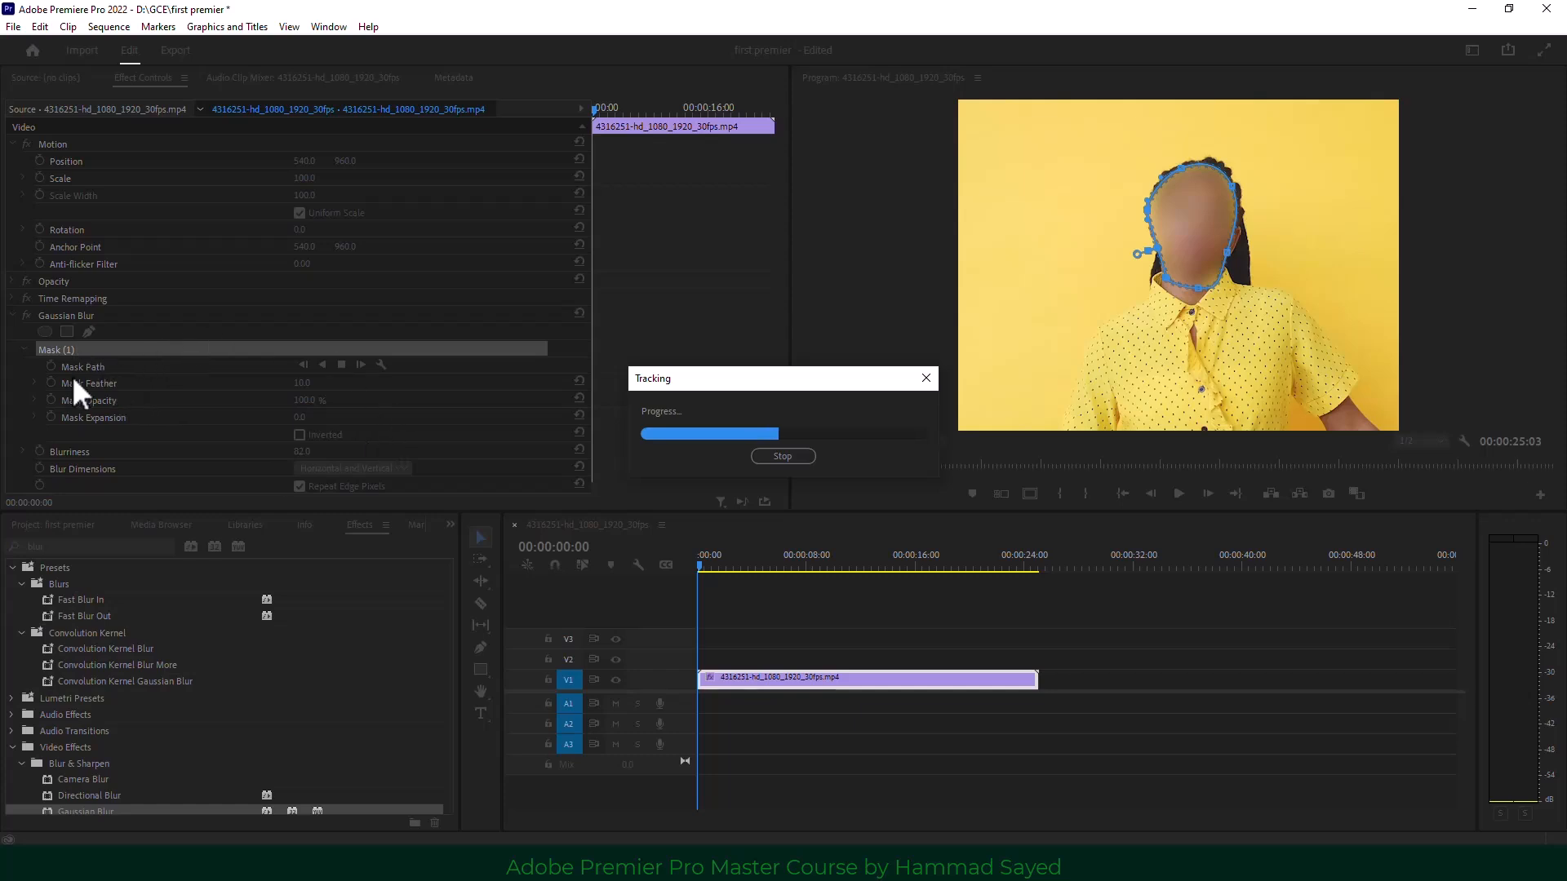
# Stop the face tracking partway, play back the tracked blur, and scrub back to an earlier frame.
pyautogui.click(778, 457)
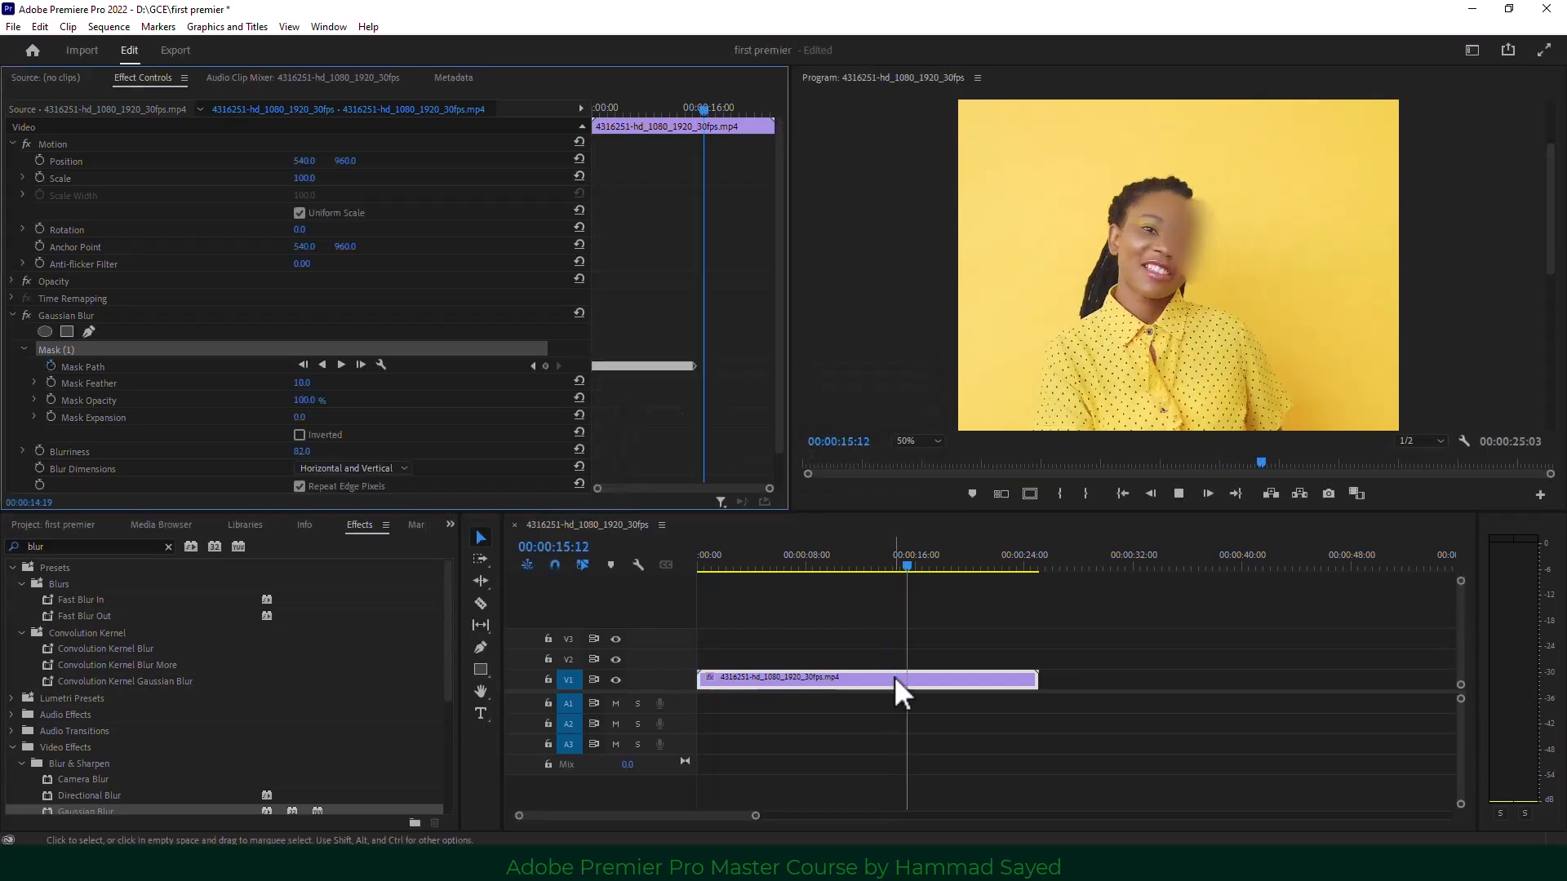
pyautogui.press('space')
pyautogui.moveTo(887, 560); pyautogui.dragTo(776, 565)
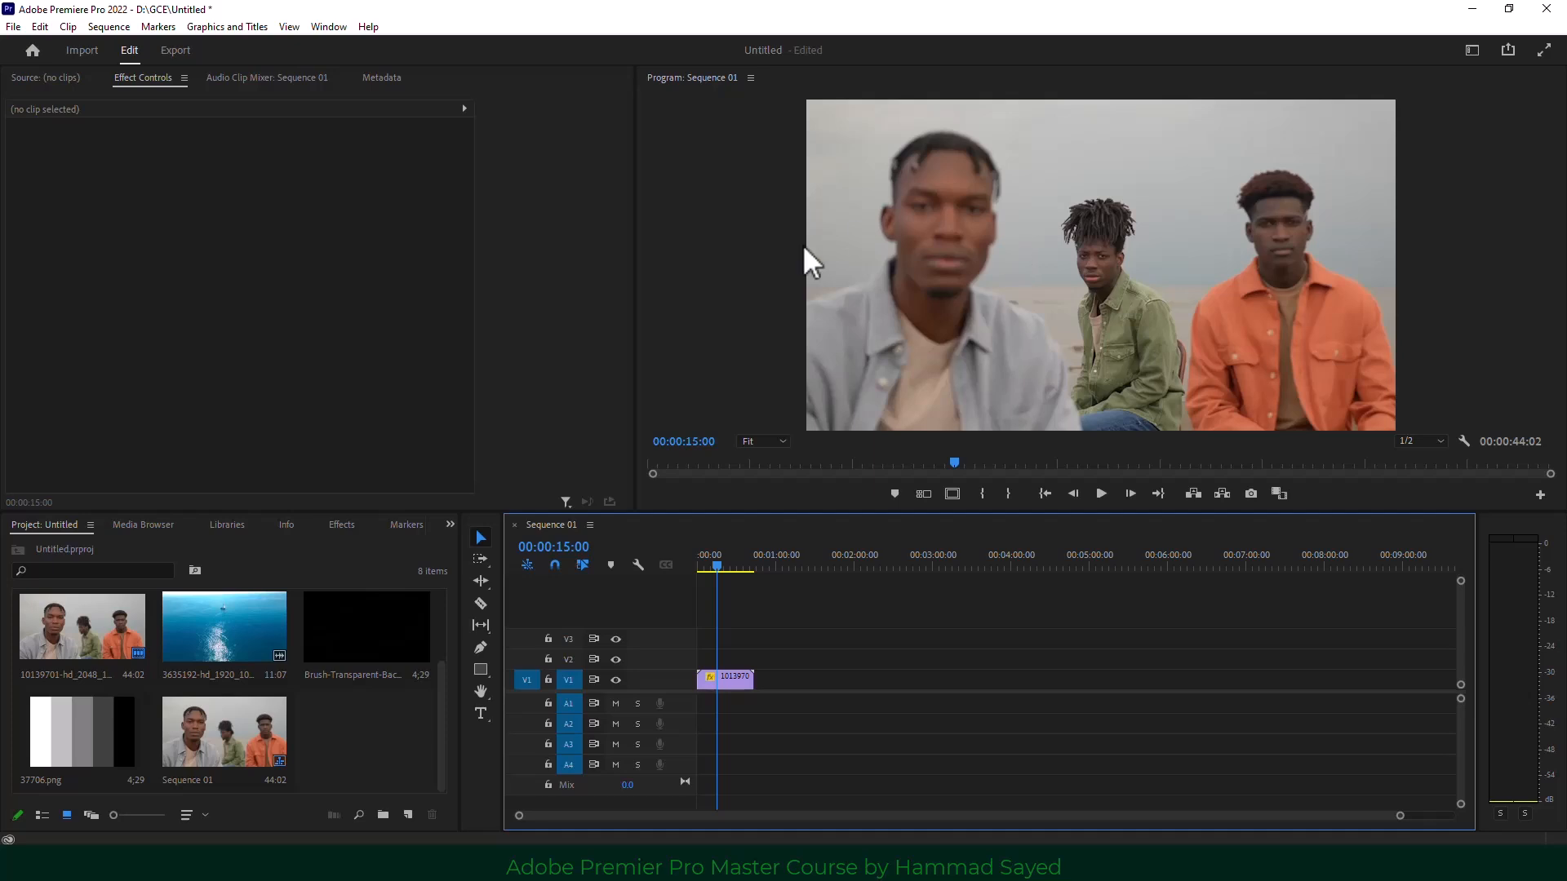
# Draw a grey circle over the men's video with the Ellipse tool and expand its shape properties.
pyautogui.click(480, 670)
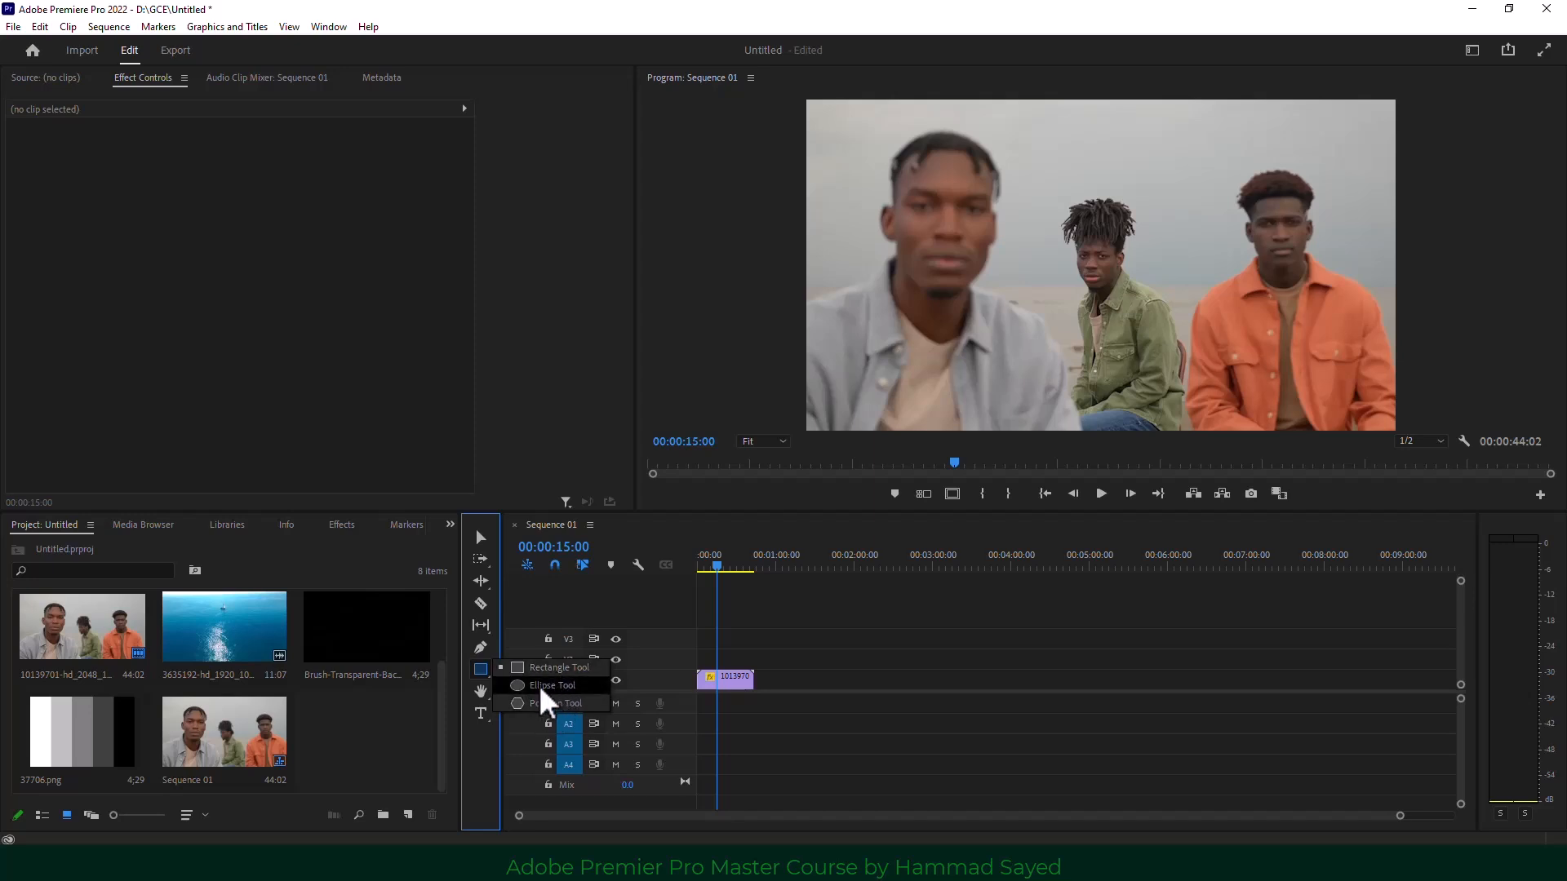
pyautogui.click(545, 688)
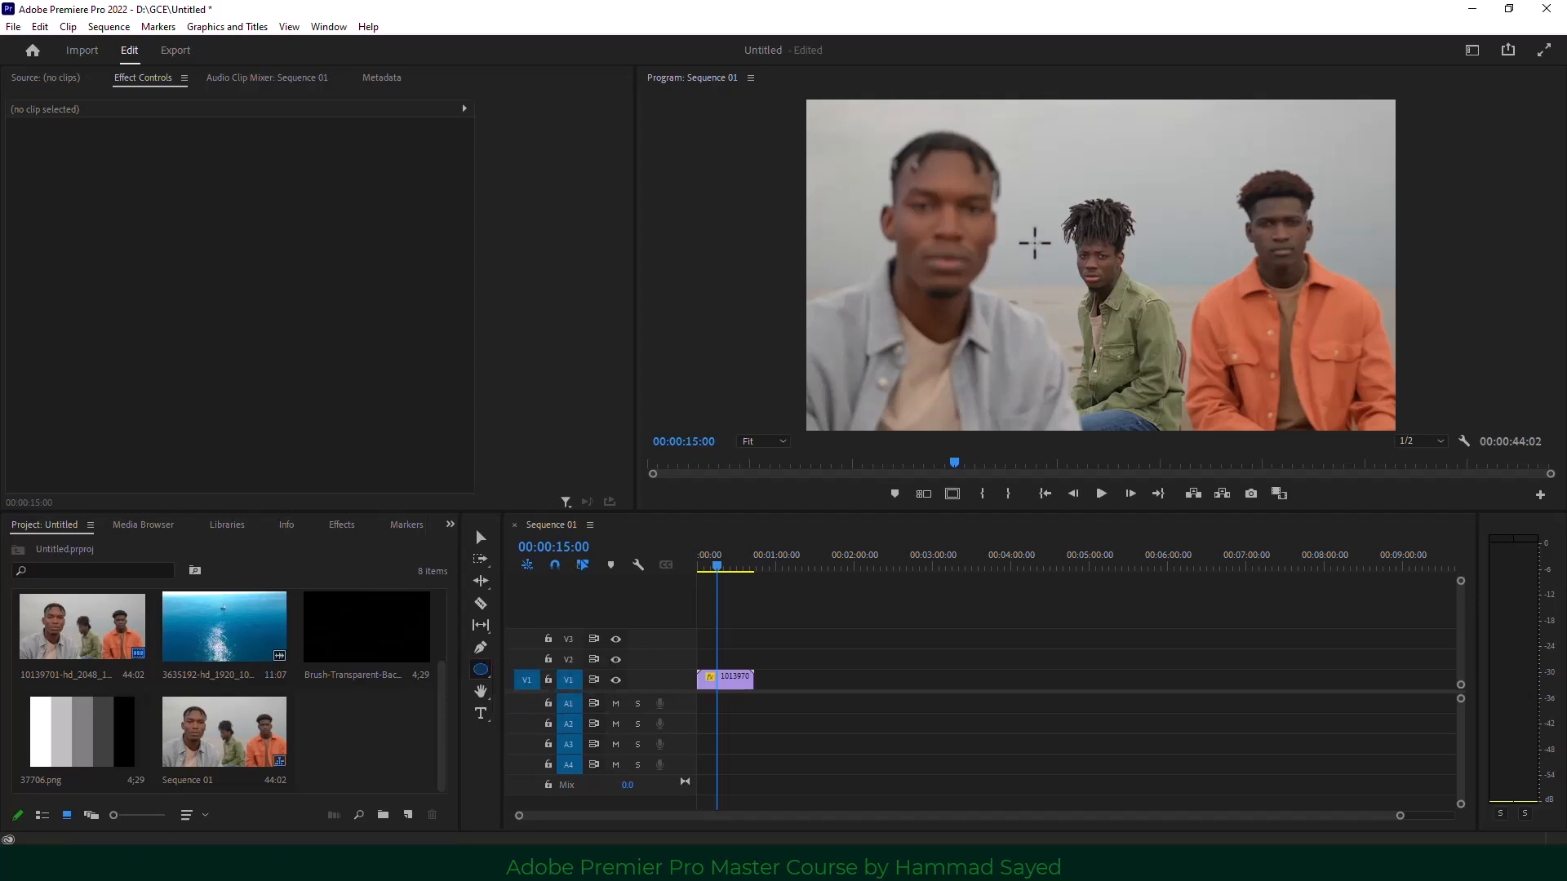
pyautogui.moveTo(914, 127); pyautogui.dragTo(1195, 397)
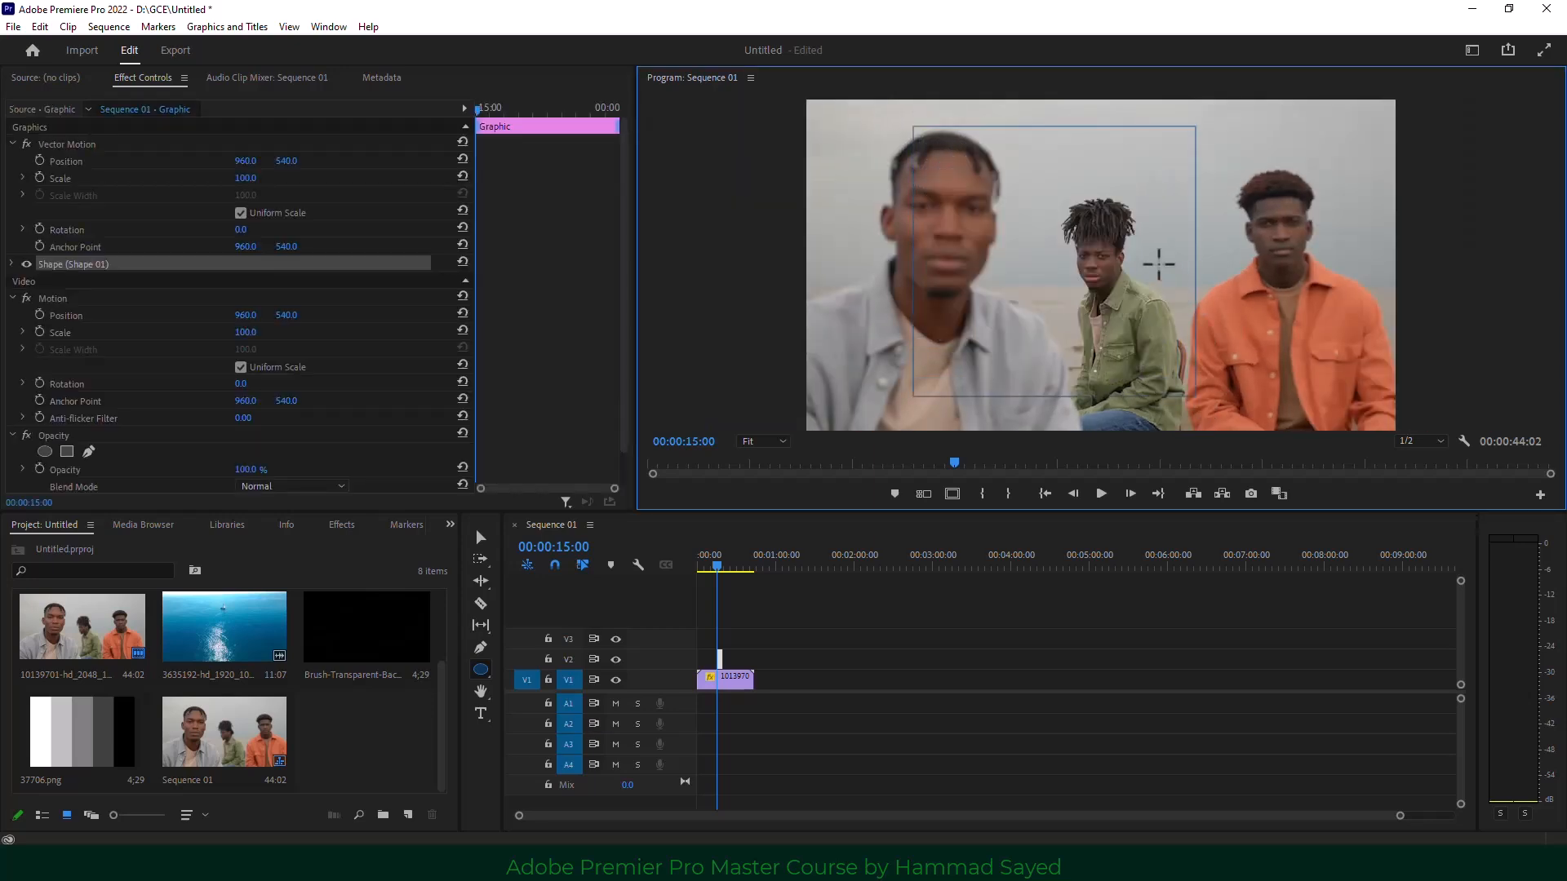
pyautogui.click(12, 277)
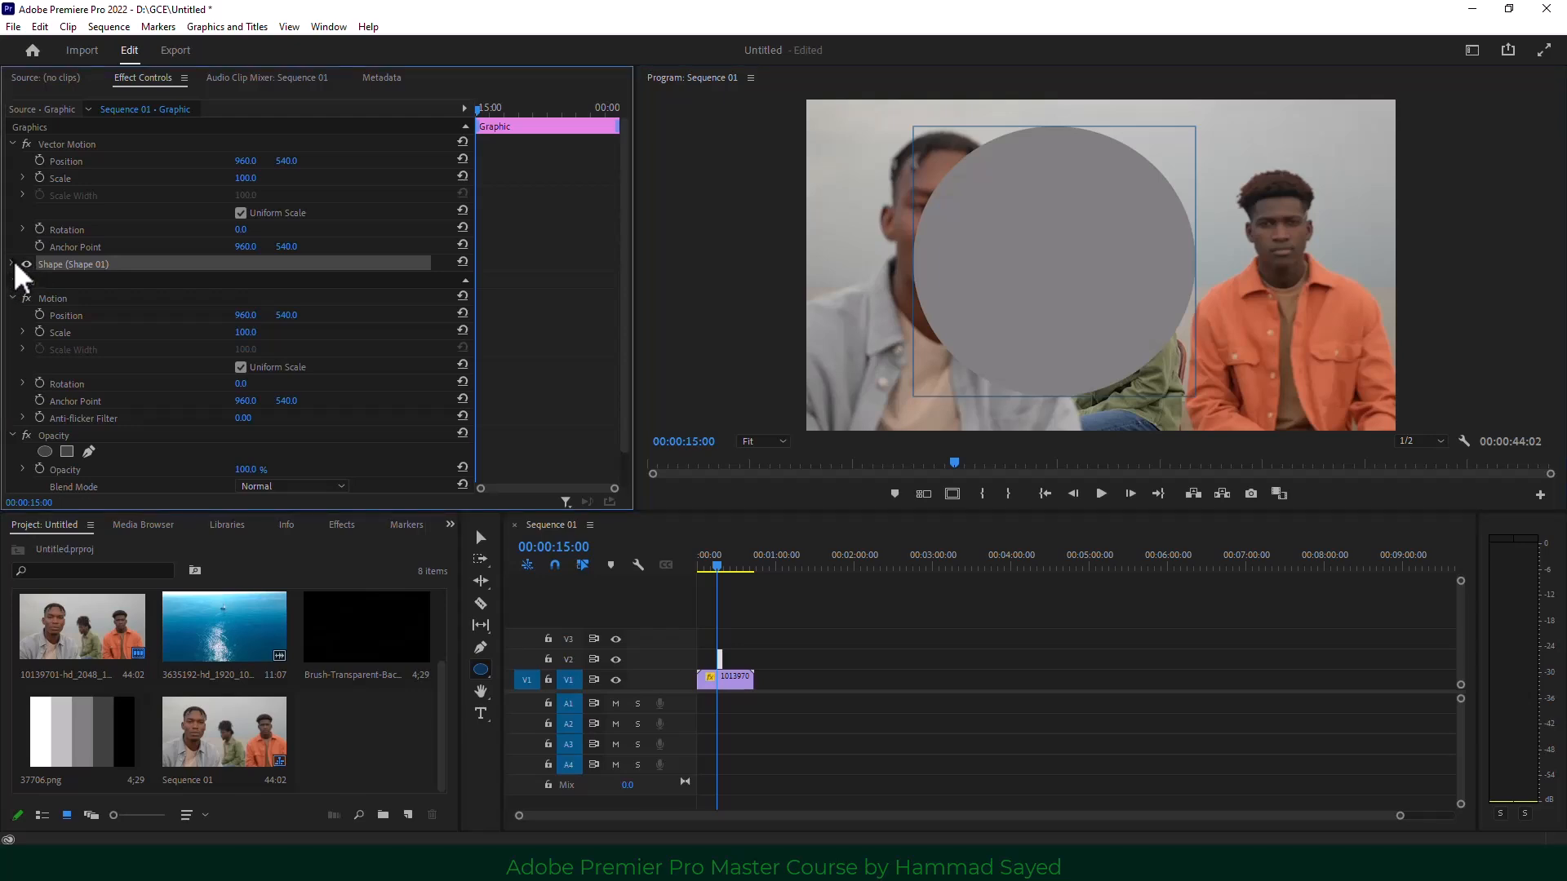
pyautogui.click(12, 264)
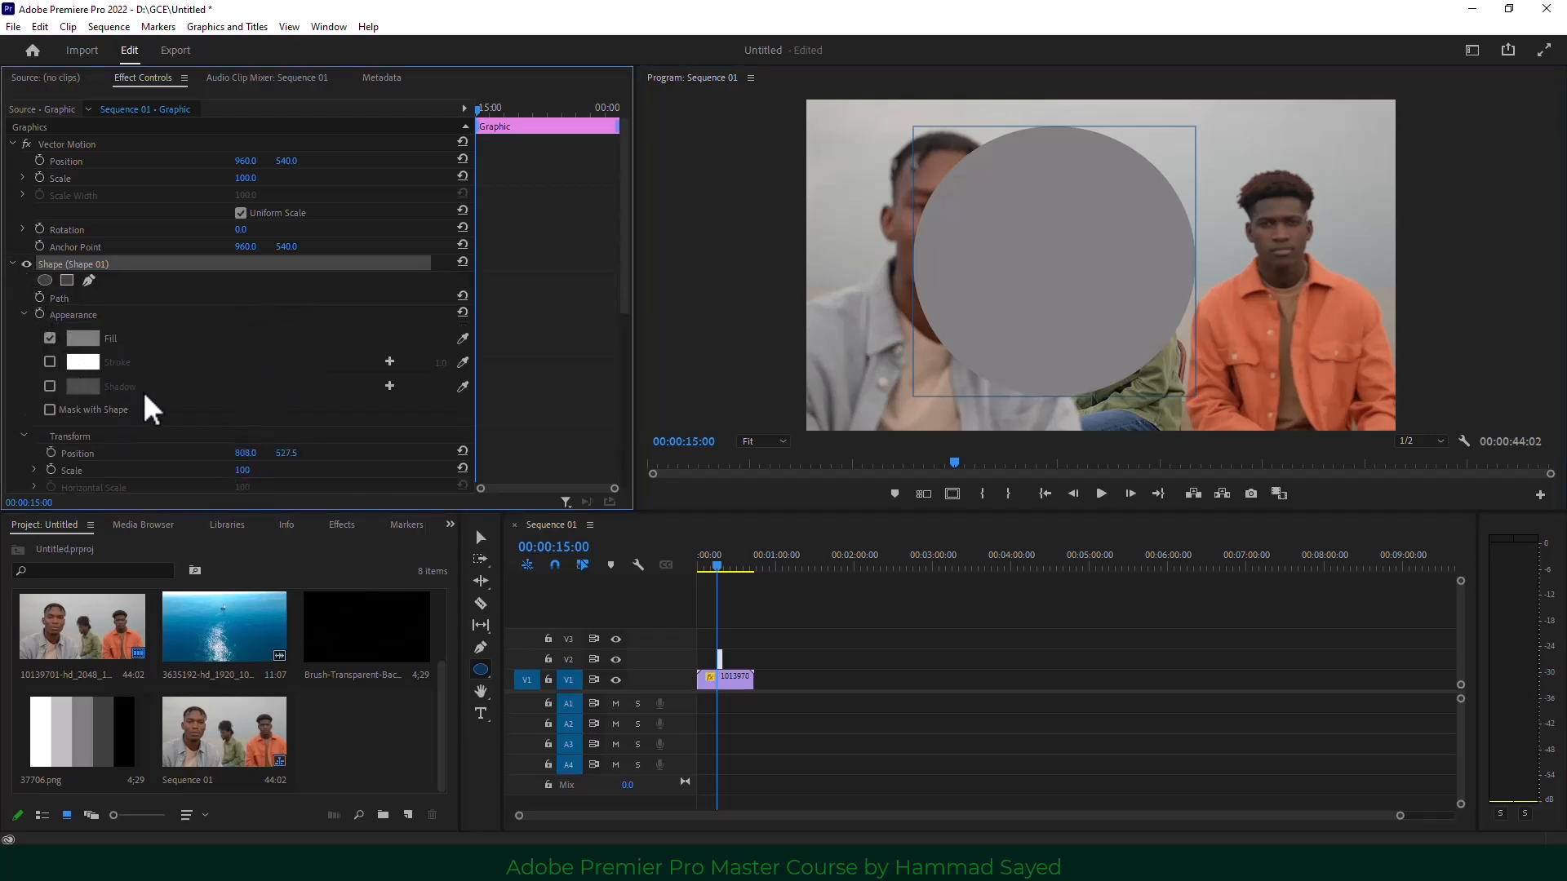
pyautogui.scroll(-2, 147, 409)
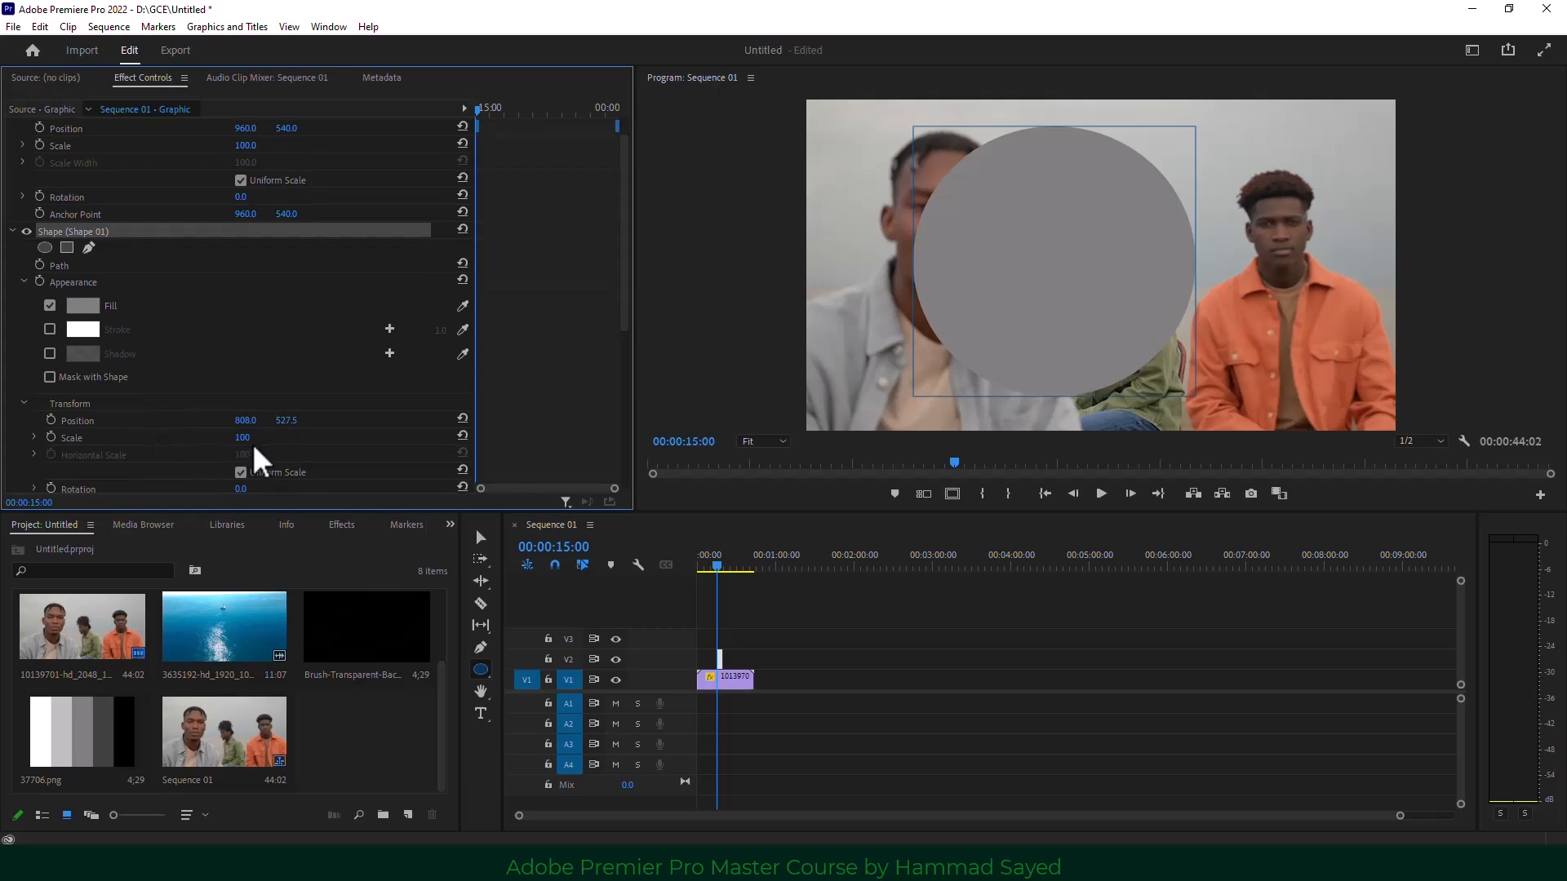
pyautogui.scroll(-2, 269, 445)
pyautogui.scroll(-2, 281, 490)
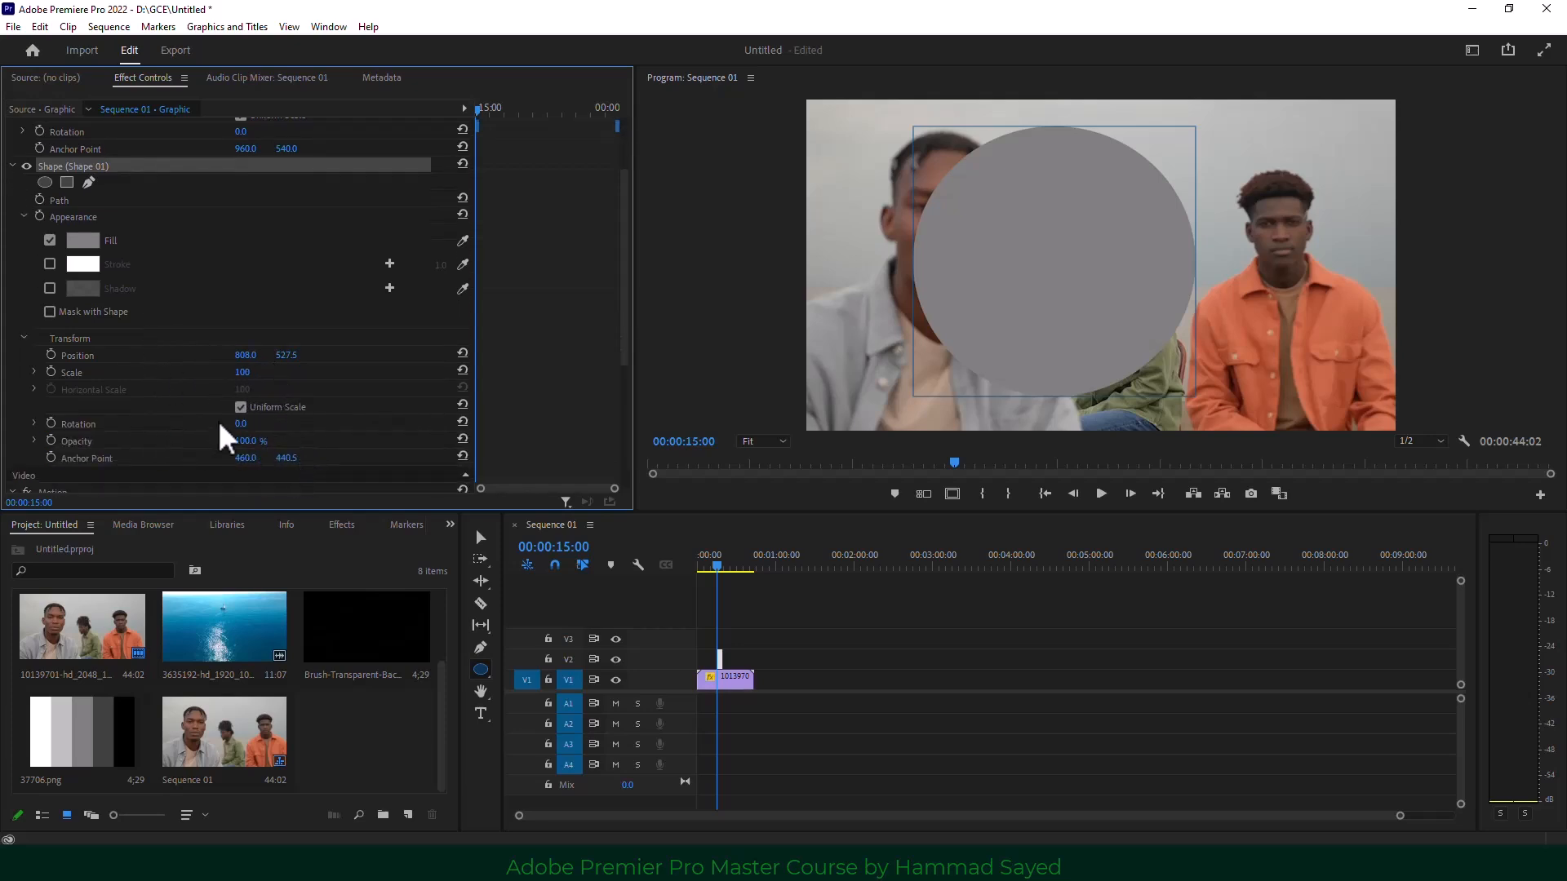
pyautogui.scroll(3, 269, 408)
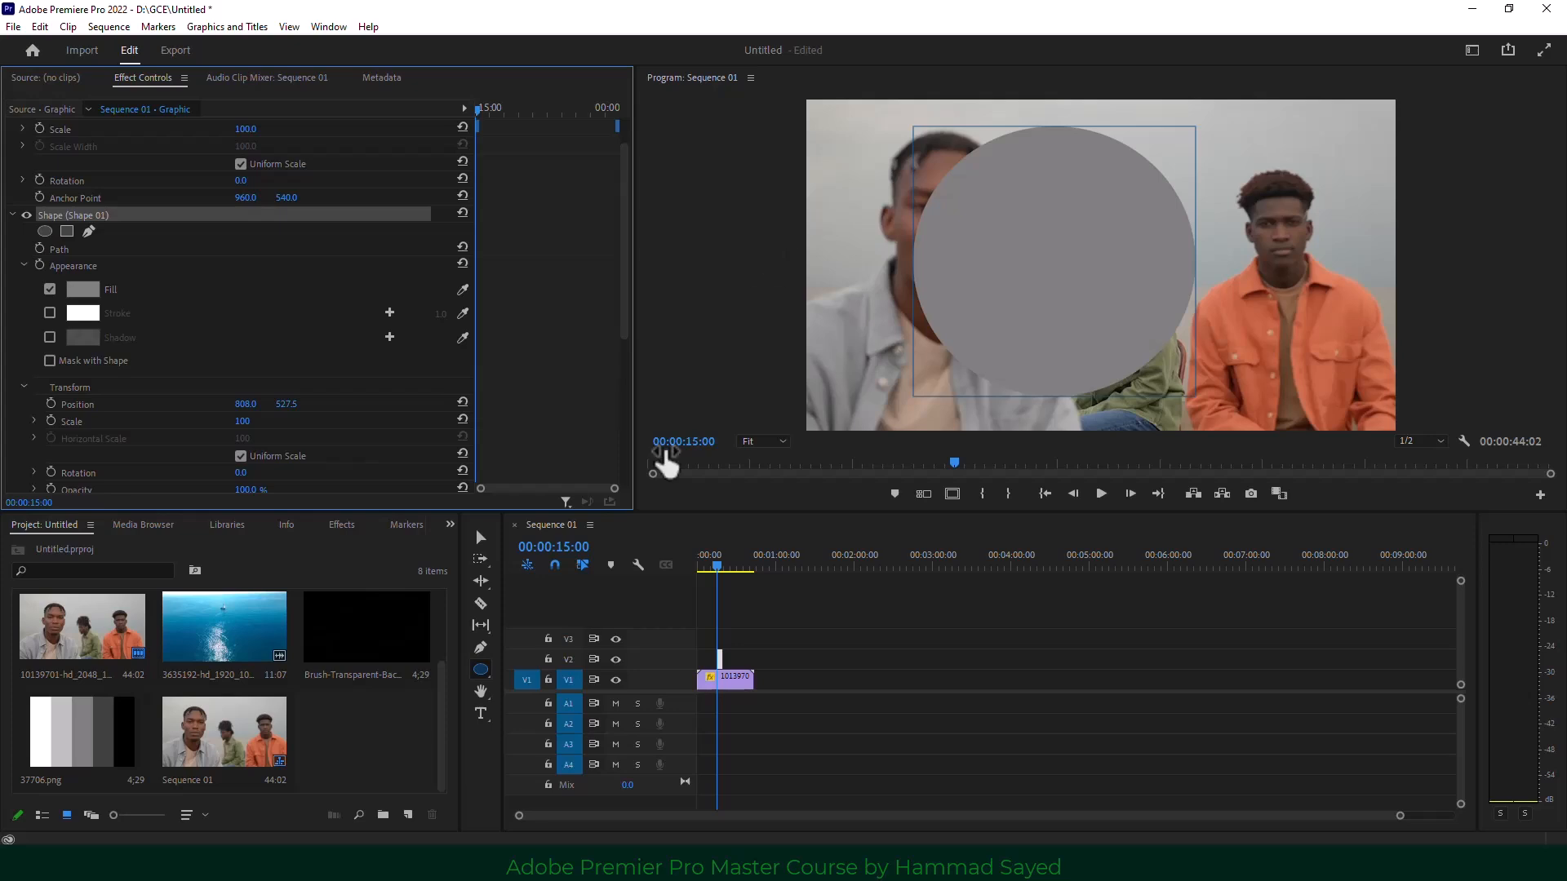
# Move the circle right to 1049.7, 495.5 and extend its V2 graphic clip to the video's length.
pyautogui.click(481, 537)
pyautogui.moveTo(1111, 292); pyautogui.dragTo(1185, 280)
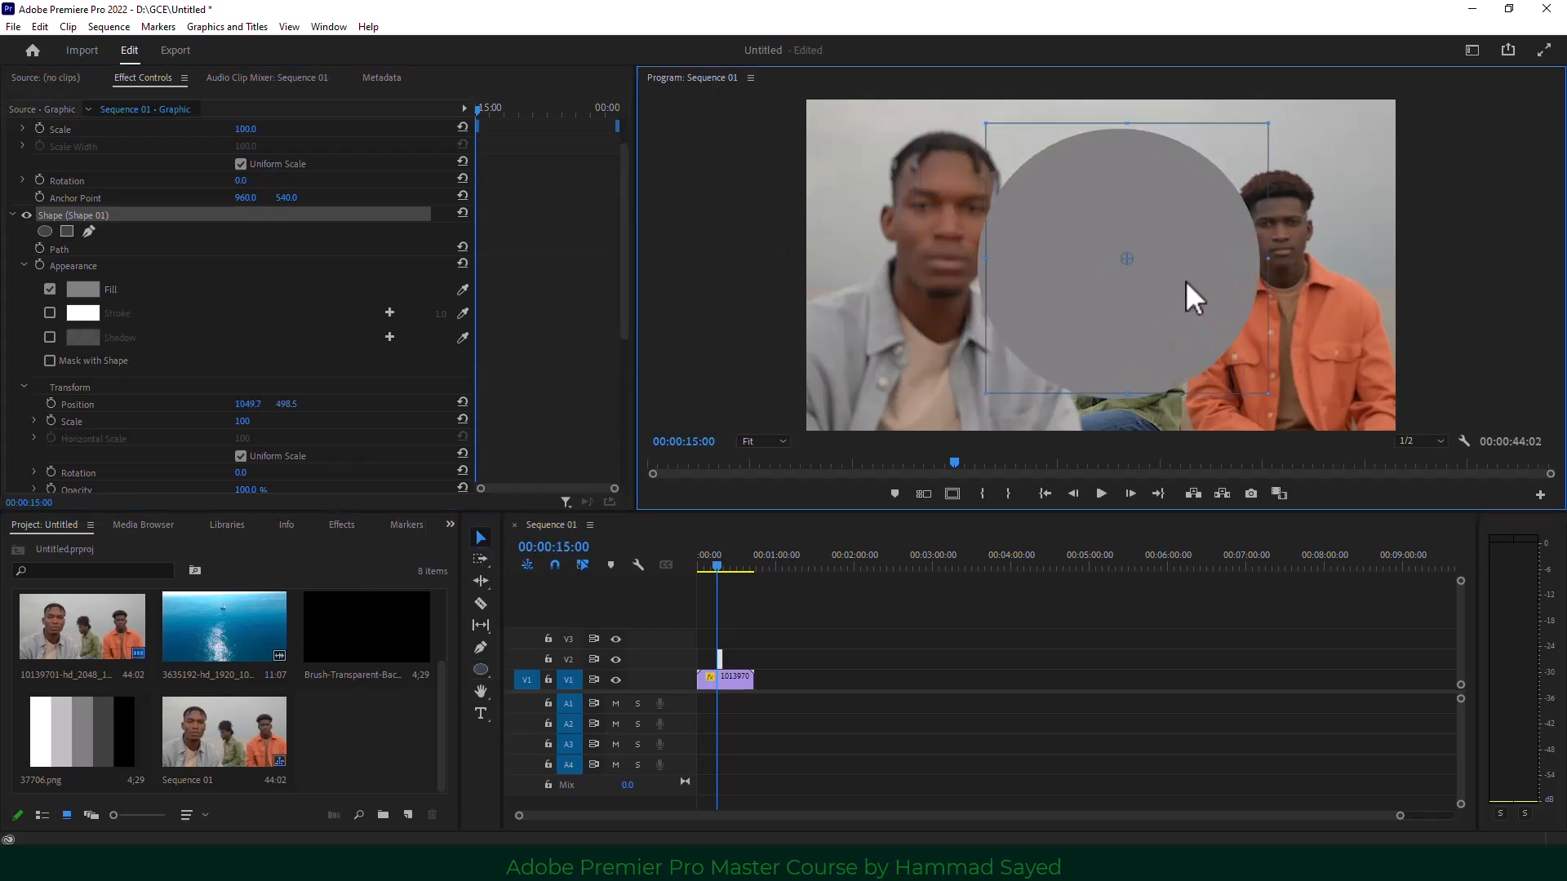
pyautogui.click(708, 660)
pyautogui.moveTo(714, 658); pyautogui.dragTo(753, 658)
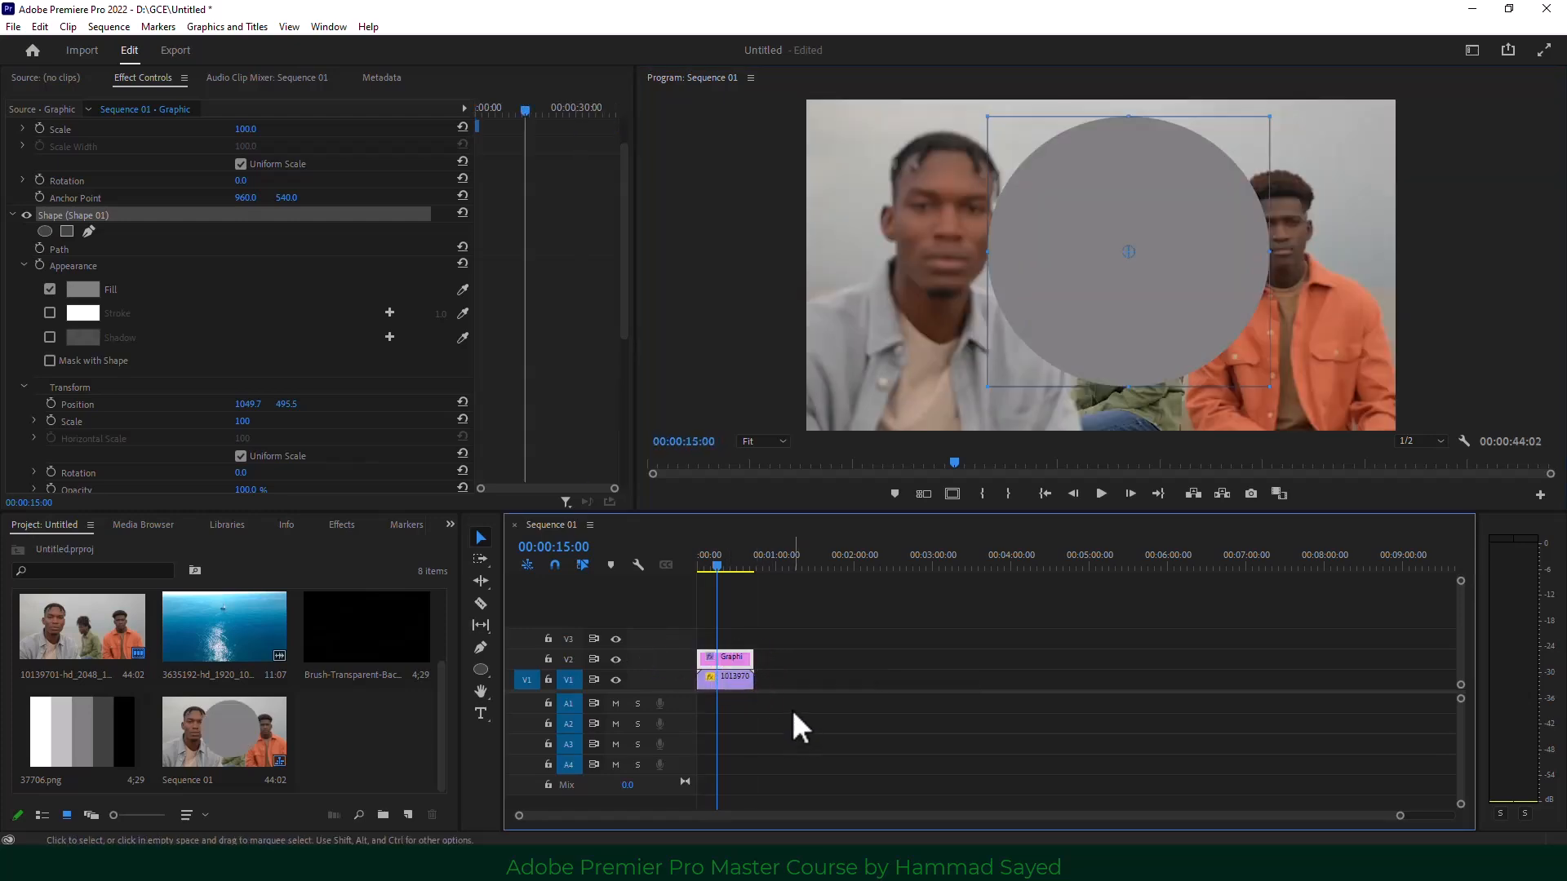
# Move the grey circle left over the front man and apply Track Matte Key to the men's V1 clip.
pyautogui.click(1170, 300)
pyautogui.moveTo(1170, 300); pyautogui.dragTo(1039, 300)
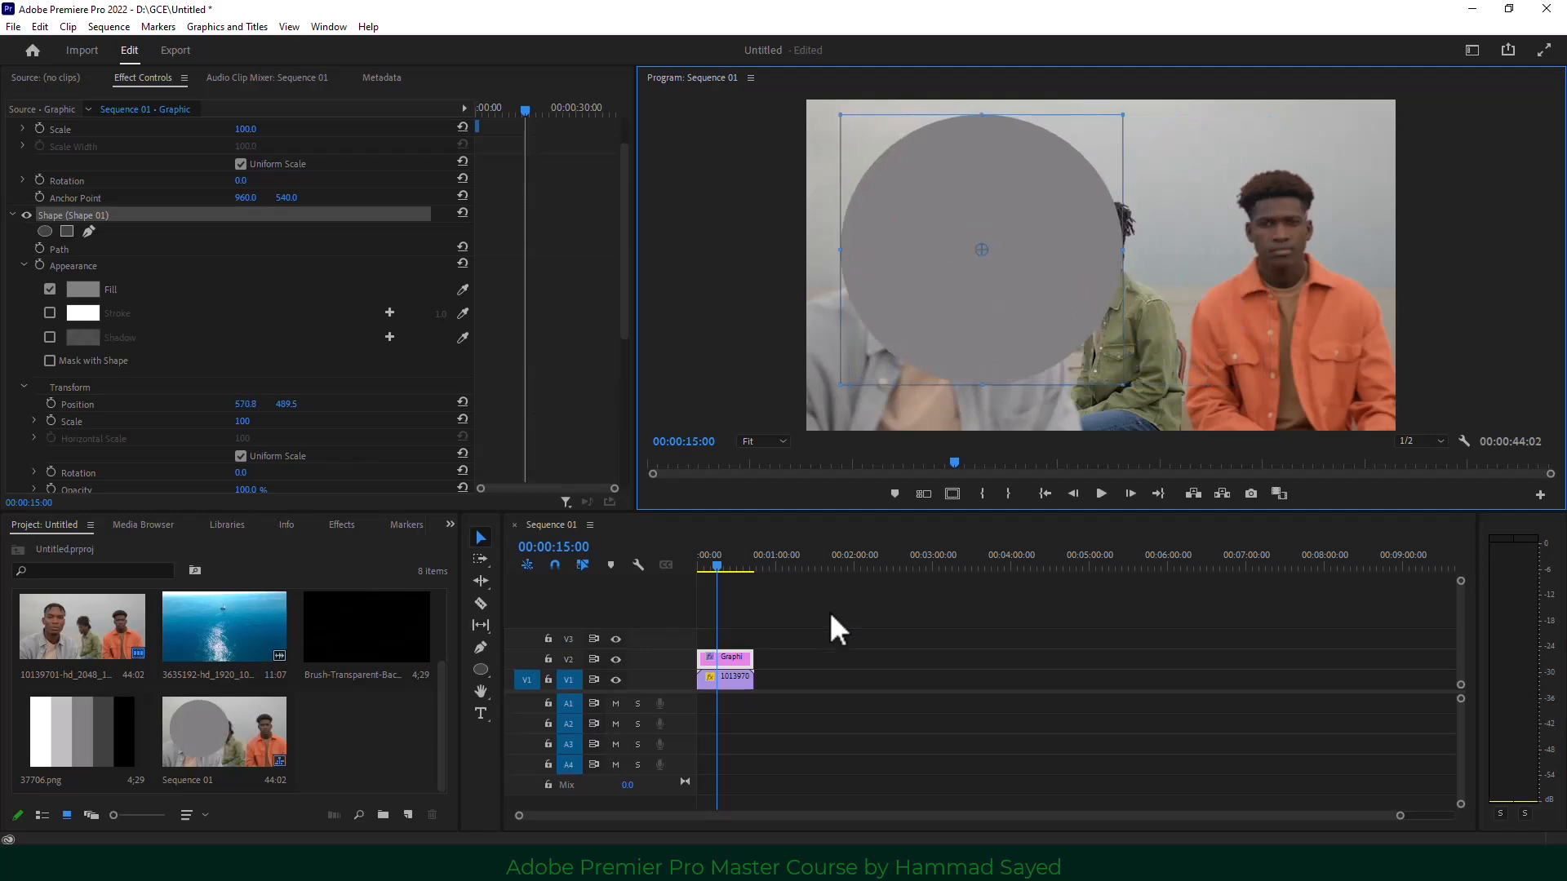
pyautogui.click(728, 683)
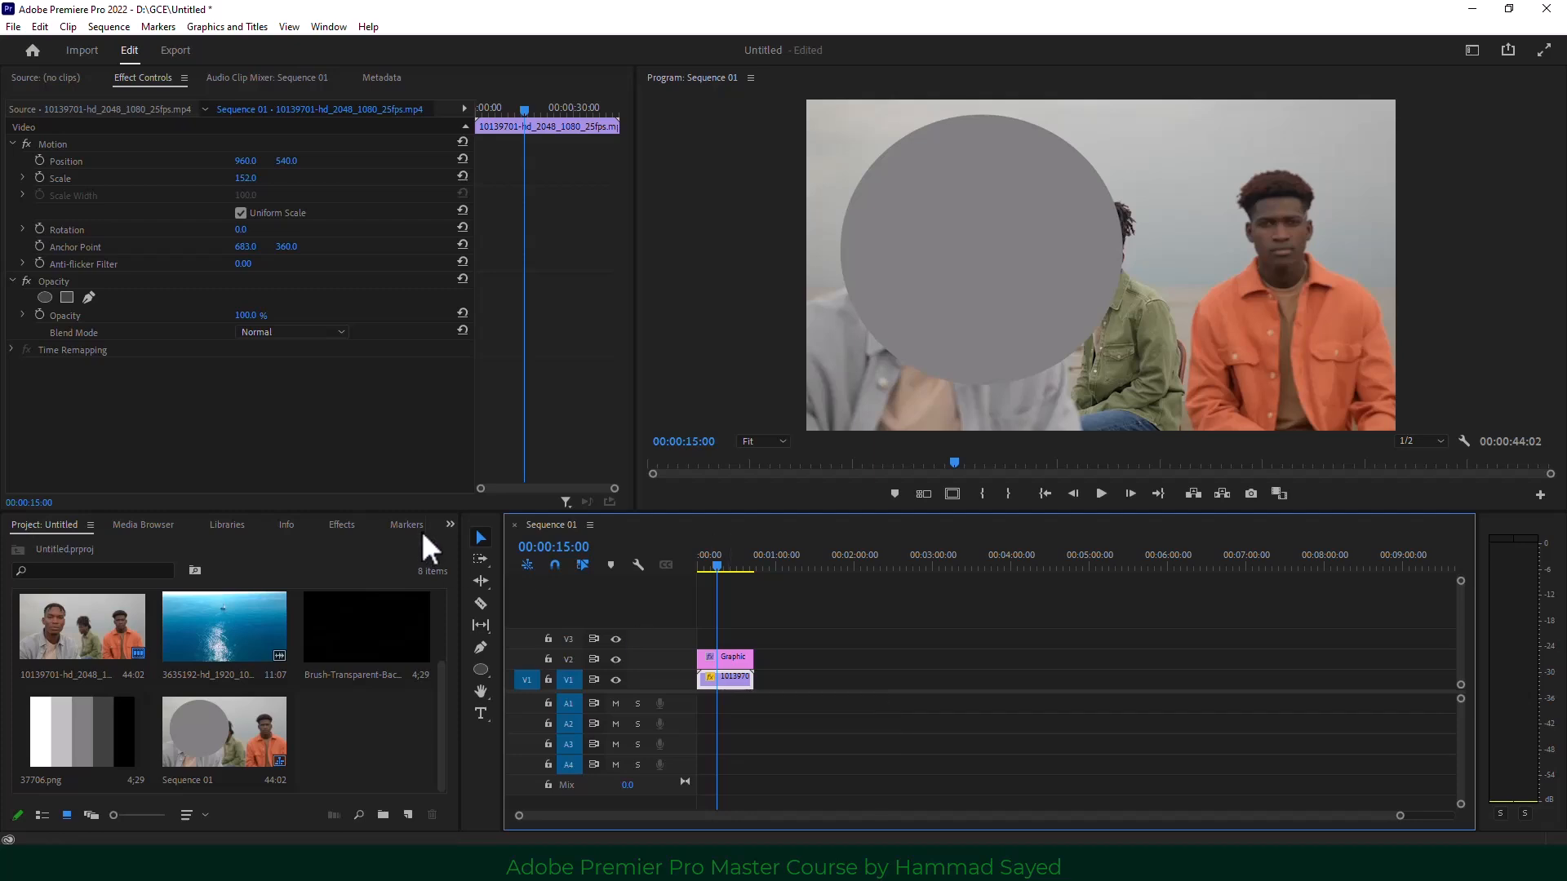
pyautogui.click(450, 524)
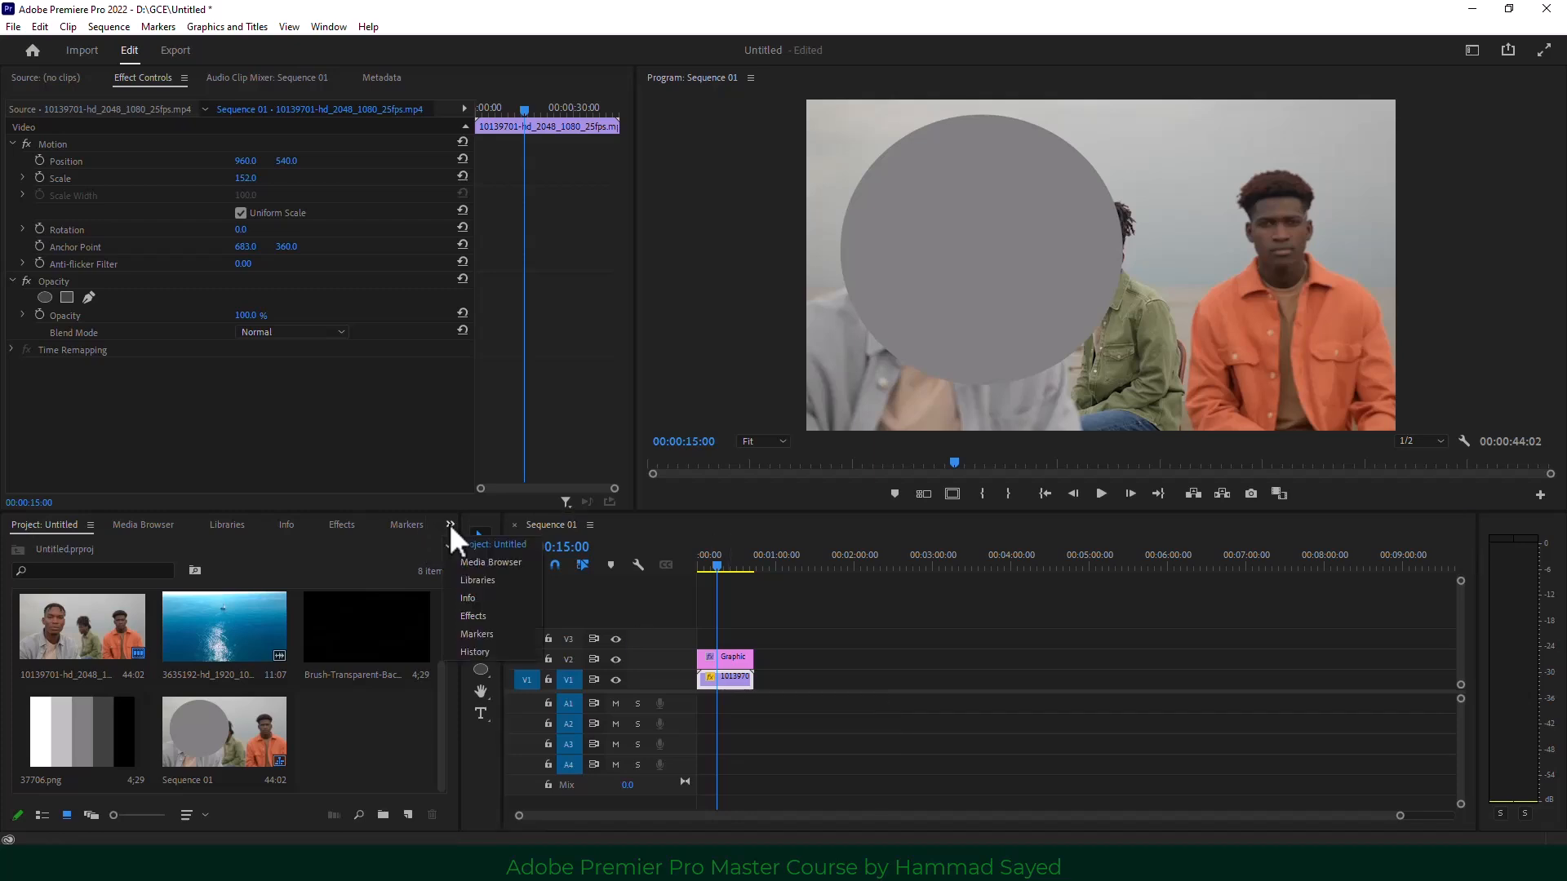
pyautogui.click(485, 608)
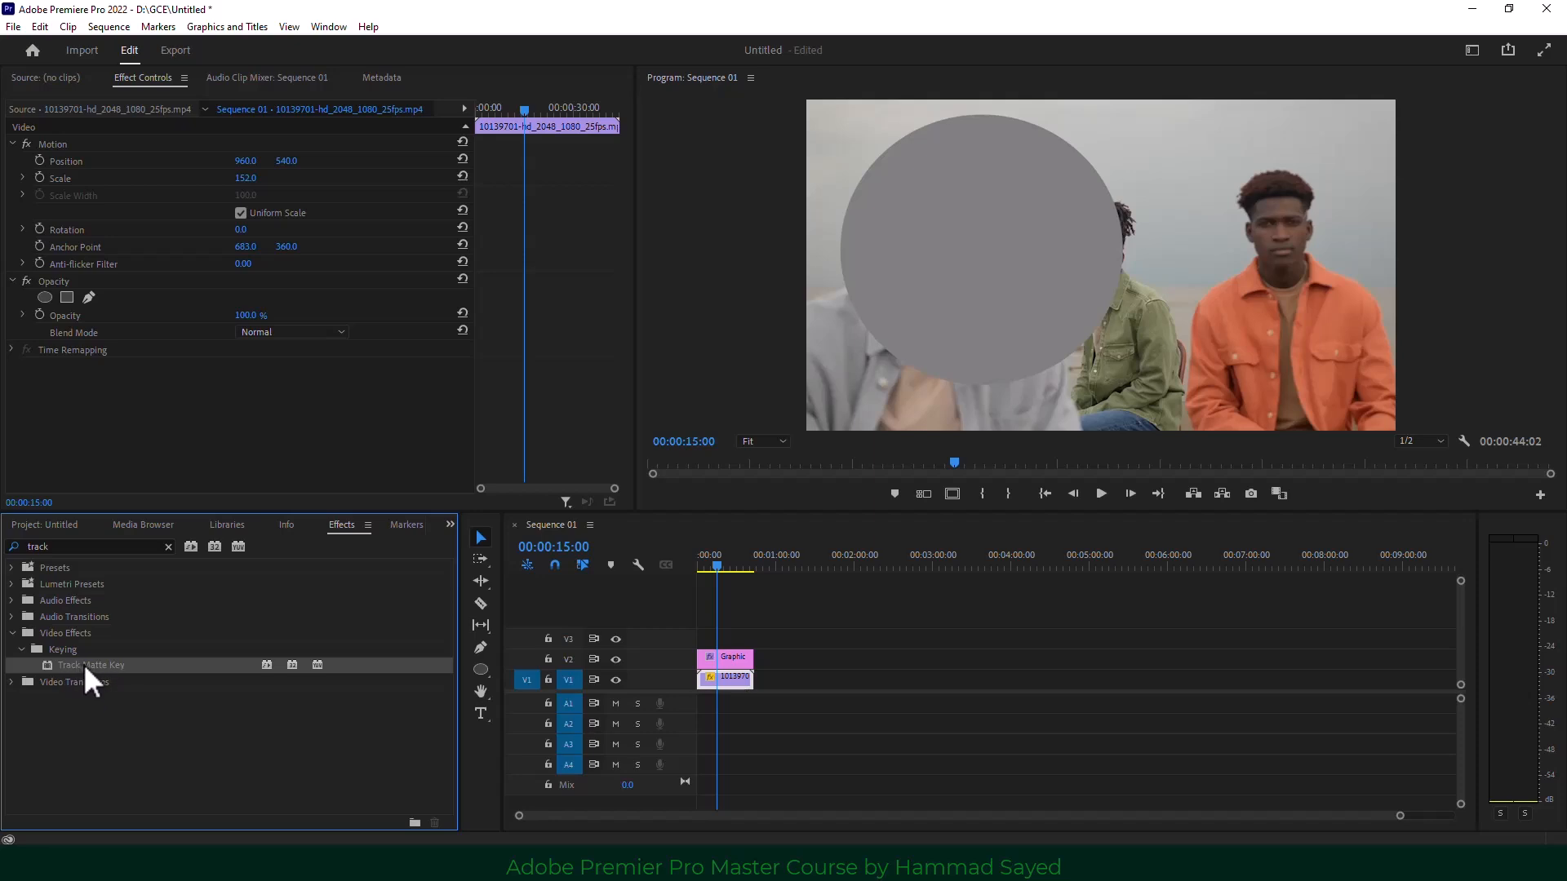
pyautogui.moveTo(91, 663); pyautogui.dragTo(725, 685)
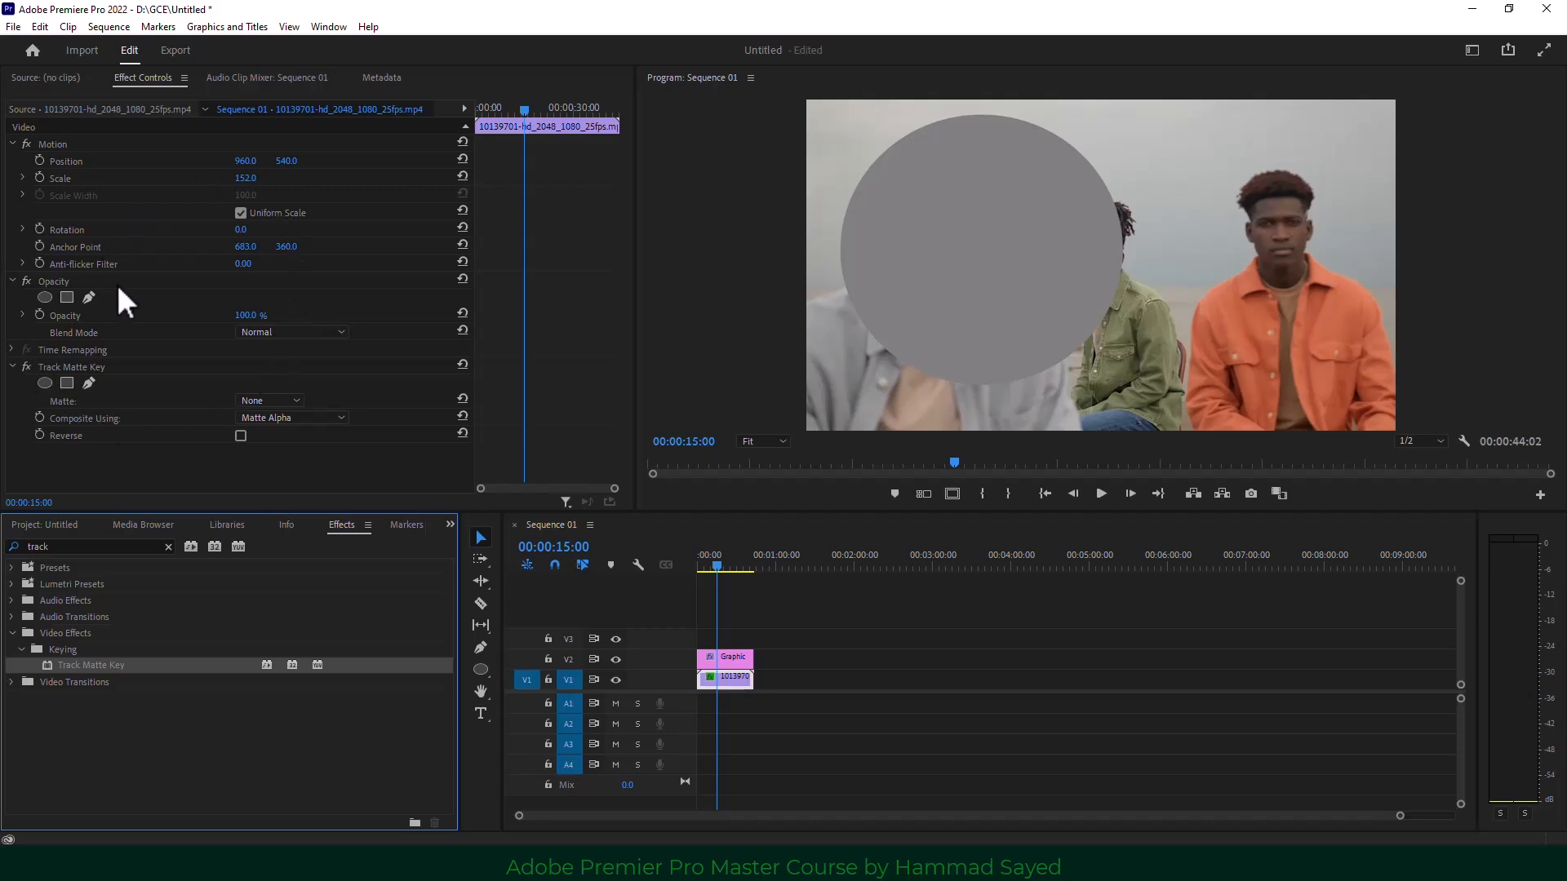
# Set the men's clip Track Matte Key matte to Video 2 and play back the circular mask.
pyautogui.click(731, 678)
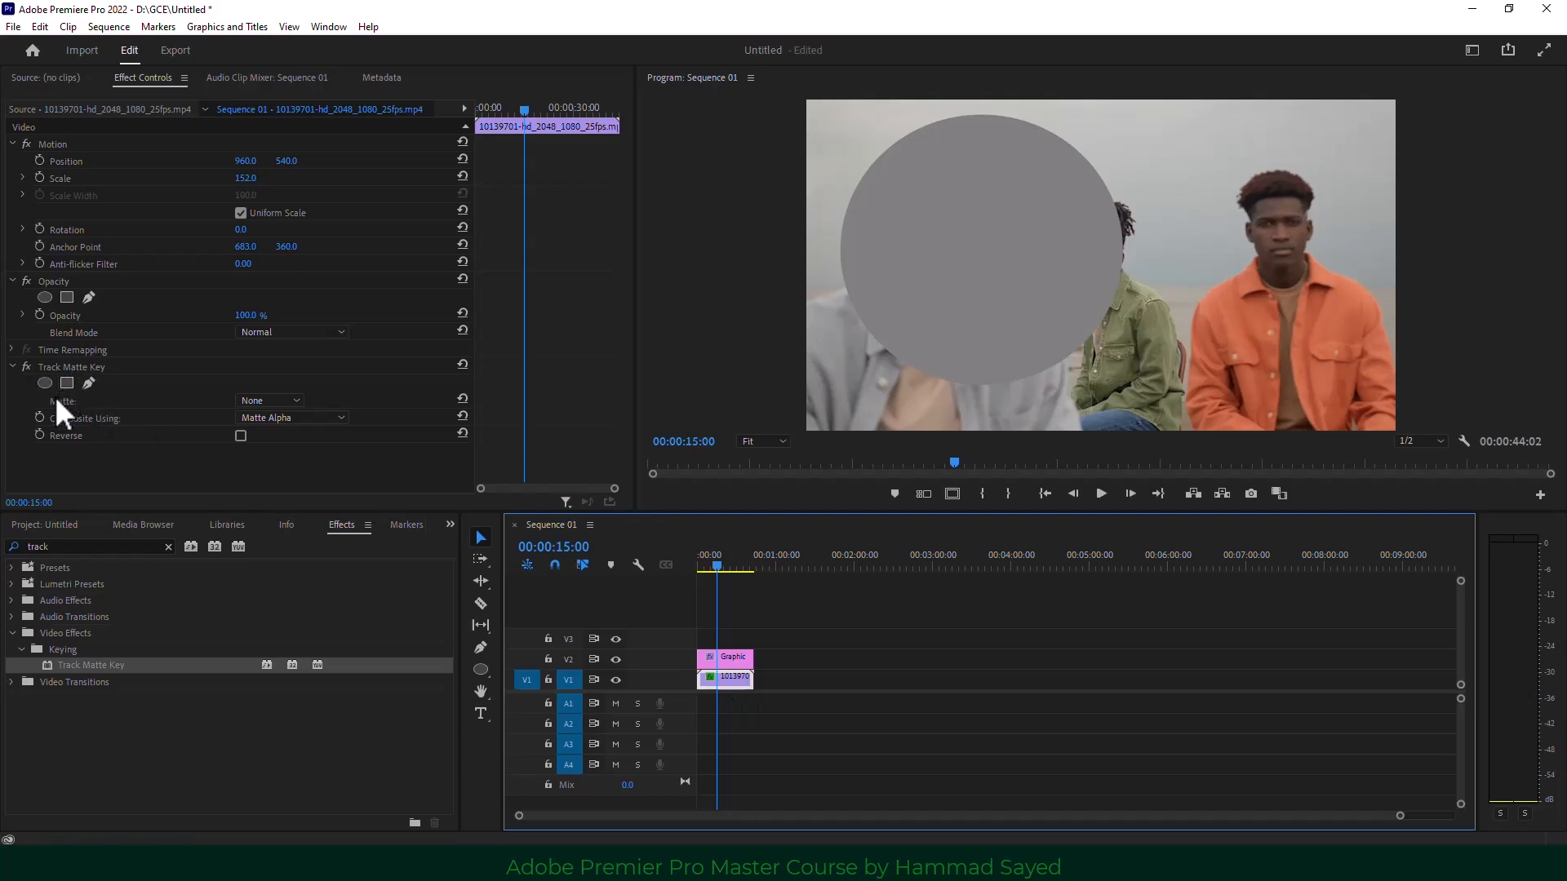
pyautogui.click(276, 401)
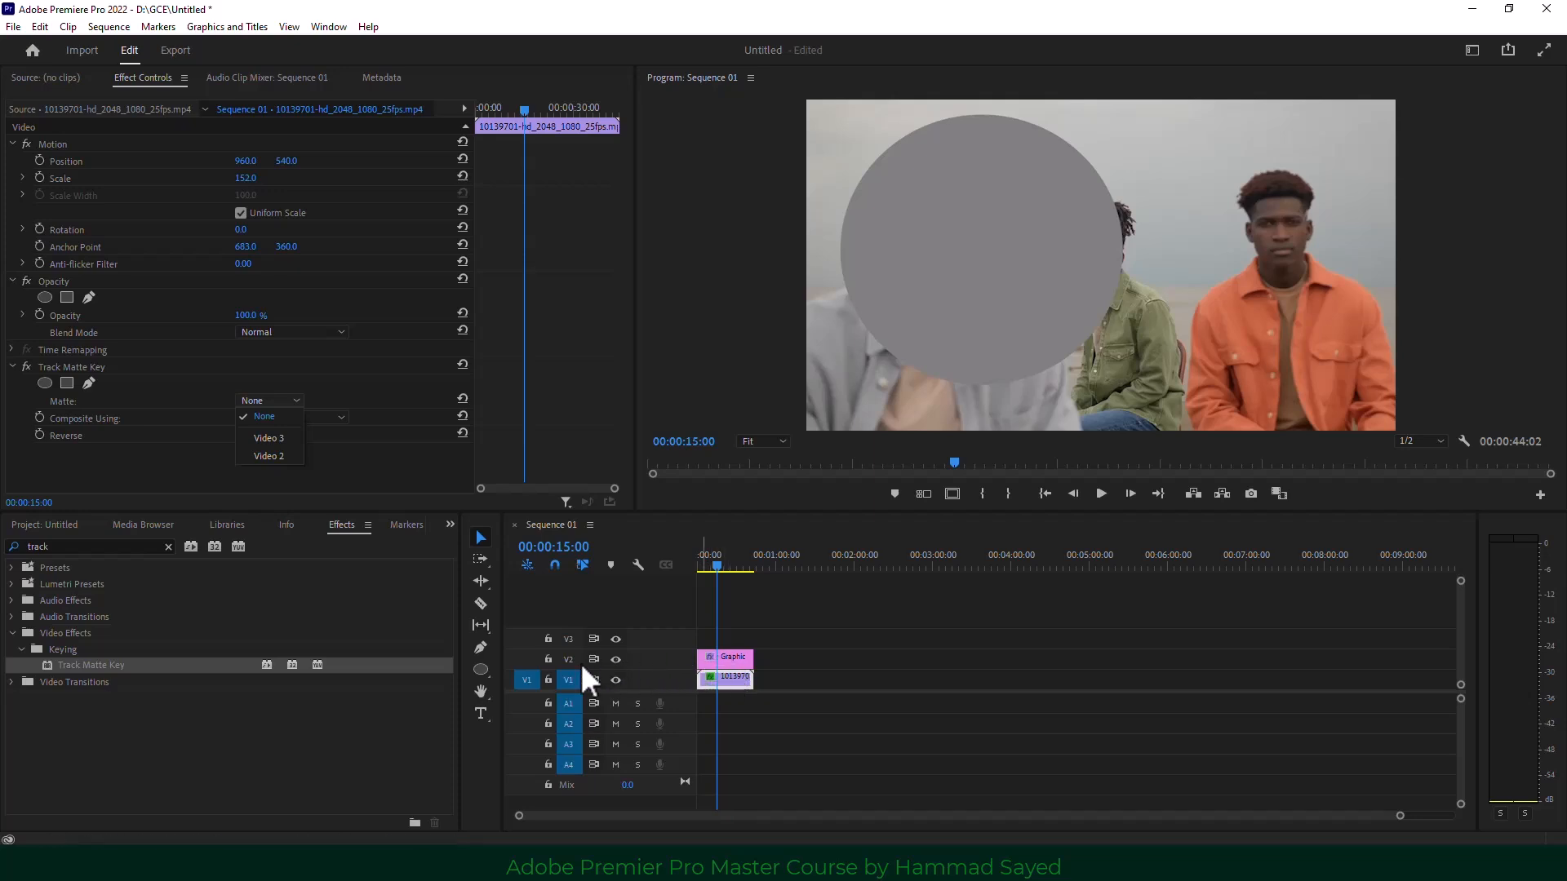
pyautogui.click(273, 457)
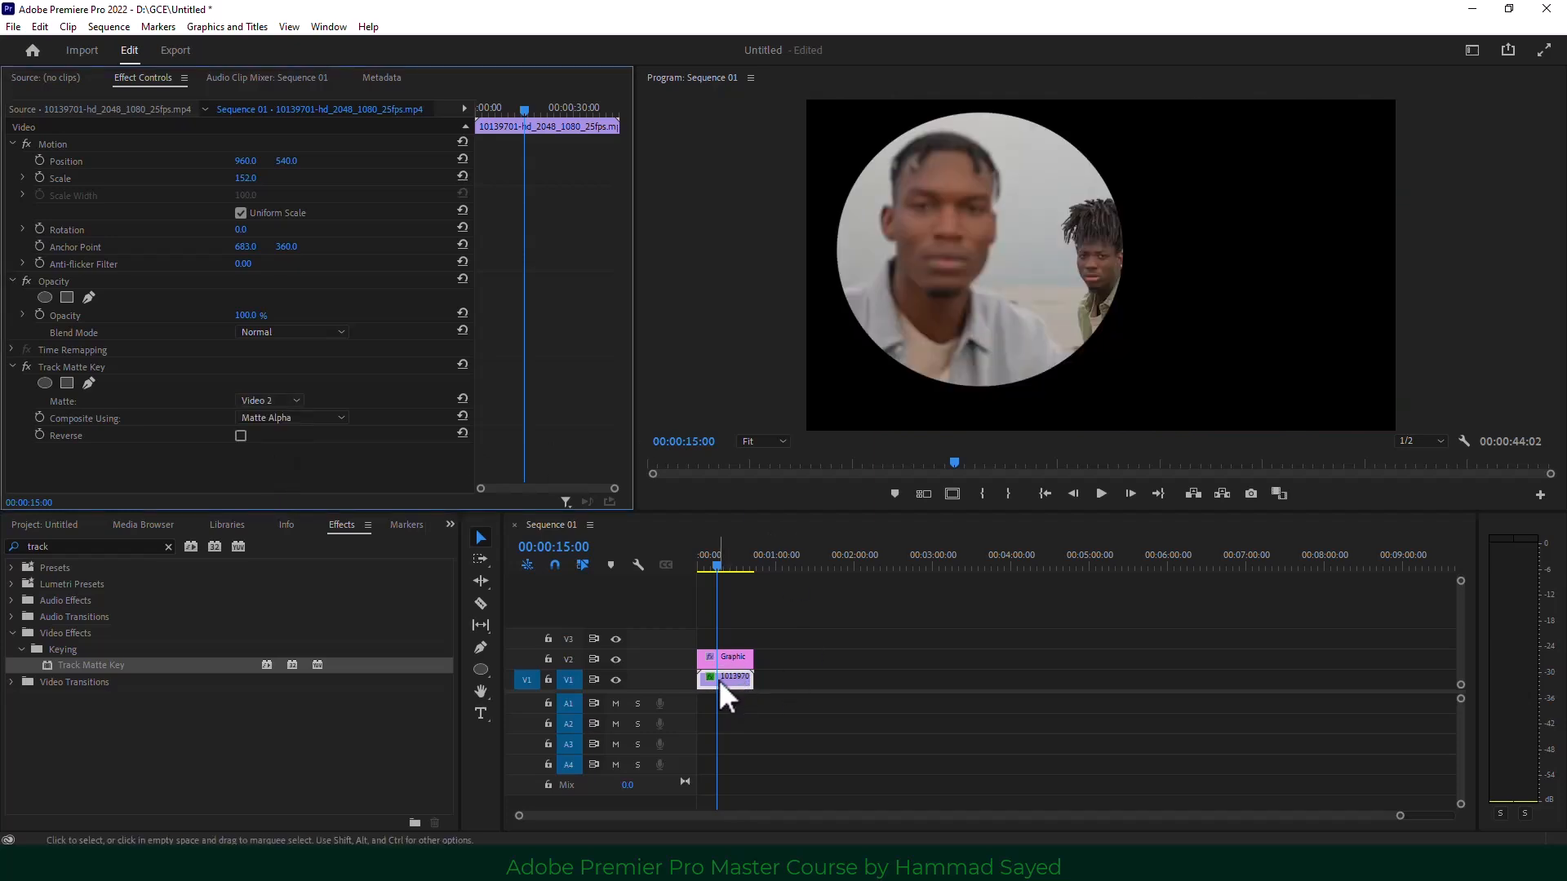
pyautogui.click(713, 563)
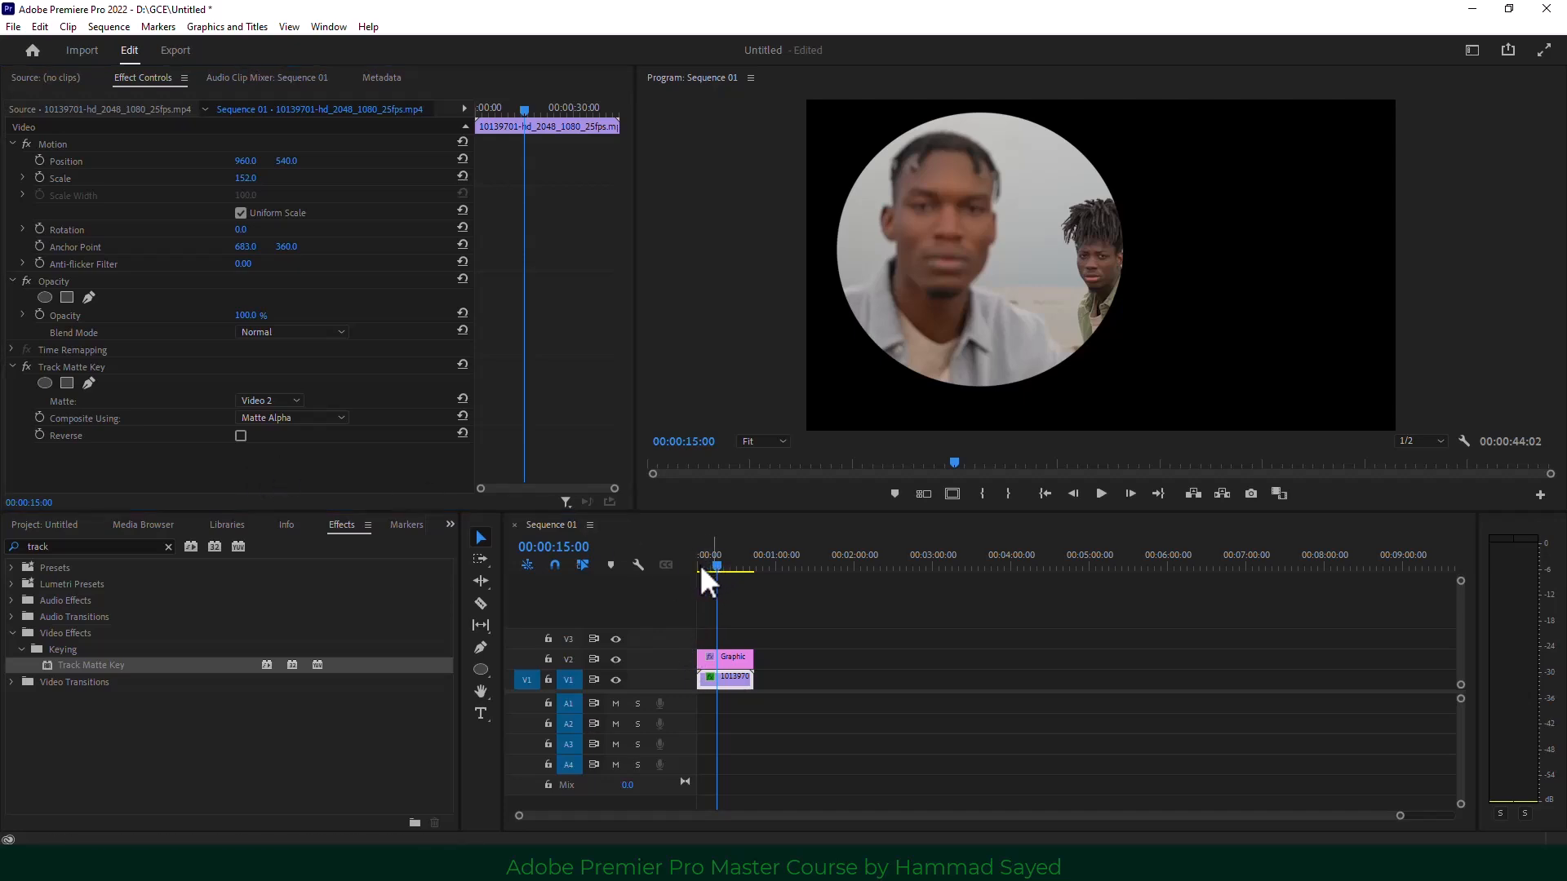
pyautogui.press('space')
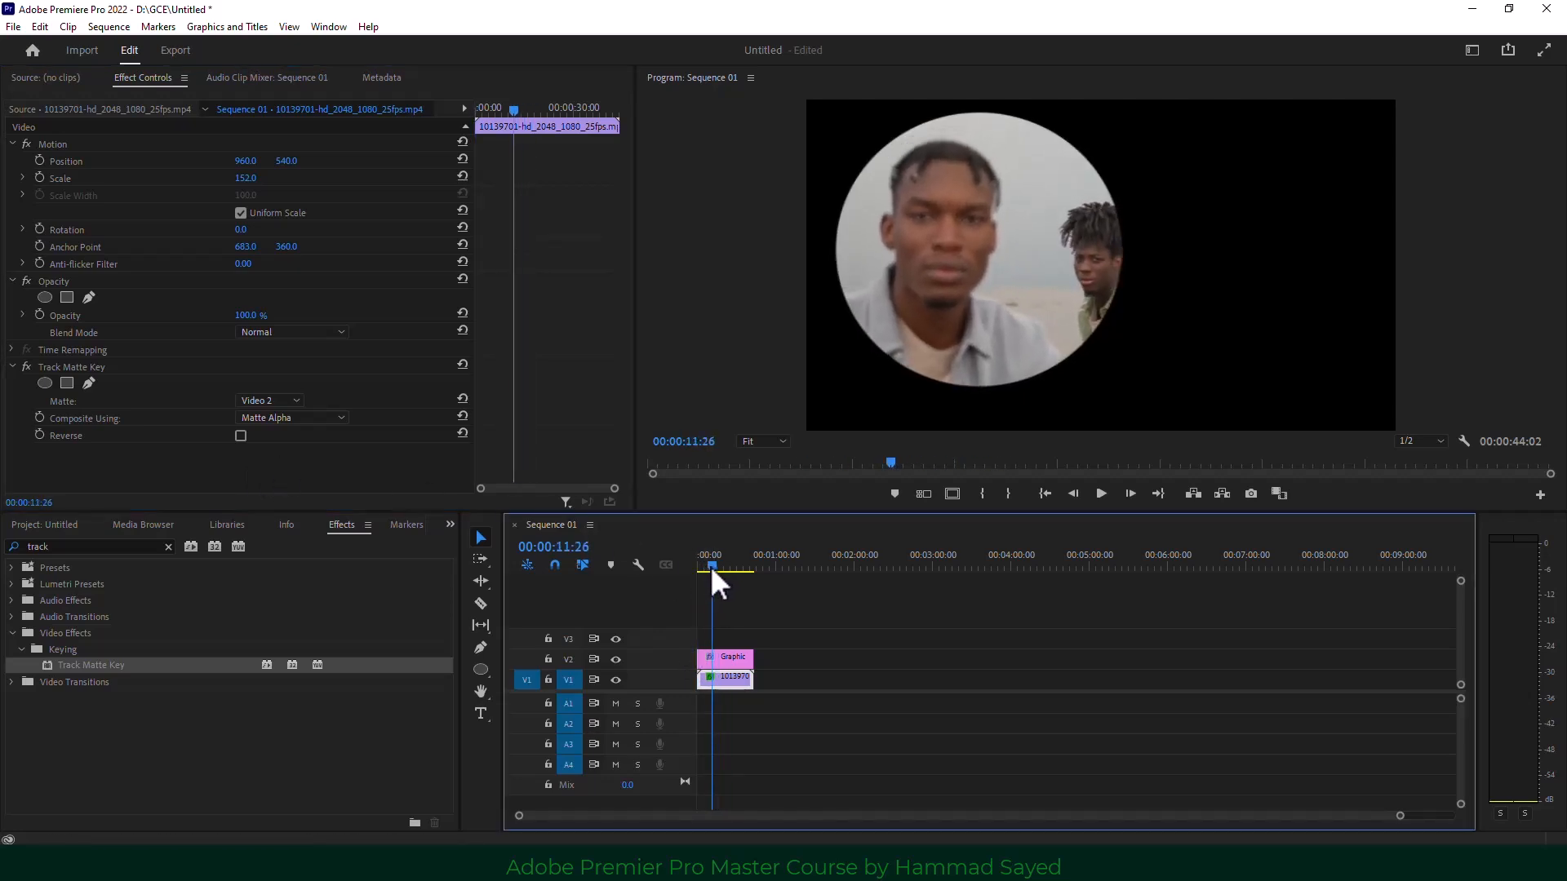
pyautogui.click(713, 566)
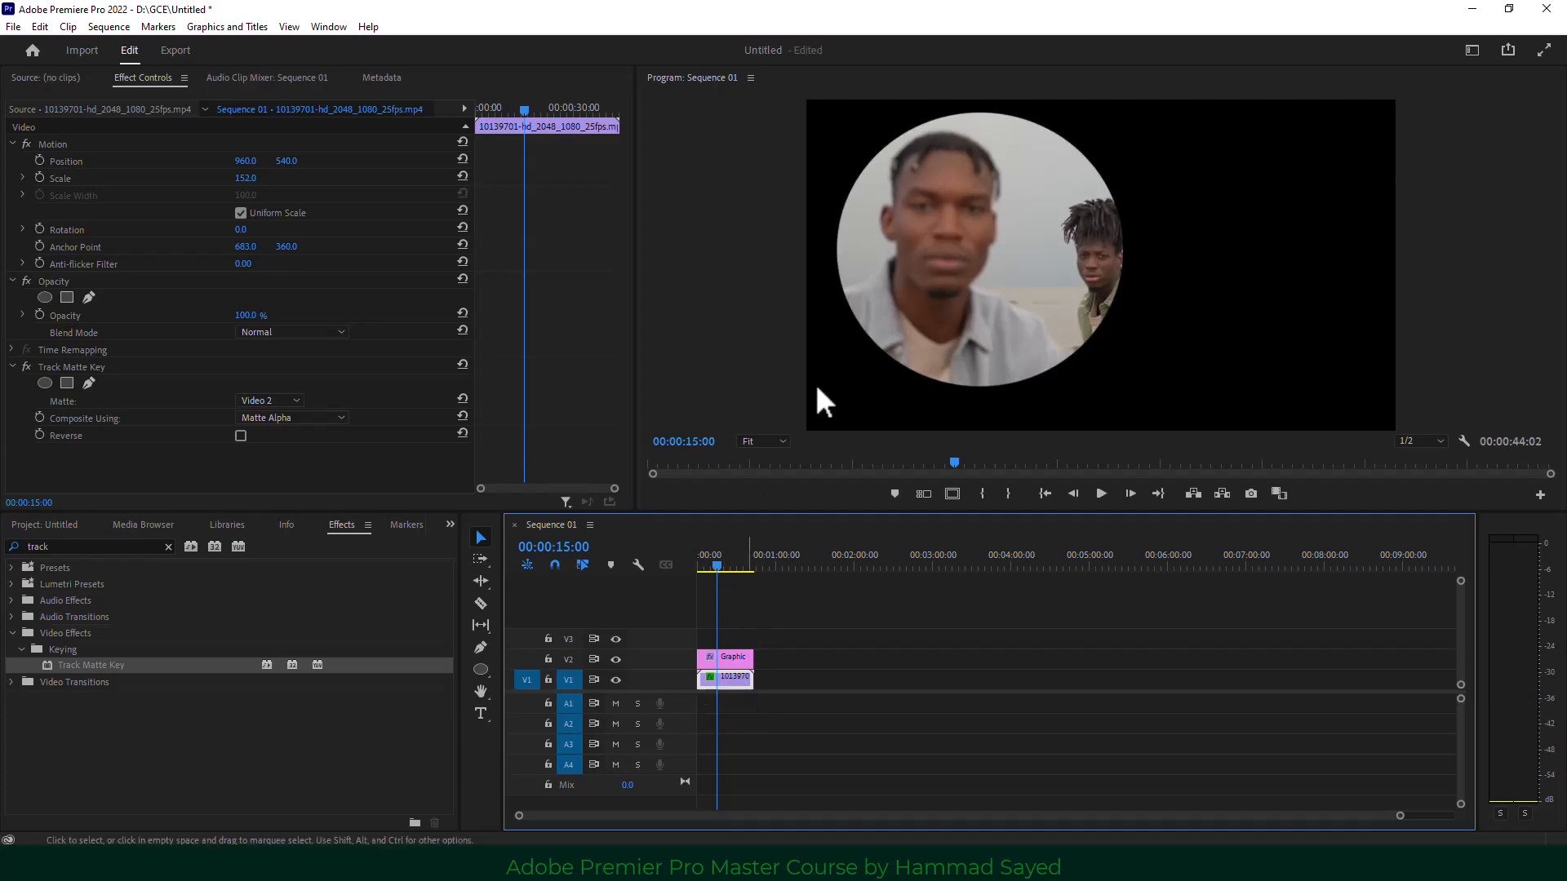
# Scale the circle matte to 112 and reposition it, then set the men's clip to scale 90 at 1661, 650.
pyautogui.click(792, 661)
pyautogui.click(722, 677)
pyautogui.moveTo(246, 180)
pyautogui.mouseDown()
pyautogui.moveTo(149, 180)
pyautogui.moveTo(255, 180)
pyautogui.moveTo(253, 200)
pyautogui.mouseUp()
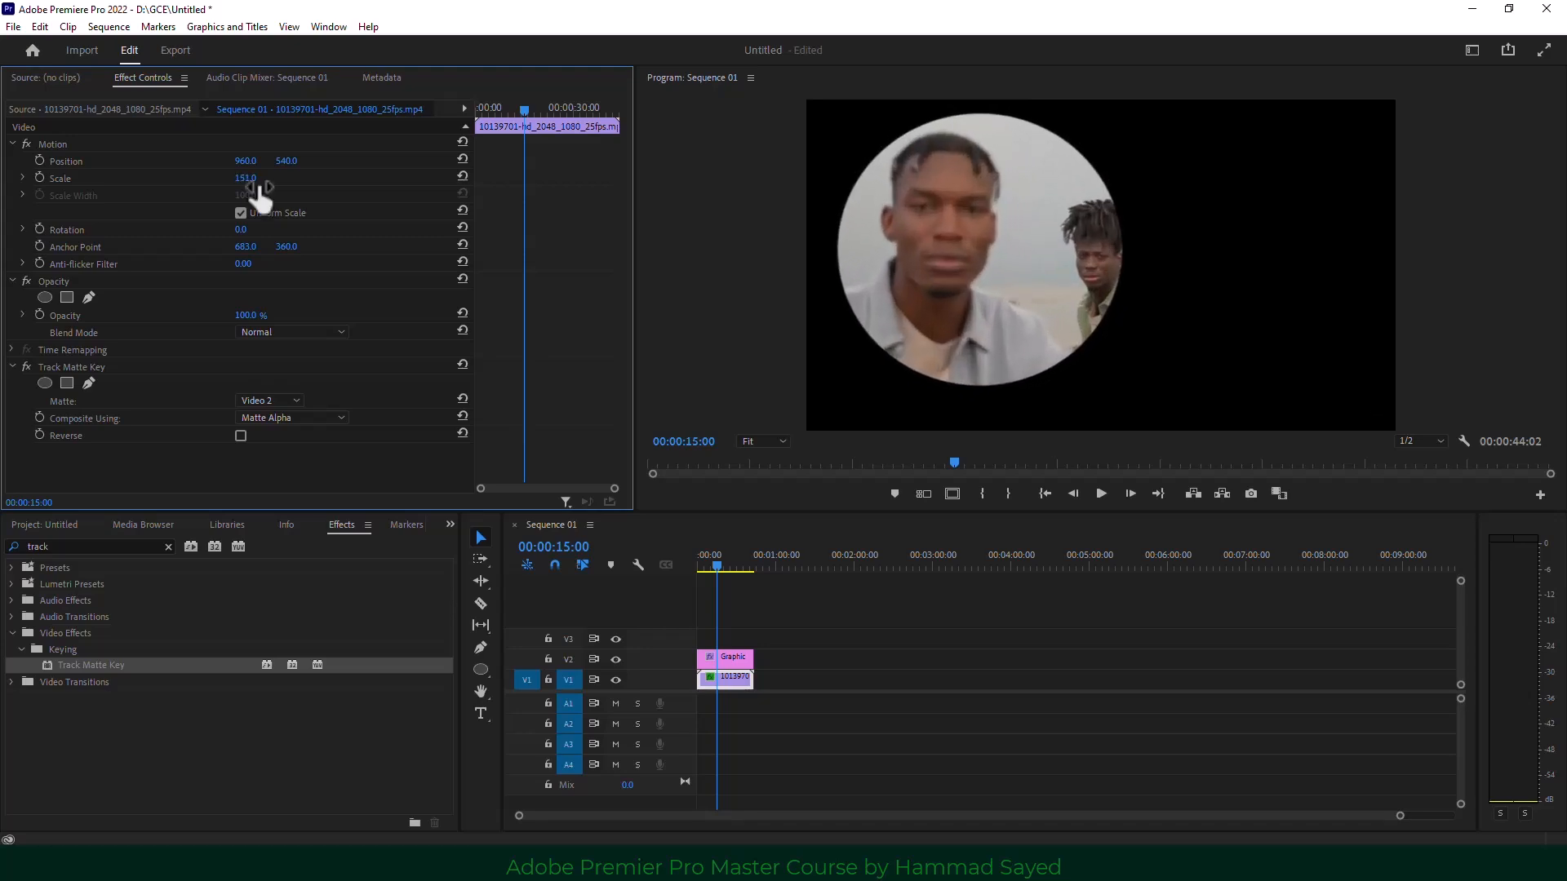
pyautogui.click(725, 657)
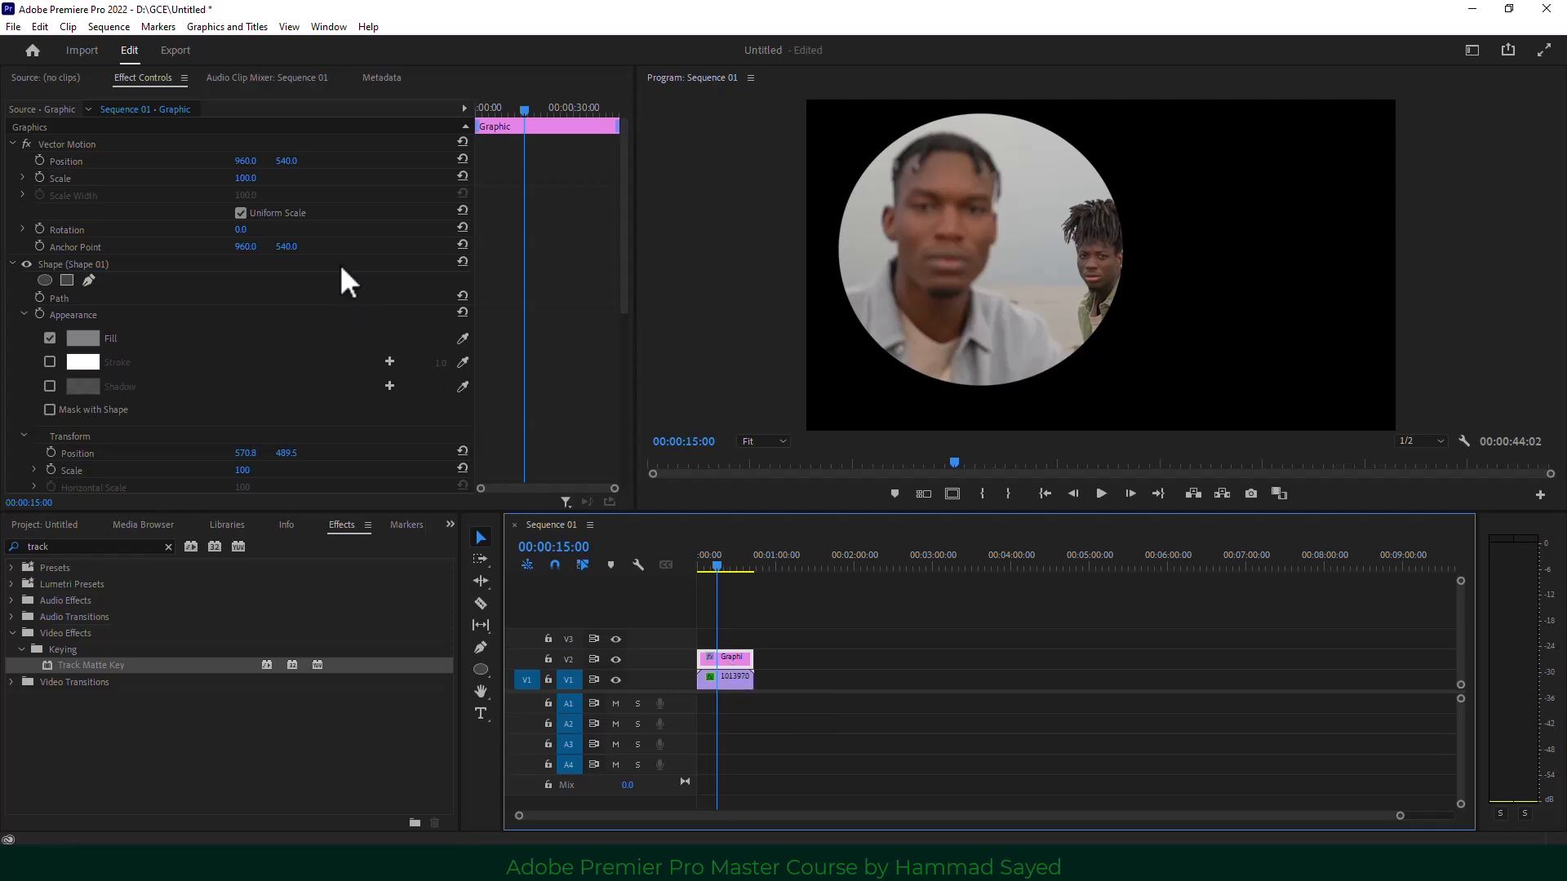
pyautogui.moveTo(245, 181)
pyautogui.mouseDown()
pyautogui.moveTo(261, 181)
pyautogui.moveTo(215, 182)
pyautogui.moveTo(255, 182)
pyautogui.mouseUp()
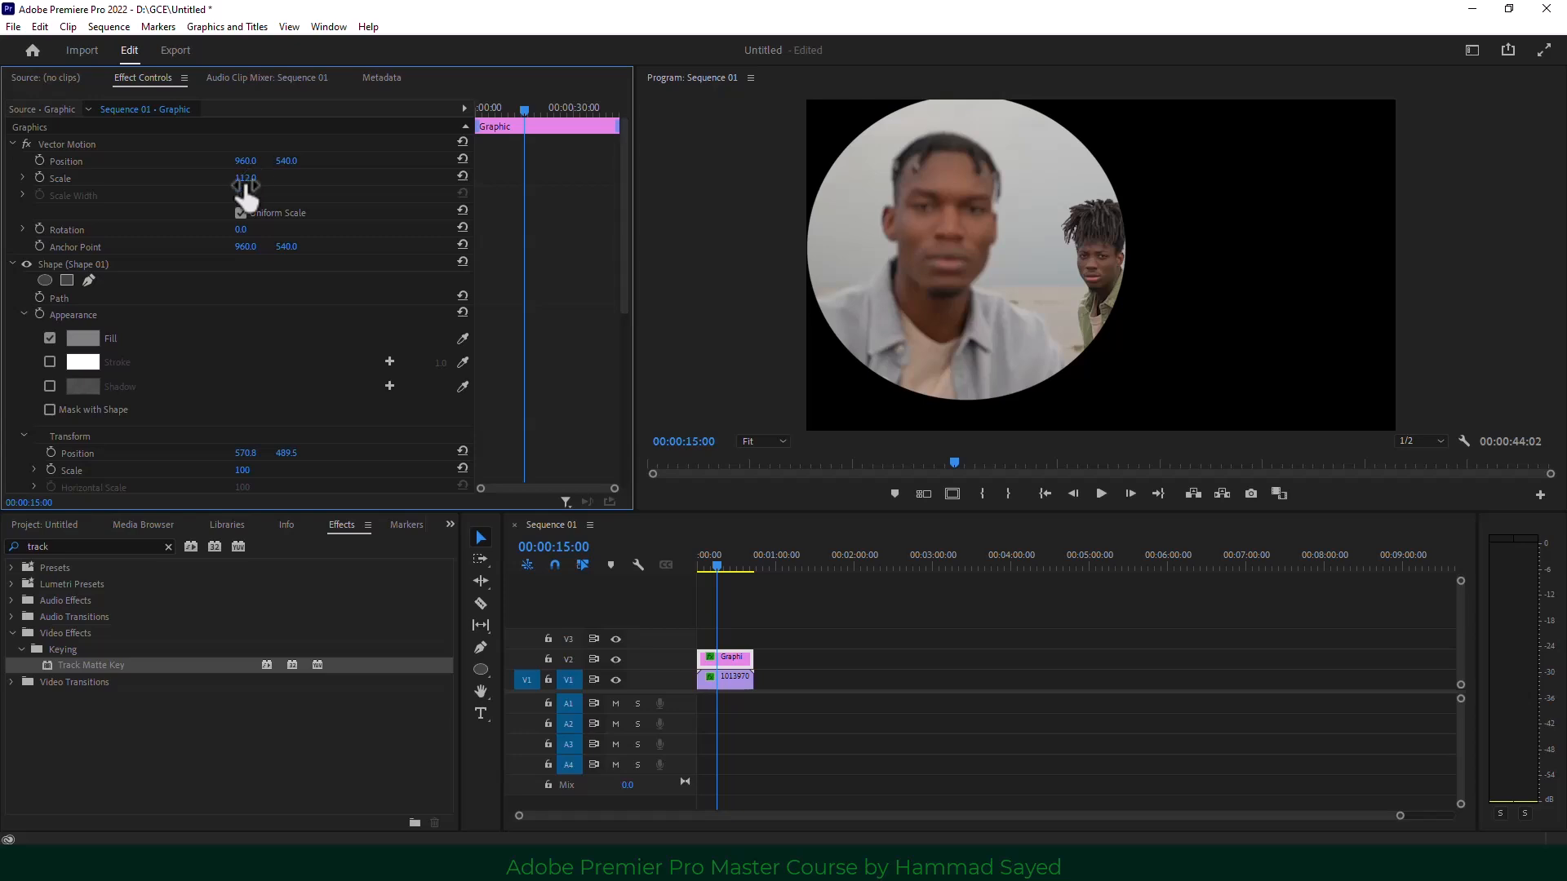
pyautogui.moveTo(245, 453); pyautogui.dragTo(316, 454)
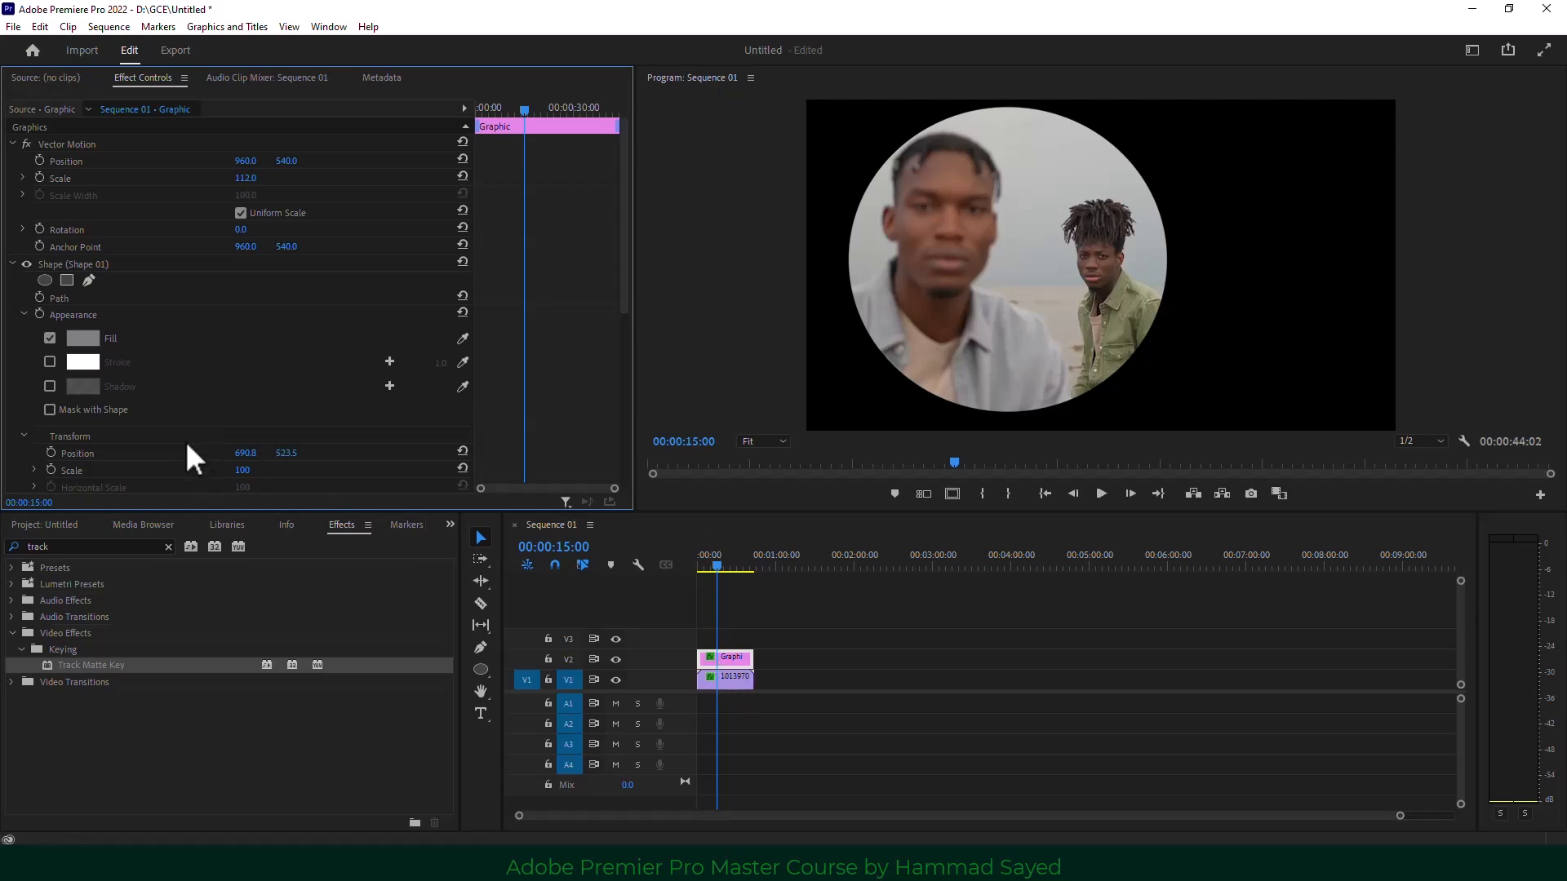
pyautogui.click(731, 679)
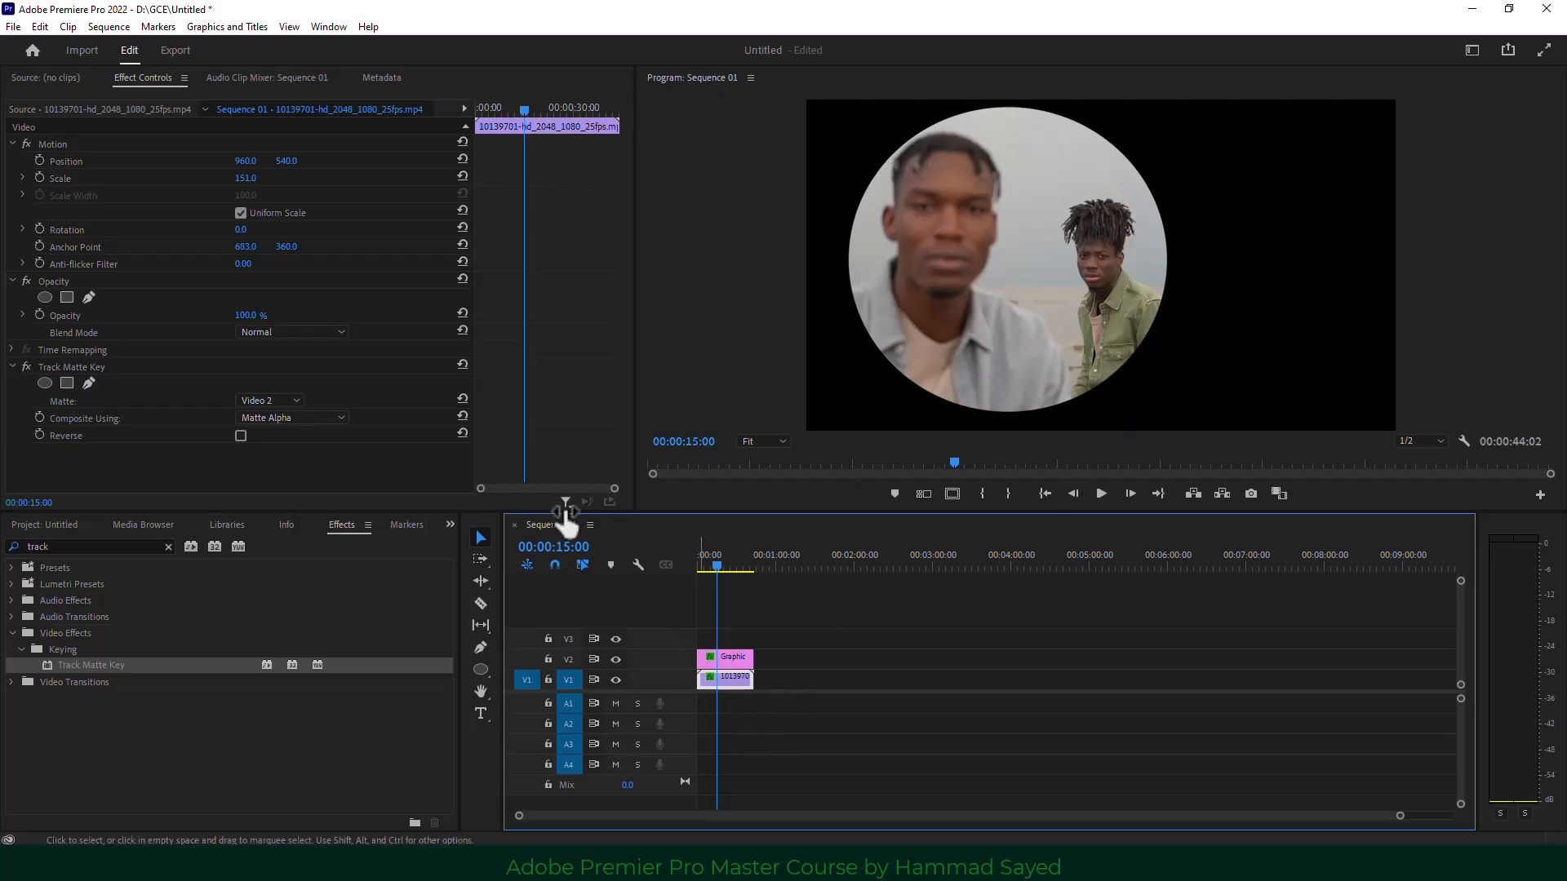
pyautogui.moveTo(248, 179); pyautogui.dragTo(283, 169)
# Move the men's clip and circle graphic up to V2 and V3, leaving V1 empty.
pyautogui.click(448, 525)
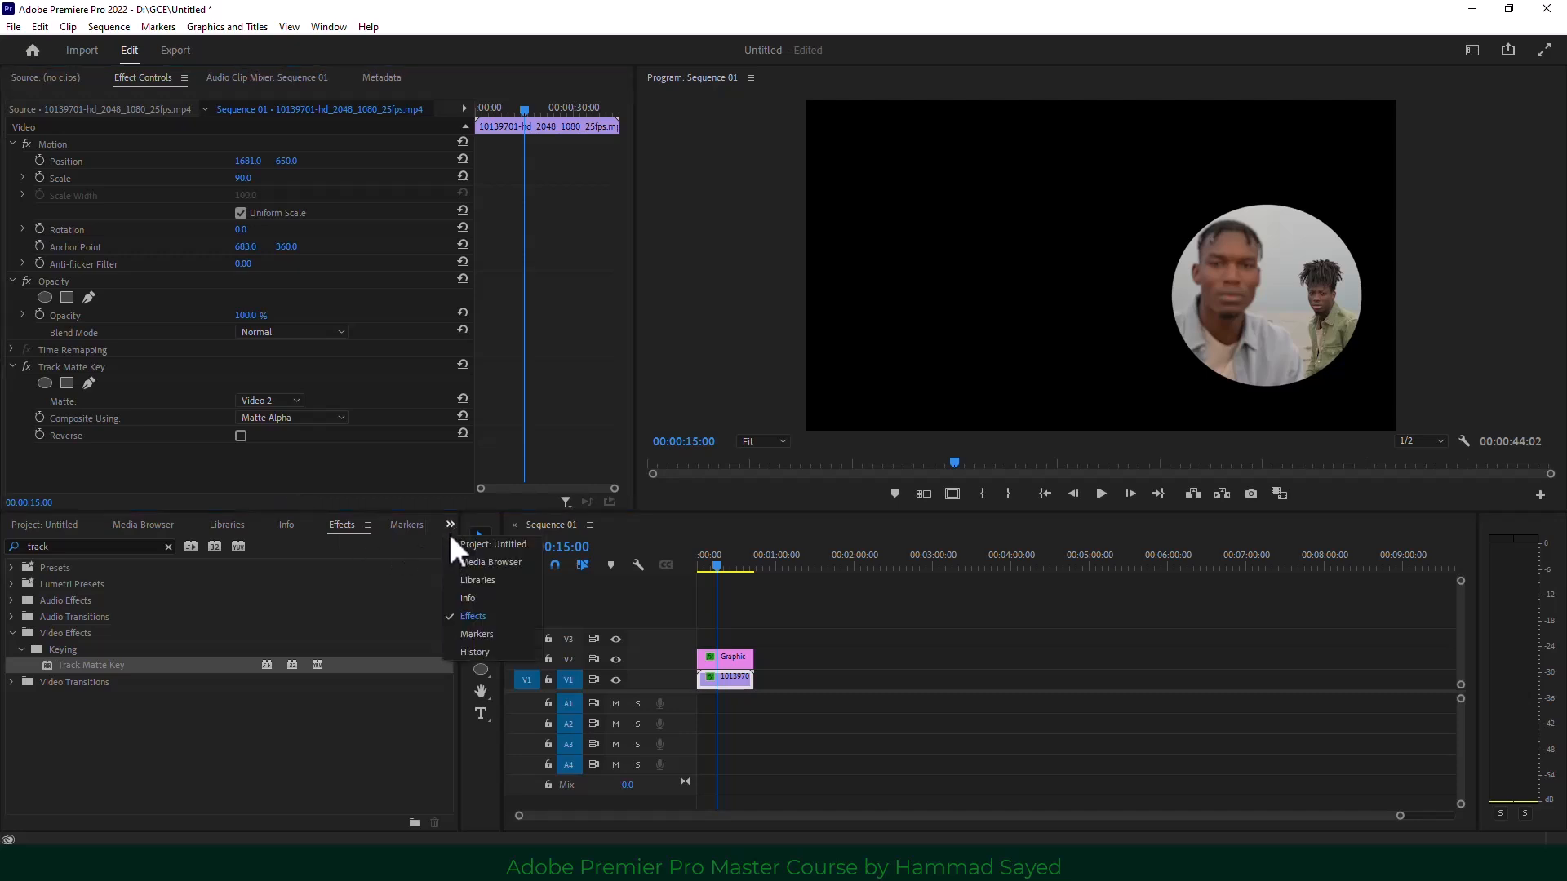
pyautogui.click(473, 544)
pyautogui.click(208, 632)
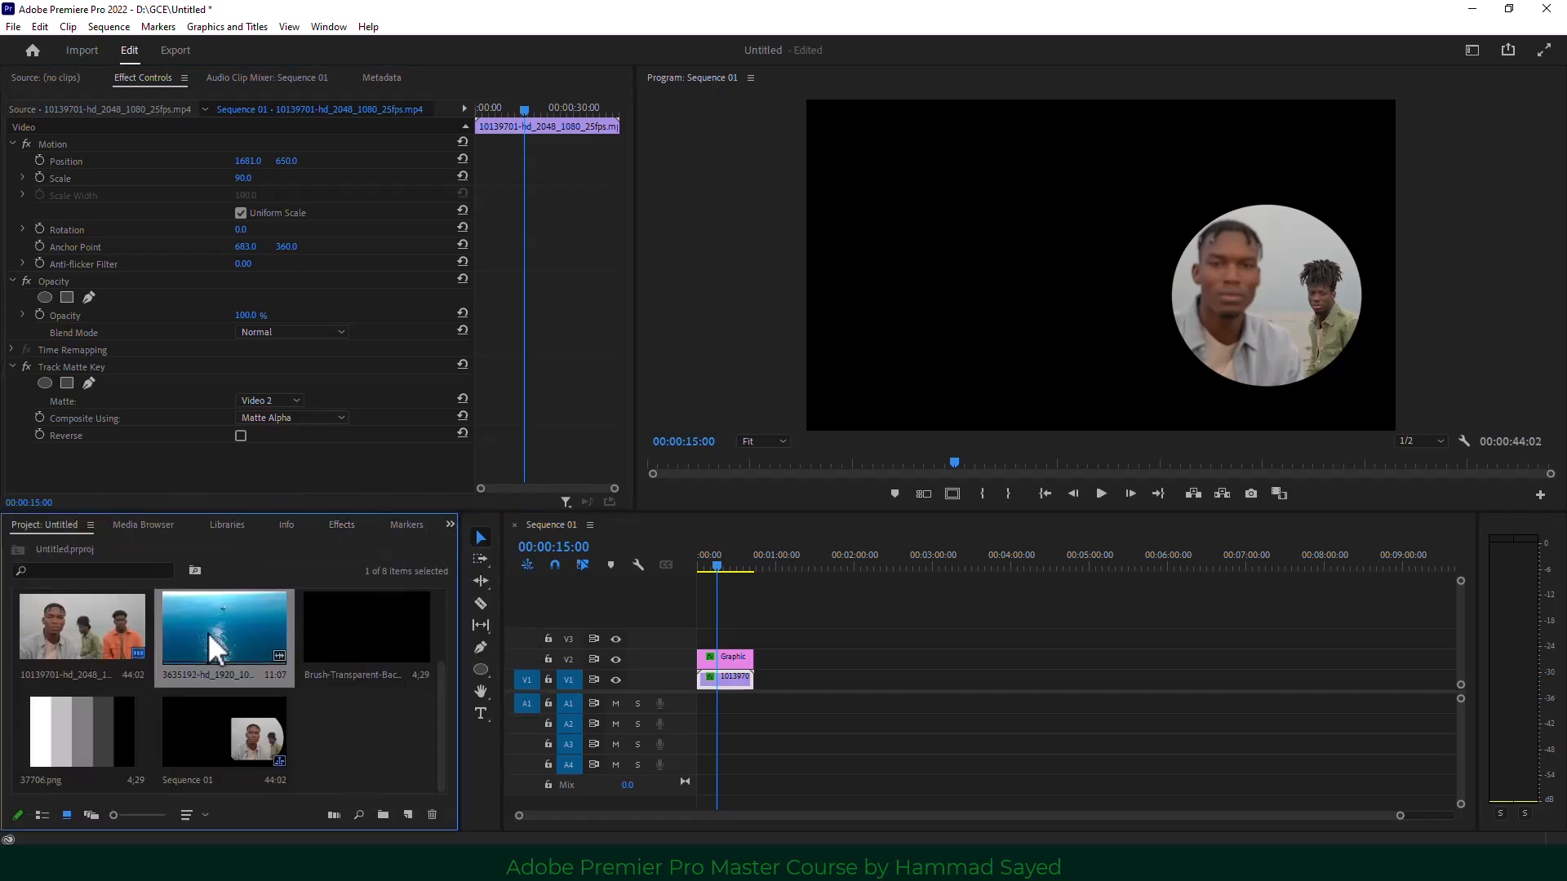
pyautogui.moveTo(779, 634); pyautogui.dragTo(727, 653)
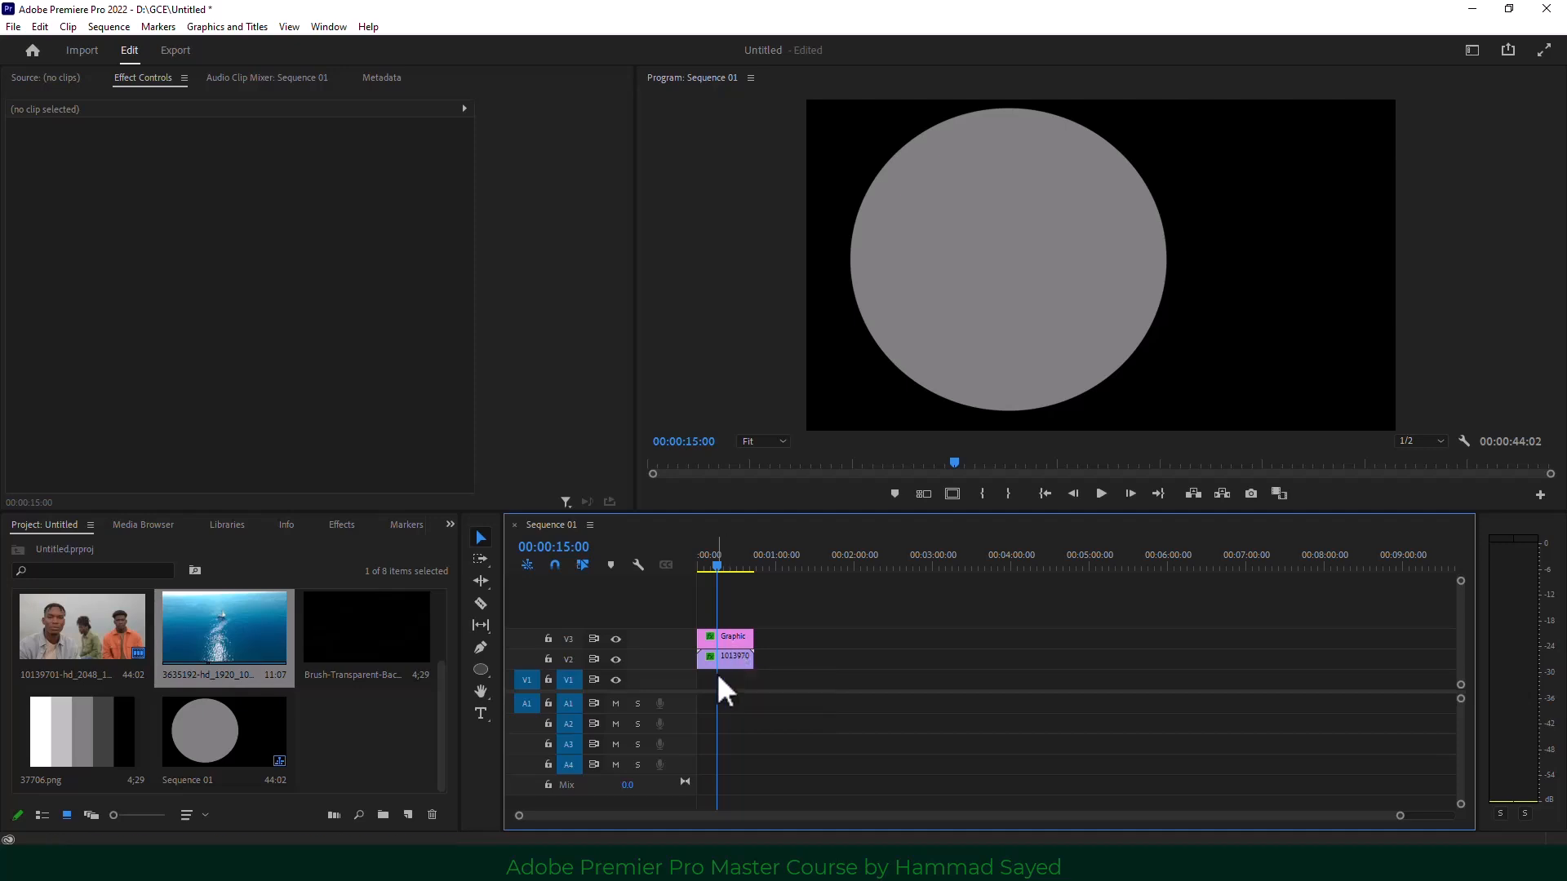
pyautogui.click(728, 635)
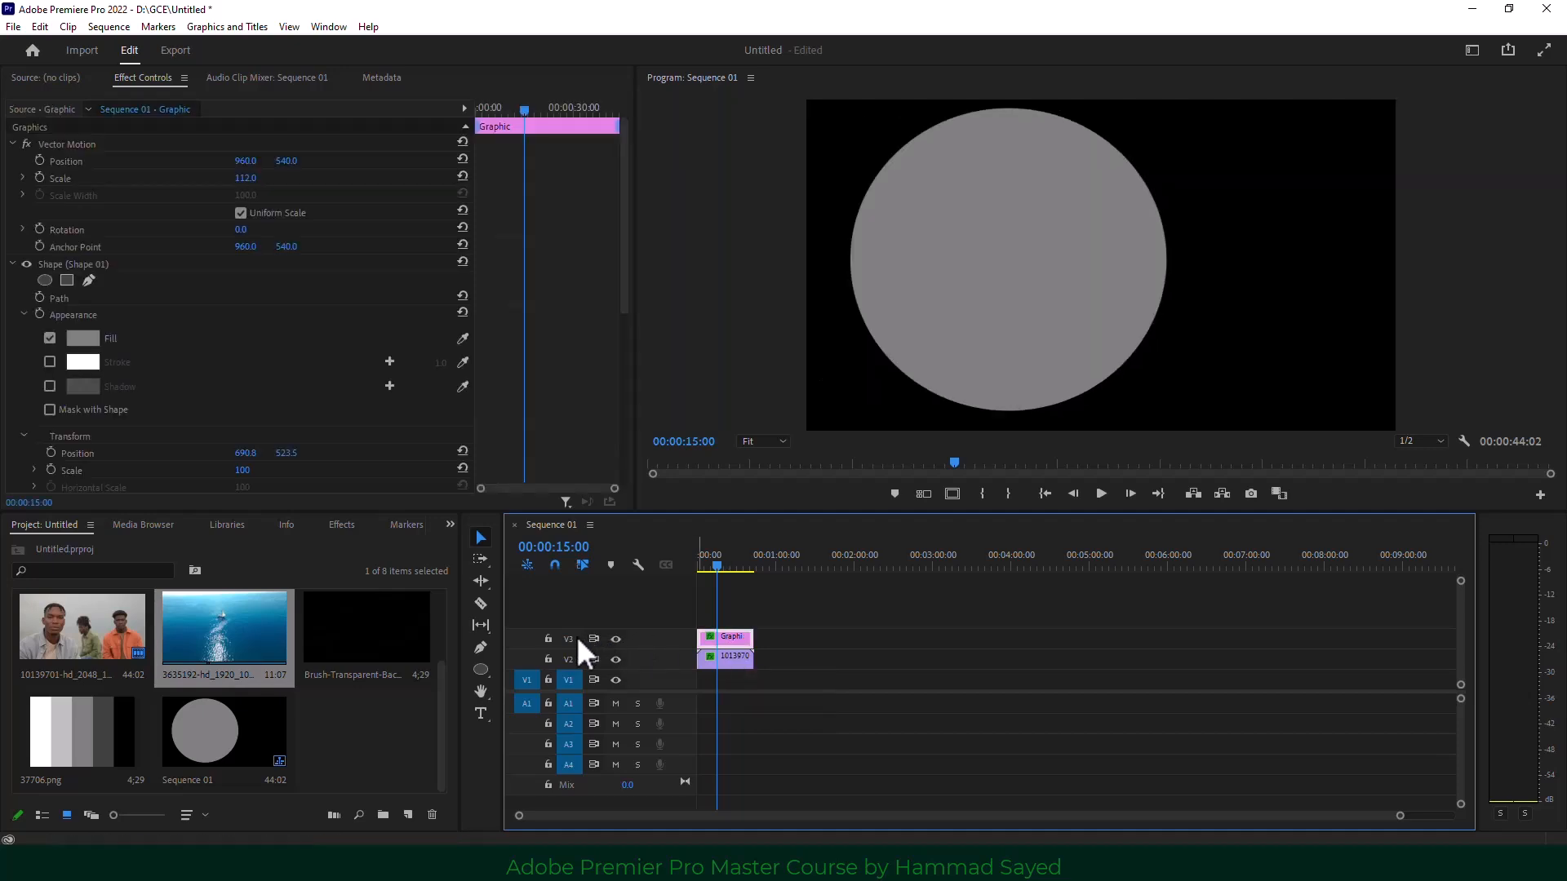
pyautogui.click(731, 656)
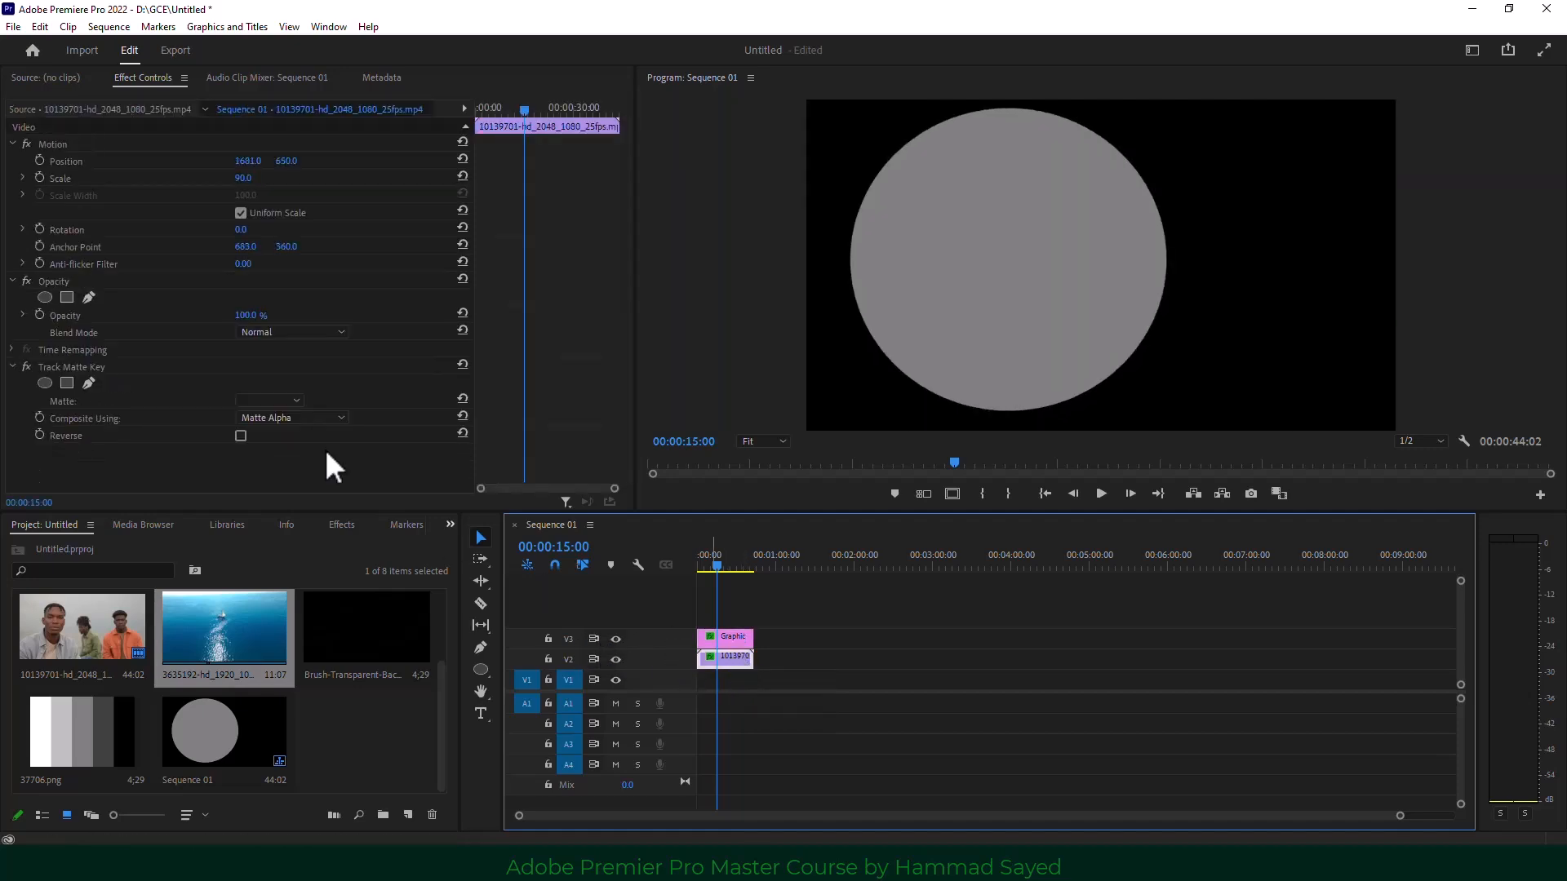
# Point the Track Matte Key to Video 3 and place the 3635192 ocean clip on V1 as background.
pyautogui.click(274, 400)
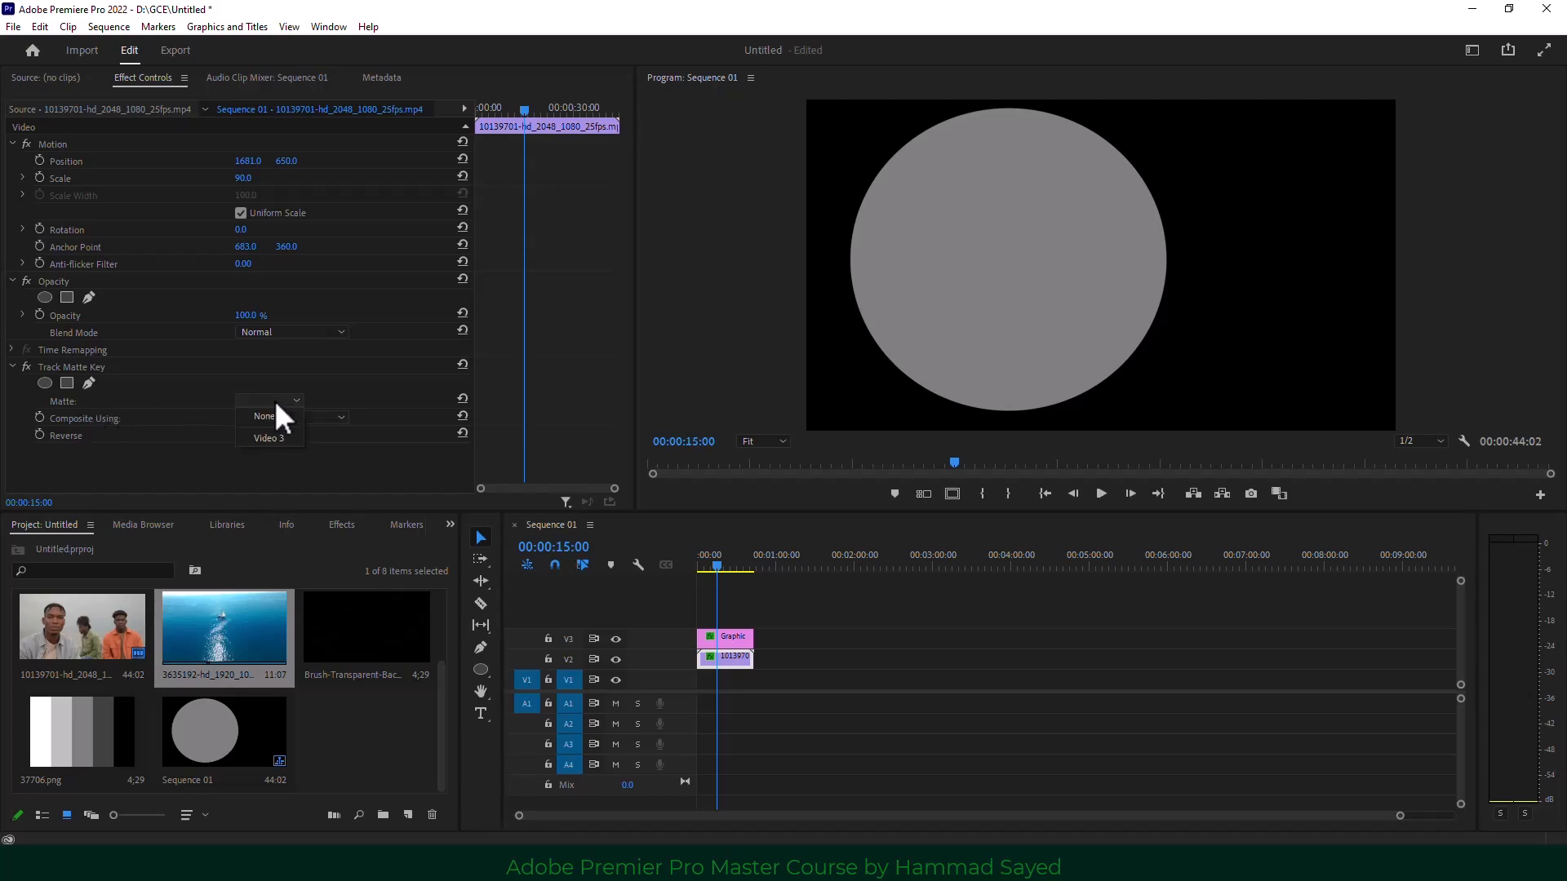
pyautogui.click(272, 436)
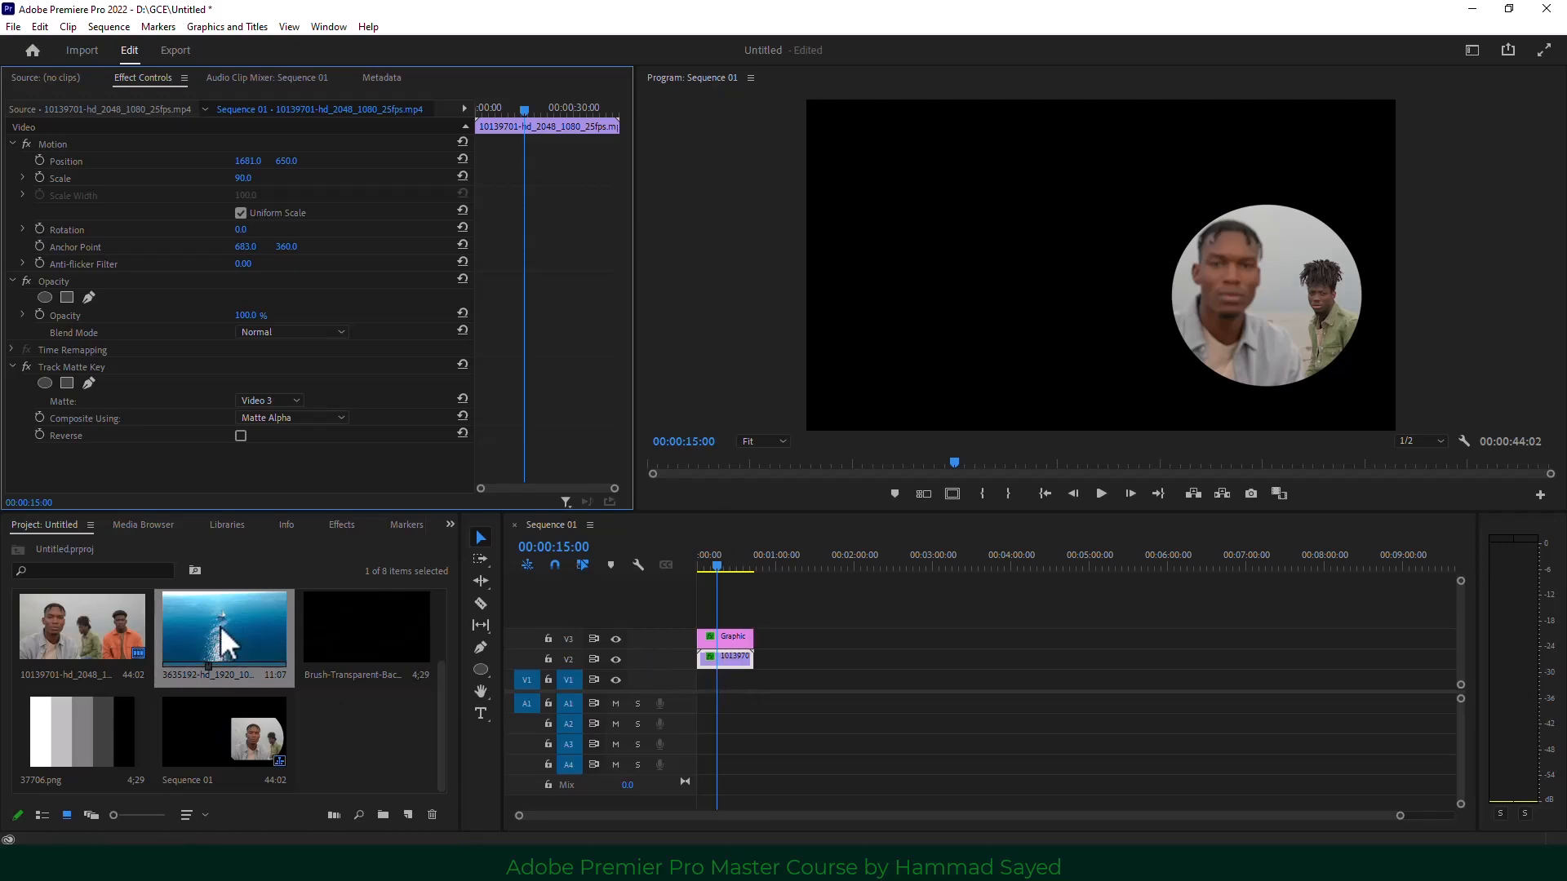
pyautogui.moveTo(220, 640); pyautogui.dragTo(747, 683)
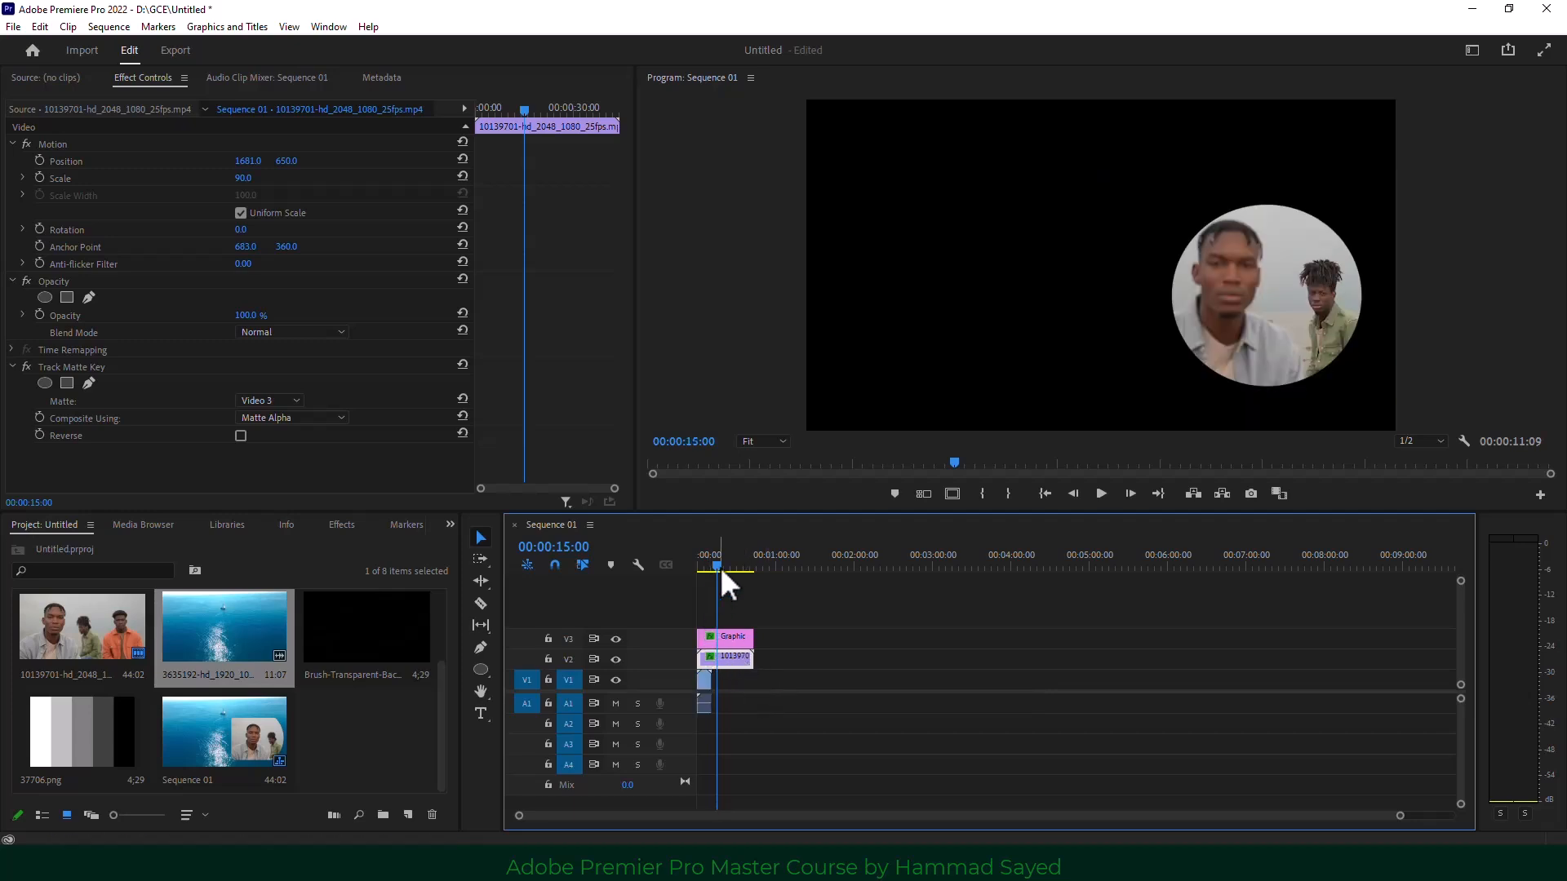
pyautogui.moveTo(720, 567); pyautogui.dragTo(707, 563)
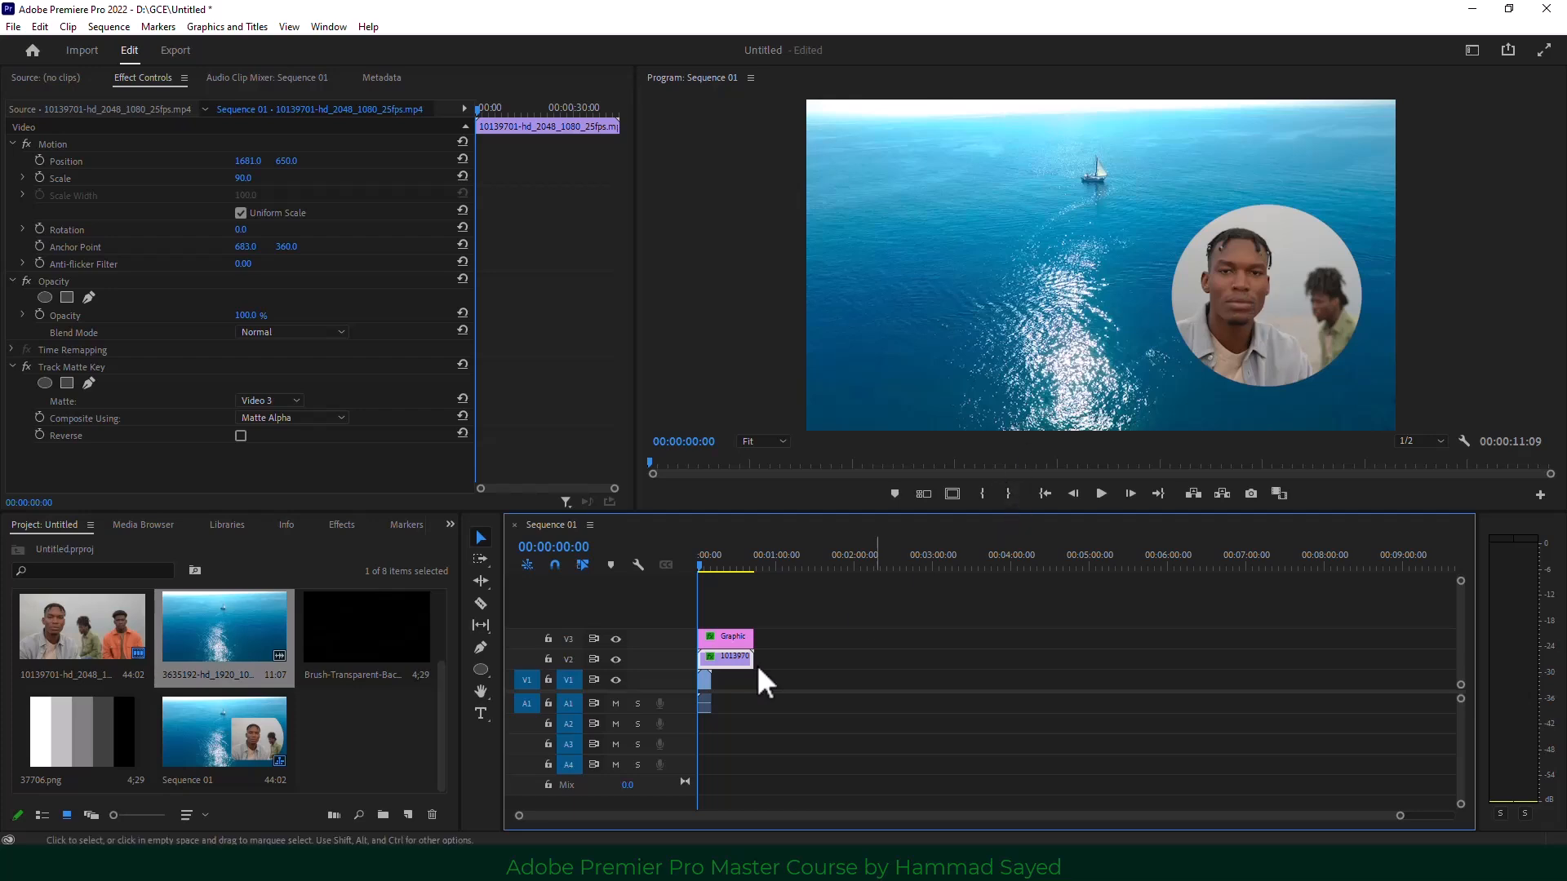
pyautogui.click(733, 635)
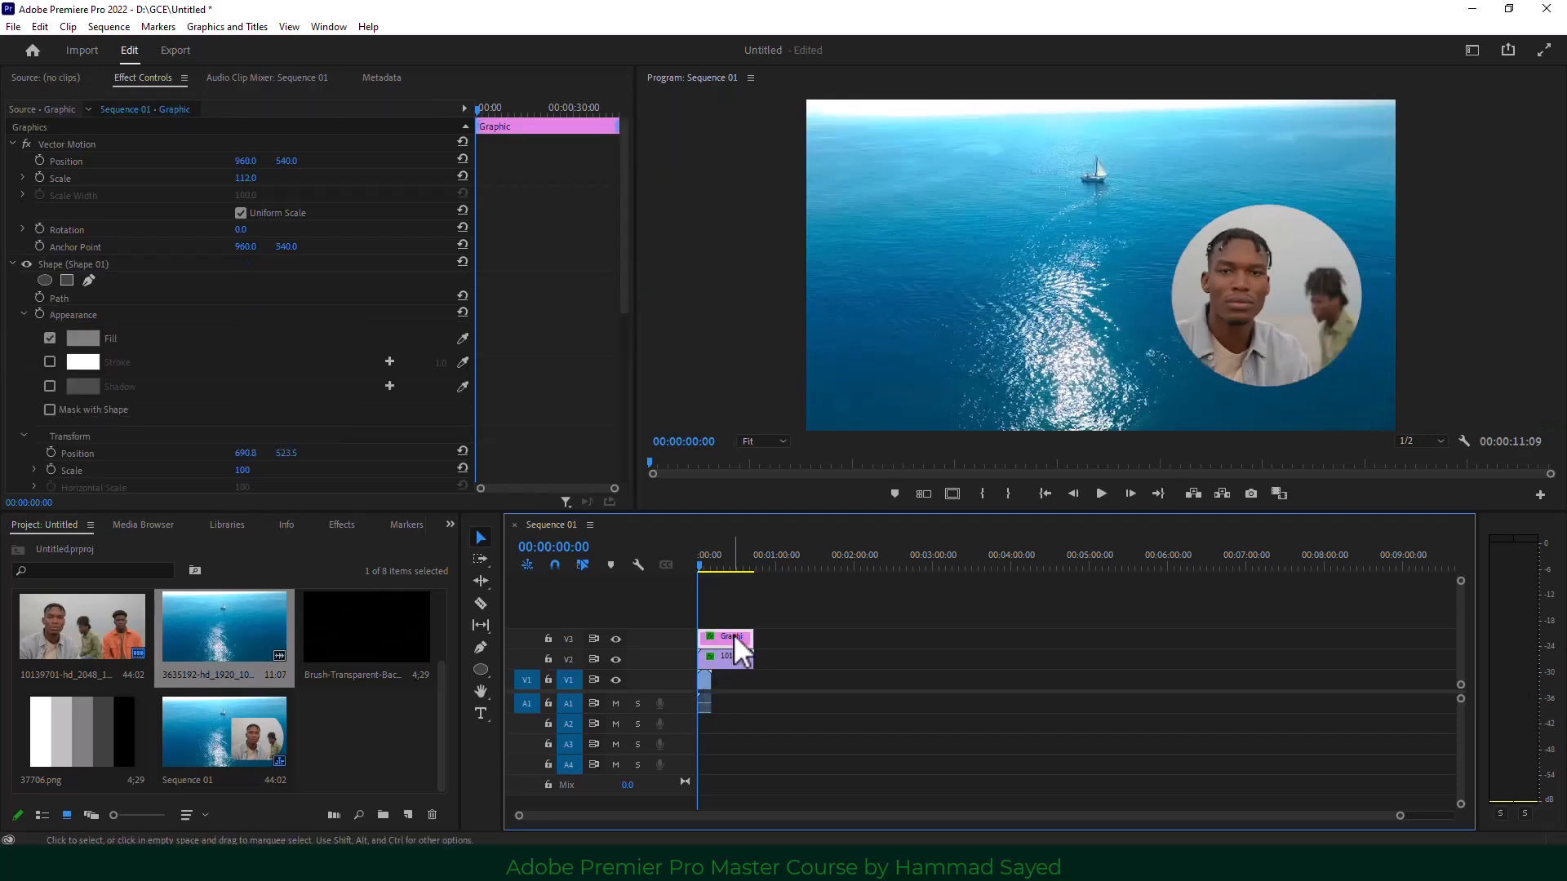
# Delete the circle graphic clip and remove the Track Matte Key effect from the men's clip.
pyautogui.press('Delete')
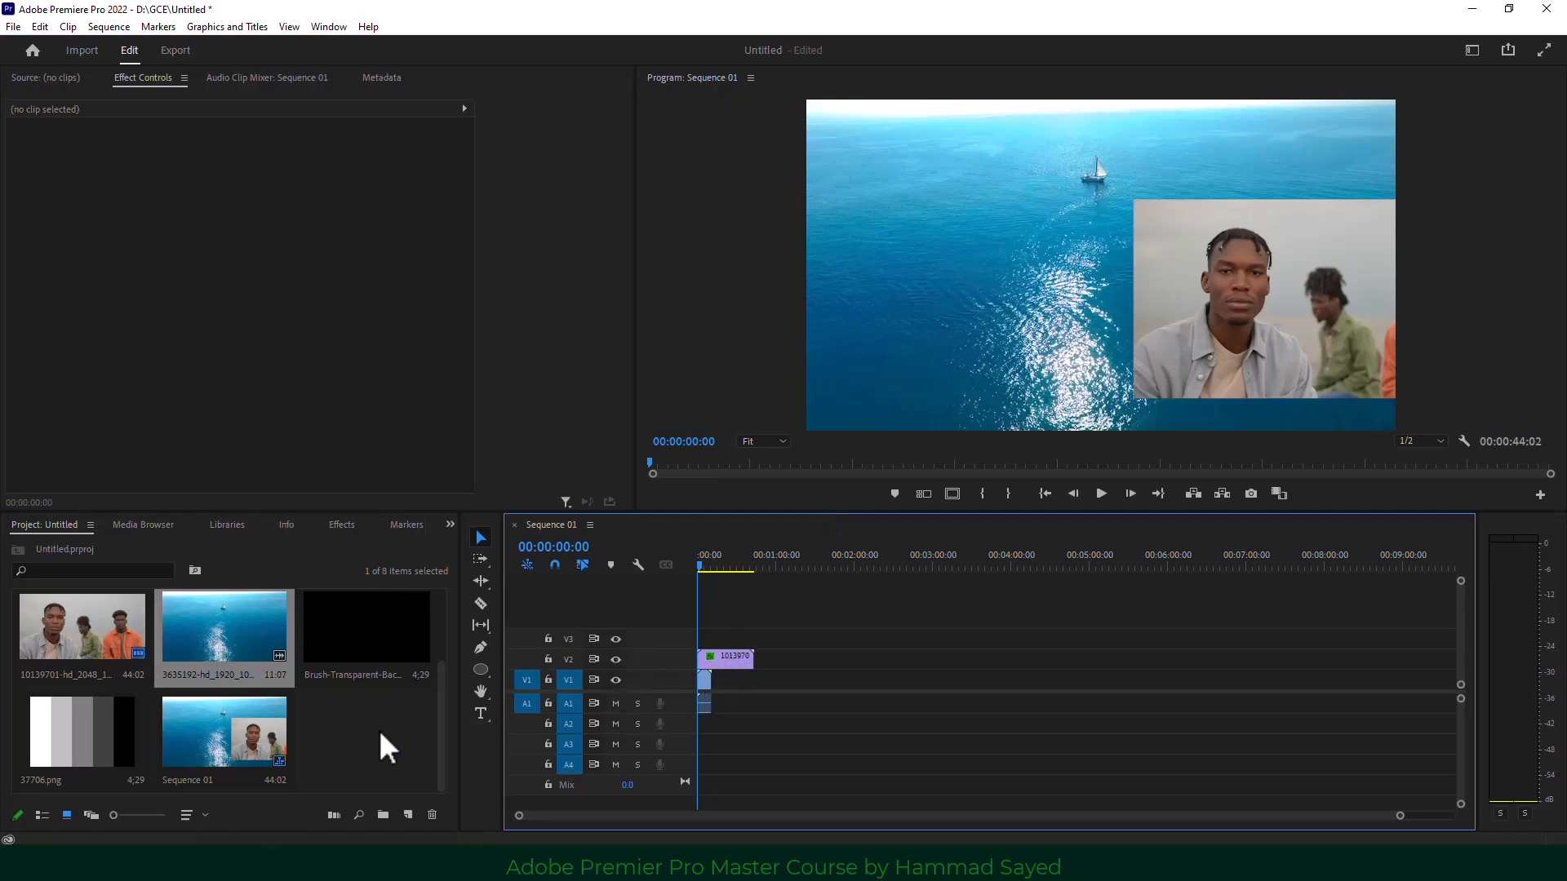
pyautogui.click(734, 655)
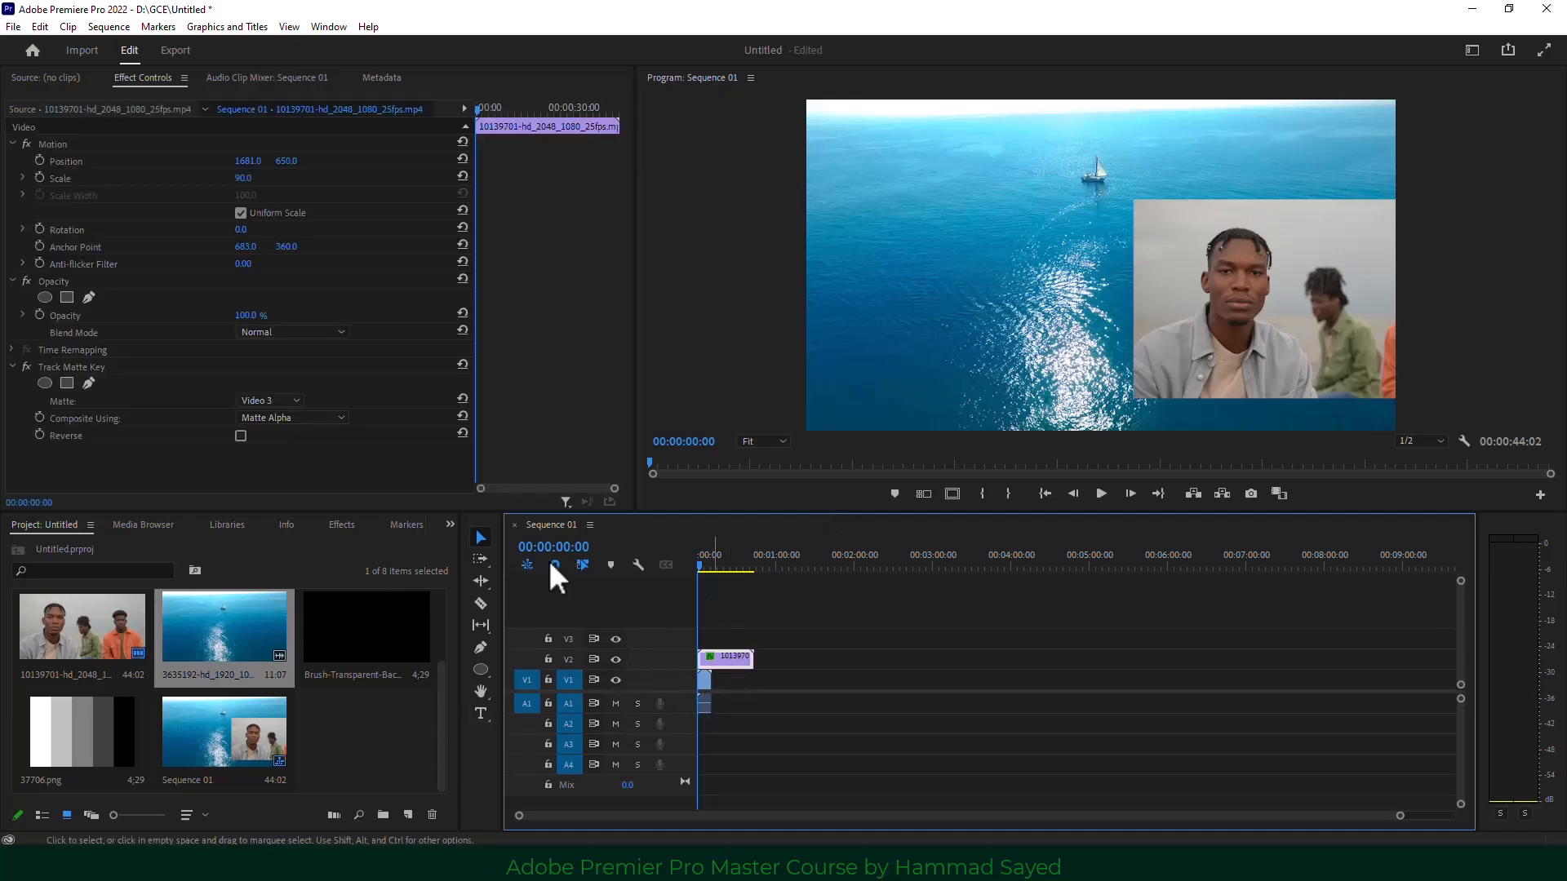
pyautogui.click(109, 369)
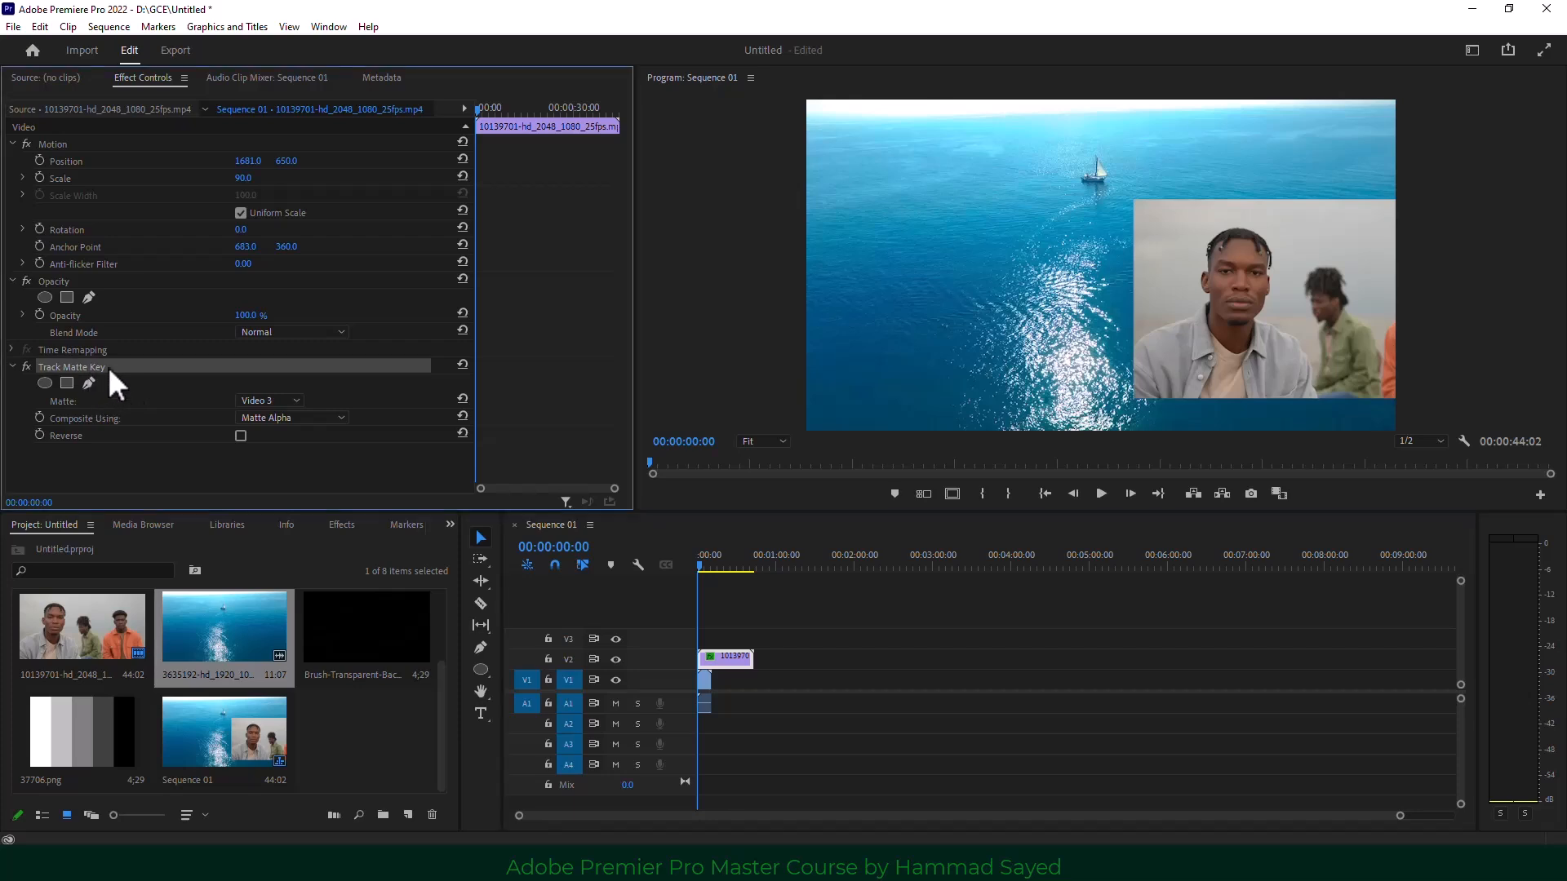
pyautogui.press('Delete')
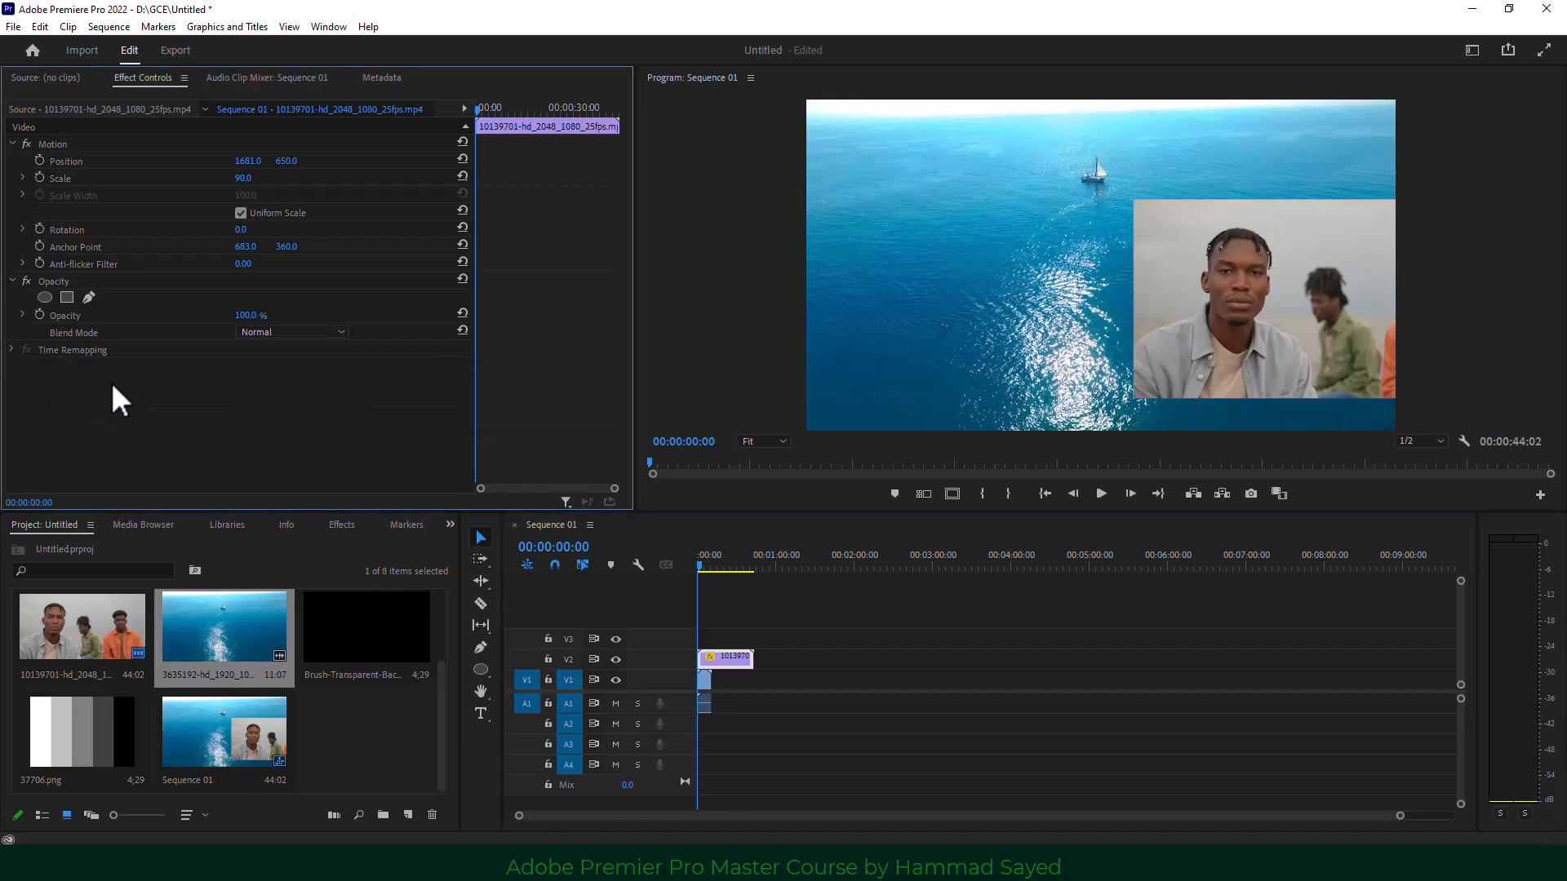
# Scale the men's clip to frame size (140.6) and set its Position X to 919.
pyautogui.click(244, 178)
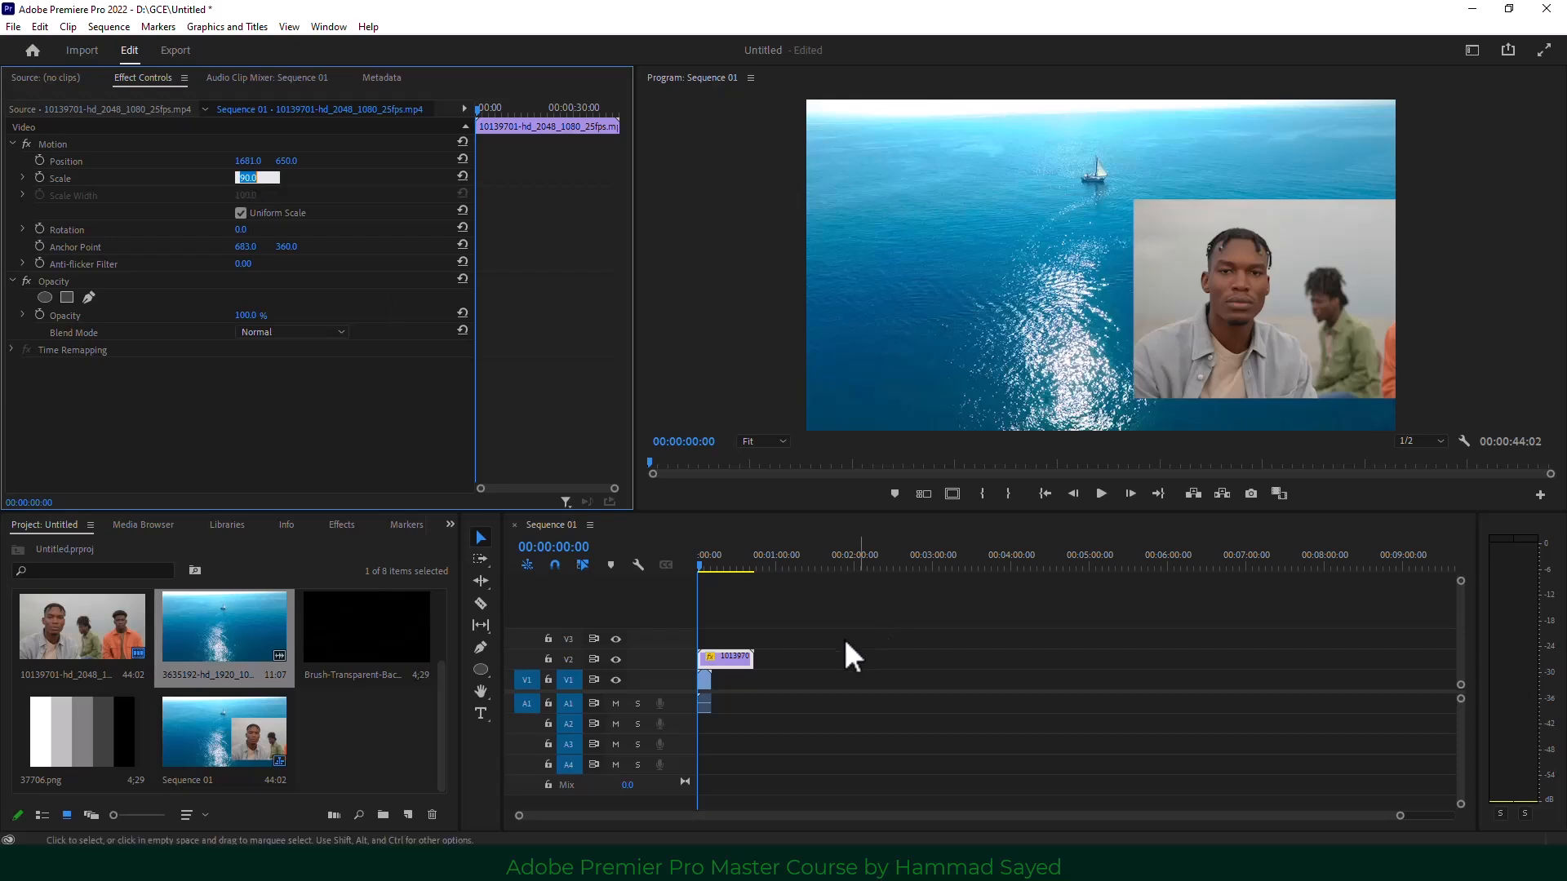
pyautogui.rightClick(719, 661)
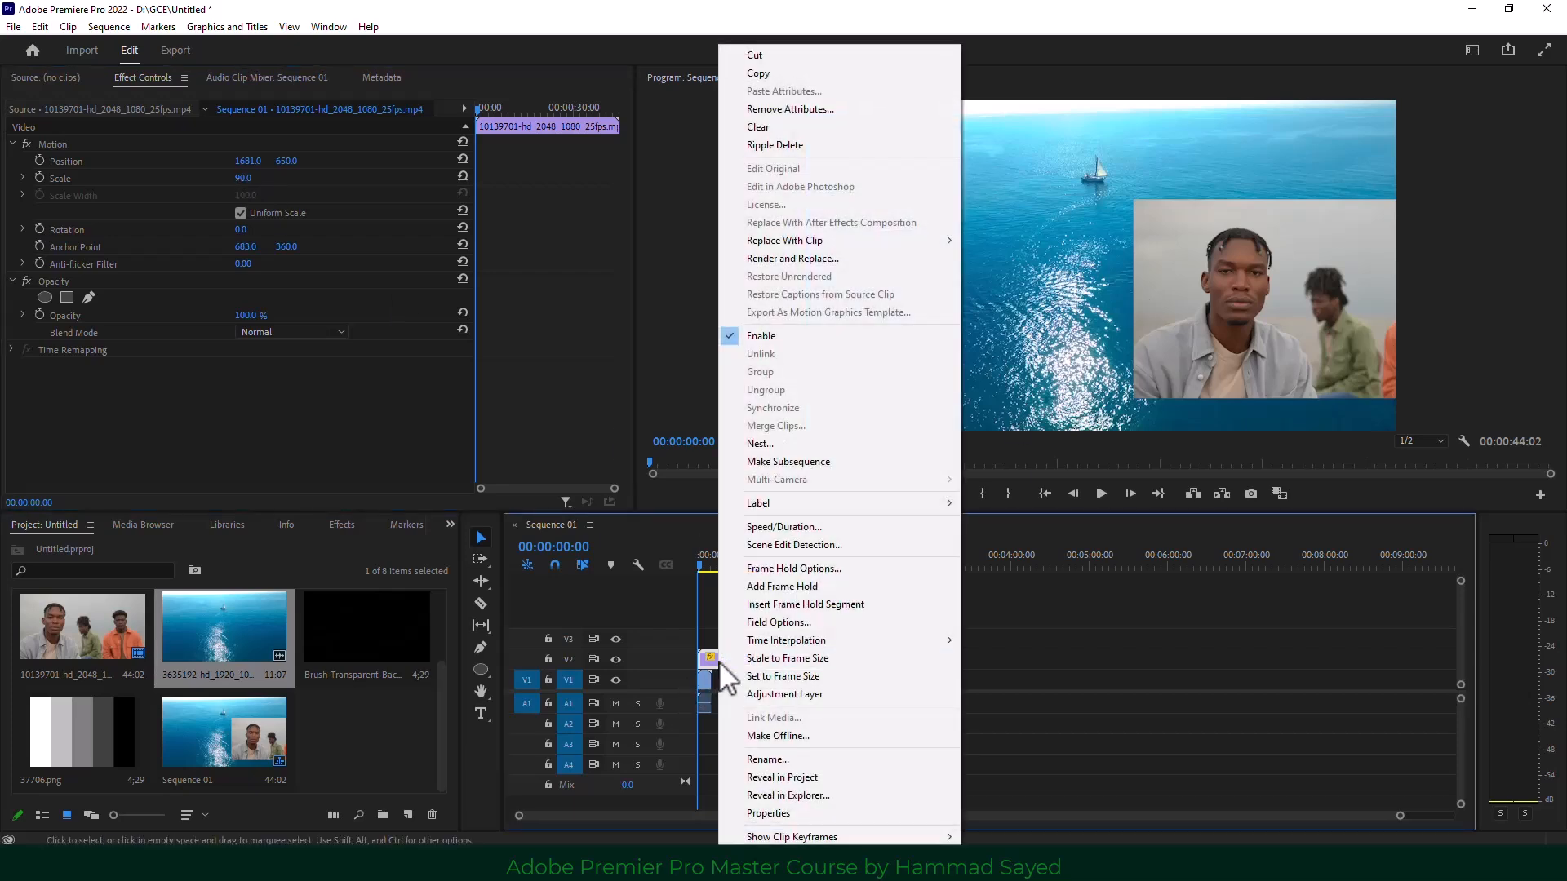
pyautogui.click(842, 676)
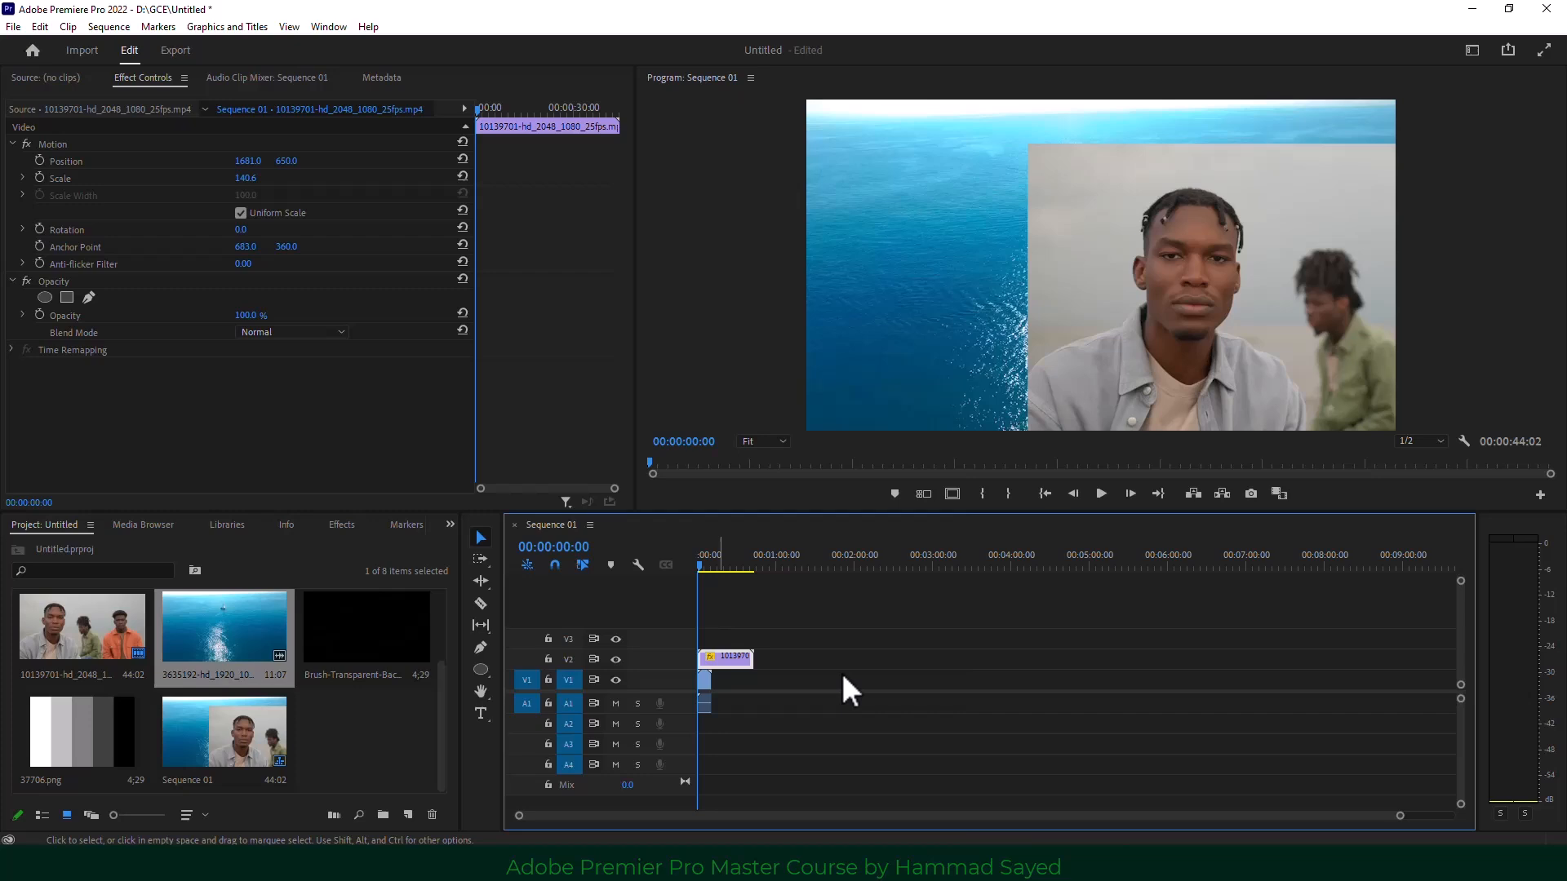
pyautogui.rightClick(739, 674)
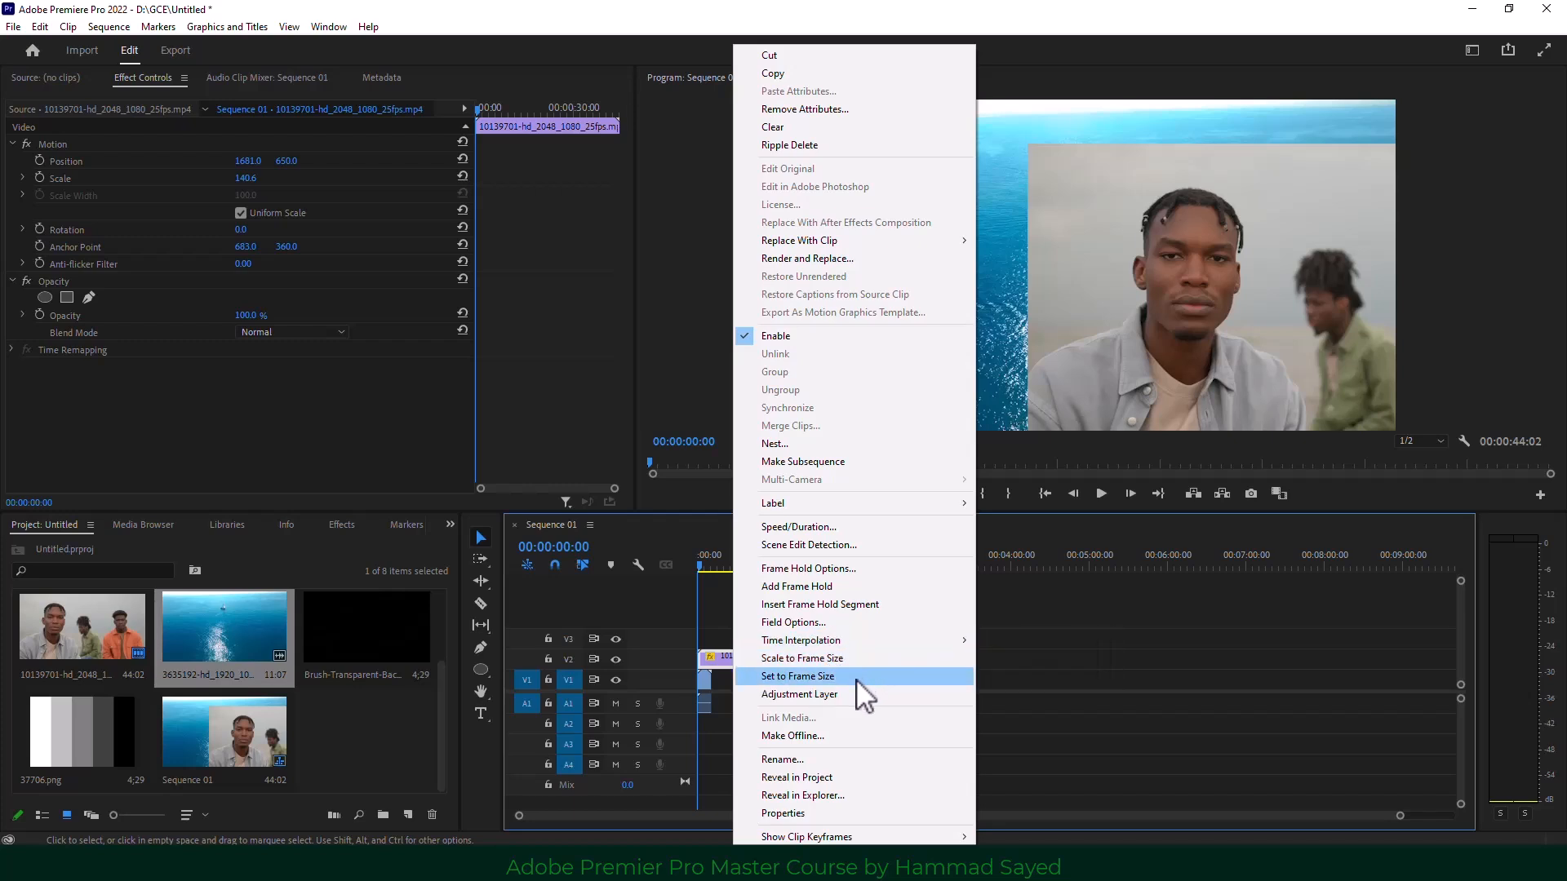
pyautogui.click(865, 659)
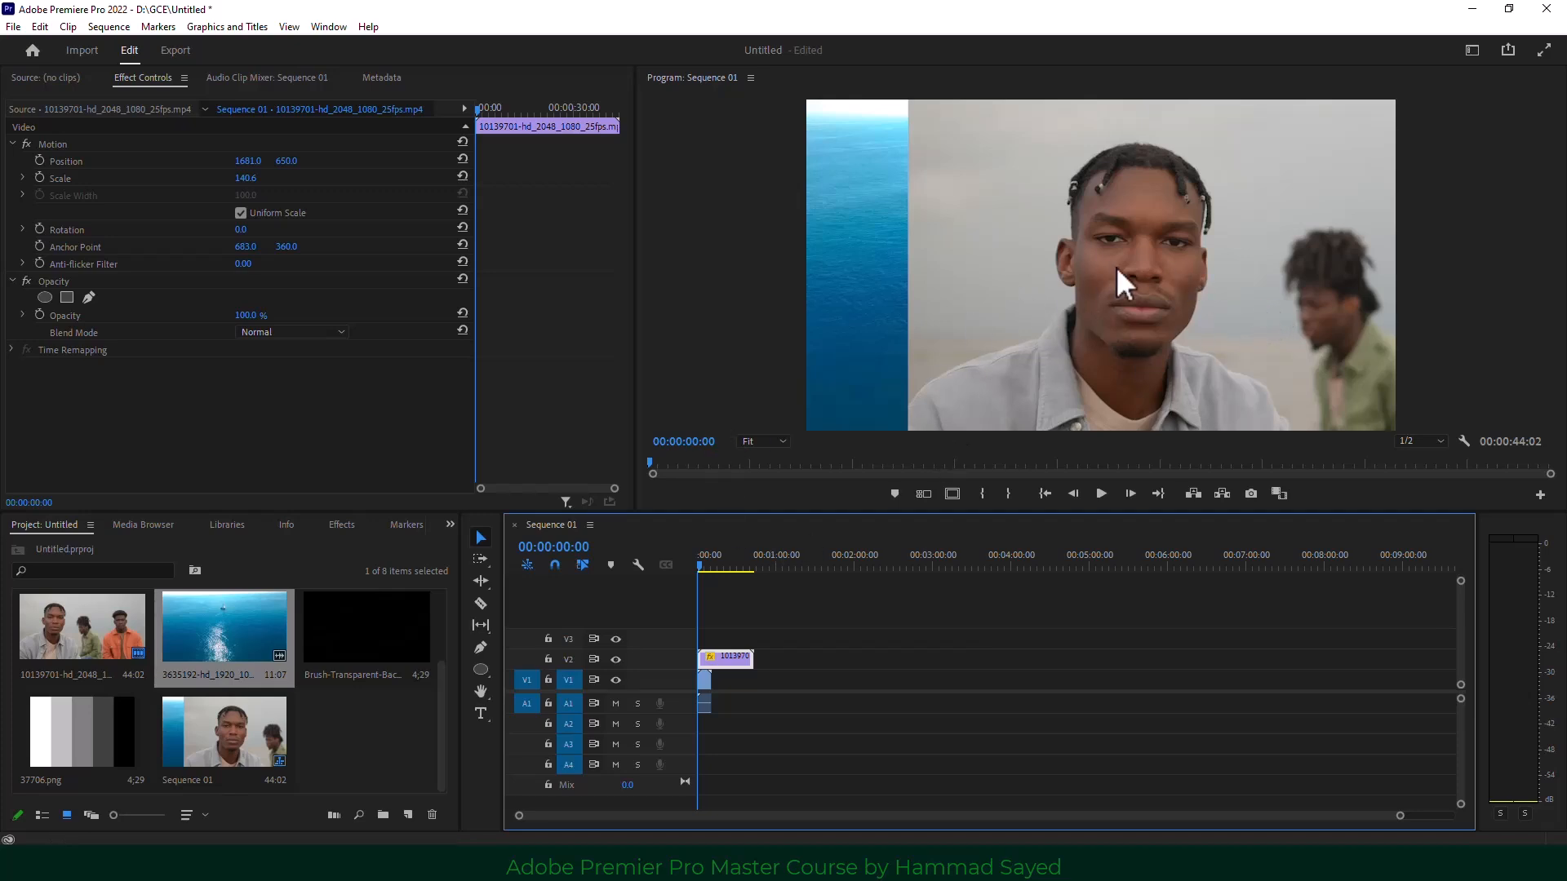
pyautogui.moveTo(247, 161); pyautogui.dragTo(77, 162)
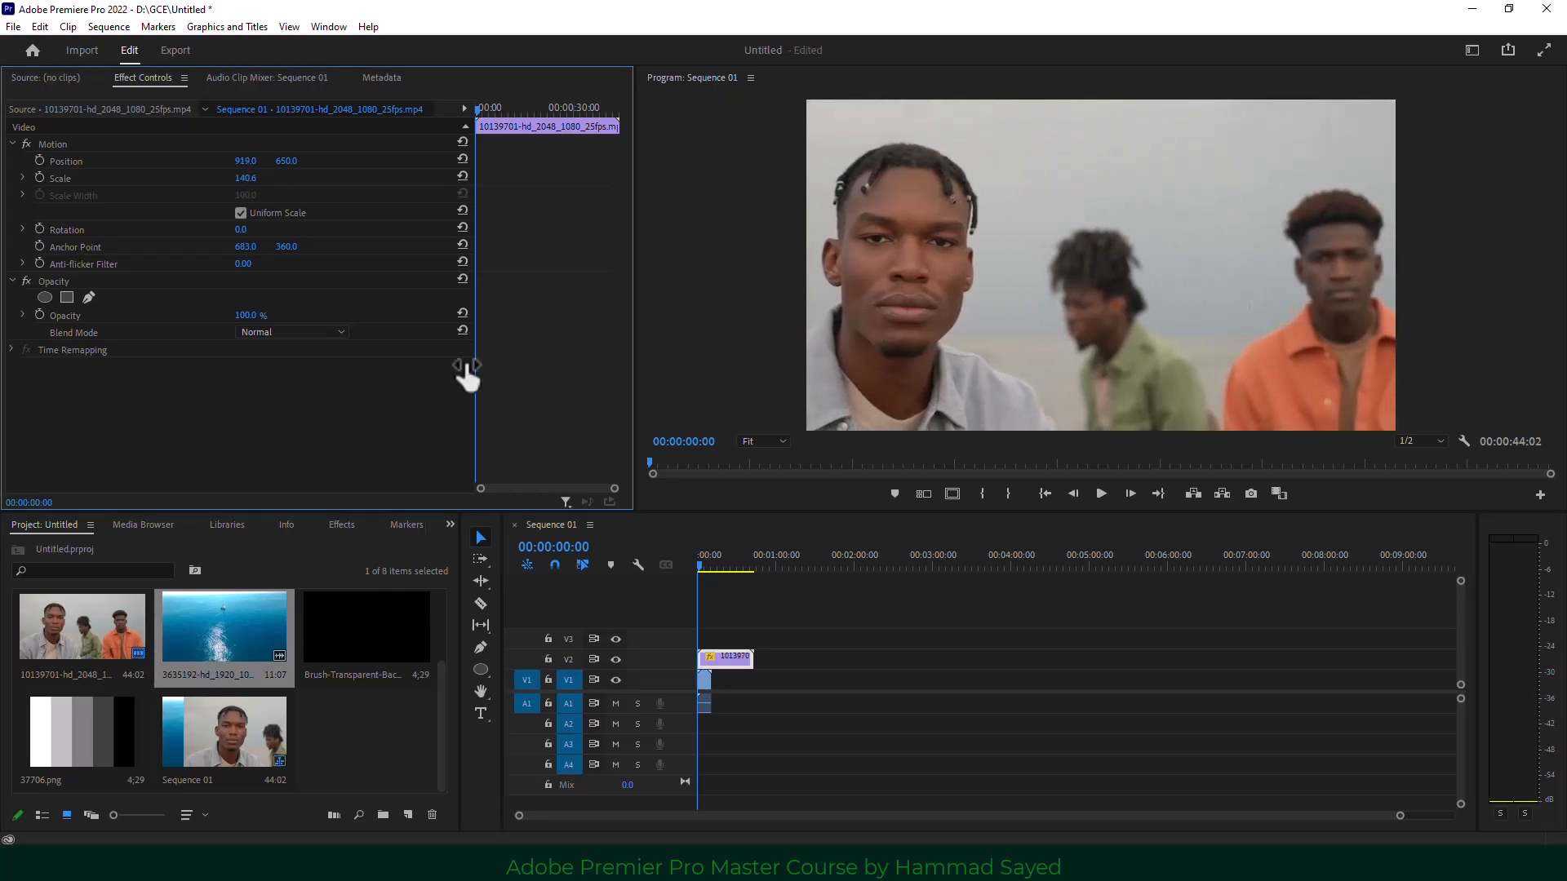
pyautogui.click(333, 761)
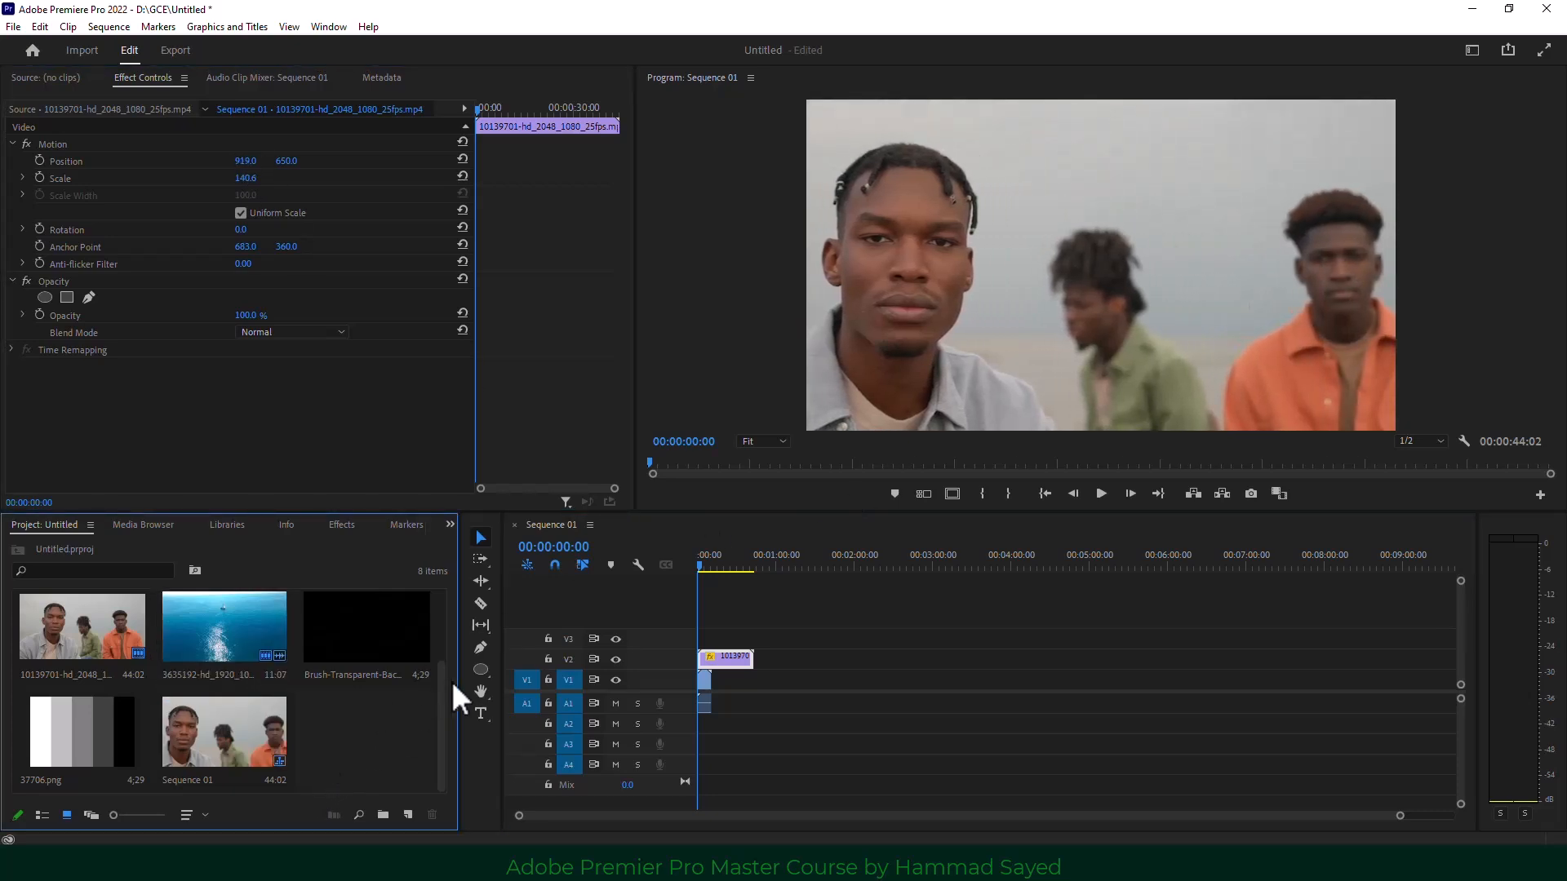
# Add a 'KEY' text title over the men, enlarge it and move it lower in the frame.
pyautogui.click(481, 713)
pyautogui.click(1095, 346)
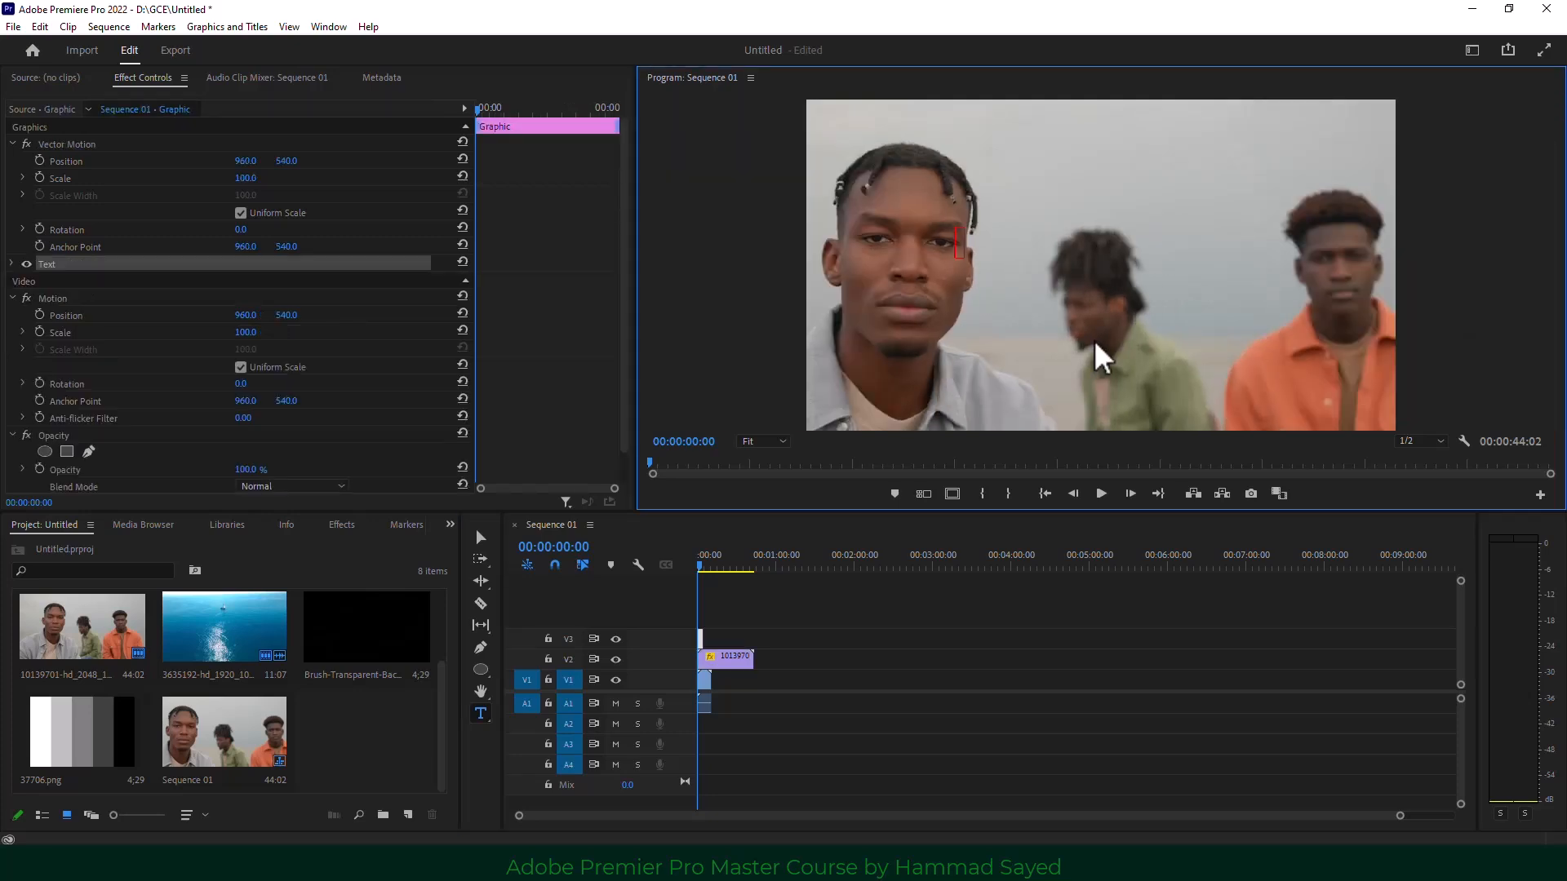
pyautogui.write('KEY')
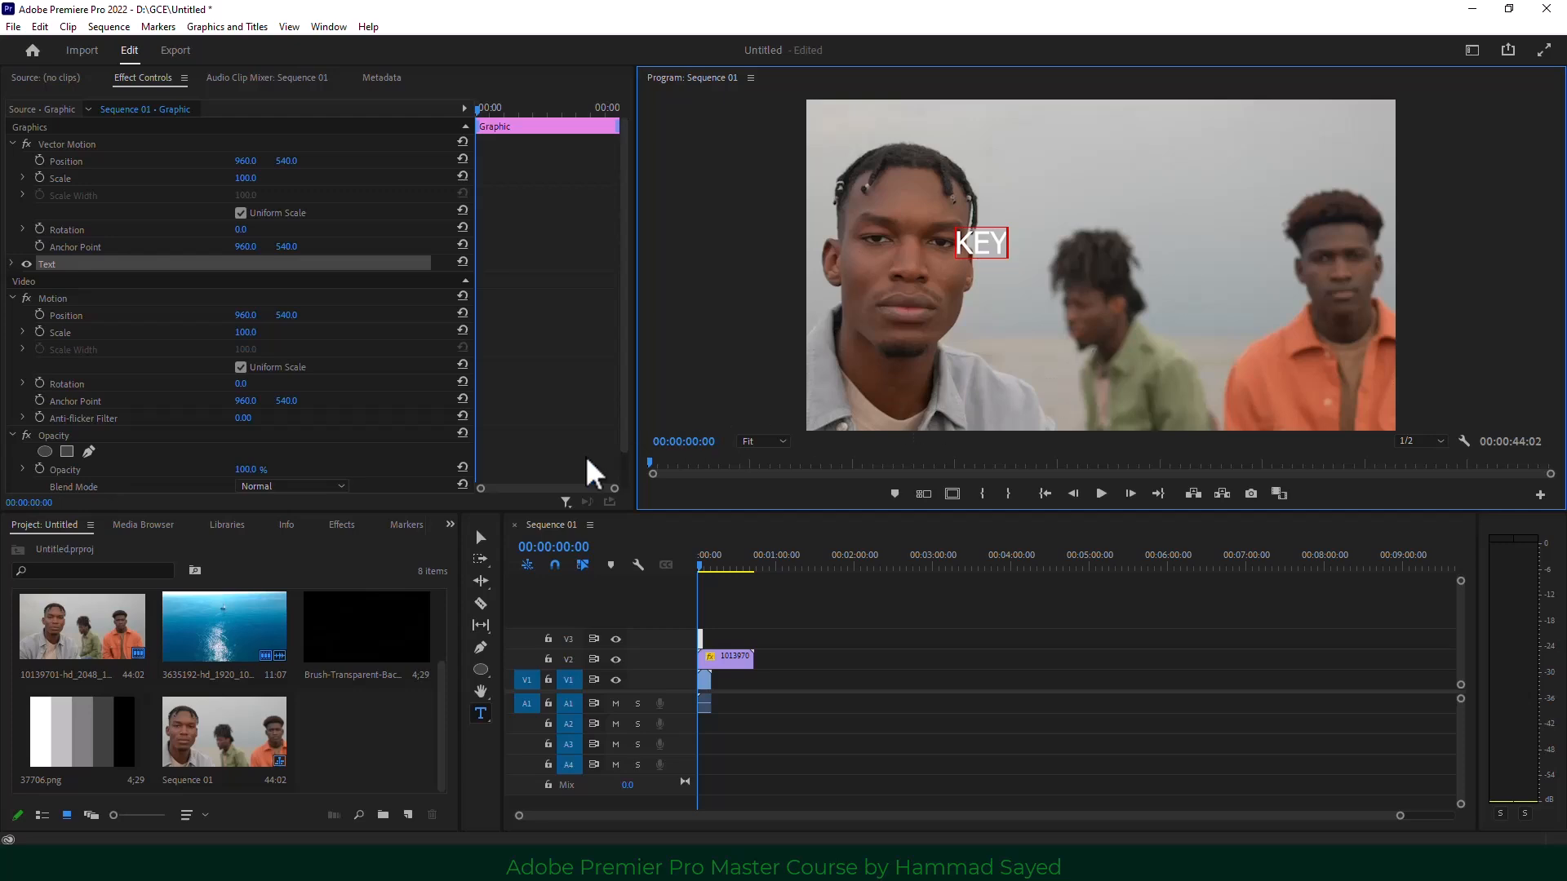
pyautogui.click(481, 537)
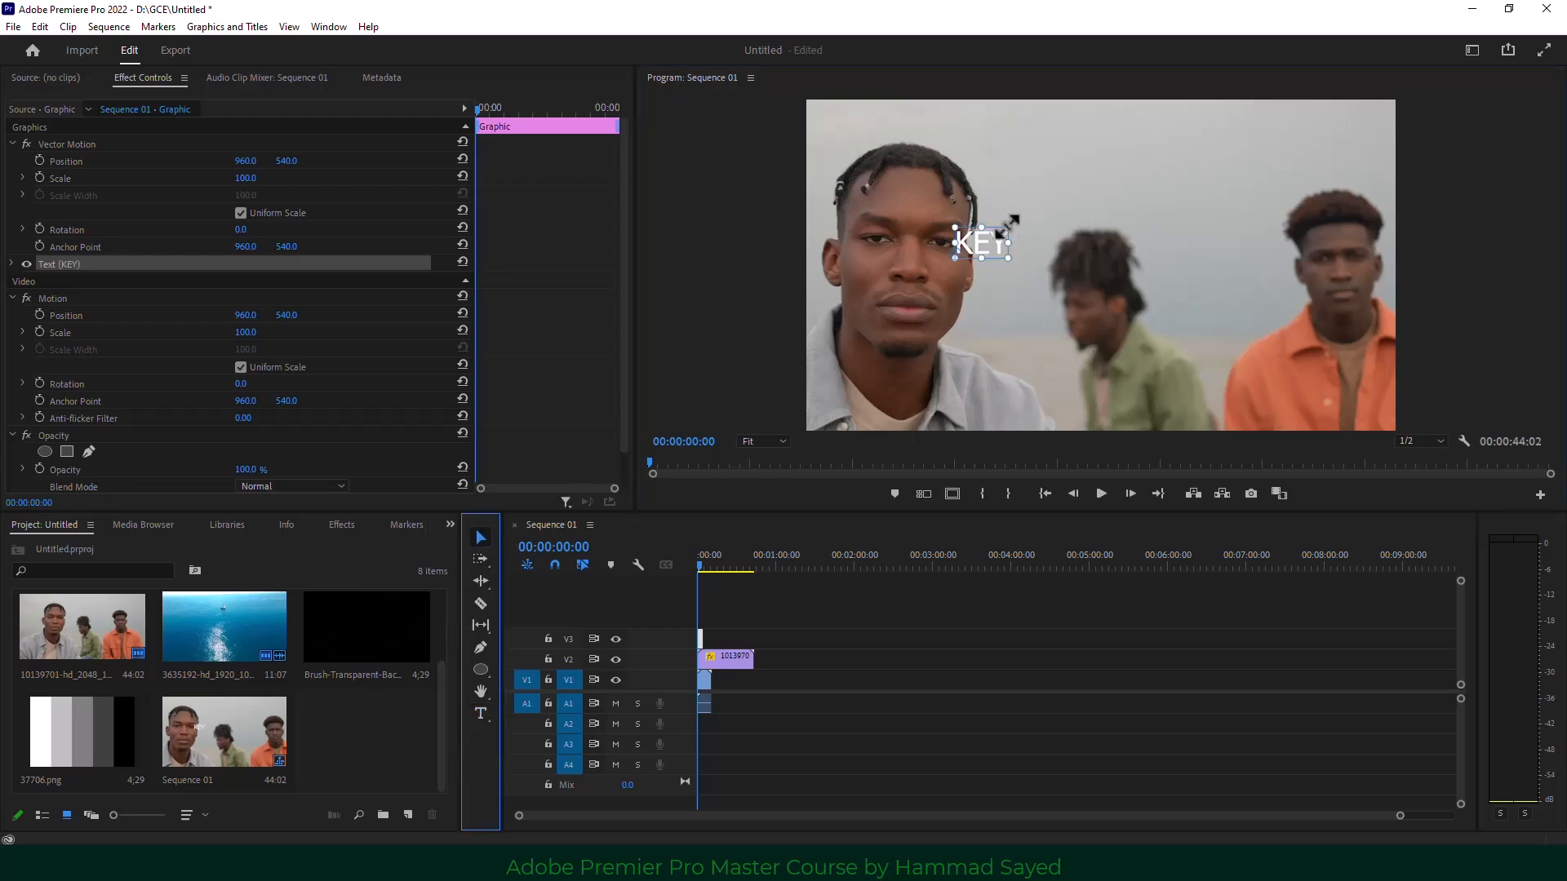
pyautogui.moveTo(1008, 228); pyautogui.dragTo(1256, 126)
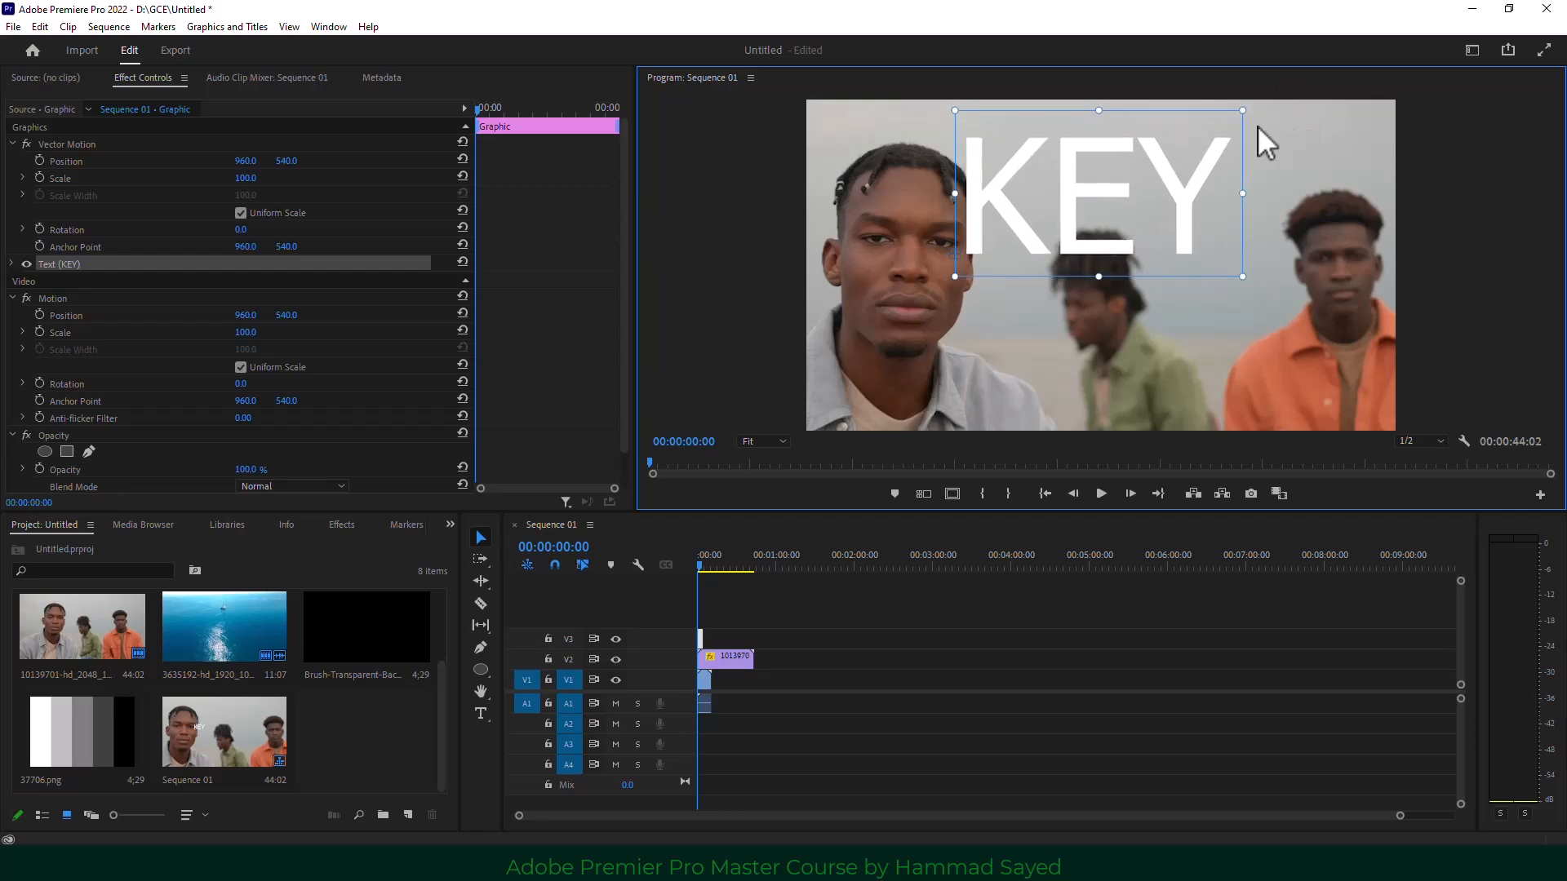
pyautogui.moveTo(1188, 185); pyautogui.dragTo(1173, 264)
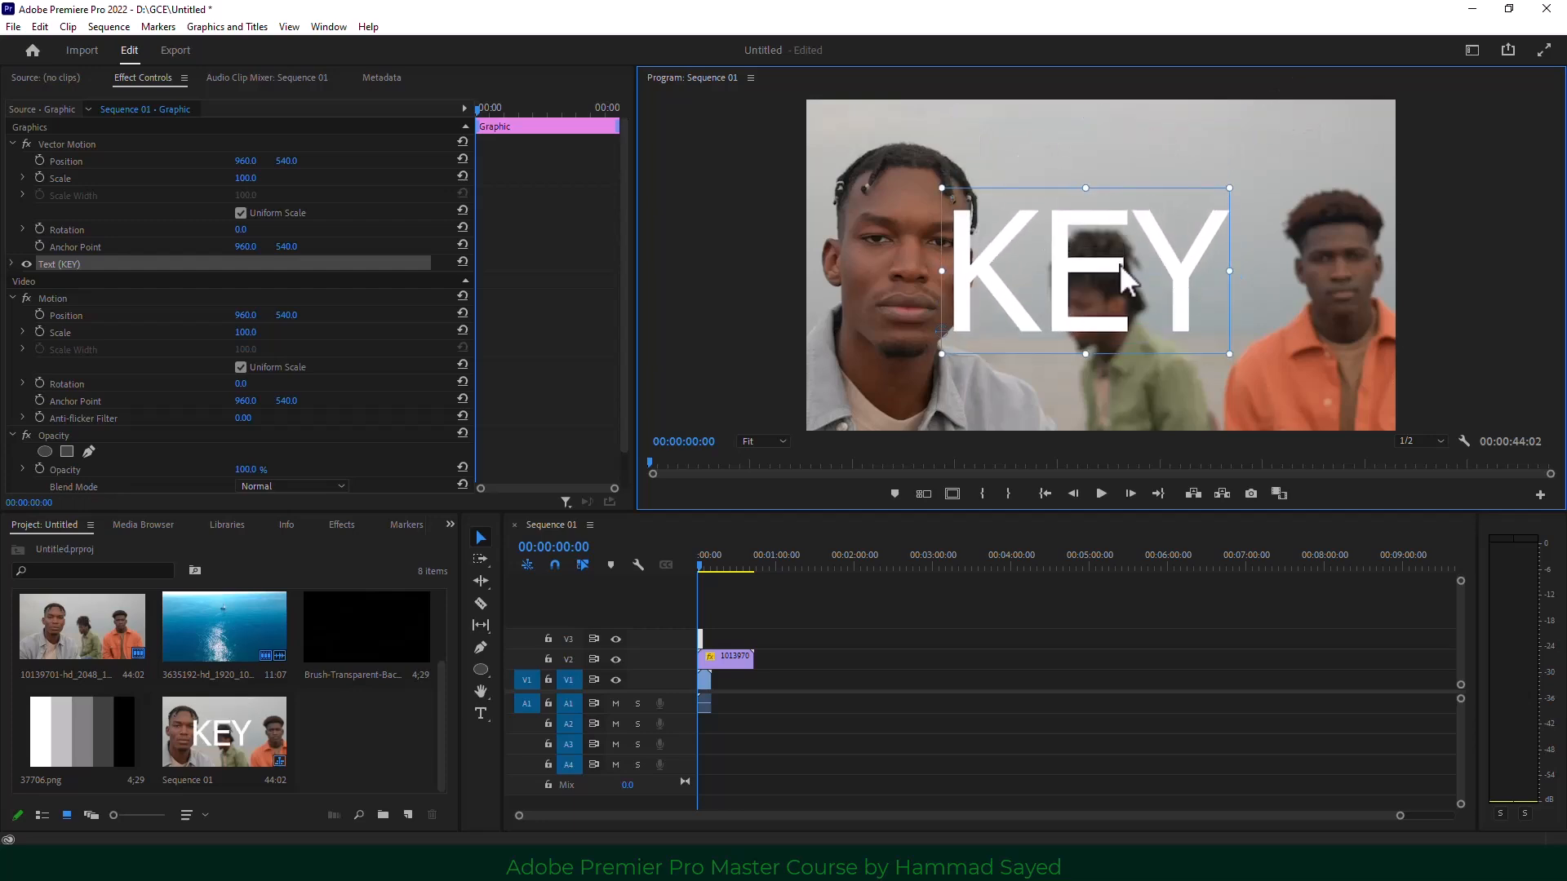
# Set the KEY title to Tw Cen MT Condensed Extra Bold at size 172 and reposition it left and down.
pyautogui.click(13, 265)
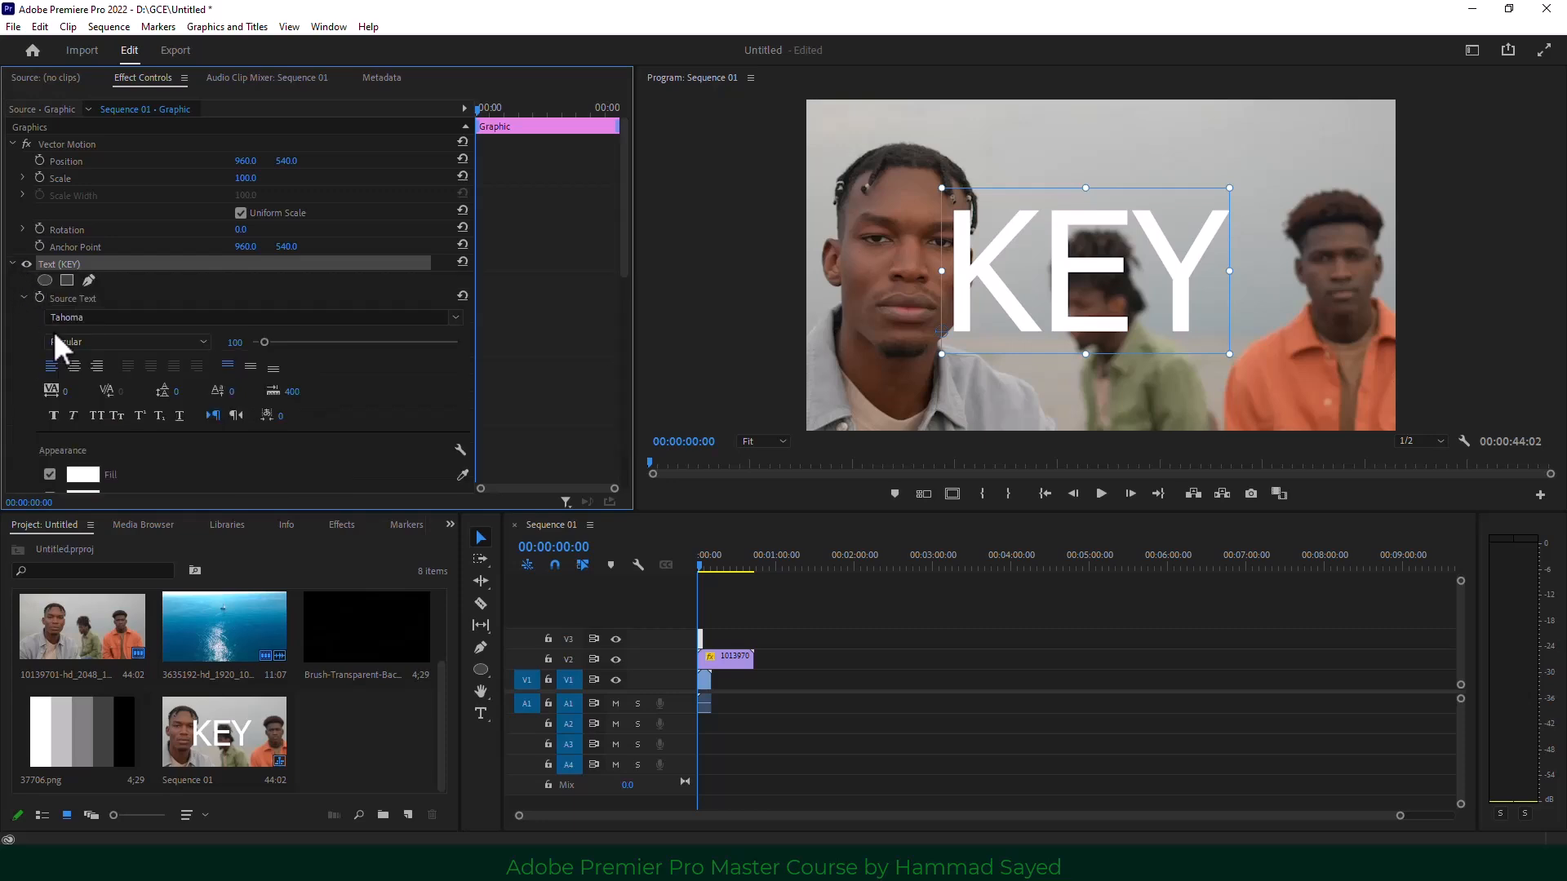
pyautogui.click(455, 317)
pyautogui.click(276, 587)
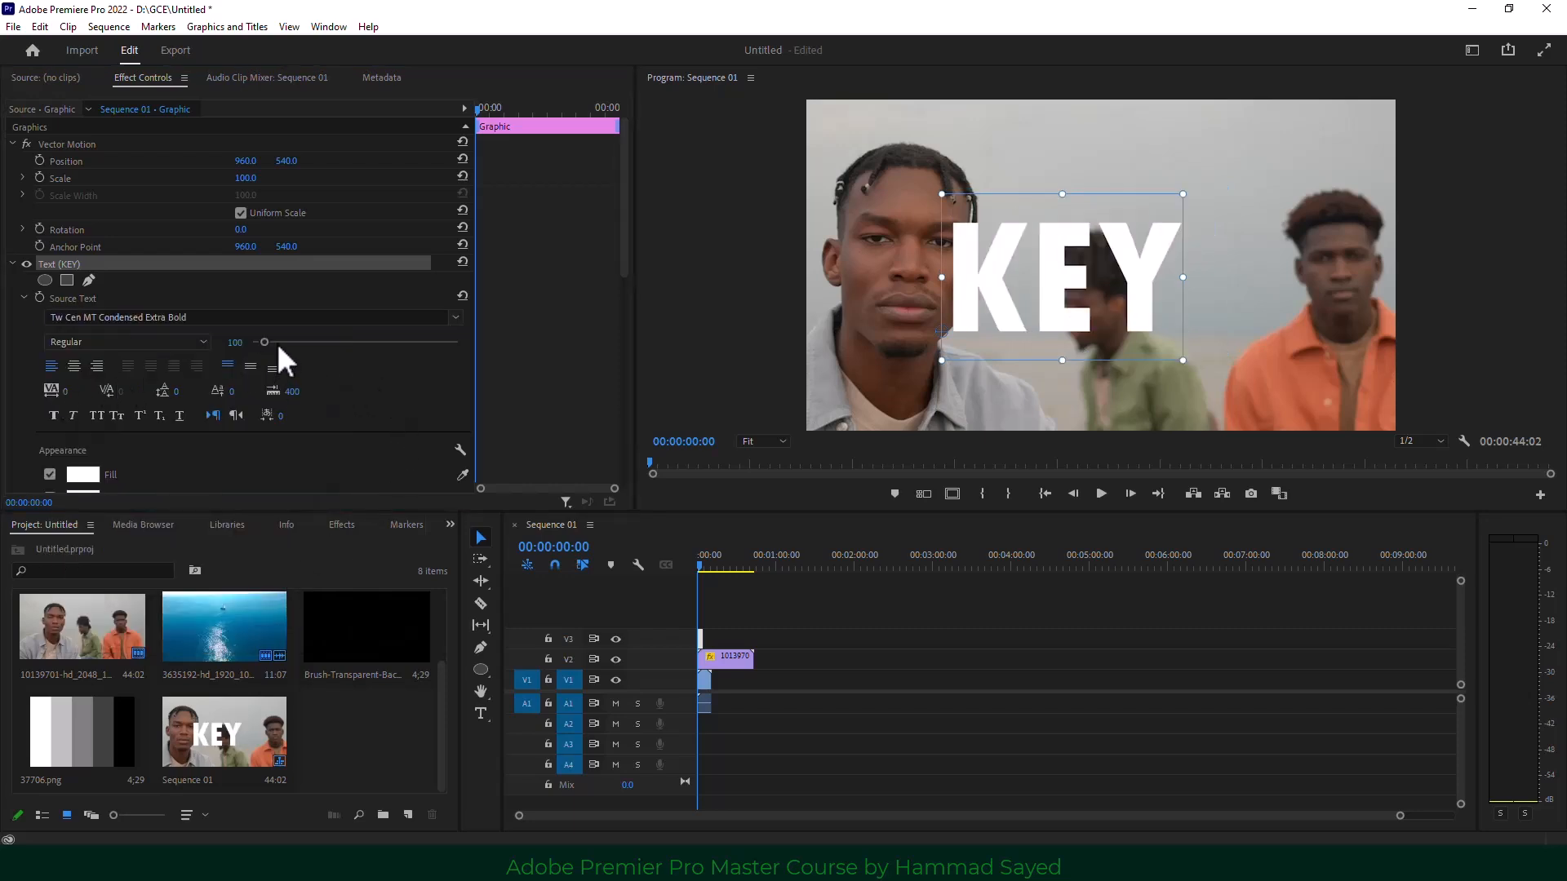
pyautogui.moveTo(264, 337); pyautogui.dragTo(272, 338)
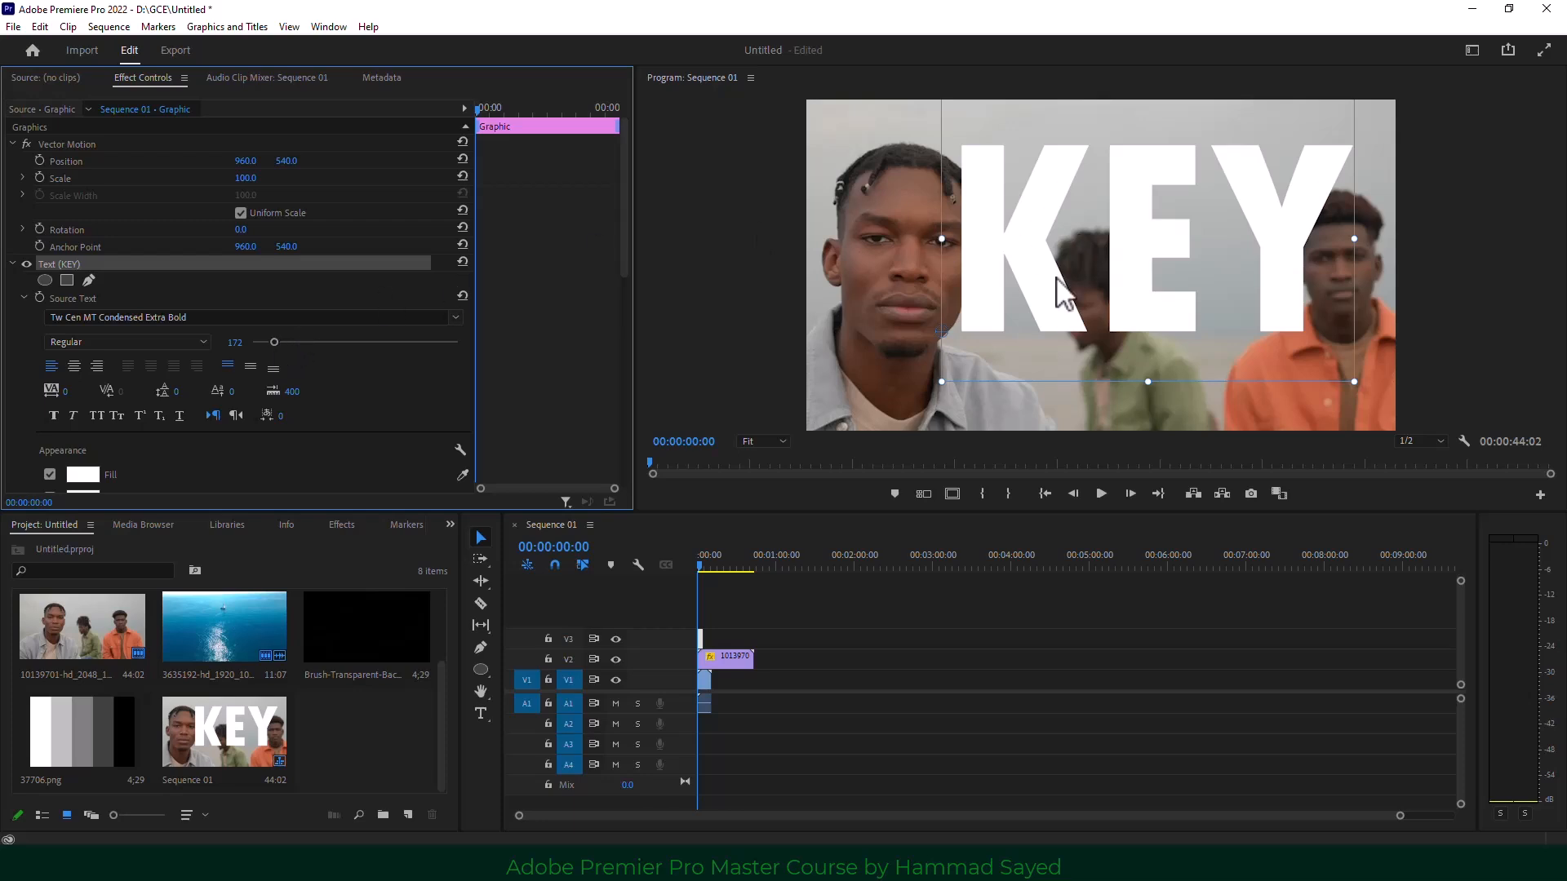
pyautogui.moveTo(1142, 266); pyautogui.dragTo(1102, 279)
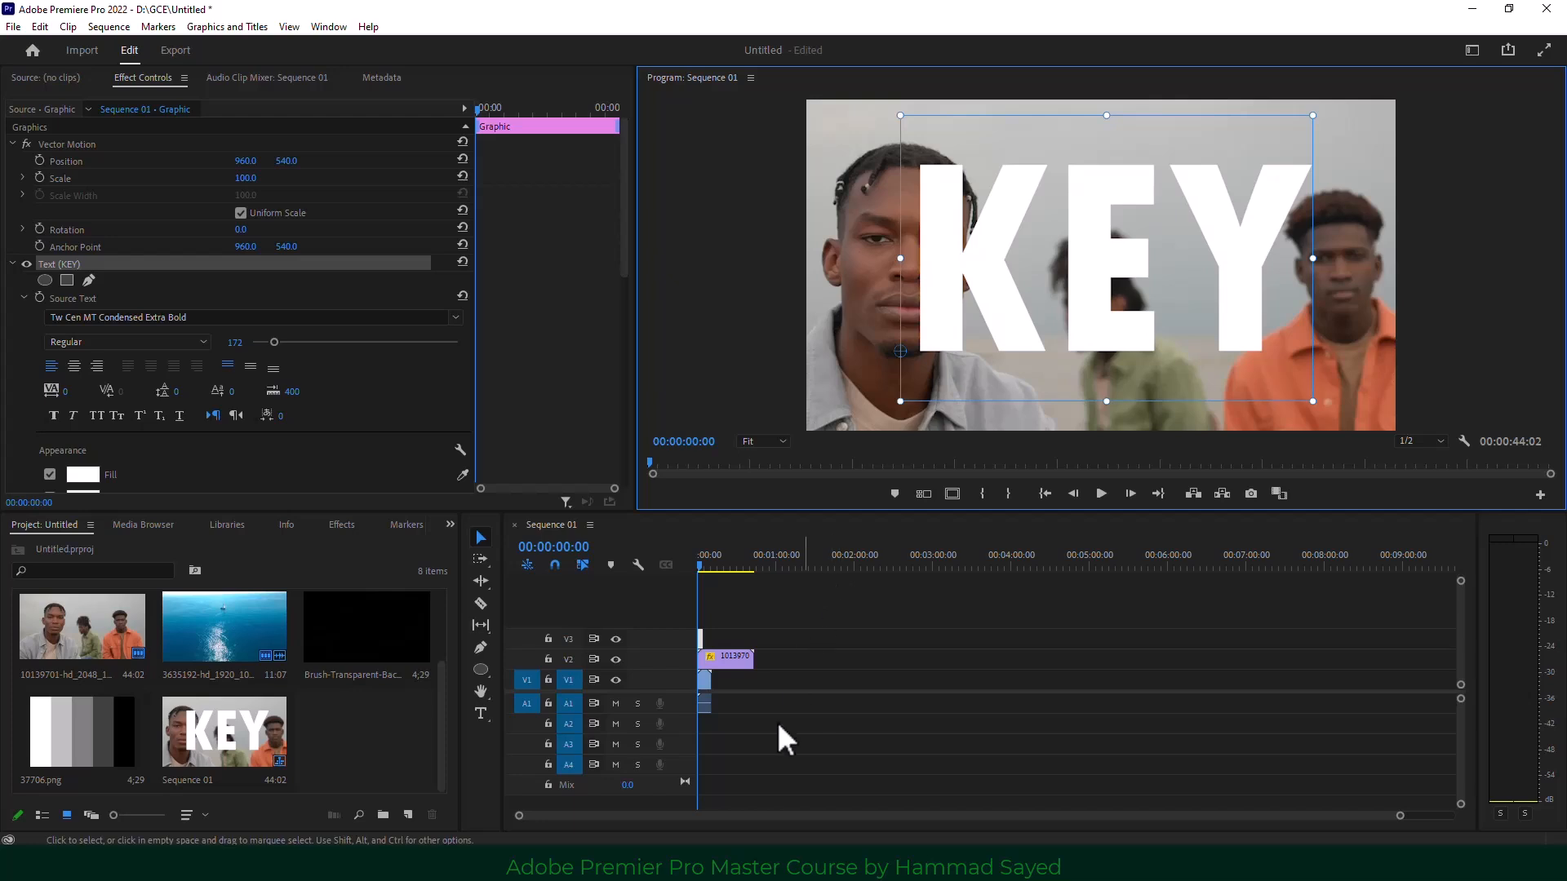
pyautogui.moveTo(1399, 815); pyautogui.dragTo(1045, 821)
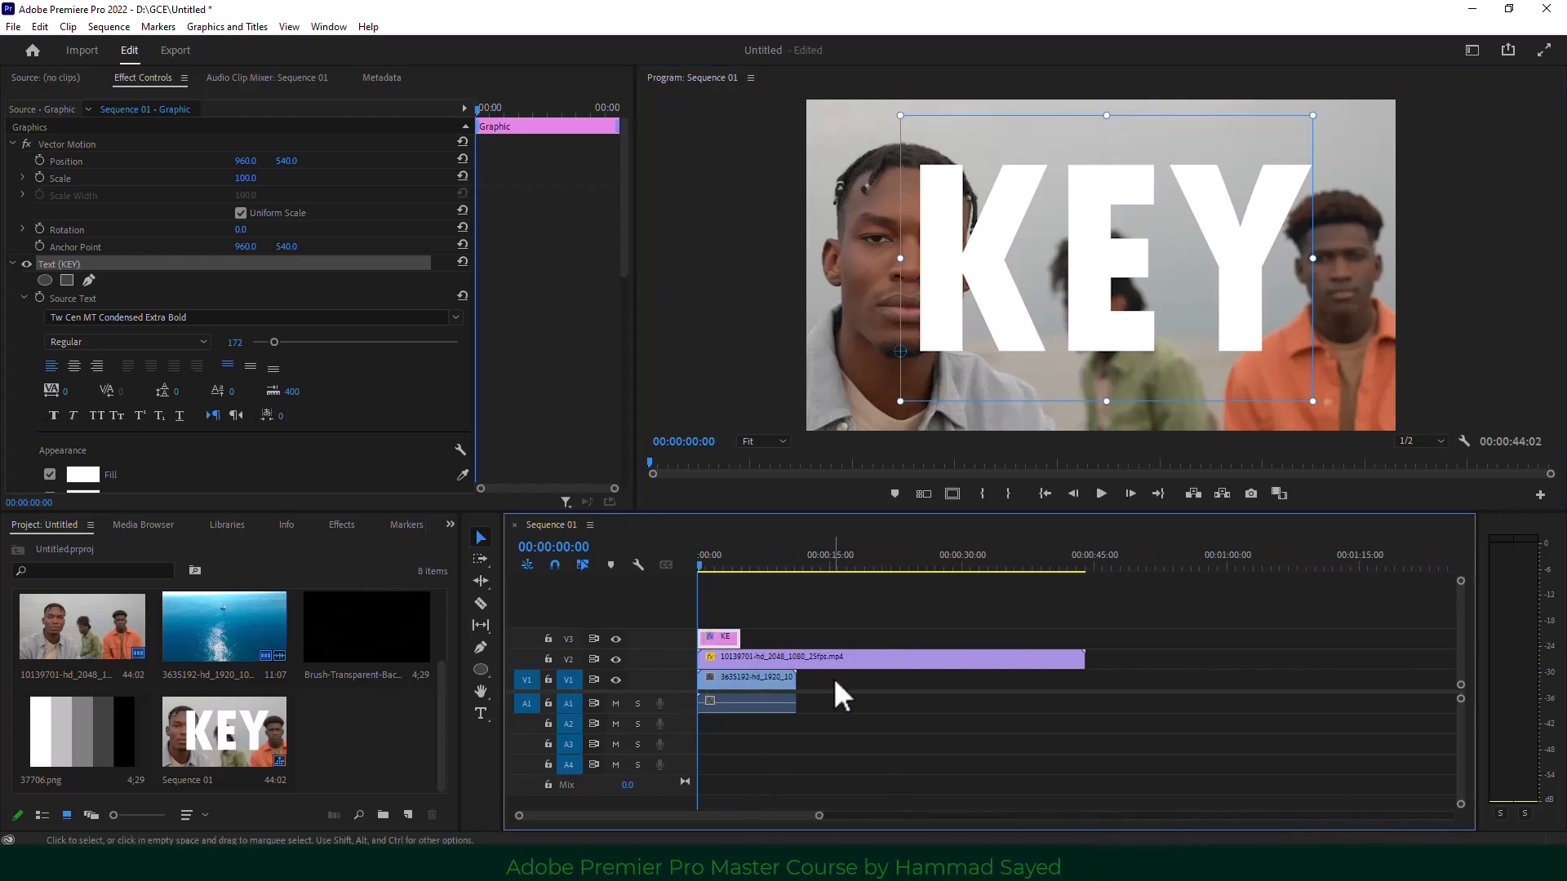
# Apply Track Matte Key to the men's clip with Video 3 as the matte.
pyautogui.click(798, 660)
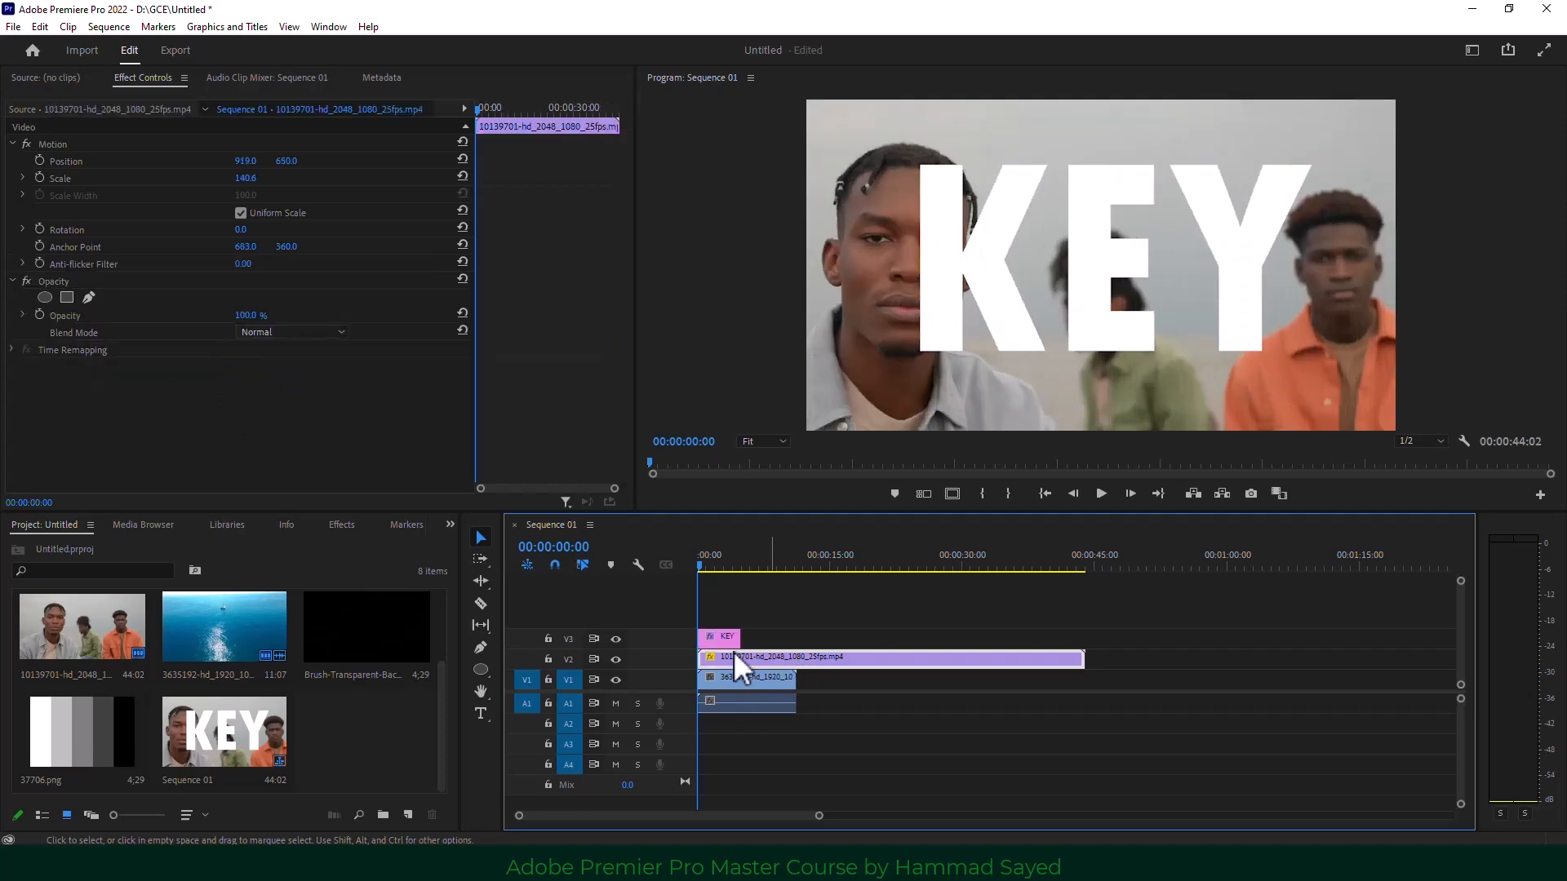
pyautogui.click(449, 524)
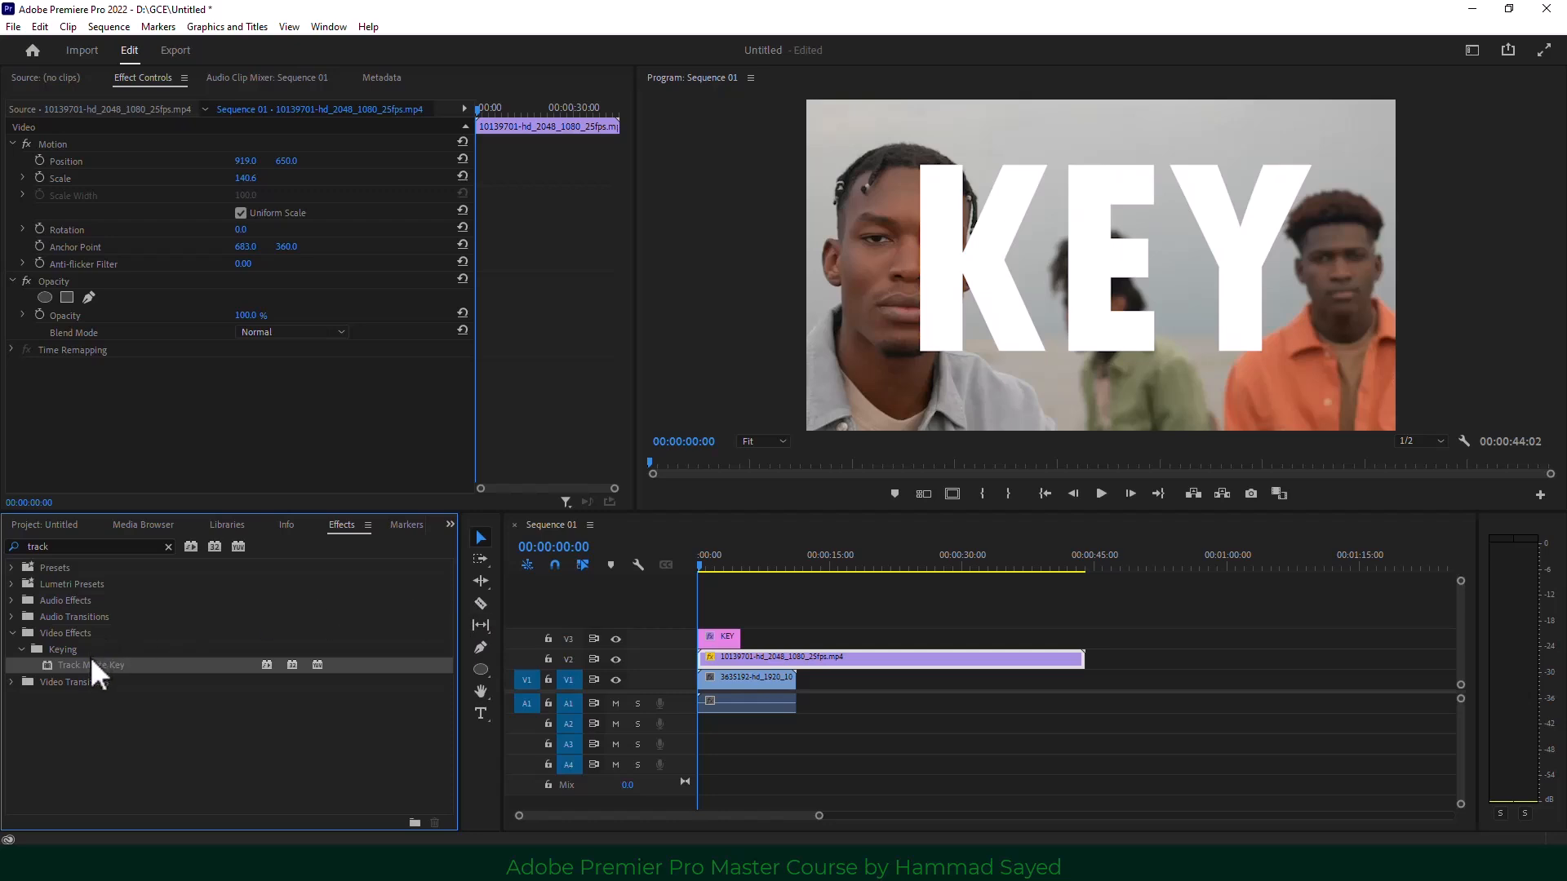
pyautogui.moveTo(92, 663); pyautogui.dragTo(721, 659)
pyautogui.click(267, 403)
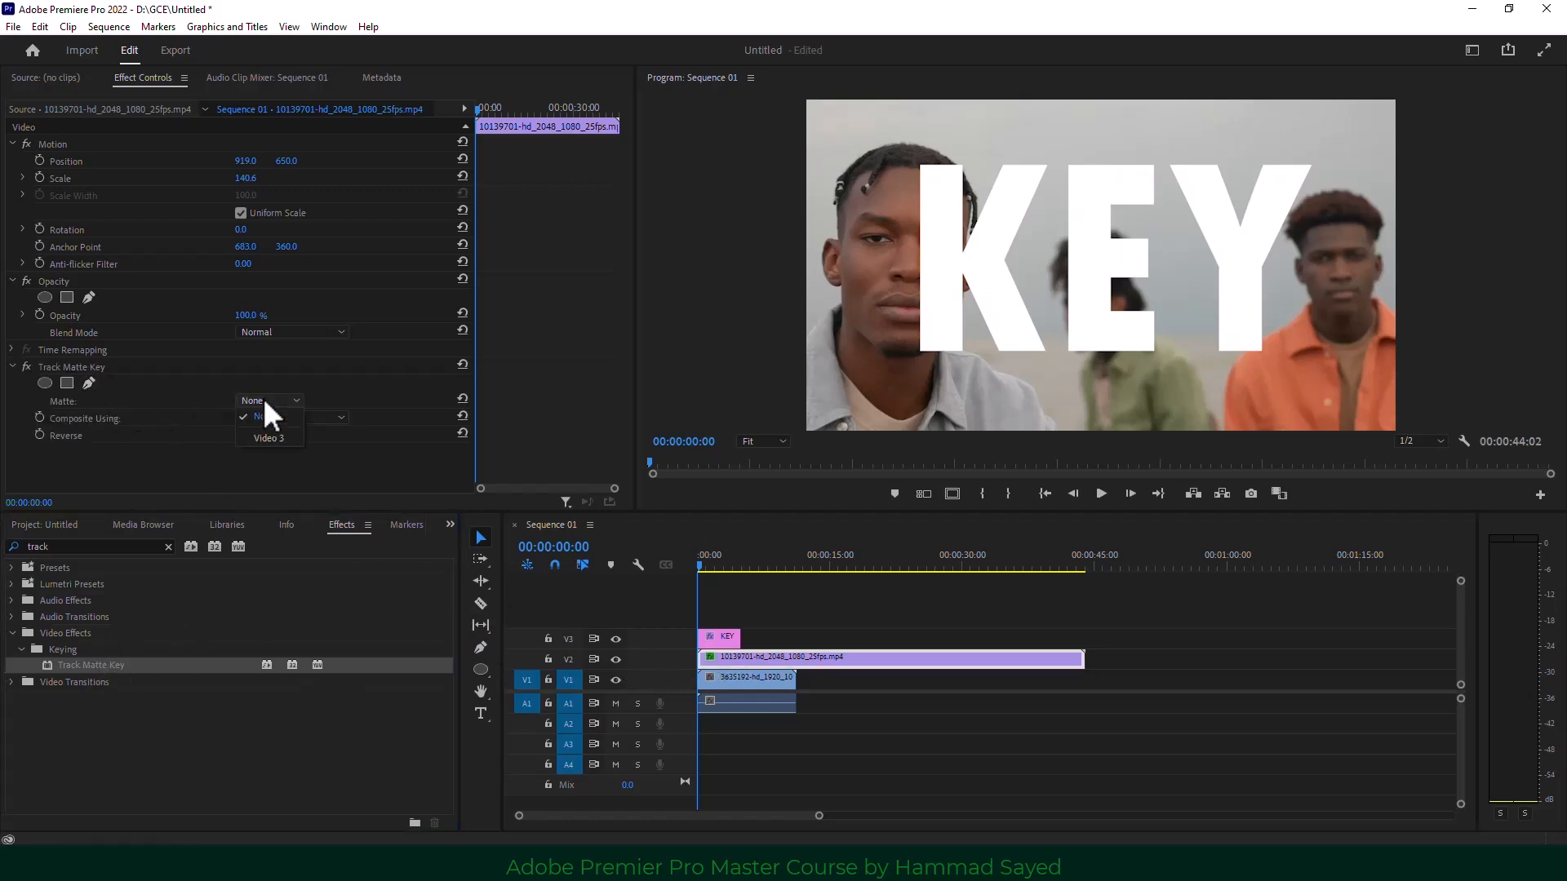
pyautogui.click(281, 439)
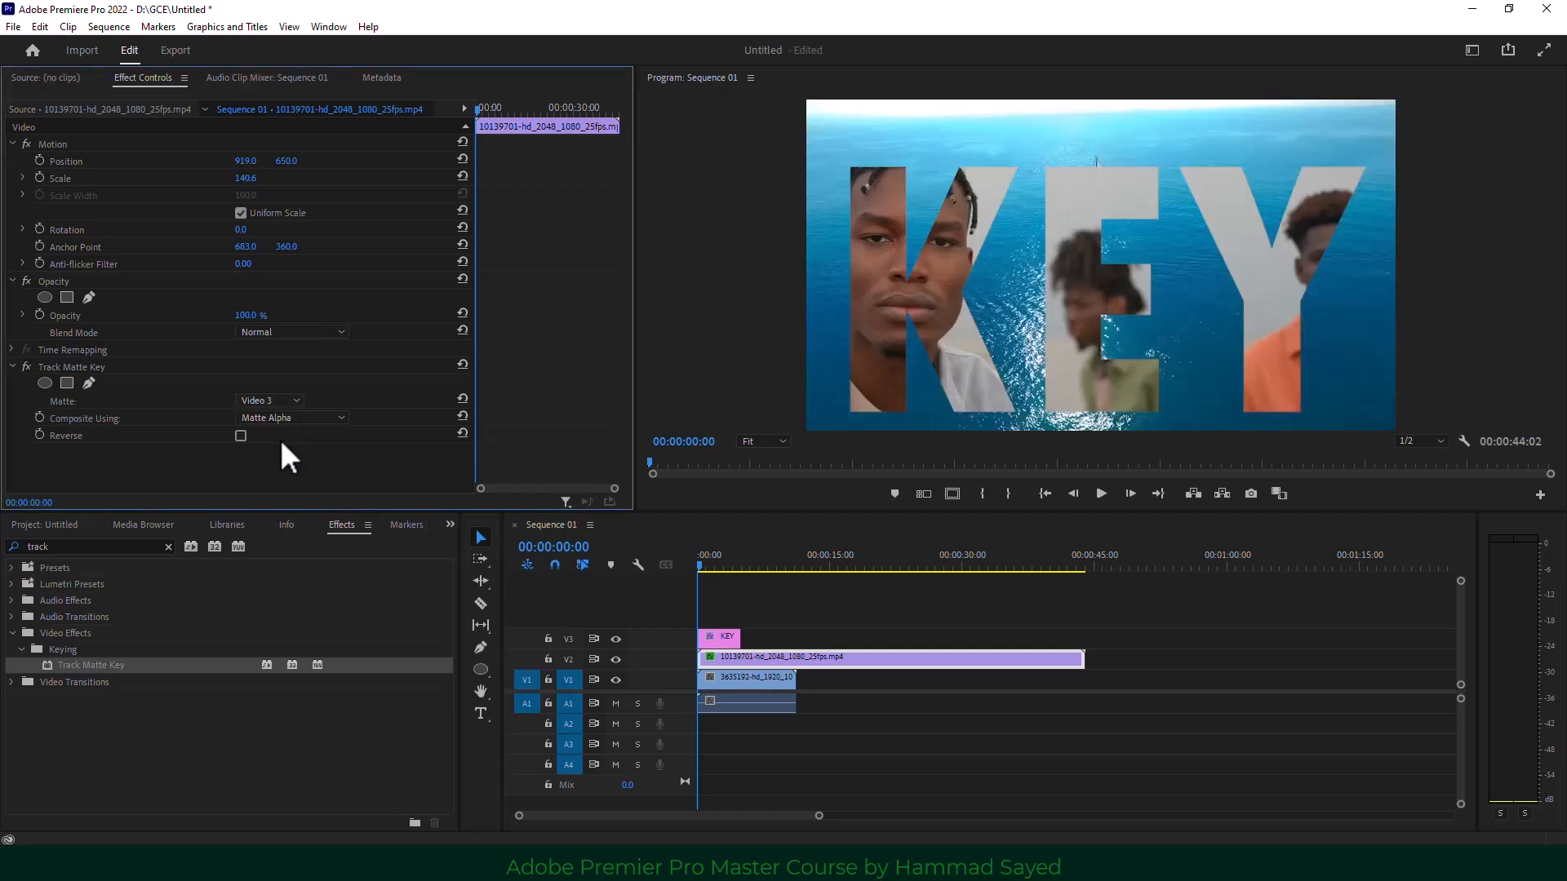
# Hide the sea footage on V1, play back the KEY-letter matte, and select the KEY clip.
pyautogui.click(617, 680)
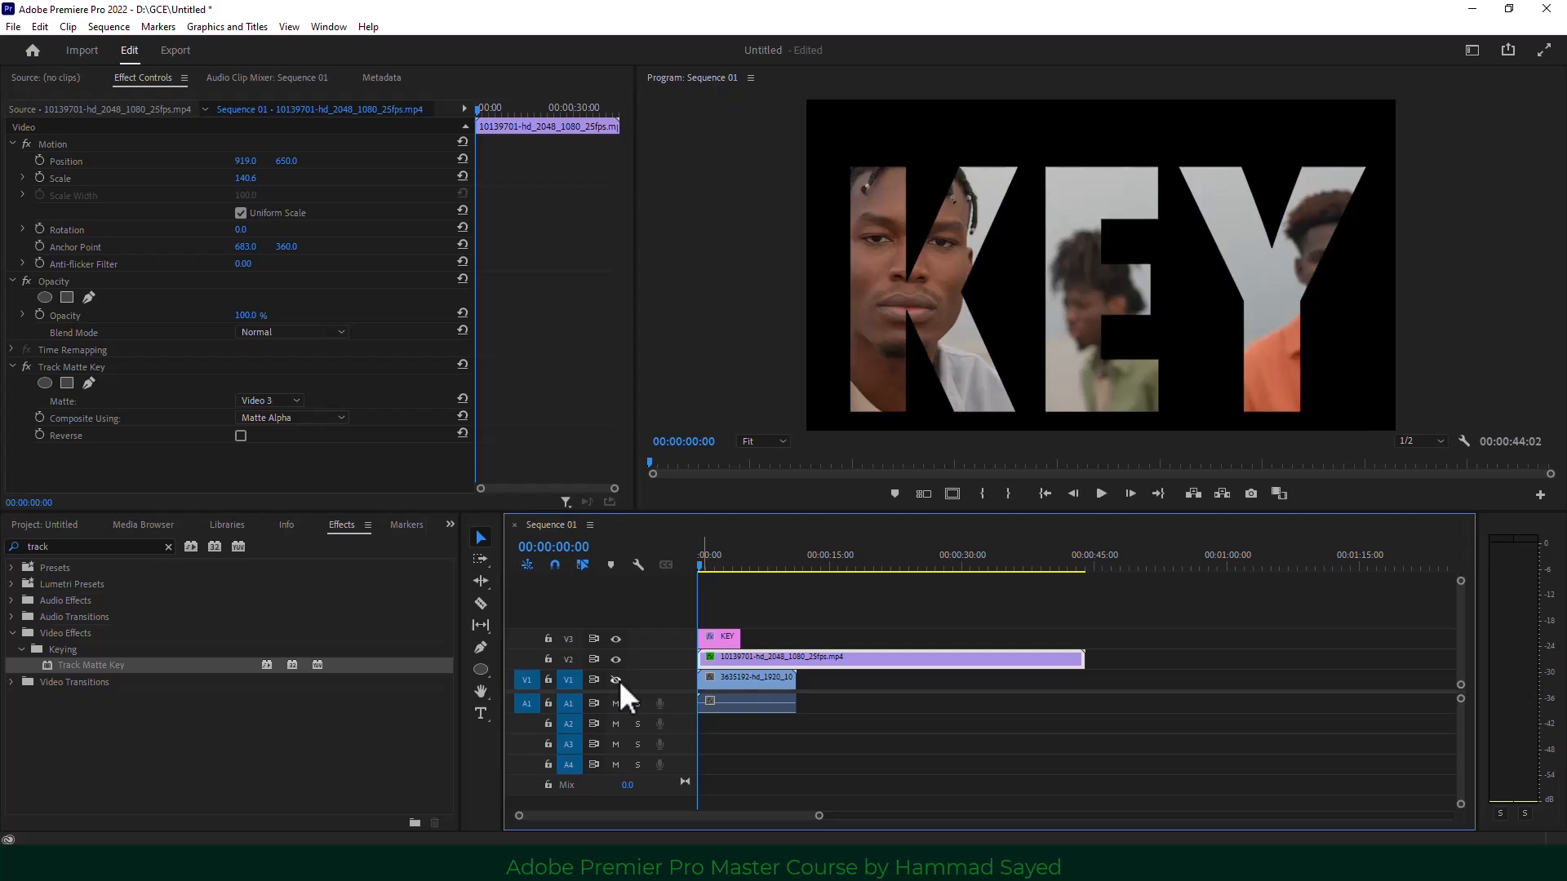
pyautogui.click(1101, 492)
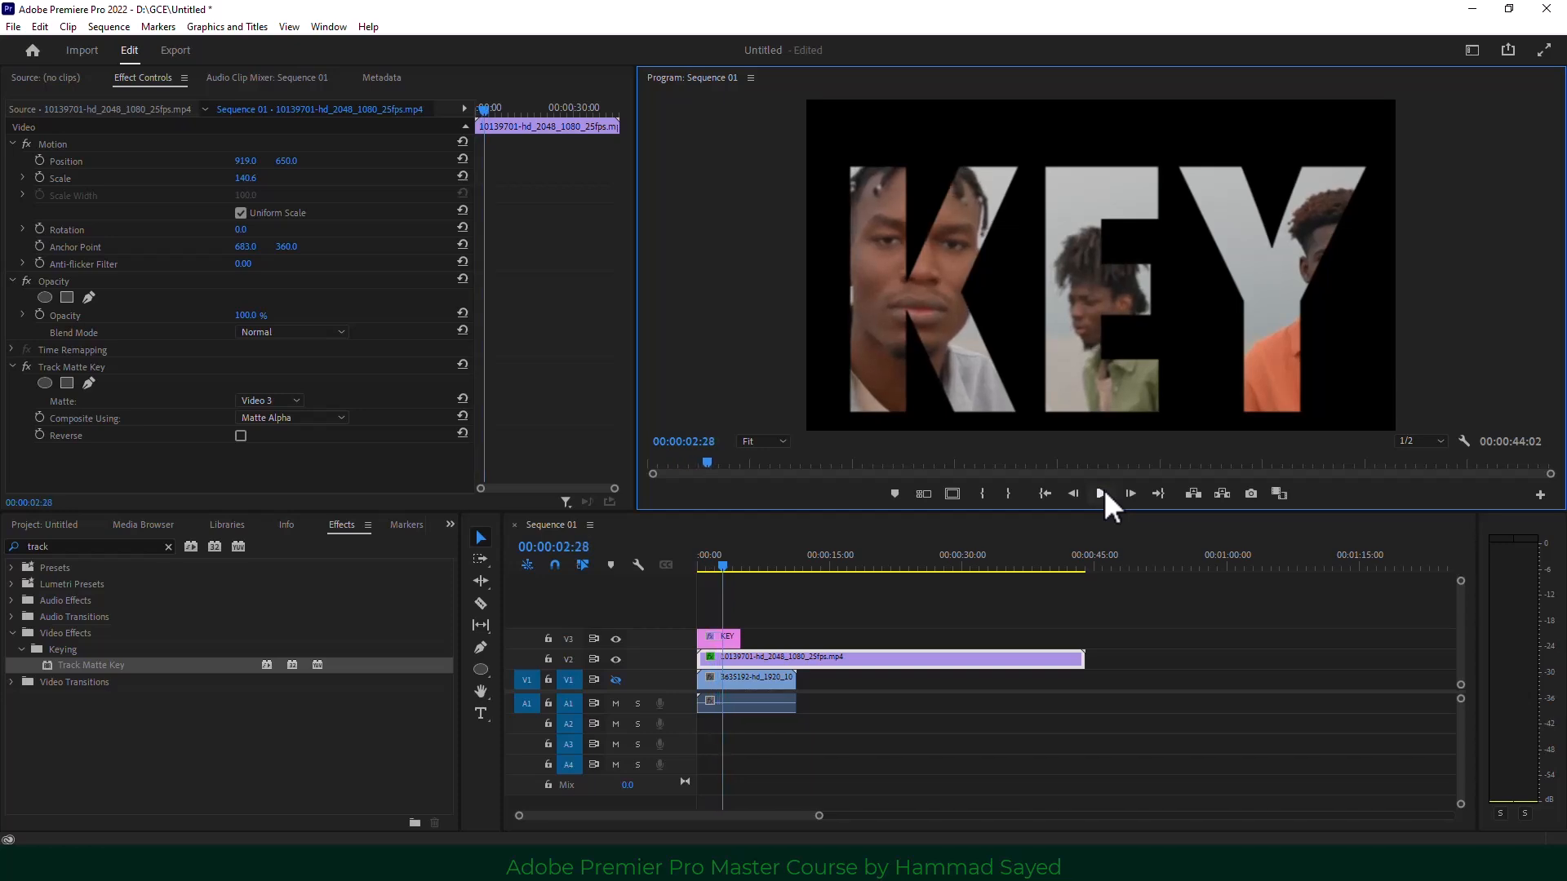
pyautogui.click(1102, 492)
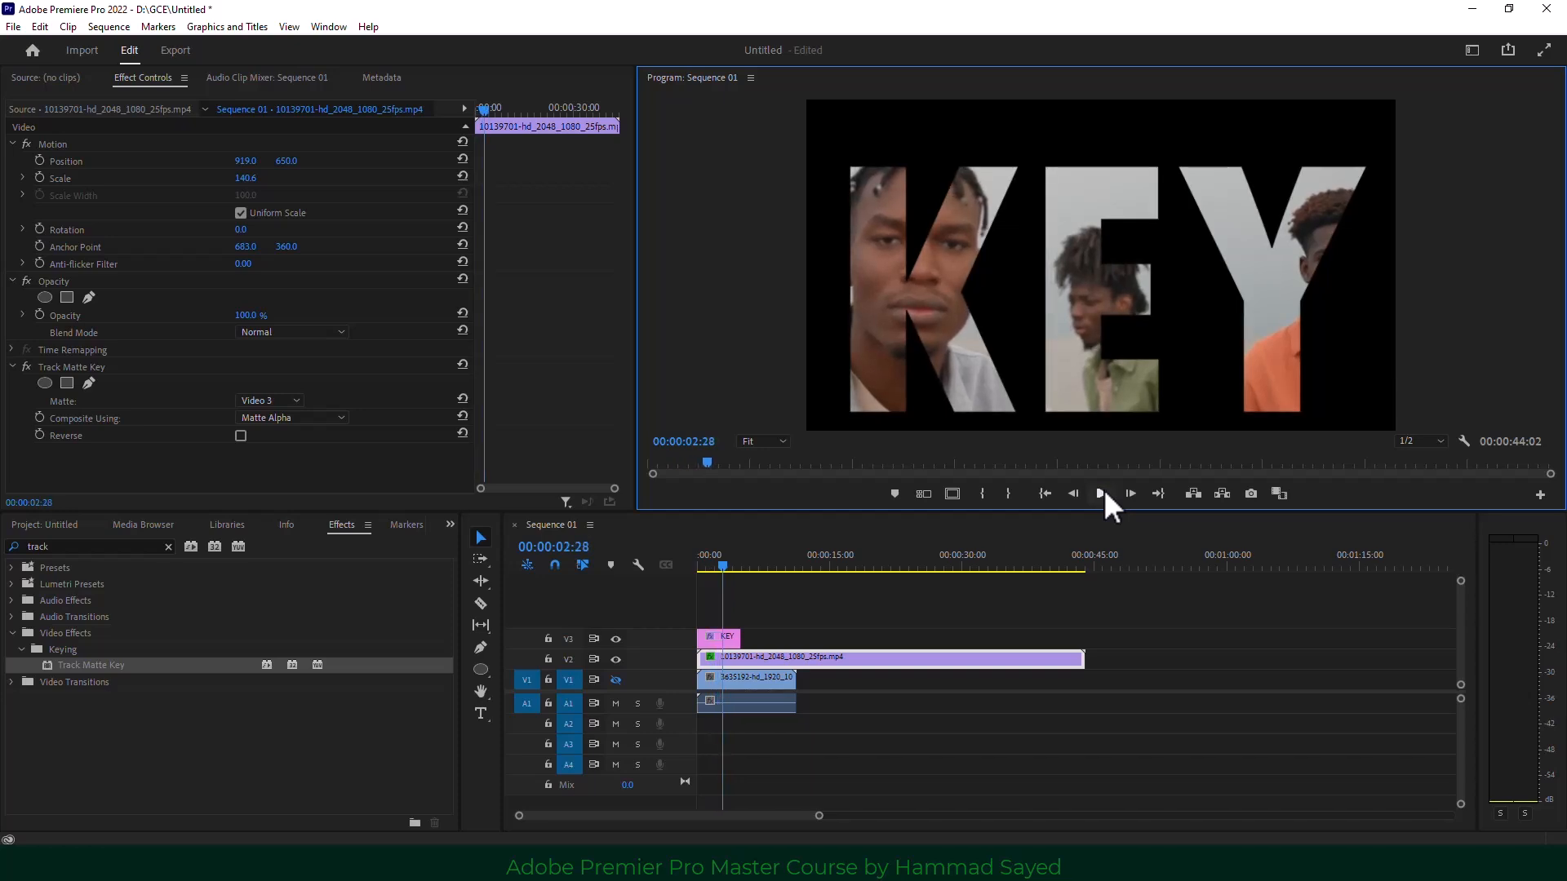
pyautogui.click(720, 642)
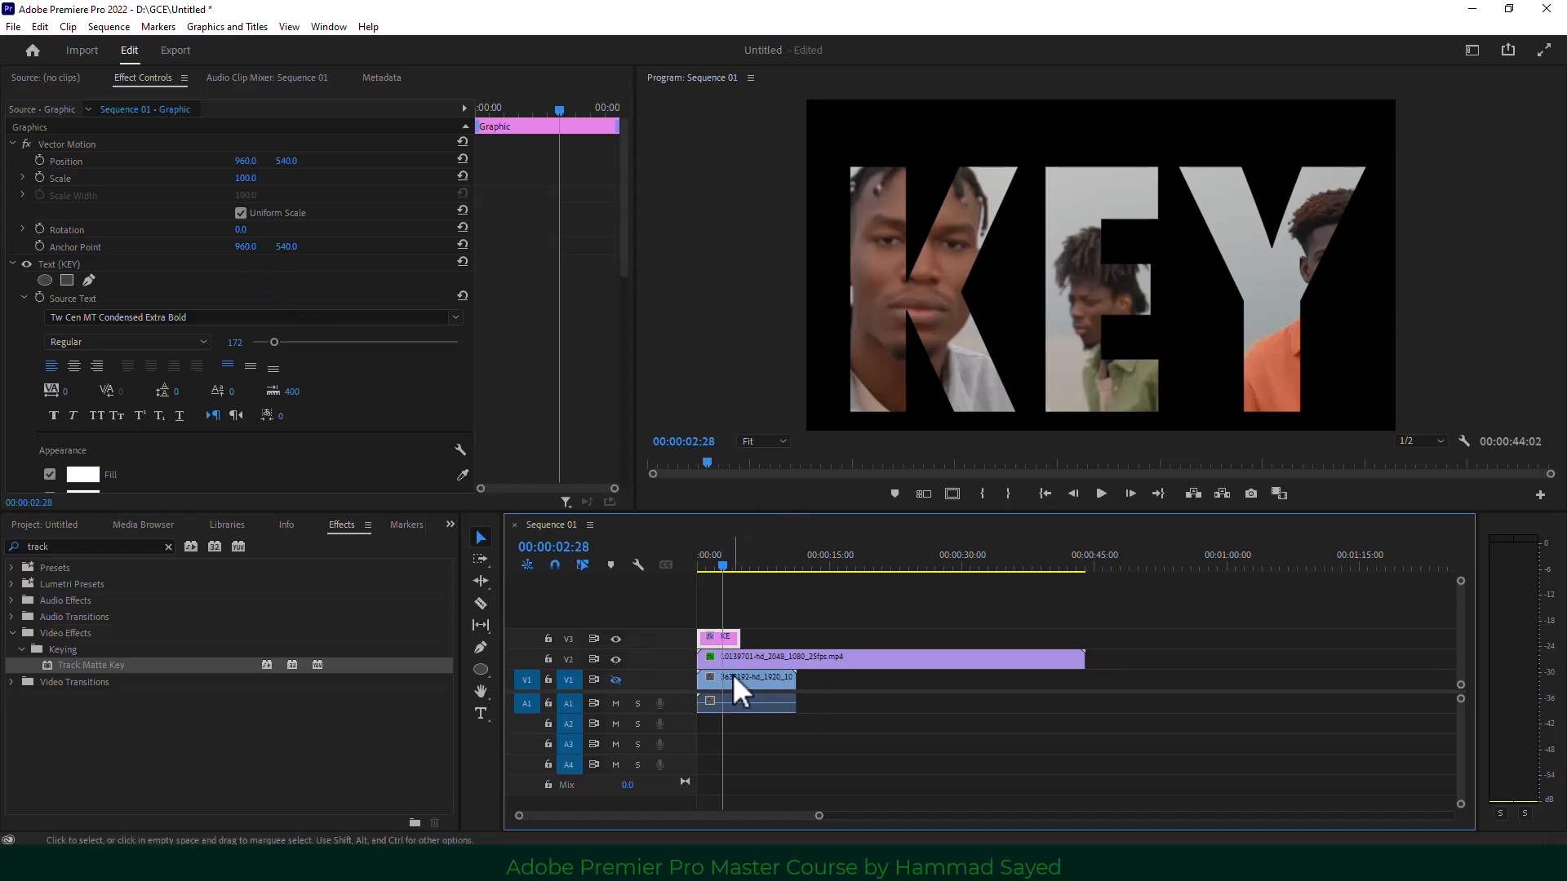
# Scale the KEY text to 77, park the playhead at 00:00:01:20, and show the Project panel.
pyautogui.moveTo(245, 178)
pyautogui.mouseDown()
pyautogui.moveTo(506, 178)
pyautogui.moveTo(166, 178)
pyautogui.moveTo(277, 178)
pyautogui.moveTo(228, 178)
pyautogui.moveTo(244, 178)
pyautogui.mouseUp()
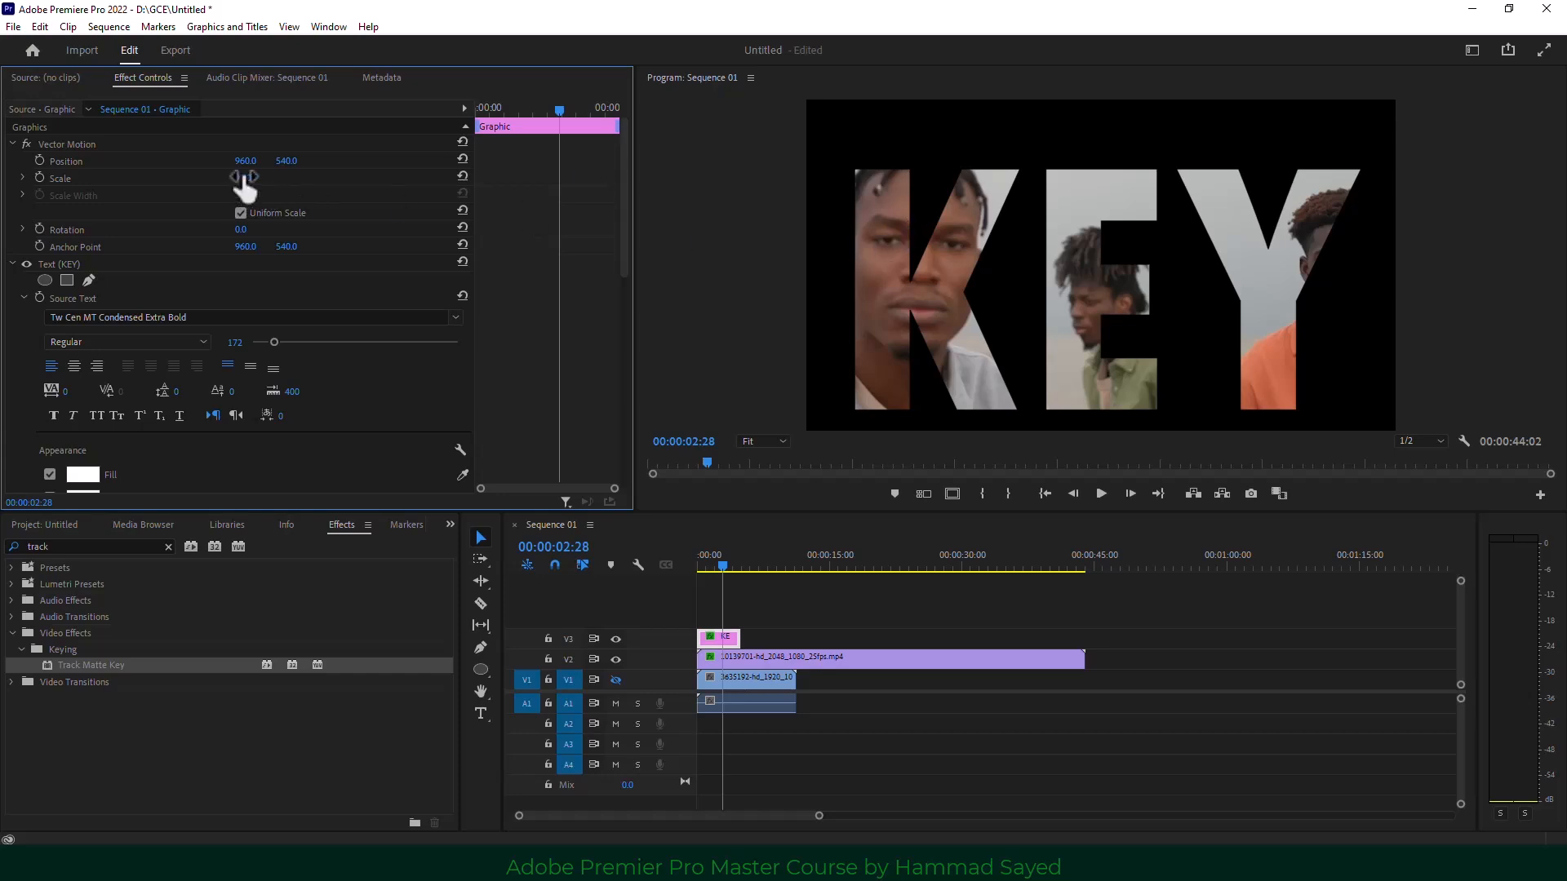
pyautogui.moveTo(245, 178)
pyautogui.mouseDown()
pyautogui.moveTo(724, 177)
pyautogui.moveTo(227, 178)
pyautogui.mouseUp()
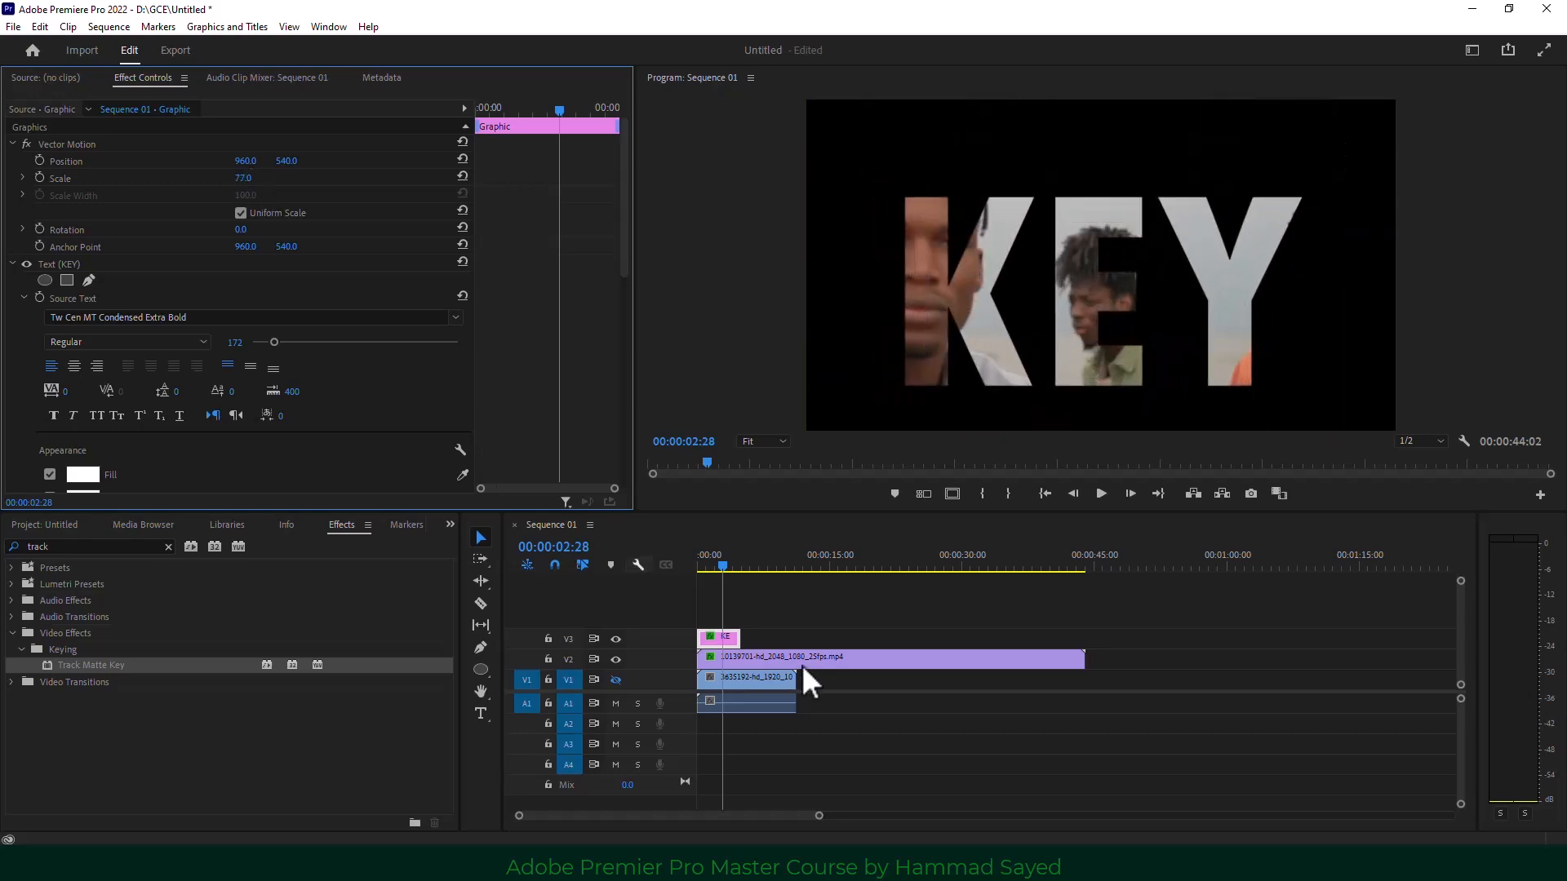
pyautogui.click(708, 561)
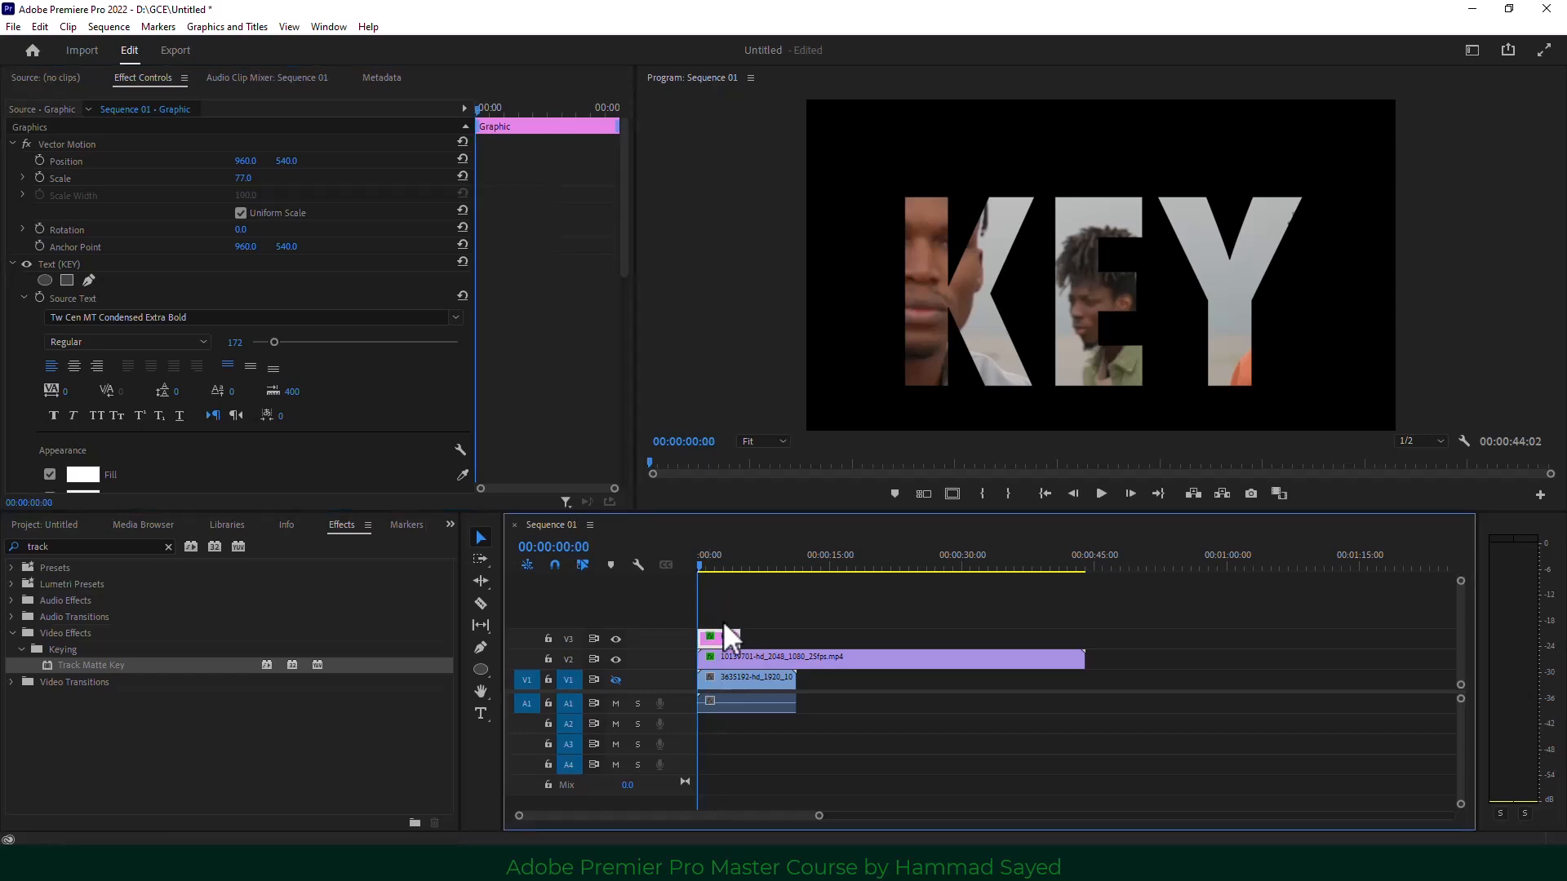
pyautogui.click(714, 565)
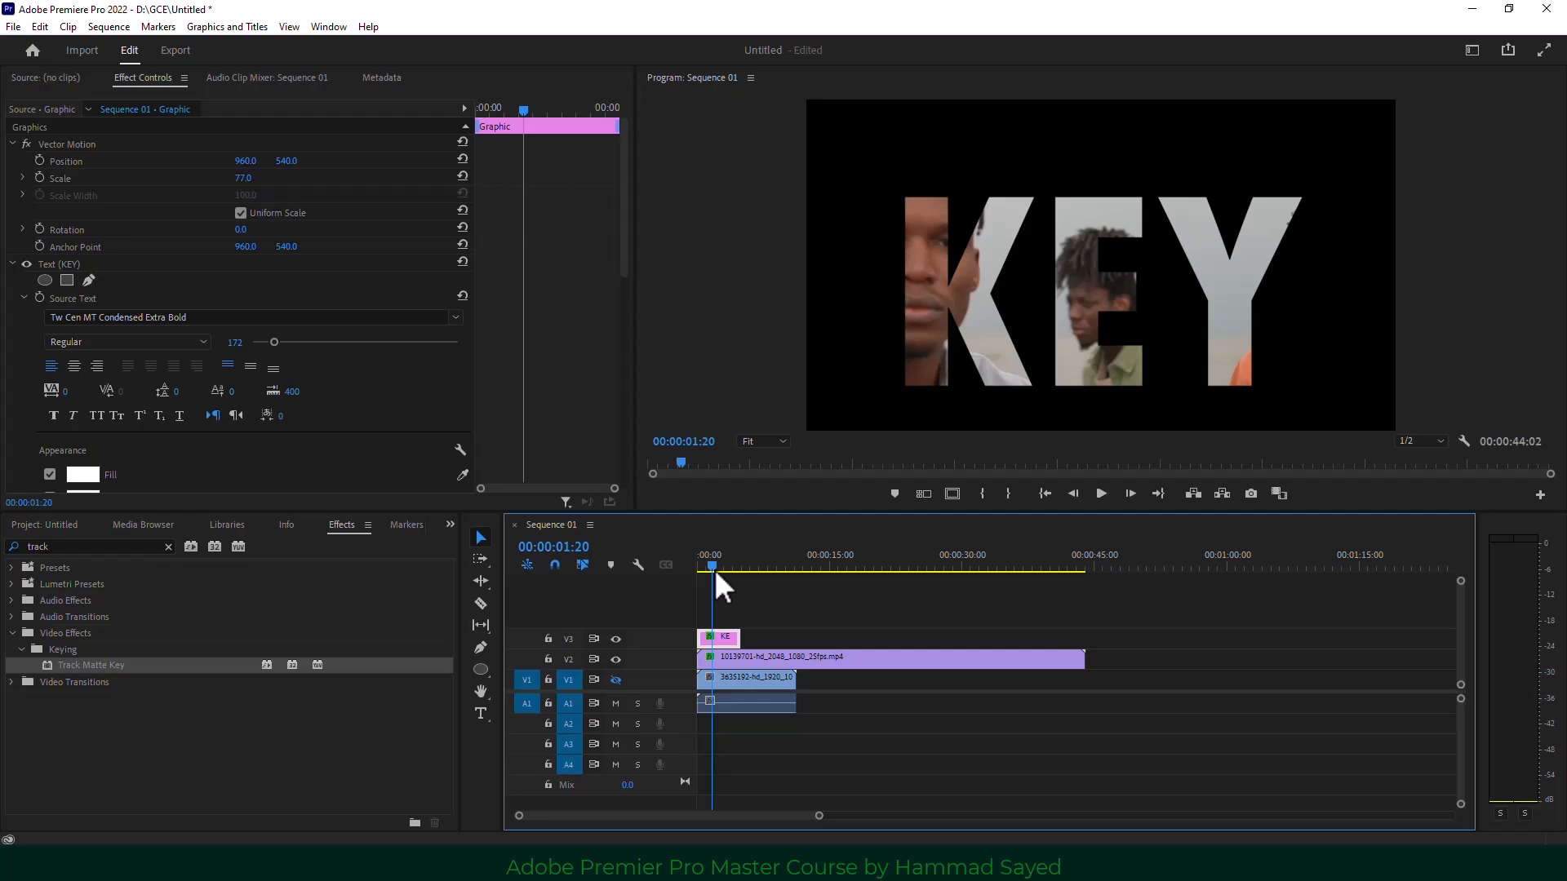
pyautogui.click(448, 524)
pyautogui.click(481, 545)
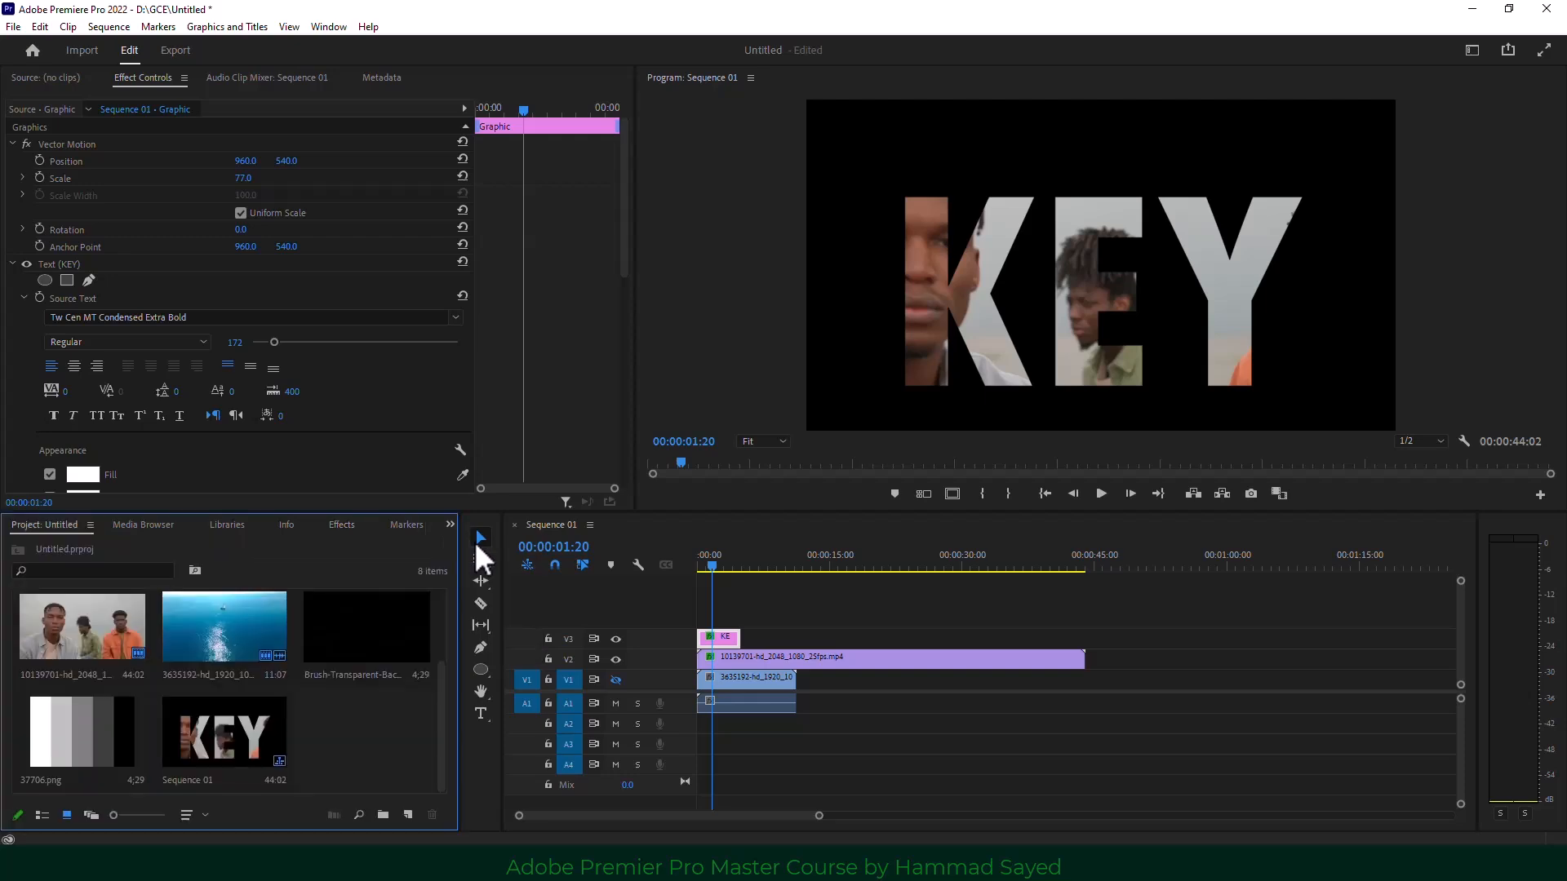
# Delete the KEY text clip from V3, leaving the men's clip on V2 selected.
pyautogui.scroll(2, 253, 712)
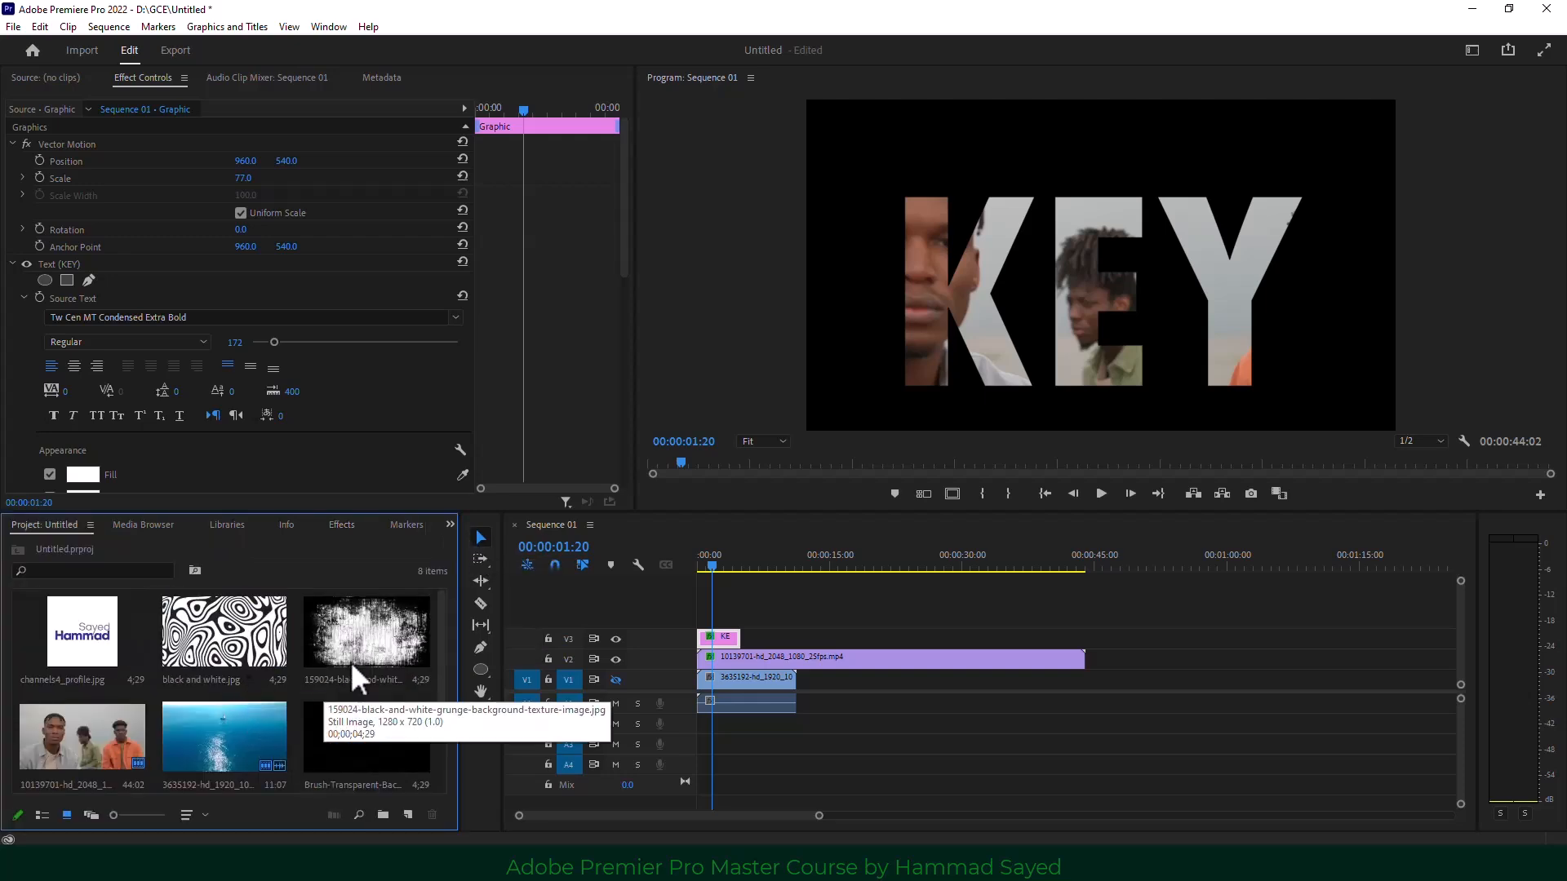
pyautogui.click(240, 638)
pyautogui.click(352, 626)
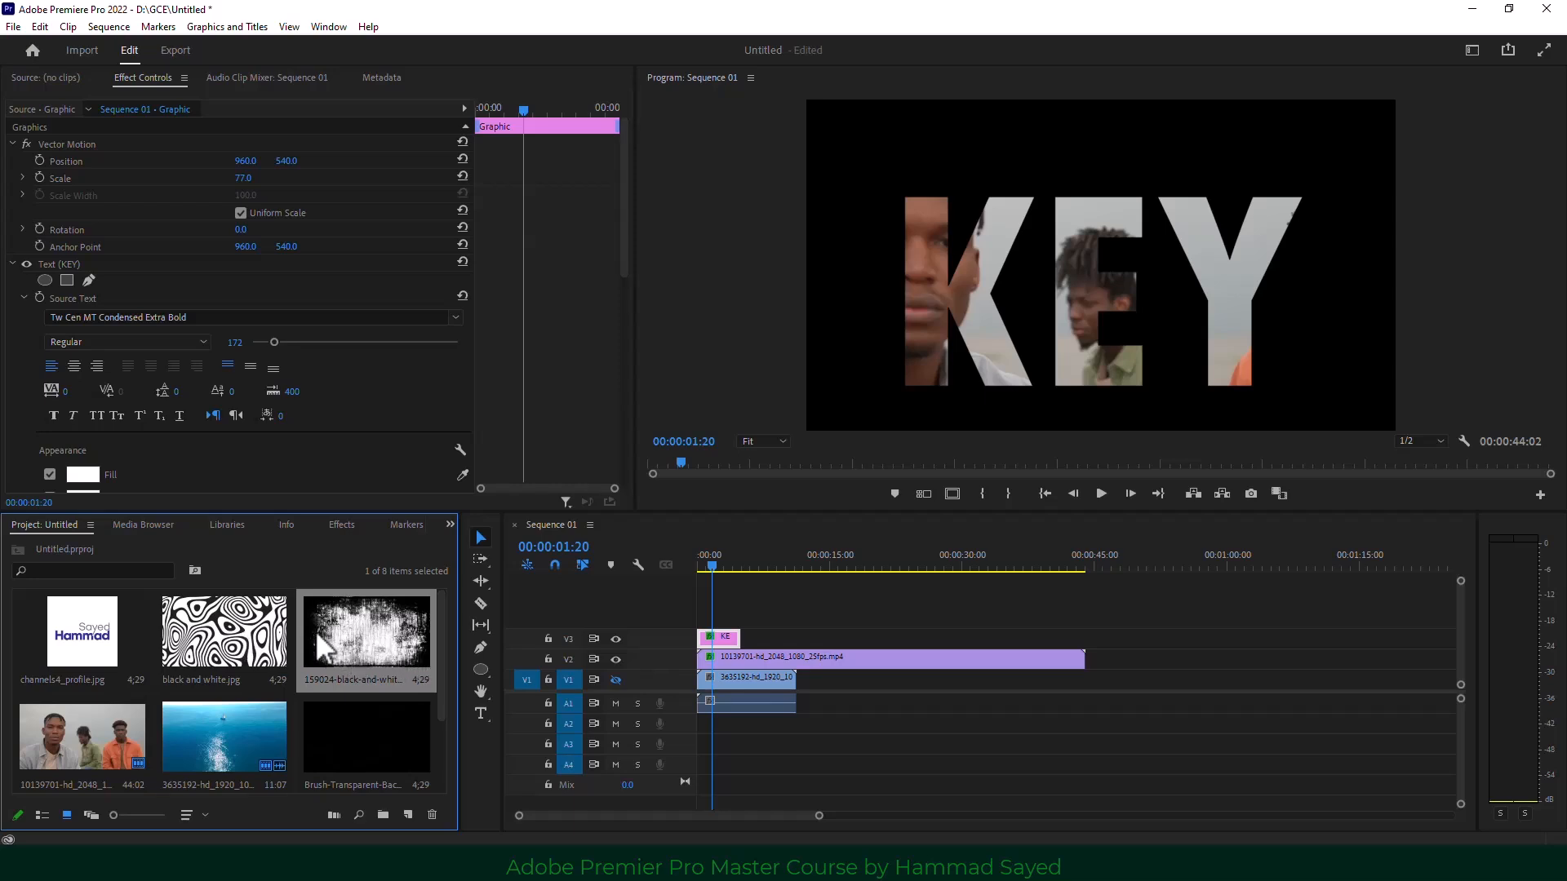
pyautogui.click(846, 663)
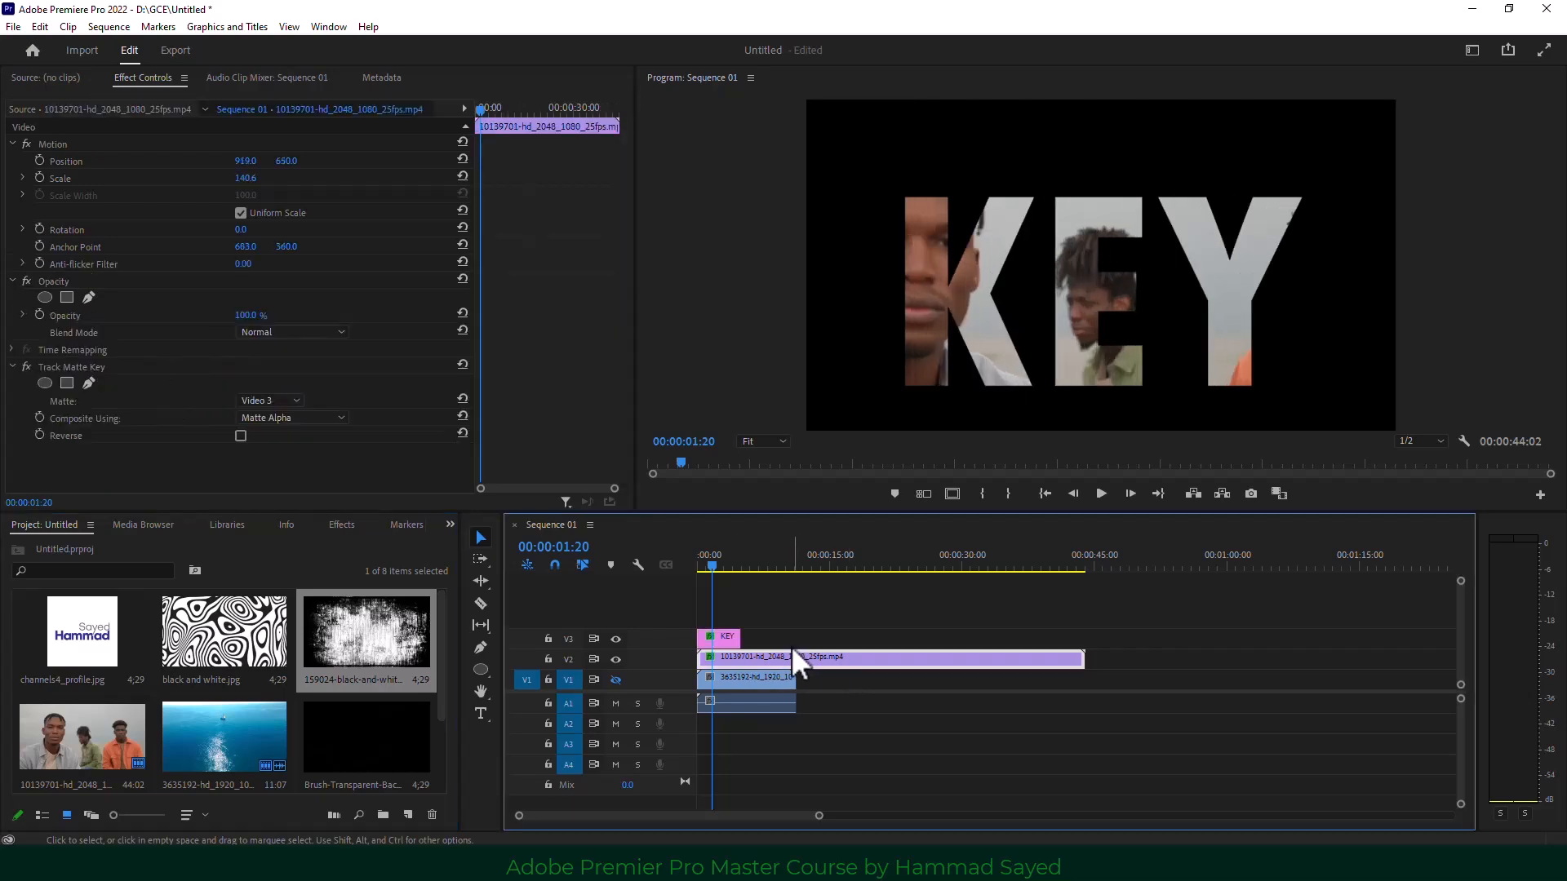
pyautogui.click(718, 640)
pyautogui.press('Delete')
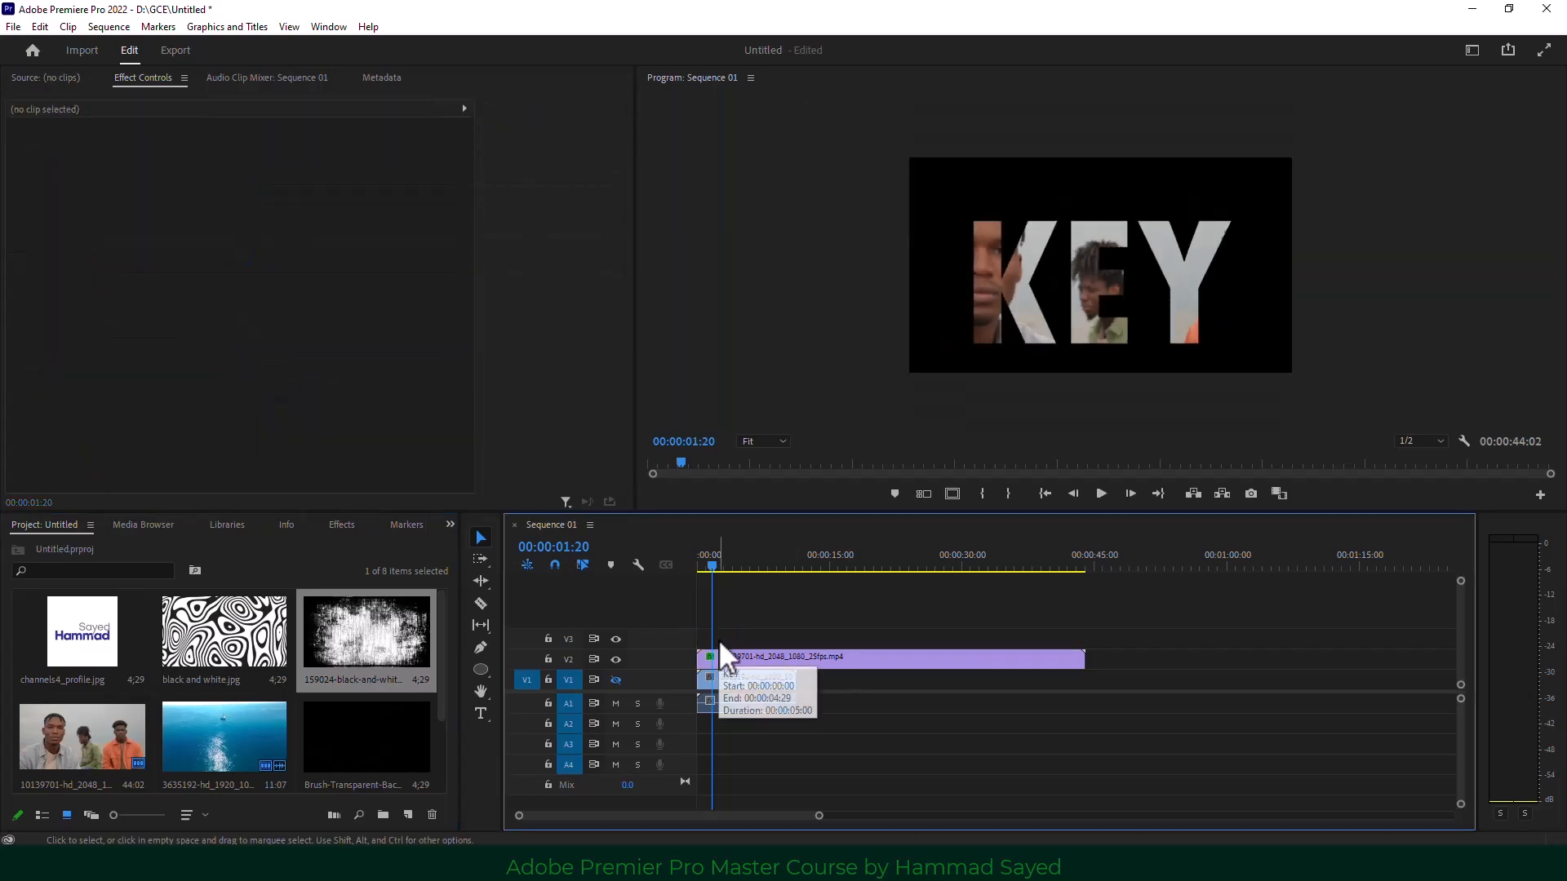
pyautogui.click(803, 657)
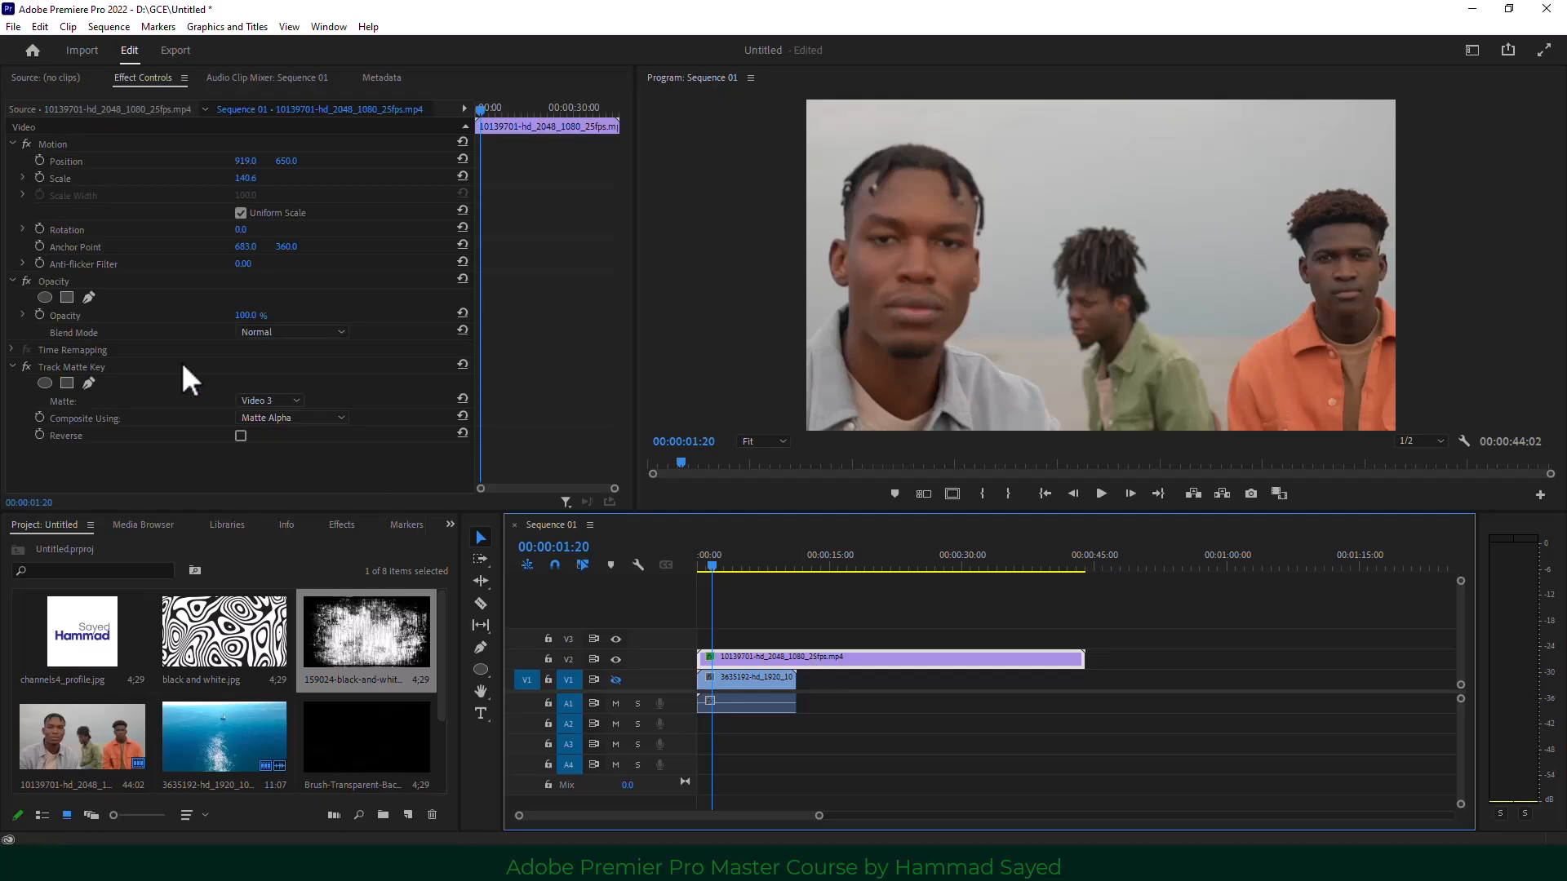
# Place the Brush-Transparent-Background PNG on track V3 above the men's clip.
pyautogui.click(123, 371)
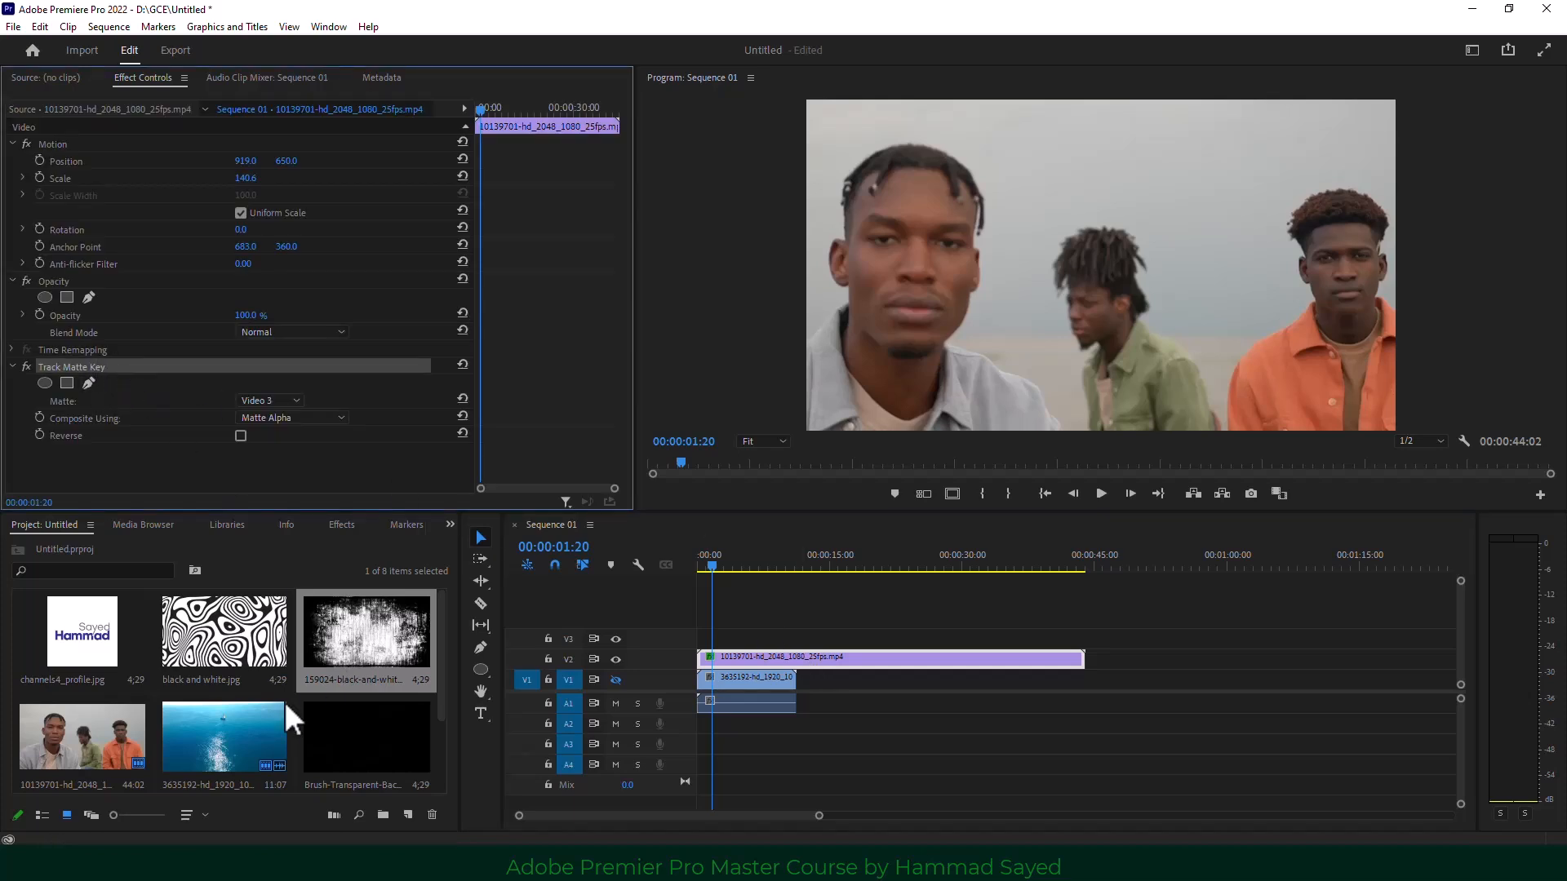
pyautogui.scroll(-2, 285, 702)
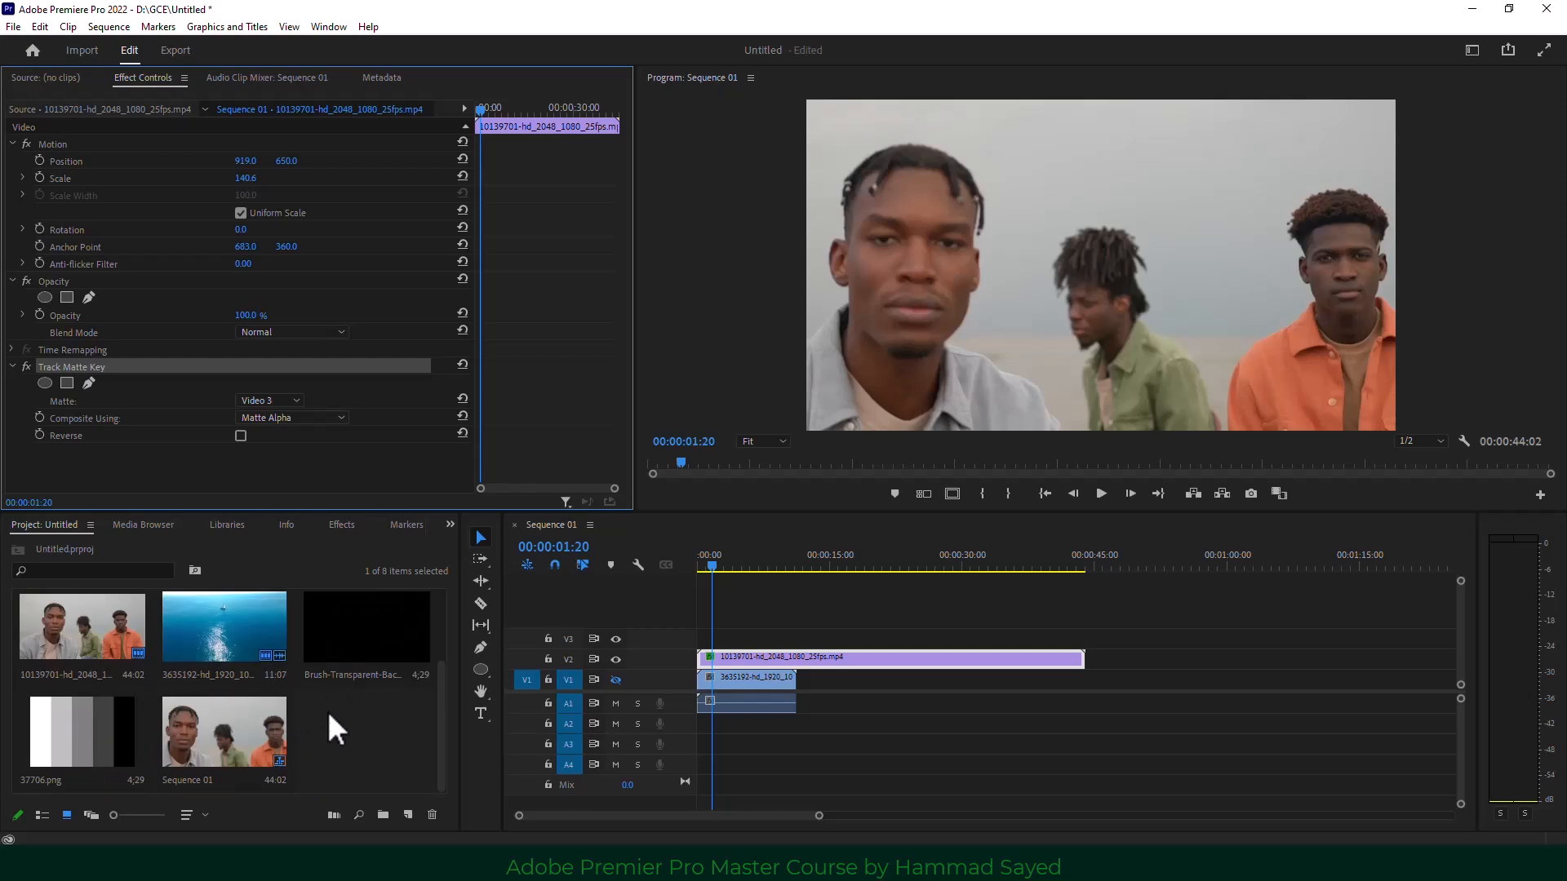
pyautogui.scroll(2, 343, 726)
pyautogui.scroll(-2, 365, 722)
pyautogui.moveTo(354, 679)
pyautogui.mouseDown()
pyautogui.moveTo(476, 623)
pyautogui.moveTo(708, 643)
pyautogui.mouseUp()
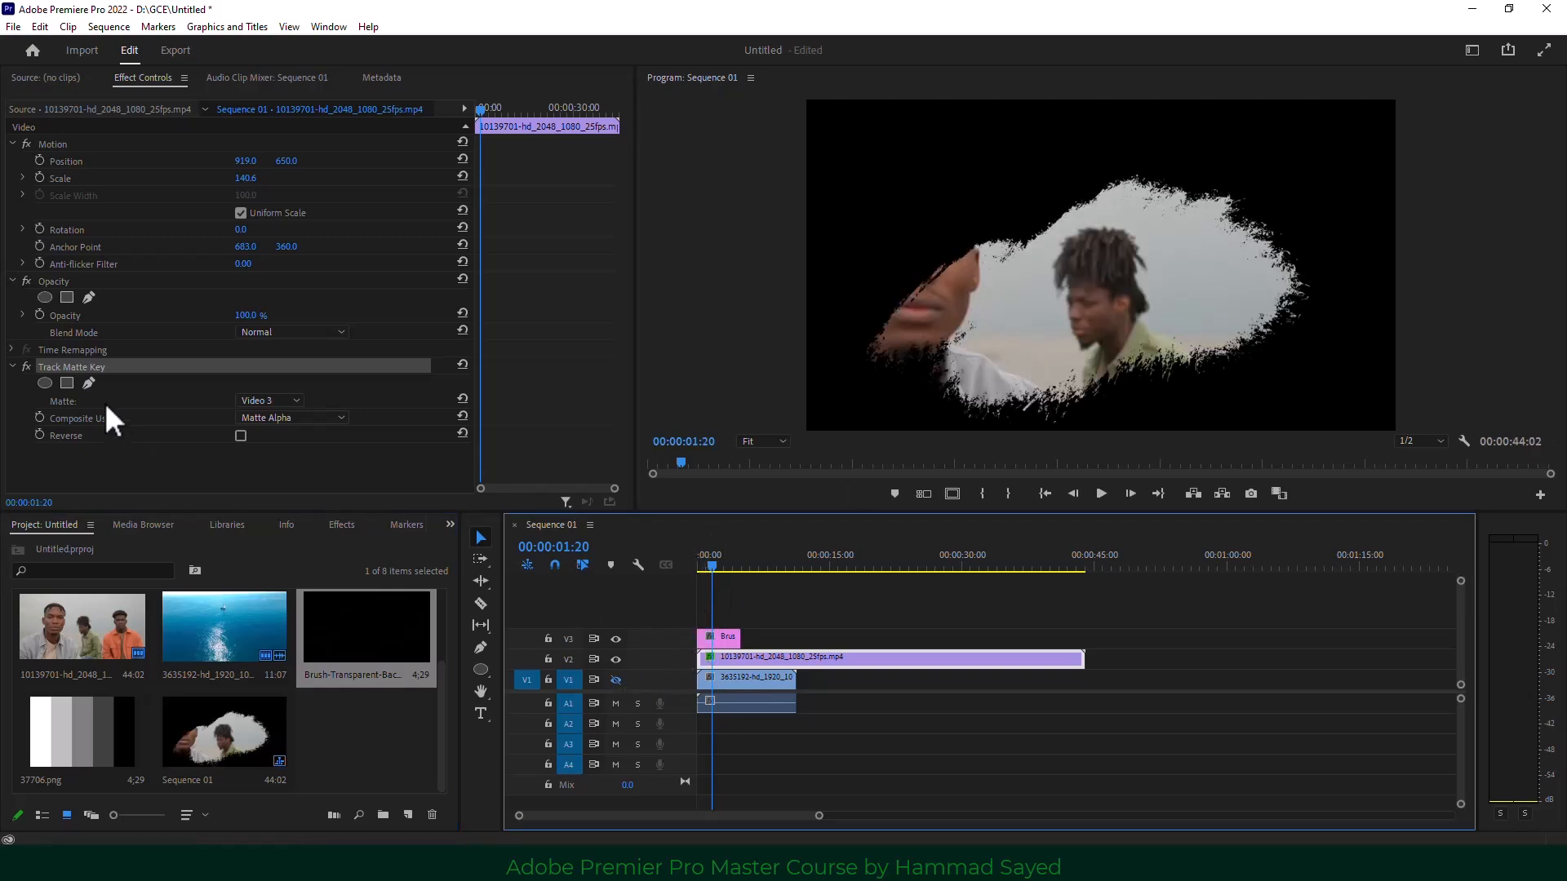
# Toggle the Track Matte Key effect off and on, keeping Video 3 as the matte.
pyautogui.click(27, 366)
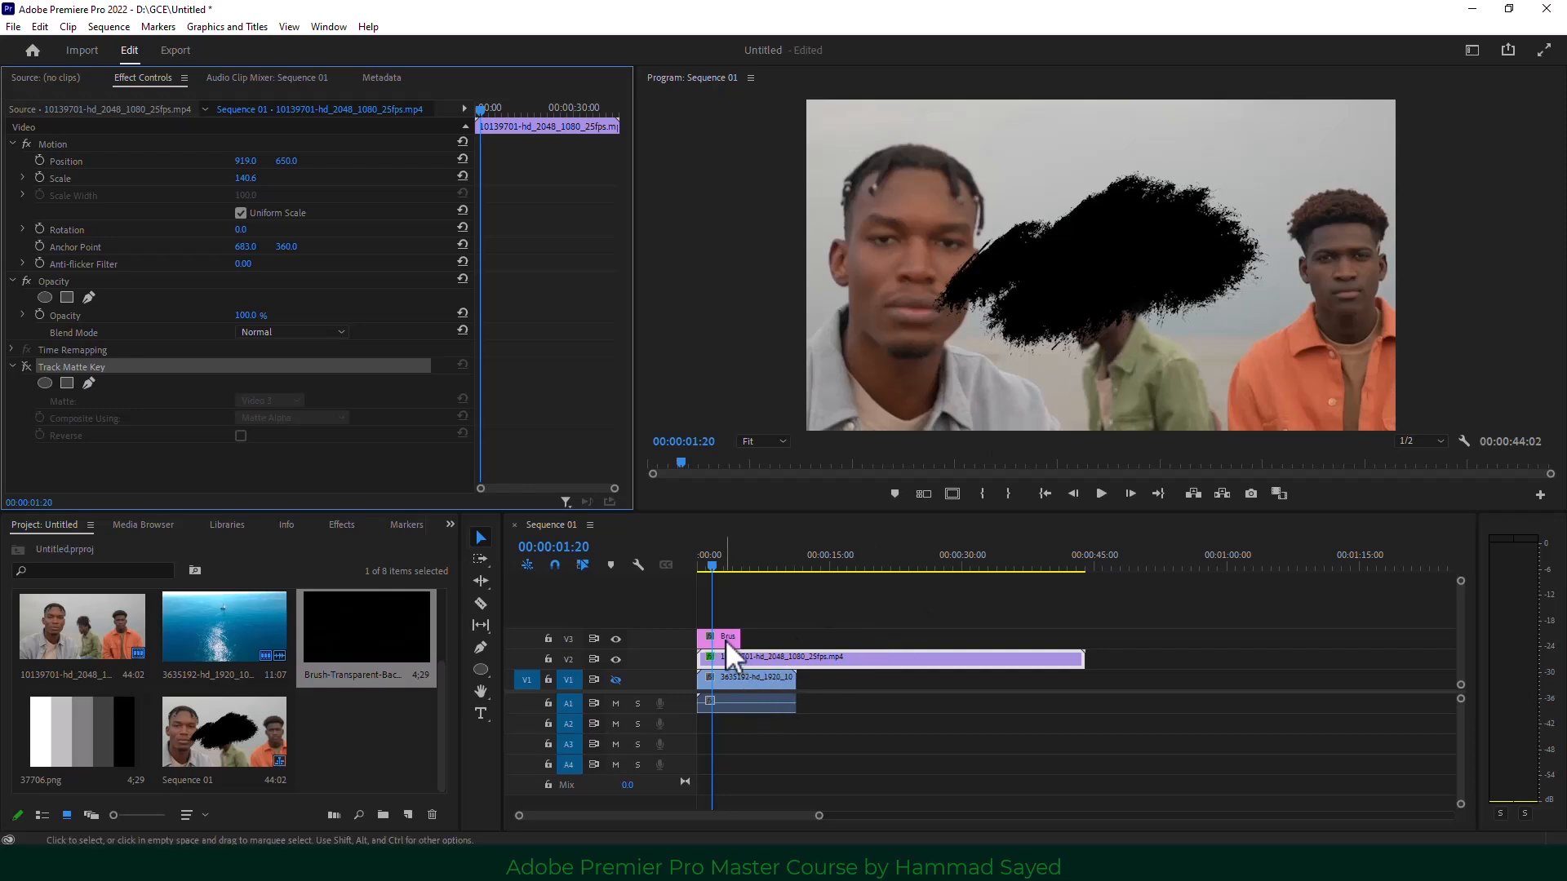
pyautogui.click(26, 367)
pyautogui.click(262, 399)
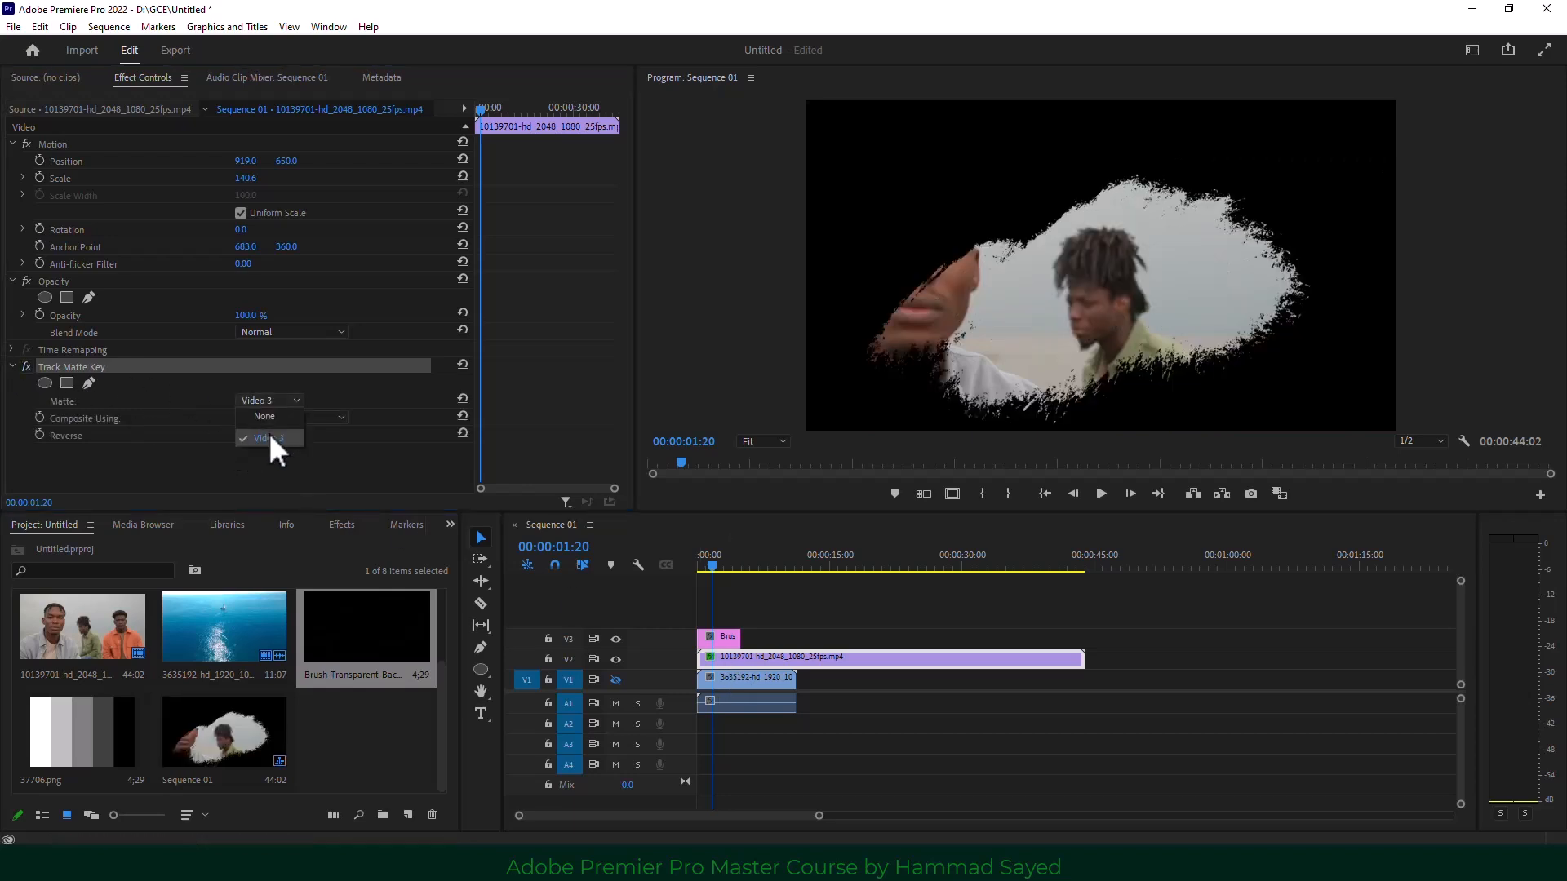
pyautogui.click(270, 438)
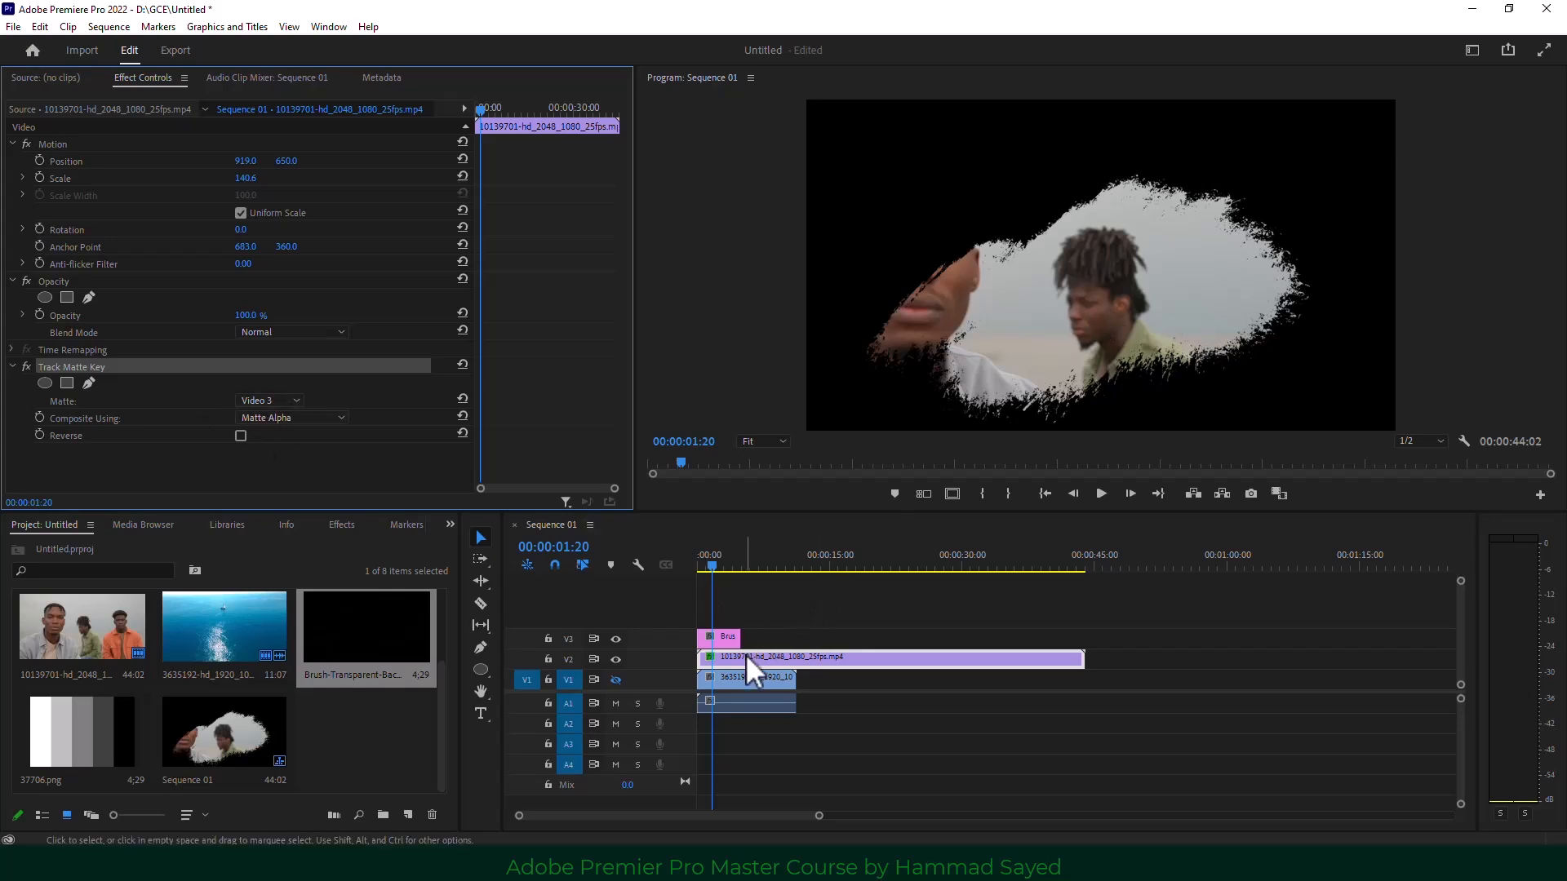
# Scale the men's clip to 92.6 and the brush matte to 167, then reposition the footage to 1085, 553.
pyautogui.moveTo(242, 178); pyautogui.dragTo(161, 178)
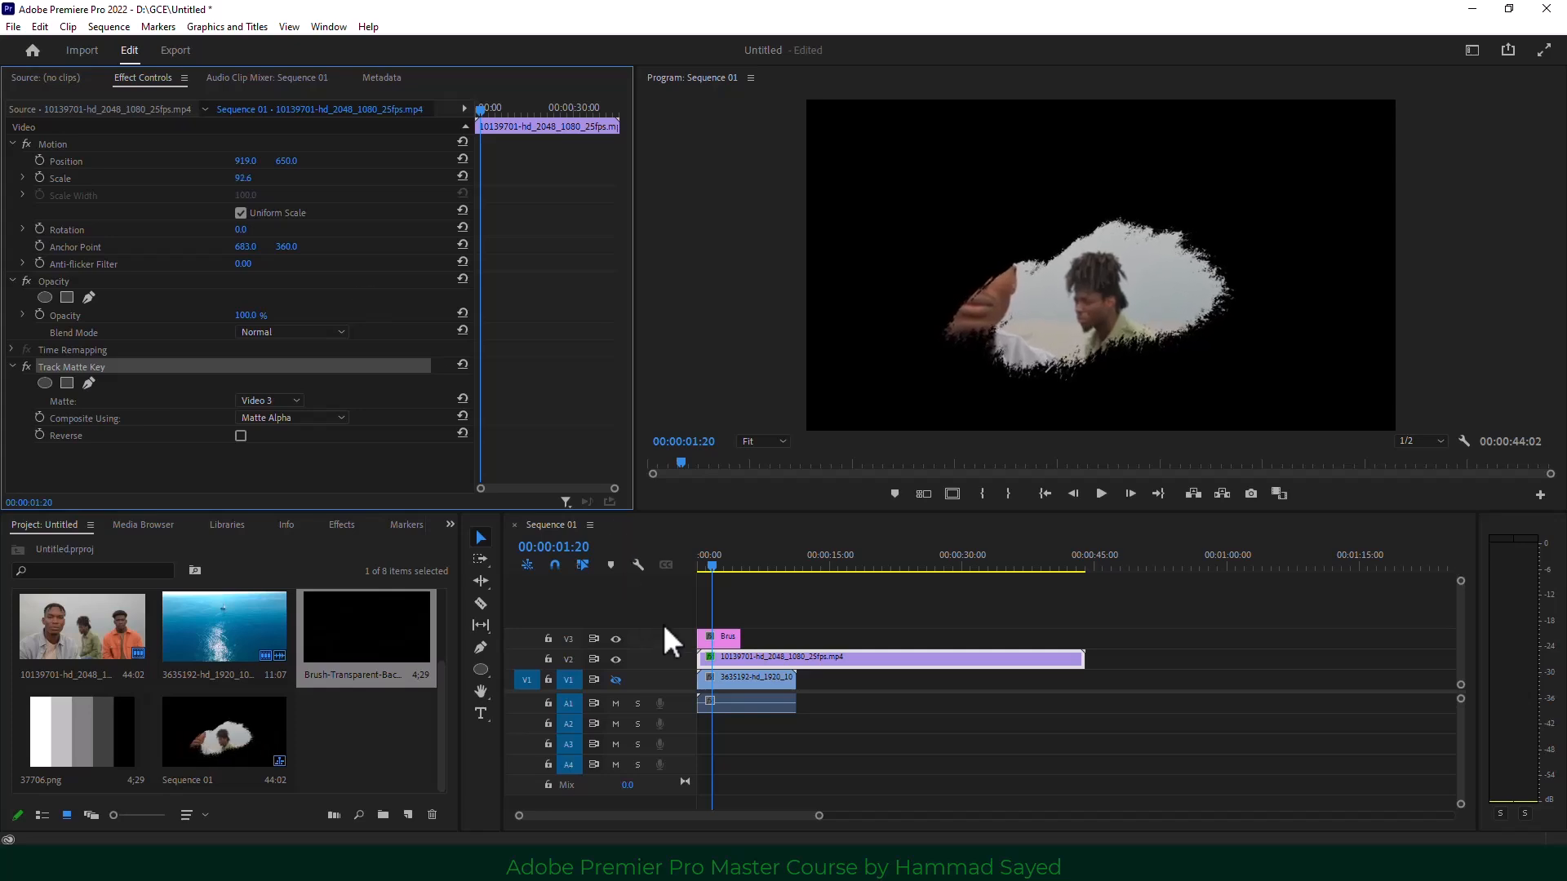
pyautogui.click(729, 638)
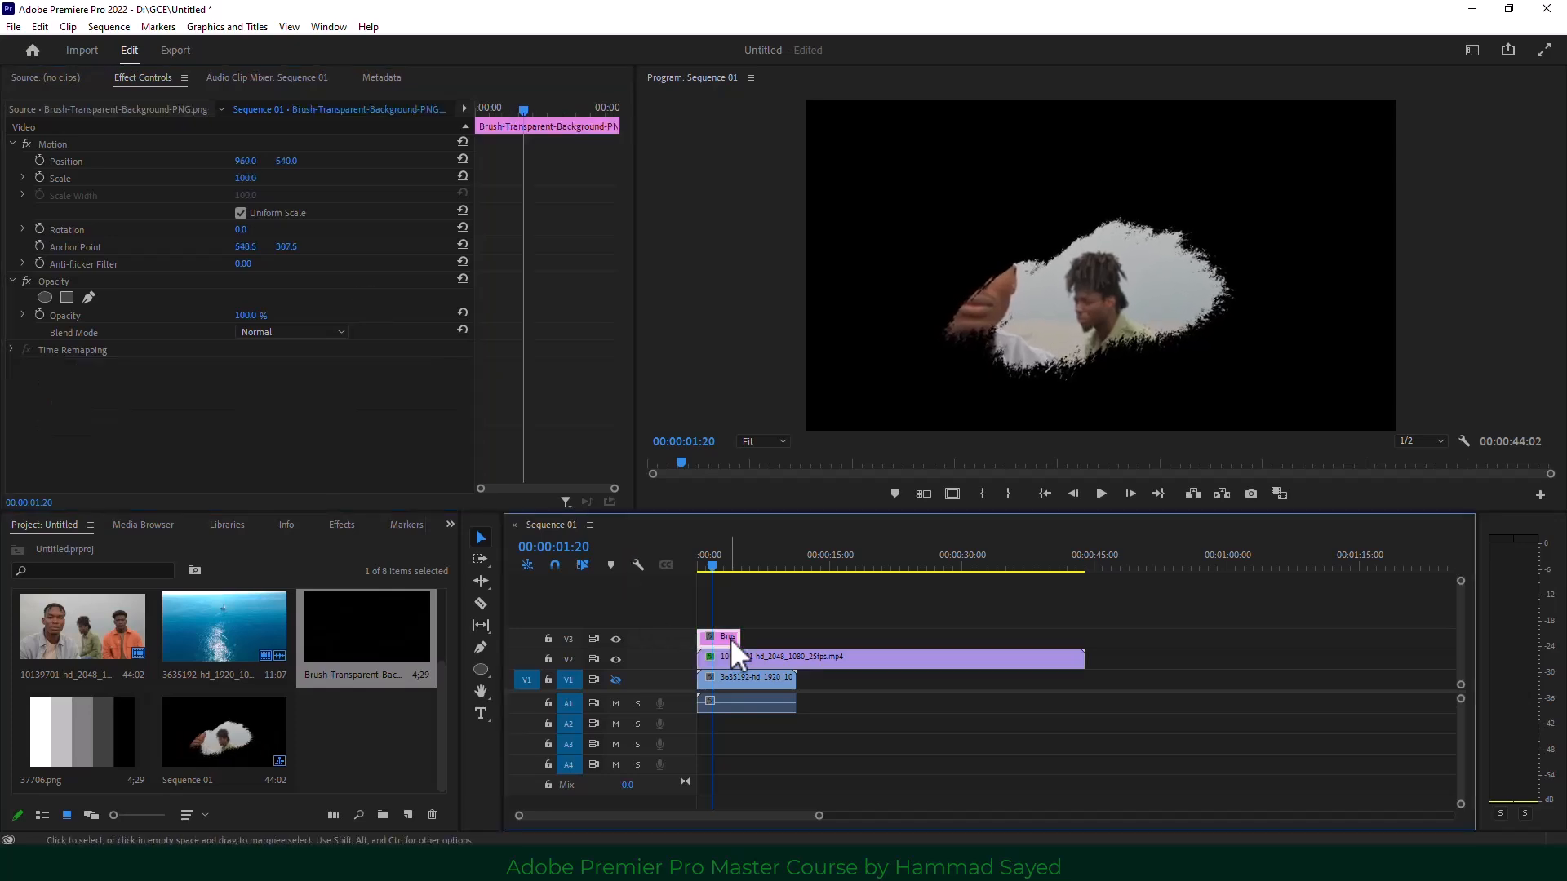
pyautogui.click(245, 178)
pyautogui.write('205')
pyautogui.press('Return')
pyautogui.moveTo(245, 178)
pyautogui.mouseDown()
pyautogui.moveTo(302, 178)
pyautogui.moveTo(214, 178)
pyautogui.mouseUp()
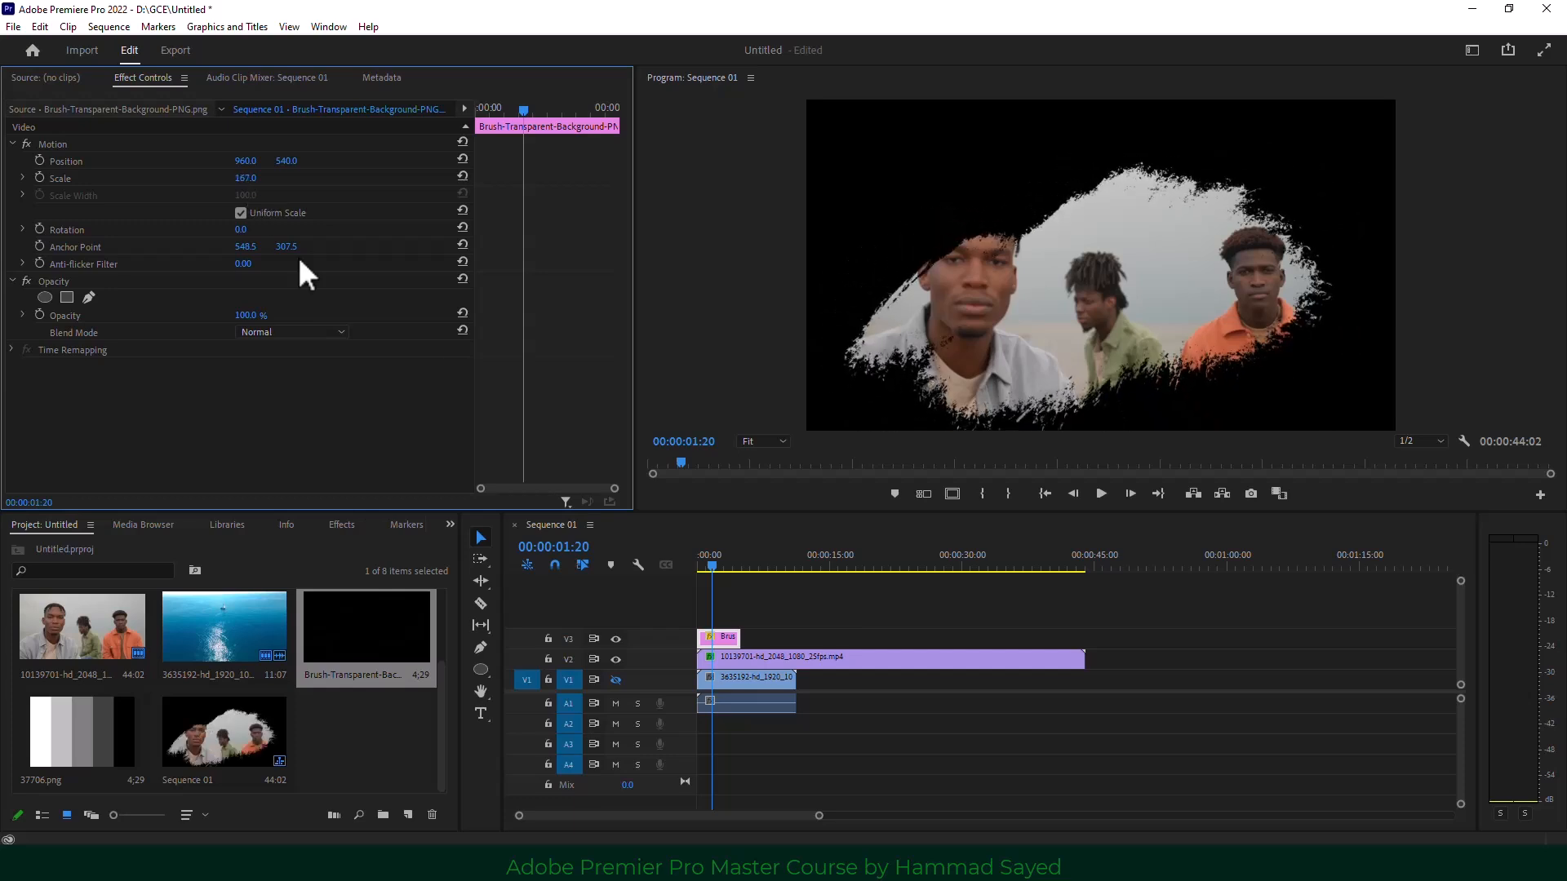
pyautogui.click(732, 656)
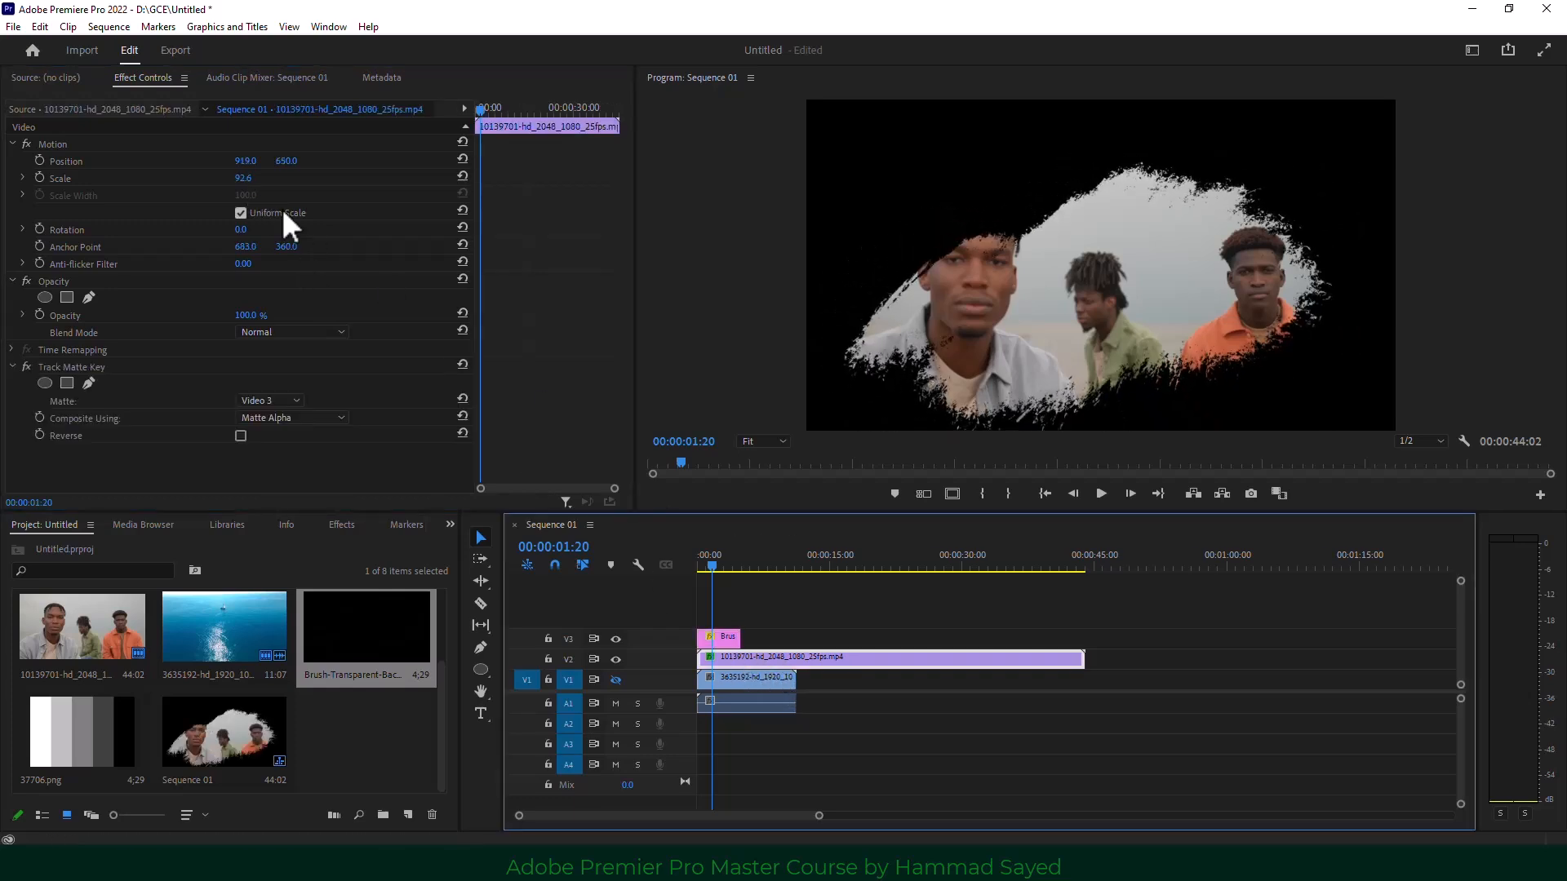
pyautogui.moveTo(245, 160)
pyautogui.mouseDown()
pyautogui.moveTo(377, 160)
pyautogui.moveTo(209, 161)
pyautogui.mouseUp()
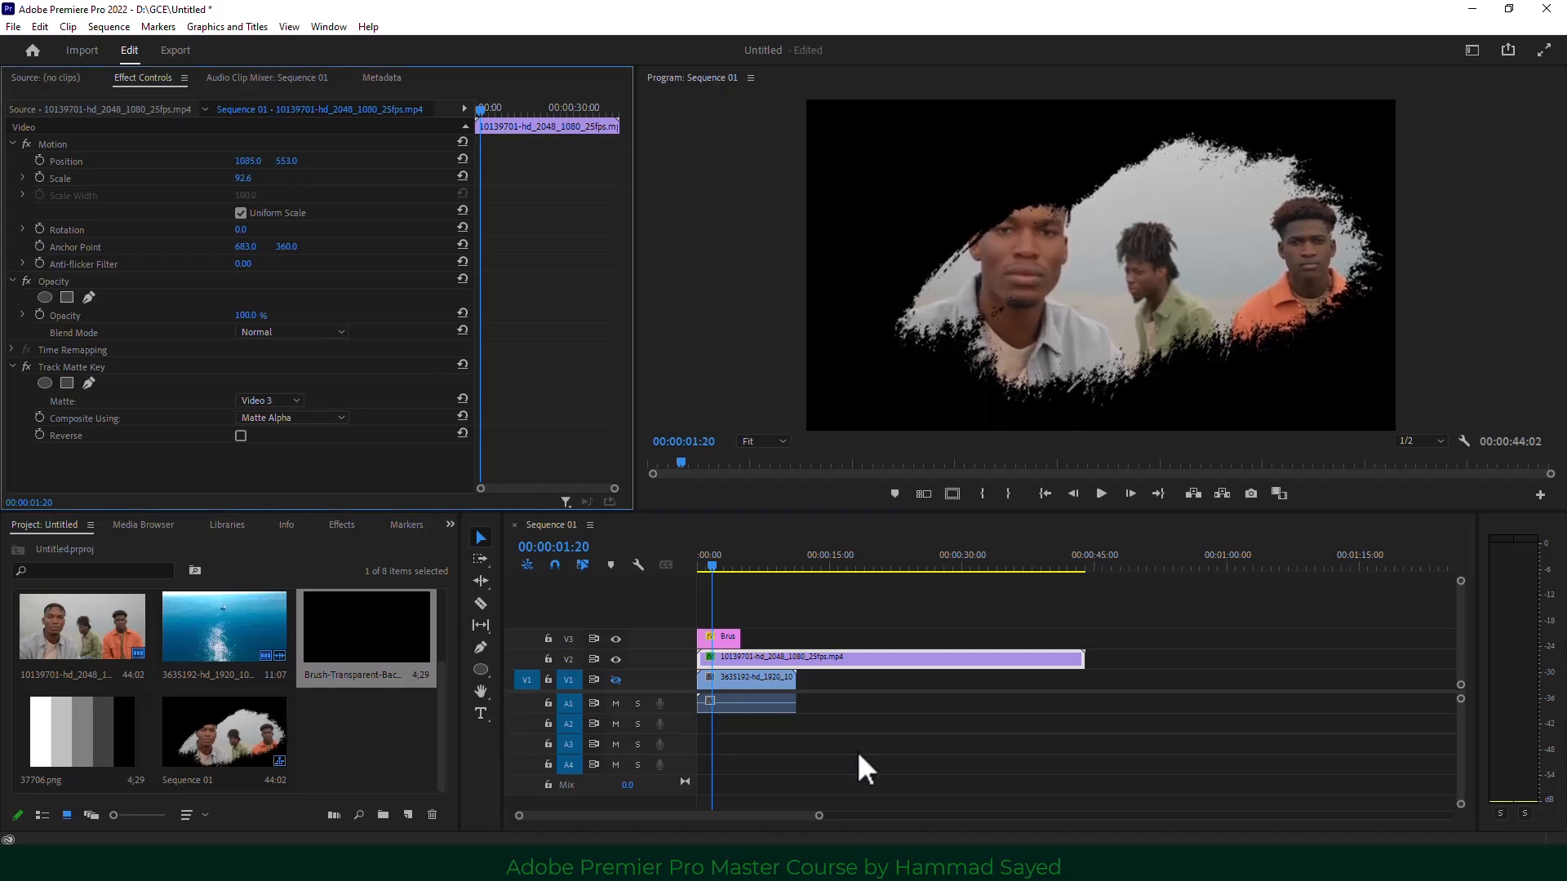
# Delete the sea clip from V1.
pyautogui.click(850, 749)
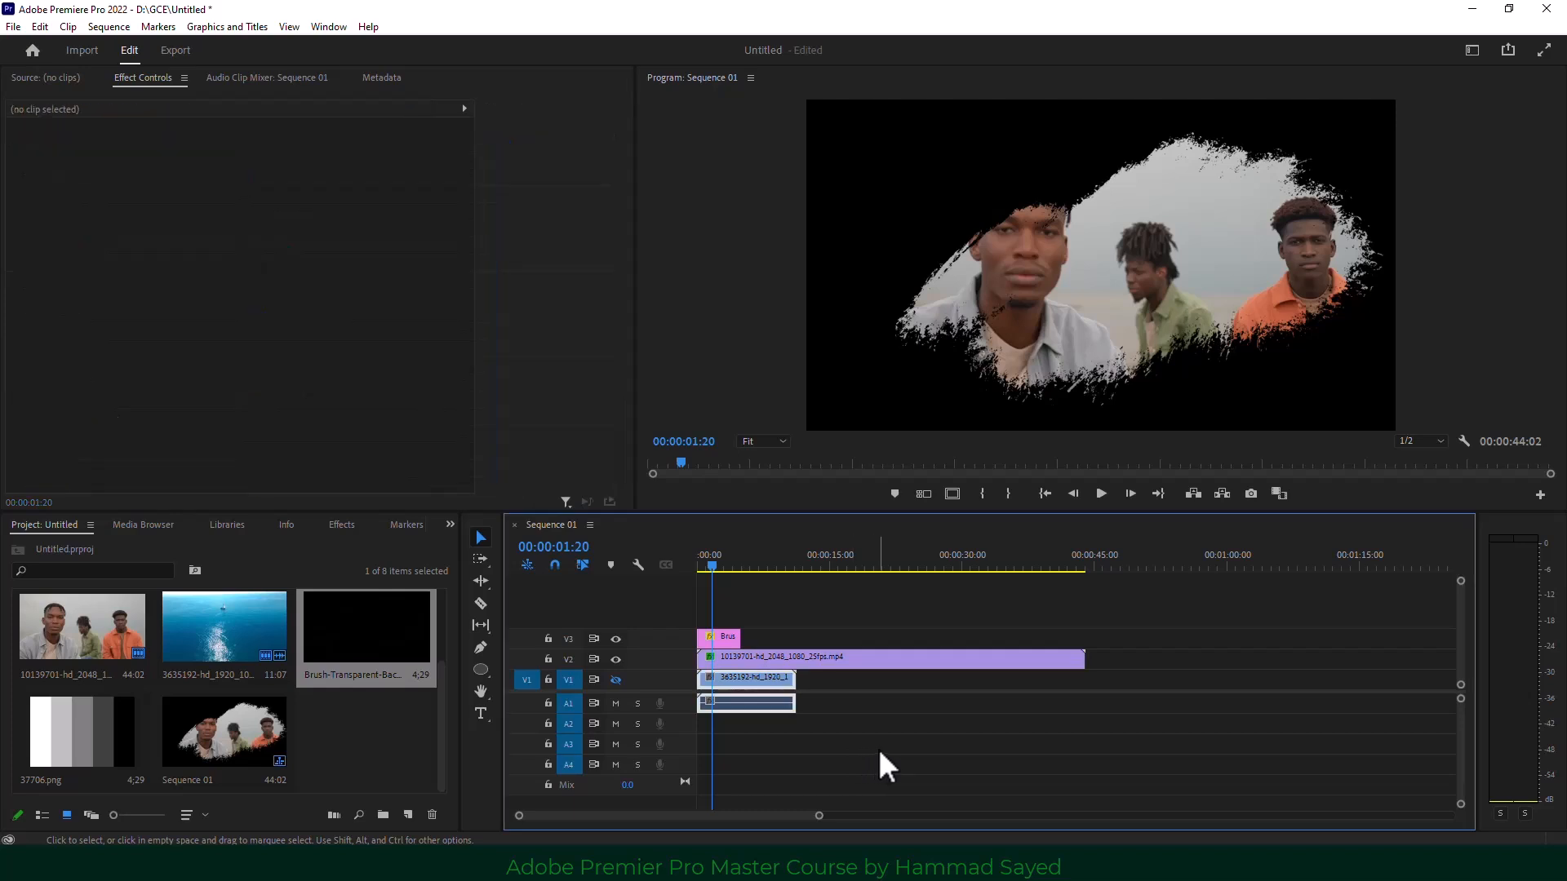
pyautogui.click(761, 682)
pyautogui.press('Delete')
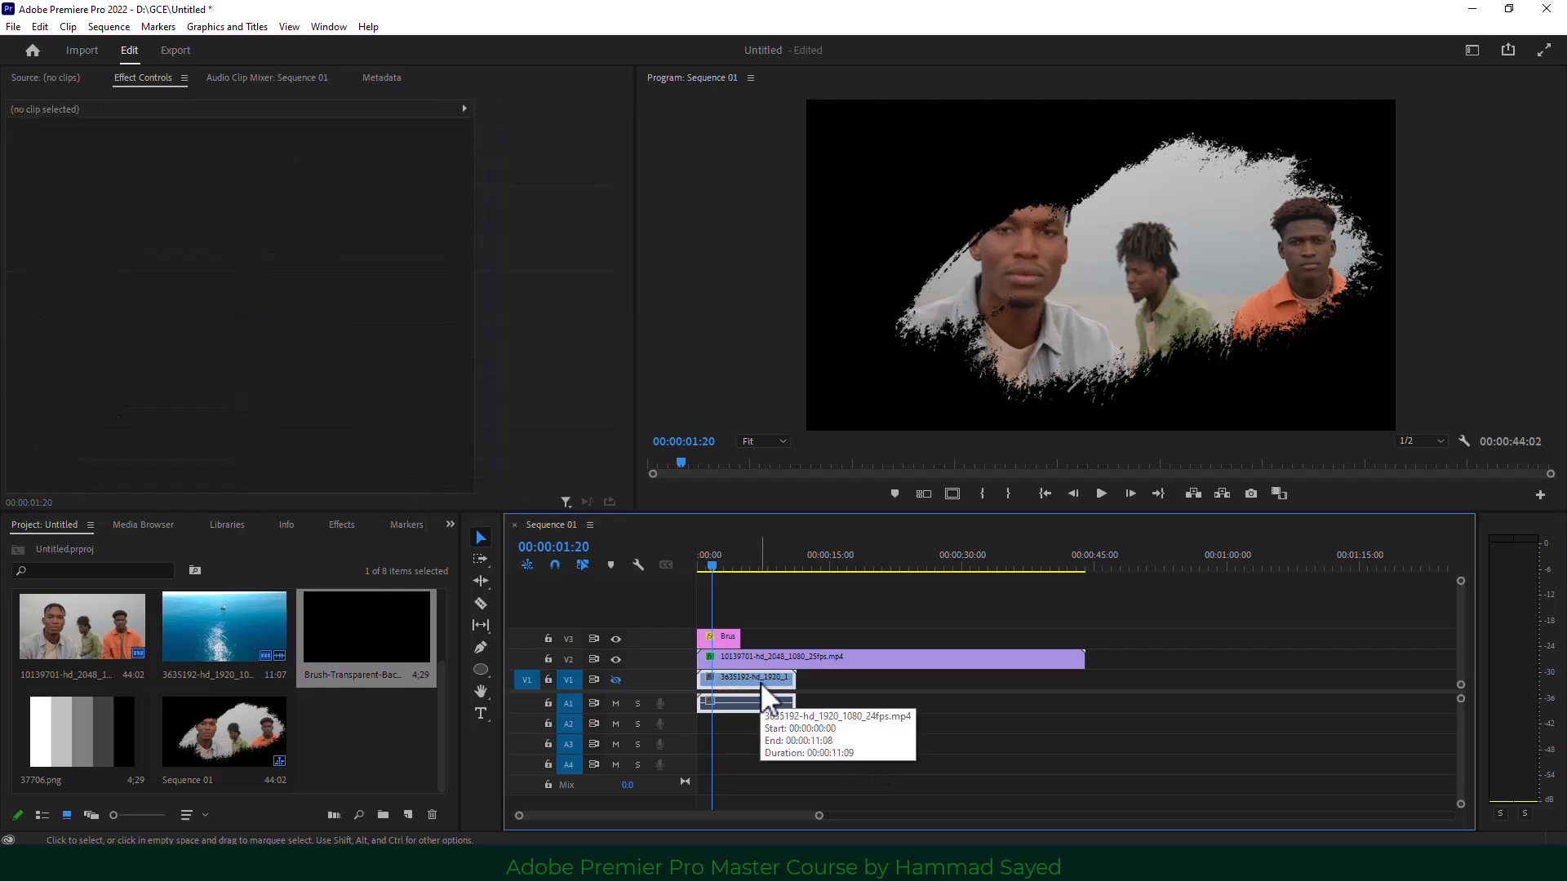
# Create a blue Color Matte (4D6EFC) and place it on the visible V1 track.
pyautogui.click(408, 813)
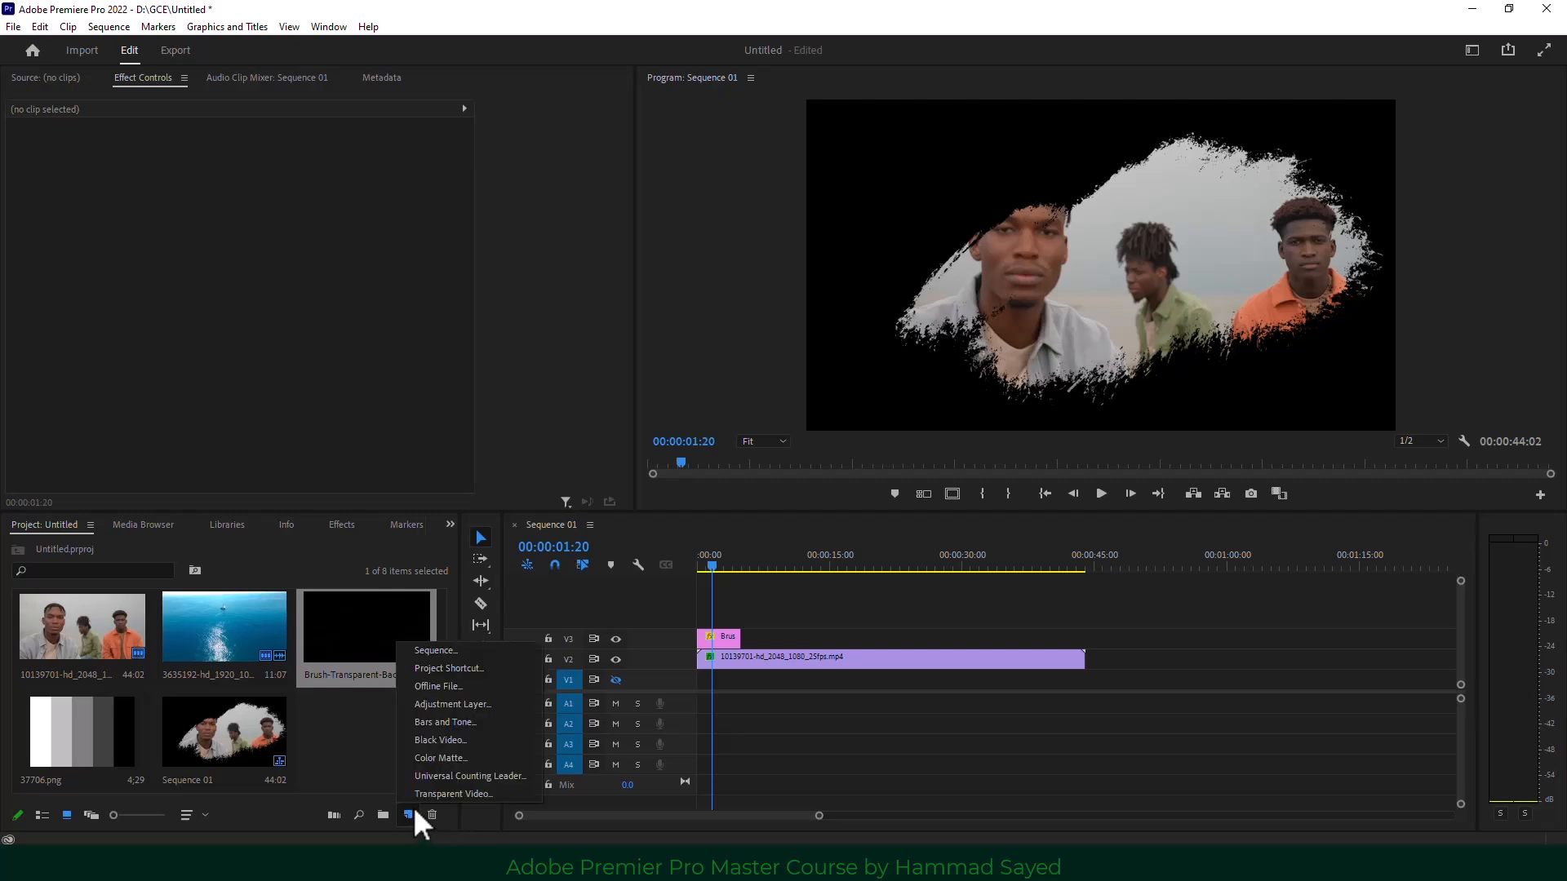
pyautogui.click(461, 759)
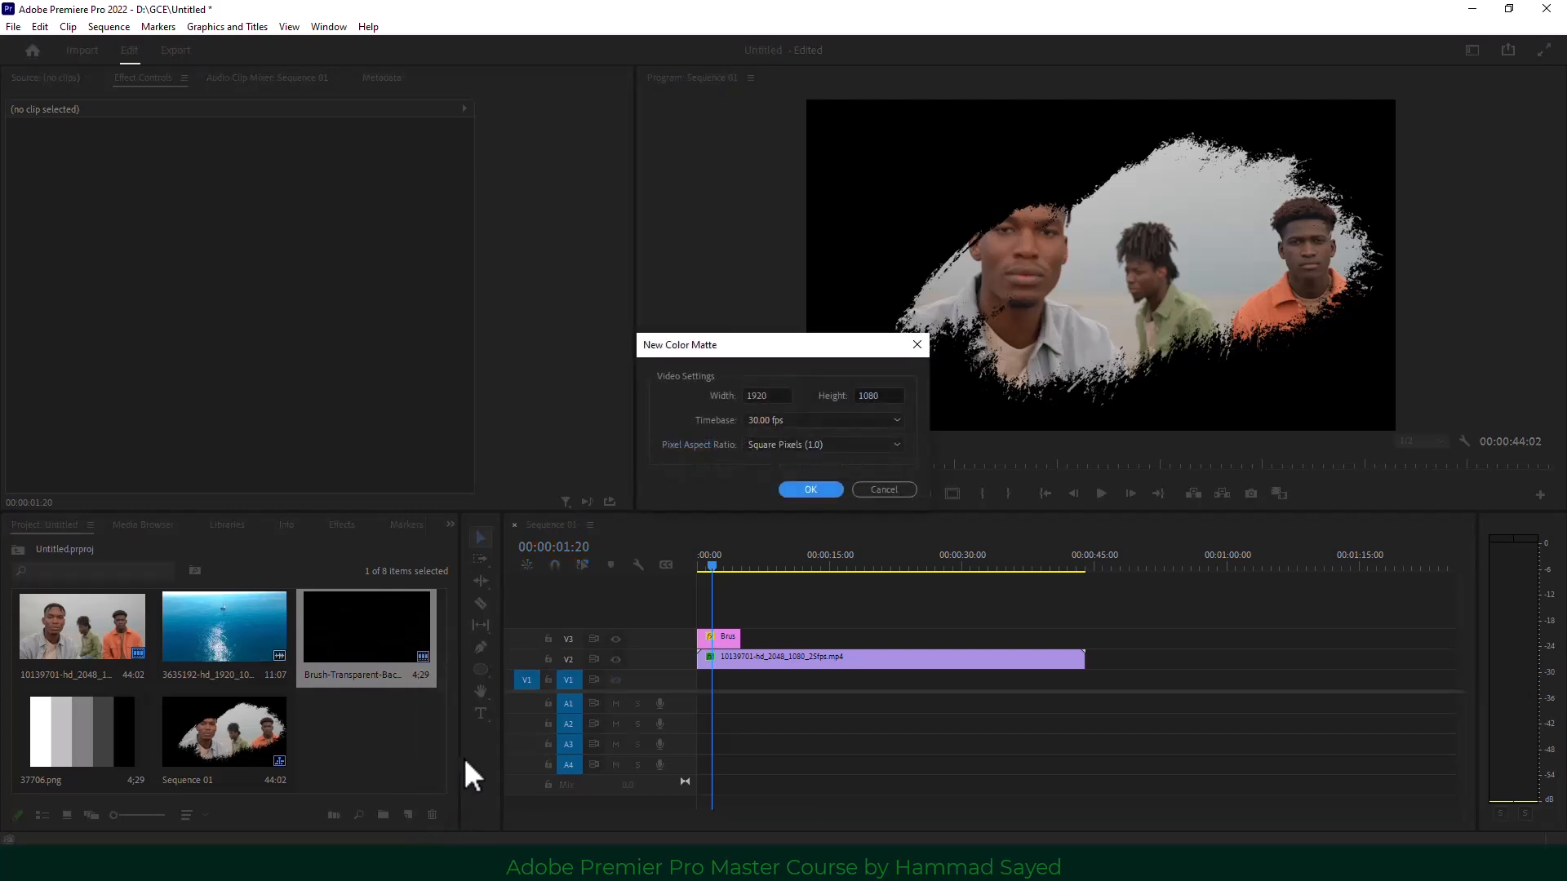
pyautogui.click(801, 491)
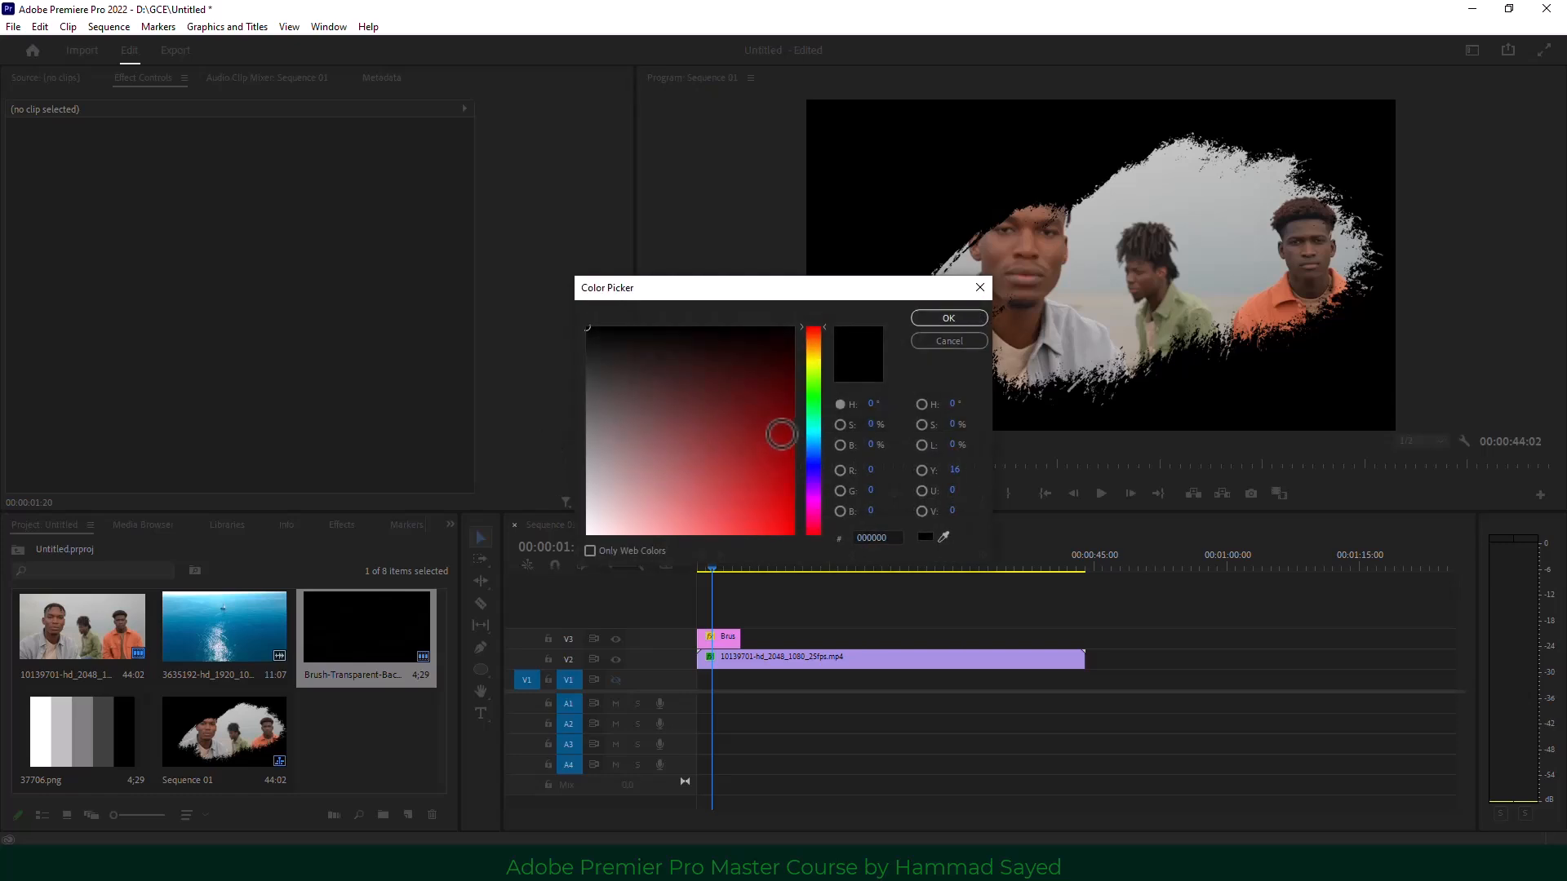
pyautogui.click(814, 458)
pyautogui.moveTo(766, 485)
pyautogui.mouseDown()
pyautogui.moveTo(704, 522)
pyautogui.moveTo(726, 531)
pyautogui.mouseUp()
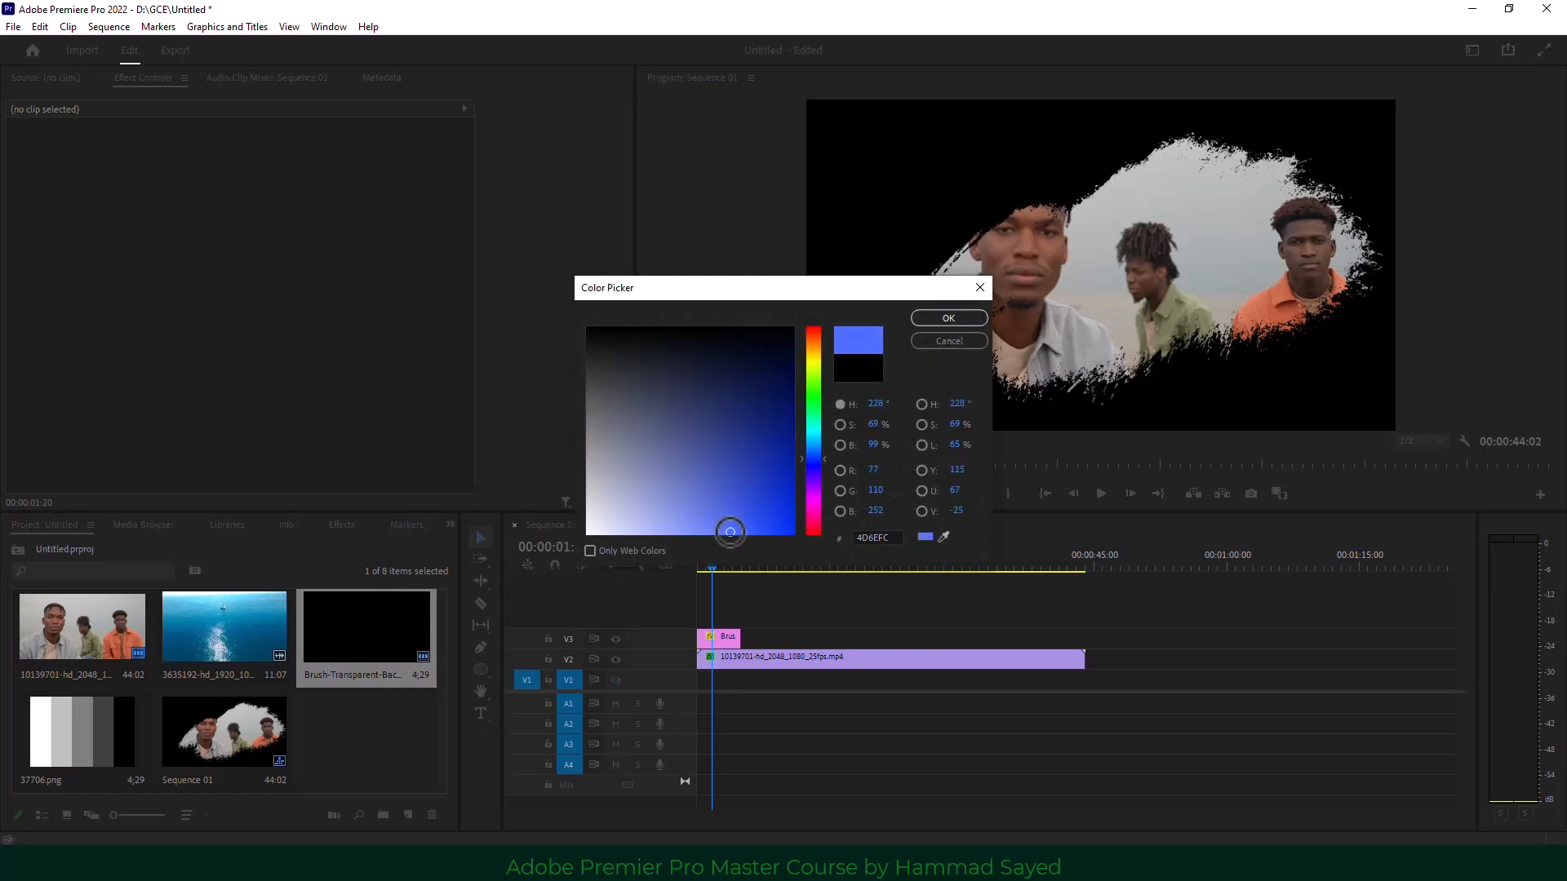
pyautogui.click(926, 319)
pyautogui.press('Return')
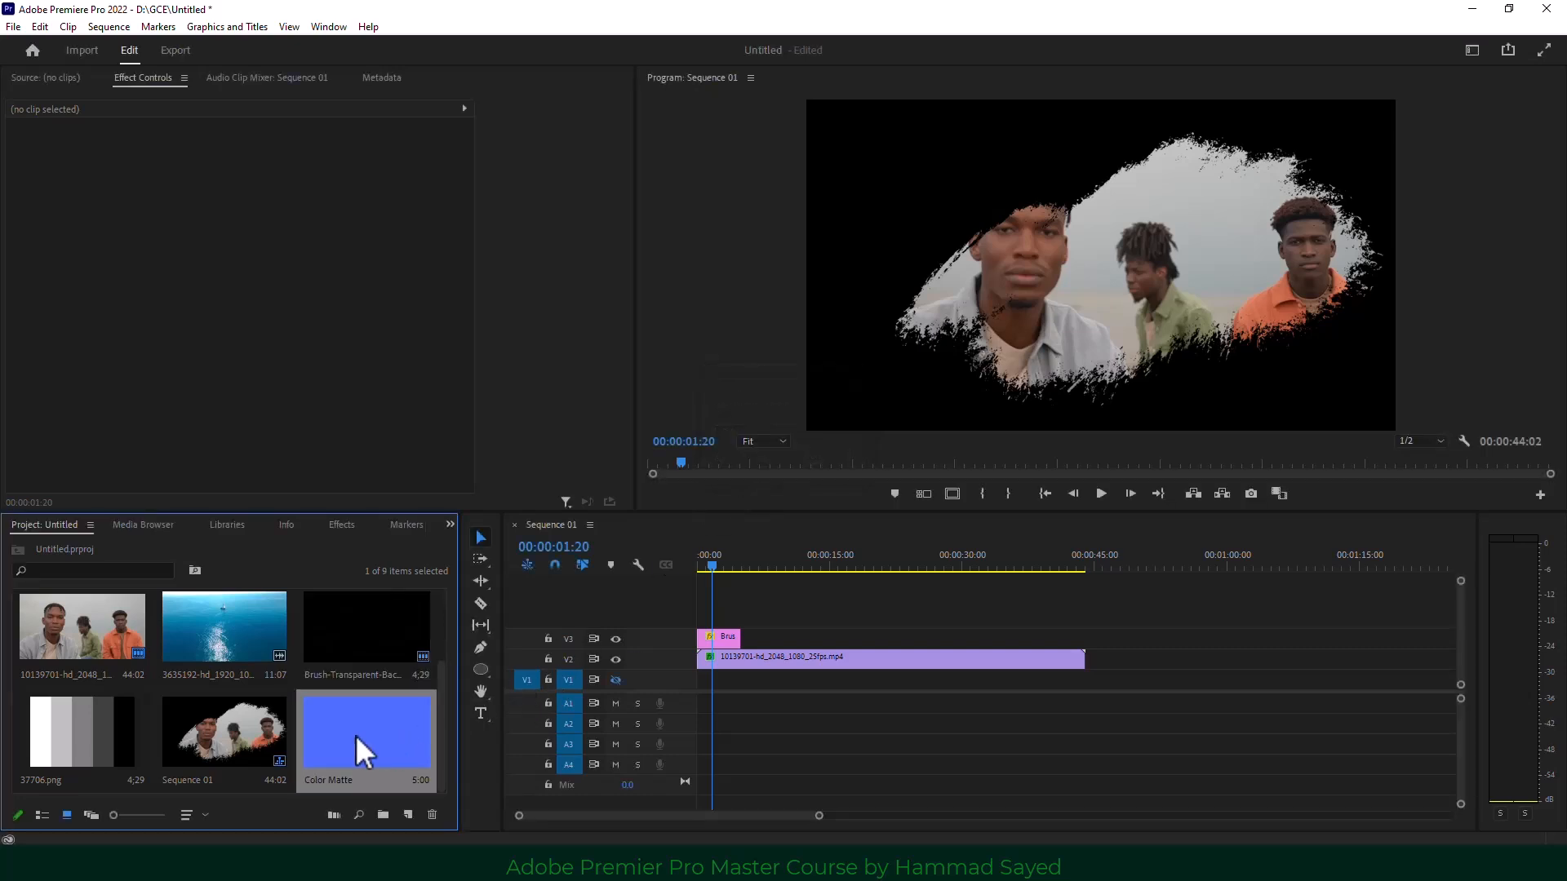
pyautogui.moveTo(356, 745)
pyautogui.mouseDown()
pyautogui.moveTo(675, 718)
pyautogui.moveTo(717, 684)
pyautogui.mouseUp()
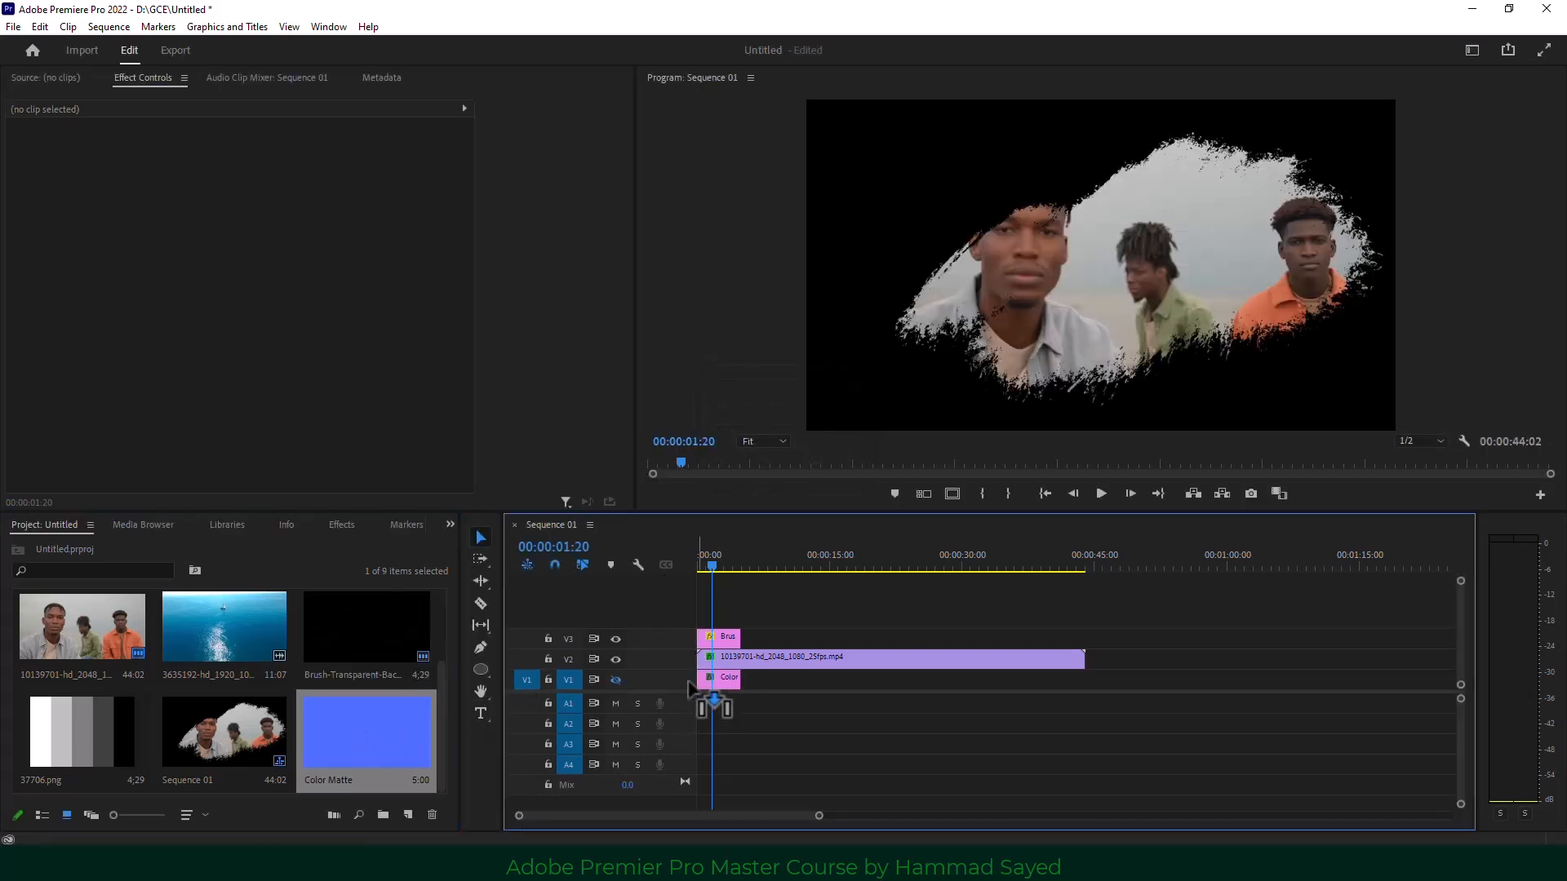
pyautogui.click(616, 680)
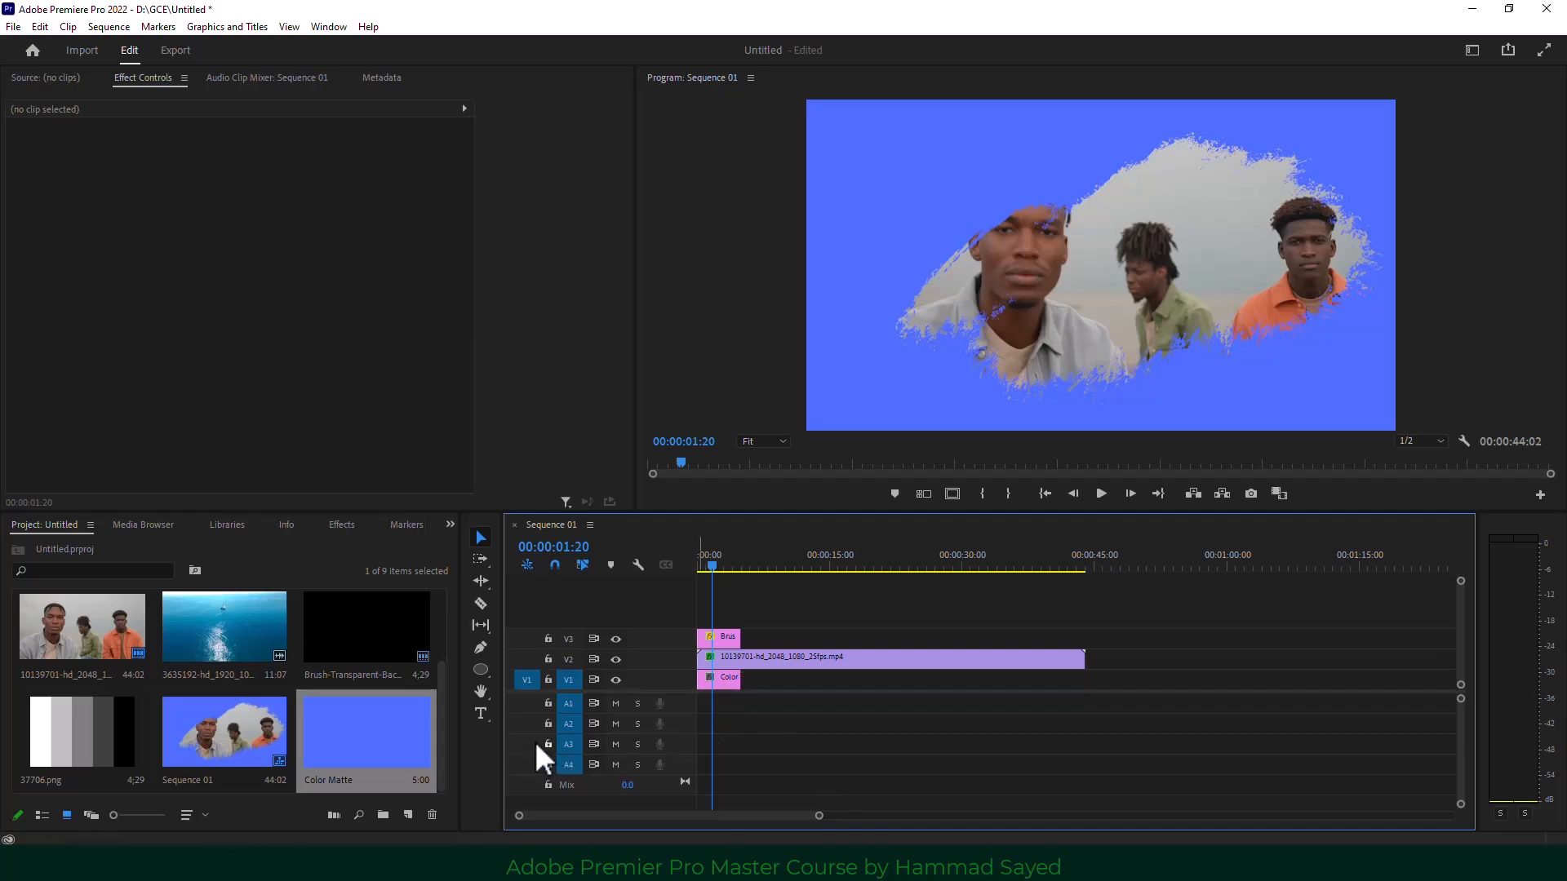
pyautogui.click(480, 712)
pyautogui.click(884, 196)
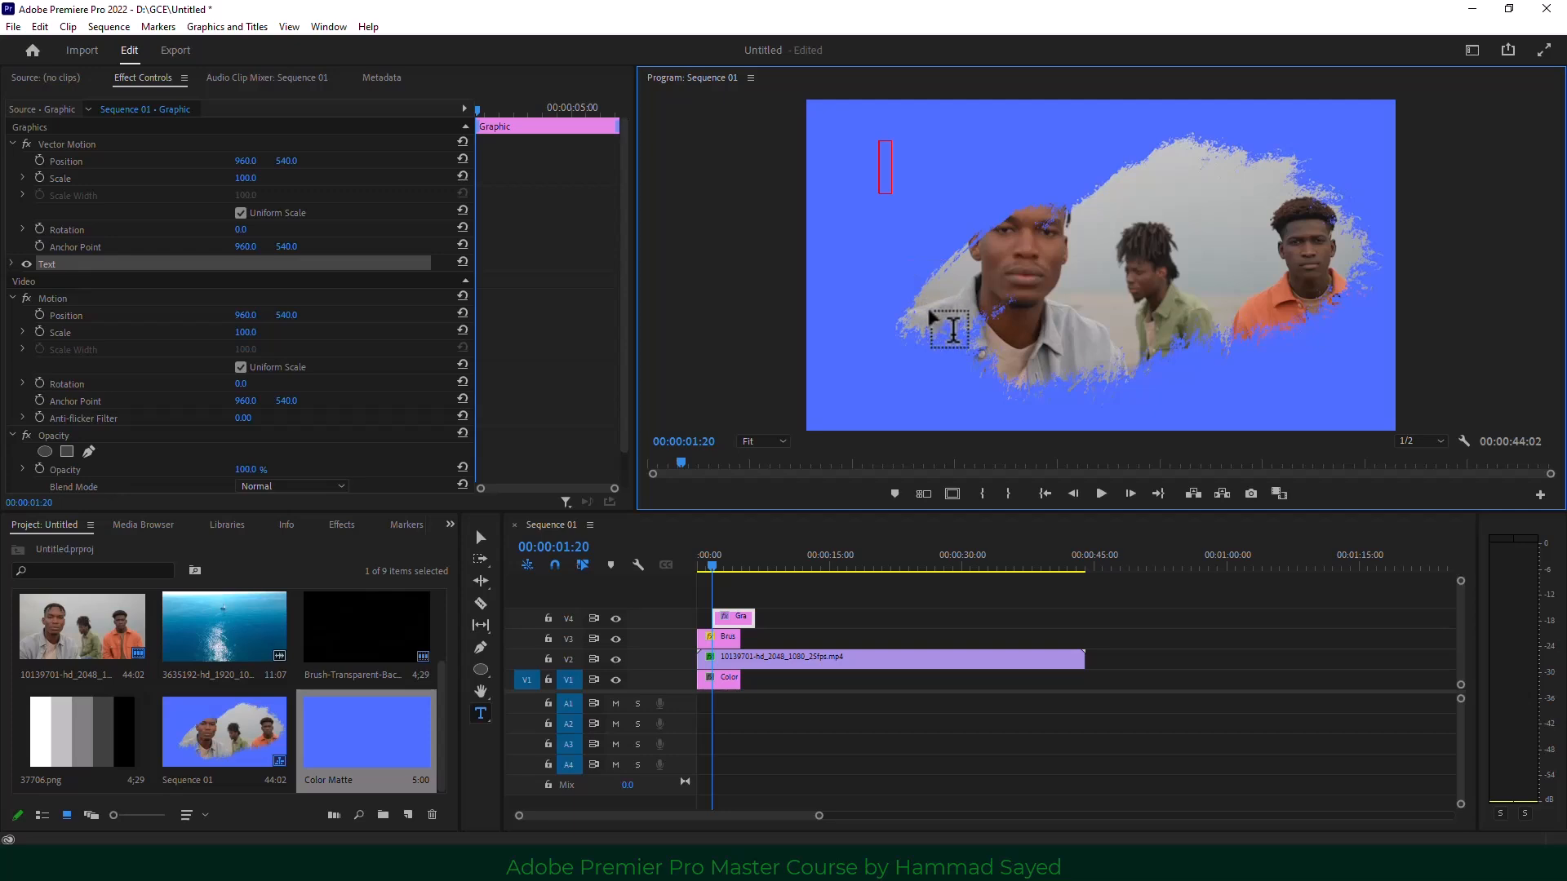
pyautogui.write('intro')
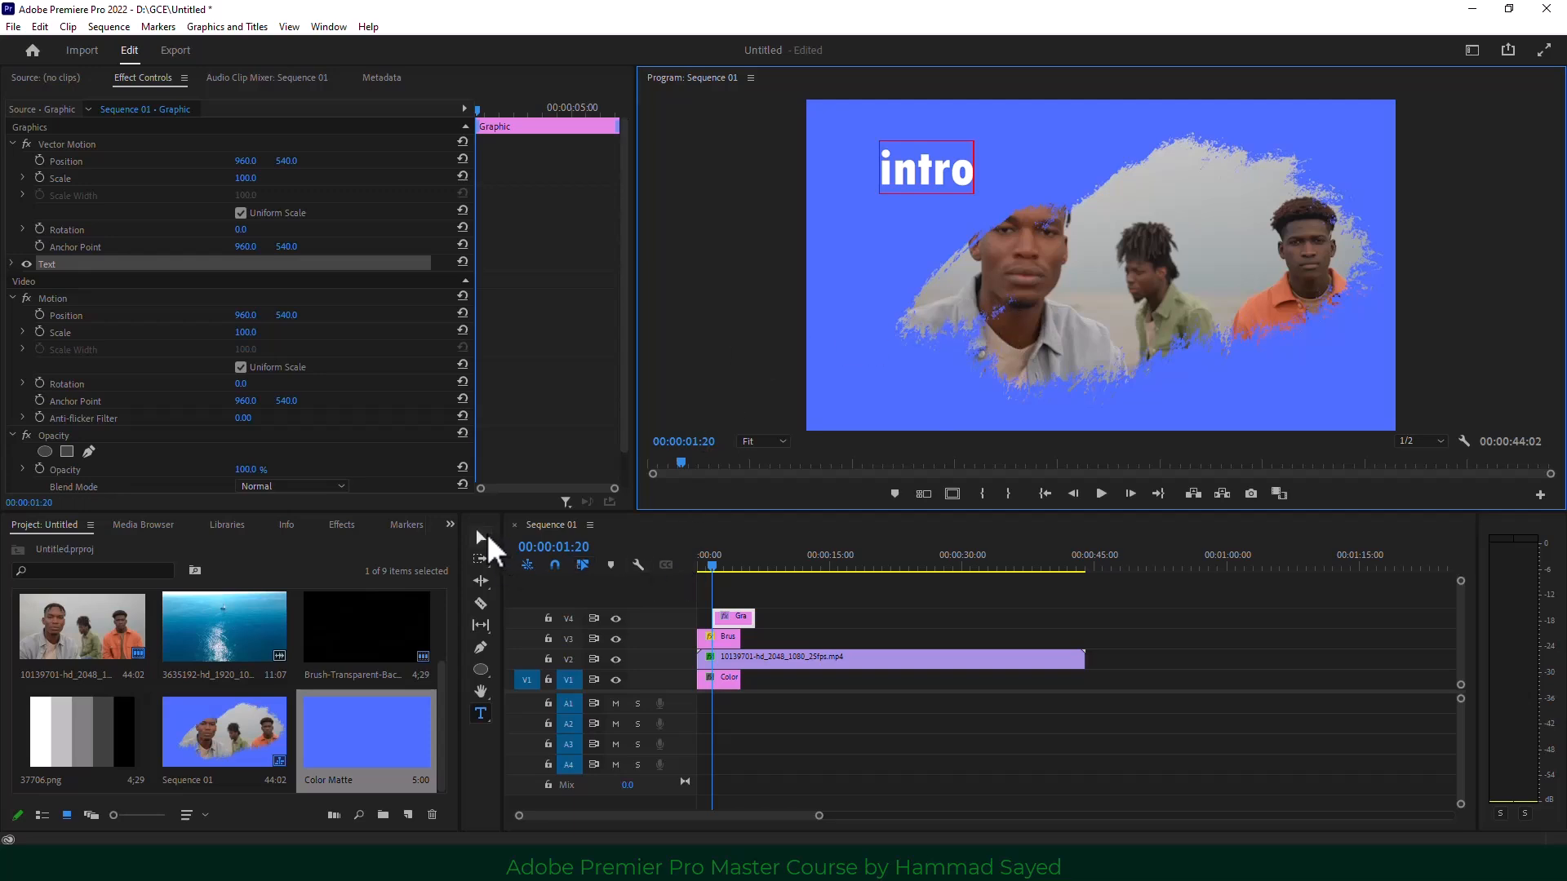
pyautogui.click(481, 537)
pyautogui.moveTo(975, 192); pyautogui.dragTo(1113, 257)
pyautogui.moveTo(1012, 161); pyautogui.dragTo(967, 175)
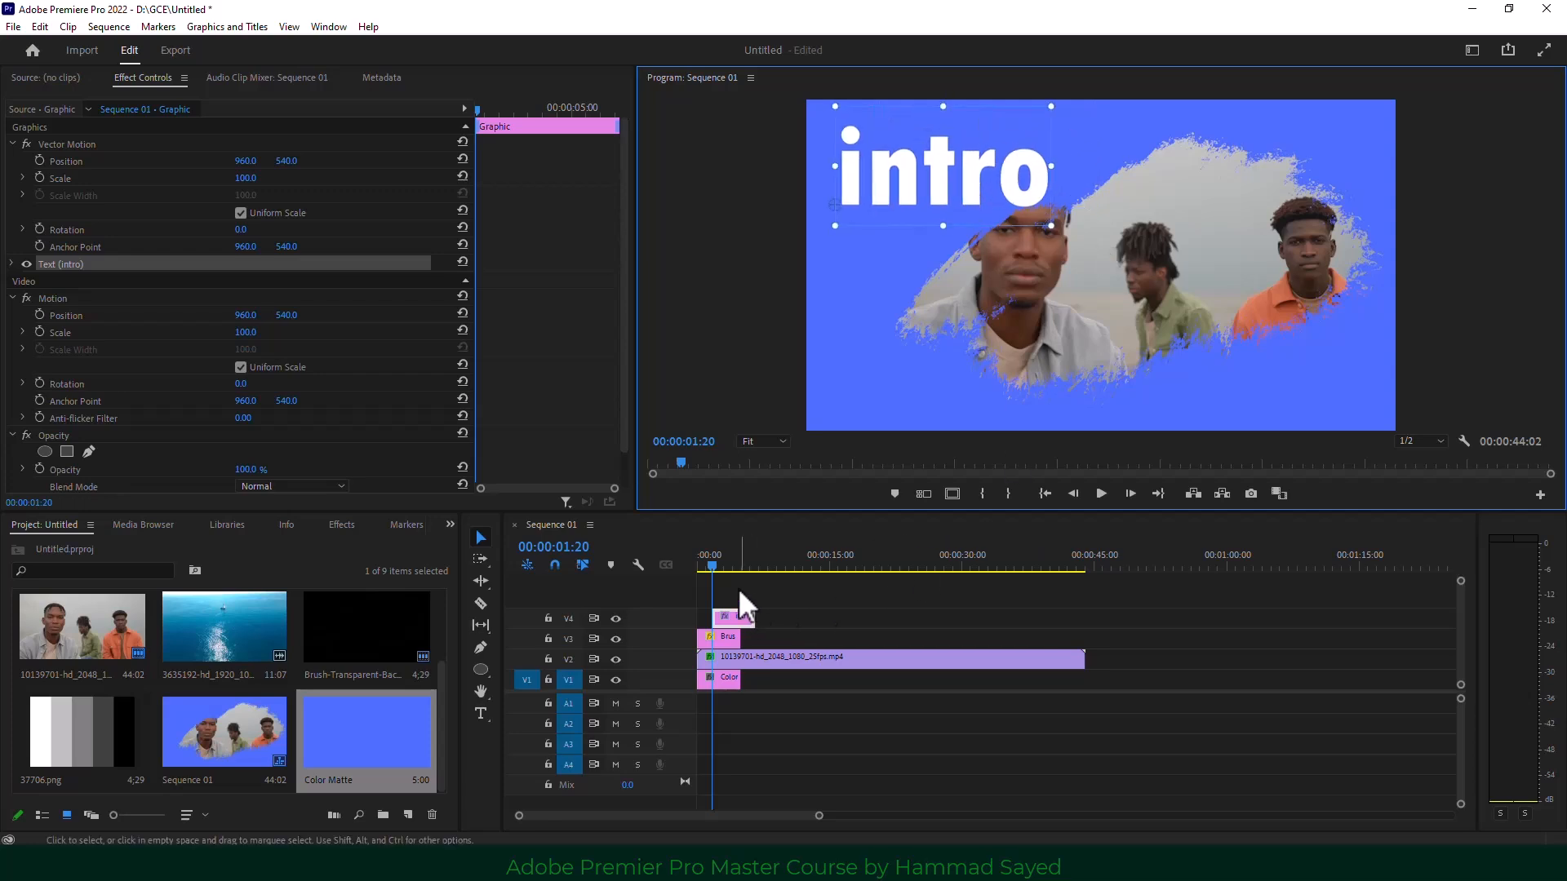
pyautogui.click(1103, 493)
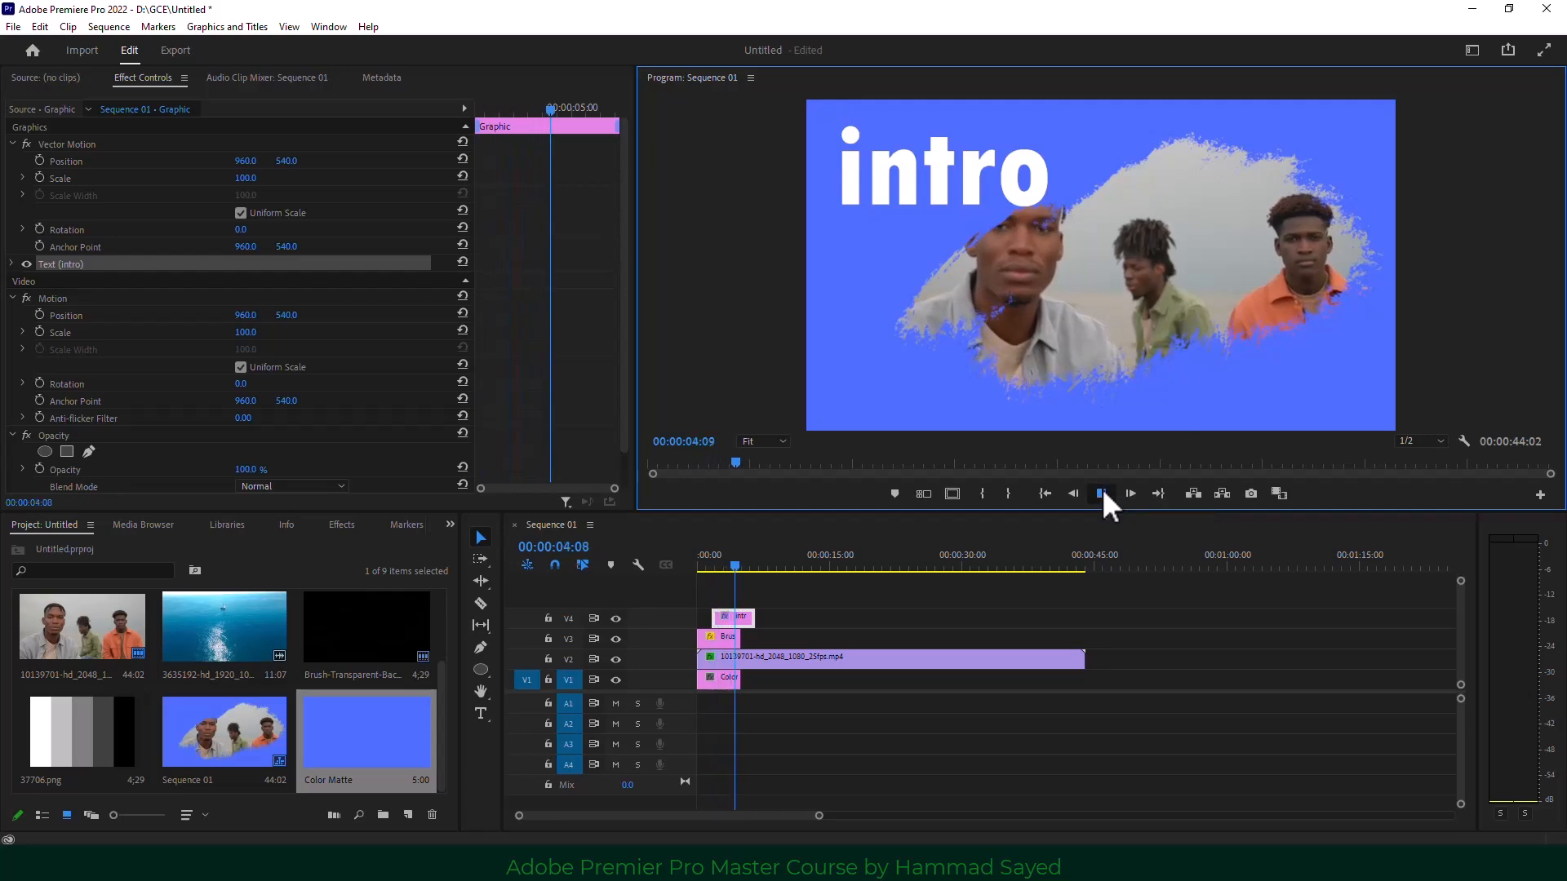
pyautogui.click(1101, 489)
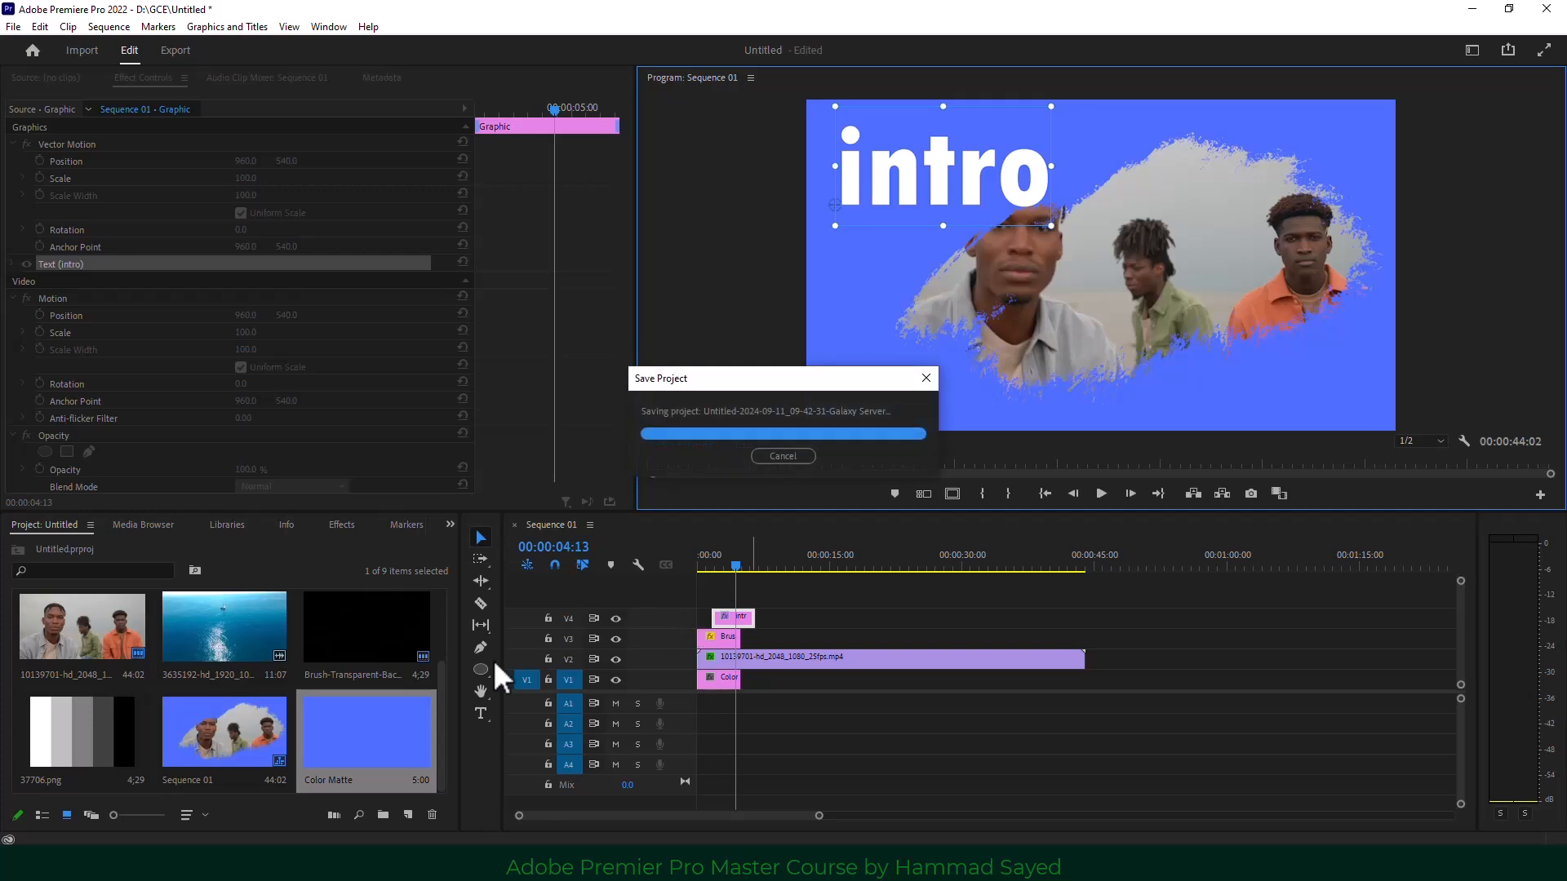
pyautogui.click(767, 618)
pyautogui.click(734, 617)
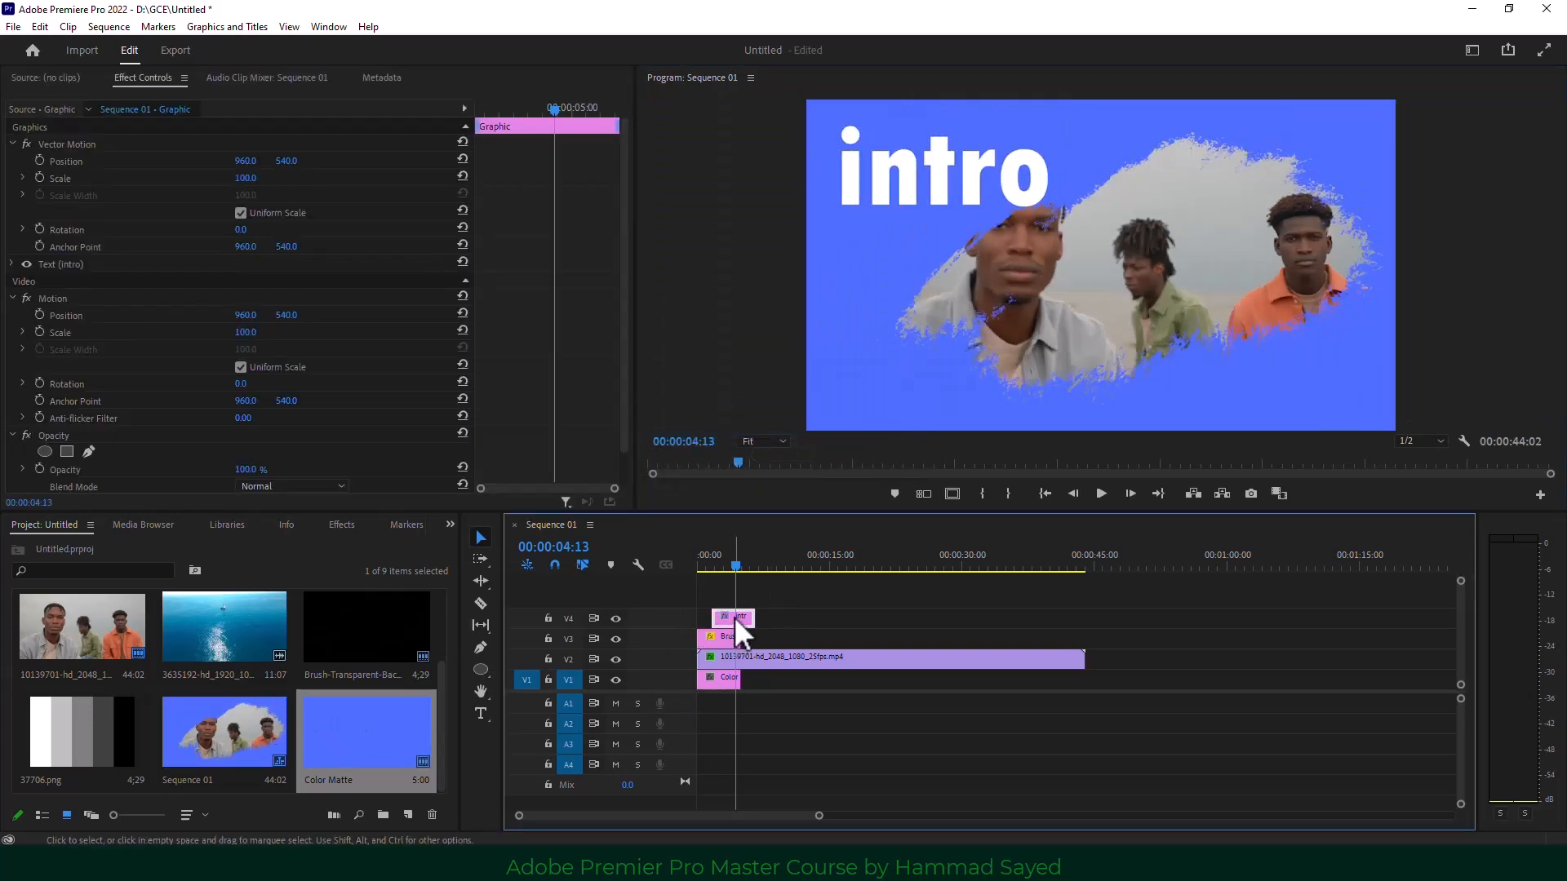
pyautogui.press('Delete')
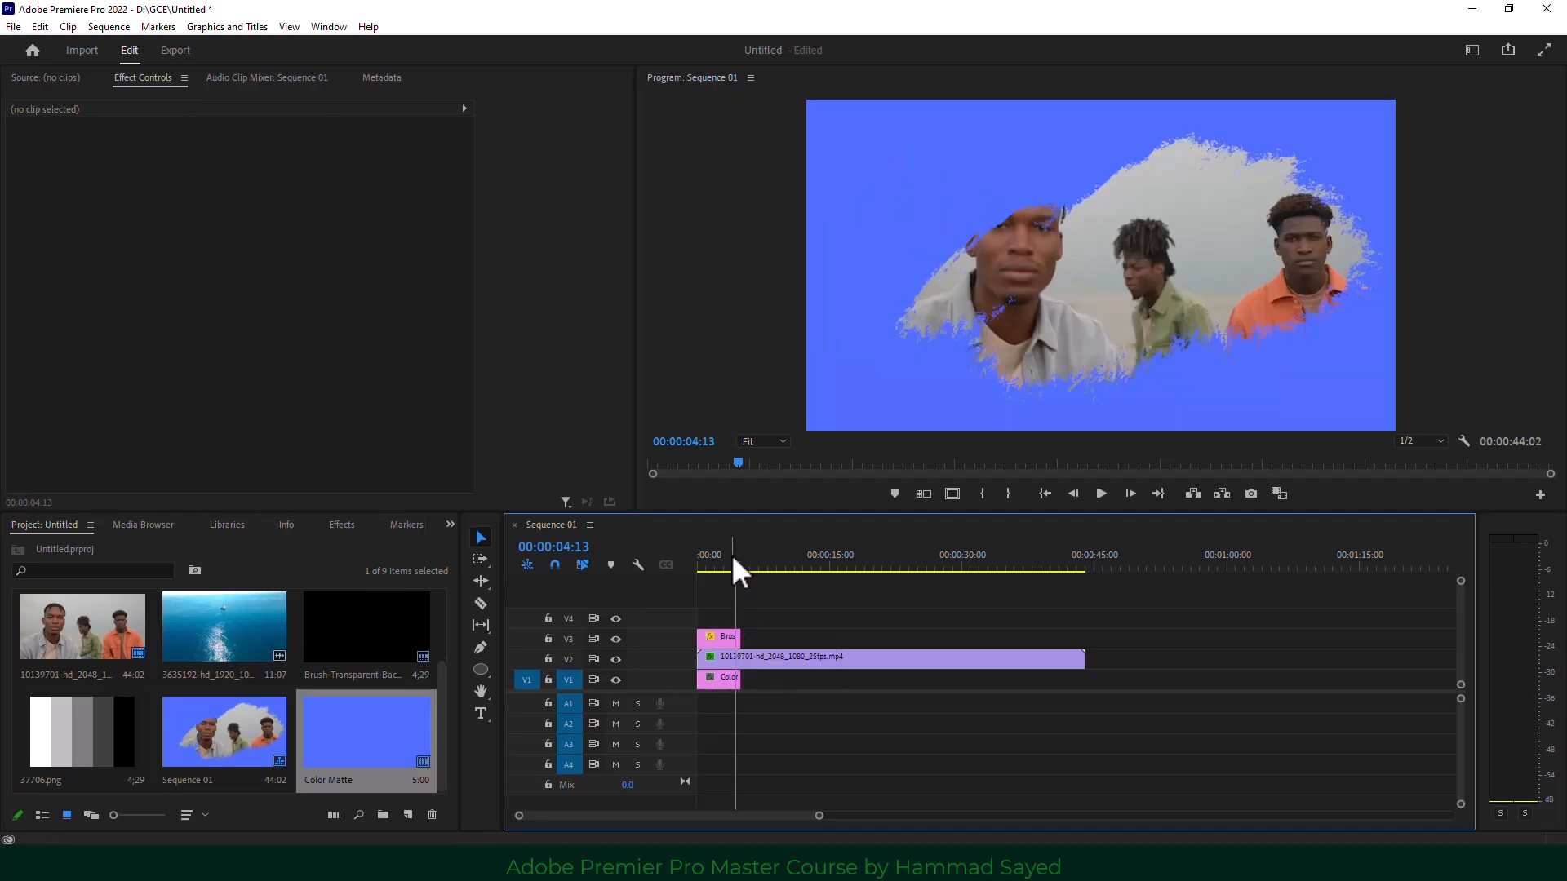
pyautogui.moveTo(731, 555); pyautogui.dragTo(703, 565)
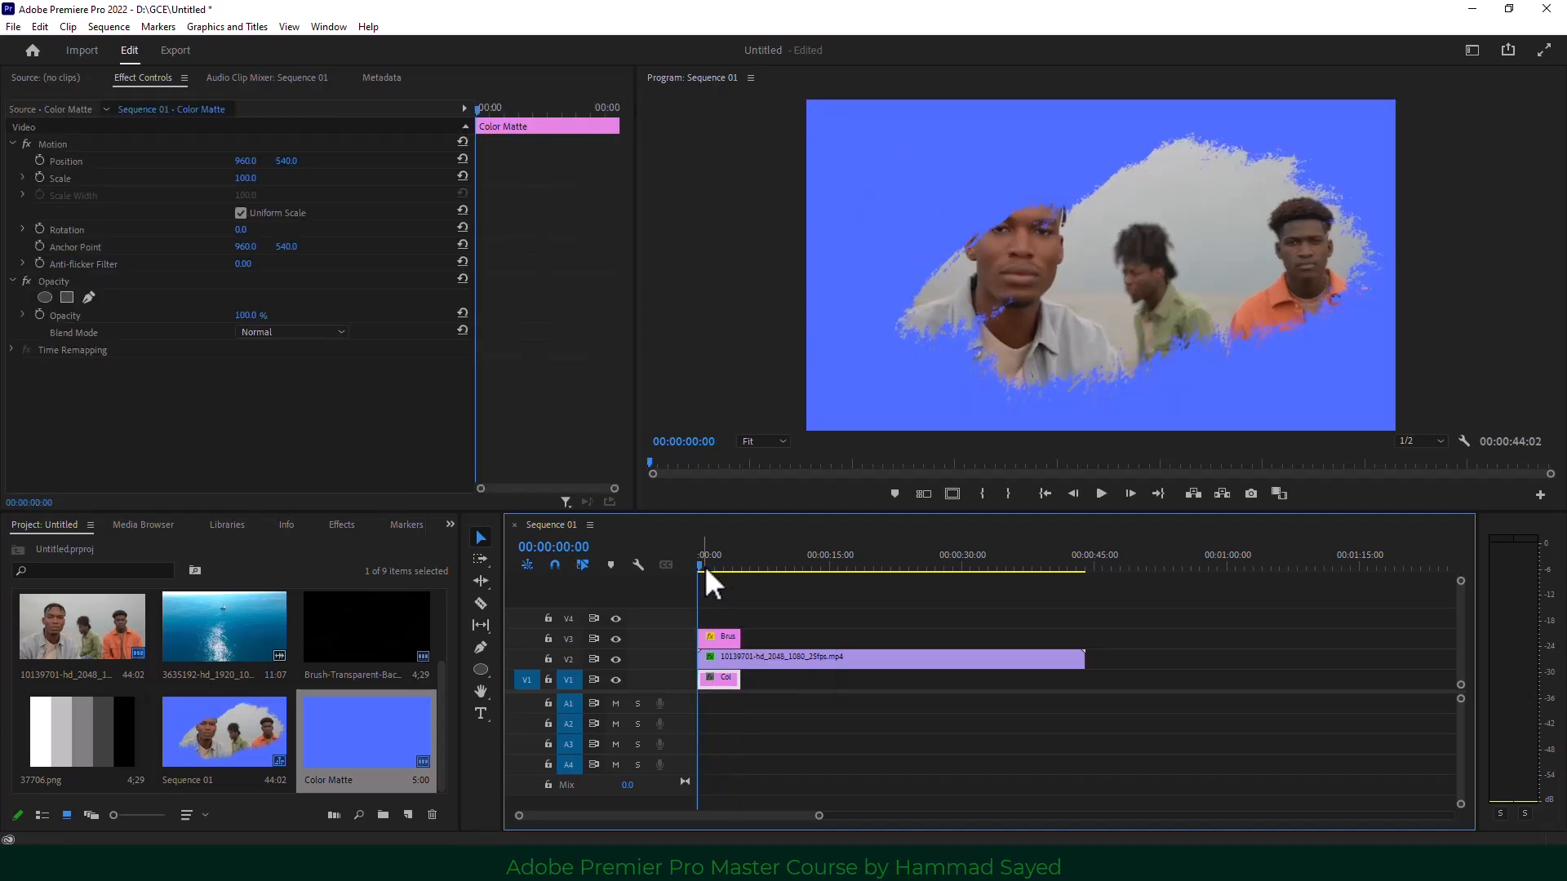
# Delete the brush matte clip and set the men's Track Matte Key Matte to None.
pyautogui.click(726, 638)
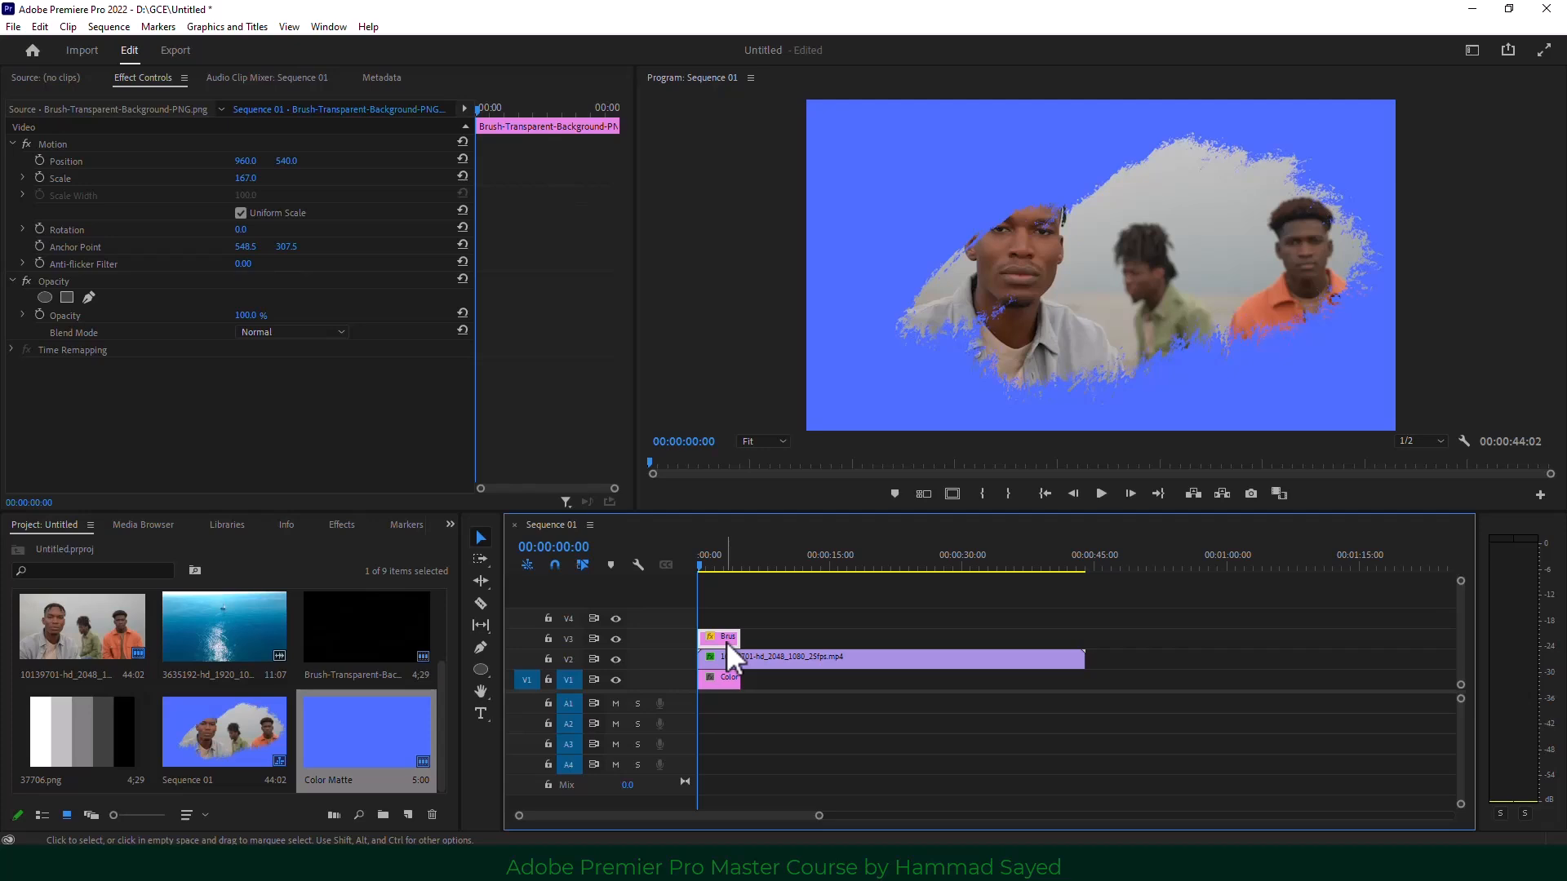
pyautogui.press('Delete')
pyautogui.click(743, 657)
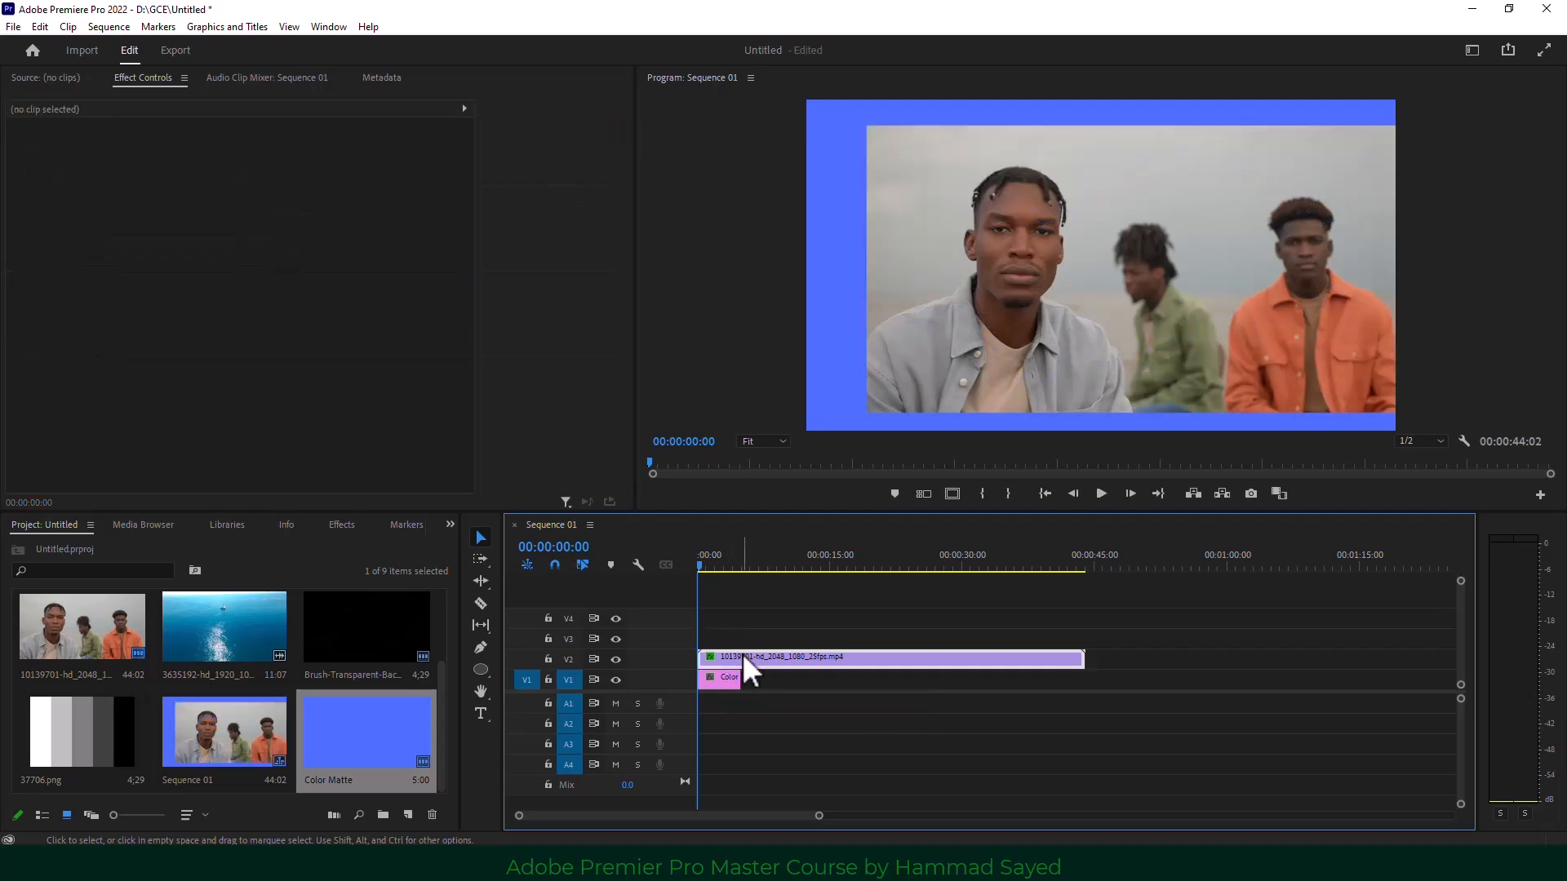
pyautogui.click(121, 369)
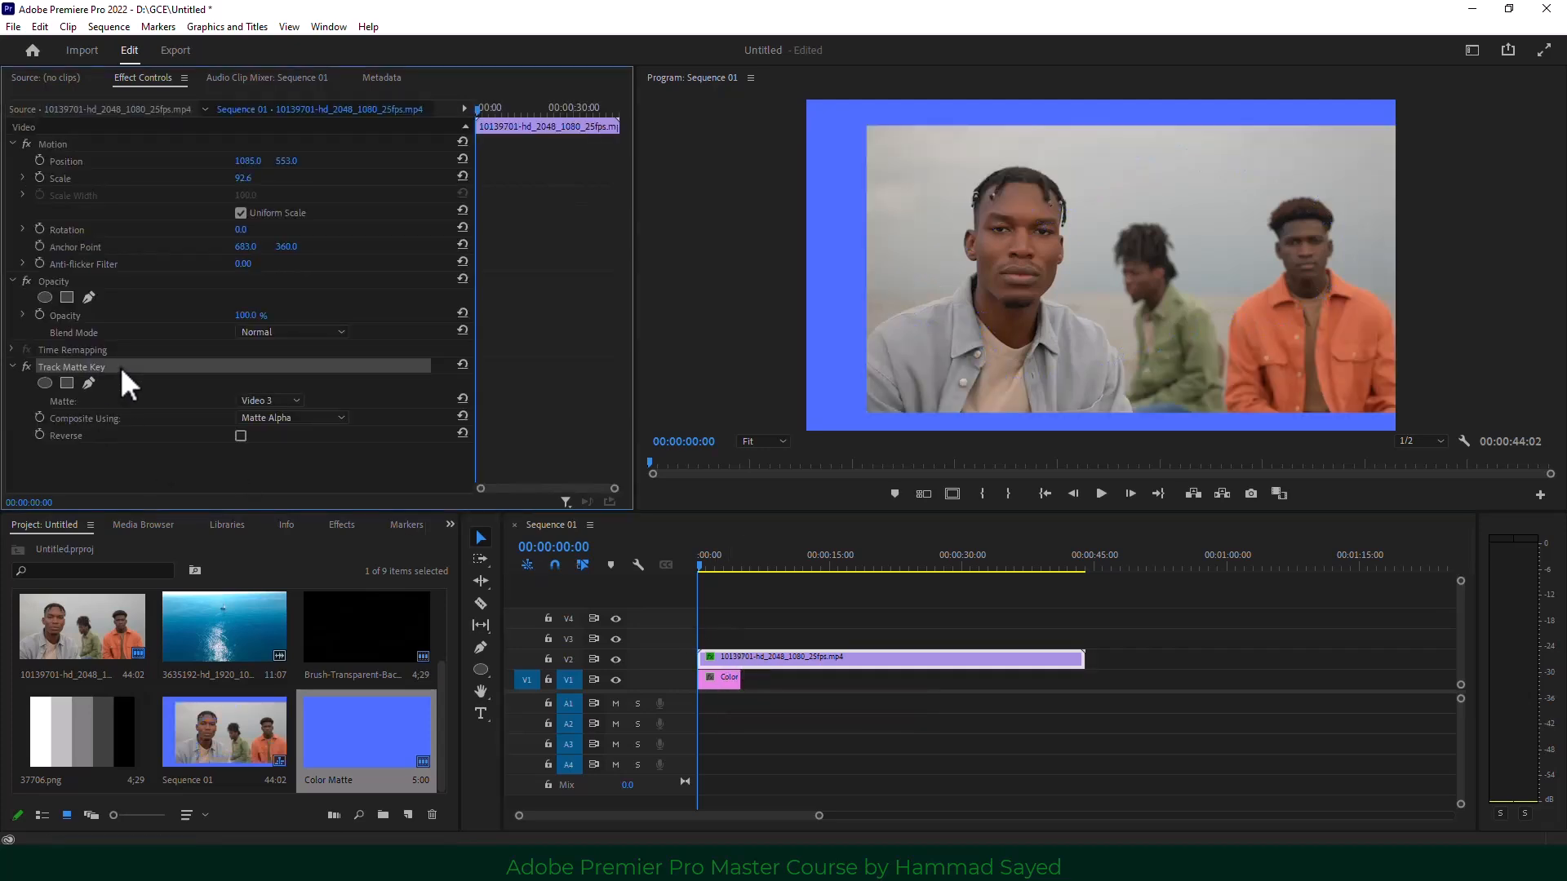
pyautogui.click(269, 401)
pyautogui.click(264, 416)
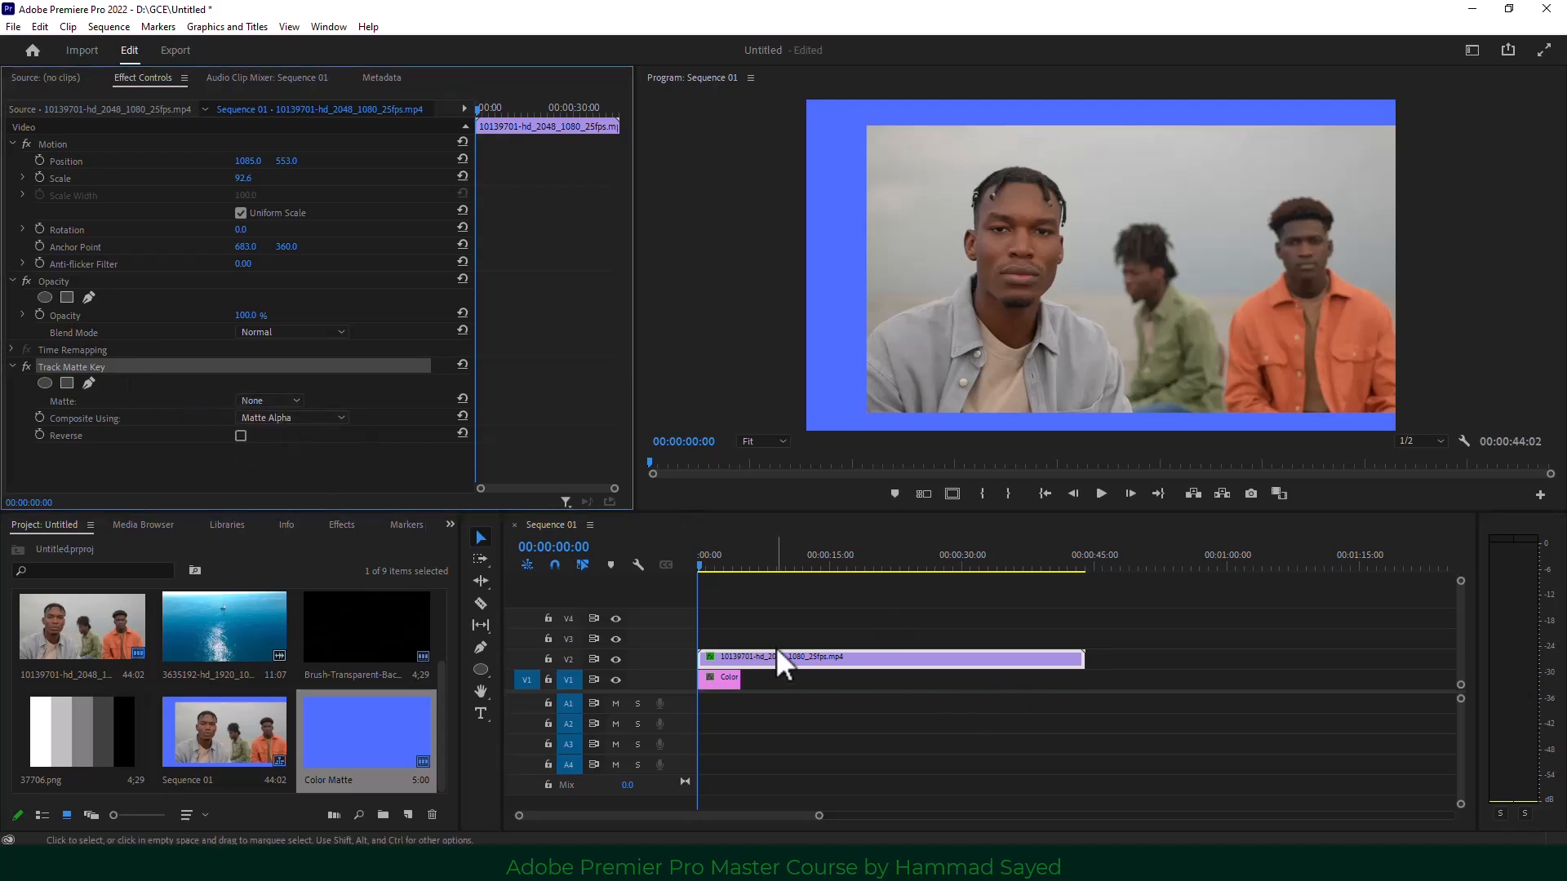
# Scale the men's clip to frame size and raise its Scale to 167.6.
pyautogui.rightClick(745, 658)
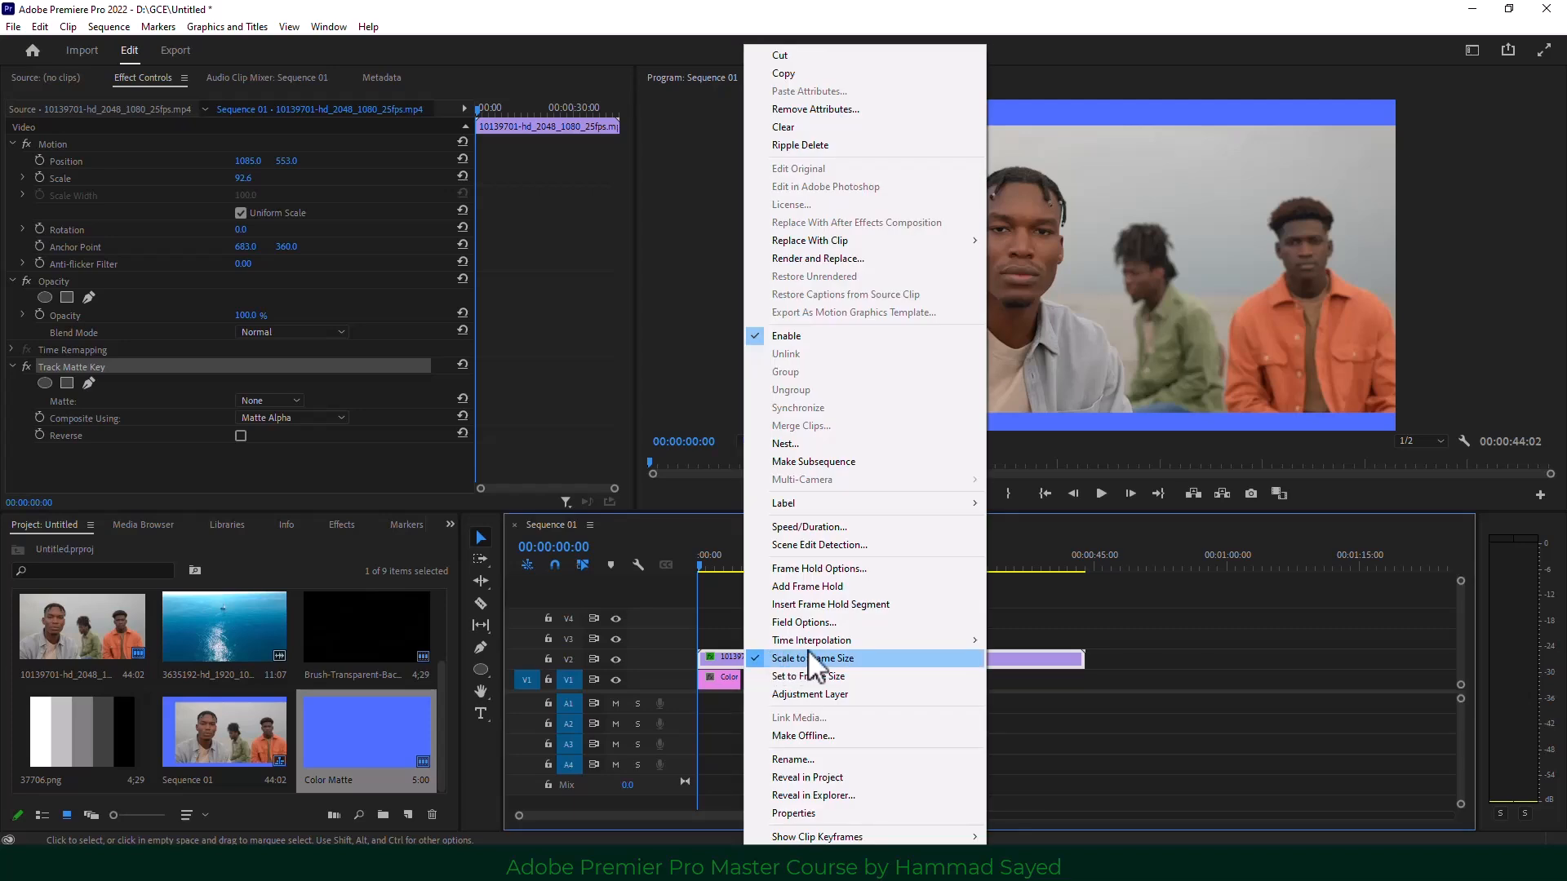
pyautogui.click(916, 659)
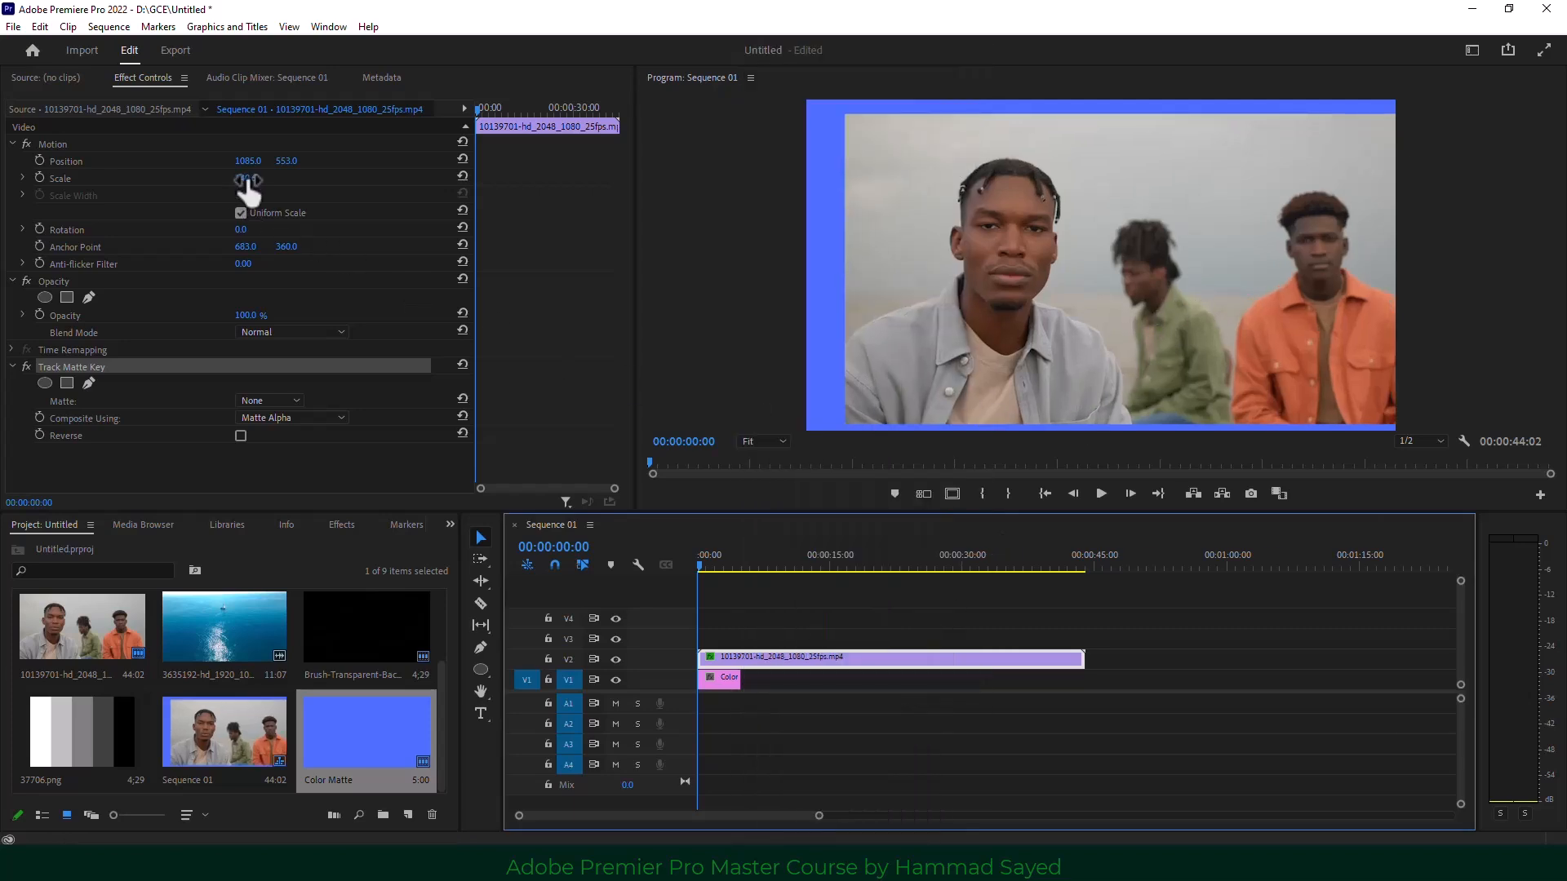
pyautogui.moveTo(247, 188); pyautogui.dragTo(281, 189)
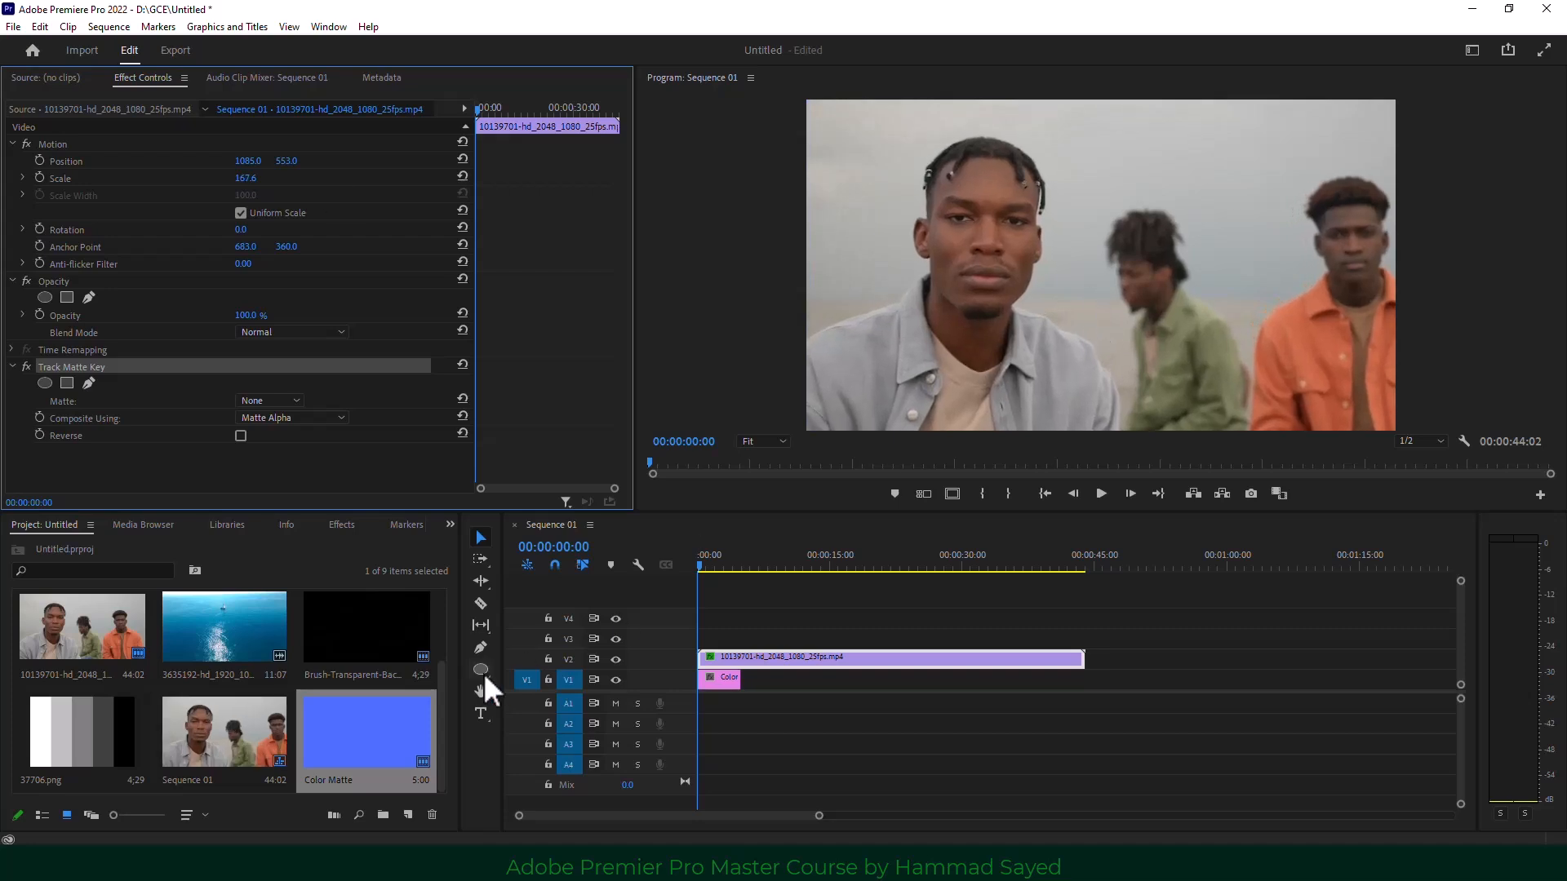
pyautogui.click(103, 733)
pyautogui.scroll(1, 53, 734)
pyautogui.scroll(-1, 55, 734)
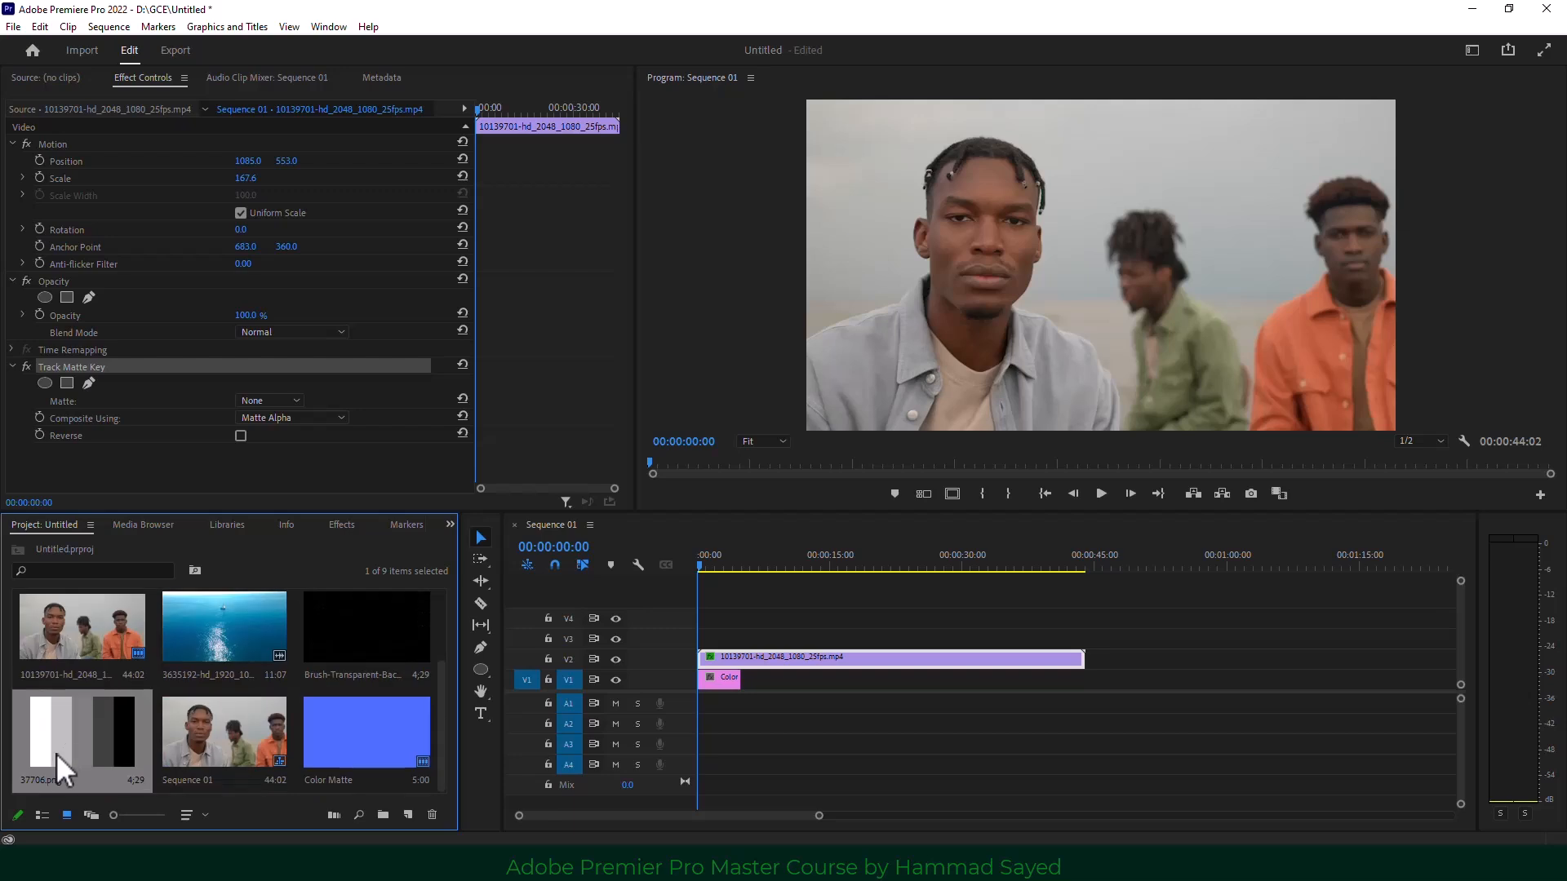
# Place the 37706.png grayscale bars on V3 and scale them to 217.
pyautogui.moveTo(117, 729); pyautogui.dragTo(1011, 636)
pyautogui.click(850, 635)
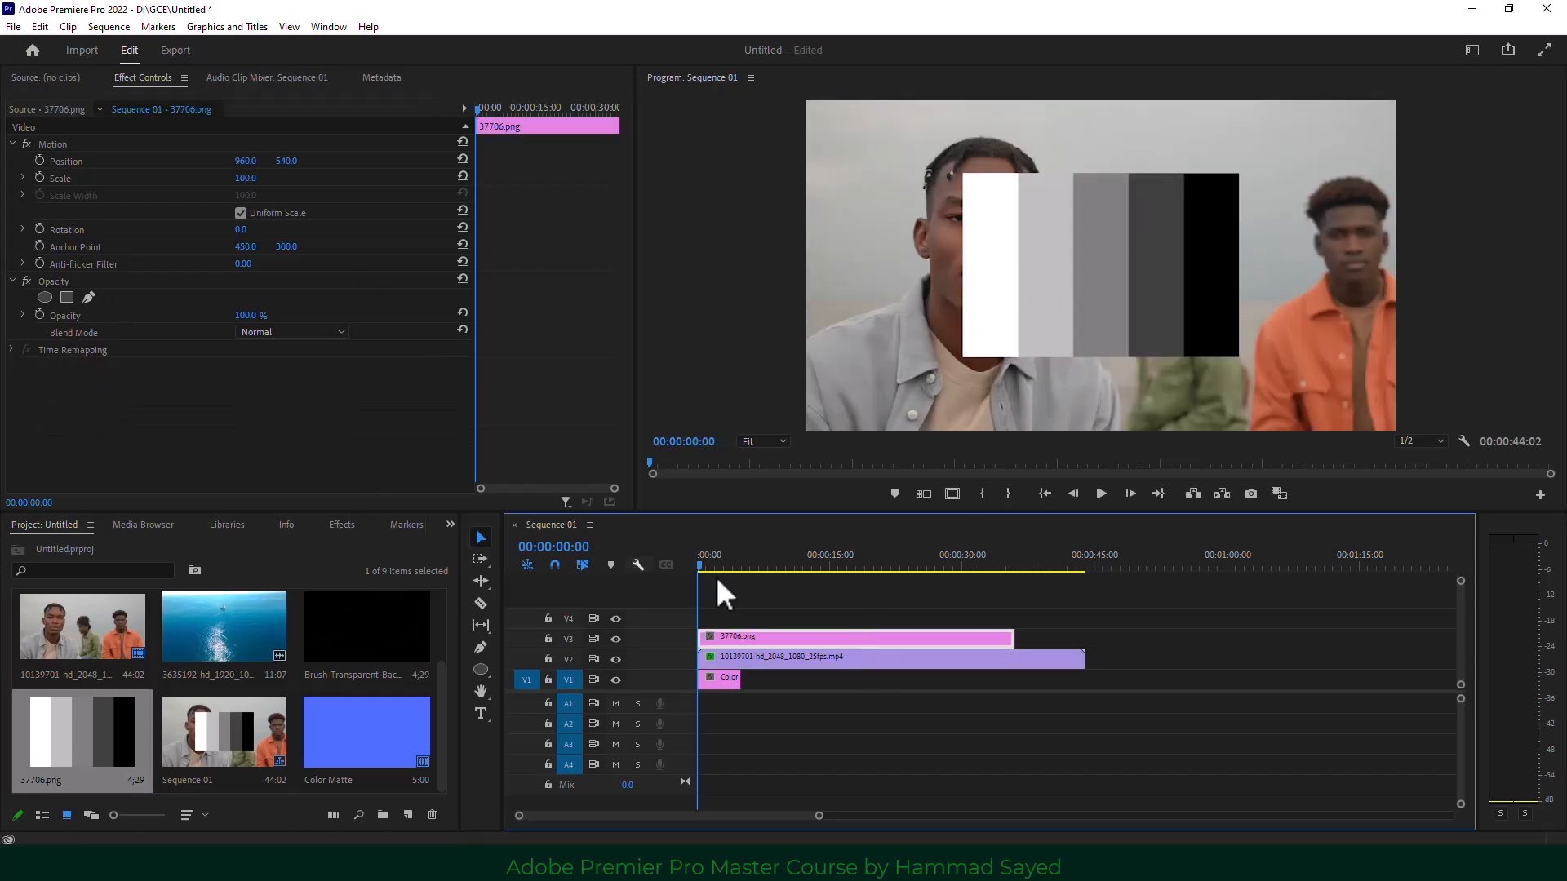
pyautogui.click(242, 194)
pyautogui.moveTo(245, 178); pyautogui.dragTo(340, 178)
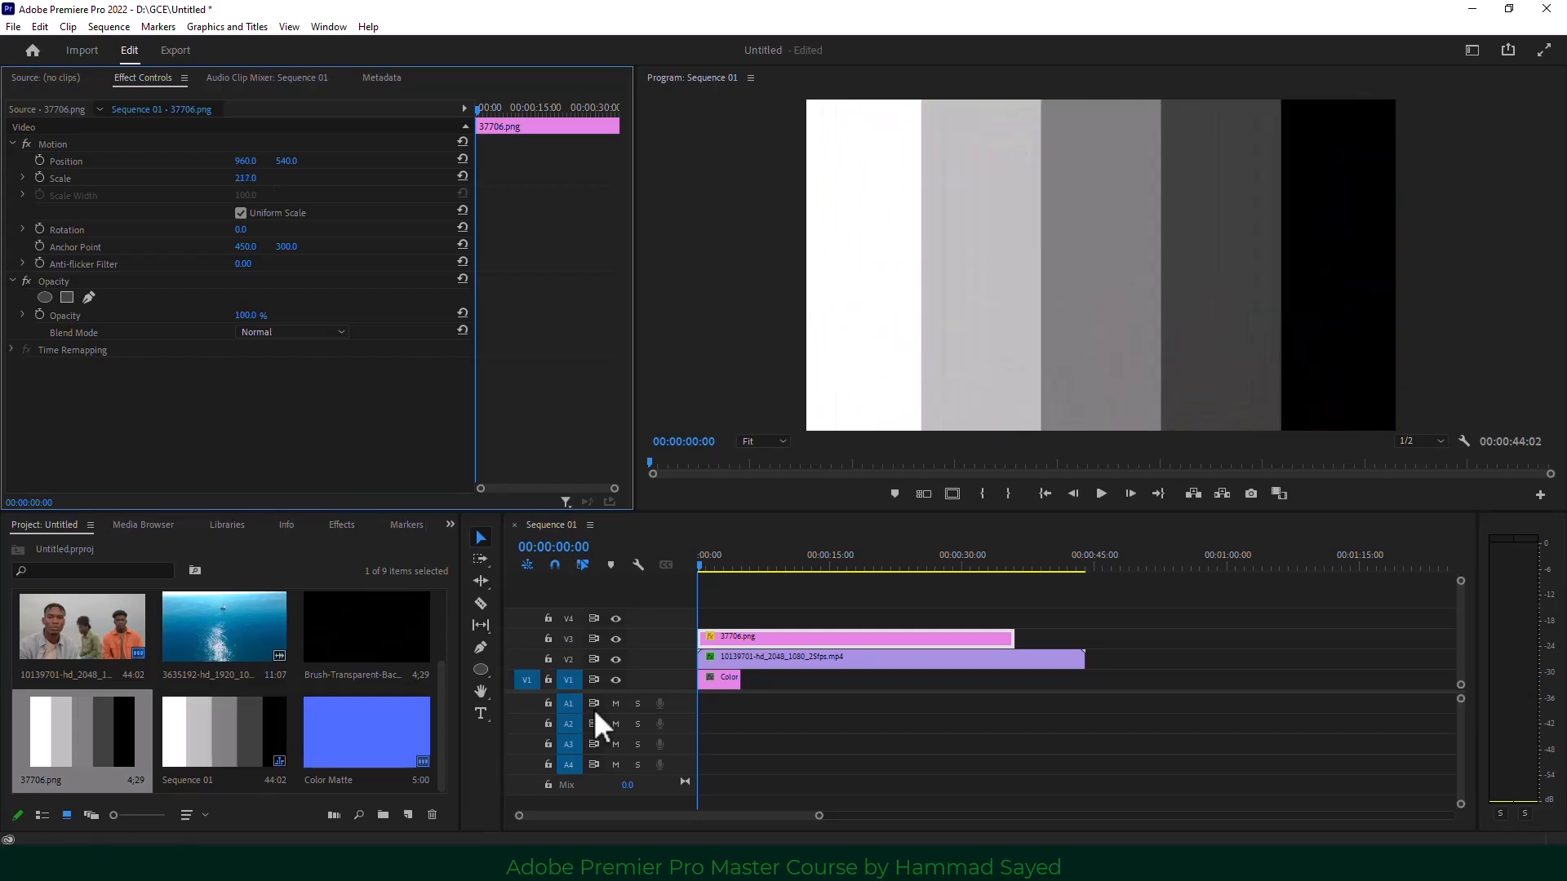
# Set the men's Track Matte Key to Video 3 with Matte Luma, and hide the V1 colour matte.
pyautogui.click(746, 660)
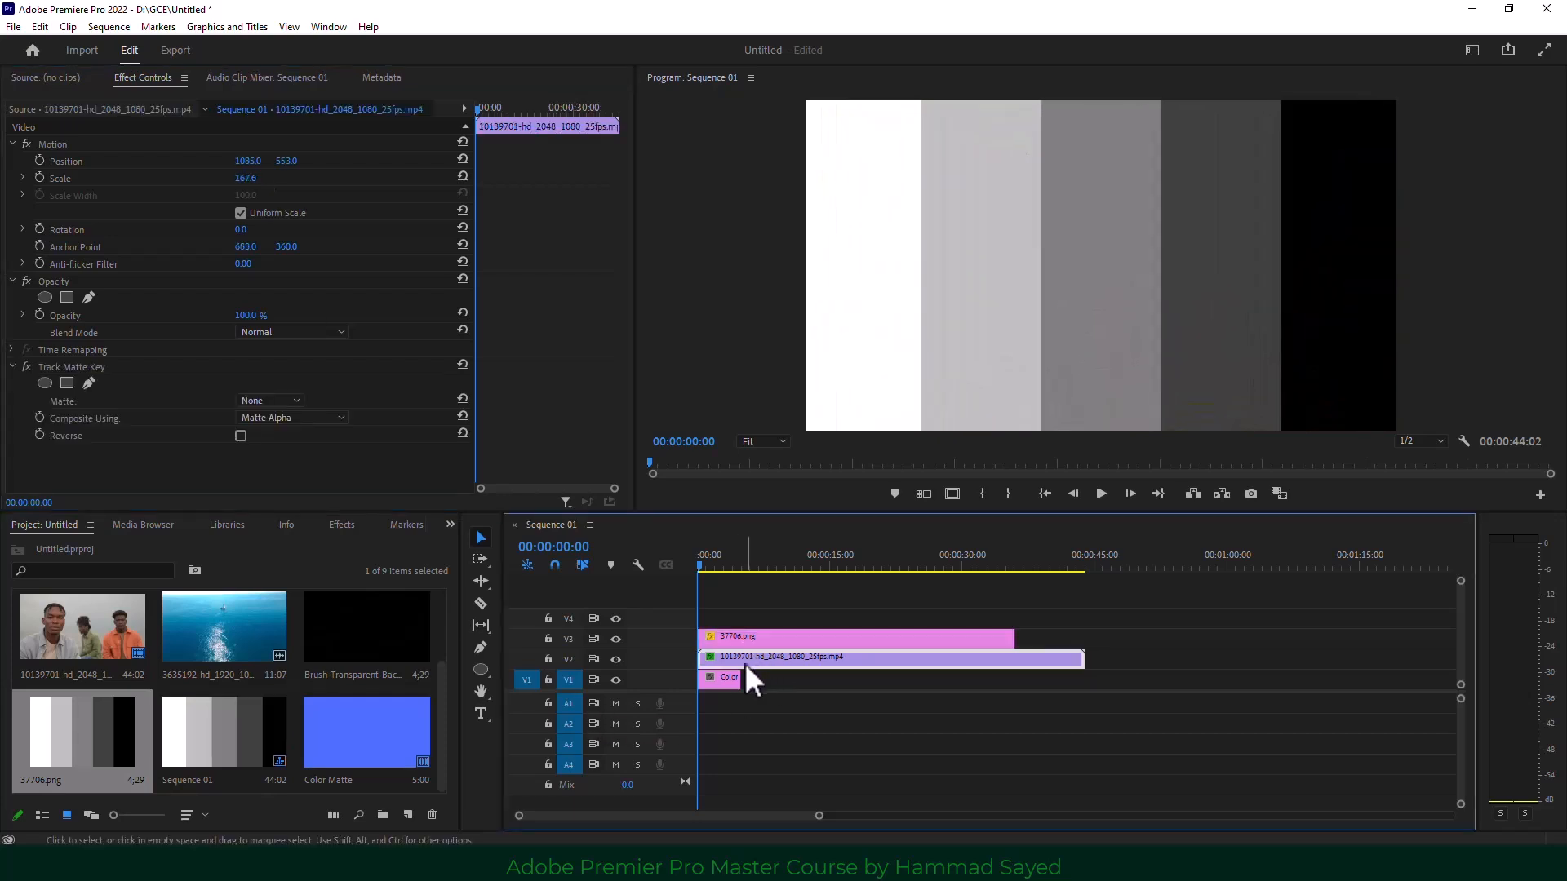
pyautogui.click(84, 367)
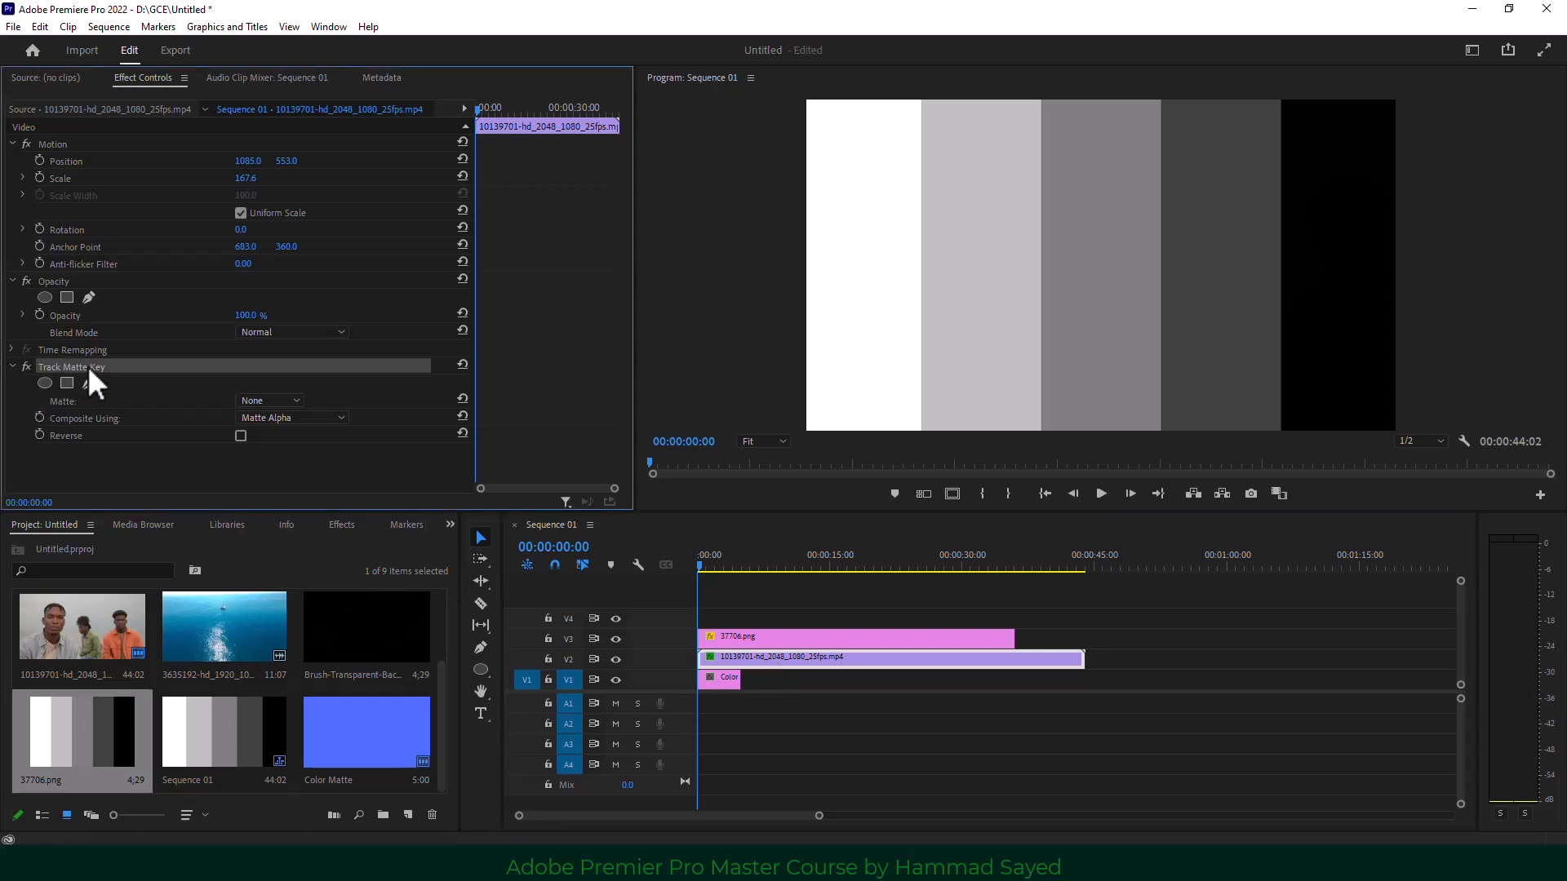
pyautogui.click(279, 401)
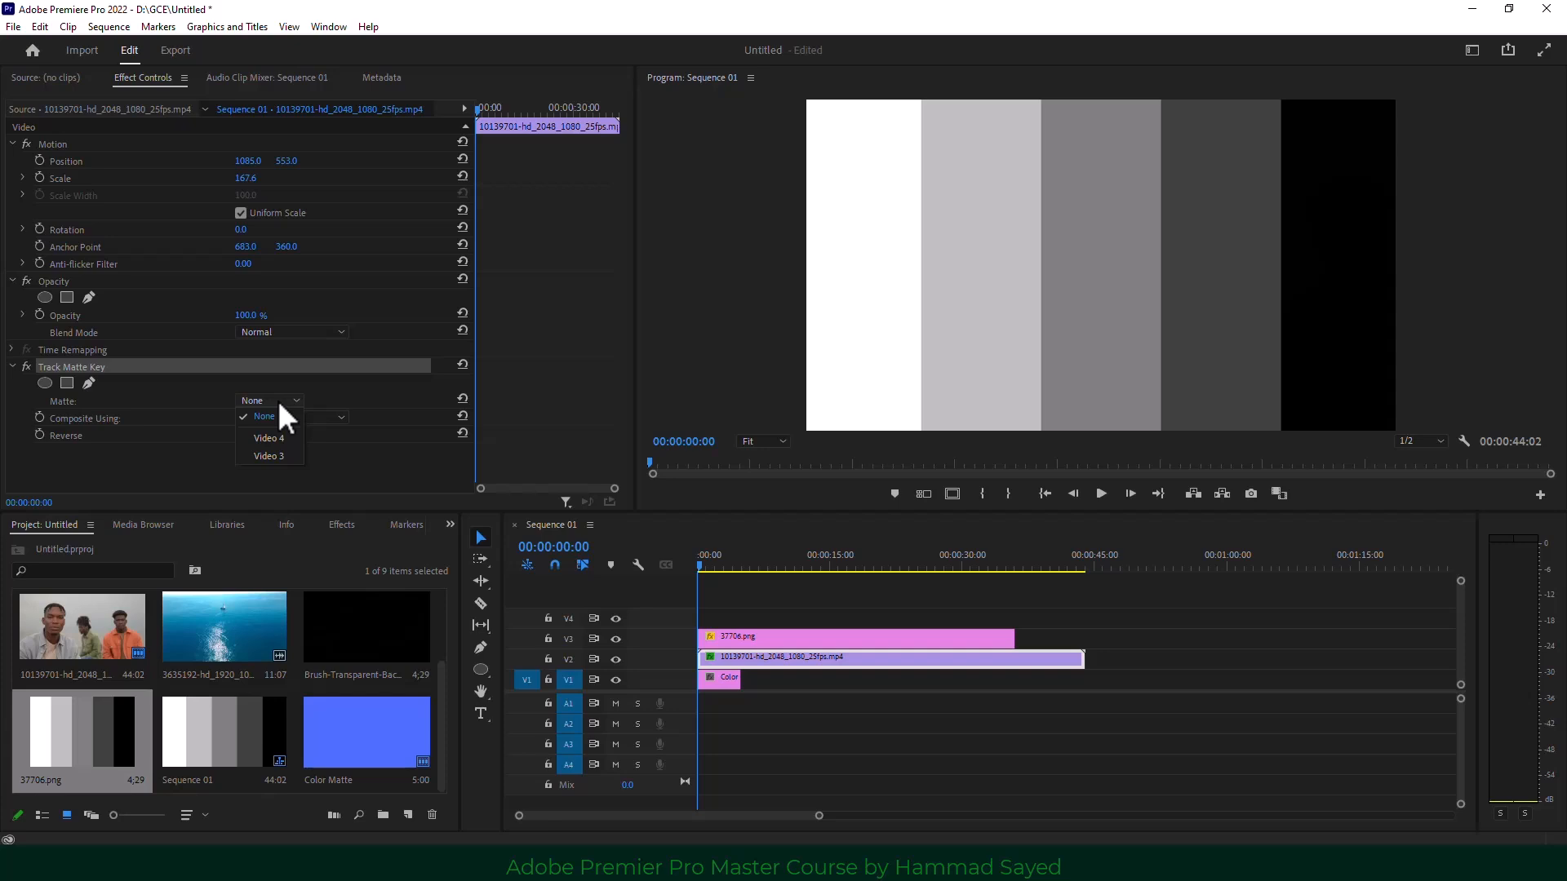
pyautogui.click(290, 454)
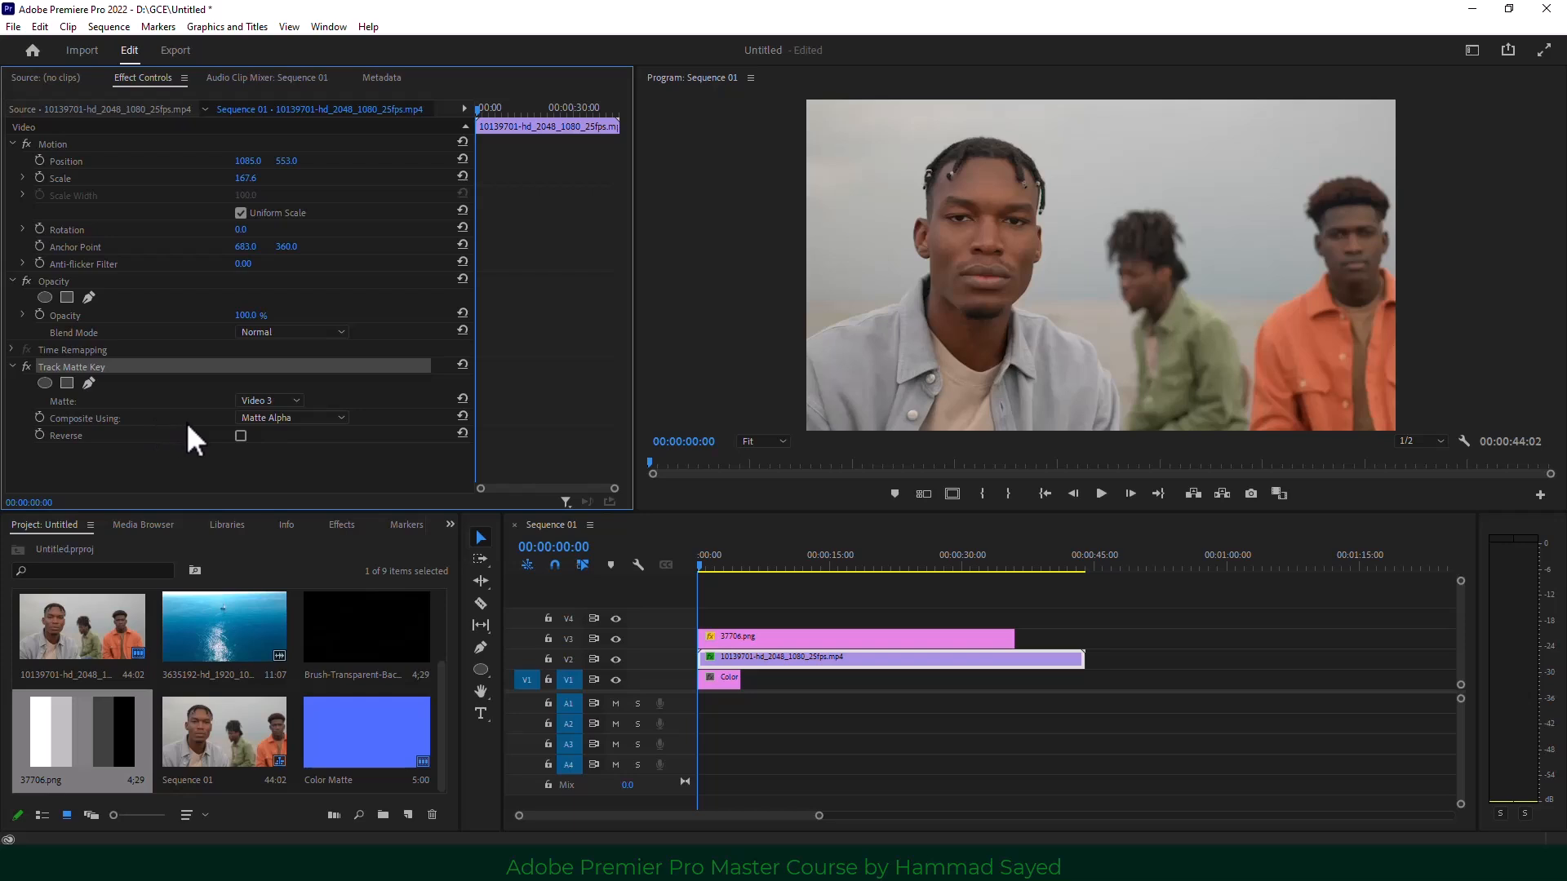
pyautogui.click(289, 419)
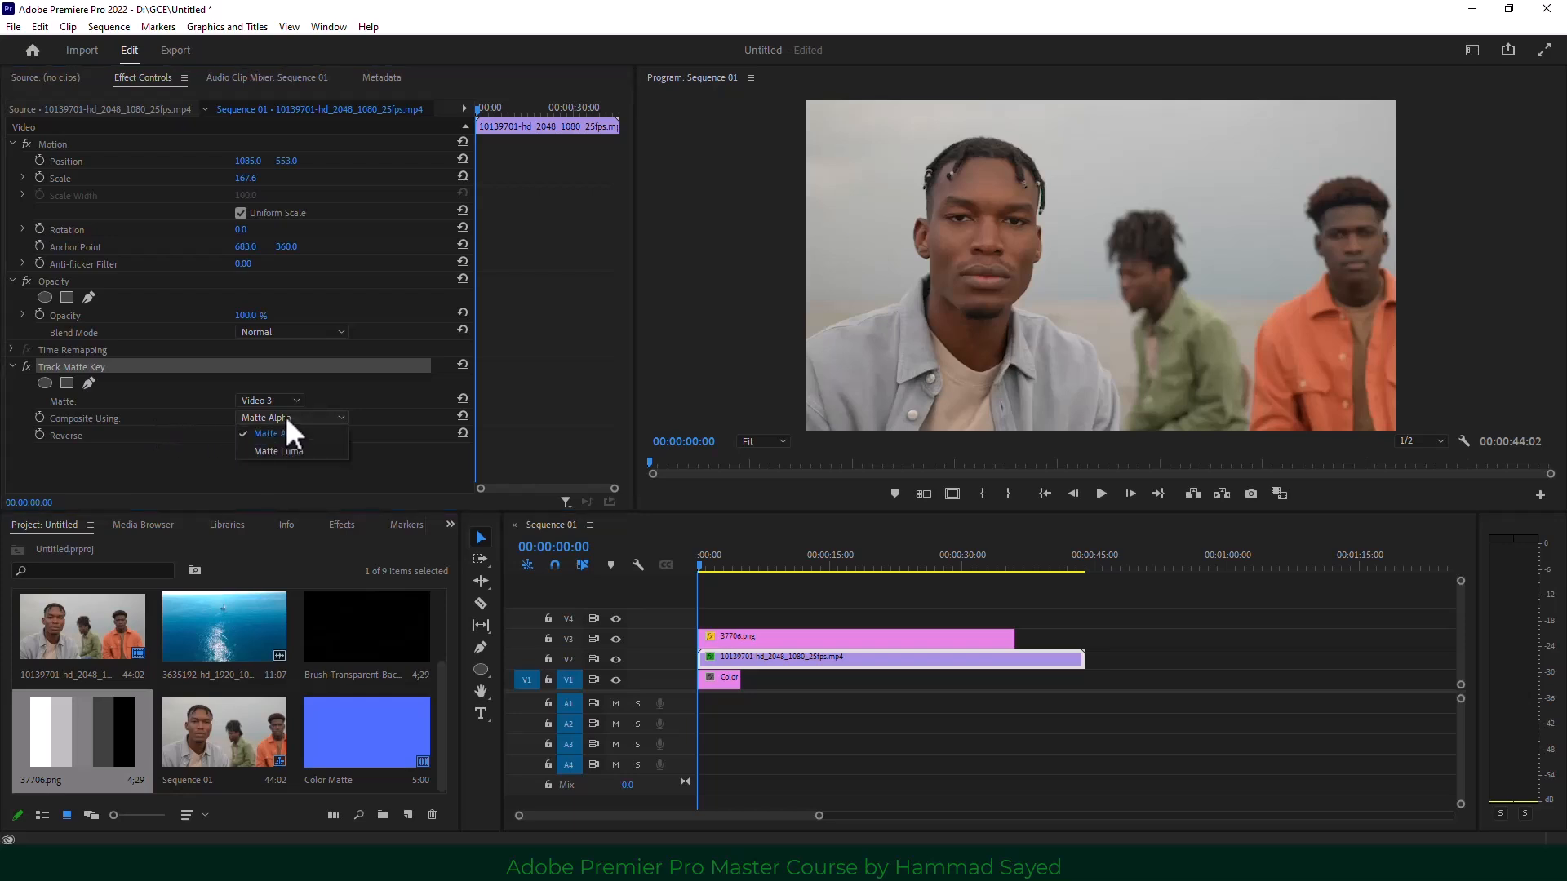
pyautogui.click(325, 452)
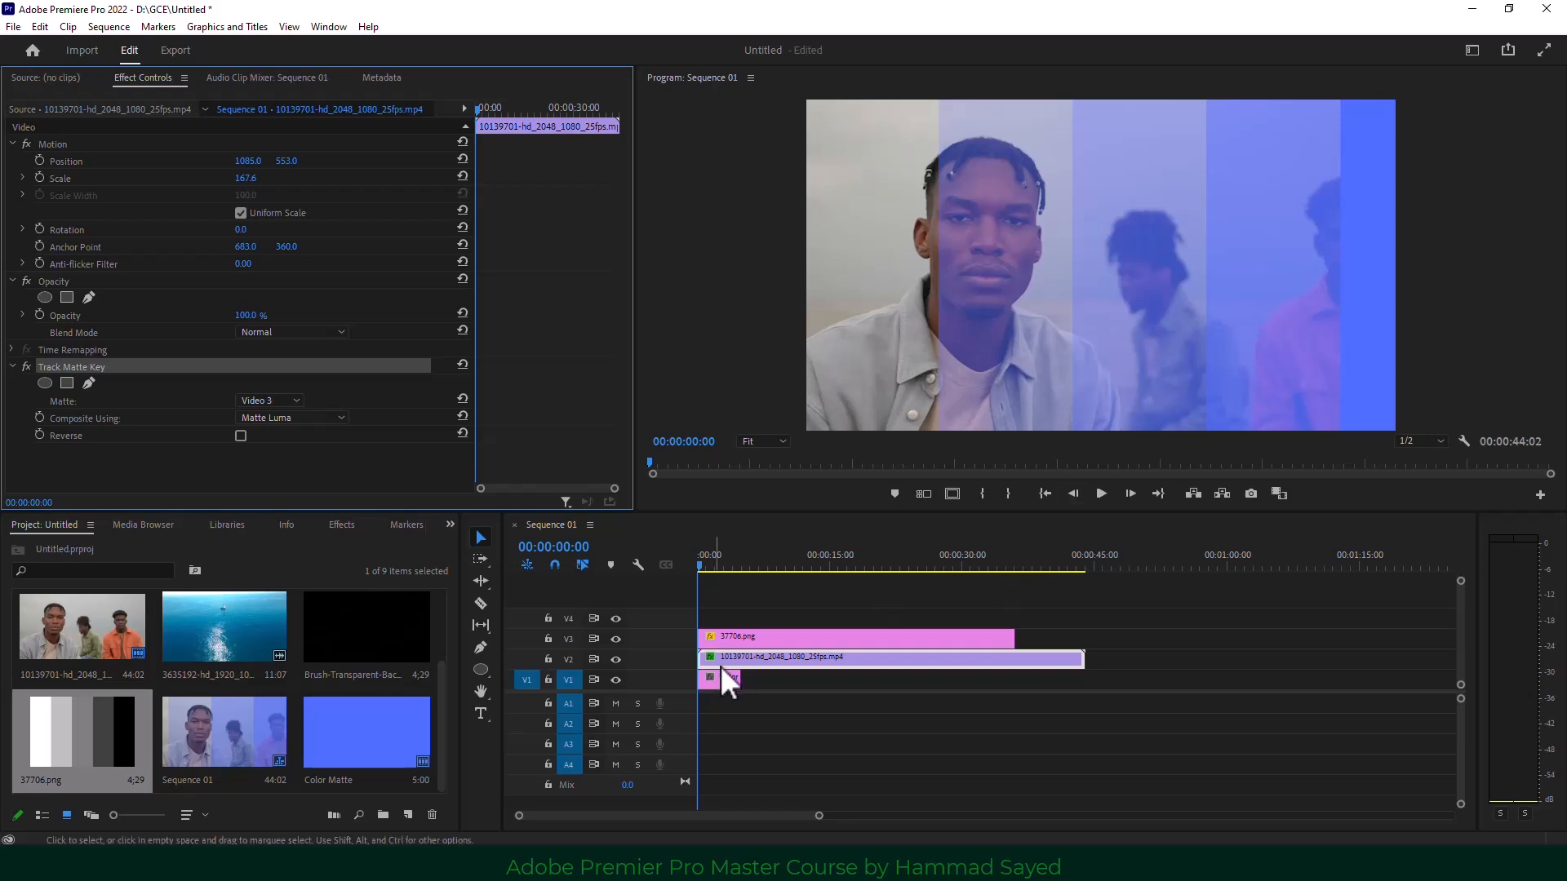
pyautogui.click(613, 679)
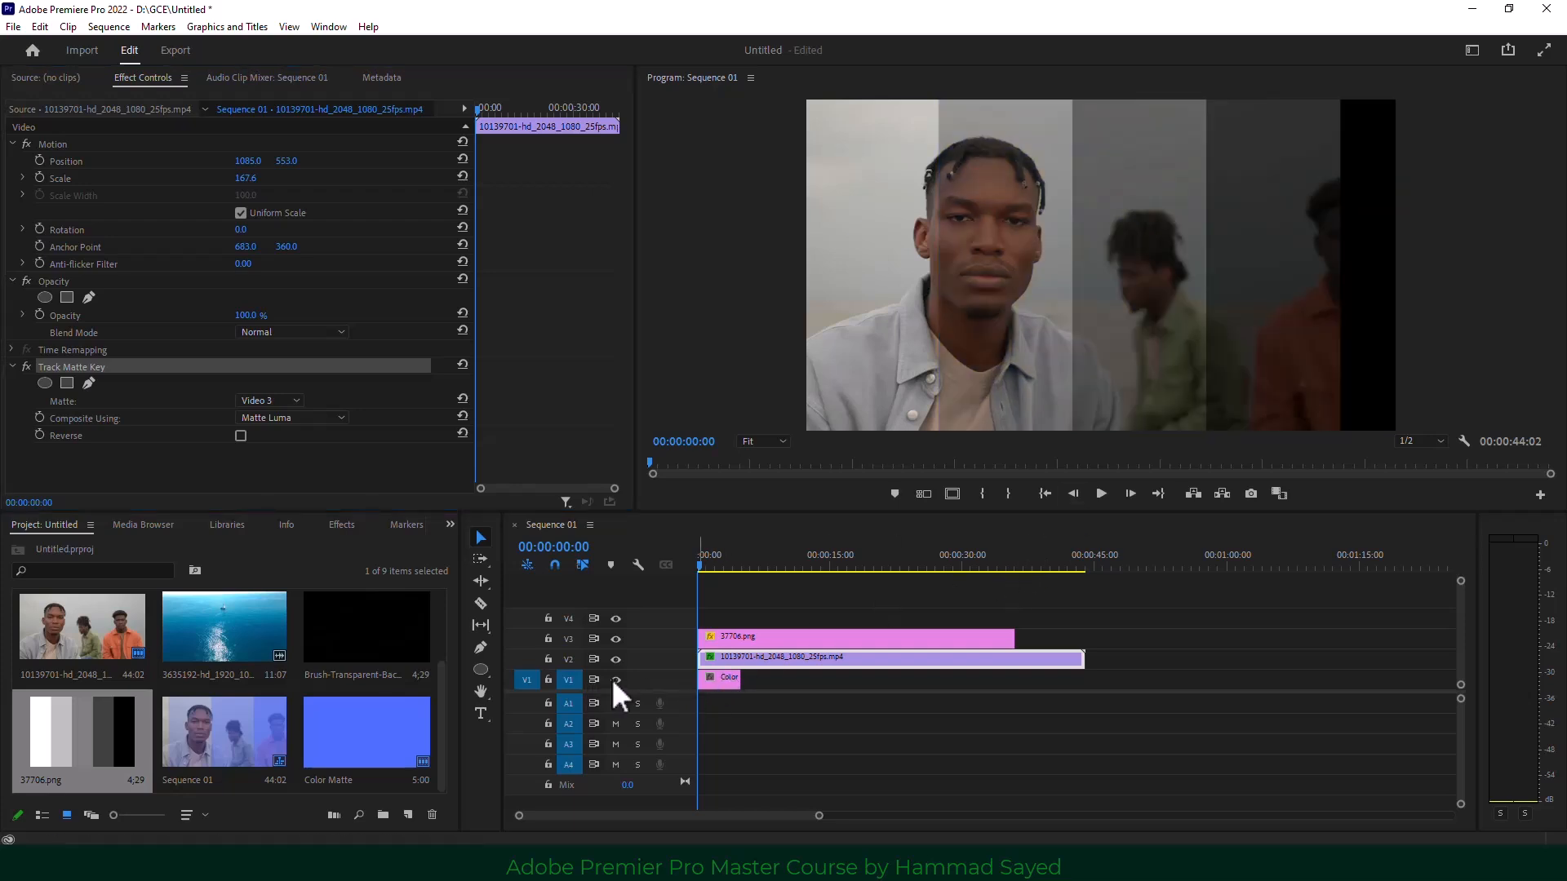
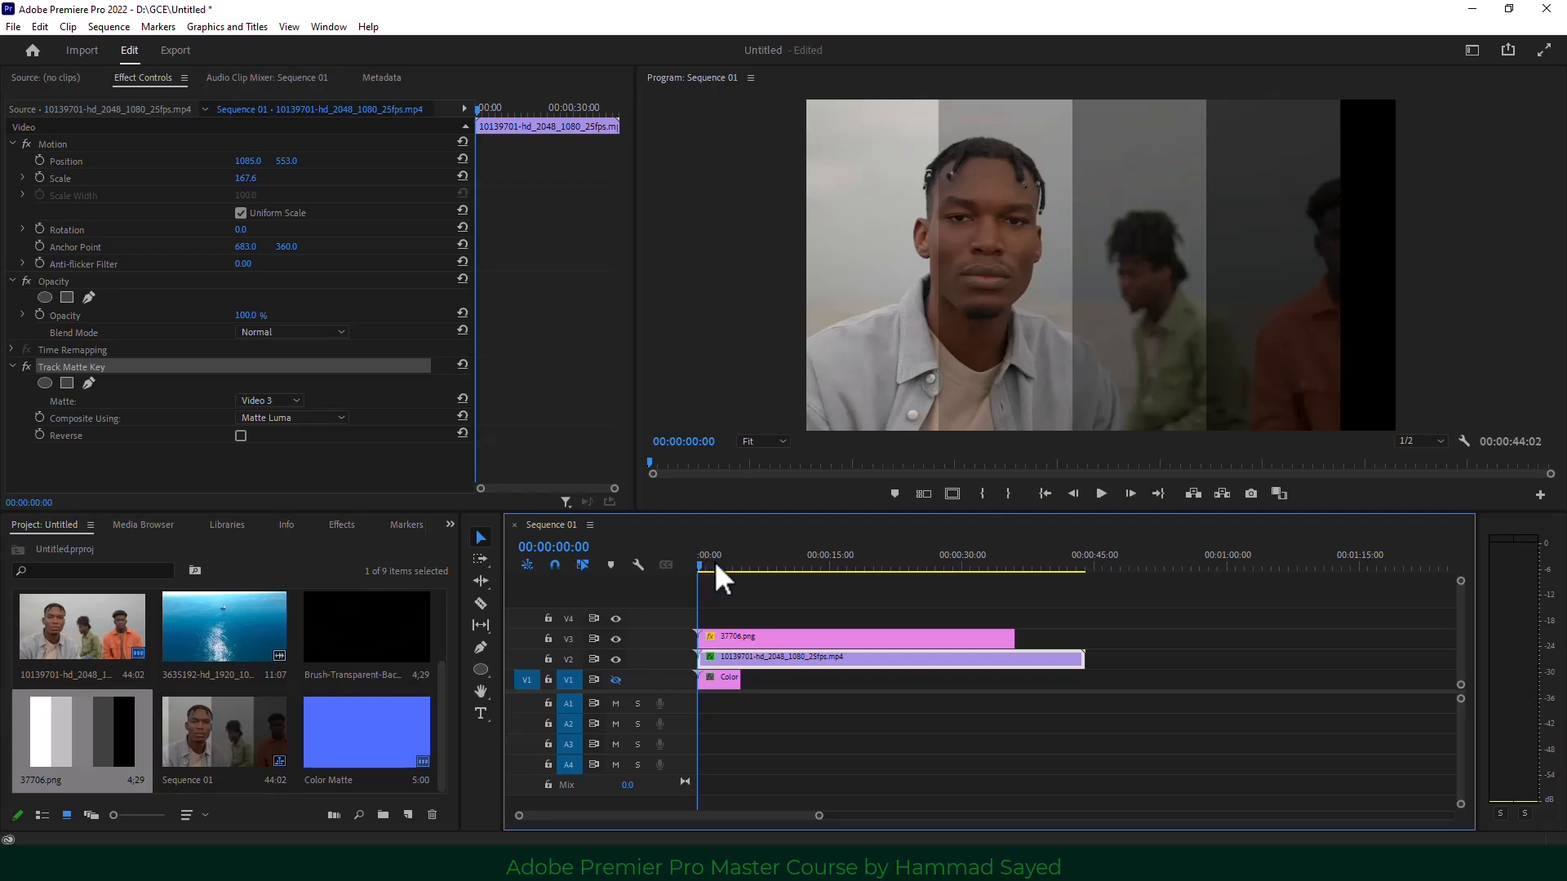
# Reset the Track Matte Key to None and back to Video 3, turn Reverse off, and select the grey bars clip.
pyautogui.moveTo(714, 561)
pyautogui.mouseDown()
pyautogui.moveTo(772, 561)
pyautogui.moveTo(725, 561)
pyautogui.mouseUp()
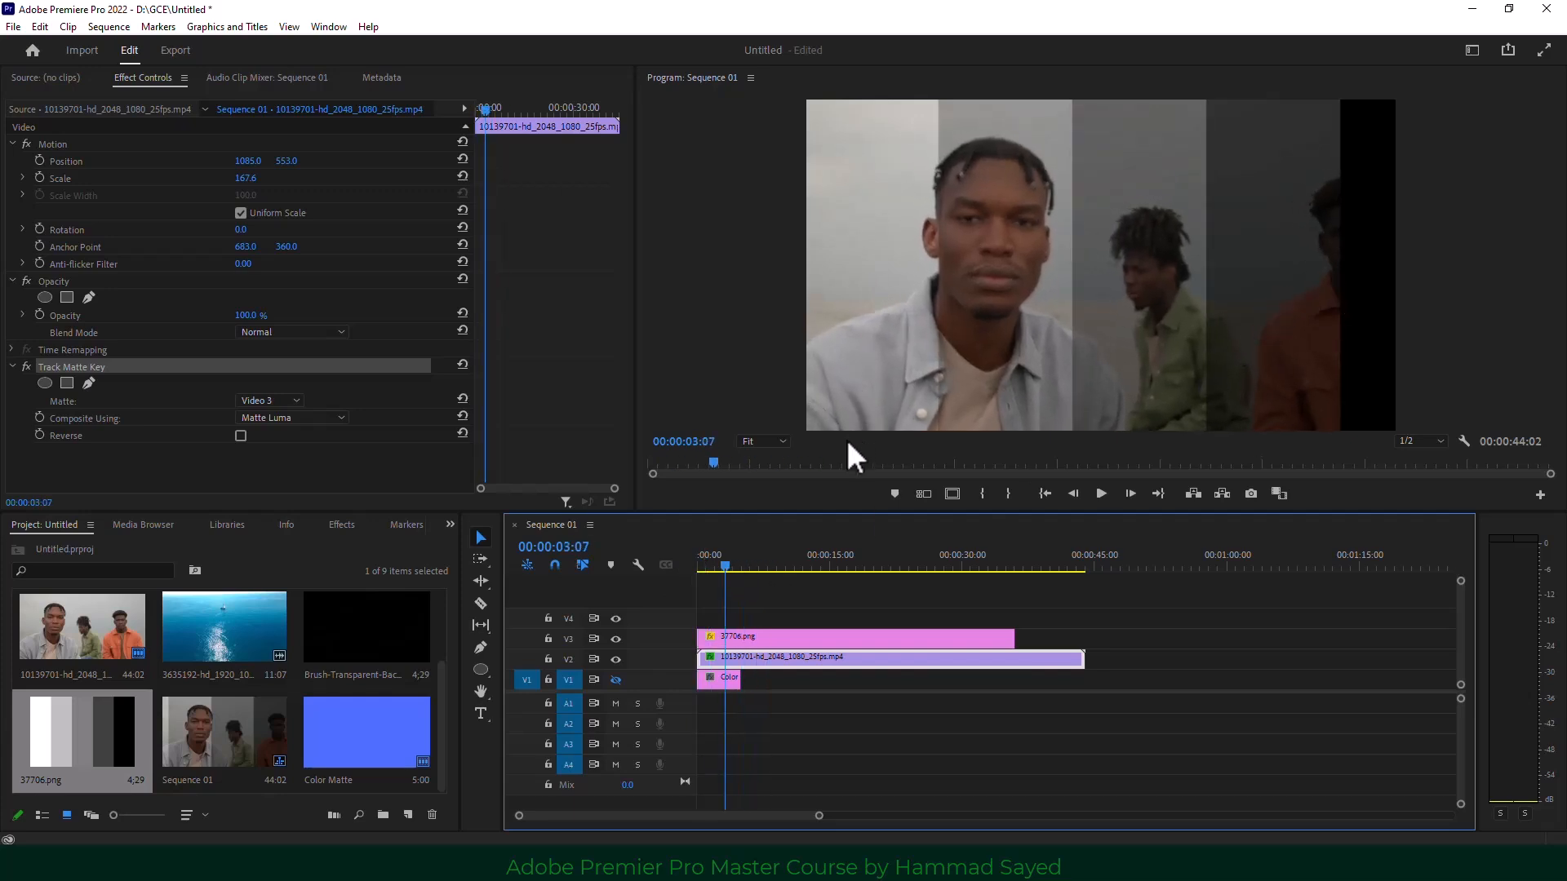
pyautogui.click(272, 398)
pyautogui.click(276, 415)
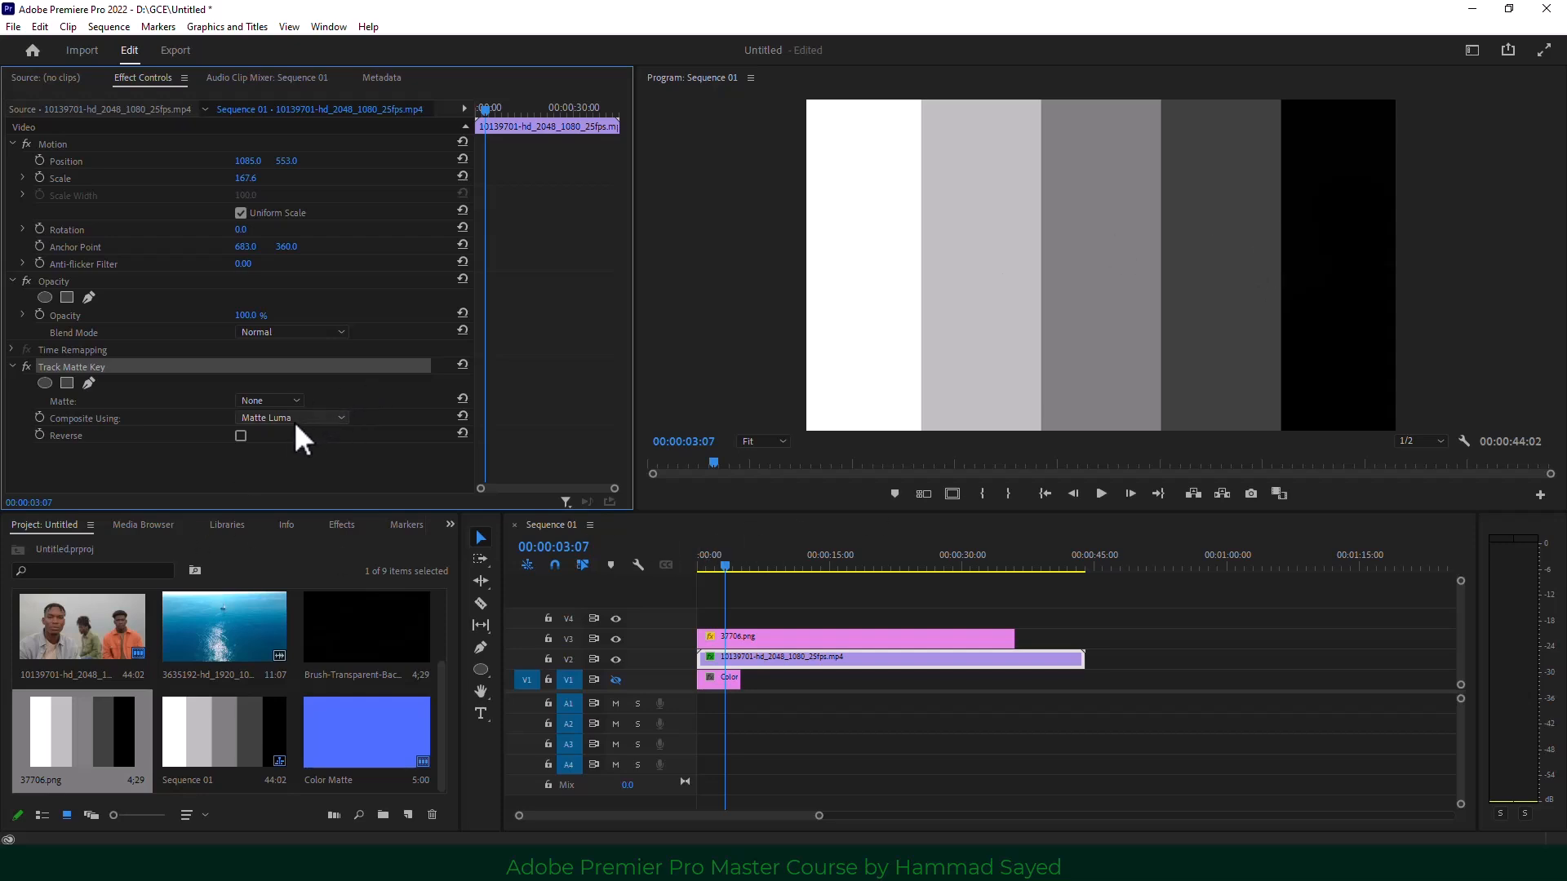
pyautogui.click(247, 402)
pyautogui.click(269, 455)
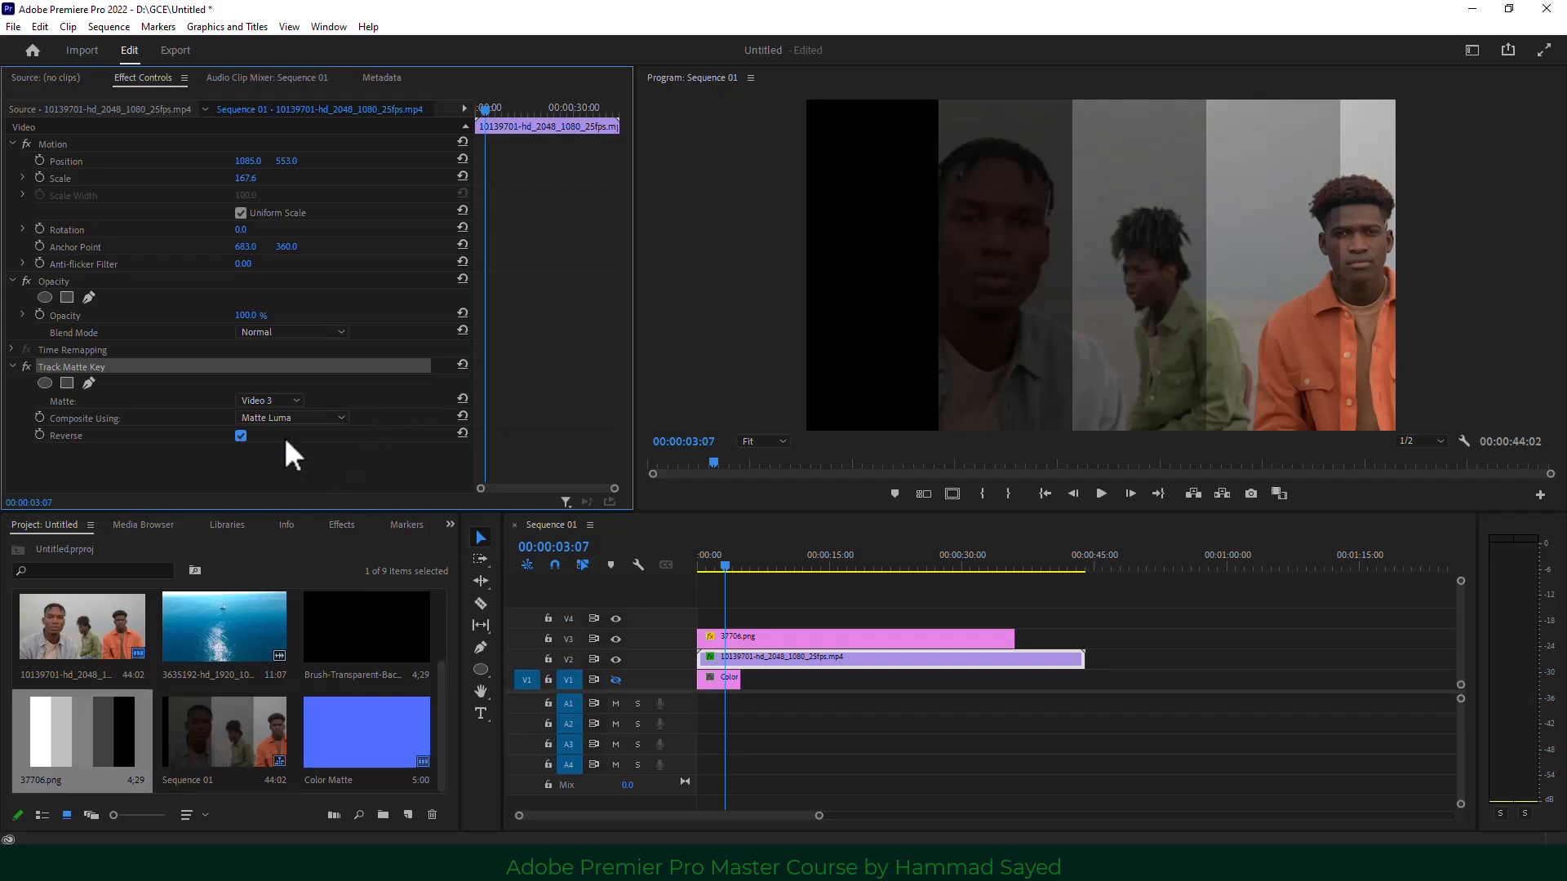
pyautogui.click(237, 436)
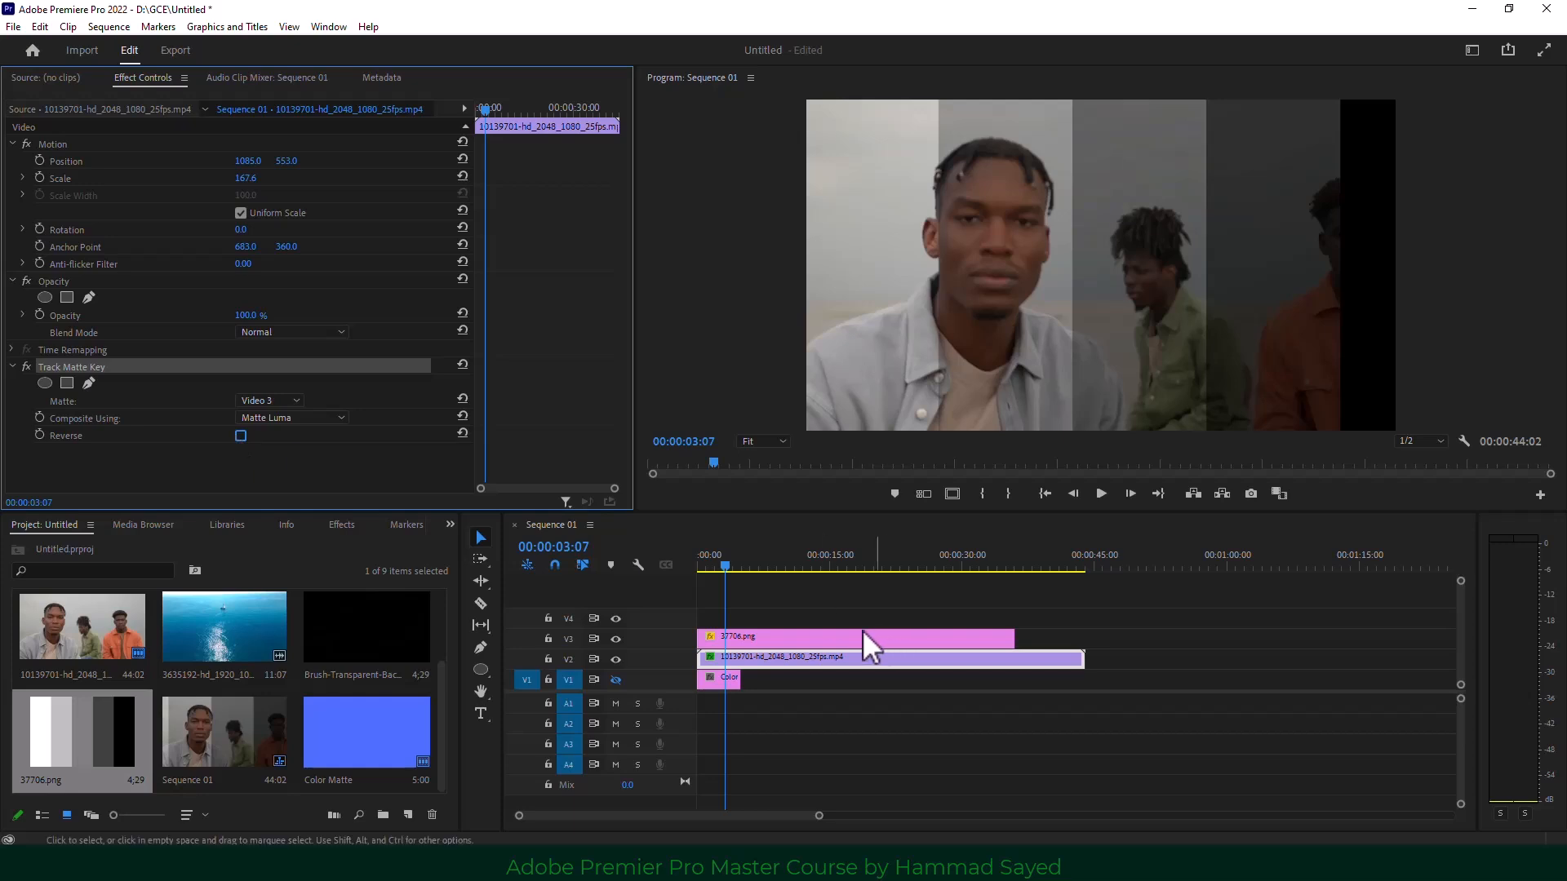
pyautogui.click(806, 636)
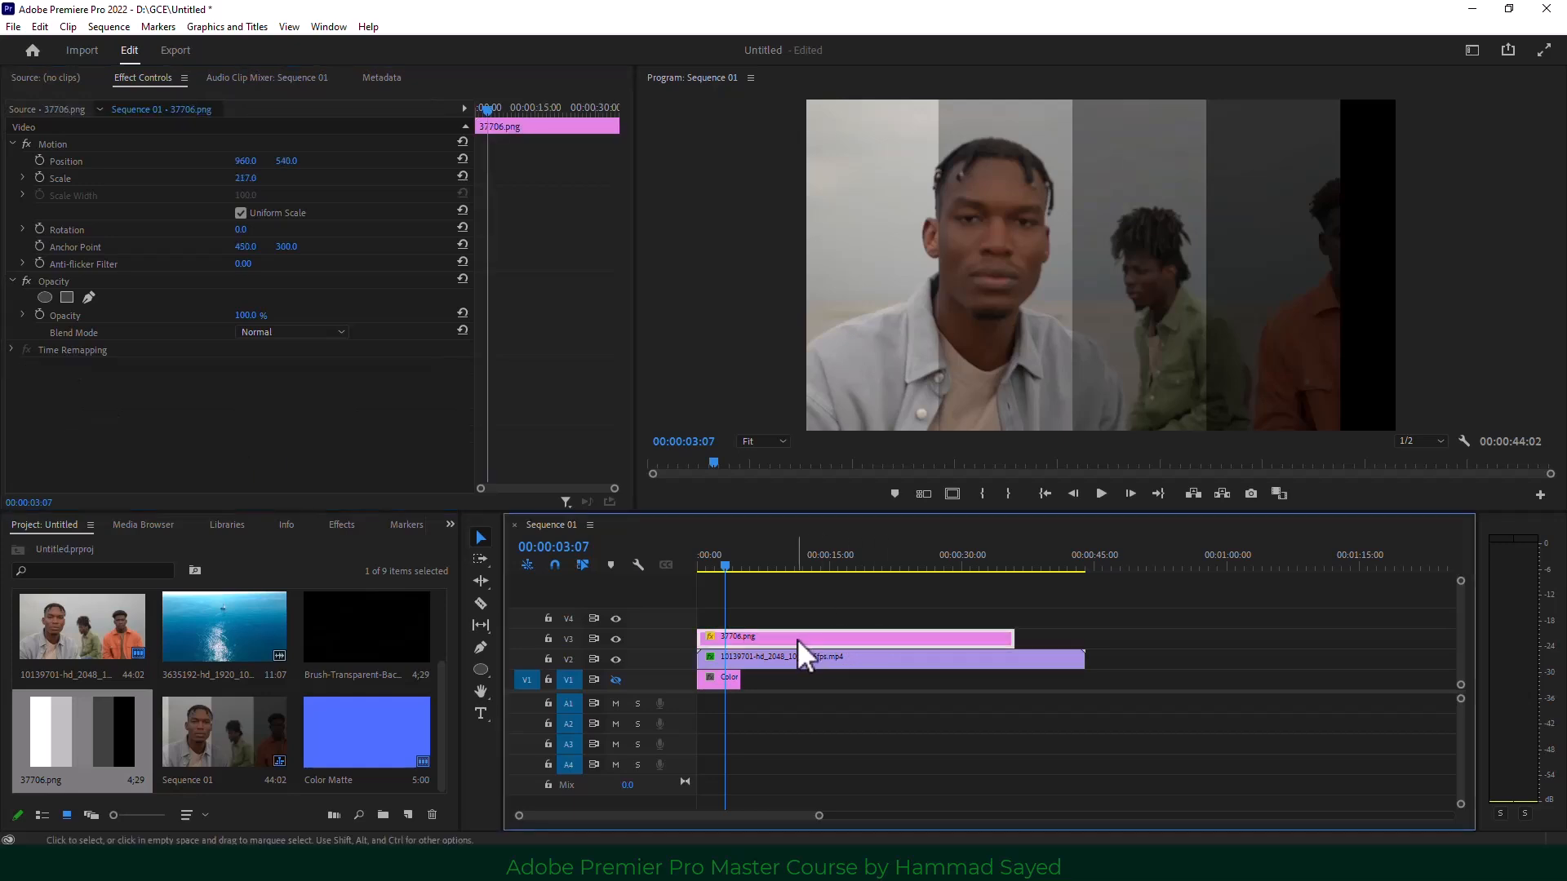
# Replace the grey bars with black and white.jpg on V3, scaled to 542, and show V1.
pyautogui.press('Delete')
pyautogui.scroll(2, 209, 742)
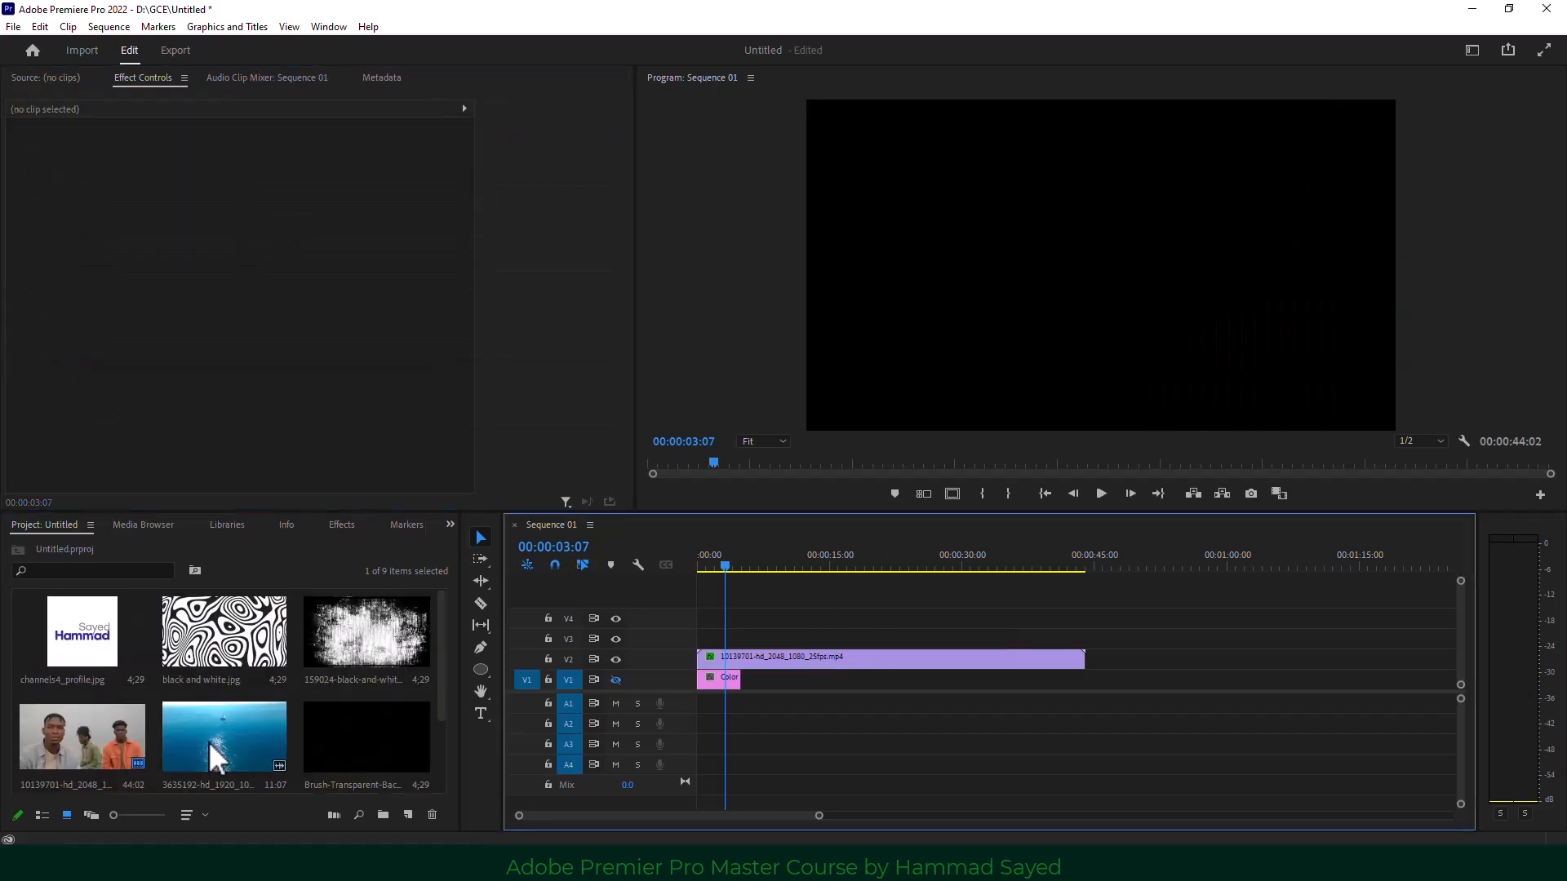
pyautogui.moveTo(224, 632); pyautogui.dragTo(769, 636)
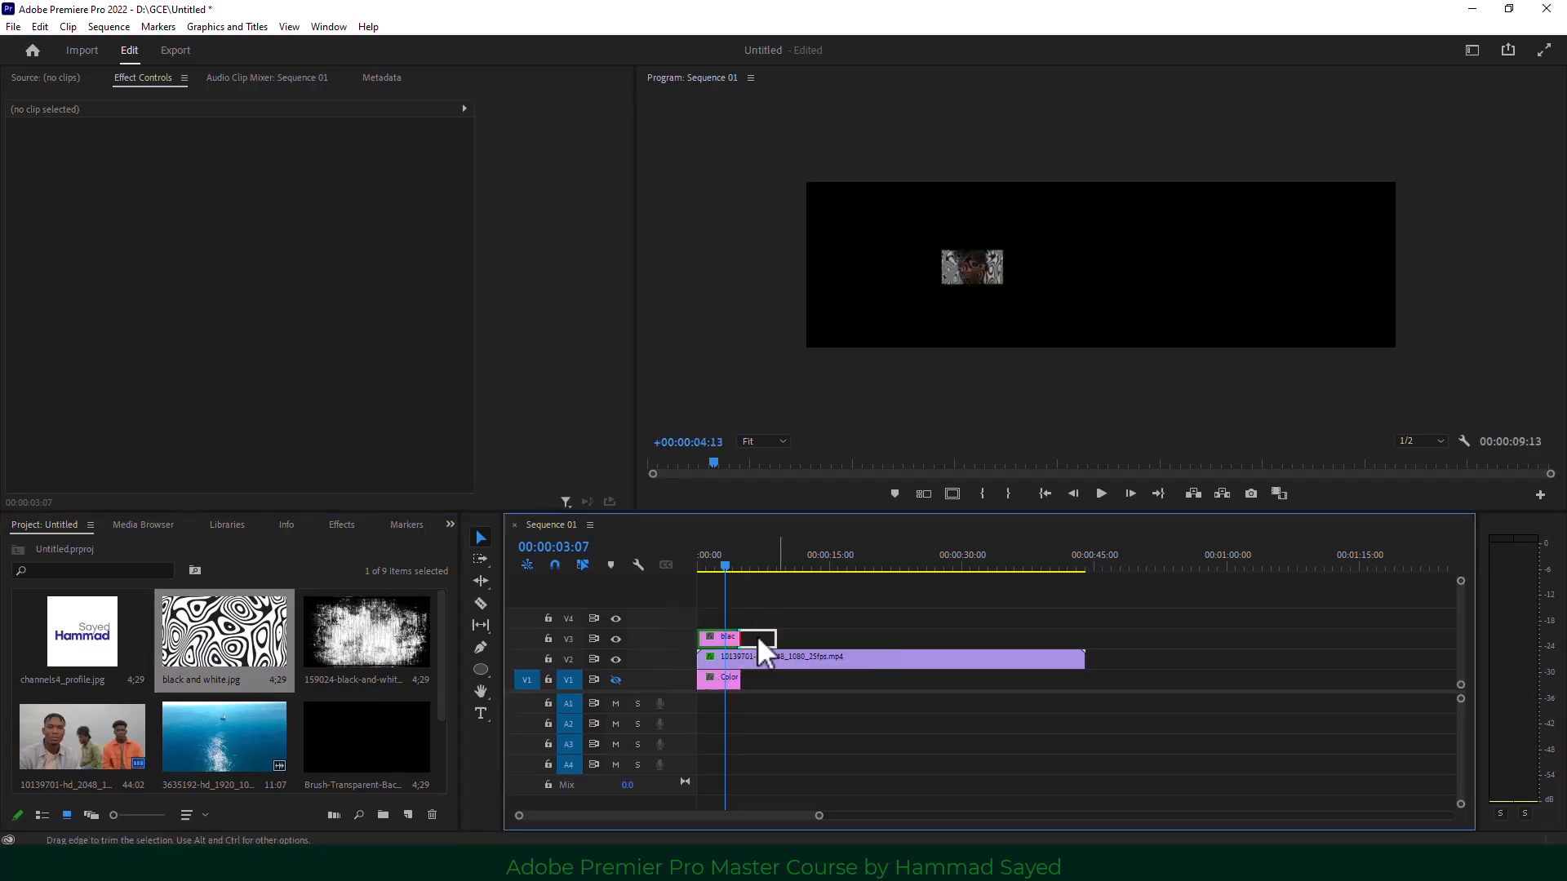
pyautogui.click(744, 640)
pyautogui.moveTo(270, 193); pyautogui.dragTo(630, 193)
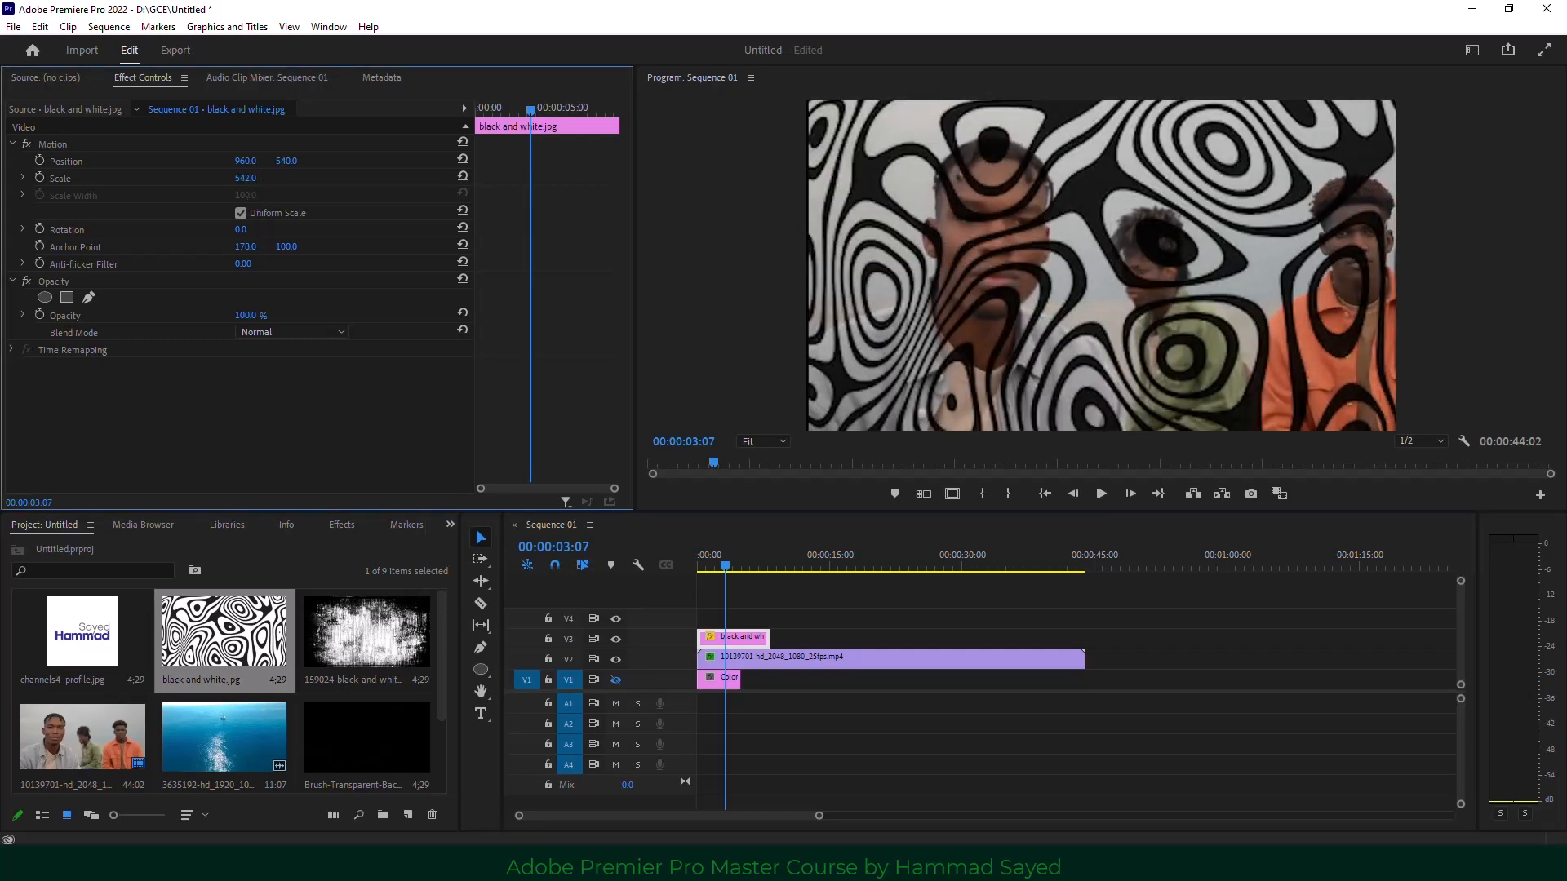
pyautogui.click(617, 679)
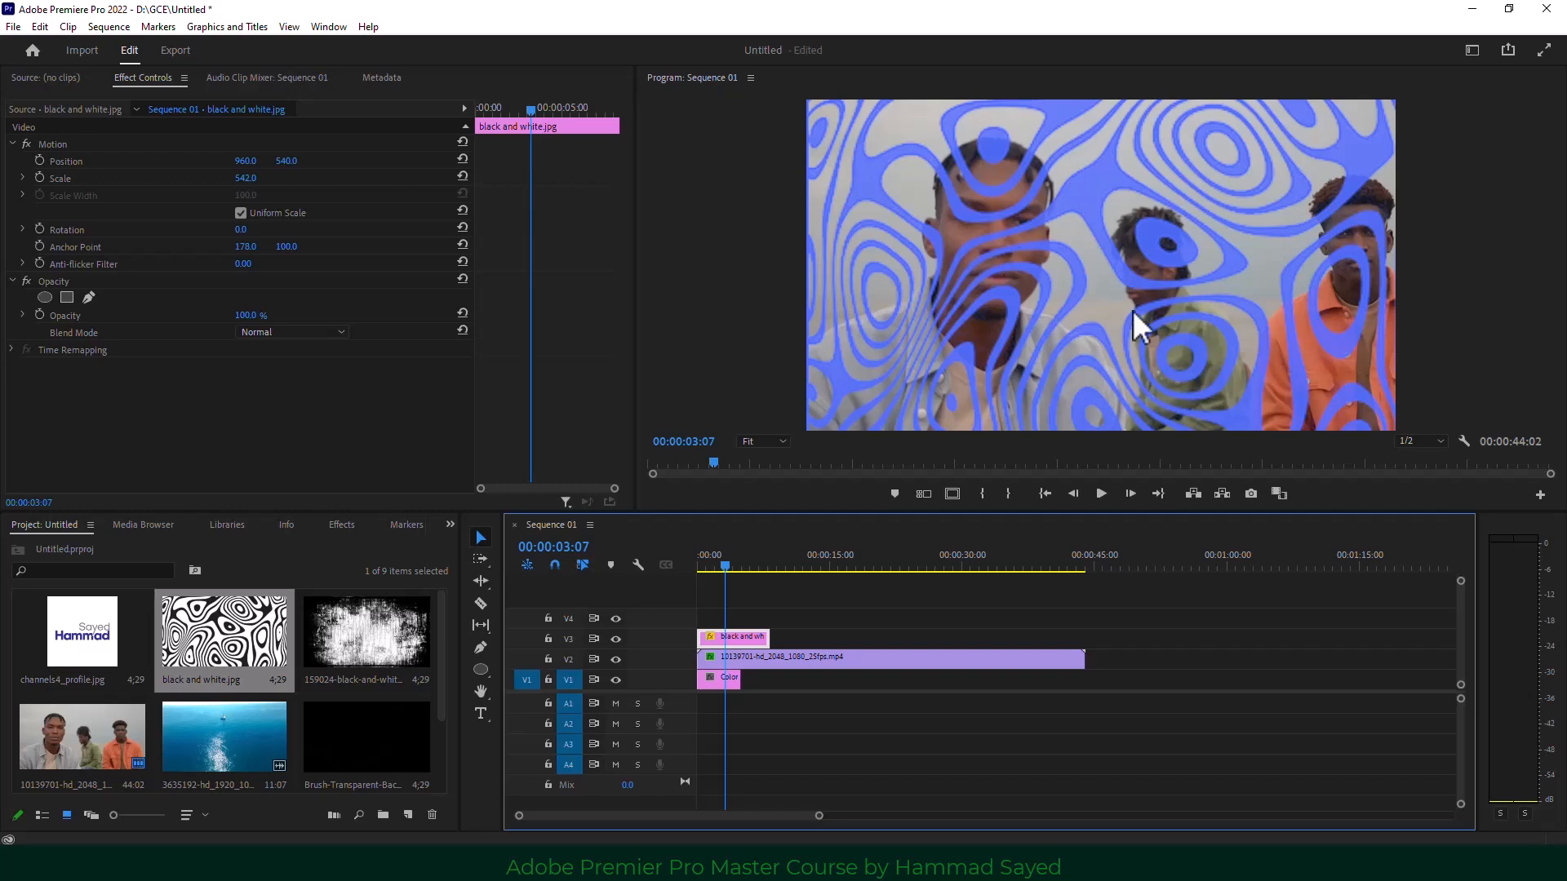
# Toggle the people clip's matte Reverse on and off, preview playback, then delete the swirl image.
pyautogui.click(736, 652)
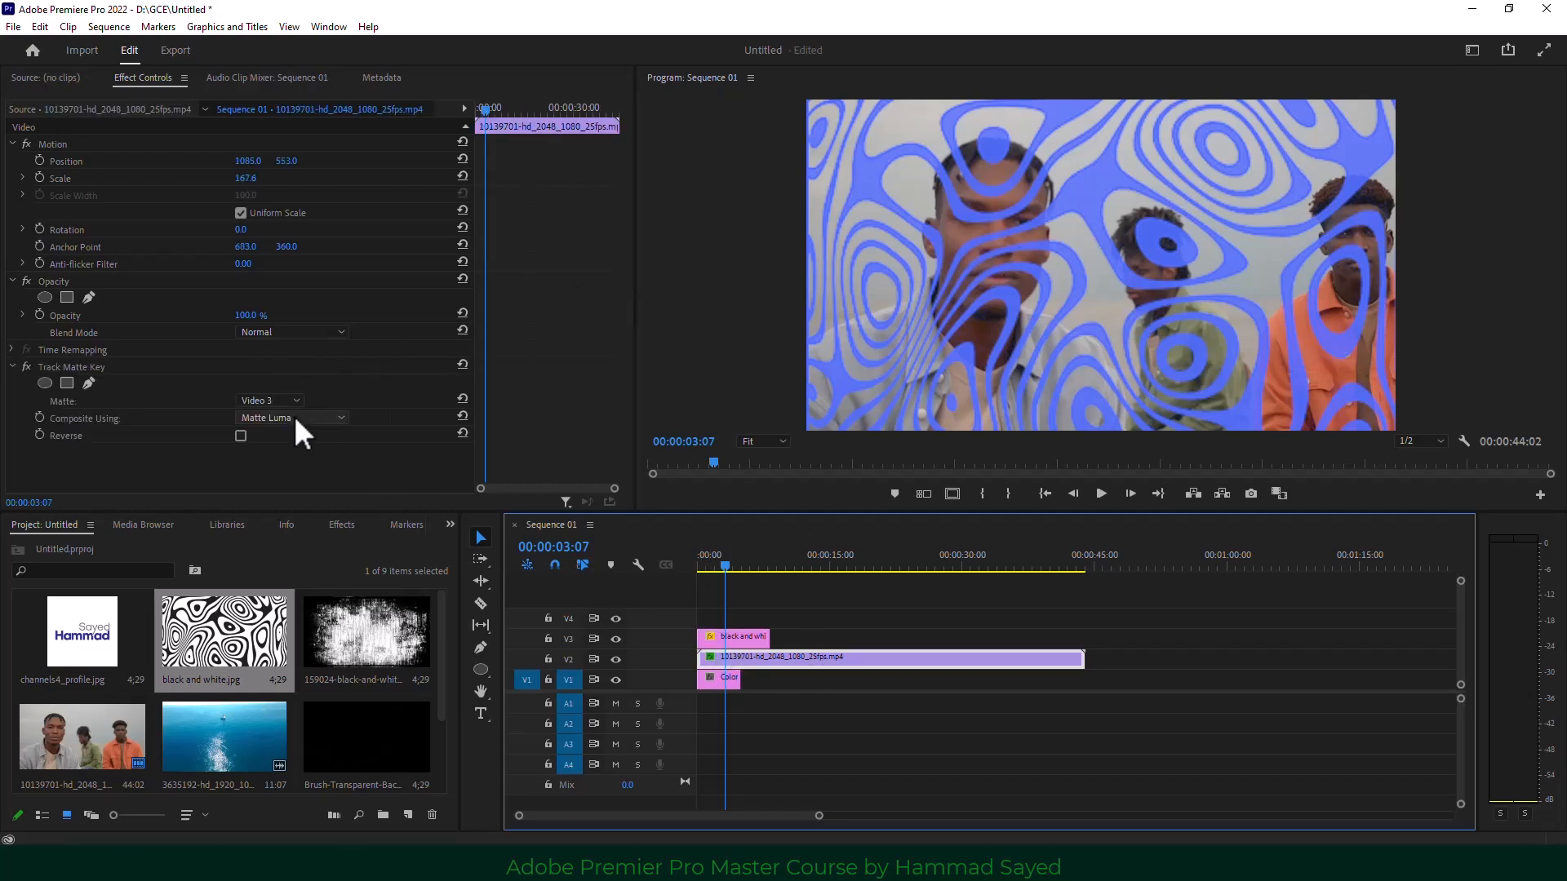
pyautogui.click(247, 434)
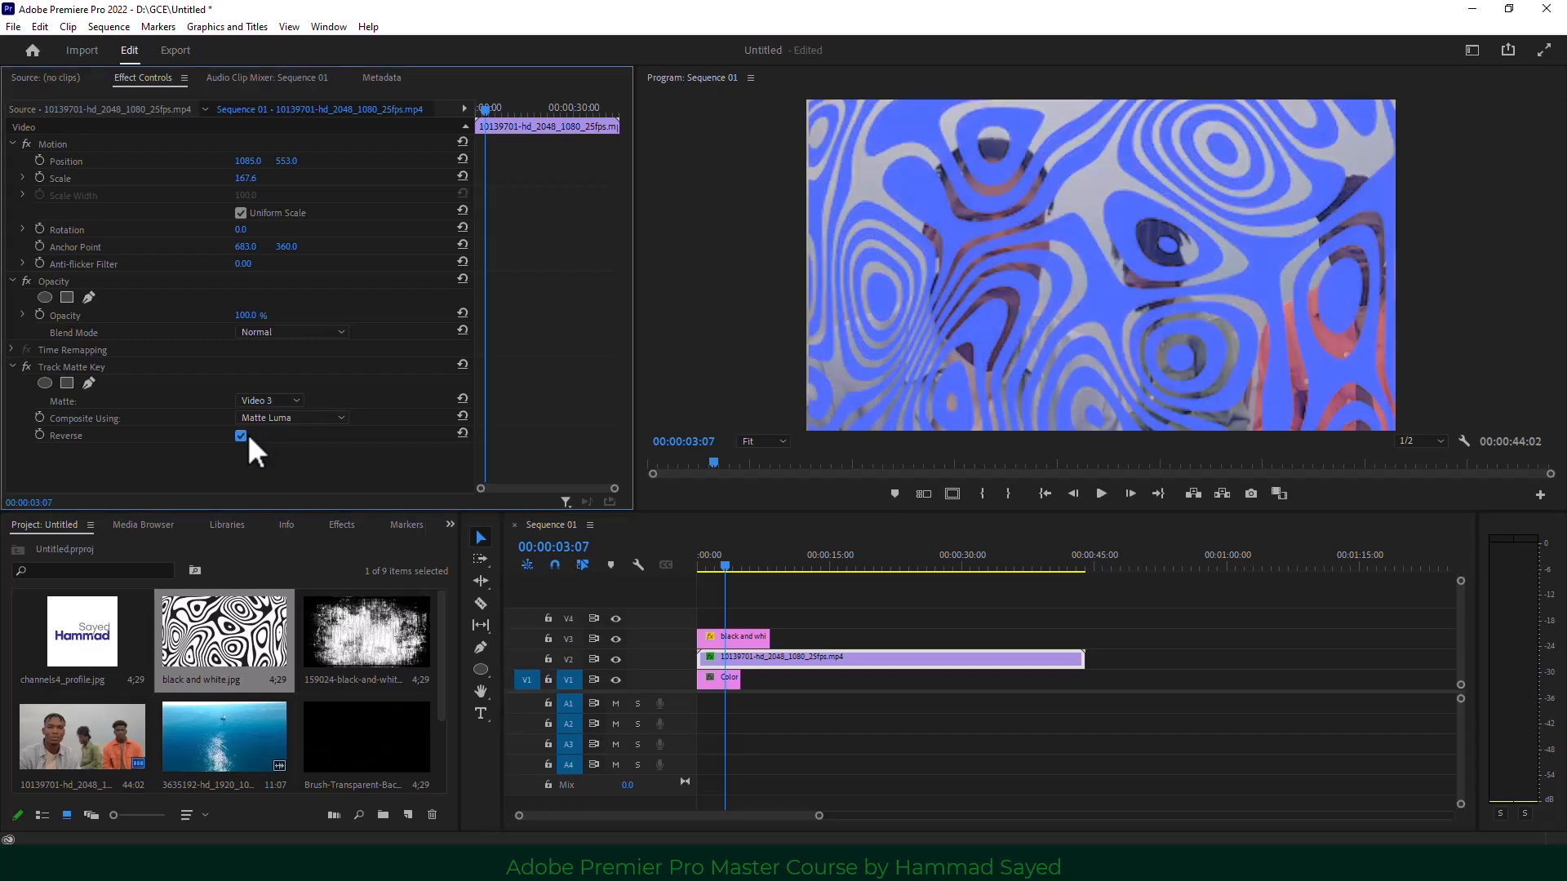
pyautogui.click(246, 433)
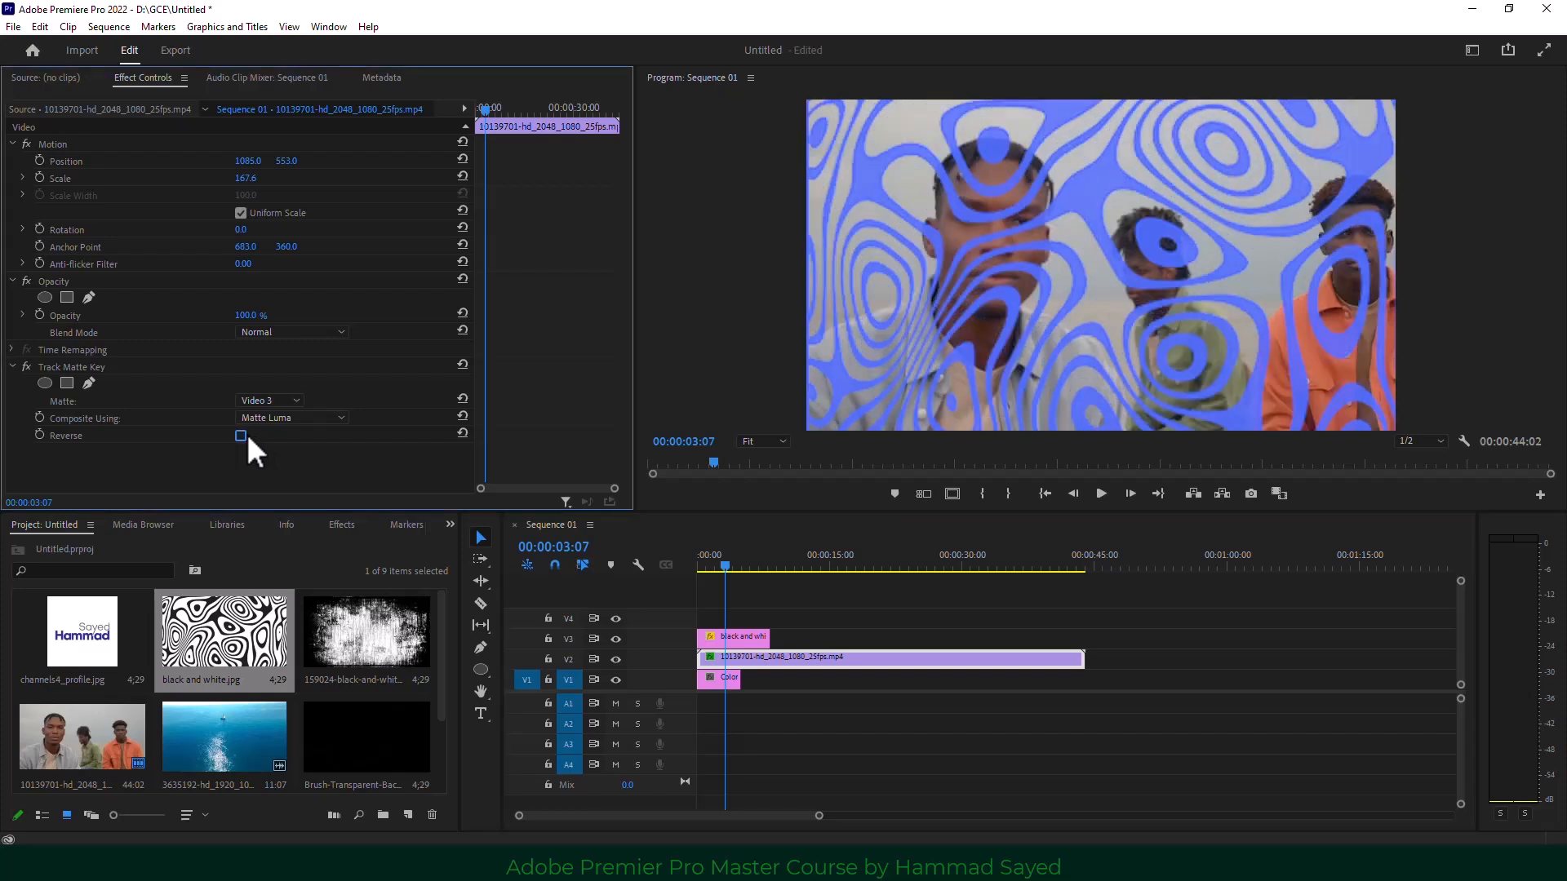
pyautogui.click(1099, 494)
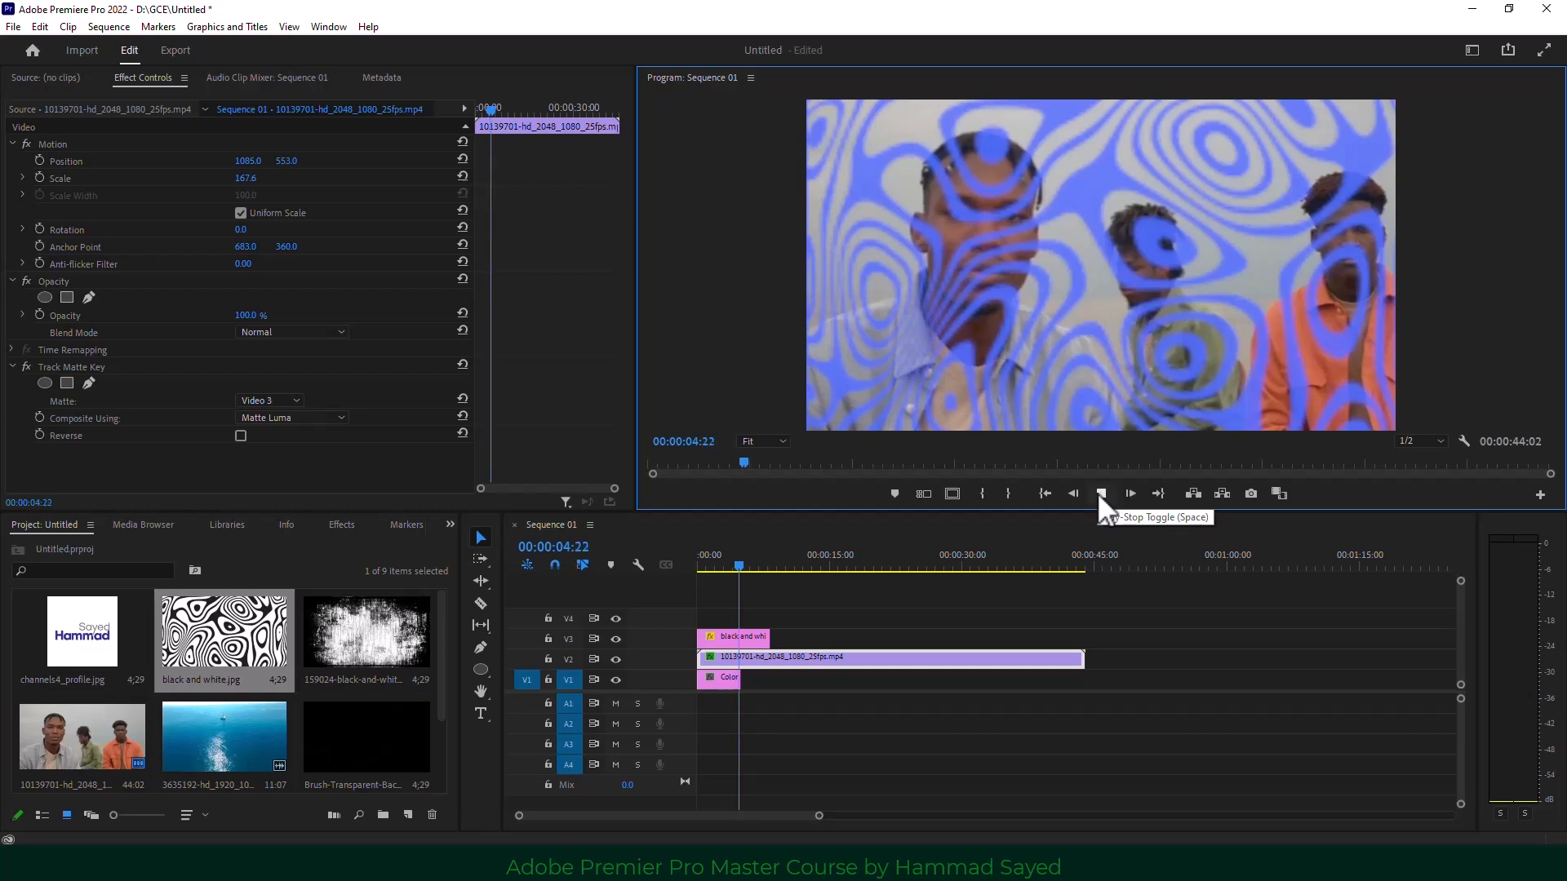
pyautogui.click(1101, 493)
pyautogui.click(702, 562)
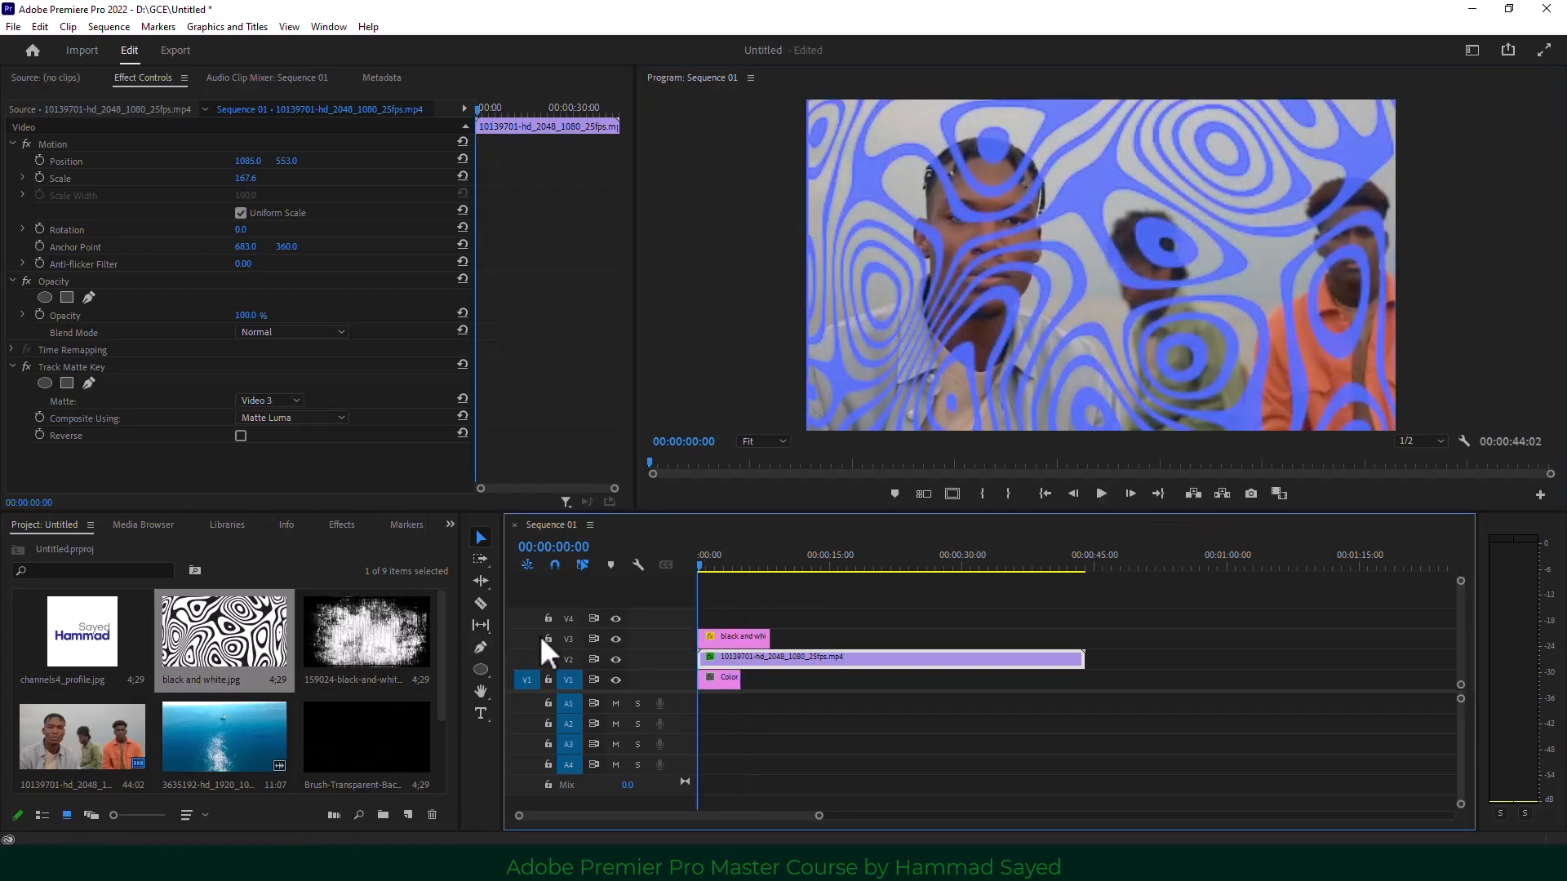
pyautogui.click(739, 635)
pyautogui.press('Delete')
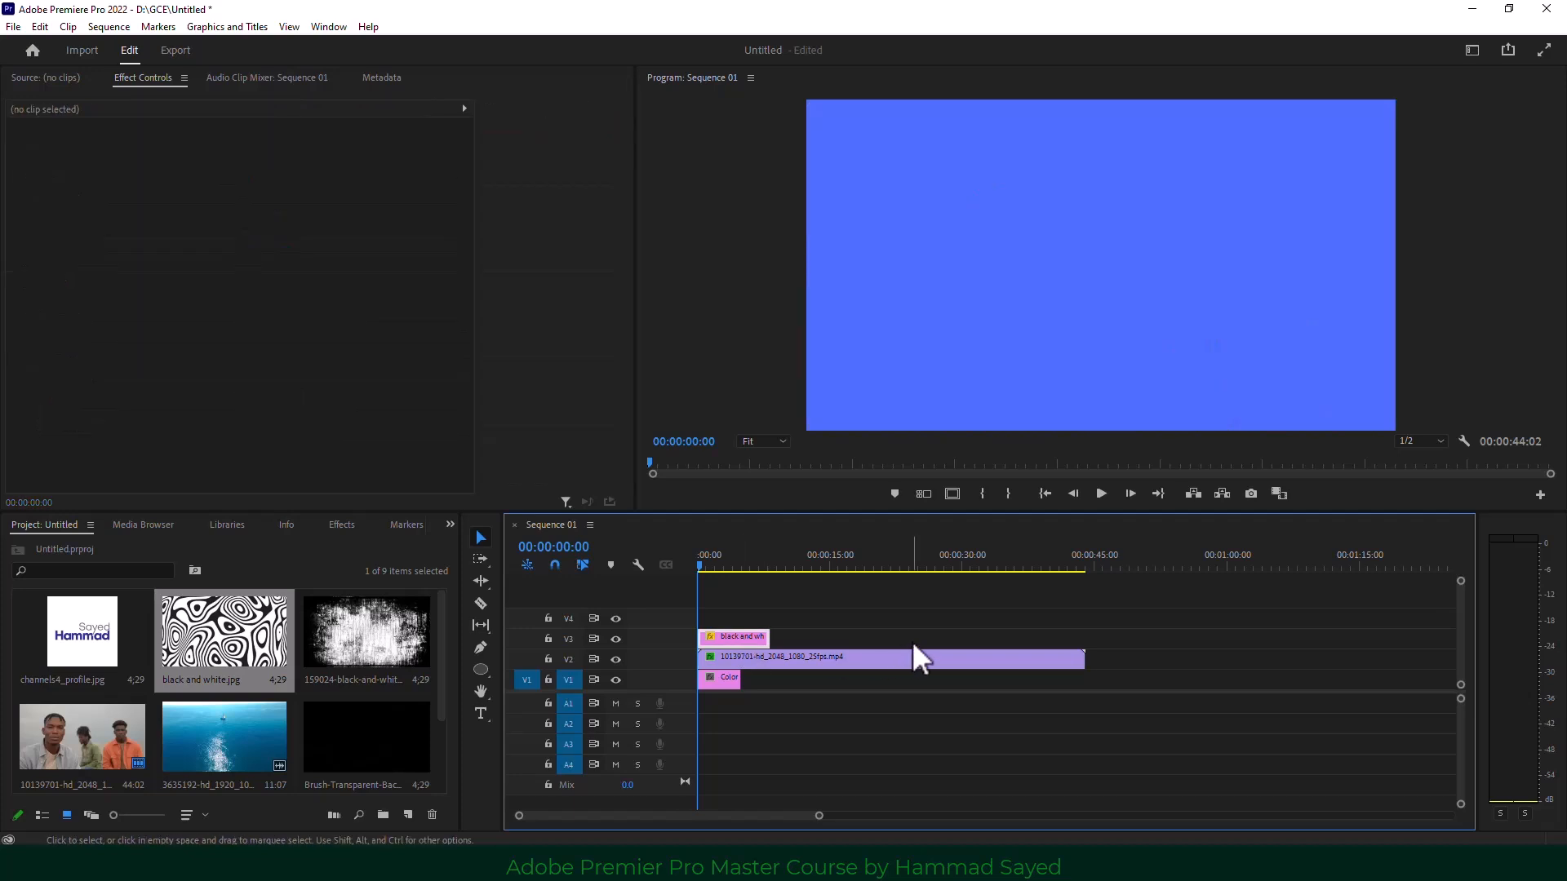
# Place the 159024 grunge image on V3 and scale it to 240.
pyautogui.moveTo(332, 652); pyautogui.dragTo(726, 640)
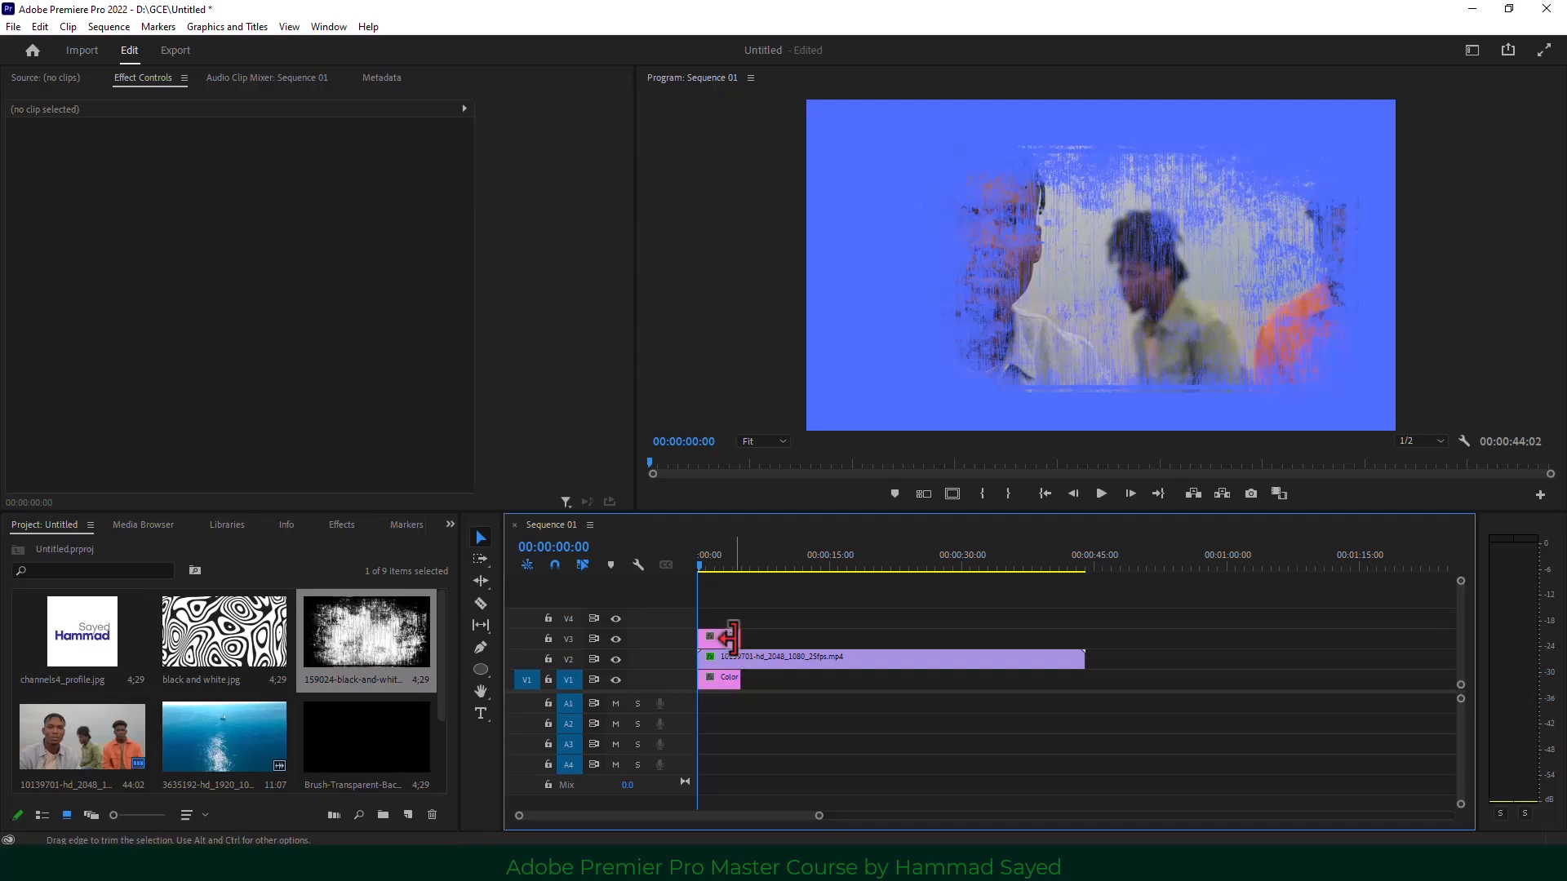
pyautogui.click(728, 639)
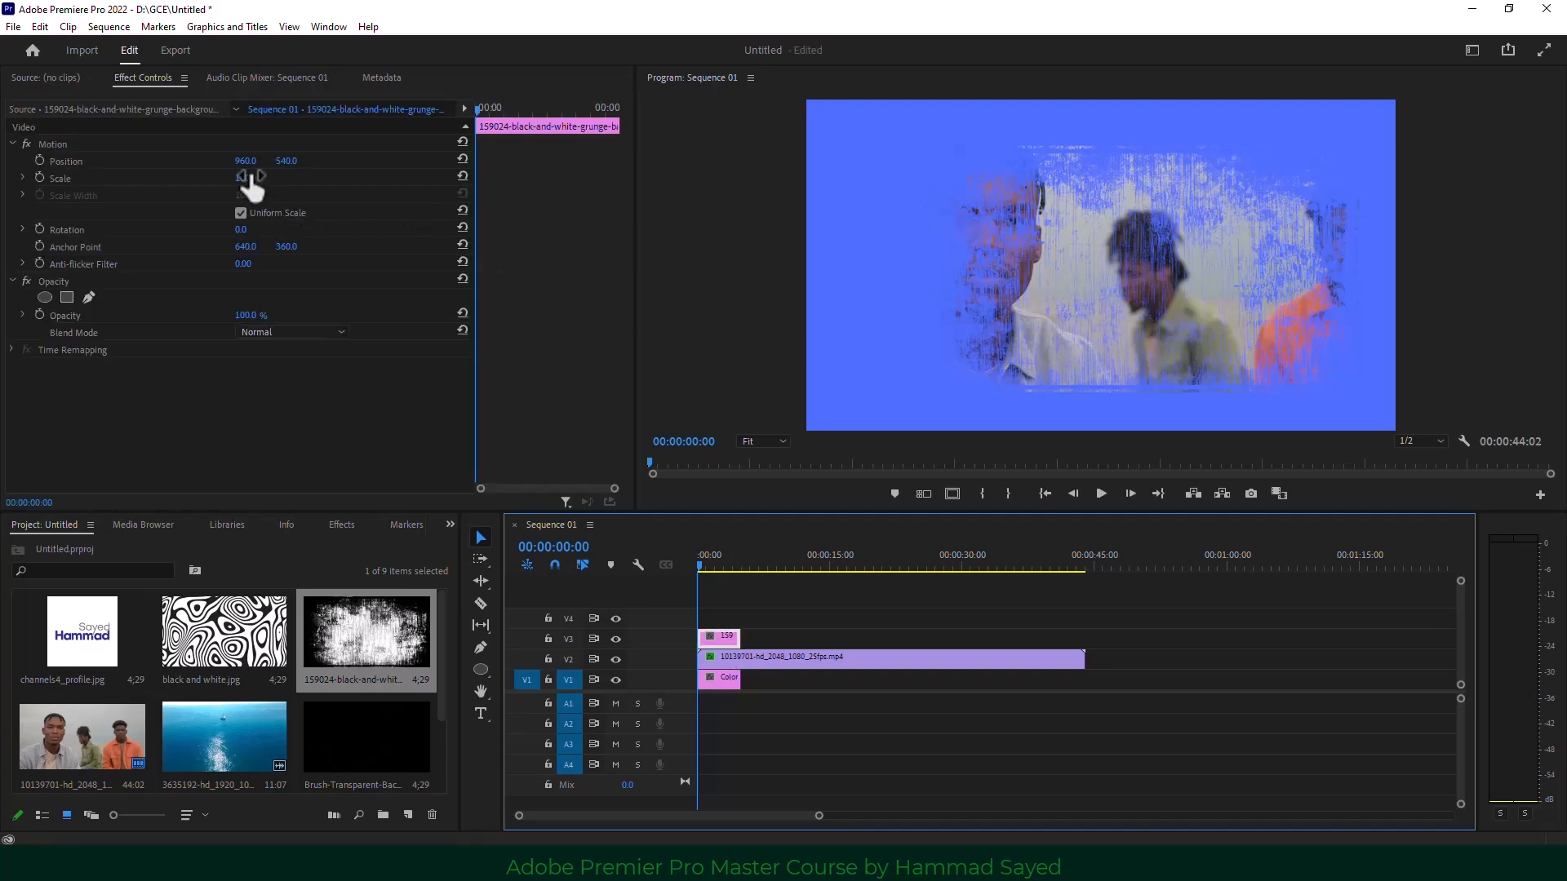
pyautogui.moveTo(245, 178); pyautogui.dragTo(294, 178)
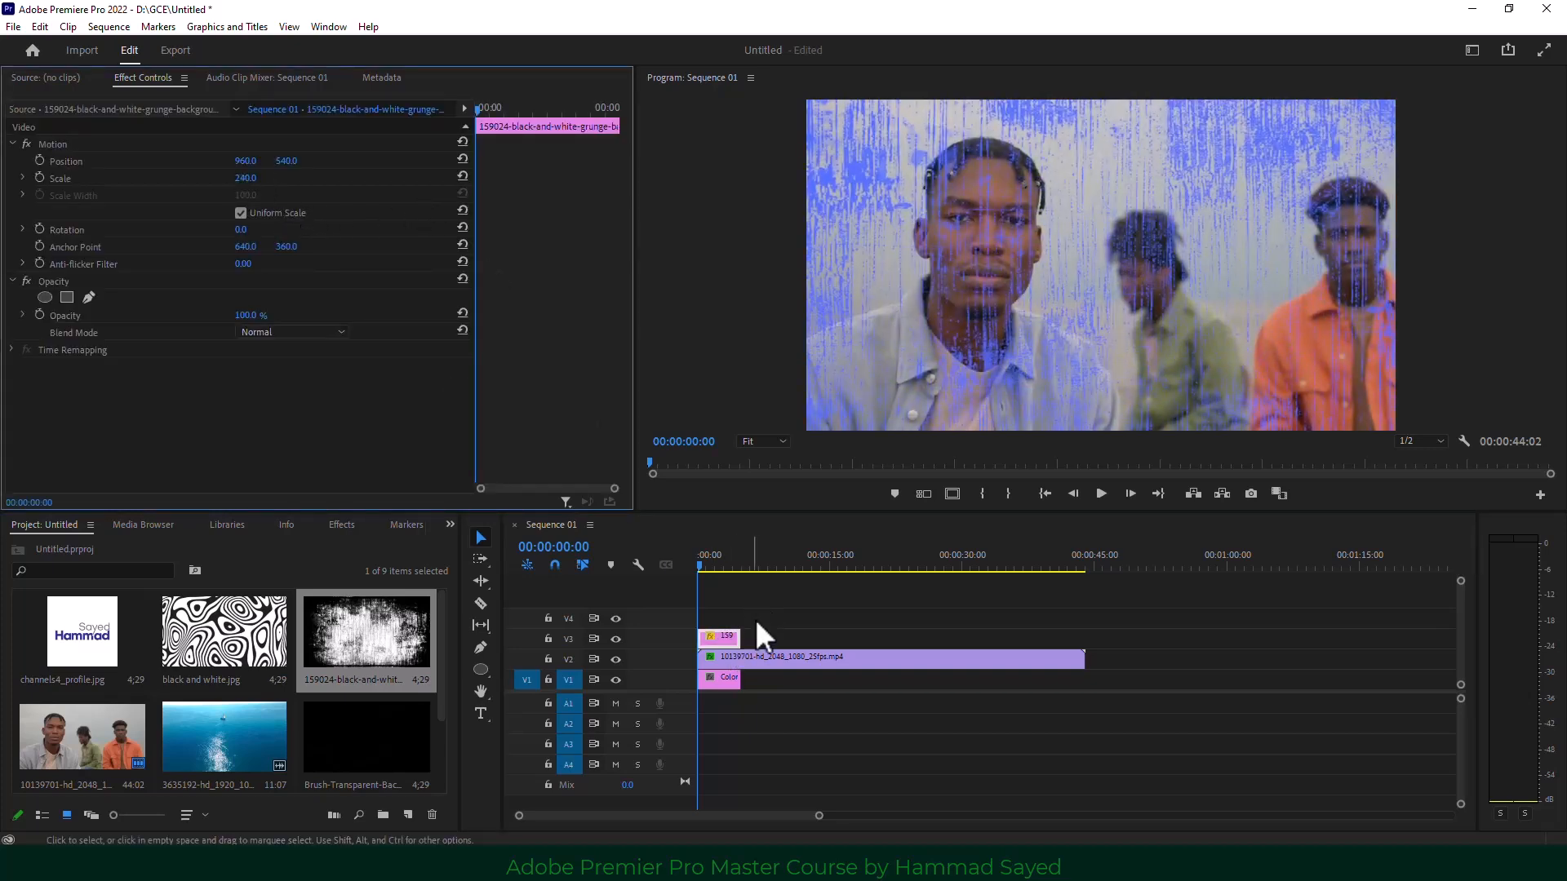
# Change the Color Matte colour to black (000000).
pyautogui.doubleClick(725, 683)
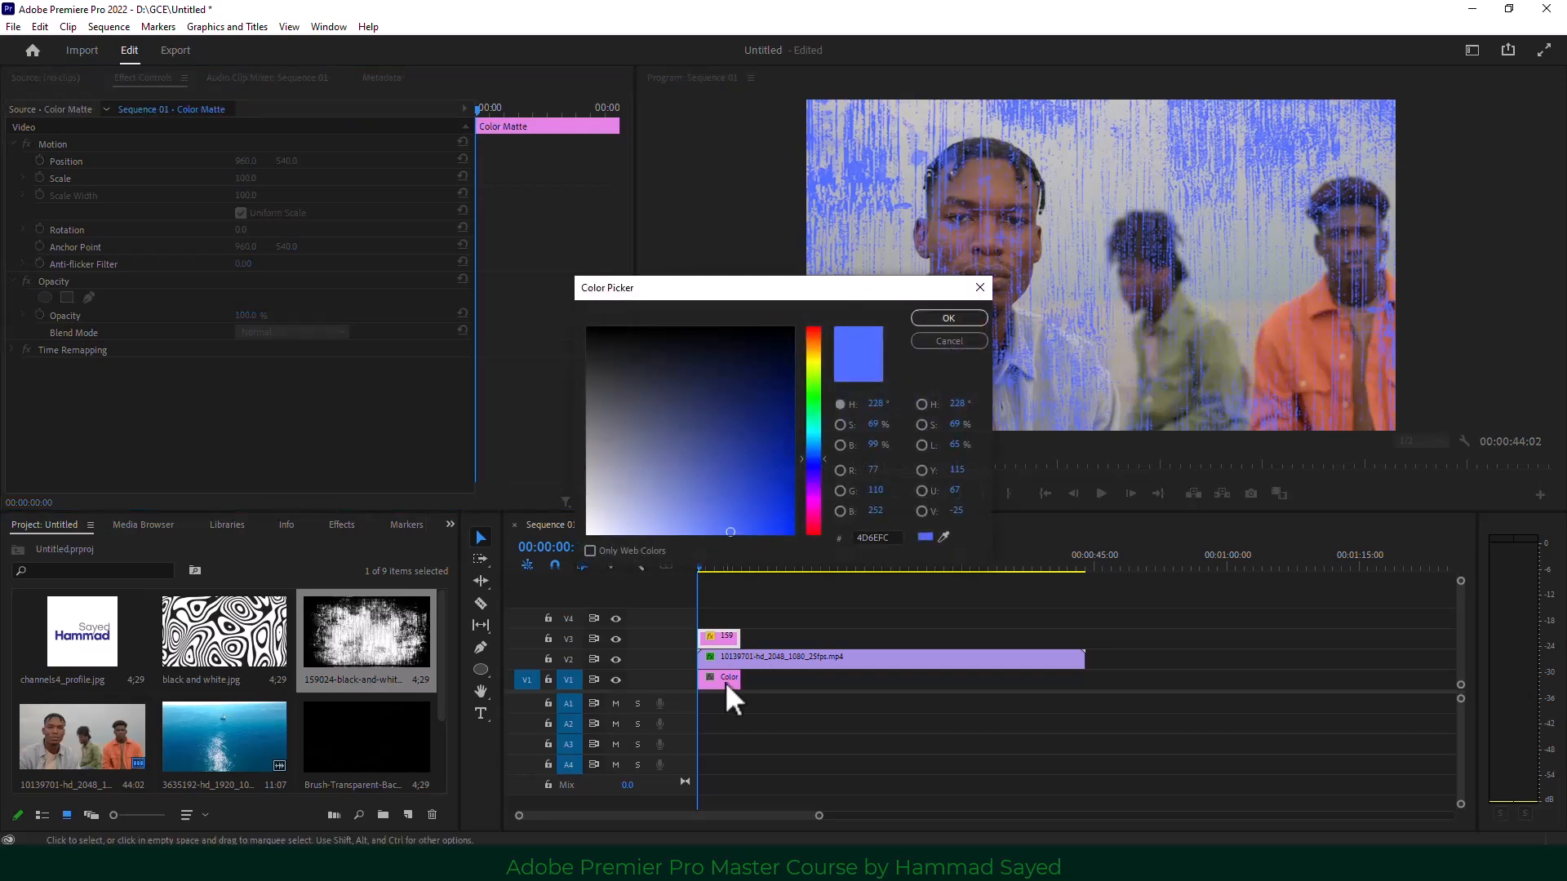
pyautogui.moveTo(741, 440); pyautogui.dragTo(791, 532)
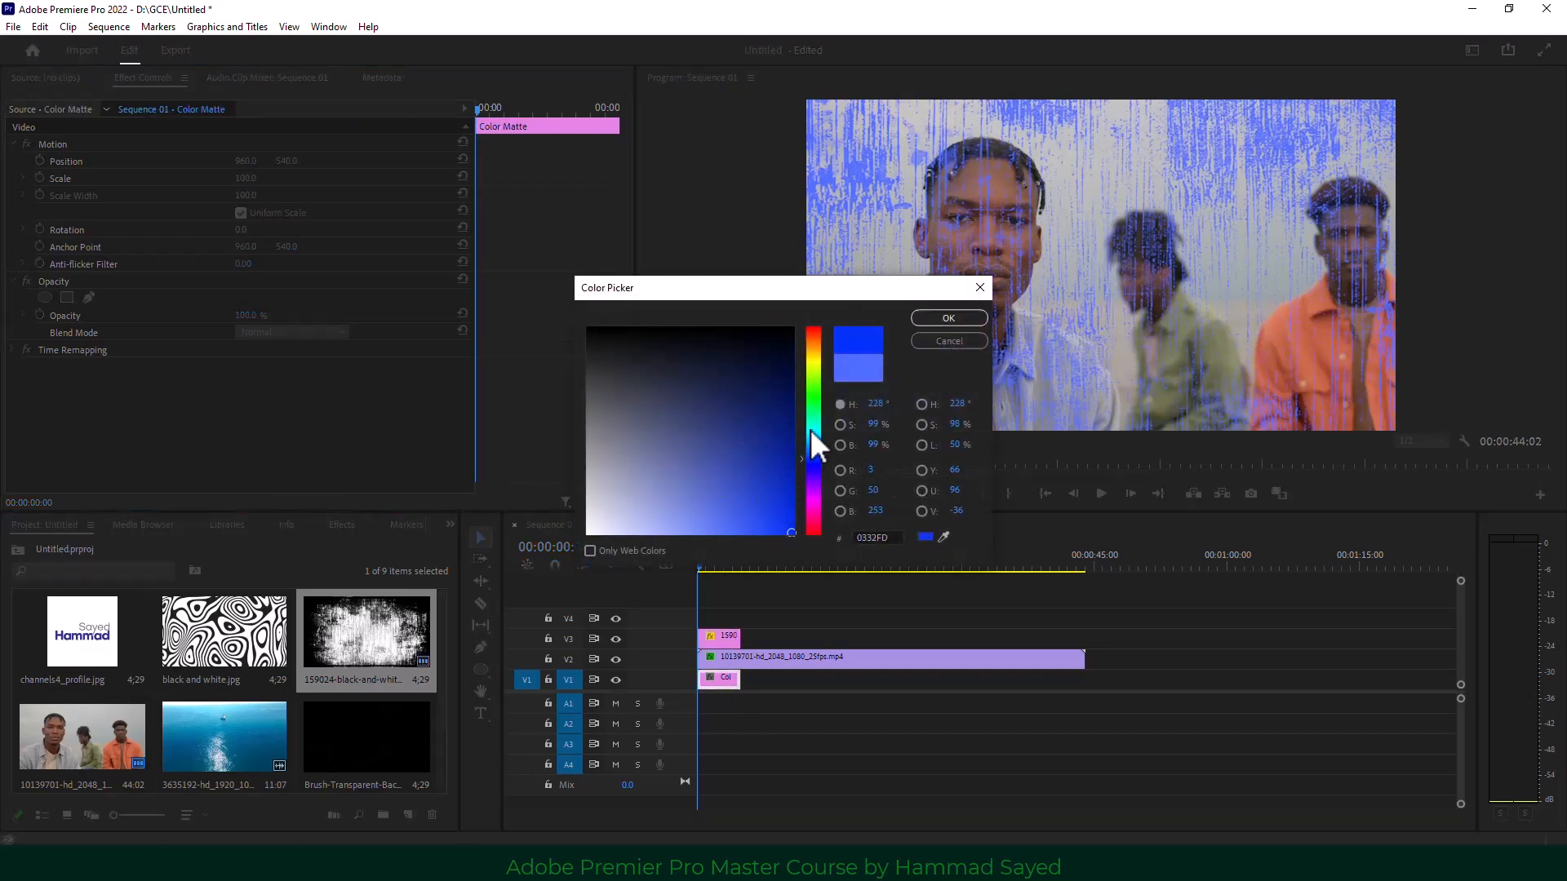
pyautogui.moveTo(810, 430); pyautogui.dragTo(785, 296)
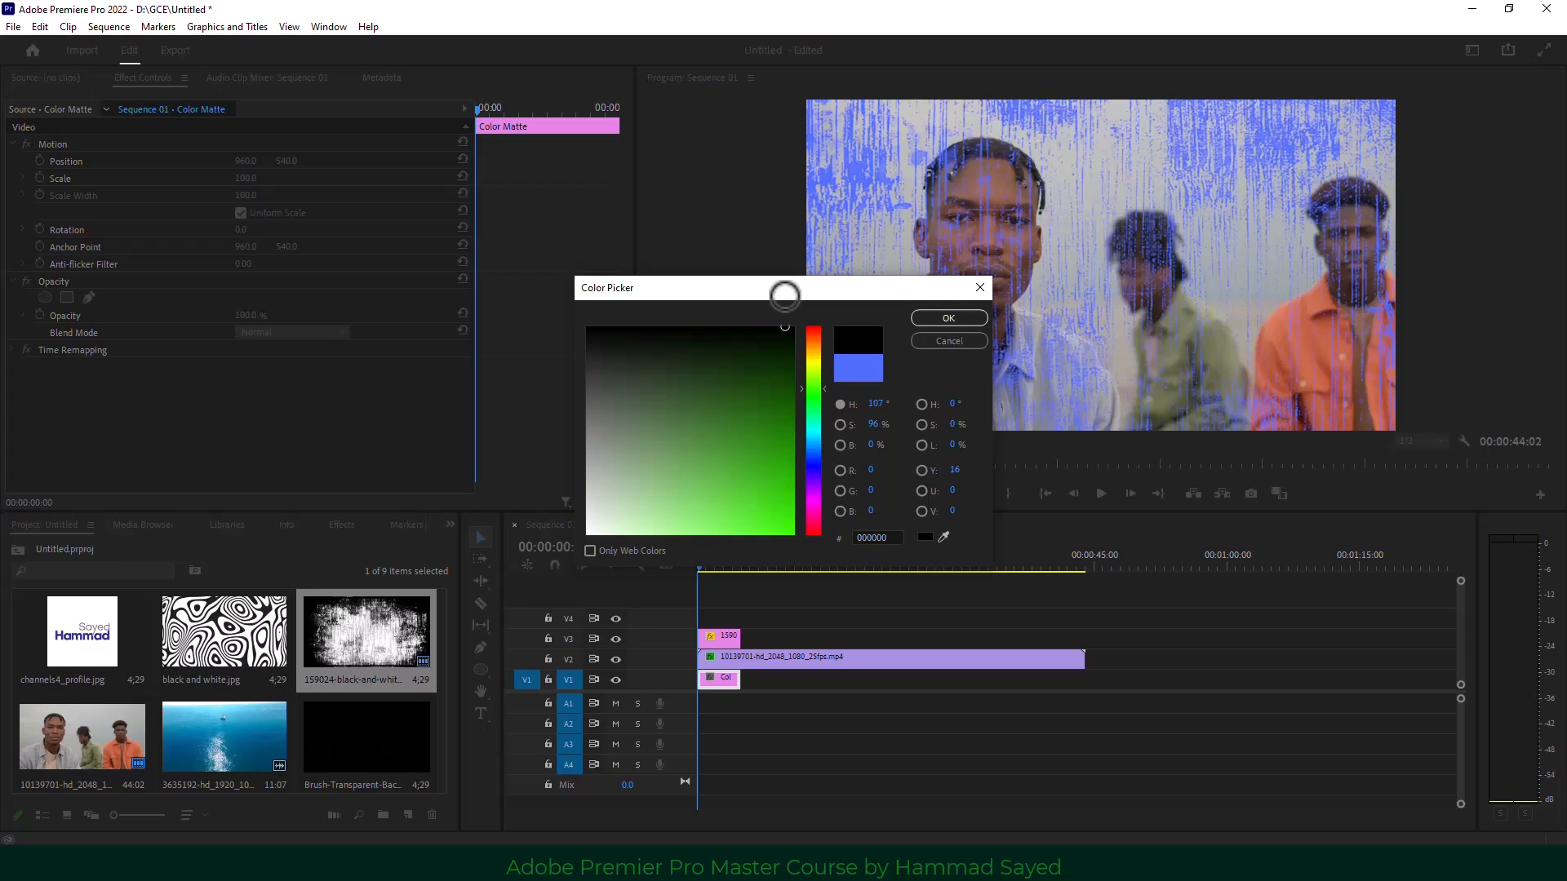
pyautogui.click(949, 318)
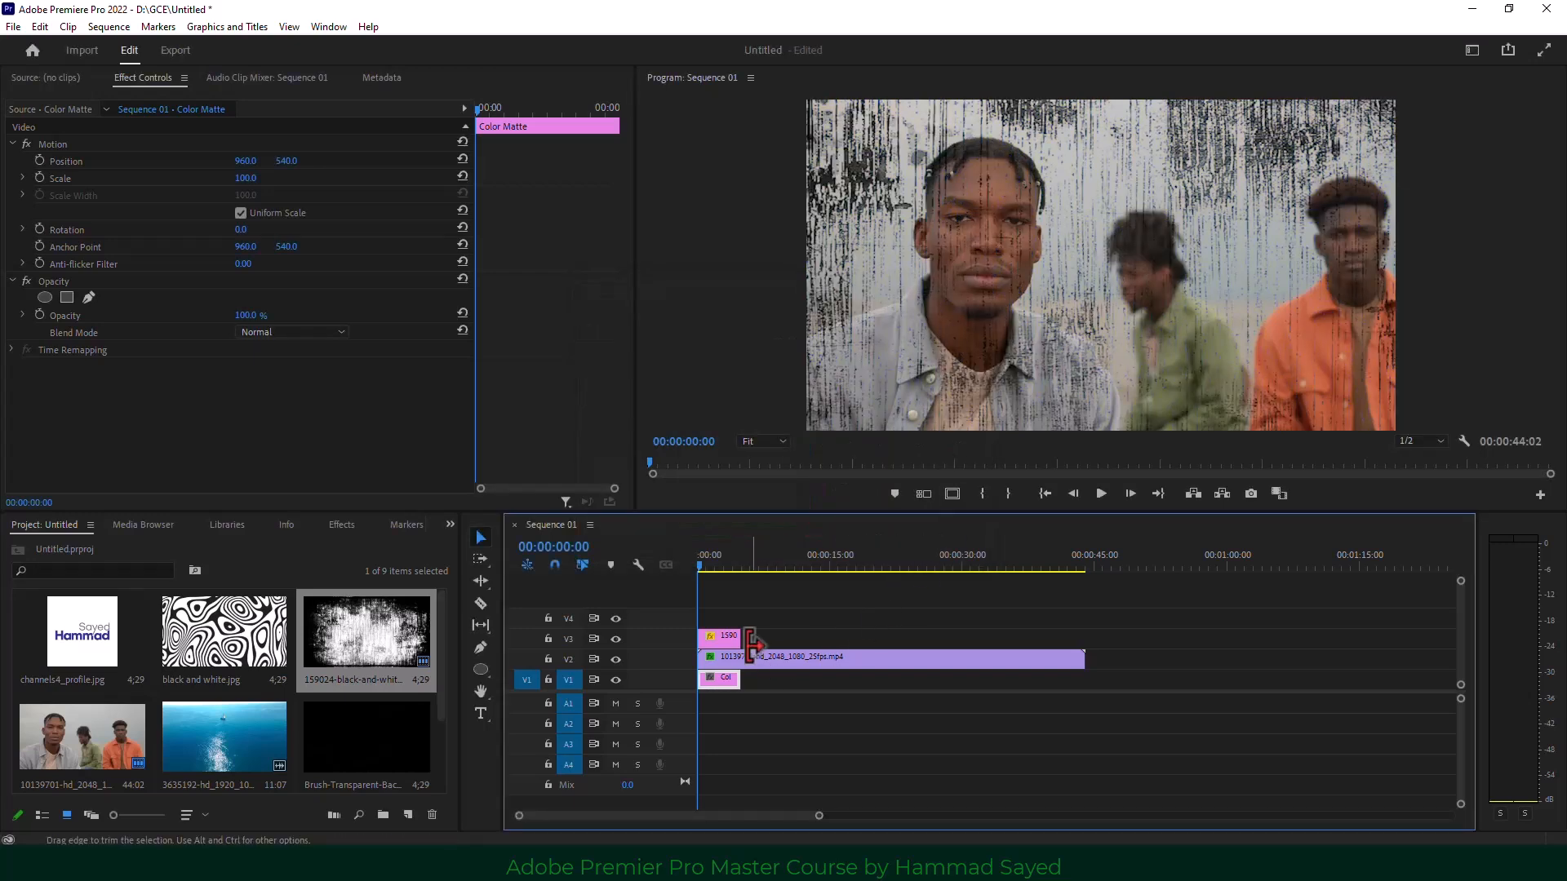
# Preview playback and toggle the people clip's matte Reverse on, then back off.
pyautogui.click(1096, 497)
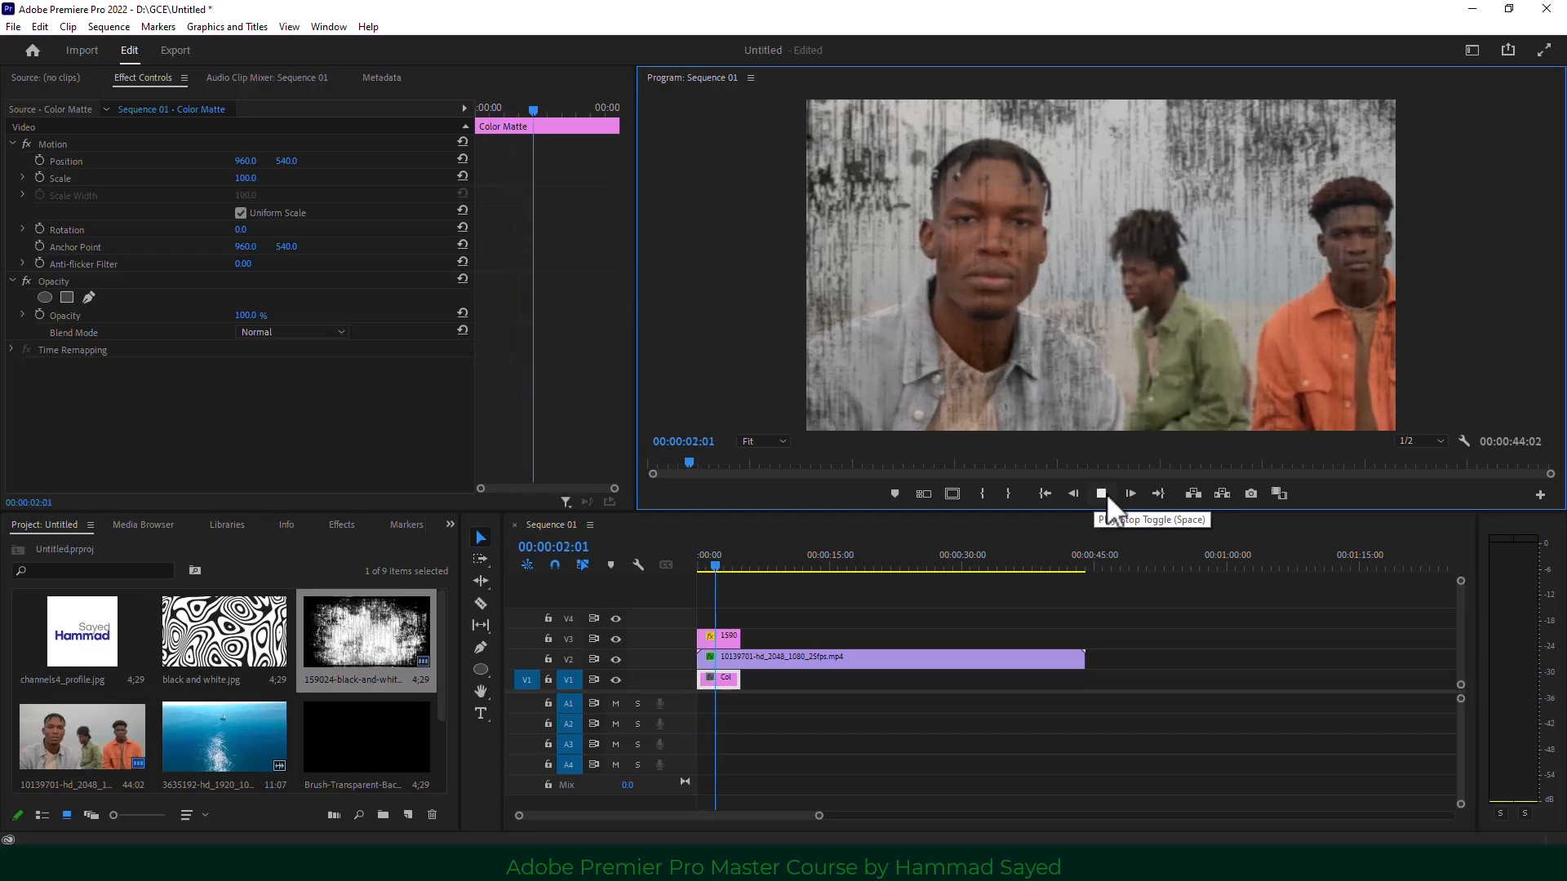
pyautogui.press('space')
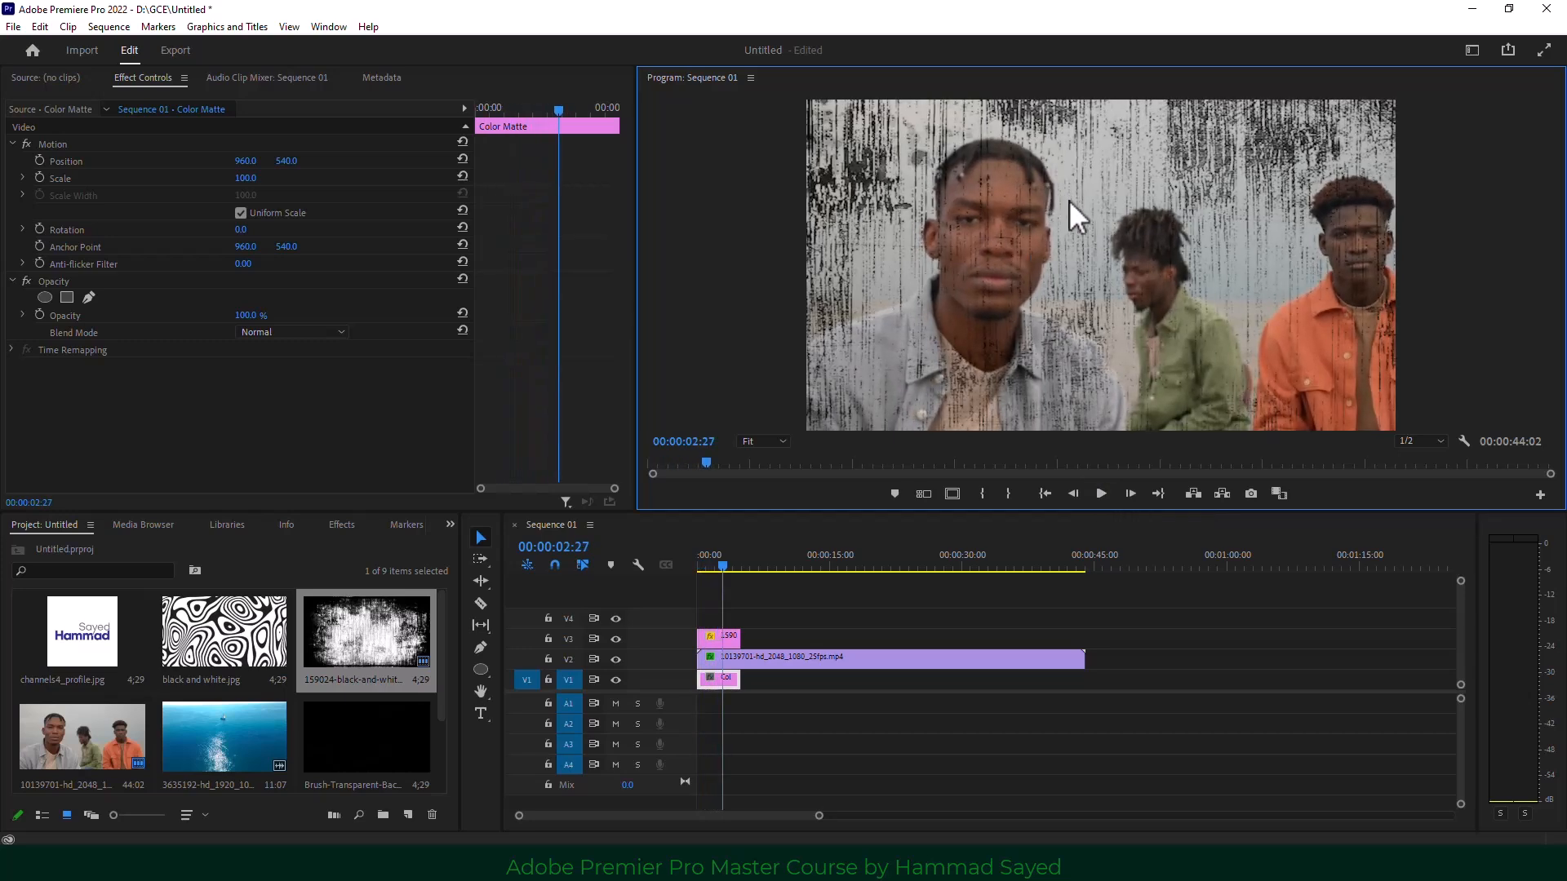
pyautogui.click(750, 661)
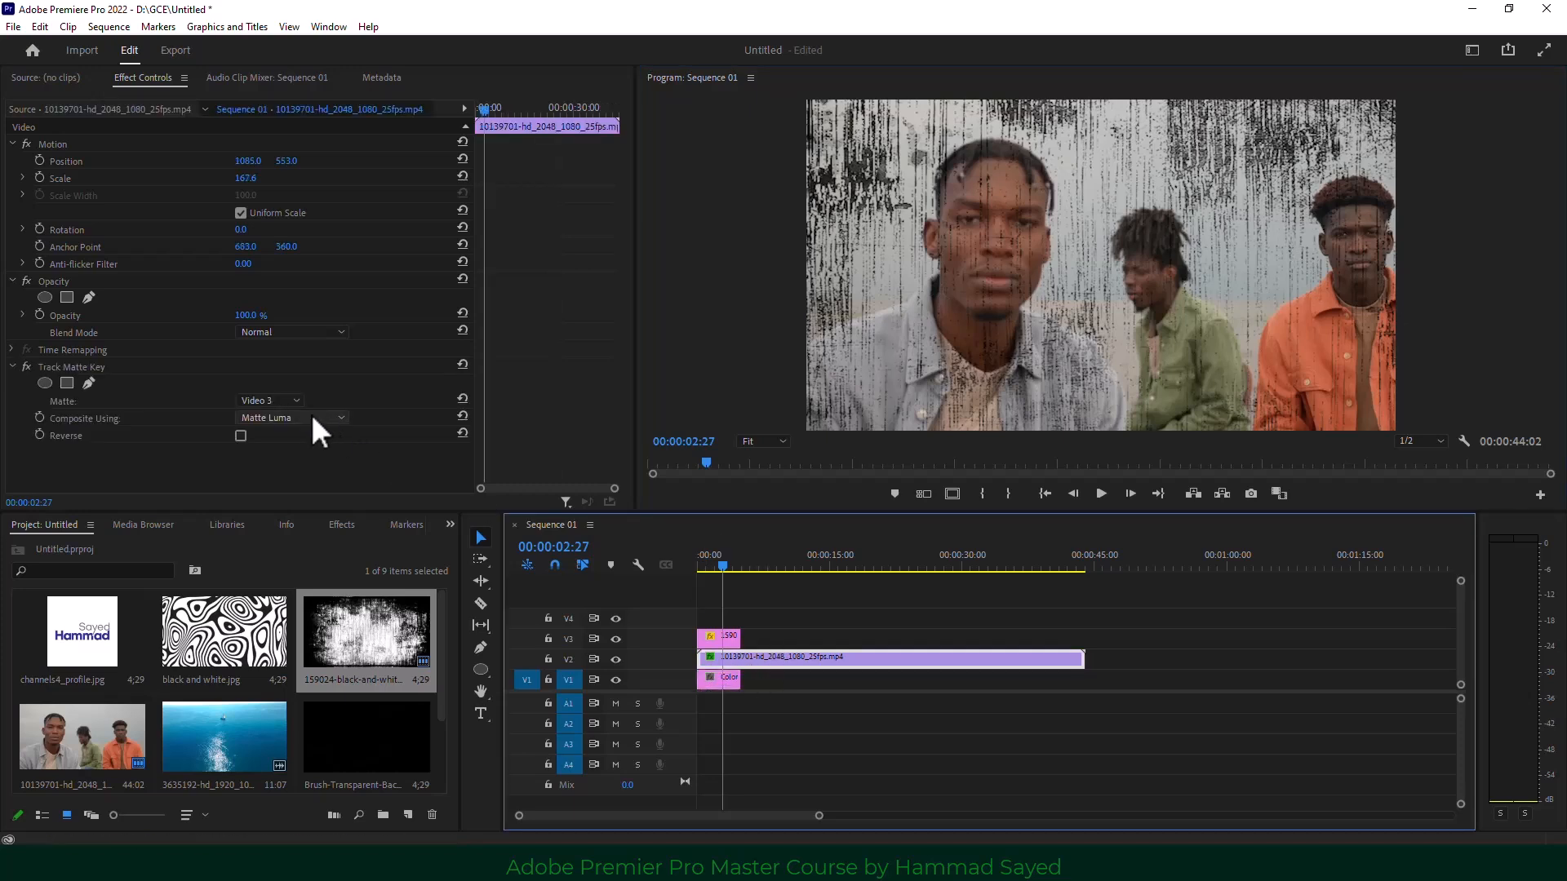
pyautogui.click(243, 435)
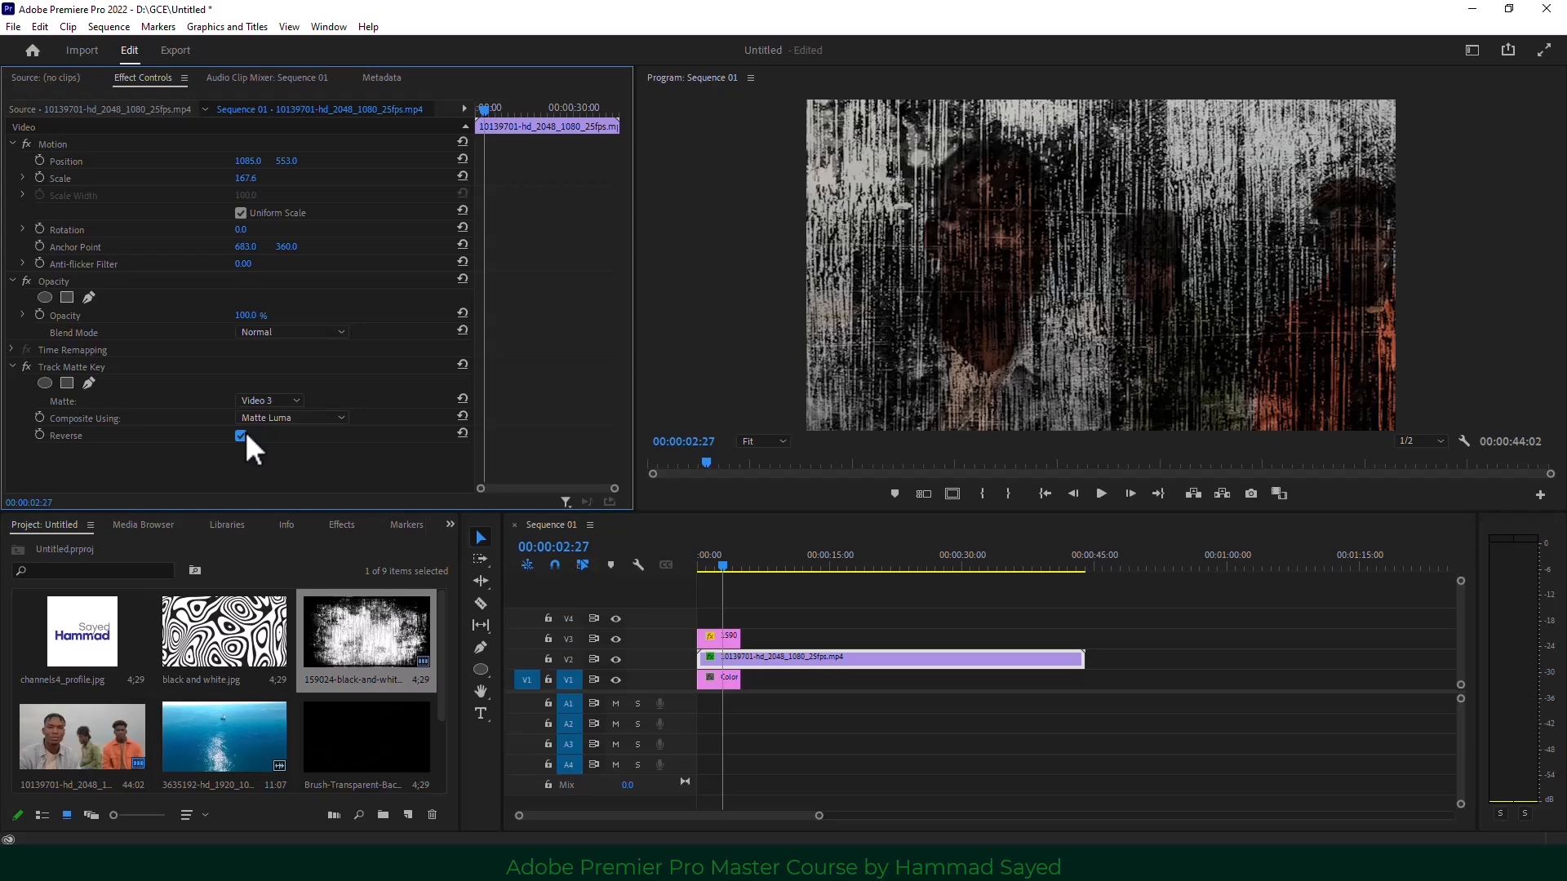
pyautogui.click(241, 436)
pyautogui.click(241, 436)
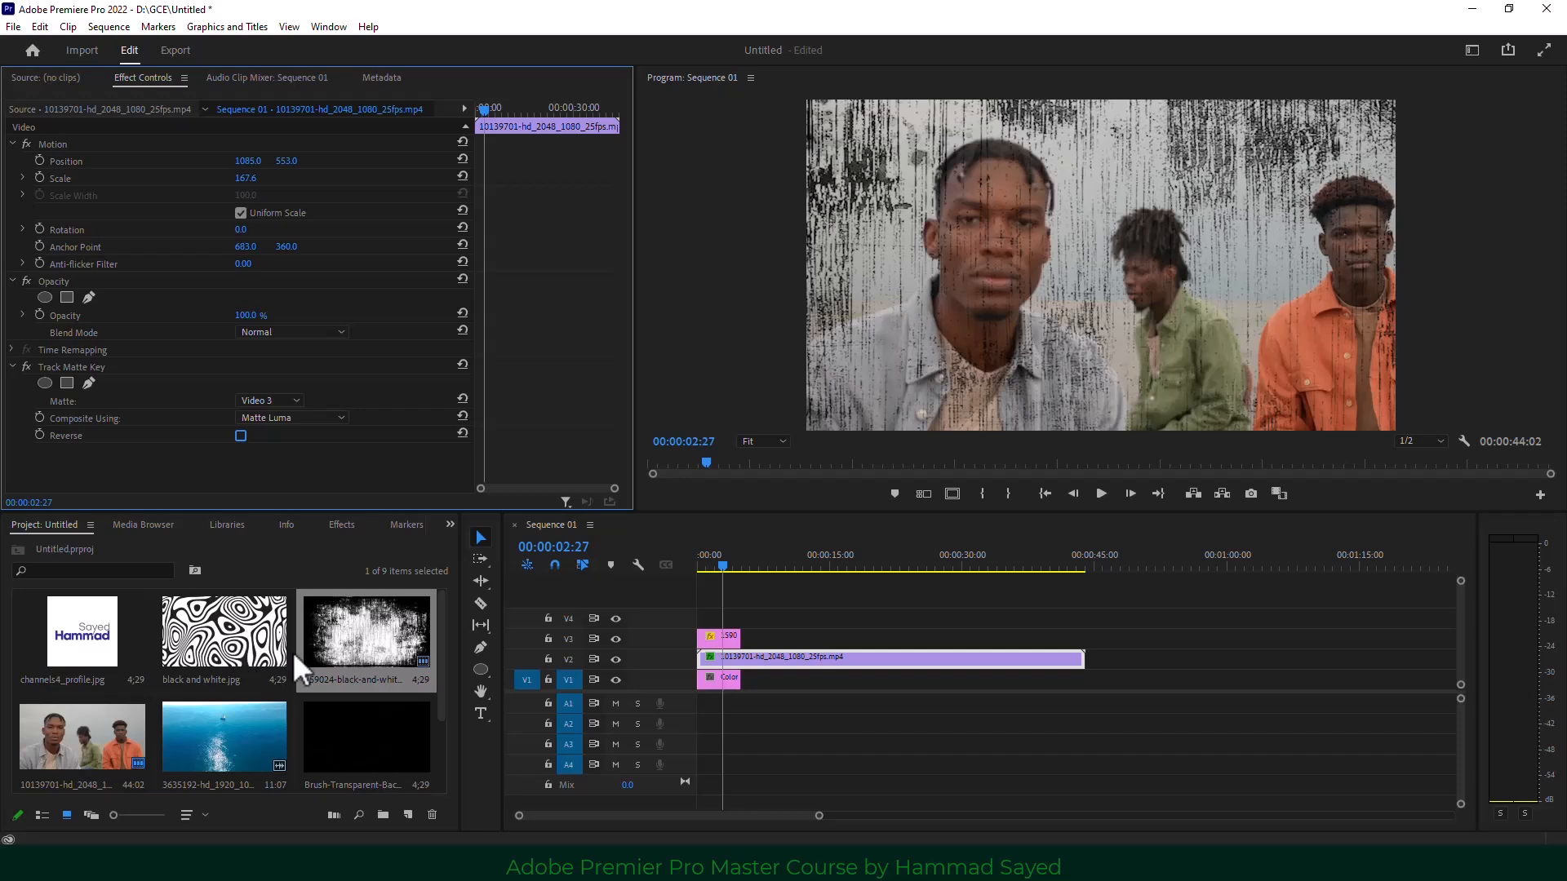
pyautogui.scroll(-2, 302, 678)
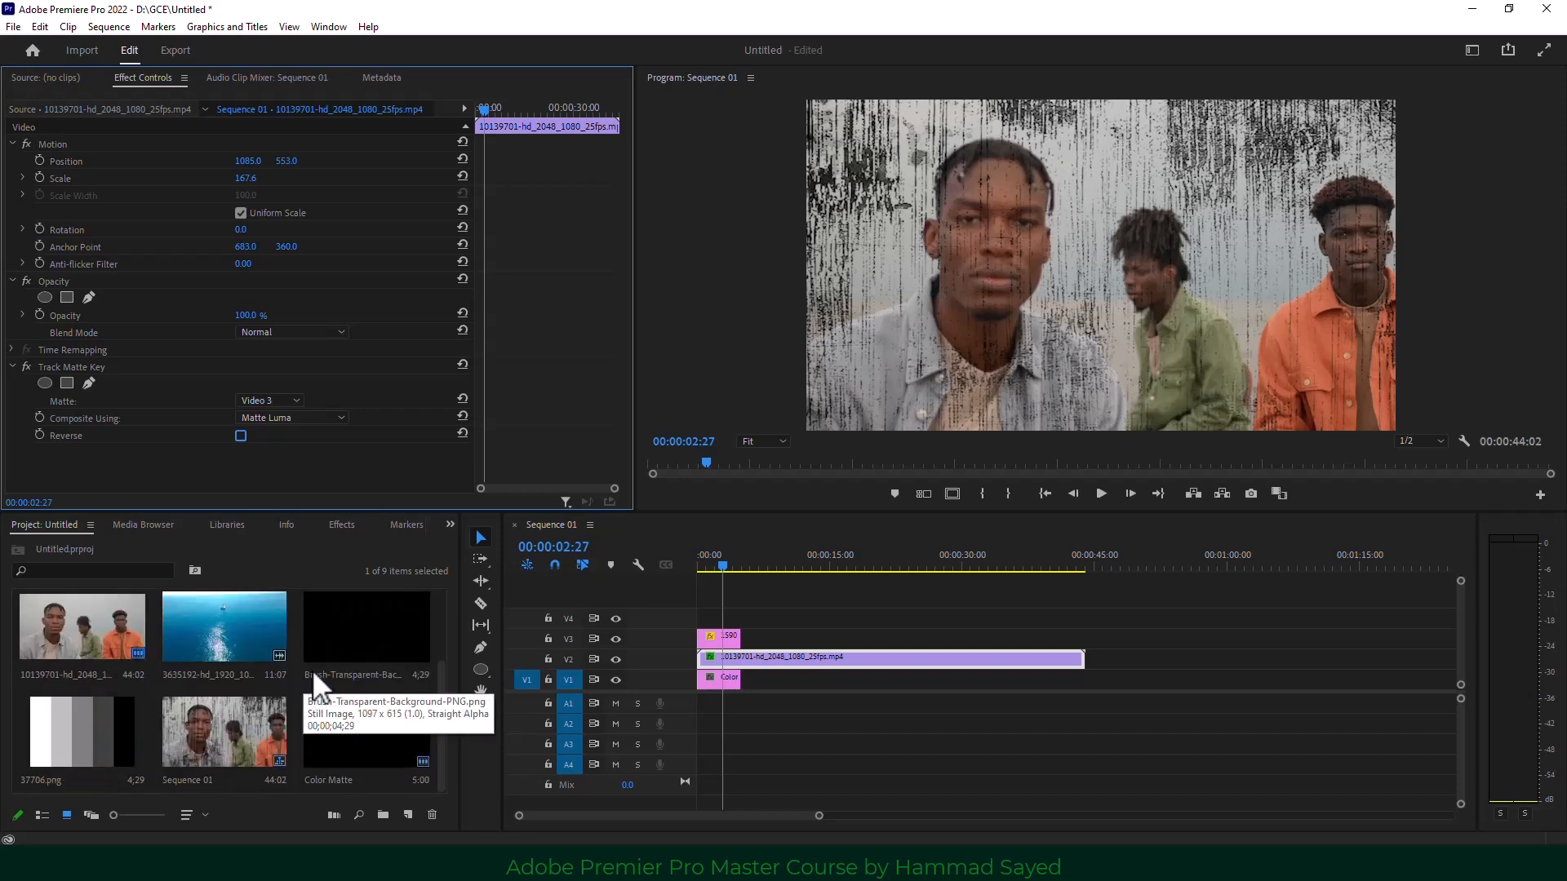
# Move the playhead back to around the two-second mark with only the people clip on V1.
pyautogui.scroll(2, 313, 674)
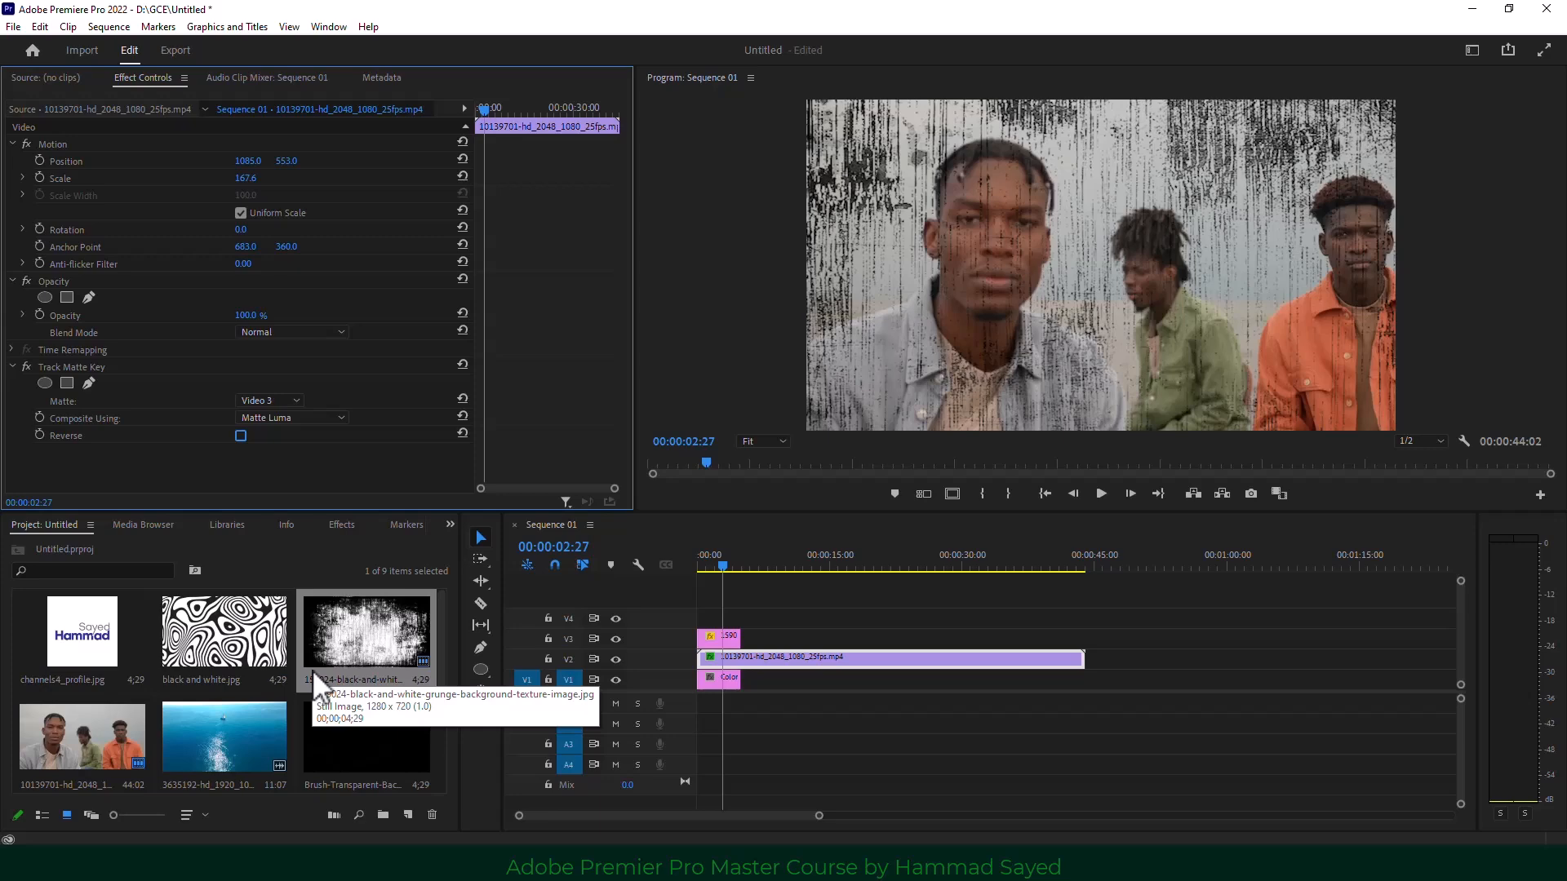
pyautogui.moveTo(715, 566); pyautogui.dragTo(702, 566)
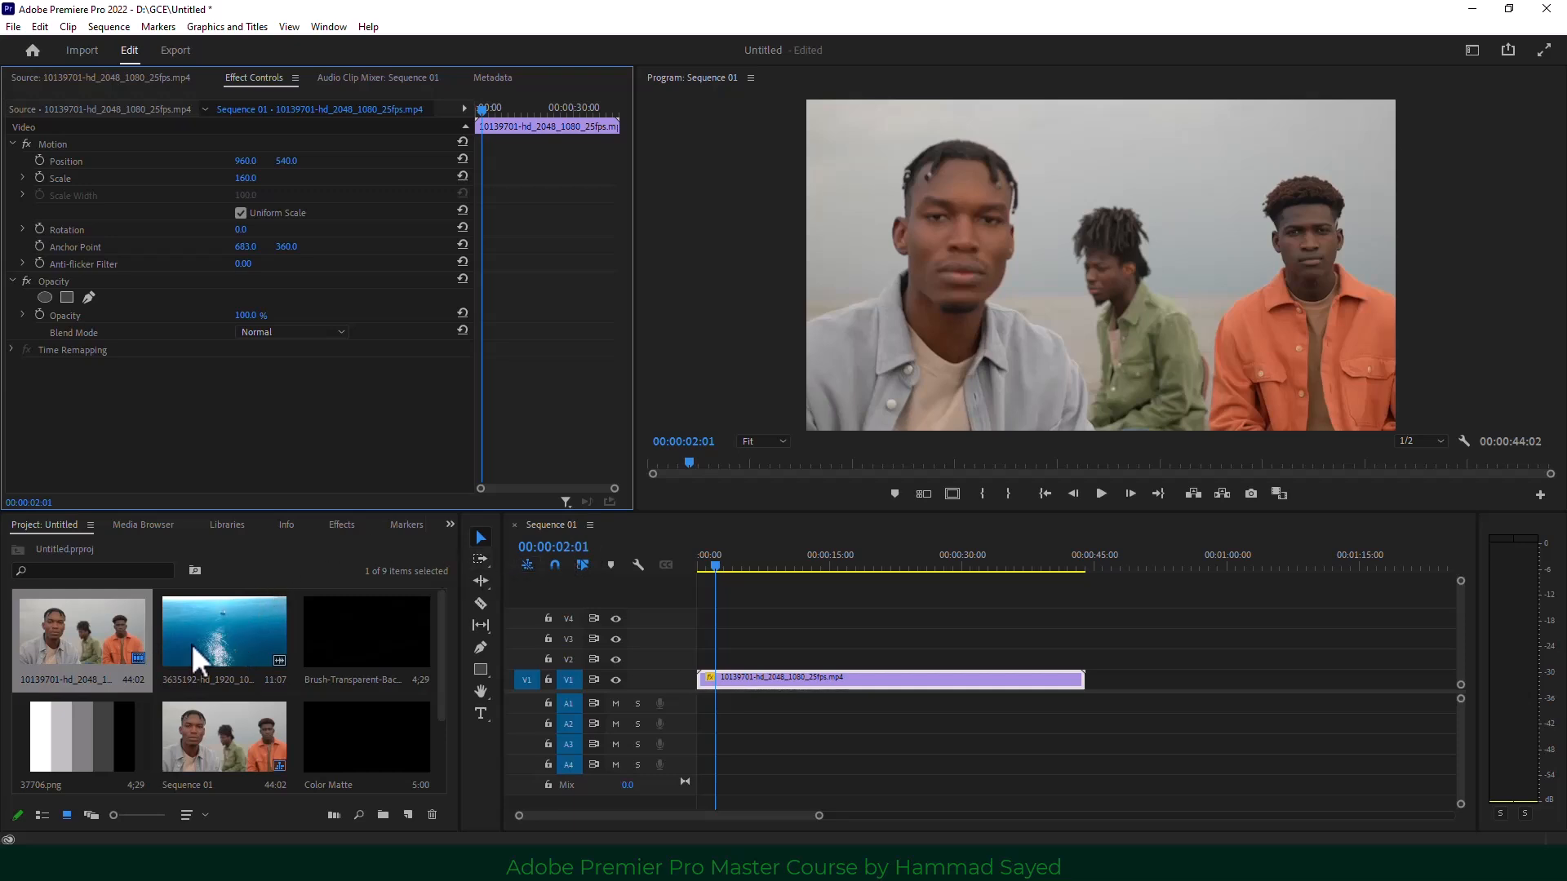
# Search the Effects panel for 'cir' and apply the Circle effect to the people clip.
pyautogui.click(451, 525)
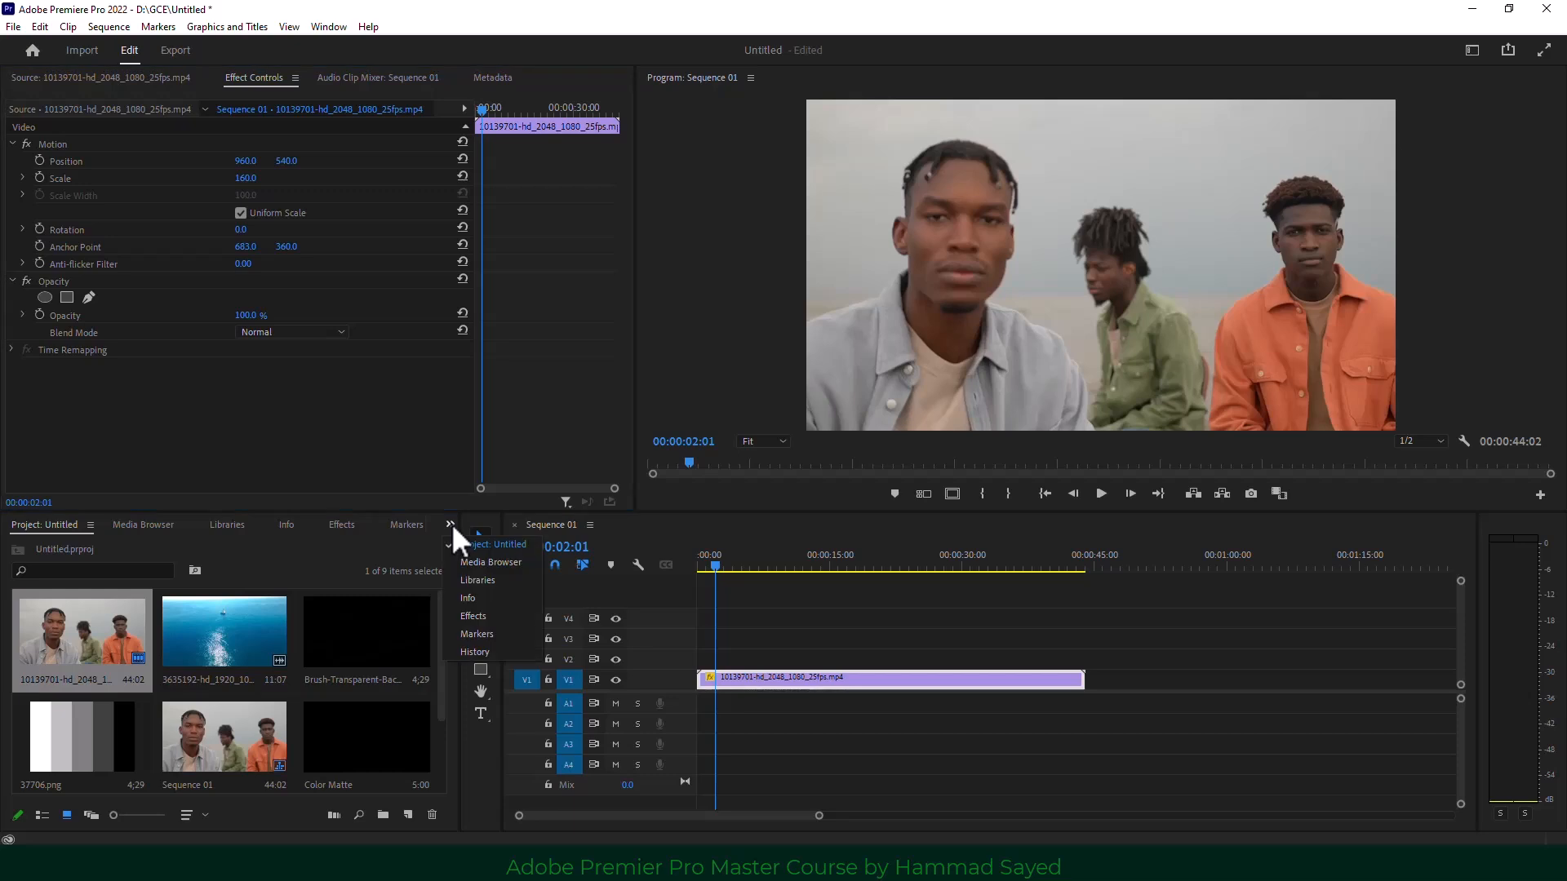
pyautogui.click(470, 616)
pyautogui.click(75, 547)
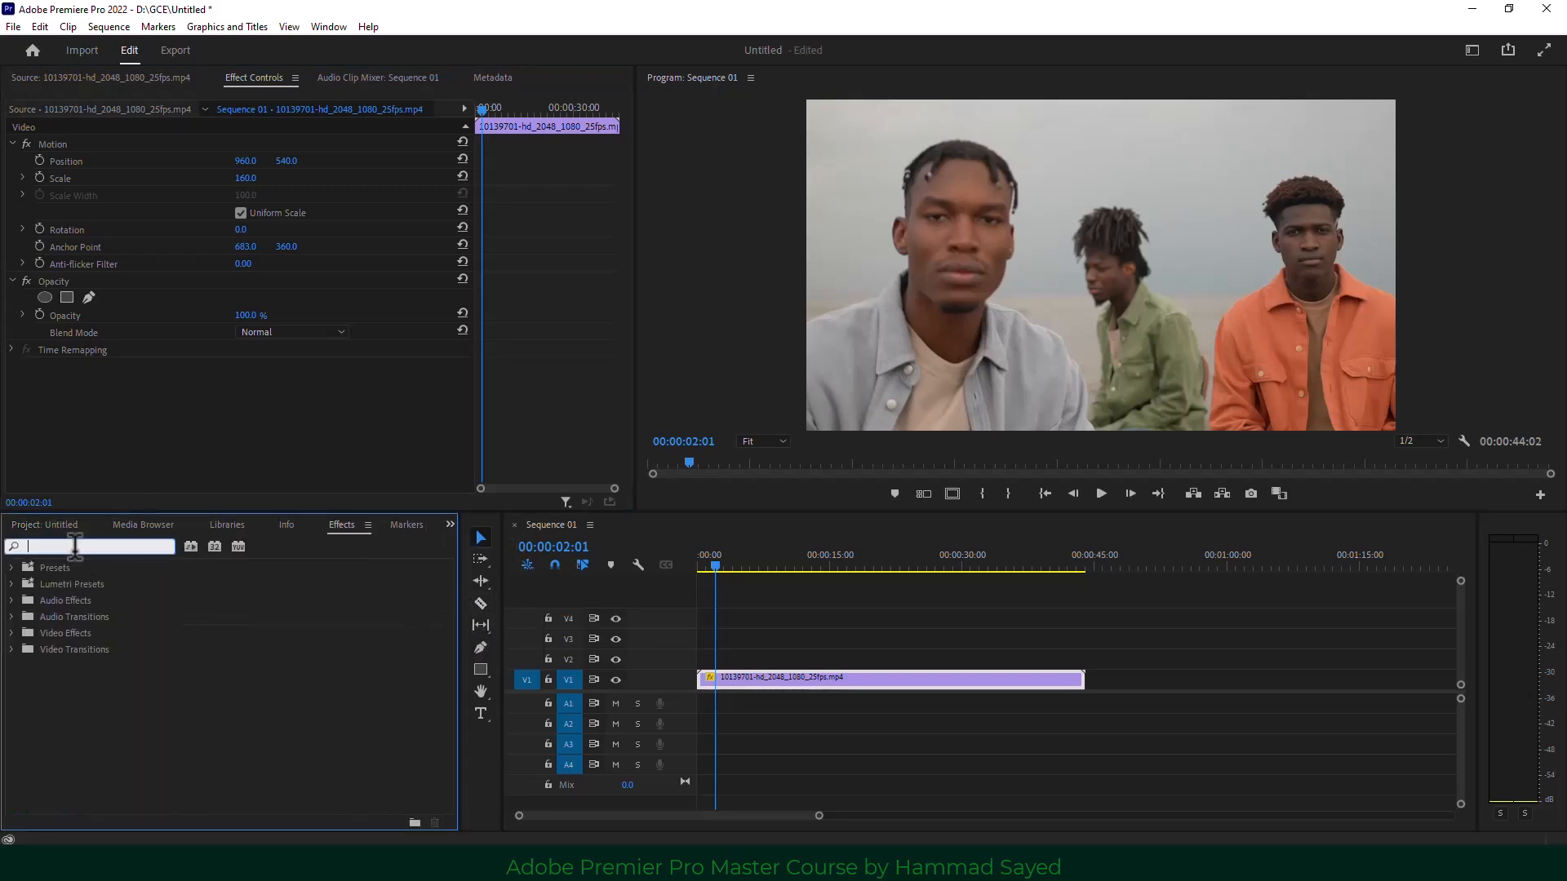
pyautogui.write('cir')
pyautogui.moveTo(65, 663); pyautogui.dragTo(862, 677)
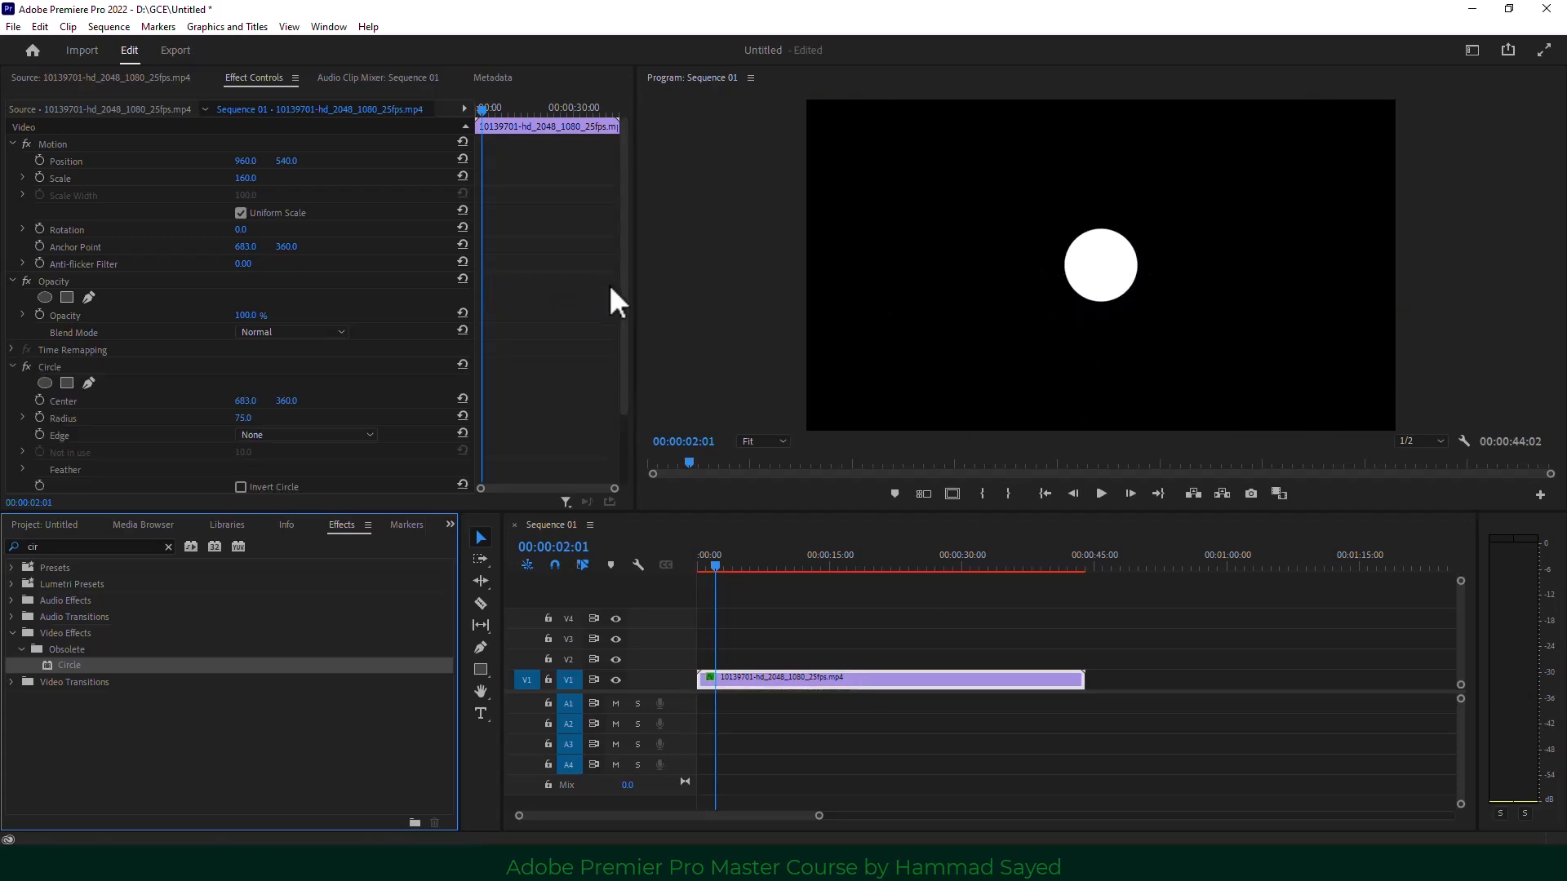
# Set the Circle's Blending Mode to Stencil Alpha and its Radius to 270.
pyautogui.moveTo(628, 298); pyautogui.dragTo(623, 371)
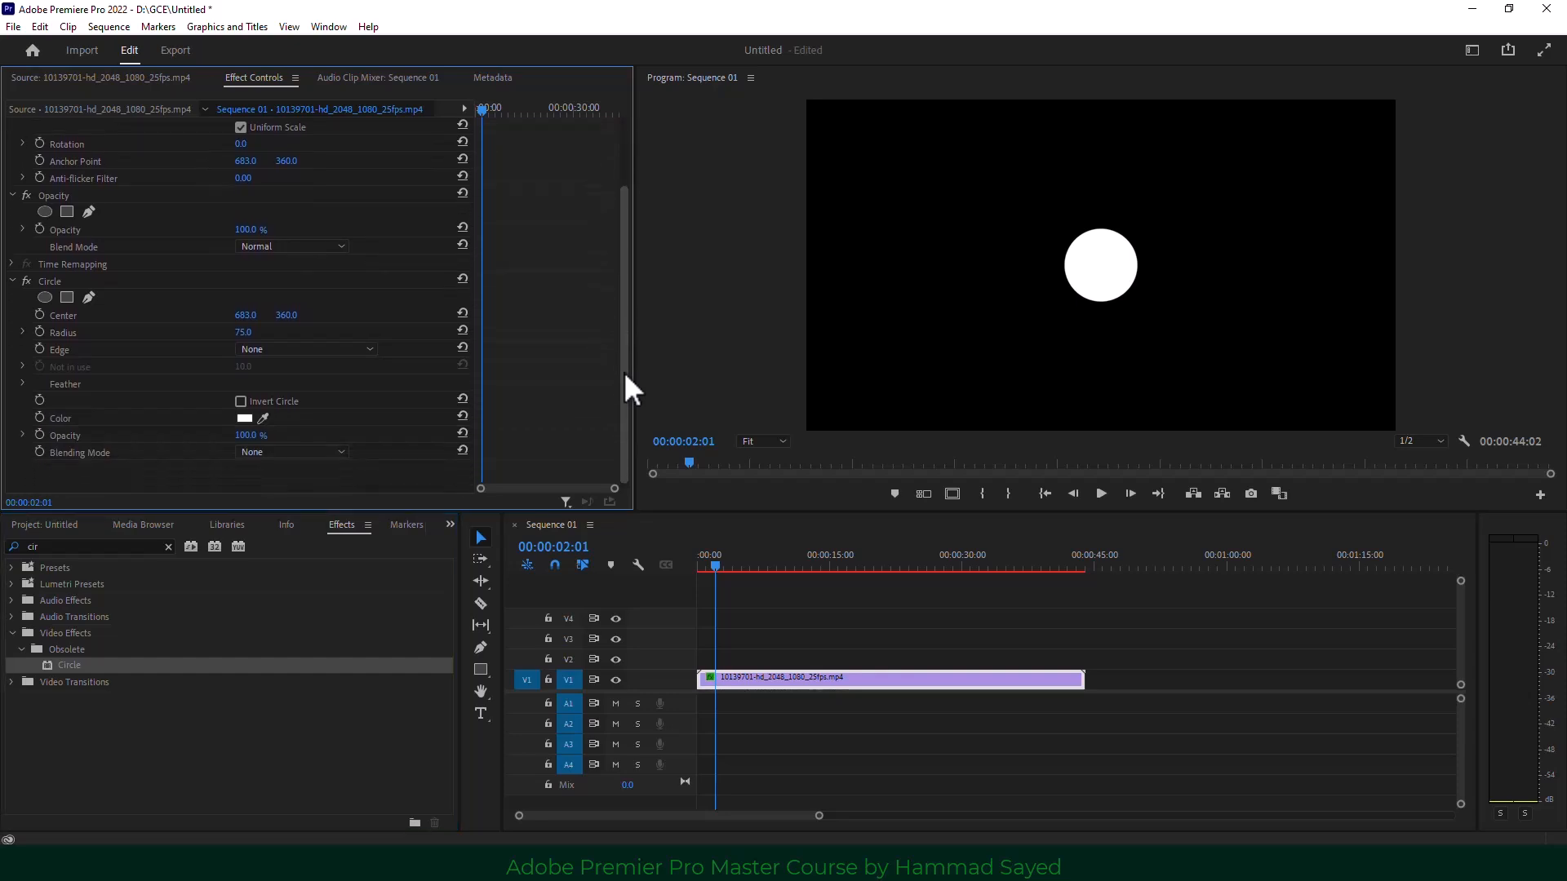
pyautogui.click(52, 282)
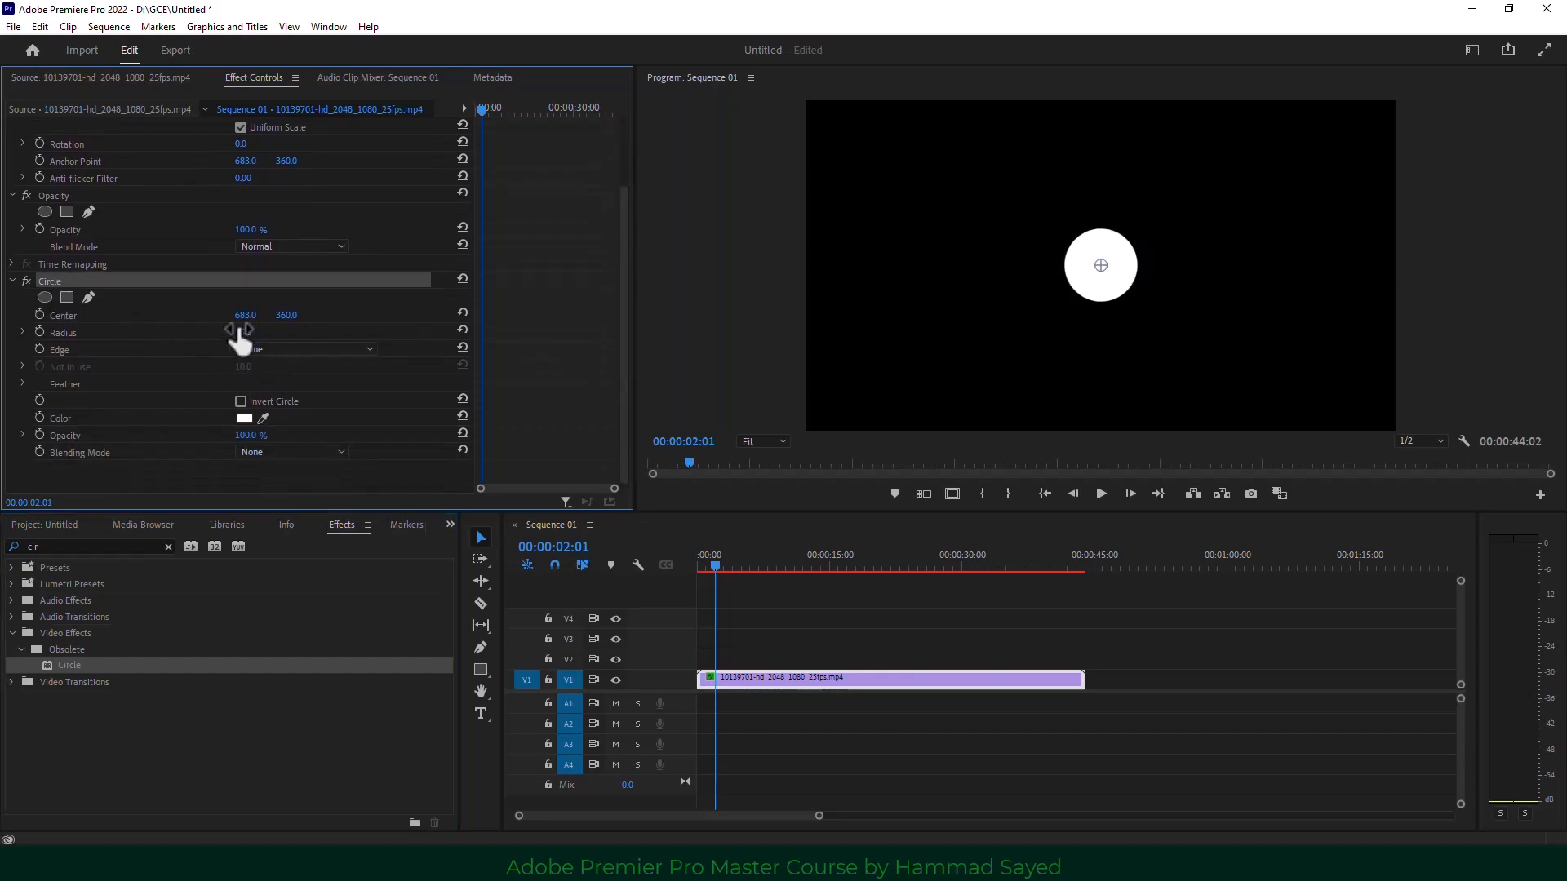
pyautogui.moveTo(243, 332); pyautogui.dragTo(318, 332)
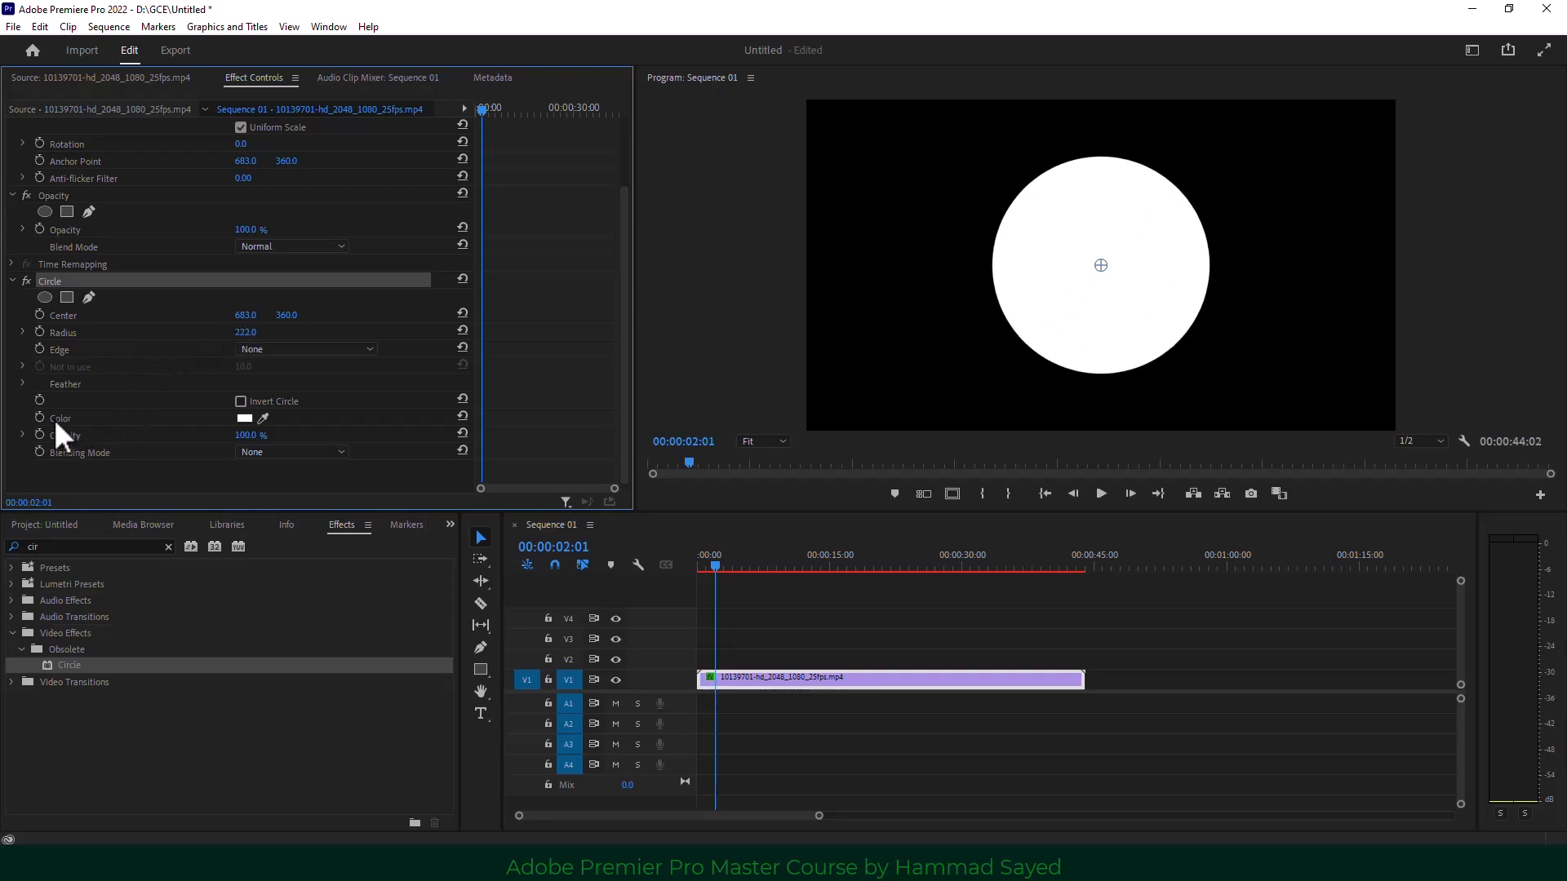
pyautogui.click(292, 452)
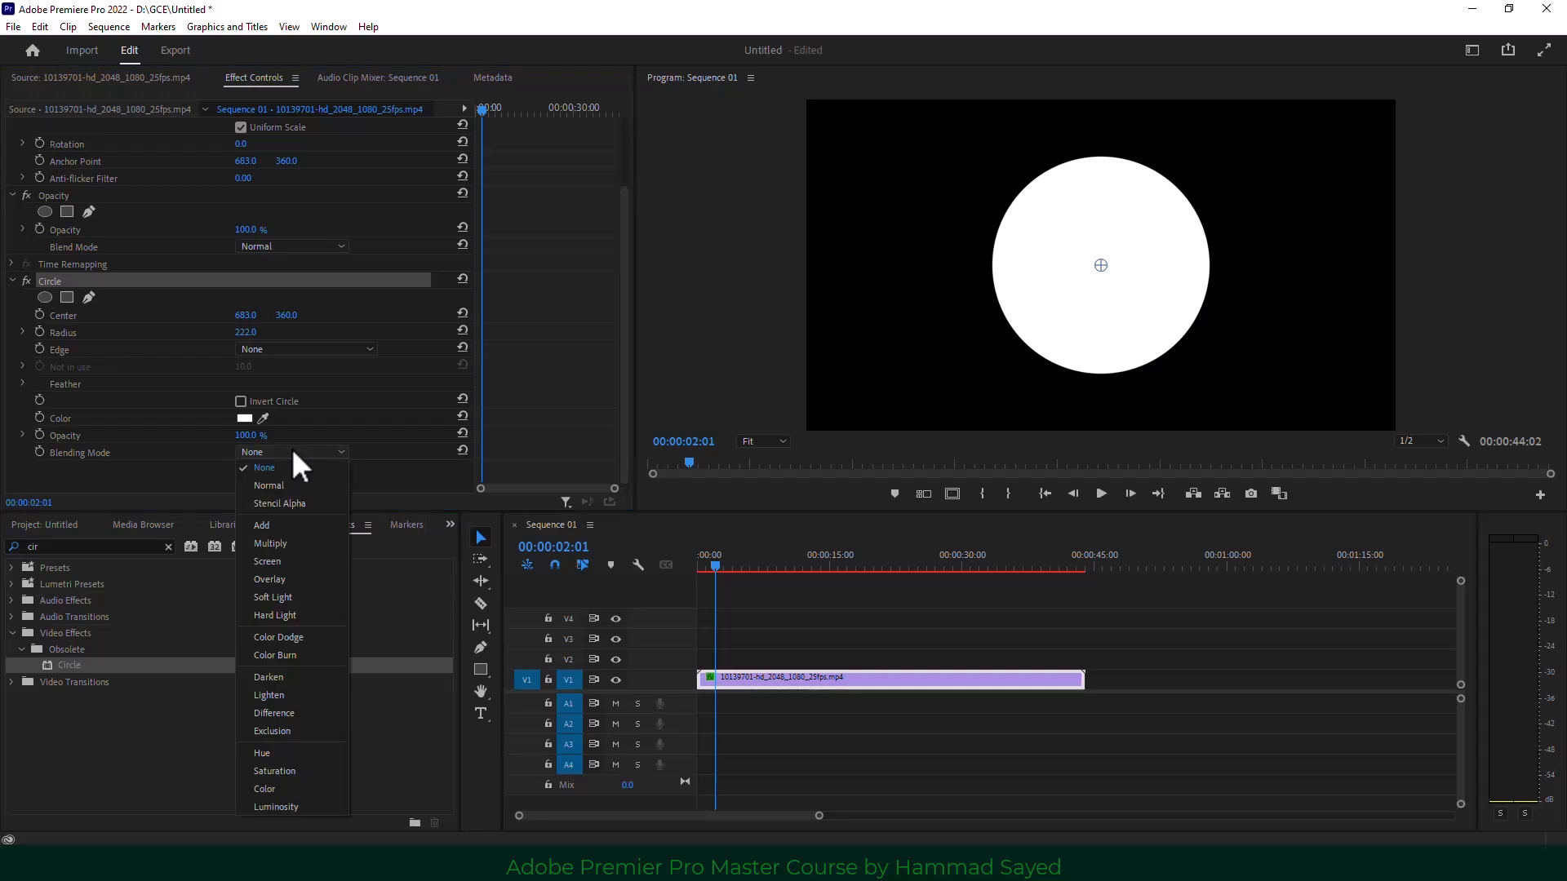
pyautogui.click(314, 505)
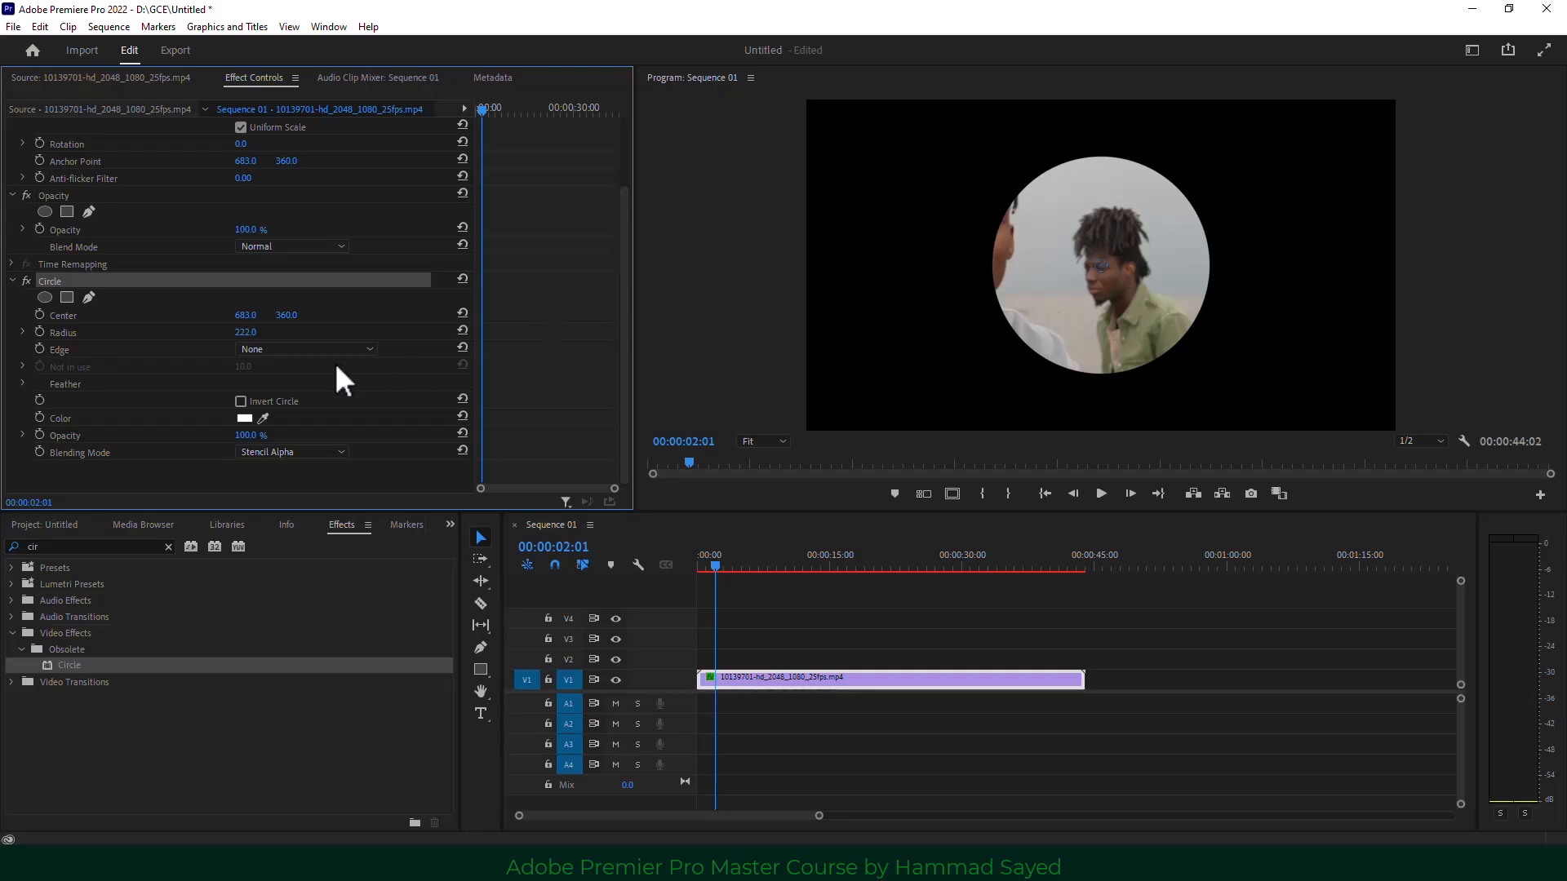
pyautogui.moveTo(245, 332); pyautogui.dragTo(285, 333)
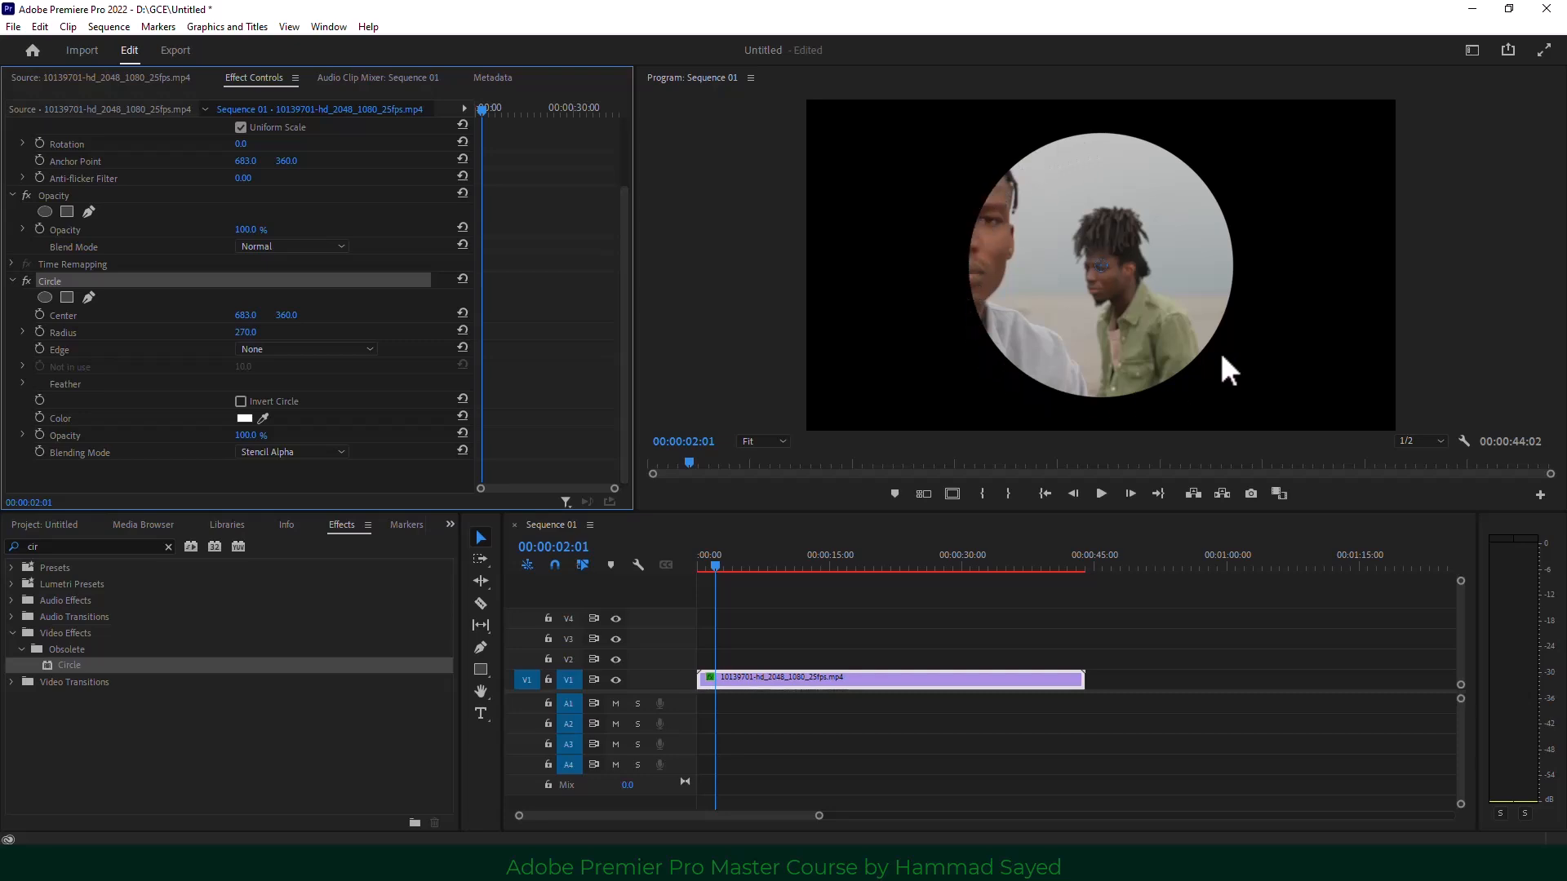
pyautogui.click(54, 546)
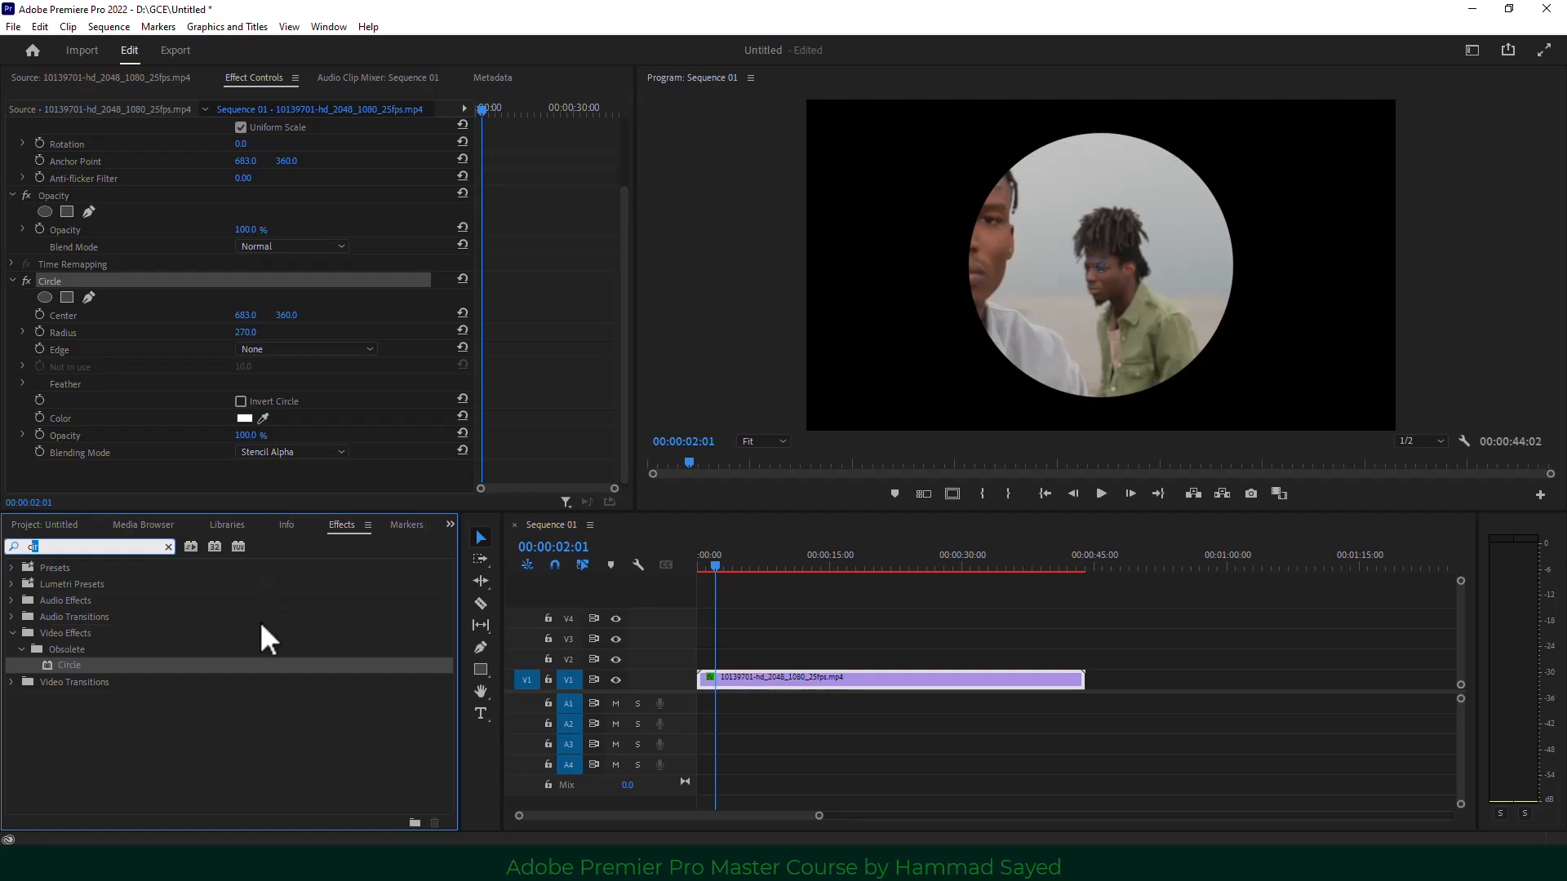
# Search 'buck' and apply the Paint Bucket effect to the circular clip.
pyautogui.press('BackSpace')
pyautogui.write('buck')
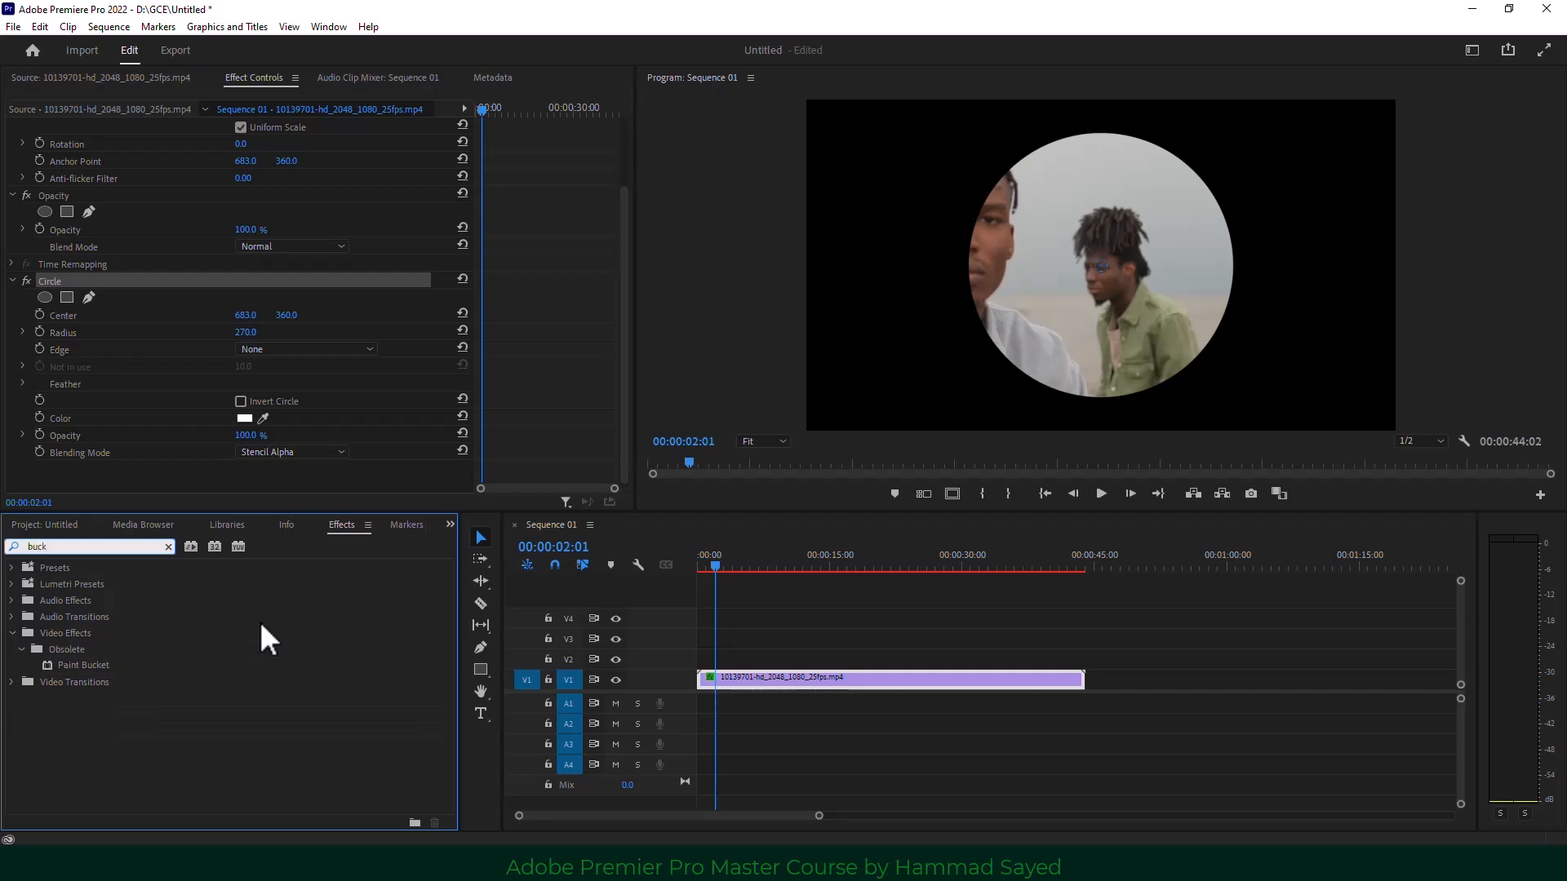
pyautogui.moveTo(76, 665)
pyautogui.mouseDown()
pyautogui.moveTo(307, 709)
pyautogui.moveTo(790, 724)
pyautogui.moveTo(805, 683)
pyautogui.mouseUp()
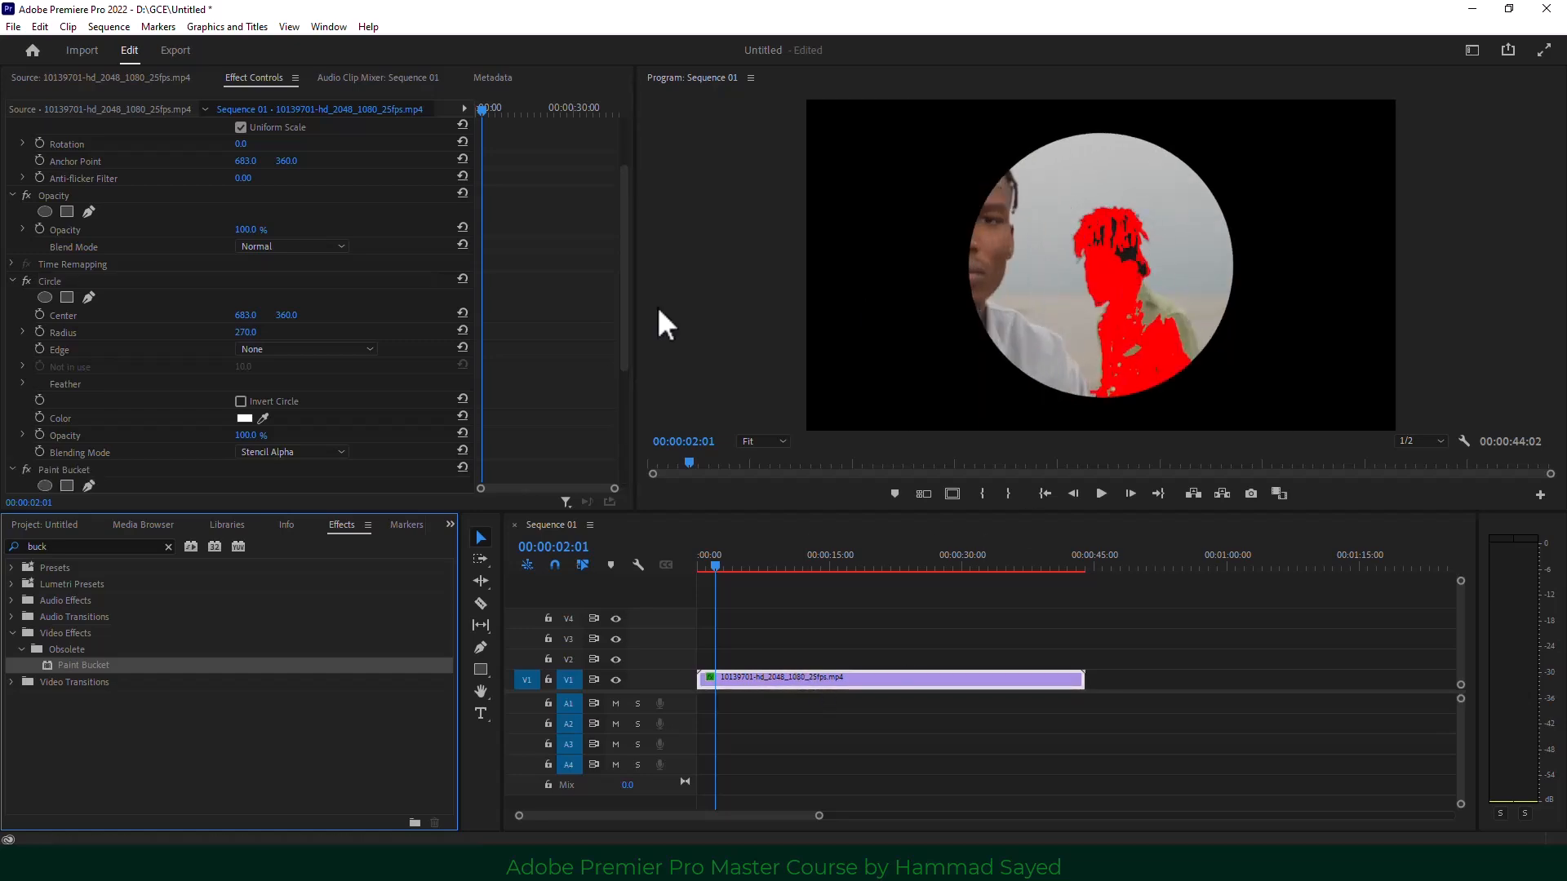
pyautogui.moveTo(620, 336); pyautogui.dragTo(609, 429)
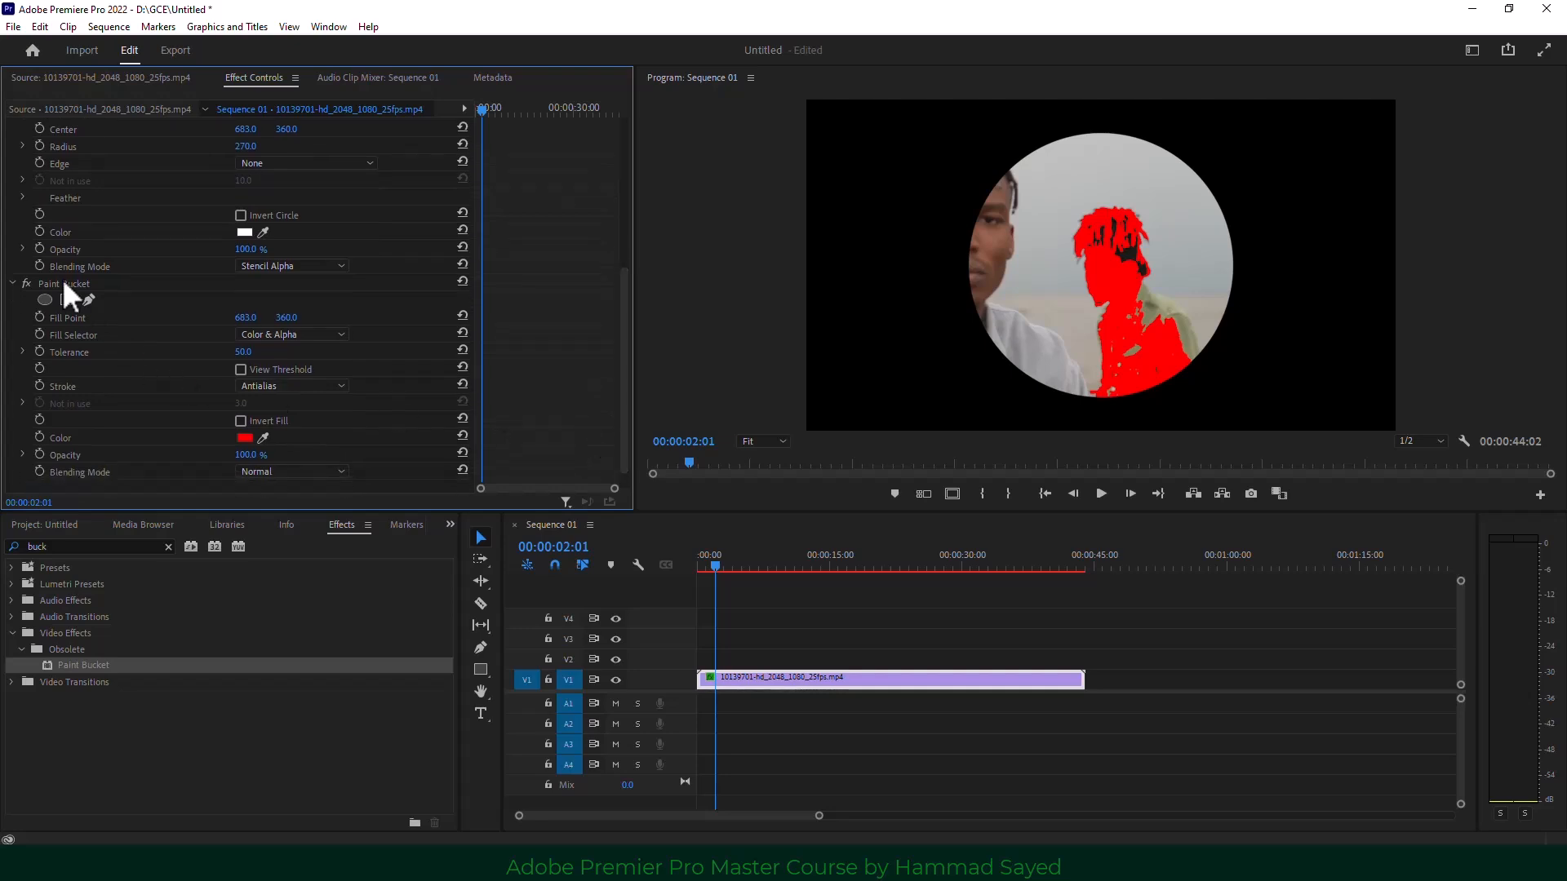
# Set Paint Bucket Fill Selector to Alpha Channel, Stroke to Stroke, and Stroke Width 10.3.
pyautogui.click(297, 334)
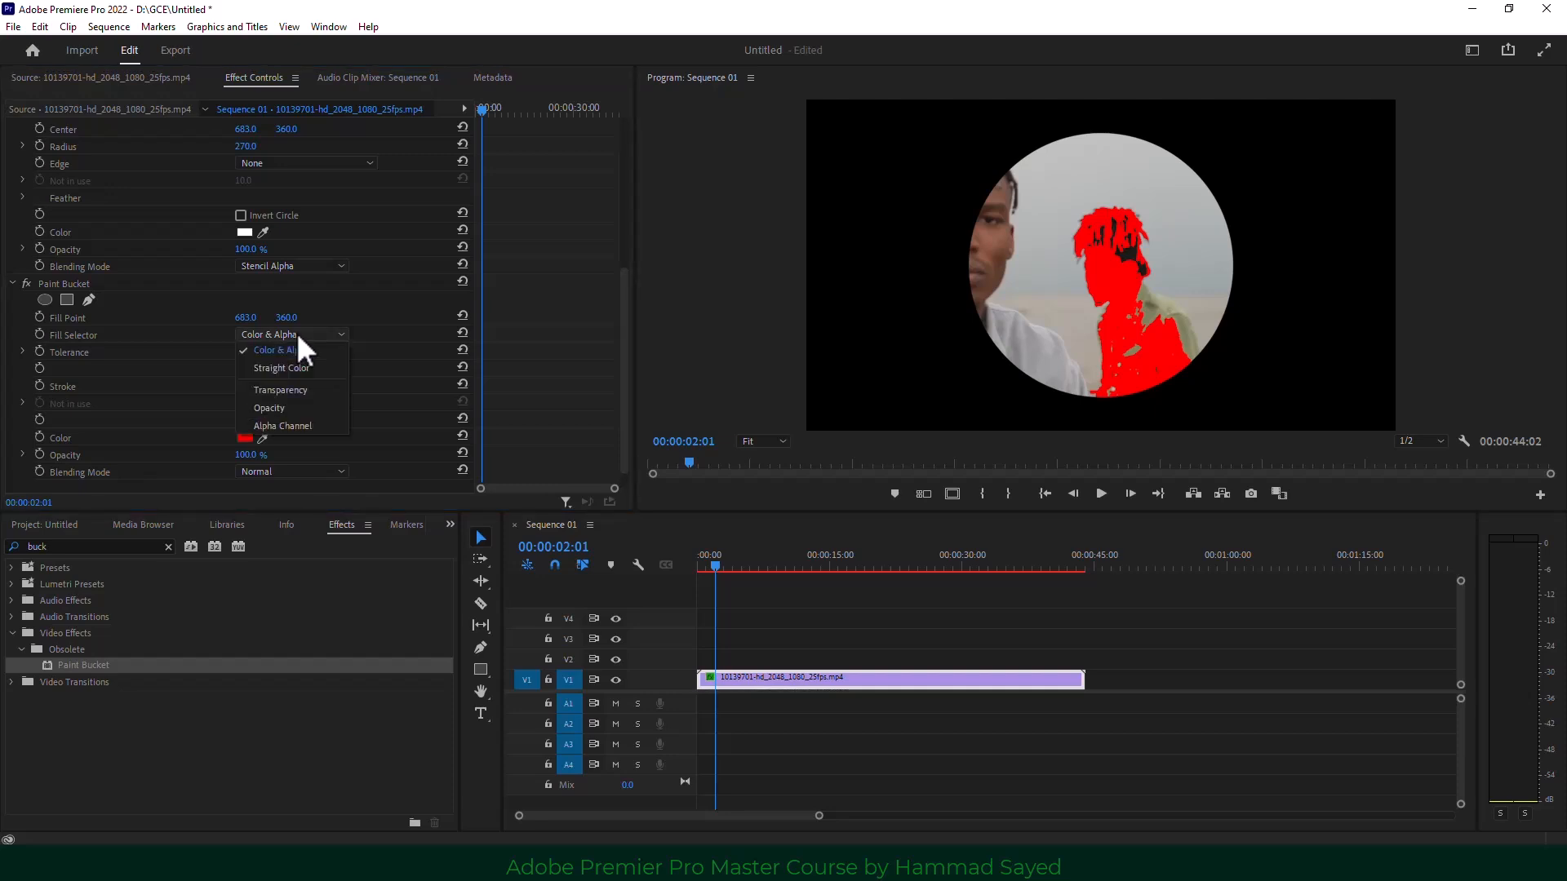
pyautogui.click(303, 425)
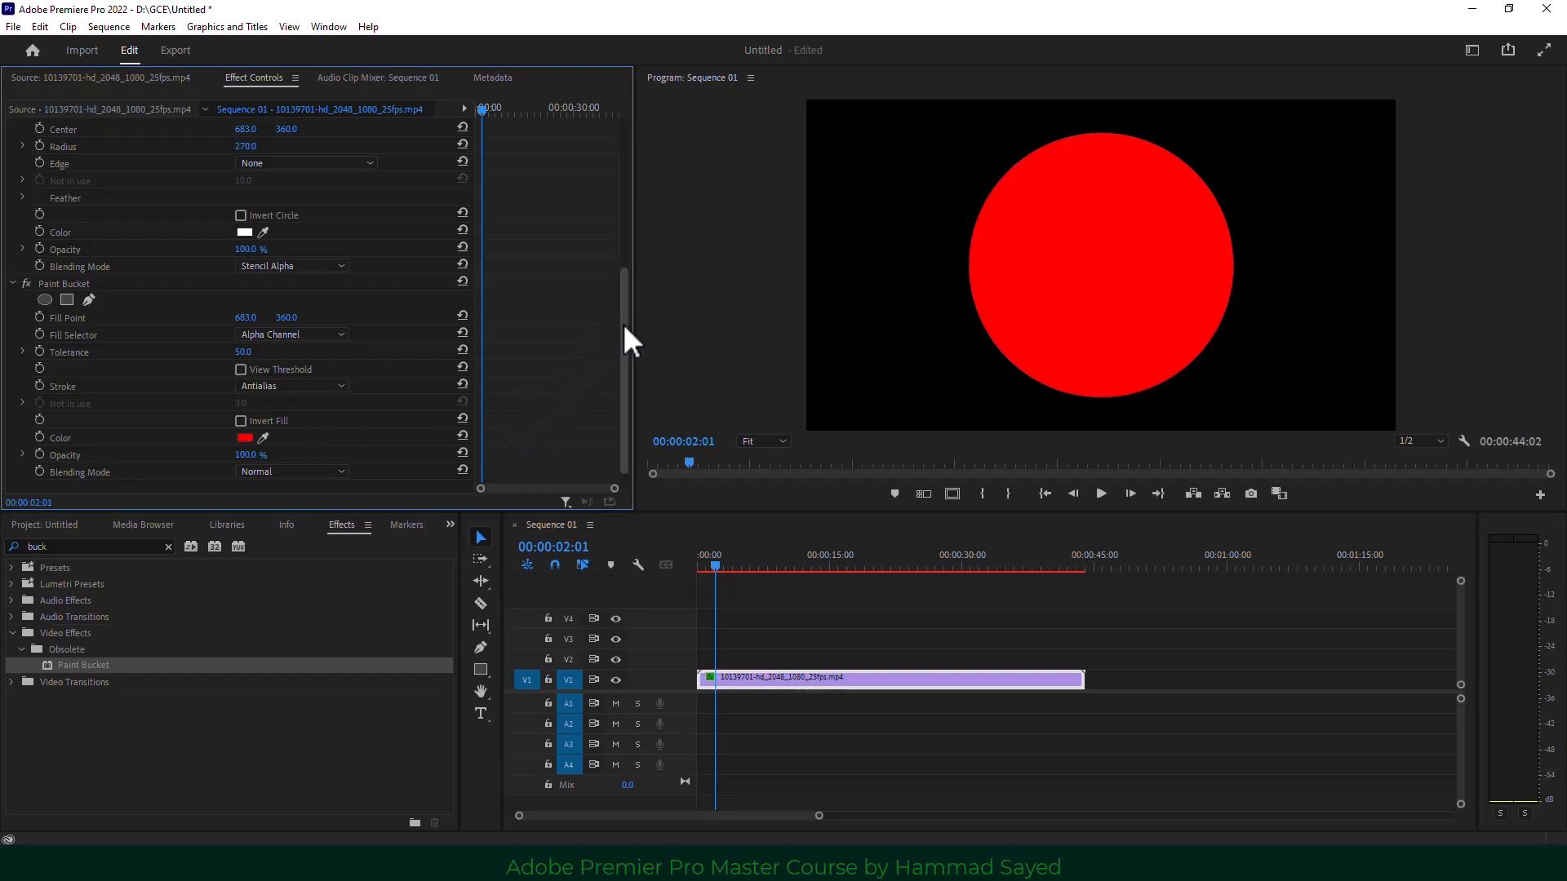
pyautogui.scroll(-1, 623, 335)
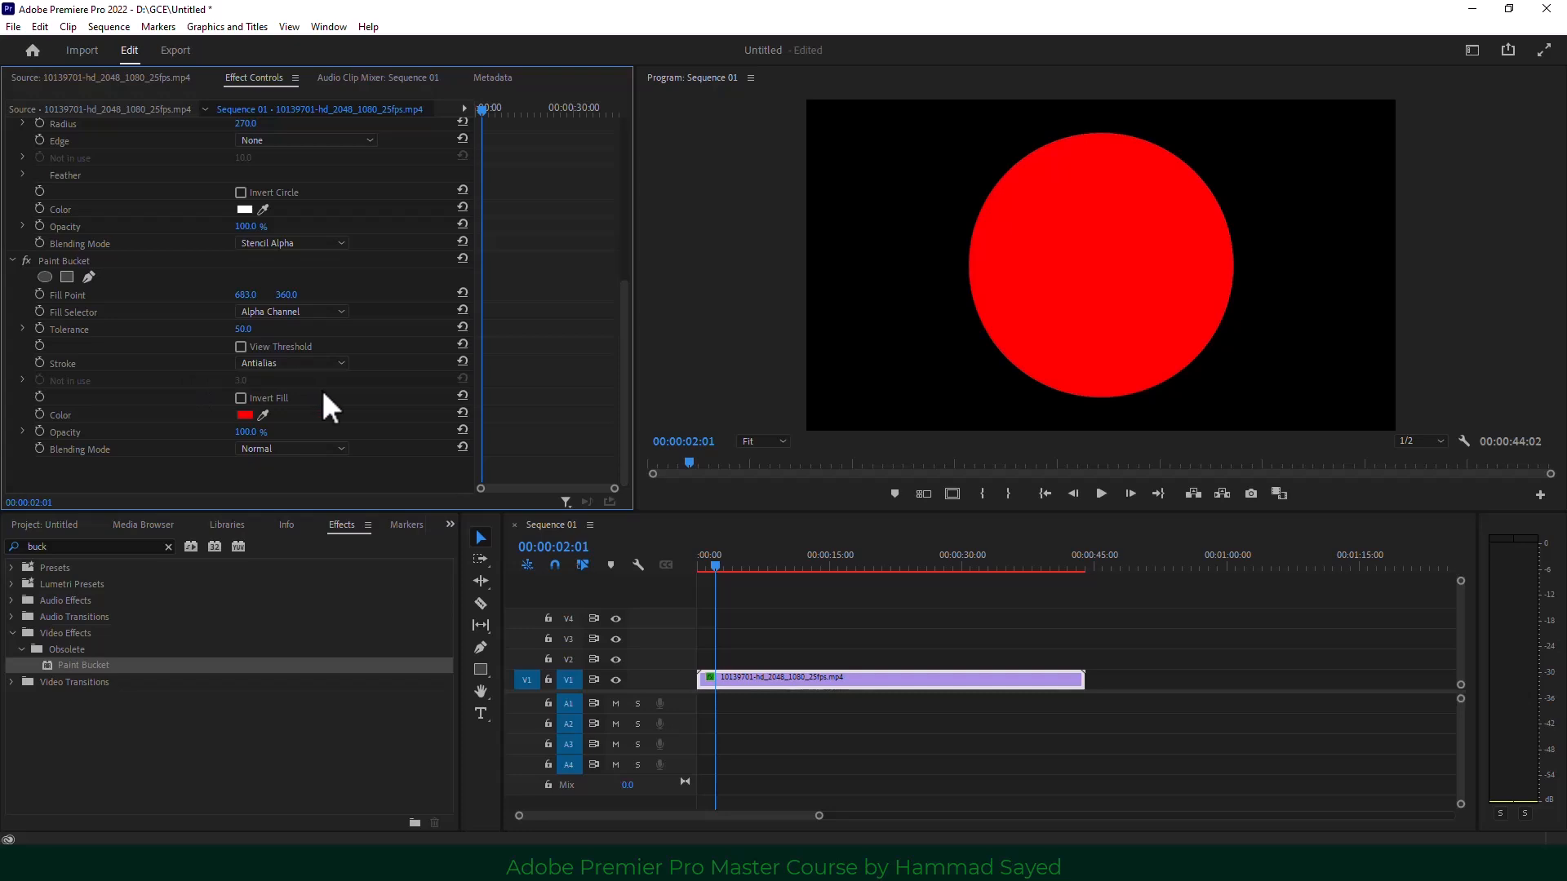
pyautogui.click(294, 368)
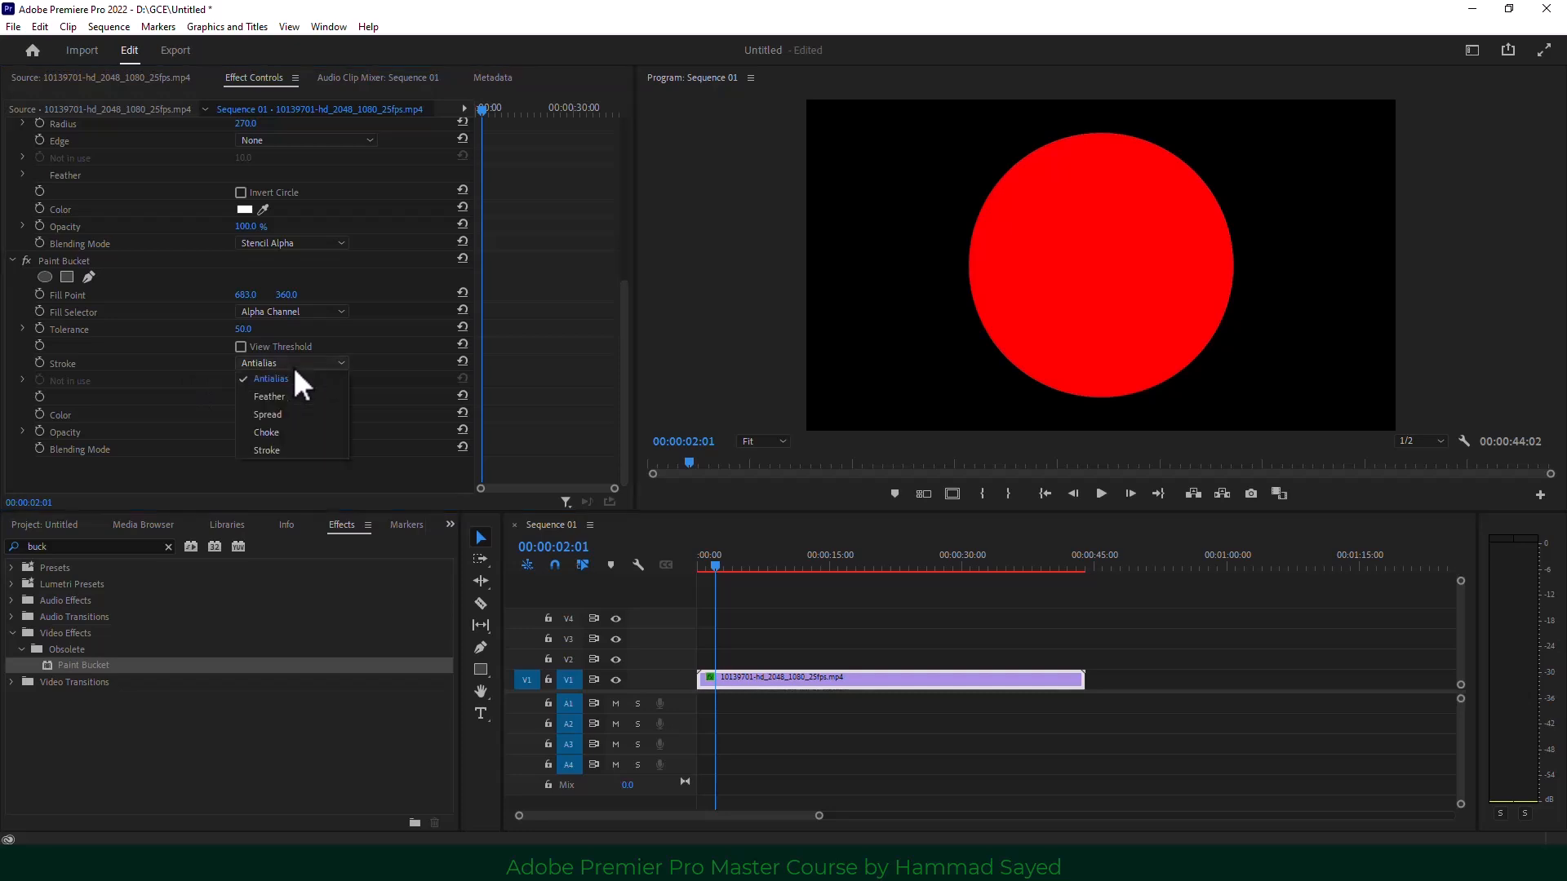
pyautogui.click(285, 447)
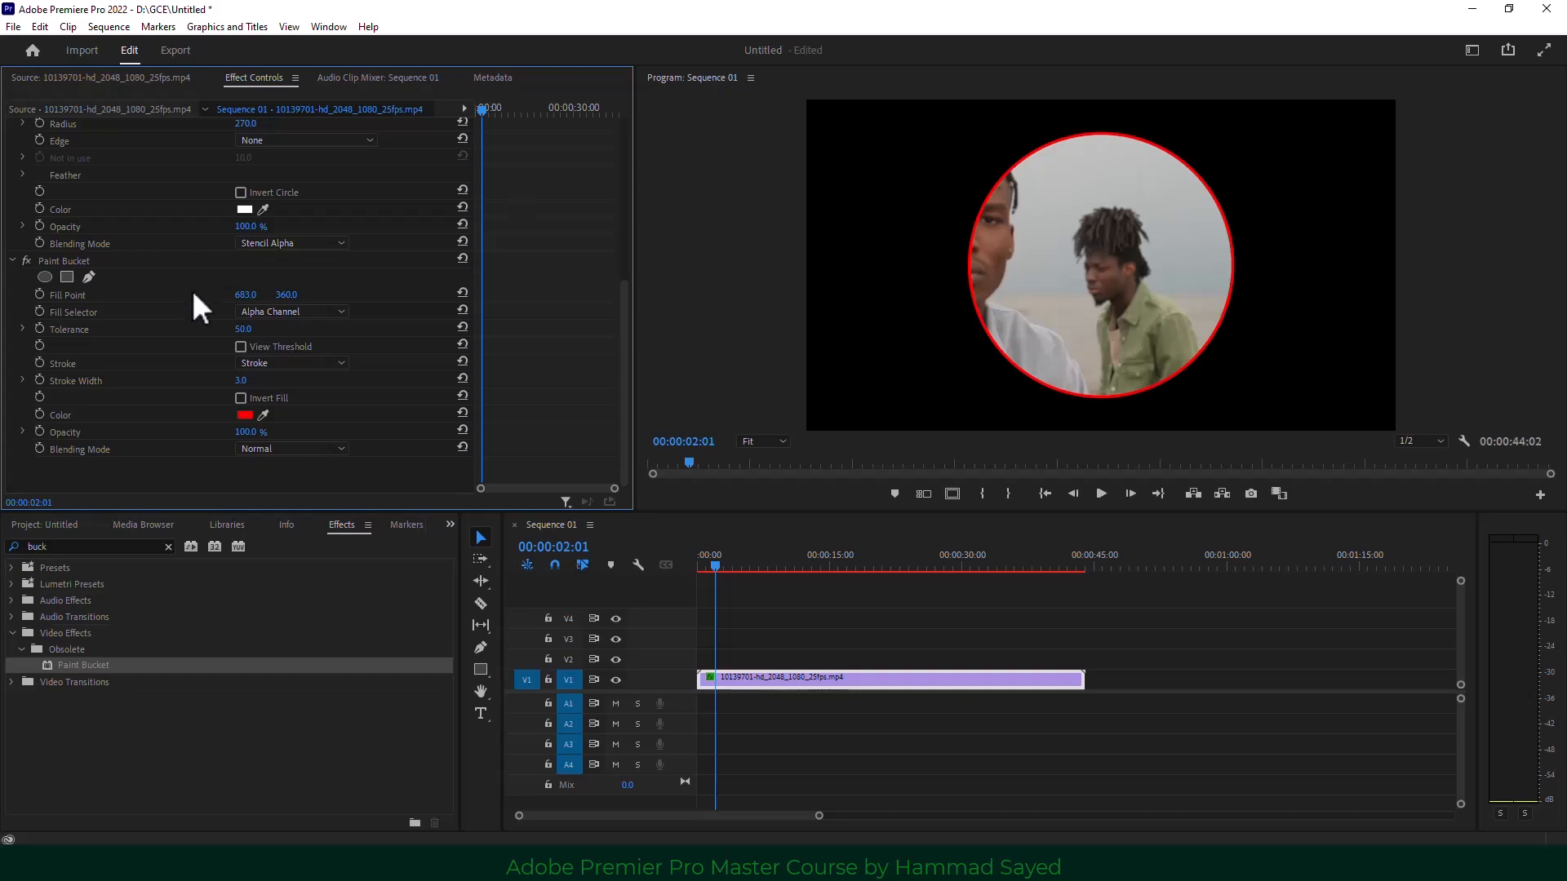
pyautogui.moveTo(239, 392); pyautogui.dragTo(246, 392)
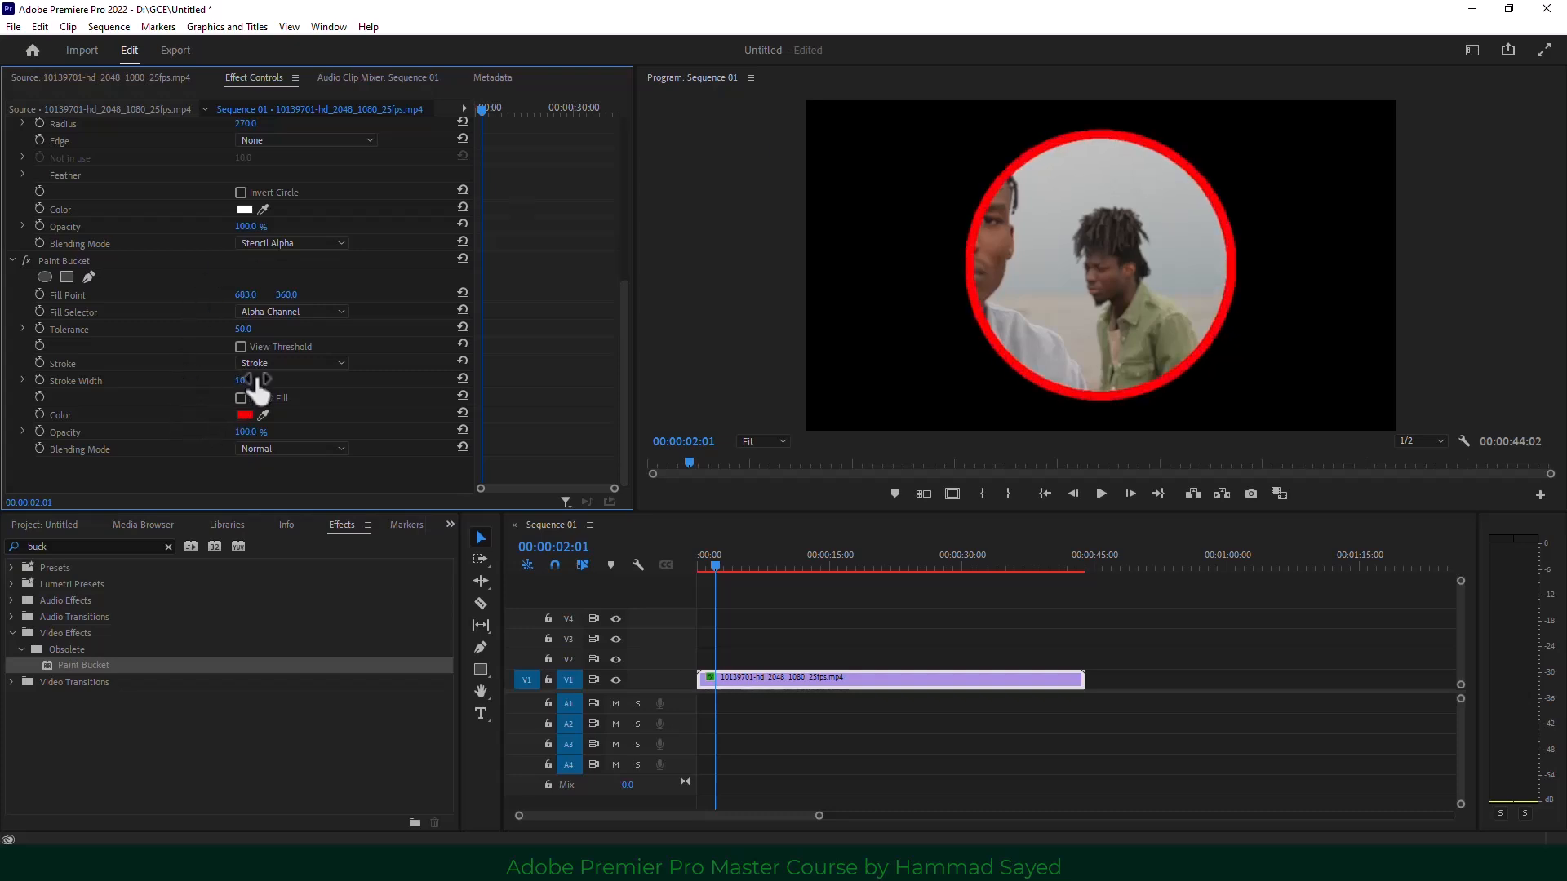
pyautogui.click(450, 524)
pyautogui.click(470, 546)
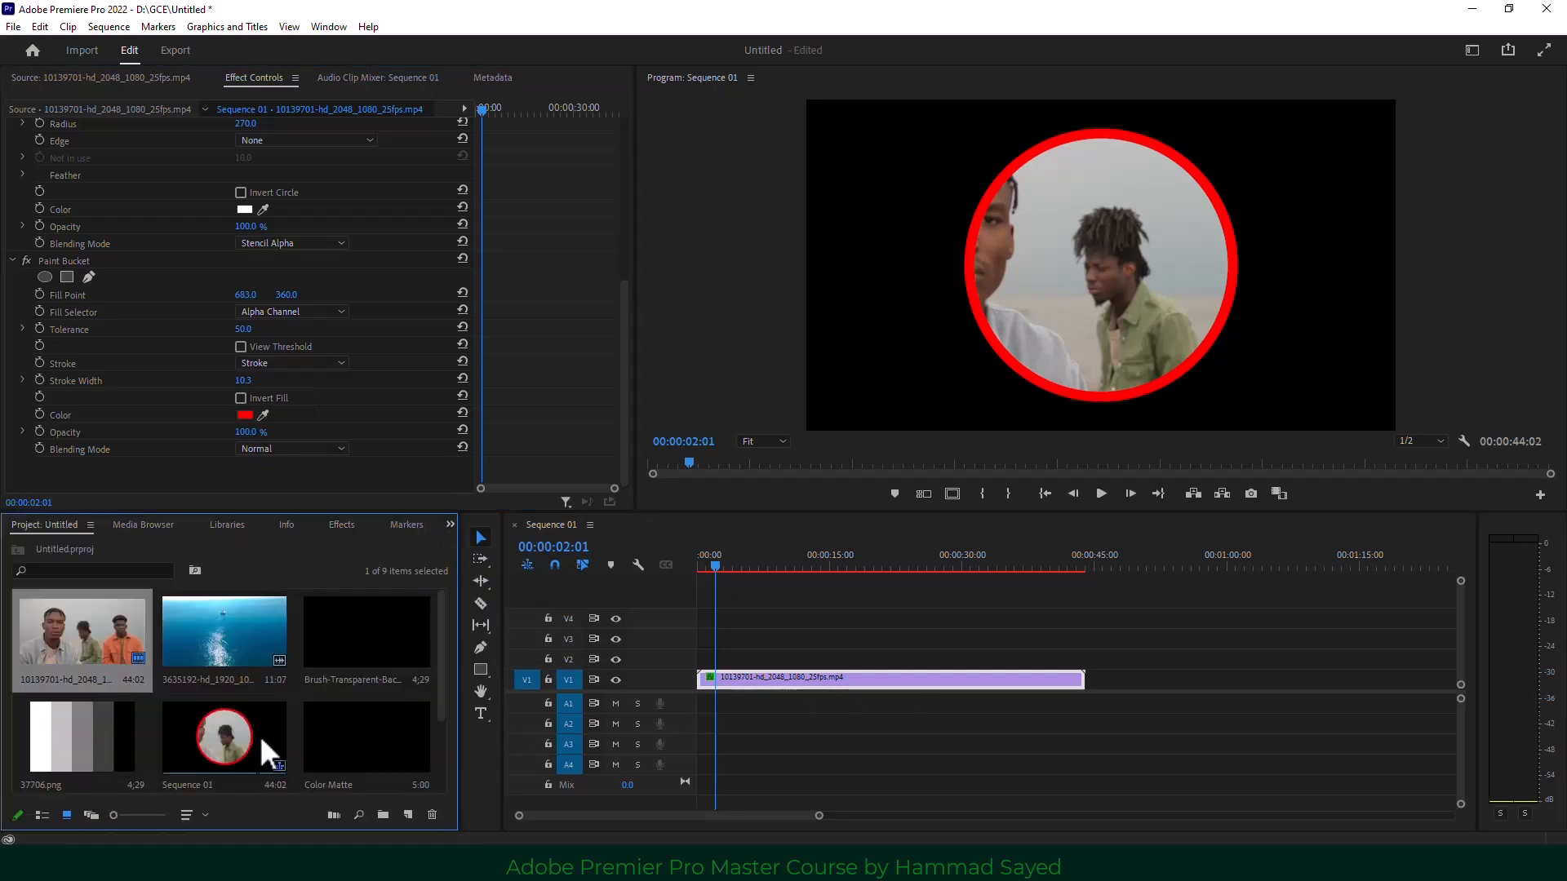
# Move the people clip to V2 and add a Color Matte coloured A25151 beneath it on V1.
pyautogui.click(408, 763)
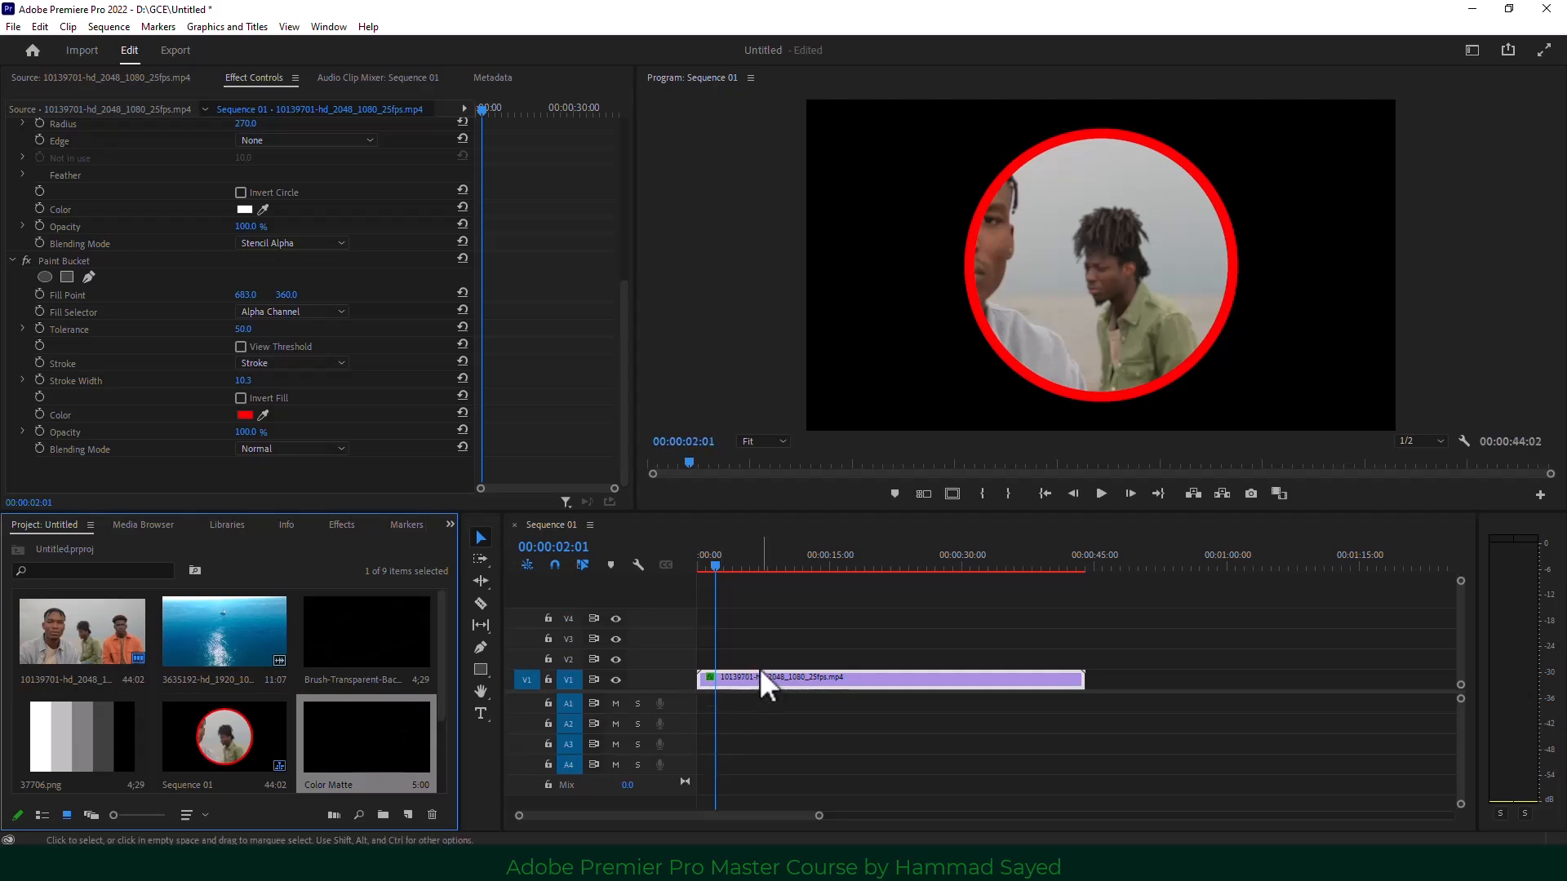
pyautogui.moveTo(762, 683); pyautogui.dragTo(767, 663)
pyautogui.moveTo(425, 737); pyautogui.dragTo(706, 682)
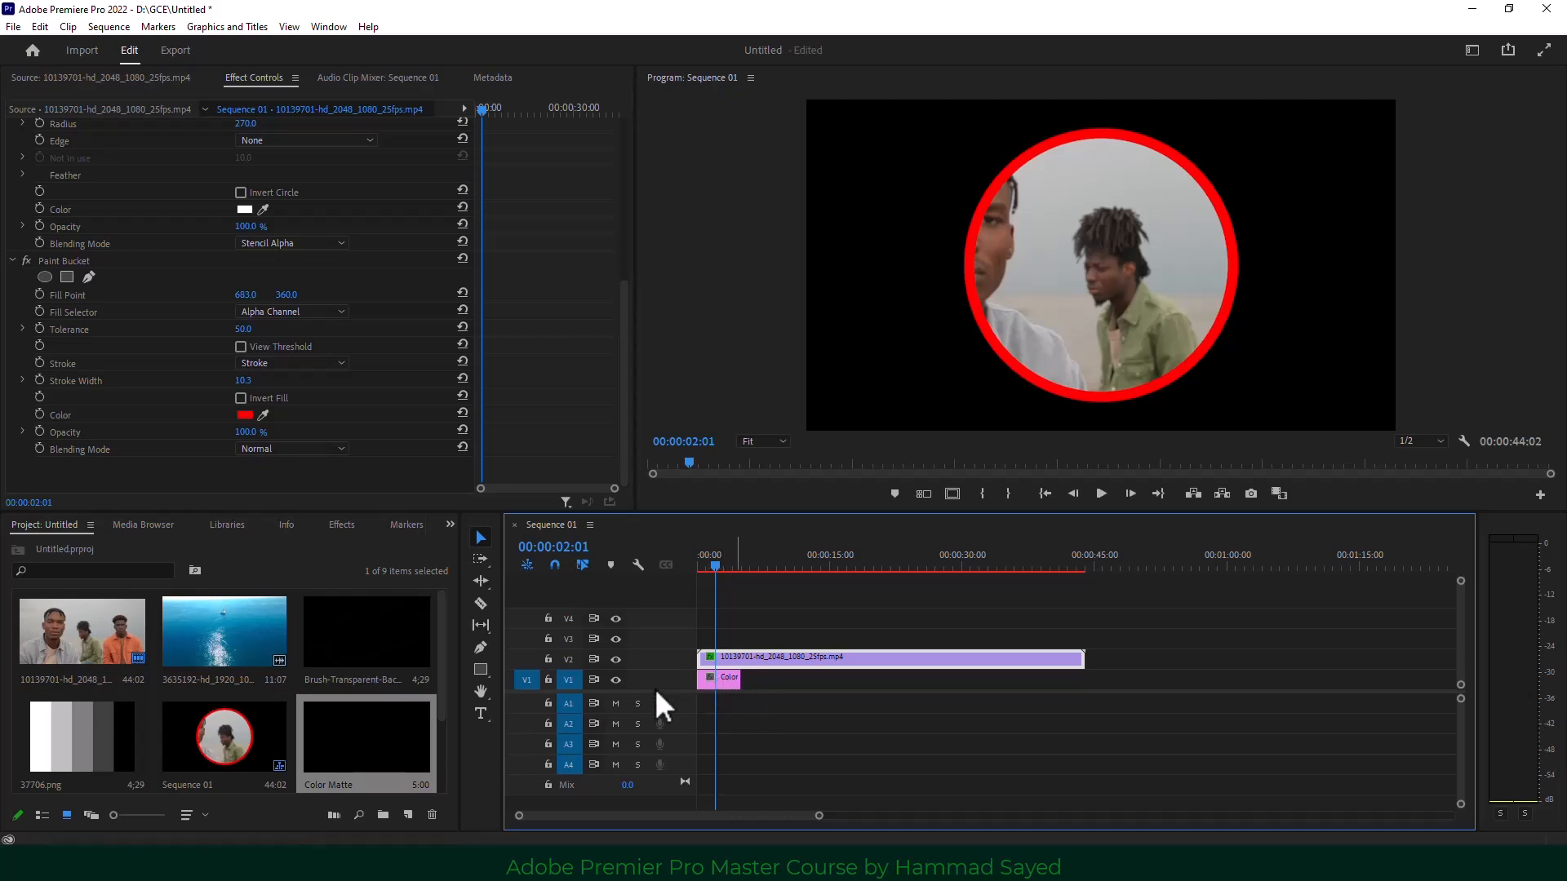
pyautogui.click(722, 677)
pyautogui.doubleClick(721, 674)
pyautogui.moveTo(716, 390); pyautogui.dragTo(690, 459)
pyautogui.click(926, 320)
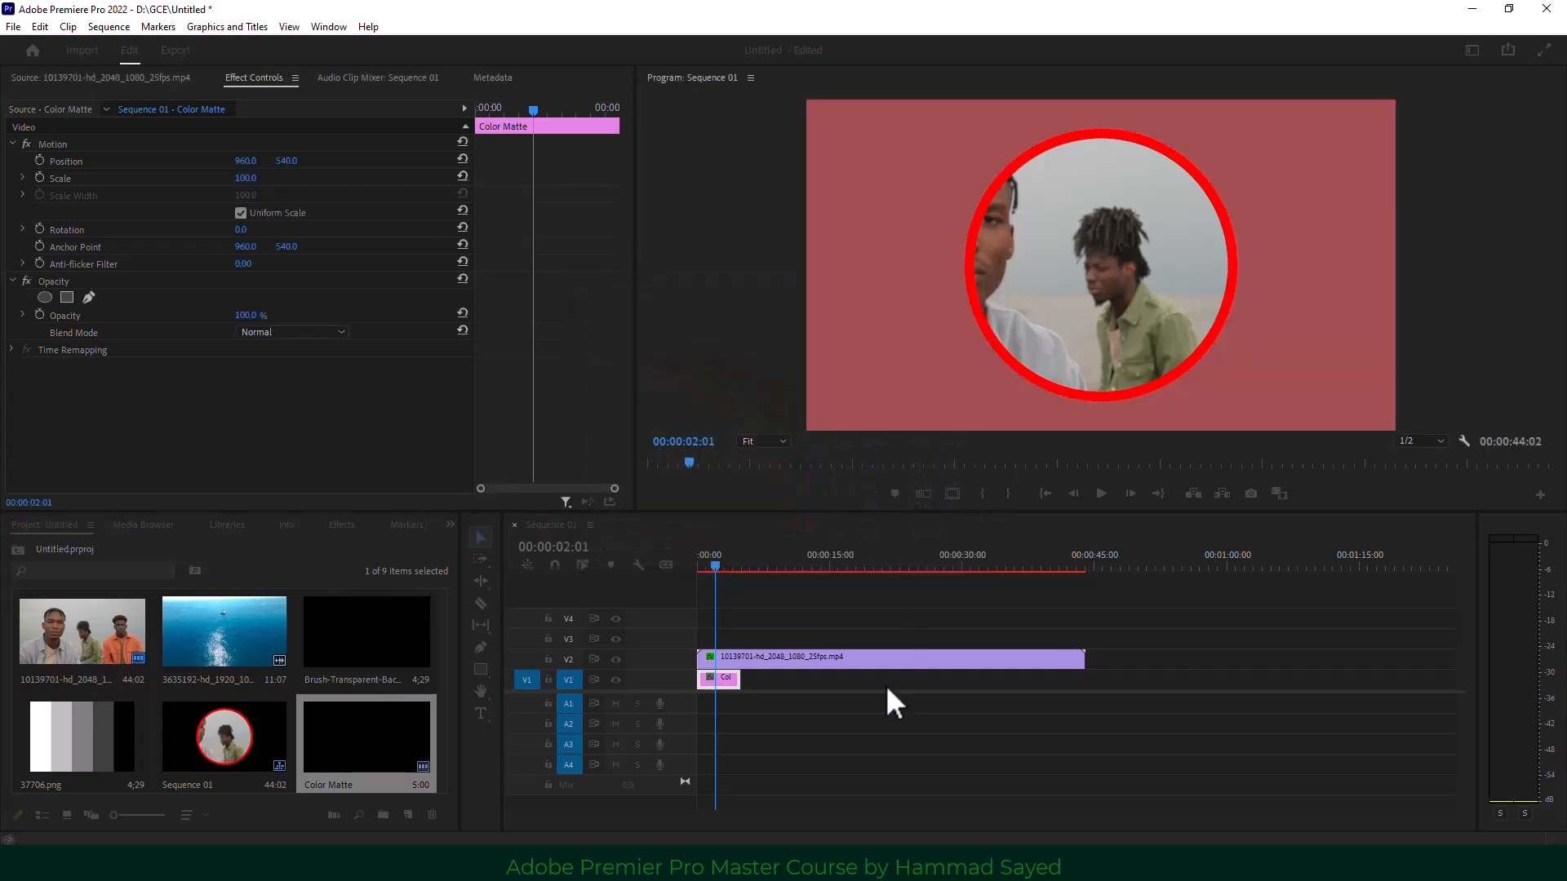
pyautogui.click(804, 658)
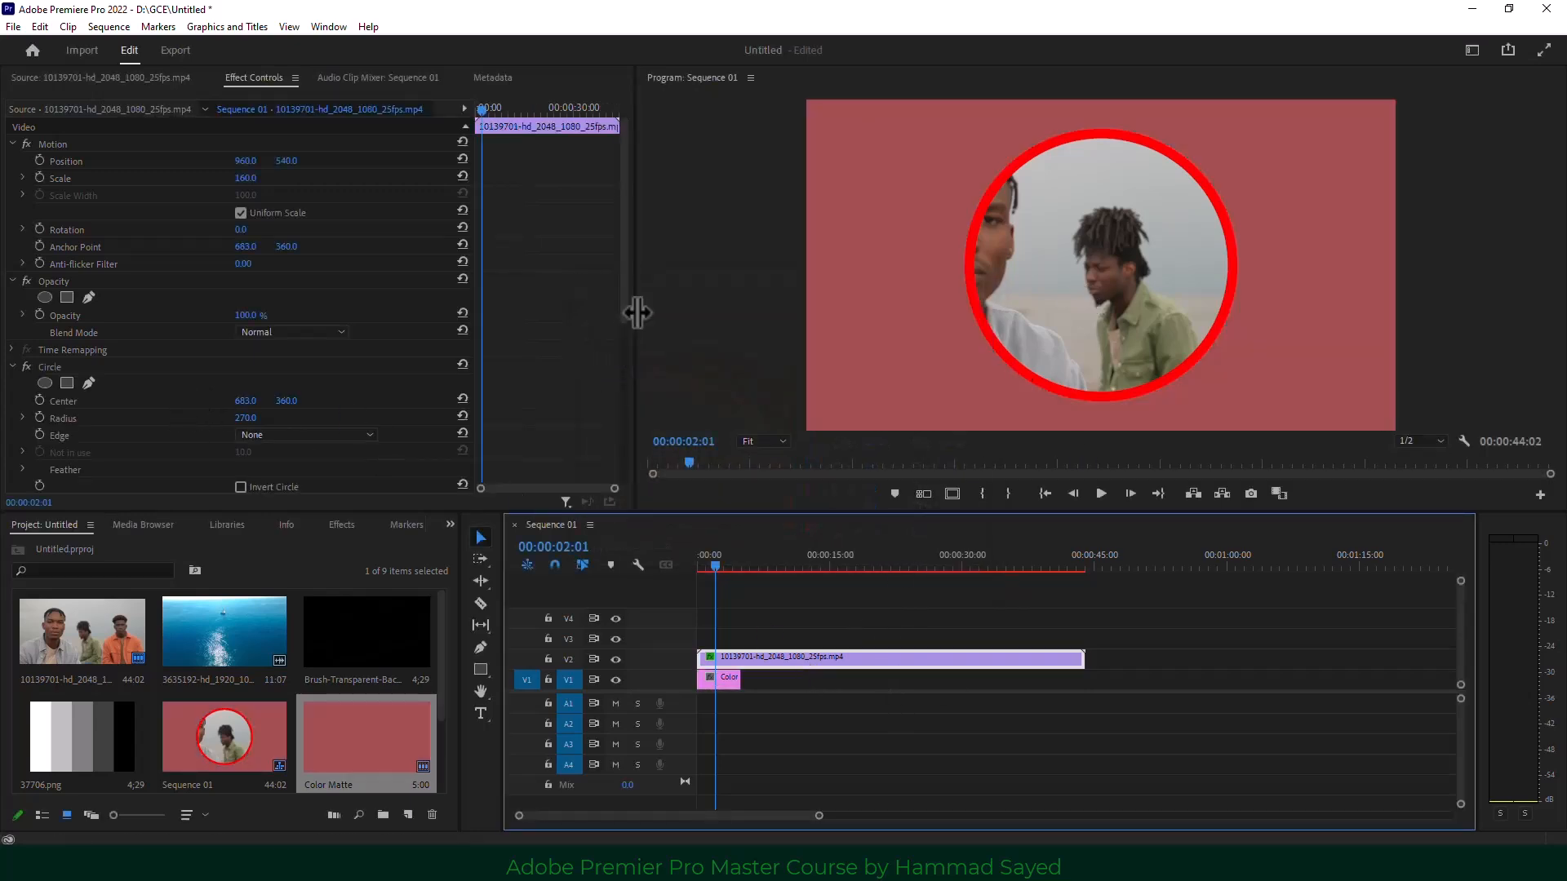
pyautogui.moveTo(627, 297); pyautogui.dragTo(614, 443)
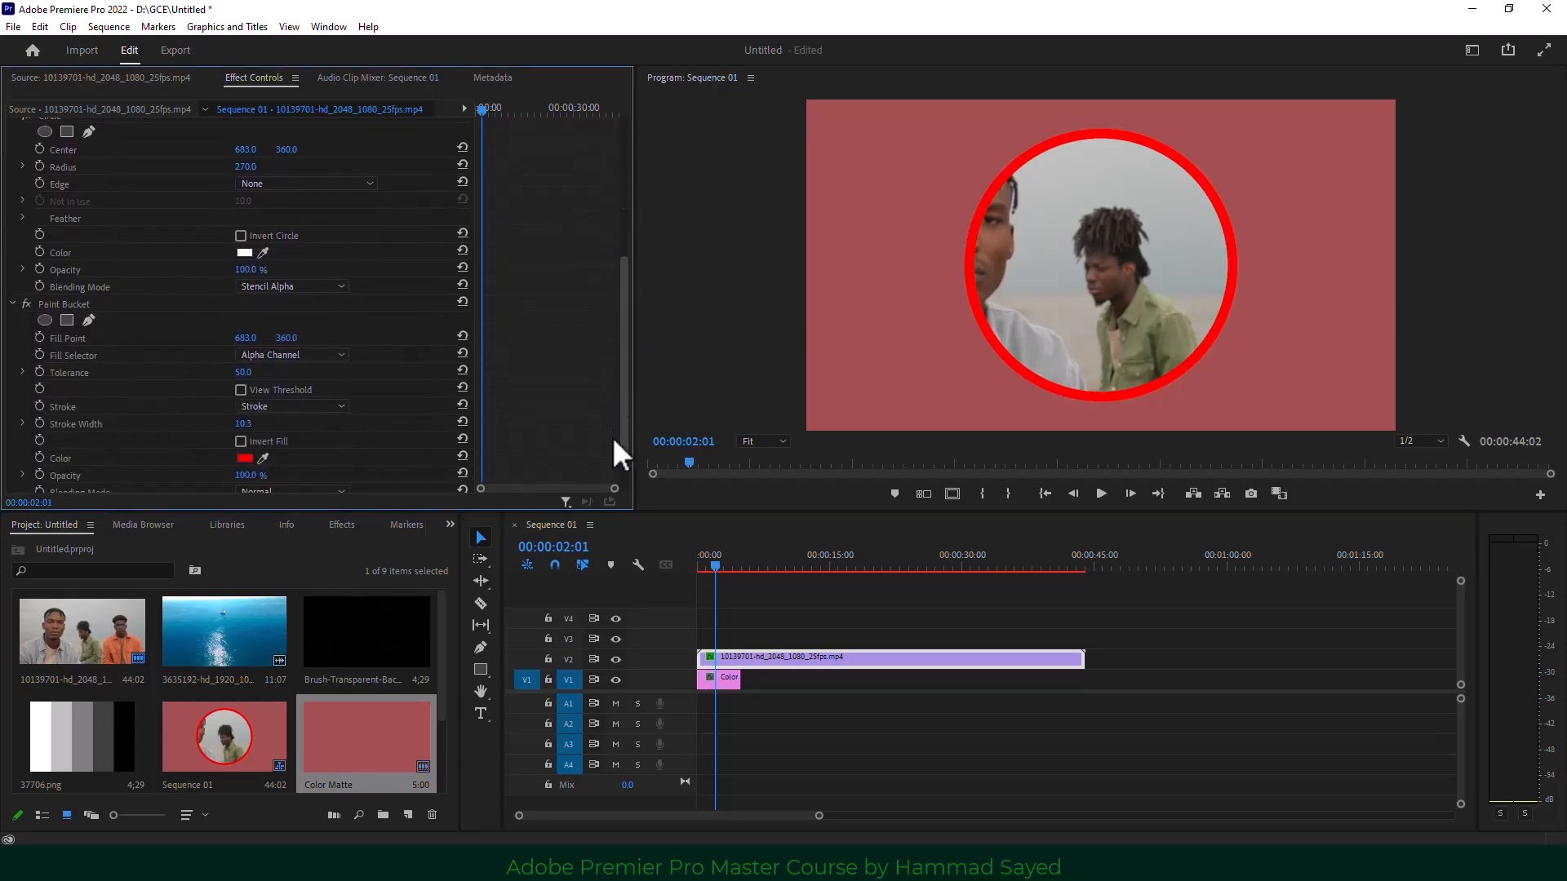
# Change the Paint Bucket ring colour to light pink DBADAD.
pyautogui.click(243, 458)
pyautogui.moveTo(643, 500); pyautogui.dragTo(629, 505)
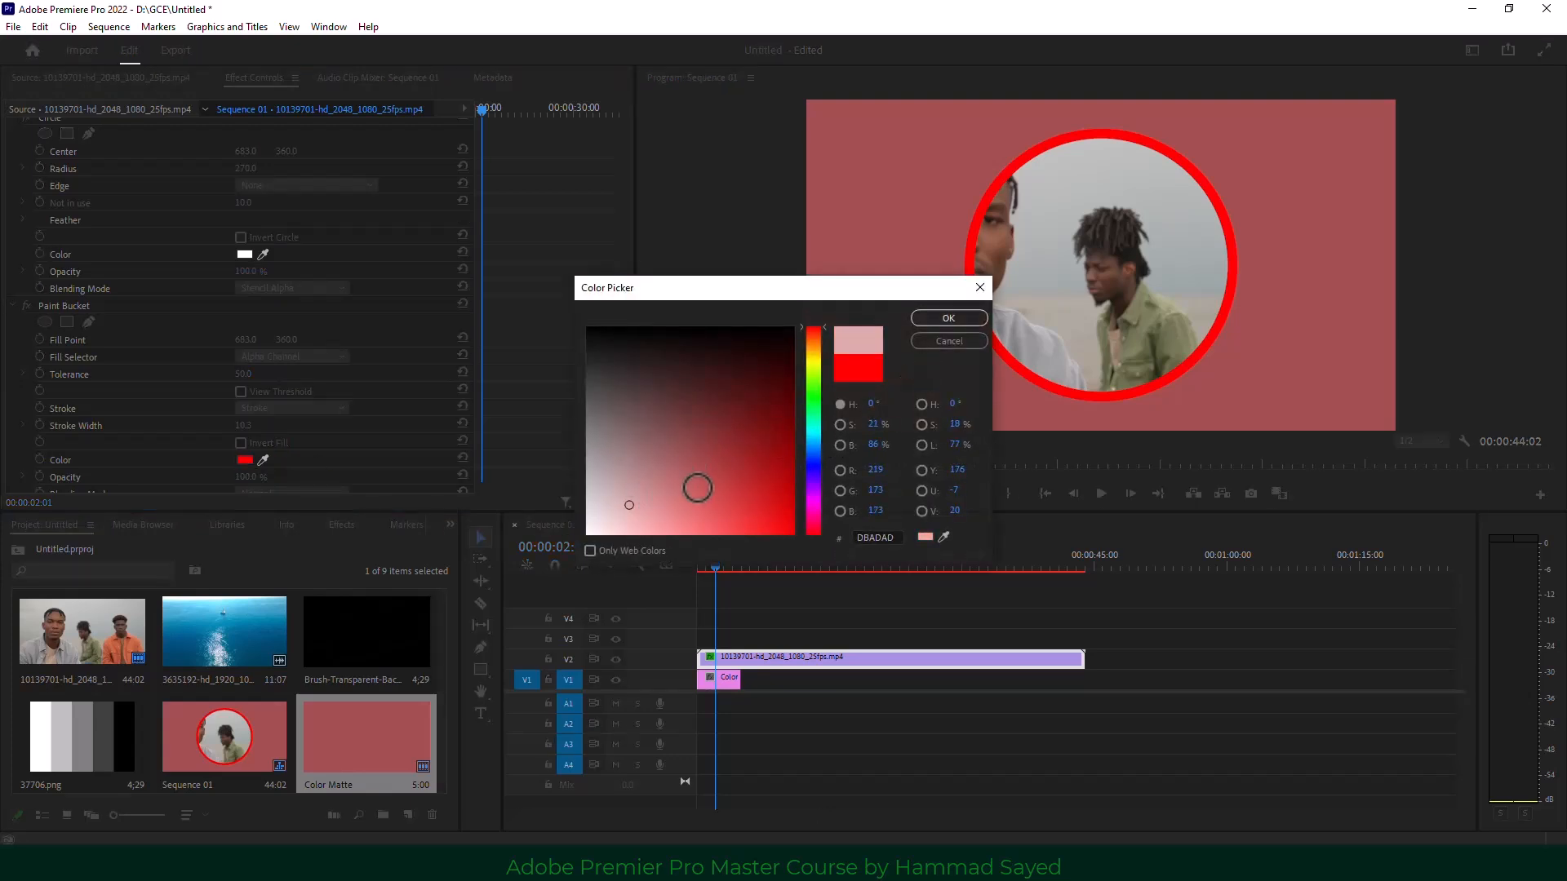
pyautogui.click(932, 319)
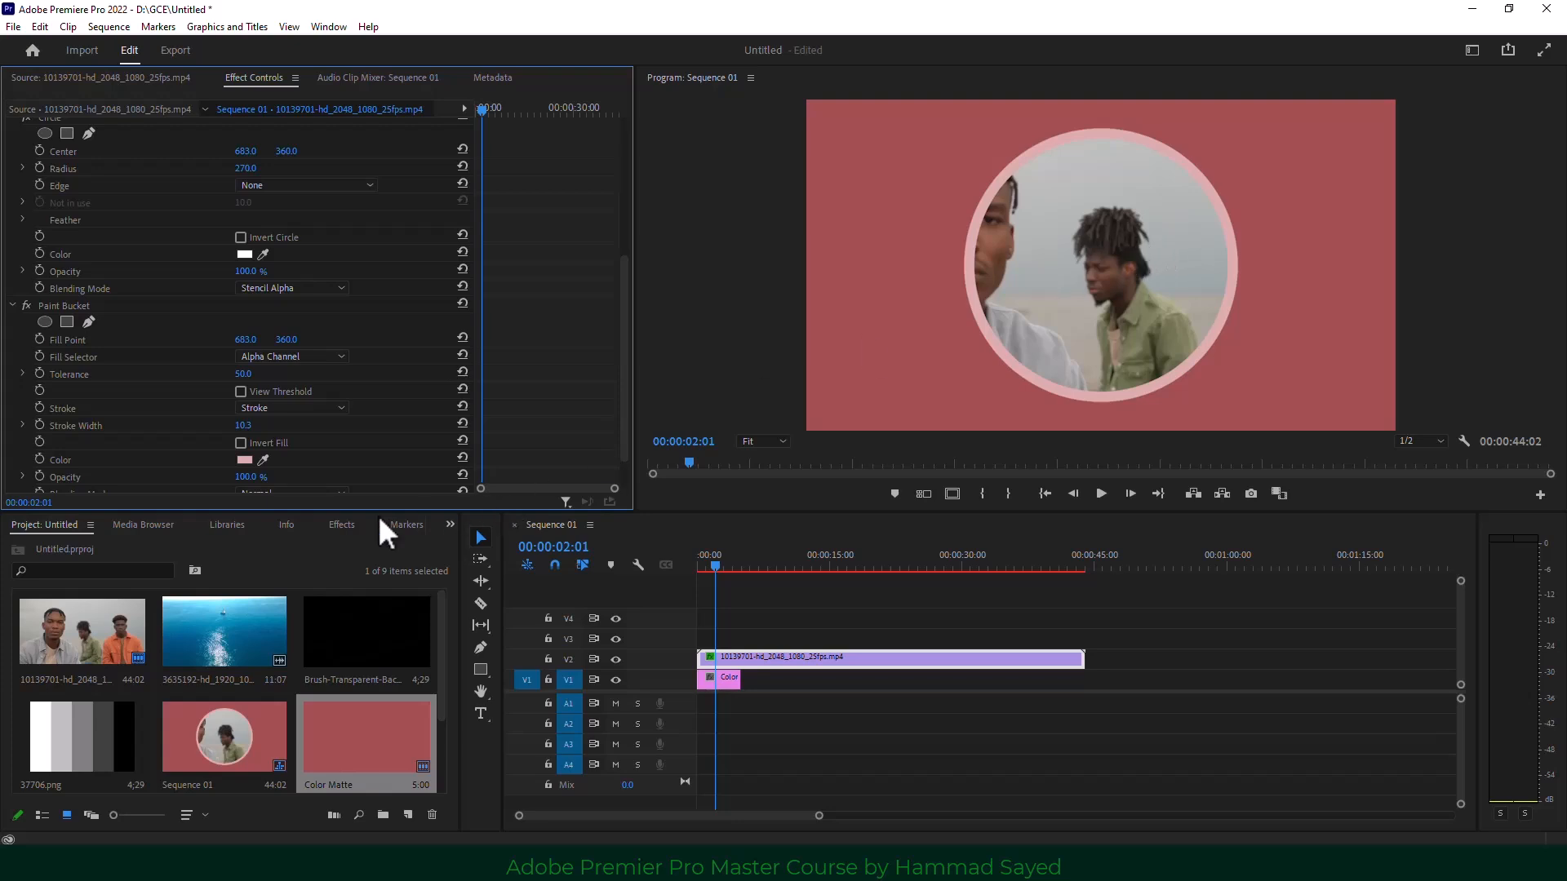
# Apply Drop Shadow to the circle with 40% opacity, 140° direction and distance 30.
pyautogui.click(450, 523)
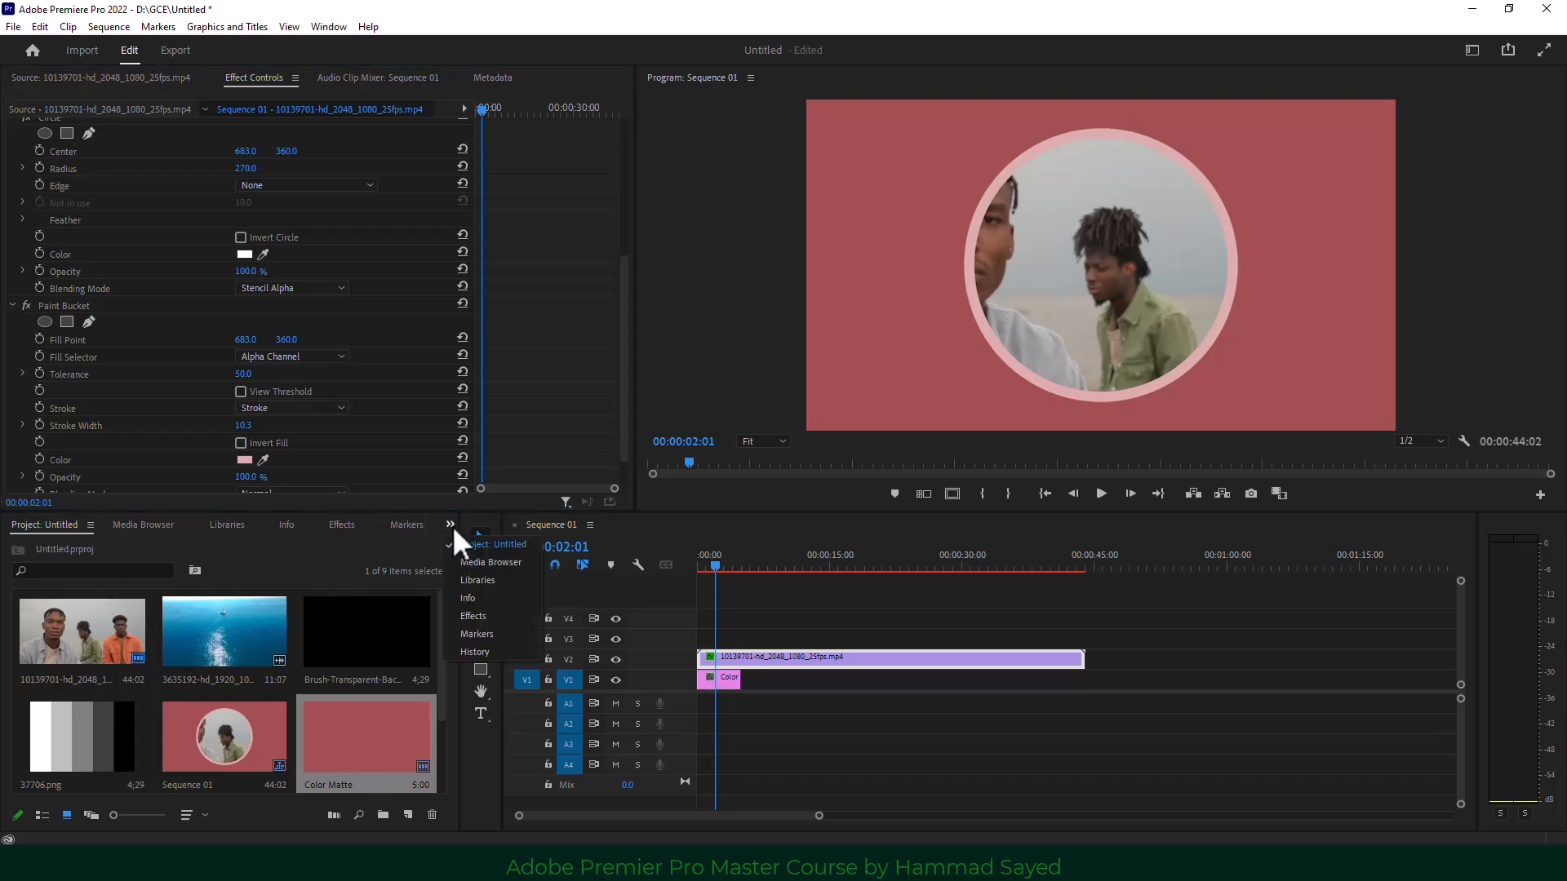
pyautogui.click(488, 615)
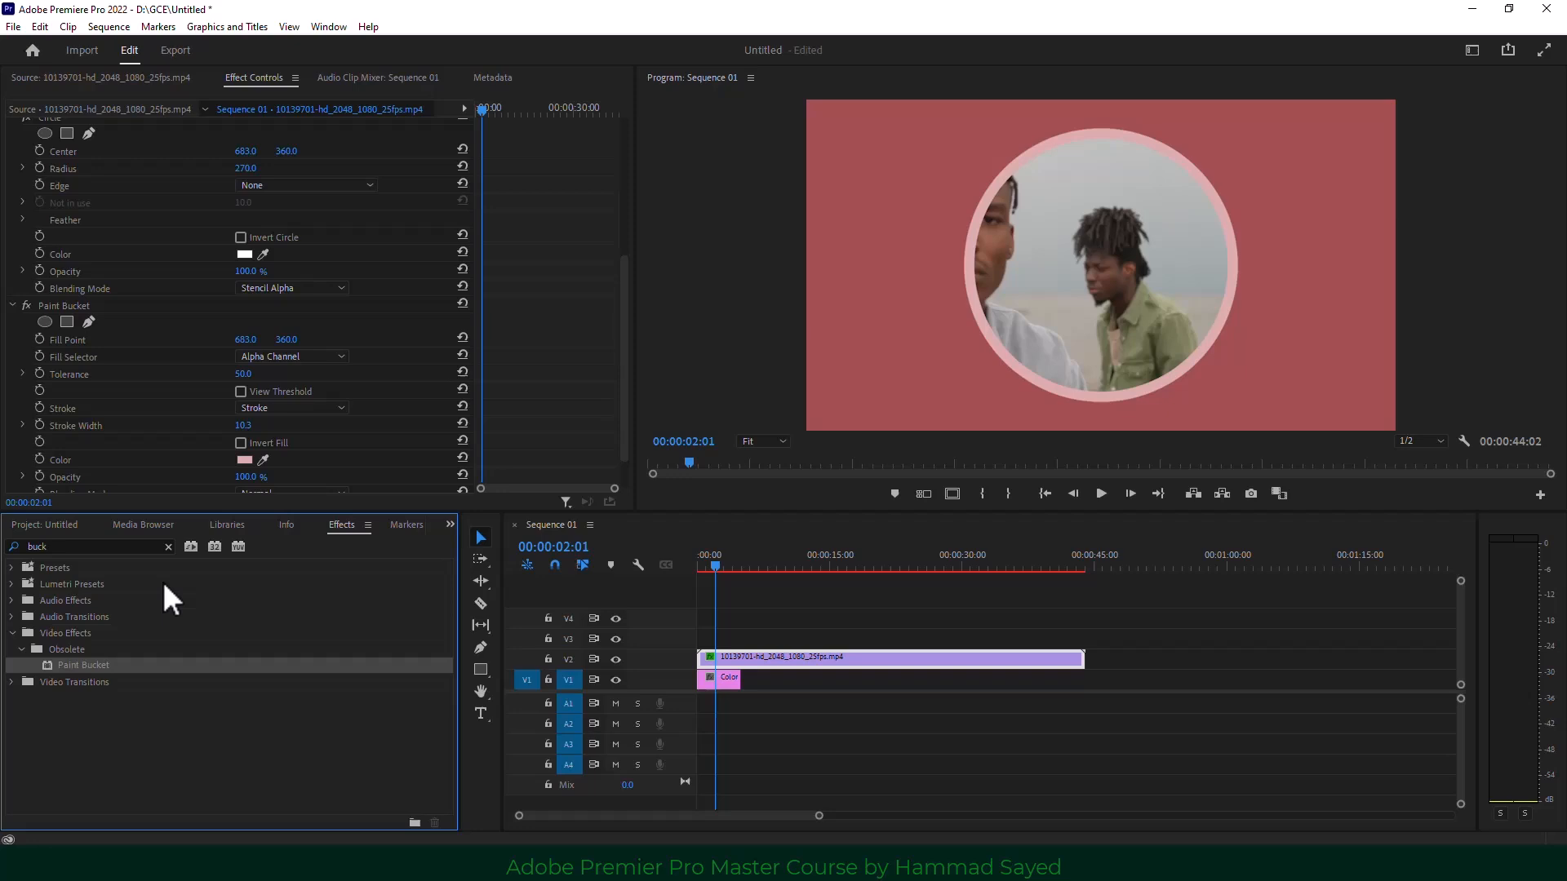
pyautogui.click(65, 547)
pyautogui.write('d')
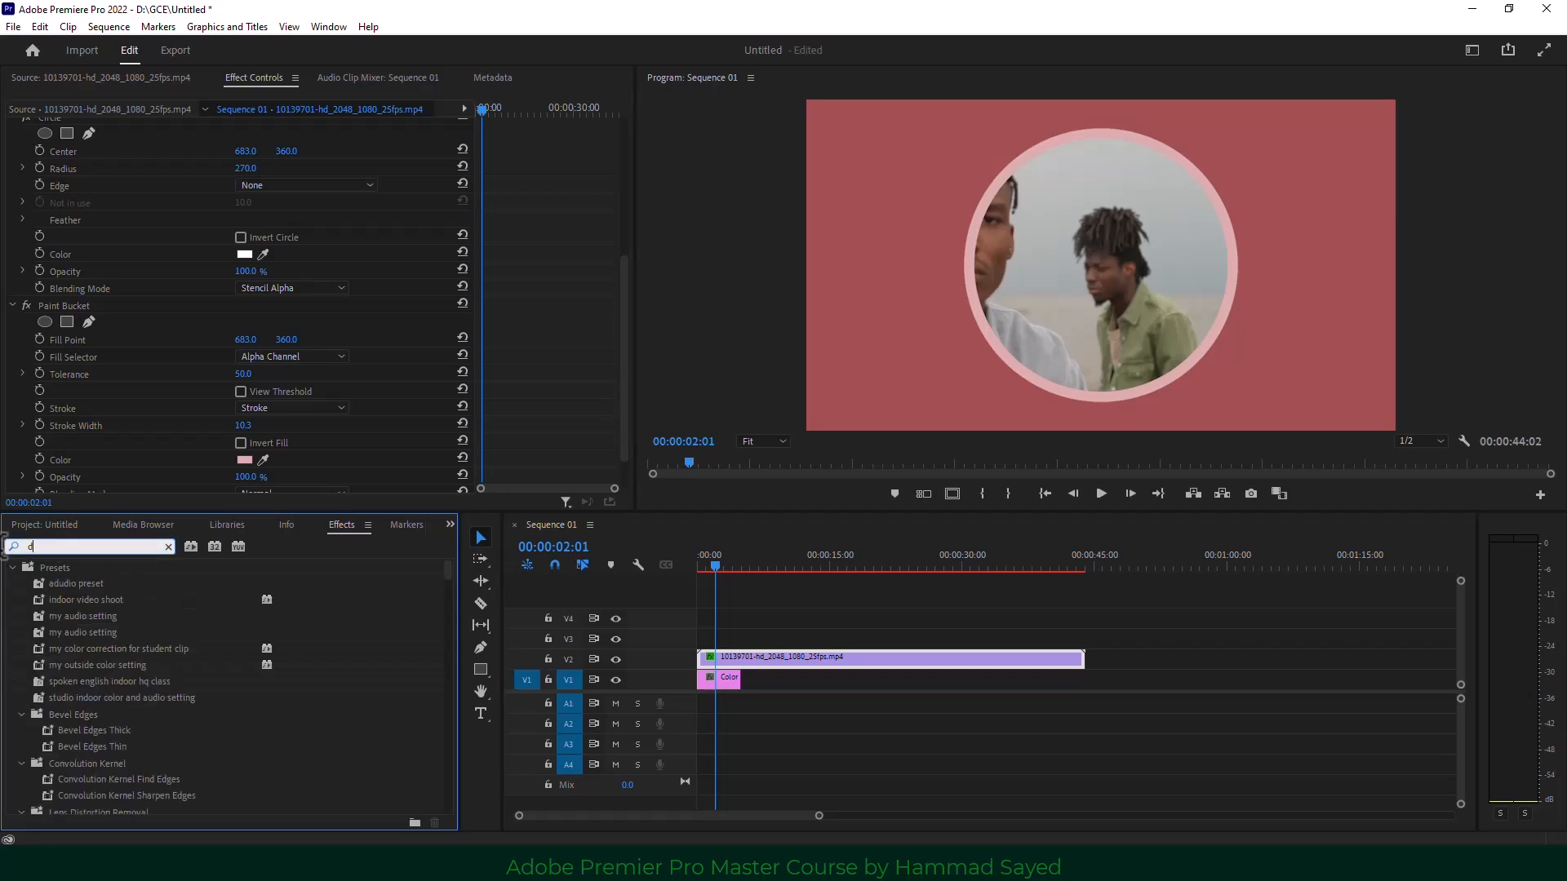
pyautogui.write('rop')
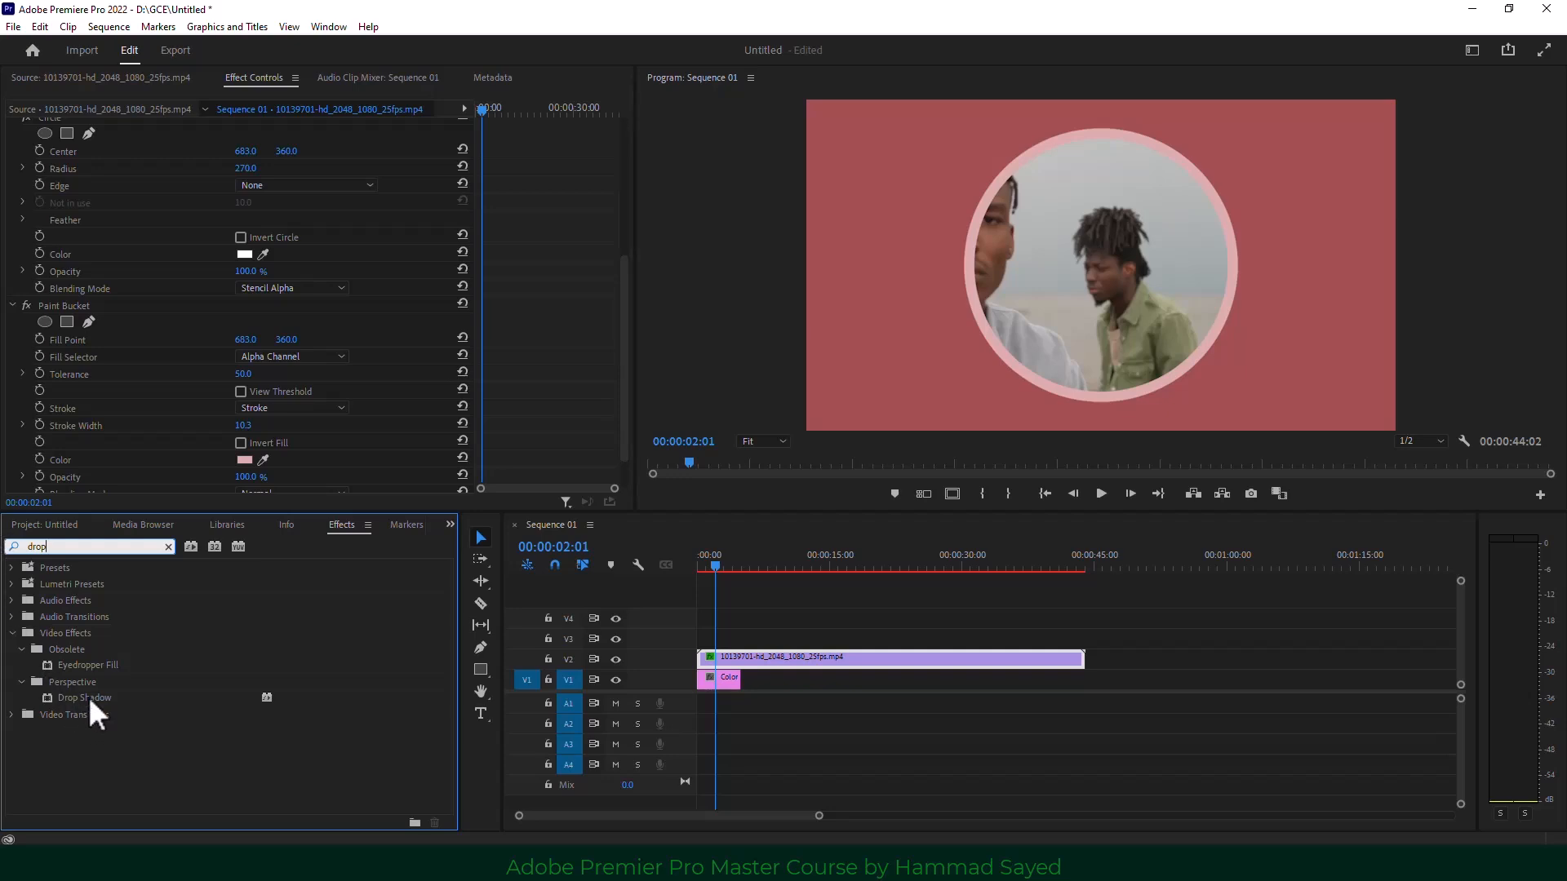
pyautogui.moveTo(88, 697); pyautogui.dragTo(835, 654)
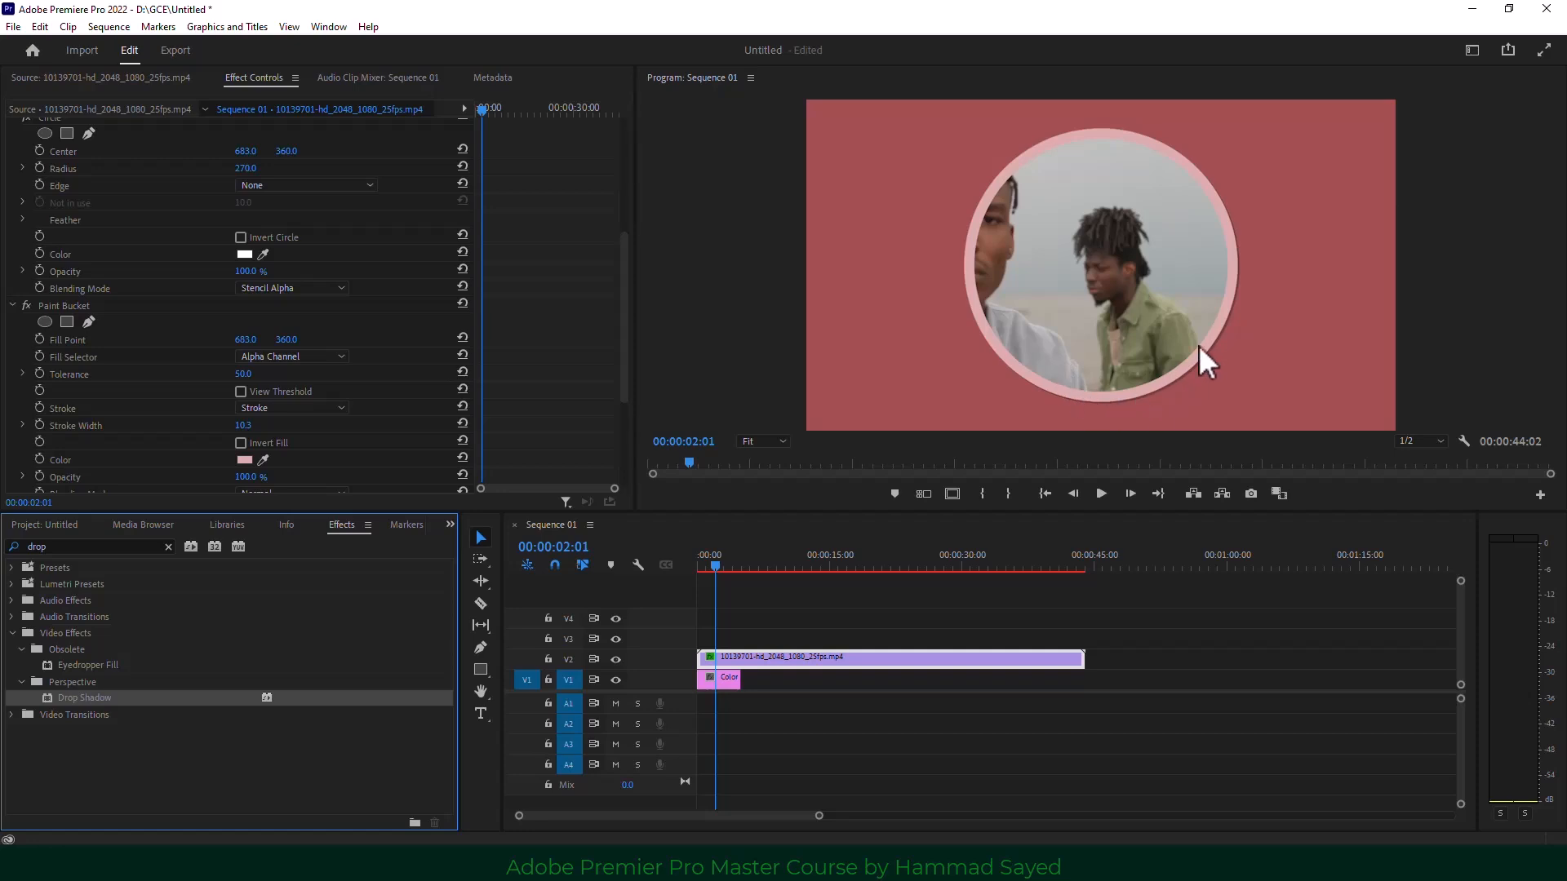
pyautogui.moveTo(628, 323); pyautogui.dragTo(609, 437)
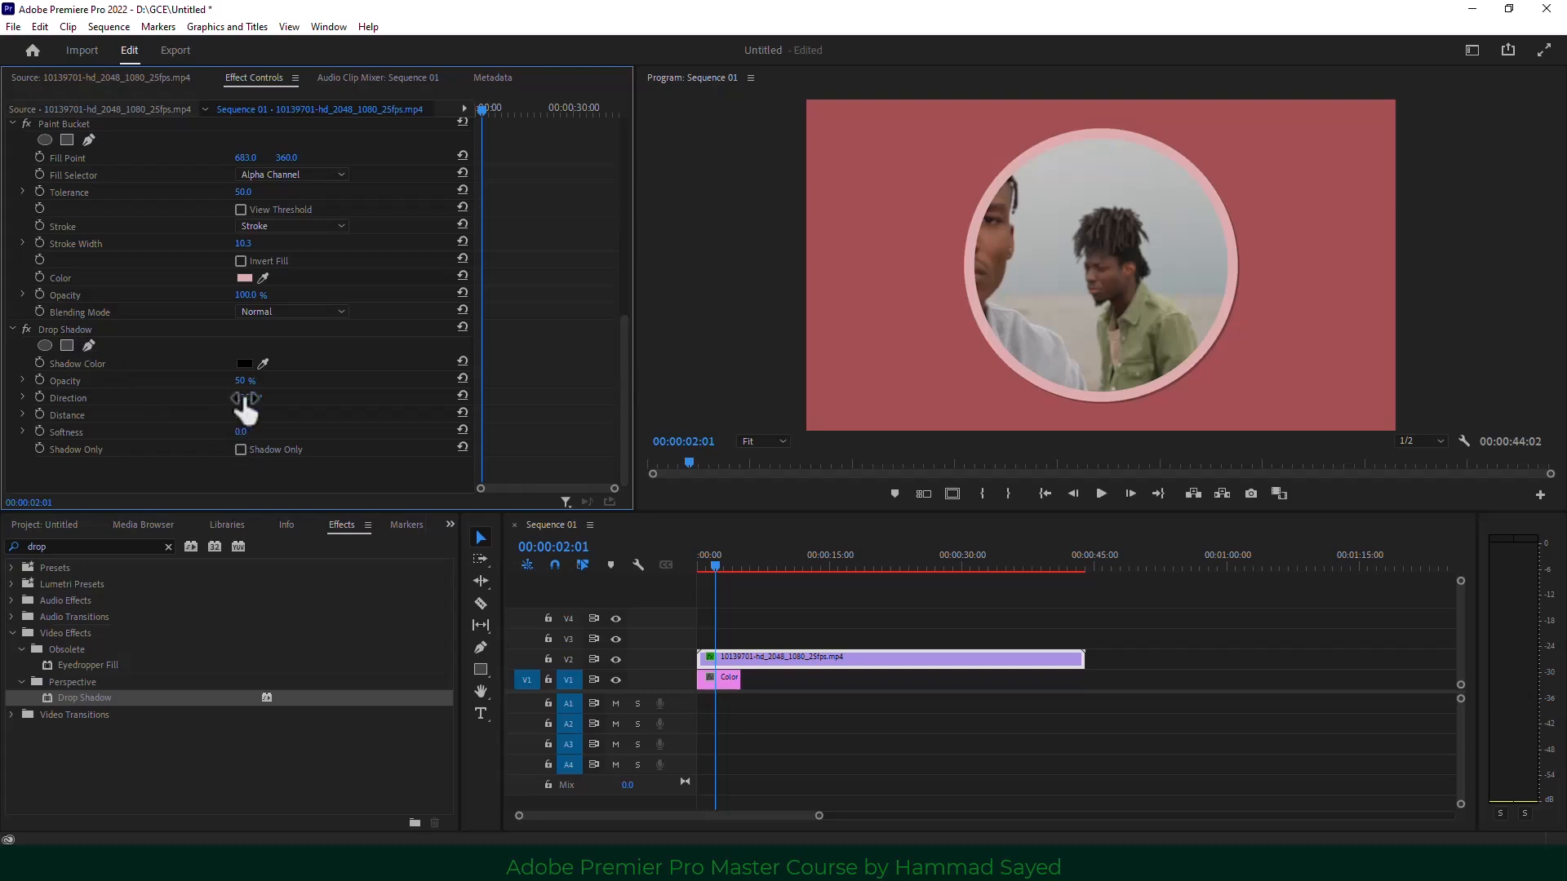
pyautogui.moveTo(244, 398); pyautogui.dragTo(274, 398)
pyautogui.moveTo(240, 396); pyautogui.dragTo(215, 396)
pyautogui.moveTo(238, 414); pyautogui.dragTo(253, 414)
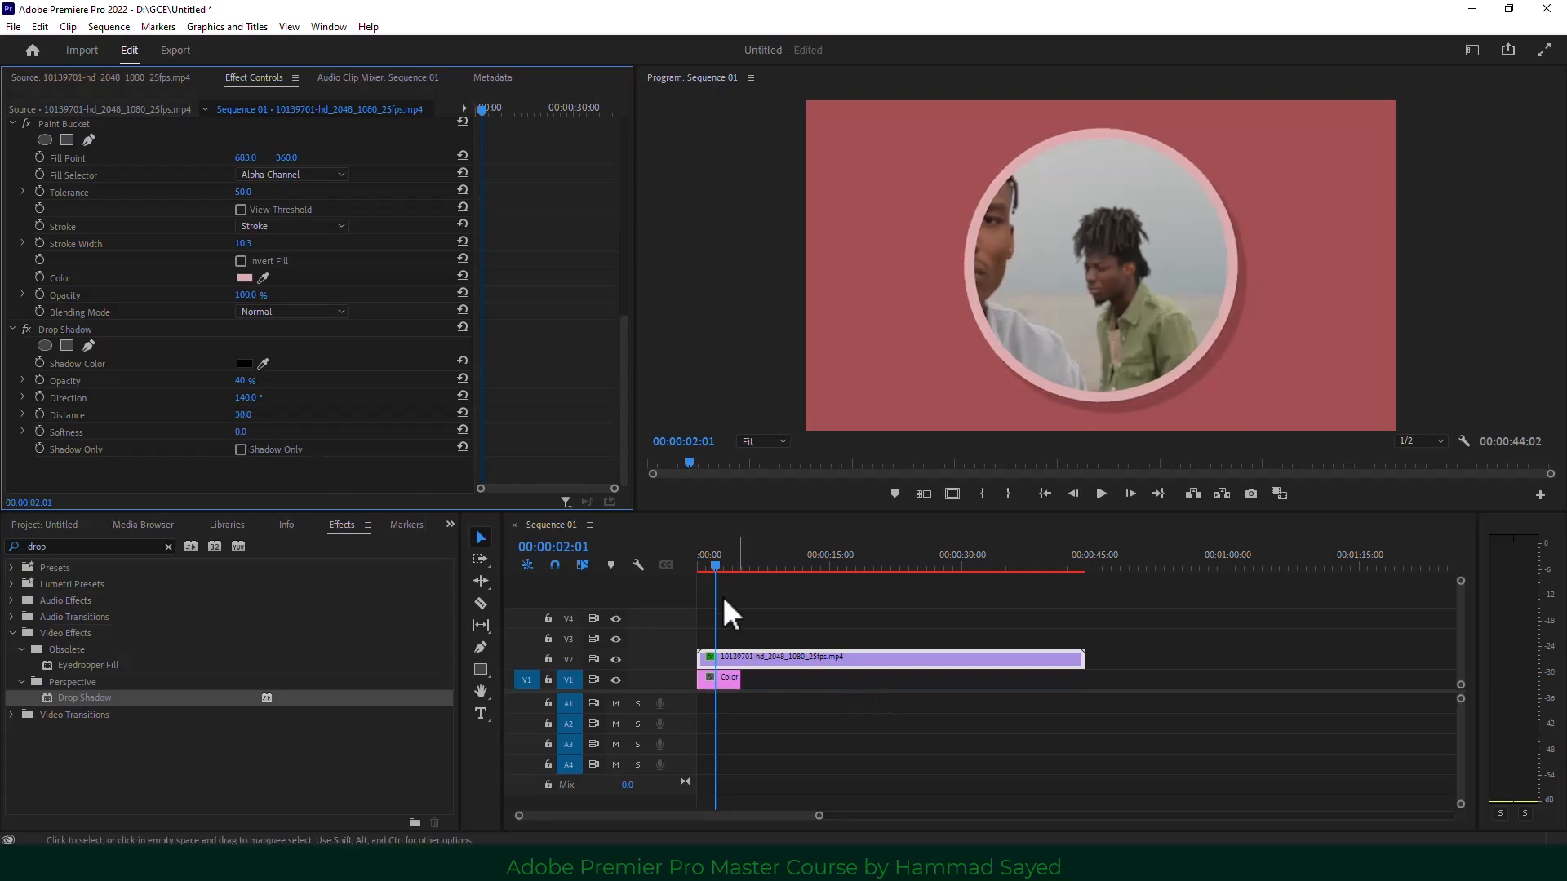
pyautogui.moveTo(714, 563); pyautogui.dragTo(699, 564)
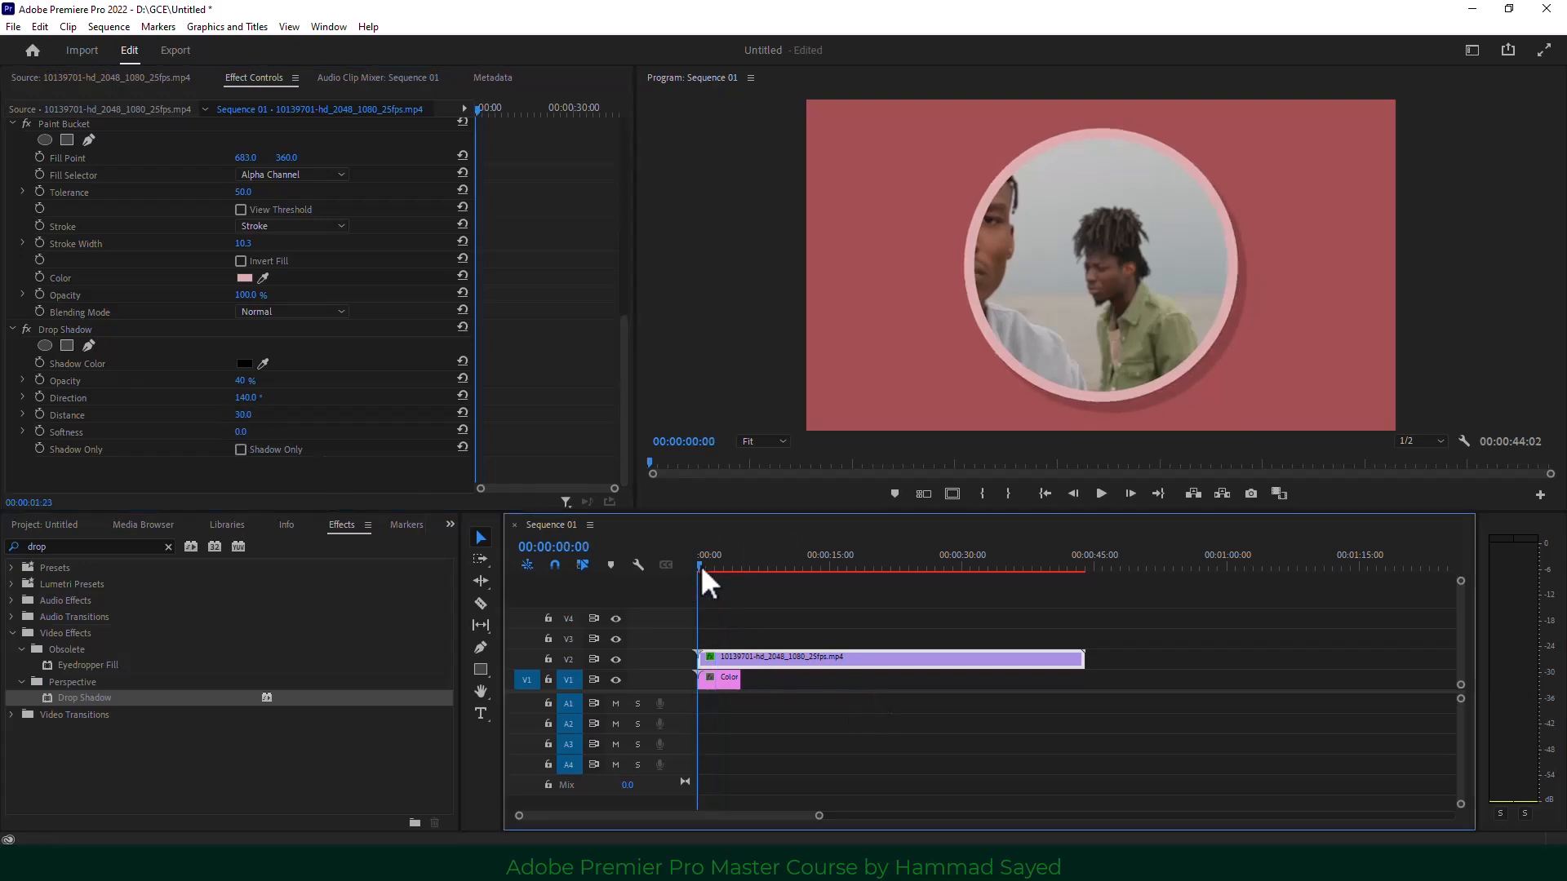
pyautogui.click(1100, 494)
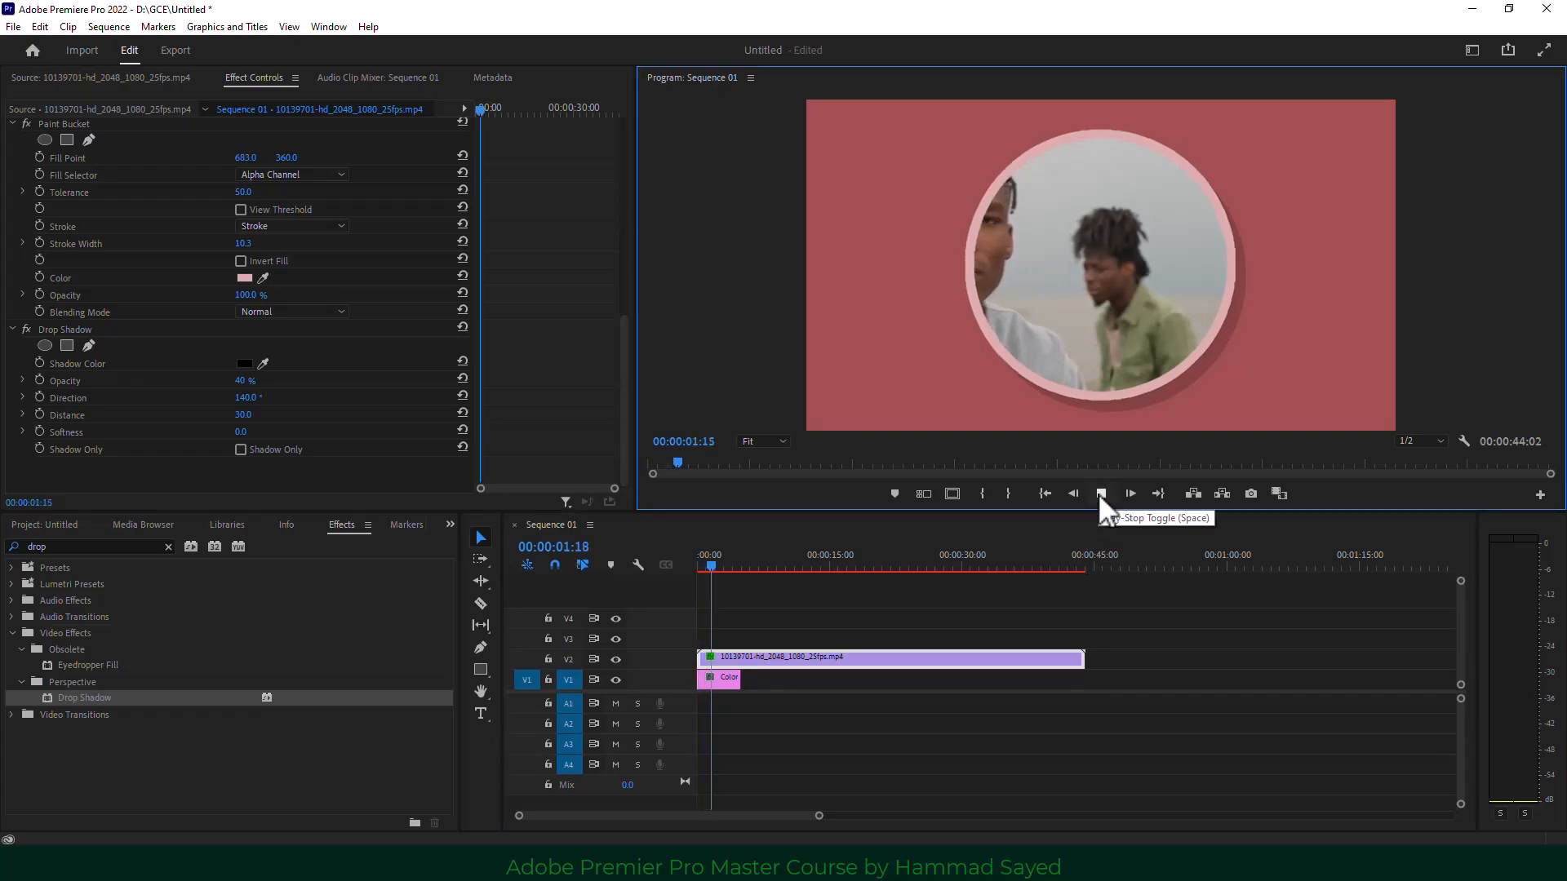
pyautogui.click(1099, 494)
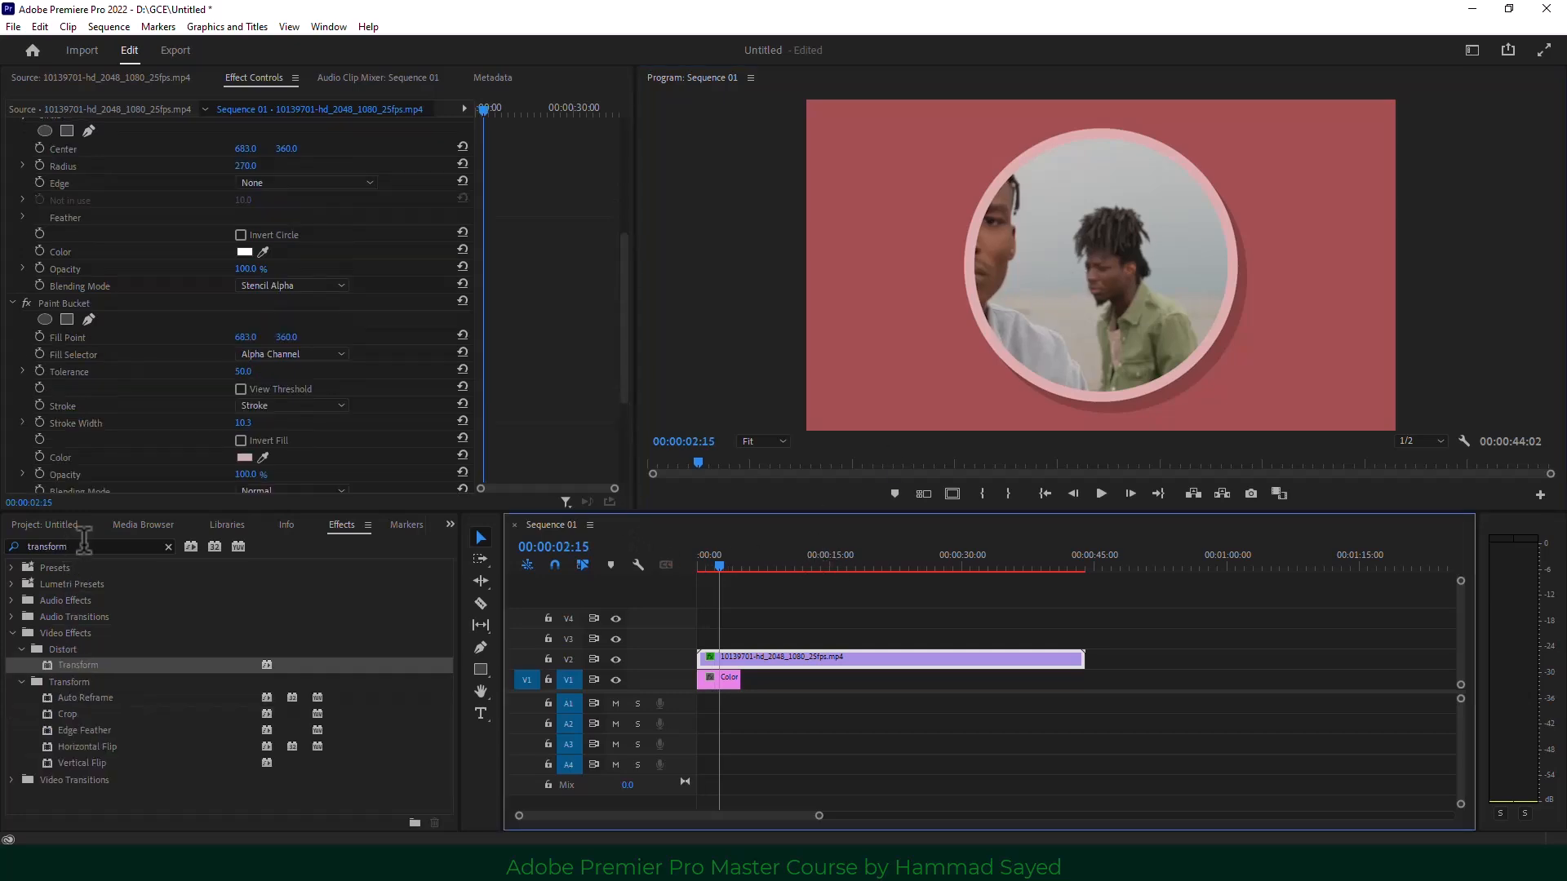
# Apply Offset and keyframe Shift Center To from the start to 5:00, ending at 1037.5, 382.5.
pyautogui.click(84, 543)
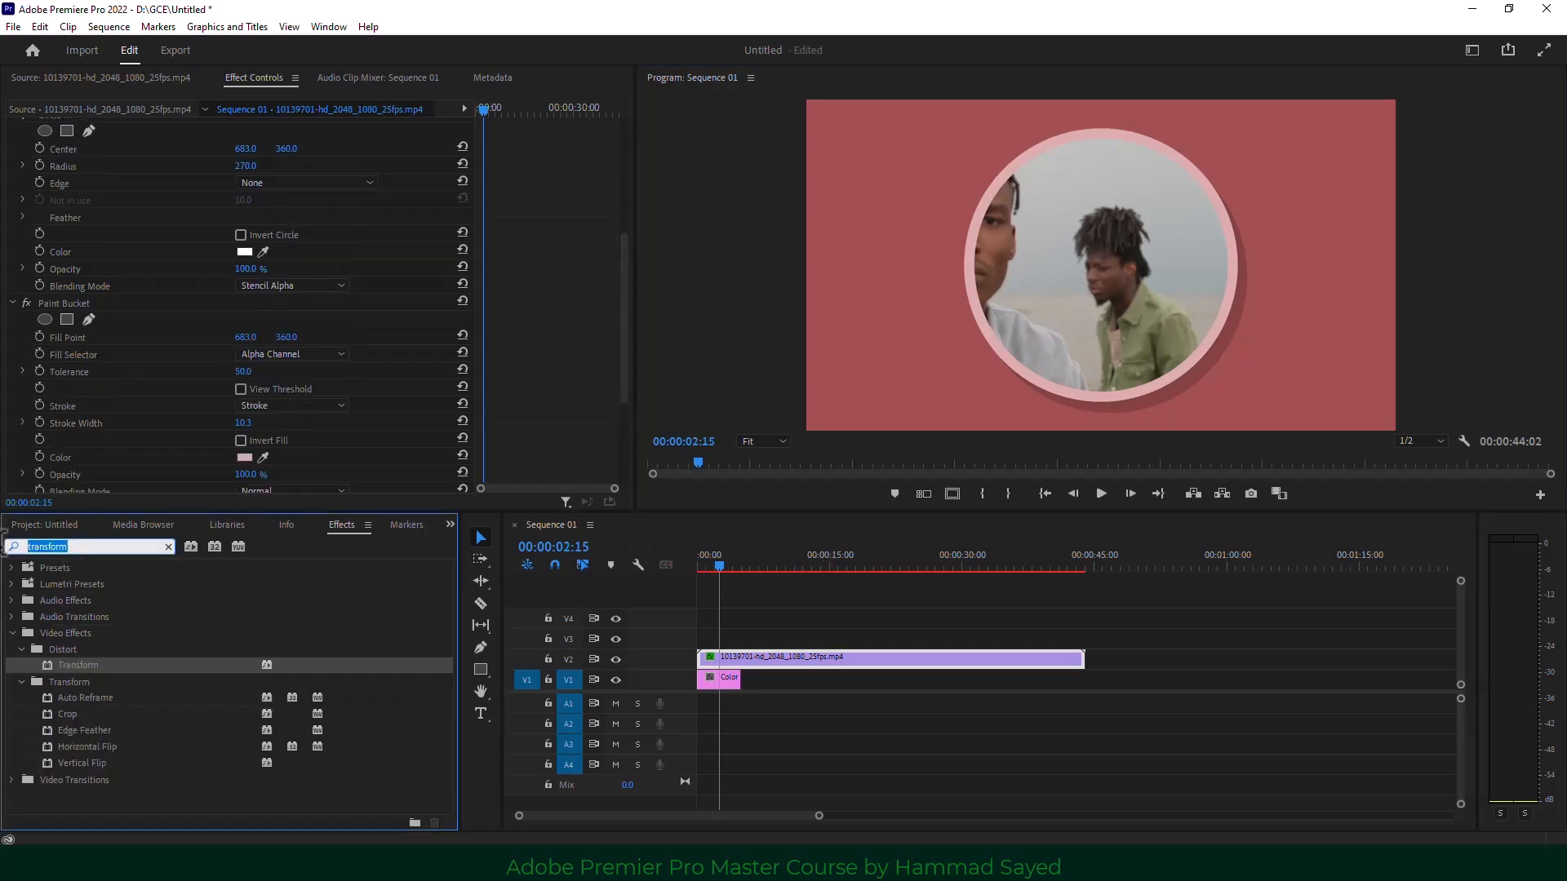
pyautogui.write('off')
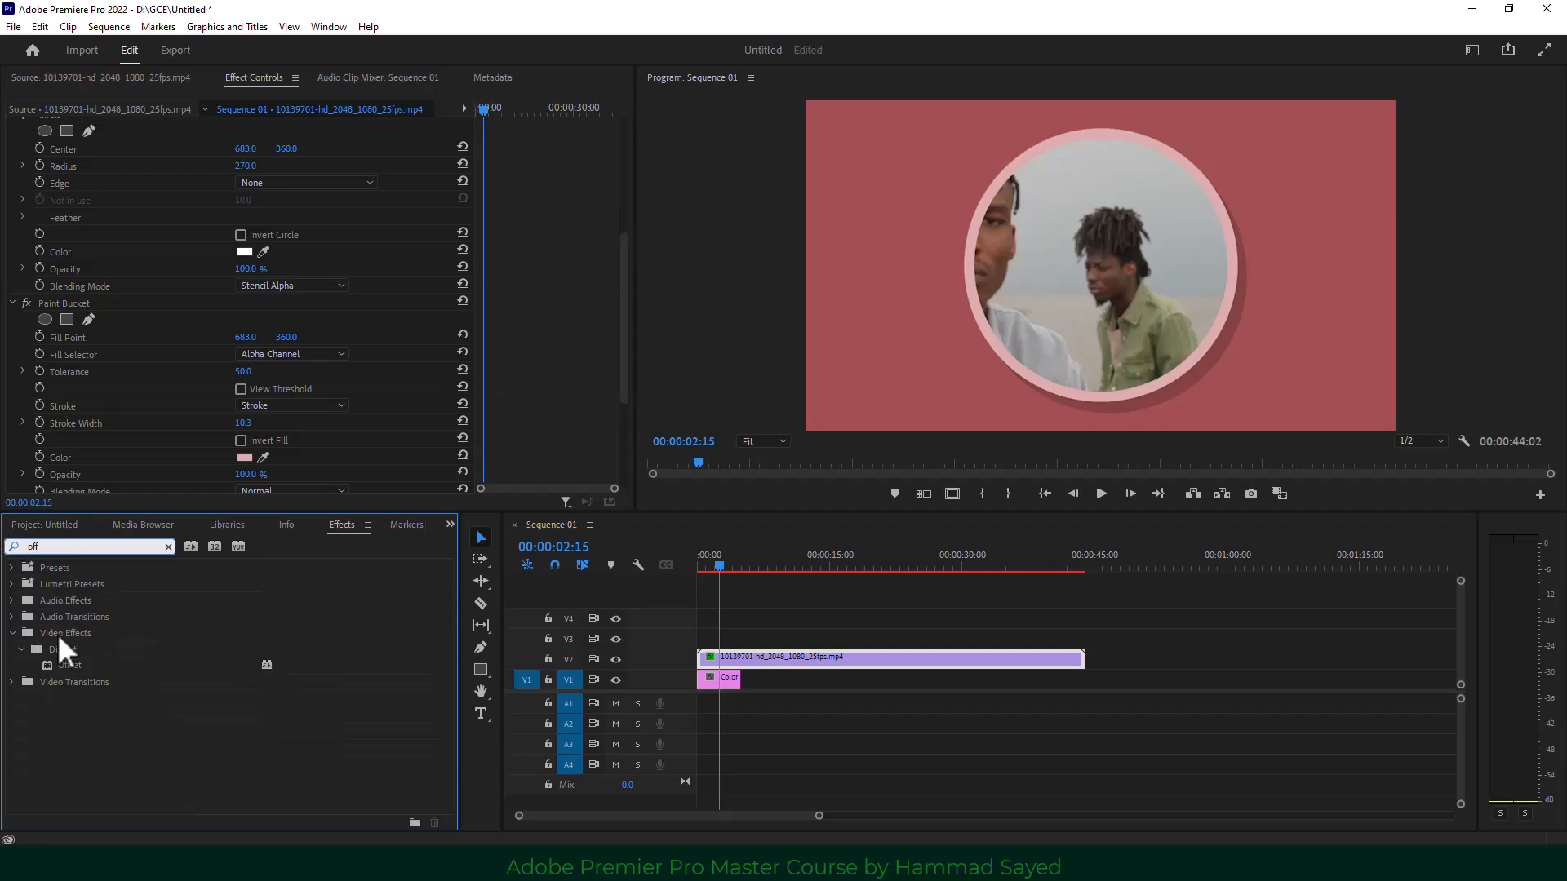
pyautogui.moveTo(64, 663); pyautogui.dragTo(705, 657)
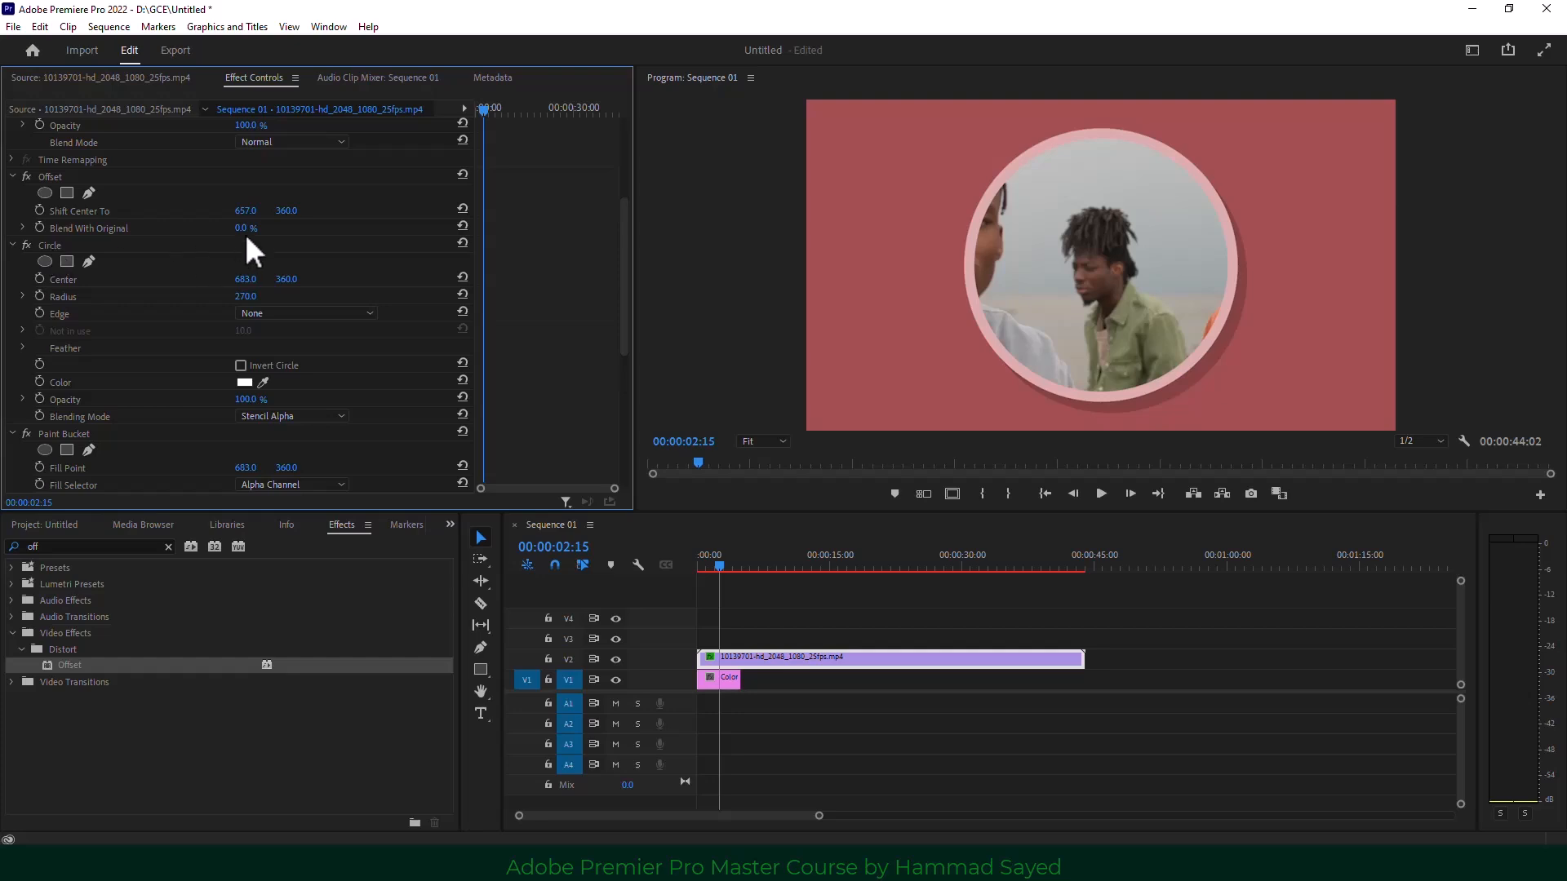
pyautogui.moveTo(245, 210)
pyautogui.mouseDown()
pyautogui.moveTo(551, 211)
pyautogui.moveTo(262, 211)
pyautogui.mouseUp()
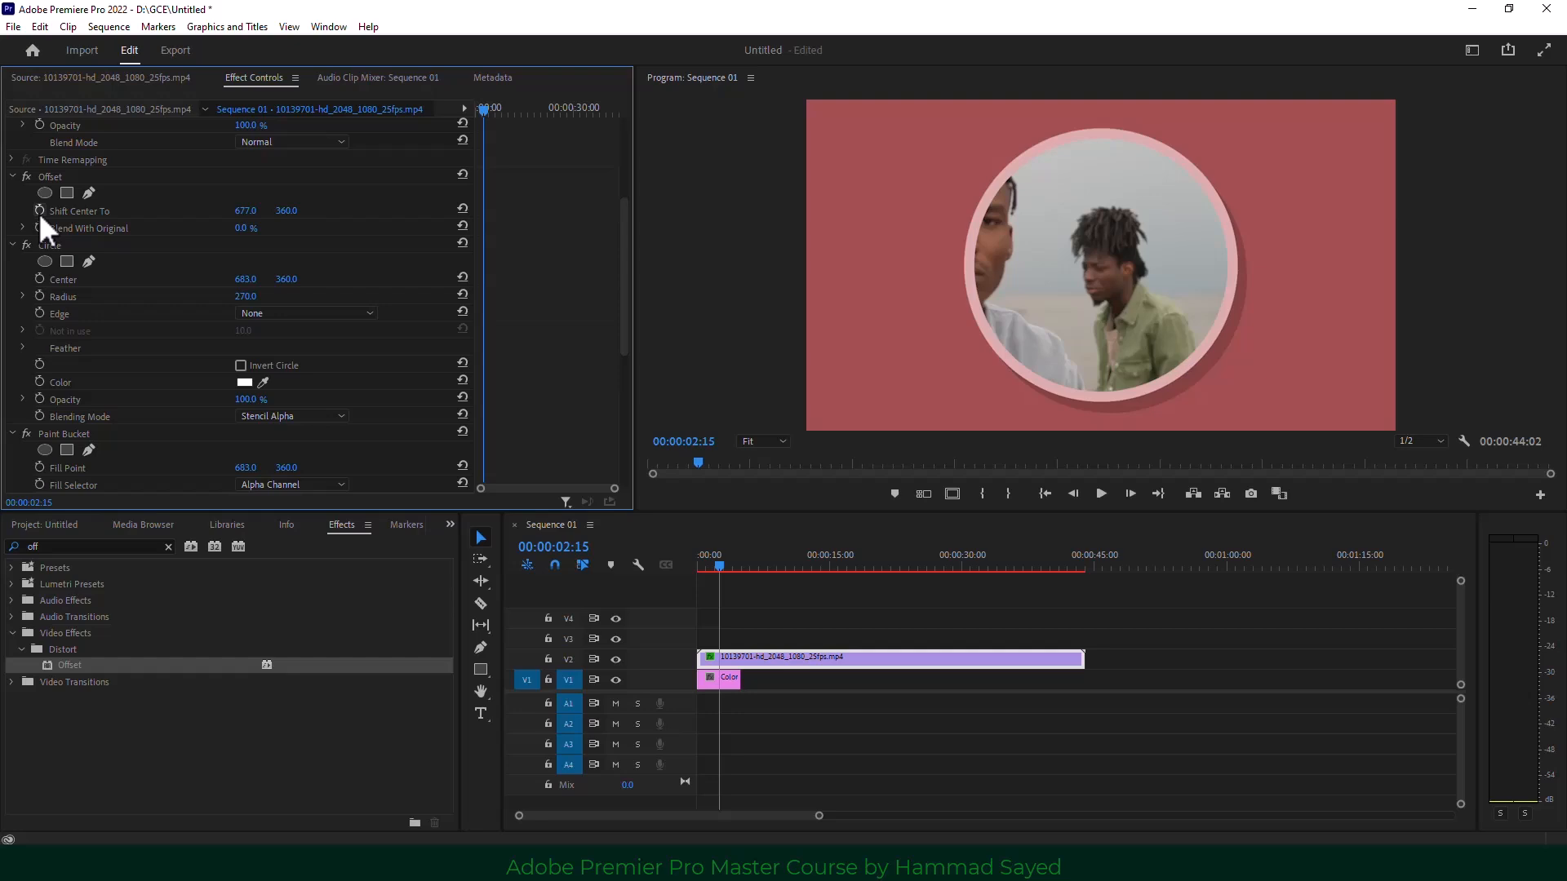
pyautogui.click(38, 211)
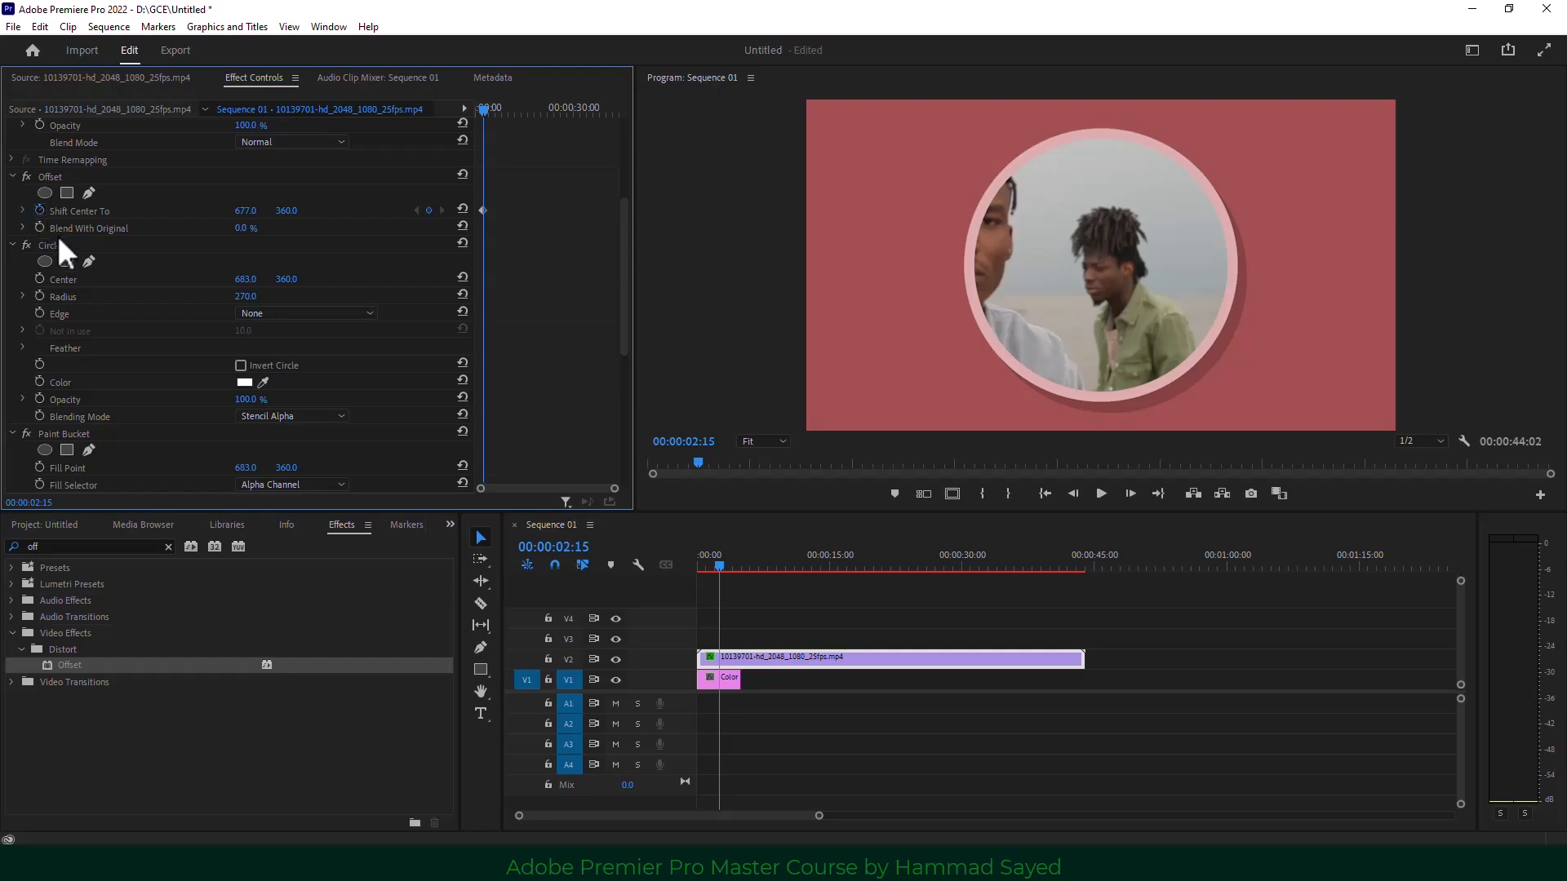
pyautogui.click(728, 566)
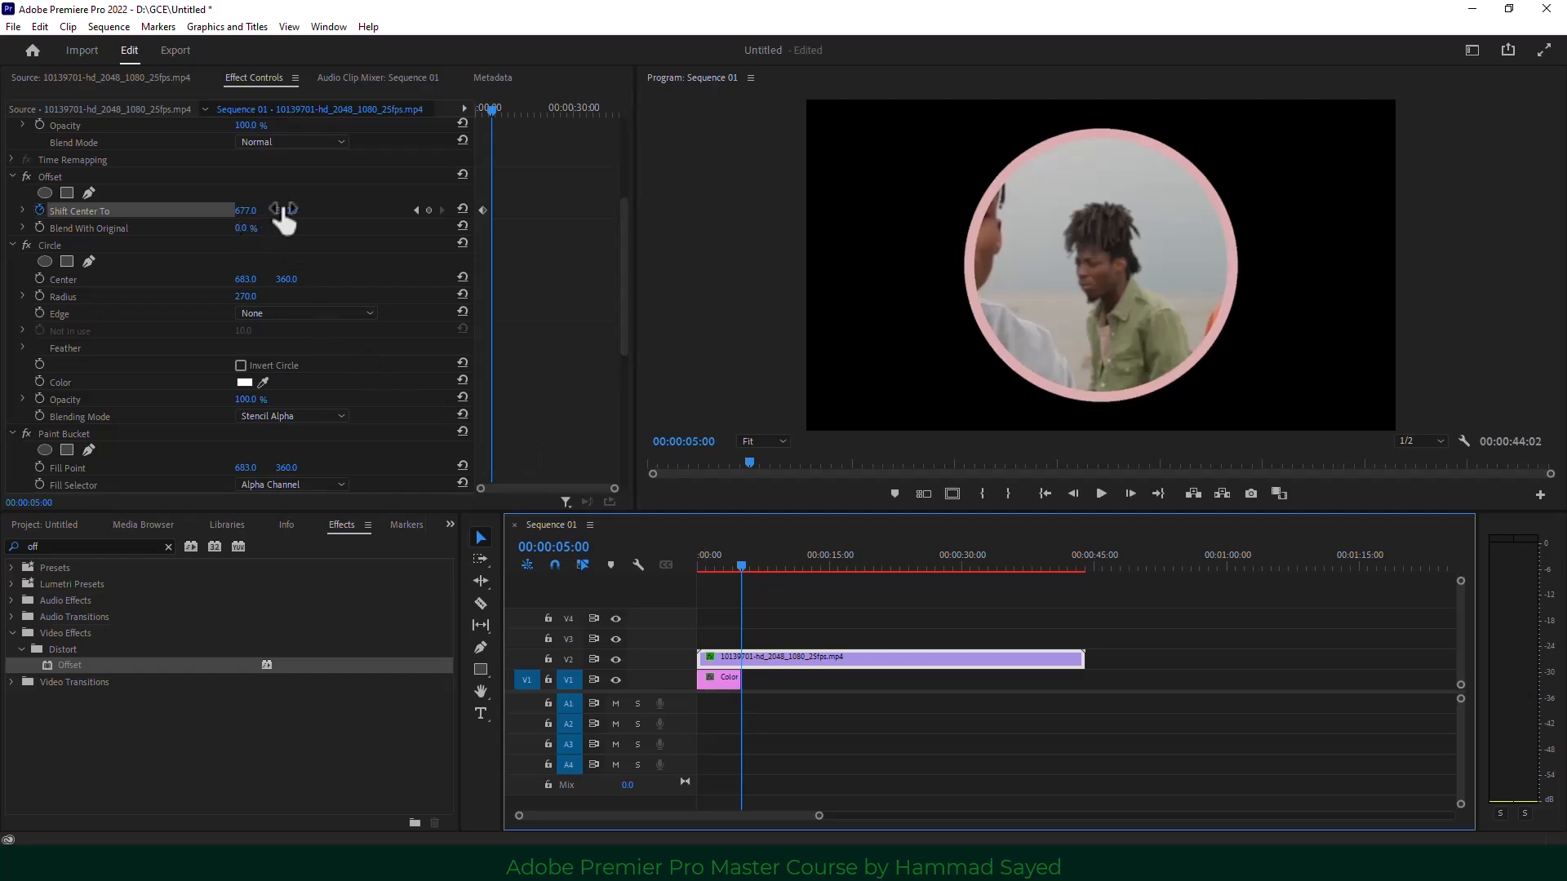
pyautogui.moveTo(284, 211); pyautogui.dragTo(575, 211)
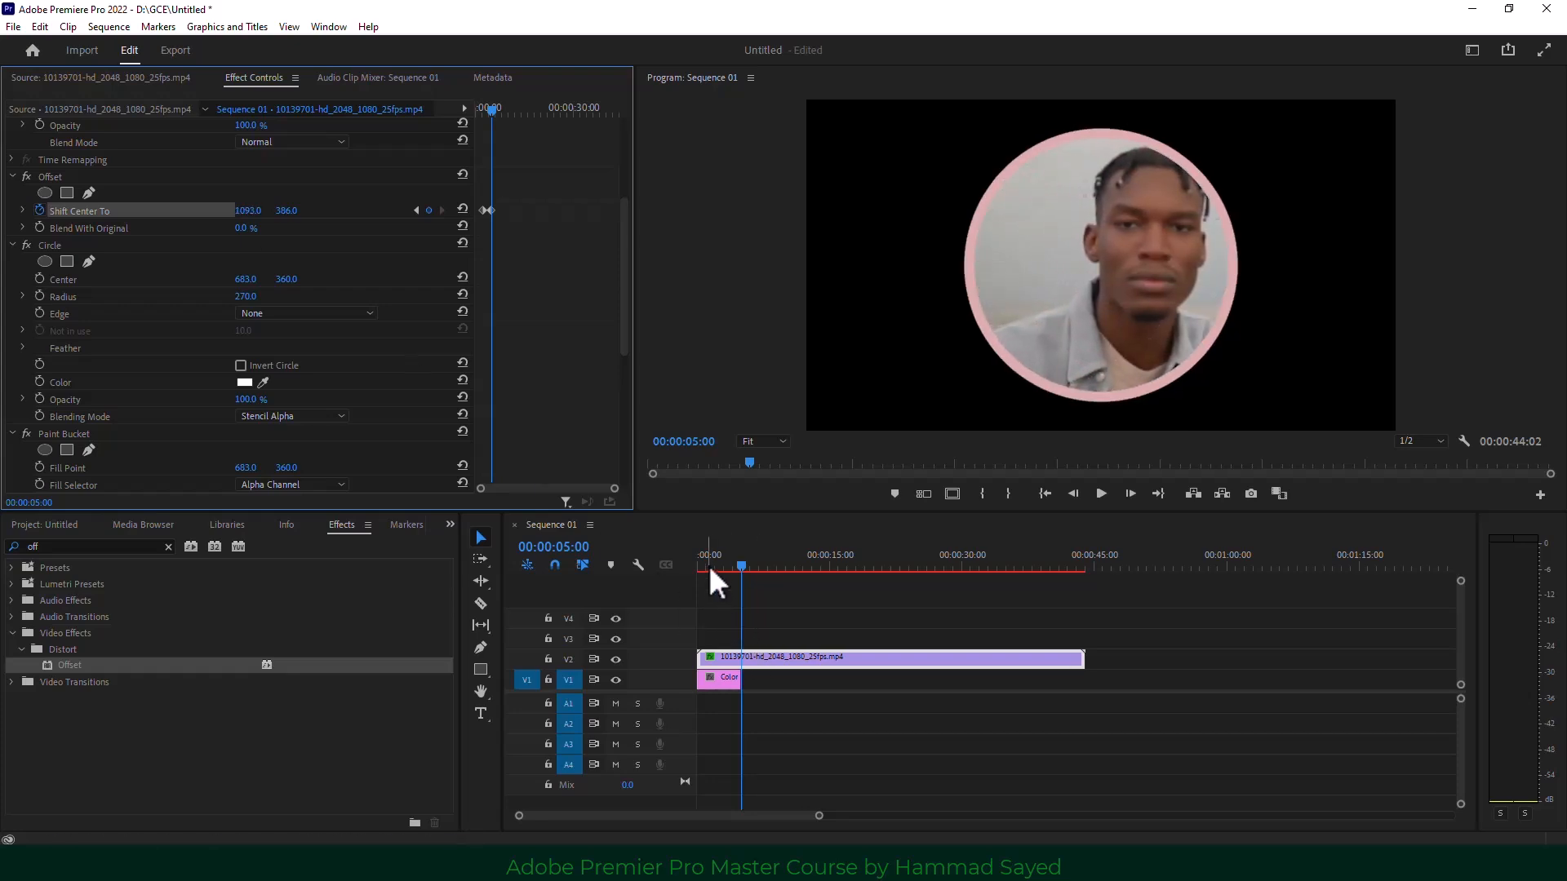
# Preview the slide from the sequence start, then select both clips on V1 and V2.
pyautogui.press('Home')
pyautogui.click(1101, 494)
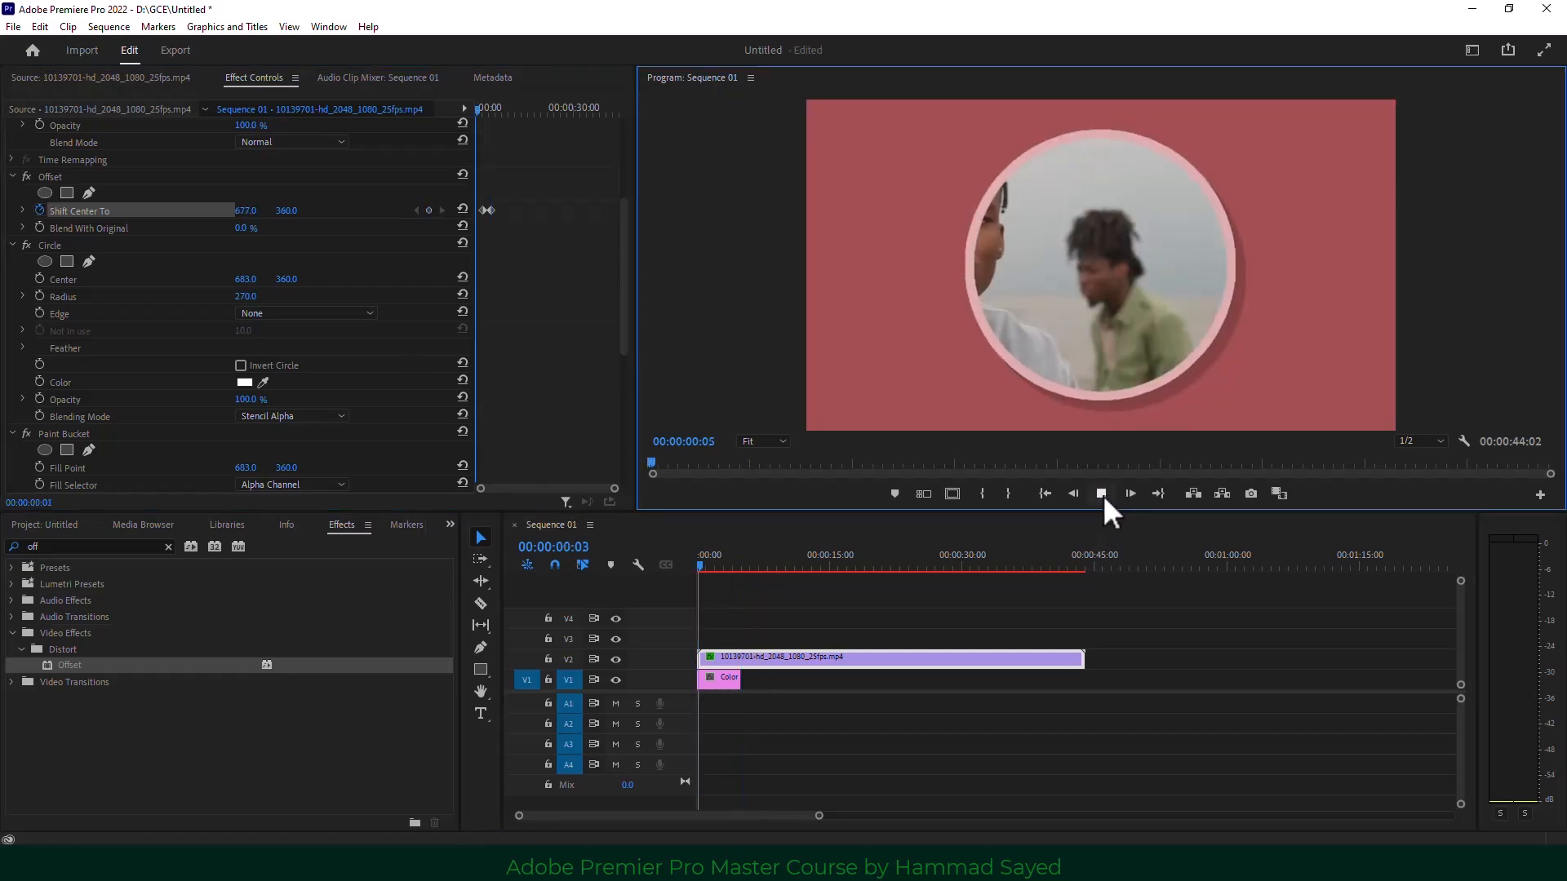
pyautogui.click(1101, 494)
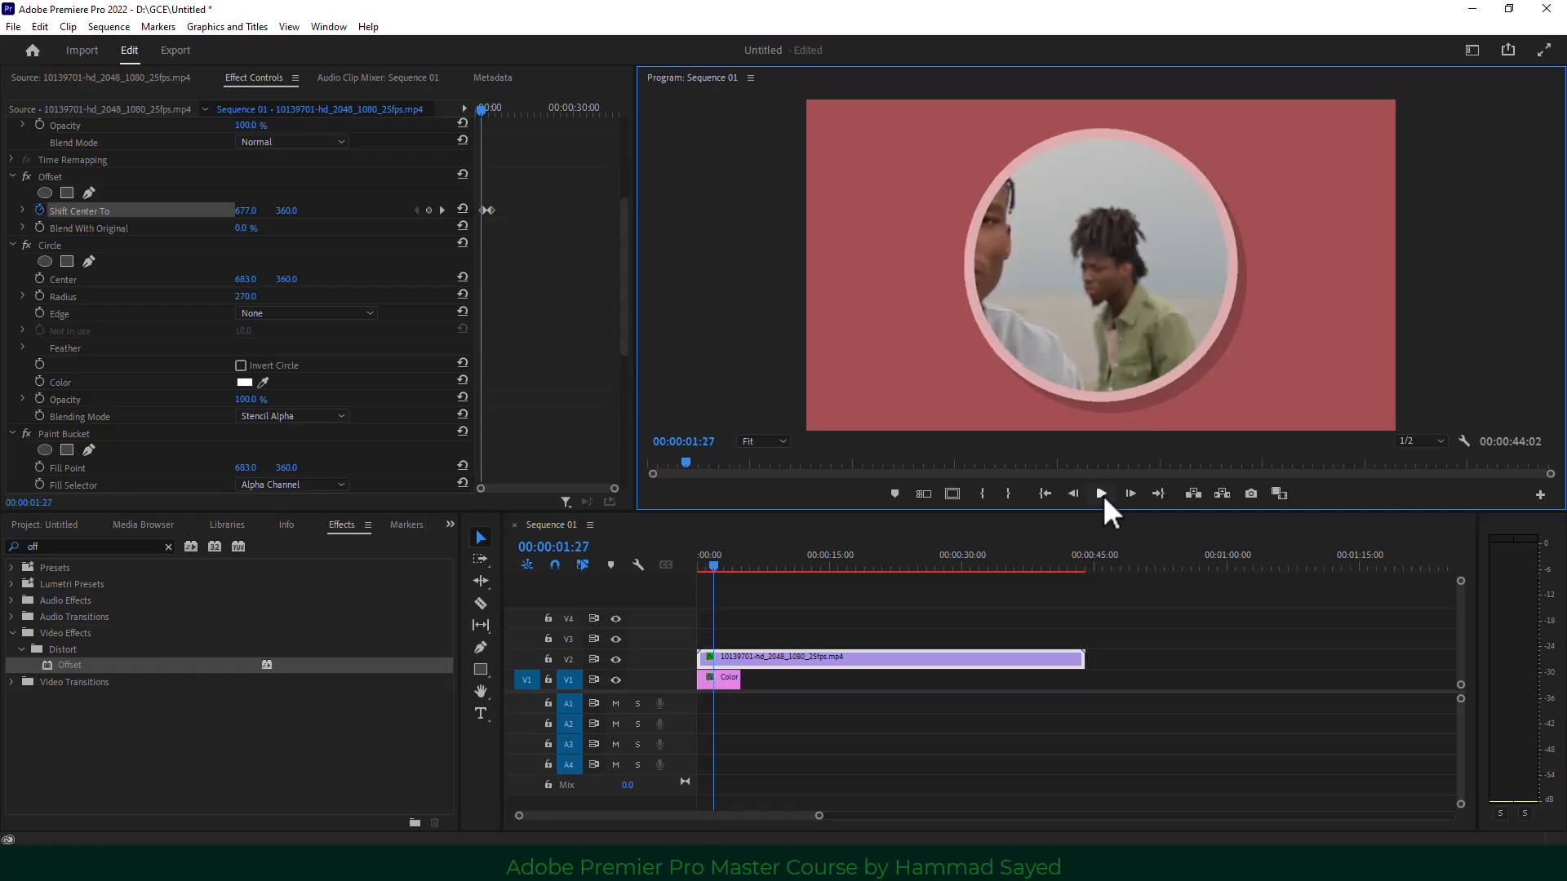
pyautogui.click(1102, 495)
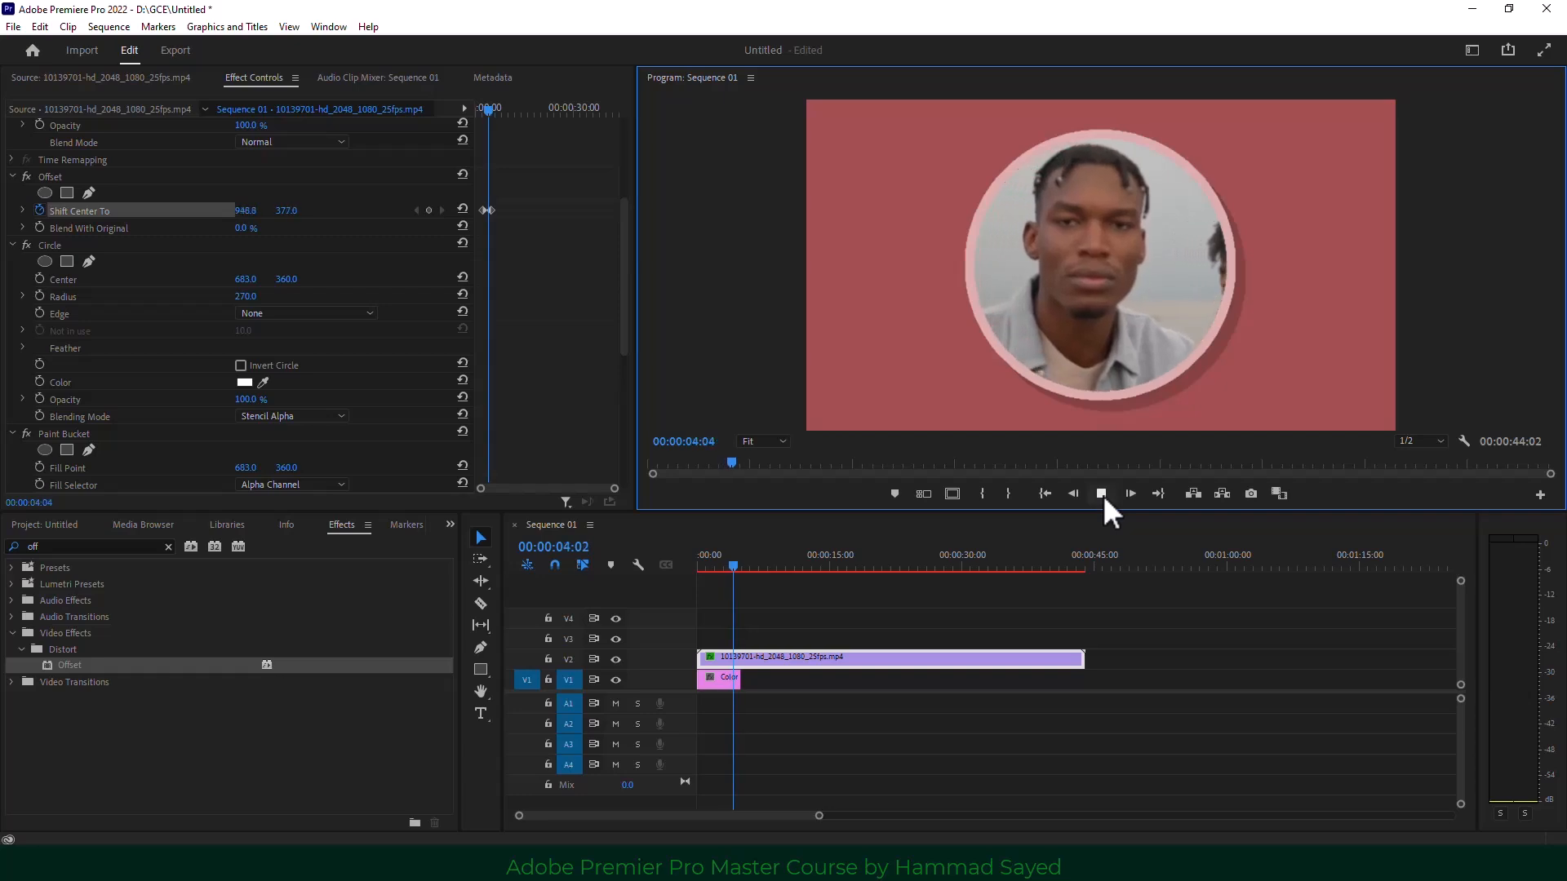
pyautogui.click(1102, 494)
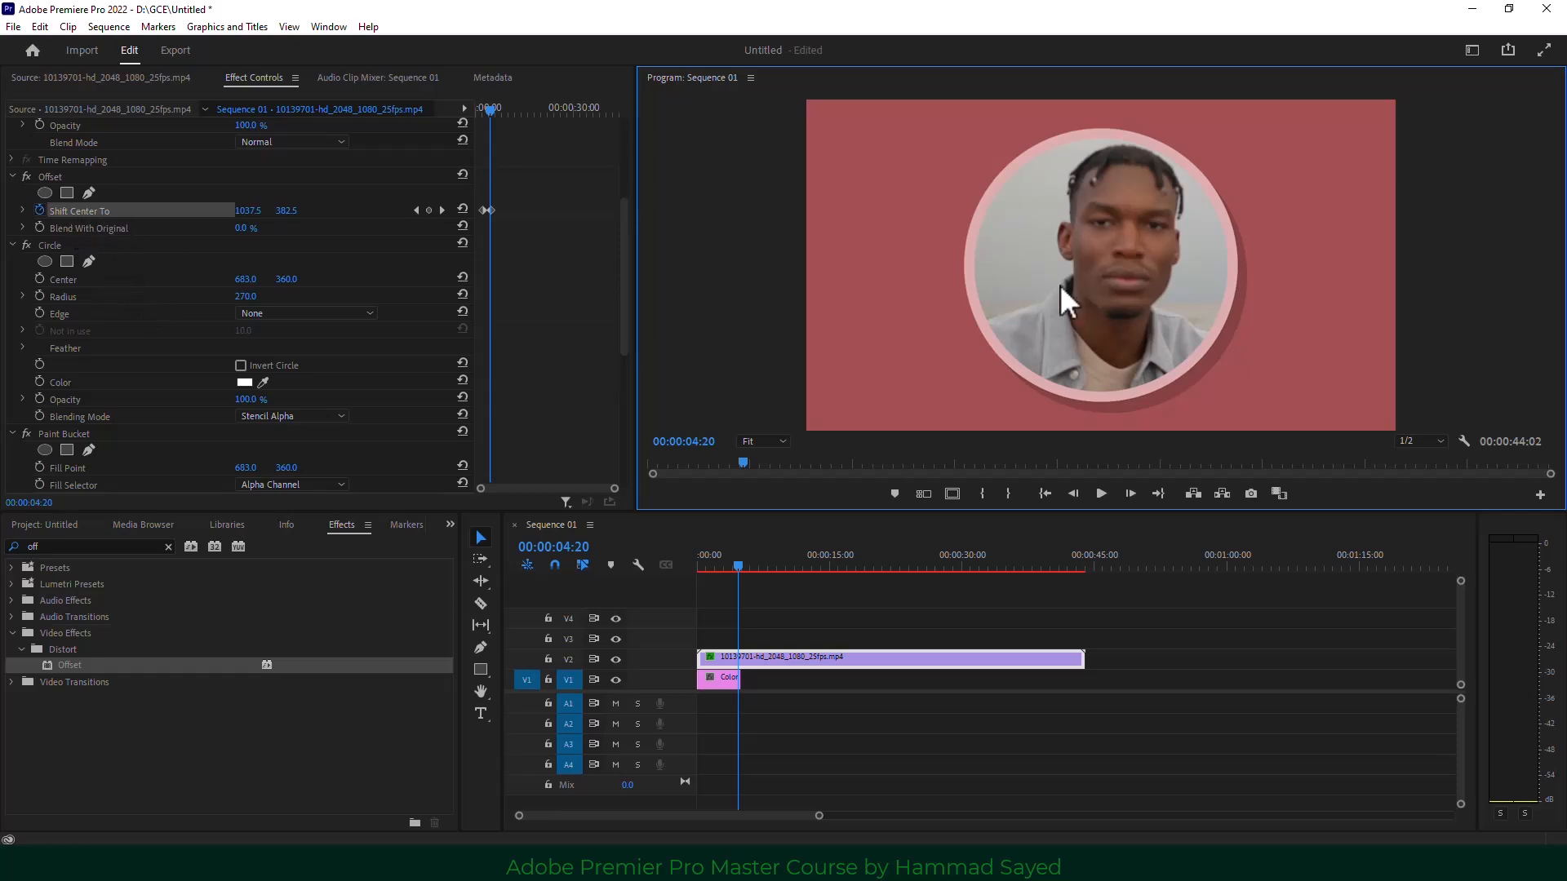
pyautogui.moveTo(796, 640); pyautogui.dragTo(672, 721)
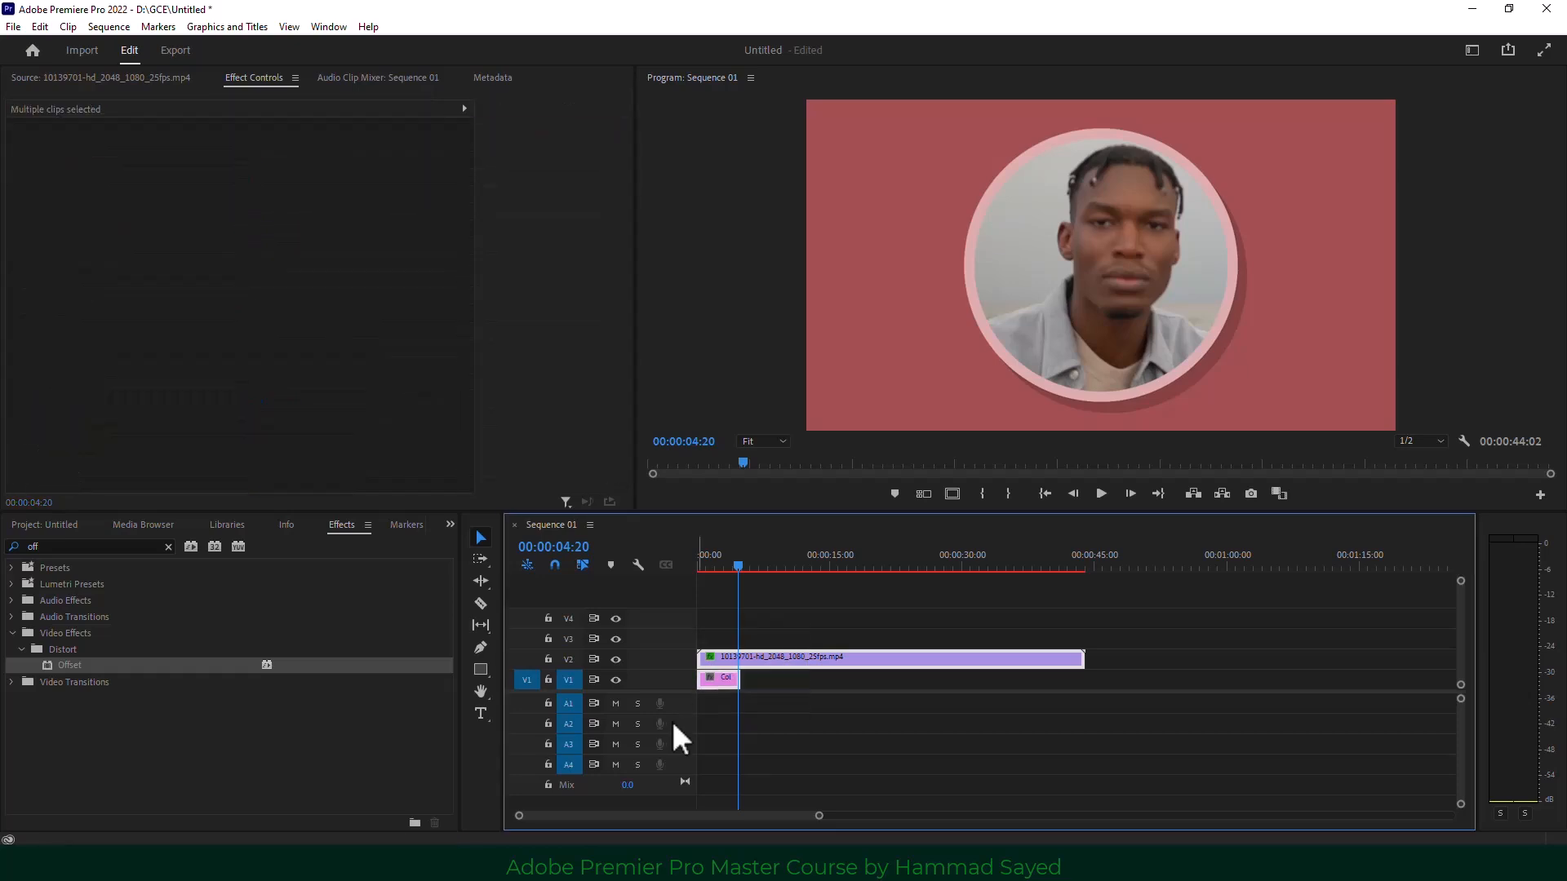
# Delete both clips and place the three-men video on V1, keeping existing sequence settings.
pyautogui.press('Delete')
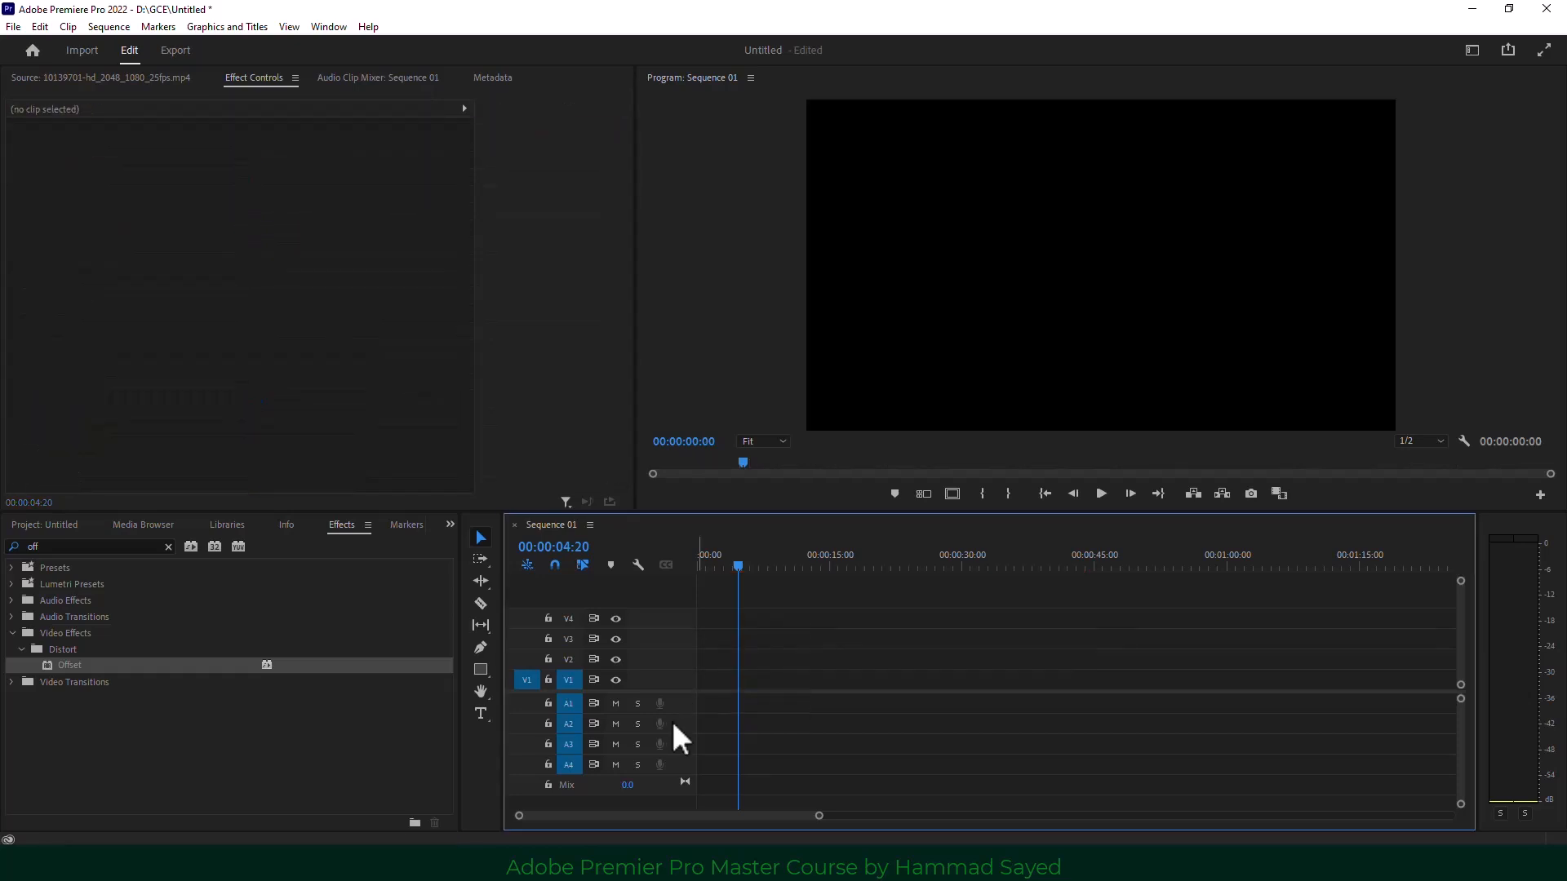
pyautogui.click(449, 524)
pyautogui.click(482, 546)
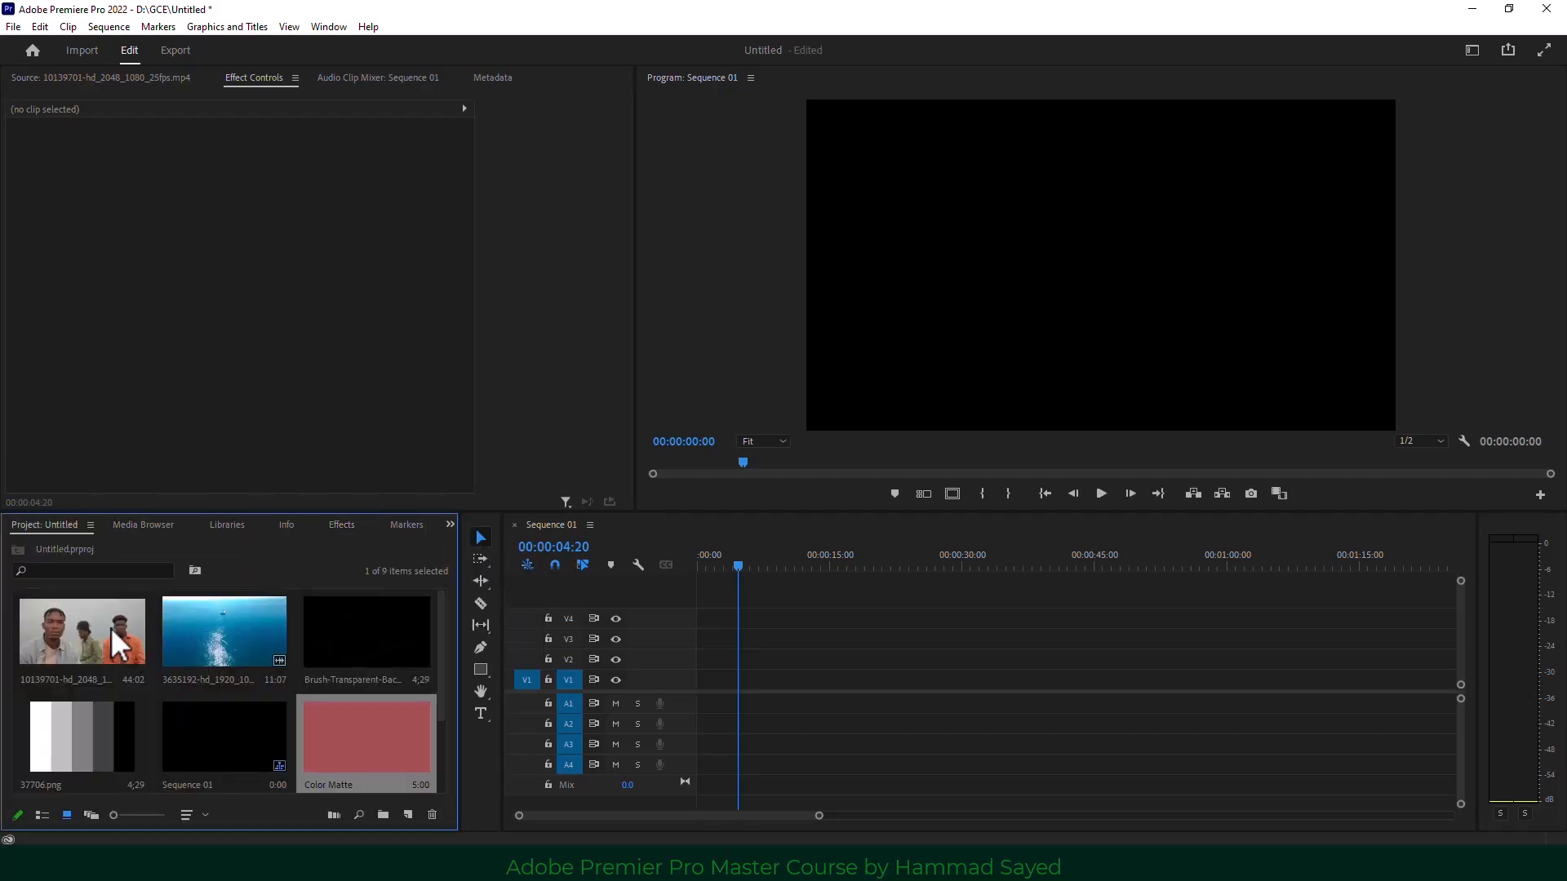
pyautogui.moveTo(111, 628); pyautogui.dragTo(712, 710)
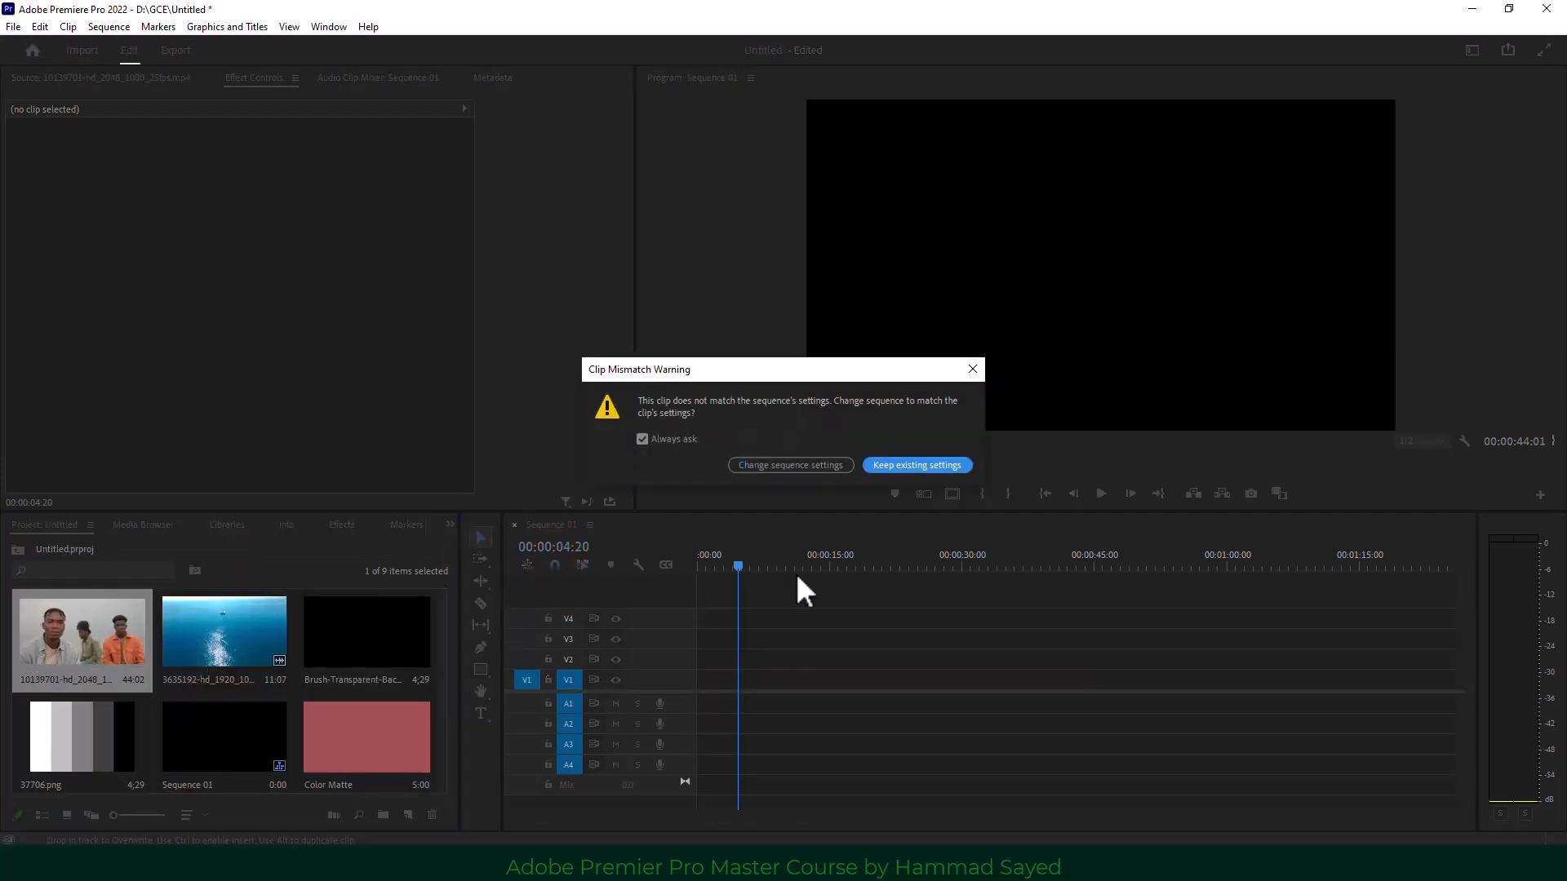
pyautogui.click(900, 467)
# Scale the new three-men clip to frame size.
pyautogui.click(826, 682)
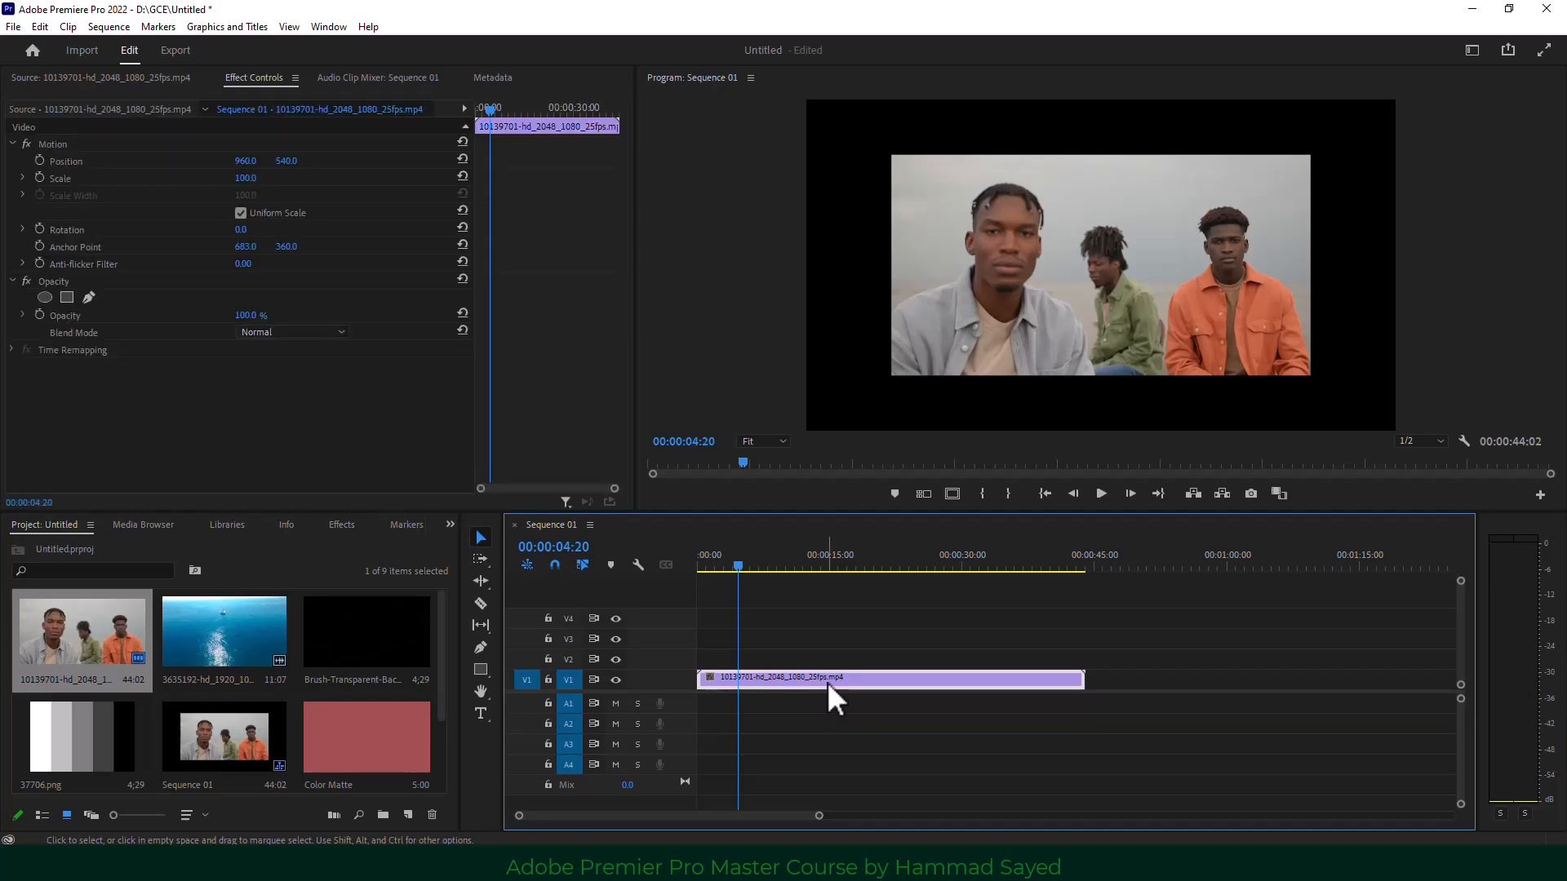
pyautogui.rightClick(829, 679)
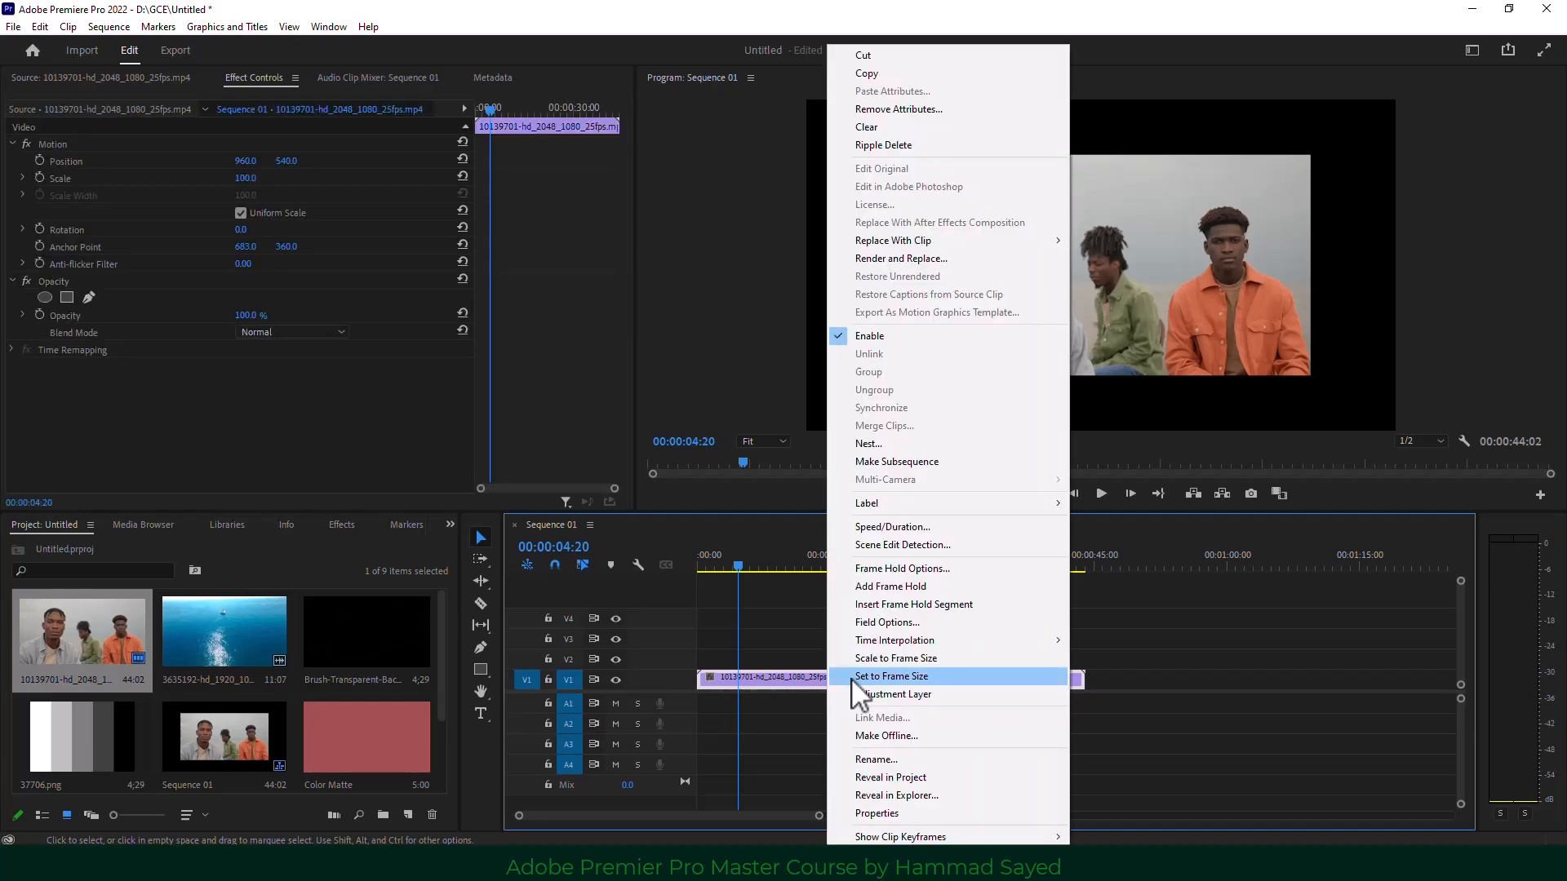
pyautogui.click(955, 658)
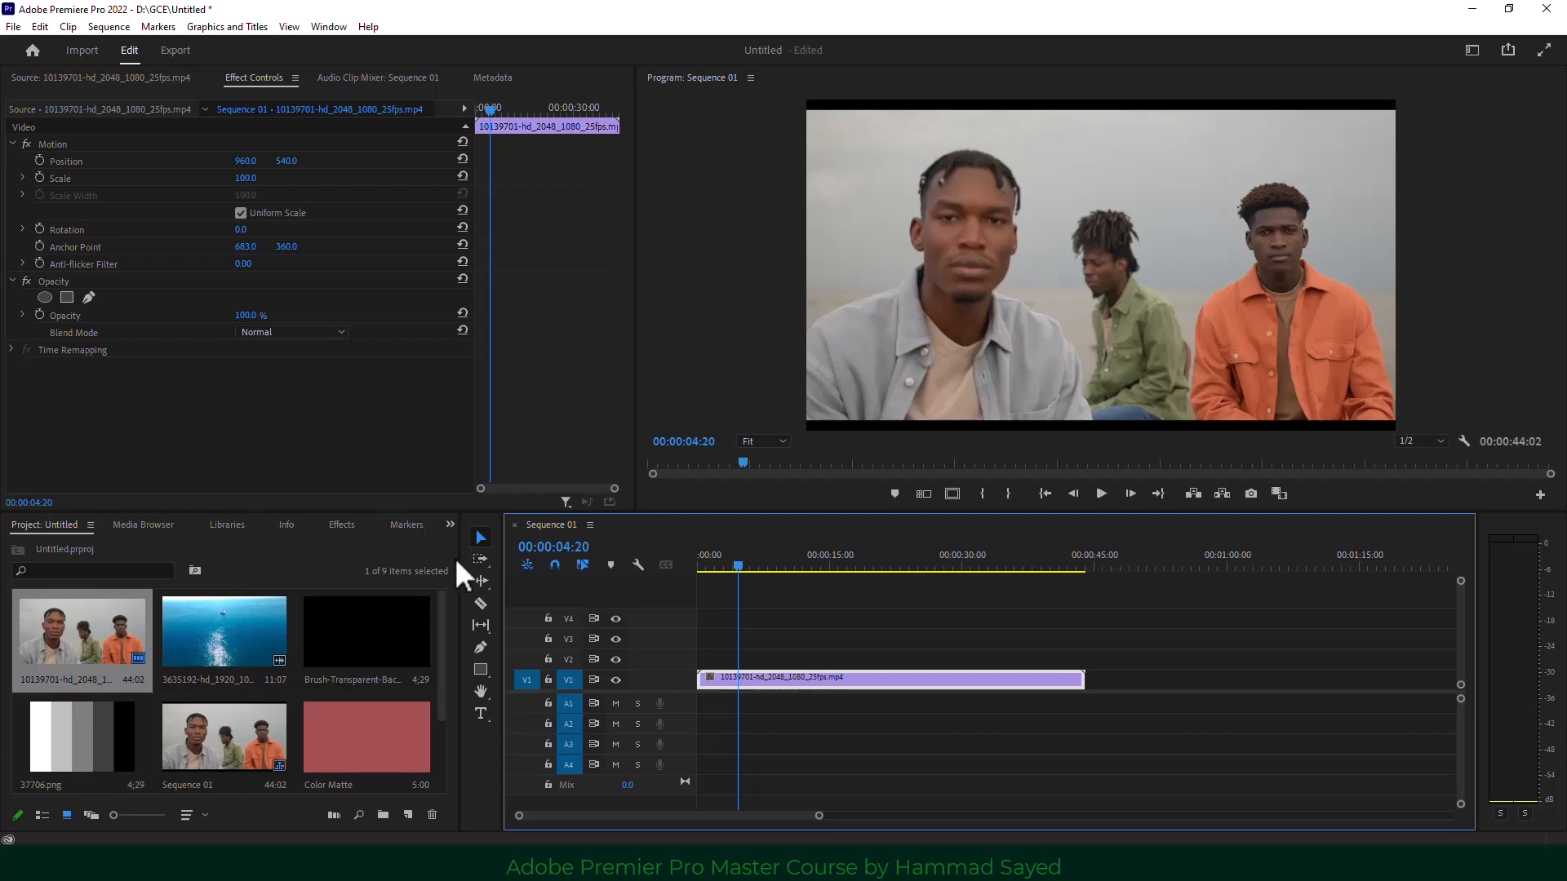
pyautogui.click(474, 670)
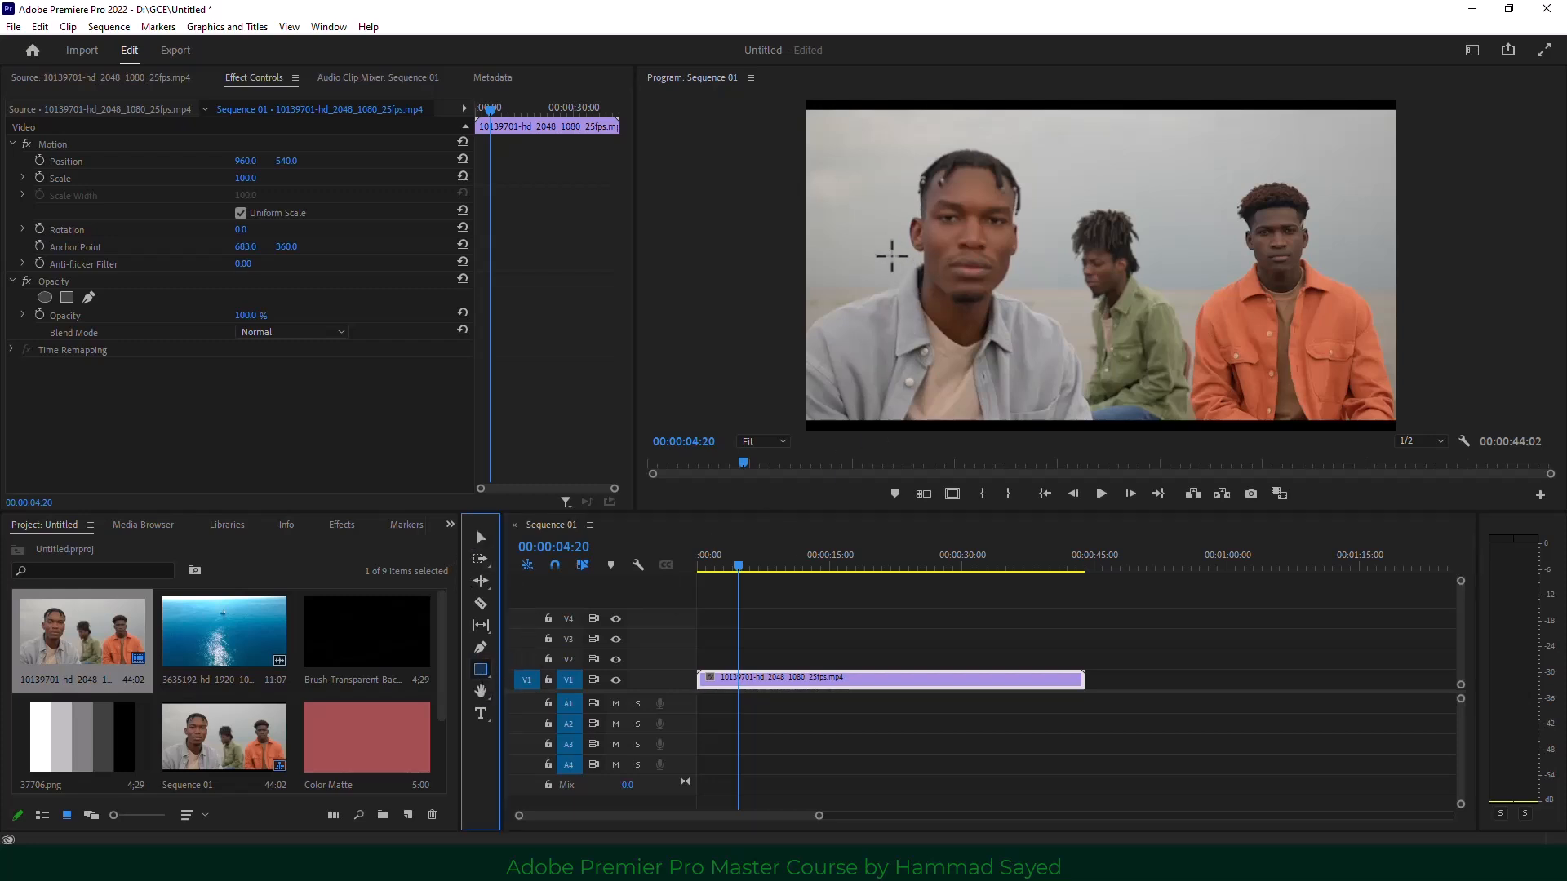
# Draw a grey rectangle graphic over the upper-middle of the video.
pyautogui.moveTo(901, 147)
pyautogui.mouseDown()
pyautogui.moveTo(1251, 310)
pyautogui.moveTo(1237, 346)
pyautogui.mouseUp()
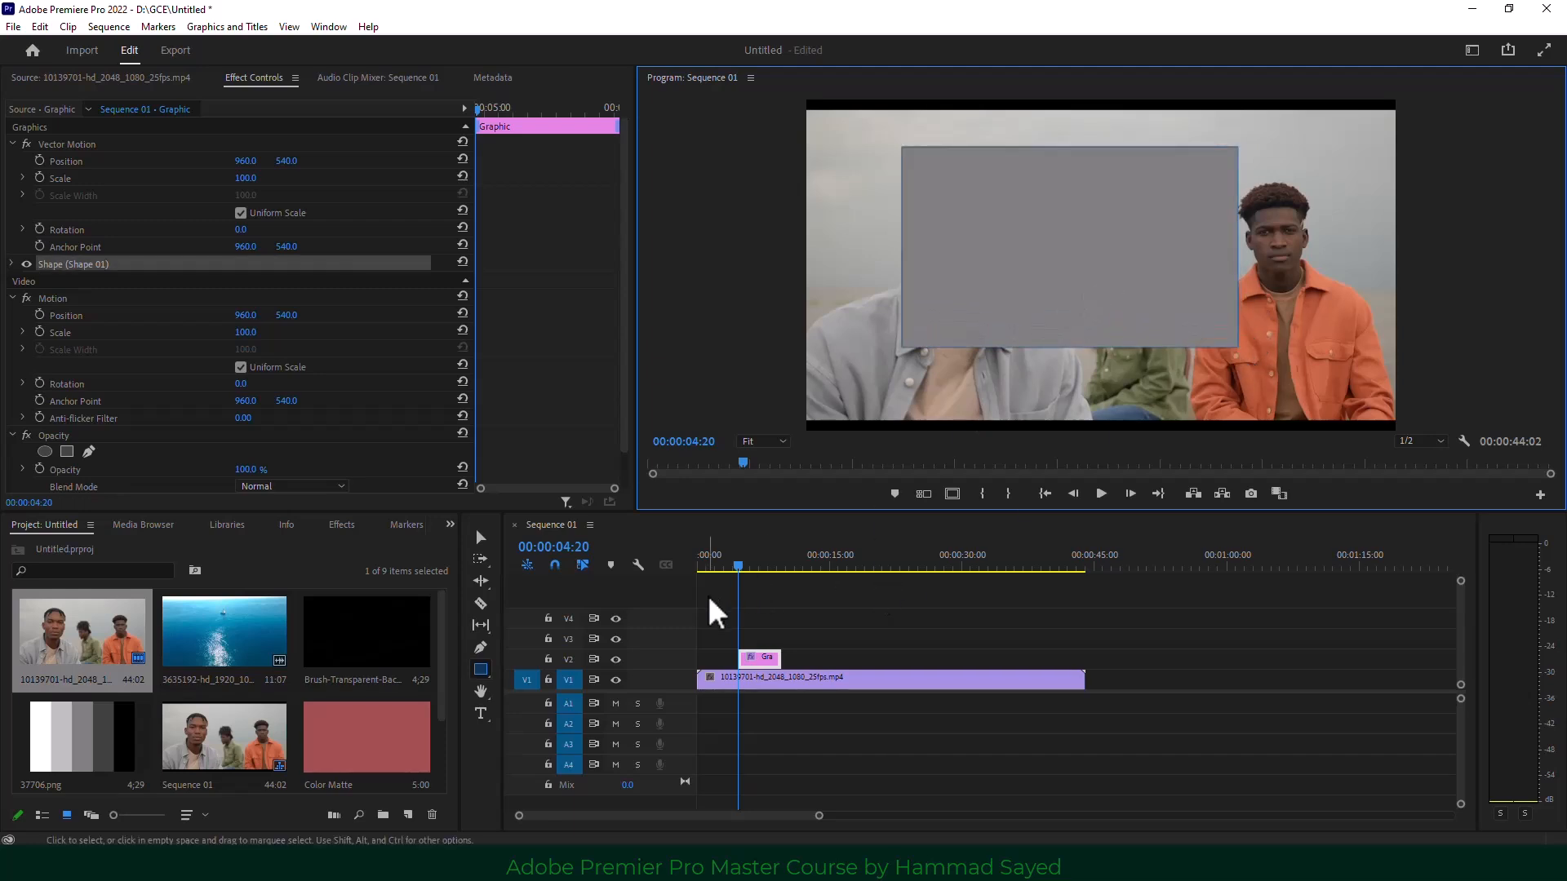
pyautogui.click(451, 525)
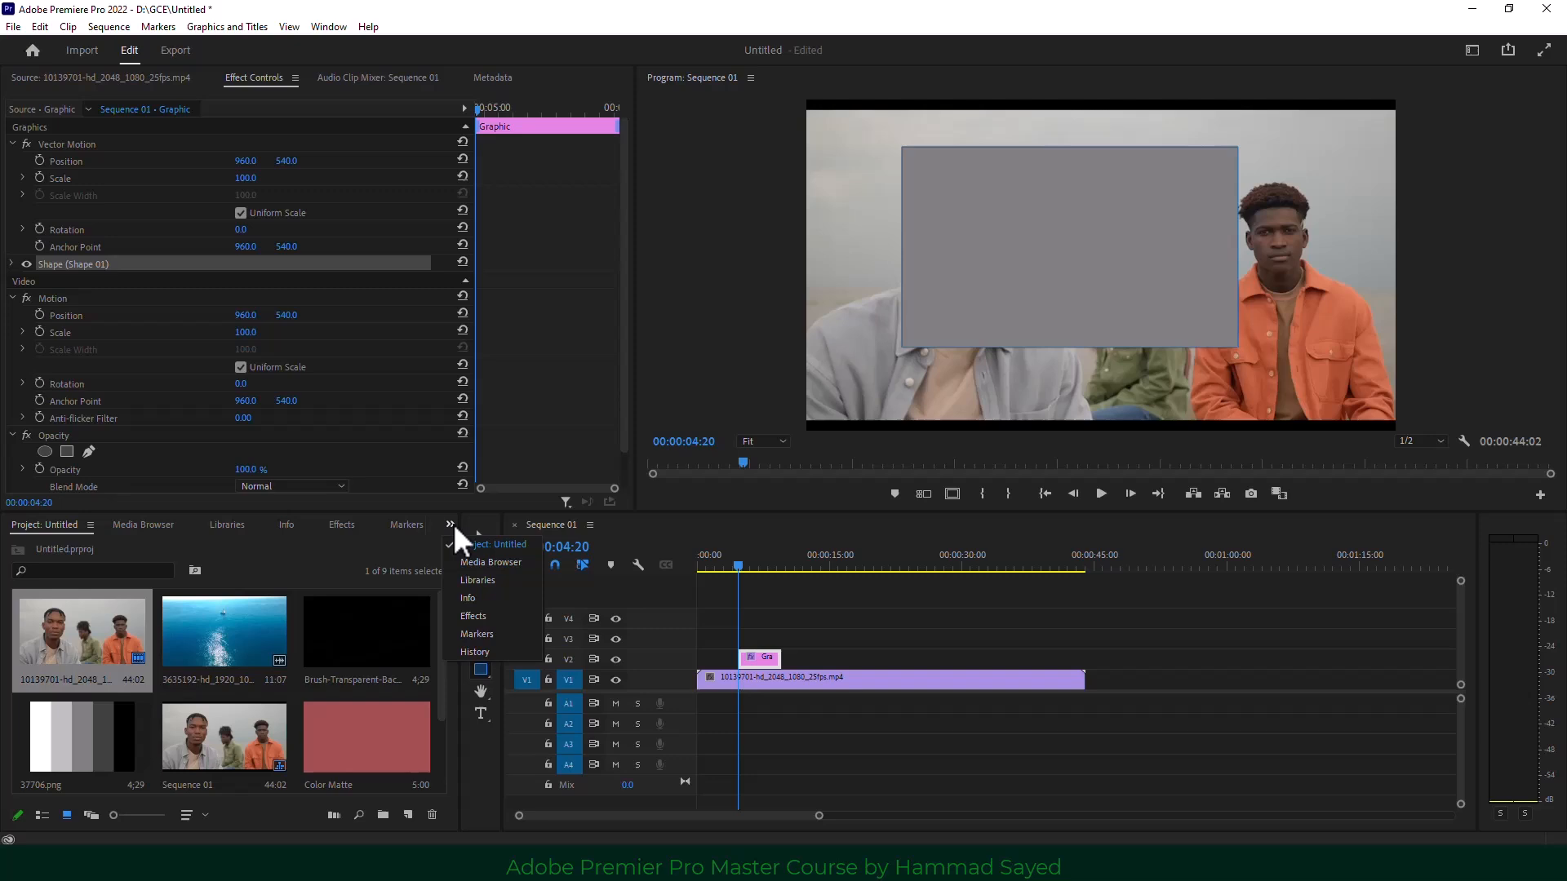
pyautogui.click(488, 622)
# Apply Track Matte Key to the V1 clip with Matte set to Video 2.
pyautogui.click(8, 548)
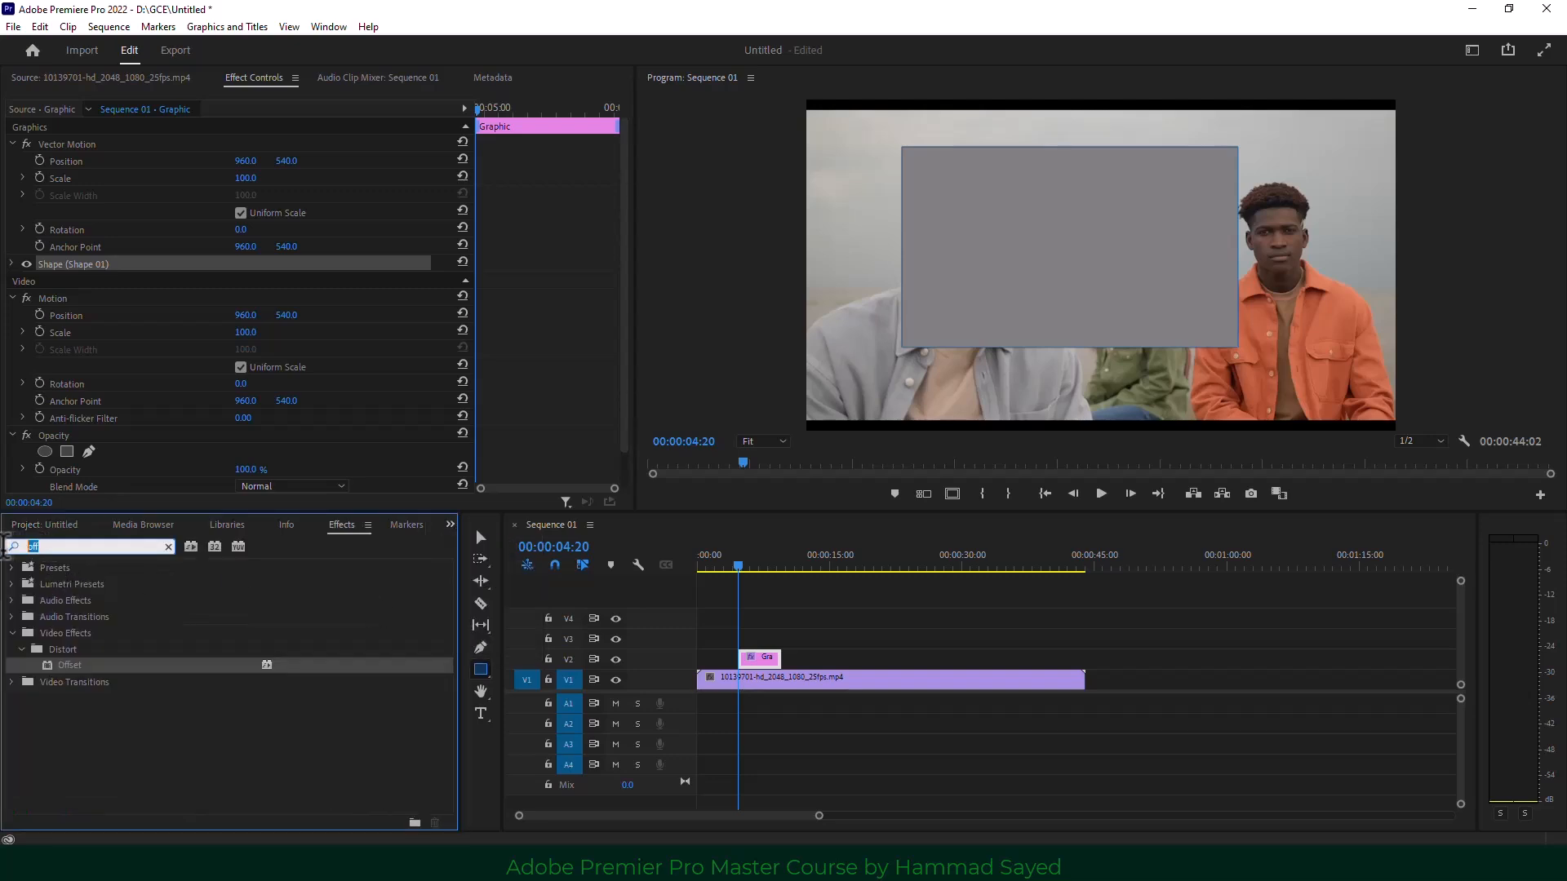
pyautogui.write('tra')
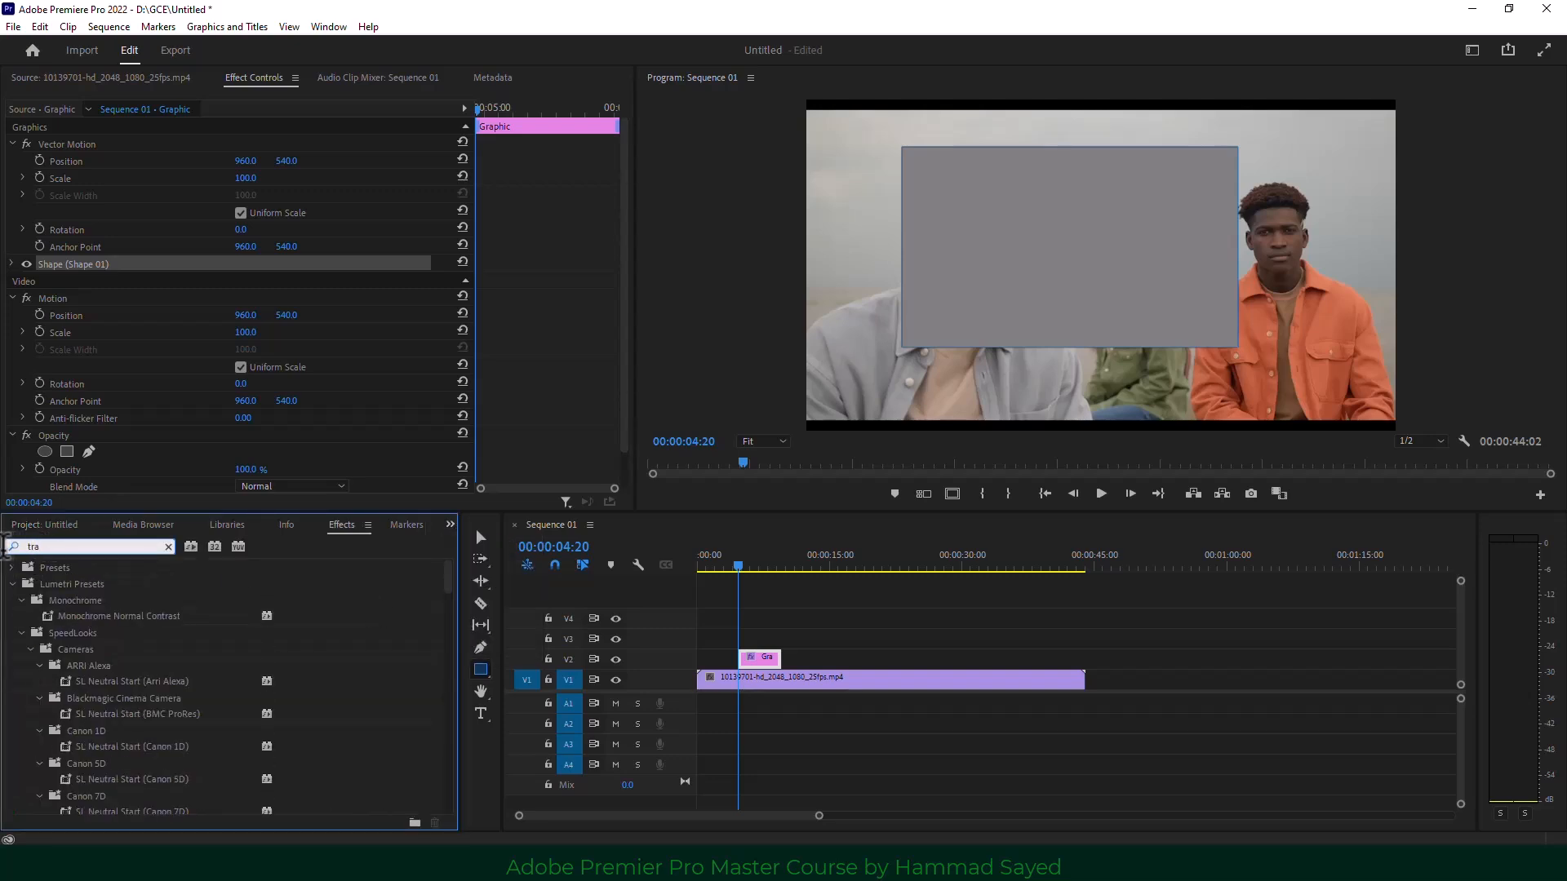
pyautogui.write('c')
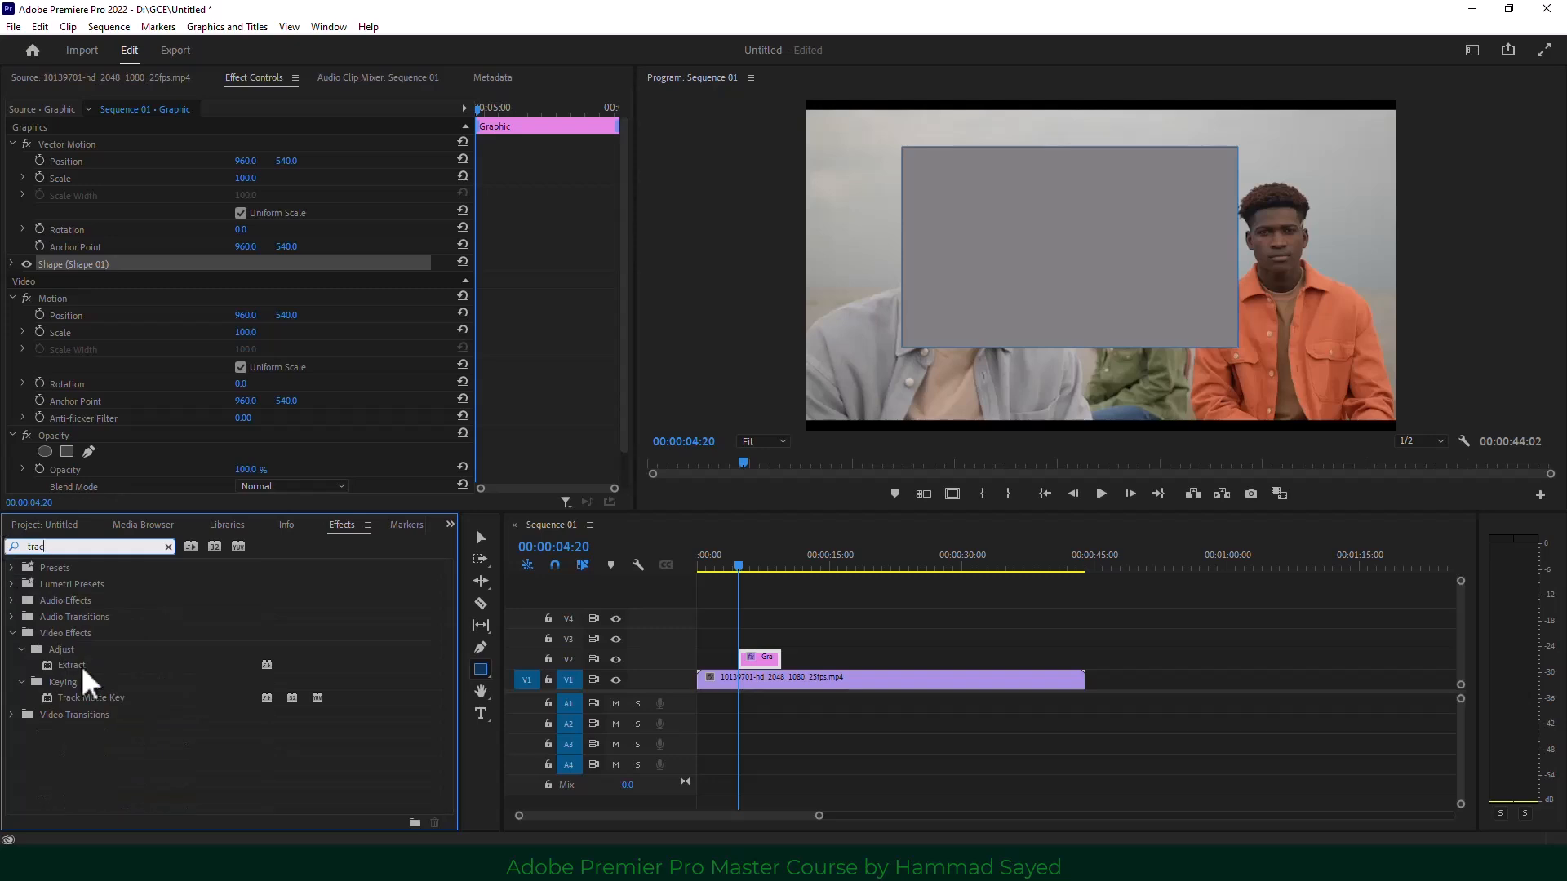
pyautogui.moveTo(101, 699); pyautogui.dragTo(728, 678)
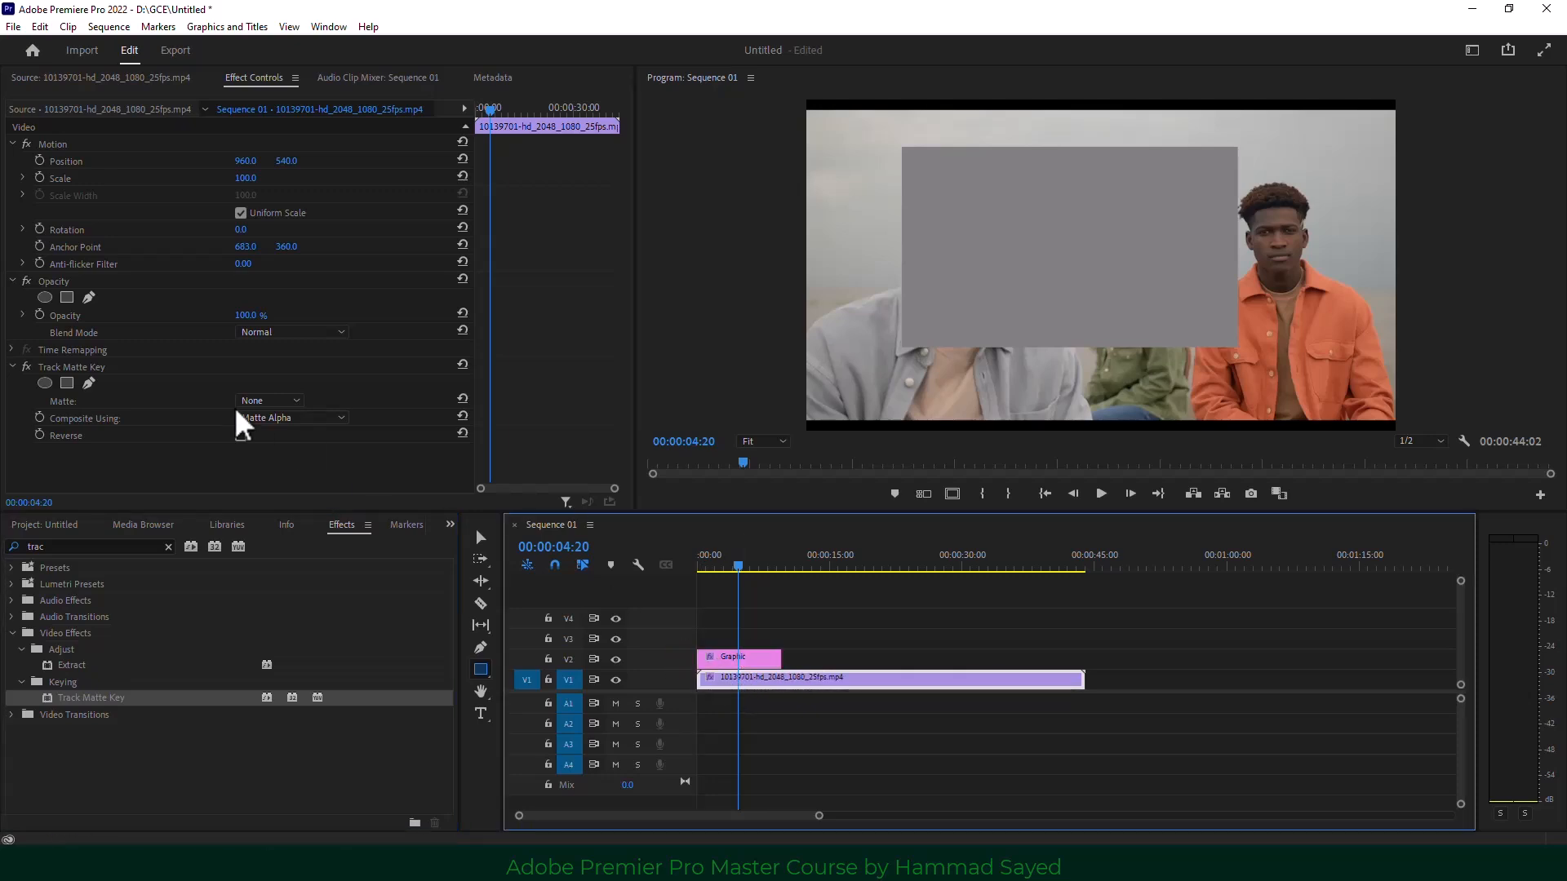
pyautogui.click(267, 401)
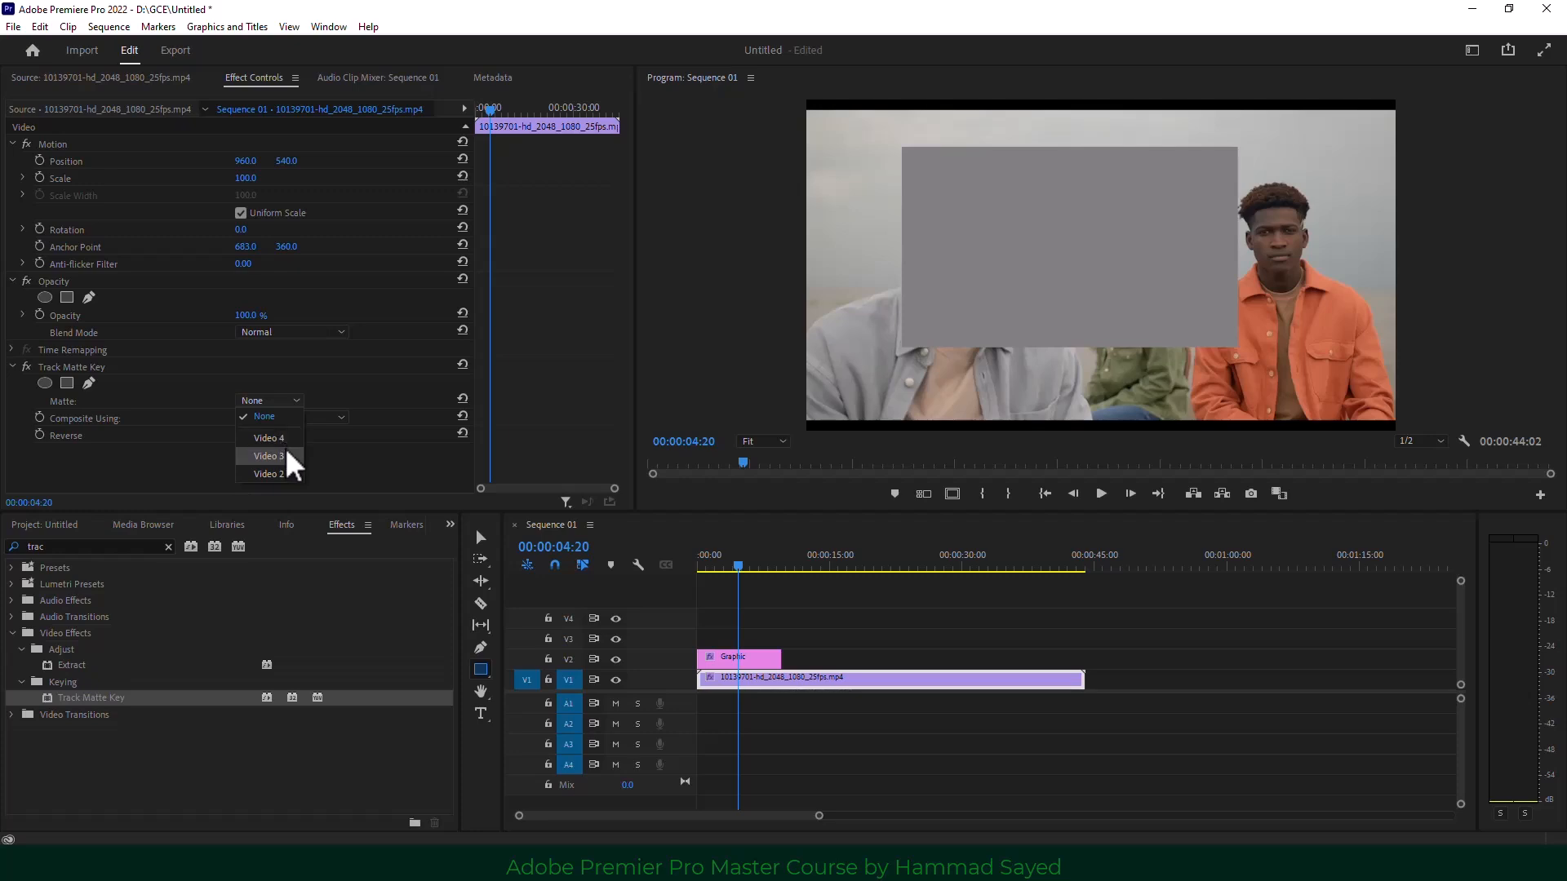
pyautogui.click(296, 471)
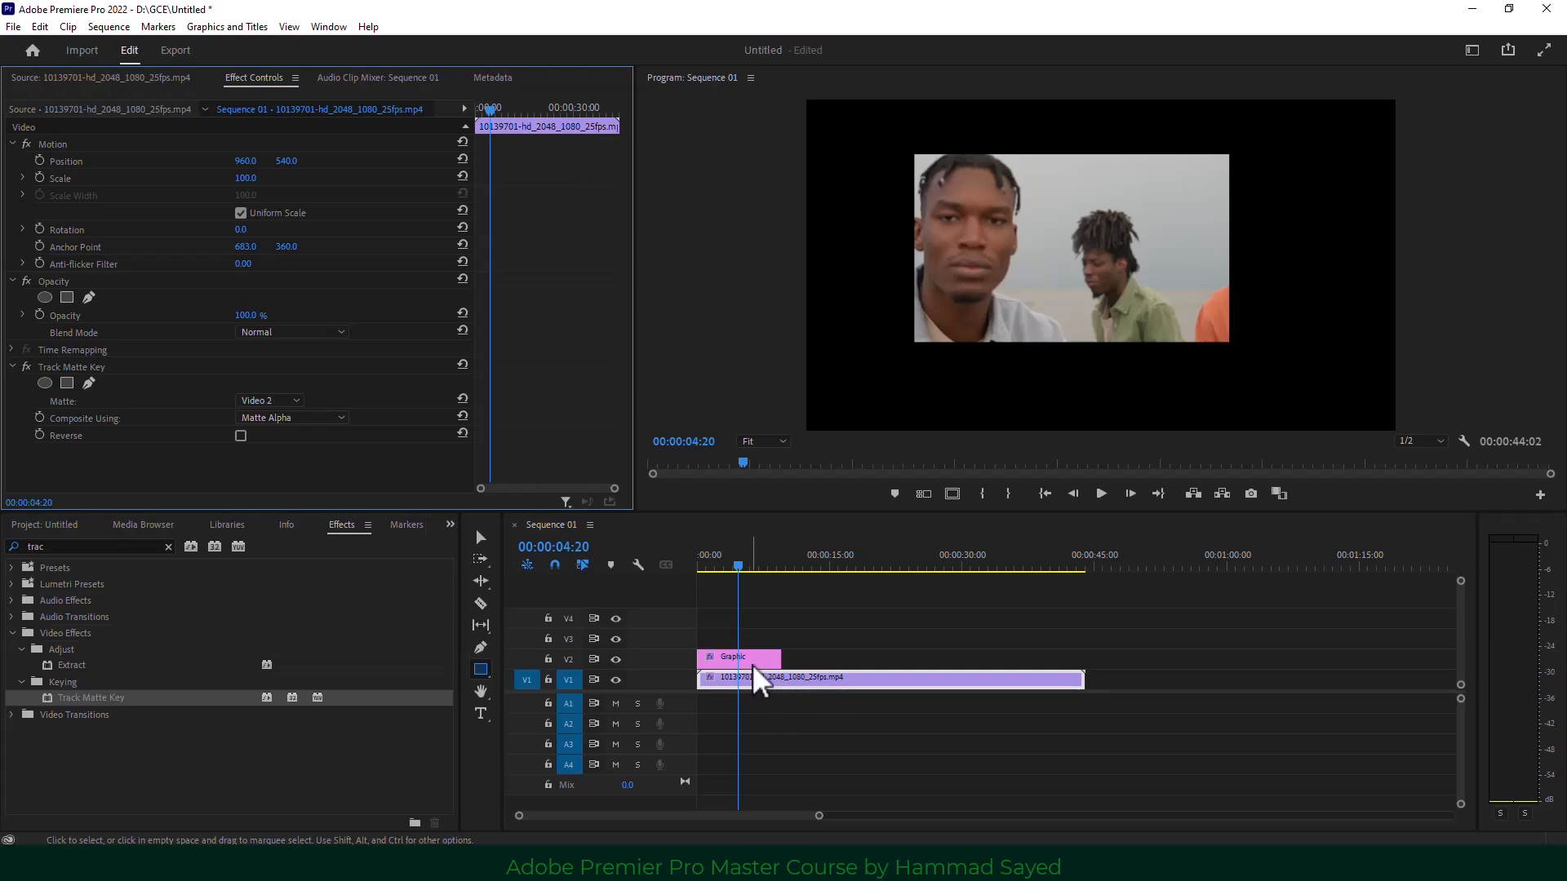
# Add a Transform effect to the V1 clip, placed above Track Matte Key.
pyautogui.click(67, 545)
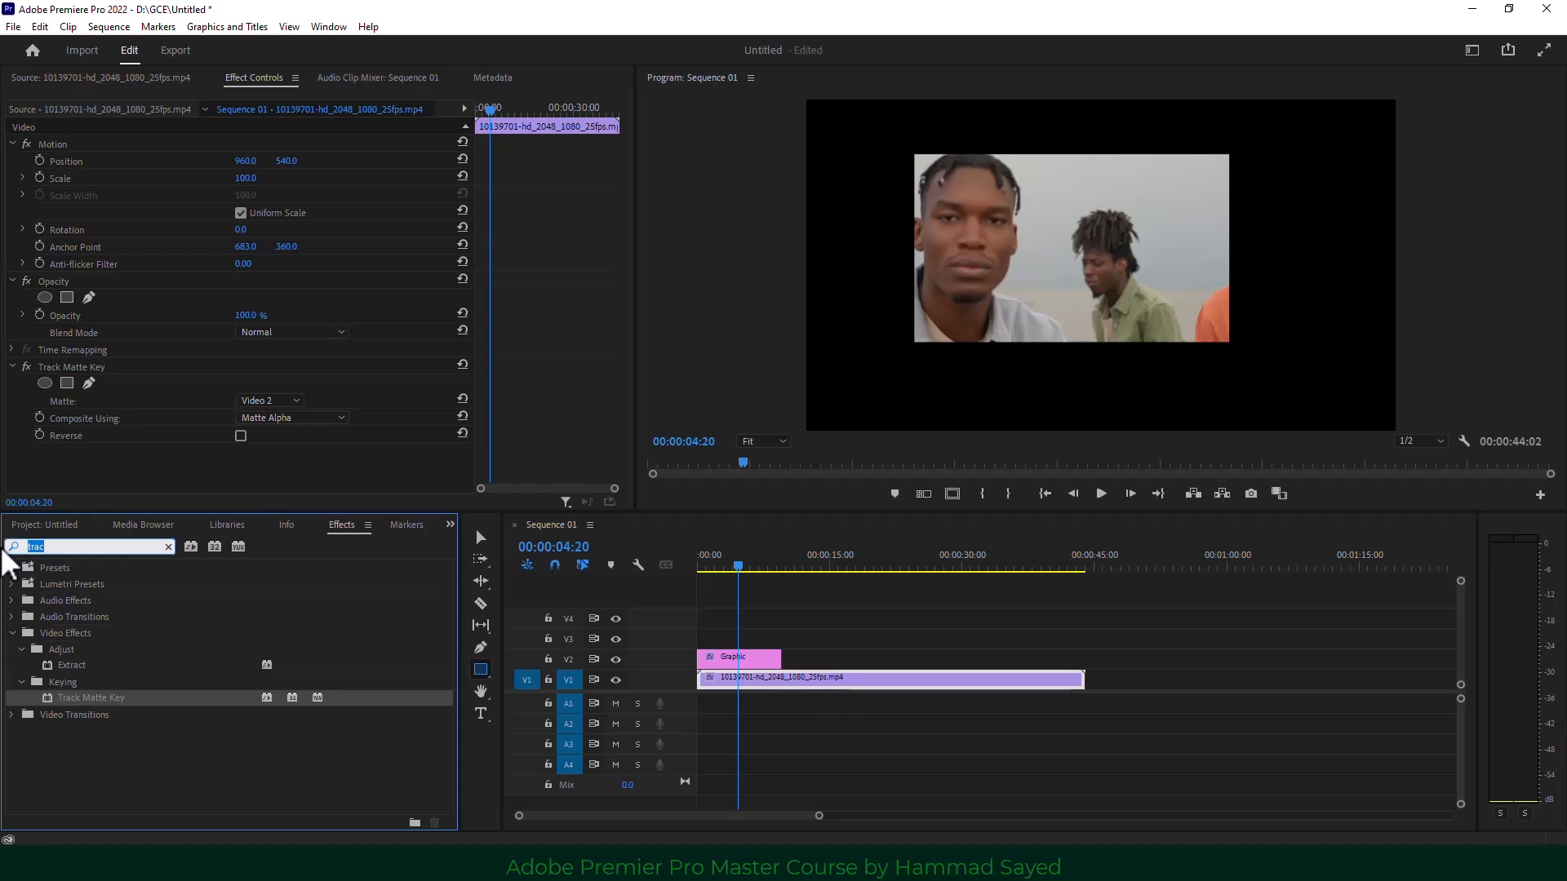
pyautogui.write('trans')
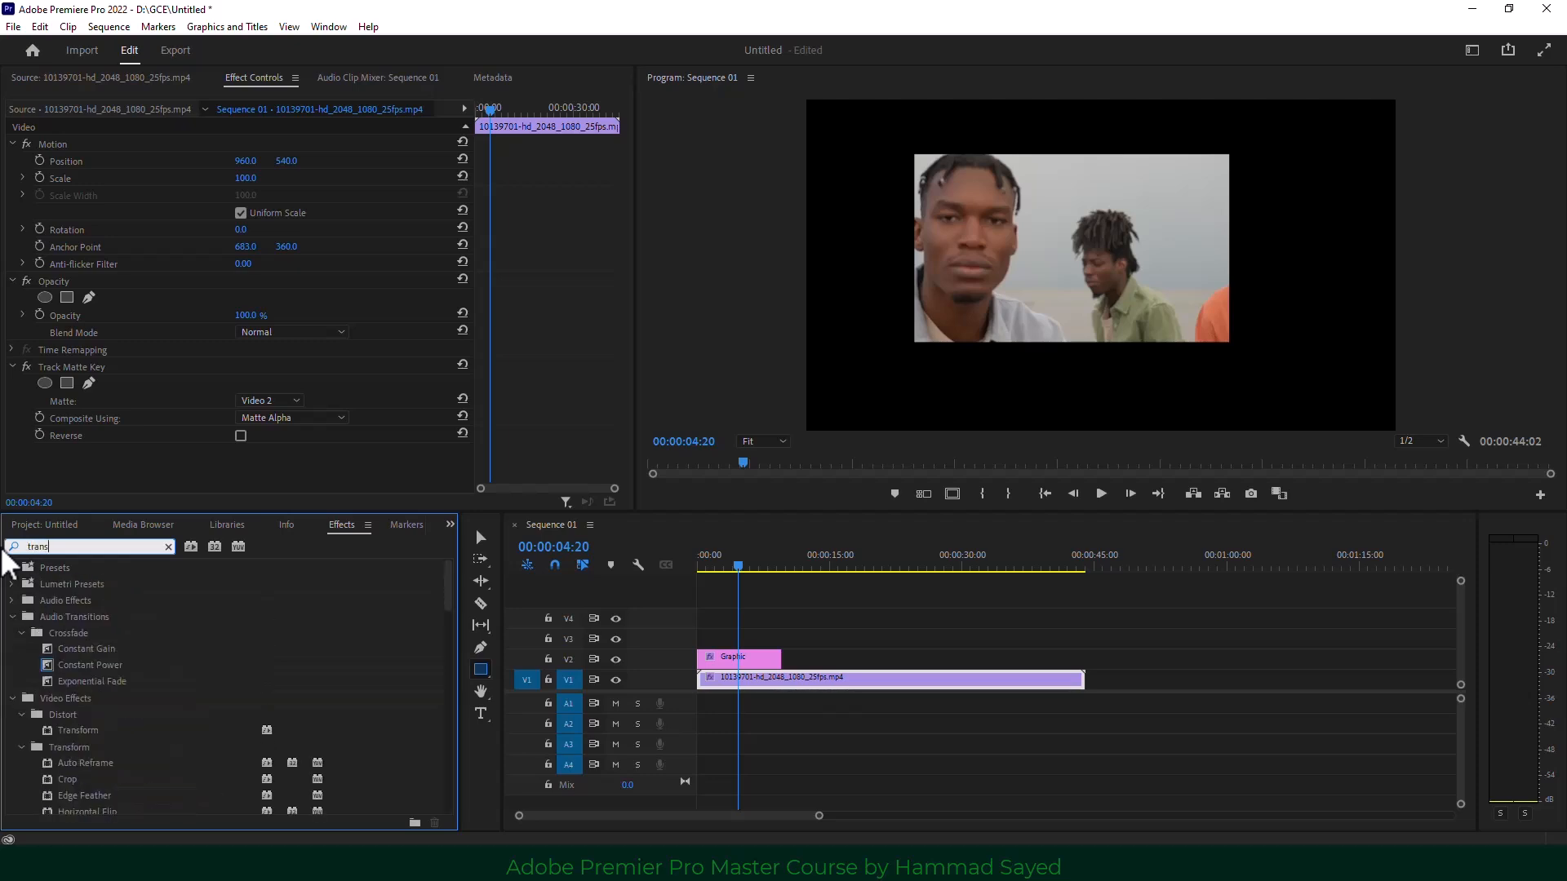
pyautogui.write('f')
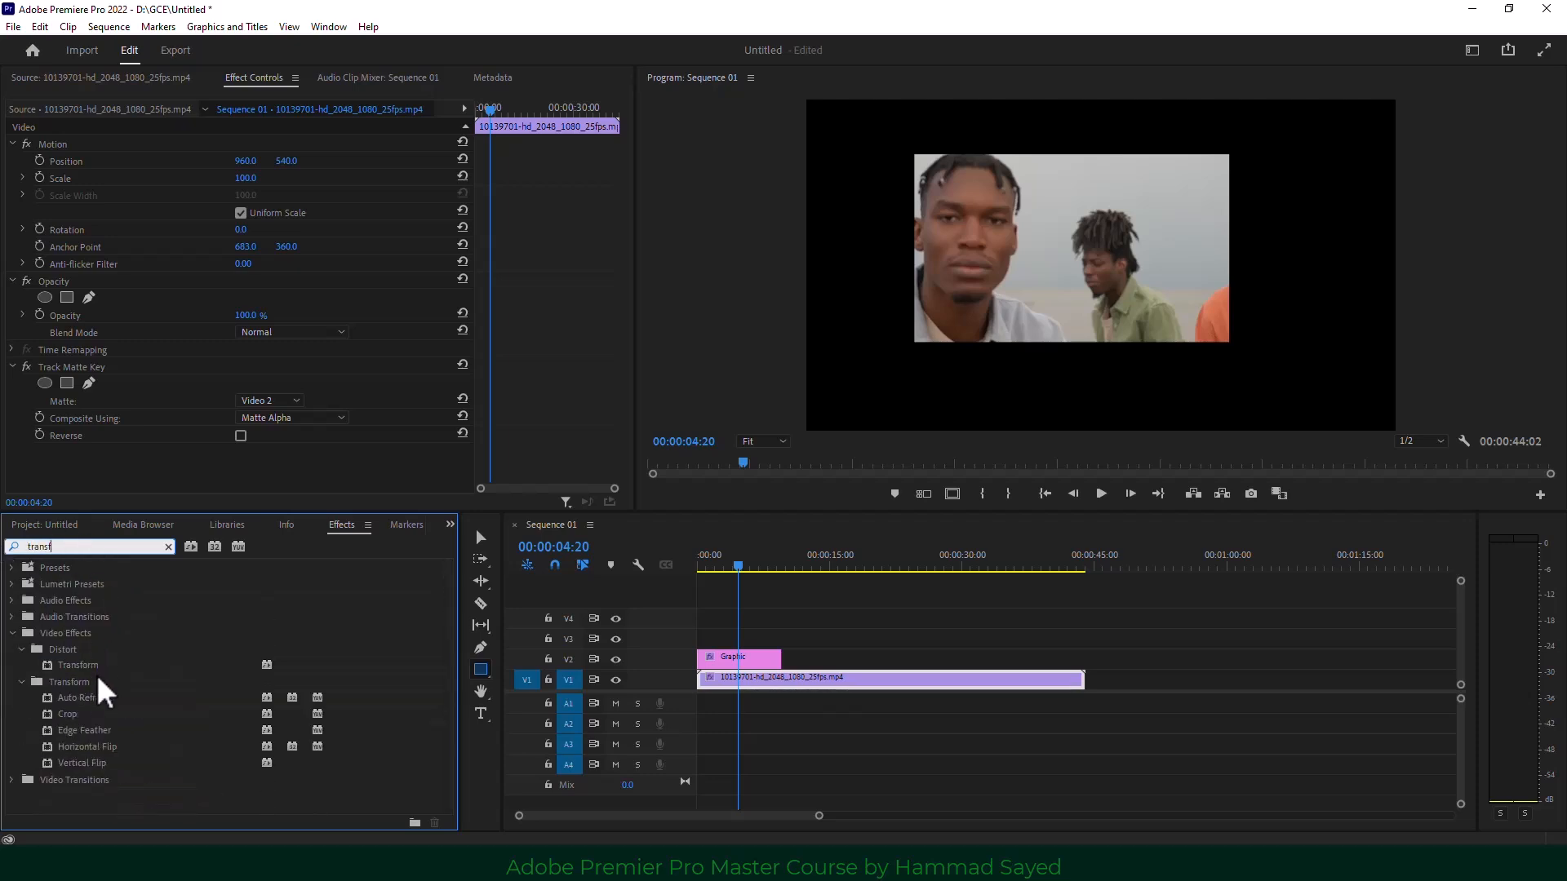
pyautogui.moveTo(80, 663); pyautogui.dragTo(726, 687)
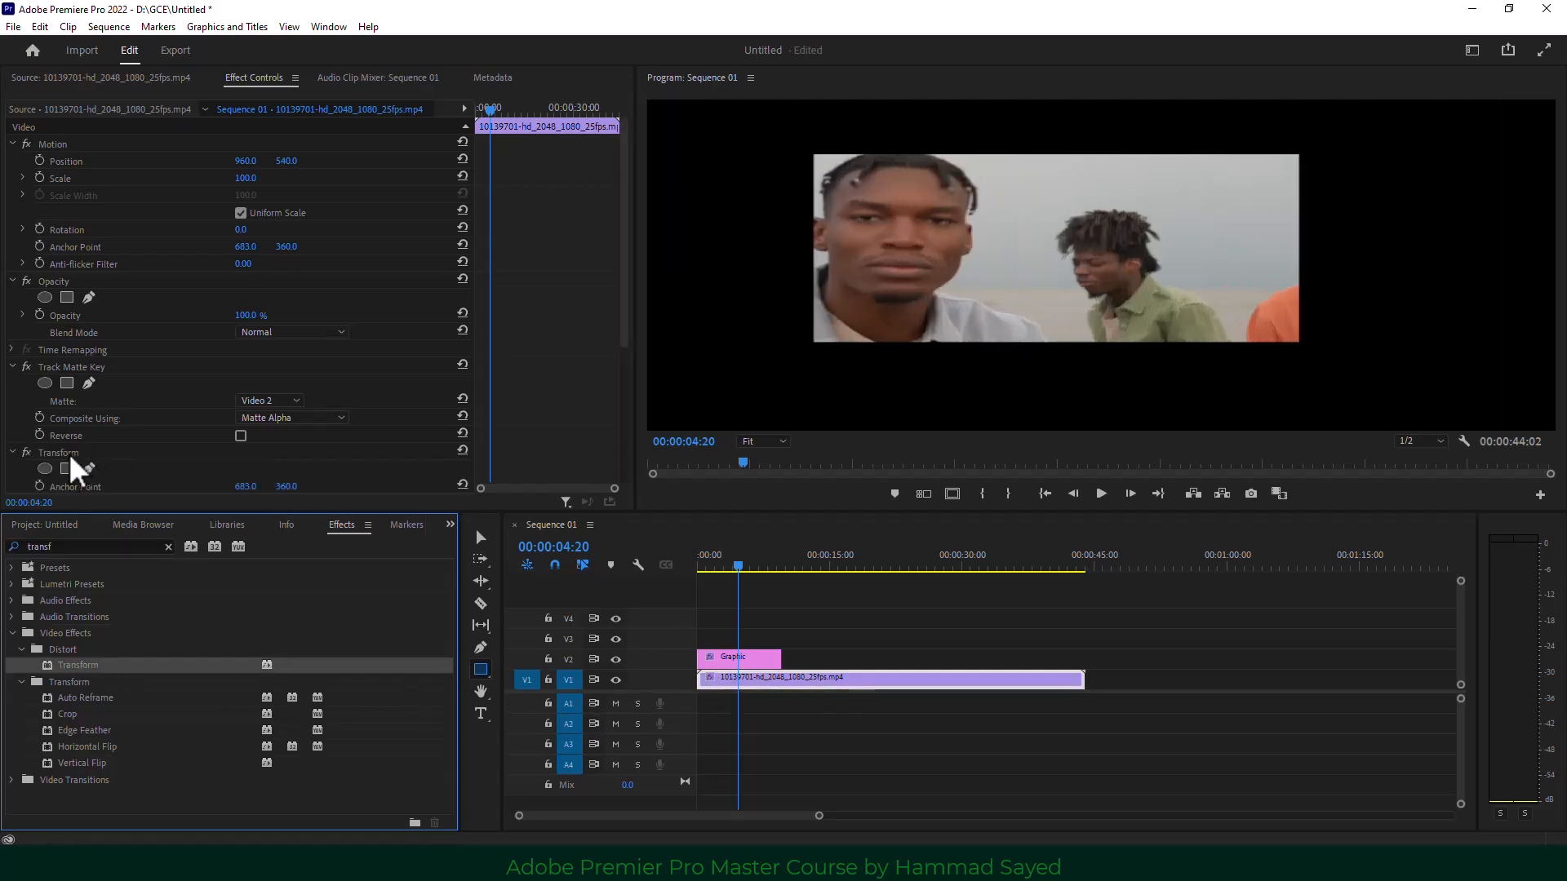
pyautogui.moveTo(68, 452); pyautogui.dragTo(79, 363)
# Set the Transform anchor point to 657, scale to 86 and position to 707, 360.
pyautogui.moveTo(250, 400)
pyautogui.mouseDown()
pyautogui.moveTo(237, 401)
pyautogui.moveTo(258, 434)
pyautogui.moveTo(243, 423)
pyautogui.moveTo(266, 421)
pyautogui.mouseUp()
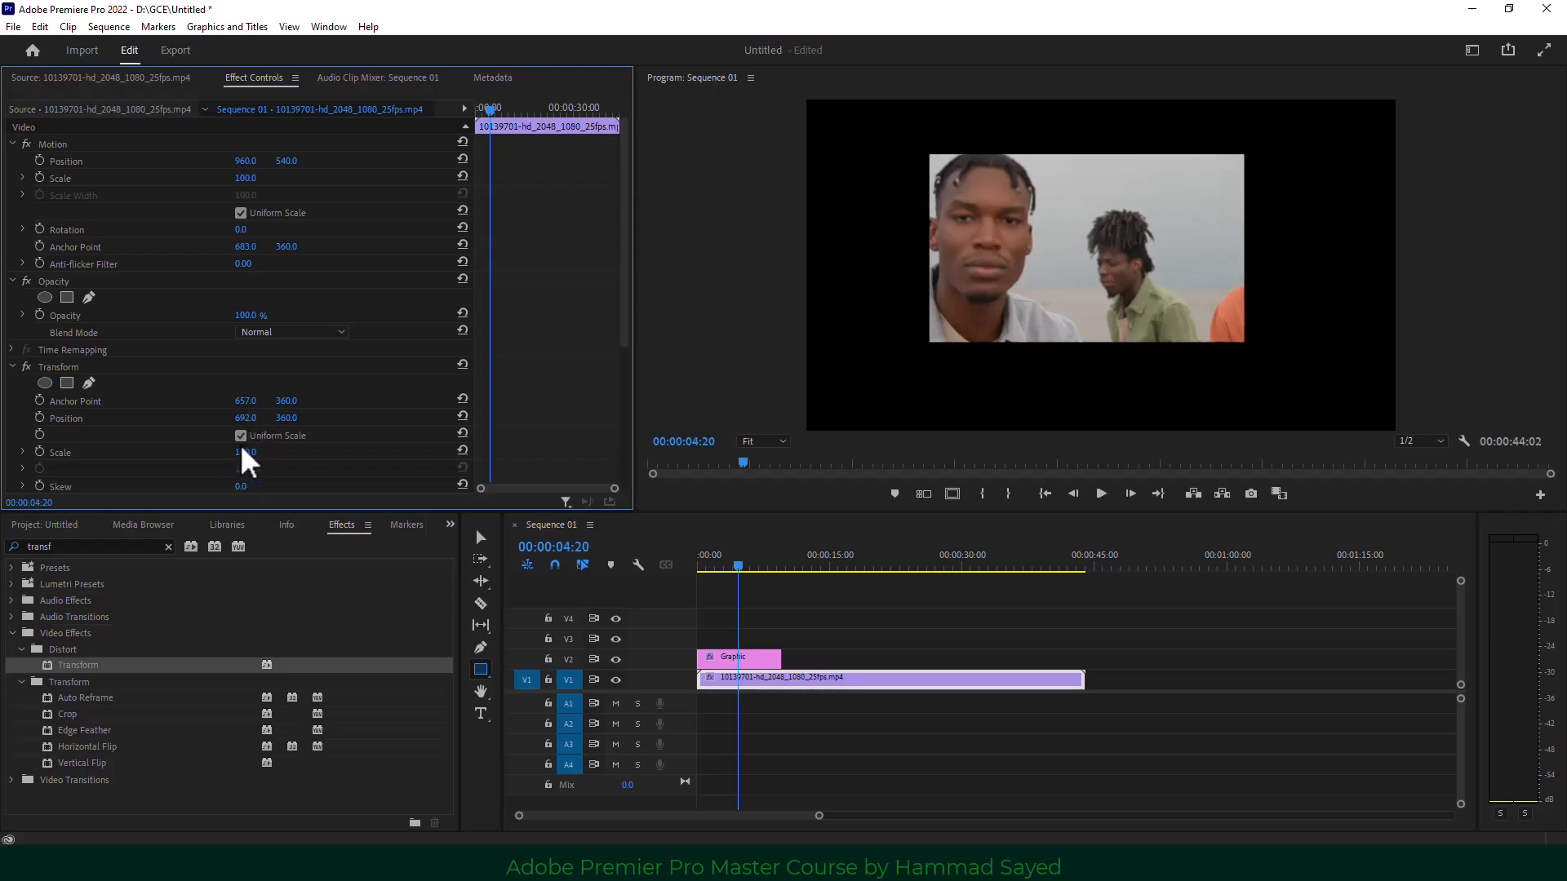
pyautogui.moveTo(245, 453); pyautogui.dragTo(235, 453)
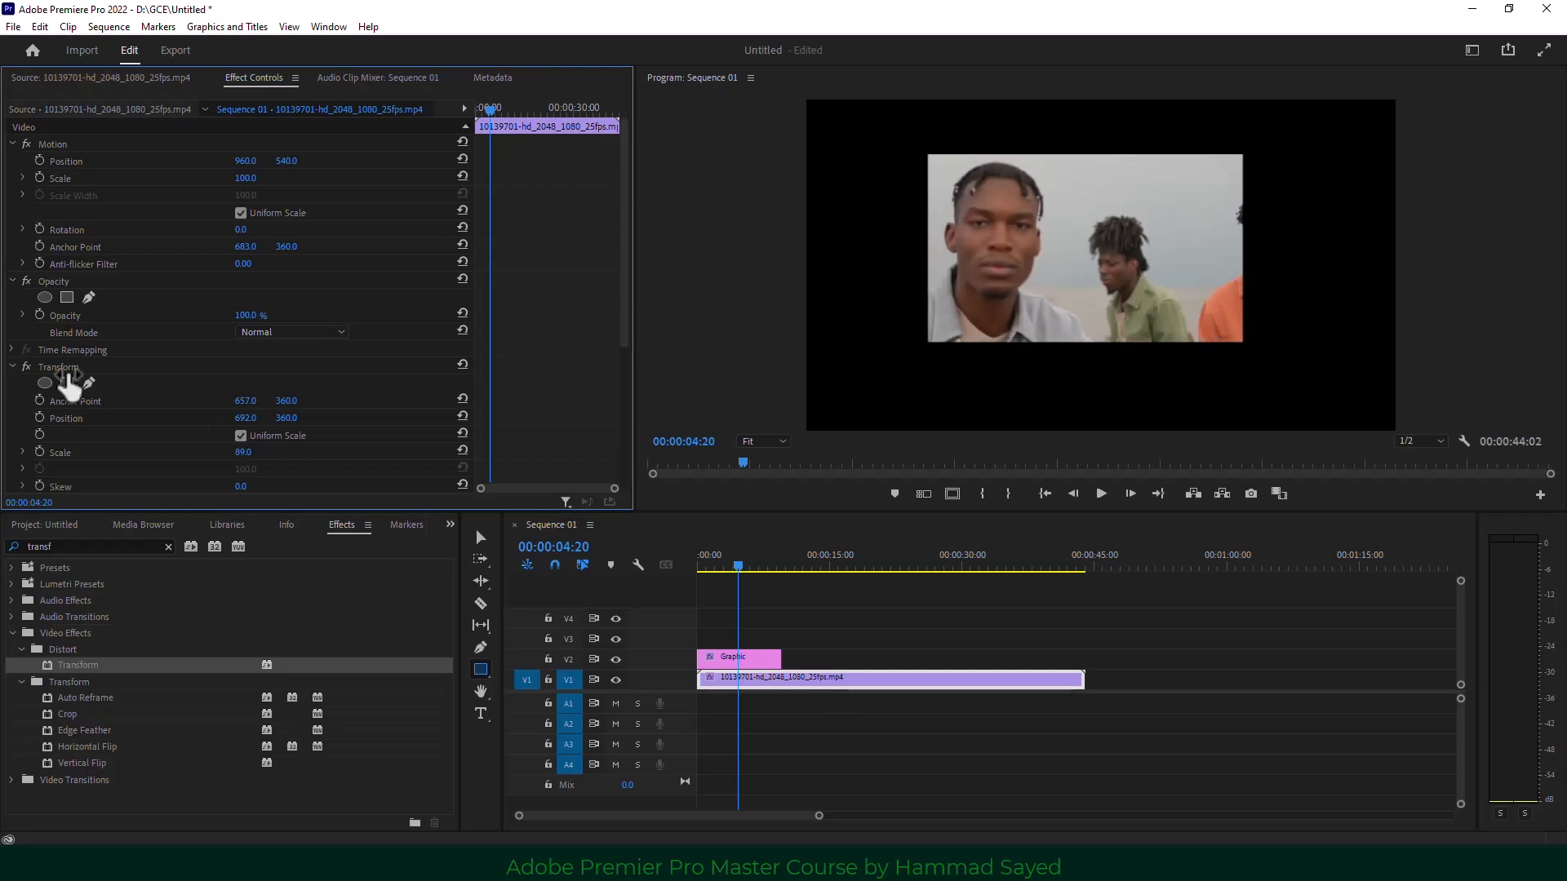
pyautogui.scroll(-2, 183, 380)
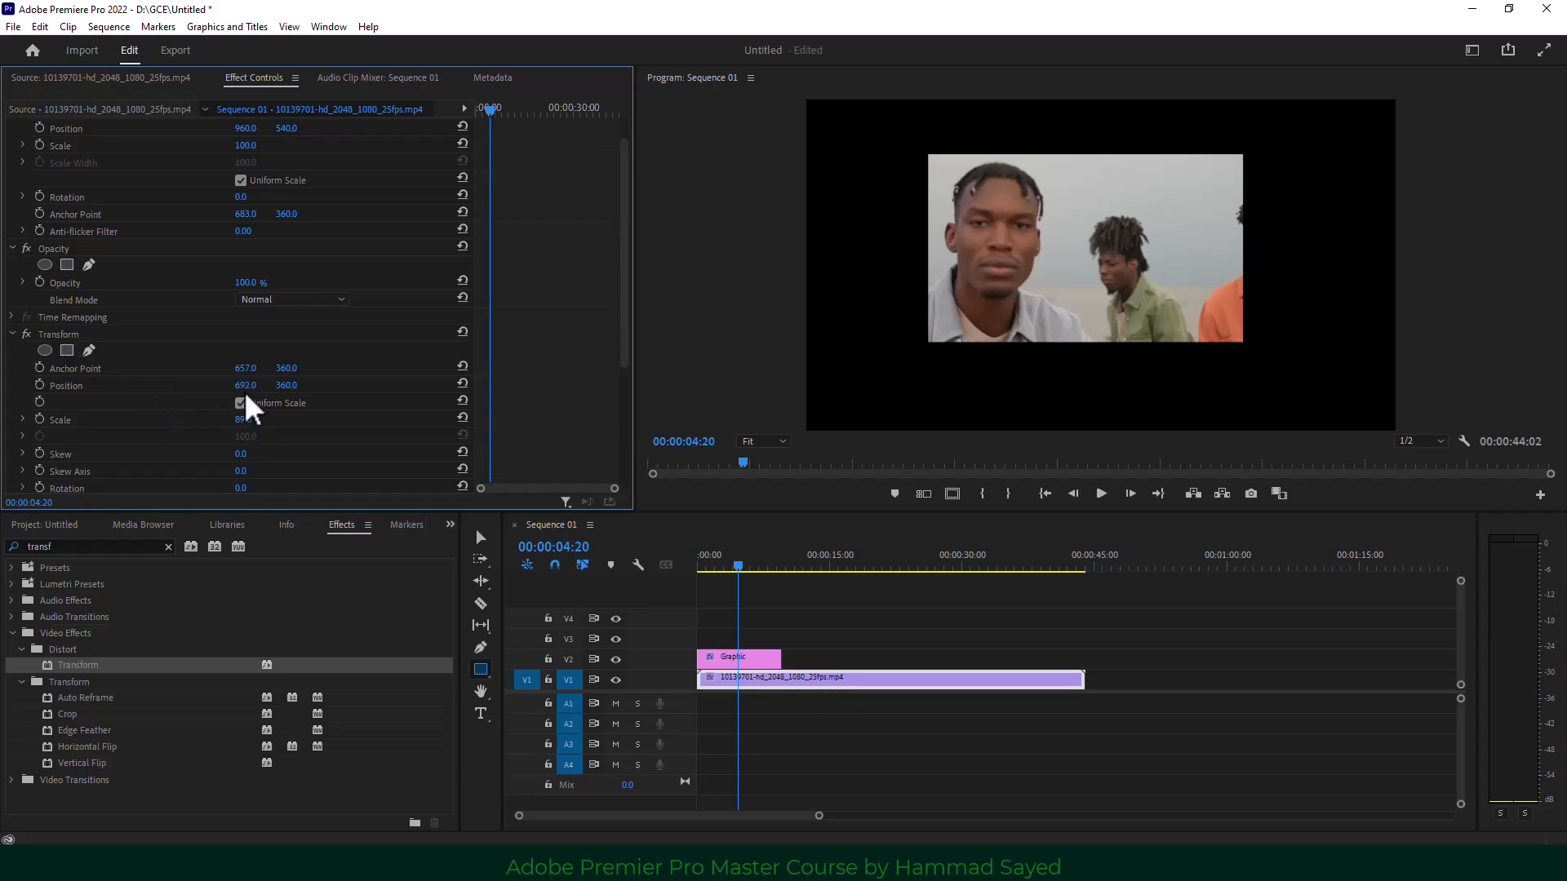
pyautogui.moveTo(249, 396); pyautogui.dragTo(261, 396)
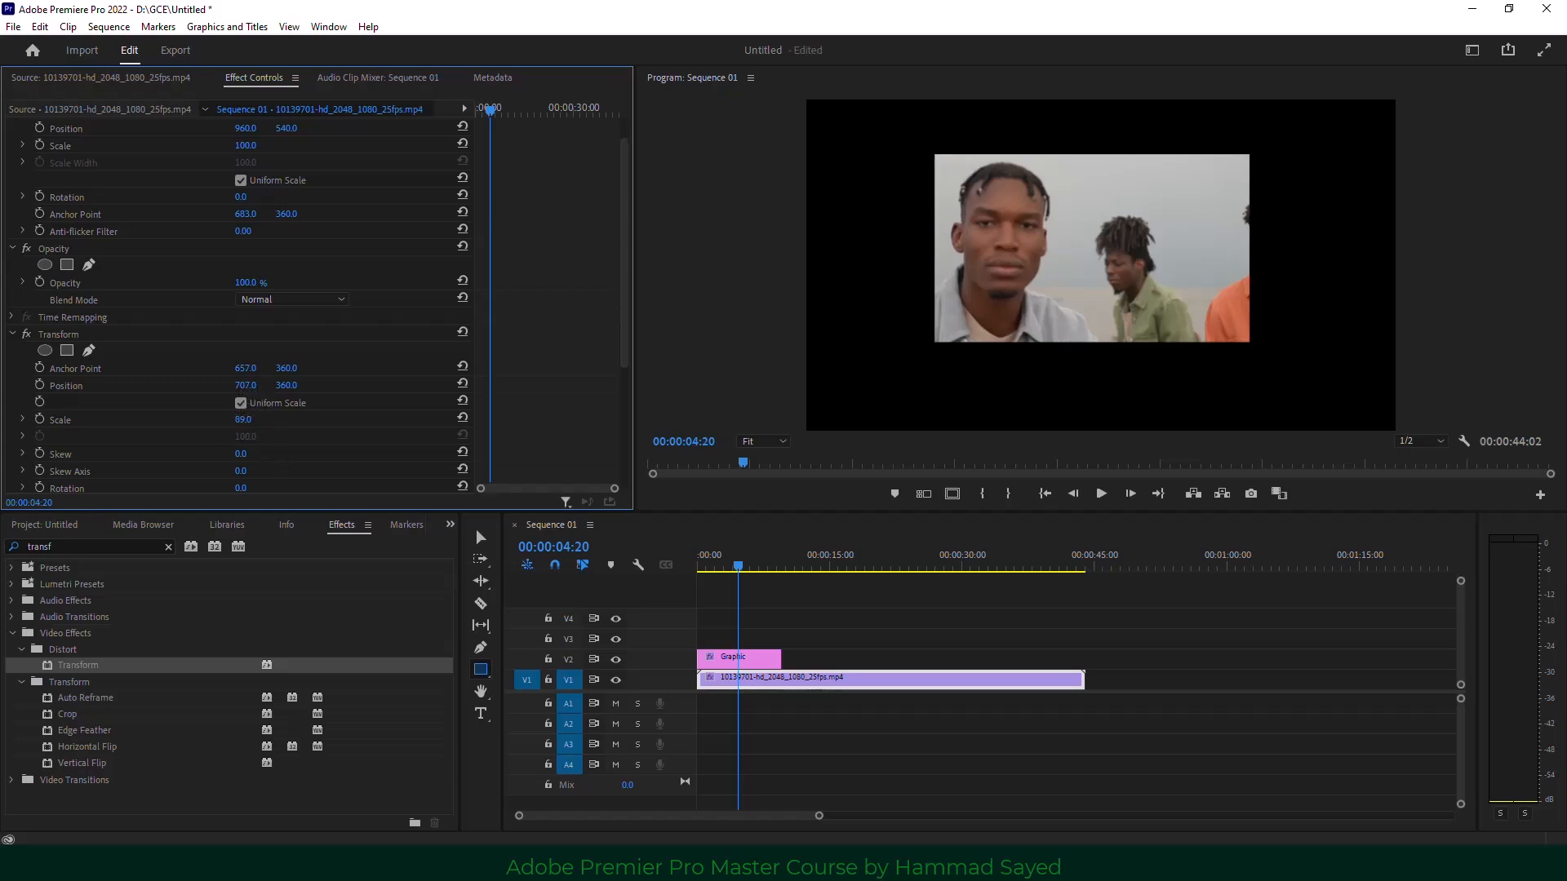
pyautogui.moveTo(243, 420); pyautogui.dragTo(242, 420)
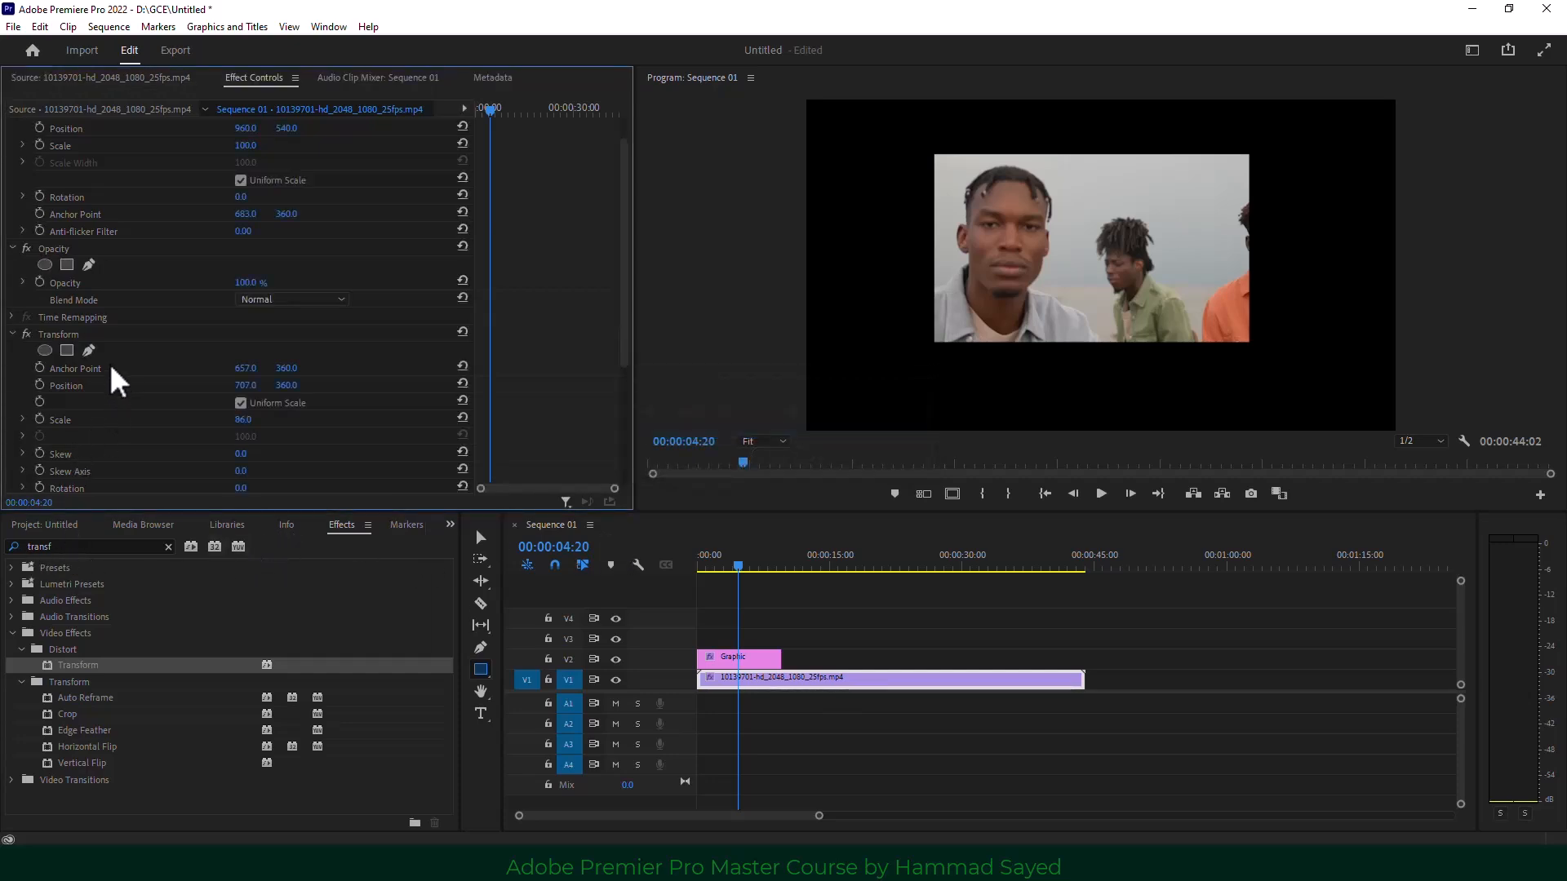
pyautogui.click(92, 333)
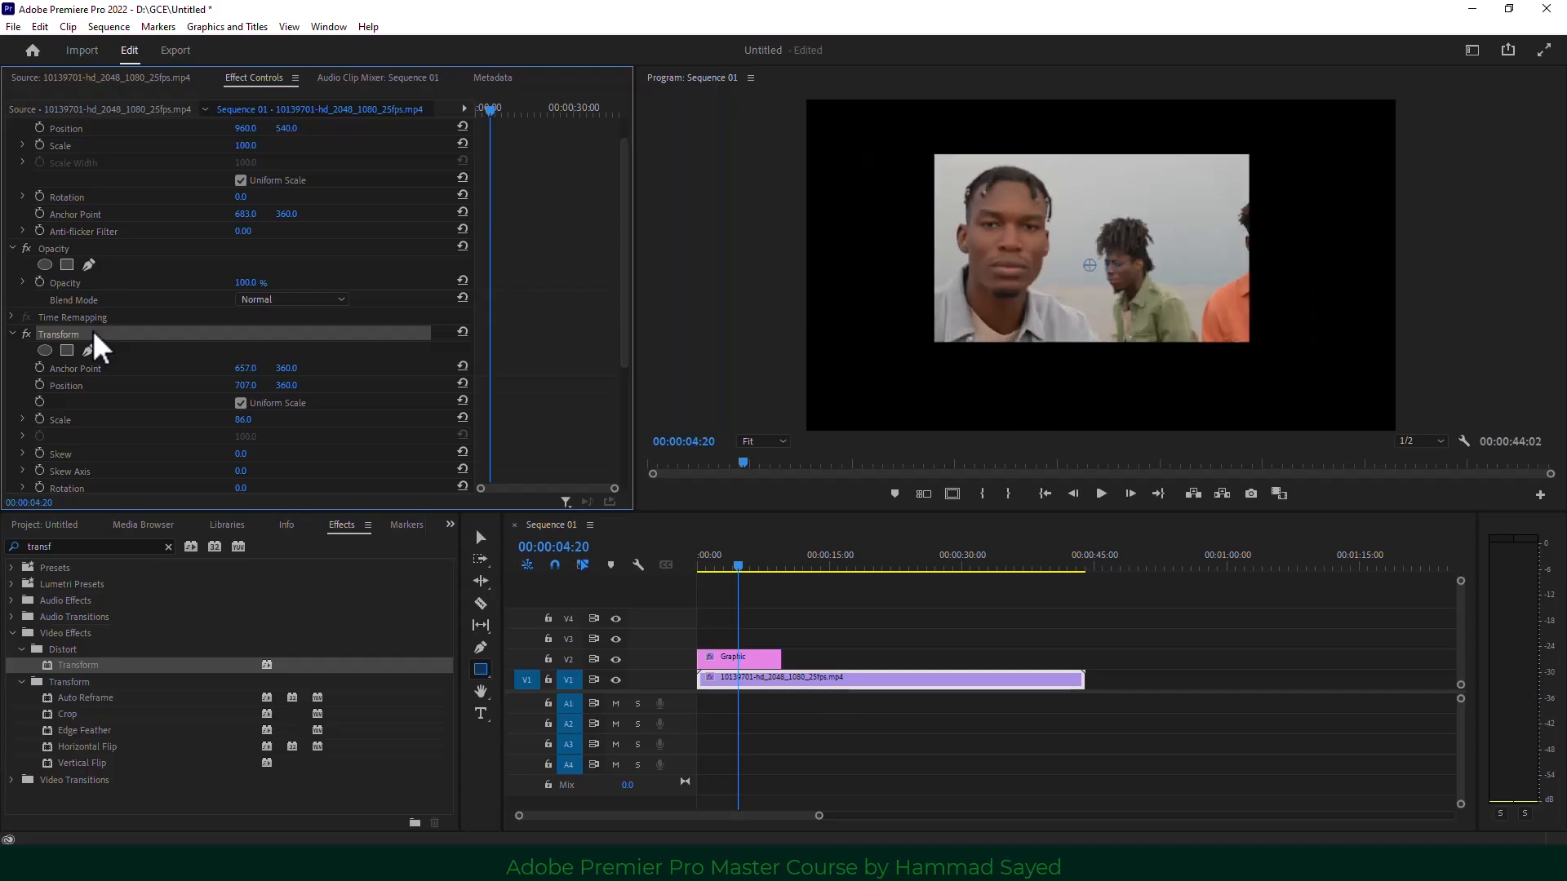
# Swap Transform for an Offset effect above Track Matte Key, with Shift Center To 721, 360.
pyautogui.press('Delete')
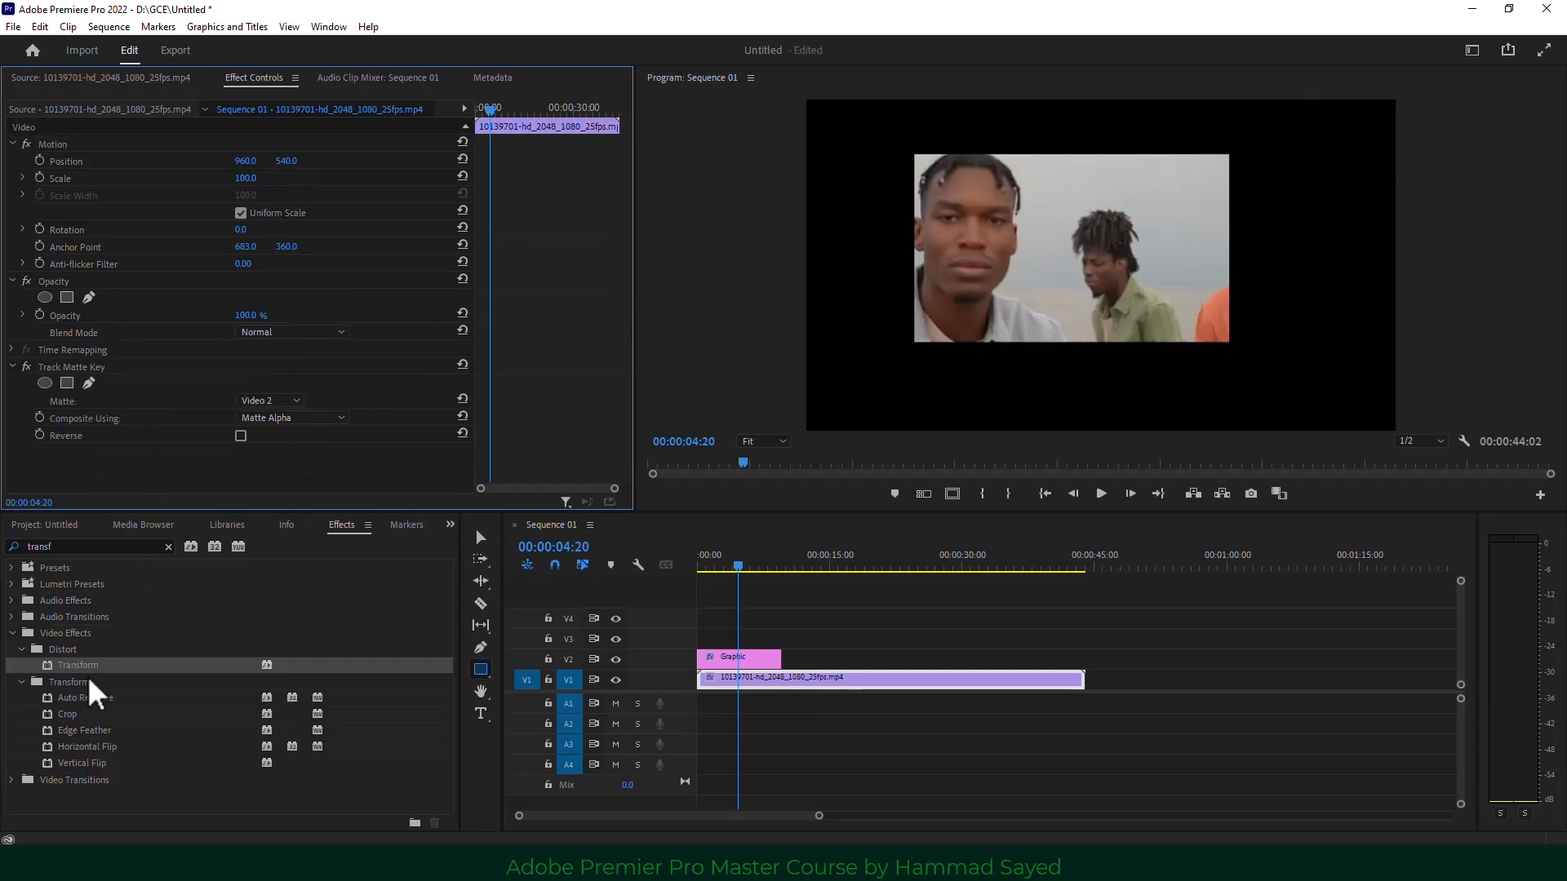
pyautogui.doubleClick(75, 552)
pyautogui.write('o')
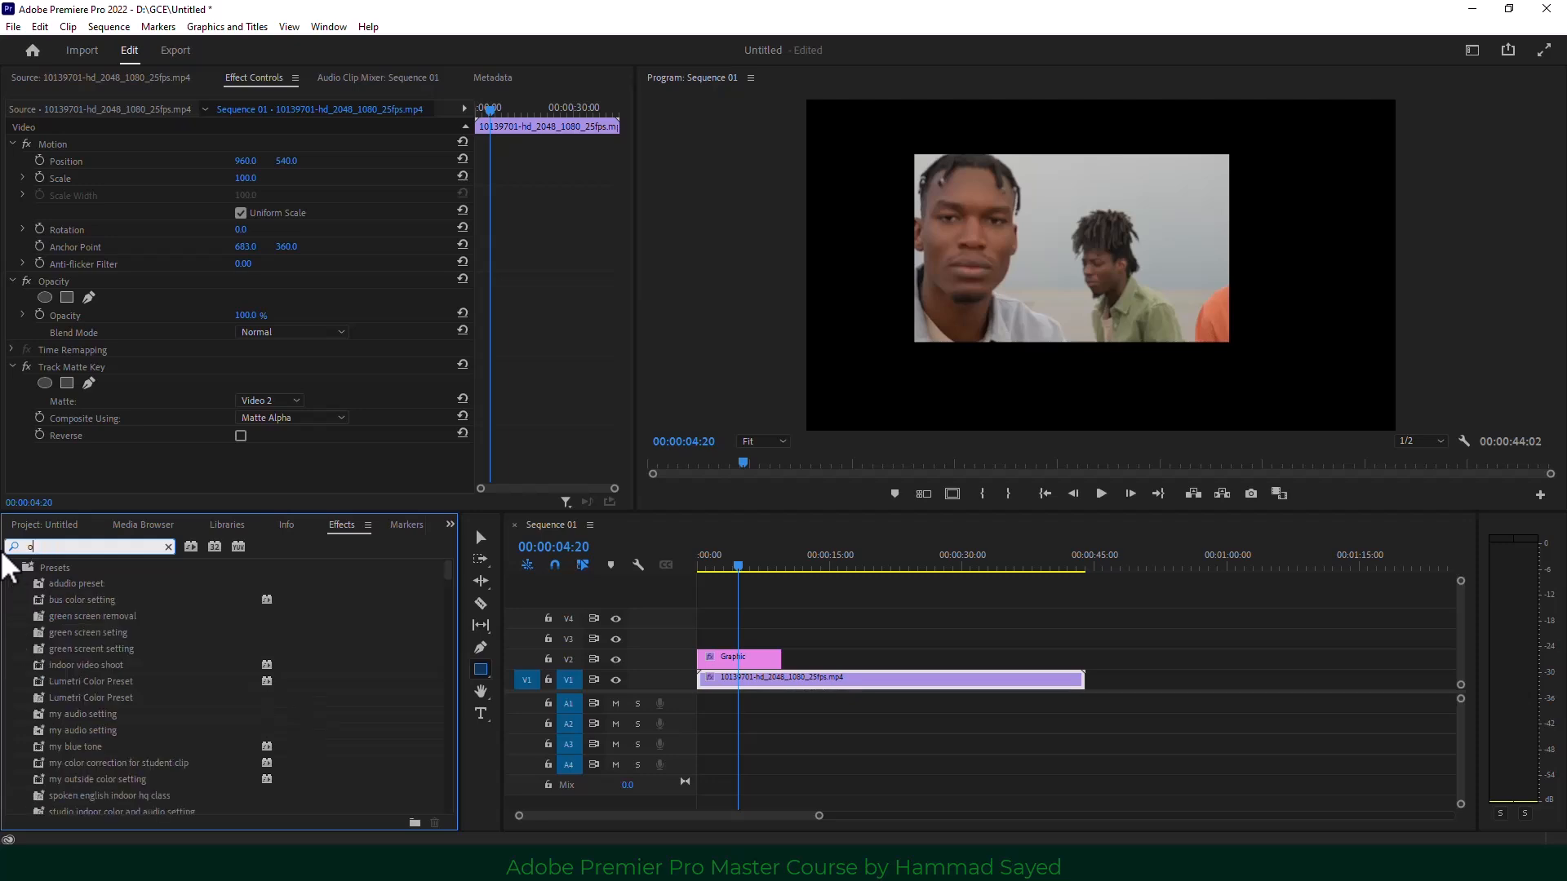
pyautogui.write('ff')
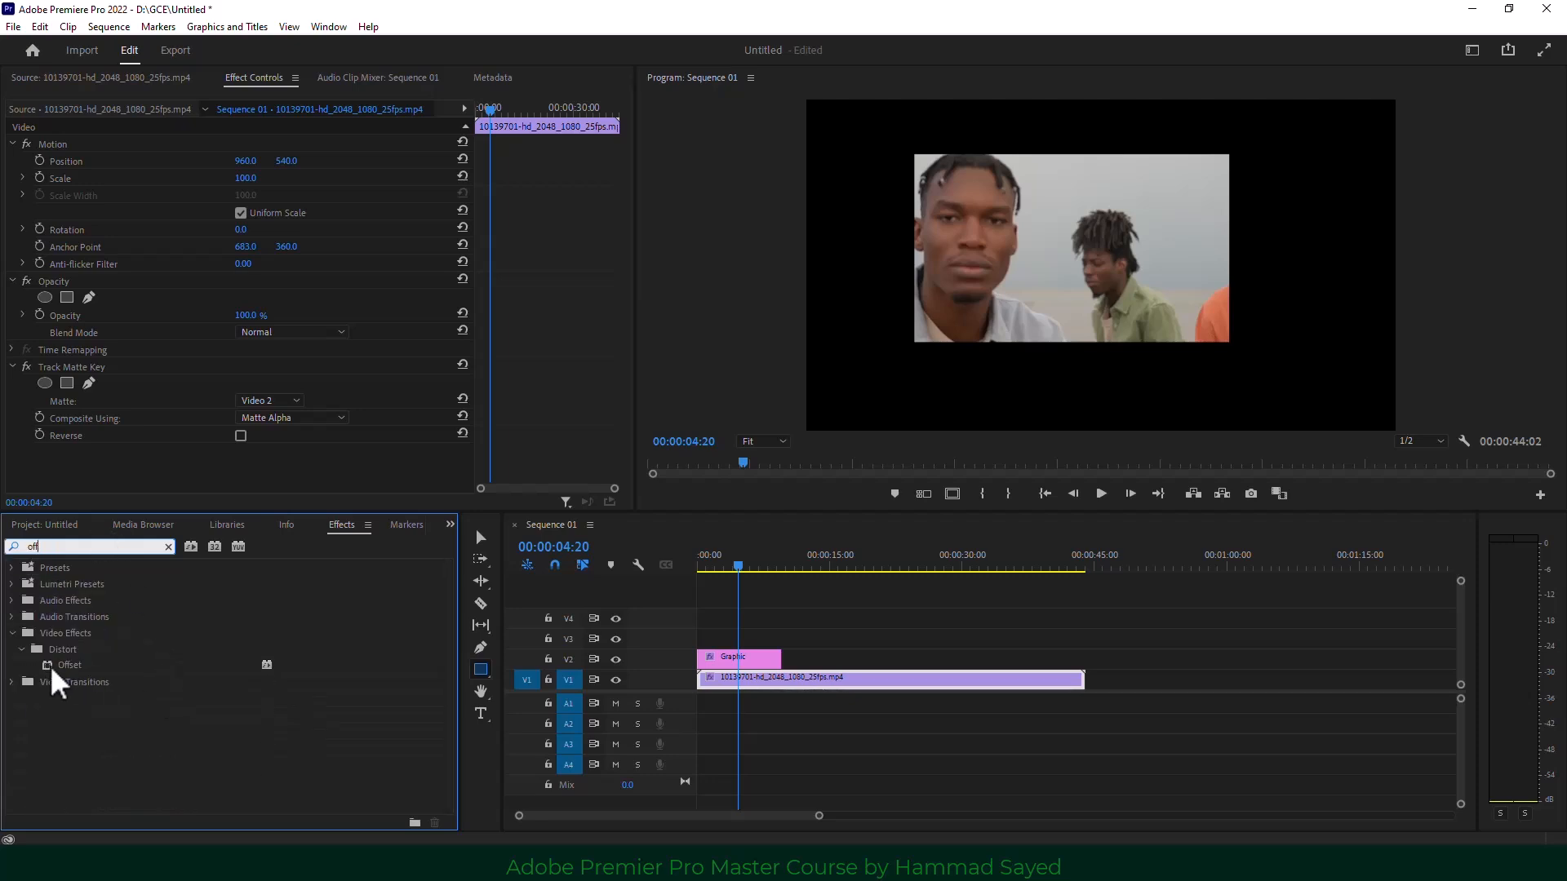
pyautogui.moveTo(57, 663); pyautogui.dragTo(734, 683)
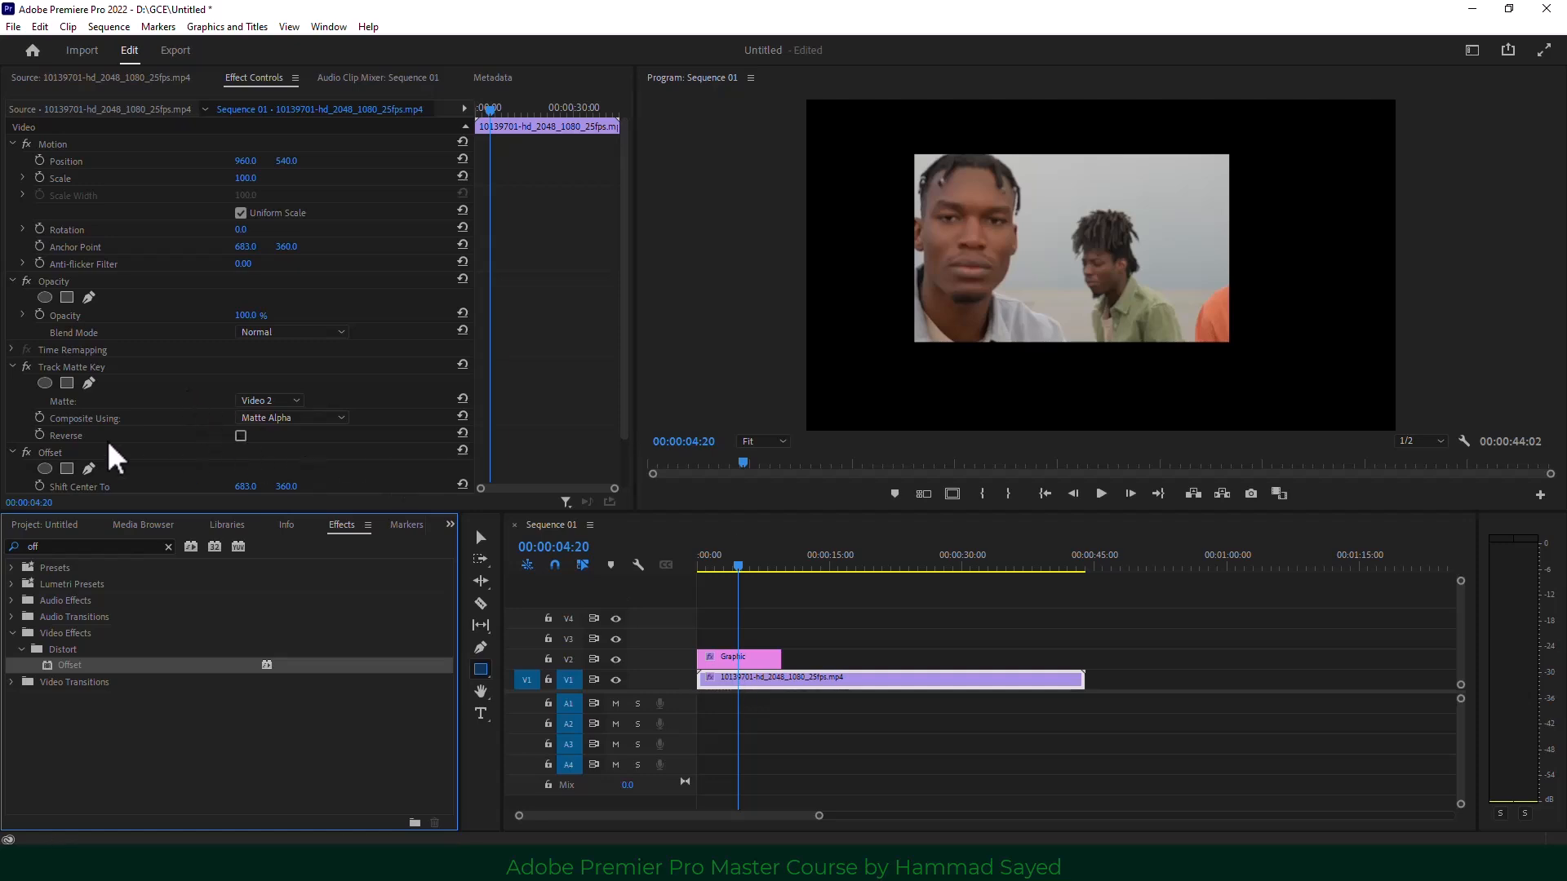
pyautogui.moveTo(49, 452); pyautogui.dragTo(66, 353)
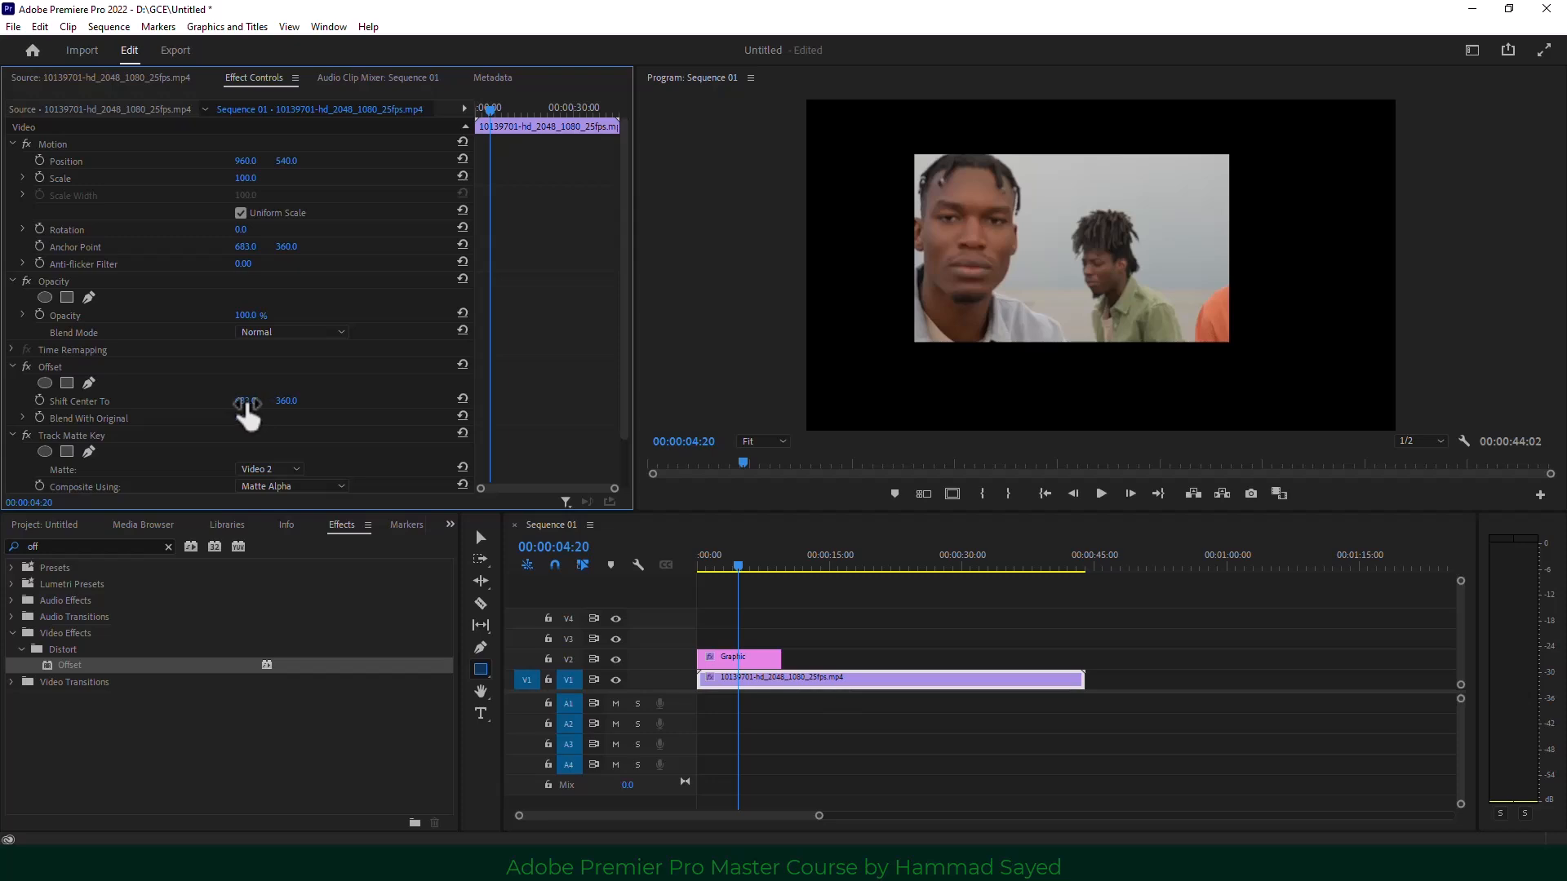
pyautogui.moveTo(247, 404)
pyautogui.mouseDown()
pyautogui.moveTo(341, 404)
pyautogui.moveTo(278, 404)
pyautogui.mouseUp()
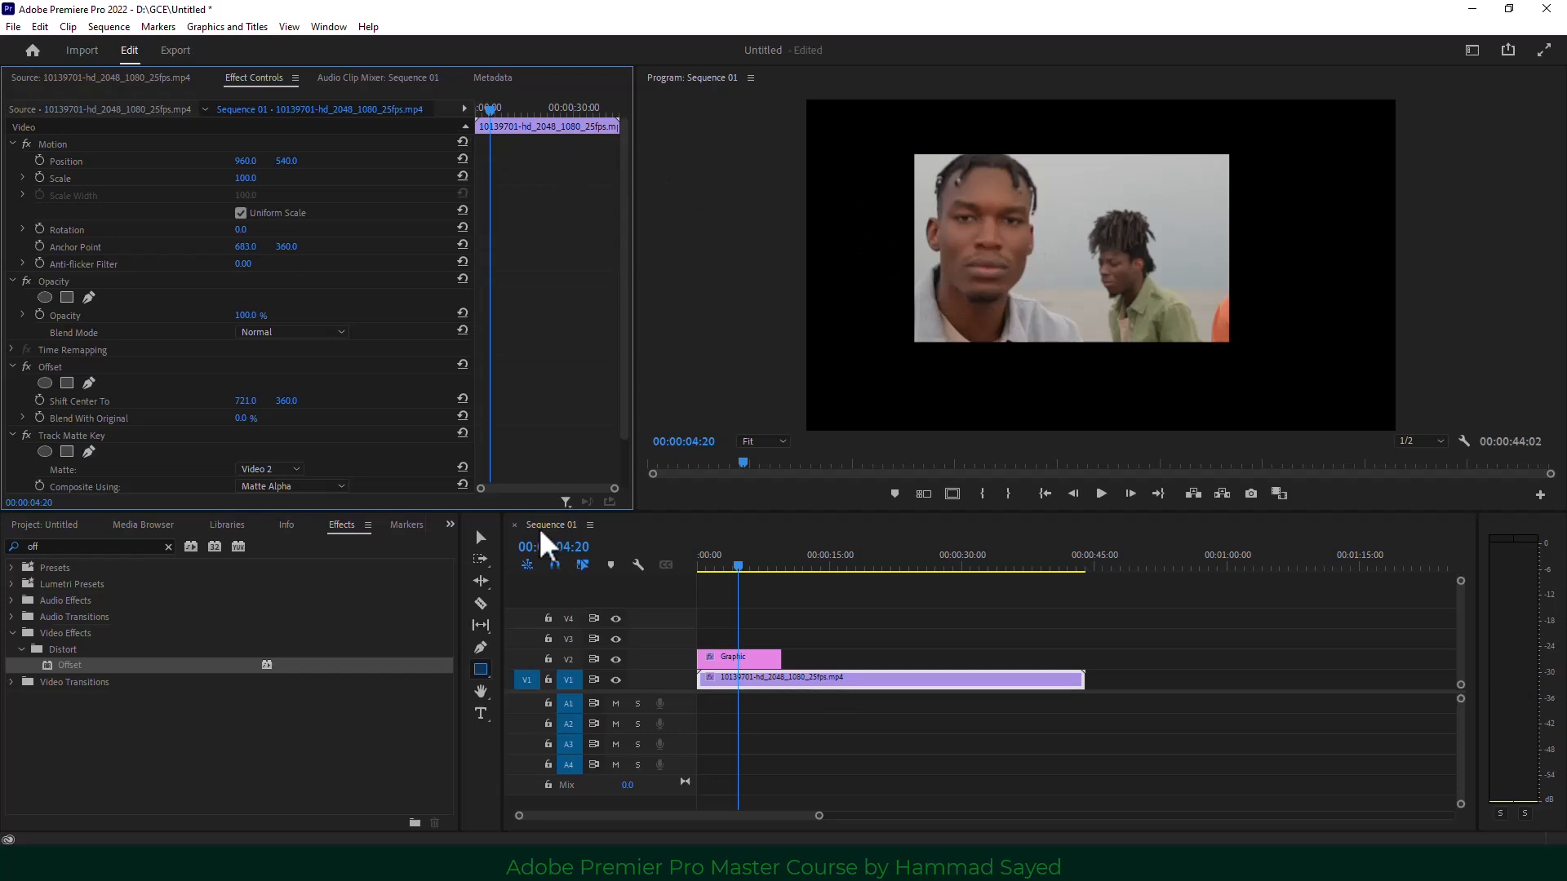
# Draw a rectangle over the video frame with fill off and a 24-wide white stroke.
pyautogui.click(481, 669)
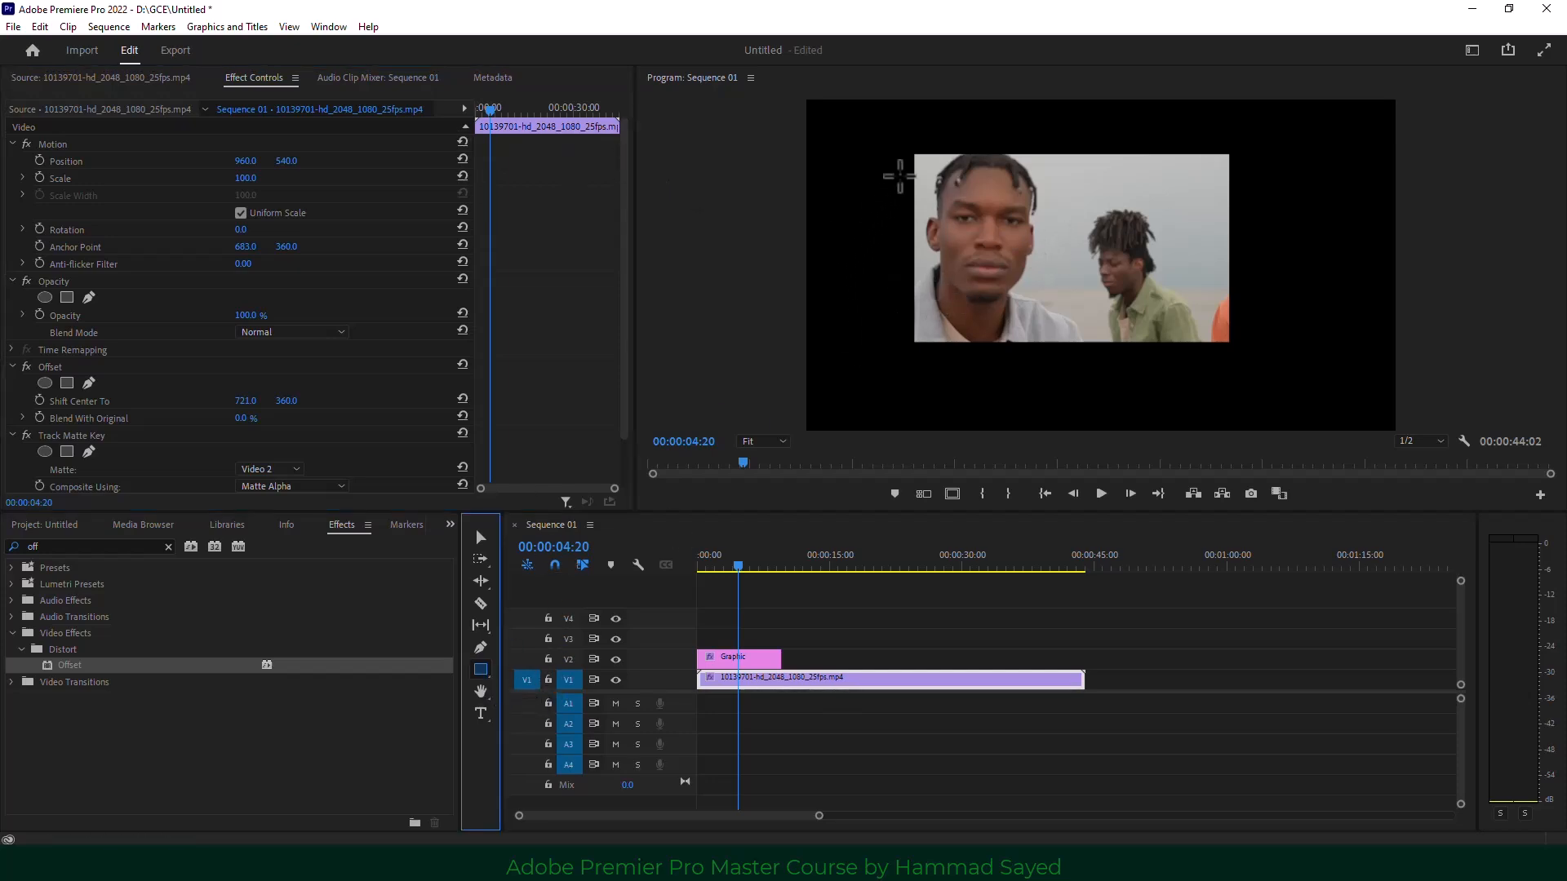
pyautogui.moveTo(912, 152); pyautogui.dragTo(1231, 344)
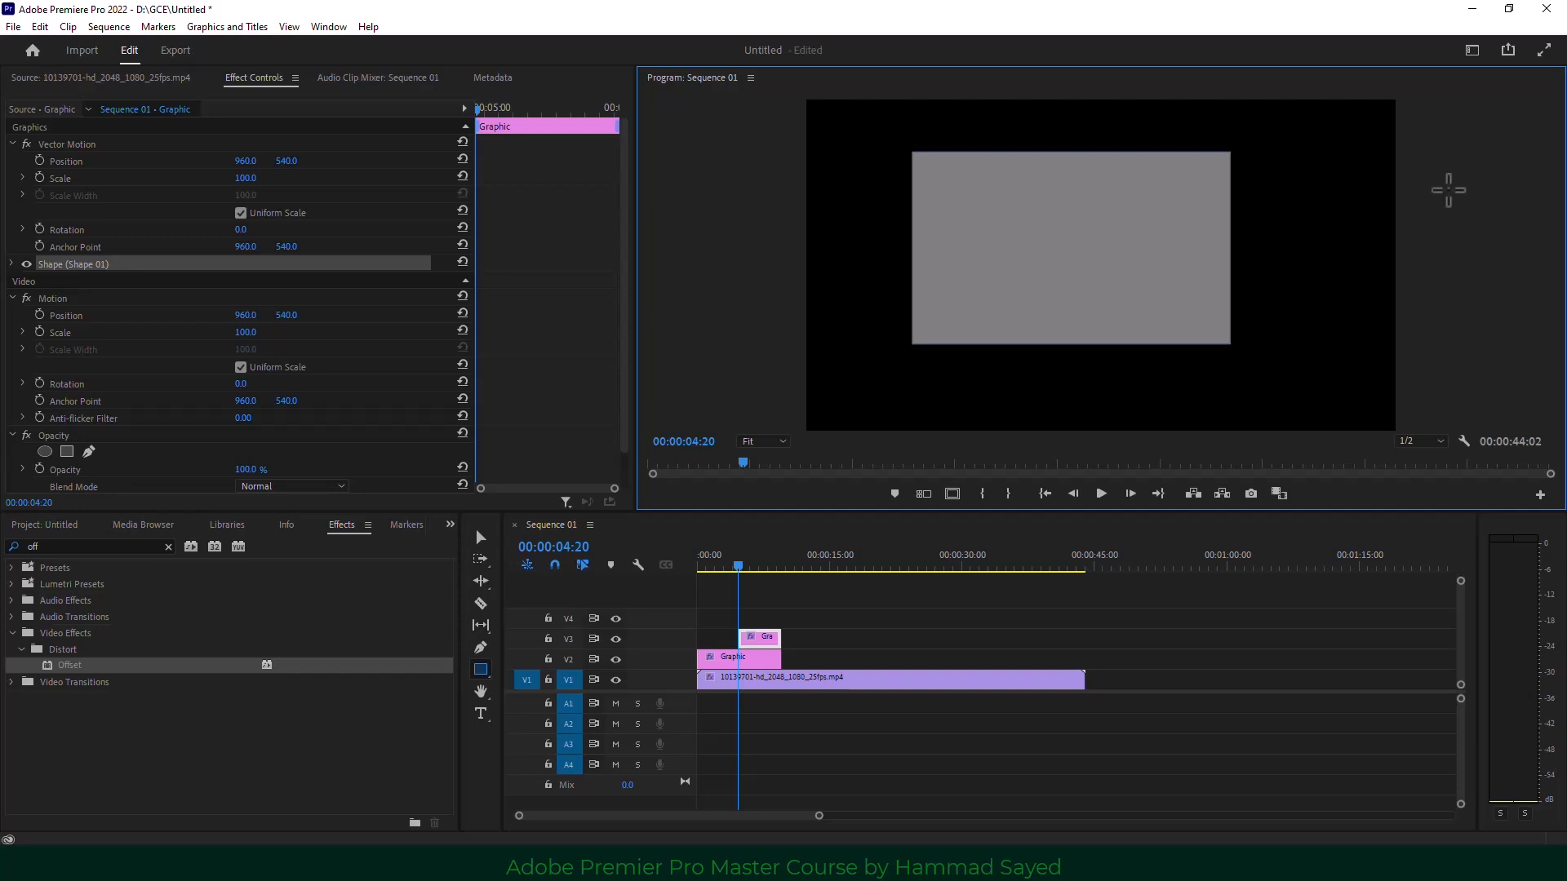
pyautogui.click(330, 26)
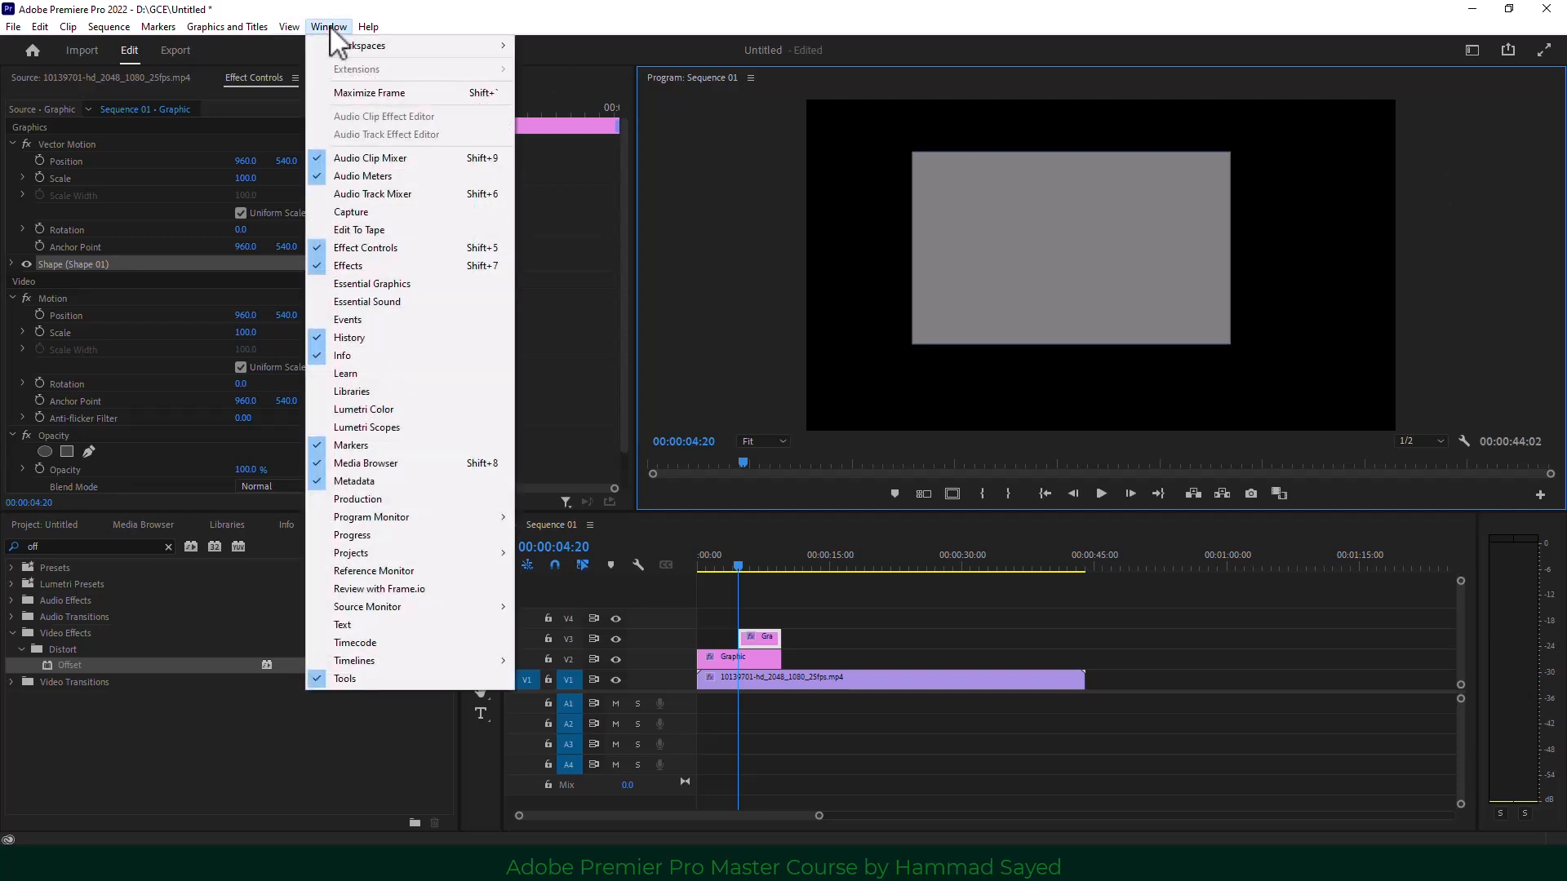
pyautogui.click(392, 283)
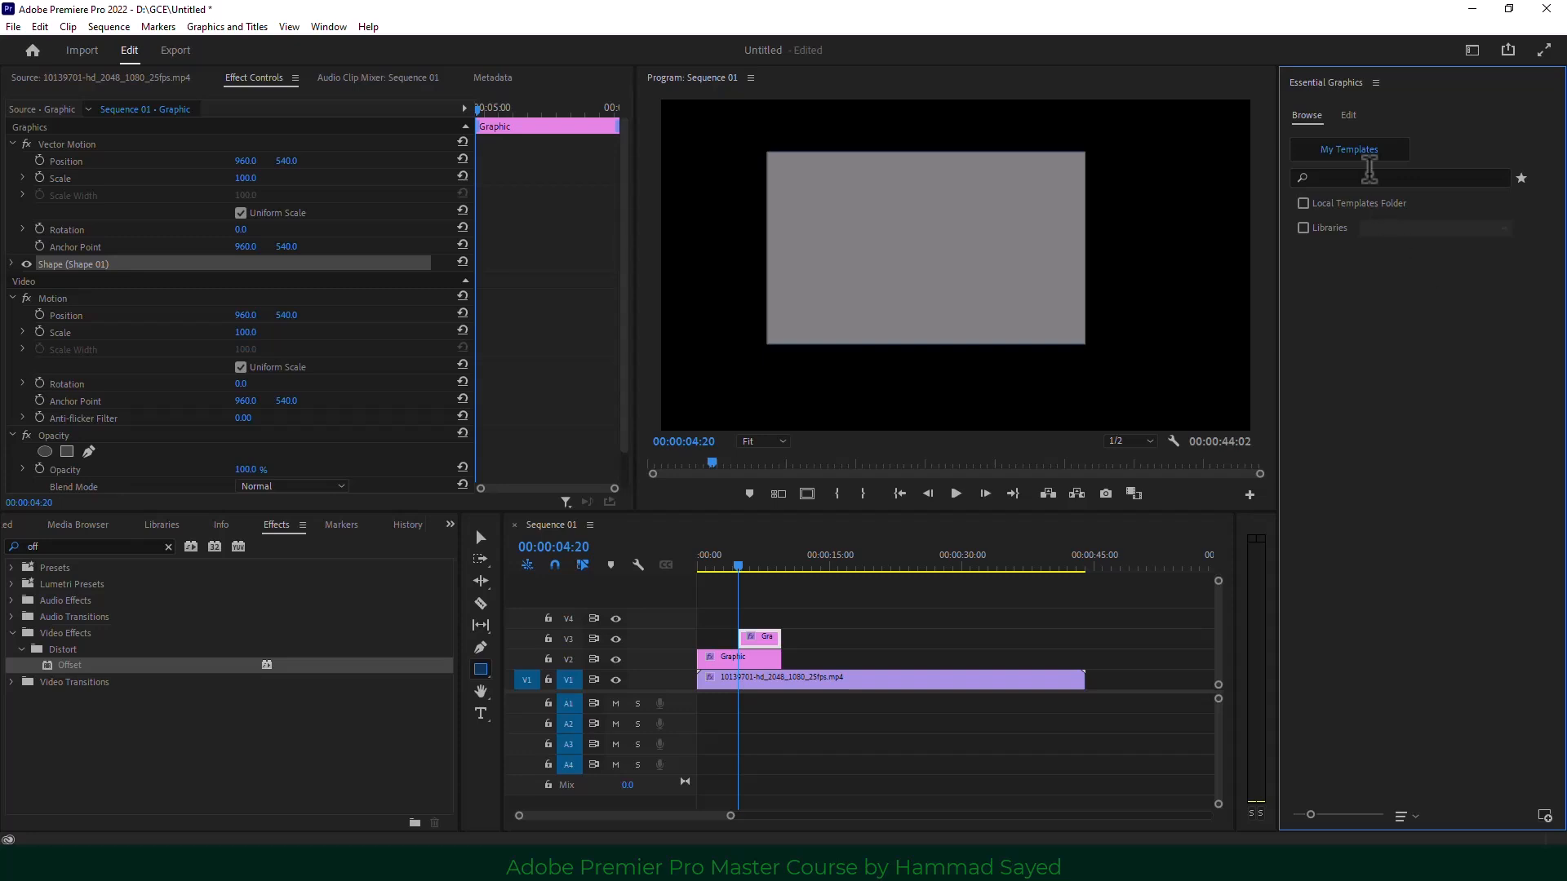
pyautogui.click(1351, 115)
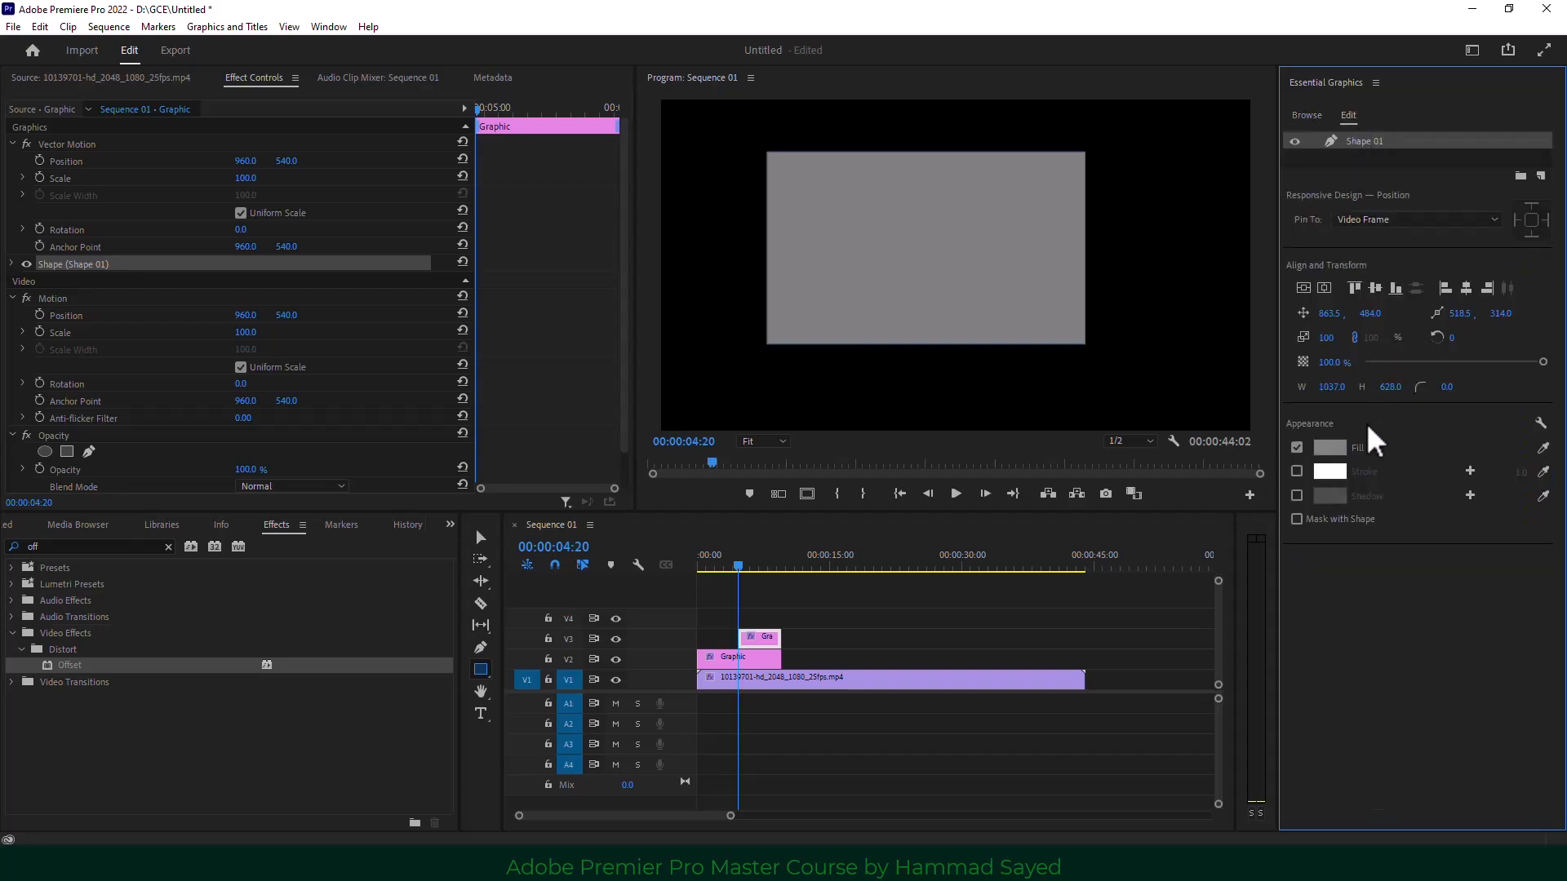
pyautogui.click(1297, 447)
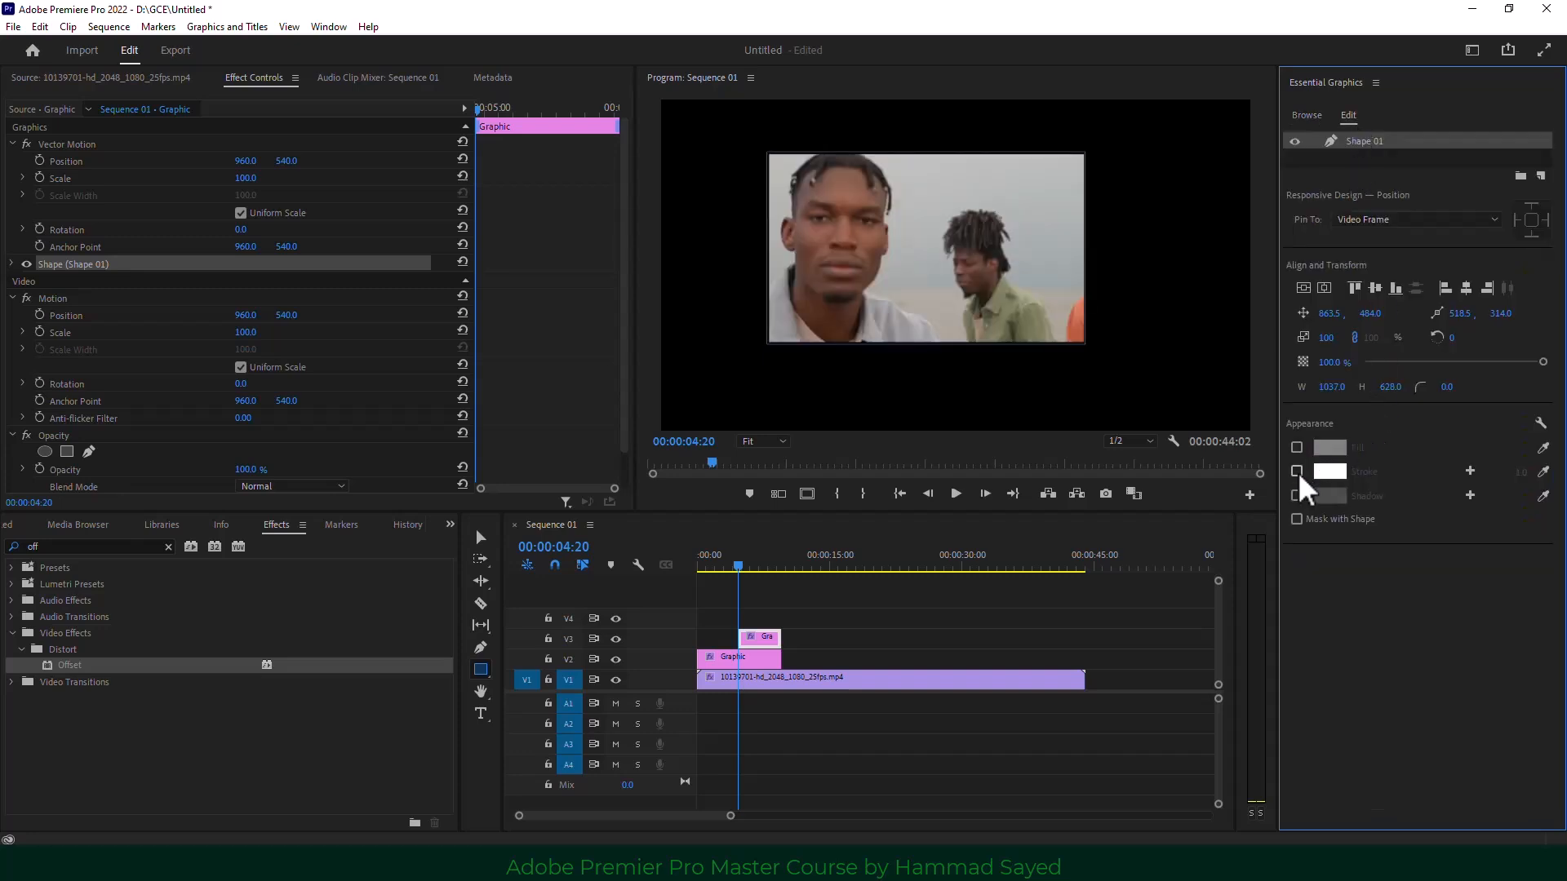
pyautogui.click(1298, 472)
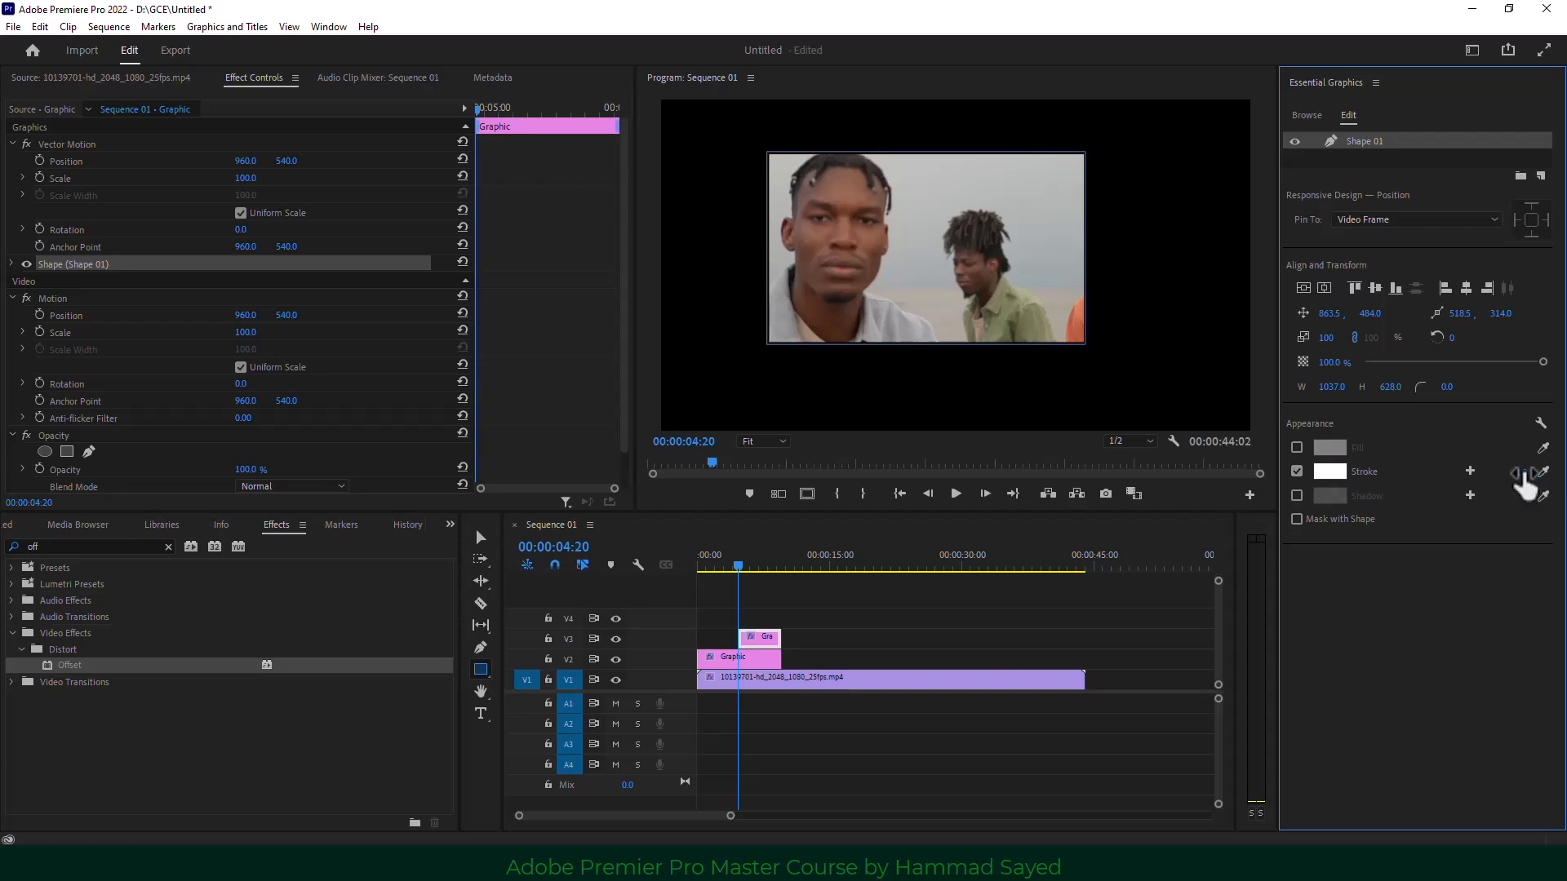
pyautogui.moveTo(1520, 472); pyautogui.dragTo(1539, 471)
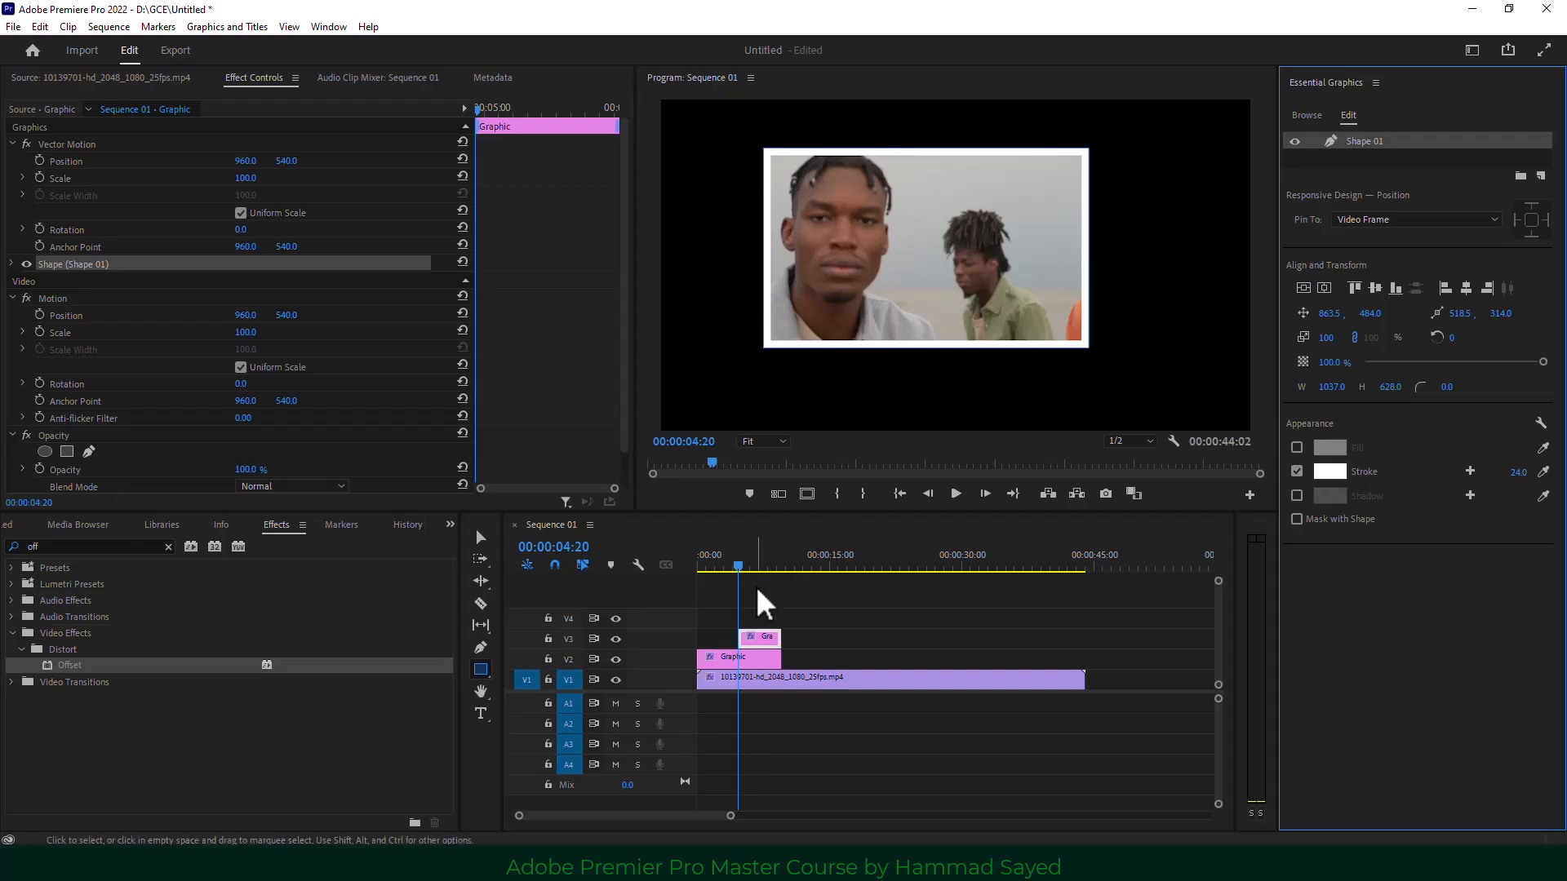
# Preview the sequence, then select and delete every clip on the timeline.
pyautogui.click(955, 494)
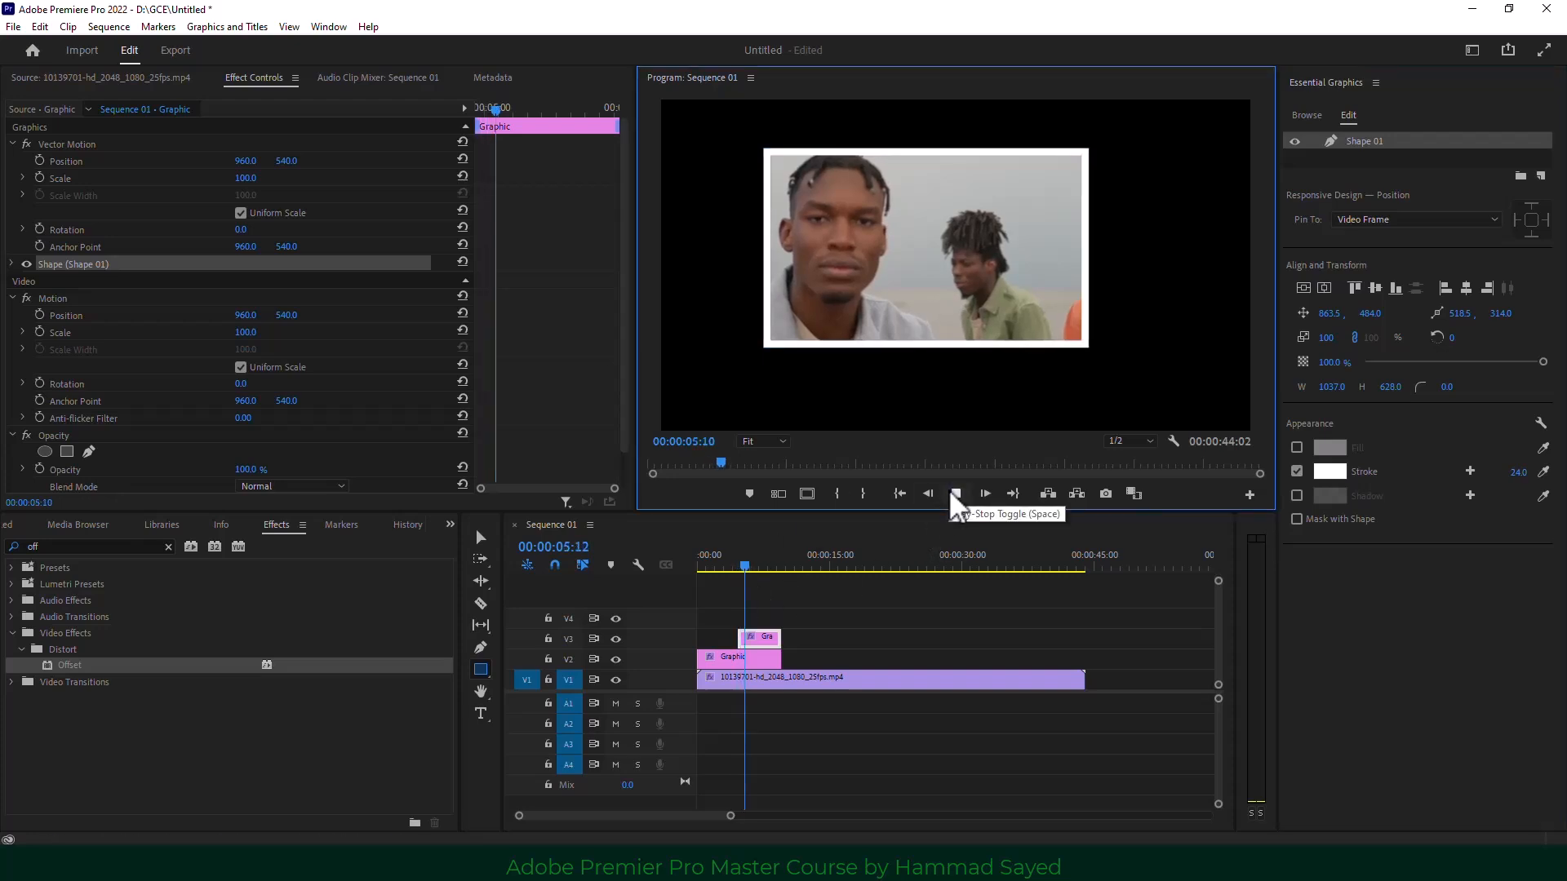
pyautogui.click(955, 496)
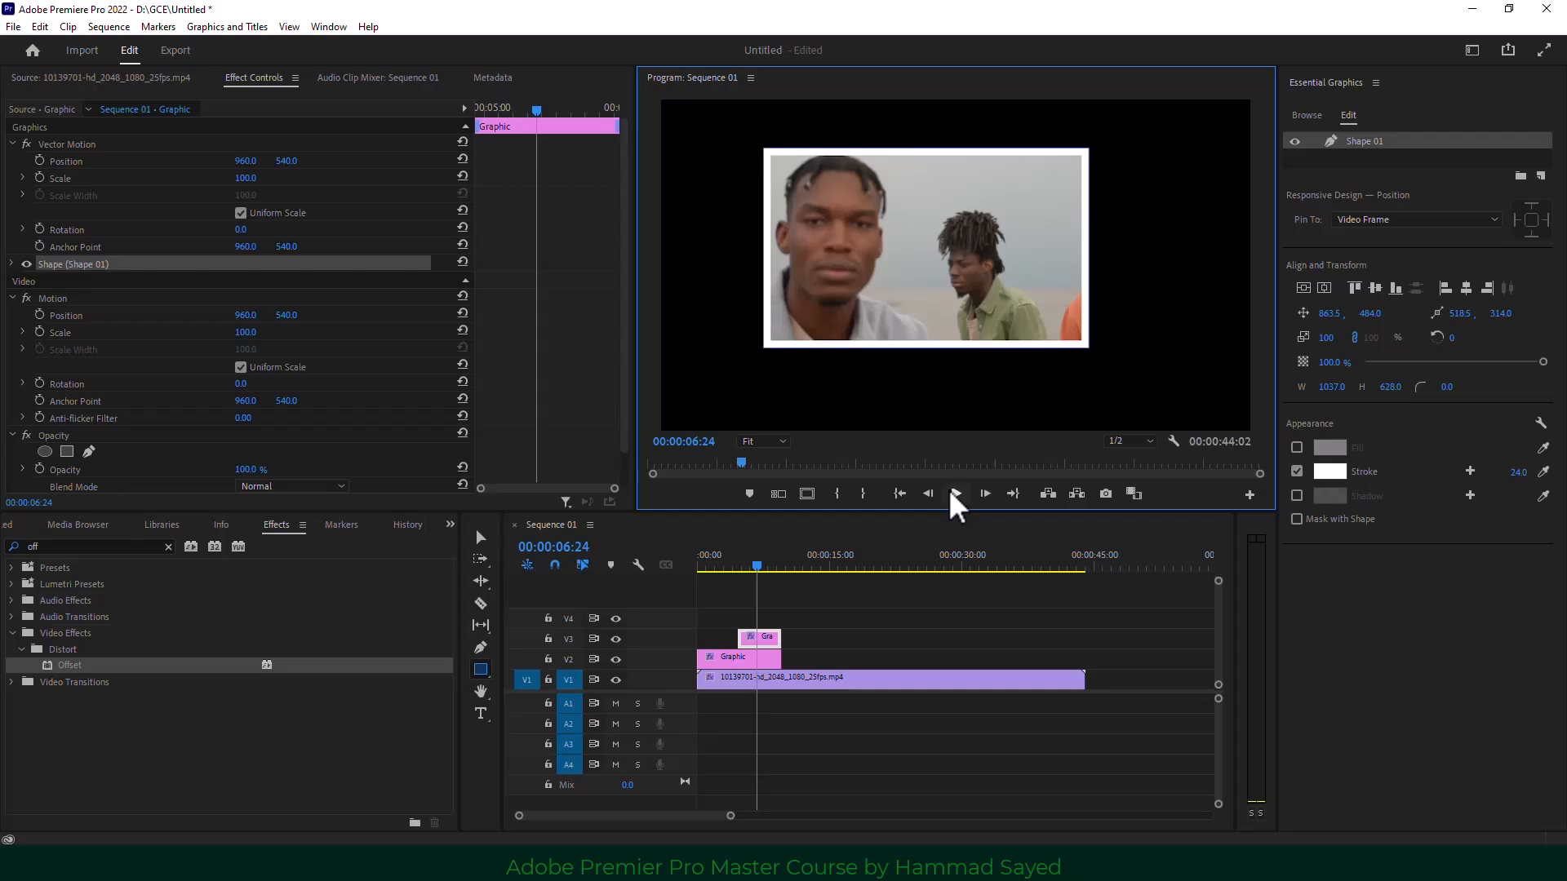
pyautogui.click(840, 653)
pyautogui.click(771, 658)
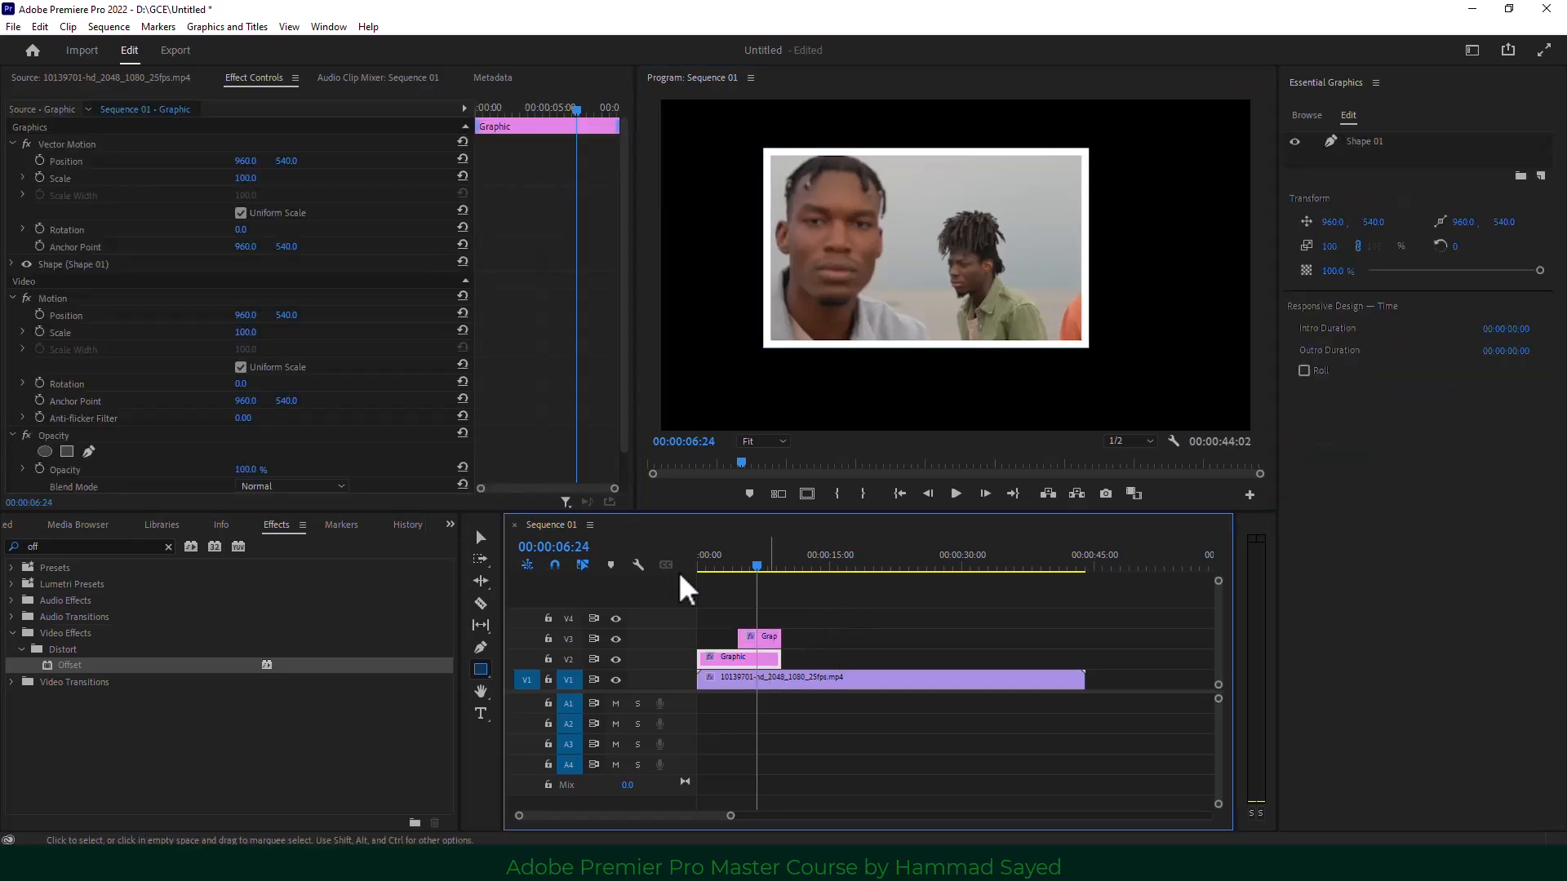
pyautogui.scroll(-1, 112, 383)
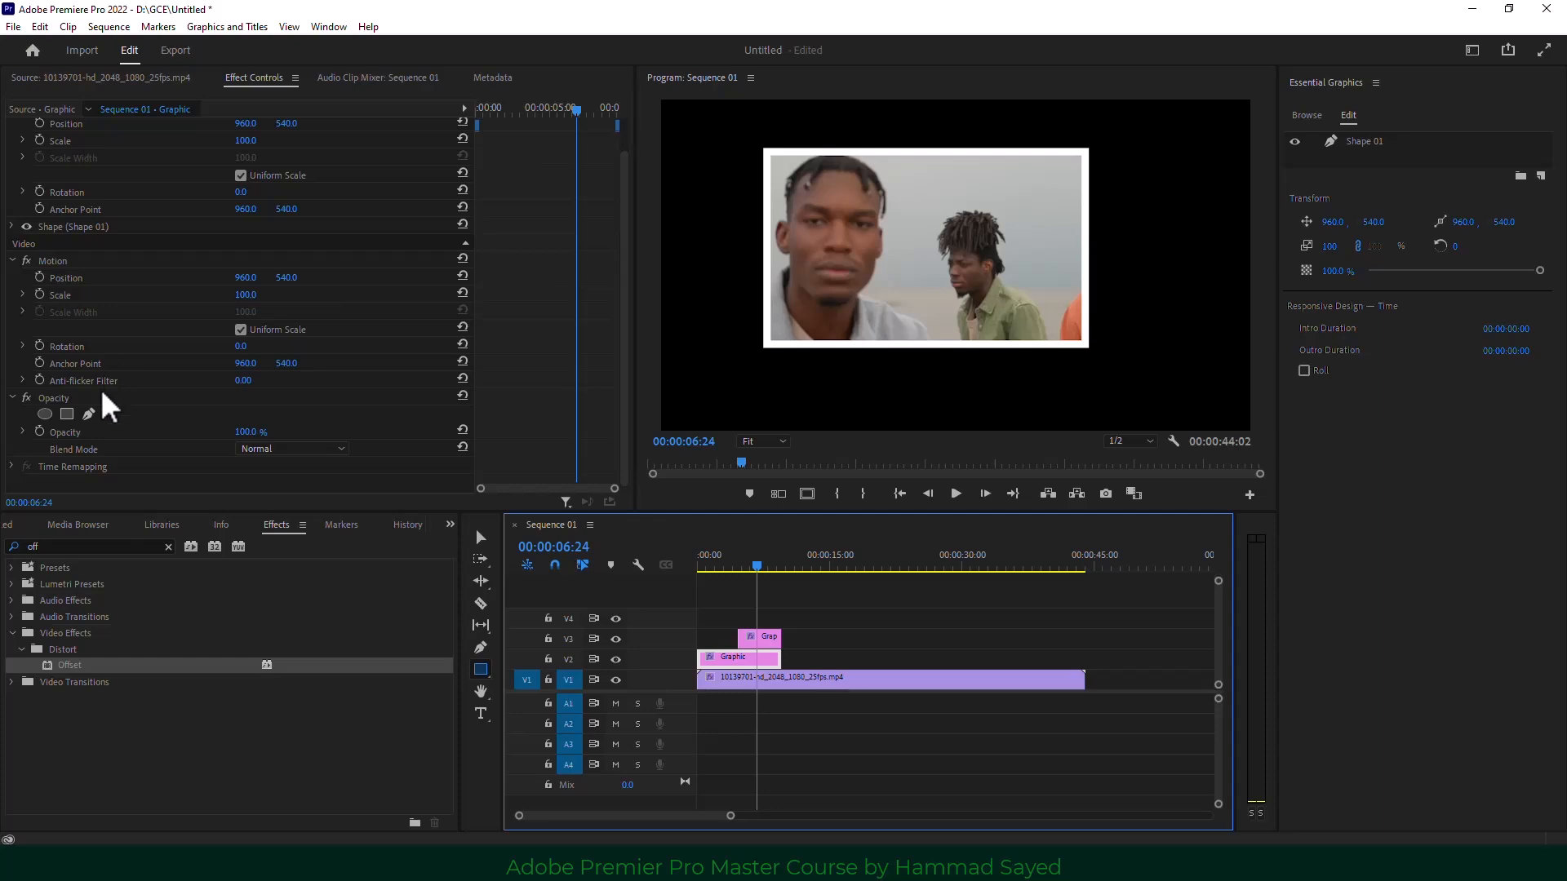
pyautogui.moveTo(857, 603); pyautogui.dragTo(672, 674)
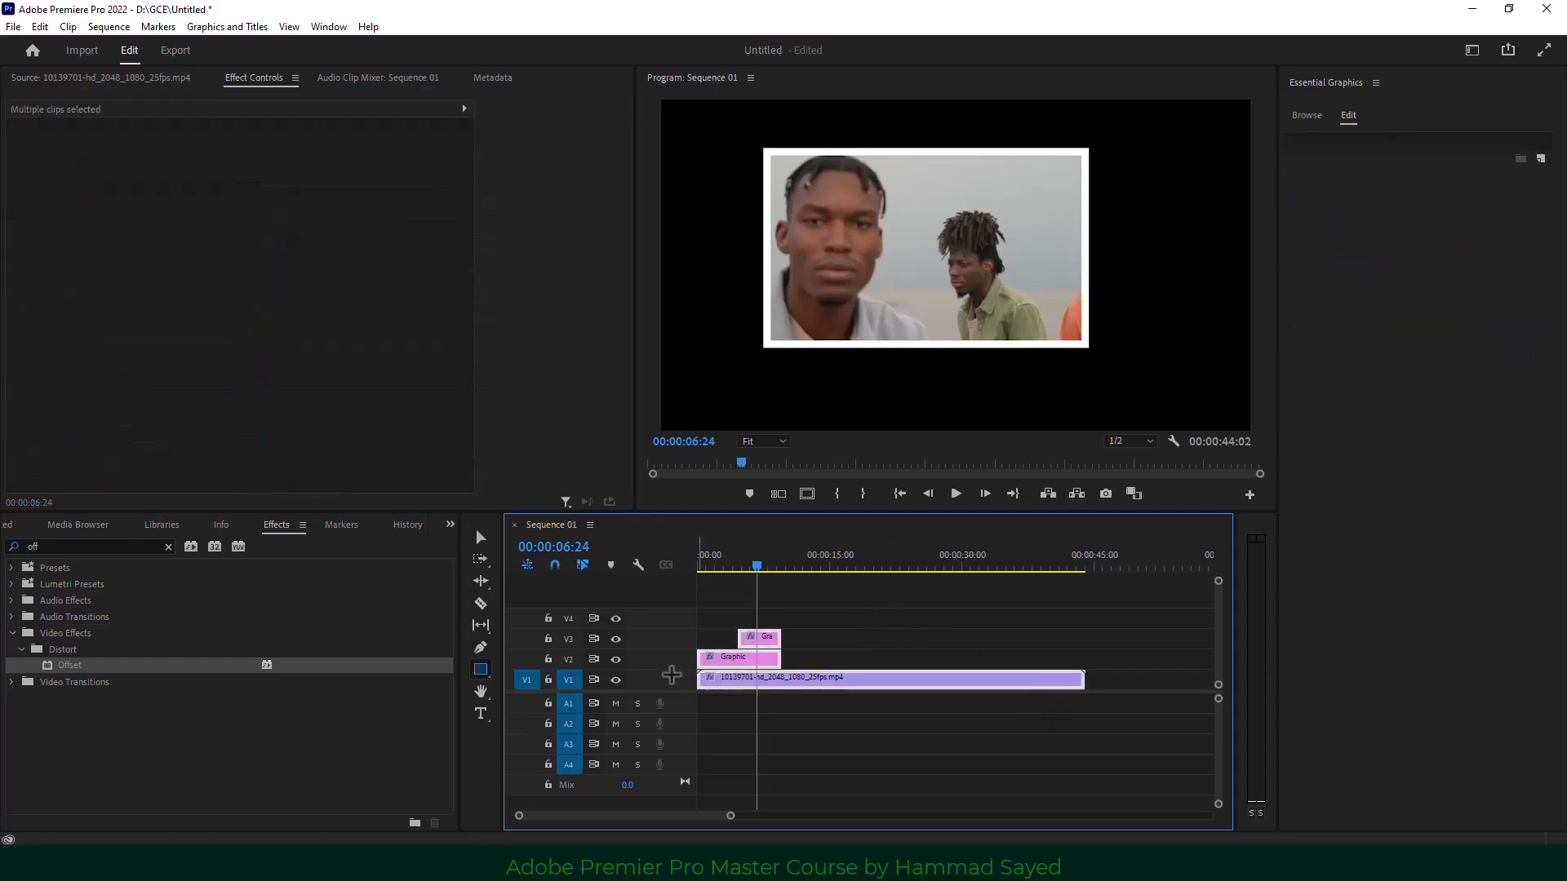
pyautogui.press('Delete')
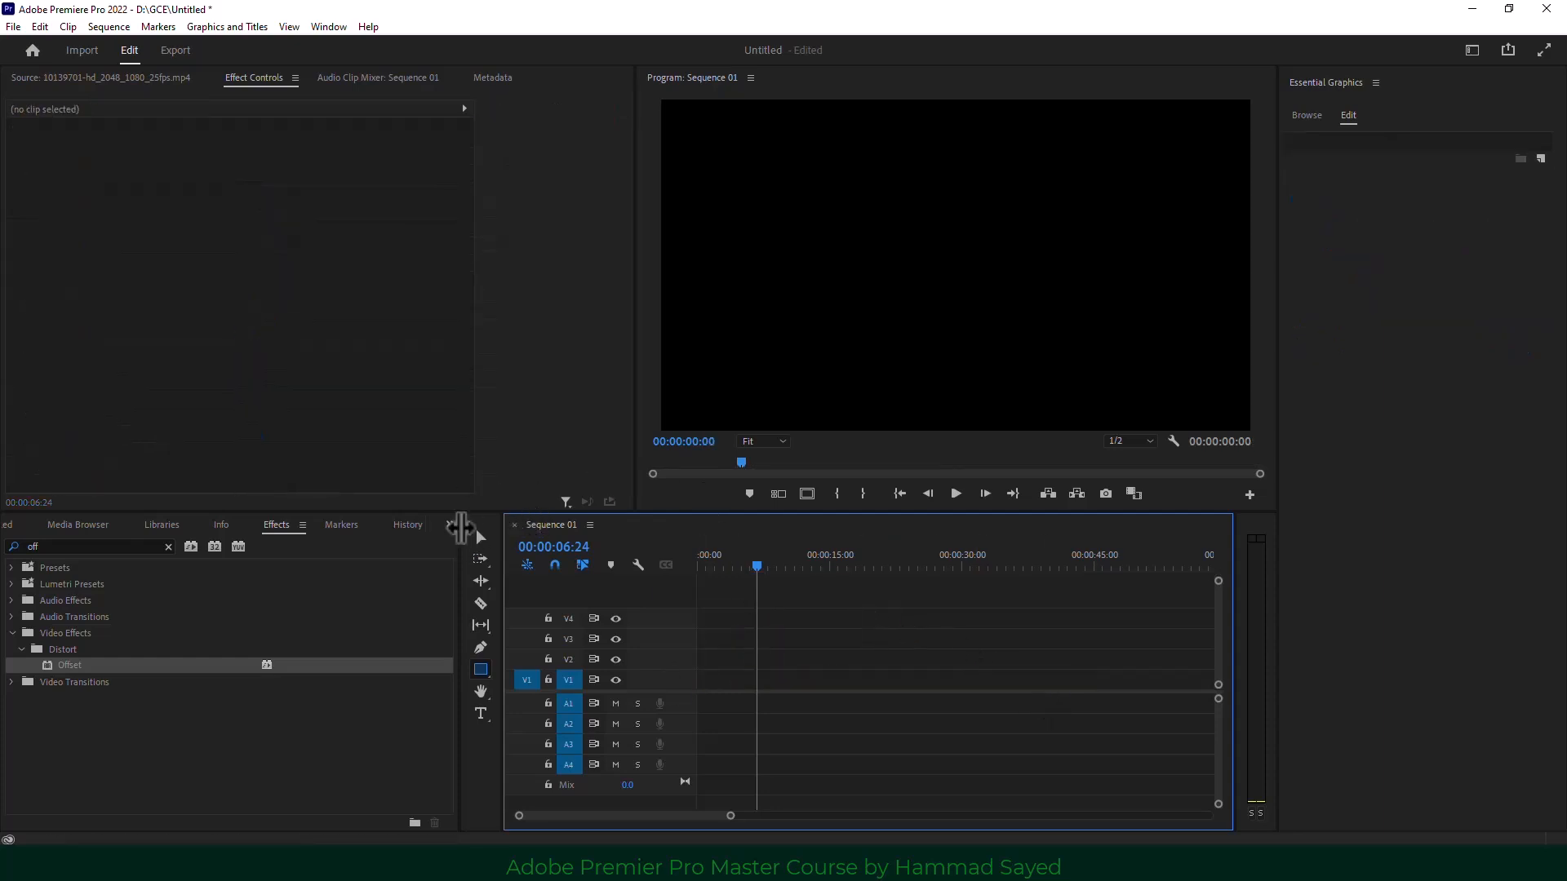
# Bring the Project panel's media bin back into view.
pyautogui.click(452, 526)
pyautogui.click(468, 545)
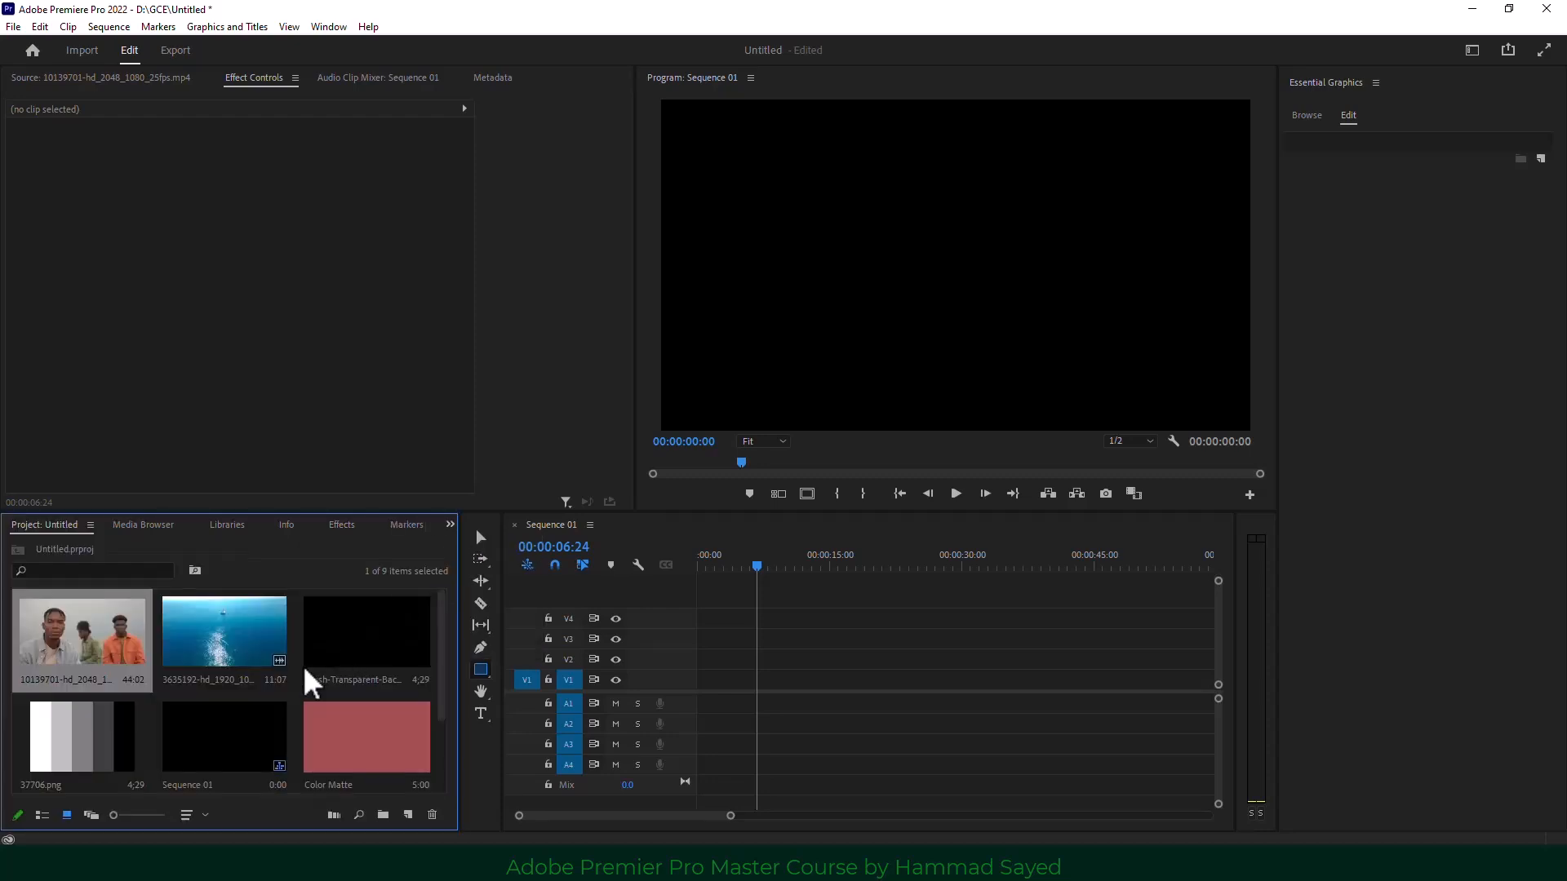
pyautogui.scroll(-2, 200, 685)
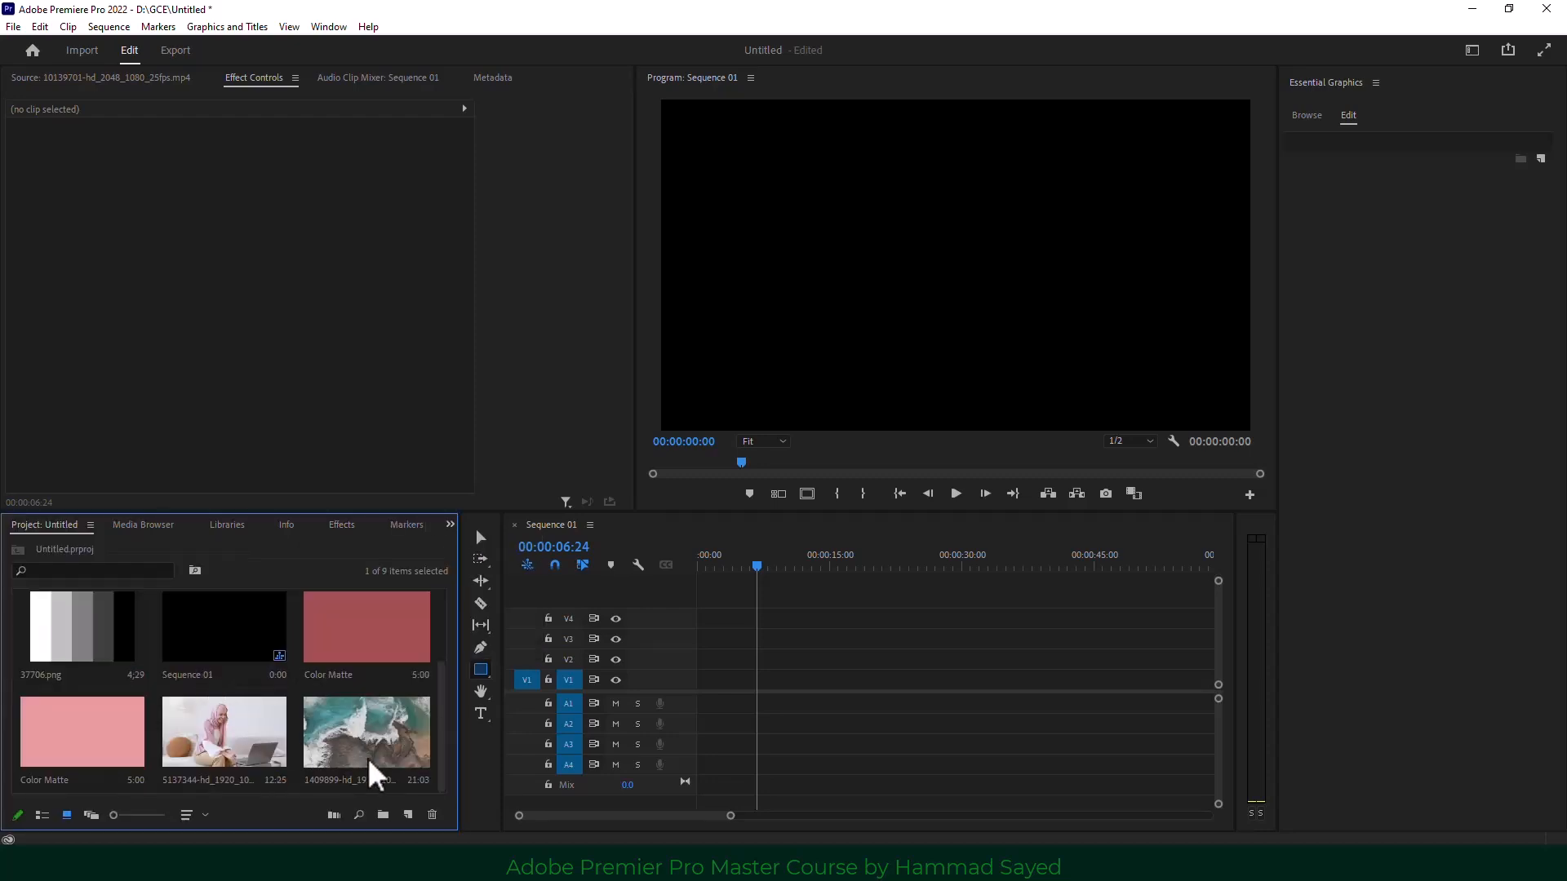
# Drop the 1409899-hd_1920_1080_25fps.mp4 ocean clip on V1, keeping existing sequence settings.
pyautogui.moveTo(371, 774); pyautogui.dragTo(718, 690)
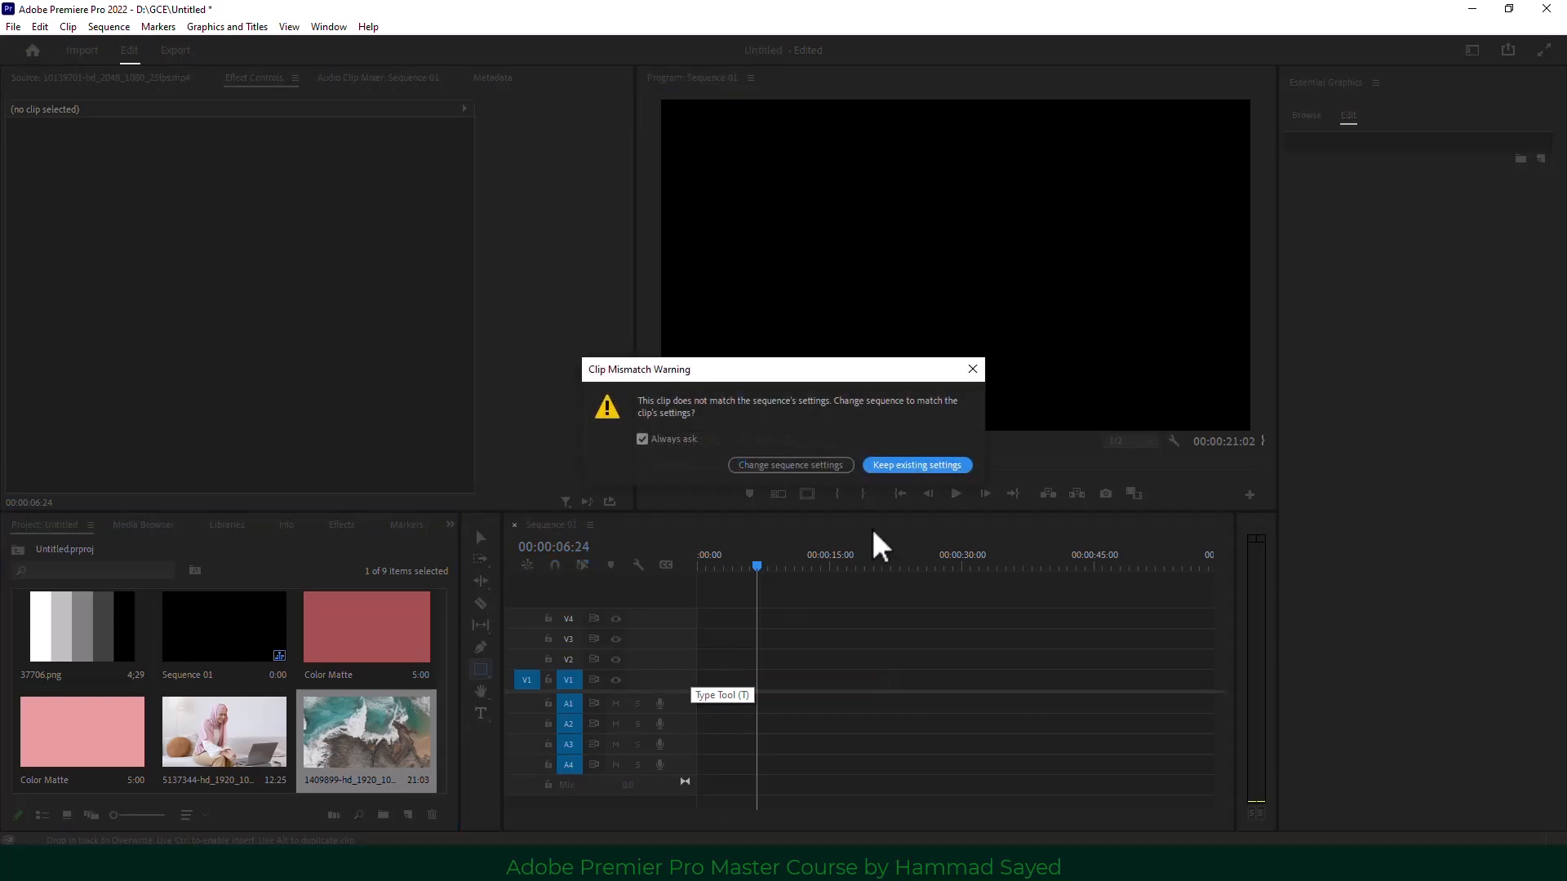
pyautogui.click(938, 467)
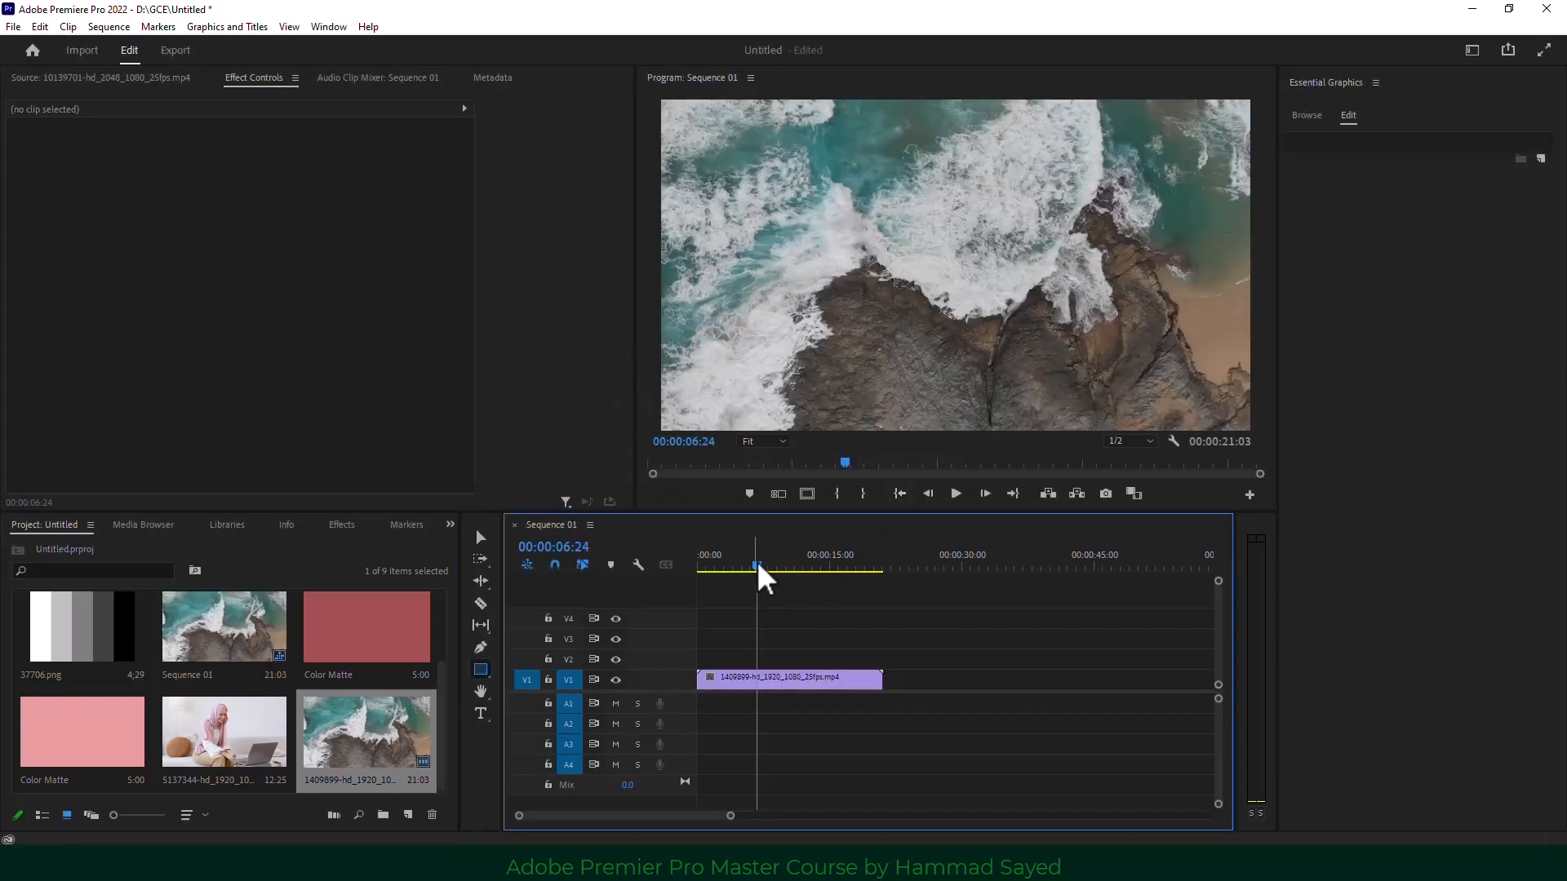
pyautogui.moveTo(758, 566); pyautogui.dragTo(765, 568)
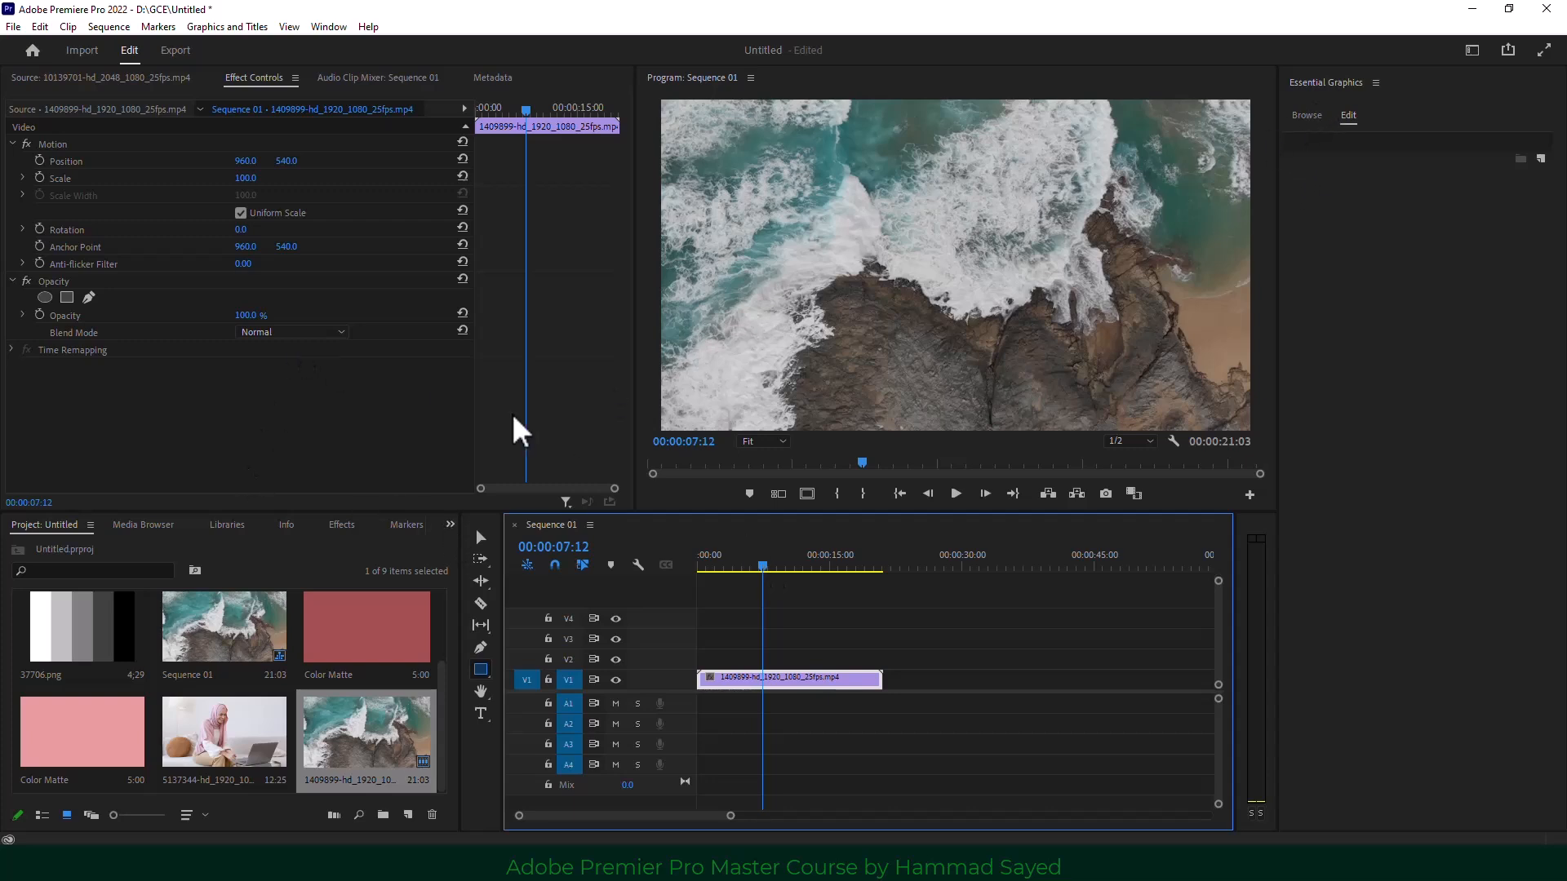
# Choose Window > Workspaces > Effects and collapse the Lumetri Color panel.
pyautogui.click(328, 27)
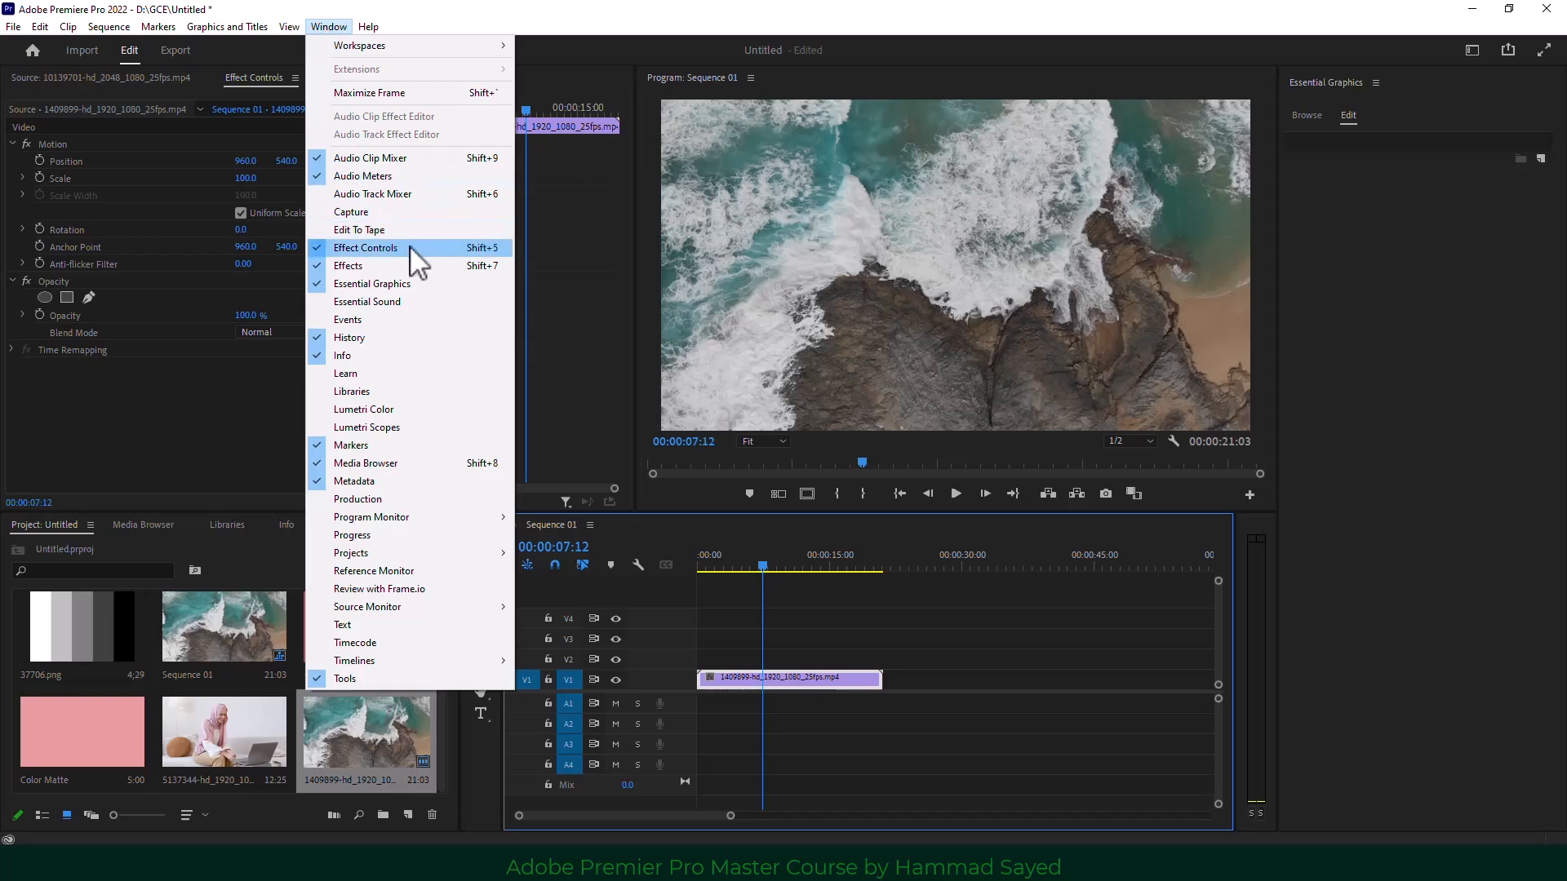
pyautogui.click(411, 249)
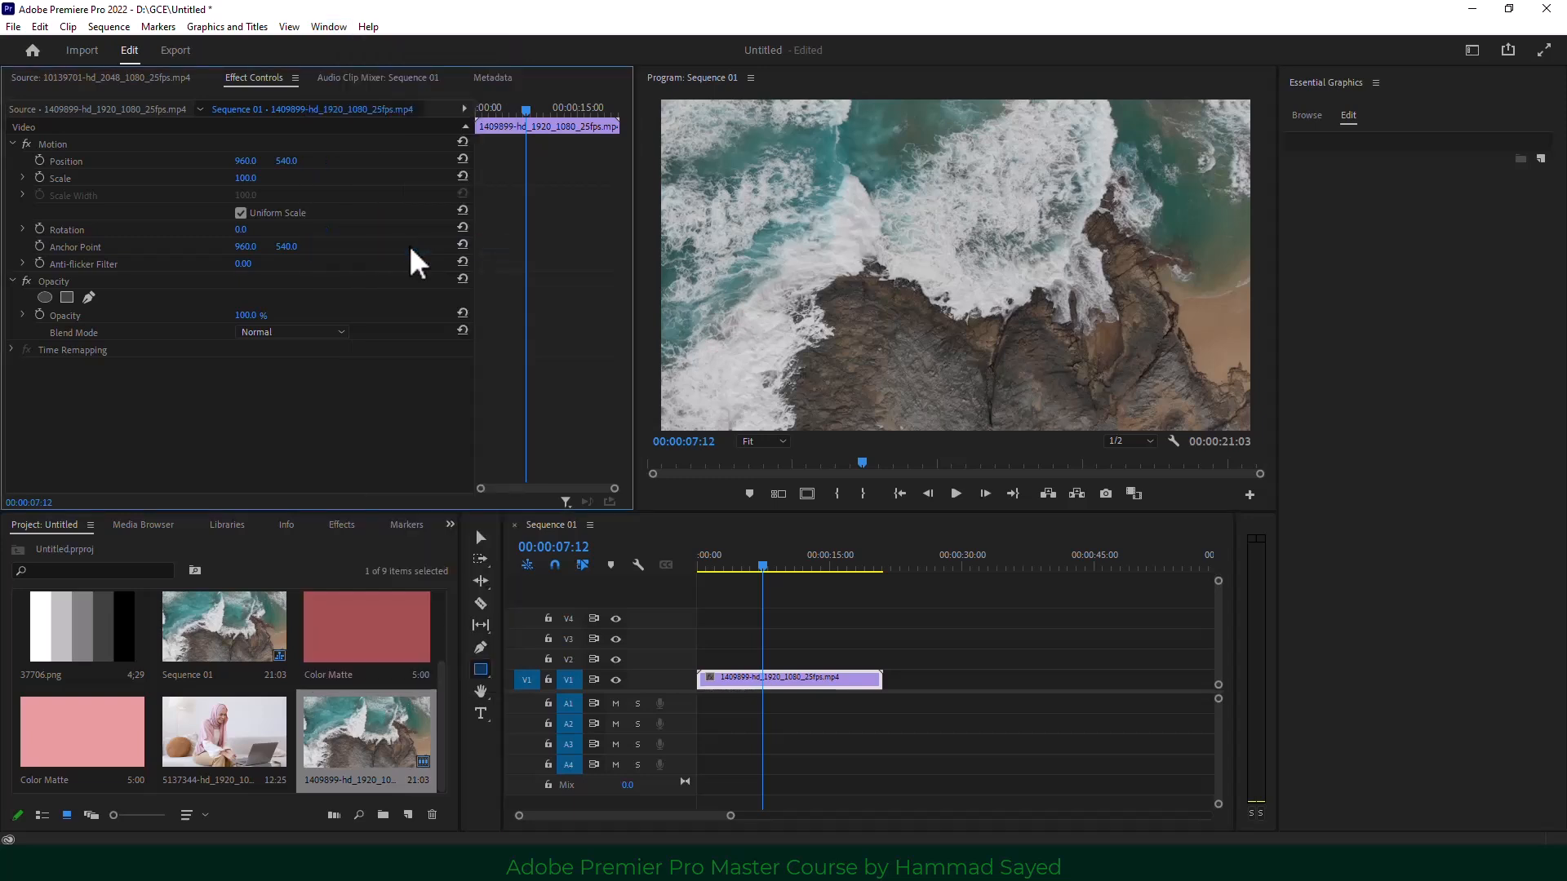
pyautogui.click(327, 27)
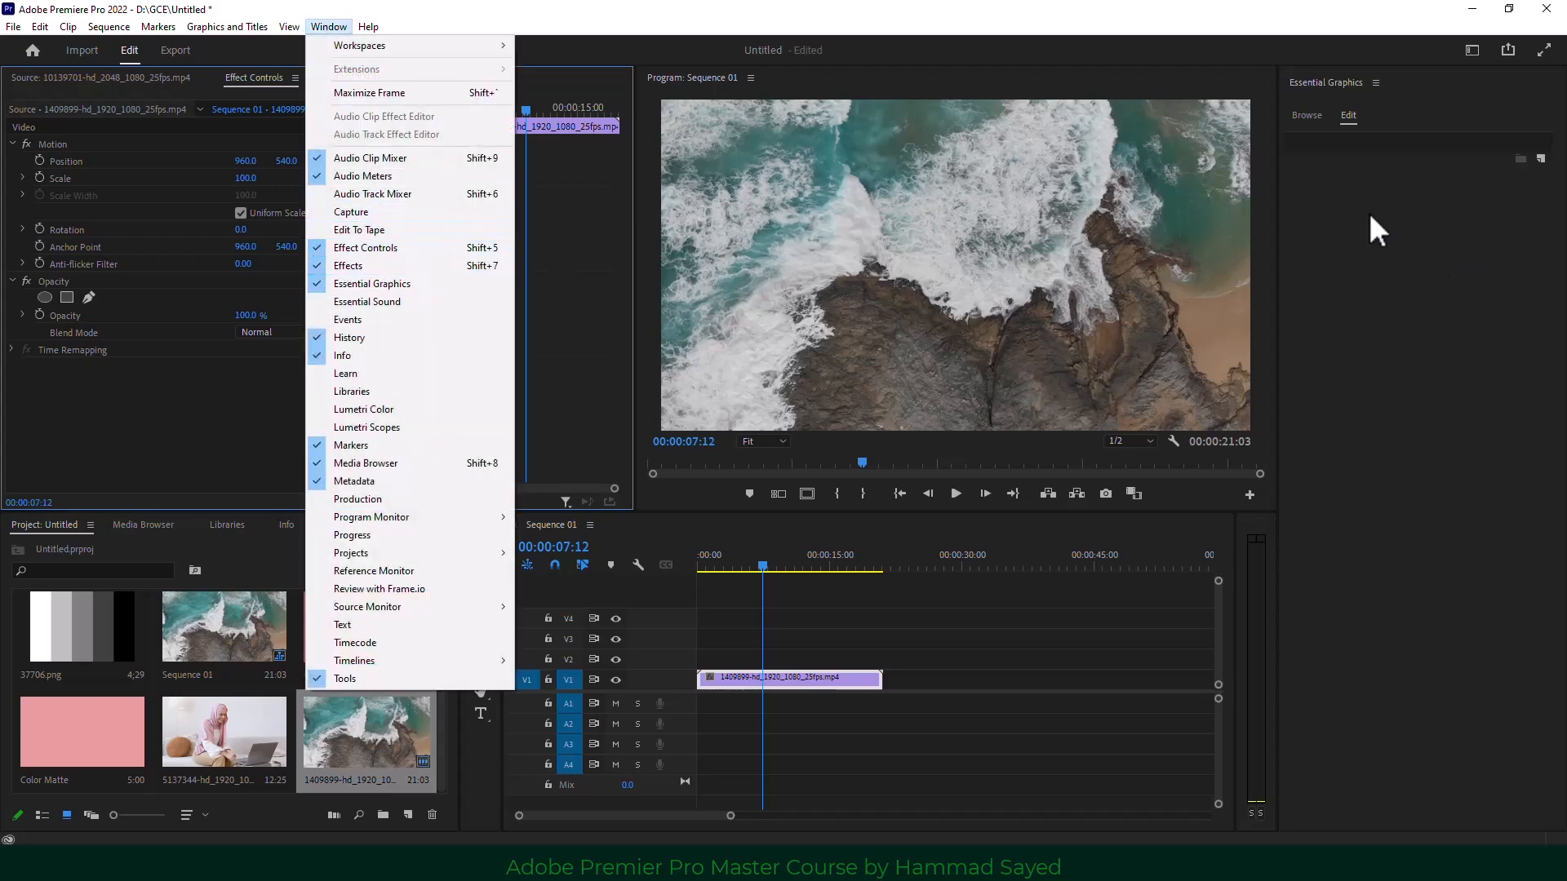
pyautogui.click(284, 560)
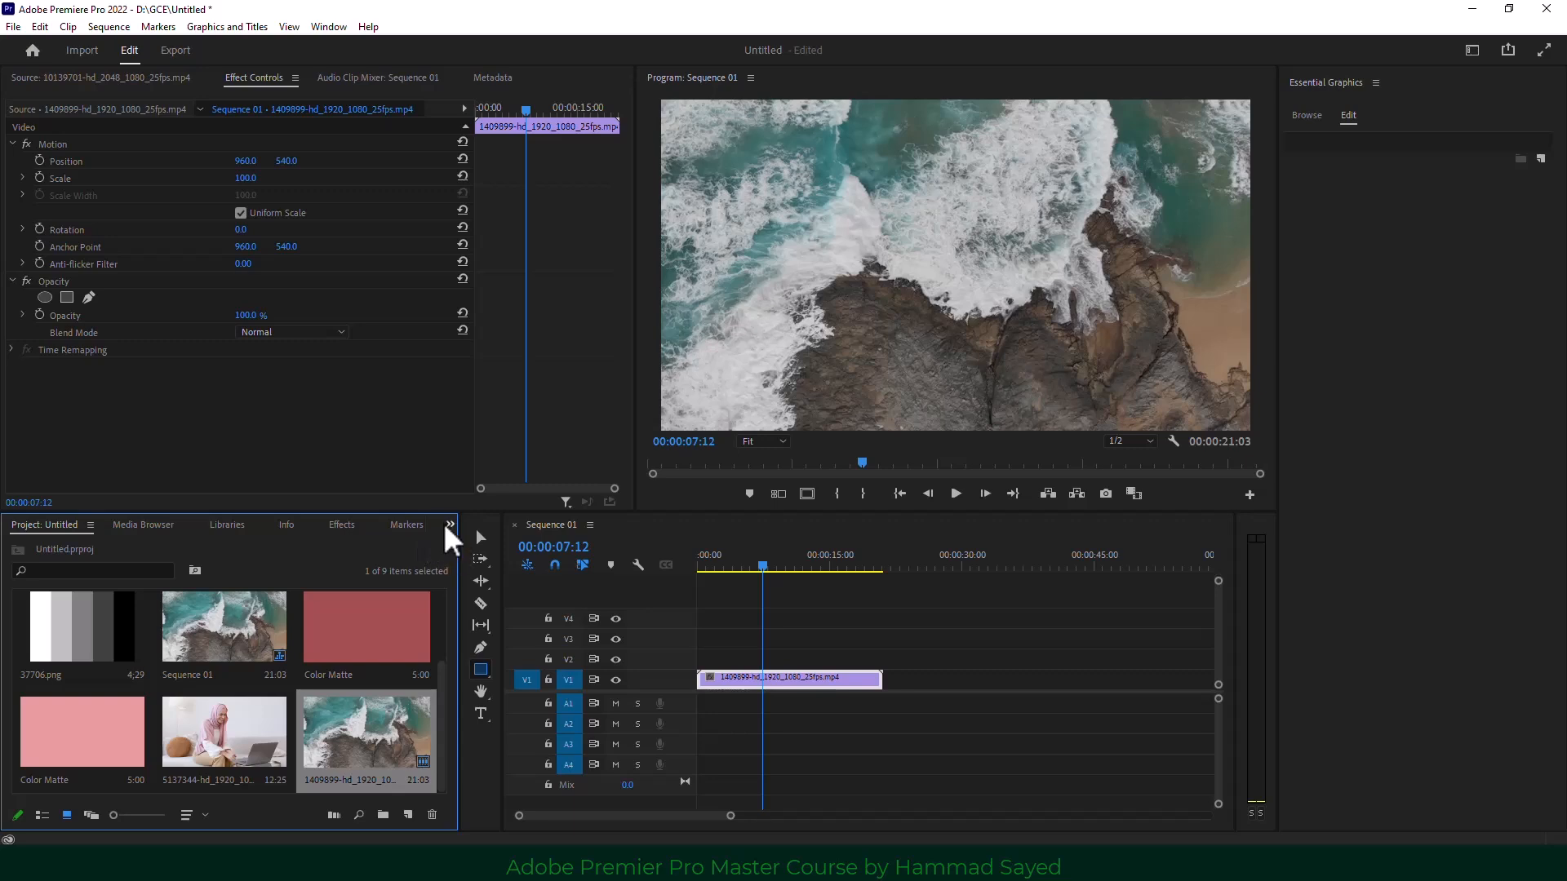
pyautogui.click(449, 526)
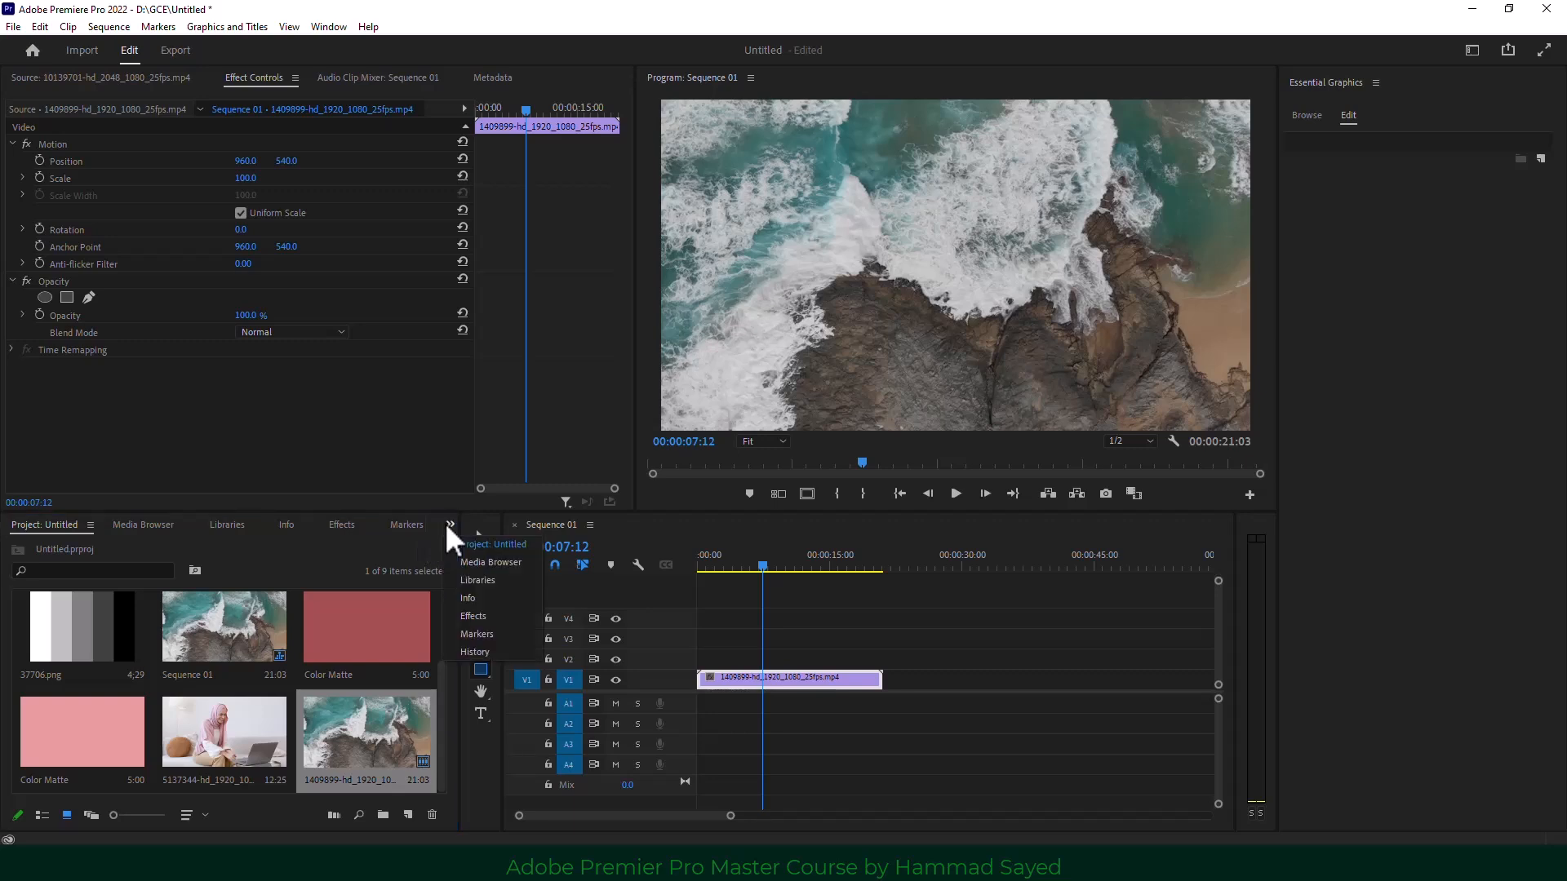
pyautogui.click(327, 41)
pyautogui.click(328, 27)
pyautogui.moveTo(463, 48)
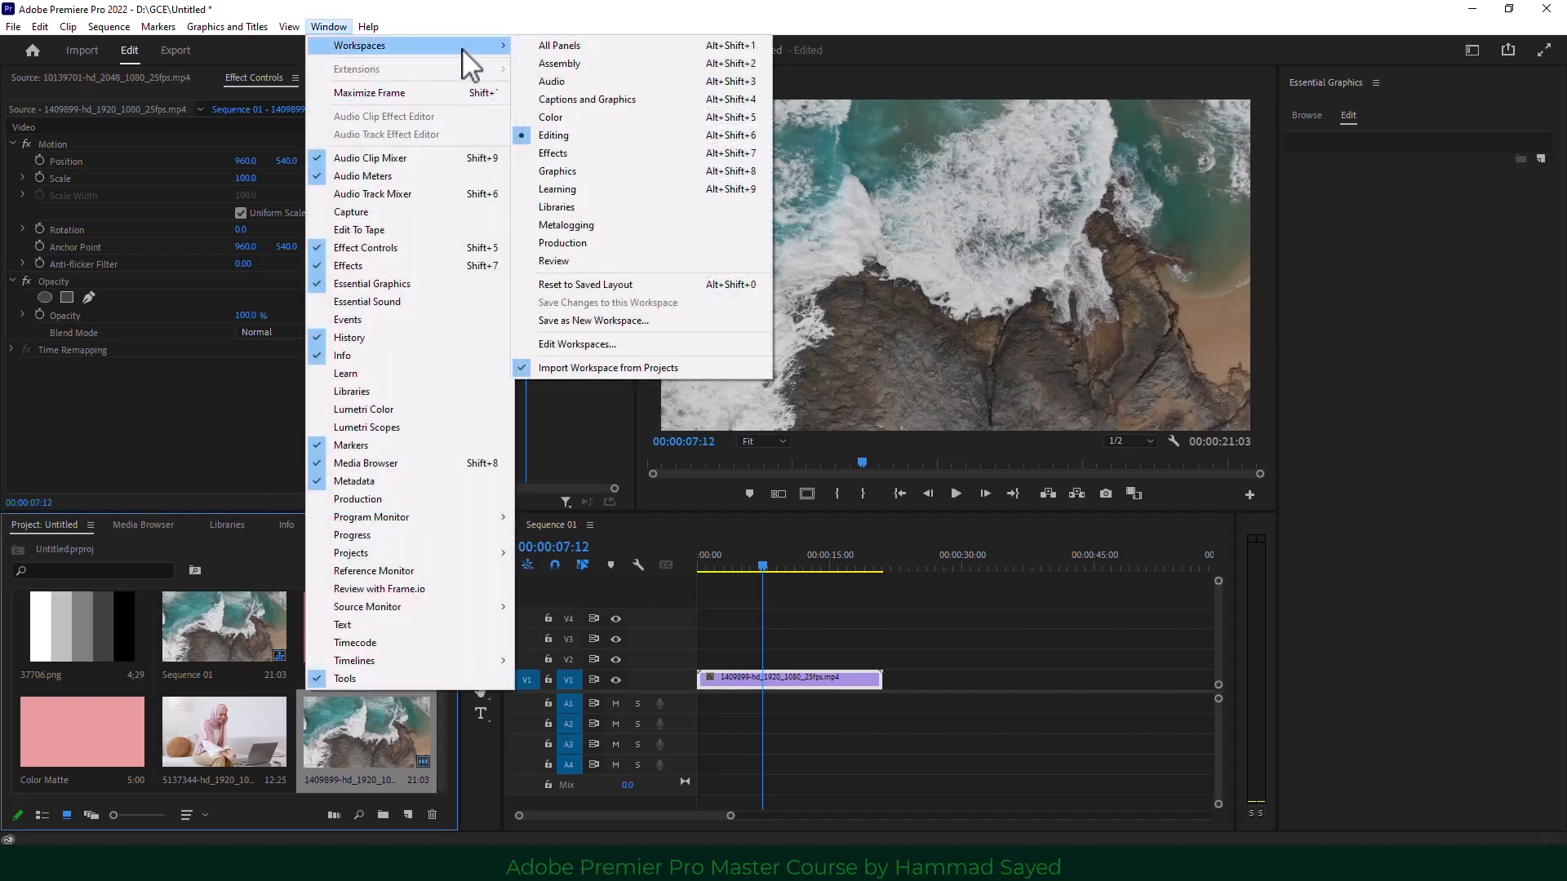
pyautogui.click(636, 147)
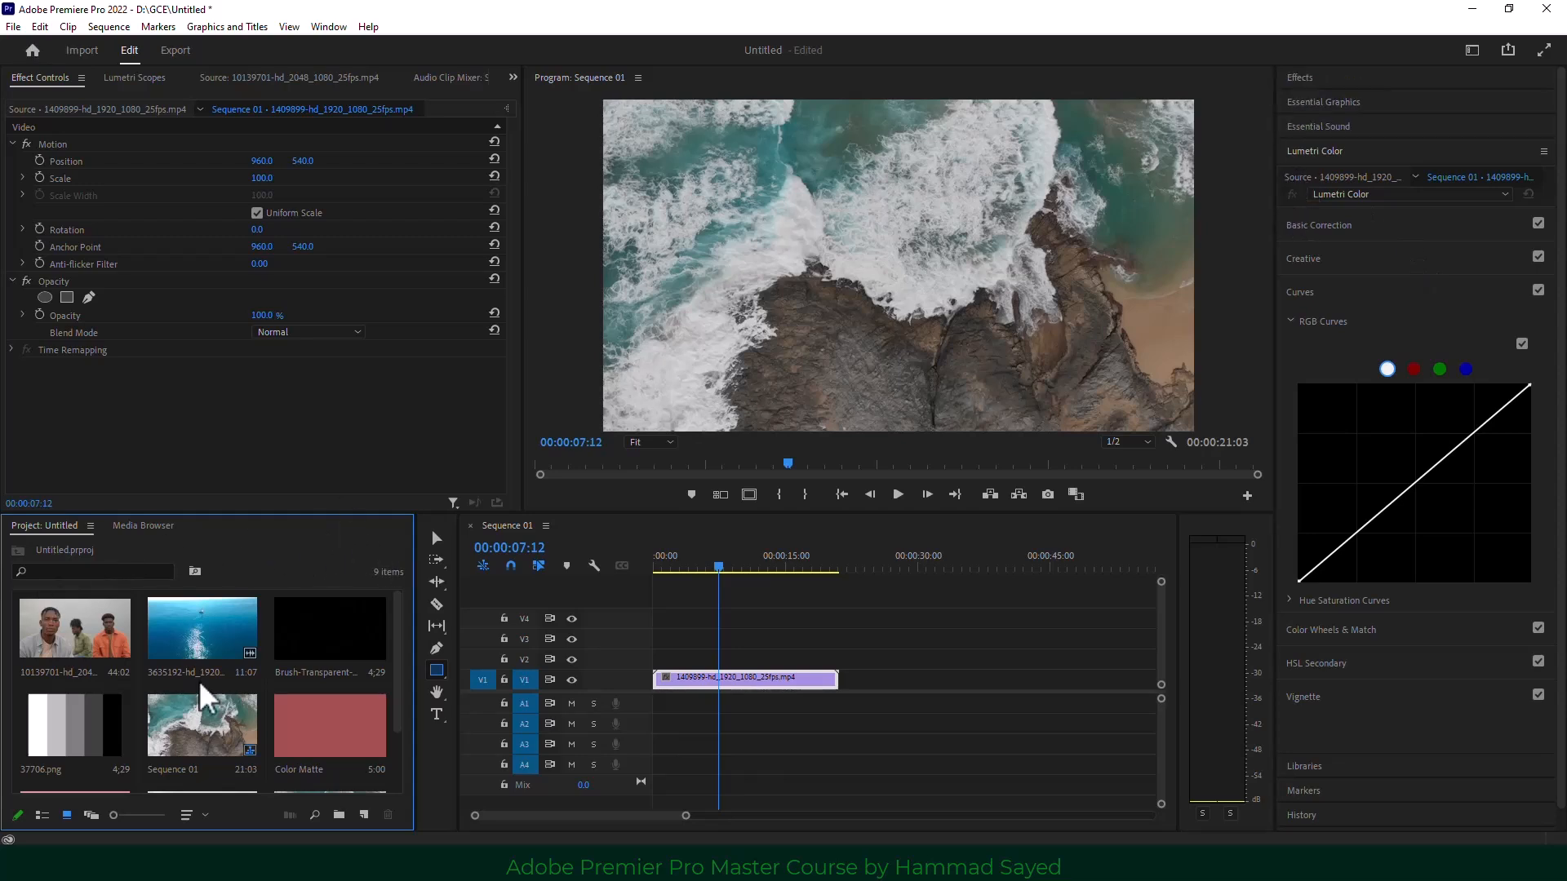
pyautogui.click(1321, 153)
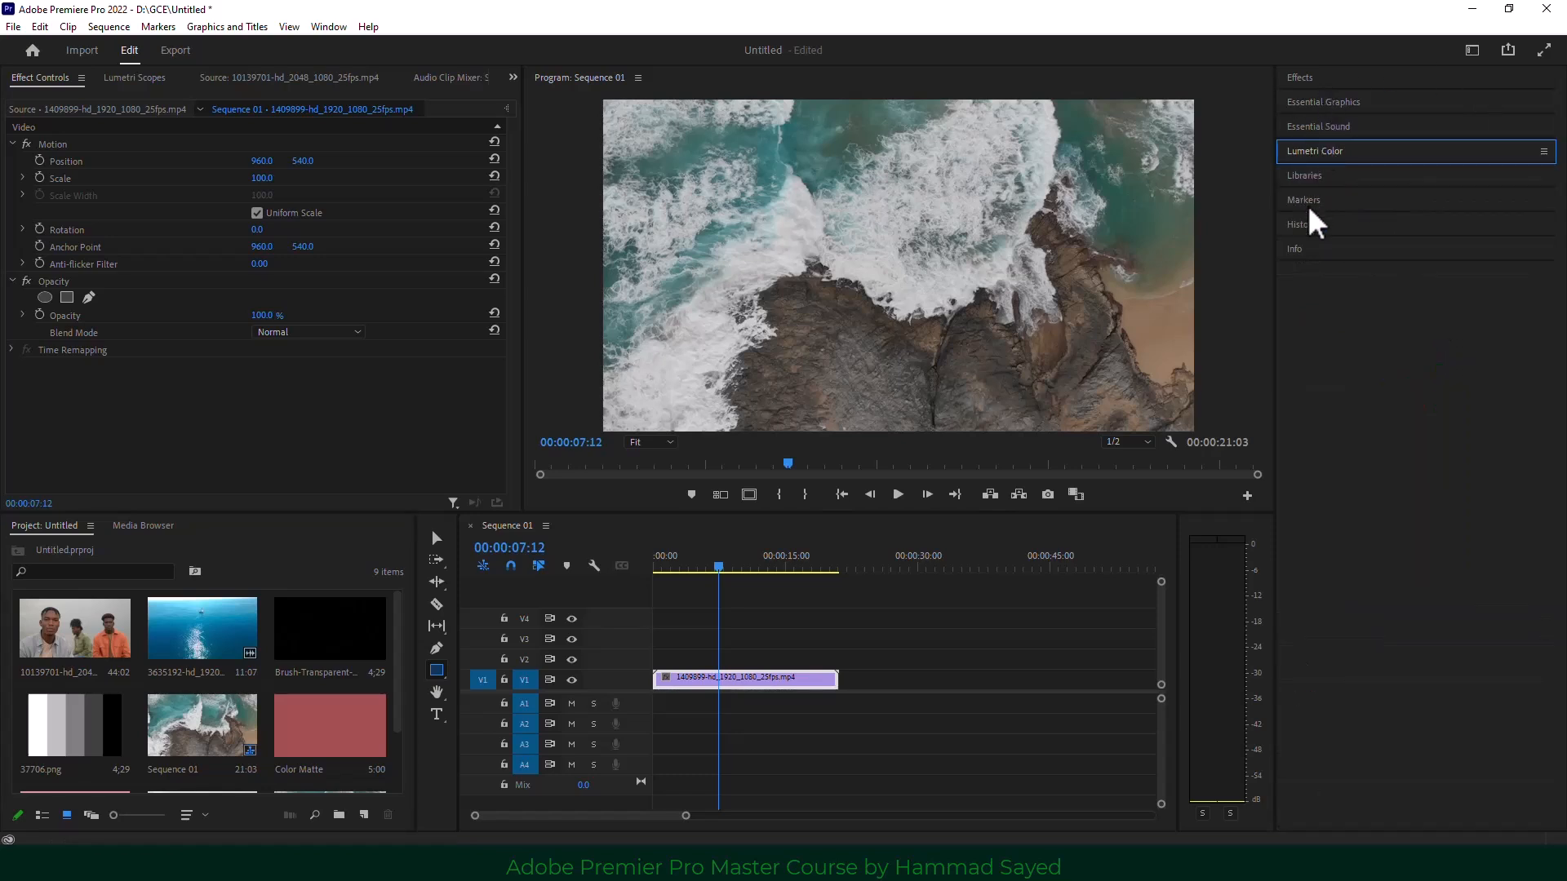
# Search 'crop' in the Effects panel and drag Crop onto the V1 ocean clip.
pyautogui.click(1310, 78)
pyautogui.doubleClick(1316, 99)
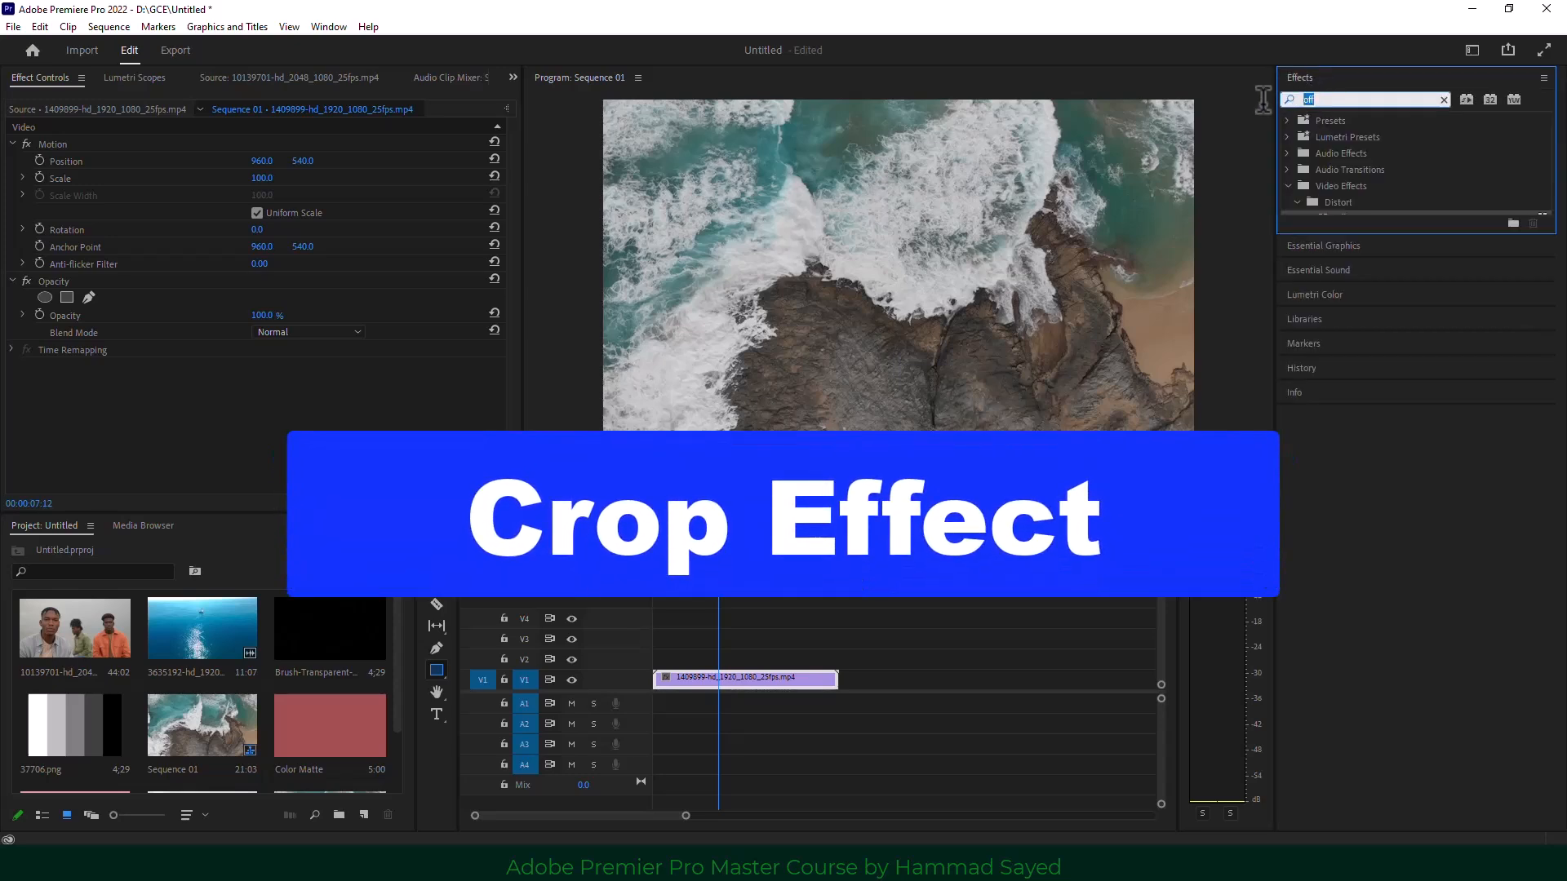
pyautogui.write('crop')
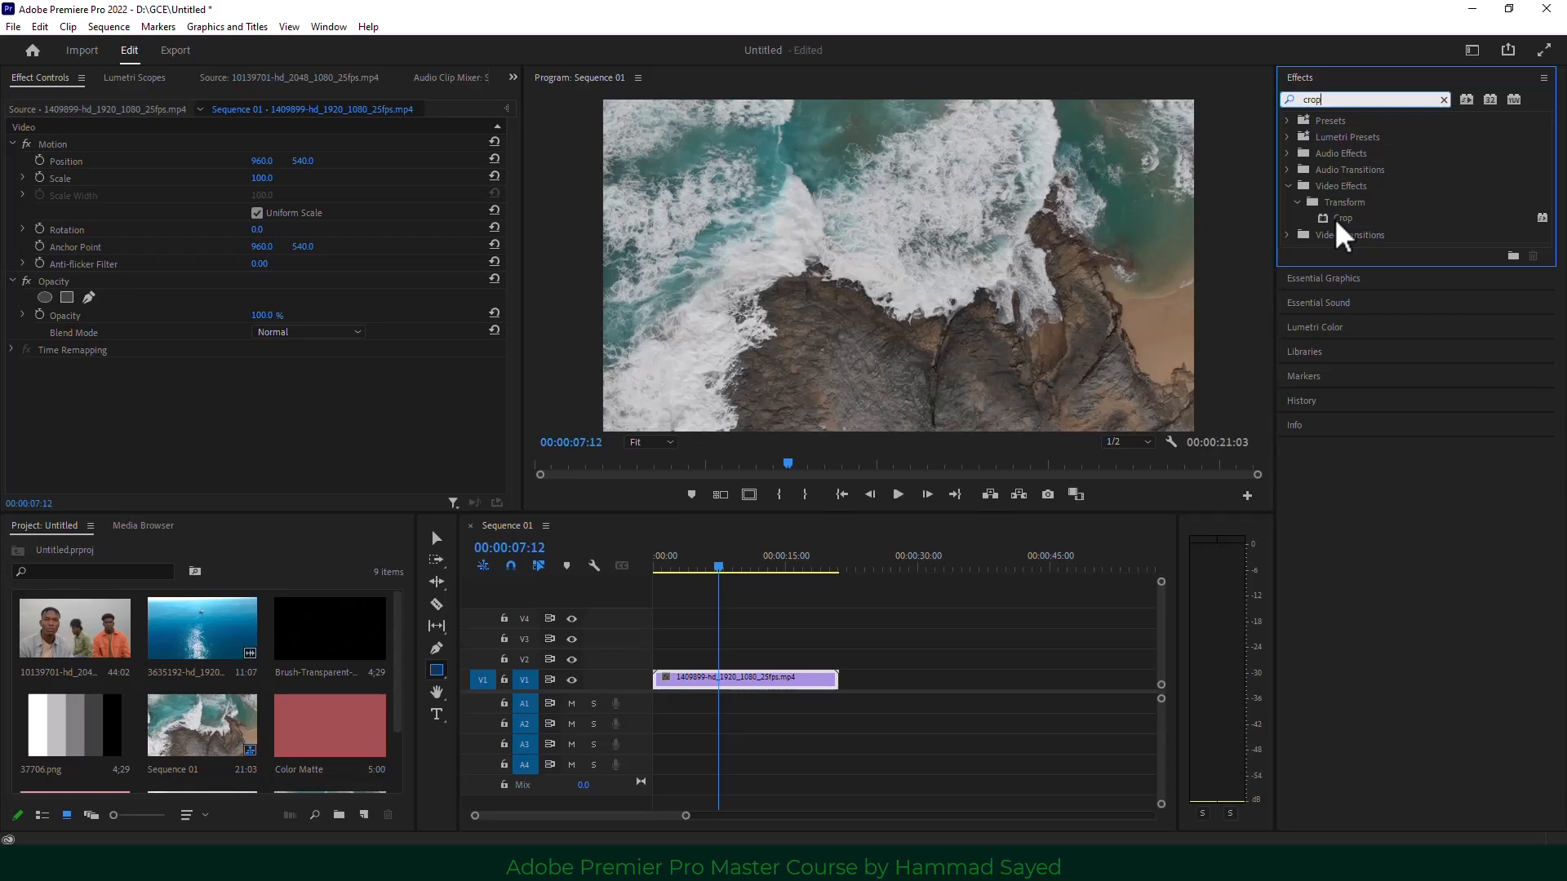
pyautogui.moveTo(1342, 222); pyautogui.dragTo(775, 690)
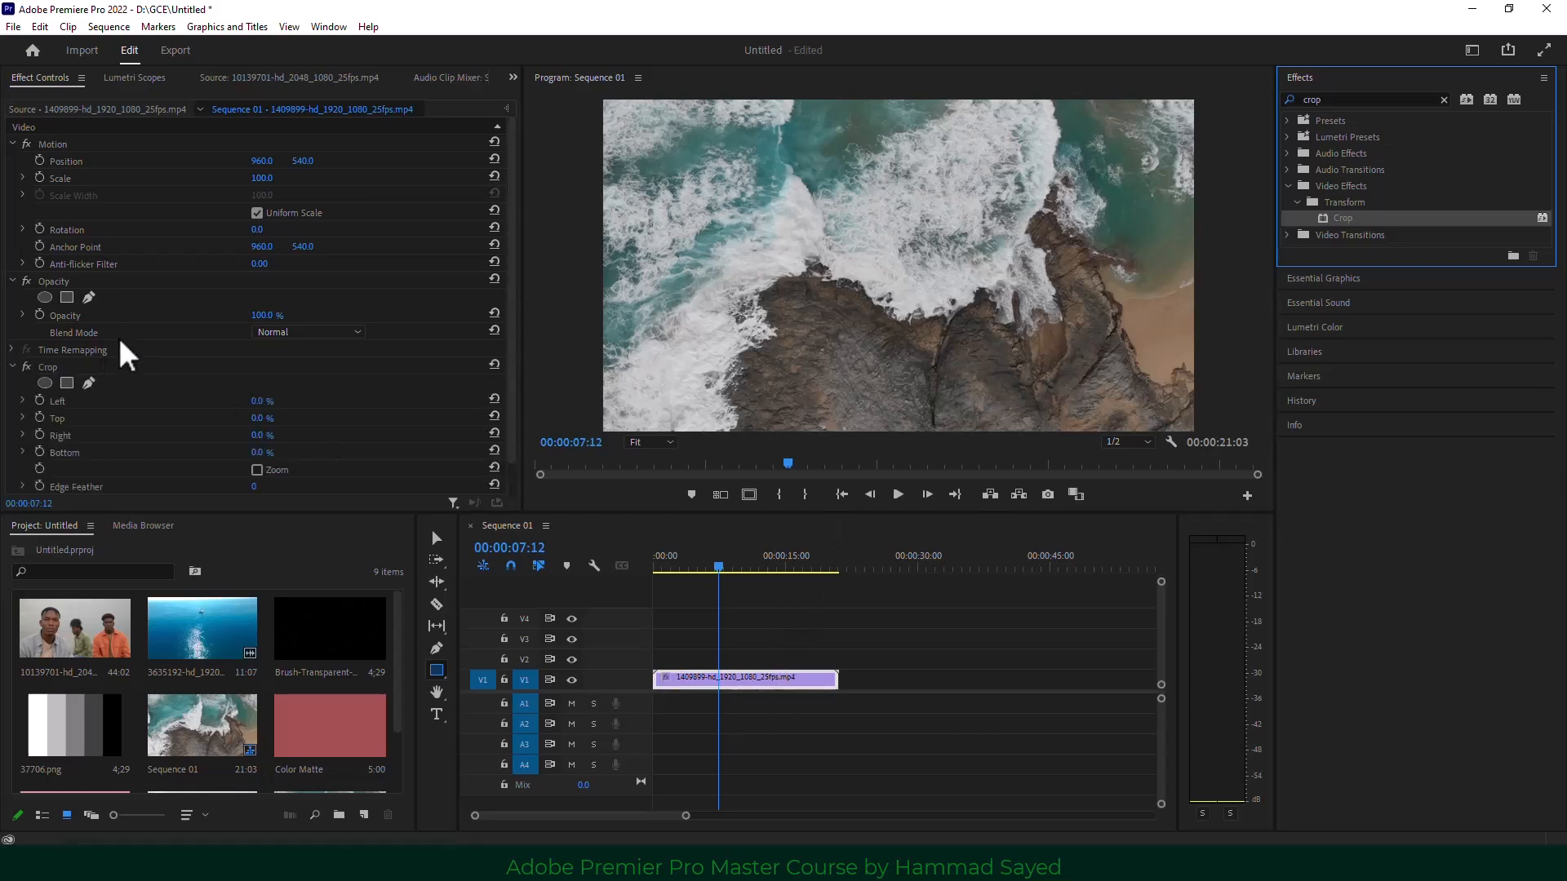
# Set the ocean clip's Crop Top and Bottom to 17%, then reduce the Top slightly.
pyautogui.click(258, 418)
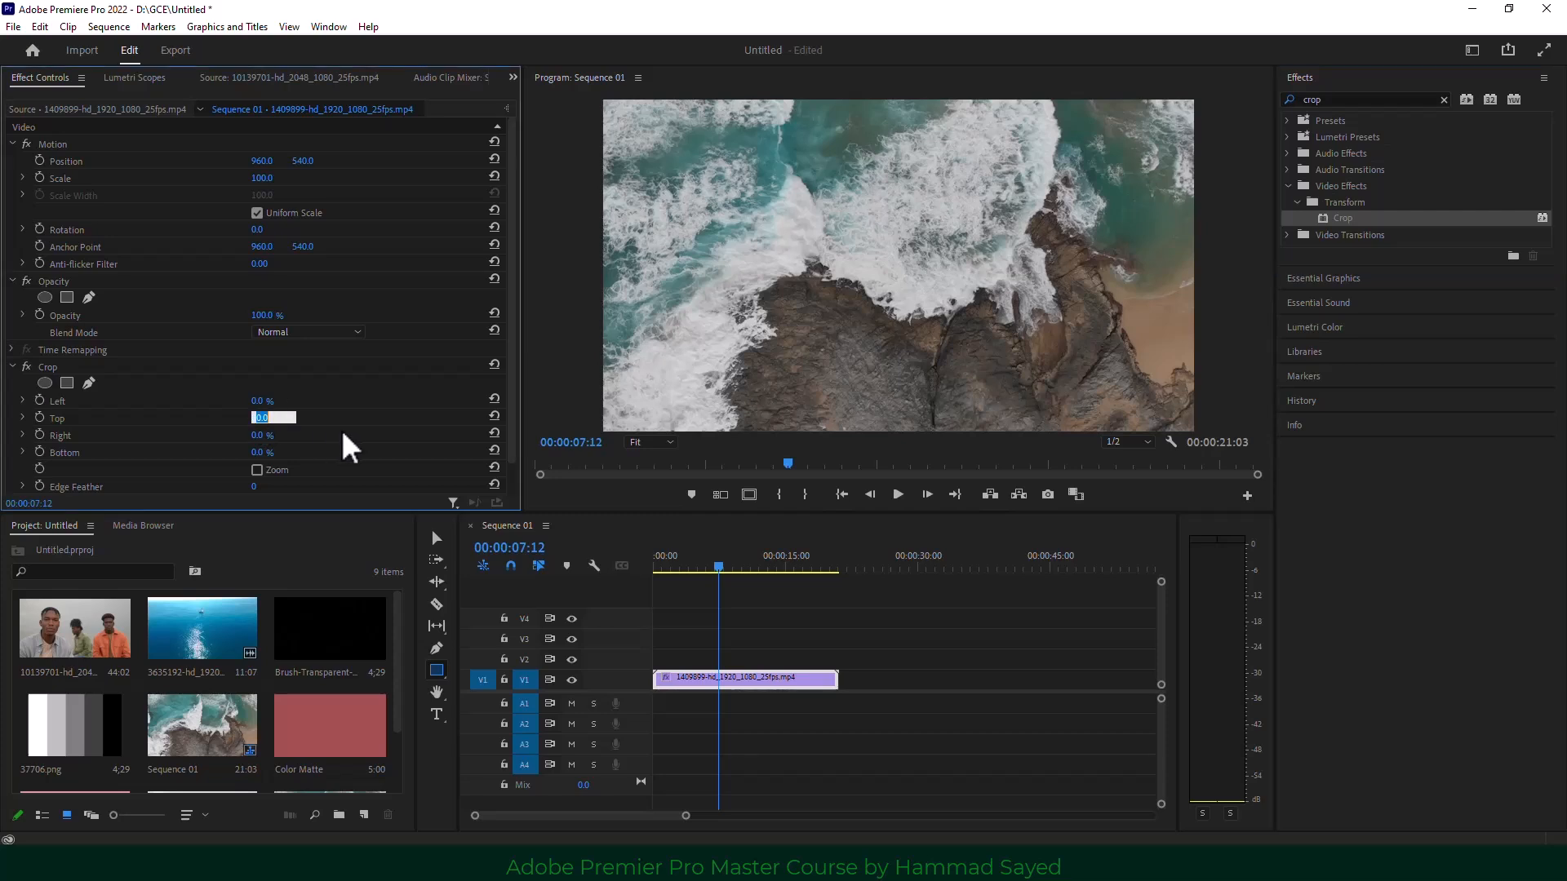
pyautogui.write('17')
pyautogui.press('Return')
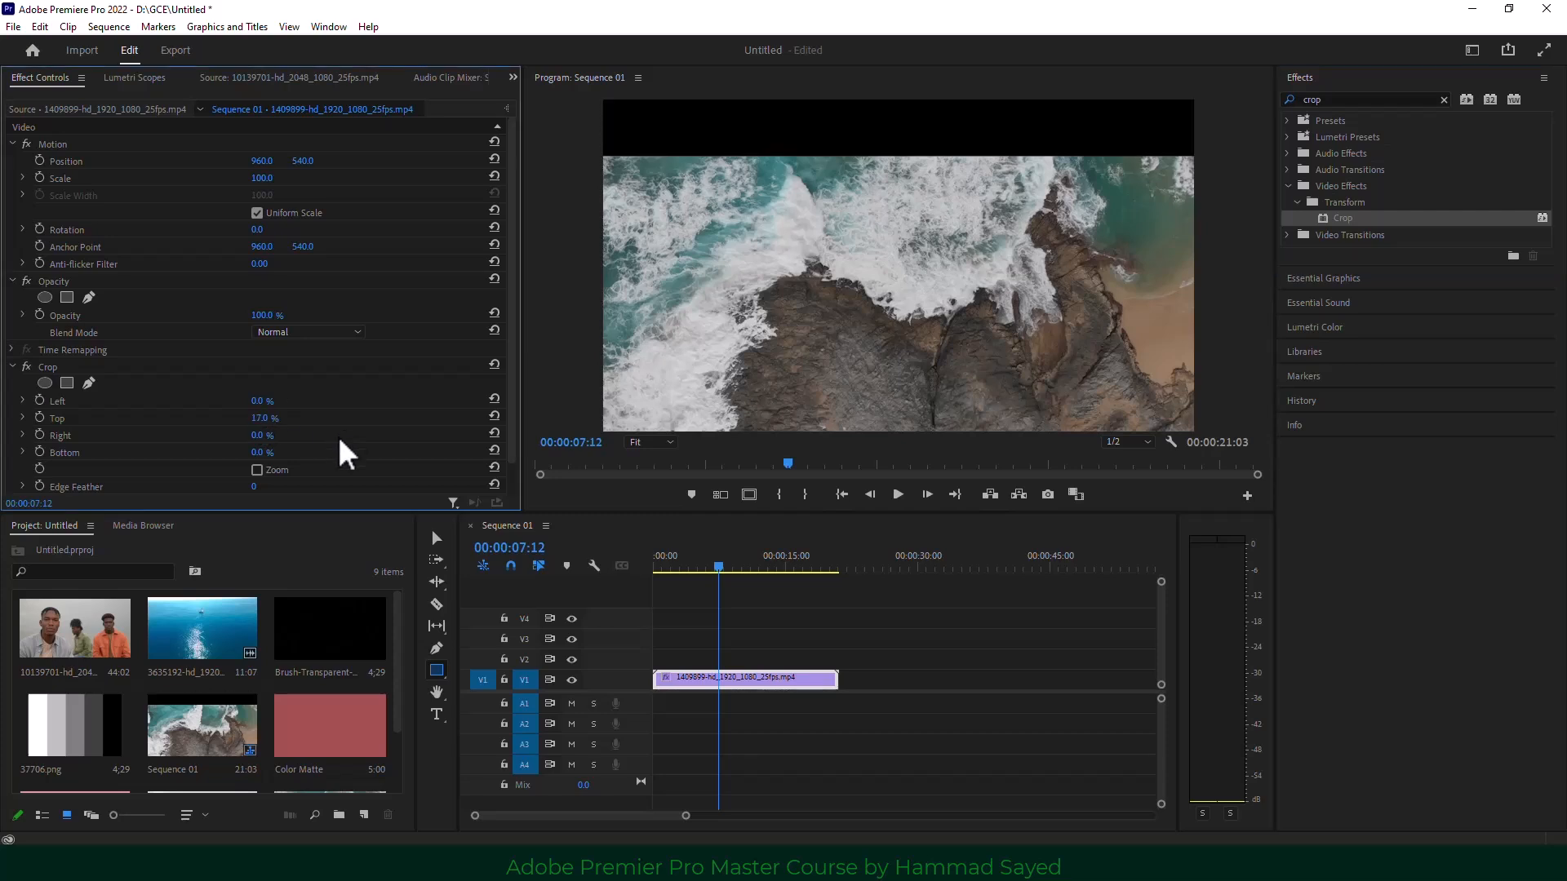
pyautogui.click(258, 452)
pyautogui.write('17')
pyautogui.press('Return')
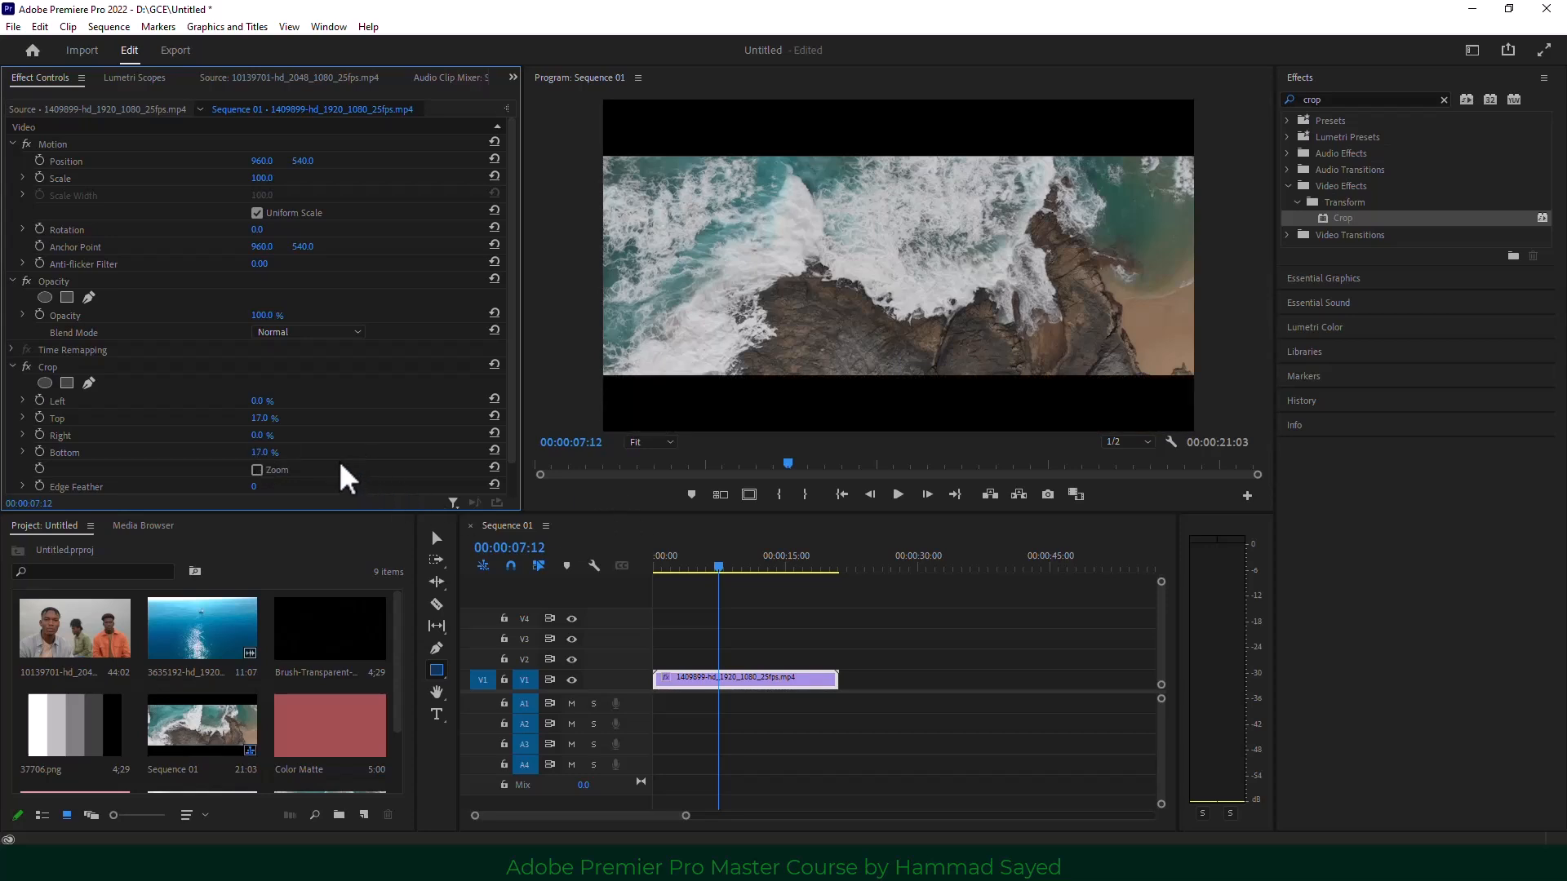
pyautogui.click(260, 418)
pyautogui.click(298, 439)
pyautogui.moveTo(263, 419); pyautogui.dragTo(291, 401)
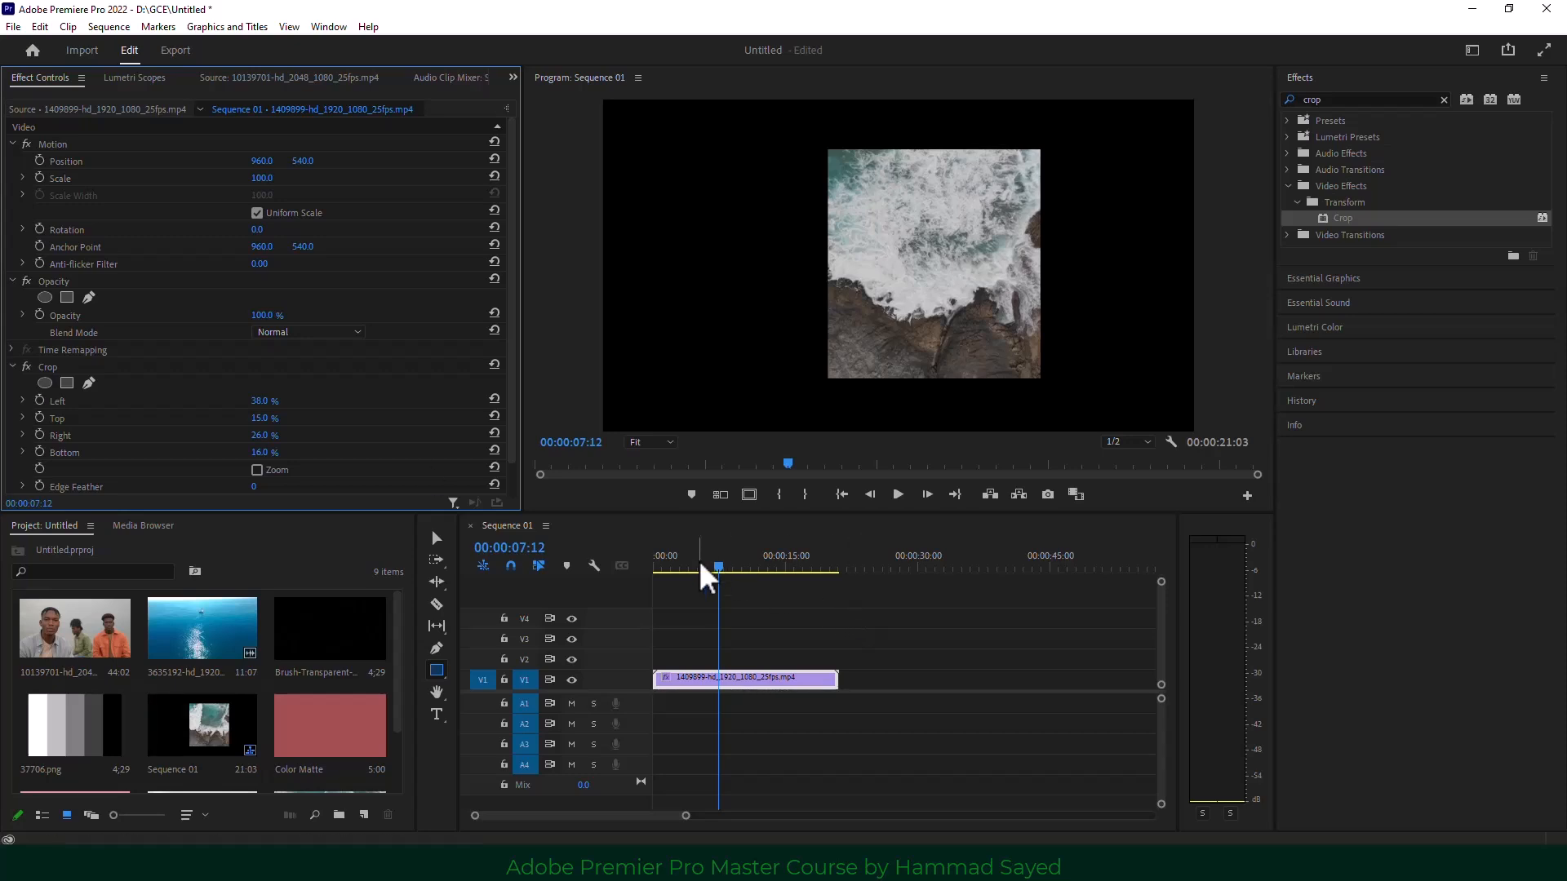
# Preview the cropped ocean clip, then place the three-men clip on V2 from the start.
pyautogui.moveTo(702, 567); pyautogui.dragTo(691, 566)
pyautogui.click(903, 503)
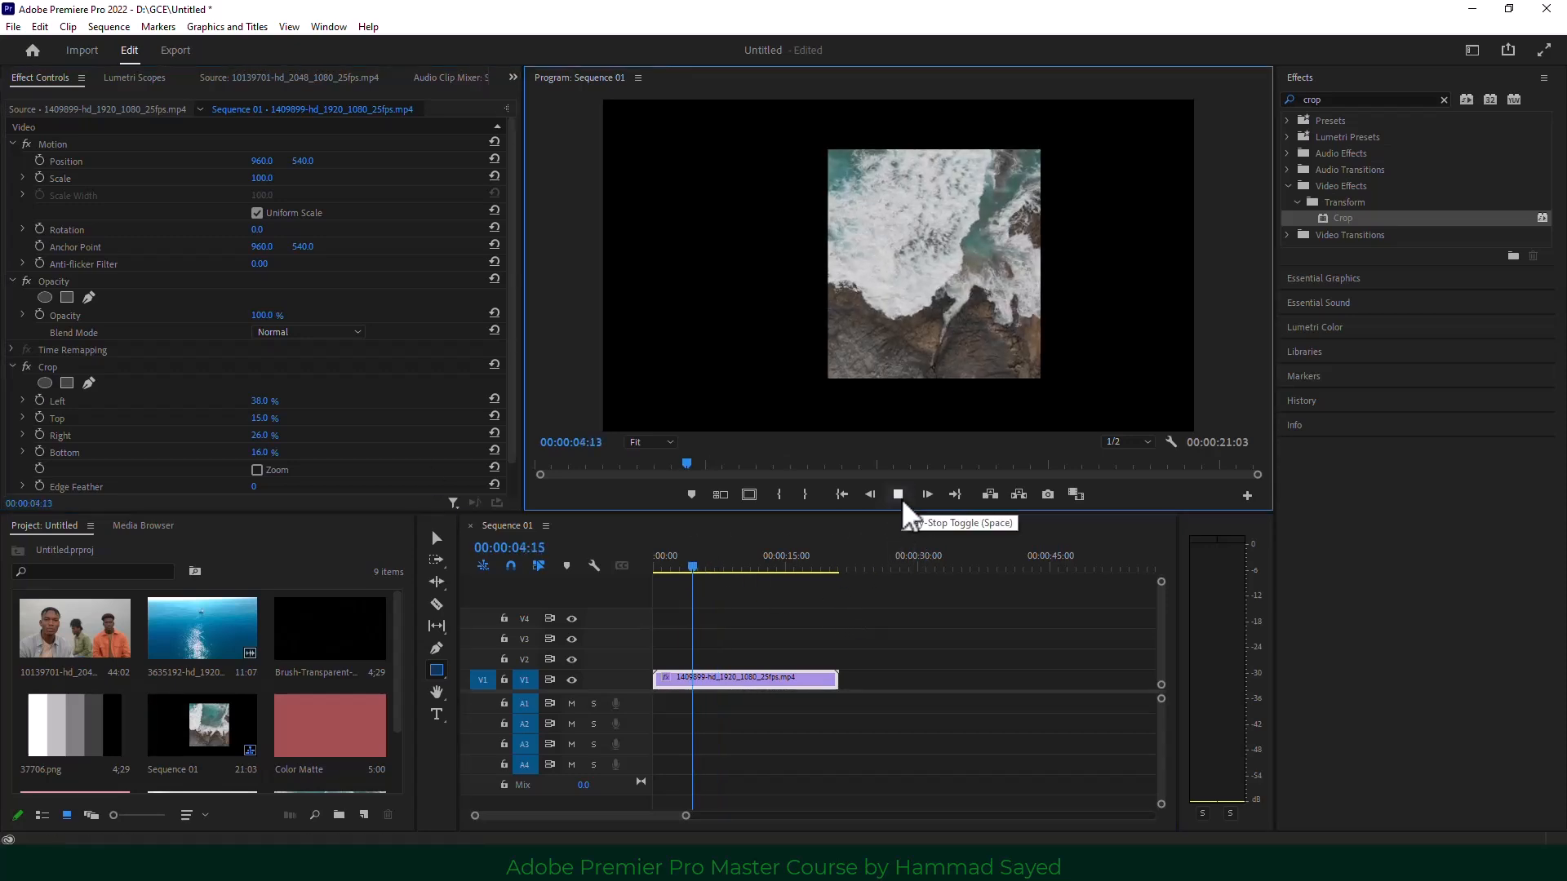
pyautogui.click(903, 504)
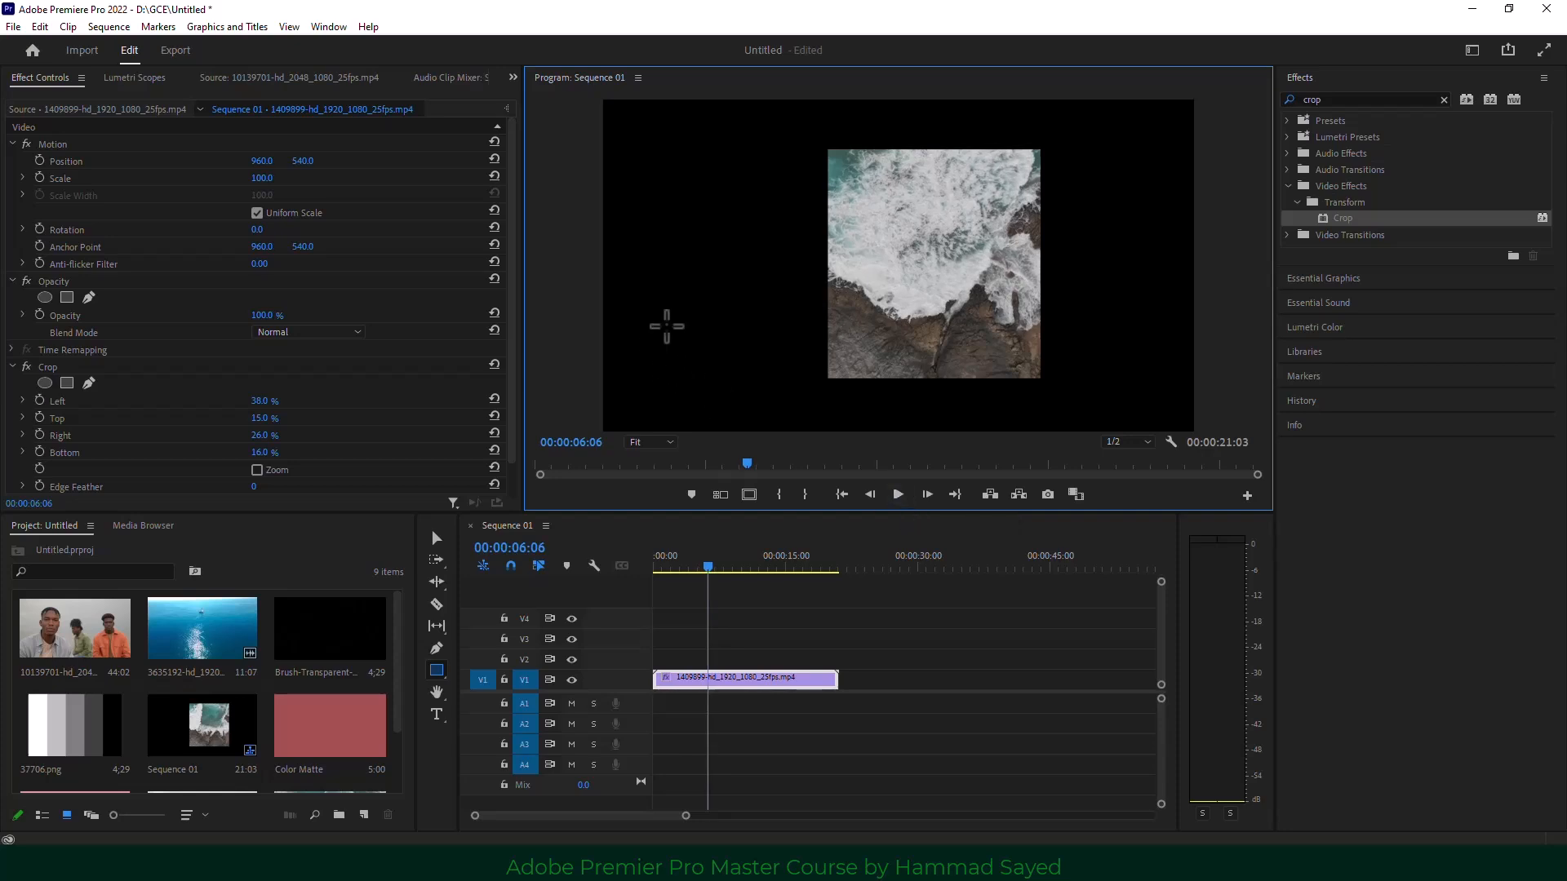
pyautogui.moveTo(88, 674); pyautogui.dragTo(704, 657)
# Finish placing the three-men clip on V2 and copy the ocean clip's Crop effect.
pyautogui.moveTo(702, 592); pyautogui.dragTo(702, 592)
pyautogui.click(689, 567)
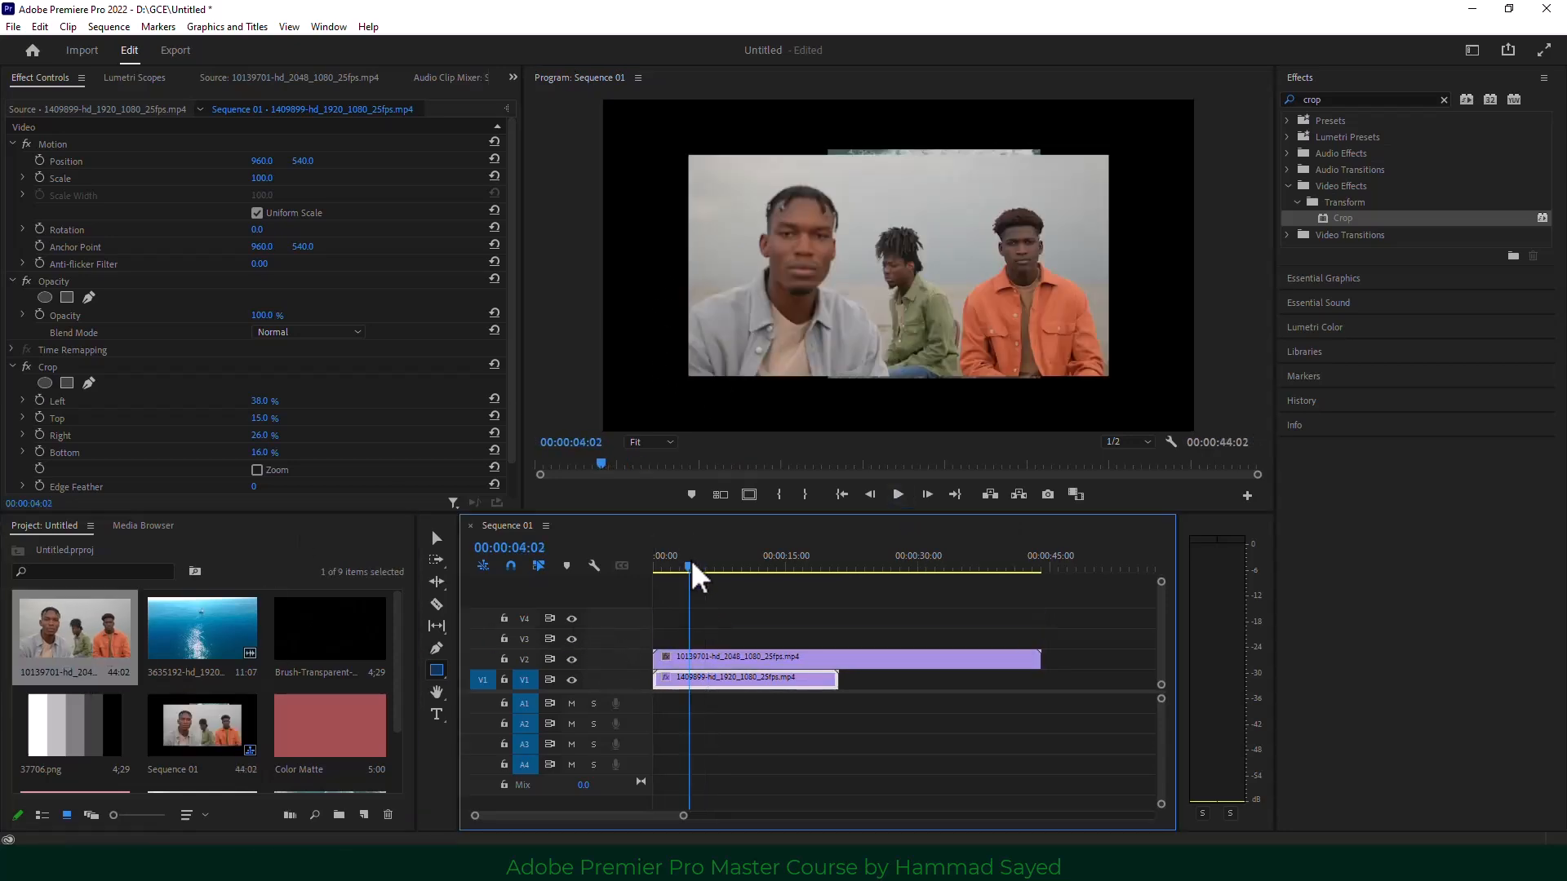
pyautogui.click(716, 661)
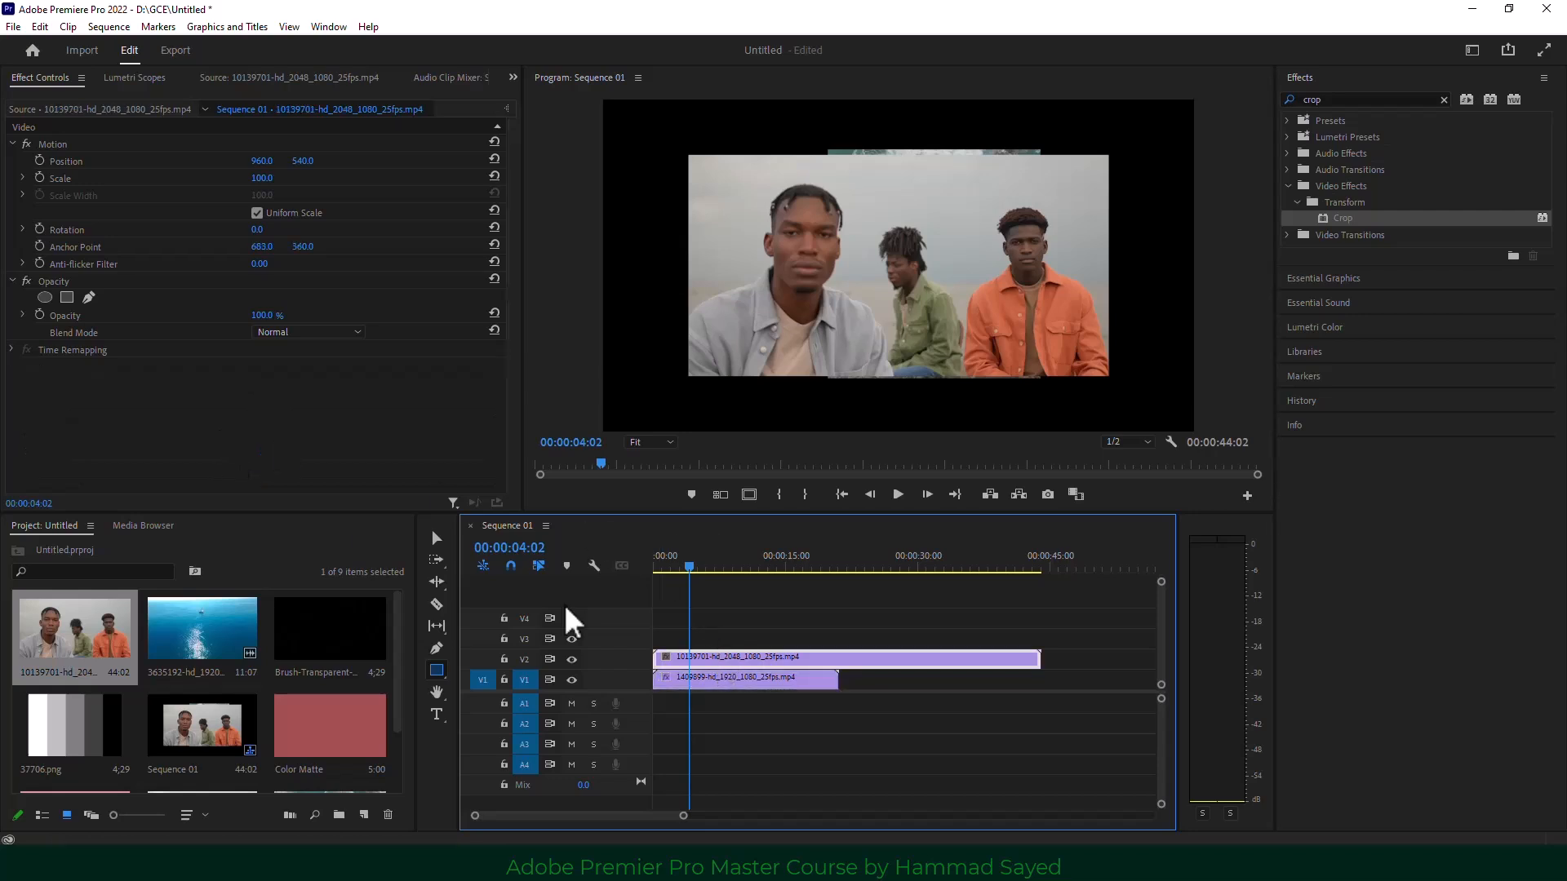
pyautogui.click(747, 680)
pyautogui.click(48, 369)
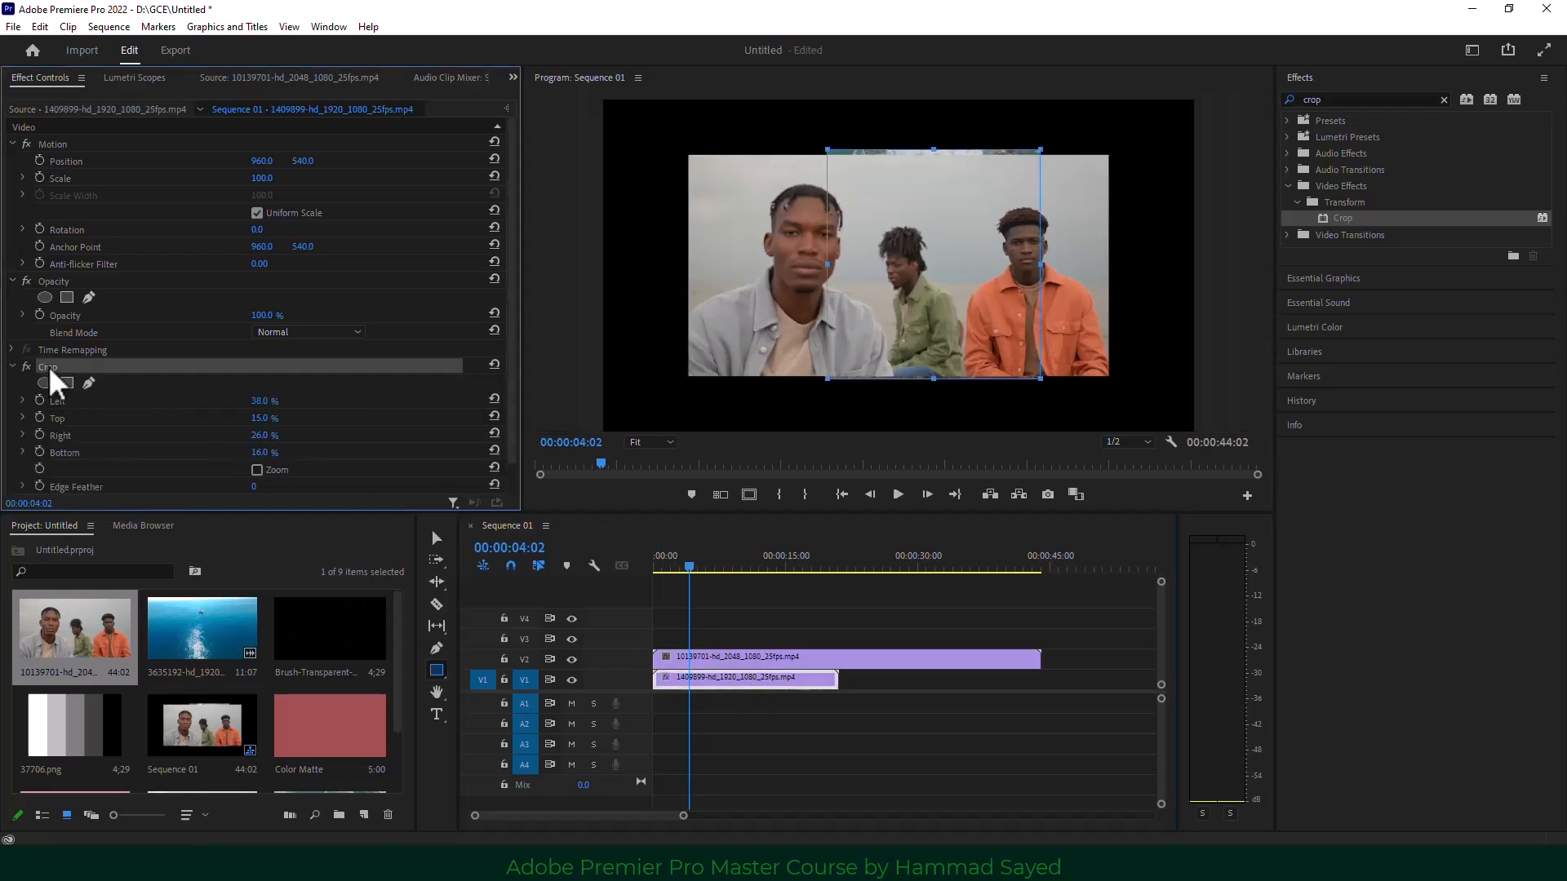
pyautogui.rightClick(48, 369)
pyautogui.click(88, 461)
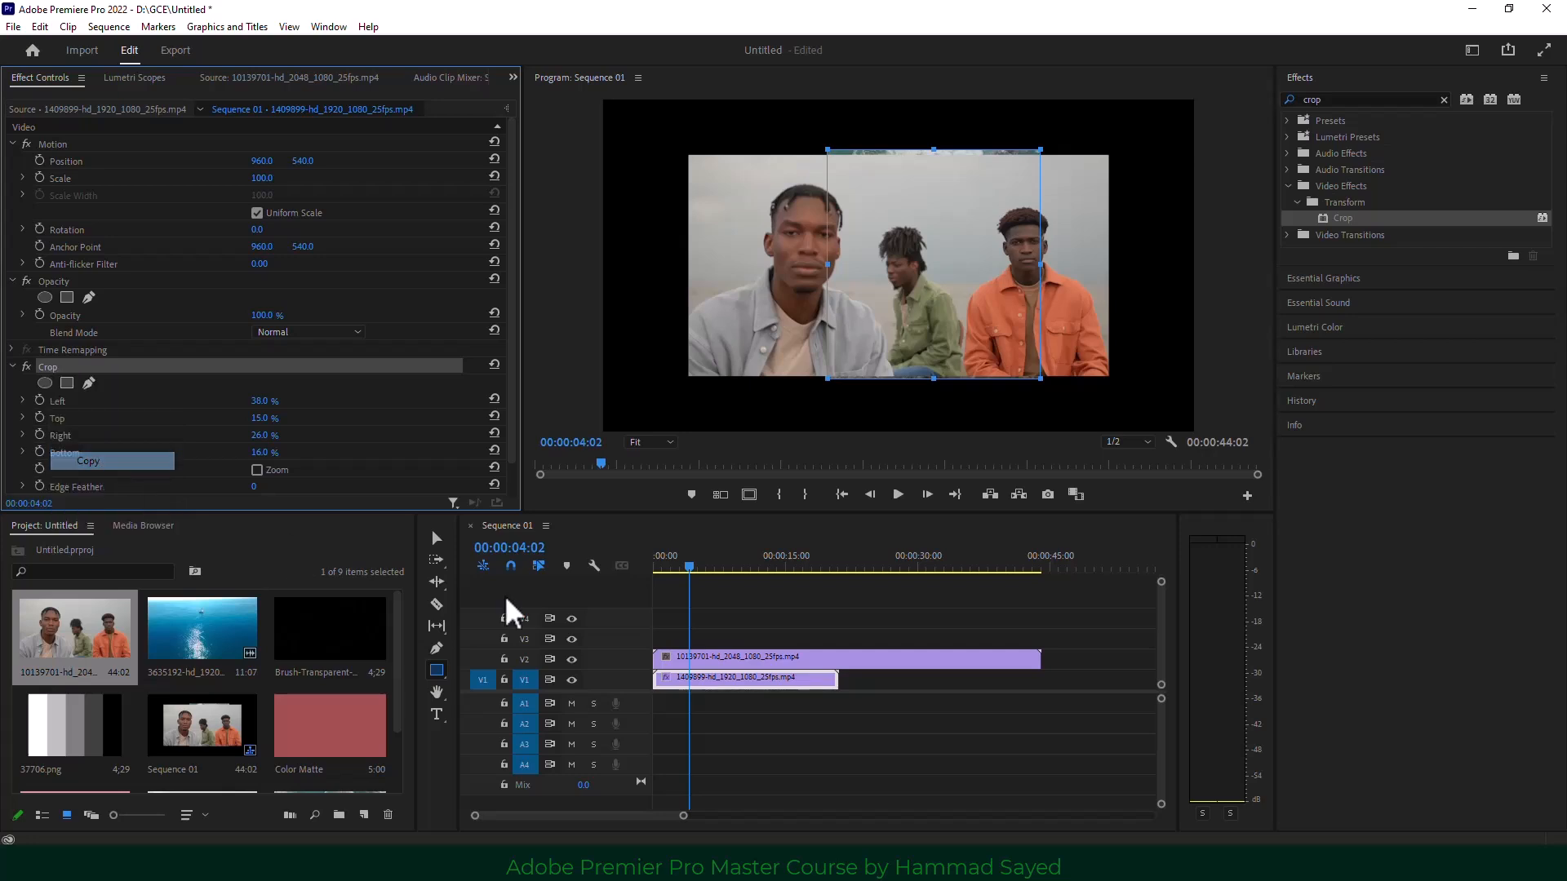
# Paste the Crop onto the three-men clip and shift its Position X to 367.
pyautogui.click(745, 659)
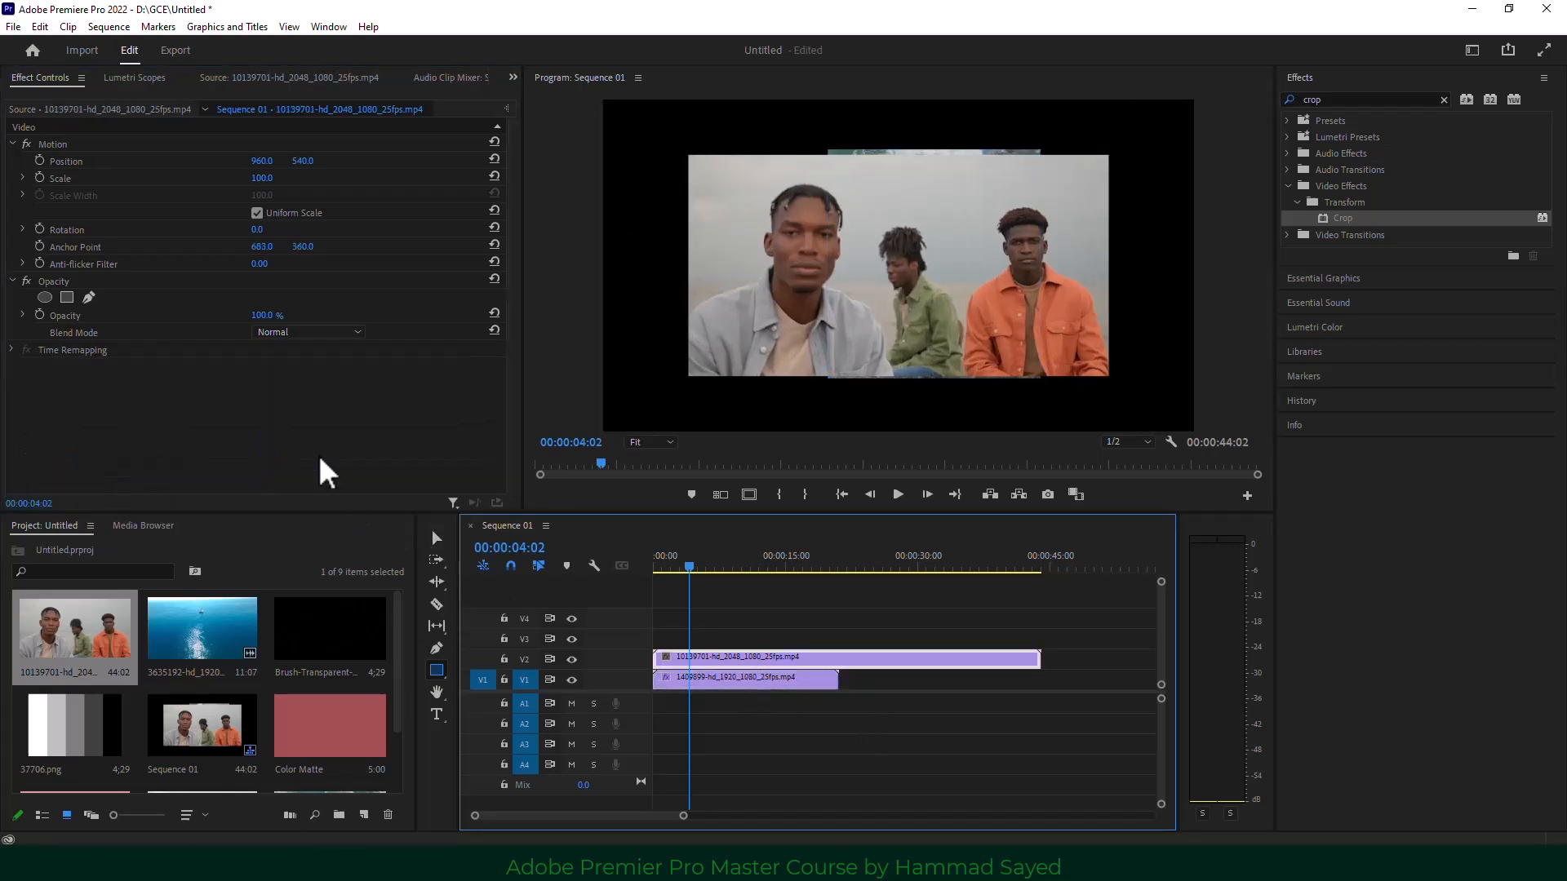
pyautogui.rightClick(287, 413)
pyautogui.click(340, 521)
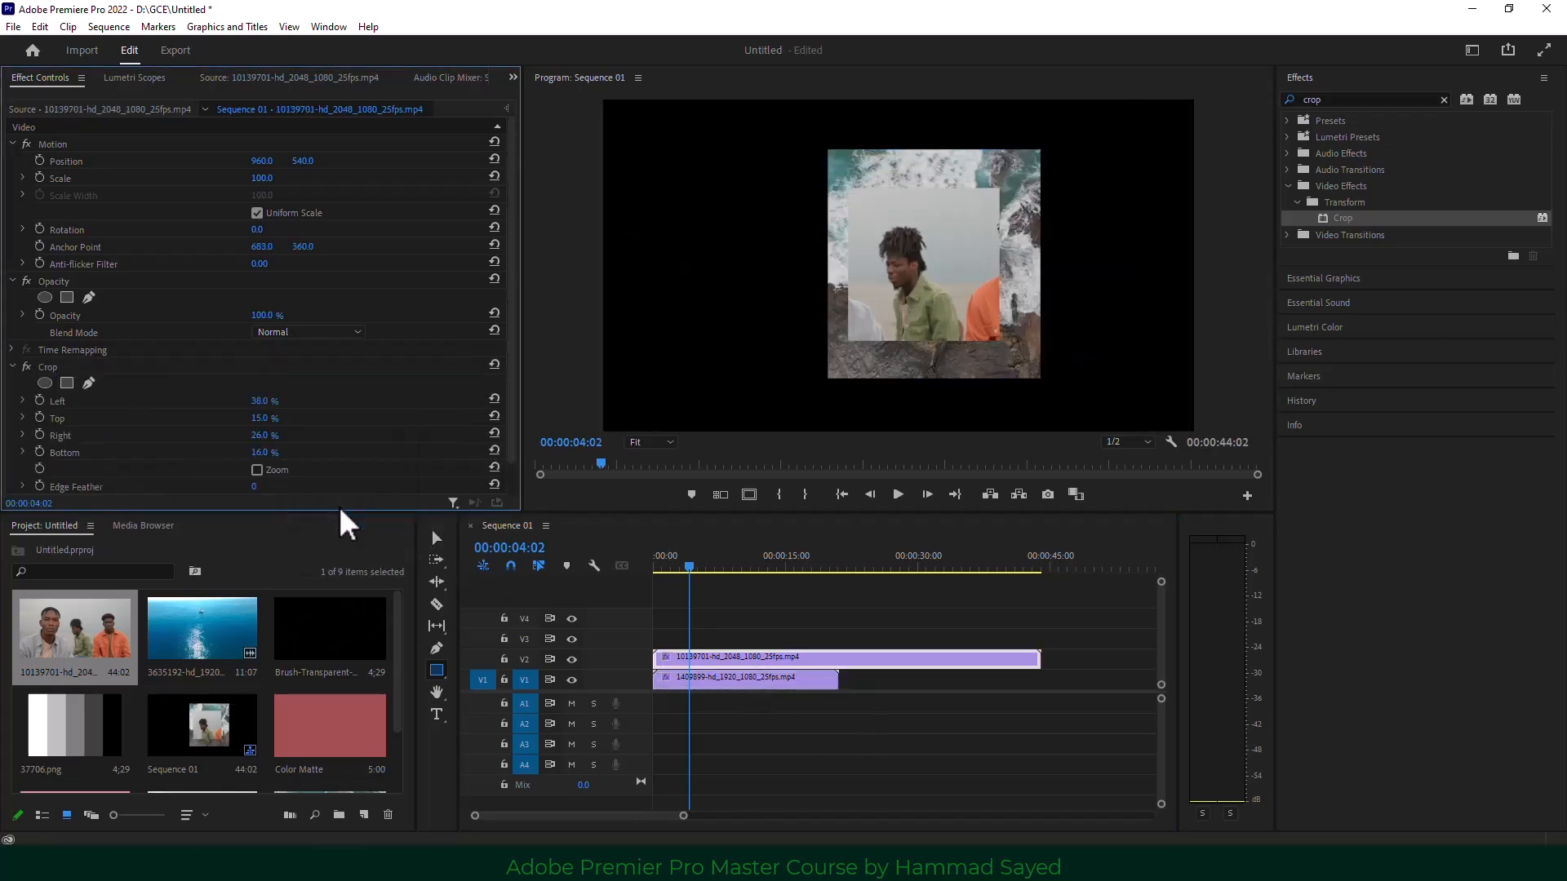
pyautogui.click(799, 657)
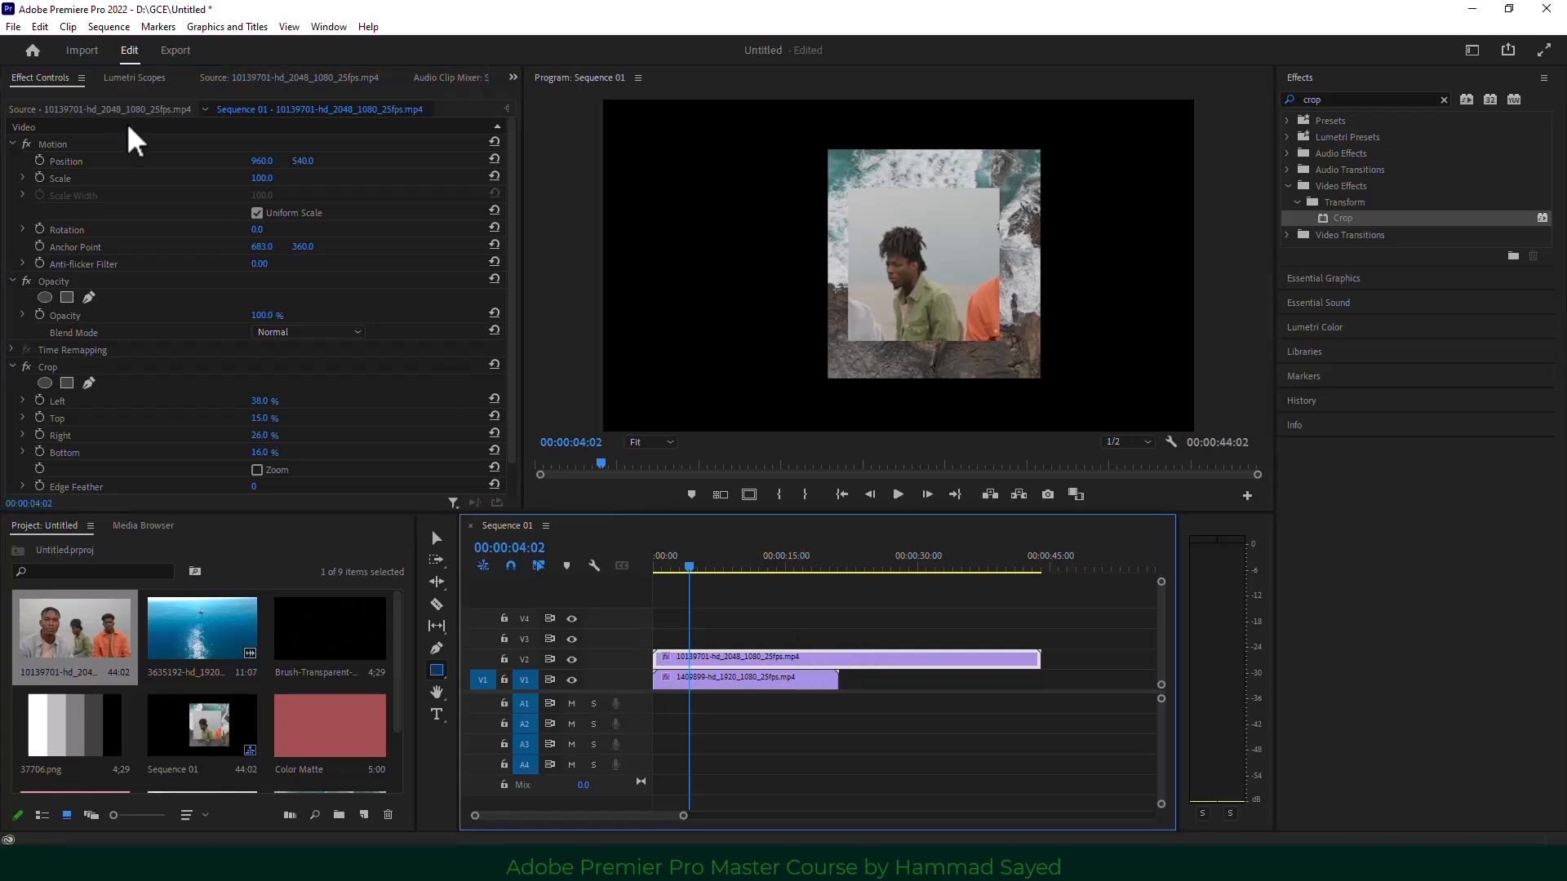
pyautogui.moveTo(259, 161); pyautogui.dragTo(17, 161)
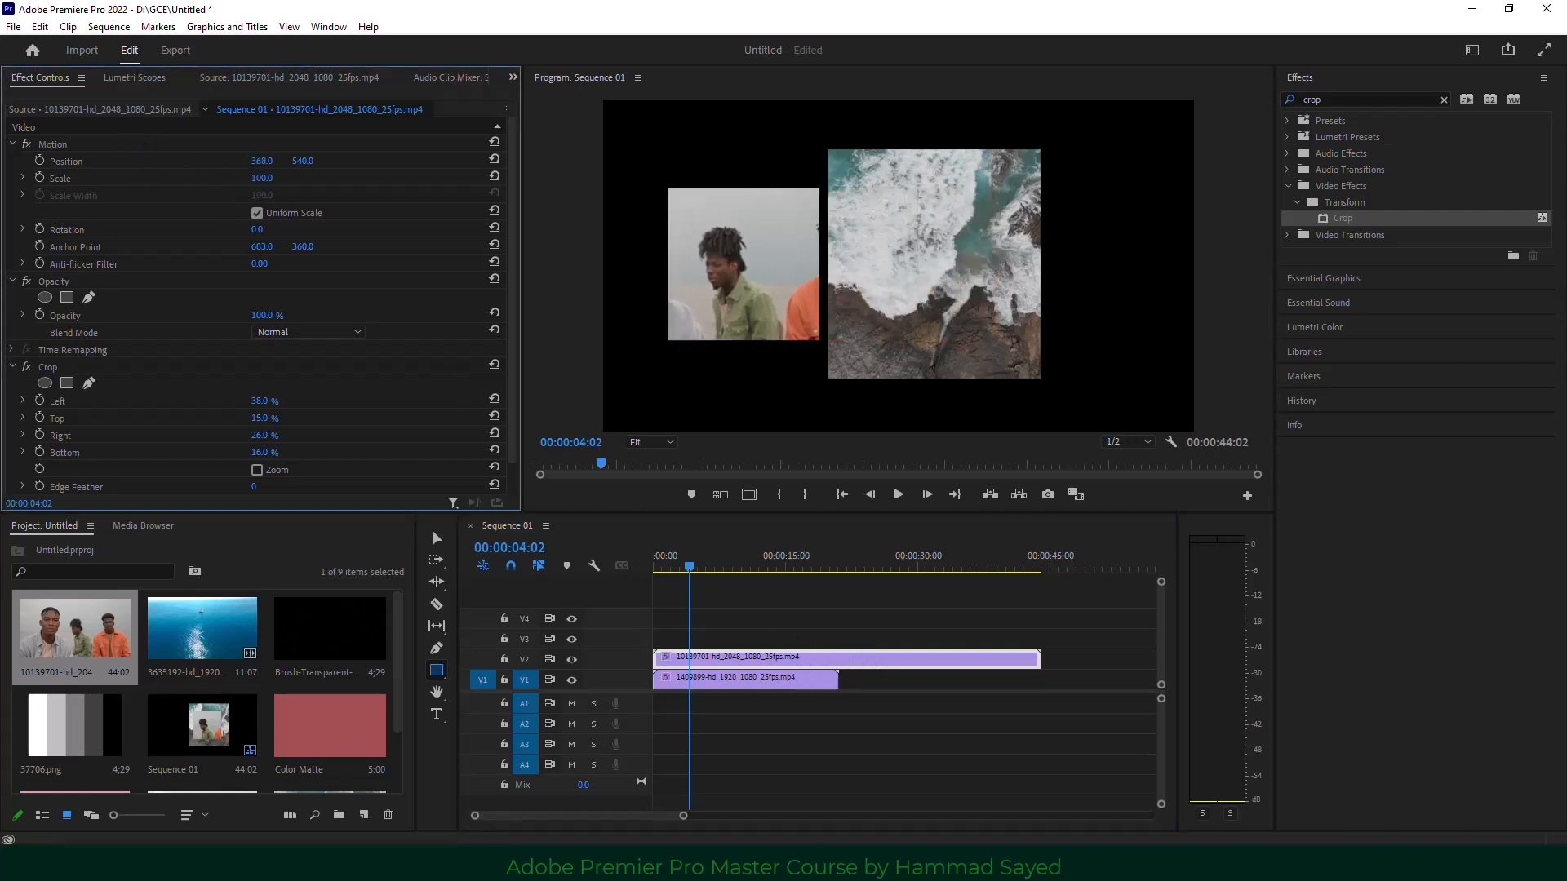
pyautogui.click(899, 495)
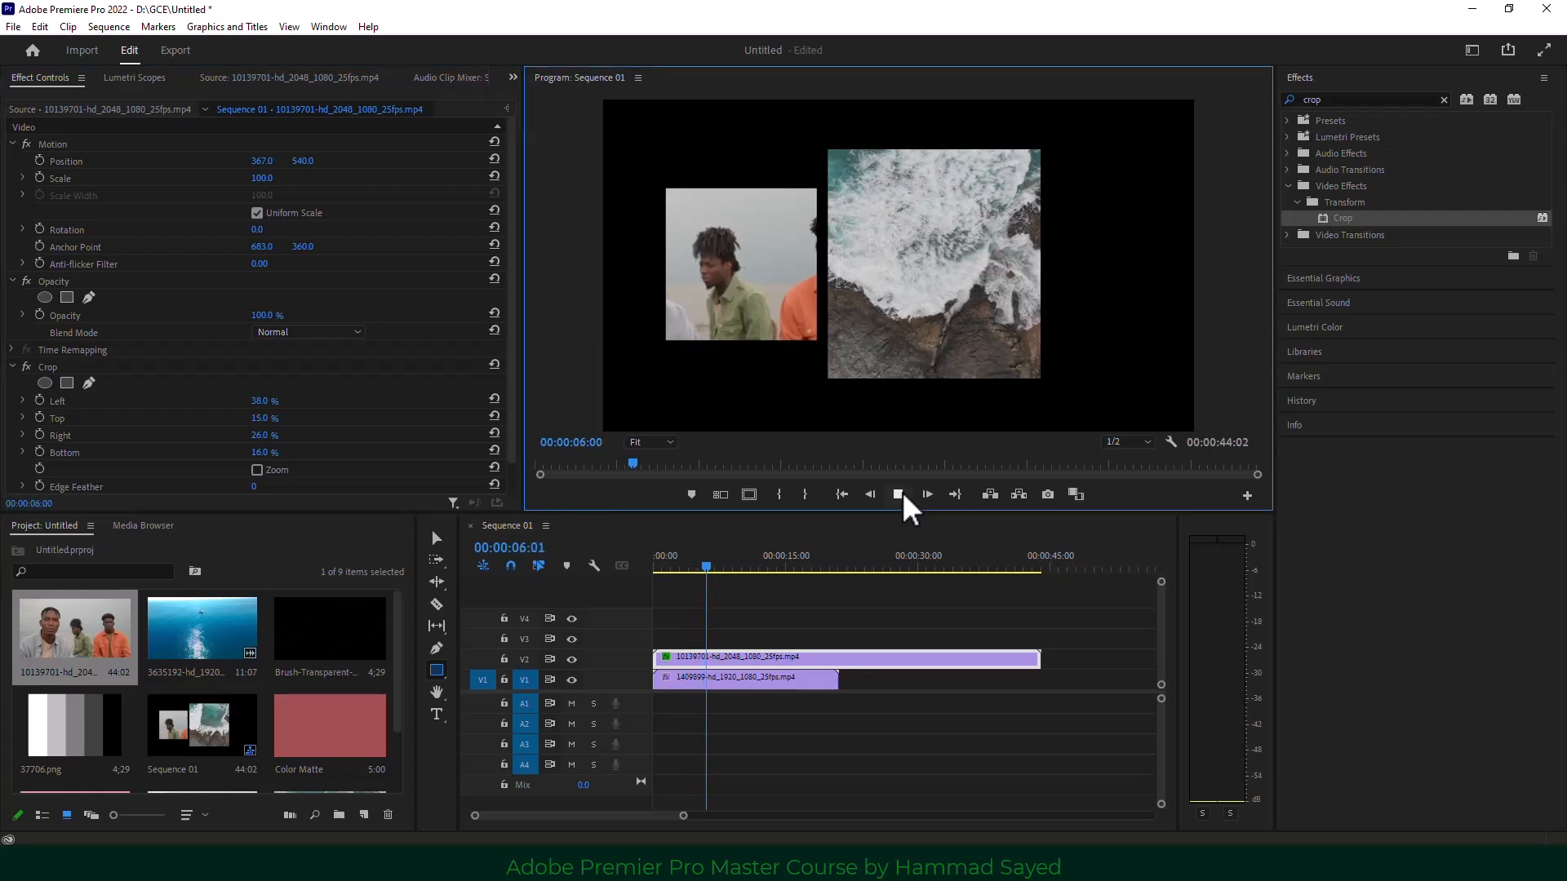
pyautogui.click(898, 495)
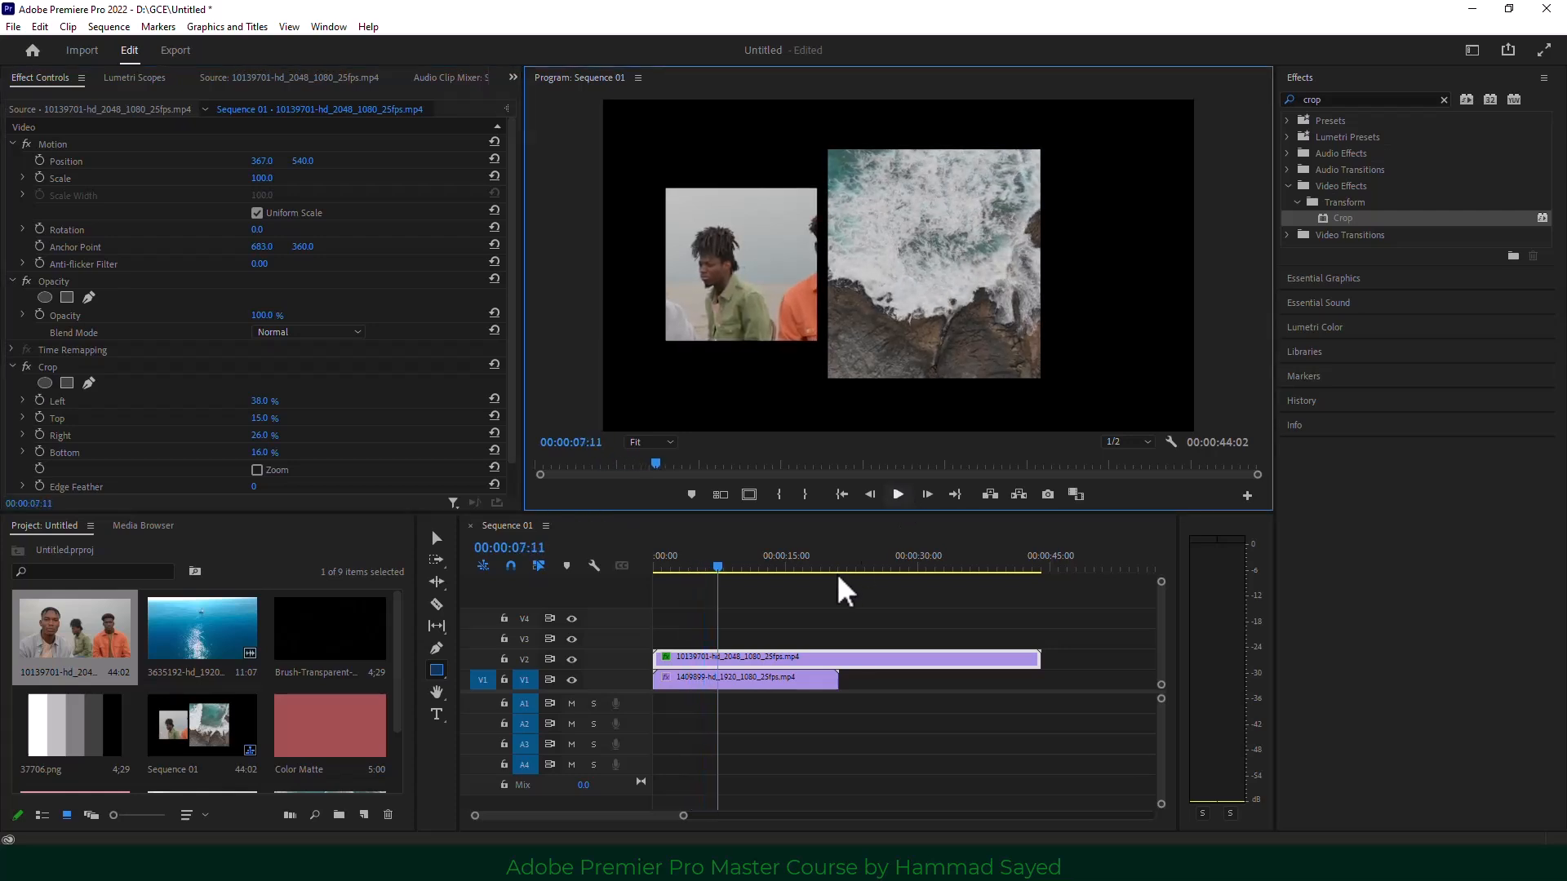
pyautogui.click(742, 663)
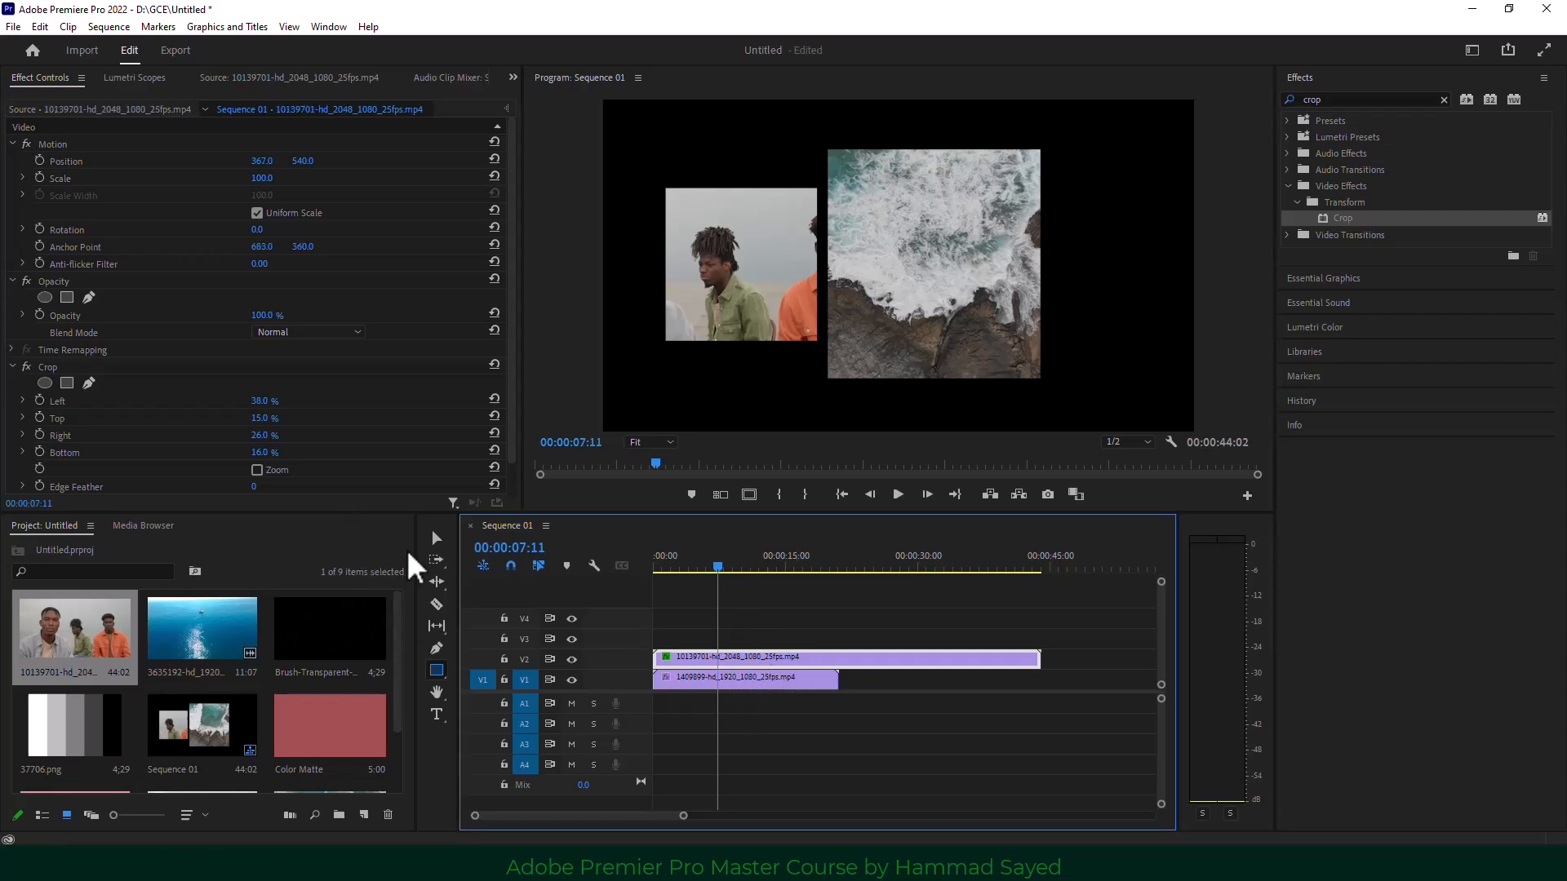
# Apply the Transform effect to the people clip, with Position X 432 and Scale 107.
pyautogui.click(1341, 97)
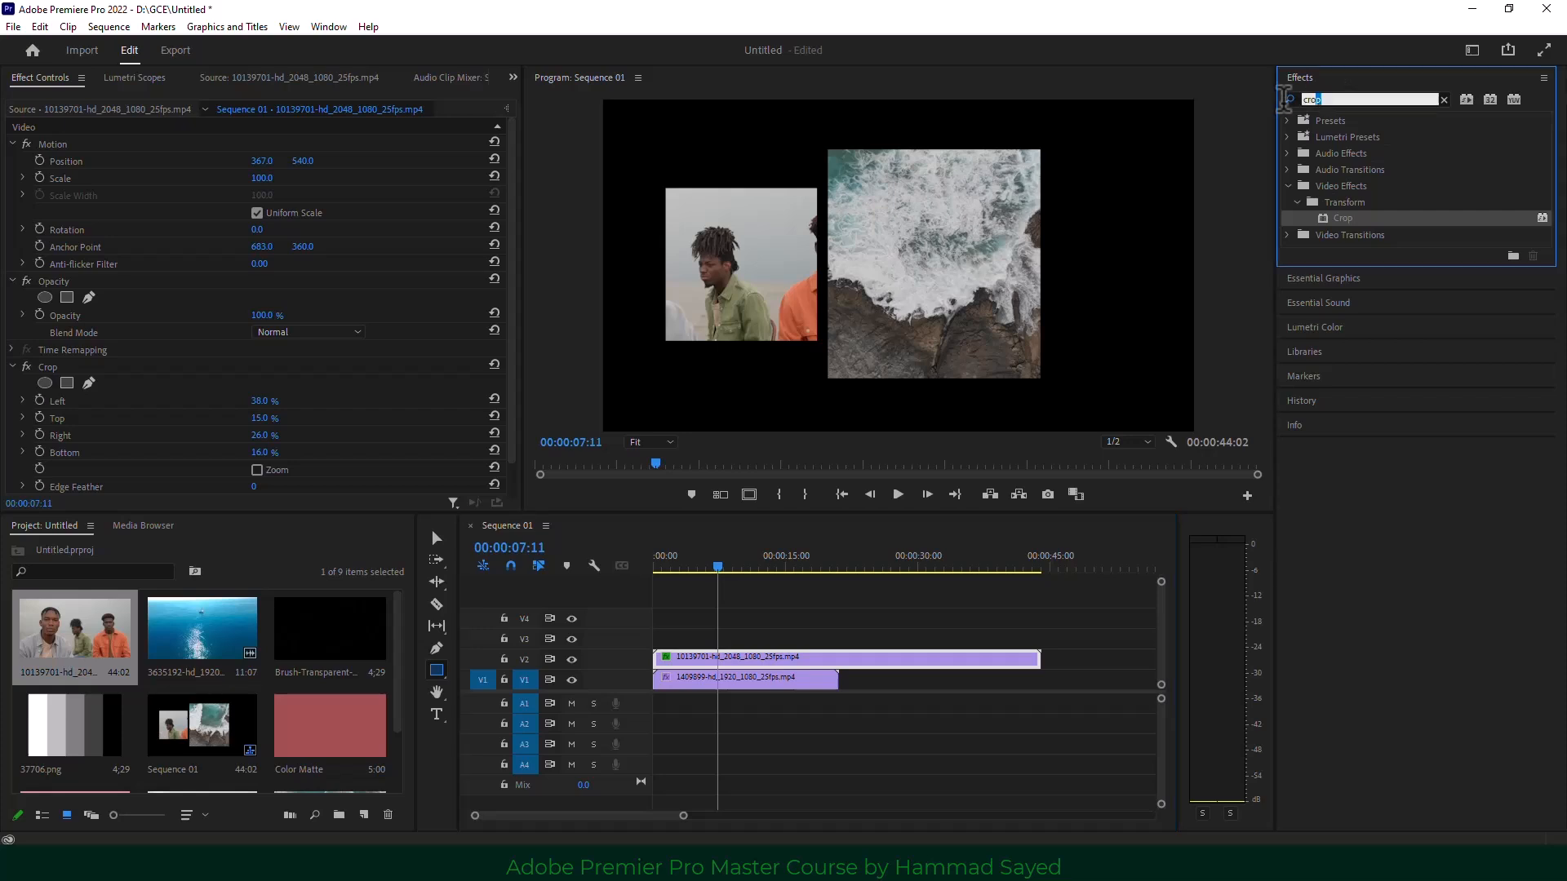
pyautogui.write('tra')
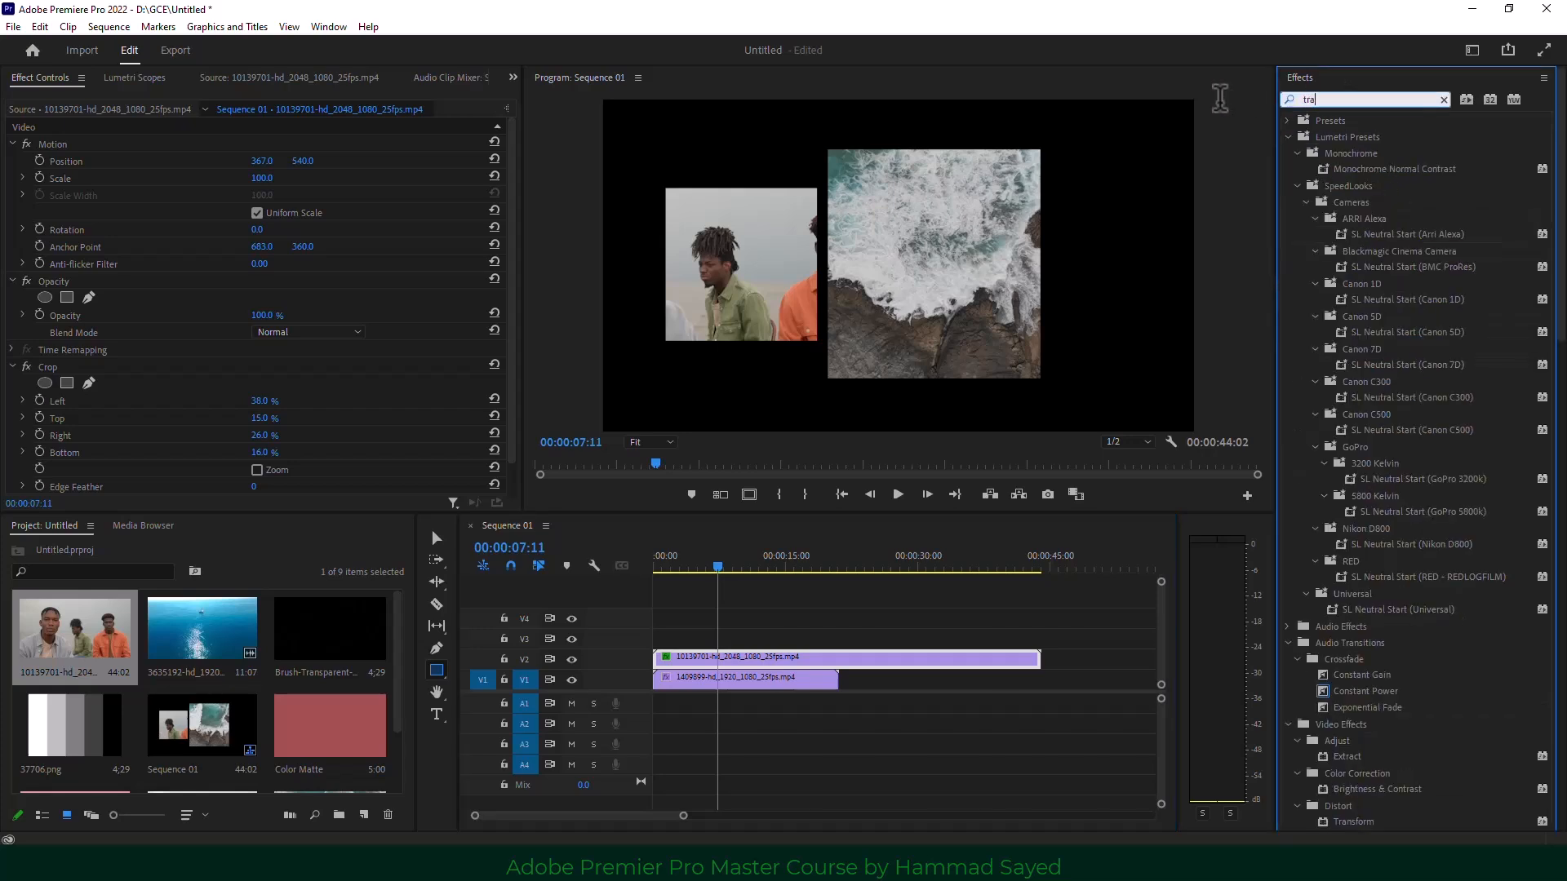
pyautogui.write('ns')
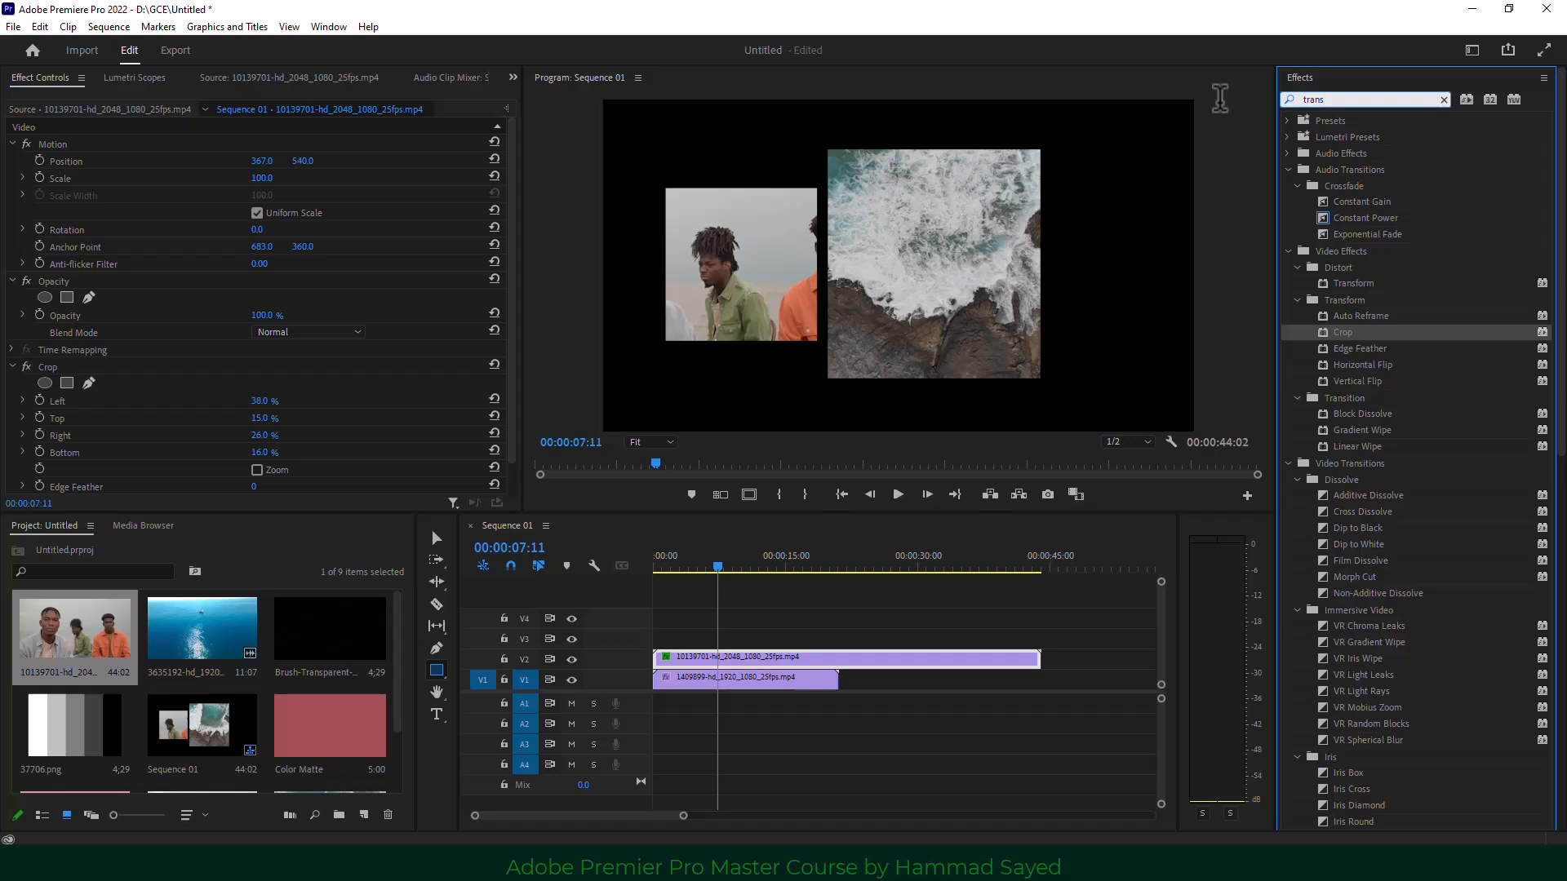
pyautogui.write('form')
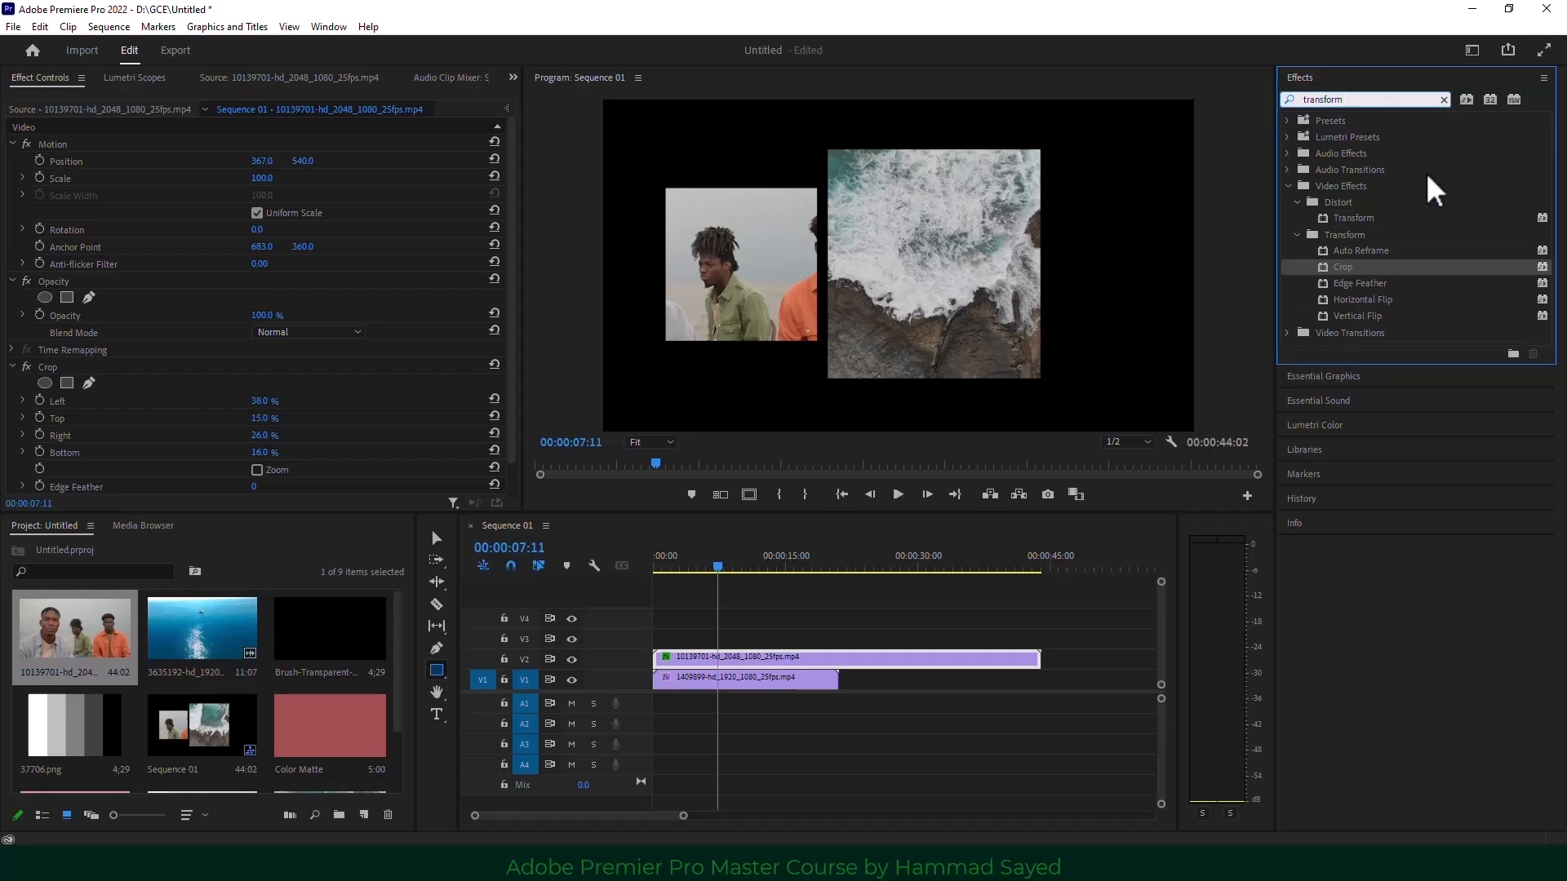
pyautogui.moveTo(1353, 219); pyautogui.dragTo(723, 662)
pyautogui.scroll(-2, 204, 322)
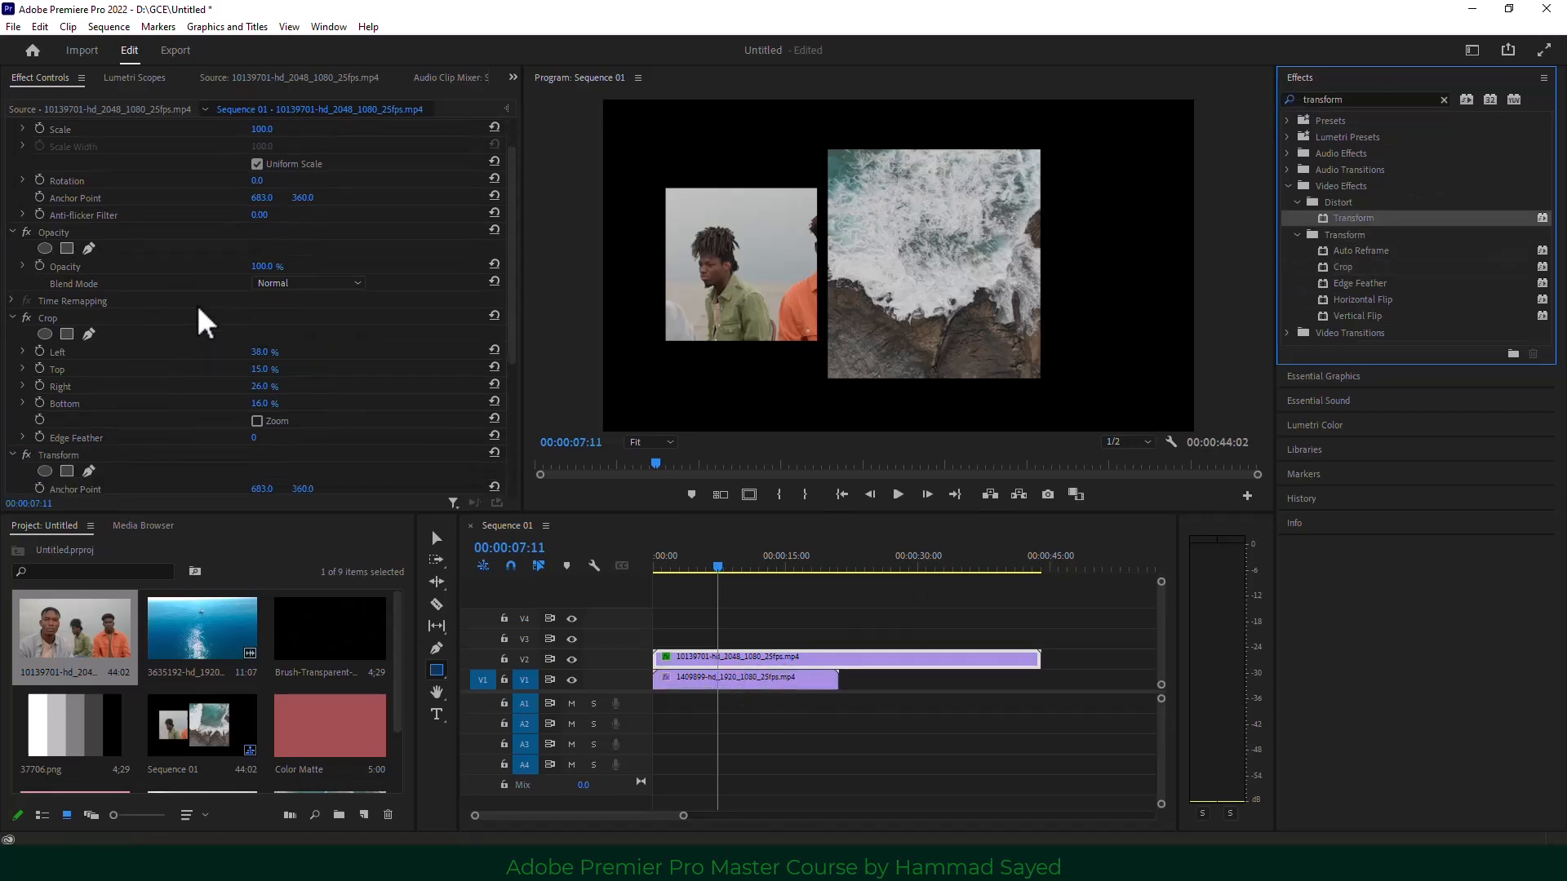
pyautogui.scroll(-1, 204, 322)
pyautogui.moveTo(65, 391); pyautogui.dragTo(59, 247)
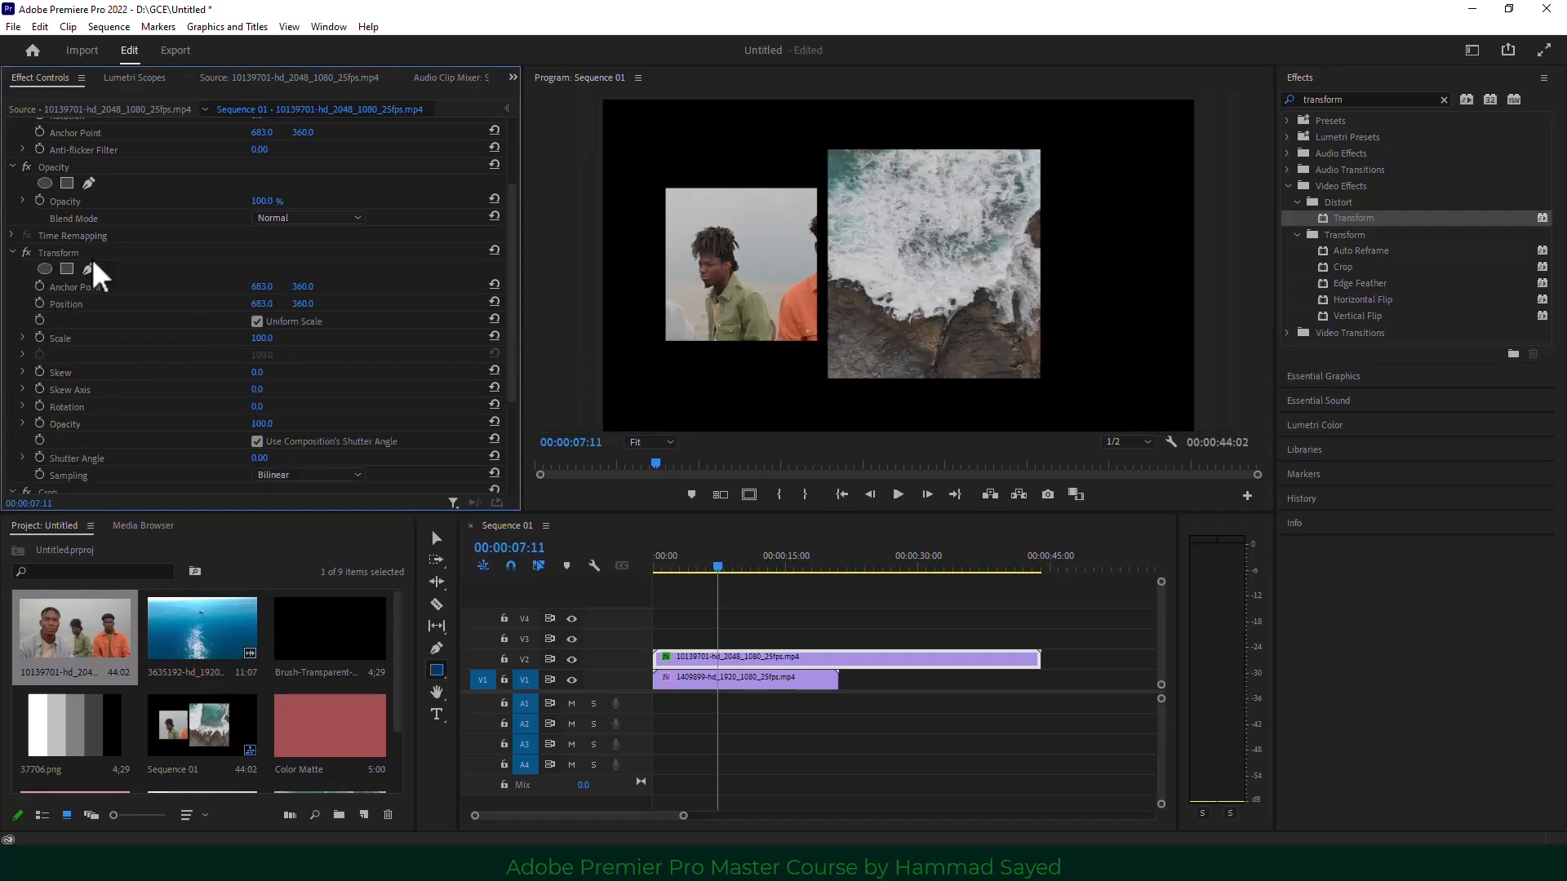
pyautogui.moveTo(262, 303); pyautogui.dragTo(69, 303)
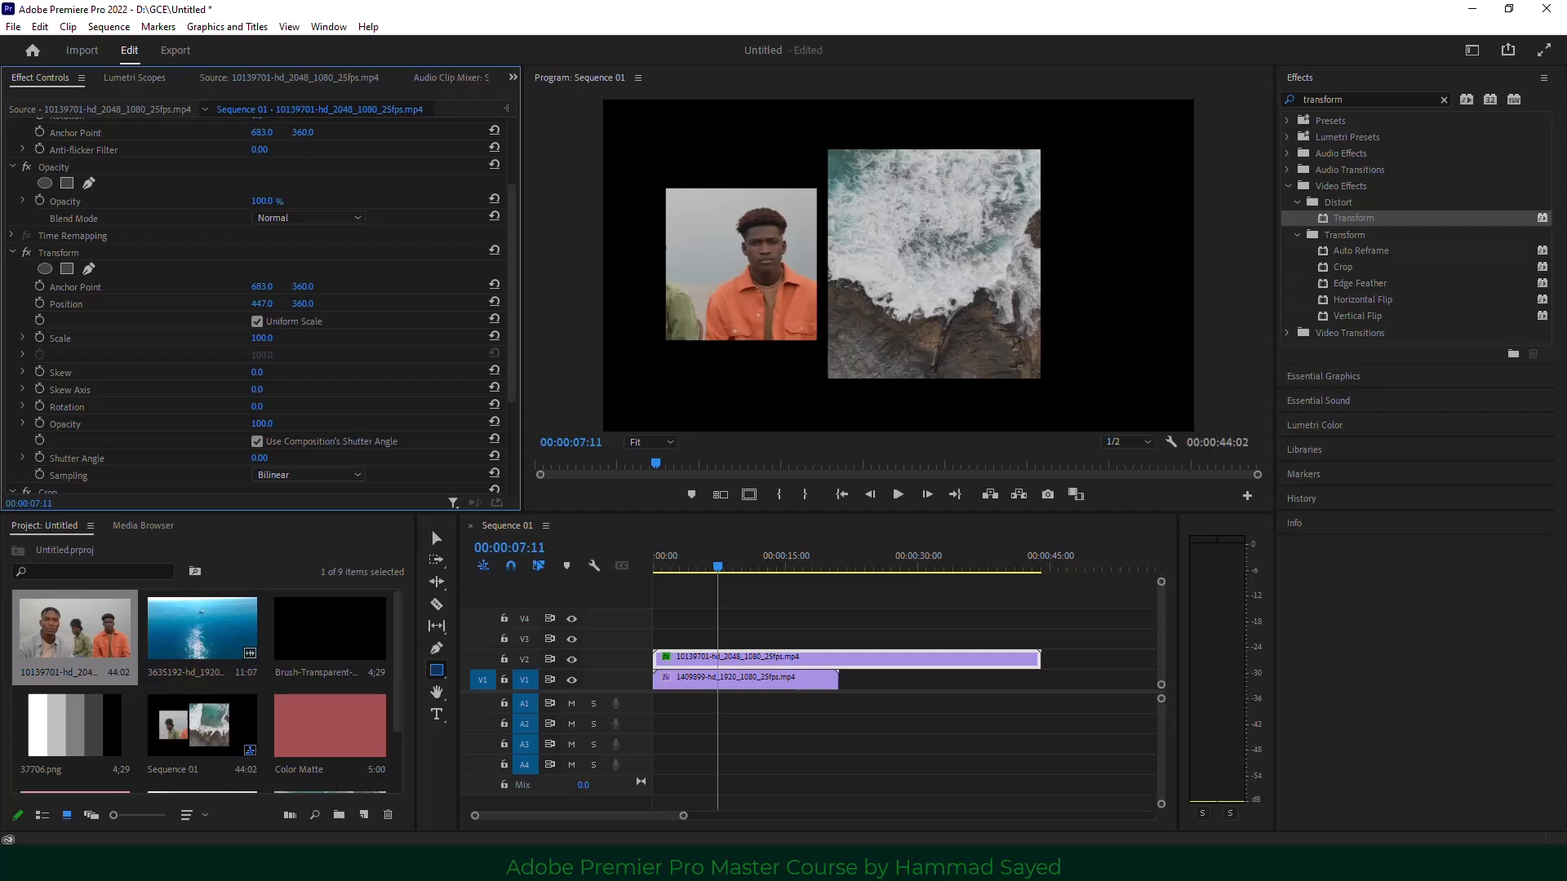
pyautogui.moveTo(70, 304); pyautogui.dragTo(57, 303)
pyautogui.moveTo(260, 338); pyautogui.dragTo(265, 338)
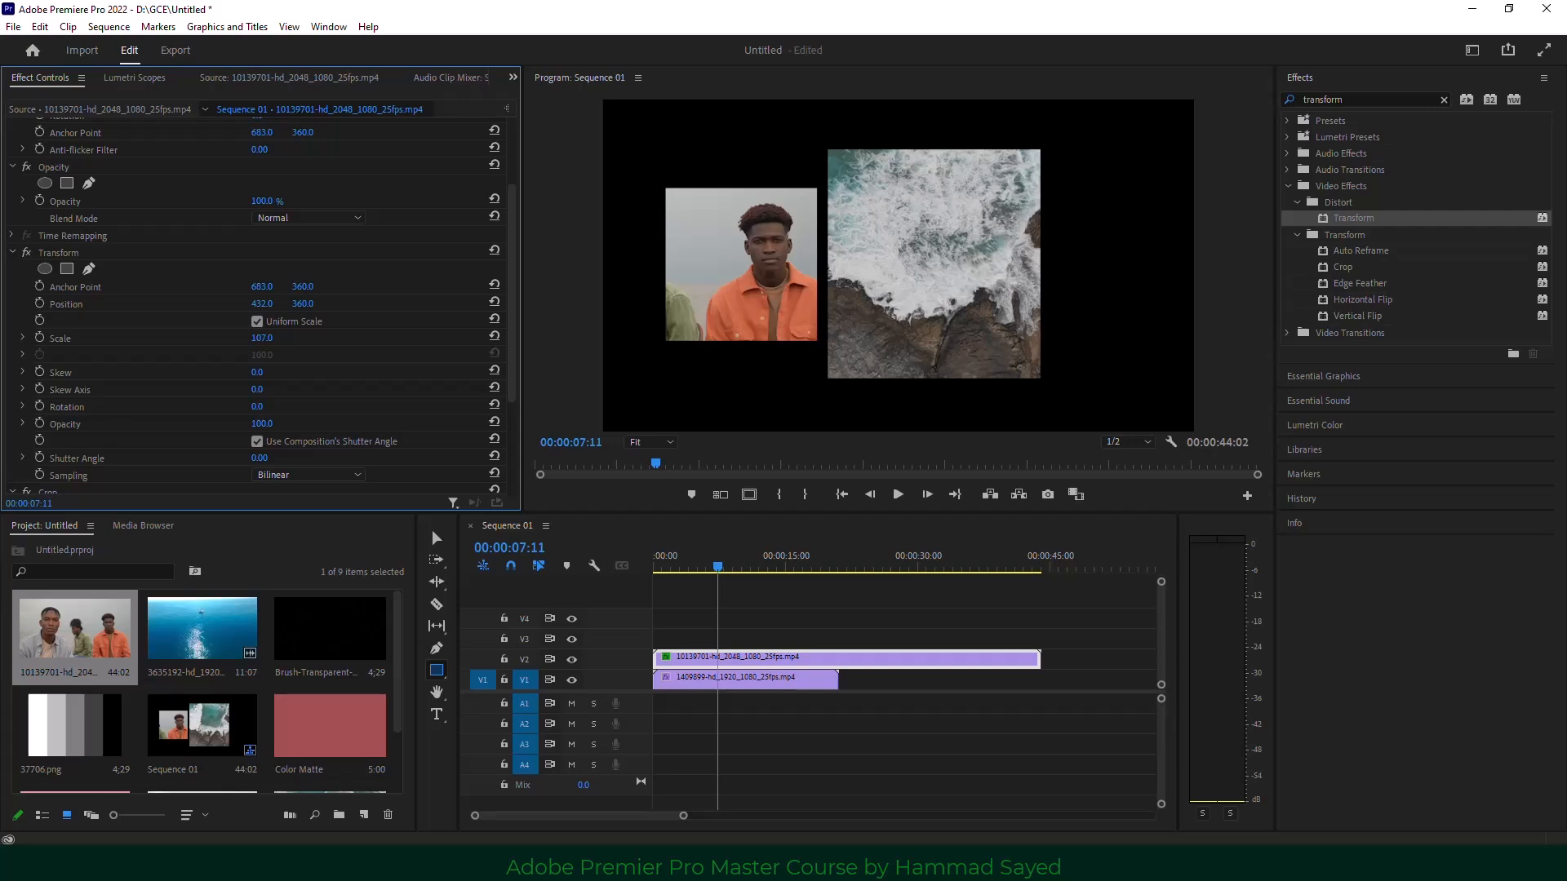
# Marquee-select both timeline clips together.
pyautogui.moveTo(958, 729); pyautogui.dragTo(688, 635)
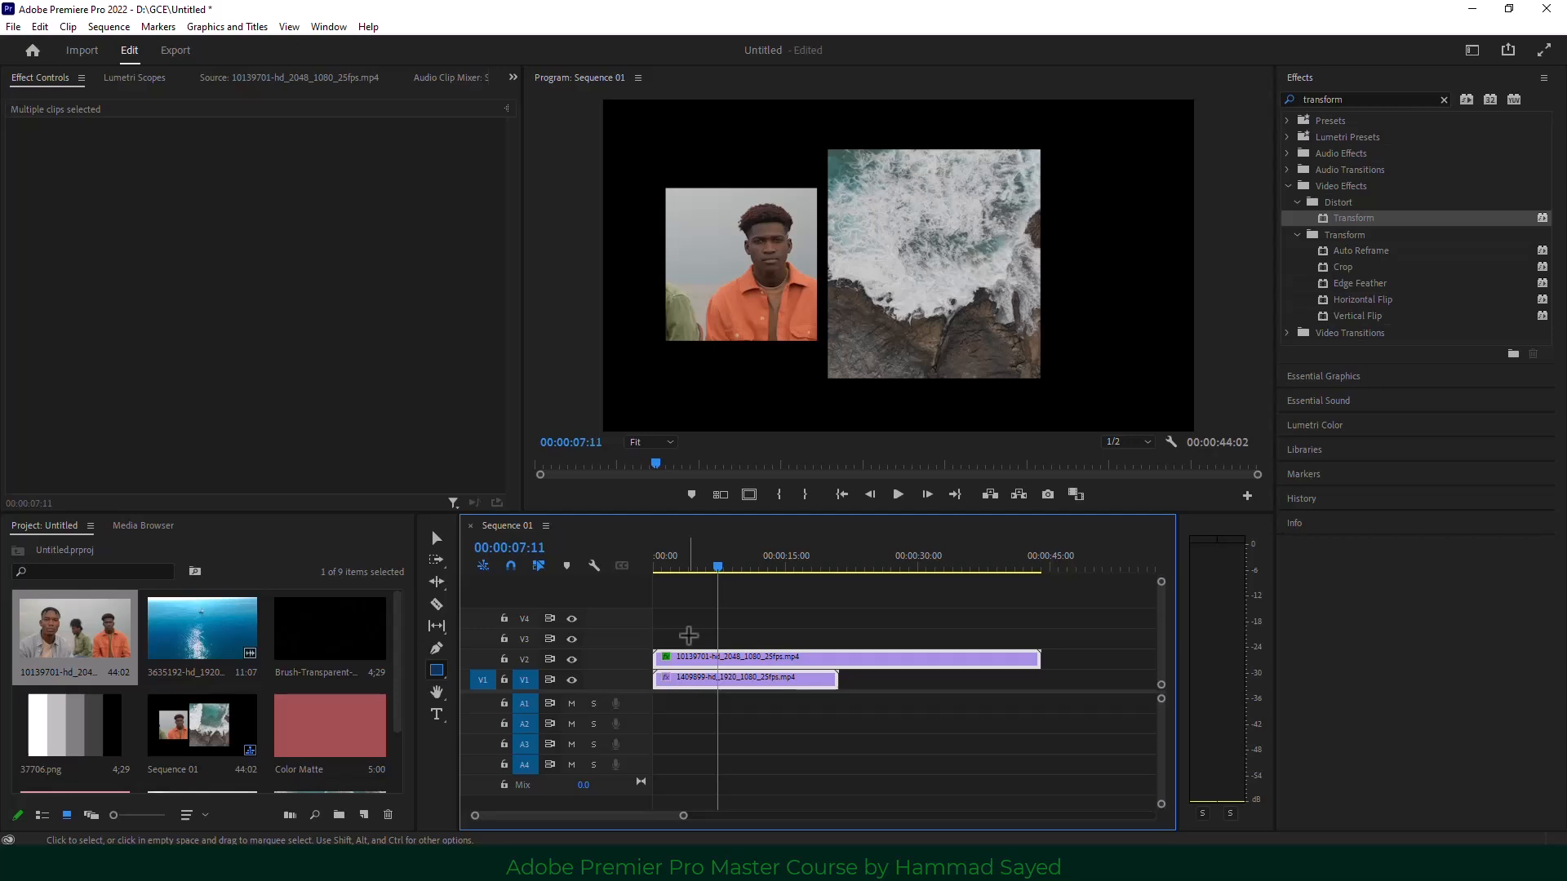
pyautogui.click(857, 759)
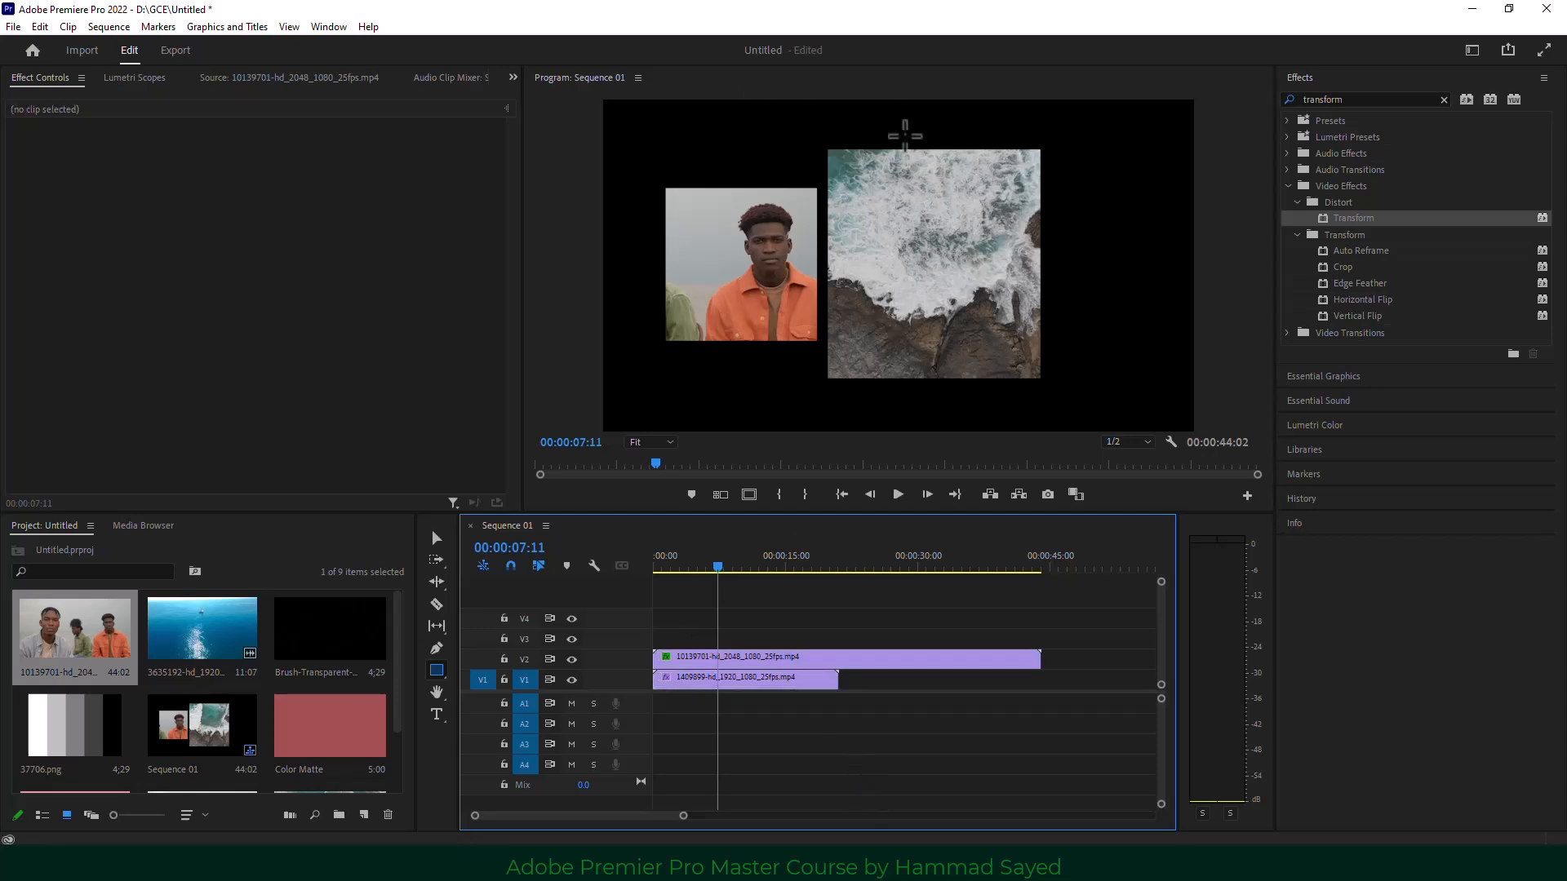
pyautogui.moveTo(805, 613); pyautogui.dragTo(787, 673)
# Move both clips up a track, put a Color Matte on V1 and make it white.
pyautogui.moveTo(342, 734); pyautogui.dragTo(653, 677)
pyautogui.click(686, 567)
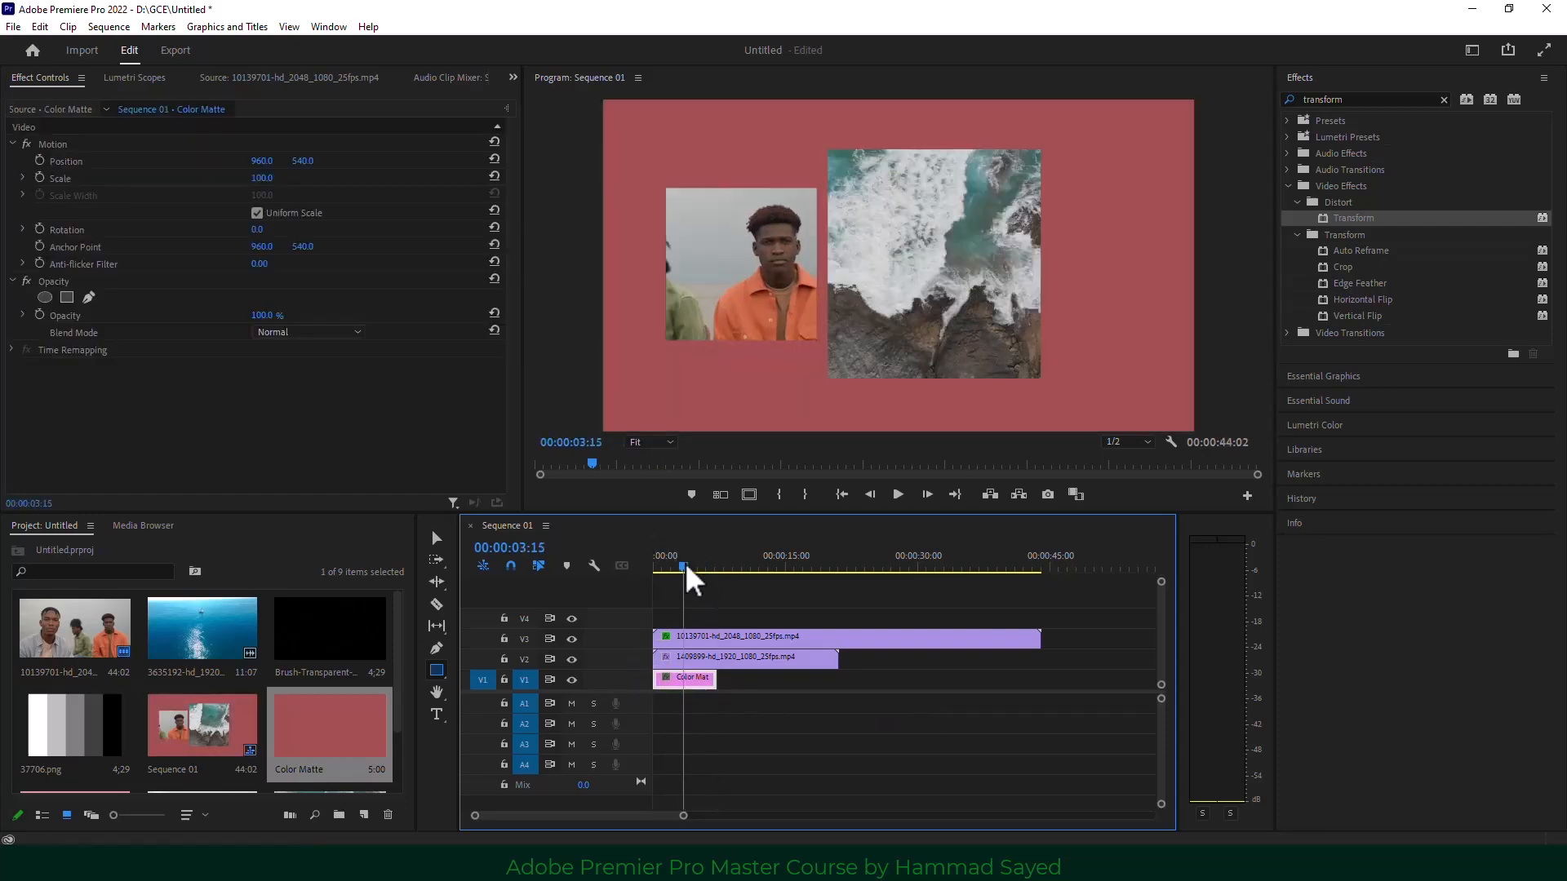
pyautogui.doubleClick(692, 684)
pyautogui.click(588, 533)
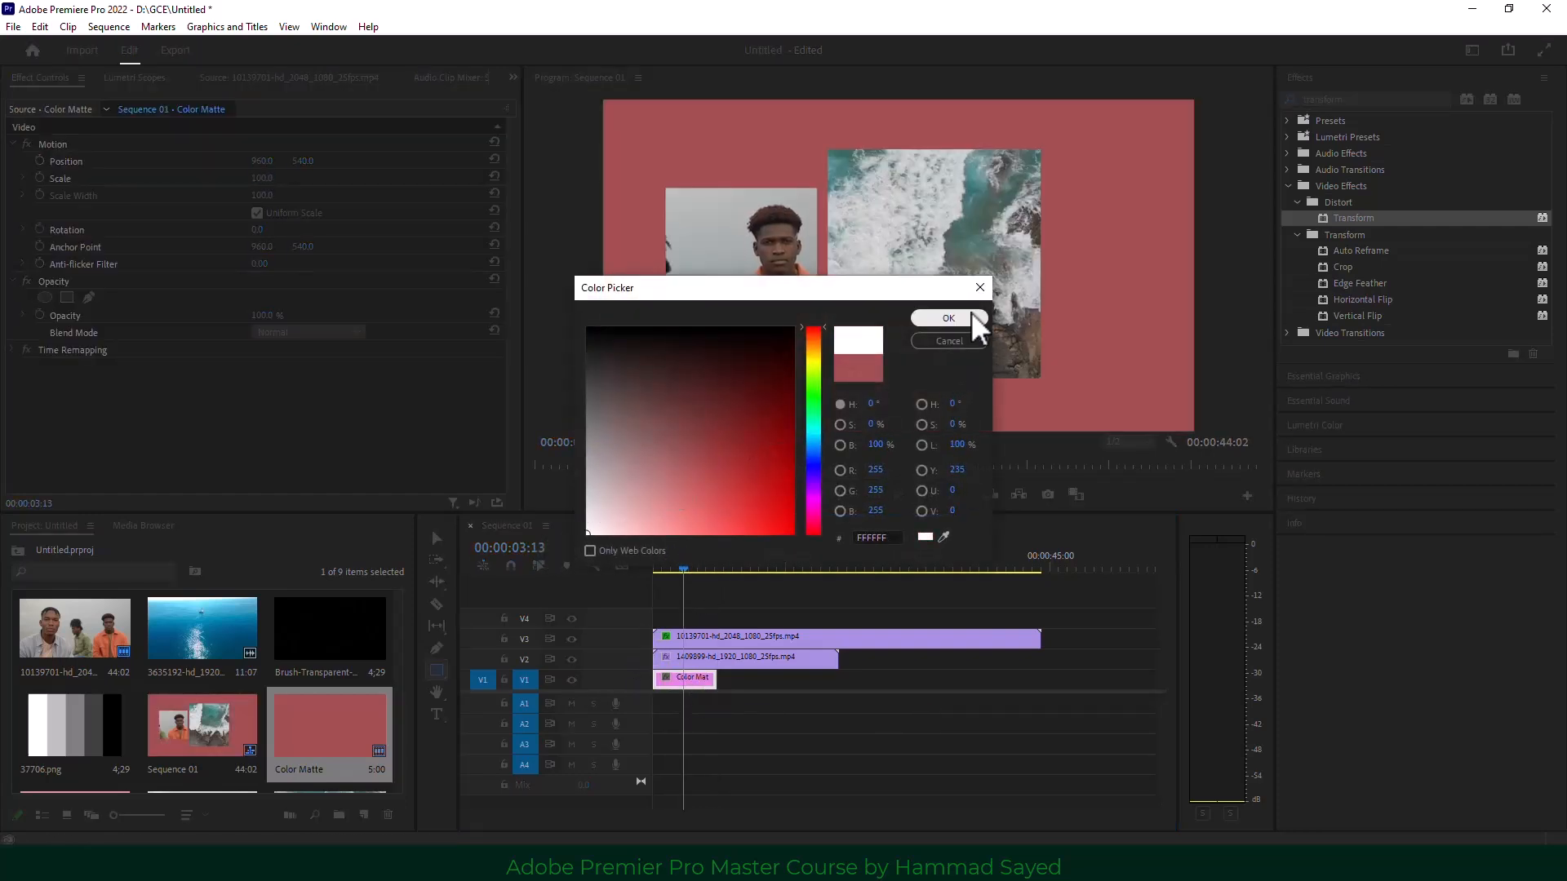
pyautogui.click(948, 317)
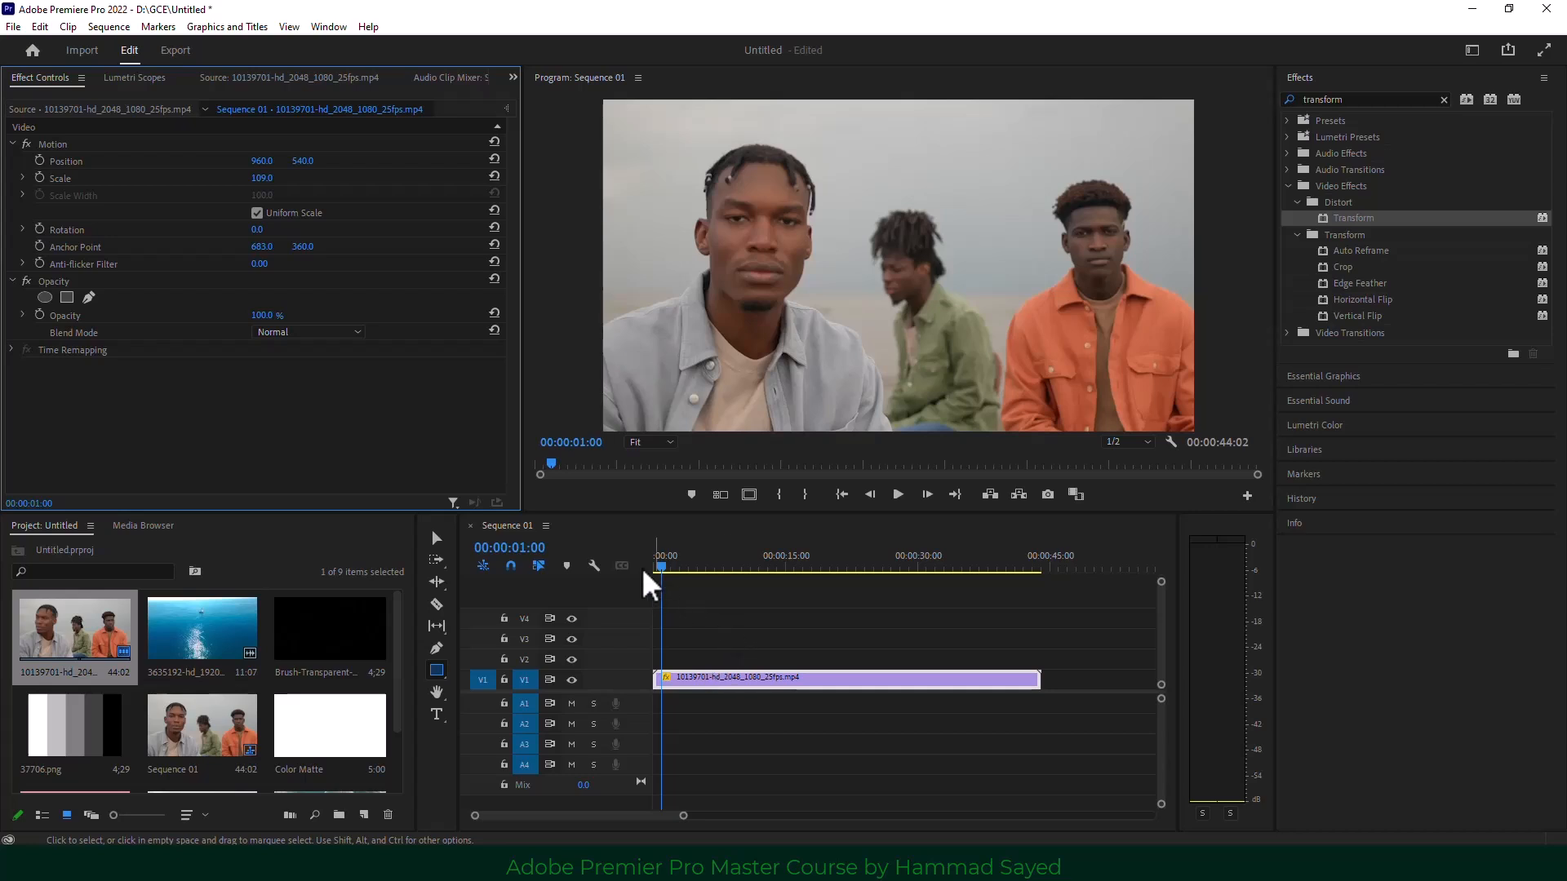
# At 00:00:04:13, select the V1 people clip, show its Effect Controls and widen that panel.
pyautogui.moveTo(665, 575); pyautogui.dragTo(689, 571)
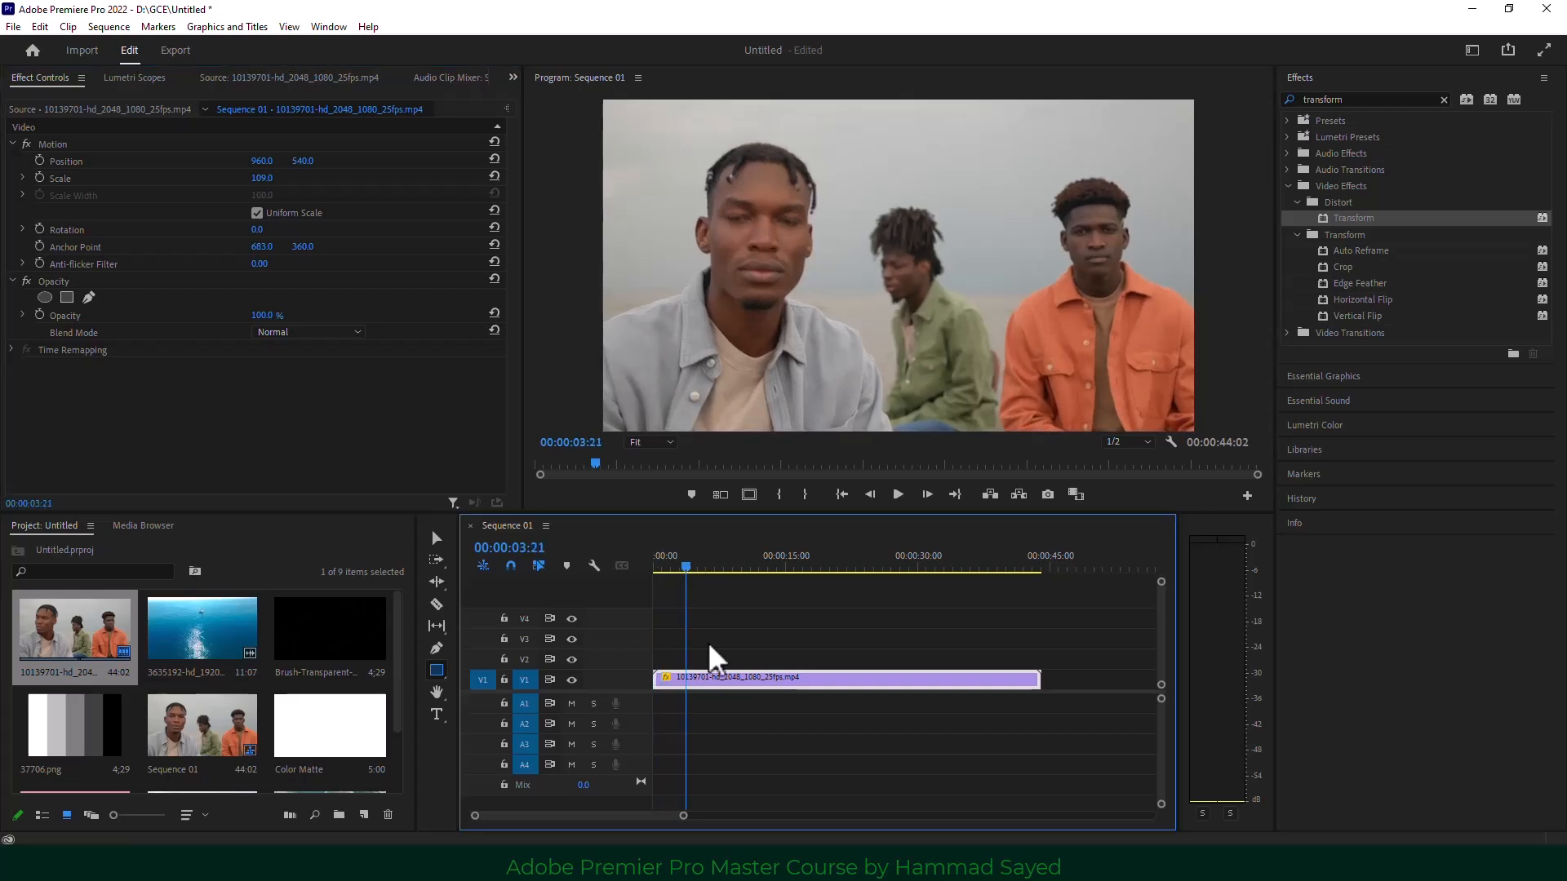
pyautogui.click(741, 703)
pyautogui.click(738, 684)
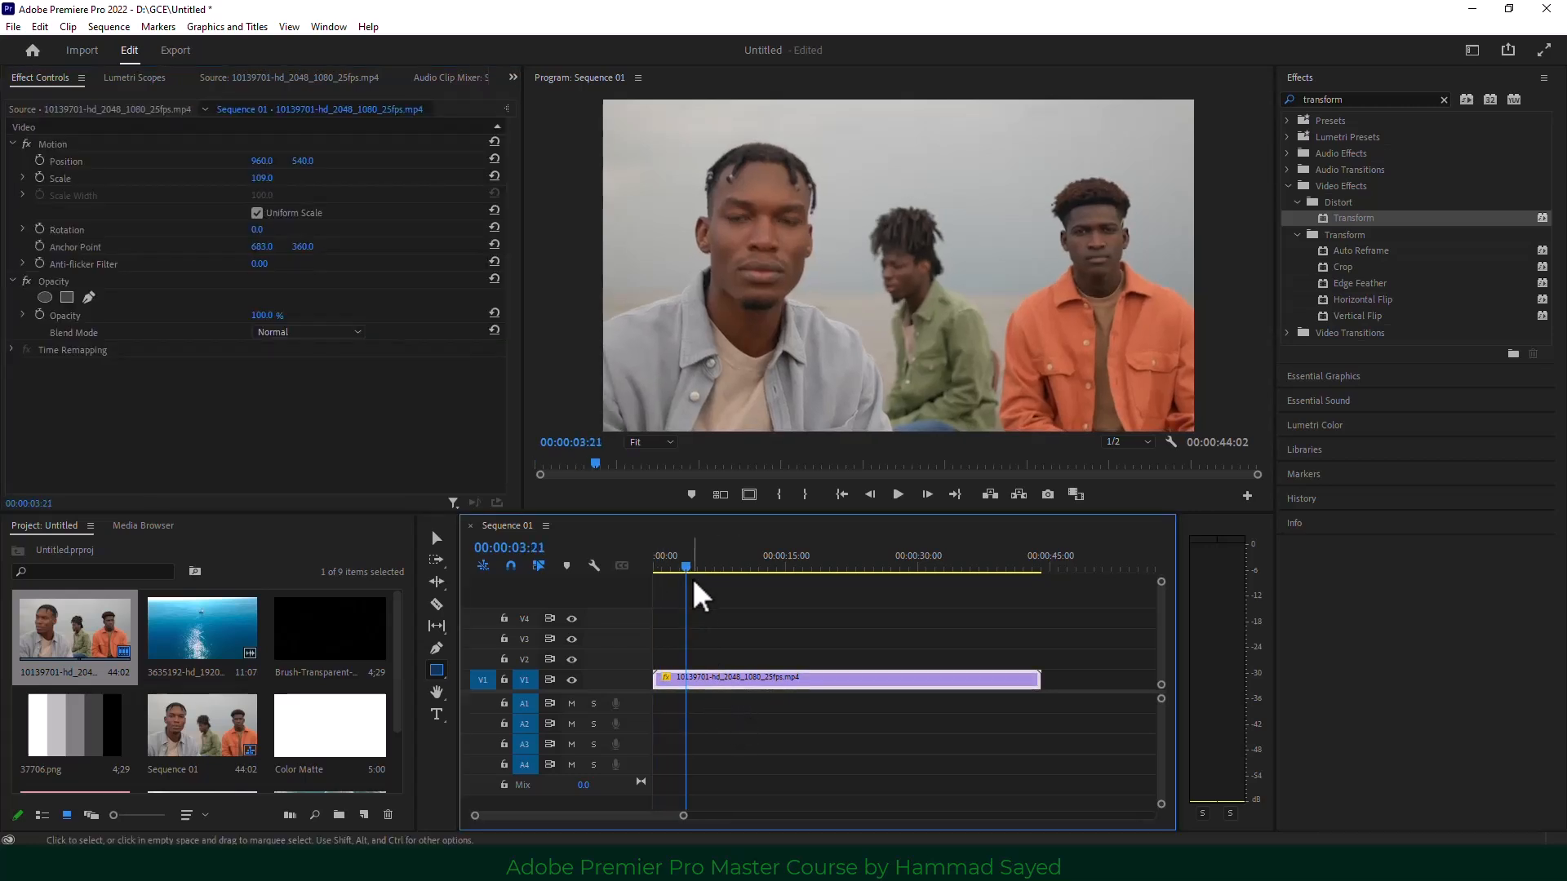
pyautogui.moveTo(687, 569); pyautogui.dragTo(693, 570)
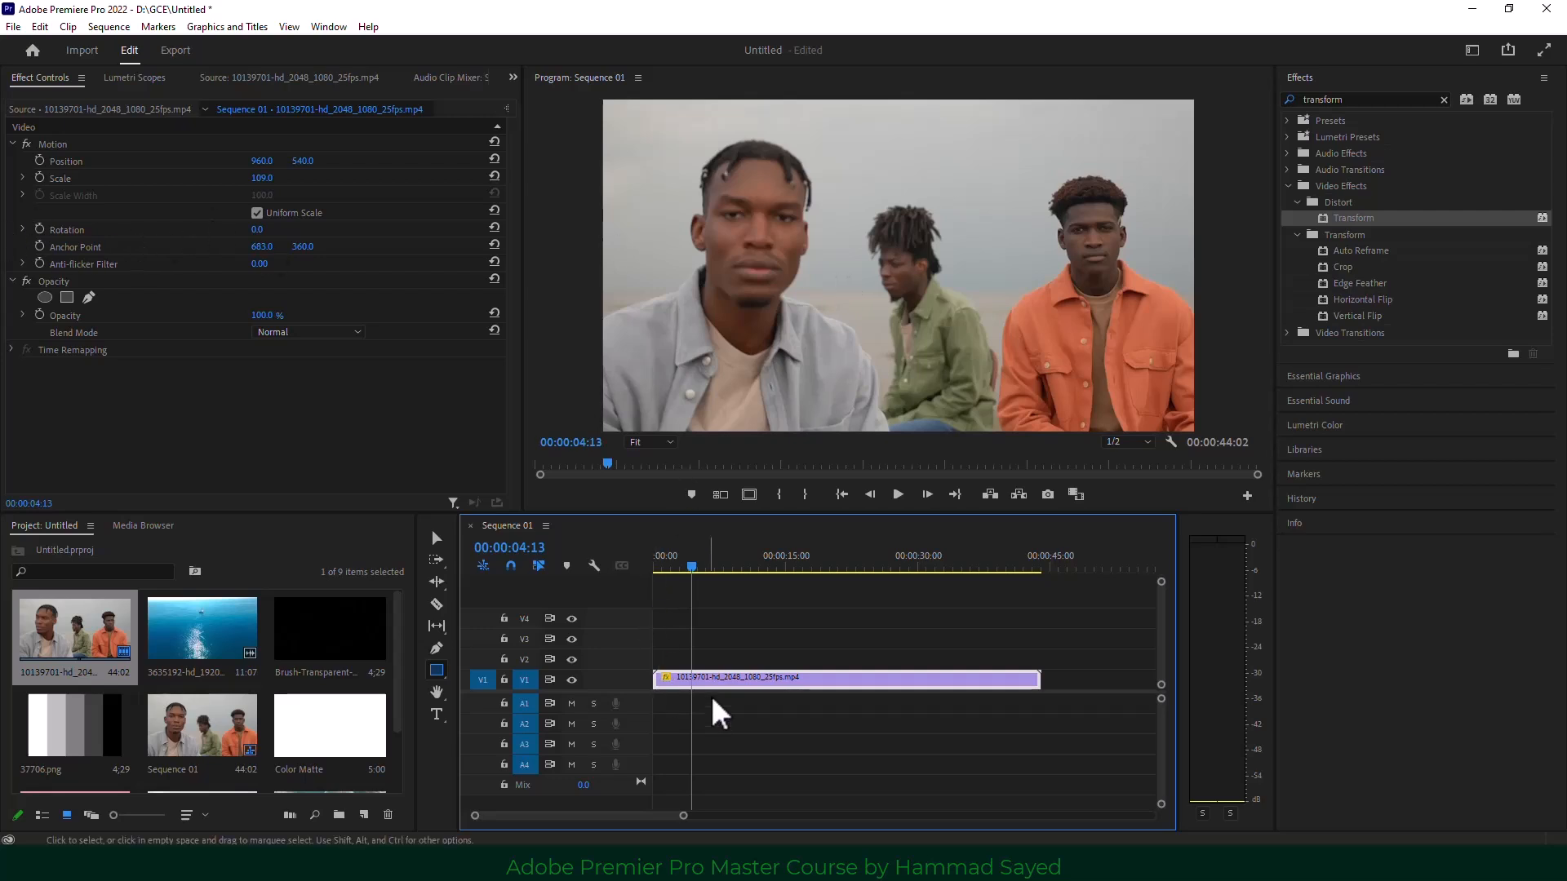
pyautogui.click(52, 82)
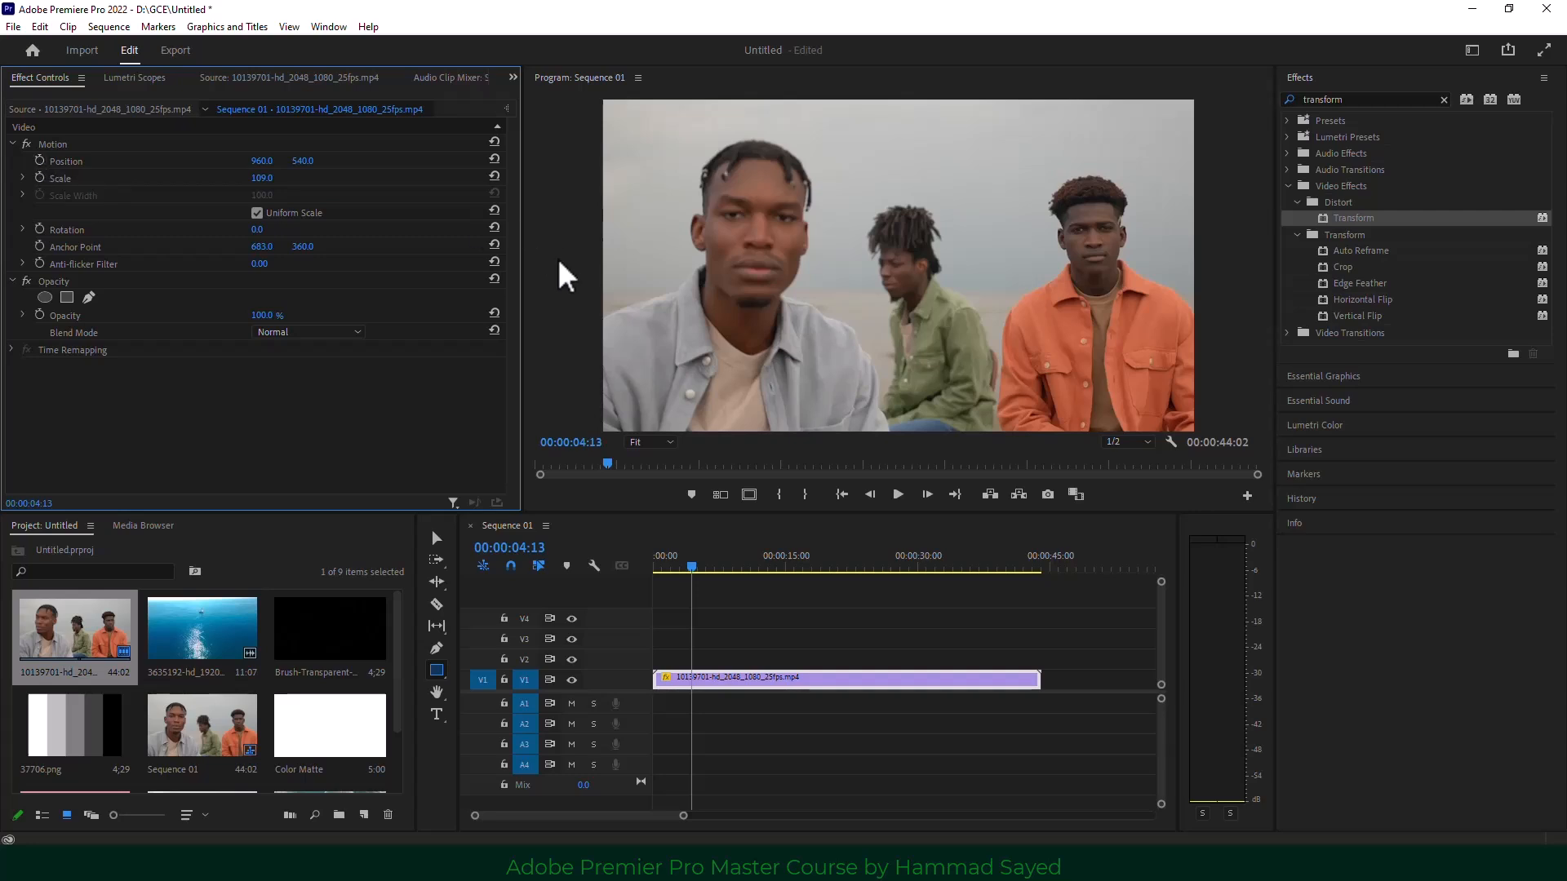
pyautogui.moveTo(522, 313)
pyautogui.mouseDown()
pyautogui.moveTo(437, 305)
pyautogui.moveTo(527, 305)
pyautogui.mouseUp()
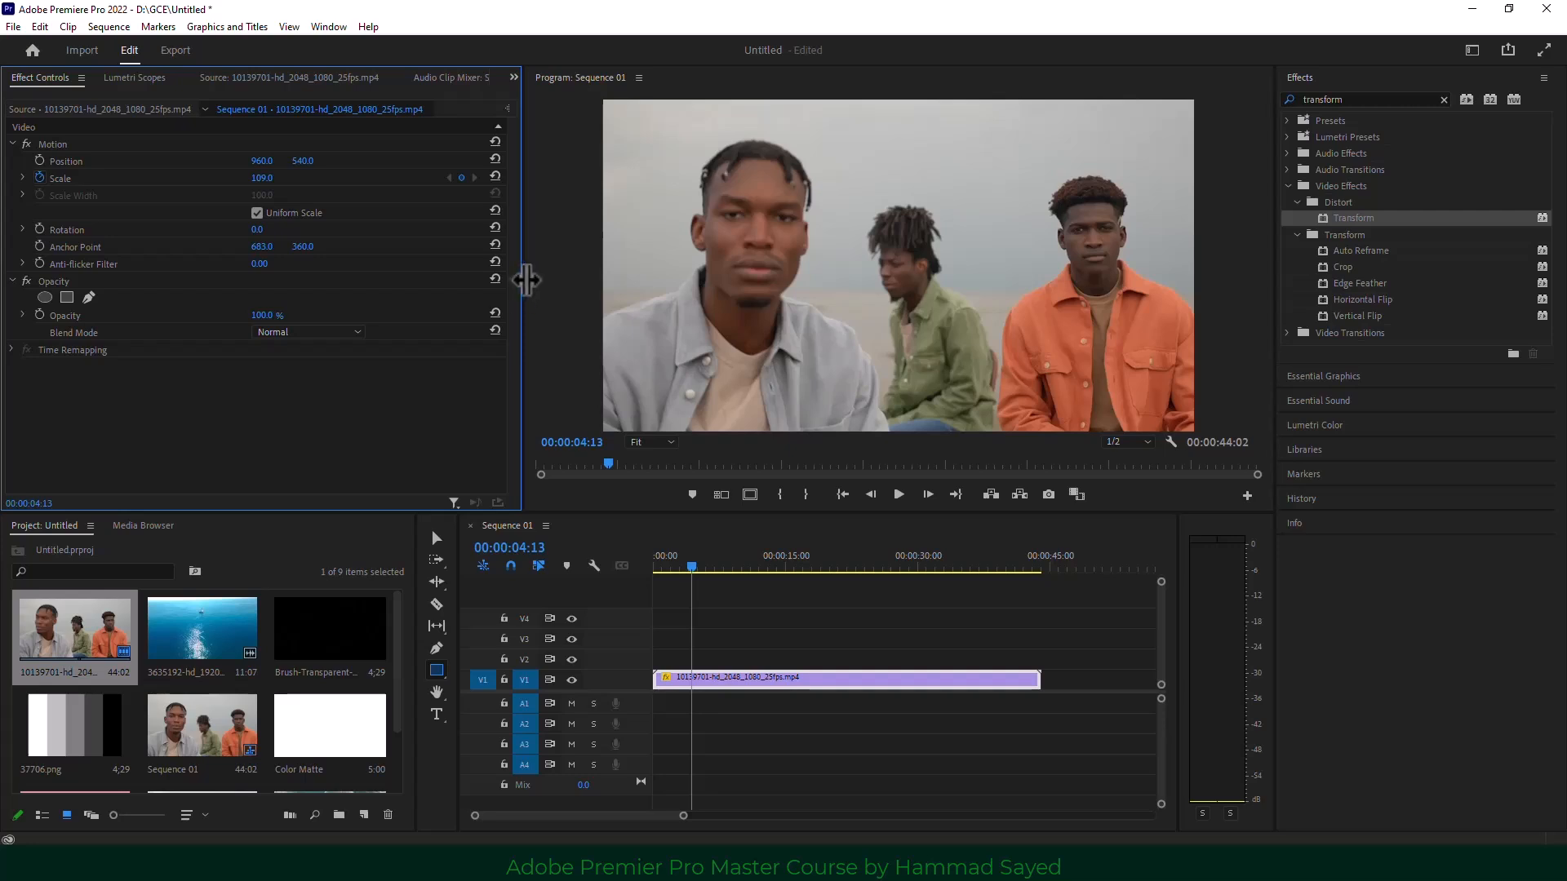
pyautogui.moveTo(523, 281); pyautogui.dragTo(447, 294)
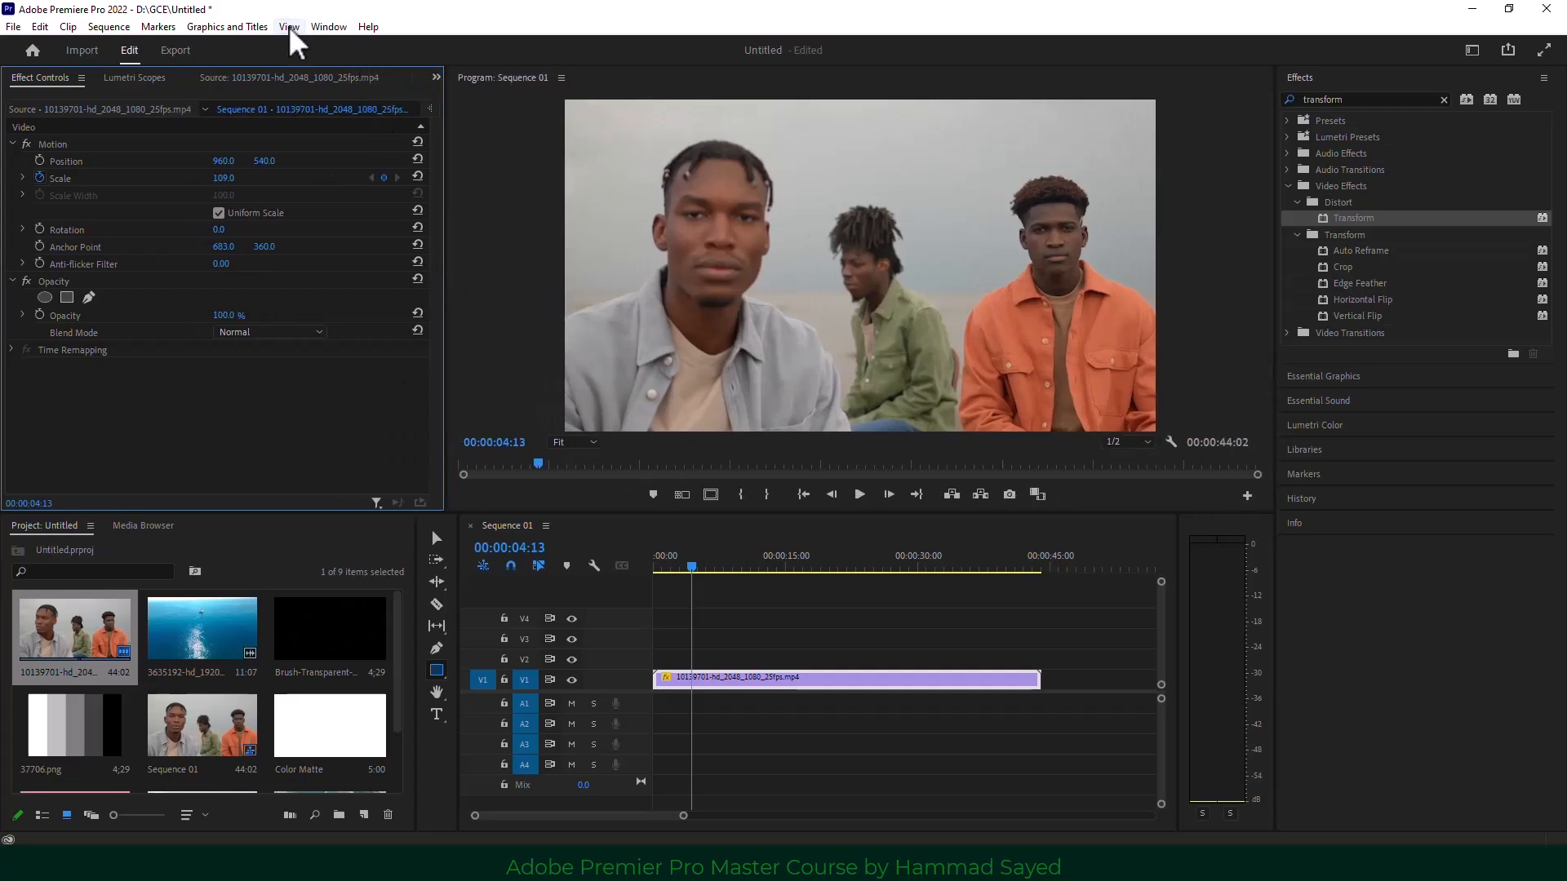
# Switch to the Editing workspace and widen the Effect Controls keyframe timeline.
pyautogui.click(329, 26)
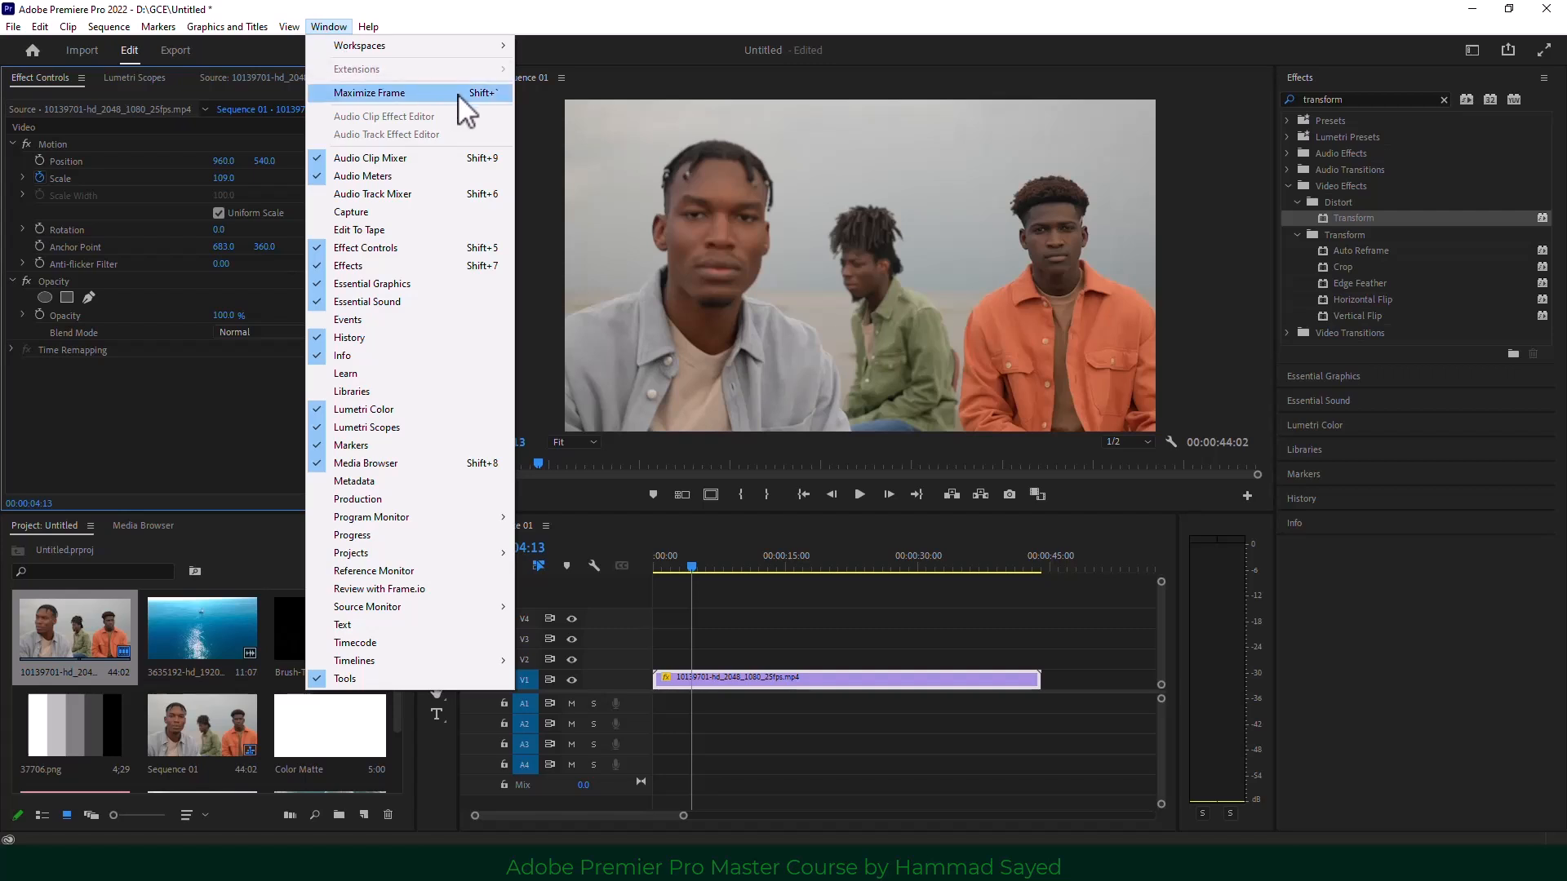
pyautogui.moveTo(480, 51)
pyautogui.click(586, 135)
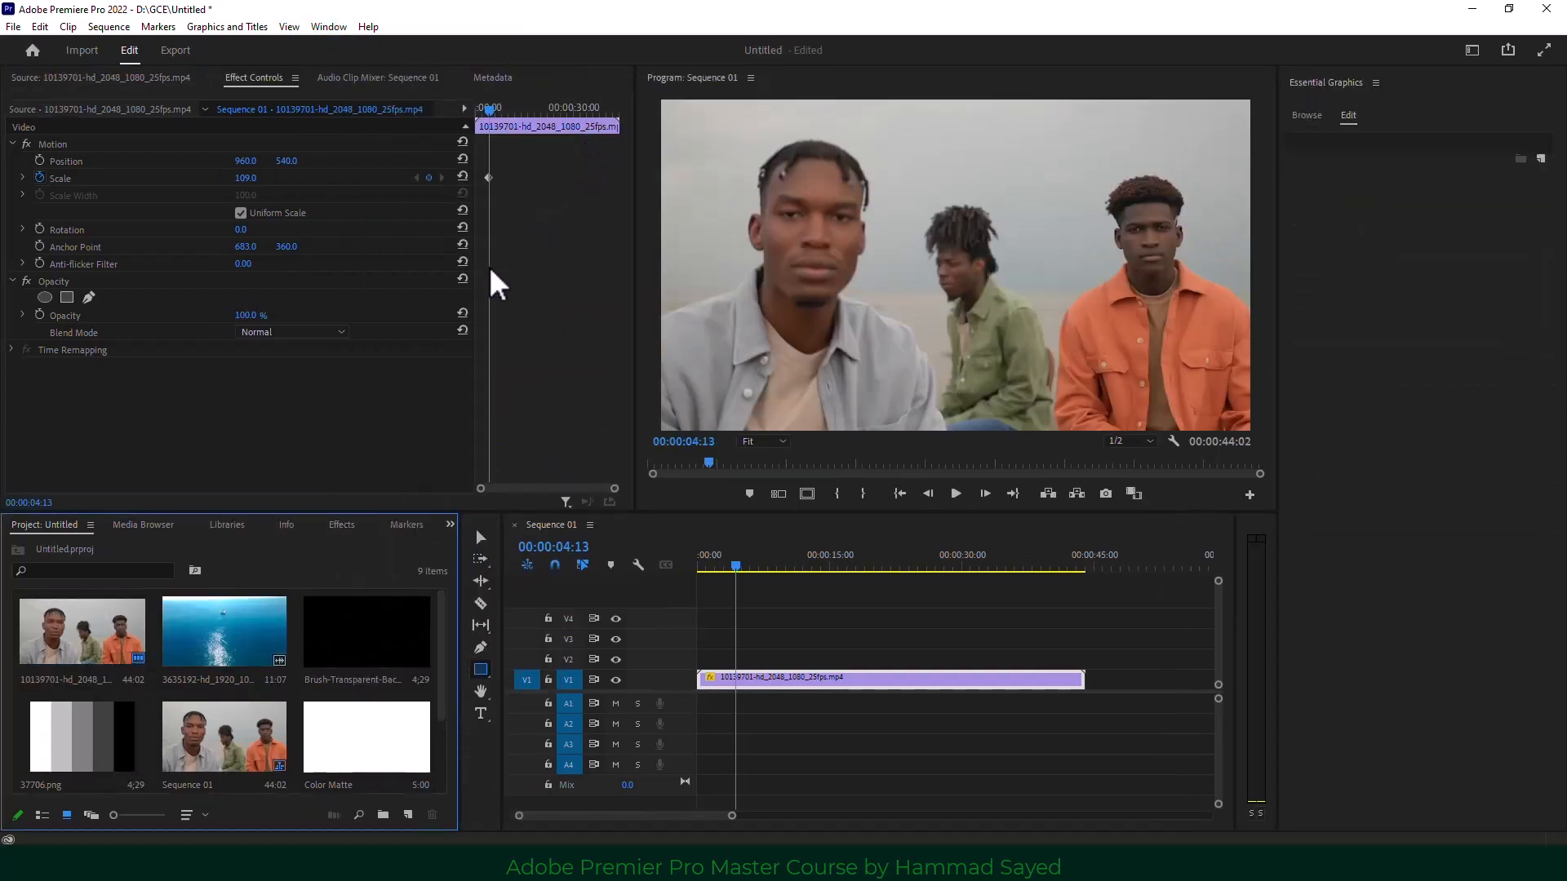
pyautogui.moveTo(476, 286); pyautogui.dragTo(384, 286)
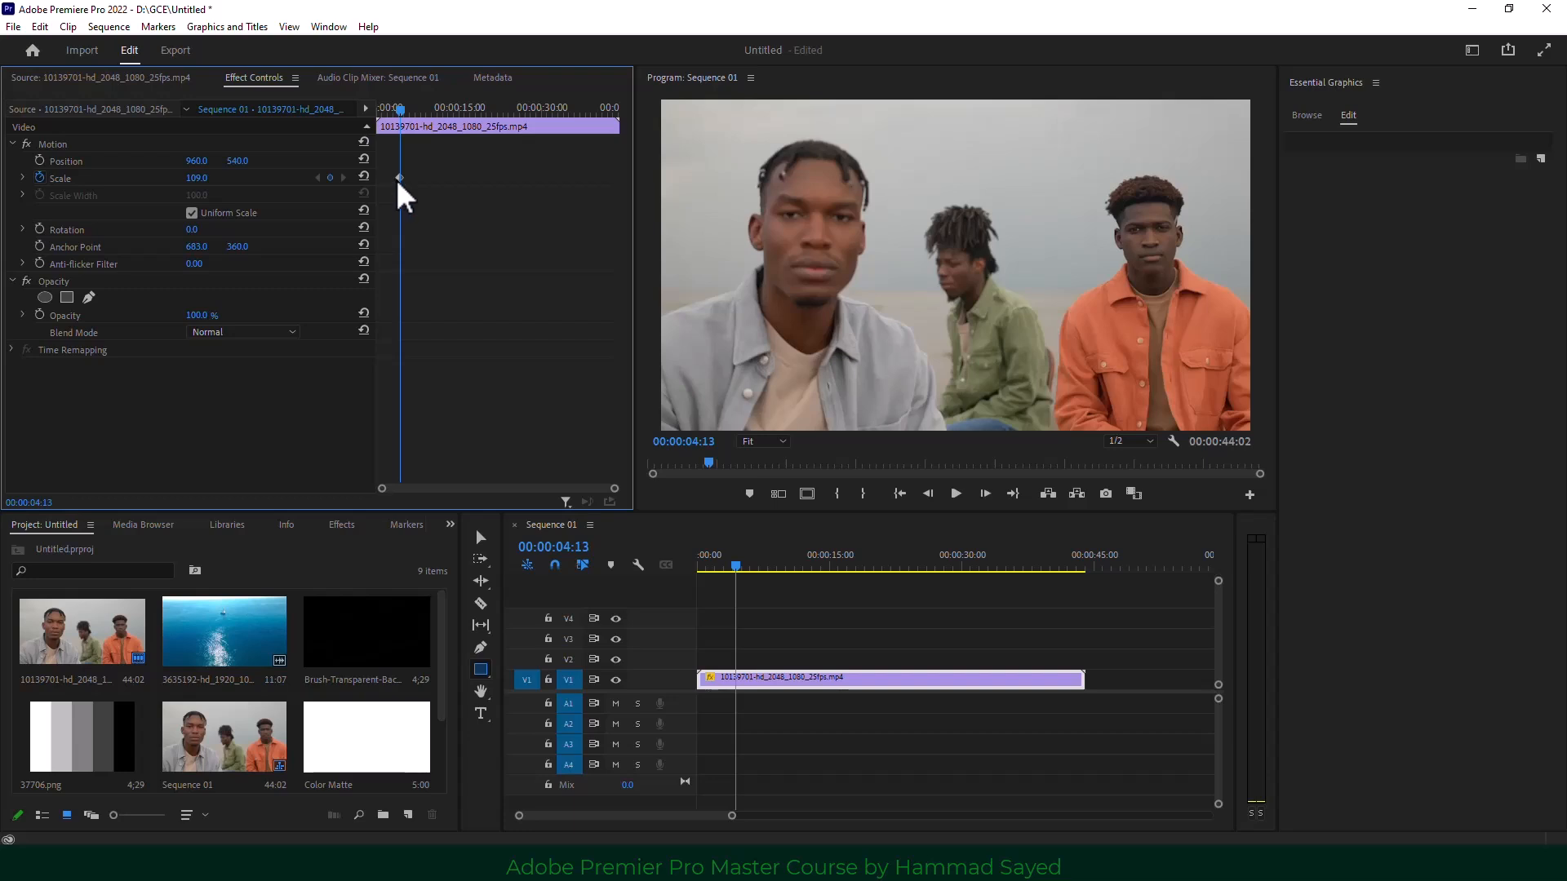
# Keyframe a Scale zoom-in to 136 on the three-men clip and preview it.
pyautogui.moveTo(403, 114); pyautogui.dragTo(436, 120)
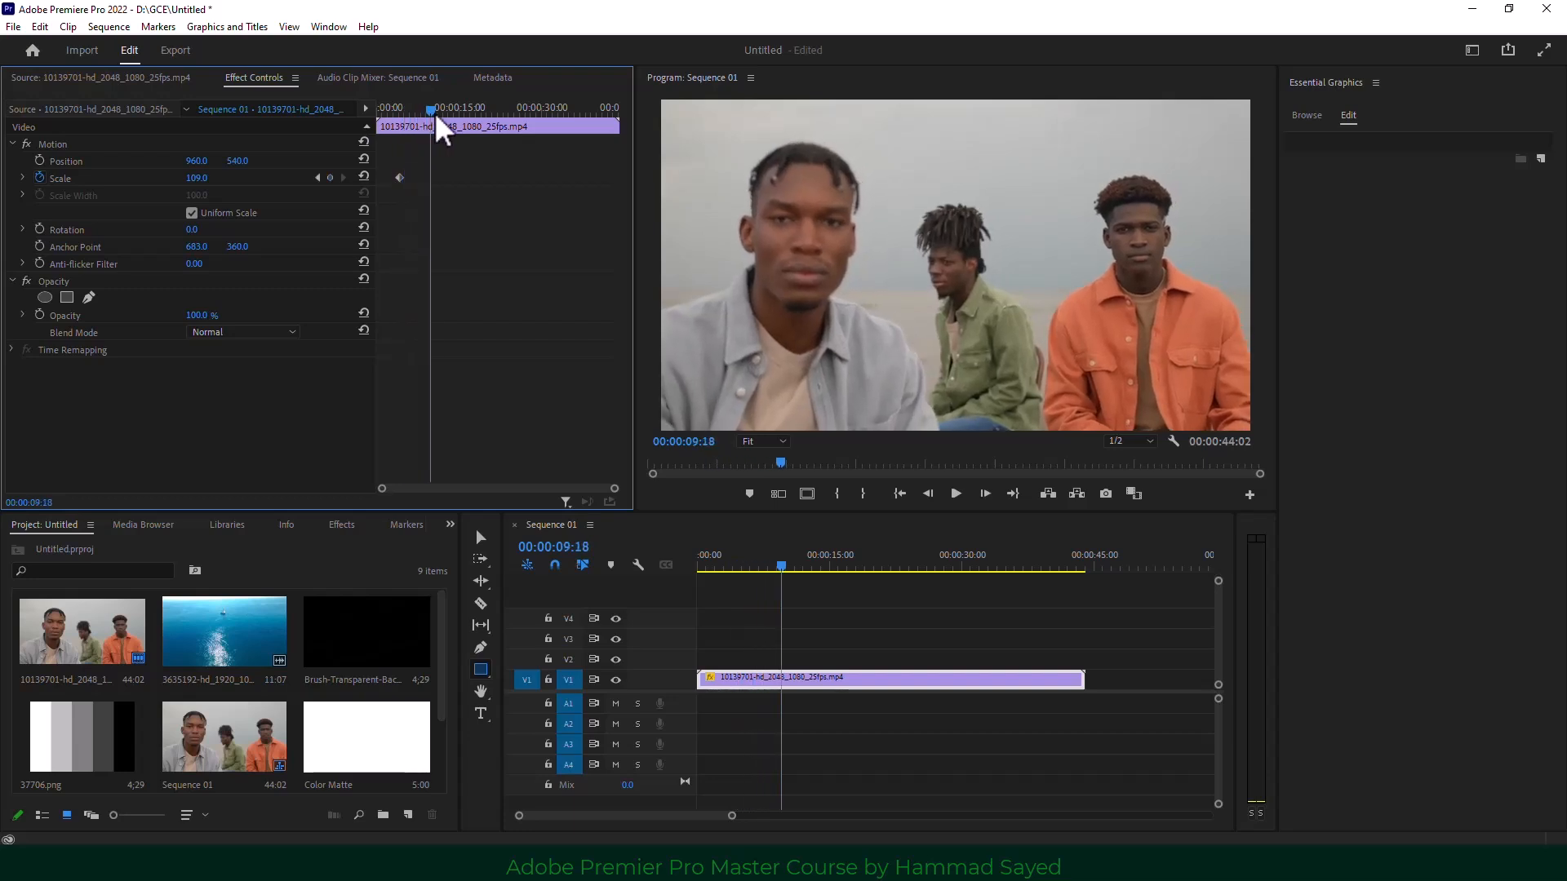
pyautogui.click(809, 567)
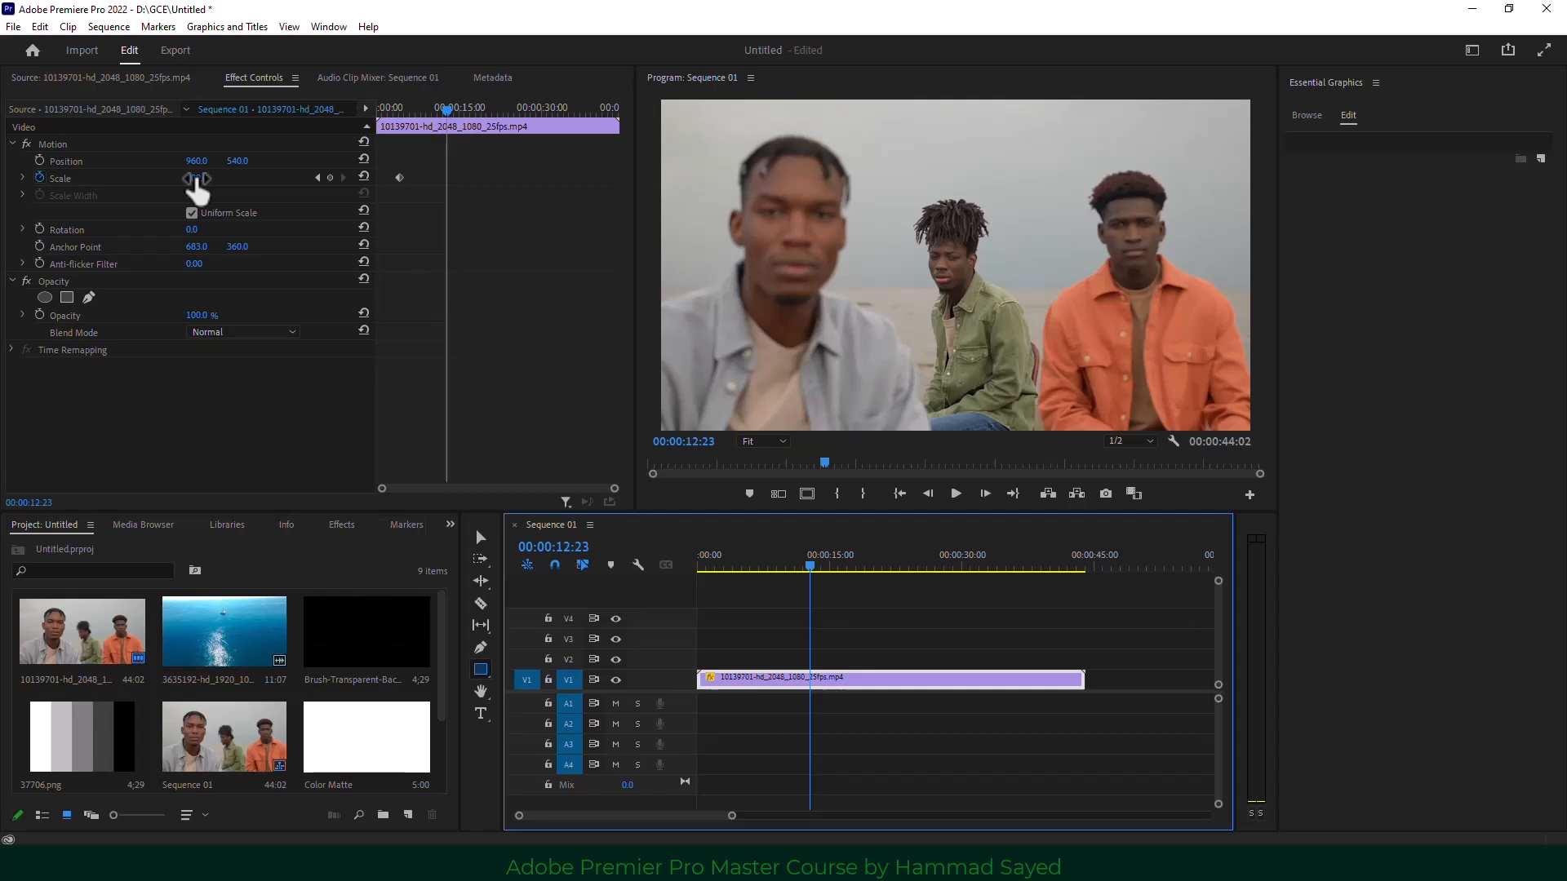
pyautogui.moveTo(197, 181); pyautogui.dragTo(236, 182)
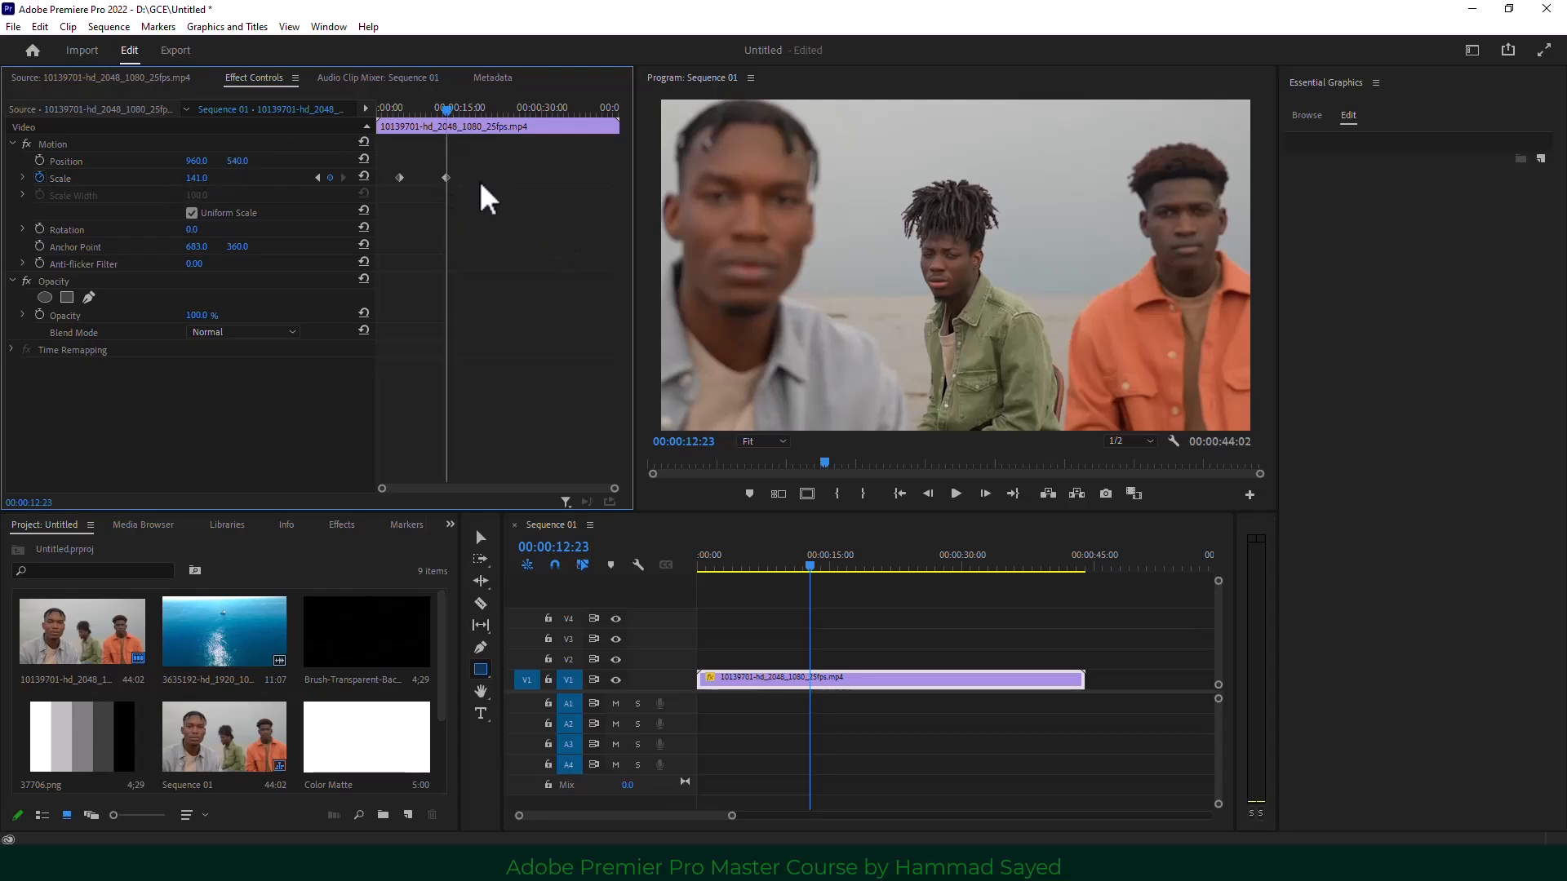
pyautogui.click(443, 112)
pyautogui.moveTo(445, 114); pyautogui.dragTo(403, 141)
pyautogui.press('space')
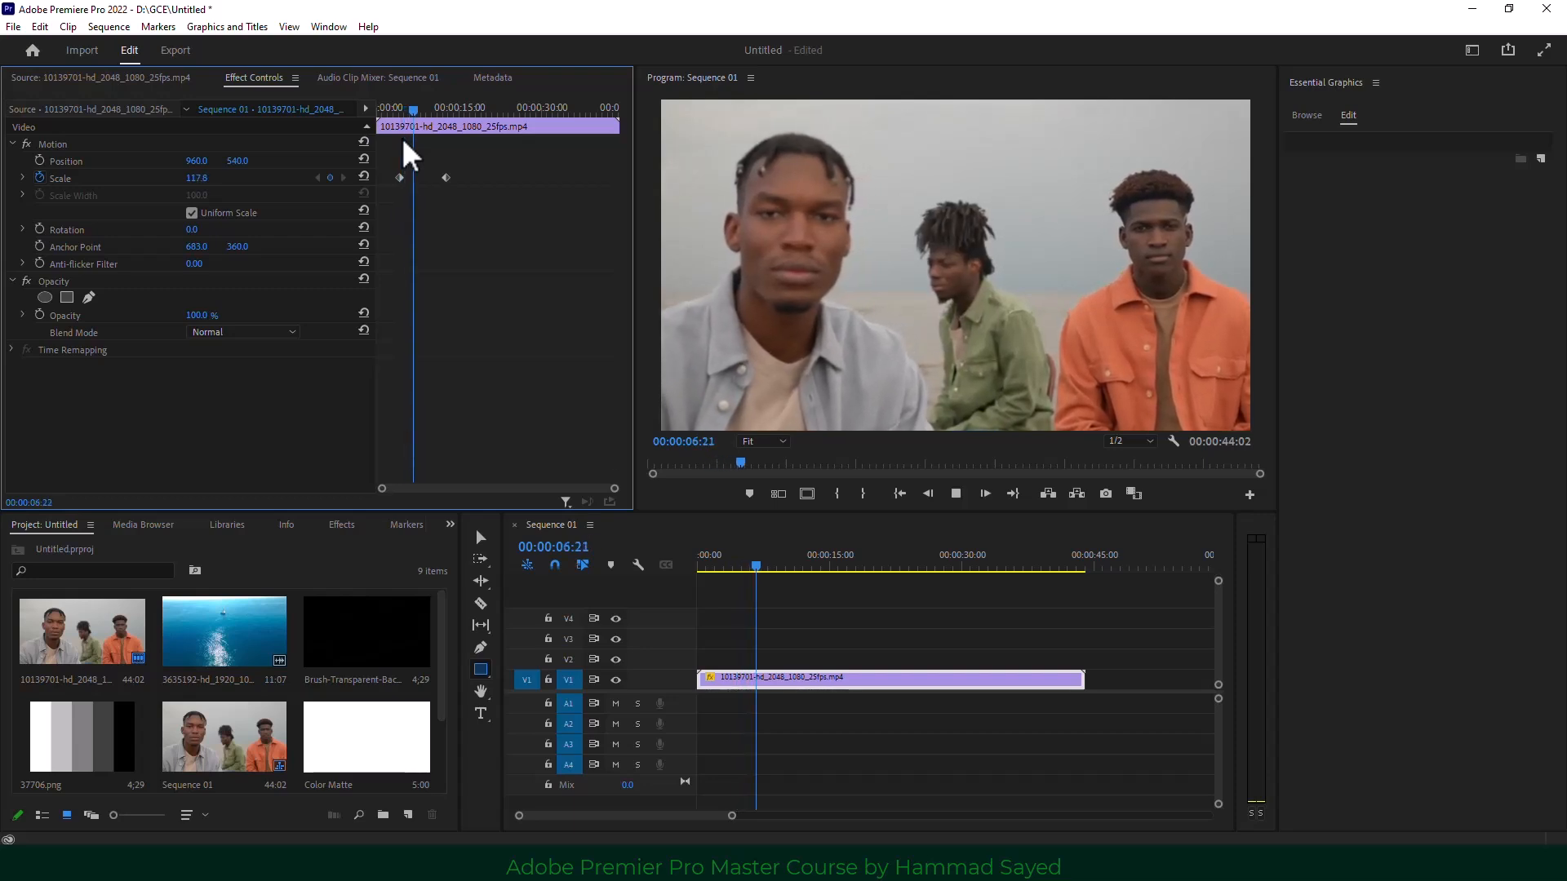
pyautogui.press('space')
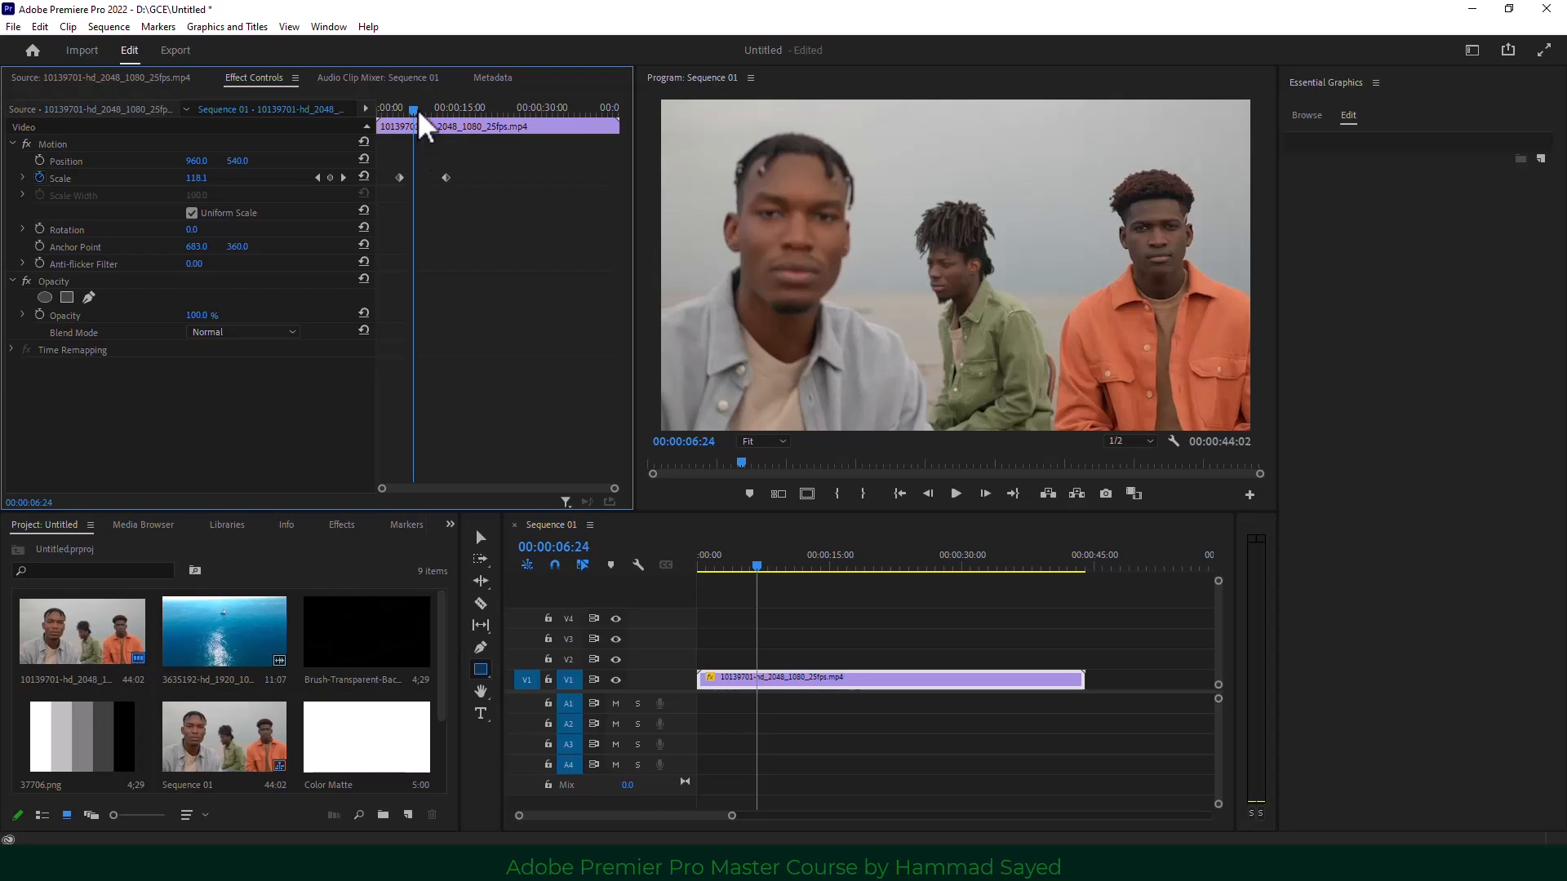
# Add a Scale keyframe holding the zoom, then one near 00:00:12:22 returning Scale to 100.
pyautogui.moveTo(418, 114); pyautogui.dragTo(478, 126)
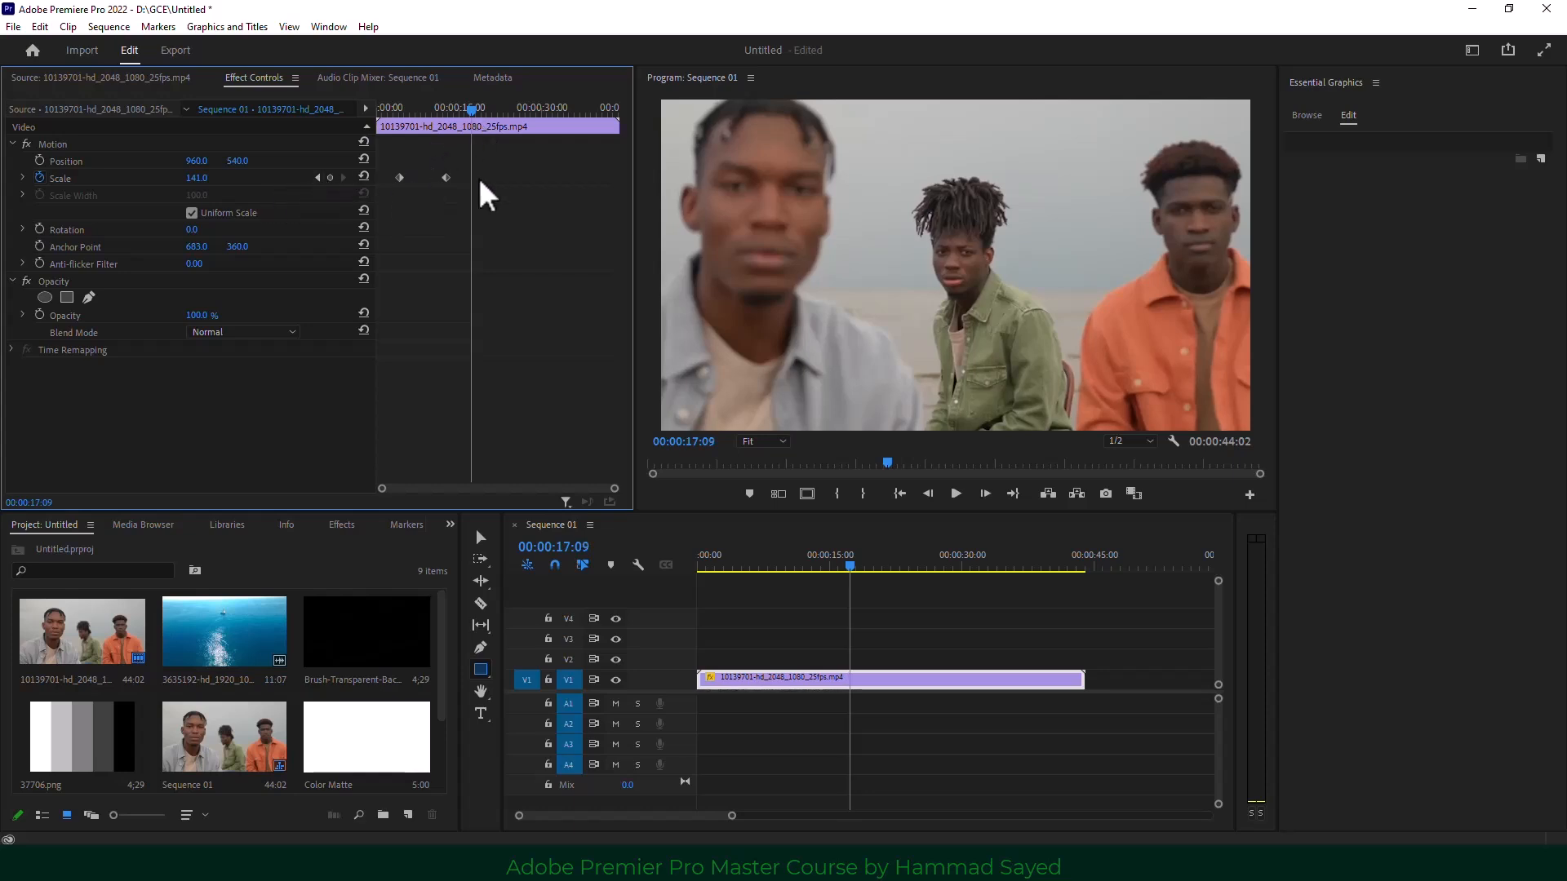
pyautogui.click(330, 179)
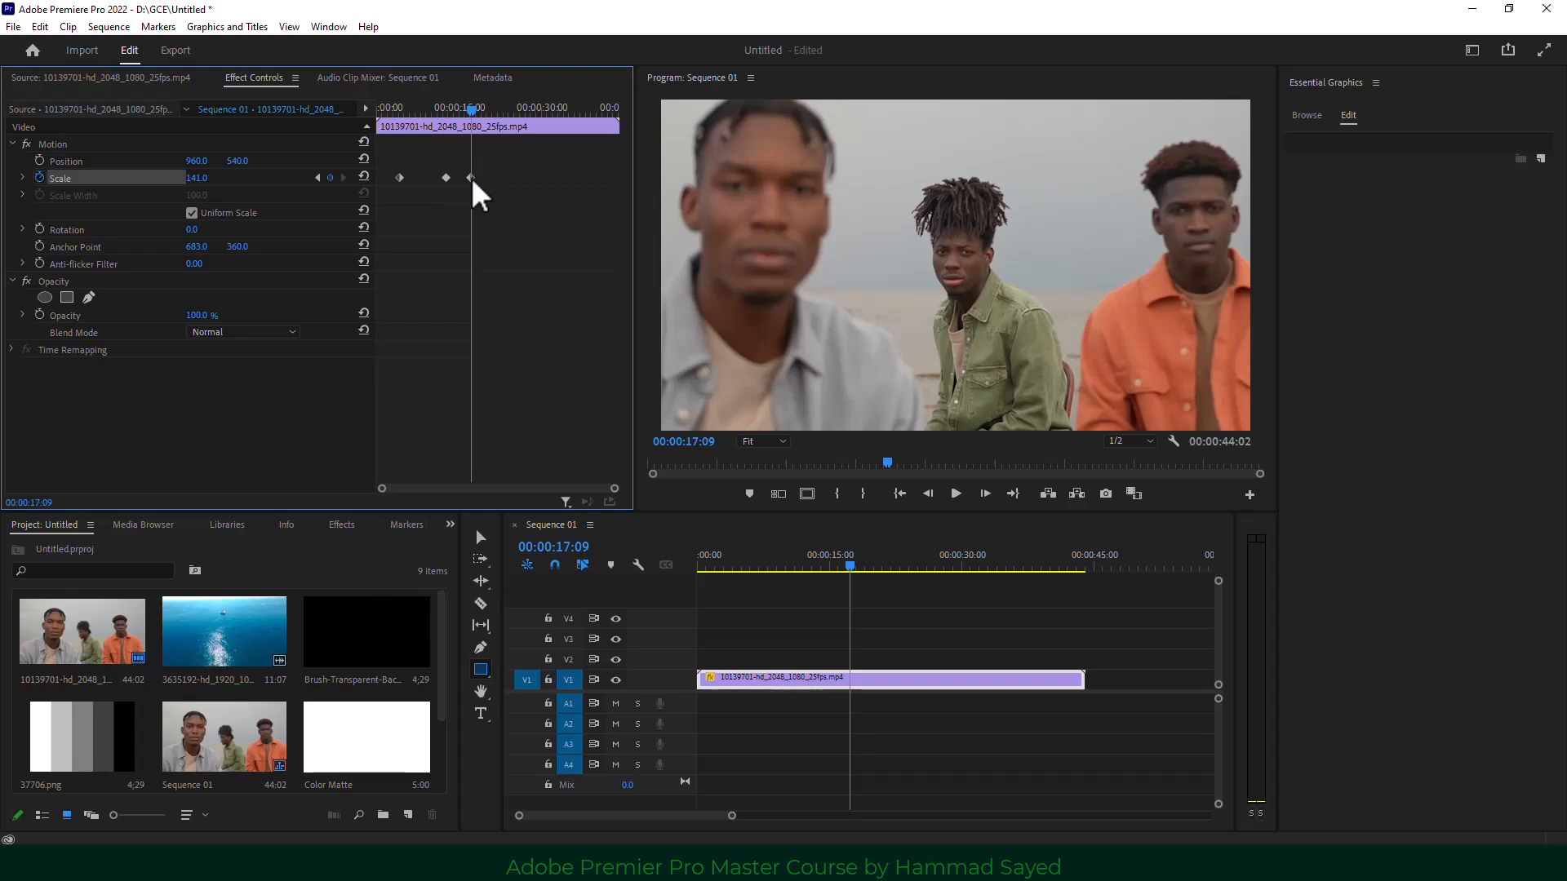
pyautogui.moveTo(476, 113); pyautogui.dragTo(430, 122)
pyautogui.moveTo(448, 125); pyautogui.dragTo(501, 128)
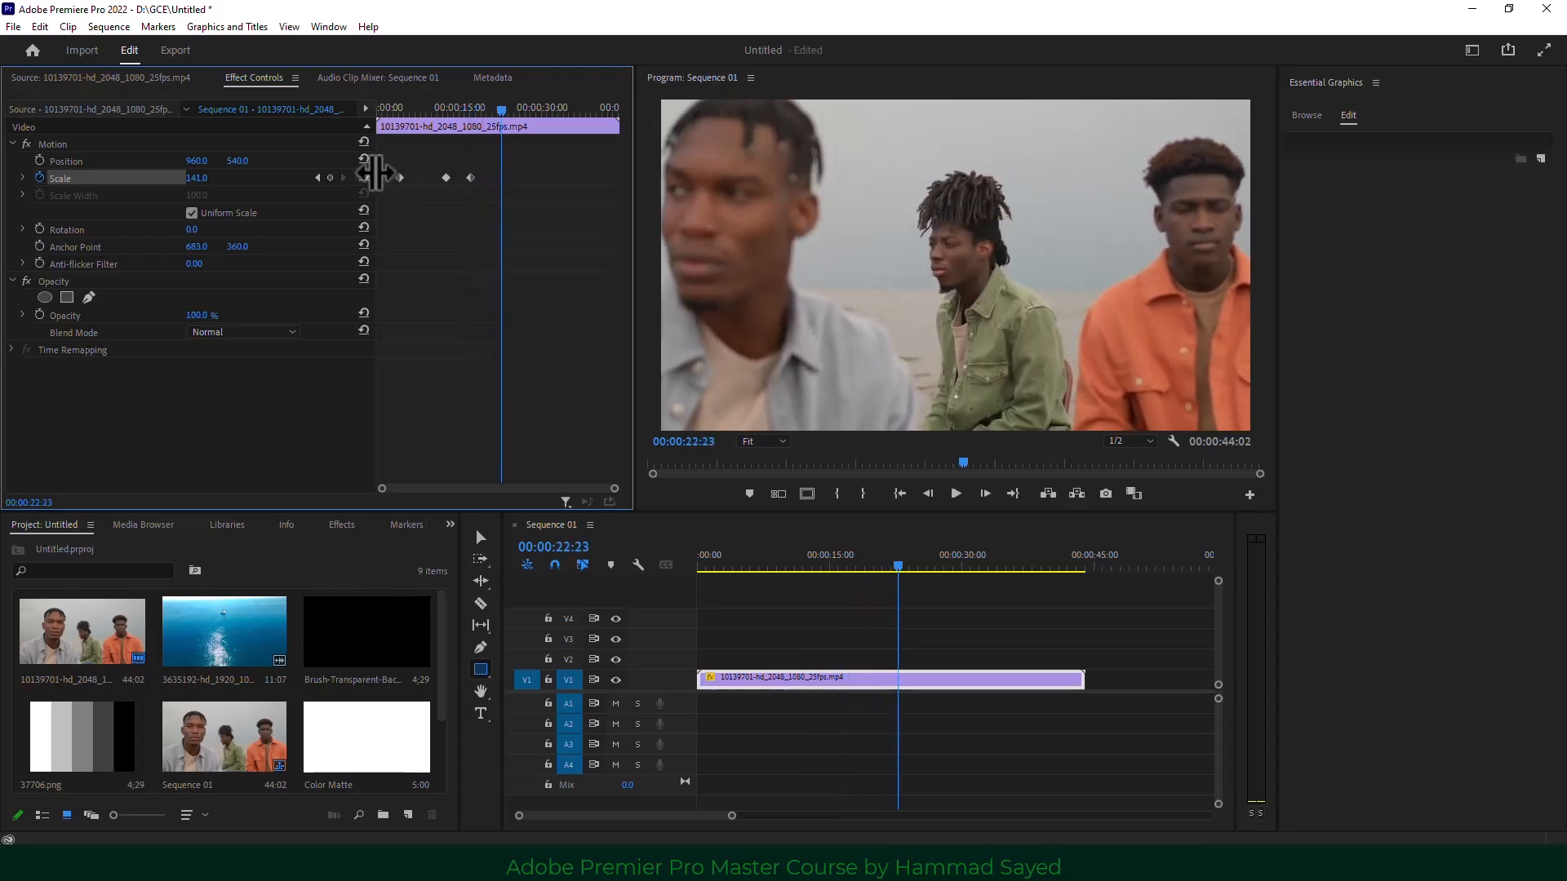
pyautogui.click(363, 176)
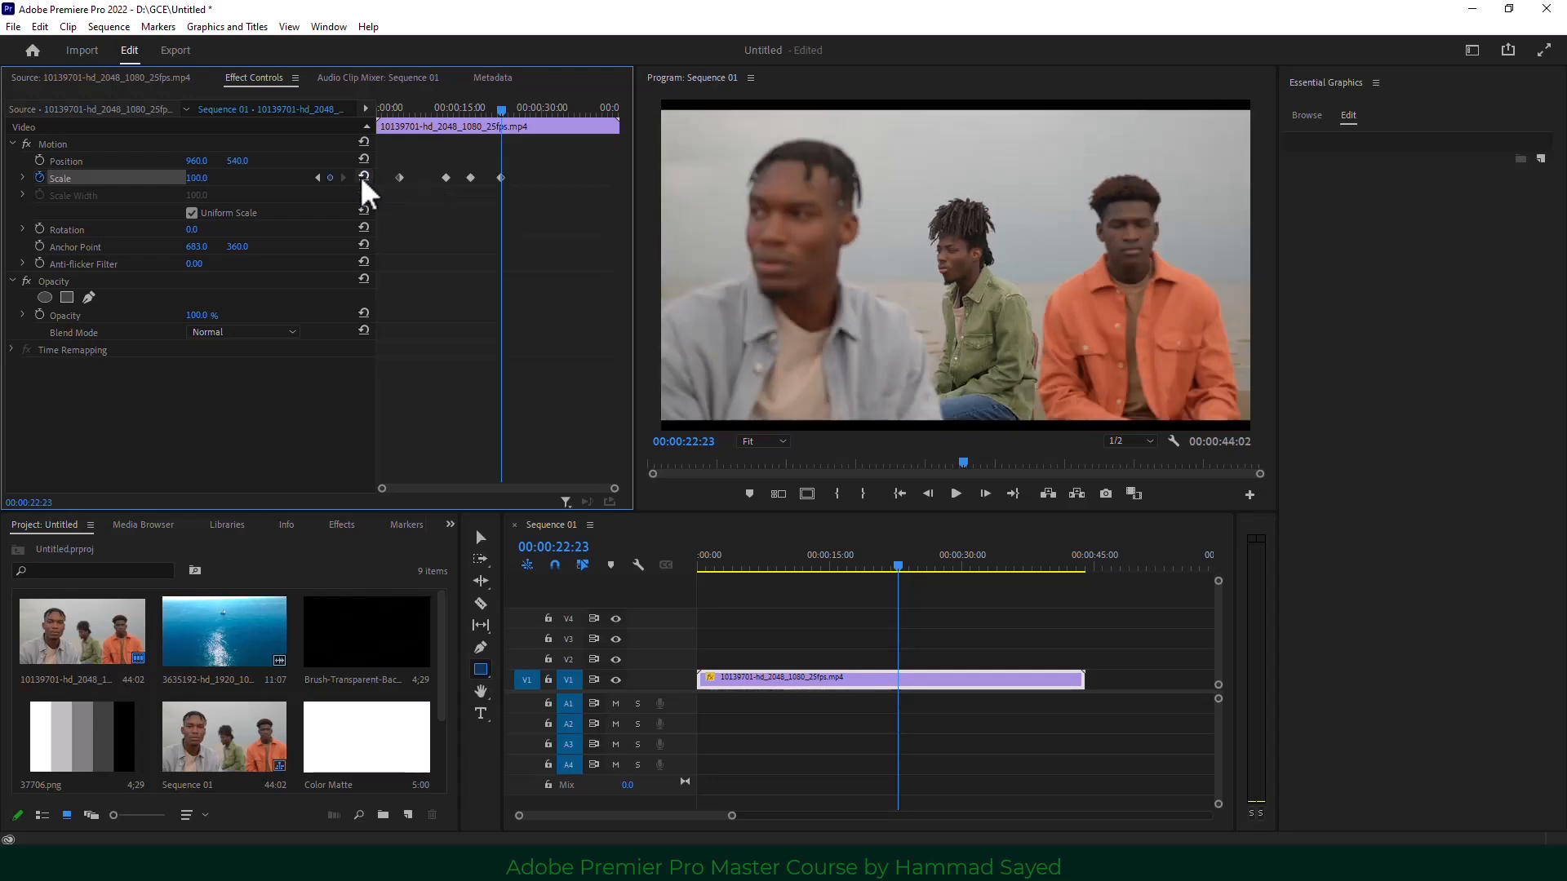
pyautogui.moveTo(507, 115); pyautogui.dragTo(401, 124)
pyautogui.press('space')
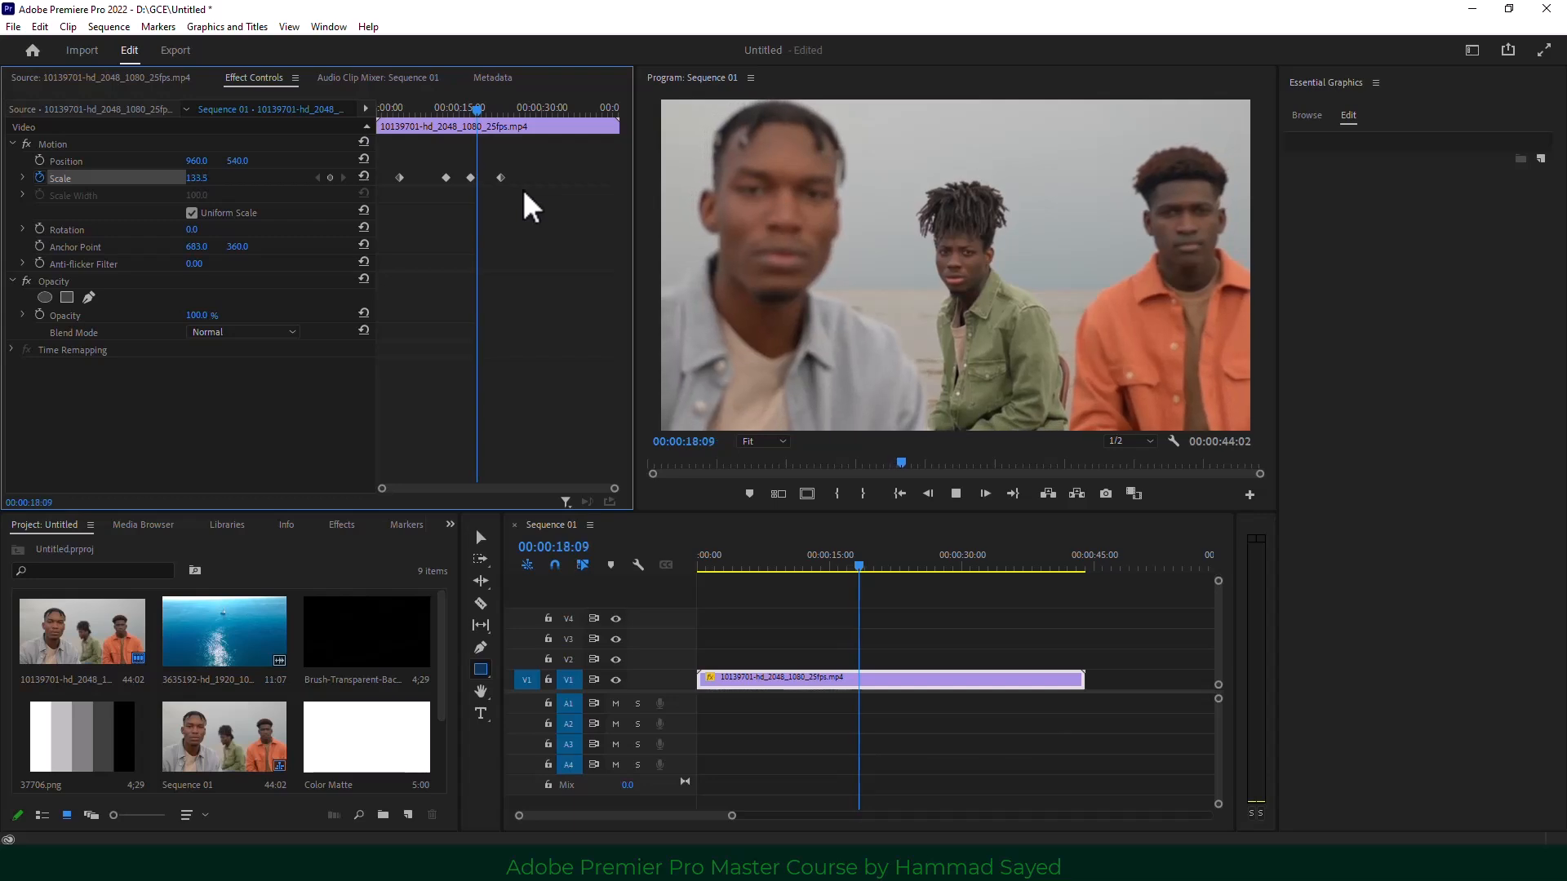
pyautogui.press('space')
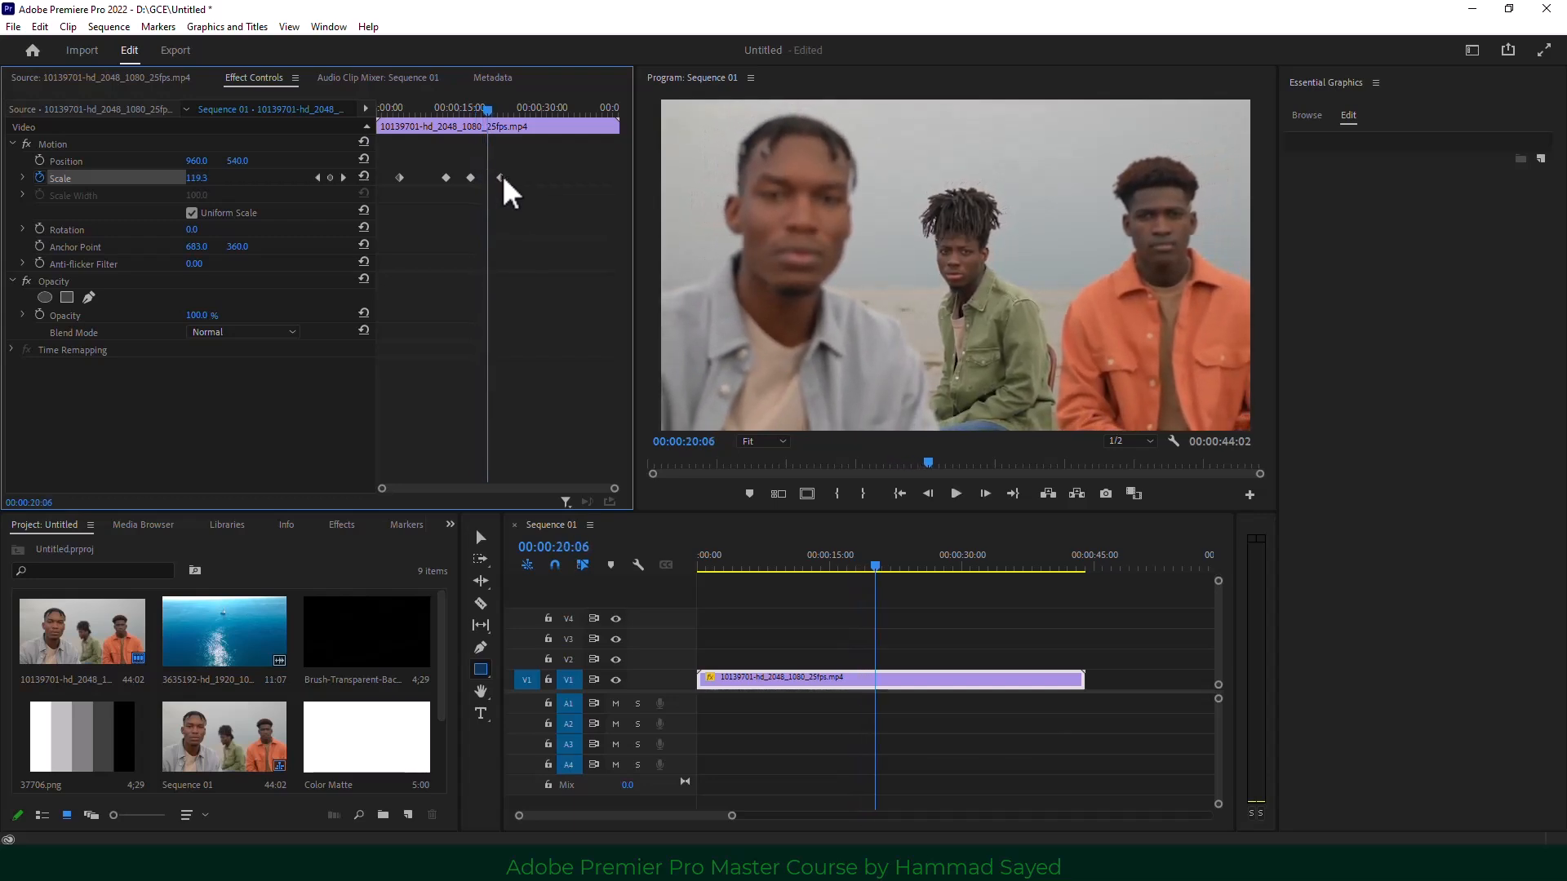
# Shift the last Scale keyframe slightly later and replay the revised zoom.
pyautogui.moveTo(499, 177); pyautogui.dragTo(418, 178)
pyautogui.click(396, 109)
pyautogui.moveTo(396, 109); pyautogui.dragTo(395, 108)
pyautogui.press('space')
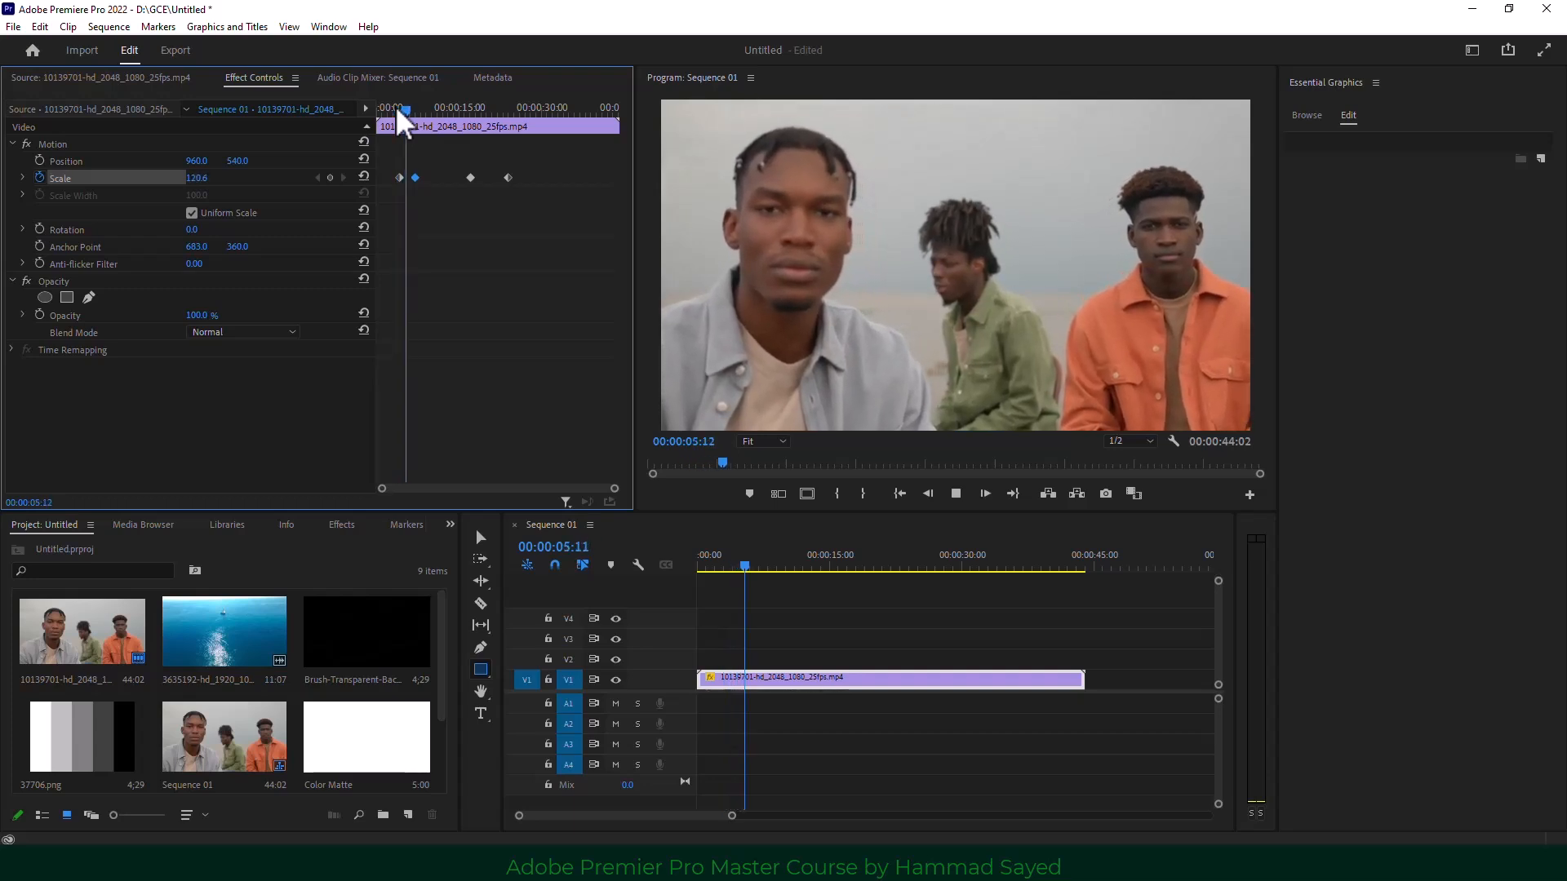
pyautogui.press('space')
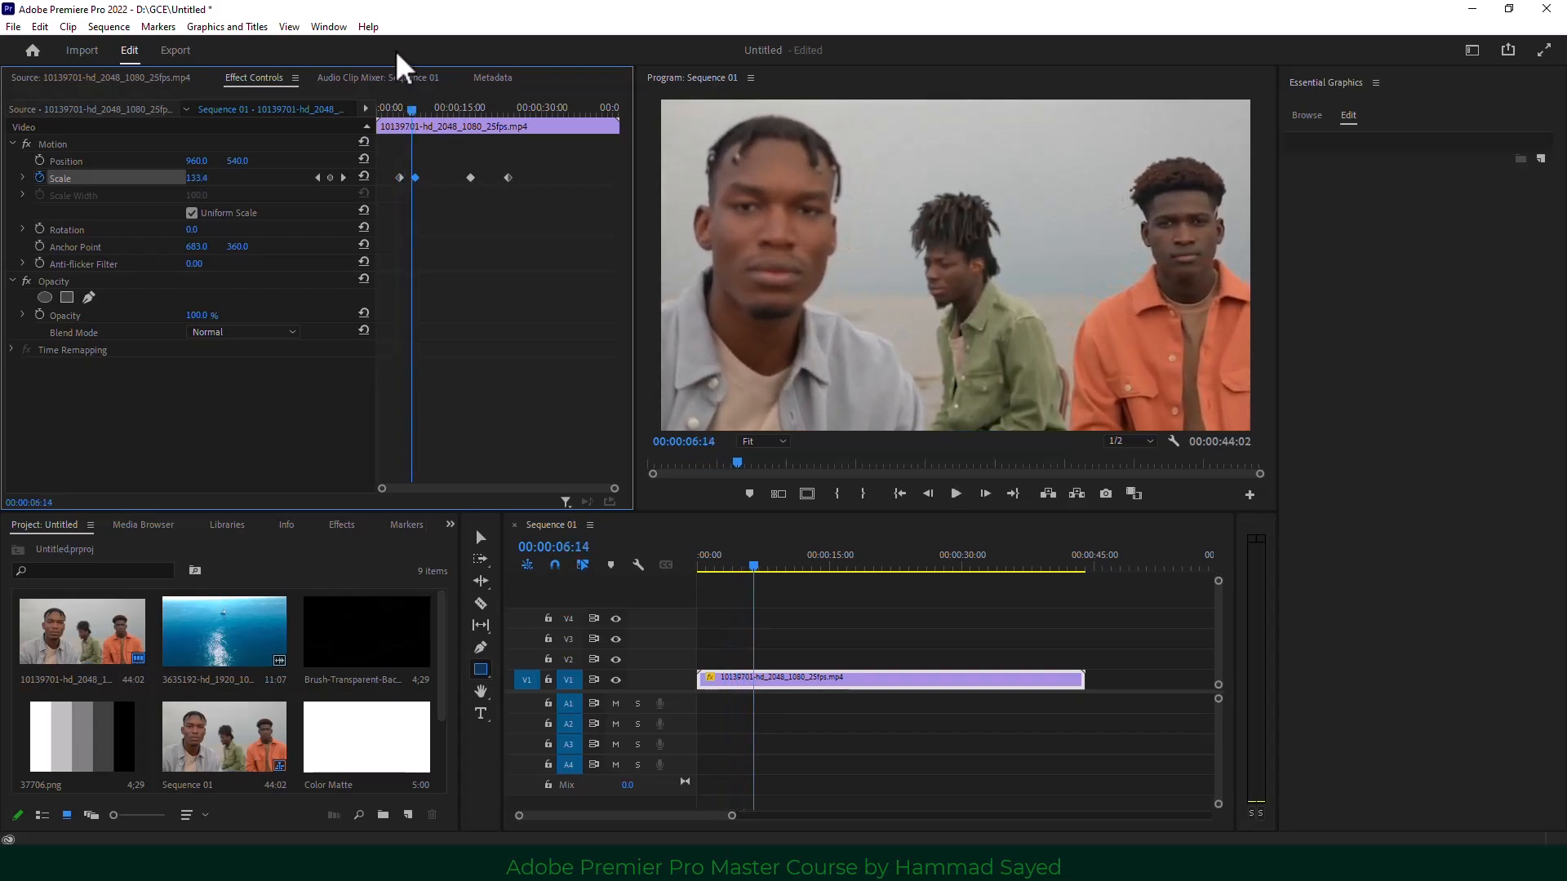
pyautogui.moveTo(470, 178); pyautogui.dragTo(493, 177)
# Give the last Scale keyframe Ease In and the first Scale keyframes Ease Out.
pyautogui.rightClick(512, 183)
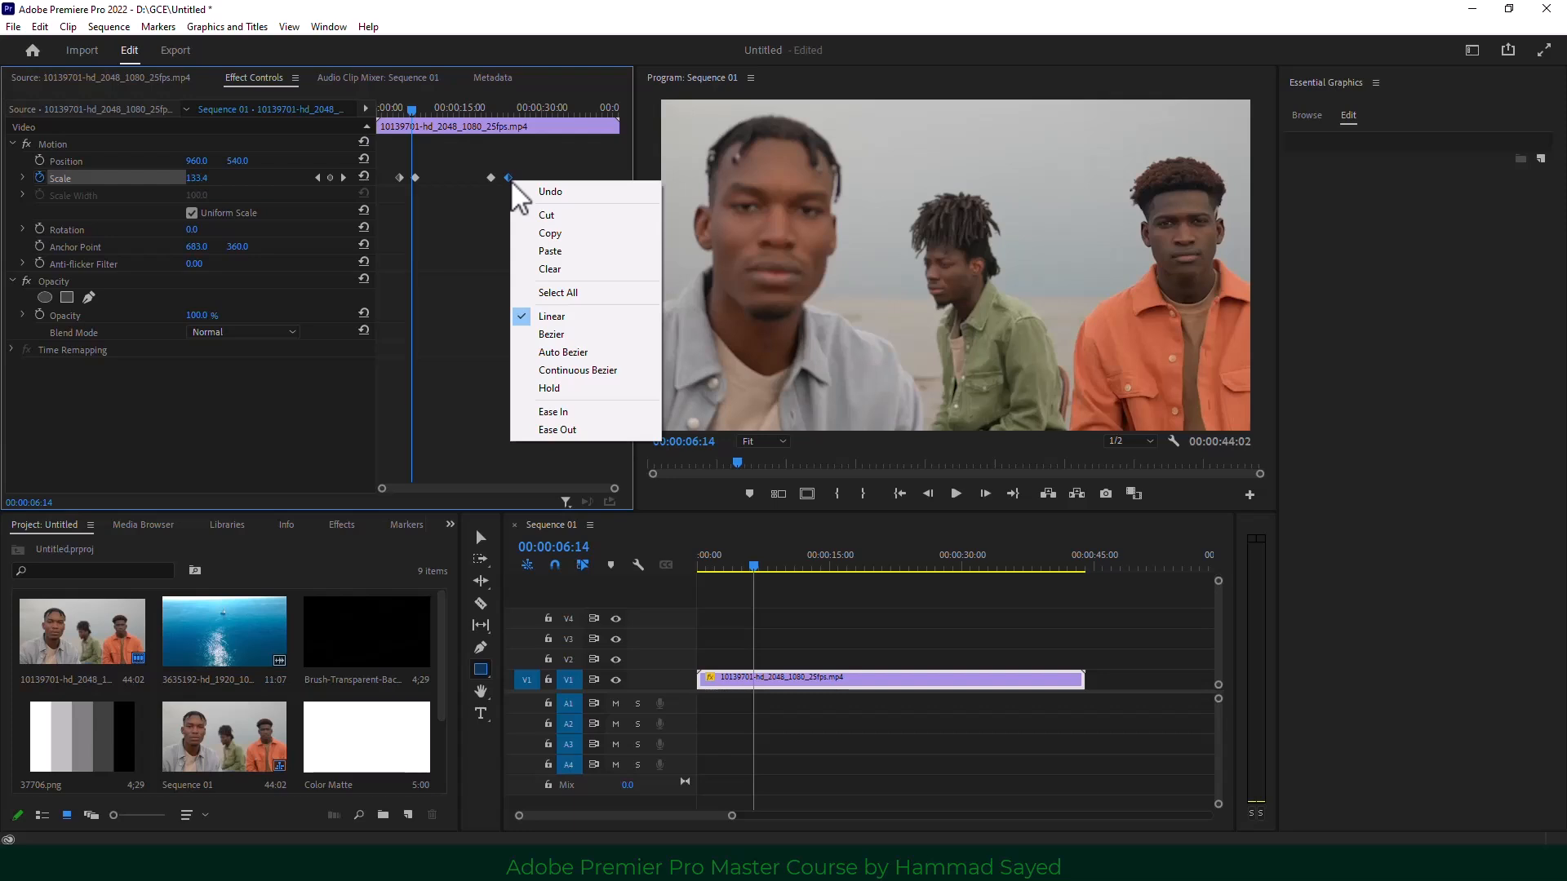
pyautogui.click(586, 412)
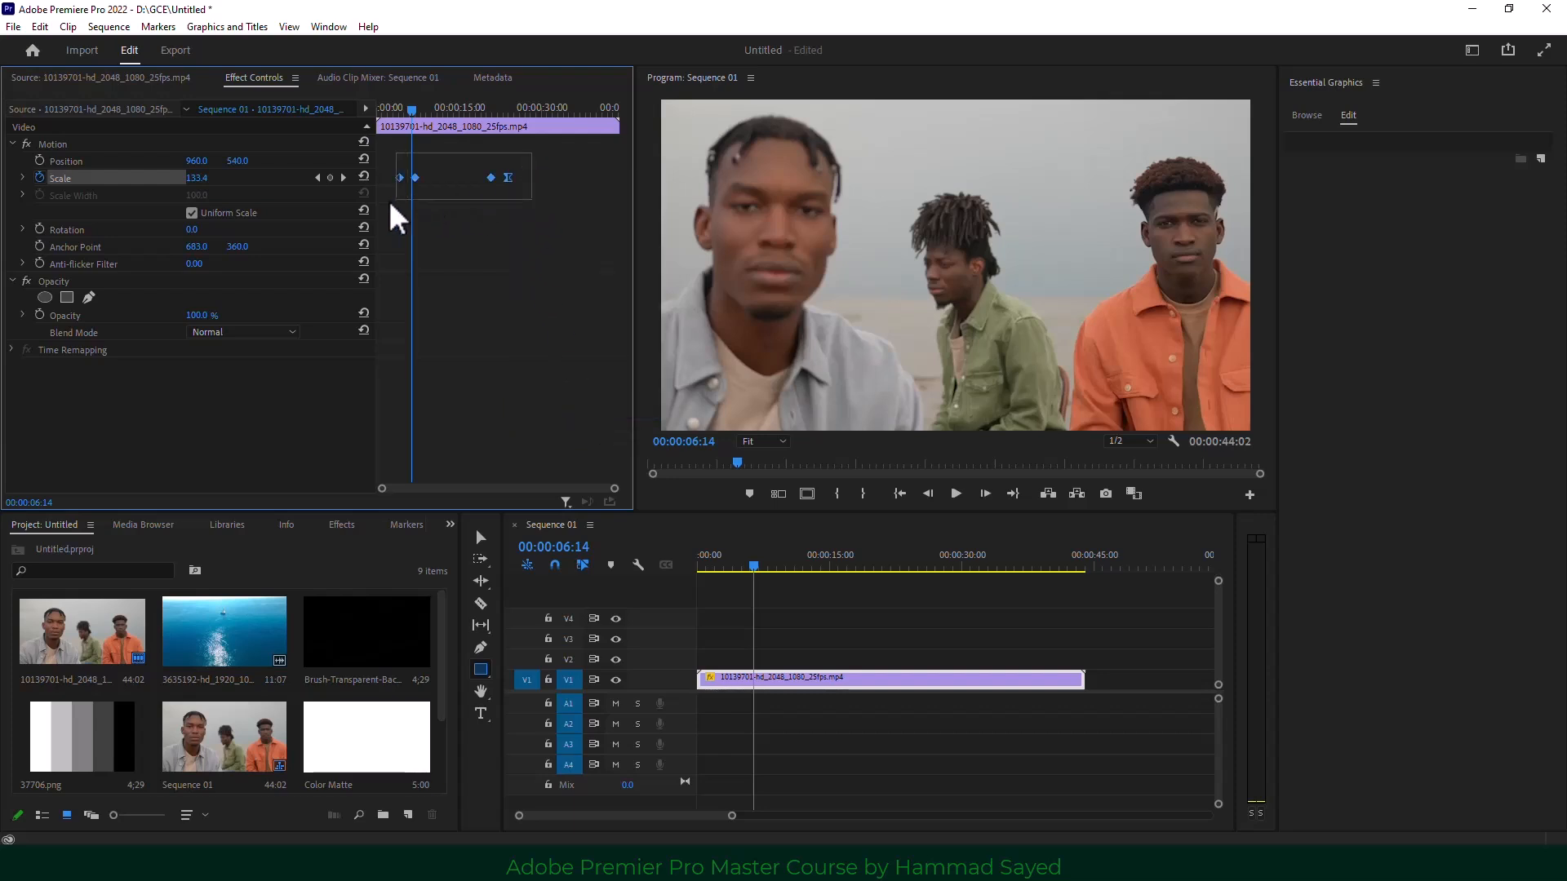
pyautogui.rightClick(400, 177)
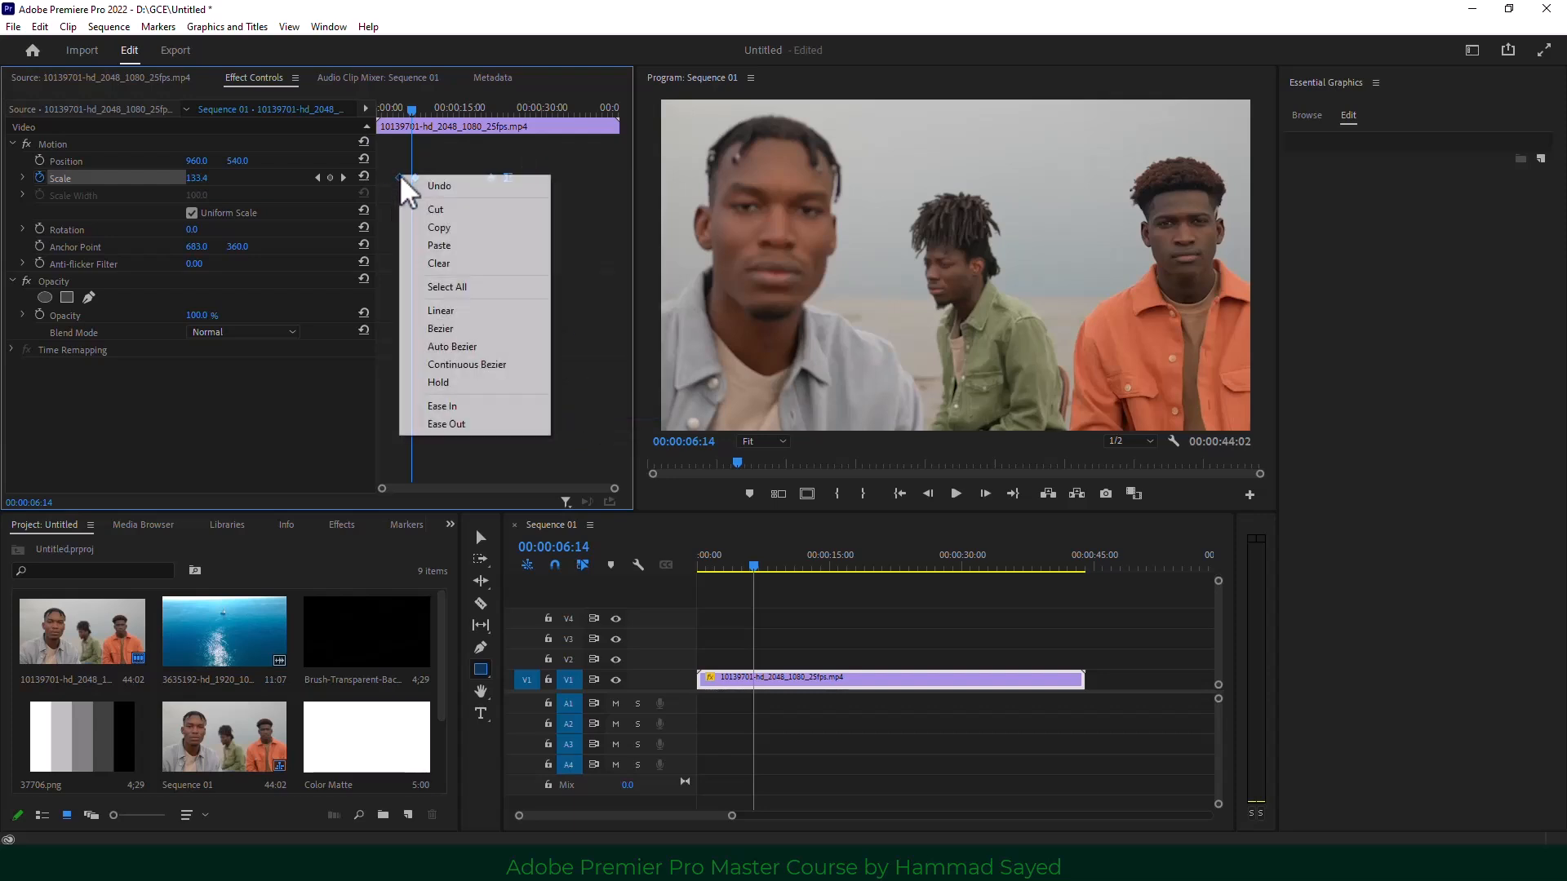
pyautogui.click(498, 424)
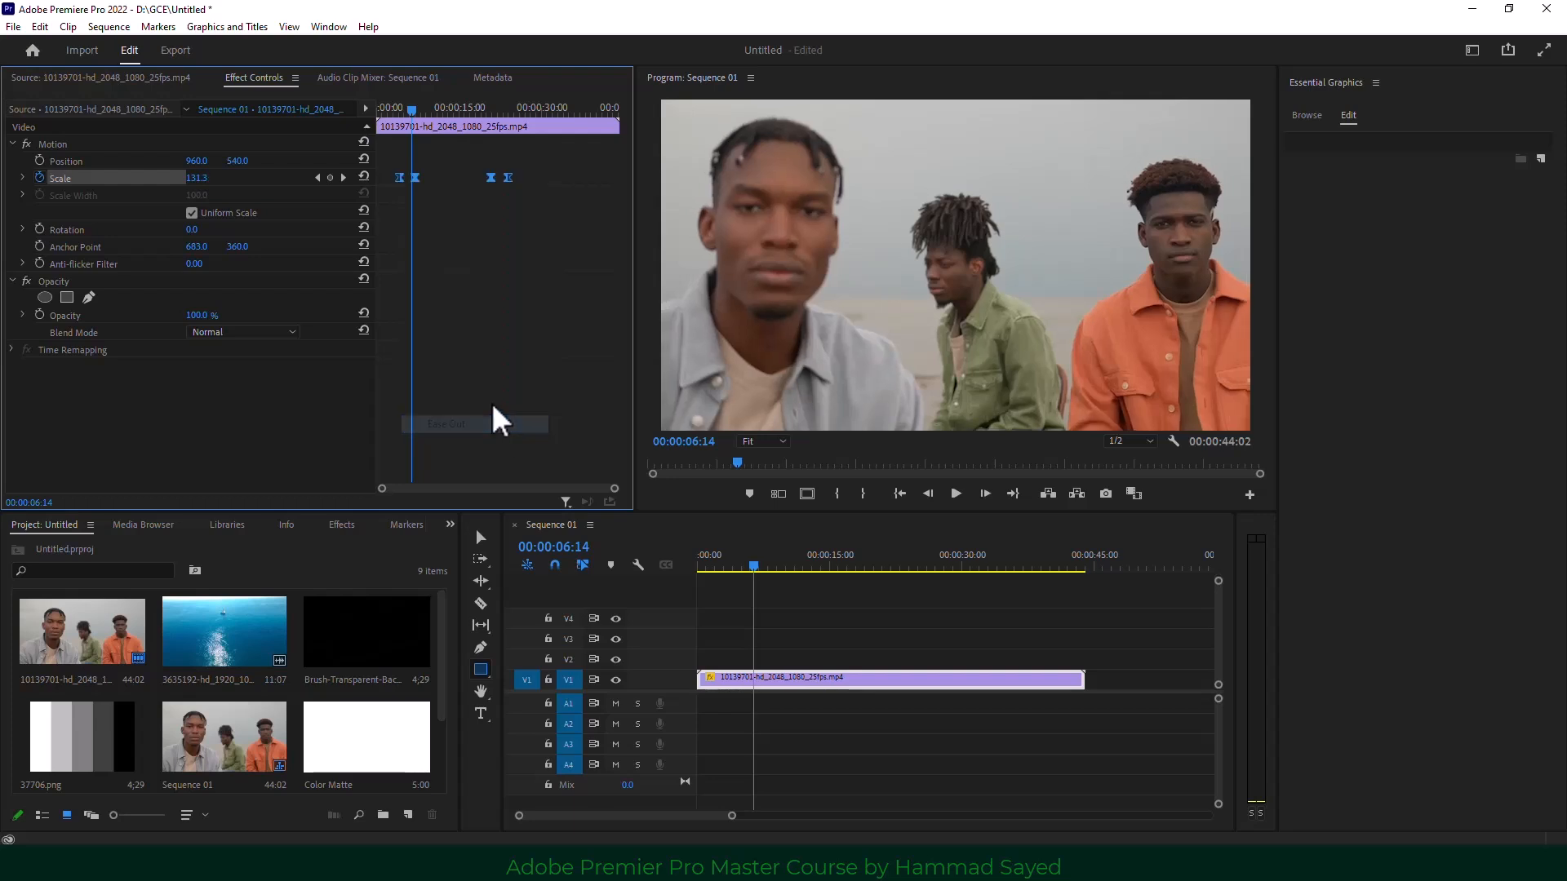
# Preview the eased zoom from 00:00:02:20, then delete all the Scale keyframes.
pyautogui.click(392, 110)
pyautogui.press('space')
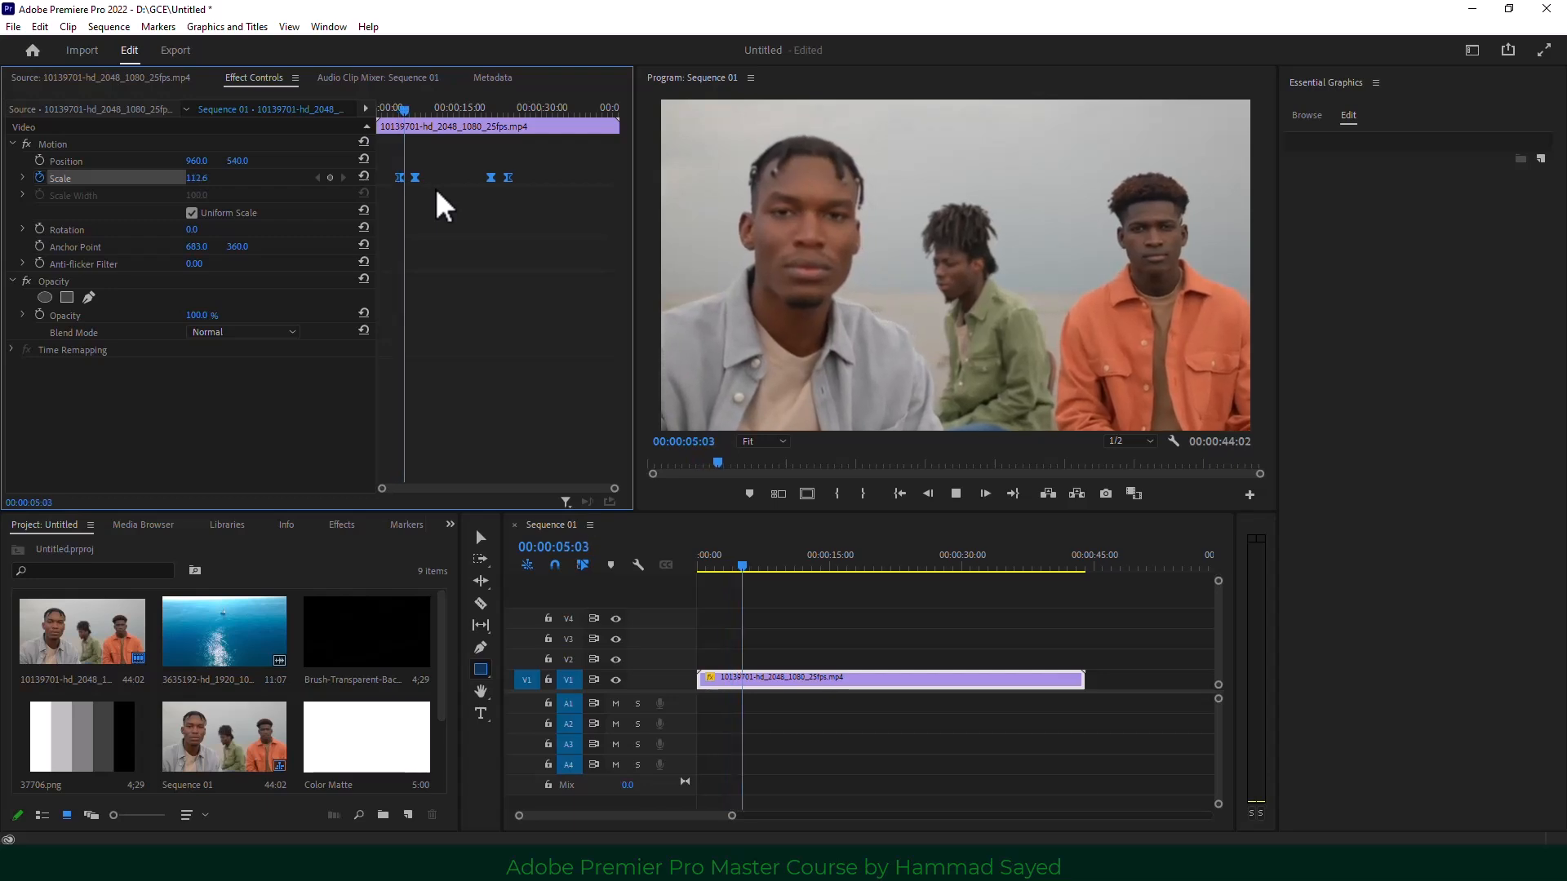
pyautogui.press('space')
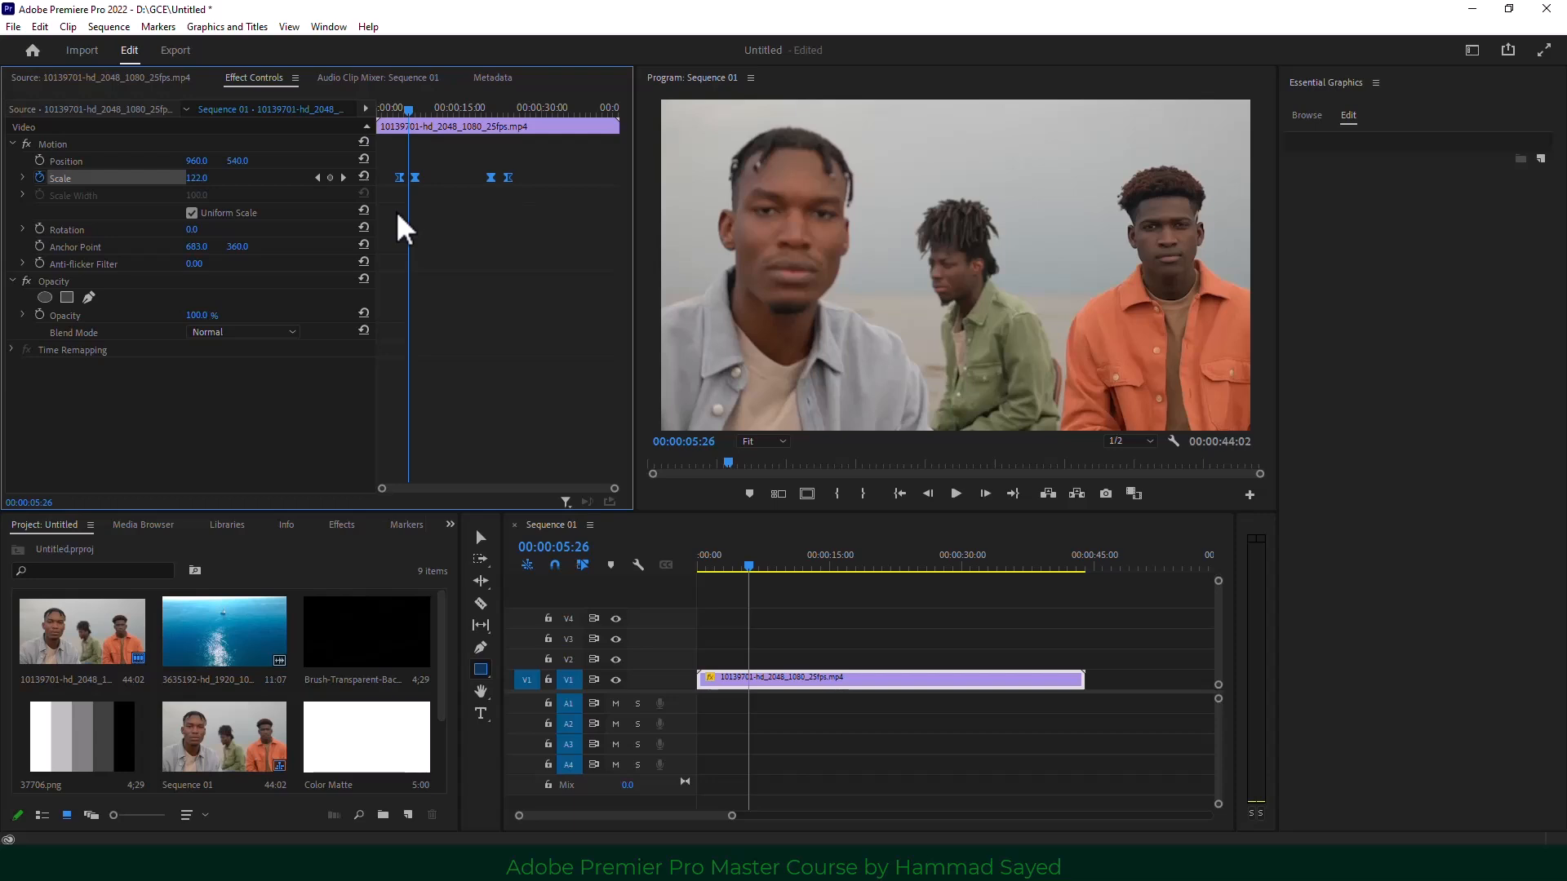
pyautogui.press('Delete')
pyautogui.scroll(-2, 249, 670)
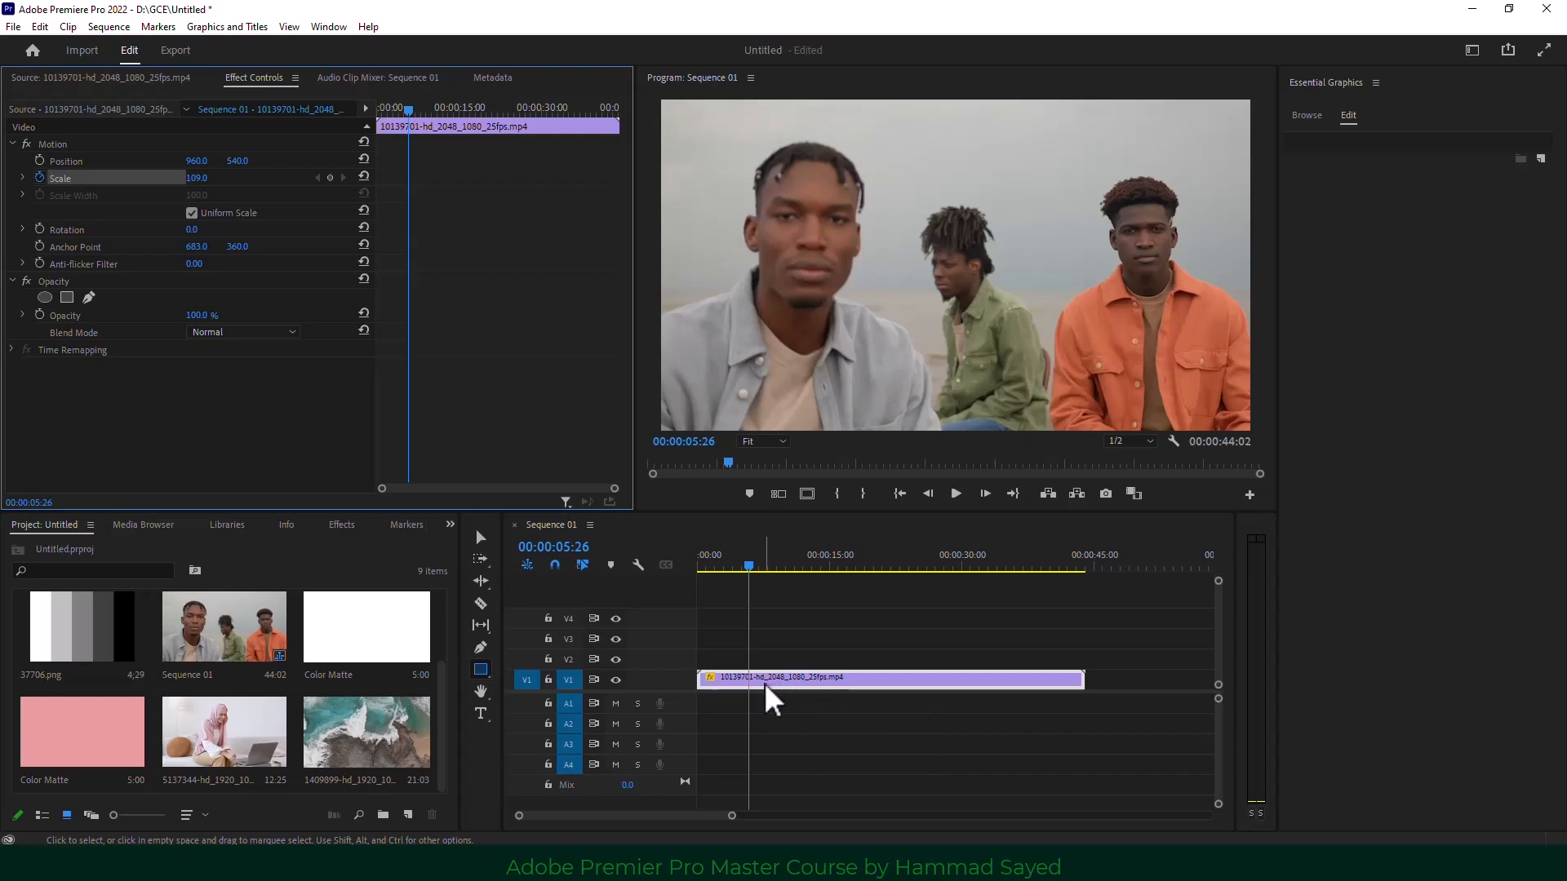
# Delete the three-men clip from V1 and place 1409899-hd_1920_1080_25fps.mp4 there instead.
pyautogui.click(803, 716)
pyautogui.click(804, 684)
pyautogui.press('Delete')
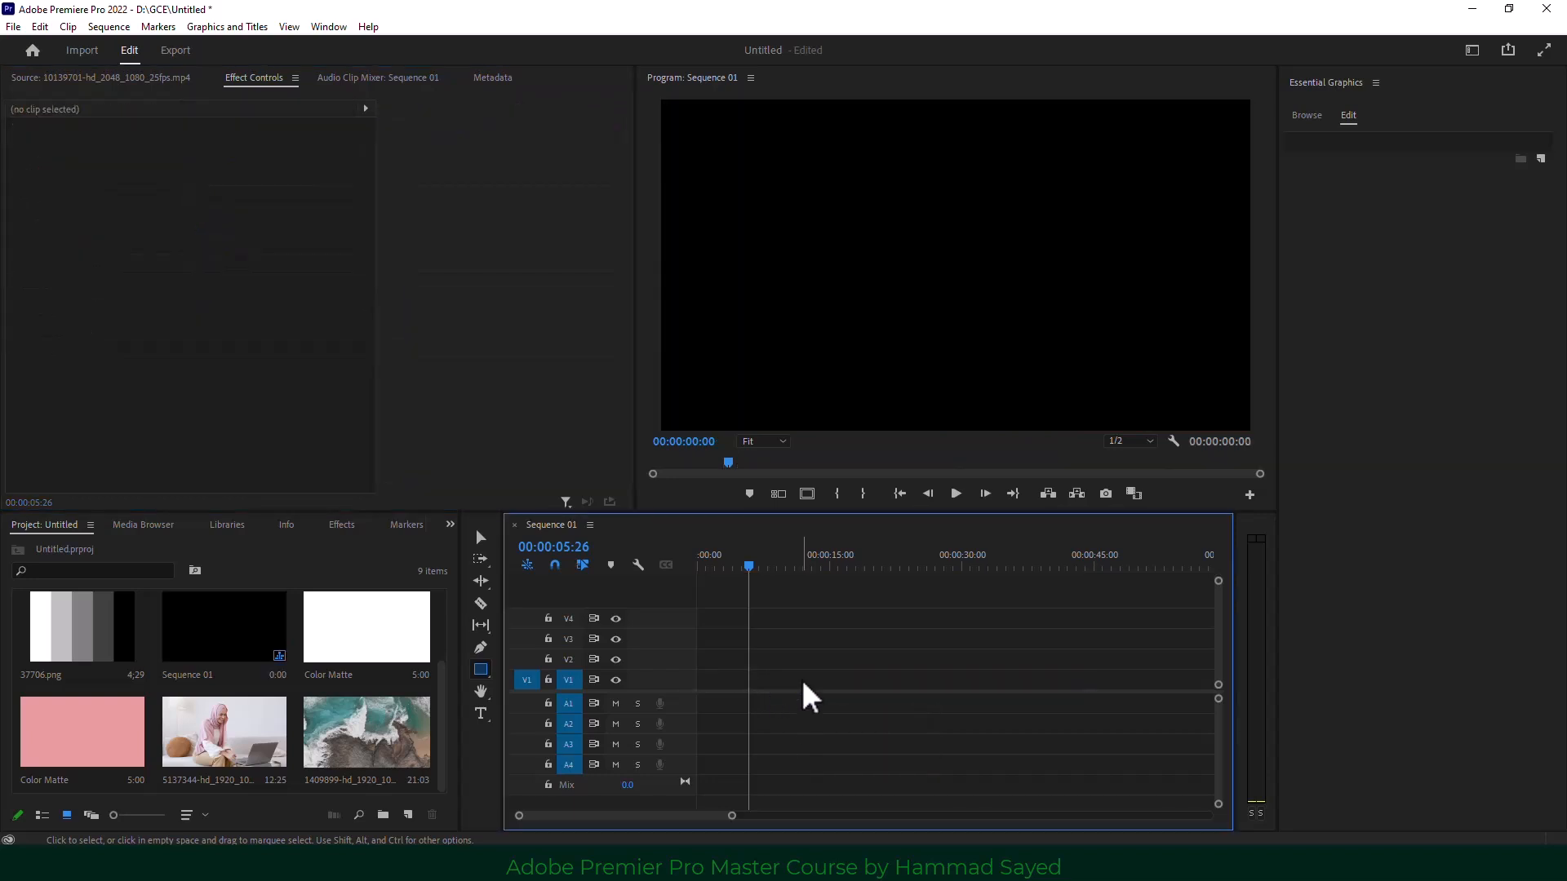
pyautogui.moveTo(408, 735); pyautogui.dragTo(685, 706)
pyautogui.click(917, 465)
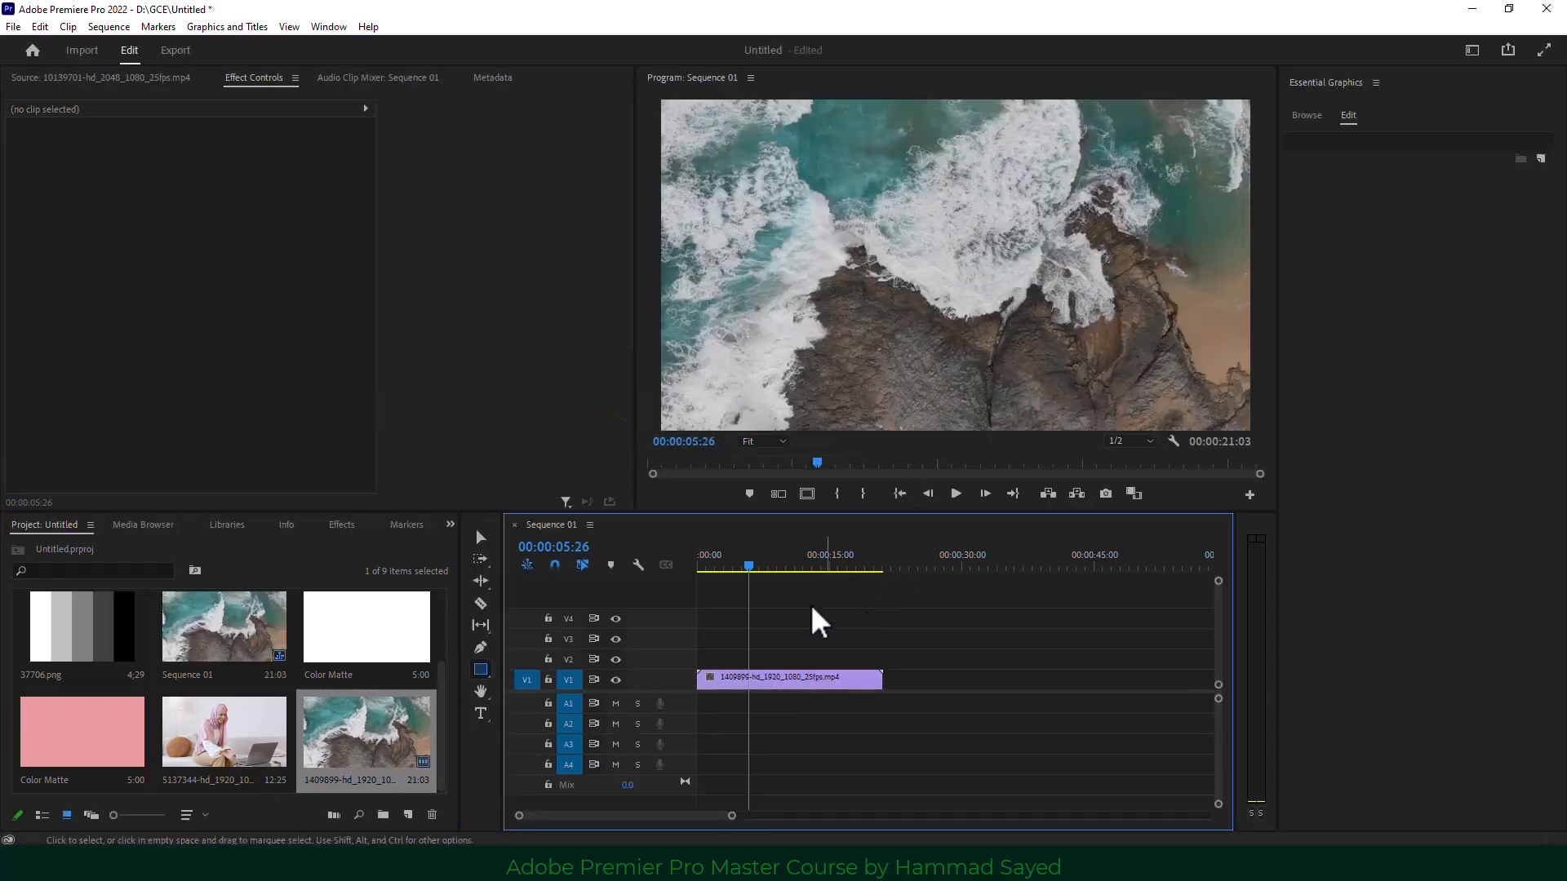
pyautogui.press('Home')
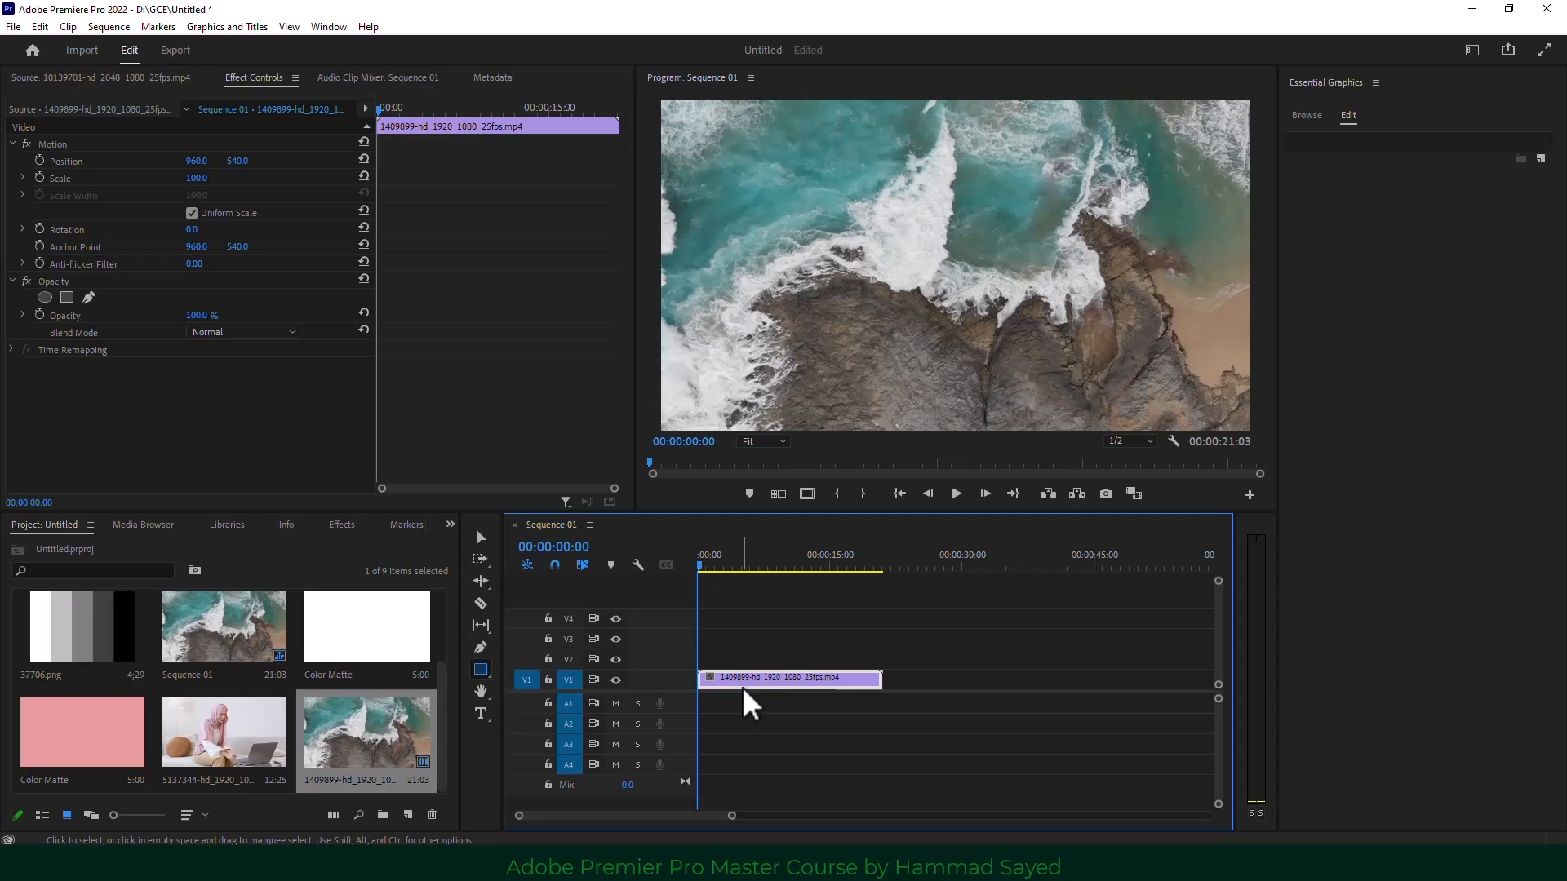
# Keyframe Opacity from 0% at the clip start to 100% just under two seconds, and preview.
pyautogui.click(20, 300)
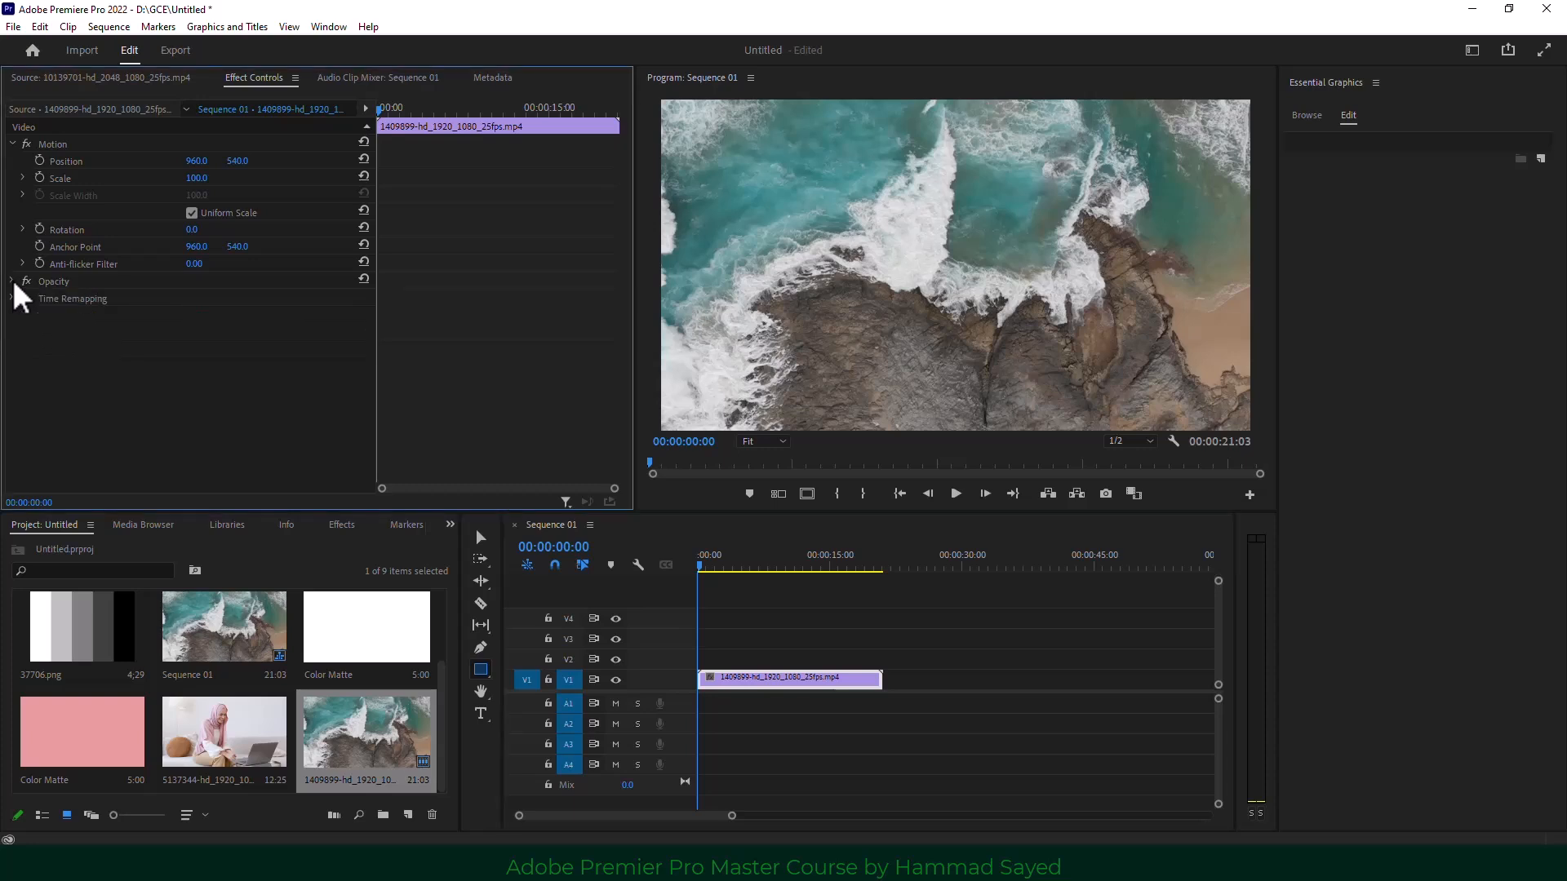
pyautogui.click(39, 316)
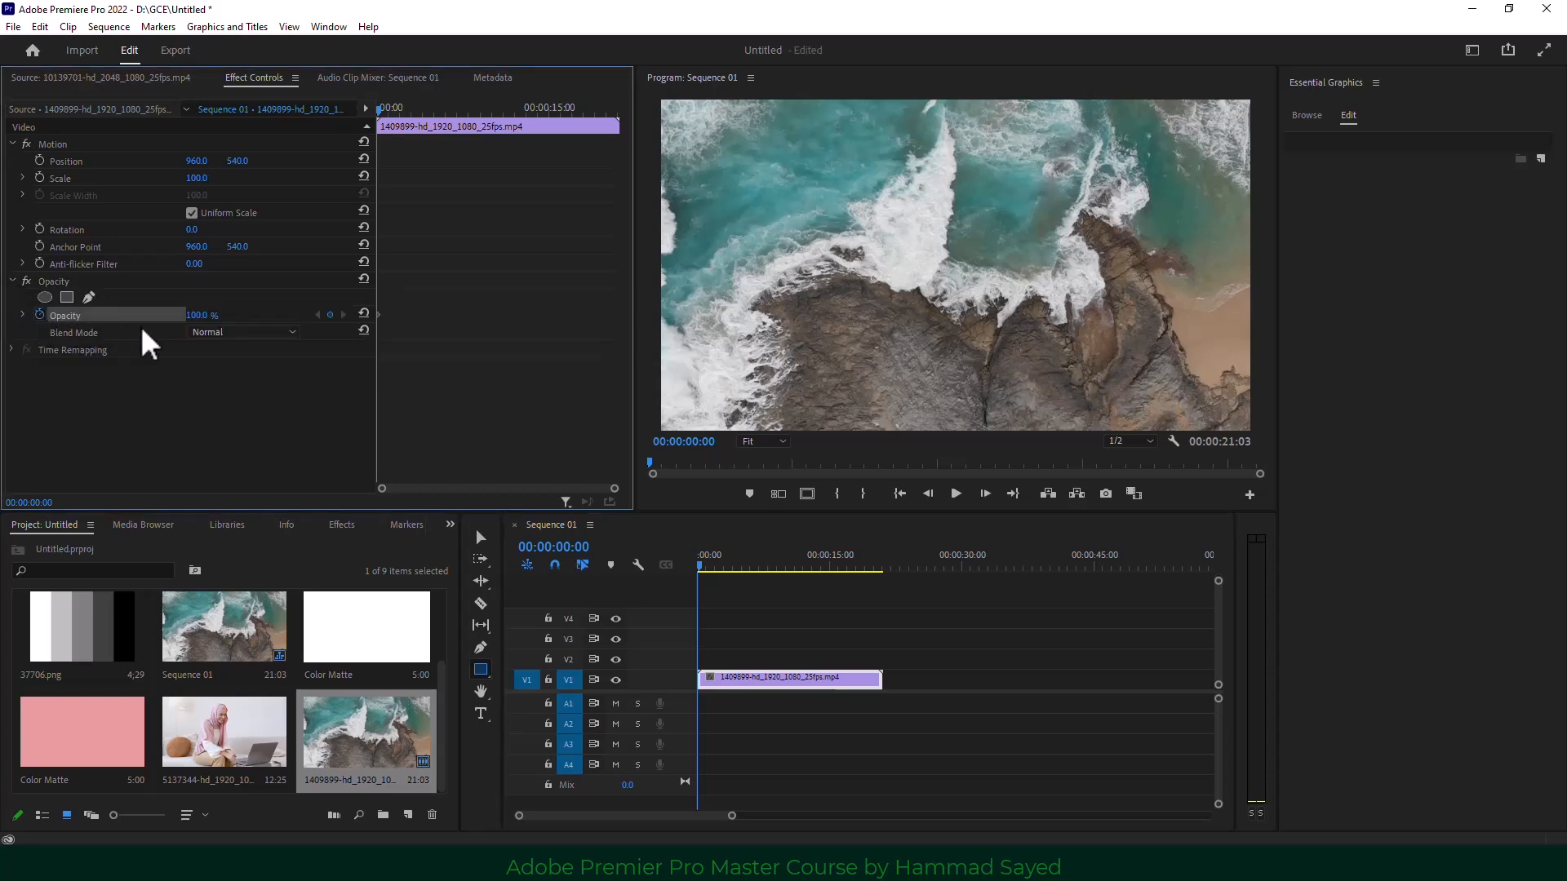
pyautogui.moveTo(200, 316); pyautogui.dragTo(122, 316)
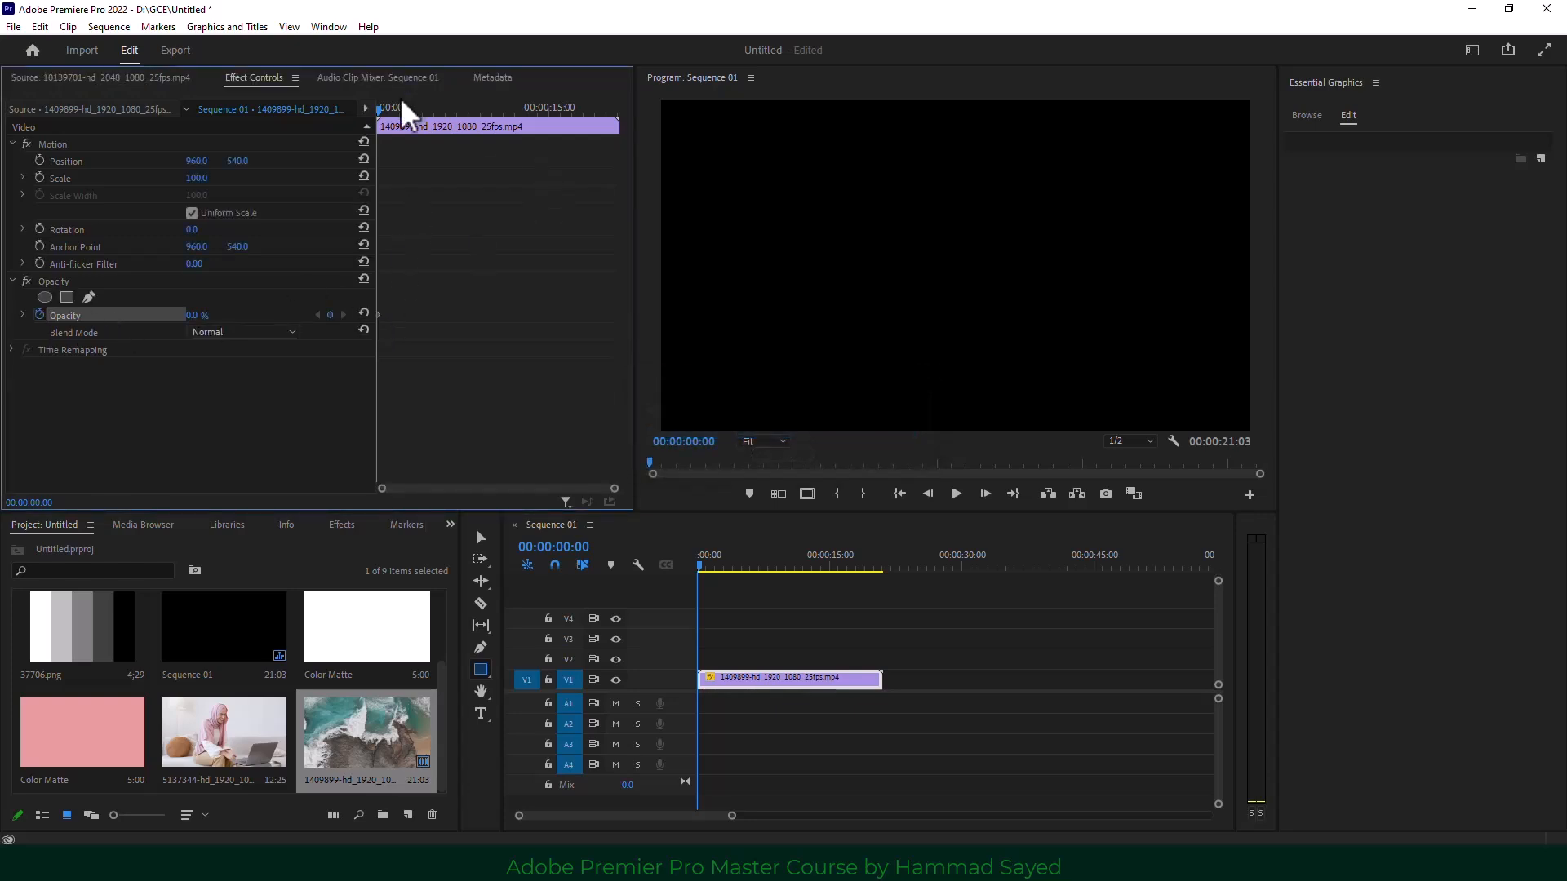
pyautogui.moveTo(384, 113); pyautogui.dragTo(406, 116)
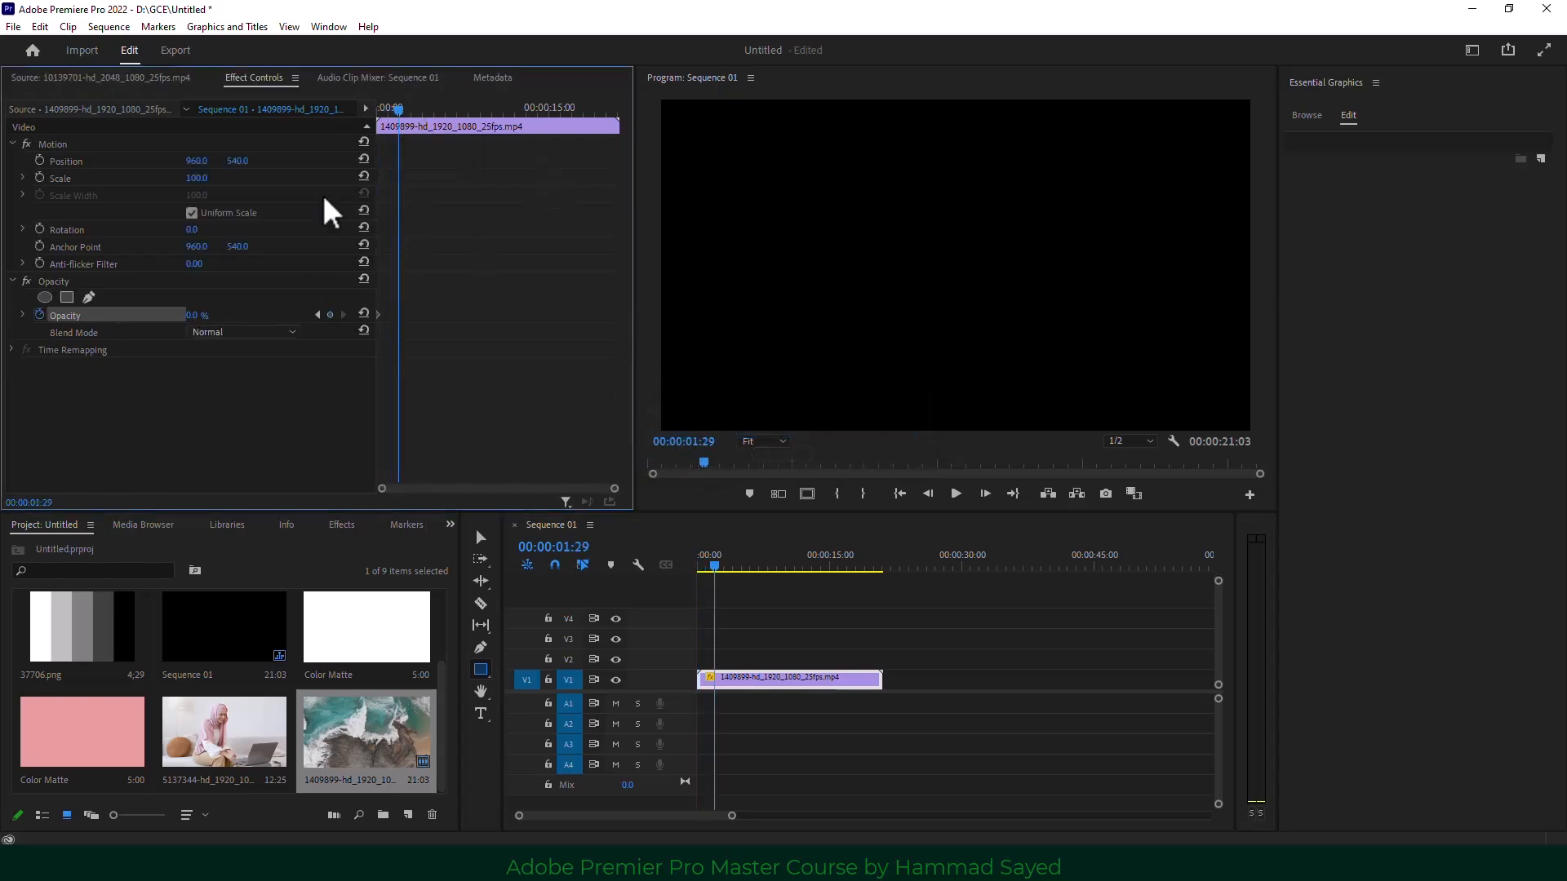
pyautogui.moveTo(190, 316); pyautogui.dragTo(274, 315)
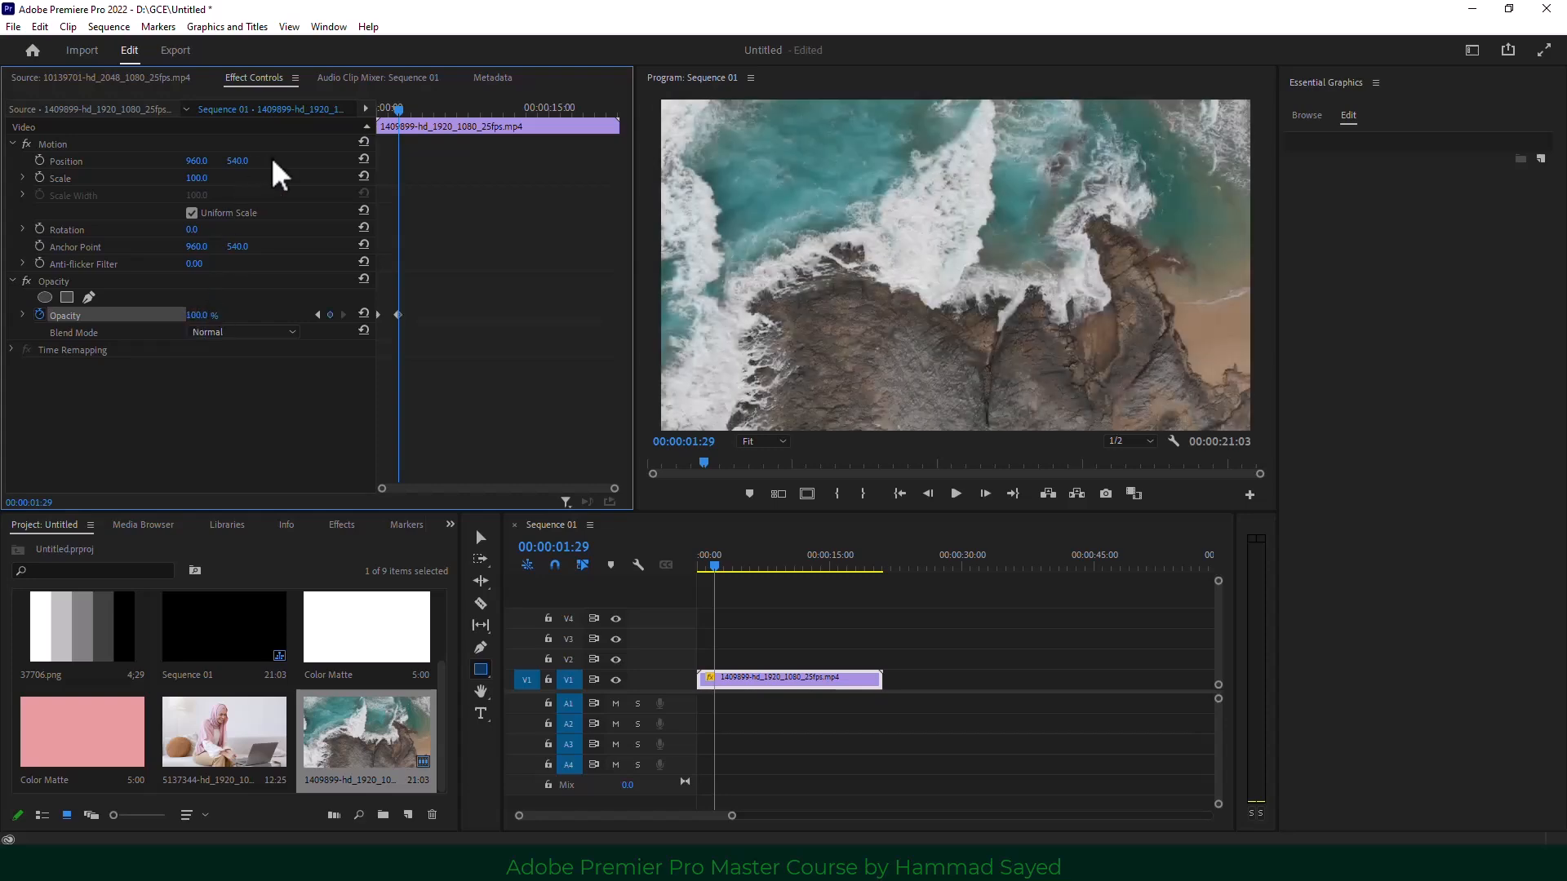
pyautogui.moveTo(399, 111); pyautogui.dragTo(350, 118)
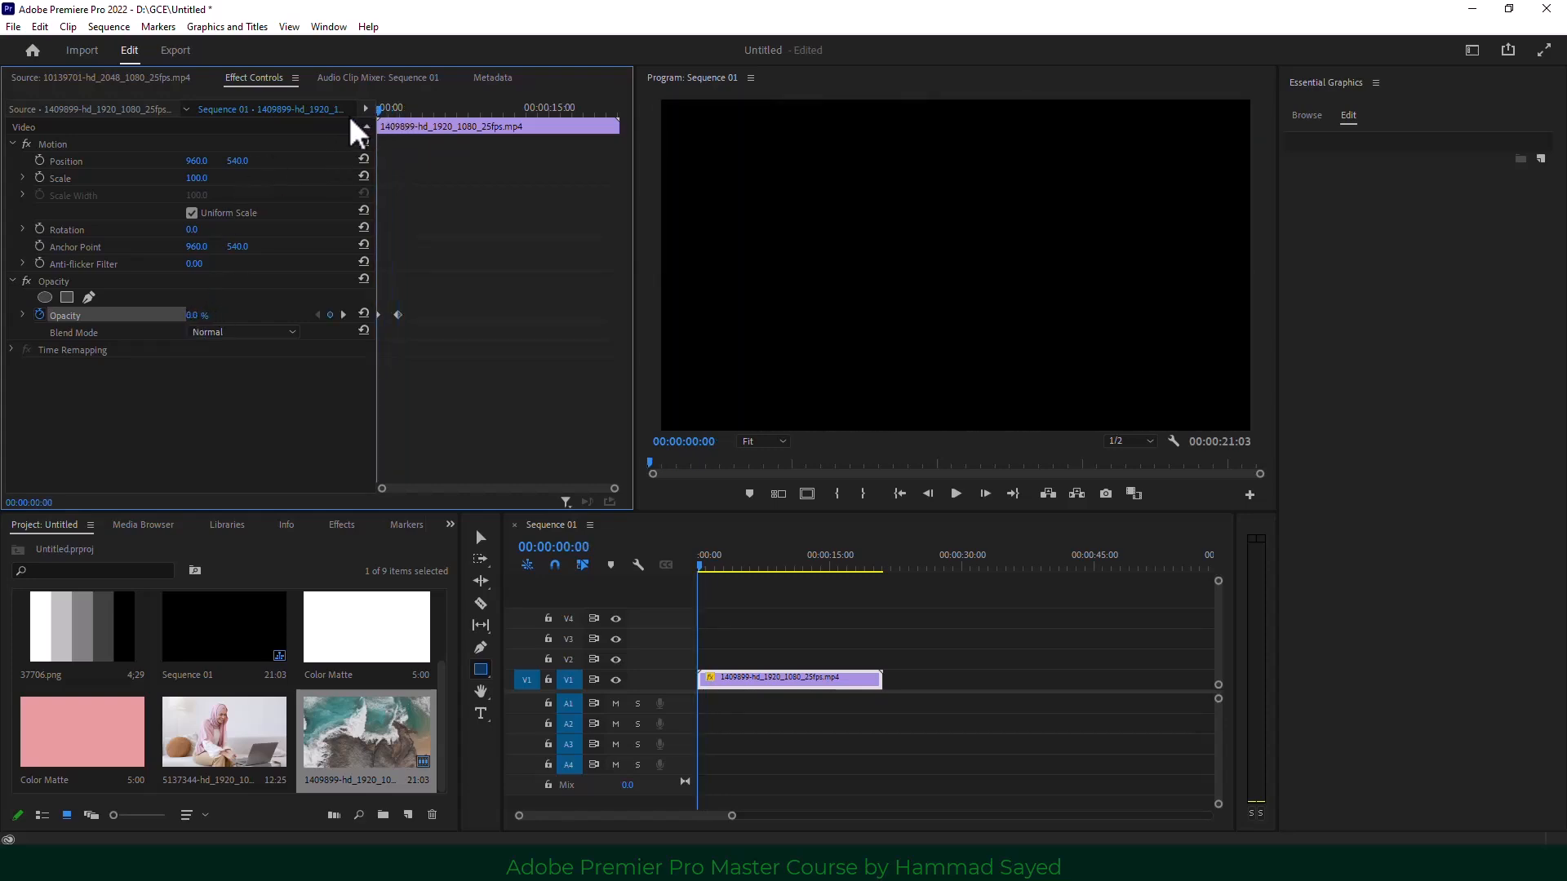
pyautogui.press('space')
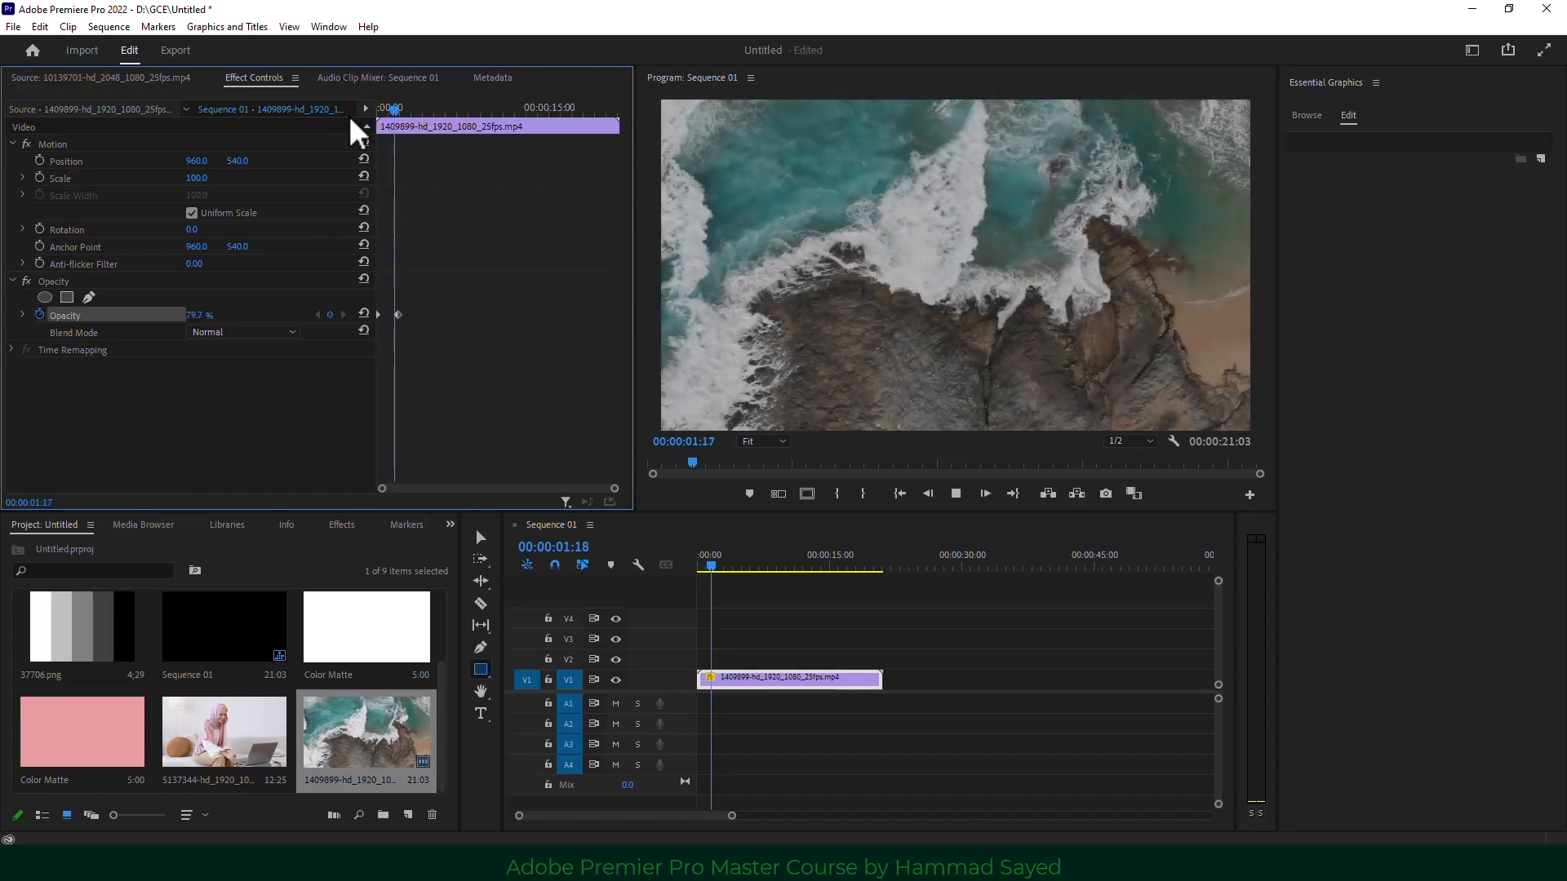
pyautogui.press('space')
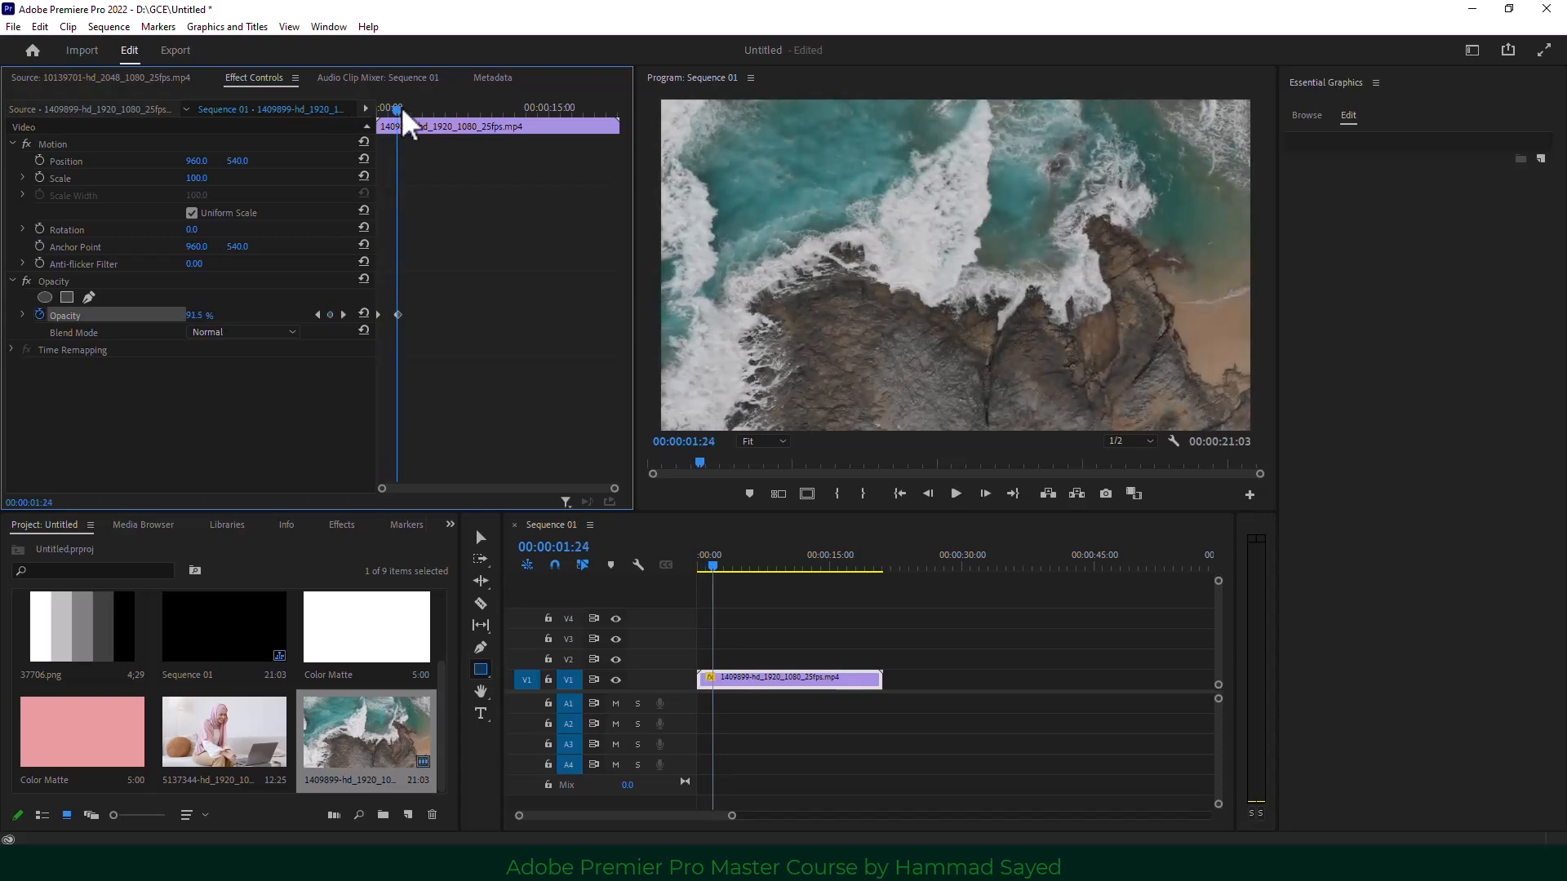
# Hold full opacity with a keyframe near 12 seconds, fade to 0% at 00:00:14:26, and preview.
pyautogui.moveTo(399, 112); pyautogui.dragTo(526, 133)
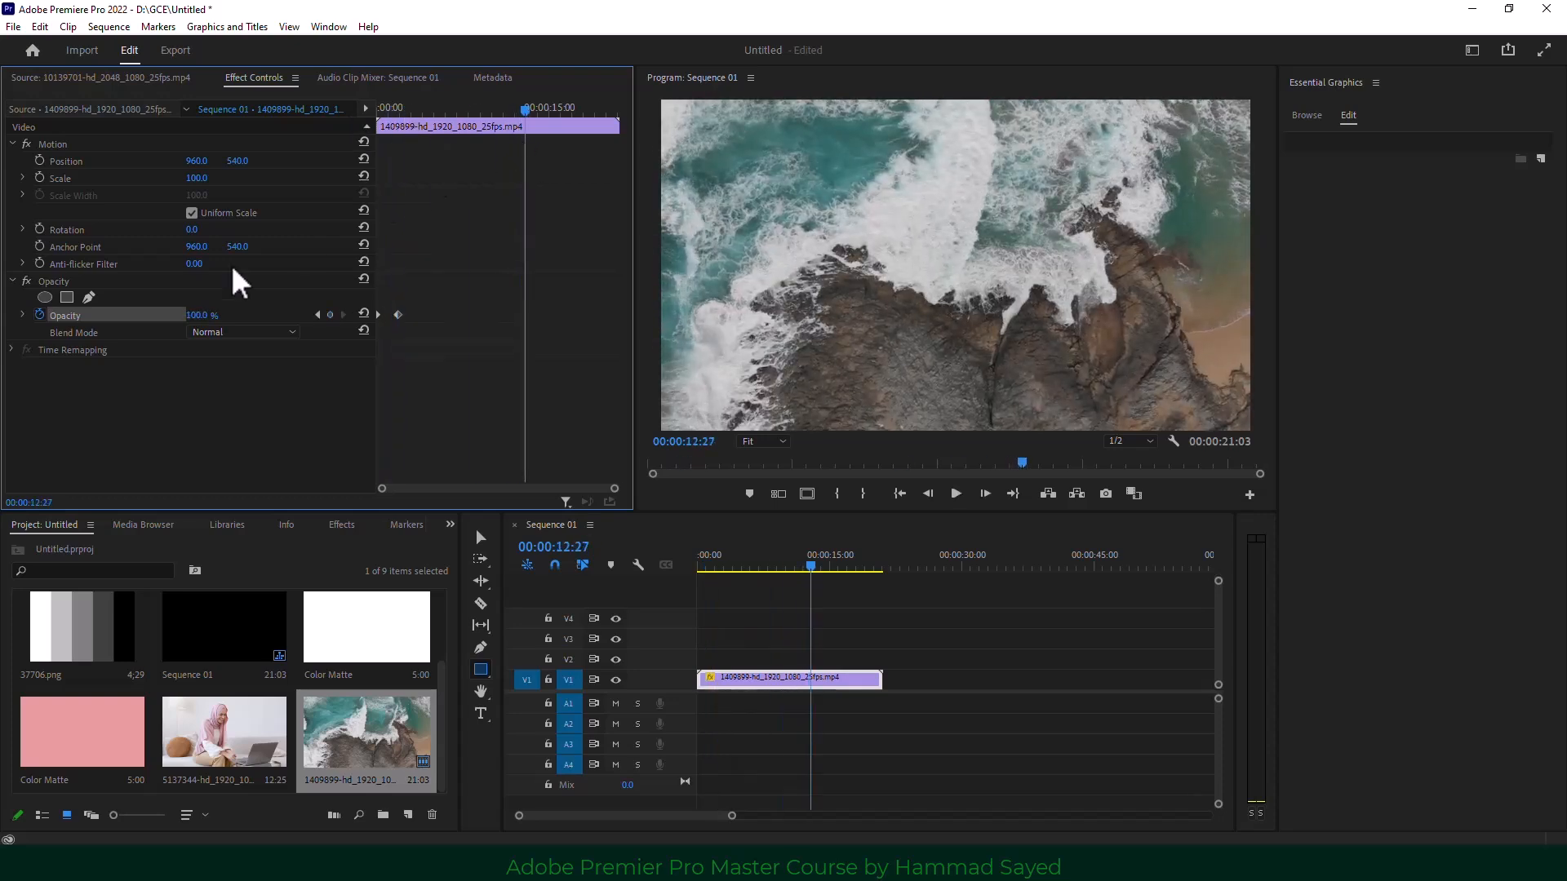
pyautogui.click(331, 315)
pyautogui.click(547, 109)
pyautogui.click(202, 315)
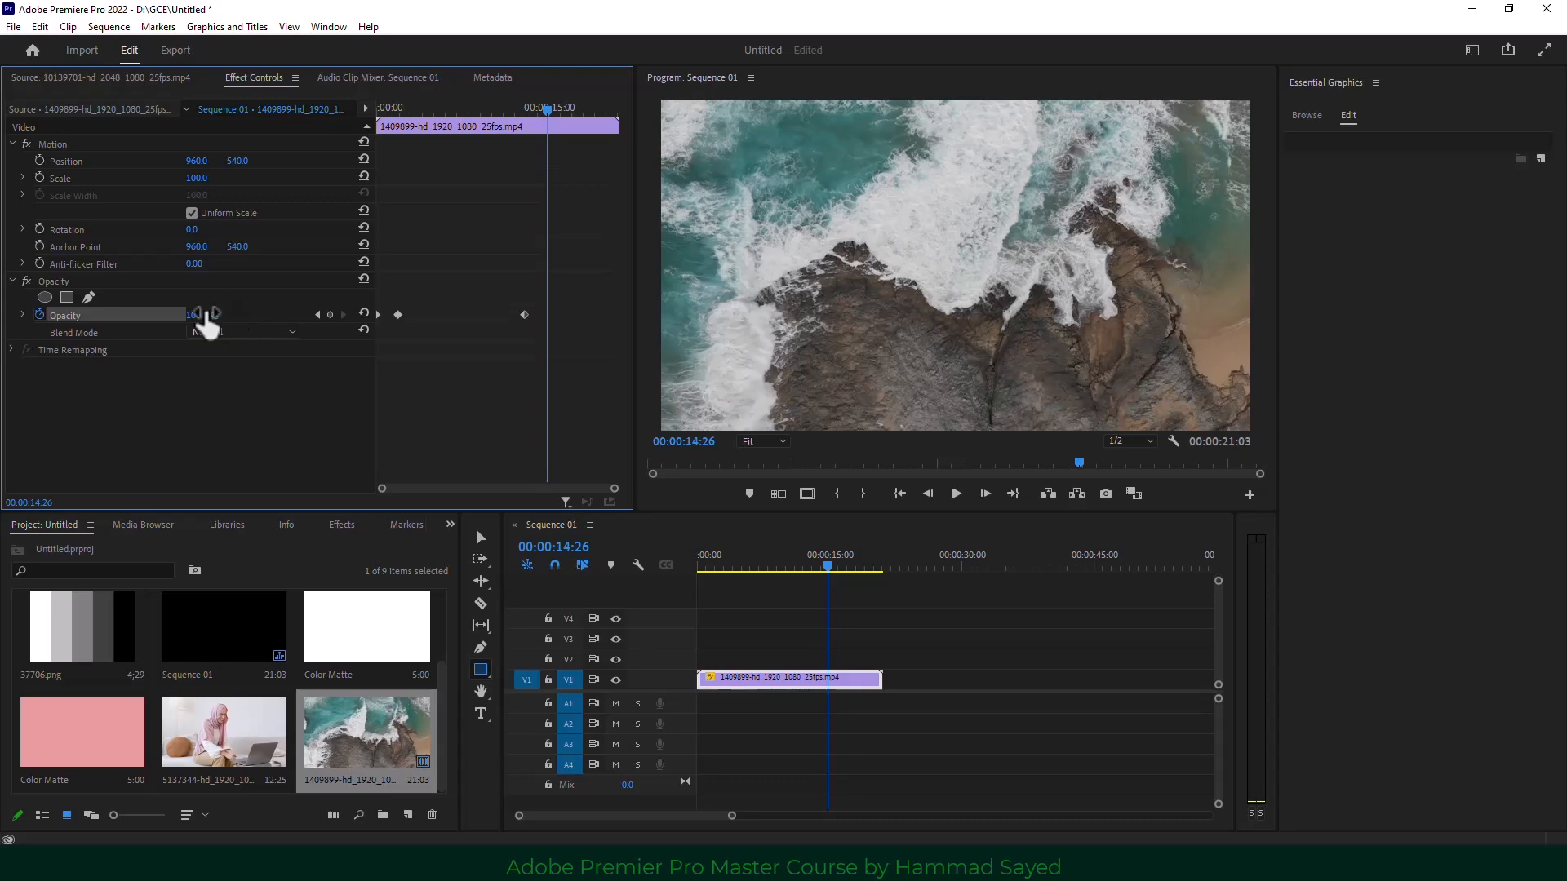
pyautogui.write('0')
pyautogui.press('Return')
pyautogui.press('Home')
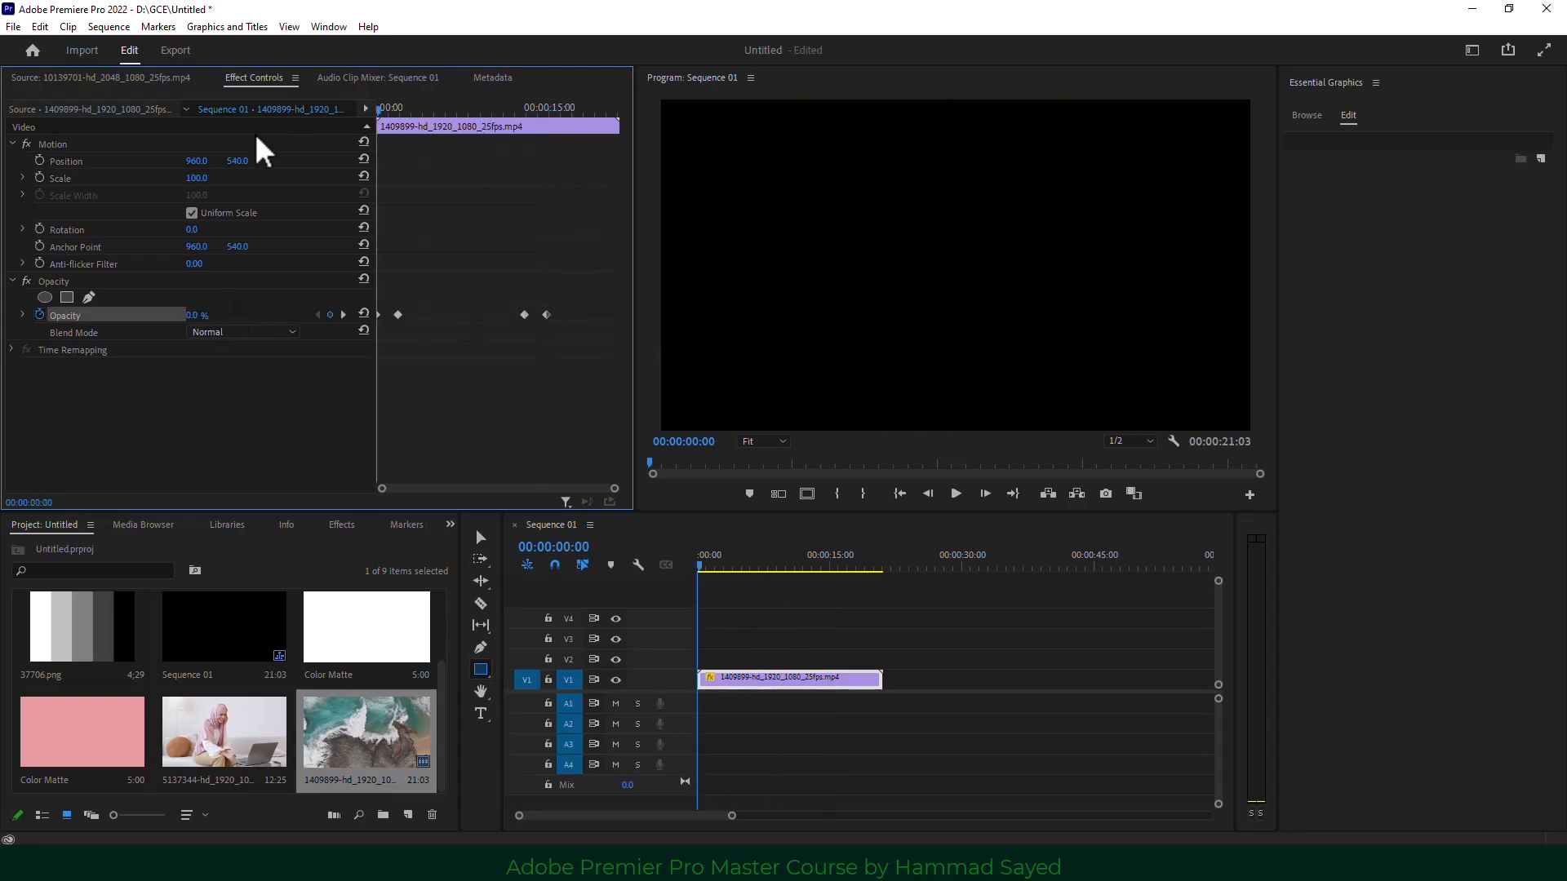
pyautogui.press('space')
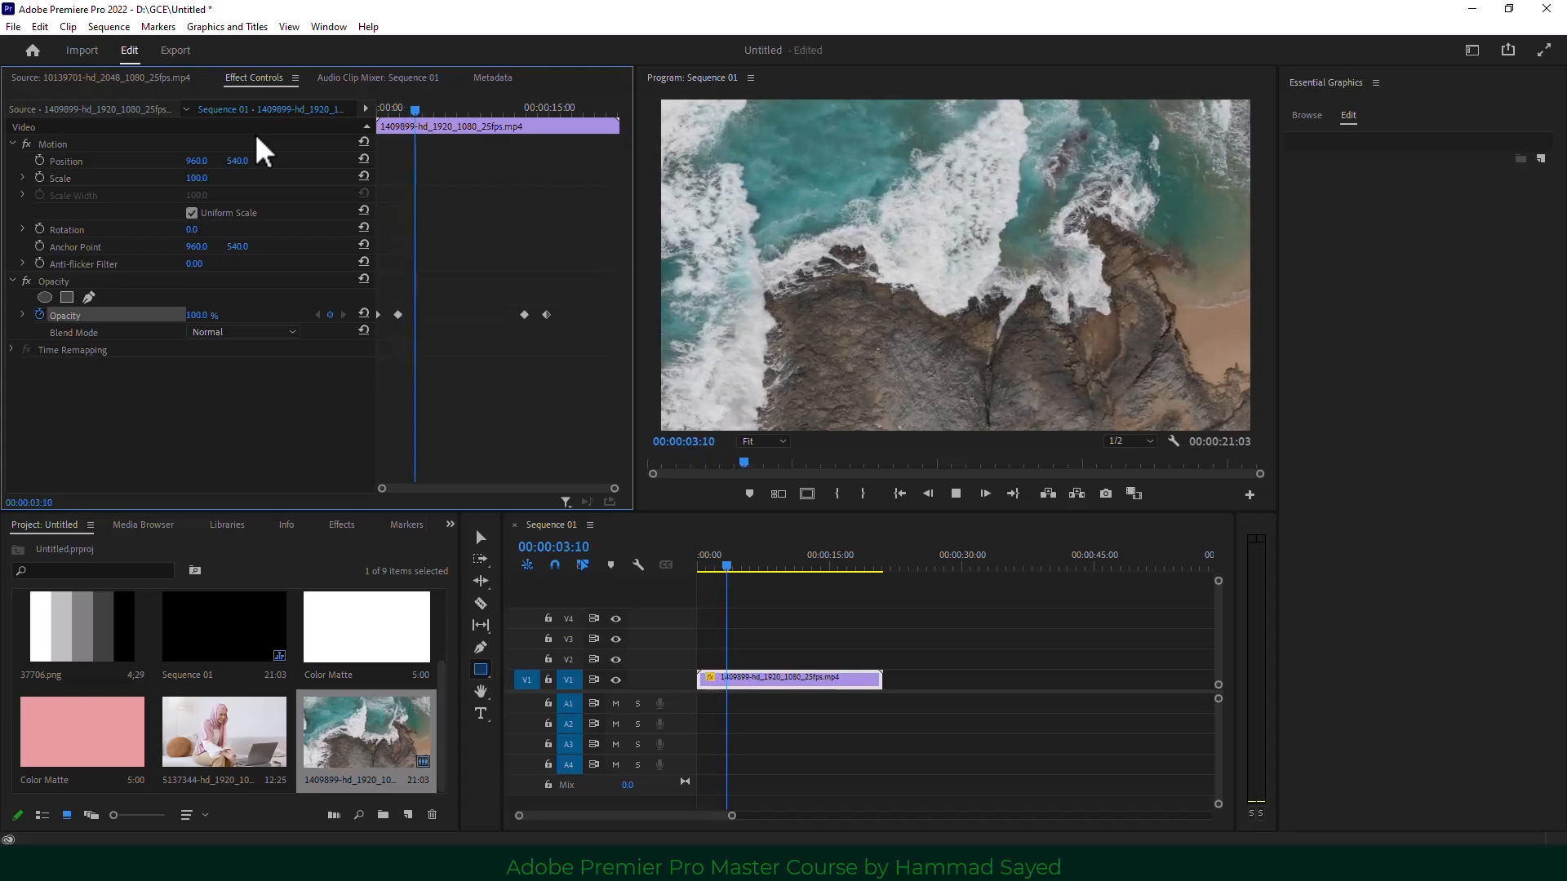
pyautogui.press('space')
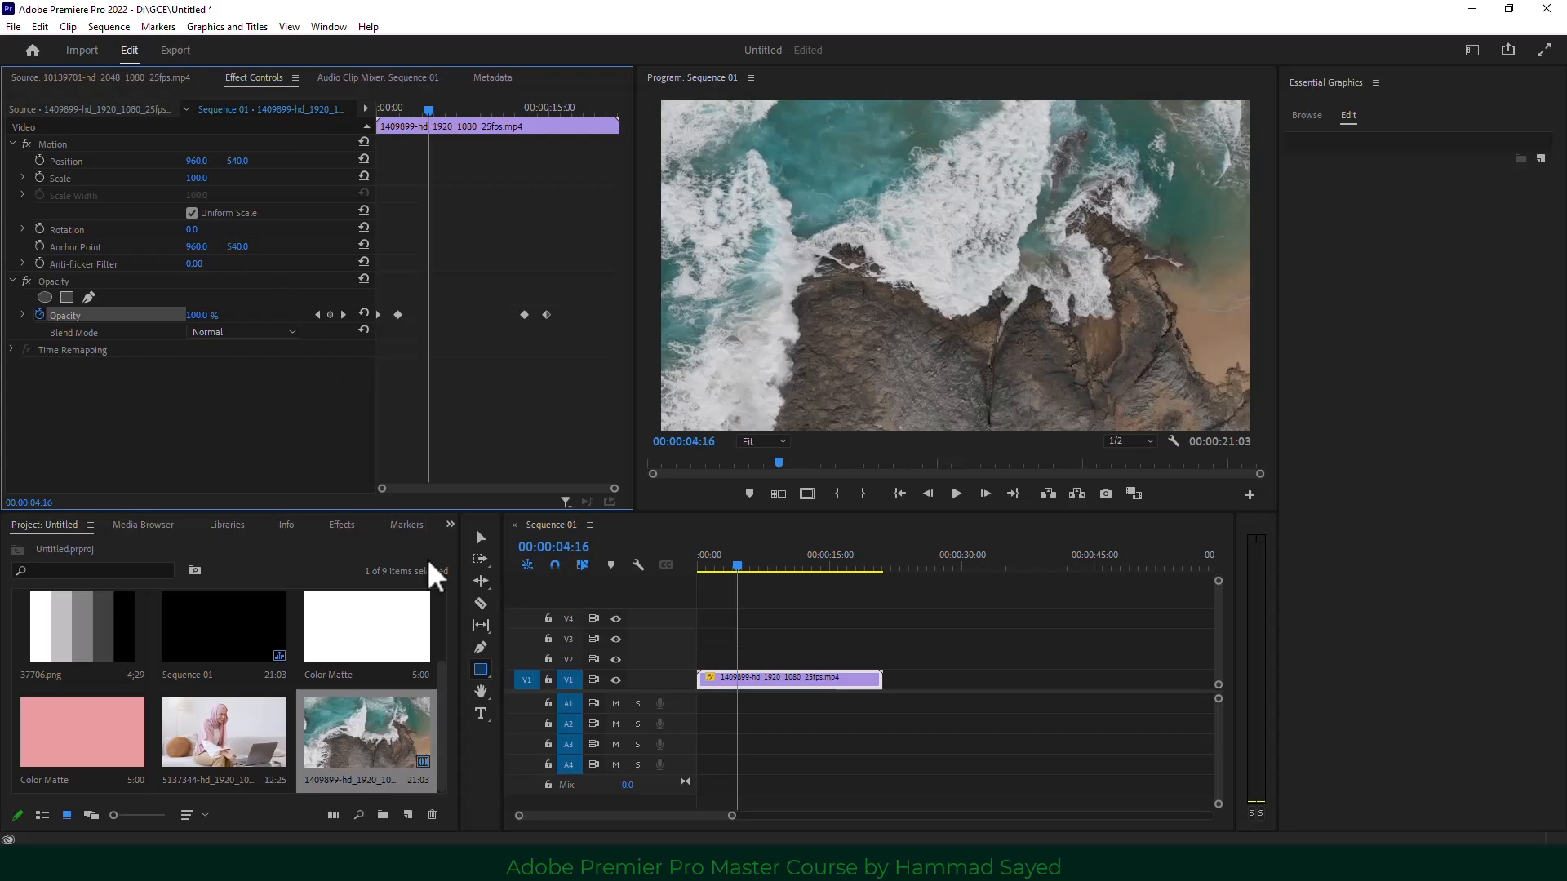
# Add an 'Animation' text title on the frame and enlarge it to about 292%.
pyautogui.click(480, 711)
pyautogui.click(936, 310)
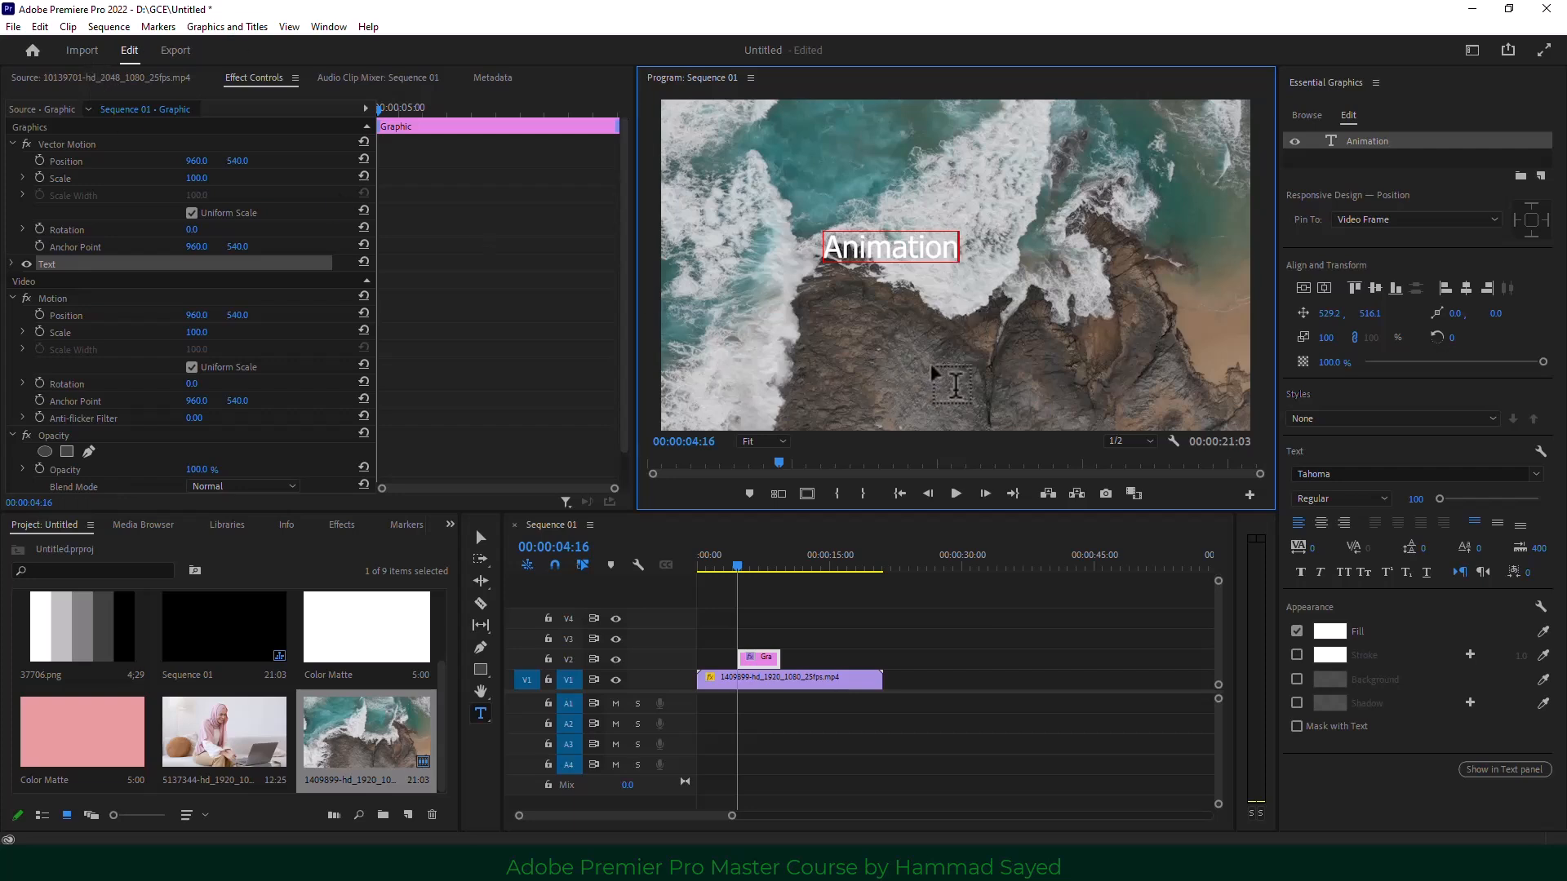
pyautogui.click(481, 537)
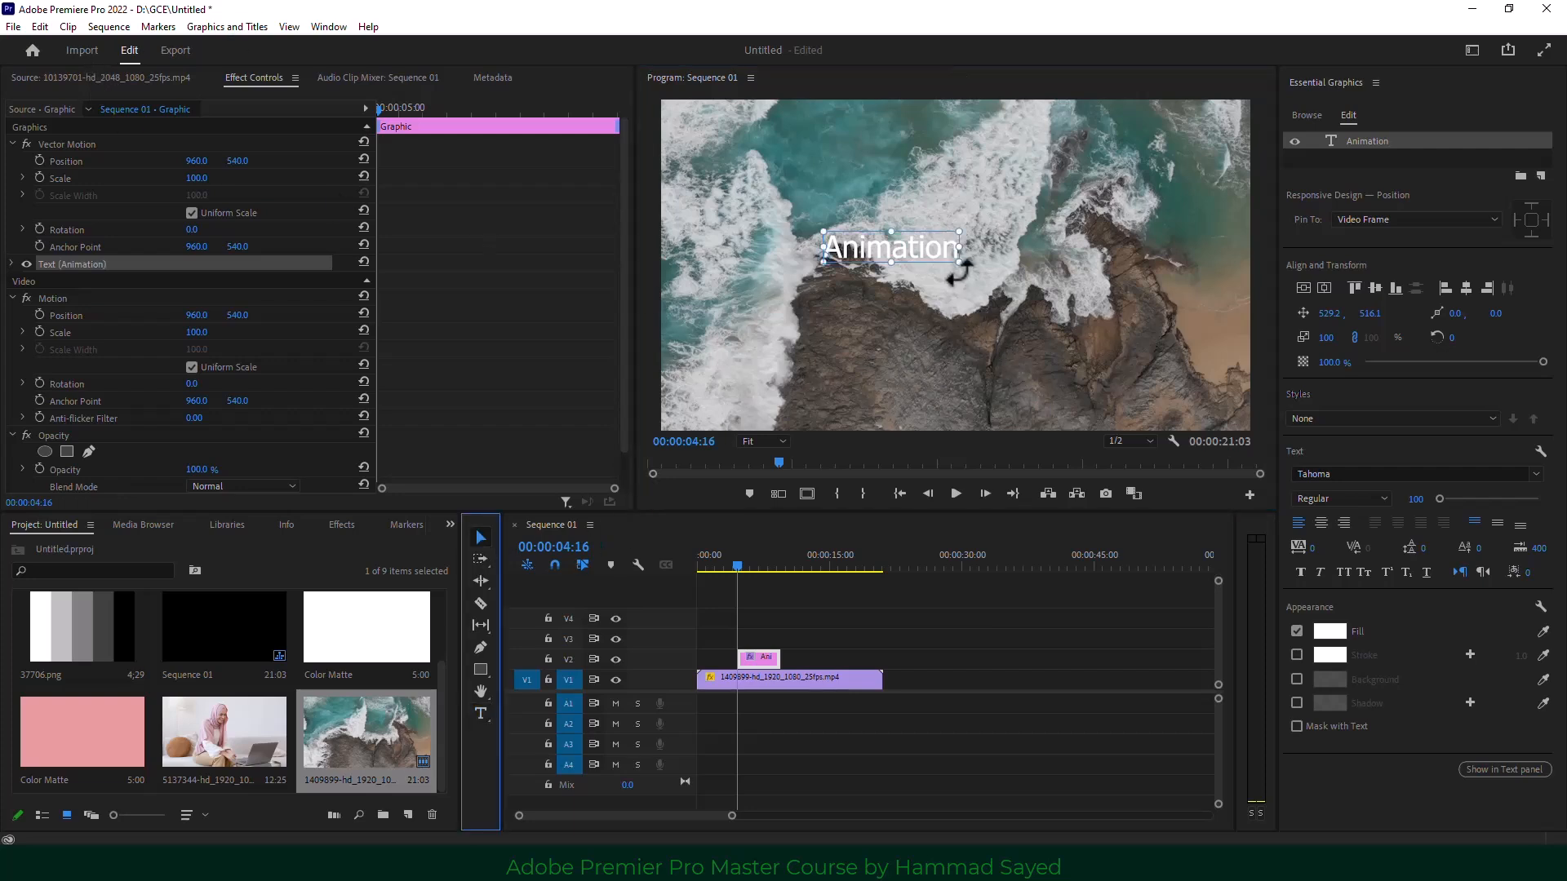
pyautogui.moveTo(959, 263); pyautogui.dragTo(1081, 266)
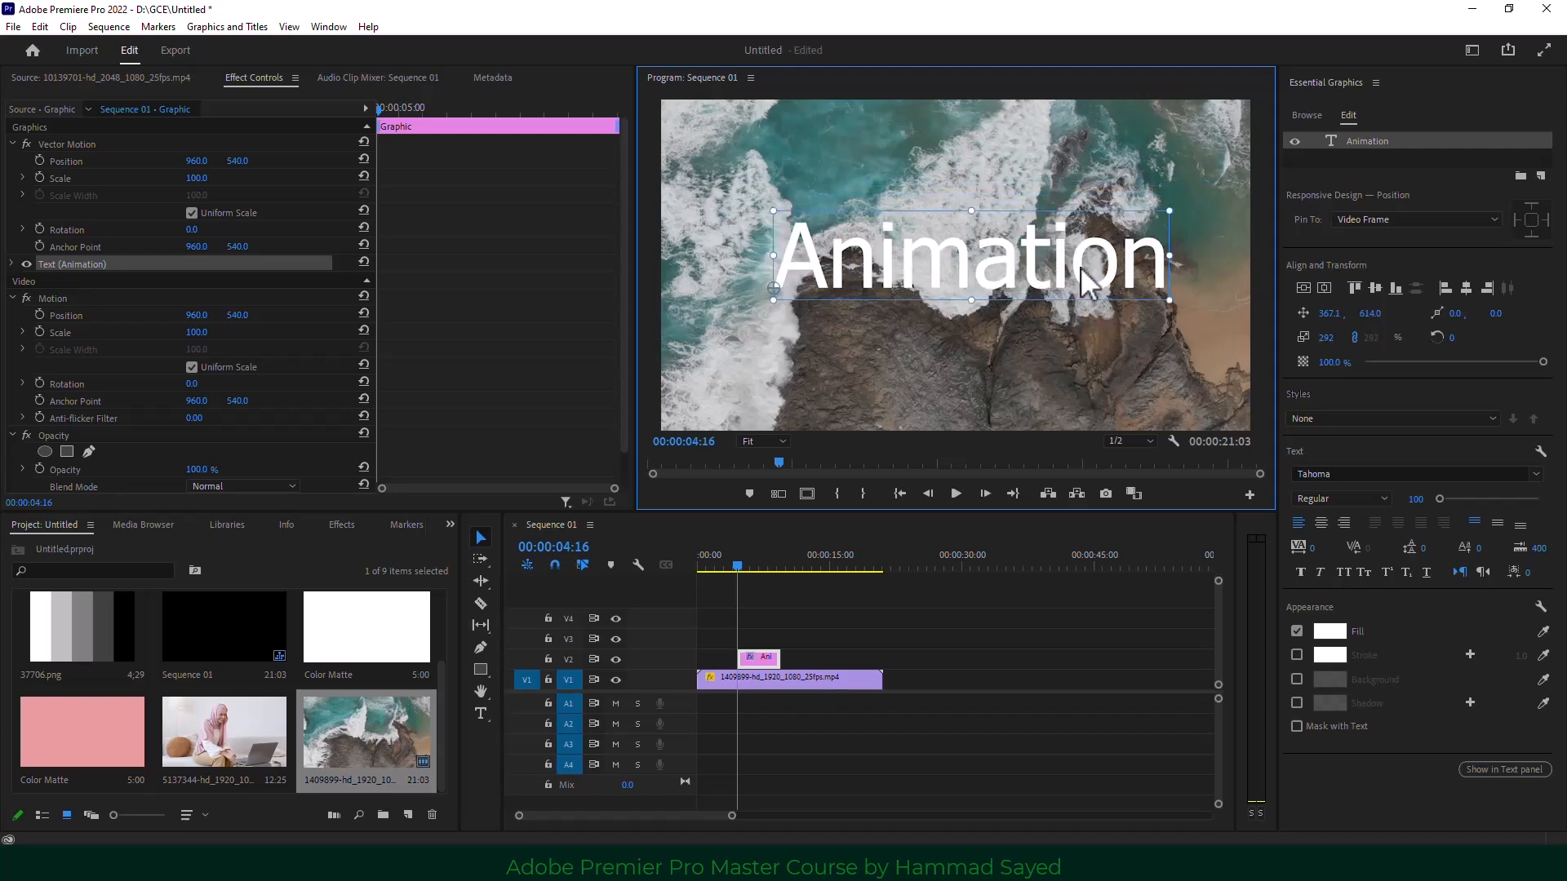
# Rotate the title to -50°, then straighten it back to 0°.
pyautogui.click(764, 659)
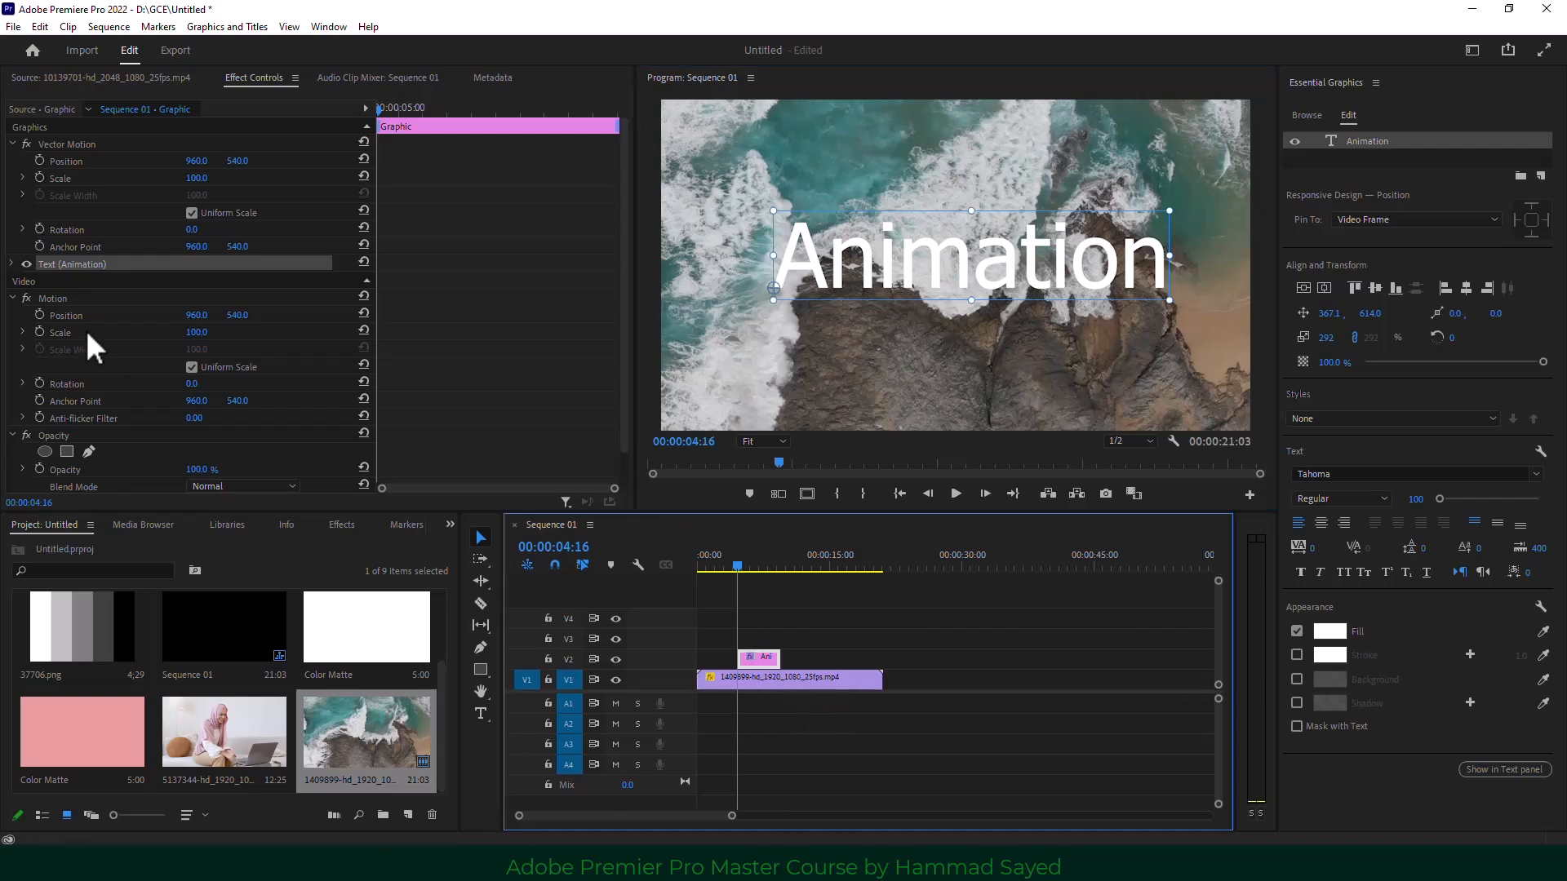
pyautogui.click(193, 229)
pyautogui.write('-50')
pyautogui.press('Return')
pyautogui.moveTo(813, 378); pyautogui.dragTo(784, 332)
pyautogui.moveTo(194, 229); pyautogui.dragTo(205, 229)
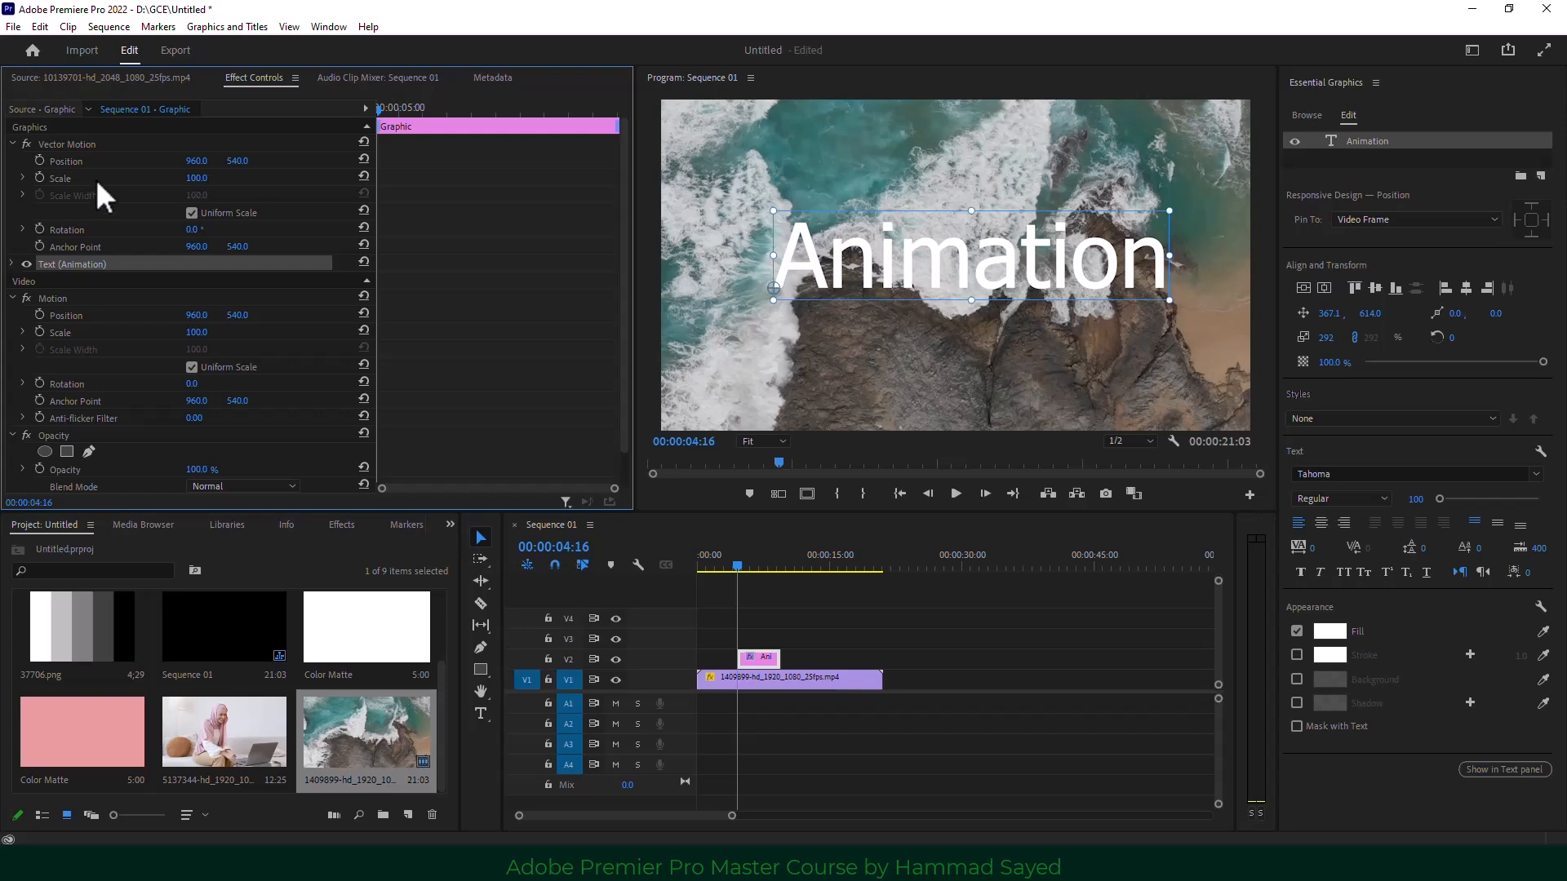
# At the title's start, keyframe Scale at 0 and begin Rotation keyframing.
pyautogui.click(40, 178)
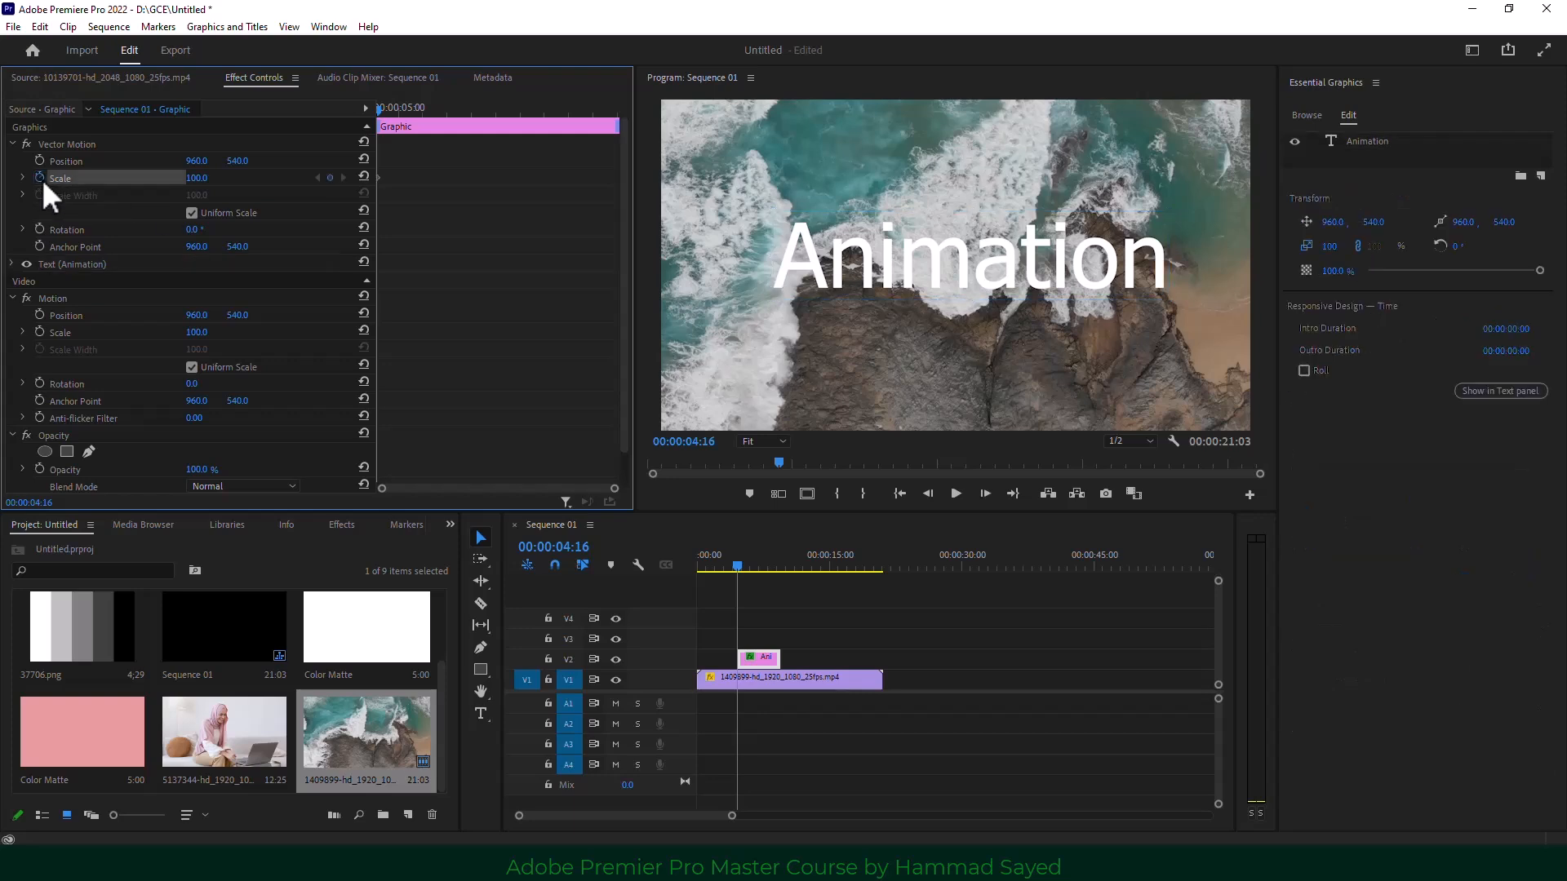
pyautogui.click(195, 177)
pyautogui.write('0')
pyautogui.press('Return')
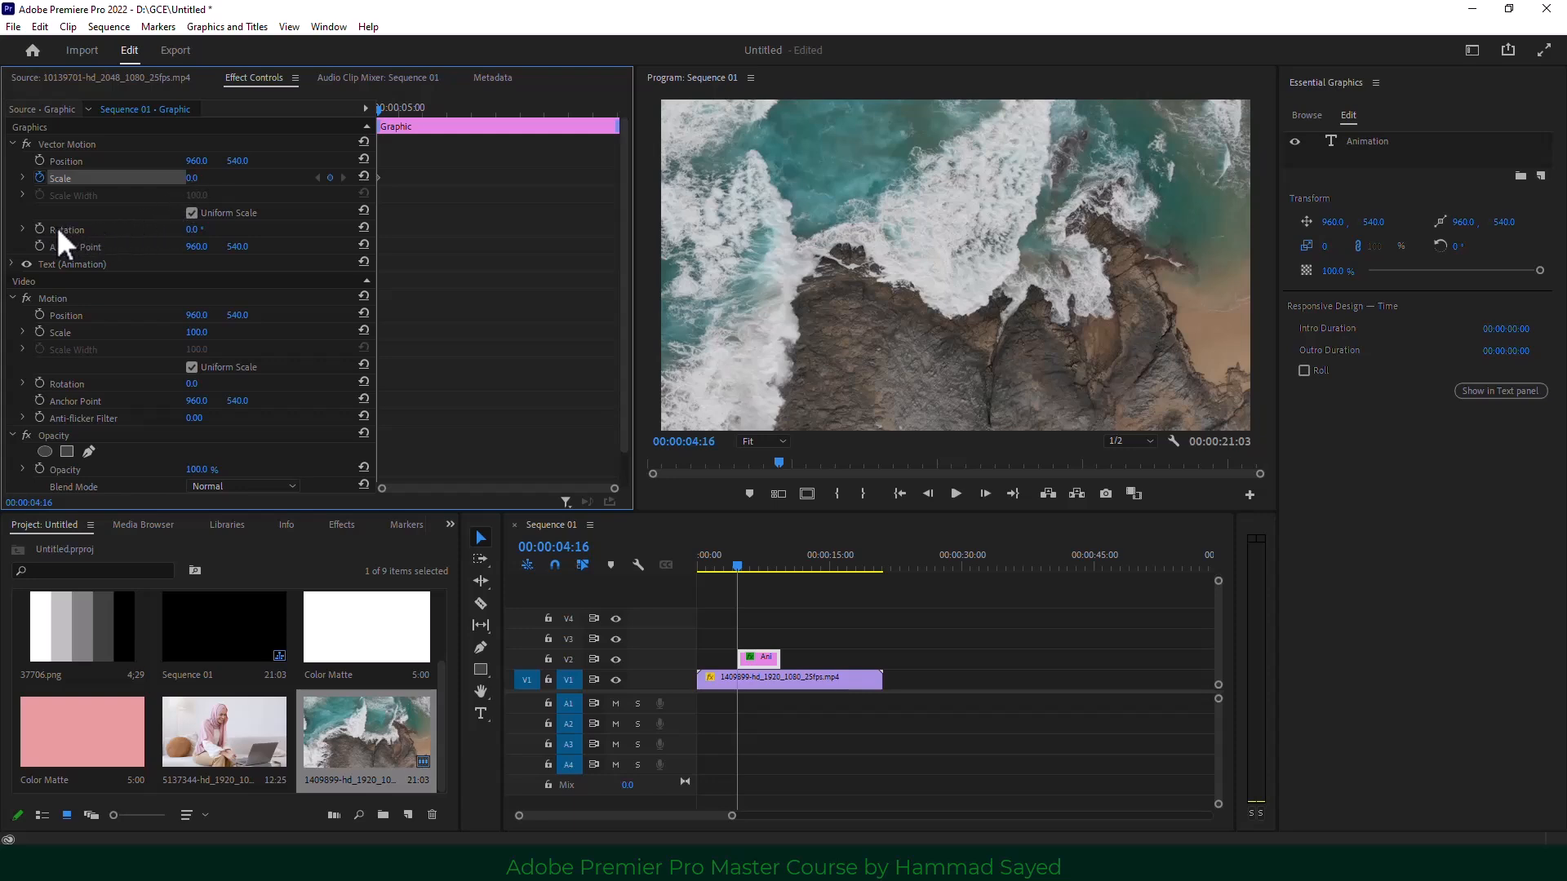
pyautogui.click(37, 227)
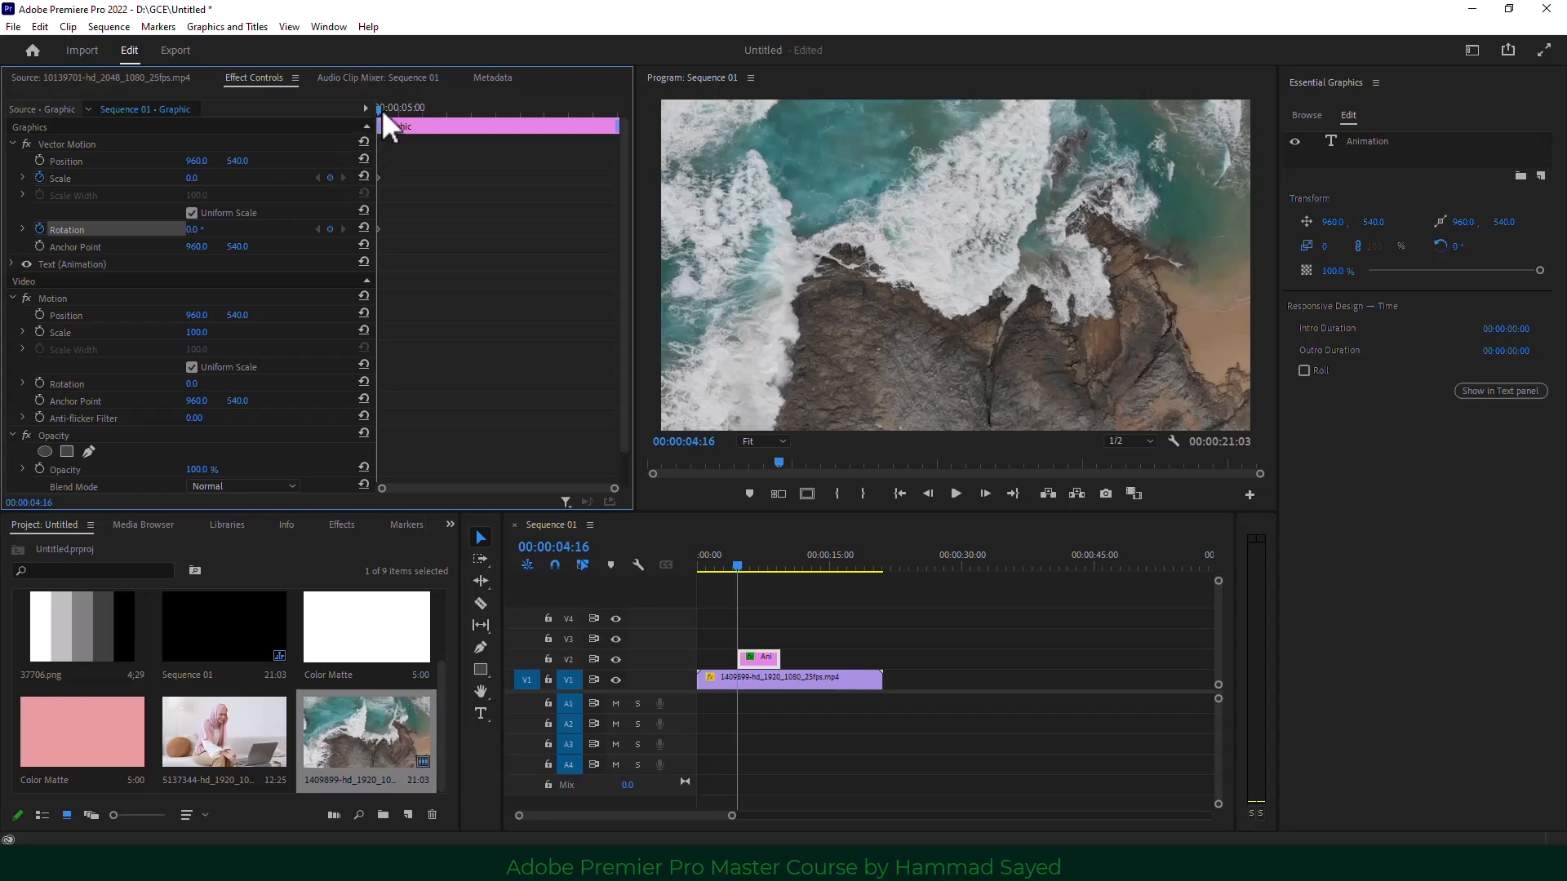
# At 00:00:05:16, keyframe Scale at 100 and Rotation at 360°.
pyautogui.moveTo(381, 111); pyautogui.dragTo(429, 118)
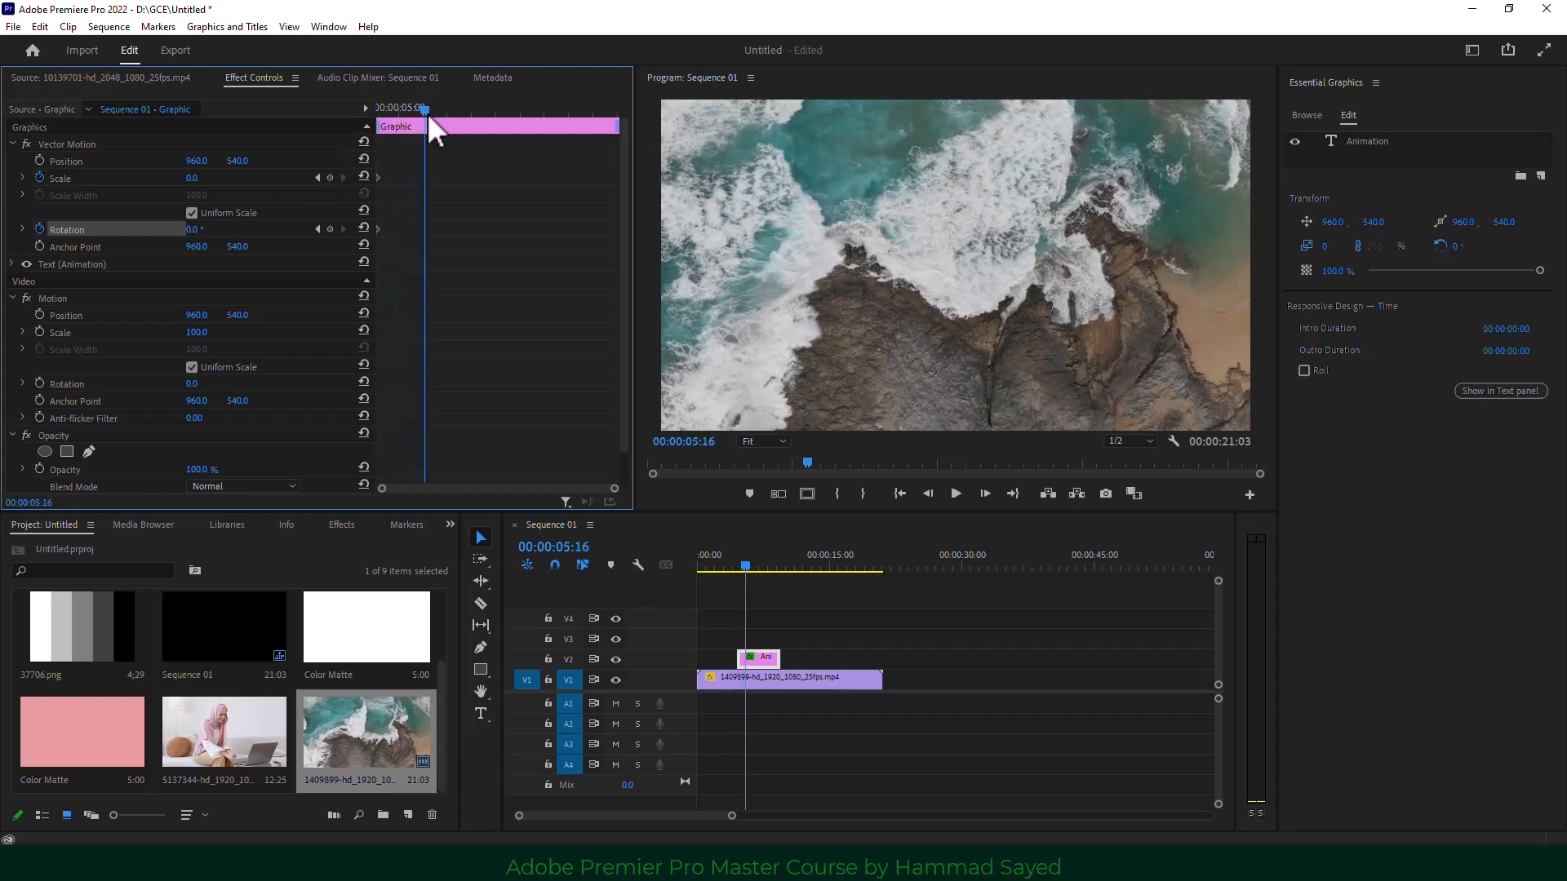
pyautogui.click(195, 178)
pyautogui.write('100')
pyautogui.press('Return')
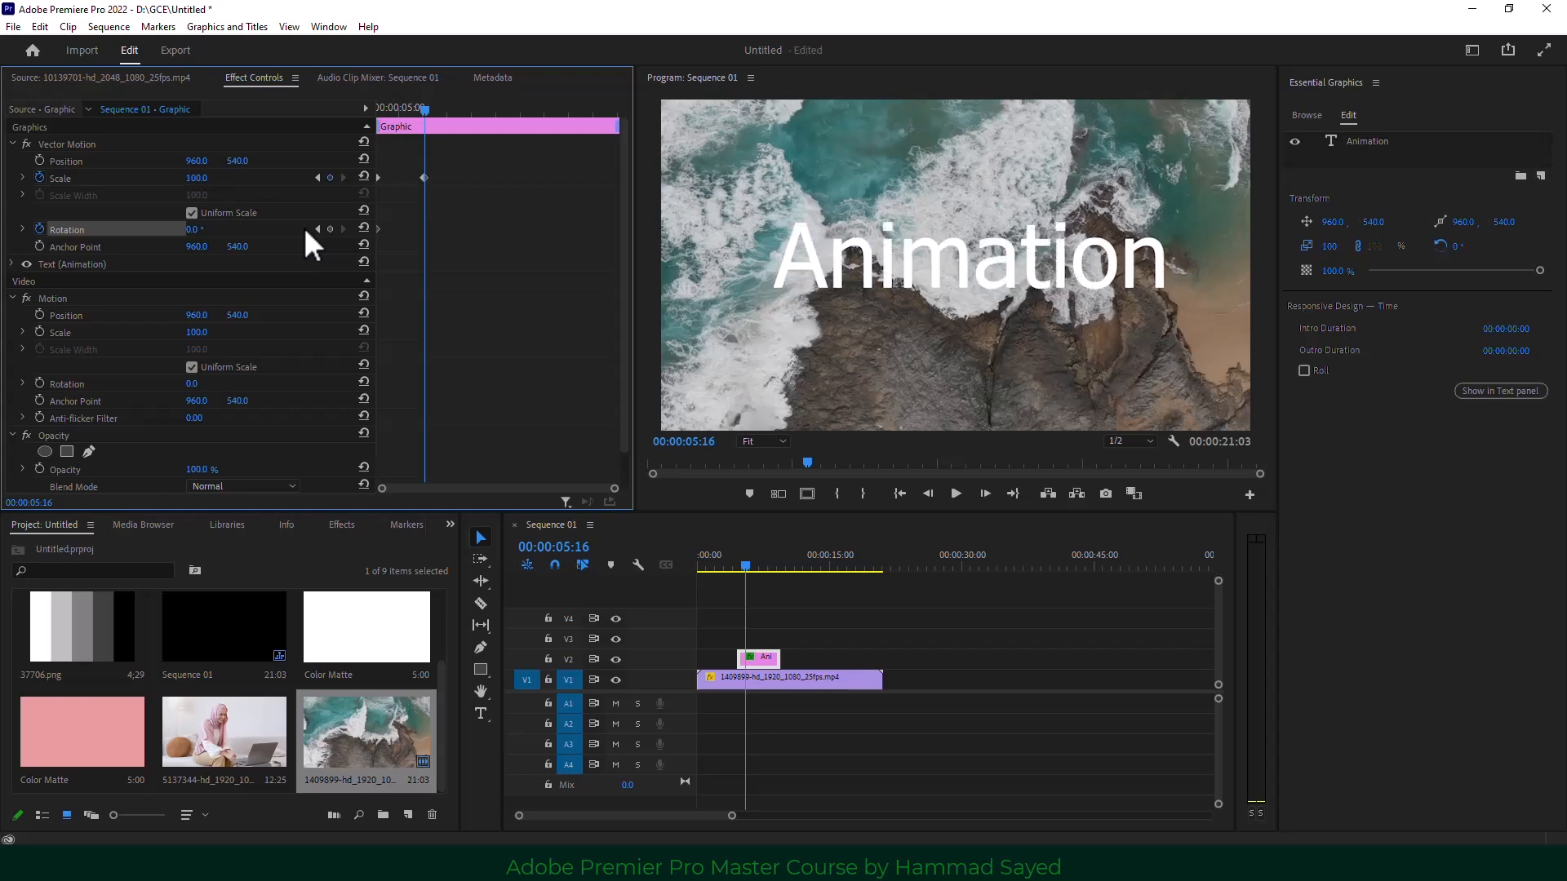
pyautogui.moveTo(193, 231); pyautogui.dragTo(485, 230)
pyautogui.click(192, 232)
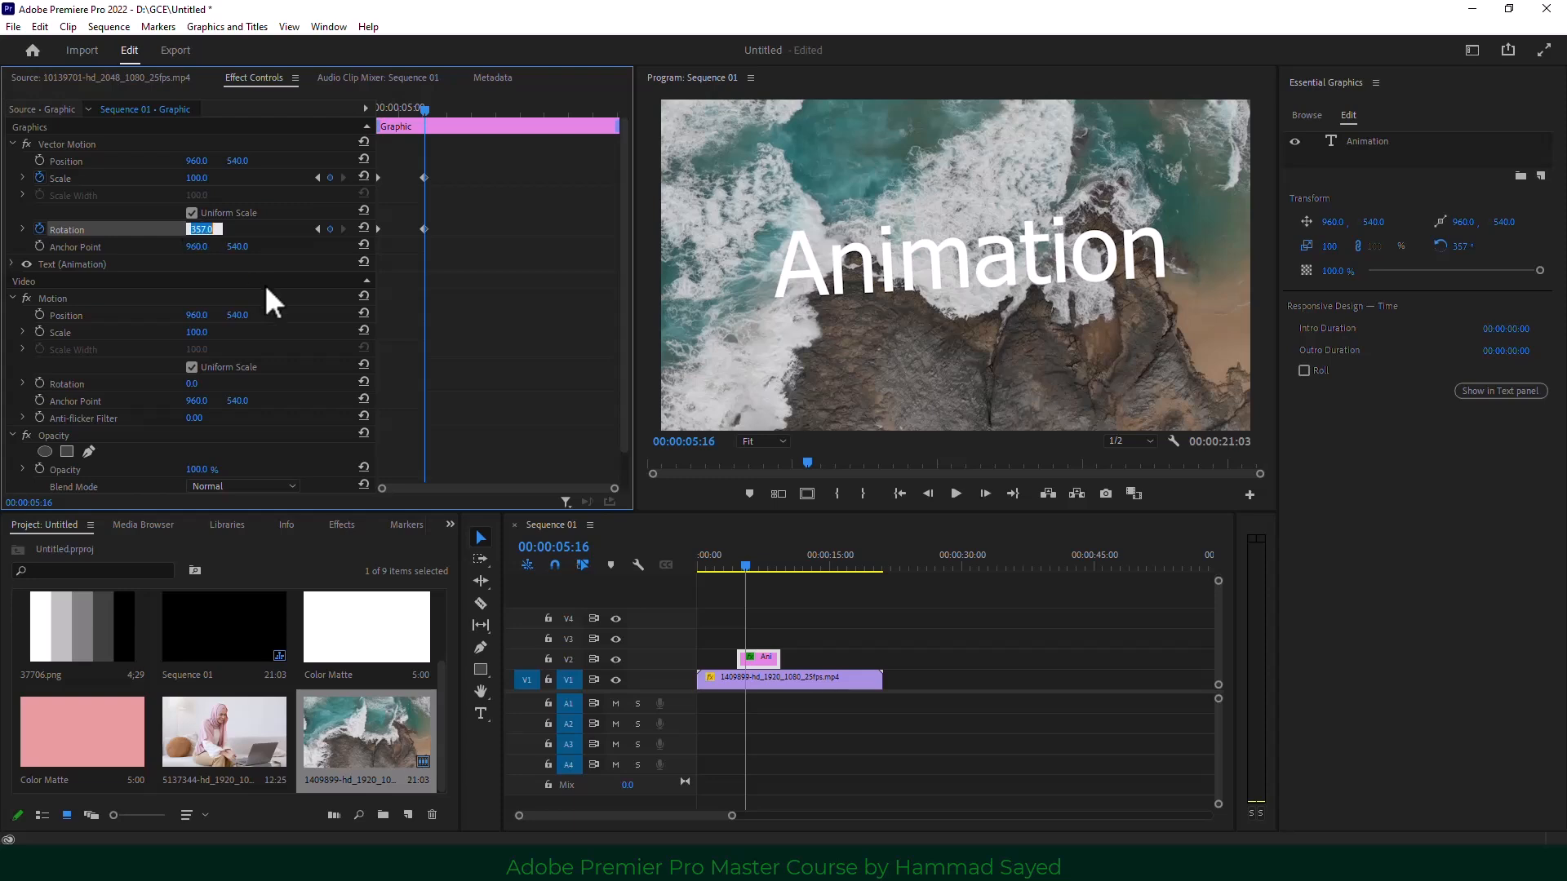
pyautogui.write('360')
pyautogui.press('Return')
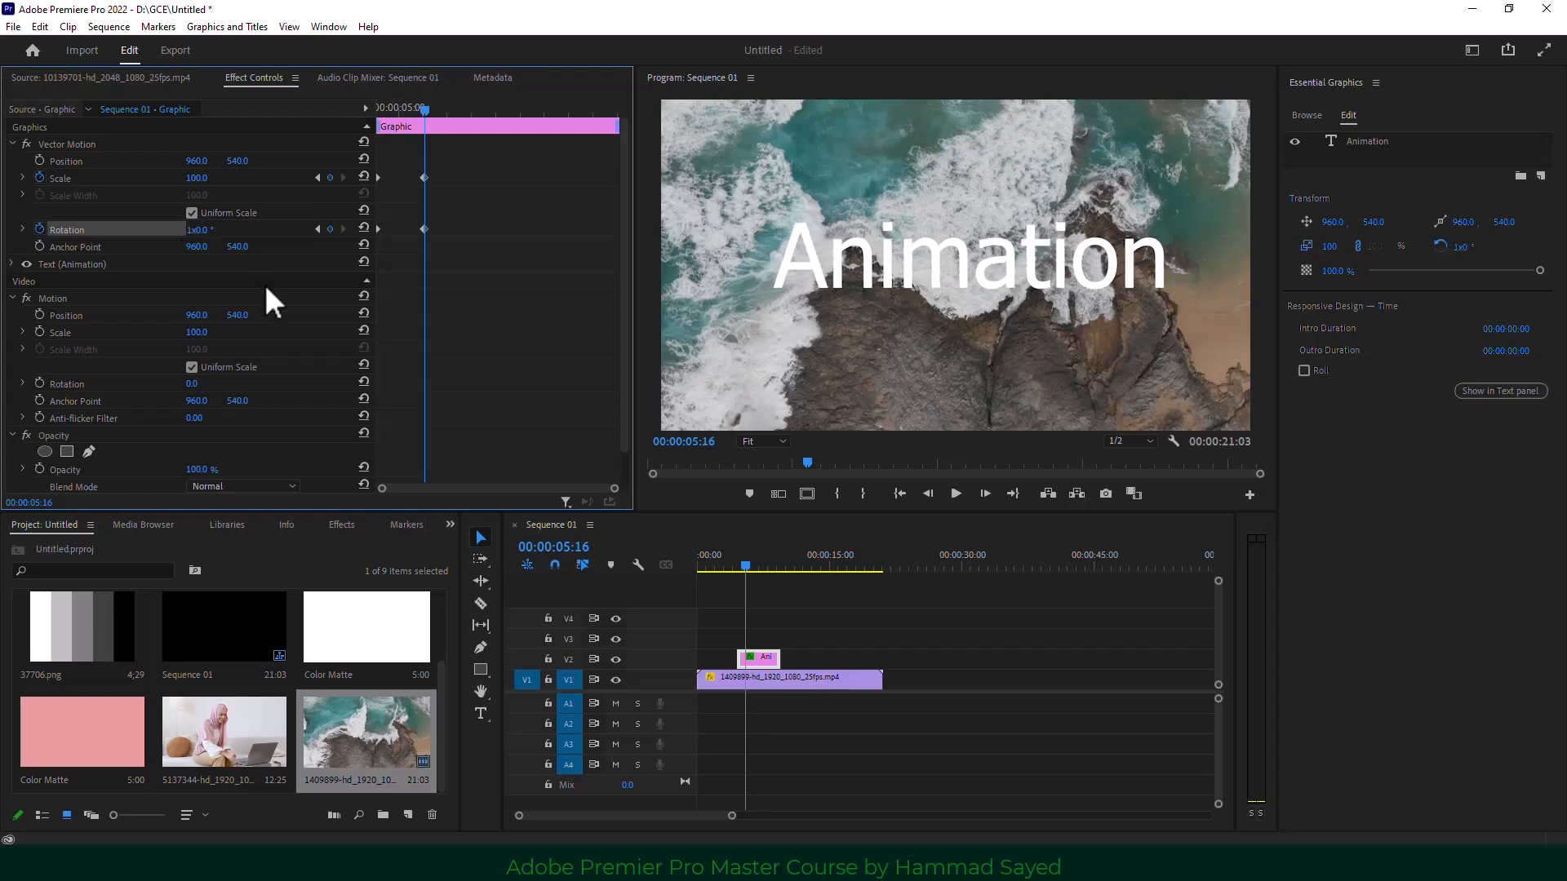
# Play back and scrub through the title's grow-and-spin animation.
pyautogui.moveTo(423, 109); pyautogui.dragTo(355, 115)
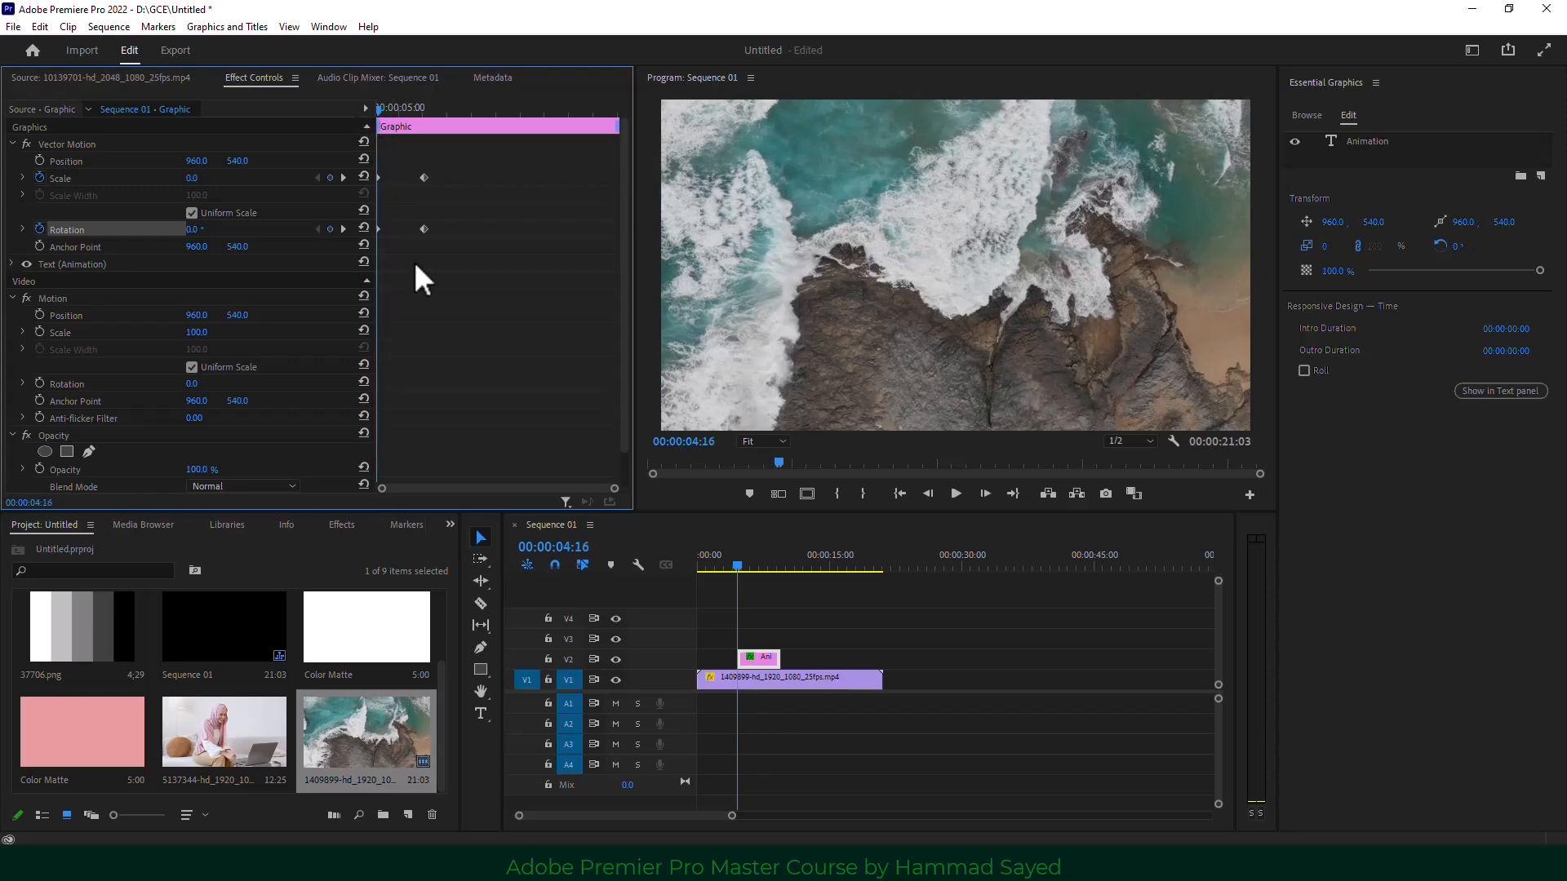
pyautogui.press('space')
pyautogui.press('space')
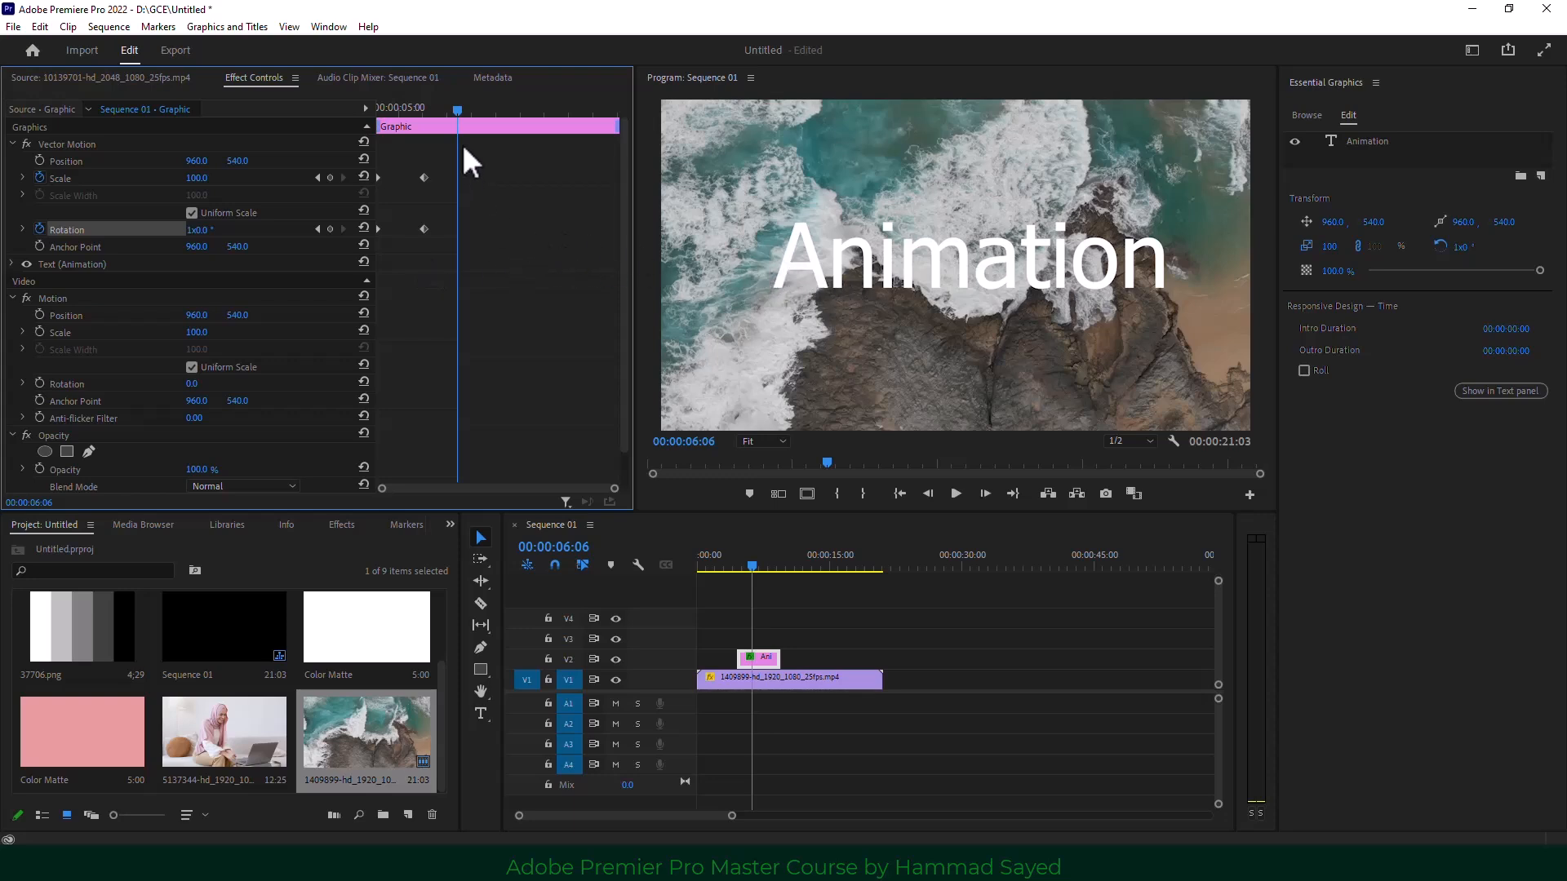
pyautogui.moveTo(457, 110); pyautogui.dragTo(370, 139)
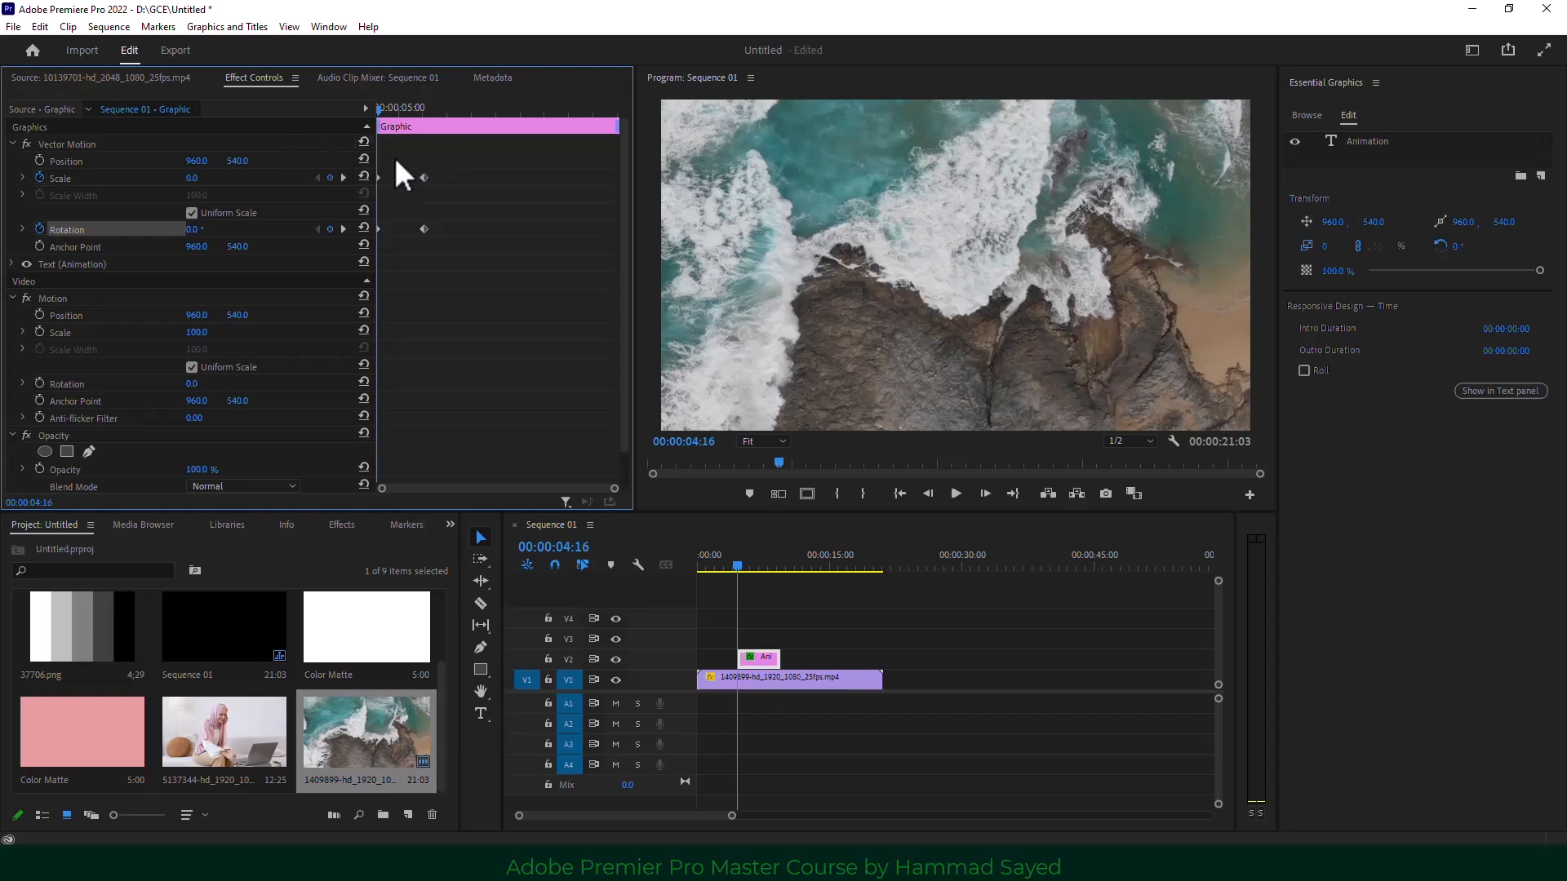
# Keyframe the title's Position at 960, 540 at 06:08 so it holds centred.
pyautogui.moveTo(388, 112); pyautogui.dragTo(87, 145)
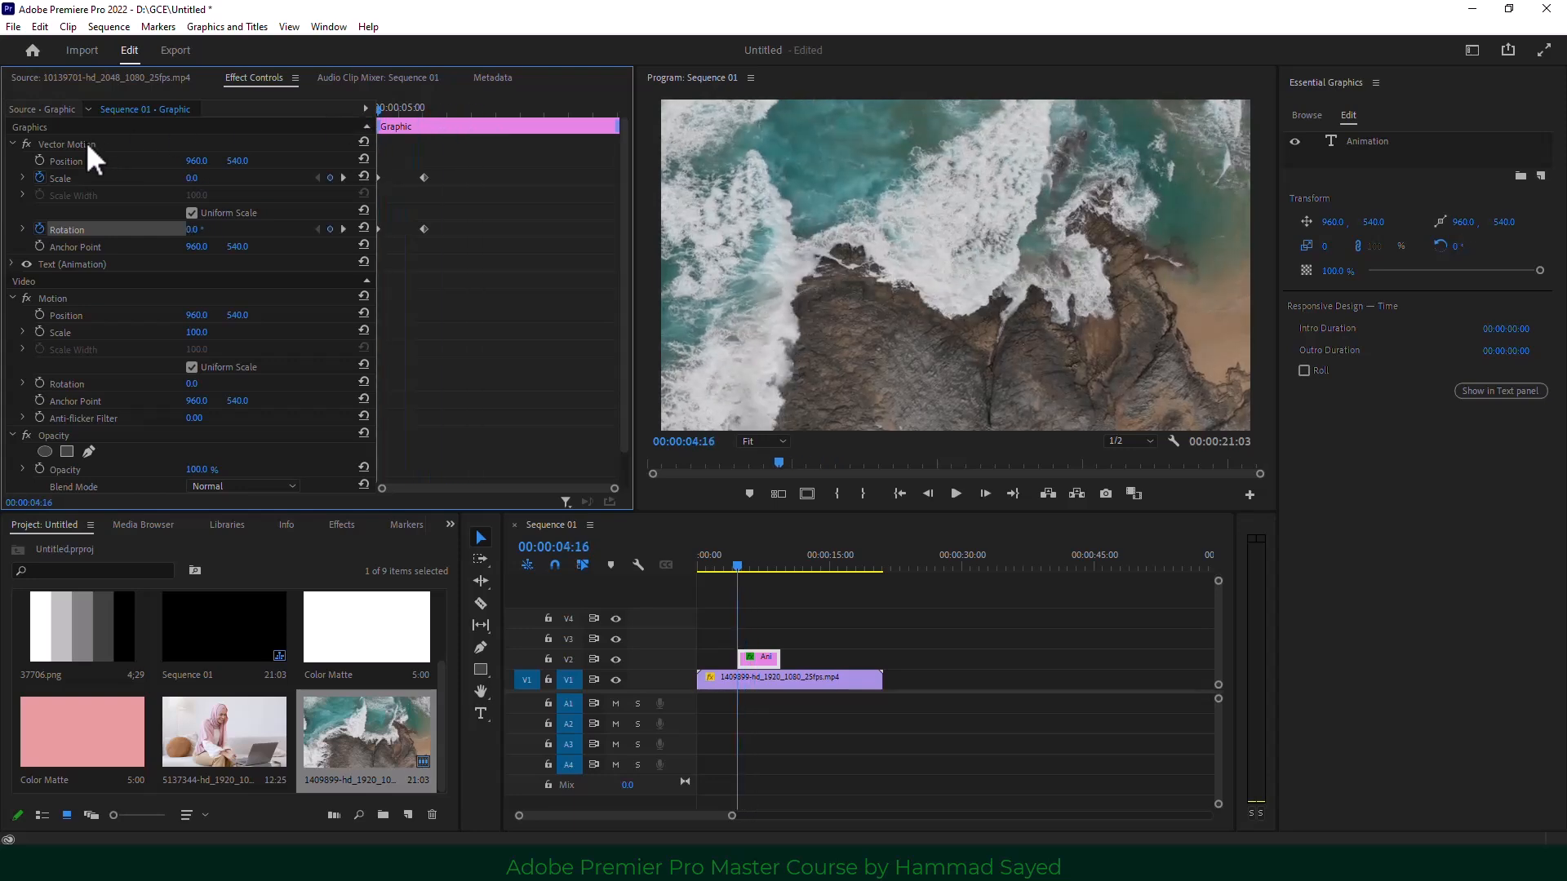
pyautogui.click(37, 157)
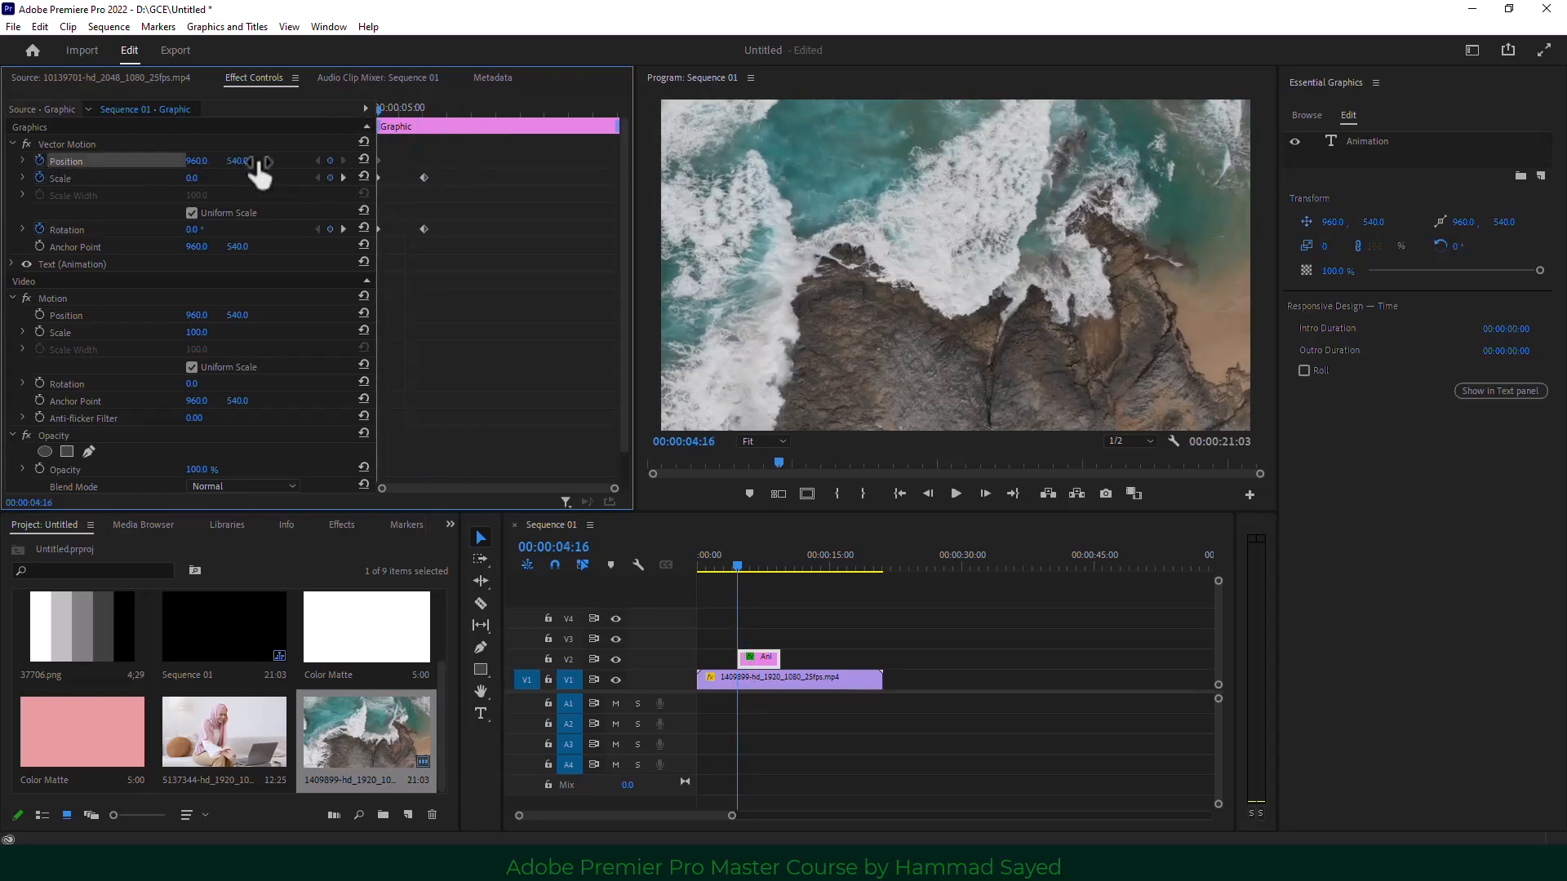
pyautogui.moveTo(379, 108); pyautogui.dragTo(463, 112)
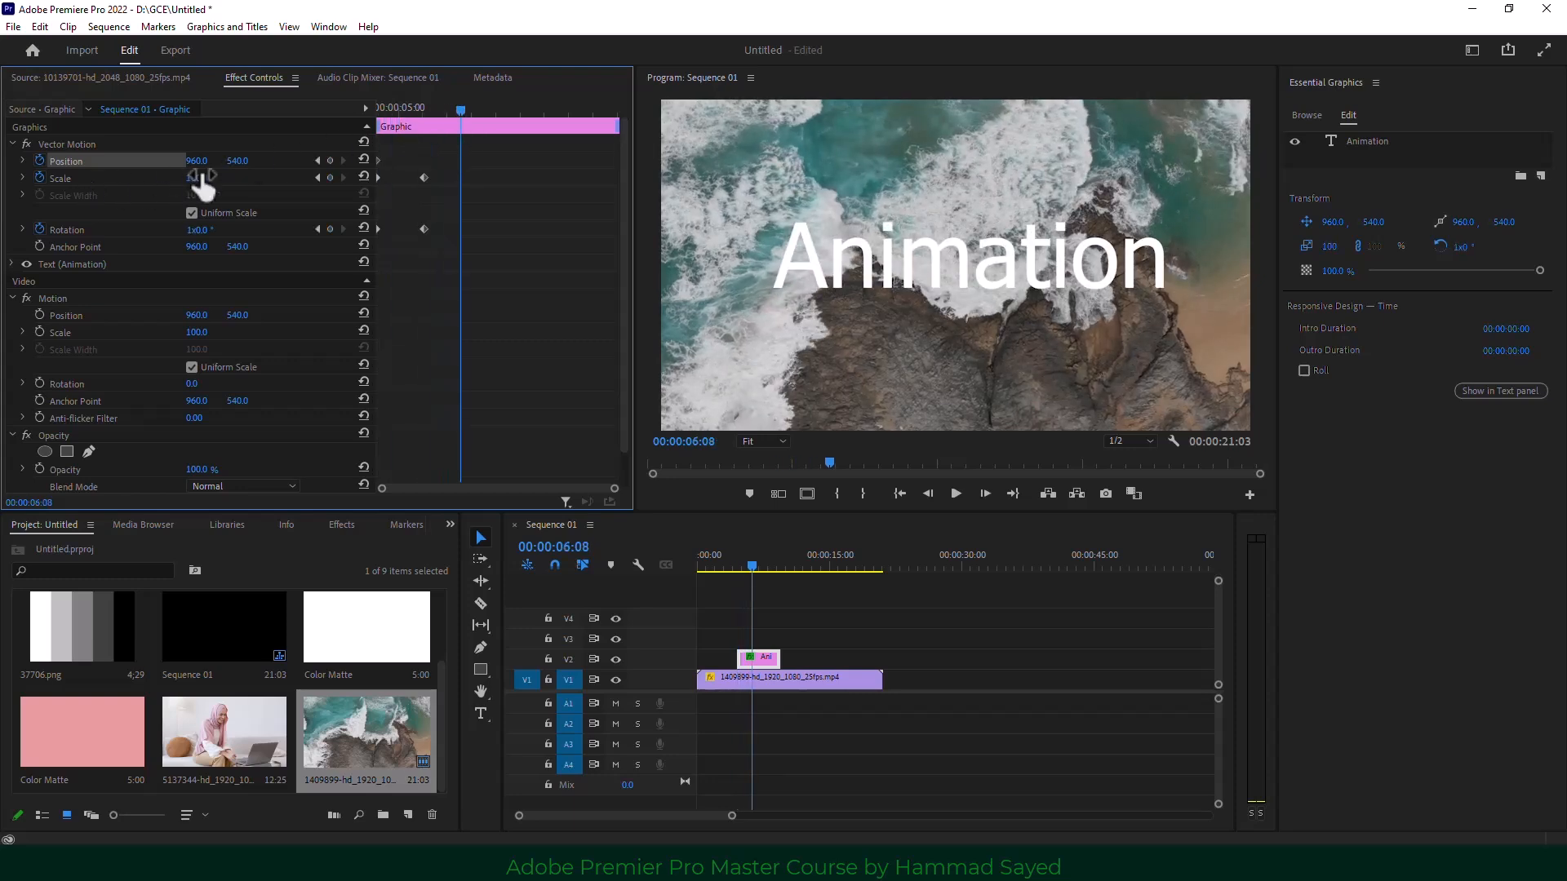
pyautogui.click(329, 159)
# At 06:24, drag Position X to -734 so the title slides off the left edge.
pyautogui.moveTo(457, 104); pyautogui.dragTo(486, 129)
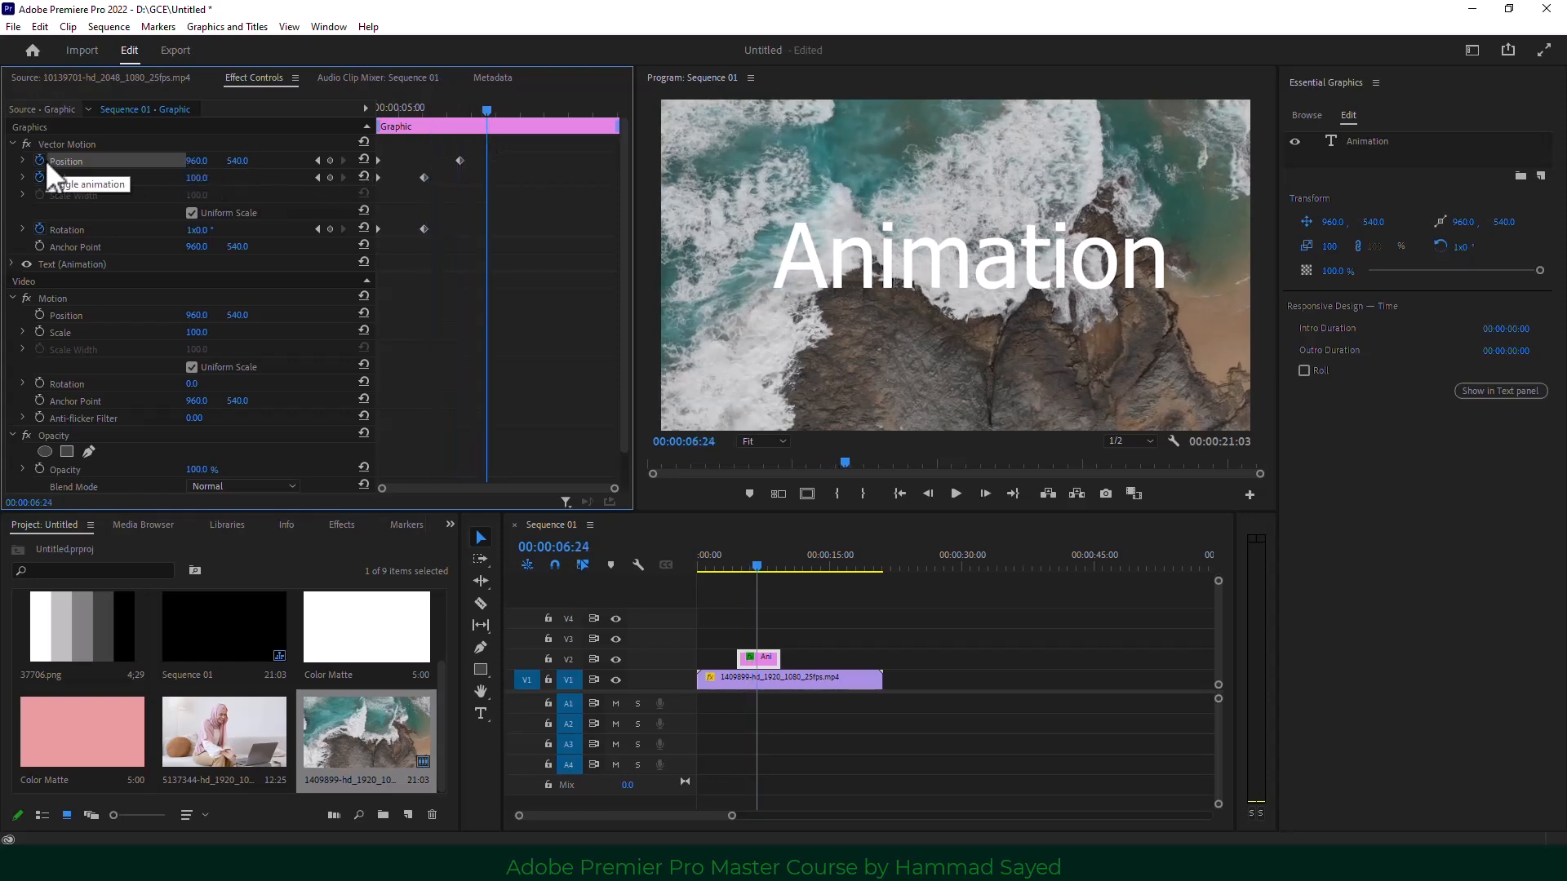
pyautogui.moveTo(204, 164); pyautogui.dragTo(290, 162)
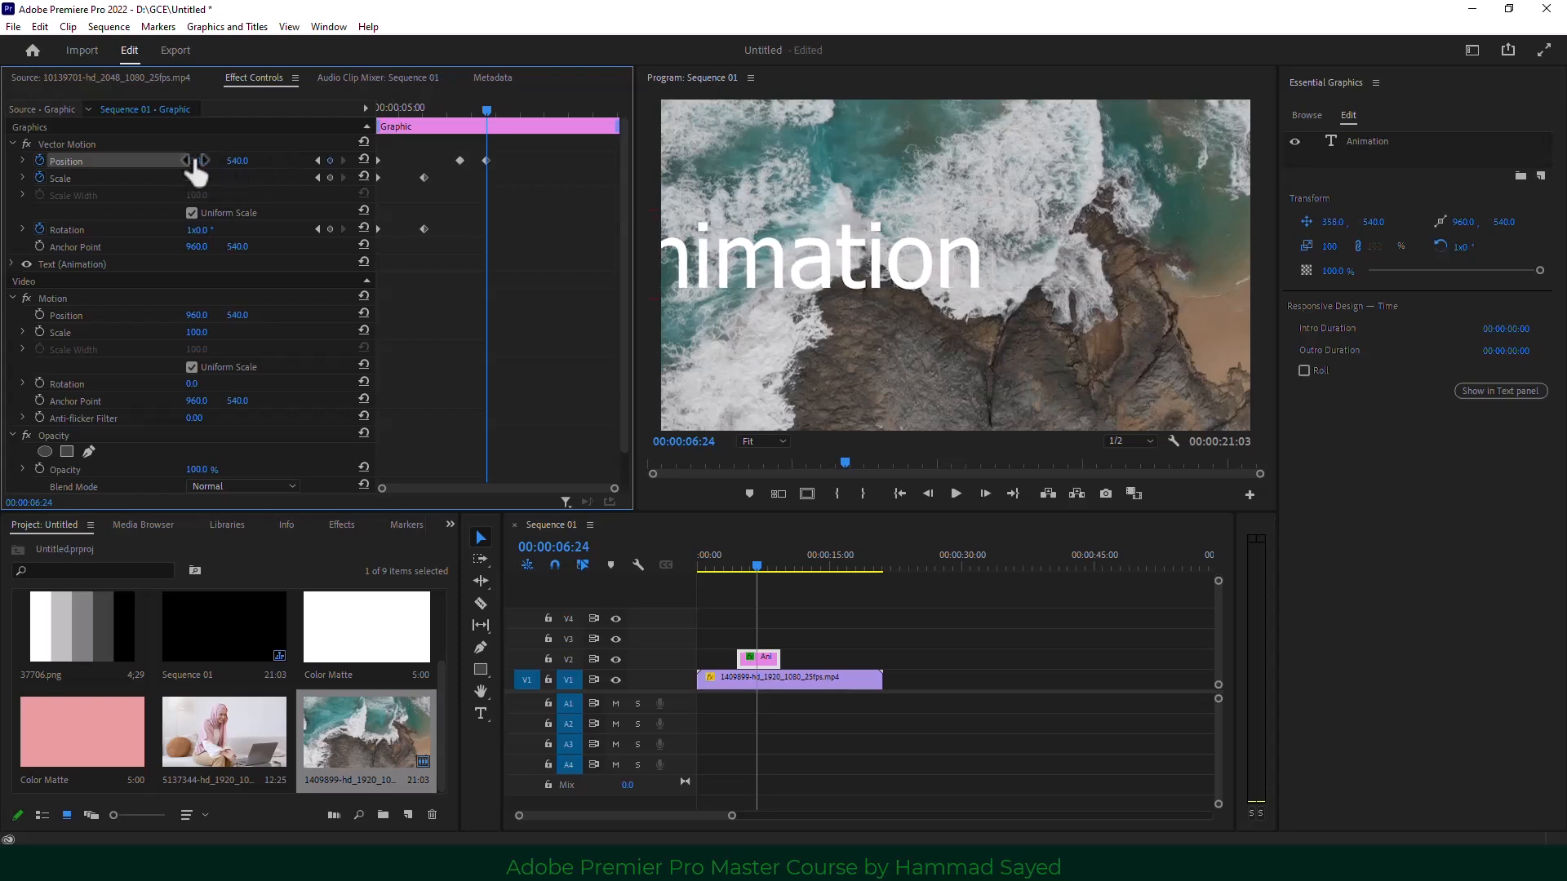
pyautogui.moveTo(196, 171); pyautogui.dragTo(17, 163)
pyautogui.moveTo(201, 161); pyautogui.dragTo(275, 175)
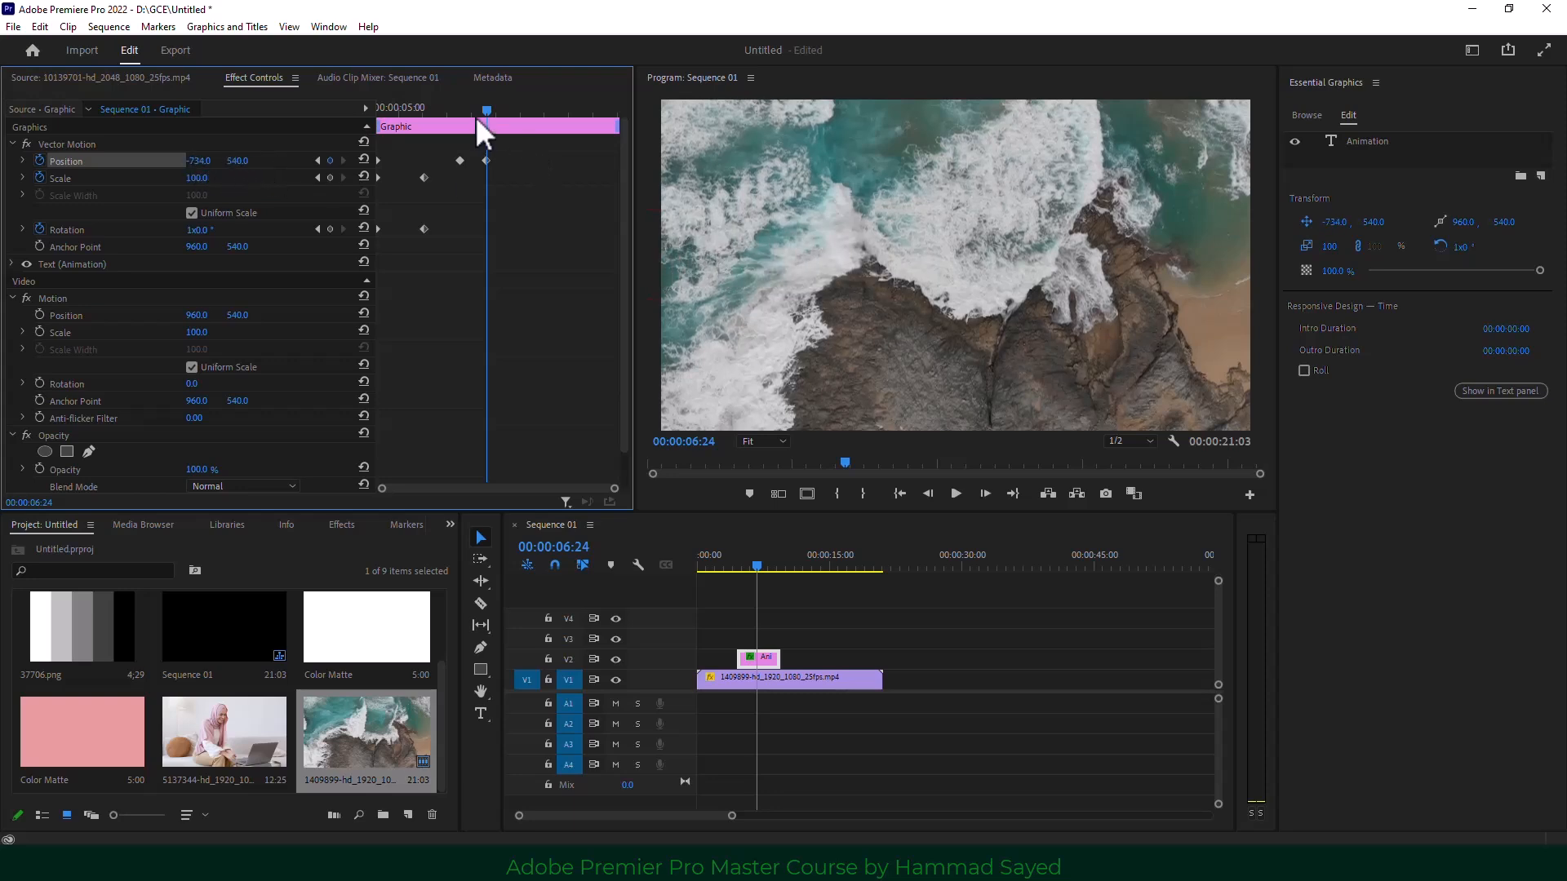
# Play the title clip from its start to check the slide-out.
pyautogui.moveTo(444, 113); pyautogui.dragTo(259, 140)
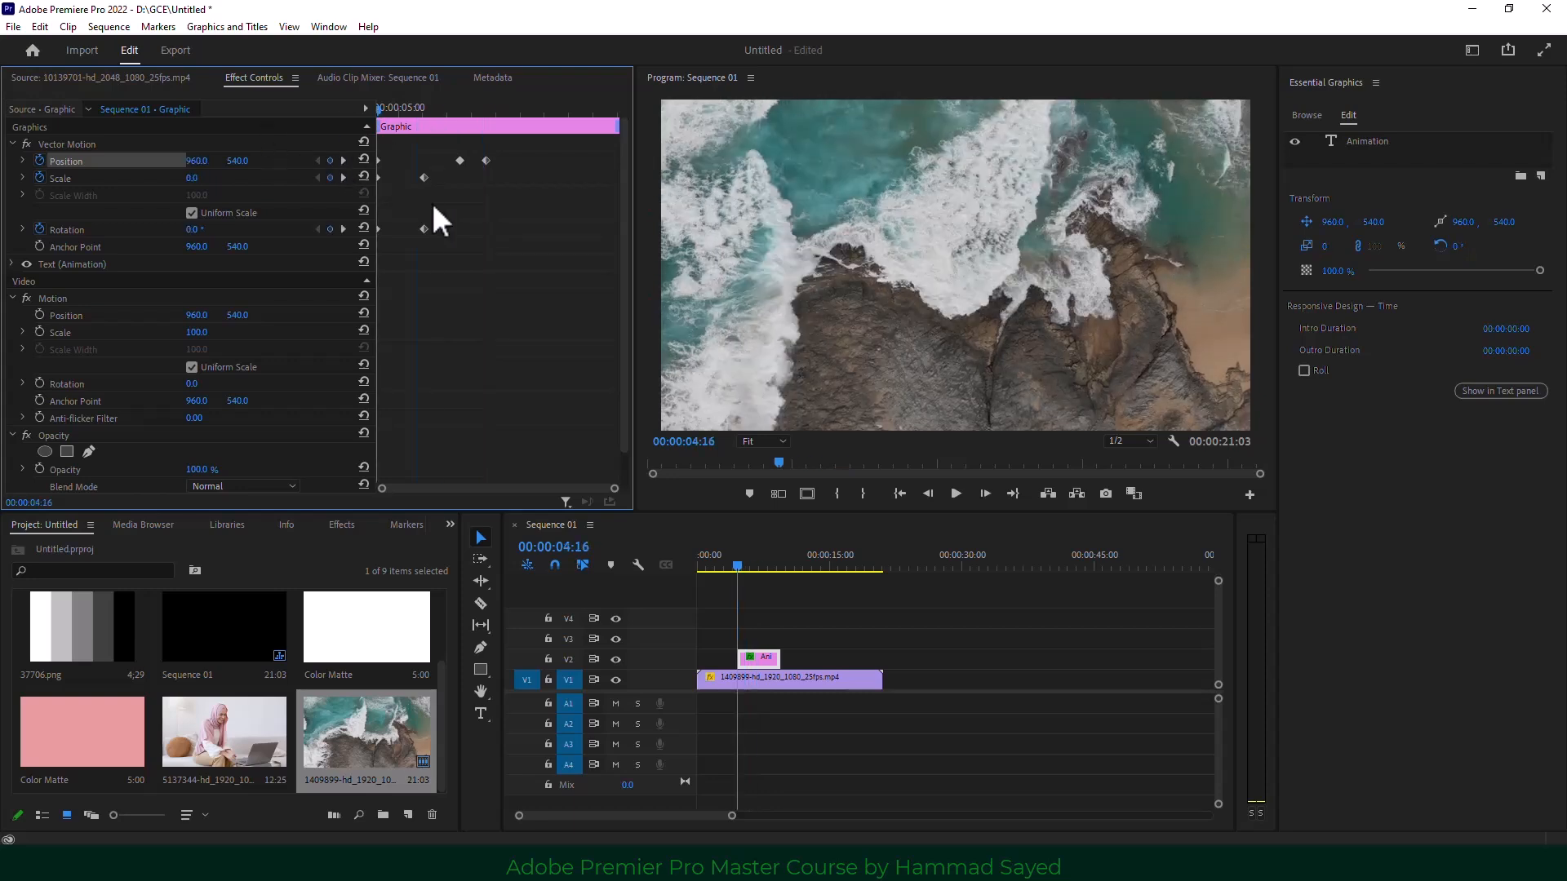
pyautogui.press('space')
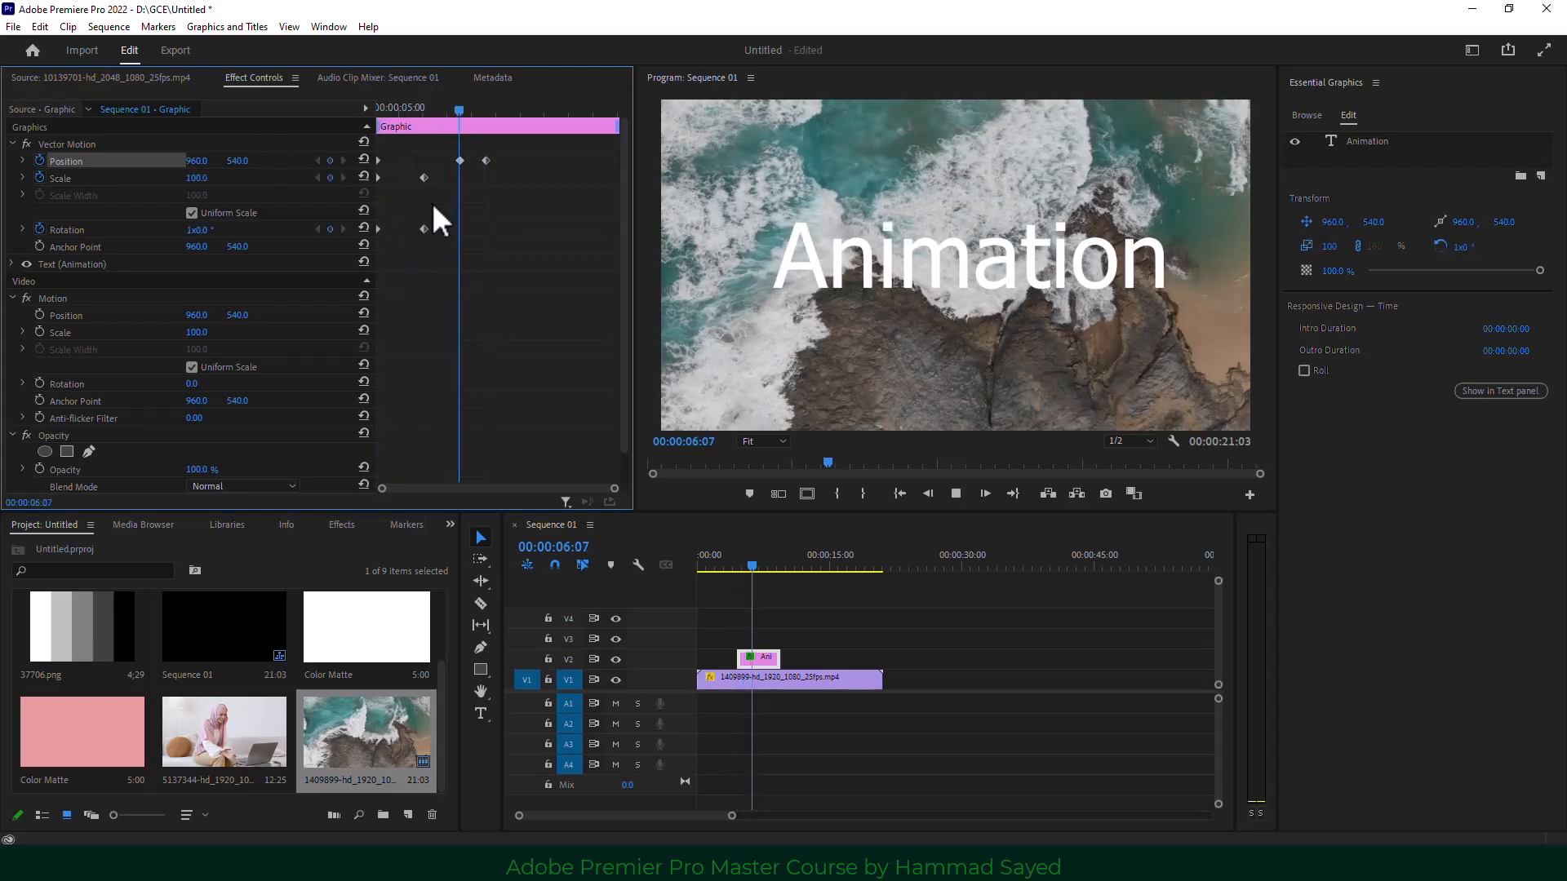
pyautogui.press('space')
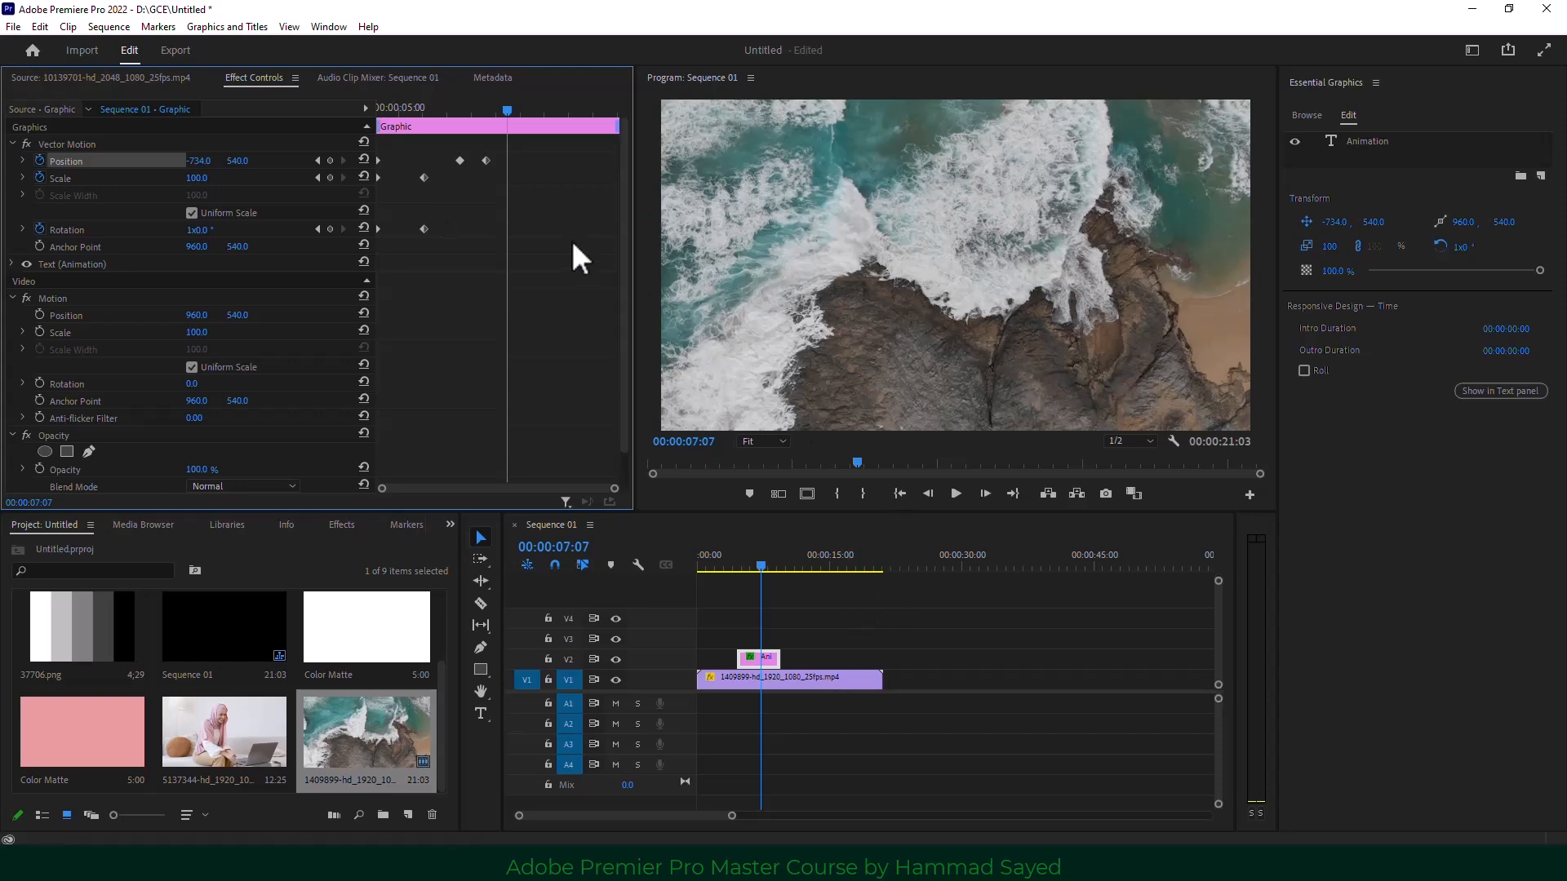
# Add a rectangle Opacity mask to the V1 ocean clip and raise its top corners.
pyautogui.click(810, 637)
pyautogui.click(757, 657)
pyautogui.click(817, 679)
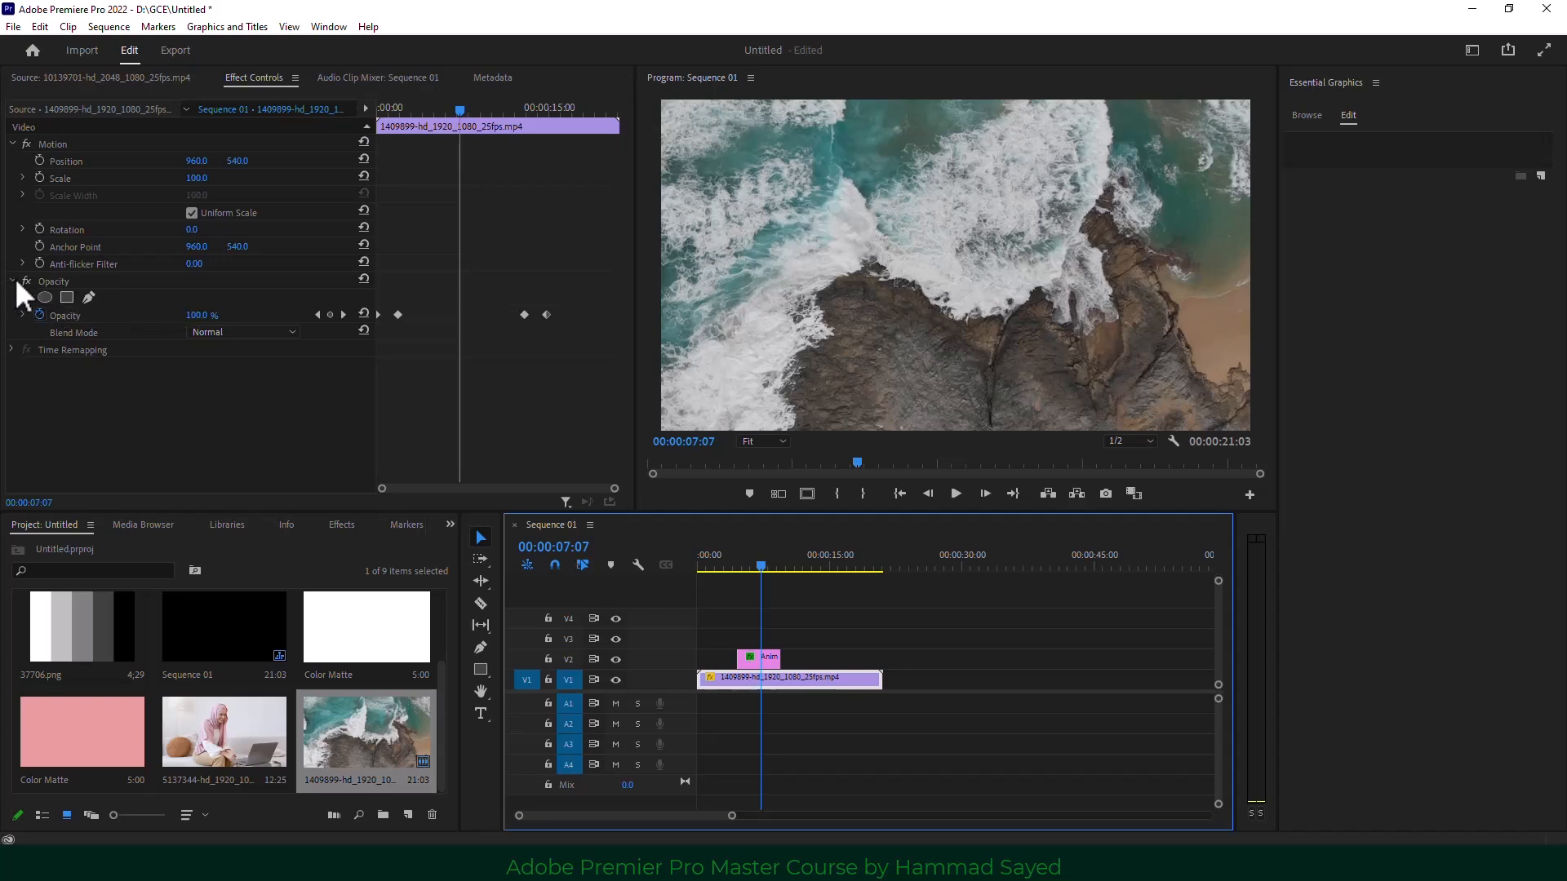
pyautogui.click(67, 297)
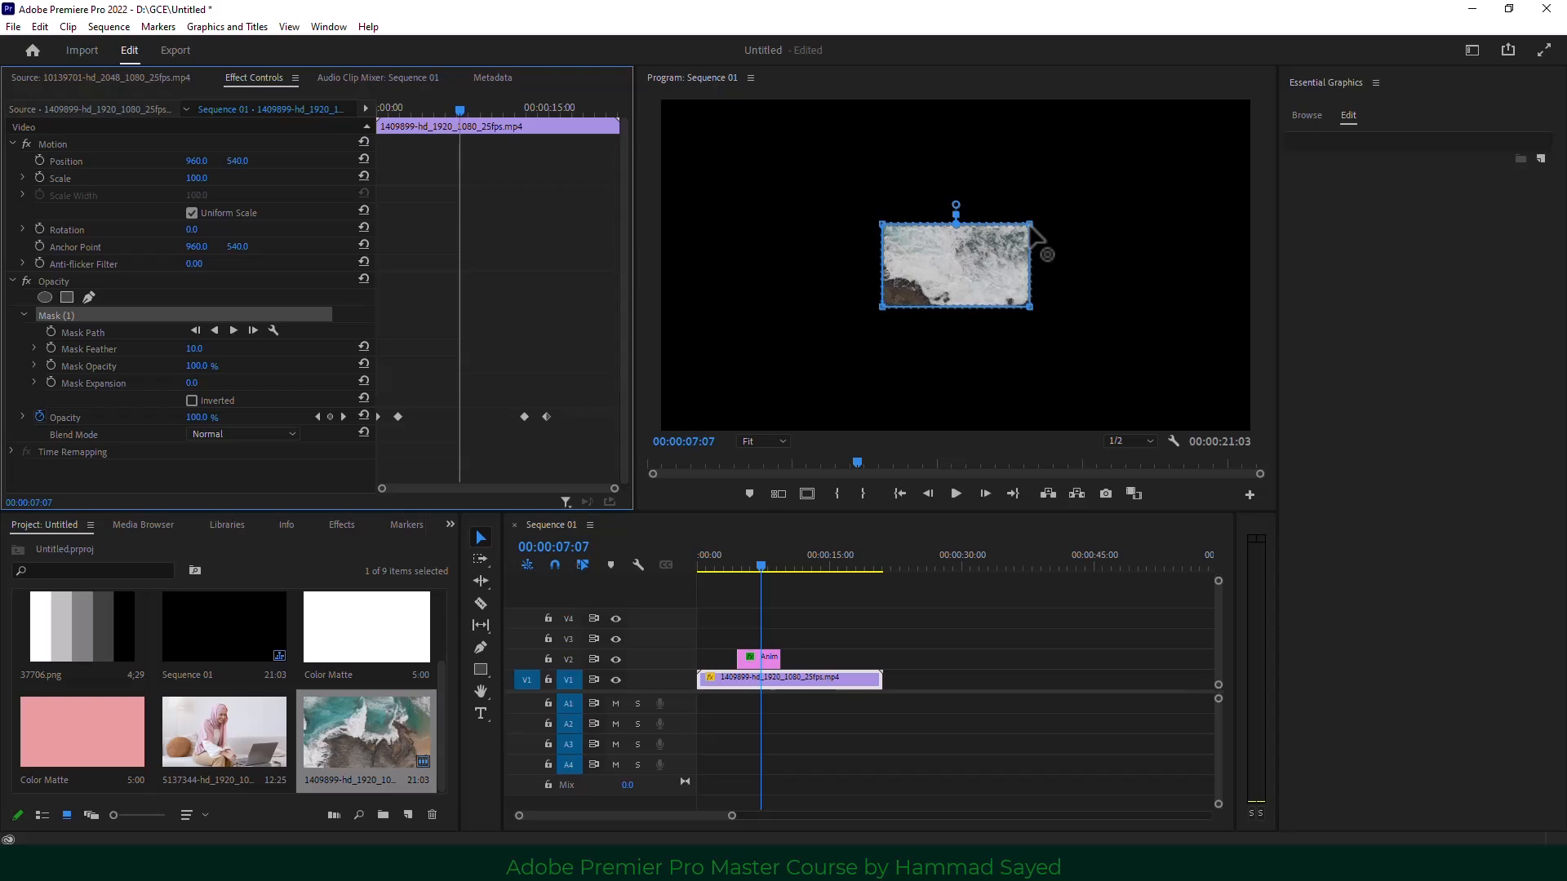
pyautogui.moveTo(1030, 225); pyautogui.dragTo(1058, 151)
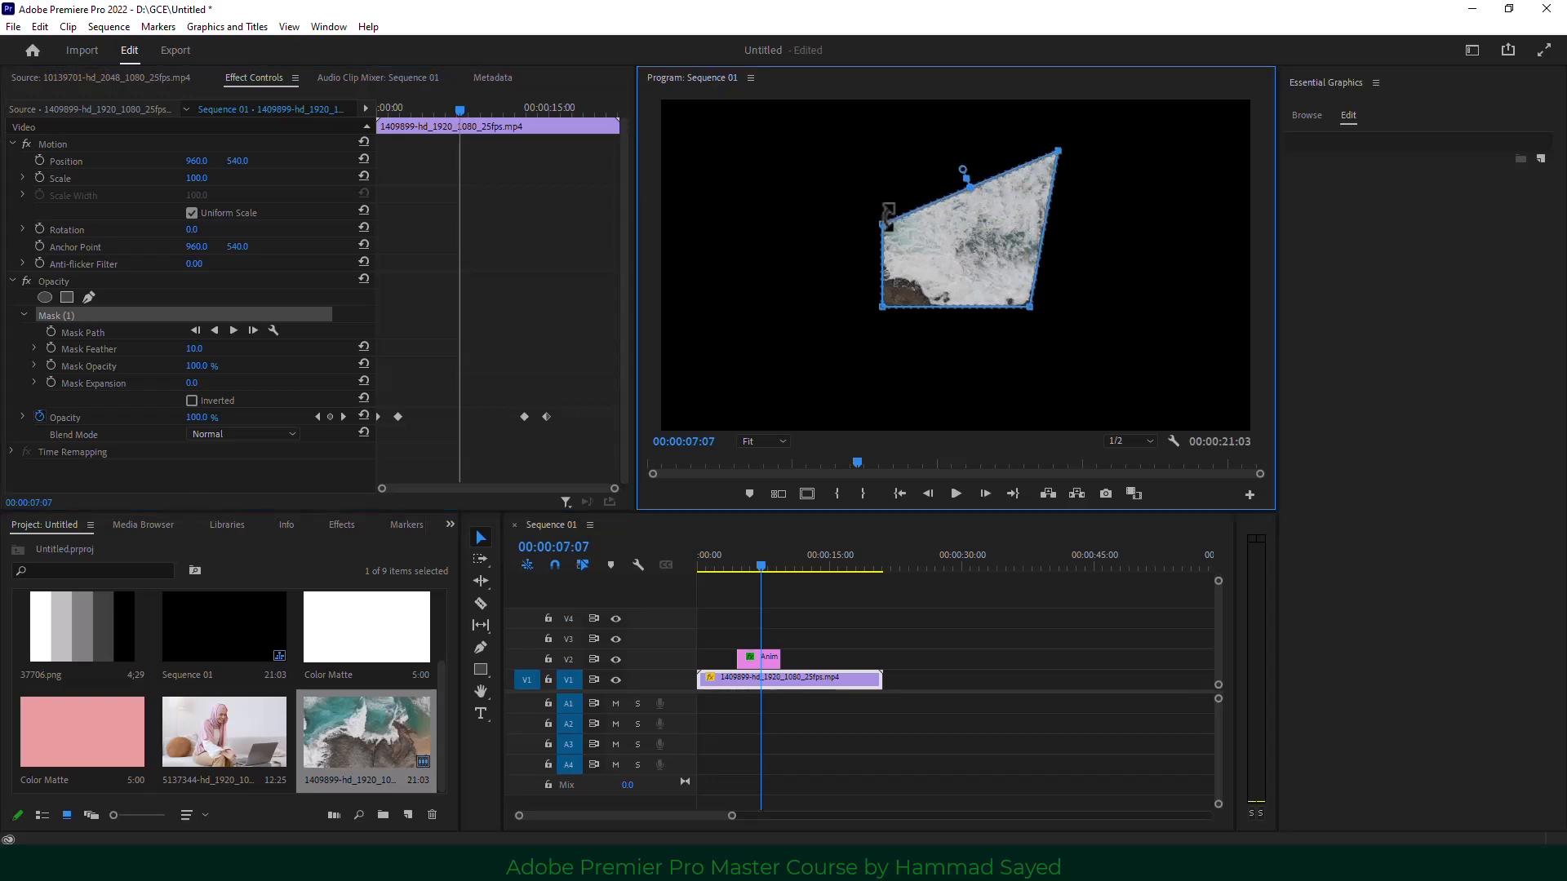
pyautogui.moveTo(882, 223); pyautogui.dragTo(881, 140)
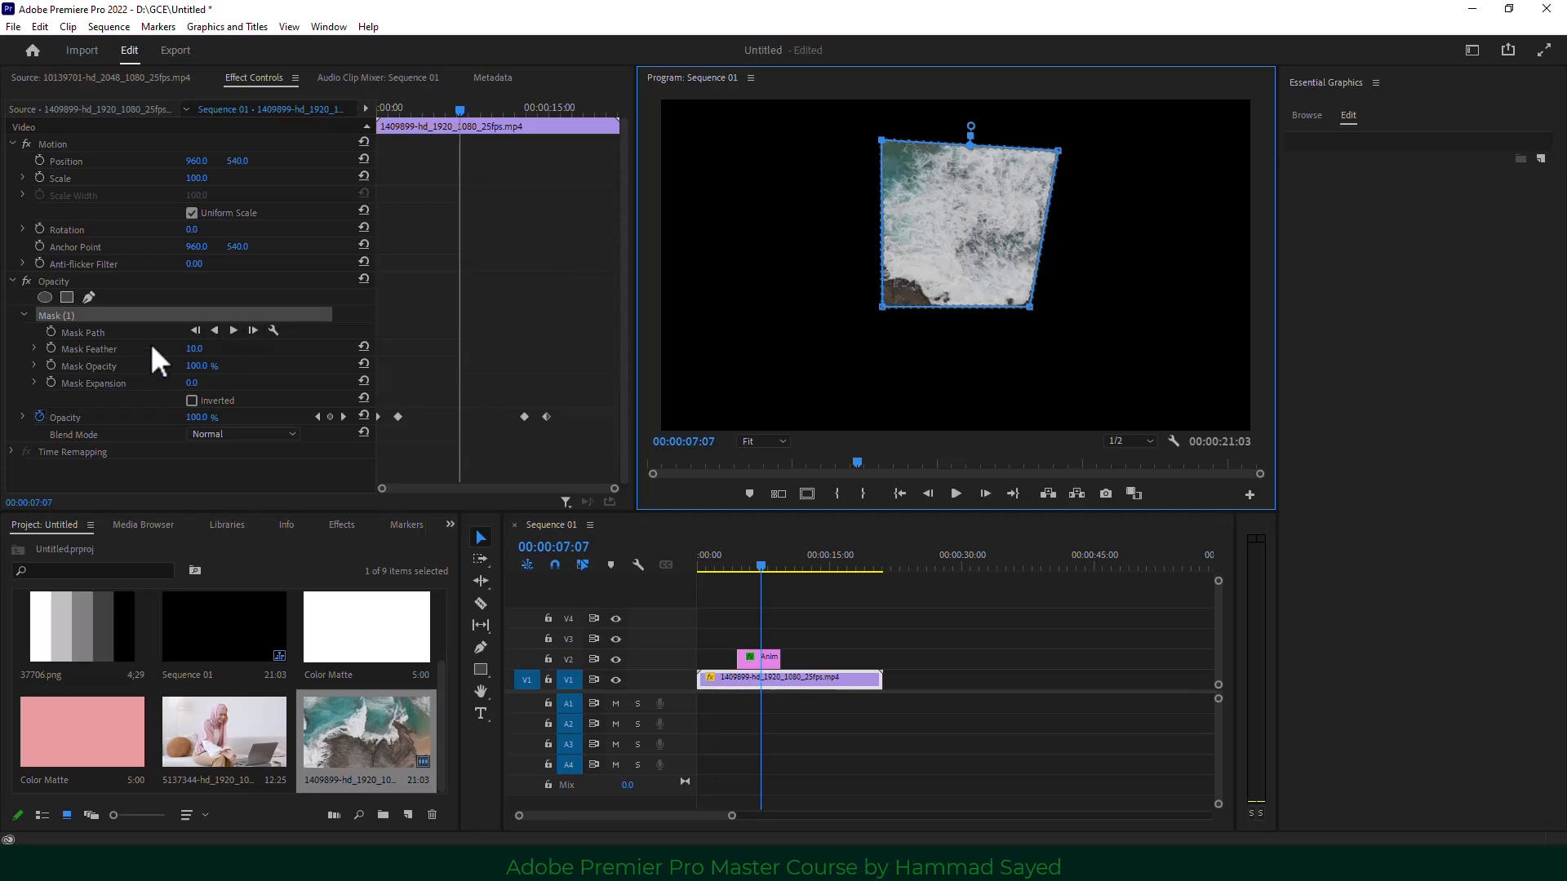
# Keyframe the Mask Path, then at 00:00:12:23 move the mask toward the lower right.
pyautogui.click(51, 332)
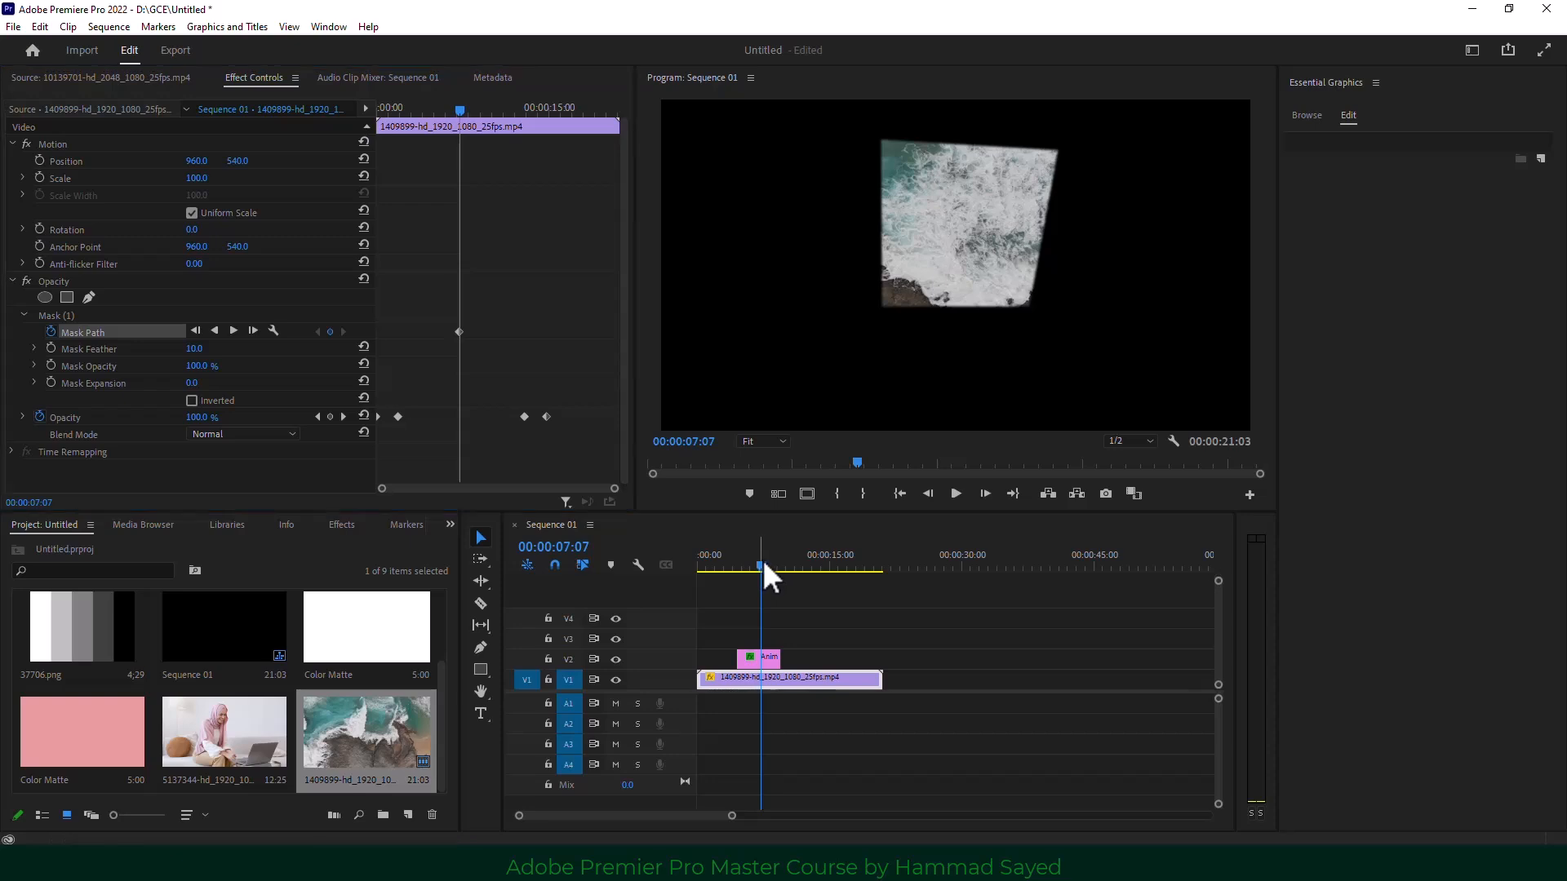
pyautogui.moveTo(762, 560); pyautogui.dragTo(811, 561)
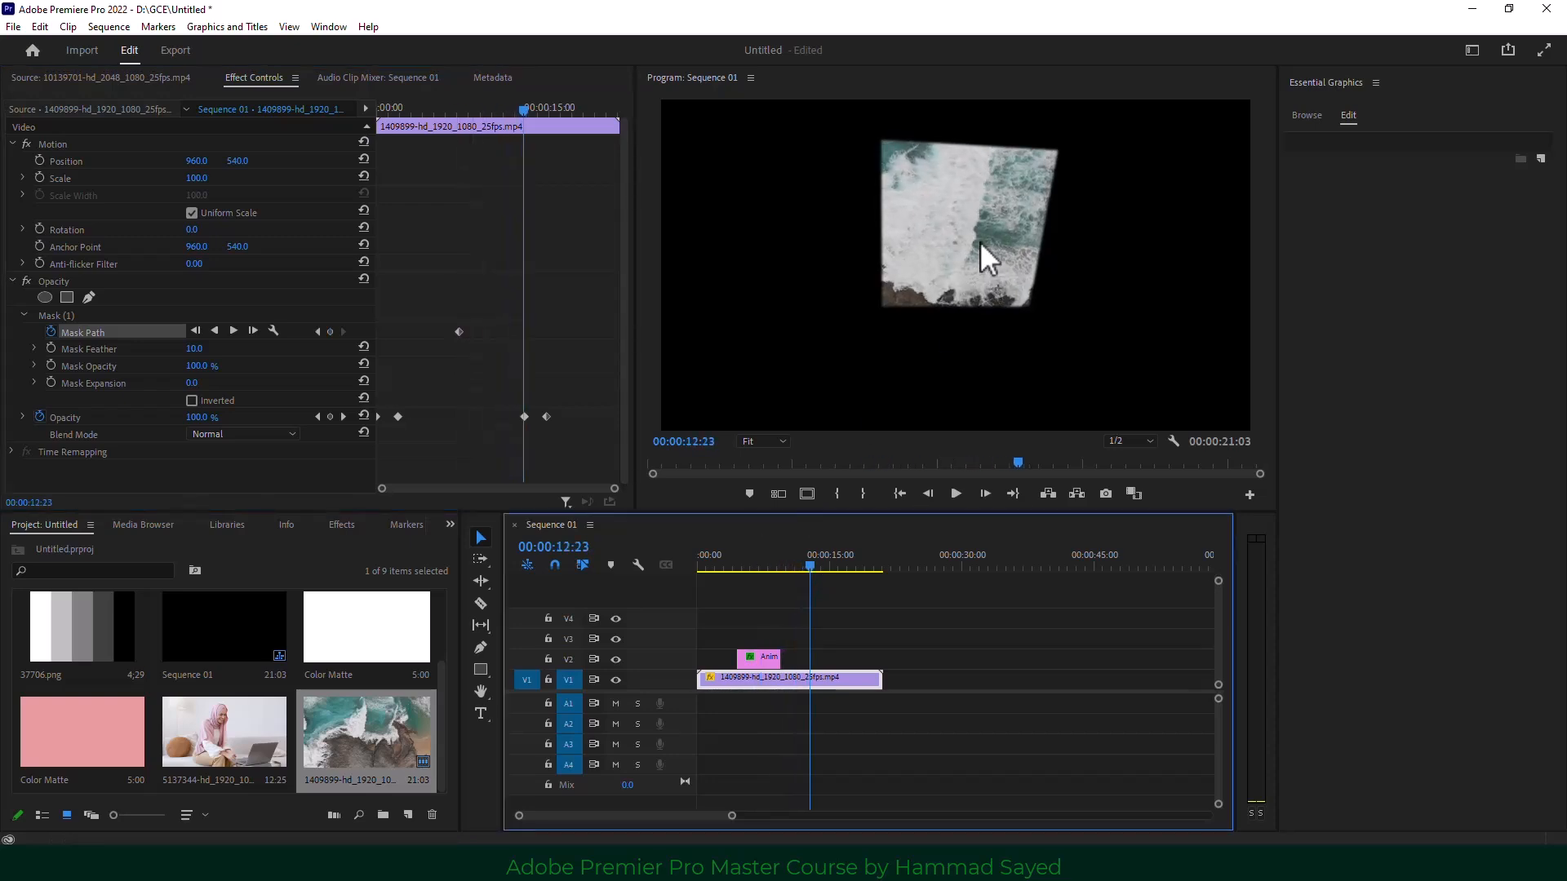
pyautogui.click(106, 330)
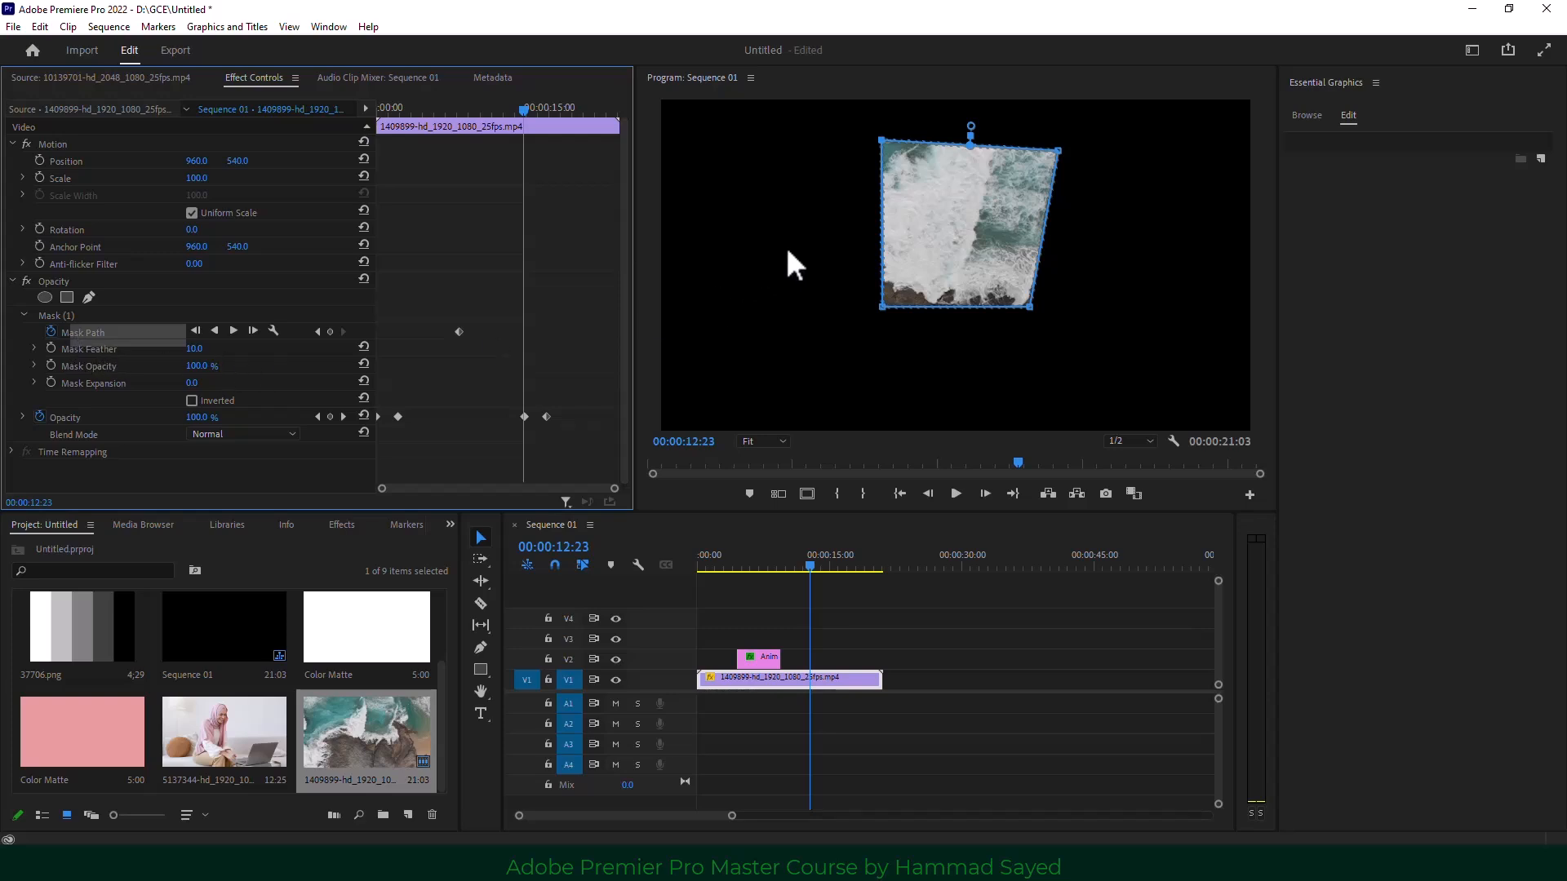
pyautogui.moveTo(926, 230); pyautogui.dragTo(1013, 371)
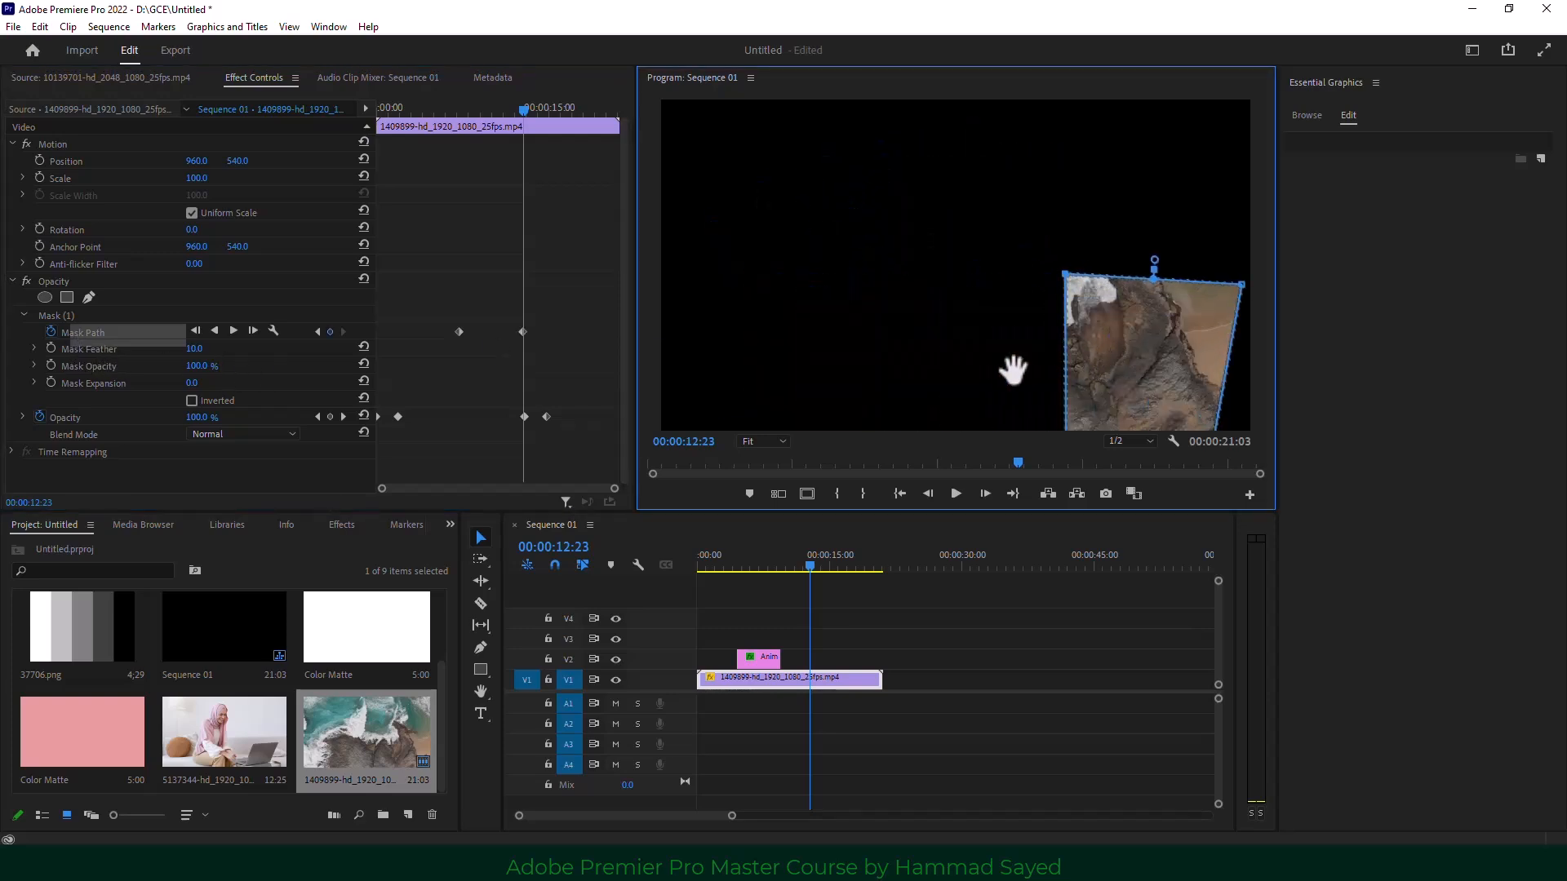
# Play back from around 00:00:07:12 to check the moving mask, then rewind.
pyautogui.click(764, 565)
pyautogui.press('space')
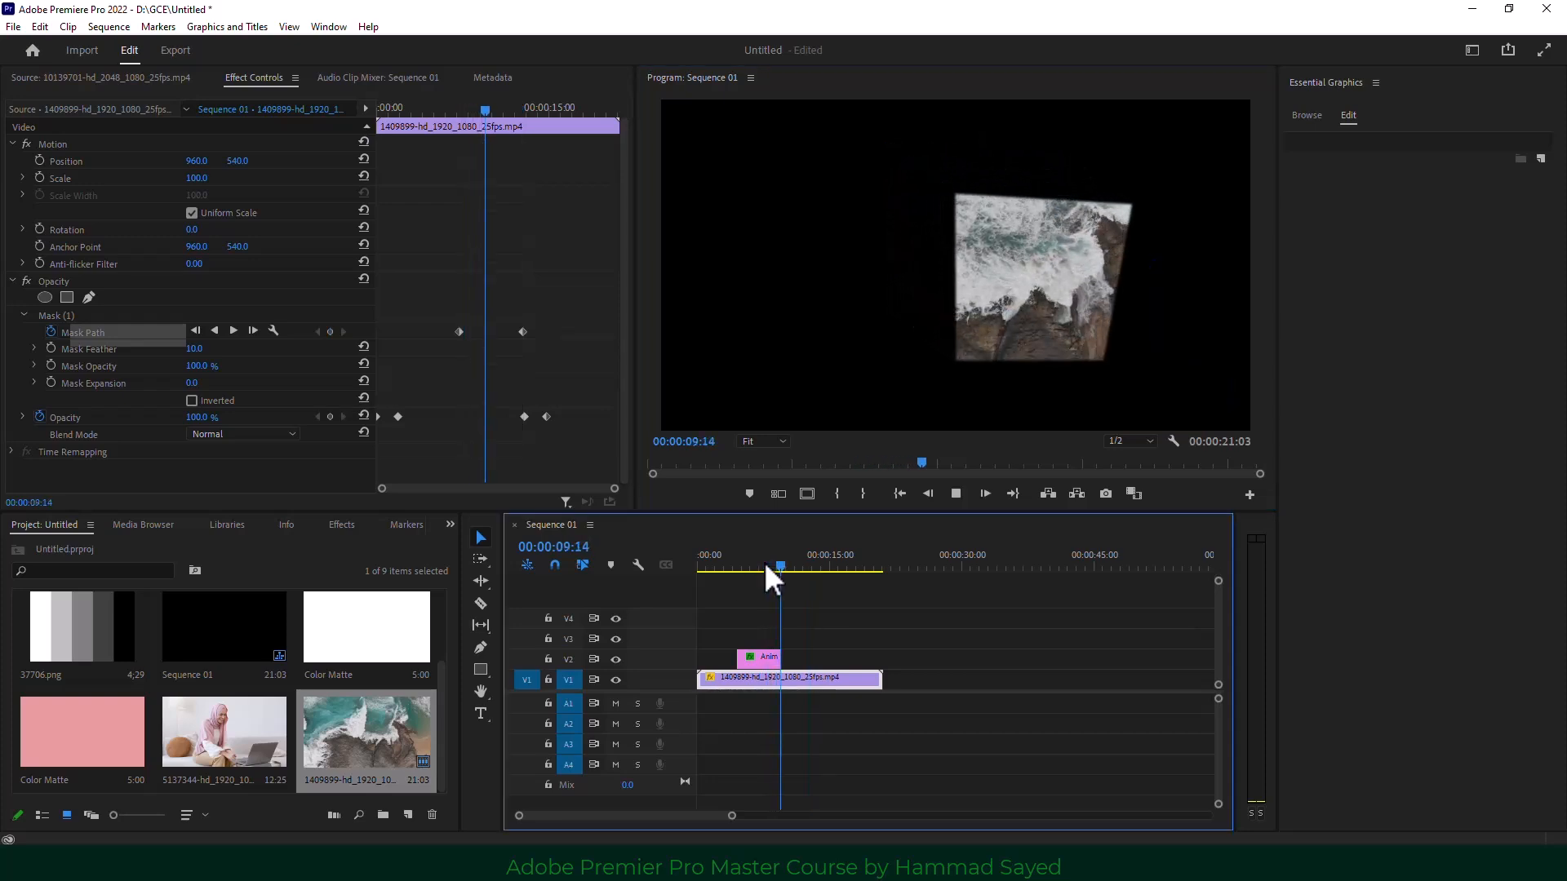
pyautogui.press('space')
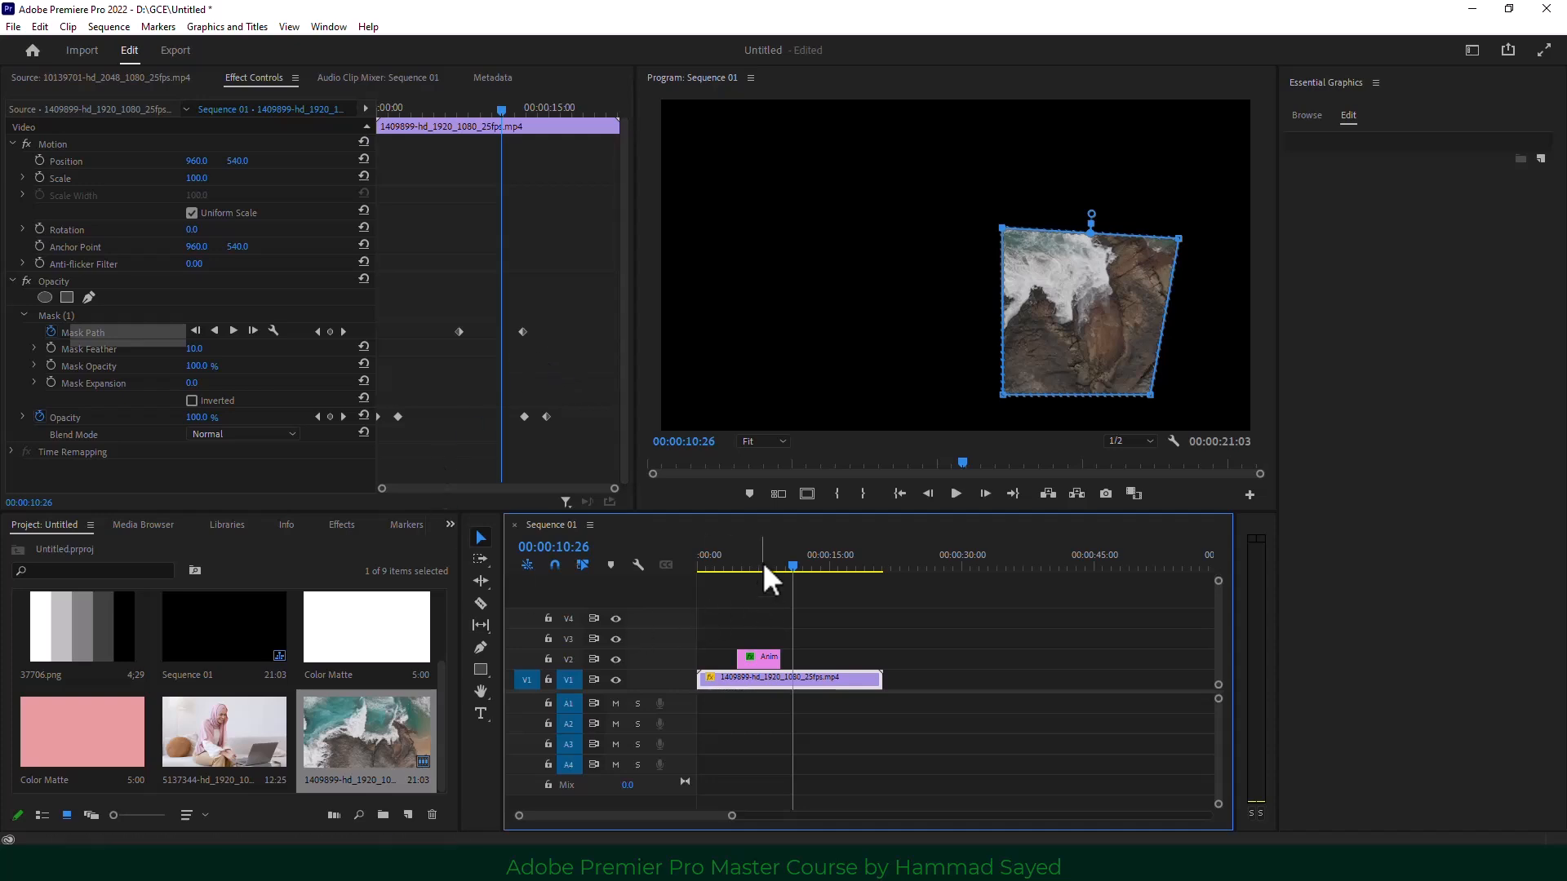
pyautogui.moveTo(762, 562)
pyautogui.mouseDown()
pyautogui.moveTo(705, 564)
pyautogui.moveTo(814, 561)
pyautogui.moveTo(664, 565)
pyautogui.moveTo(798, 566)
pyautogui.moveTo(702, 566)
pyautogui.moveTo(757, 568)
pyautogui.mouseUp()
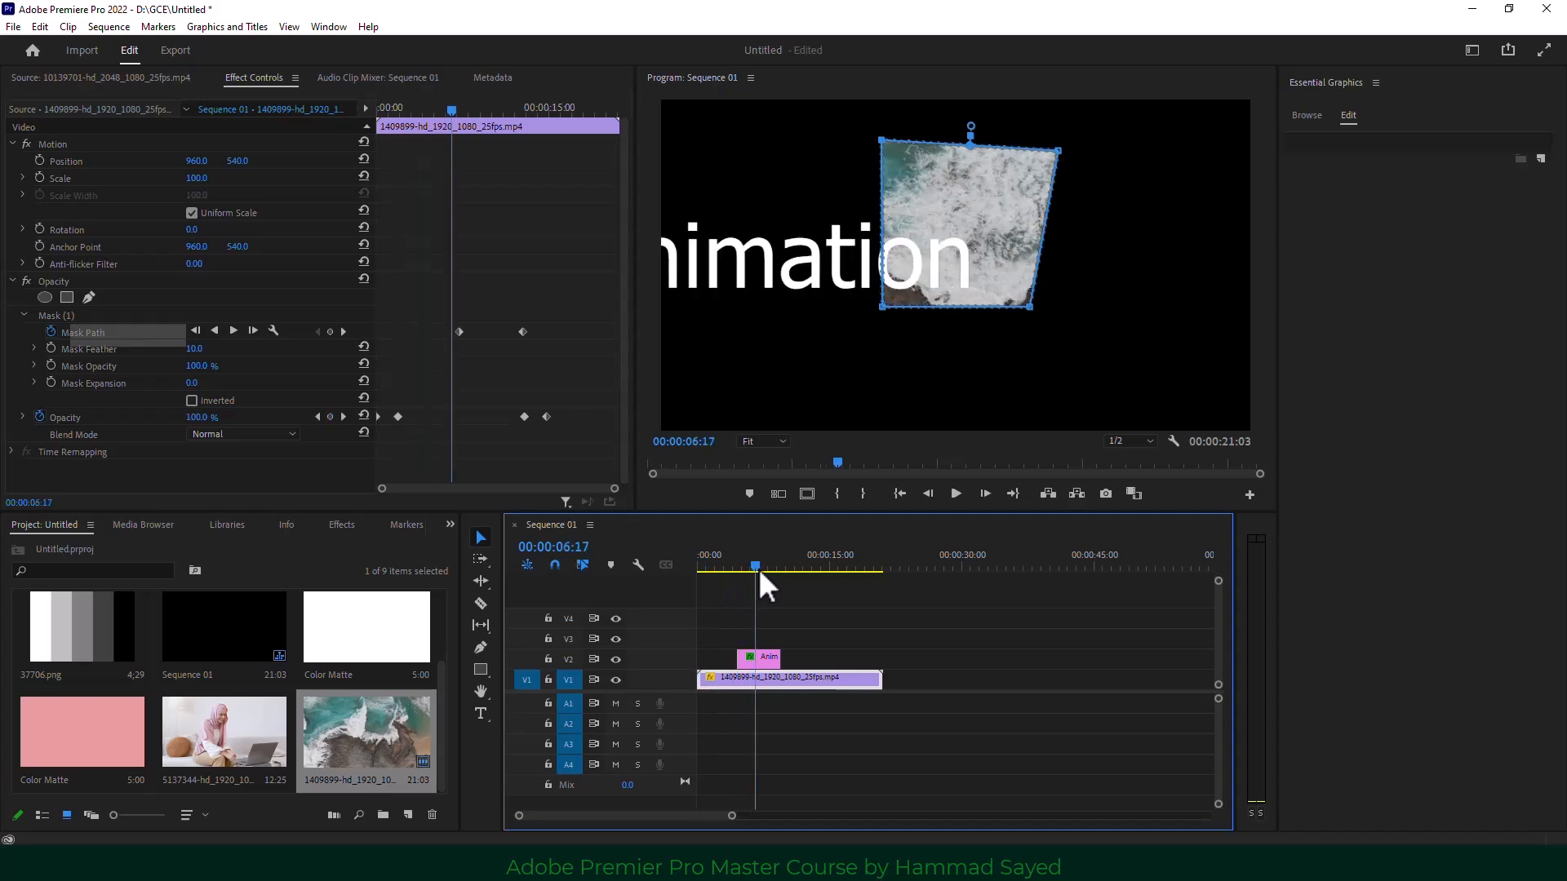
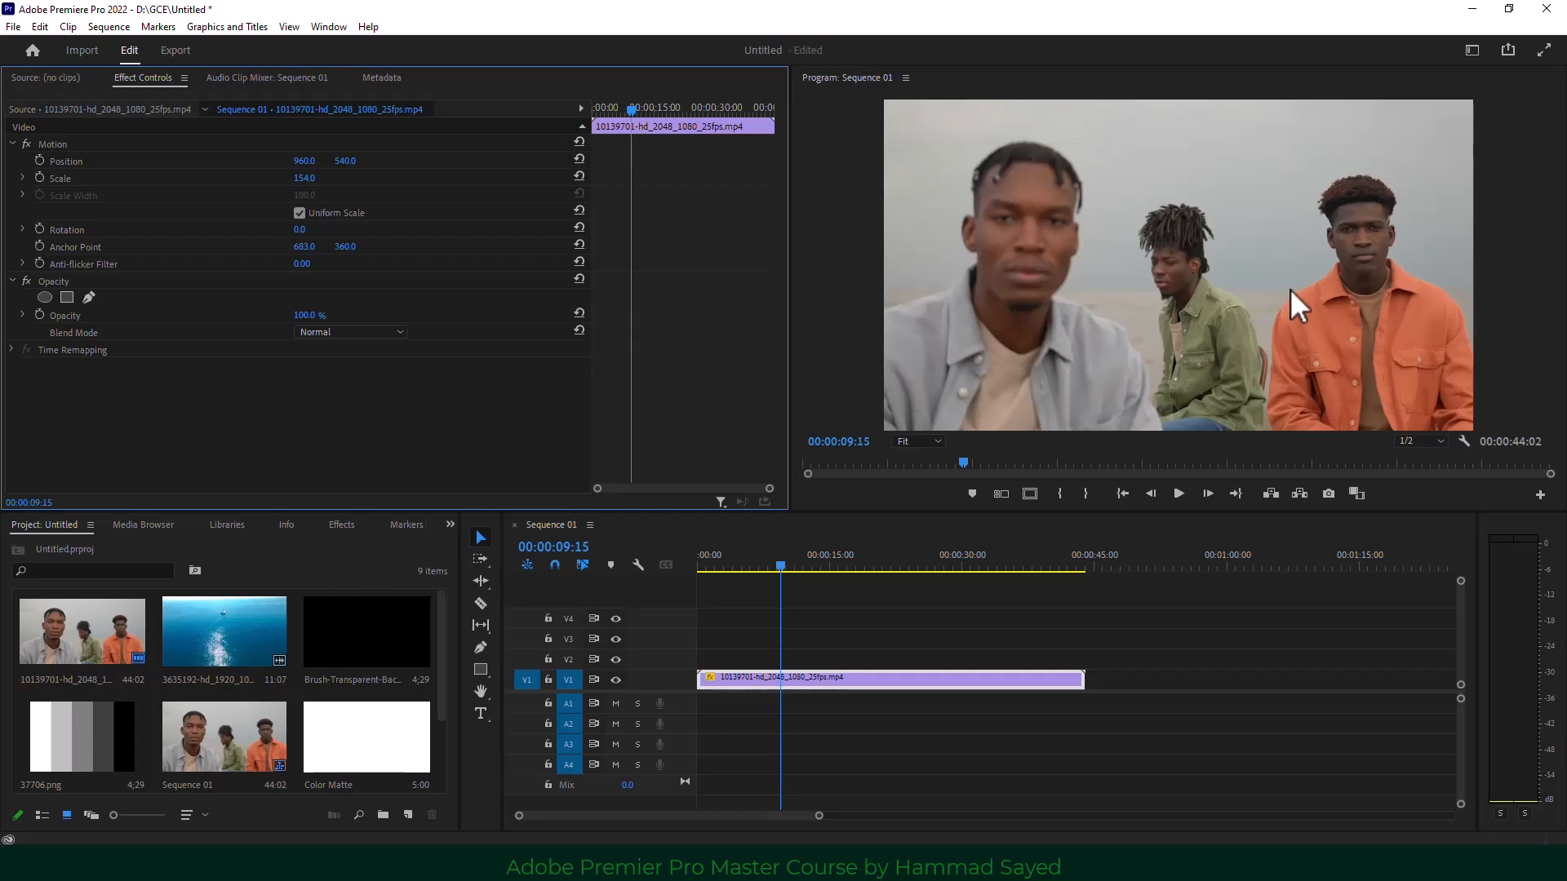
# Open the Lumetri Color panel for the selected V1 clip and collapse RGB Curves.
pyautogui.click(329, 28)
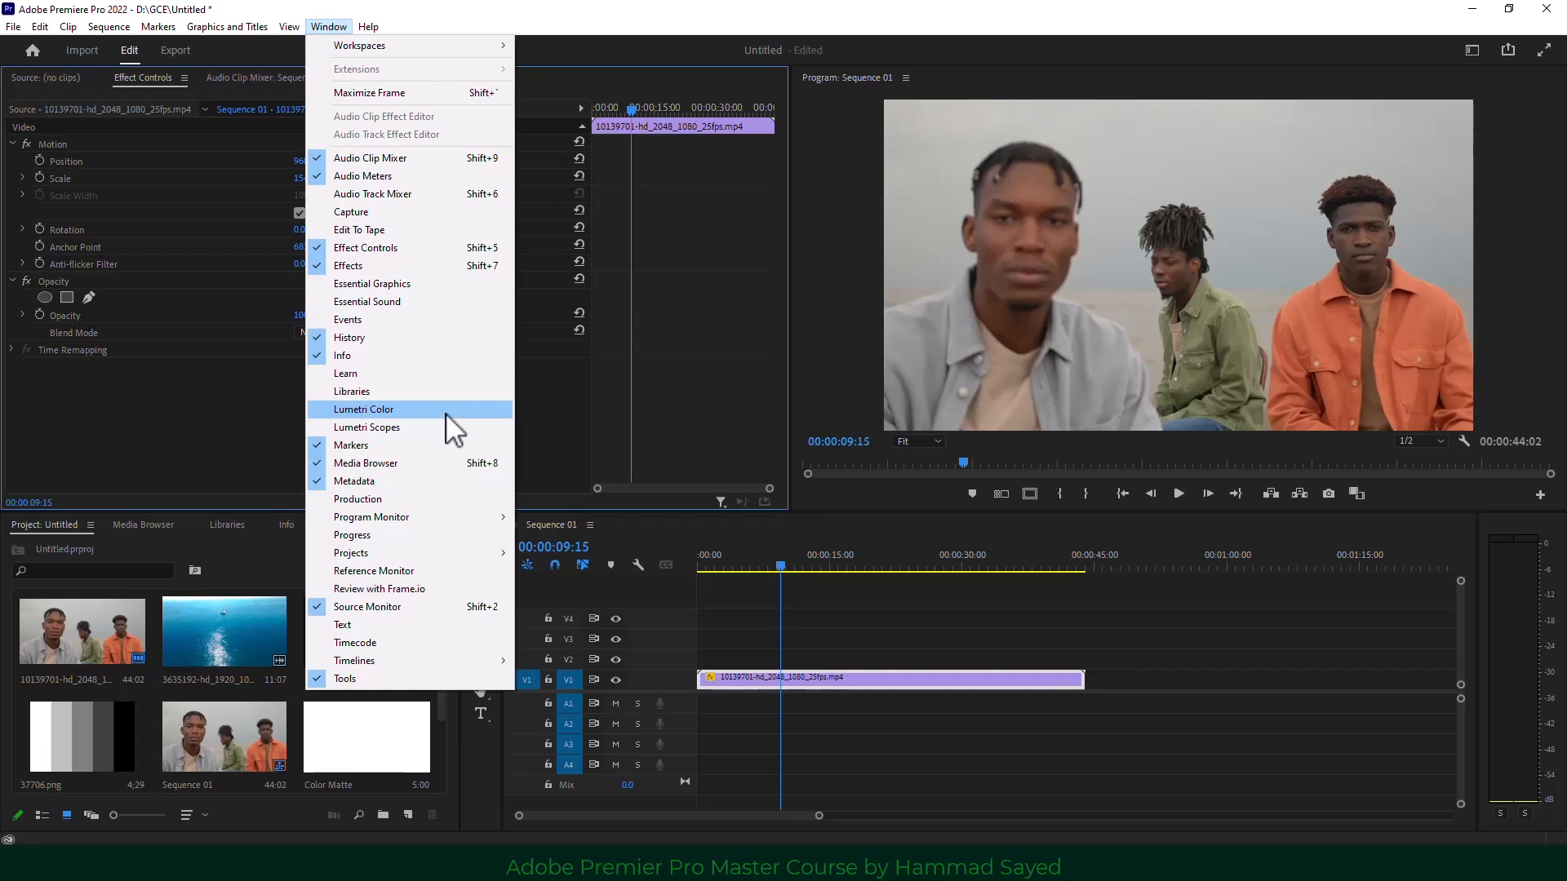
pyautogui.click(383, 410)
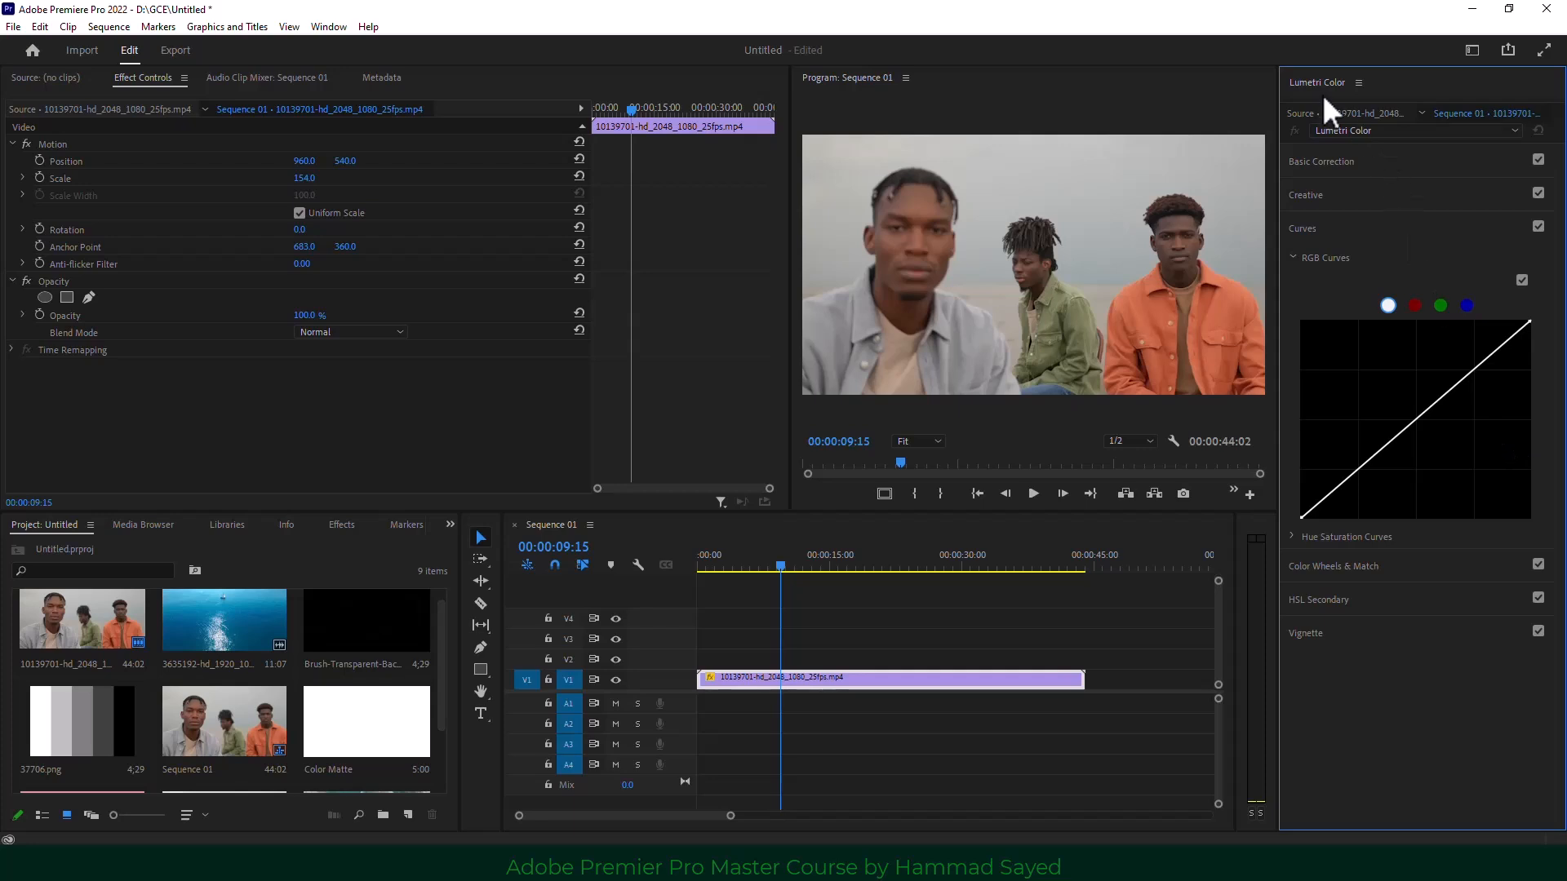
pyautogui.click(826, 712)
pyautogui.click(835, 685)
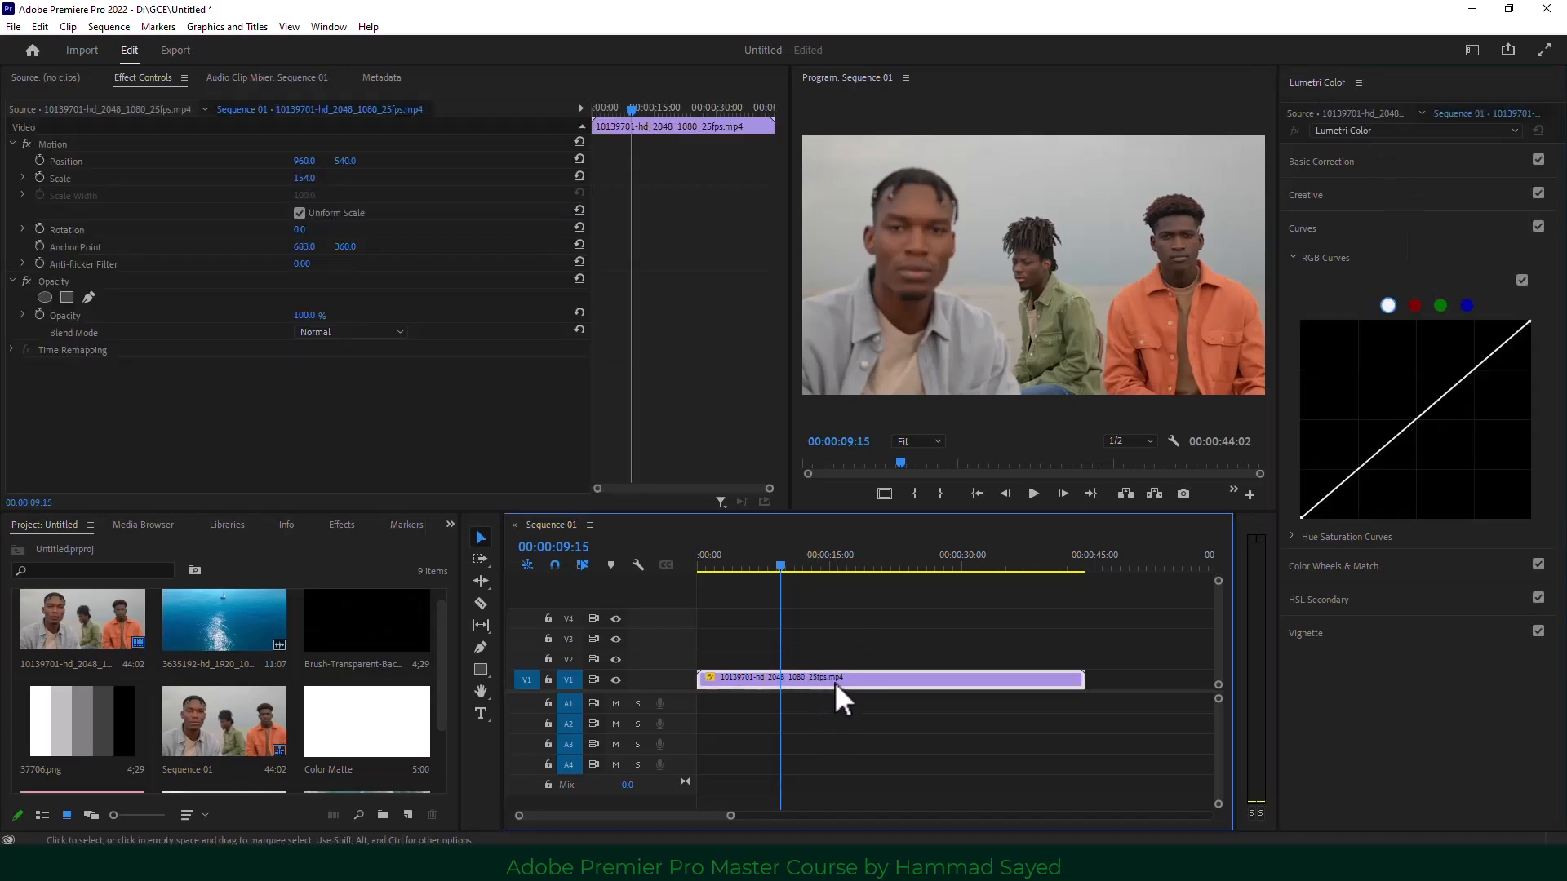
pyautogui.click(1294, 259)
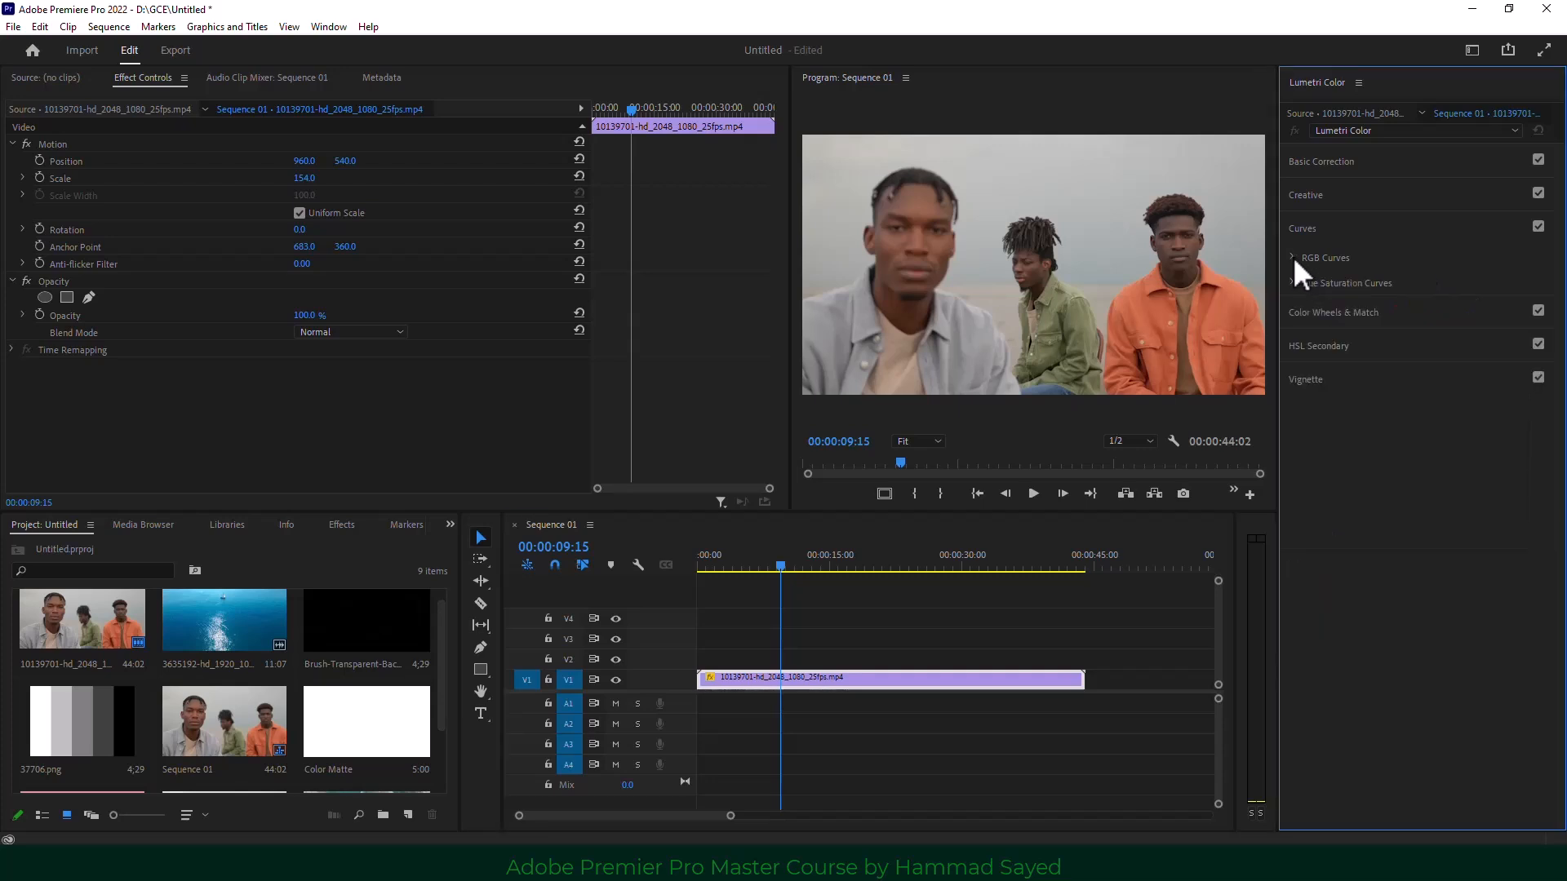
# Auto-correct the clip in Basic Correction (Exposure 0.4, Contrast -10.6, Shadows -17.6, Whites -18.7).
pyautogui.click(1345, 163)
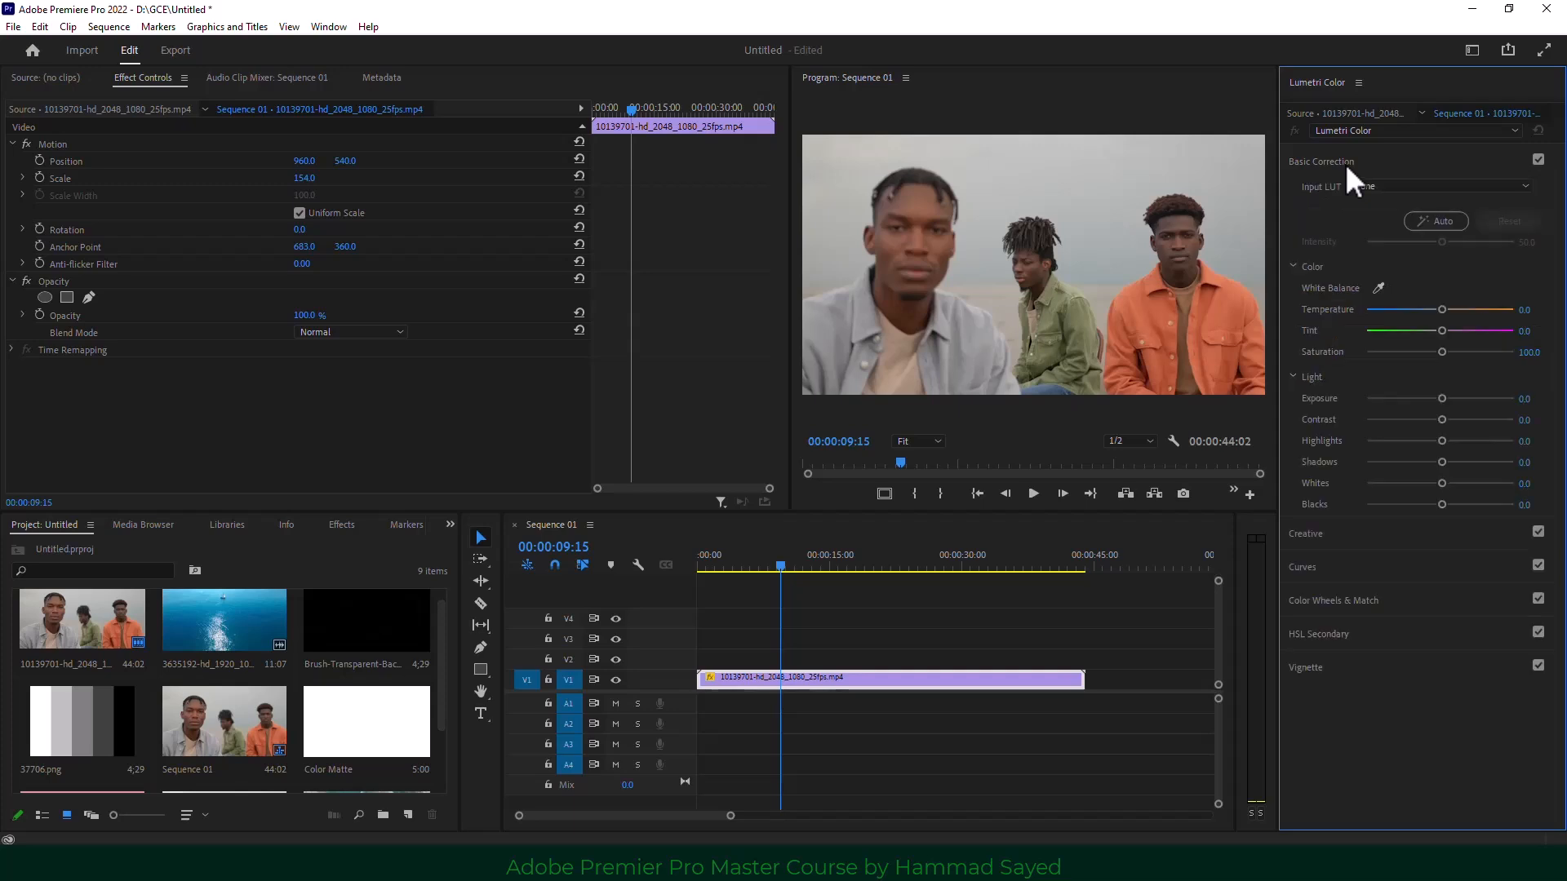
pyautogui.click(1438, 220)
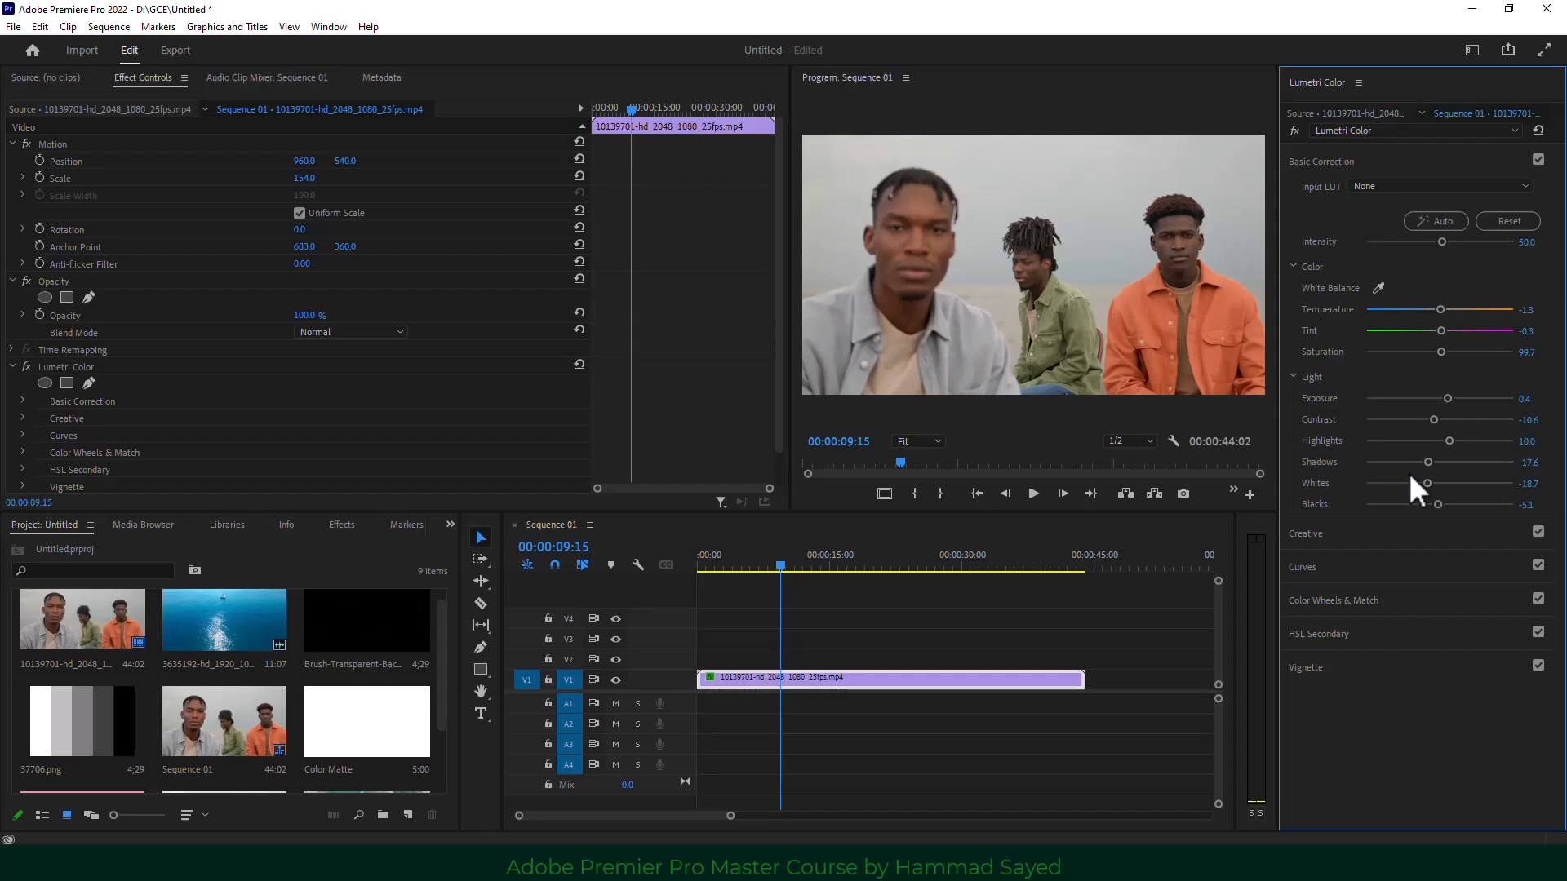
pyautogui.click(1390, 186)
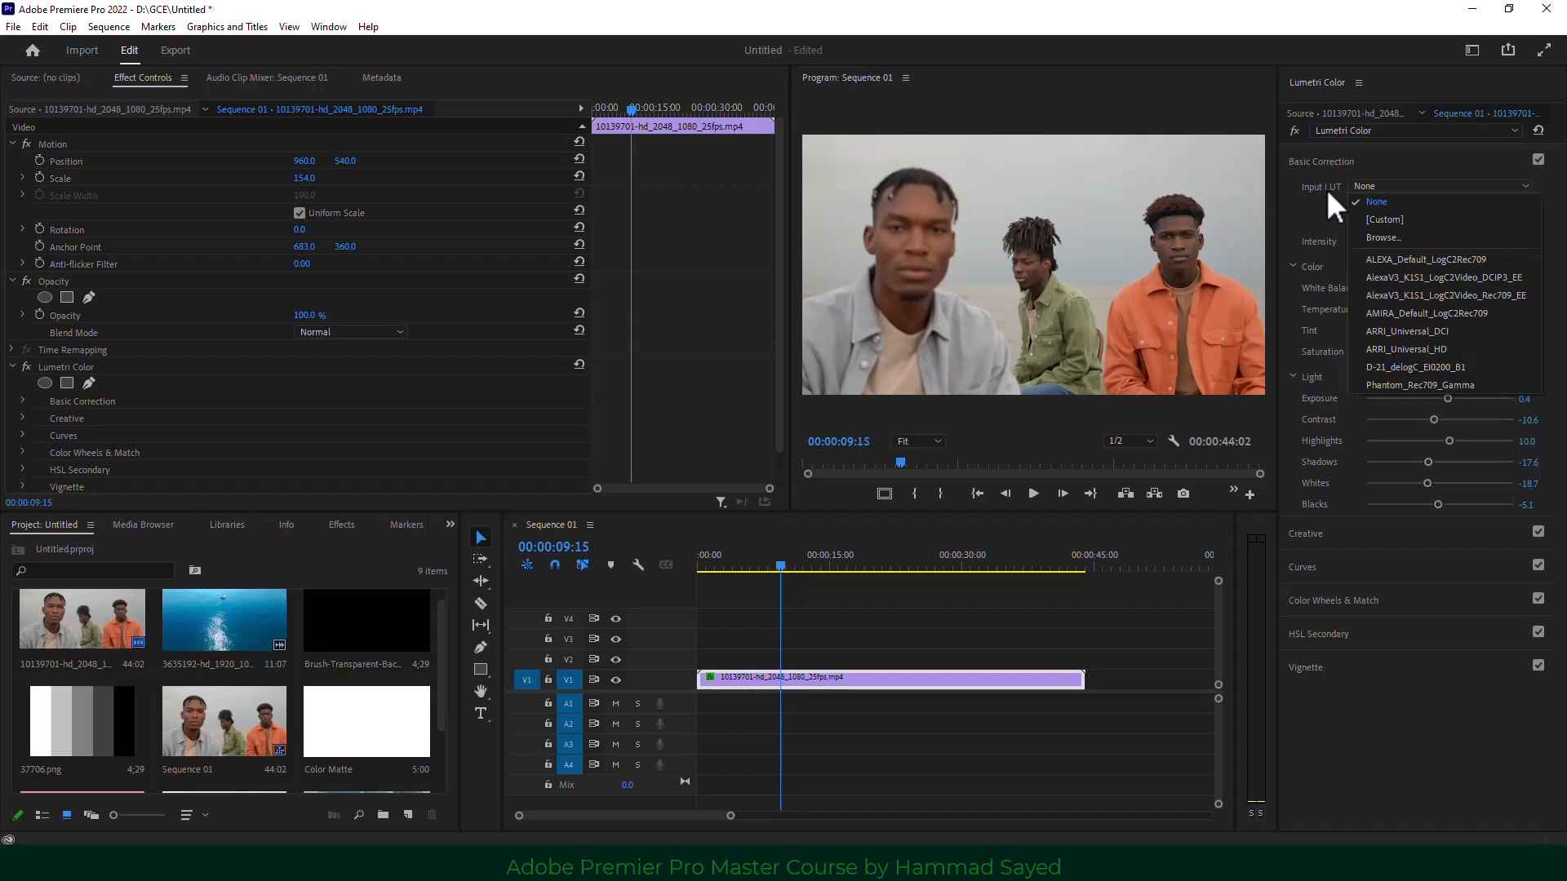
# Preview Alexa, AMIRA, ARRI and D-21 input LUTs, set Input LUT to None, and enlarge the monitor.
pyautogui.click(1446, 276)
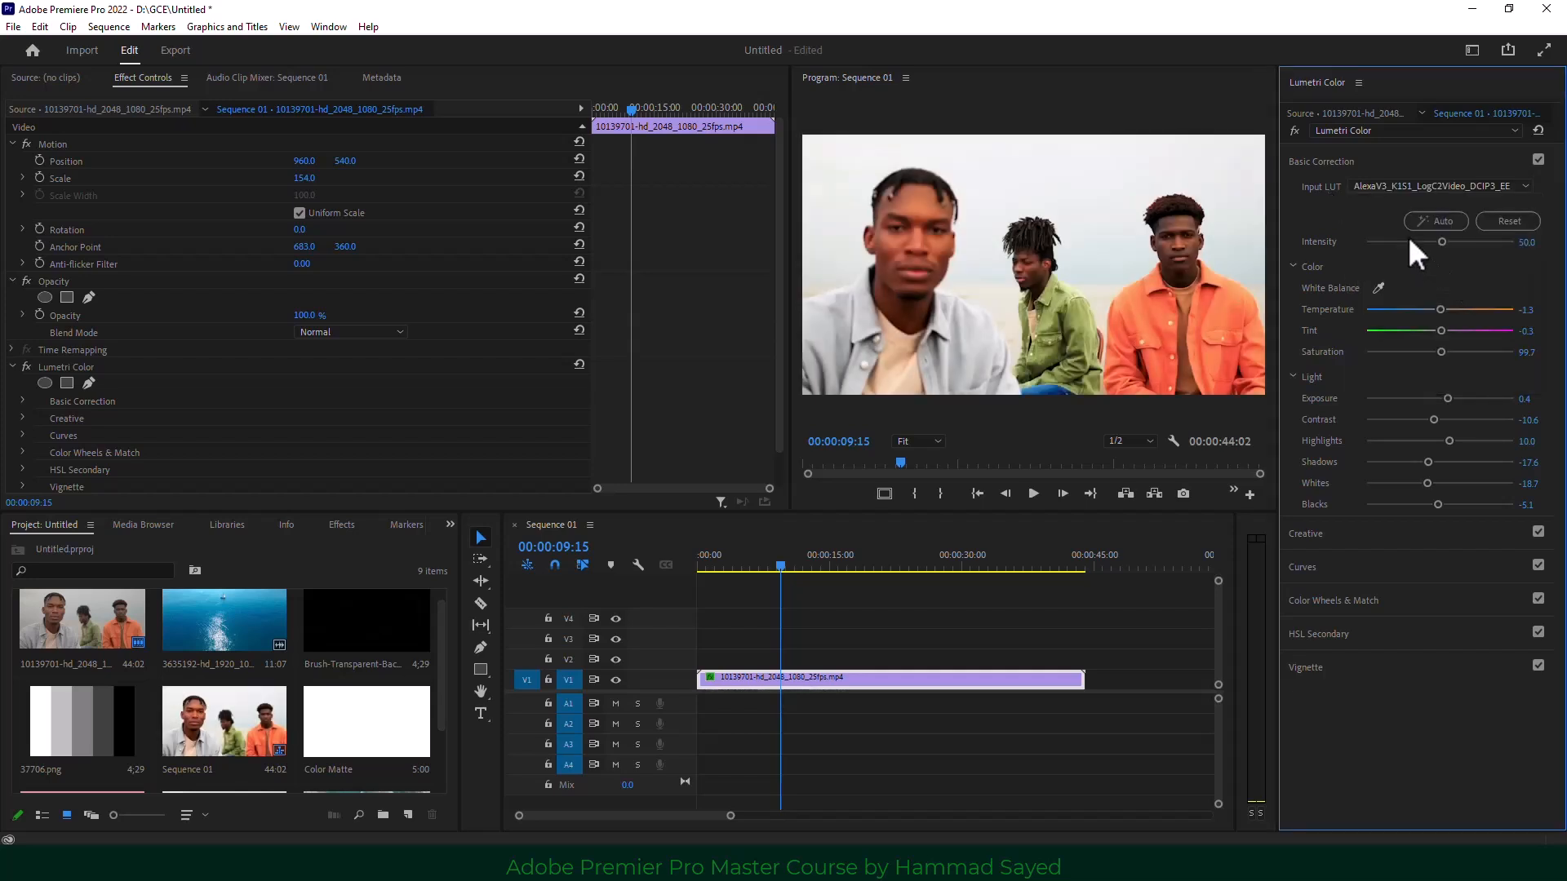
pyautogui.click(1394, 187)
pyautogui.click(1415, 293)
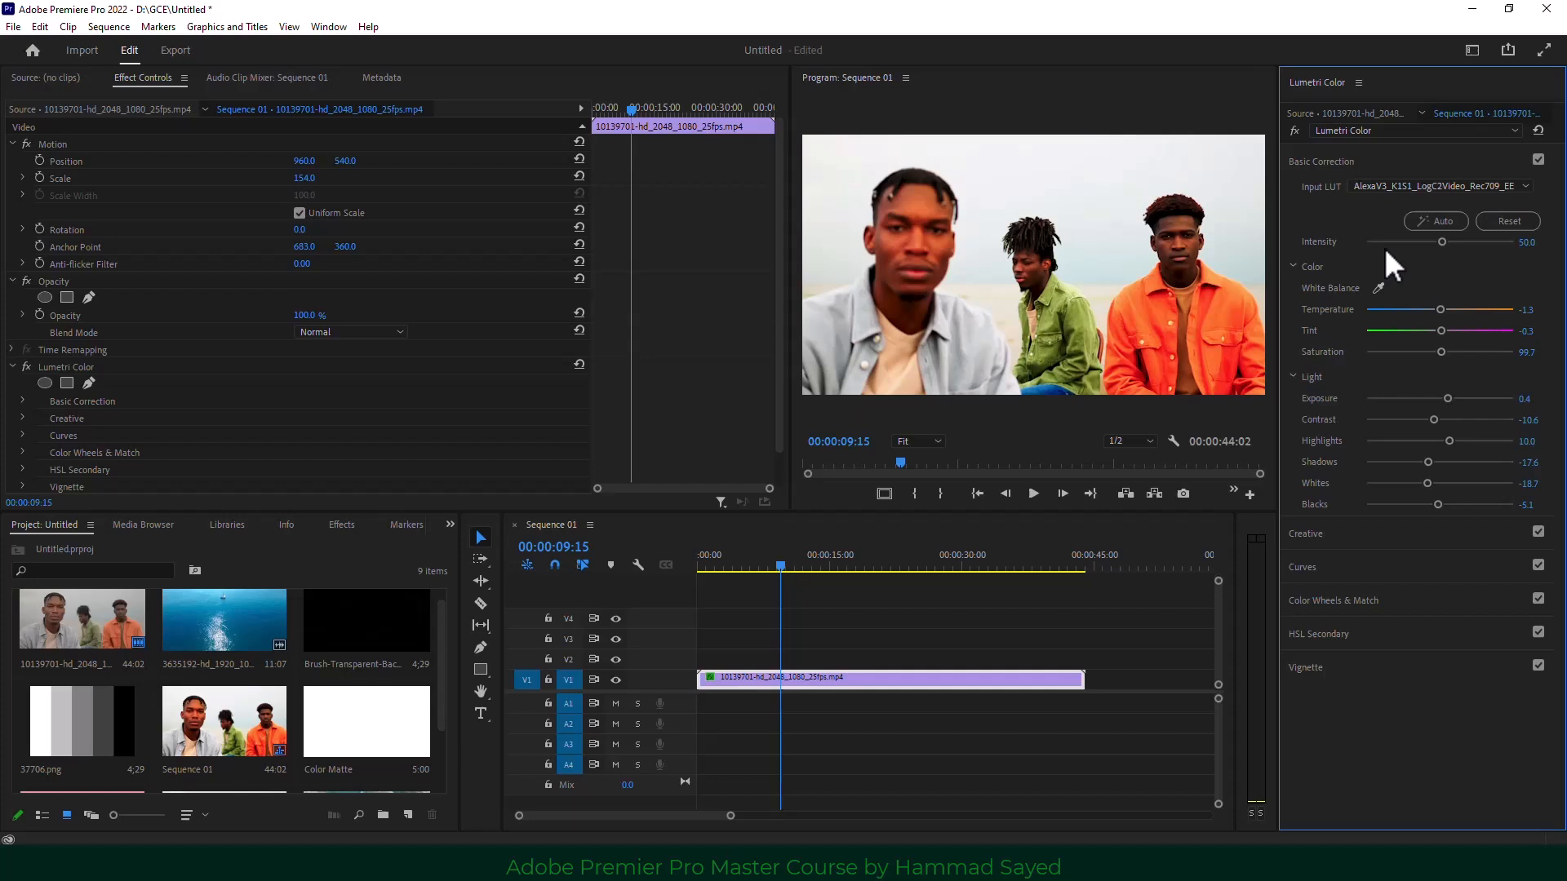
pyautogui.click(1388, 189)
pyautogui.click(1417, 321)
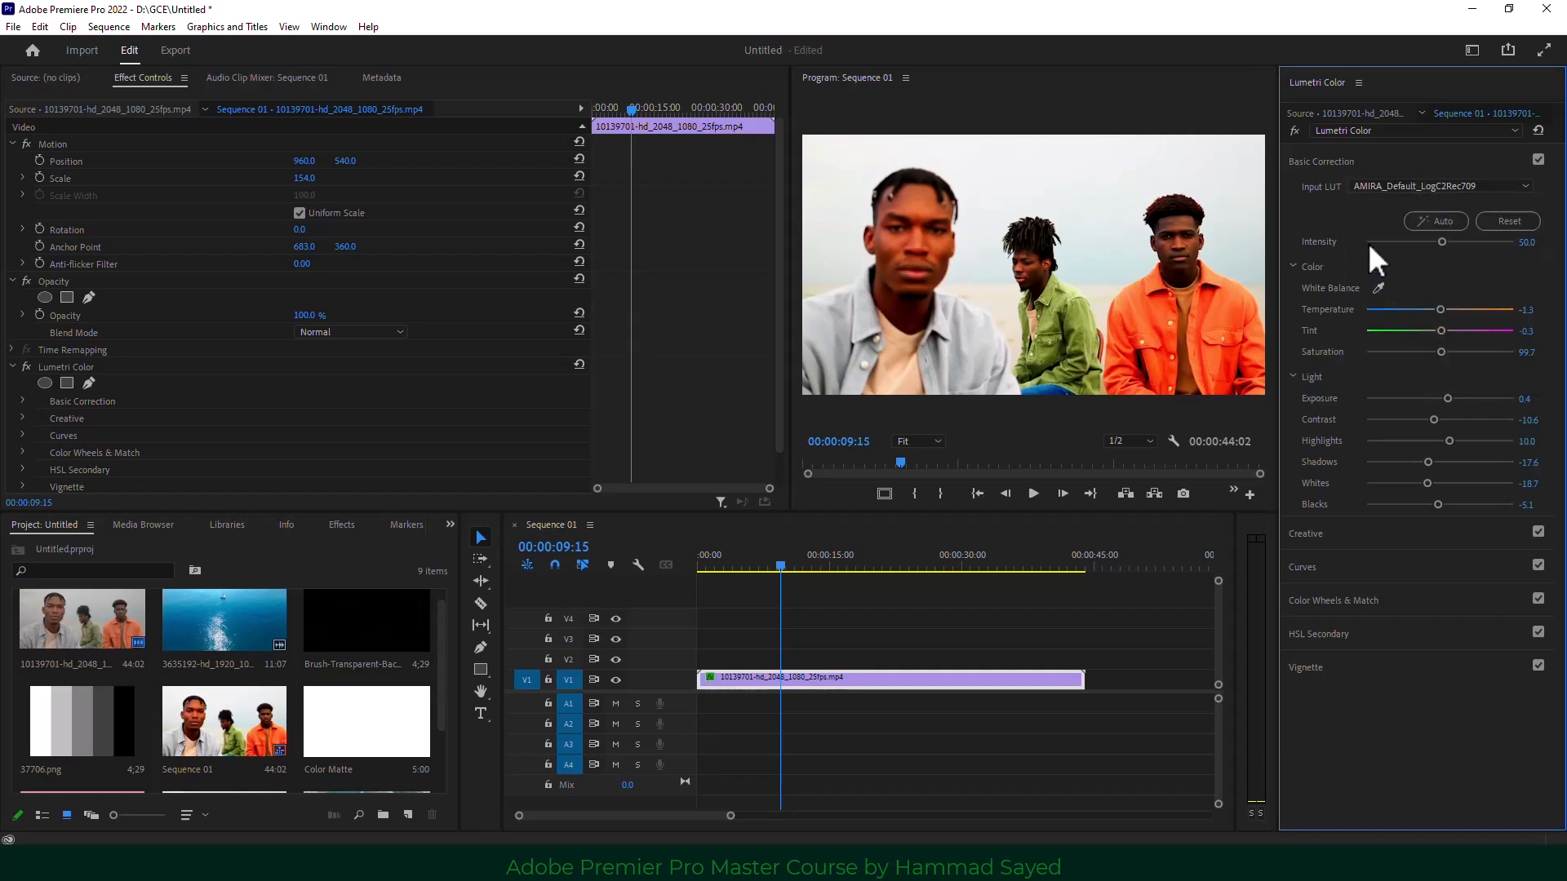
pyautogui.click(1372, 193)
pyautogui.click(1402, 336)
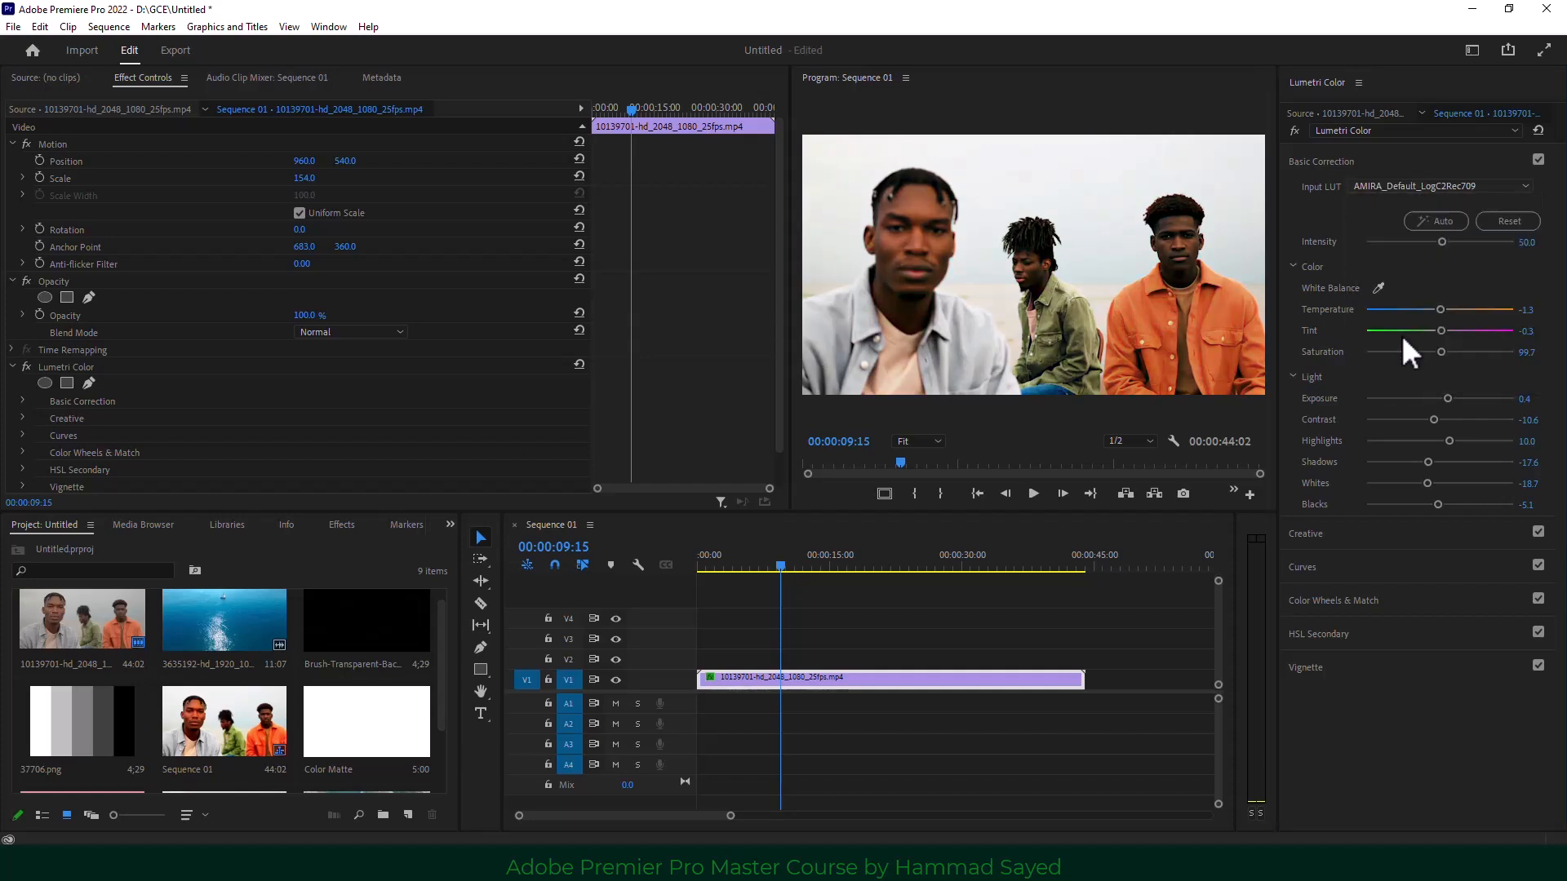
pyautogui.click(1383, 188)
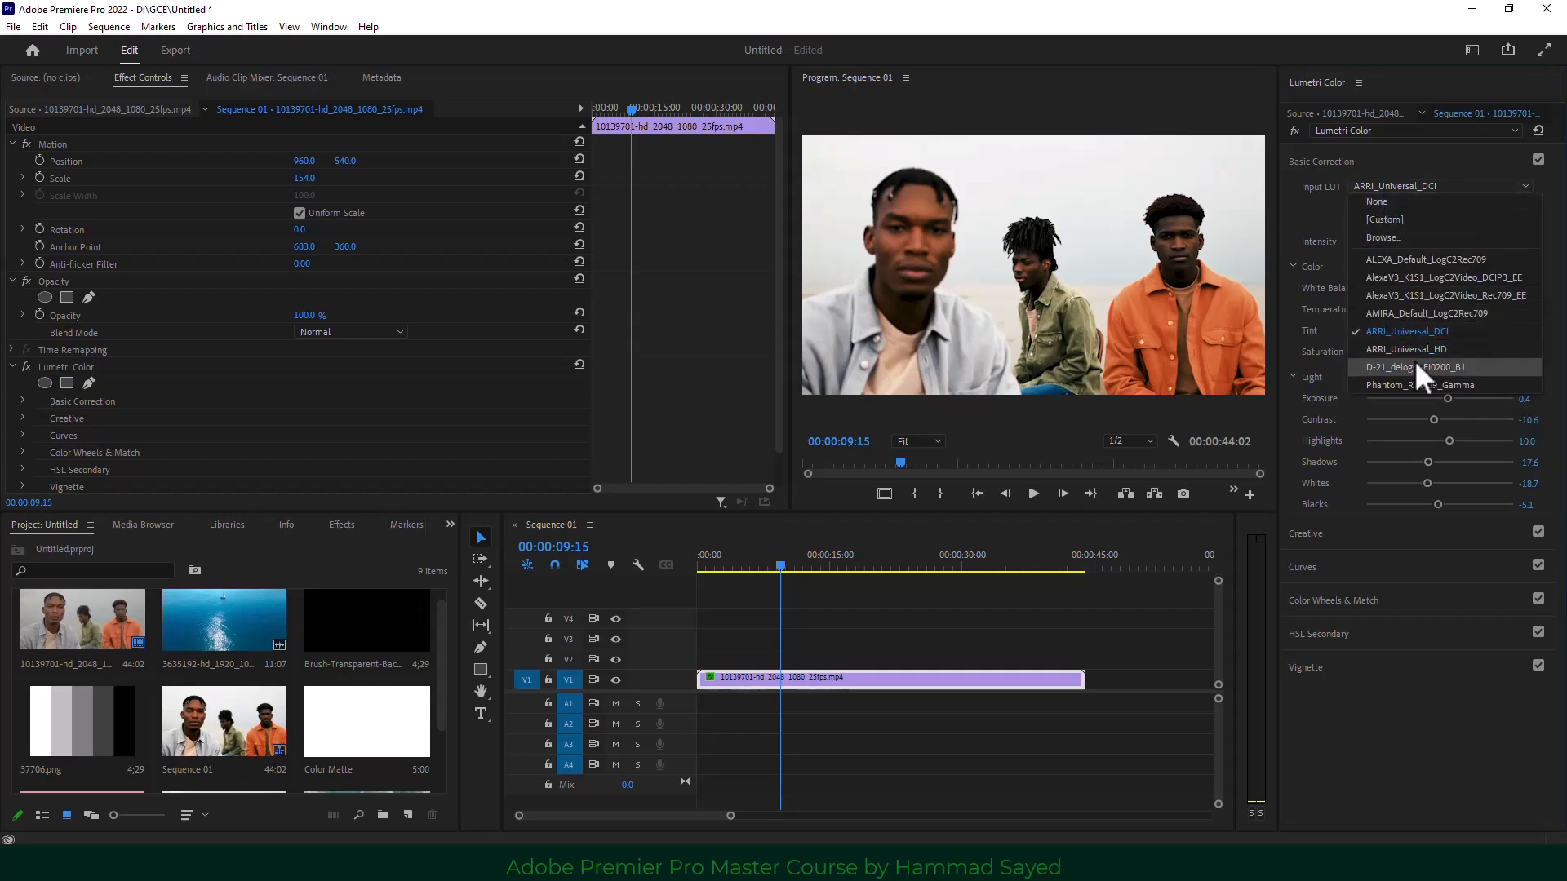
pyautogui.click(1418, 366)
pyautogui.click(1379, 182)
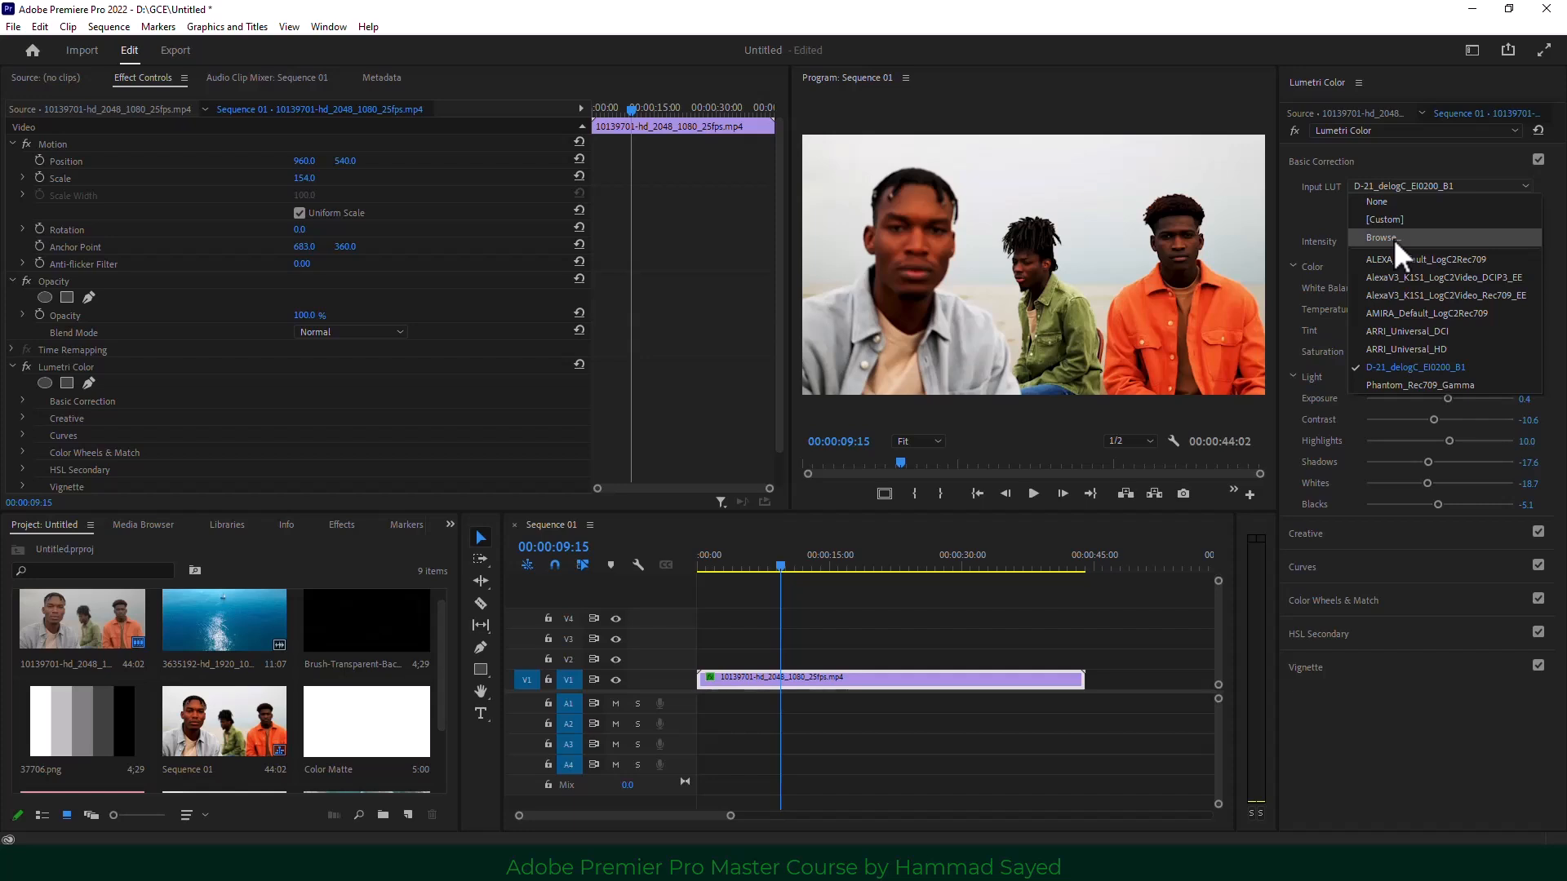
pyautogui.click(1387, 202)
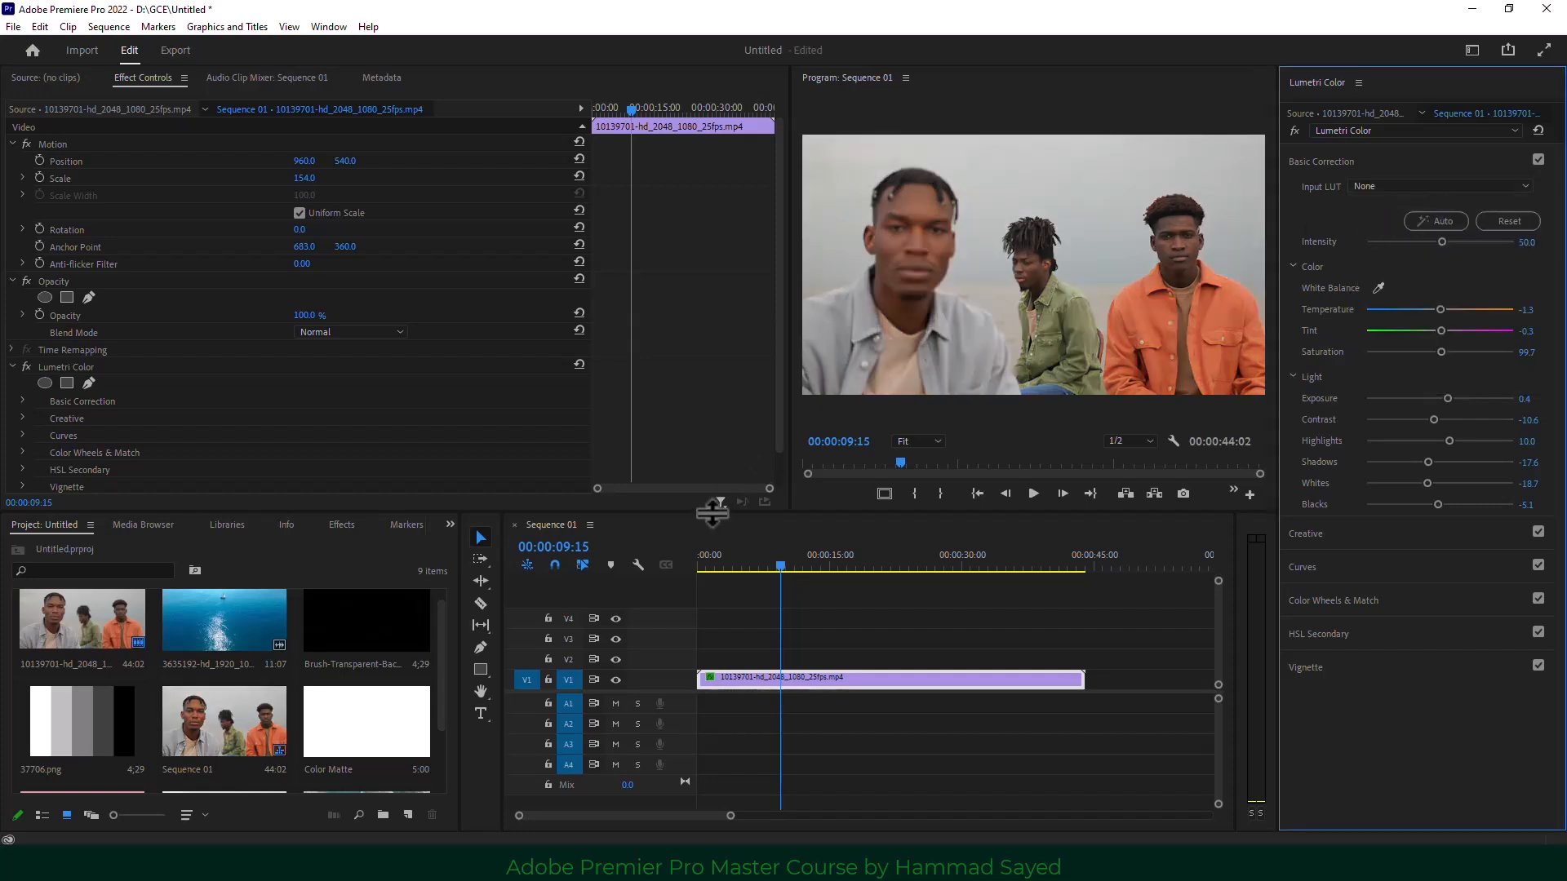
pyautogui.moveTo(710, 514); pyautogui.dragTo(688, 592)
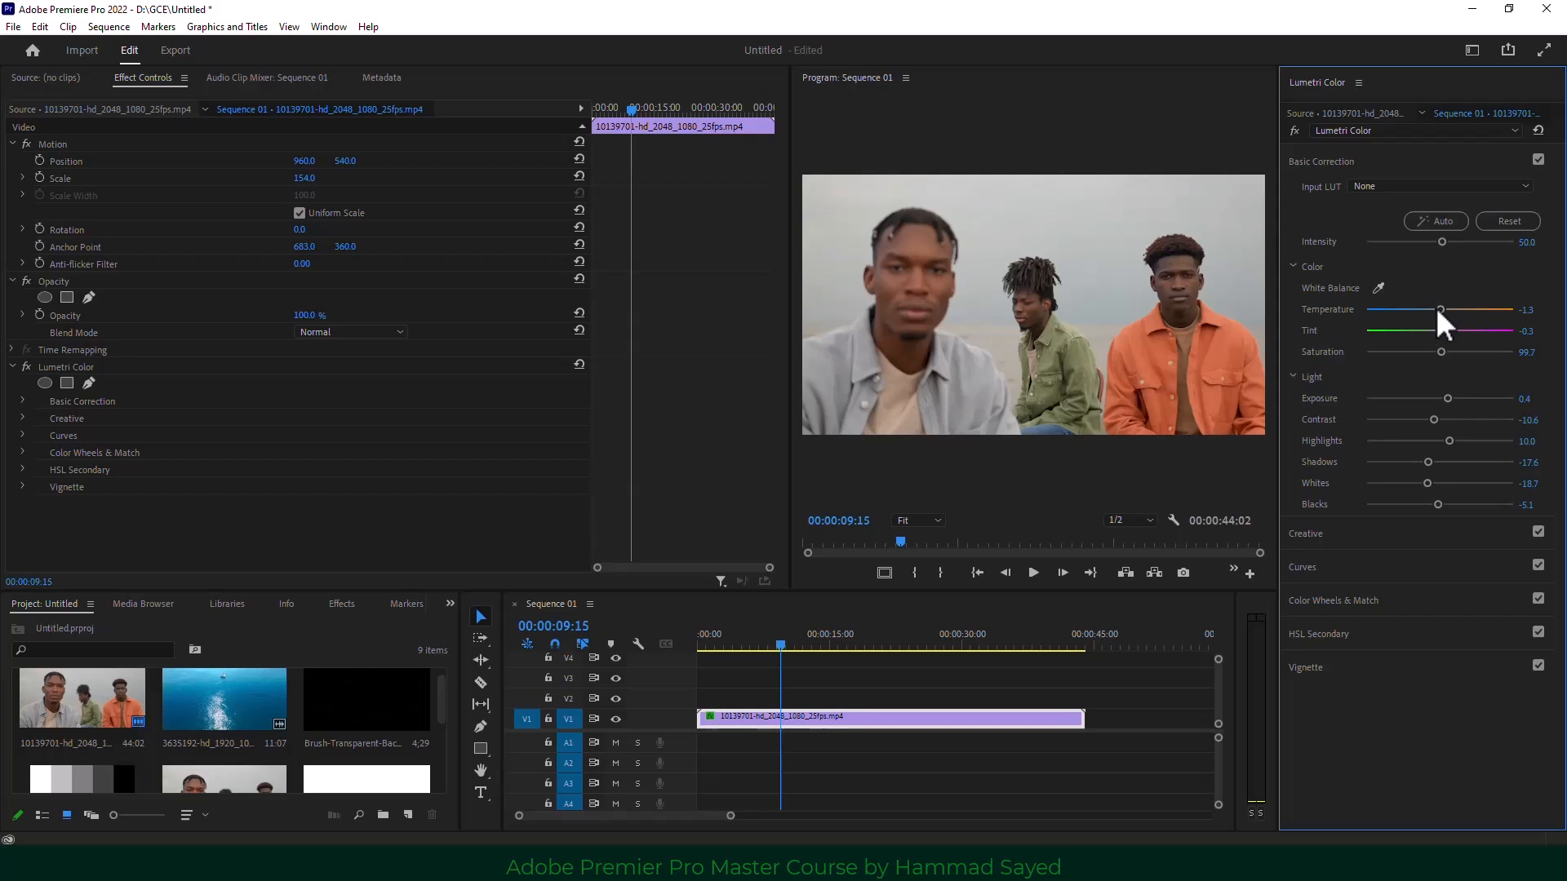
# Set white balance with the eyedropper, then warm Temperature to 7.2 and boost Saturation to 107.2.
pyautogui.click(1377, 287)
pyautogui.click(937, 192)
pyautogui.moveTo(1439, 306); pyautogui.dragTo(1438, 306)
pyautogui.moveTo(1441, 311); pyautogui.dragTo(1438, 329)
pyautogui.moveTo(1441, 352); pyautogui.dragTo(1444, 350)
# Widen the preview, brighten Exposure, lower Highlights to 6.1, and compare with the grade bypassed.
pyautogui.moveTo(791, 408); pyautogui.dragTo(490, 432)
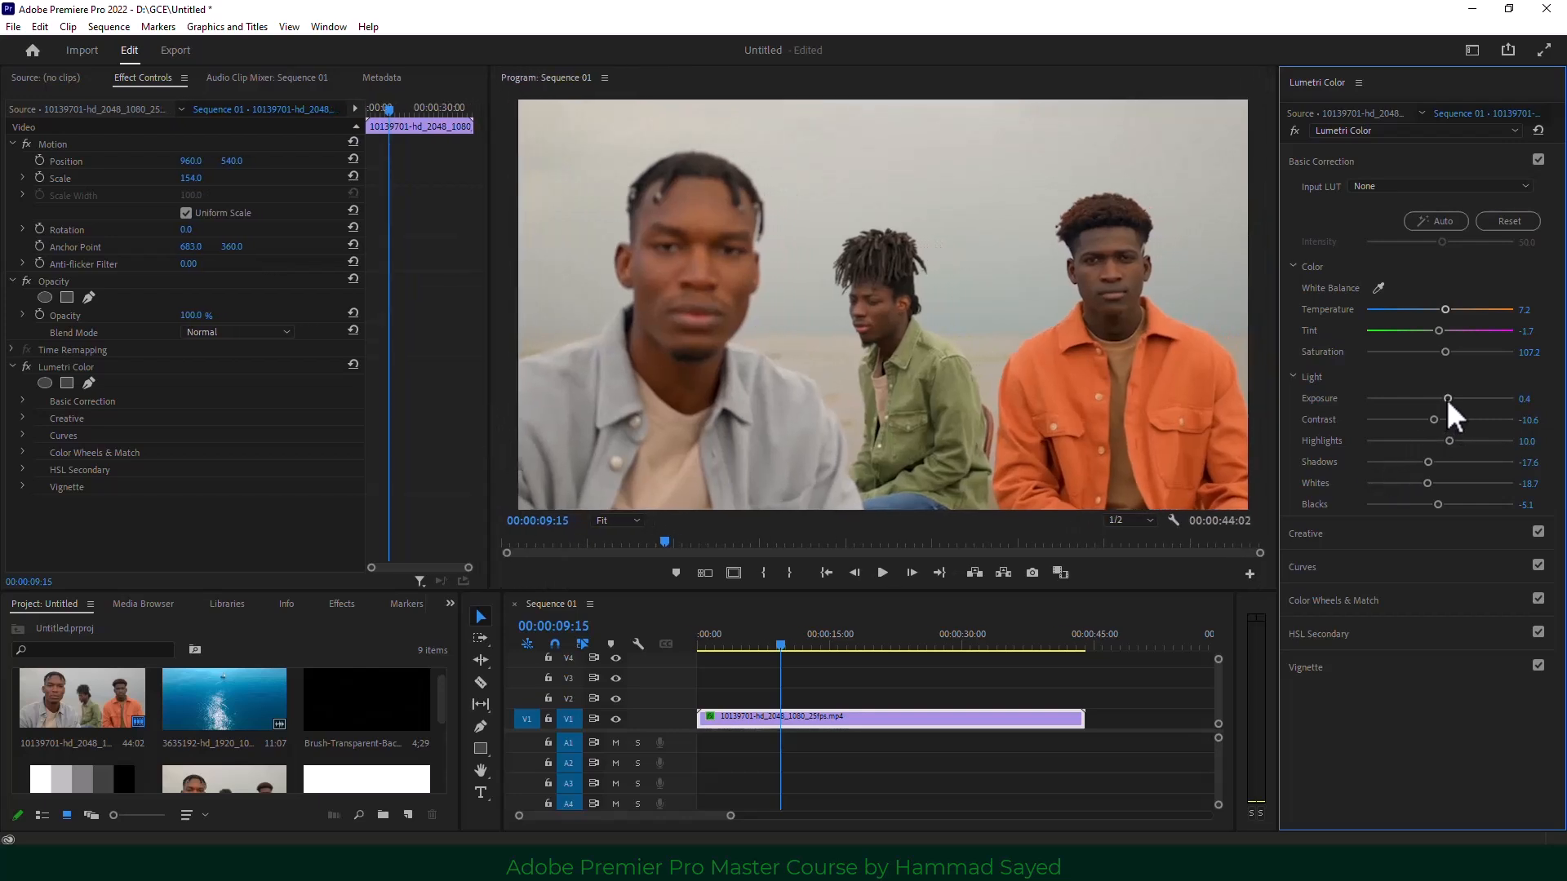
pyautogui.moveTo(1448, 399); pyautogui.dragTo(1429, 420)
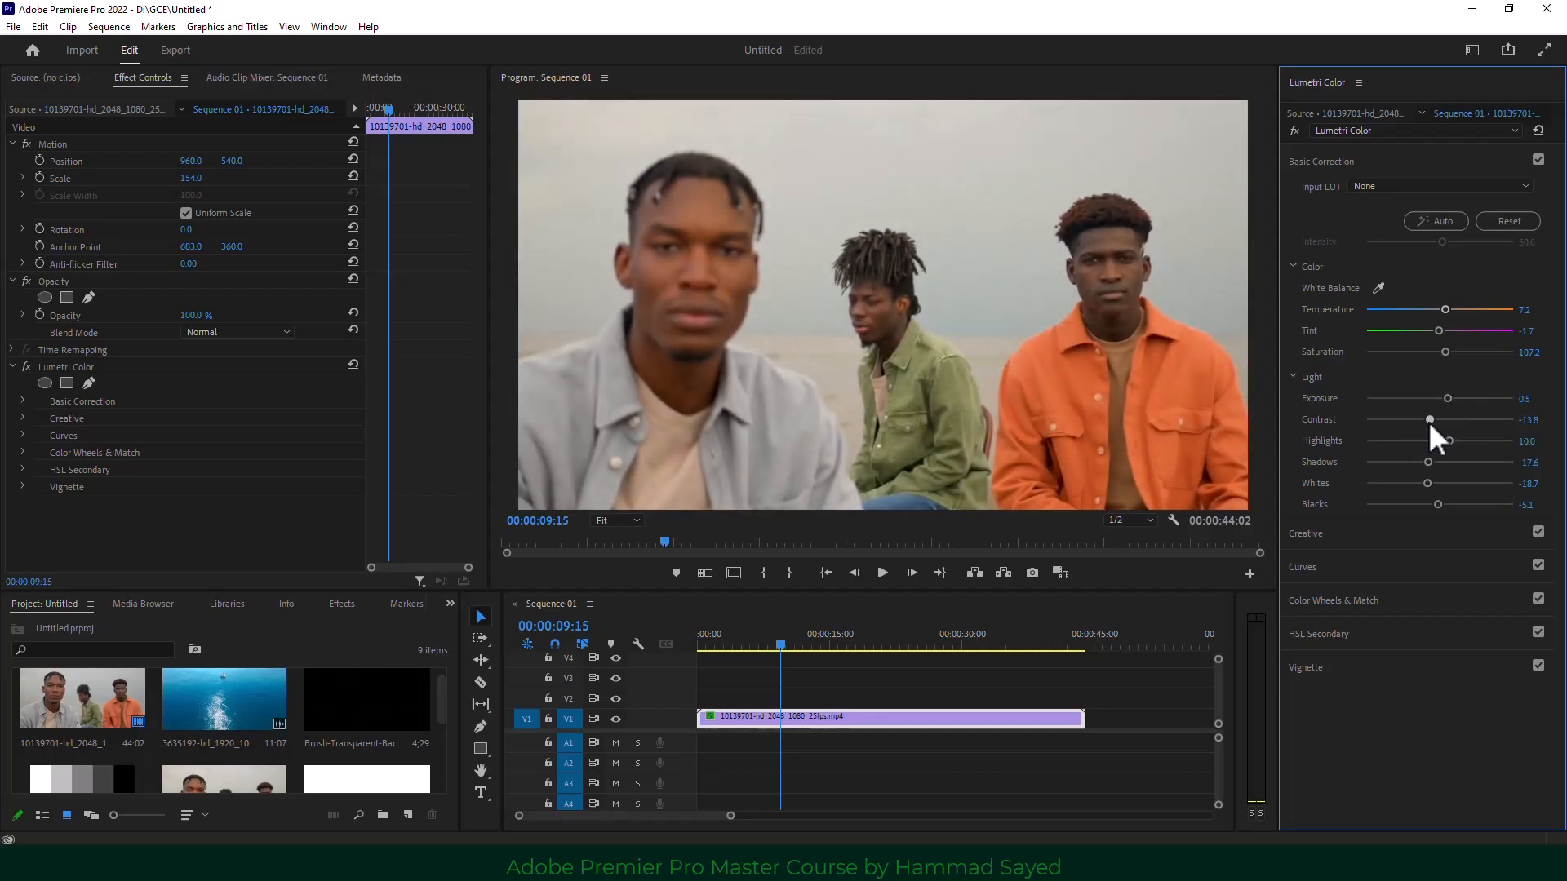
pyautogui.moveTo(1448, 437); pyautogui.dragTo(1422, 505)
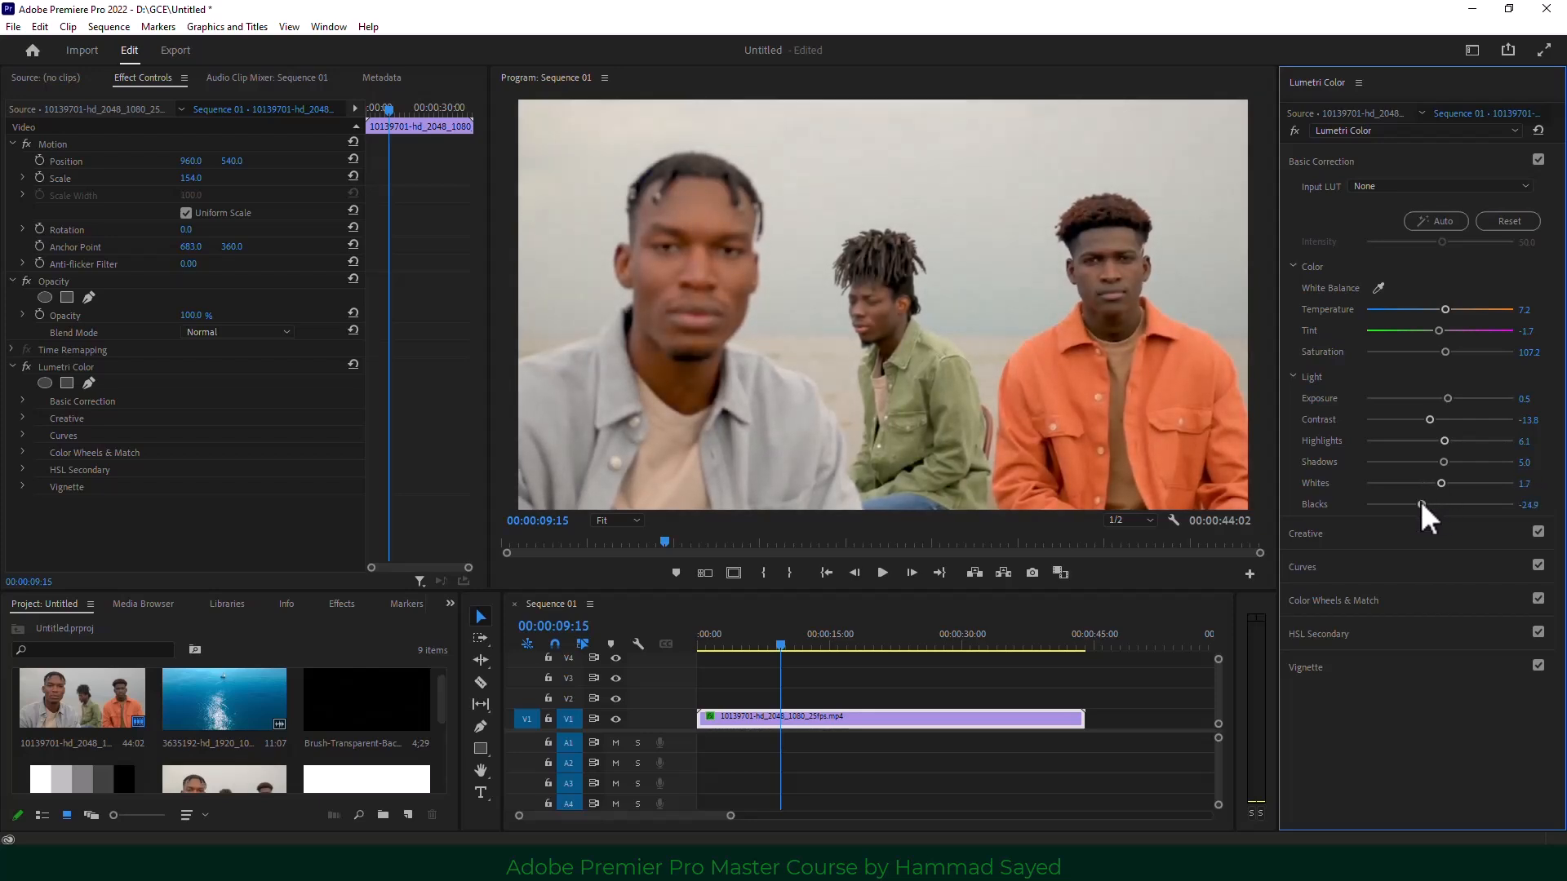
pyautogui.click(1292, 132)
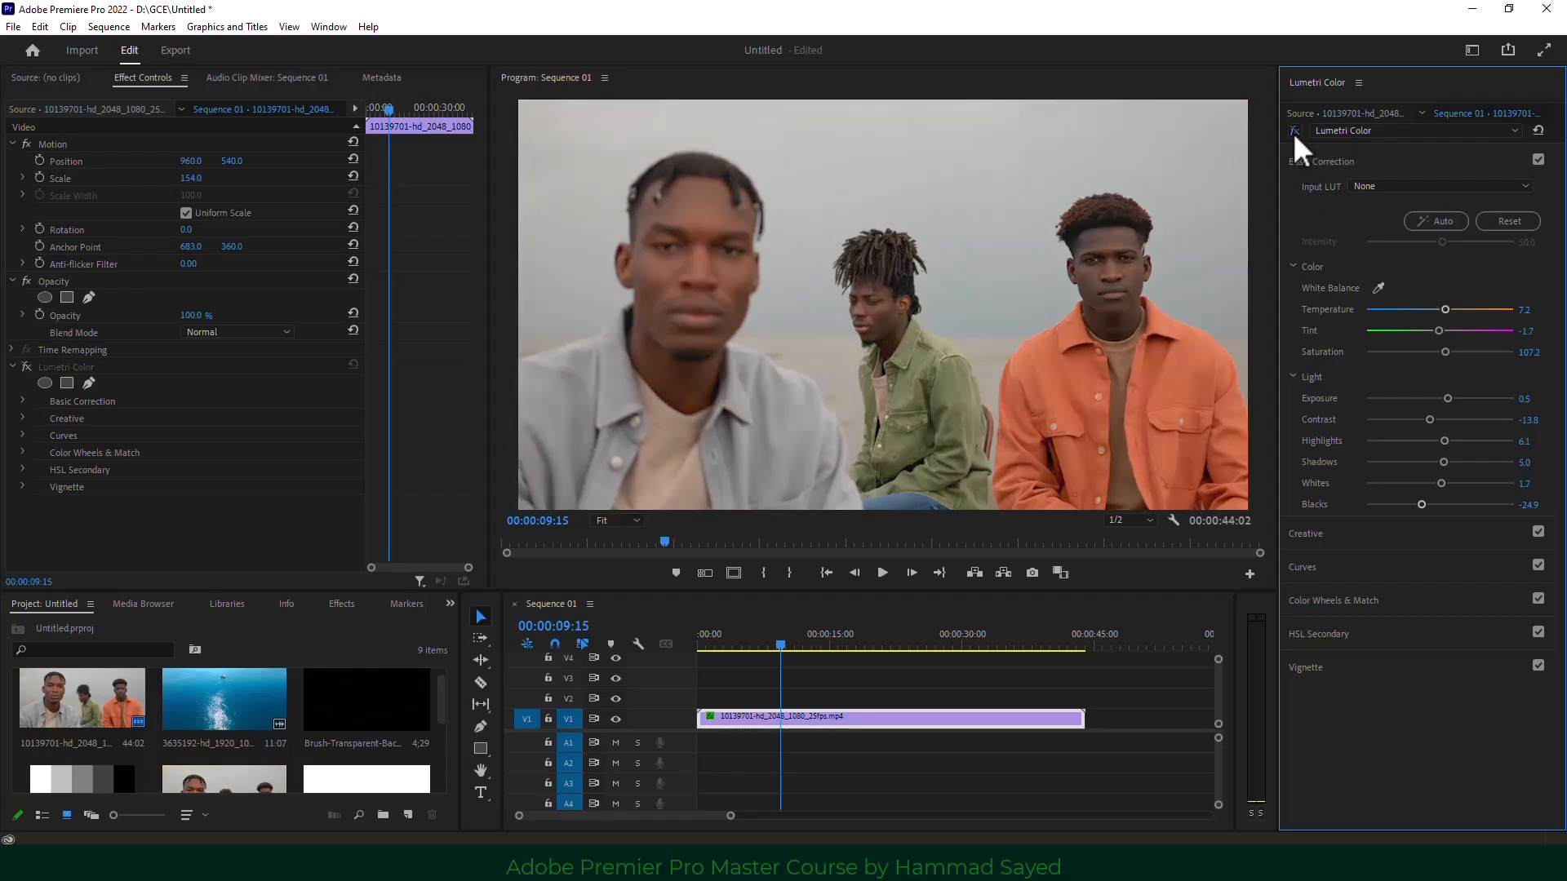
pyautogui.click(1293, 132)
pyautogui.click(1293, 132)
pyautogui.click(1292, 133)
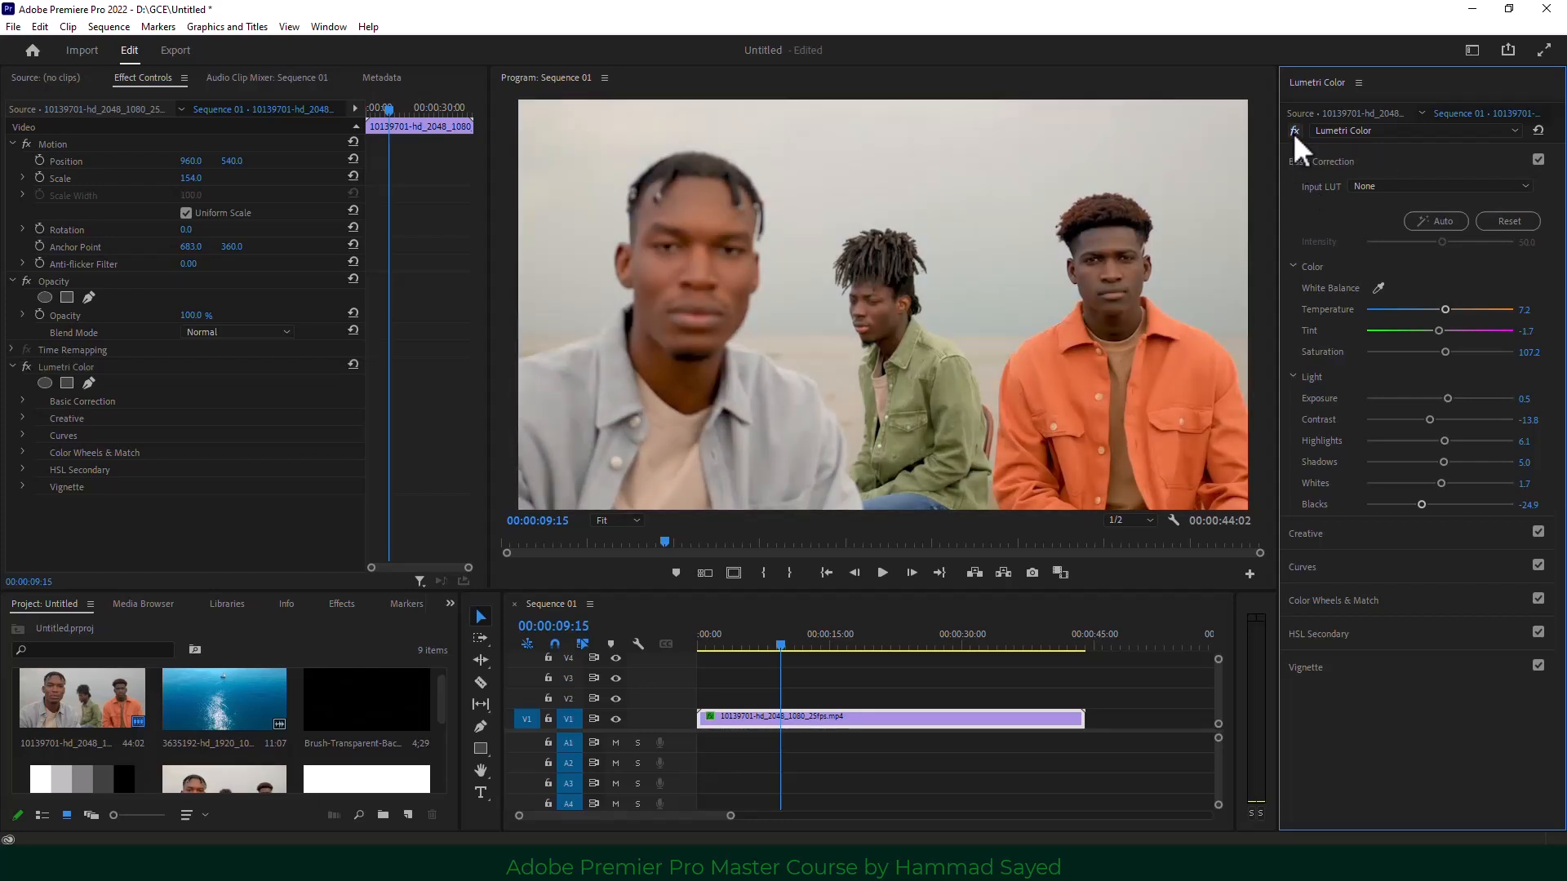
# In Lumetri Creative, set Faded Film 21, Sharpen 5, Vibrance -0.6 and Saturation 93.9.
pyautogui.click(1333, 537)
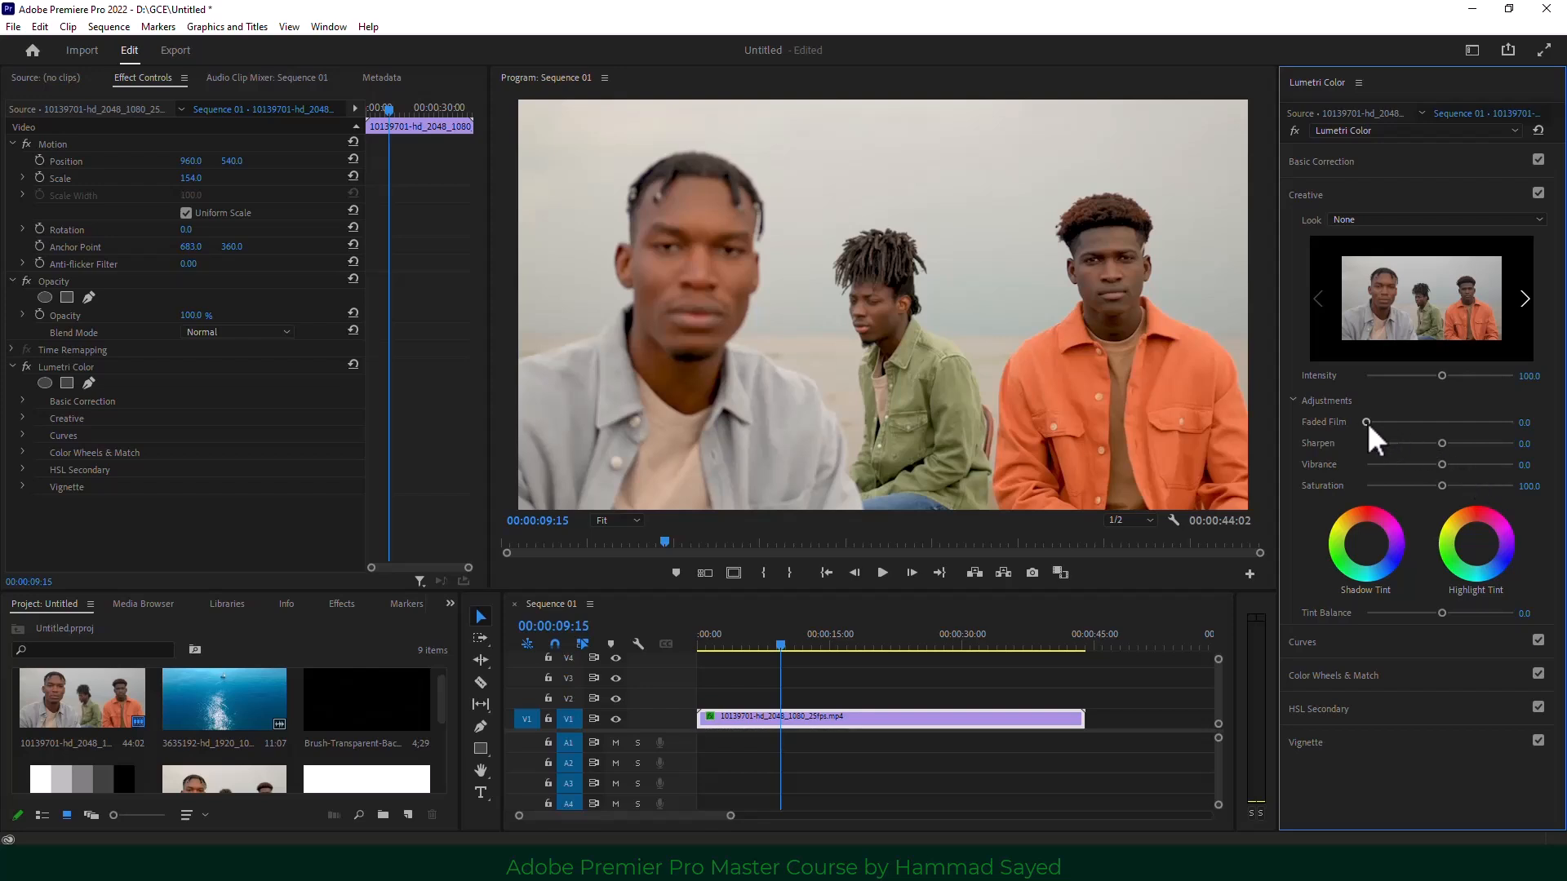
pyautogui.moveTo(1367, 422); pyautogui.dragTo(1403, 423)
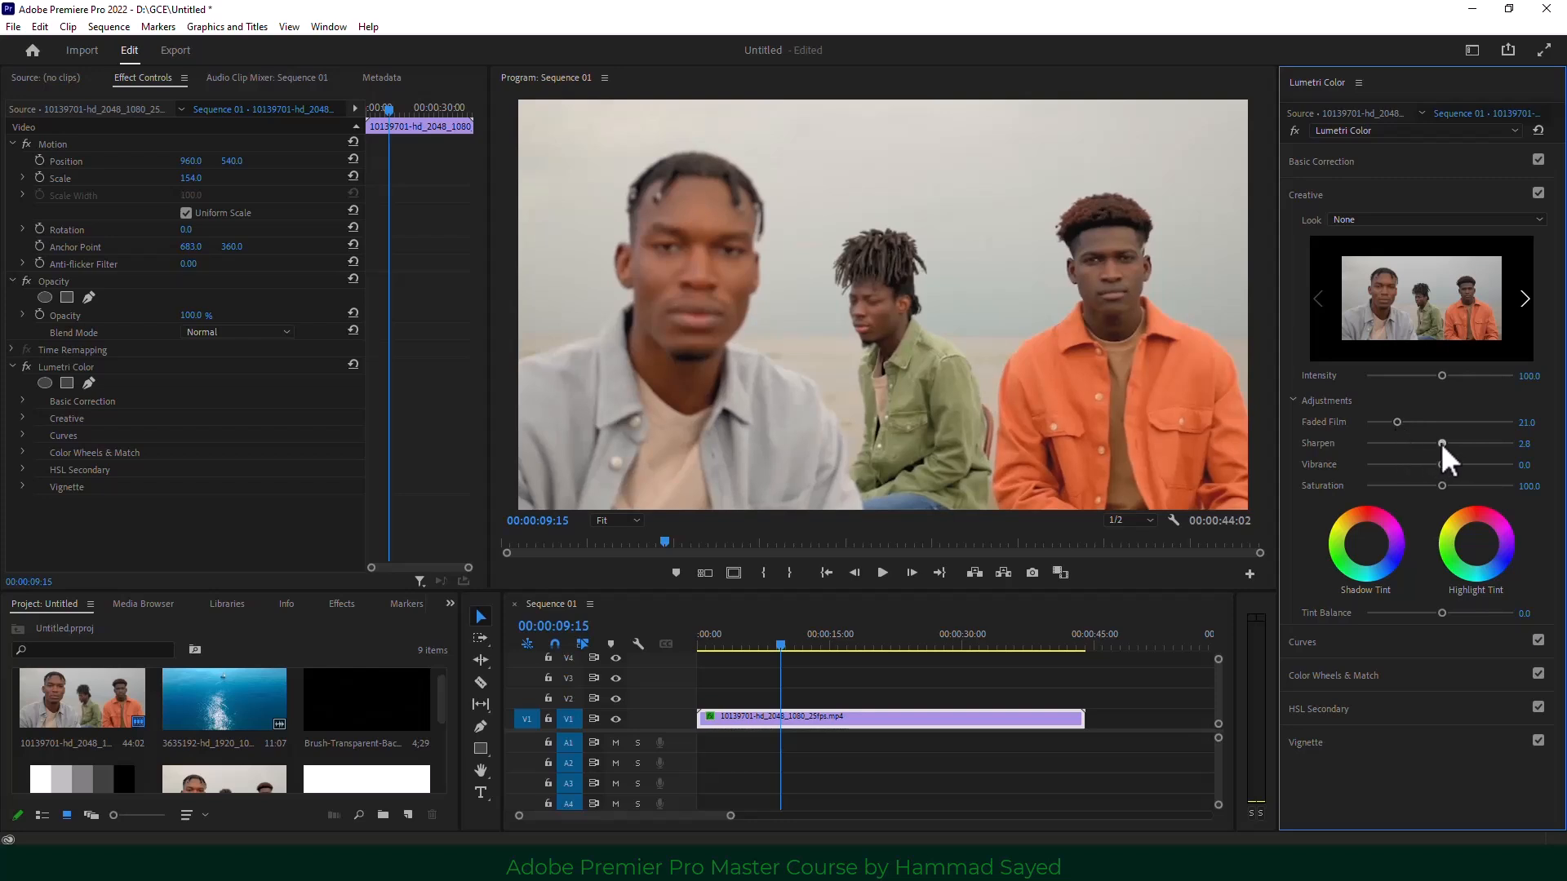
pyautogui.moveTo(1441, 442); pyautogui.dragTo(1443, 443)
pyautogui.moveTo(1442, 463); pyautogui.dragTo(1455, 464)
pyautogui.moveTo(1462, 463)
pyautogui.mouseDown()
pyautogui.moveTo(1354, 465)
pyautogui.moveTo(1436, 469)
pyautogui.mouseUp()
pyautogui.moveTo(1438, 485); pyautogui.dragTo(1434, 486)
# Add a warm shadow tint and a highlight tint, then compare graded versus ungraded.
pyautogui.moveTo(1344, 557)
pyautogui.click(1359, 536)
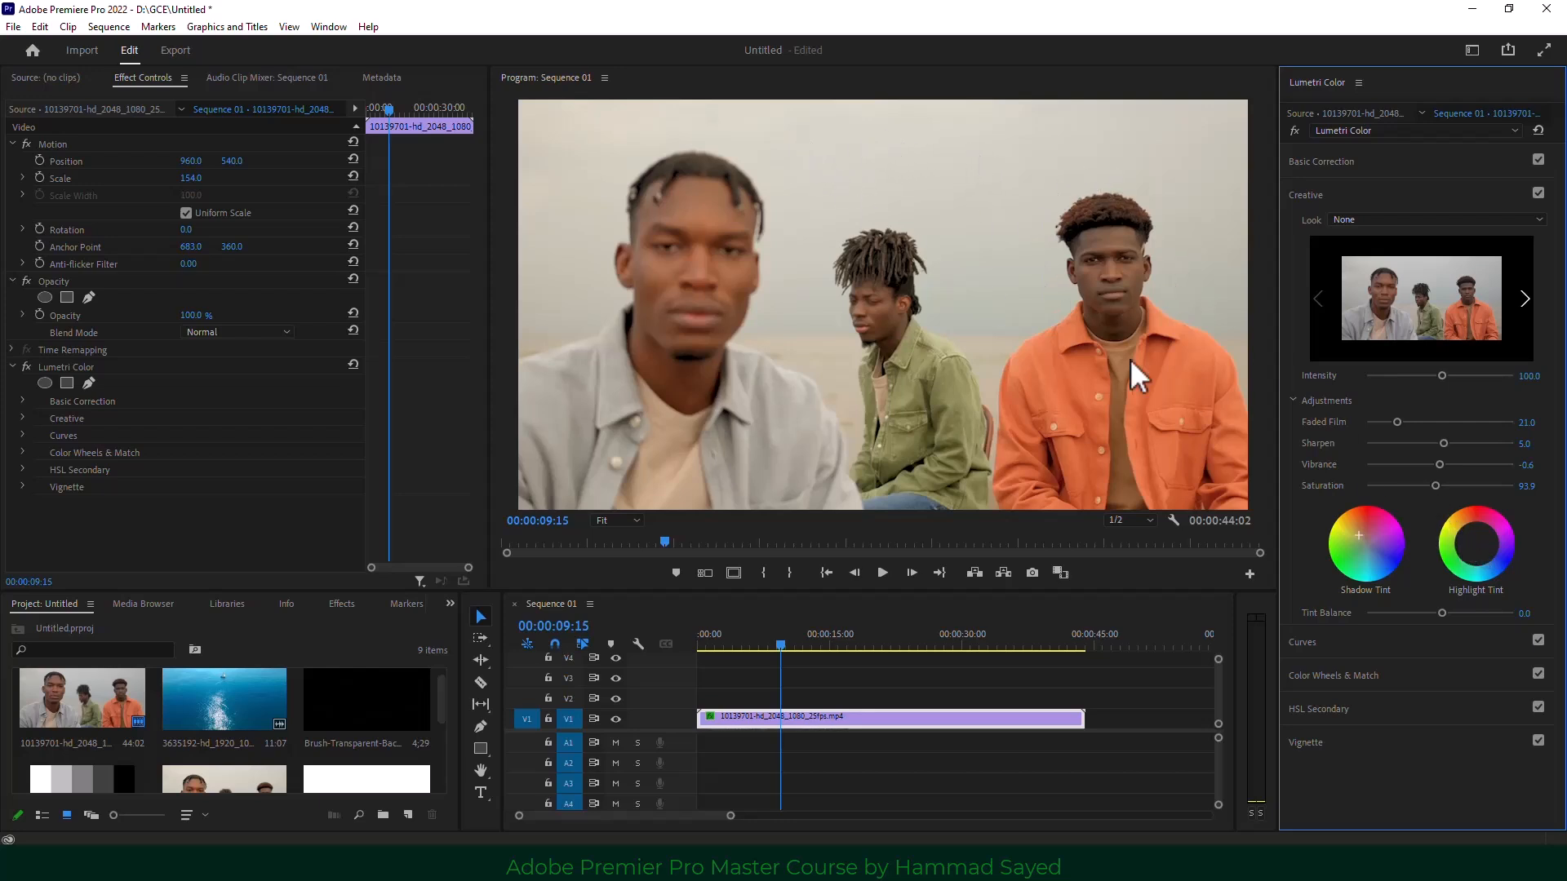
pyautogui.click(1474, 538)
pyautogui.moveTo(1470, 535); pyautogui.dragTo(1475, 539)
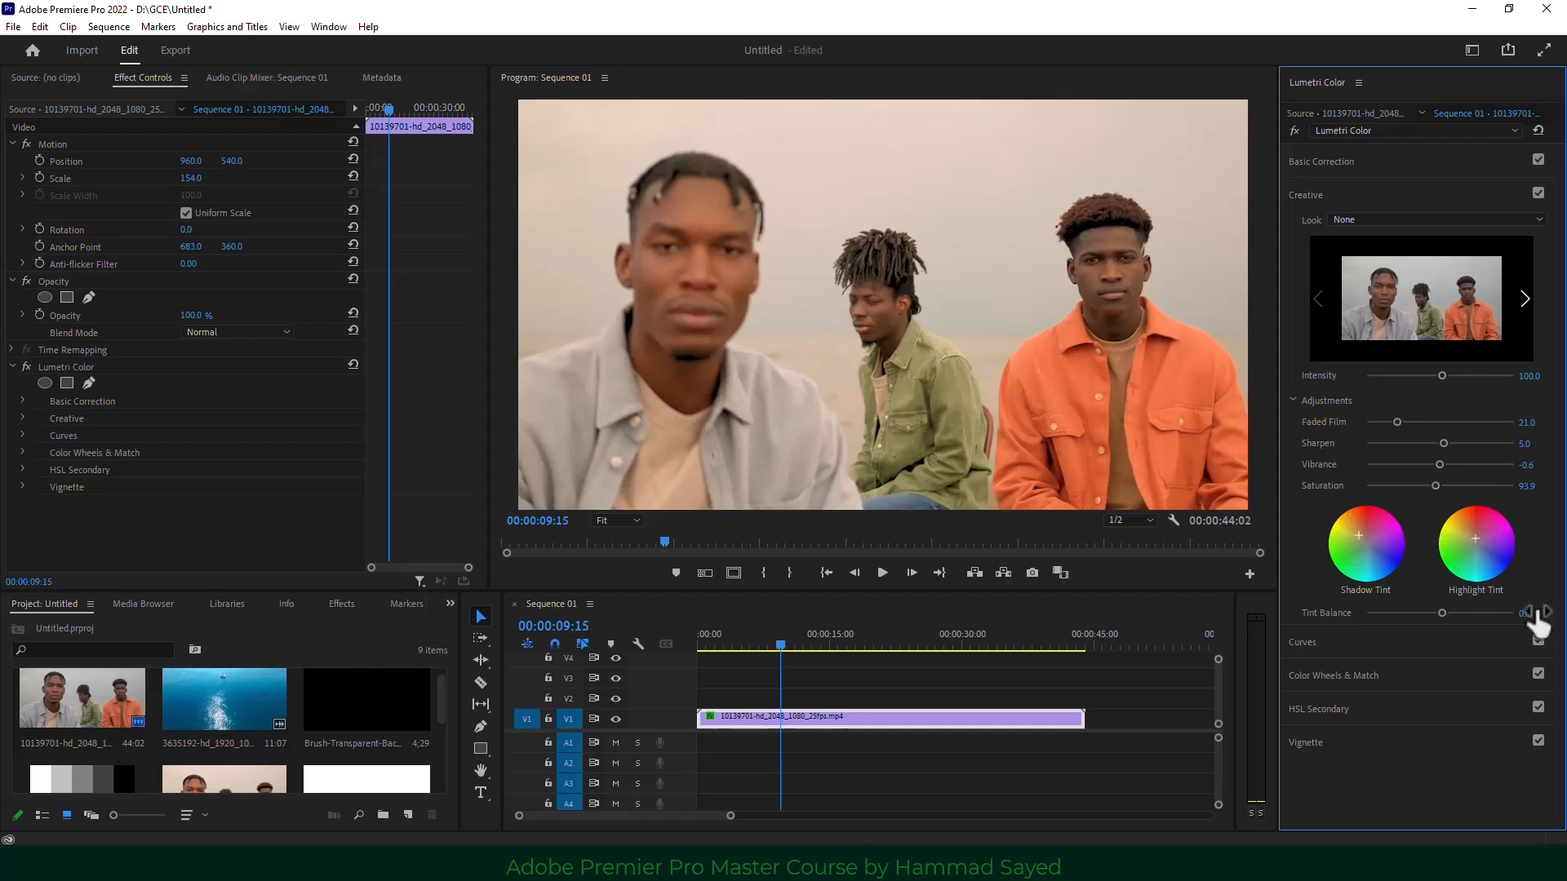
pyautogui.moveTo(1475, 540); pyautogui.dragTo(1474, 537)
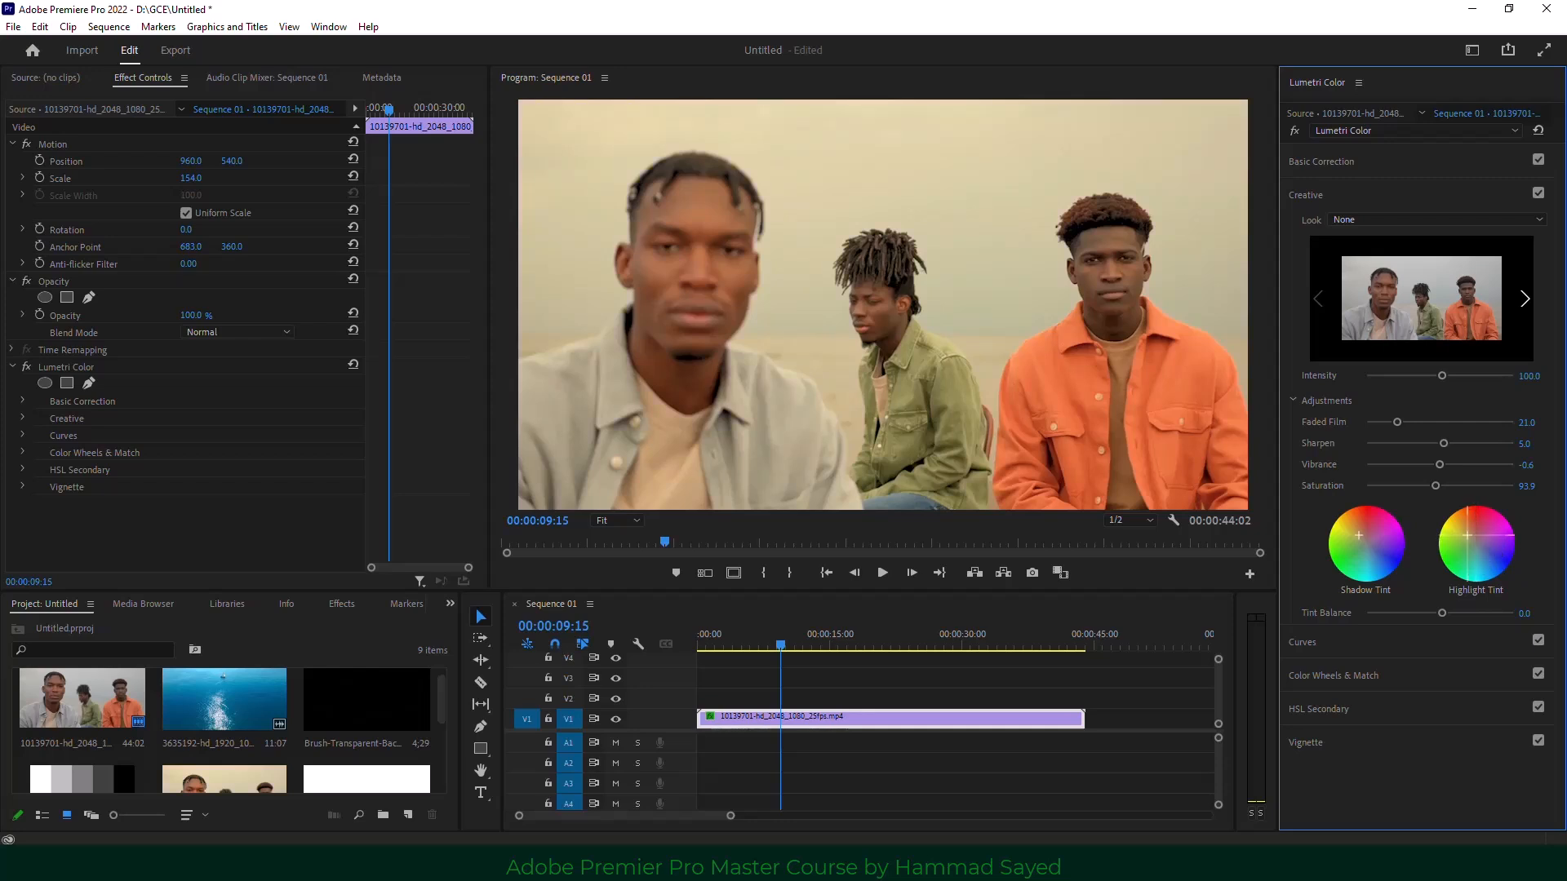
pyautogui.click(1294, 129)
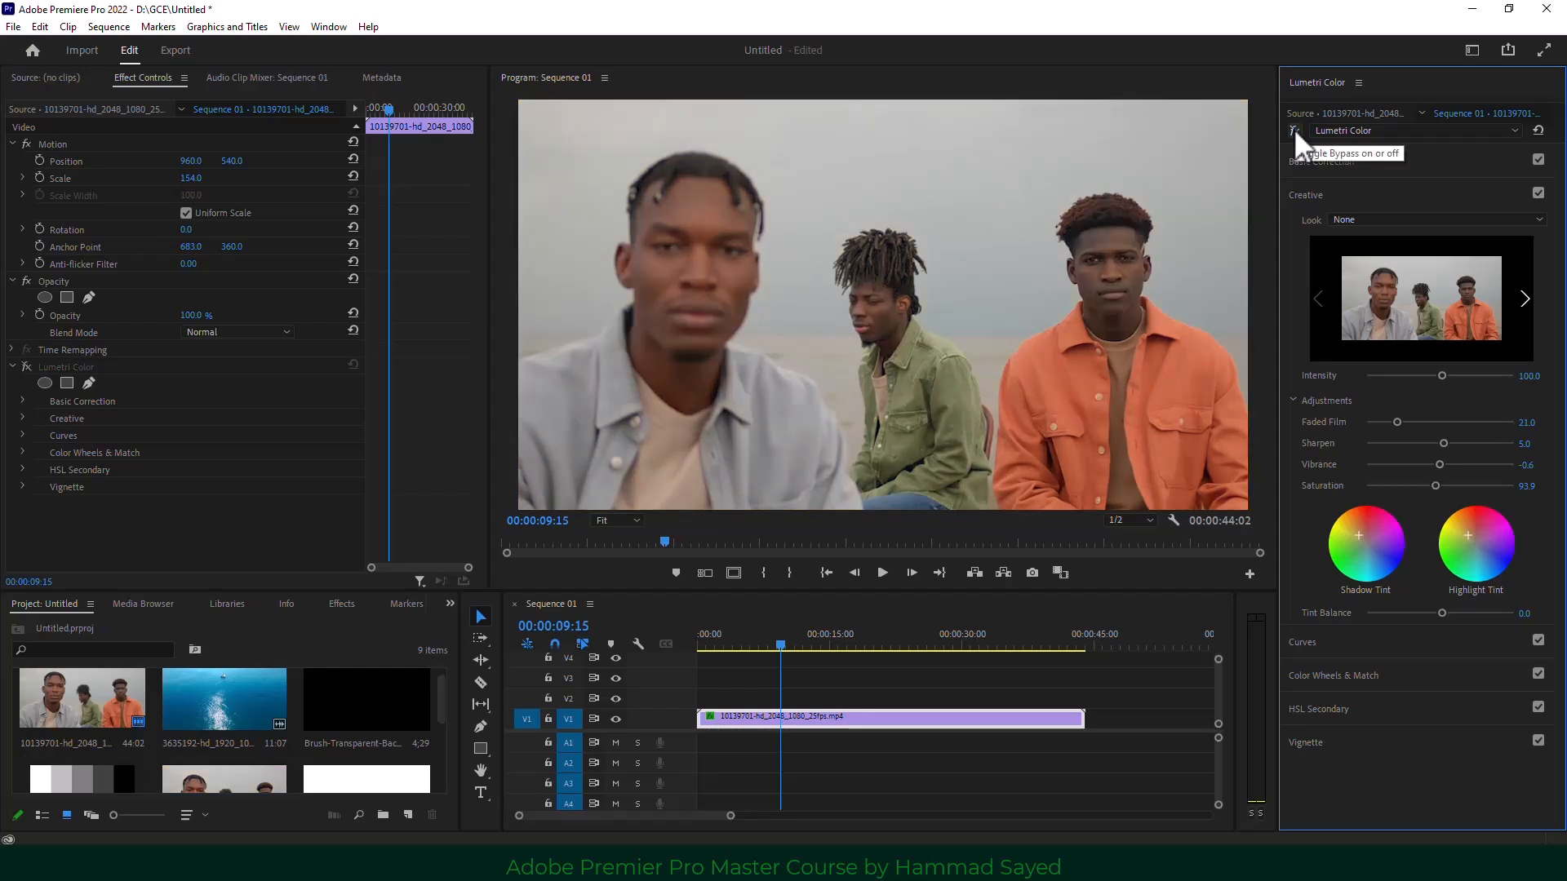
pyautogui.click(1294, 129)
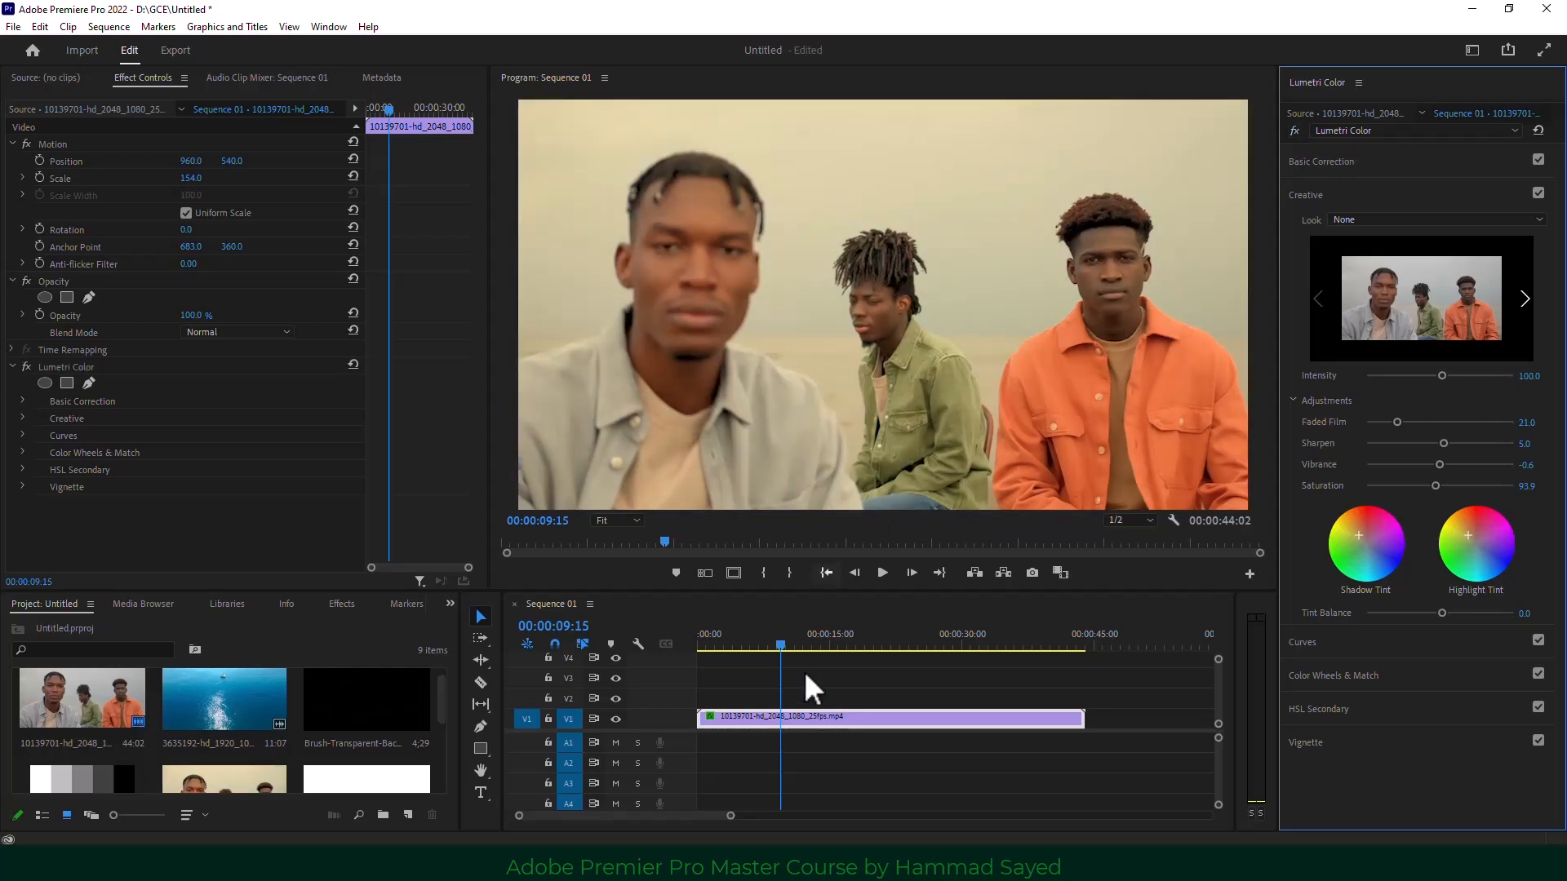
# Reselect the clip and bring up the RGB Curves graph.
pyautogui.click(1320, 643)
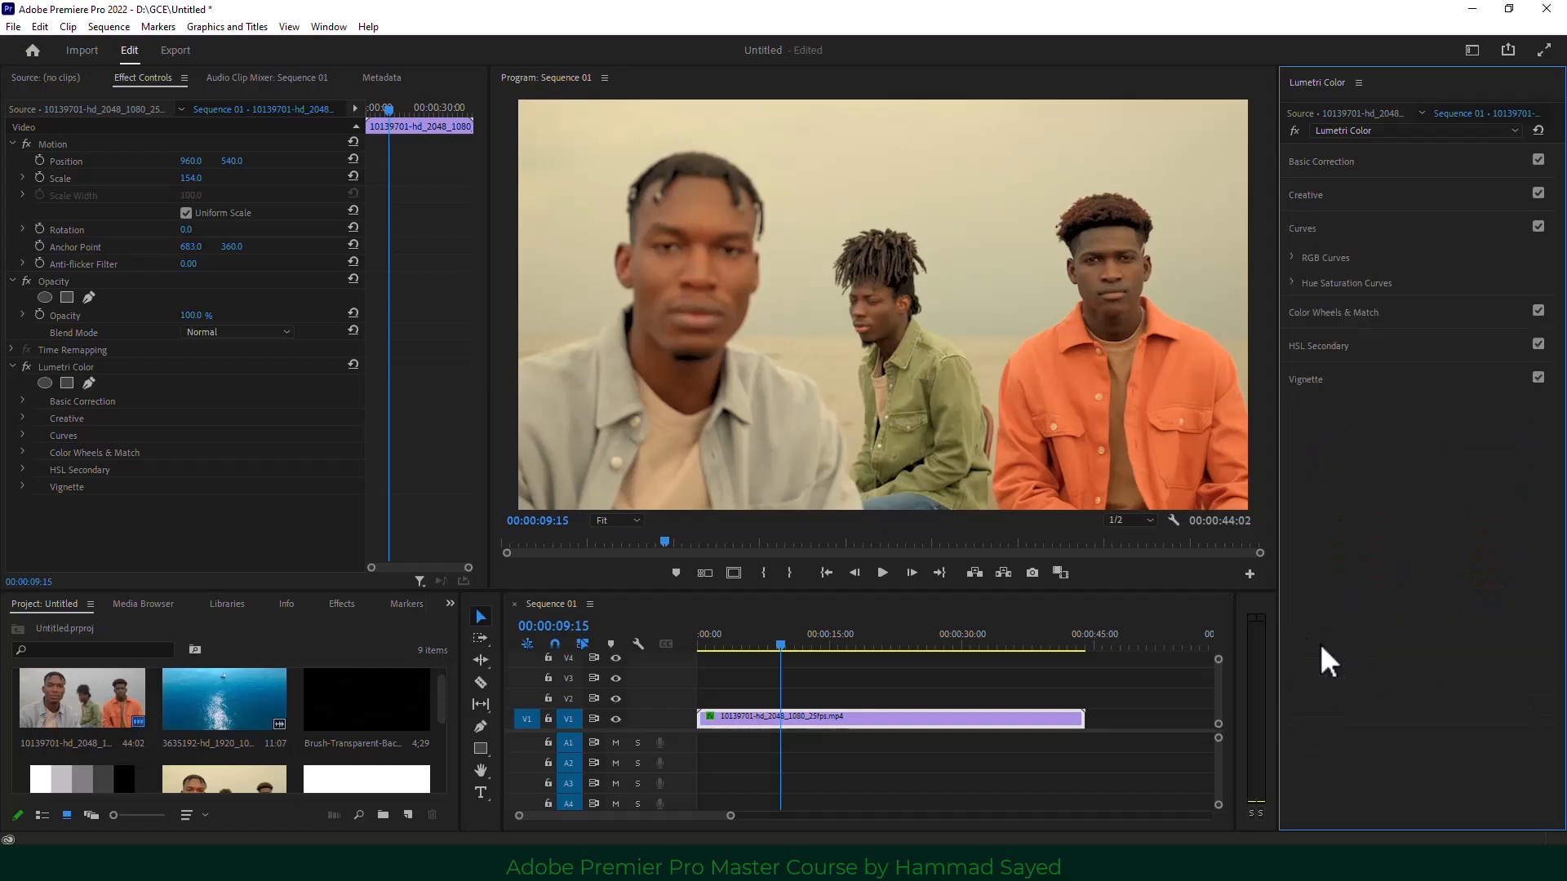
pyautogui.click(1321, 232)
pyautogui.click(929, 742)
pyautogui.click(946, 714)
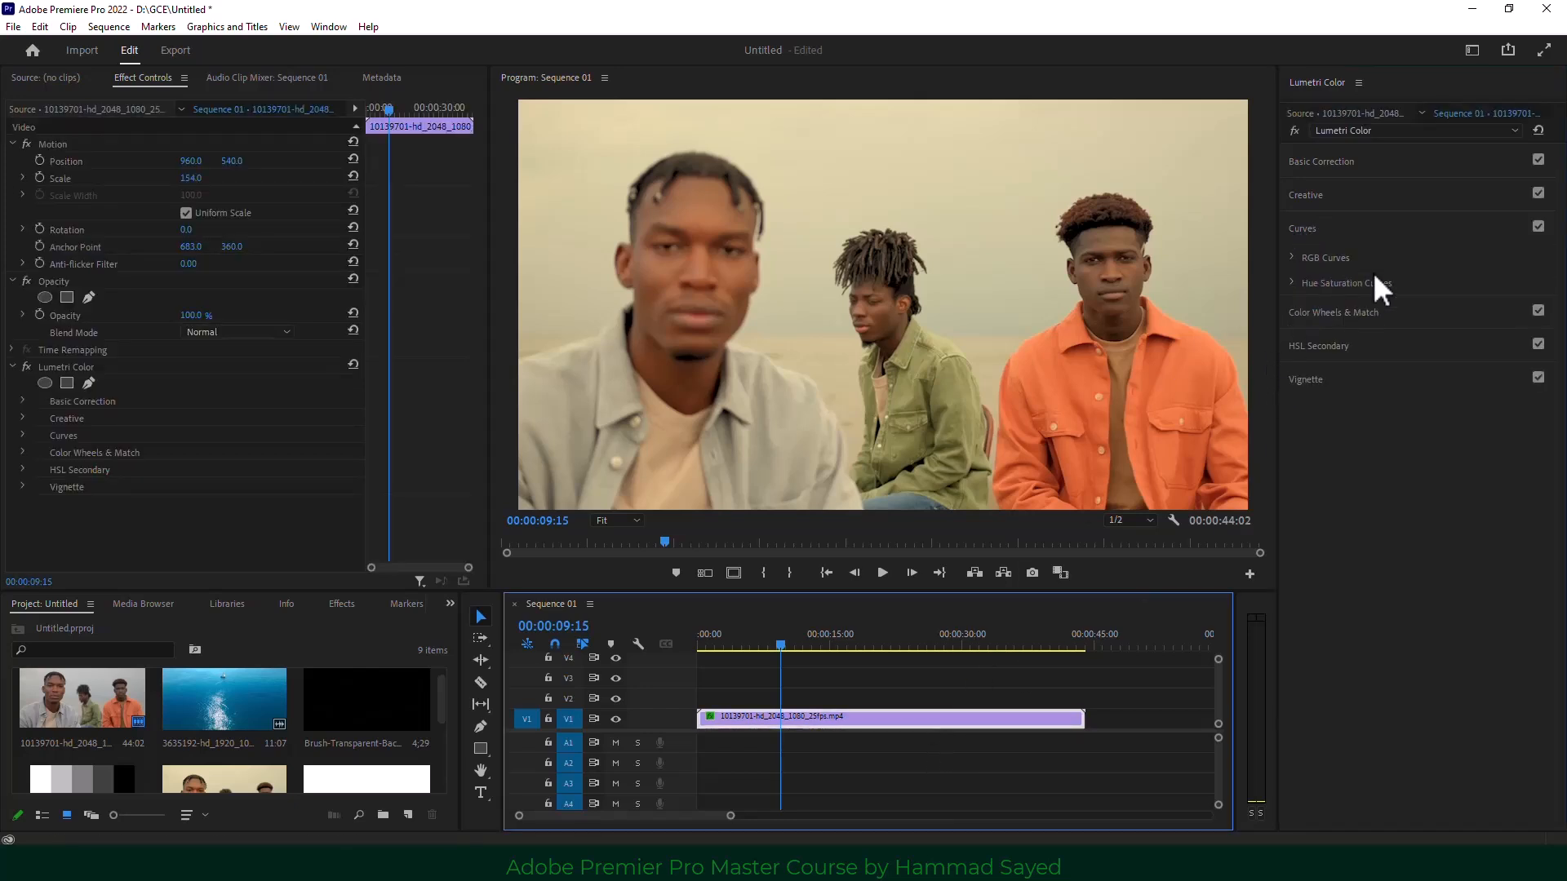
pyautogui.click(1290, 253)
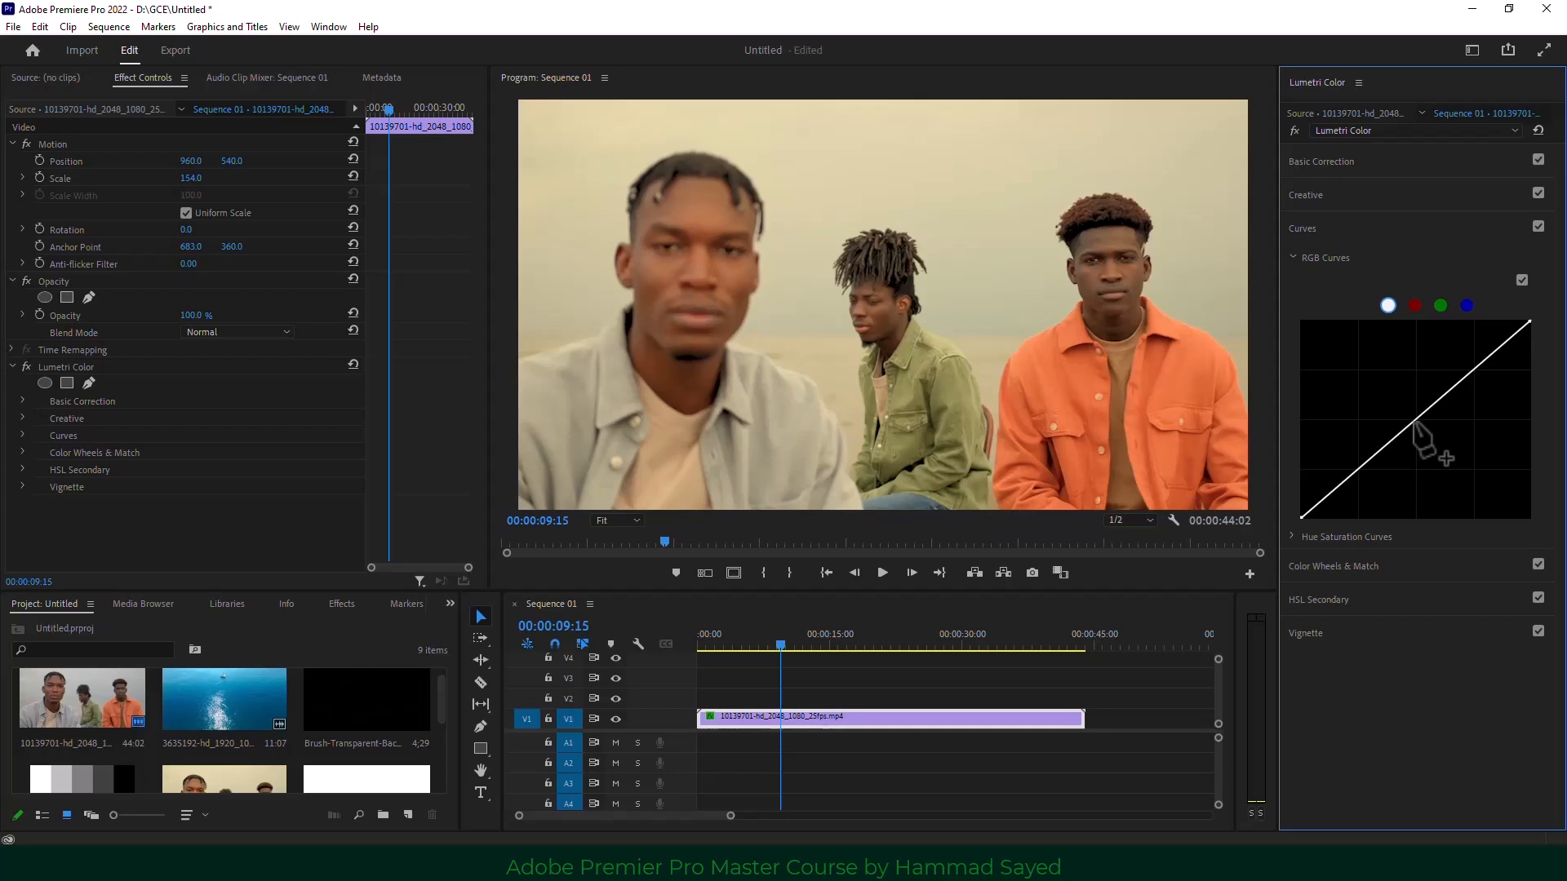
# Shape the master curve into a gentle S, lifting the upper point and lowering the lower one.
pyautogui.moveTo(1414, 421); pyautogui.dragTo(1415, 420)
pyautogui.click(1478, 366)
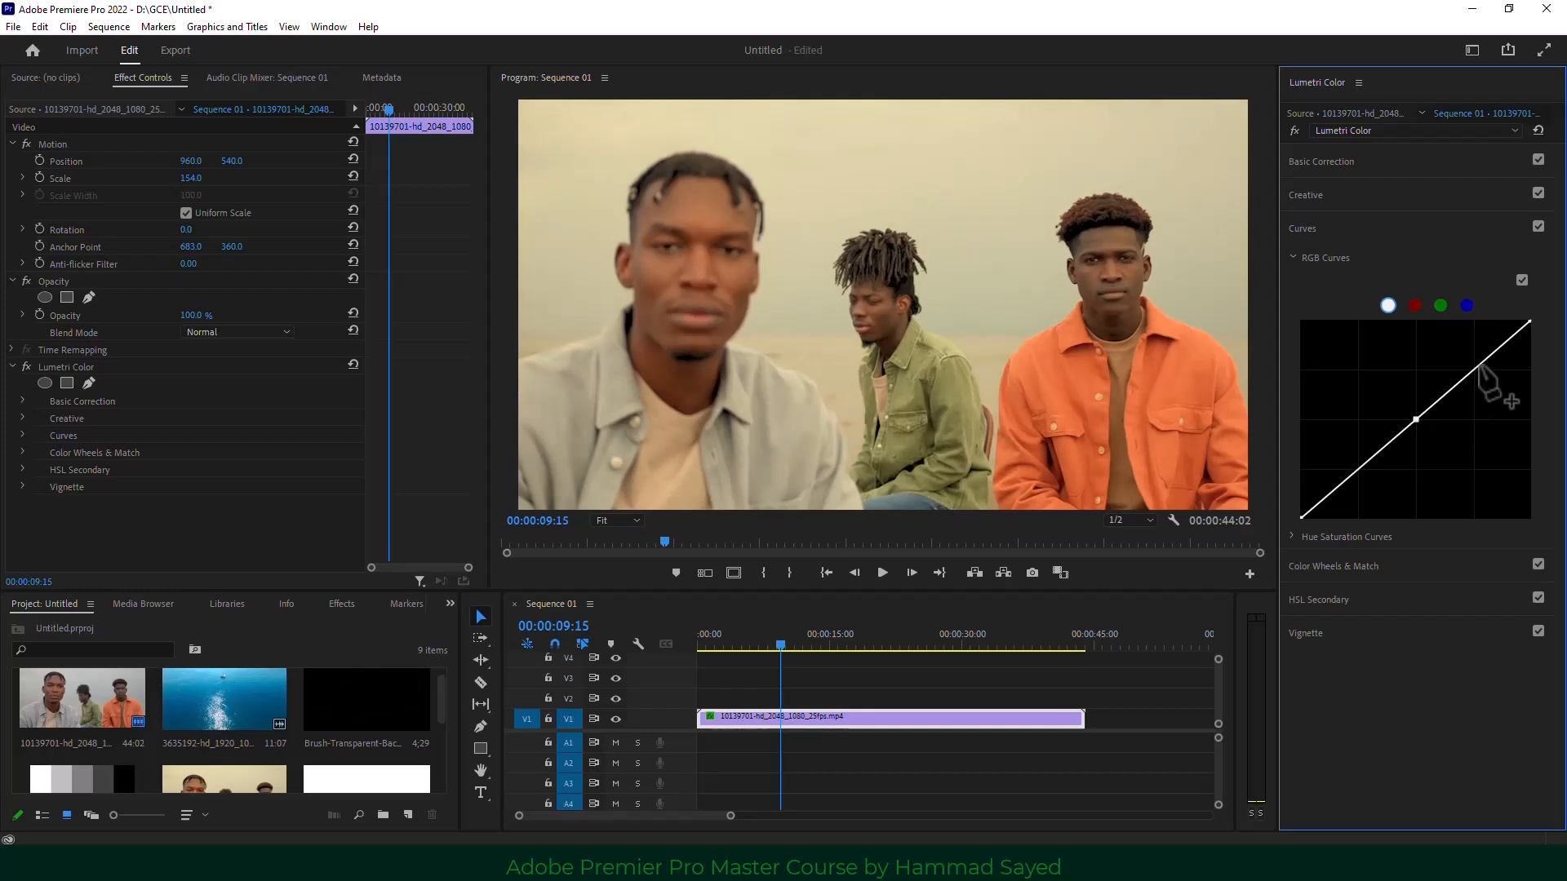
pyautogui.click(1340, 484)
pyautogui.moveTo(1478, 366); pyautogui.dragTo(1475, 356)
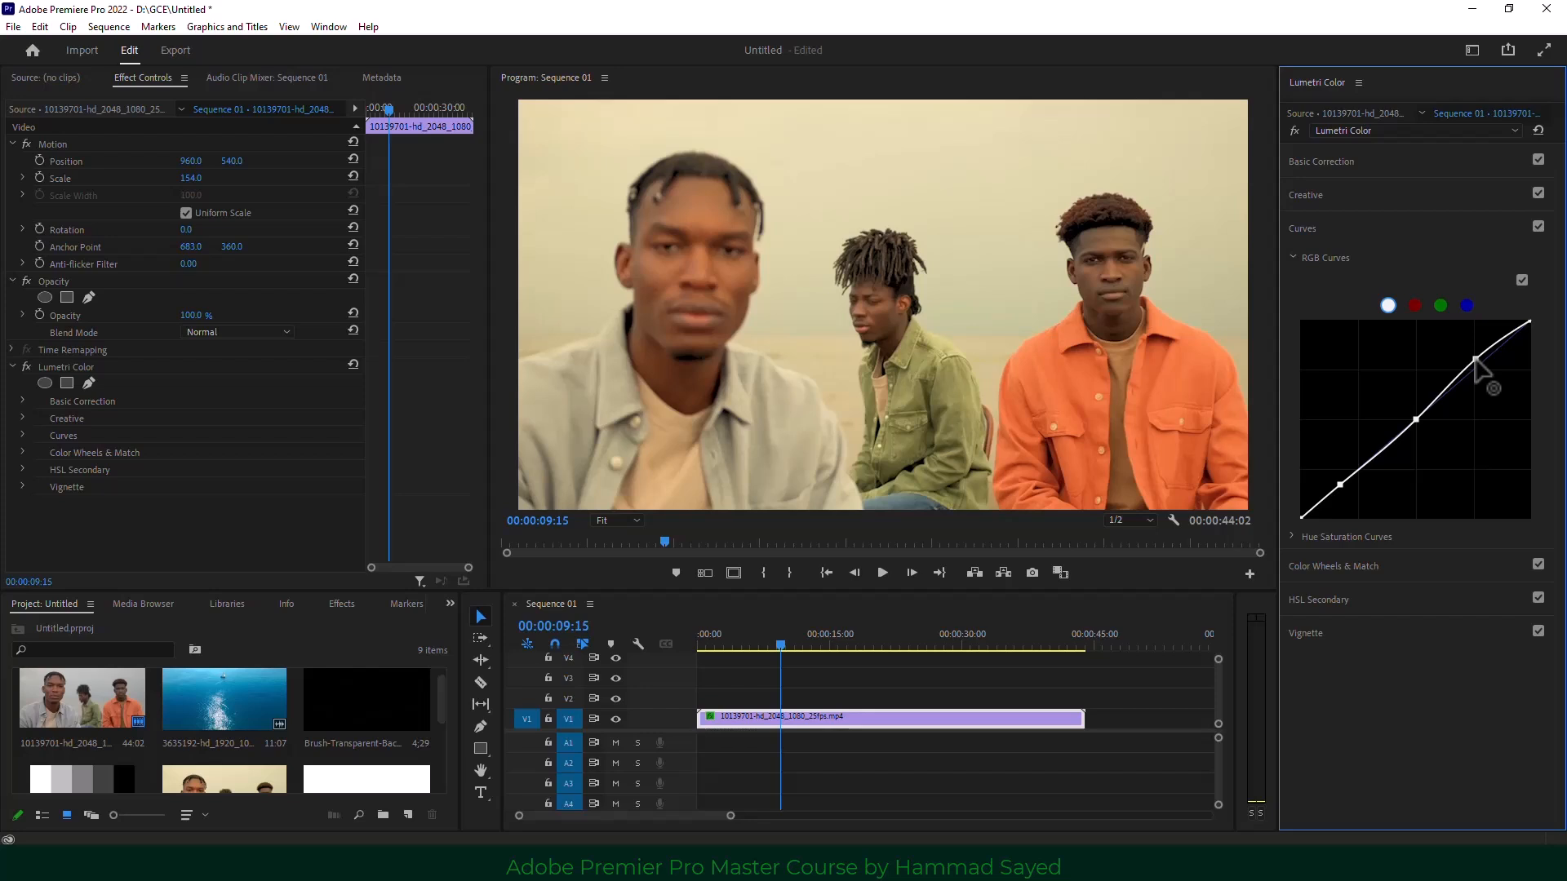
pyautogui.moveTo(1340, 485); pyautogui.dragTo(1340, 488)
# Check the red, green and blue curves, return to the master curve, and expand Hue Saturation Curves.
pyautogui.click(1415, 306)
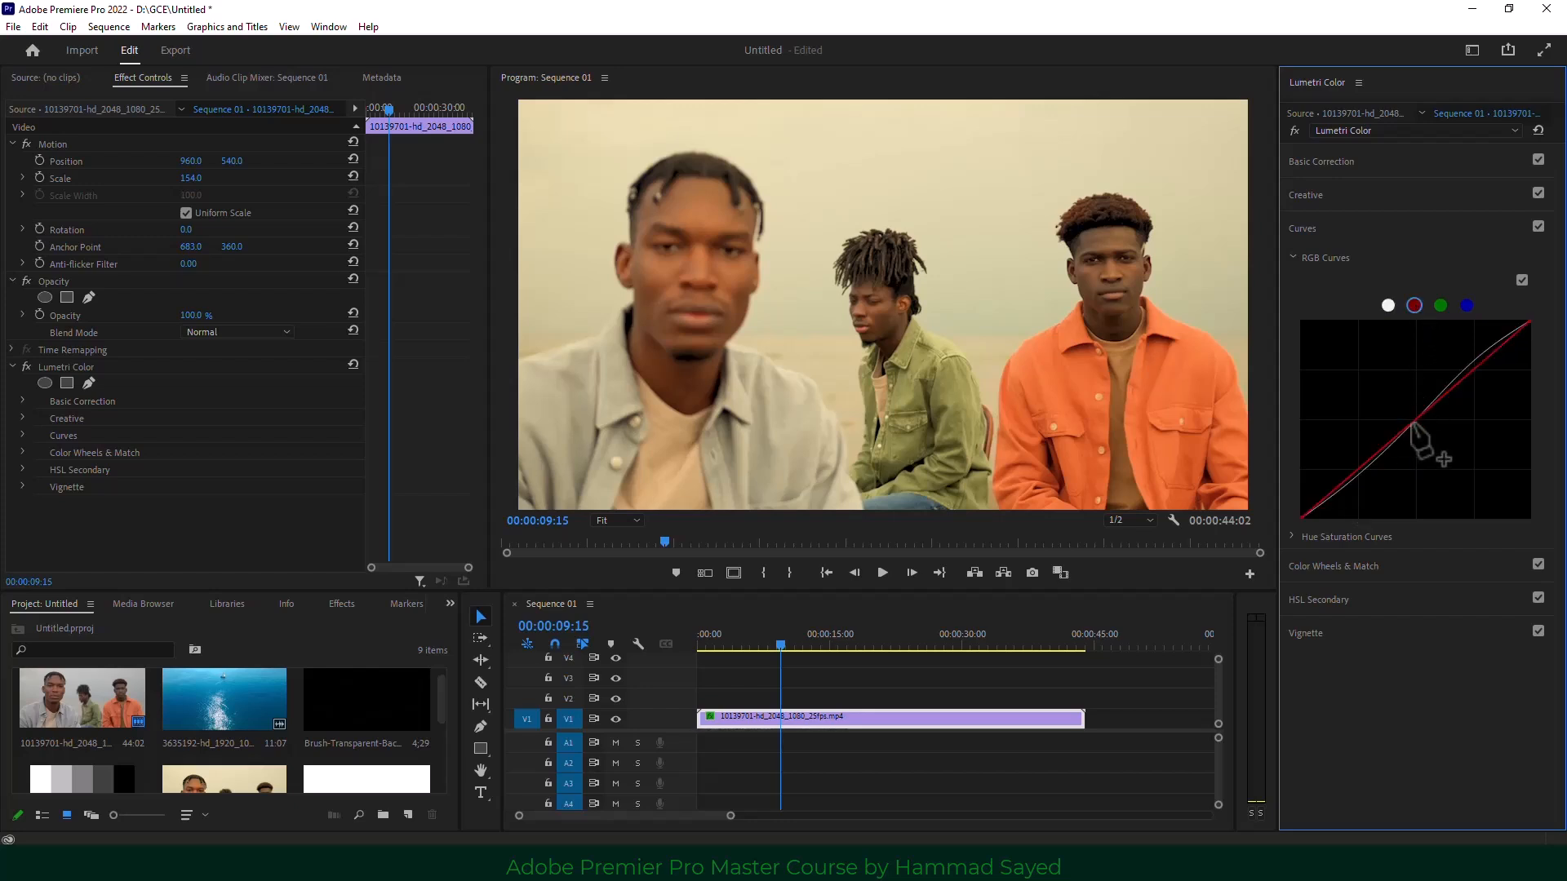
pyautogui.moveTo(1410, 424); pyautogui.dragTo(1408, 418)
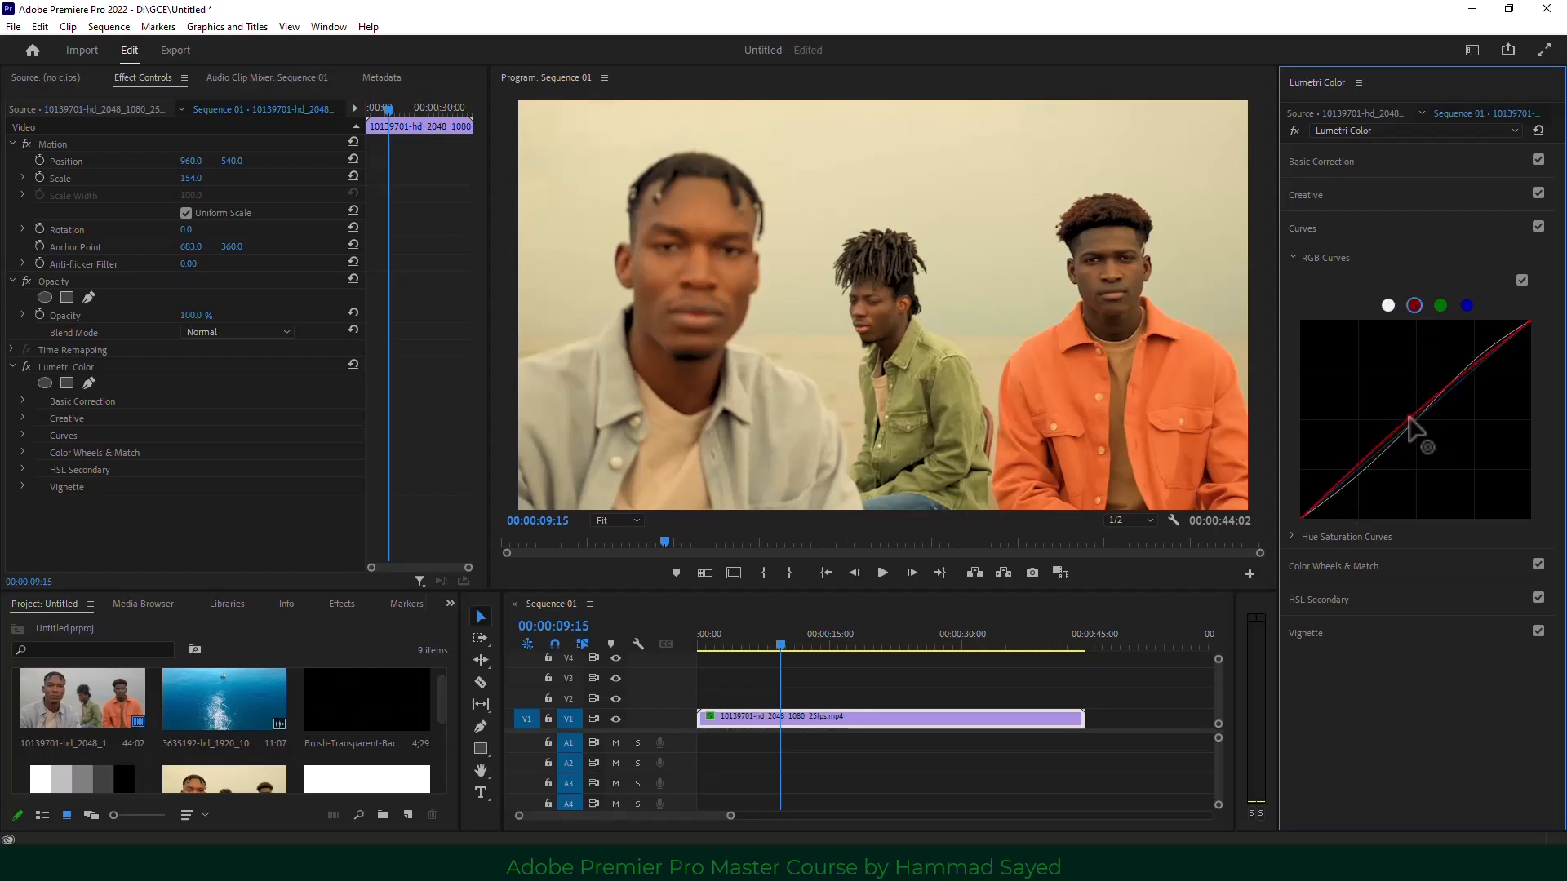
pyautogui.click(1441, 307)
pyautogui.click(1466, 305)
pyautogui.click(1389, 306)
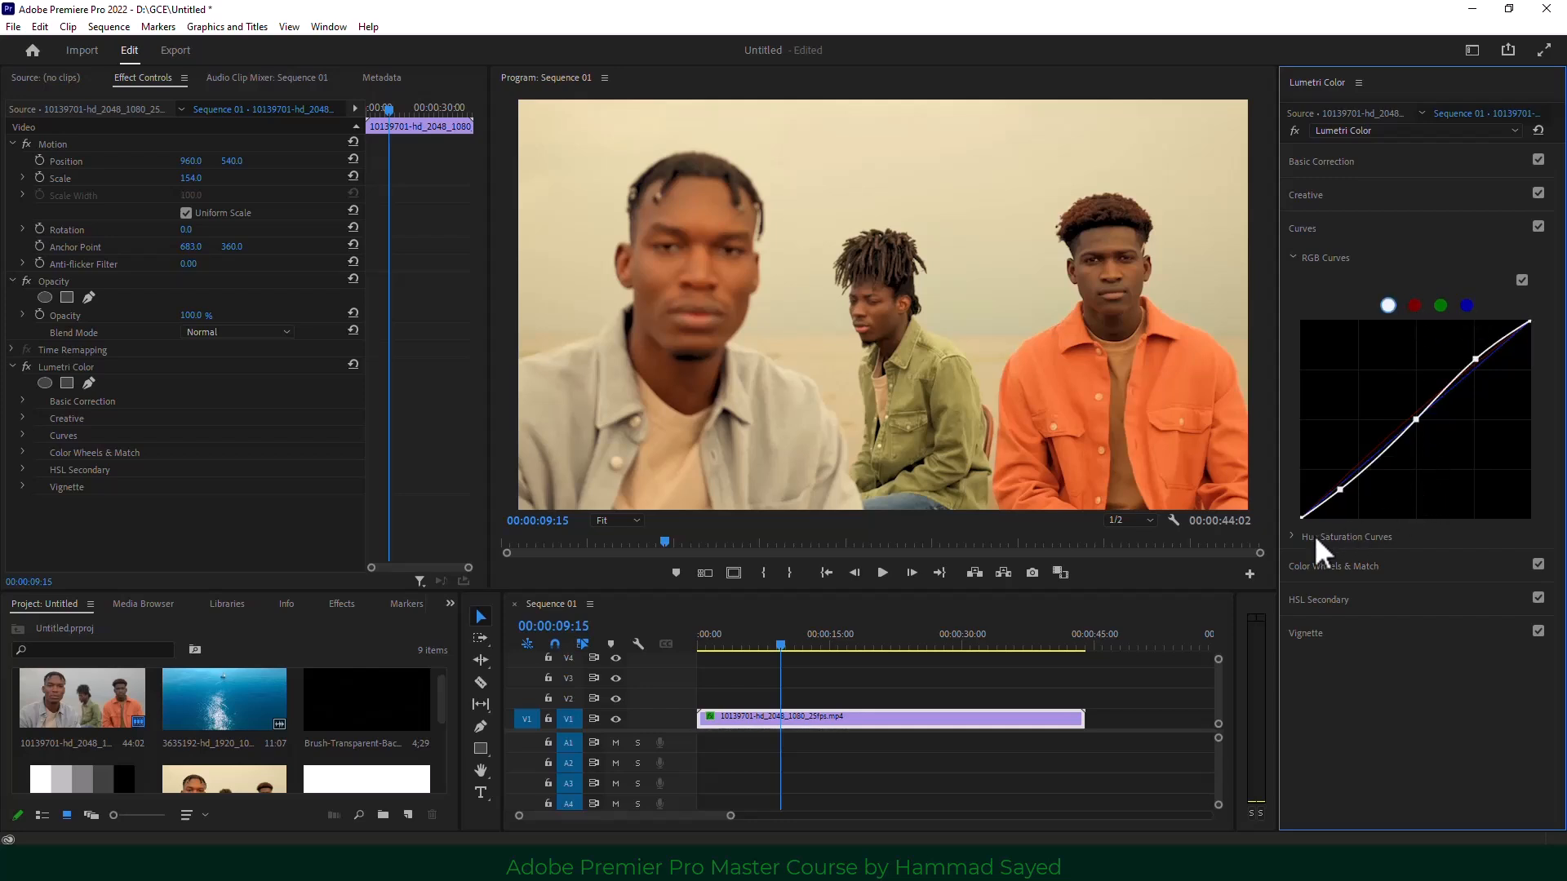
pyautogui.click(1293, 539)
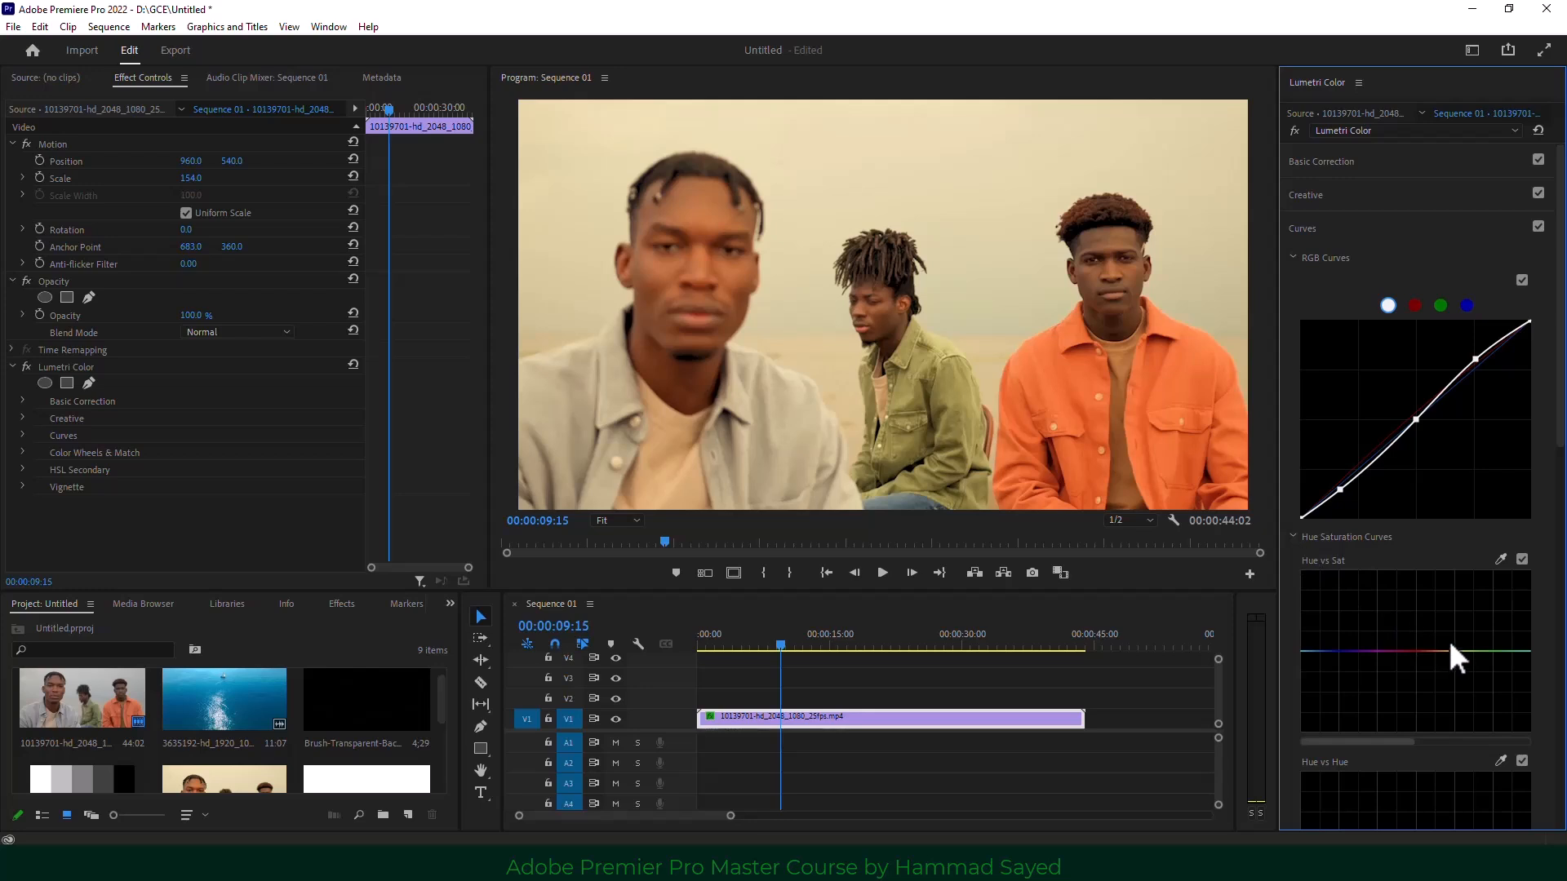
# Sample the orange shirt onto Hue vs Sat and test lowering and restoring its saturation.
pyautogui.scroll(-3, 1450, 616)
pyautogui.scroll(-3, 1455, 628)
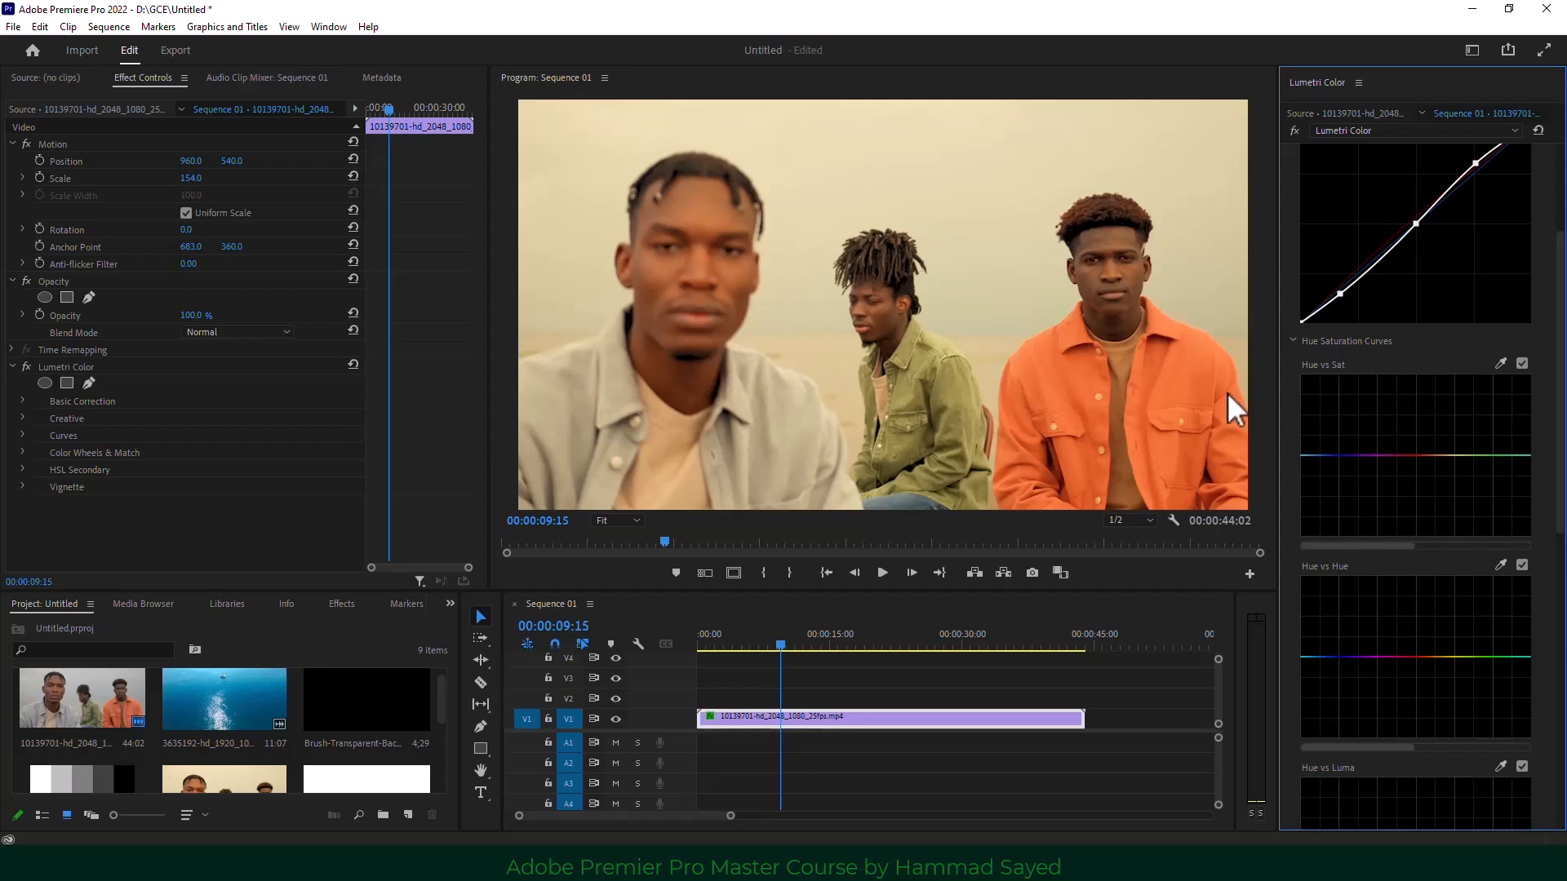
pyautogui.click(1500, 364)
pyautogui.click(1206, 389)
pyautogui.moveTo(1418, 455); pyautogui.dragTo(1421, 491)
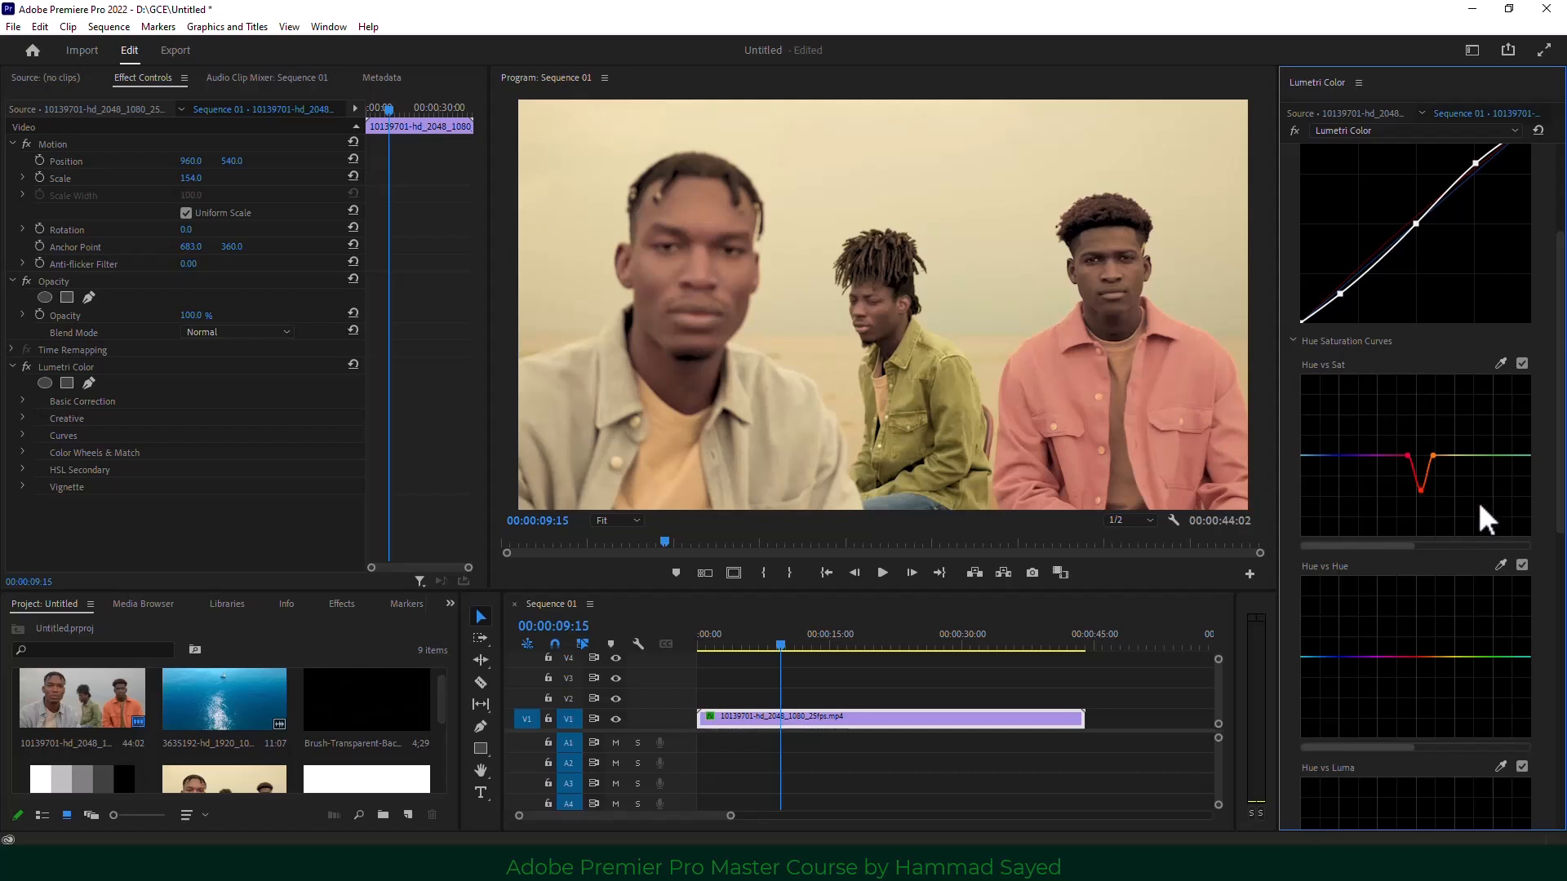
pyautogui.moveTo(1421, 490); pyautogui.dragTo(1421, 453)
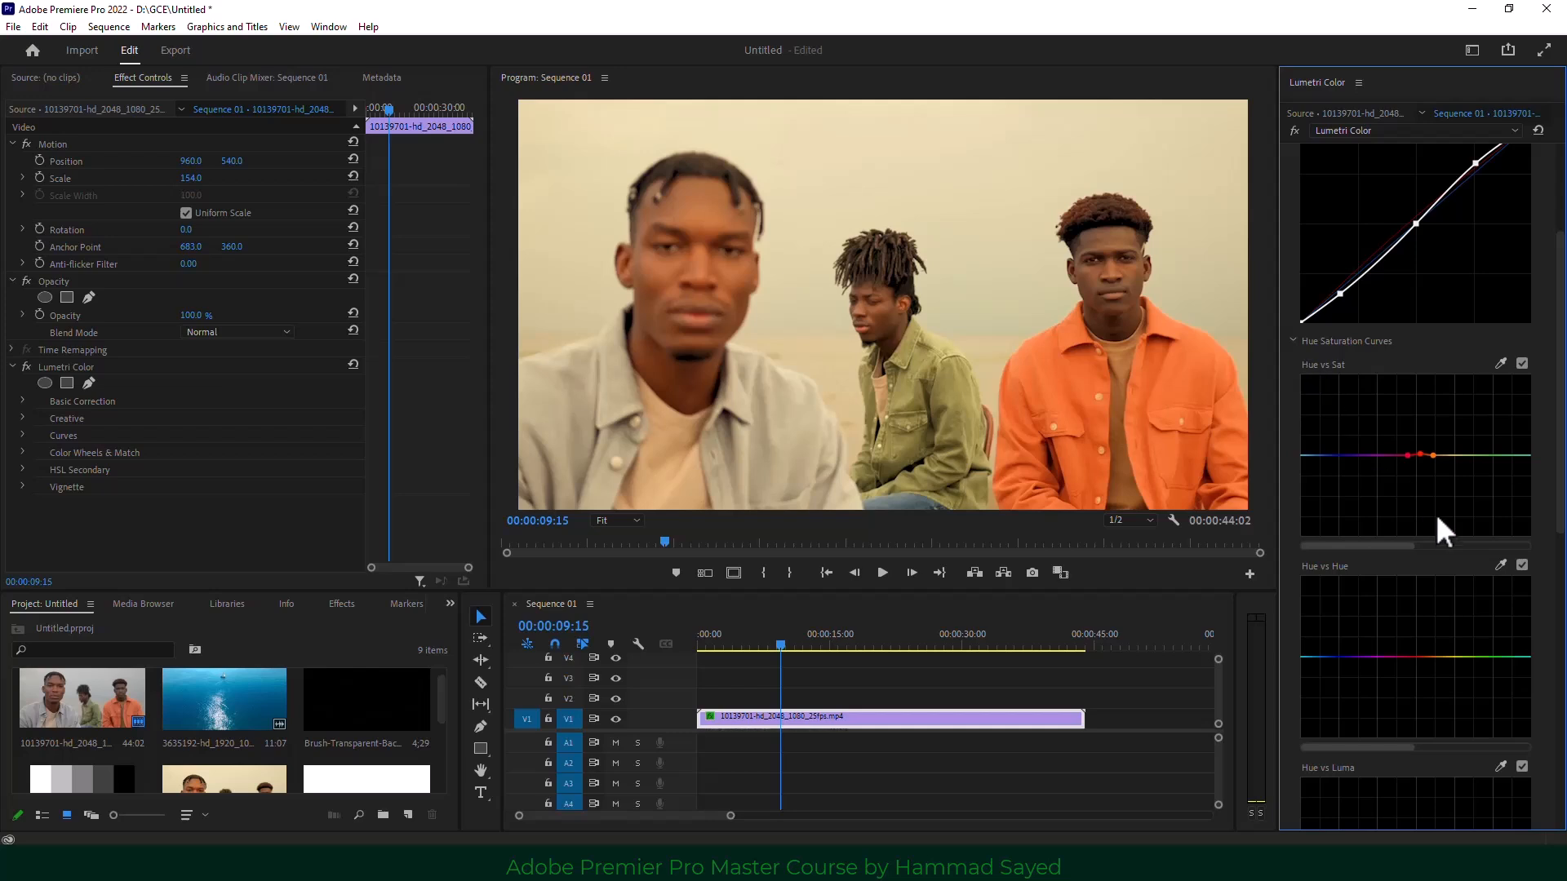
pyautogui.moveTo(1420, 456); pyautogui.dragTo(1421, 470)
# Reset Hue vs Sat flat after testing points, then re-sample and raise that hue into a peak.
pyautogui.click(1325, 455)
pyautogui.moveTo(1327, 456); pyautogui.dragTo(1328, 465)
pyautogui.click(1338, 462)
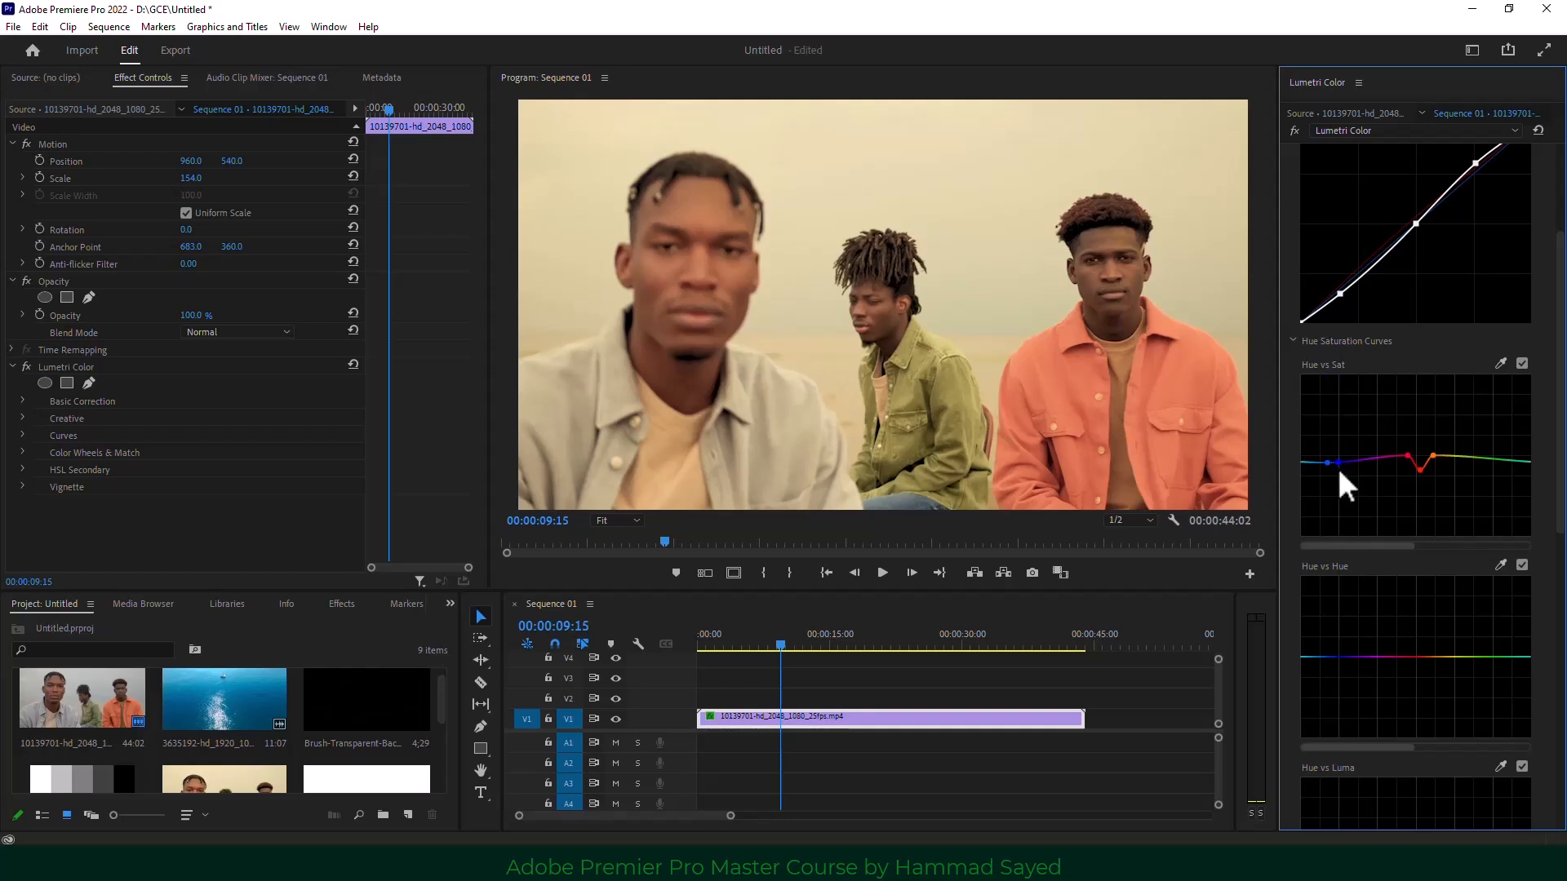
pyautogui.moveTo(1338, 462)
pyautogui.mouseDown()
pyautogui.moveTo(1339, 440)
pyautogui.moveTo(1340, 481)
pyautogui.mouseUp()
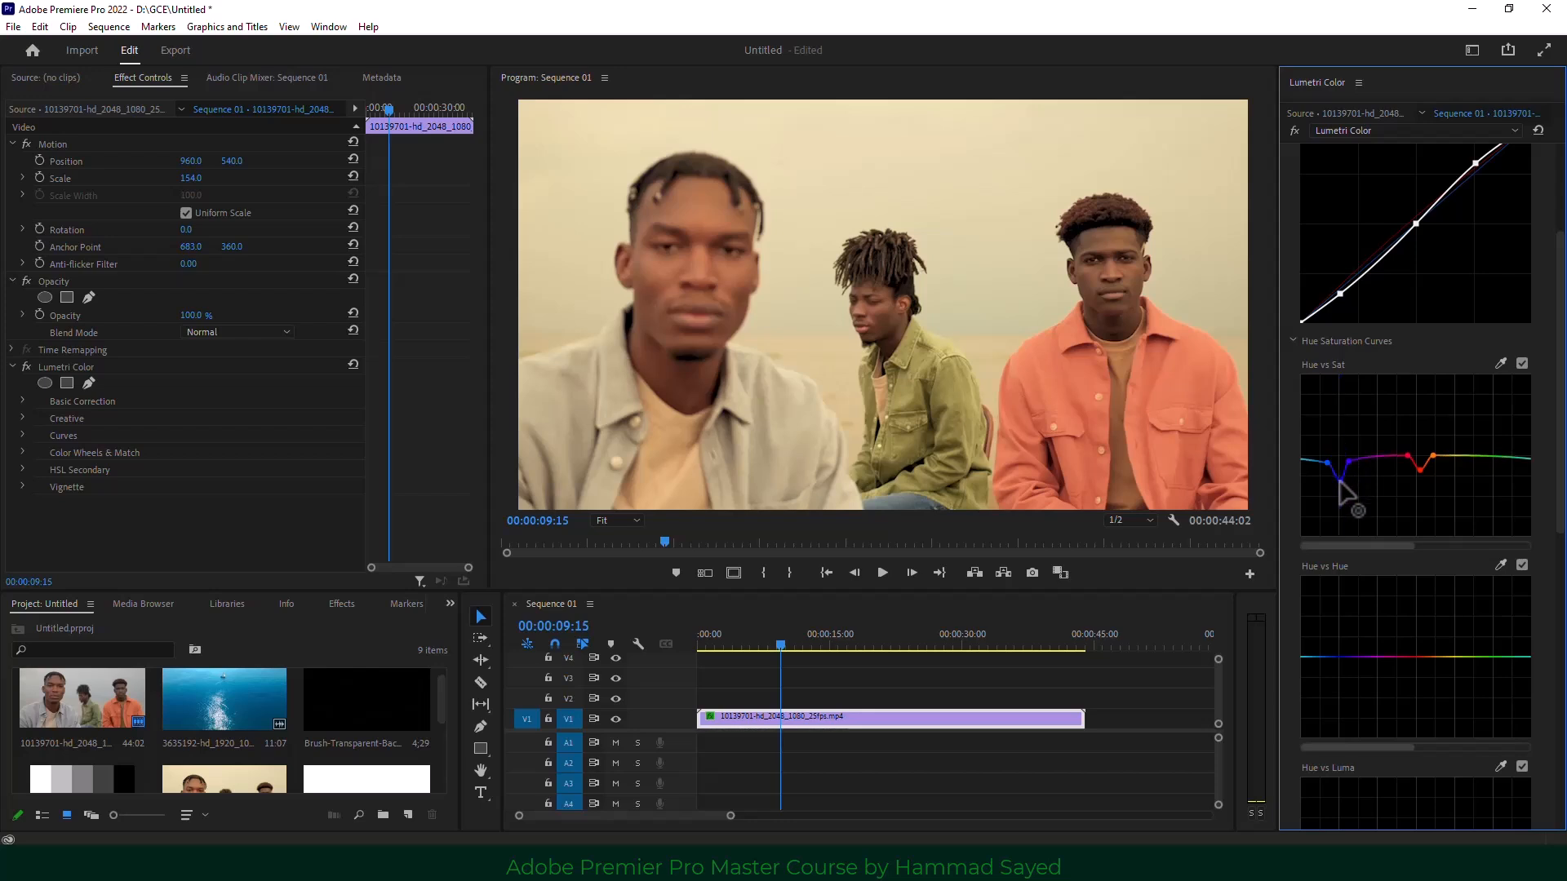
pyautogui.doubleClick(1381, 482)
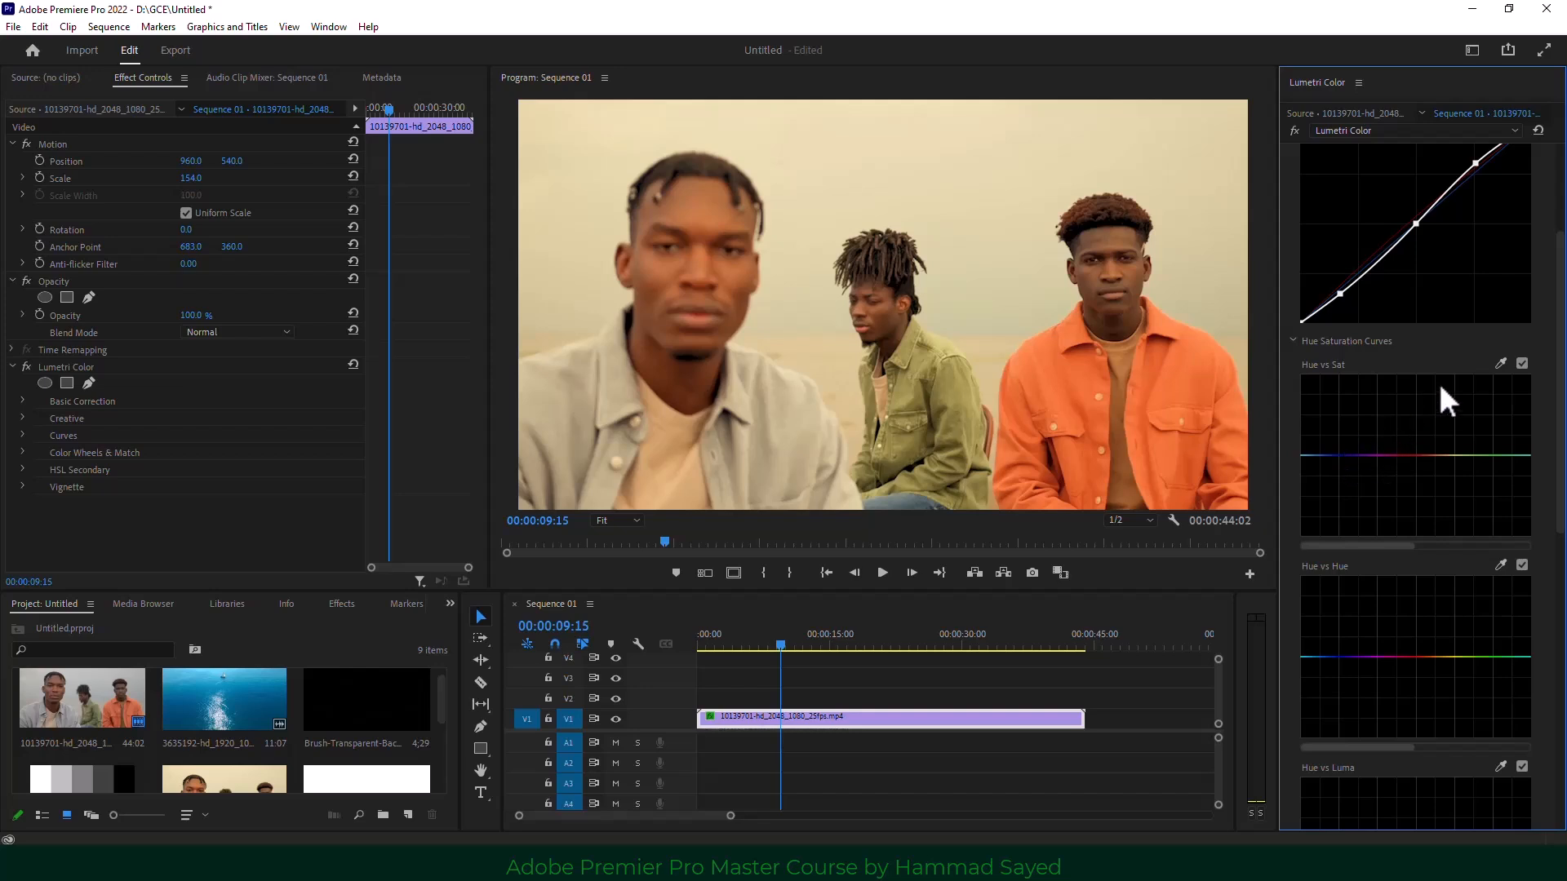
pyautogui.click(1500, 364)
pyautogui.moveTo(1444, 454)
pyautogui.mouseDown()
pyautogui.moveTo(1441, 429)
pyautogui.moveTo(1439, 485)
pyautogui.moveTo(1444, 432)
pyautogui.mouseUp()
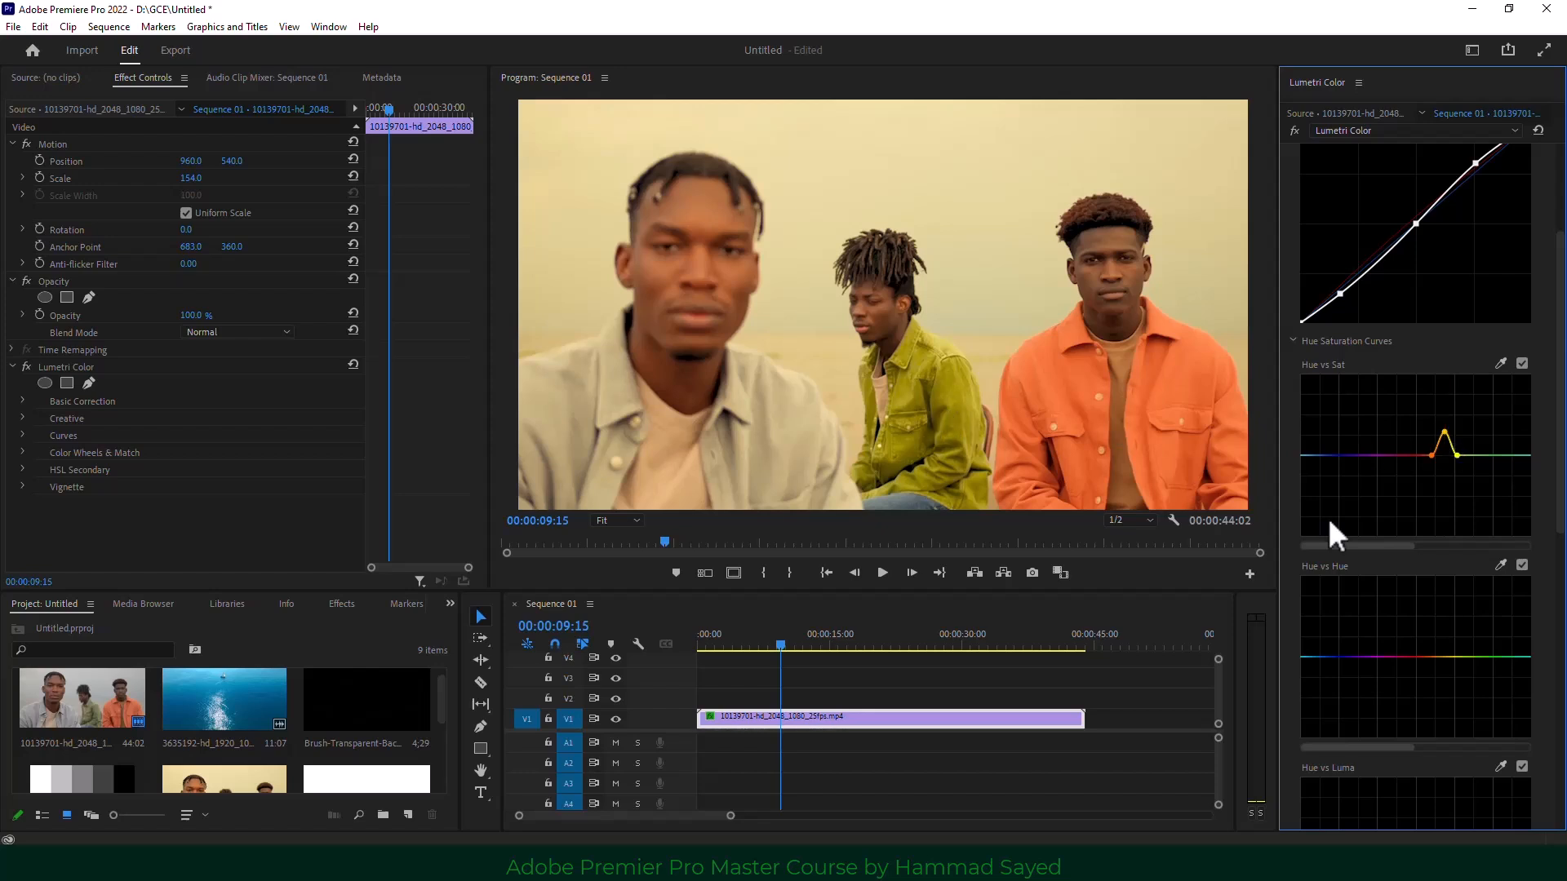
# Try Hue vs Hue shifts on the orange jacket and blue jeans, then reset that curve flat.
pyautogui.scroll(-2, 1370, 599)
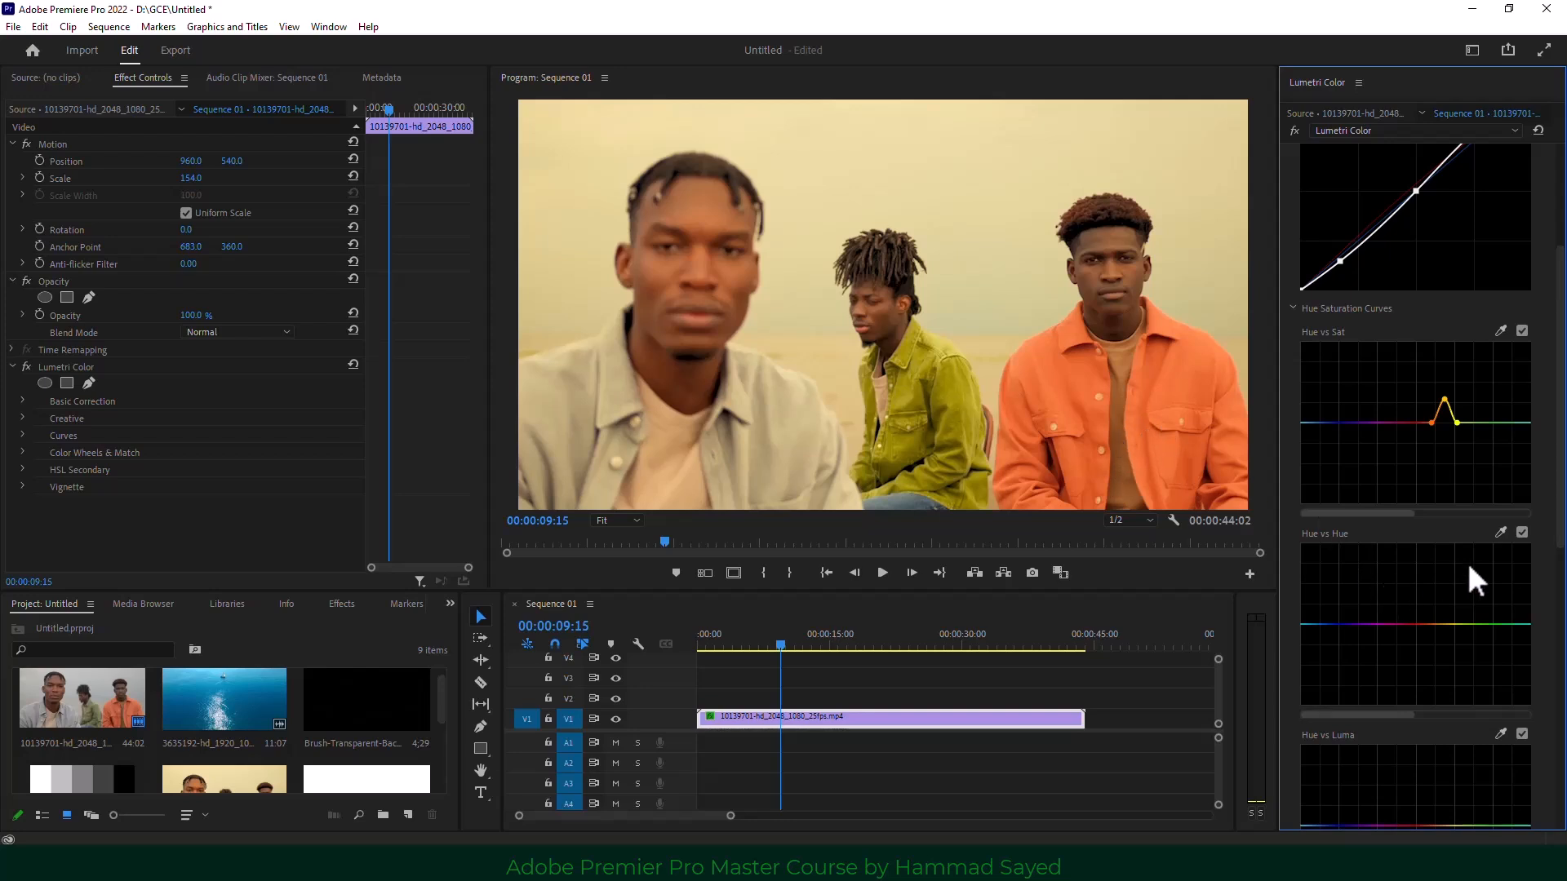
pyautogui.click(1500, 532)
pyautogui.click(1183, 412)
pyautogui.moveTo(1420, 626)
pyautogui.mouseDown()
pyautogui.moveTo(1421, 645)
pyautogui.moveTo(1422, 613)
pyautogui.moveTo(1421, 630)
pyautogui.mouseUp()
pyautogui.click(1499, 533)
pyautogui.click(896, 505)
pyautogui.moveTo(1313, 626)
pyautogui.mouseDown()
pyautogui.moveTo(1347, 620)
pyautogui.moveTo(1328, 623)
pyautogui.mouseUp()
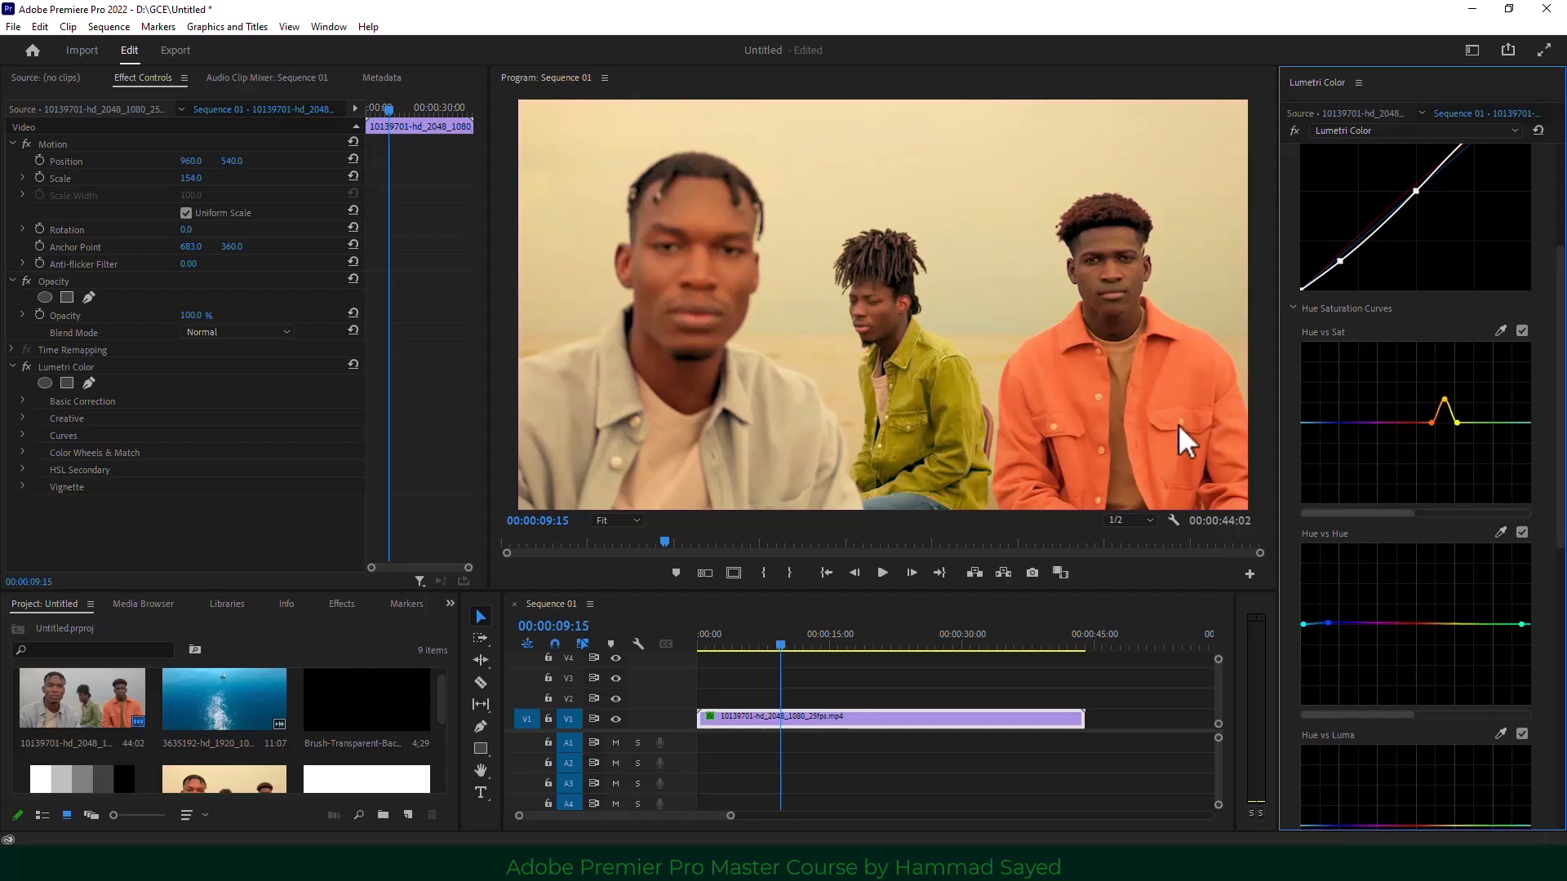
pyautogui.doubleClick(1410, 655)
pyautogui.scroll(-3, 1411, 609)
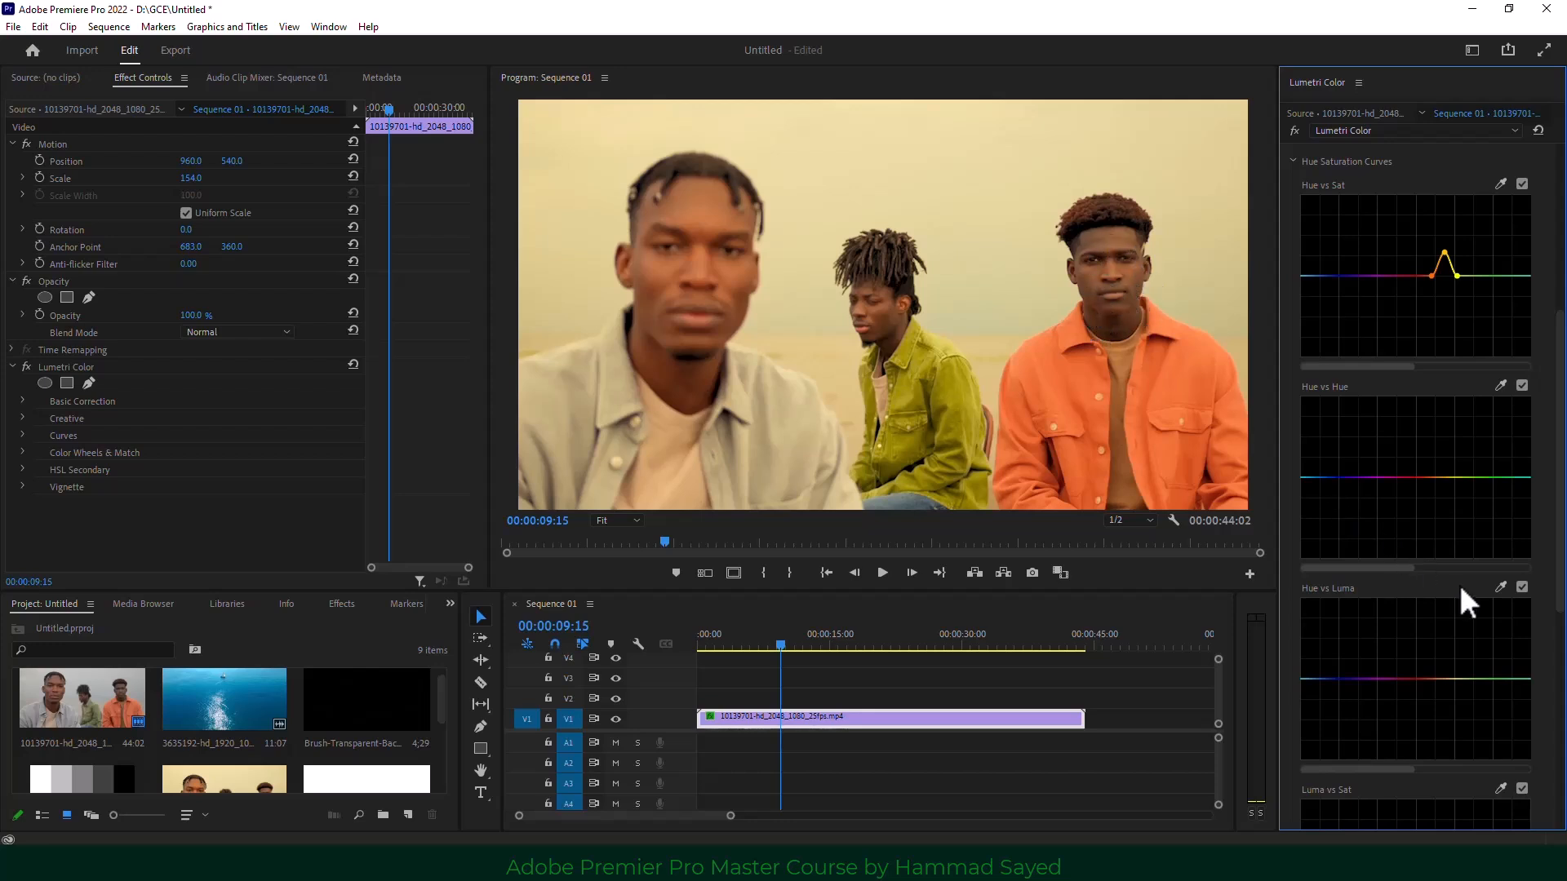
# Sample the men's skin and face on Hue vs Luma and adjust the orange tones' brightness.
pyautogui.click(1500, 587)
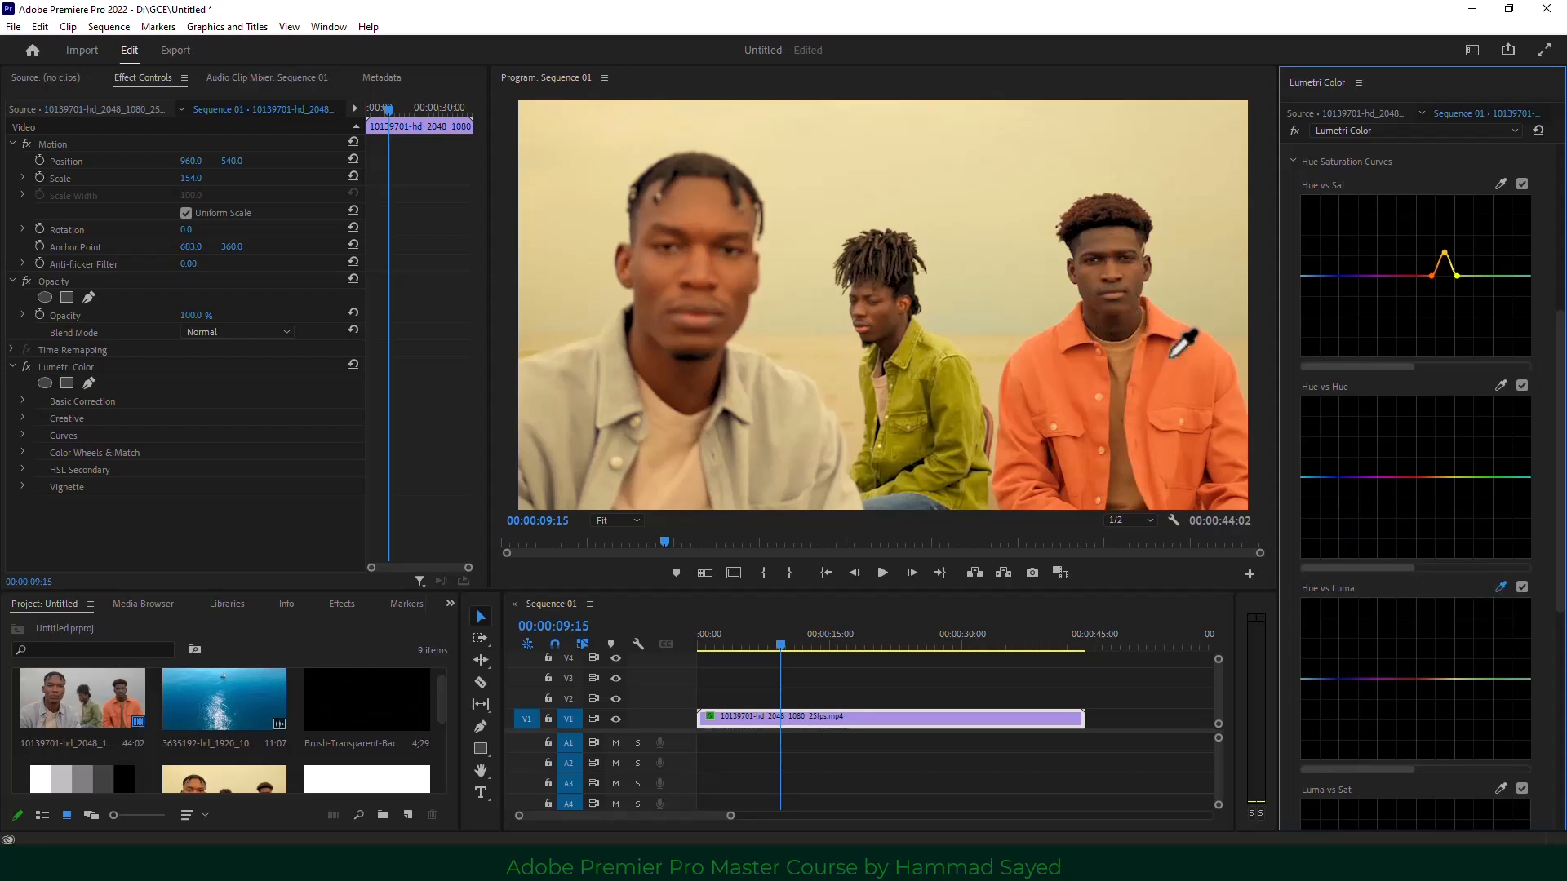
pyautogui.click(1127, 266)
pyautogui.moveTo(1418, 682)
pyautogui.mouseDown()
pyautogui.moveTo(1418, 665)
pyautogui.moveTo(1417, 687)
pyautogui.mouseUp()
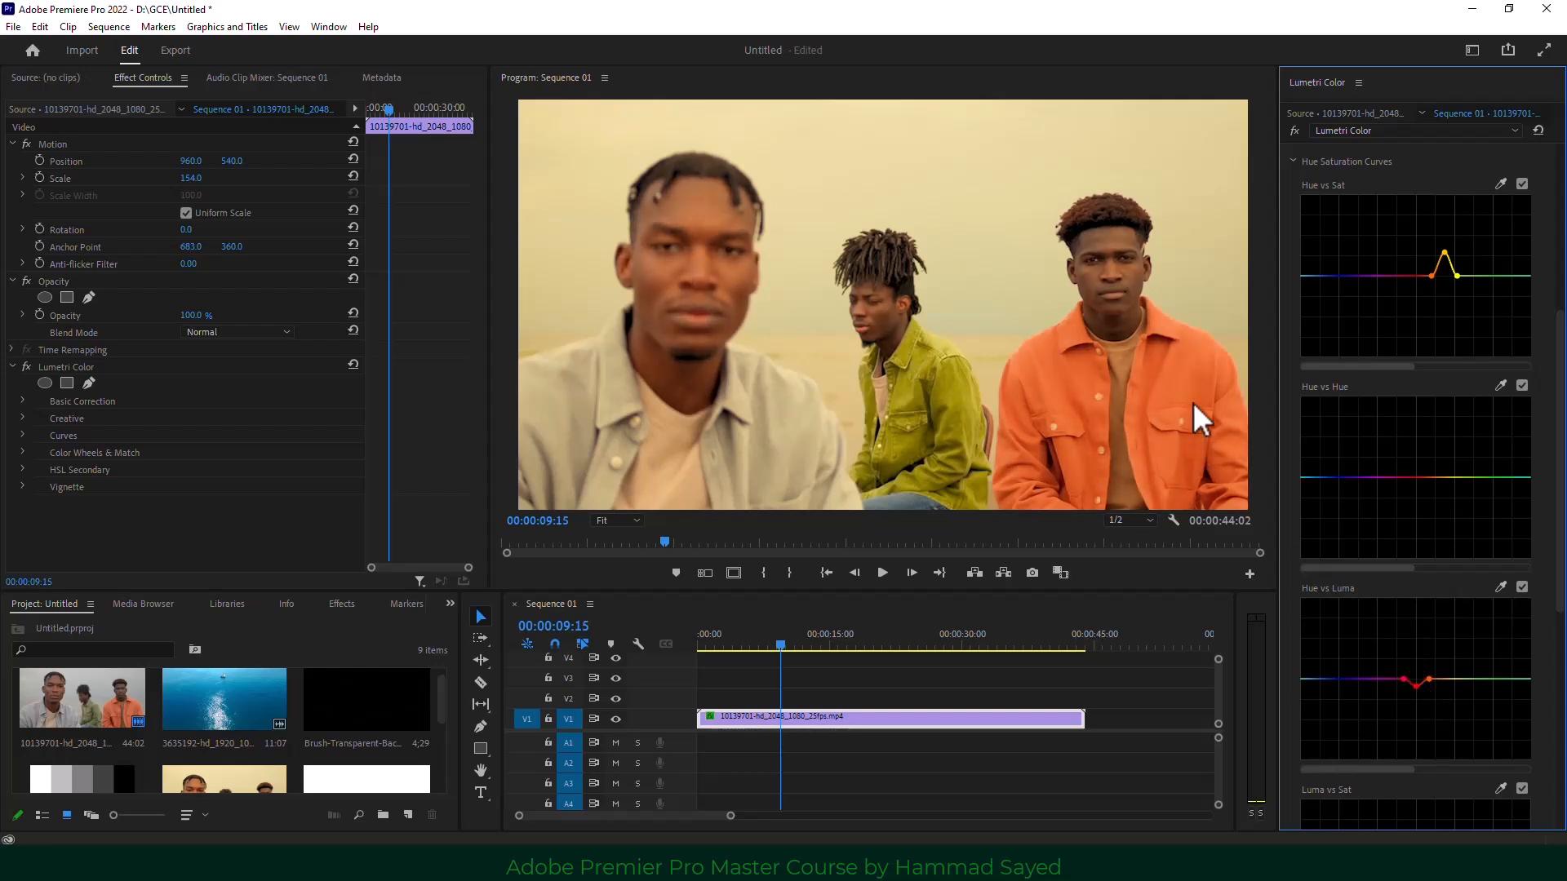
pyautogui.click(1500, 586)
pyautogui.click(1092, 292)
pyautogui.moveTo(1422, 674); pyautogui.dragTo(1423, 699)
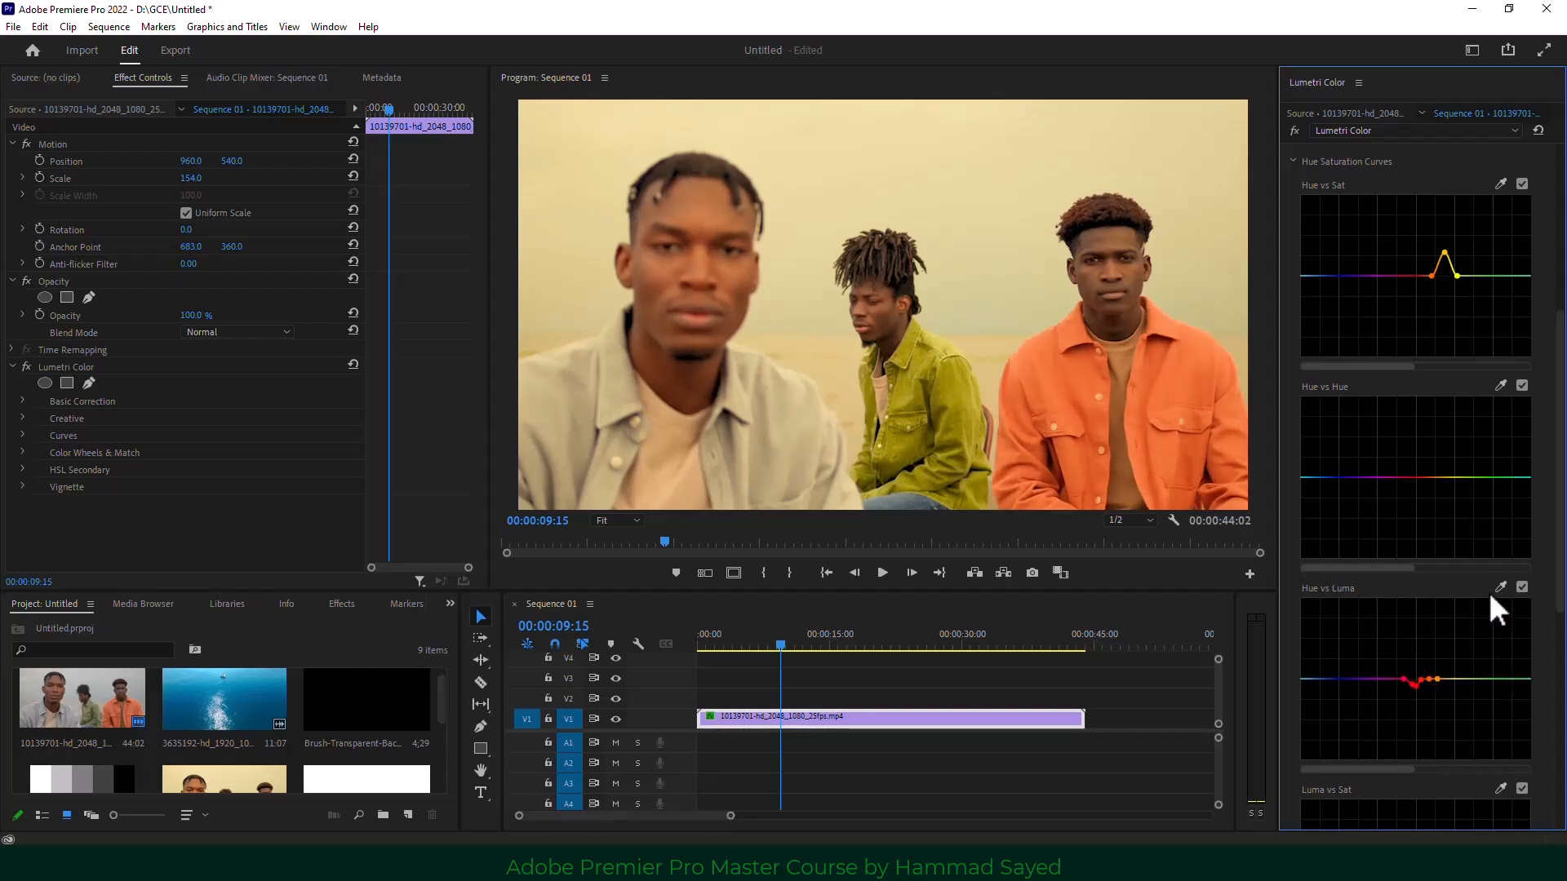
# Add and drag Hue vs Luma points in the blue range for a deeper dip.
pyautogui.moveTo(1319, 680)
pyautogui.mouseDown()
pyautogui.moveTo(1330, 659)
pyautogui.moveTo(1331, 715)
pyautogui.moveTo(1330, 700)
pyautogui.mouseUp()
pyautogui.click(1339, 674)
pyautogui.click(1329, 676)
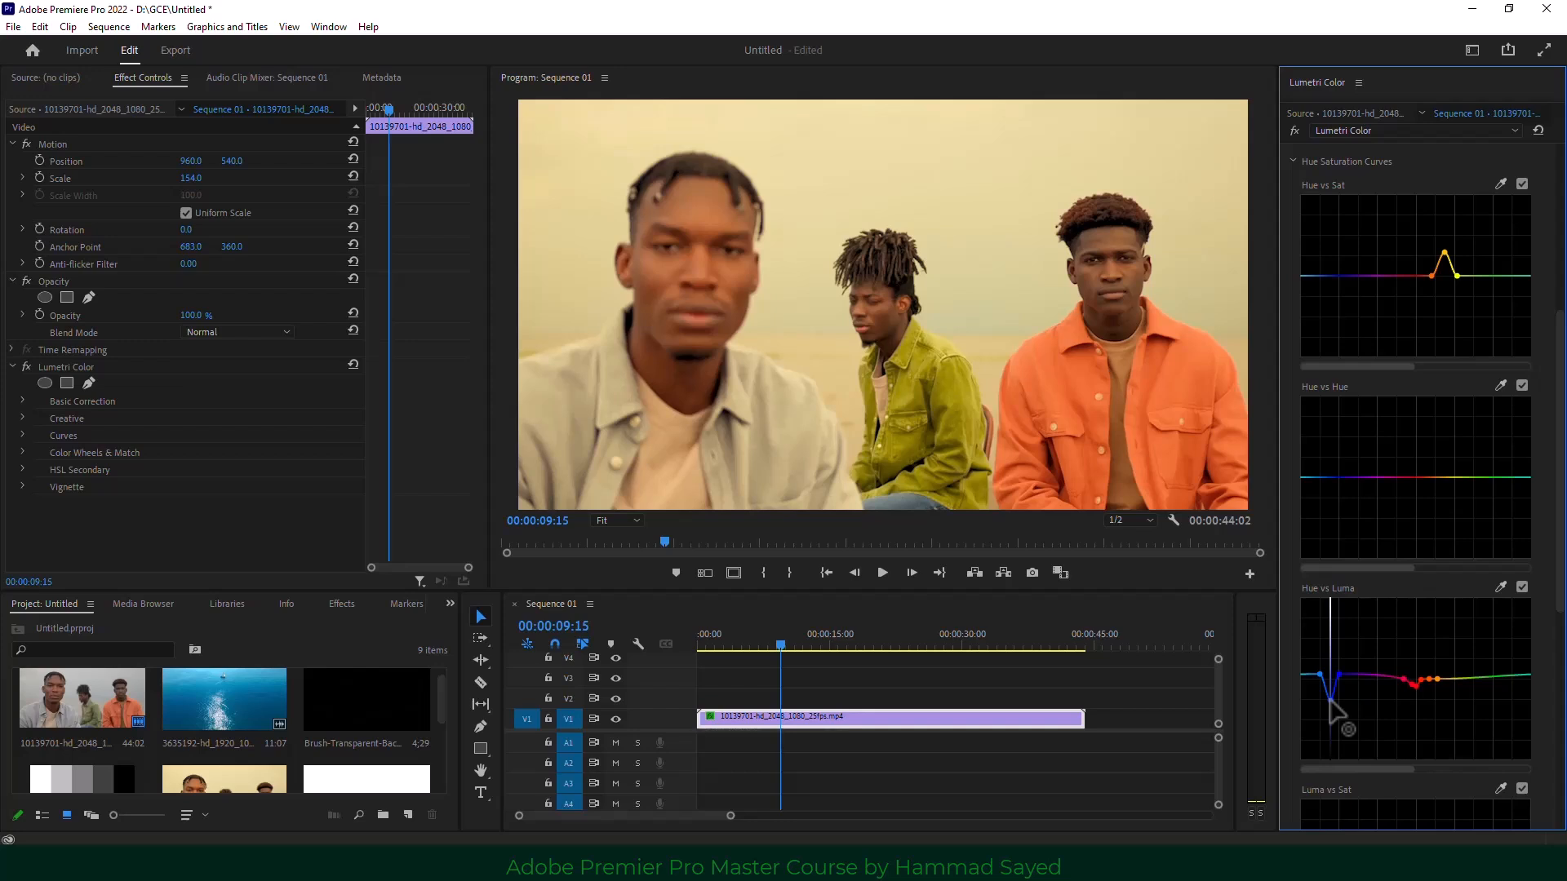
# Add three points on Luma vs Sat and pull the middle one down to desaturate darker tones.
pyautogui.scroll(-2, 1449, 664)
pyautogui.scroll(-2, 1363, 747)
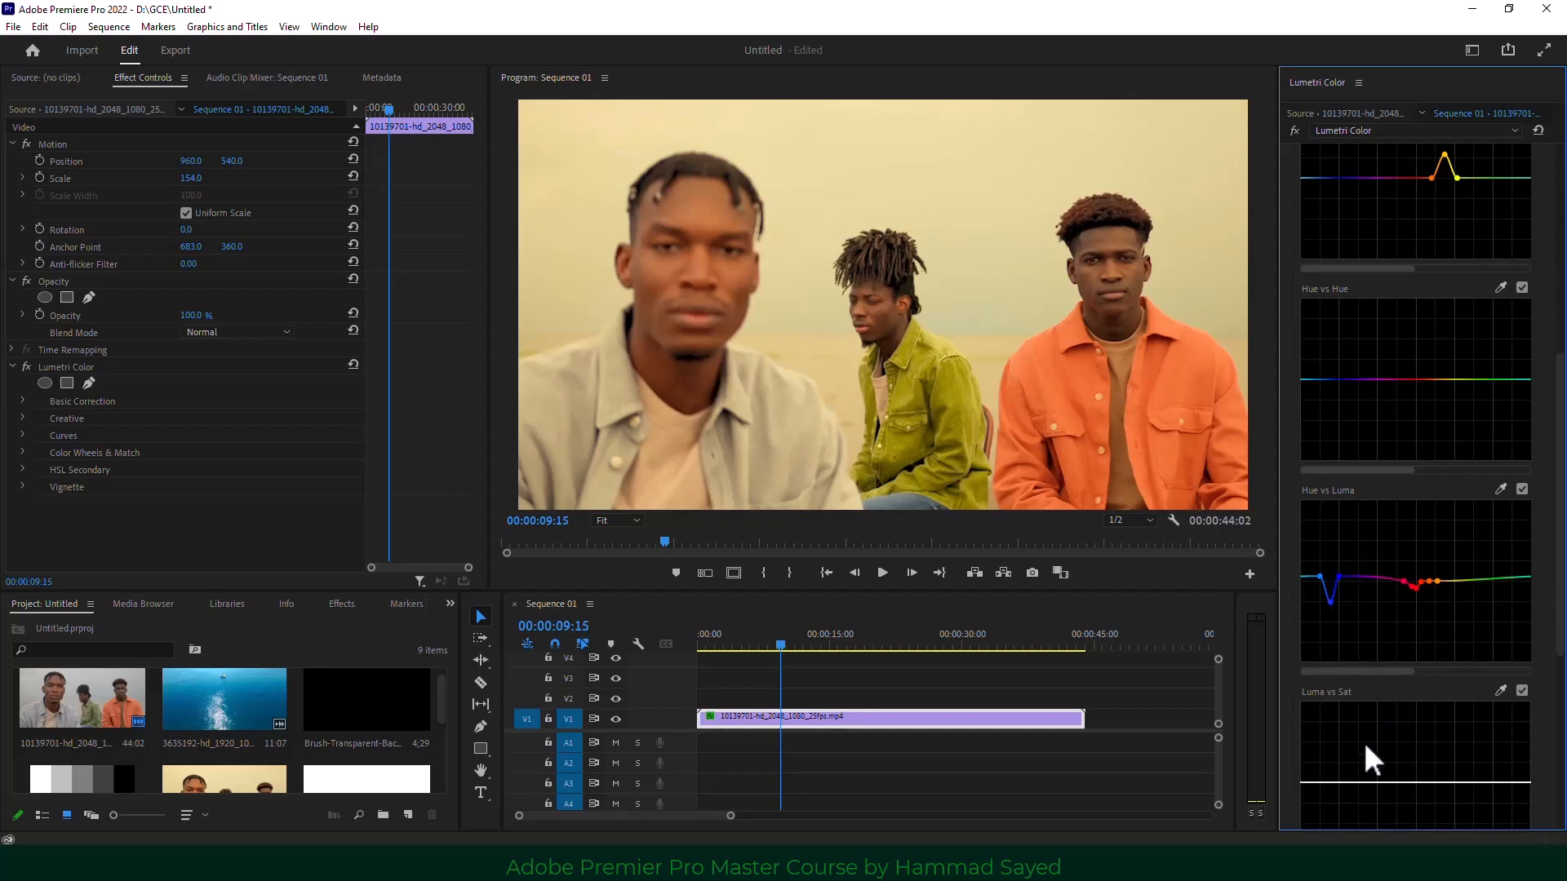
pyautogui.scroll(-2, 1379, 716)
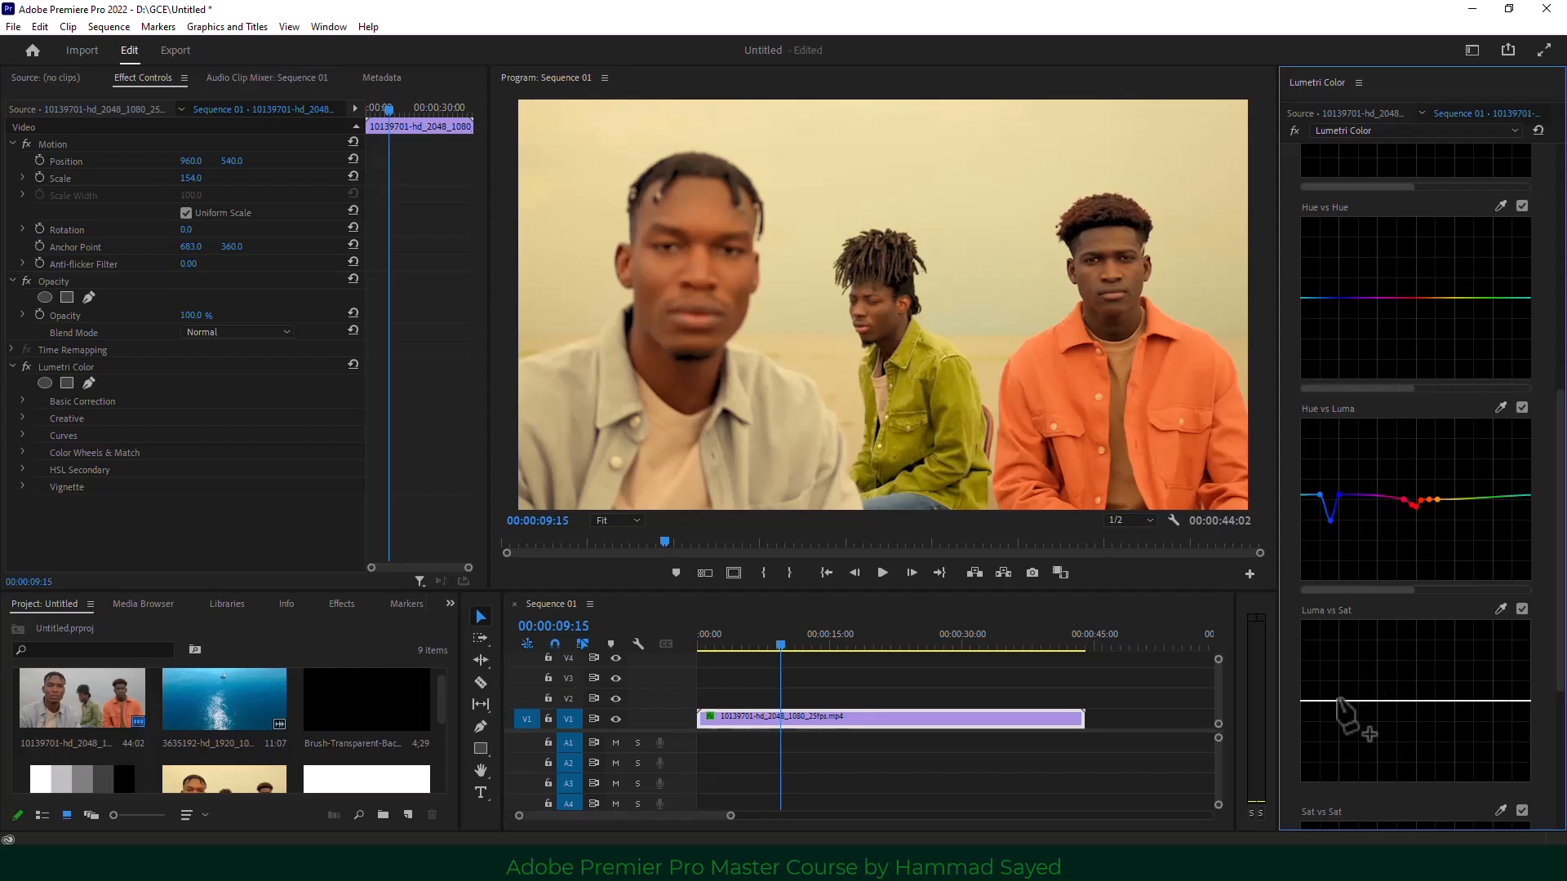
pyautogui.click(1337, 701)
pyautogui.click(1358, 701)
pyautogui.click(1377, 701)
pyautogui.moveTo(1359, 701)
pyautogui.mouseDown()
pyautogui.moveTo(1358, 673)
pyautogui.moveTo(1358, 716)
pyautogui.mouseUp()
# Turn the Lumetri grade off and back on to compare the result.
pyautogui.scroll(-2, 1448, 630)
pyautogui.scroll(-4, 1435, 574)
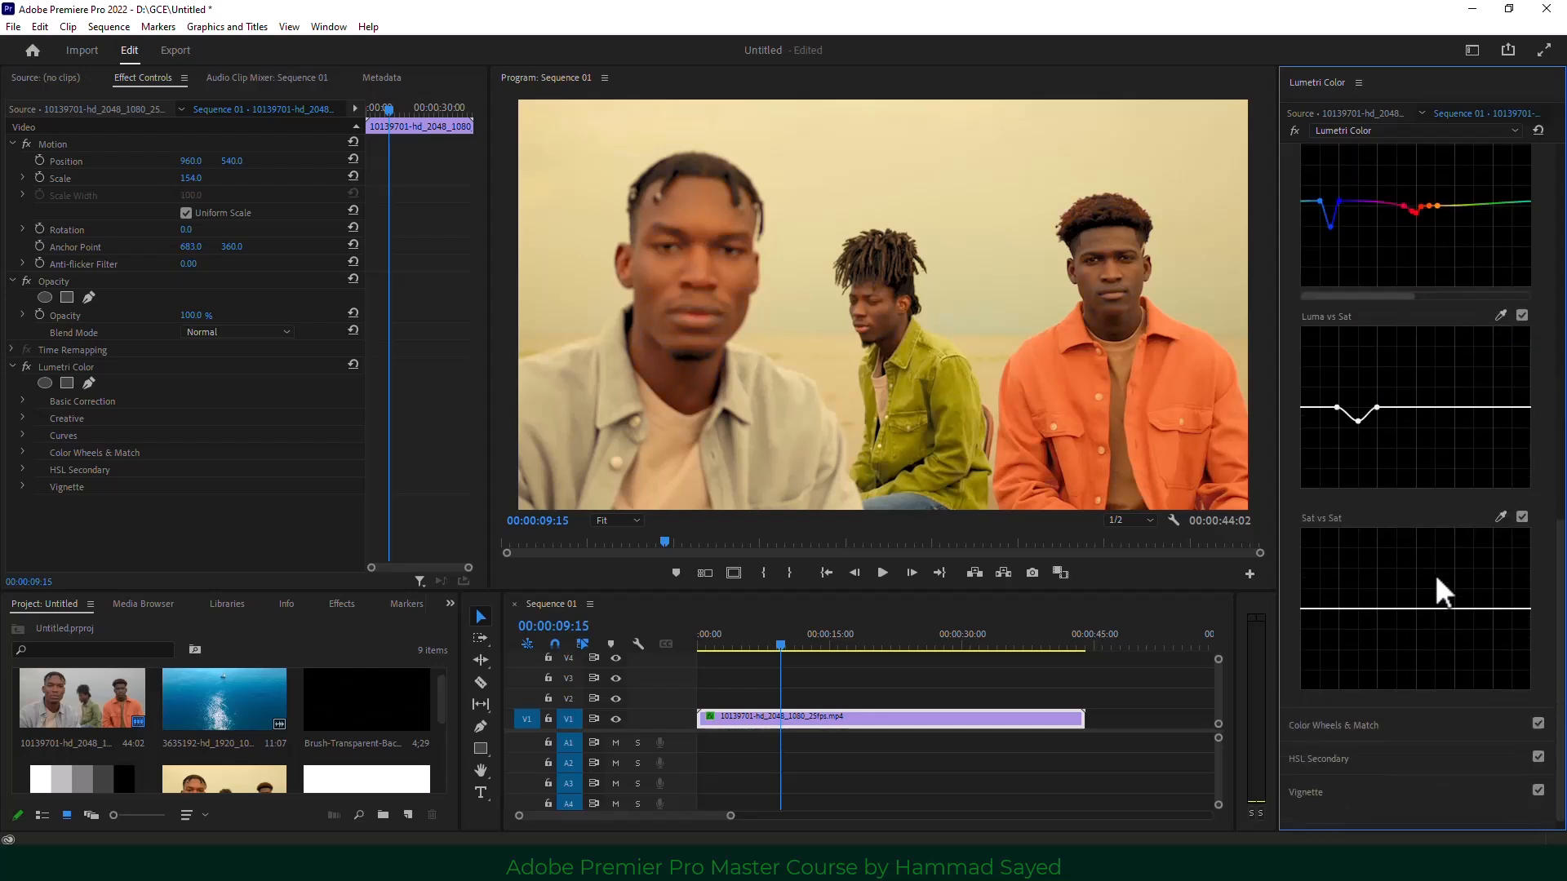
pyautogui.scroll(6, 1432, 573)
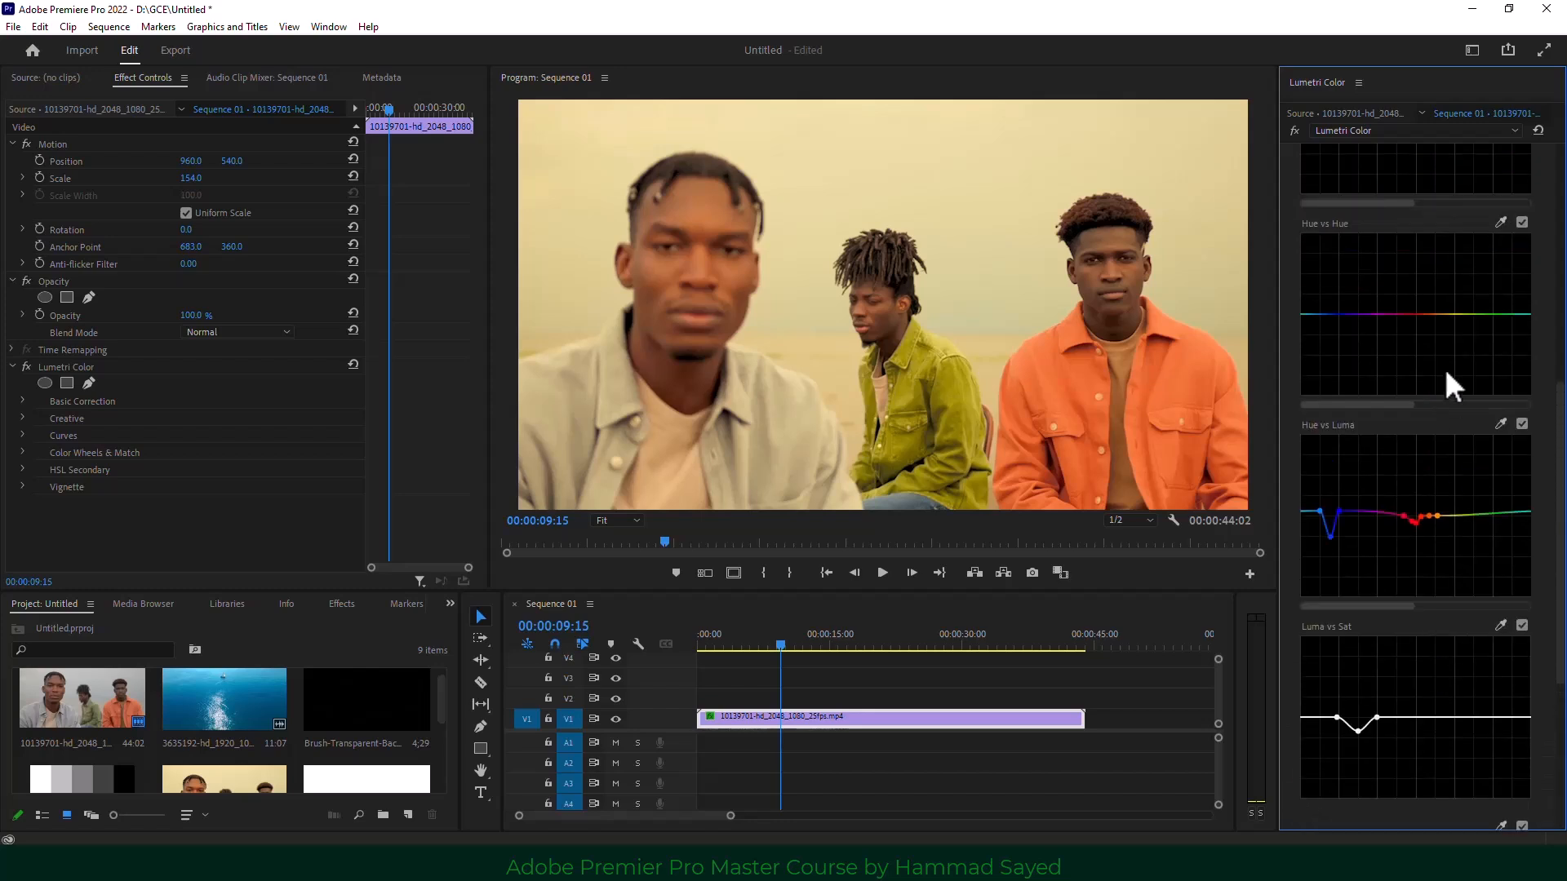
pyautogui.scroll(2, 1454, 455)
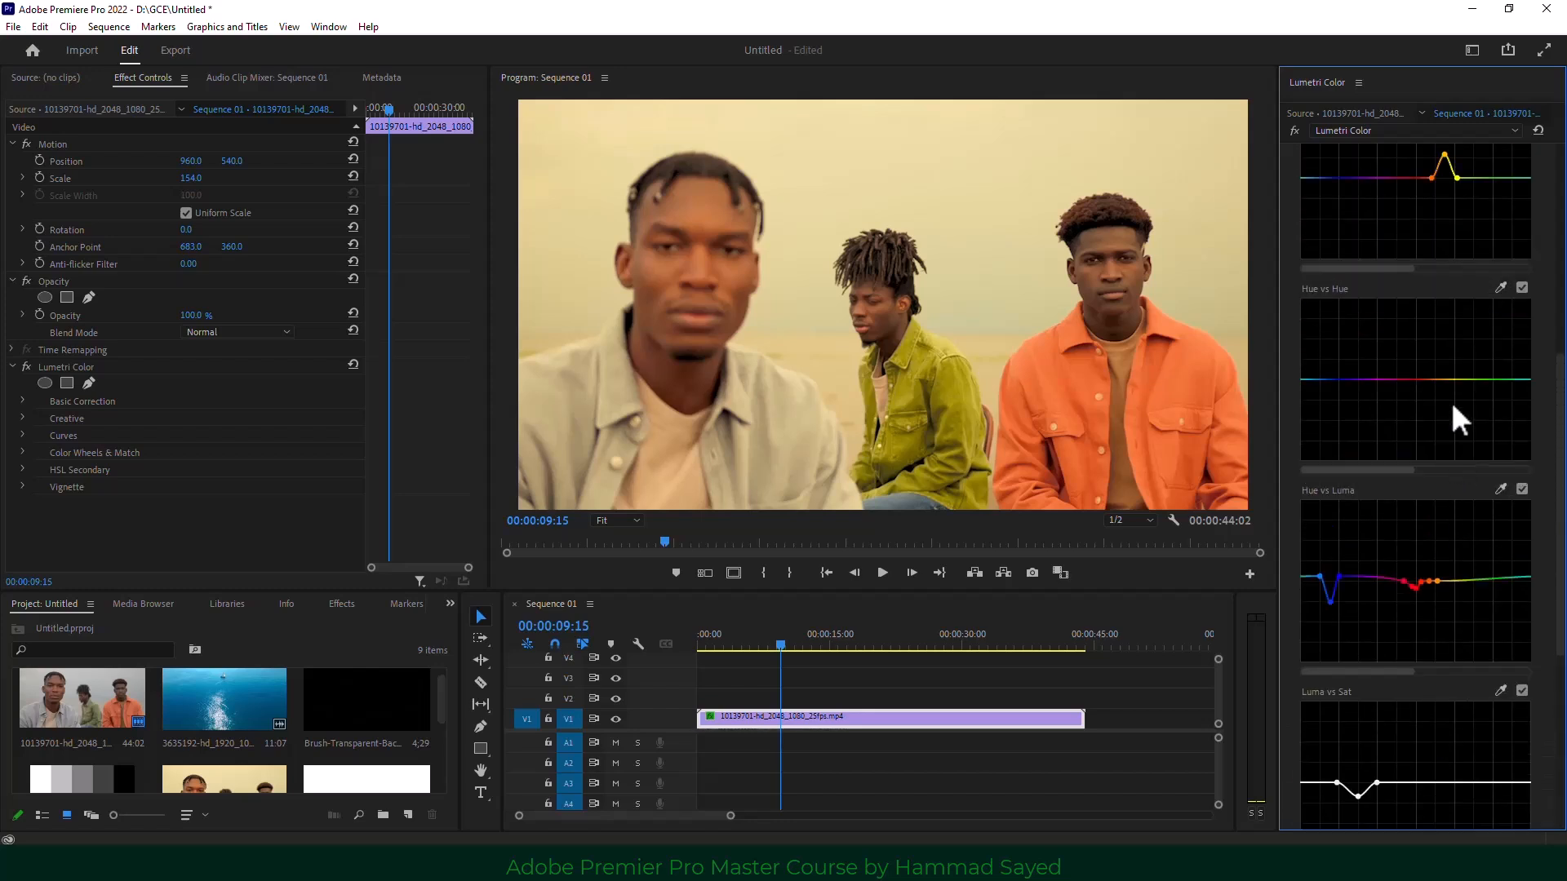
pyautogui.click(1299, 130)
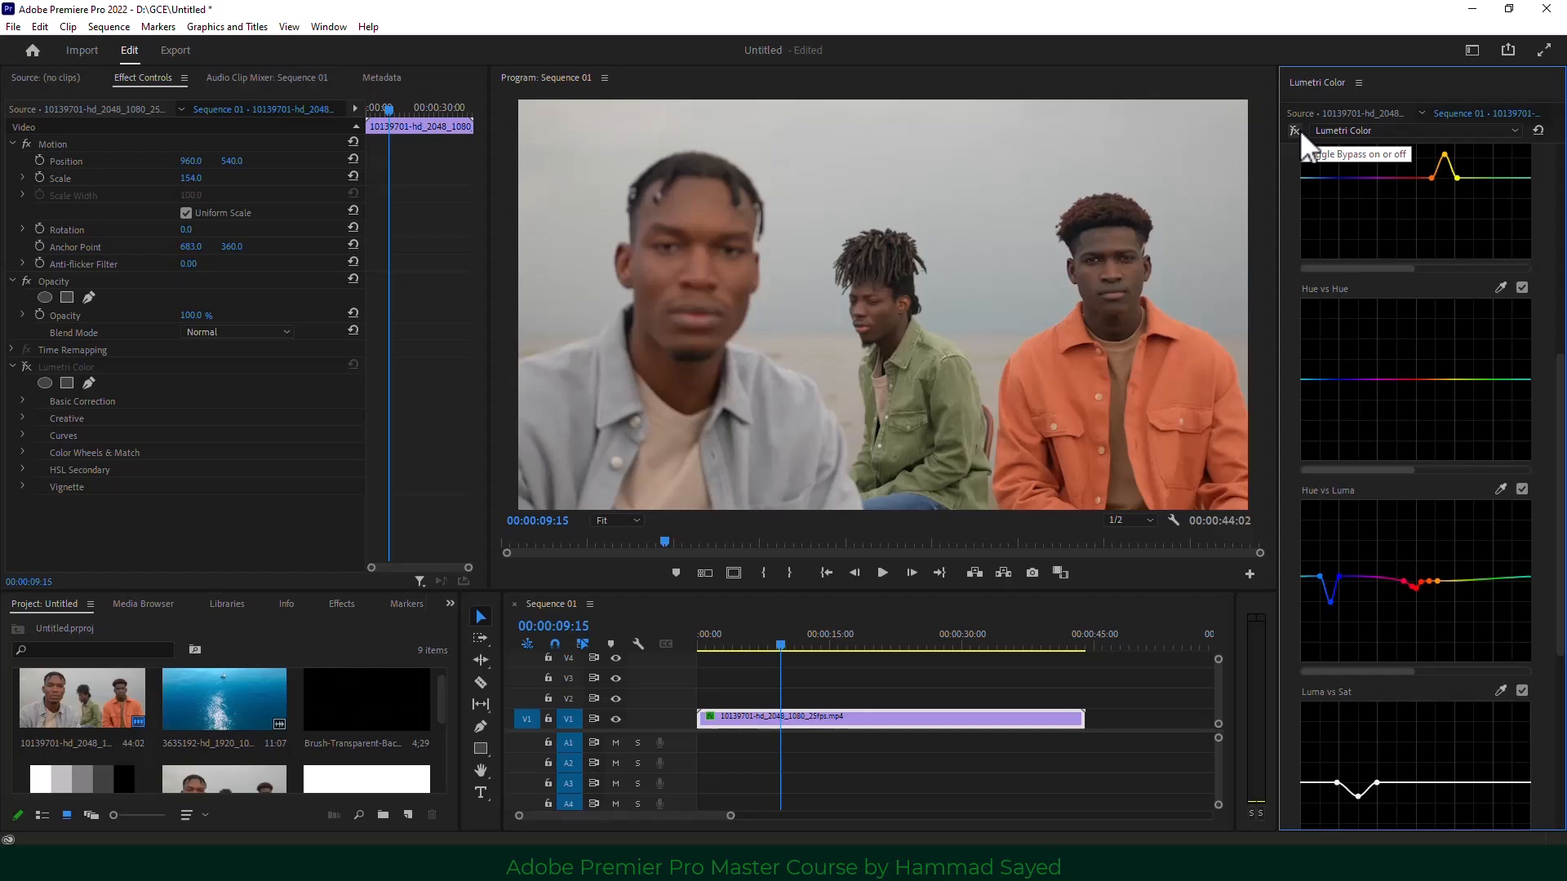
pyautogui.click(1297, 130)
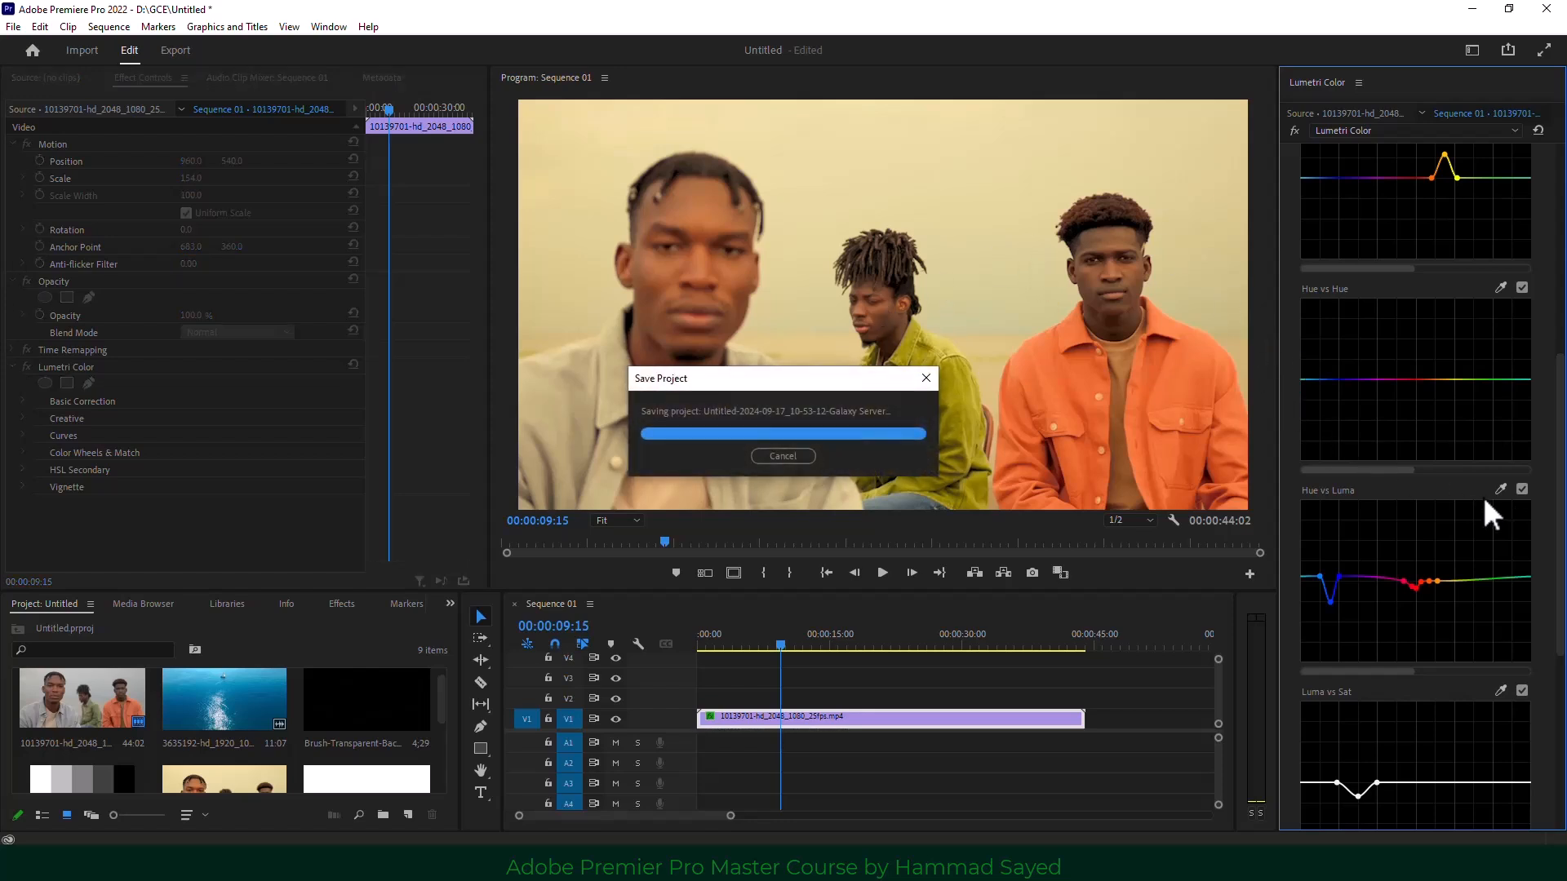
pyautogui.scroll(-5, 1465, 496)
pyautogui.scroll(-3, 1461, 496)
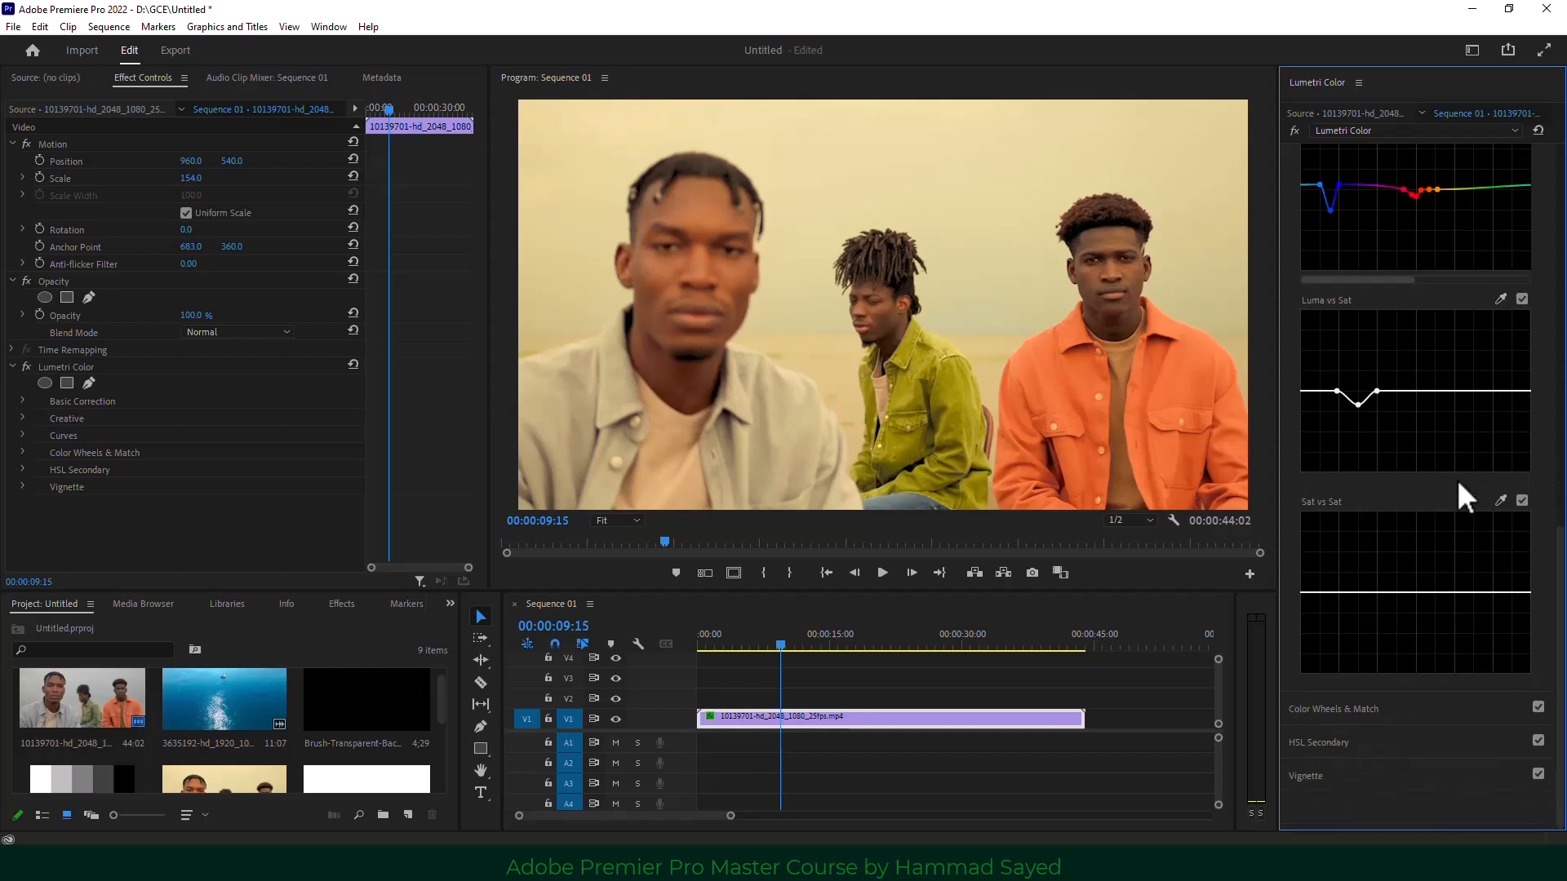
# Expand Color Wheels & Match and place clip 5137344 on V1 after the first clip.
pyautogui.click(1394, 709)
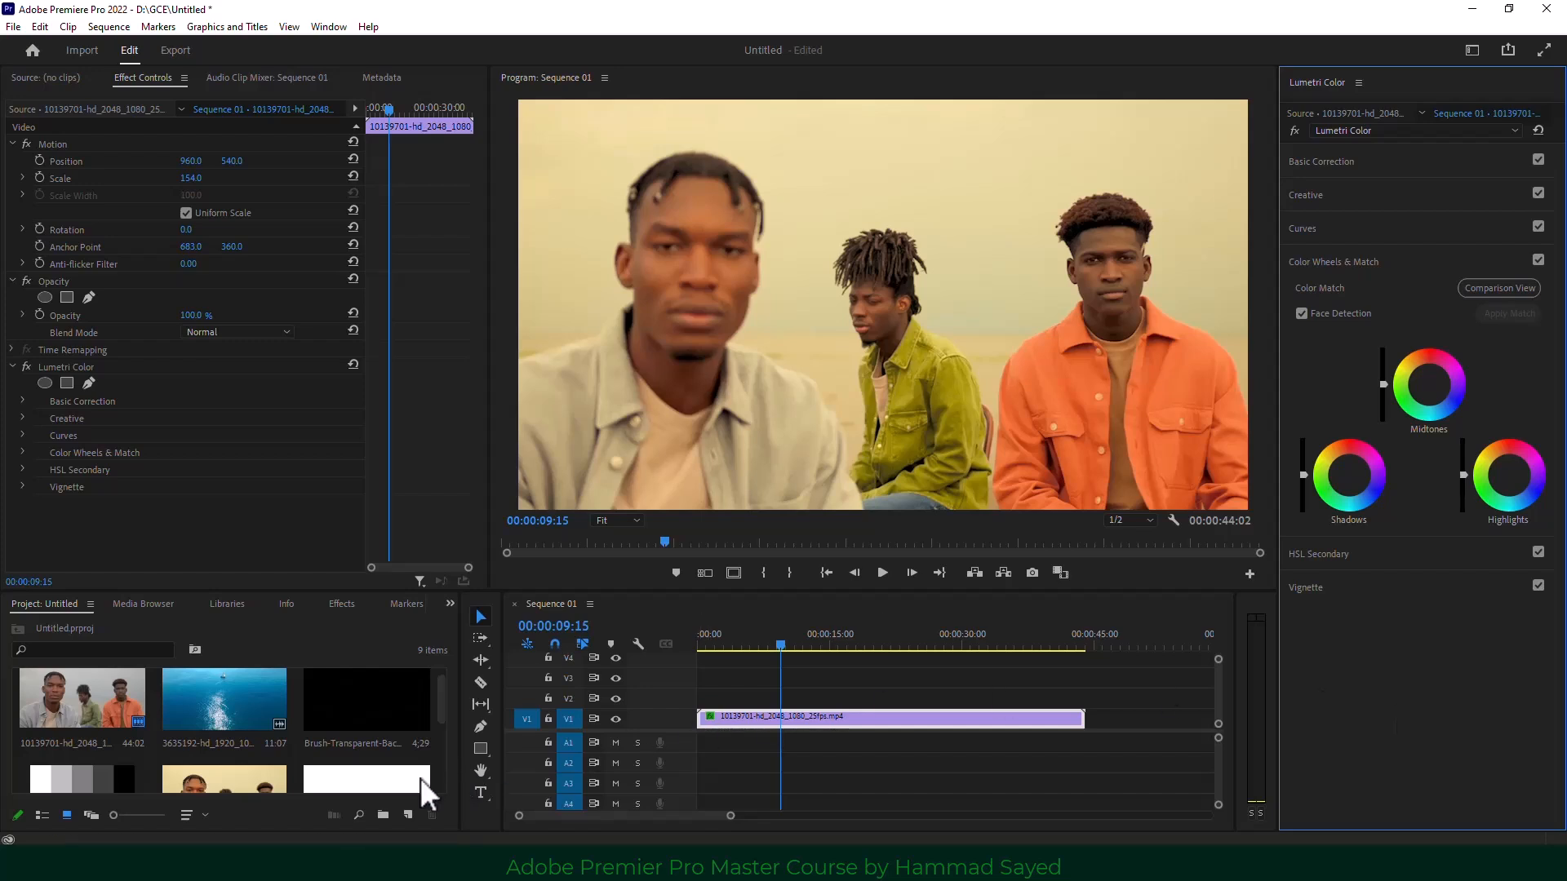
pyautogui.scroll(-3, 253, 739)
pyautogui.moveTo(226, 743); pyautogui.dragTo(1120, 723)
pyautogui.click(1137, 643)
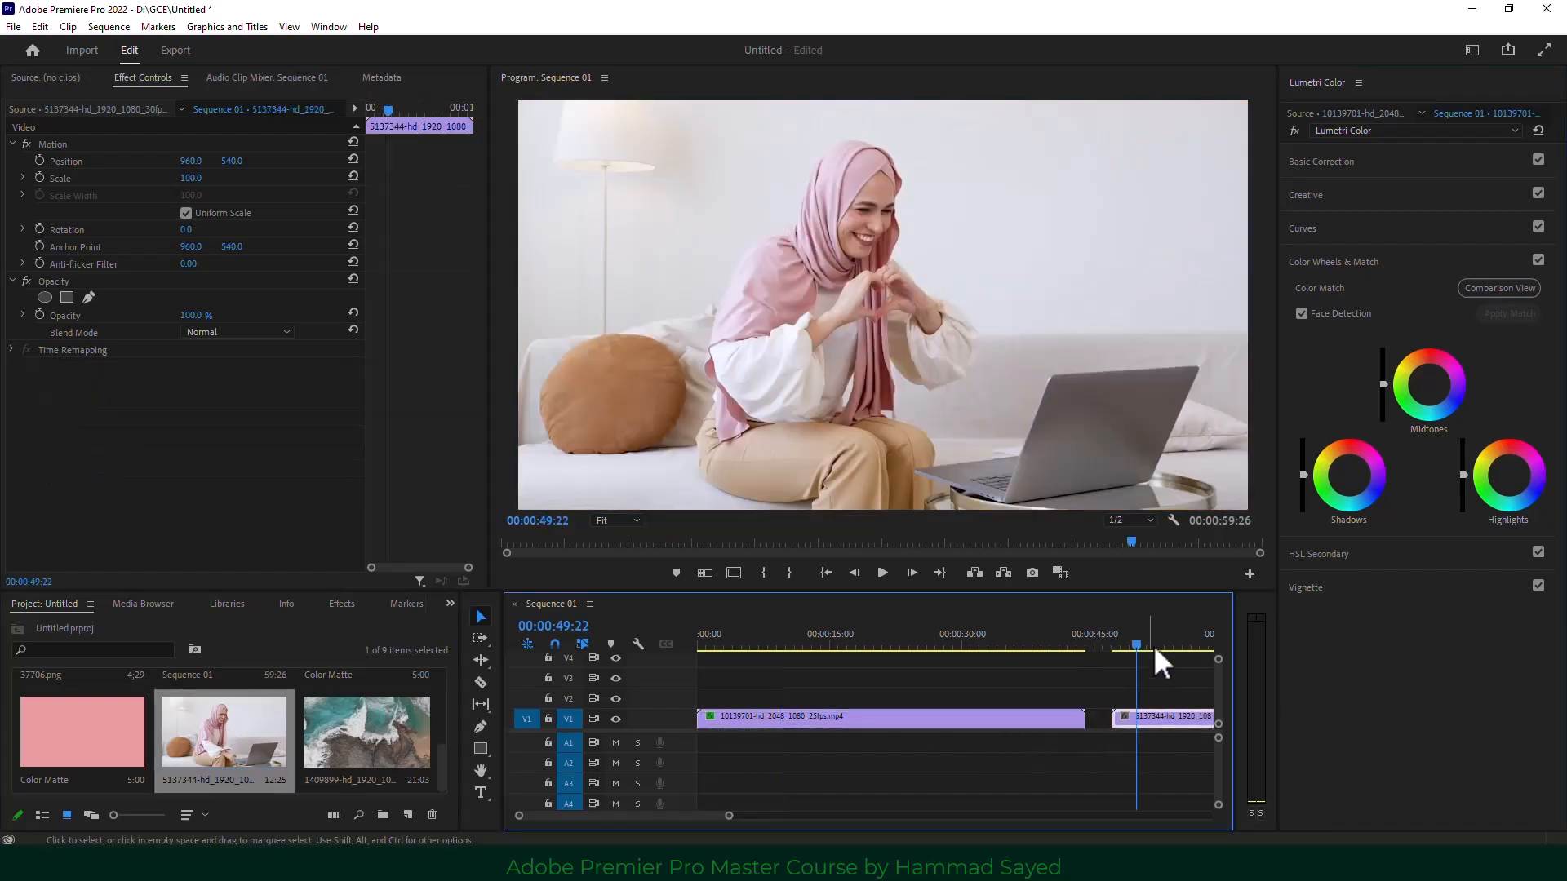
pyautogui.moveTo(729, 816); pyautogui.dragTo(810, 816)
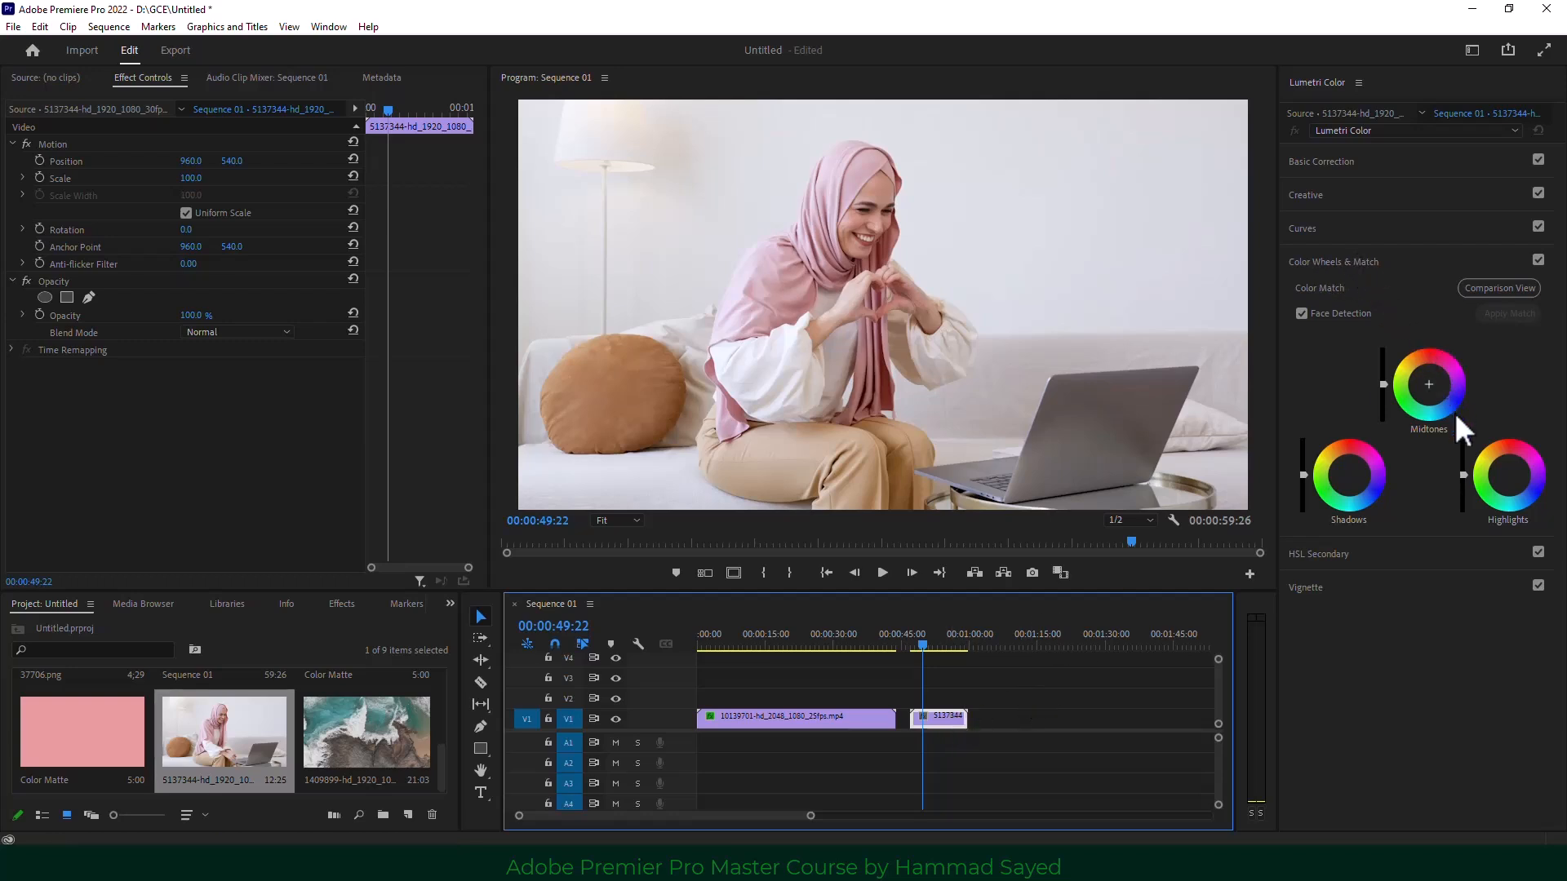
# Push the Midtones, Shadows and Highlights wheels toward cyan-blue for a teal look.
pyautogui.moveTo(1432, 395); pyautogui.dragTo(1432, 398)
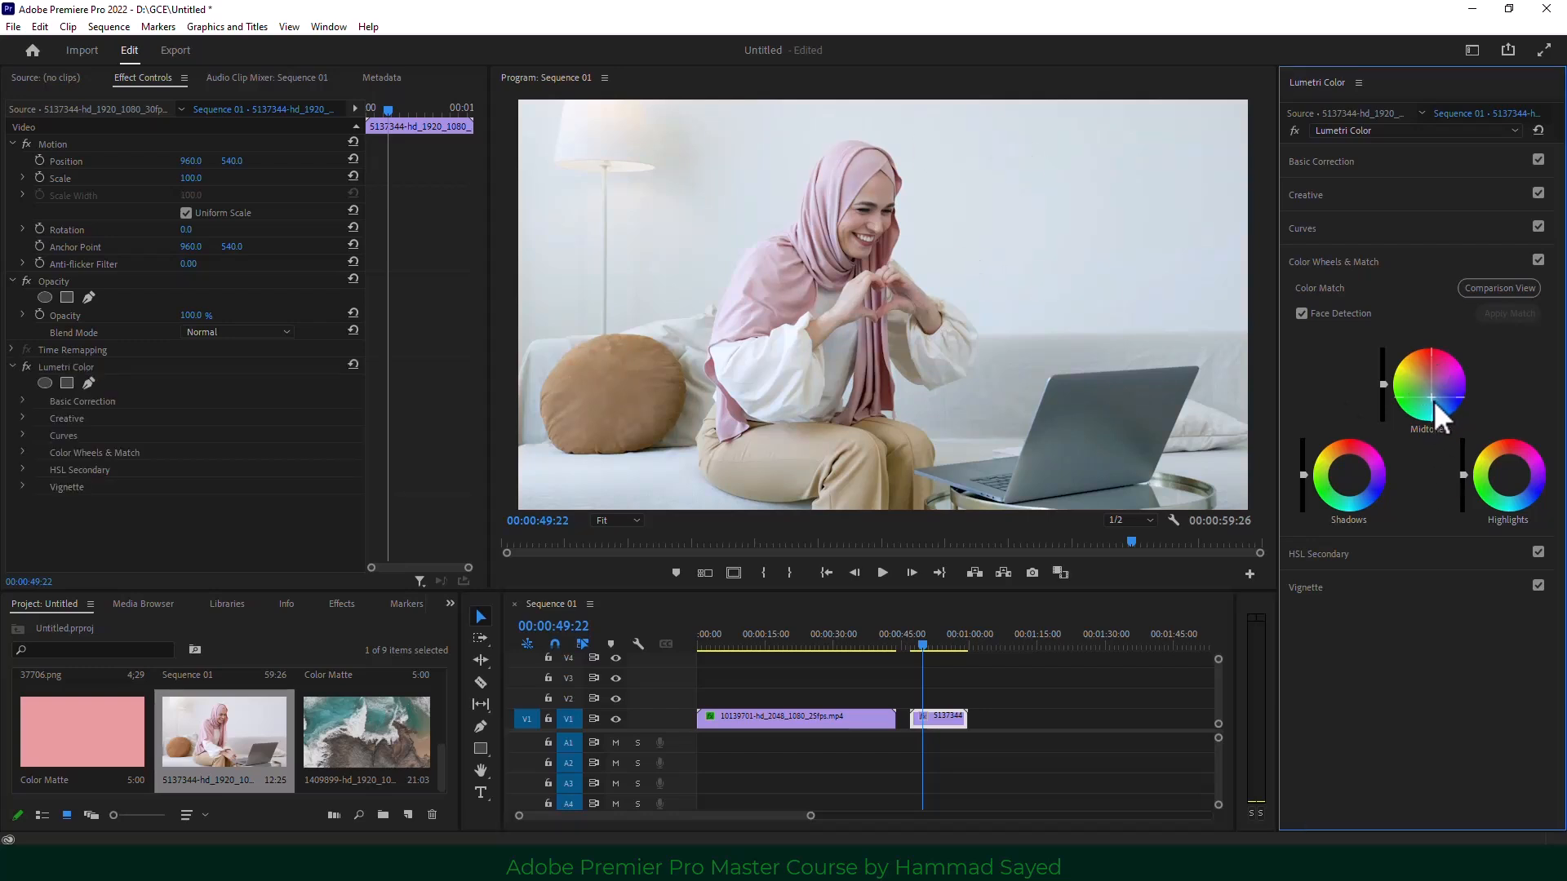
pyautogui.moveTo(1343, 493); pyautogui.dragTo(1348, 493)
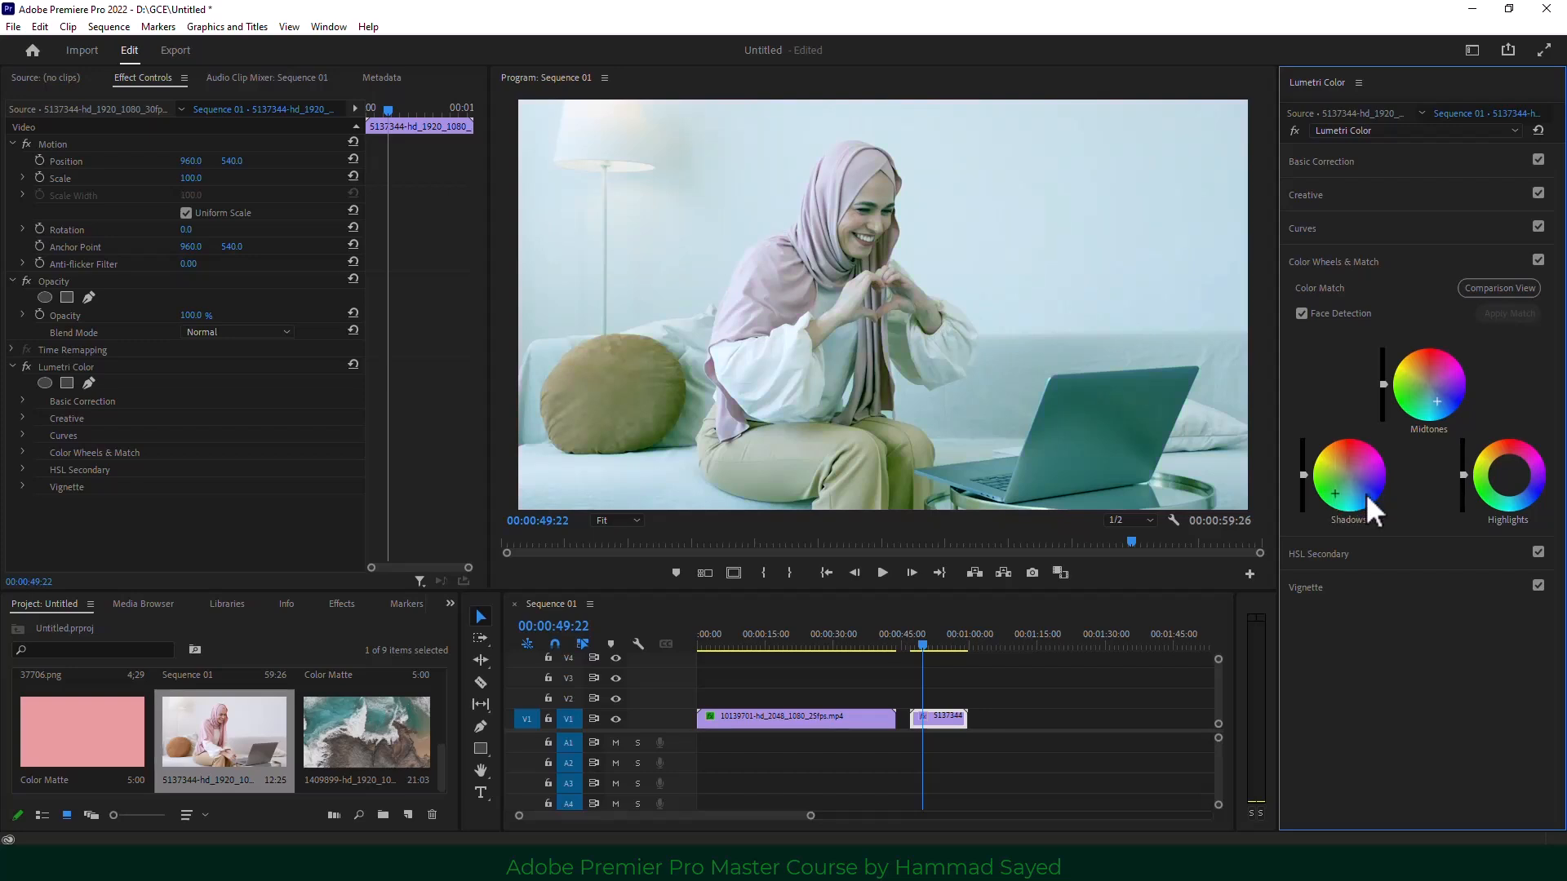
pyautogui.moveTo(1520, 495); pyautogui.dragTo(1463, 475)
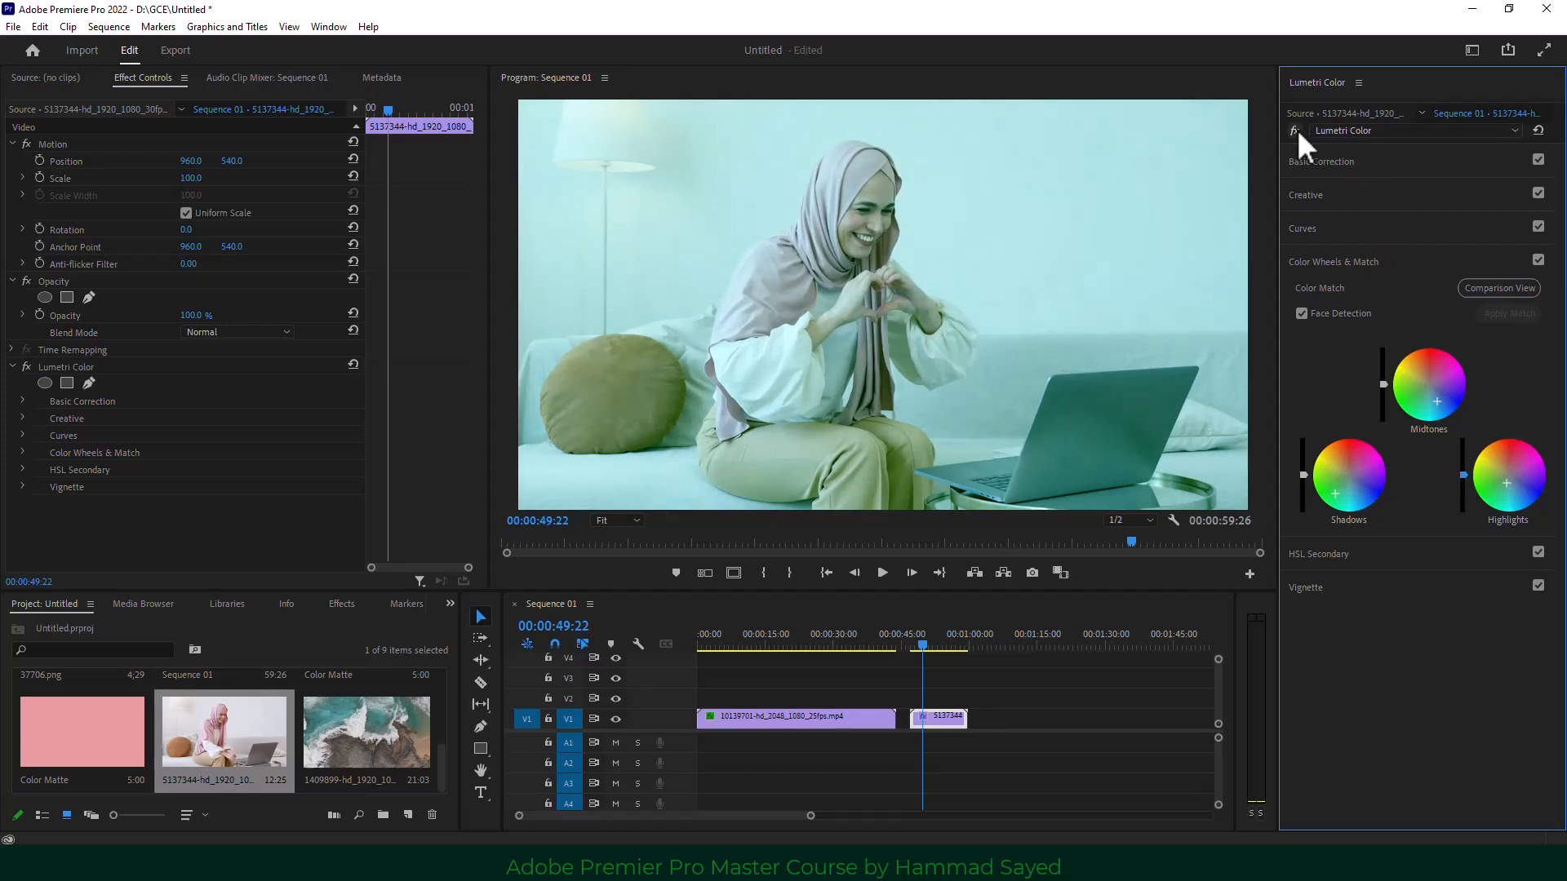
# Clear the Lumetri Color effect from the woman clip.
pyautogui.click(70, 367)
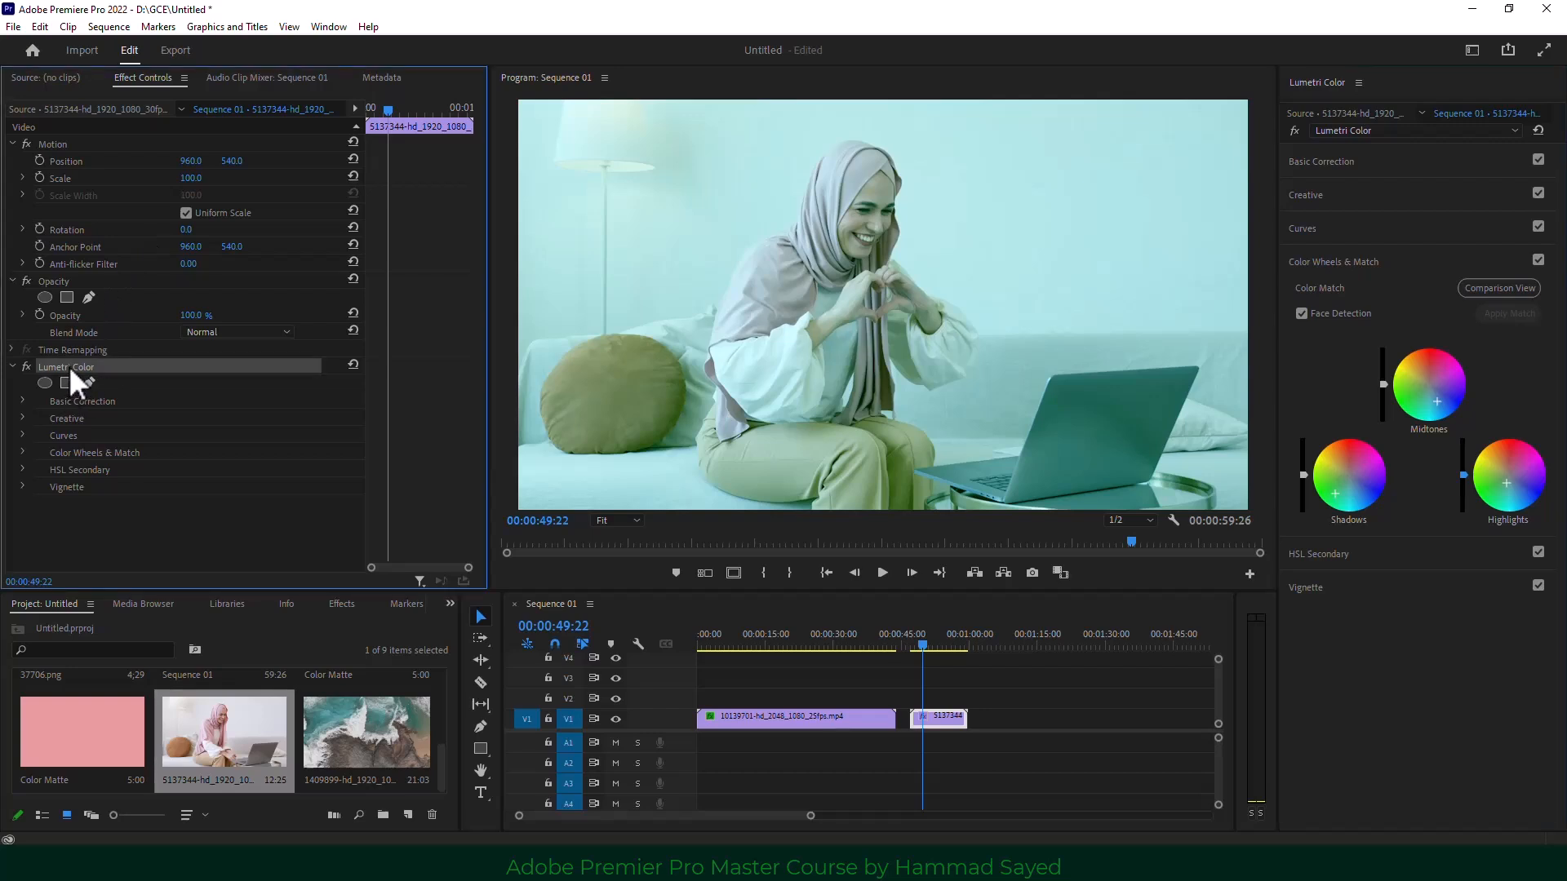
pyautogui.rightClick(70, 367)
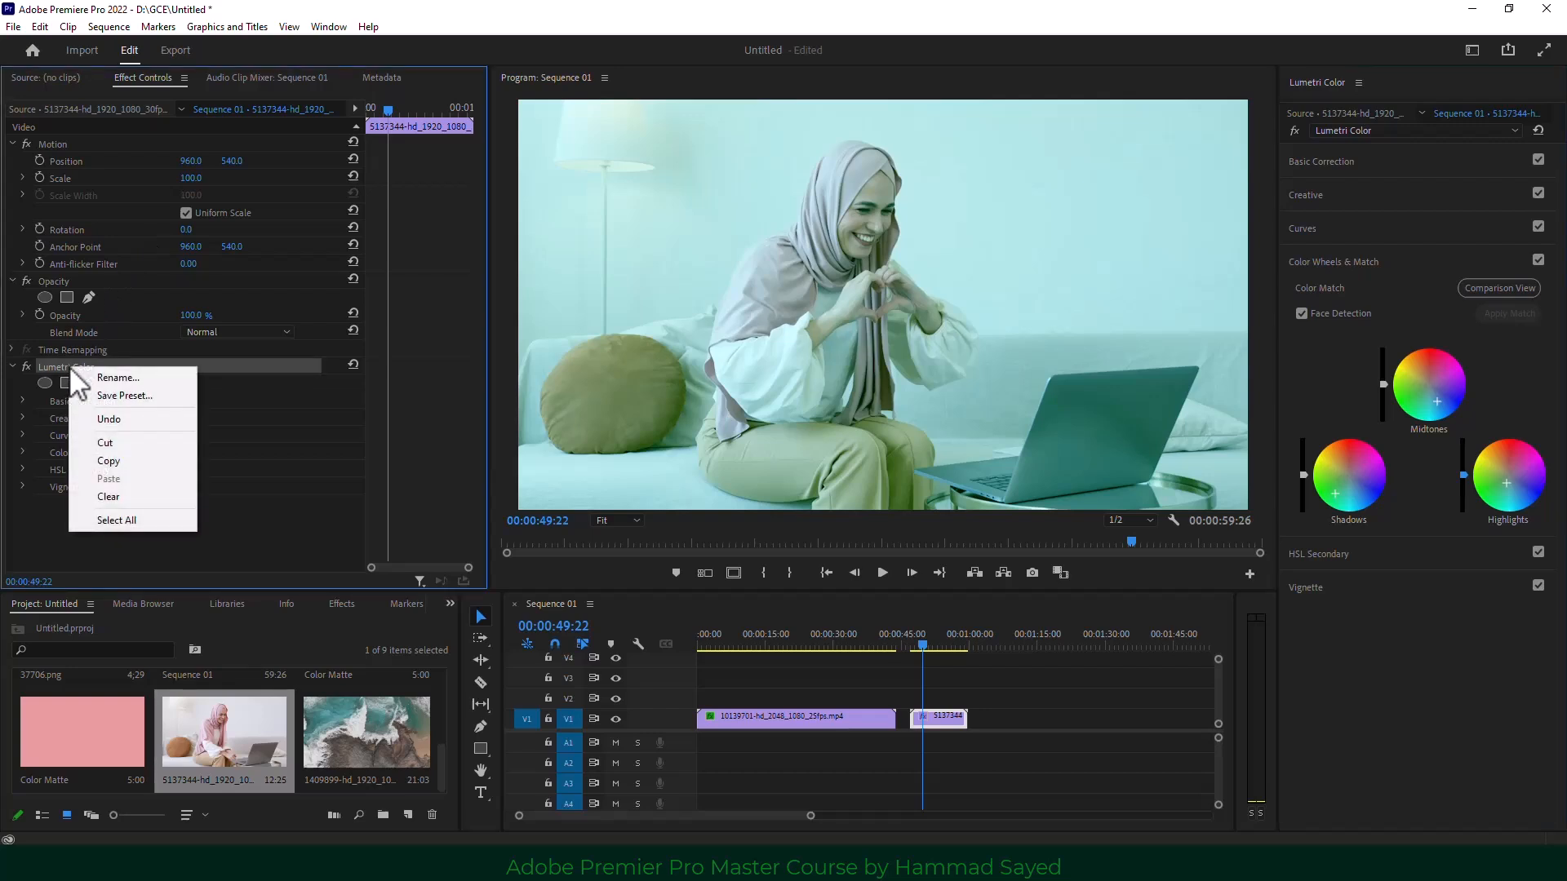
pyautogui.click(134, 494)
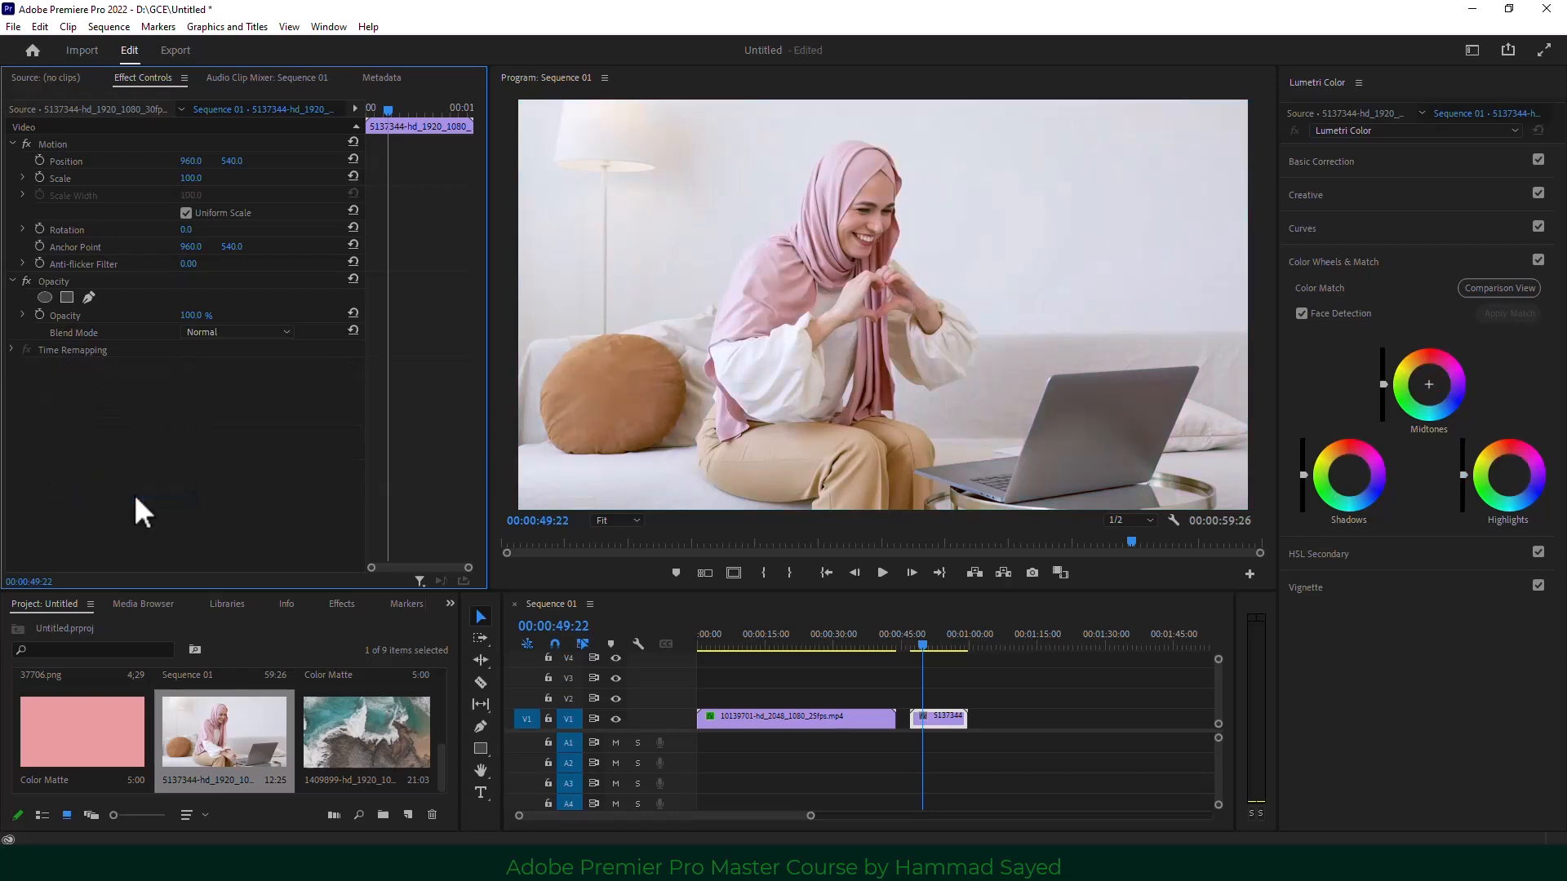
# Copy the Lumetri Color effect from the three-men clip.
pyautogui.click(802, 630)
pyautogui.click(783, 720)
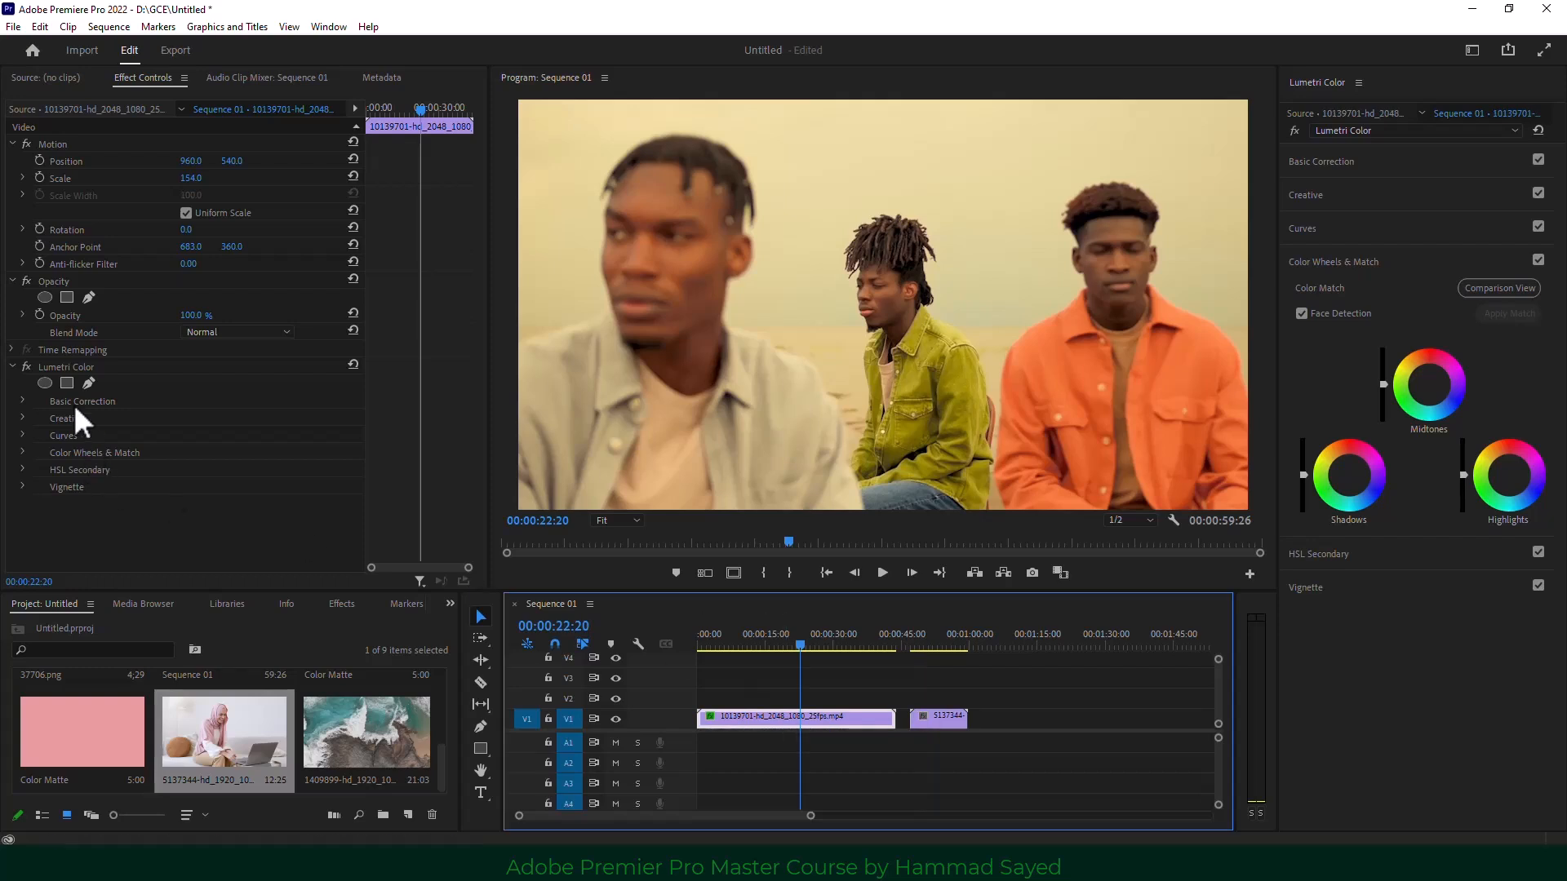
pyautogui.click(810, 641)
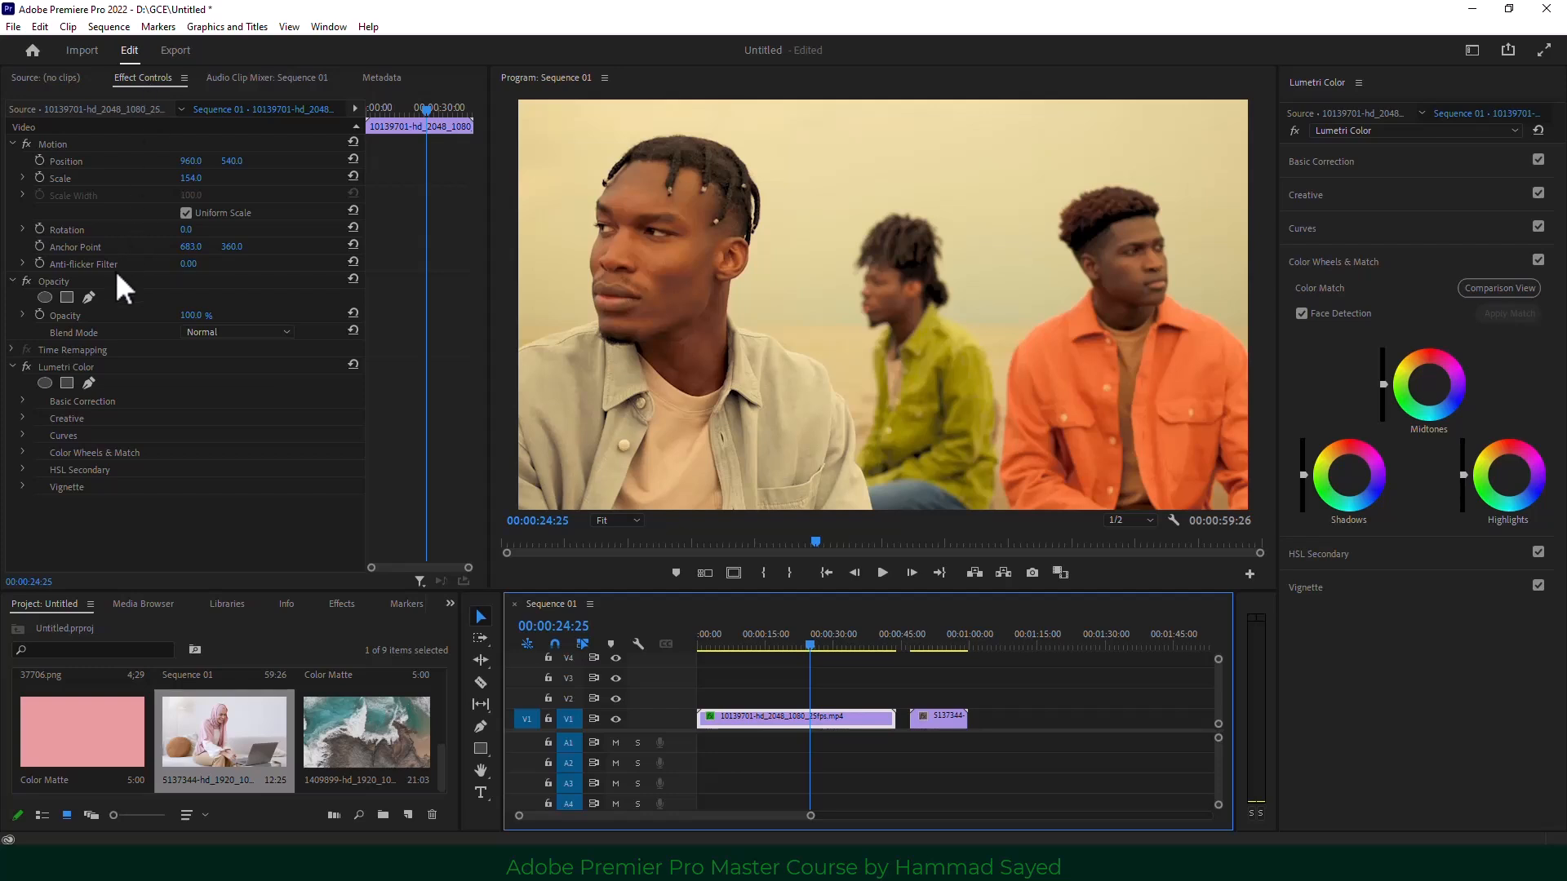
pyautogui.click(70, 365)
pyautogui.rightClick(71, 365)
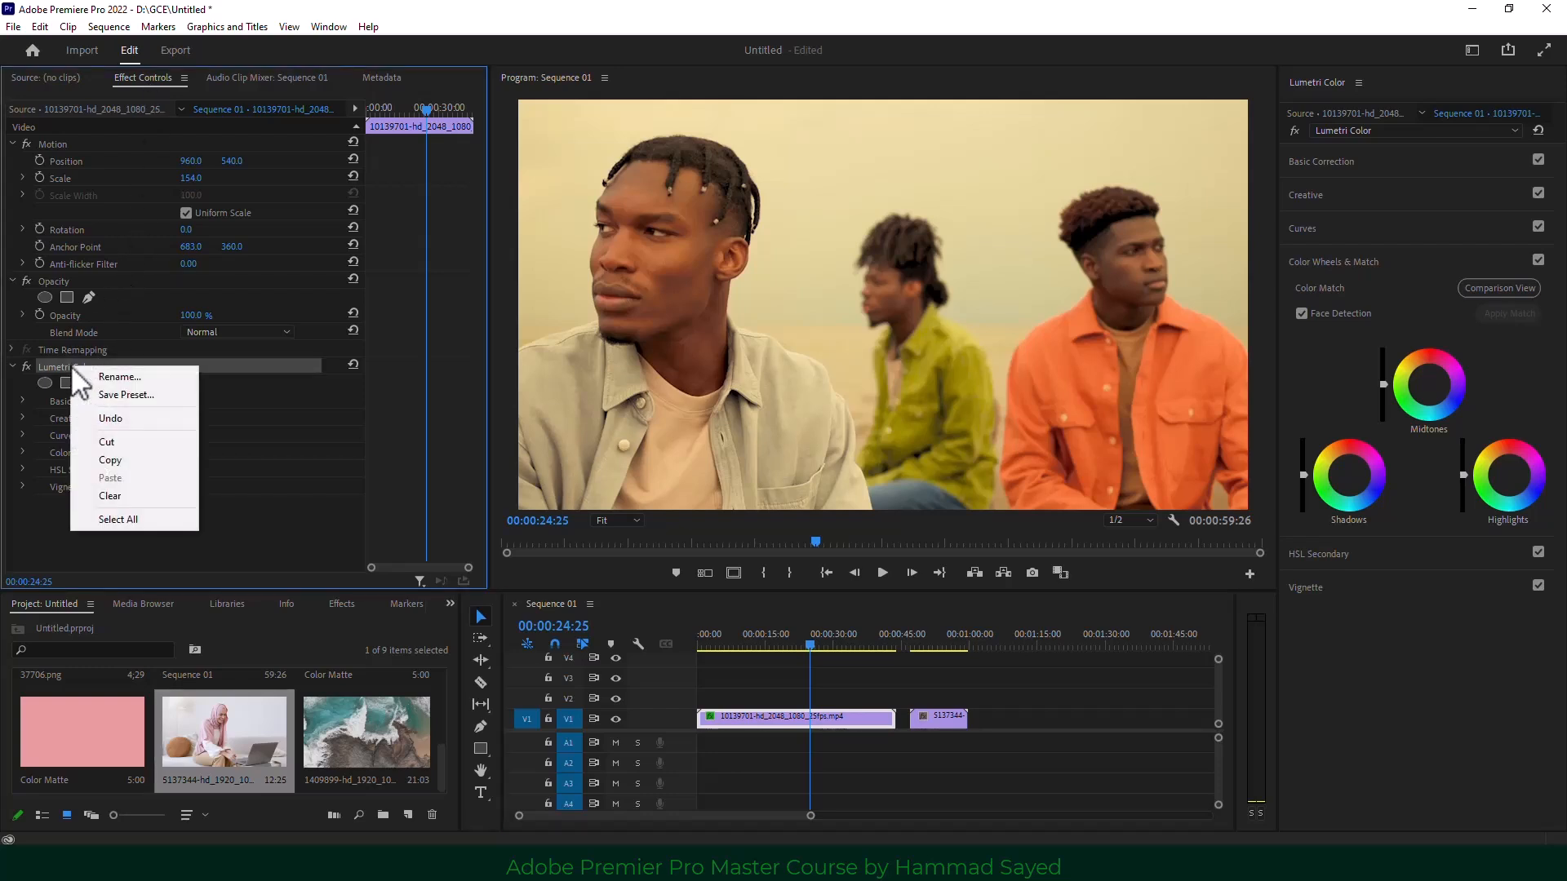
pyautogui.click(131, 461)
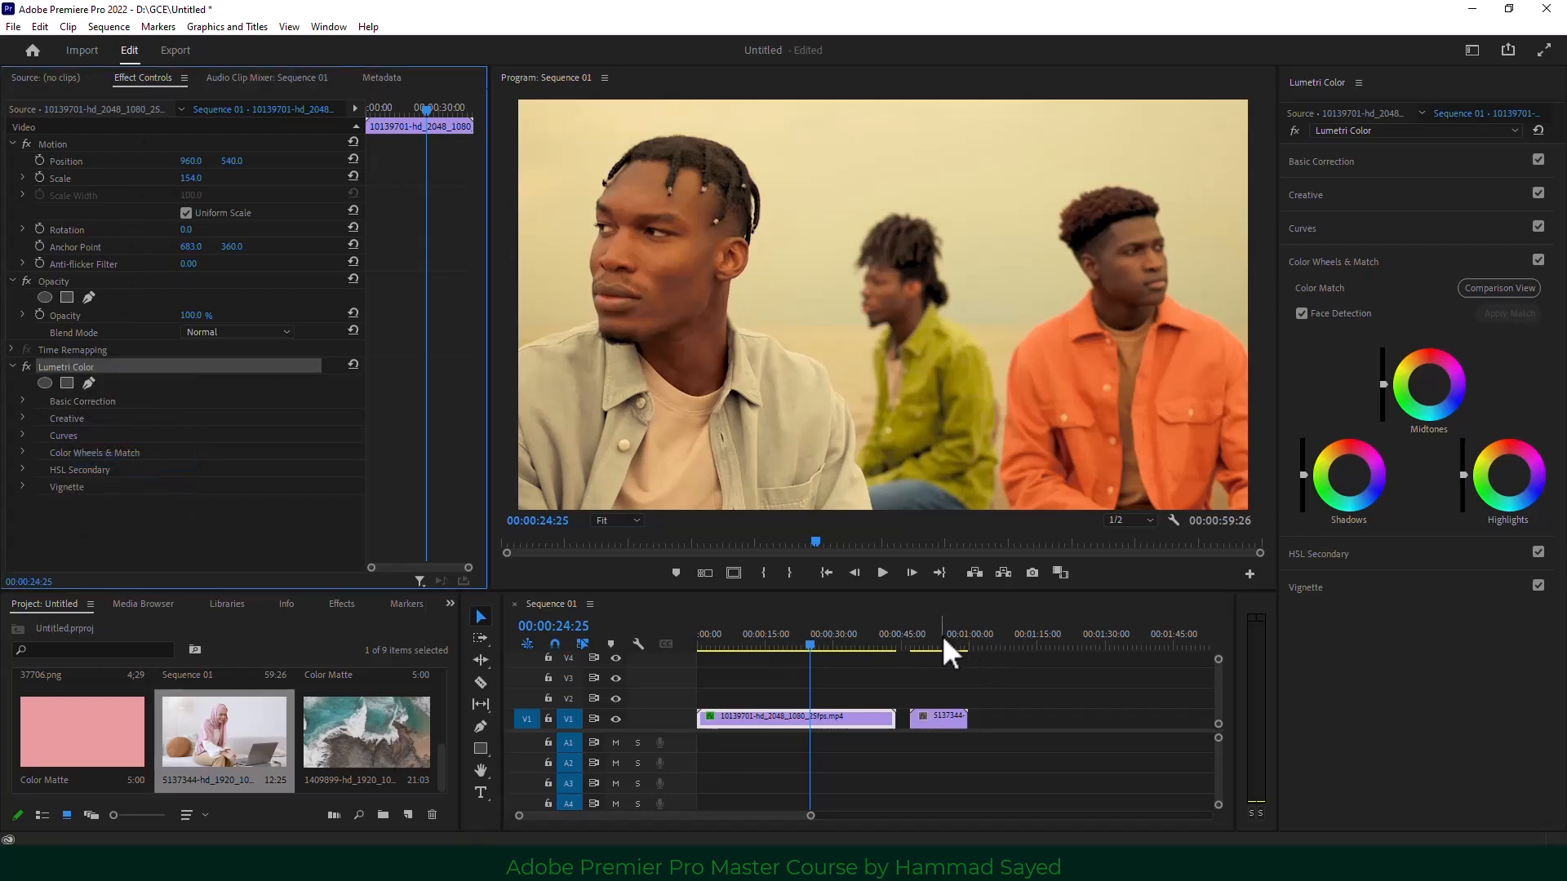
# Paste the copied Lumetri Color onto the woman clip, then clear it again.
pyautogui.click(940, 642)
pyautogui.click(940, 716)
pyautogui.rightClick(188, 409)
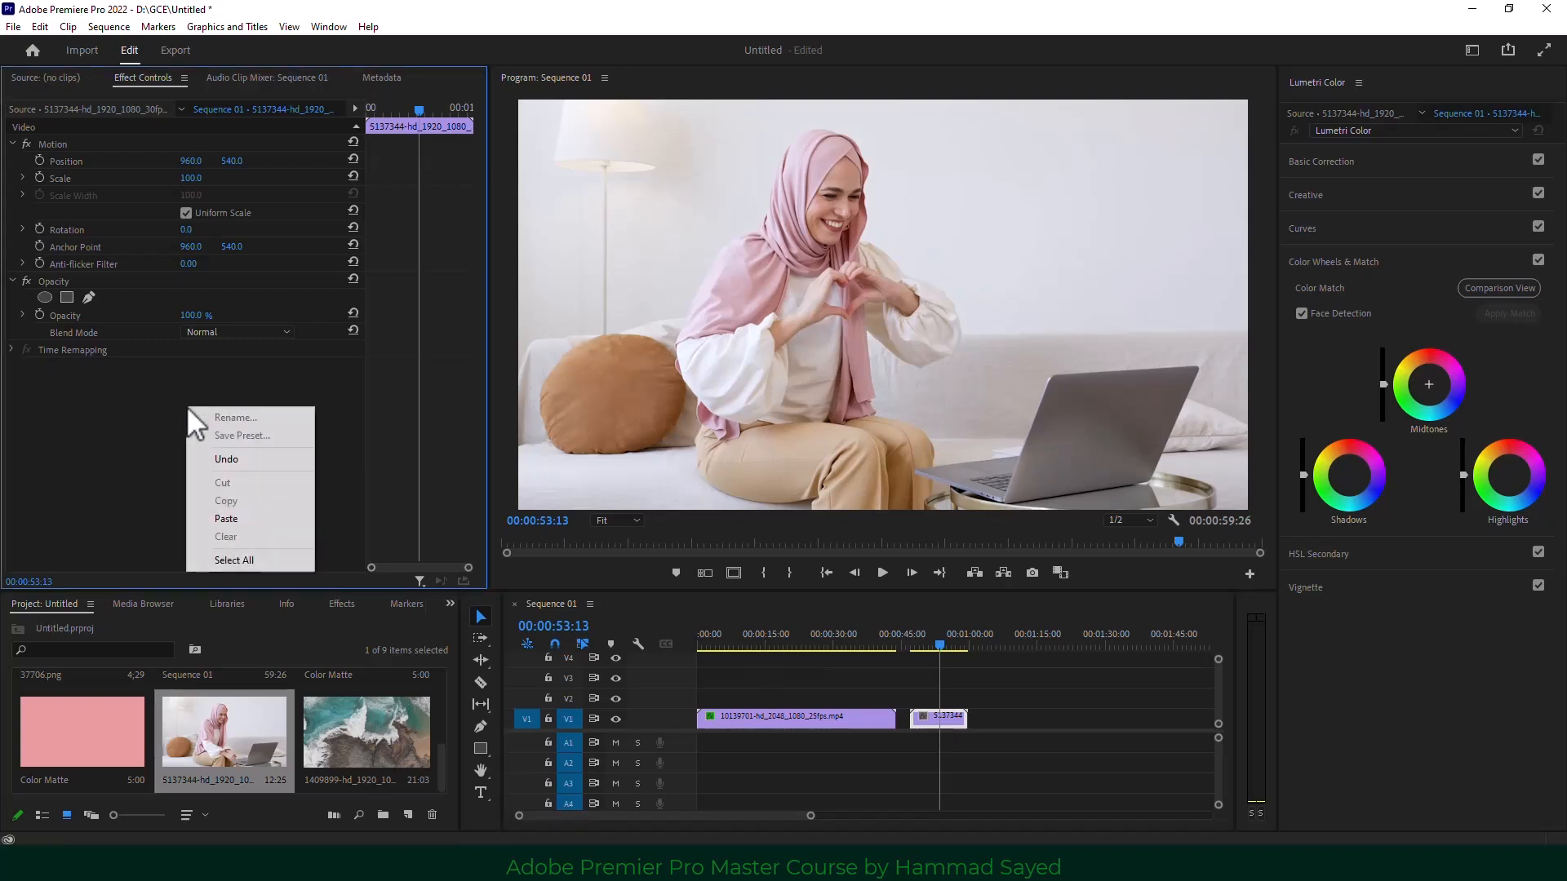
pyautogui.click(236, 519)
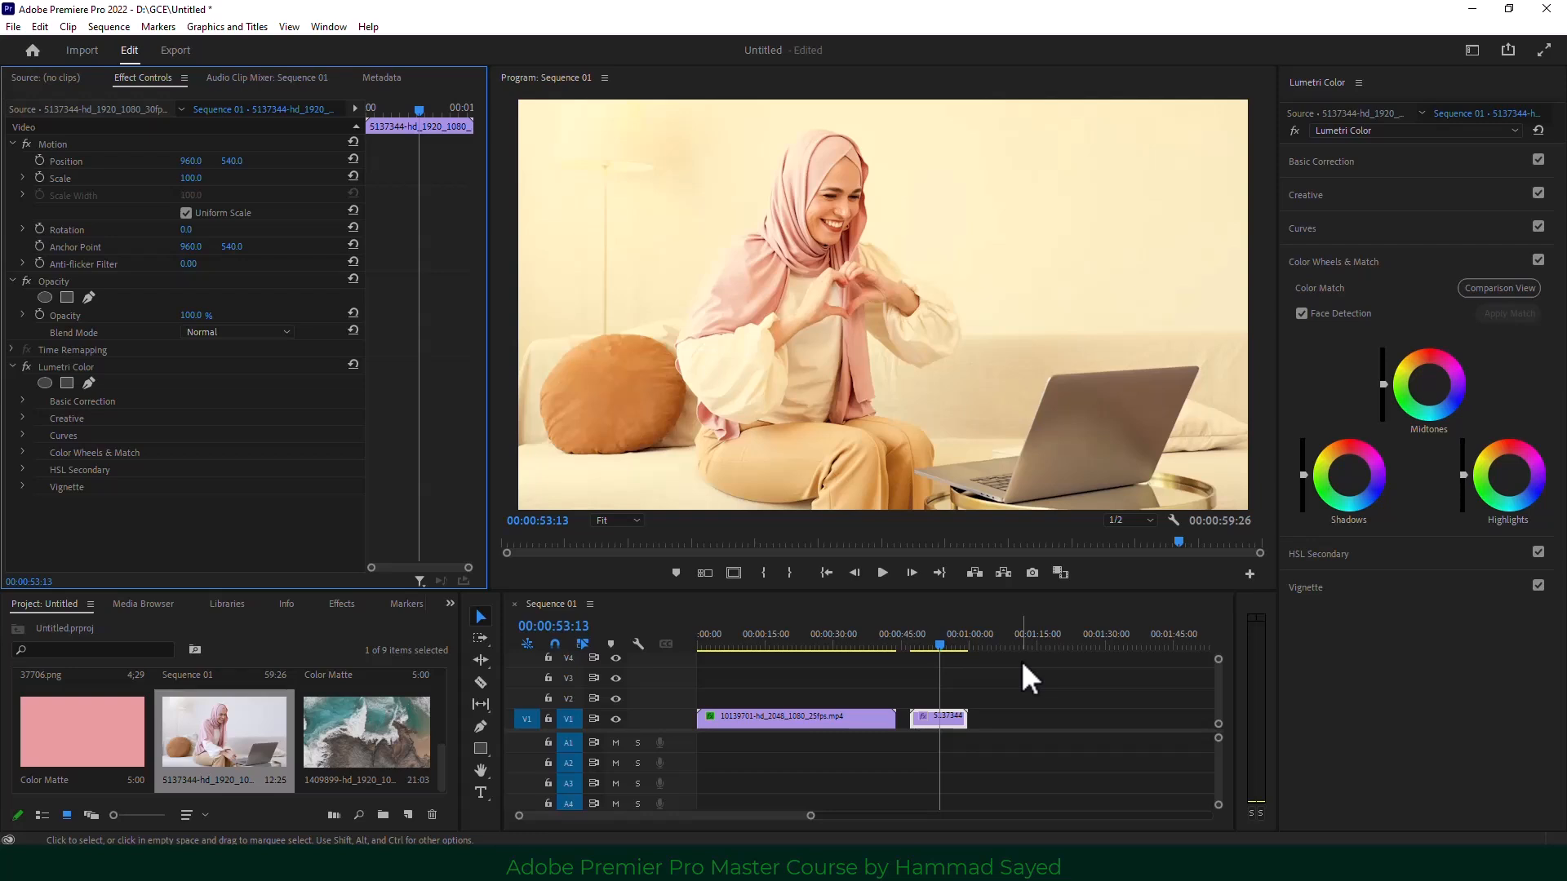
pyautogui.rightClick(62, 366)
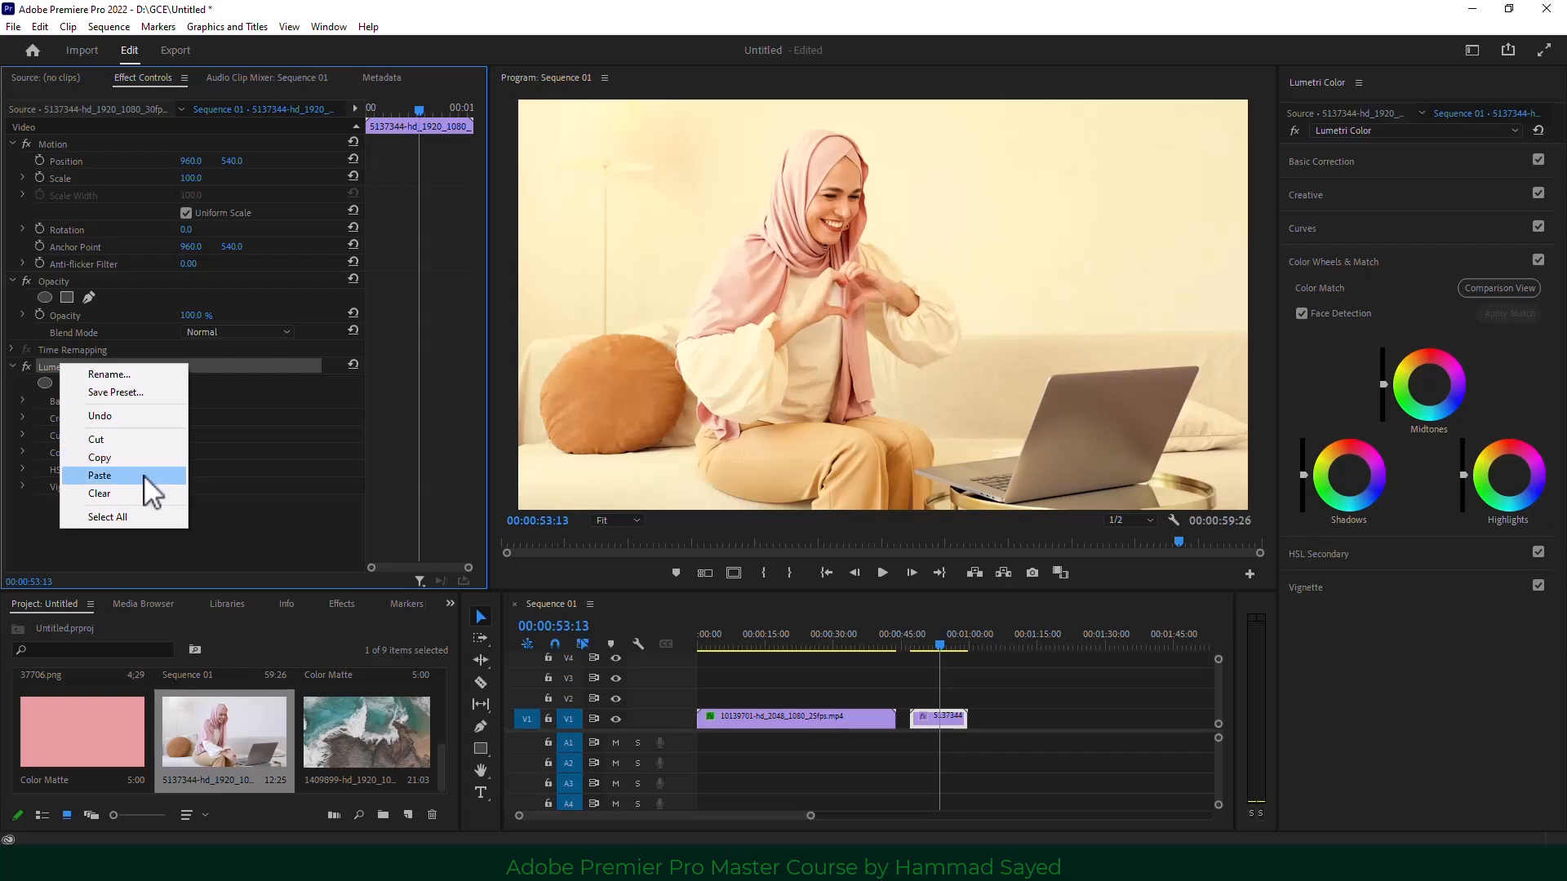
pyautogui.click(123, 493)
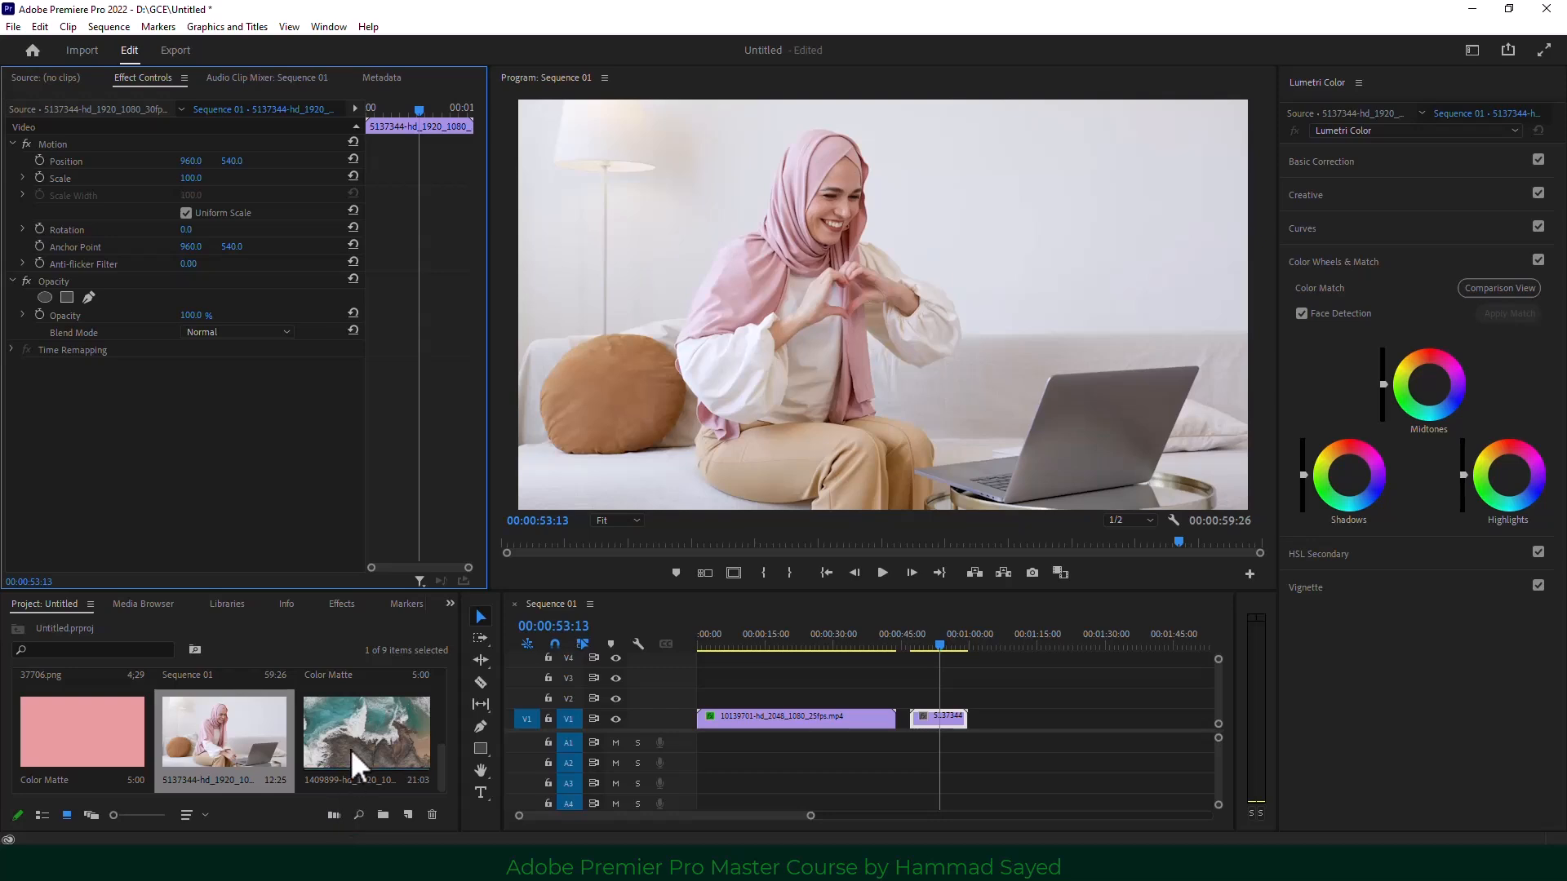
# Delete both existing clips from the V1 track.
pyautogui.scroll(3, 354, 747)
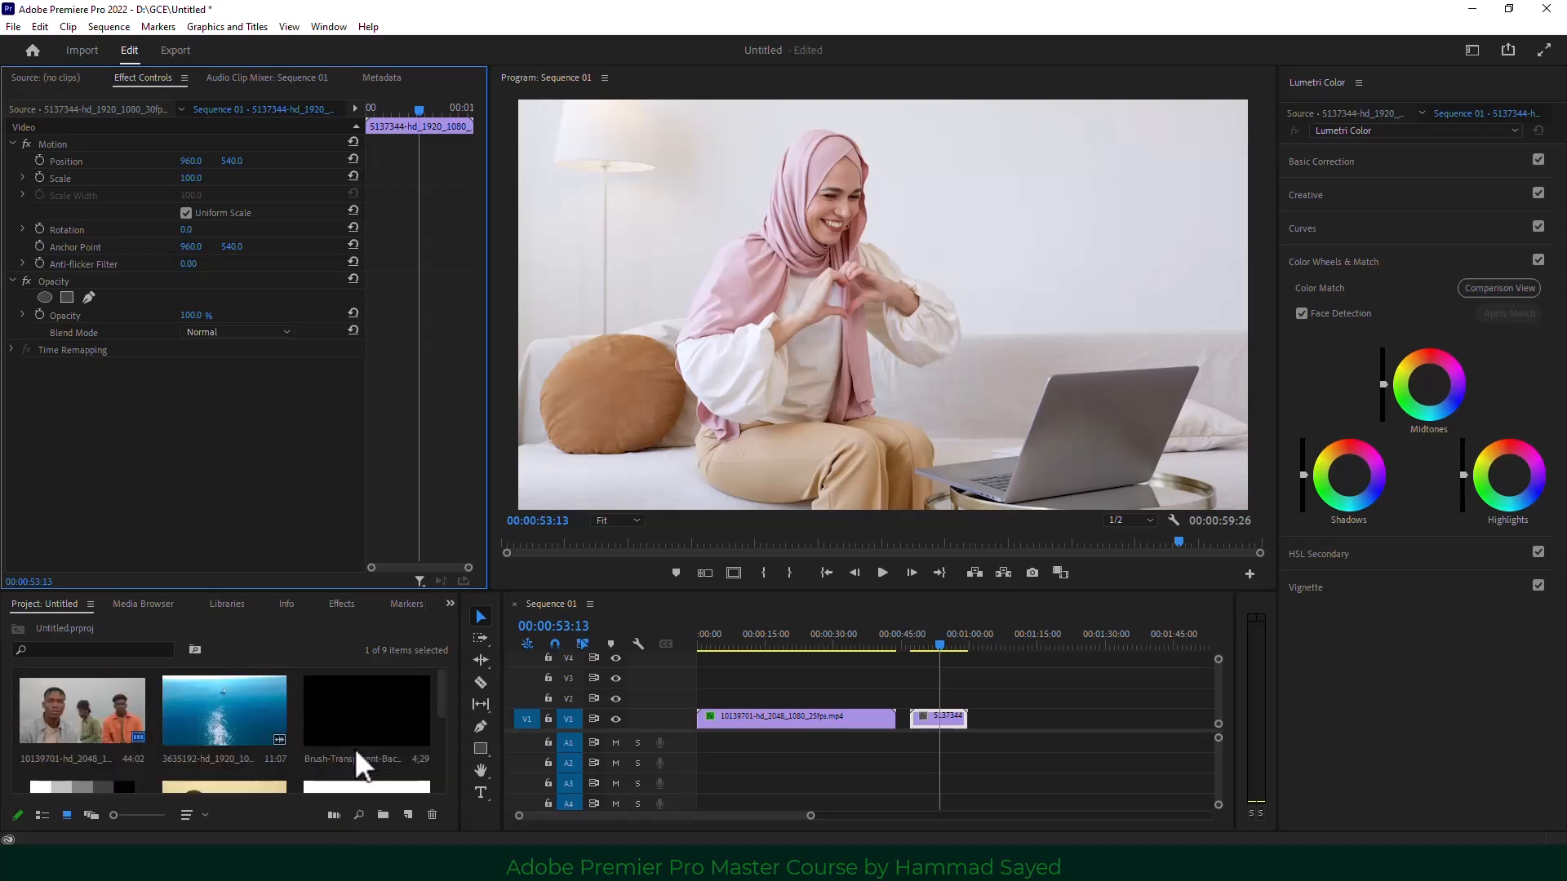
pyautogui.scroll(-3, 354, 748)
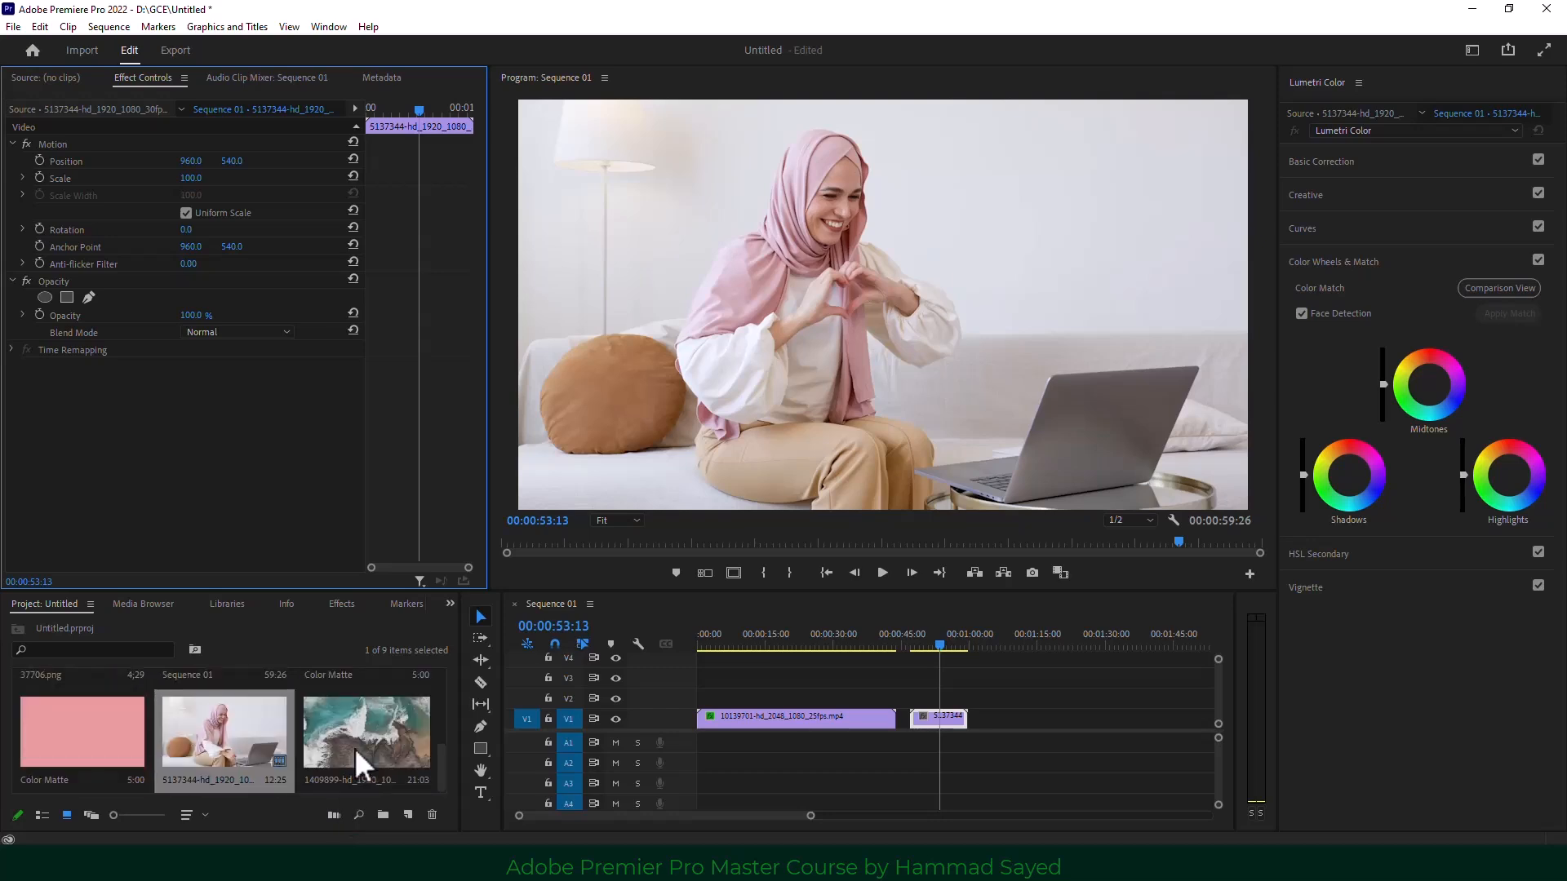
pyautogui.moveTo(1034, 708); pyautogui.dragTo(823, 752)
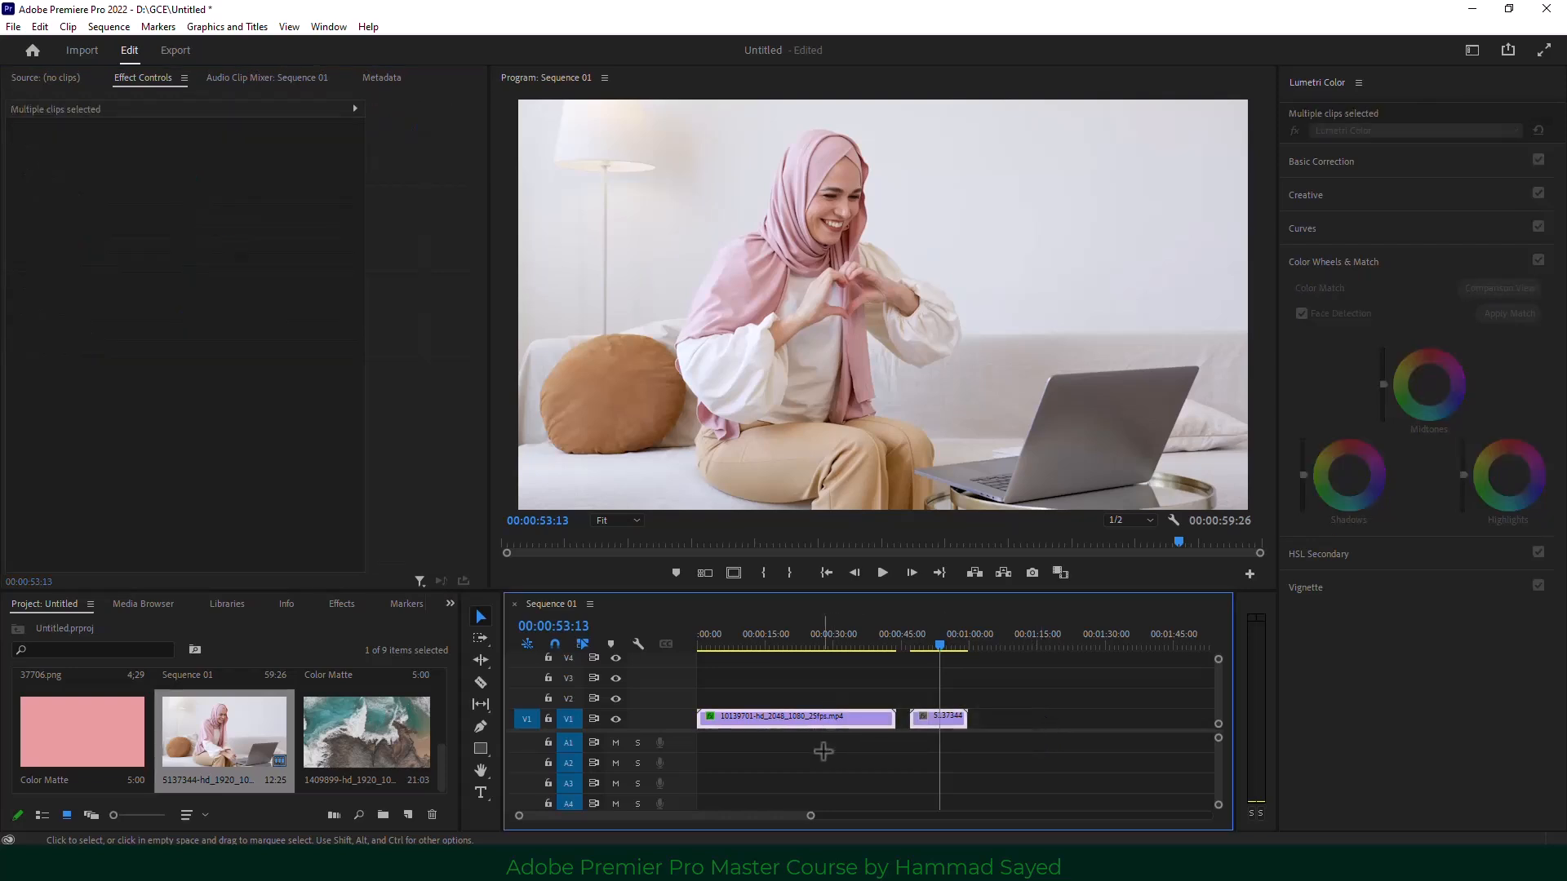
pyautogui.press('Delete')
# Place the rocky-shore clip 1409899 on V1, keeping the existing sequence settings.
pyautogui.scroll(3, 240, 767)
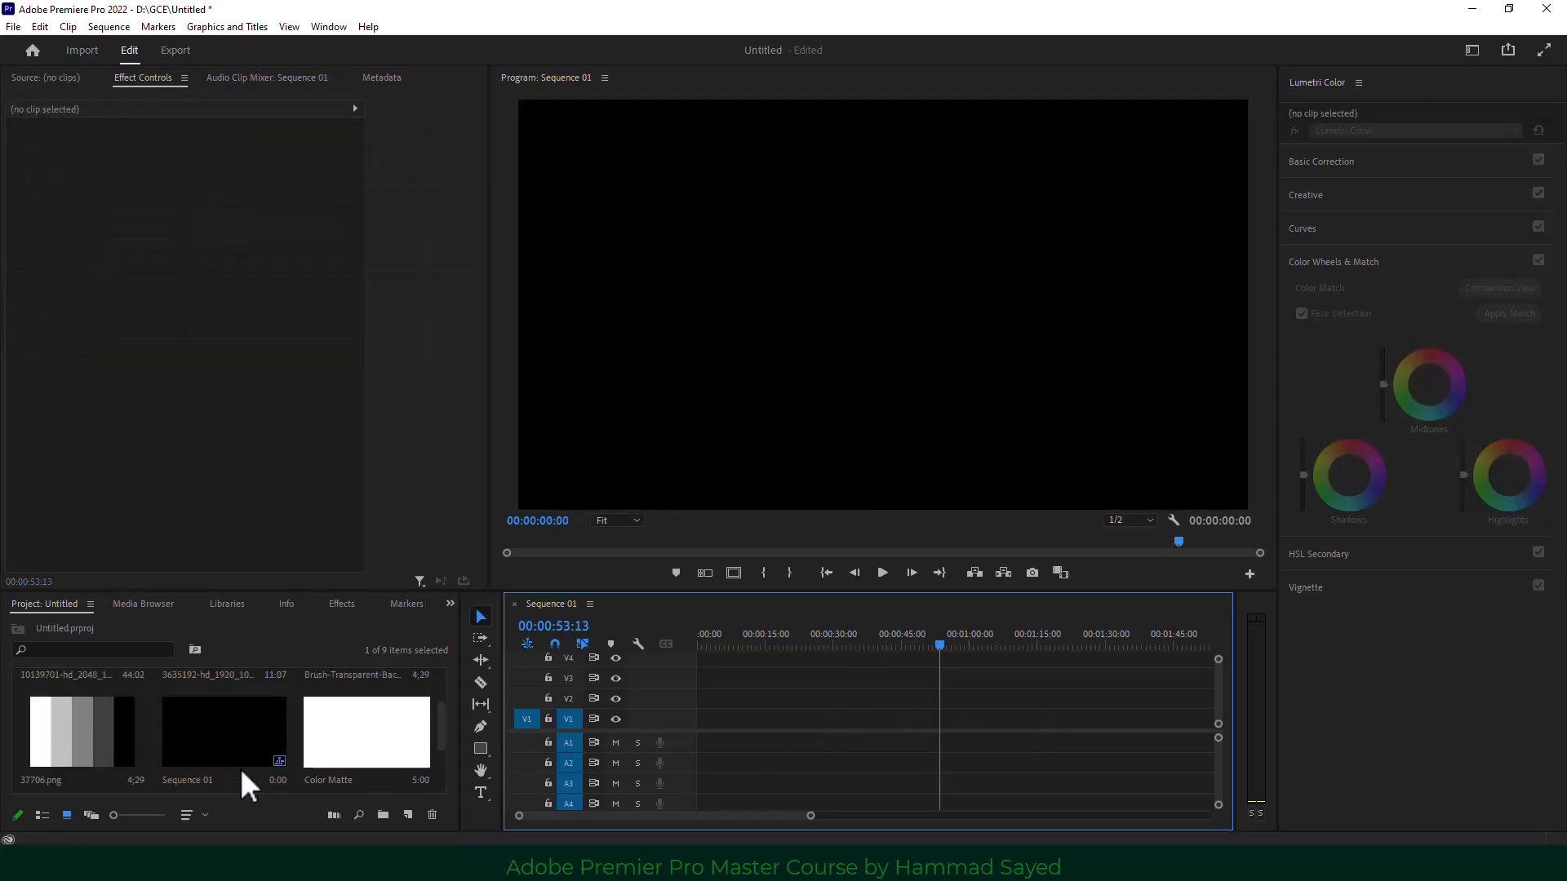
pyautogui.scroll(-3, 240, 767)
pyautogui.moveTo(351, 746); pyautogui.dragTo(694, 732)
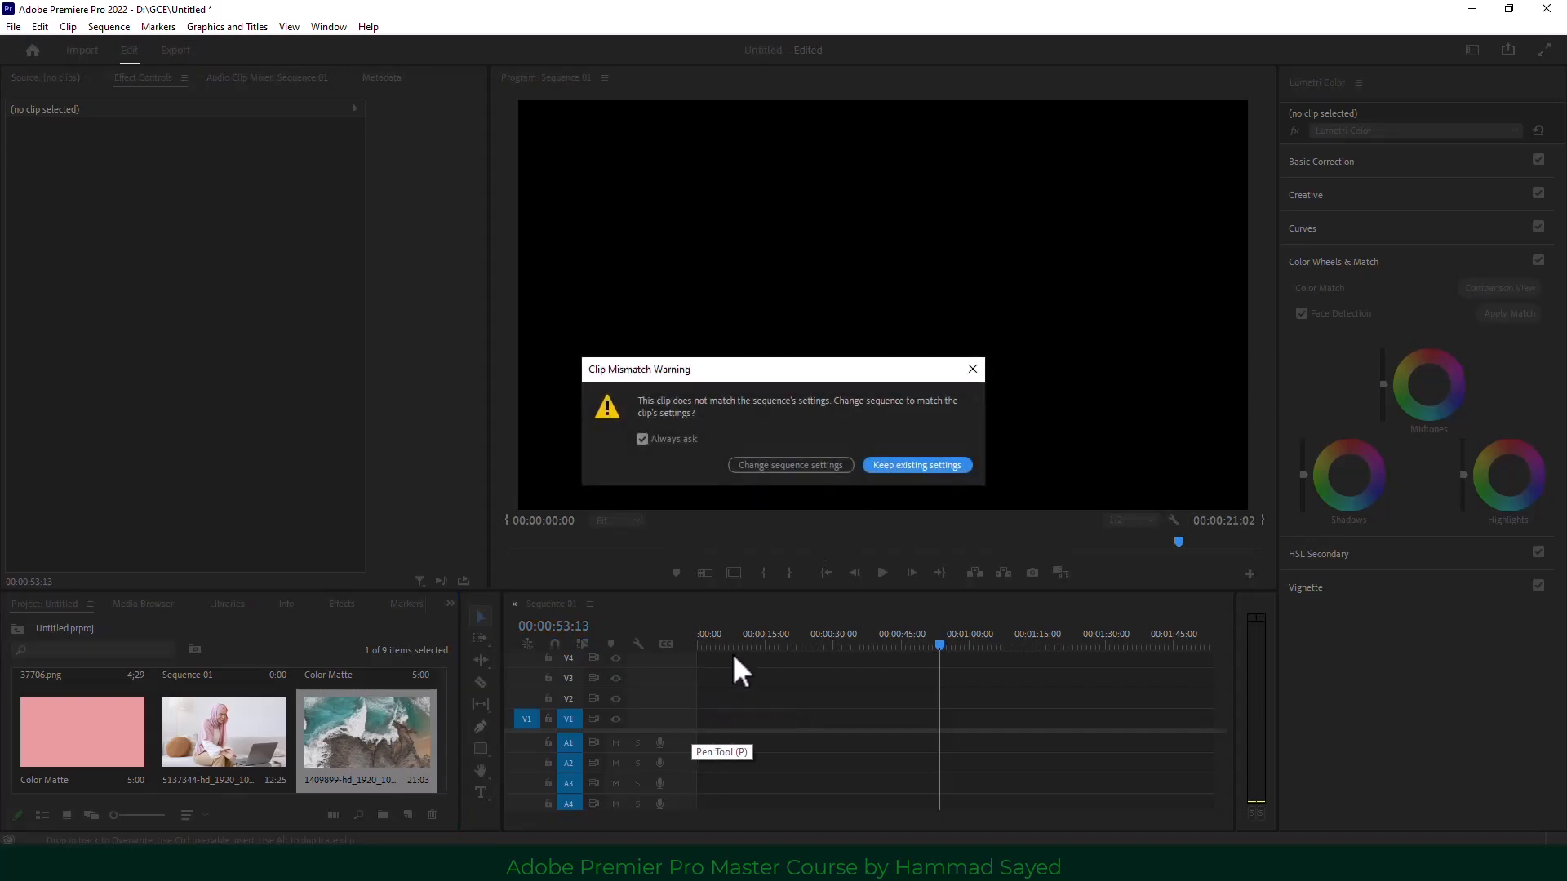
pyautogui.press('Return')
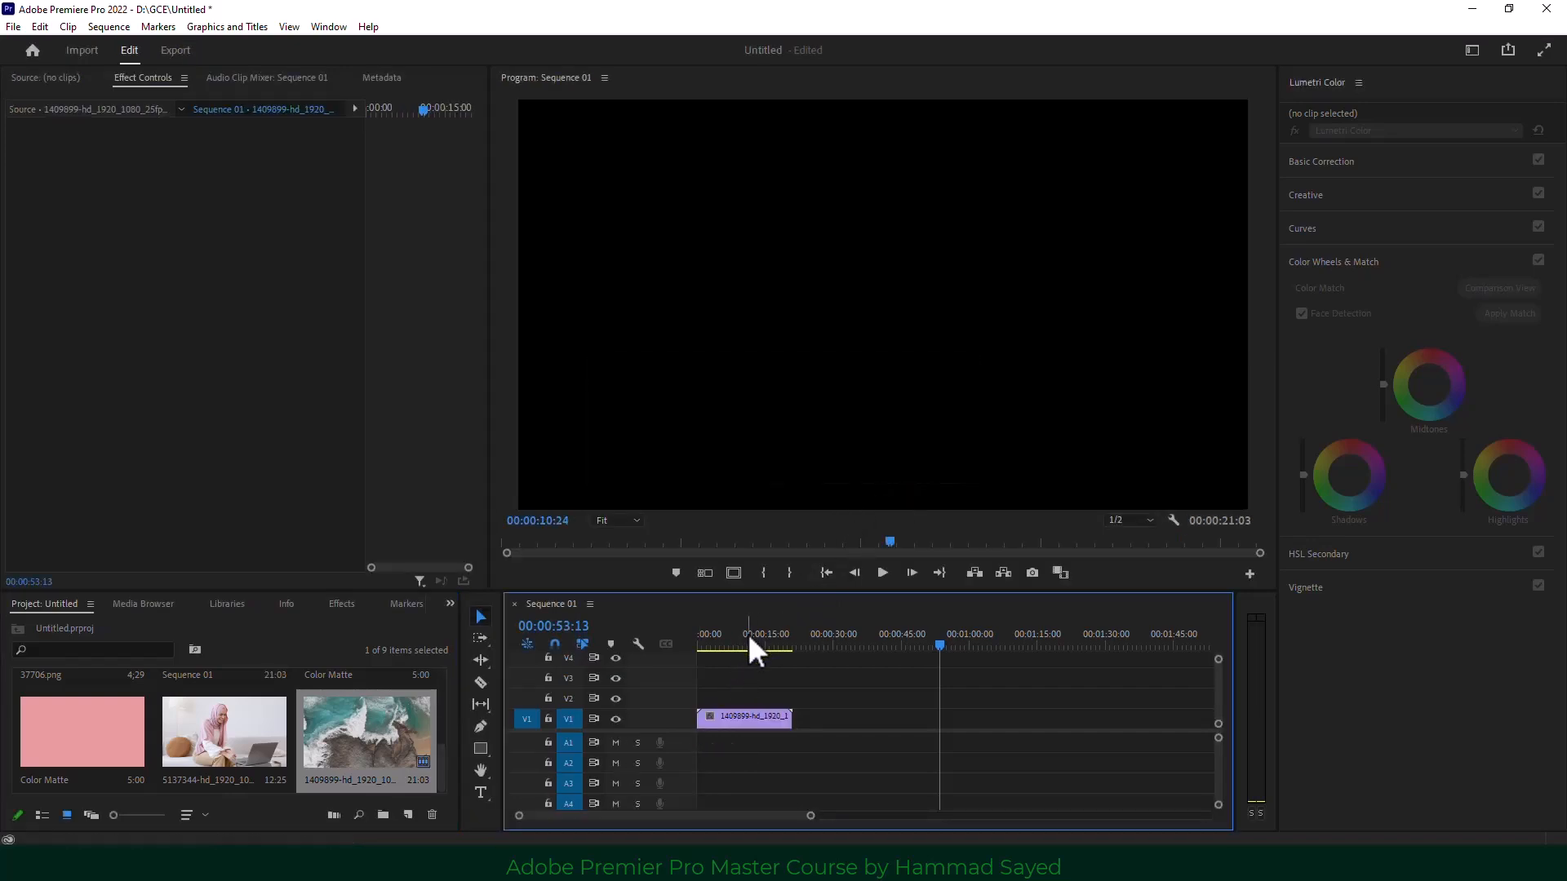
pyautogui.click(748, 641)
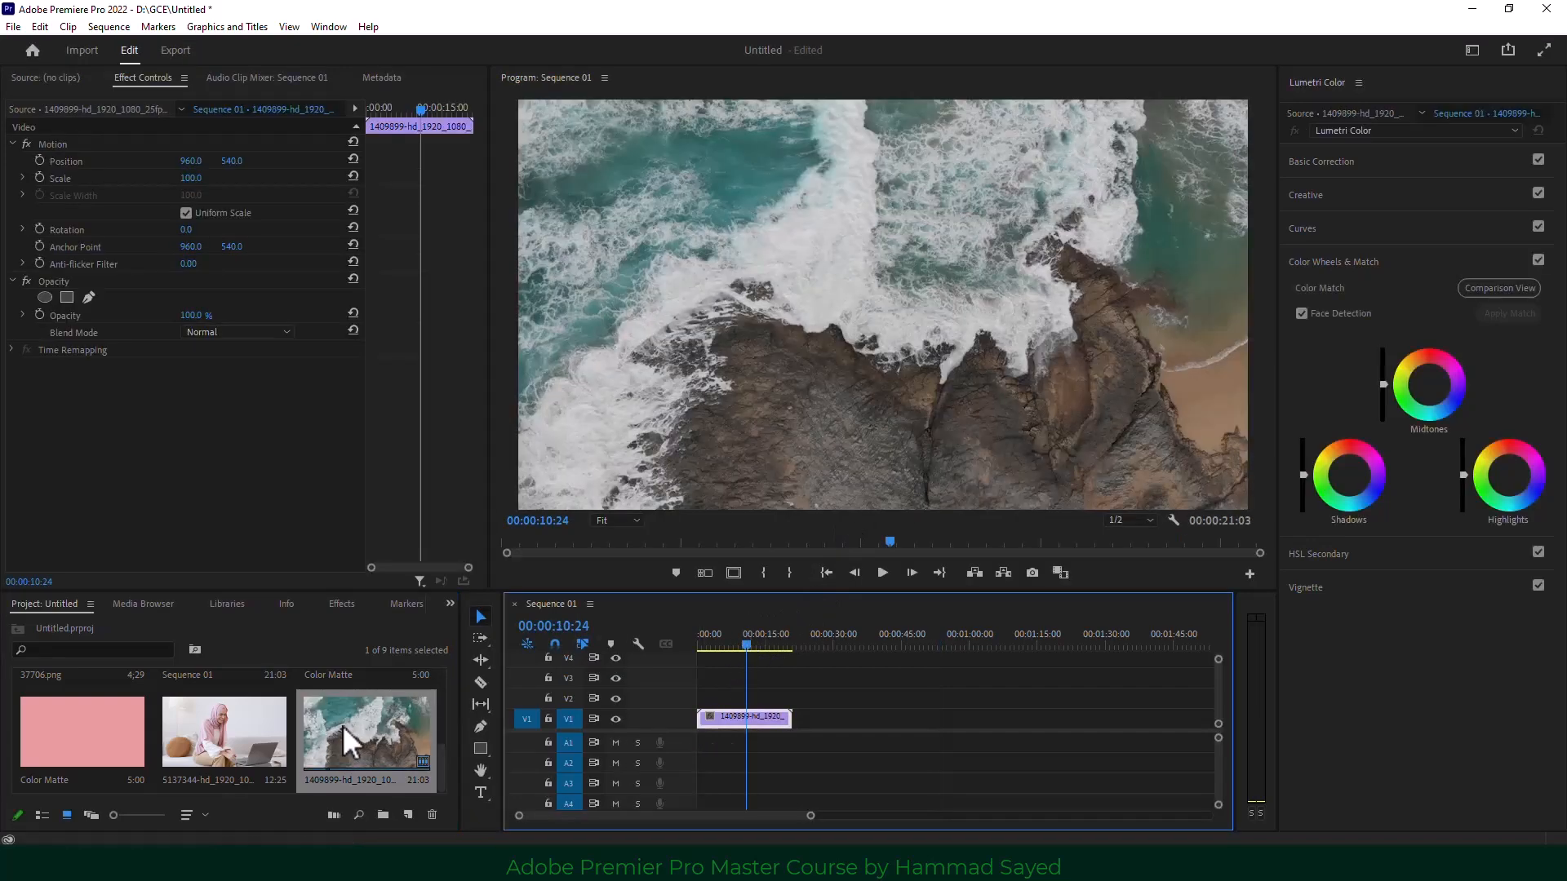
# Add the three-men clip 10139701 right after the rocky-shore clip and preview.
pyautogui.scroll(3, 349, 725)
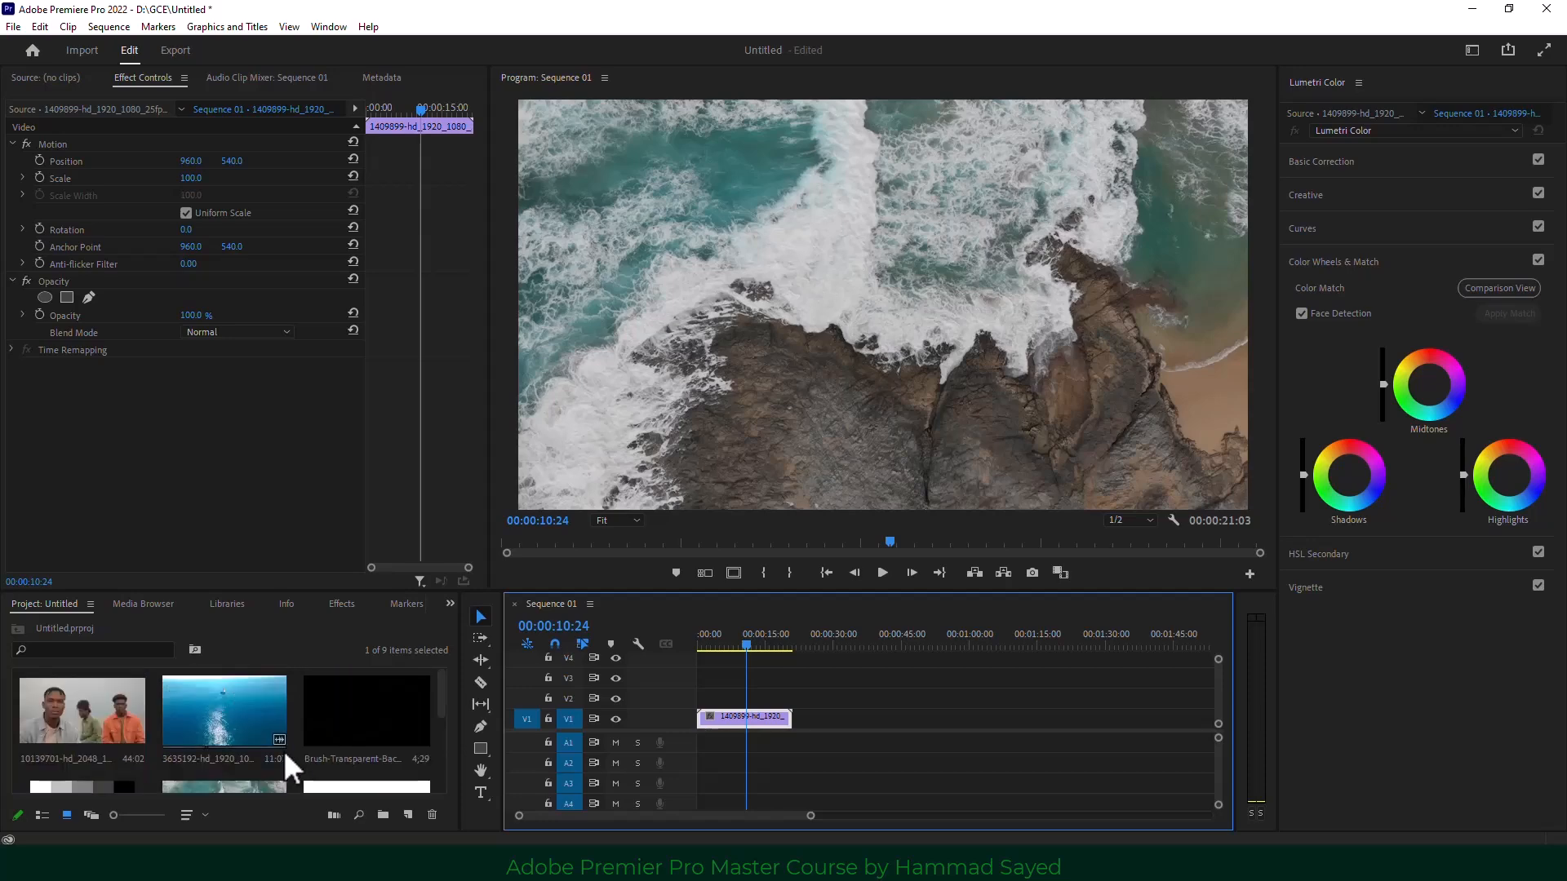
pyautogui.moveTo(101, 709); pyautogui.dragTo(800, 732)
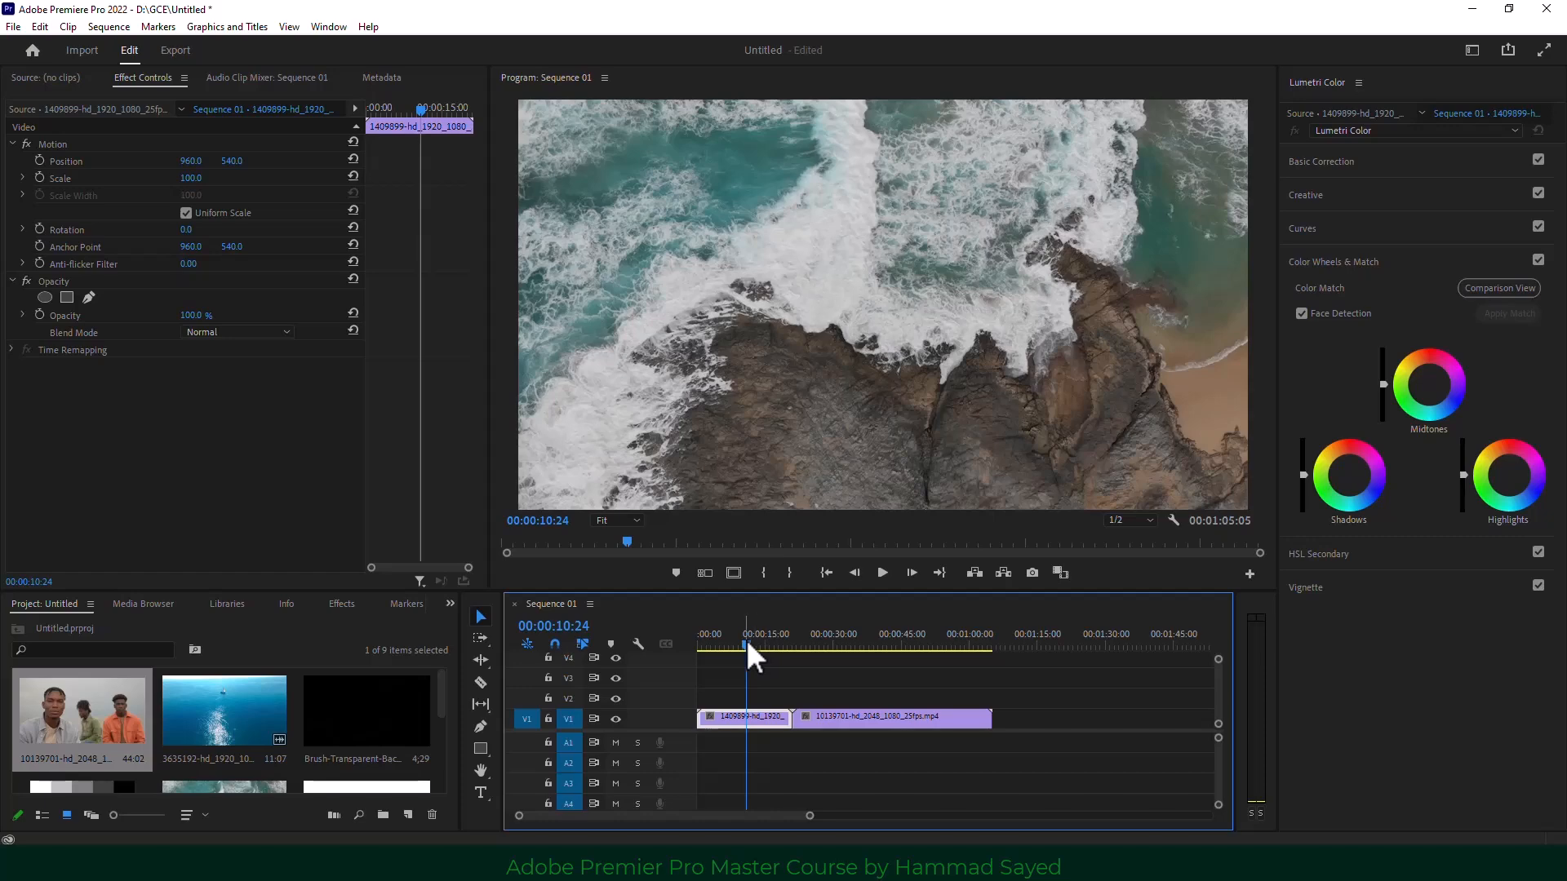
pyautogui.moveTo(745, 639)
pyautogui.mouseDown()
pyautogui.moveTo(880, 650)
pyautogui.moveTo(758, 645)
pyautogui.mouseUp()
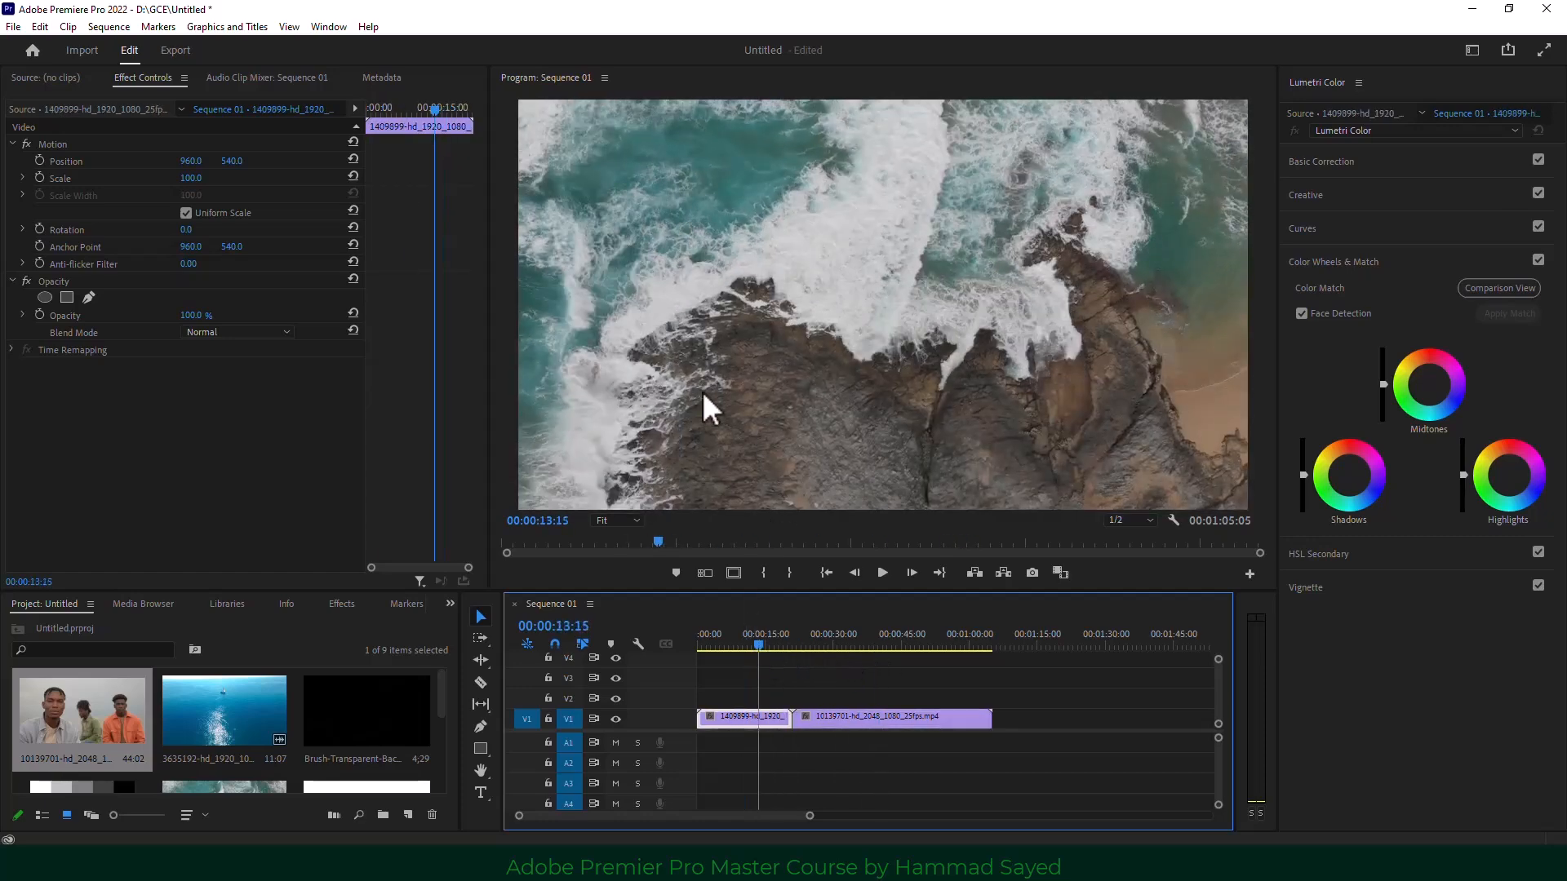
pyautogui.moveTo(888, 633); pyautogui.dragTo(748, 647)
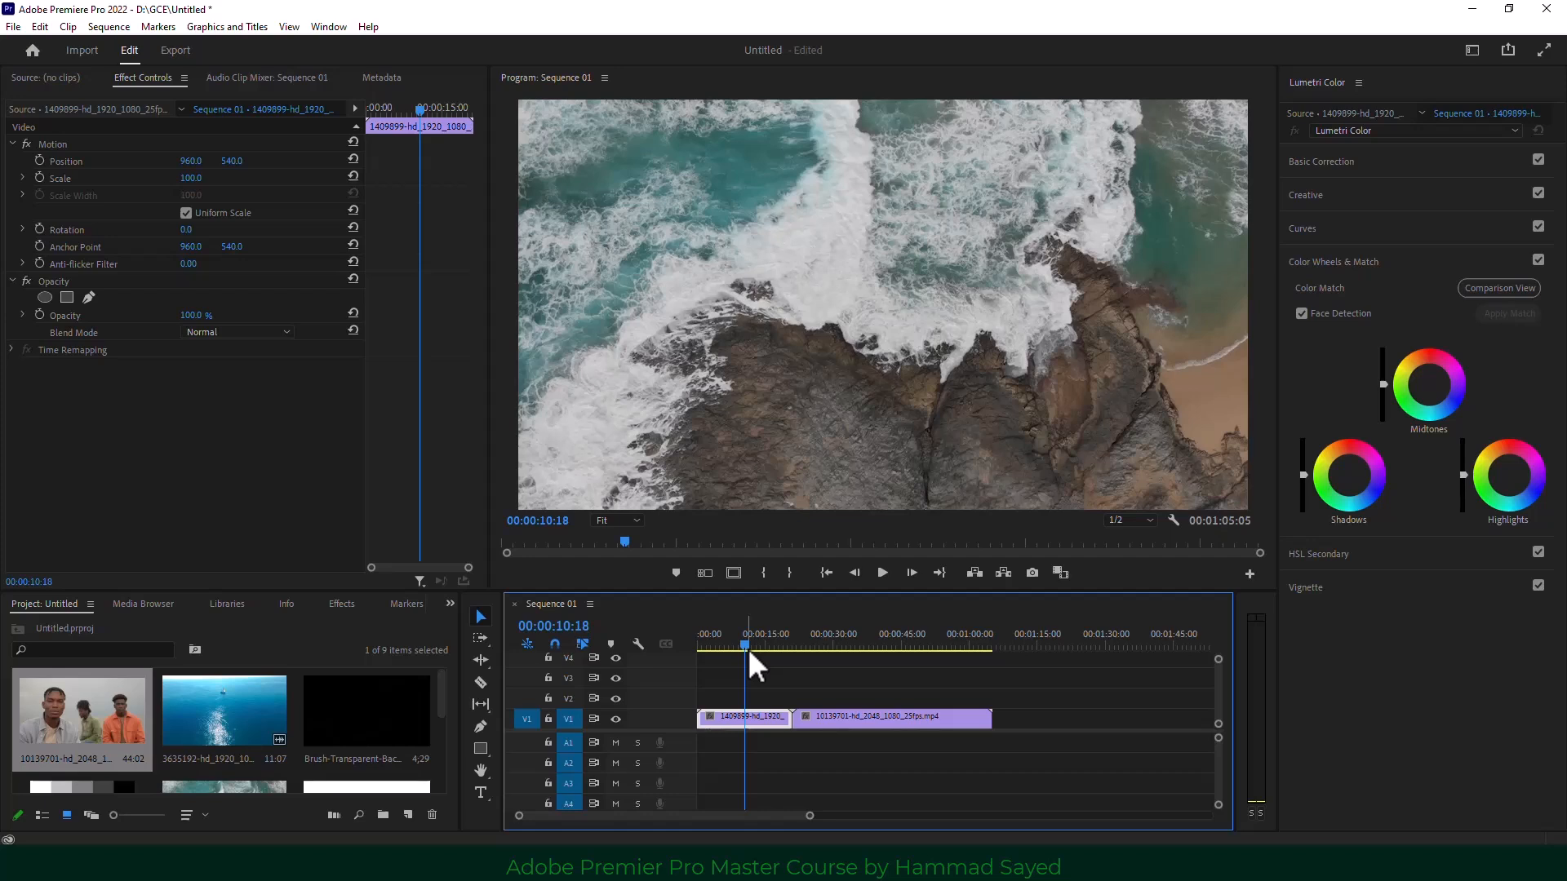
# Replace clip 10139701 with 3635192-hd_1920_1080_24fps.mp4 after the rocky-shore clip, then select it.
pyautogui.click(878, 723)
pyautogui.press('Delete')
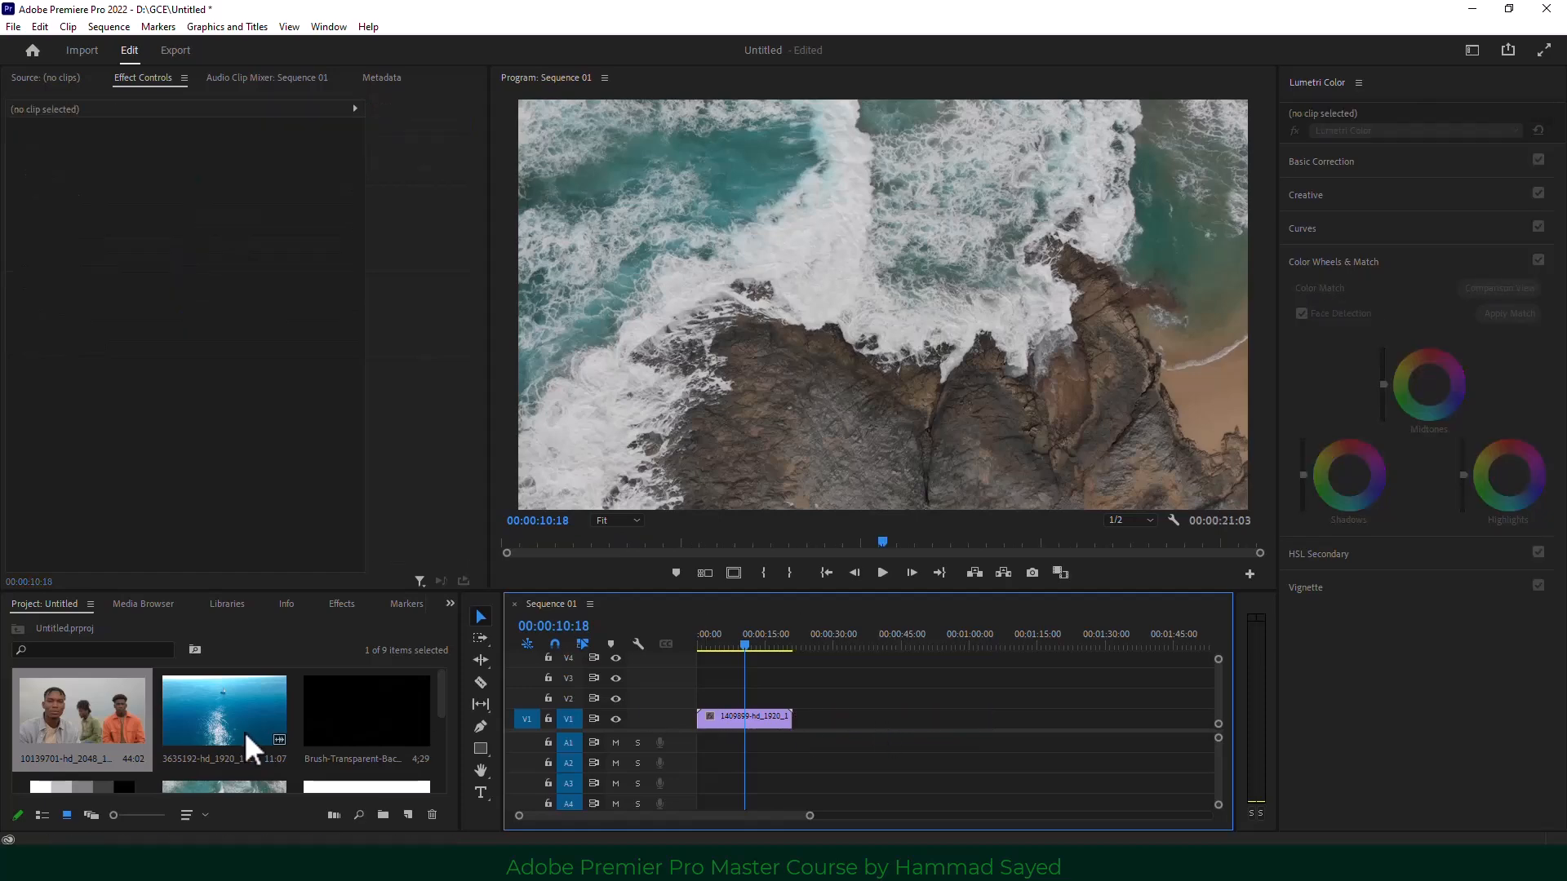
pyautogui.moveTo(245, 745); pyautogui.dragTo(808, 739)
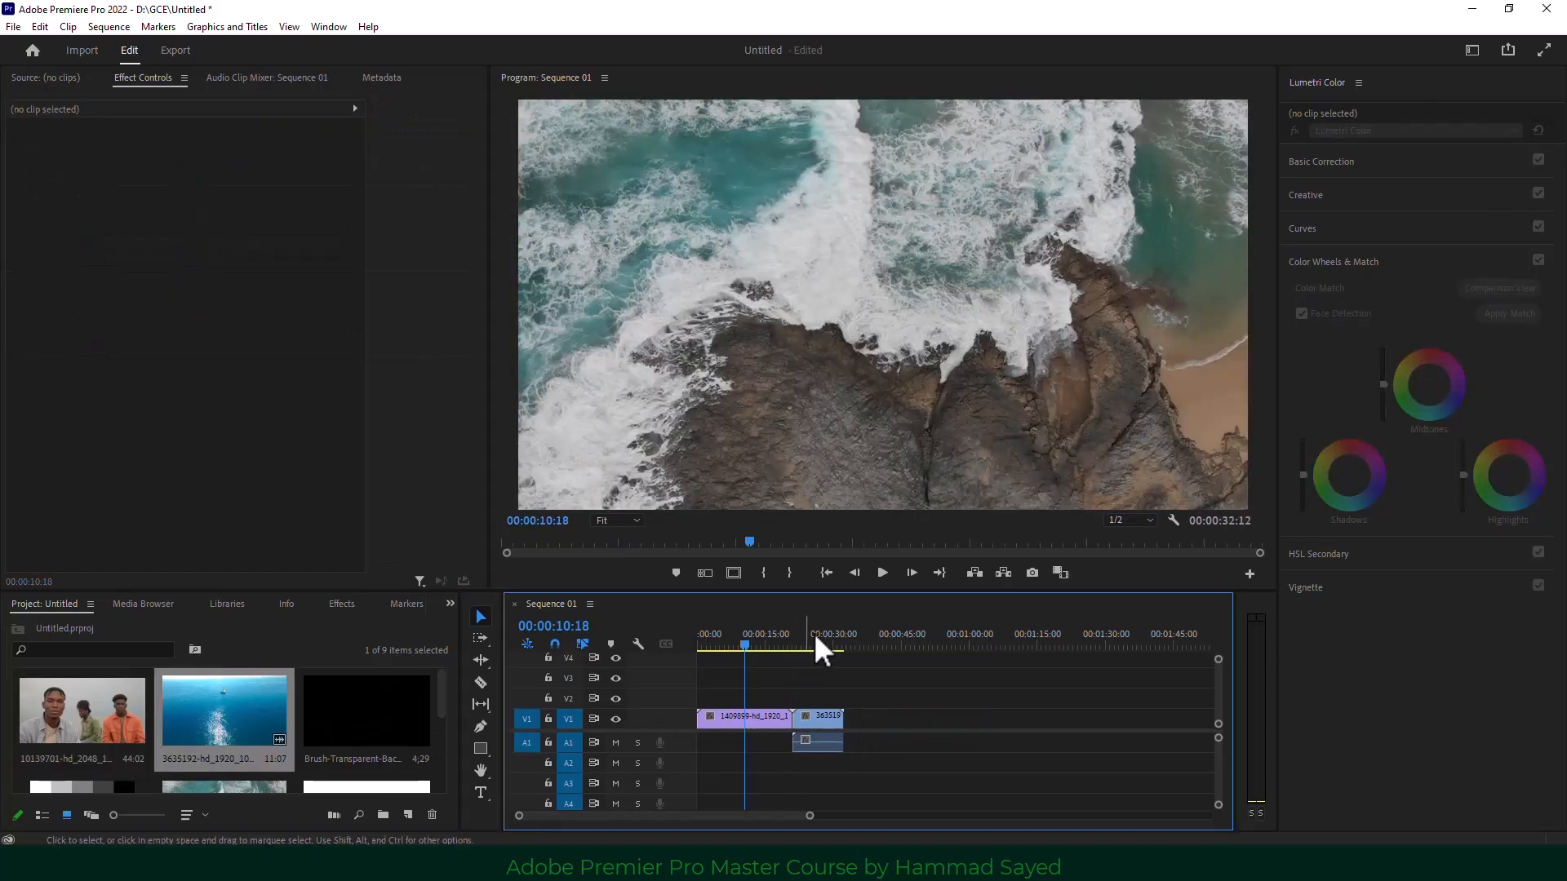
pyautogui.click(817, 641)
pyautogui.moveTo(816, 634); pyautogui.dragTo(767, 635)
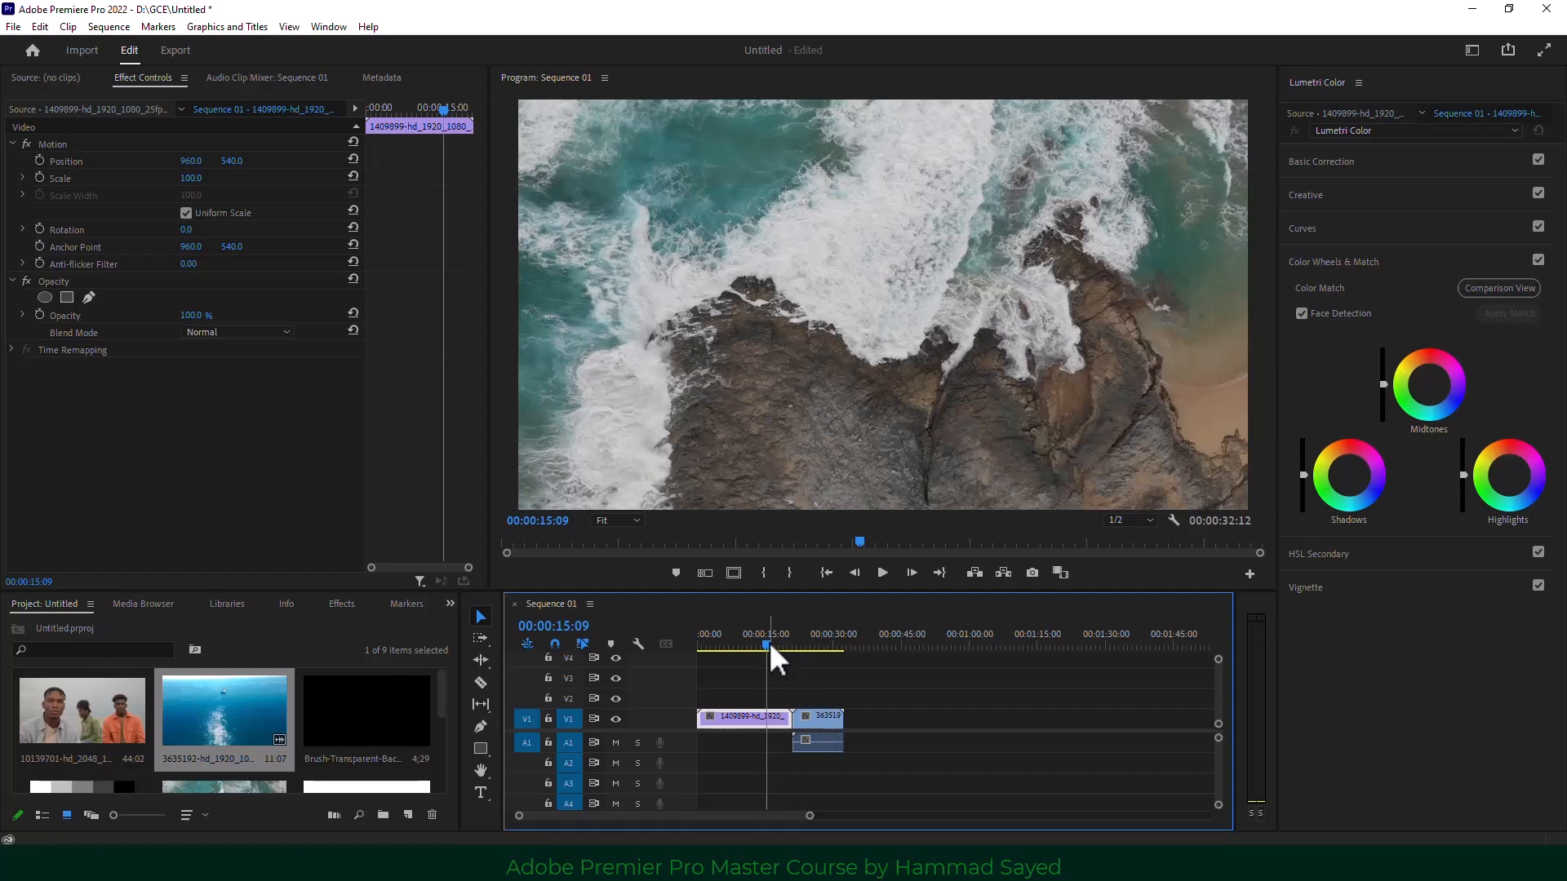
pyautogui.moveTo(769, 643); pyautogui.dragTo(808, 643)
pyautogui.click(807, 717)
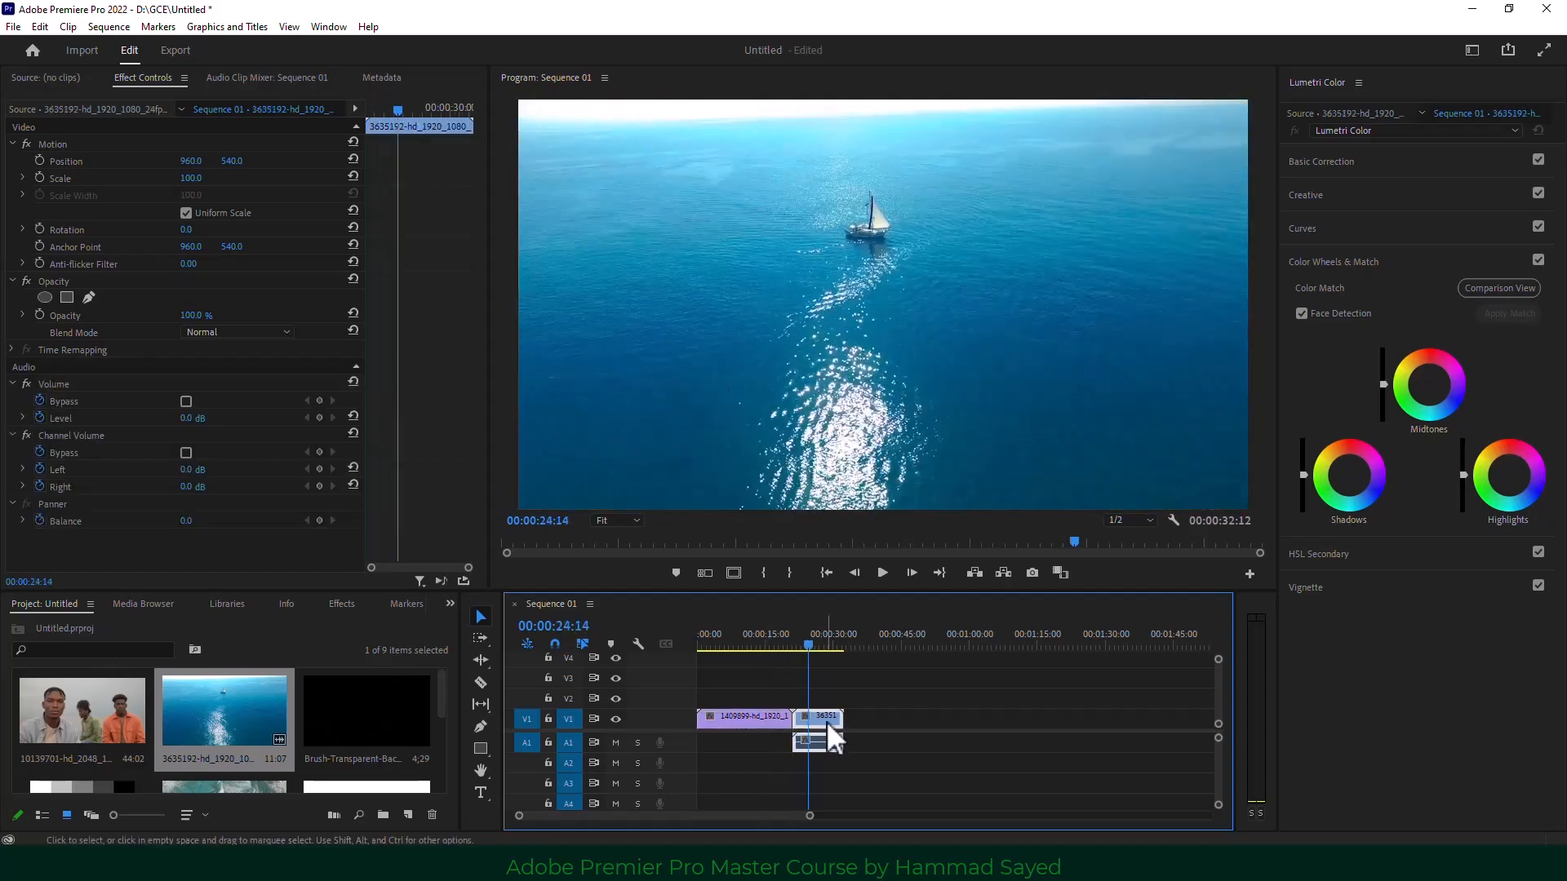
# Show Comparison View with rocky-shore reference frame 00:00:07:23, trying vertical and horizontal splits before Side by Side.
pyautogui.click(1525, 294)
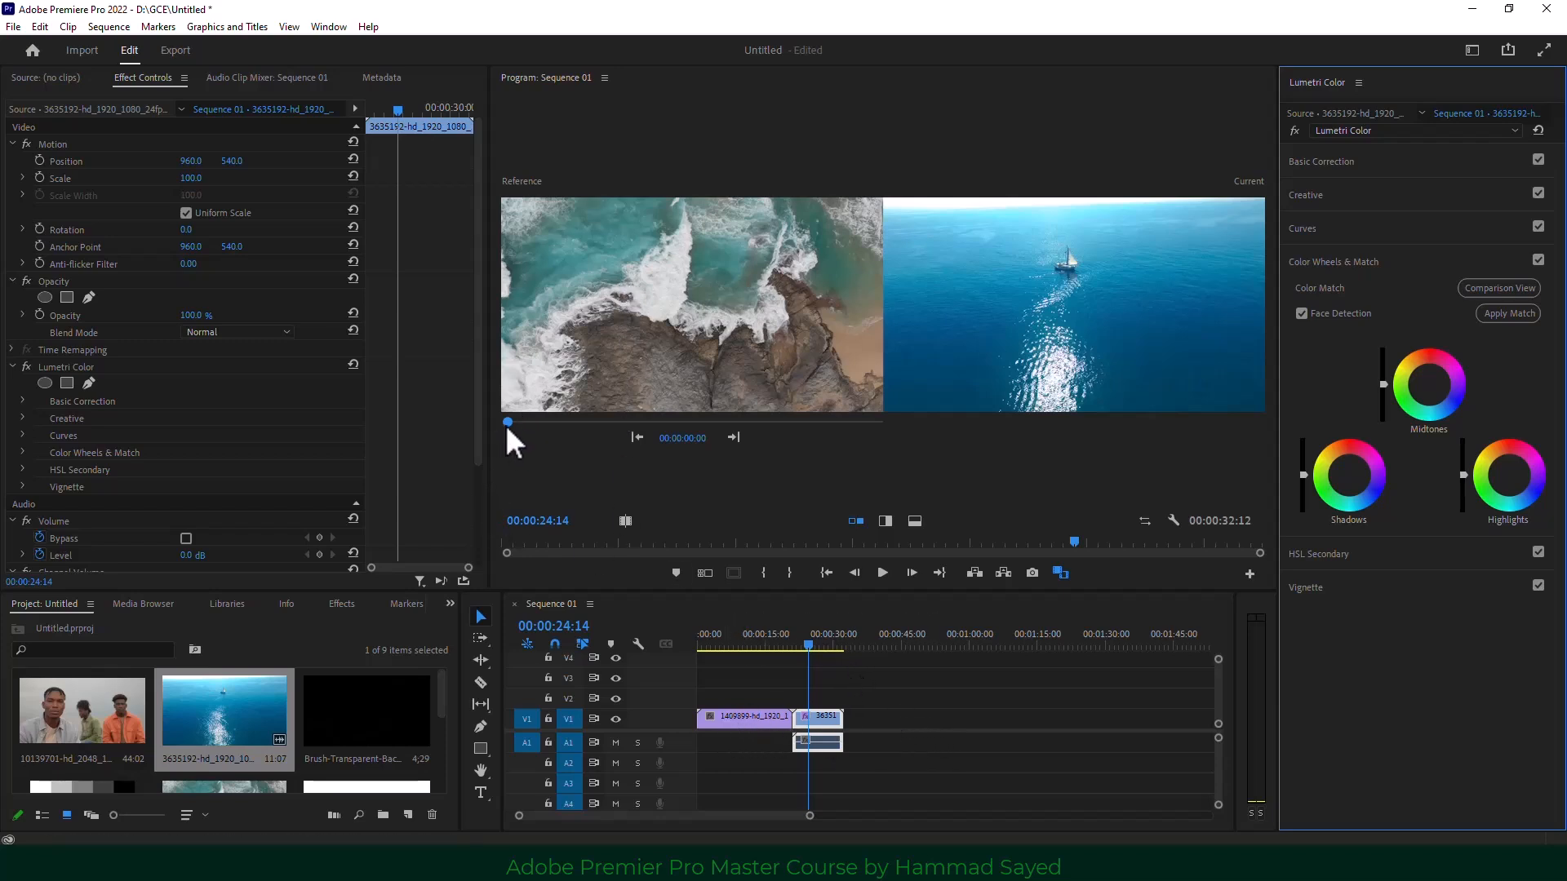
pyautogui.moveTo(507, 424); pyautogui.dragTo(599, 424)
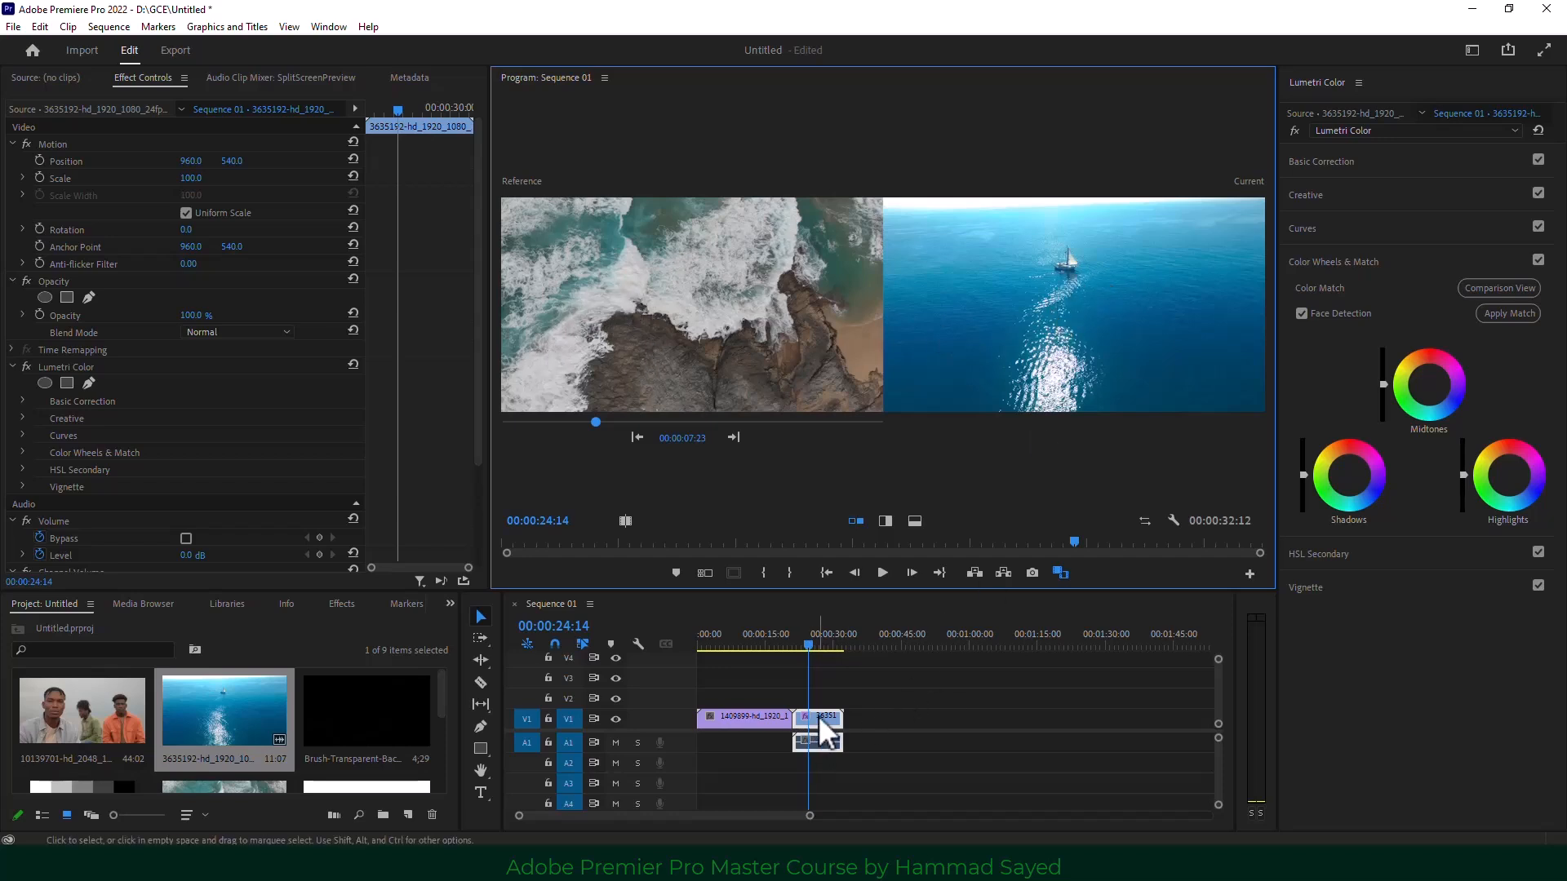
pyautogui.click(885, 521)
pyautogui.click(915, 520)
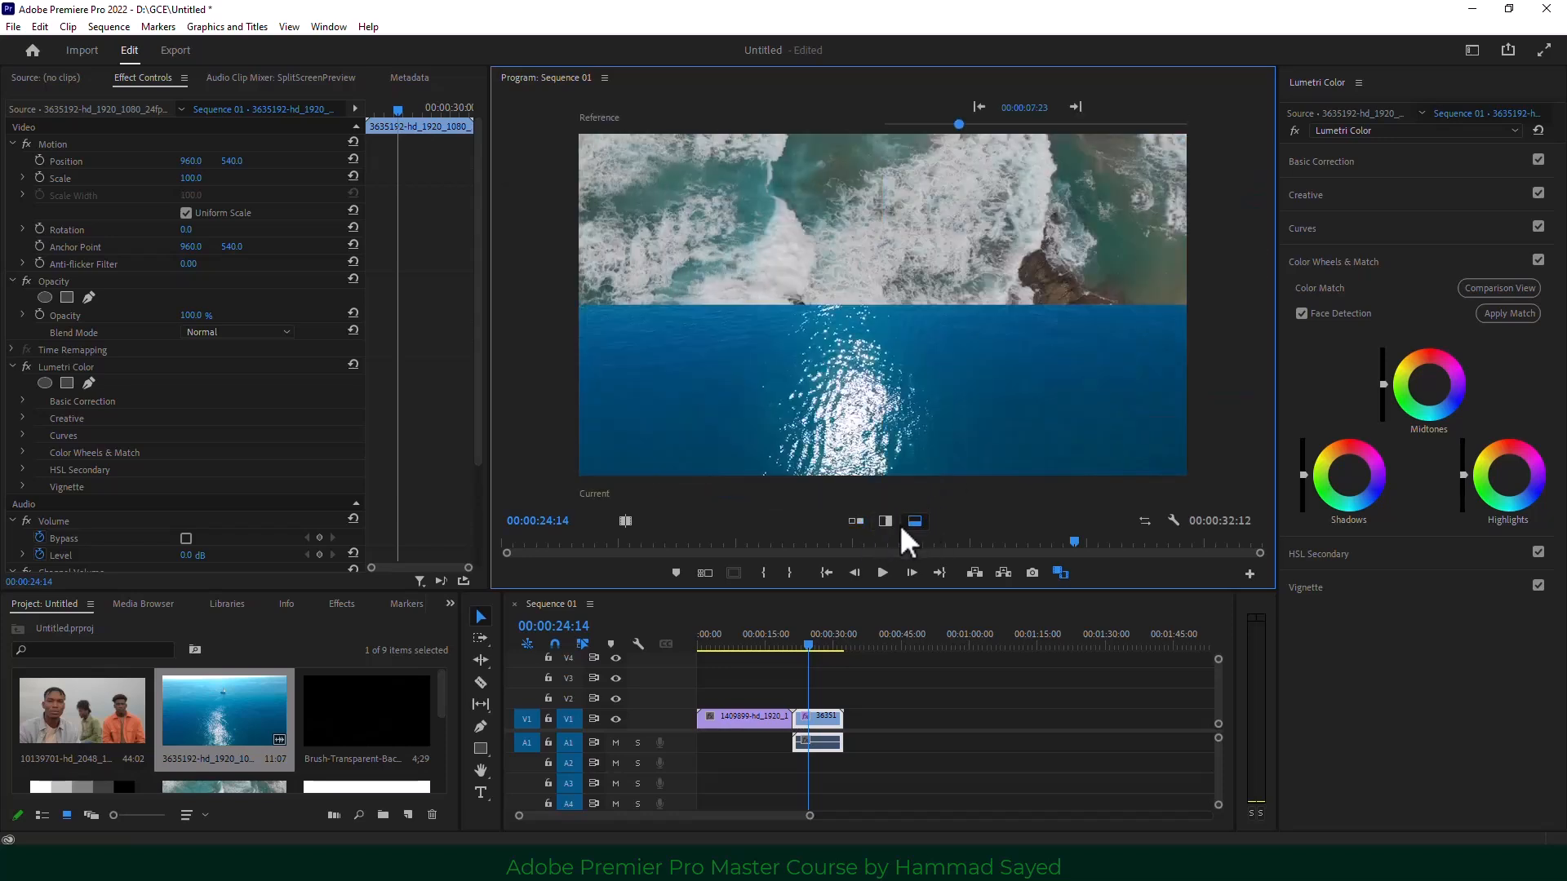
pyautogui.click(856, 521)
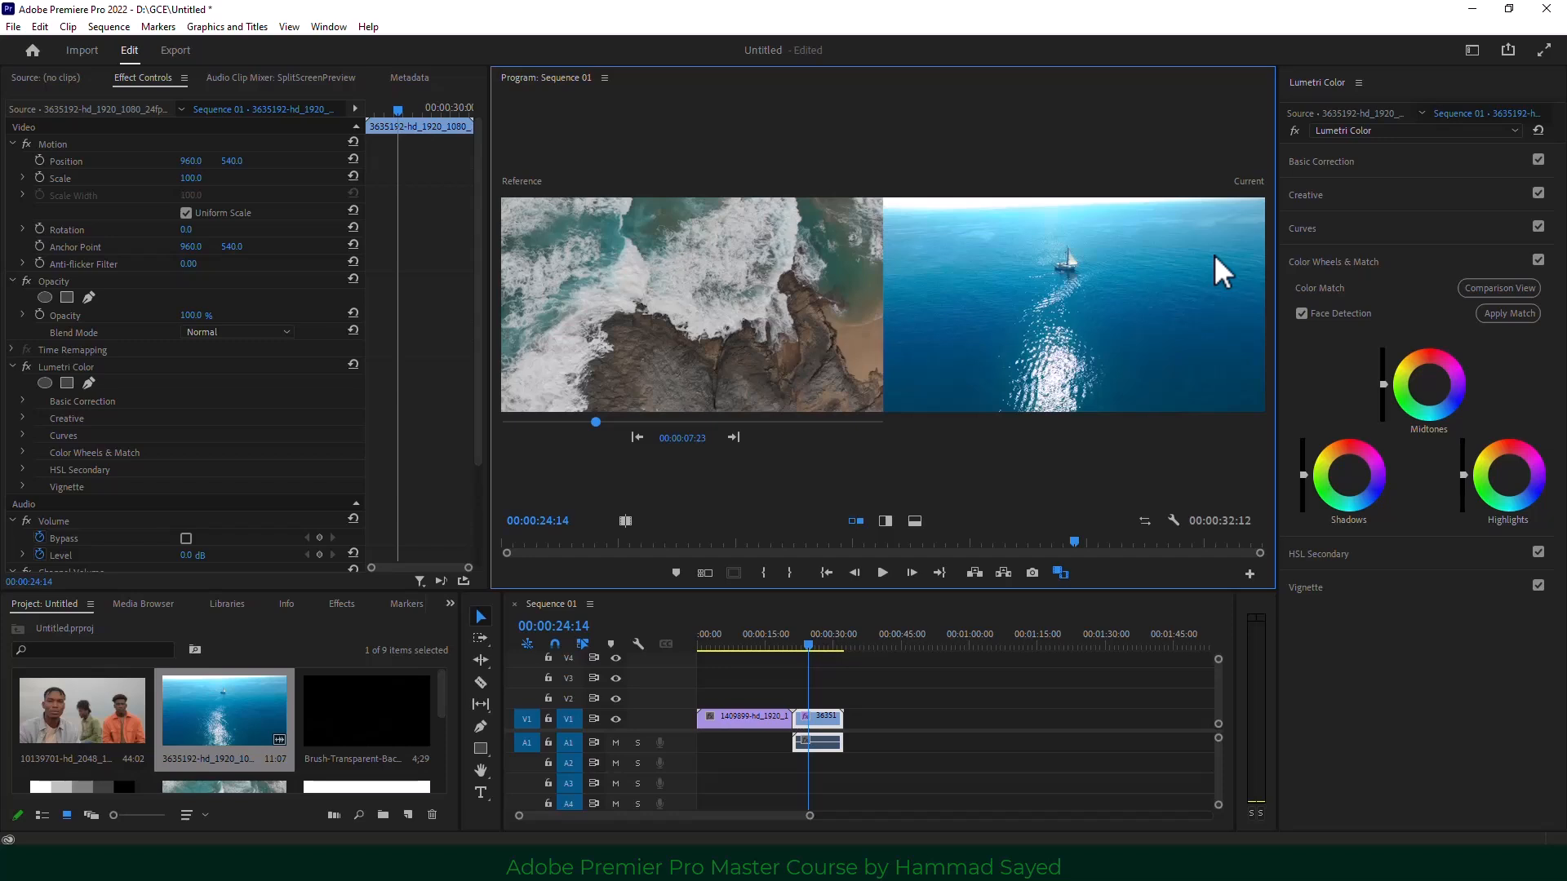
# Apply a colour match, exit Comparison View, and expand the sailboat clip's Basic Correction controls.
pyautogui.click(1508, 322)
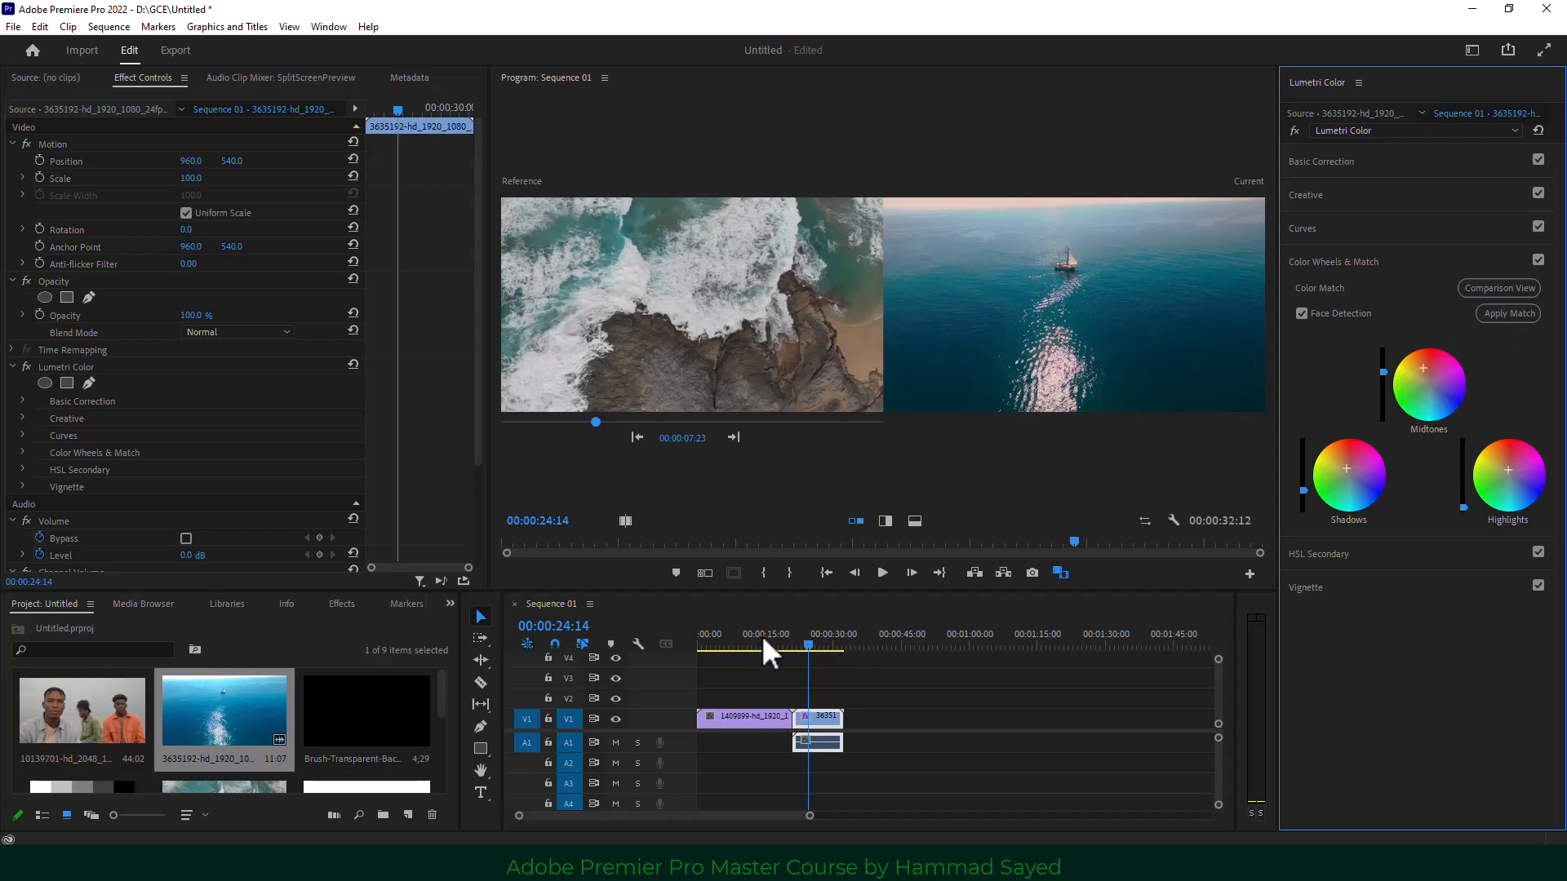
pyautogui.moveTo(768, 649); pyautogui.dragTo(815, 657)
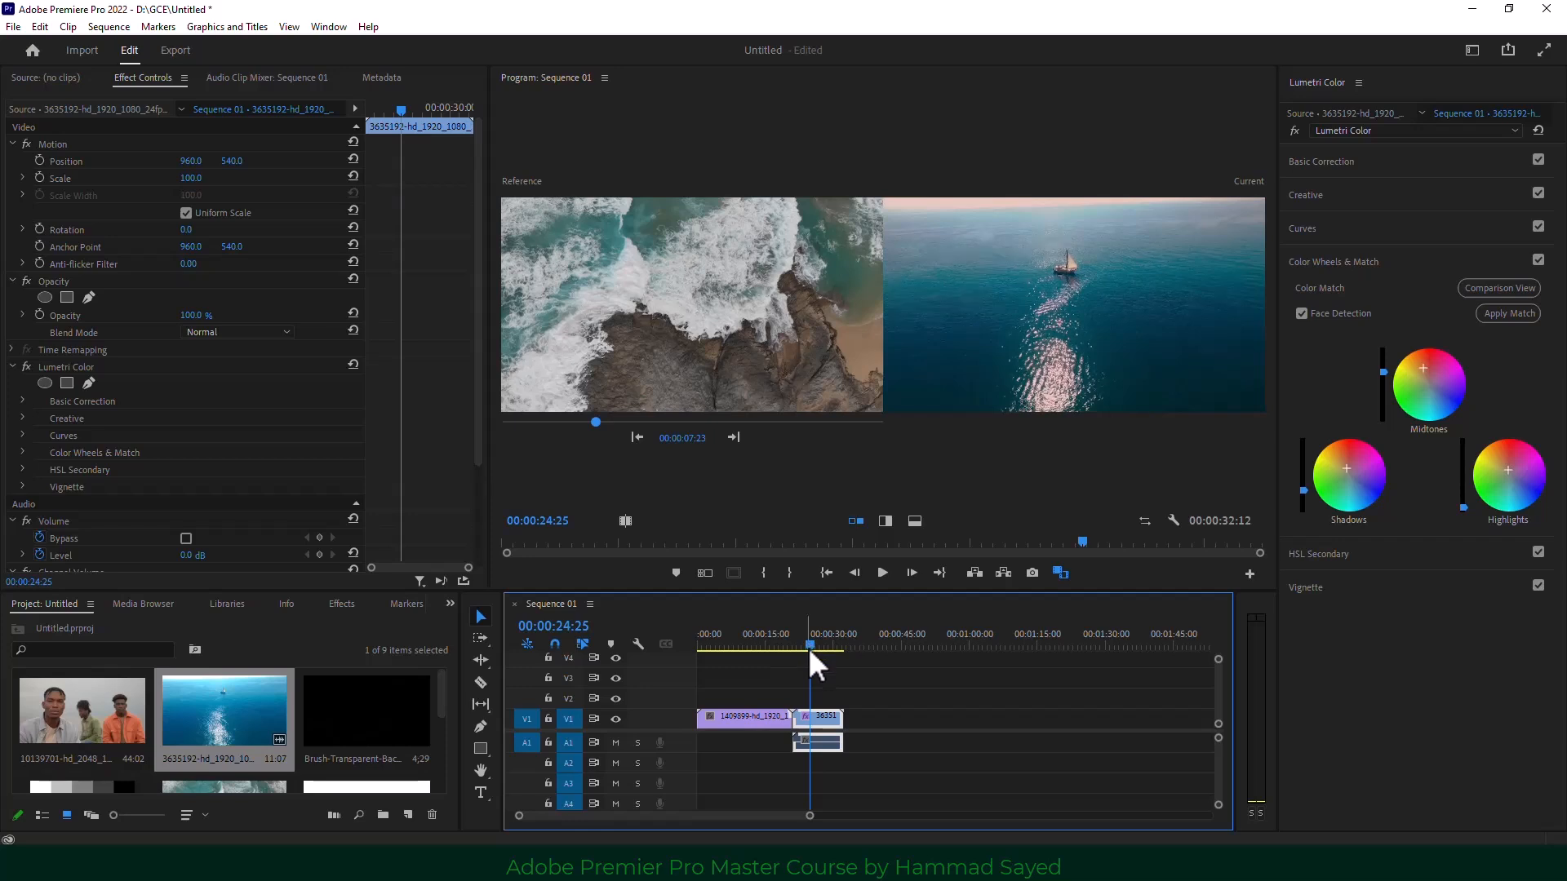
pyautogui.click(1496, 291)
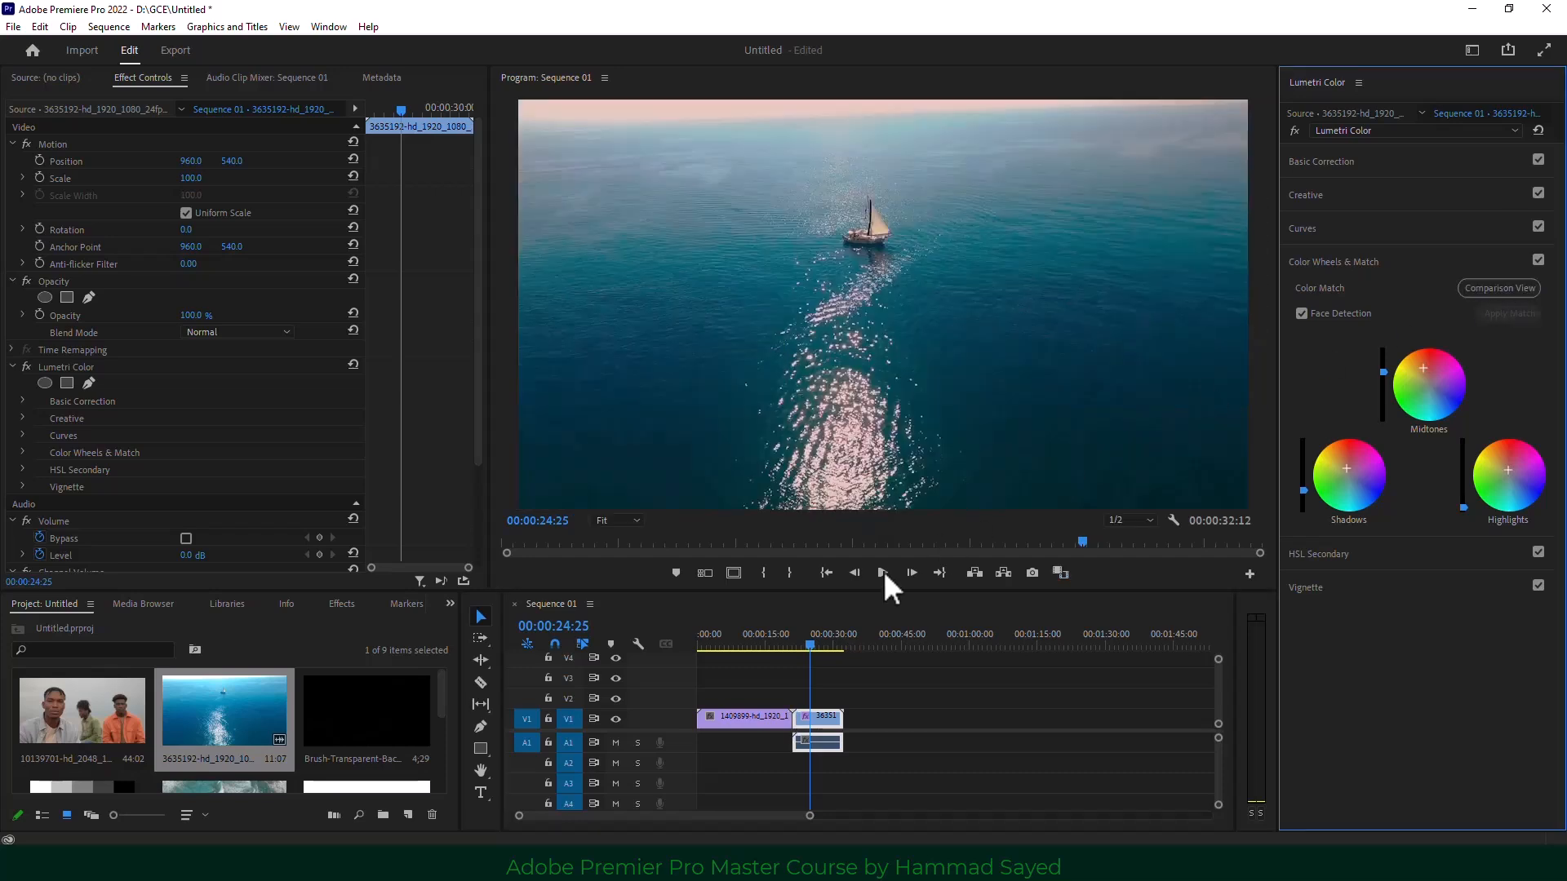
pyautogui.click(816, 726)
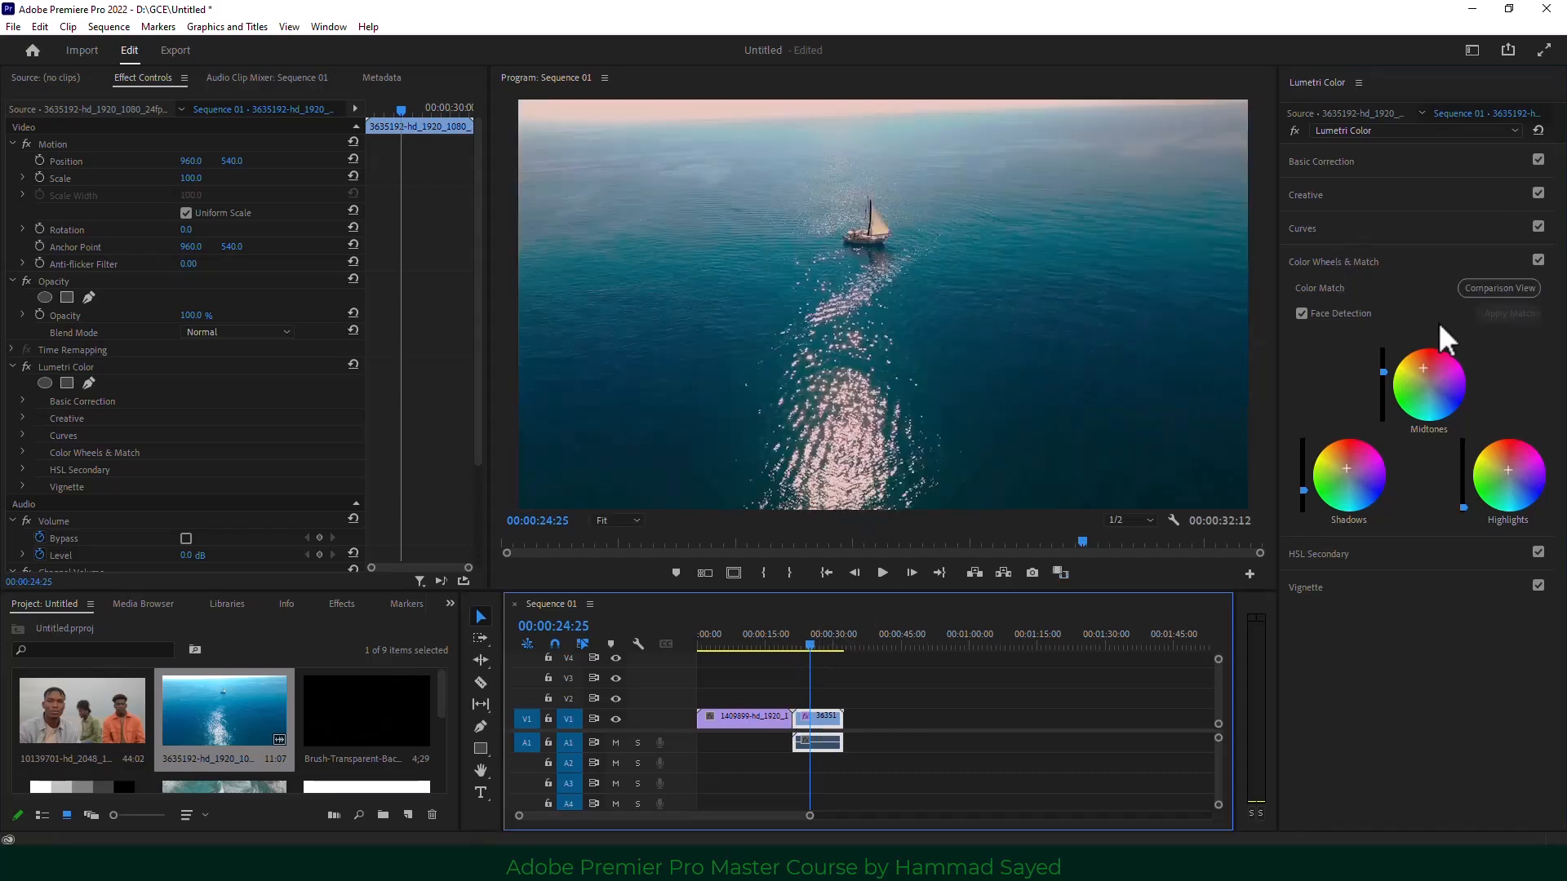
pyautogui.click(1354, 167)
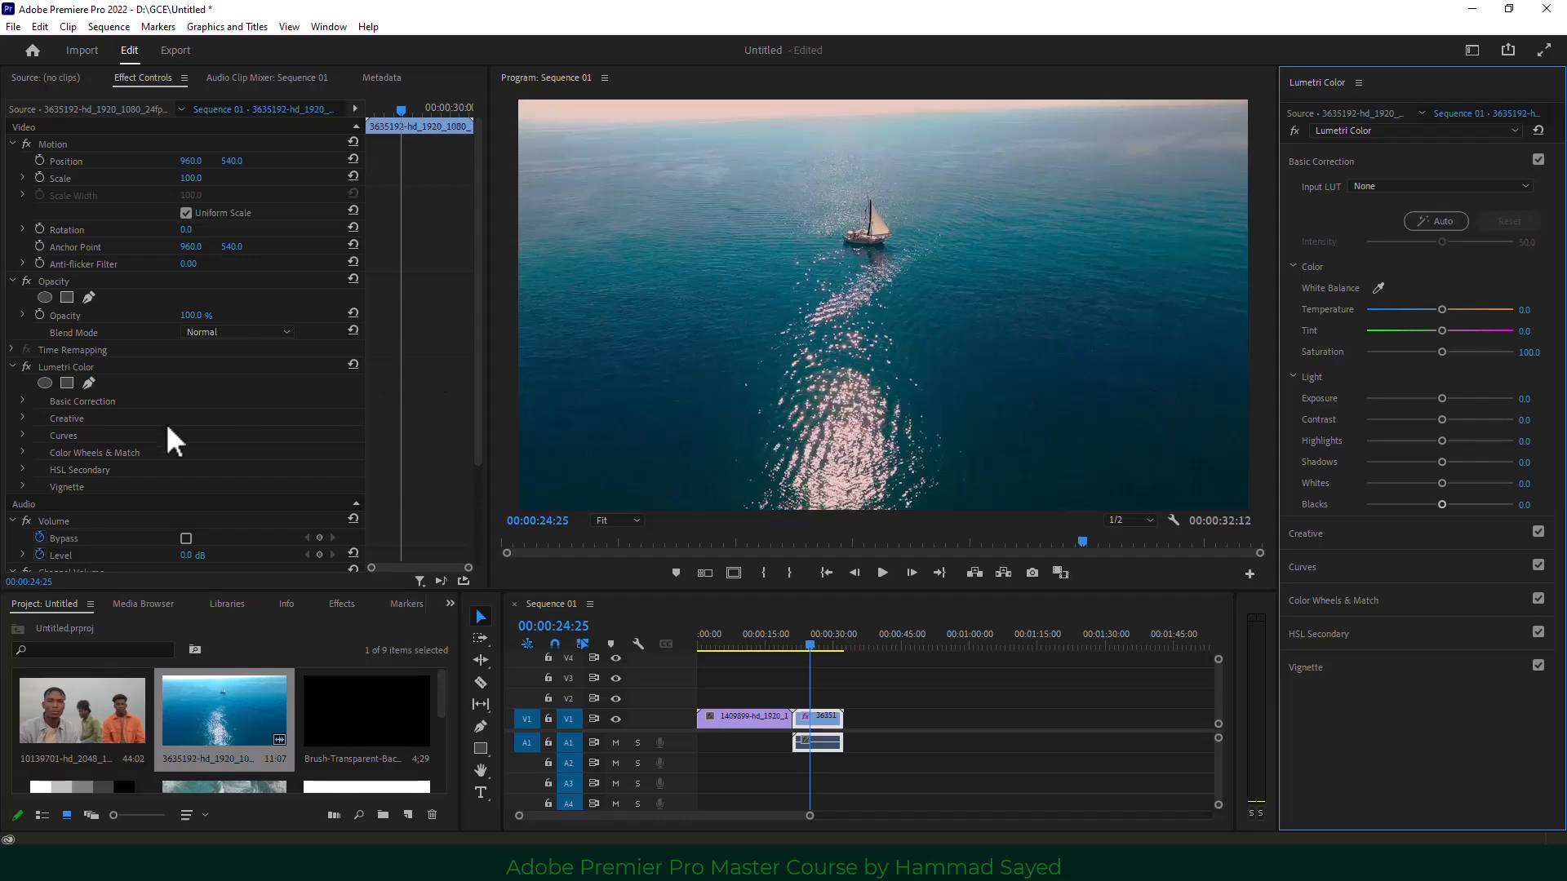
# Switch off the sailboat clip's Lumetri Color effect with its fx toggle.
pyautogui.click(95, 368)
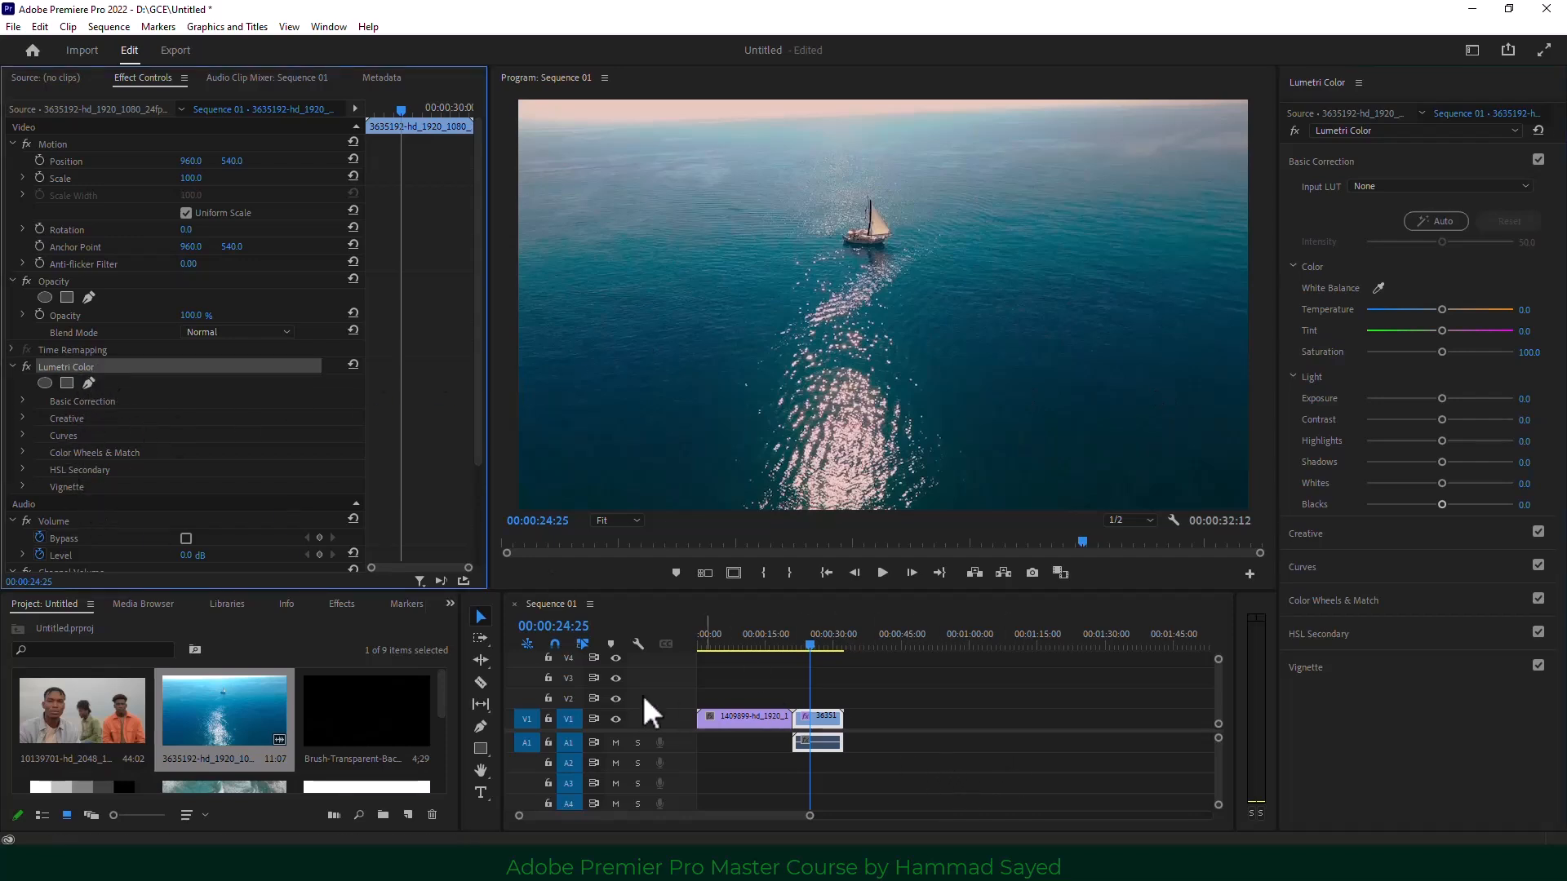
pyautogui.moveTo(776, 646)
pyautogui.mouseDown()
pyautogui.moveTo(815, 649)
pyautogui.moveTo(745, 645)
pyautogui.moveTo(790, 647)
pyautogui.mouseUp()
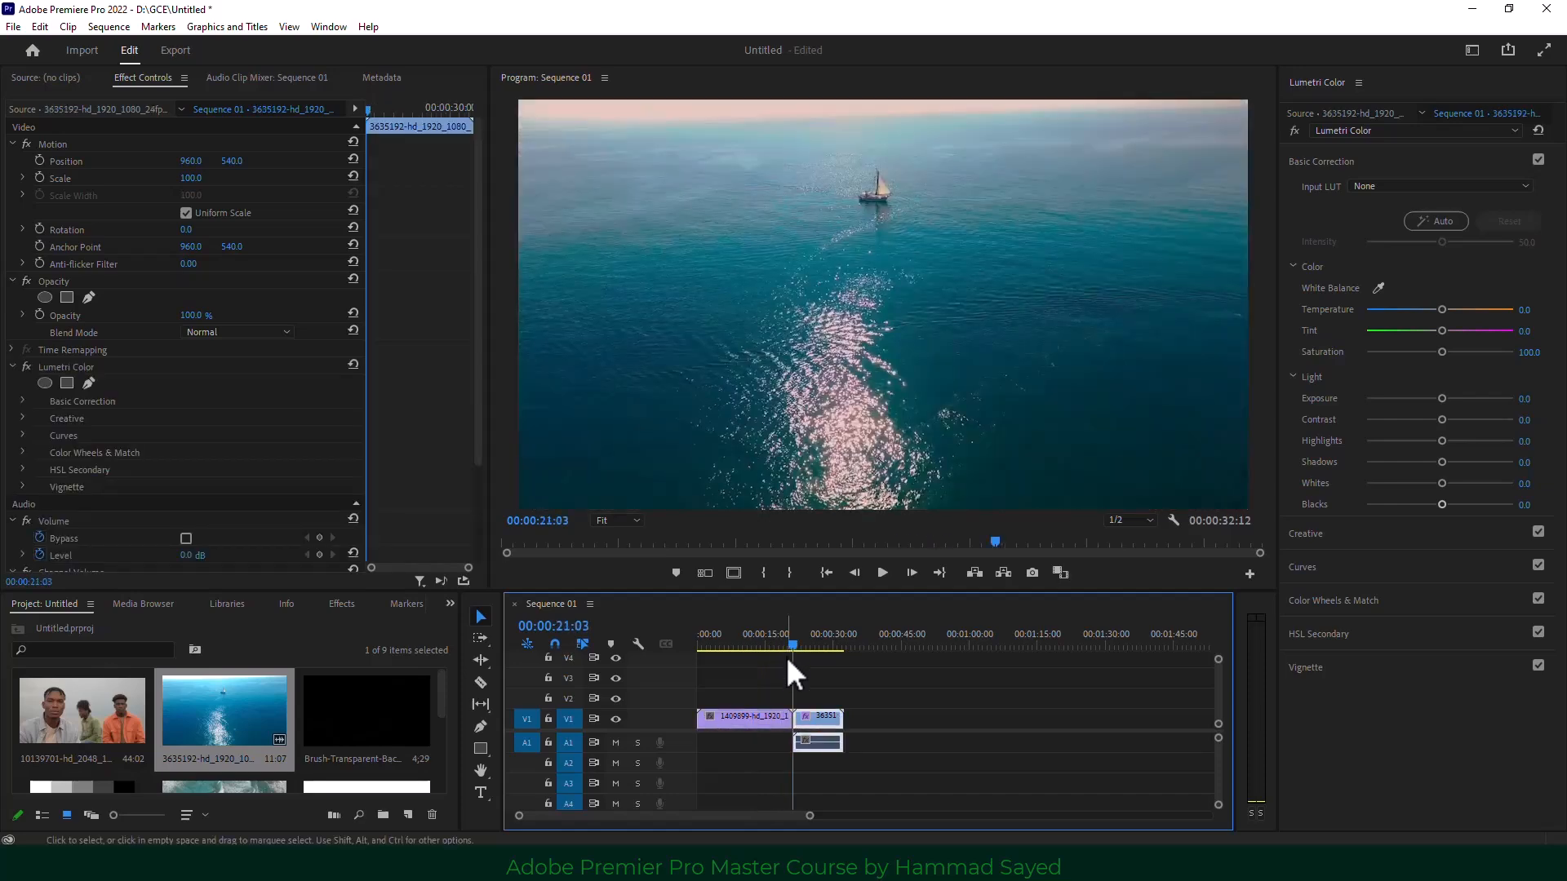
pyautogui.click(25, 368)
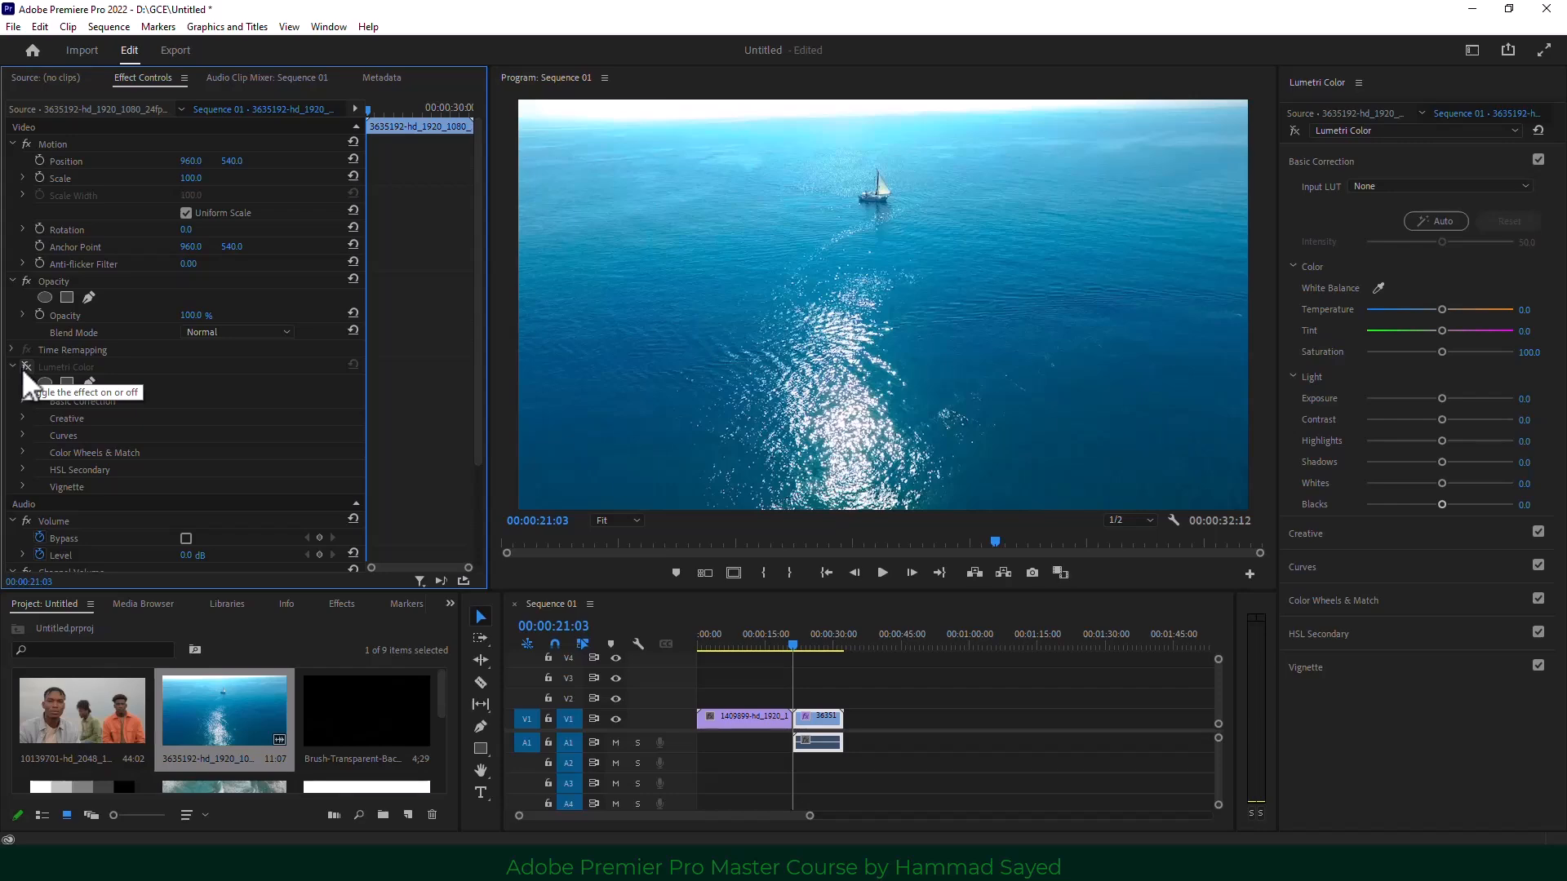
# Scrub between the rocks clip (00:00:10:18) and sailboat clip (00:00:23:12) to compare.
pyautogui.click(772, 647)
pyautogui.moveTo(781, 650)
pyautogui.mouseDown()
pyautogui.moveTo(797, 643)
pyautogui.moveTo(757, 646)
pyautogui.mouseUp()
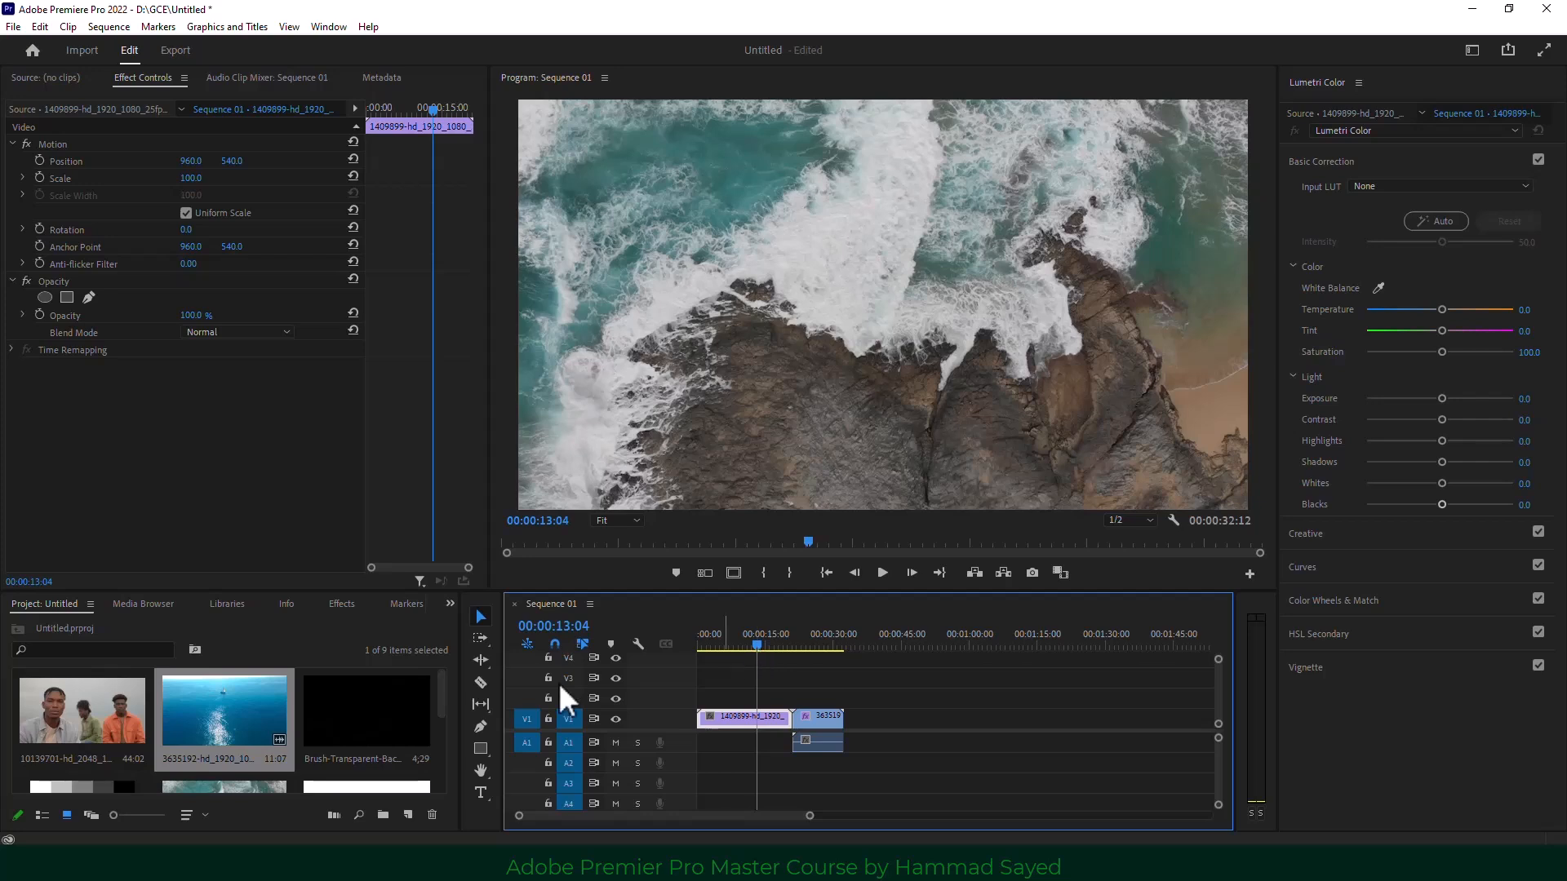
pyautogui.scroll(-1, 327, 734)
pyautogui.scroll(-1, 372, 755)
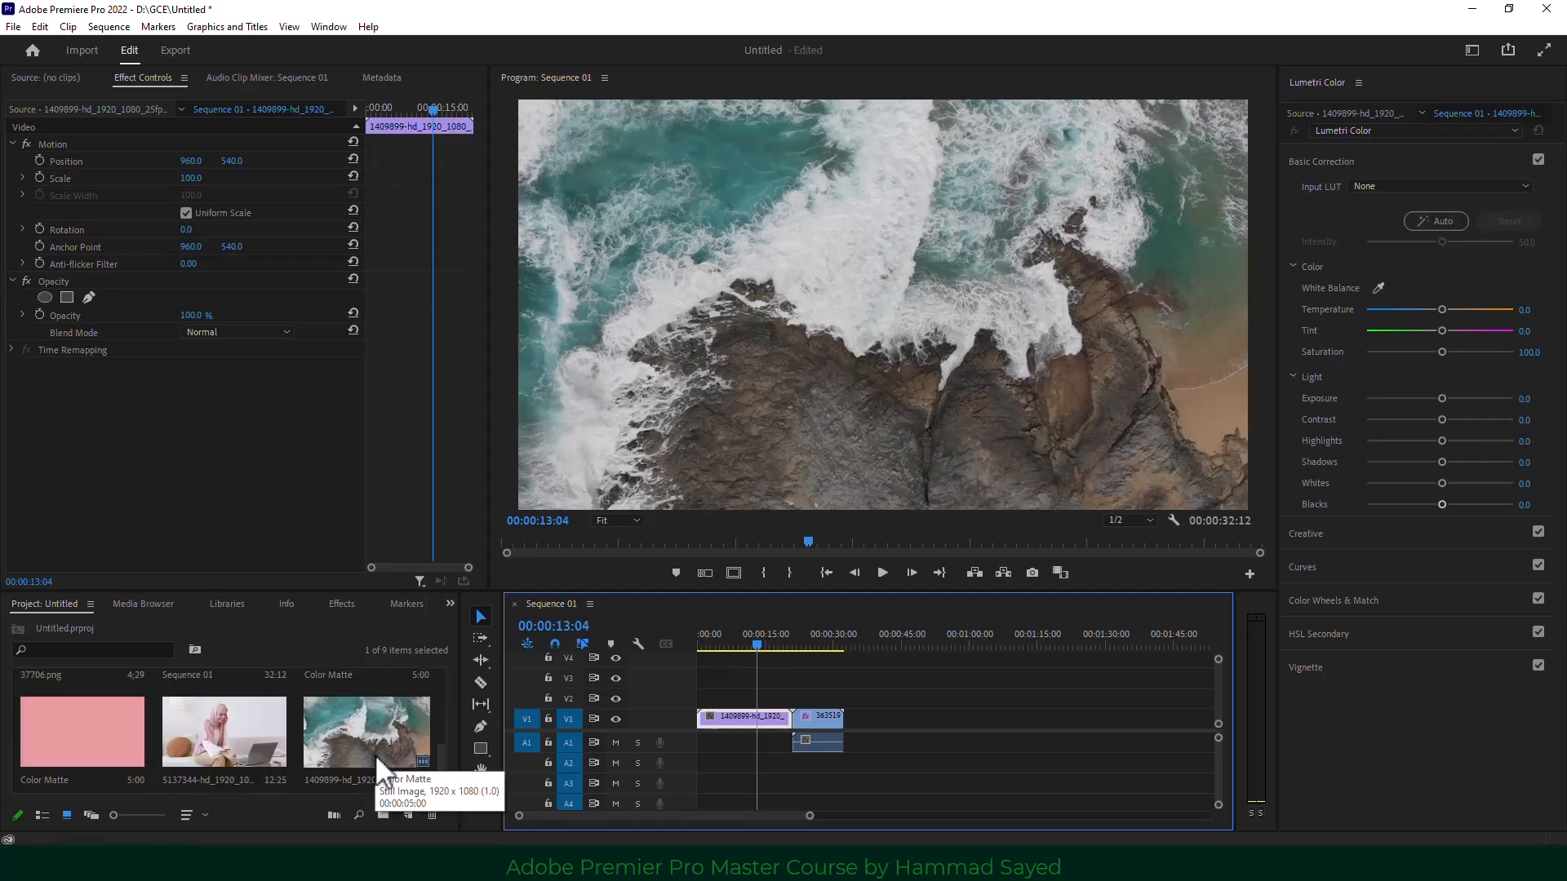
pyautogui.scroll(-1, 375, 754)
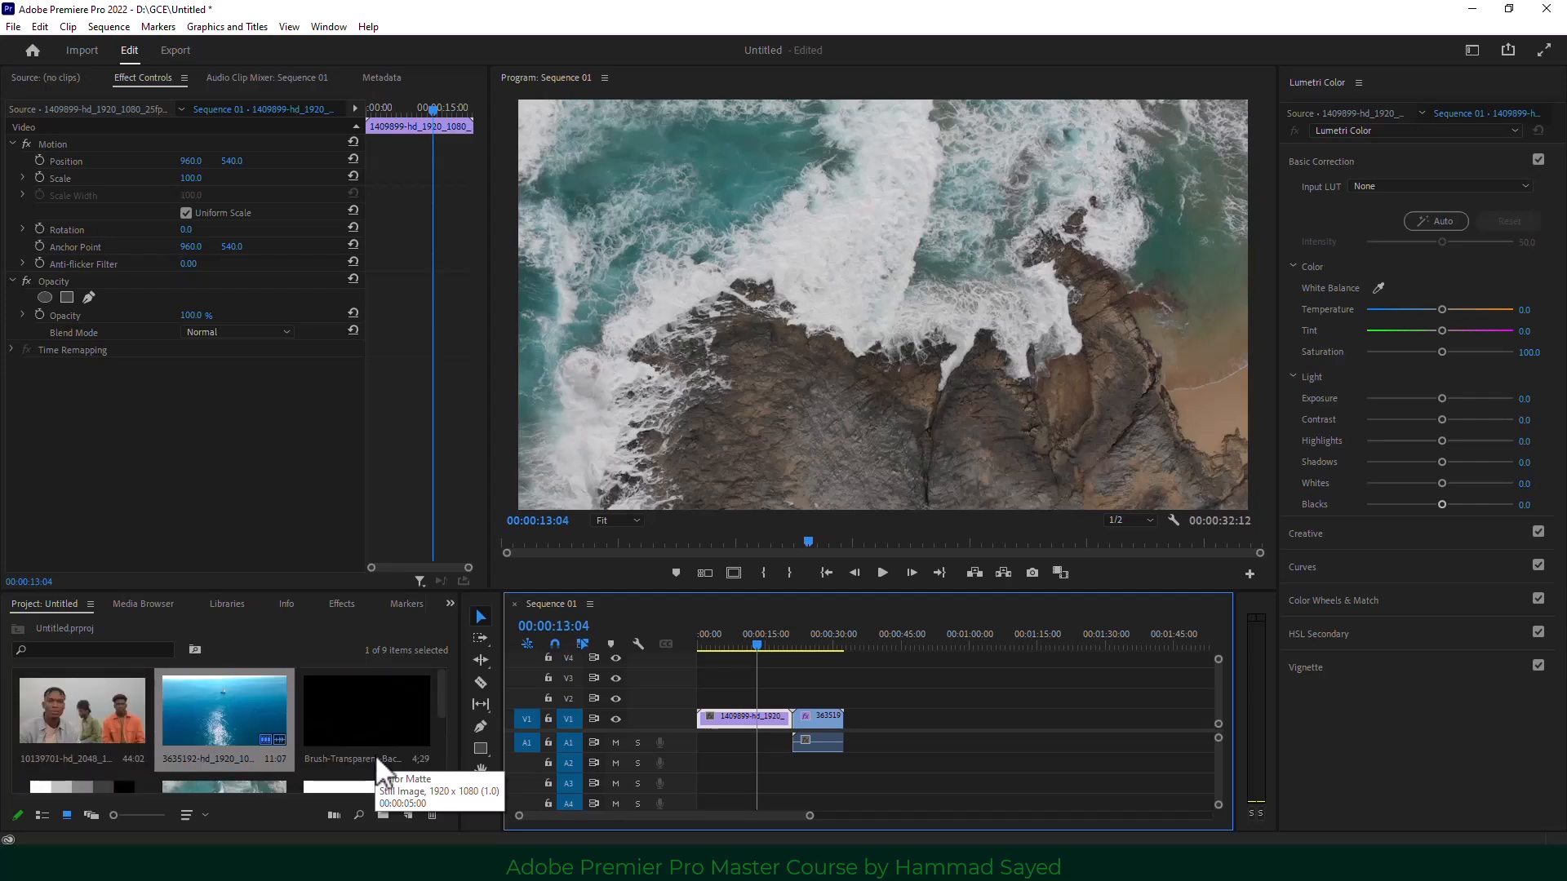
pyautogui.scroll(-2, 374, 754)
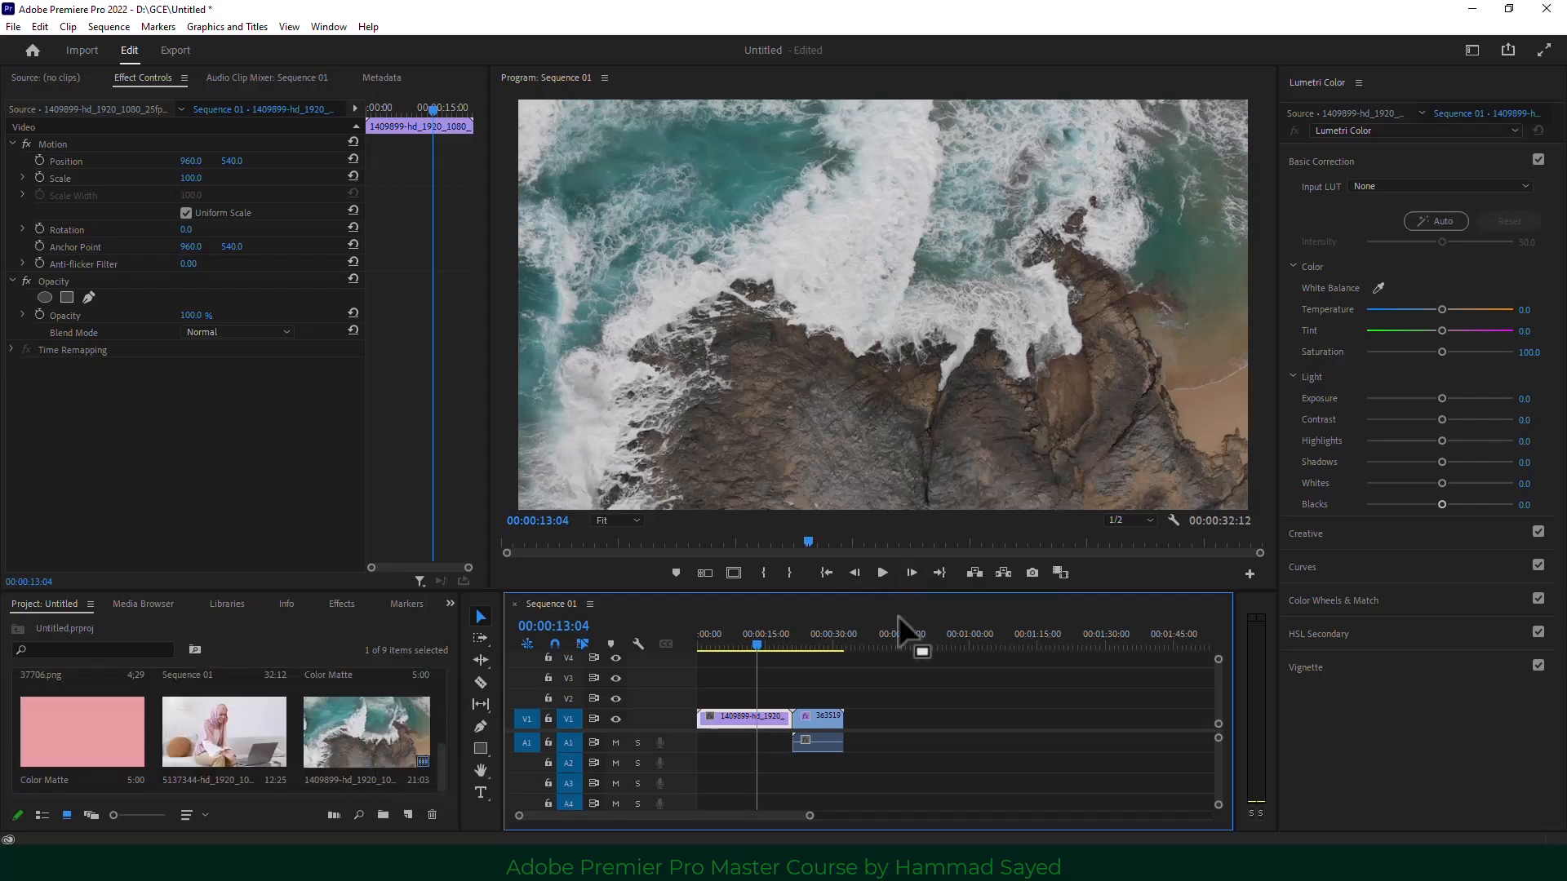
pyautogui.click(749, 646)
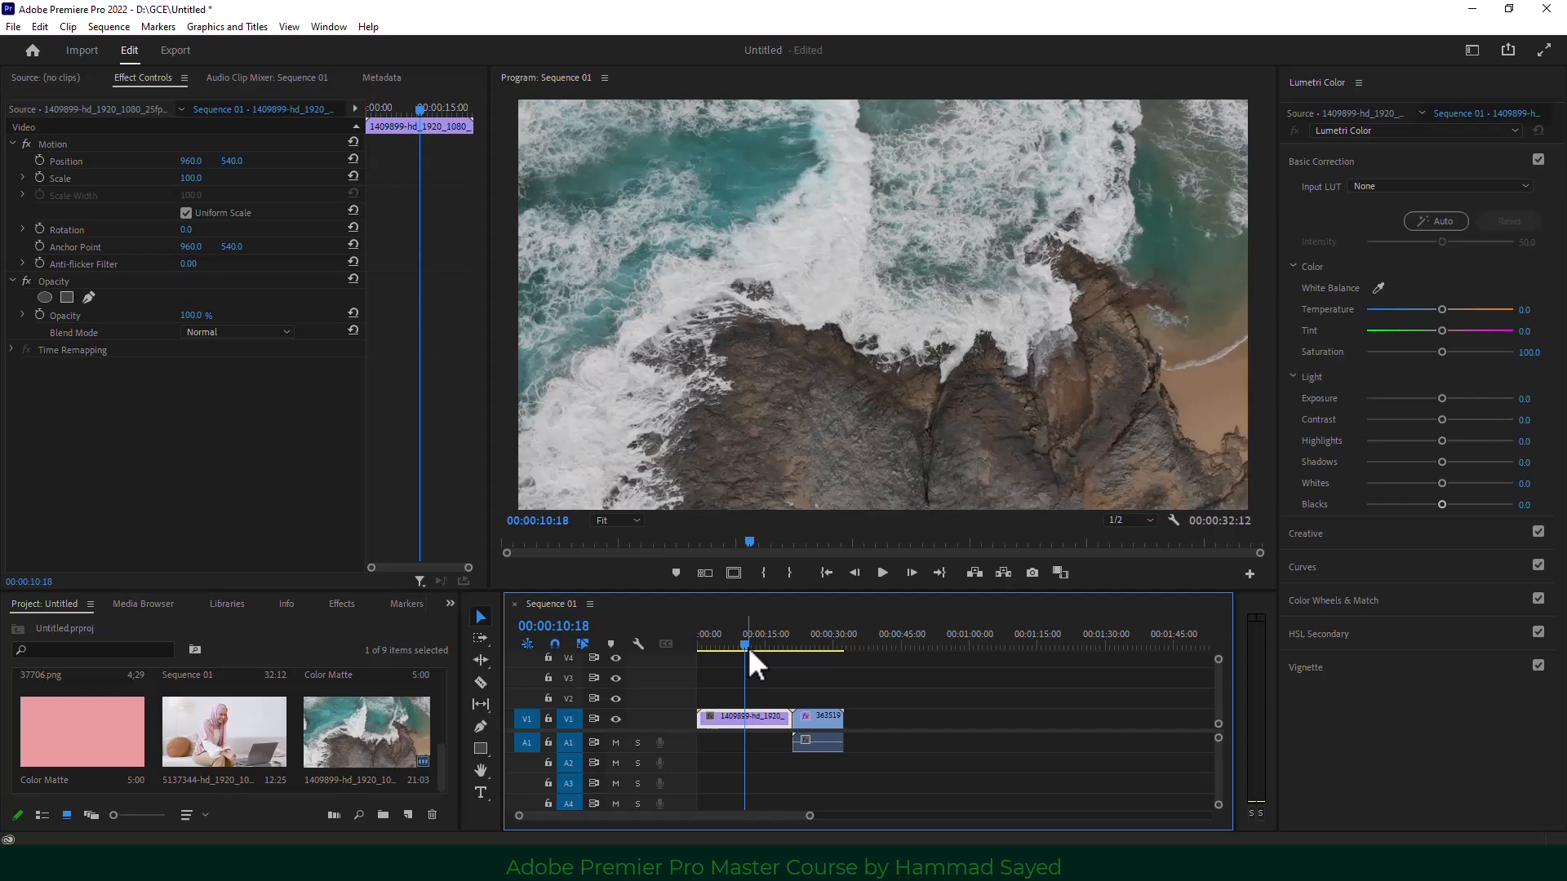
pyautogui.moveTo(747, 645); pyautogui.dragTo(830, 648)
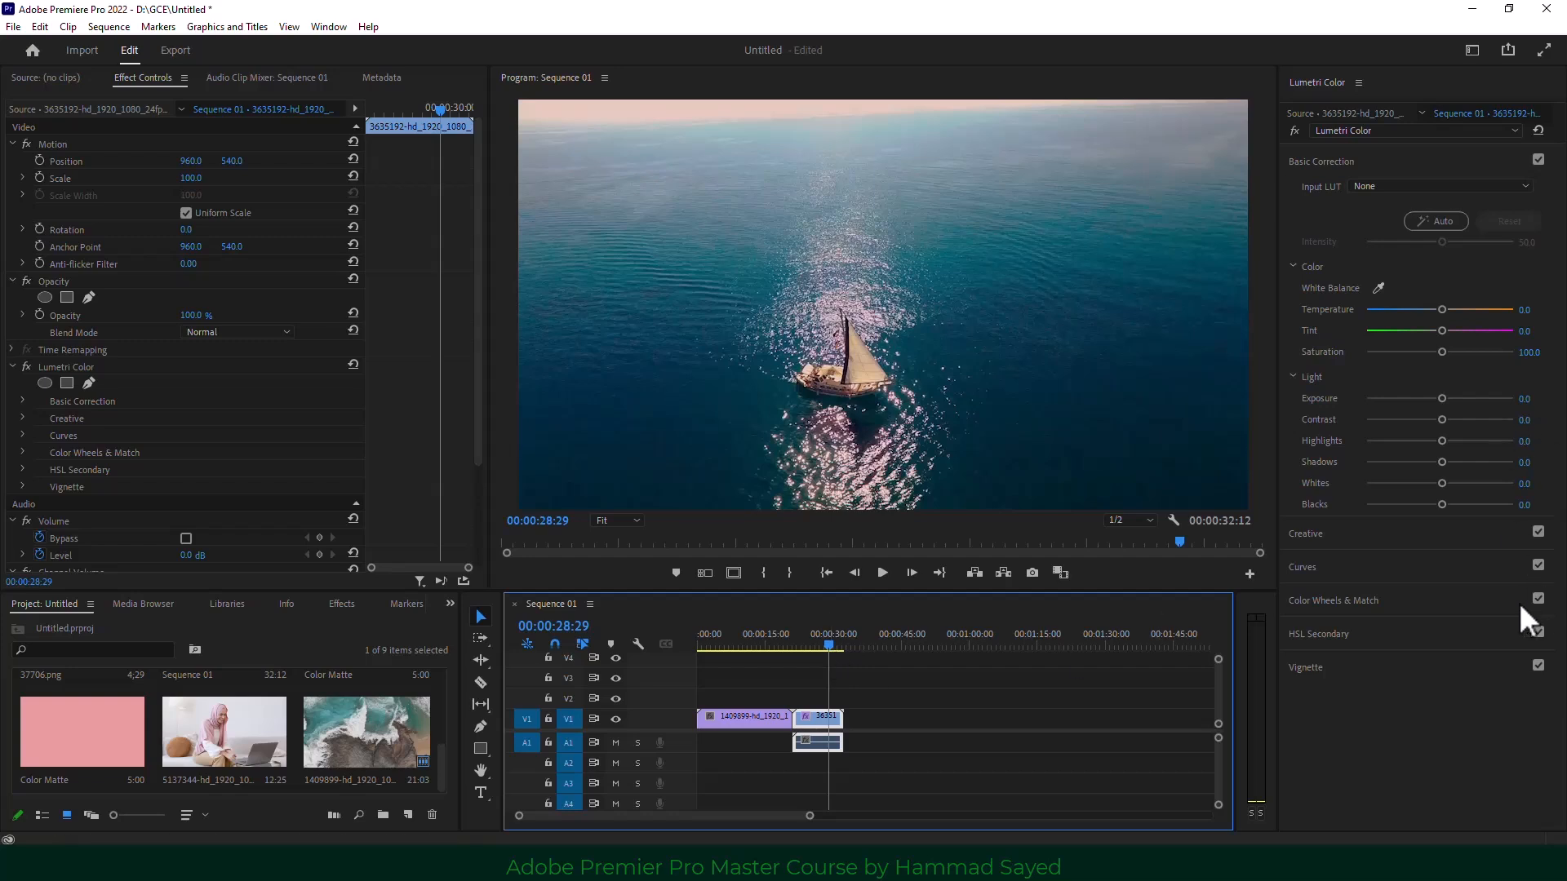
pyautogui.click(750, 641)
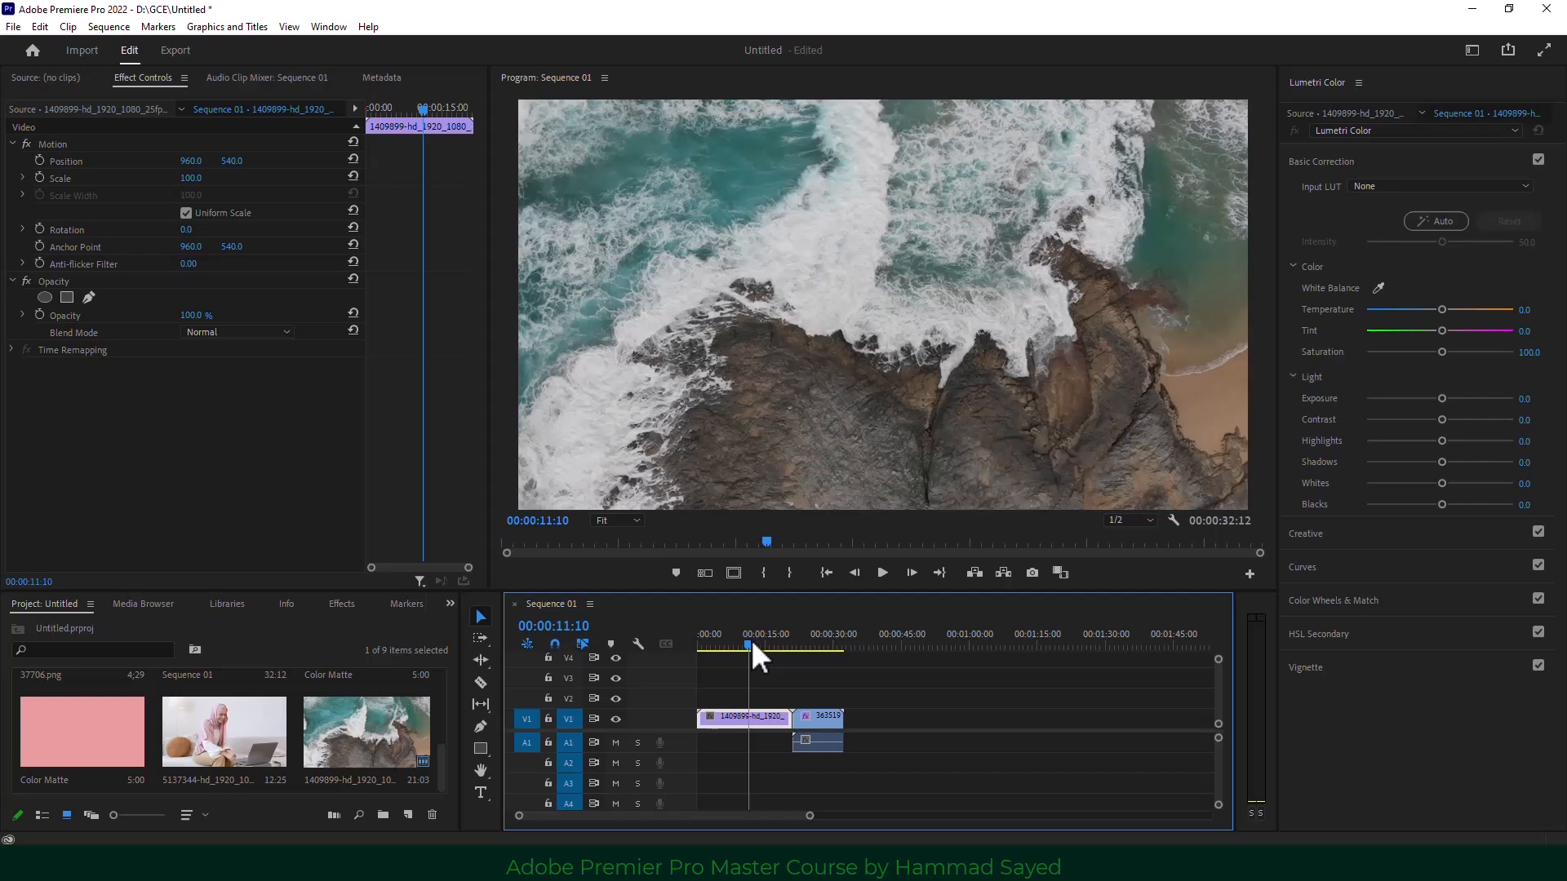
pyautogui.click(805, 641)
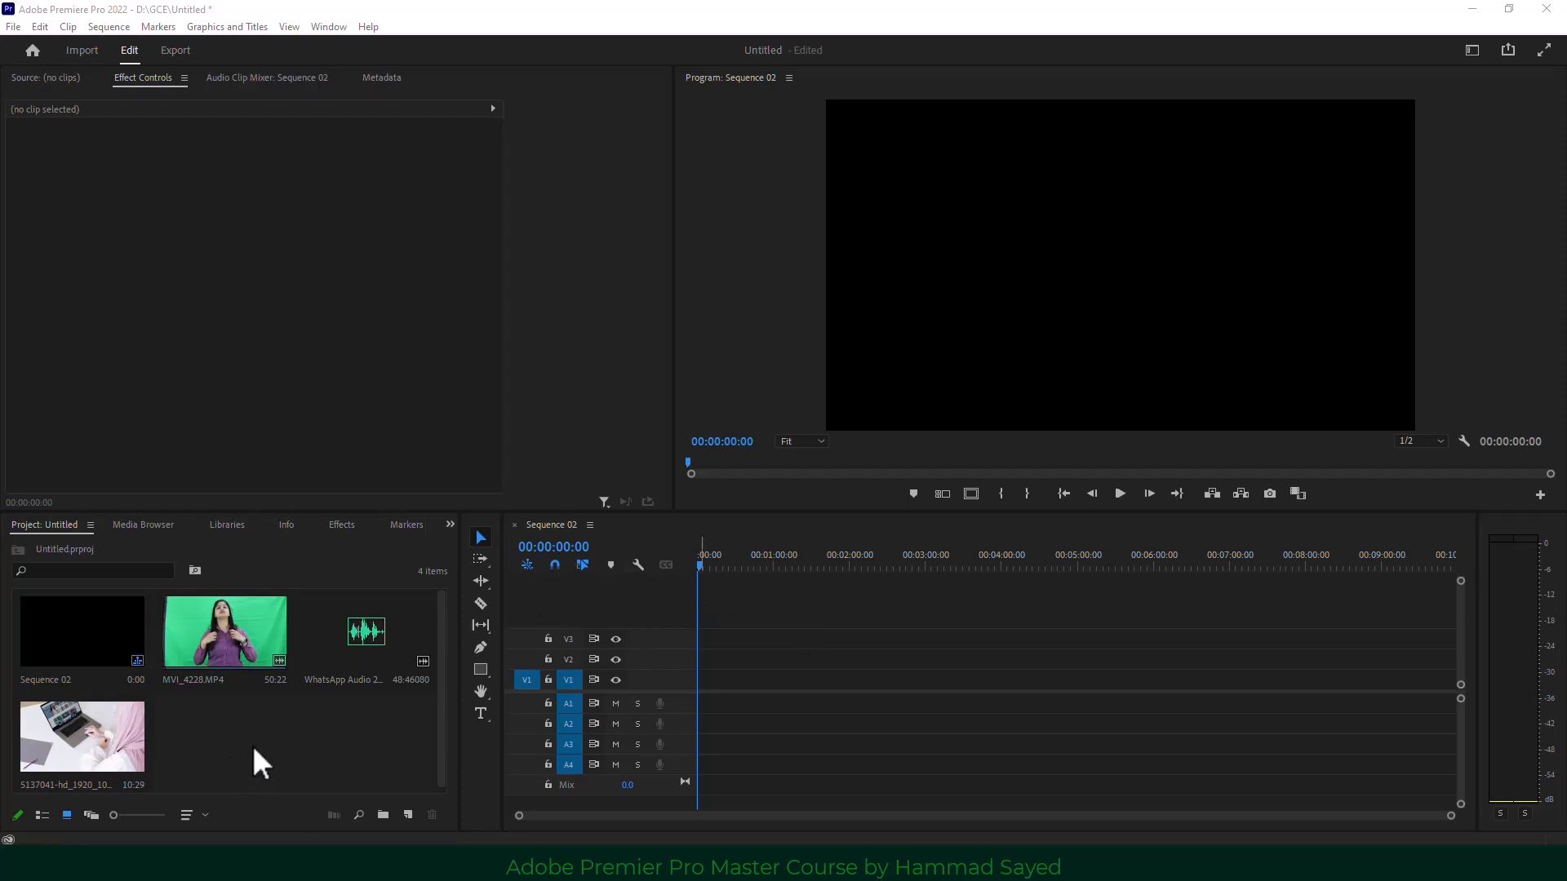
# Place MVI_4228.MP4 at the start of Sequence 02, keeping existing sequence settings.
pyautogui.click(219, 629)
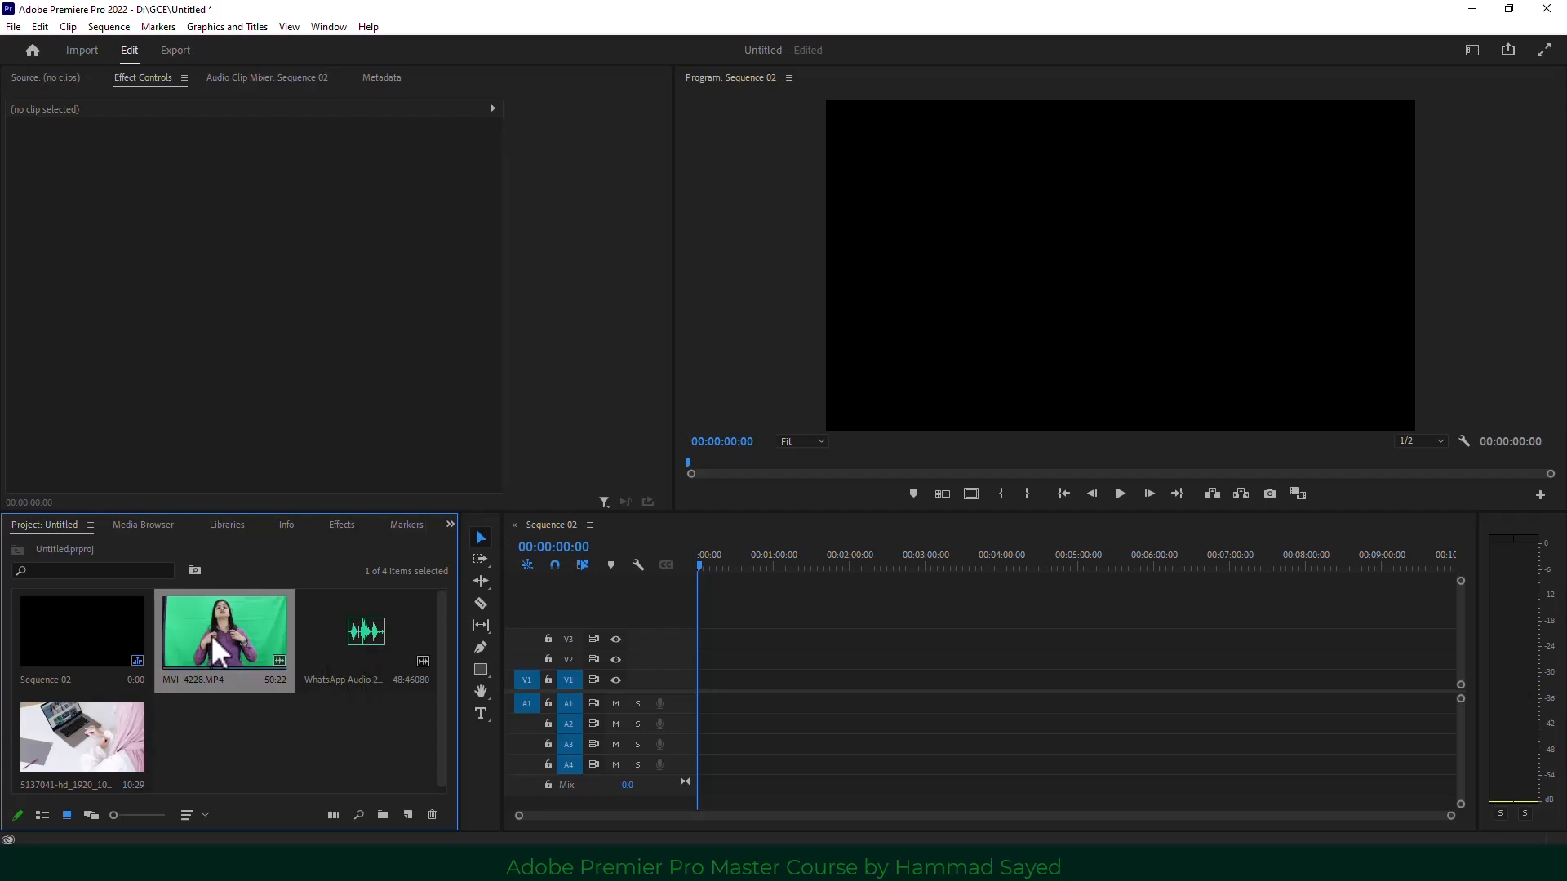
pyautogui.moveTo(286, 638); pyautogui.dragTo(696, 684)
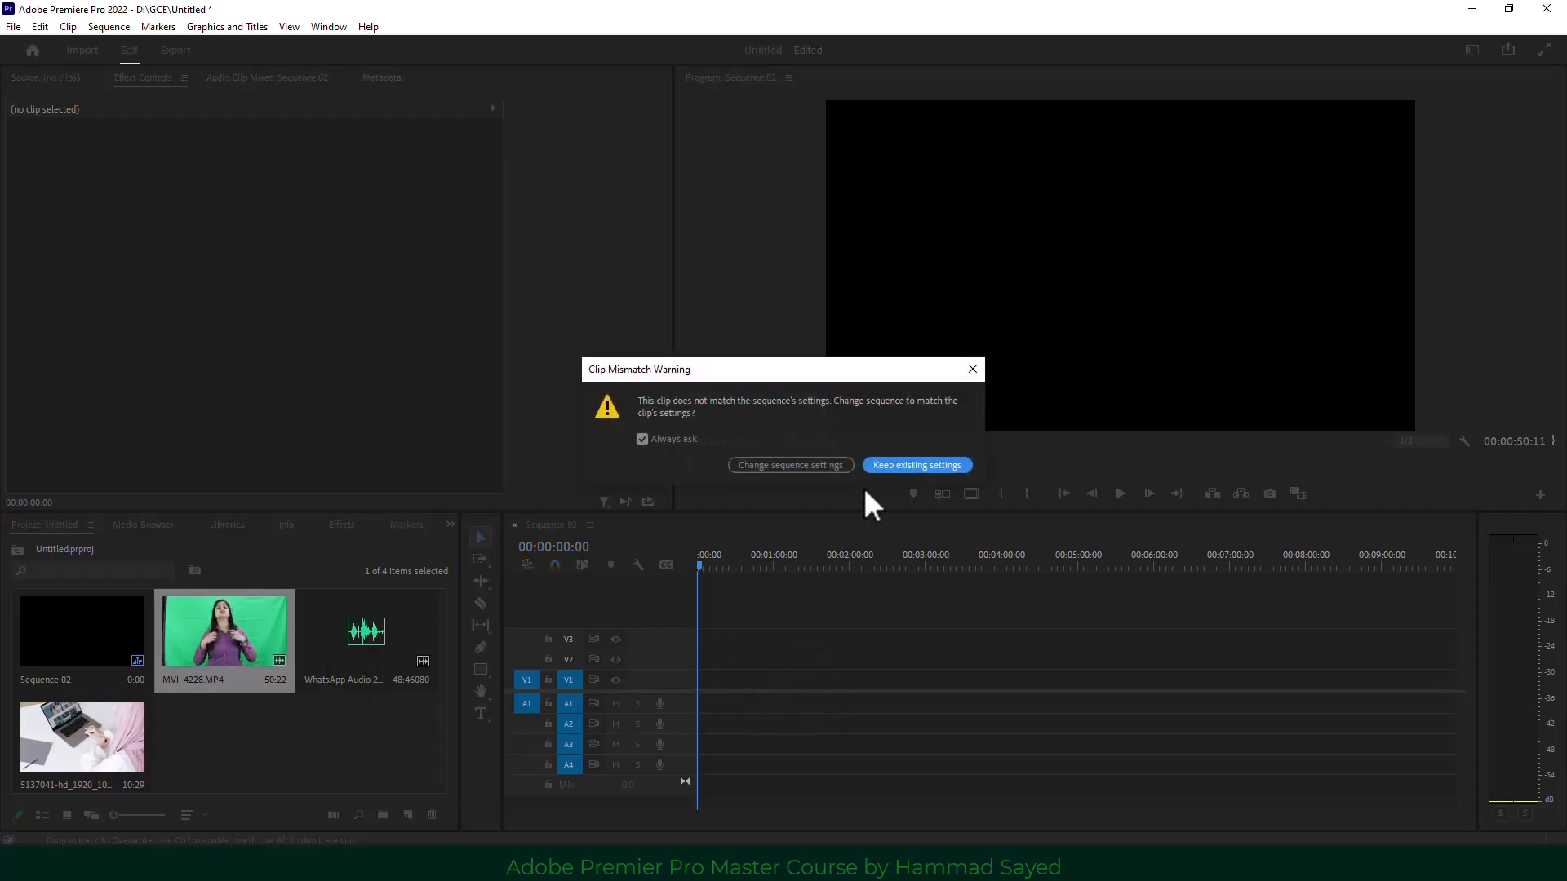
pyautogui.click(890, 463)
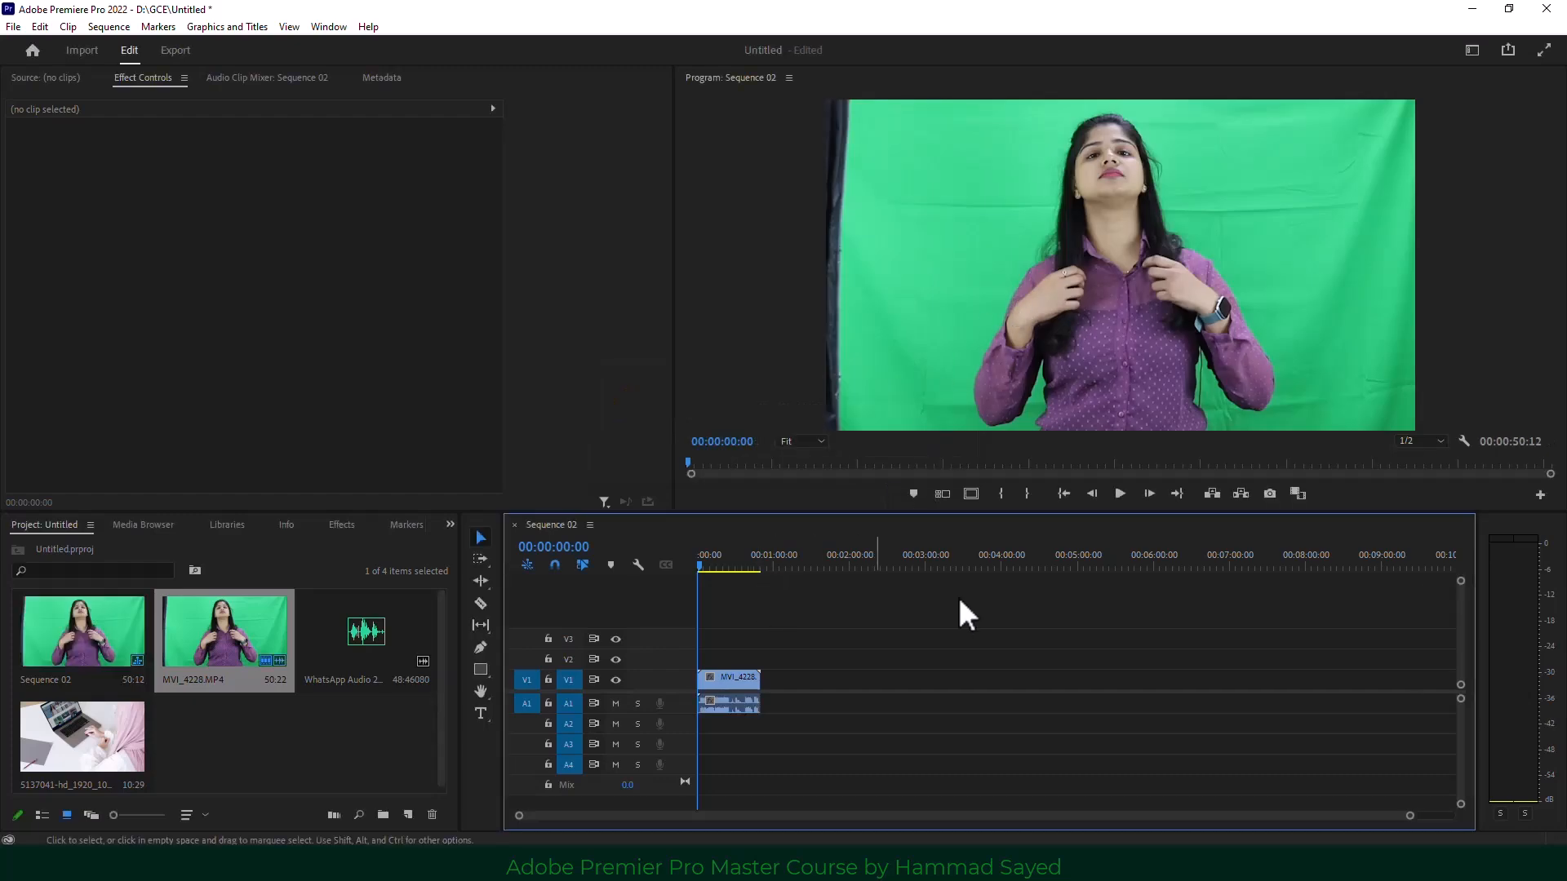
# Play and stop the presenter clip in the Program monitor to preview it.
pyautogui.click(1119, 494)
pyautogui.click(1120, 493)
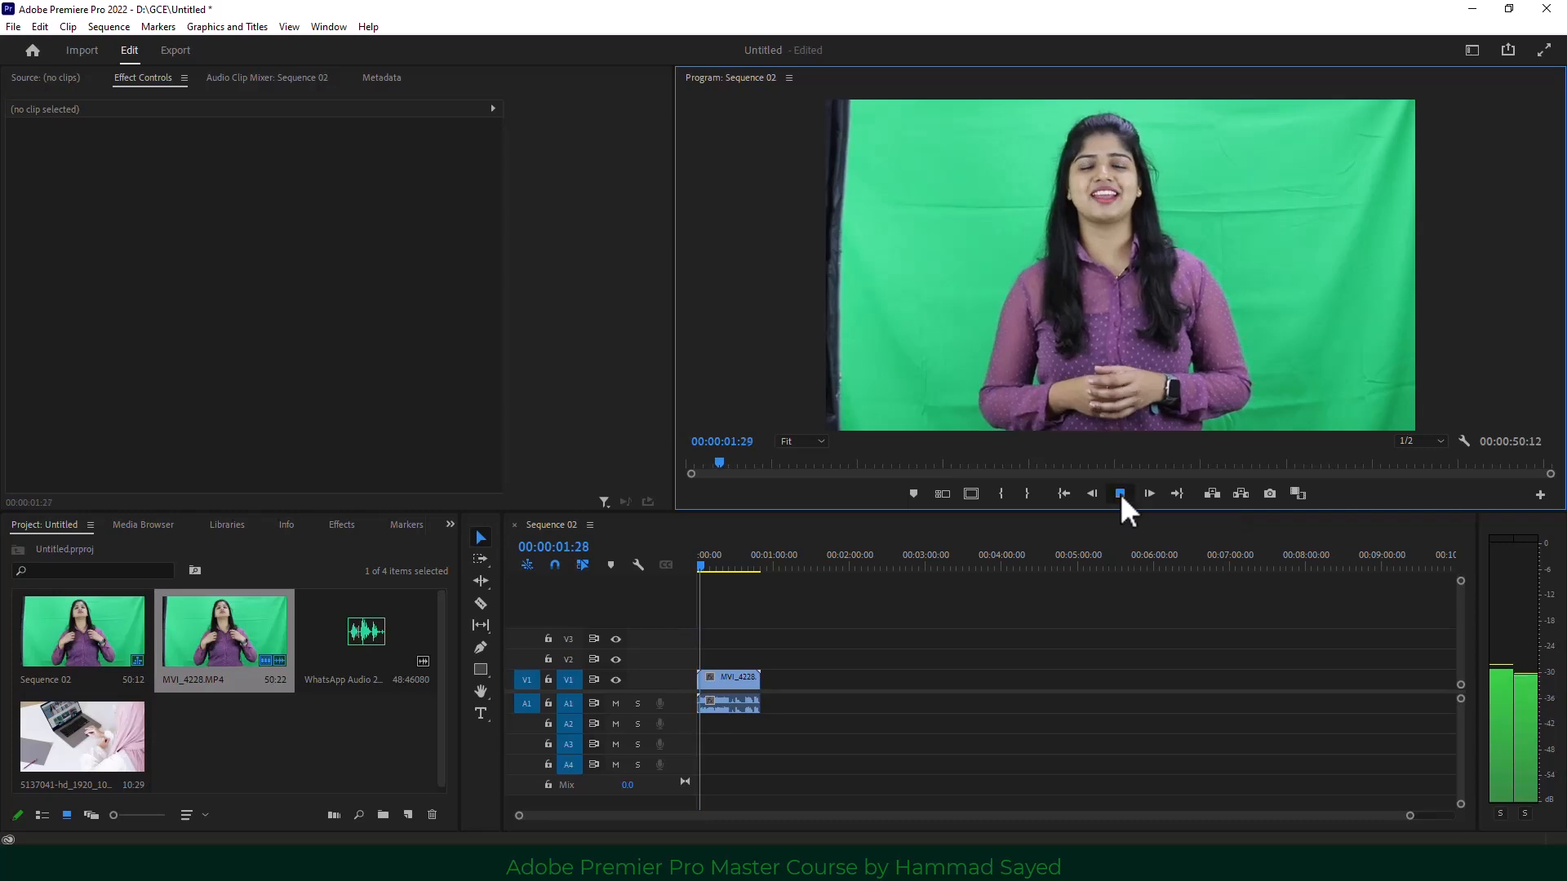
pyautogui.click(1119, 493)
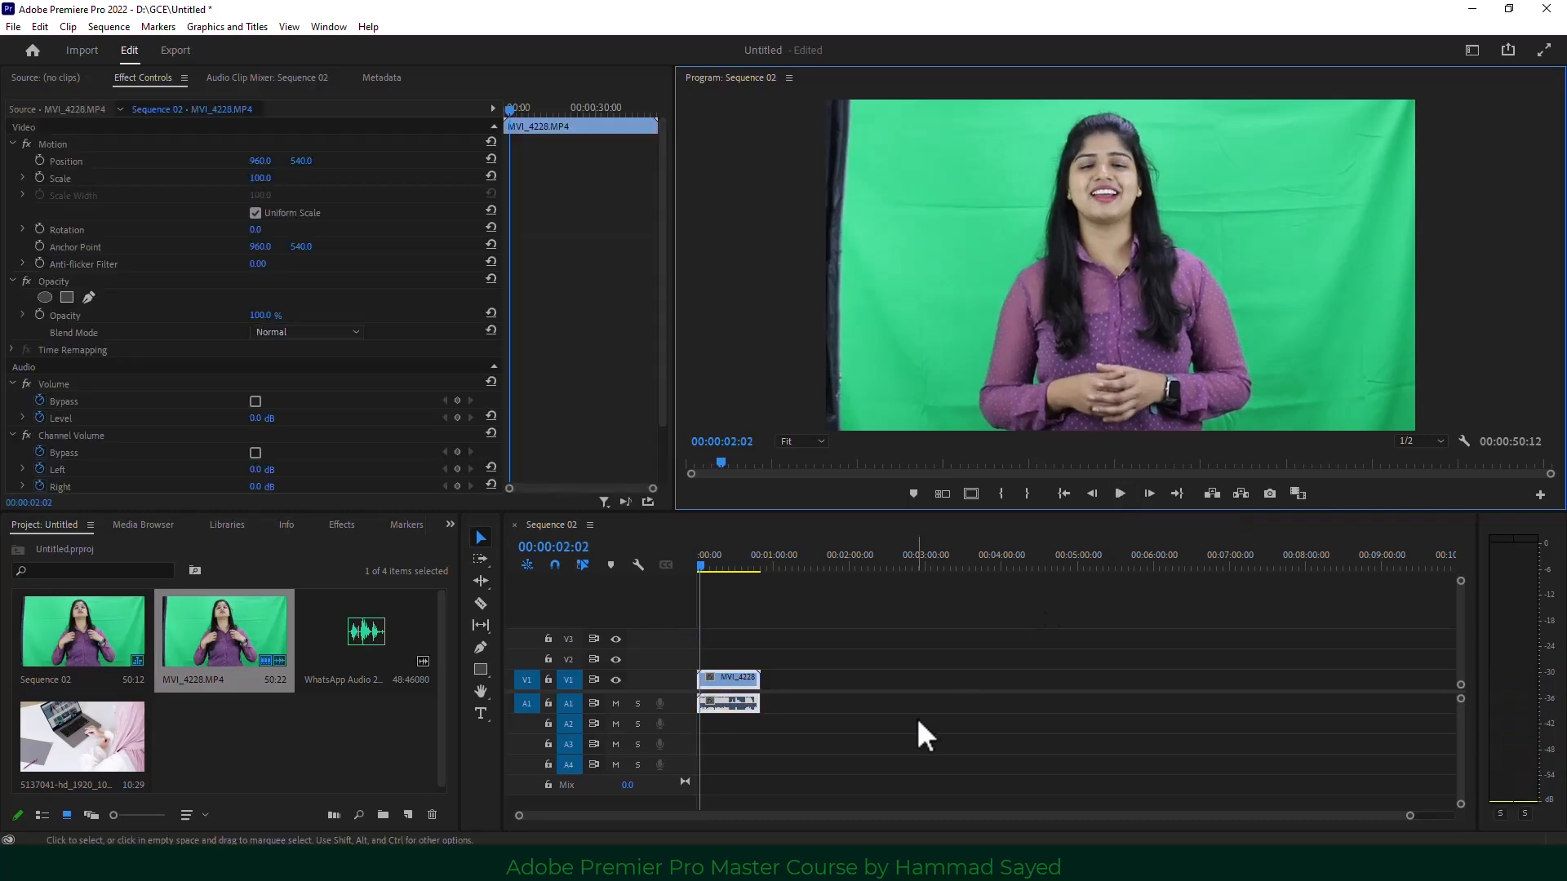
pyautogui.click(347, 638)
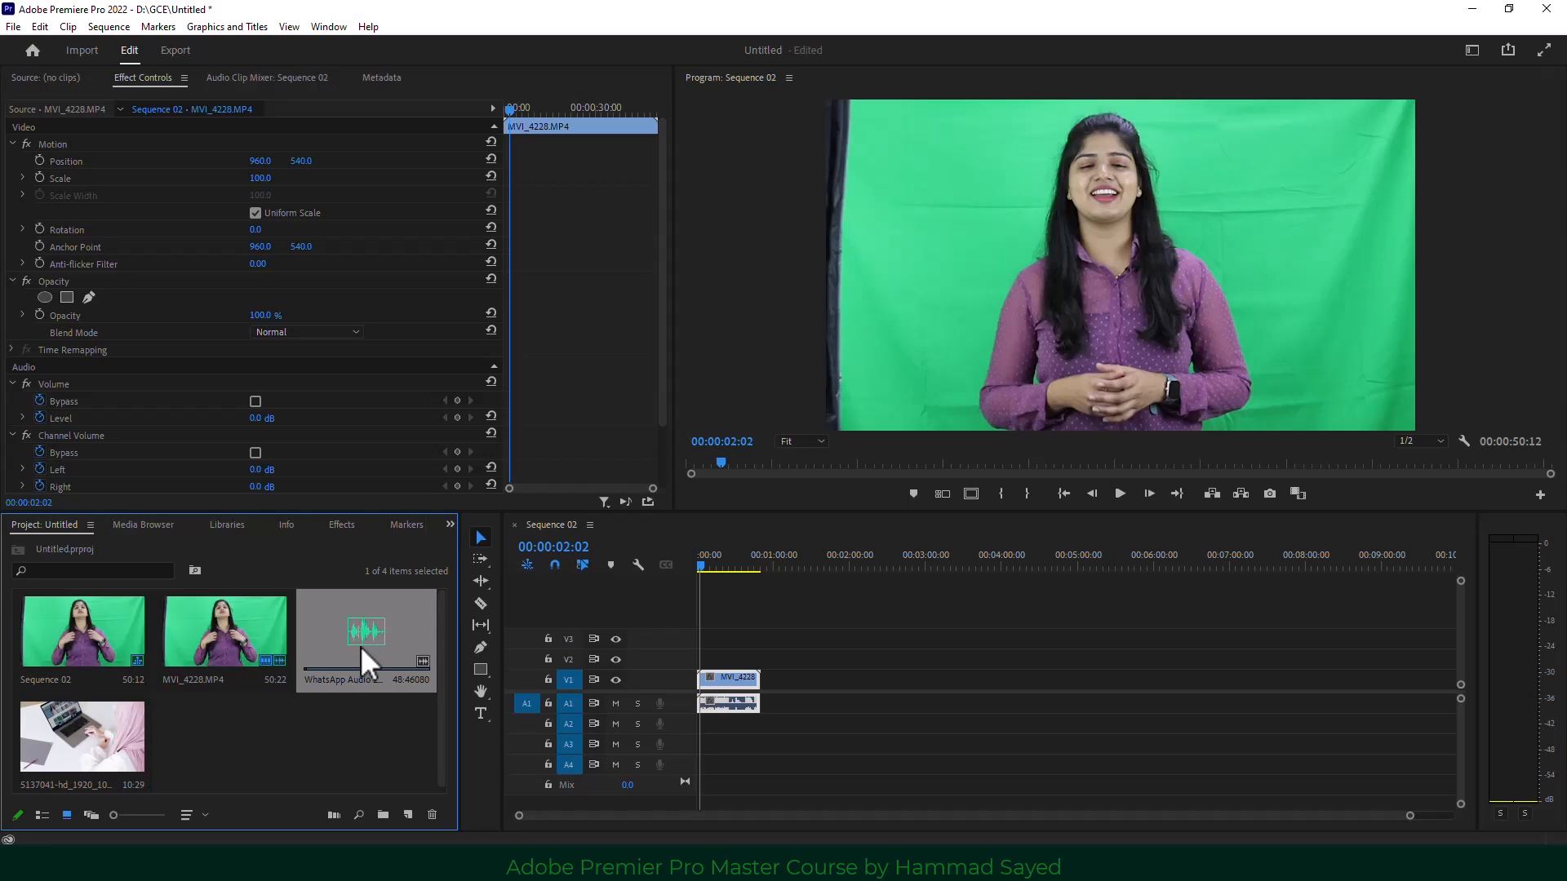
# Put the WhatsApp audio on A2 and play it alone with A1 muted.
pyautogui.moveTo(359, 634); pyautogui.dragTo(686, 735)
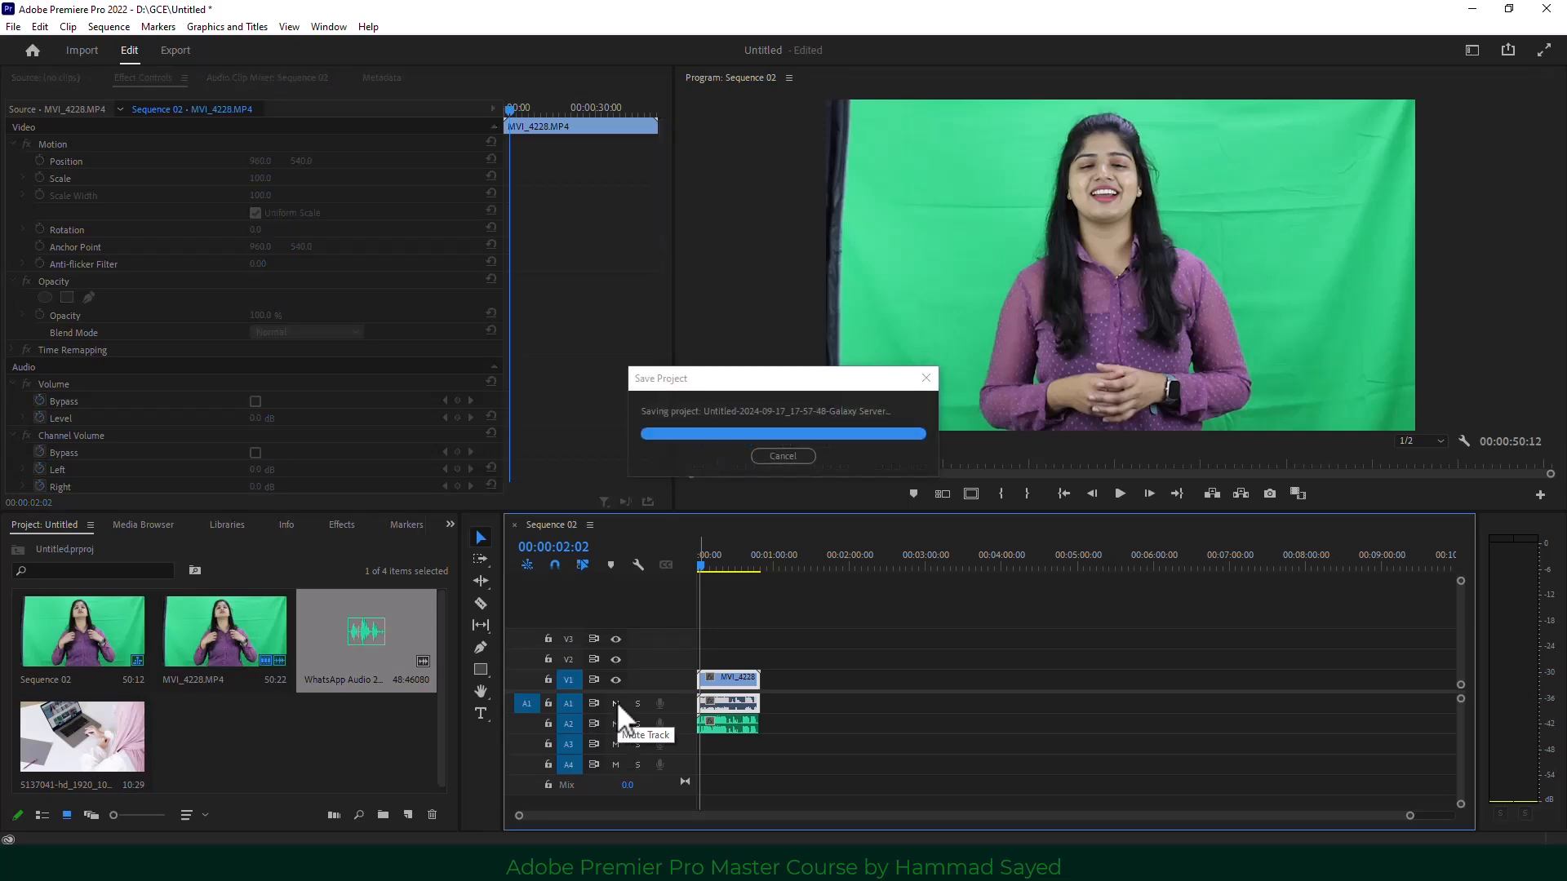
pyautogui.click(615, 702)
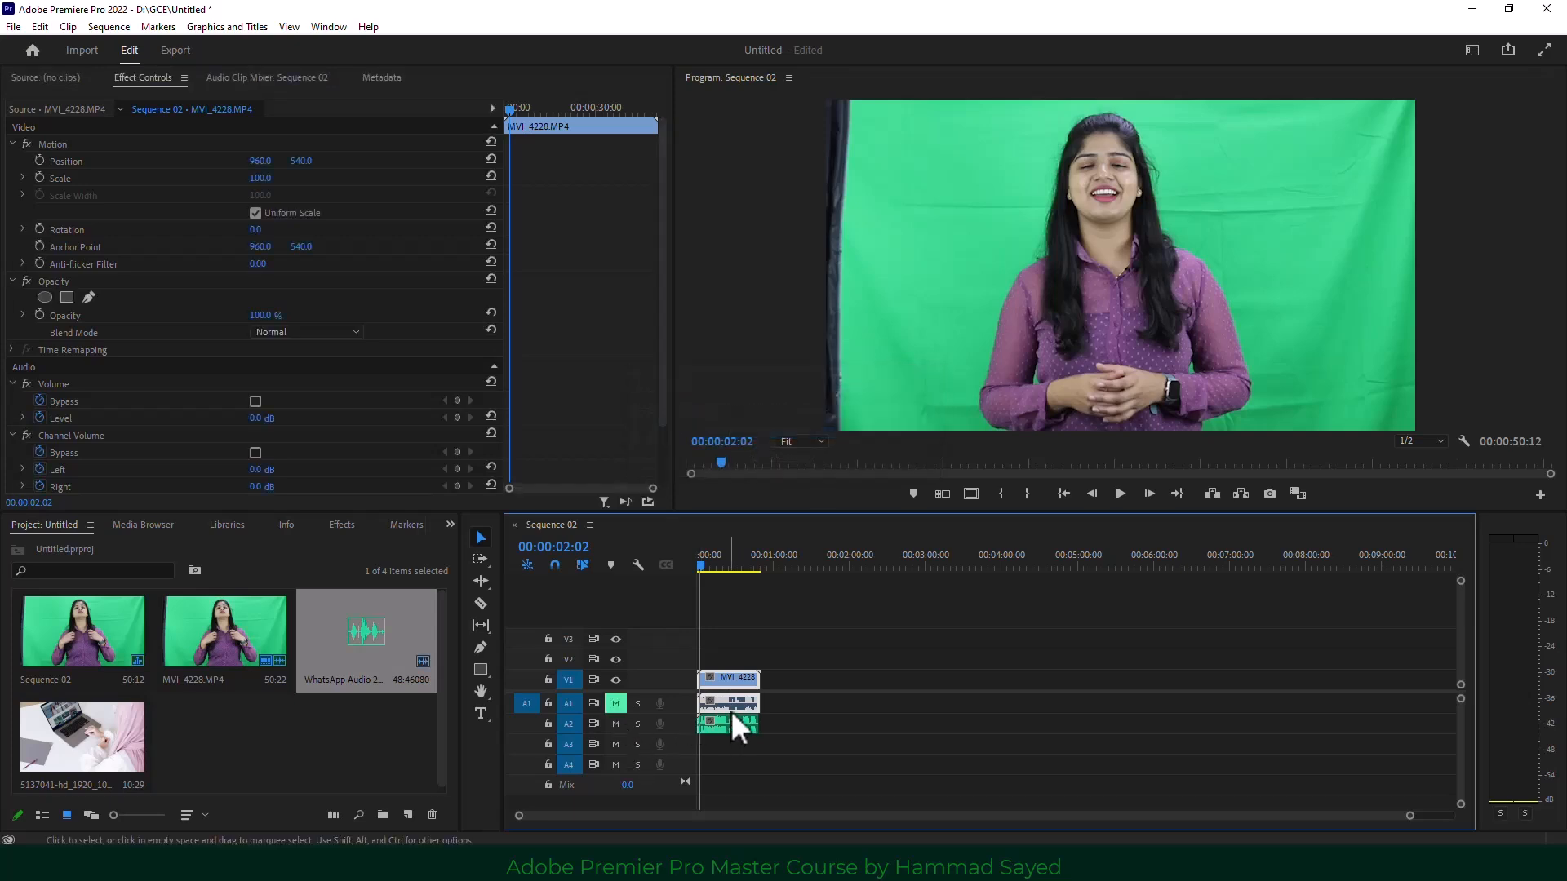
pyautogui.click(720, 563)
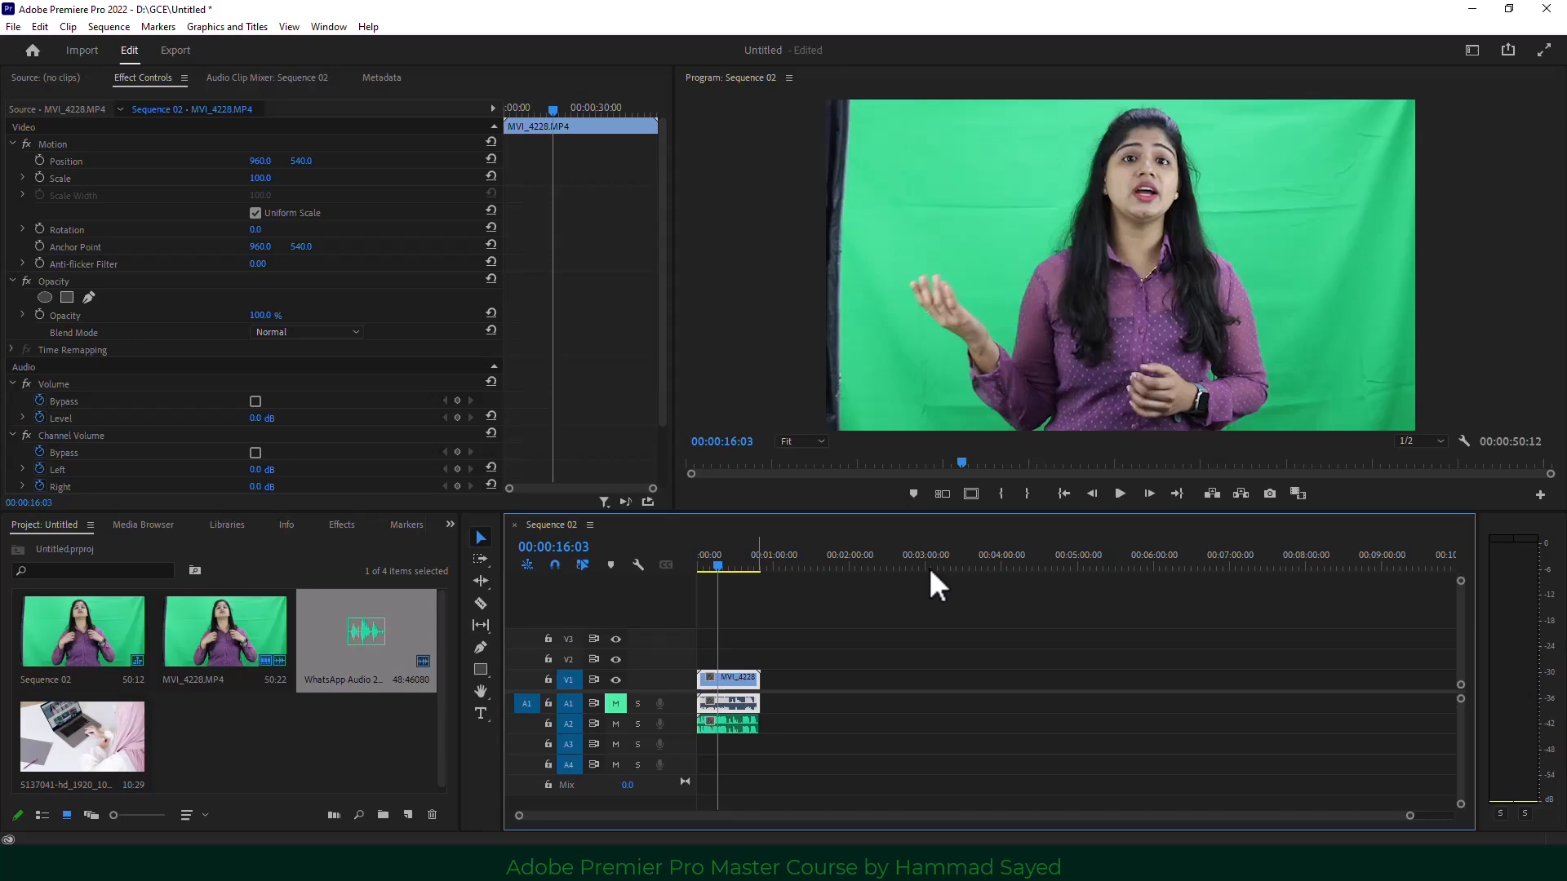
pyautogui.click(1114, 493)
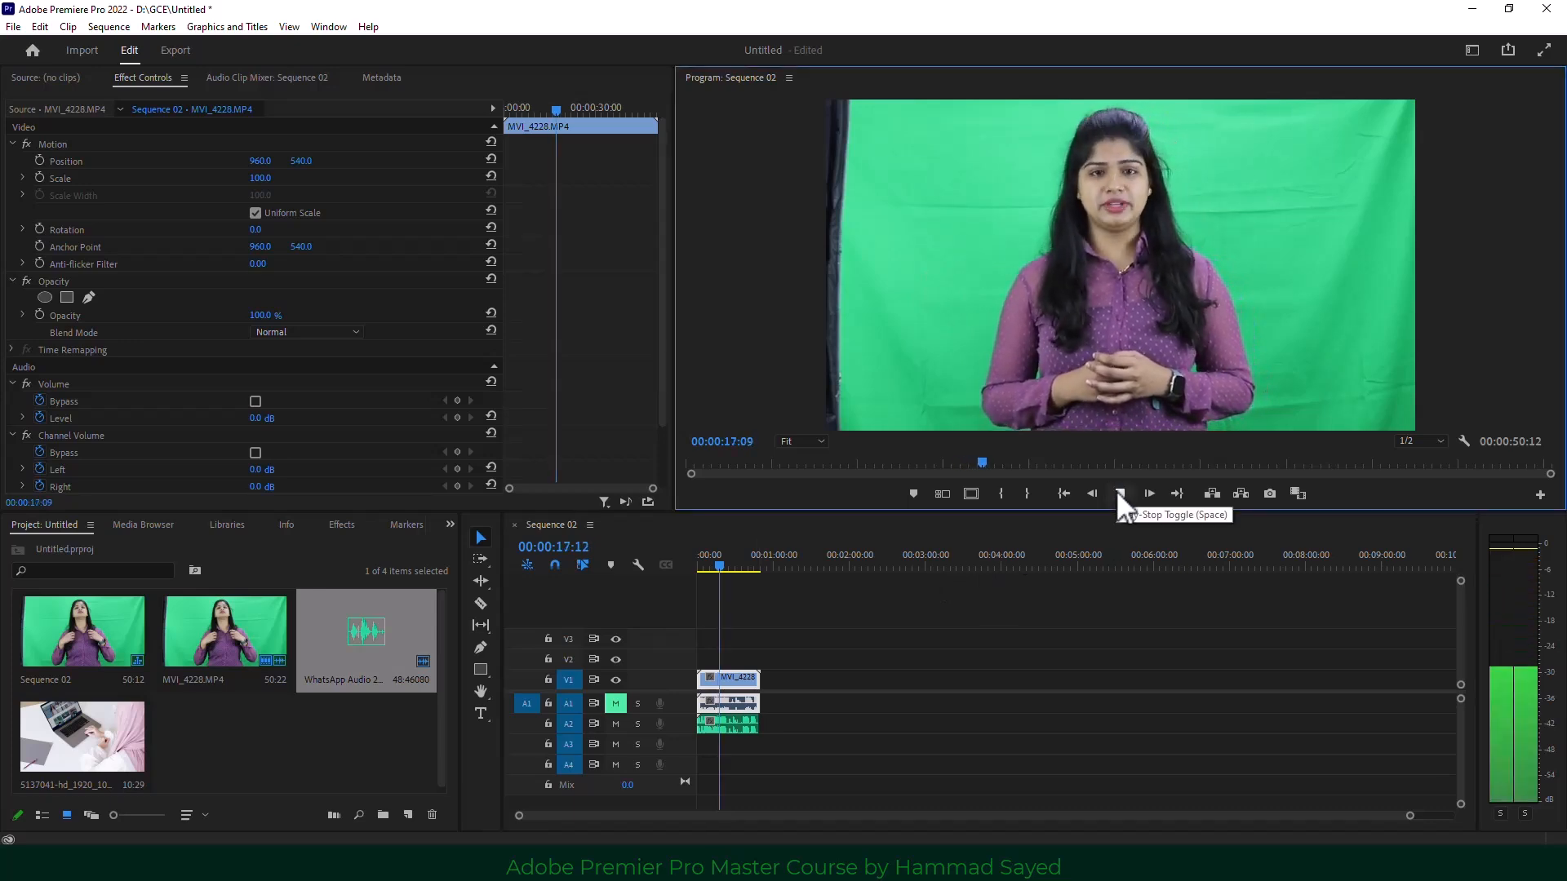
pyautogui.click(1118, 494)
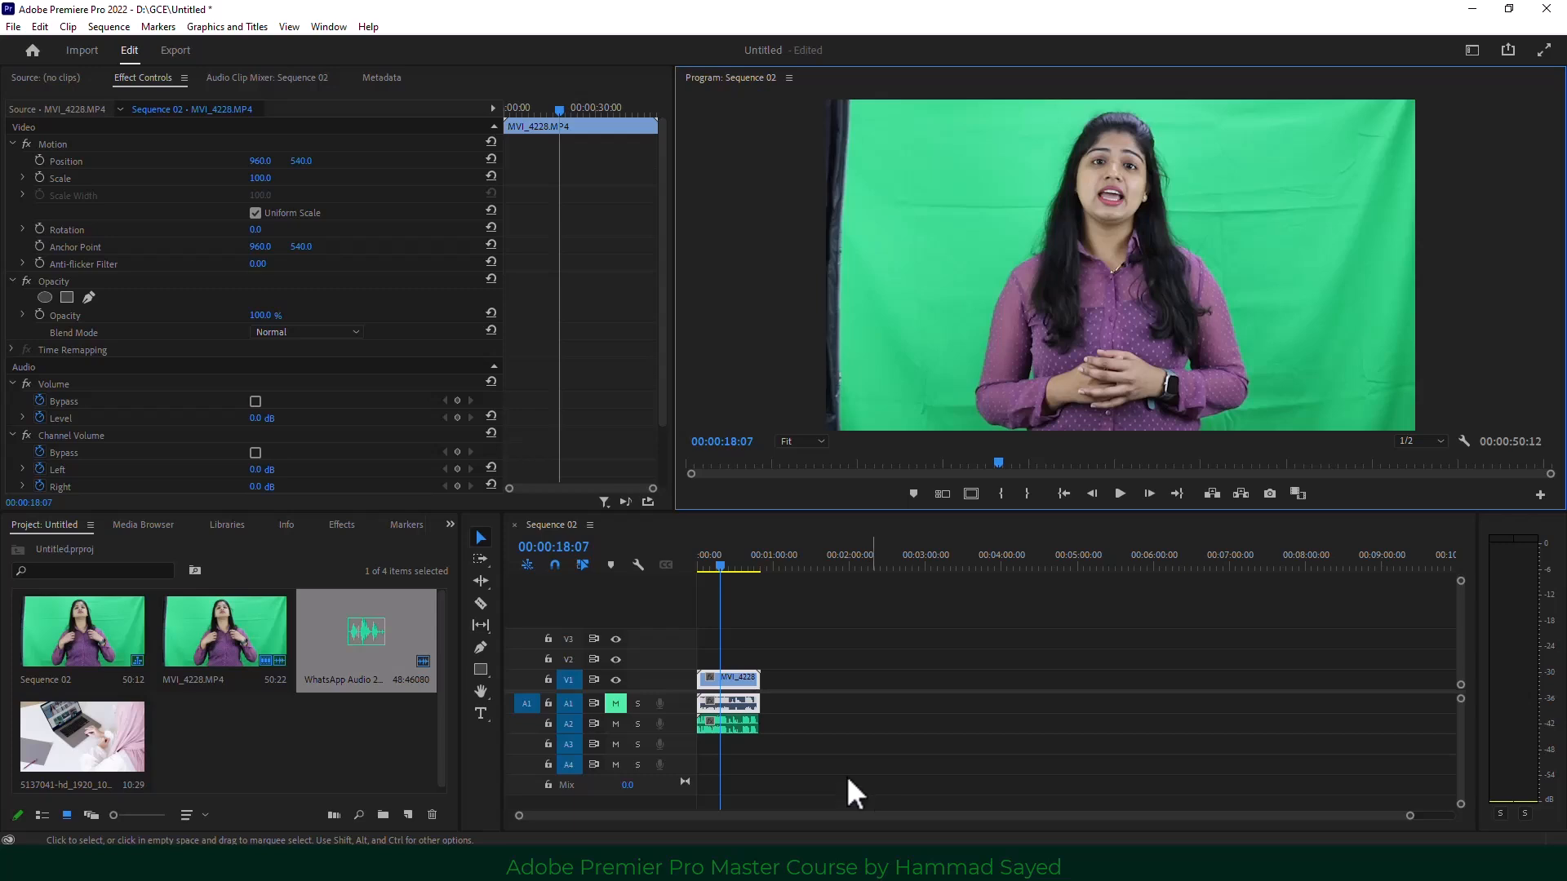
# Play the camera audio alone with A2 muted, then unmute both tracks.
pyautogui.click(615, 703)
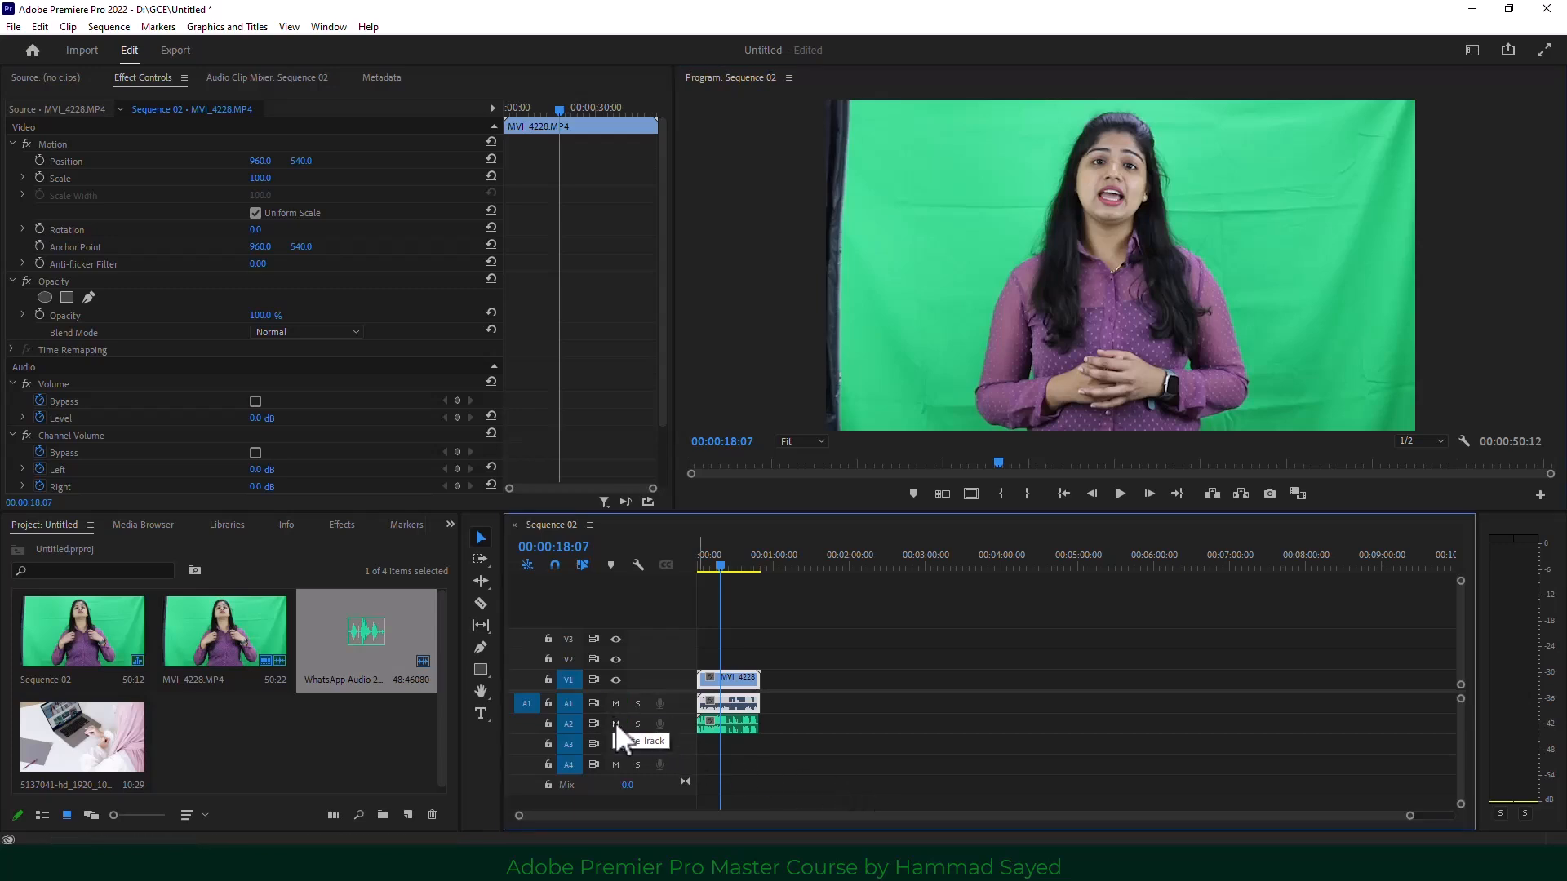
pyautogui.click(615, 723)
pyautogui.click(1119, 493)
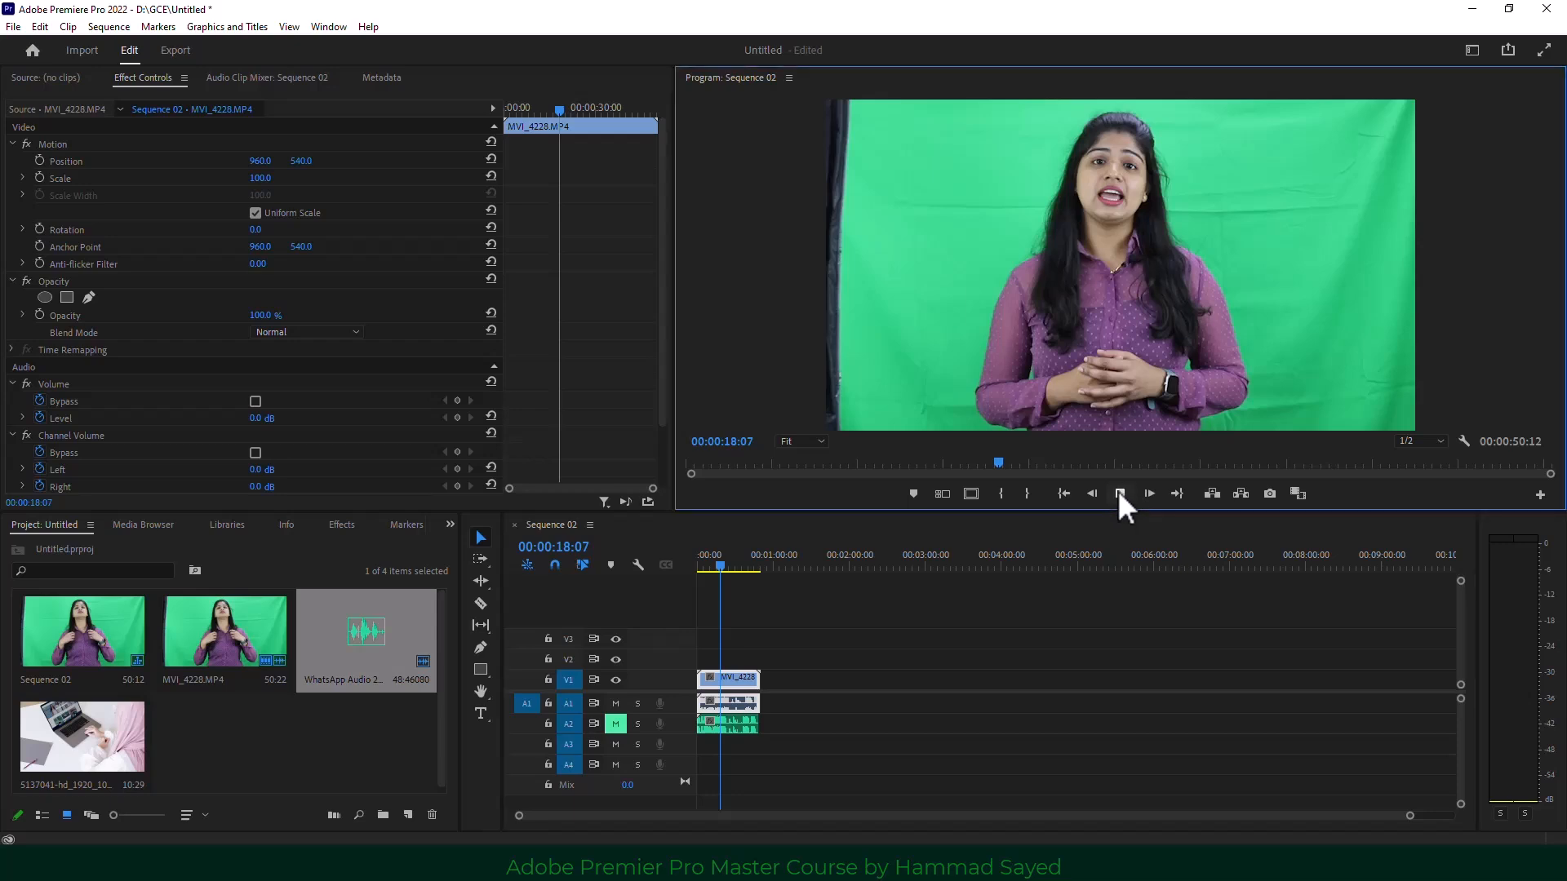
pyautogui.click(1119, 494)
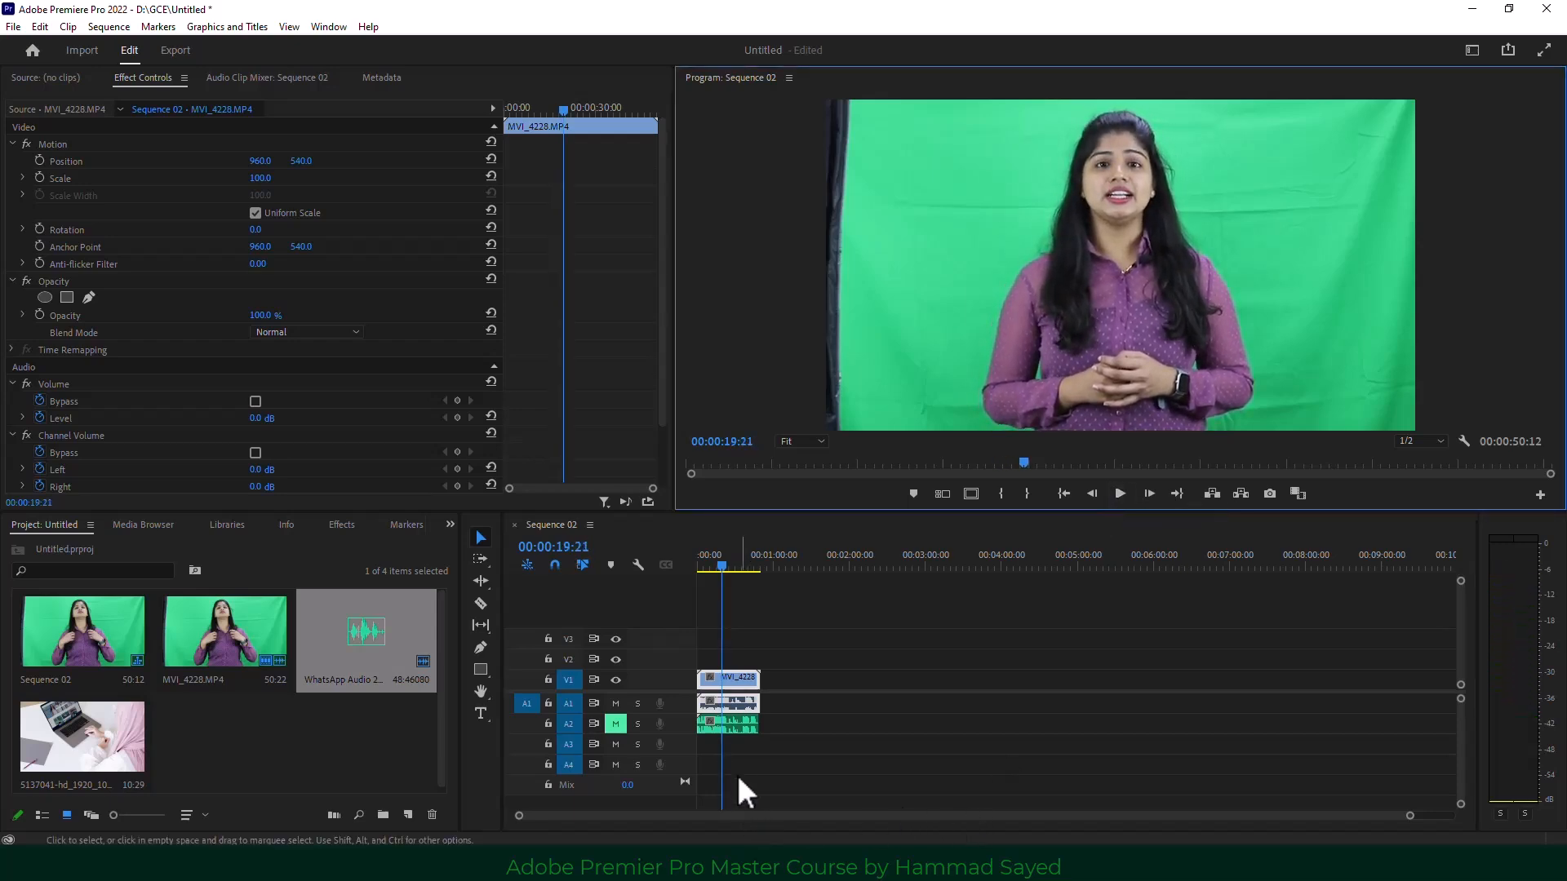
pyautogui.click(614, 723)
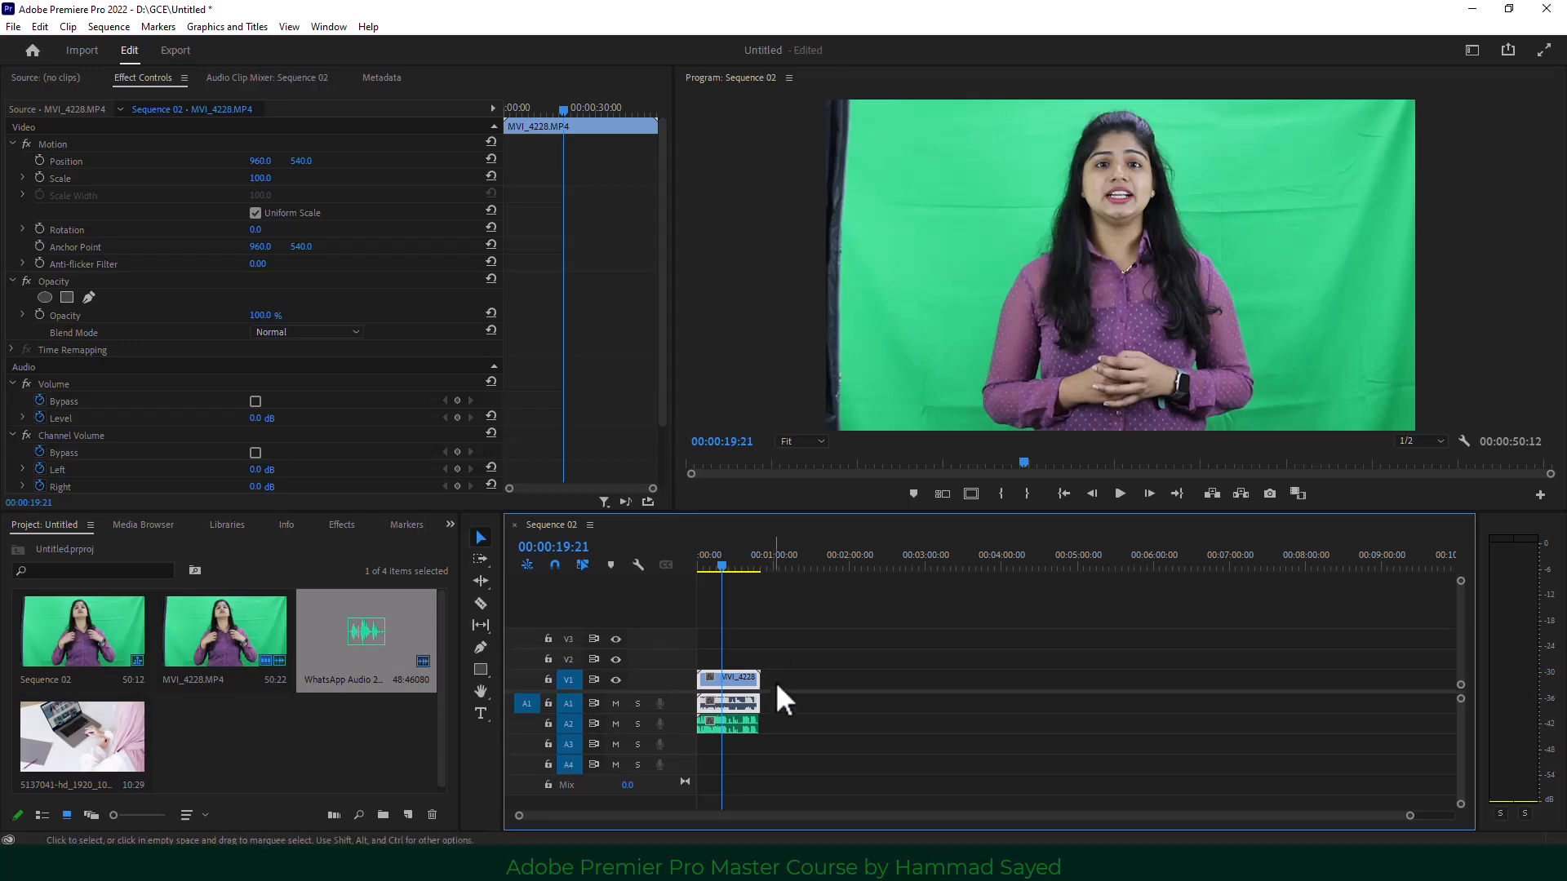
# Synchronize the V1, A1 and A2 clips using Audio as the sync point.
pyautogui.moveTo(789, 668); pyautogui.dragTo(733, 733)
pyautogui.rightClick(737, 728)
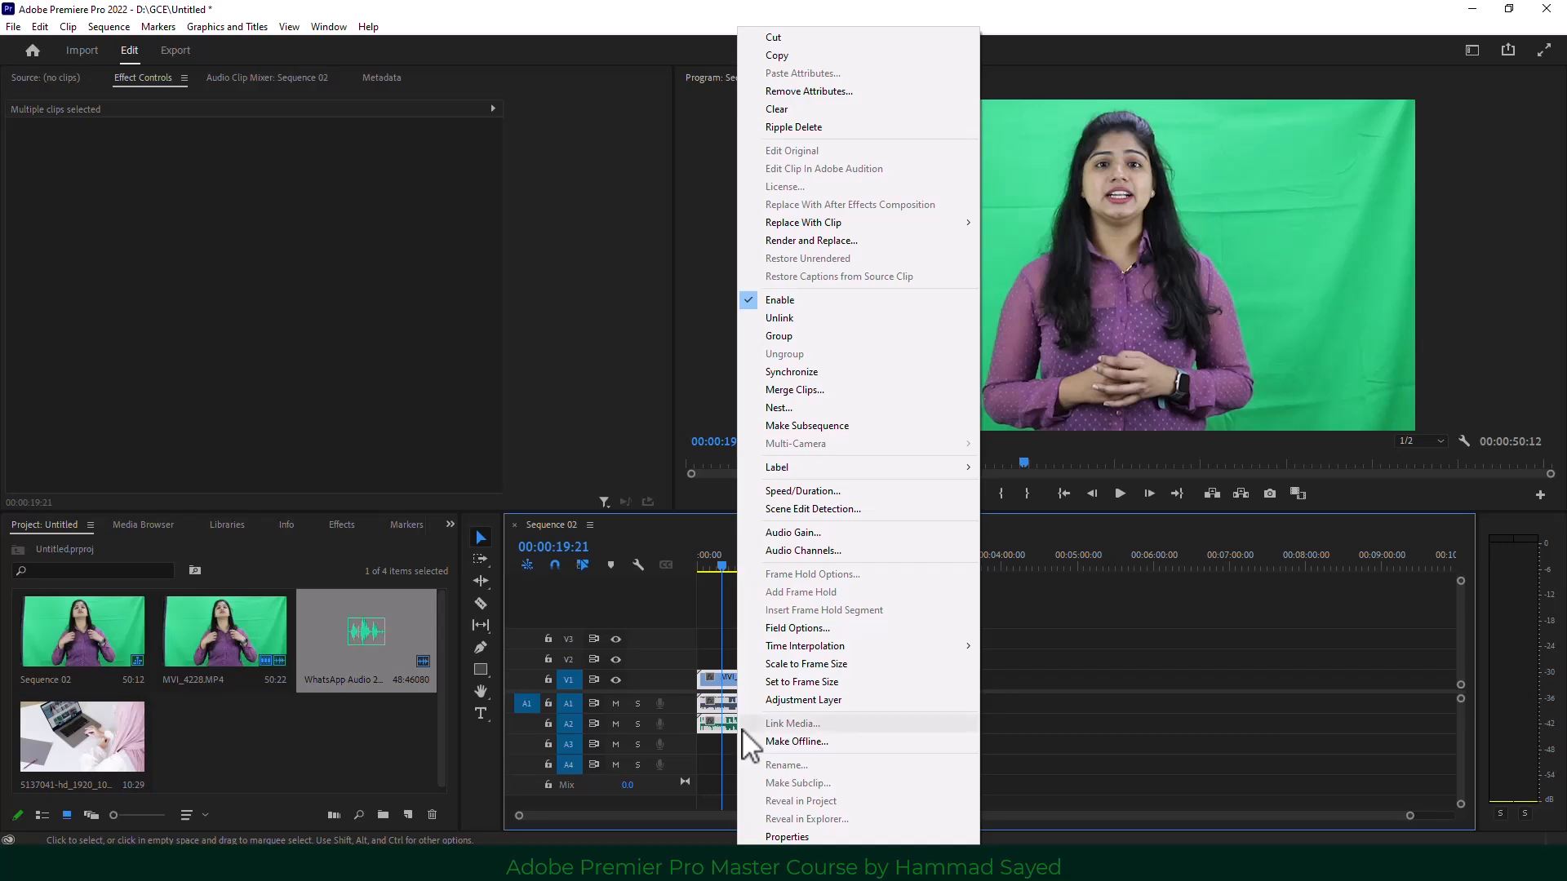
pyautogui.click(883, 370)
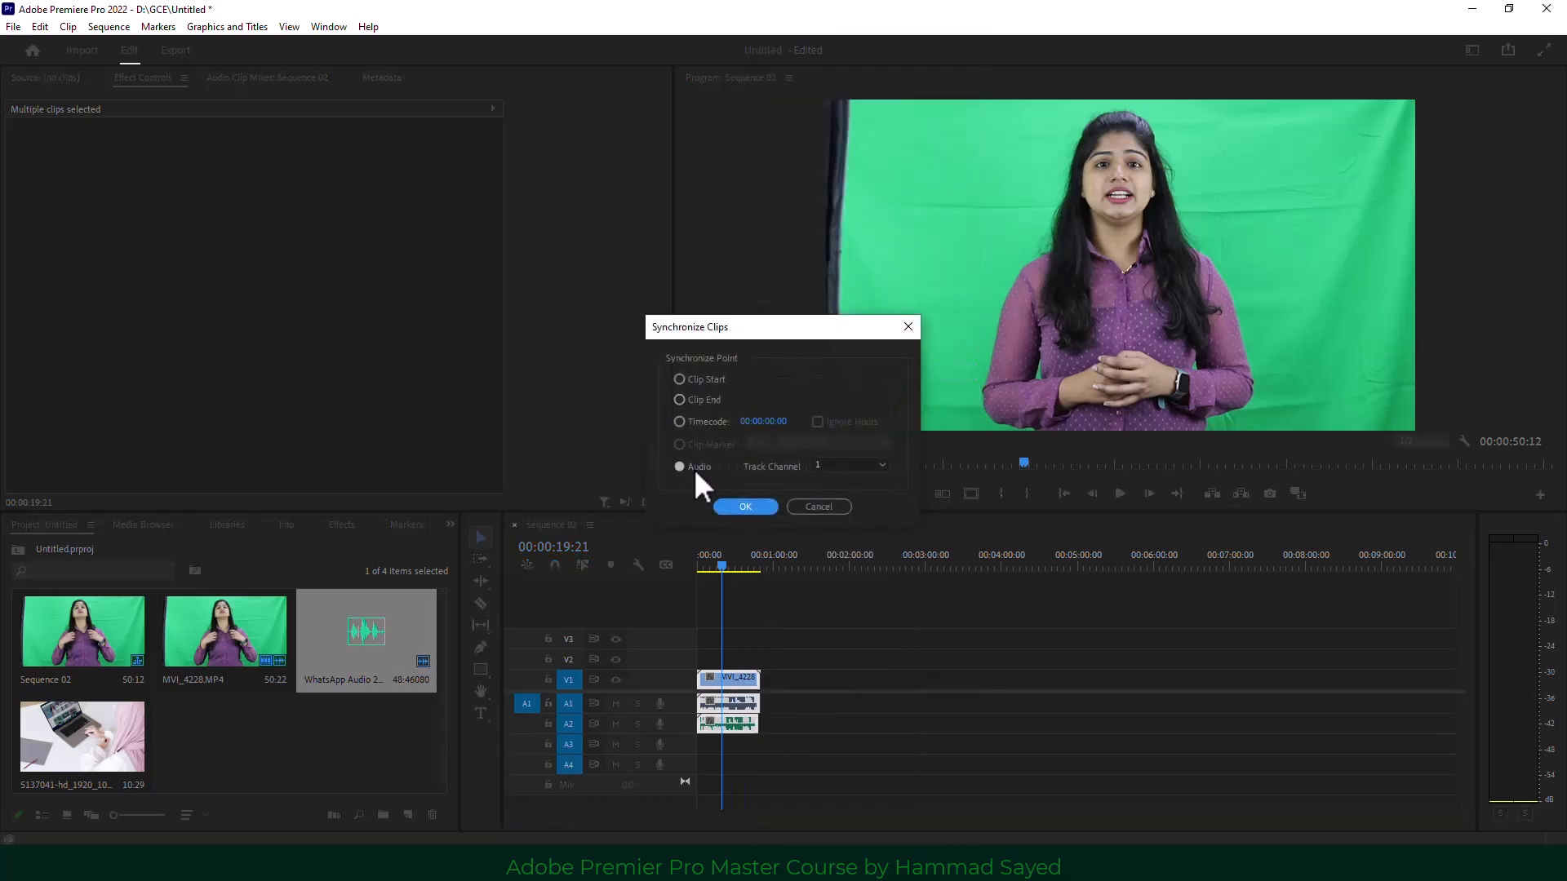
pyautogui.click(742, 506)
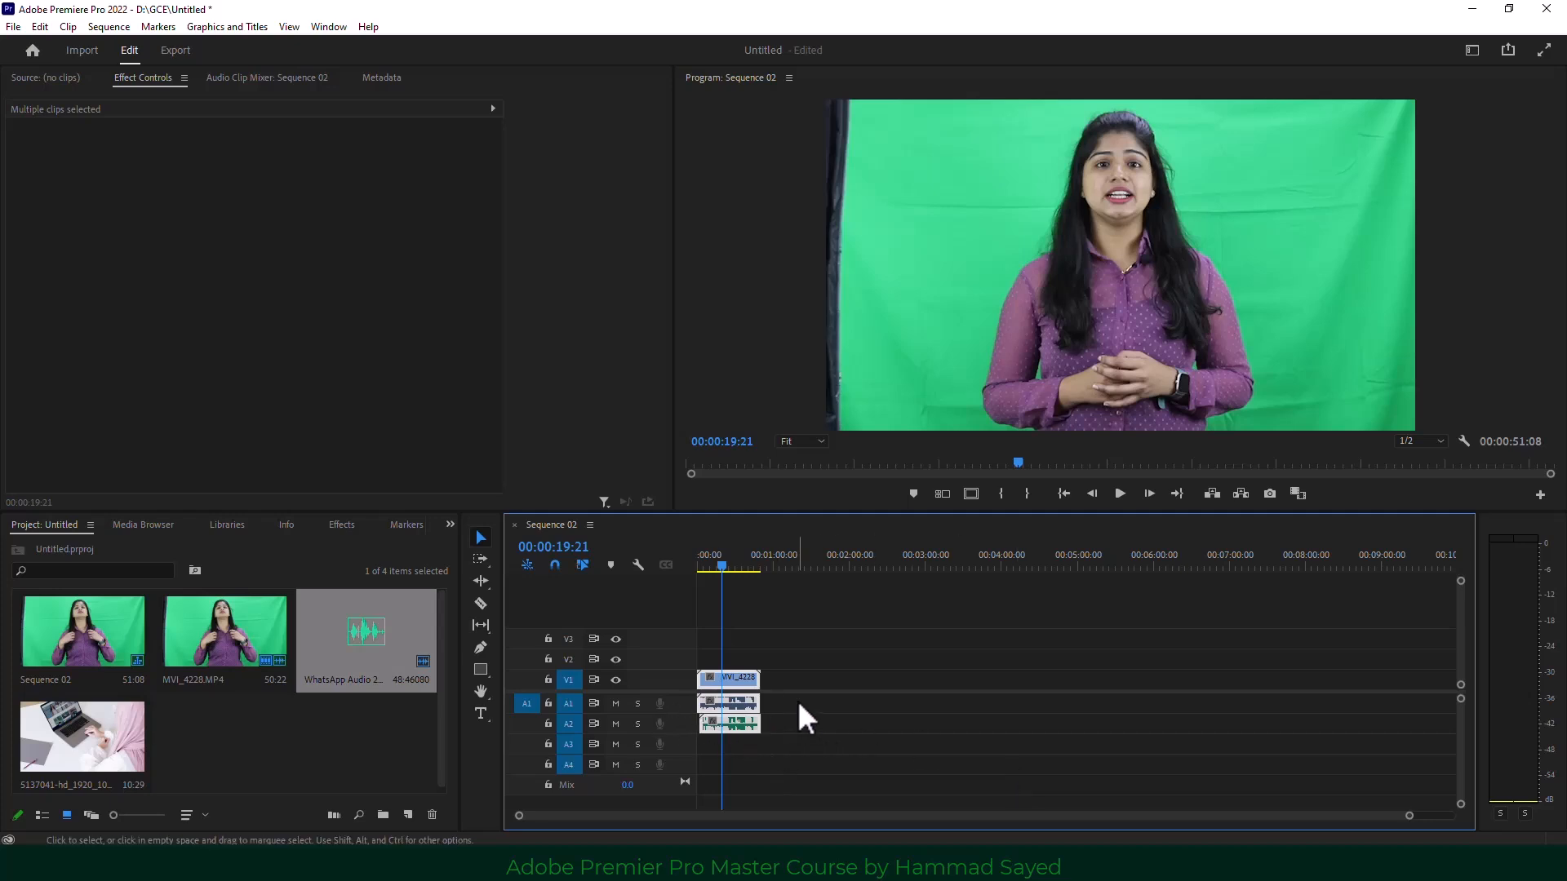
# Unlink the presenter clip's video from its original audio on A1.
pyautogui.click(750, 682)
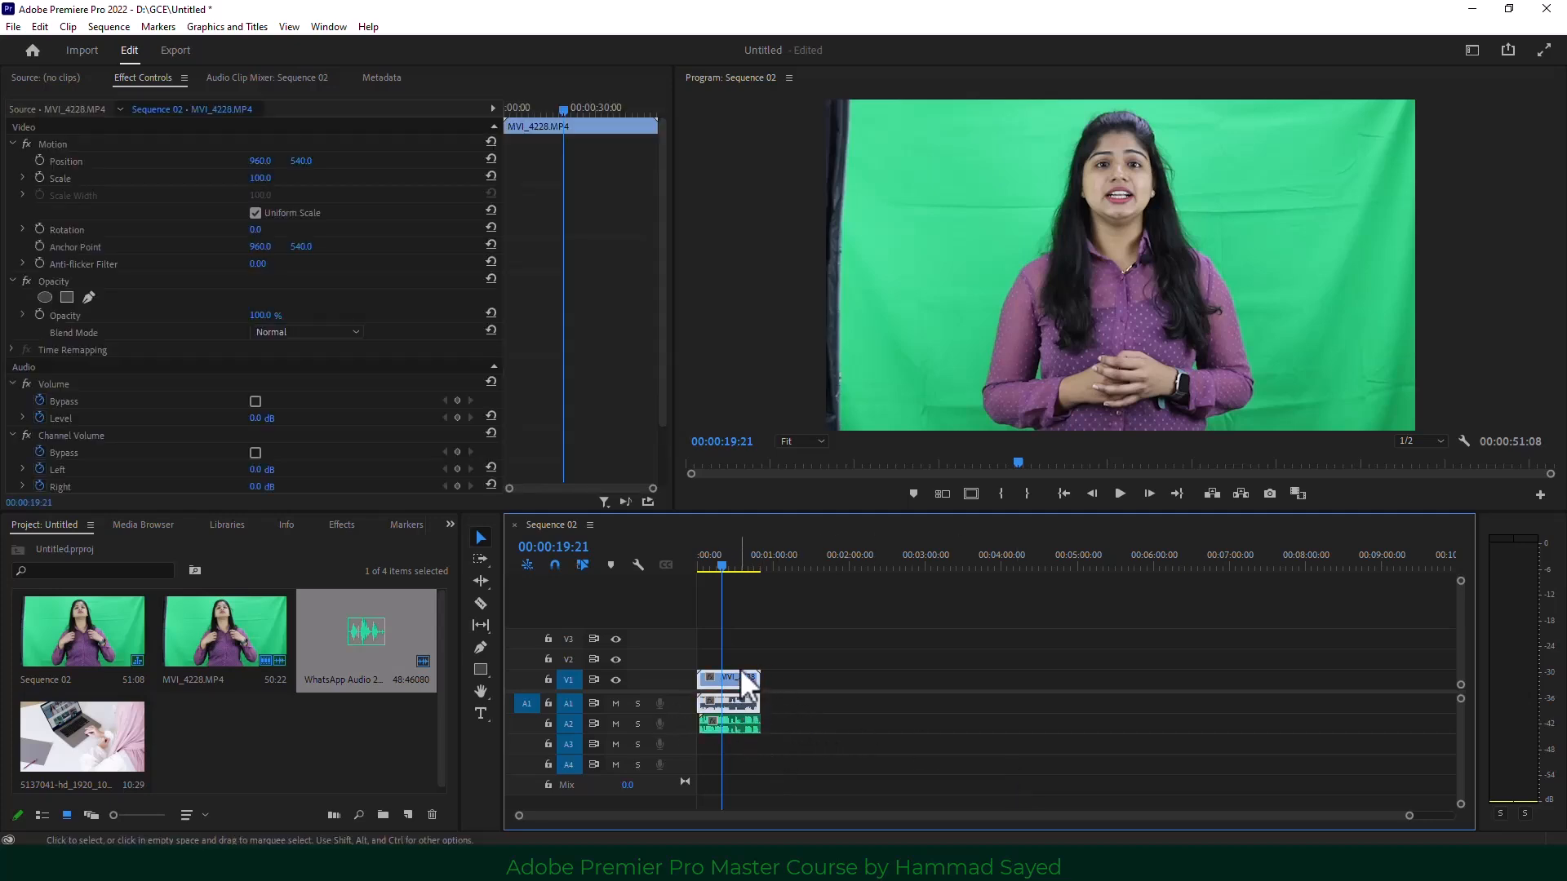
pyautogui.rightClick(743, 675)
pyautogui.click(824, 295)
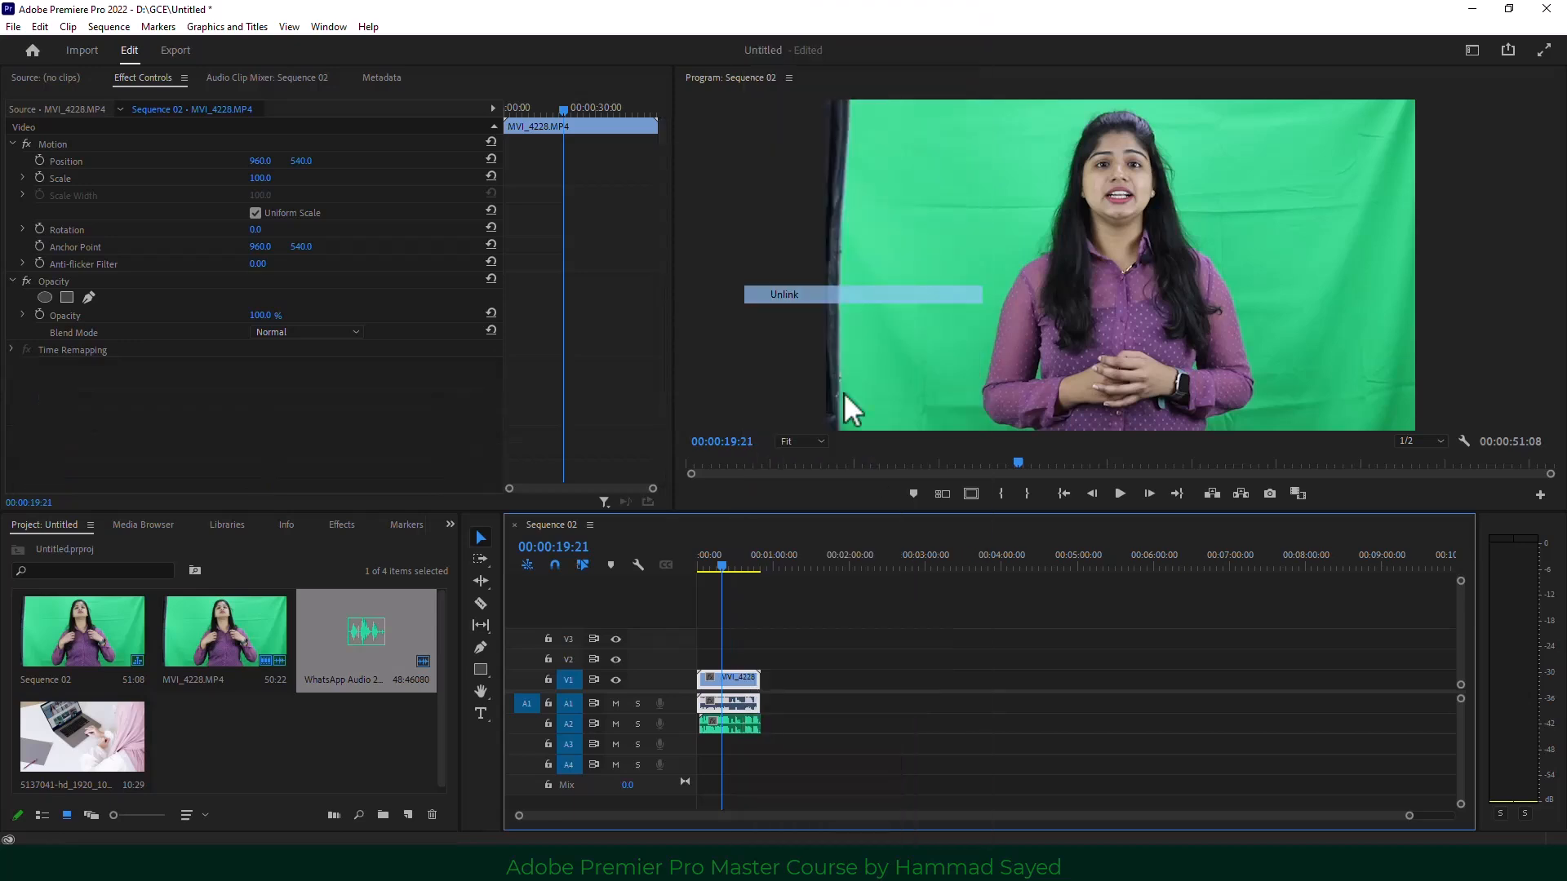
pyautogui.click(791, 700)
pyautogui.click(733, 702)
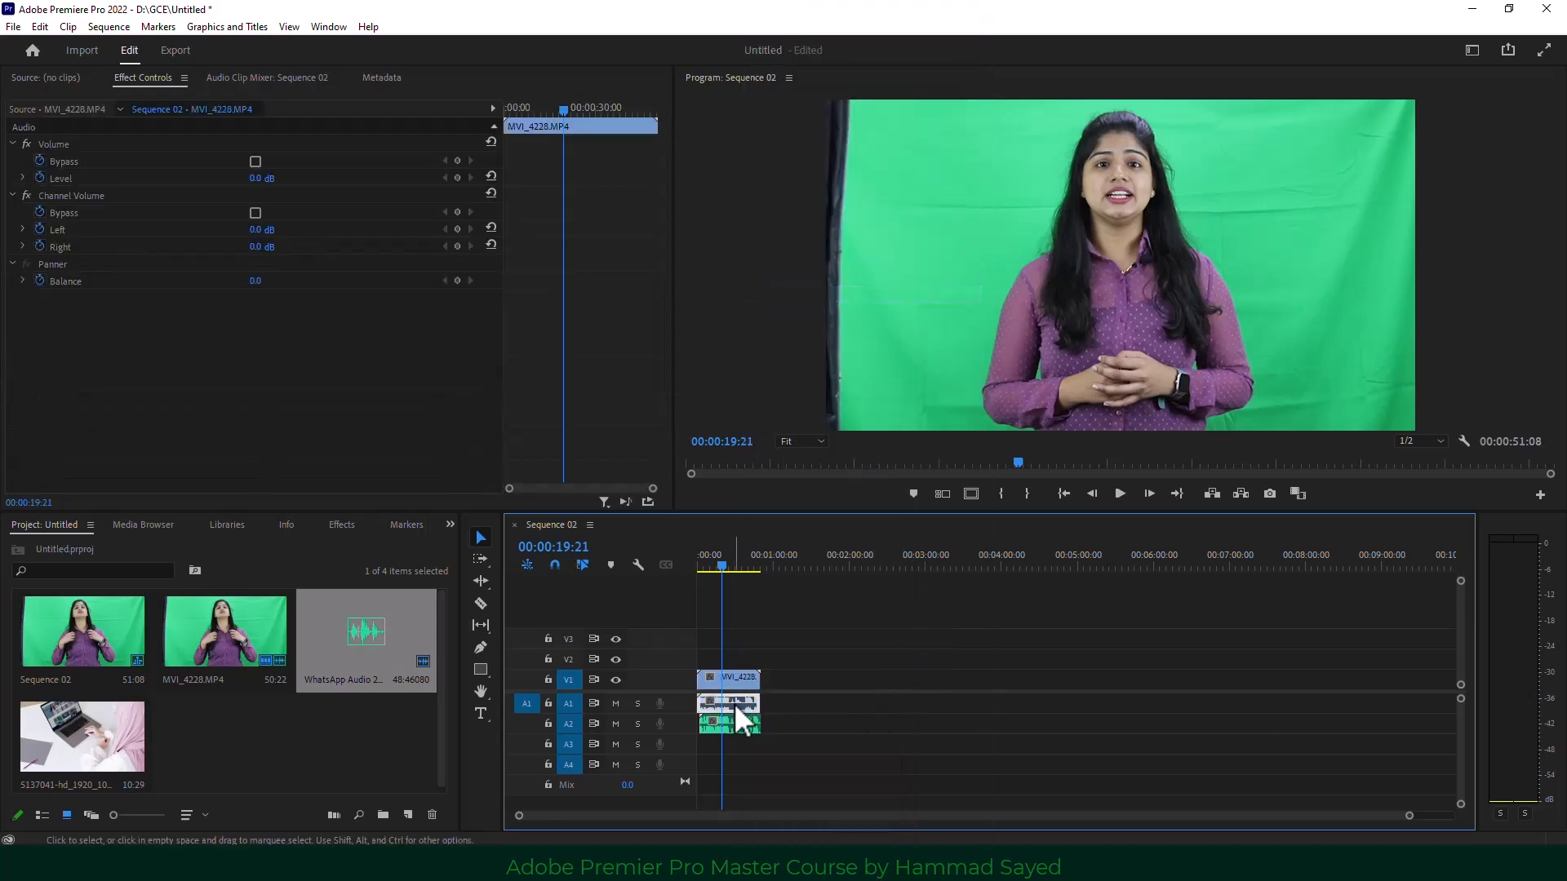
# Move the WhatsApp audio onto A1, link it to the presenter video, and play to check sync.
pyautogui.moveTo(737, 723); pyautogui.dragTo(745, 725)
pyautogui.moveTo(771, 634); pyautogui.dragTo(738, 710)
pyautogui.rightClick(737, 710)
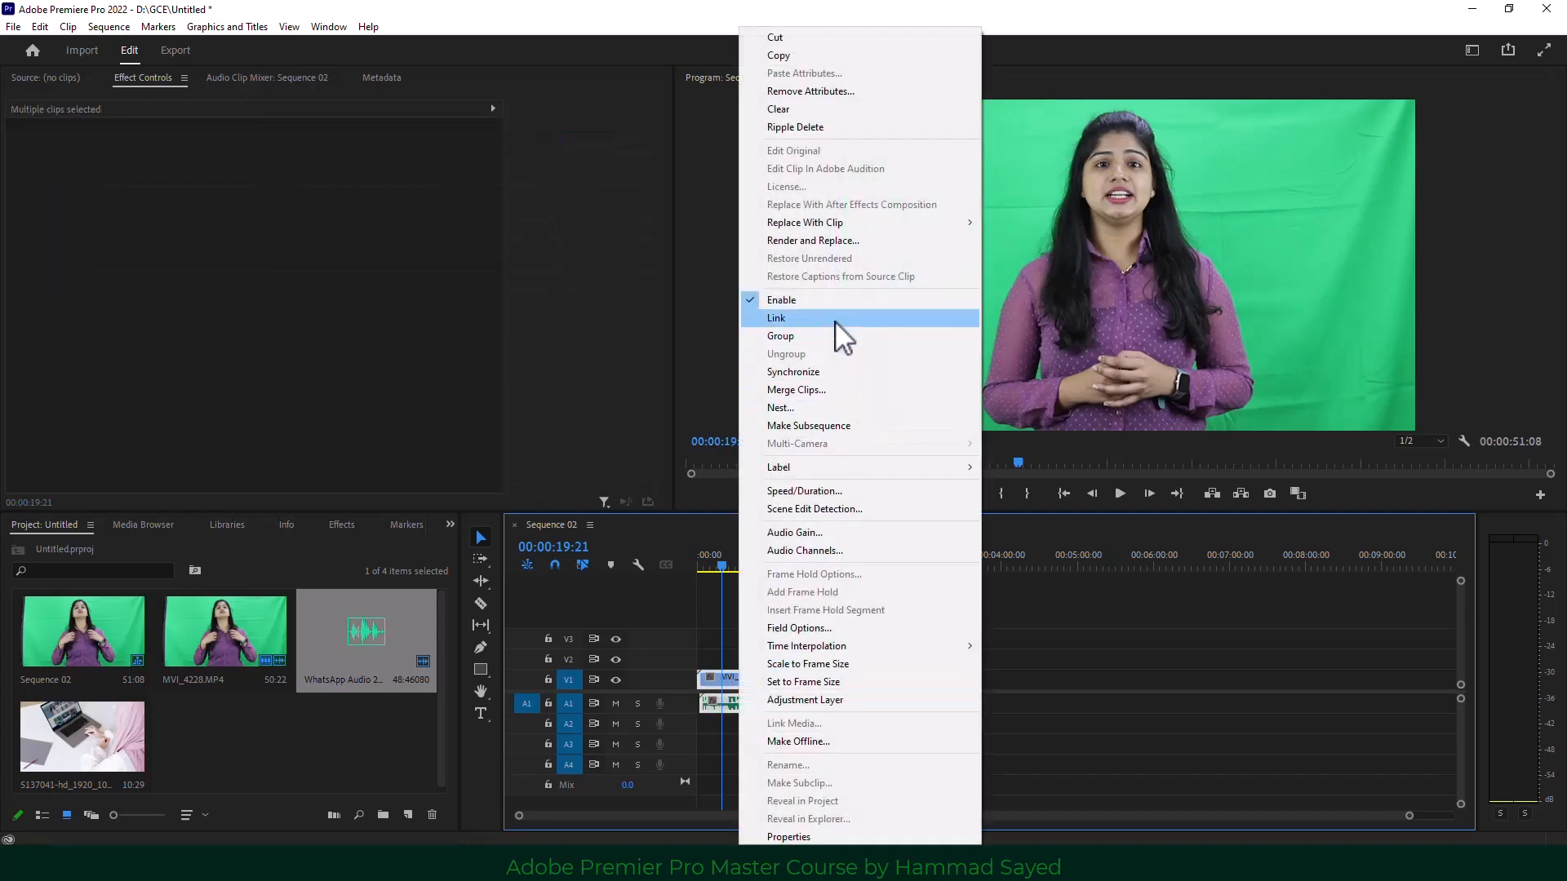
pyautogui.click(835, 321)
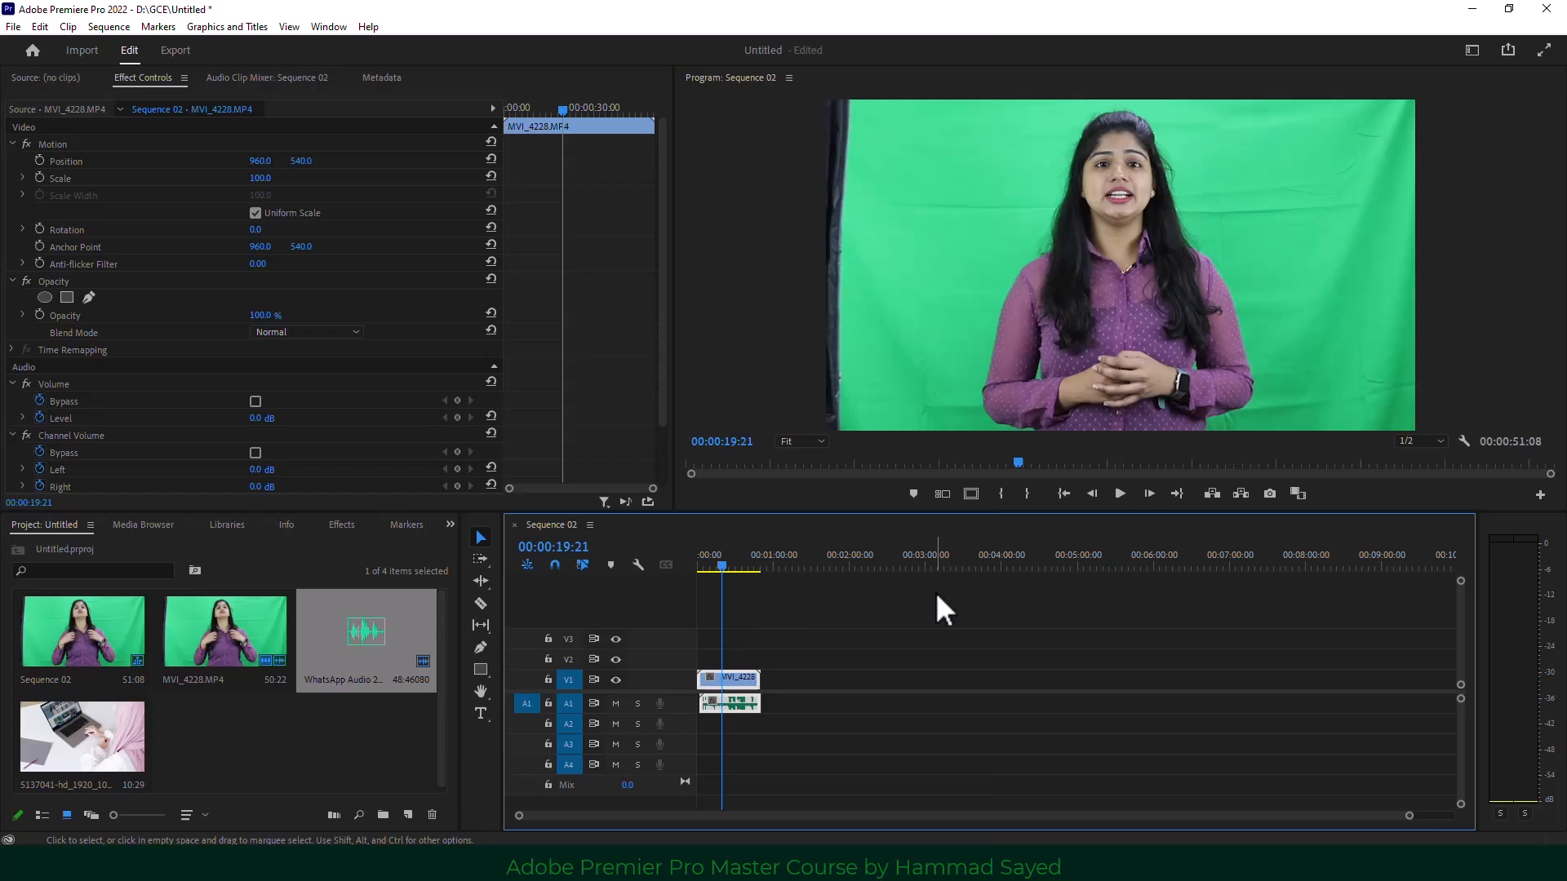
pyautogui.click(1119, 492)
# Stop the preview of the synced clip and open the hidden-panels list to reach Effects.
pyautogui.click(1119, 492)
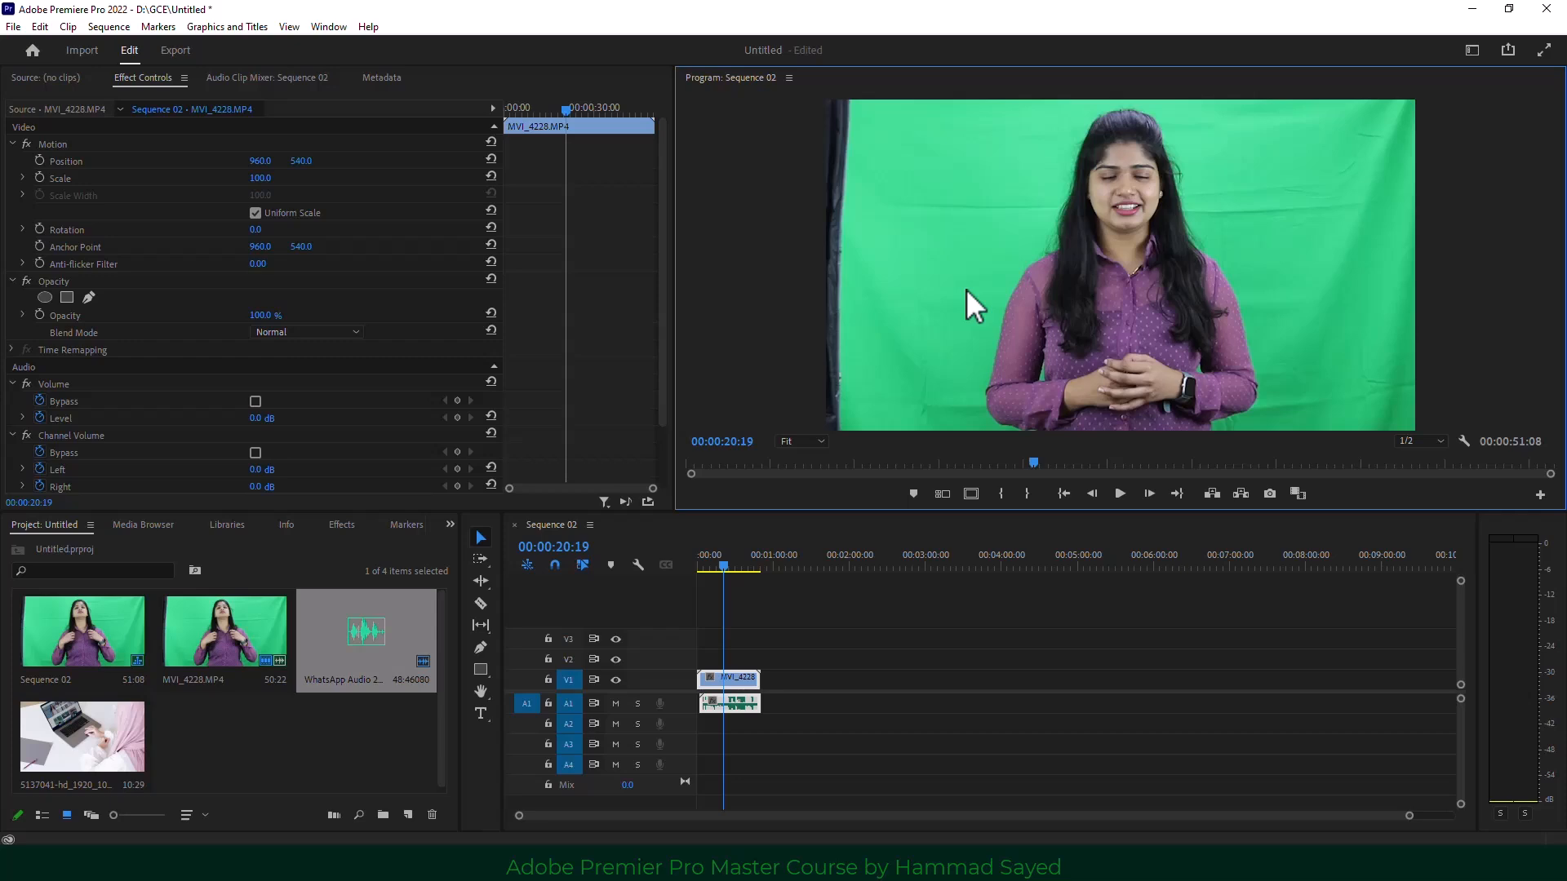
pyautogui.click(447, 524)
# Search Effects for 'ultr' and apply Ultra Key to the presenter clip on V1.
pyautogui.click(470, 612)
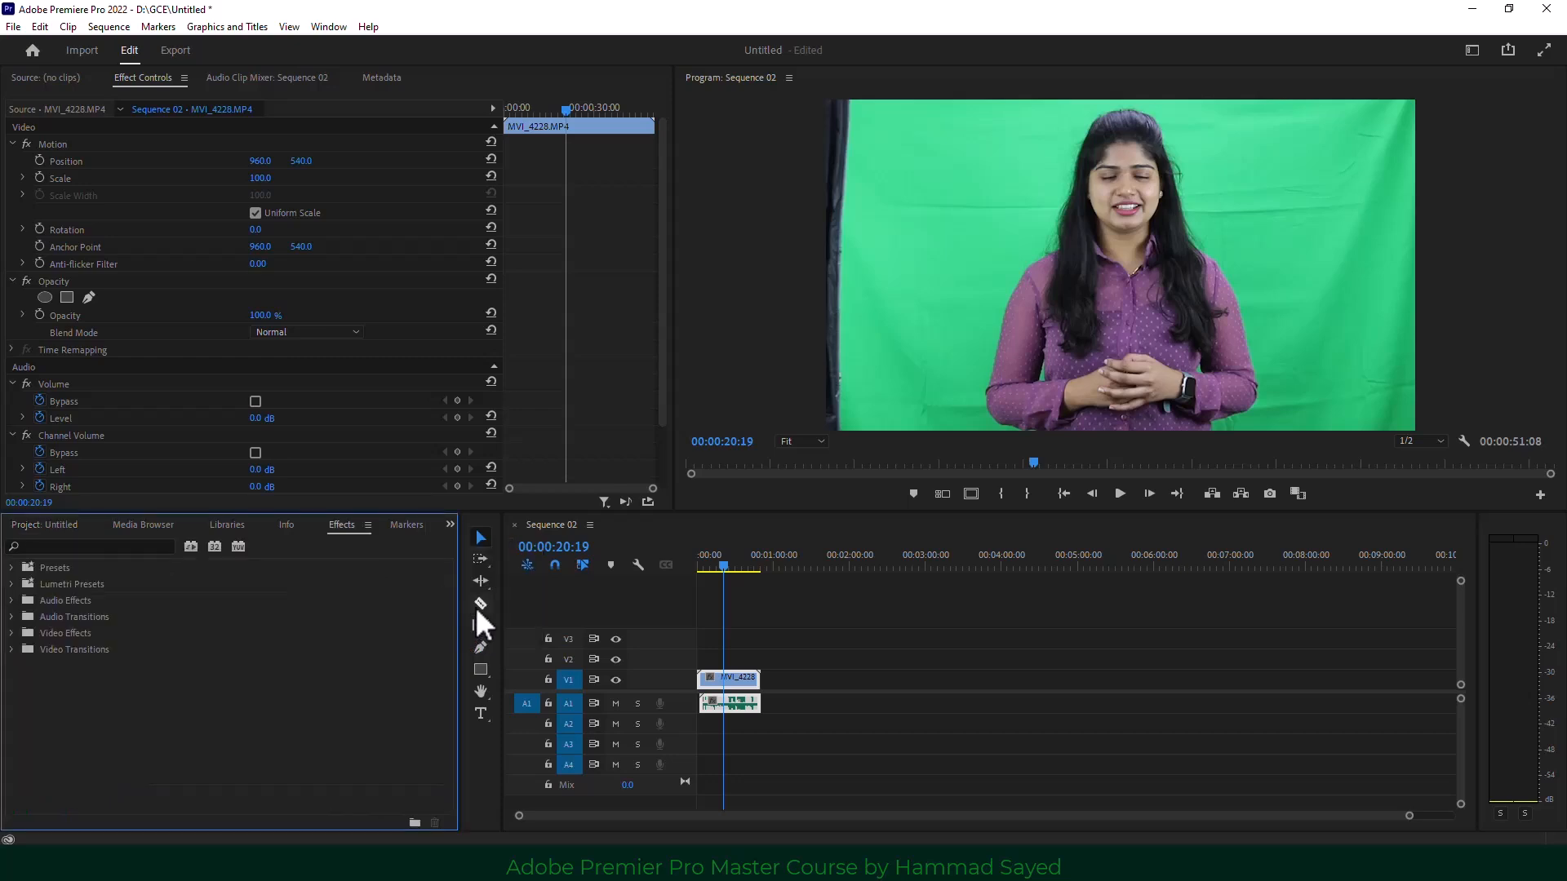
pyautogui.click(77, 546)
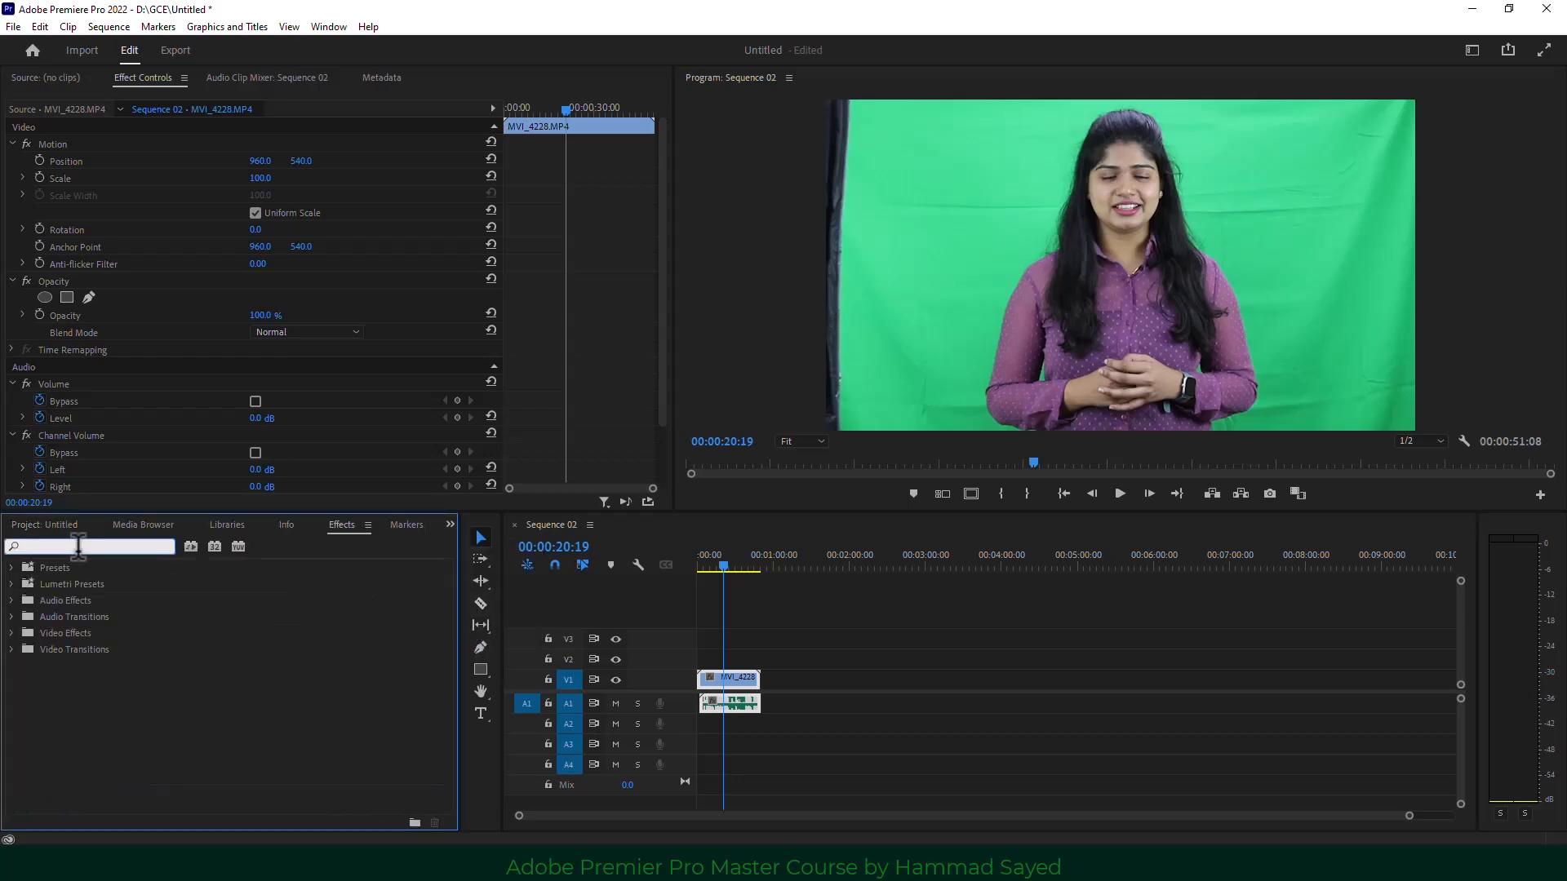
pyautogui.write('ul')
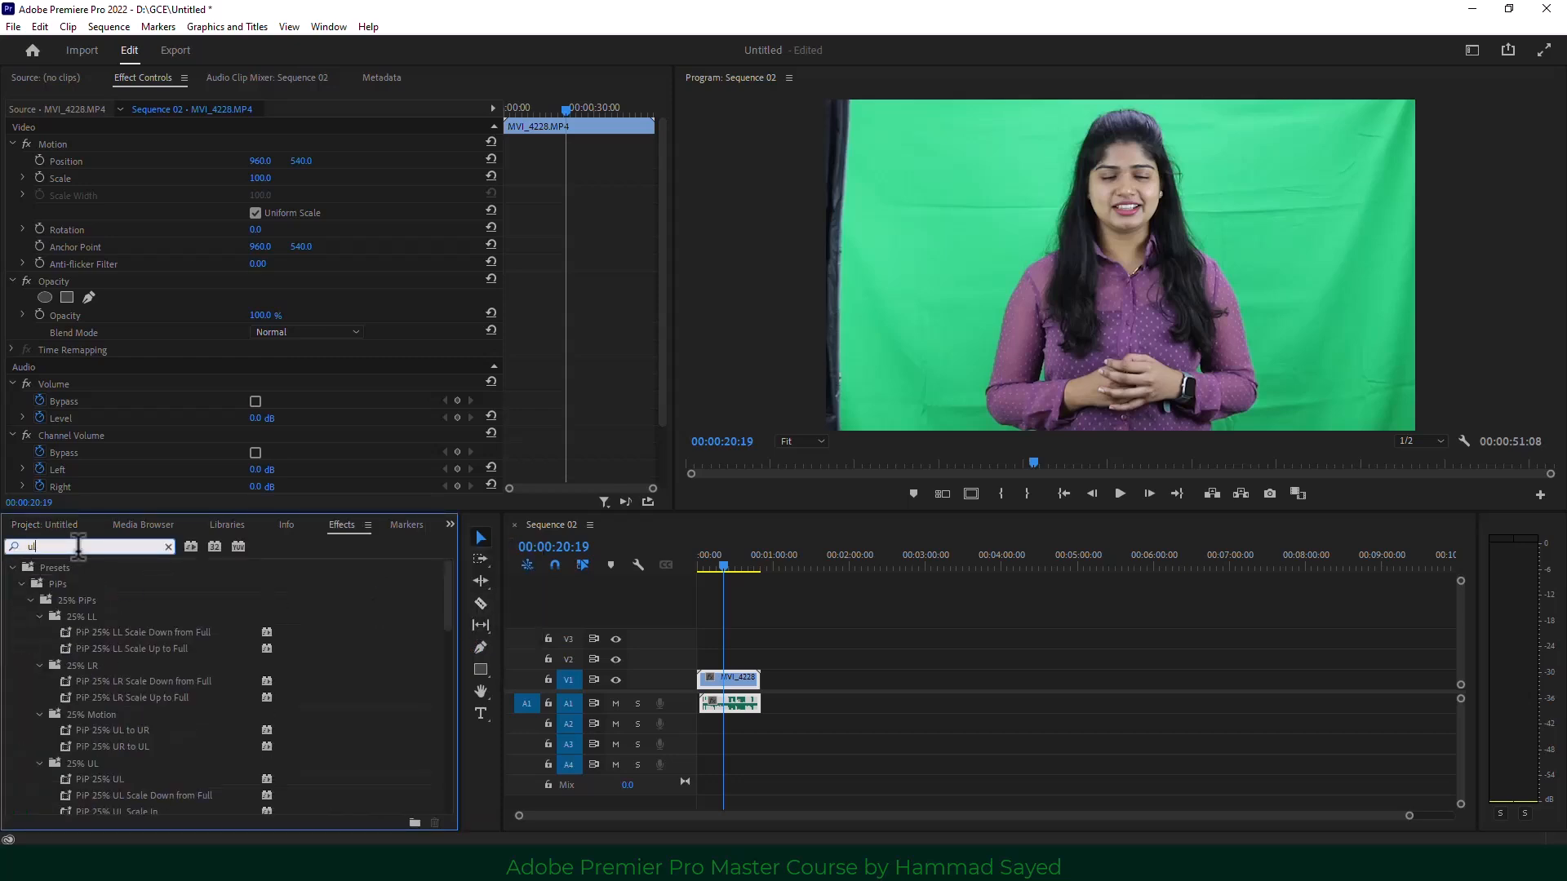
pyautogui.write('tr')
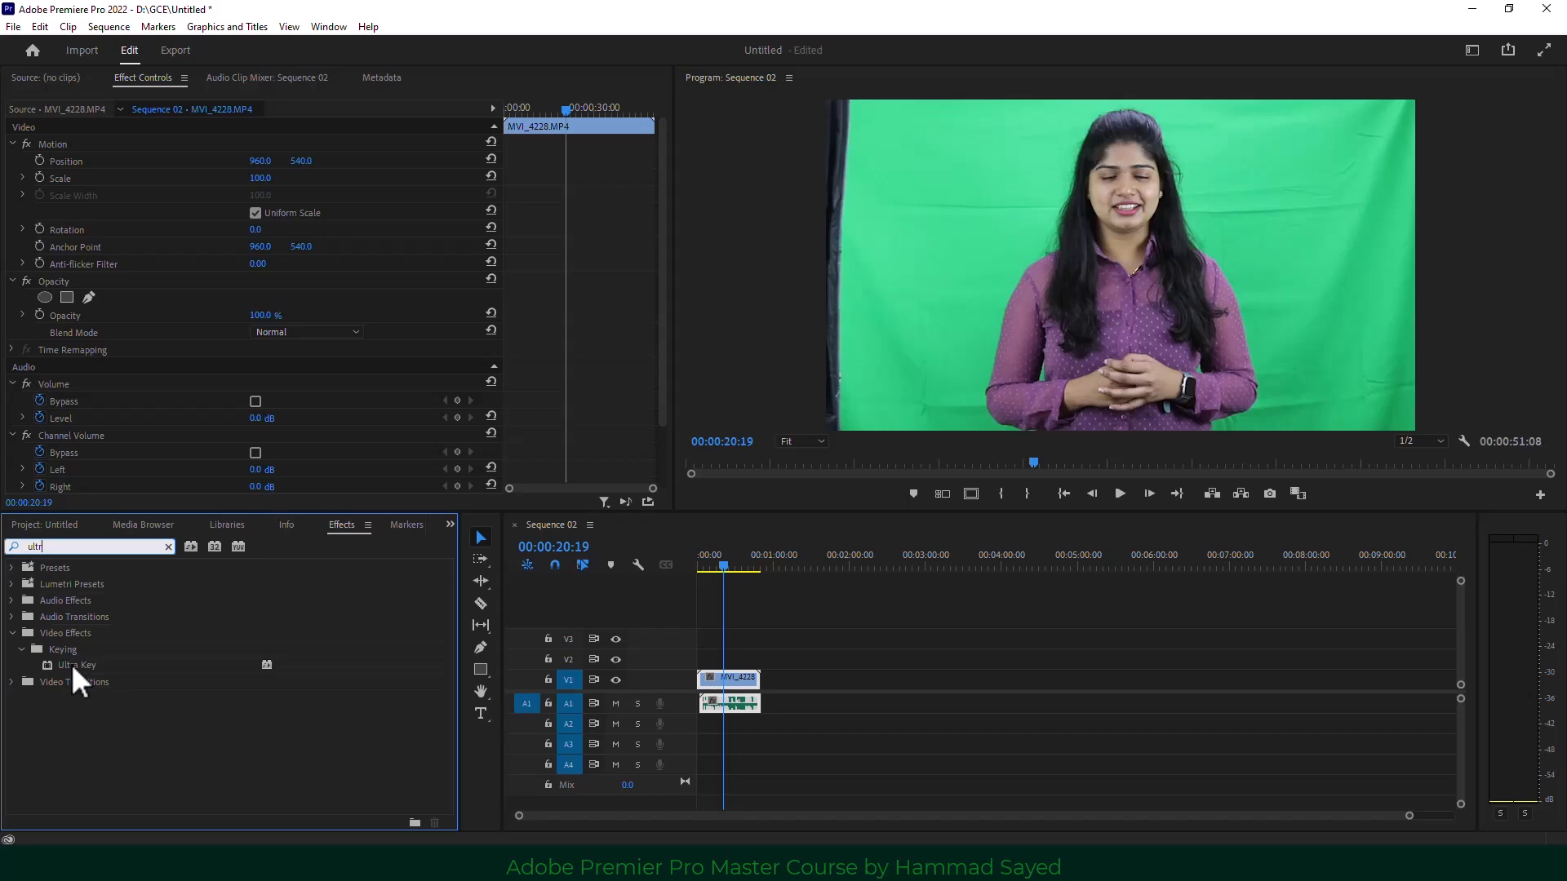
pyautogui.moveTo(71, 663); pyautogui.dragTo(733, 679)
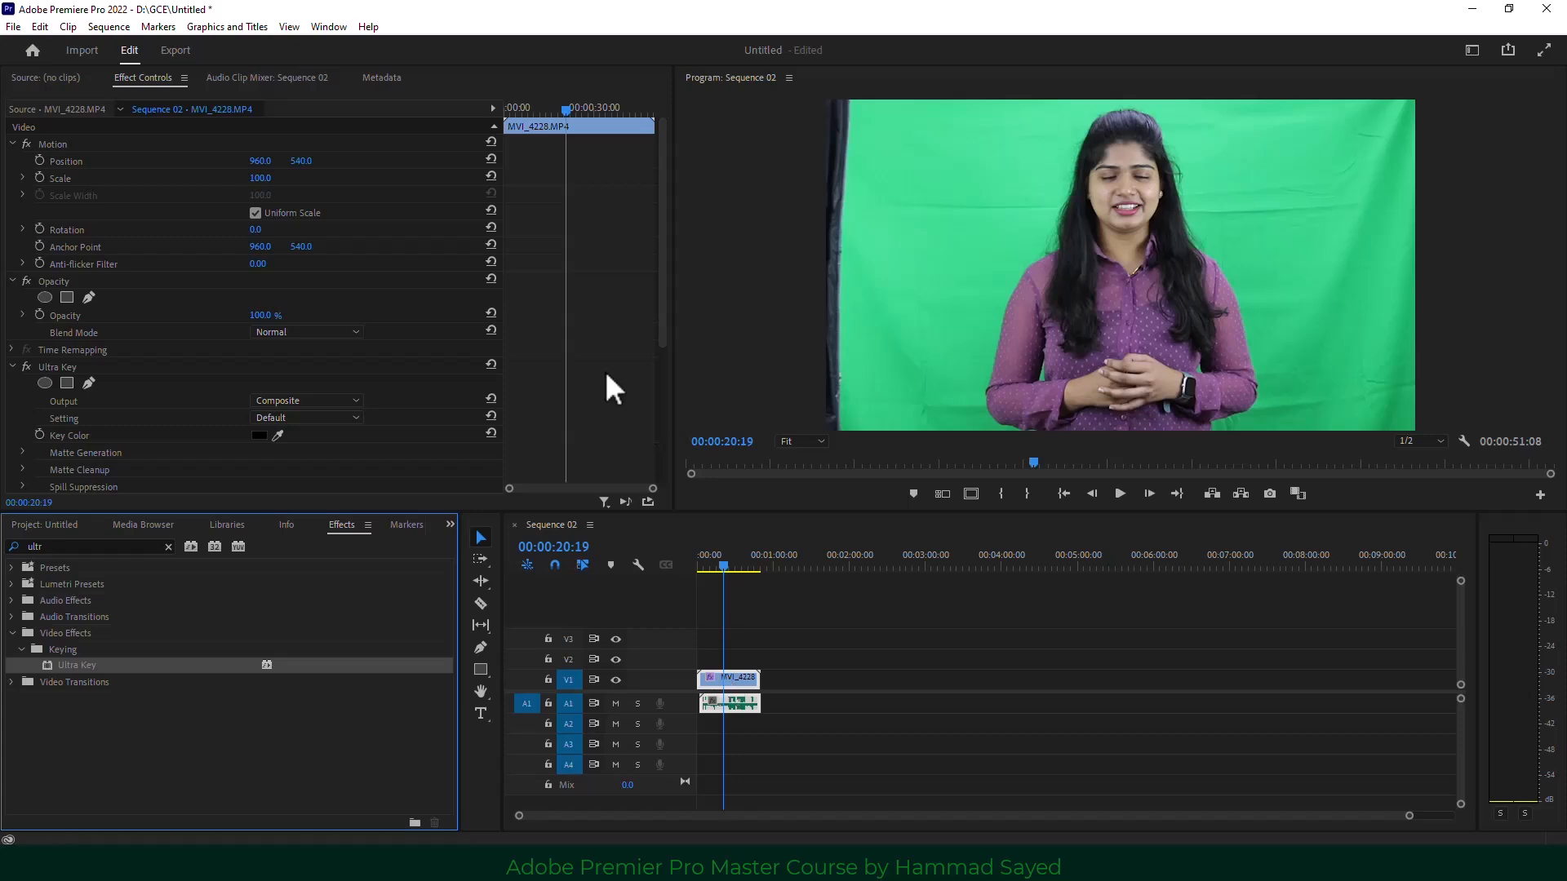
pyautogui.moveTo(663, 302); pyautogui.dragTo(653, 394)
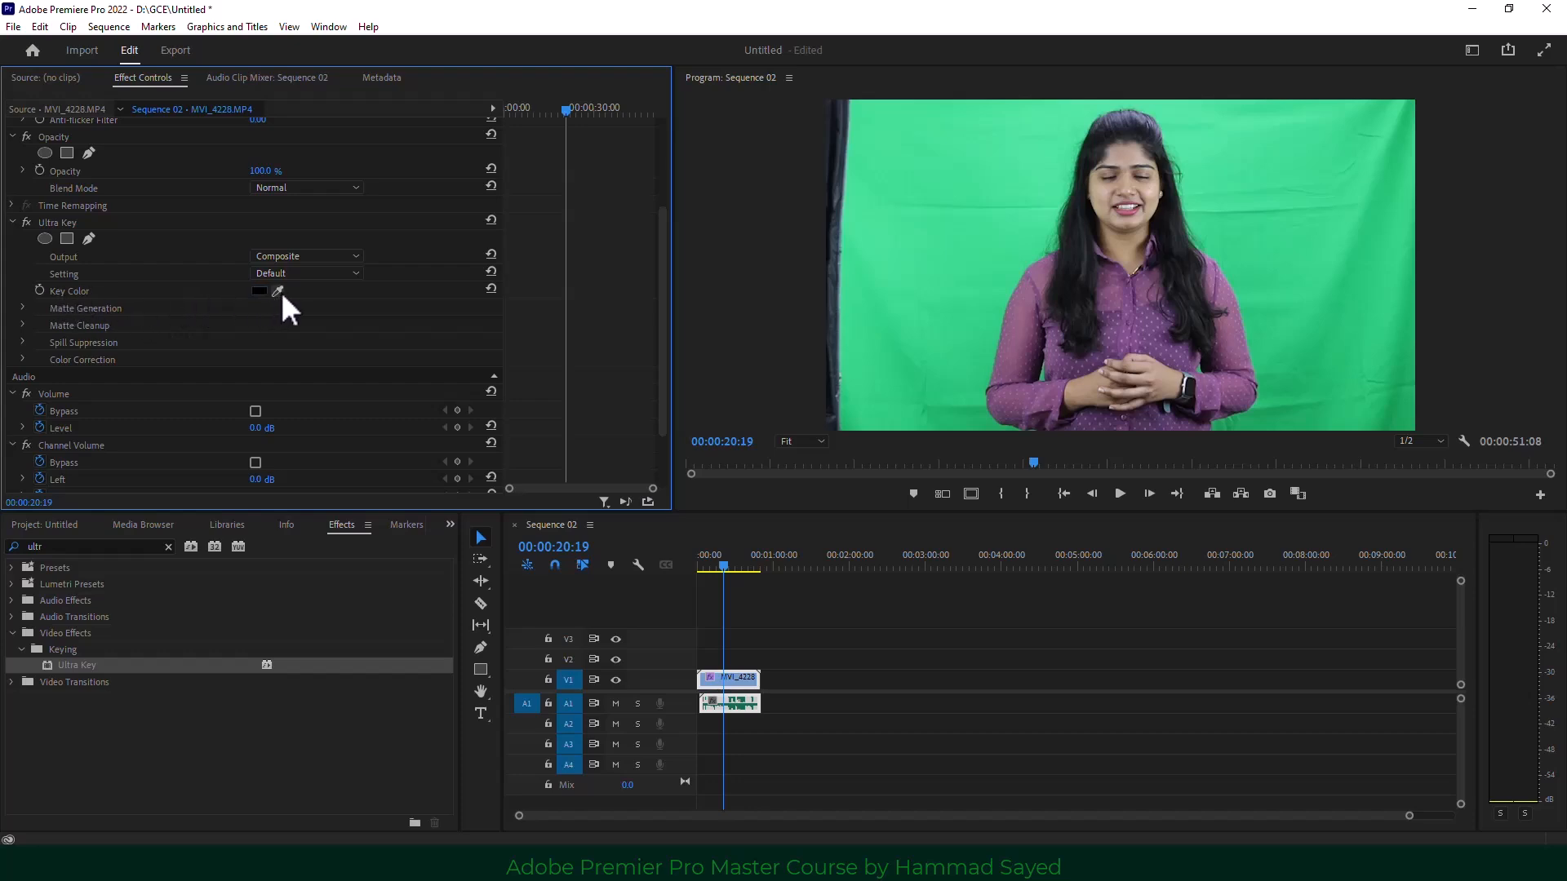
# Sample the green screen as Ultra Key's Key Color, then return to the Project bin.
pyautogui.moveTo(277, 292); pyautogui.dragTo(986, 229)
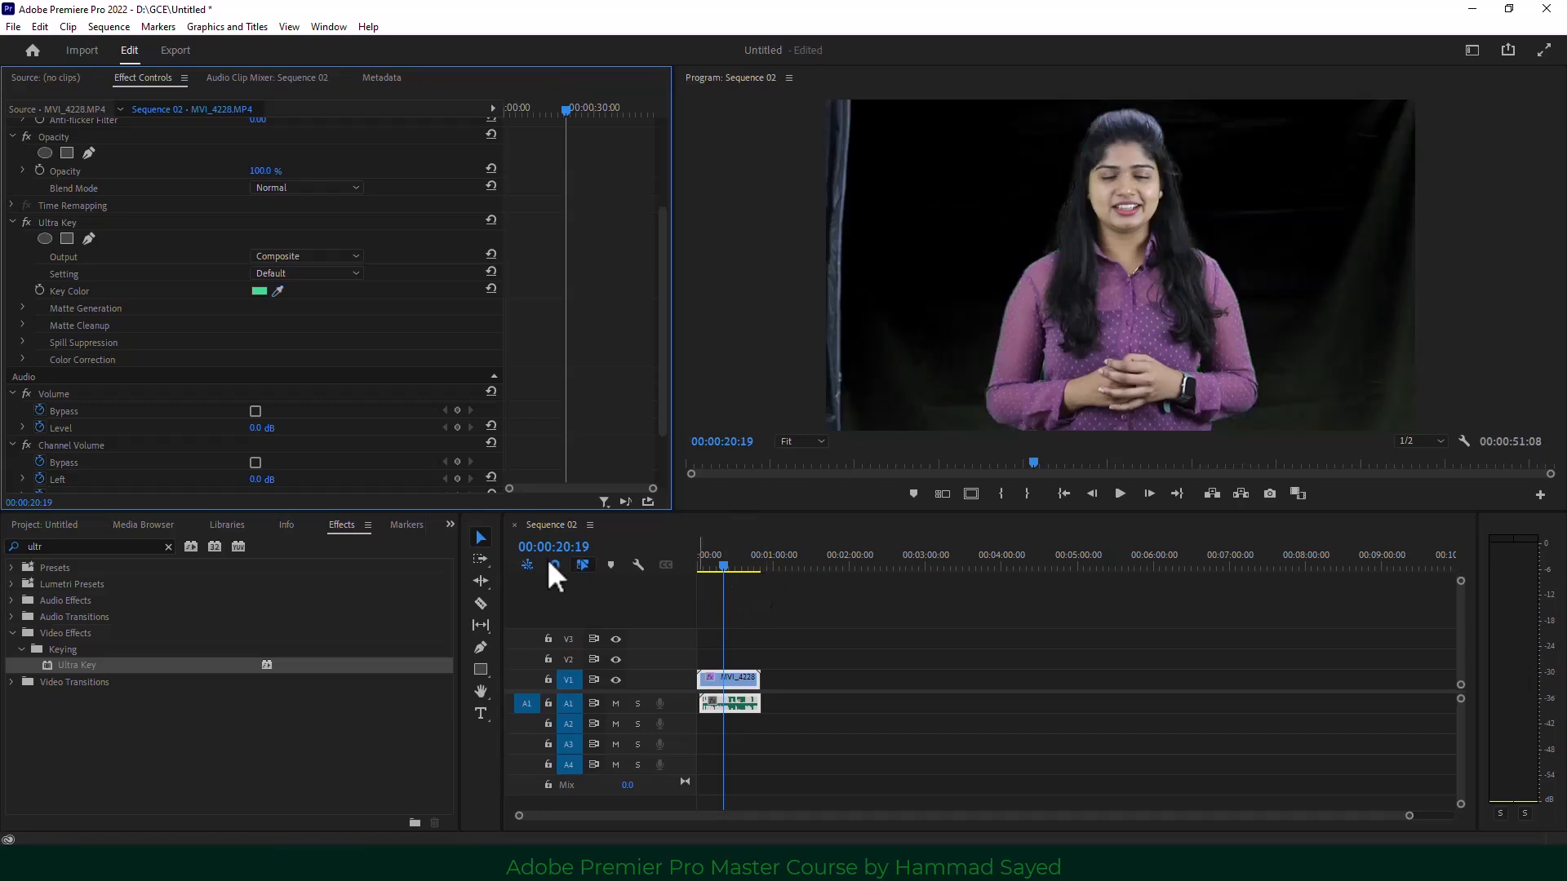
pyautogui.click(450, 525)
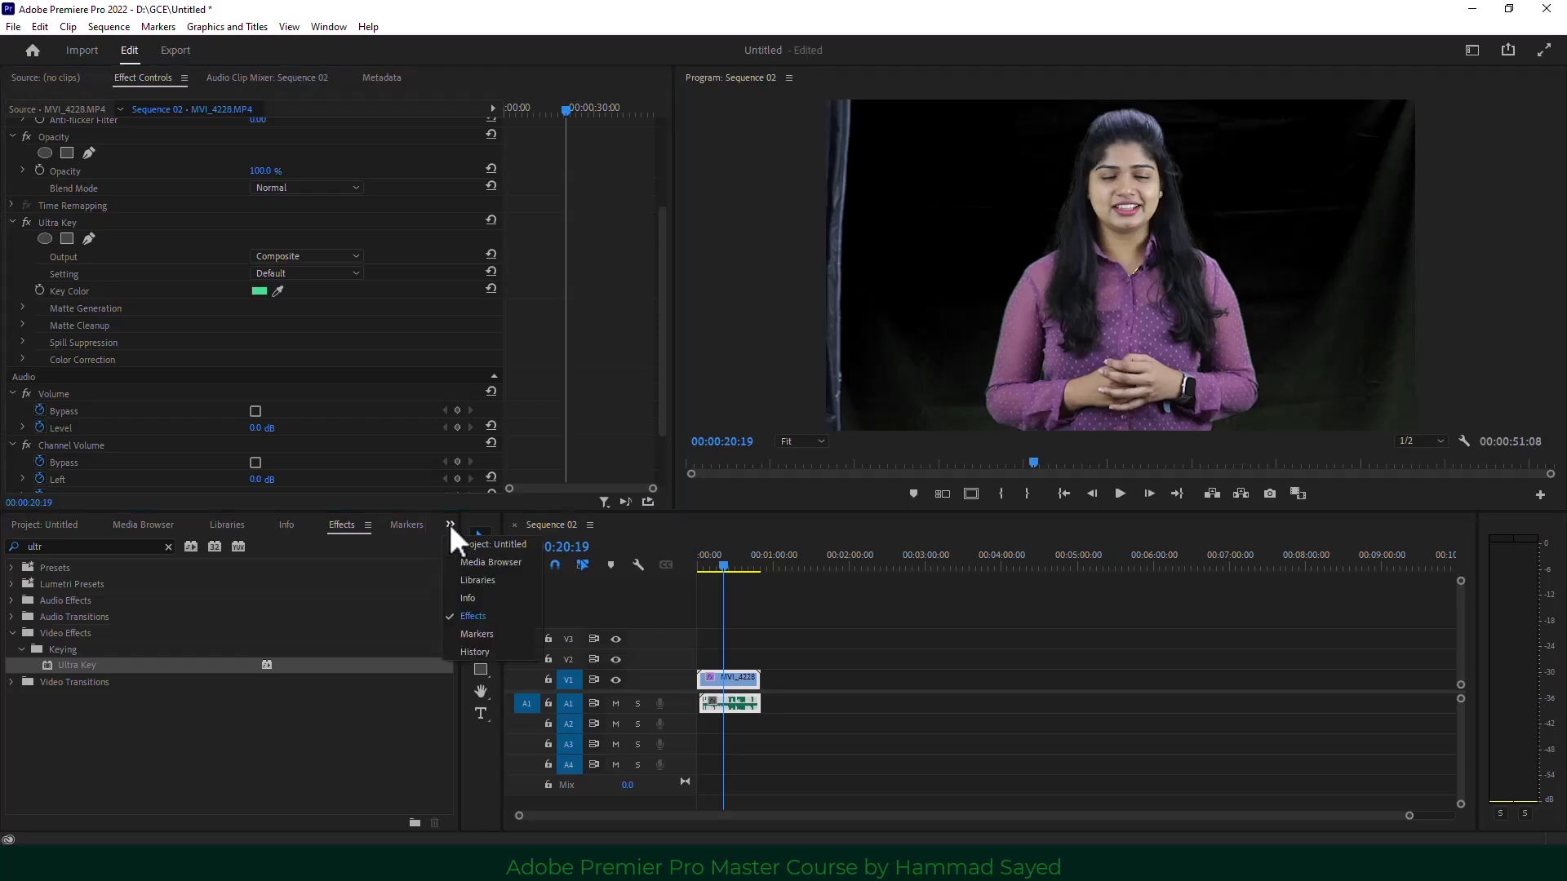
pyautogui.click(448, 523)
pyautogui.click(449, 522)
pyautogui.click(472, 543)
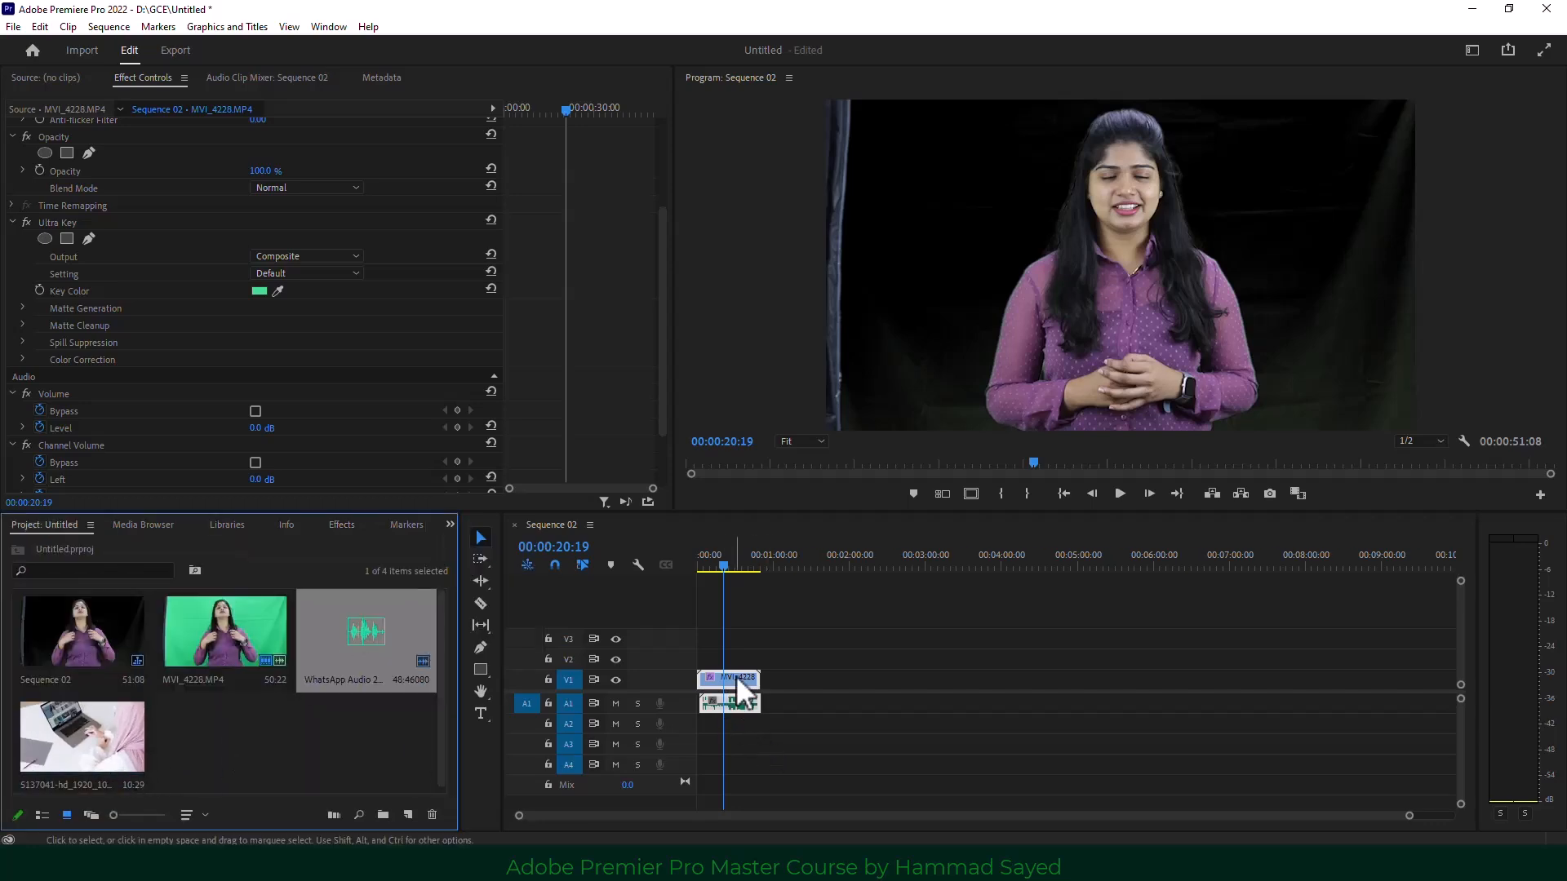
# Move MVI_4228 to V2, place the 5137041 clip on V1, and scale it to 168.
pyautogui.moveTo(738, 678); pyautogui.dragTo(740, 660)
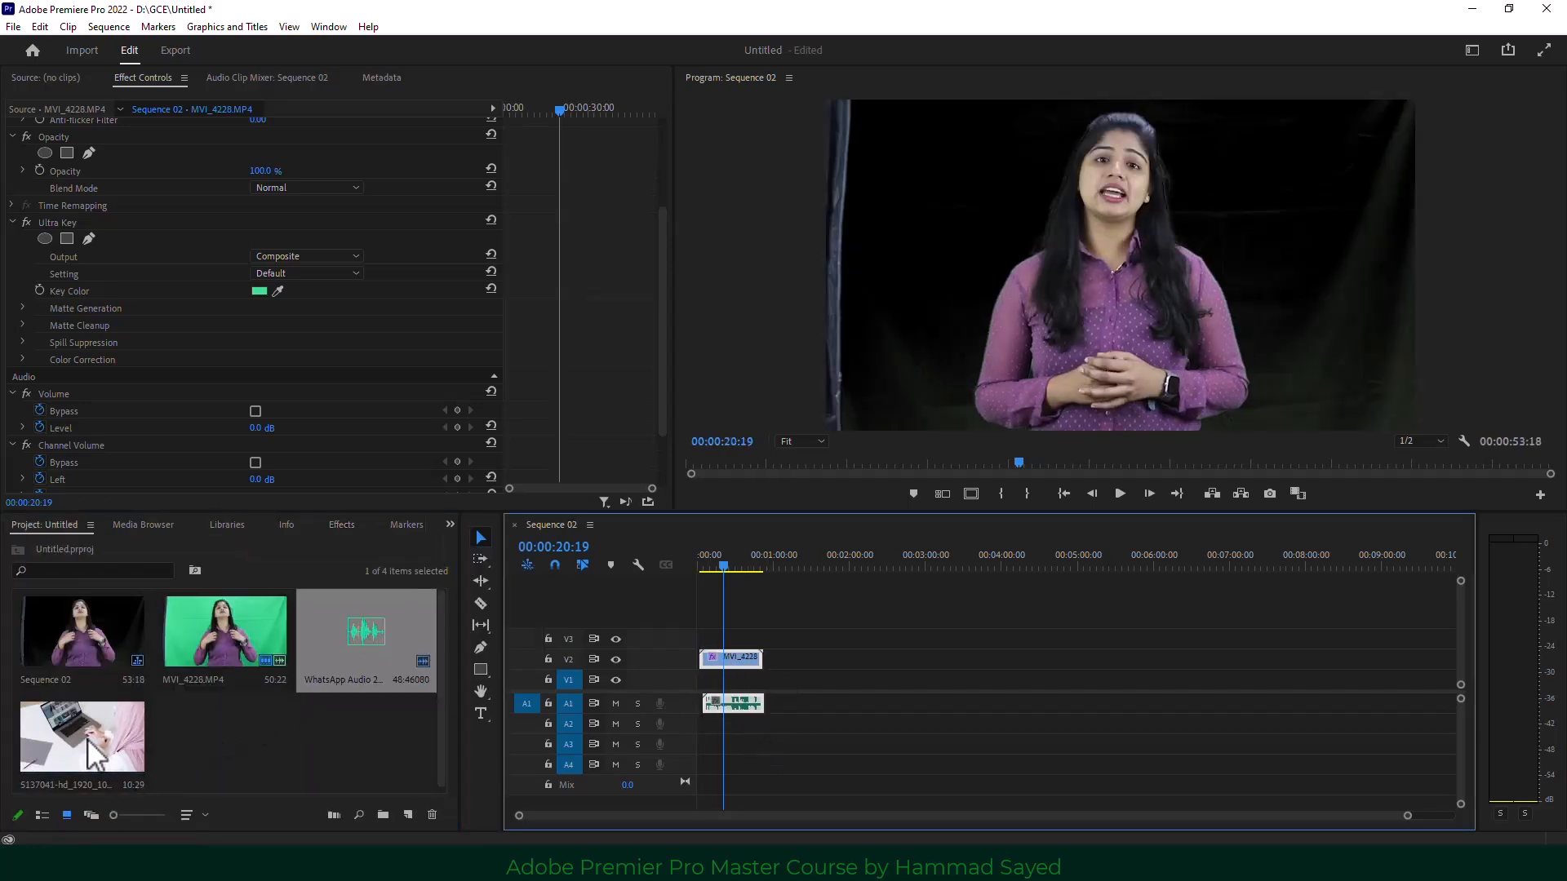
pyautogui.moveTo(90, 742); pyautogui.dragTo(729, 684)
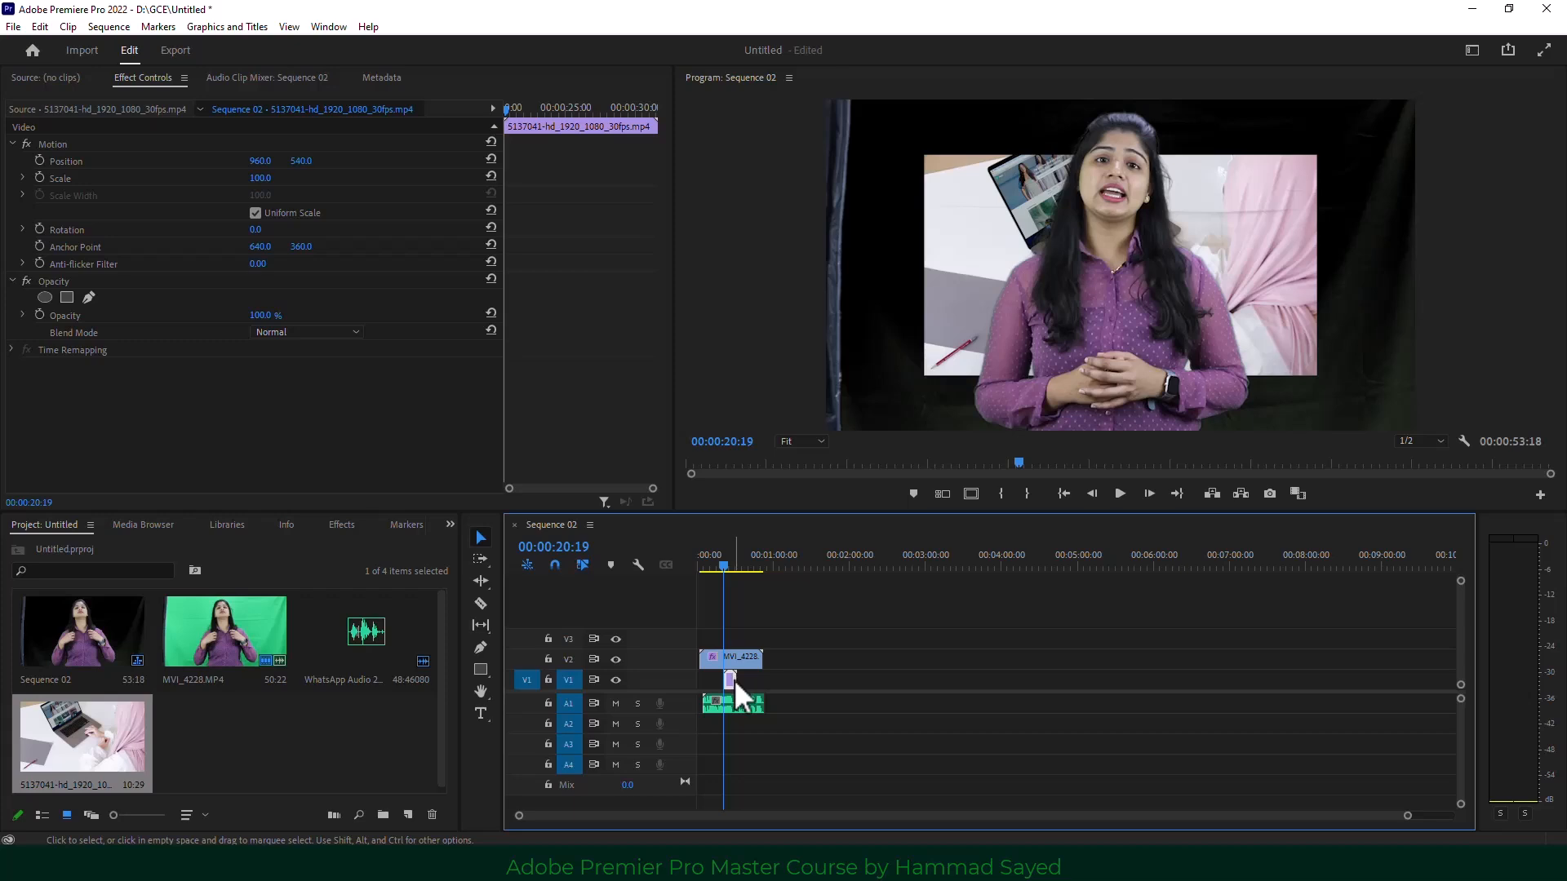
pyautogui.moveTo(260, 179); pyautogui.dragTo(274, 190)
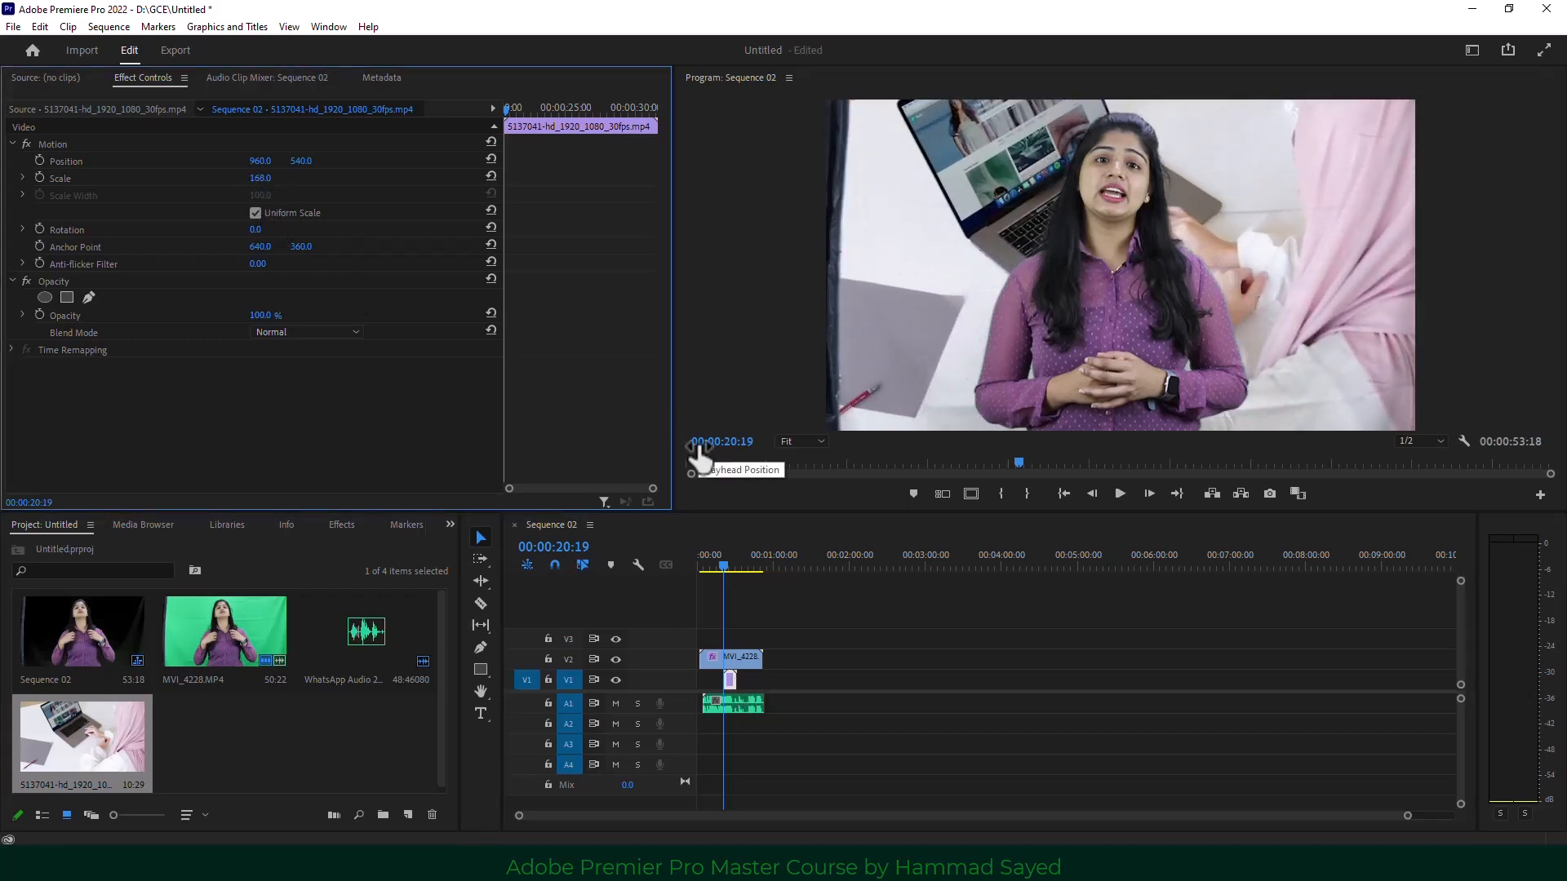
pyautogui.click(747, 657)
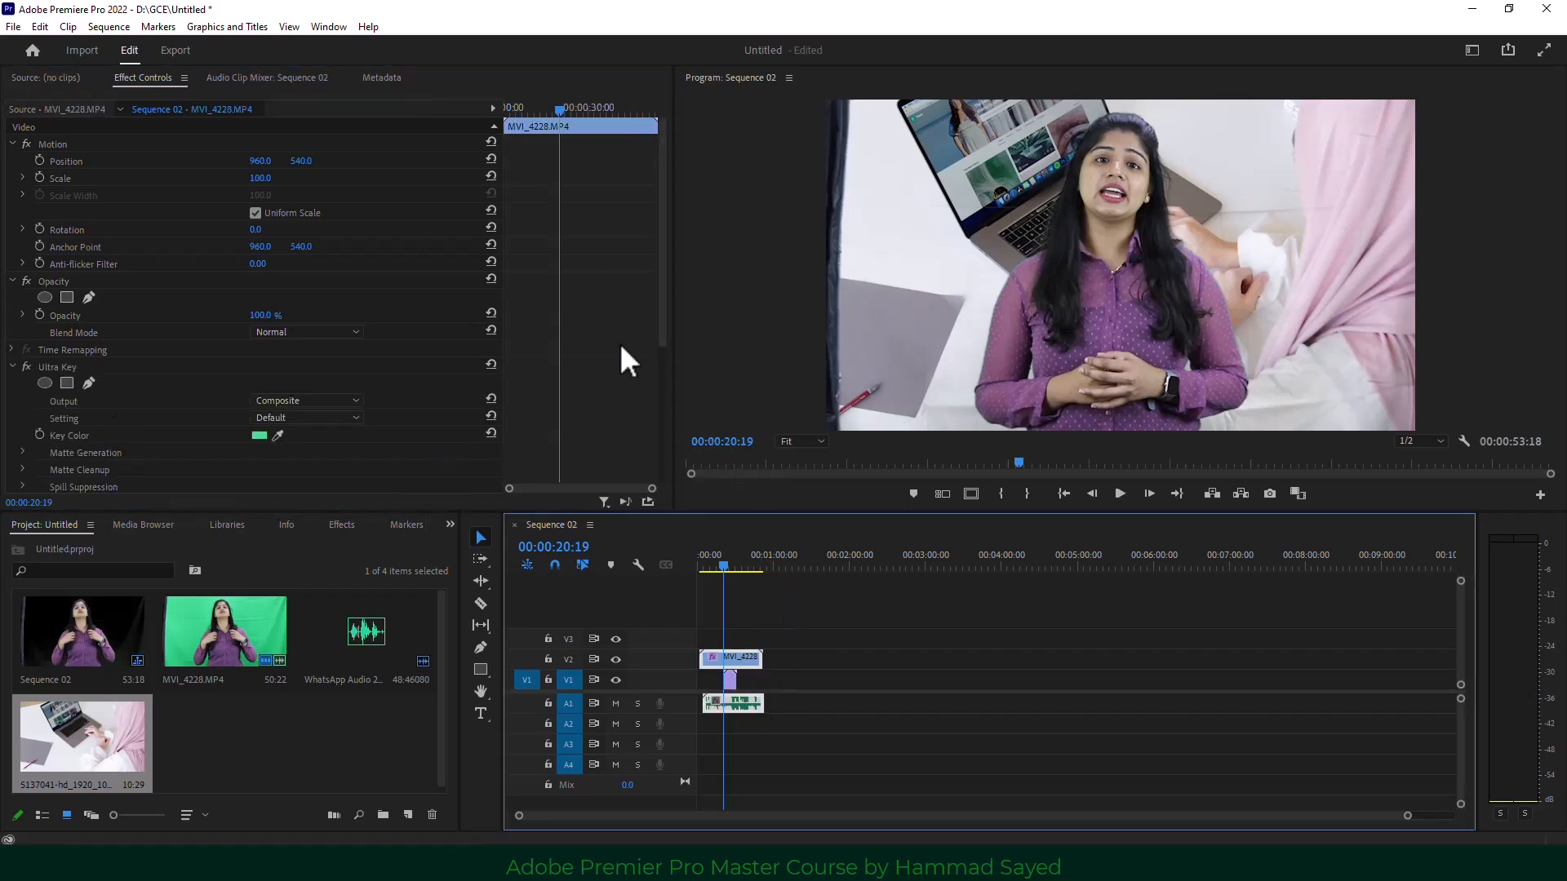
pyautogui.moveTo(664, 305); pyautogui.dragTo(662, 378)
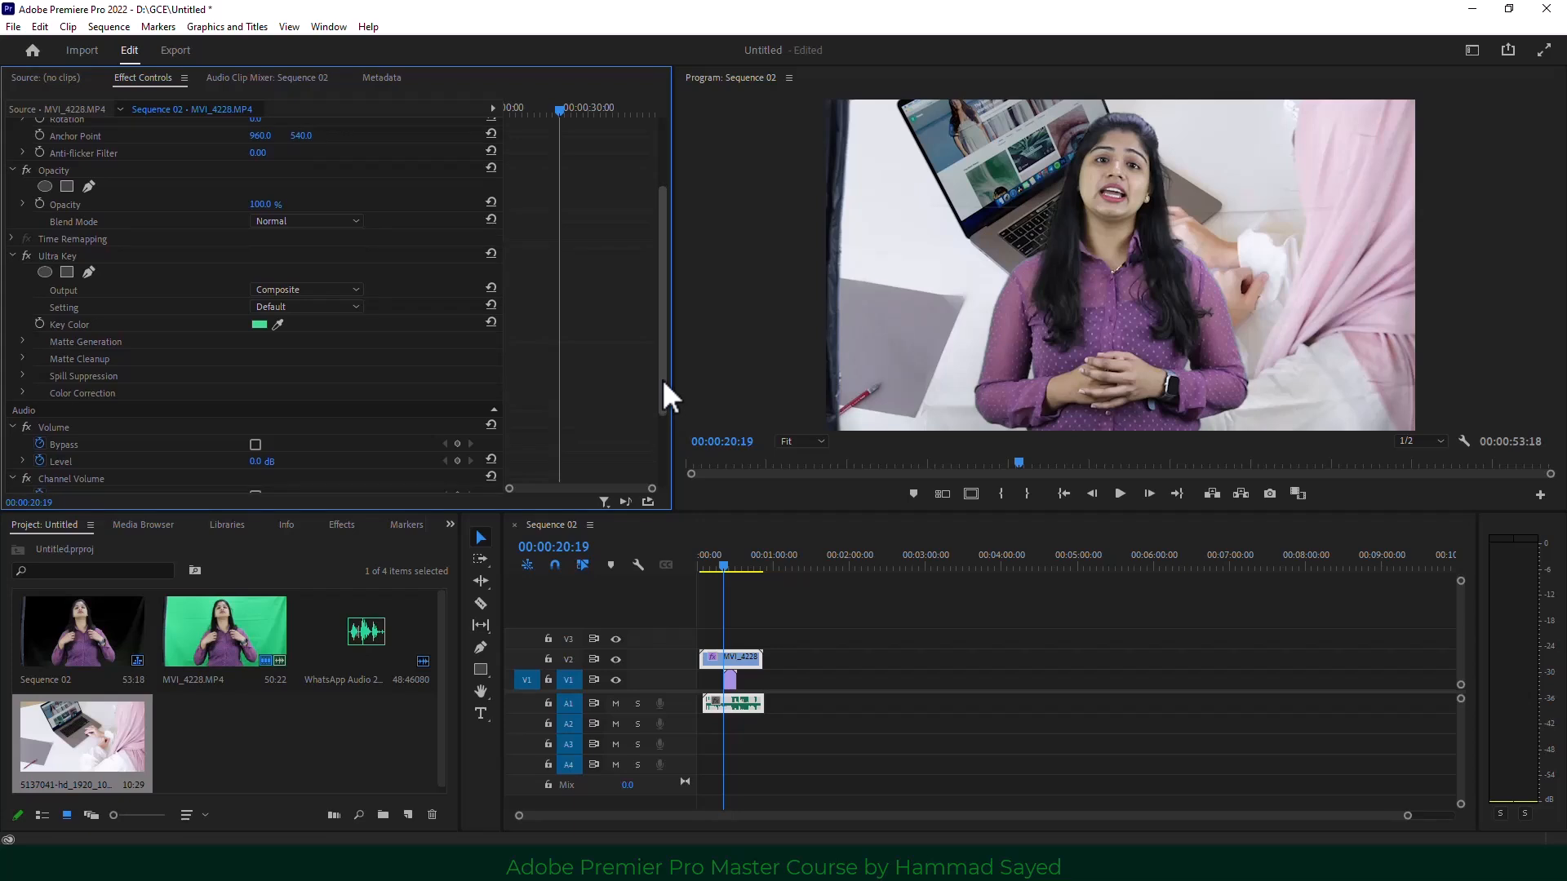
# Set the Ultra Key Setting to Aggressive and hide the V1 background track's output.
pyautogui.click(297, 287)
pyautogui.click(297, 288)
pyautogui.click(308, 307)
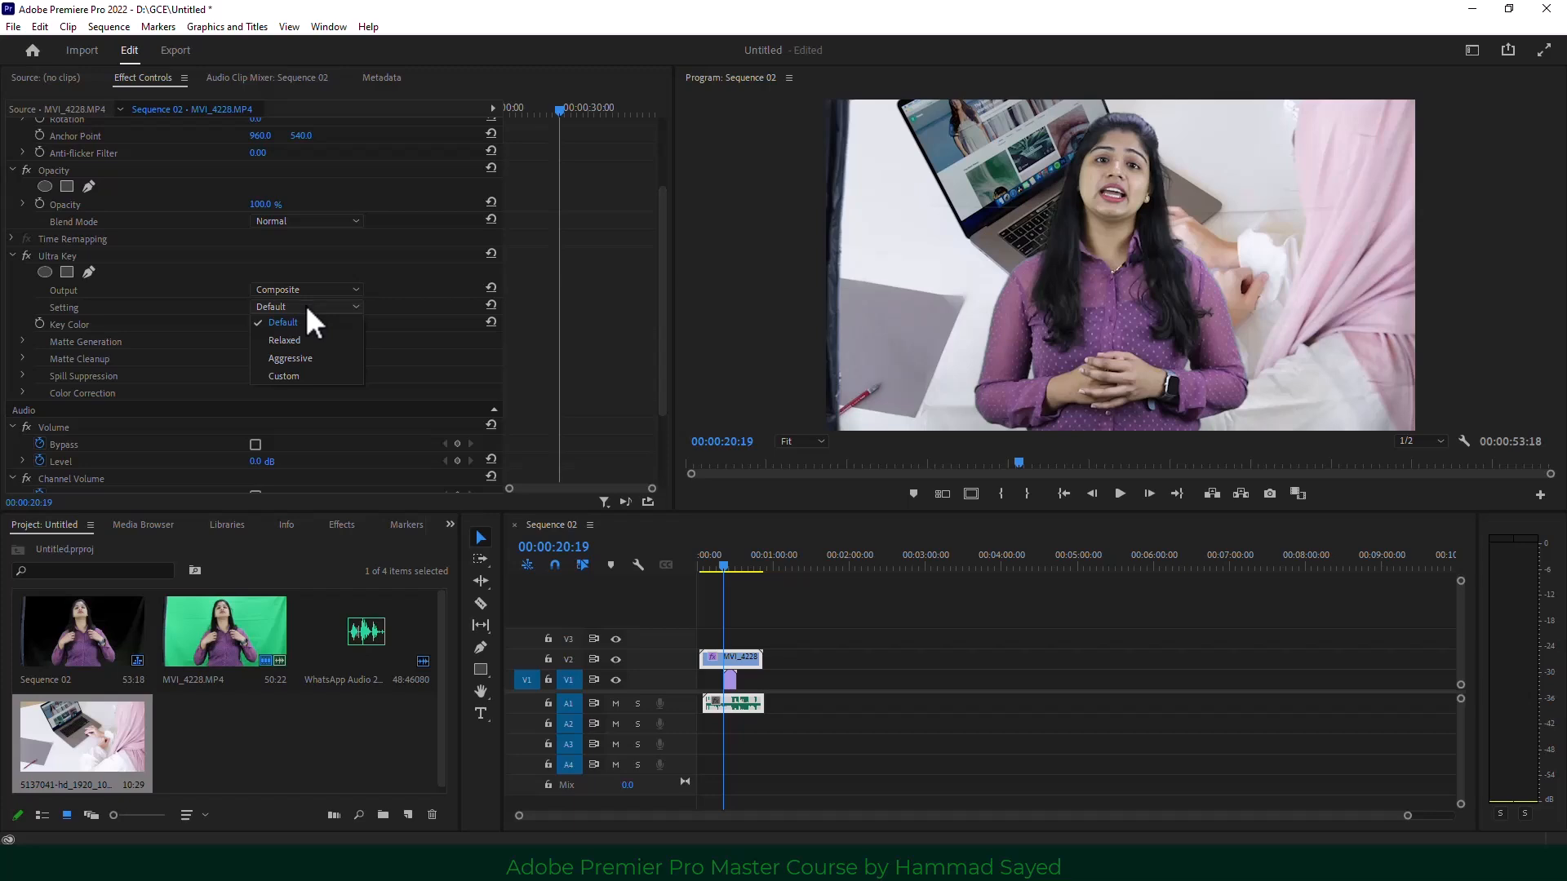
pyautogui.click(313, 357)
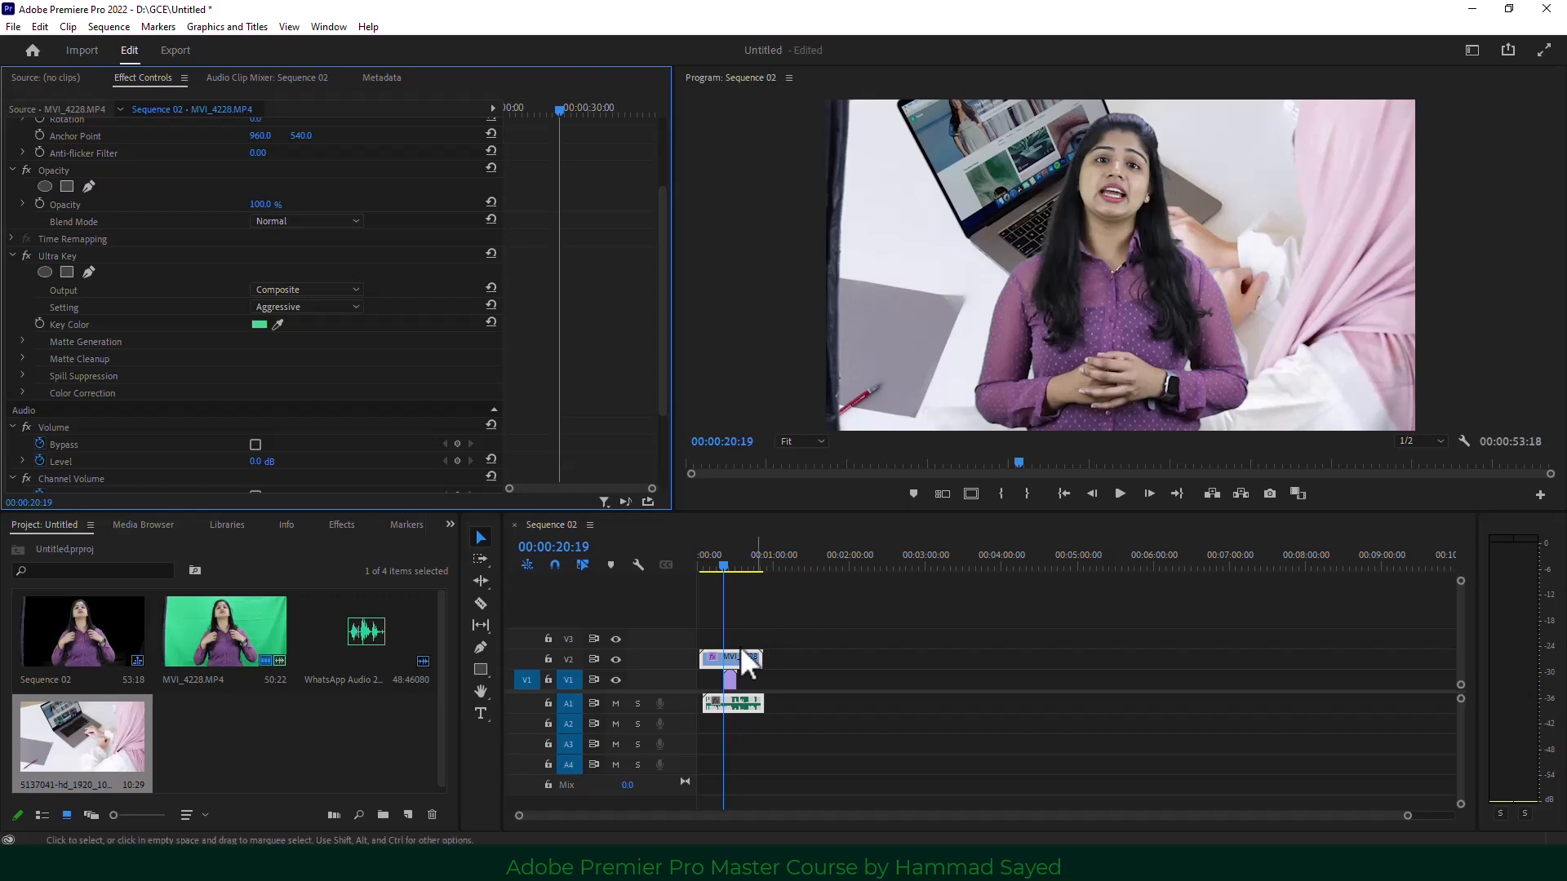
pyautogui.click(615, 680)
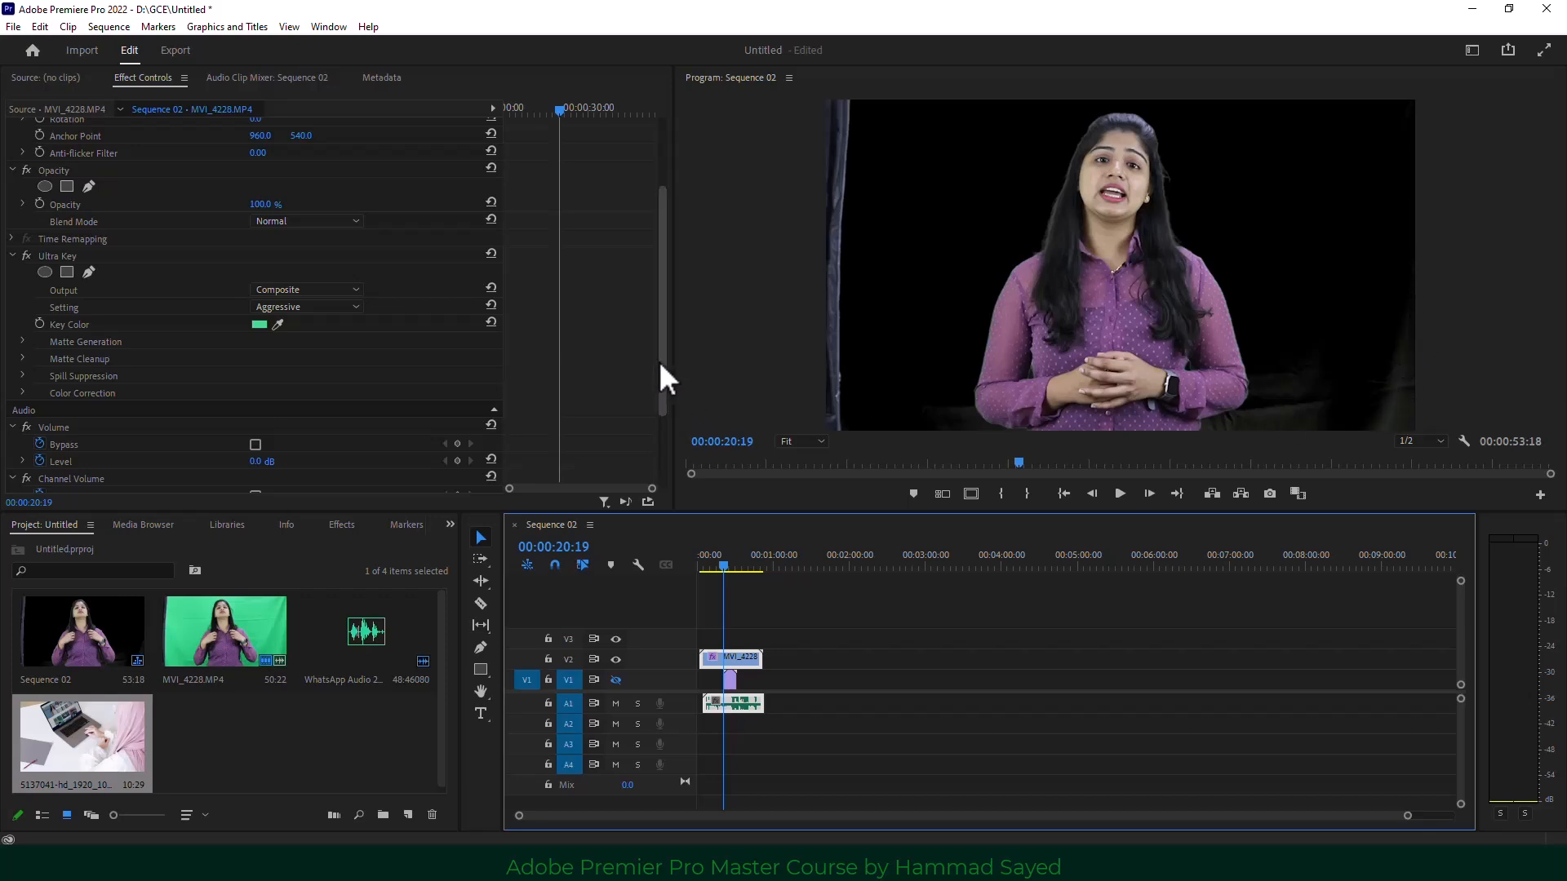
pyautogui.moveTo(661, 364); pyautogui.dragTo(651, 448)
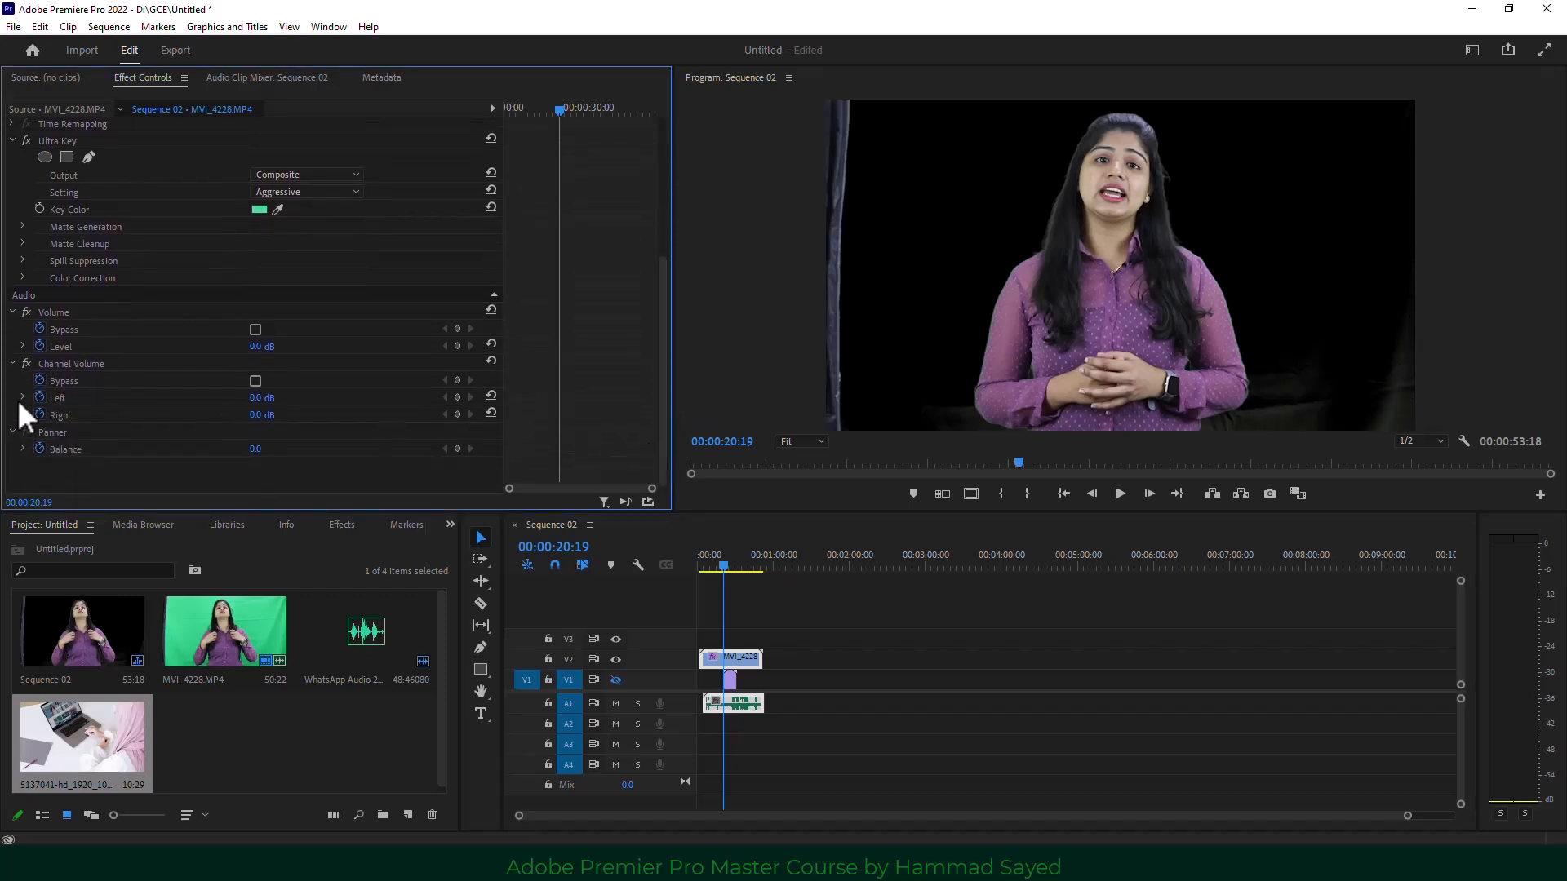
# Under Matte Generation, set Pedestal to 100, Highlight to 32 and Tolerance to 72.
pyautogui.click(23, 226)
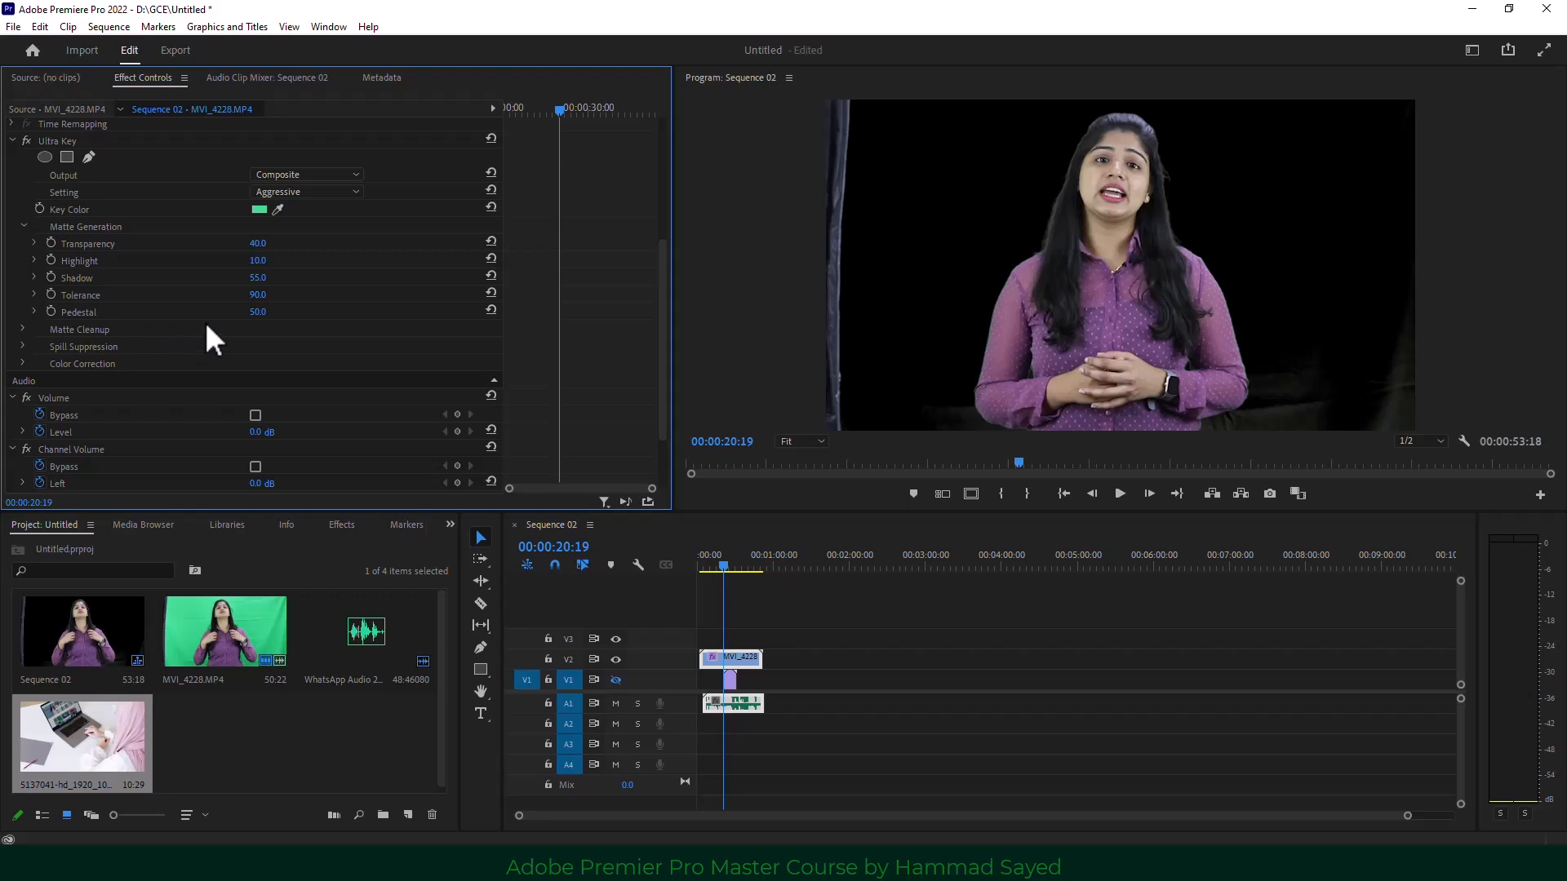
pyautogui.moveTo(255, 313); pyautogui.dragTo(291, 313)
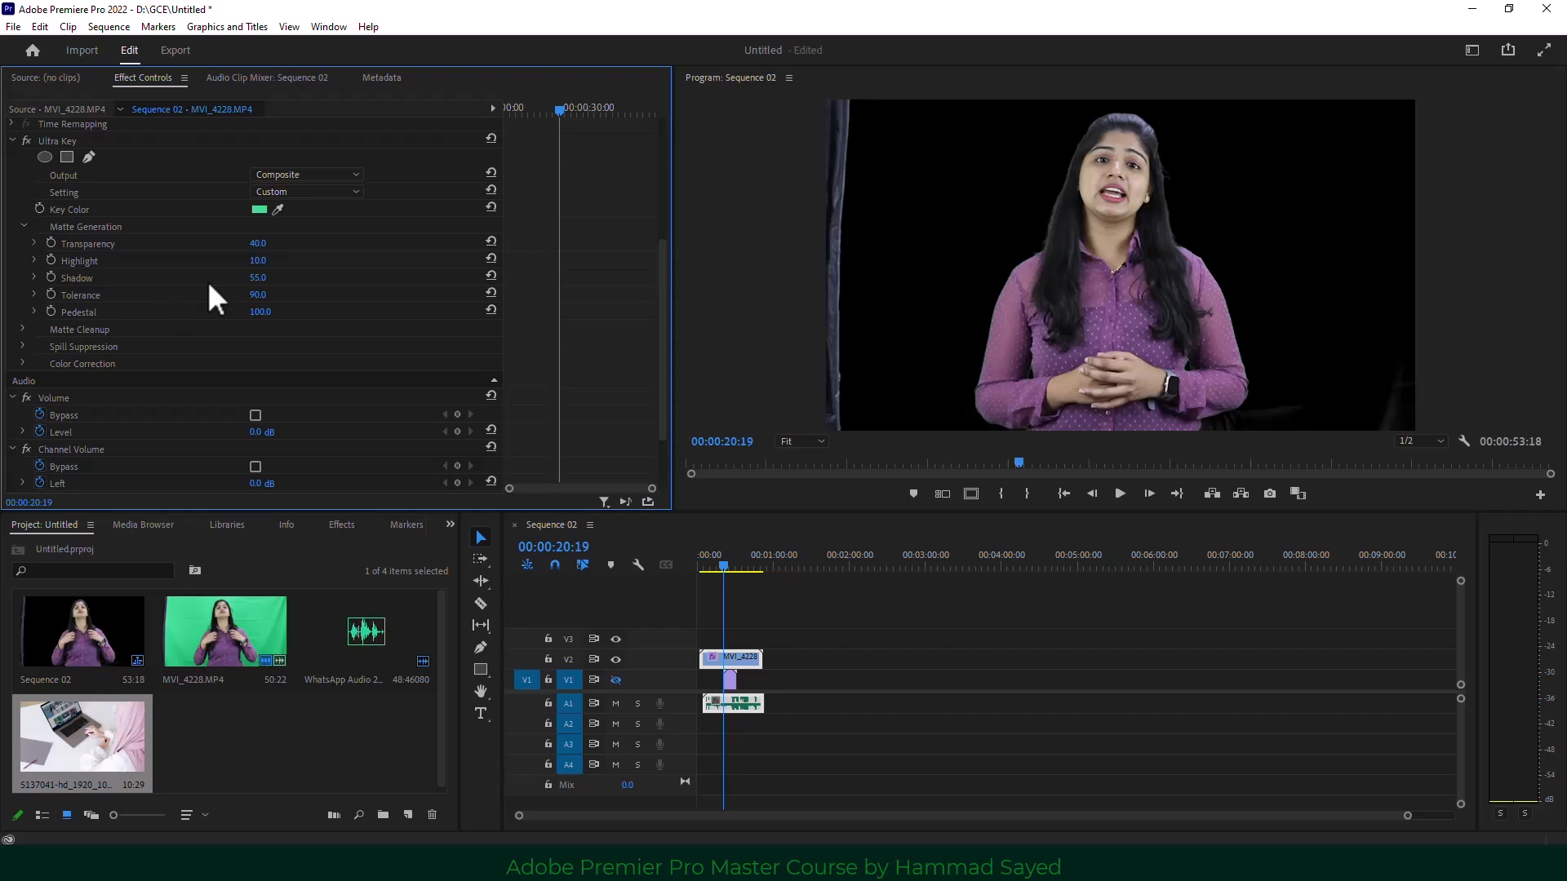
pyautogui.moveTo(259, 260); pyautogui.dragTo(266, 260)
pyautogui.moveTo(263, 294); pyautogui.dragTo(263, 295)
# Search Effects for 'crop' and apply Crop to the presenter clip on V2.
pyautogui.click(450, 525)
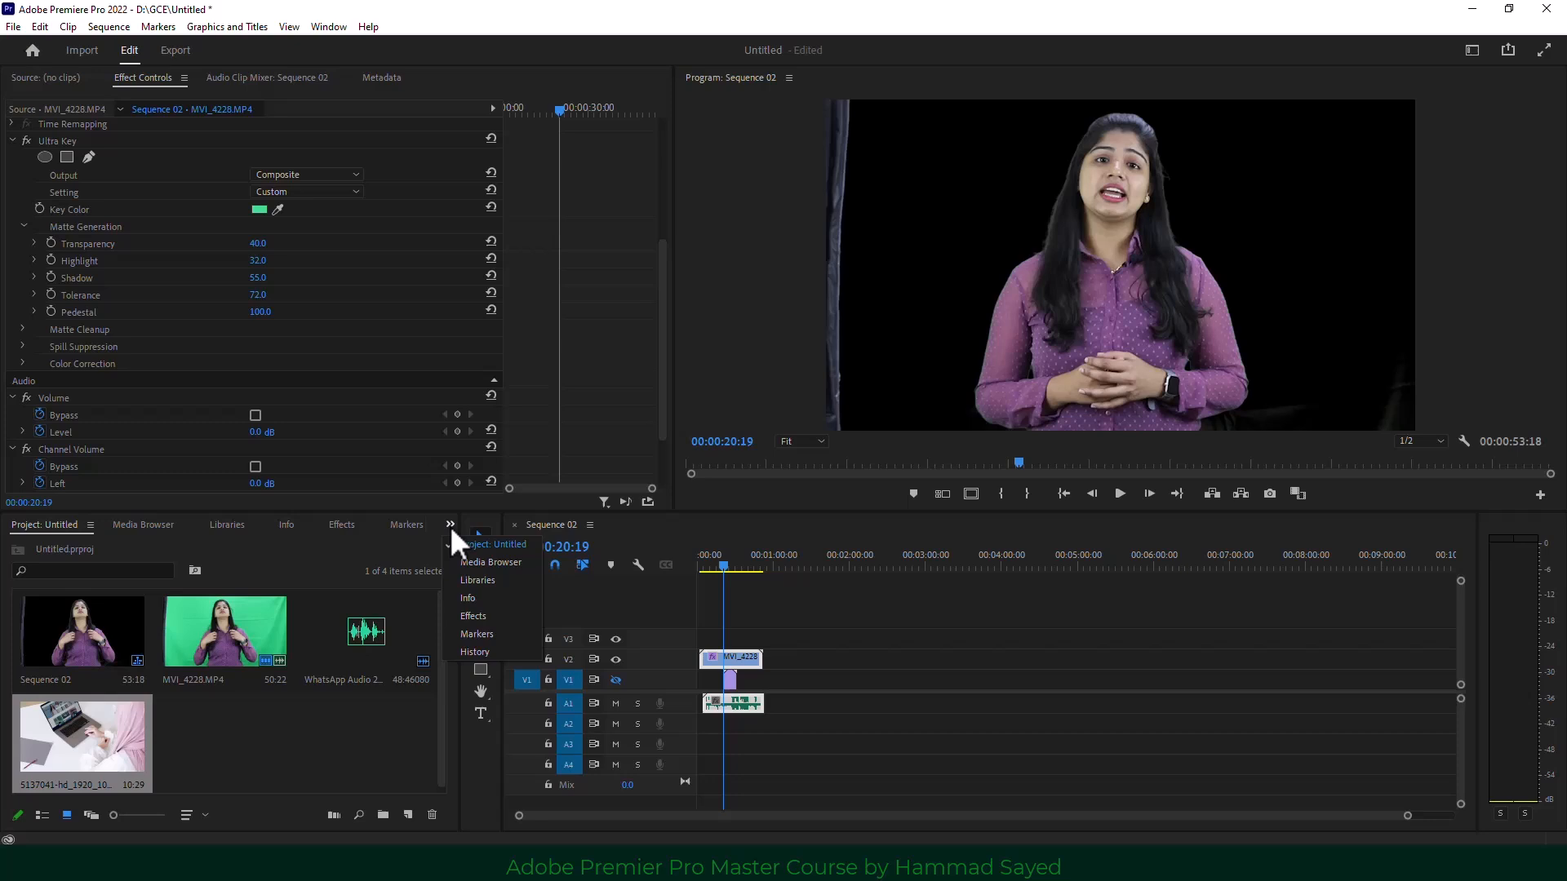
pyautogui.click(475, 616)
pyautogui.moveTo(63, 542); pyautogui.dragTo(4, 549)
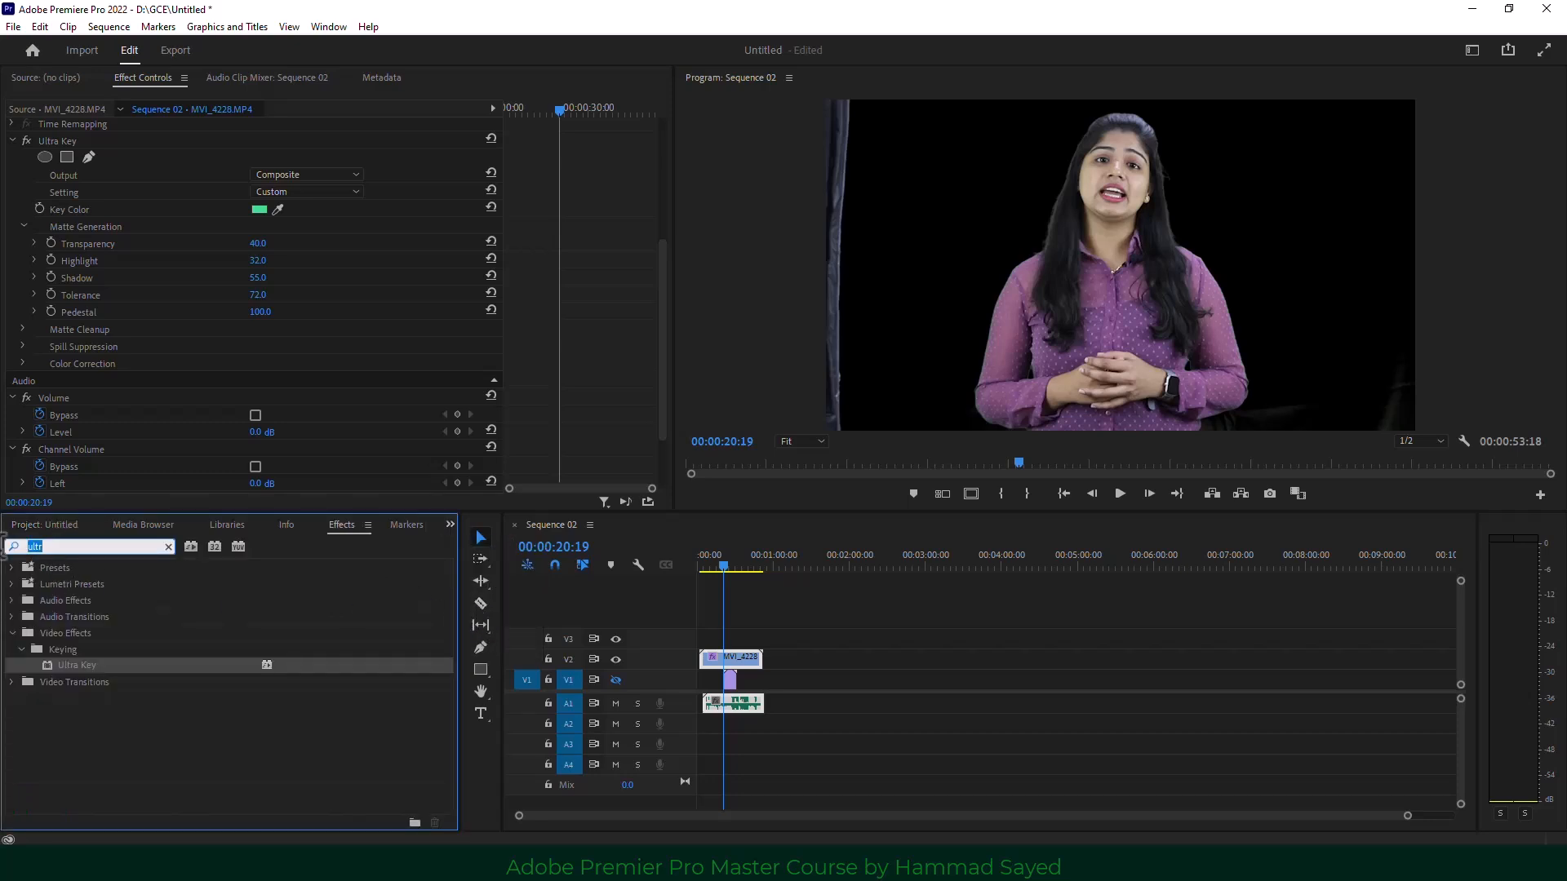
pyautogui.write('crop')
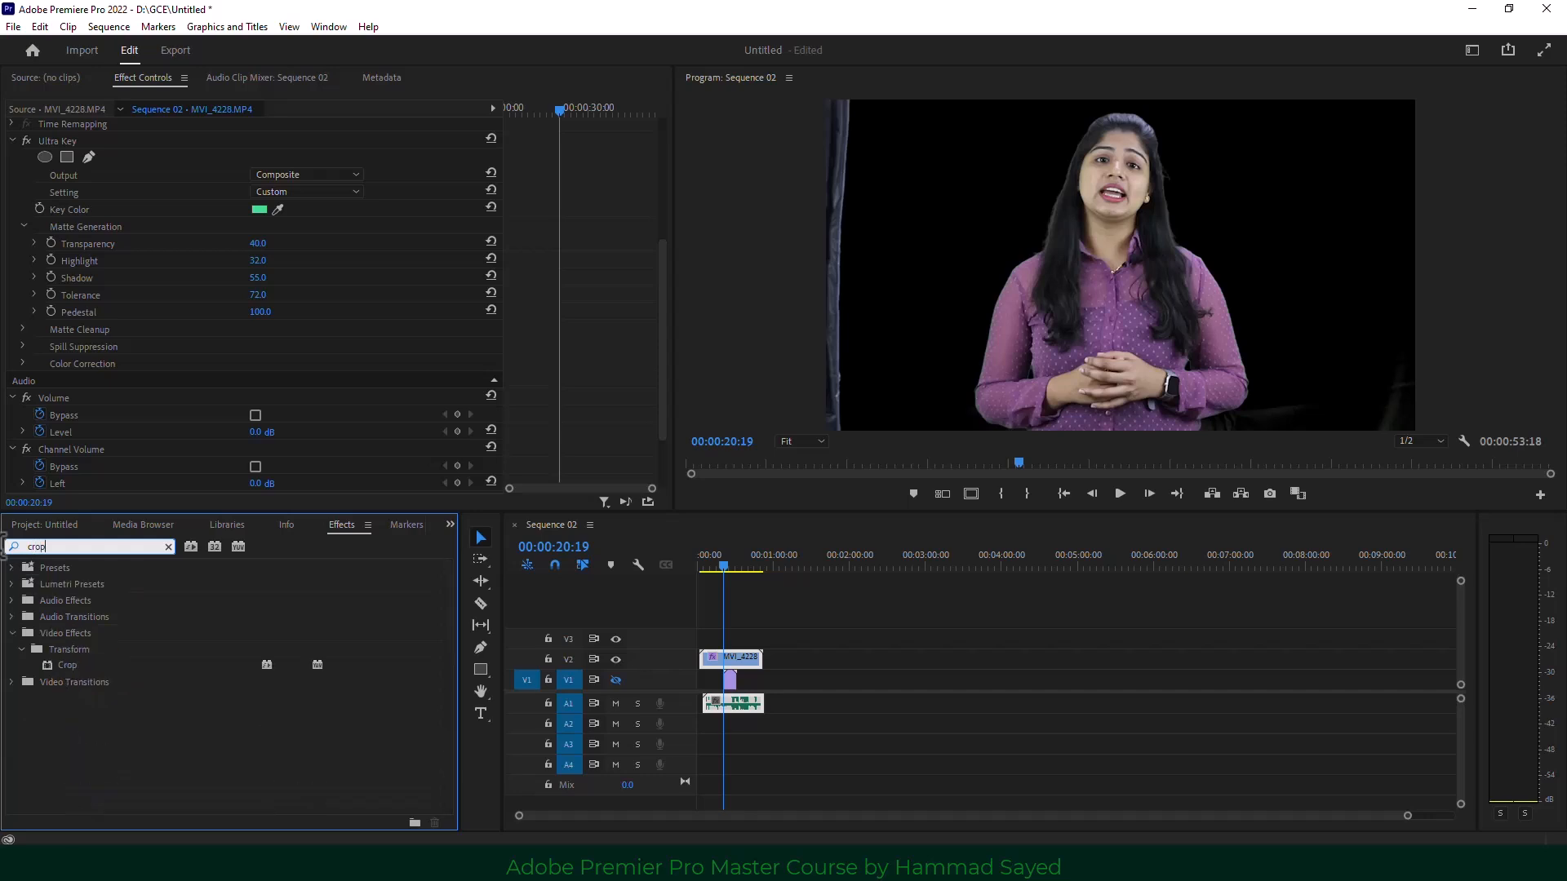
pyautogui.moveTo(74, 664); pyautogui.dragTo(727, 661)
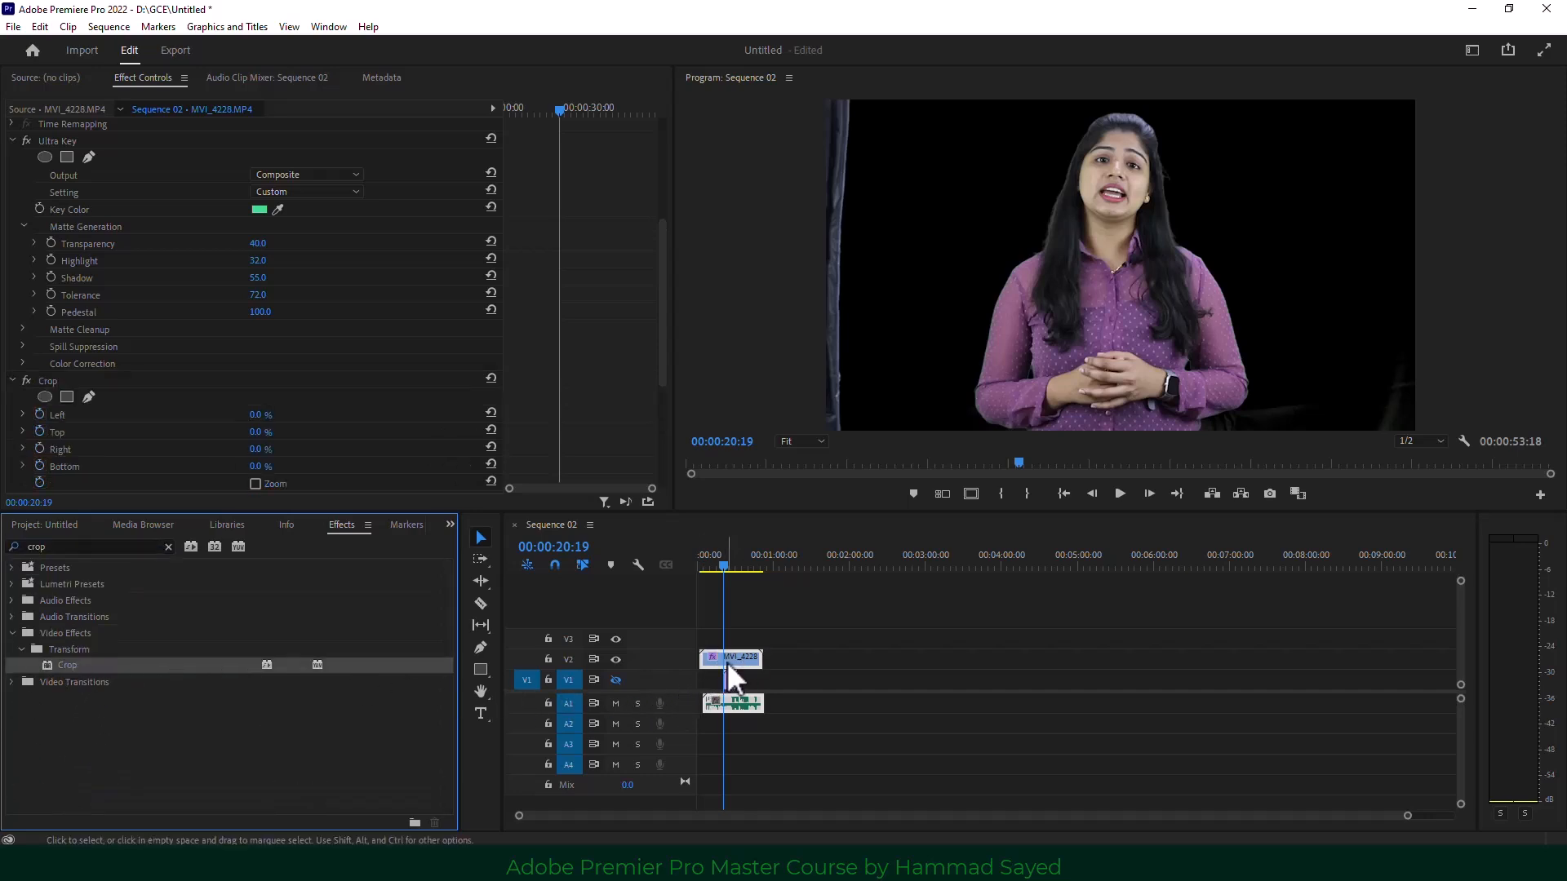
# Crop the presenter's left edge, reset Crop Top to 0, and show the V1 background again.
pyautogui.moveTo(658, 271); pyautogui.dragTo(658, 344)
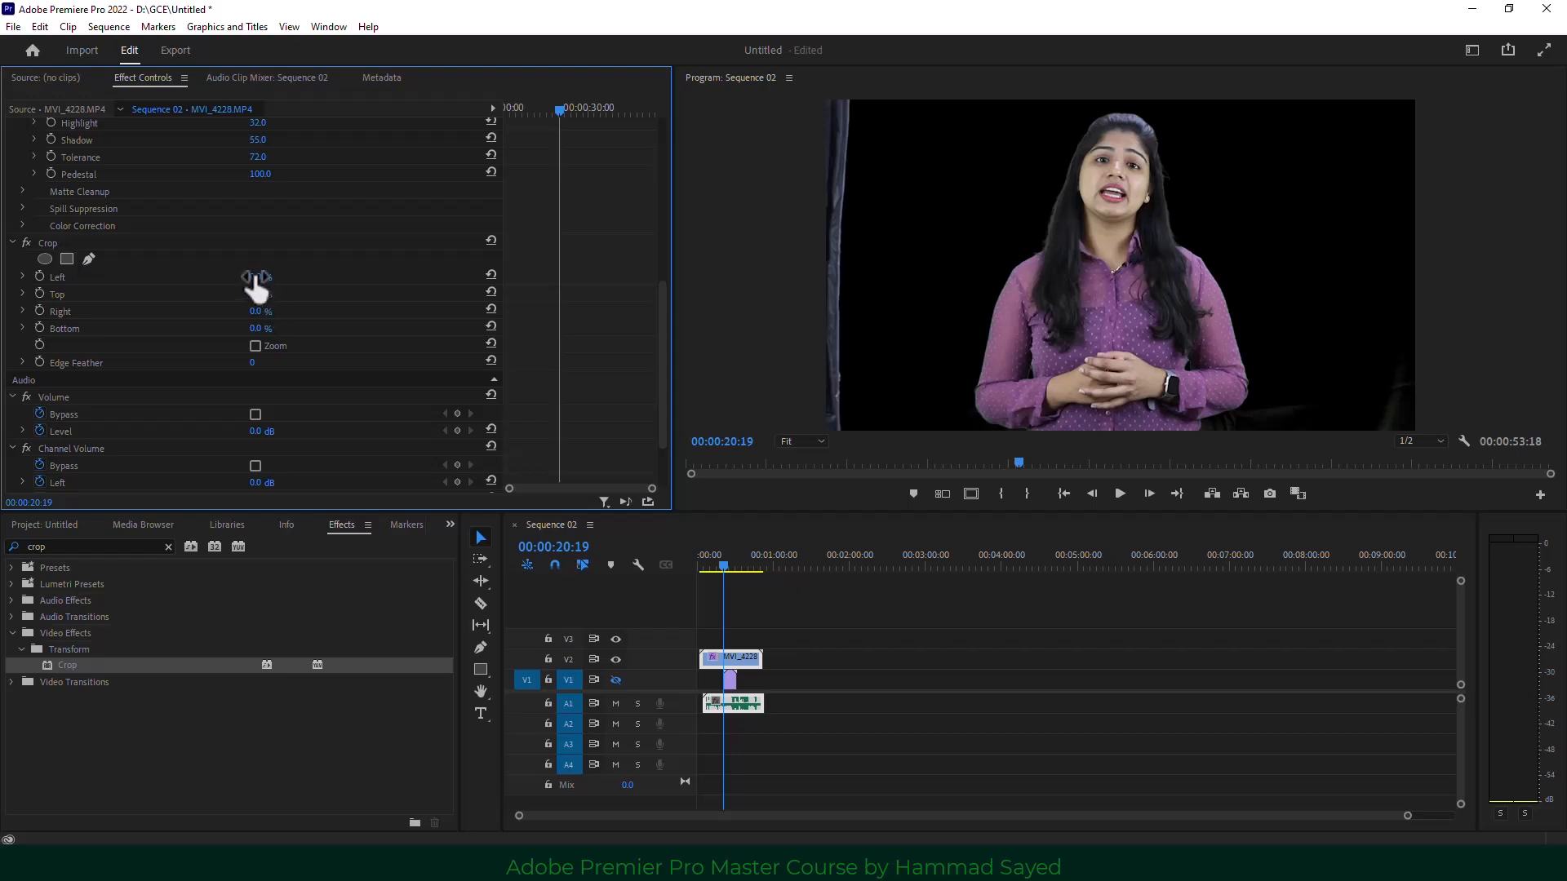
pyautogui.moveTo(261, 278)
pyautogui.mouseDown()
pyautogui.moveTo(302, 277)
pyautogui.moveTo(278, 277)
pyautogui.mouseUp()
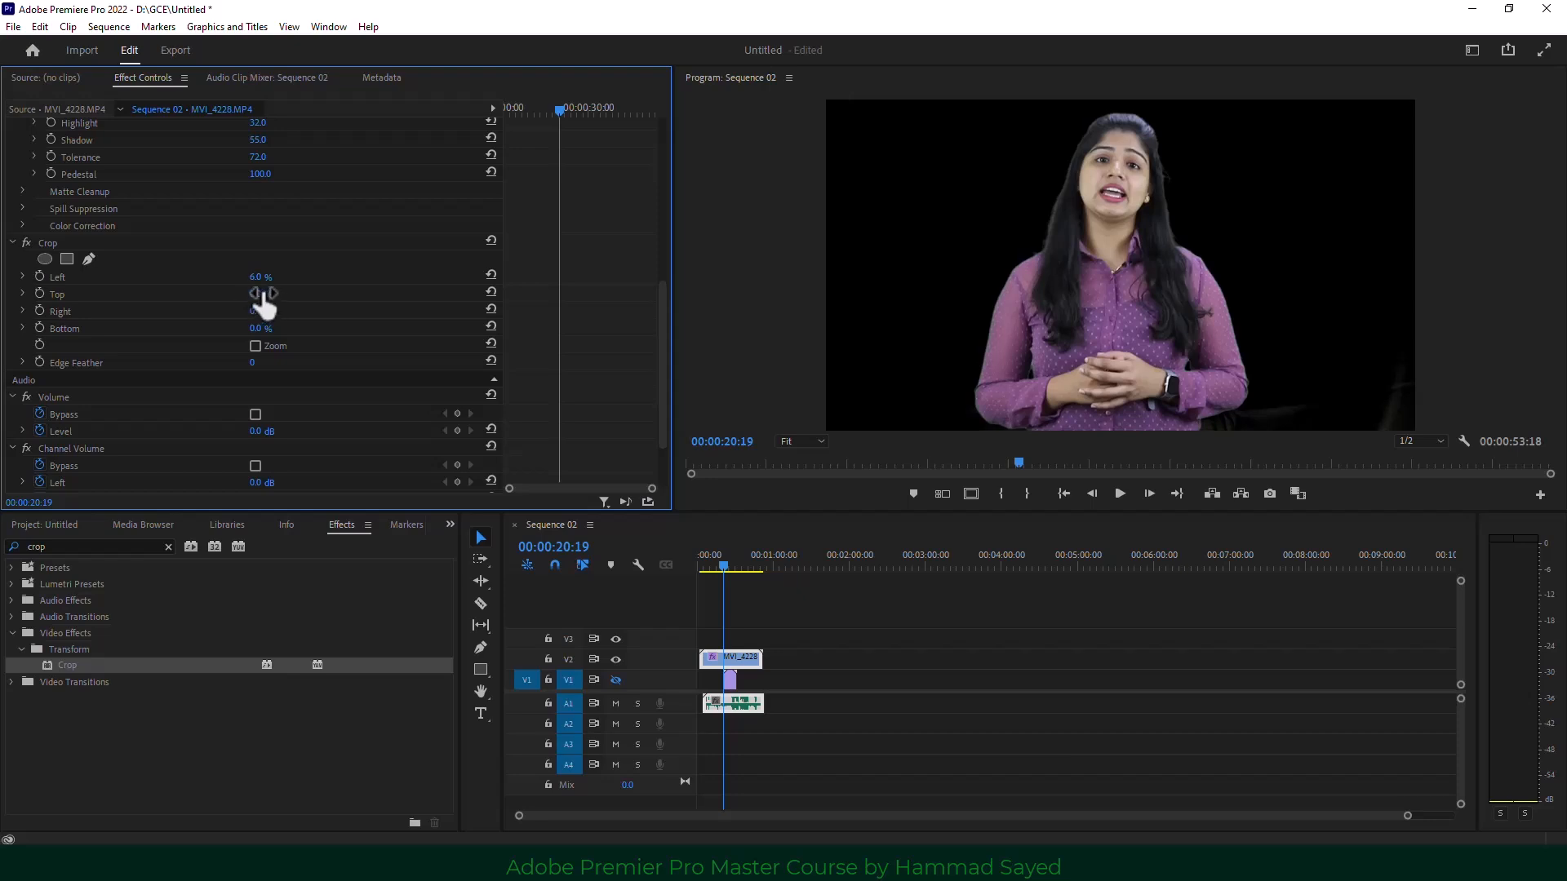
pyautogui.moveTo(262, 294); pyautogui.dragTo(285, 311)
pyautogui.moveTo(725, 564)
pyautogui.mouseDown()
pyautogui.moveTo(754, 571)
pyautogui.moveTo(708, 569)
pyautogui.moveTo(729, 581)
pyautogui.mouseUp()
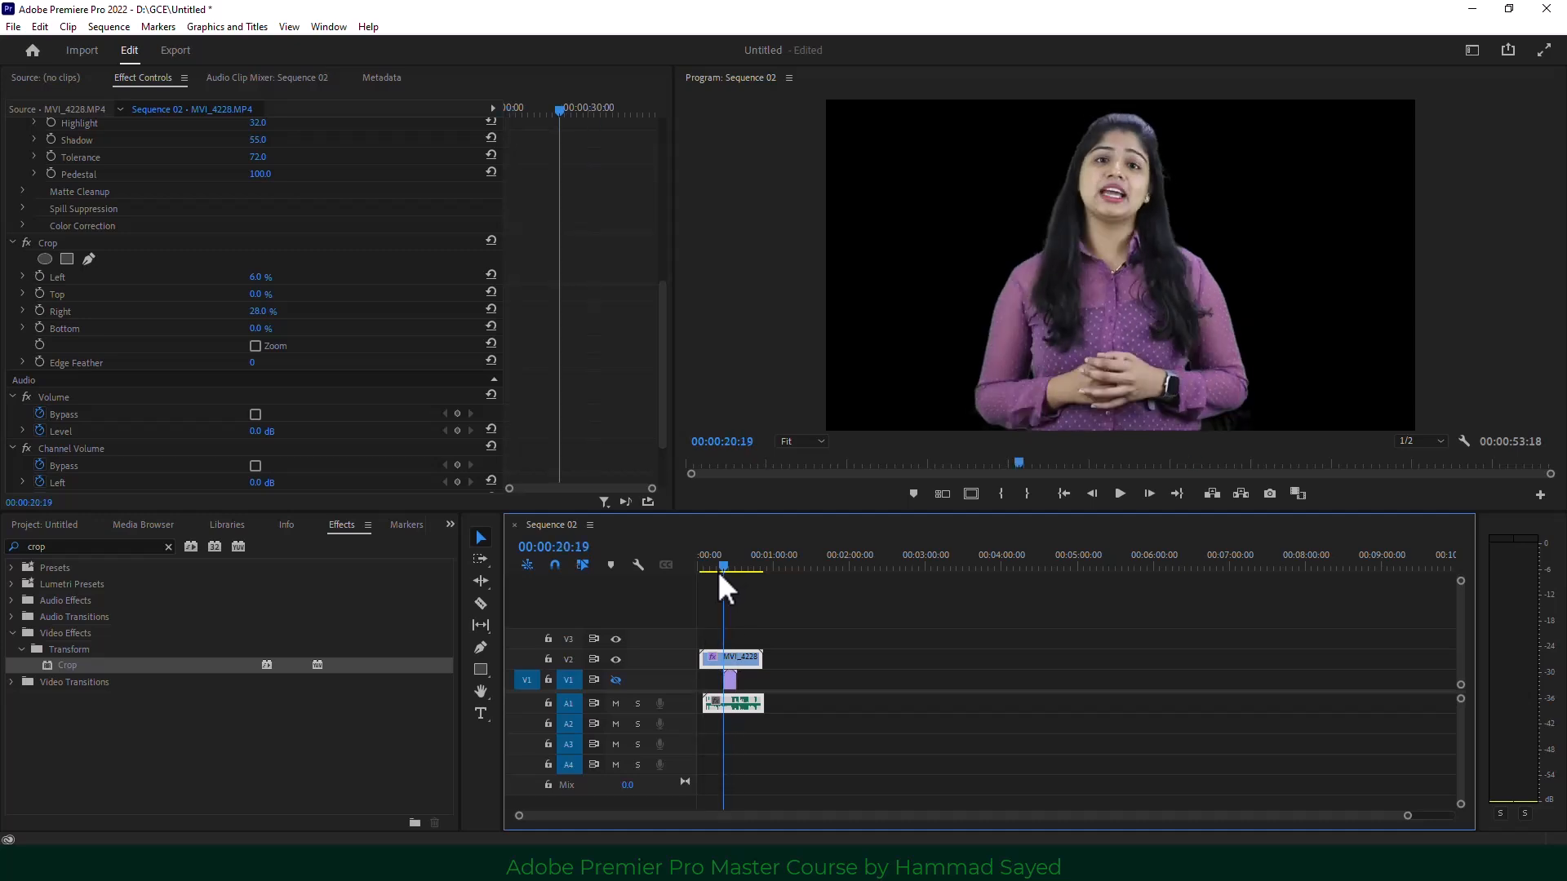
pyautogui.click(621, 679)
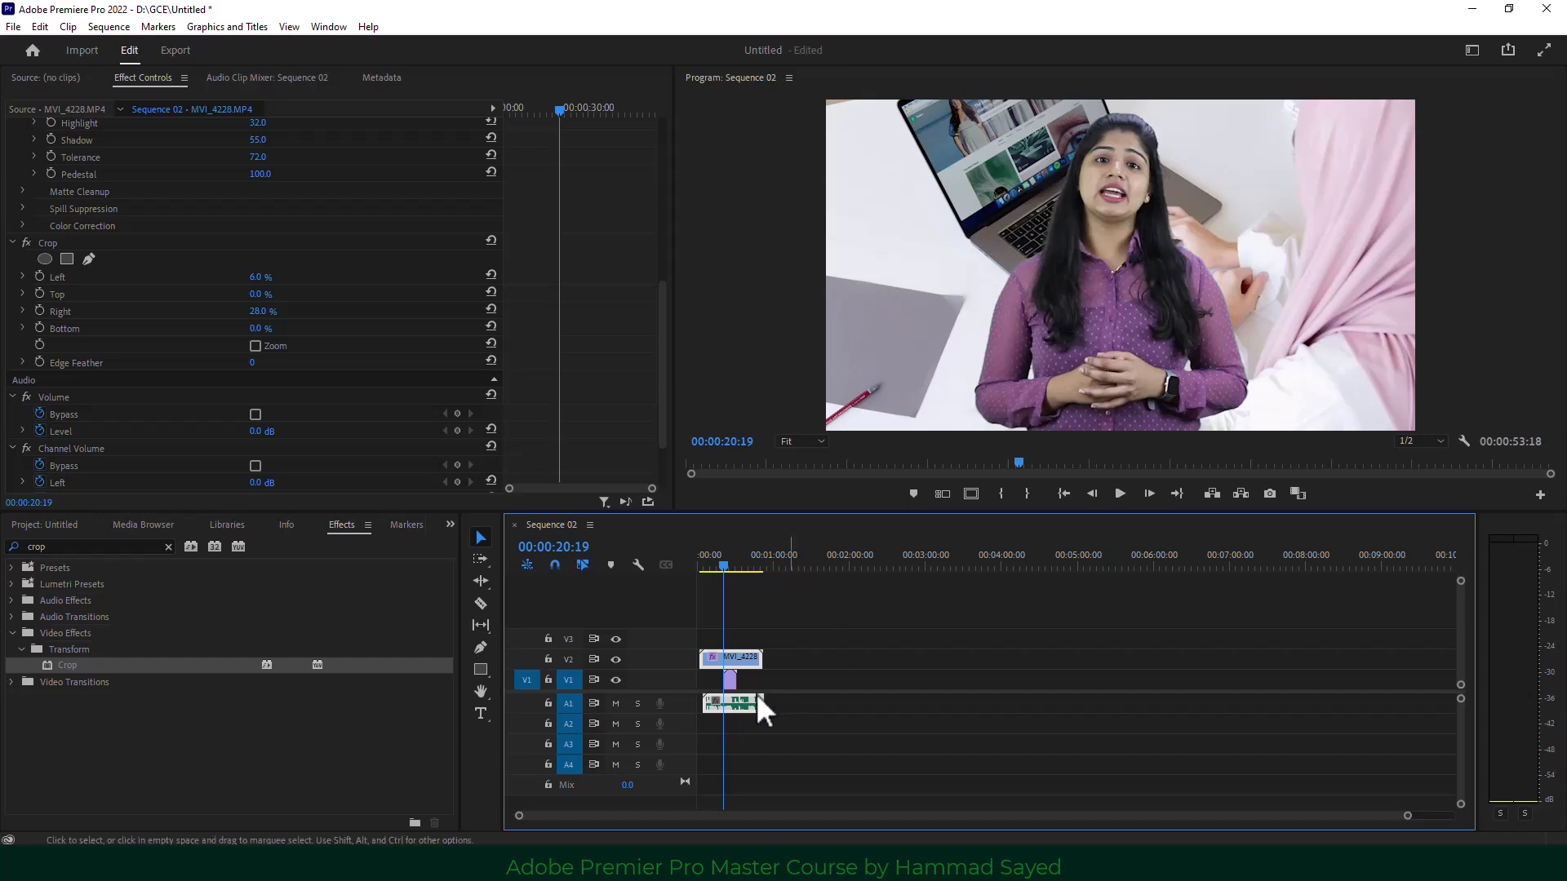
# Search Effects for 'blur' and apply Gaussian Blur to the background clip on V1.
pyautogui.click(616, 679)
pyautogui.click(616, 679)
pyautogui.click(450, 525)
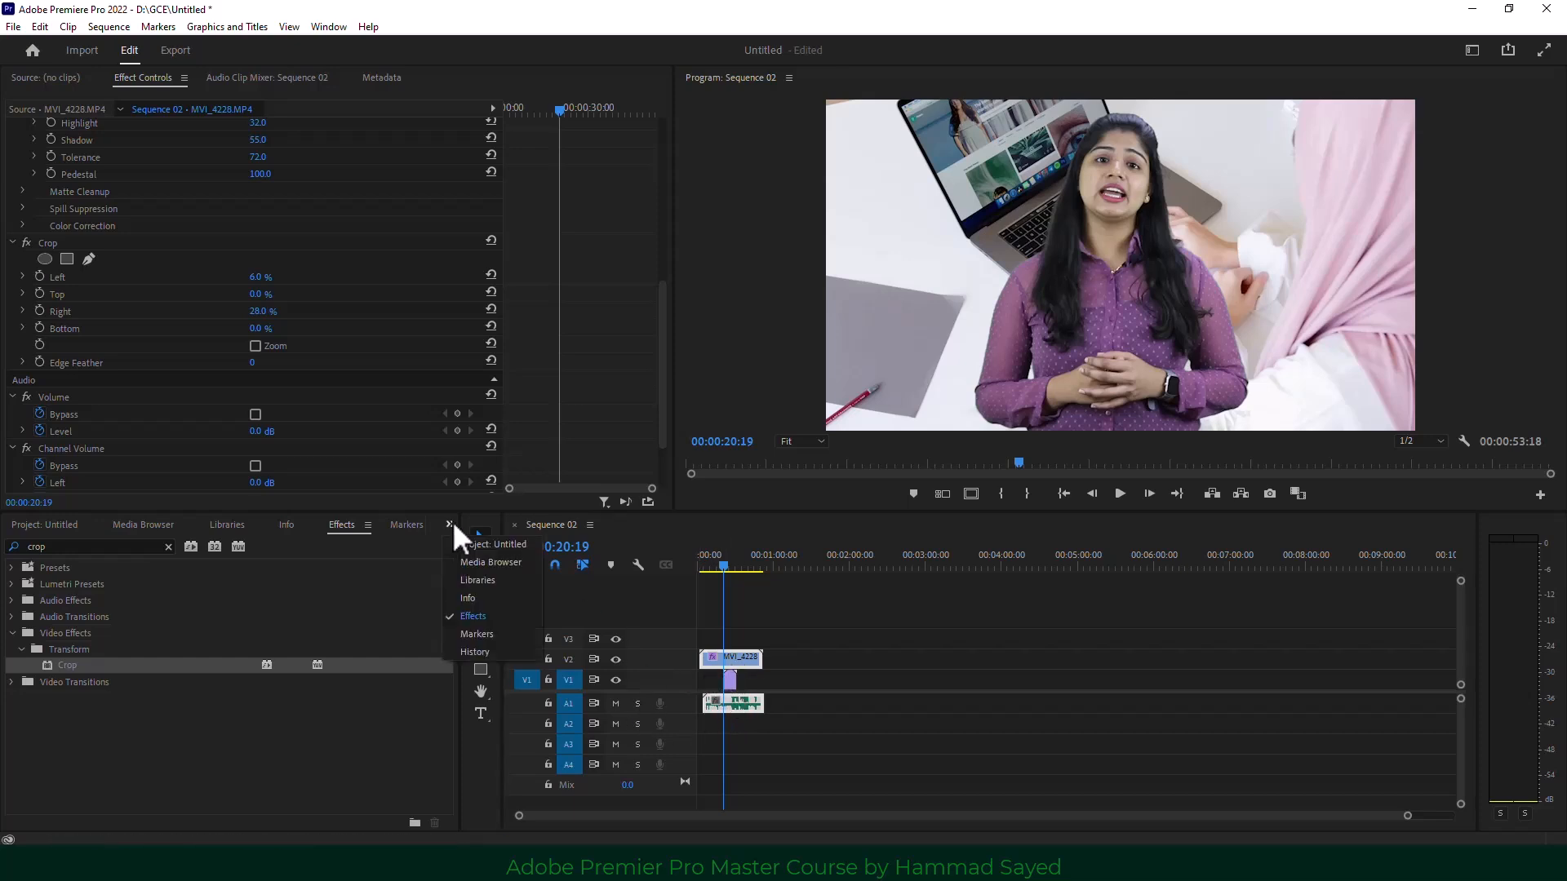
pyautogui.click(146, 545)
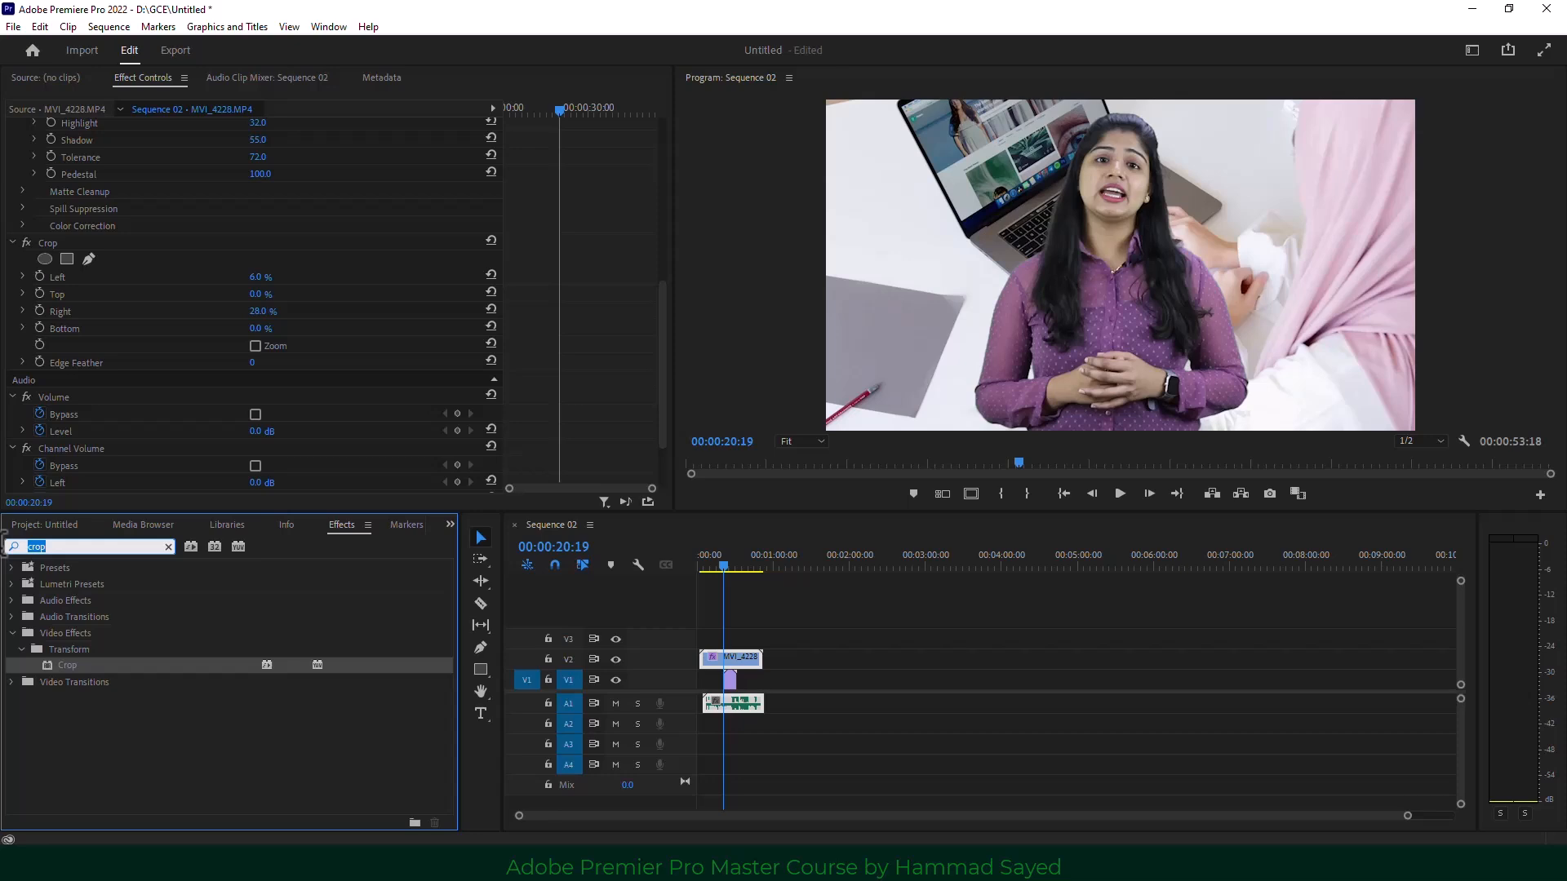
pyautogui.write('blur')
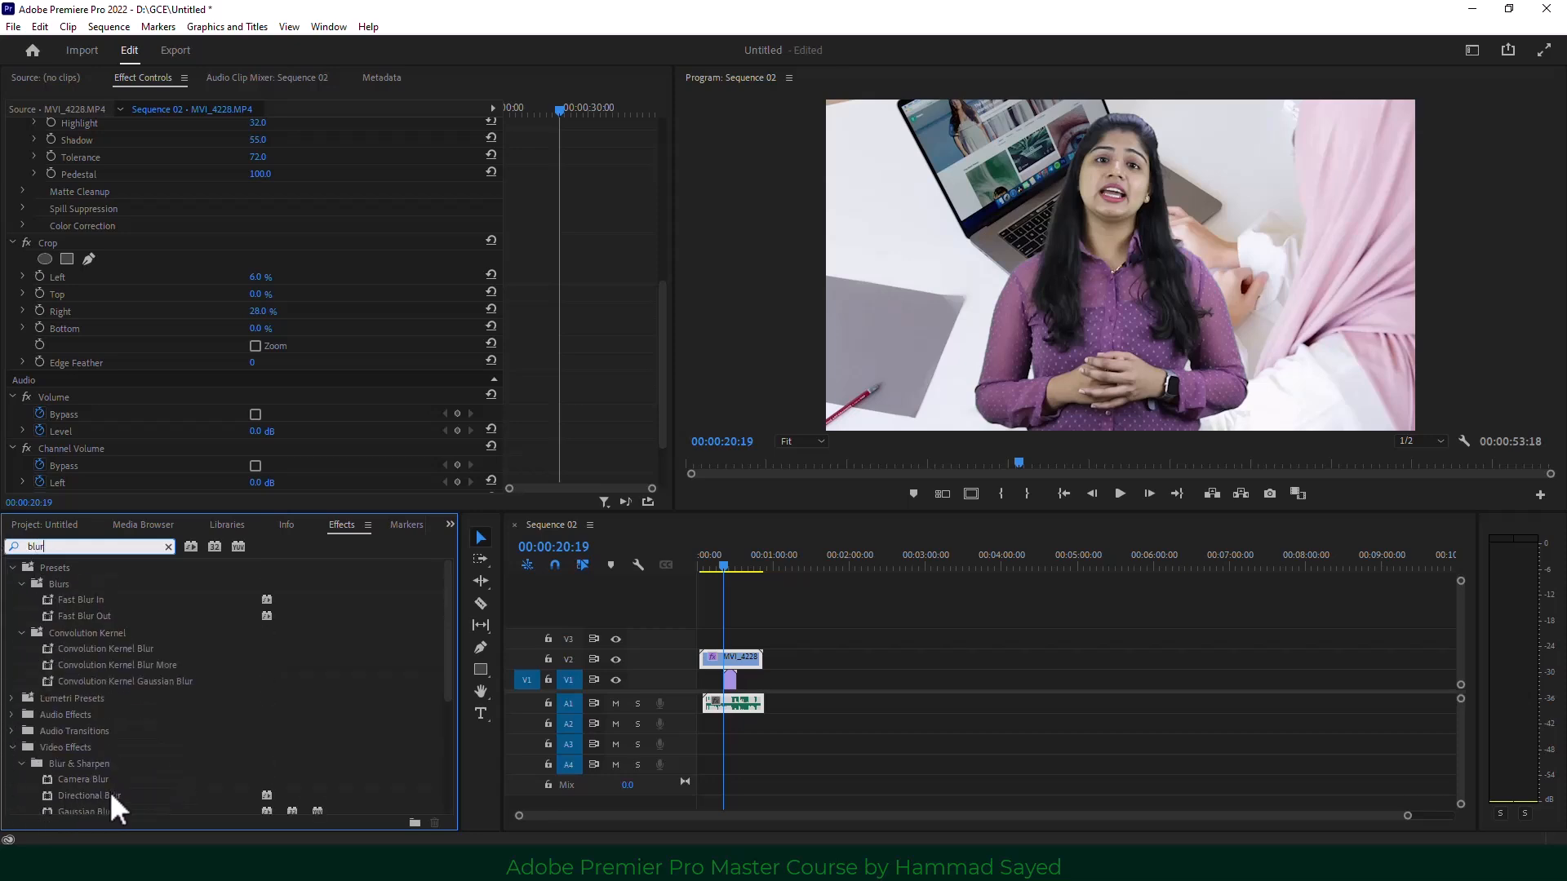
pyautogui.moveTo(96, 811); pyautogui.dragTo(732, 679)
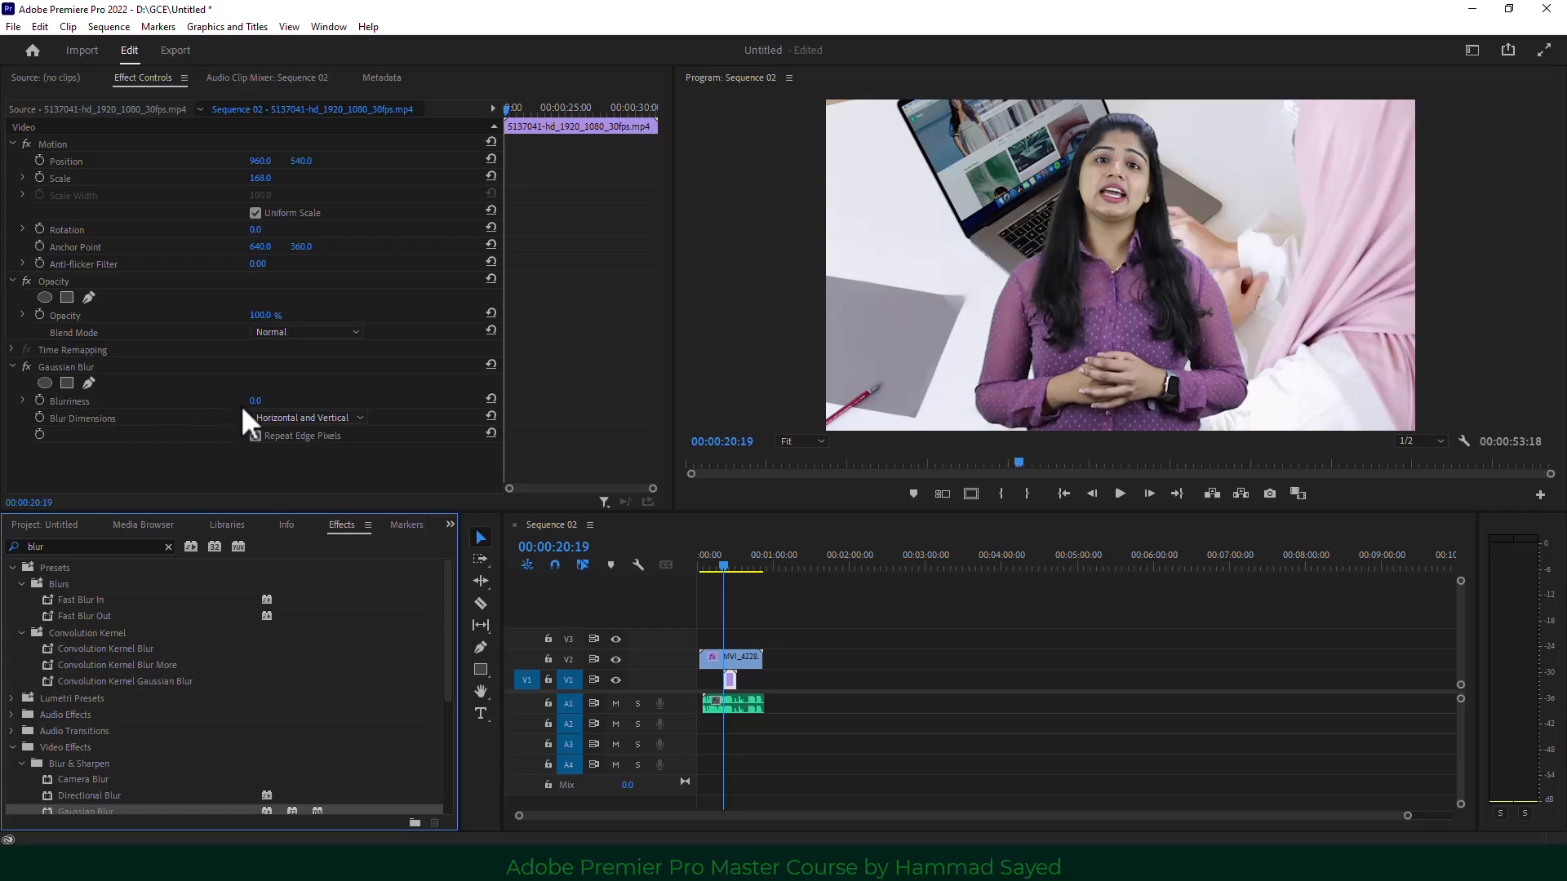
# Raise the Gaussian Blur Blurriness to 38 and play the sequence to preview it.
pyautogui.moveTo(259, 400)
pyautogui.mouseDown()
pyautogui.moveTo(289, 400)
pyautogui.moveTo(251, 400)
pyautogui.mouseUp()
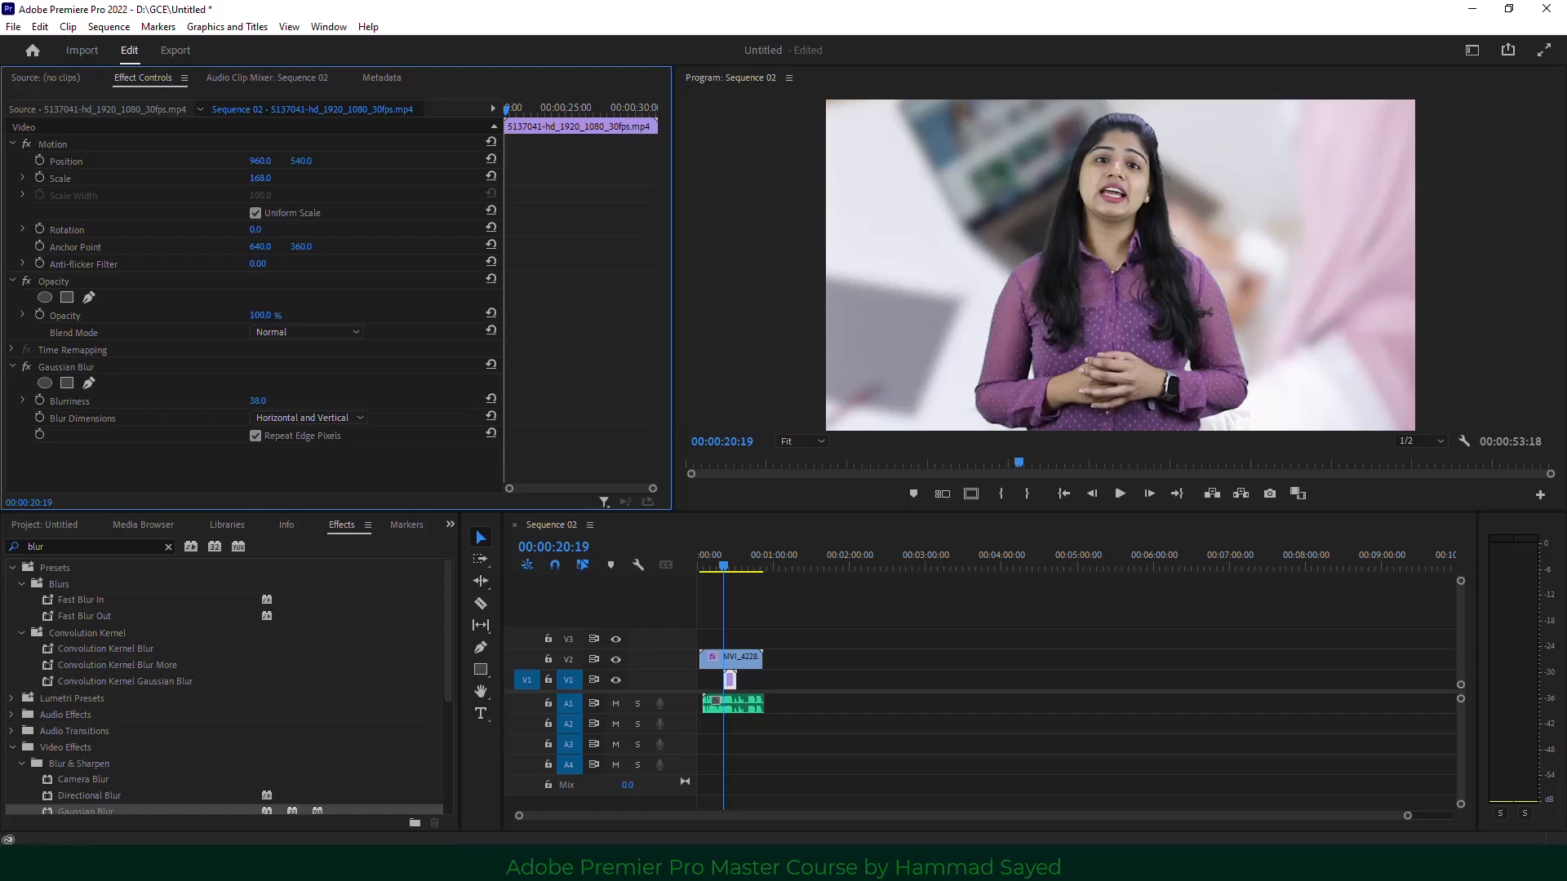
pyautogui.click(1124, 492)
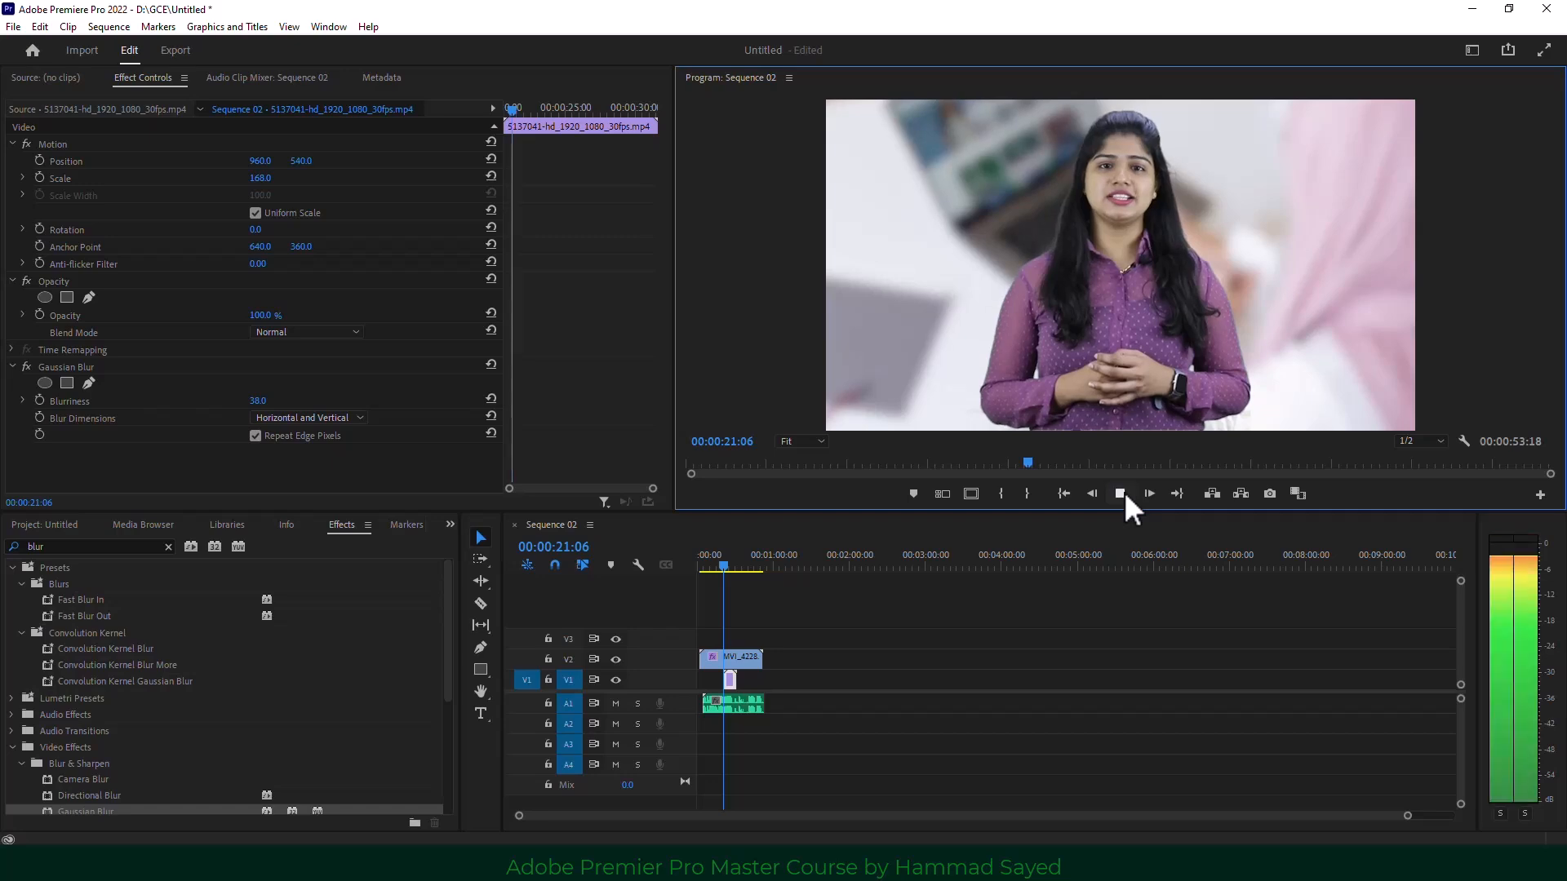
pyautogui.press('space')
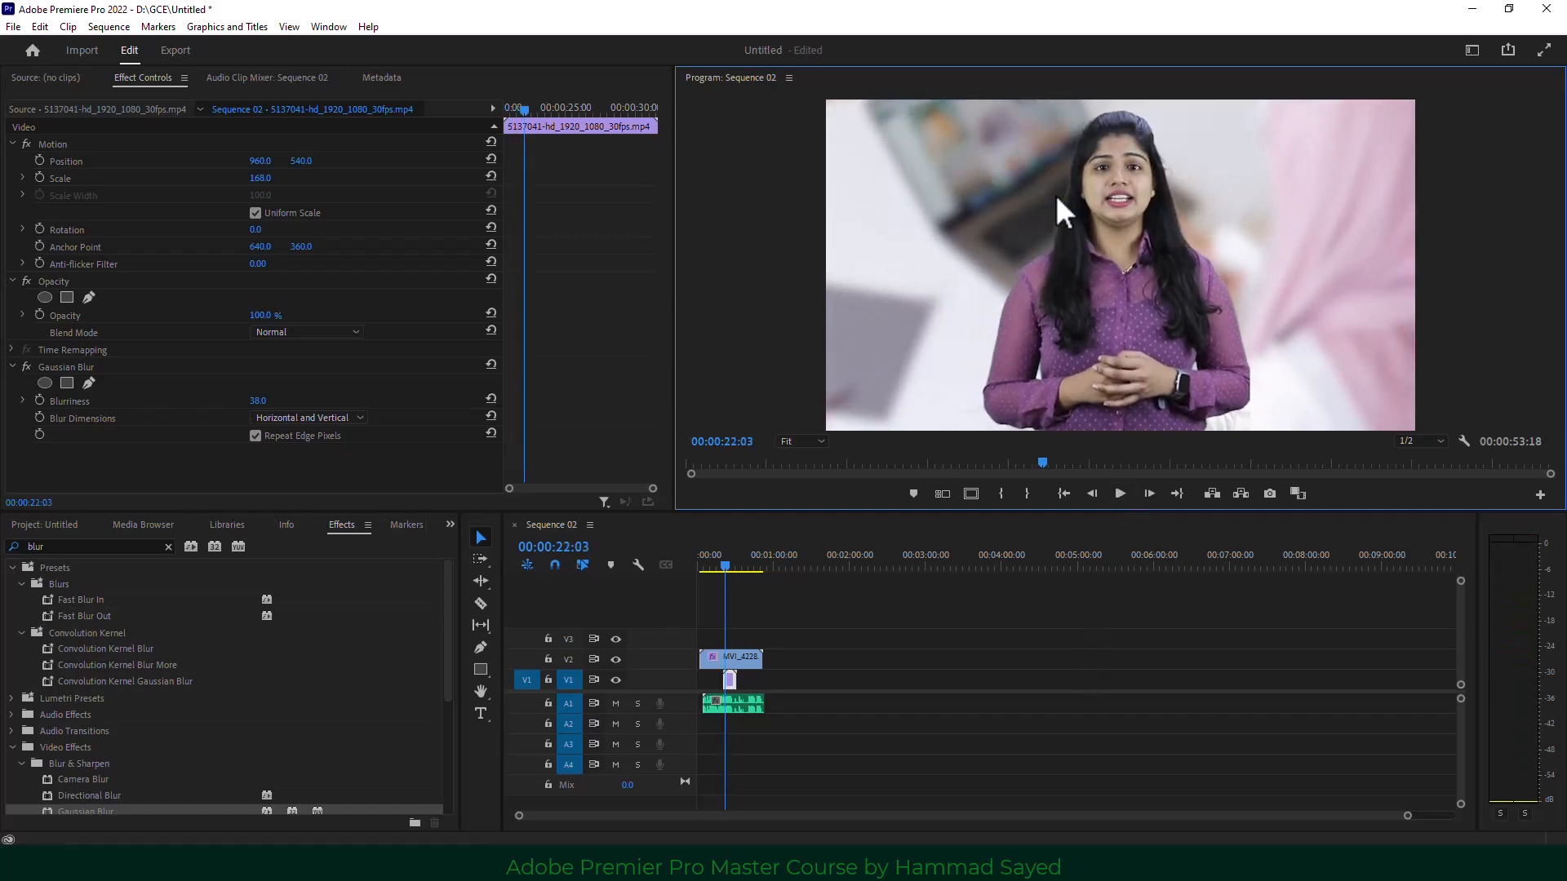
# Select the MVI_4228 presenter clip and raise Ultra Key's Color Correction Luminance and Saturation.
pyautogui.click(449, 526)
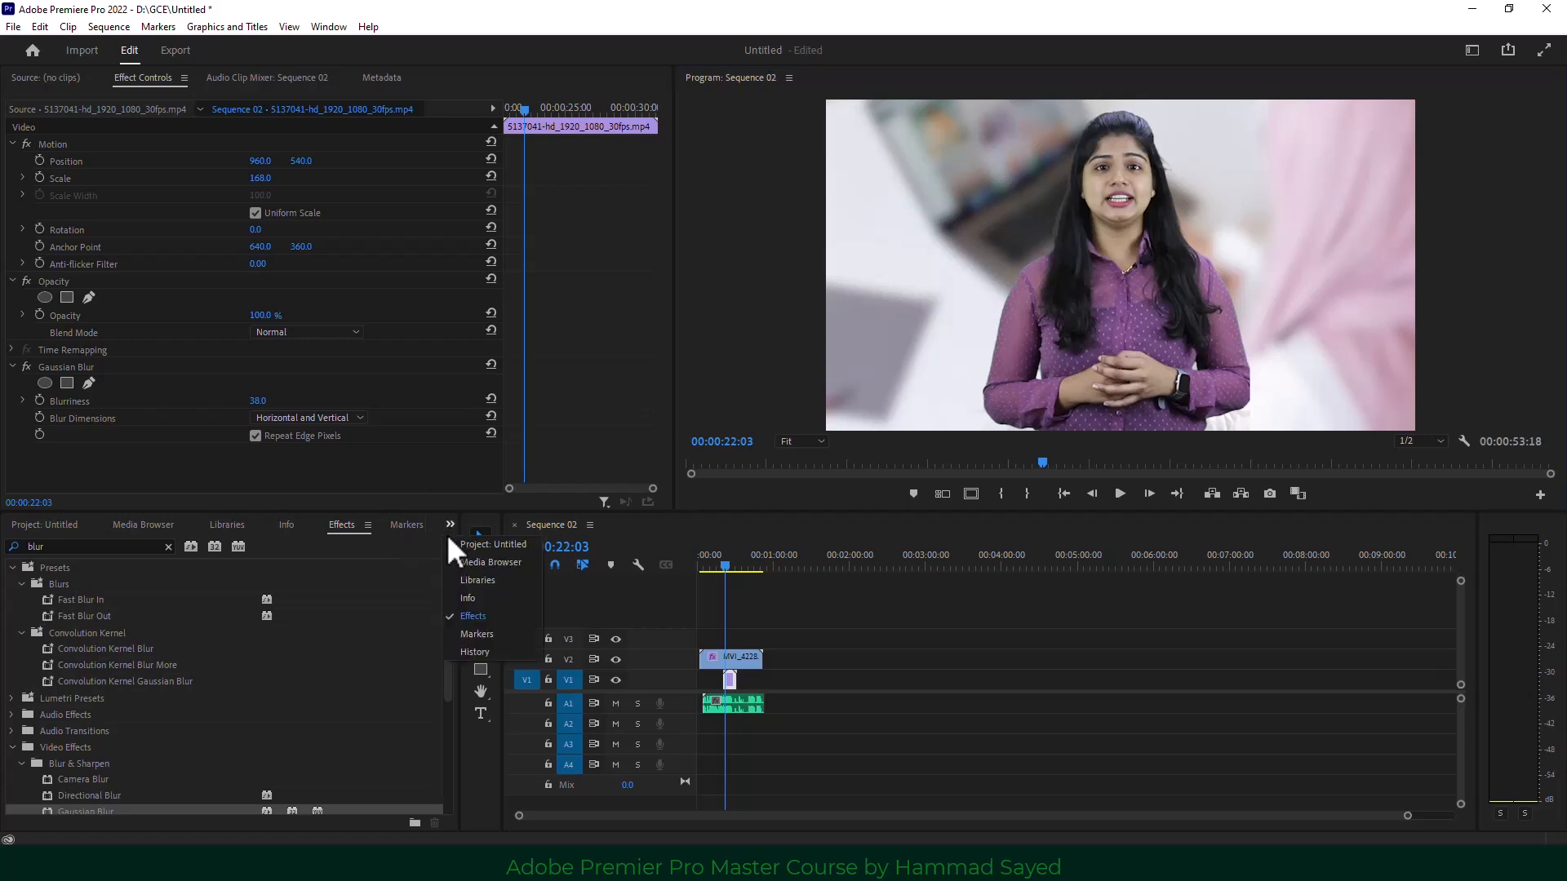
pyautogui.click(484, 544)
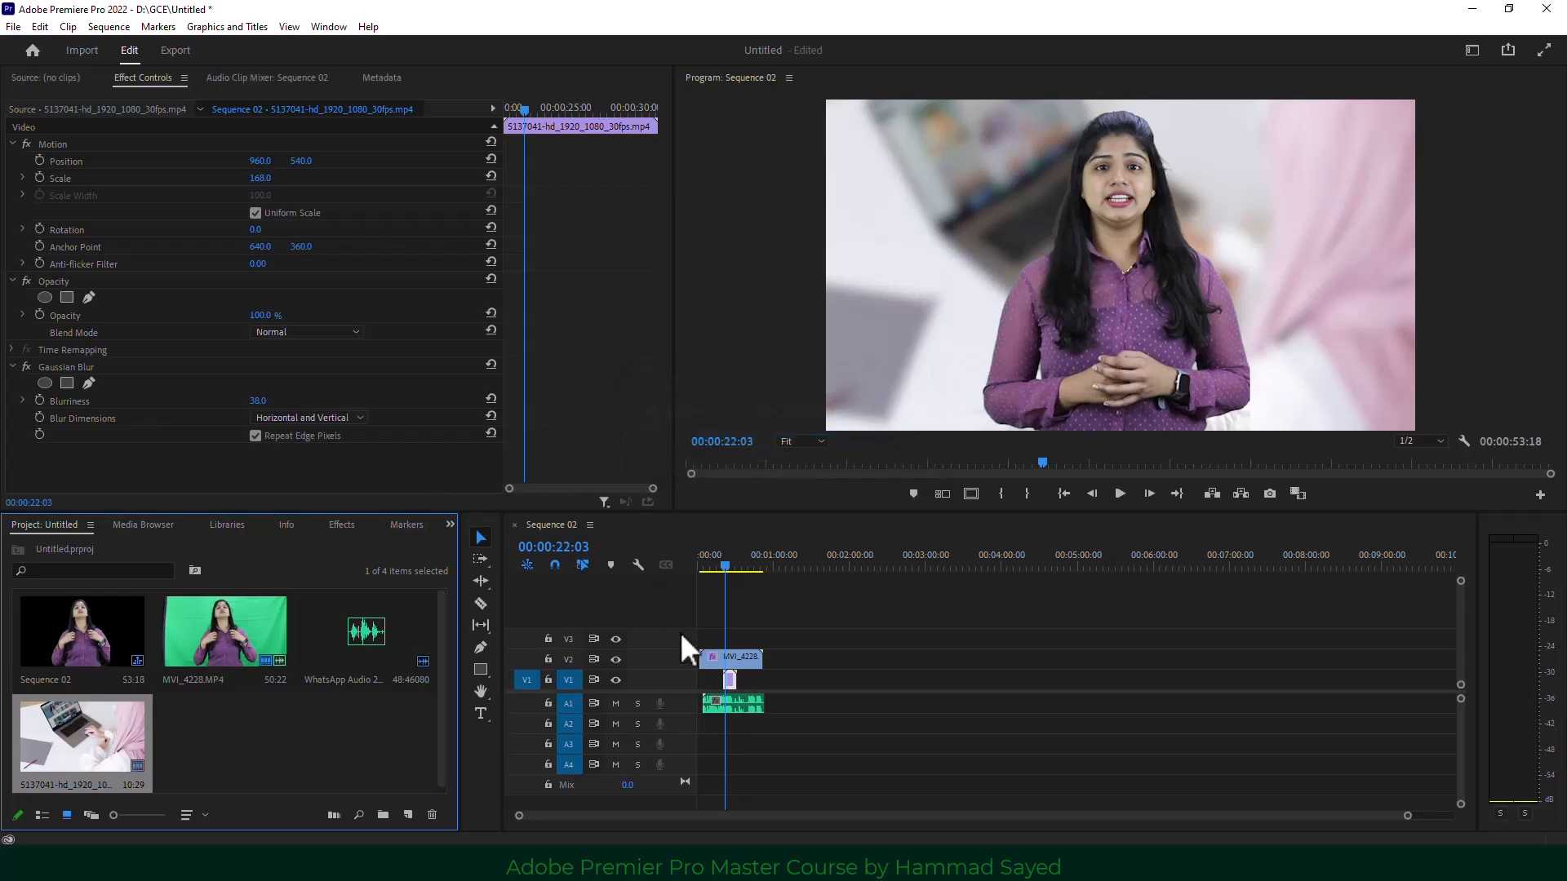
pyautogui.click(741, 656)
pyautogui.click(662, 277)
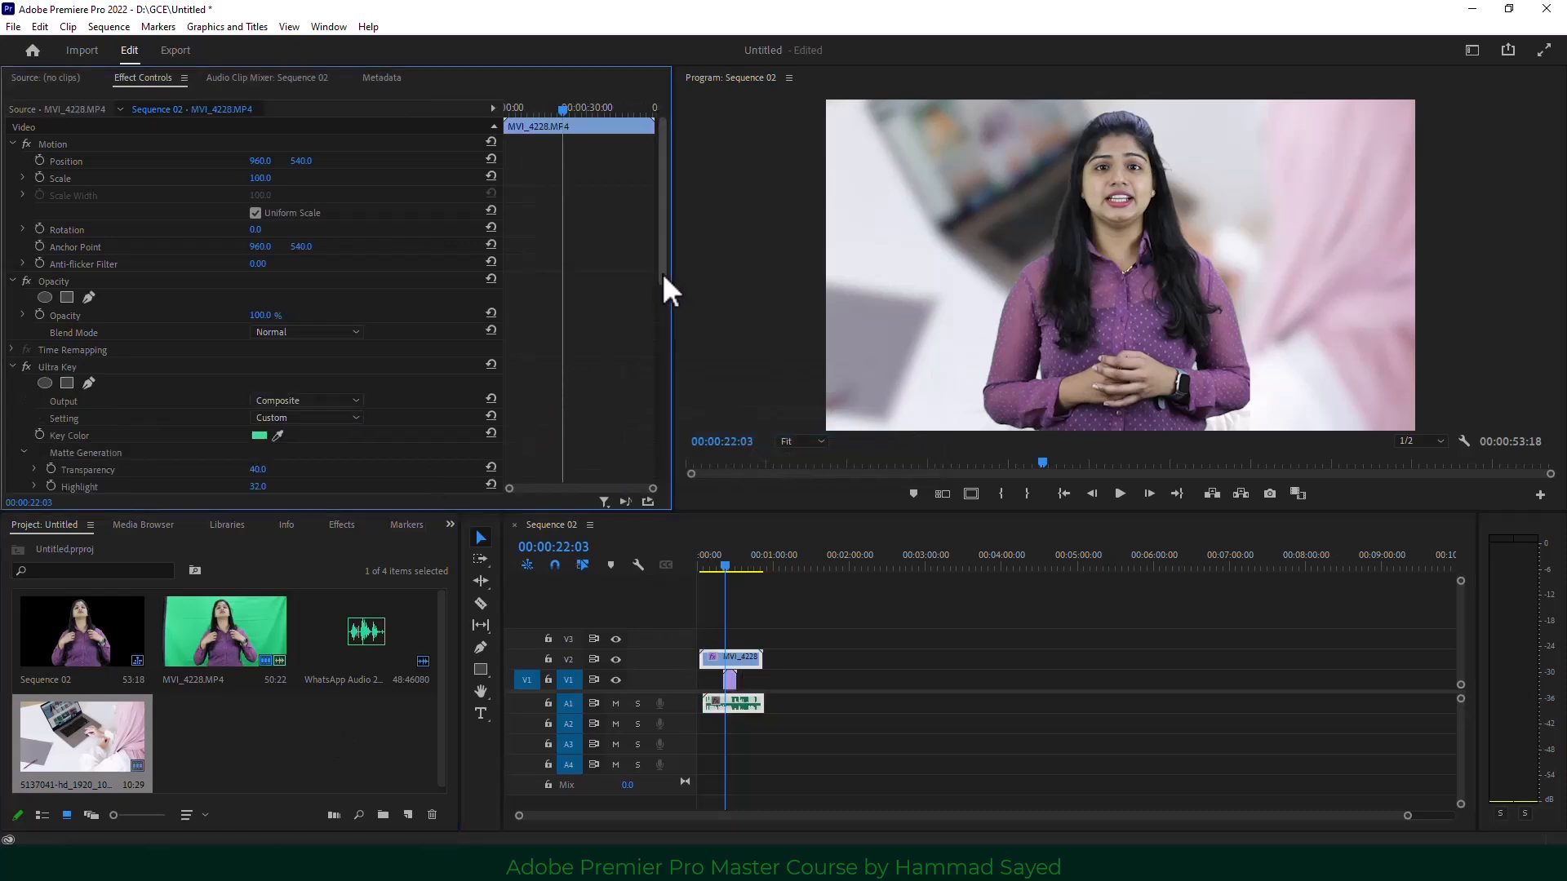
pyautogui.moveTo(663, 272); pyautogui.dragTo(661, 356)
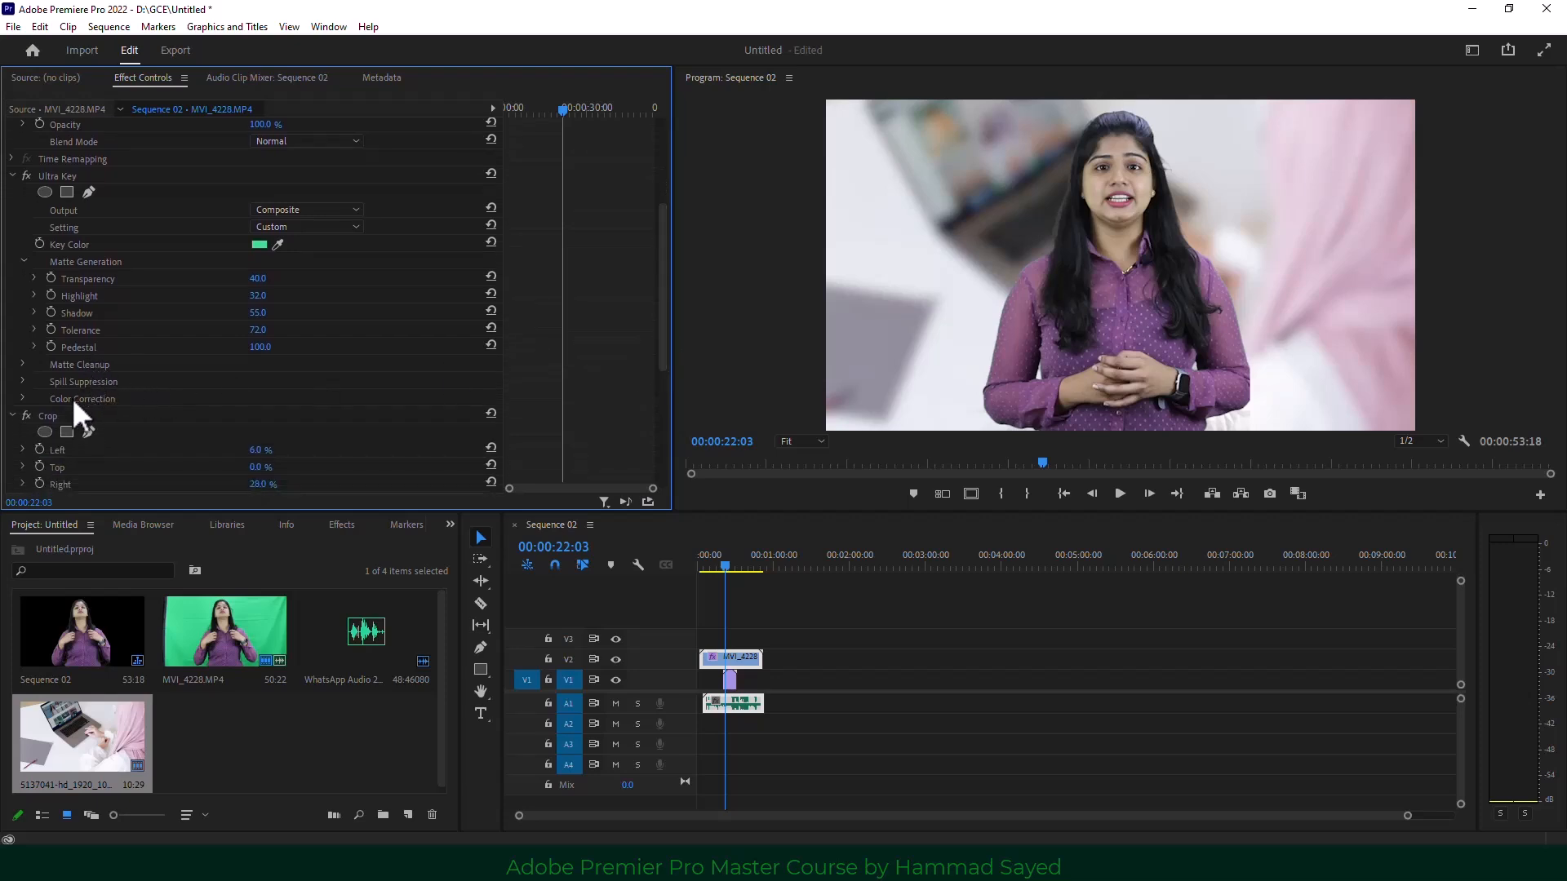
pyautogui.click(23, 397)
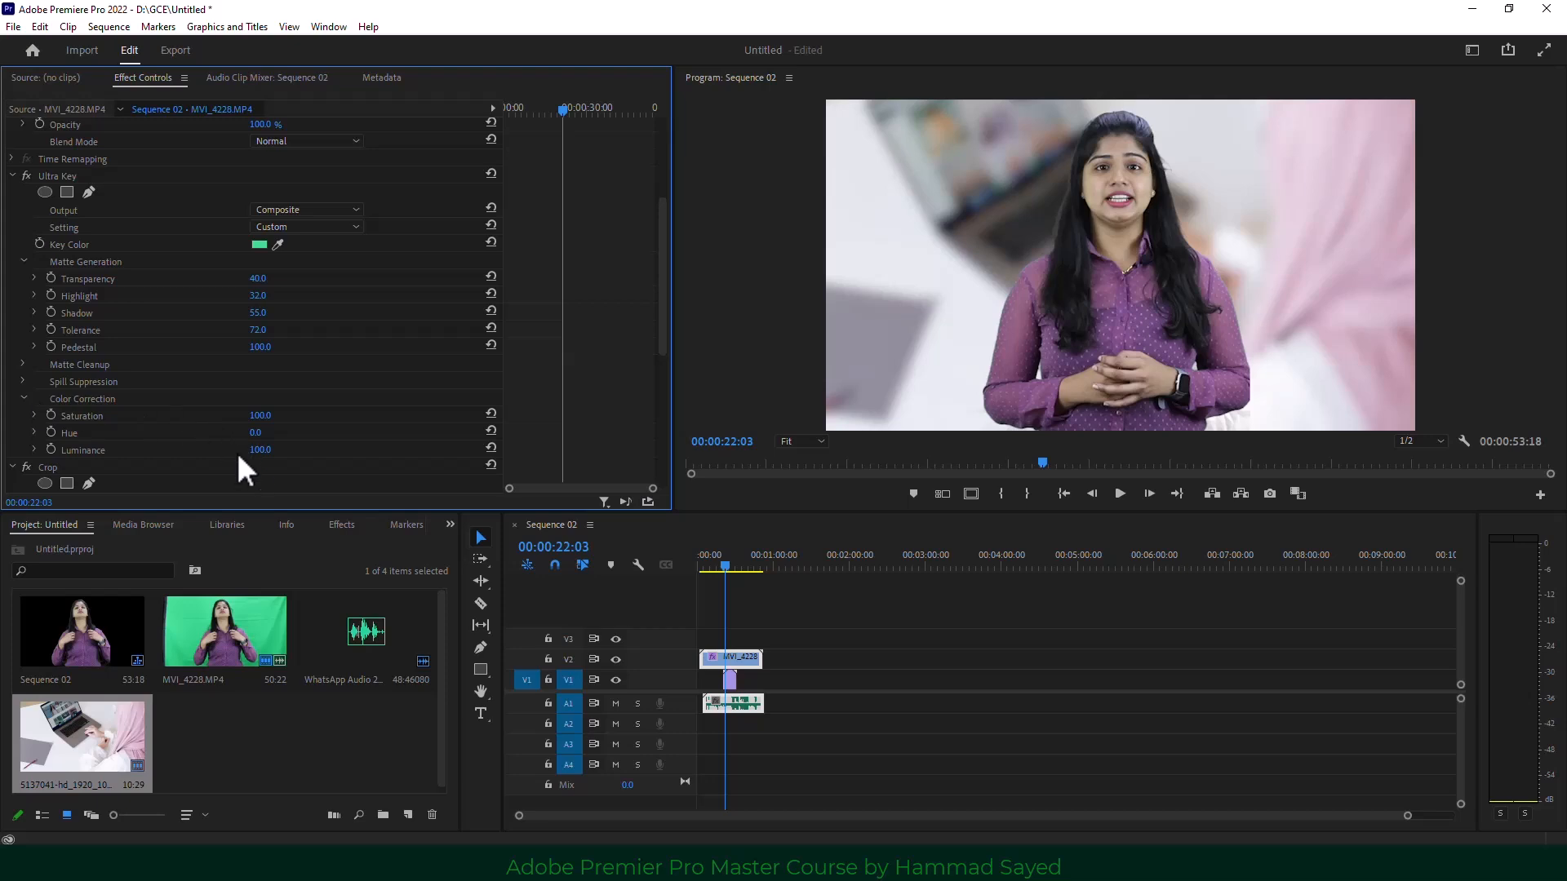
pyautogui.moveTo(259, 449); pyautogui.dragTo(279, 450)
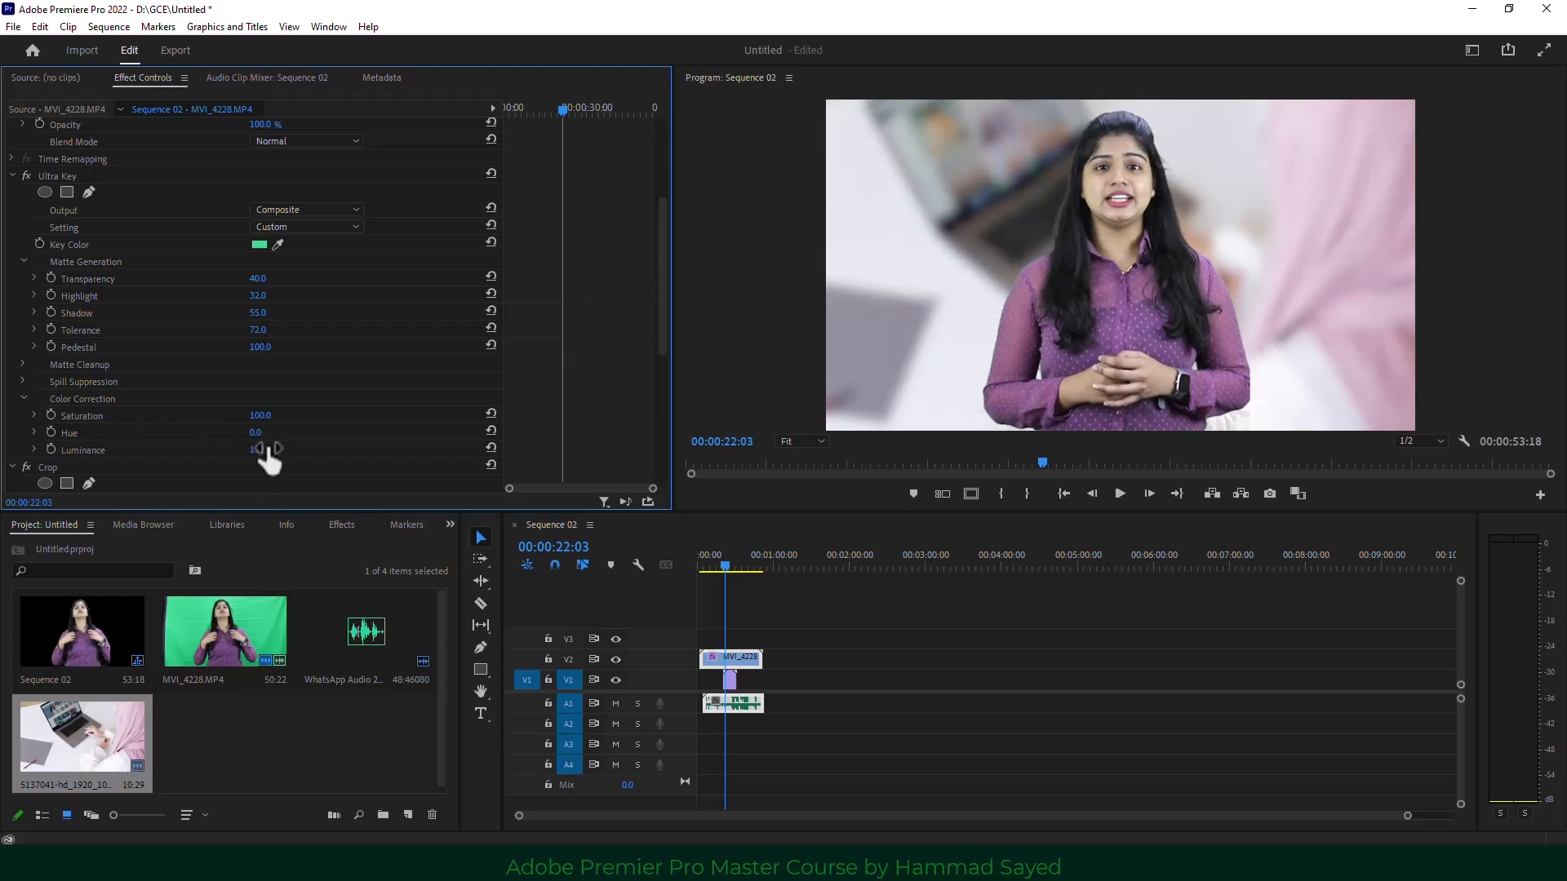
pyautogui.moveTo(260, 415); pyautogui.dragTo(282, 415)
# Set Ultra Key Matte Cleanup to Choke 0 and Soften 59, then play to review.
pyautogui.click(22, 363)
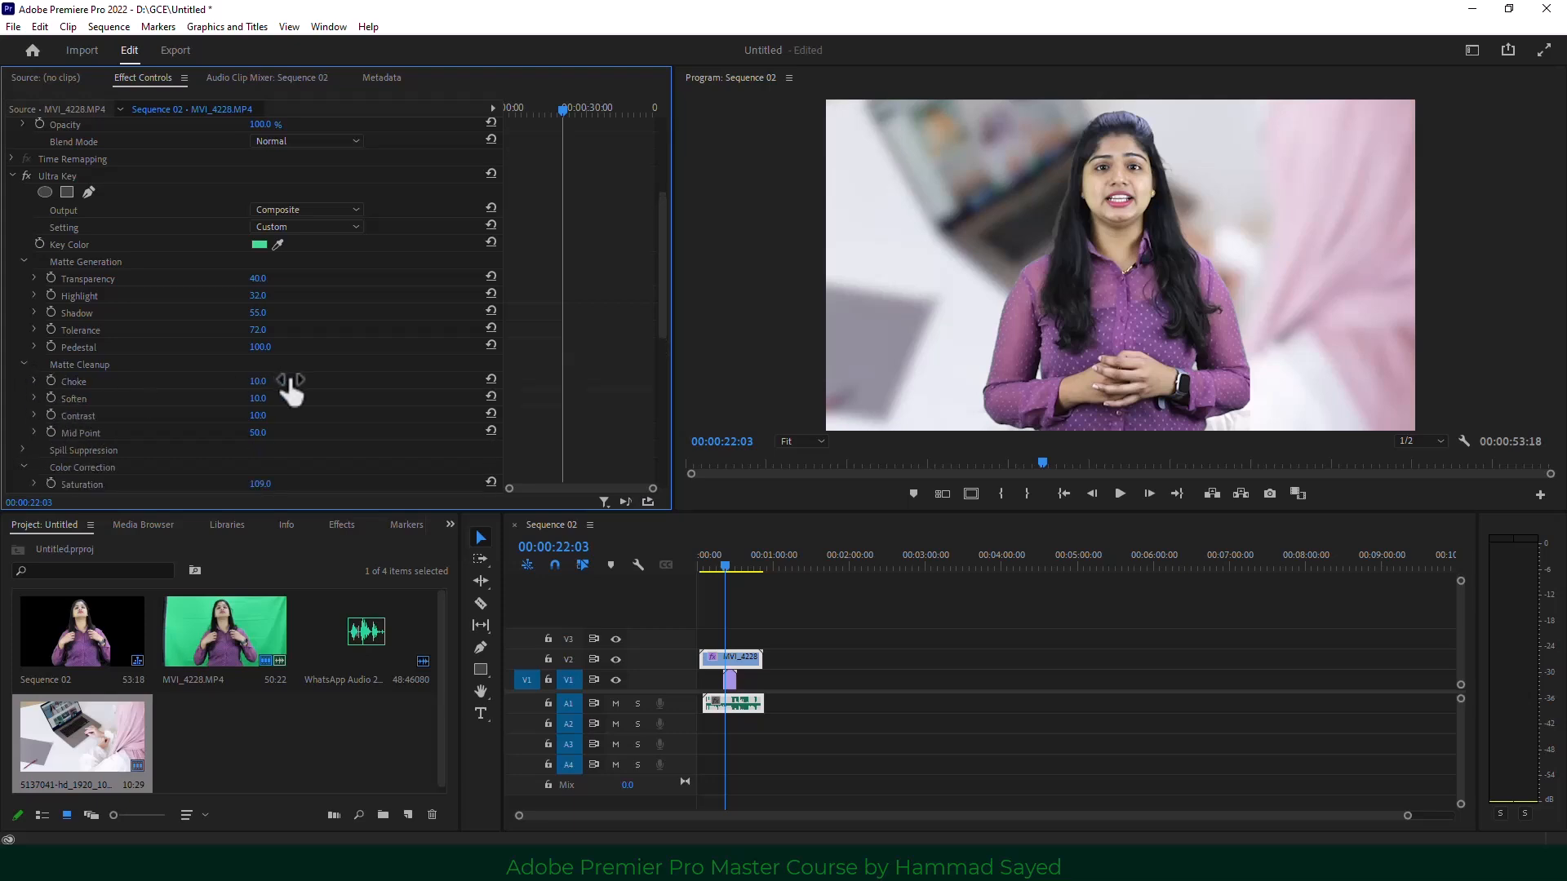
pyautogui.moveTo(291, 390)
pyautogui.mouseDown()
pyautogui.moveTo(306, 390)
pyautogui.moveTo(283, 390)
pyautogui.mouseUp()
pyautogui.moveTo(257, 399); pyautogui.dragTo(305, 398)
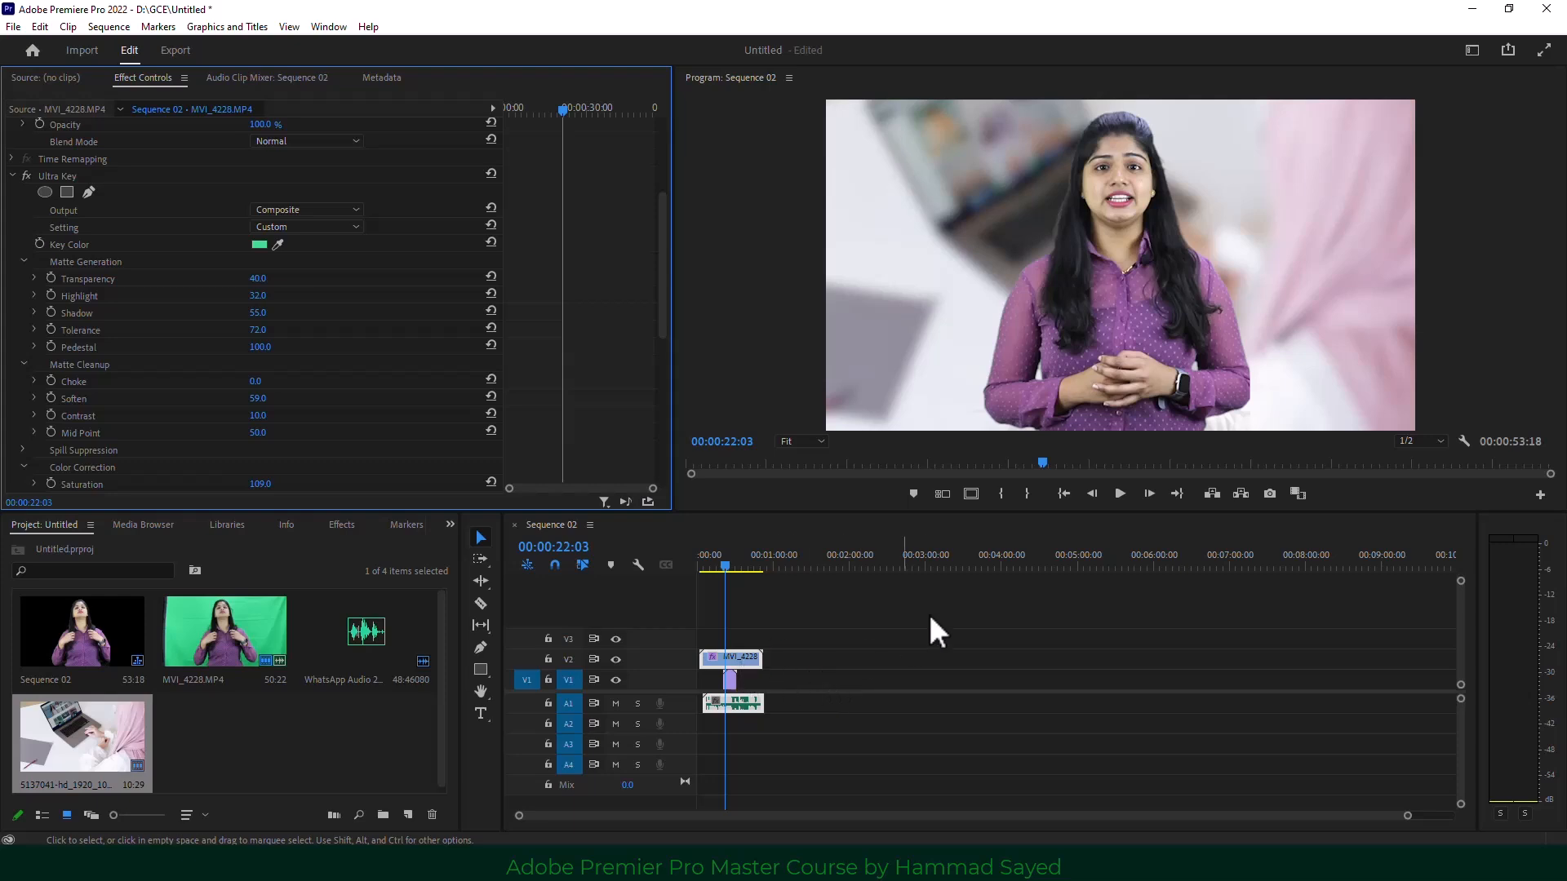
pyautogui.click(1120, 493)
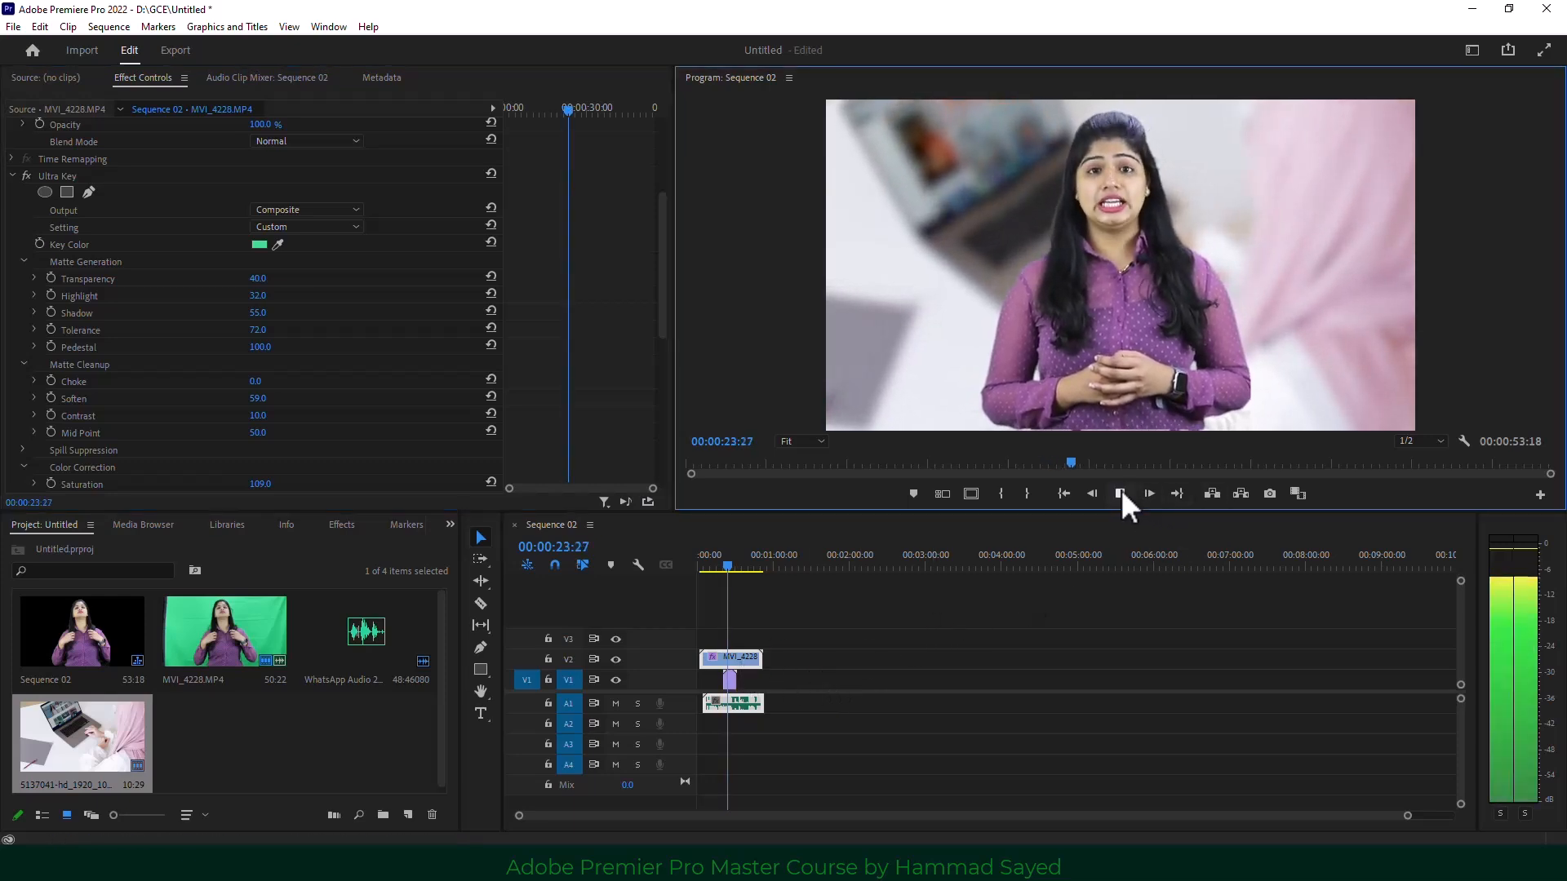
pyautogui.click(1119, 493)
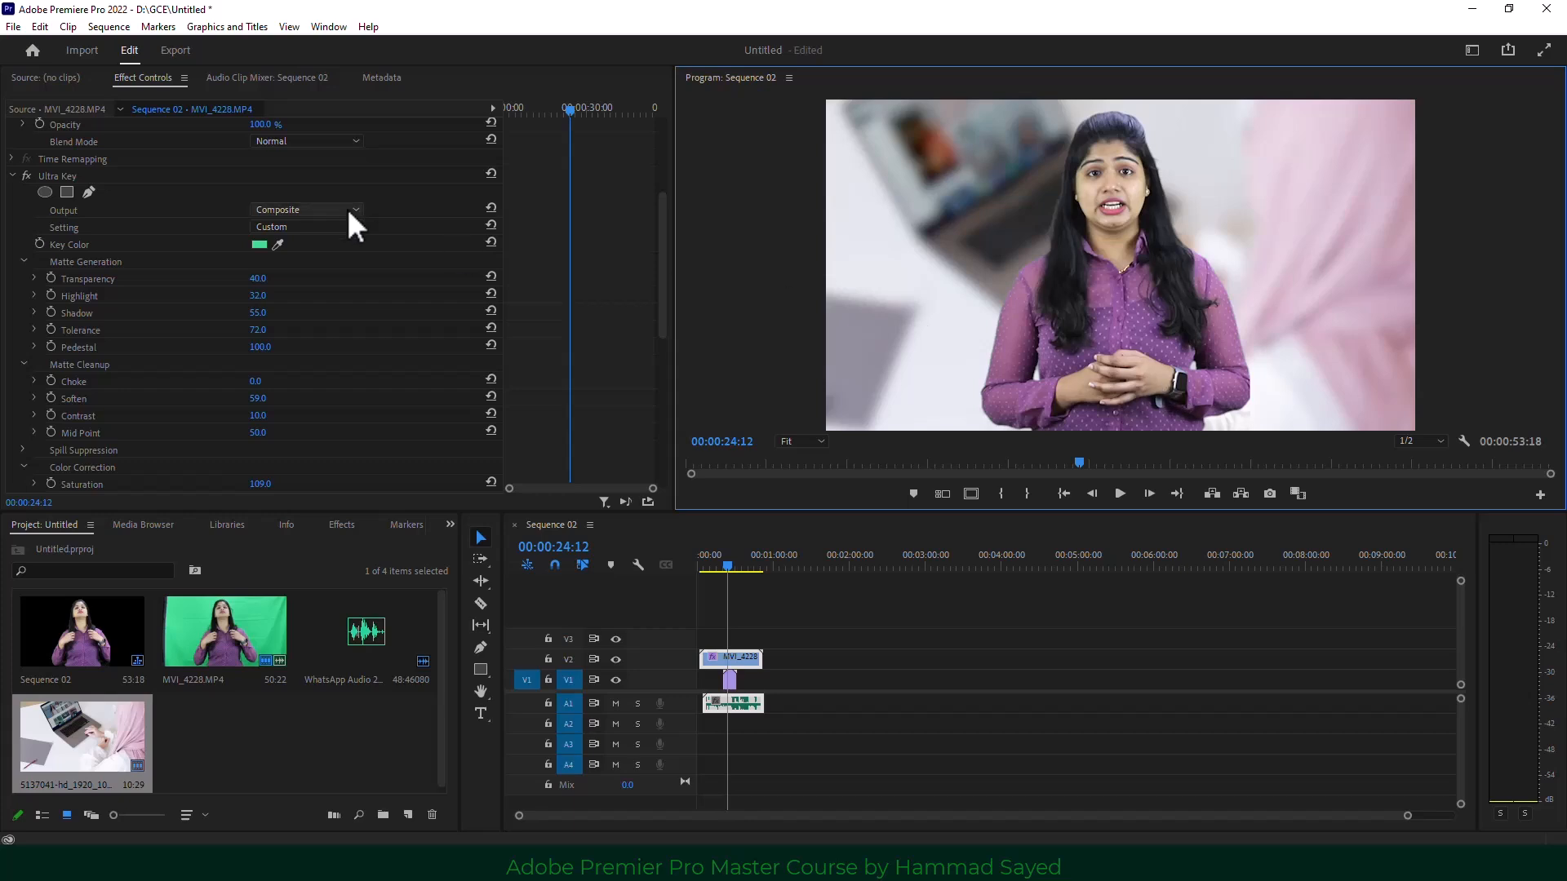
# Switch to the Captions and Graphics workspace and show the Text panel's Captions options.
pyautogui.click(324, 30)
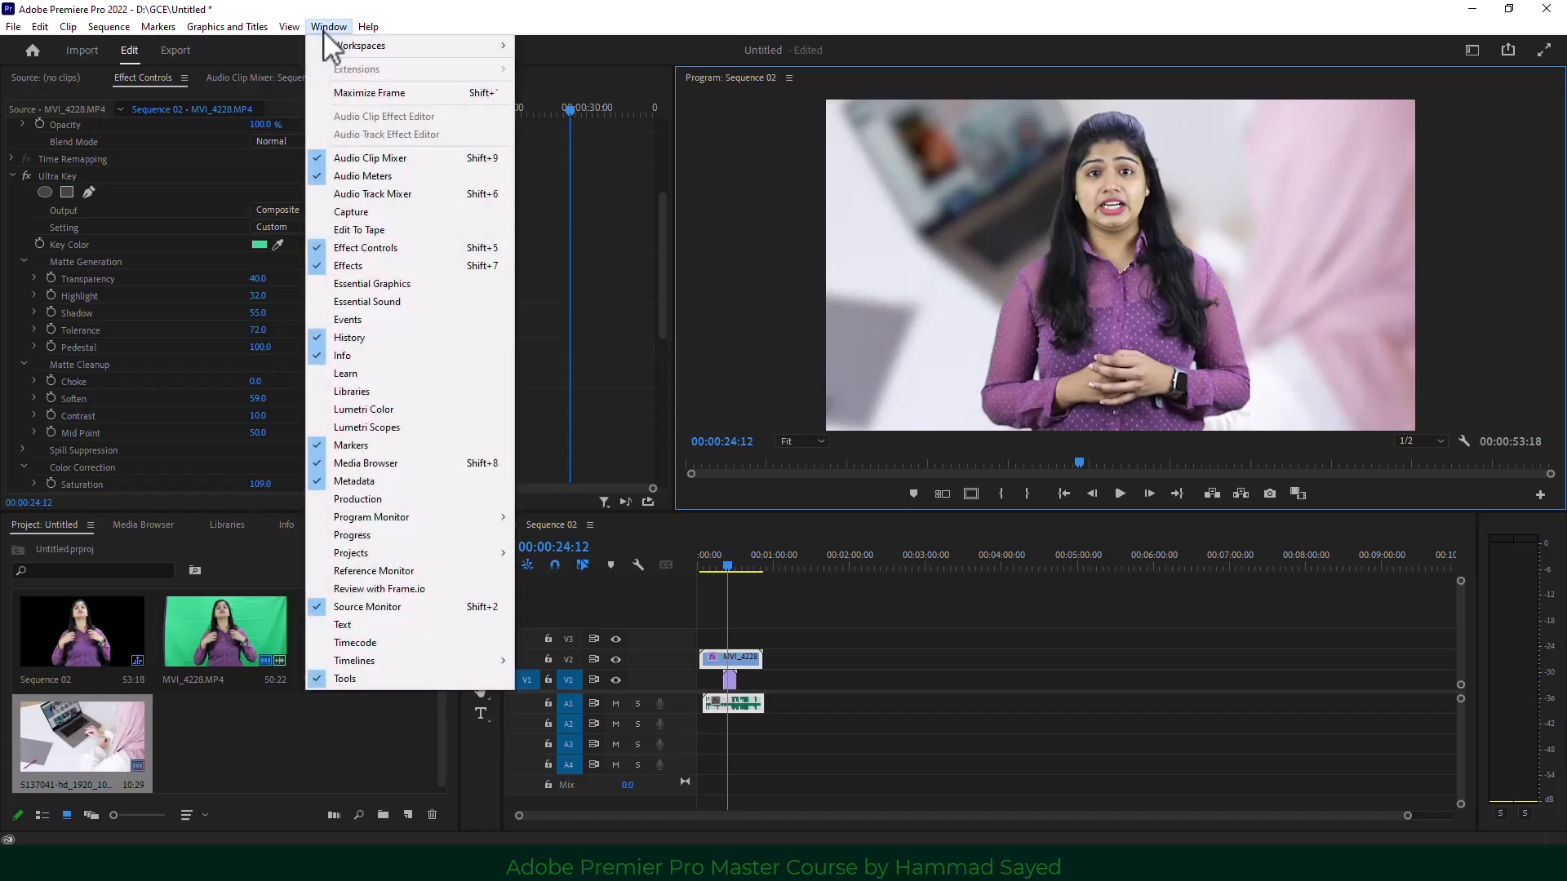
pyautogui.moveTo(449, 45)
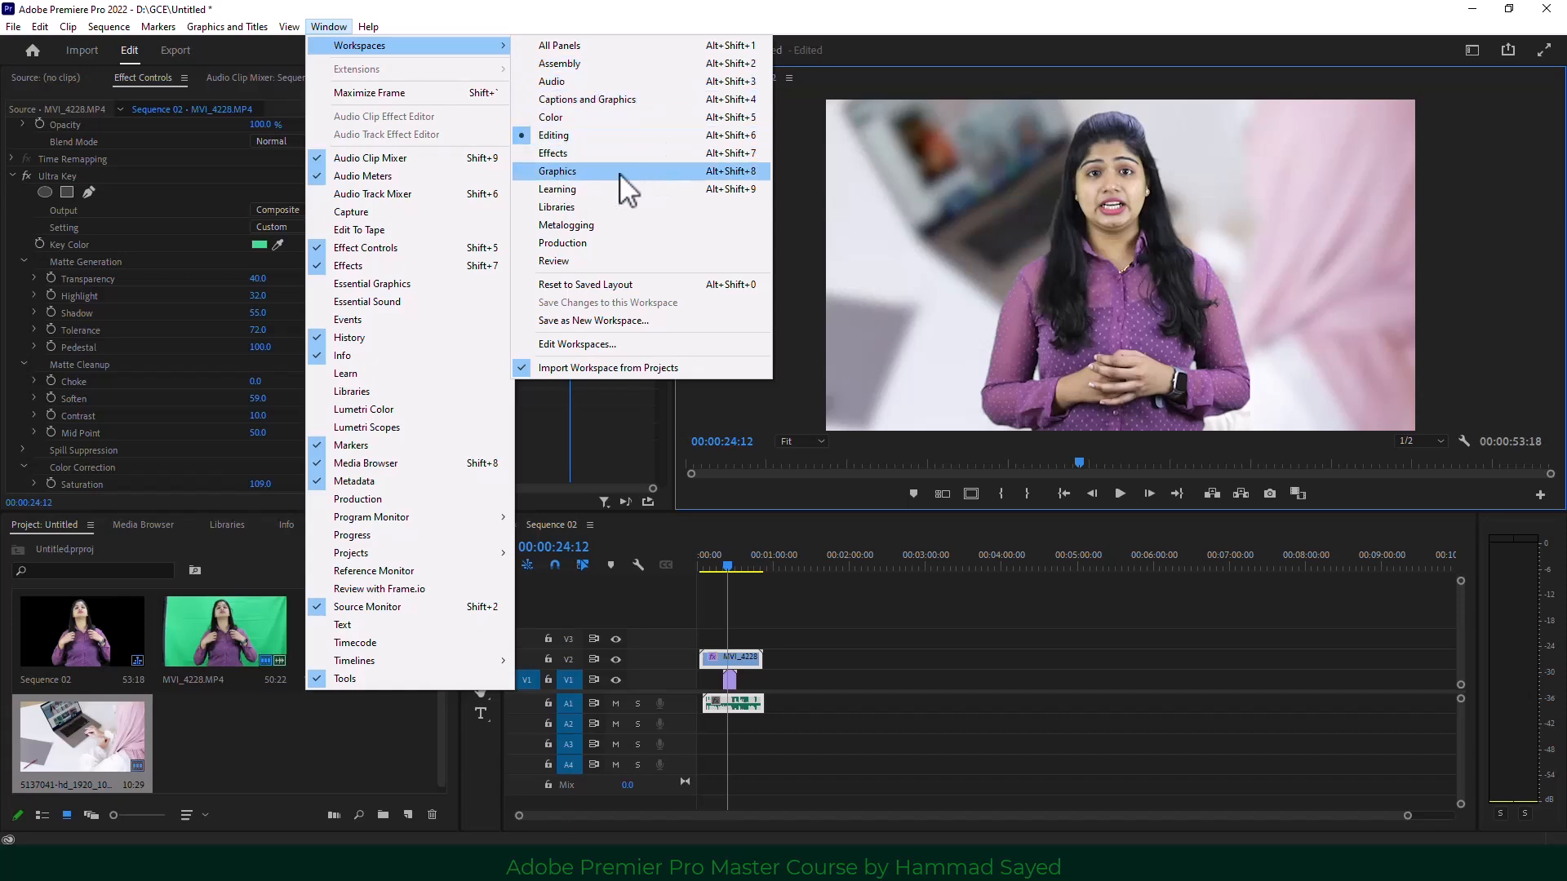
pyautogui.click(630, 100)
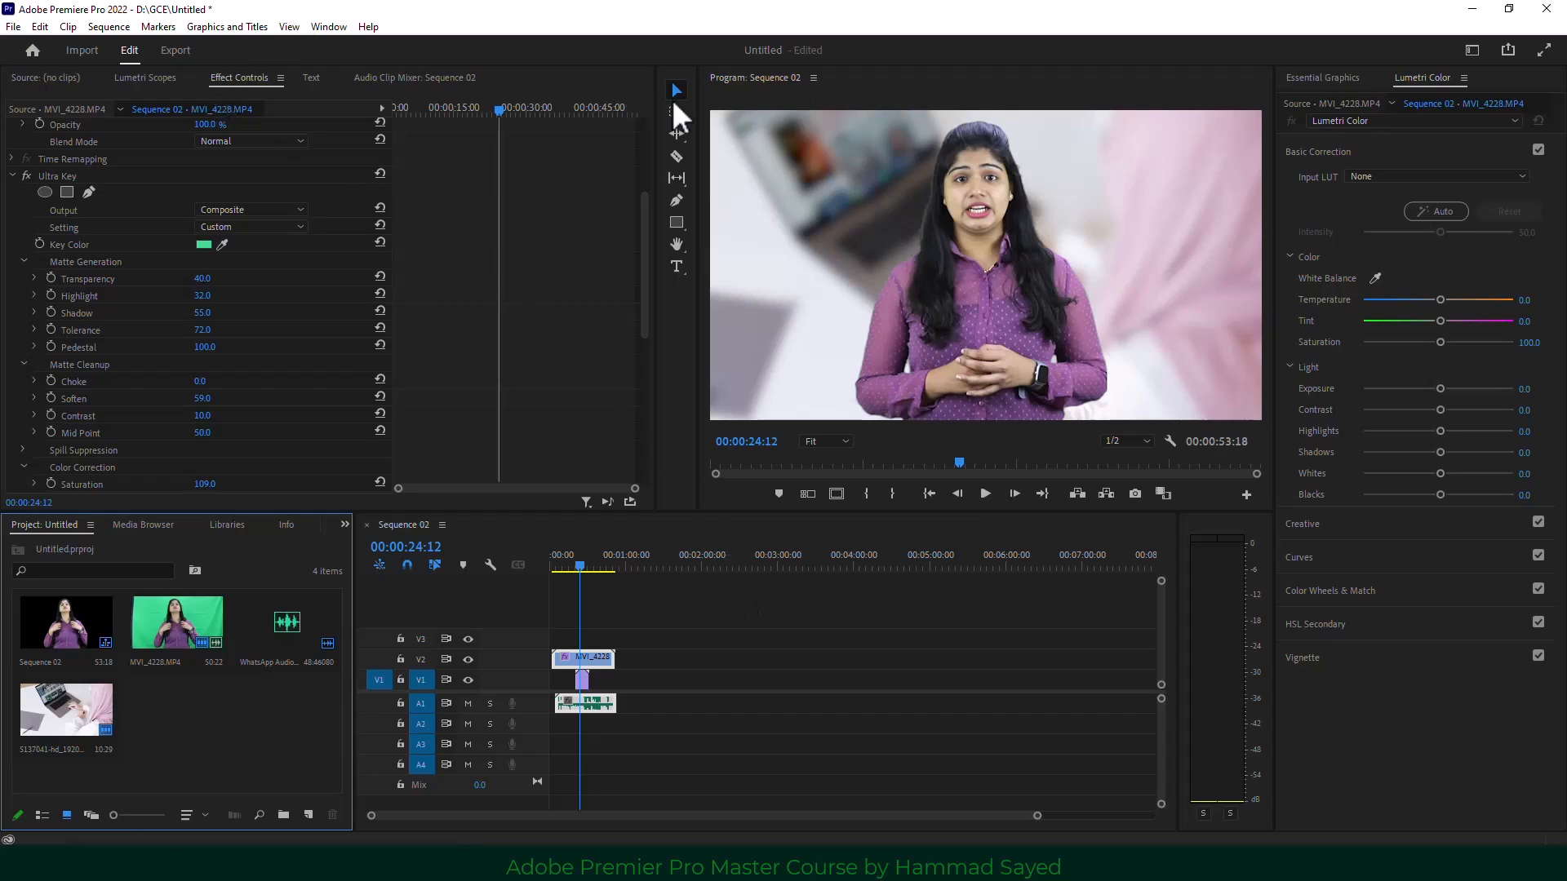
pyautogui.click(311, 79)
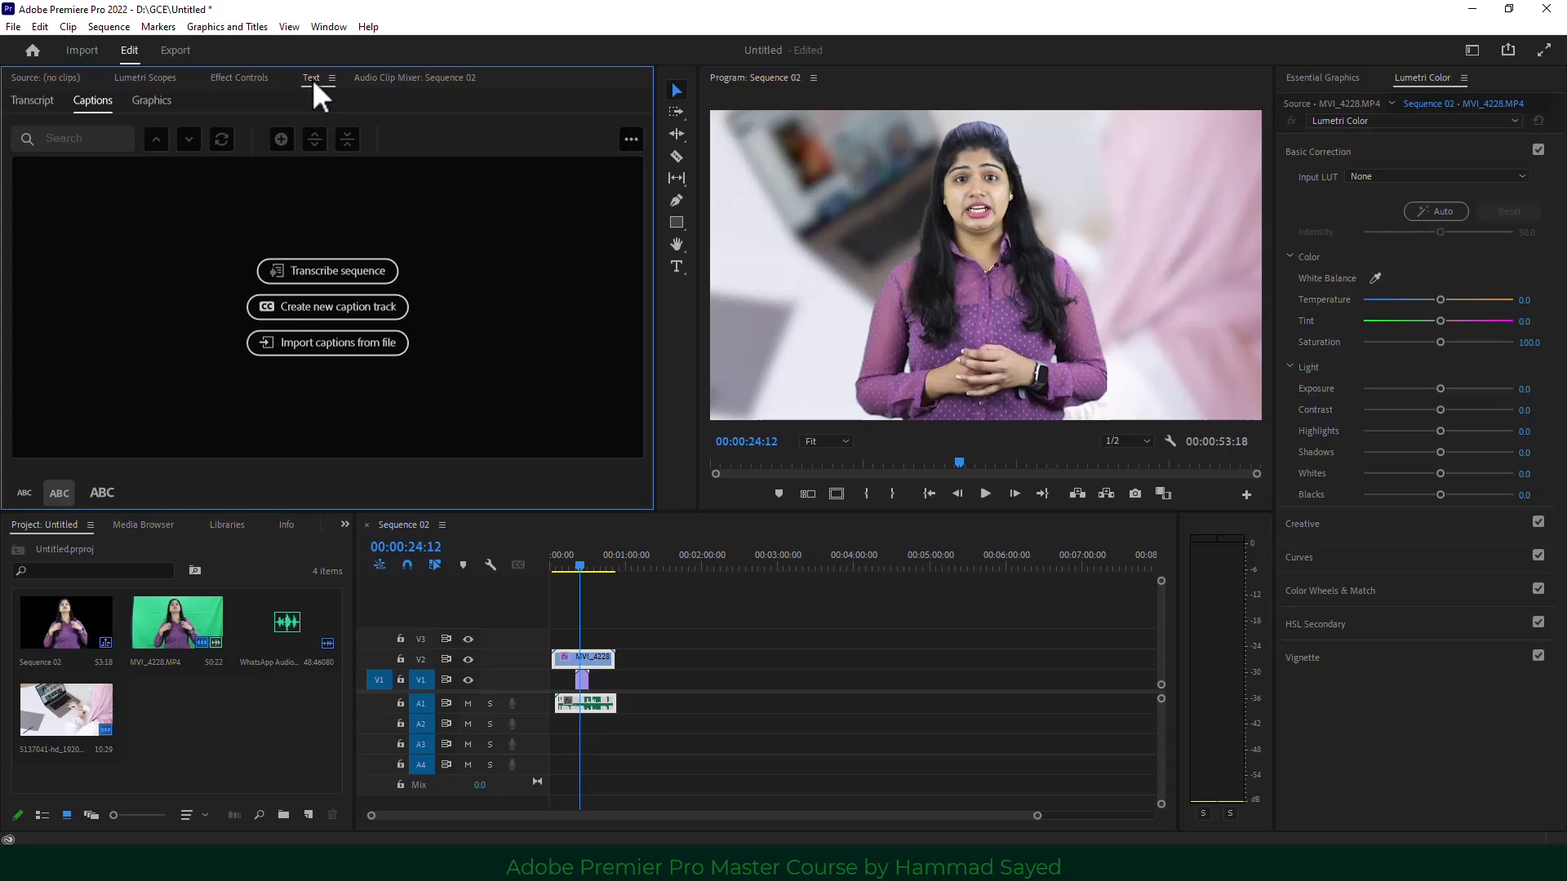
# Transcribe Sequence 02 in English using the Mix audio track.
pyautogui.click(364, 277)
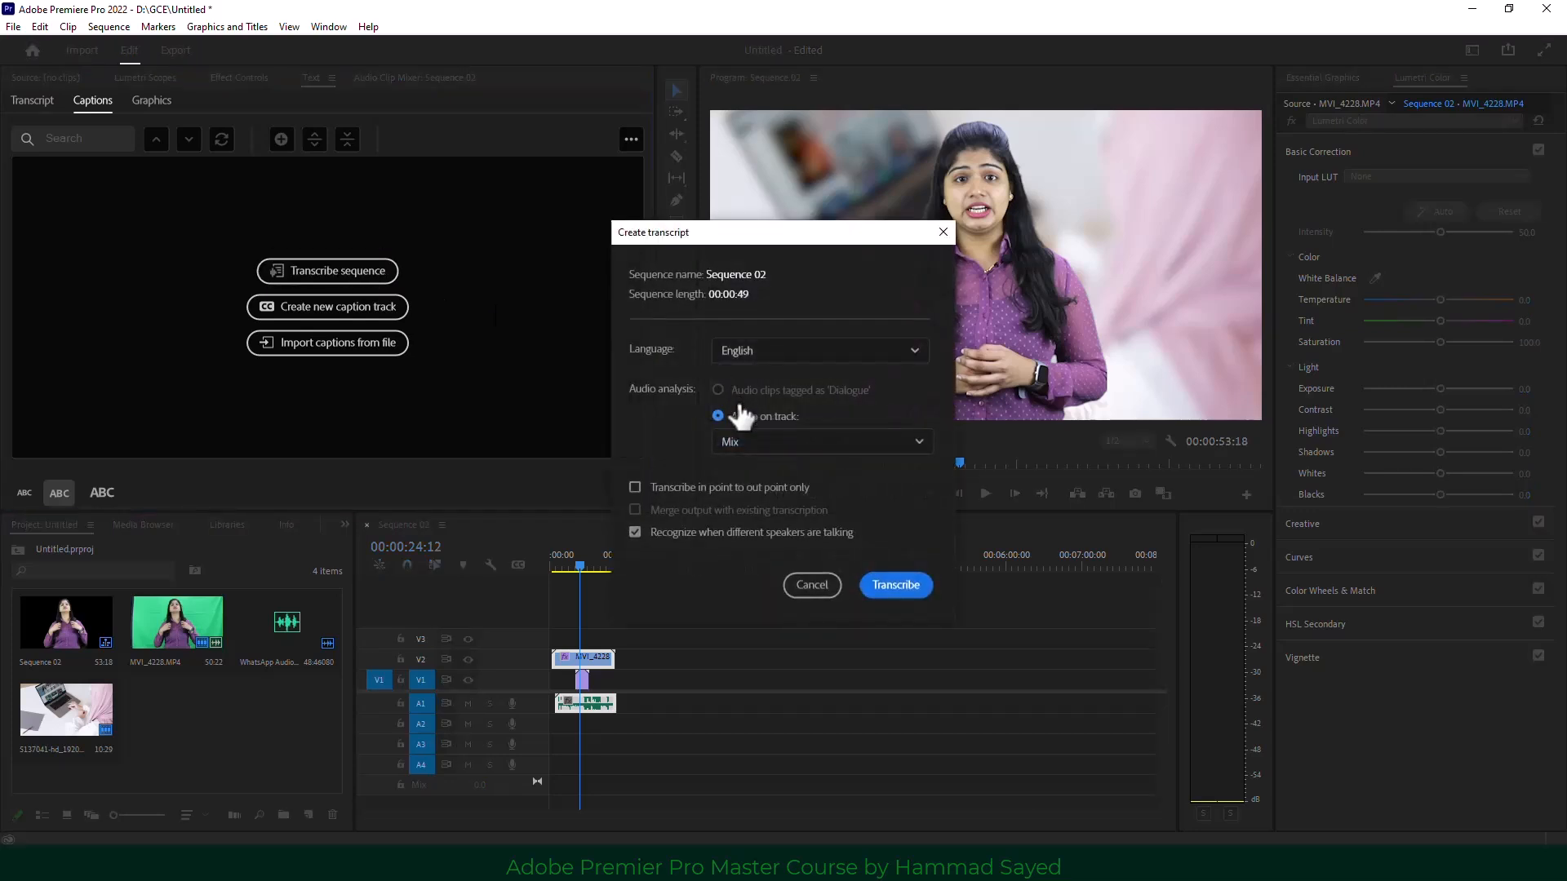
pyautogui.click(787, 359)
pyautogui.scroll(-5, 798, 433)
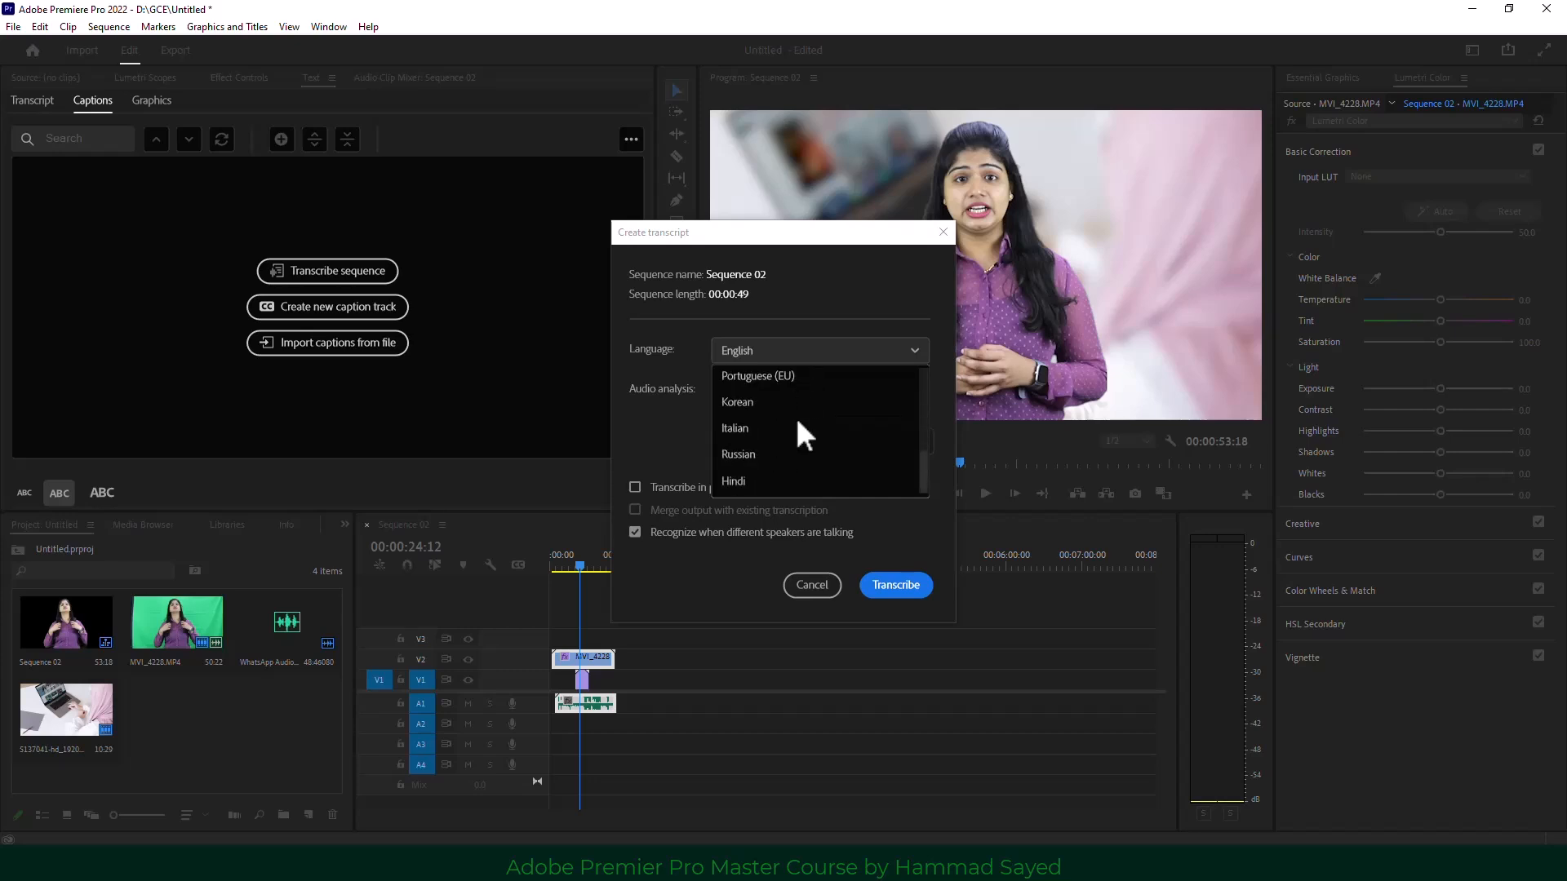
pyautogui.scroll(5, 798, 455)
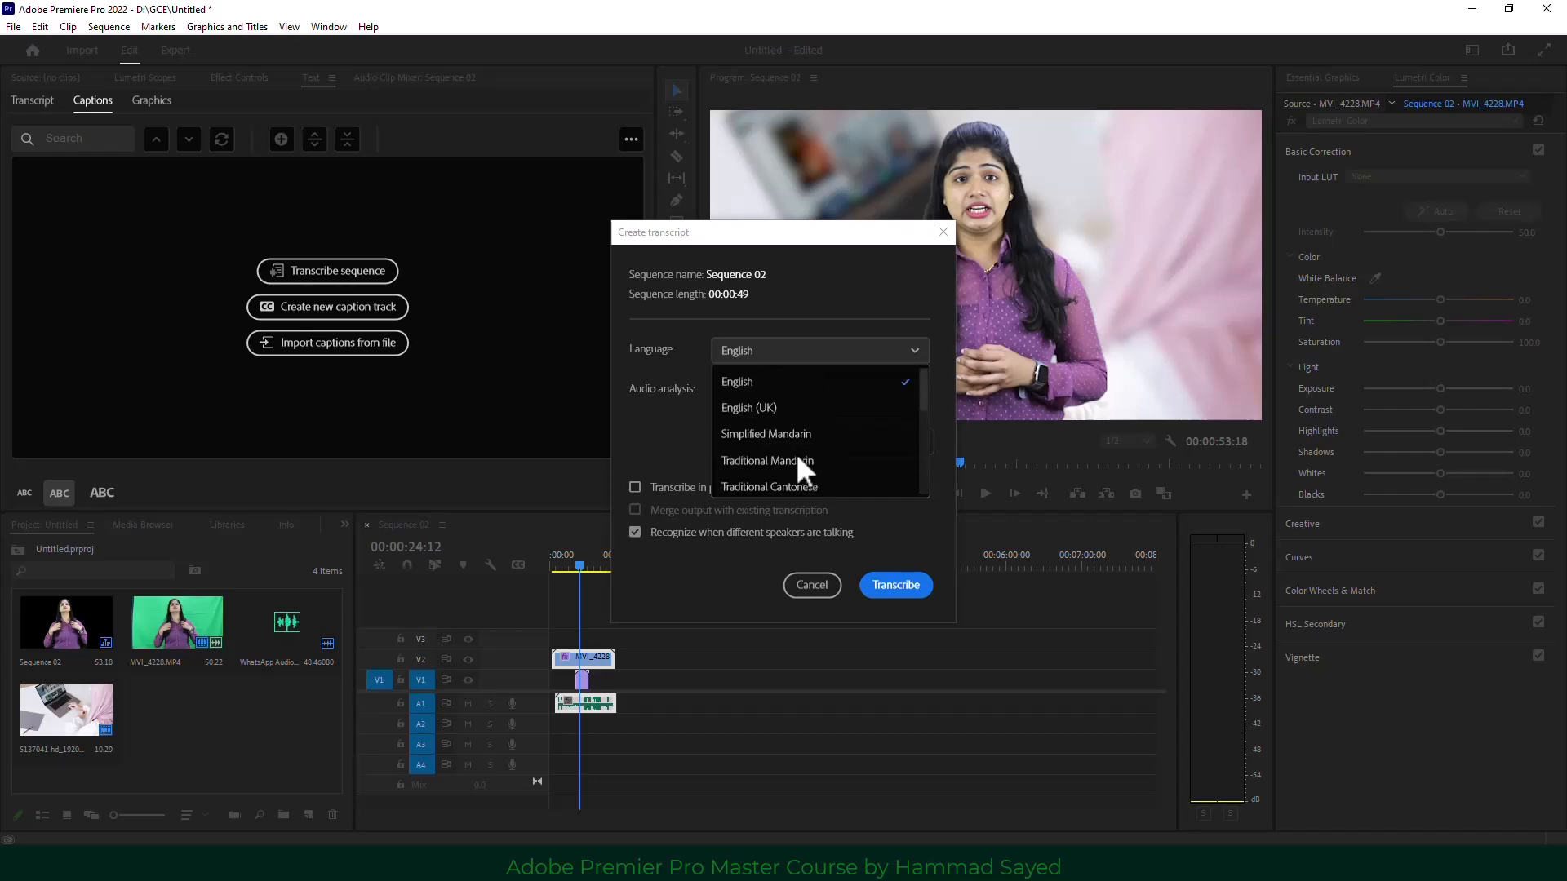
pyautogui.click(761, 382)
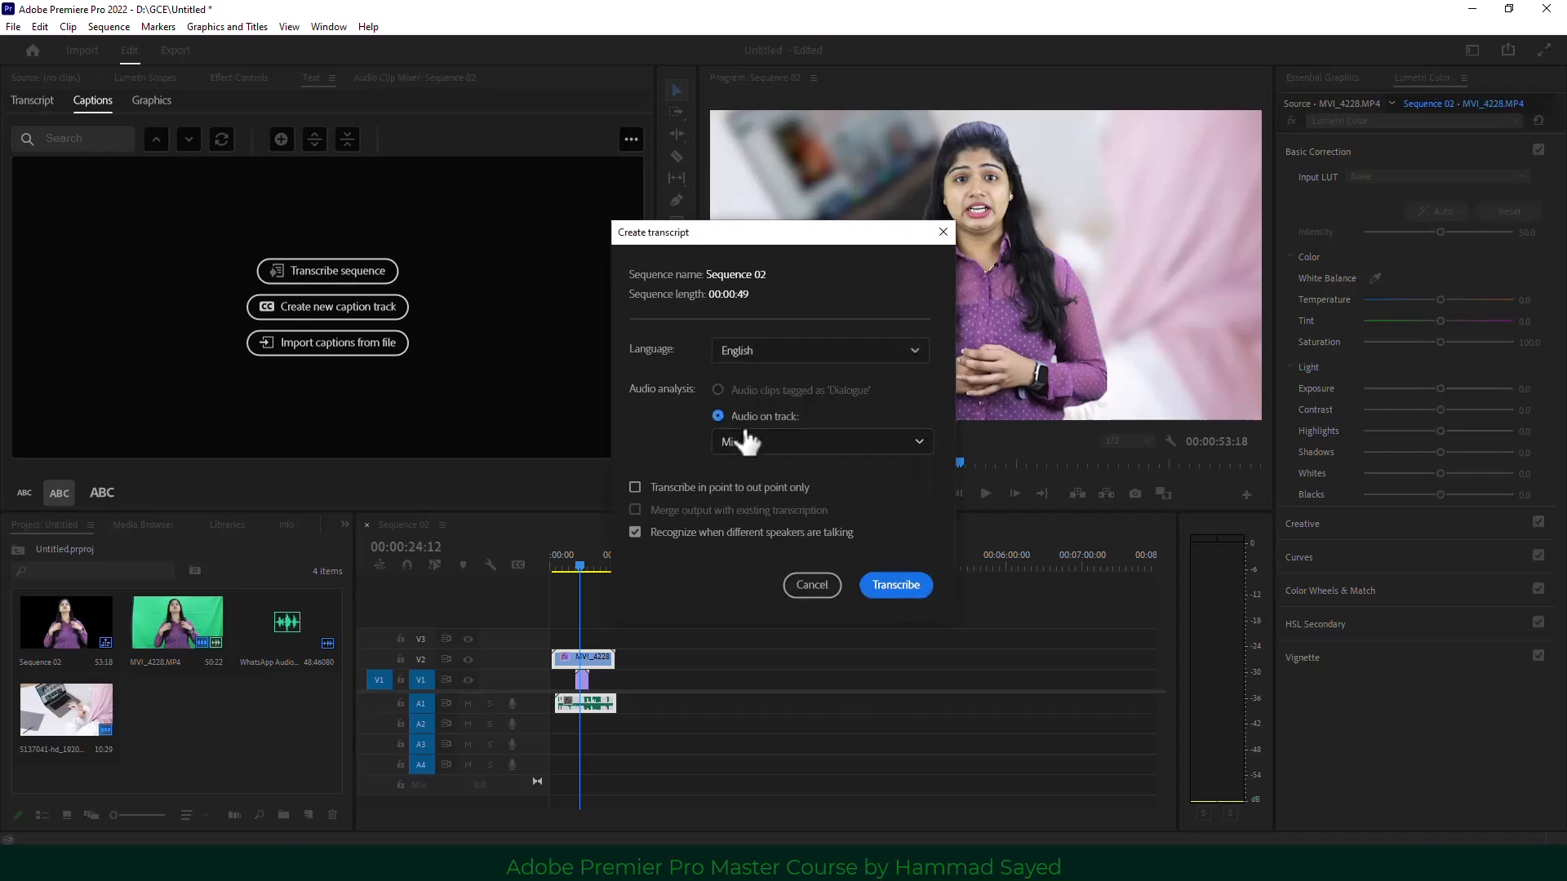
pyautogui.click(904, 587)
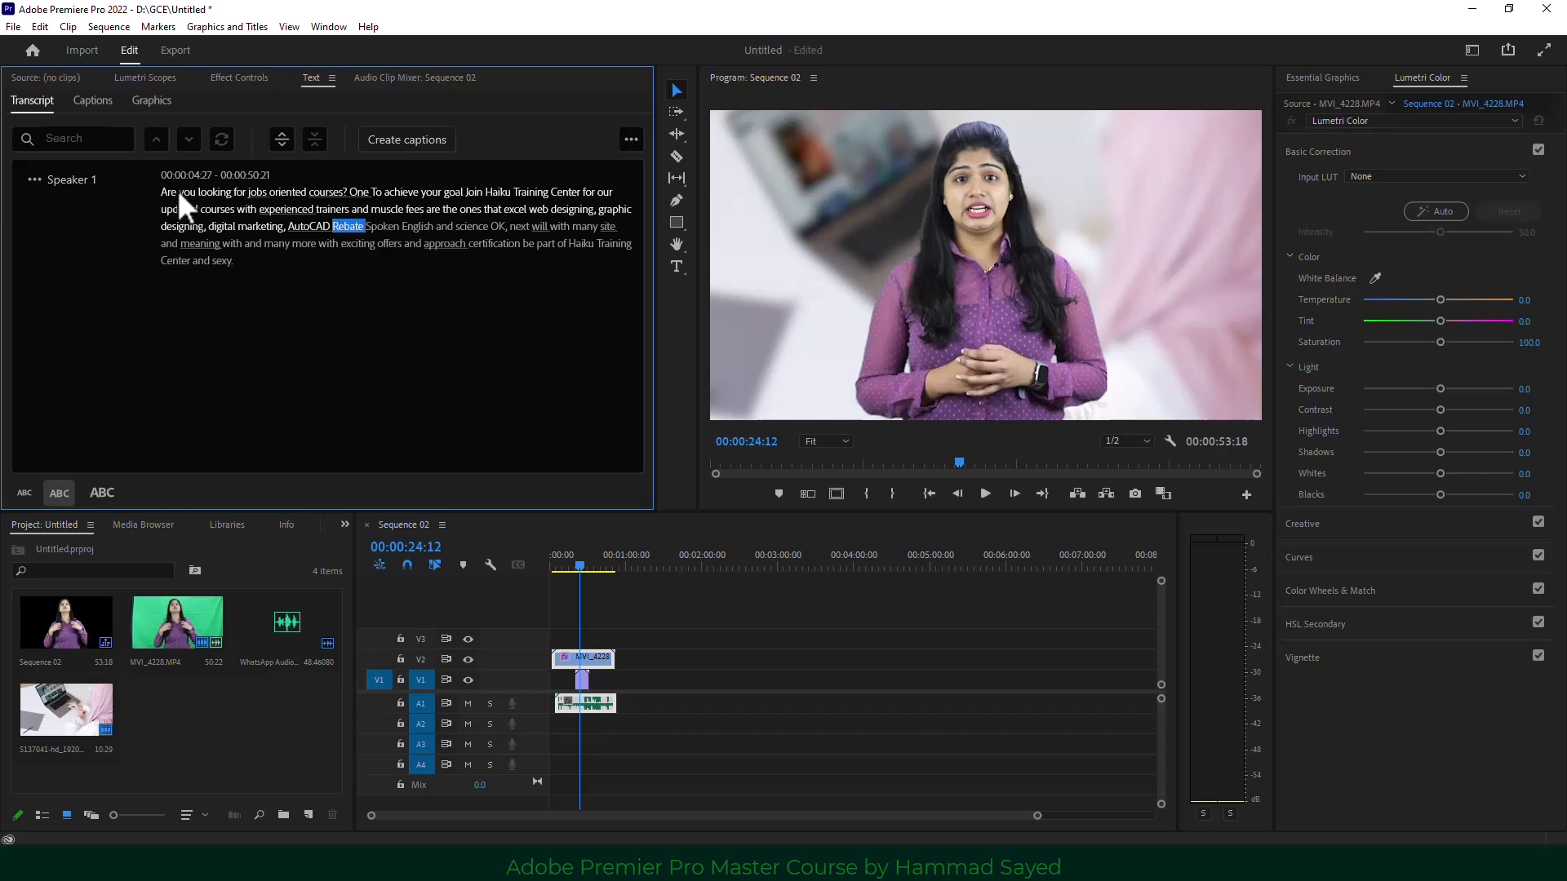
# Replay the sequence from the start to check the transcript against the speech.
pyautogui.click(555, 561)
pyautogui.click(985, 495)
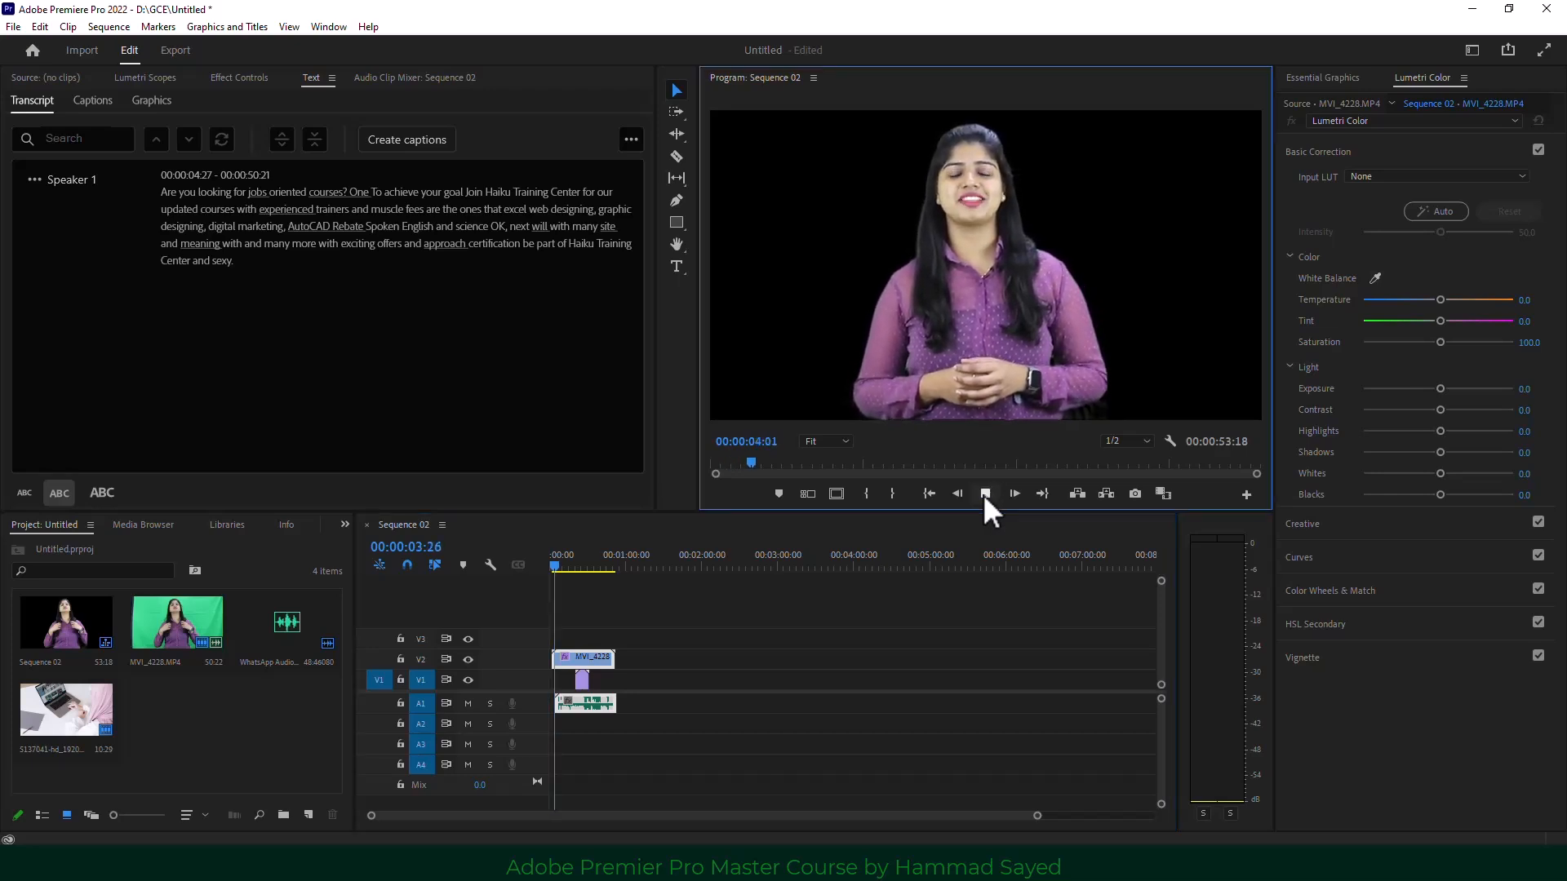
pyautogui.click(985, 493)
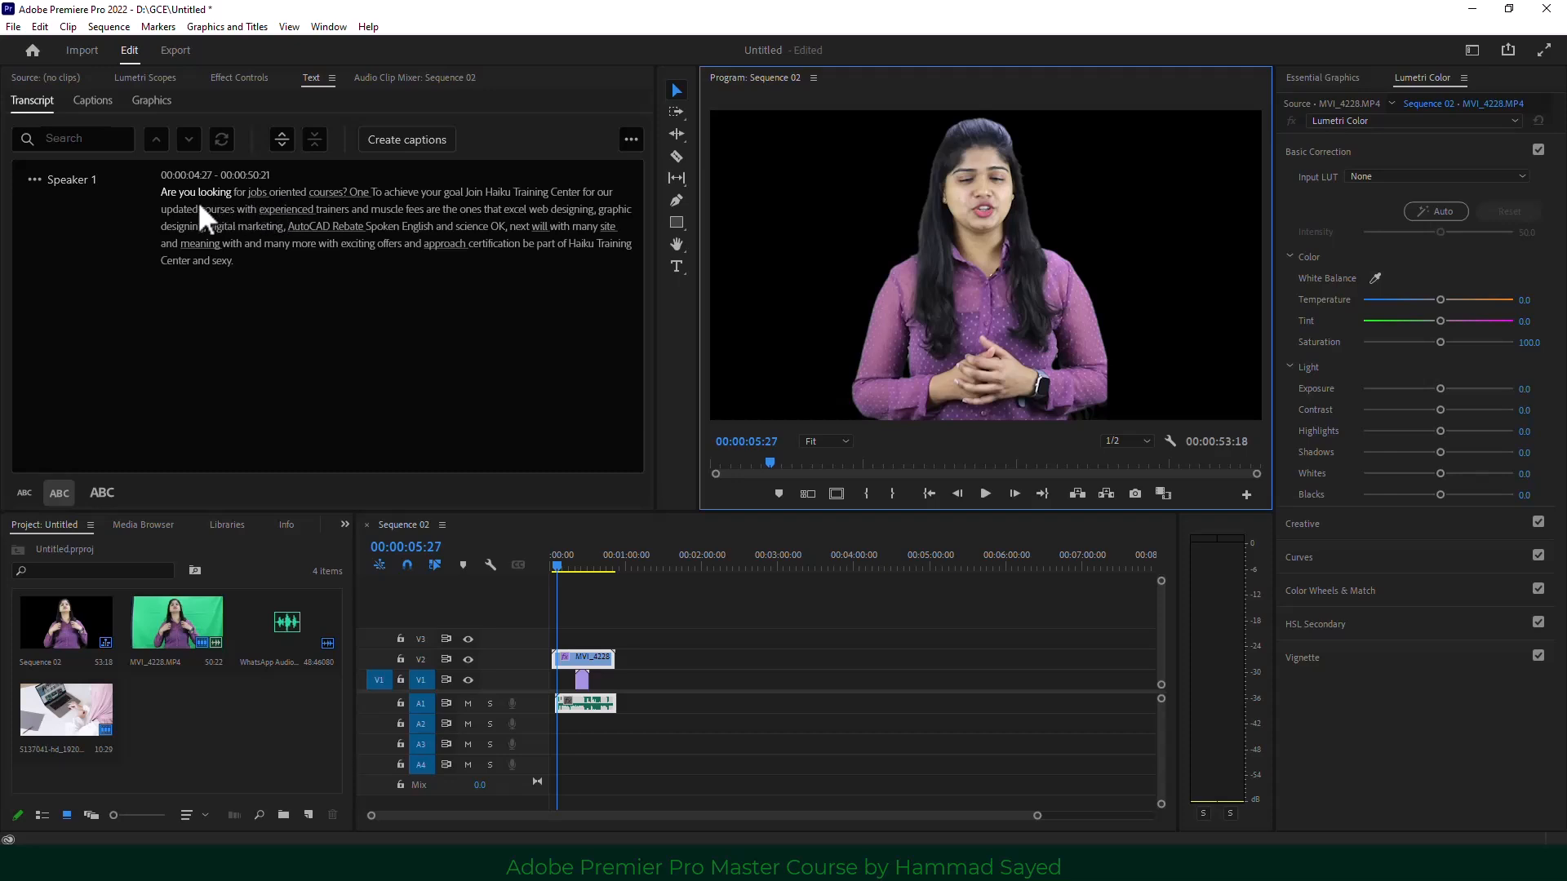
# Edit the transcript paragraph, selecting and retyping the misrecognised words.
pyautogui.doubleClick(282, 194)
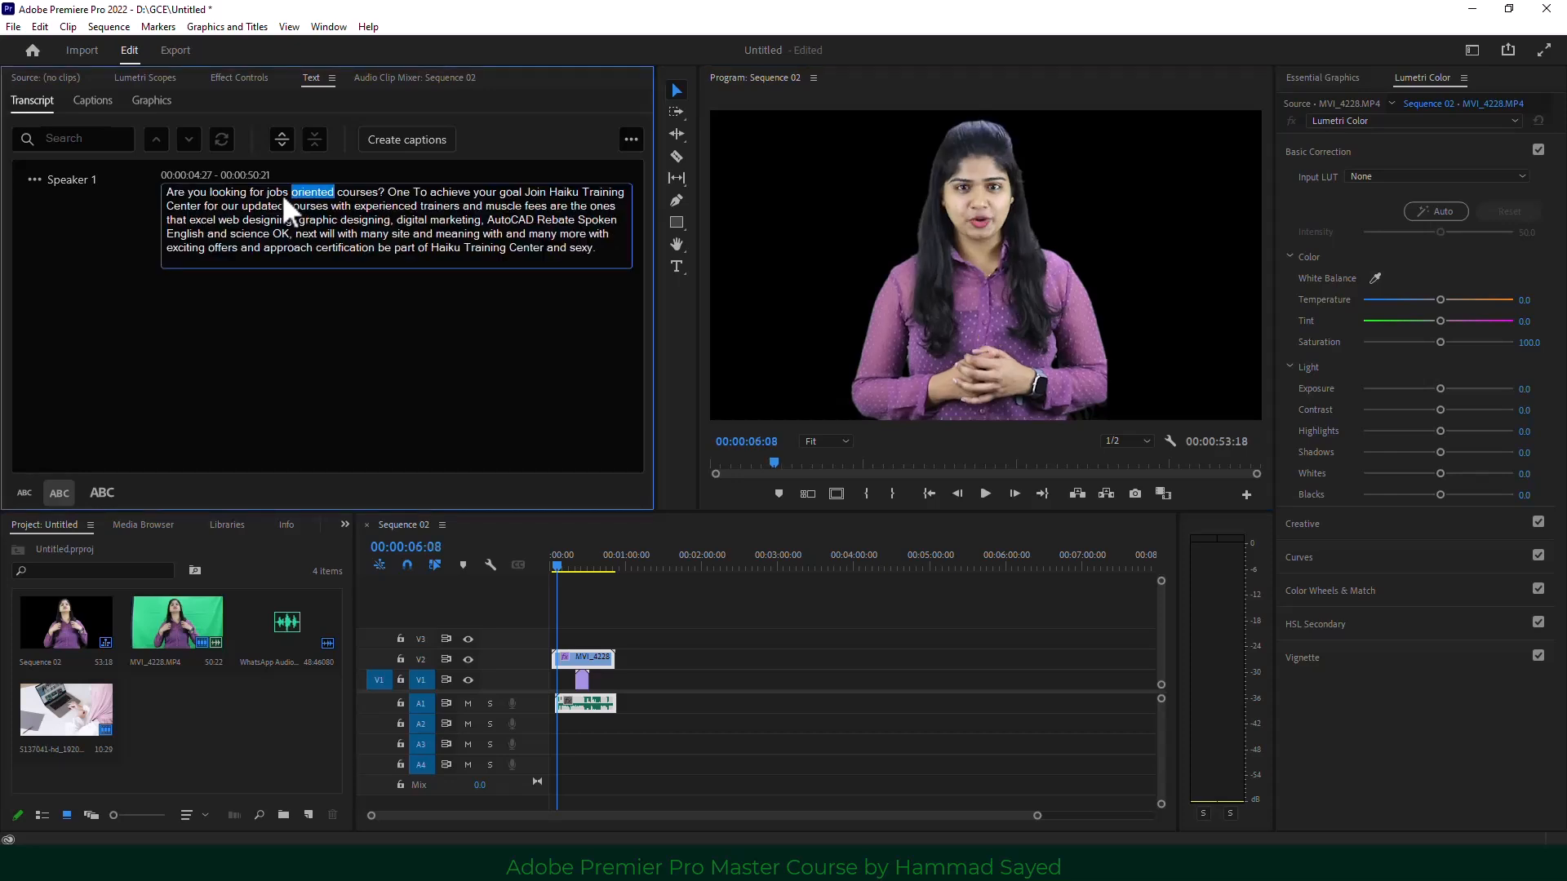
pyautogui.click(510, 194)
pyautogui.doubleClick(559, 190)
pyautogui.click(272, 214)
pyautogui.doubleClick(272, 217)
pyautogui.doubleClick(377, 232)
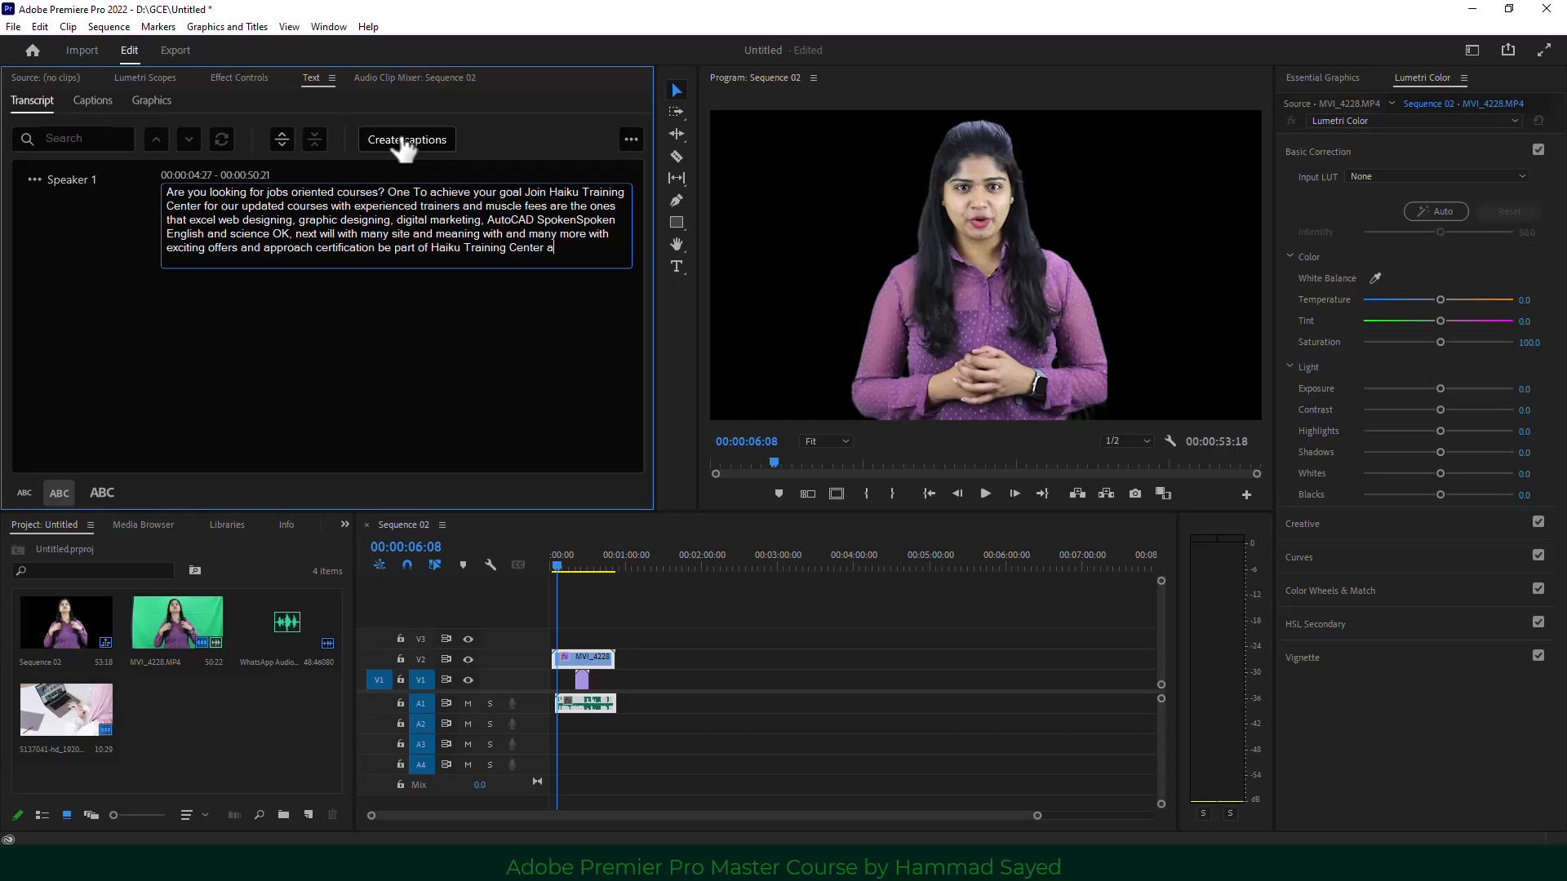
# Create Subtitle-format captions with style None, single lines and a maximum of 18 characters.
pyautogui.click(403, 141)
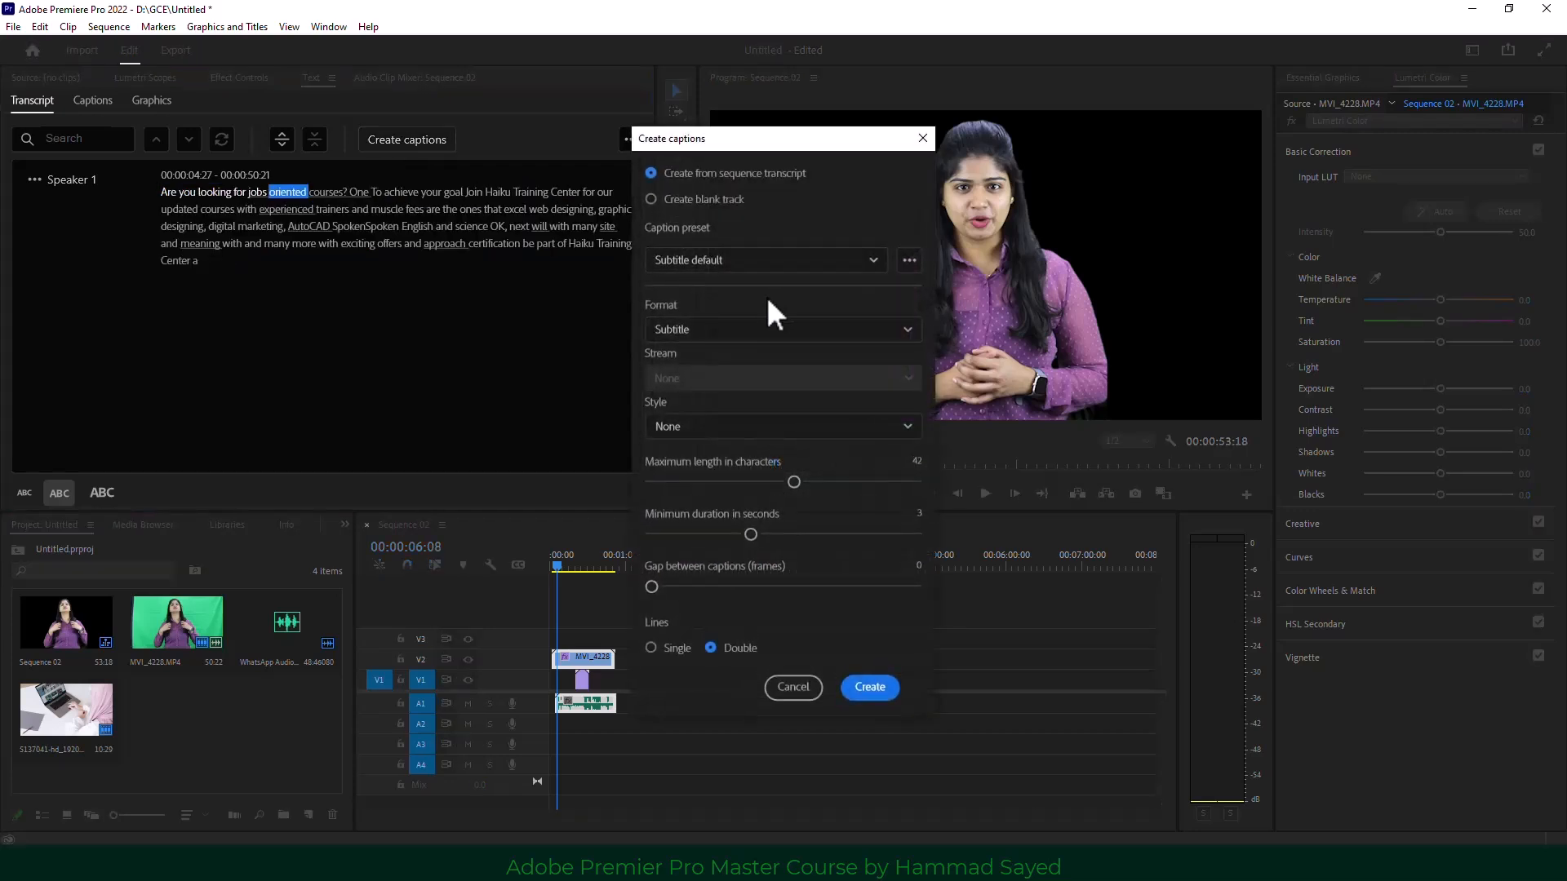
pyautogui.click(713, 333)
pyautogui.click(714, 332)
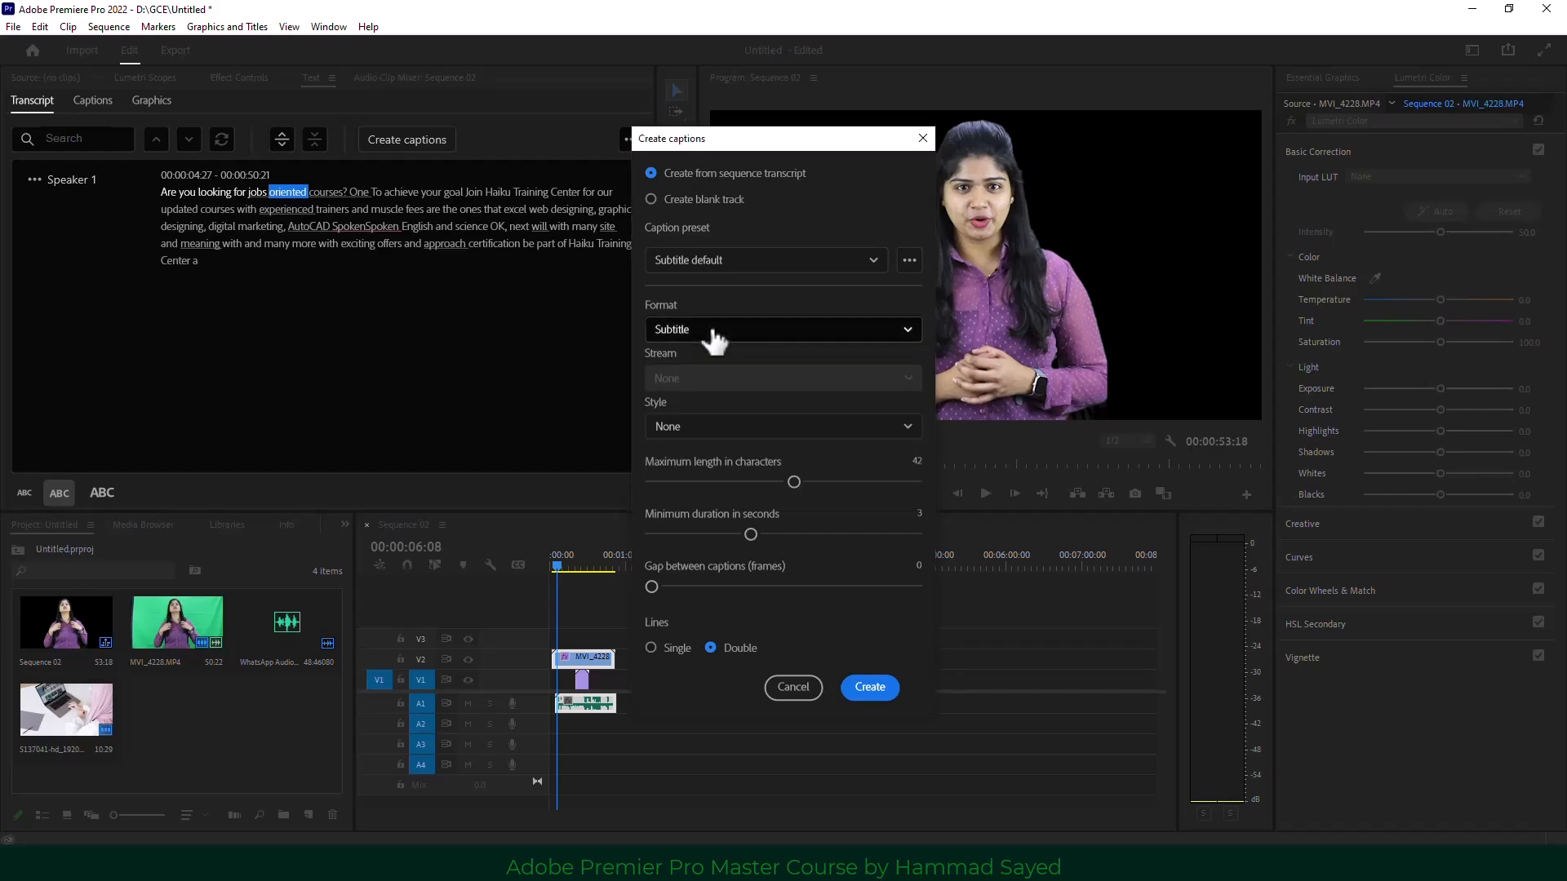
pyautogui.click(713, 330)
pyautogui.click(713, 329)
pyautogui.click(739, 432)
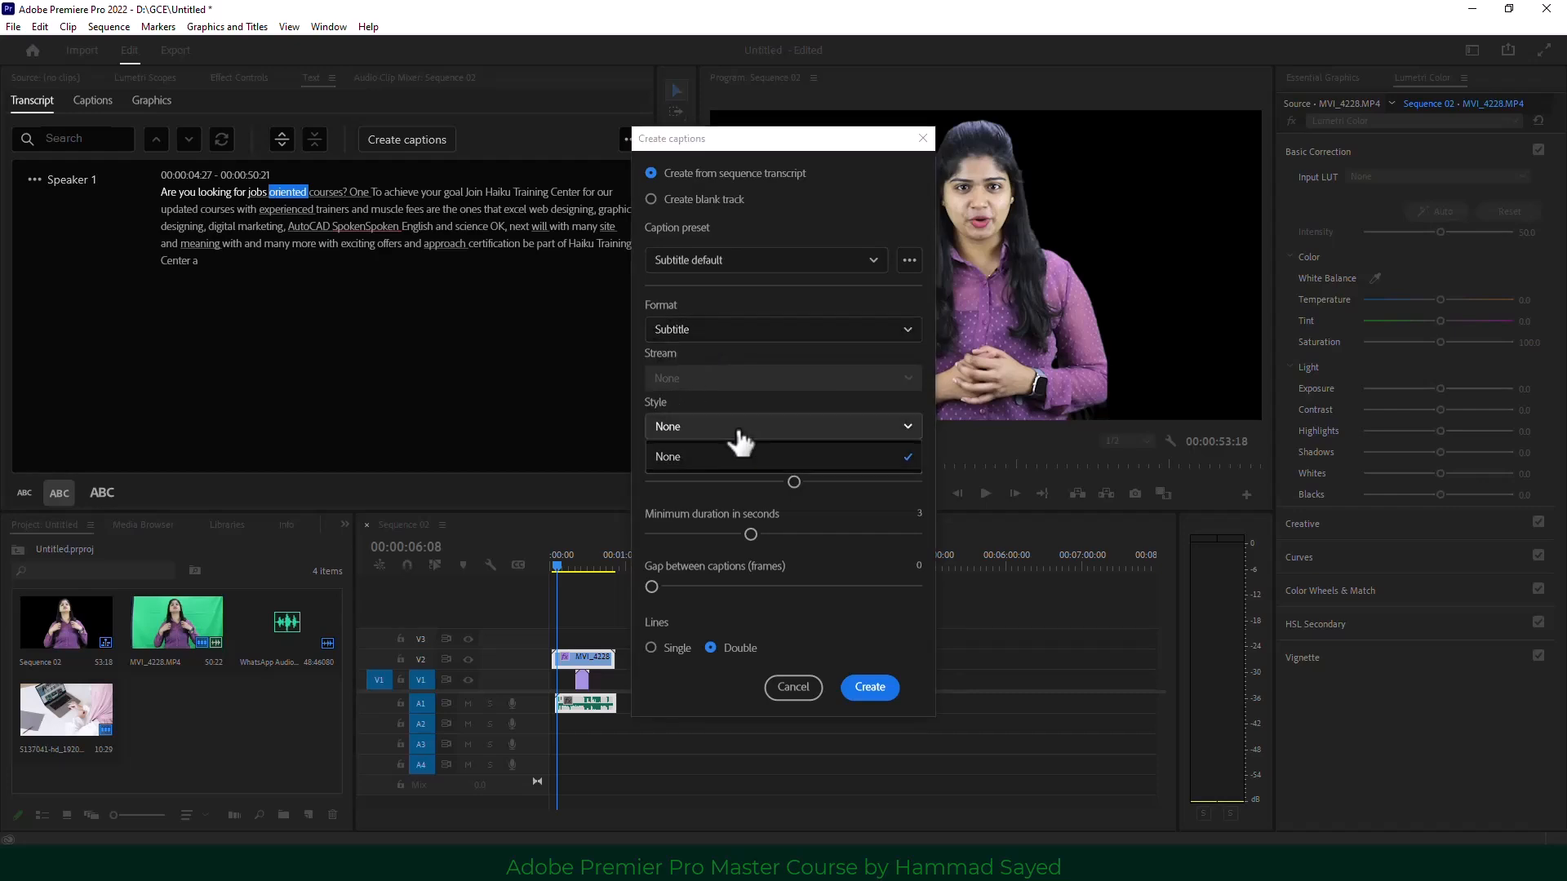
pyautogui.click(739, 436)
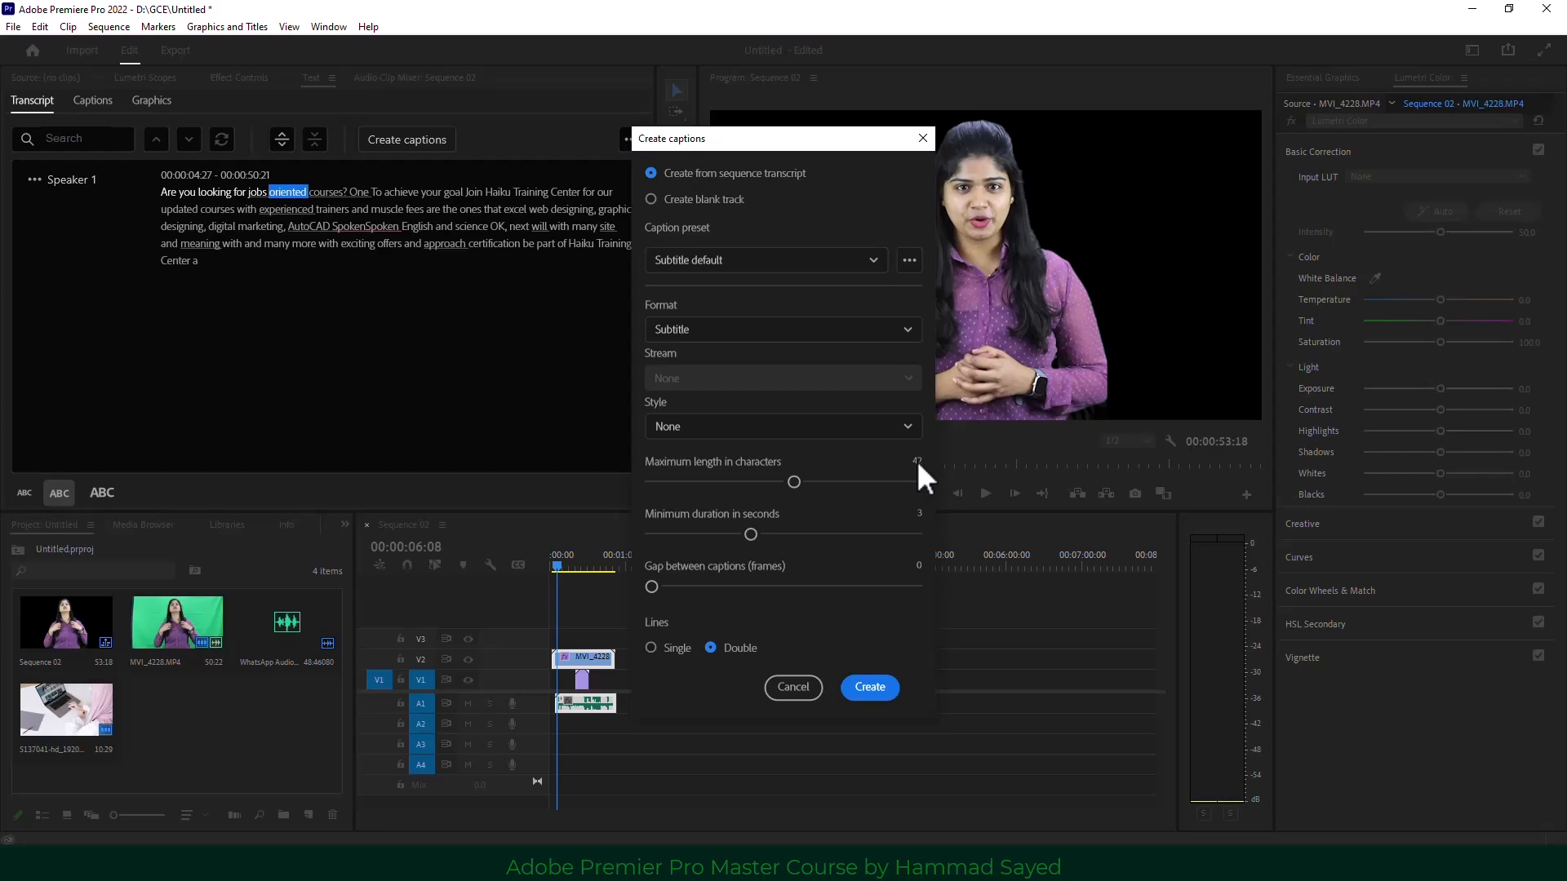
pyautogui.click(667, 655)
pyautogui.moveTo(794, 482); pyautogui.dragTo(683, 488)
pyautogui.click(867, 690)
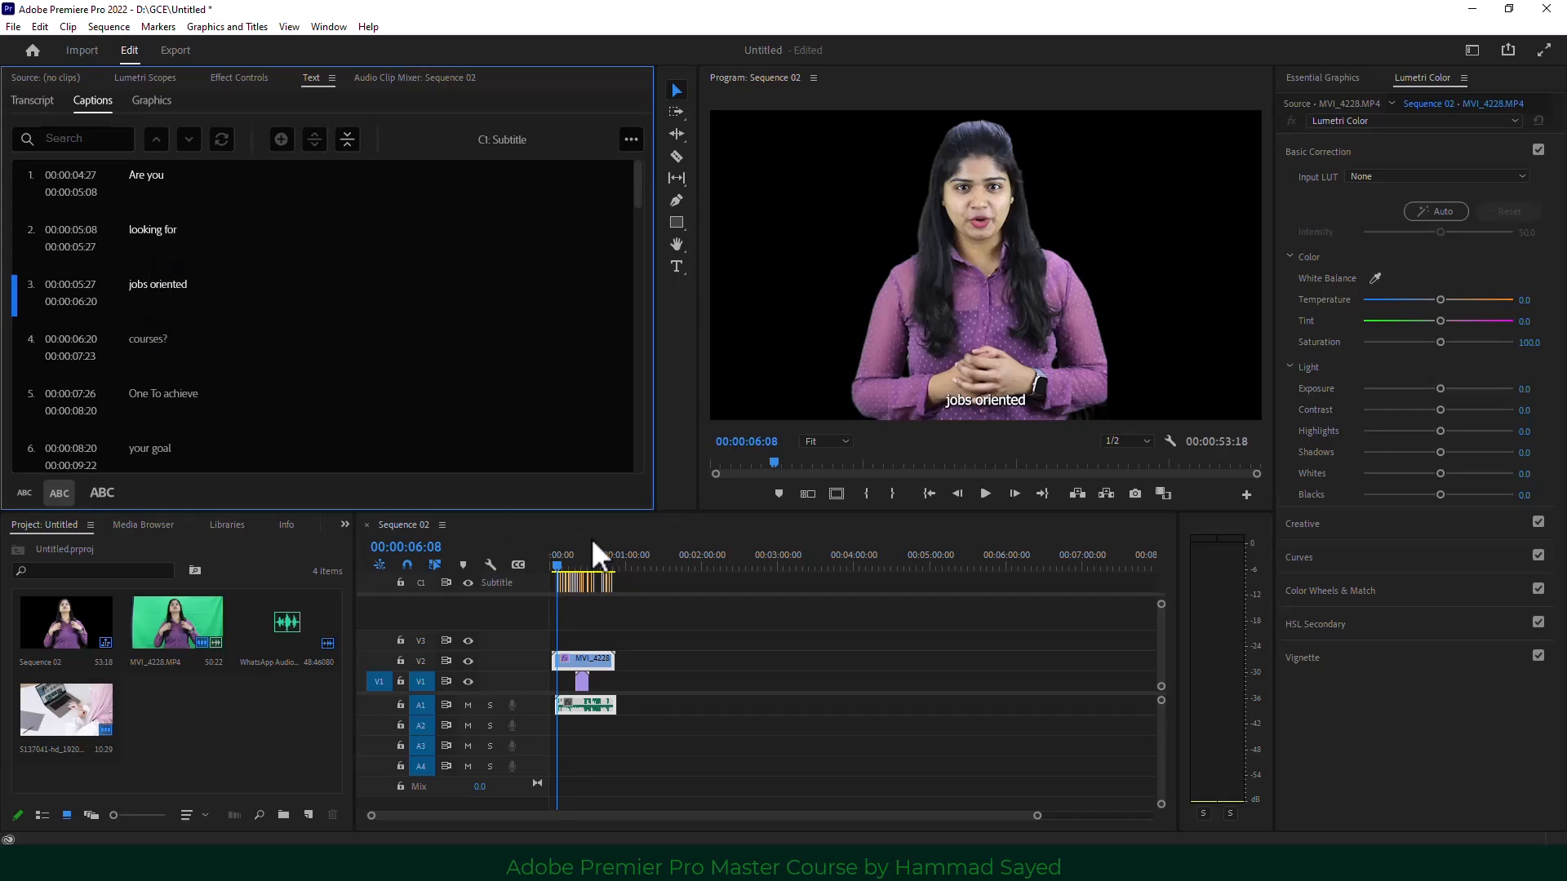
# Play back the captions like 'One To achieve', then marquee-select every clip on the C1 Subtitle track.
pyautogui.moveTo(1032, 815); pyautogui.dragTo(780, 815)
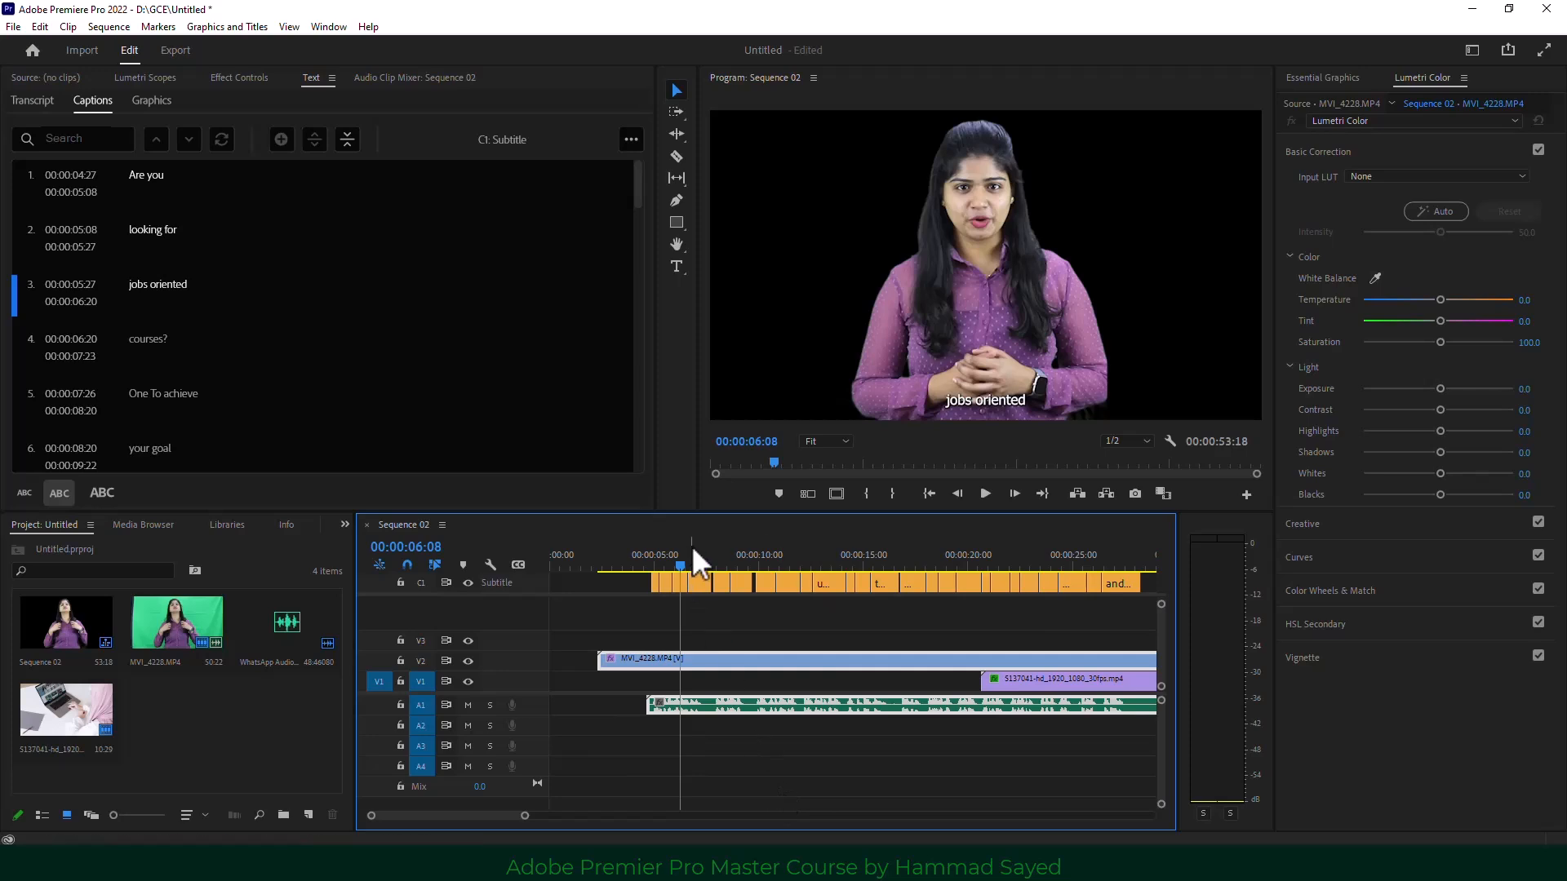
pyautogui.click(985, 494)
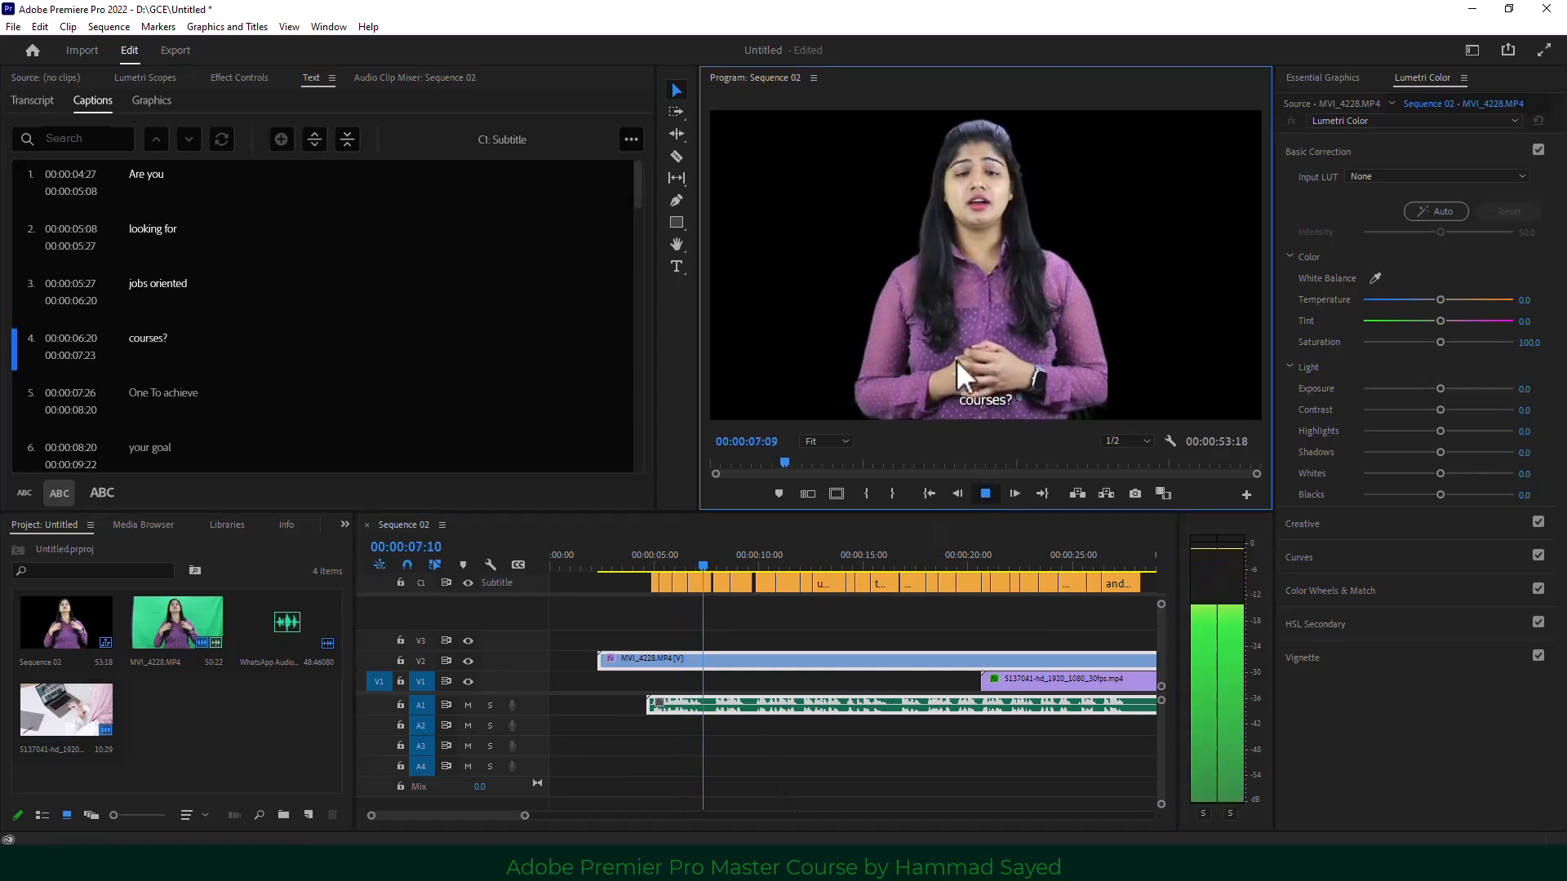
pyautogui.press('space')
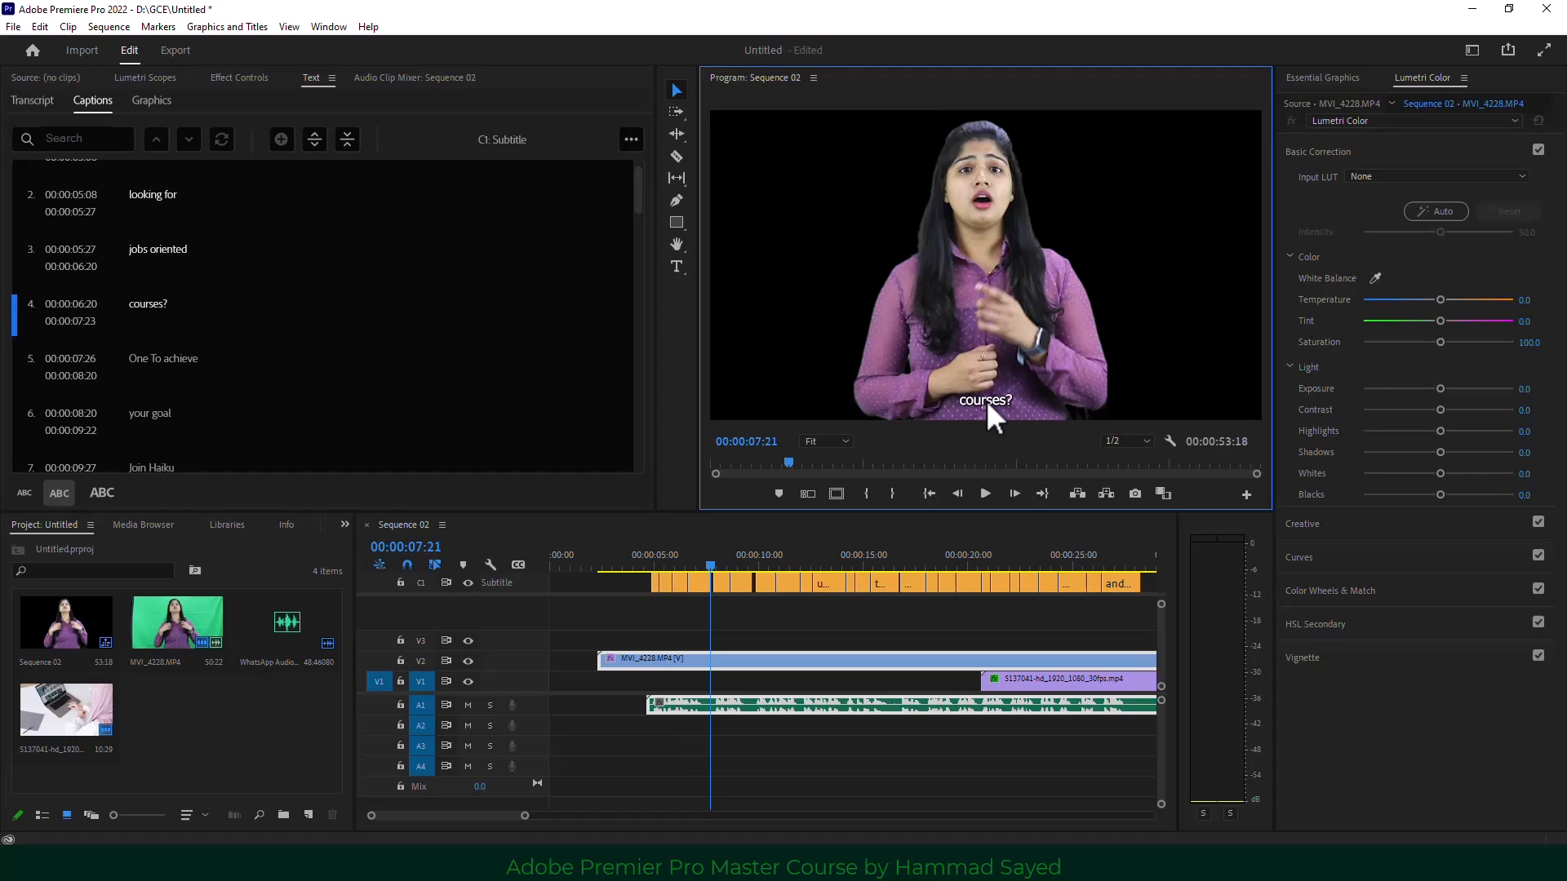
pyautogui.doubleClick(163, 359)
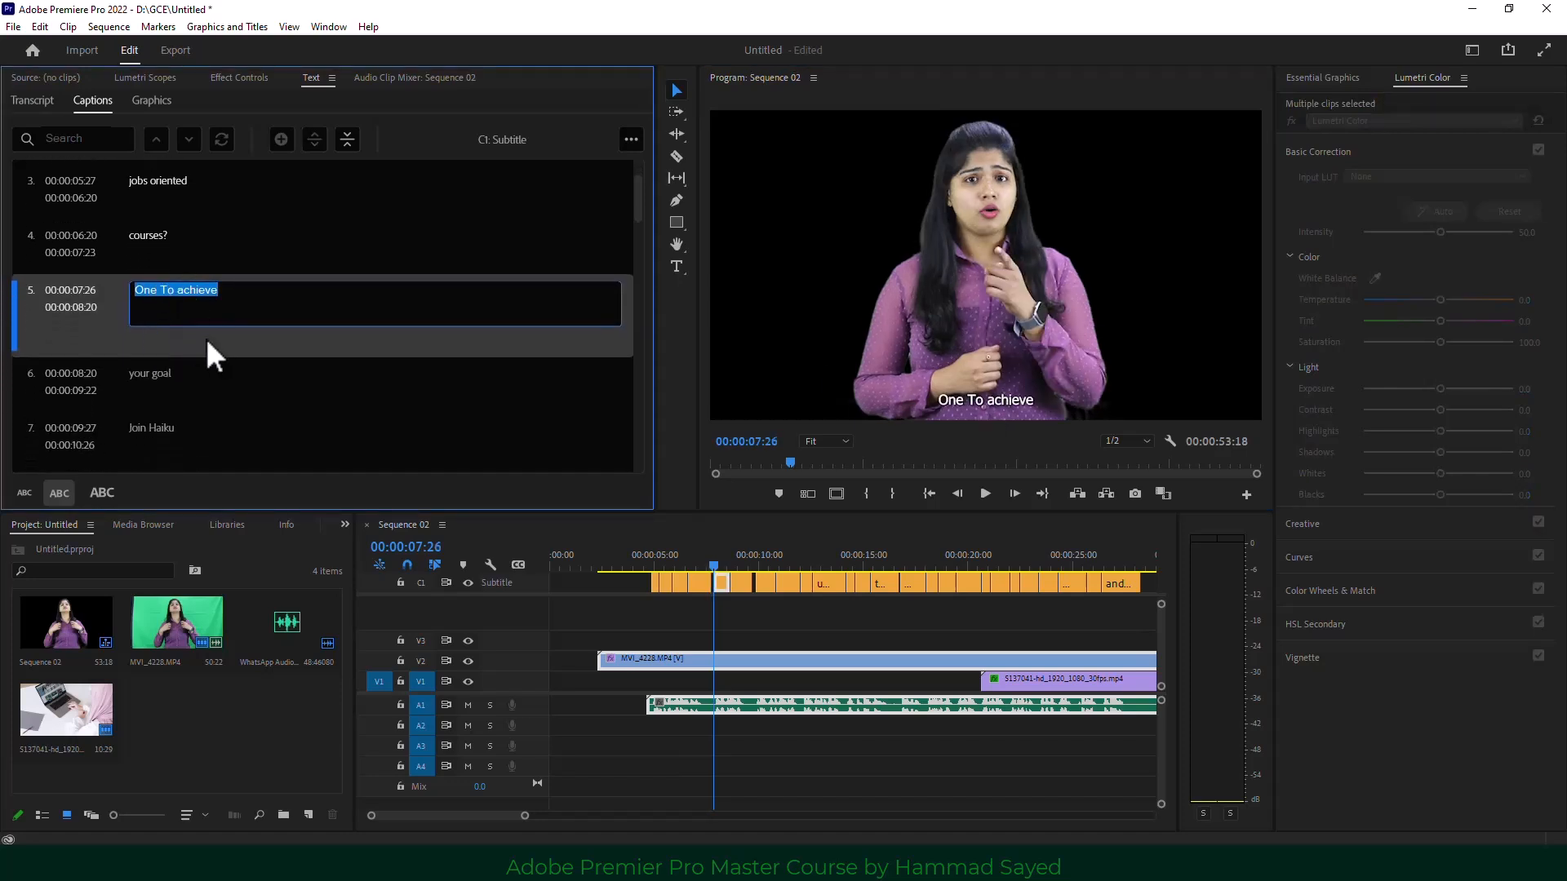
pyautogui.click(728, 556)
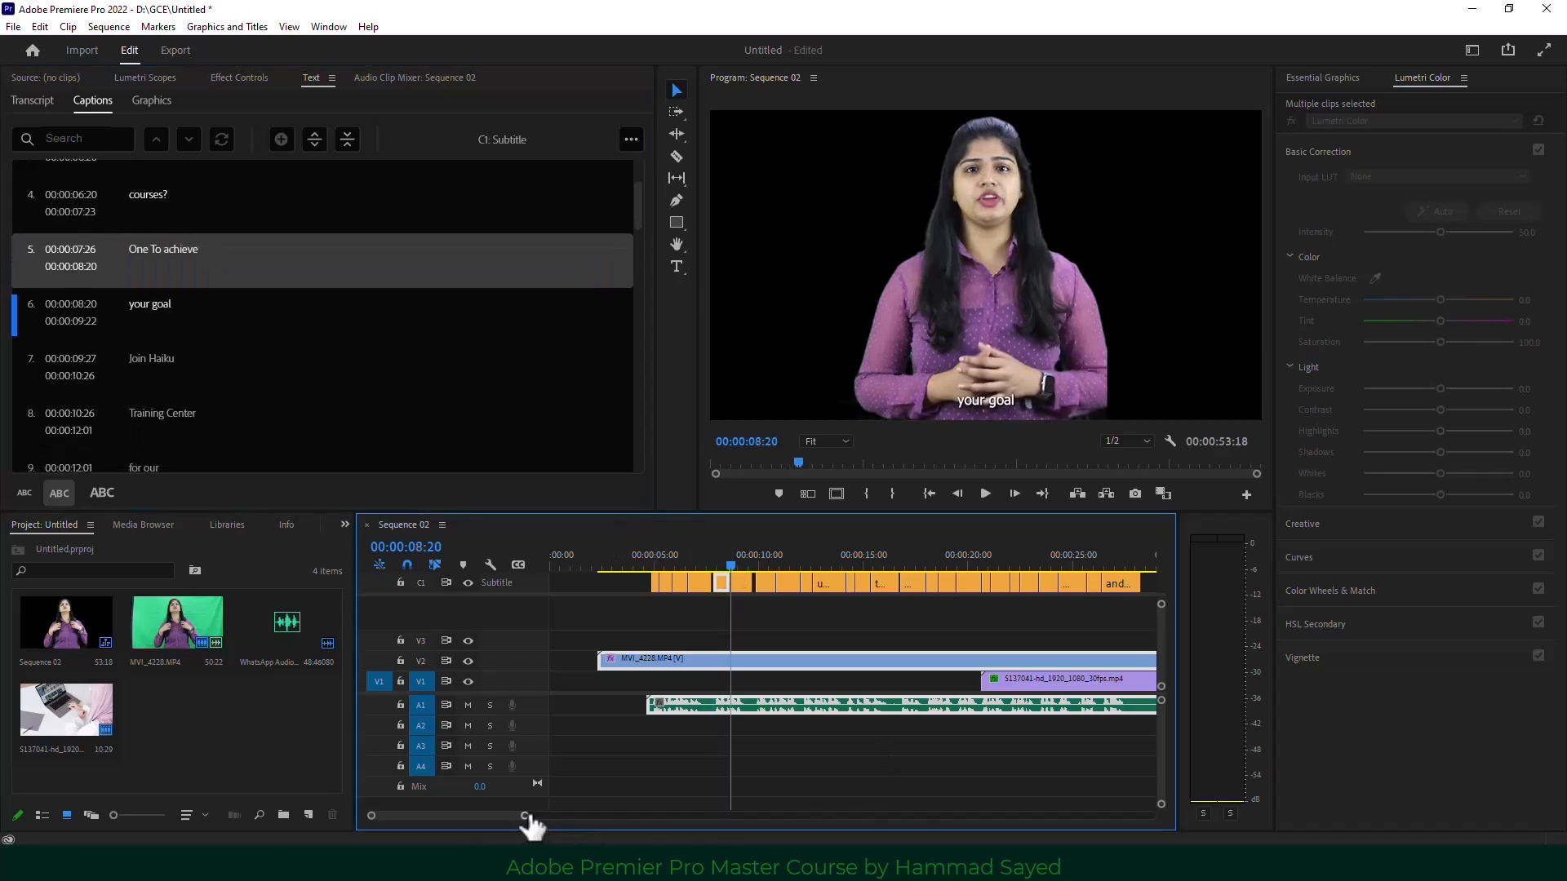
pyautogui.moveTo(525, 816); pyautogui.dragTo(619, 816)
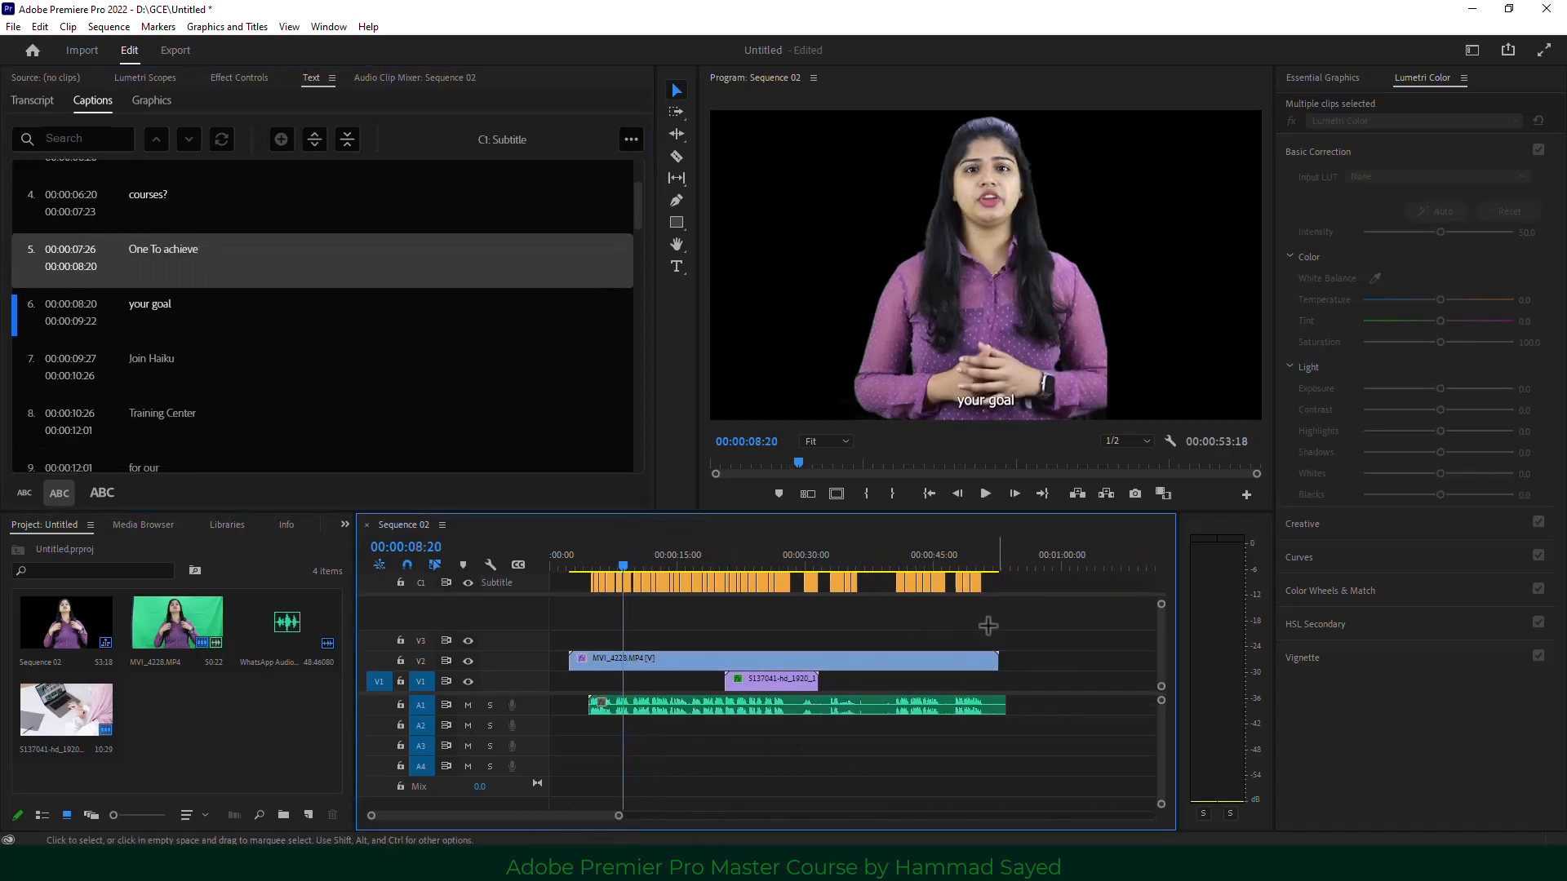
pyautogui.moveTo(987, 626); pyautogui.dragTo(575, 559)
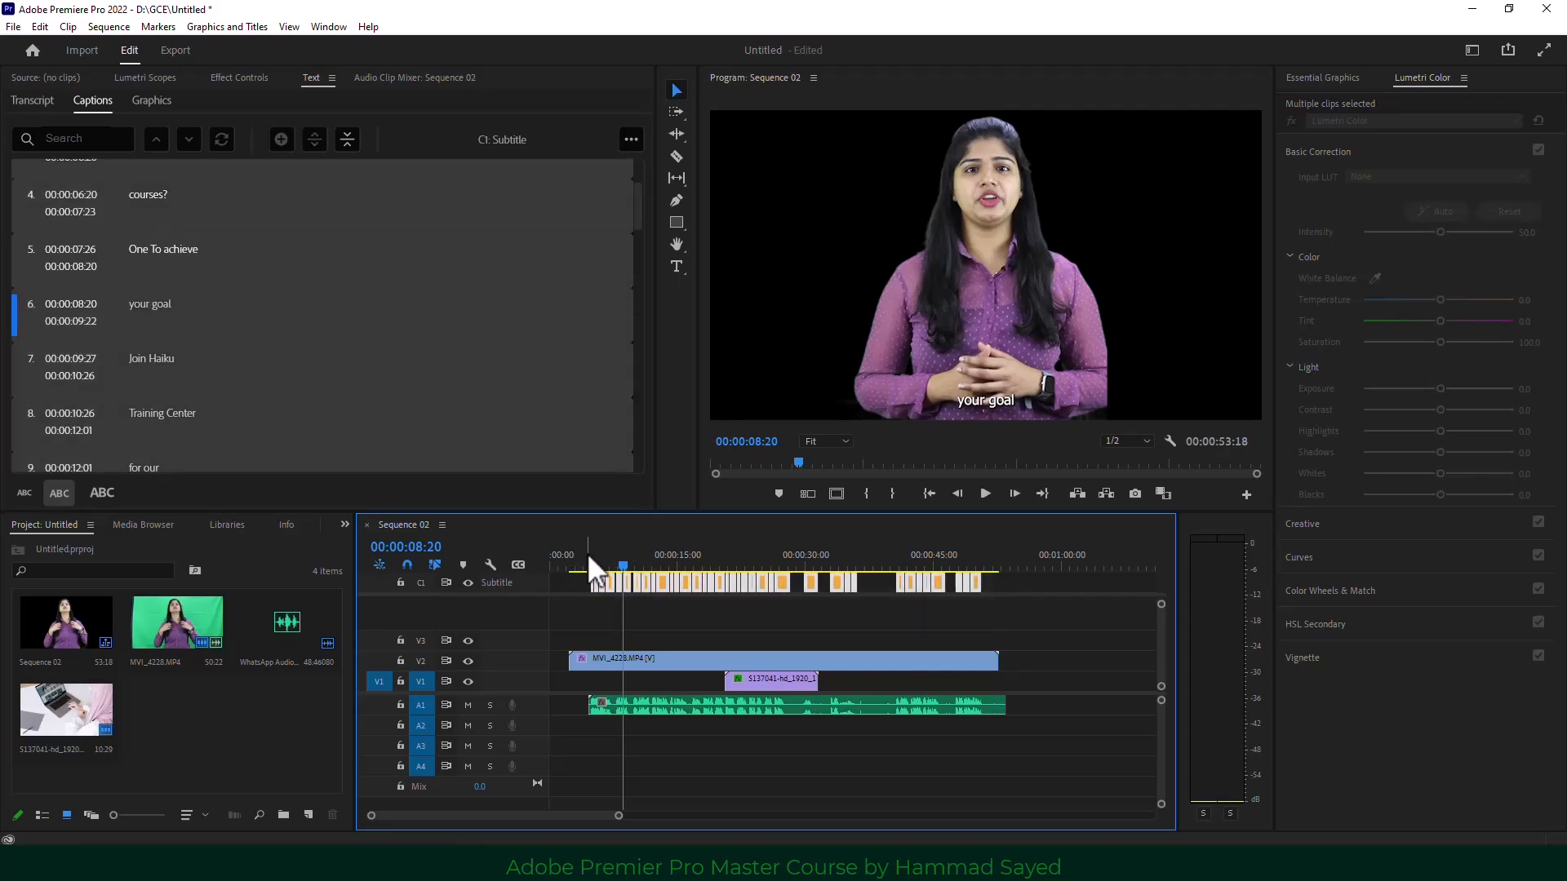
# Show Essential Graphics' Edit properties with all caption clips reselected.
pyautogui.click(1316, 75)
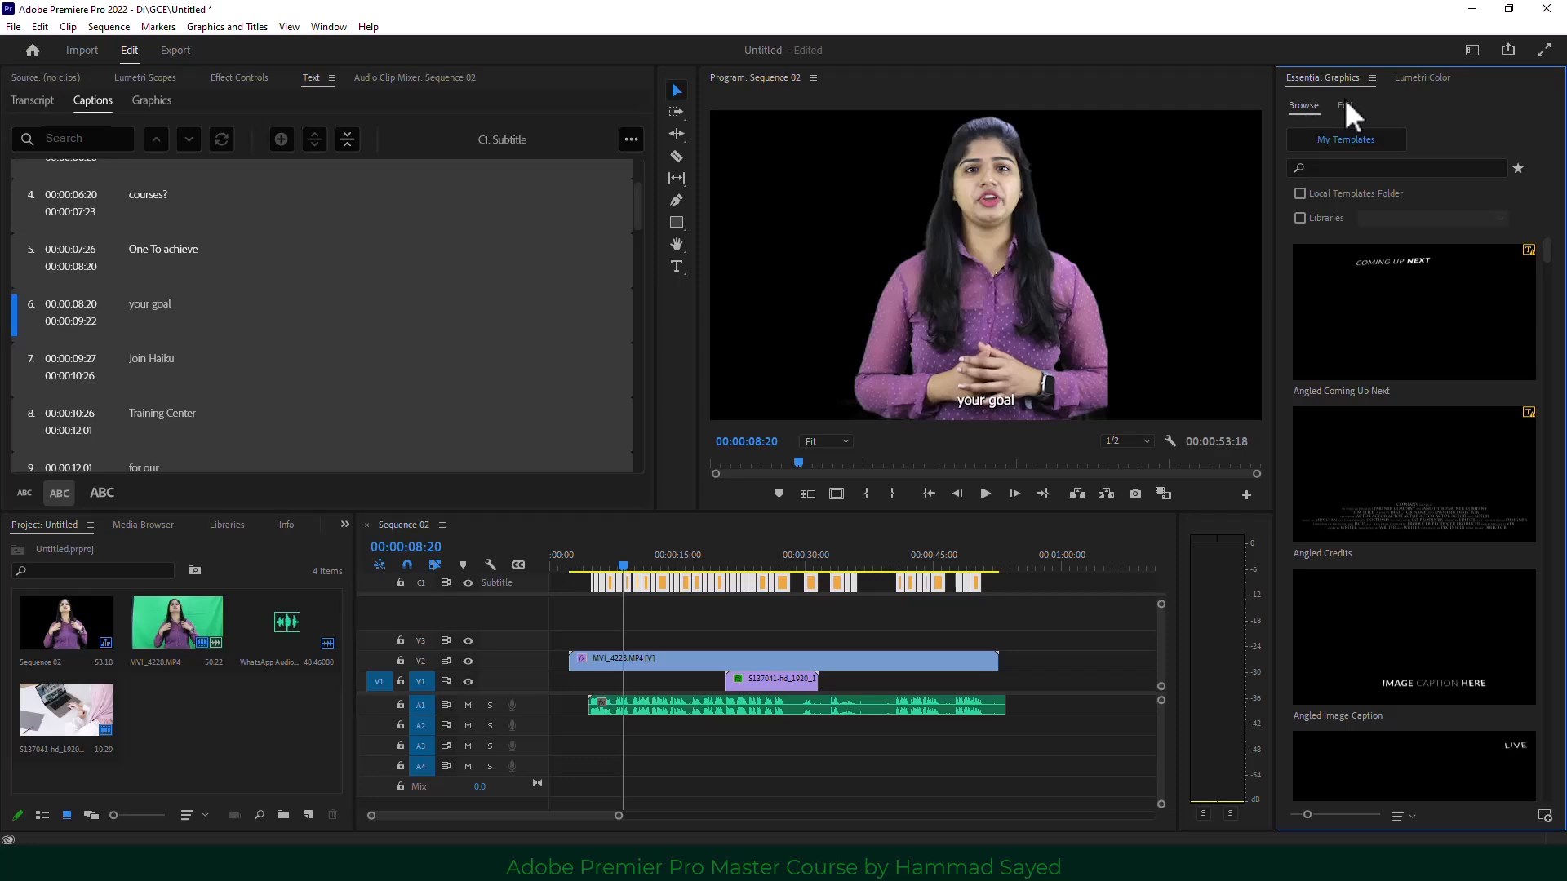
pyautogui.click(1344, 103)
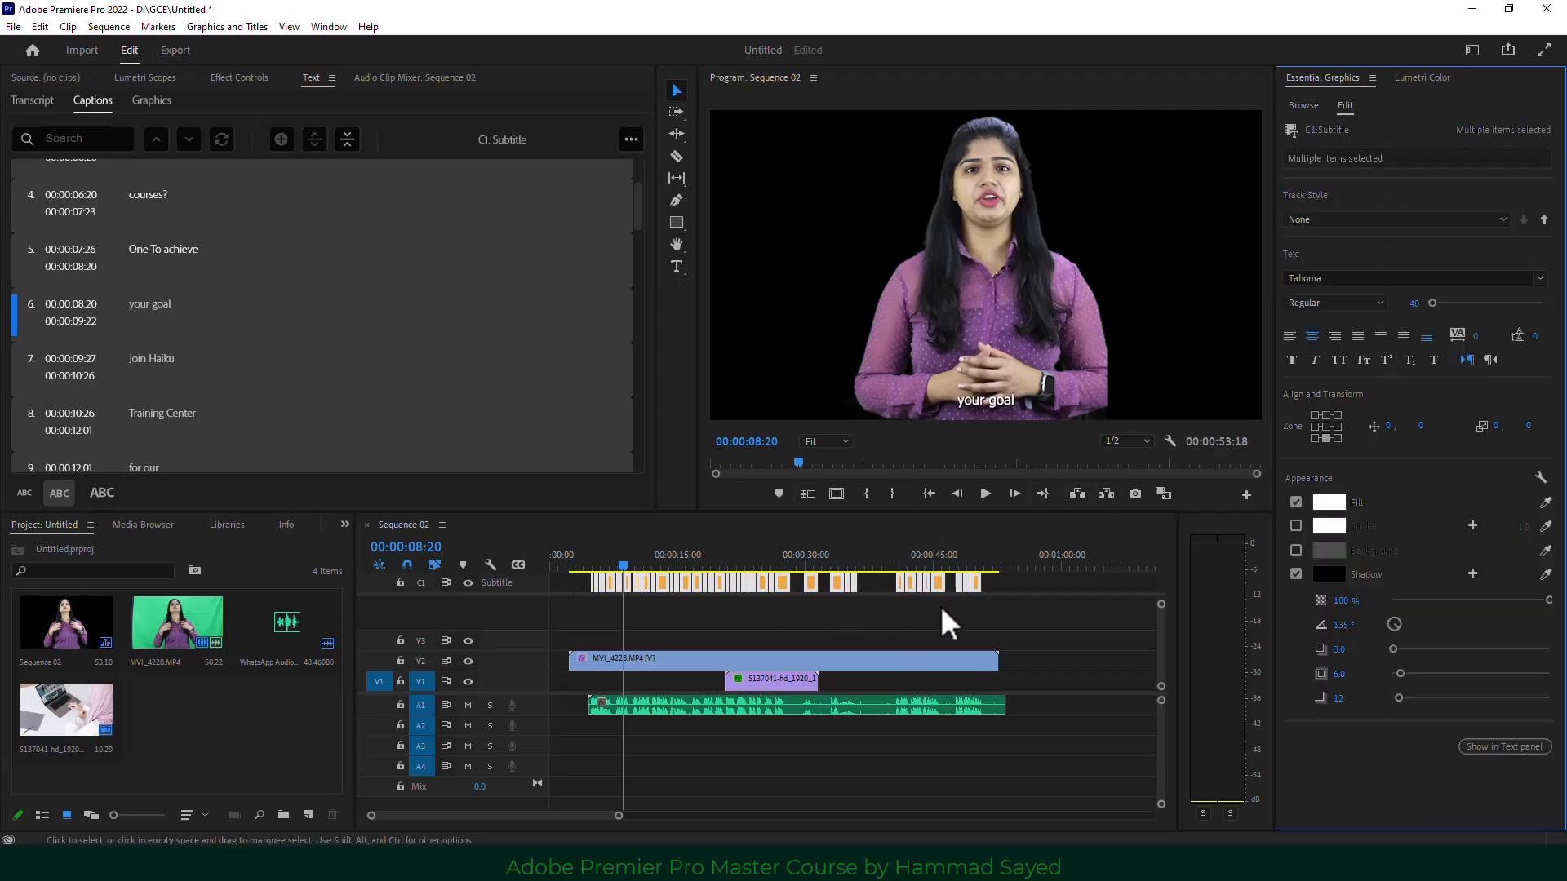
pyautogui.moveTo(1008, 624); pyautogui.dragTo(590, 575)
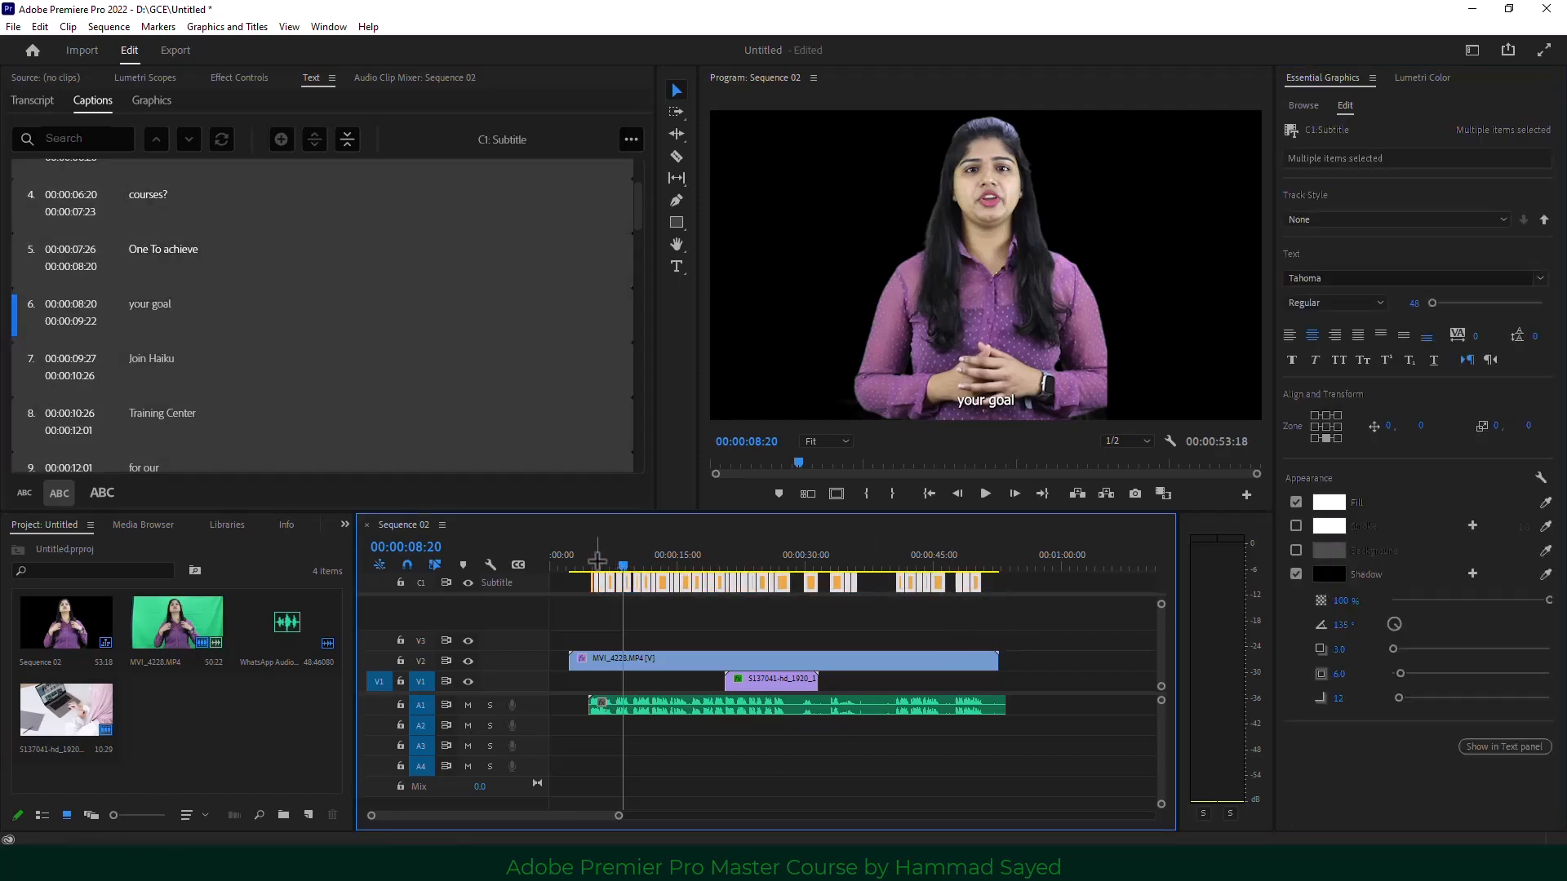
pyautogui.moveTo(997, 619); pyautogui.dragTo(581, 527)
# Centre the captions, set font size to 100, and nudge them lower to a 151 offset.
pyautogui.click(1327, 426)
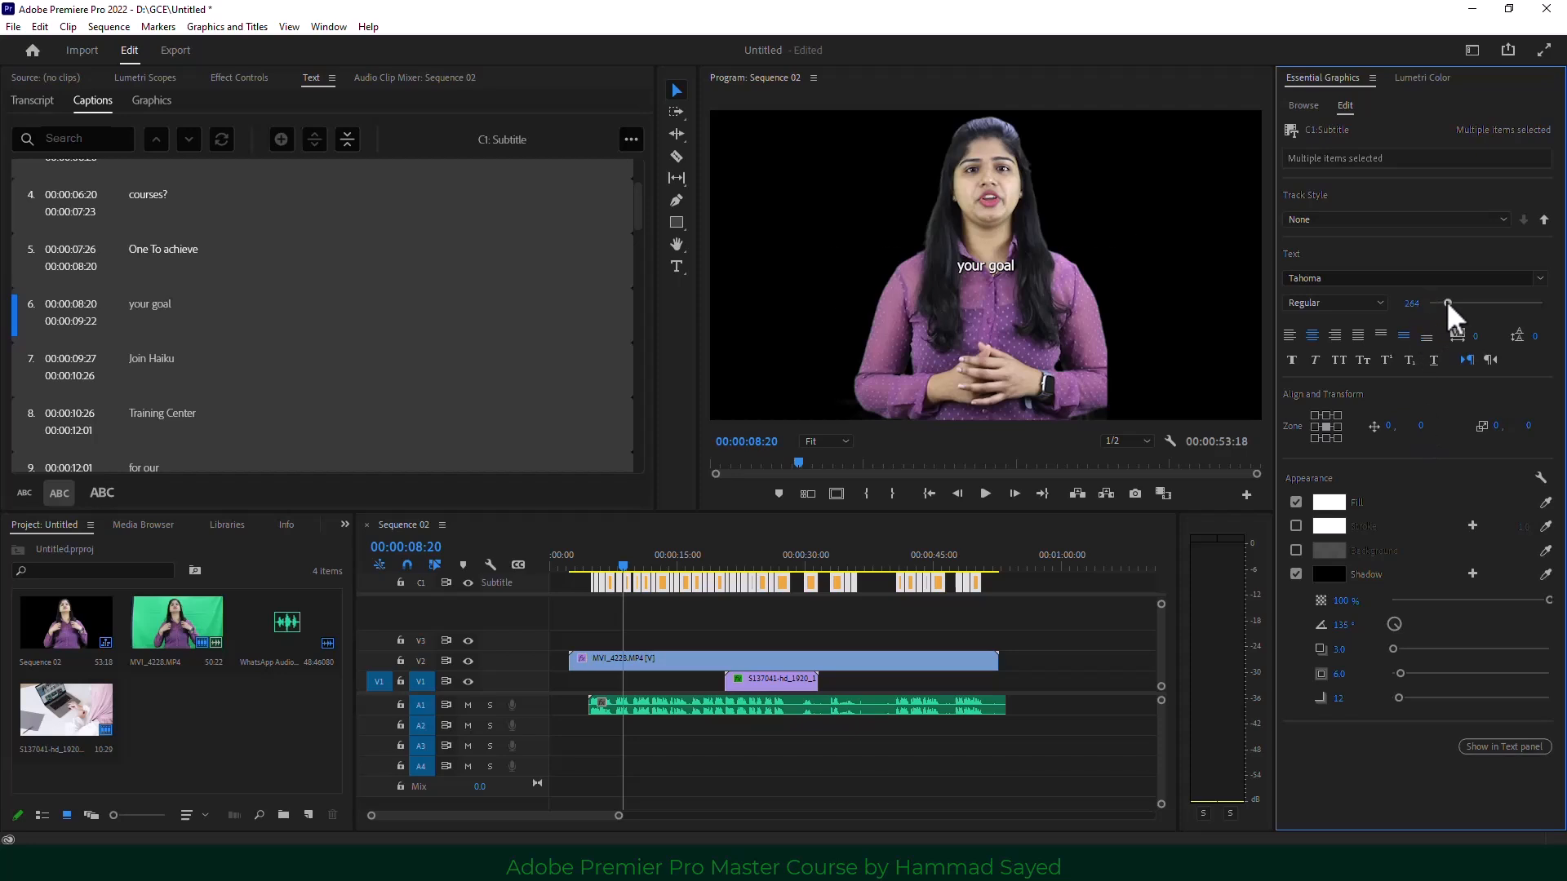
pyautogui.moveTo(1448, 302); pyautogui.dragTo(1440, 302)
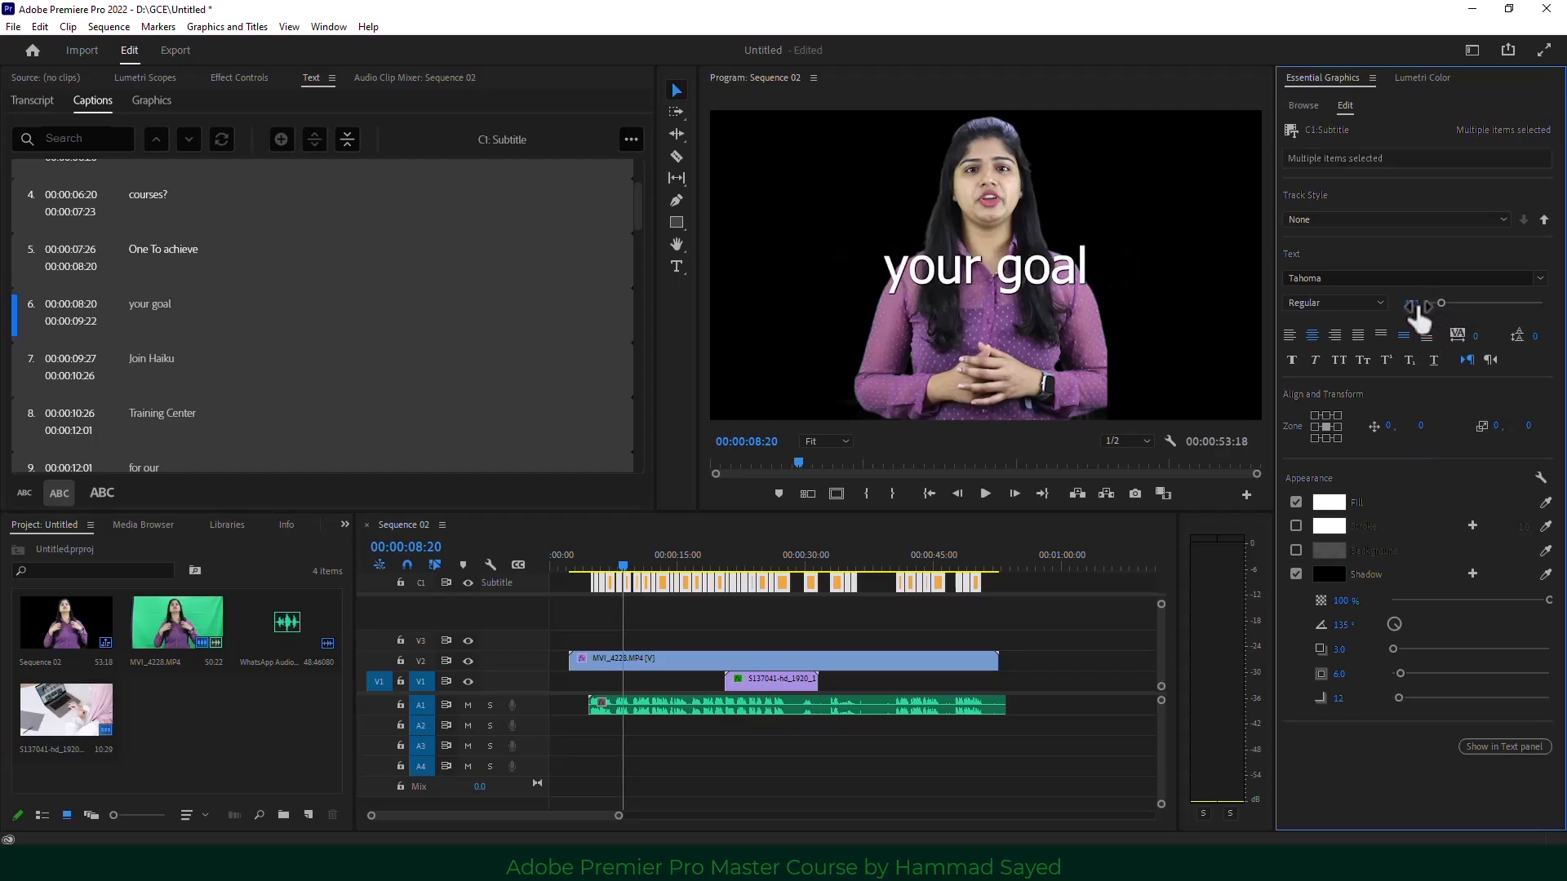
pyautogui.click(1409, 303)
pyautogui.write('100')
pyautogui.press('Return')
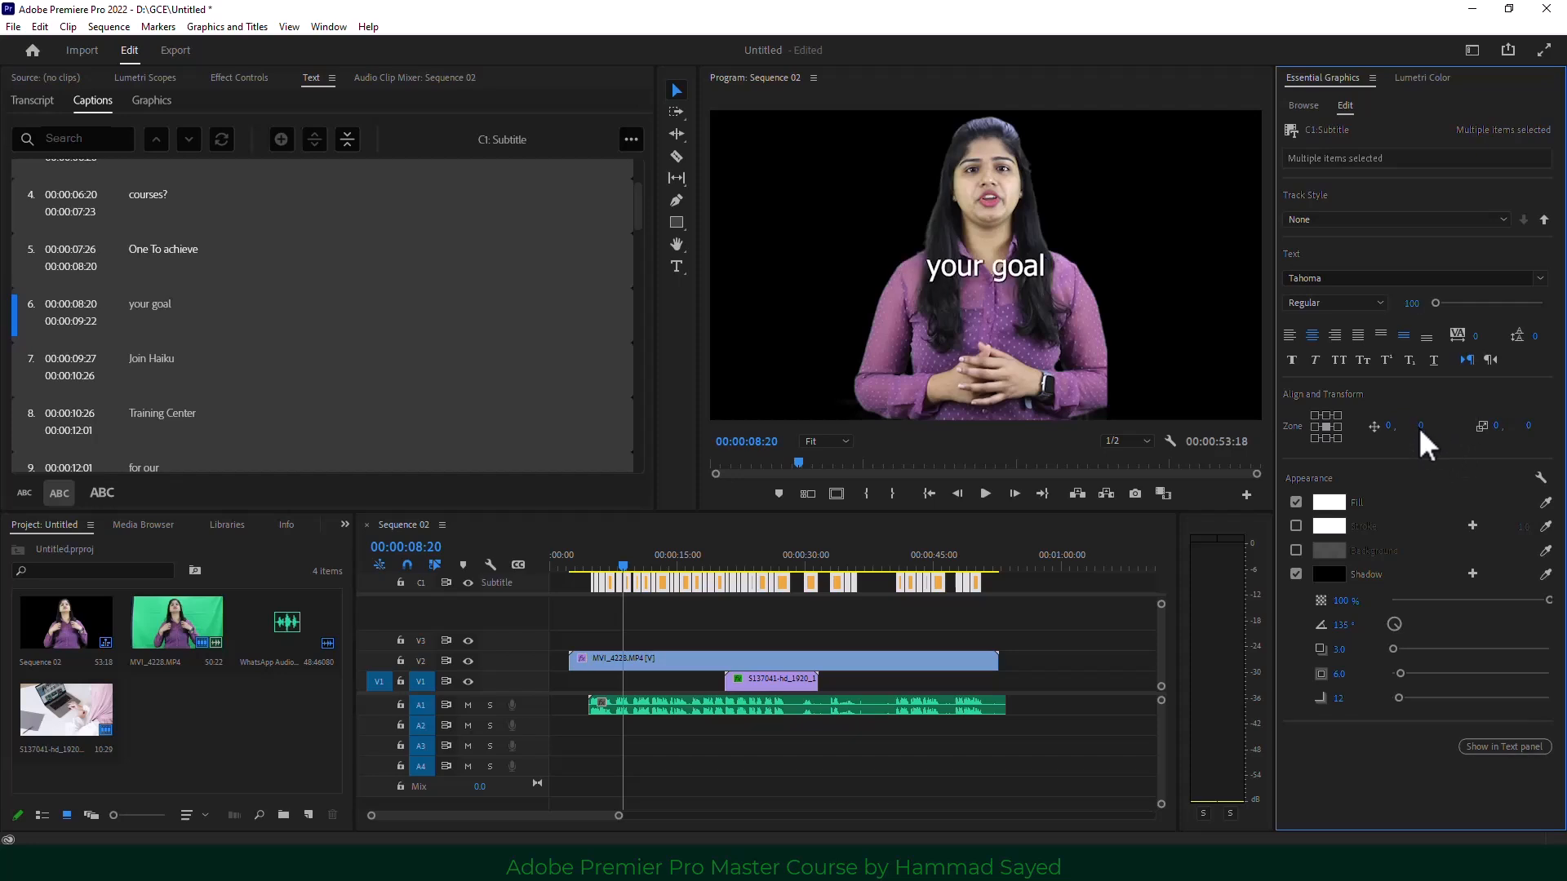
pyautogui.moveTo(1420, 432); pyautogui.dragTo(1488, 424)
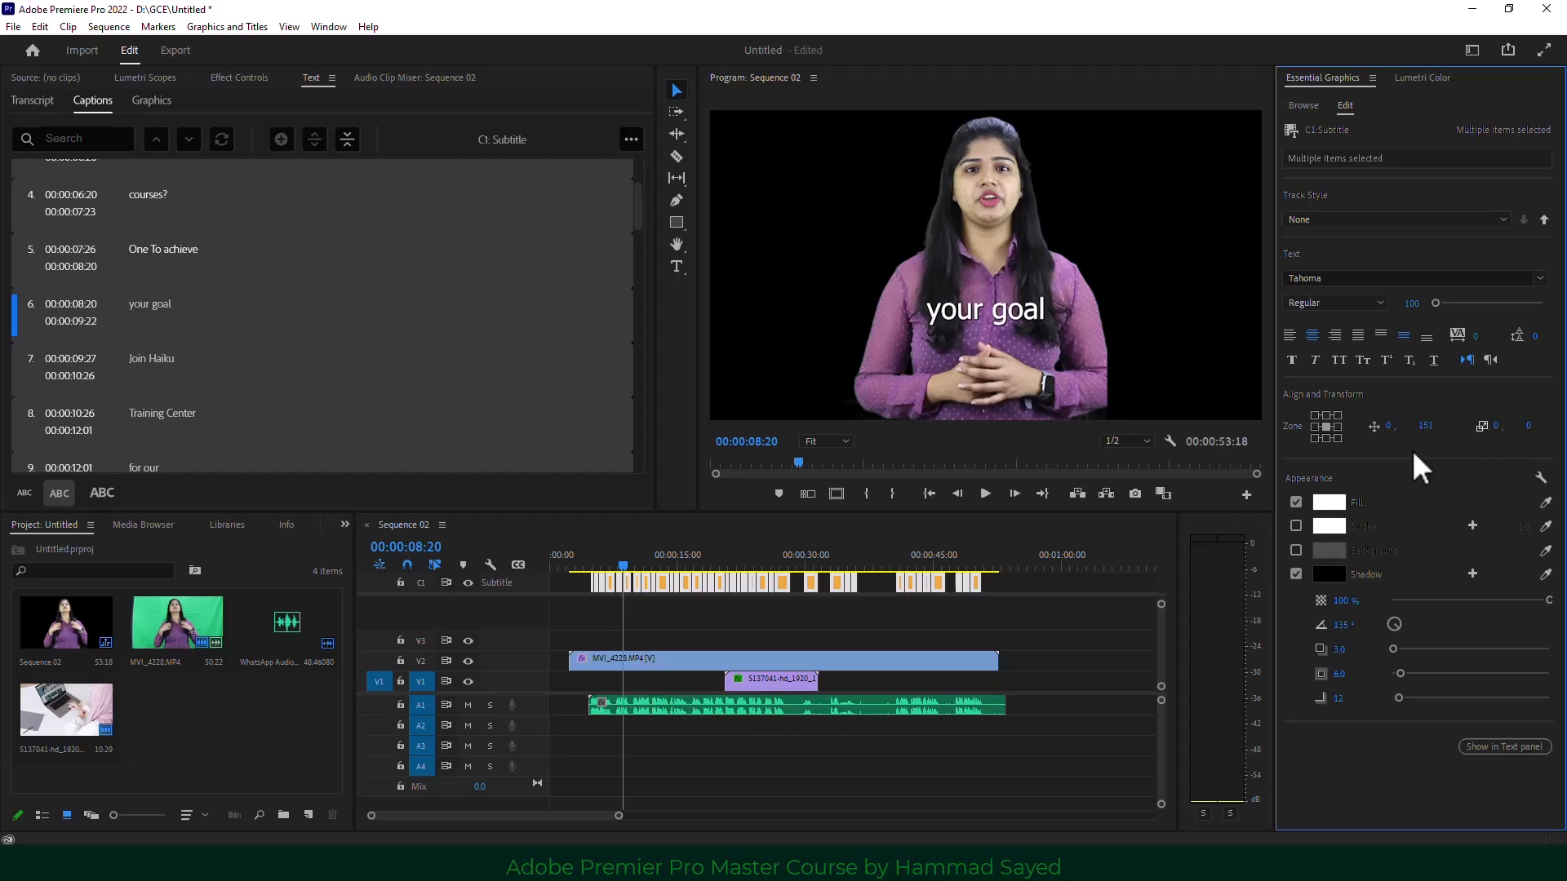
# Try an olive-yellow caption text colour, then reselect all caption clips.
pyautogui.click(1328, 503)
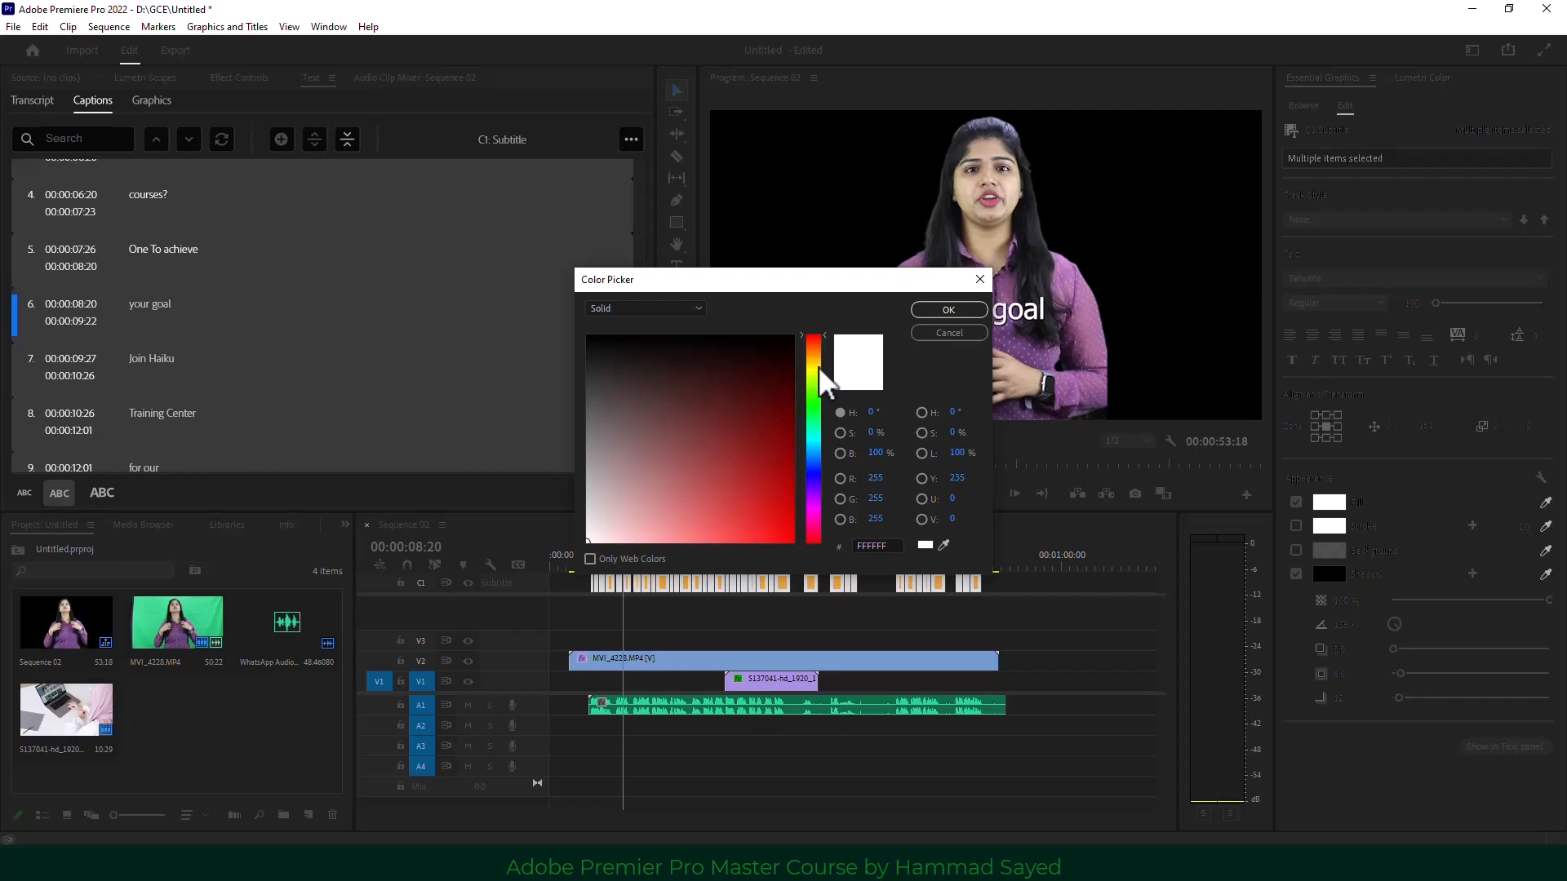
pyautogui.click(815, 369)
pyautogui.click(788, 447)
pyautogui.click(946, 310)
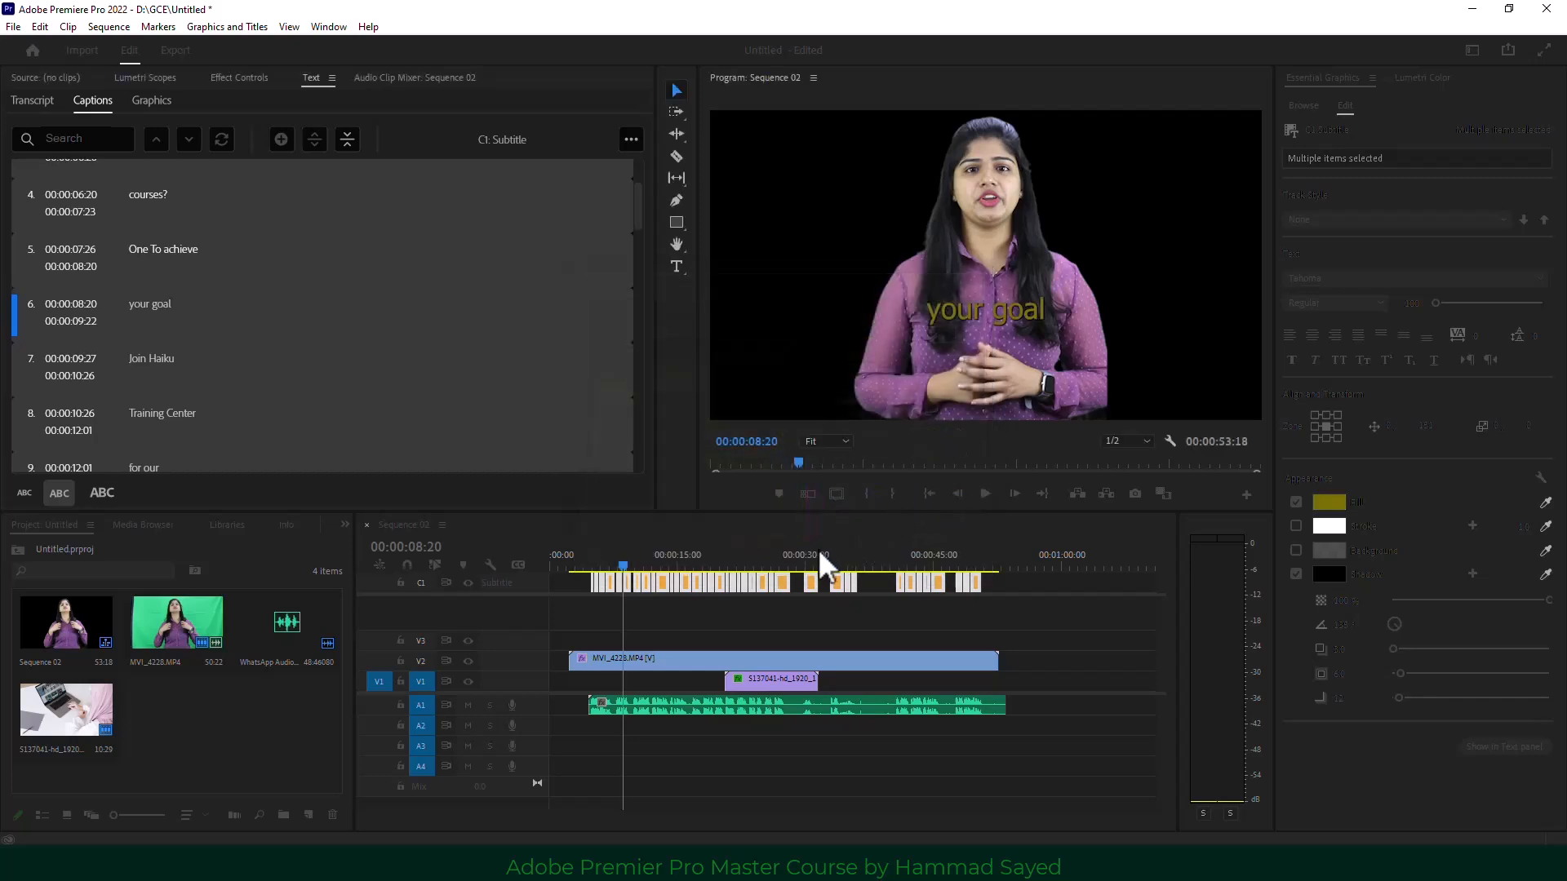
pyautogui.click(772, 556)
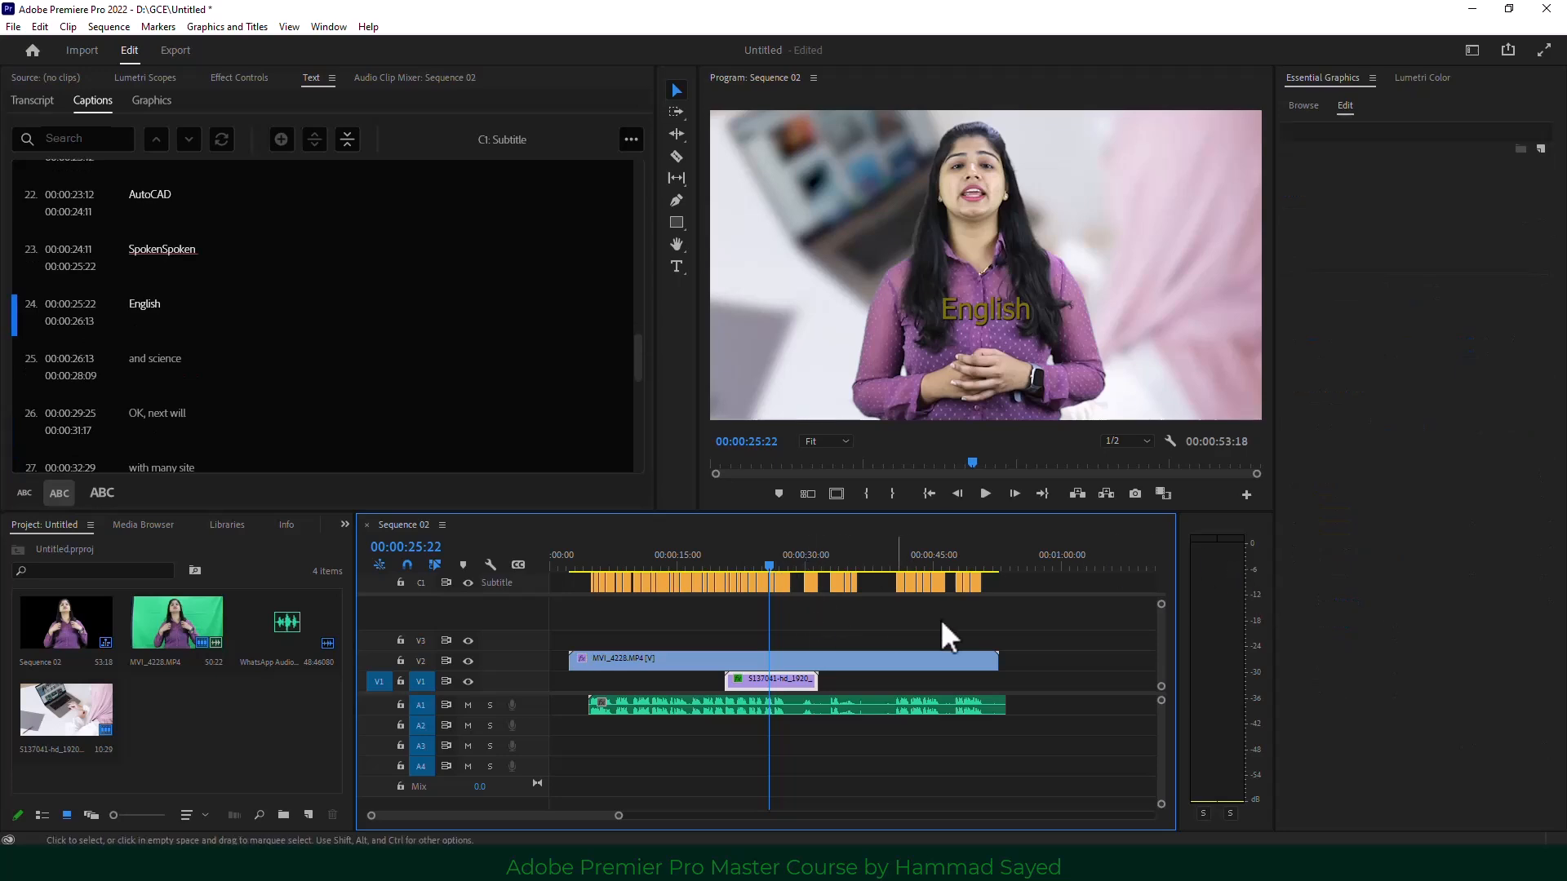
pyautogui.moveTo(1003, 616); pyautogui.dragTo(549, 553)
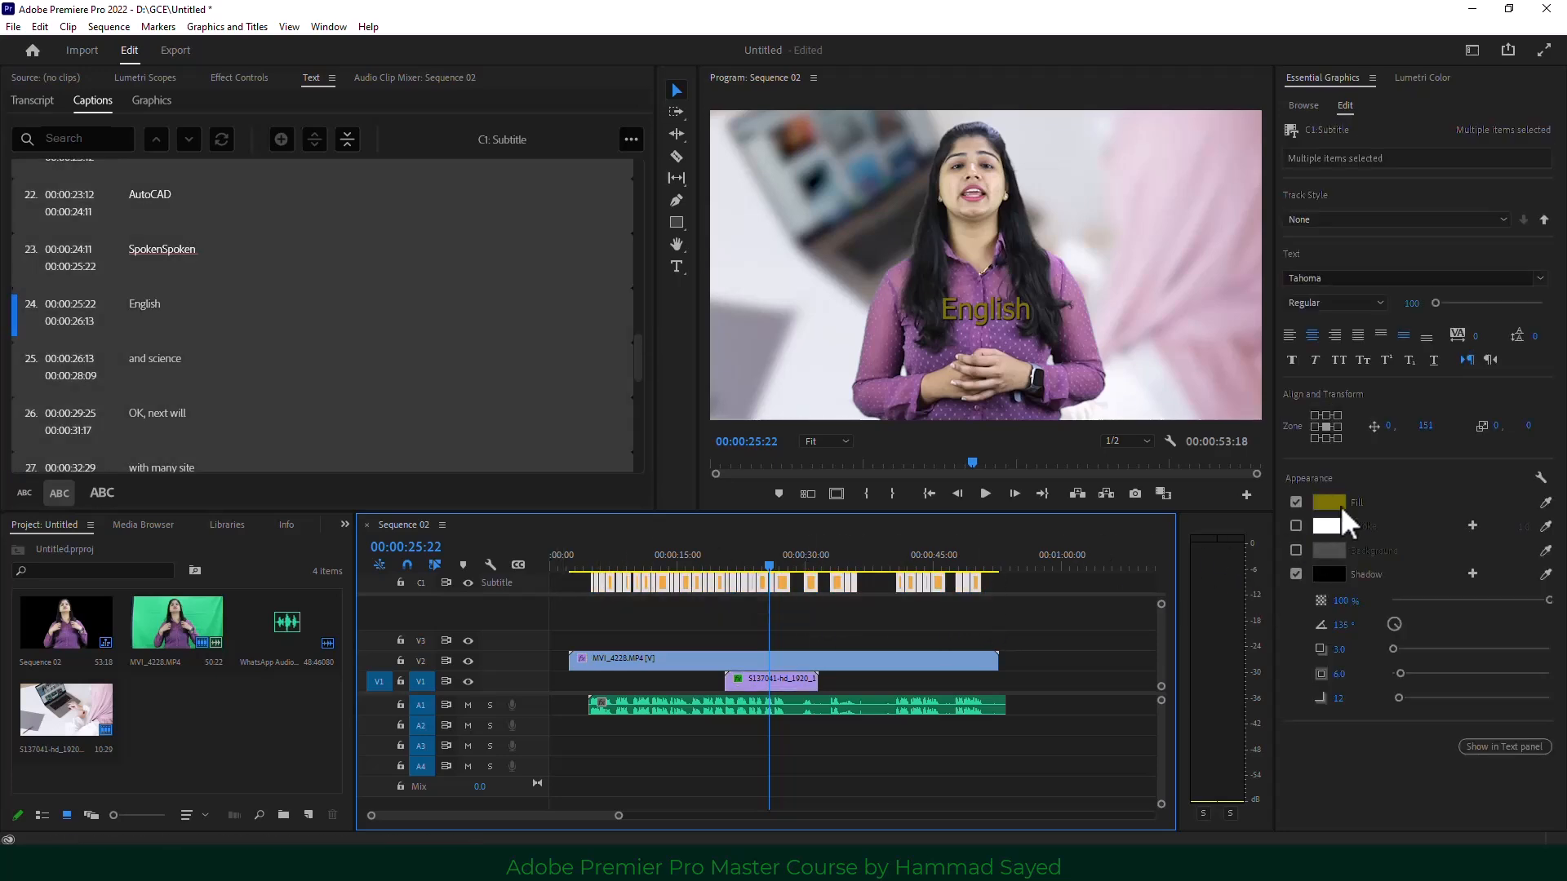
# Enable a caption background box at size 17, set the text to white, and lower captions to 216.
pyautogui.click(1296, 547)
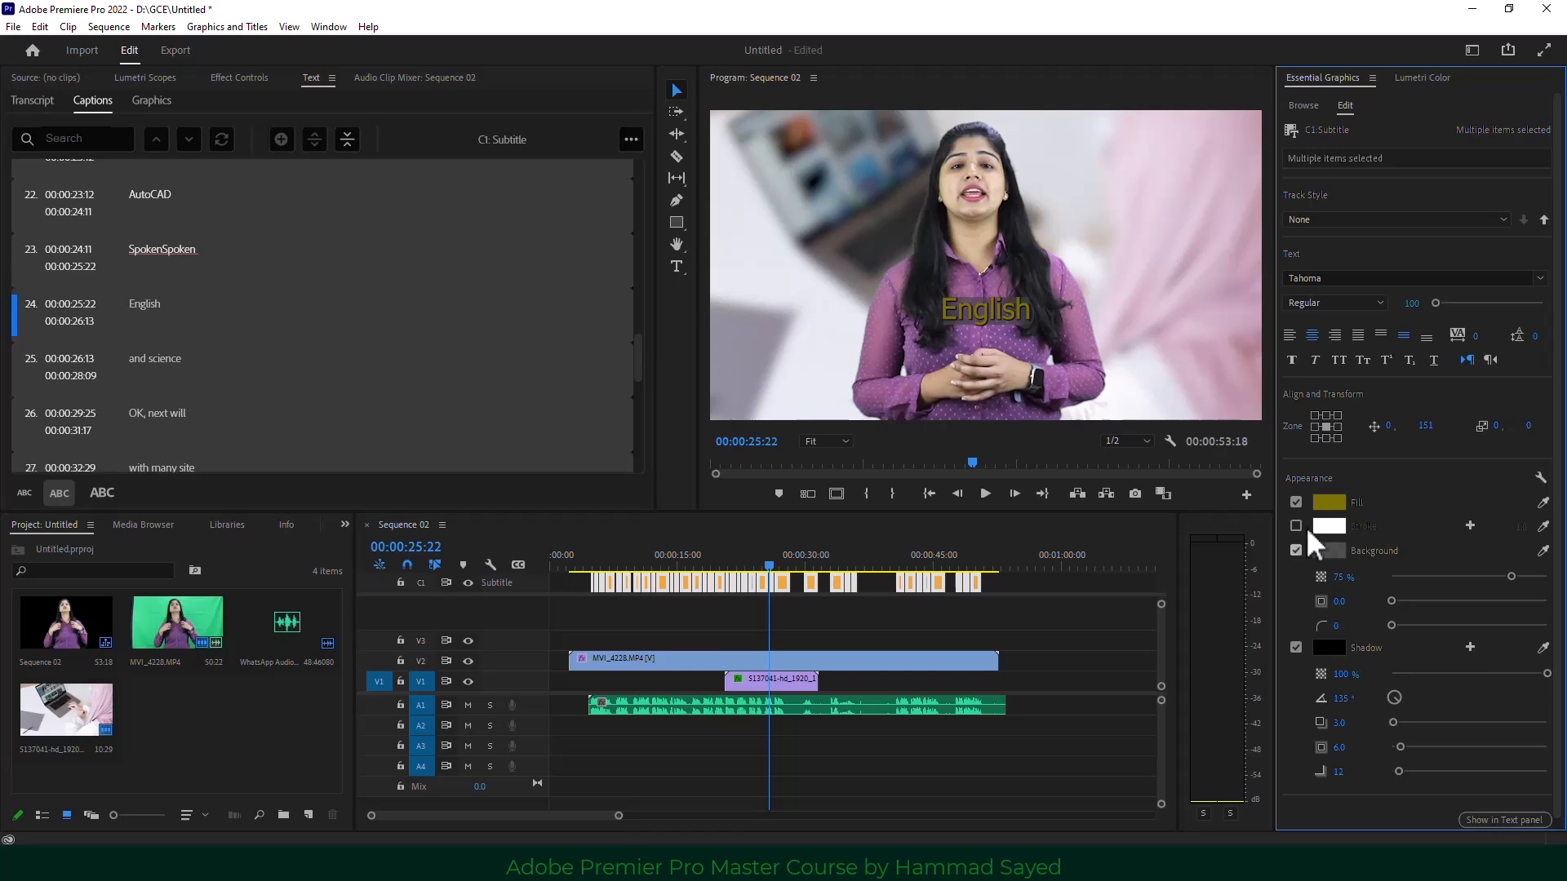
pyautogui.click(1325, 505)
pyautogui.moveTo(769, 502); pyautogui.dragTo(581, 555)
pyautogui.click(948, 310)
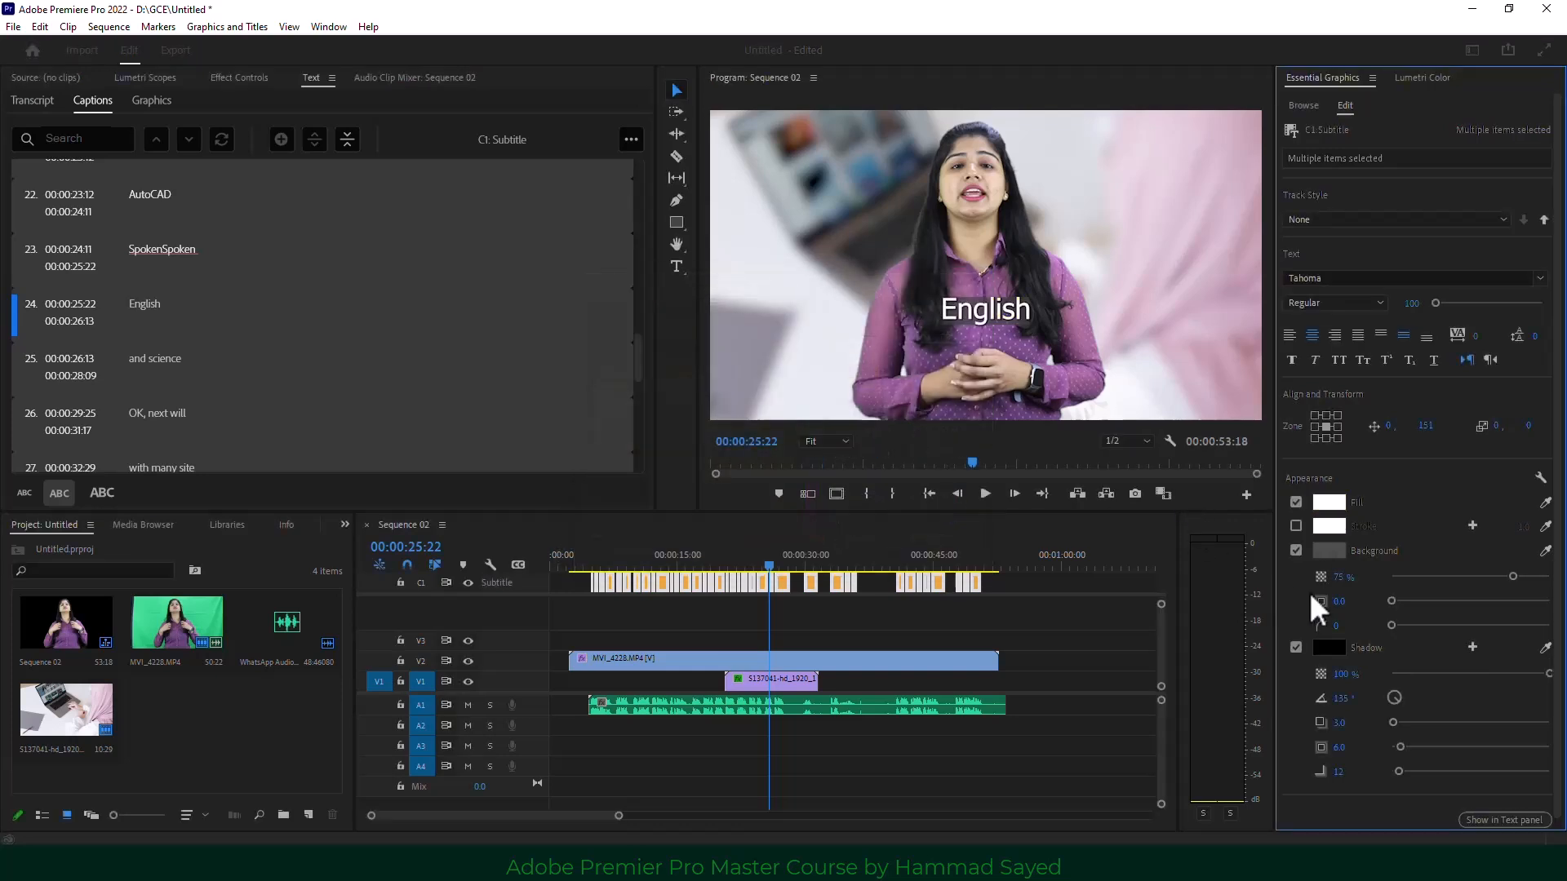
pyautogui.click(1418, 600)
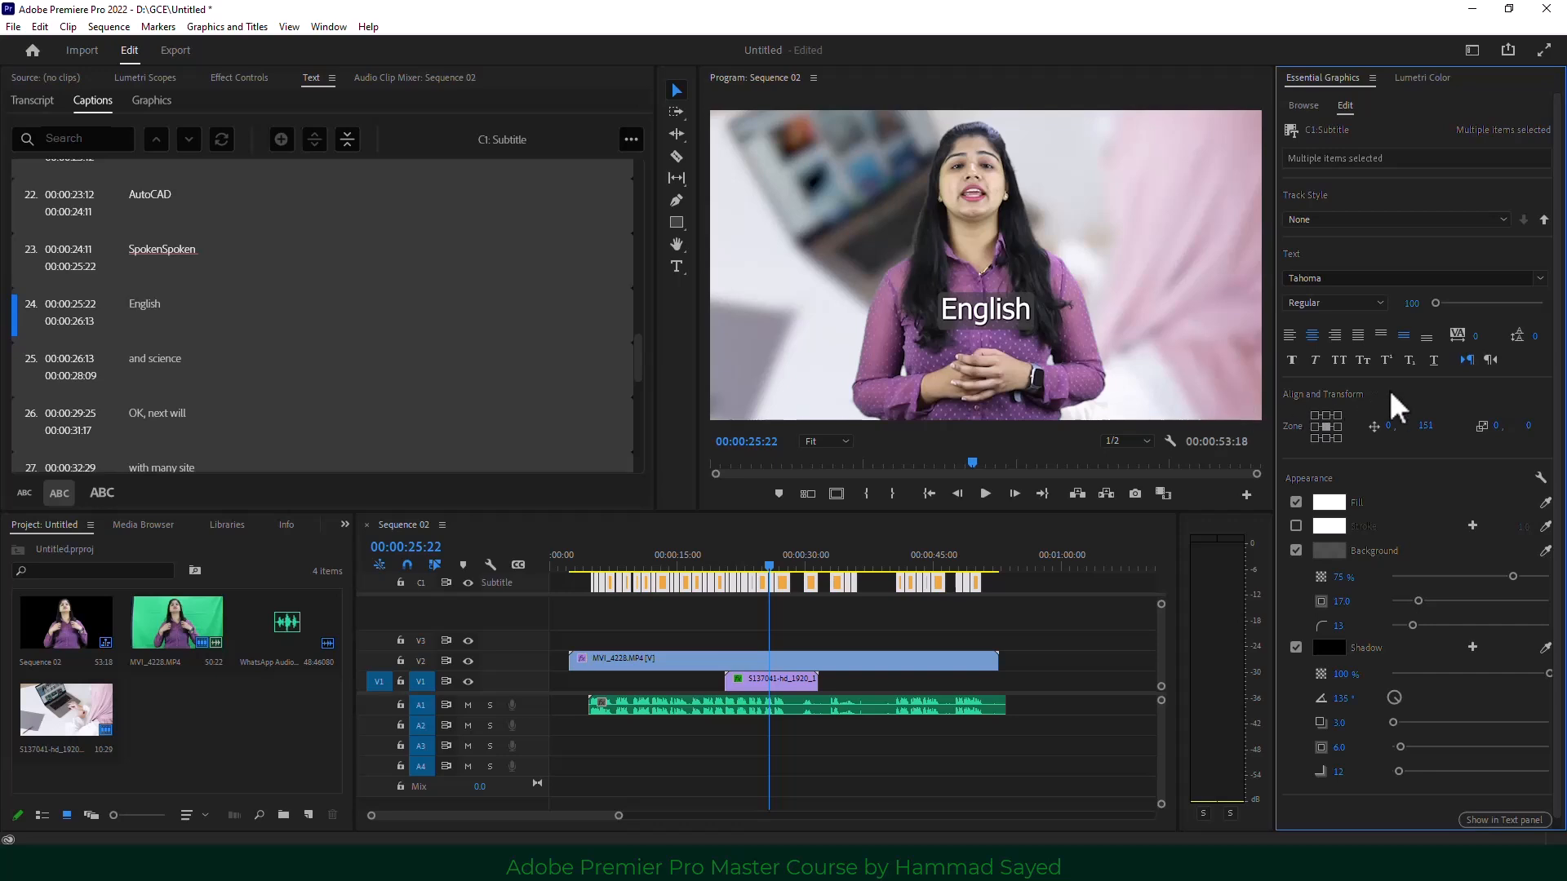
pyautogui.moveTo(1423, 425); pyautogui.dragTo(1475, 424)
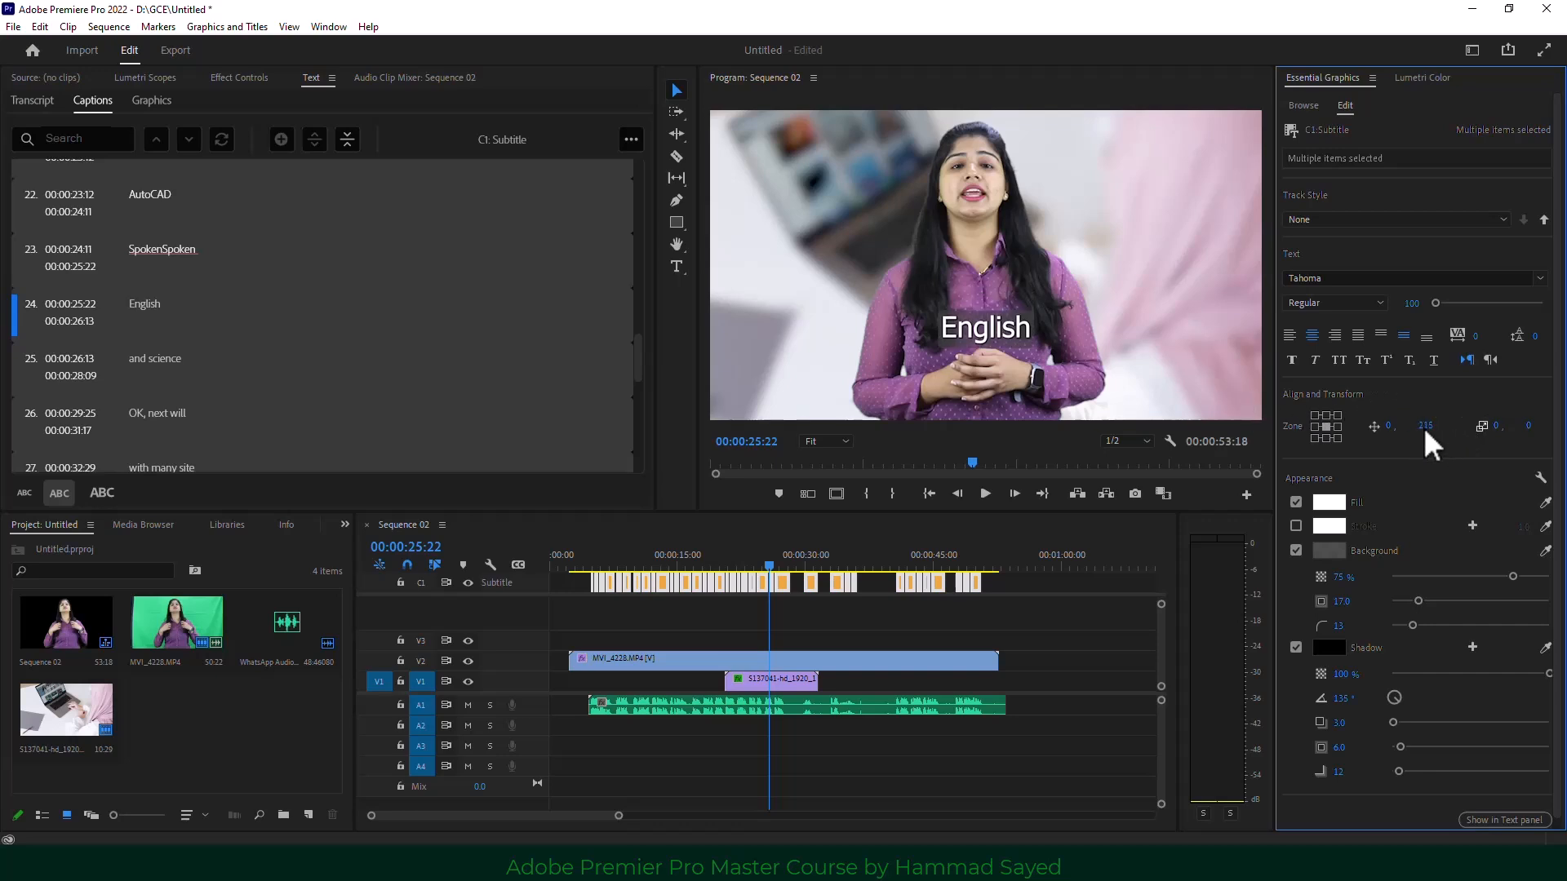
pyautogui.click(694, 556)
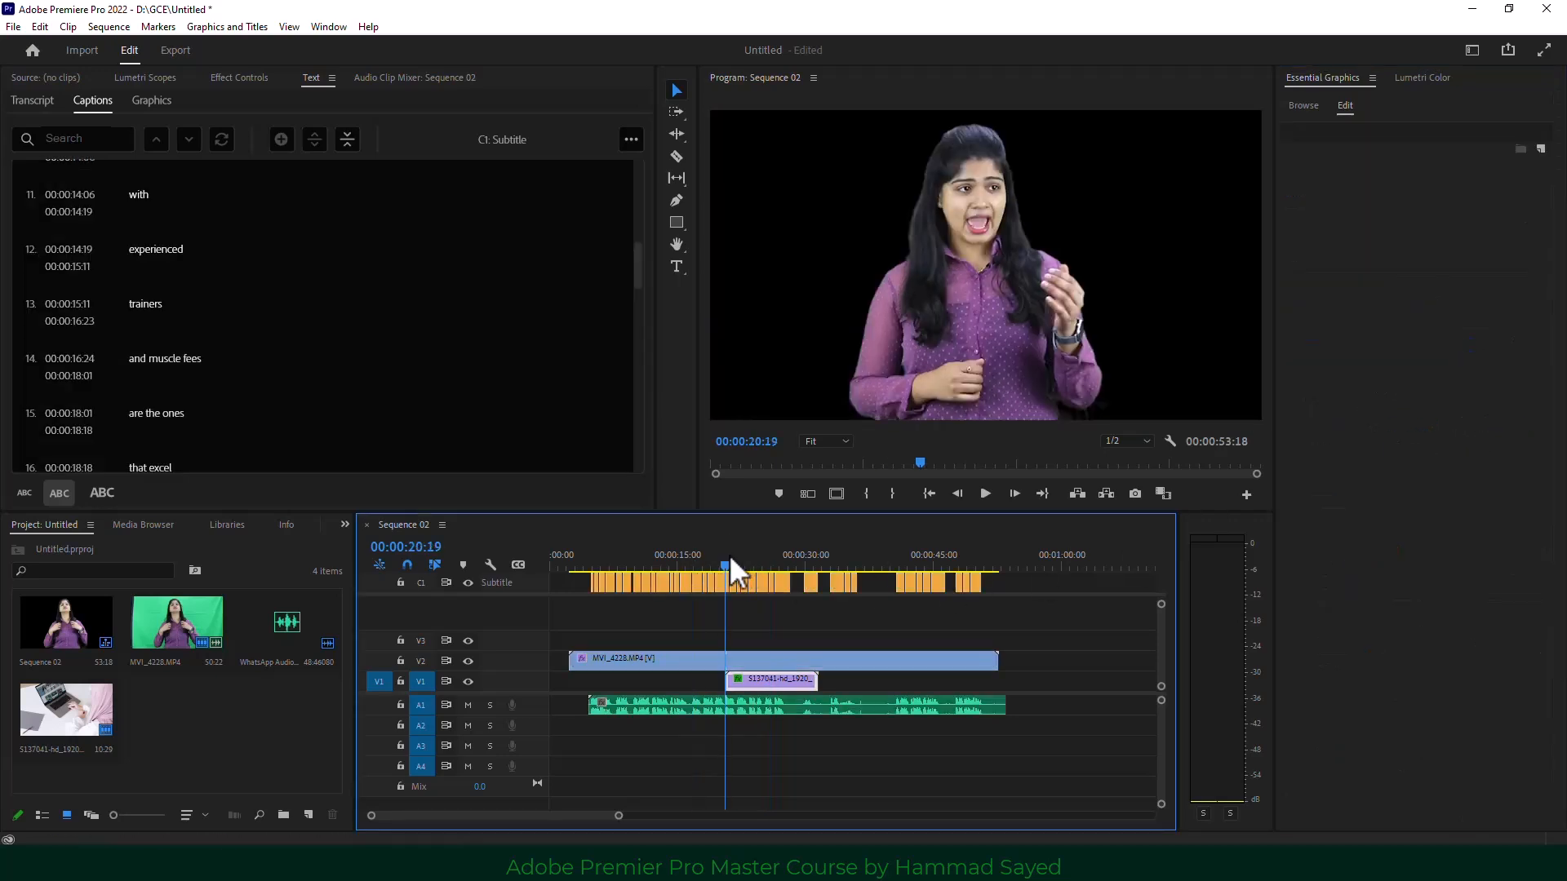
# Recolour only the 'and science' caption to dark red.
pyautogui.click(730, 555)
pyautogui.click(767, 555)
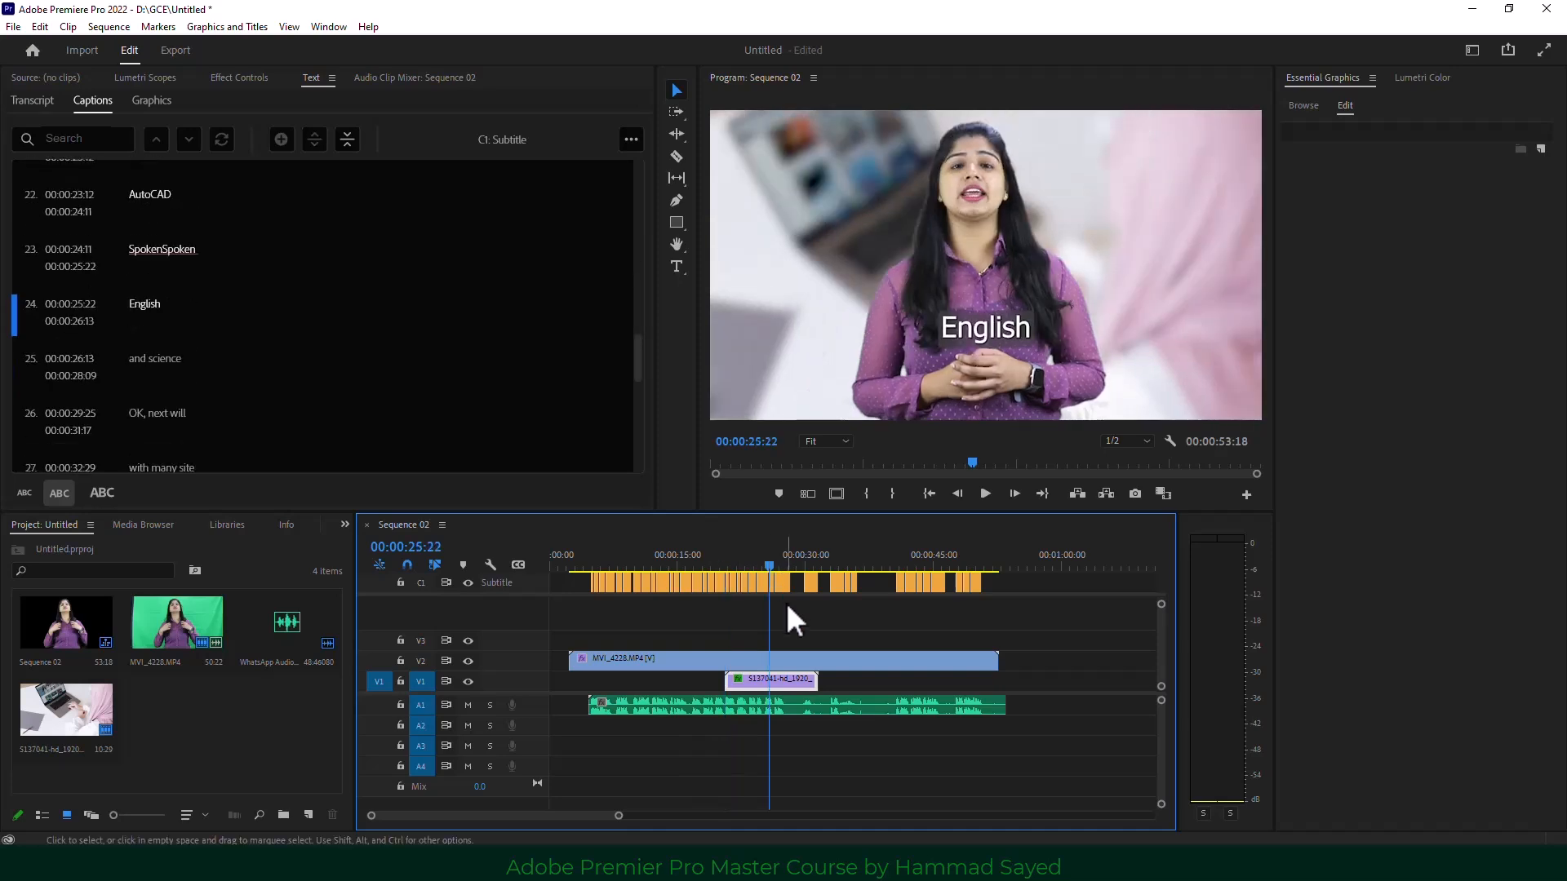
pyautogui.click(783, 581)
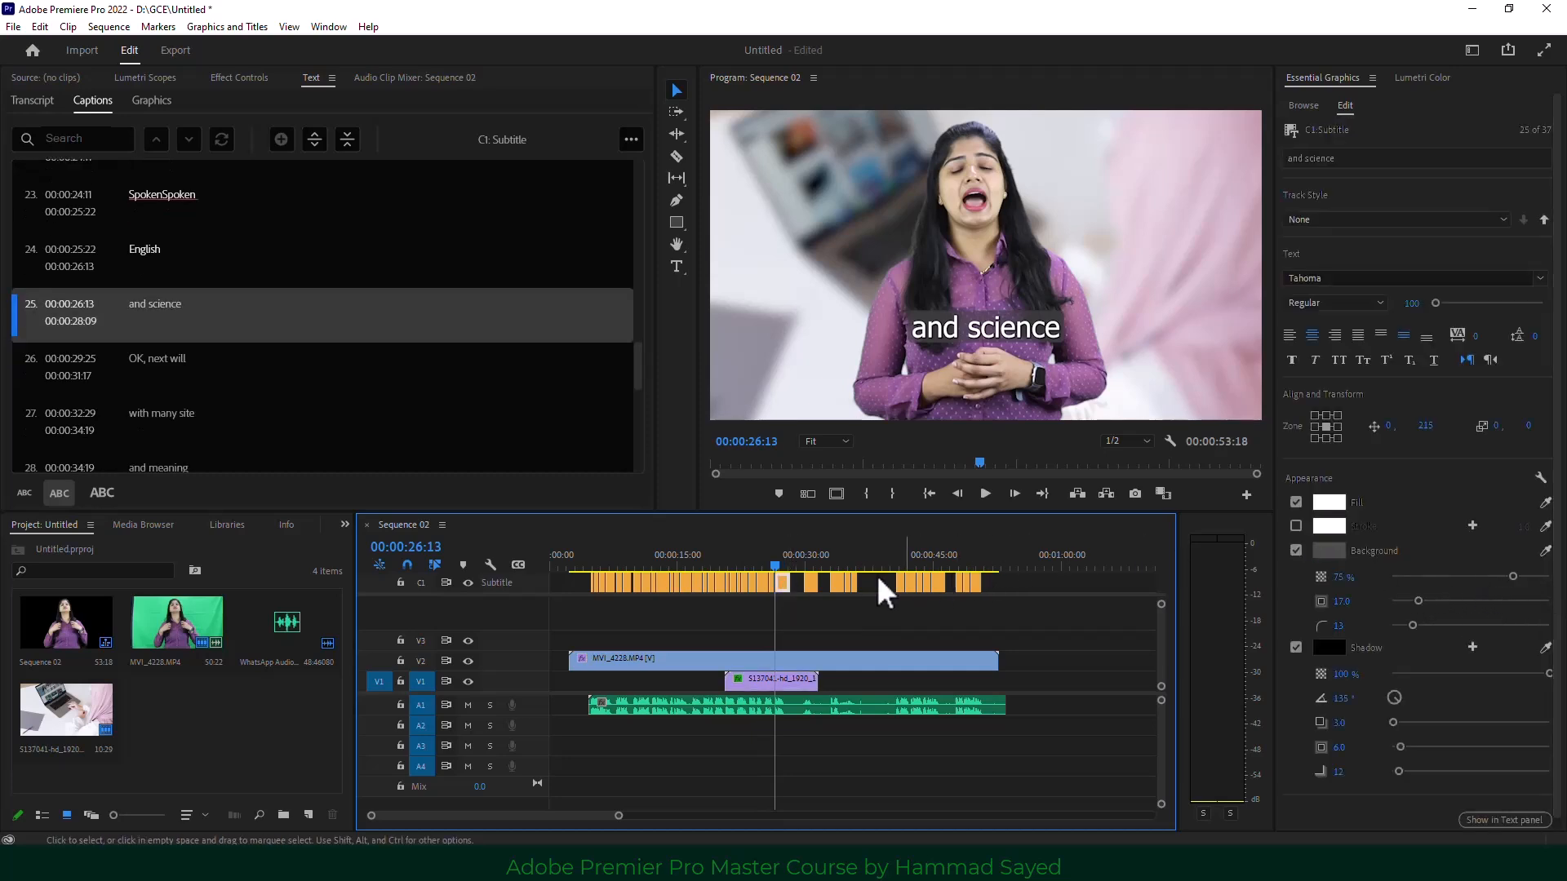
pyautogui.click(1327, 503)
pyautogui.click(766, 453)
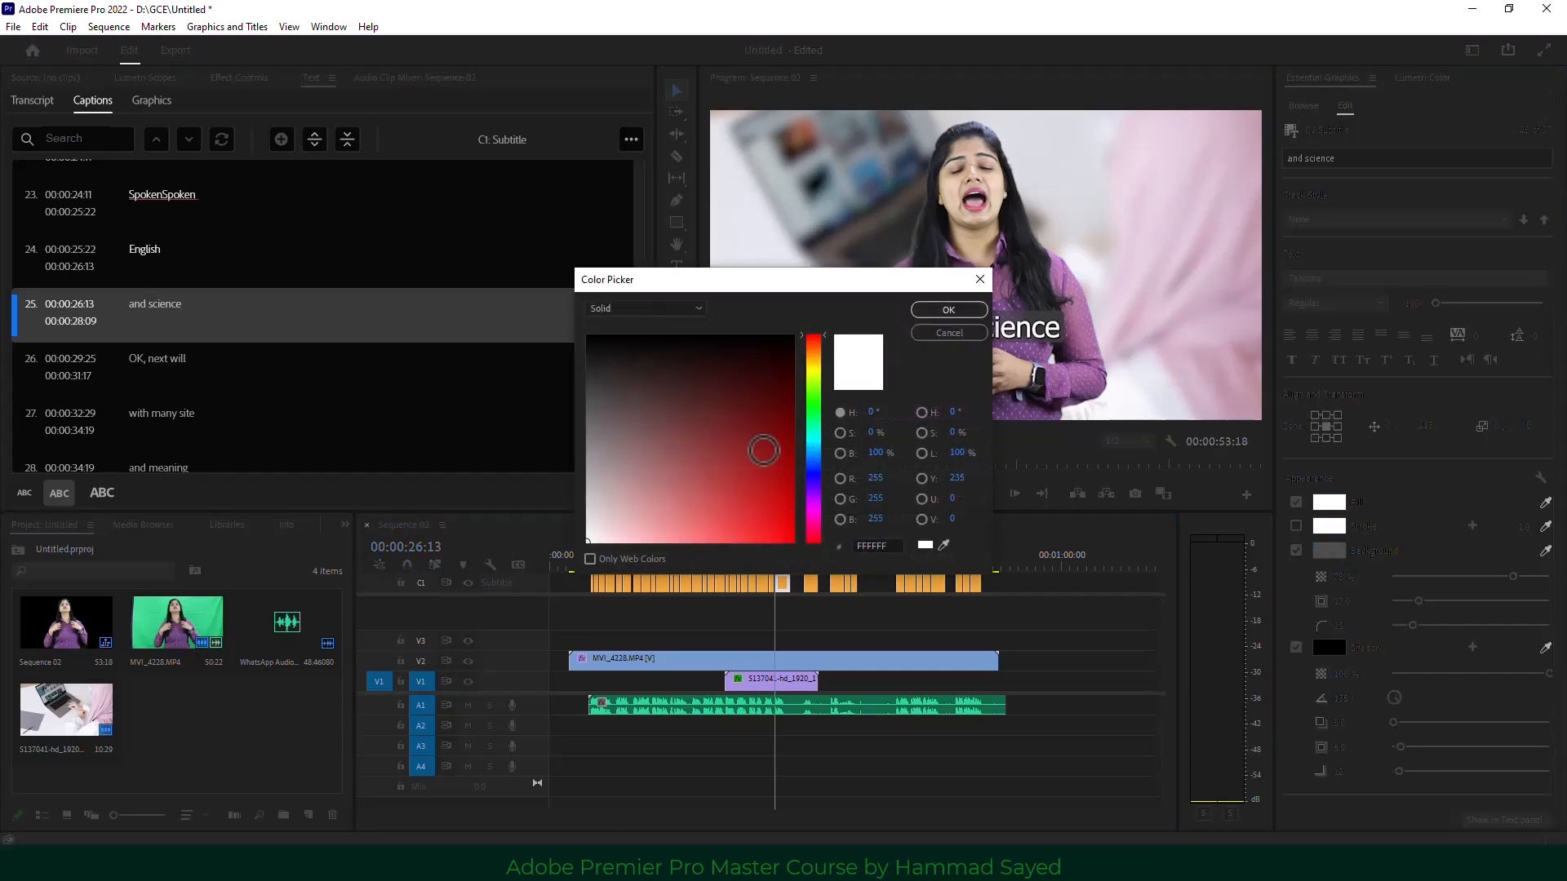
pyautogui.click(943, 308)
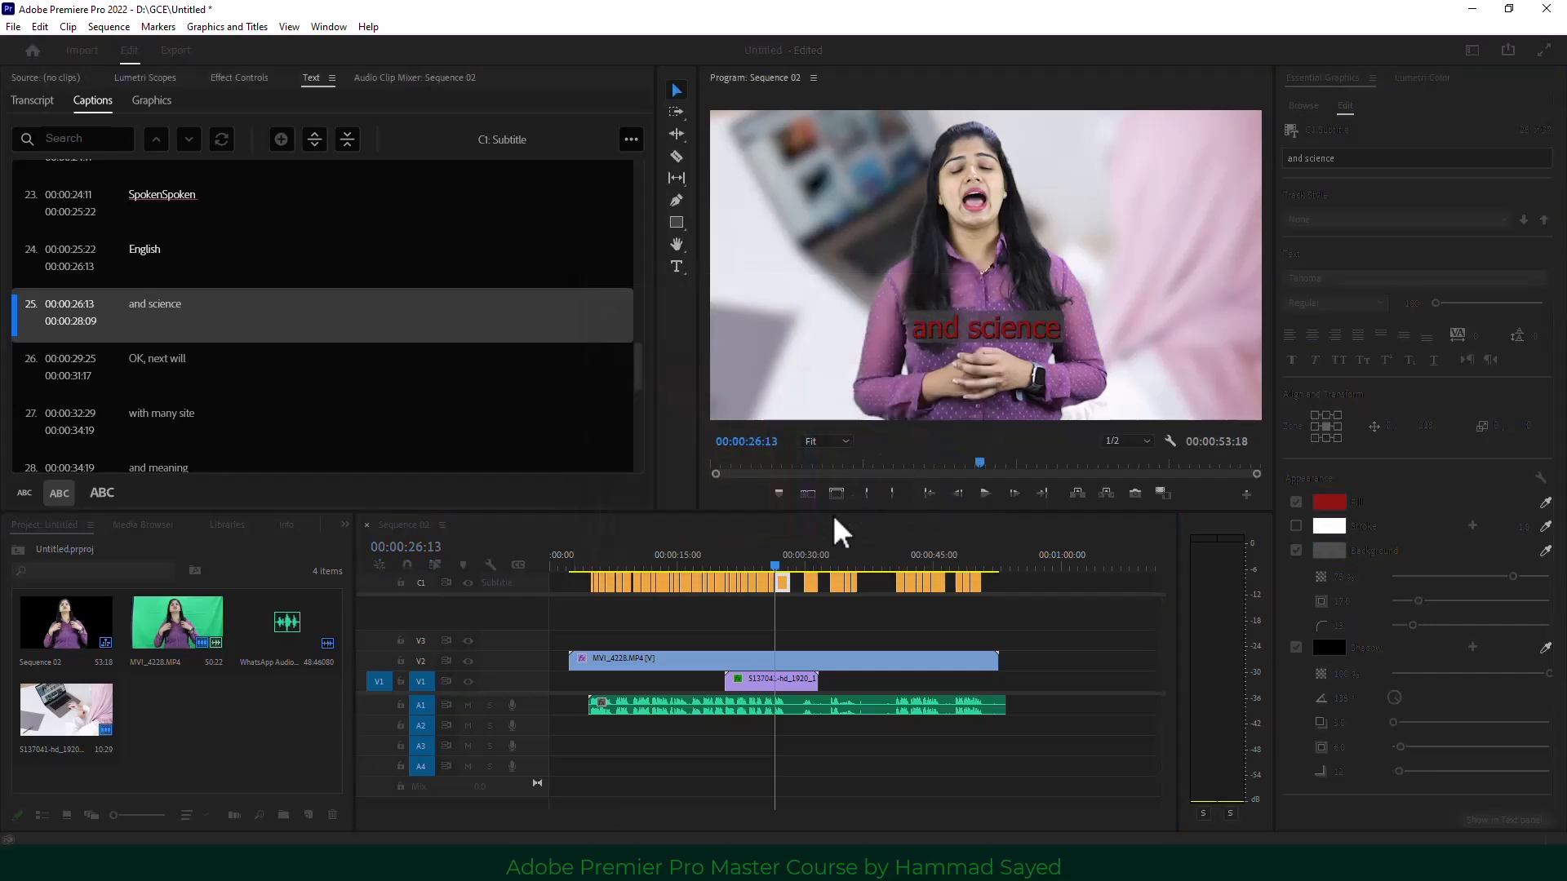
# Play the stretch around 'and science' to compare it with neighbouring captions, then select and deselect all captions.
pyautogui.click(768, 555)
pyautogui.click(986, 494)
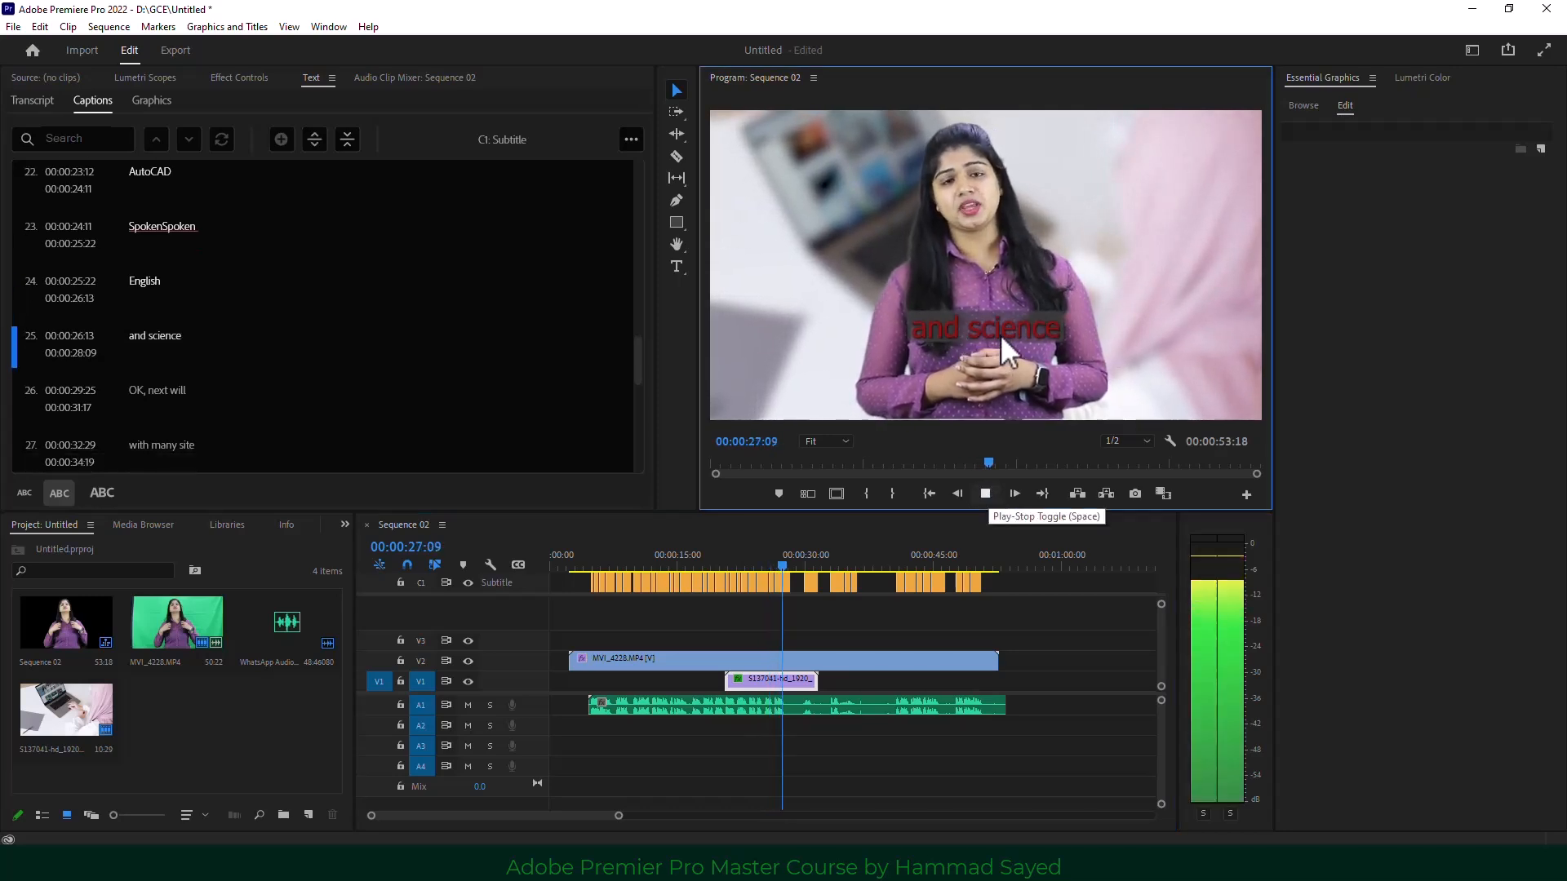
pyautogui.press('space')
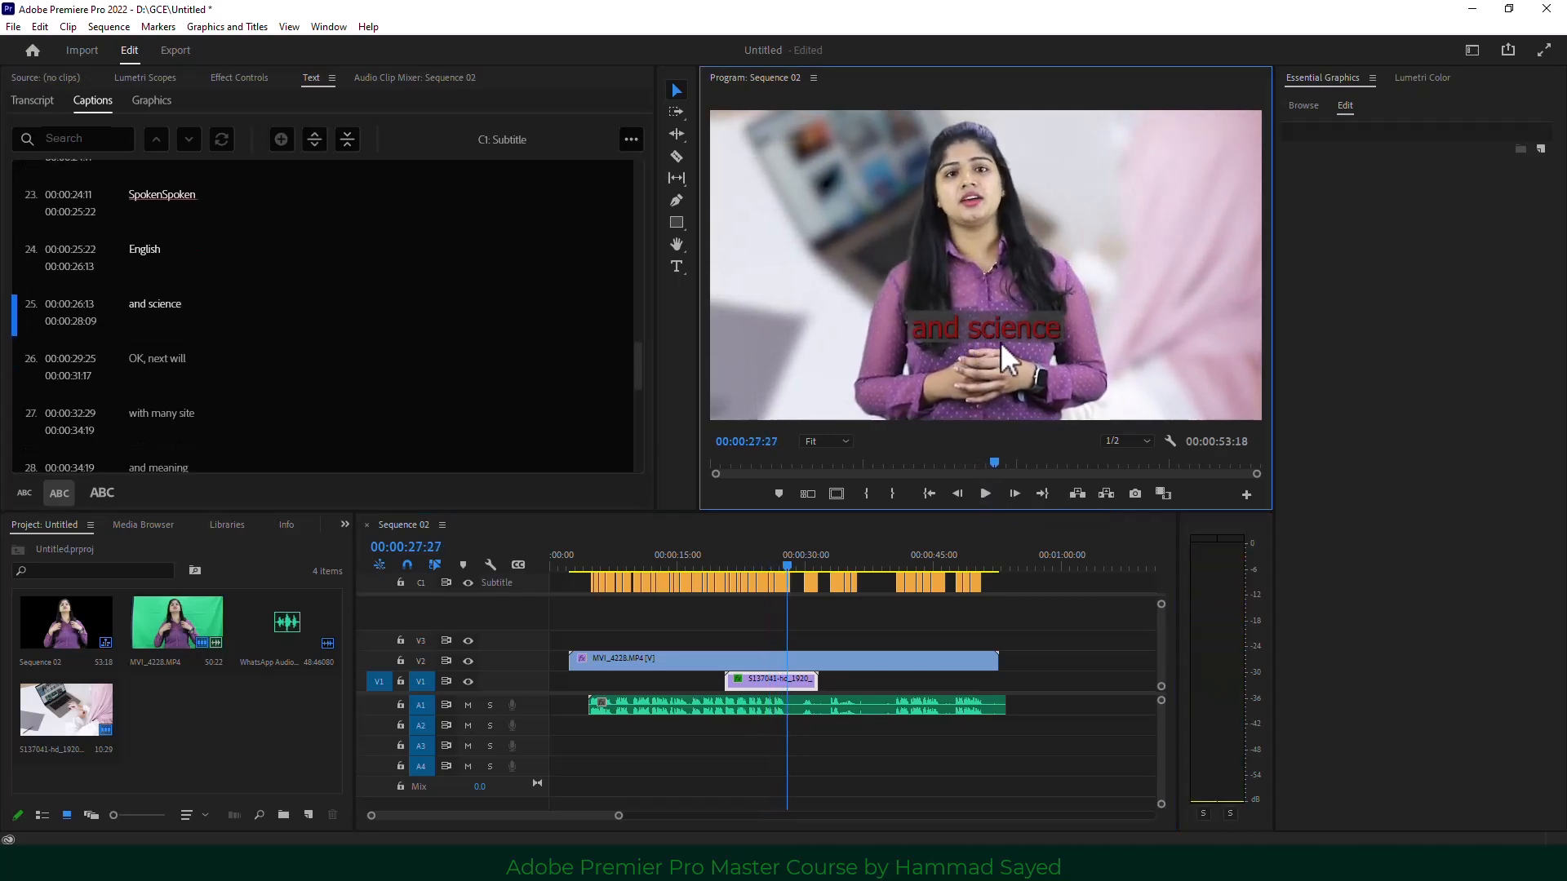
pyautogui.click(759, 557)
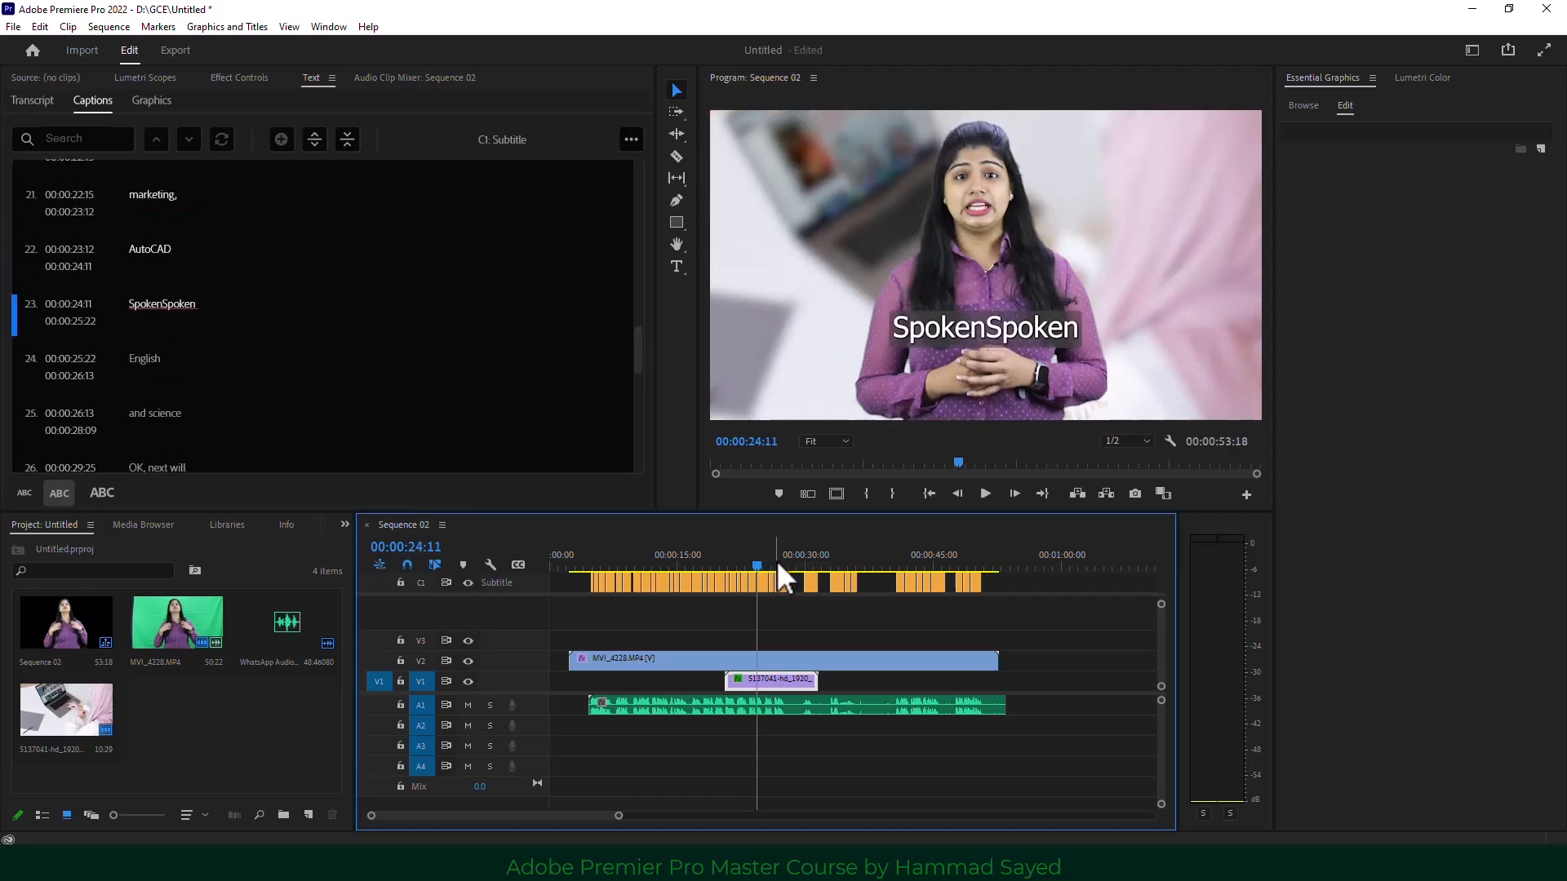
pyautogui.press('space')
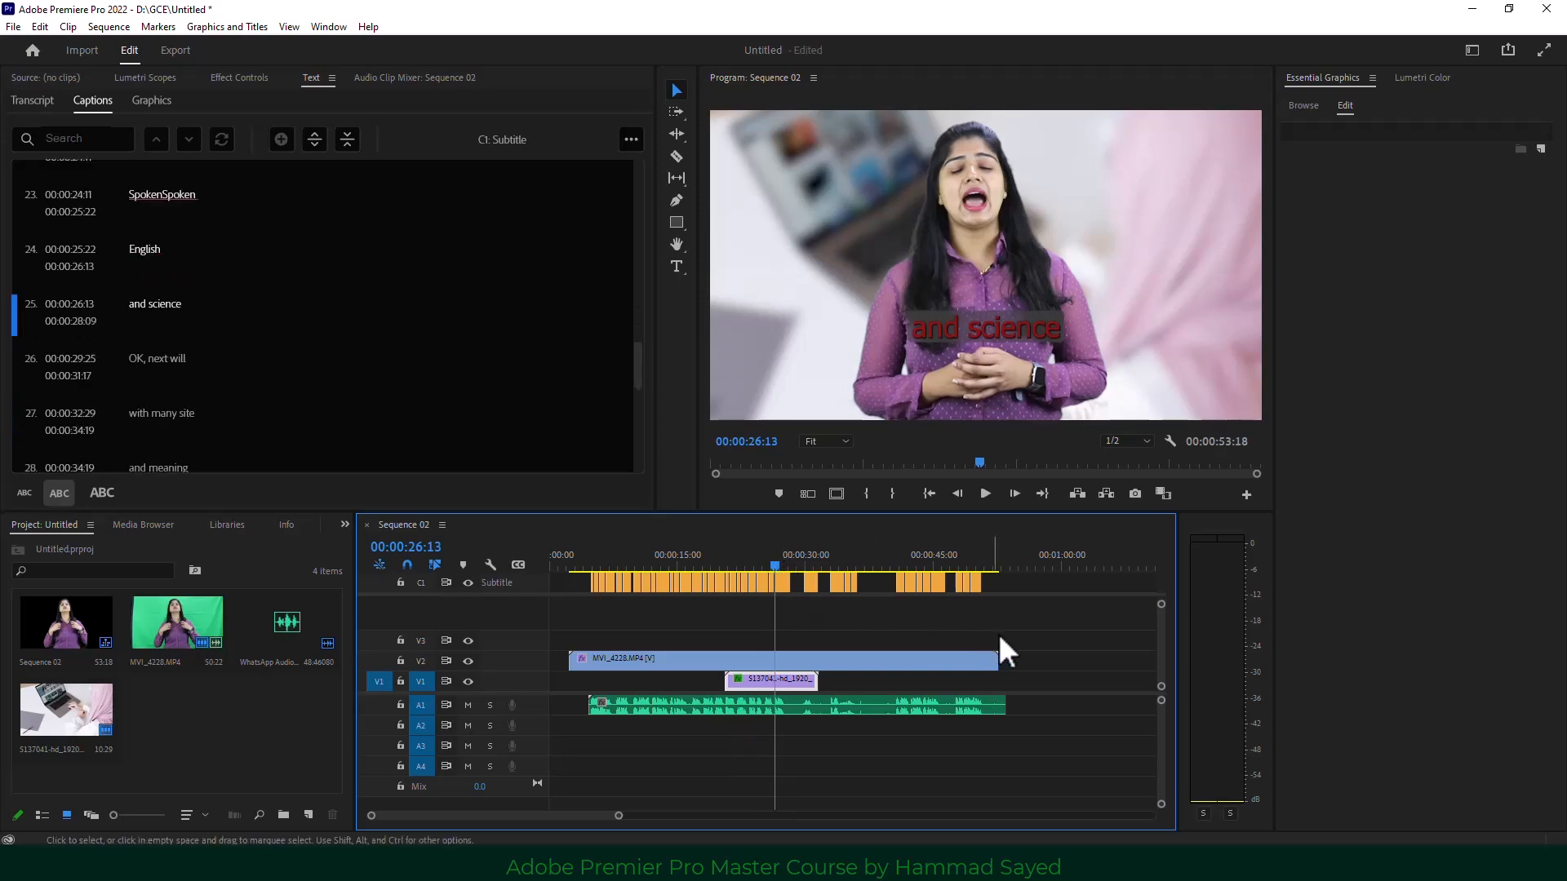
pyautogui.moveTo(999, 634); pyautogui.dragTo(600, 563)
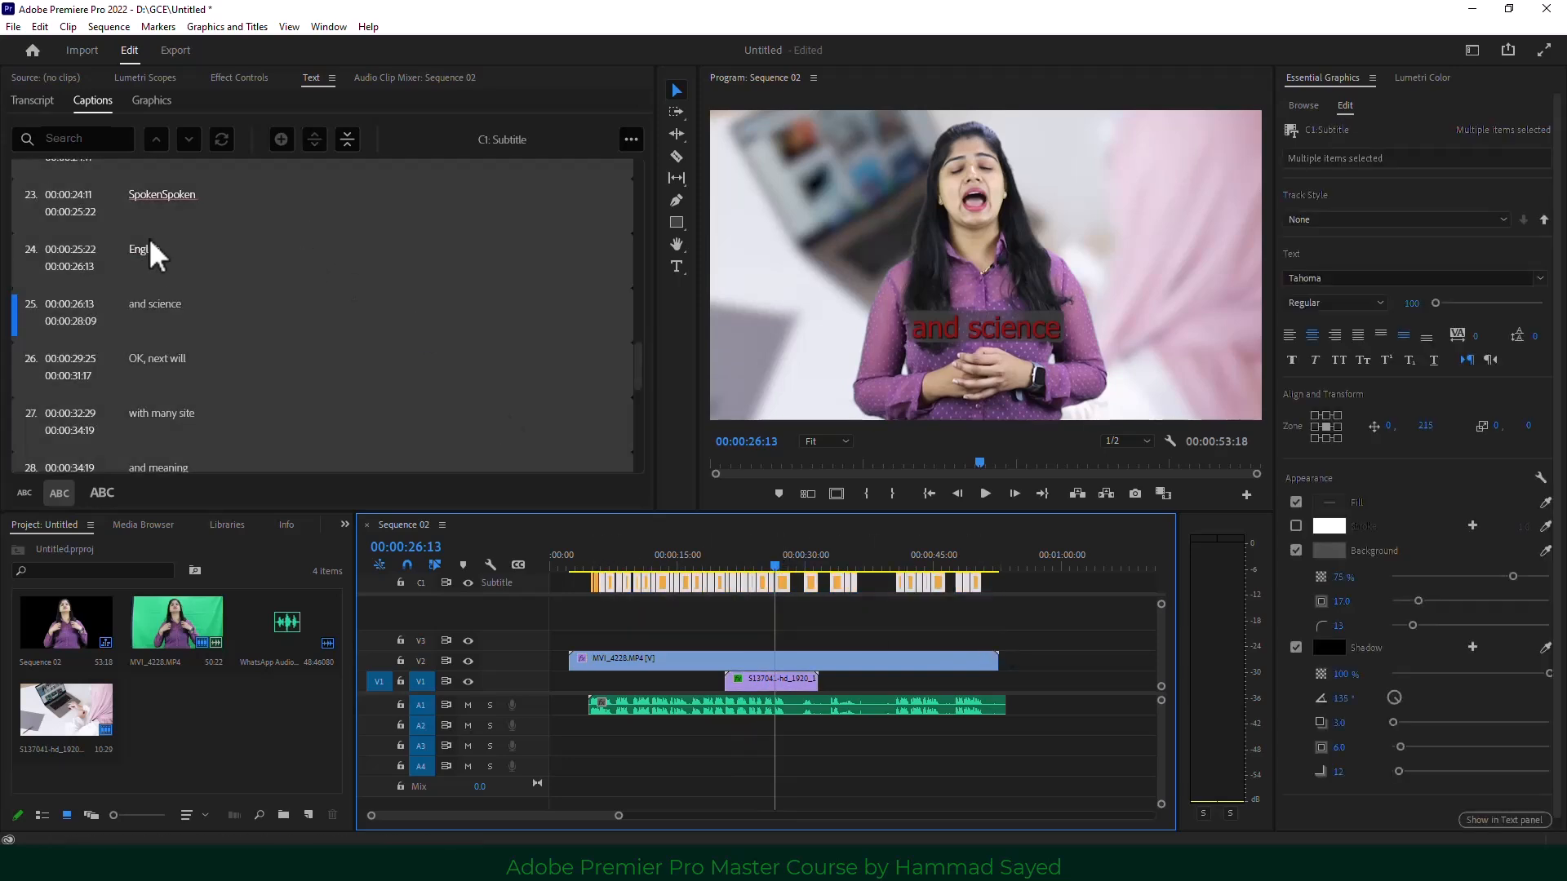
pyautogui.click(785, 563)
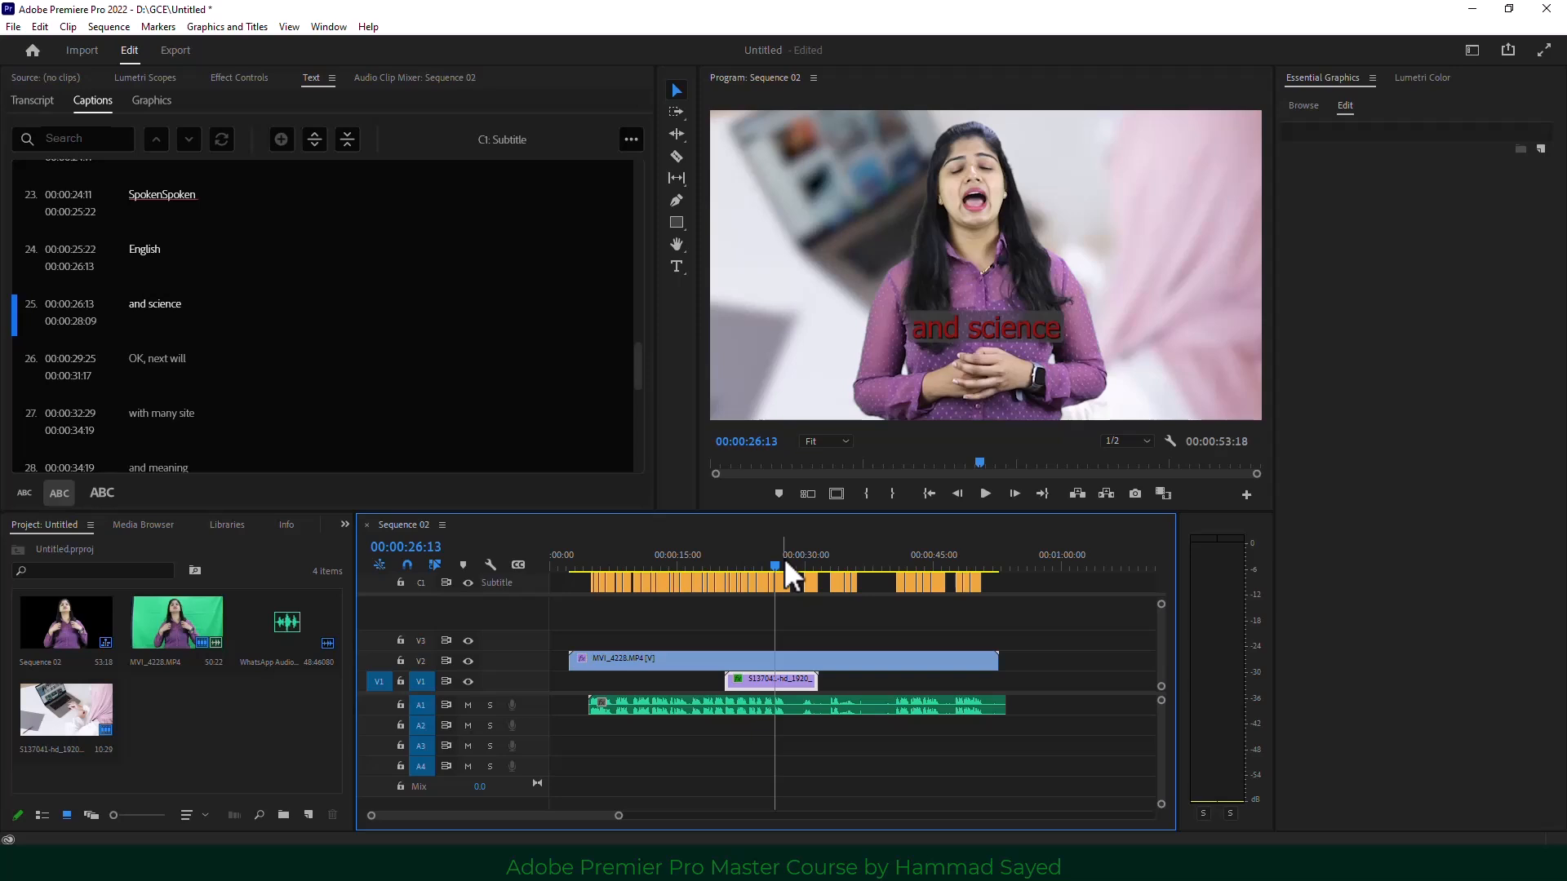
# Check the Export Captions formats, confirm SubRip .srt is available, then cancel.
pyautogui.click(13, 27)
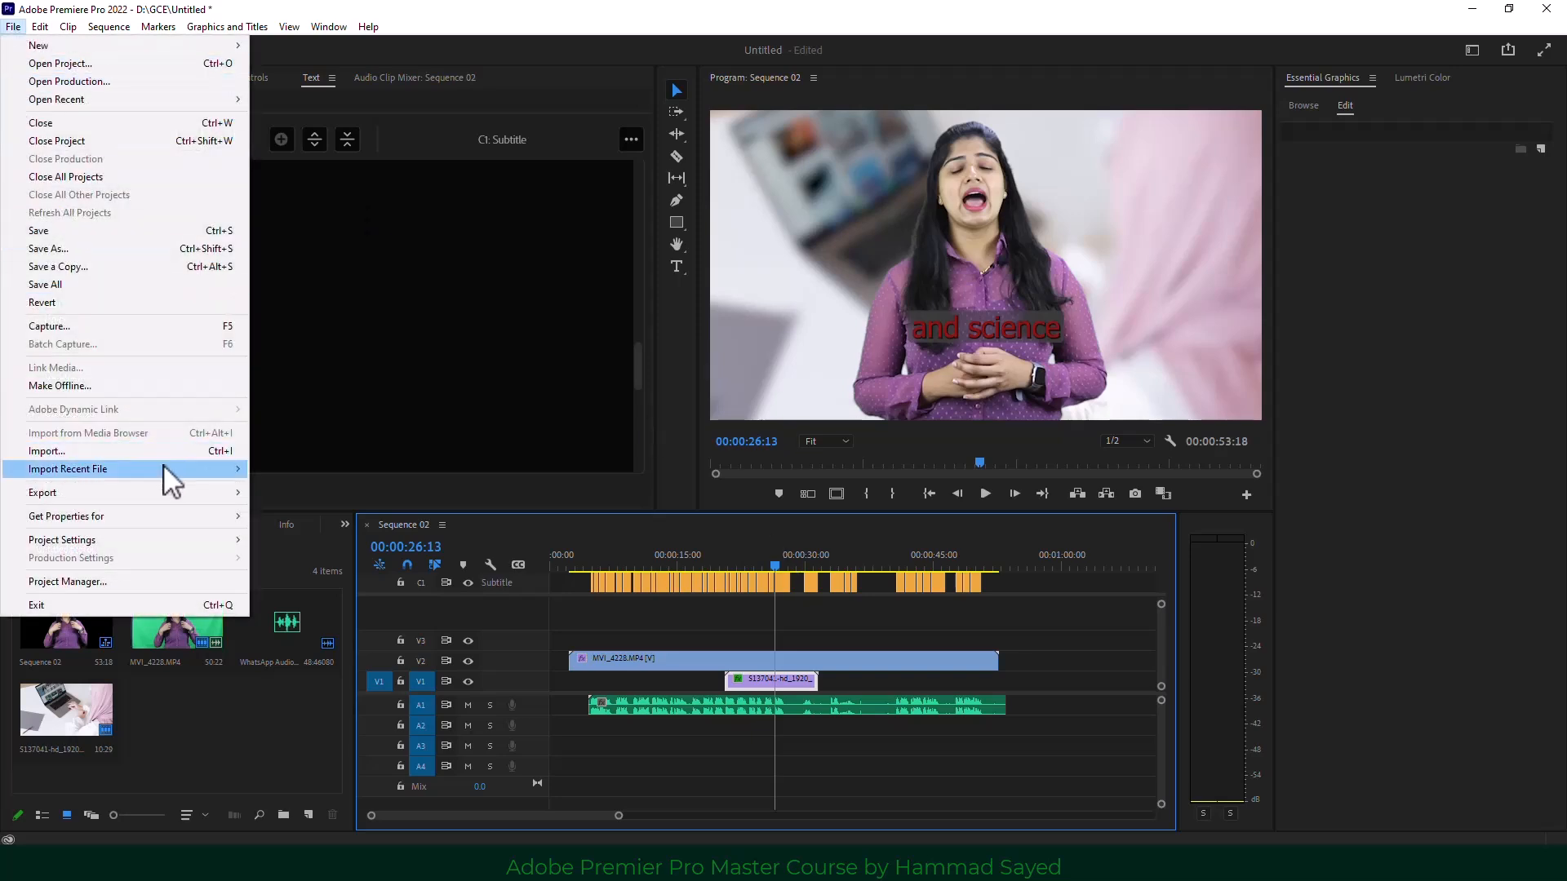
pyautogui.moveTo(209, 495)
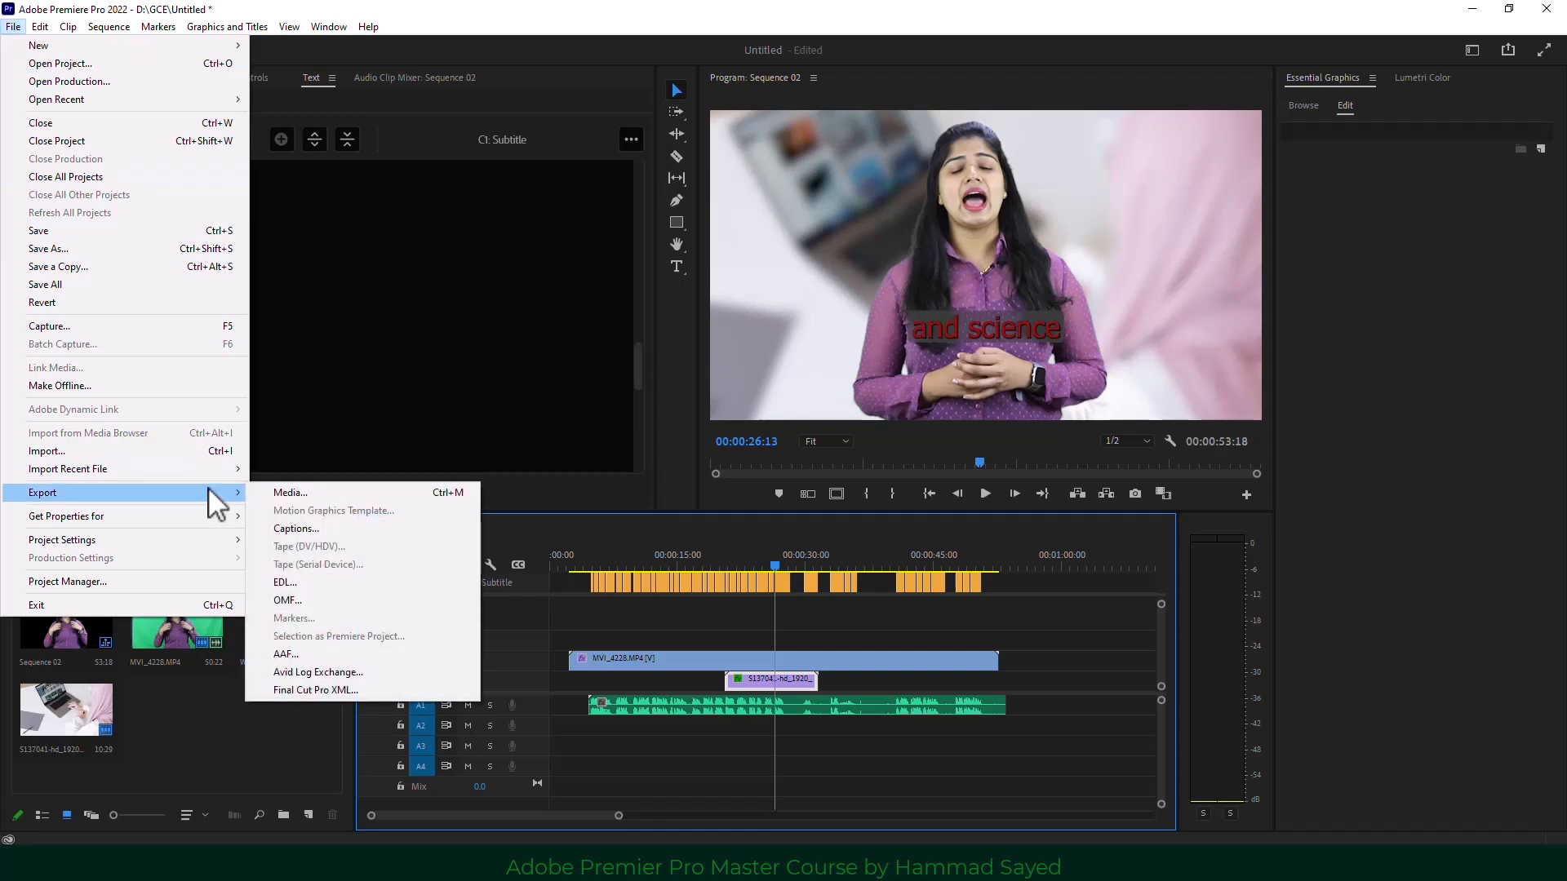
pyautogui.click(386, 529)
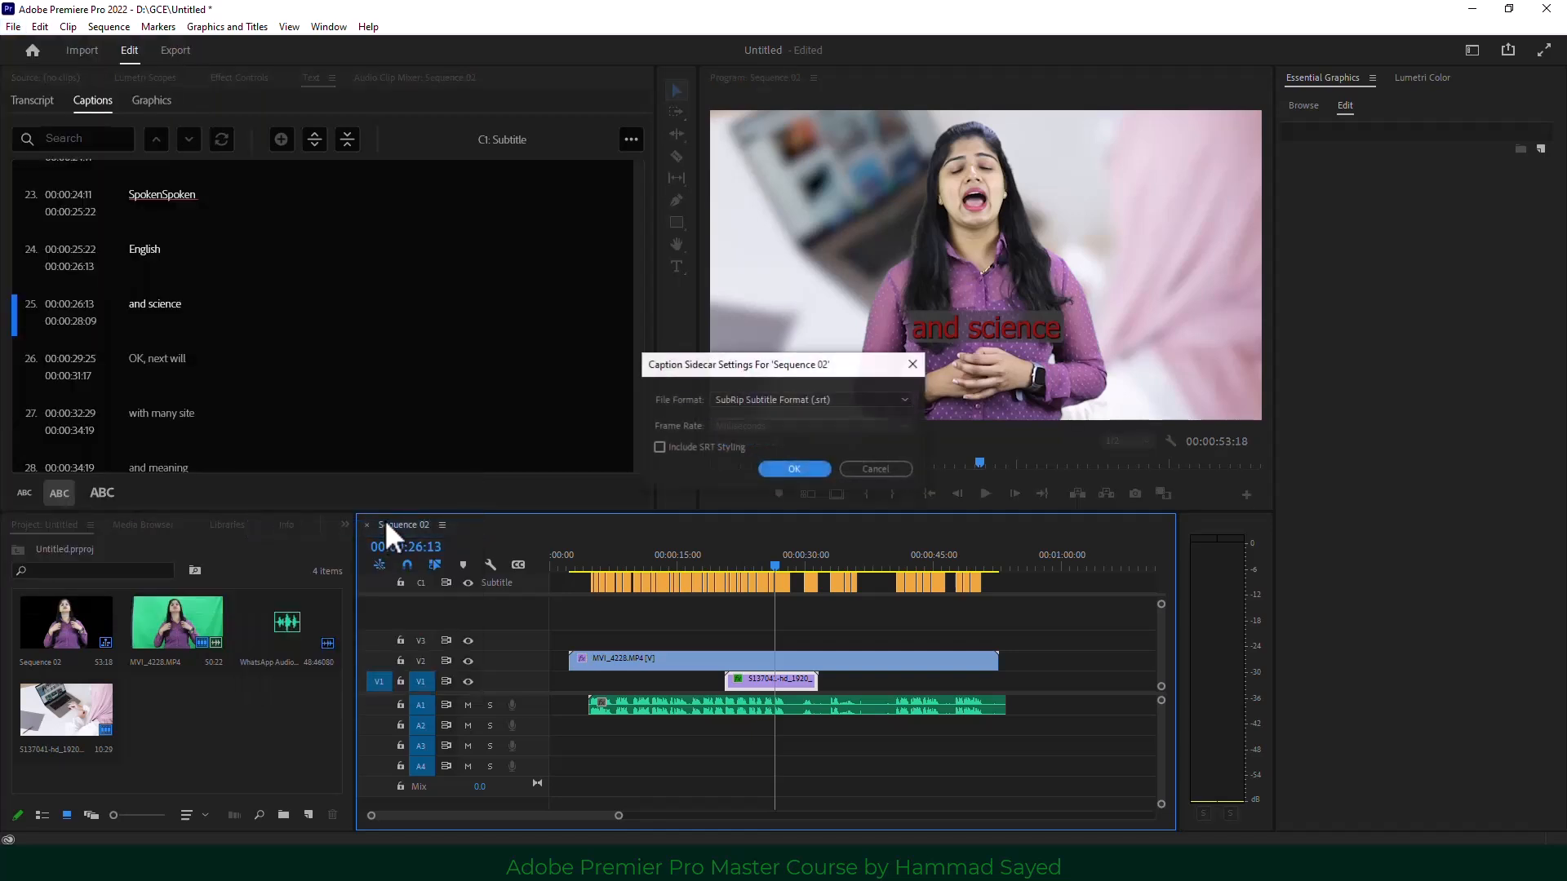
pyautogui.click(842, 400)
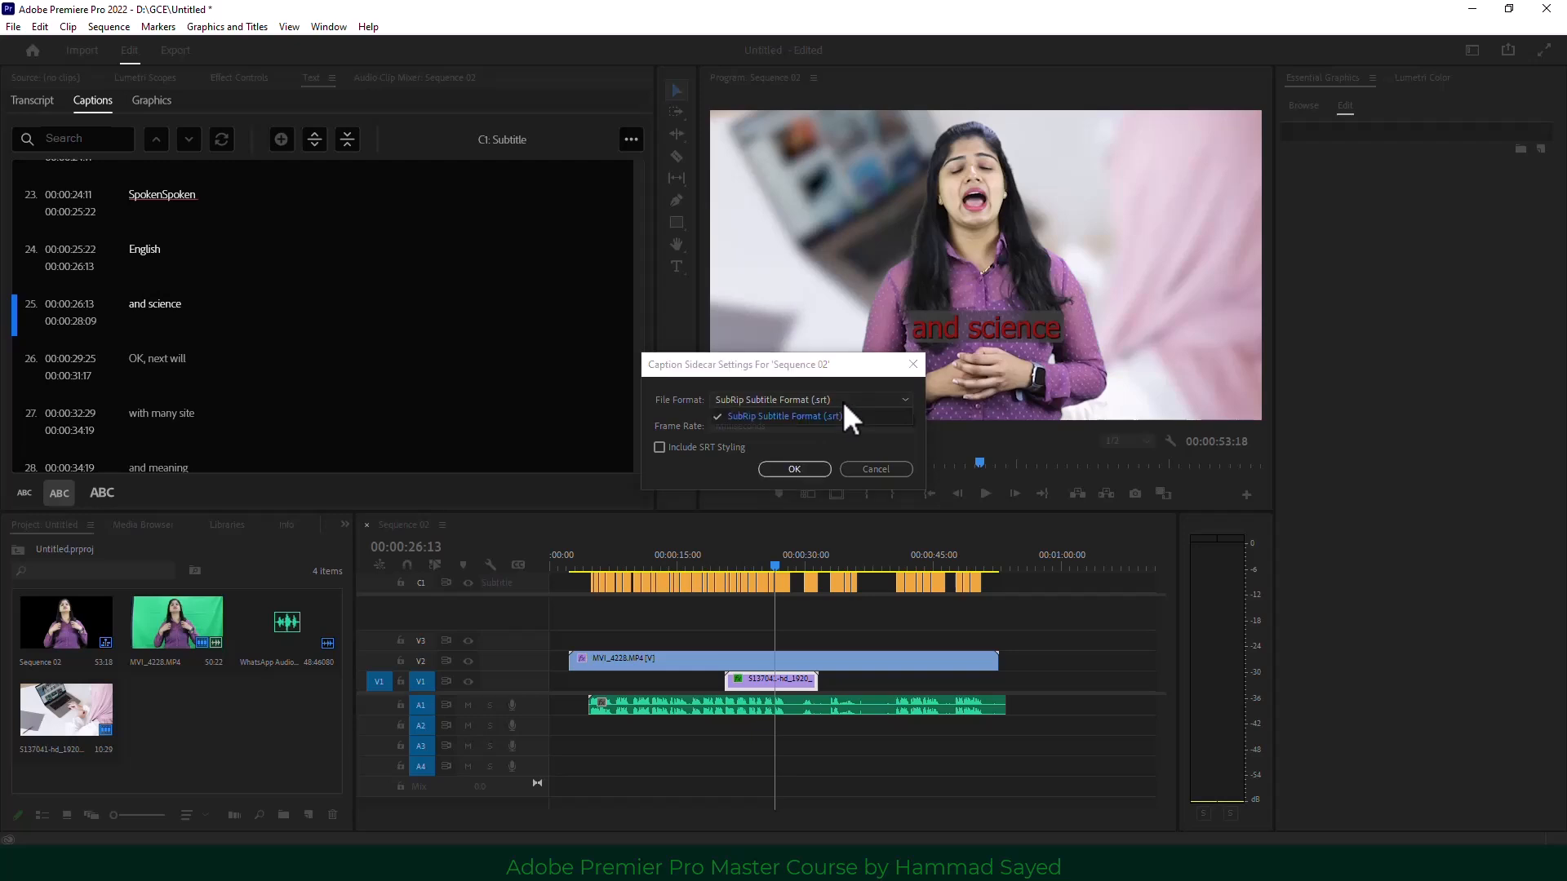
pyautogui.click(844, 404)
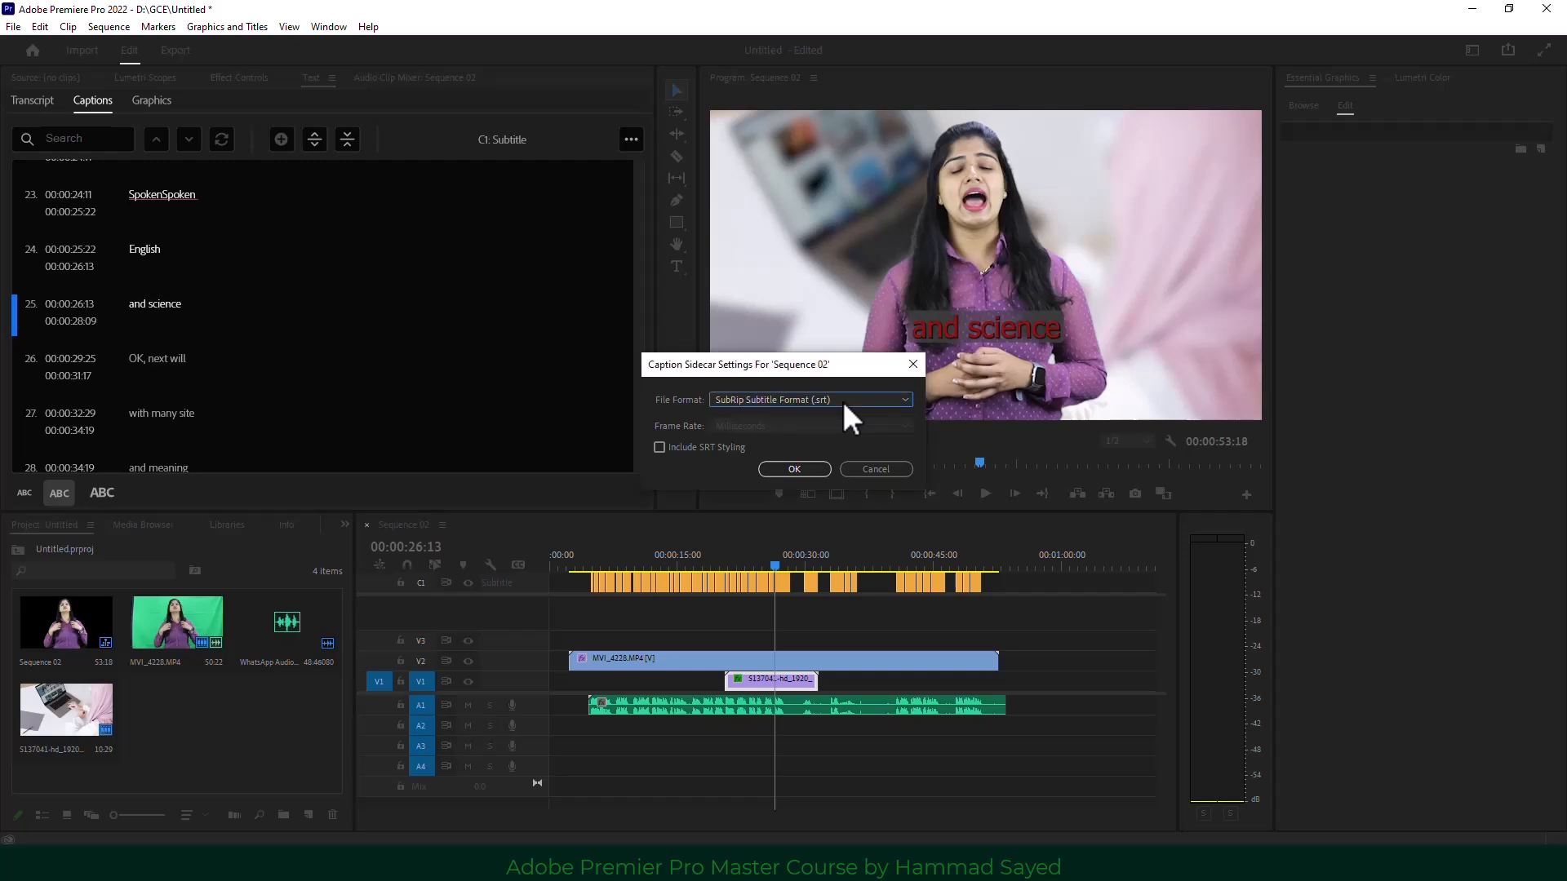
pyautogui.click(865, 469)
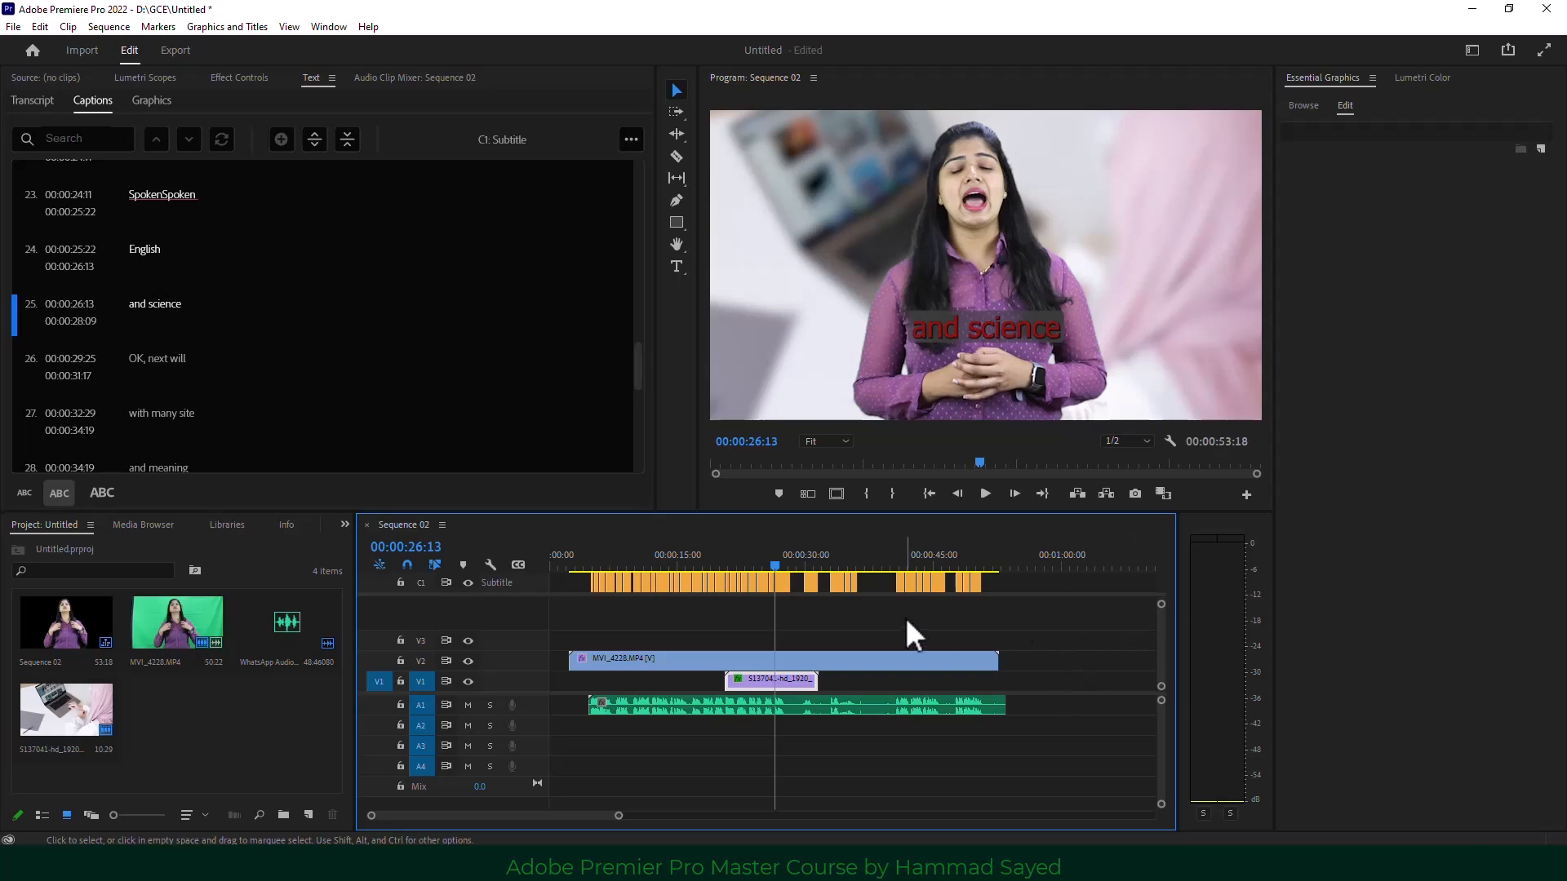
# Export the captions in SubRip .srt format and save the file as Sequence 02.
pyautogui.moveTo(616, 561)
pyautogui.mouseDown()
pyautogui.moveTo(532, 559)
pyautogui.moveTo(591, 555)
pyautogui.mouseUp()
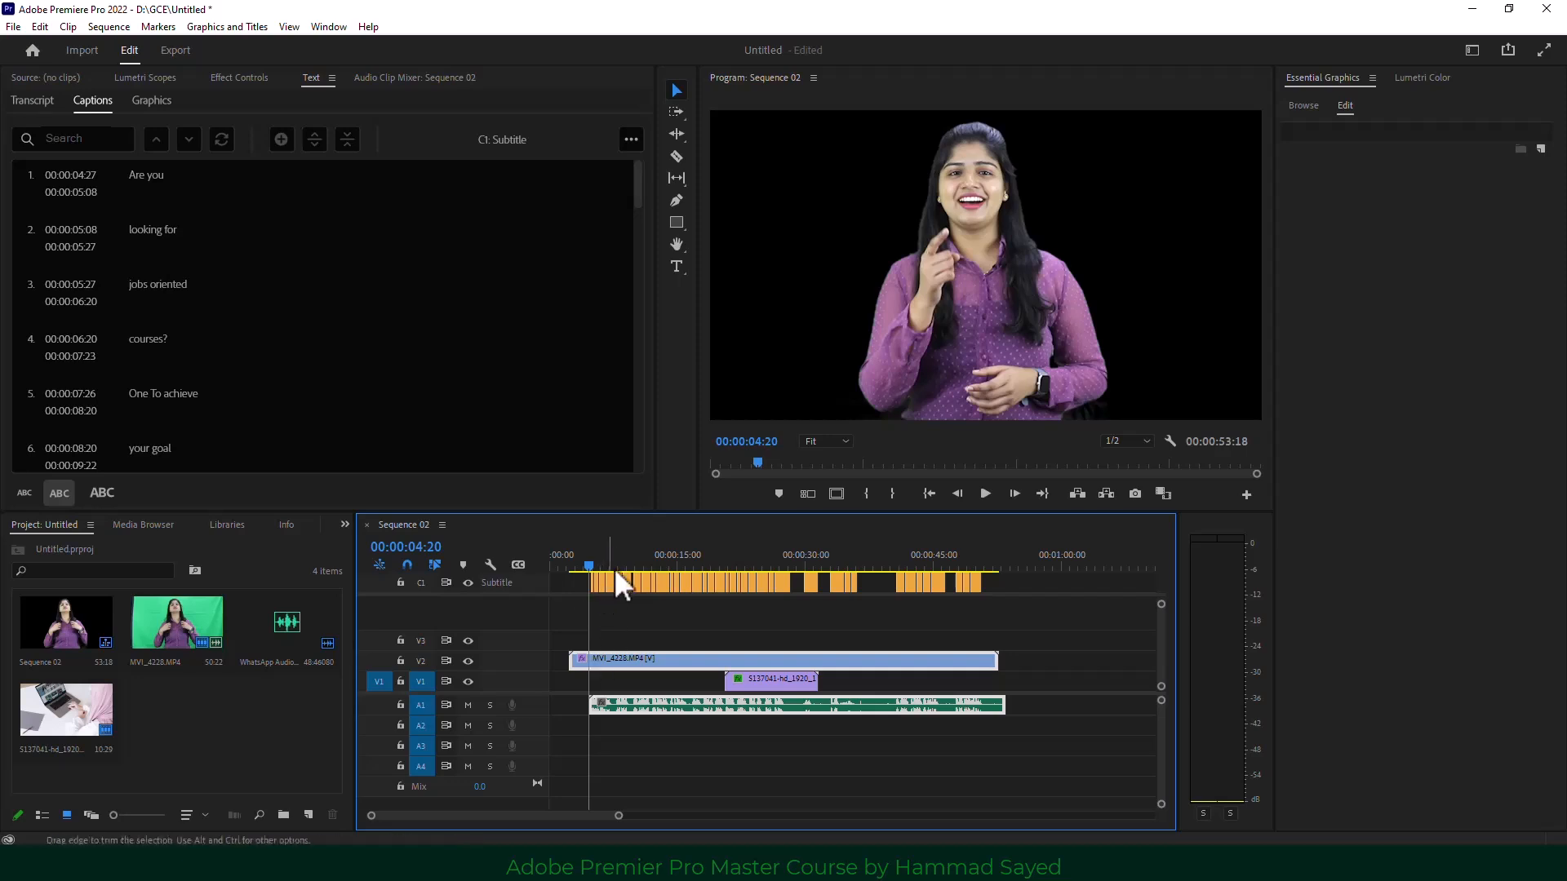
pyautogui.moveTo(614, 567); pyautogui.dragTo(760, 540)
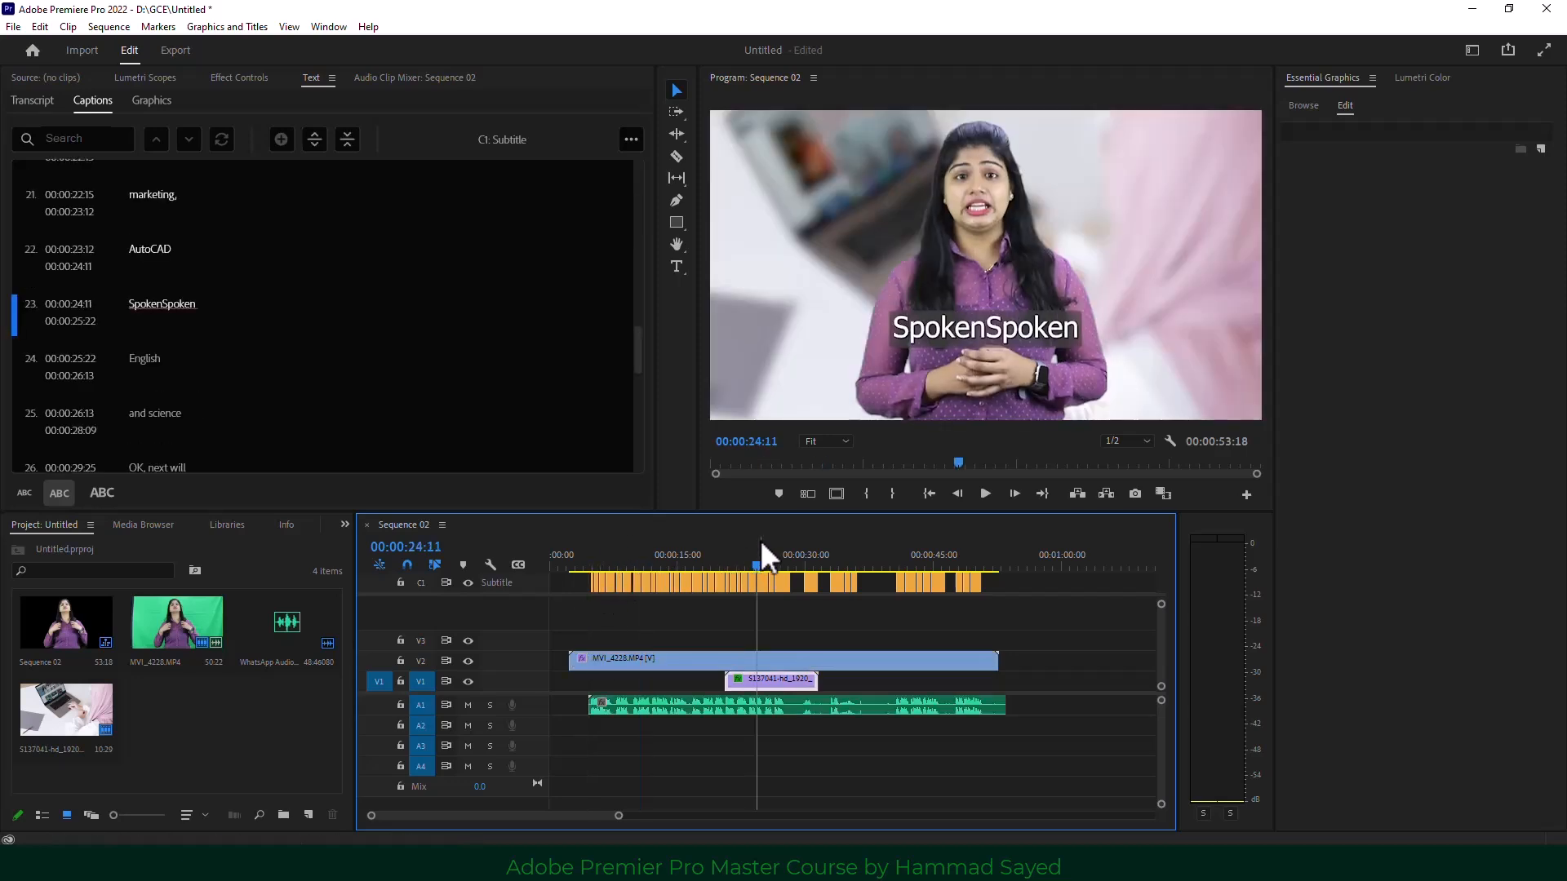
pyautogui.click(13, 26)
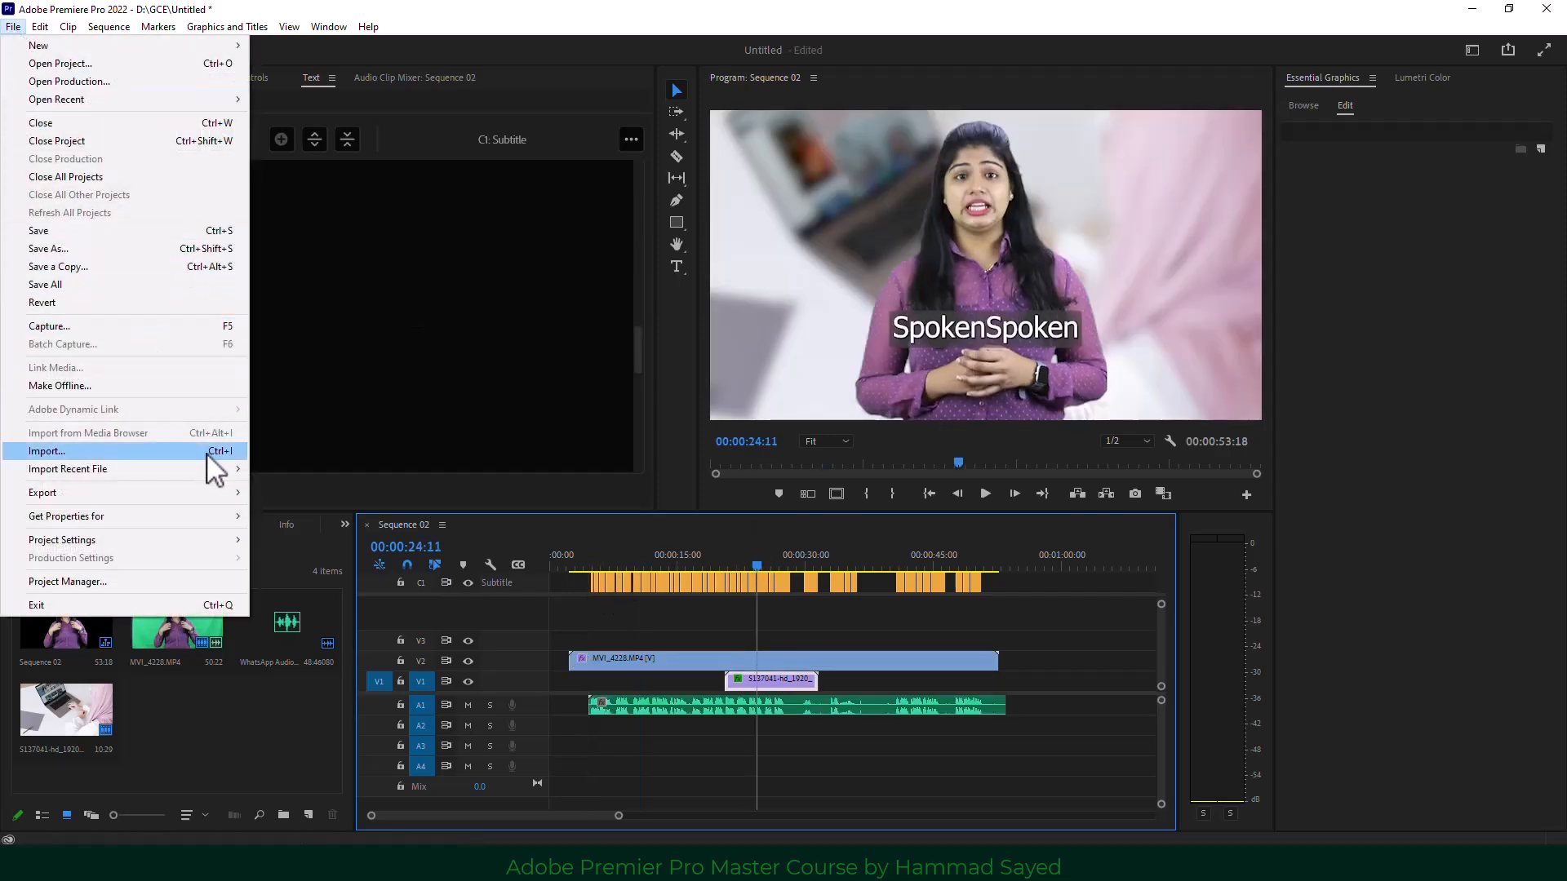
pyautogui.moveTo(216, 492)
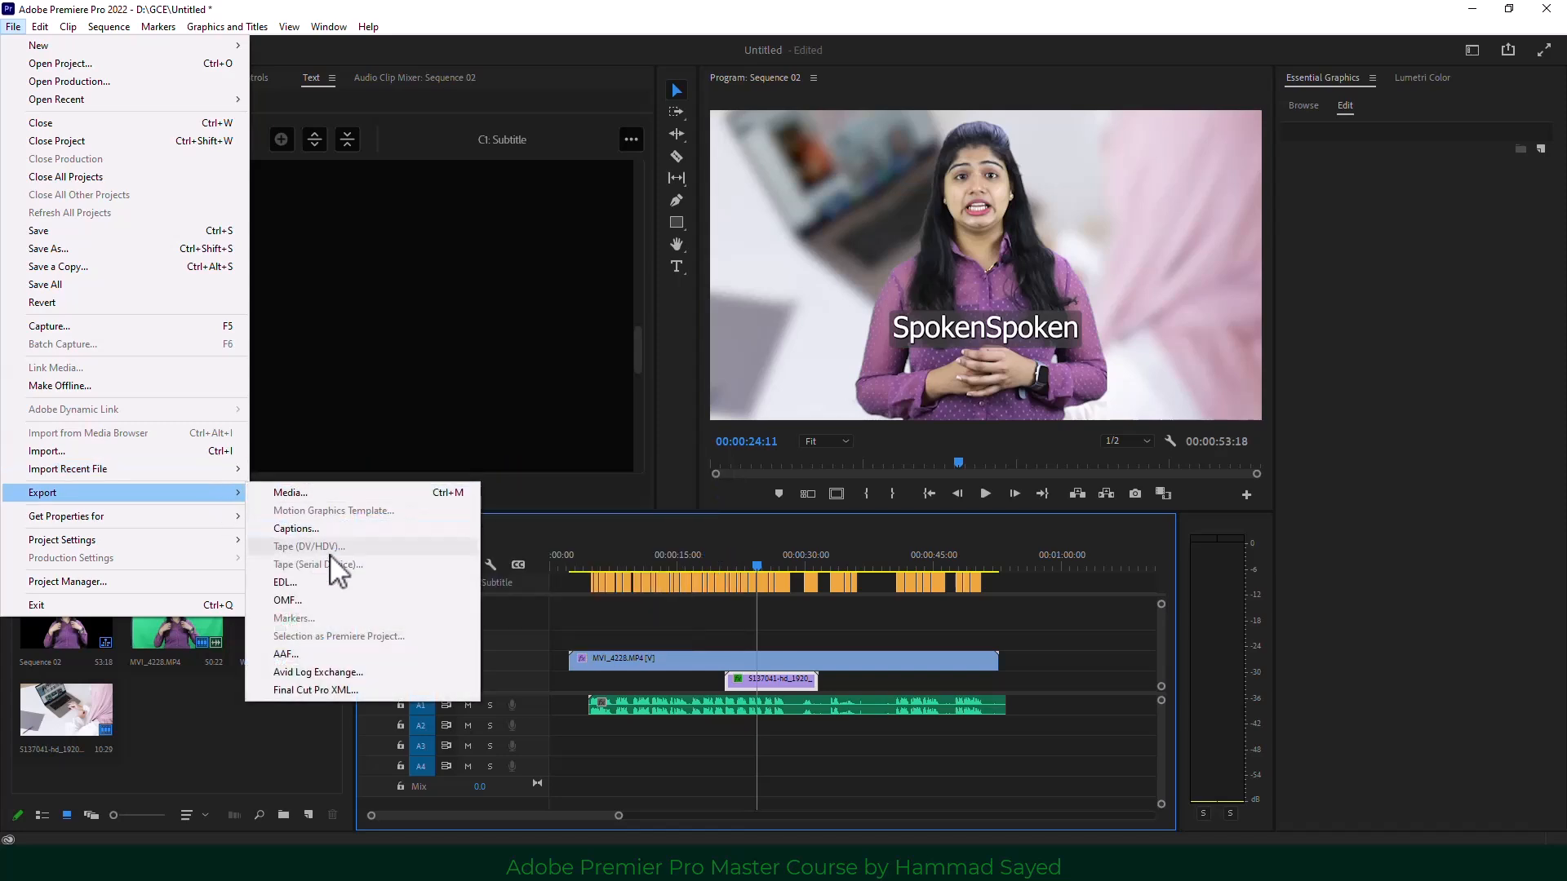
pyautogui.click(331, 528)
pyautogui.click(823, 405)
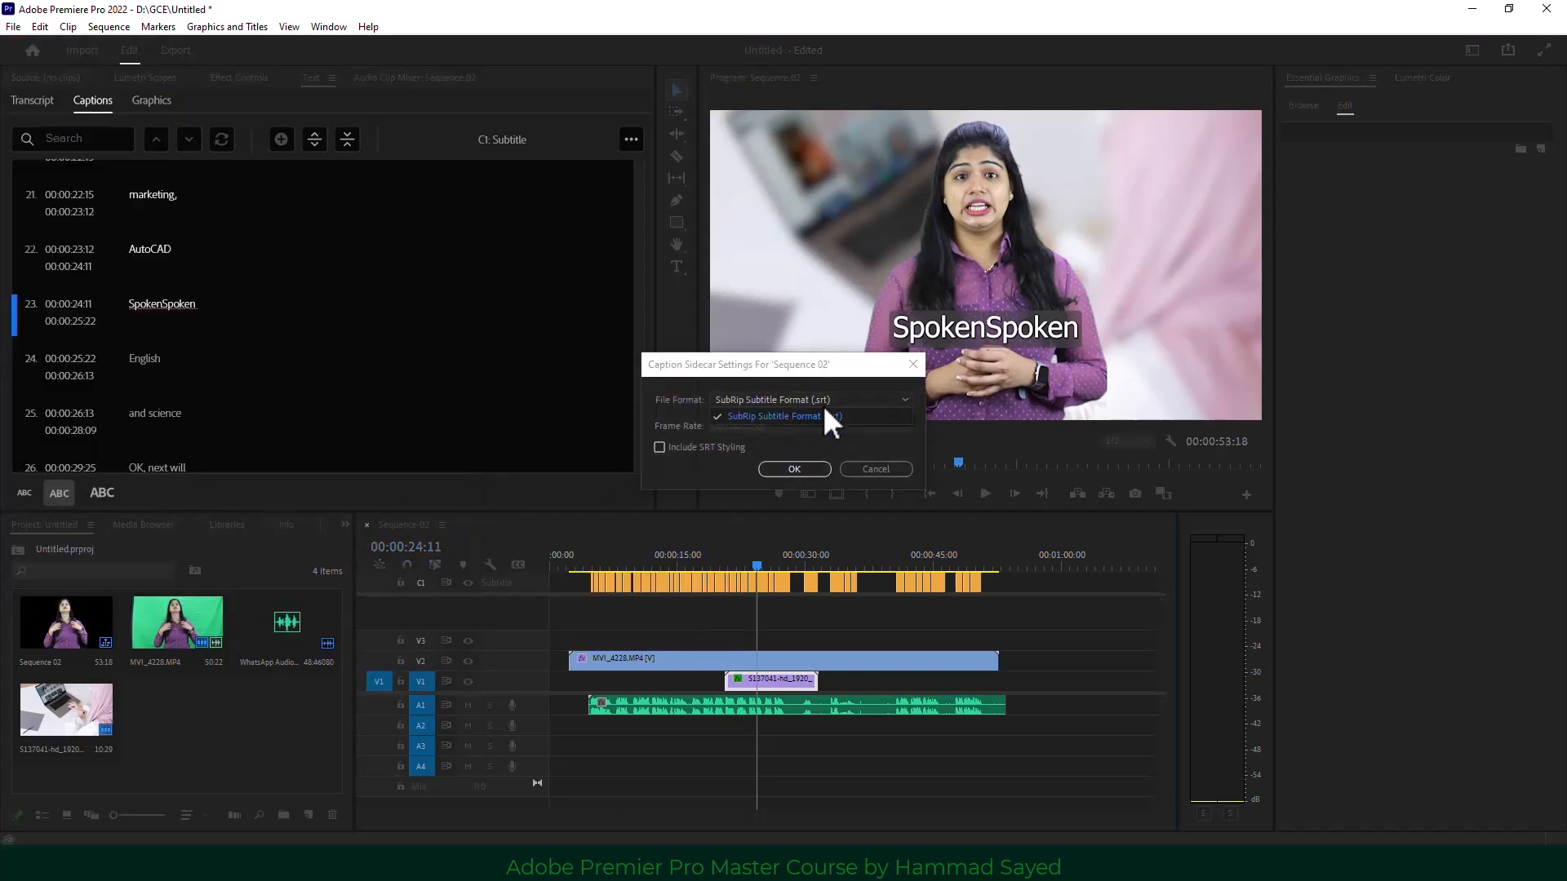
pyautogui.click(824, 412)
pyautogui.click(790, 469)
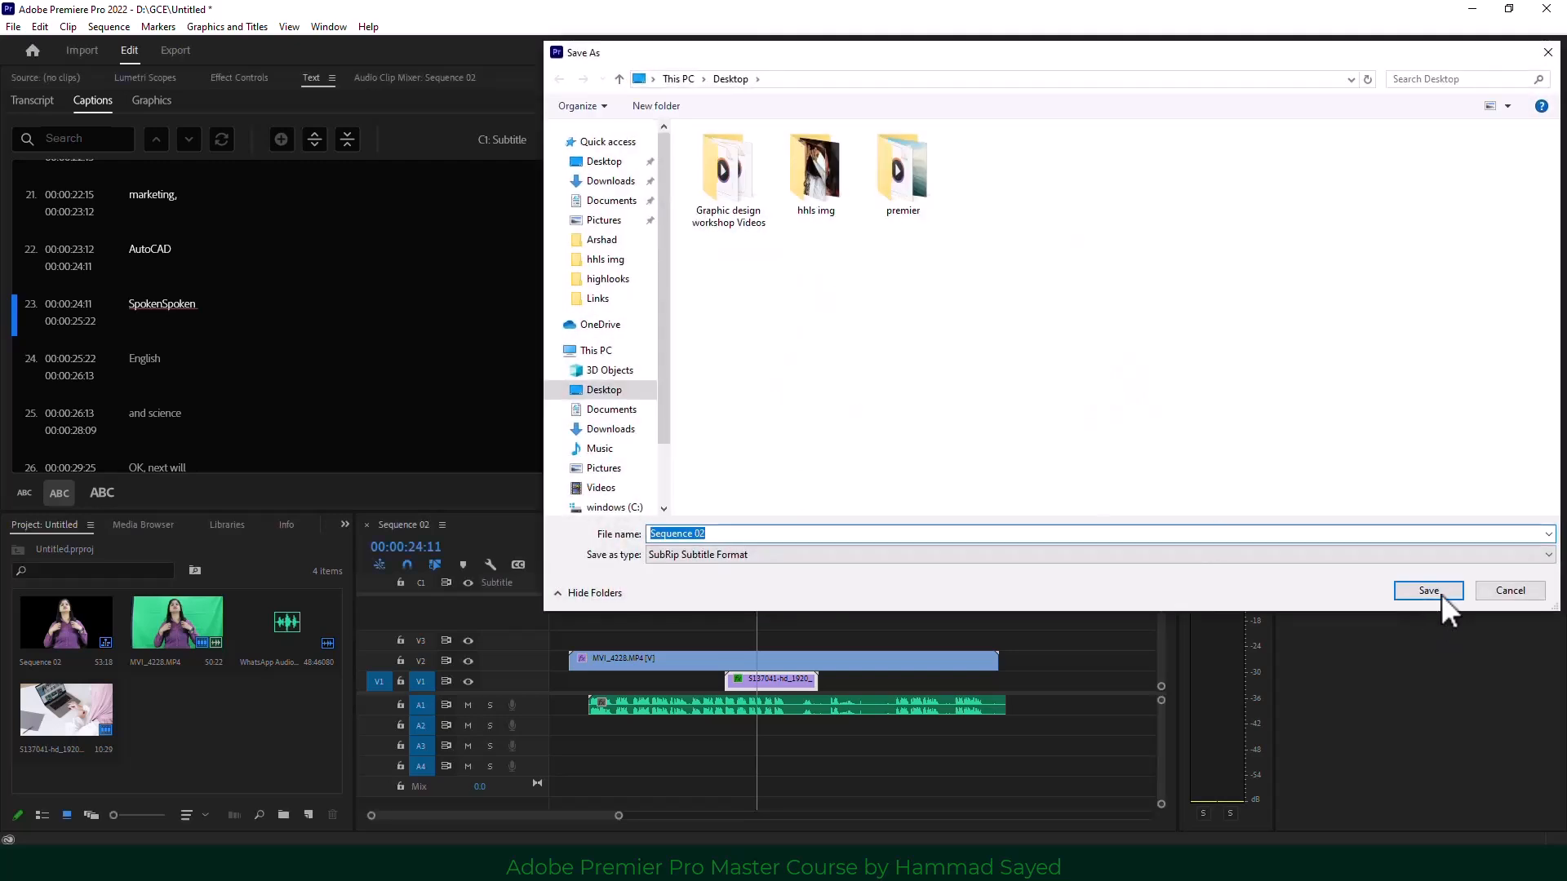
pyautogui.click(1440, 594)
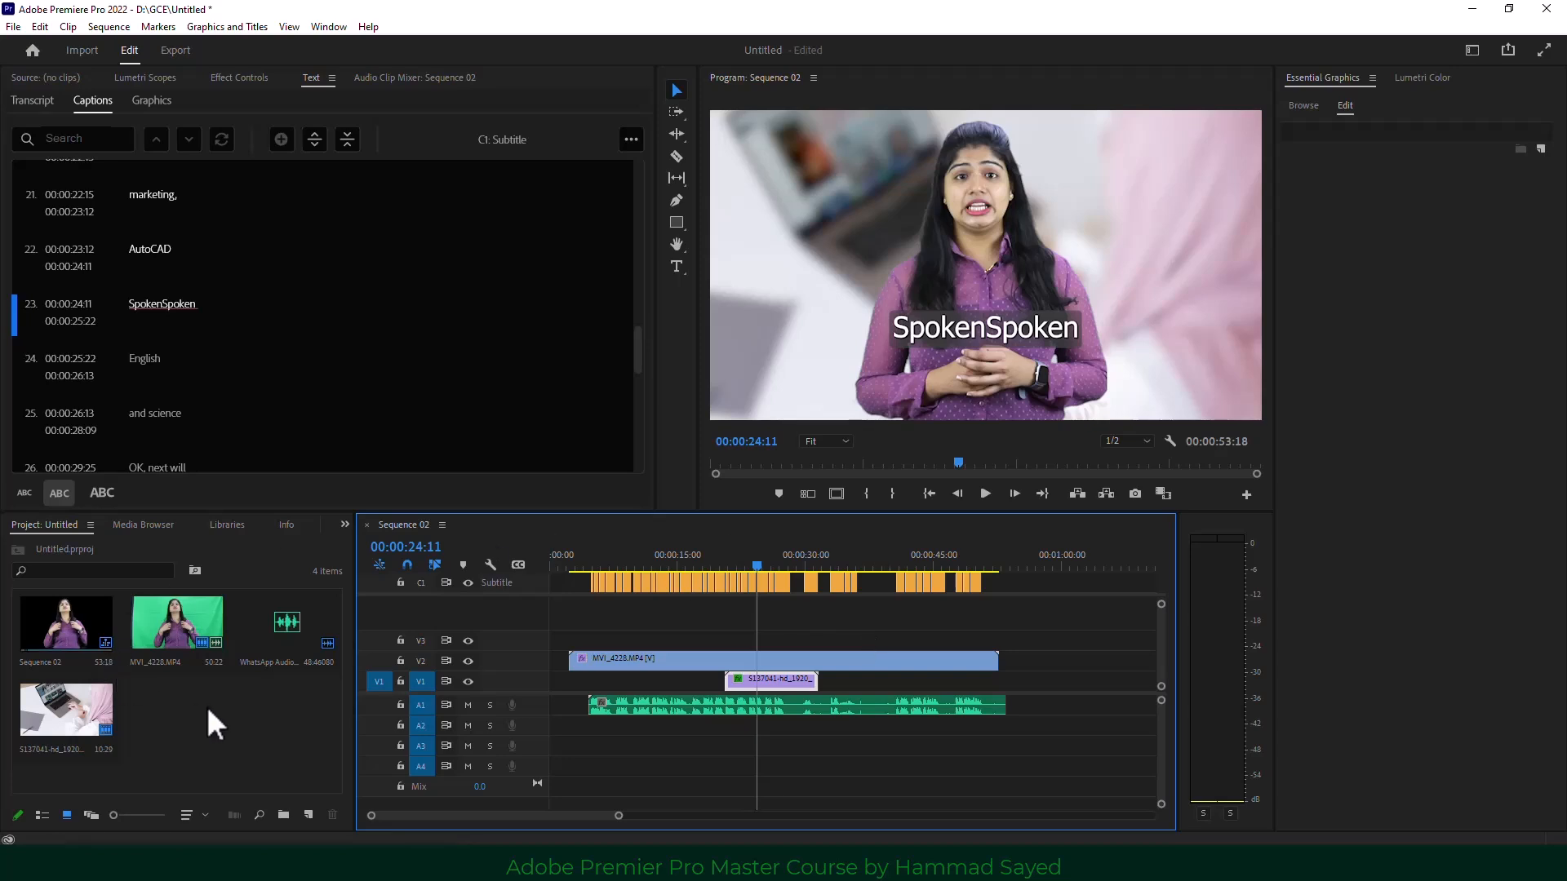
# Import Sequence 02.srt from This PC > Desktop into the project.
pyautogui.click(13, 26)
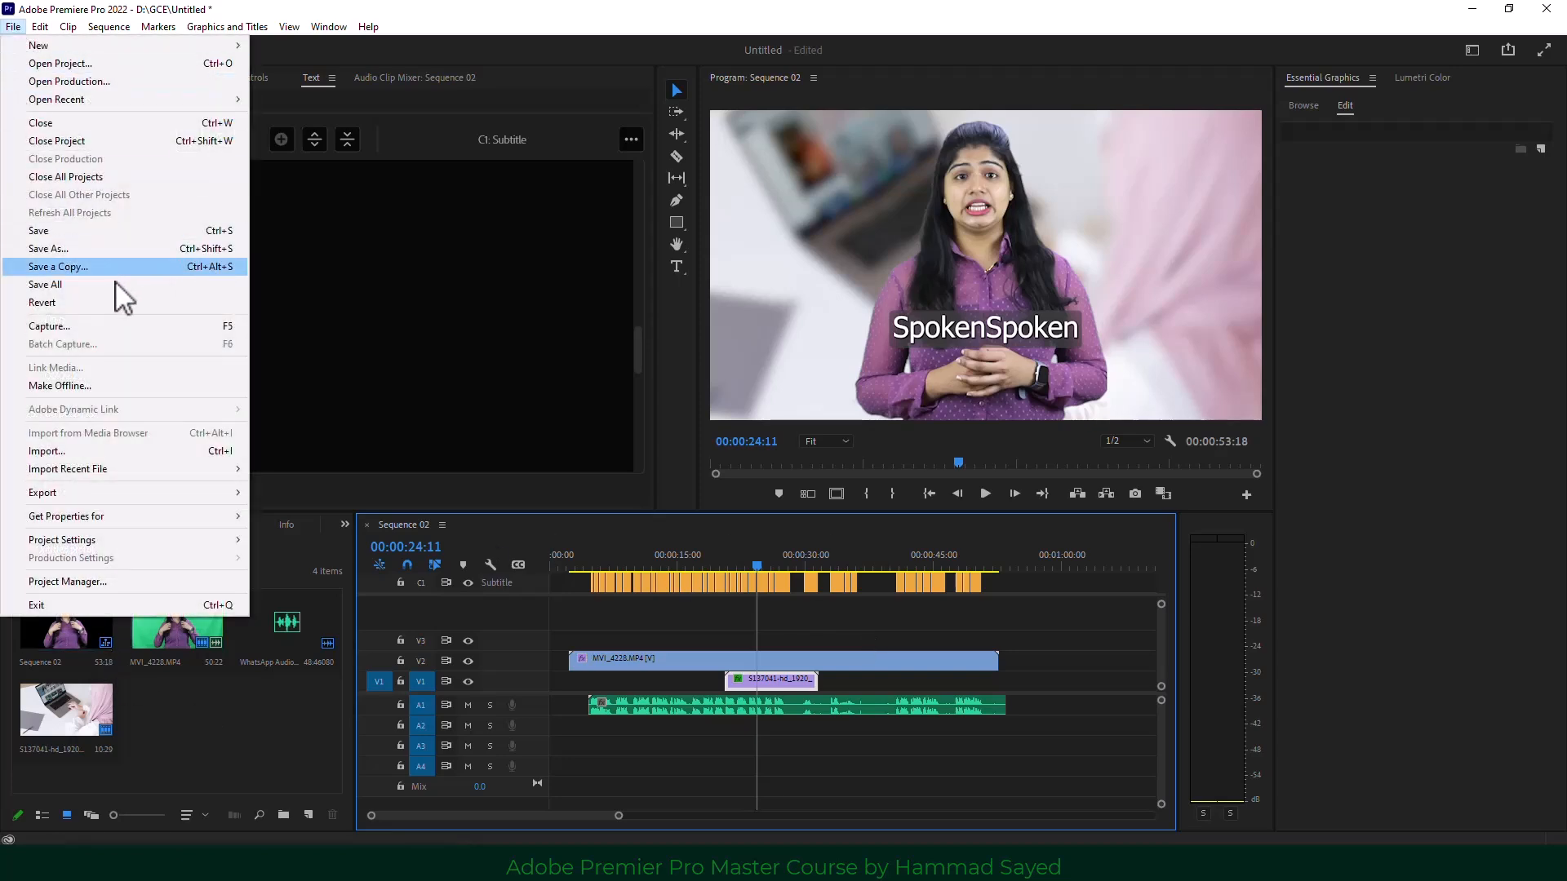
pyautogui.click(145, 452)
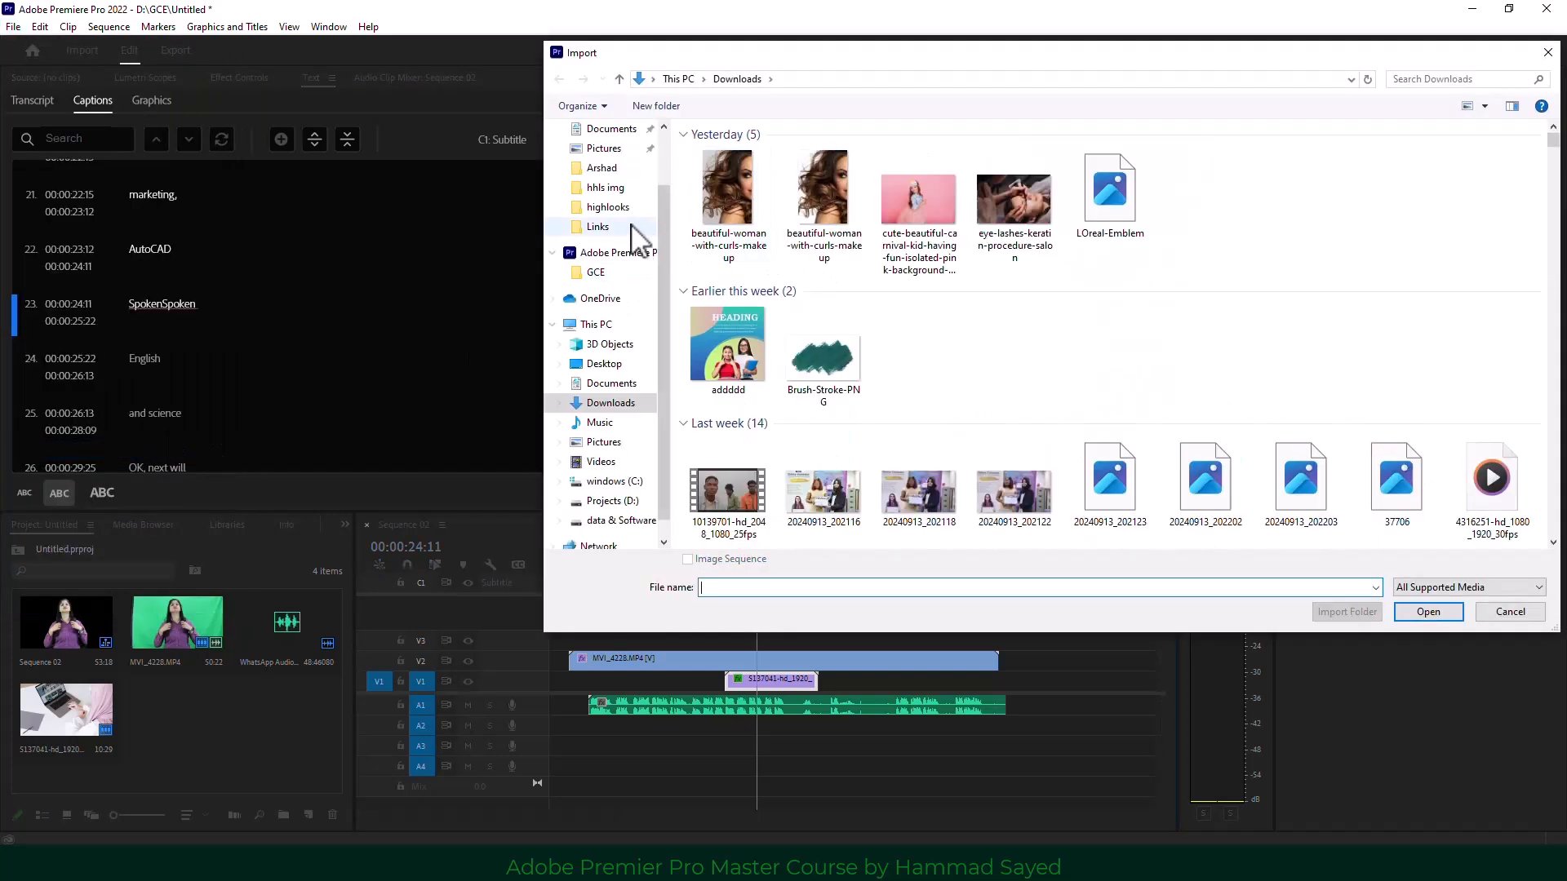
pyautogui.click(612, 326)
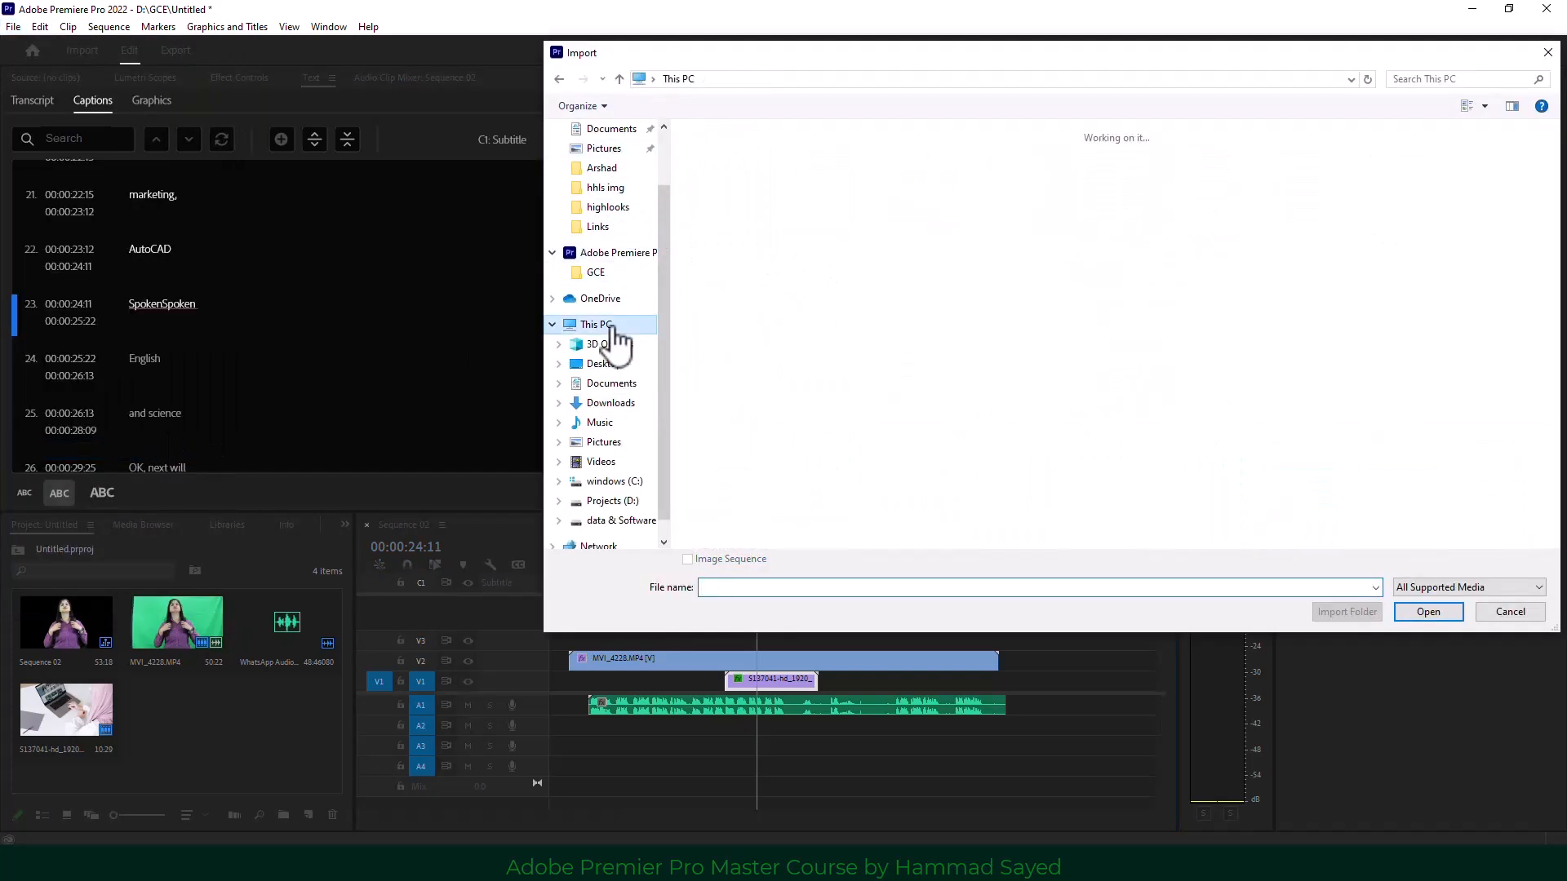
pyautogui.click(973, 194)
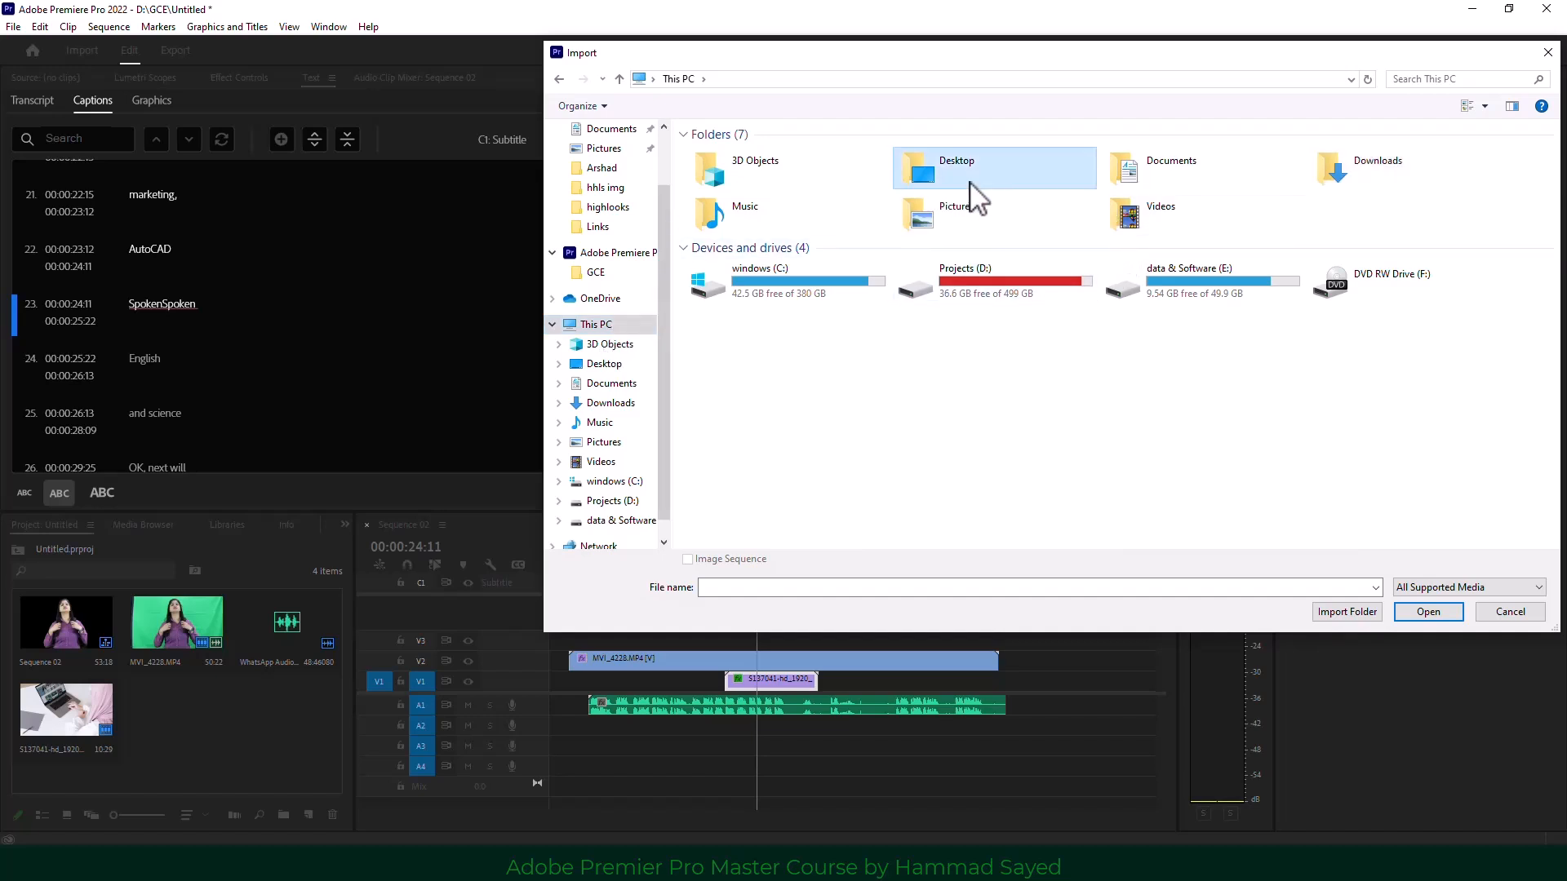
pyautogui.doubleClick(970, 183)
pyautogui.doubleClick(996, 167)
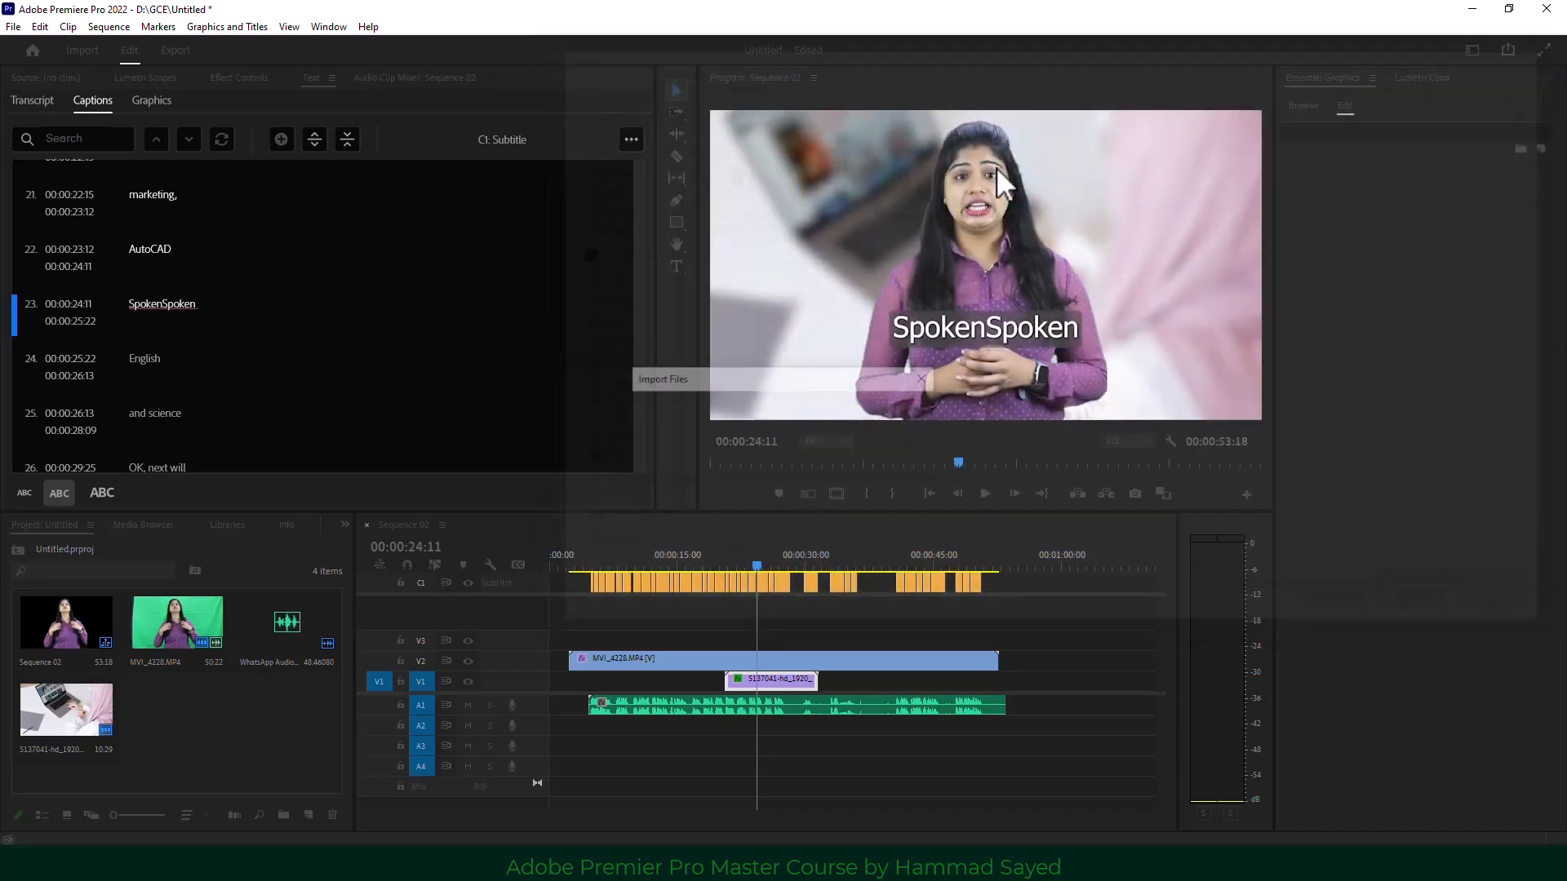
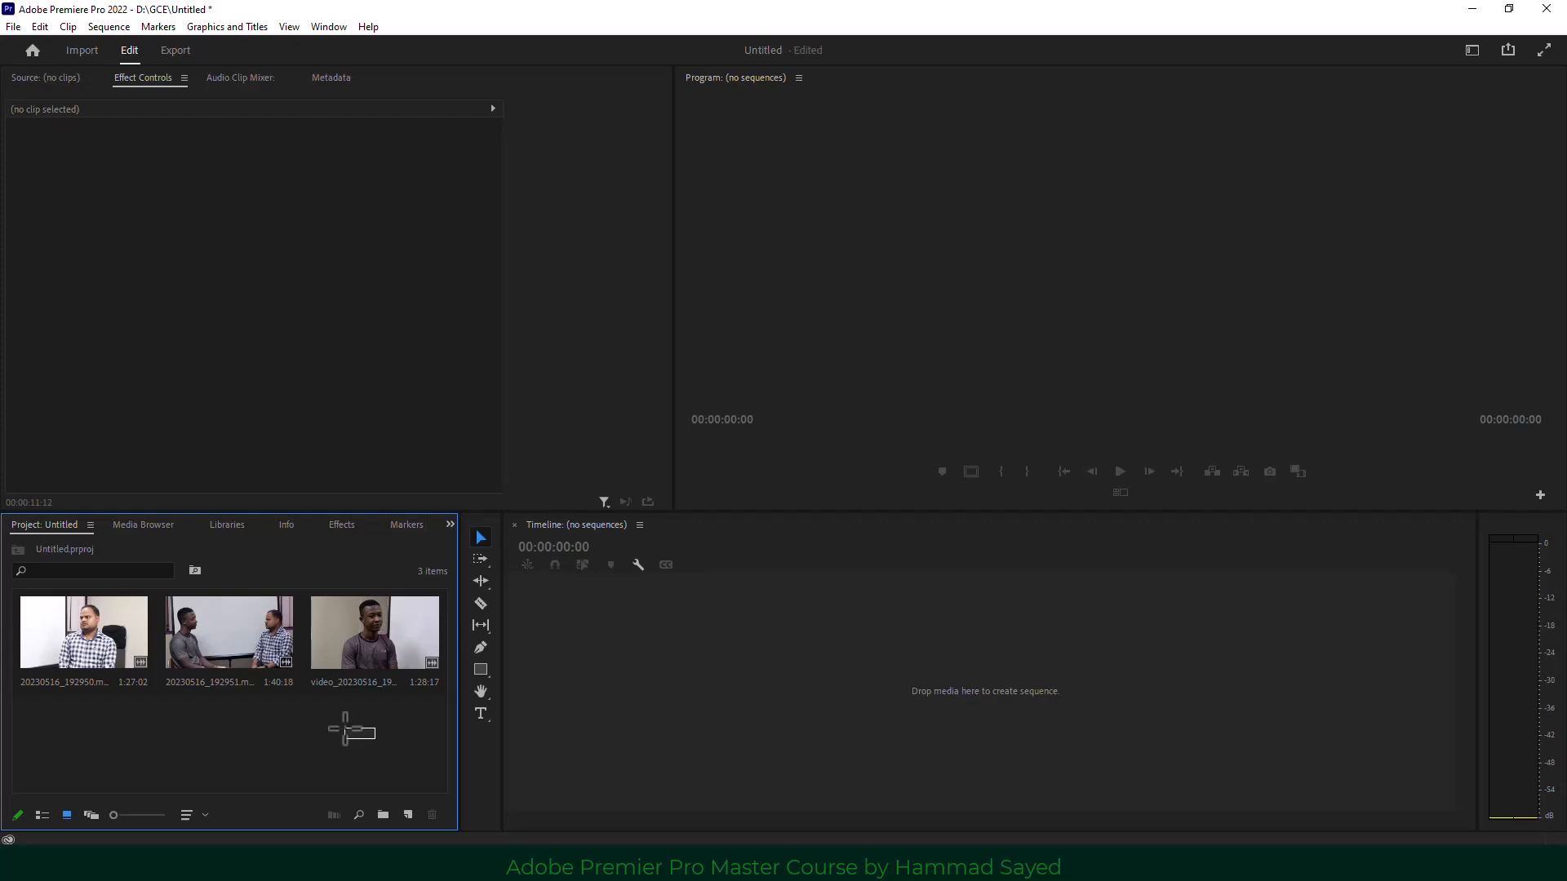
# Select the three interview clips and start a multi-camera source sequence from them.
pyautogui.moveTo(368, 729); pyautogui.dragTo(76, 641)
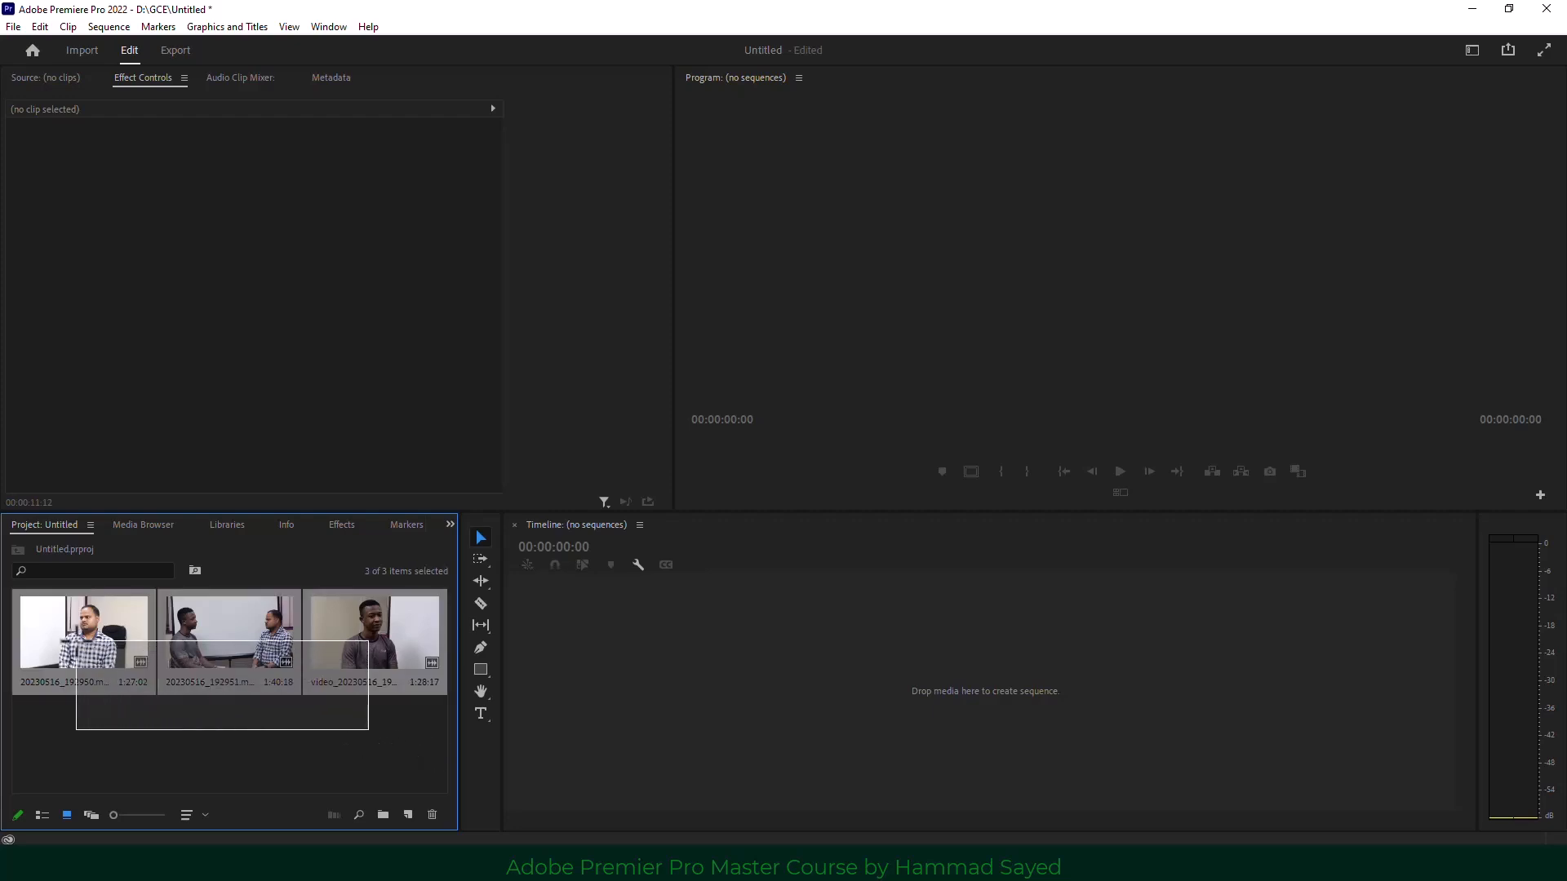
pyautogui.click(139, 705)
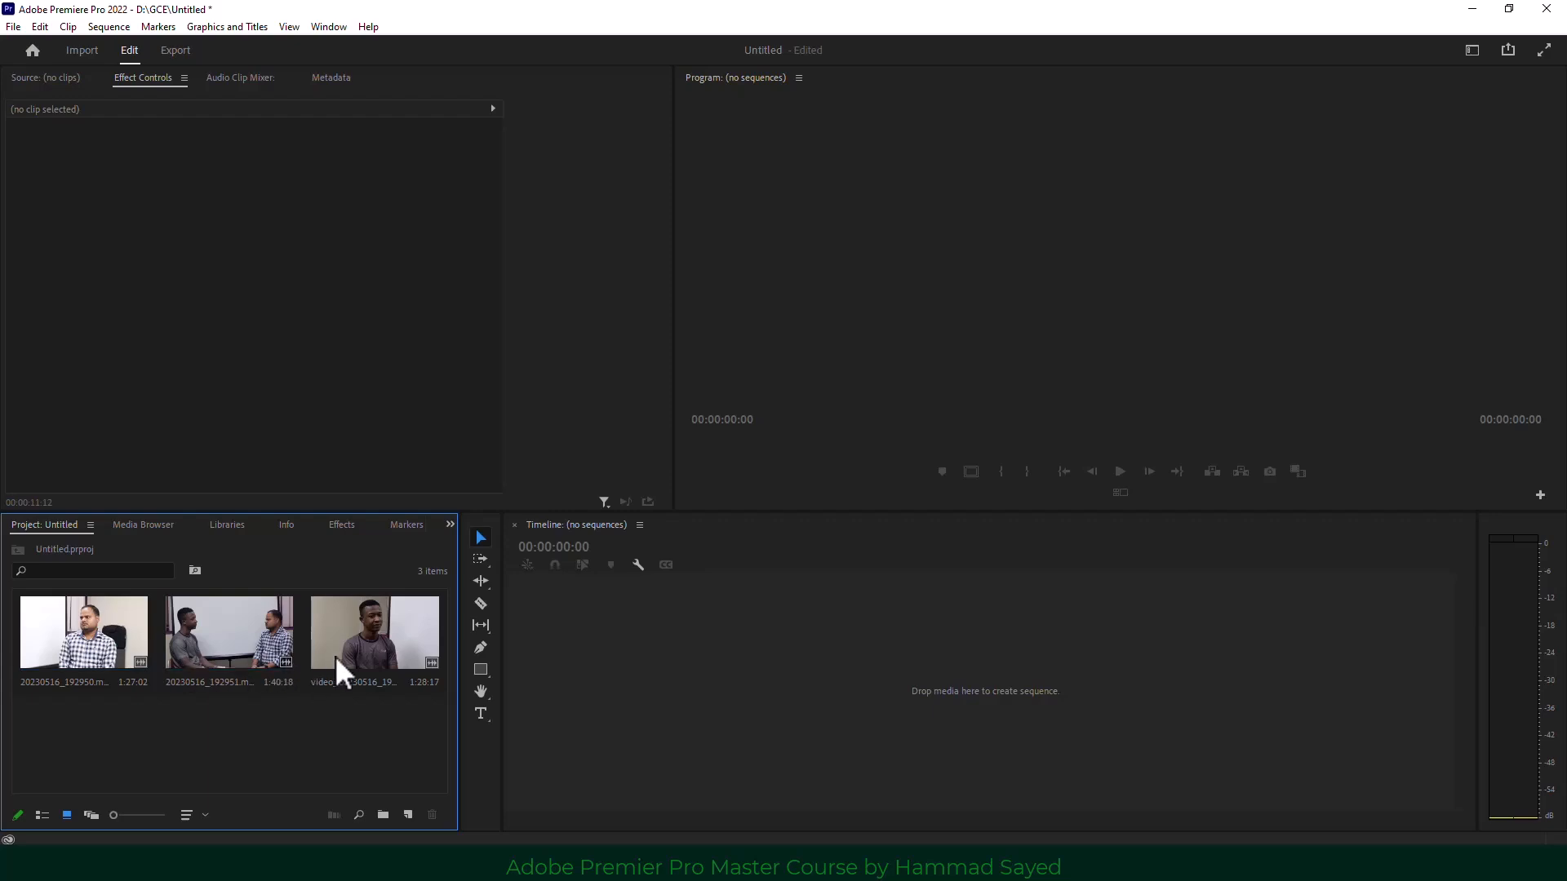
pyautogui.moveTo(380, 715); pyautogui.dragTo(86, 639)
pyautogui.rightClick(87, 640)
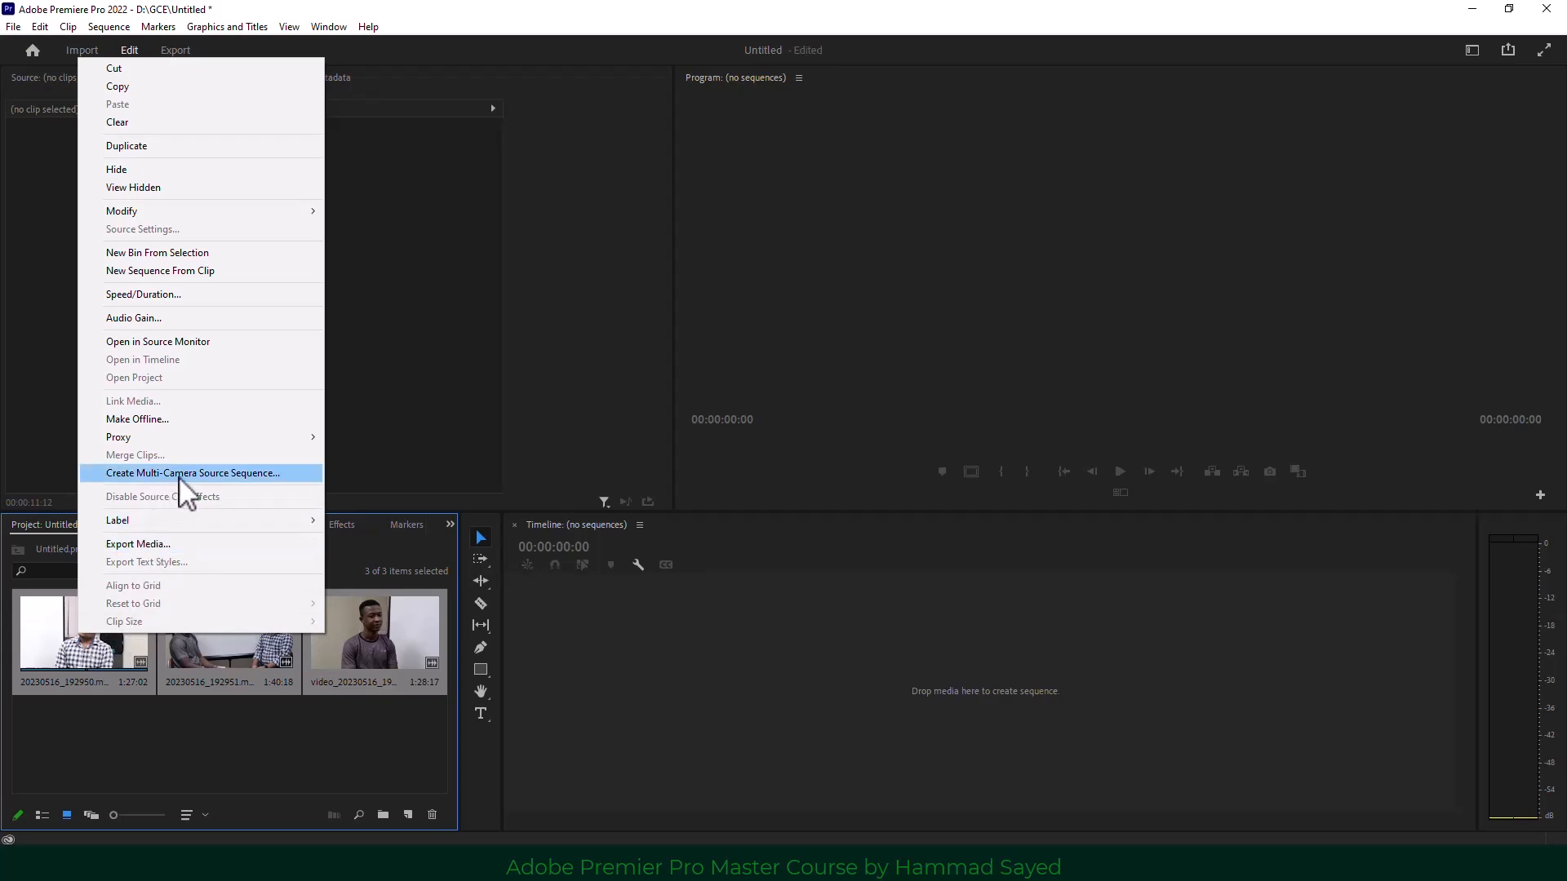
pyautogui.click(275, 474)
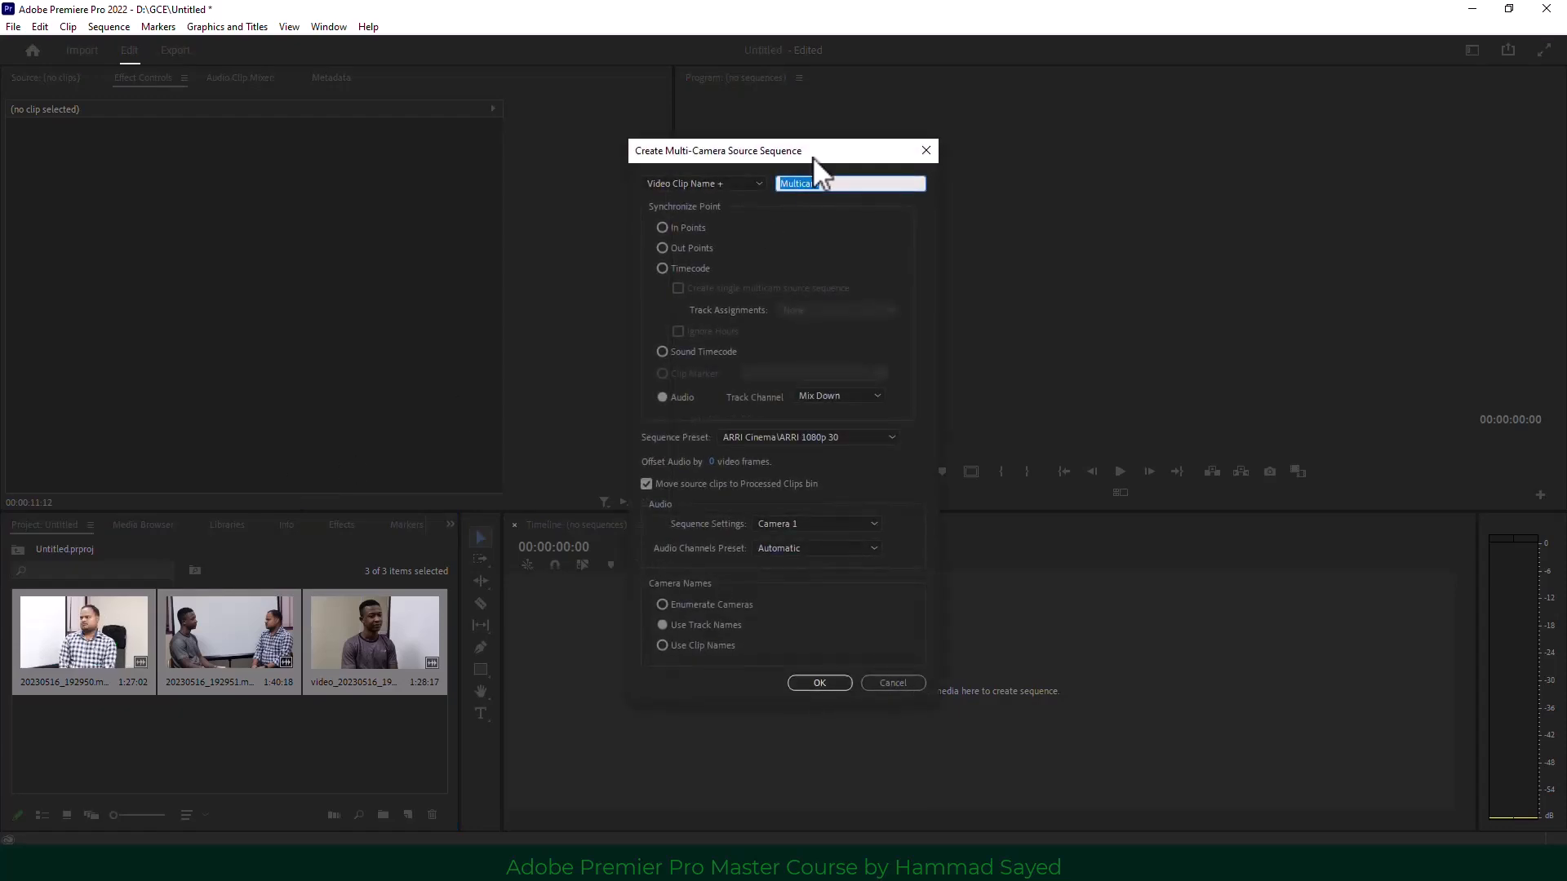
# Name it 'interview', sync by audio, use the ARRI 1080p 30 preset and Camera 1 audio.
pyautogui.moveTo(796, 149); pyautogui.dragTo(688, 121)
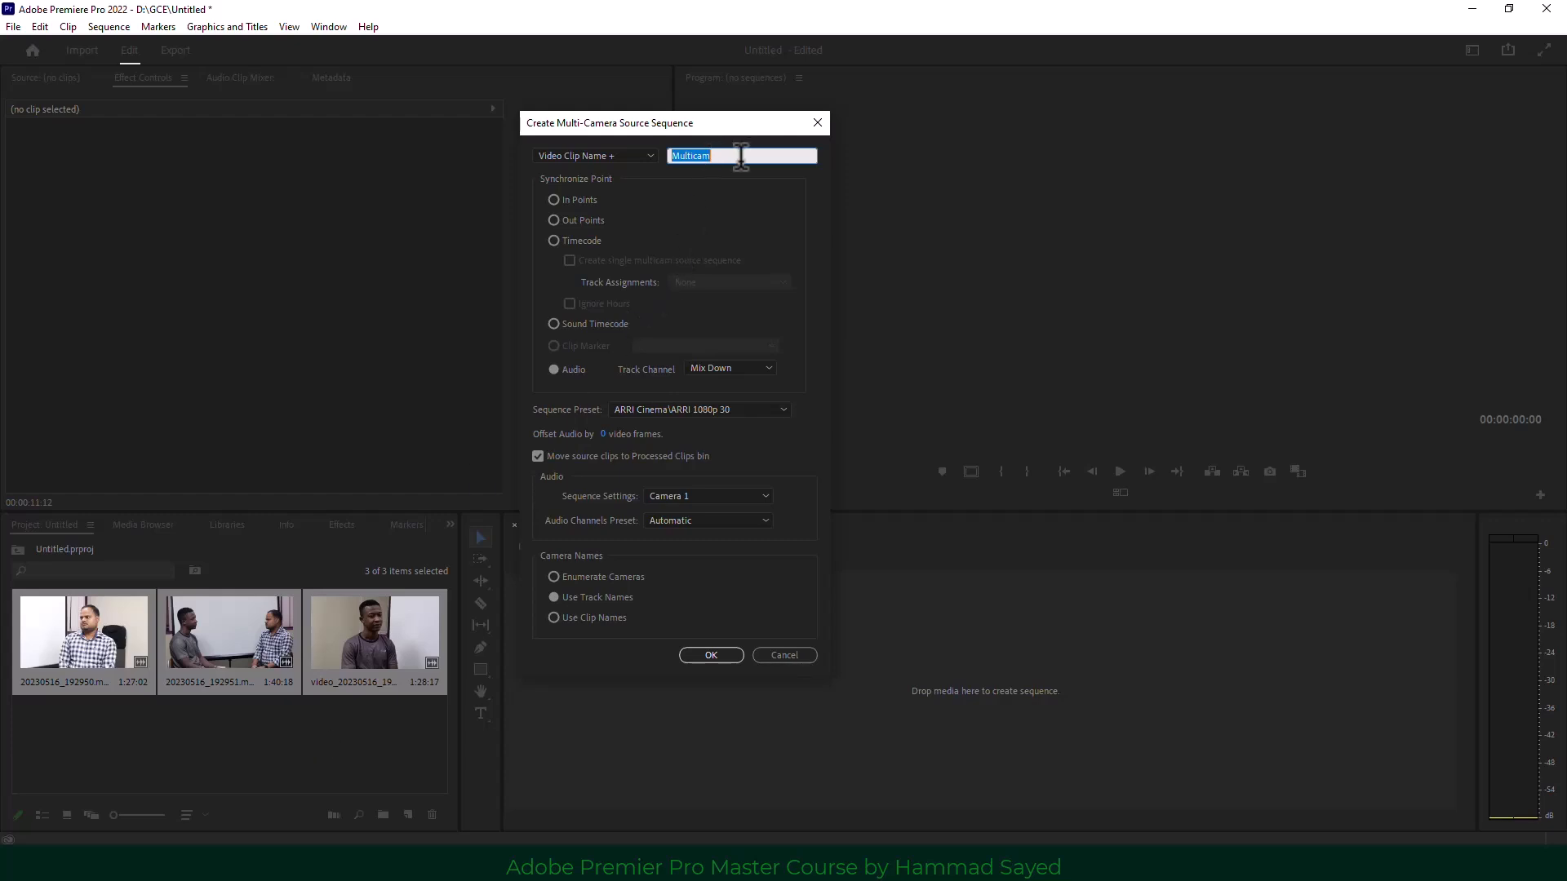
pyautogui.write('interview')
pyautogui.click(567, 370)
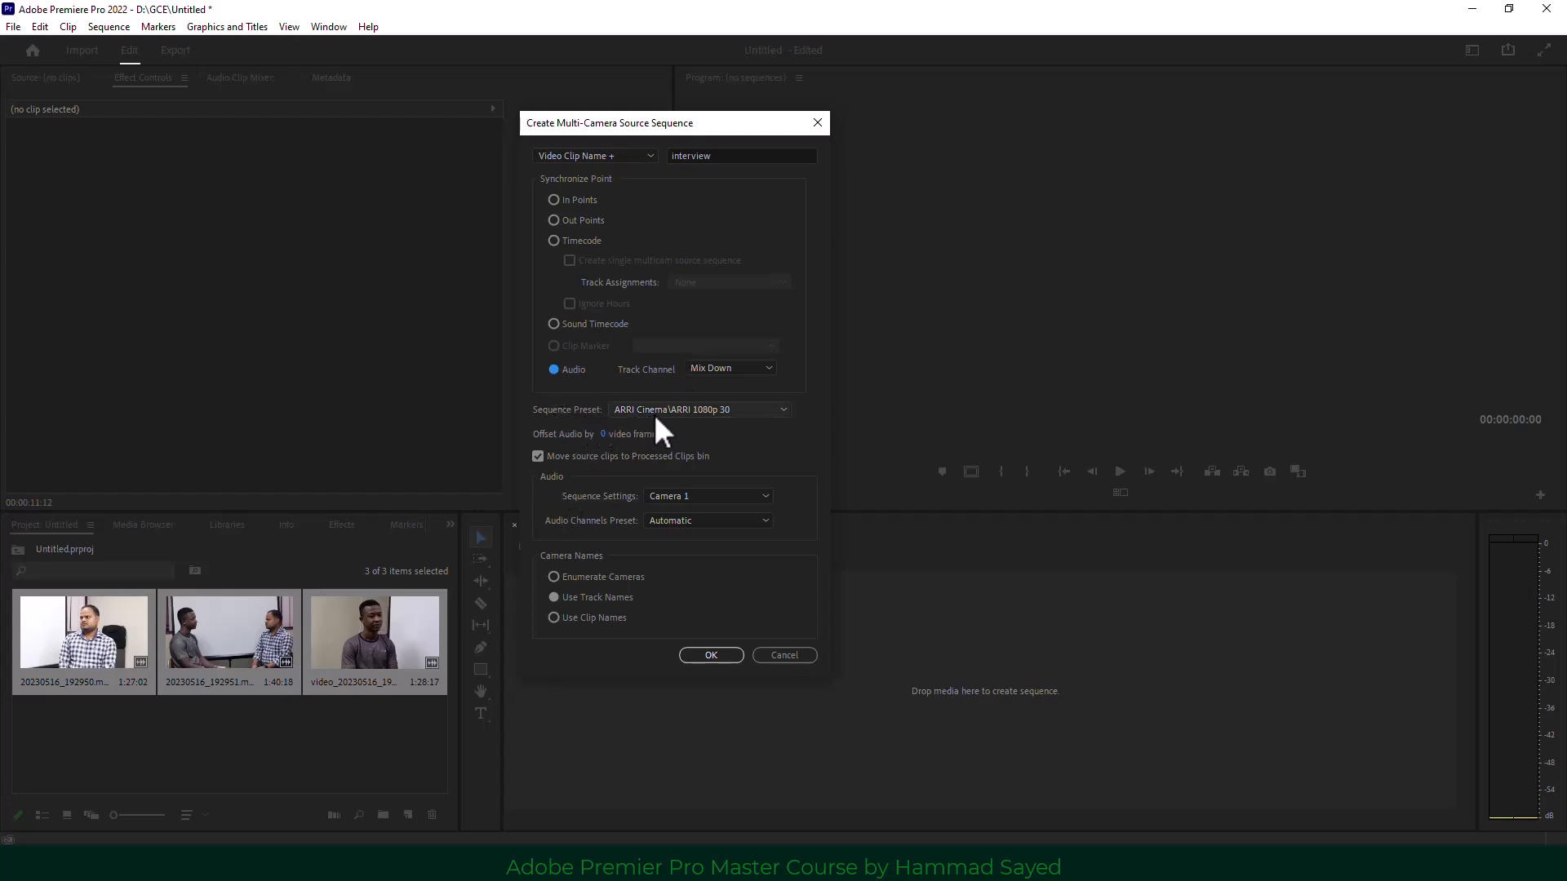
pyautogui.click(676, 411)
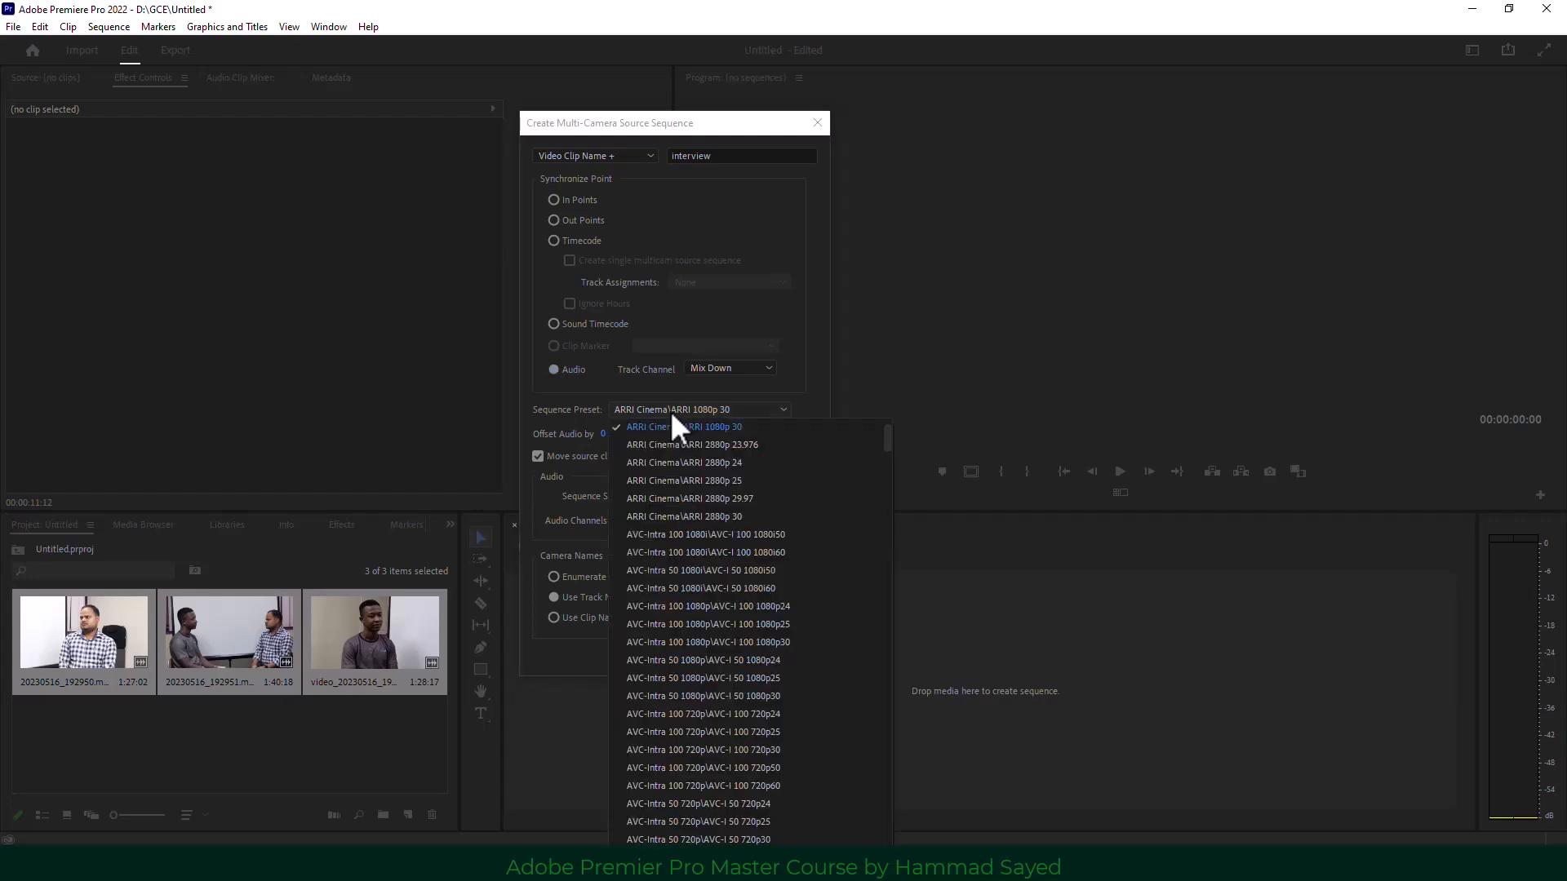
pyautogui.scroll(2, 669, 490)
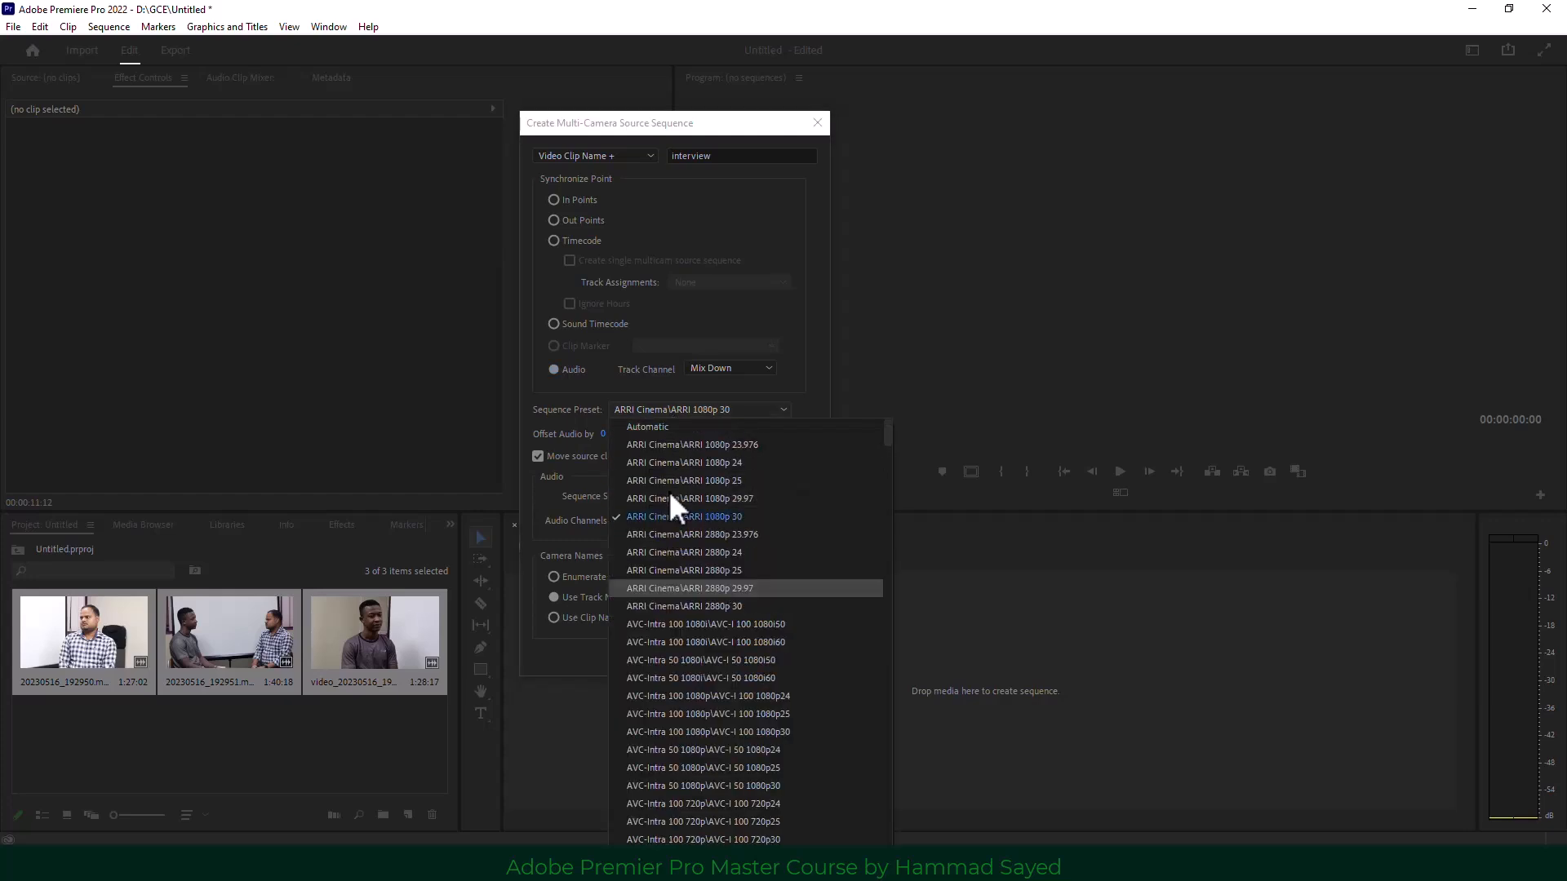
pyautogui.click(739, 523)
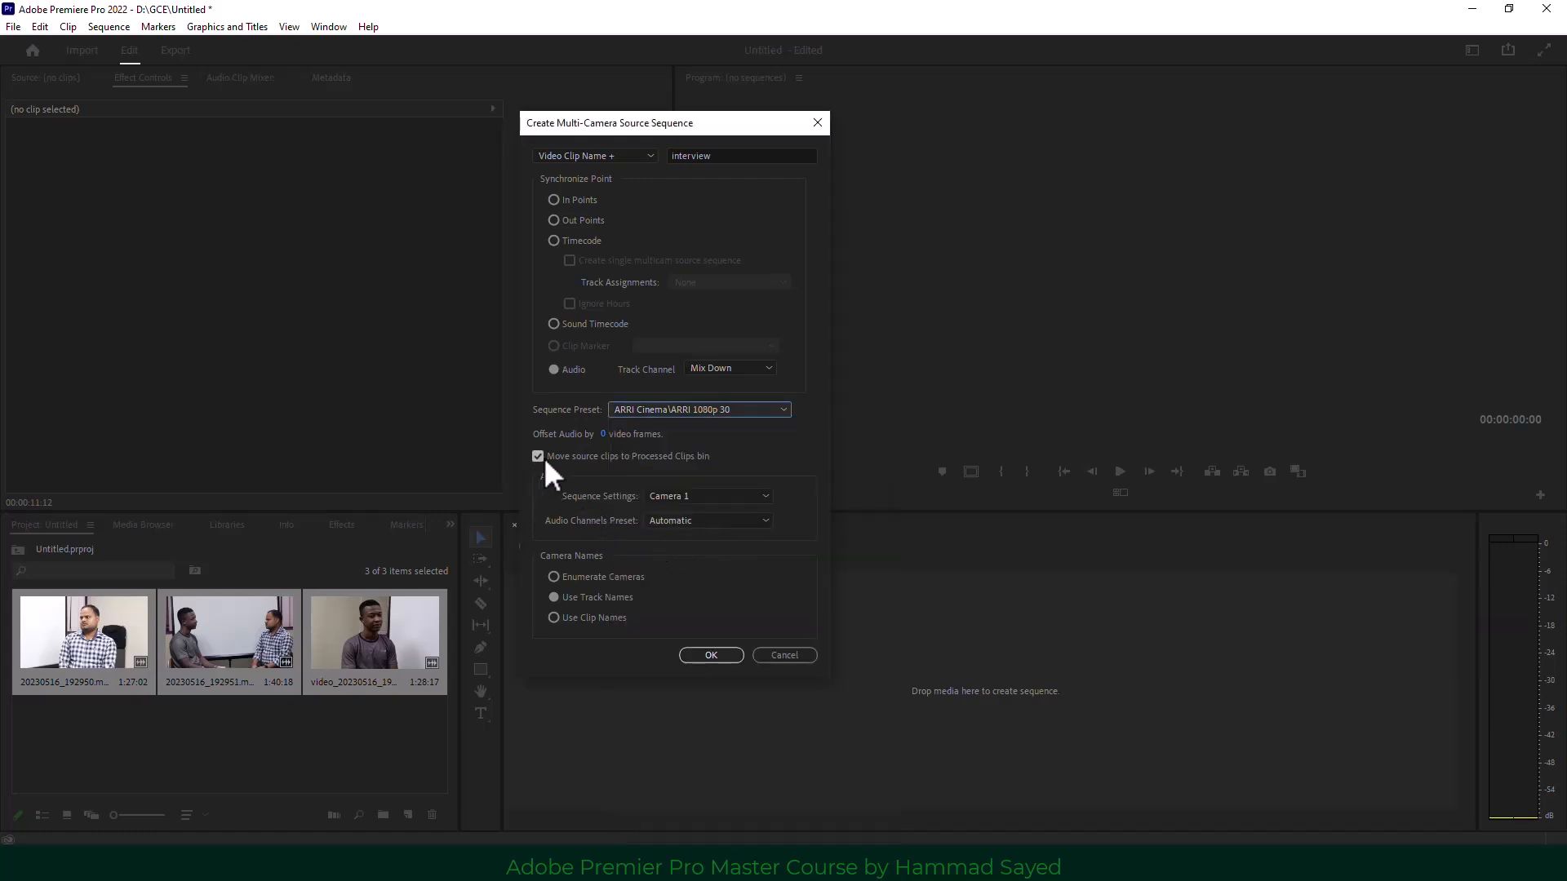
pyautogui.click(711, 496)
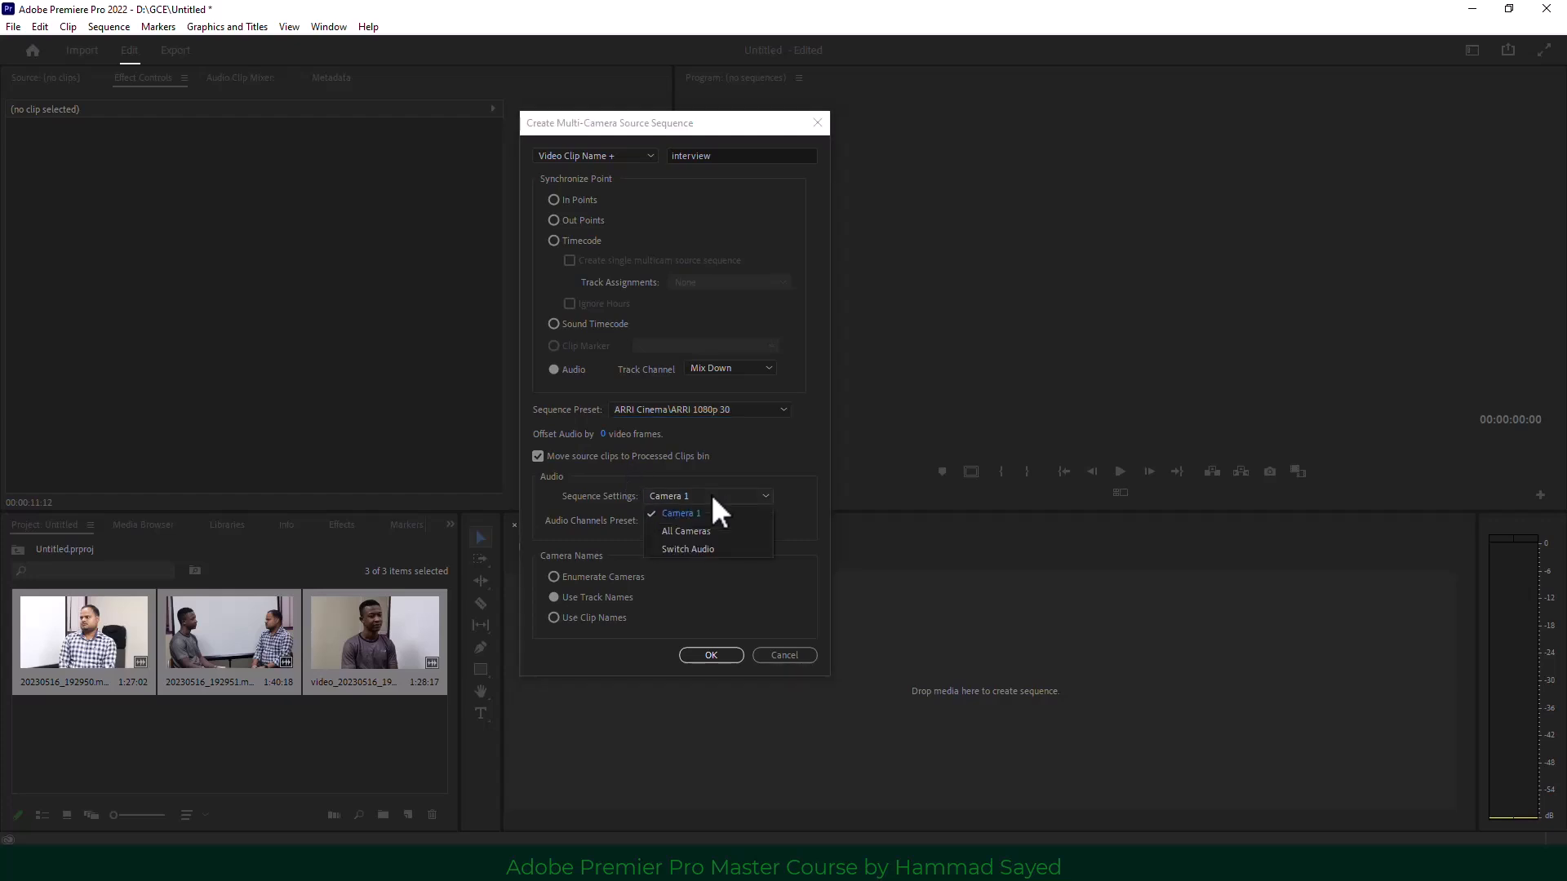
pyautogui.click(713, 500)
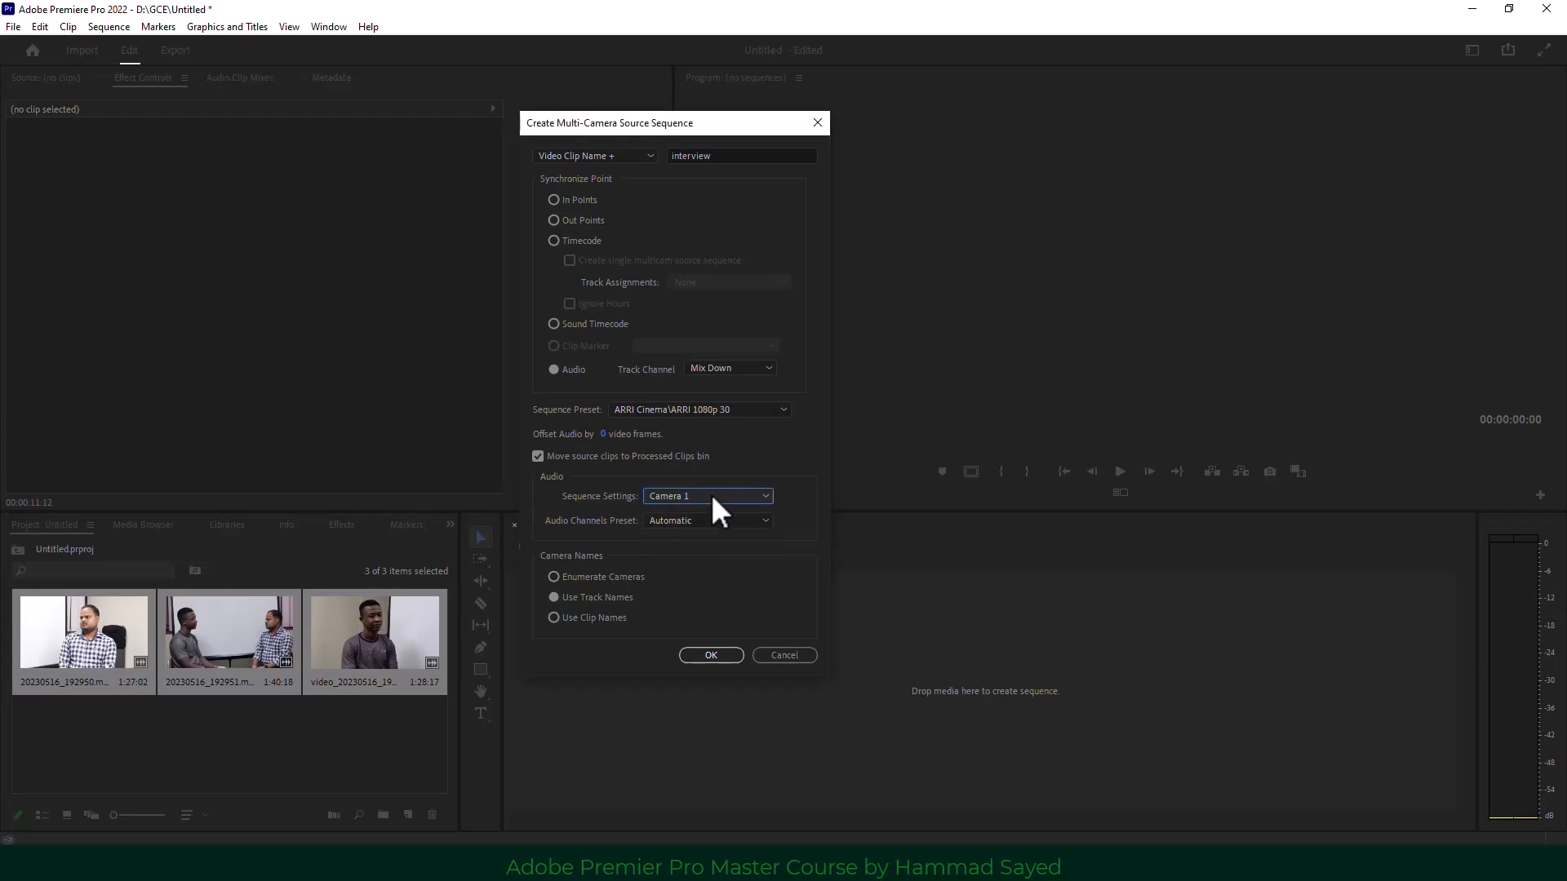
pyautogui.click(703, 657)
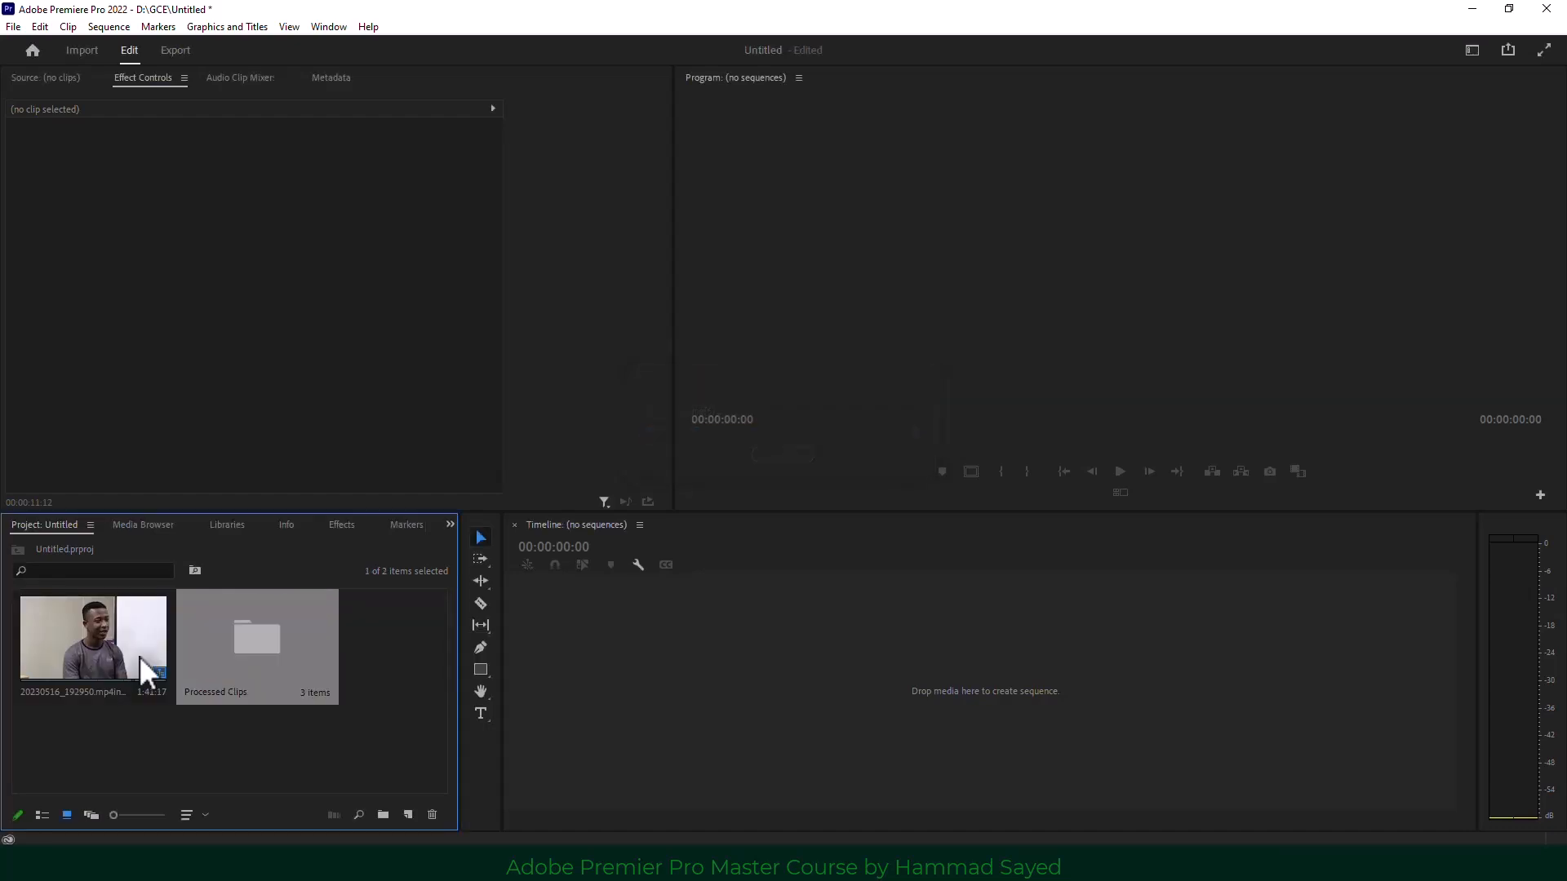
# Open the new multicam clip in its own timeline.
pyautogui.click(95, 643)
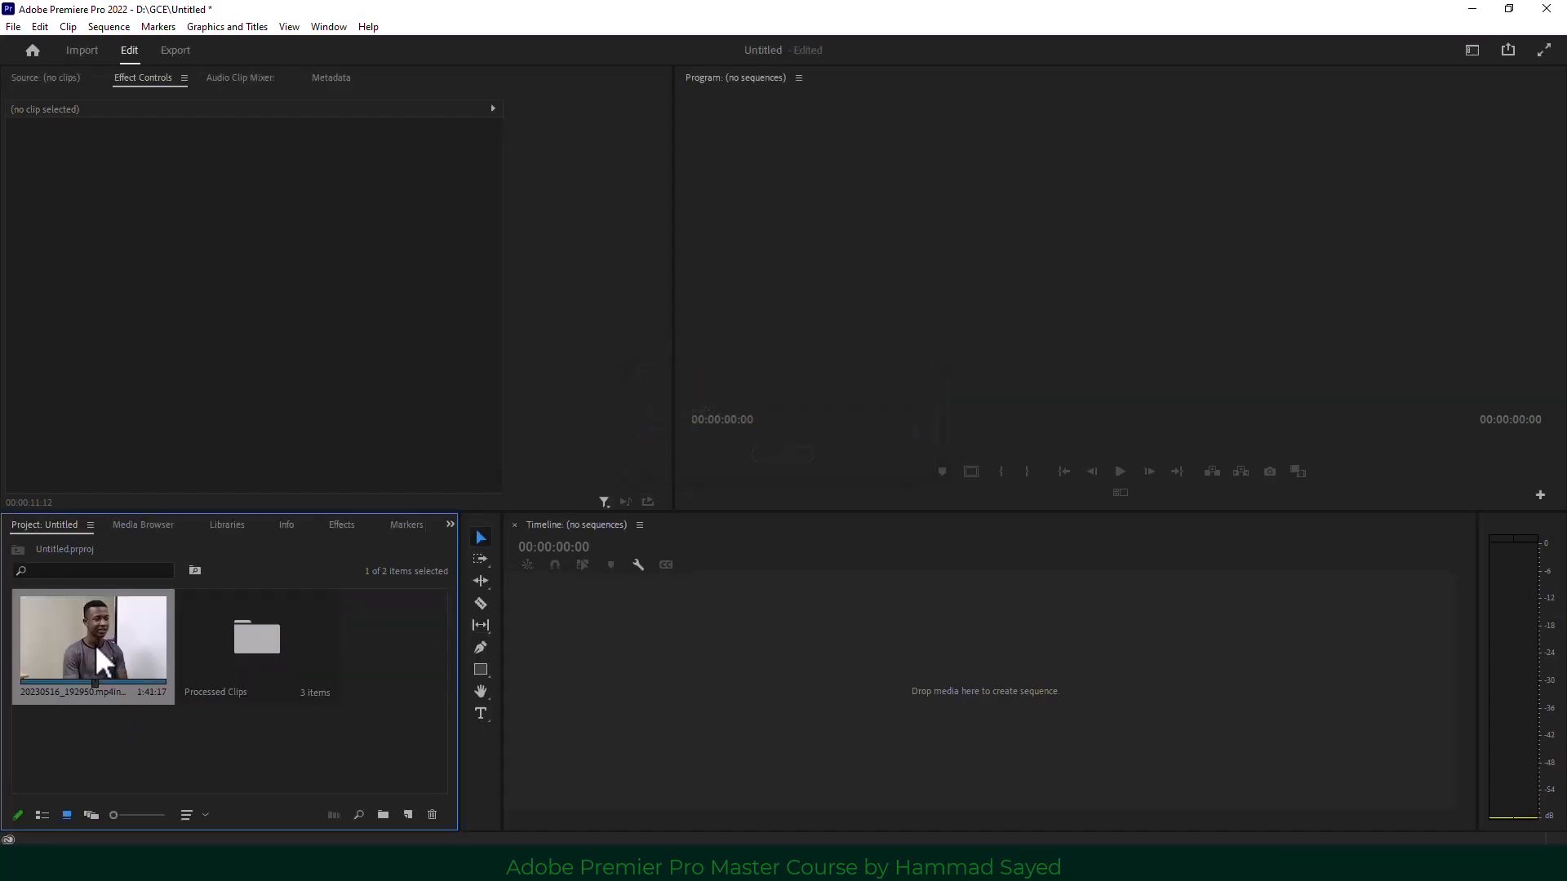
pyautogui.rightClick(94, 644)
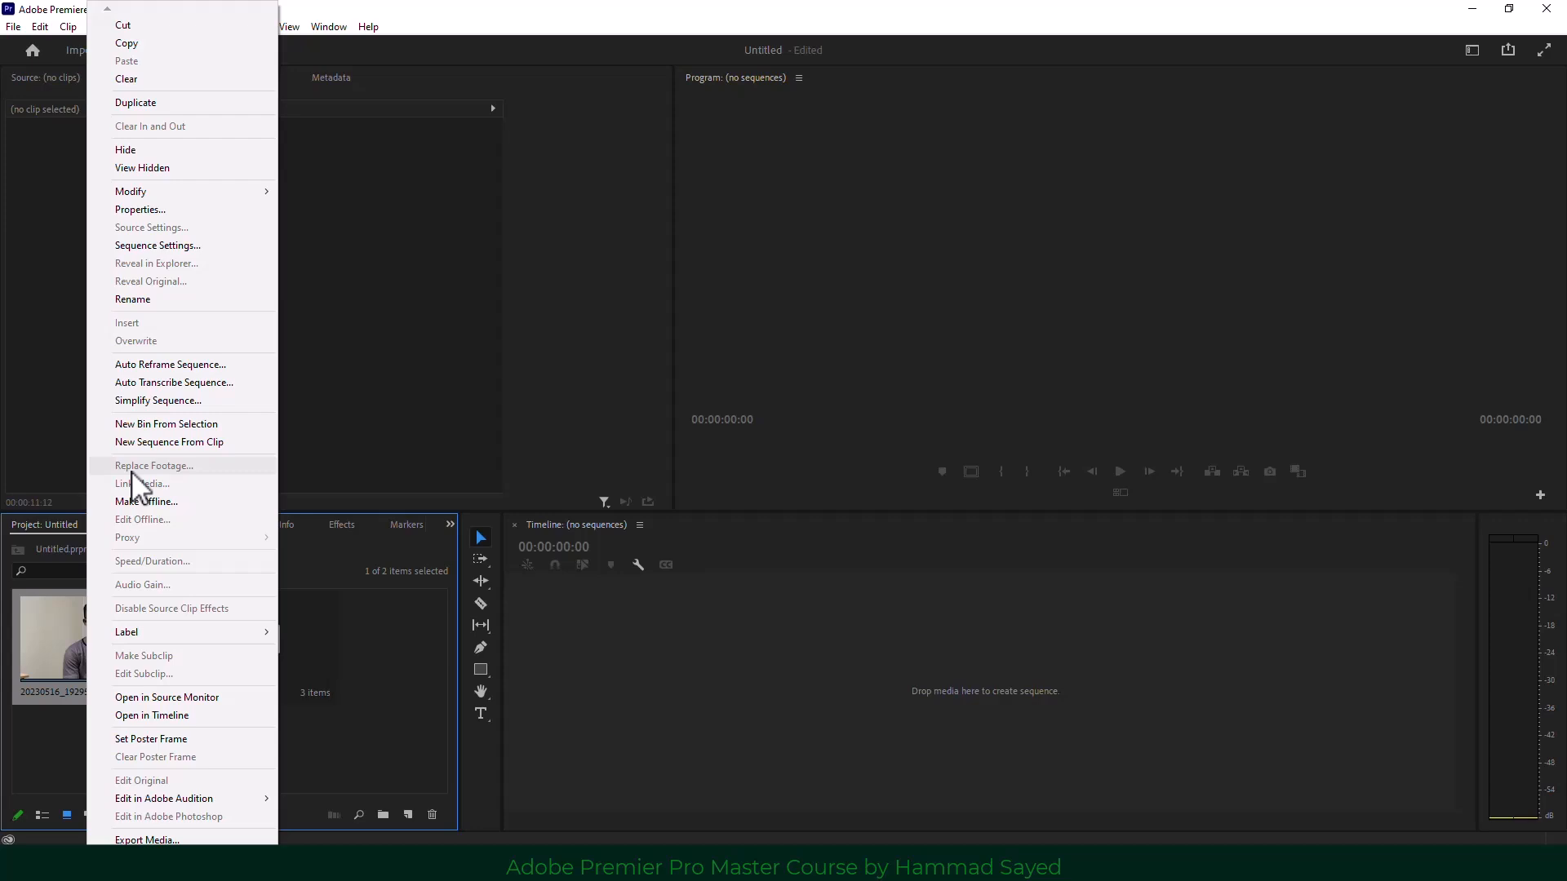
pyautogui.click(191, 716)
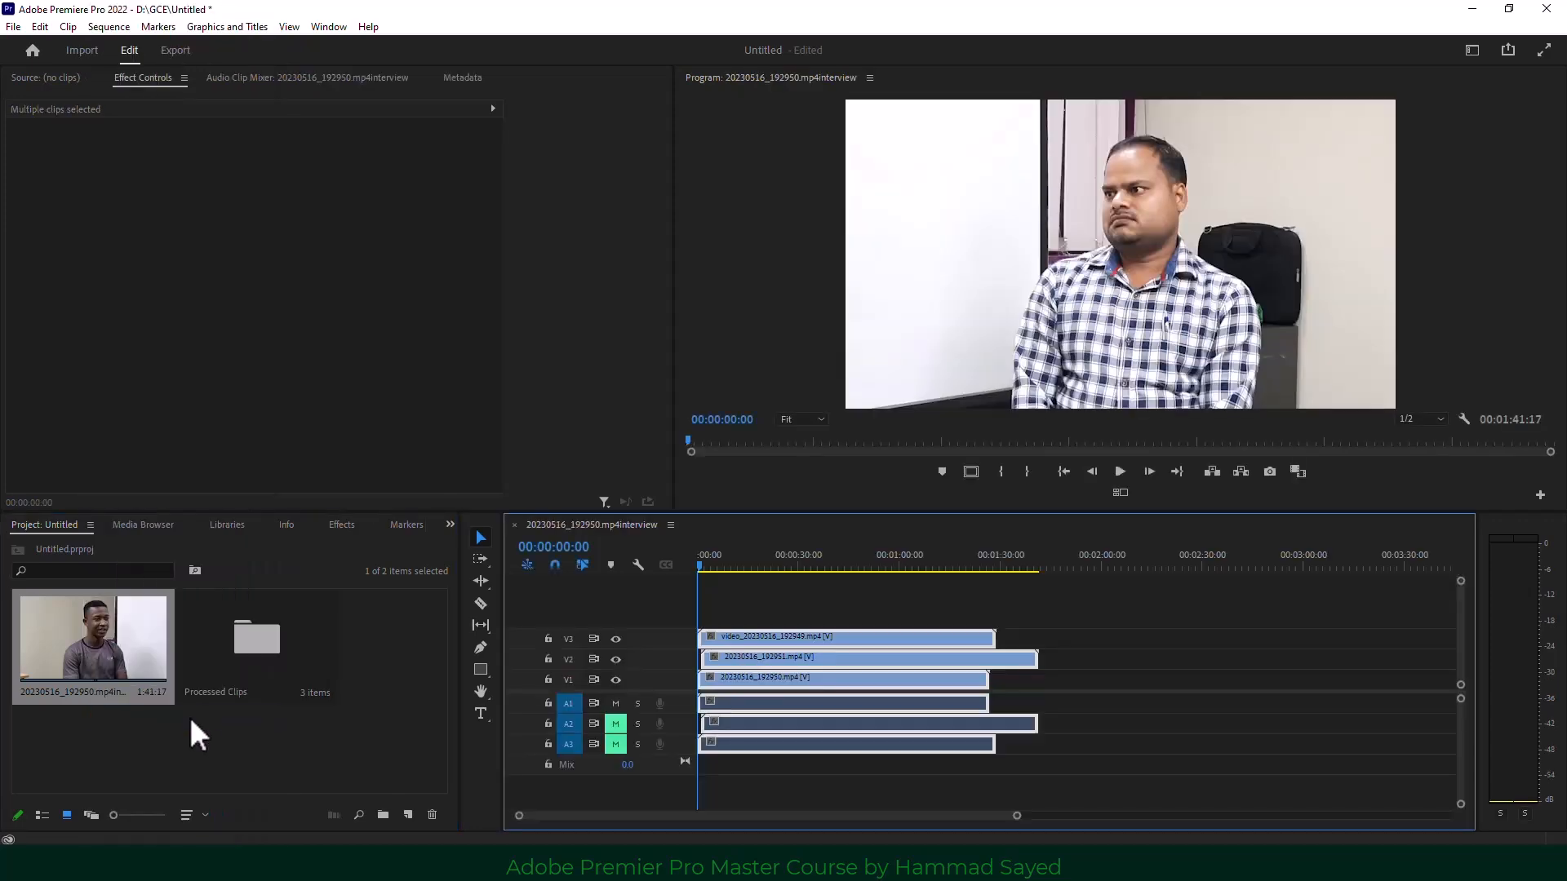
# Preview the stacked angles by scrubbing from 00:00:05:10 to 00:00:56:29.
pyautogui.click(713, 564)
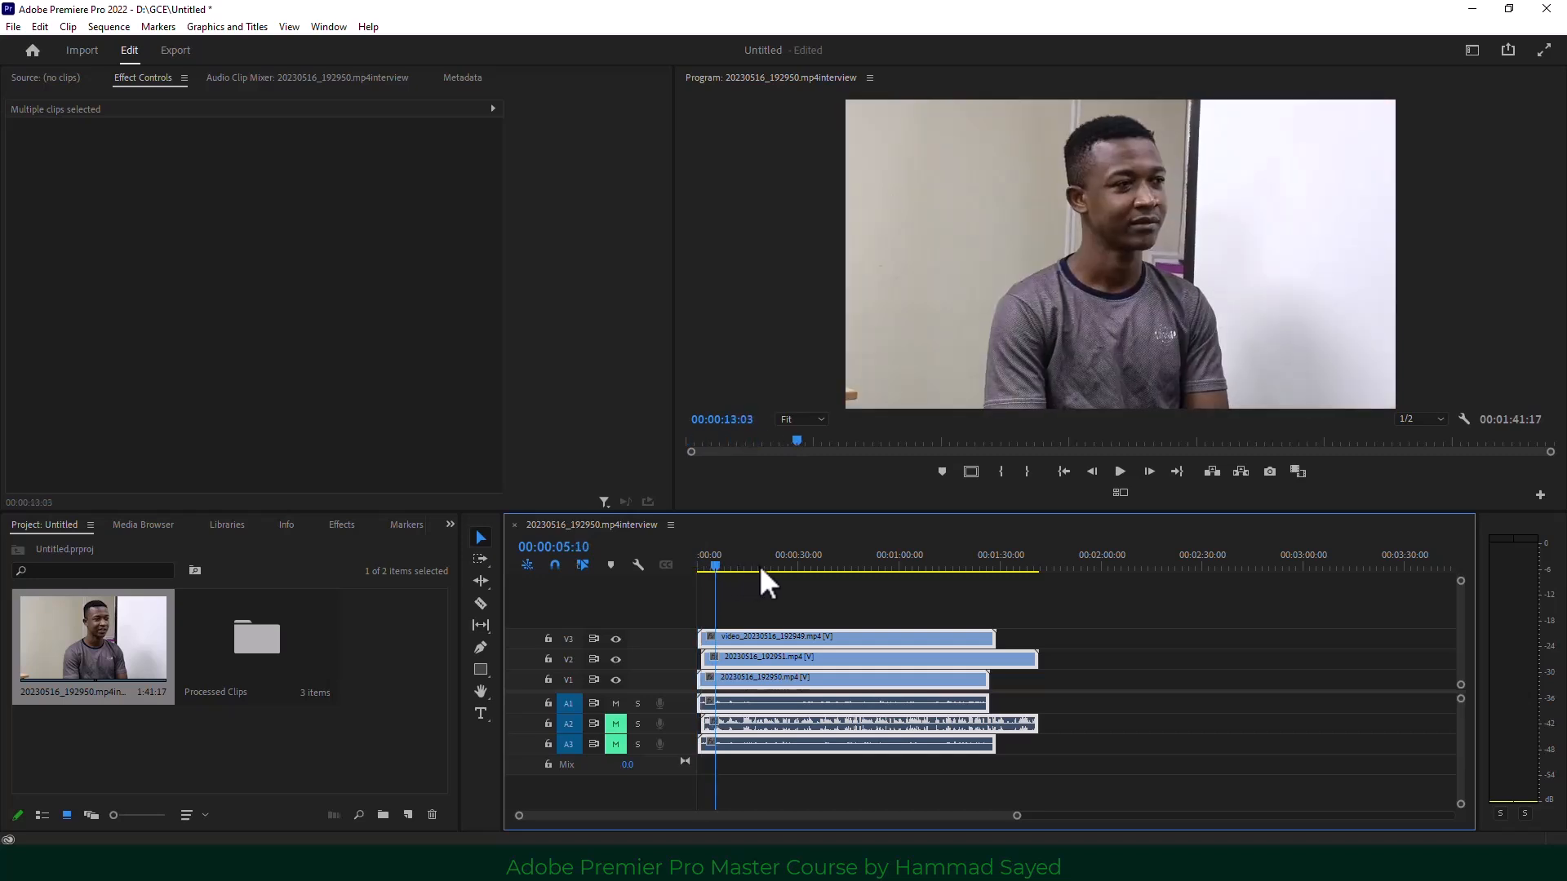
pyautogui.click(780, 565)
pyautogui.moveTo(899, 597); pyautogui.dragTo(824, 777)
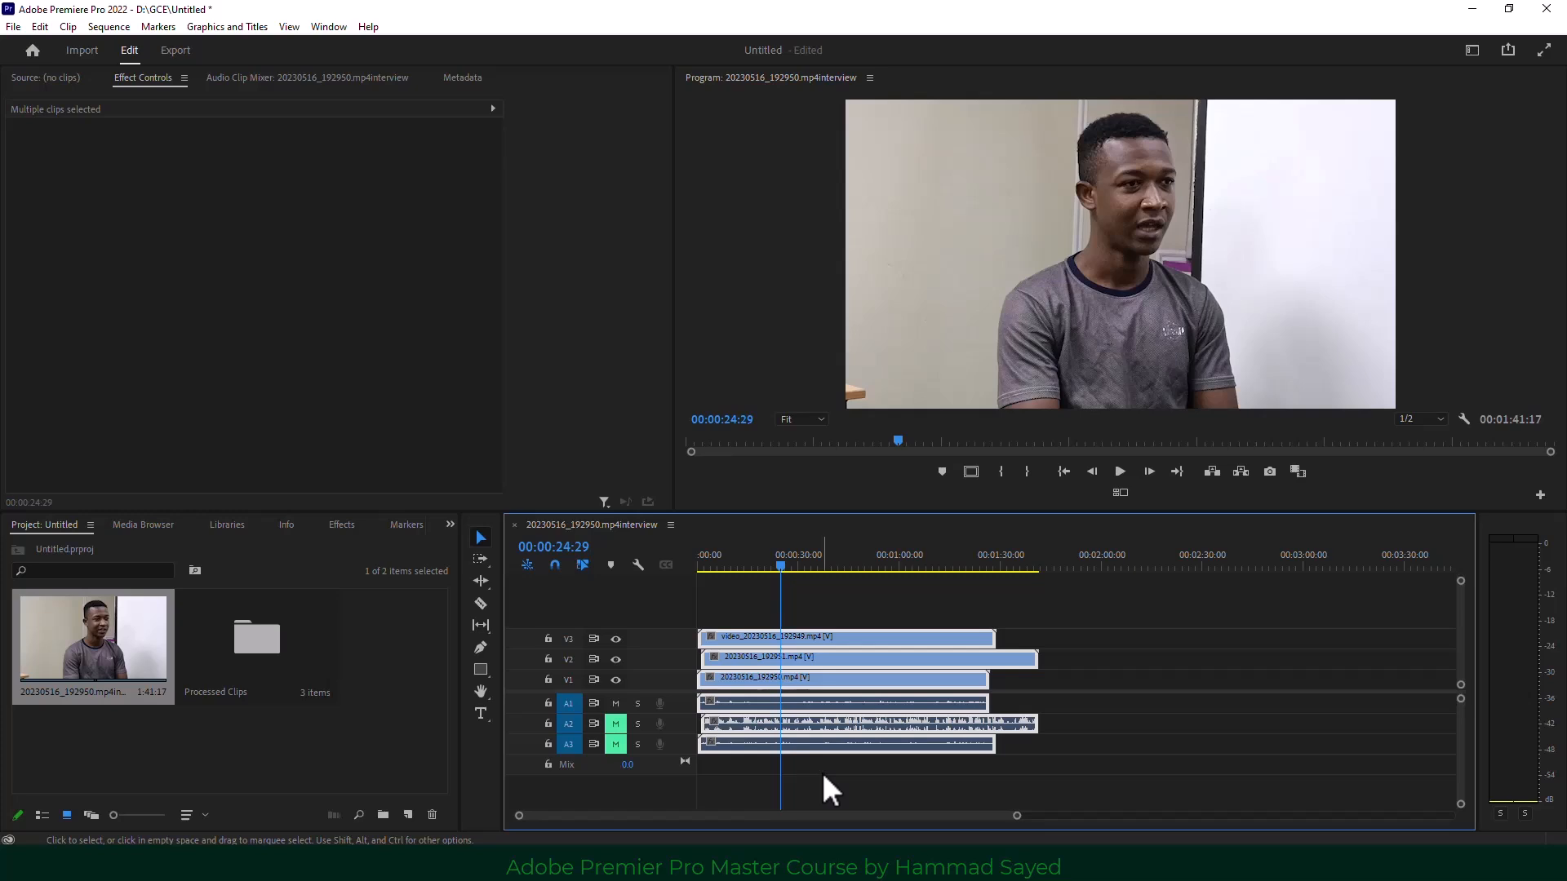
pyautogui.moveTo(781, 564); pyautogui.dragTo(889, 564)
pyautogui.click(1072, 607)
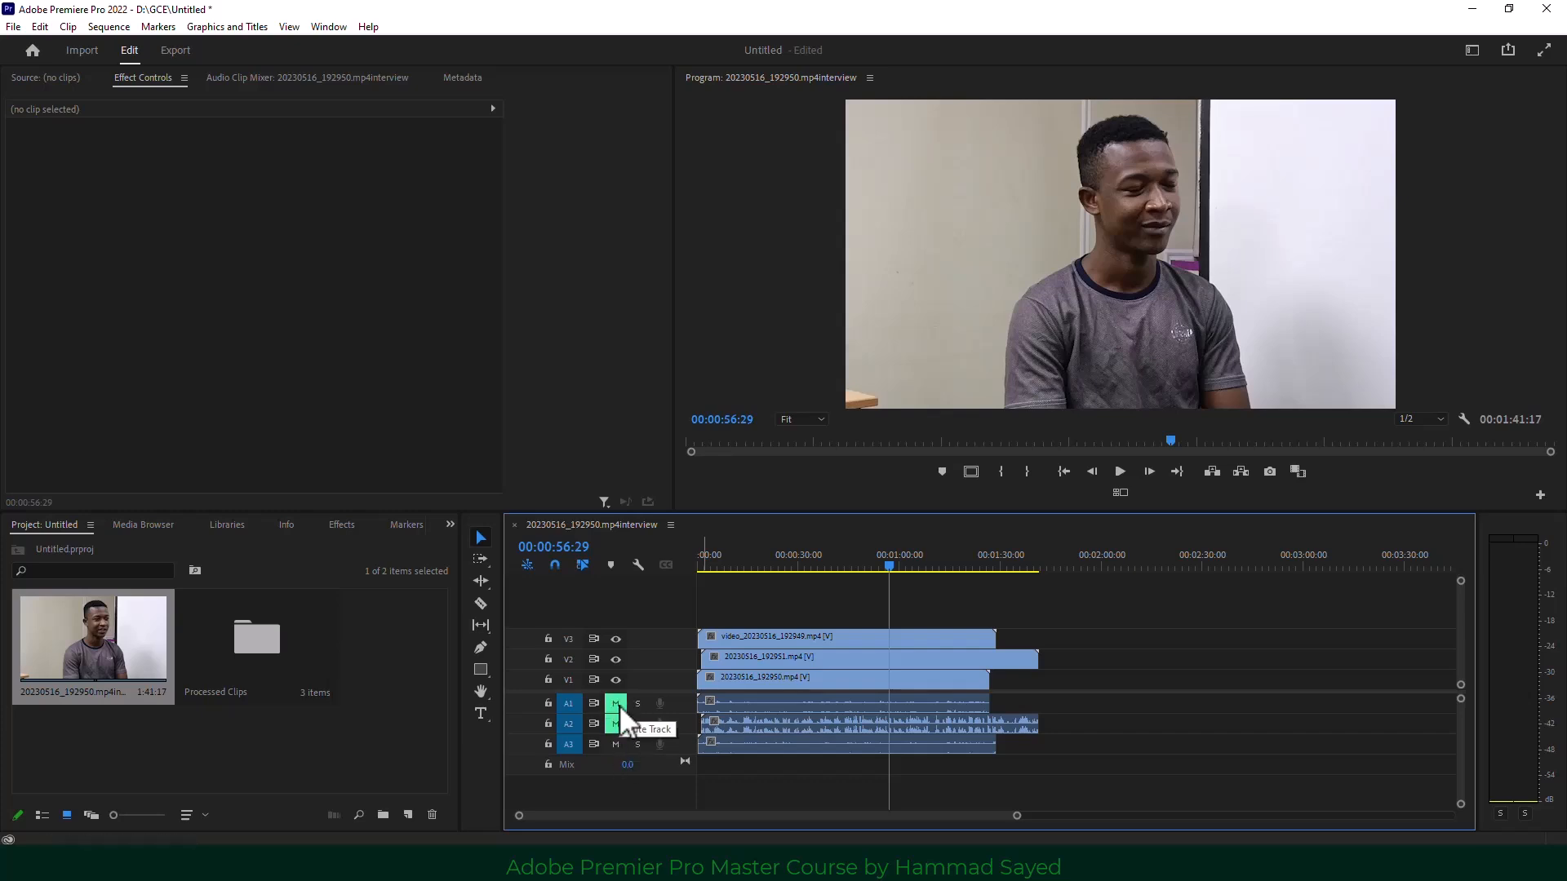
# Unmute A2 and mute A1 and A3 so only A2 is audible.
pyautogui.click(619, 723)
pyautogui.click(616, 704)
pyautogui.click(803, 728)
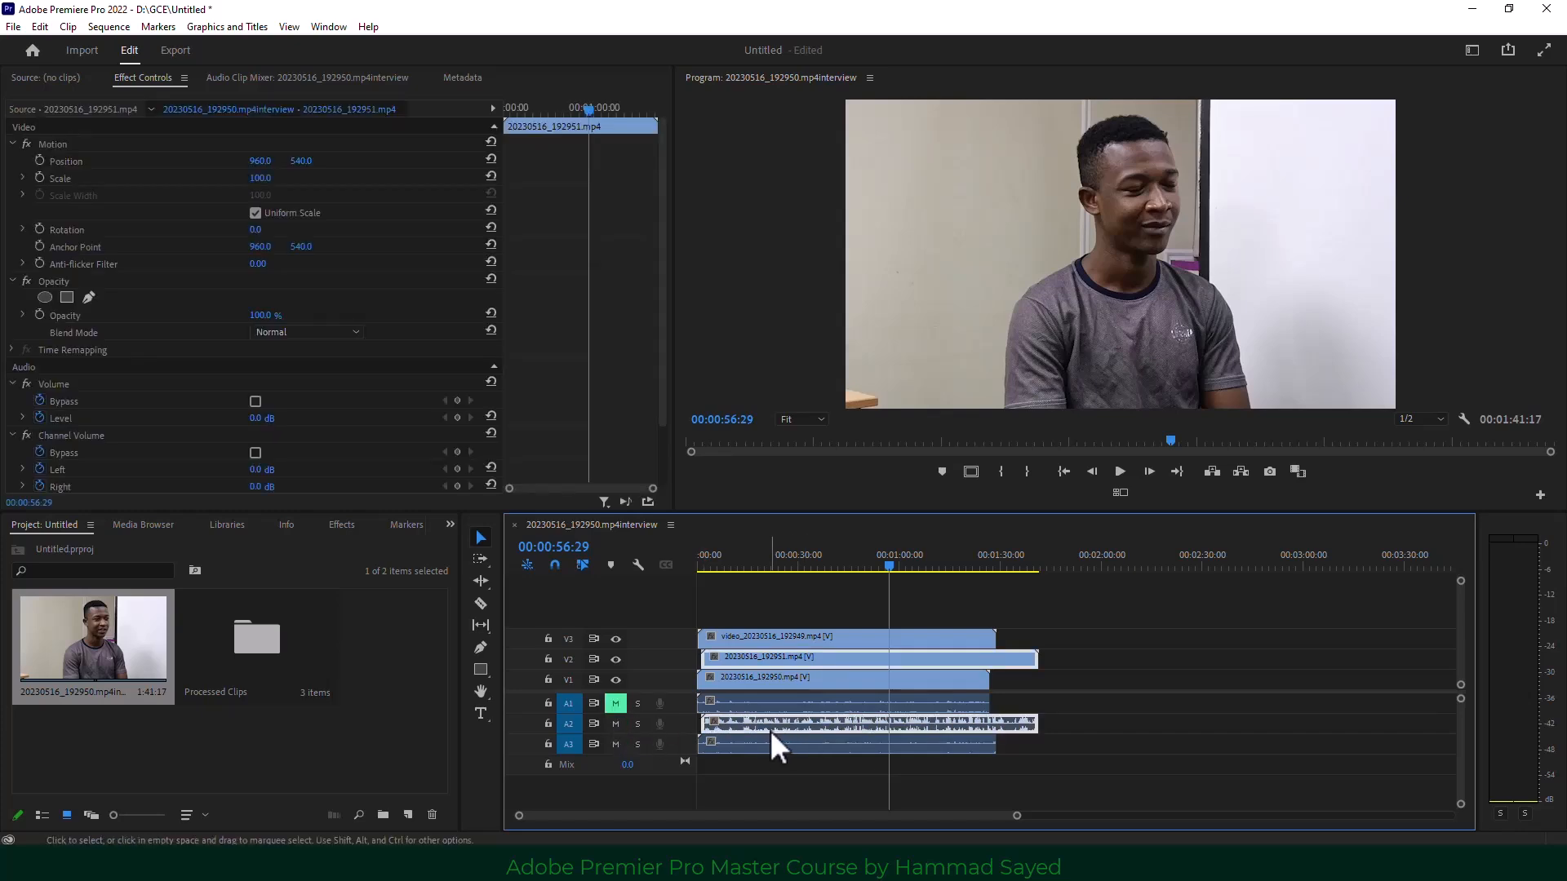
pyautogui.click(616, 744)
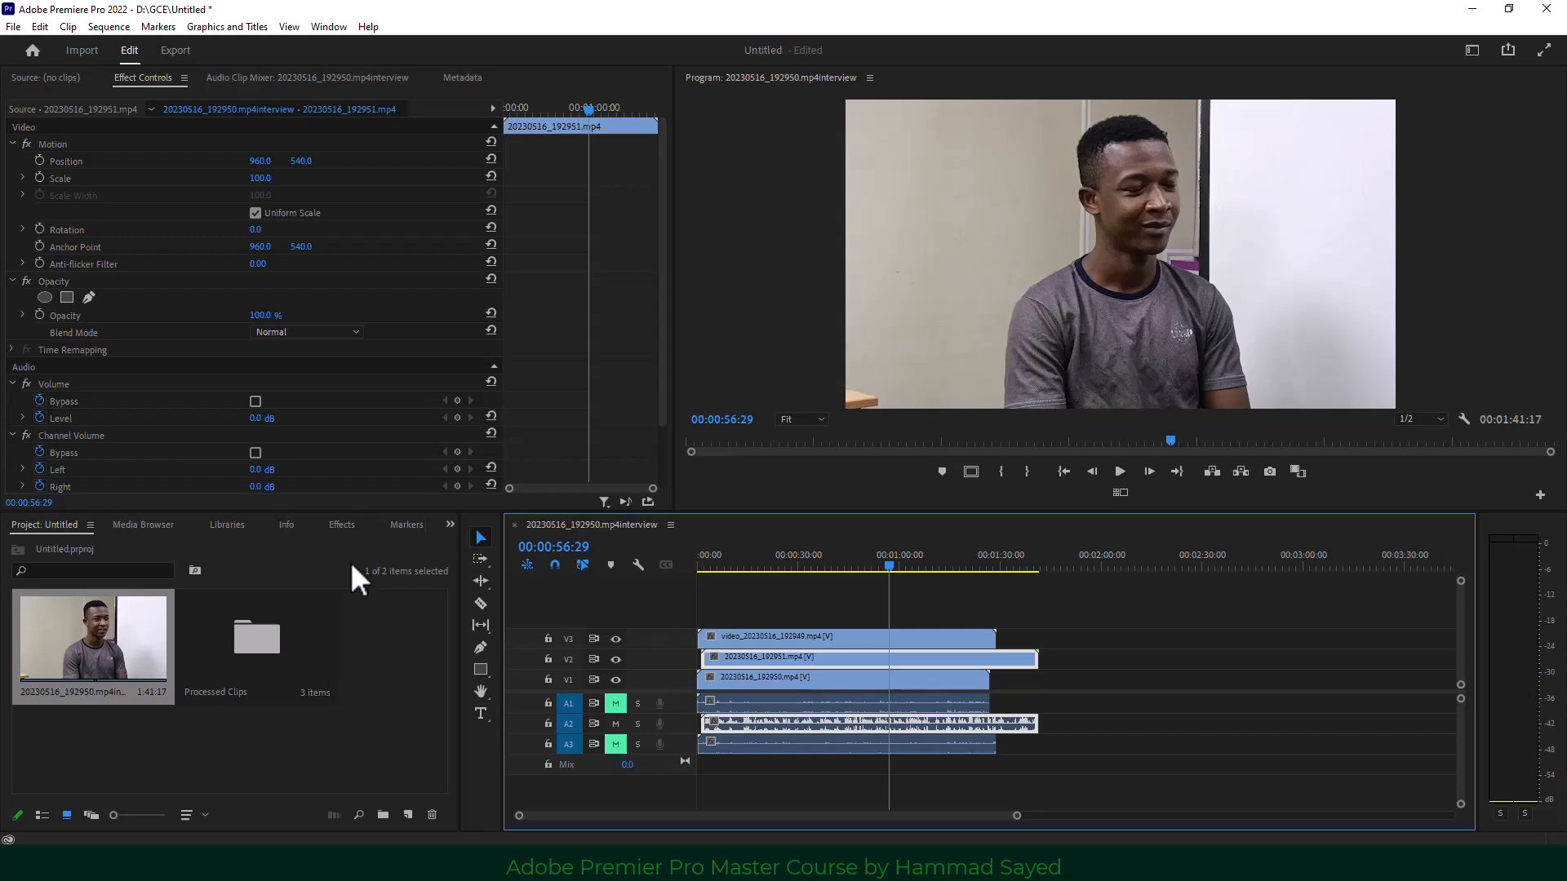
# Find DeNoise in the Effects panel and apply it to the A2 audio clip.
pyautogui.click(450, 525)
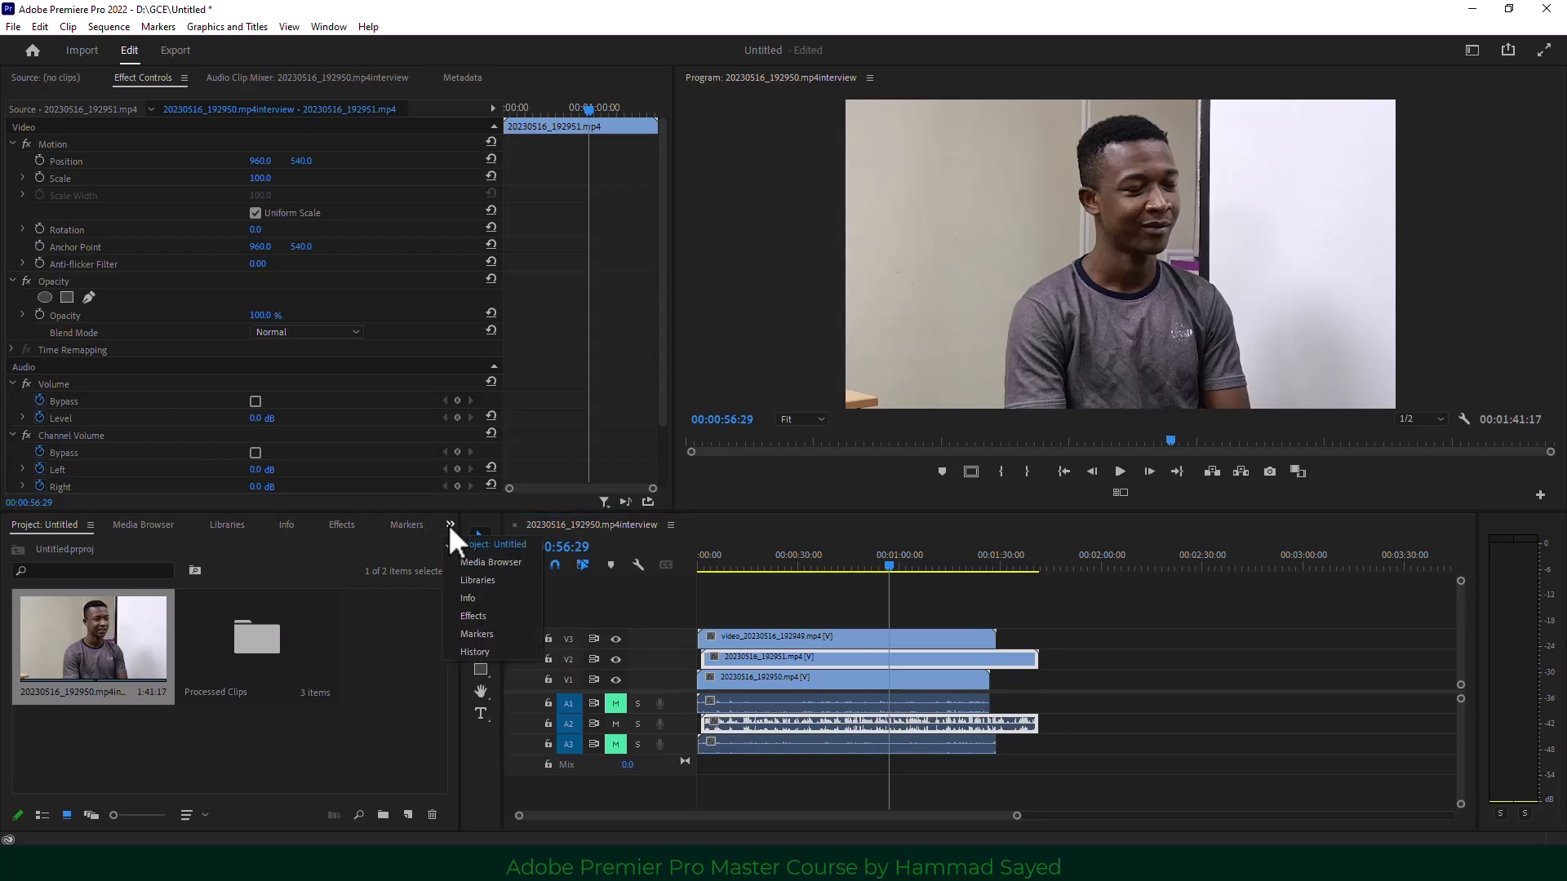
pyautogui.click(475, 616)
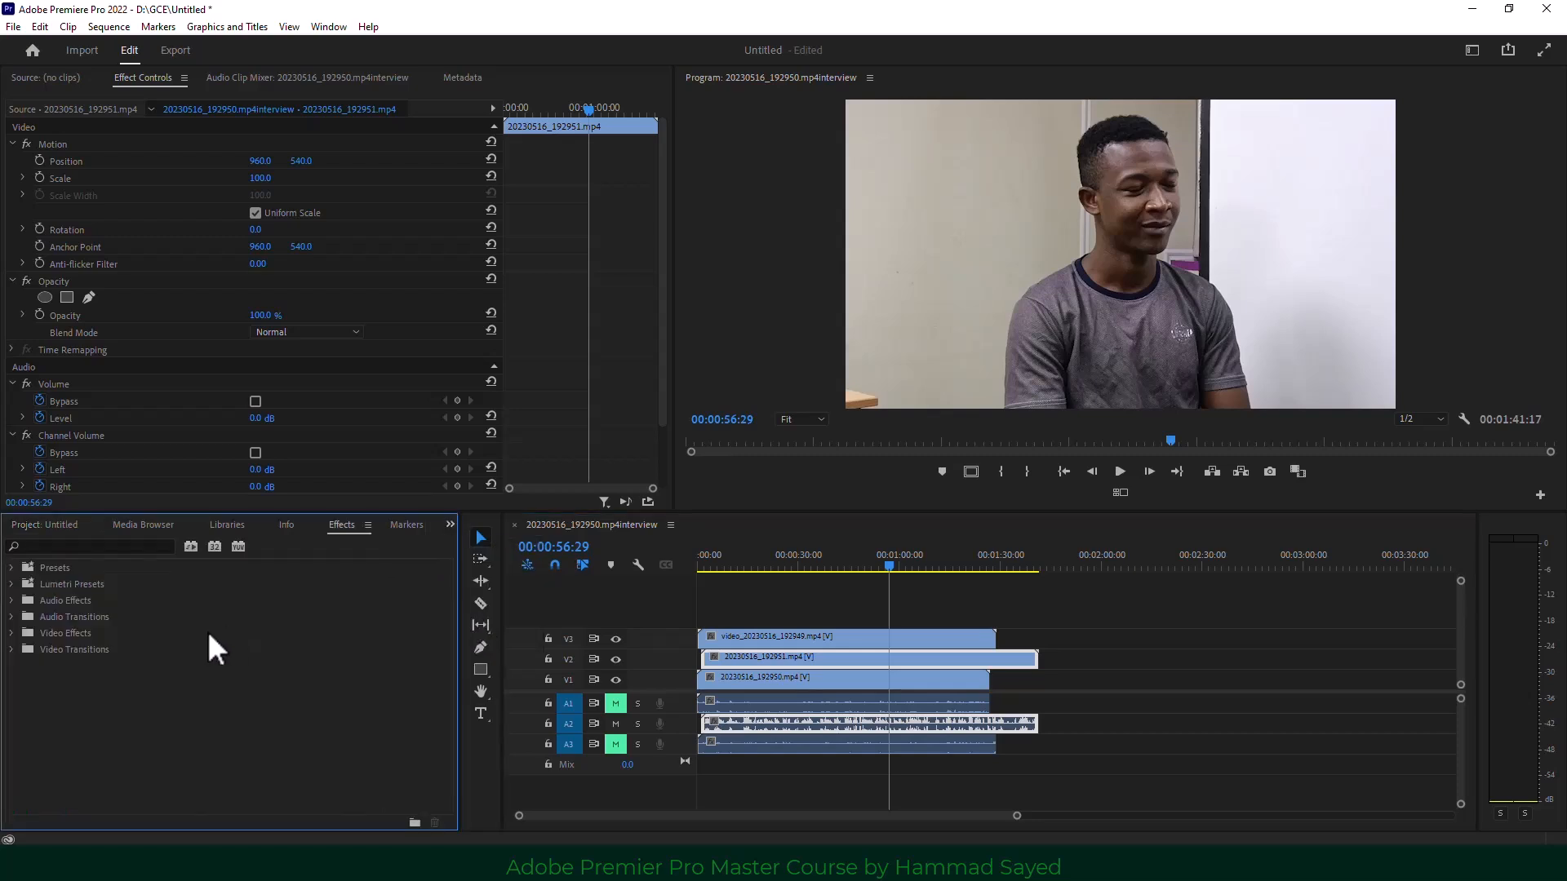
pyautogui.click(73, 544)
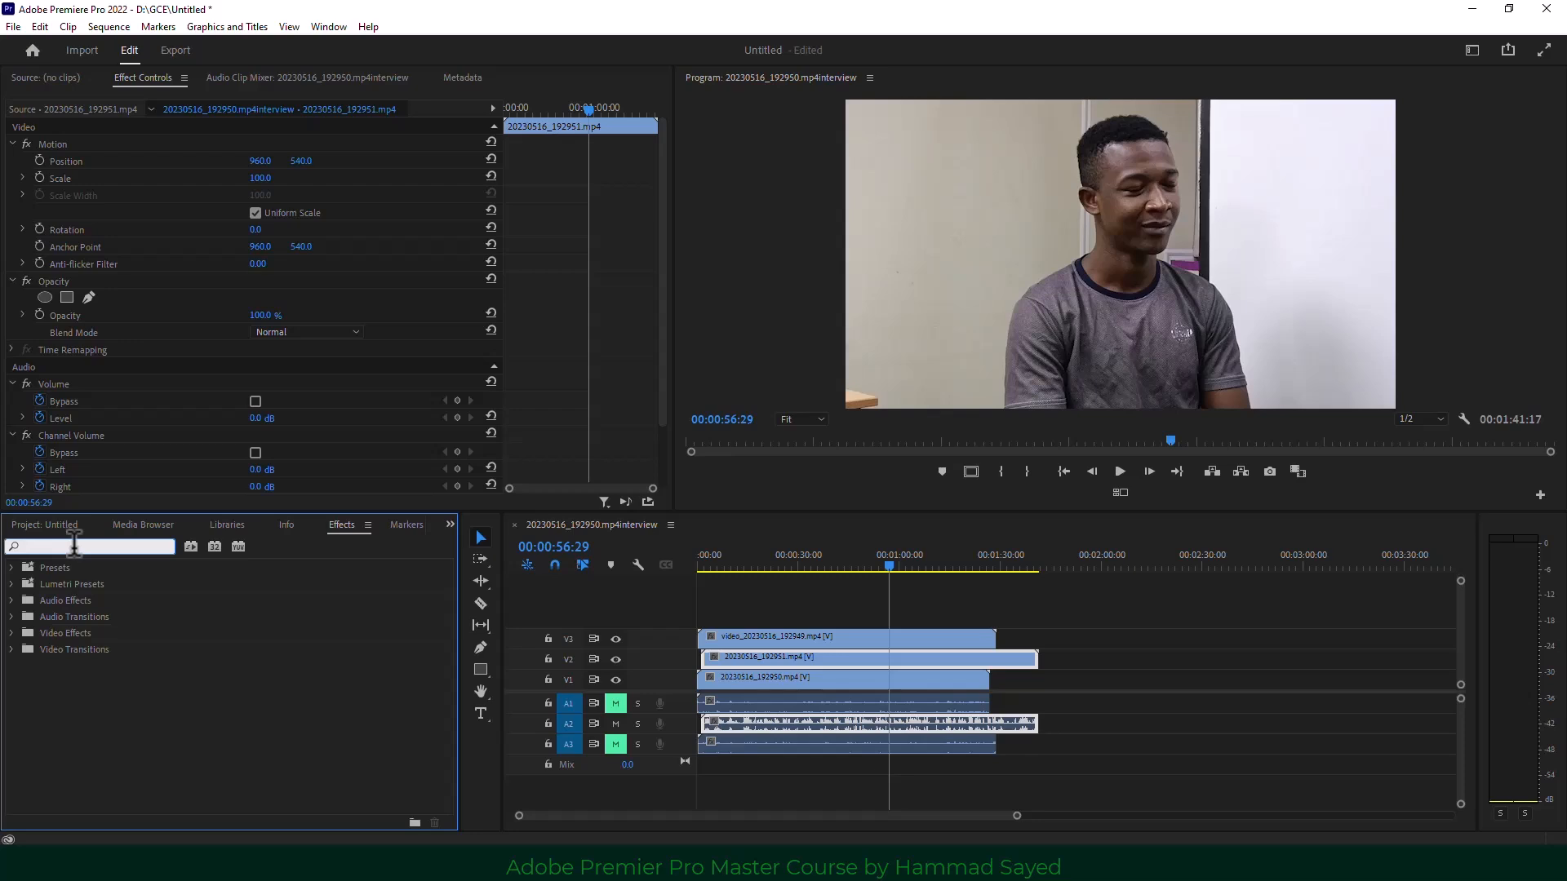
pyautogui.write('deno')
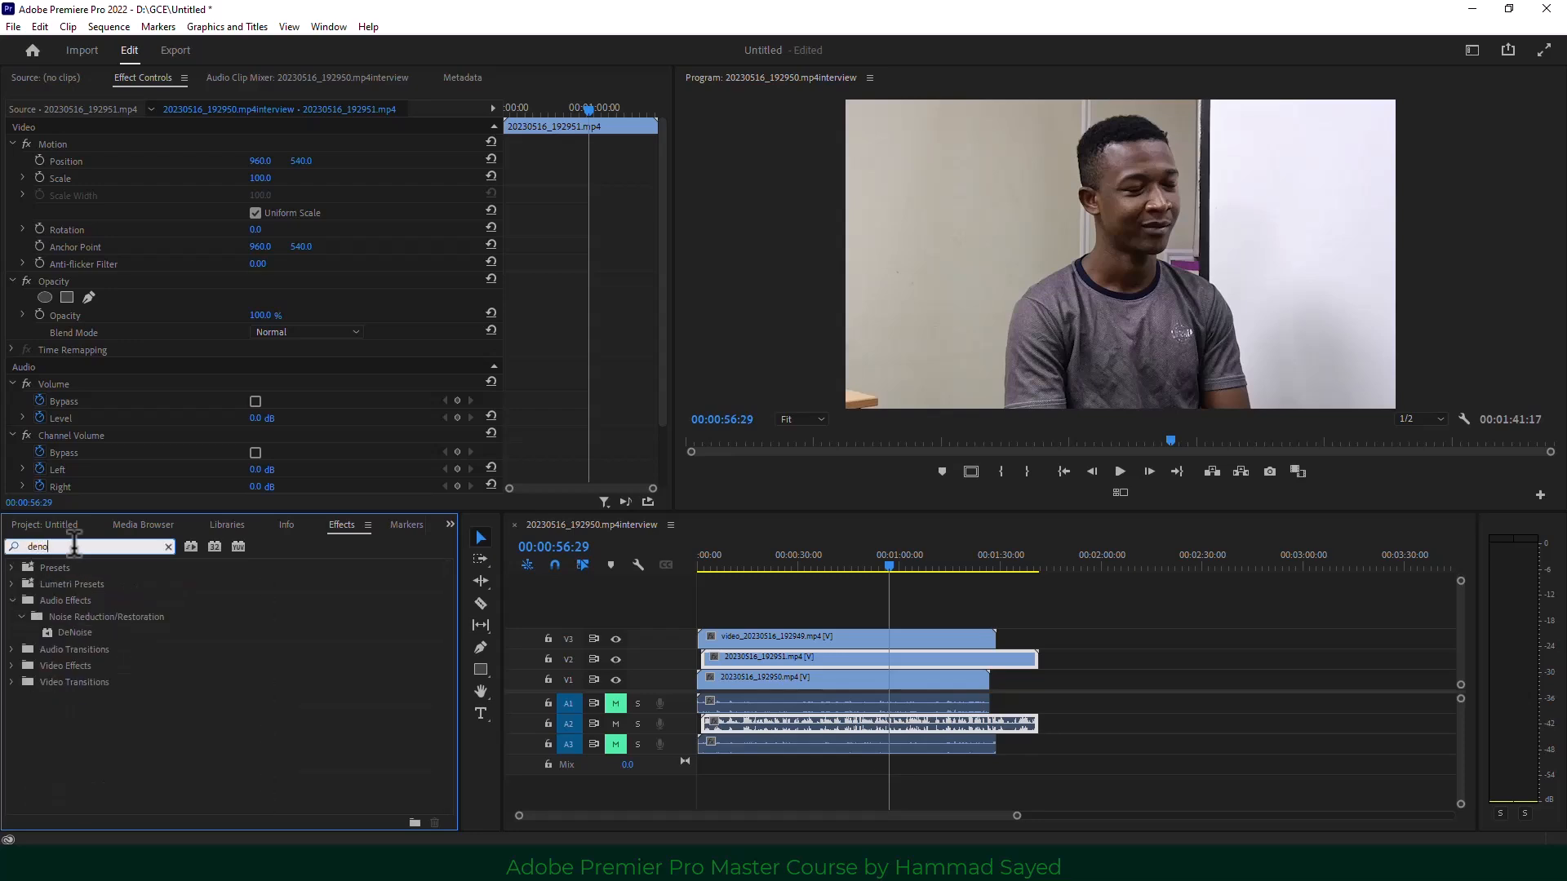
pyautogui.moveTo(63, 628); pyautogui.dragTo(756, 725)
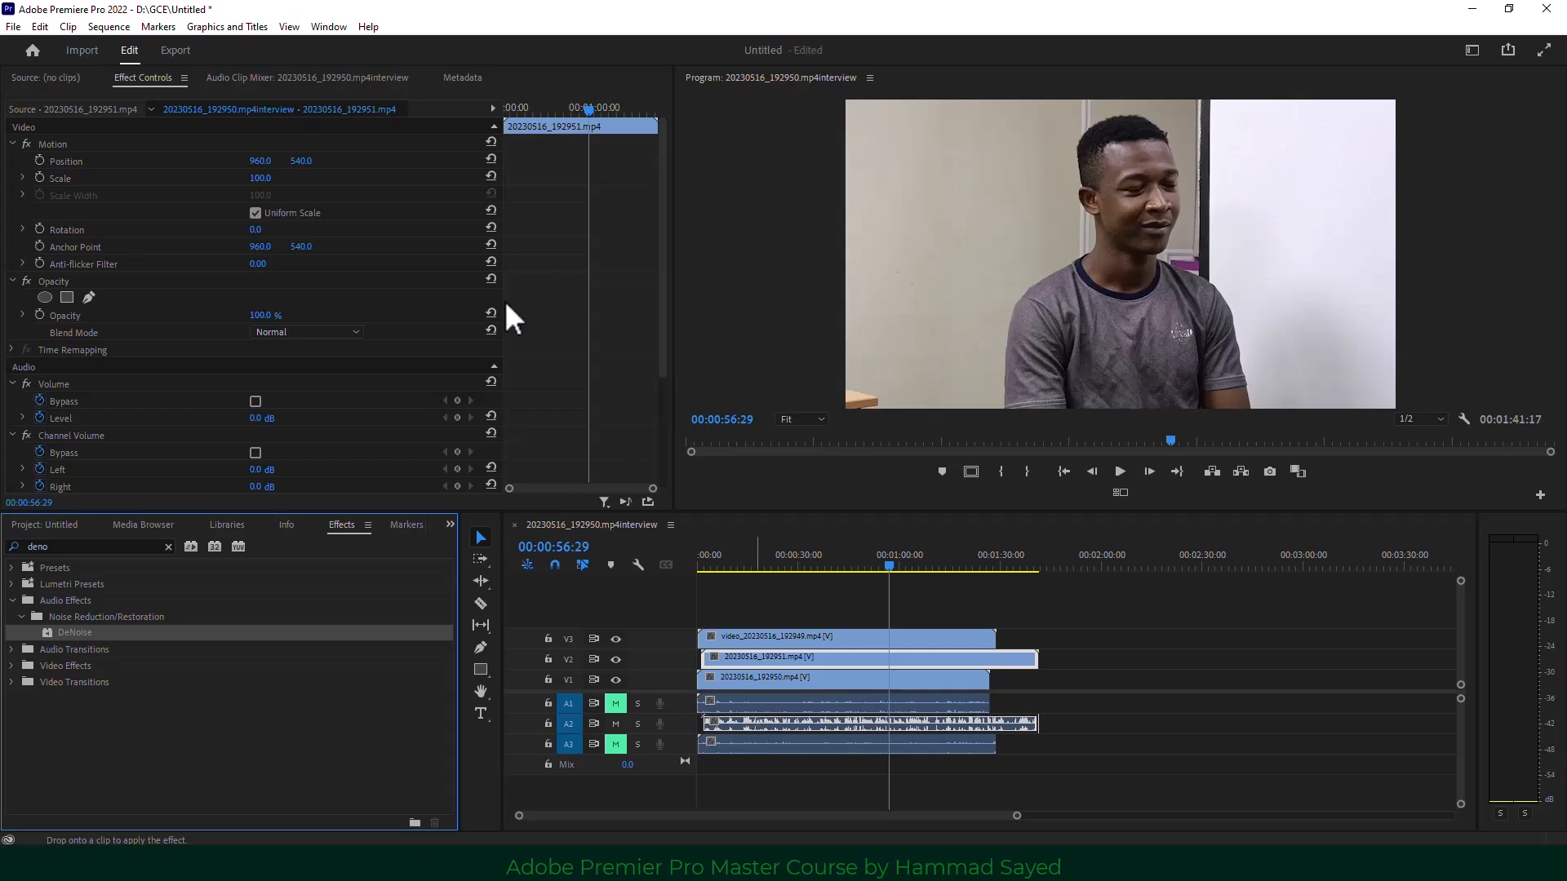
pyautogui.moveTo(661, 229); pyautogui.dragTo(648, 410)
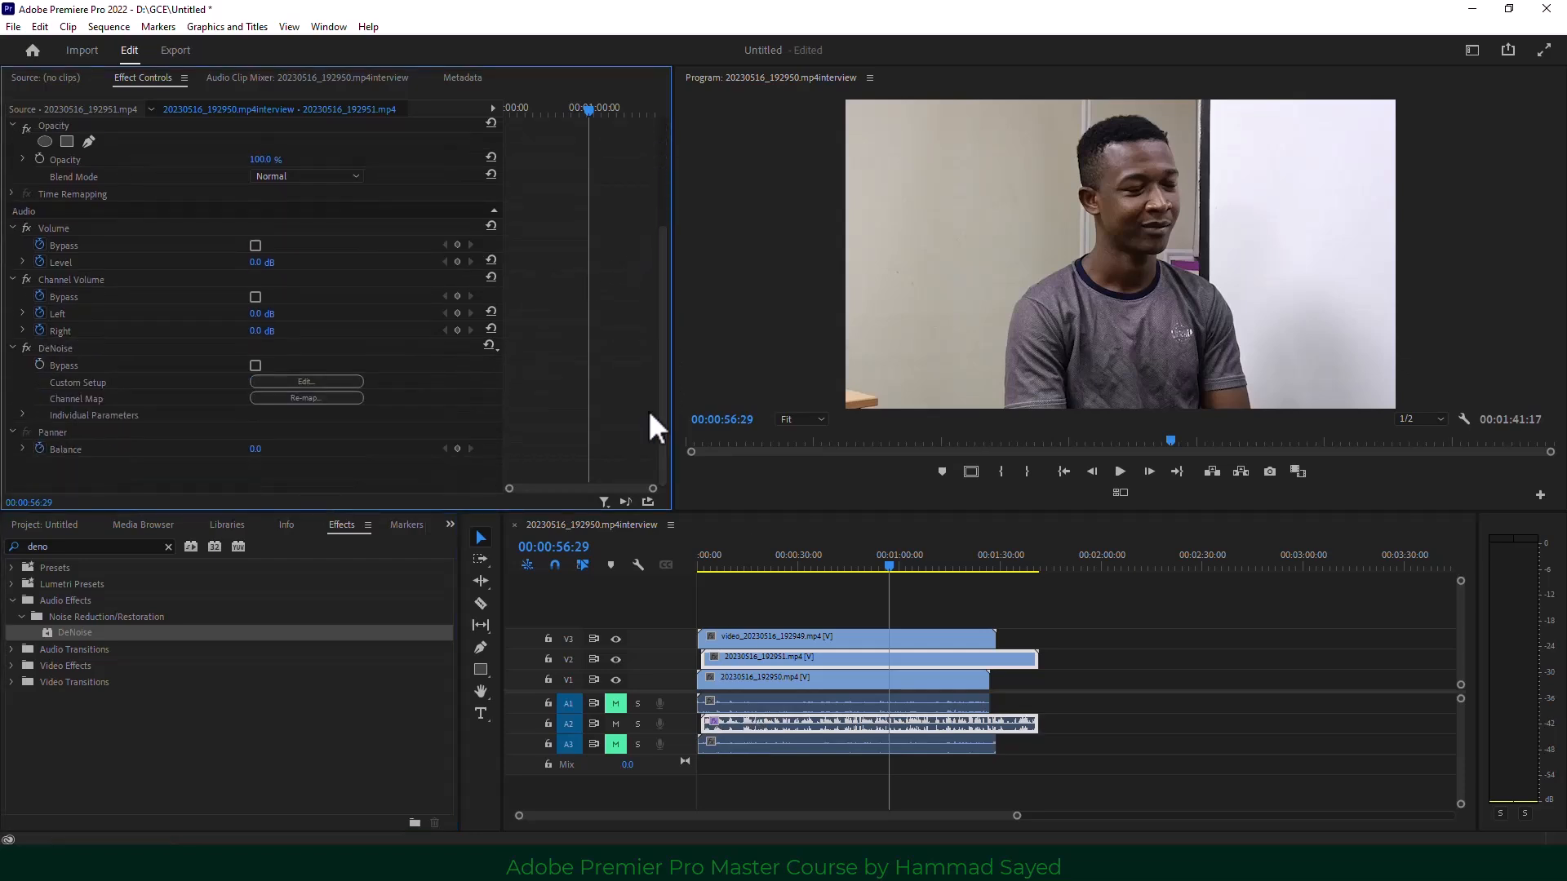
# Set DeNoise to the Heavy Noise Reduction preset.
pyautogui.click(319, 381)
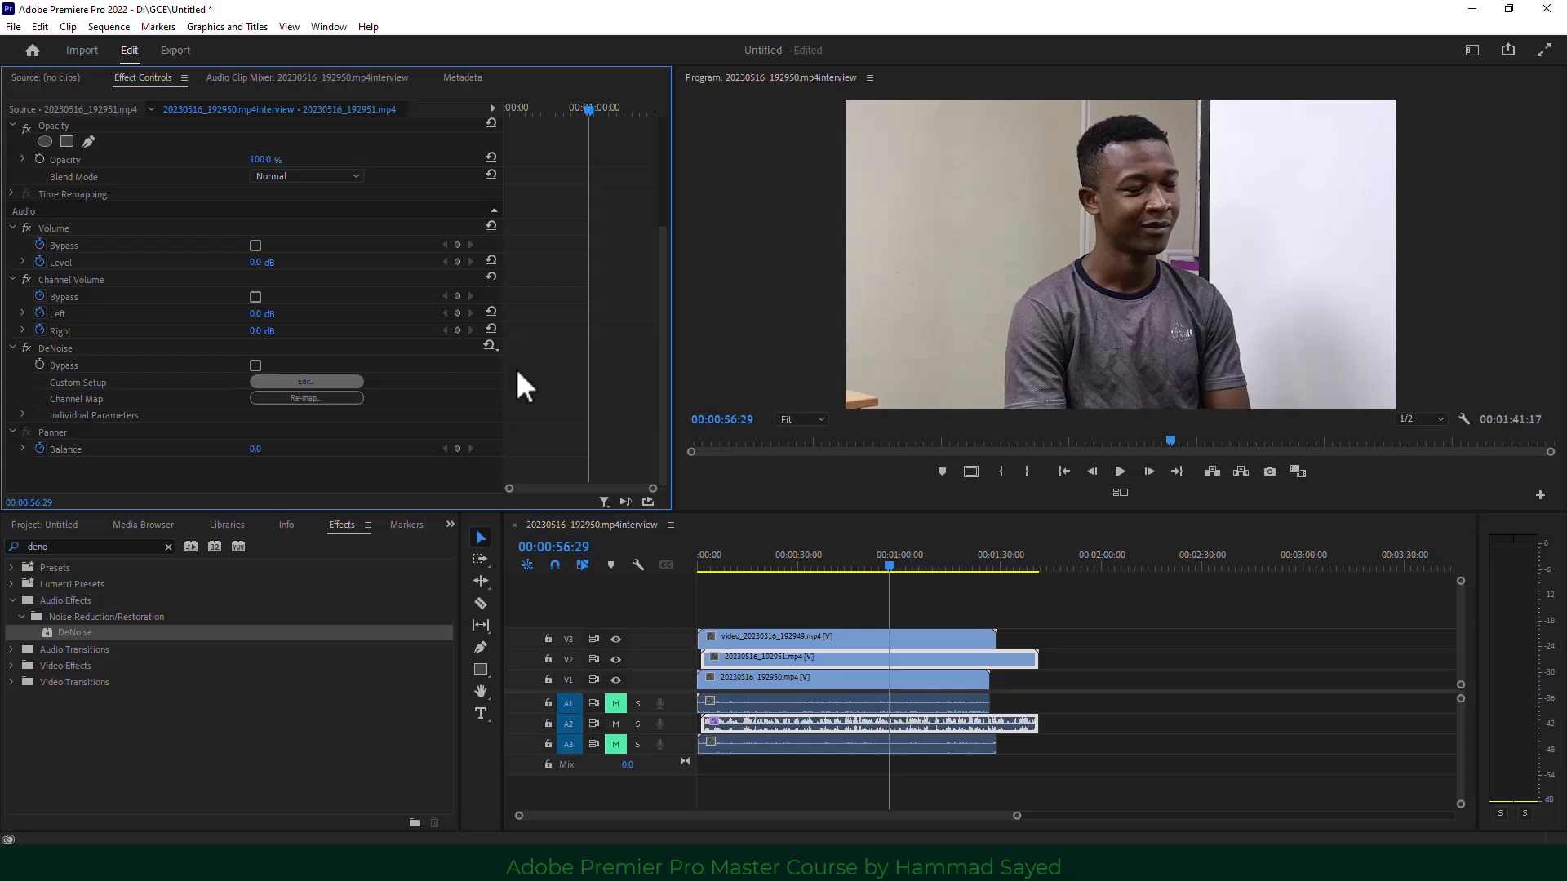
pyautogui.click(652, 302)
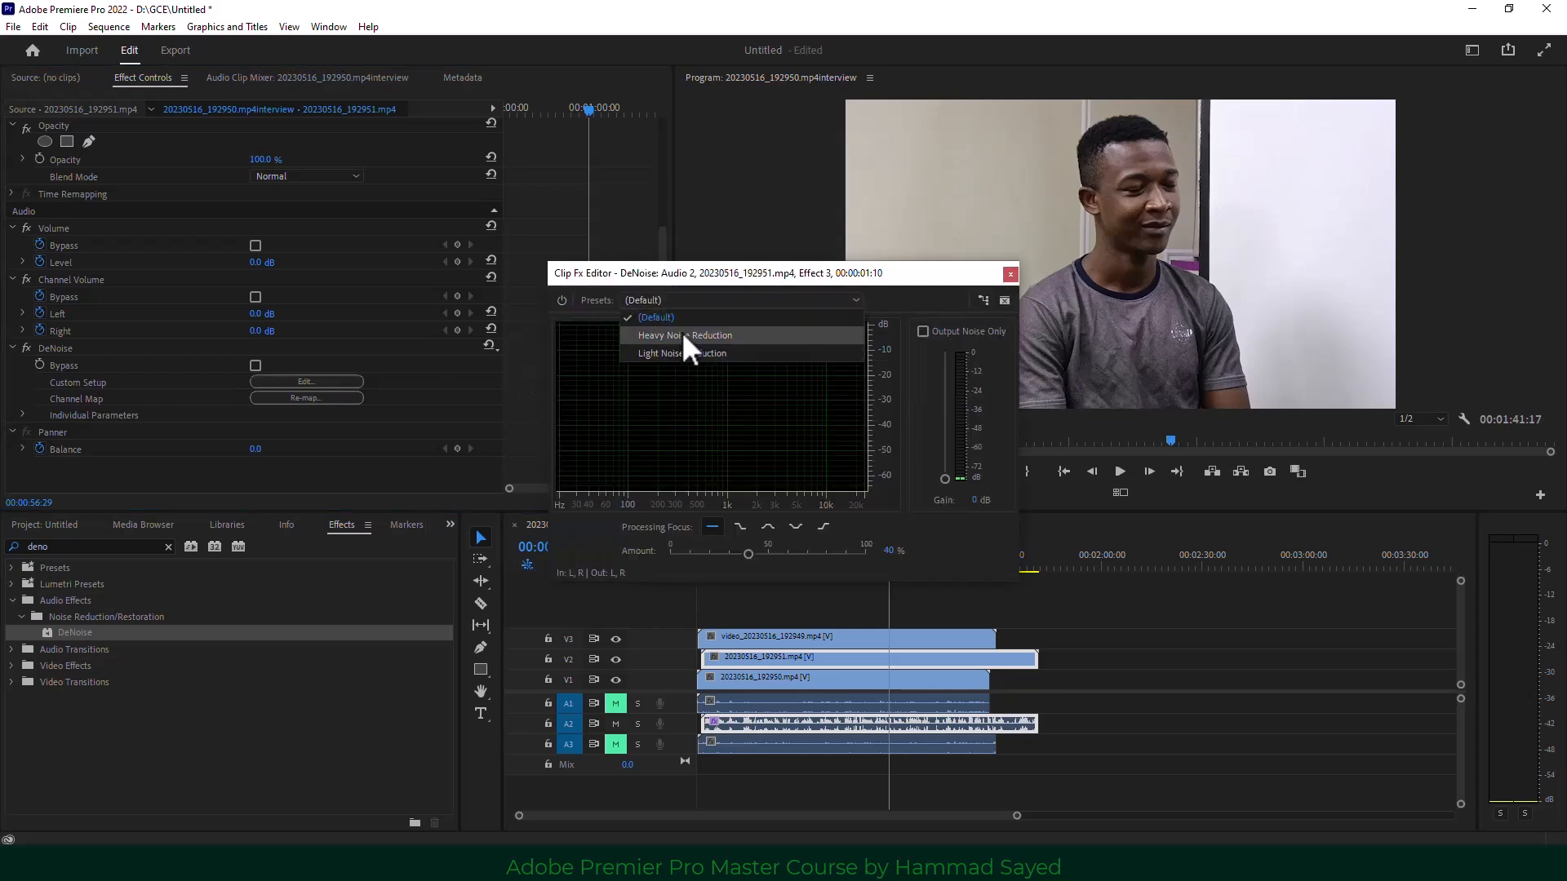
pyautogui.click(683, 333)
pyautogui.click(1010, 274)
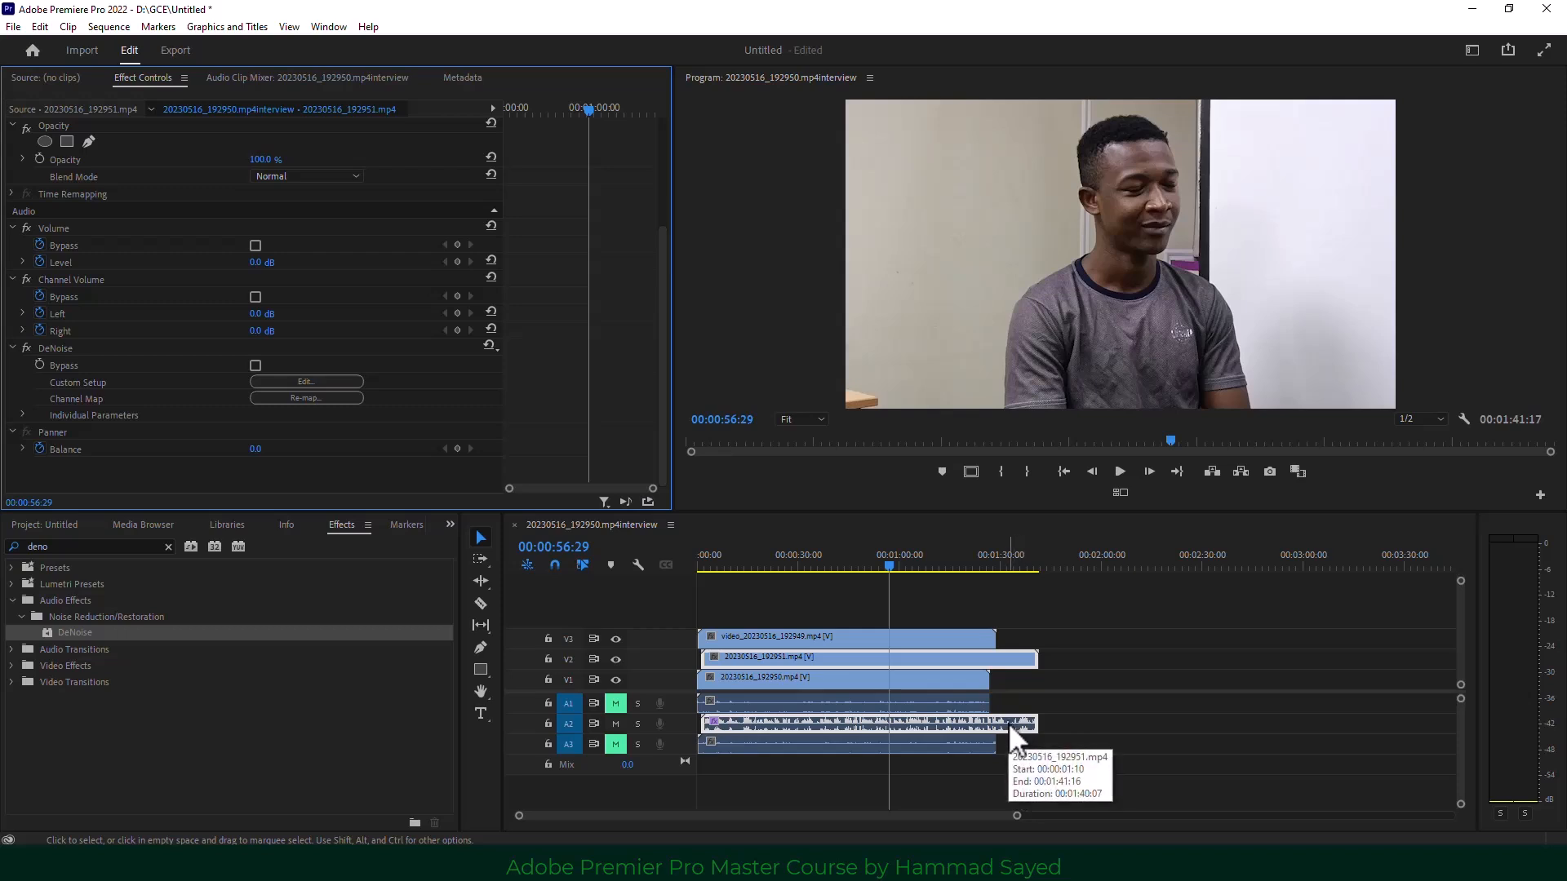
pyautogui.click(1241, 674)
# Raise the 20230516_192951 clip's audio gain by 3 dB.
pyautogui.click(996, 656)
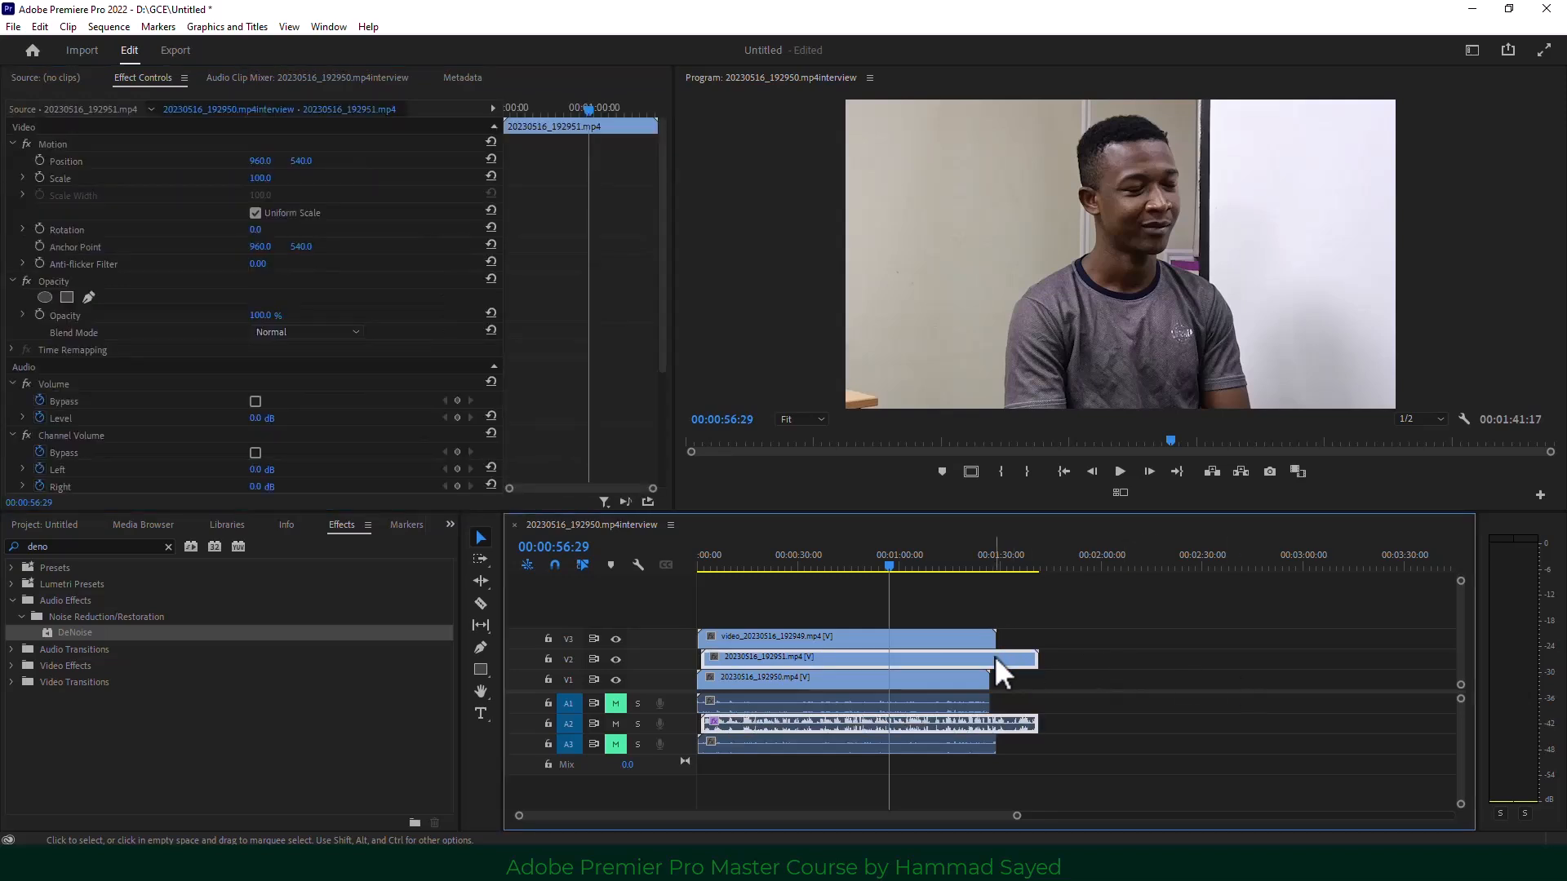
pyautogui.rightClick(996, 656)
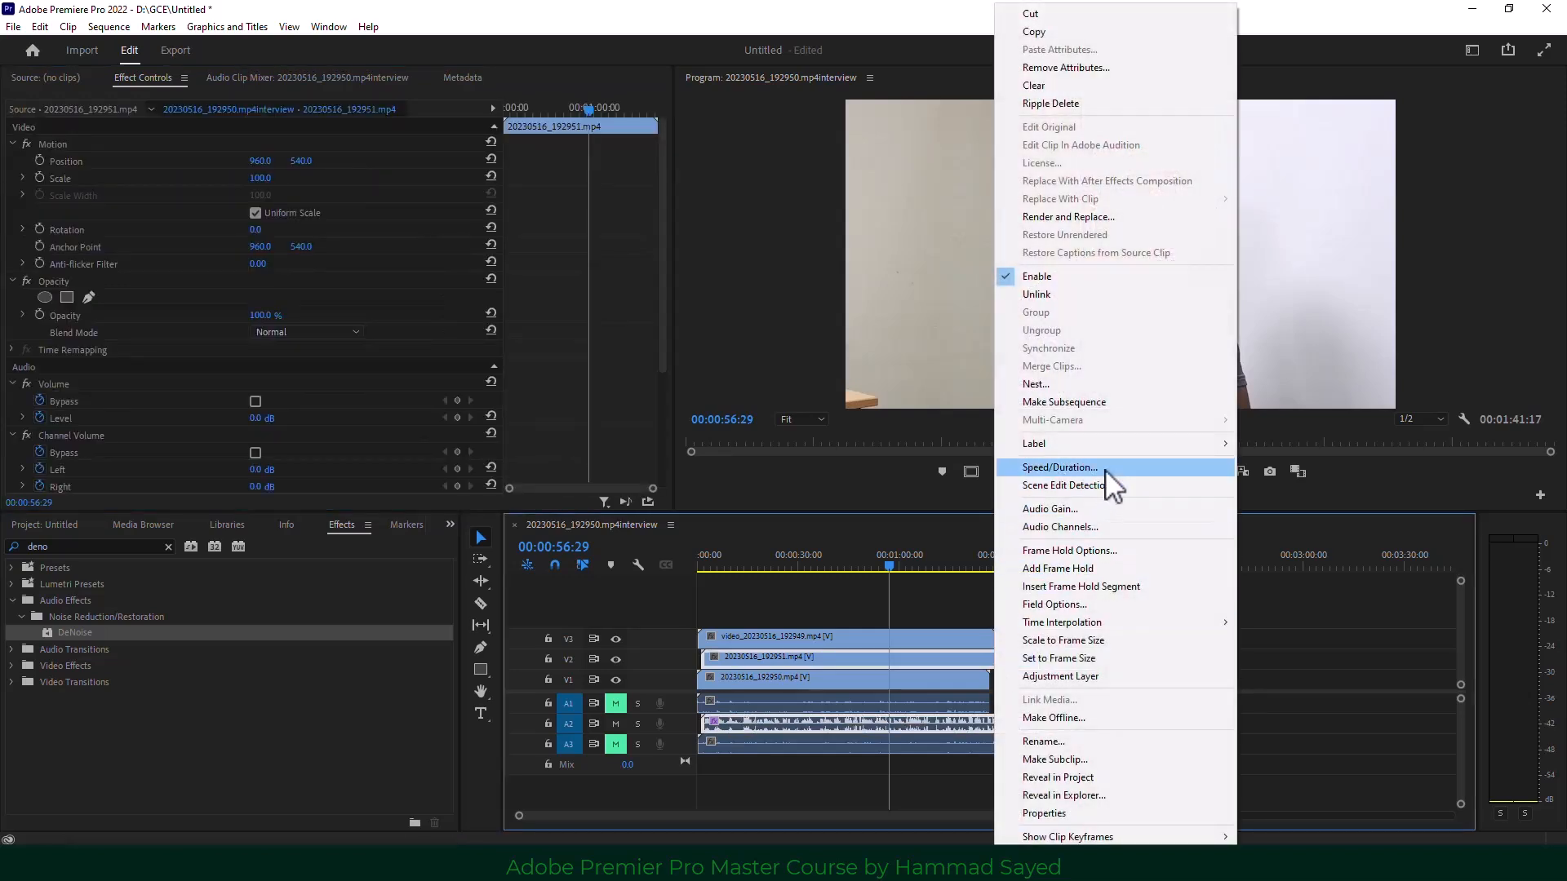
pyautogui.click(1094, 512)
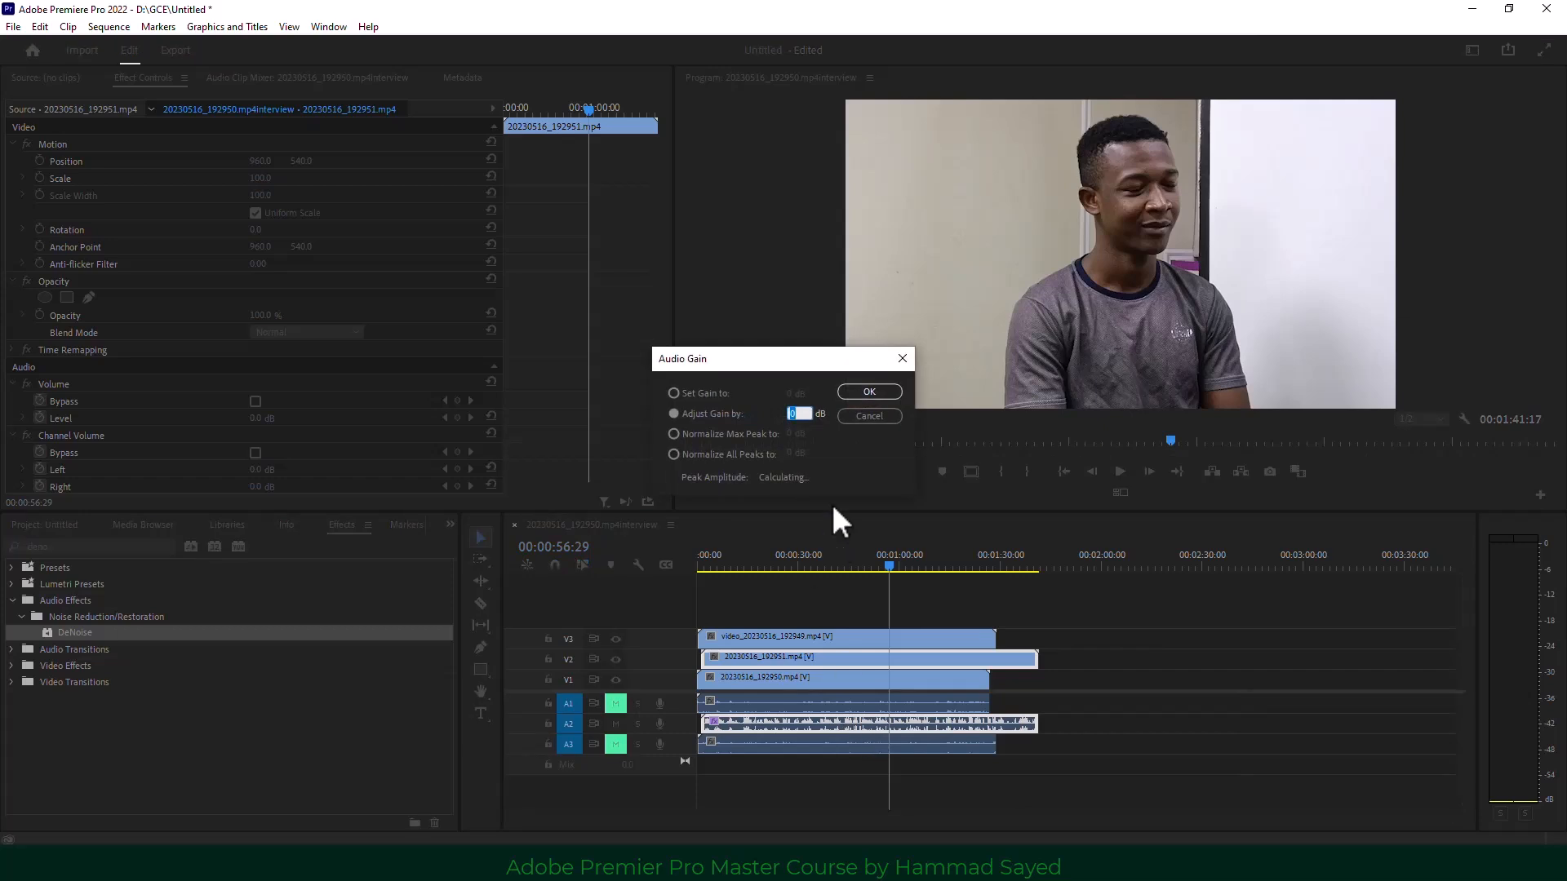
pyautogui.write('3')
pyautogui.click(868, 391)
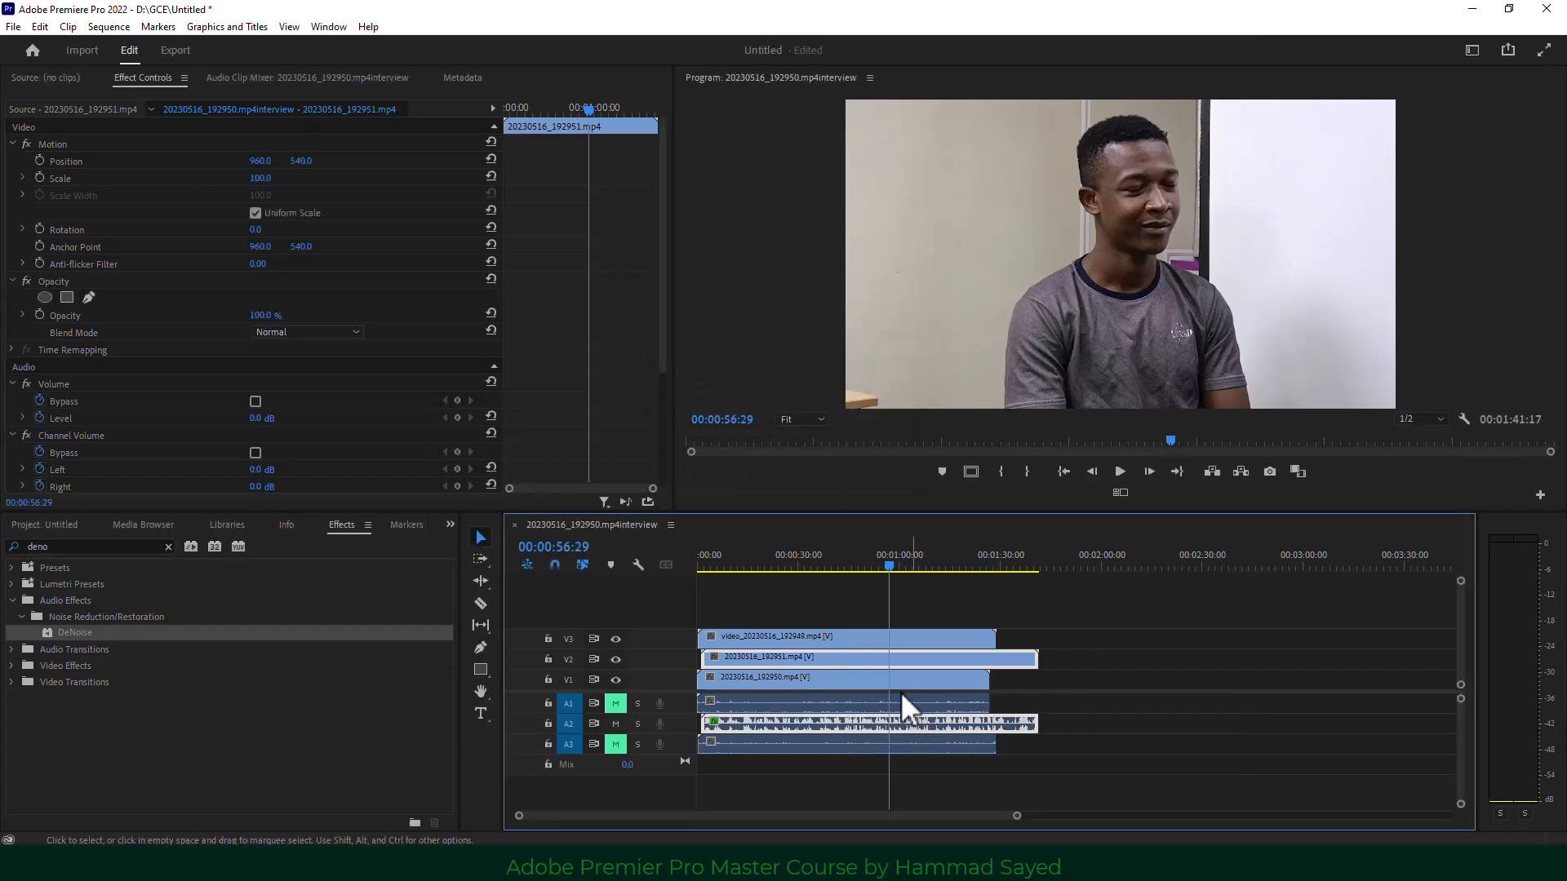
pyautogui.click(766, 561)
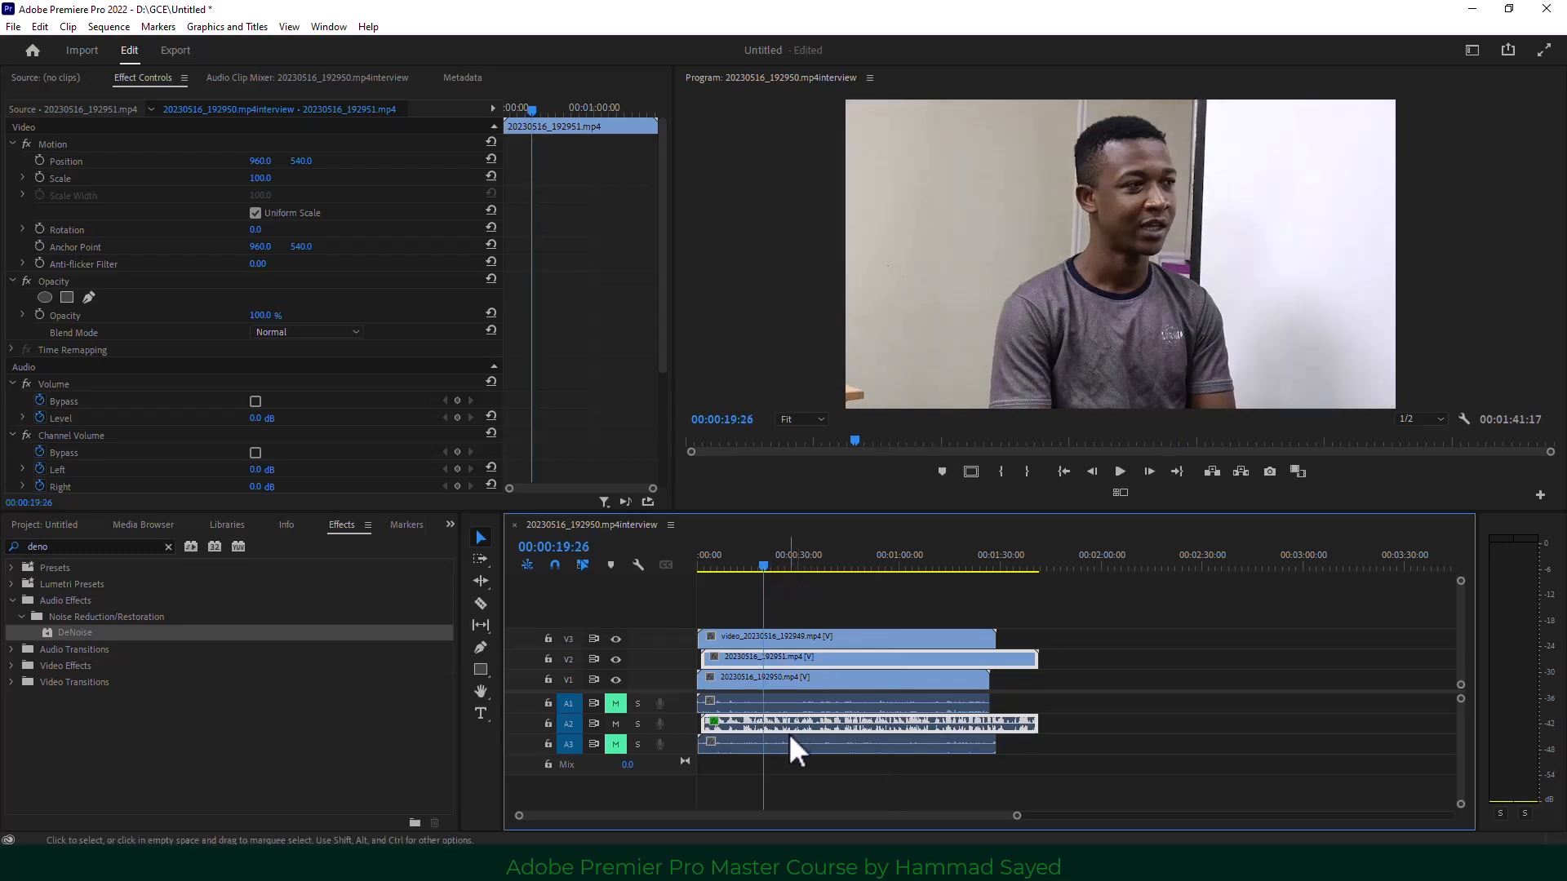
# Switch the panel group from Effects back to the Project panel.
pyautogui.click(450, 525)
pyautogui.click(478, 544)
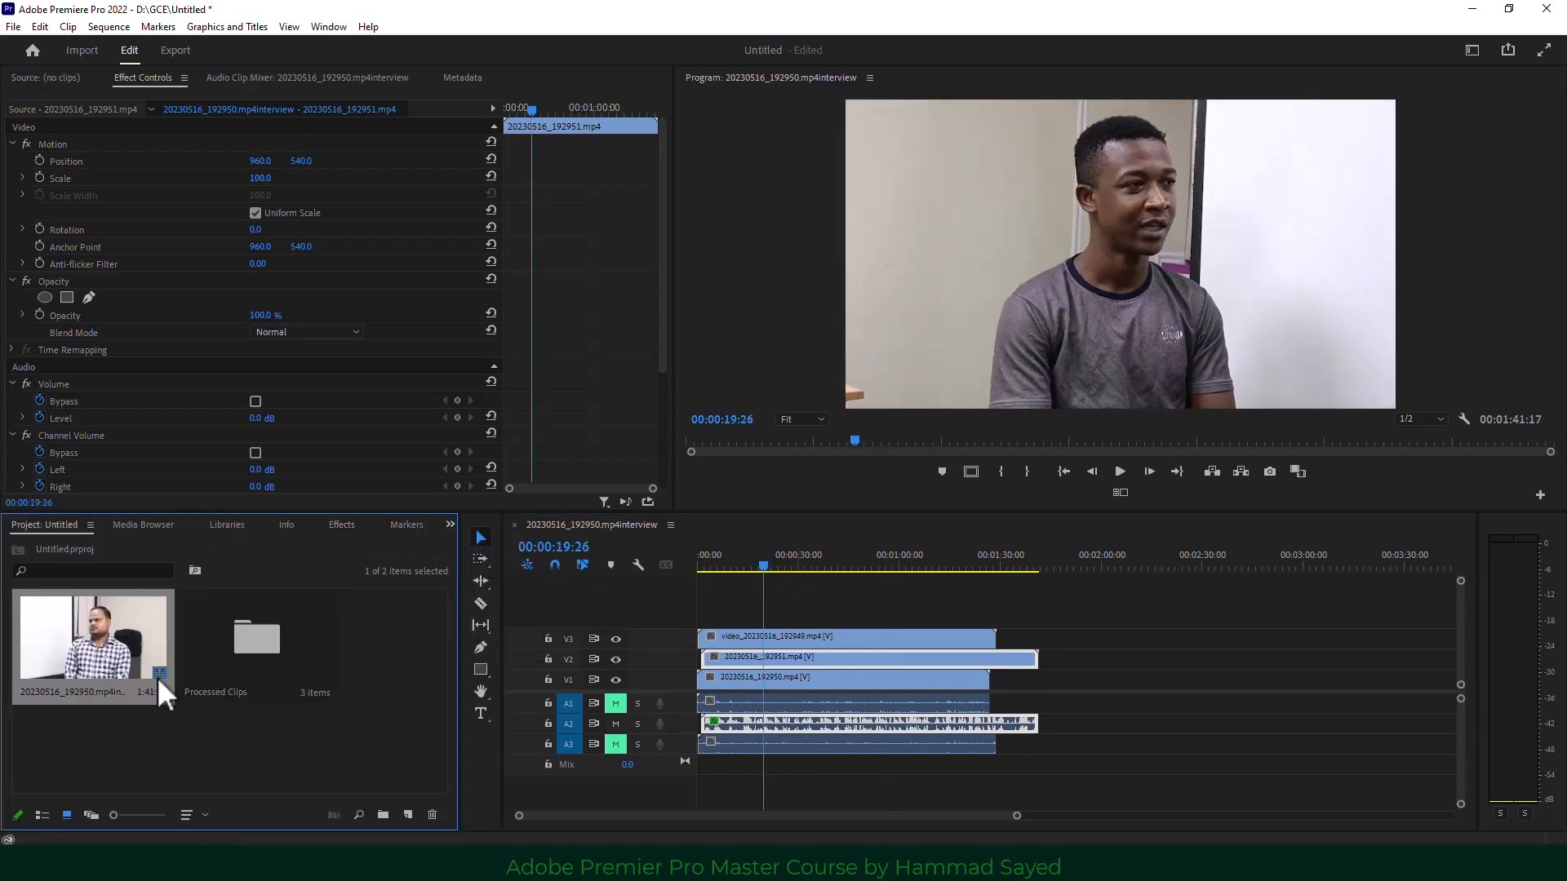
pyautogui.click(187, 748)
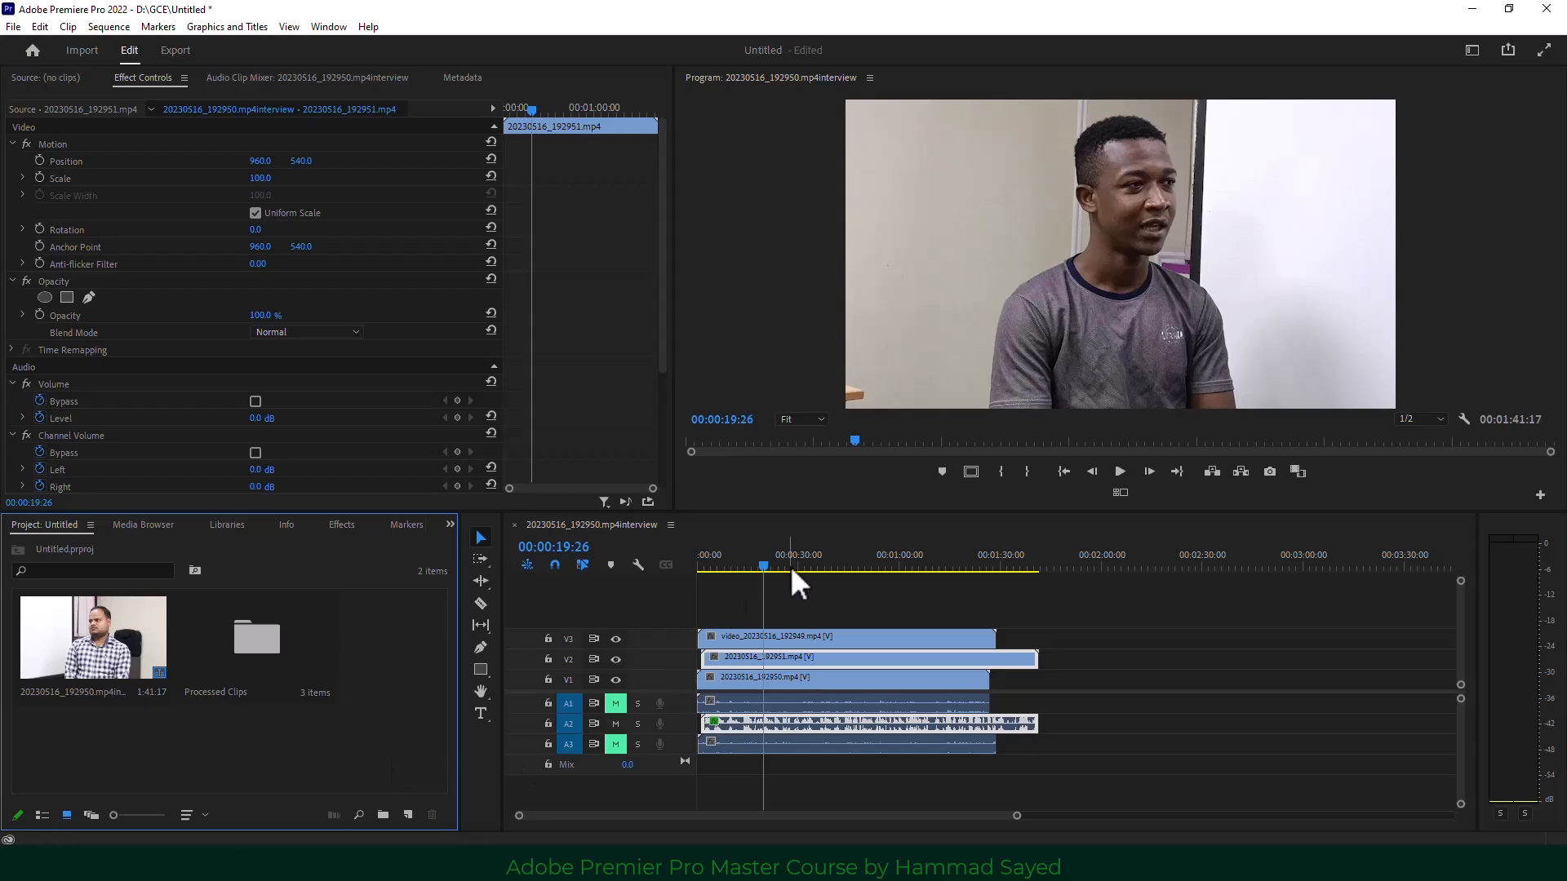
# Create the 20230516_192950 sequence from the multicam source clip and scrub through it.
pyautogui.rightClick(91, 649)
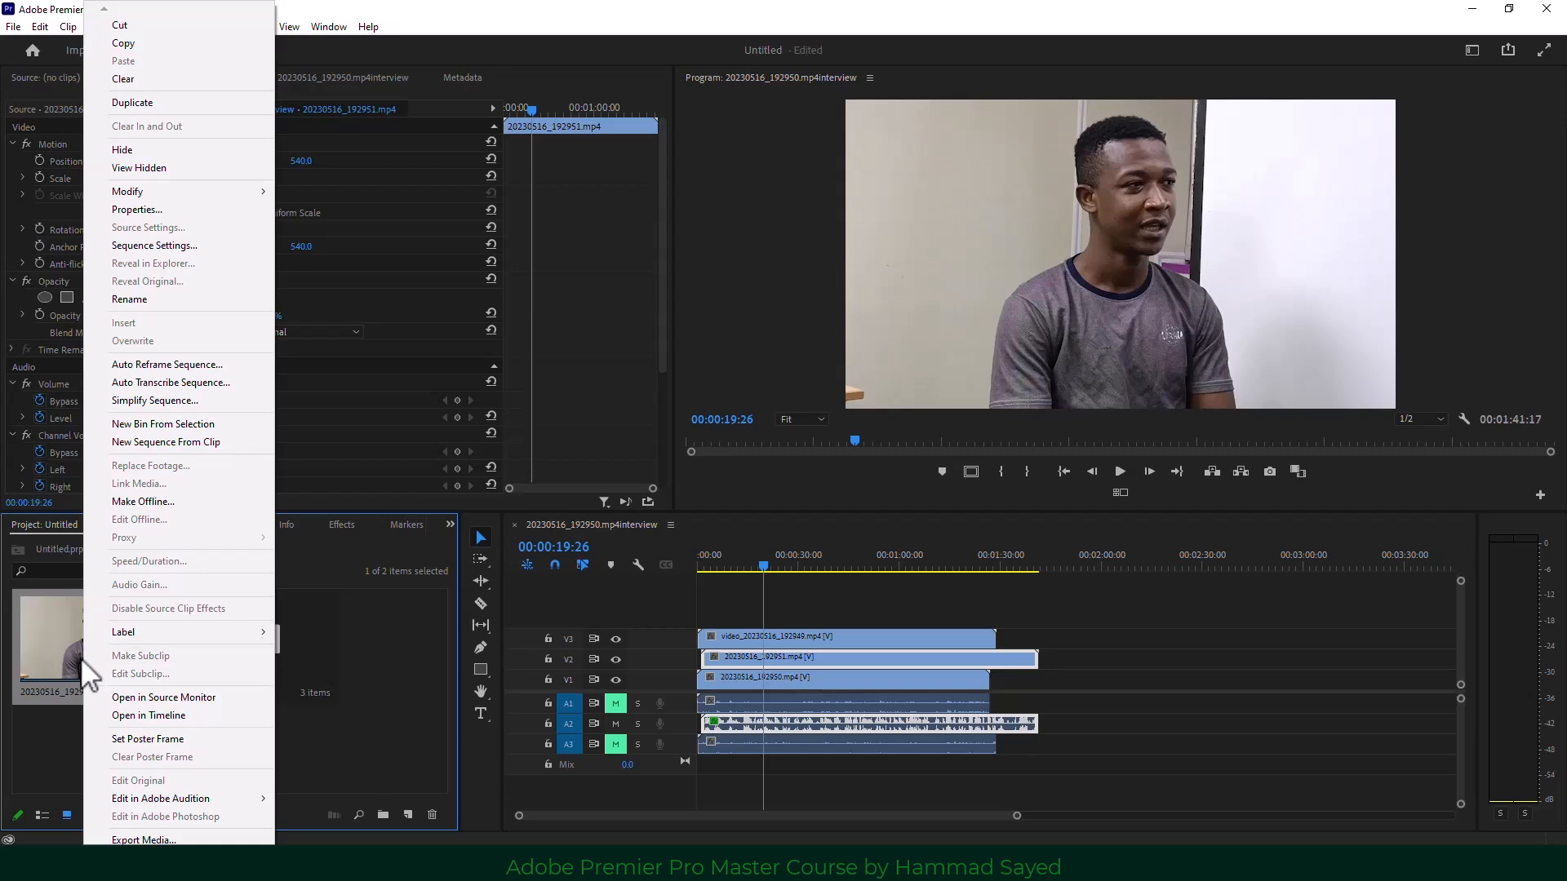
pyautogui.click(232, 443)
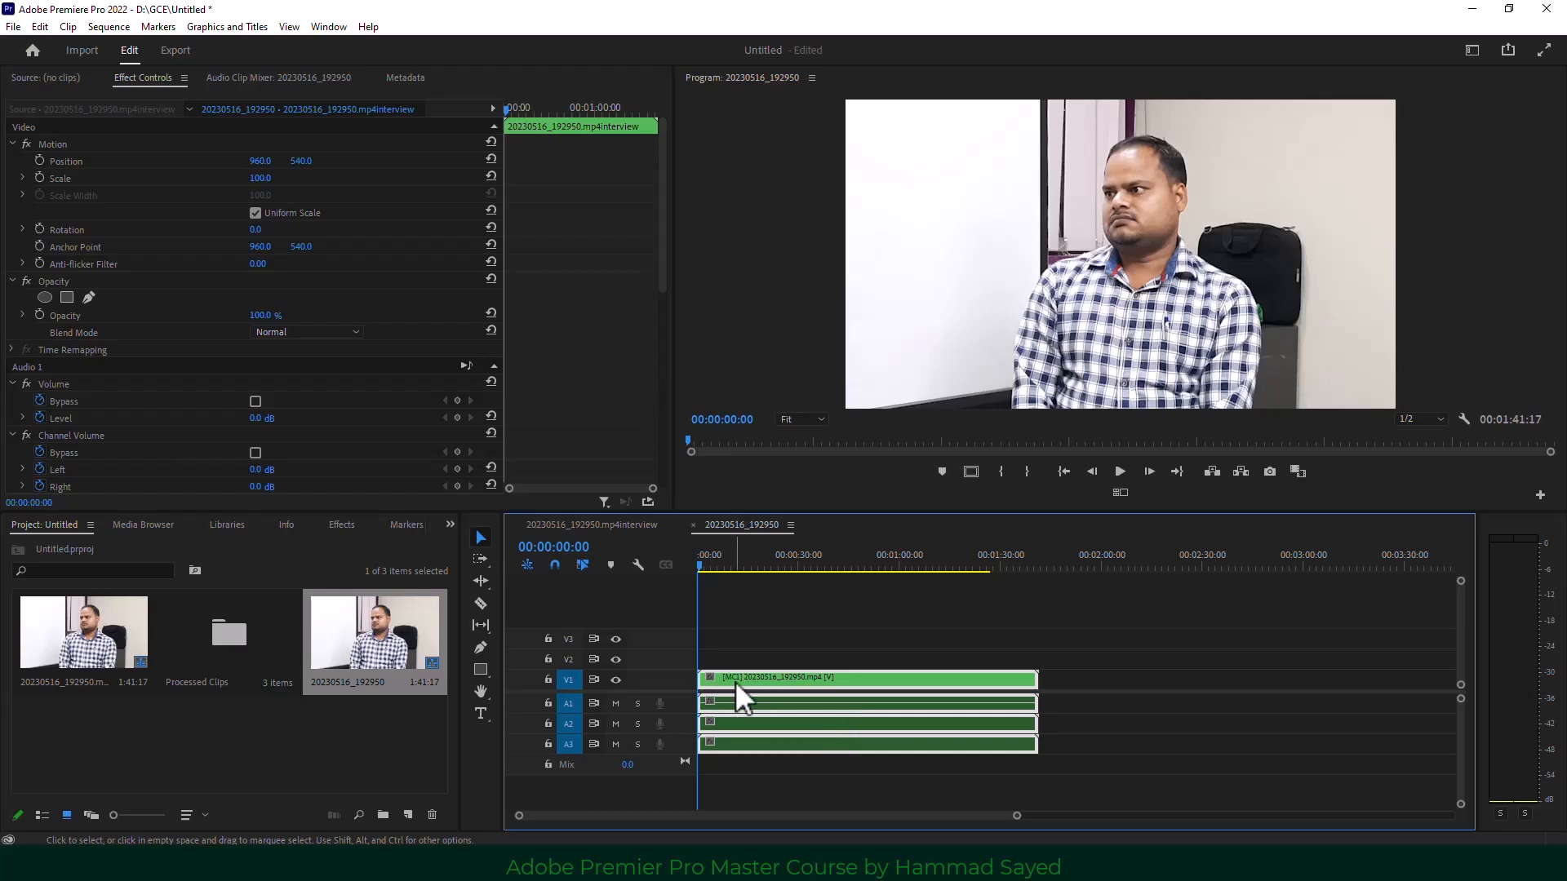
pyautogui.moveTo(704, 566); pyautogui.dragTo(881, 585)
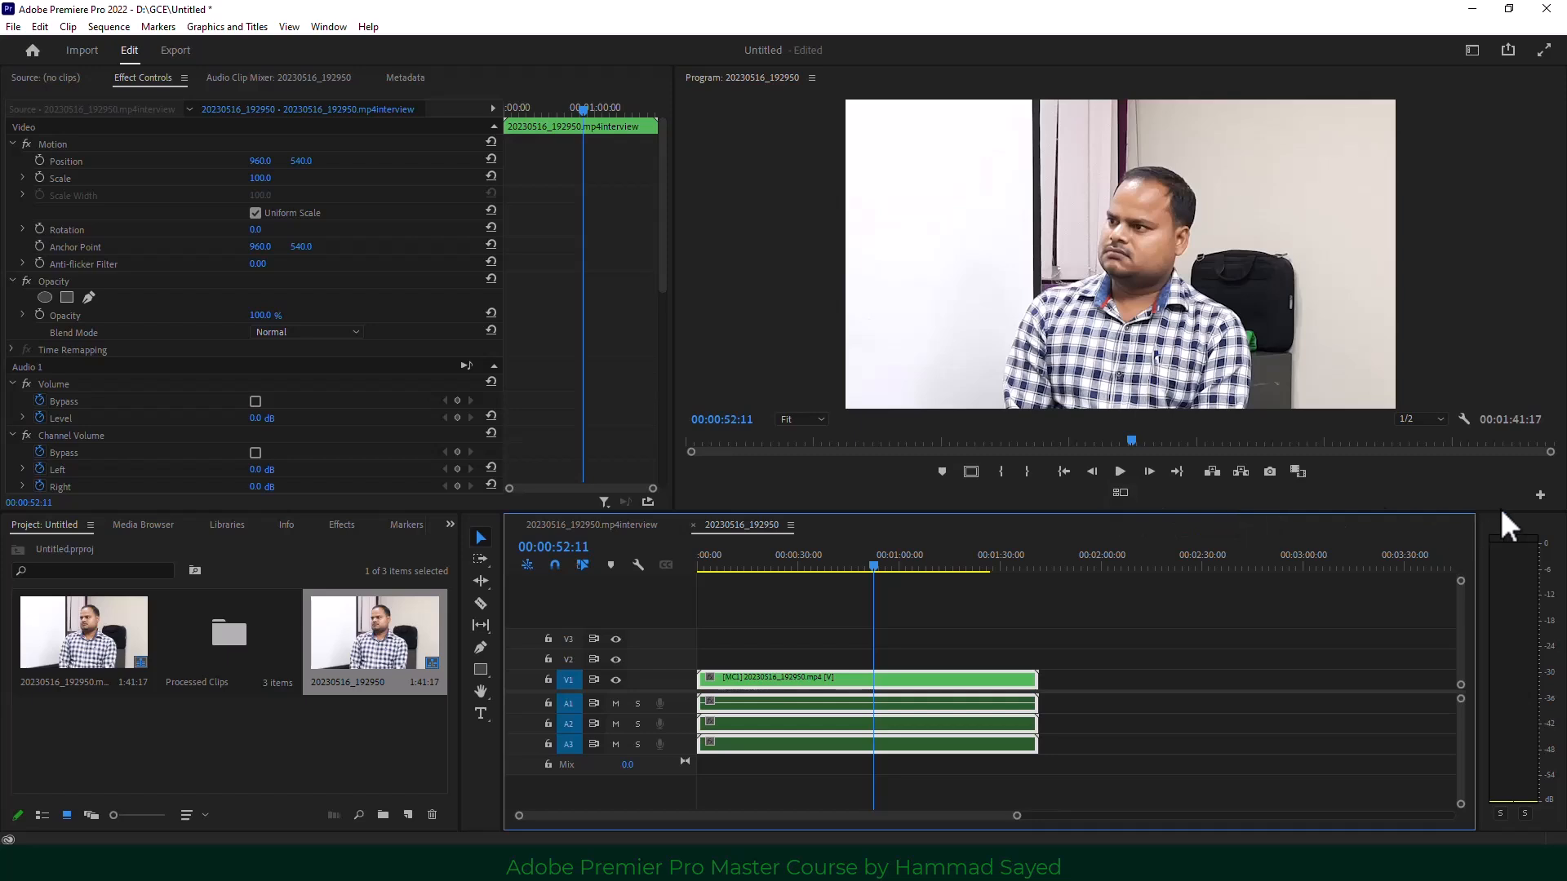
pyautogui.click(1544, 501)
# Add the Toggle Multi-Camera View button to the Program monitor and turn it on.
pyautogui.click(1541, 498)
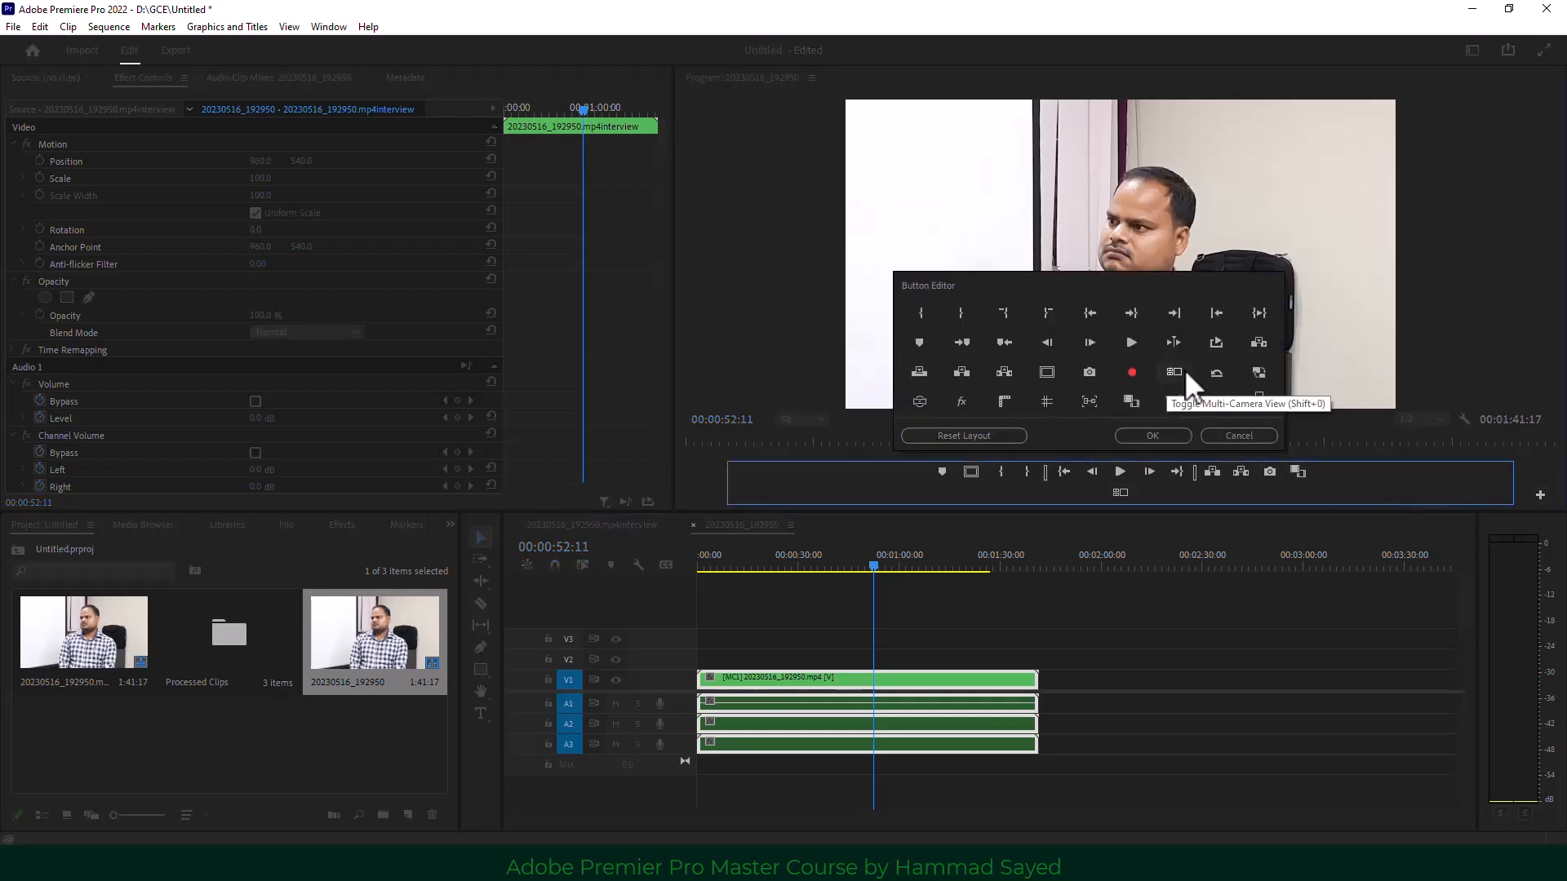
pyautogui.moveTo(1177, 369); pyautogui.dragTo(1120, 500)
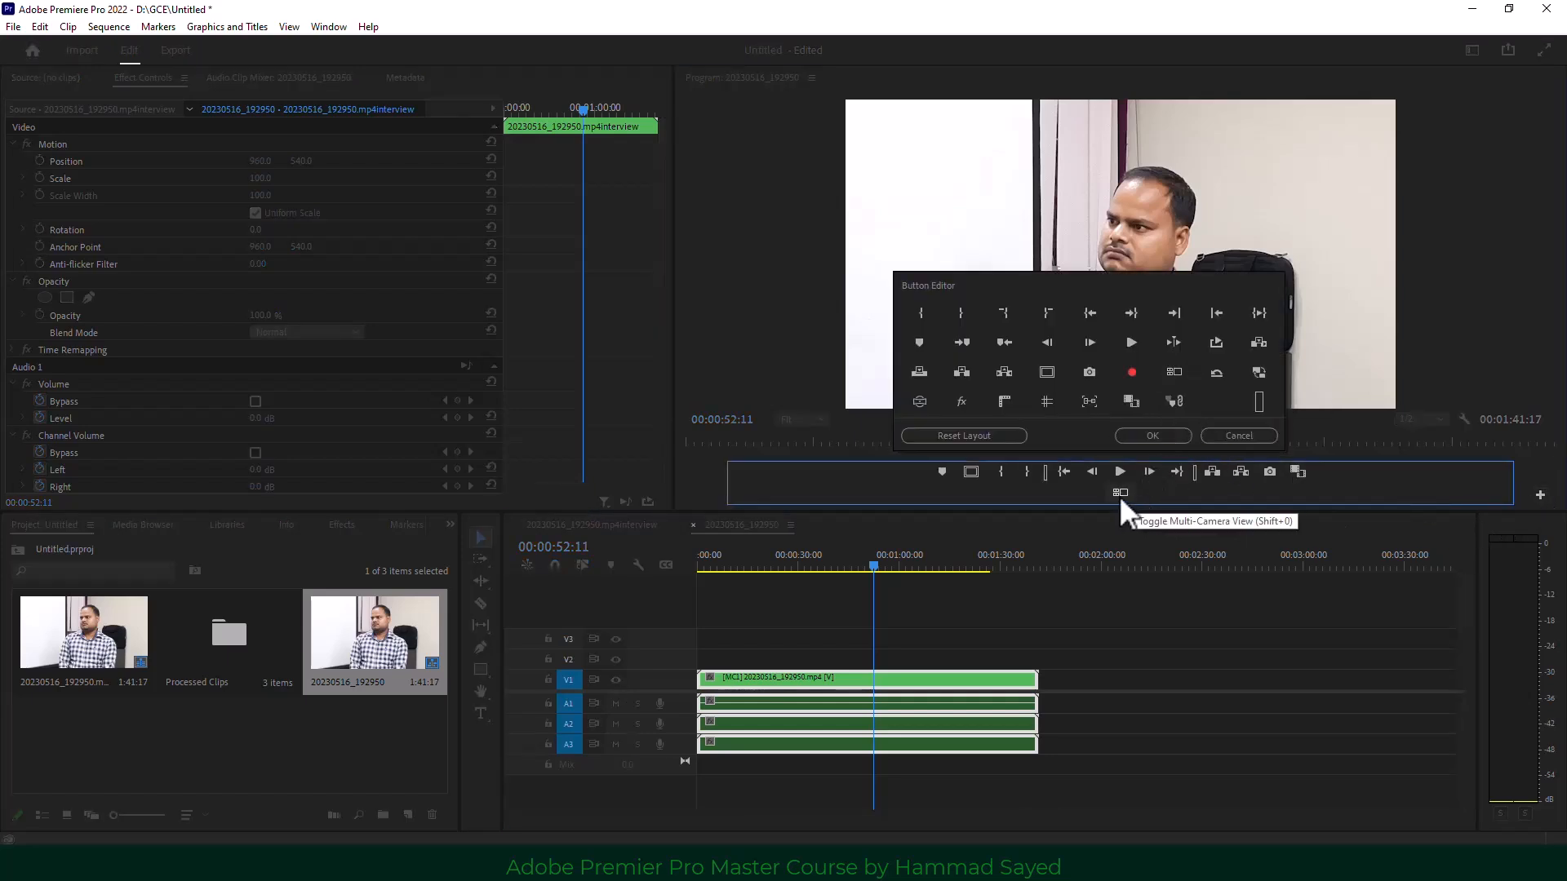
pyautogui.click(1152, 435)
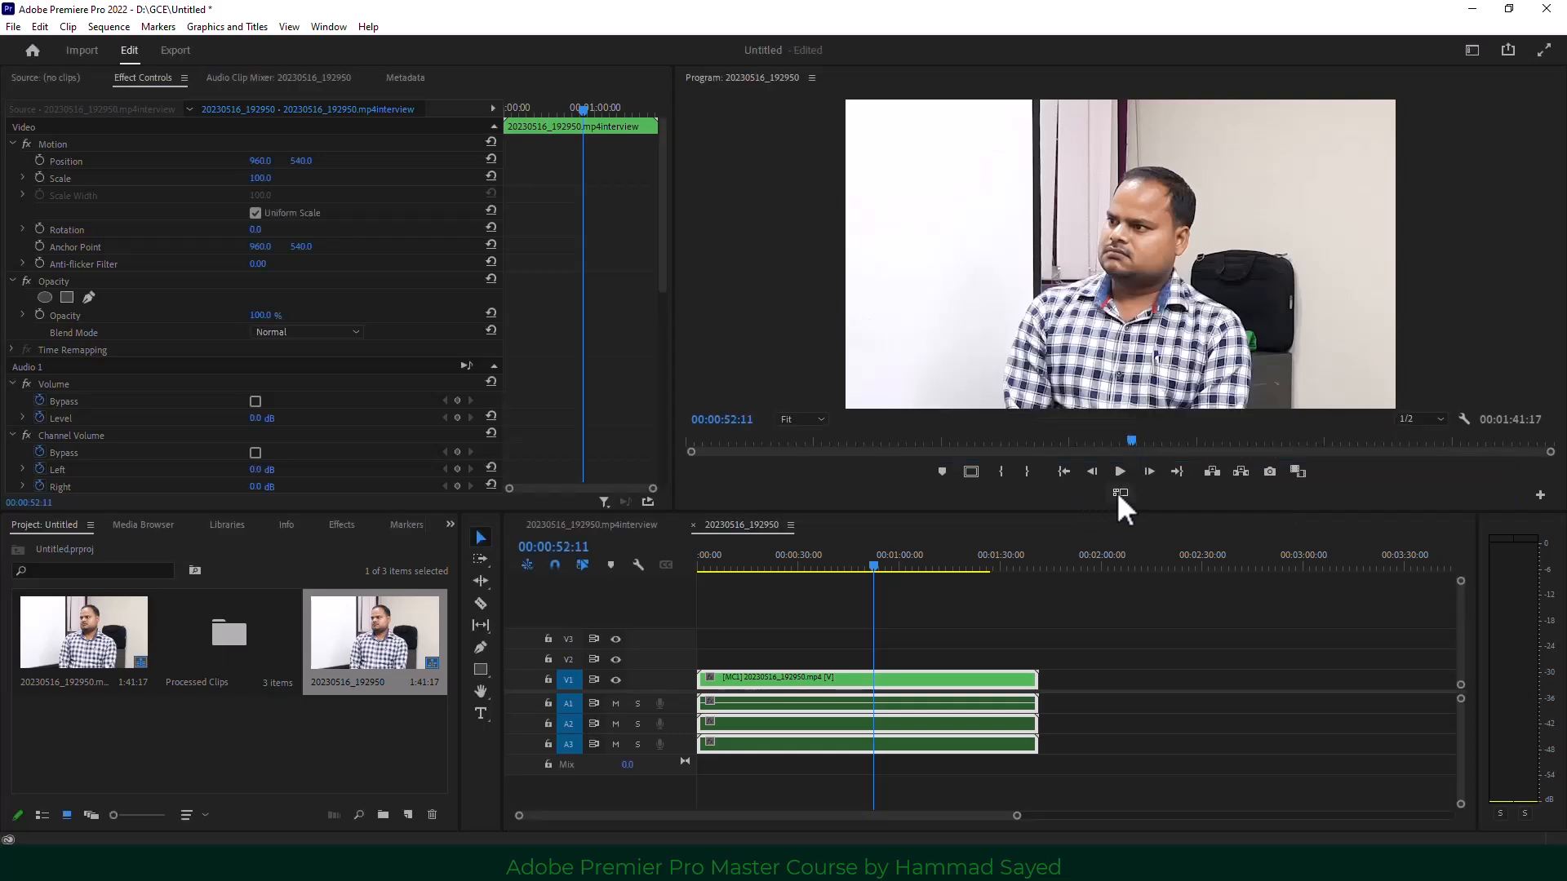
pyautogui.click(1120, 493)
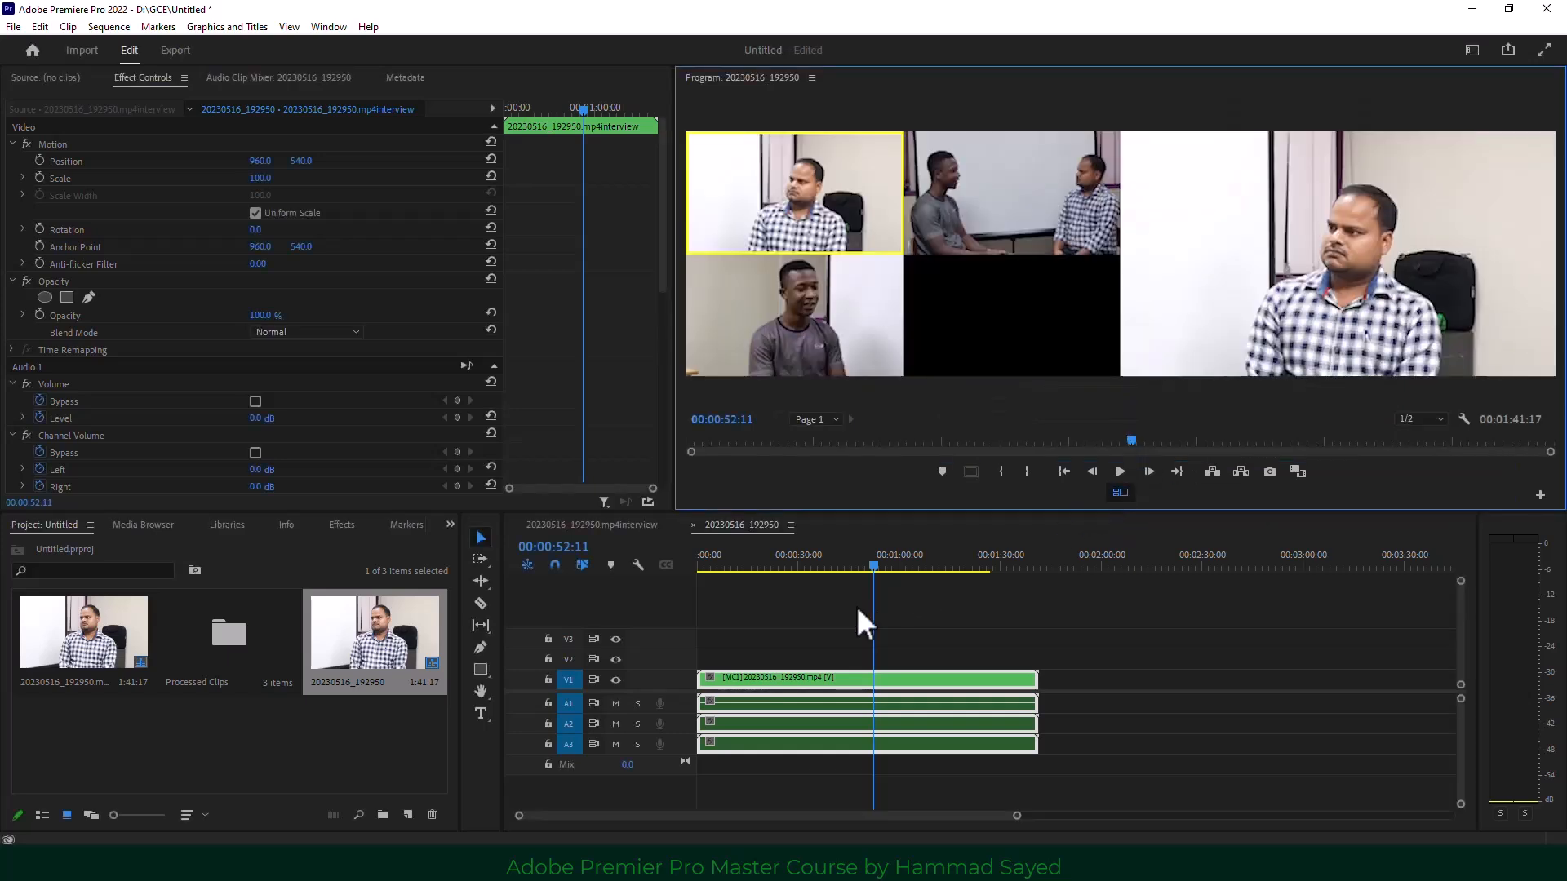
# Return the playhead to 00:00:00:00 and play the multicam sequence.
pyautogui.click(866, 563)
pyautogui.moveTo(841, 565); pyautogui.dragTo(741, 576)
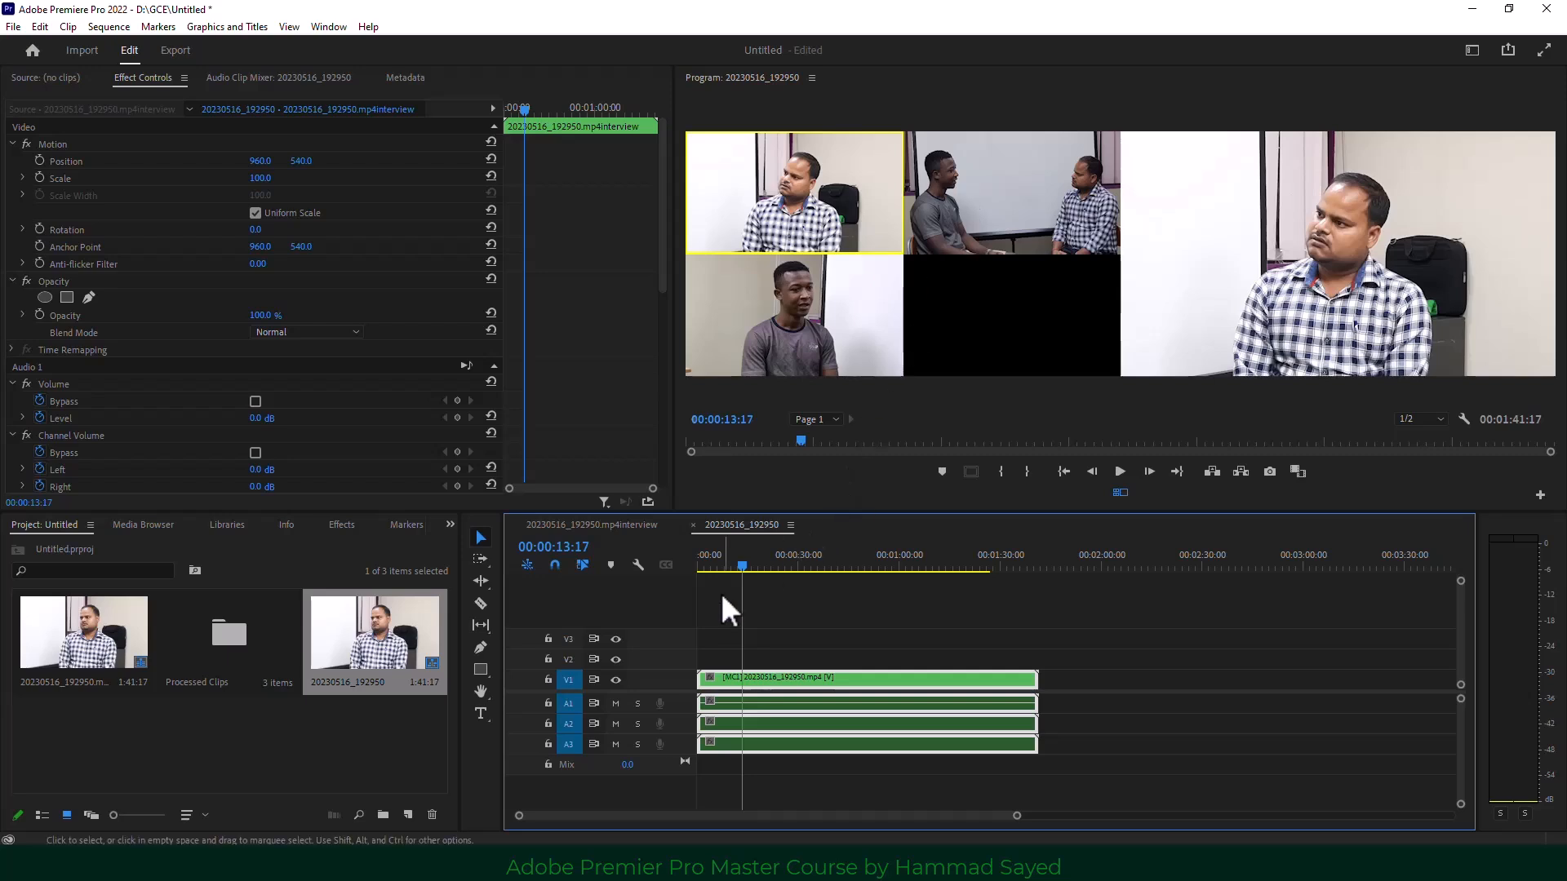
pyautogui.moveTo(738, 563); pyautogui.dragTo(696, 574)
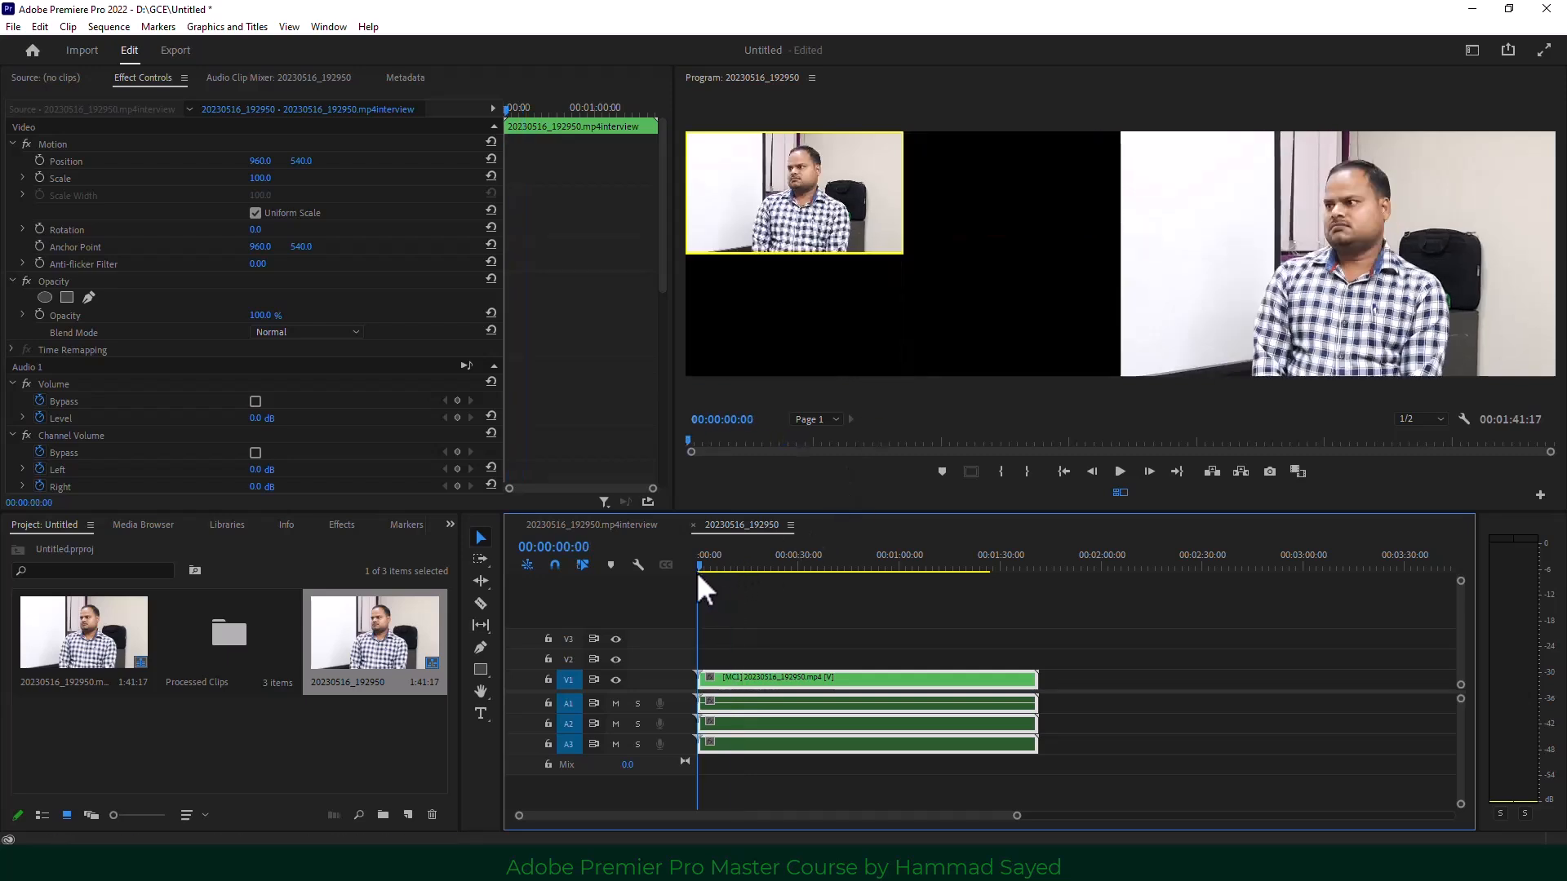
pyautogui.click(1118, 472)
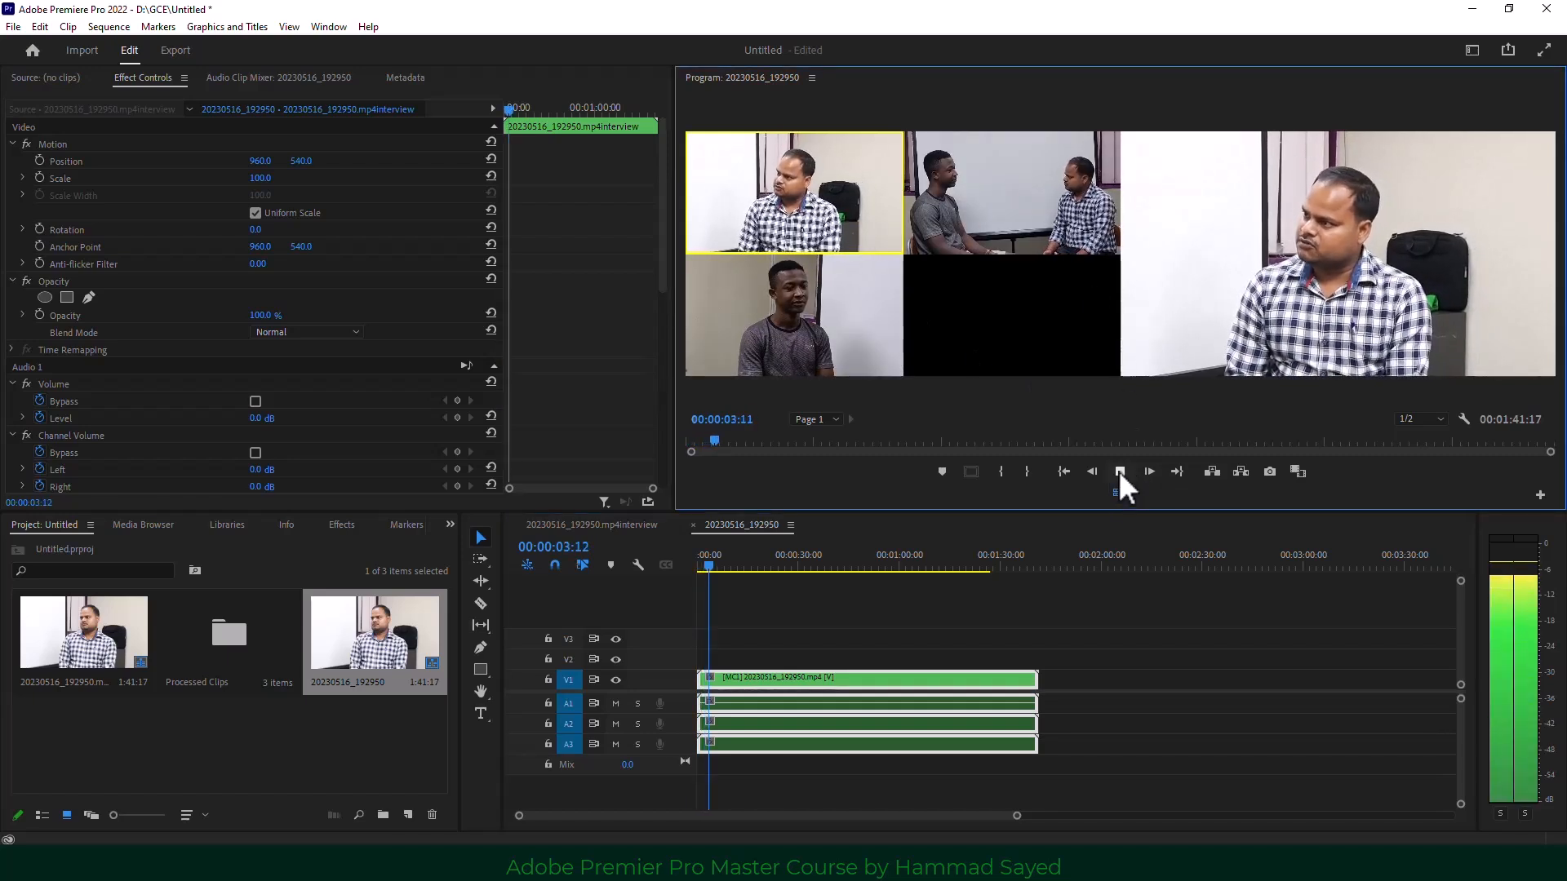
# Stop playback and mute audio track A2 in the 20230516_192950.mp4interview sequence.
pyautogui.click(1119, 472)
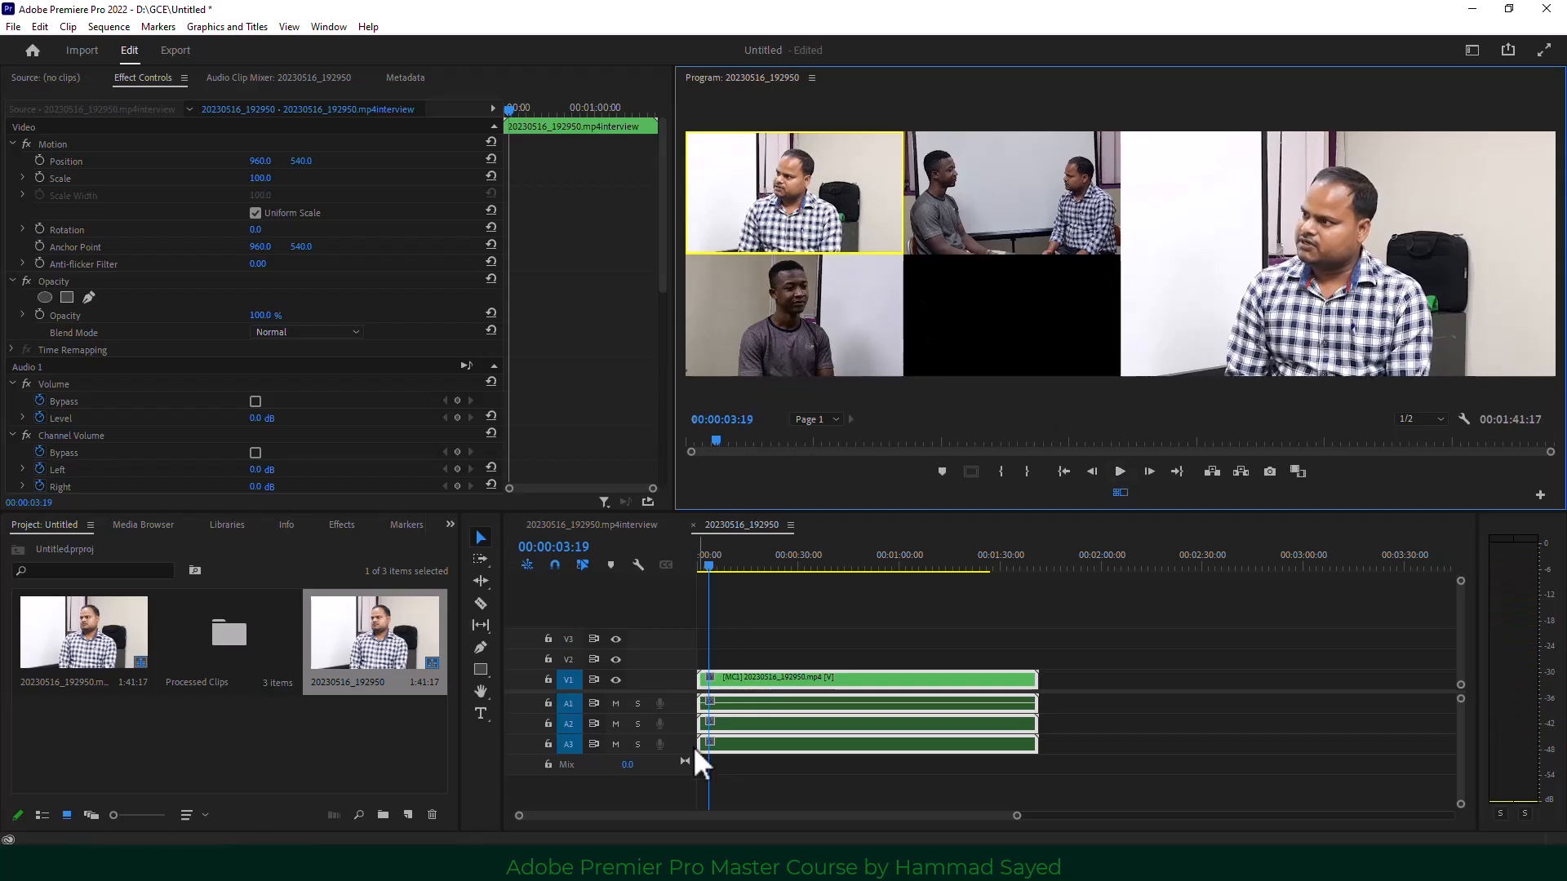
pyautogui.click(588, 519)
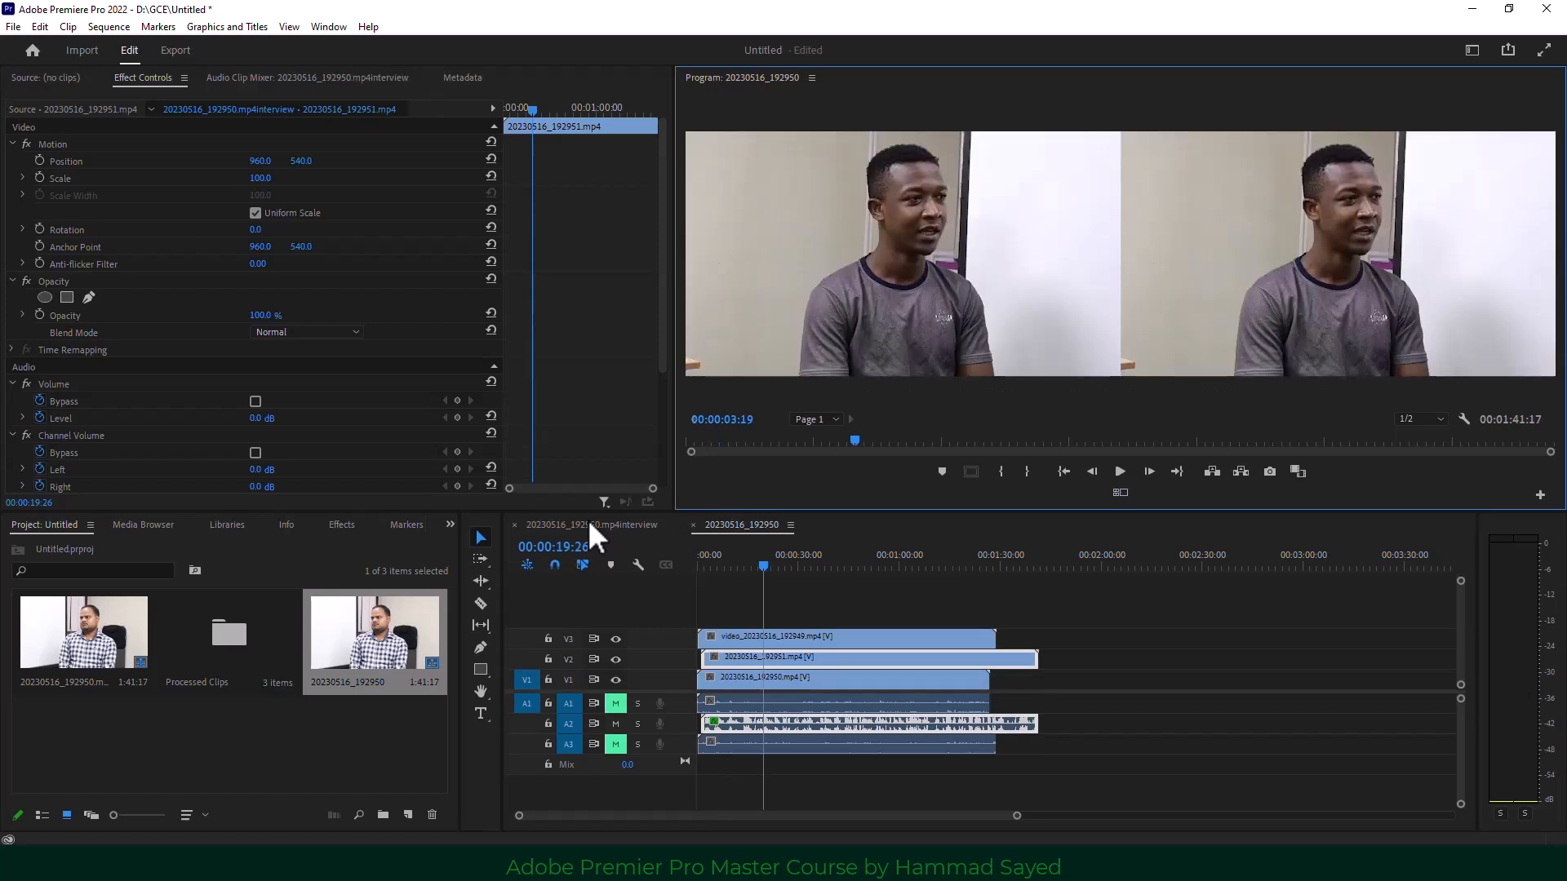
pyautogui.click(615, 721)
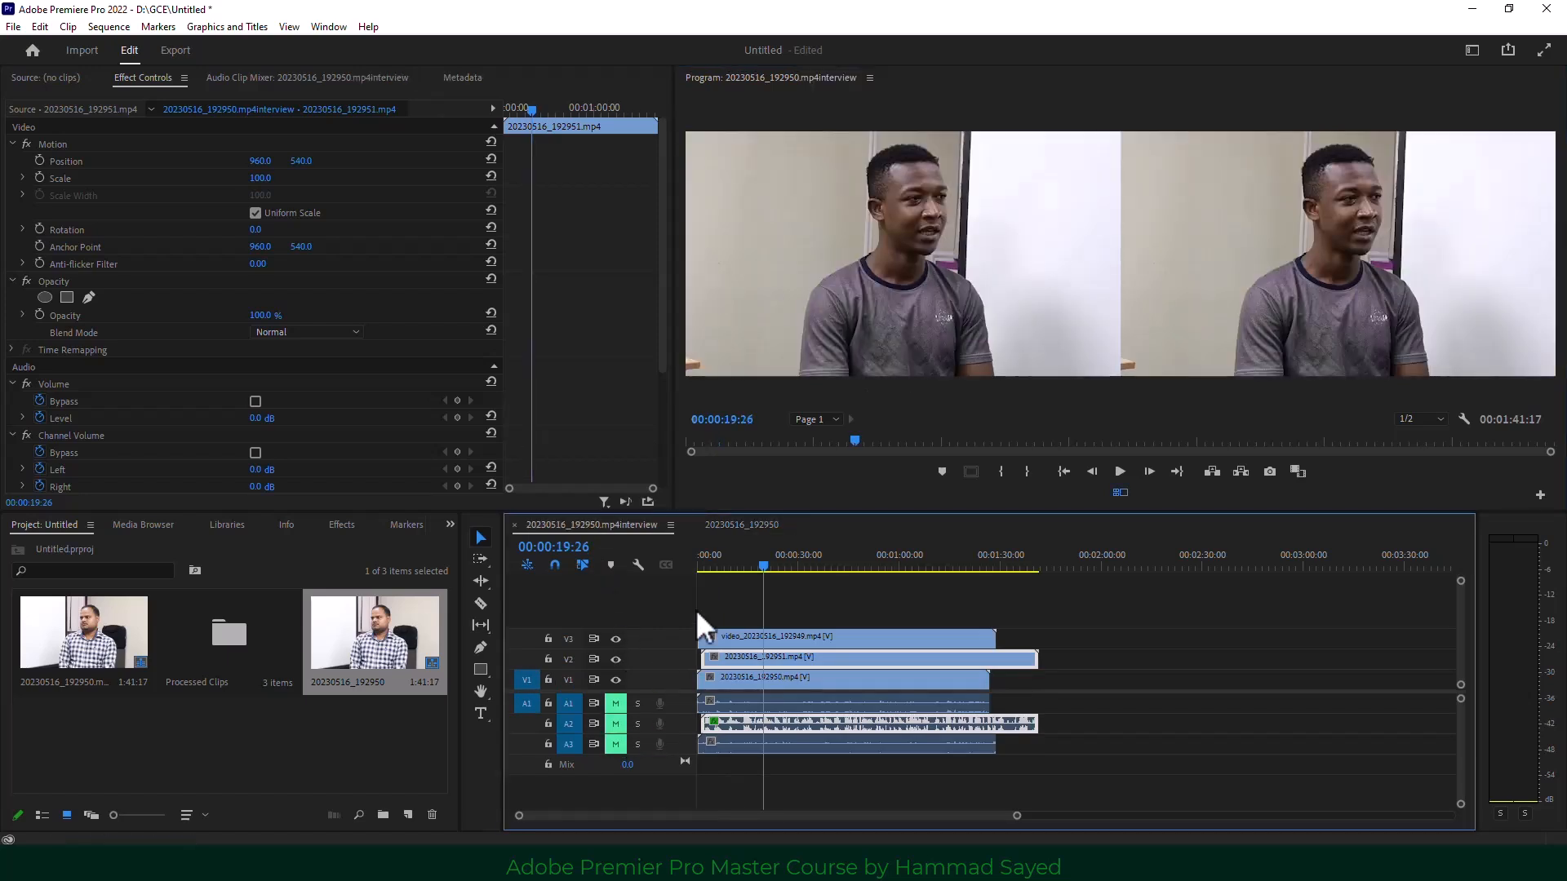
# Back in the multicam sequence, preview playback and reset the playhead to the start.
pyautogui.click(739, 526)
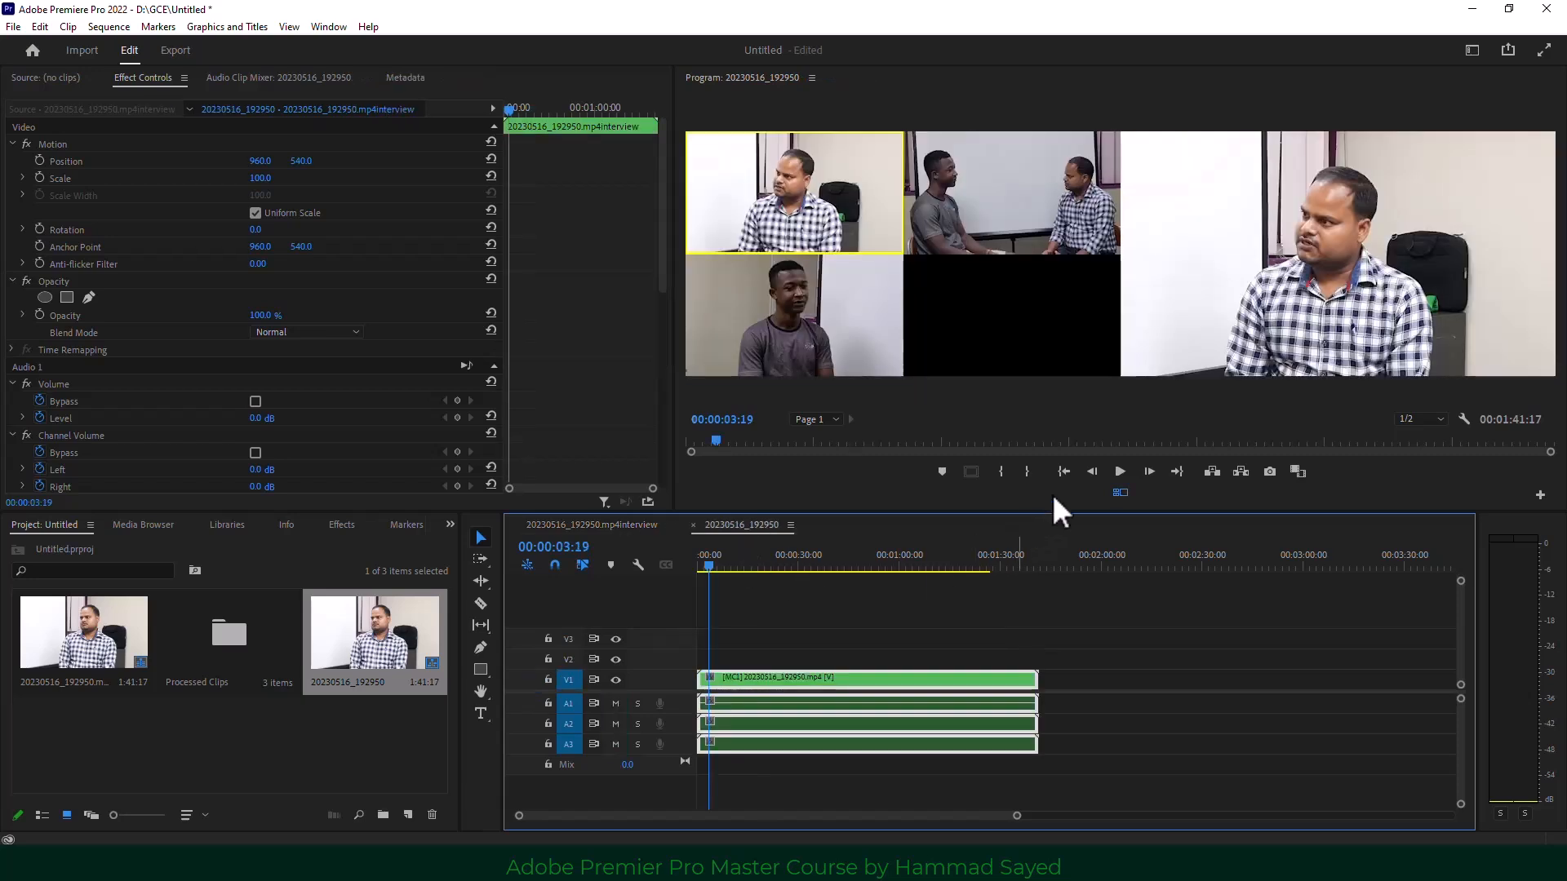
pyautogui.click(1120, 472)
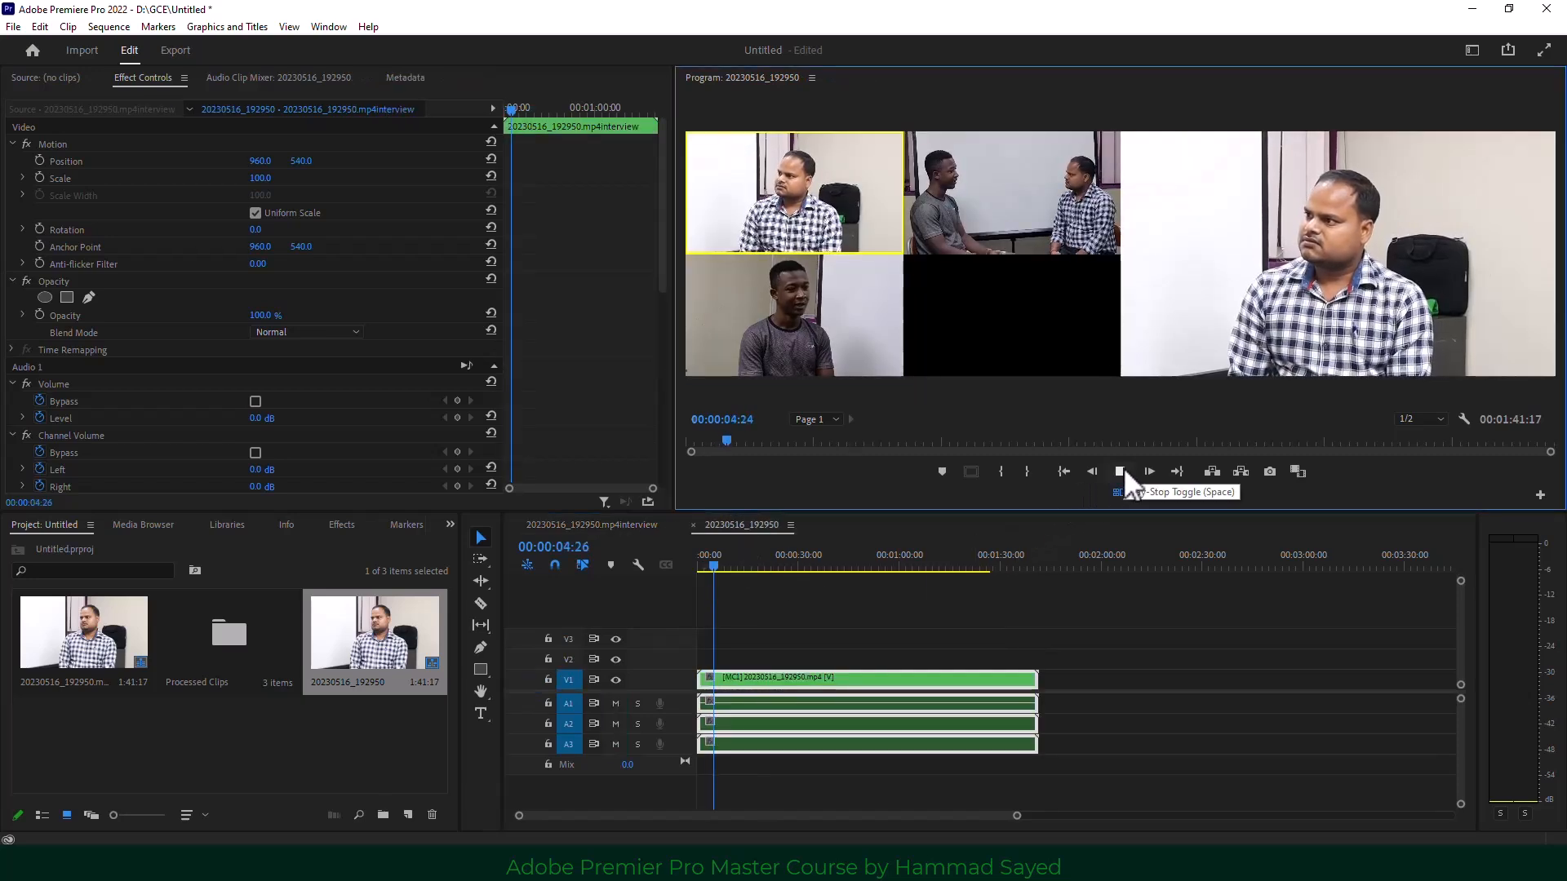
pyautogui.click(1121, 471)
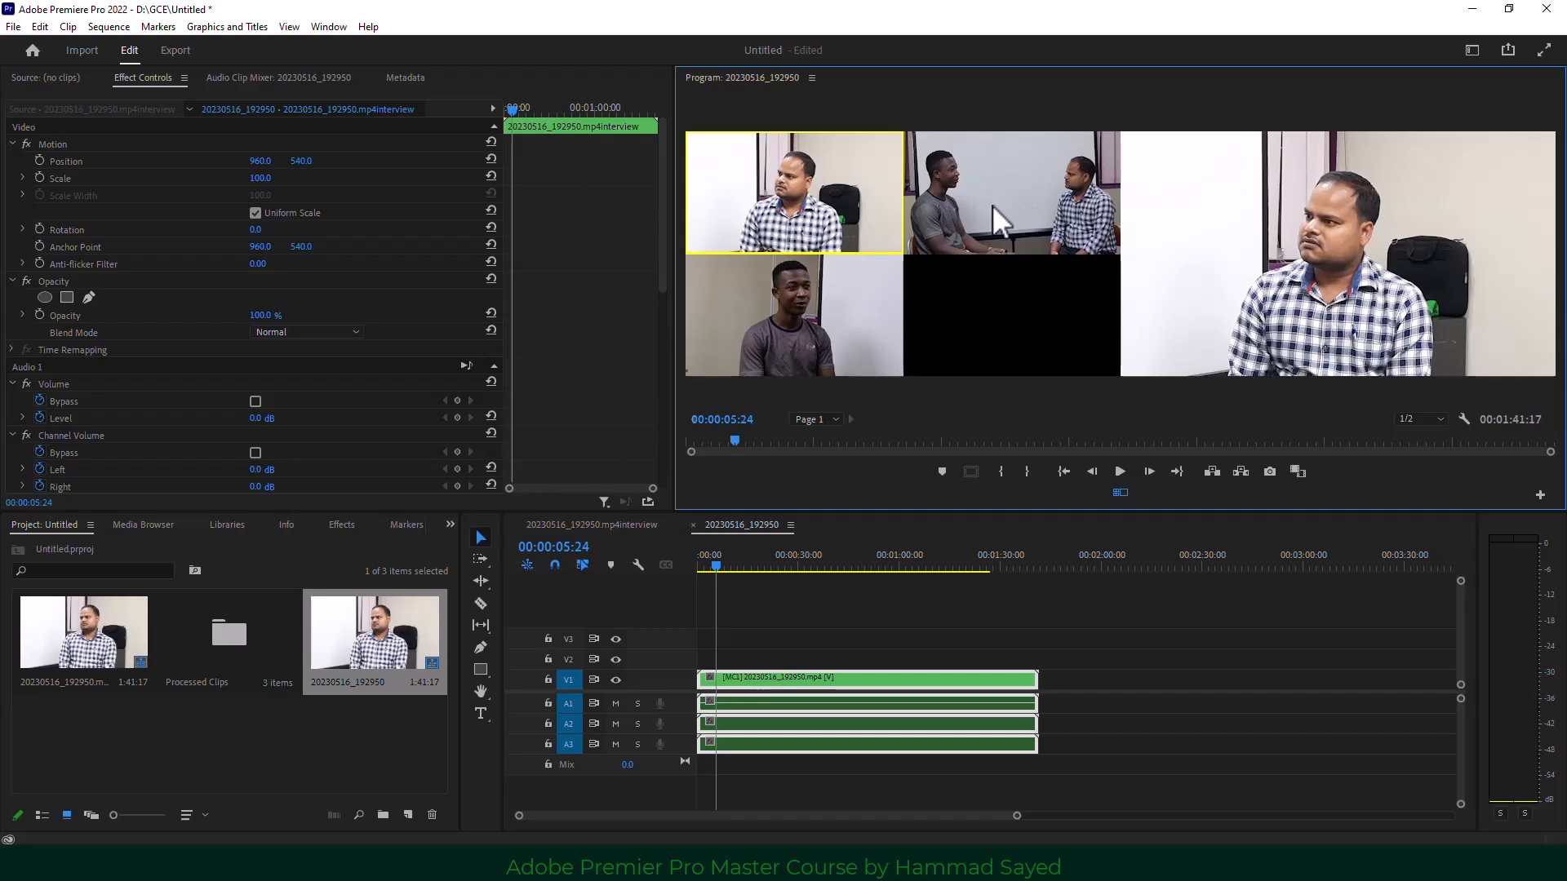
pyautogui.click(703, 565)
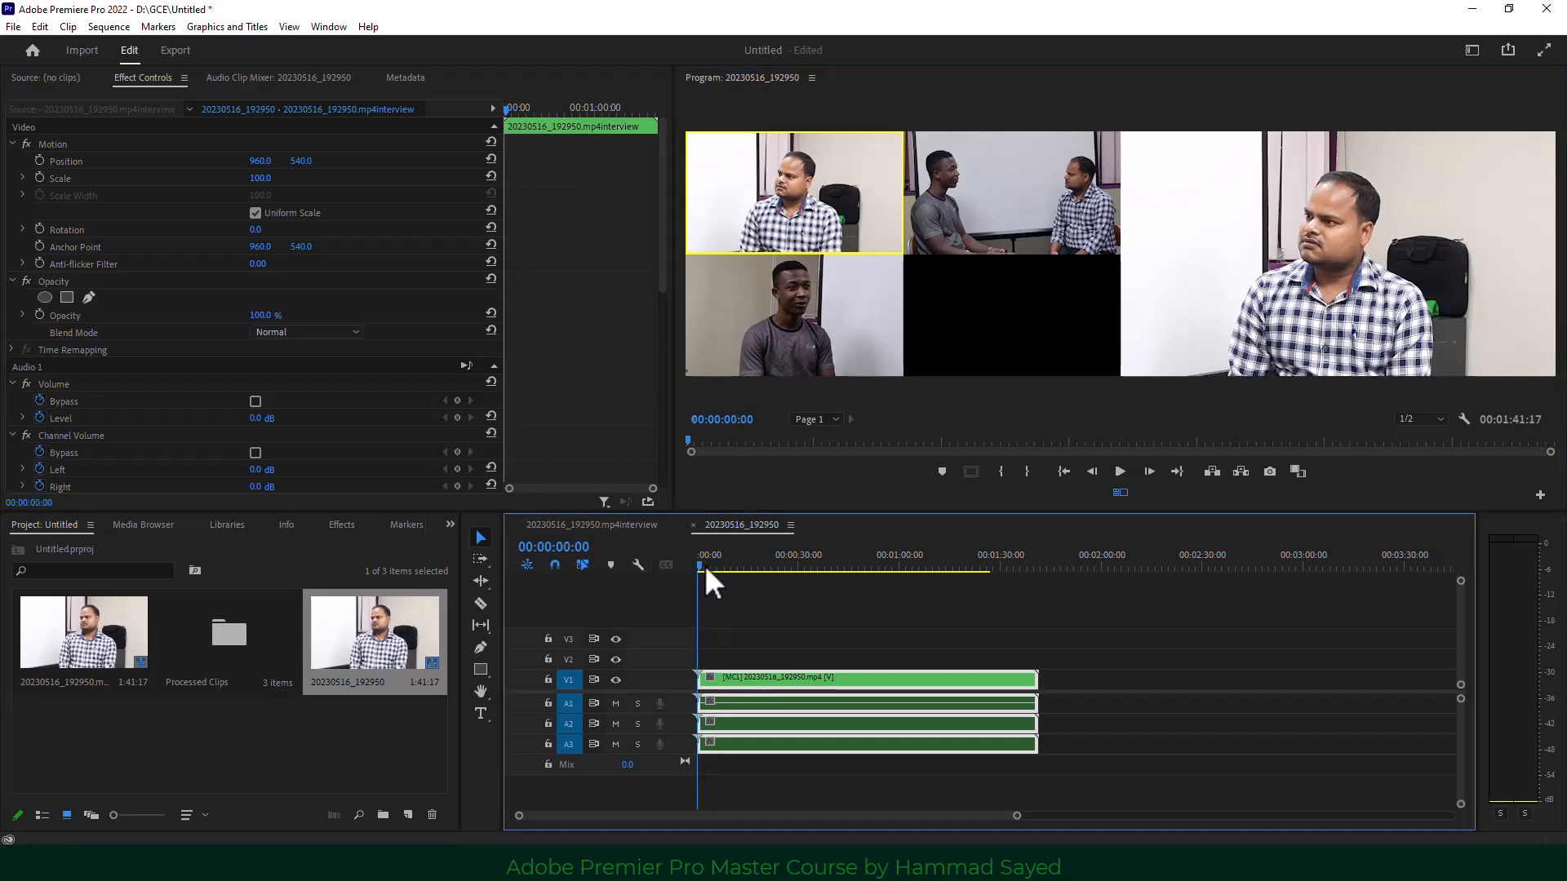
pyautogui.click(825, 188)
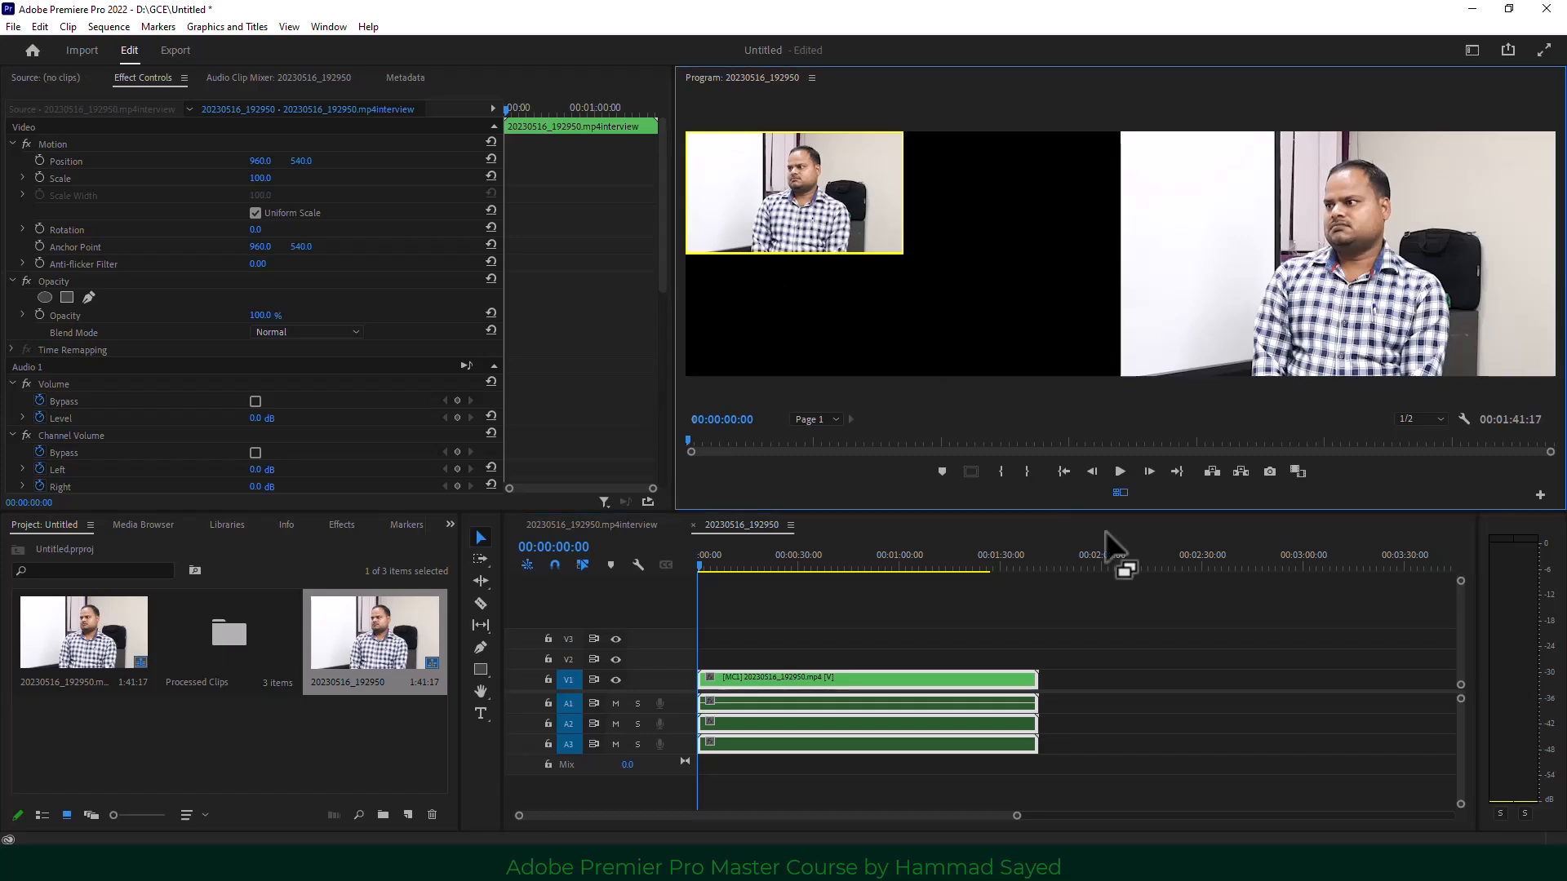
# Play the sequence and cut between angles 1, 2 and 3 by clicking them.
pyautogui.click(1119, 471)
pyautogui.click(819, 217)
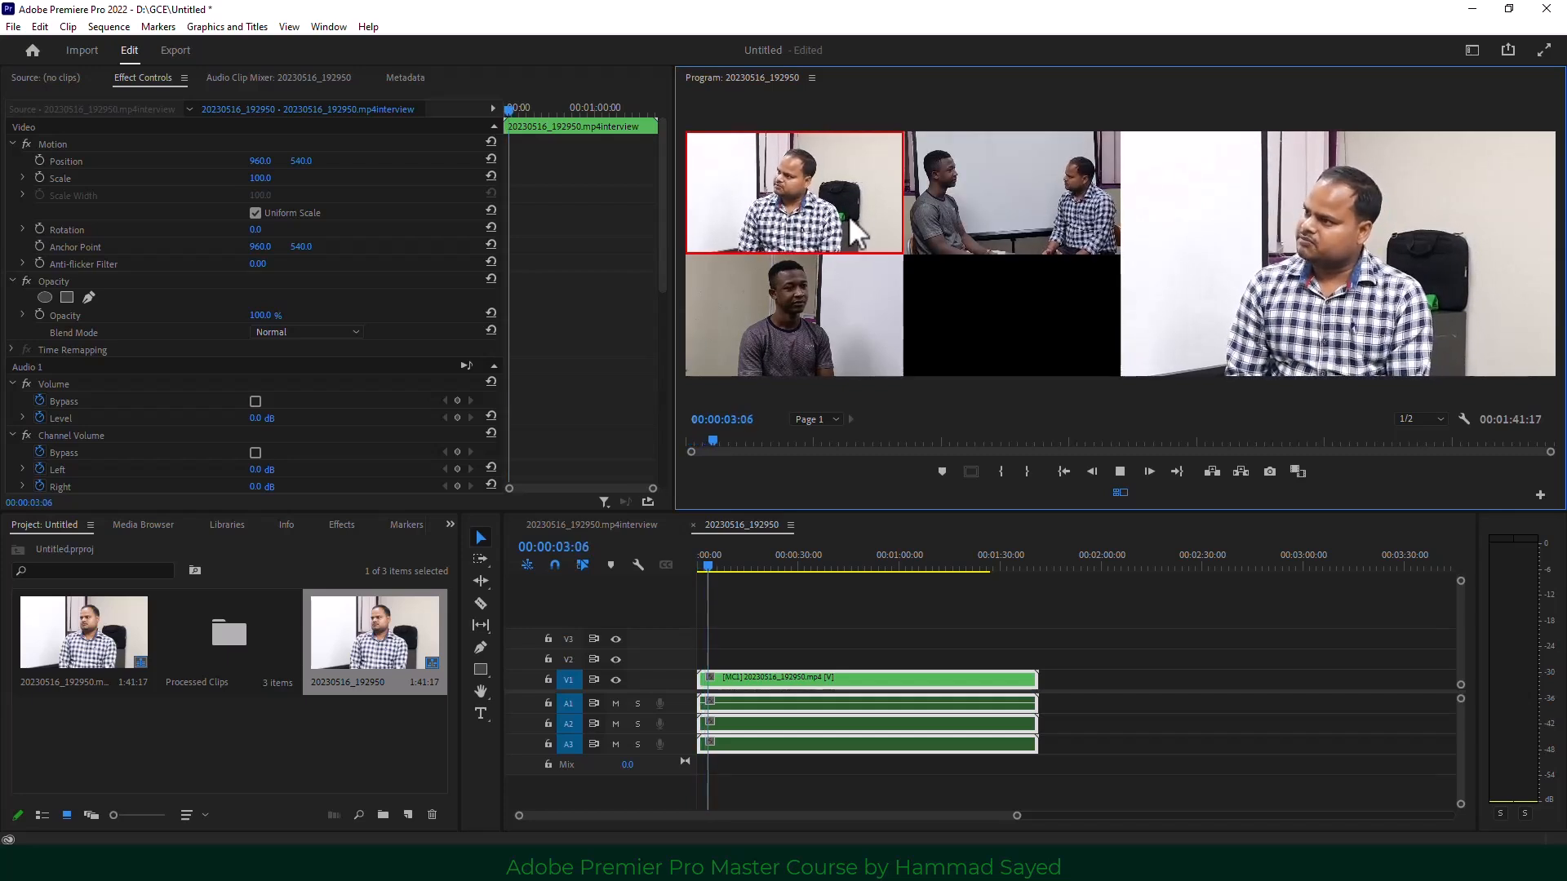
pyautogui.click(992, 207)
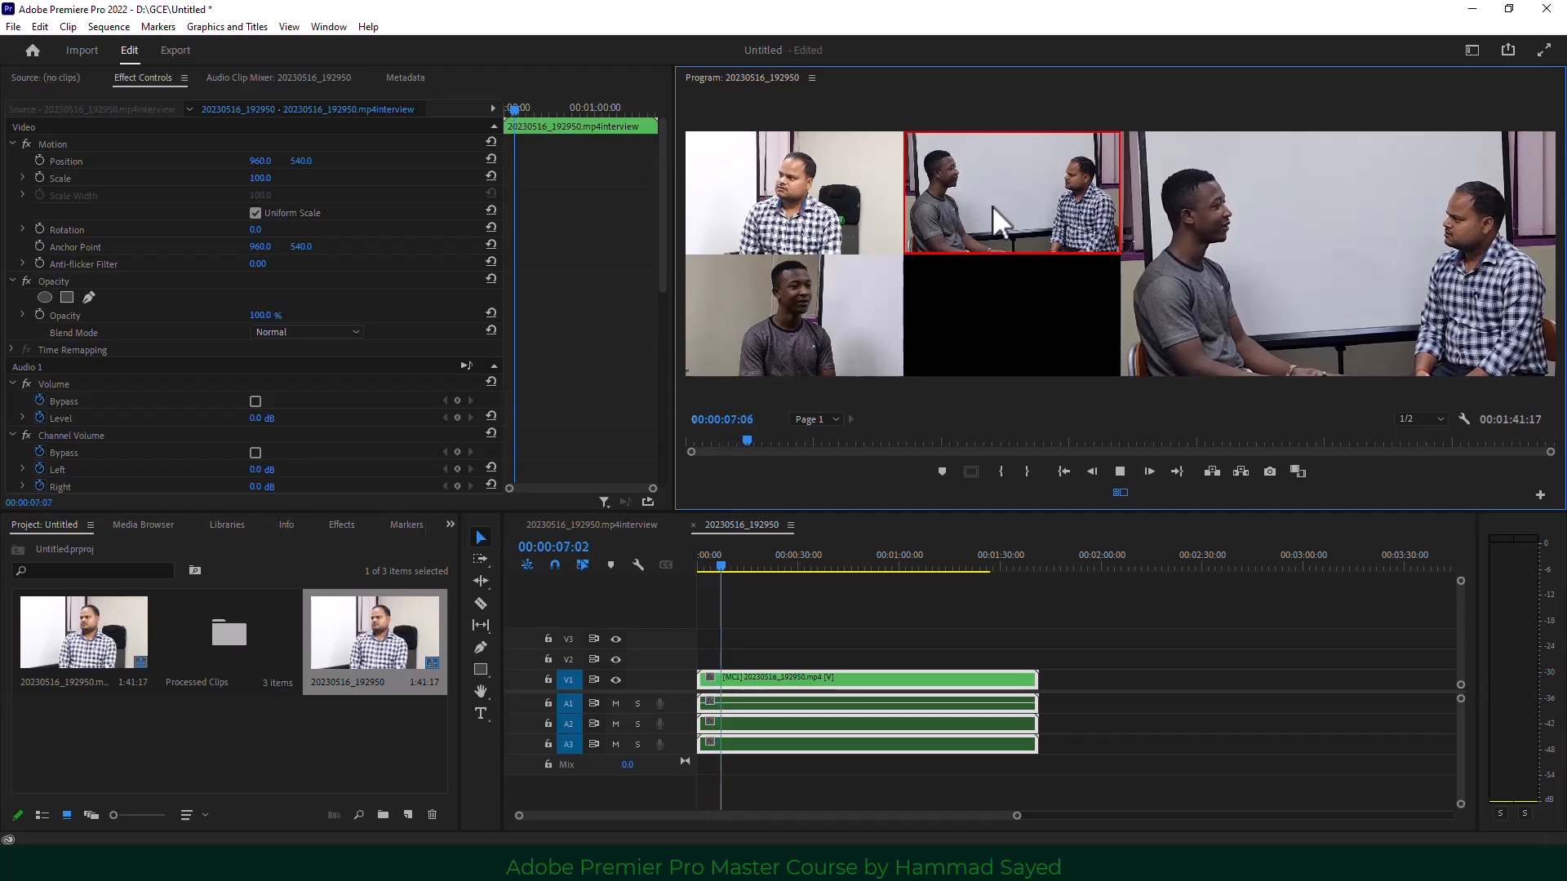
pyautogui.click(836, 311)
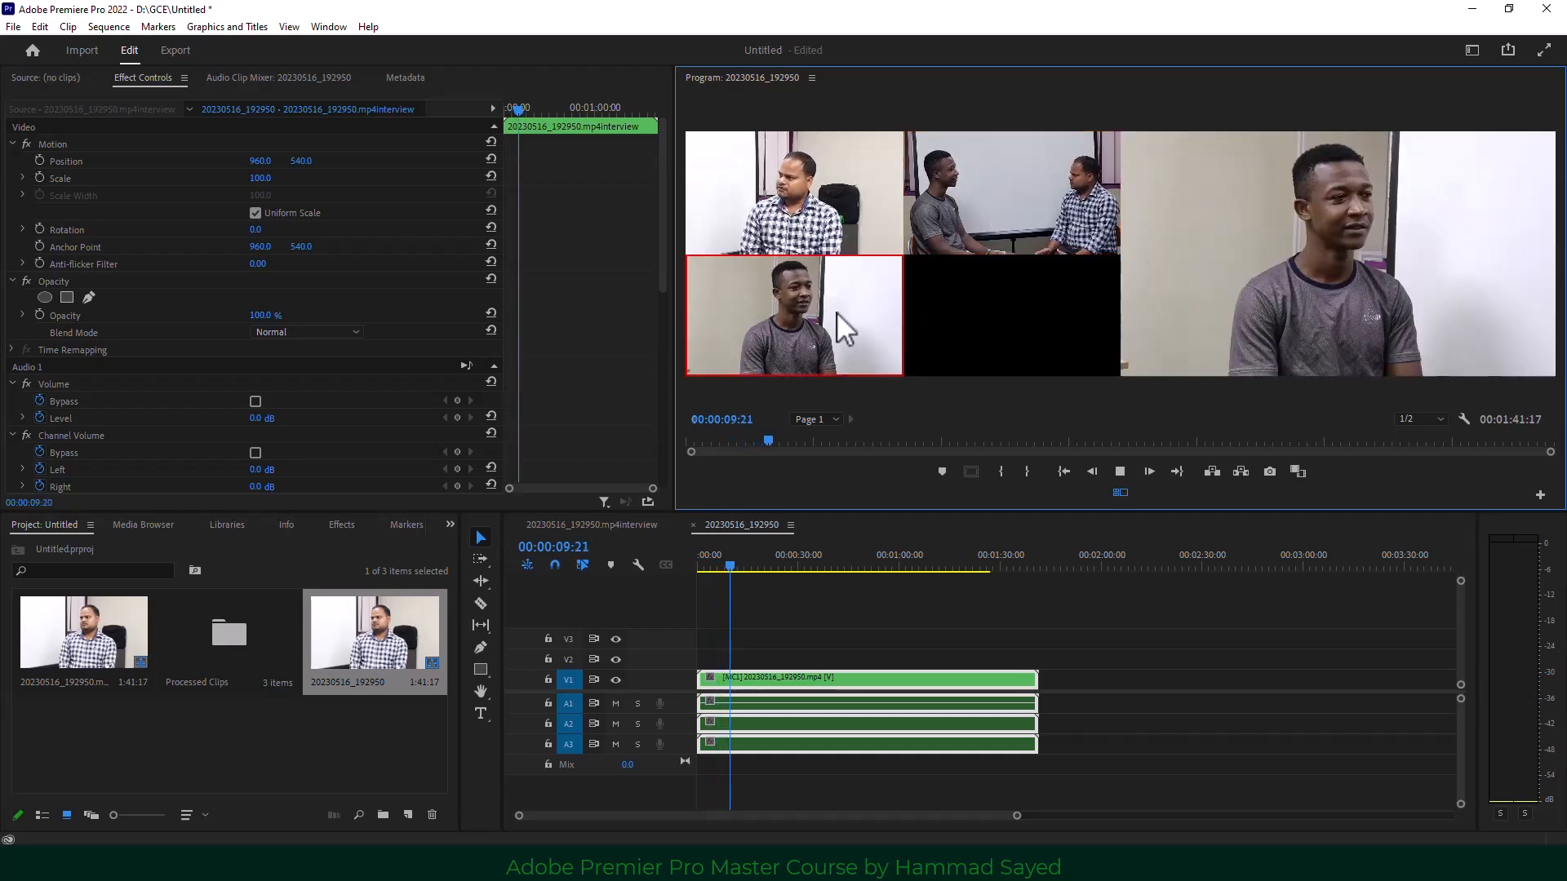
pyautogui.click(817, 233)
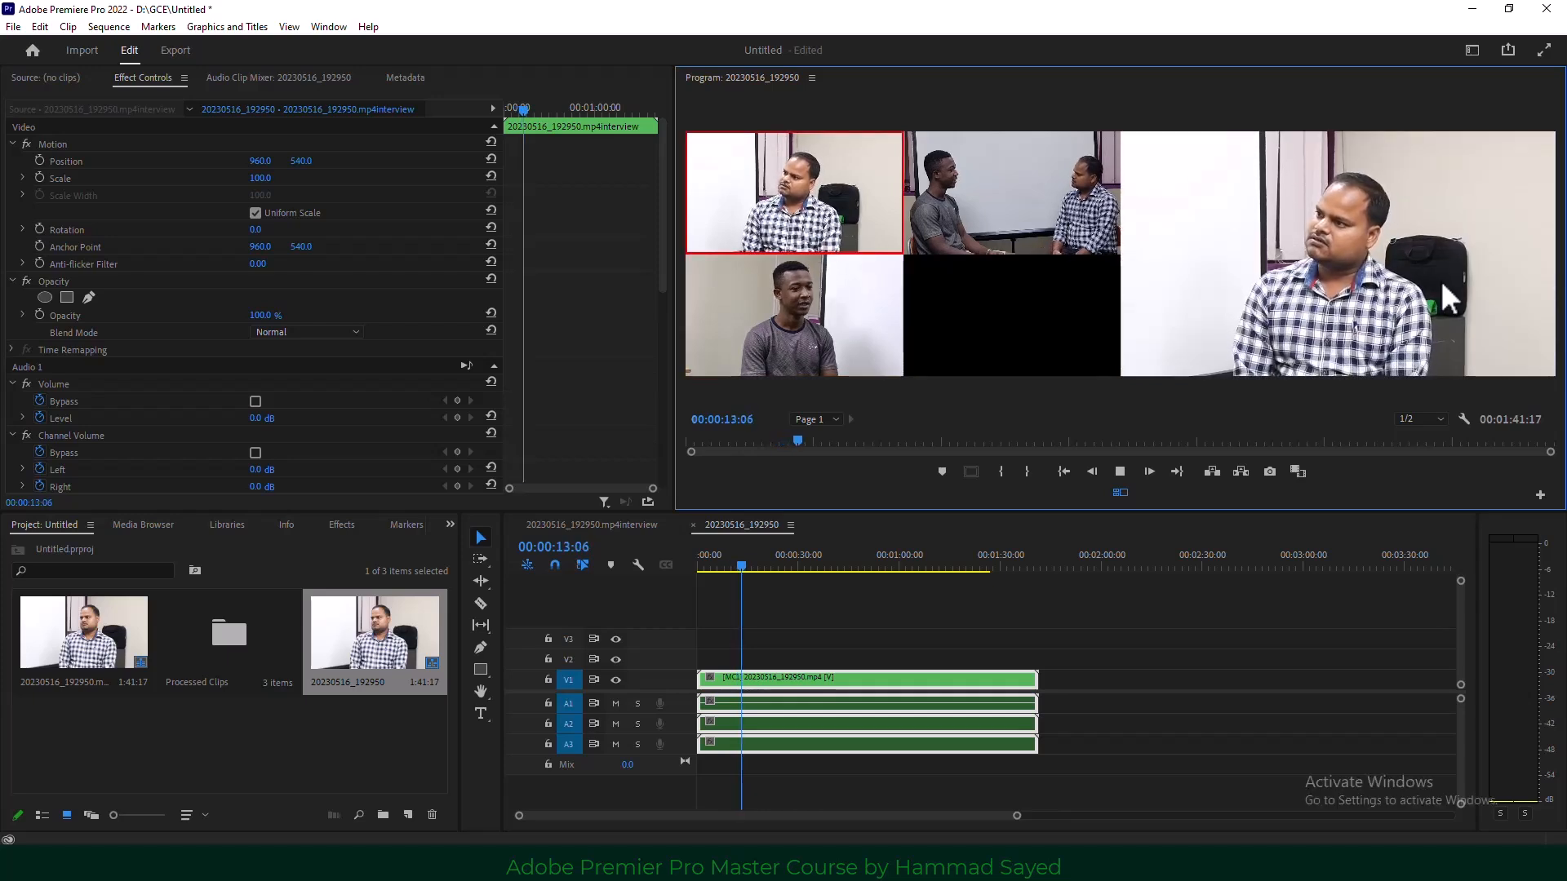
pyautogui.click(1016, 178)
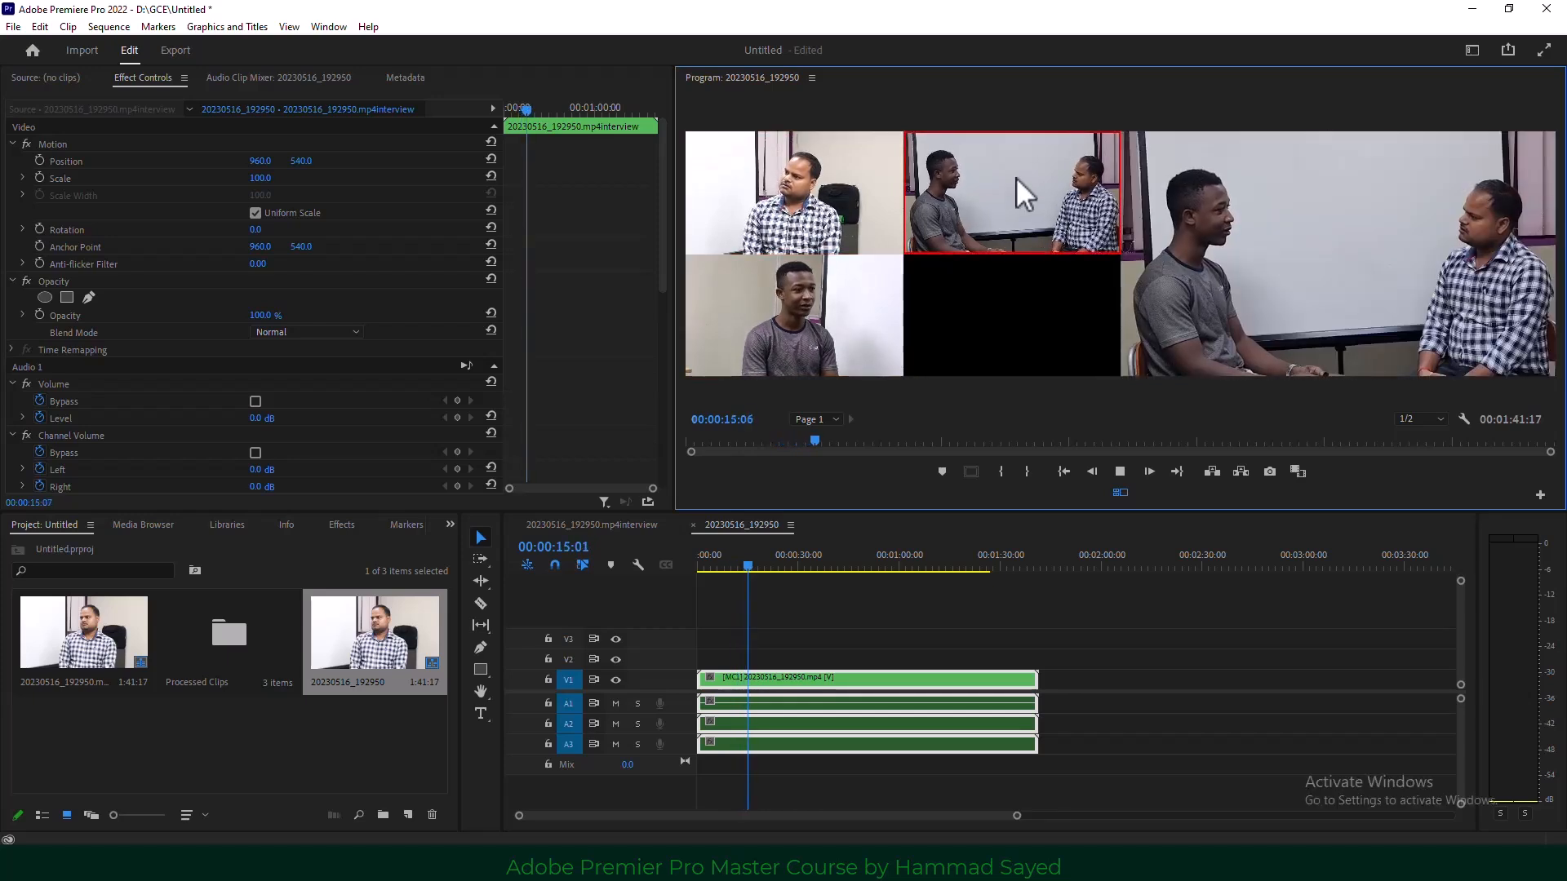
pyautogui.click(891, 301)
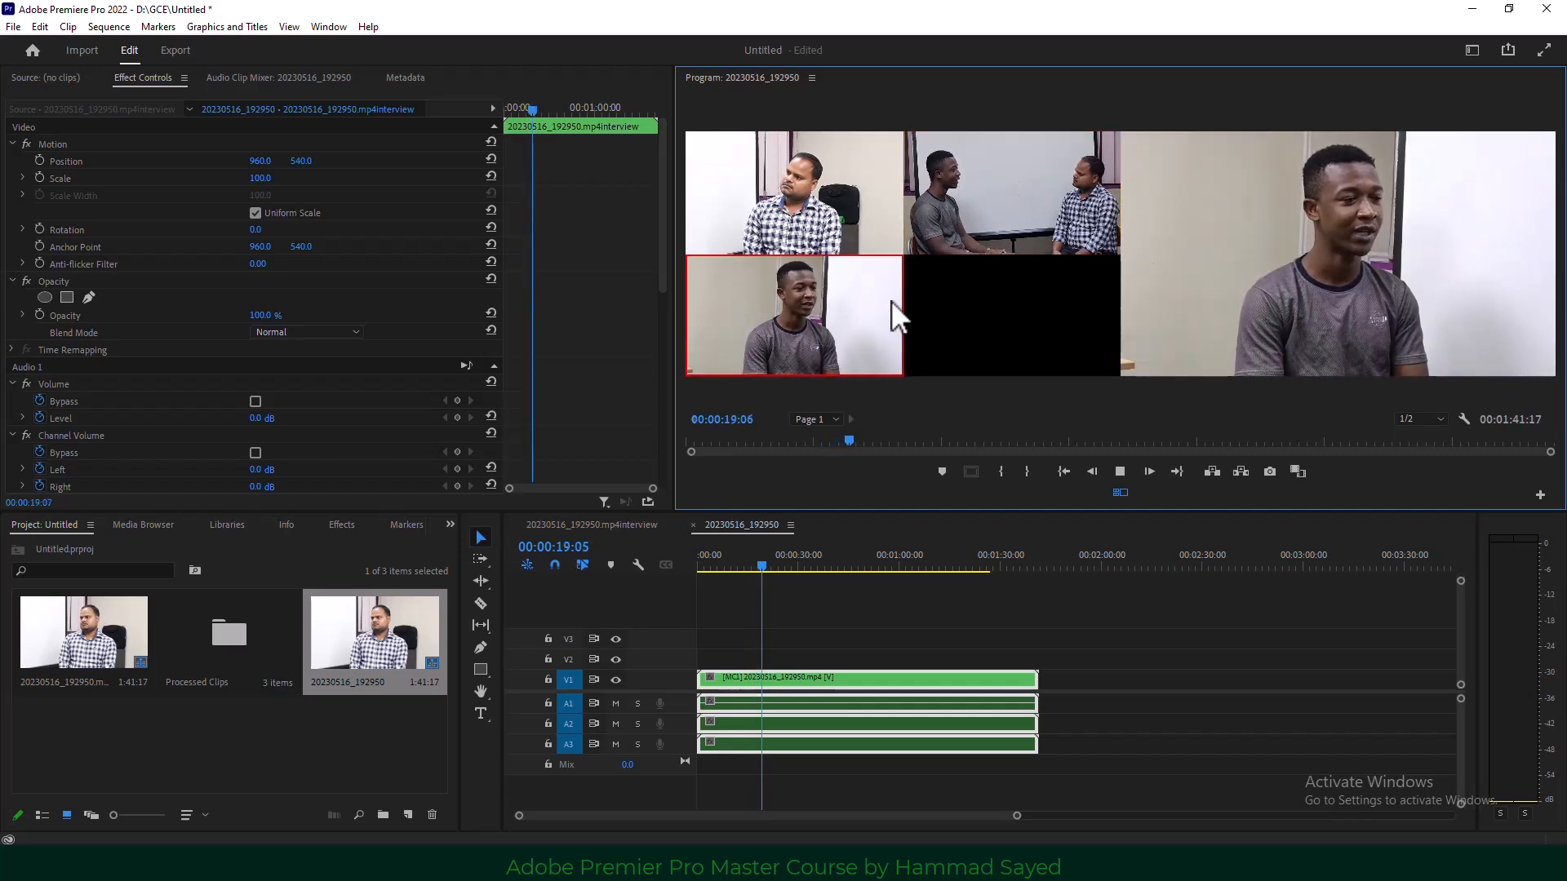
pyautogui.click(820, 188)
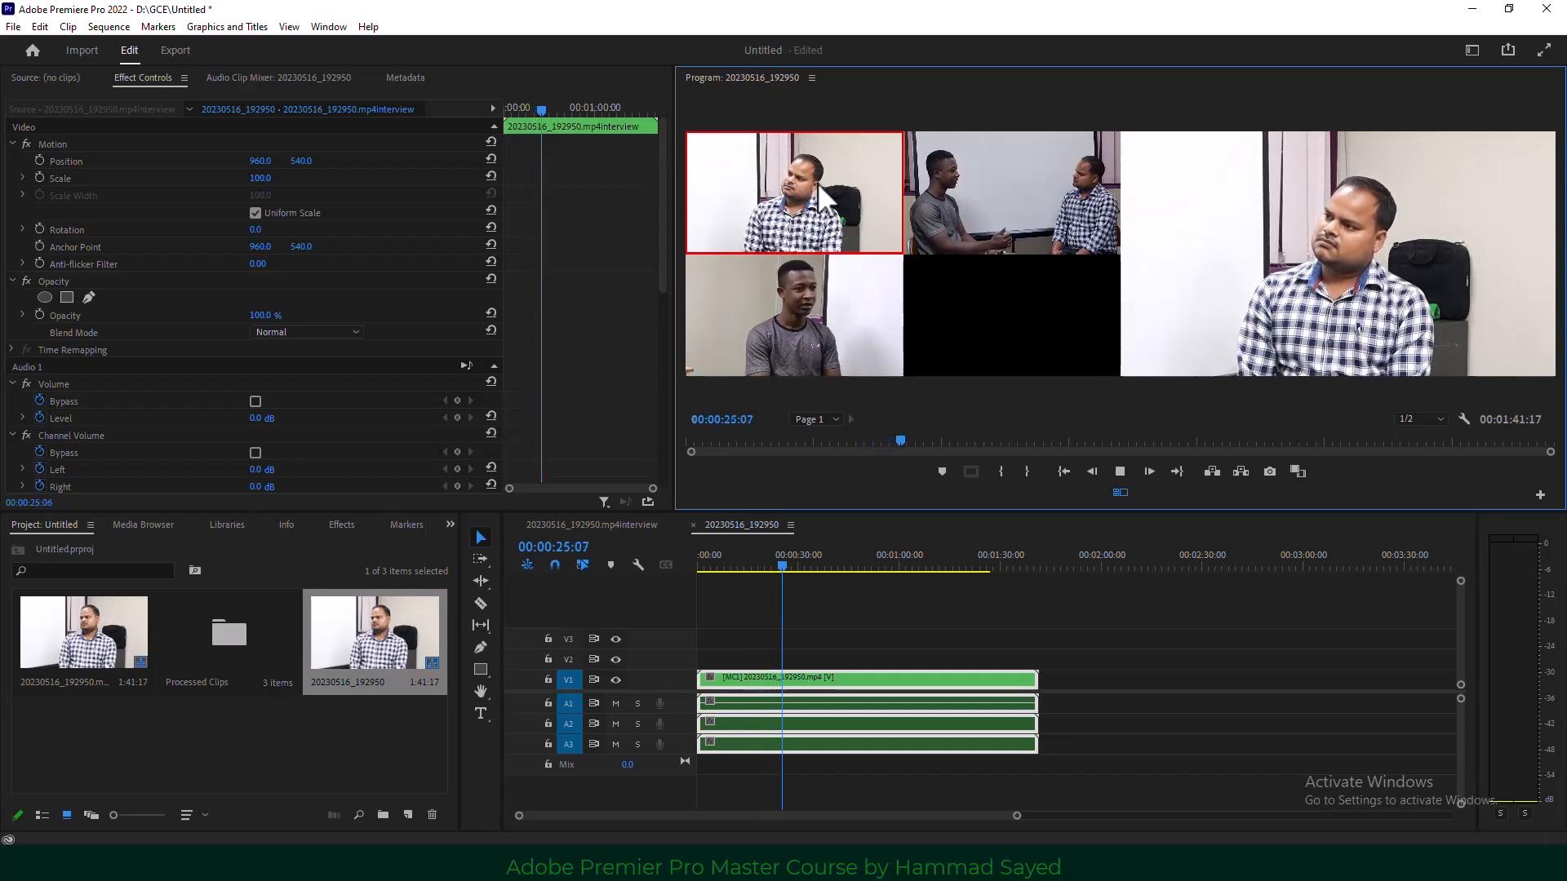
# Keep switching with keys 2, 3, 1, 2, back to angle 1, ending on Camera 3.
pyautogui.press('2')
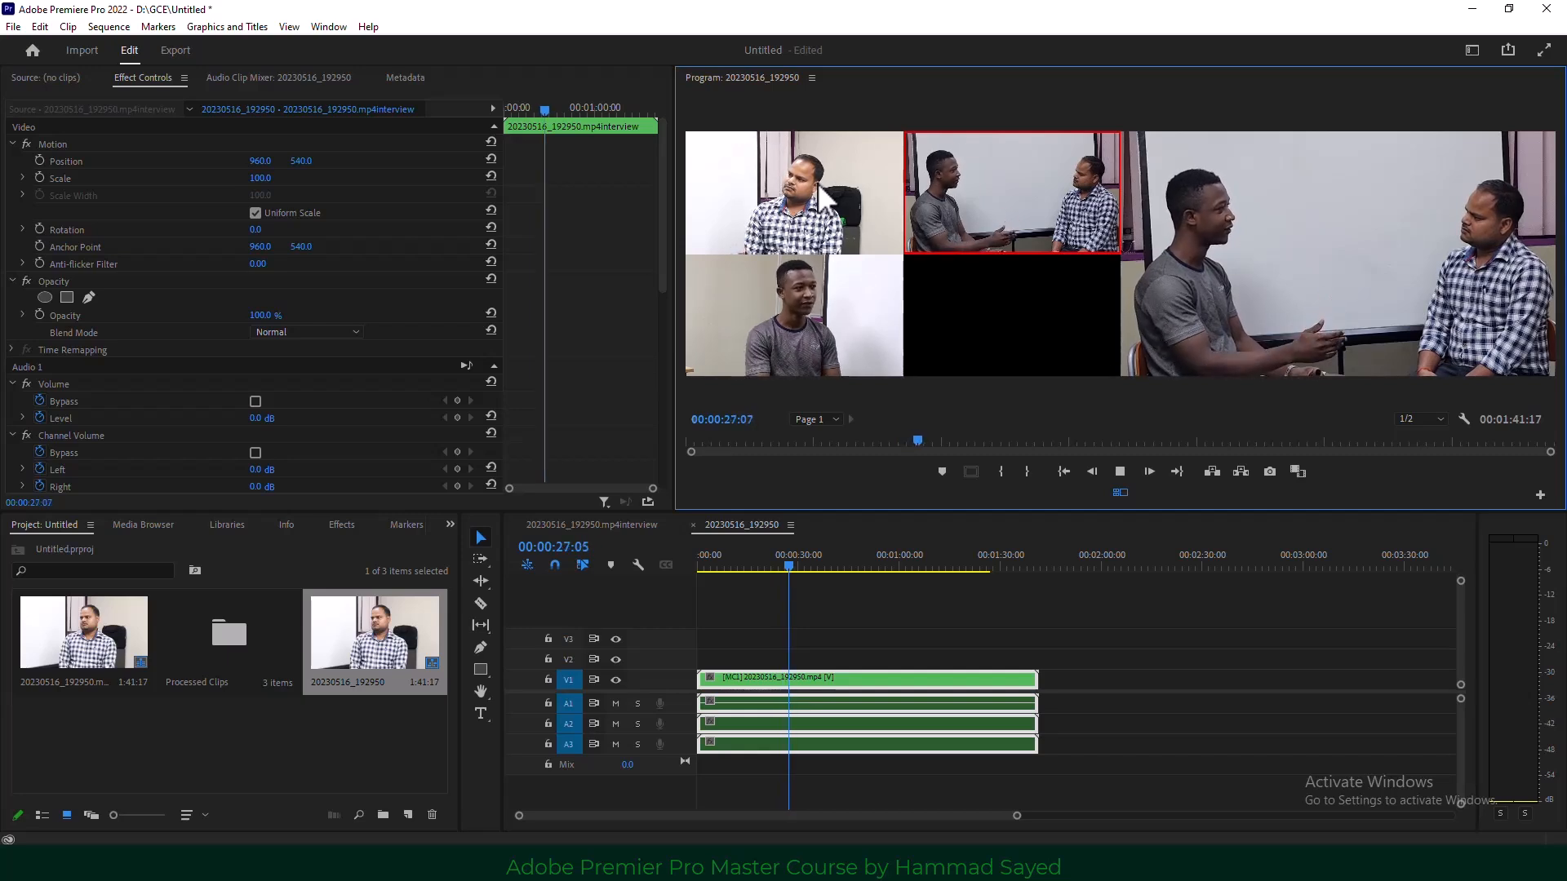
pyautogui.press('3')
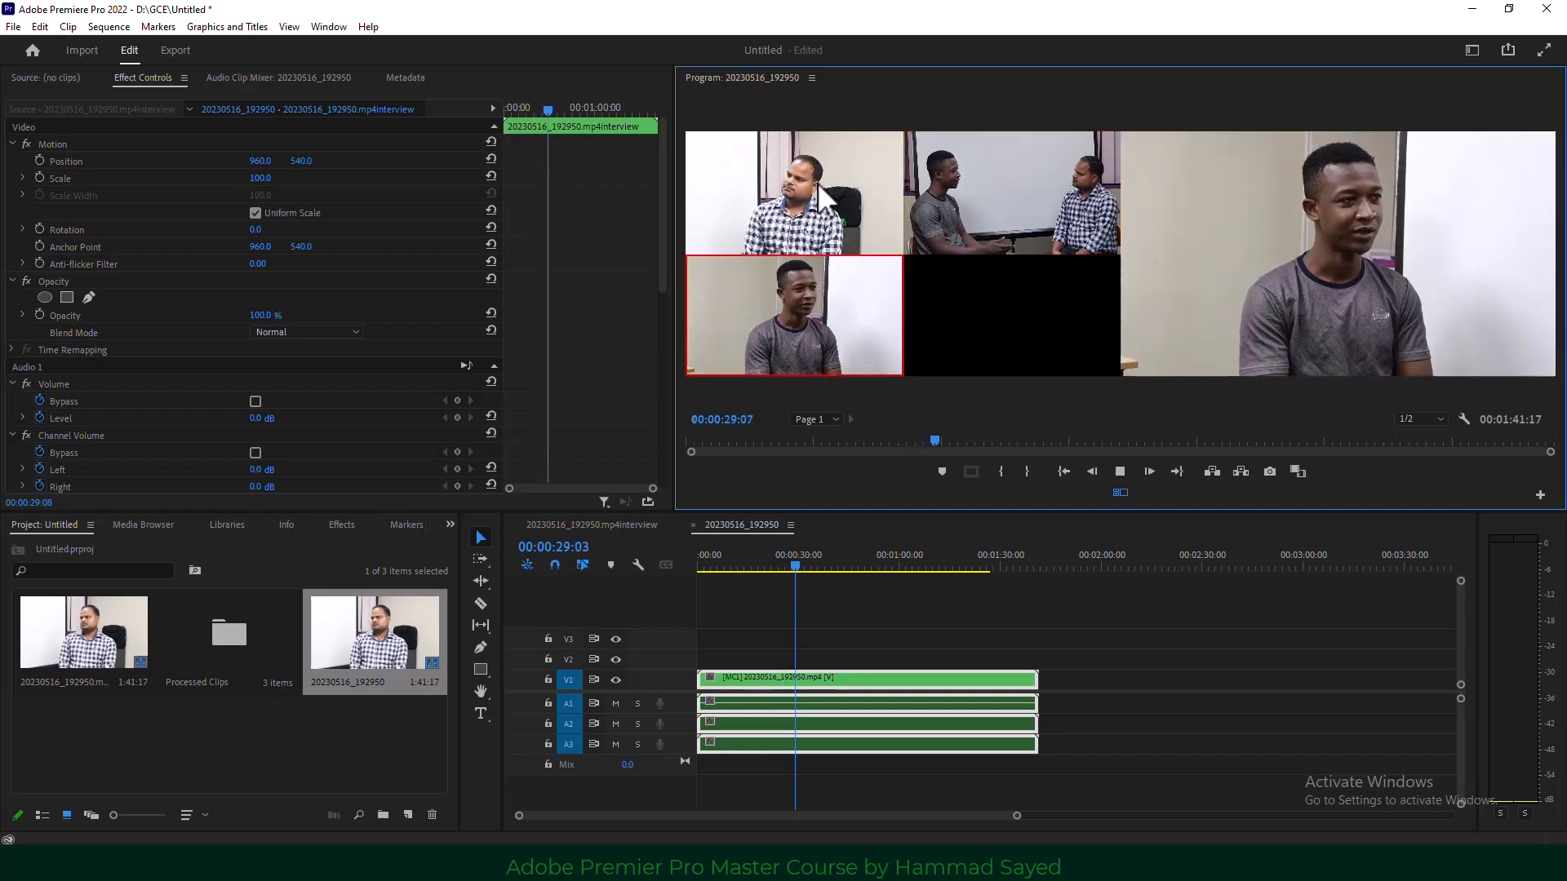
pyautogui.press('1')
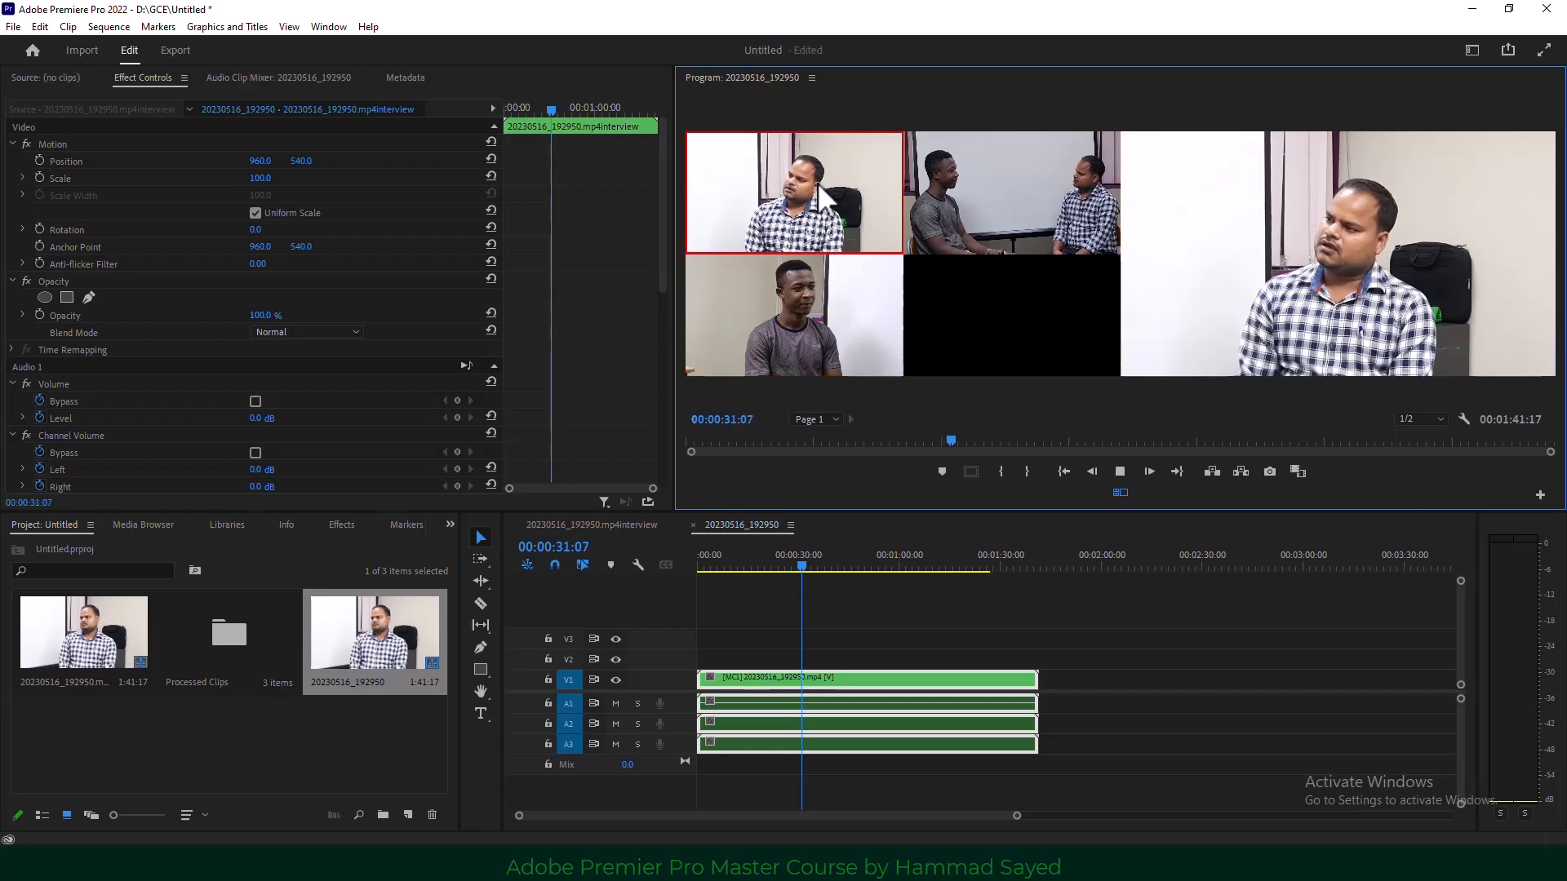
pyautogui.press('2')
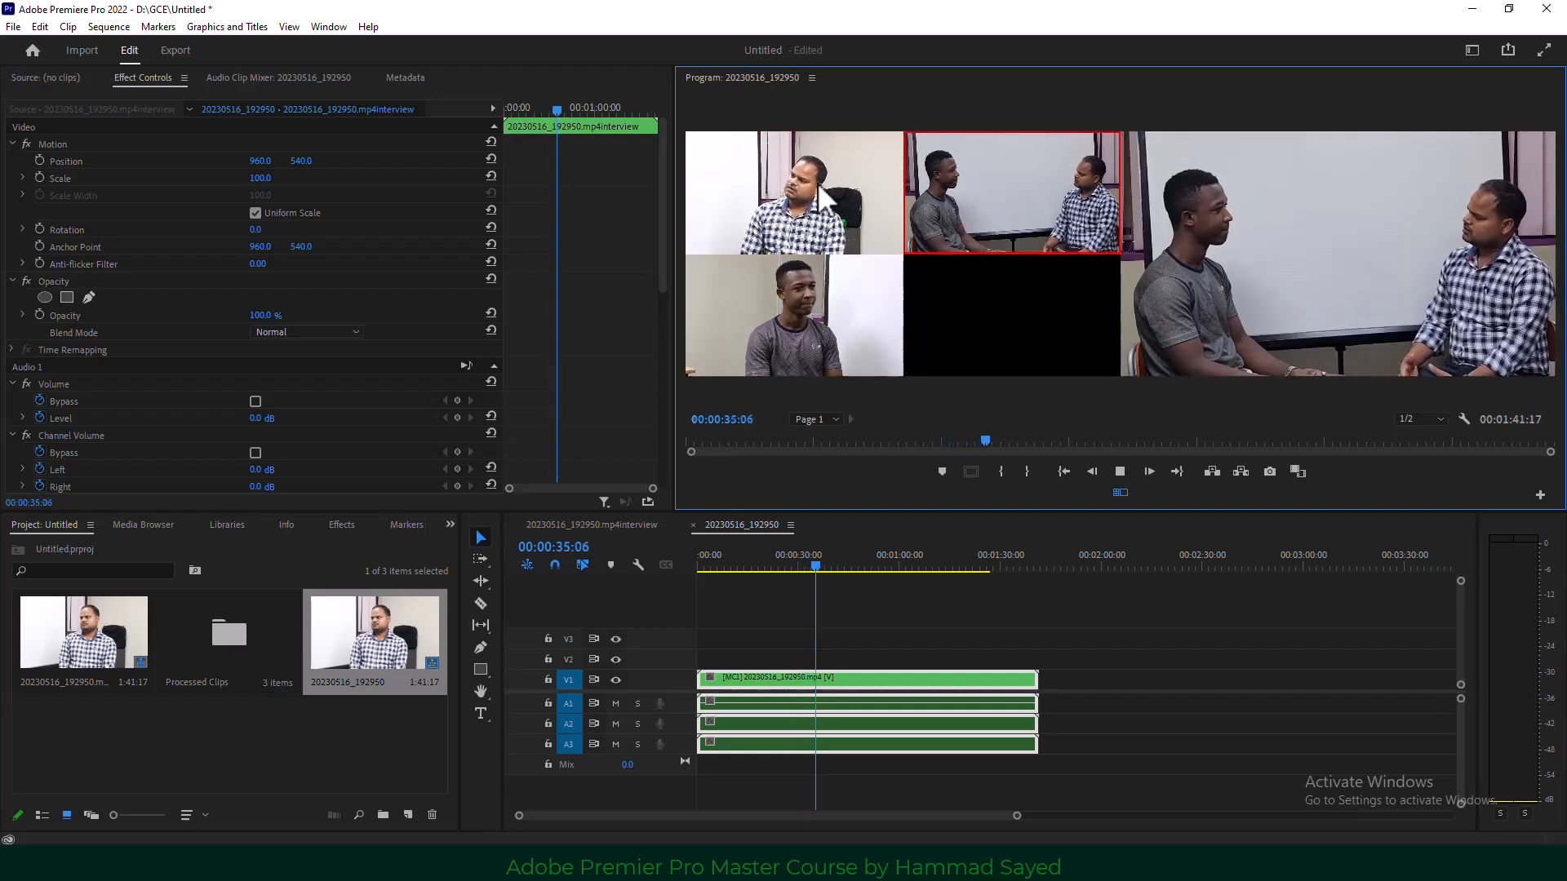
pyautogui.click(819, 190)
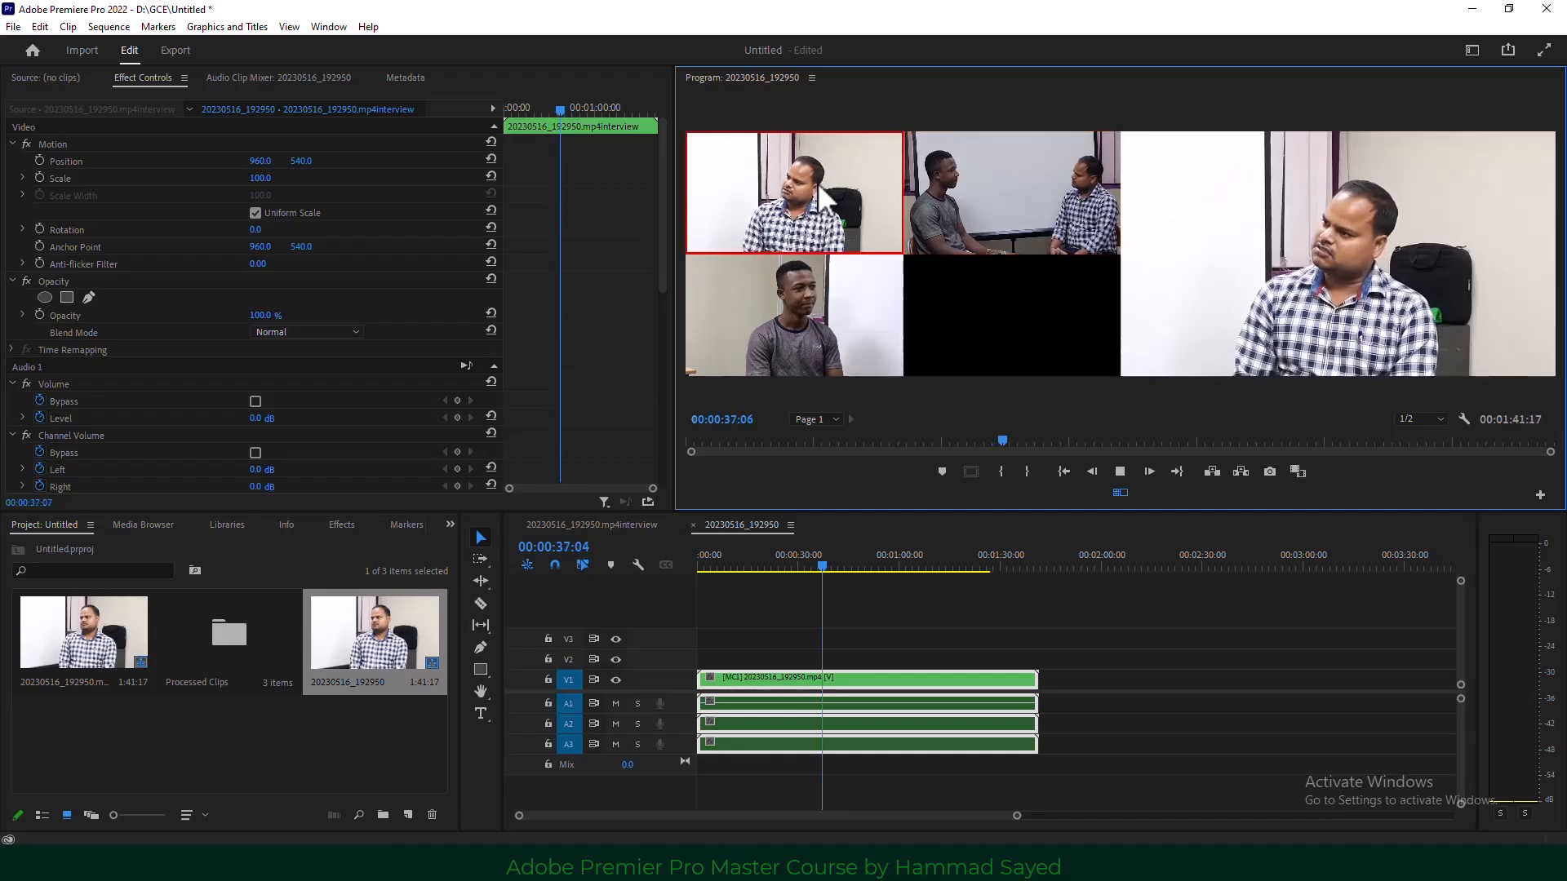
pyautogui.press('3')
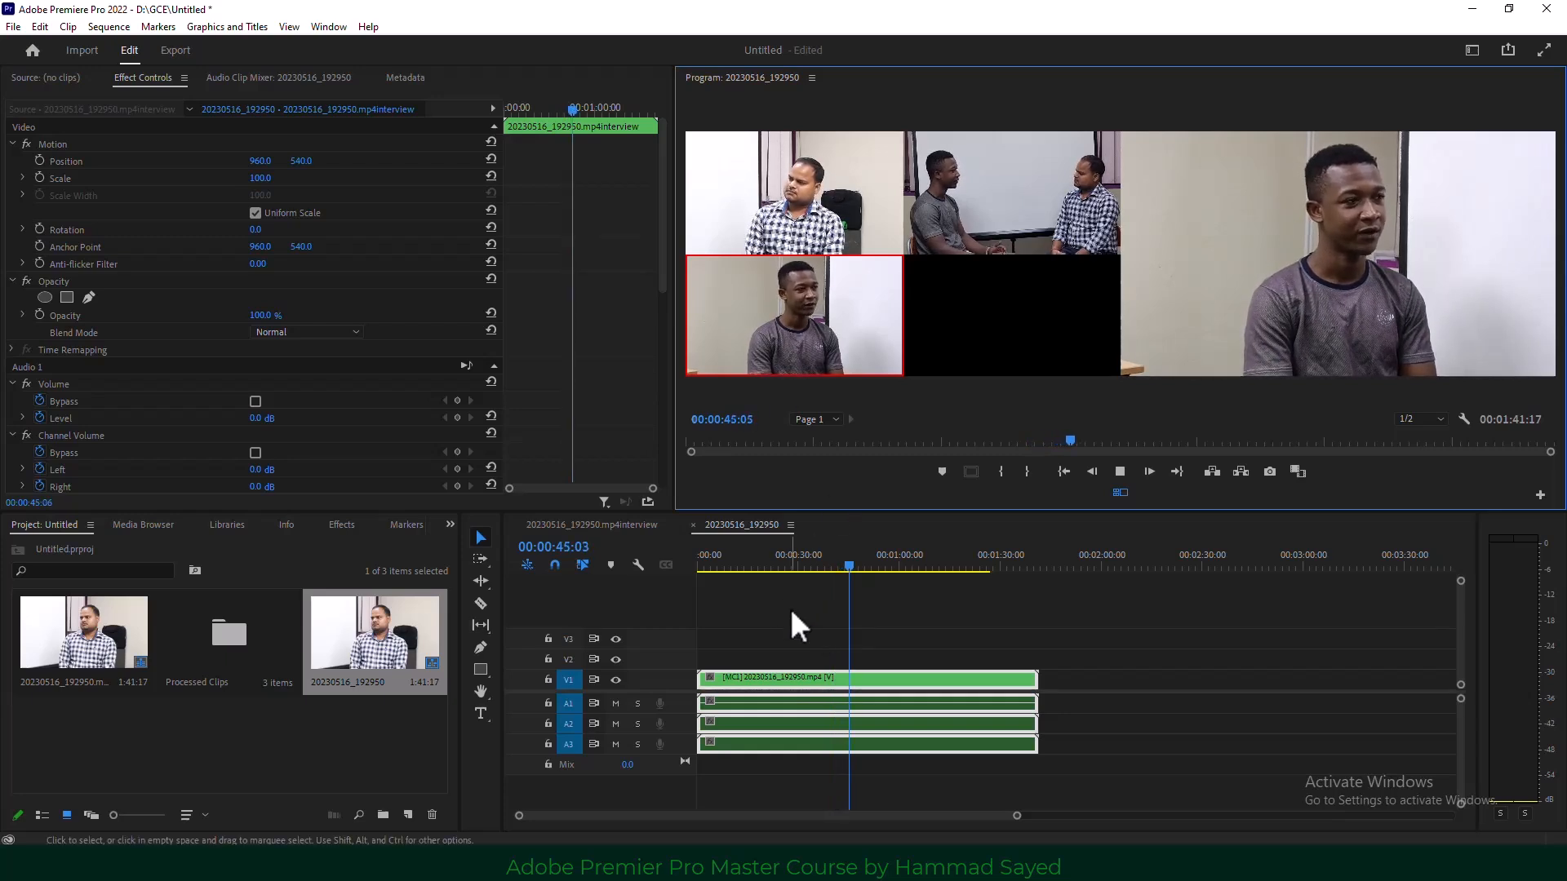
# Stop playback to commit the cuts and zoom in around 13 seconds.
pyautogui.click(1120, 471)
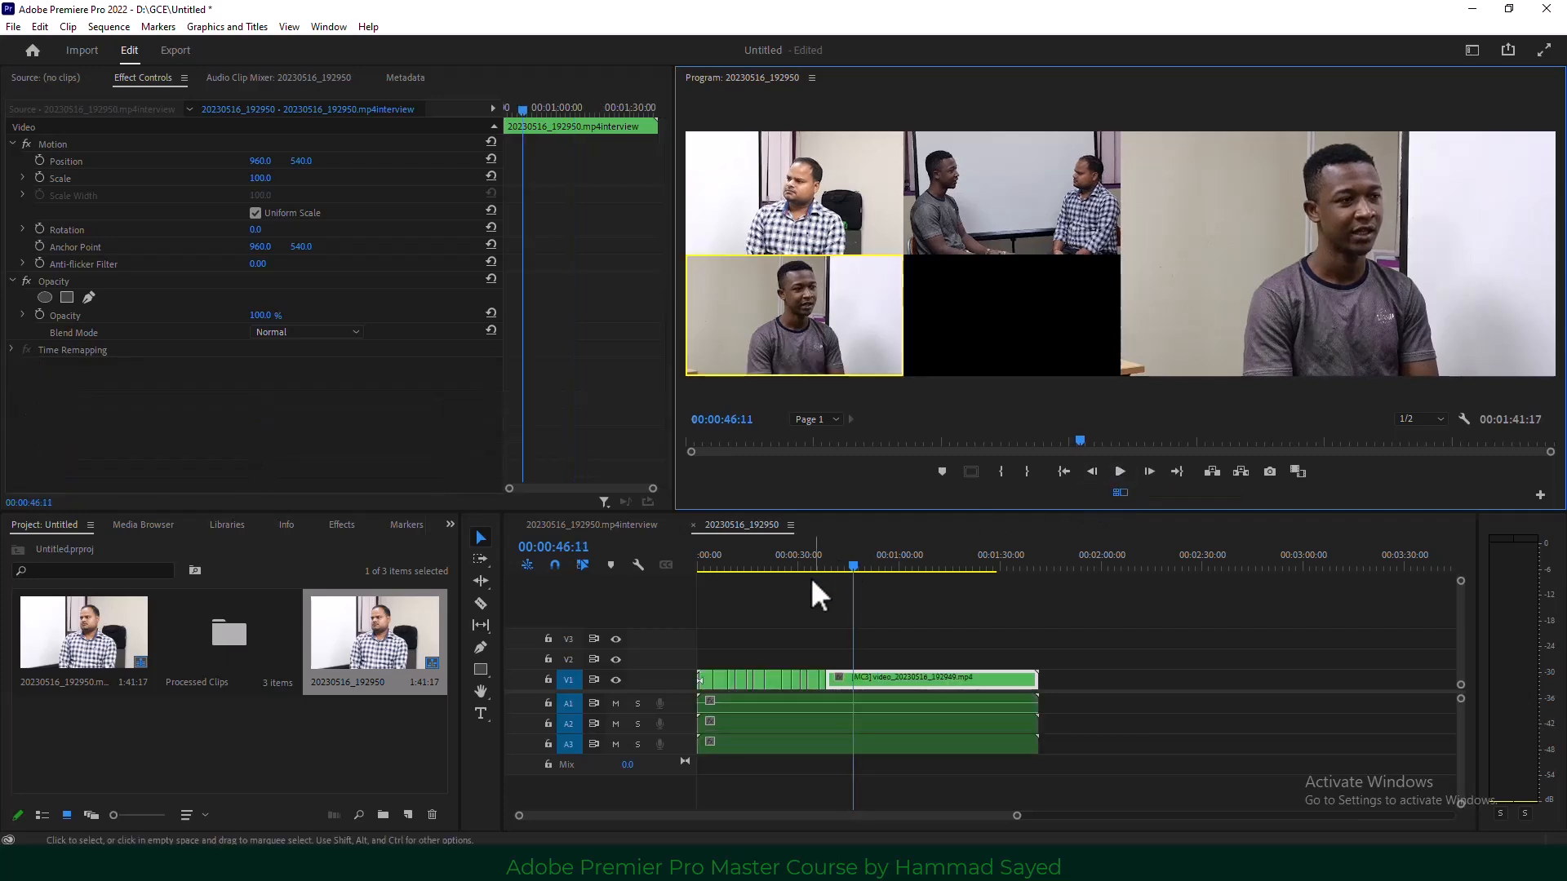
pyautogui.moveTo(854, 565); pyautogui.dragTo(751, 572)
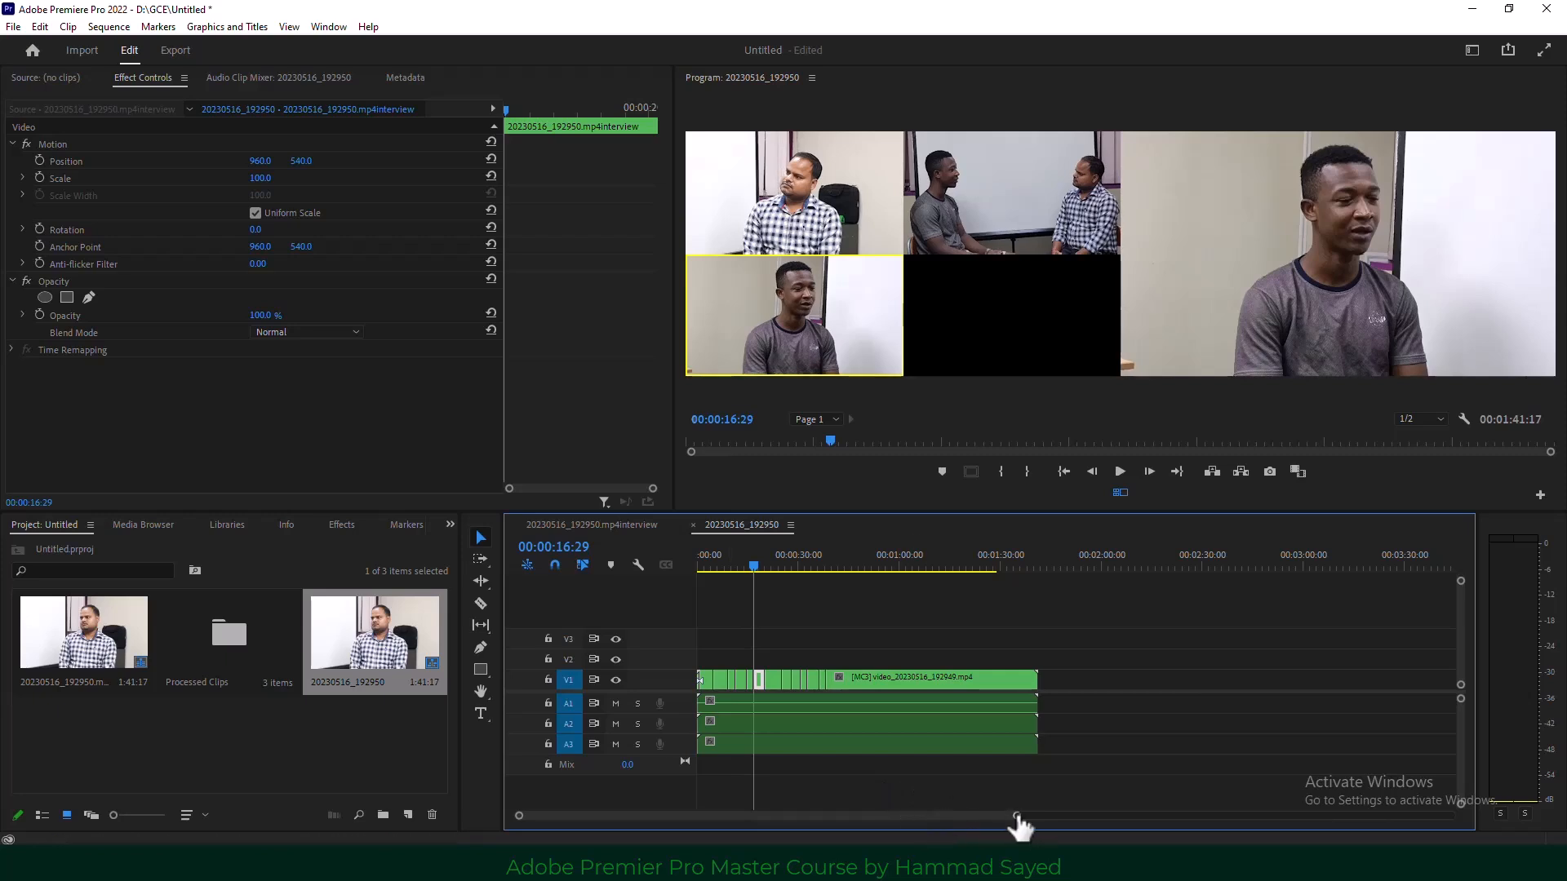
pyautogui.moveTo(1016, 816); pyautogui.dragTo(793, 816)
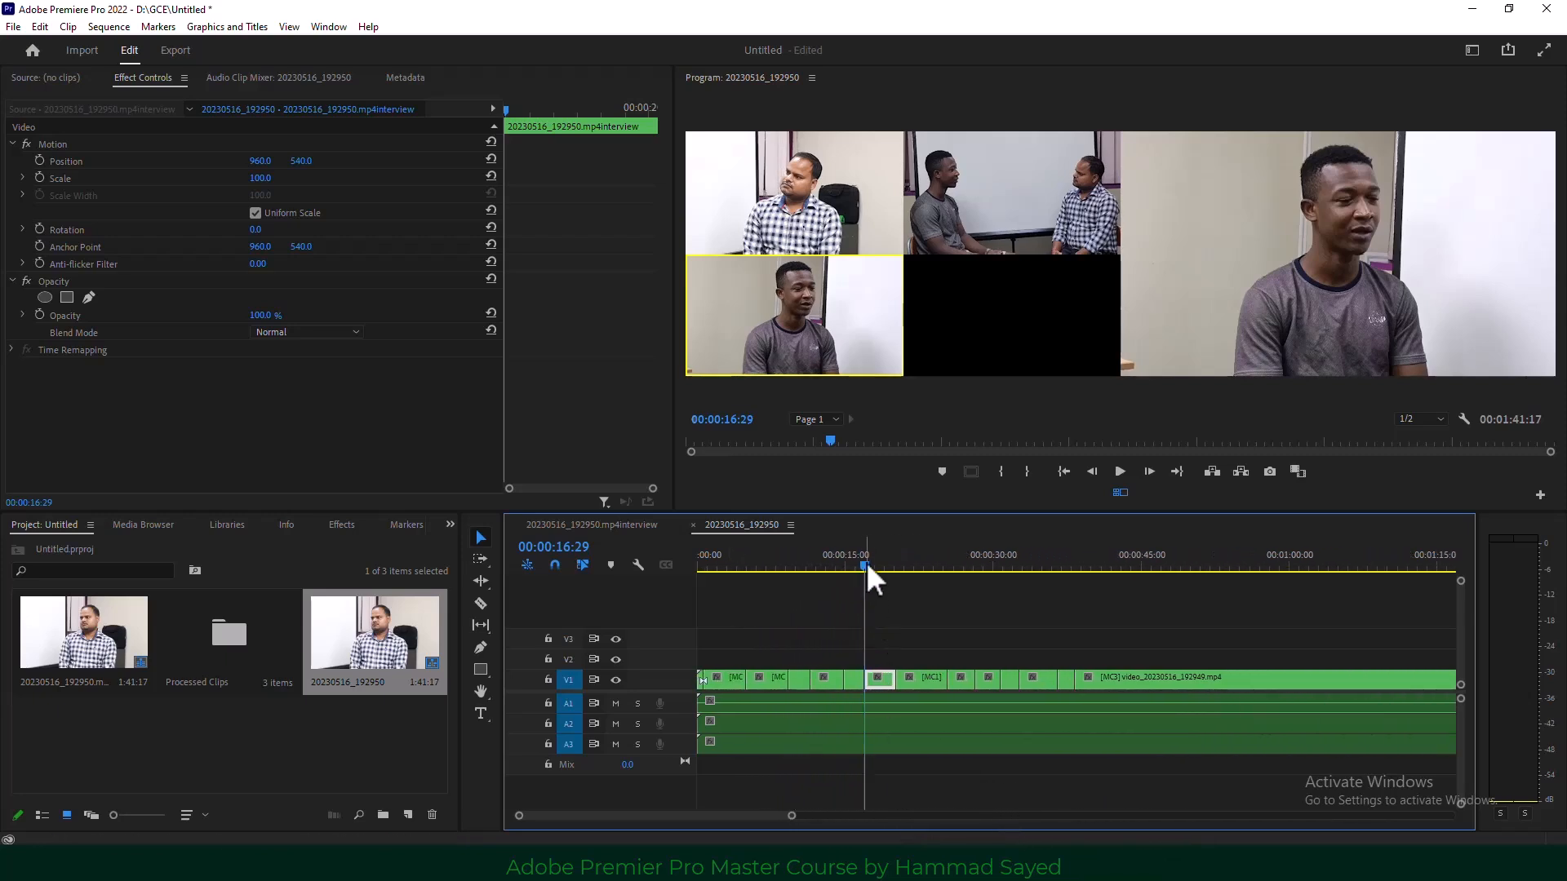
pyautogui.moveTo(866, 564)
pyautogui.mouseDown()
pyautogui.moveTo(807, 567)
pyautogui.moveTo(845, 566)
pyautogui.mouseUp()
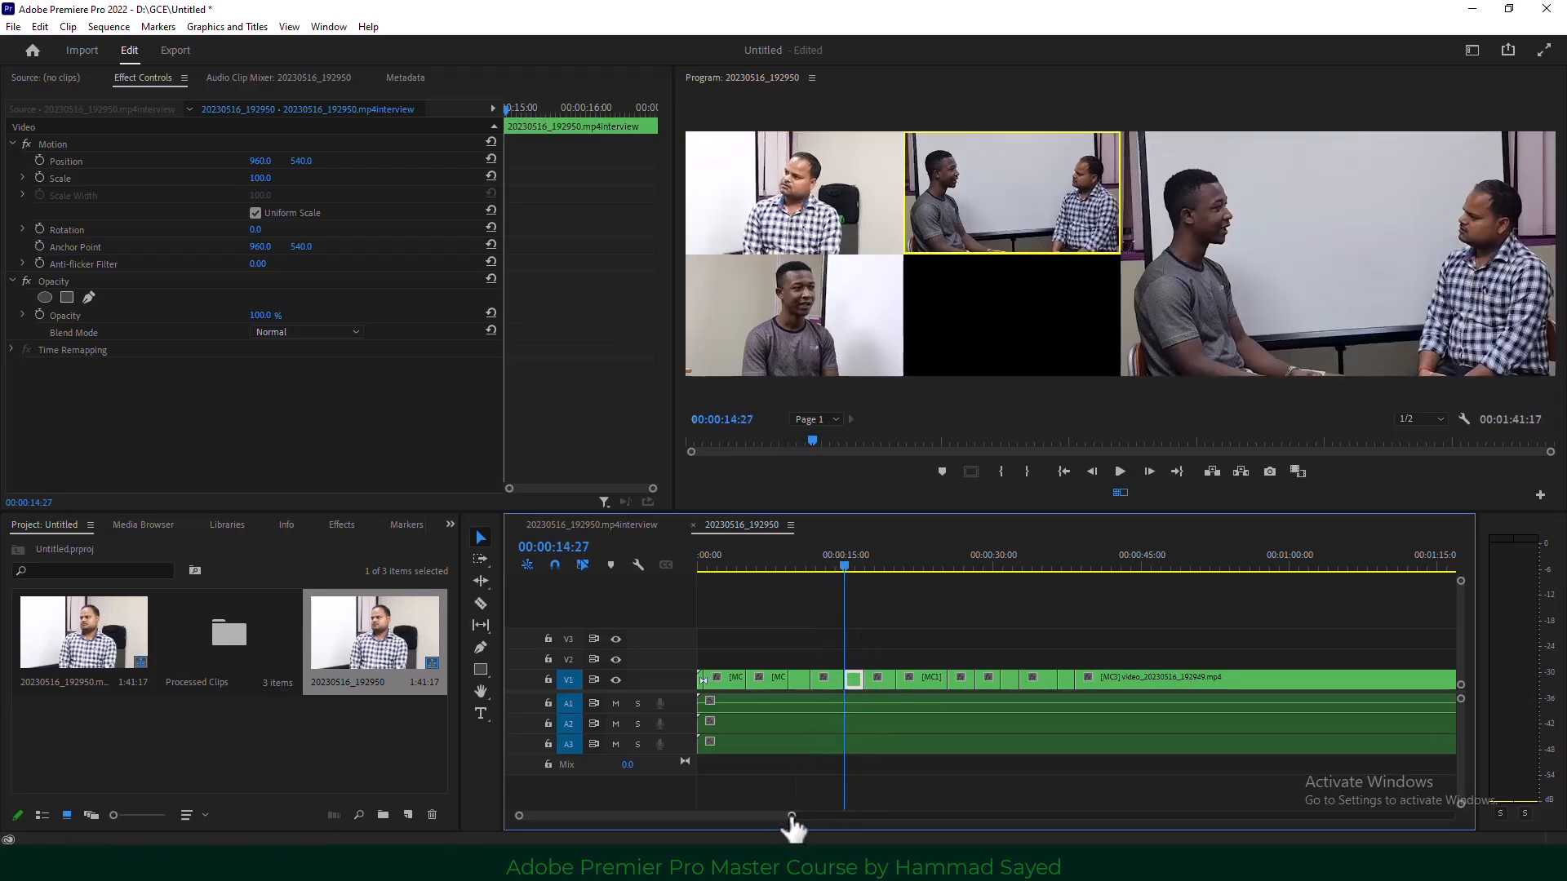
pyautogui.moveTo(792, 816); pyautogui.dragTo(739, 816)
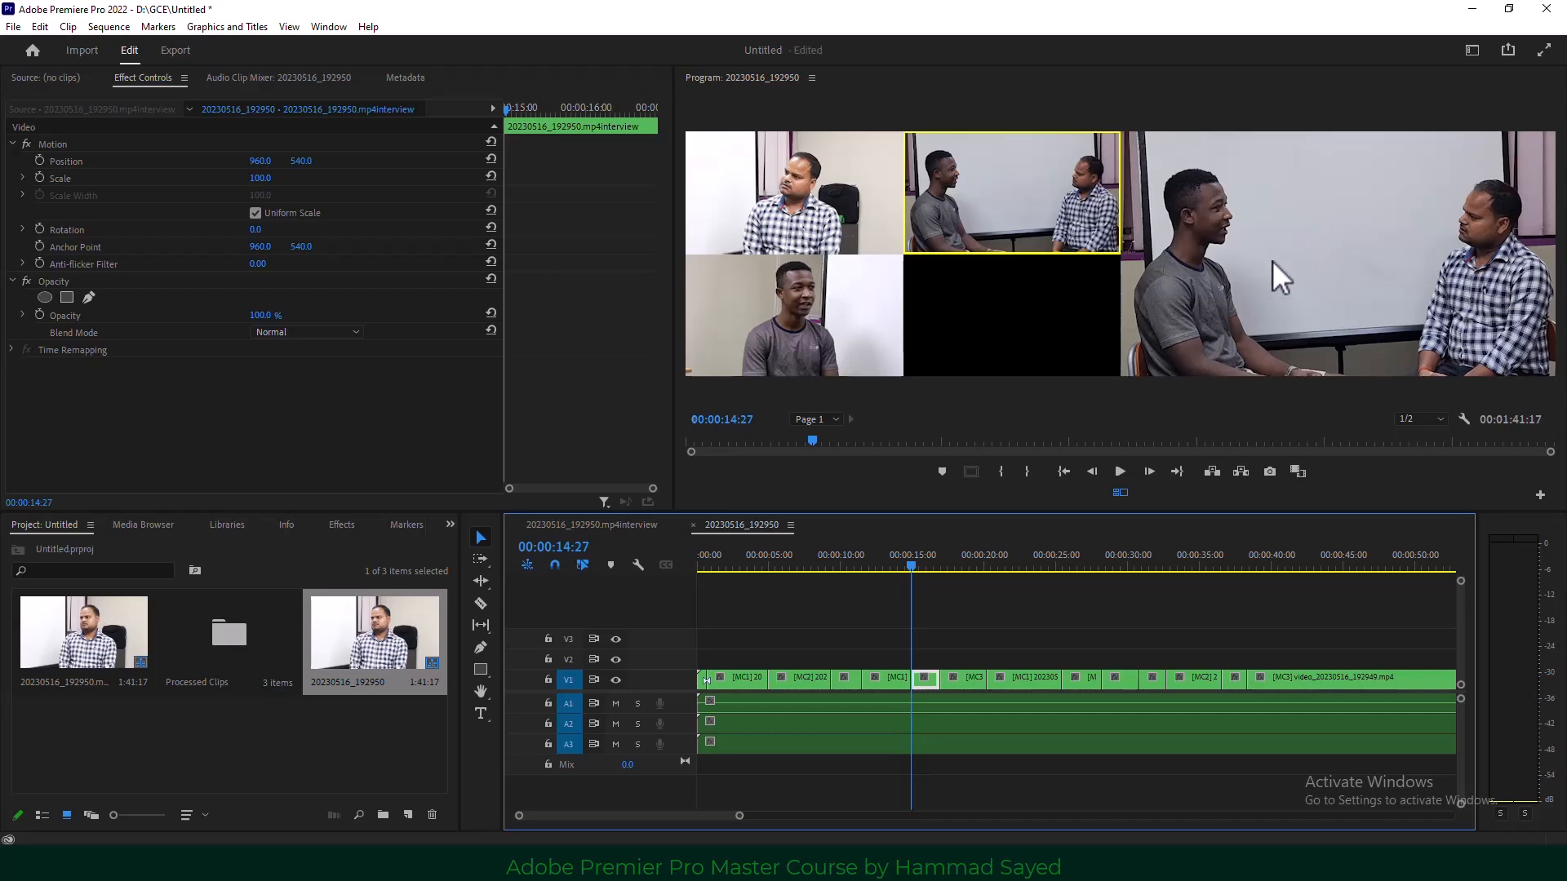
# Switch to single program view and inspect an edit point between the MC cuts.
pyautogui.click(1121, 492)
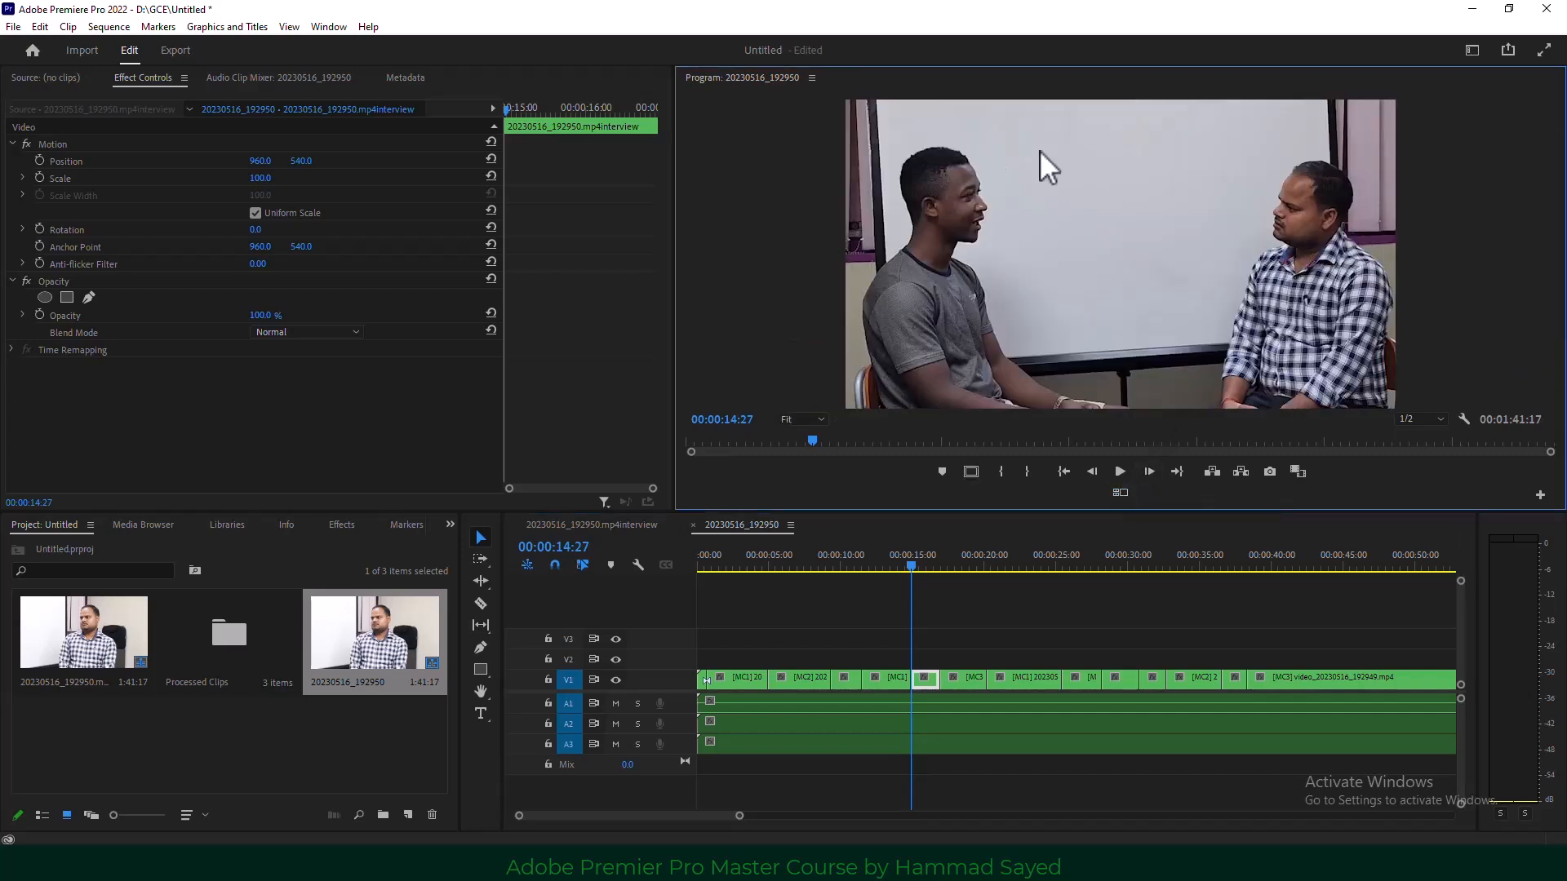
pyautogui.moveTo(909, 564); pyautogui.dragTo(862, 567)
pyautogui.moveTo(870, 676); pyautogui.dragTo(867, 663)
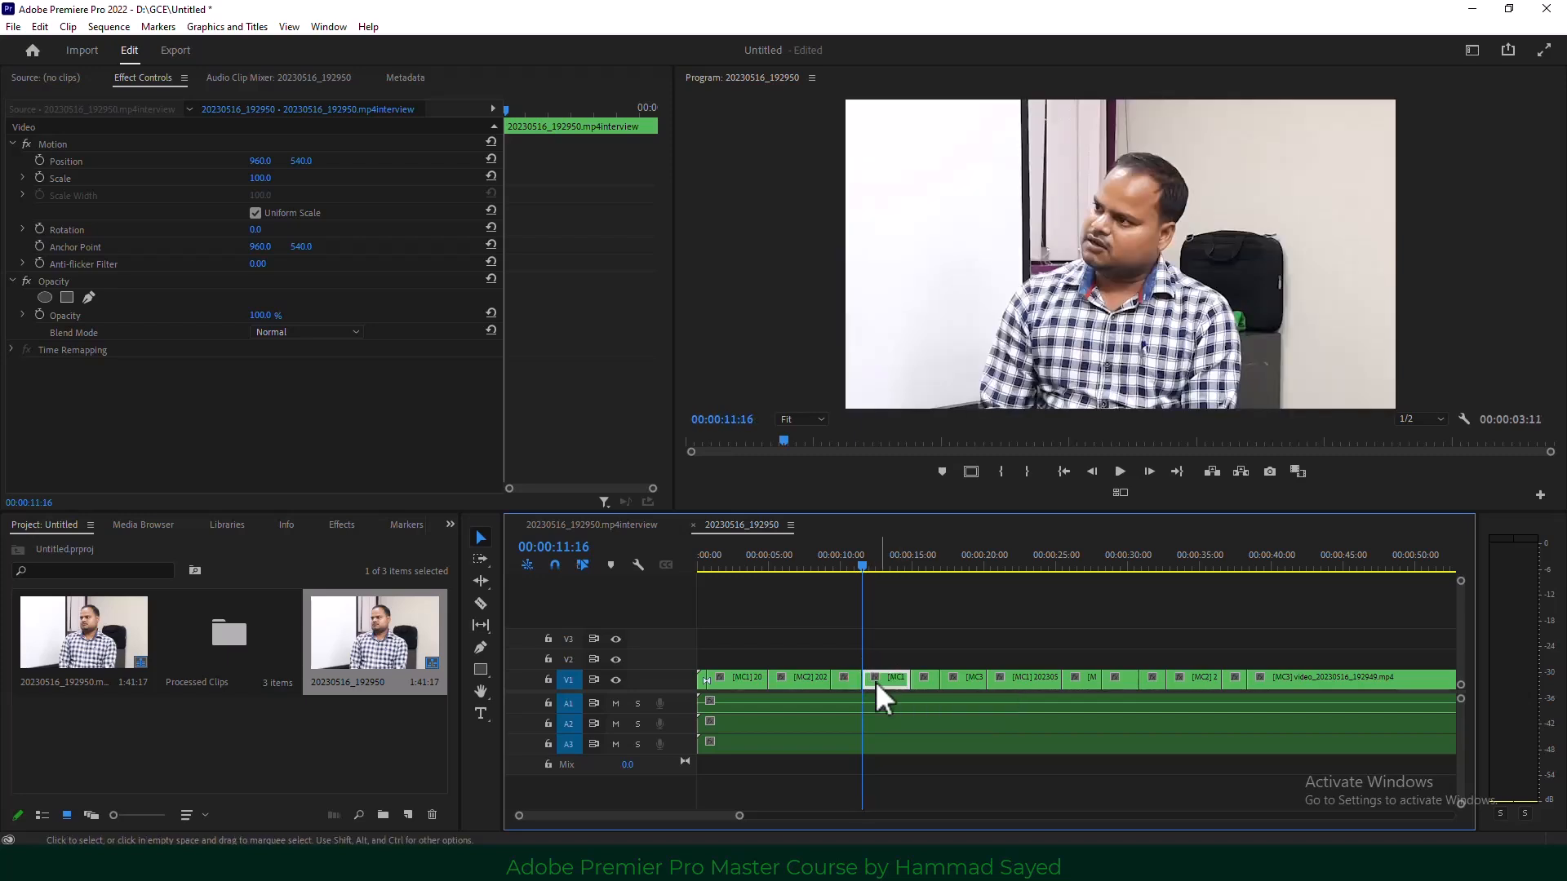
pyautogui.moveTo(739, 815); pyautogui.dragTo(817, 816)
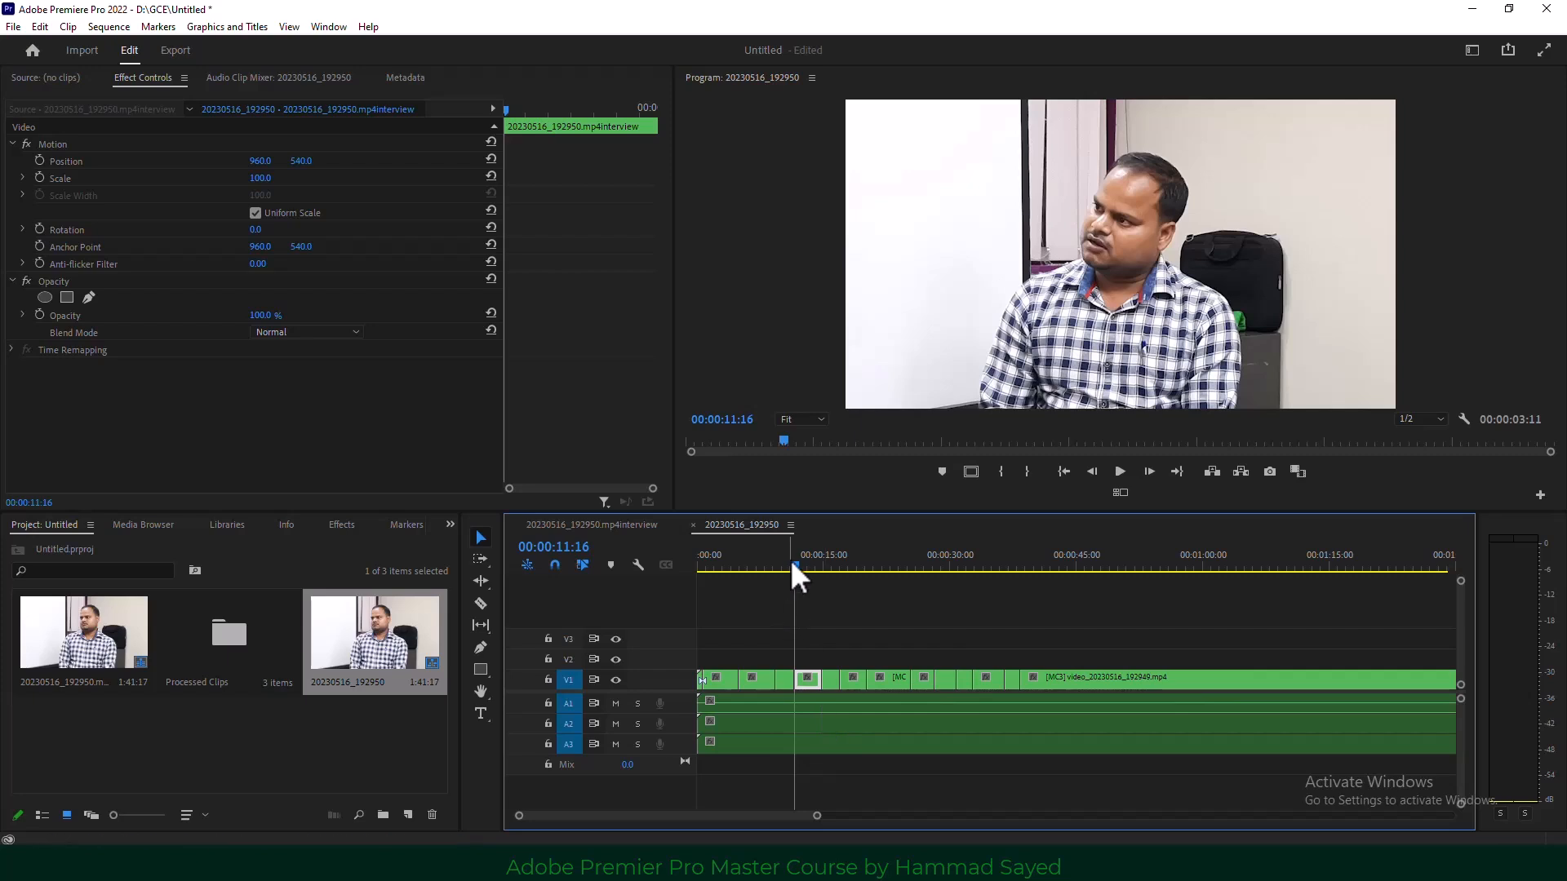
pyautogui.moveTo(792, 562); pyautogui.dragTo(1022, 565)
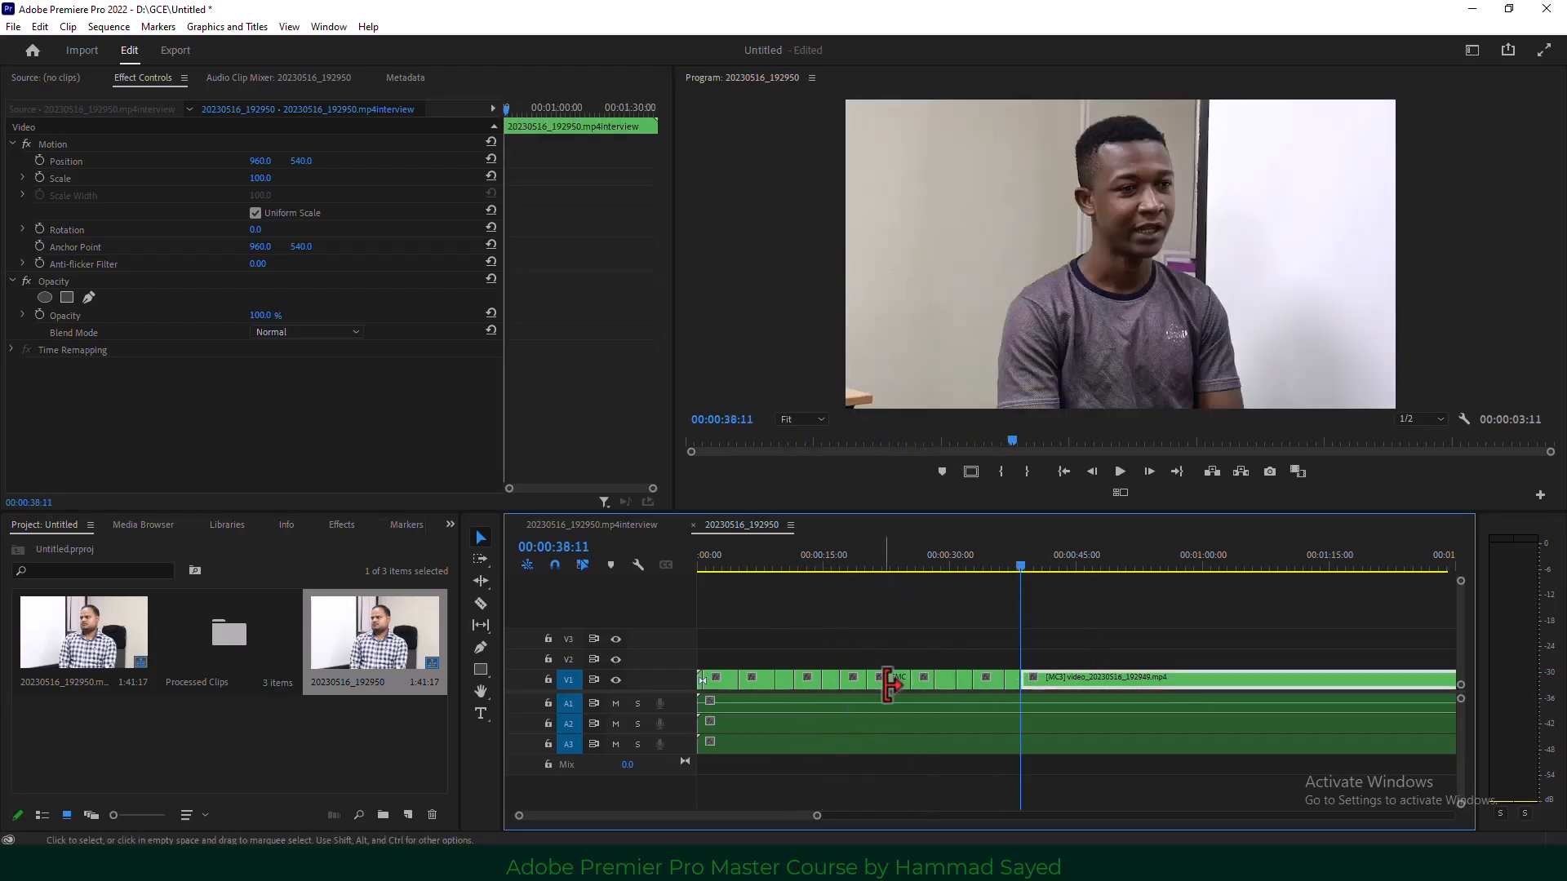
# With multi-camera view back on, cut wide, guest, interviewer, wide, guest from 00:00:38:11.
pyautogui.click(1120, 492)
pyautogui.click(1119, 471)
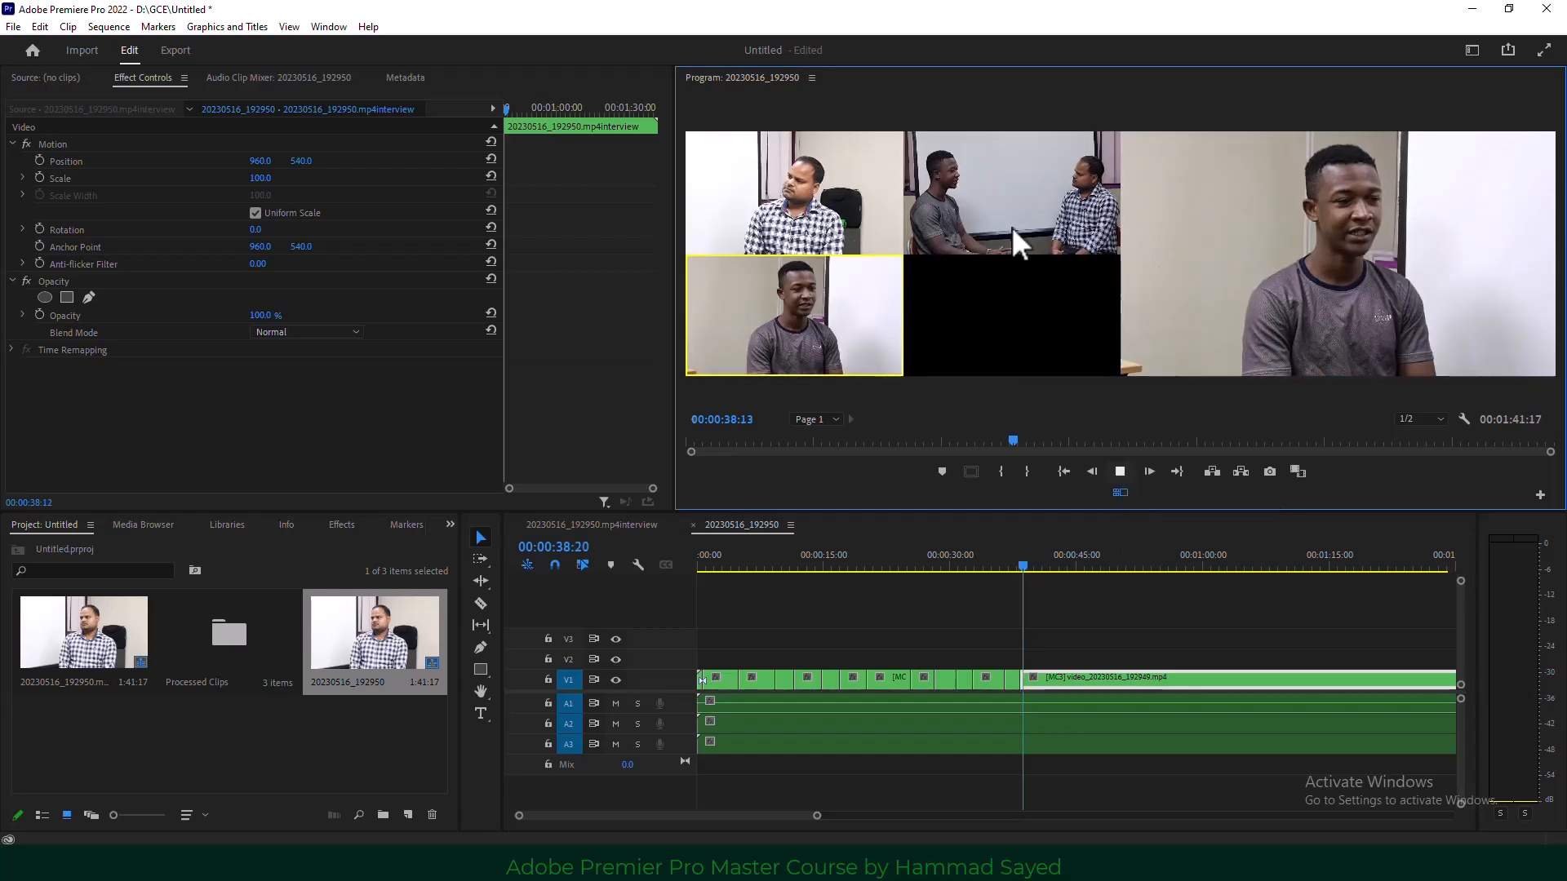
pyautogui.click(1012, 227)
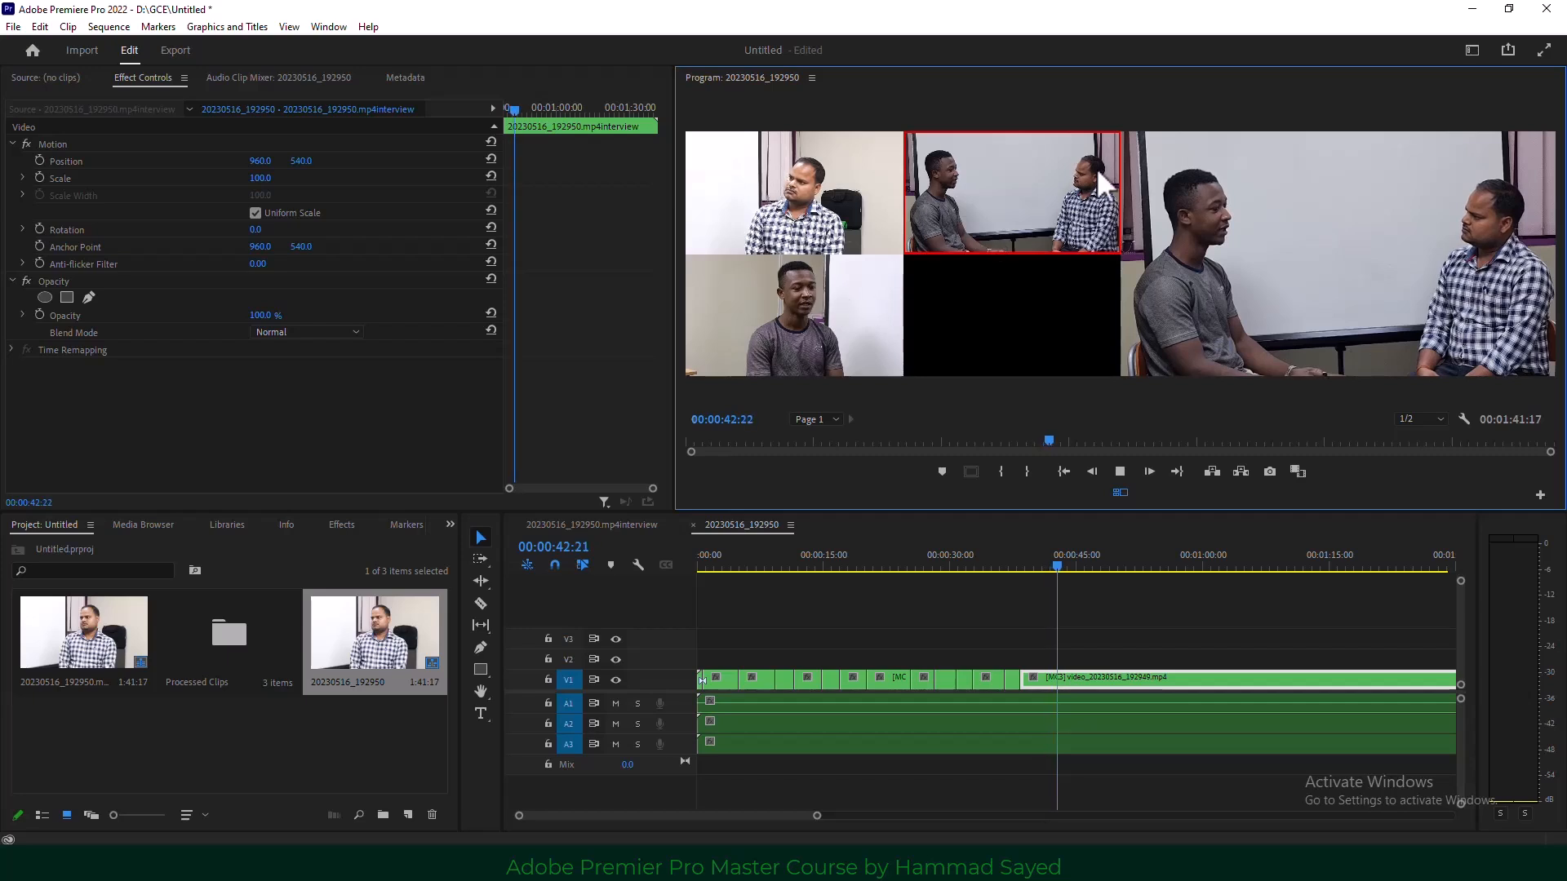
pyautogui.click(822, 301)
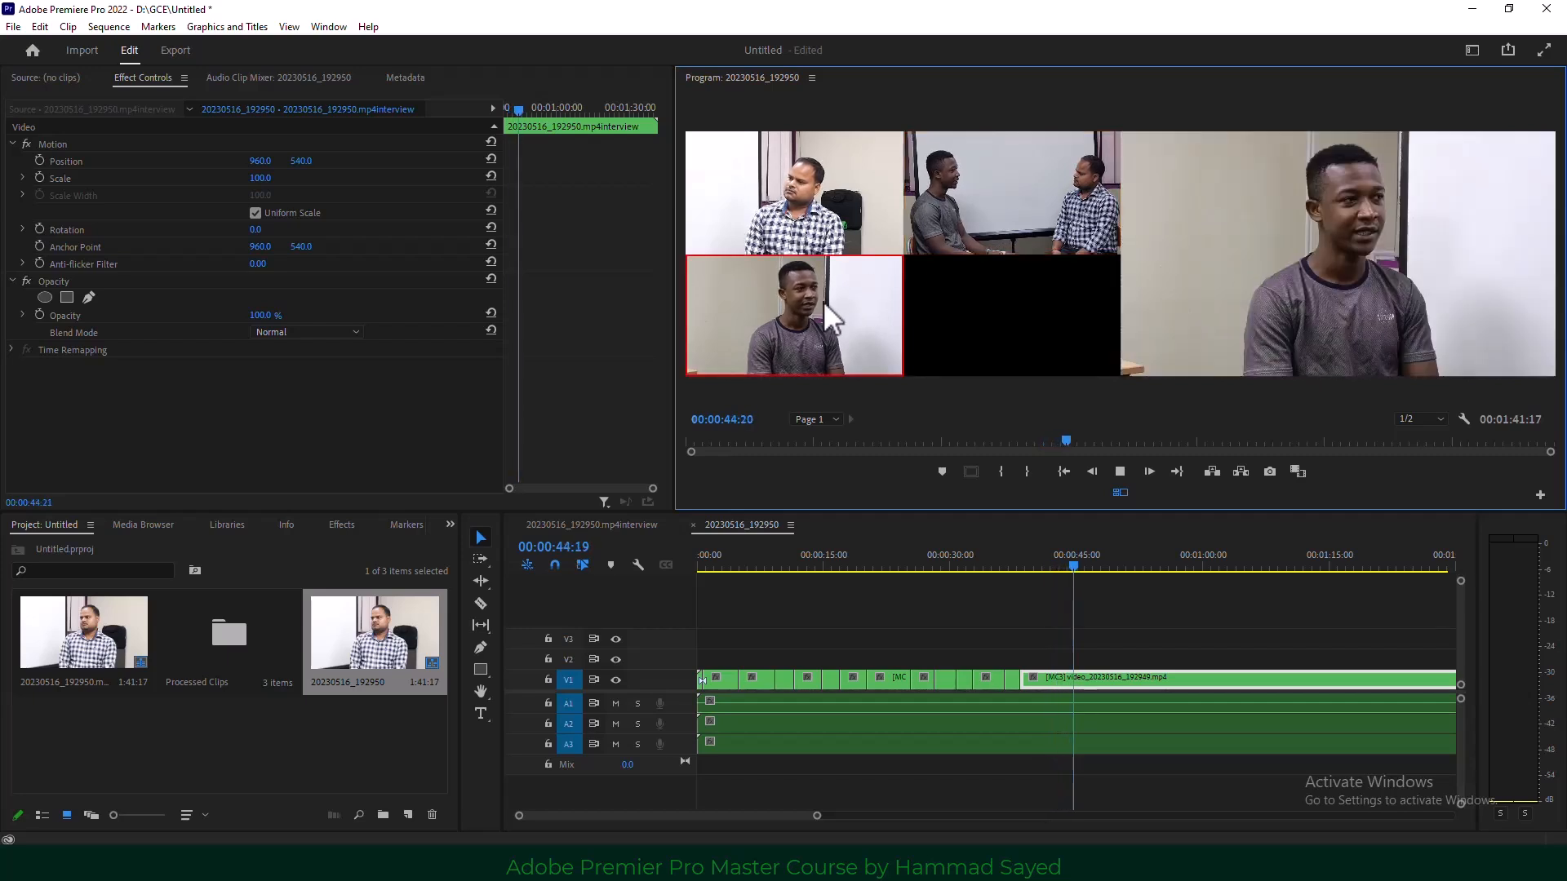
pyautogui.click(811, 191)
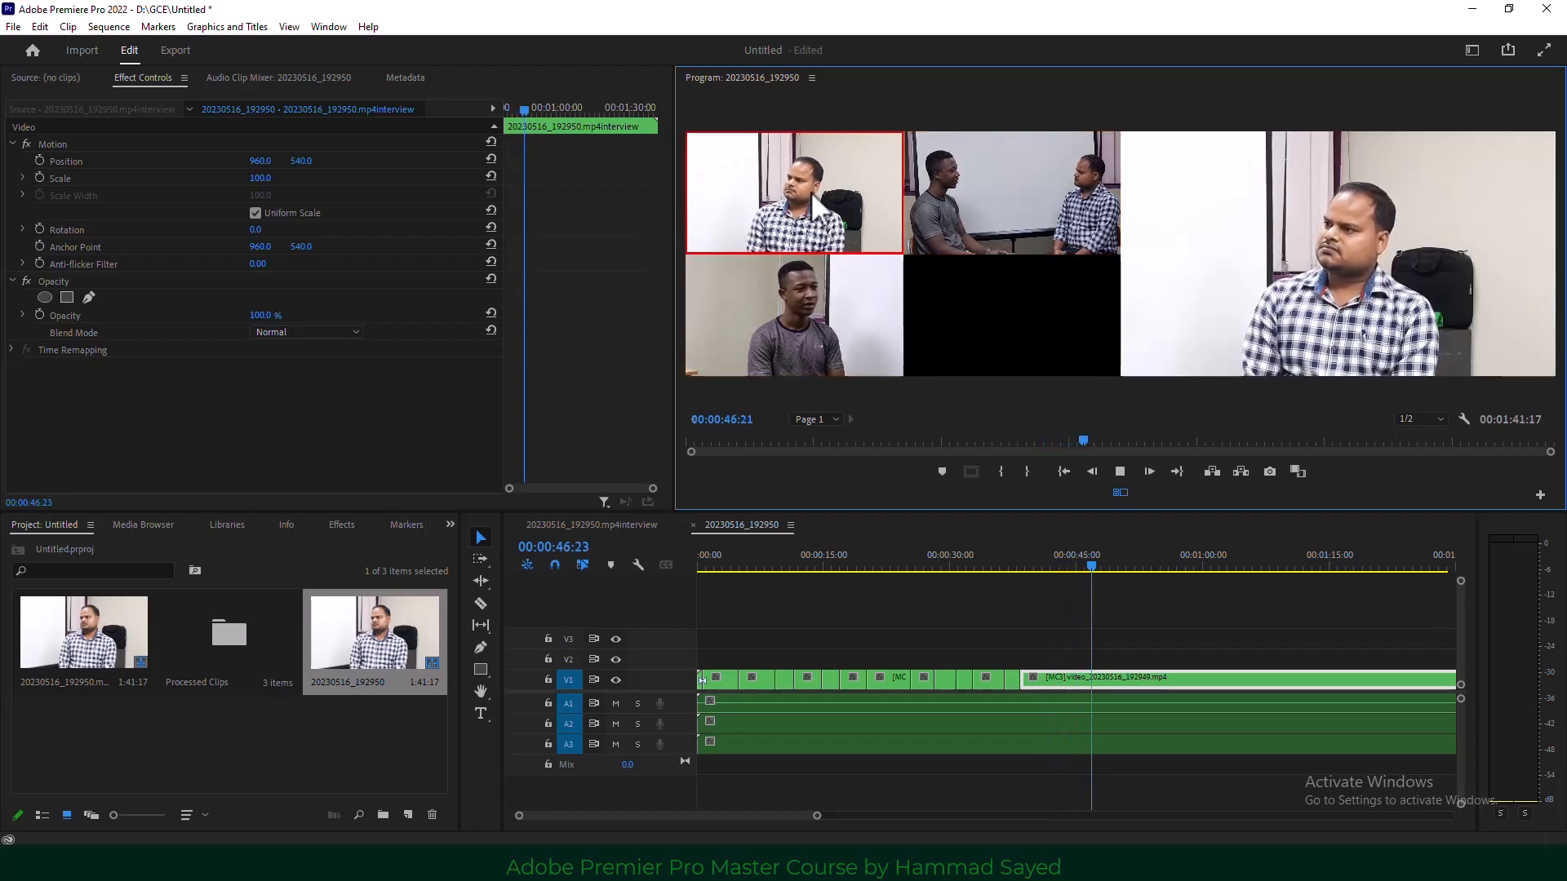
pyautogui.click(1012, 222)
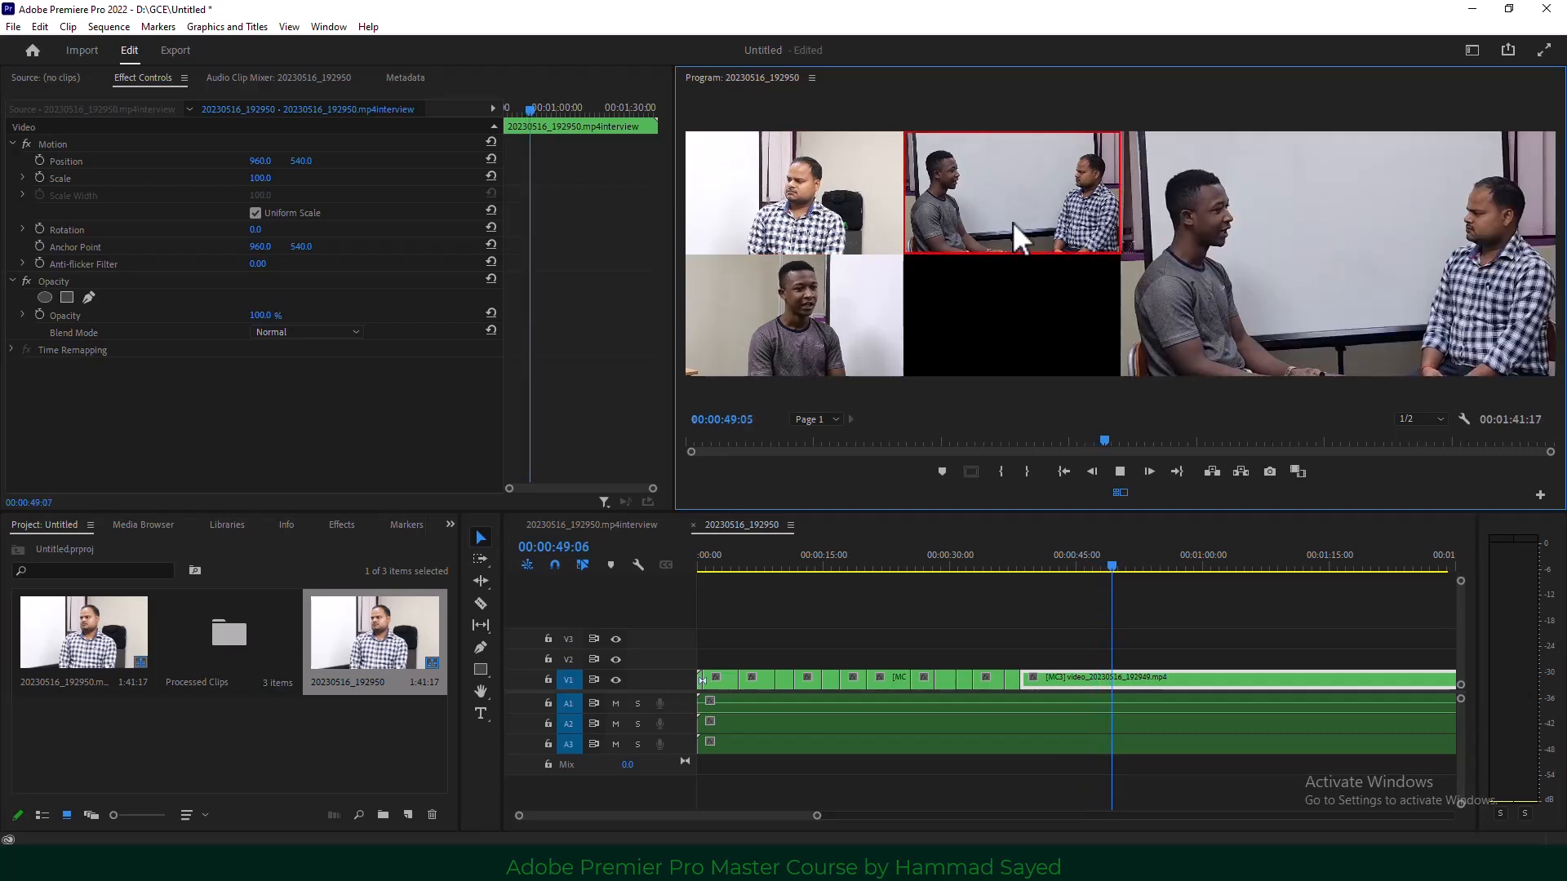
pyautogui.click(795, 339)
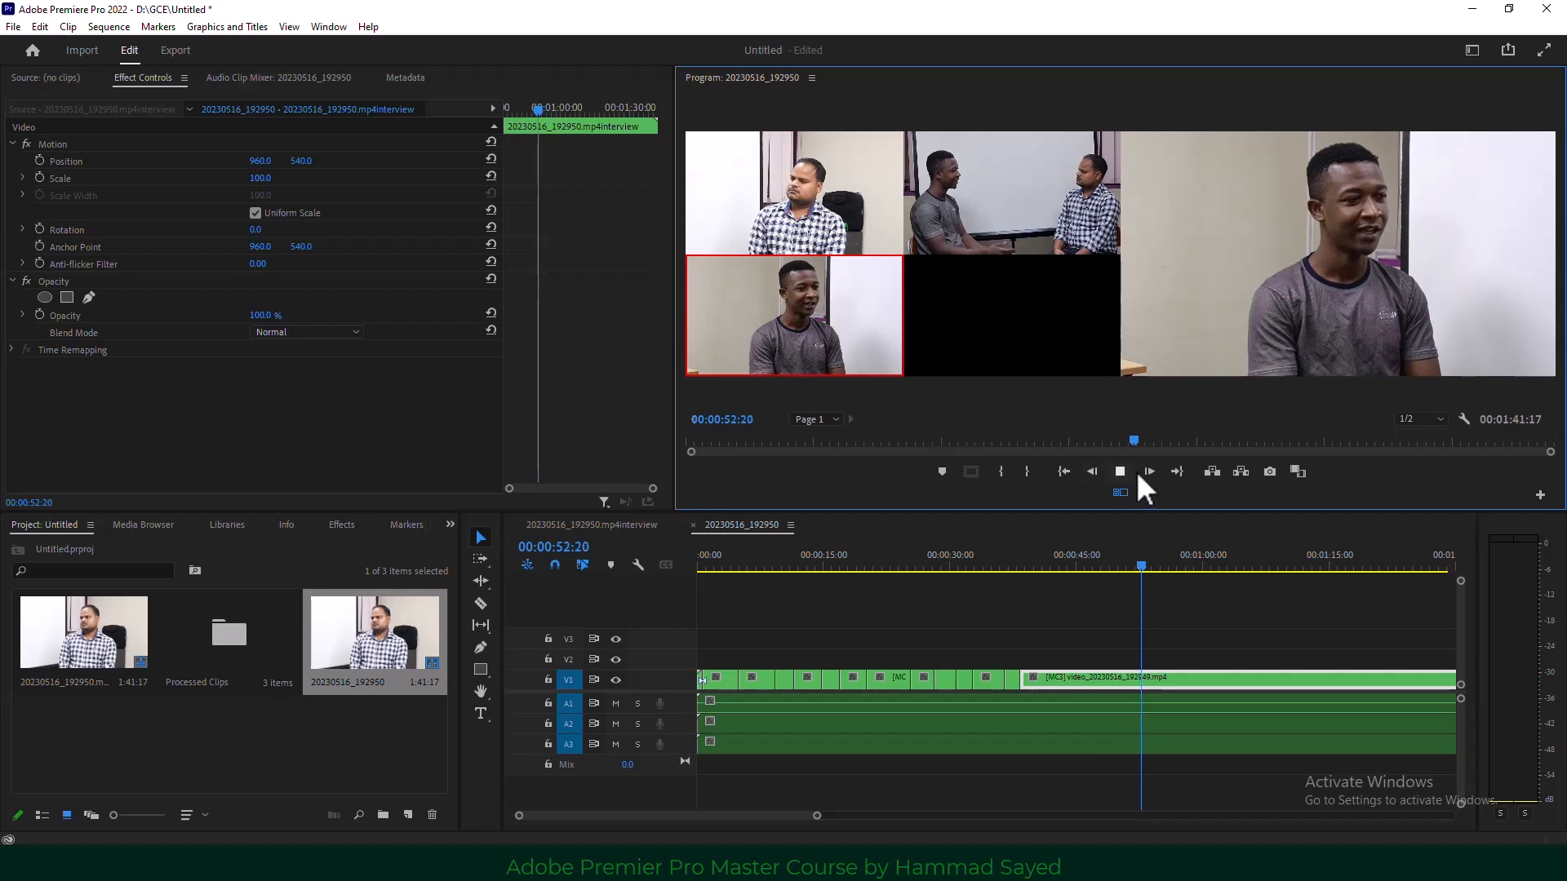
pyautogui.press('space')
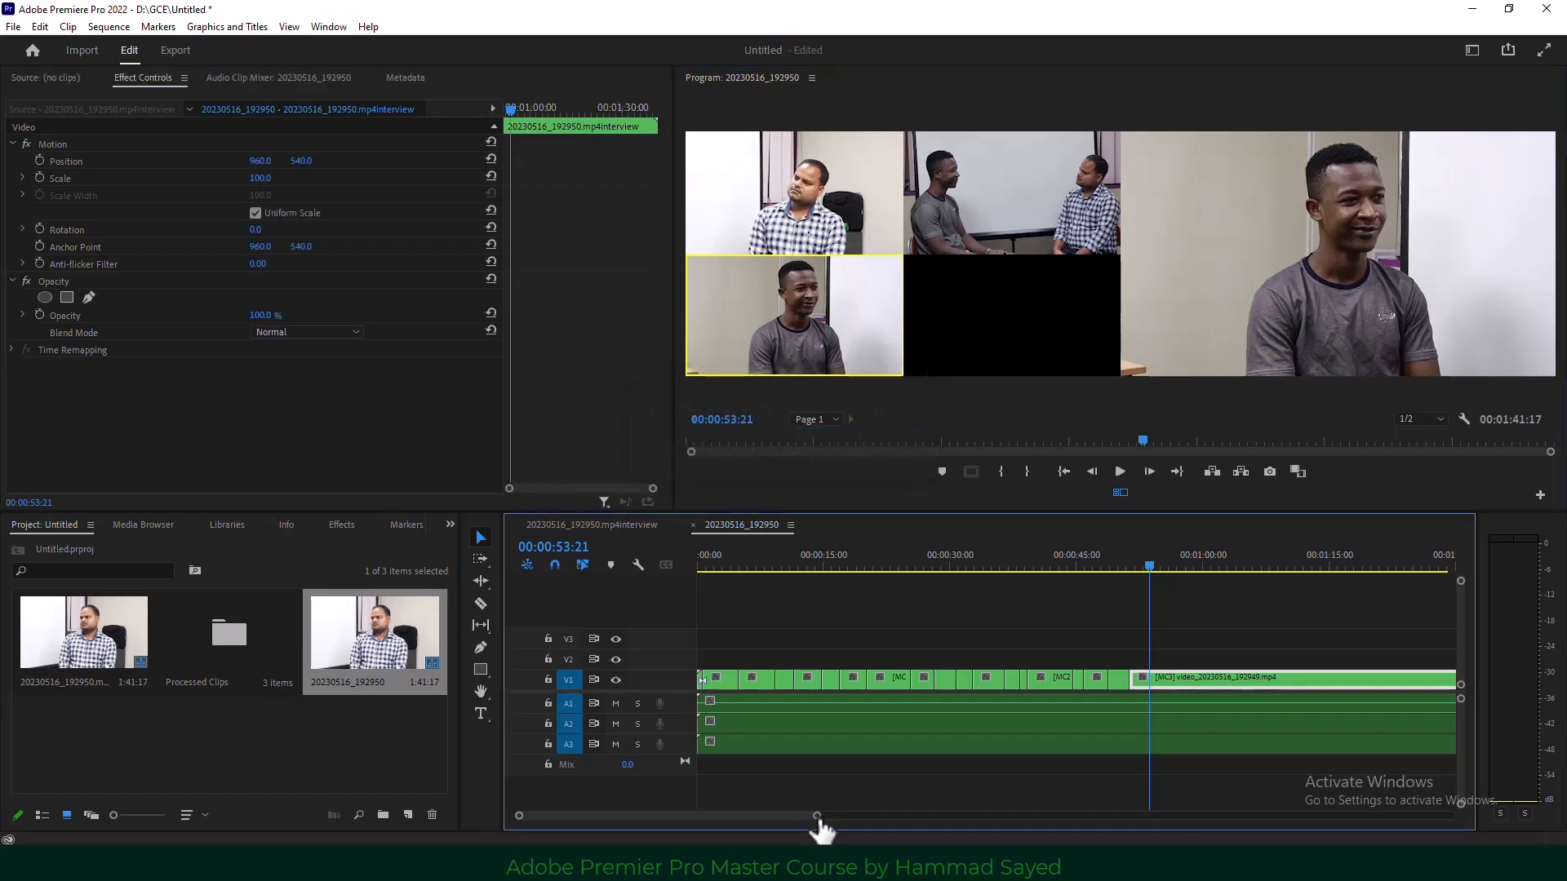
pyautogui.moveTo(869, 818); pyautogui.dragTo(996, 818)
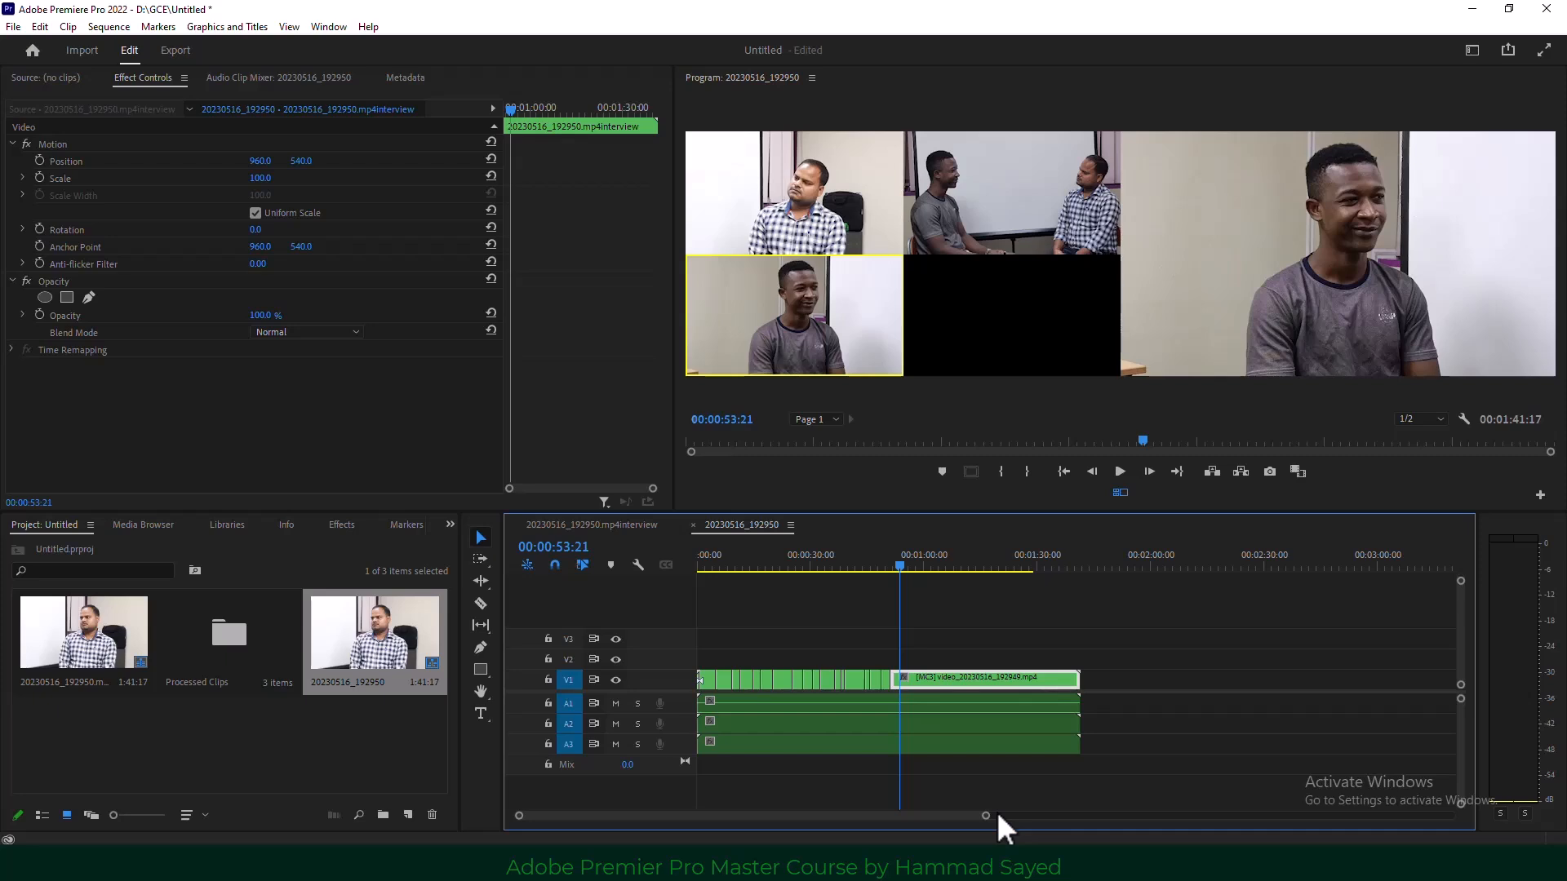
# Delete all existing project items and import the three interview videos from Explorer.
pyautogui.click(359, 736)
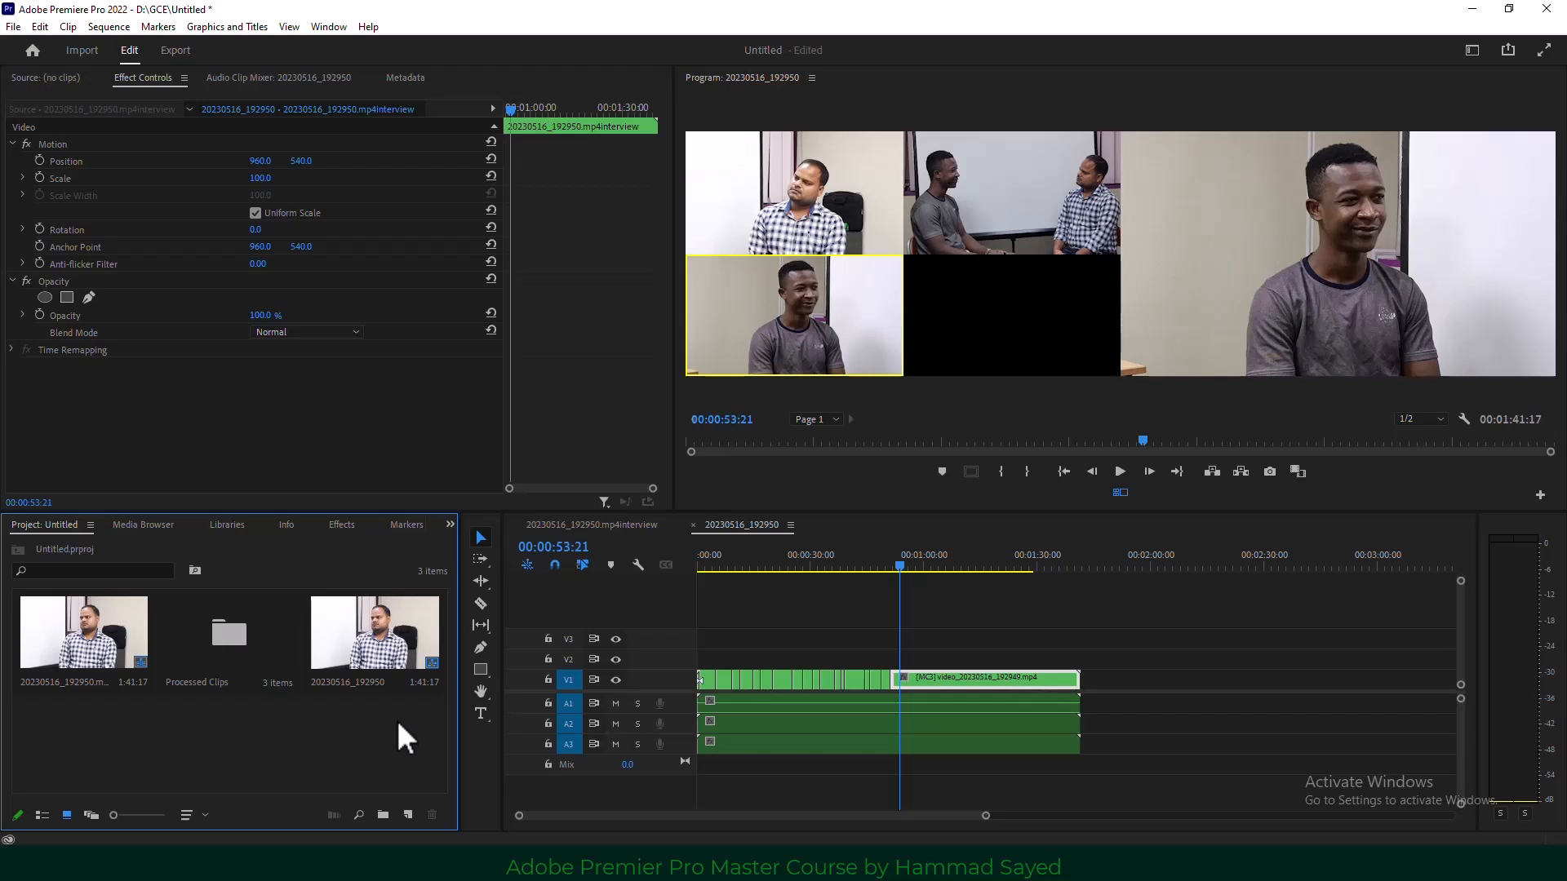
pyautogui.hotkey('ctrl', 'a')
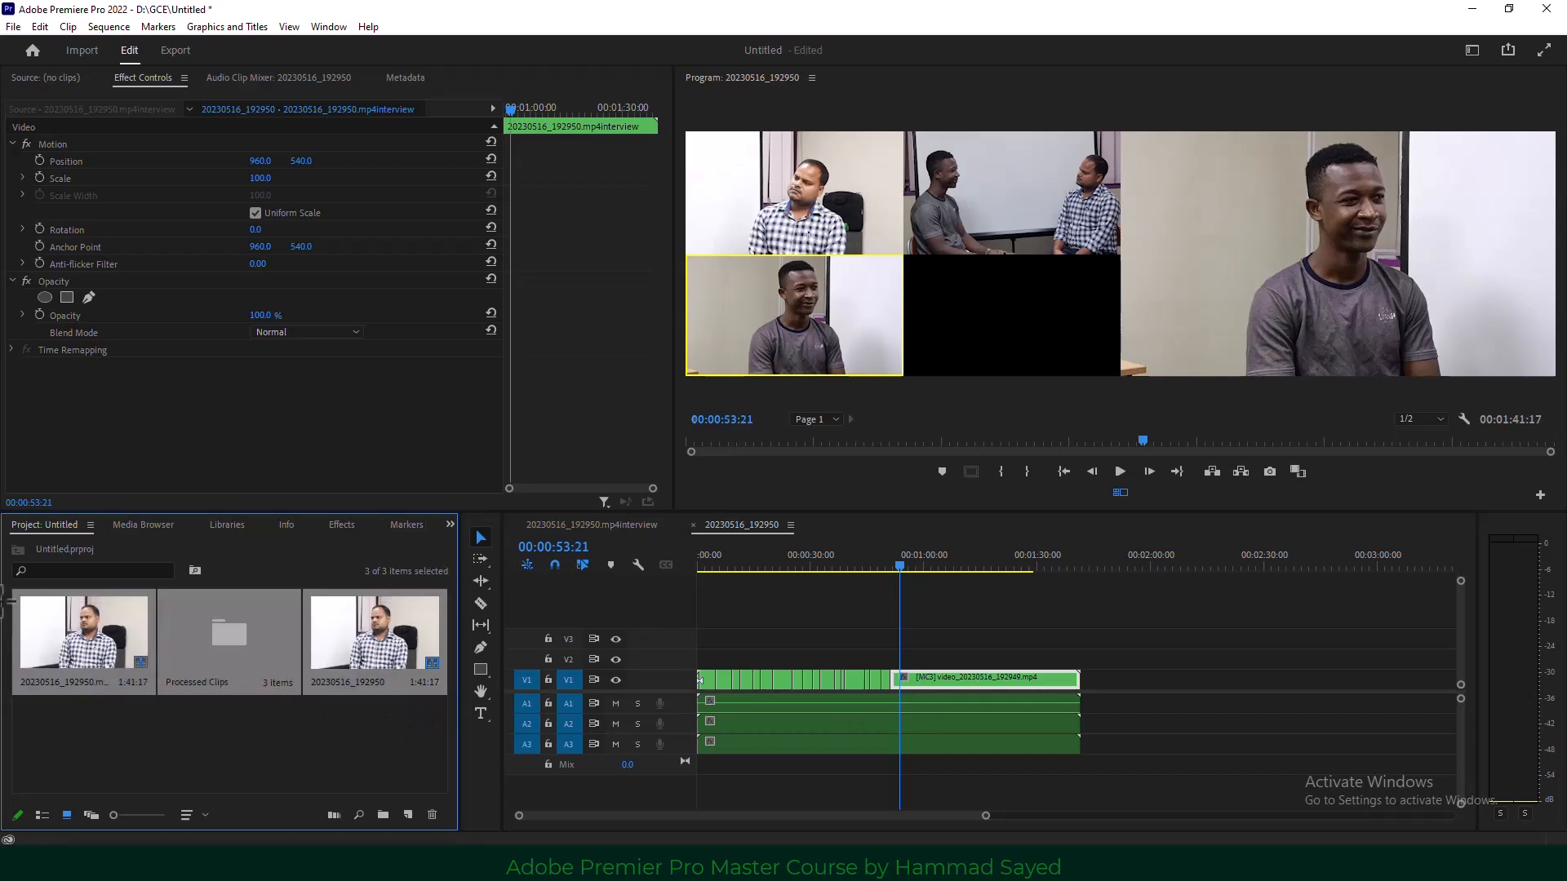
pyautogui.press('Delete')
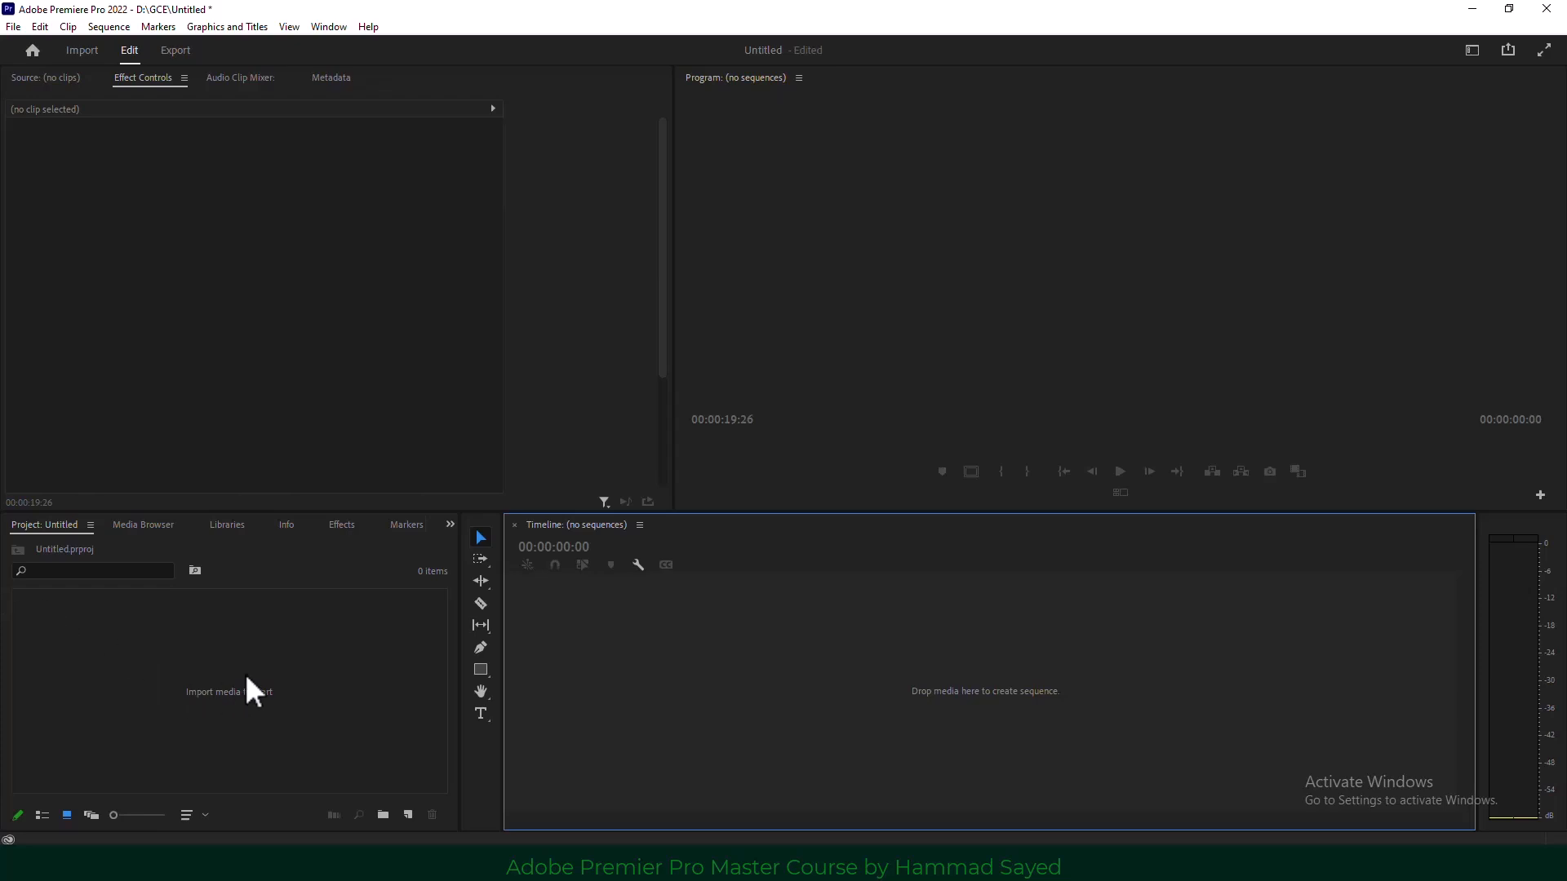
pyautogui.click(448, 523)
pyautogui.click(481, 538)
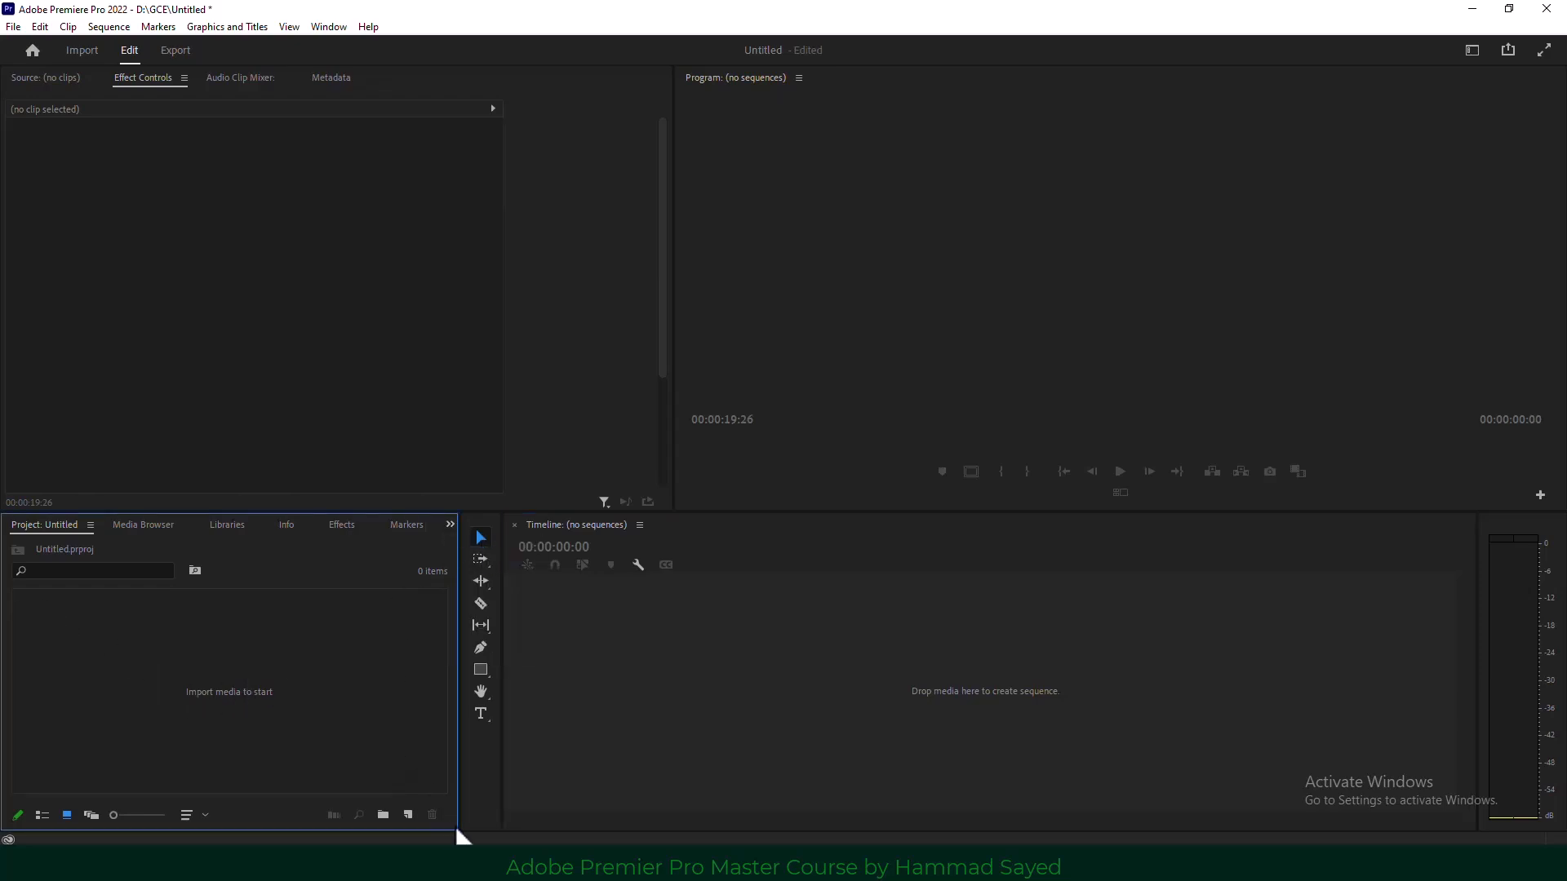
pyautogui.click(458, 863)
pyautogui.moveTo(353, 134); pyautogui.dragTo(342, 726)
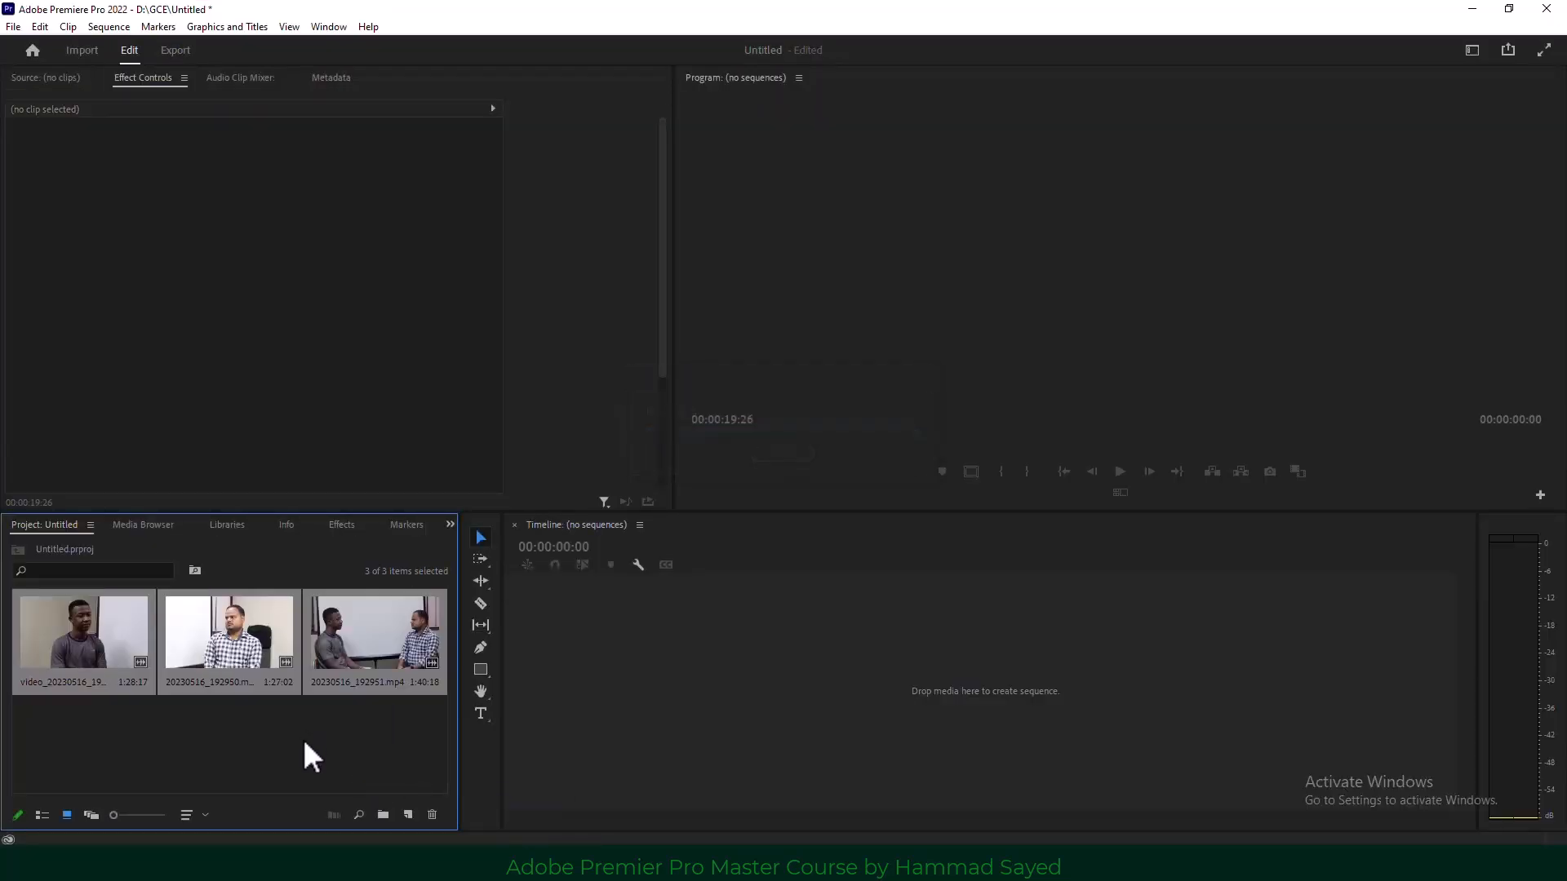
pyautogui.click(304, 742)
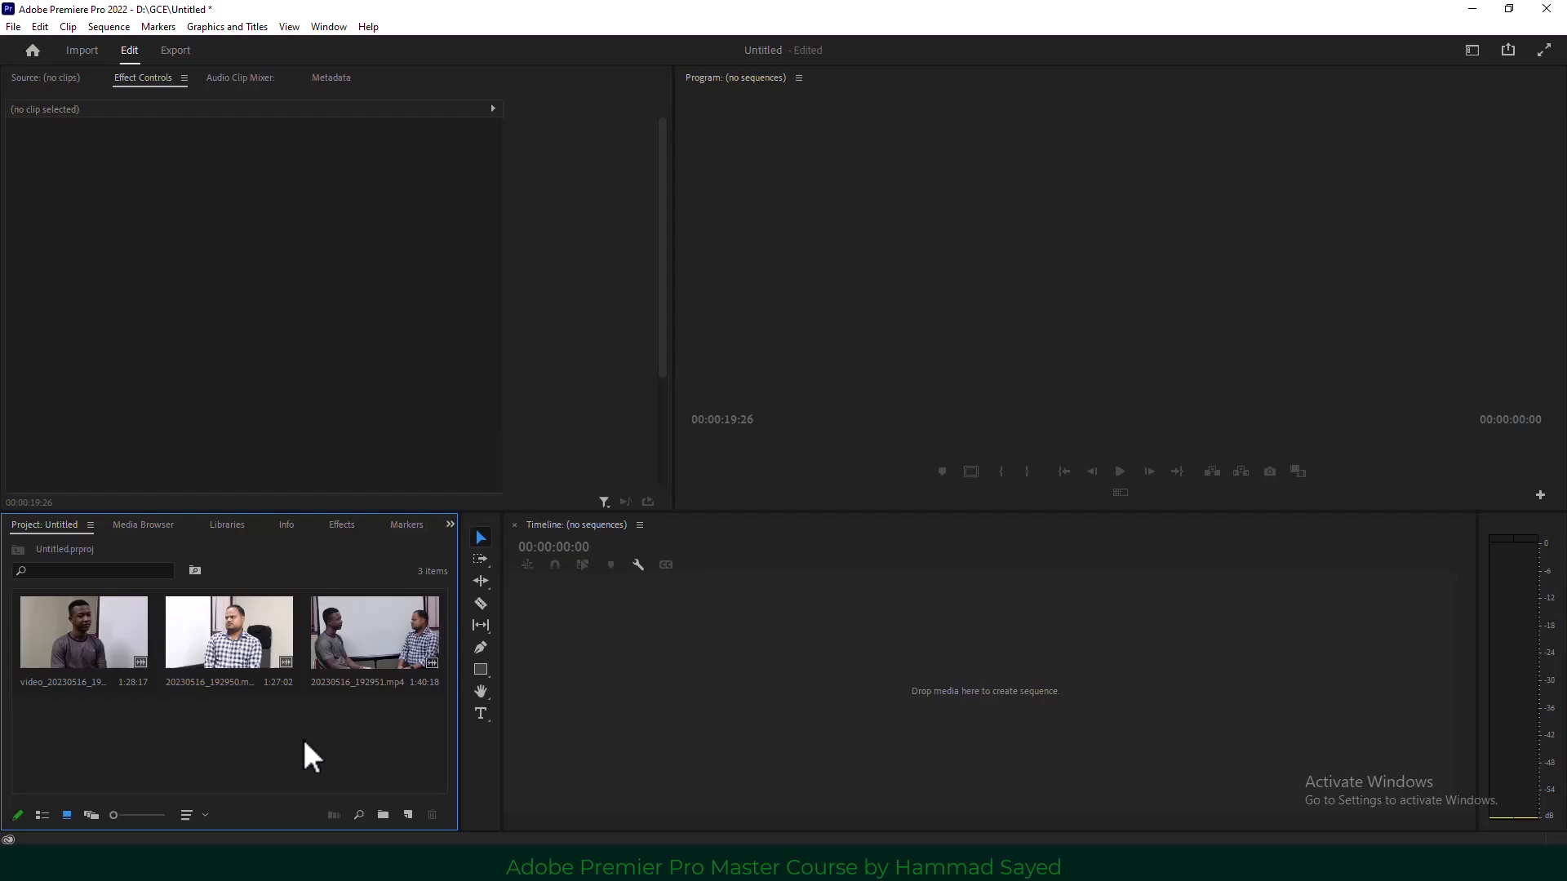
# Create a new ARRI 1080p 30 fps sequence, Sequence 03.
pyautogui.click(15, 26)
pyautogui.moveTo(53, 42)
pyautogui.click(408, 82)
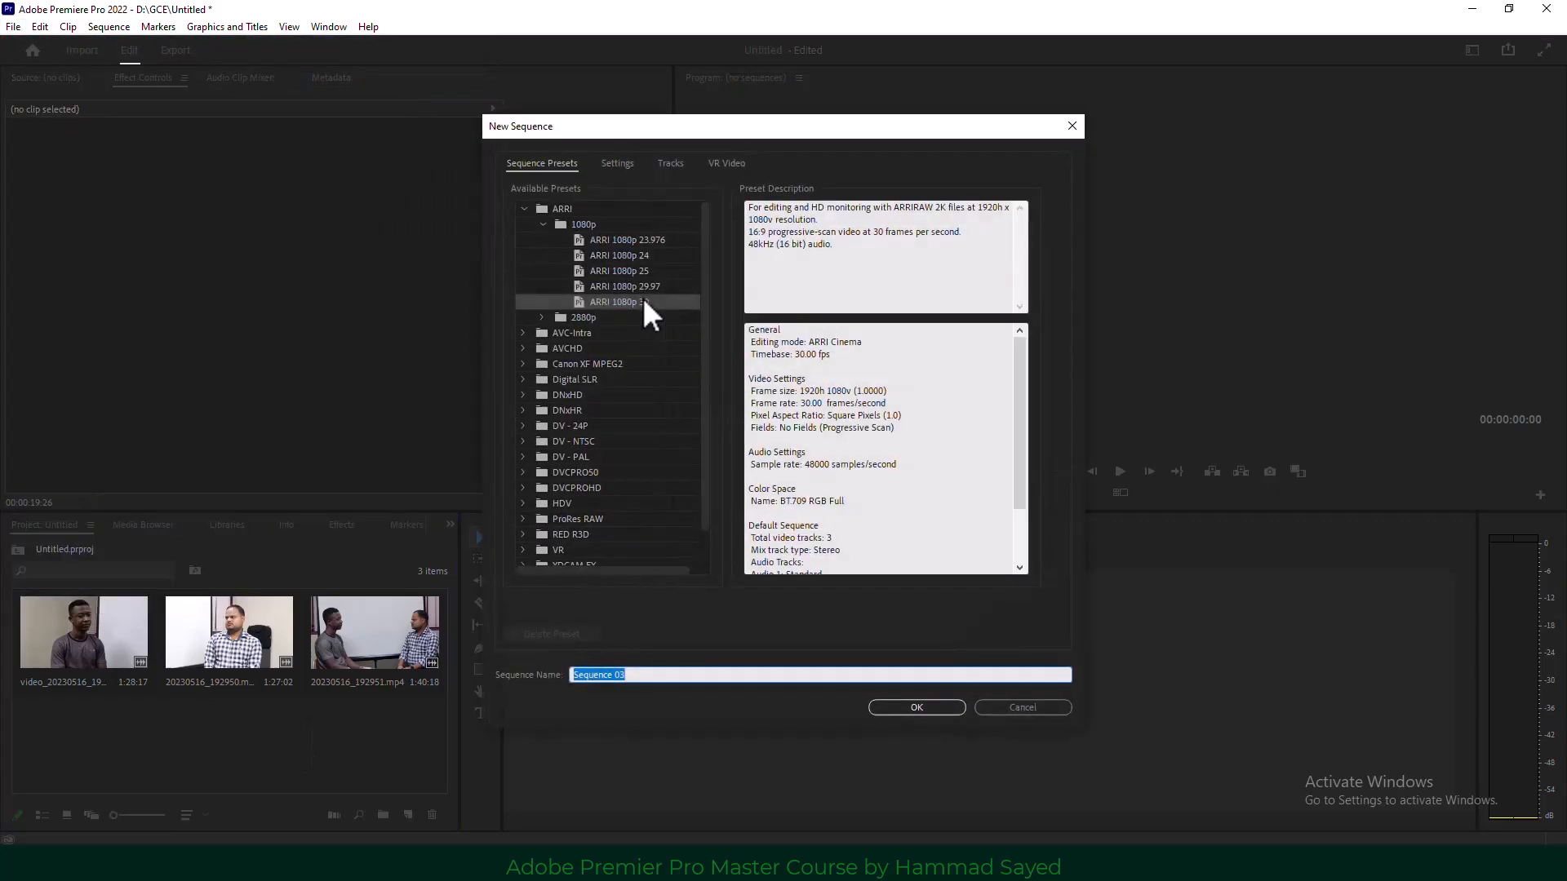
pyautogui.click(917, 707)
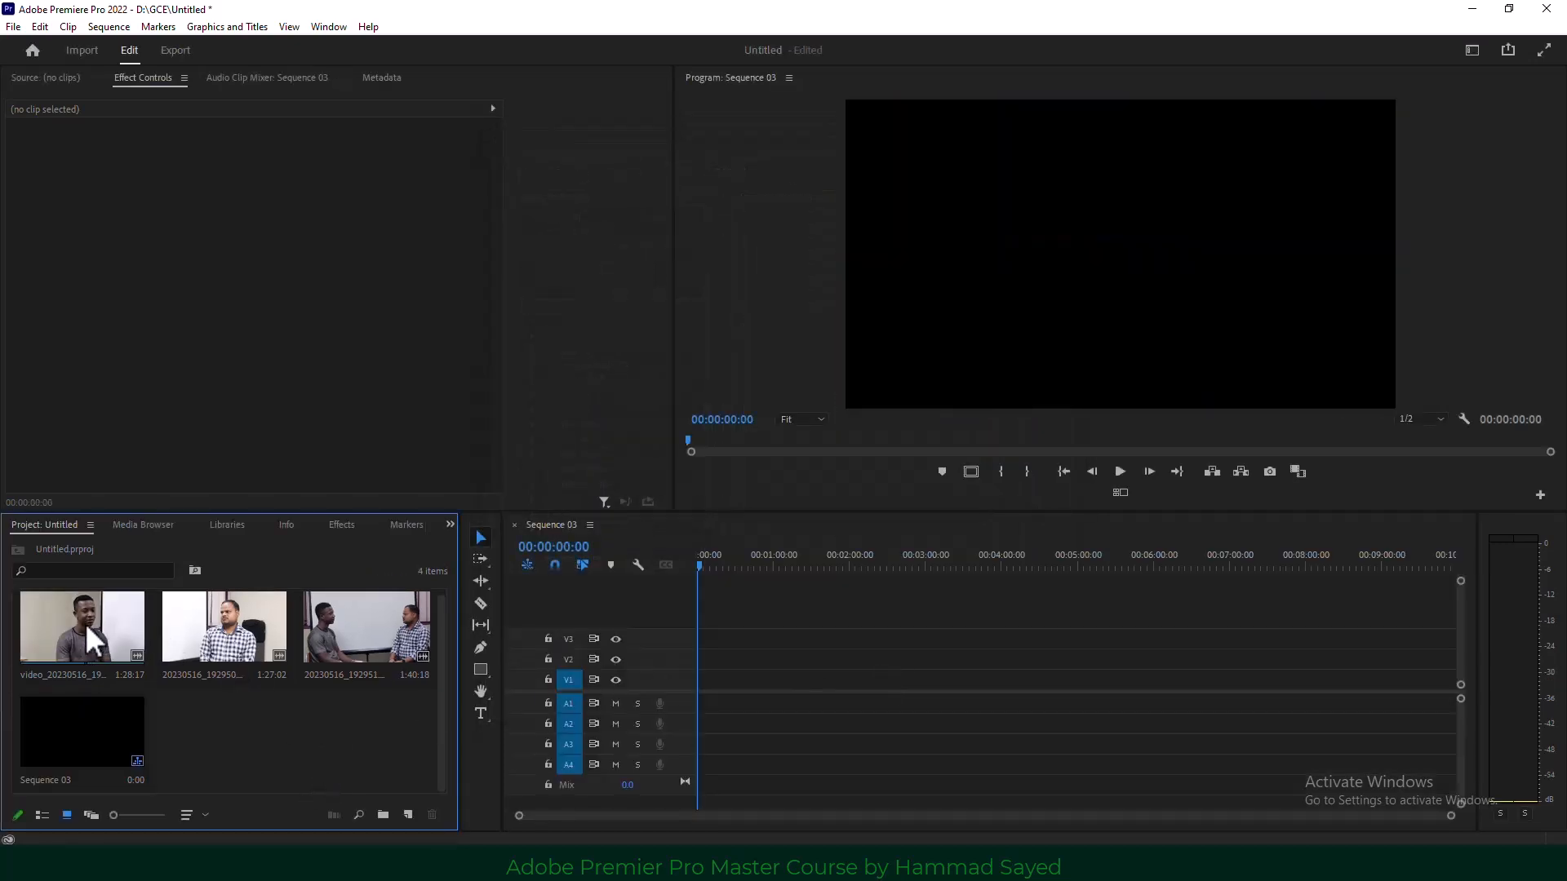
# Drop the three interview clips into Sequence 03, keeping the existing sequence settings.
pyautogui.moveTo(85, 623); pyautogui.dragTo(651, 692)
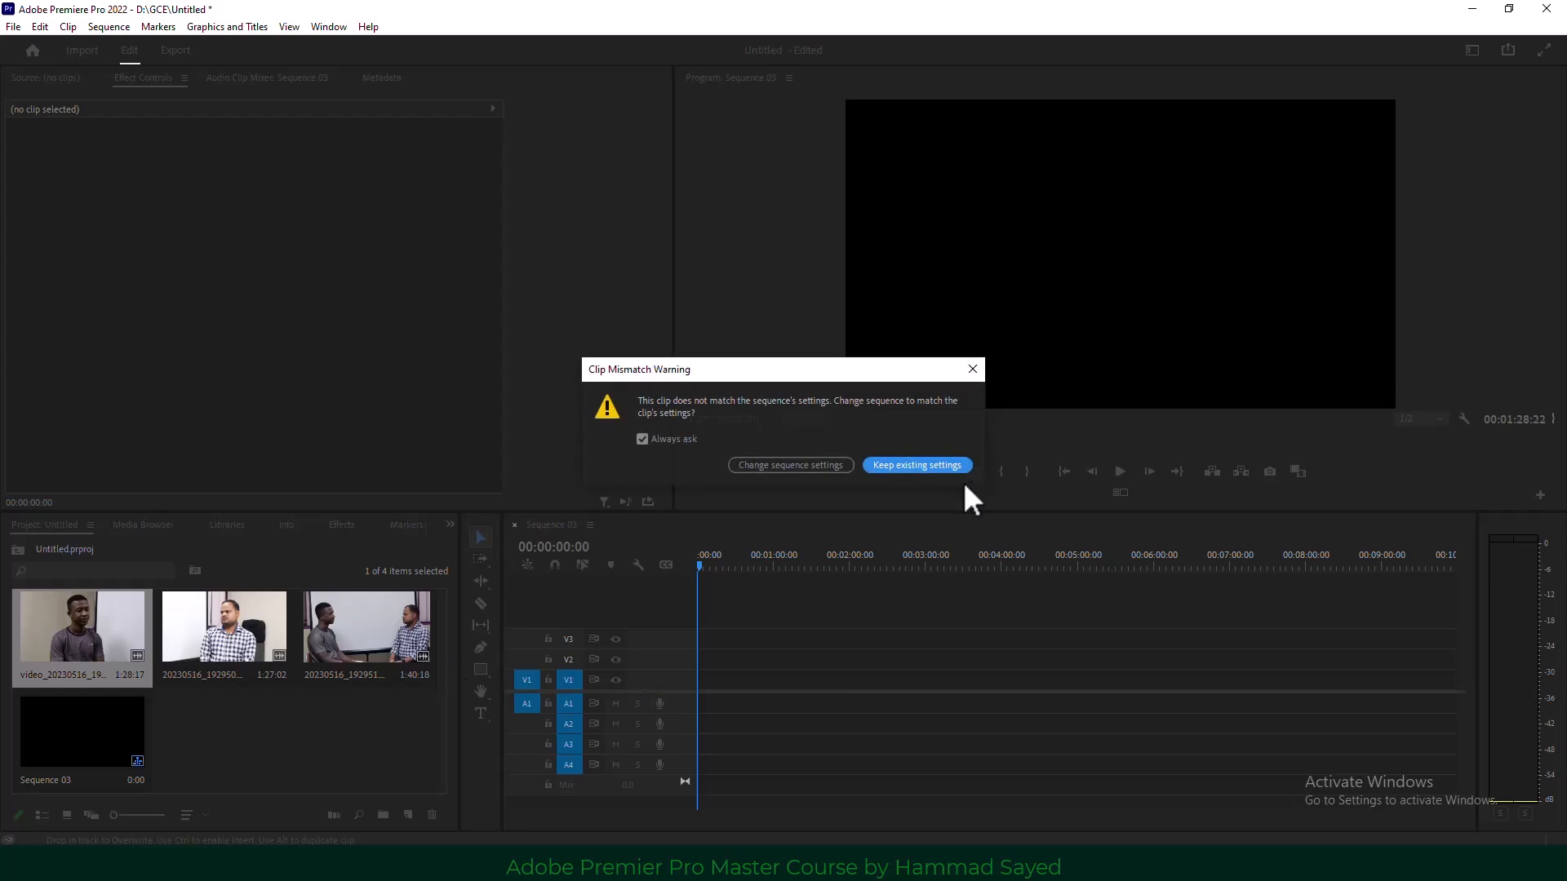
pyautogui.click(929, 464)
pyautogui.moveTo(225, 628); pyautogui.dragTo(823, 695)
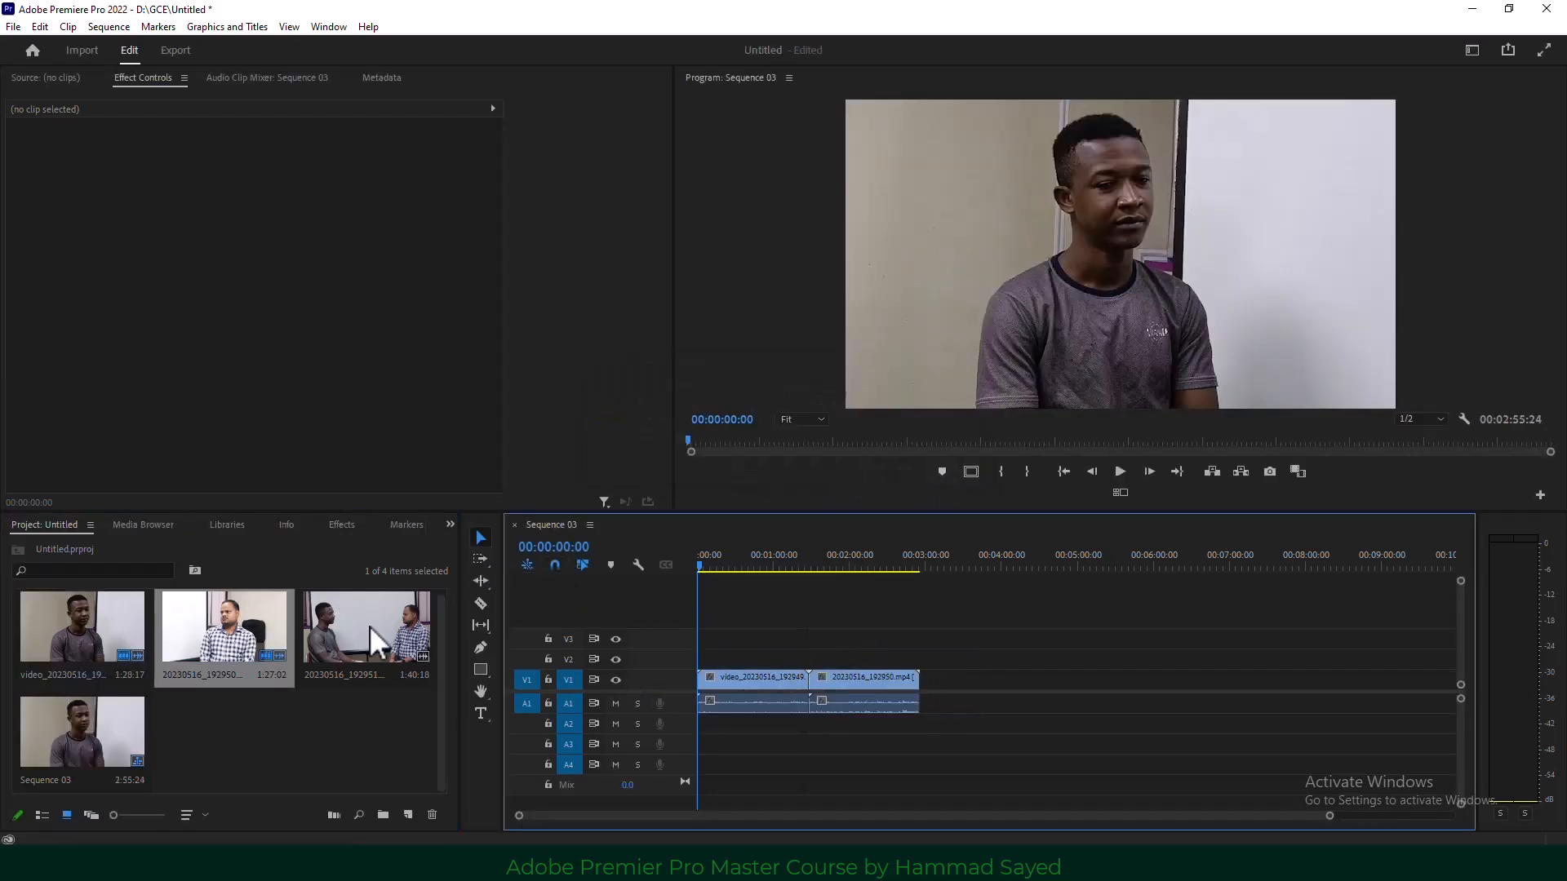
pyautogui.moveTo(371, 628); pyautogui.dragTo(928, 675)
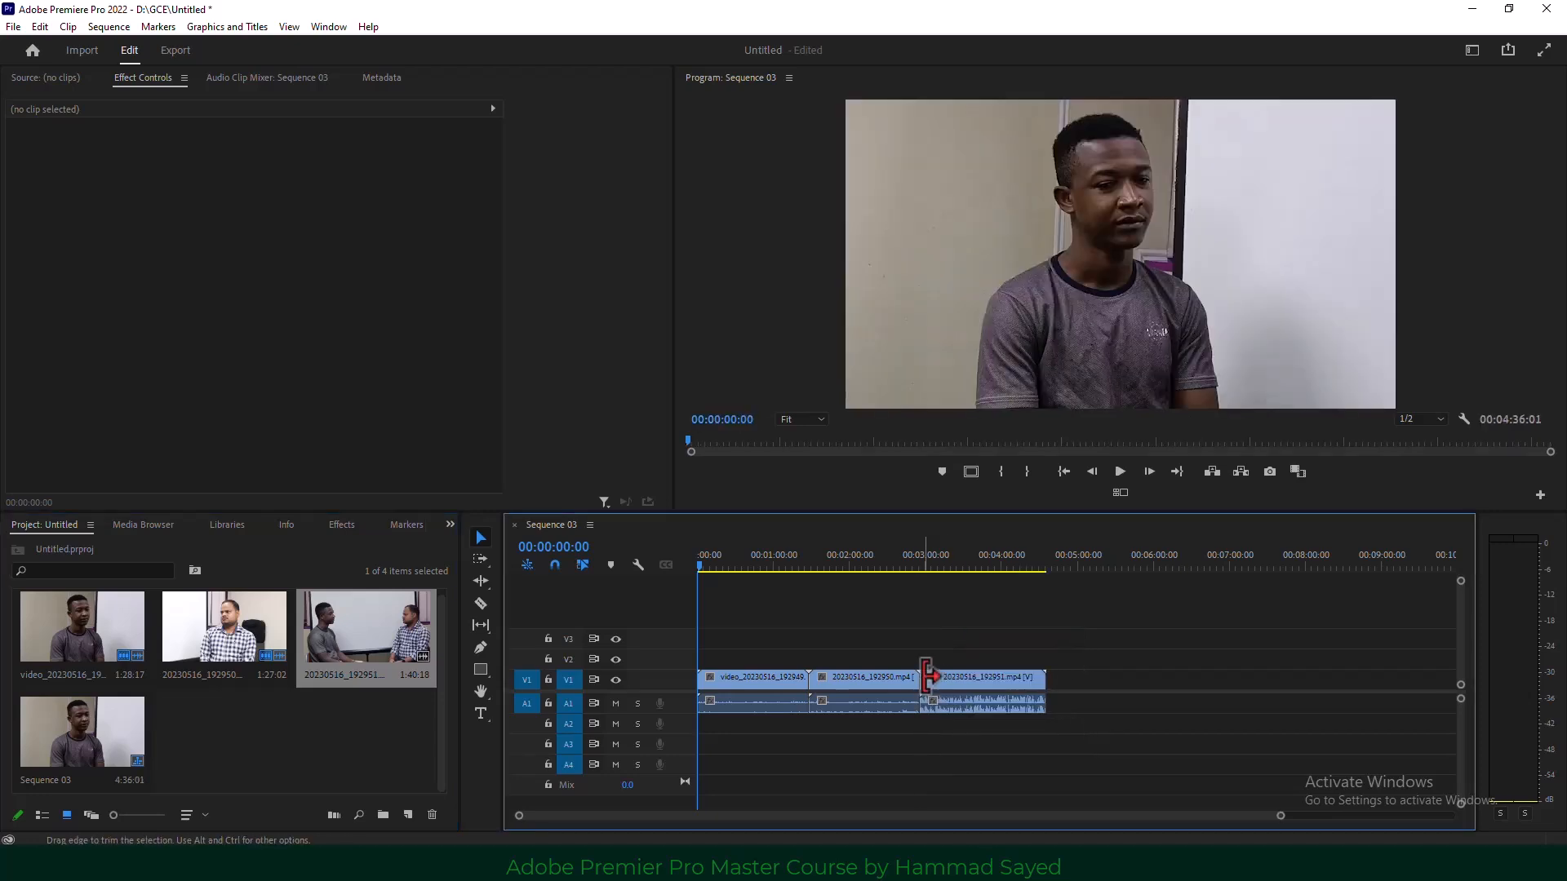
# Stack the second and third clips on V2 and V3 at 00:00, then select all six clips.
pyautogui.moveTo(835, 699); pyautogui.dragTo(711, 734)
pyautogui.moveTo(947, 690); pyautogui.dragTo(950, 743)
pyautogui.moveTo(966, 635); pyautogui.dragTo(745, 637)
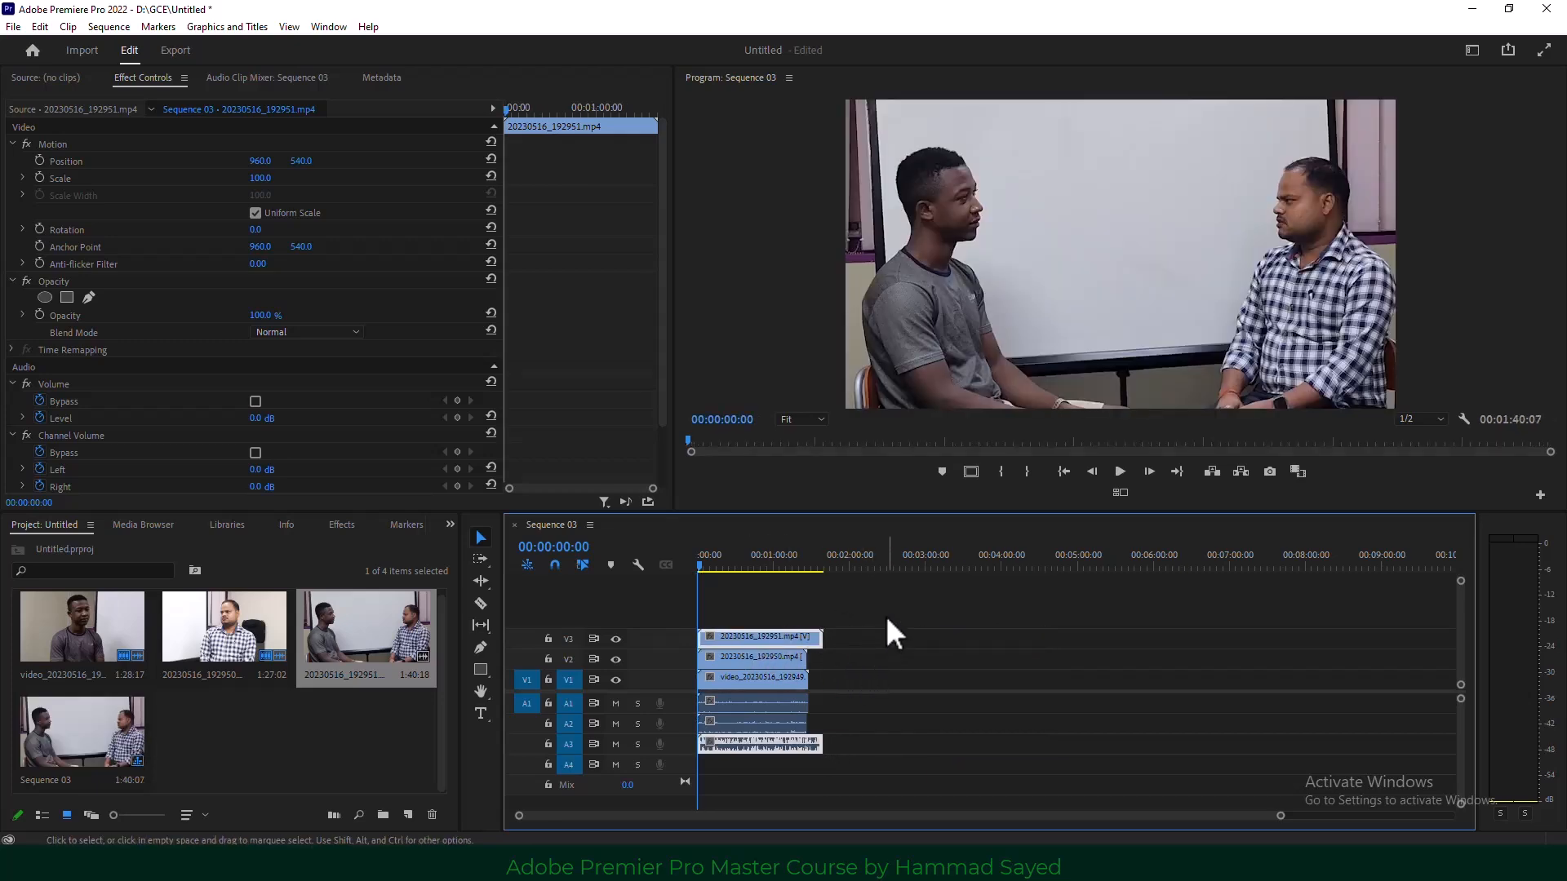
pyautogui.moveTo(867, 601); pyautogui.dragTo(751, 767)
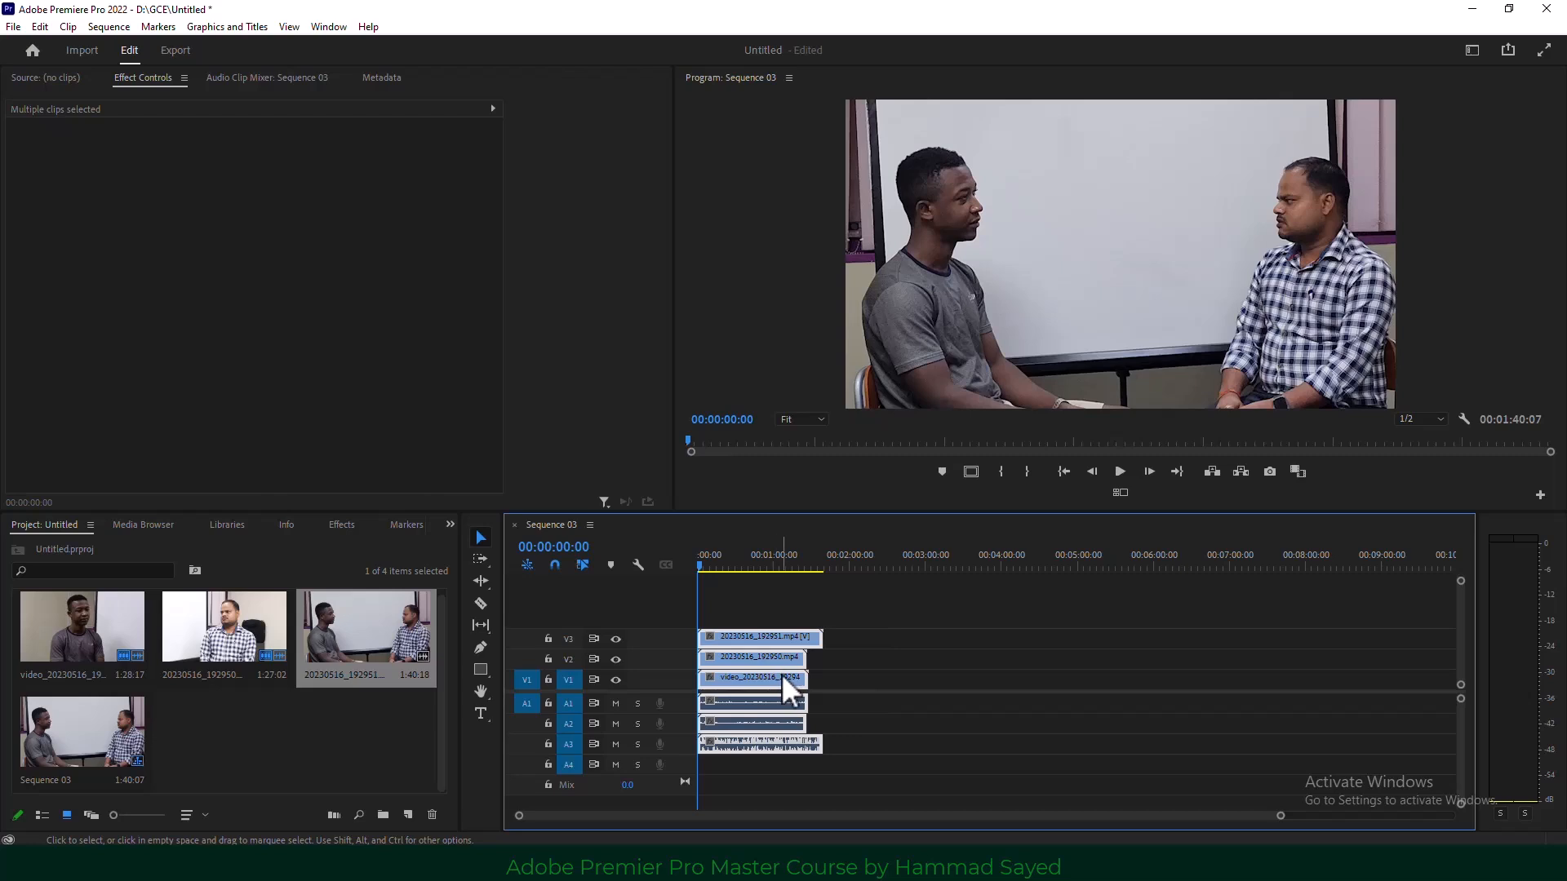
# Synchronize the selected clips using their audio.
pyautogui.rightClick(785, 692)
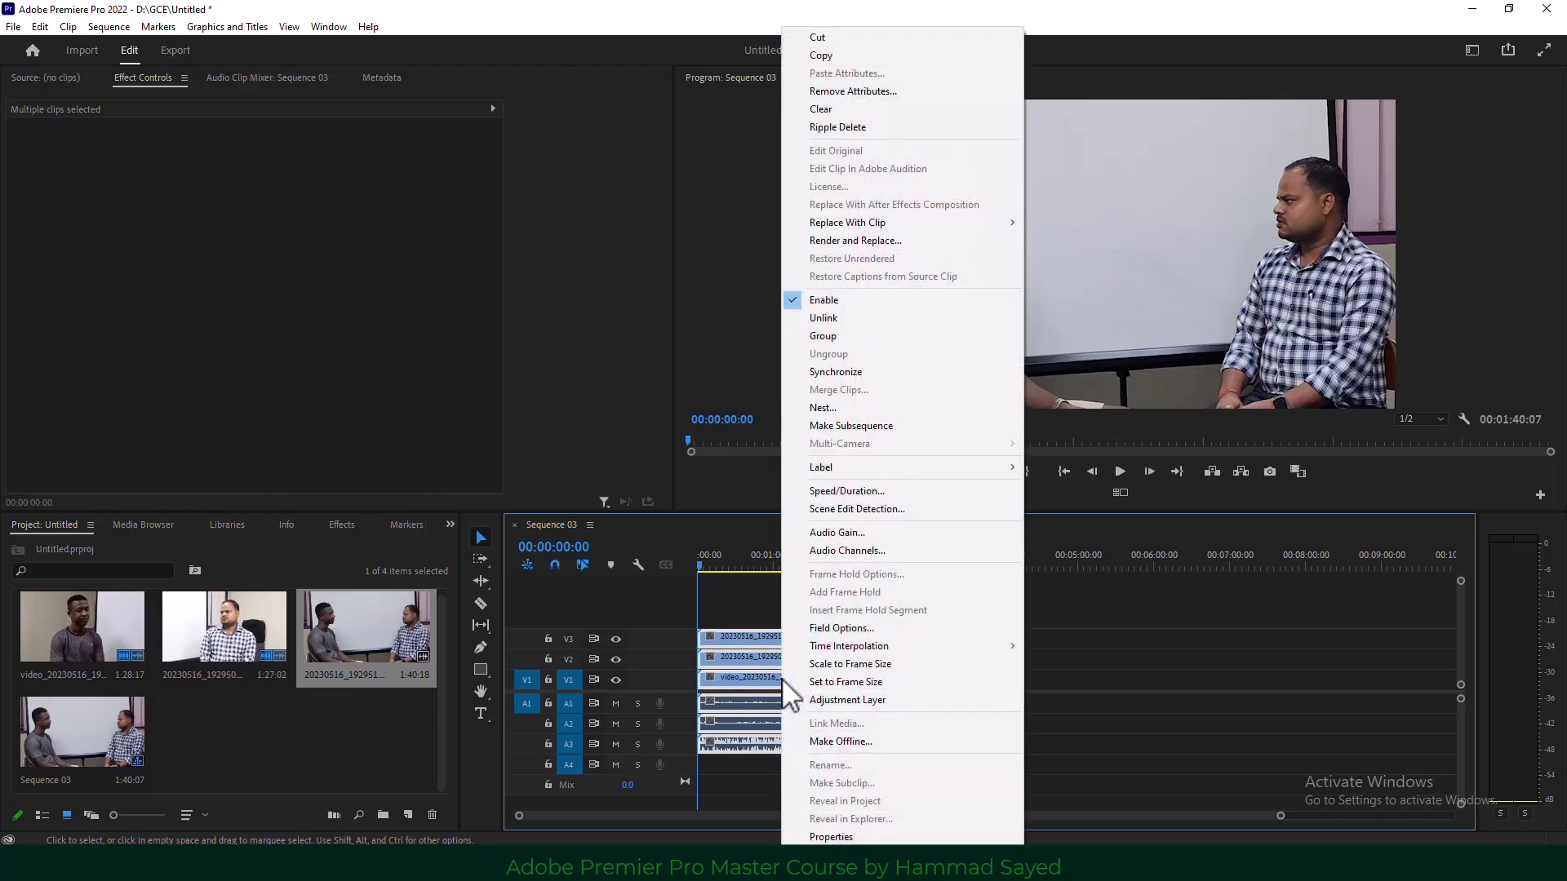
pyautogui.click(914, 374)
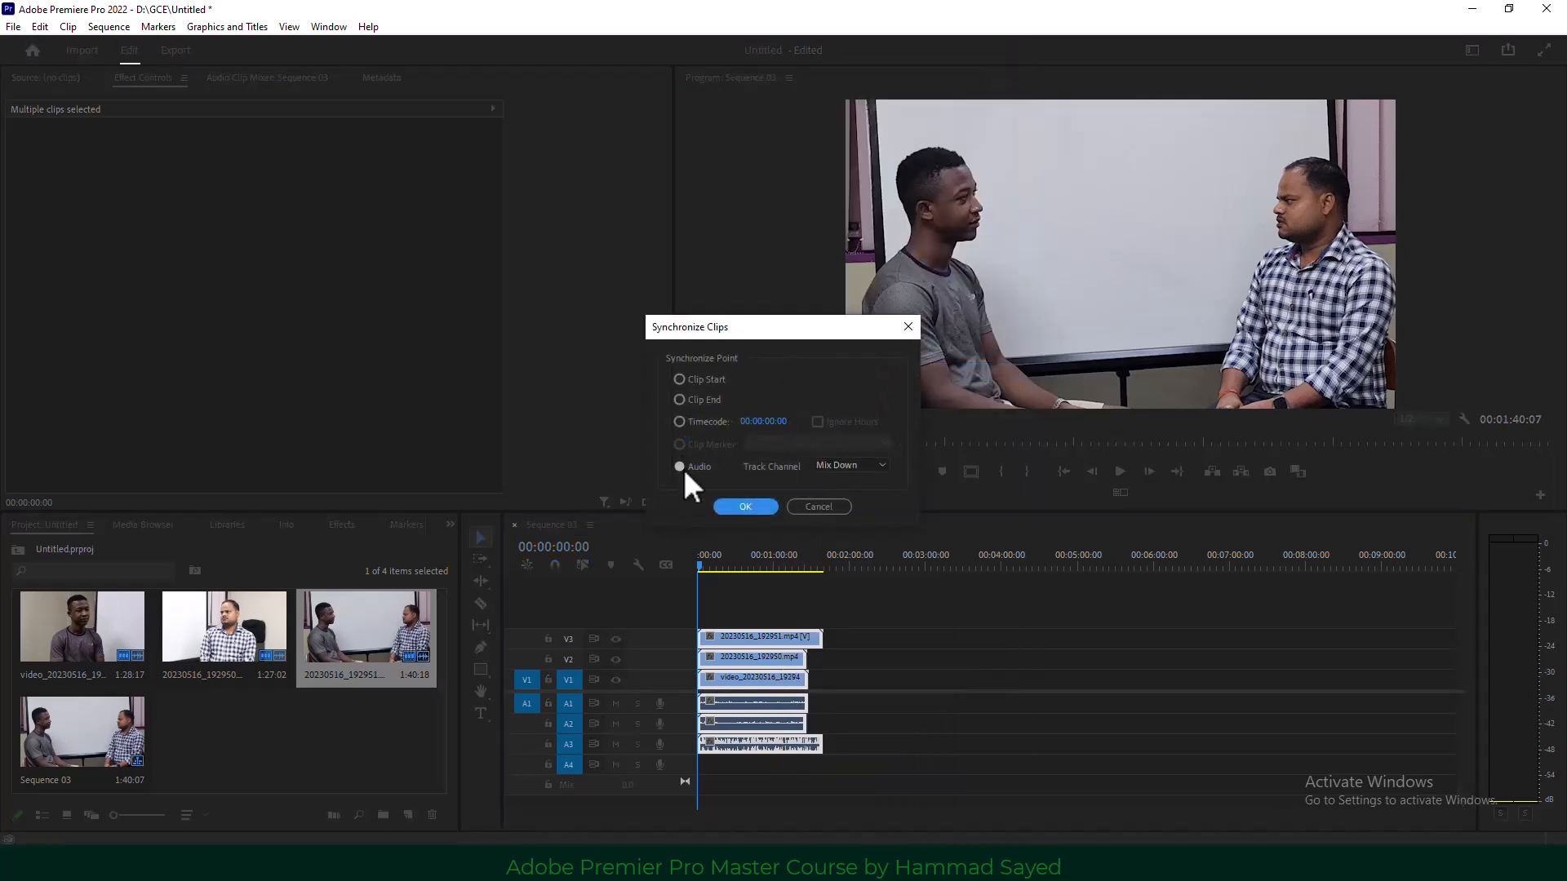
pyautogui.click(743, 506)
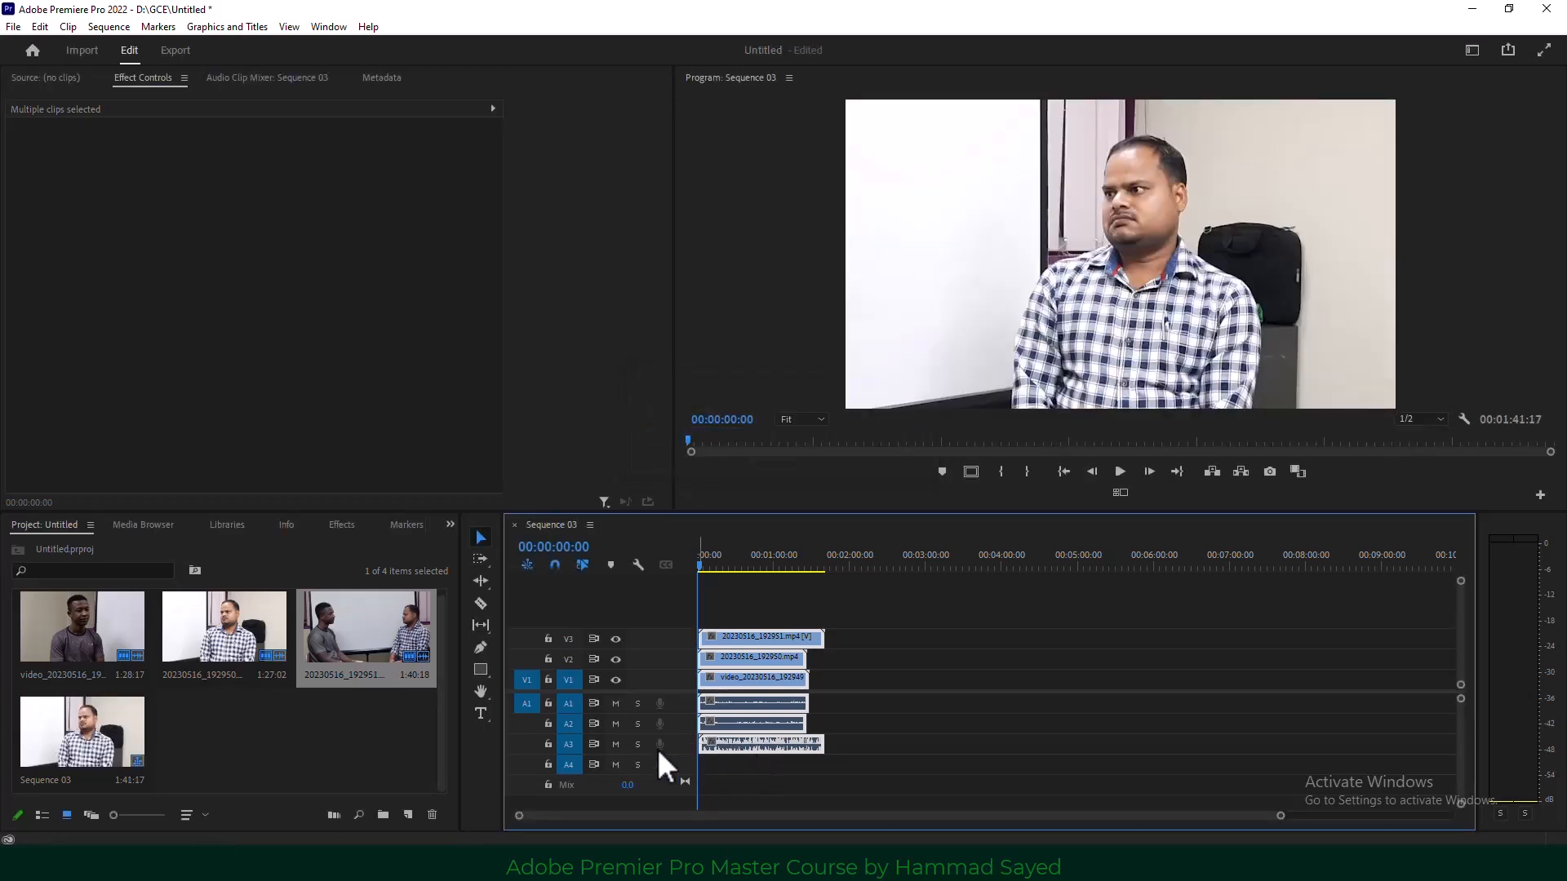
# Mute audio track A1 and reselect all clips in the sequence.
pyautogui.click(616, 703)
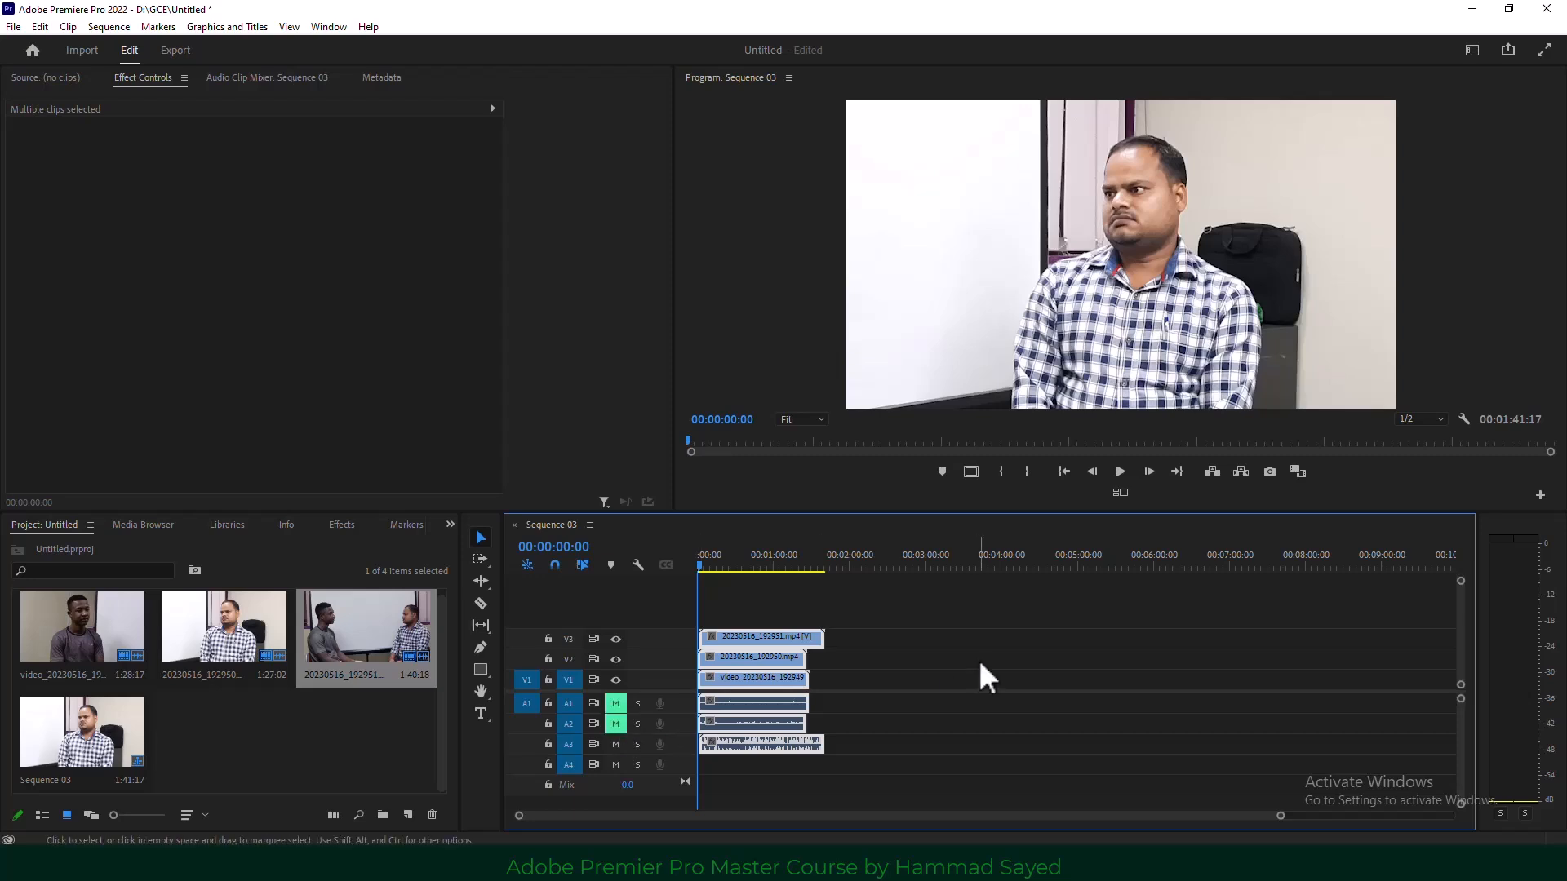
pyautogui.click(900, 630)
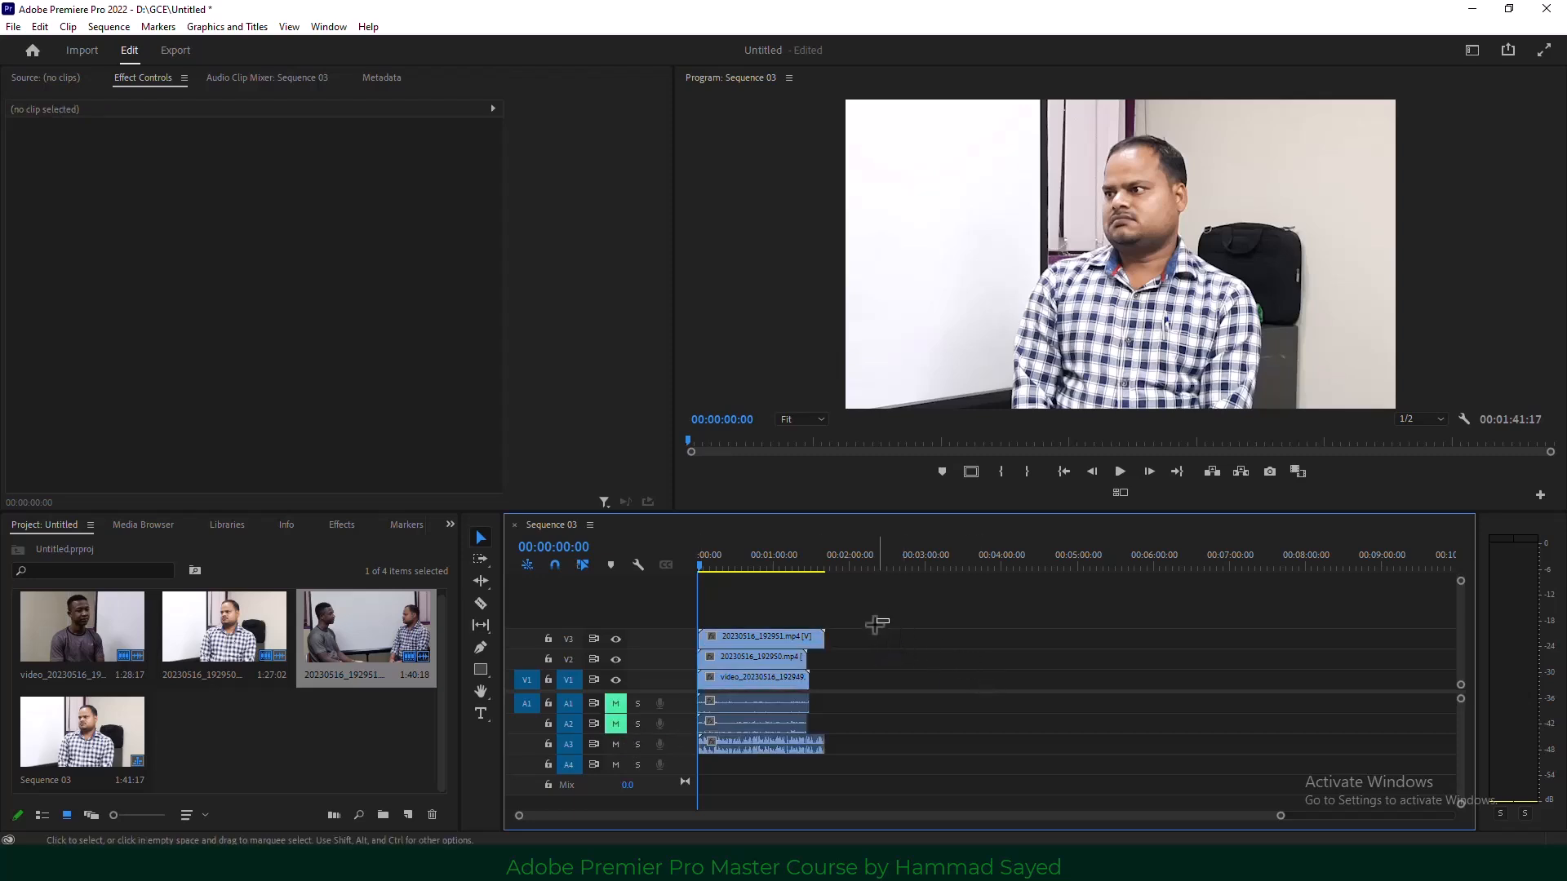
pyautogui.moveTo(890, 618); pyautogui.dragTo(772, 680)
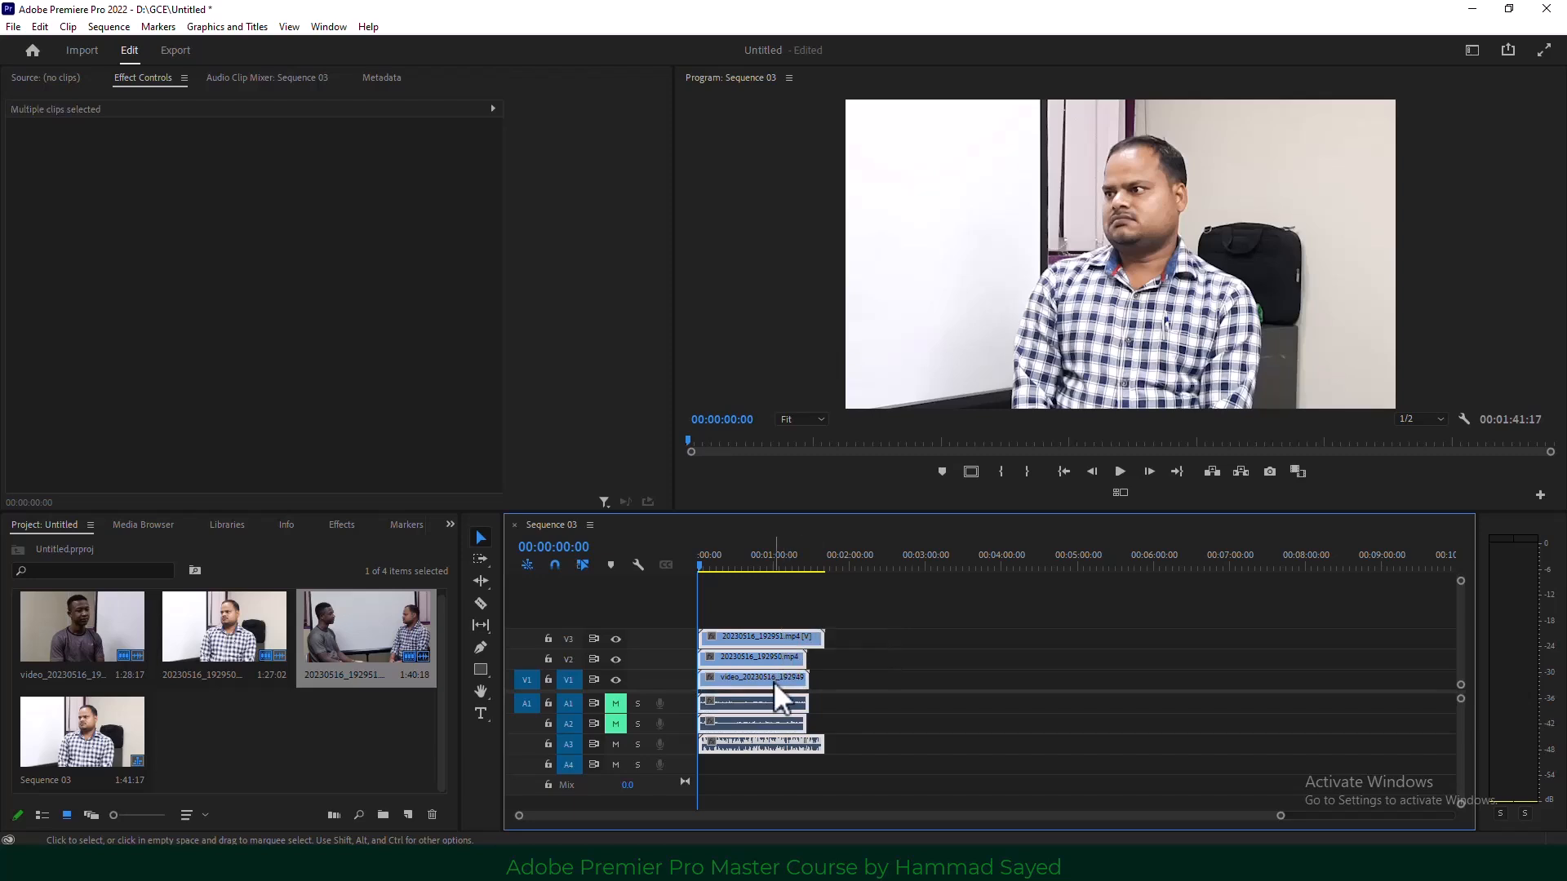
# Nest the selected clips into Nested Sequence 03.
pyautogui.rightClick(772, 680)
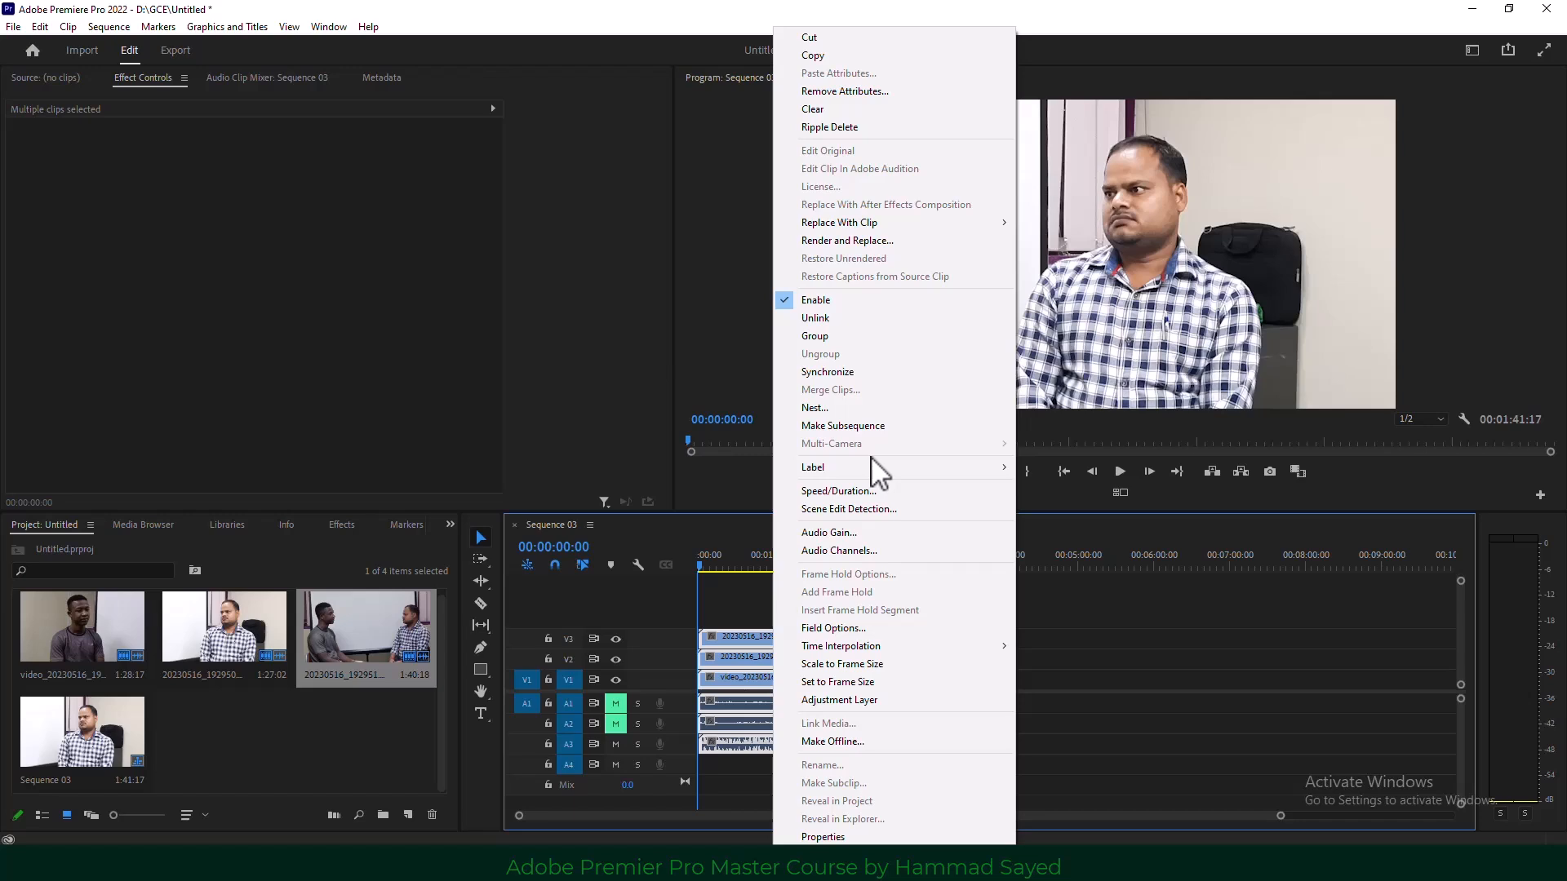
pyautogui.click(872, 408)
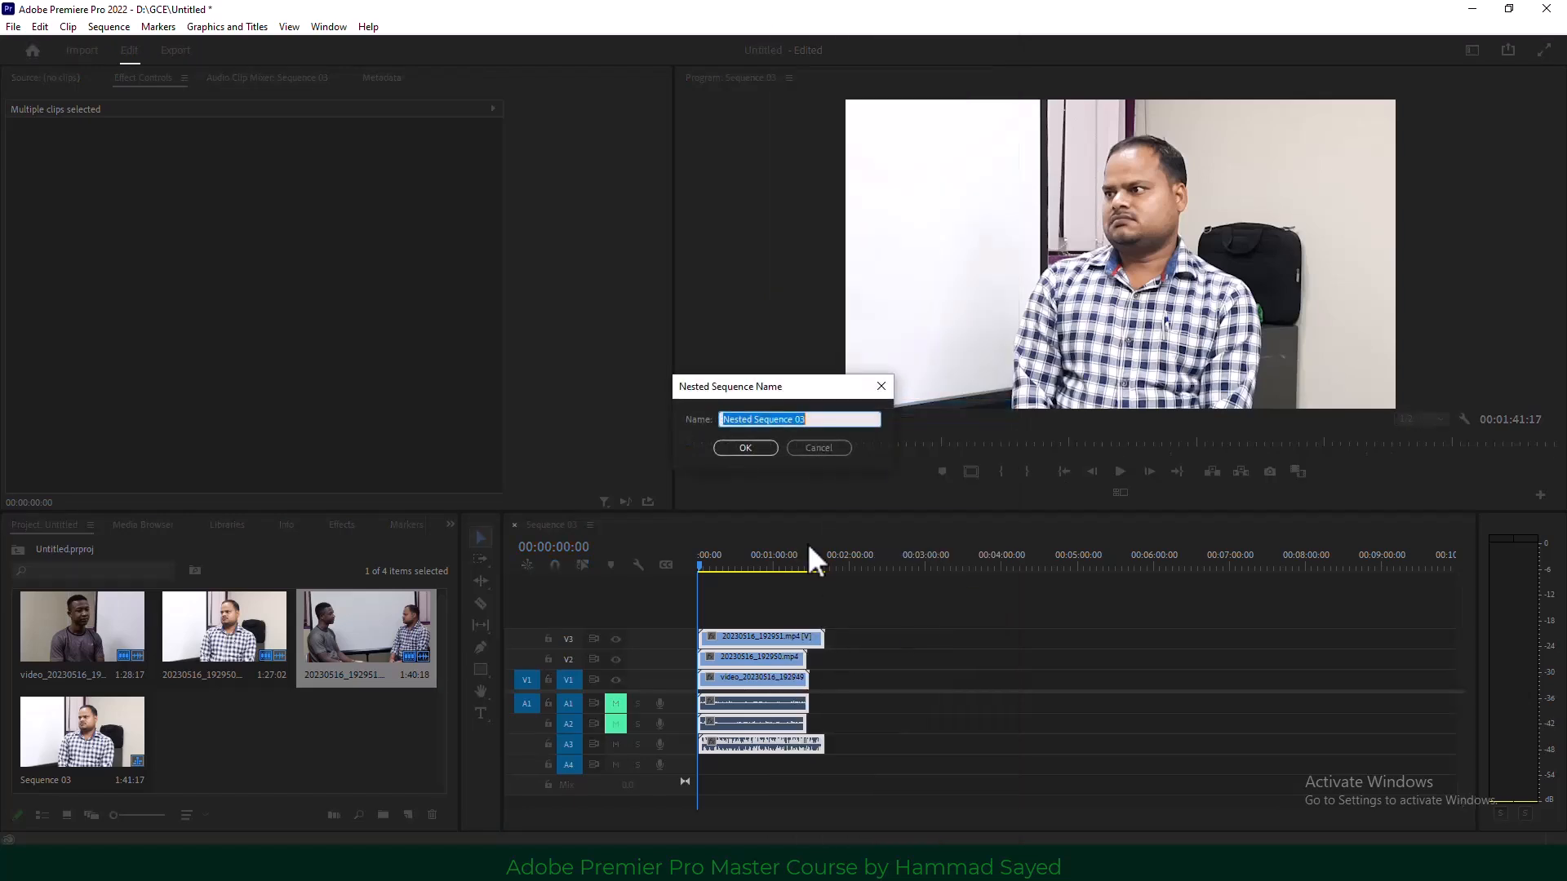
pyautogui.click(752, 447)
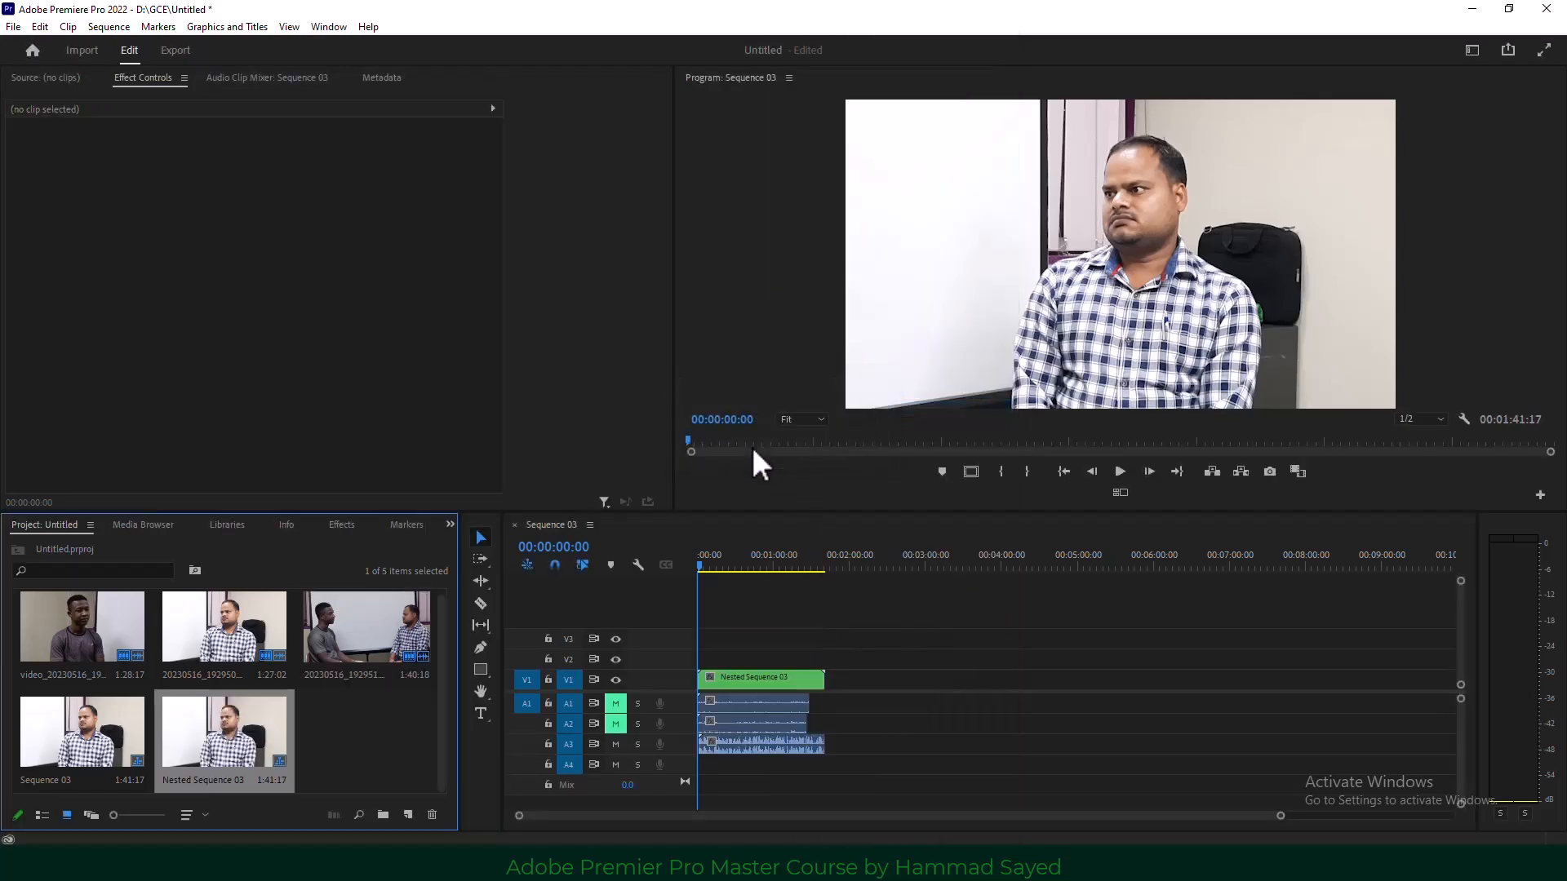
# Enable Multi-Camera on the Nested Sequence 03 clip.
pyautogui.click(744, 679)
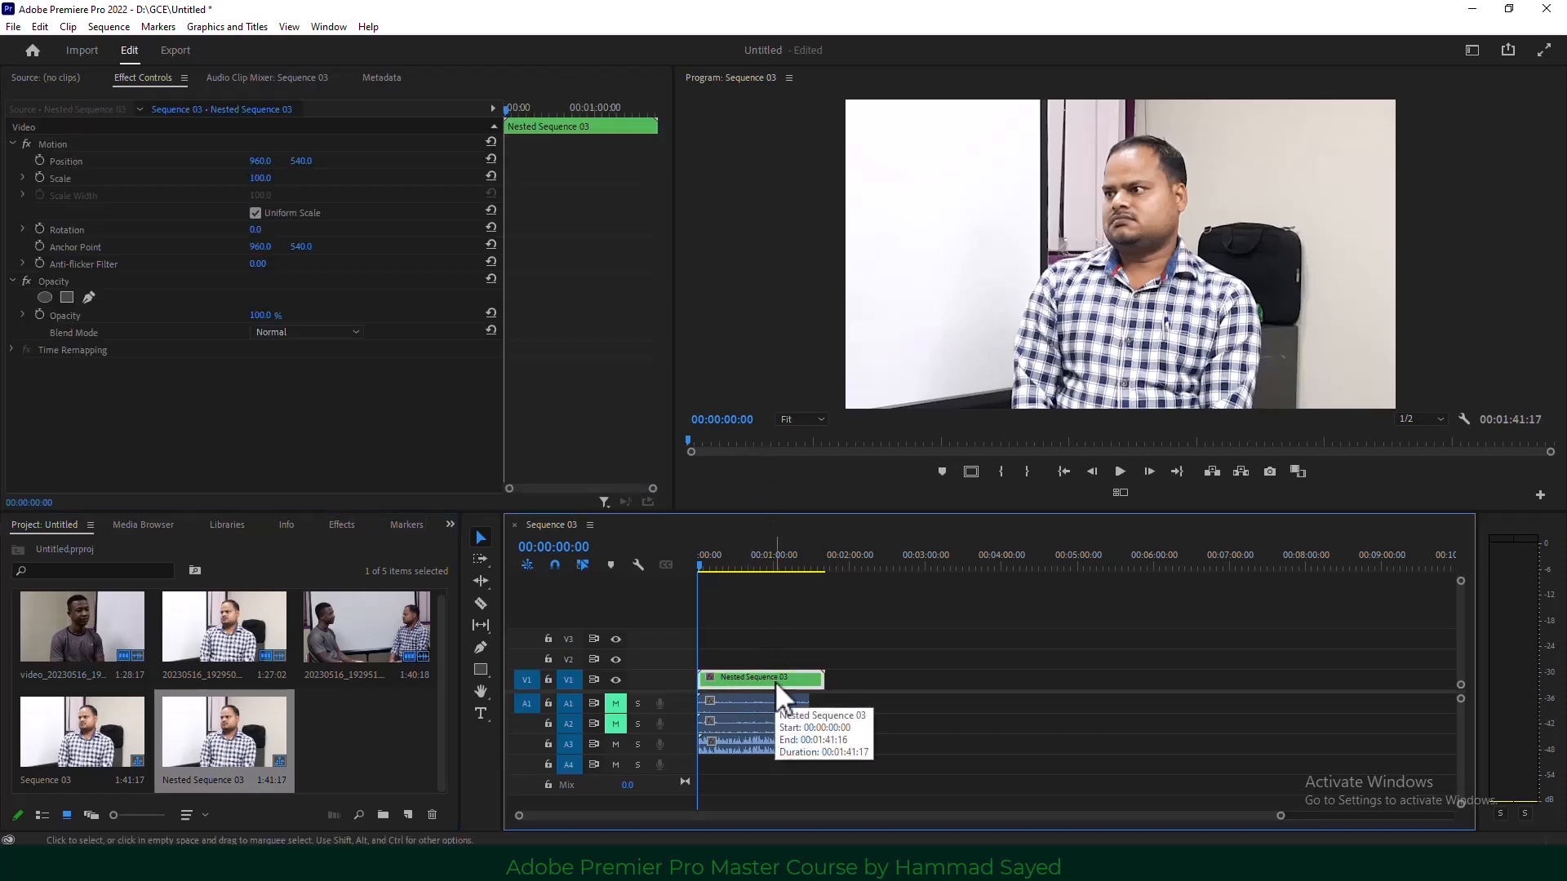
pyautogui.rightClick(775, 681)
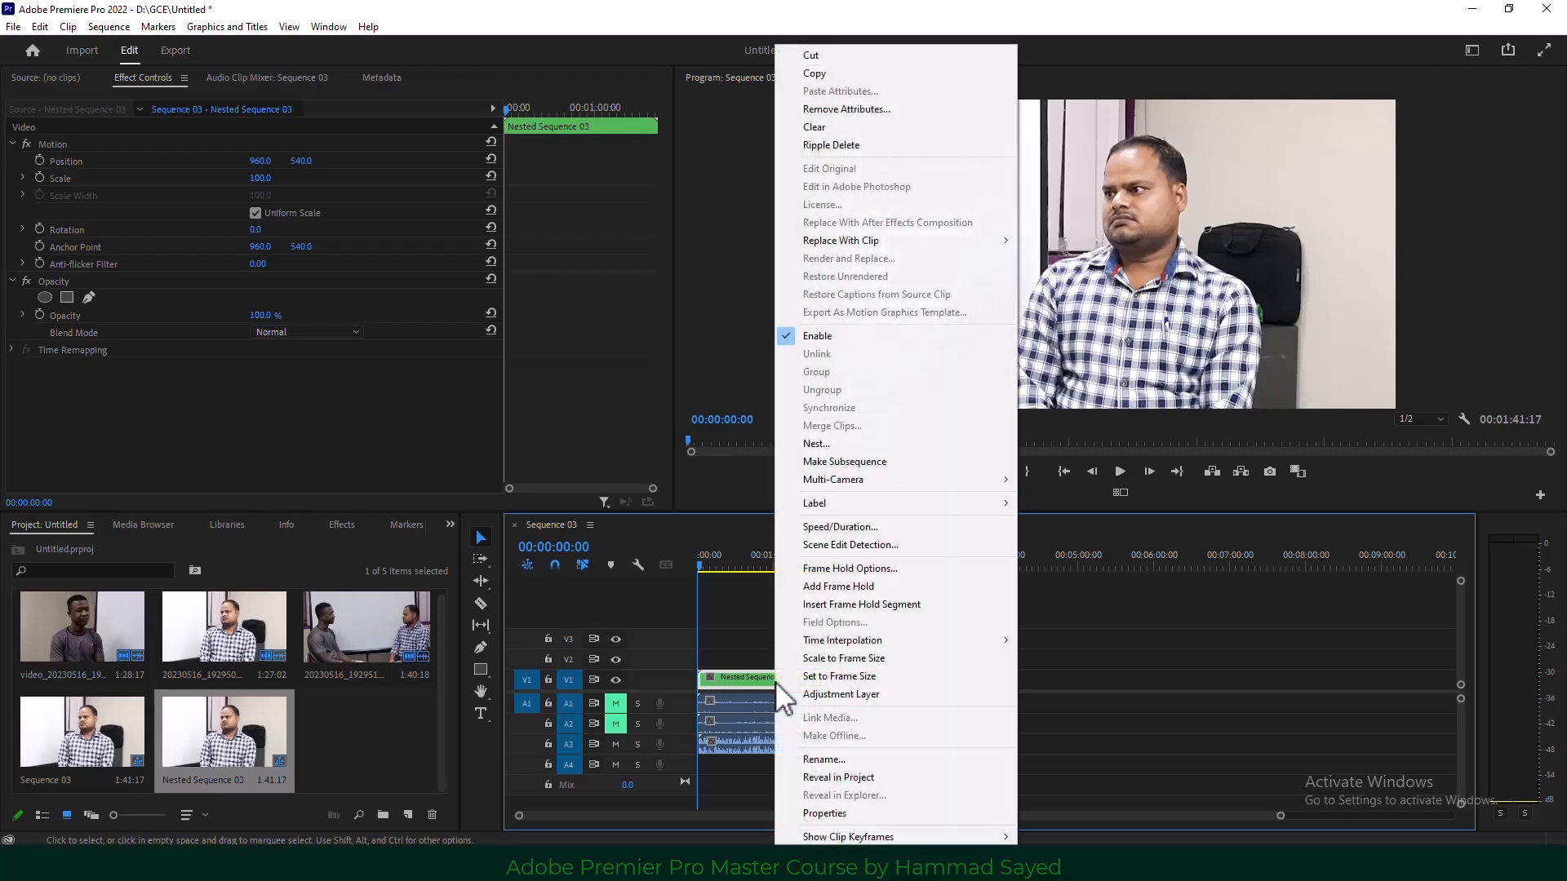
pyautogui.moveTo(950, 481)
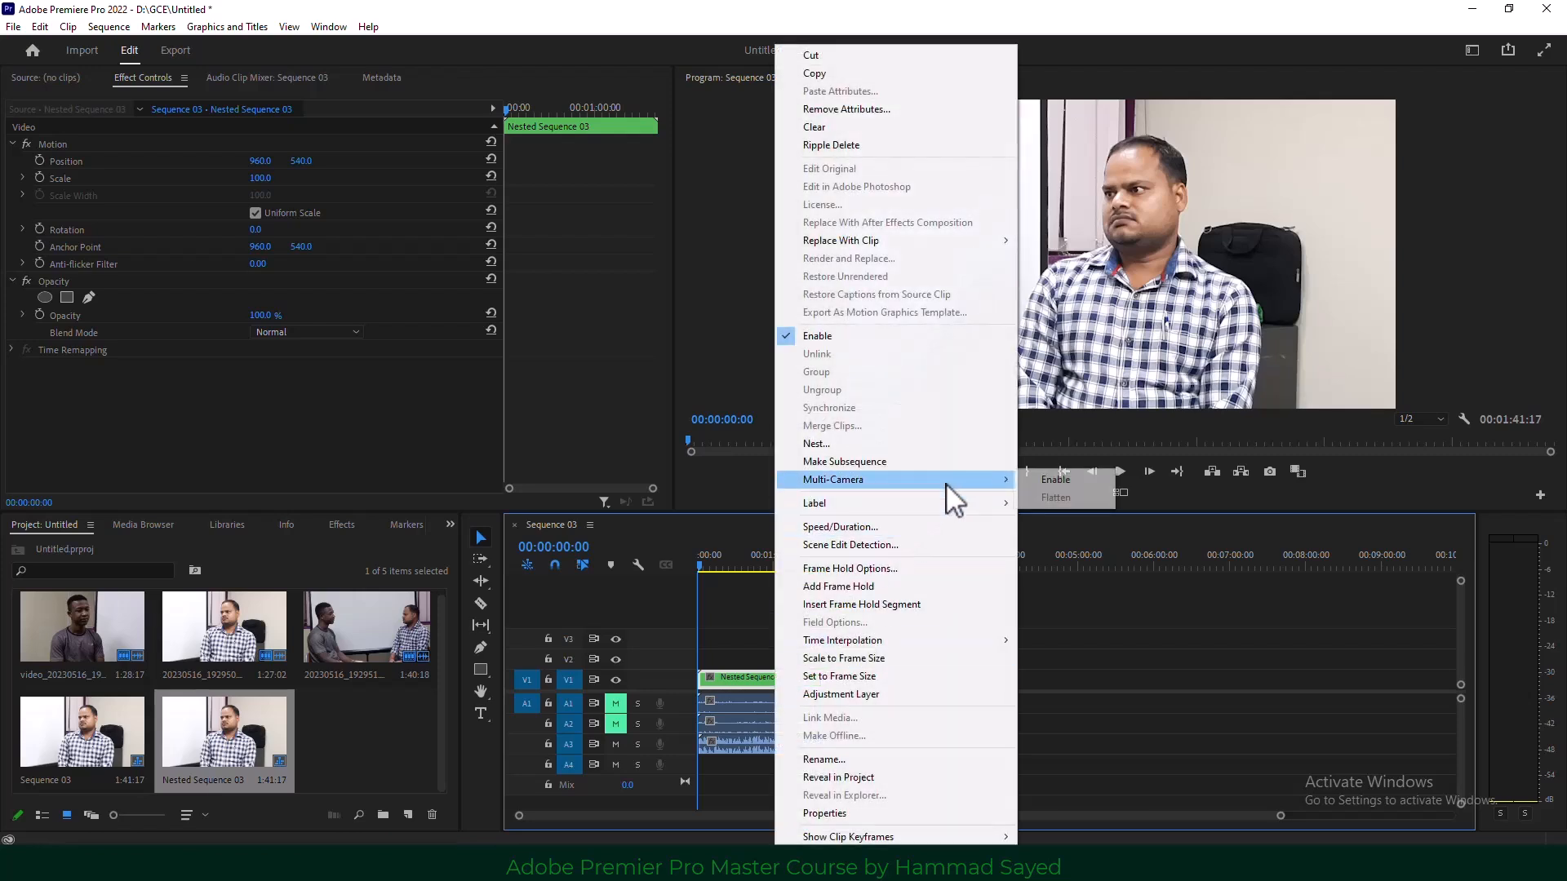
pyautogui.click(1056, 480)
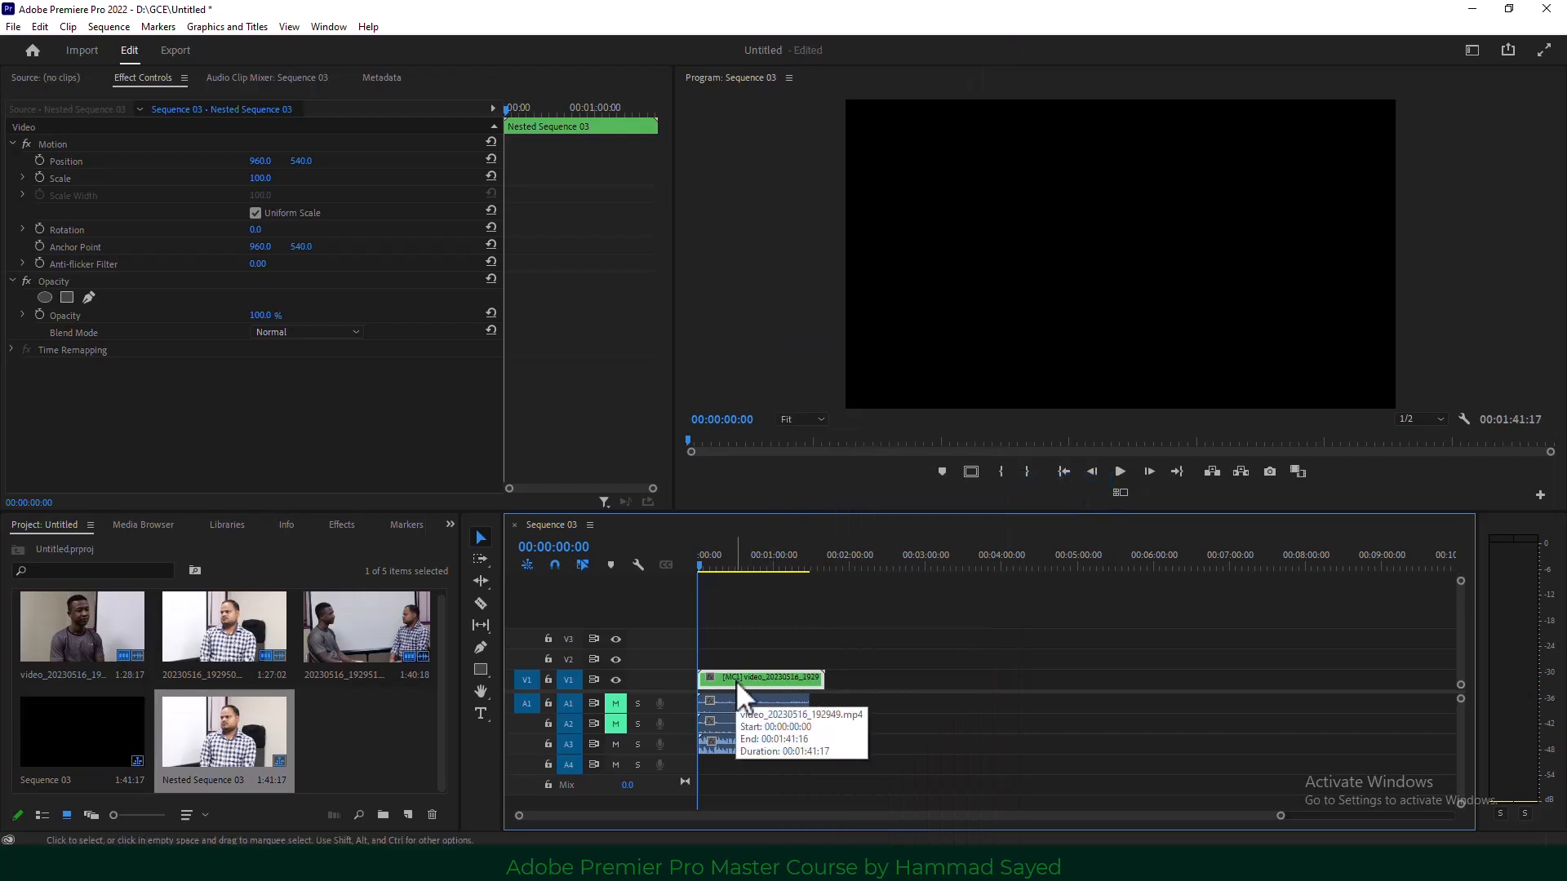
# Turn on Multi-Camera View, preview from about one second, pick angle 2, and mute A3.
pyautogui.click(1120, 492)
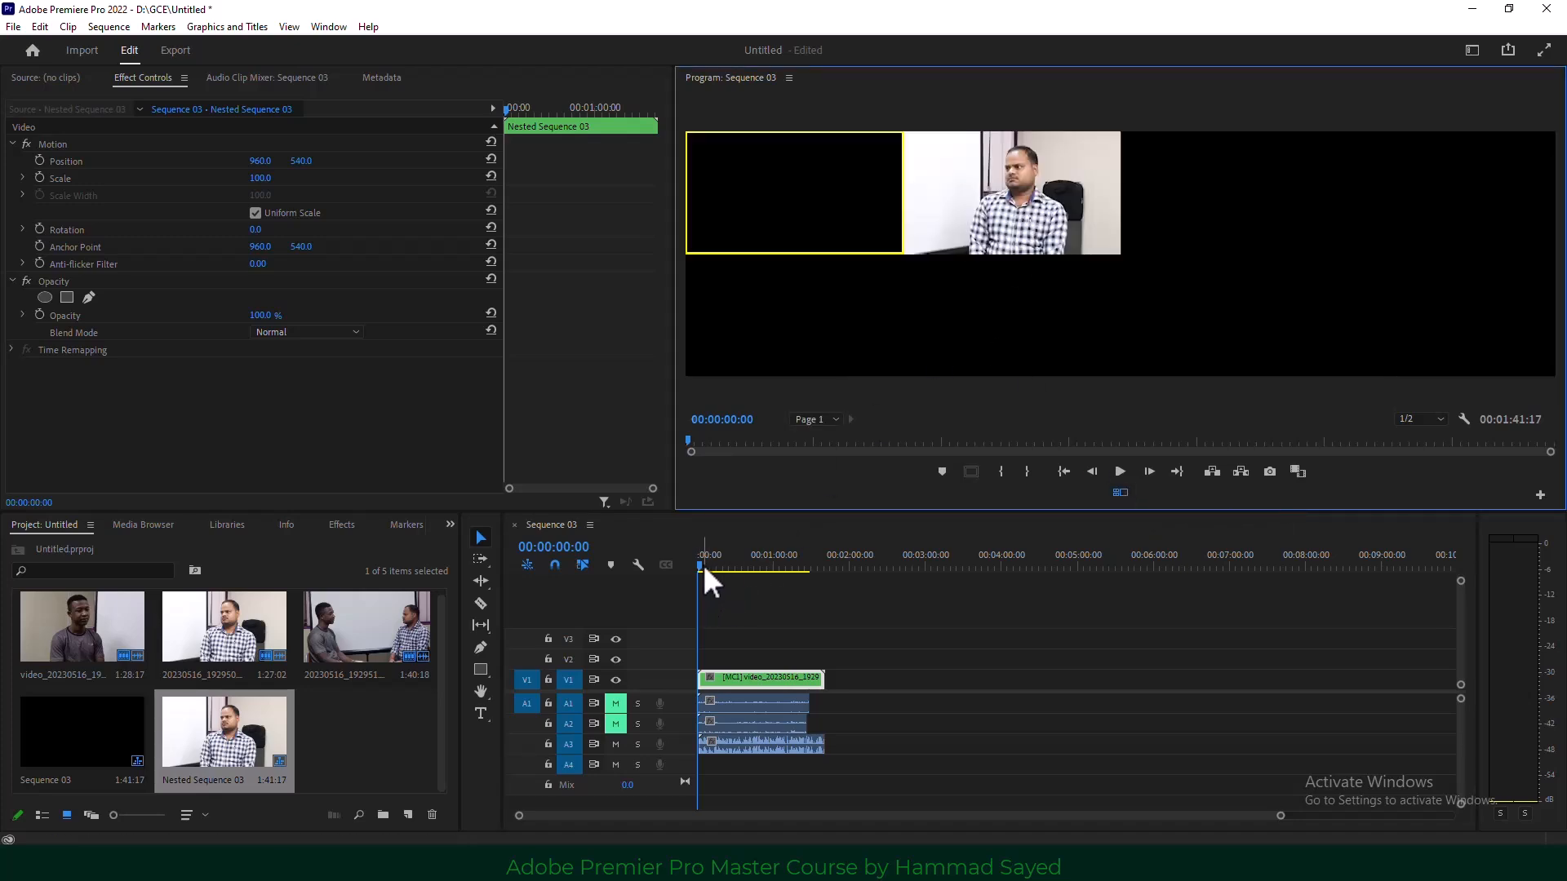
pyautogui.moveTo(703, 565); pyautogui.dragTo(709, 569)
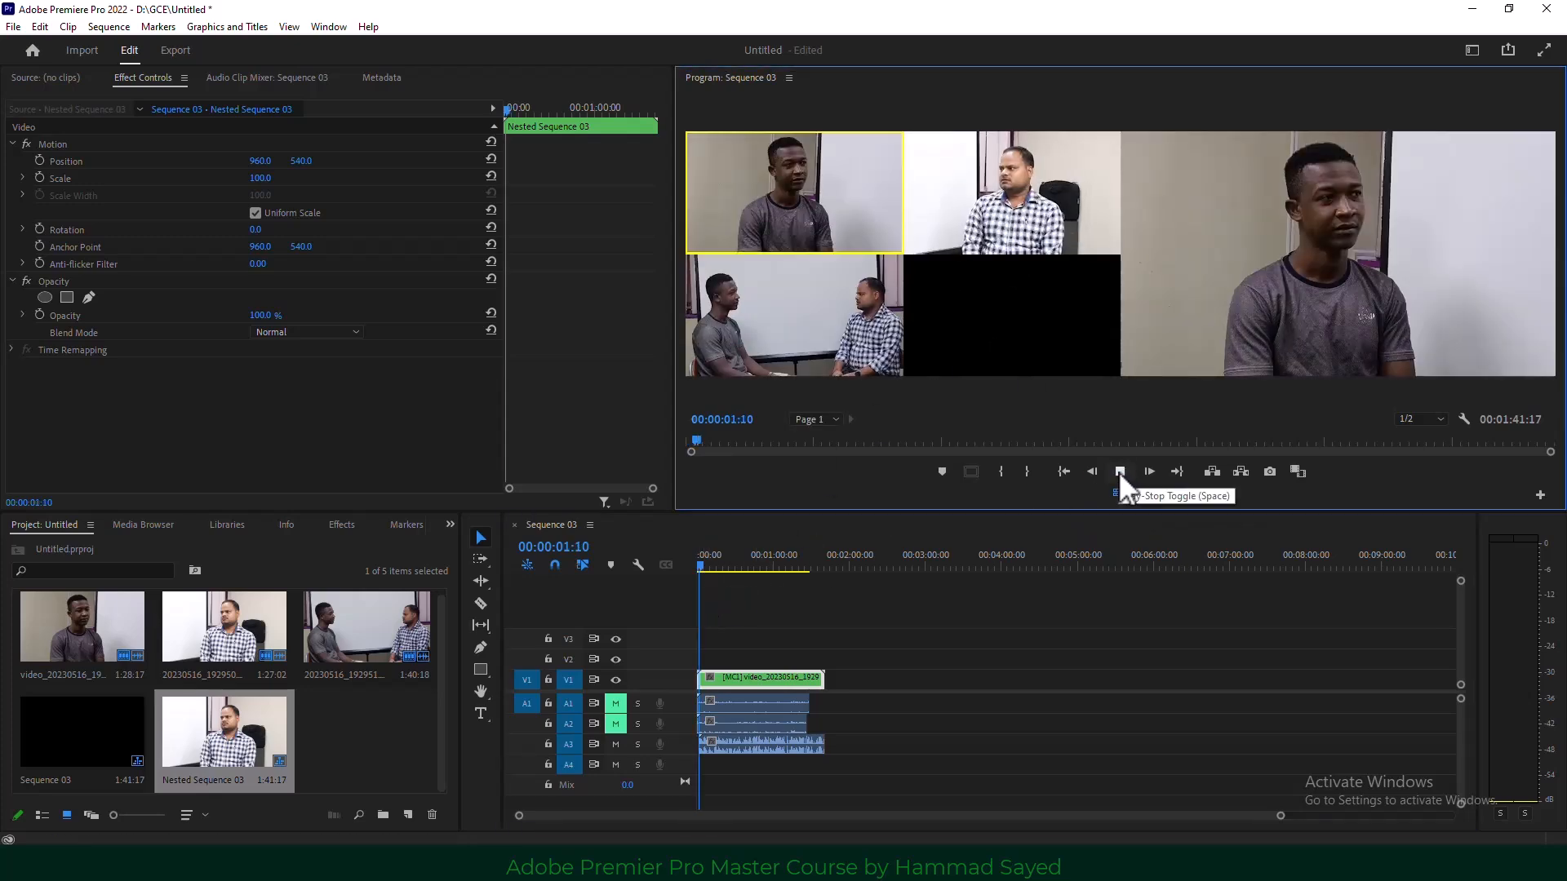
pyautogui.click(1119, 472)
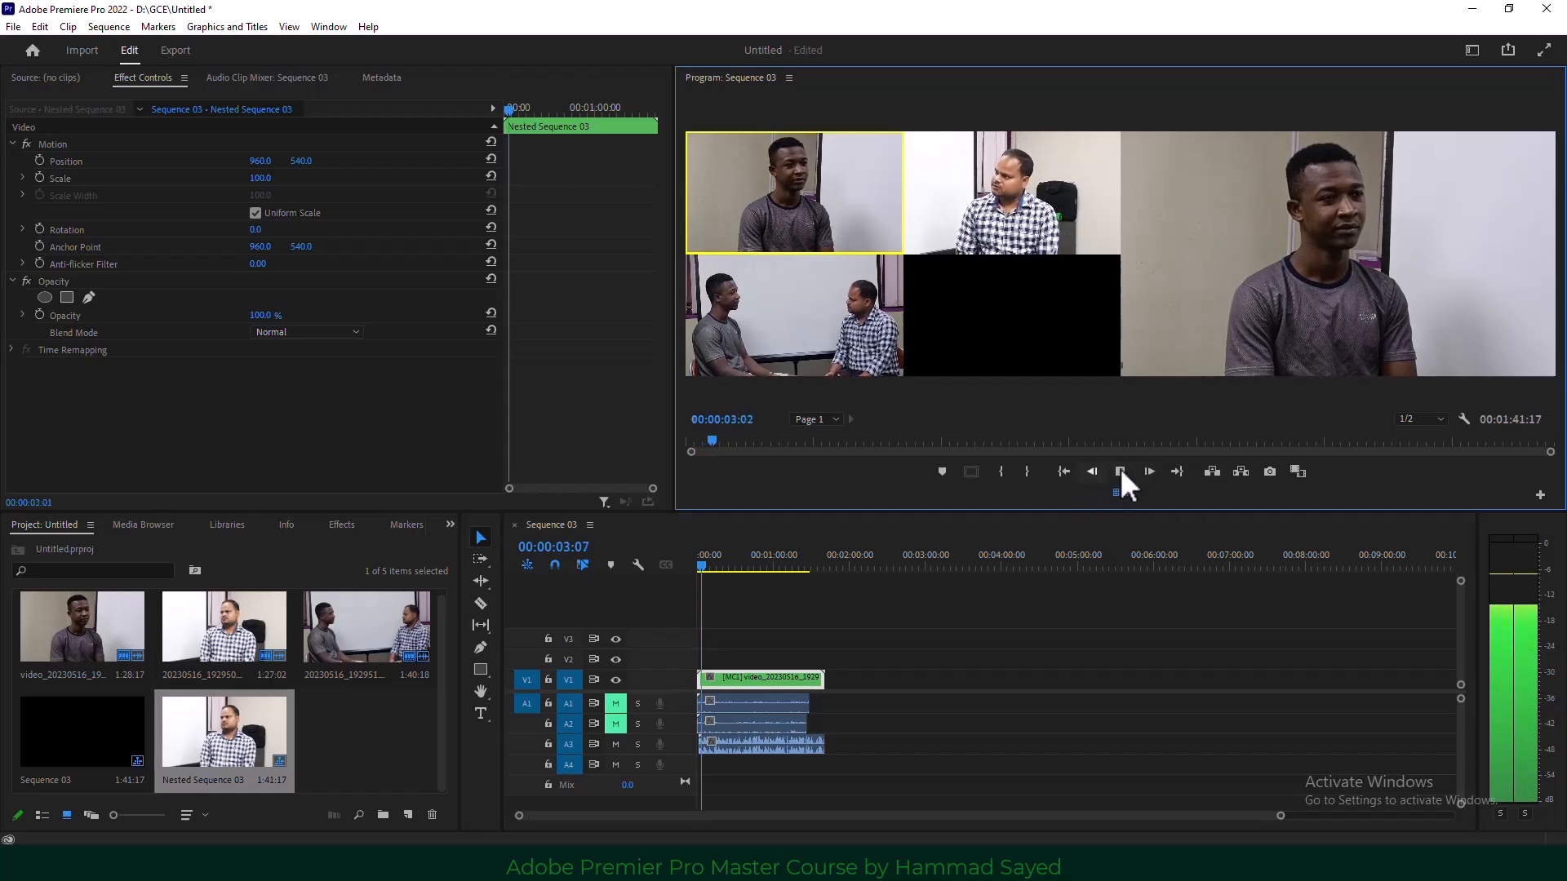
pyautogui.press('space')
pyautogui.click(992, 202)
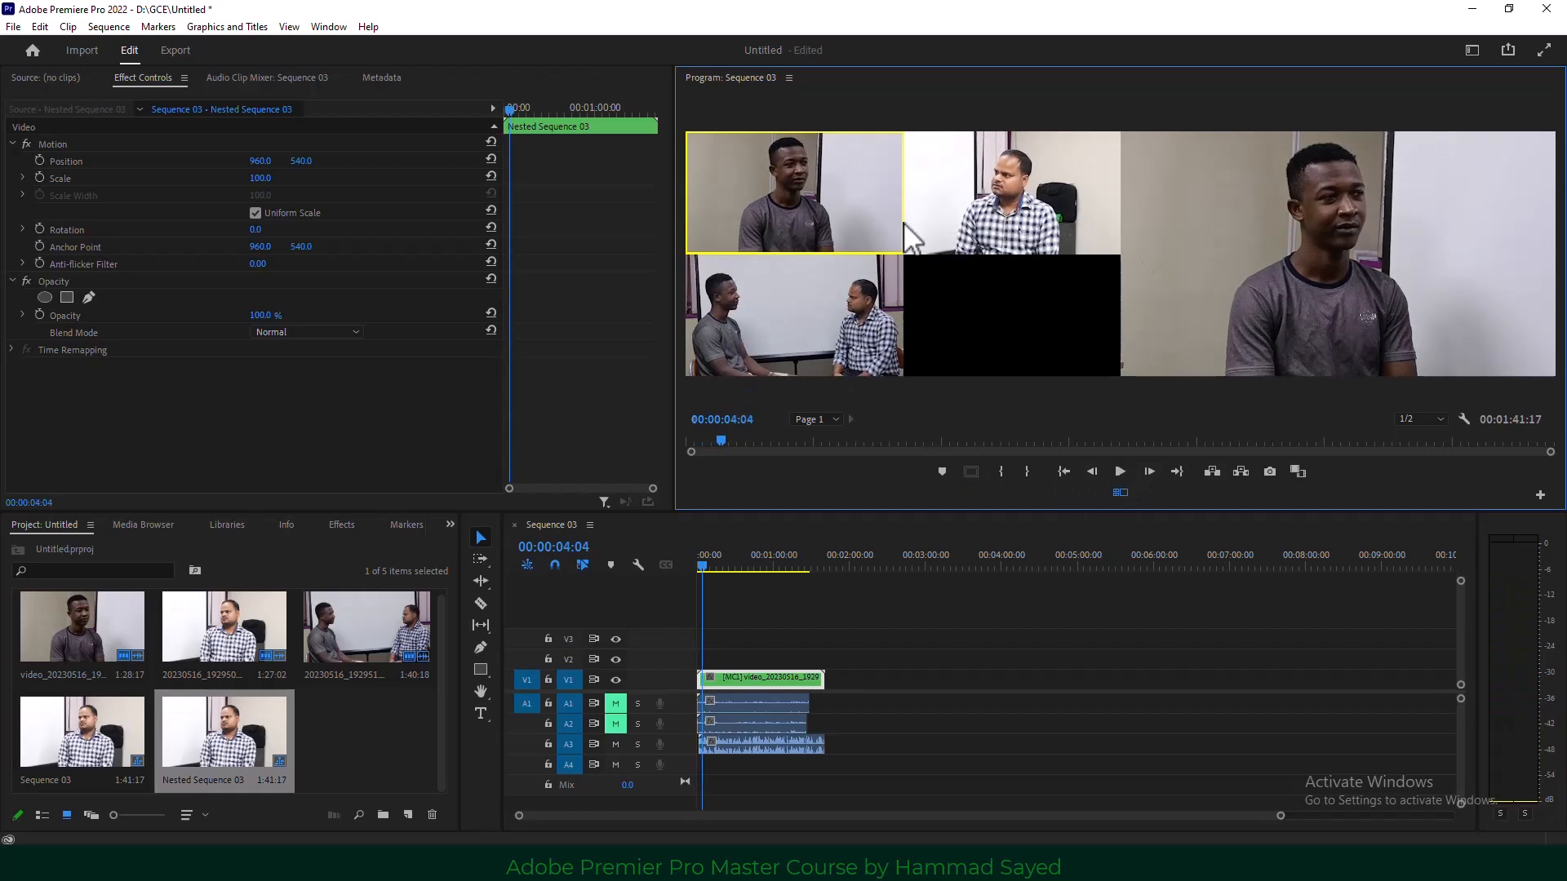
pyautogui.click(616, 744)
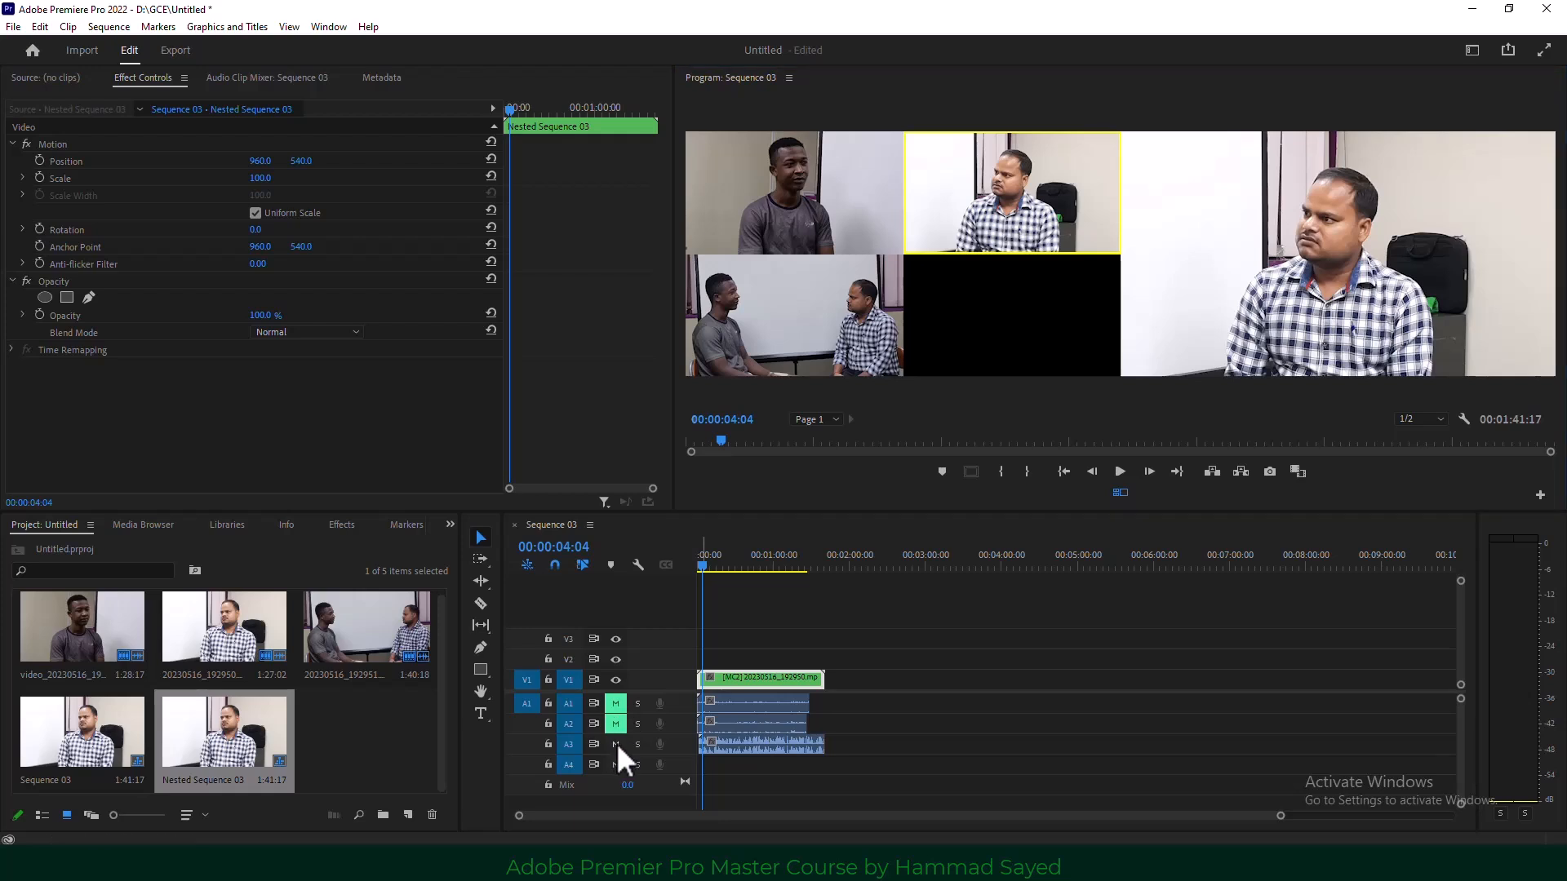
# During playback, cut live between camera angles 1, 2 and the two-shot angle 3.
pyautogui.click(1119, 471)
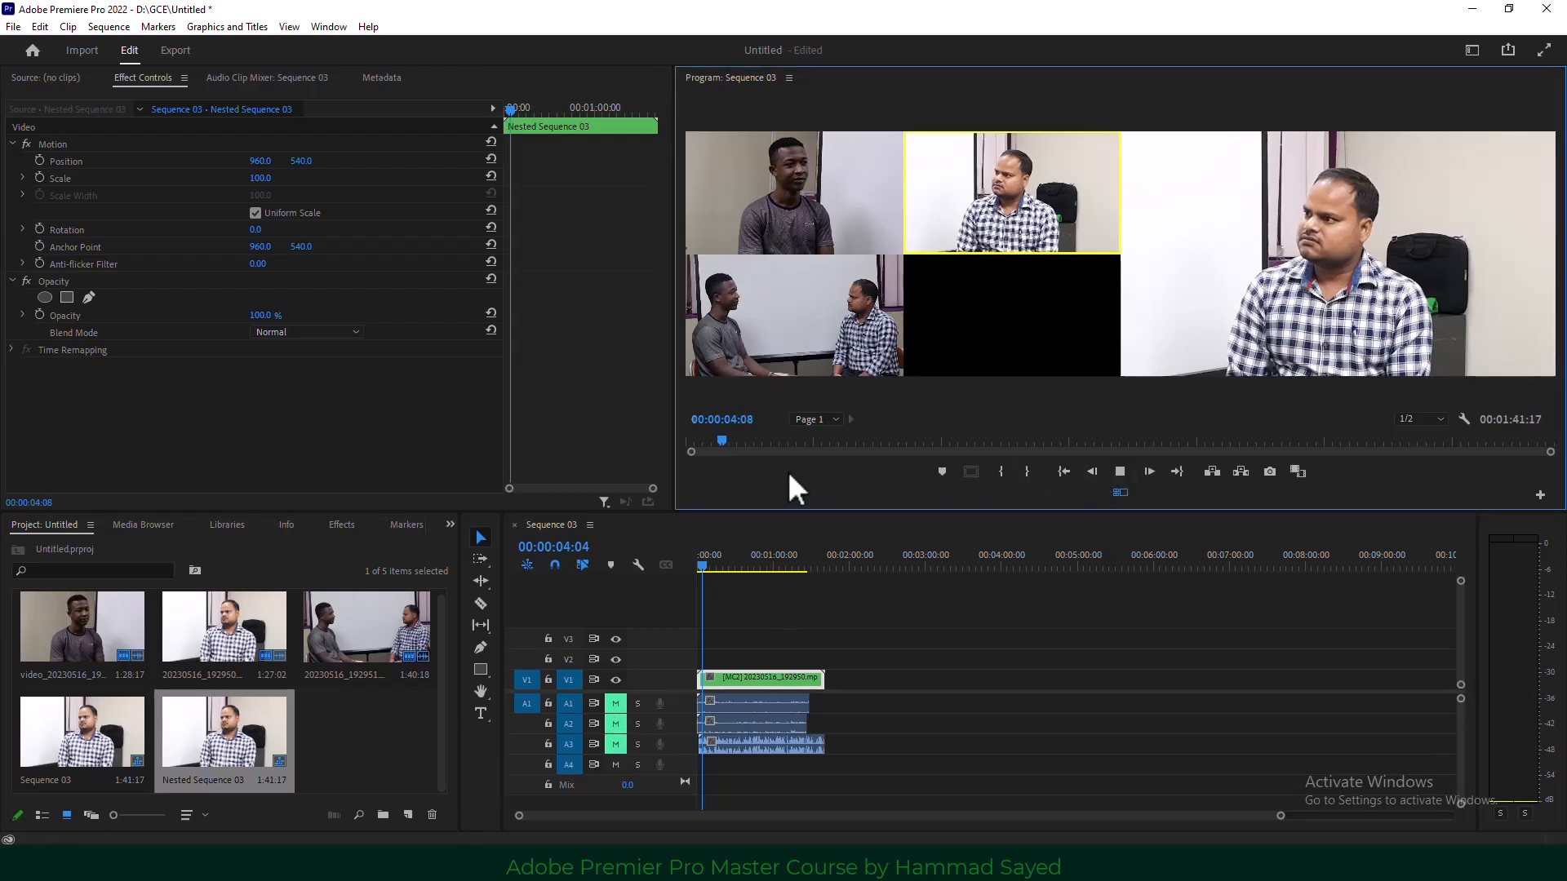
pyautogui.click(790, 178)
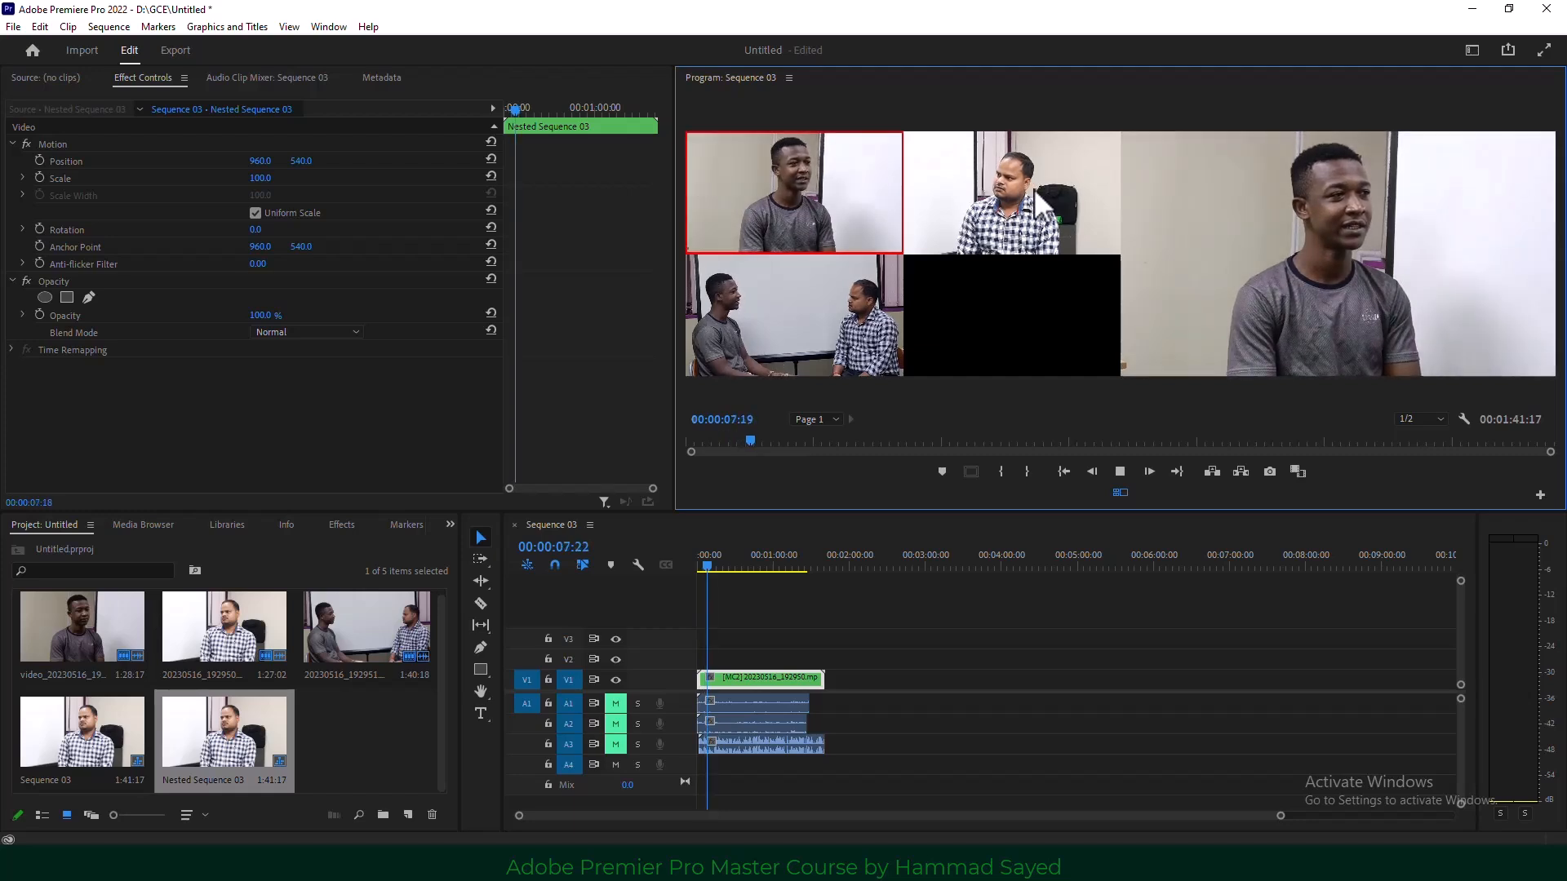
pyautogui.click(1020, 216)
pyautogui.click(832, 339)
pyautogui.click(831, 222)
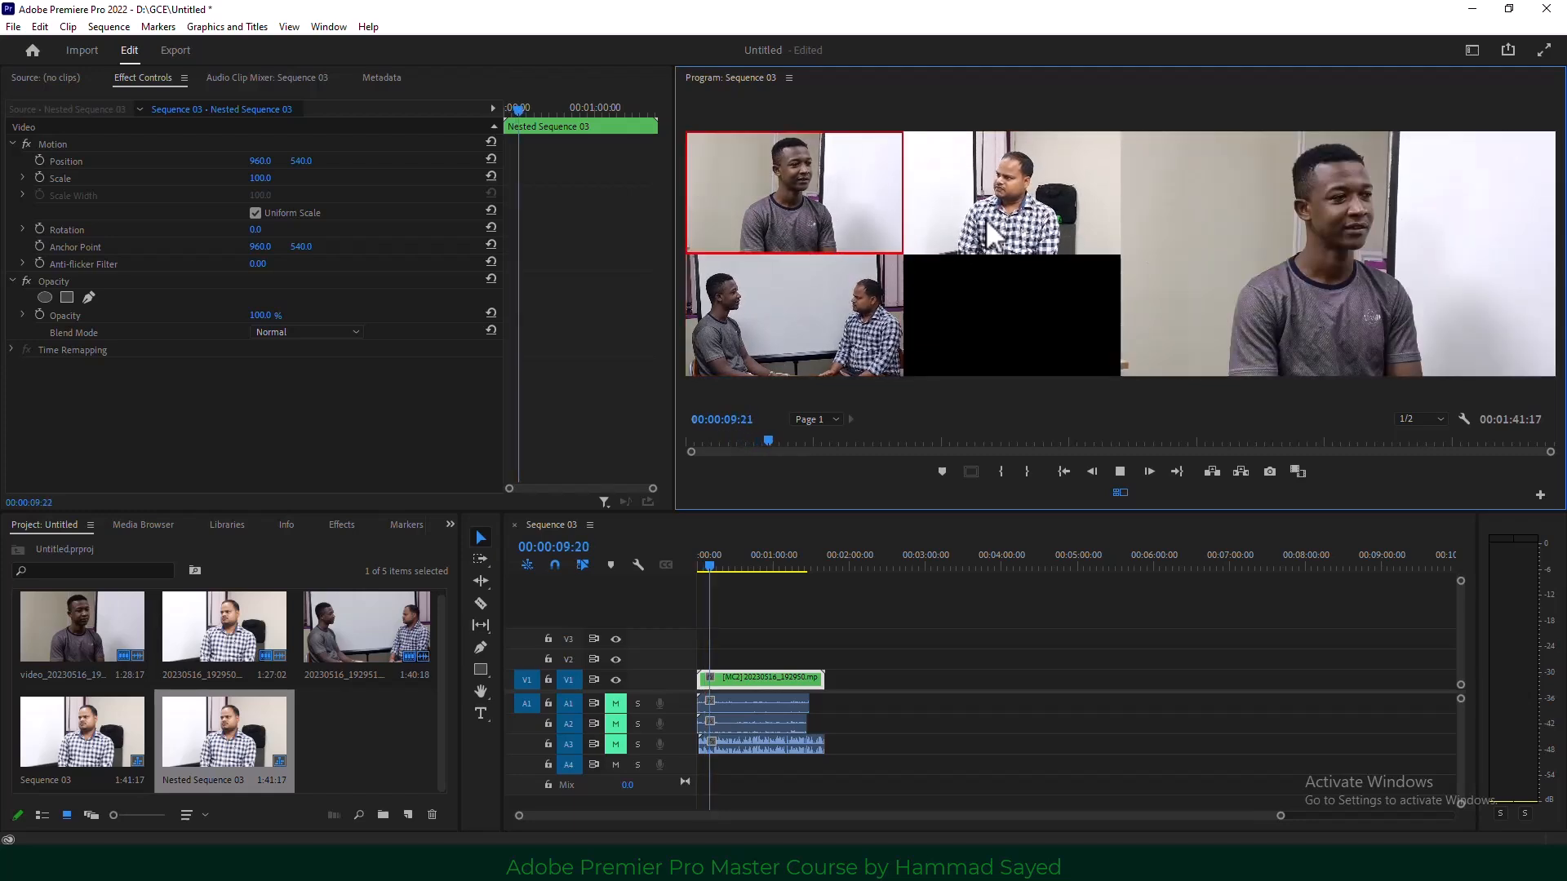
pyautogui.click(986, 218)
pyautogui.click(862, 324)
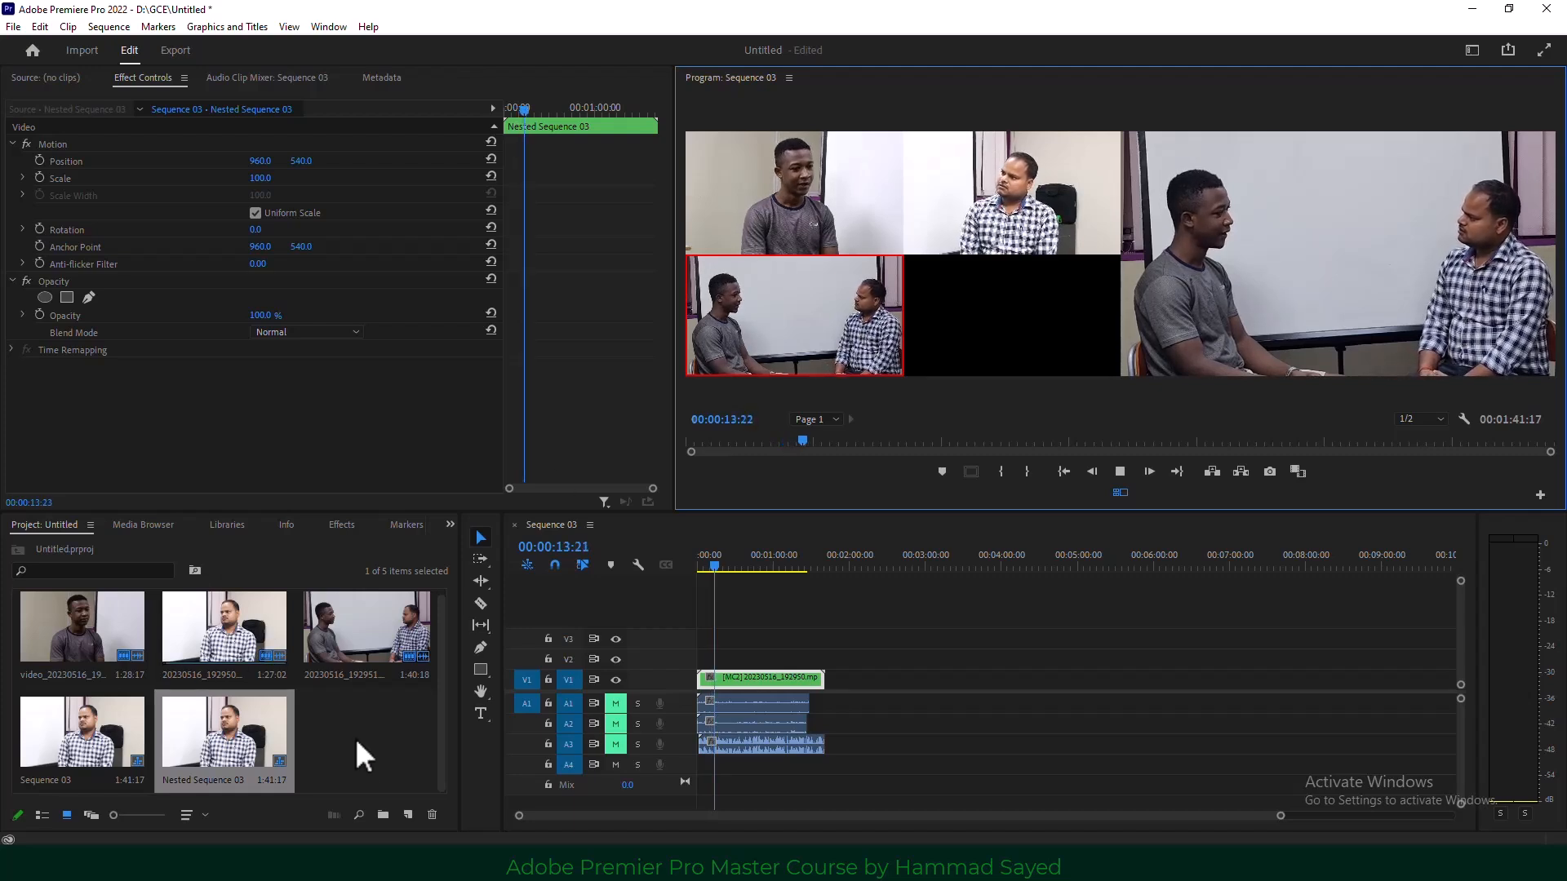
pyautogui.click(785, 210)
pyautogui.click(1012, 208)
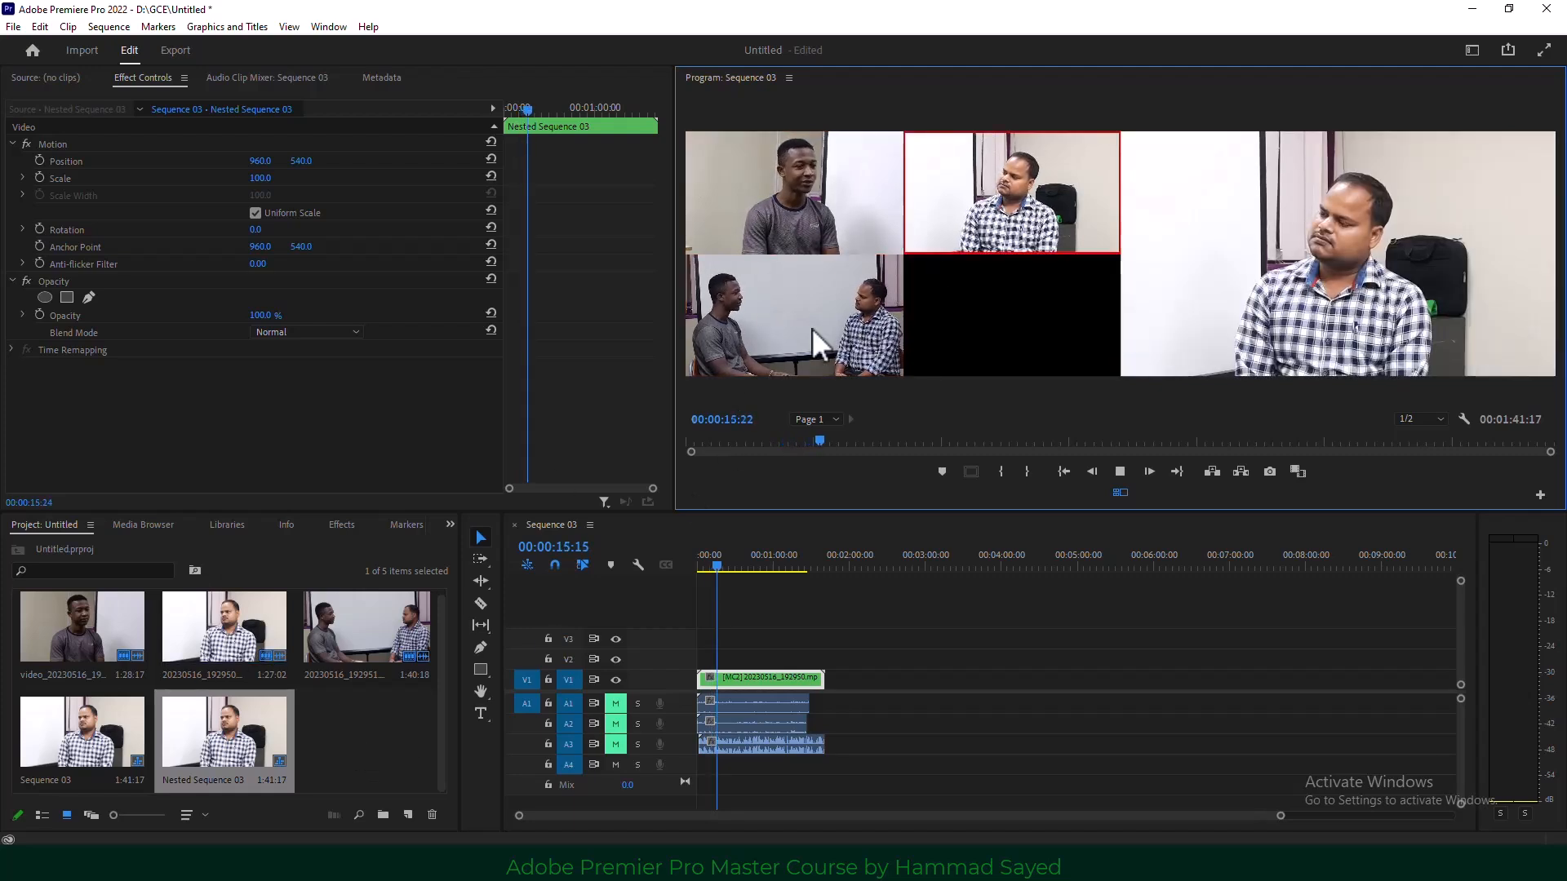
pyautogui.click(811, 328)
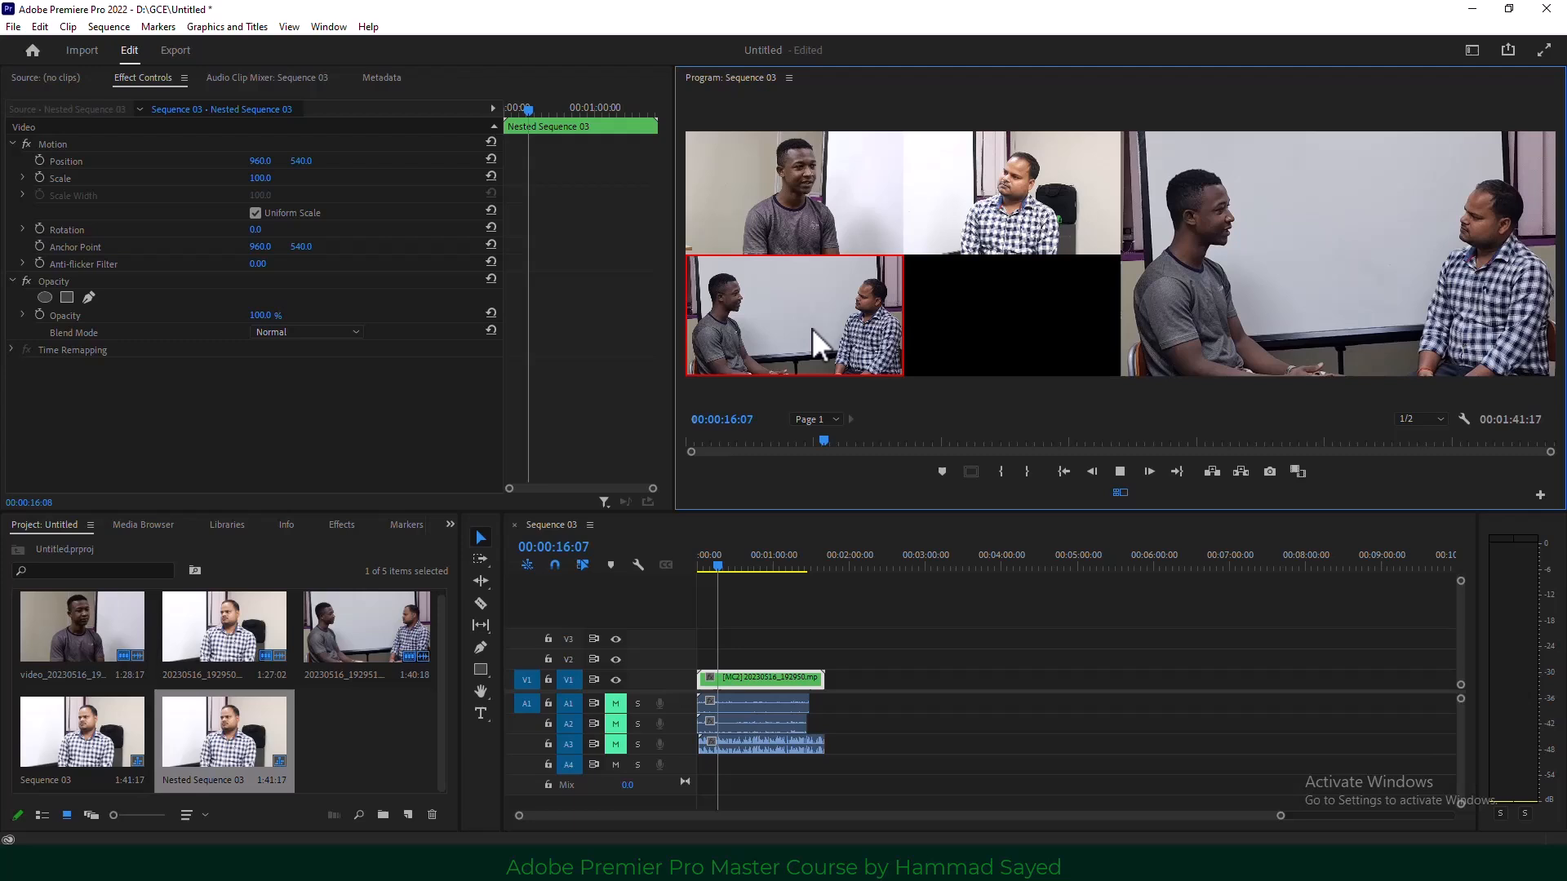
pyautogui.click(801, 204)
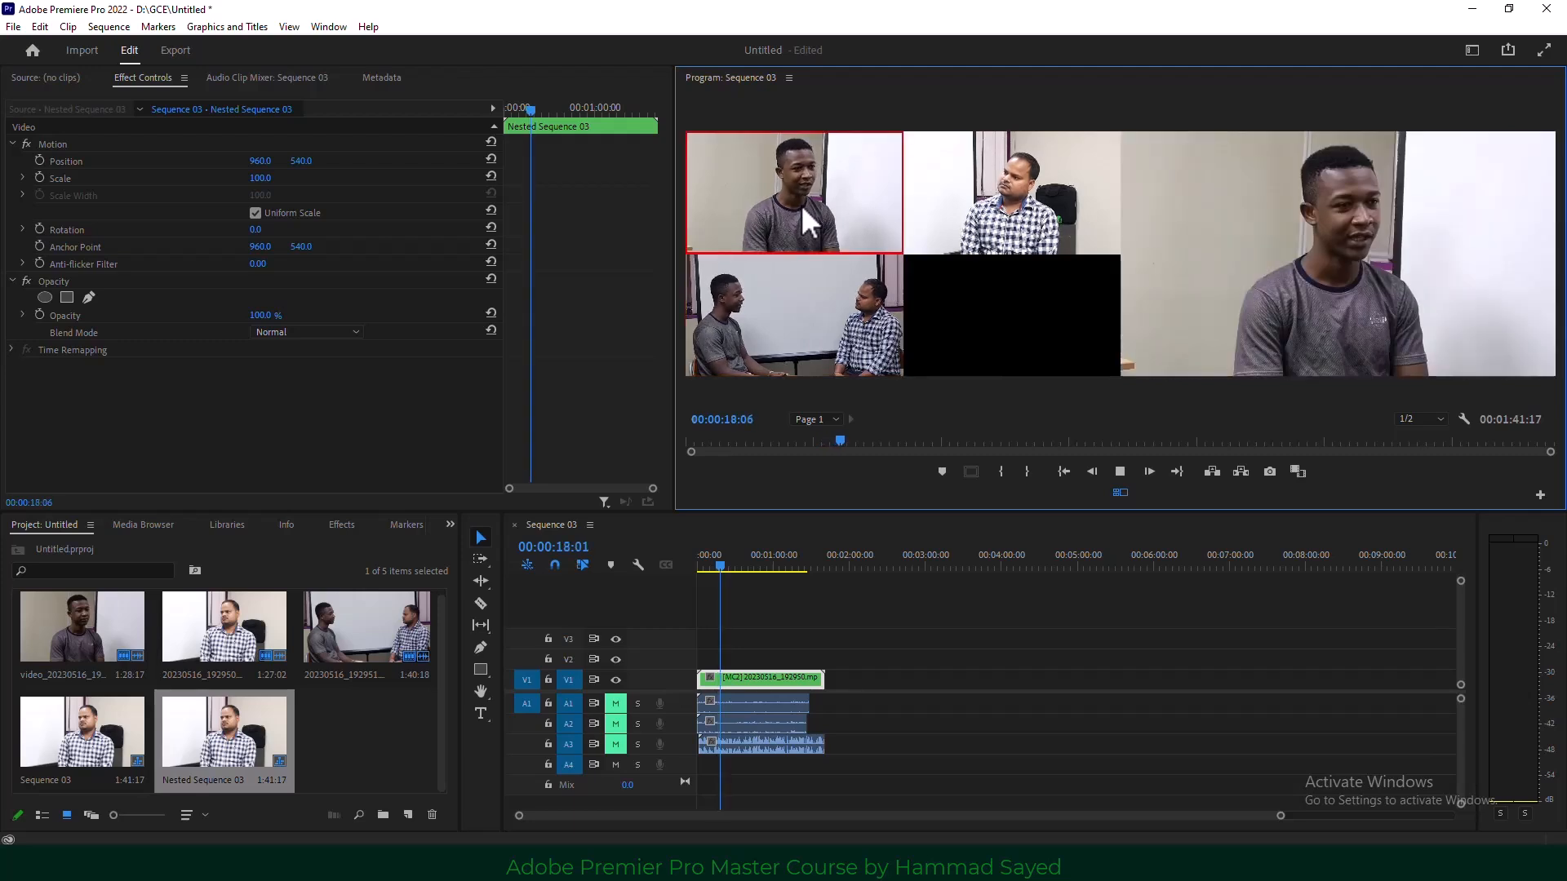
pyautogui.click(1119, 472)
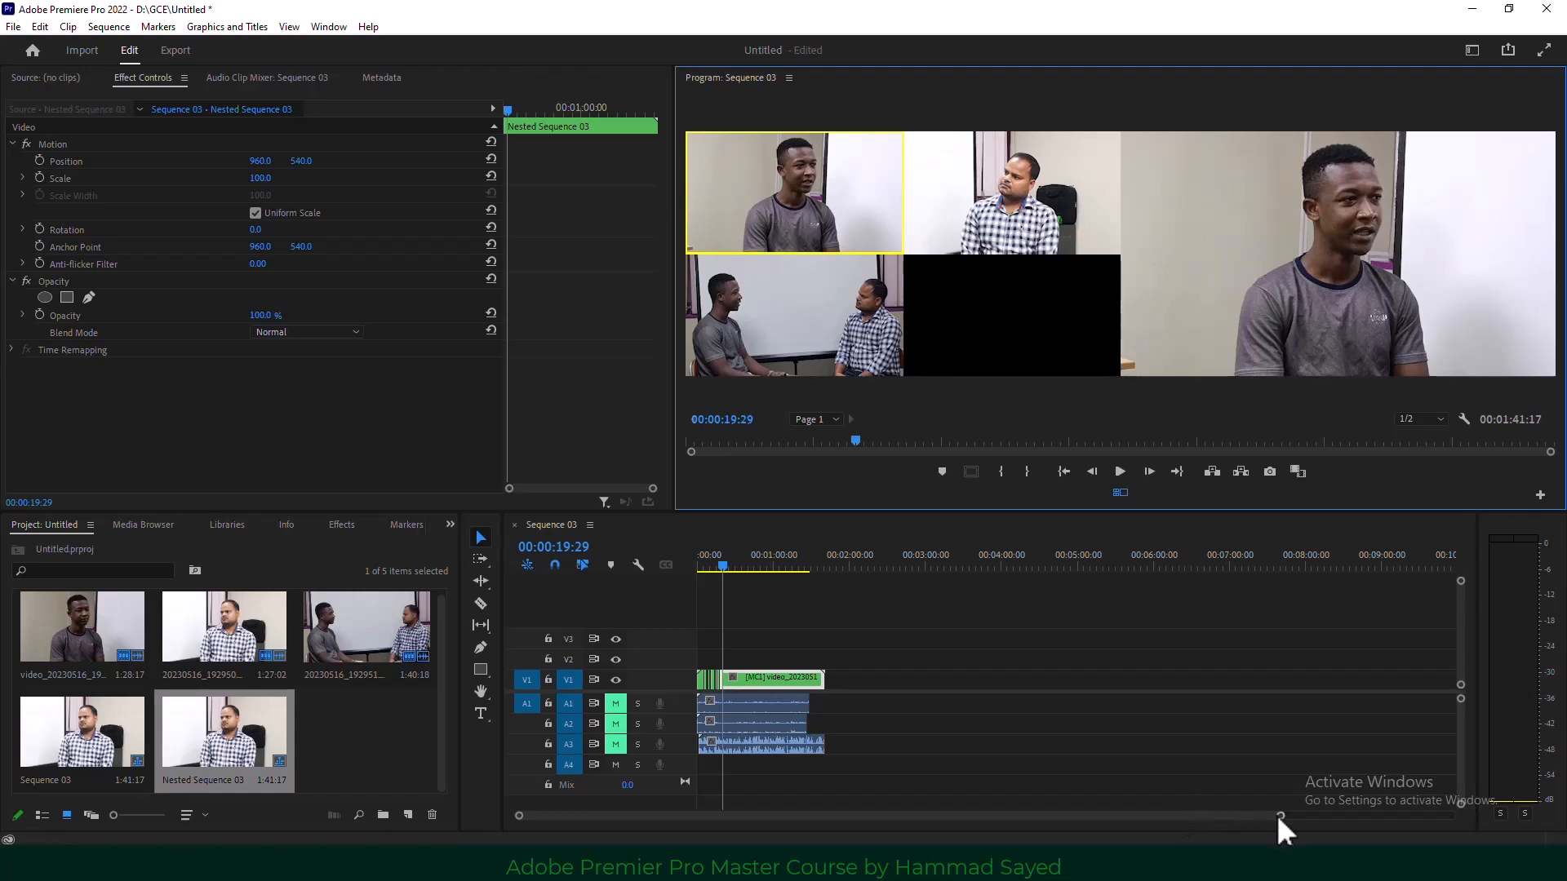
pyautogui.moveTo(1279, 815); pyautogui.dragTo(1032, 820)
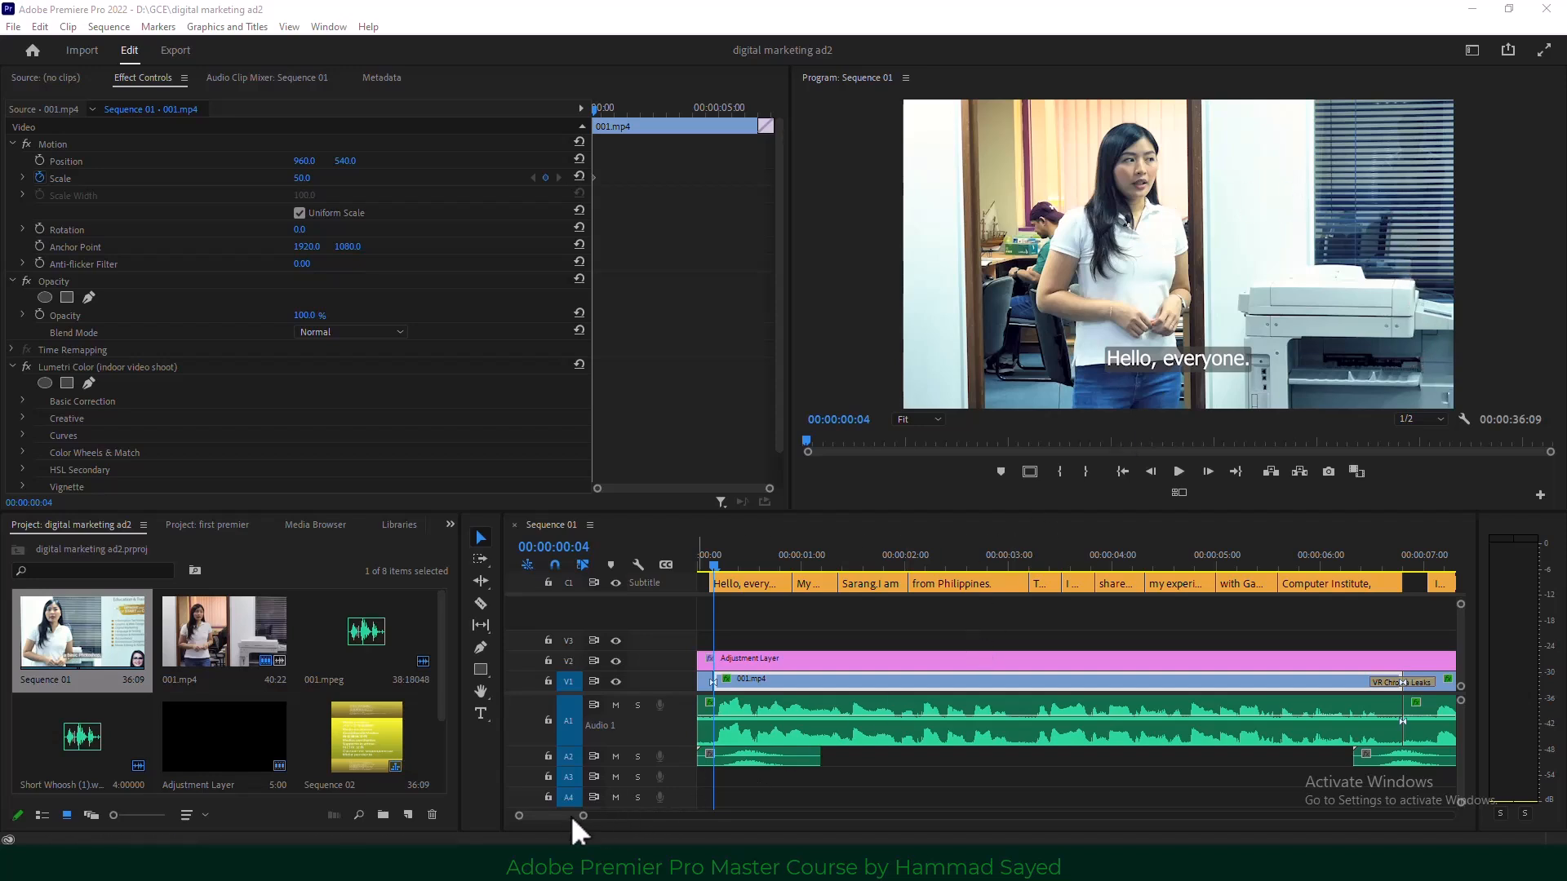
# Widen the timeline zoom bar so the full 00:00:36:09 Sequence 01 fits on screen.
pyautogui.moveTo(584, 818); pyautogui.dragTo(841, 818)
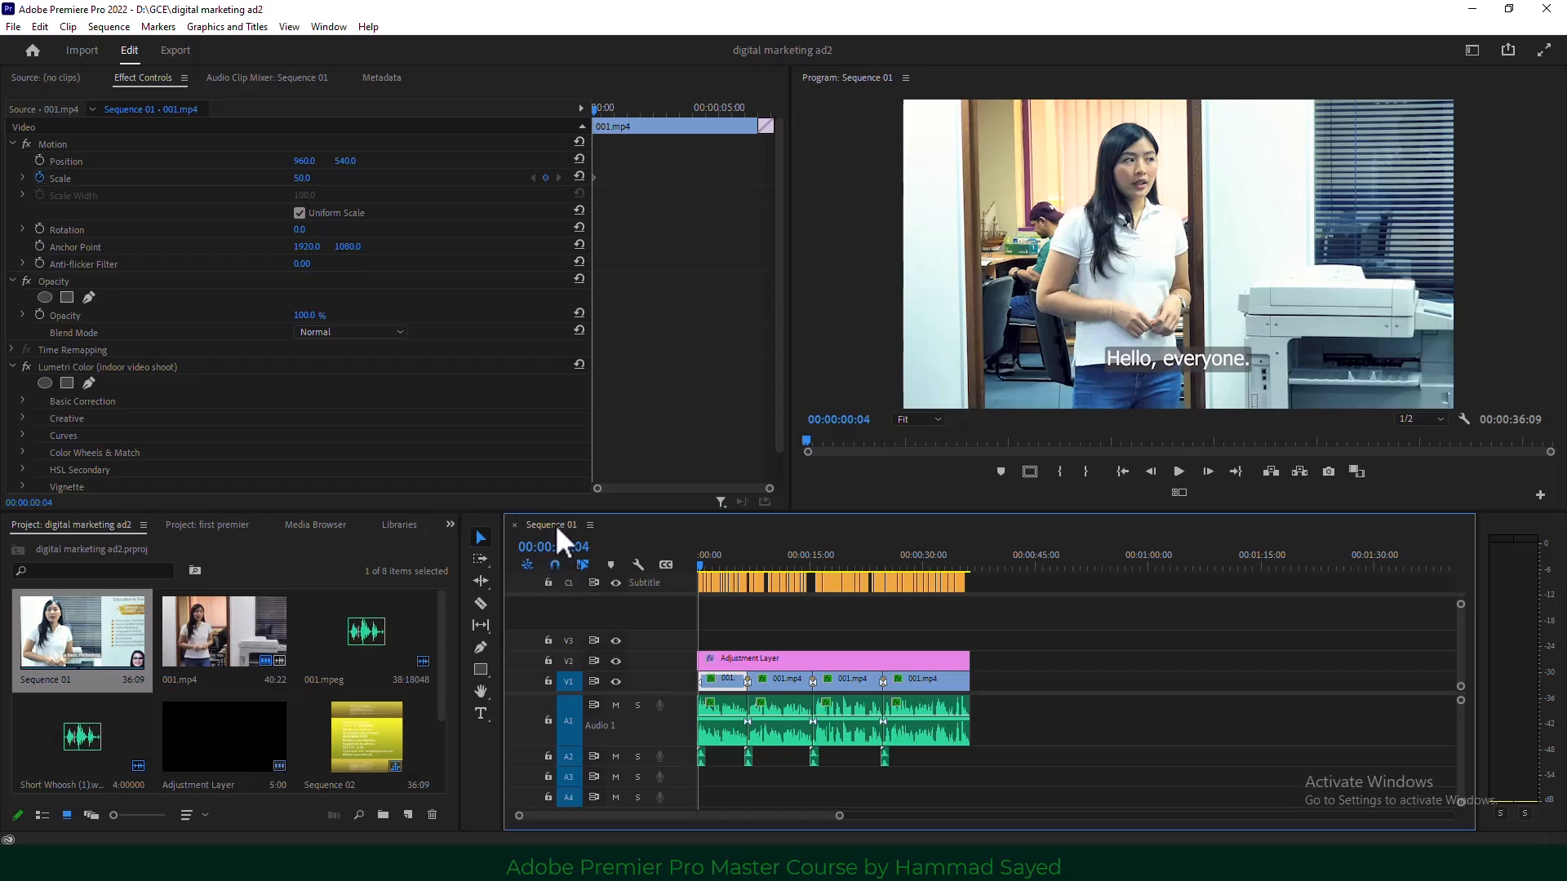
# Auto-reframe Sequence 01 into a Square 1:1 sequence named 1x1.
pyautogui.rightClick(65, 639)
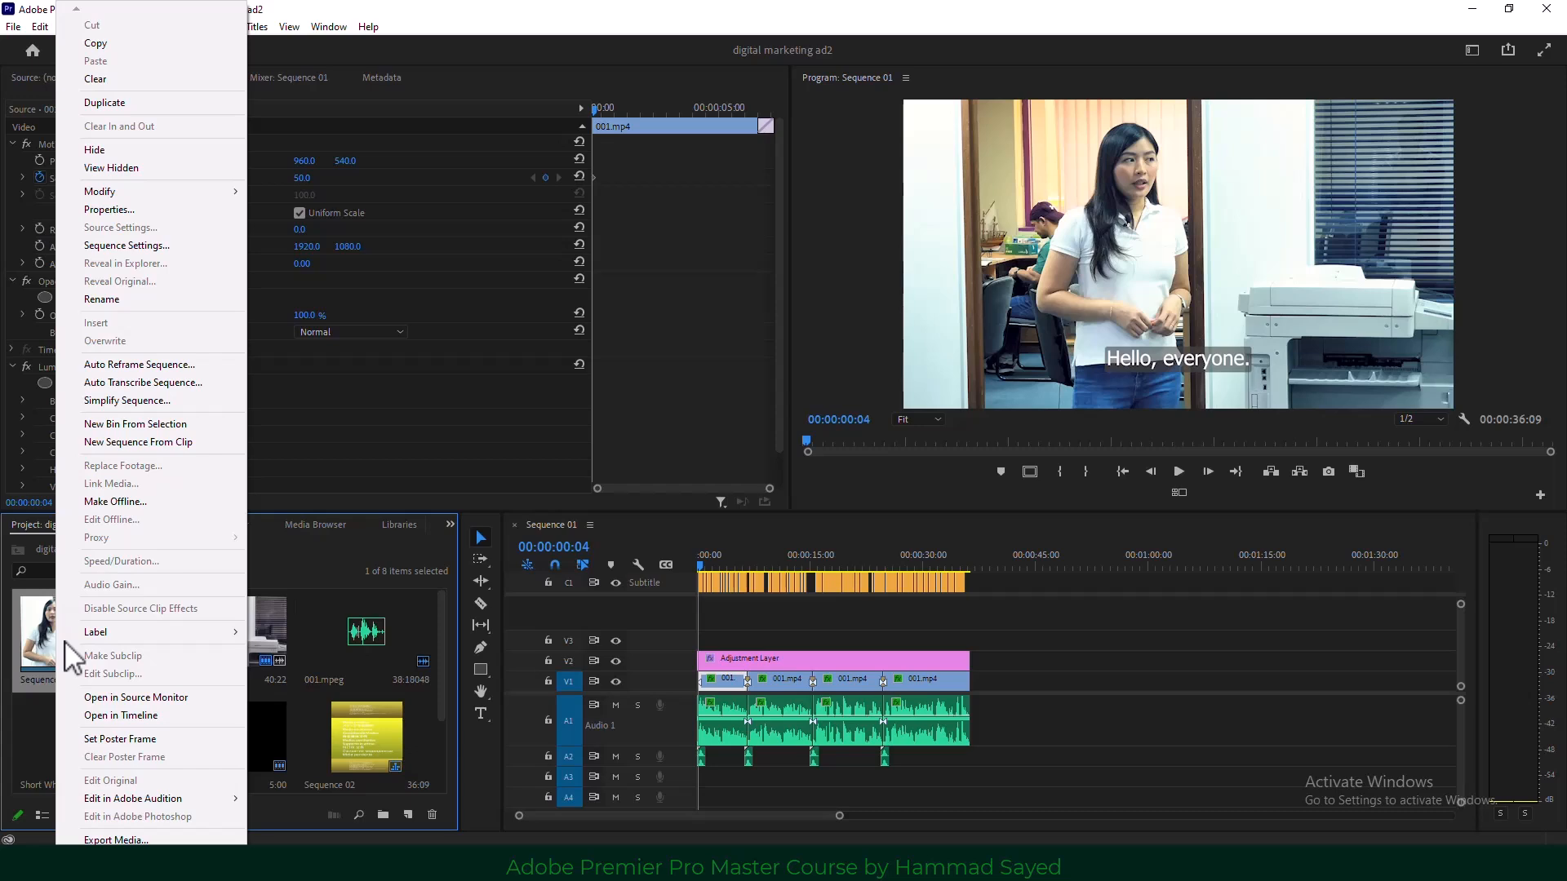
pyautogui.click(194, 364)
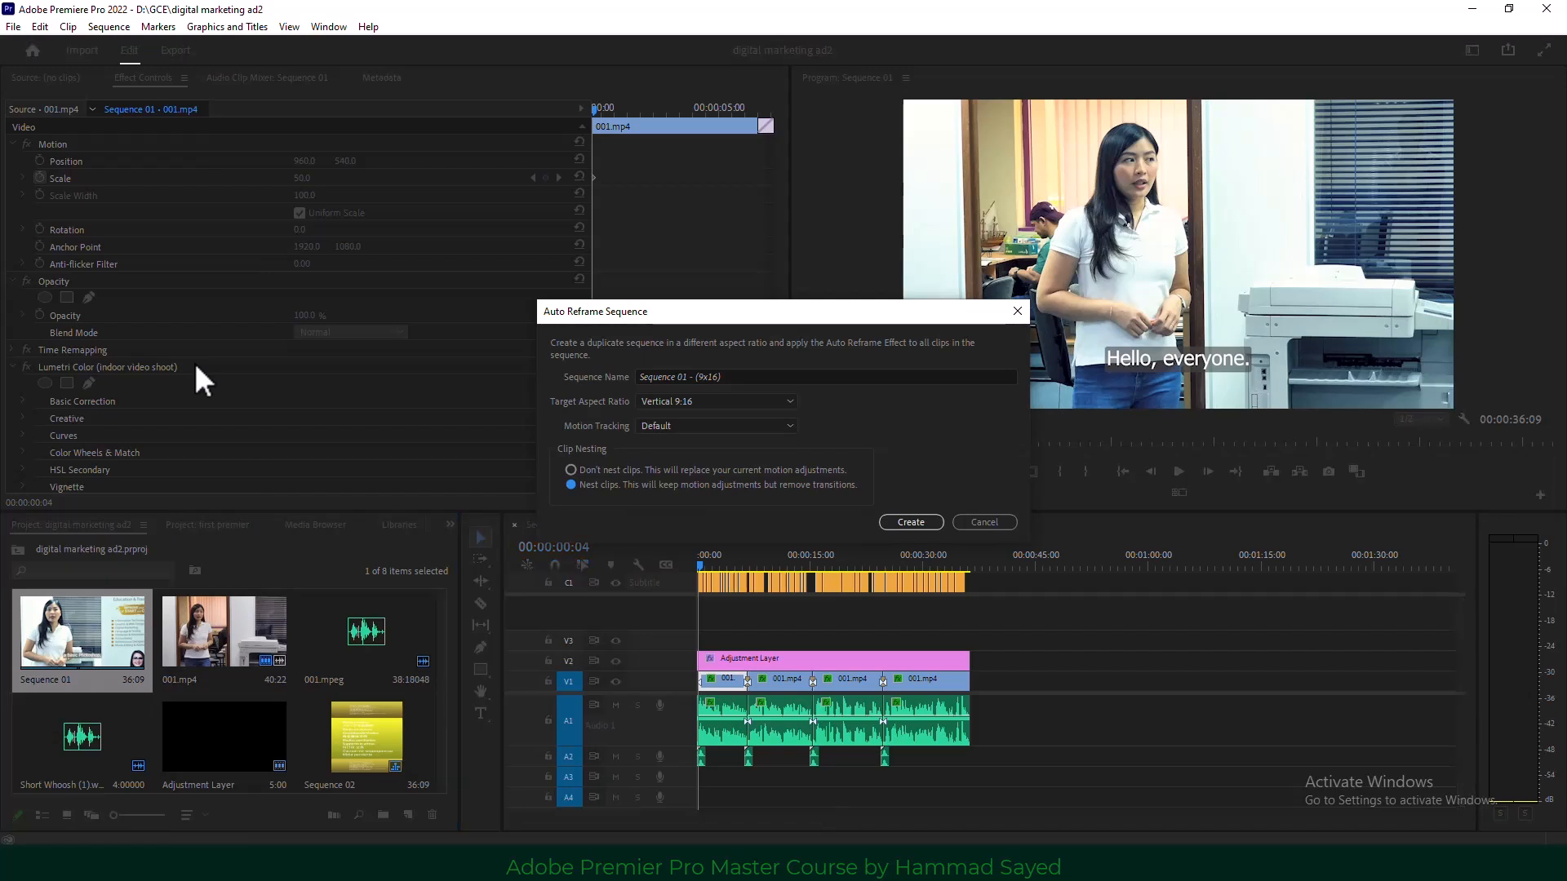
pyautogui.click(751, 376)
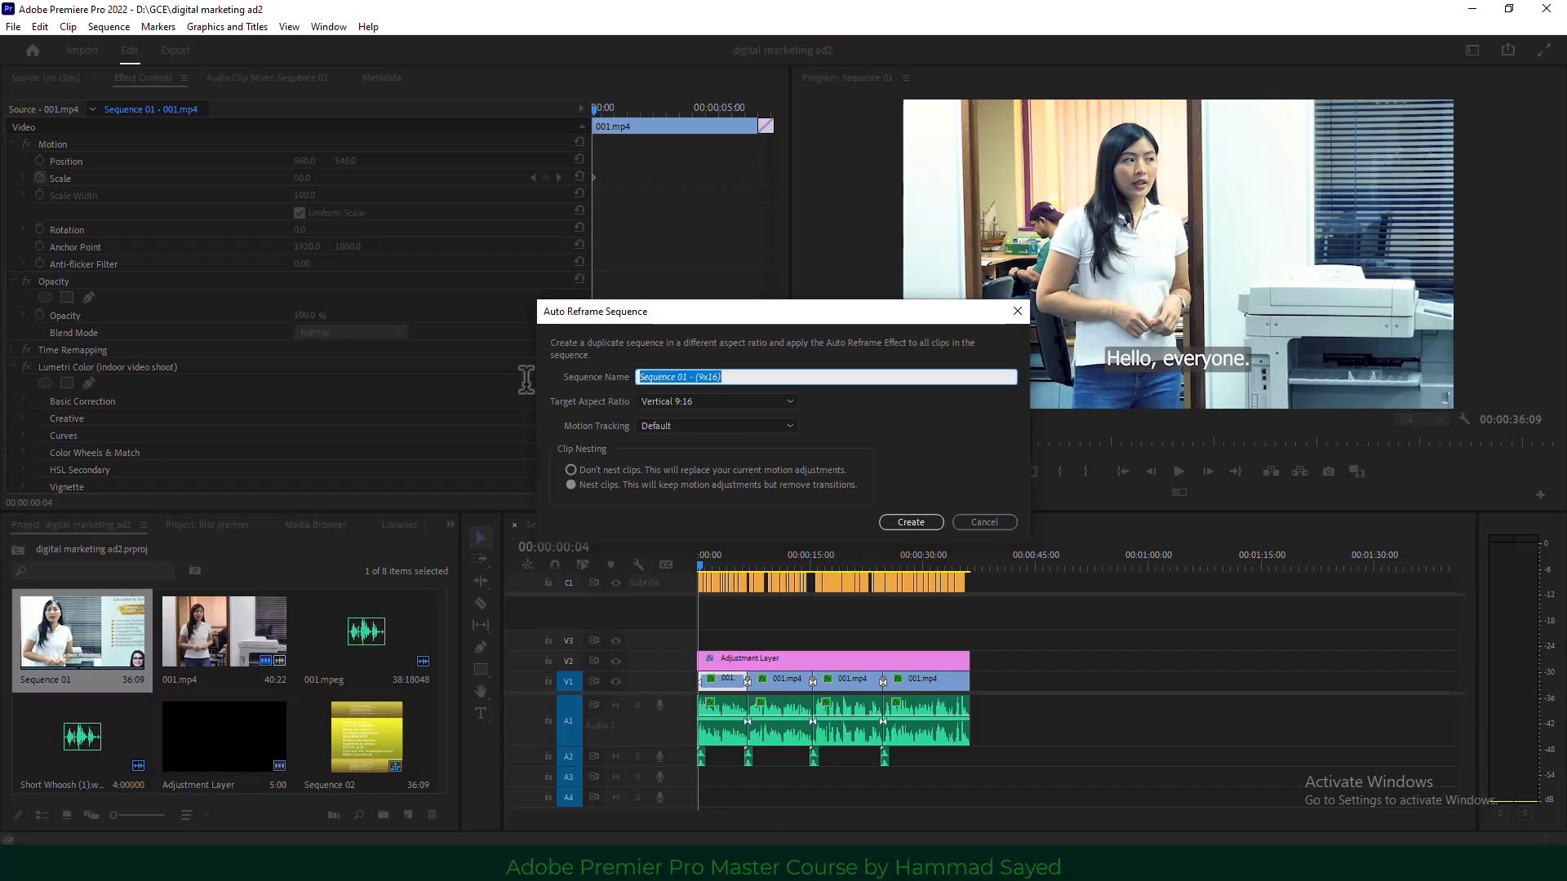
pyautogui.write('1x1')
pyautogui.click(709, 400)
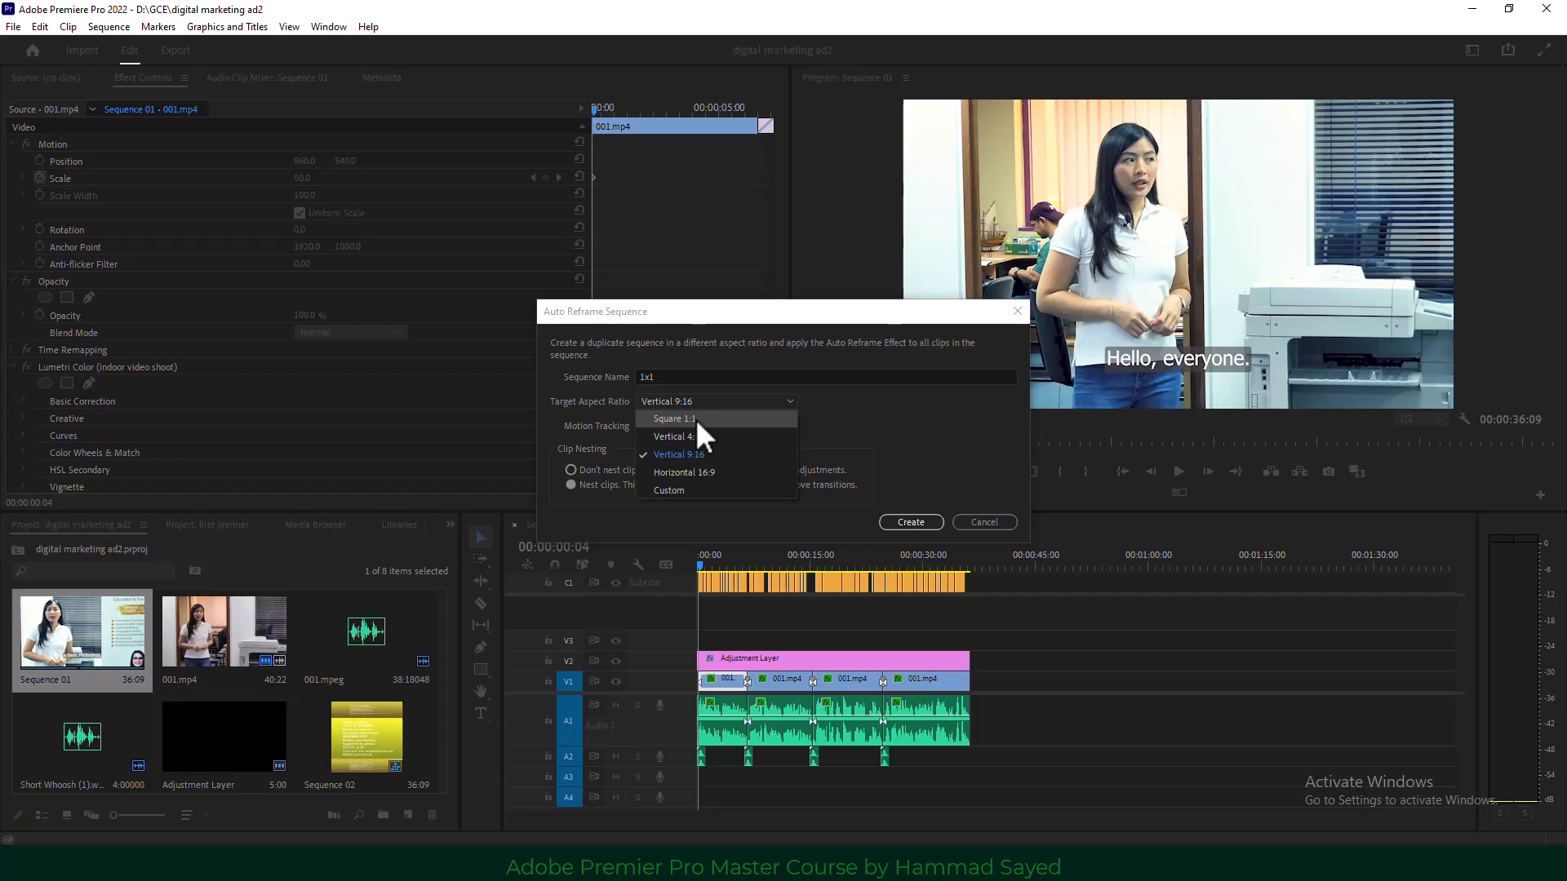
pyautogui.click(695, 419)
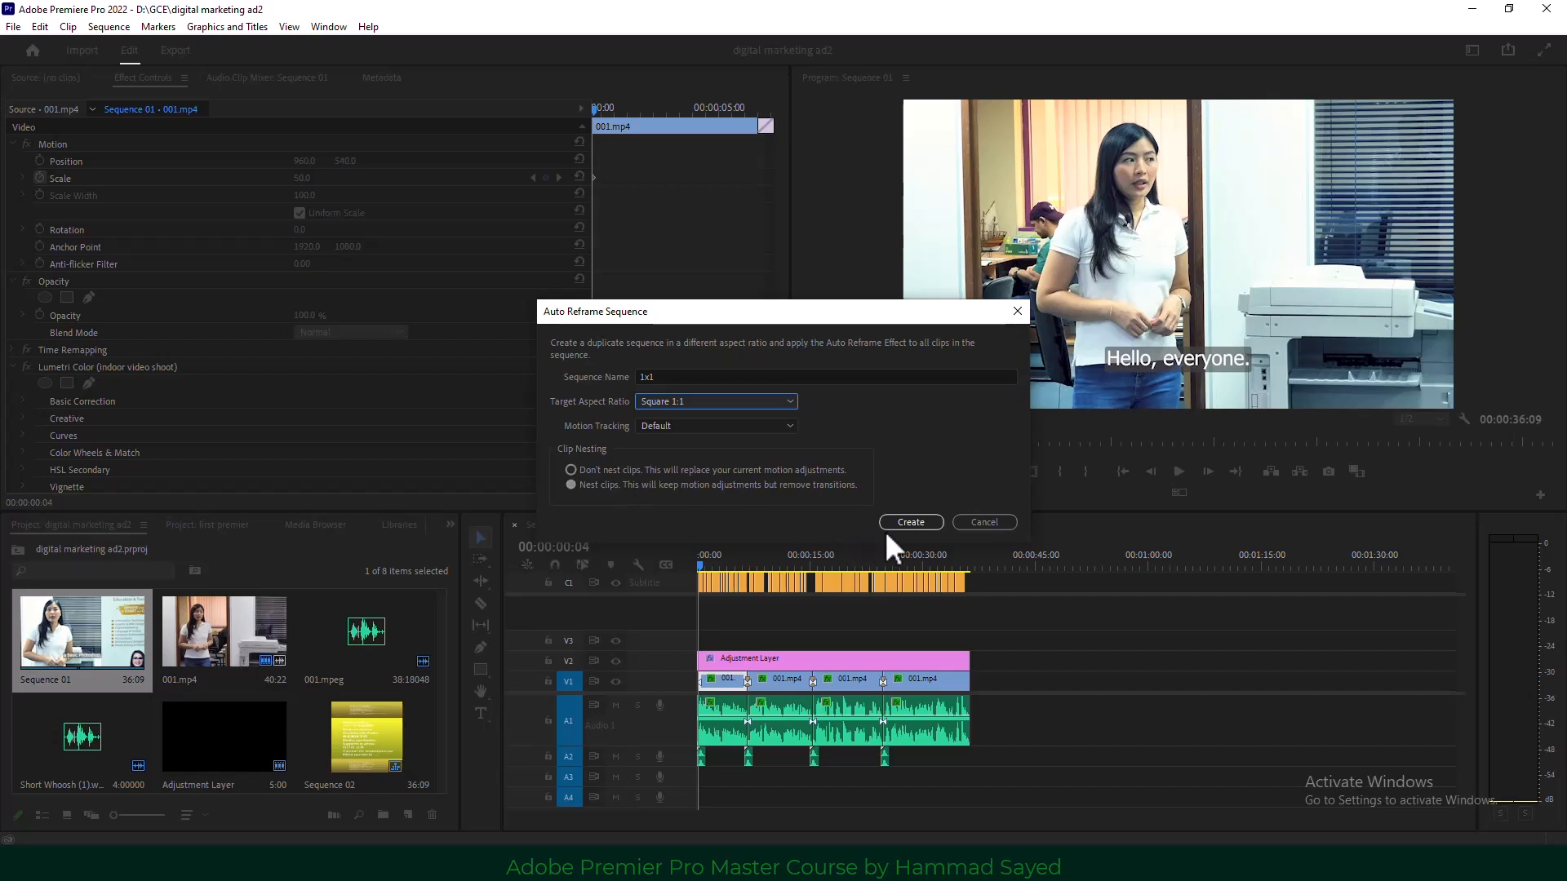
pyautogui.click(911, 522)
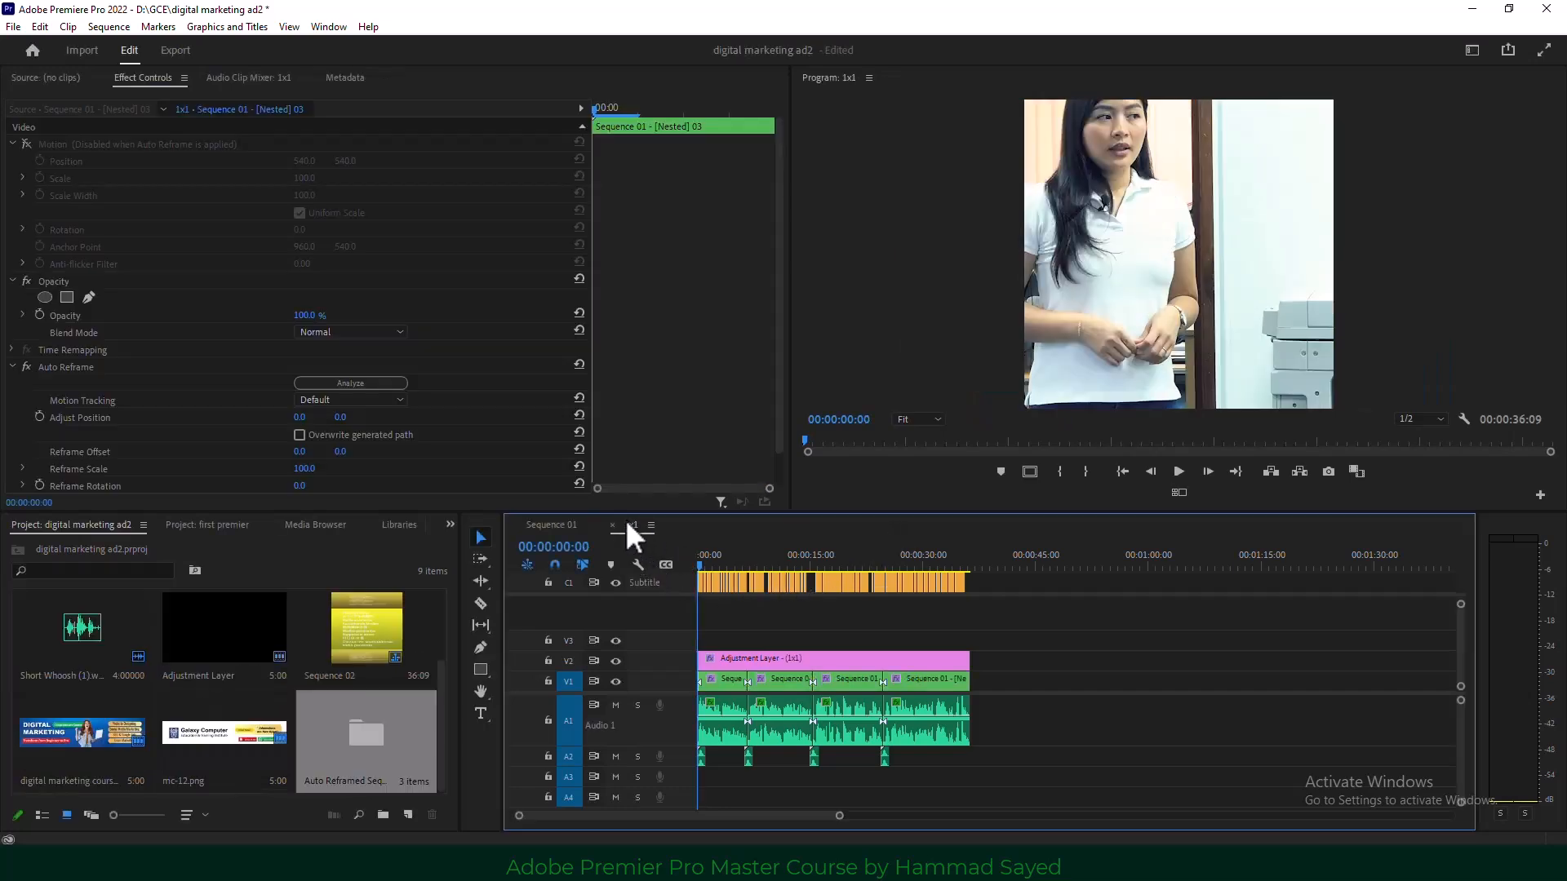
# Play the opening of the 1x1 sequence, then reselect Sequence 01 in the Project panel.
pyautogui.click(1179, 472)
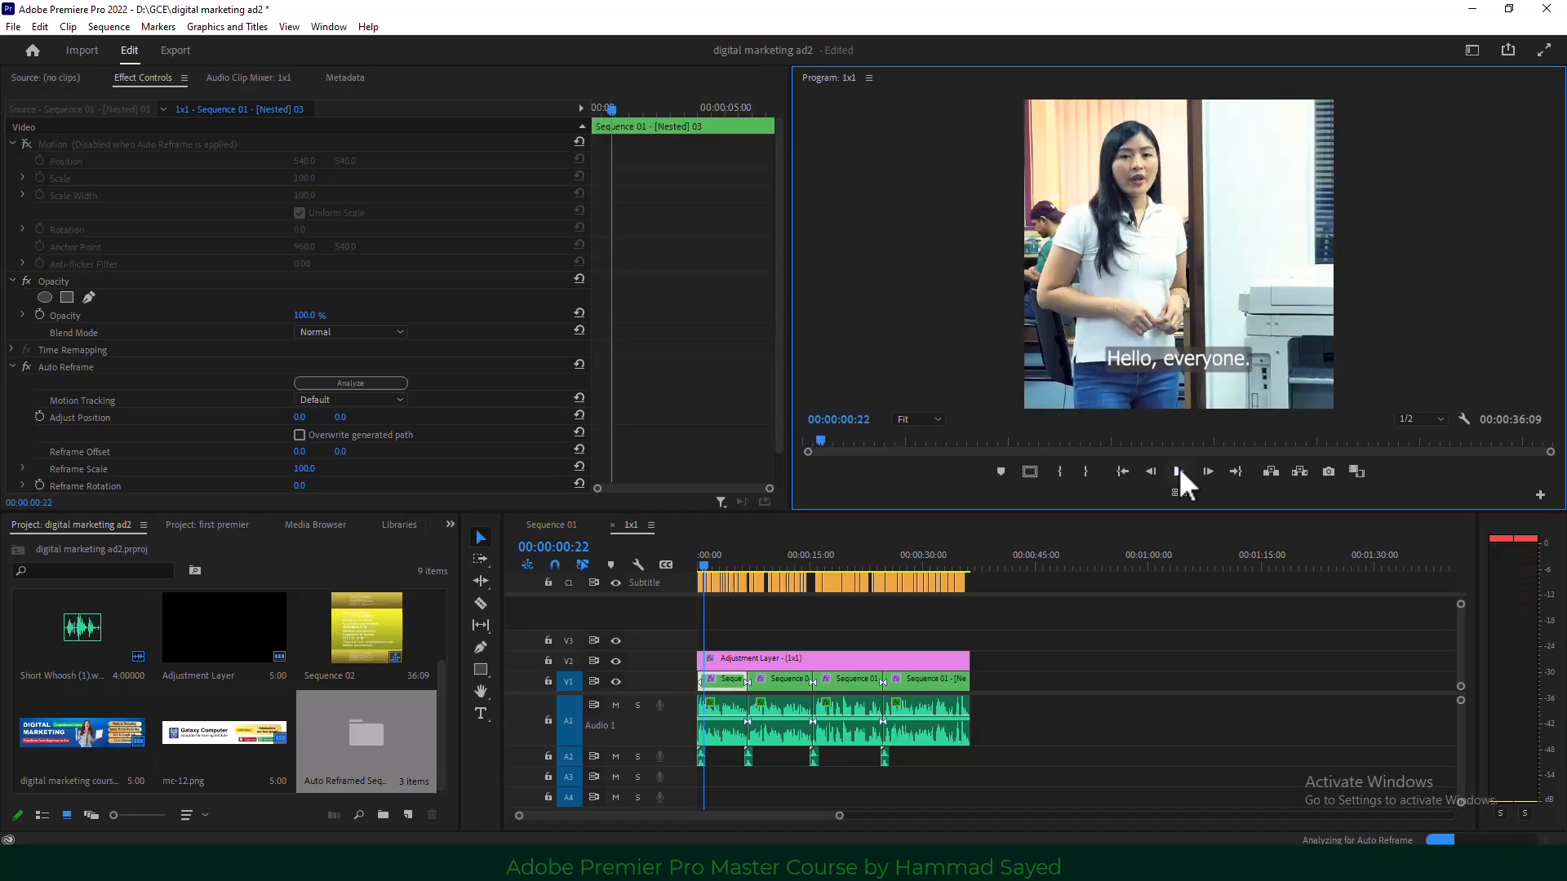
pyautogui.click(1179, 471)
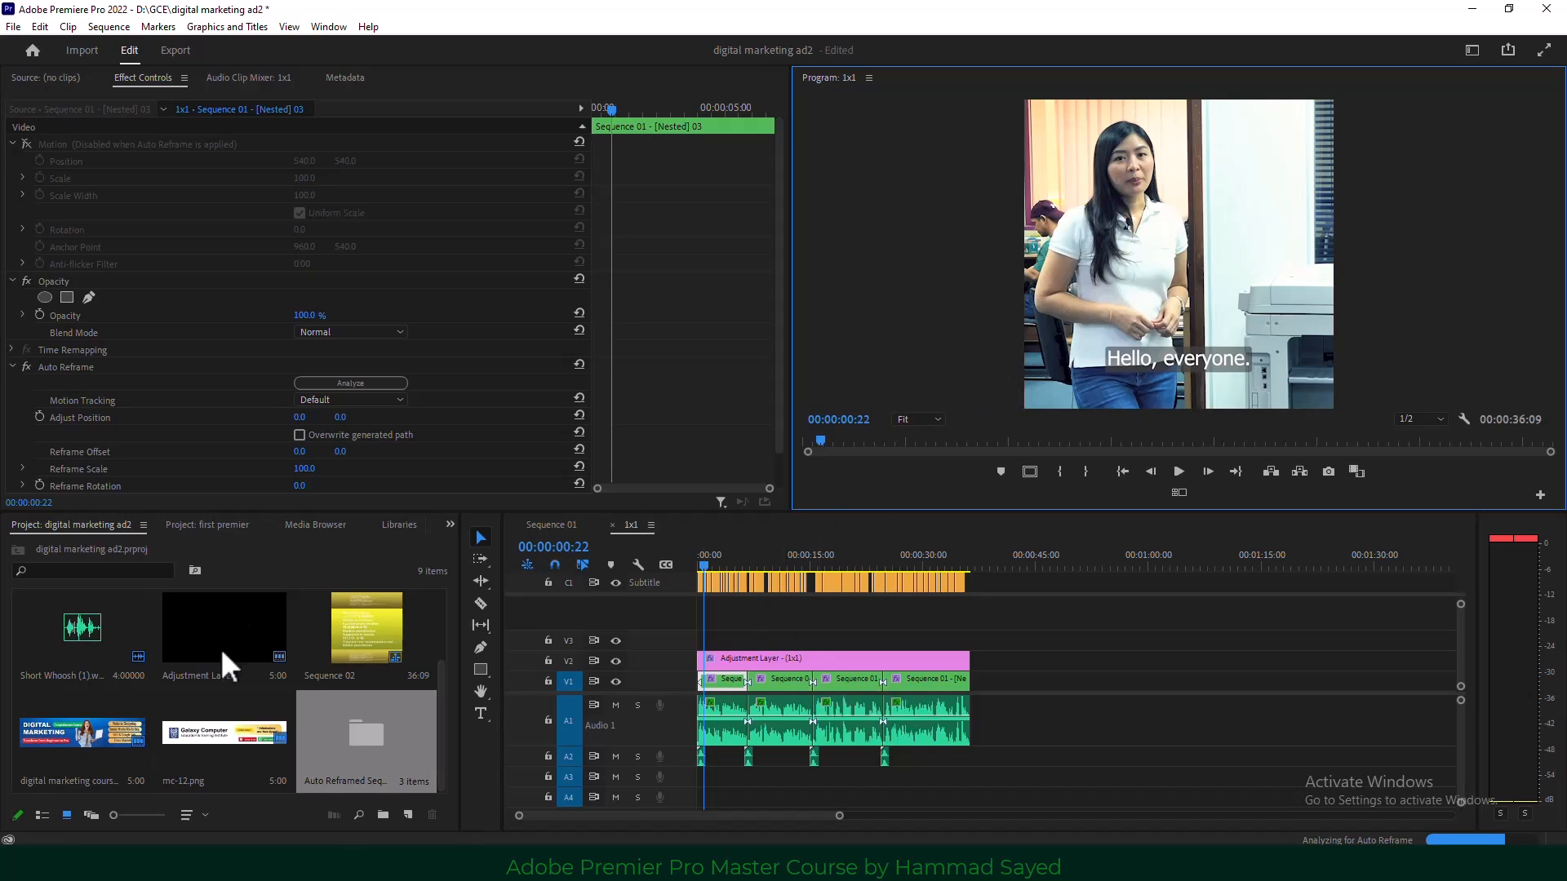
pyautogui.scroll(2, 33, 679)
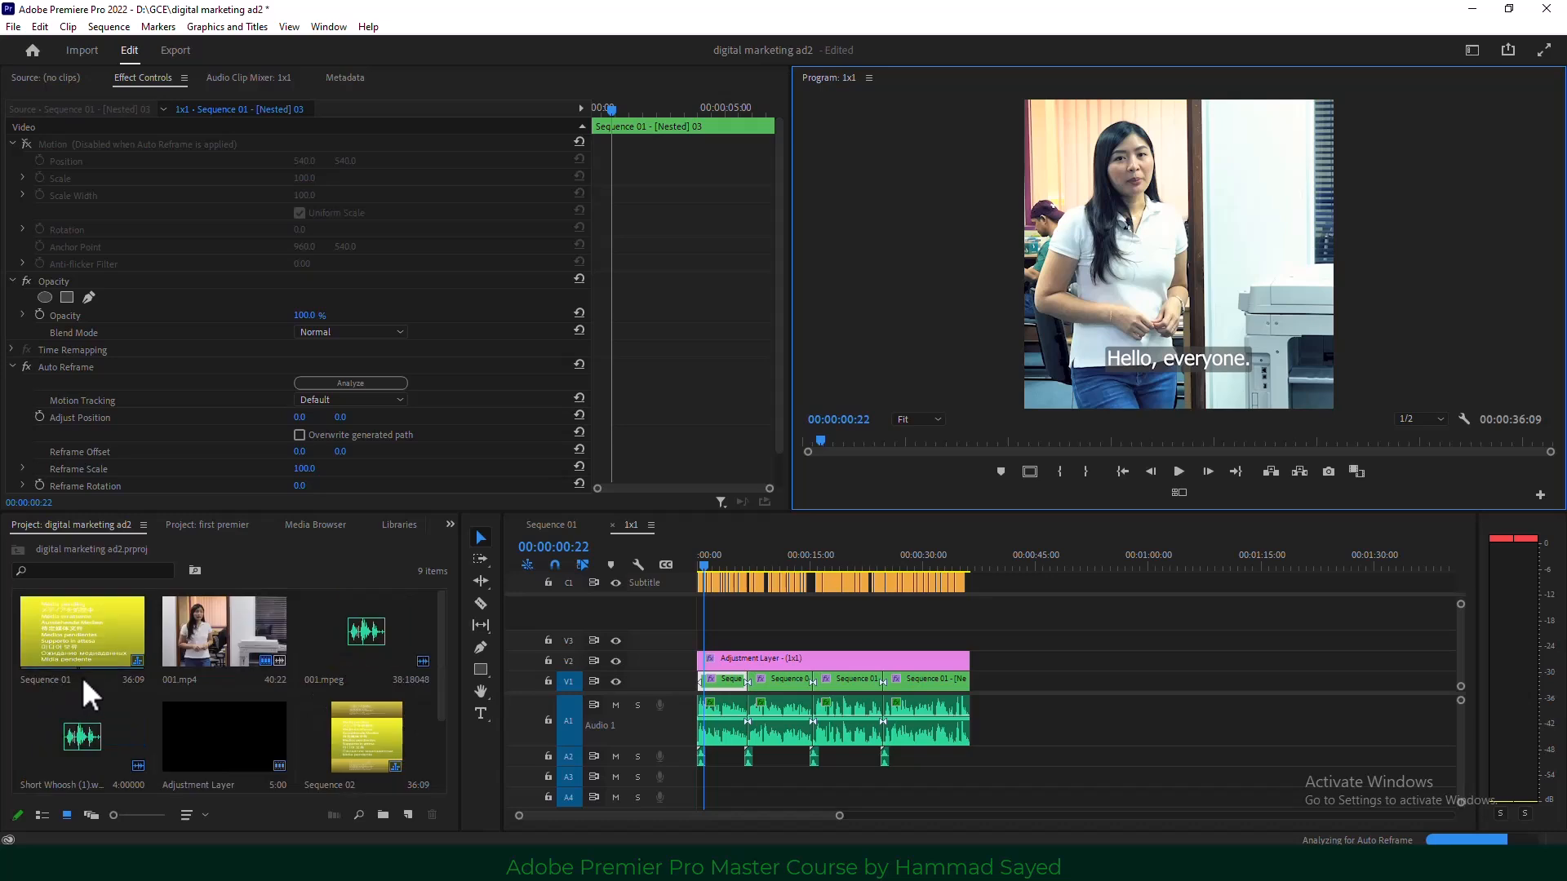
pyautogui.click(75, 627)
# Auto-reframe Sequence 01 to Vertical 9:16 and scrub the start of the new sequence.
pyautogui.rightClick(72, 620)
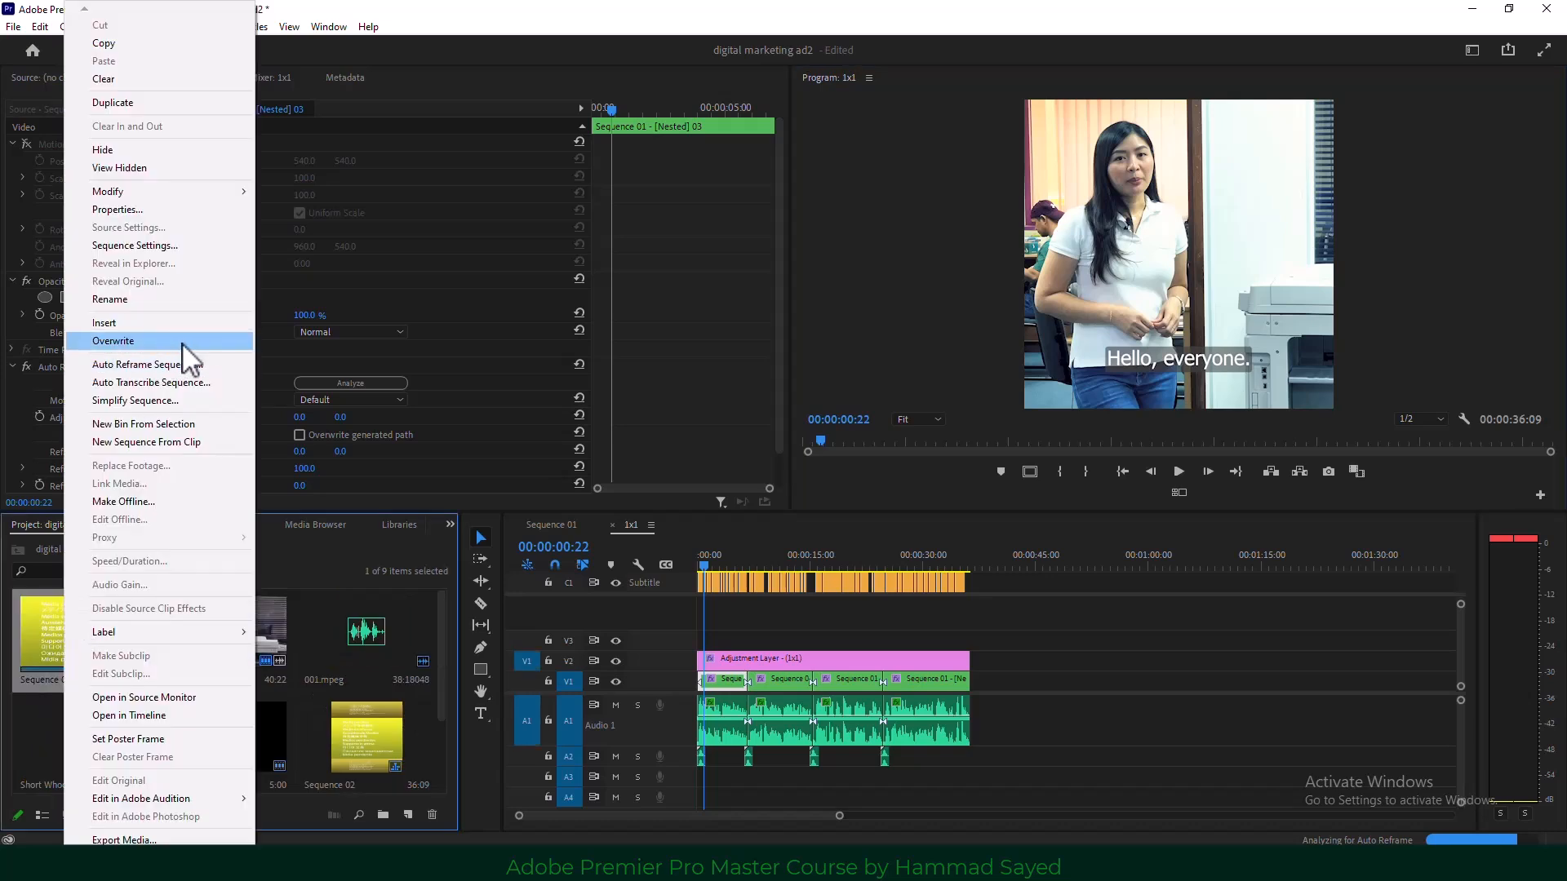
pyautogui.click(199, 364)
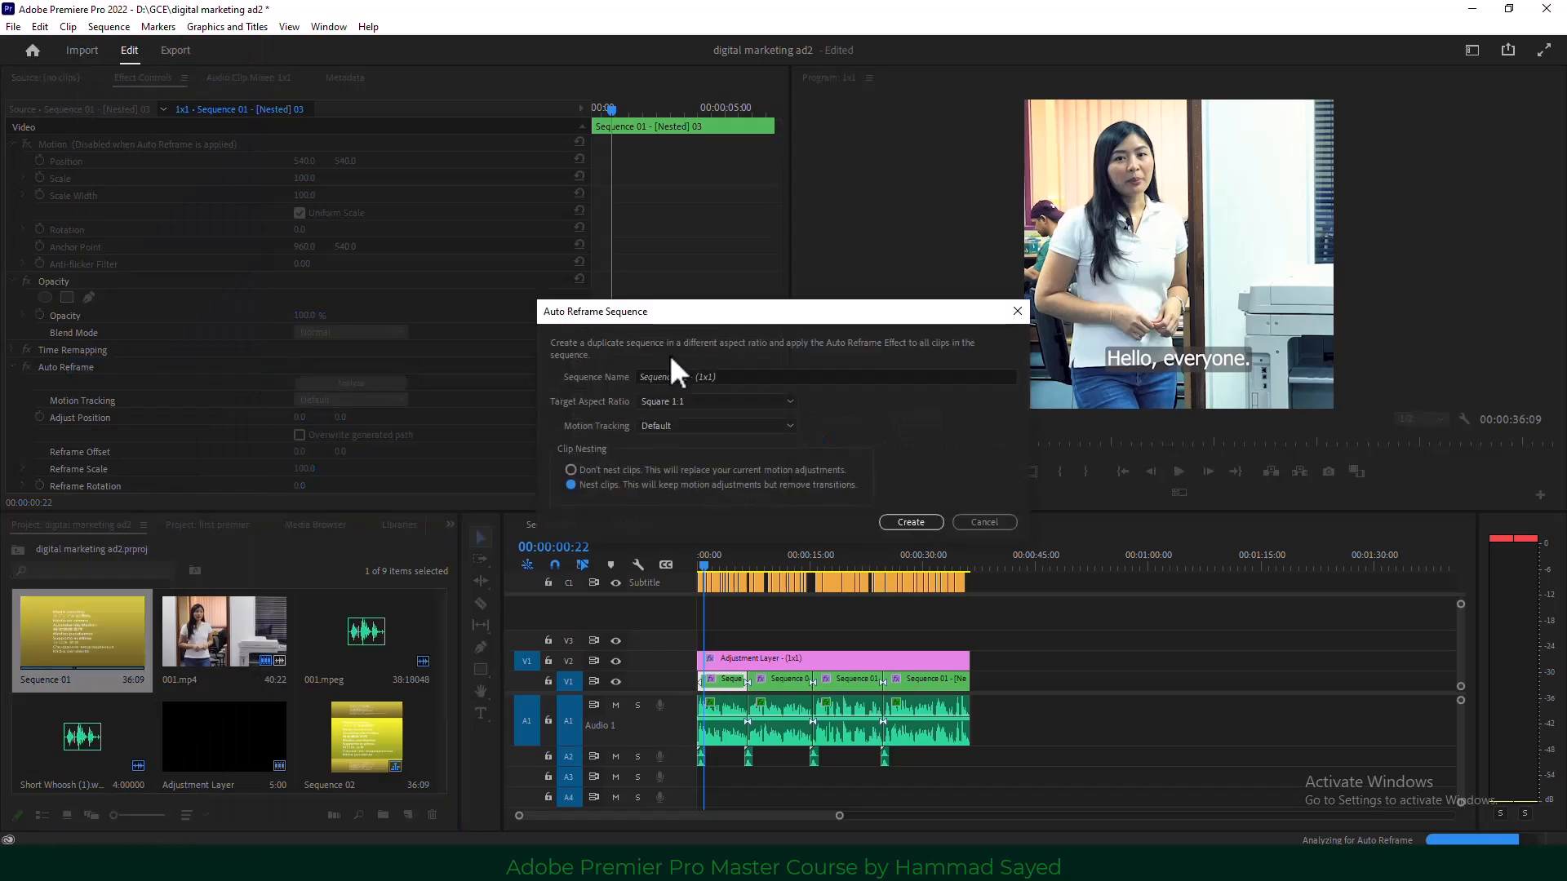
pyautogui.click(747, 400)
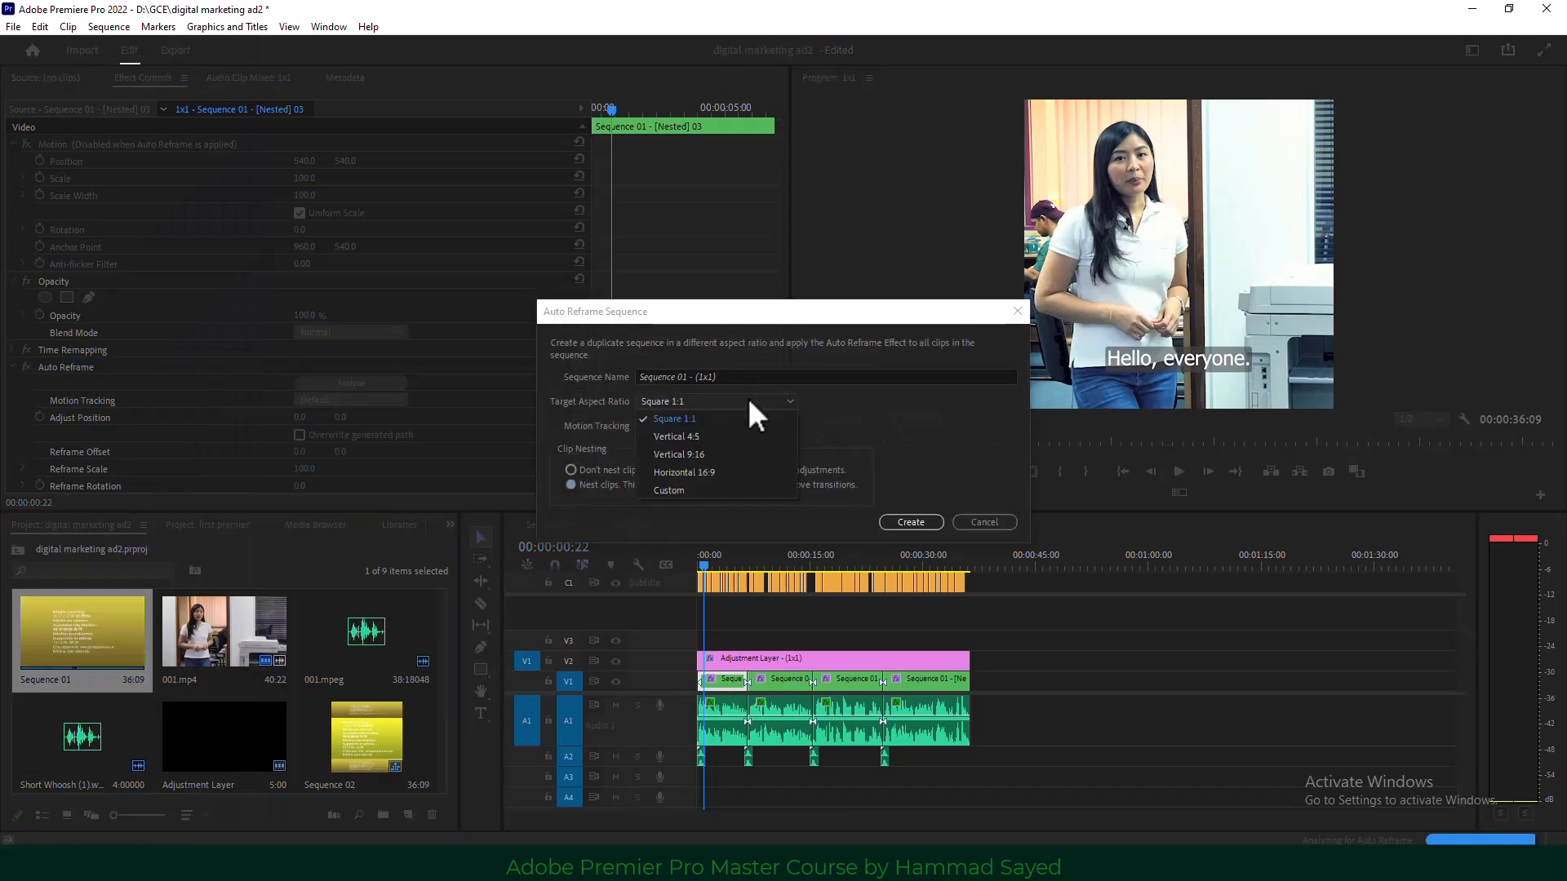
pyautogui.click(731, 455)
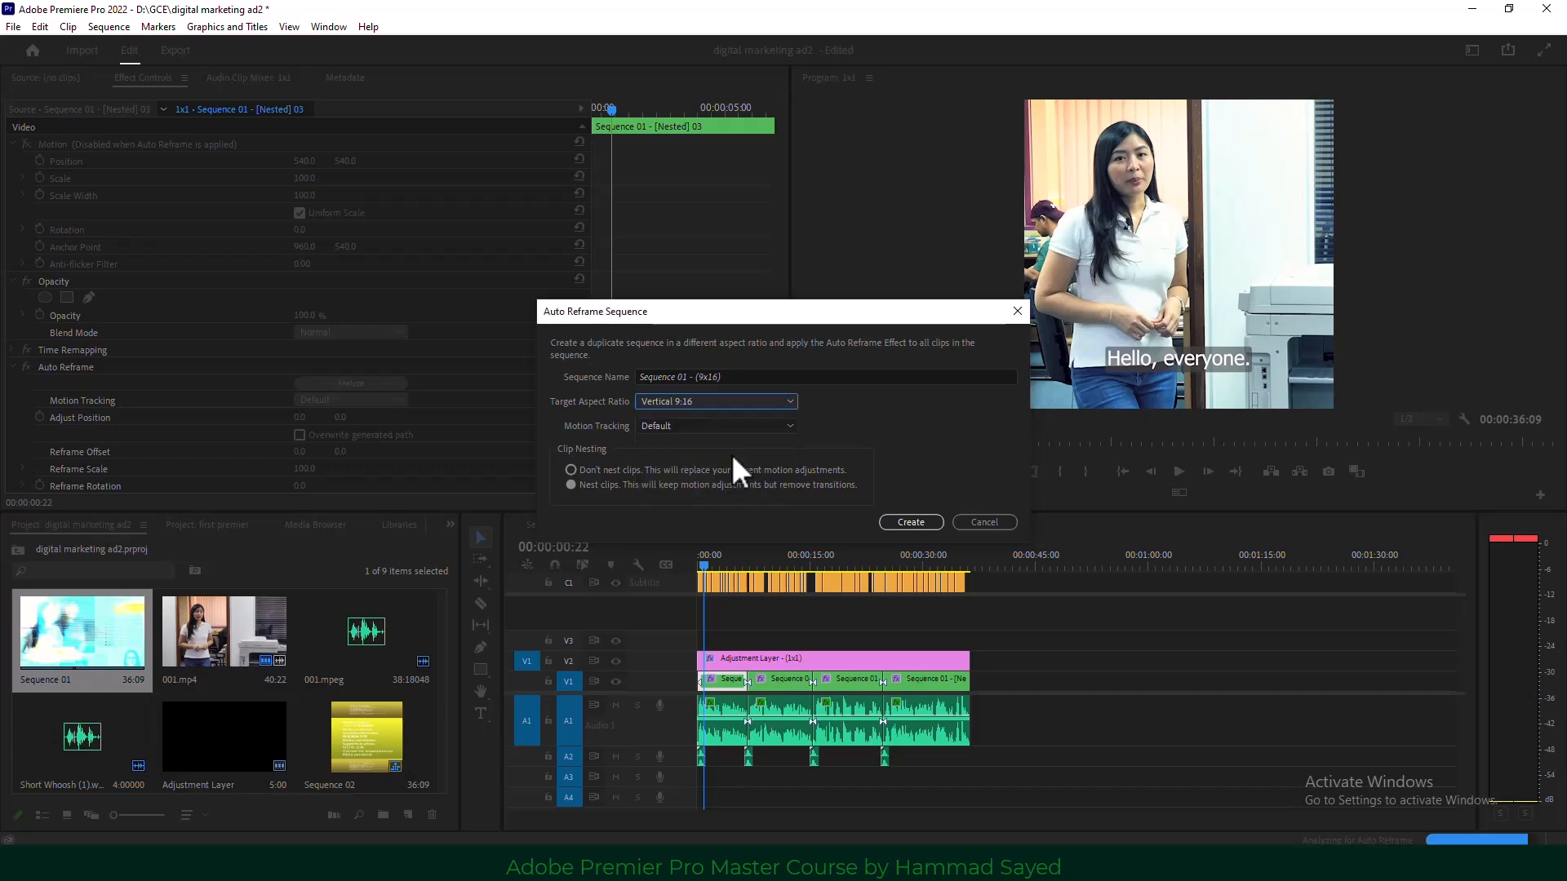
pyautogui.click(913, 522)
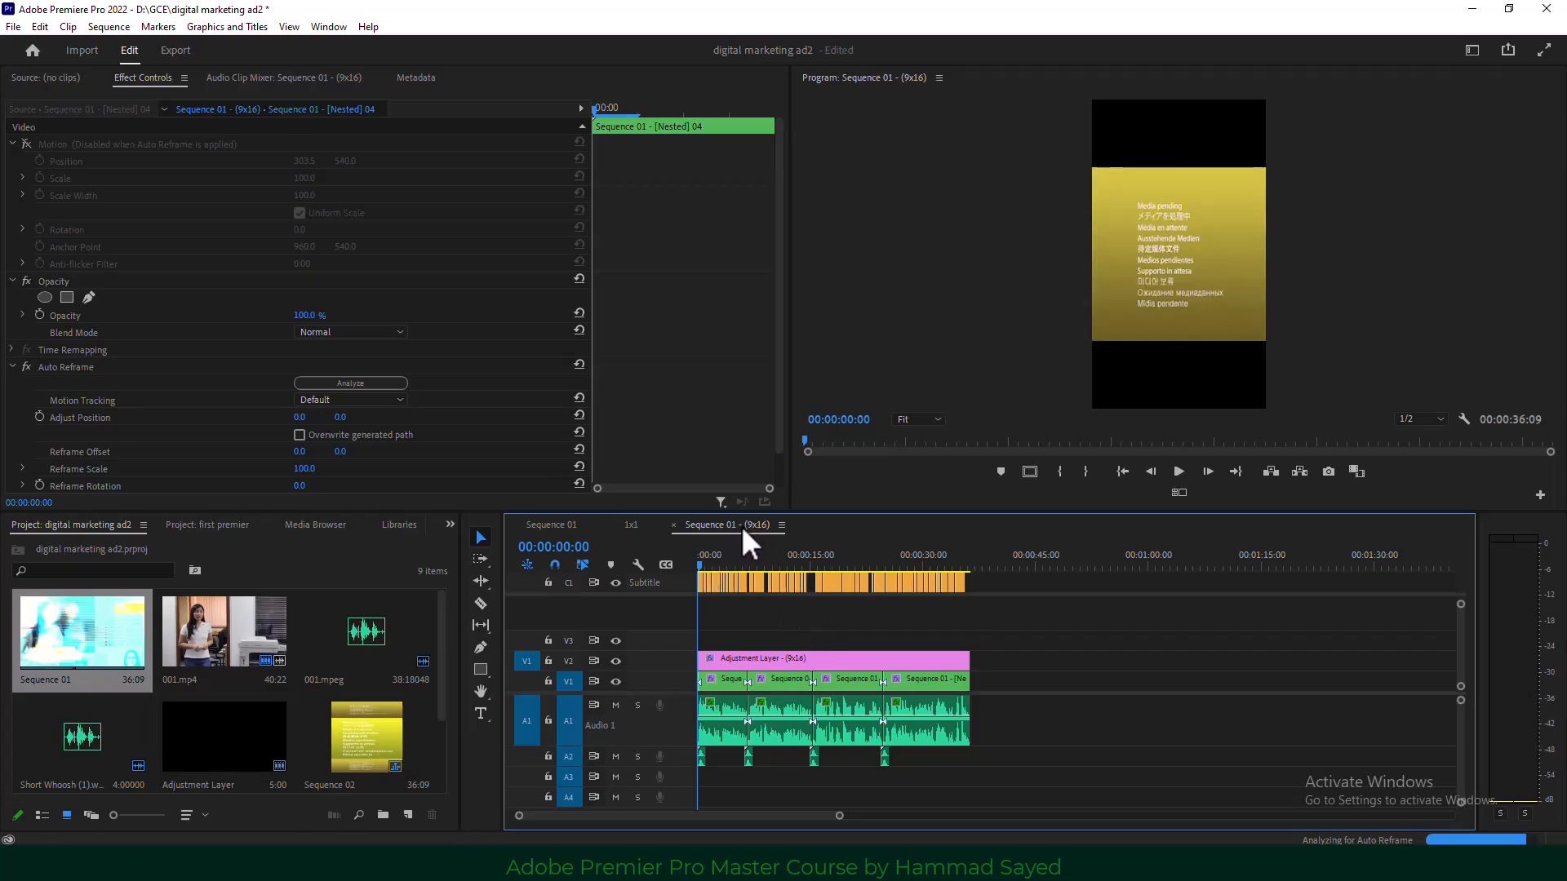
pyautogui.moveTo(713, 561); pyautogui.dragTo(759, 561)
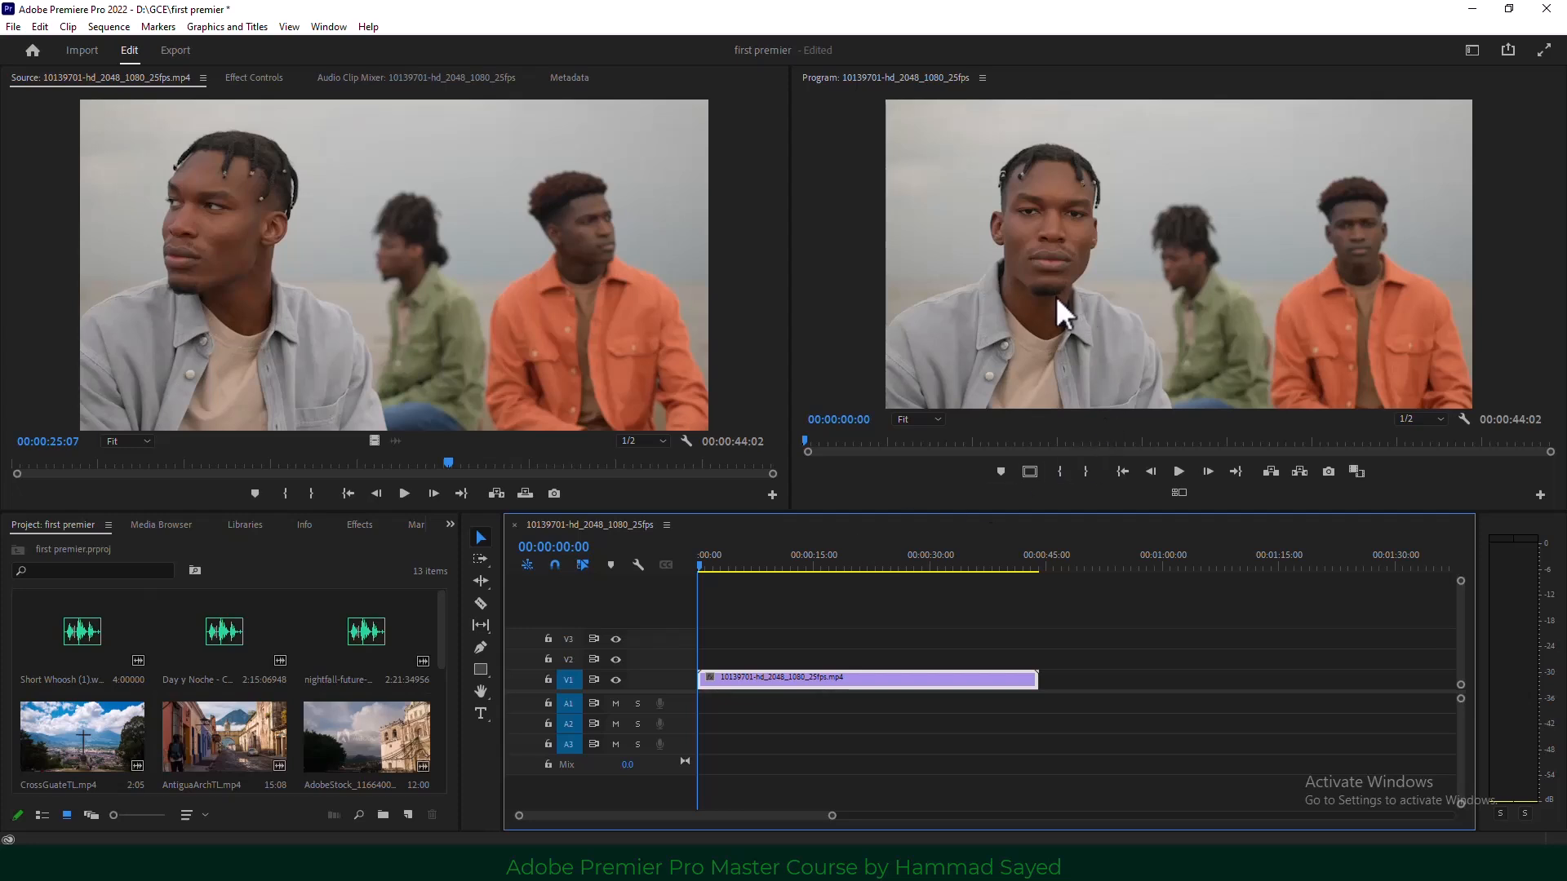
# Switch to the Captions and Graphics workspace and bring up the Essential Graphics panel.
pyautogui.click(326, 27)
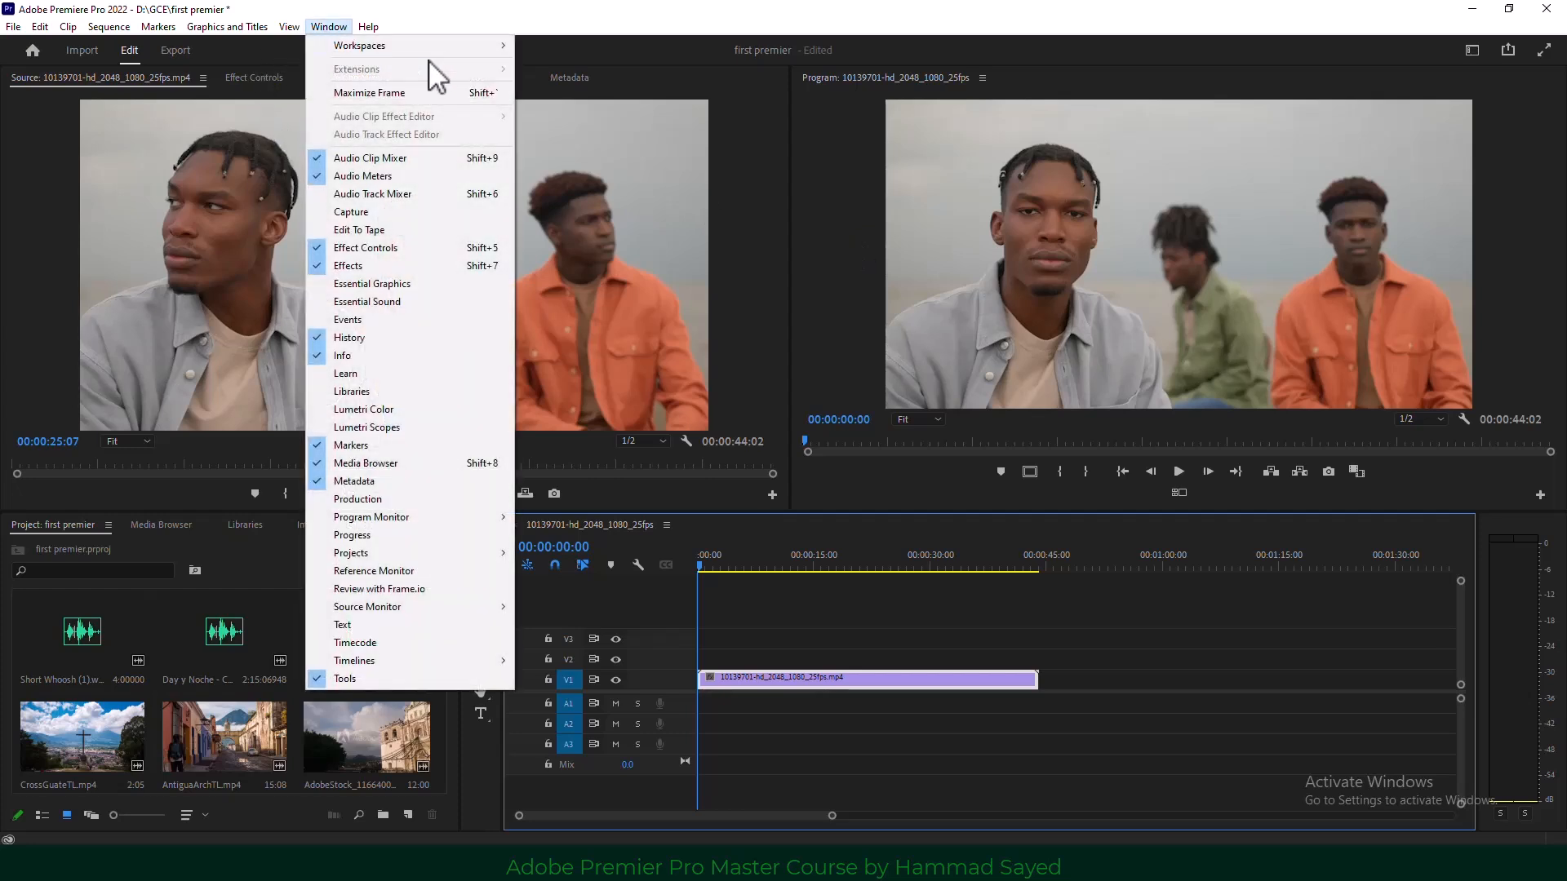
pyautogui.moveTo(460, 45)
pyautogui.click(601, 102)
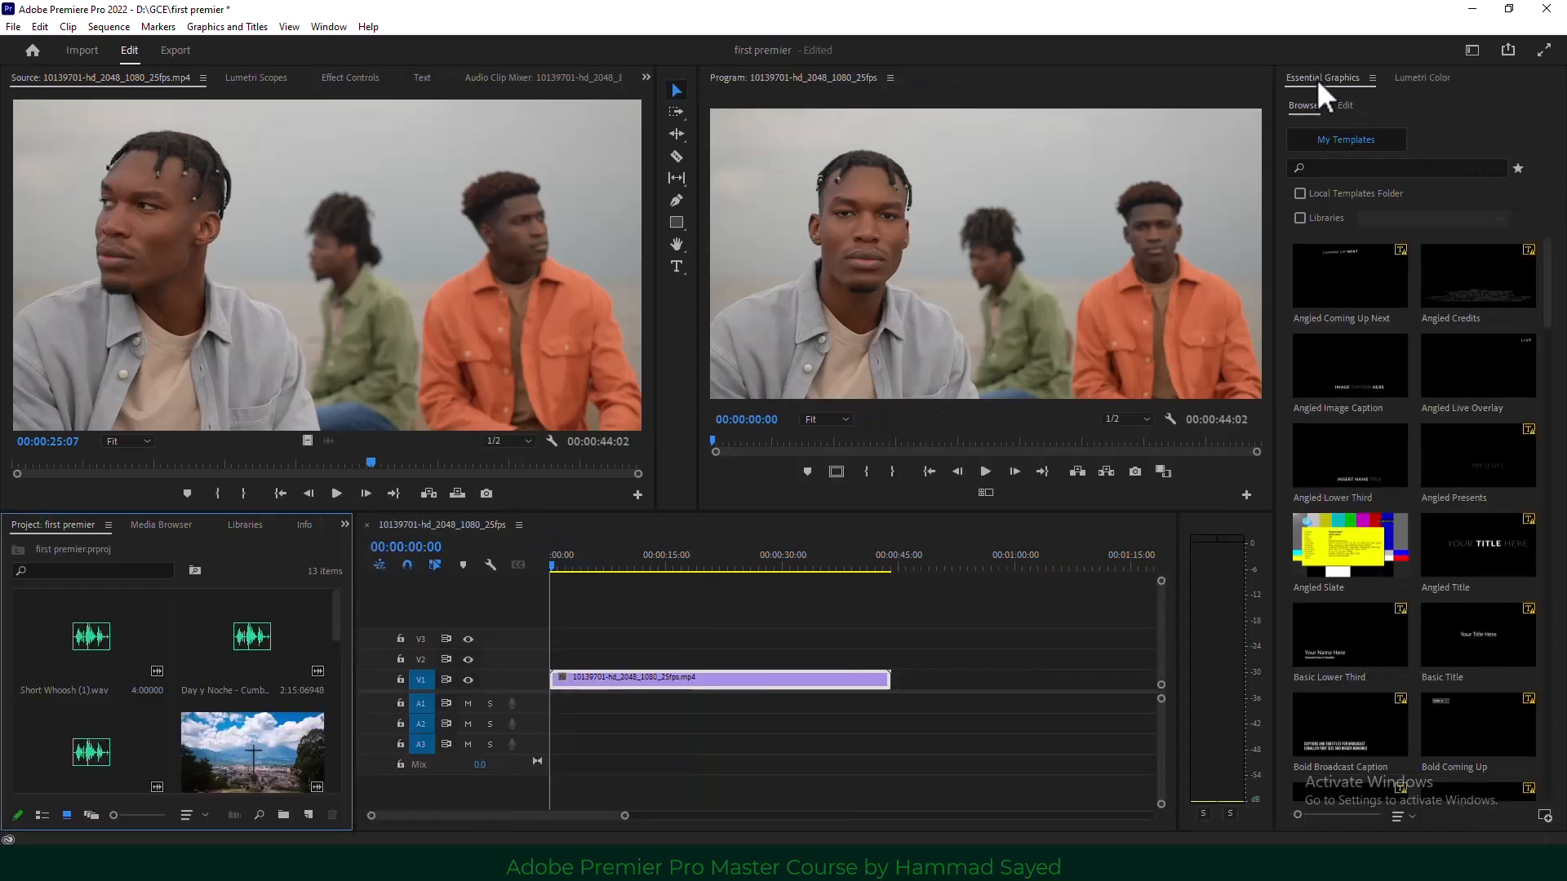
pyautogui.click(318, 22)
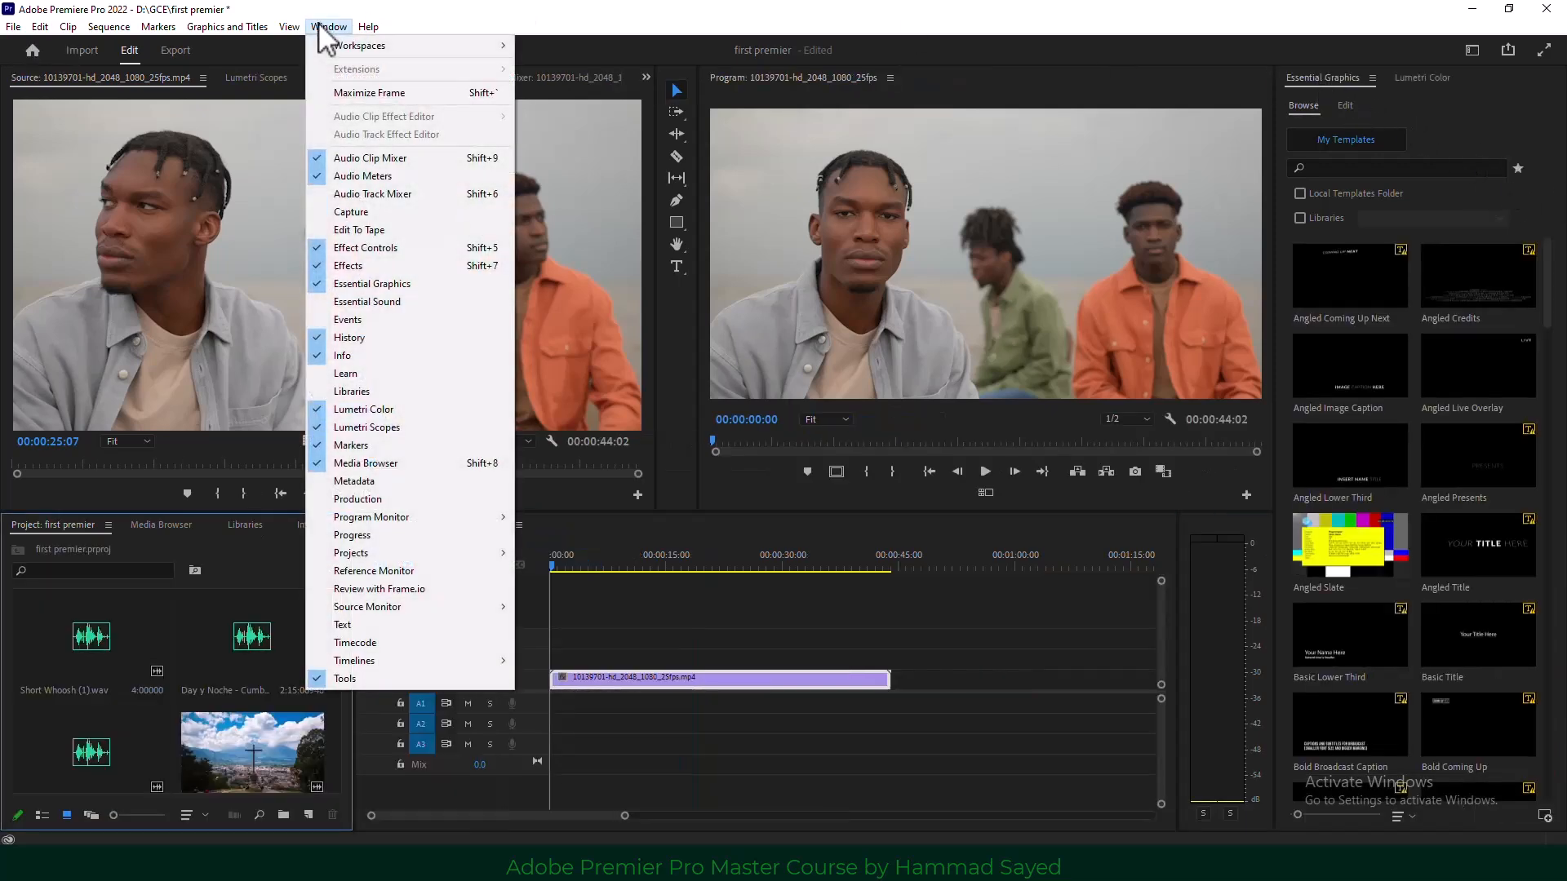
pyautogui.click(430, 286)
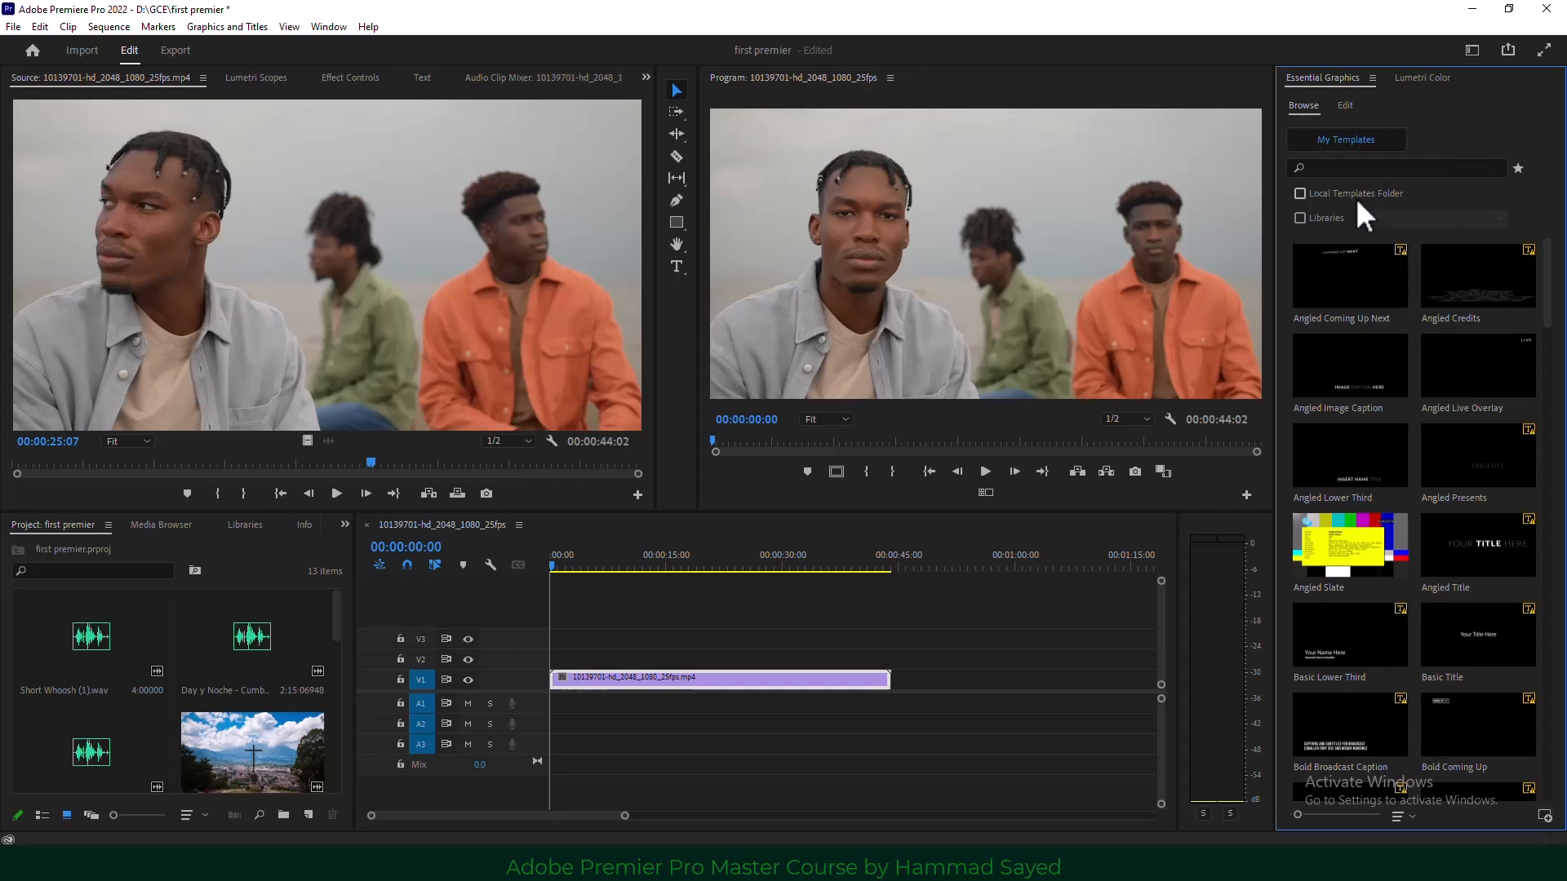
# Enlarge the template previews and drag Bold Title onto V2 above the video clip.
pyautogui.click(1346, 106)
pyautogui.click(1302, 106)
pyautogui.scroll(-10, 1403, 489)
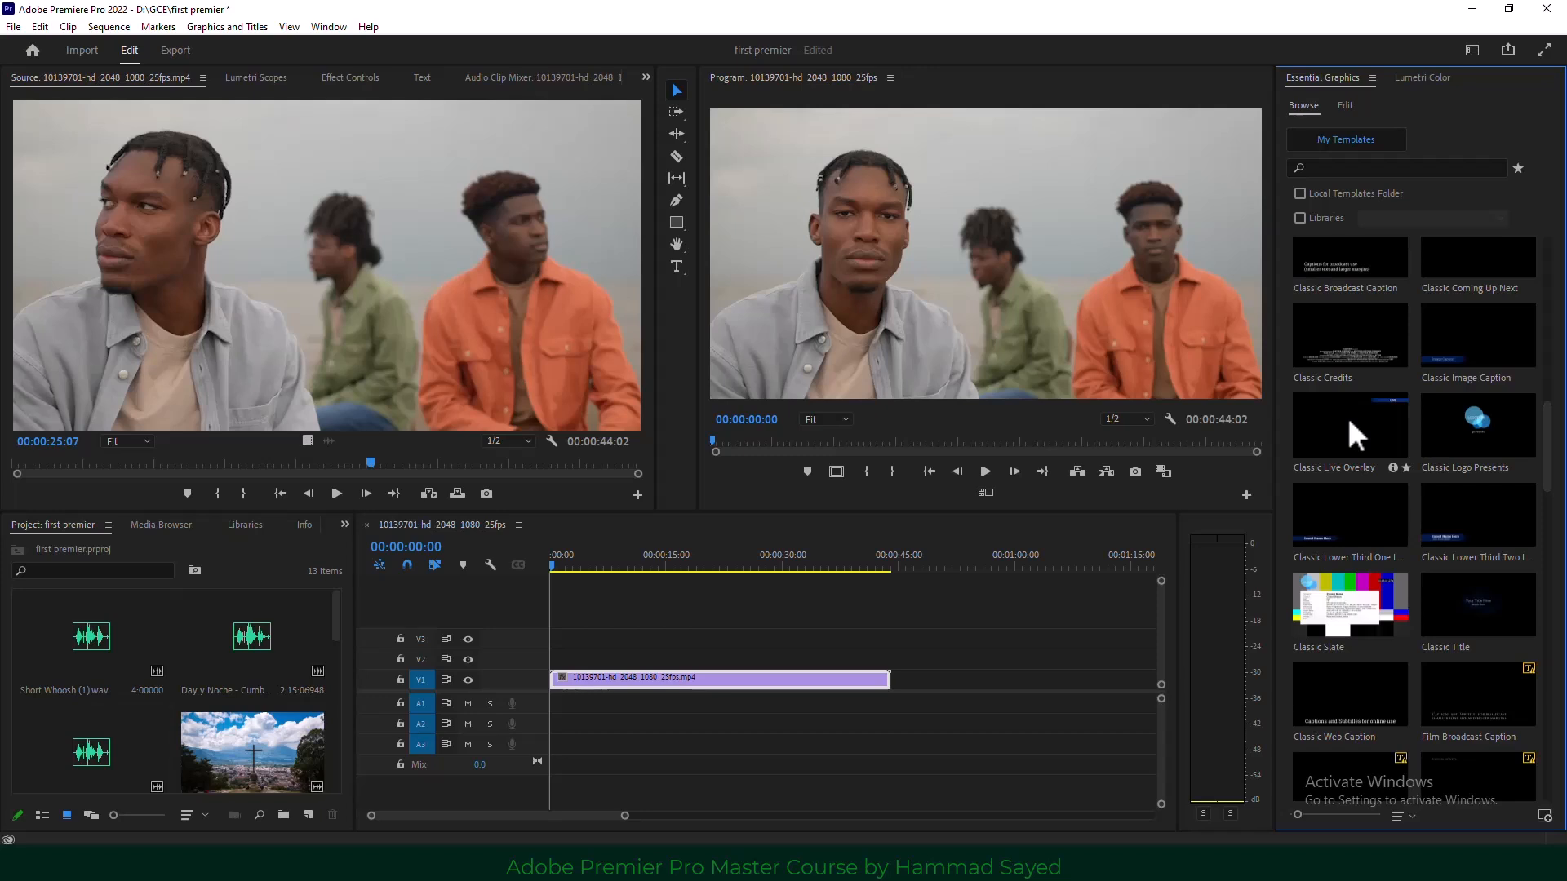
pyautogui.click(1339, 814)
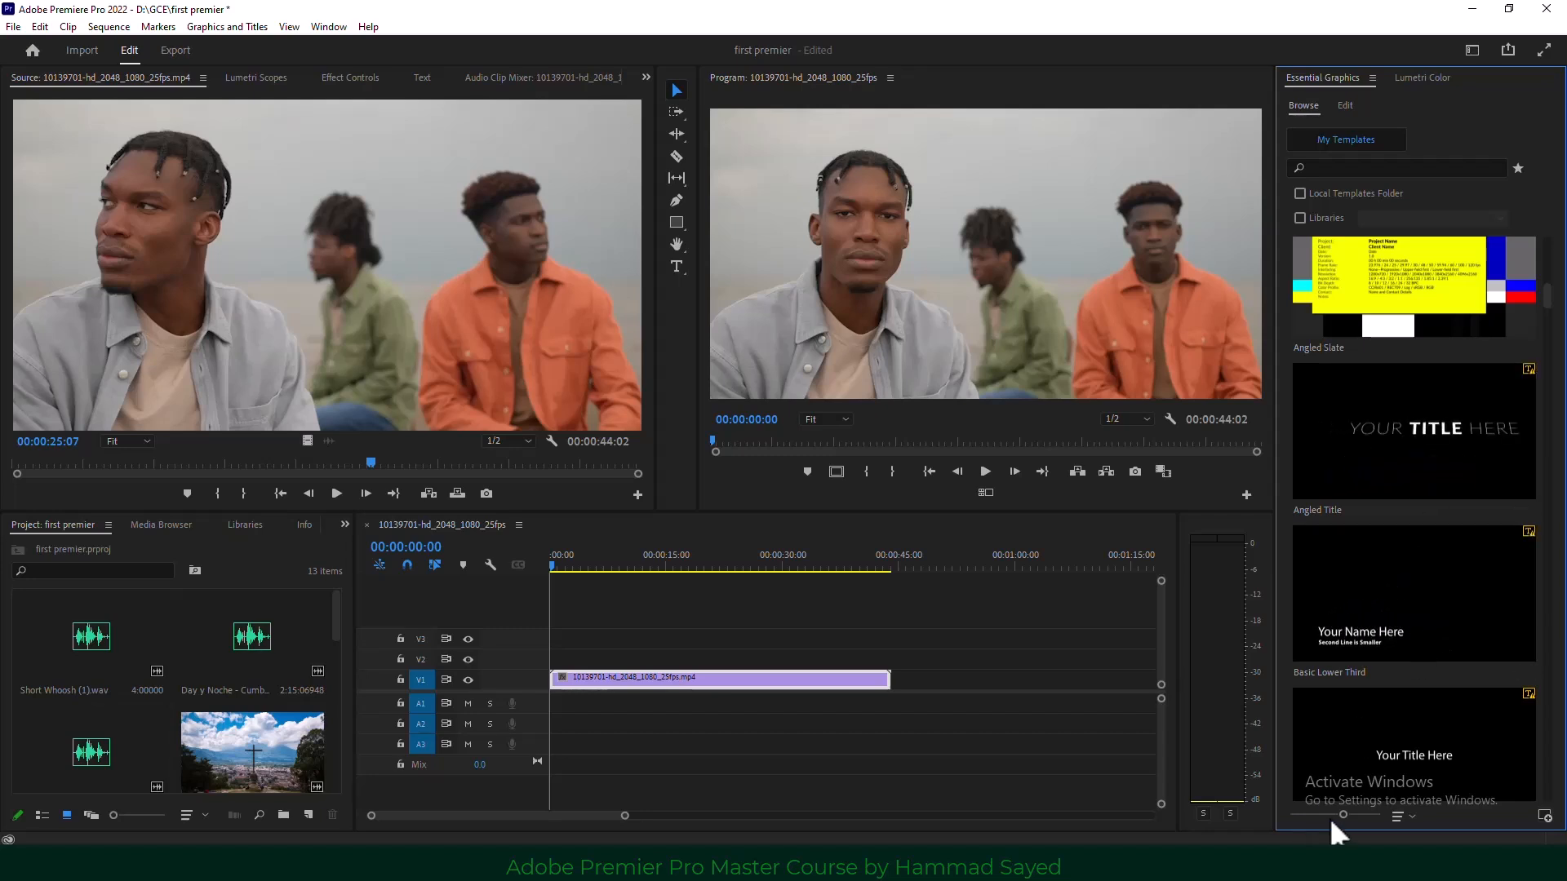
pyautogui.scroll(-10, 1412, 617)
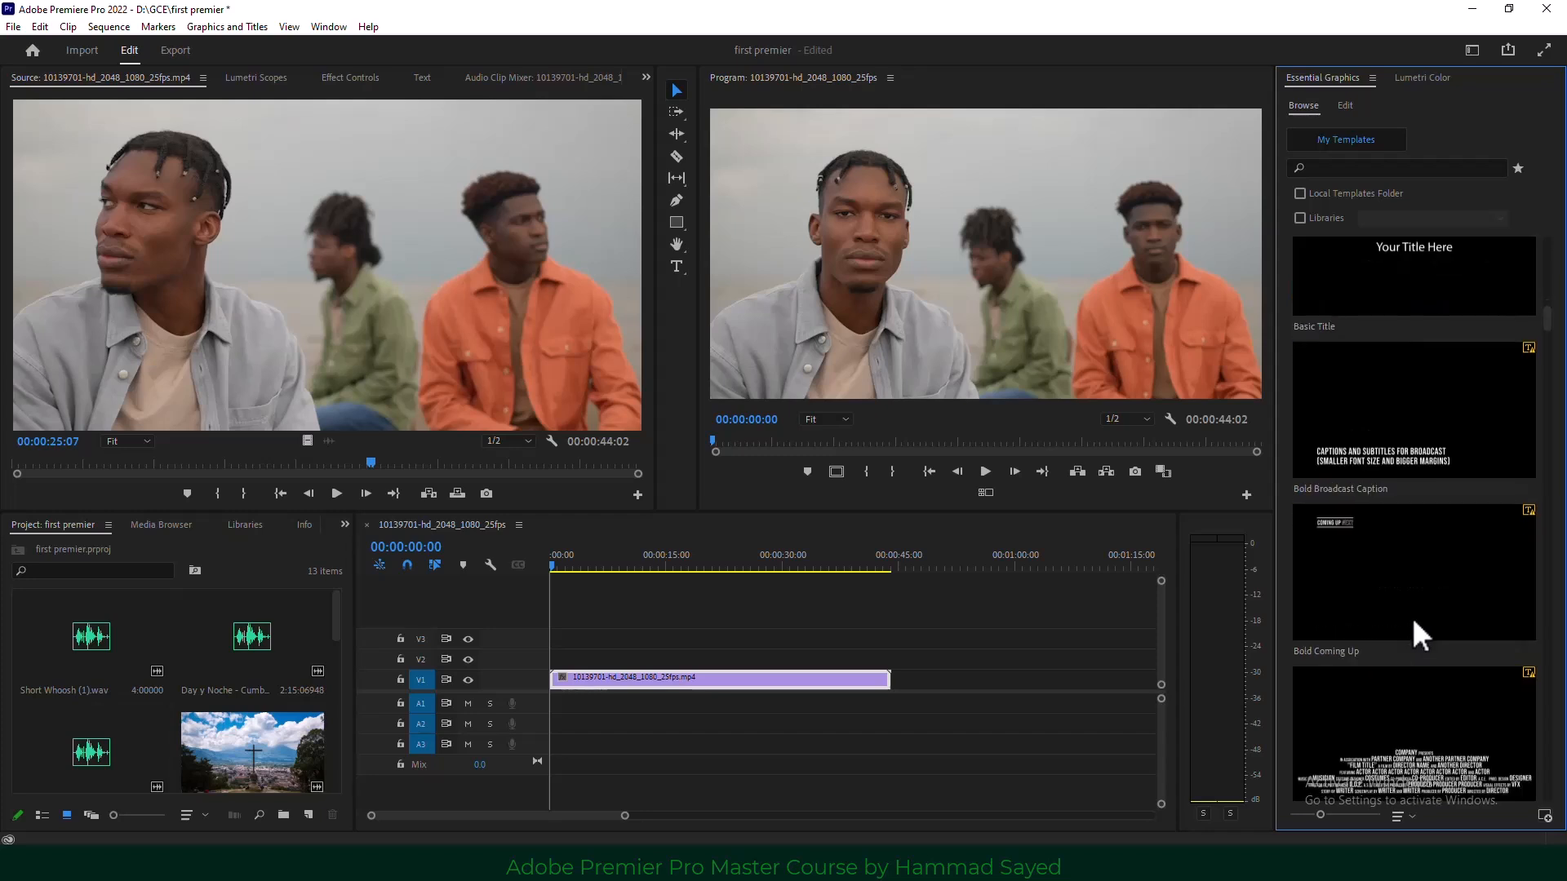
pyautogui.scroll(-3, 1411, 614)
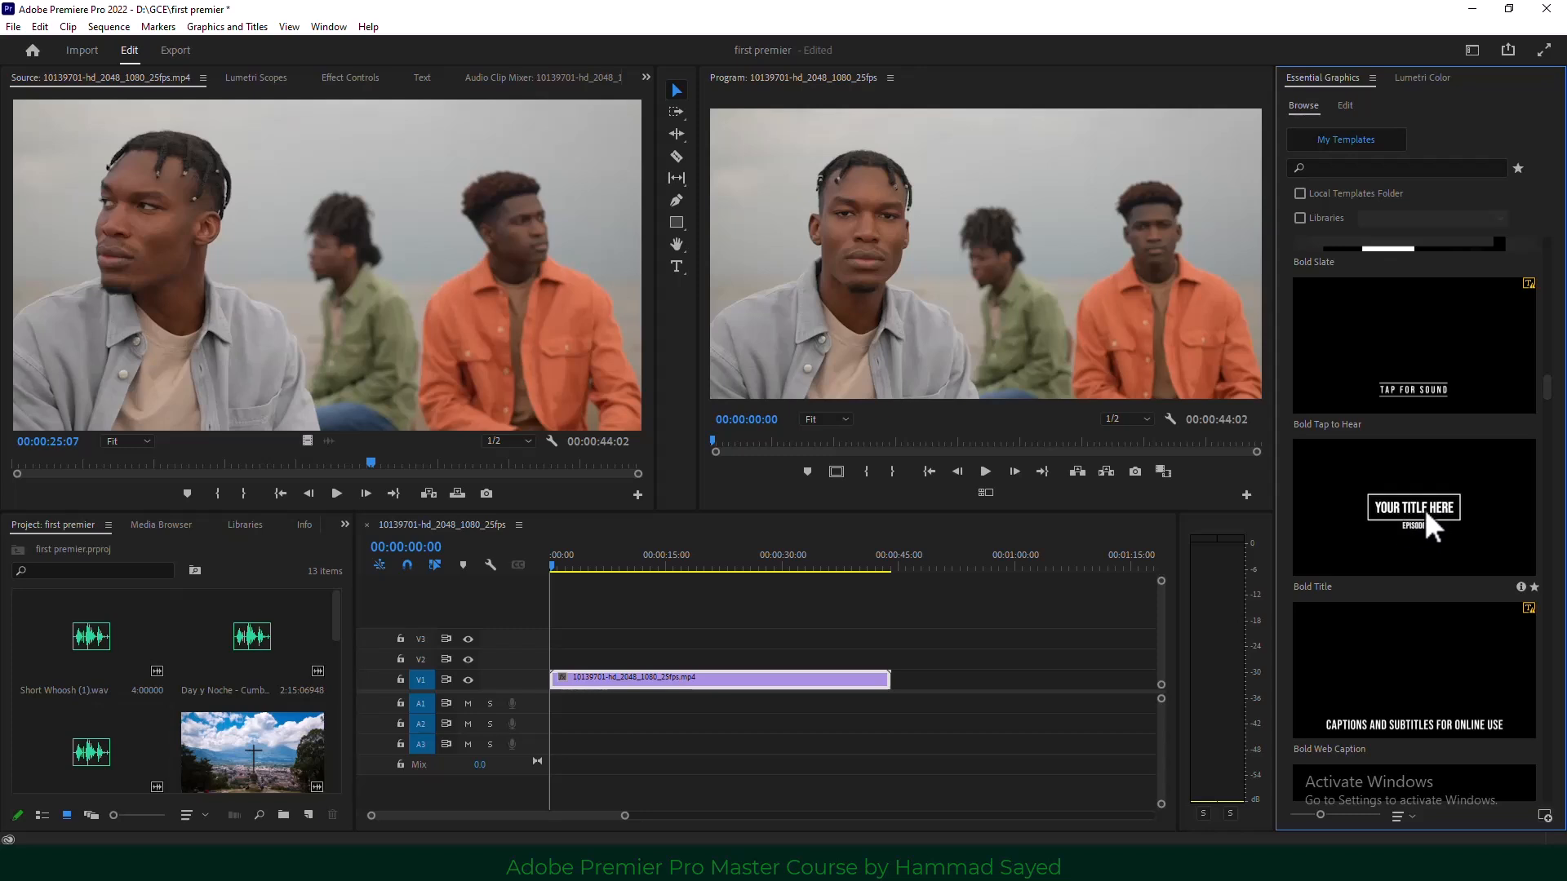
pyautogui.moveTo(1432, 508); pyautogui.dragTo(722, 663)
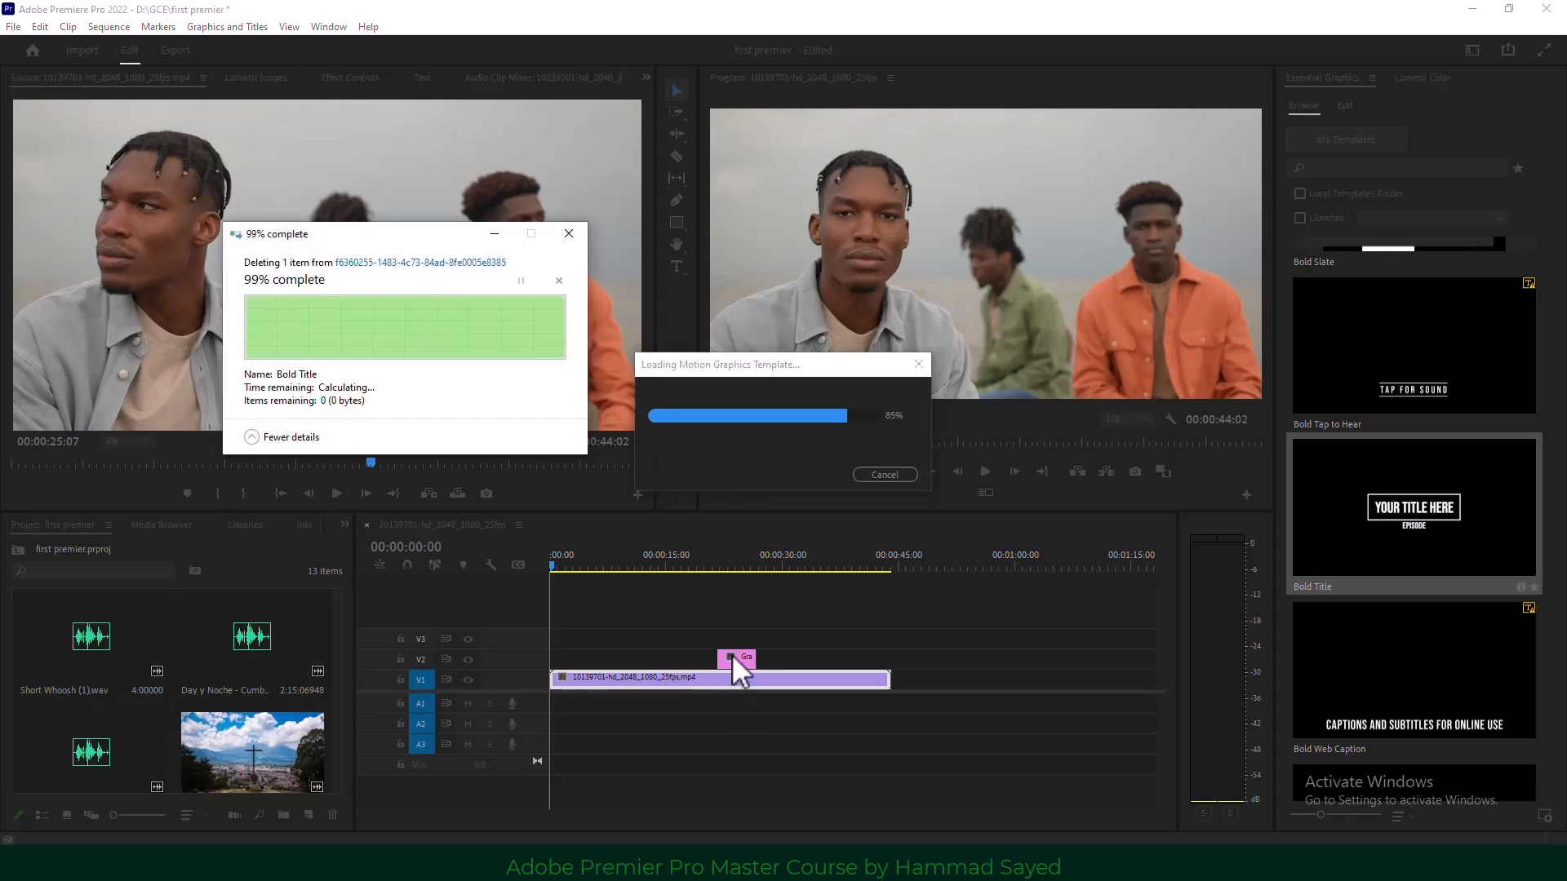
# Dismiss the missing-font notice and play back the section with the new title.
pyautogui.click(971, 572)
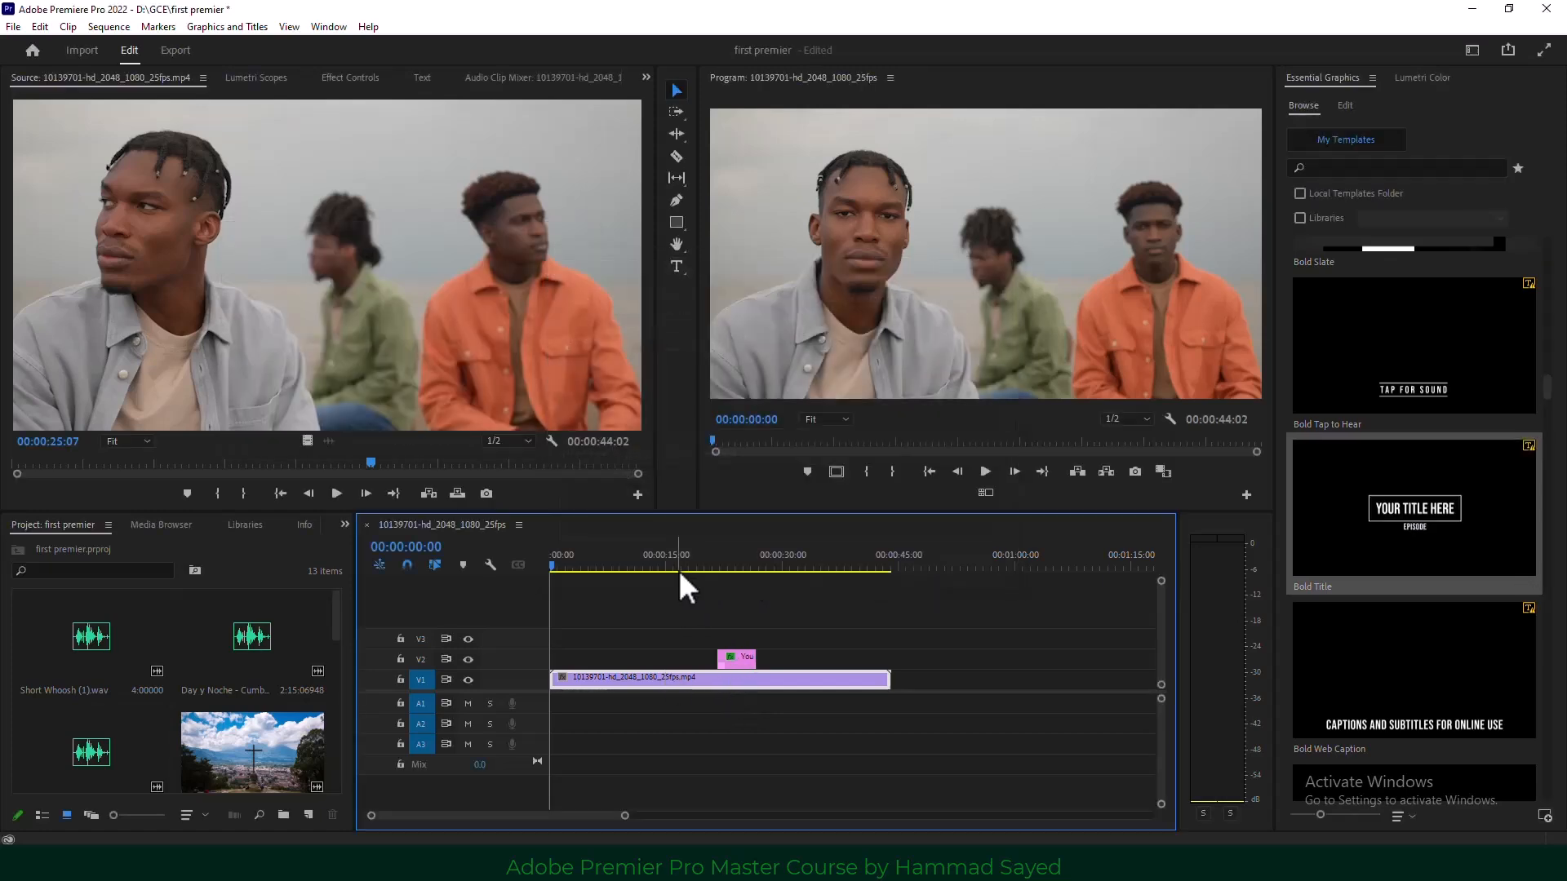
pyautogui.click(716, 561)
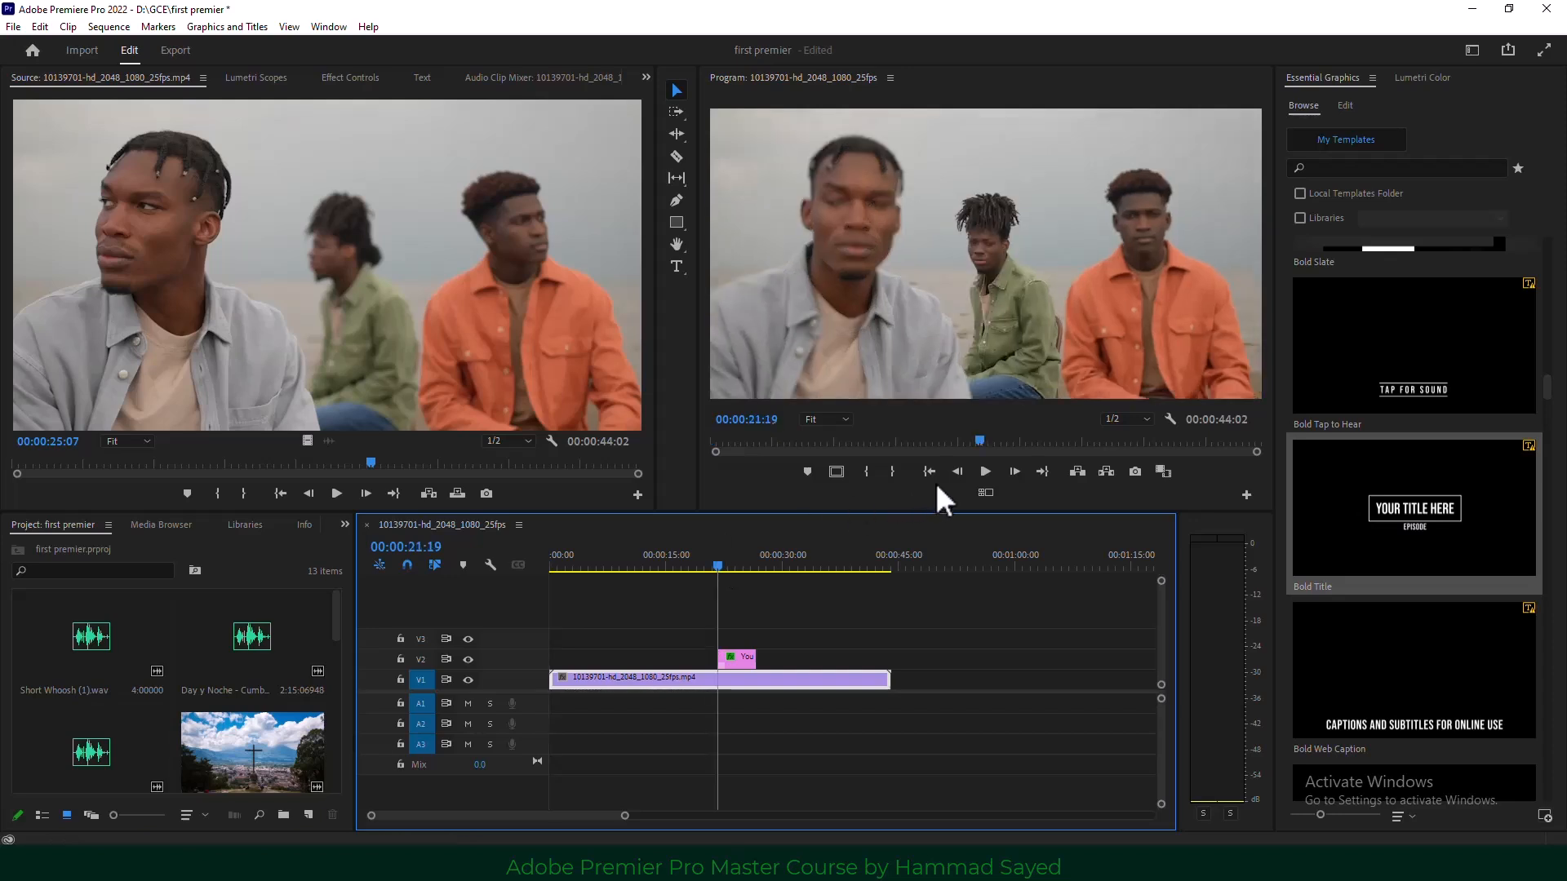
pyautogui.click(985, 471)
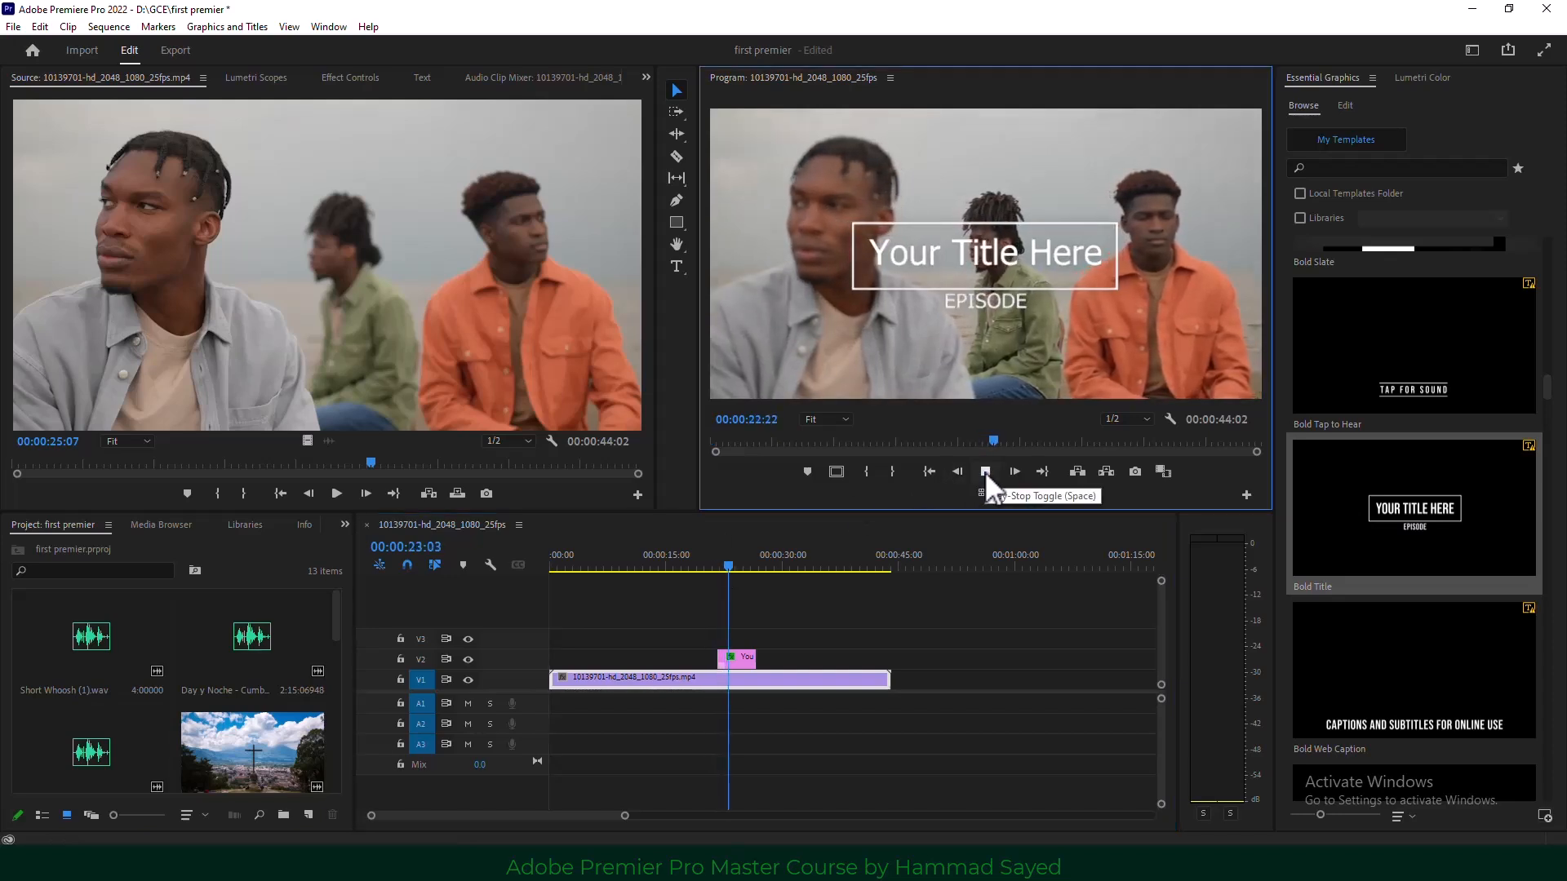
pyautogui.click(984, 471)
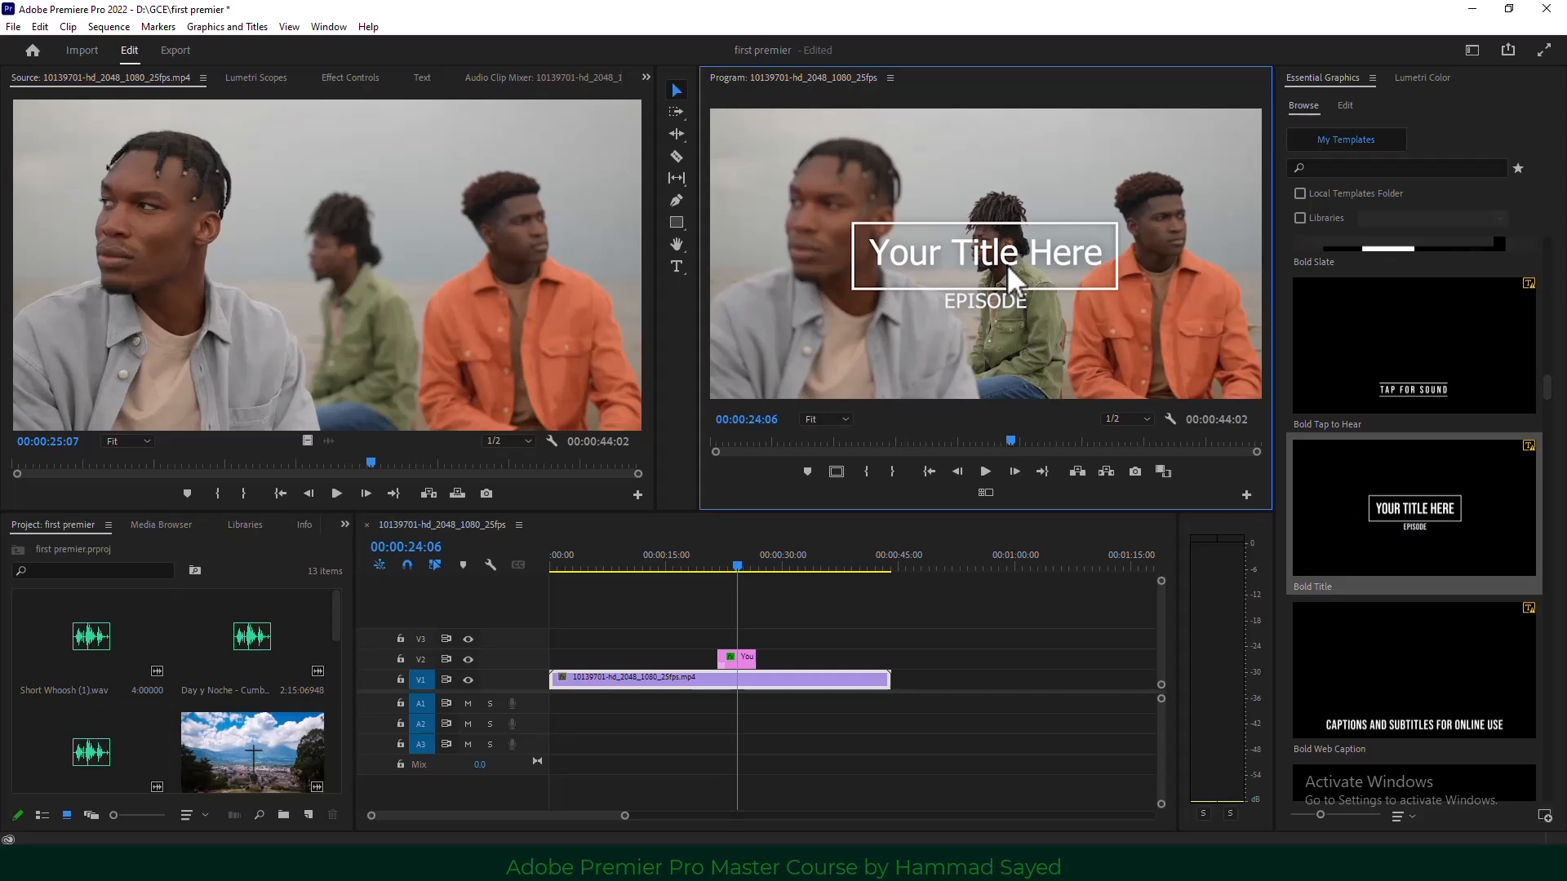
# Select the title clip and its Your Title Here text layer in Essential Graphics Edit.
pyautogui.click(746, 663)
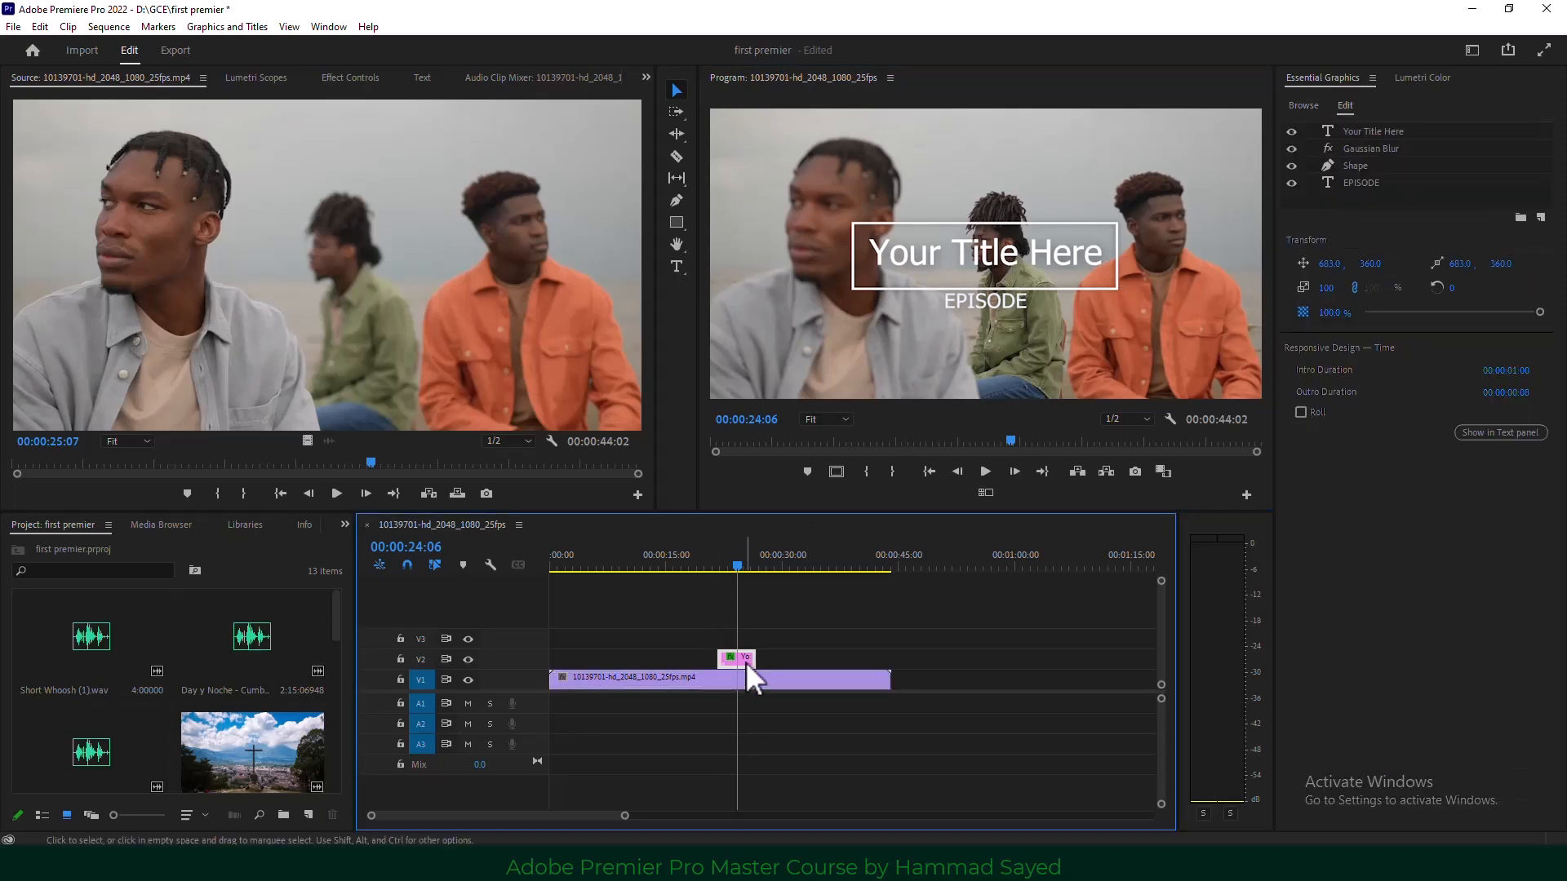
pyautogui.click(1348, 104)
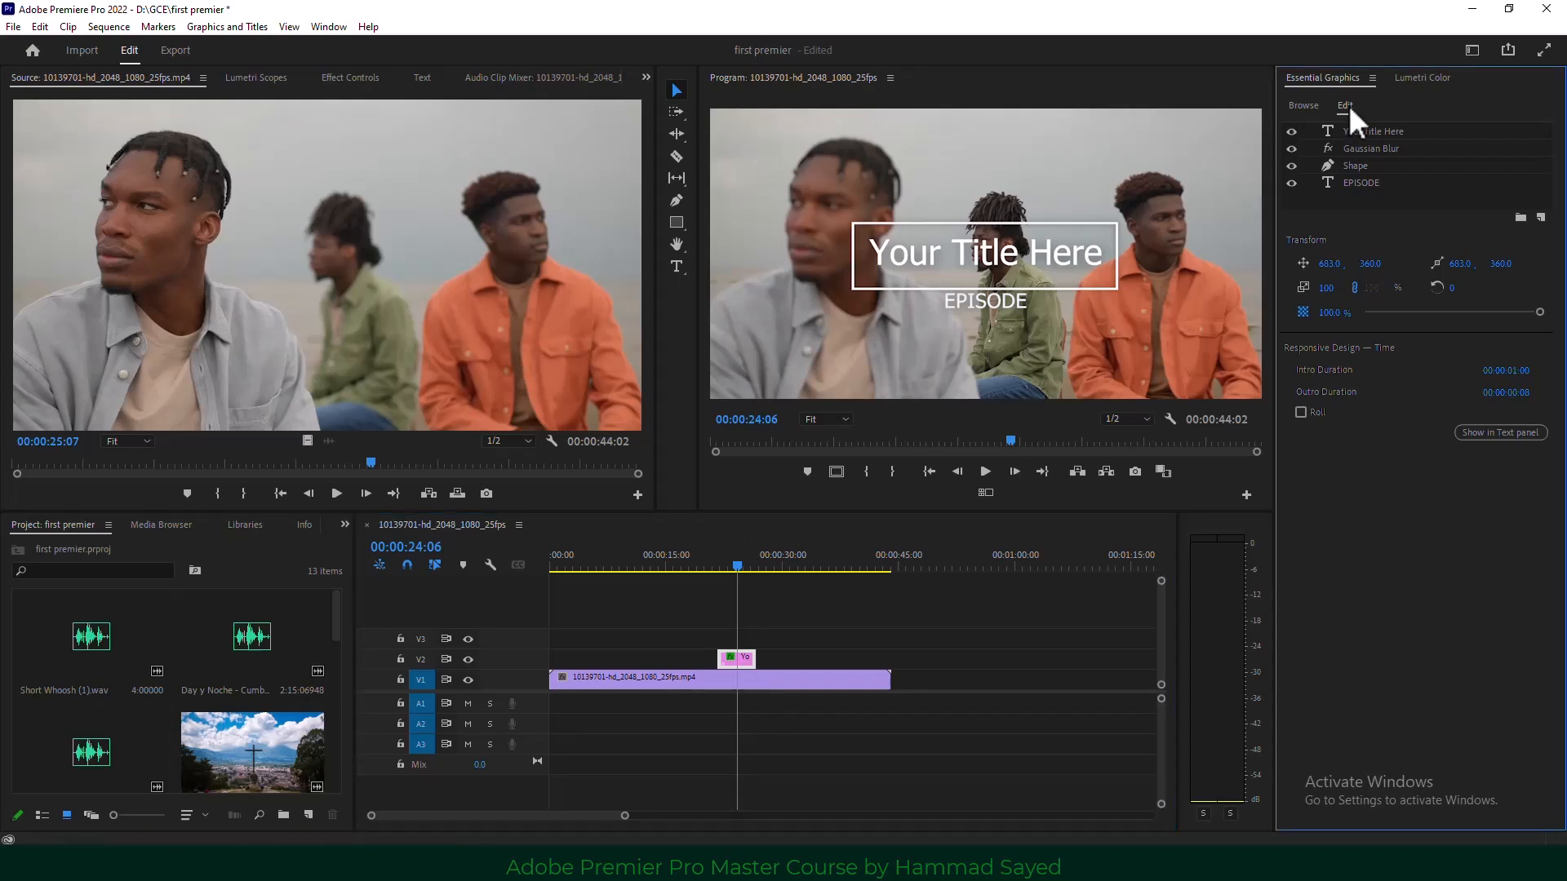
pyautogui.click(1305, 105)
pyautogui.click(1348, 104)
pyautogui.click(1354, 132)
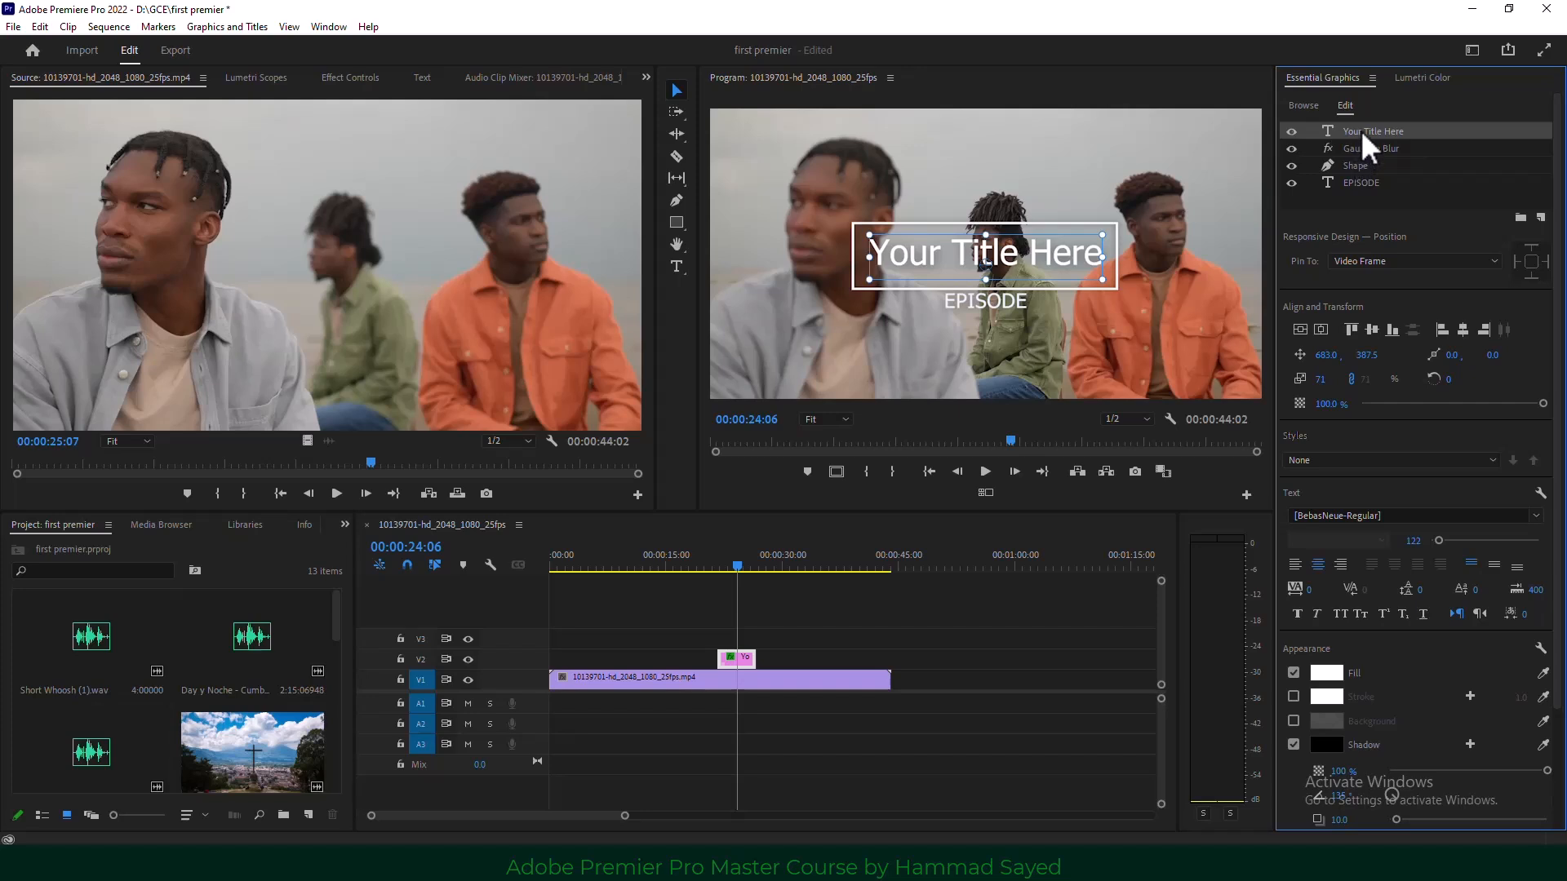
# Retype the main title as a person's name and set its fill to yellow FFD800.
pyautogui.doubleClick(1360, 129)
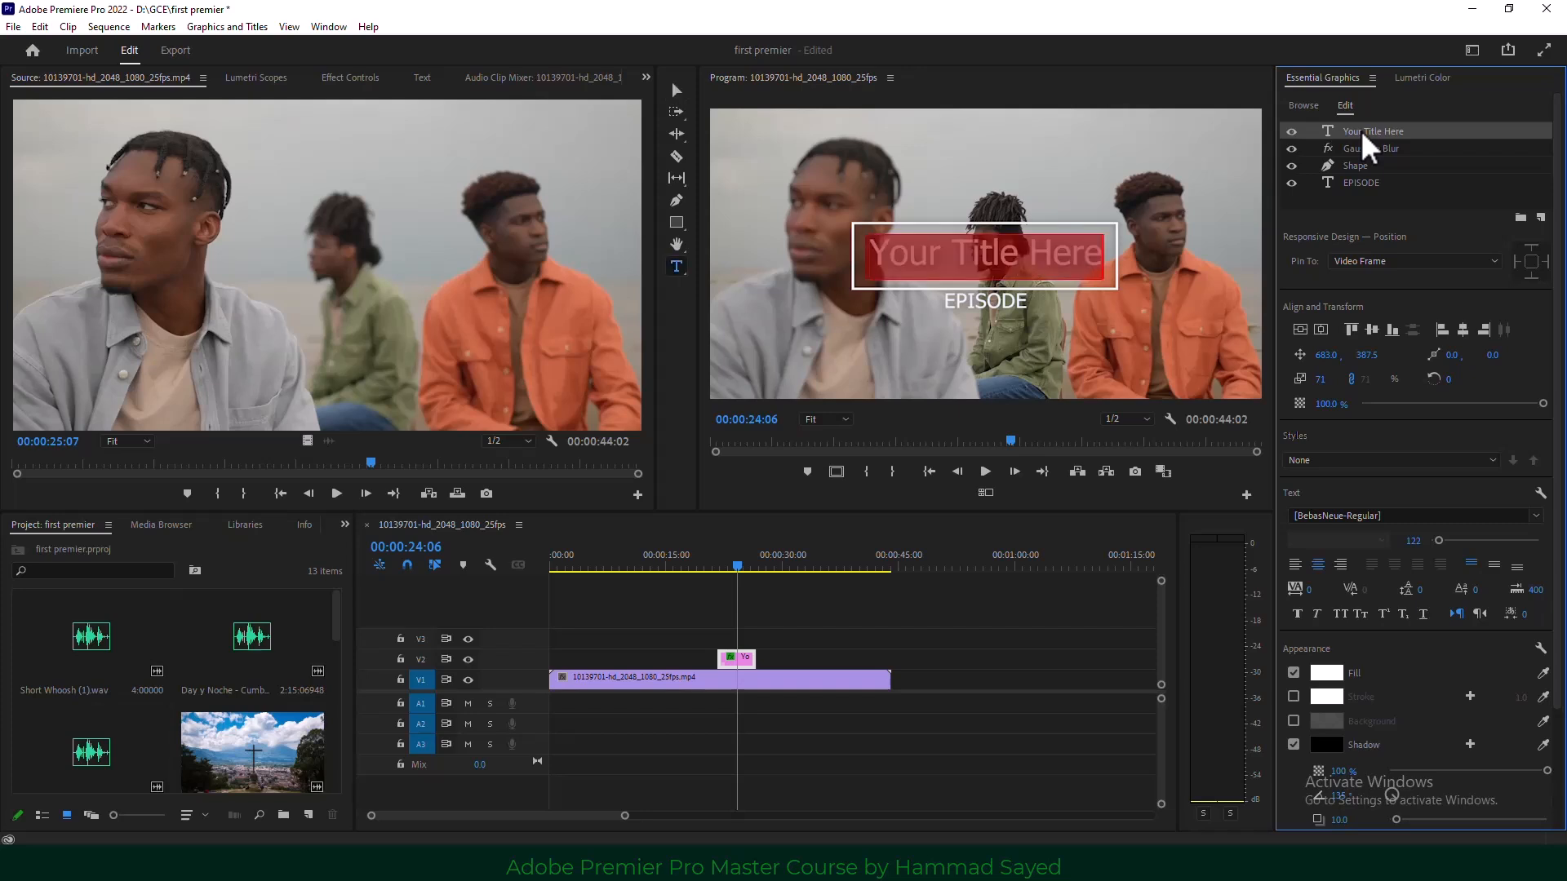
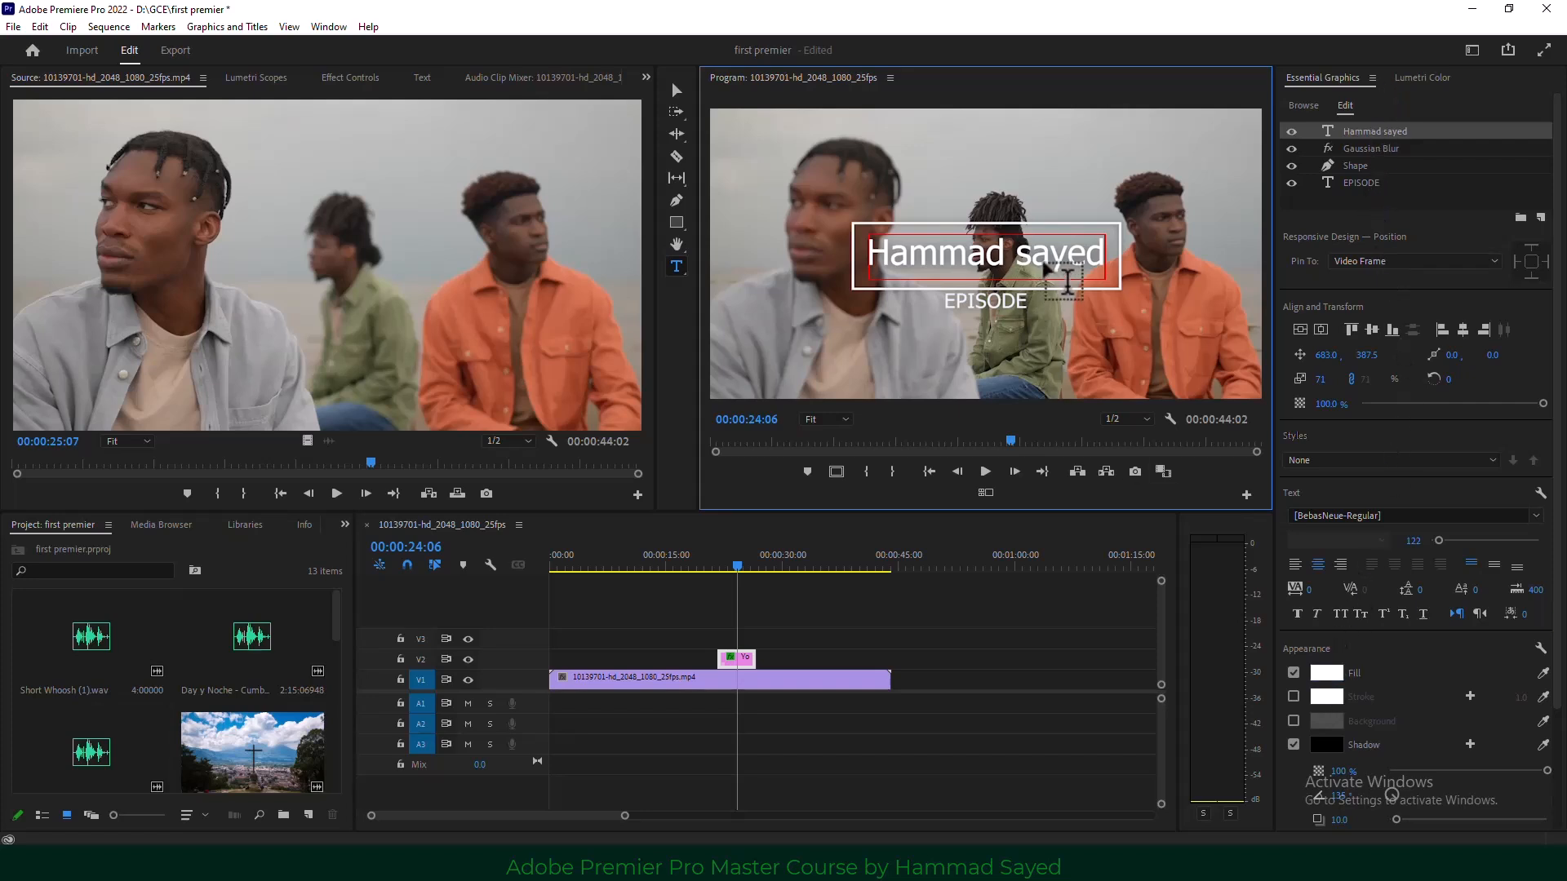
pyautogui.moveTo(1106, 255); pyautogui.dragTo(867, 255)
pyautogui.click(1326, 672)
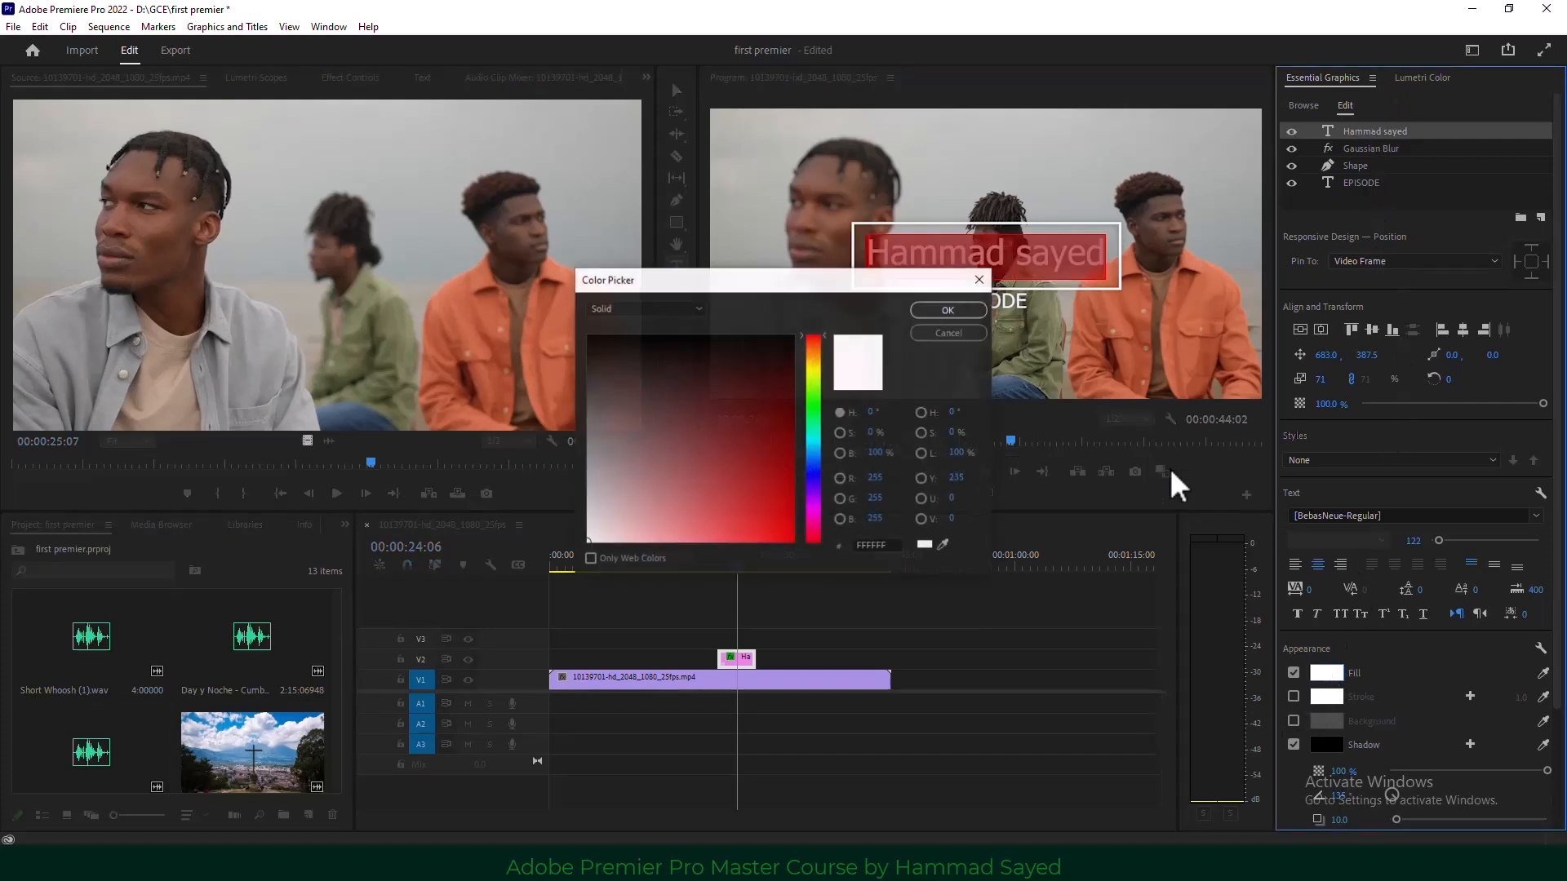
pyautogui.click(813, 364)
pyautogui.moveTo(784, 479); pyautogui.dragTo(803, 551)
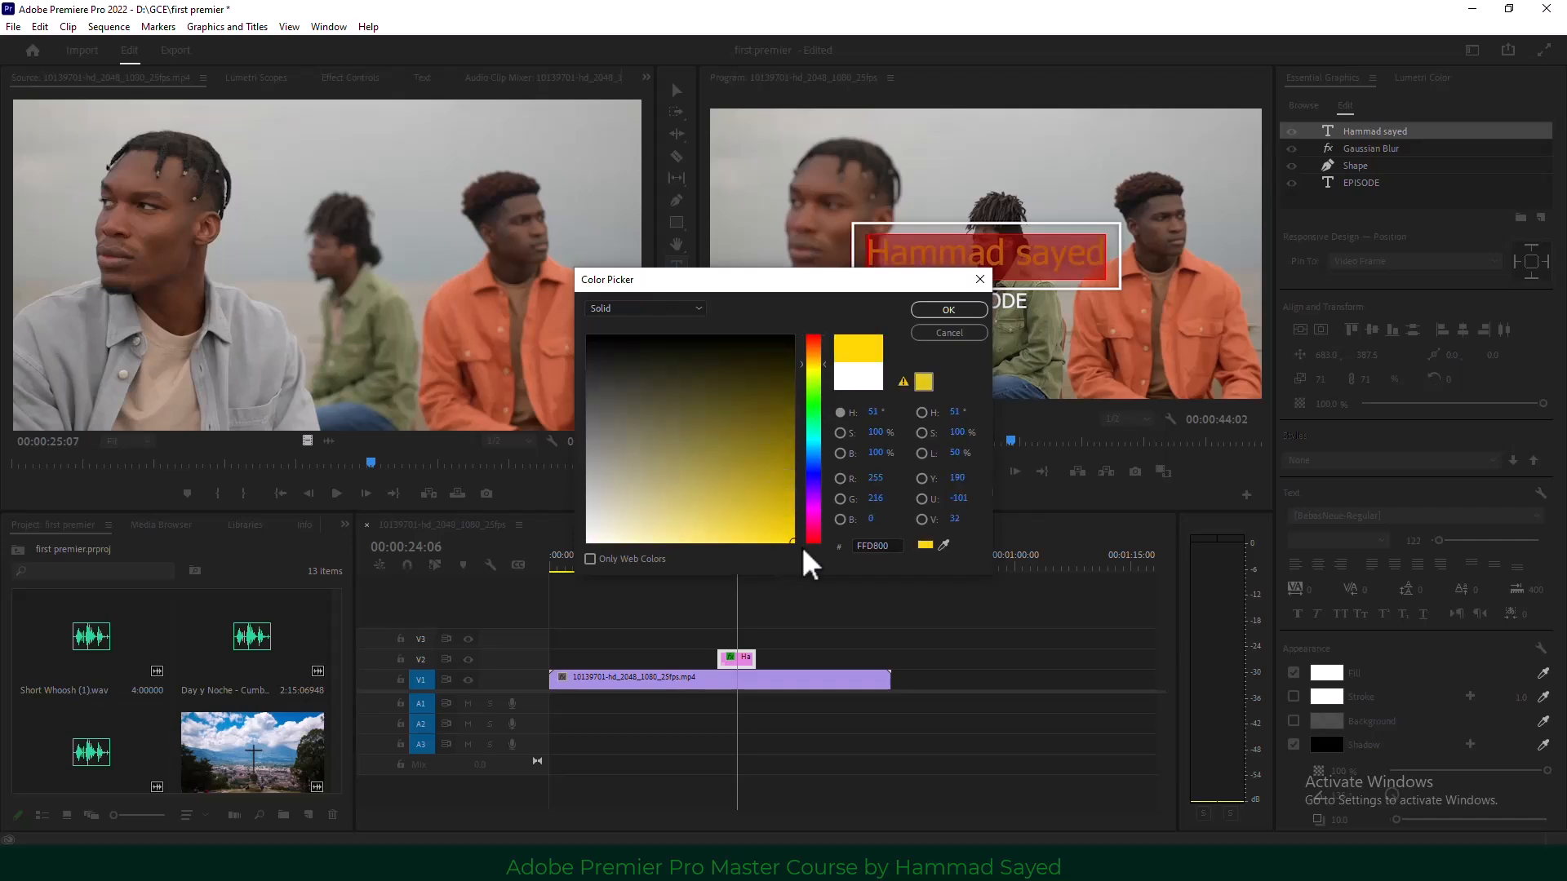
pyautogui.click(946, 310)
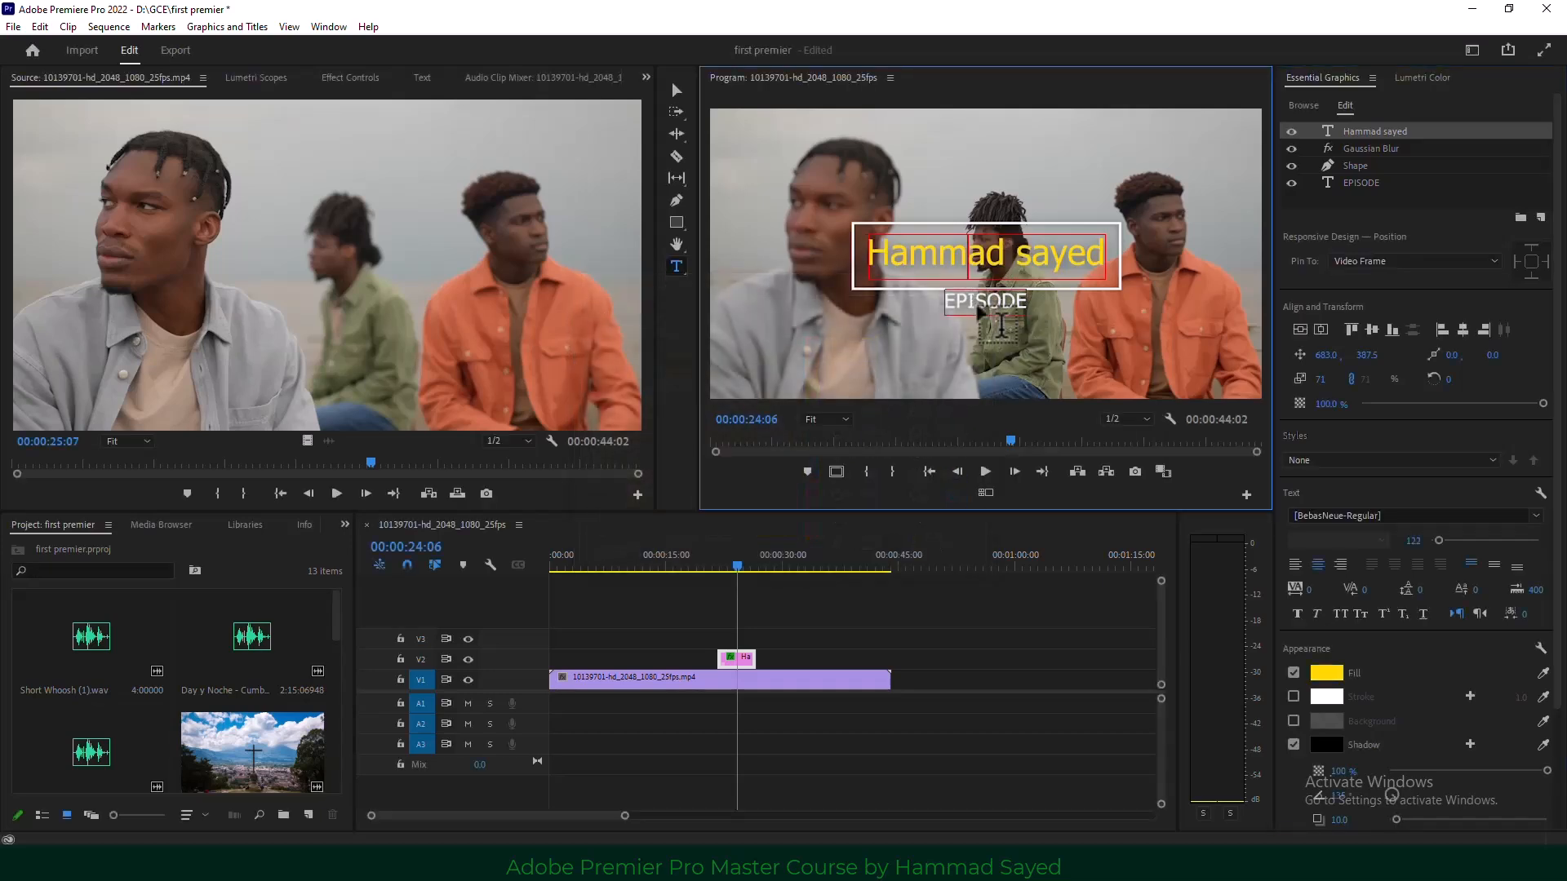
# Preview the title animation, then replace the EPISODE text with 'Premier'.
pyautogui.click(718, 565)
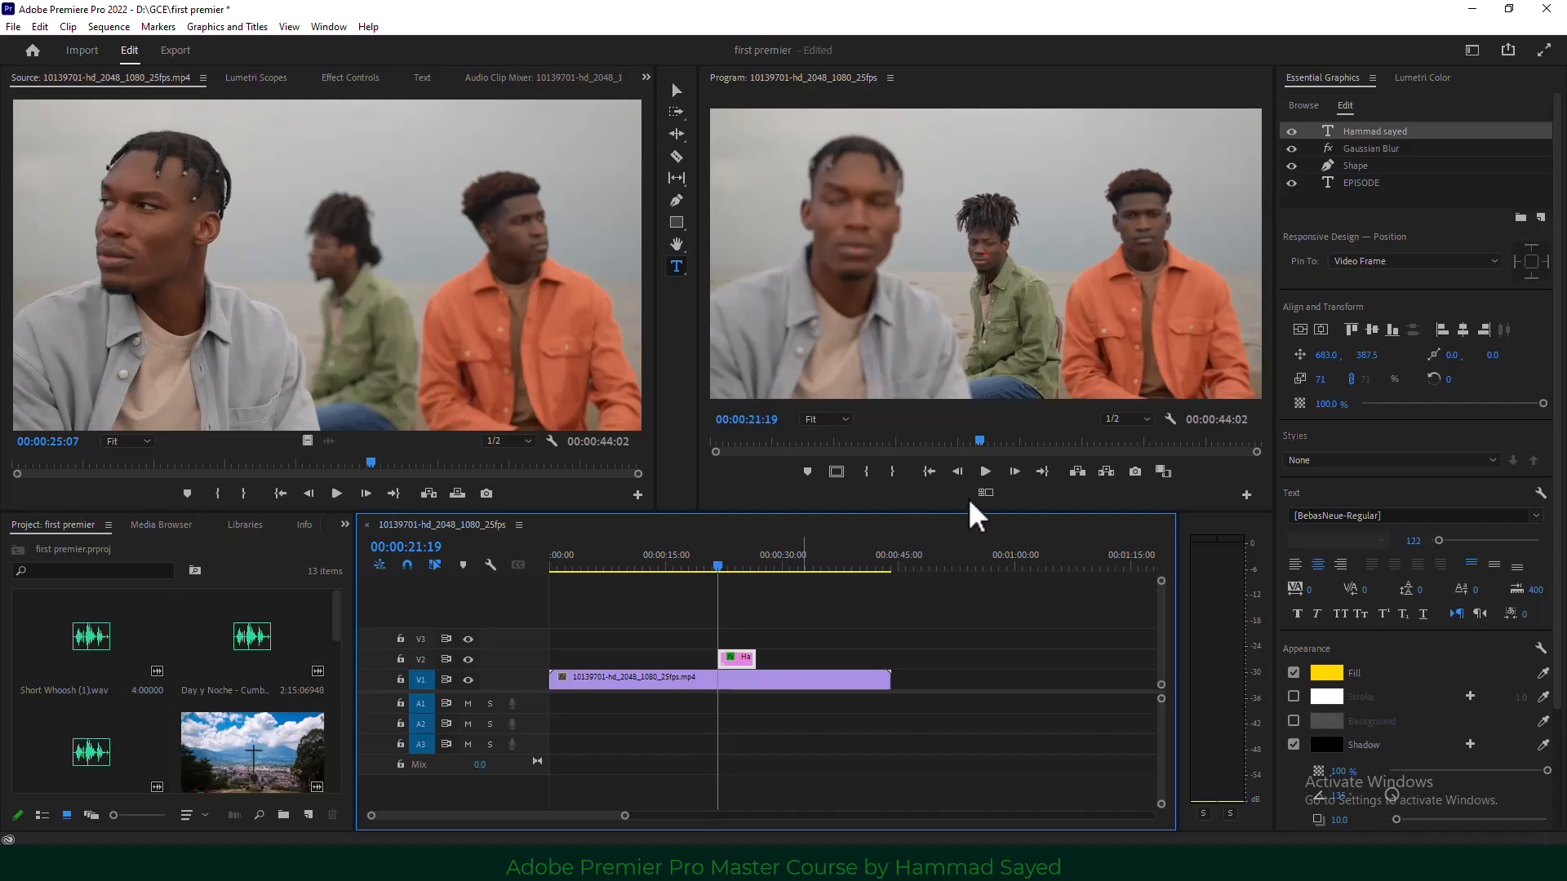
pyautogui.click(985, 474)
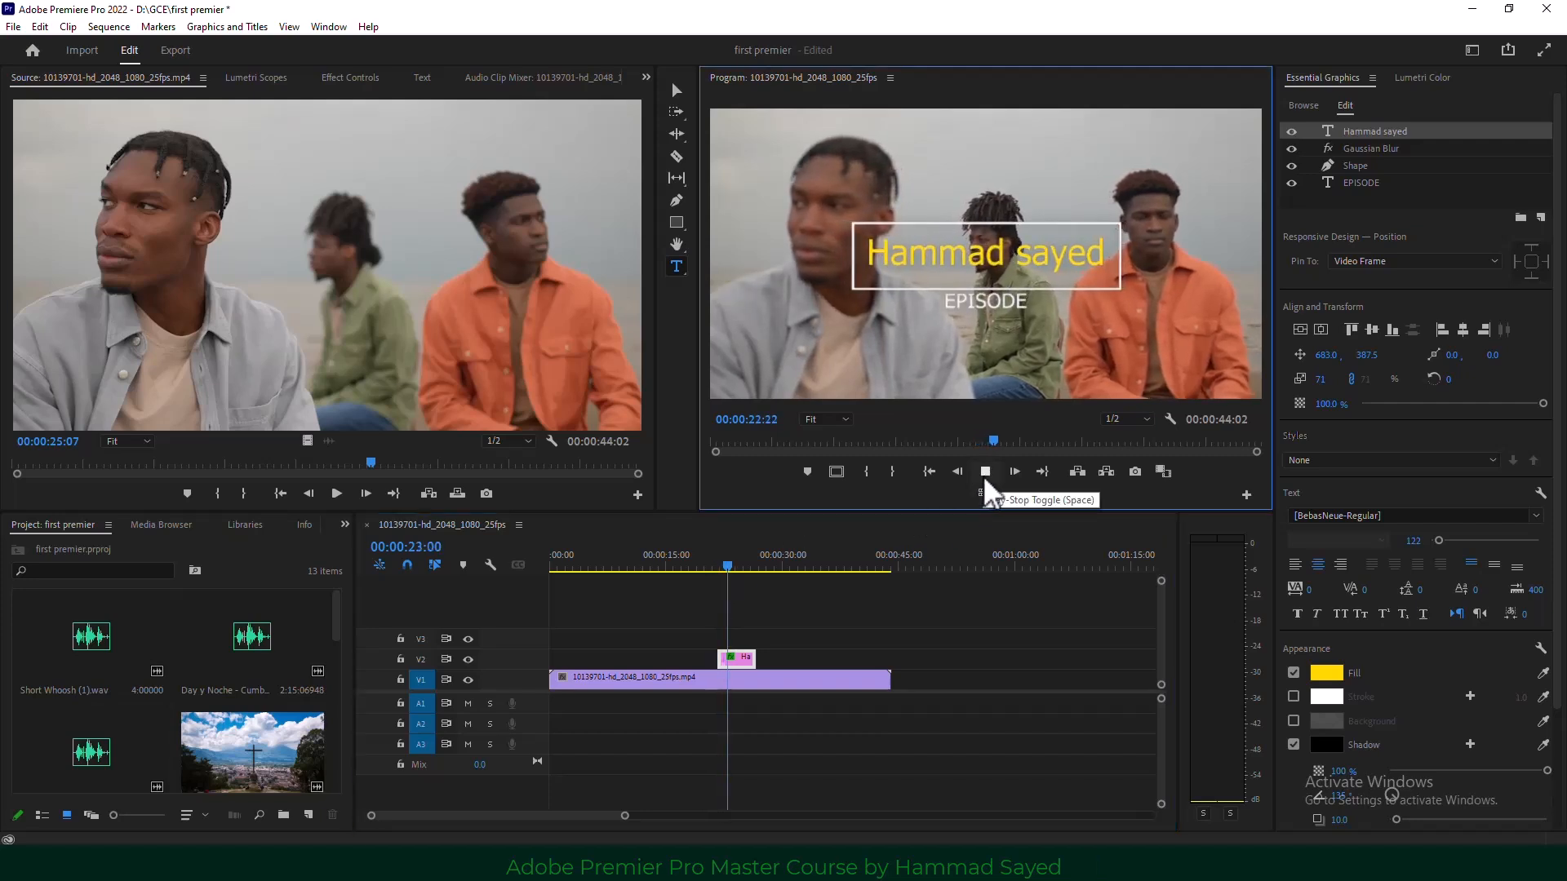
pyautogui.click(986, 480)
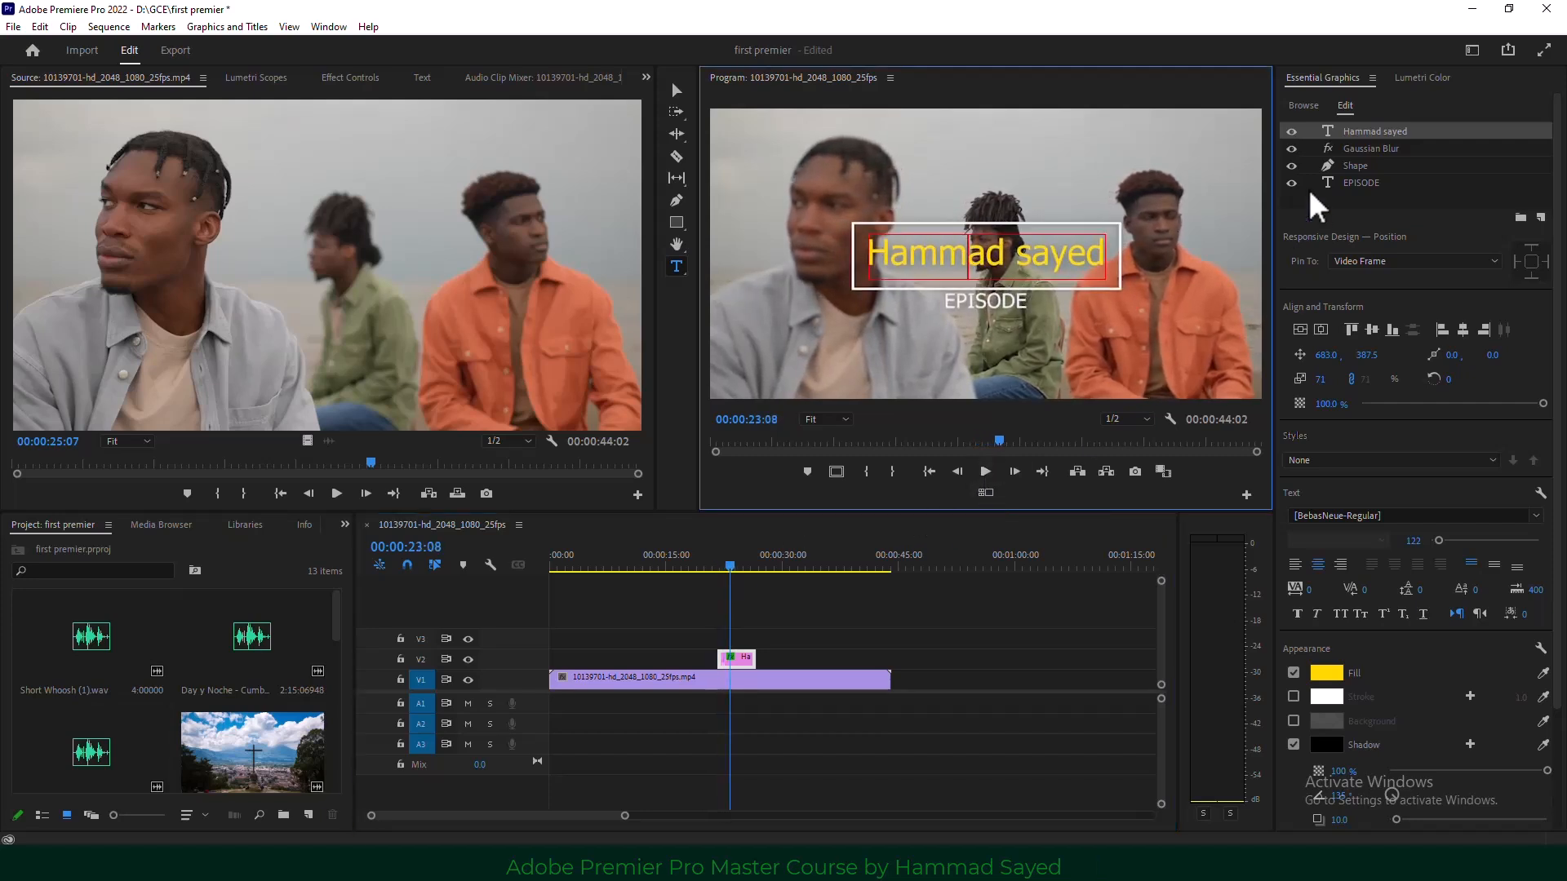
pyautogui.click(1361, 185)
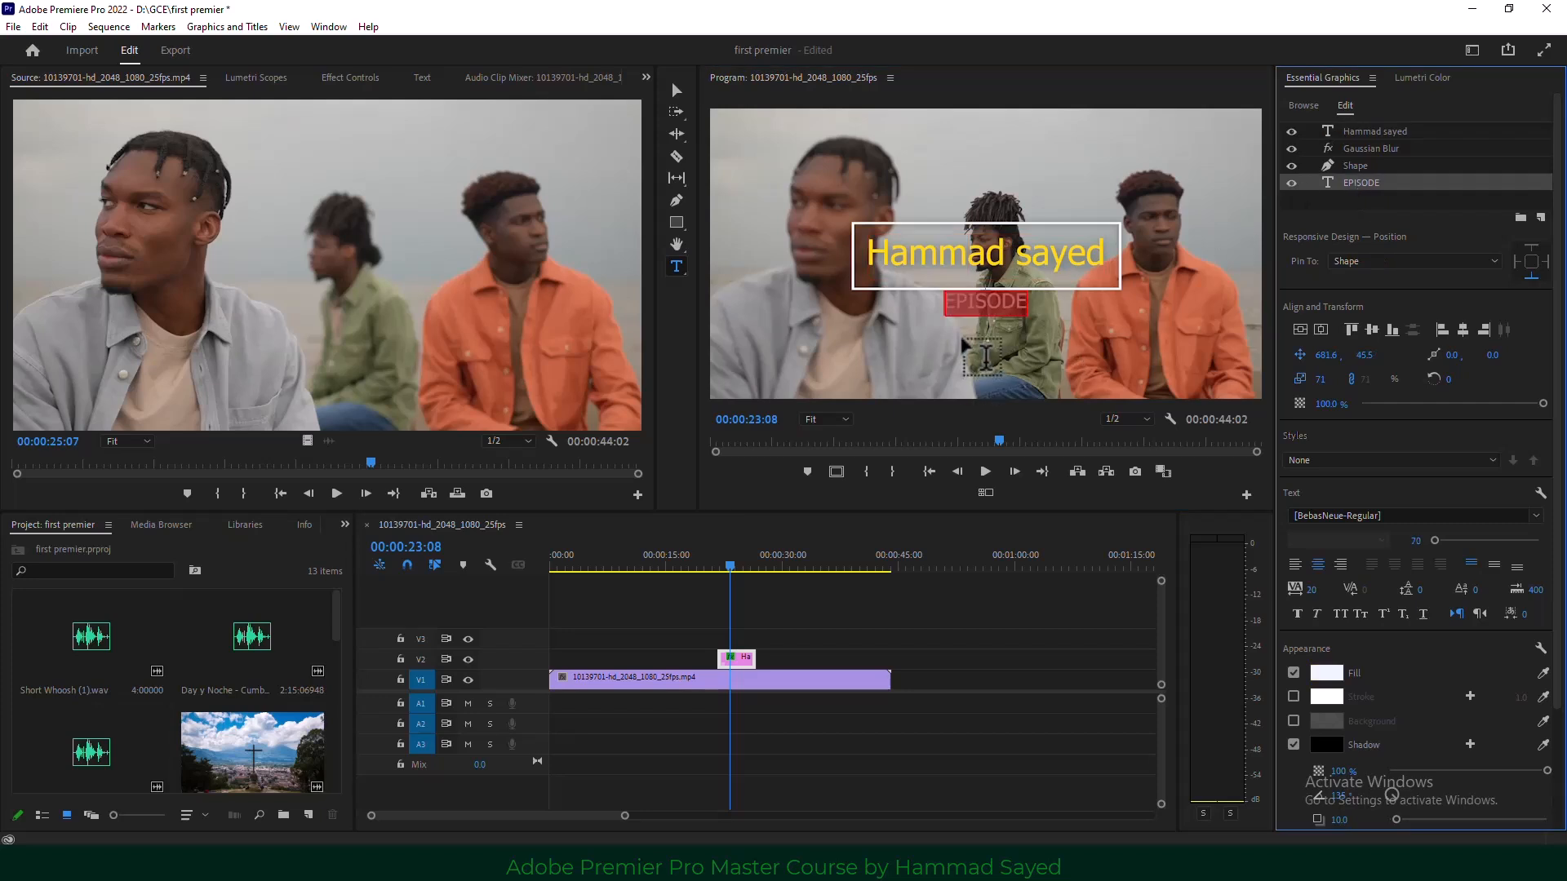
pyautogui.click(985, 357)
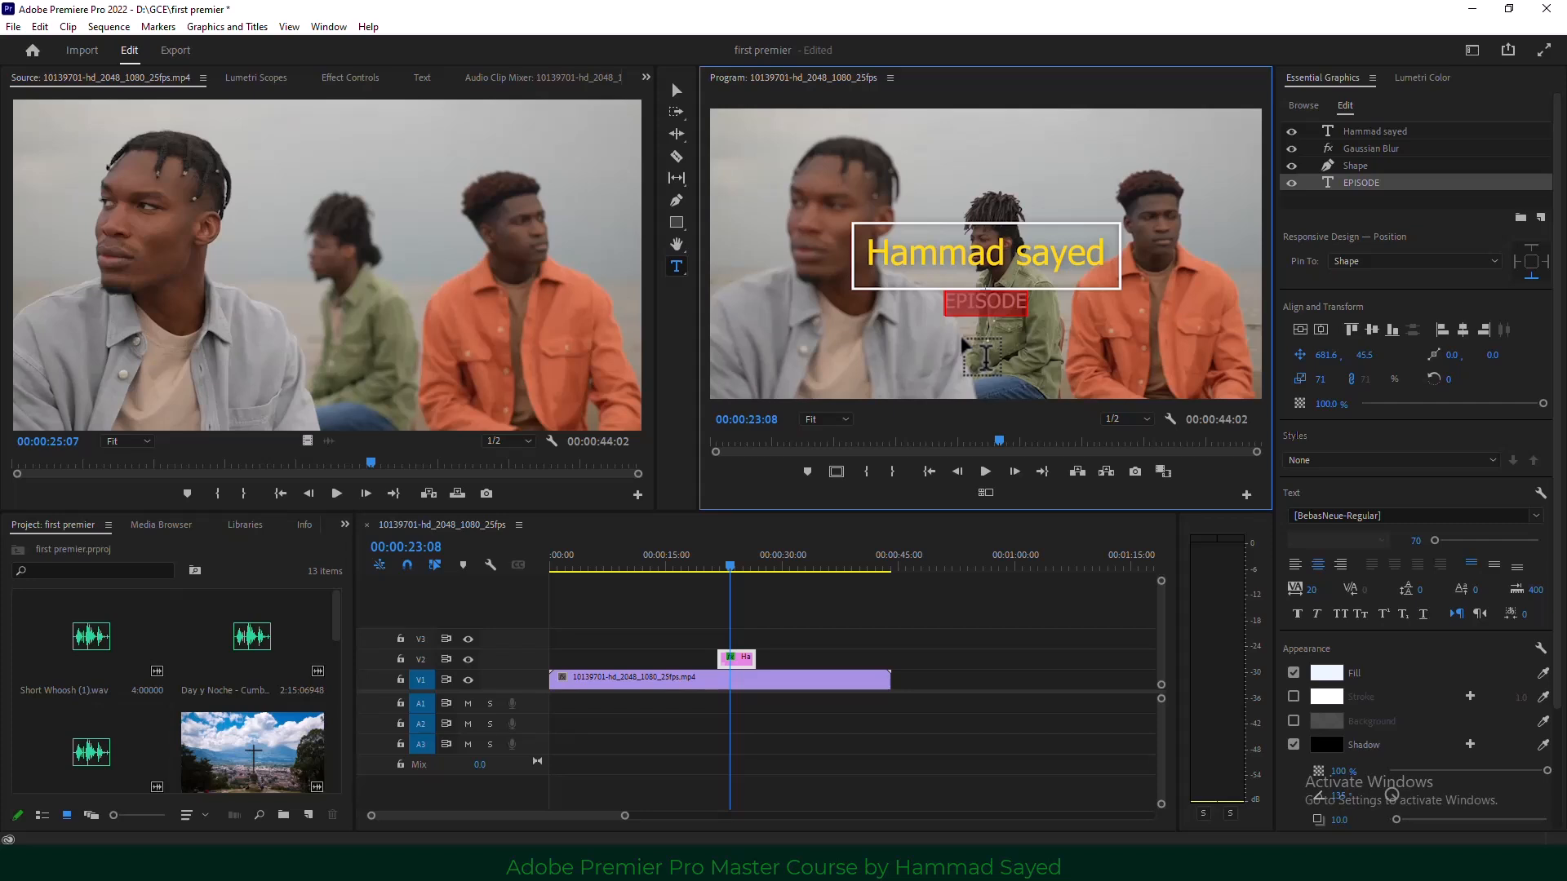
pyautogui.write('P')
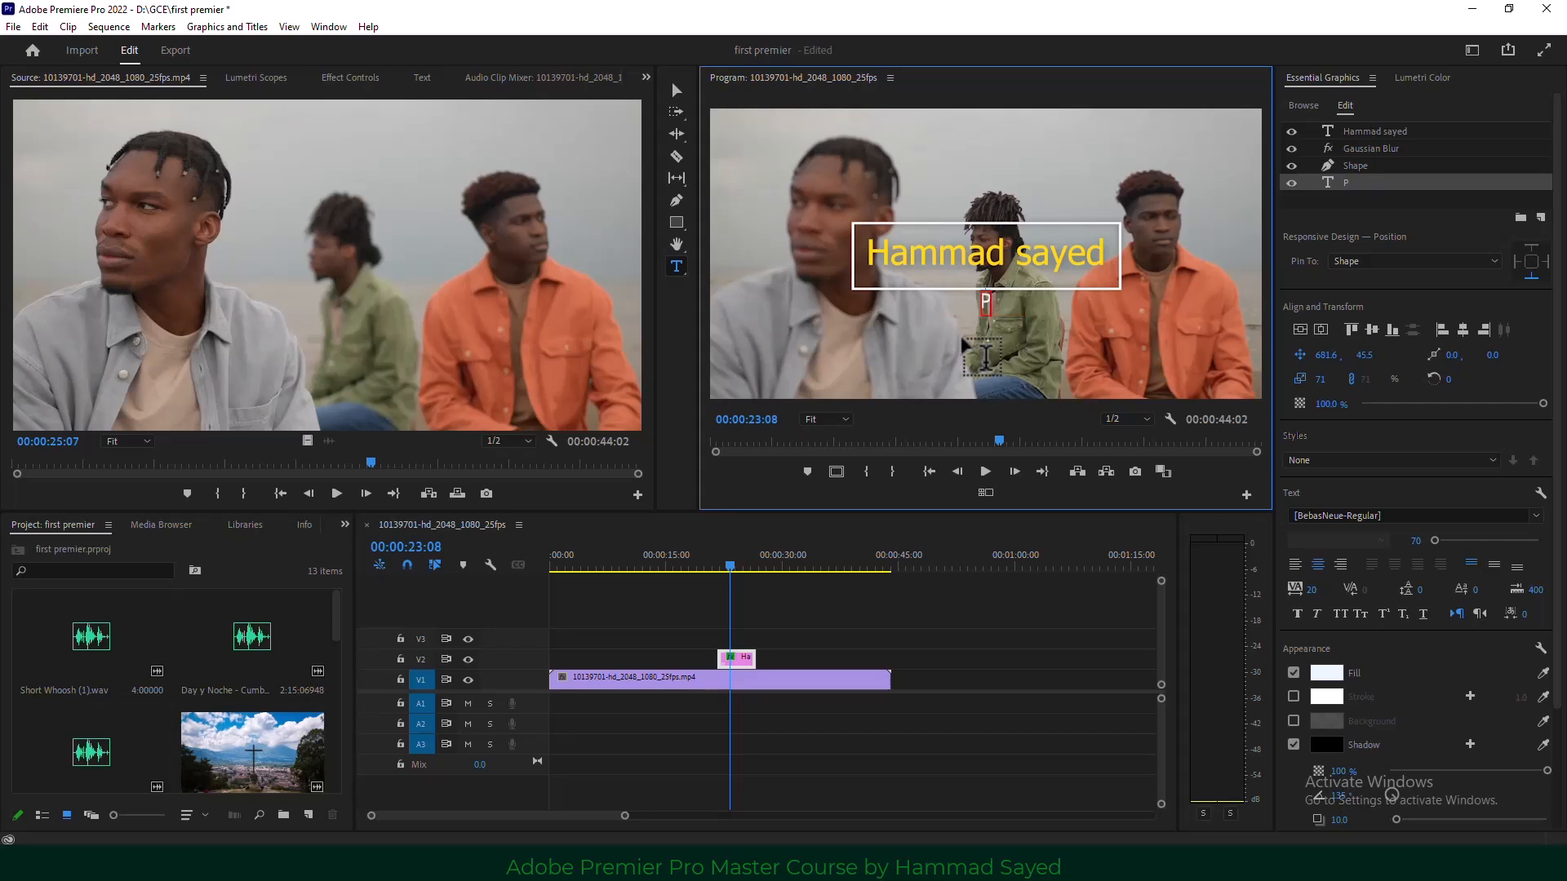
pyautogui.write('remier')
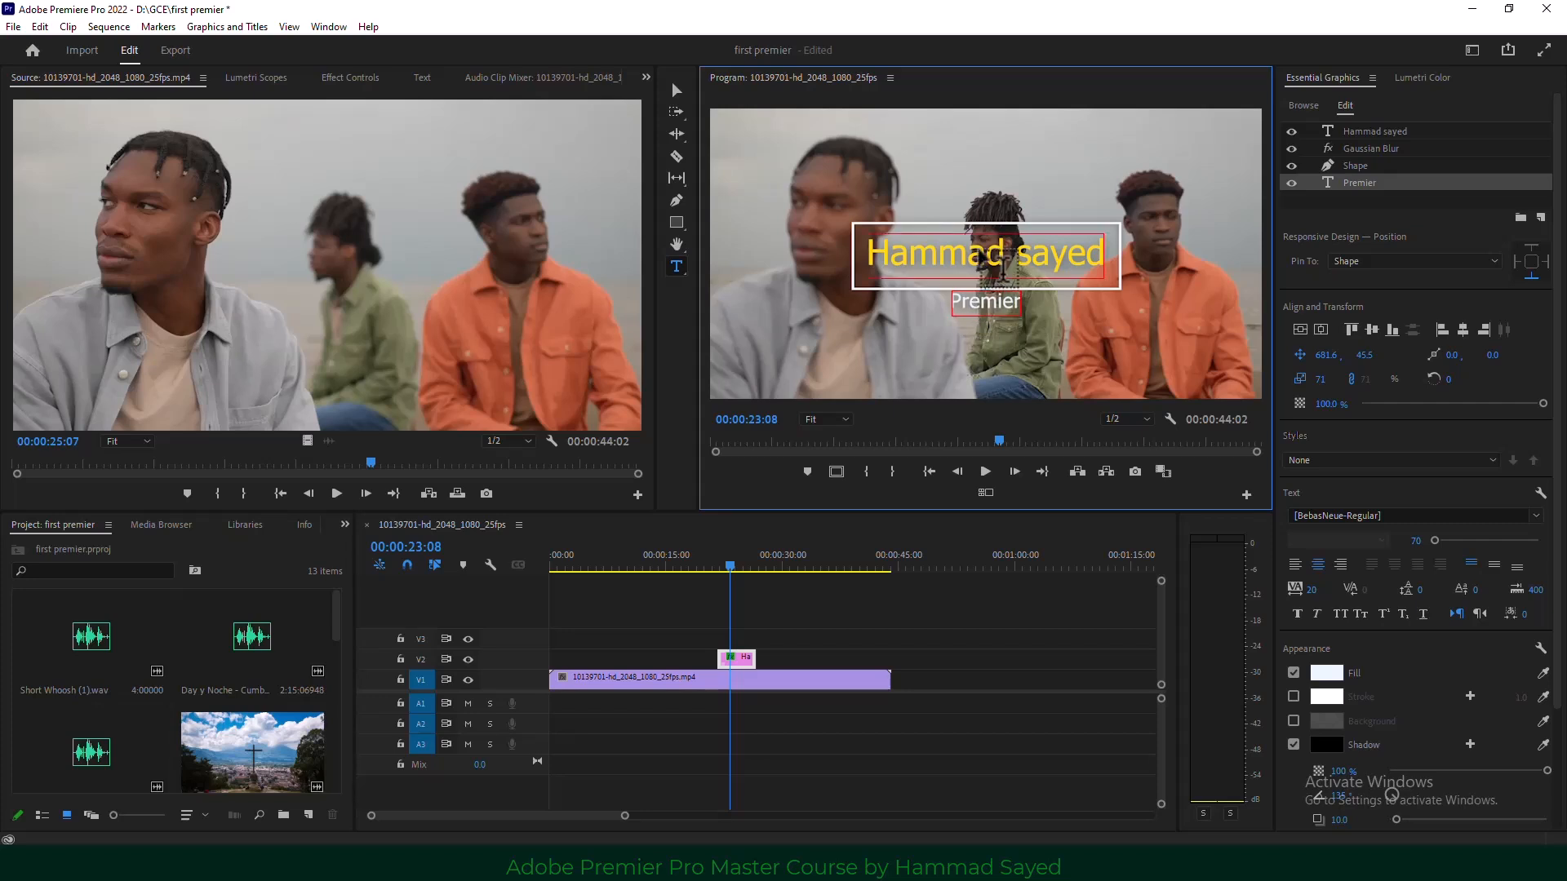
# Place the Film Title template on V2 near 00:00:28, accept the font resolution, and park the playhead on it.
pyautogui.click(1303, 107)
pyautogui.scroll(-10, 1402, 545)
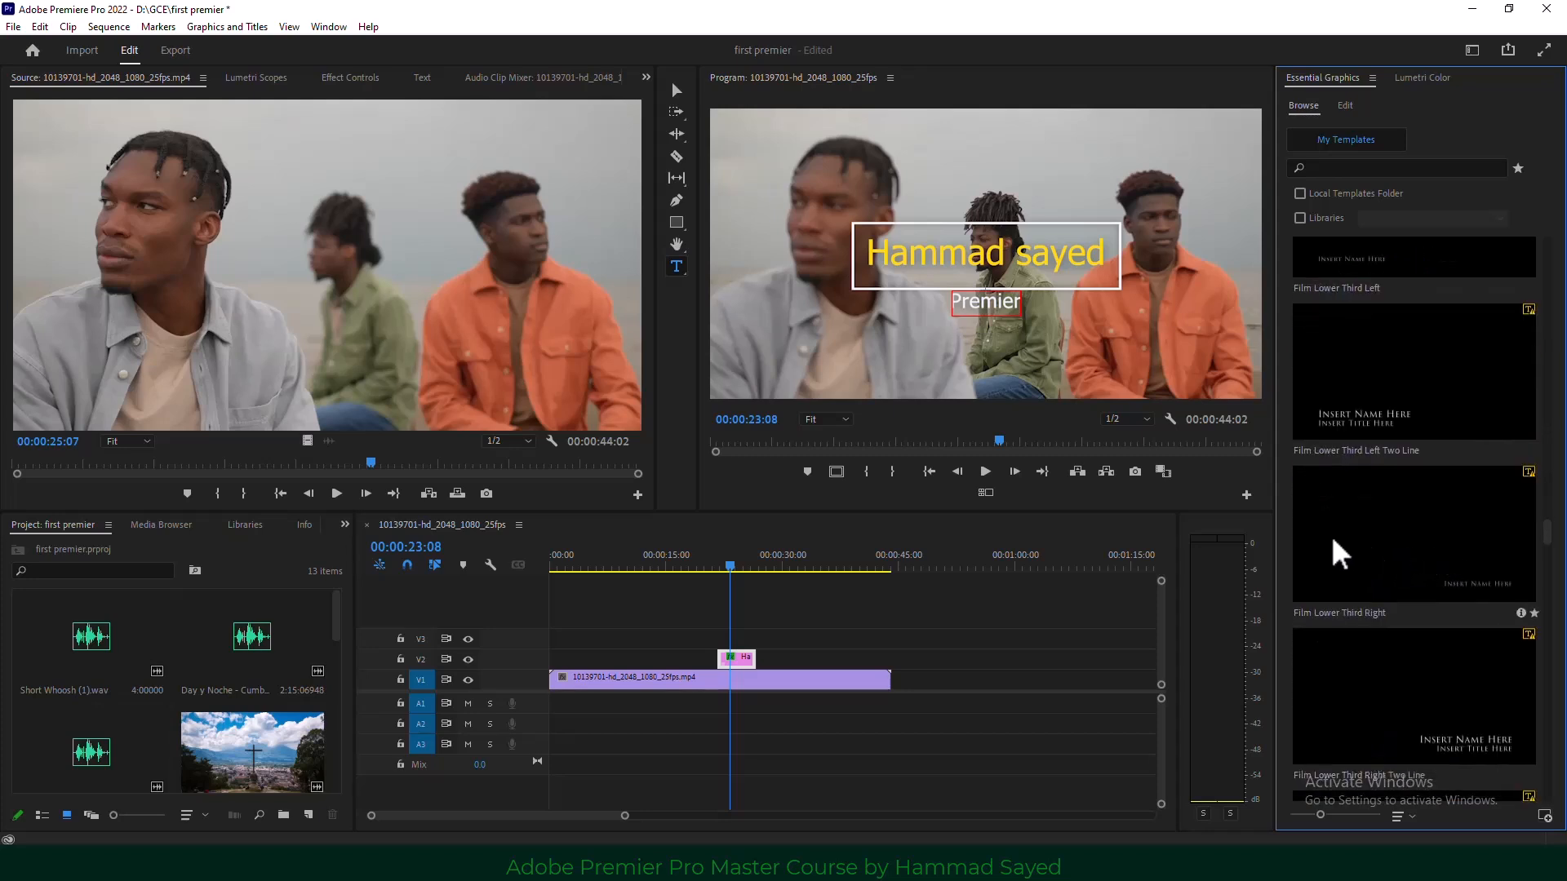
pyautogui.scroll(-8, 1398, 535)
pyautogui.scroll(-2, 1400, 542)
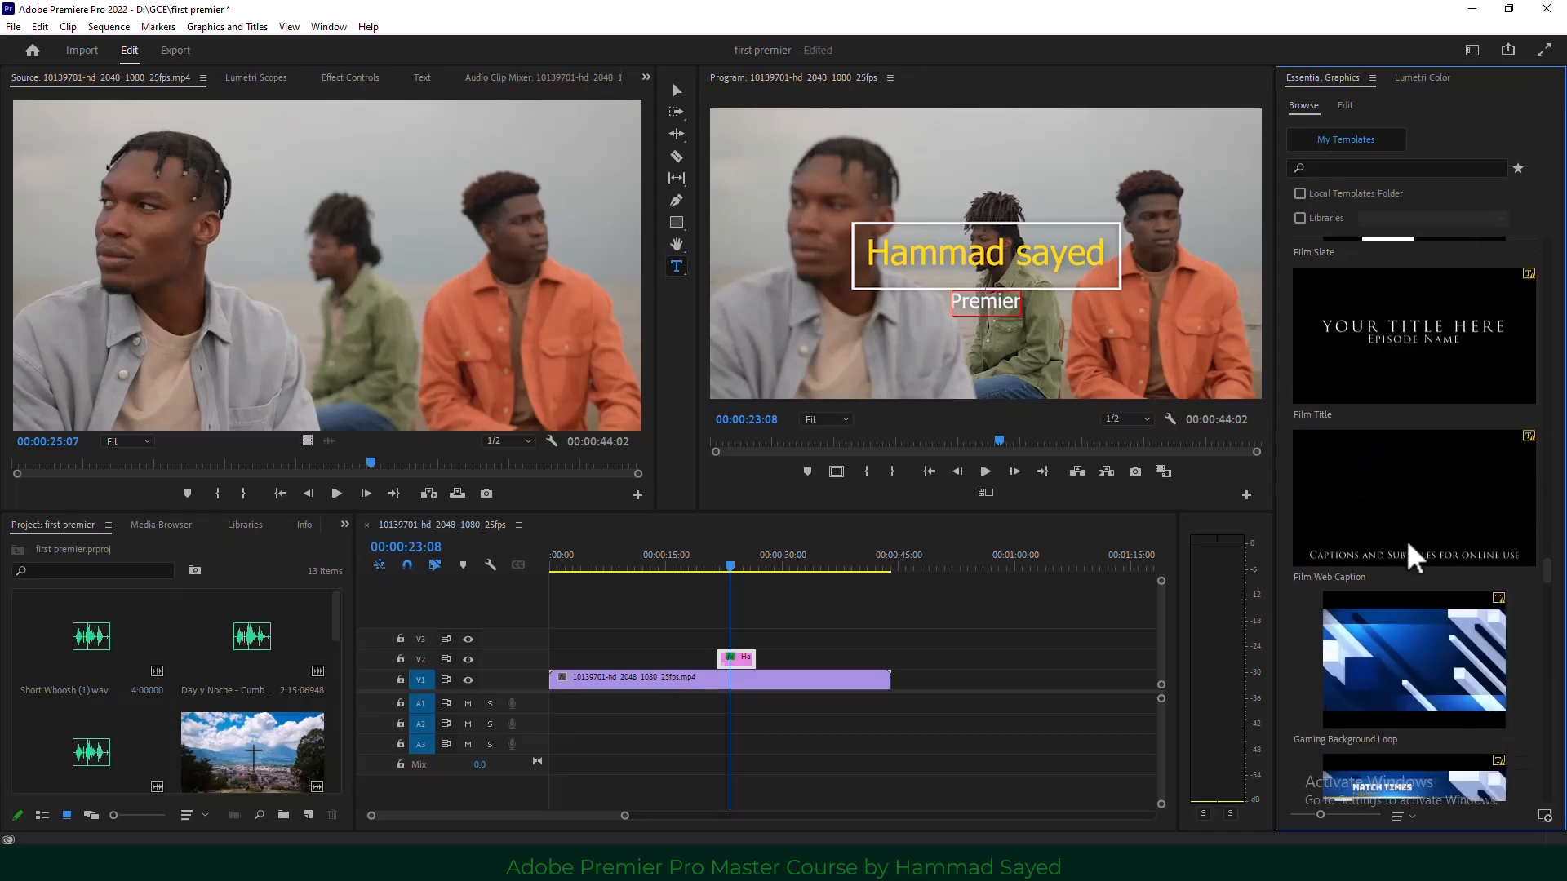
pyautogui.scroll(4, 1406, 539)
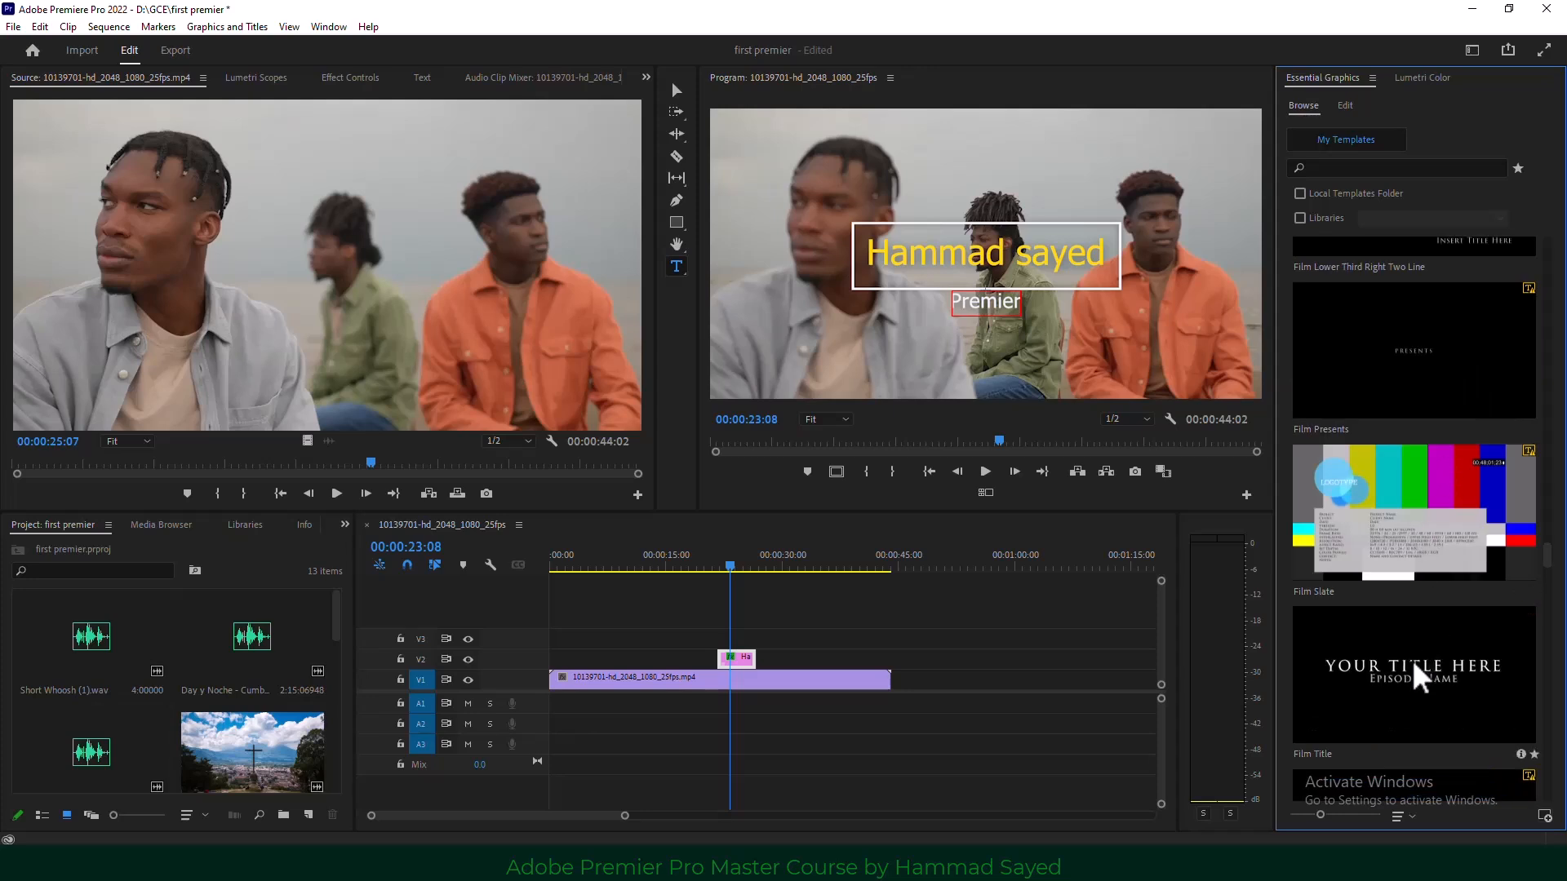
pyautogui.moveTo(1417, 678); pyautogui.dragTo(798, 669)
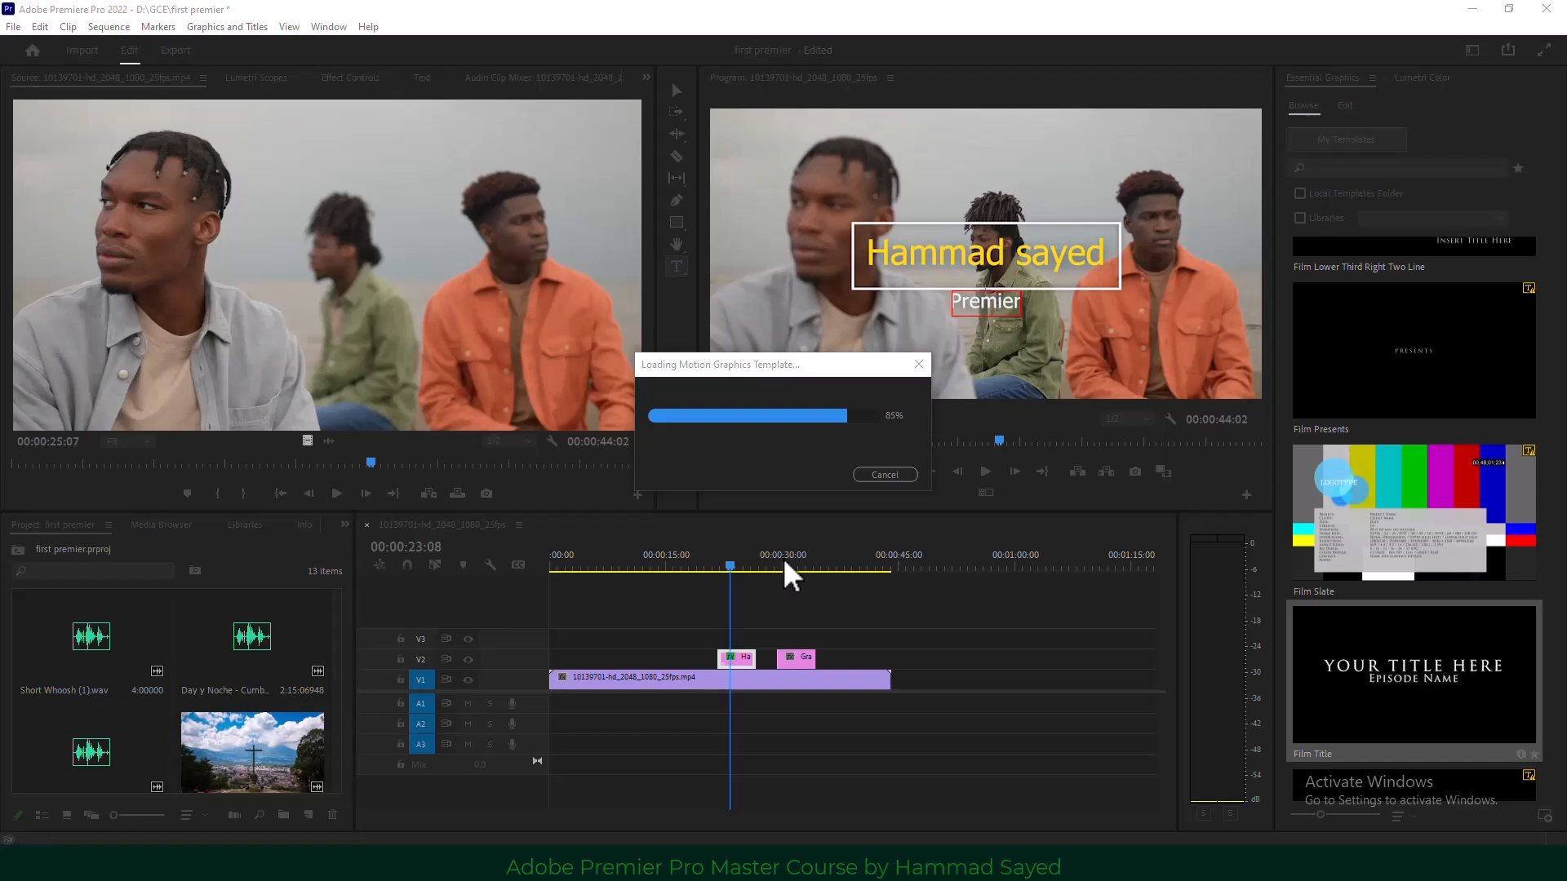
pyautogui.click(971, 568)
pyautogui.moveTo(791, 563)
pyautogui.mouseDown()
pyautogui.moveTo(821, 563)
pyautogui.moveTo(796, 567)
pyautogui.mouseUp()
# Set the Film Title's YOUR TITLE HERE layer to the Aachen BT Bold font.
pyautogui.click(800, 661)
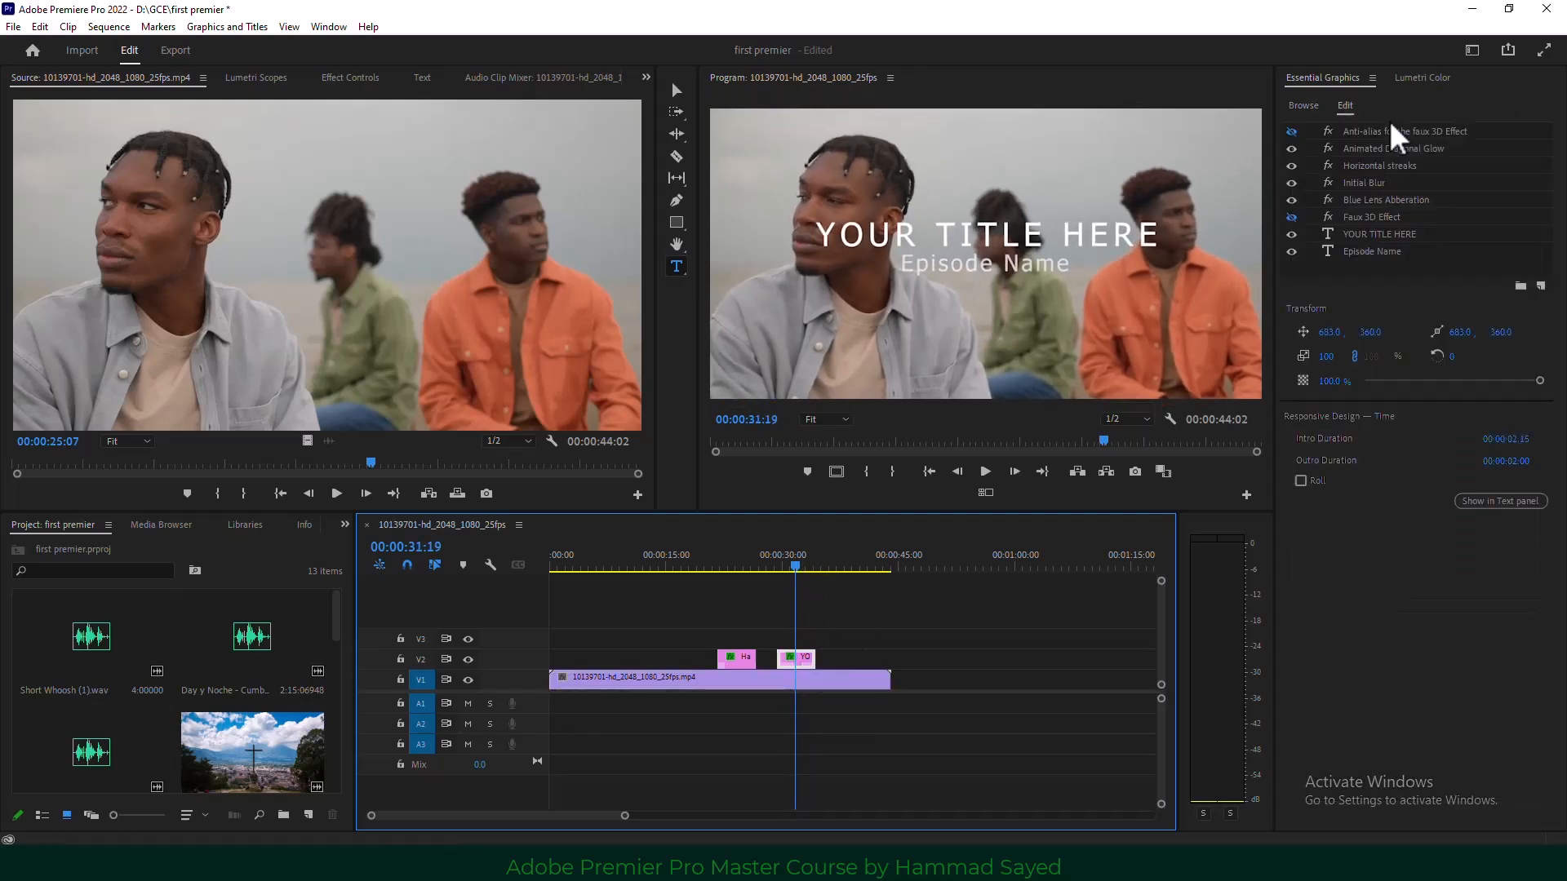
pyautogui.click(1348, 105)
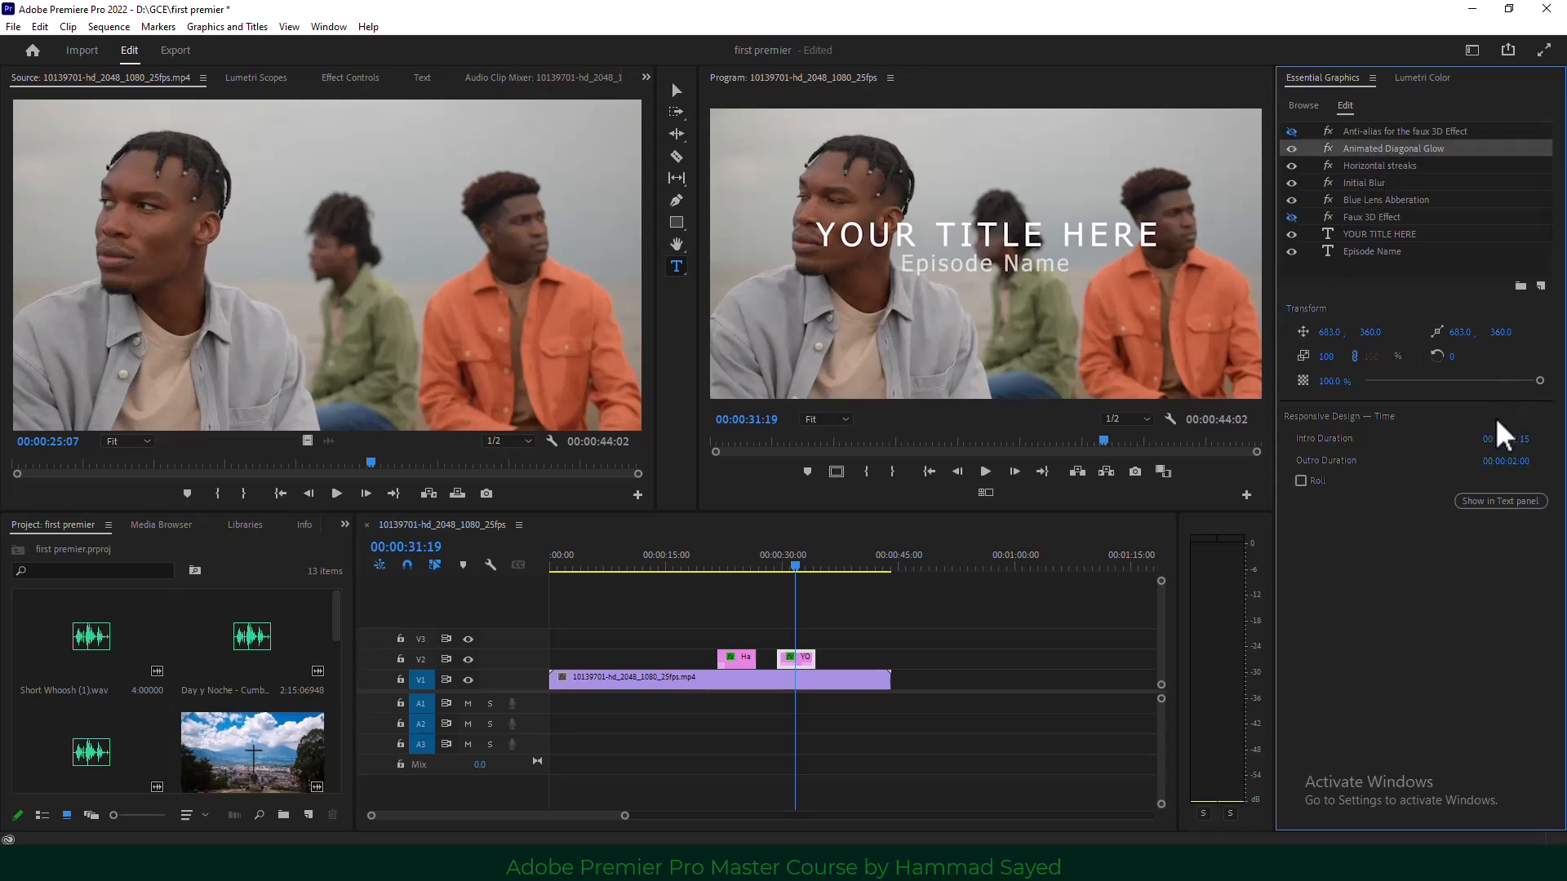
pyautogui.click(1379, 235)
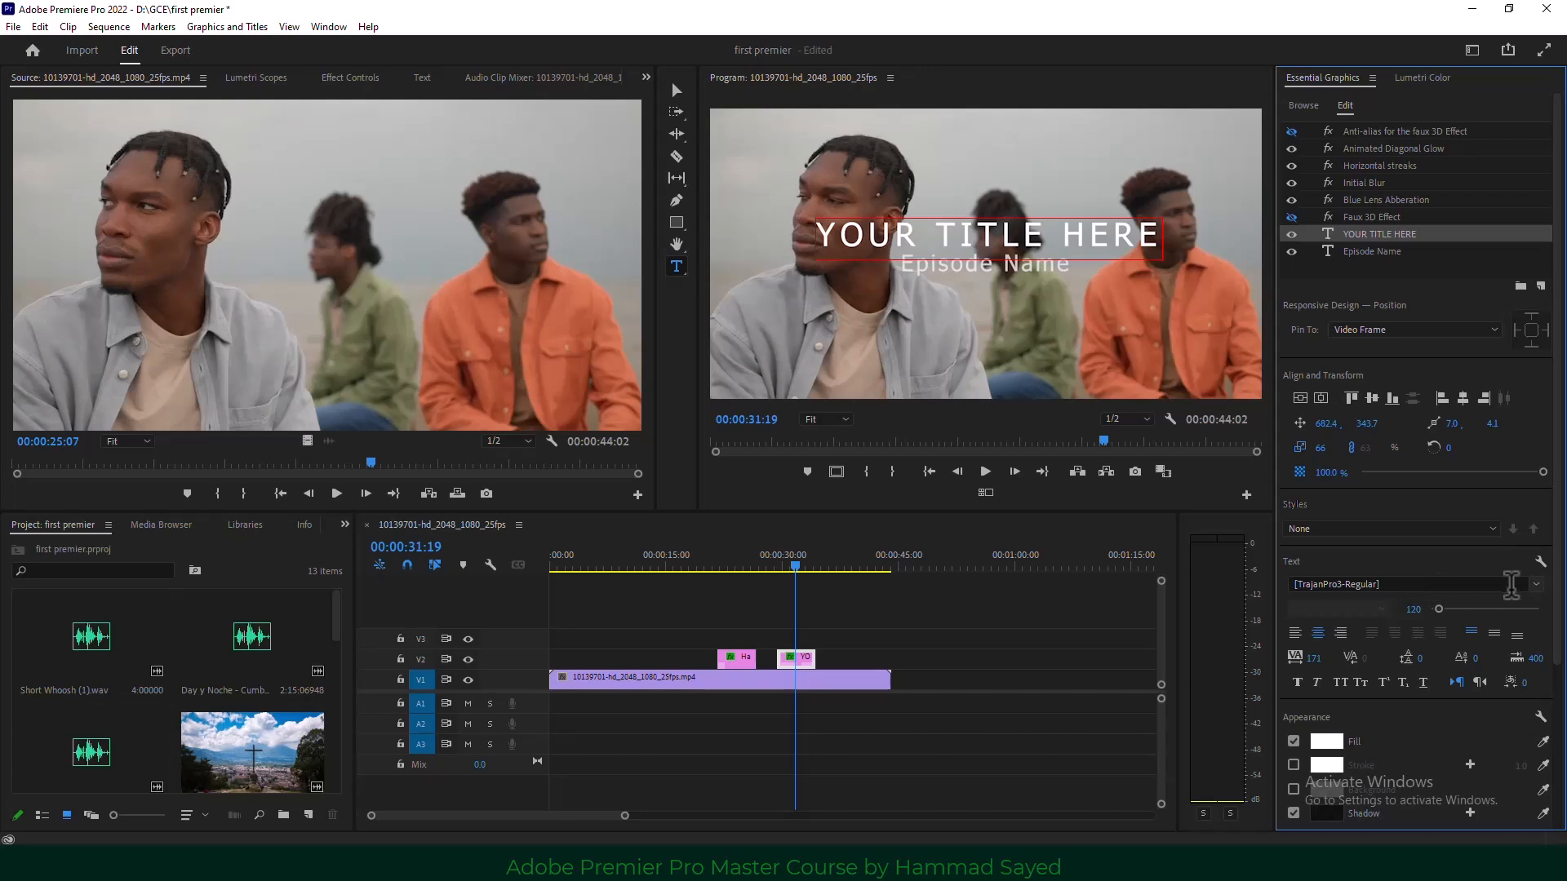
pyautogui.click(1536, 586)
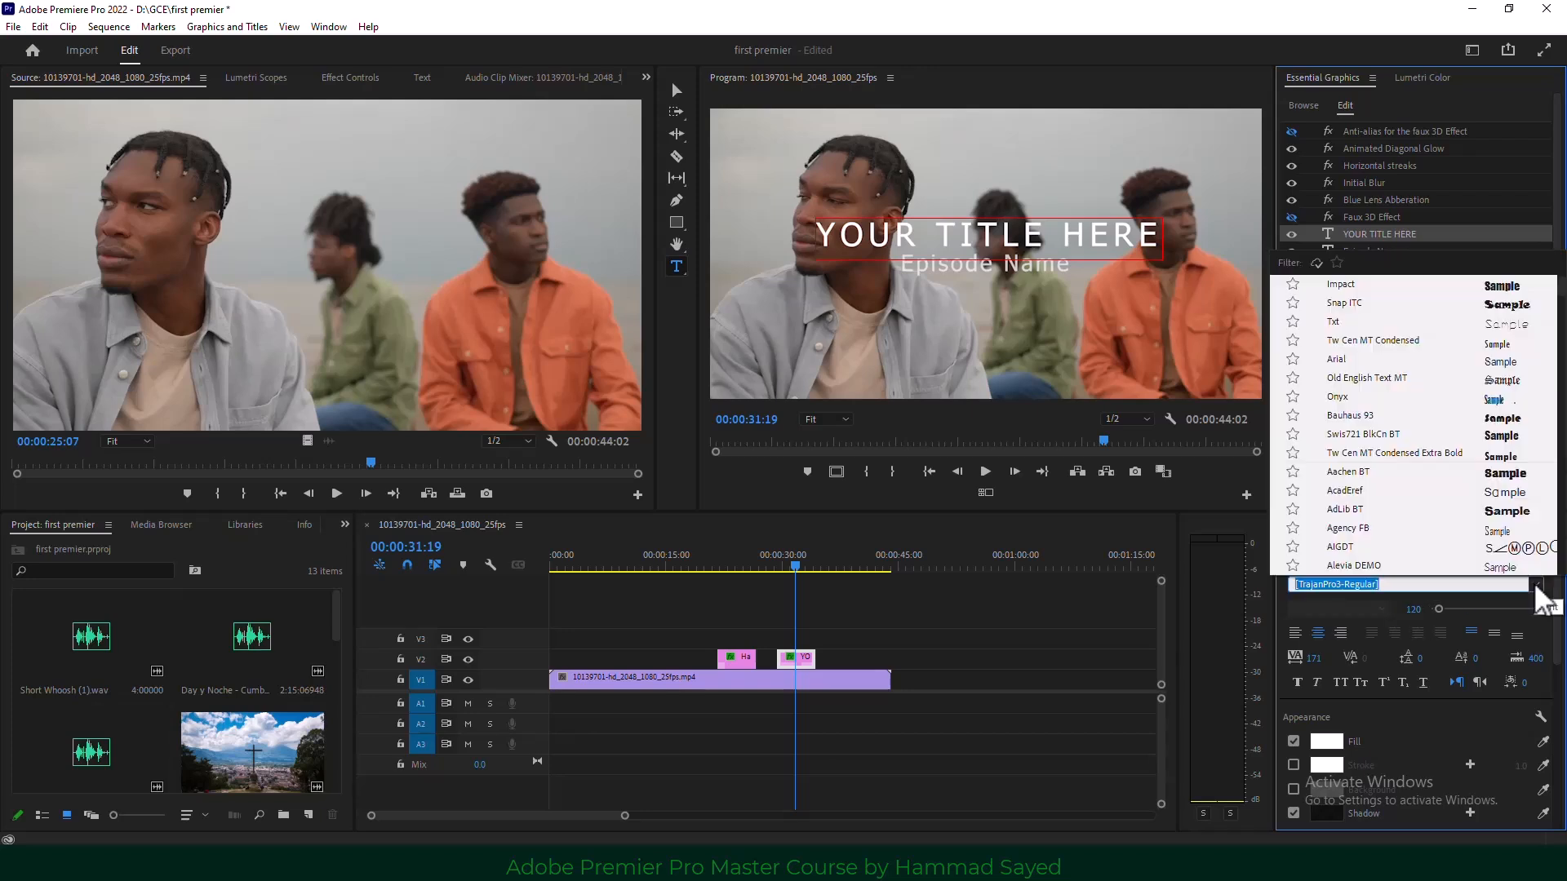
pyautogui.click(1525, 488)
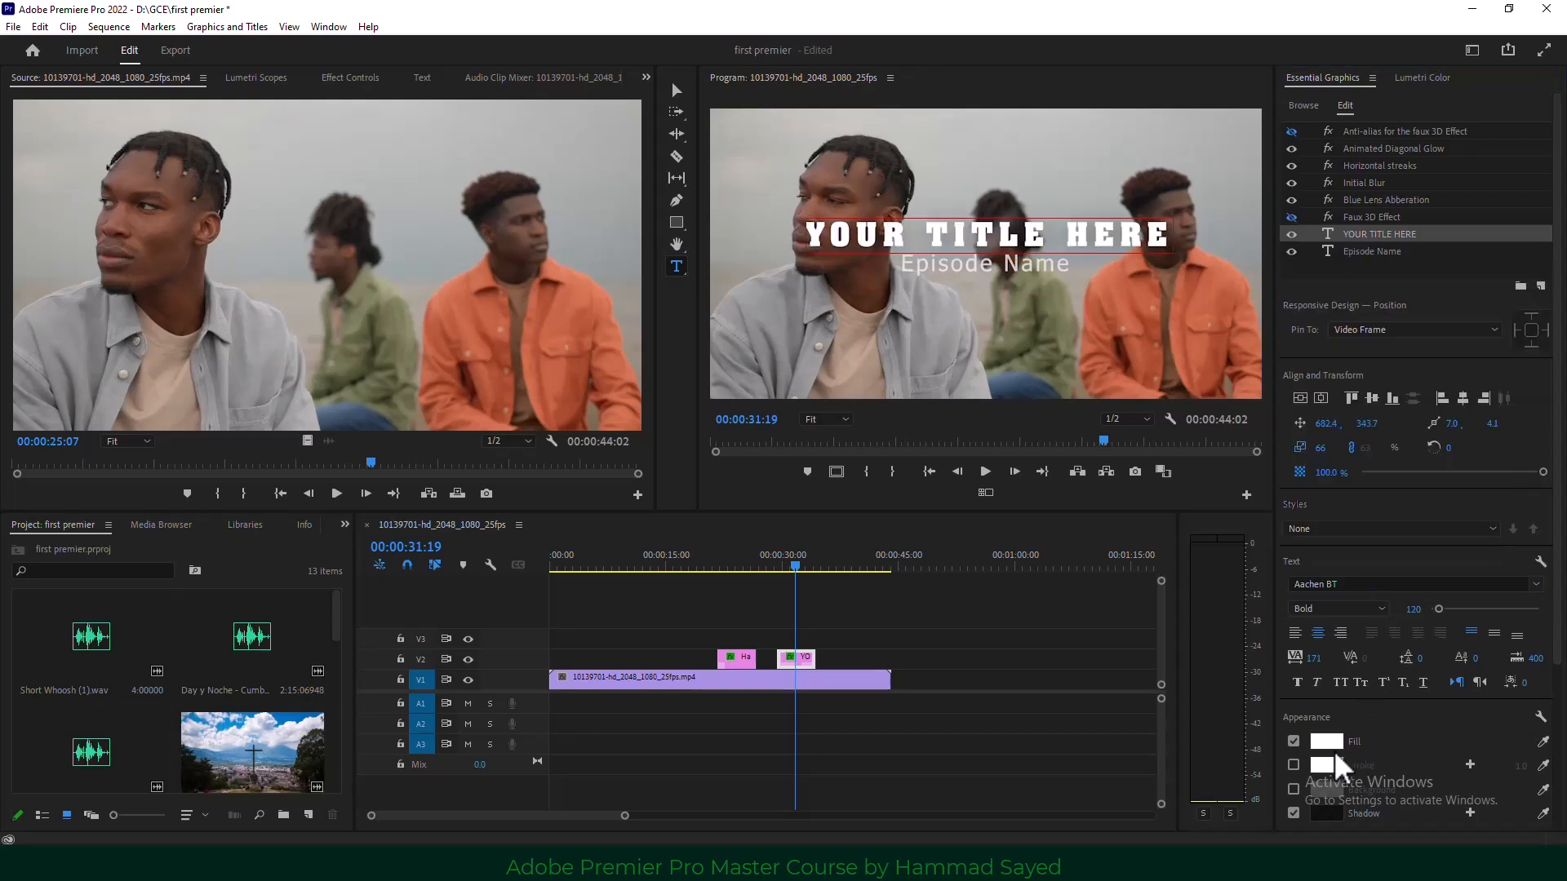
pyautogui.scroll(-5, 1388, 718)
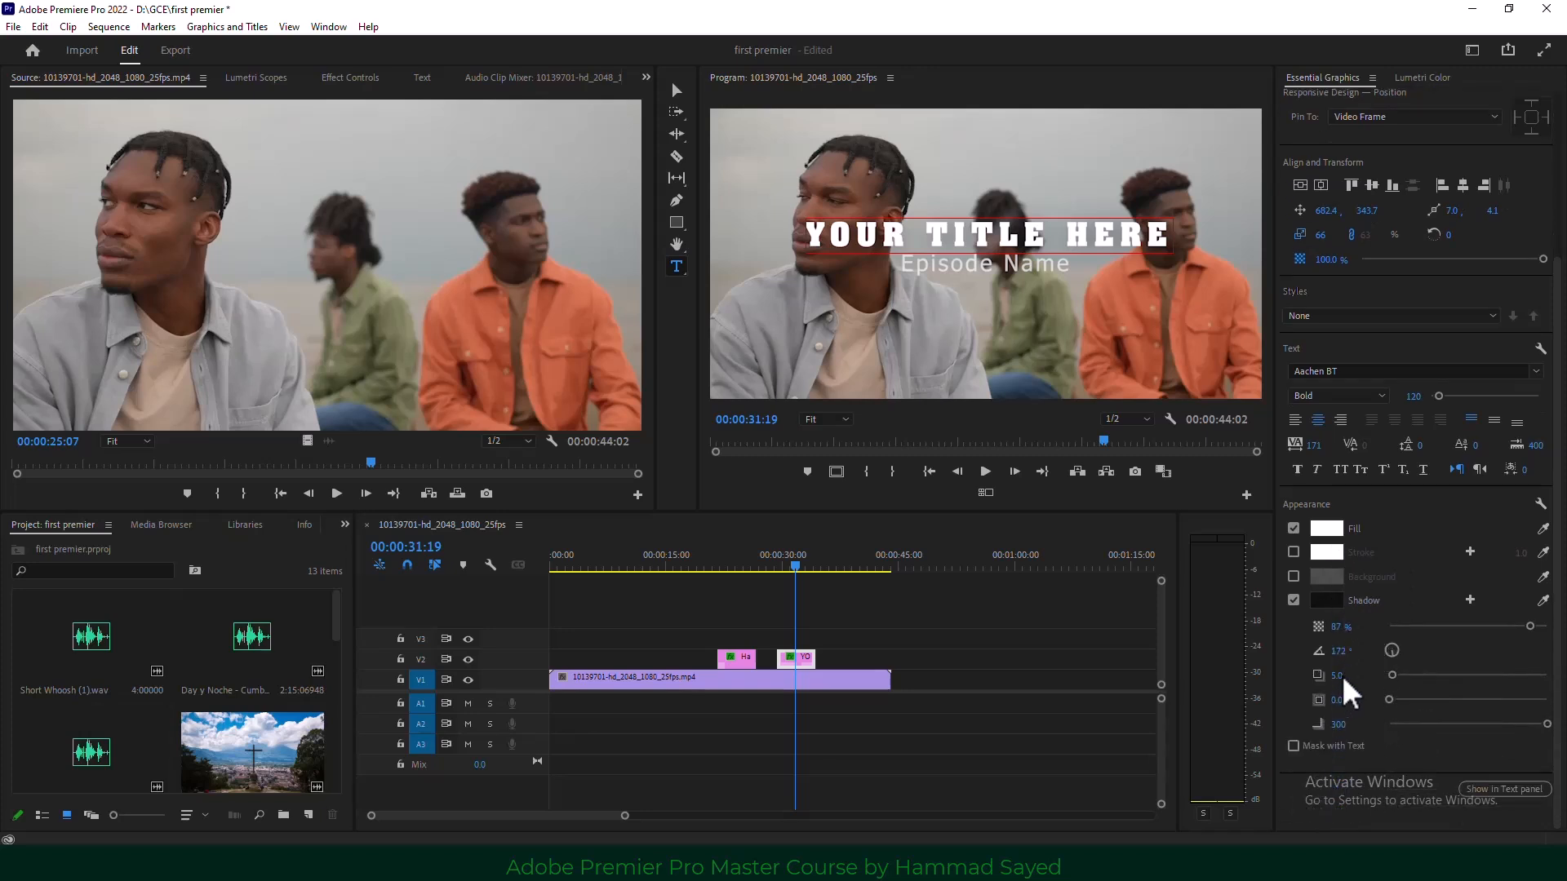